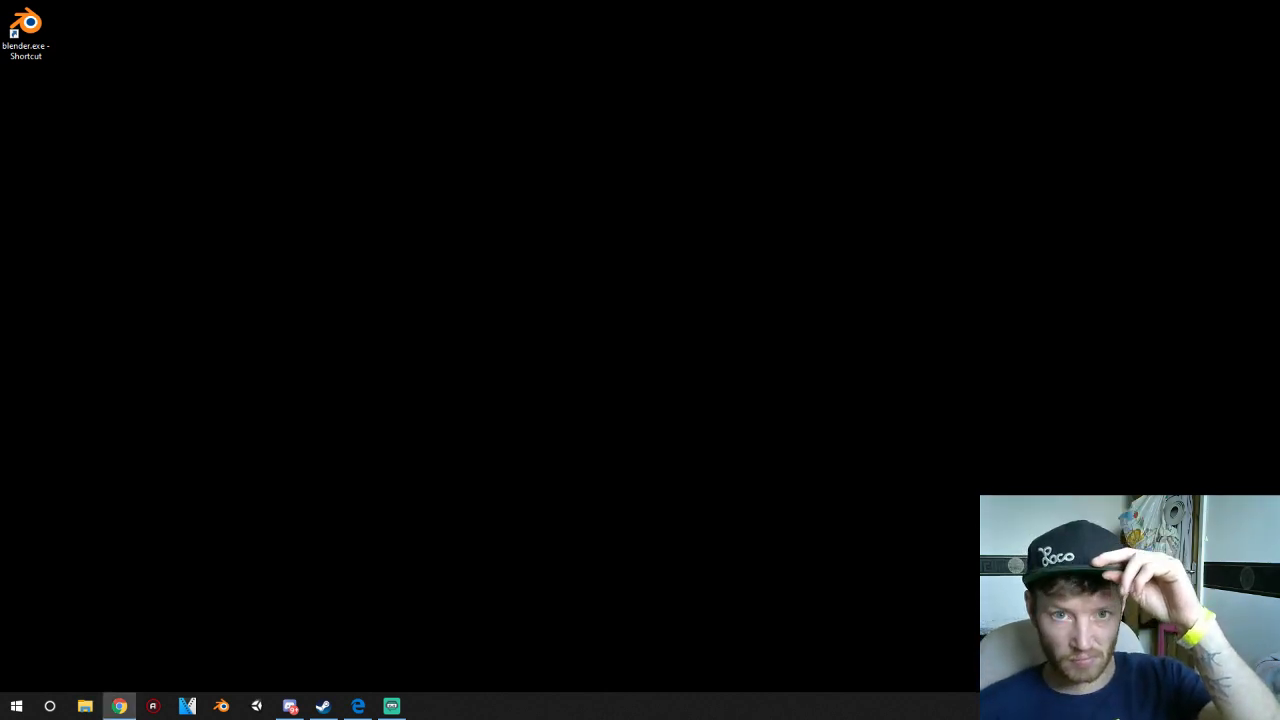
{"action": "left_click_drag", "start_coordinate": [1279, 140], "coordinate": [1279, 286]}
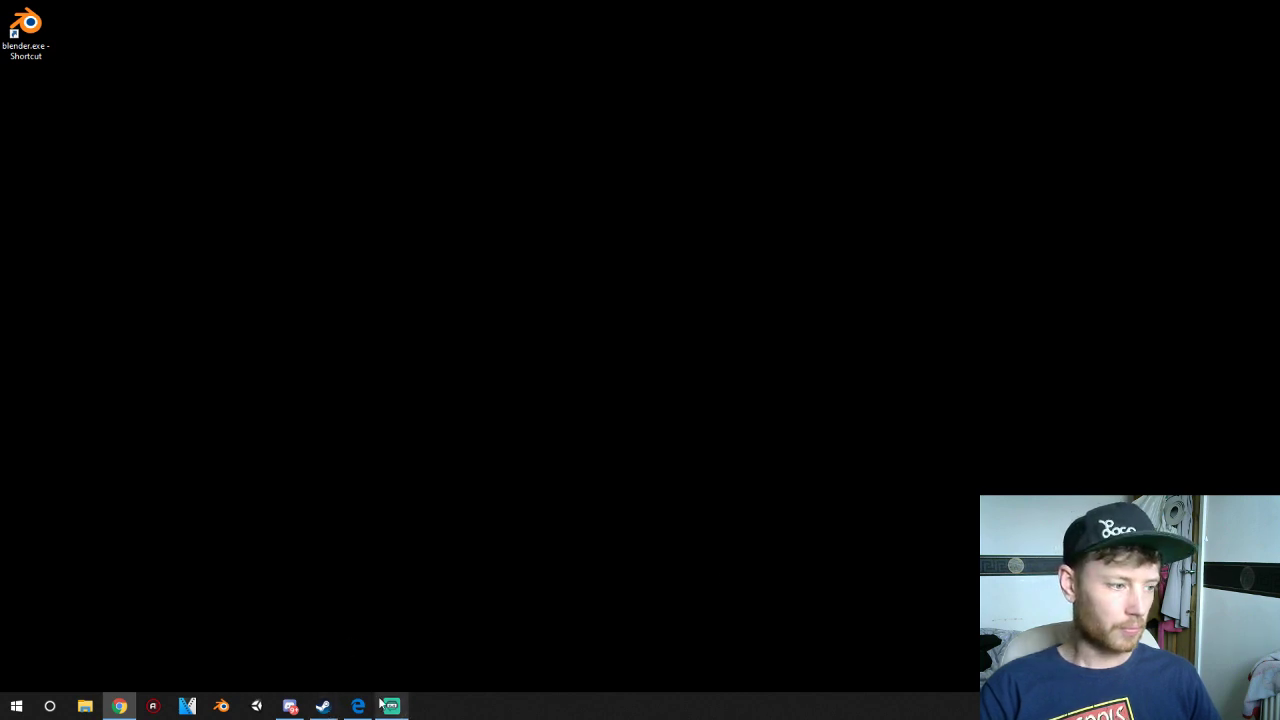
{"action": "left_click", "coordinate": [290, 706]}
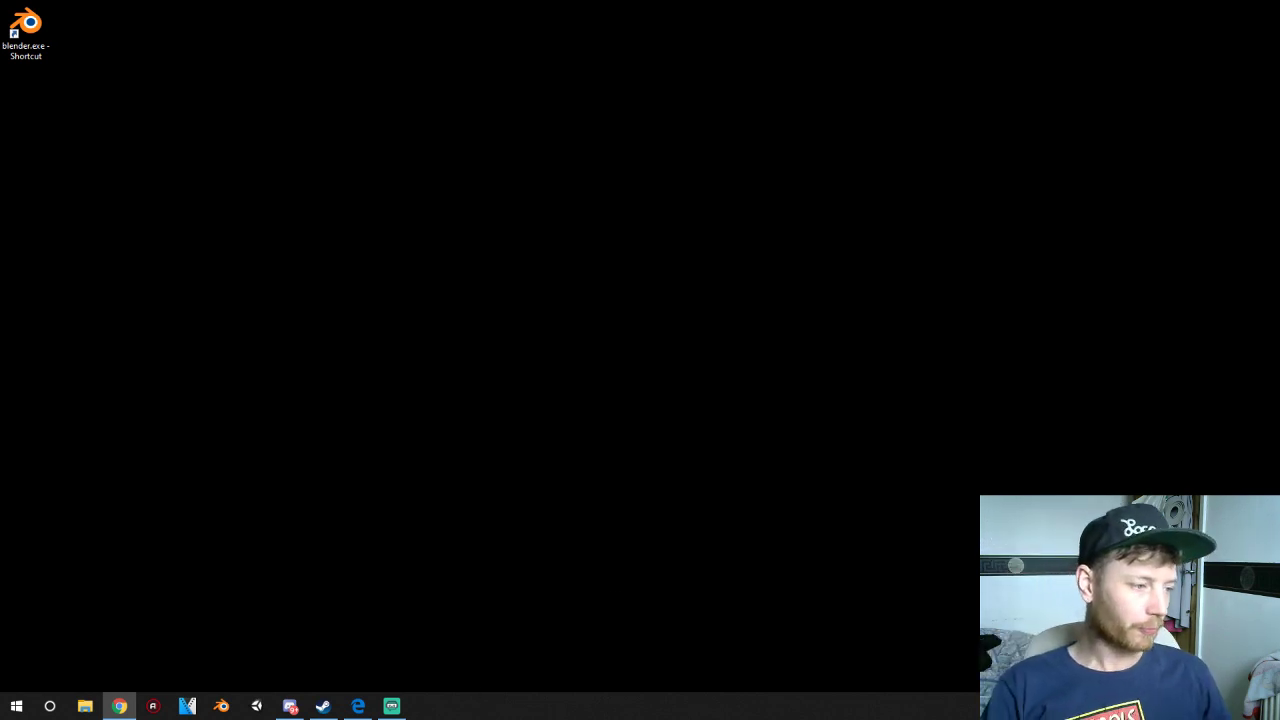
- Launch Blender and dismiss its splash screen to reach the default scene
{"action": "left_click", "coordinate": [221, 706]}
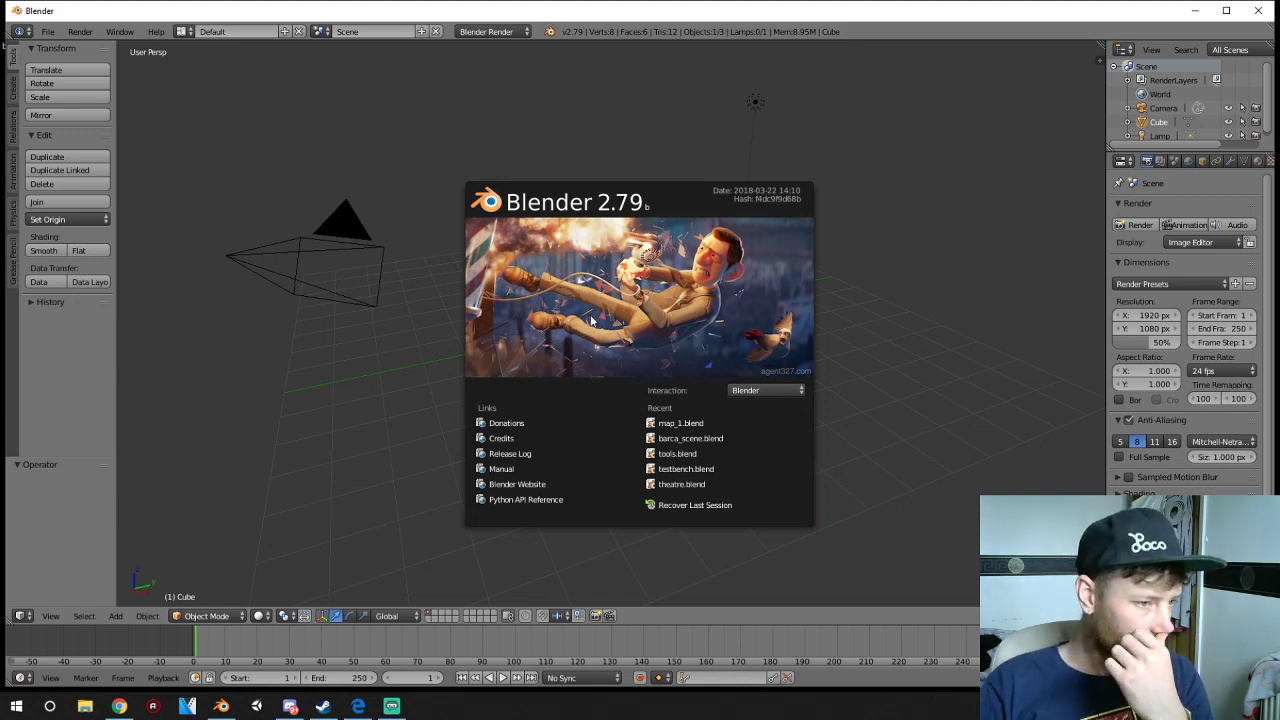
{"action": "left_click", "coordinate": [947, 317]}
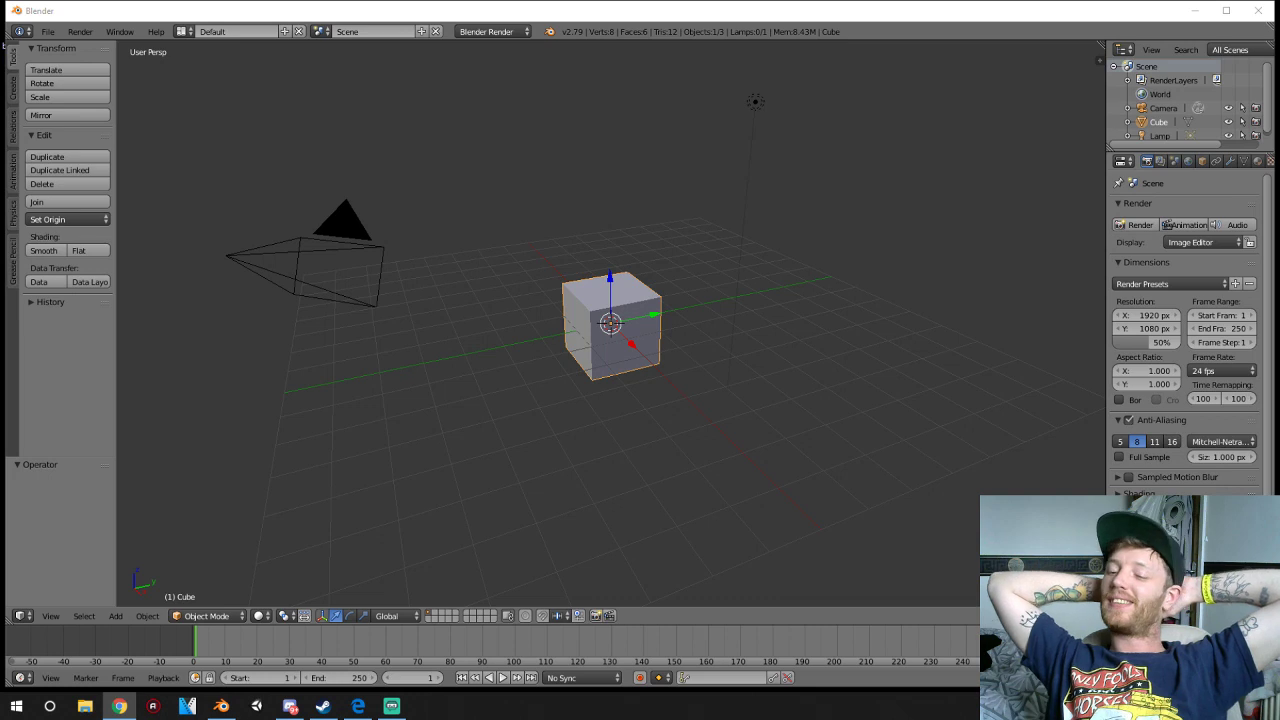
- Open Spotify and move its window off this screen onto the second monitor
{"action": "key", "text": "super"}
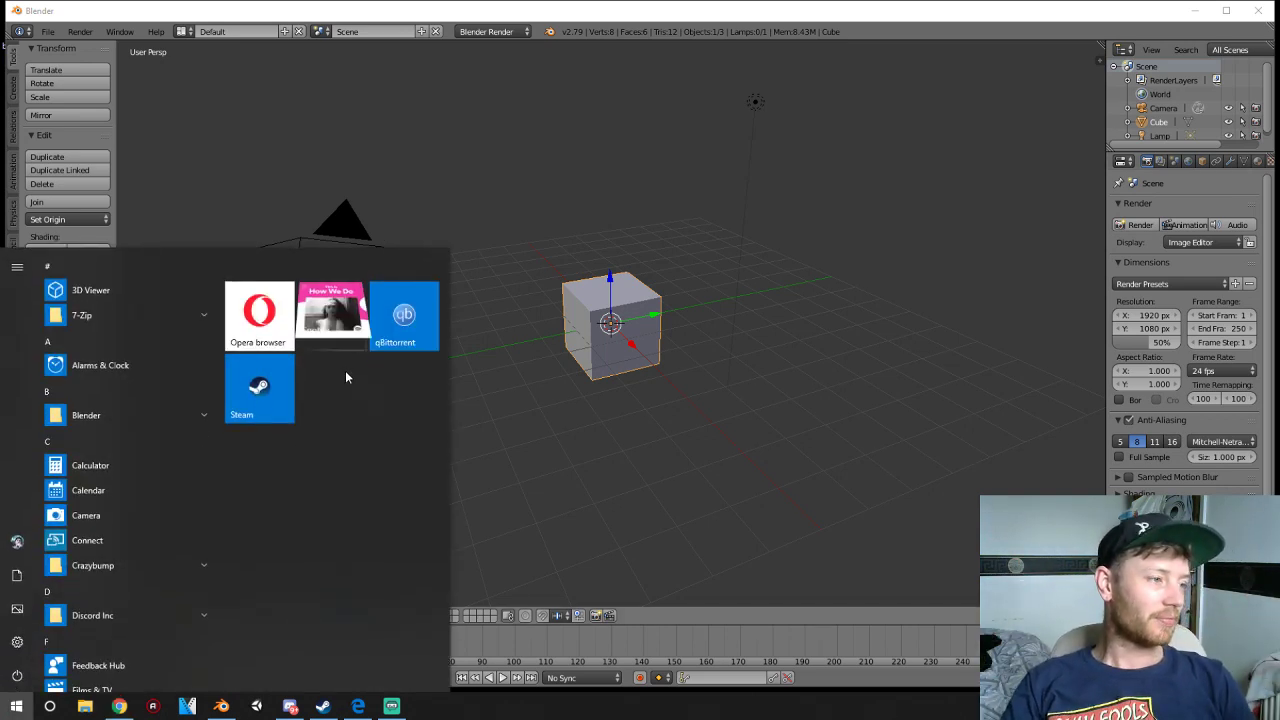
{"action": "left_click", "coordinate": [334, 313]}
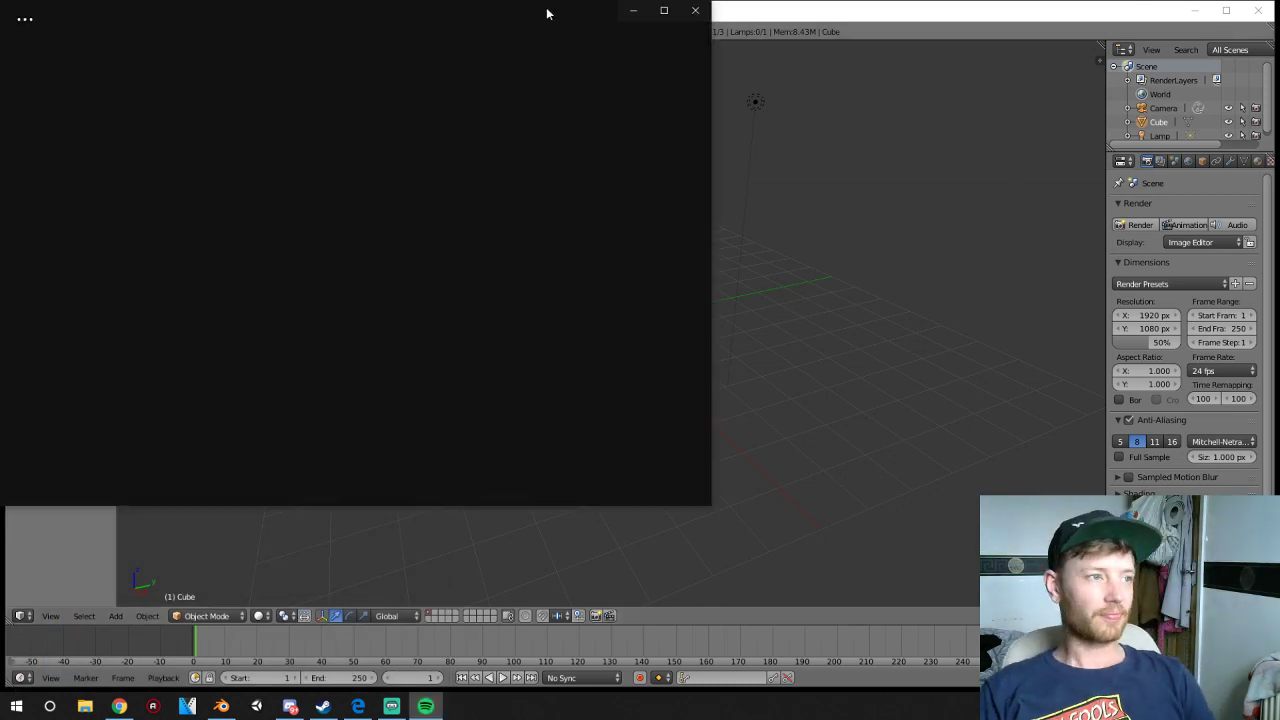
{"action": "left_click_drag", "start_coordinate": [548, 11], "coordinate": [1279, 195]}
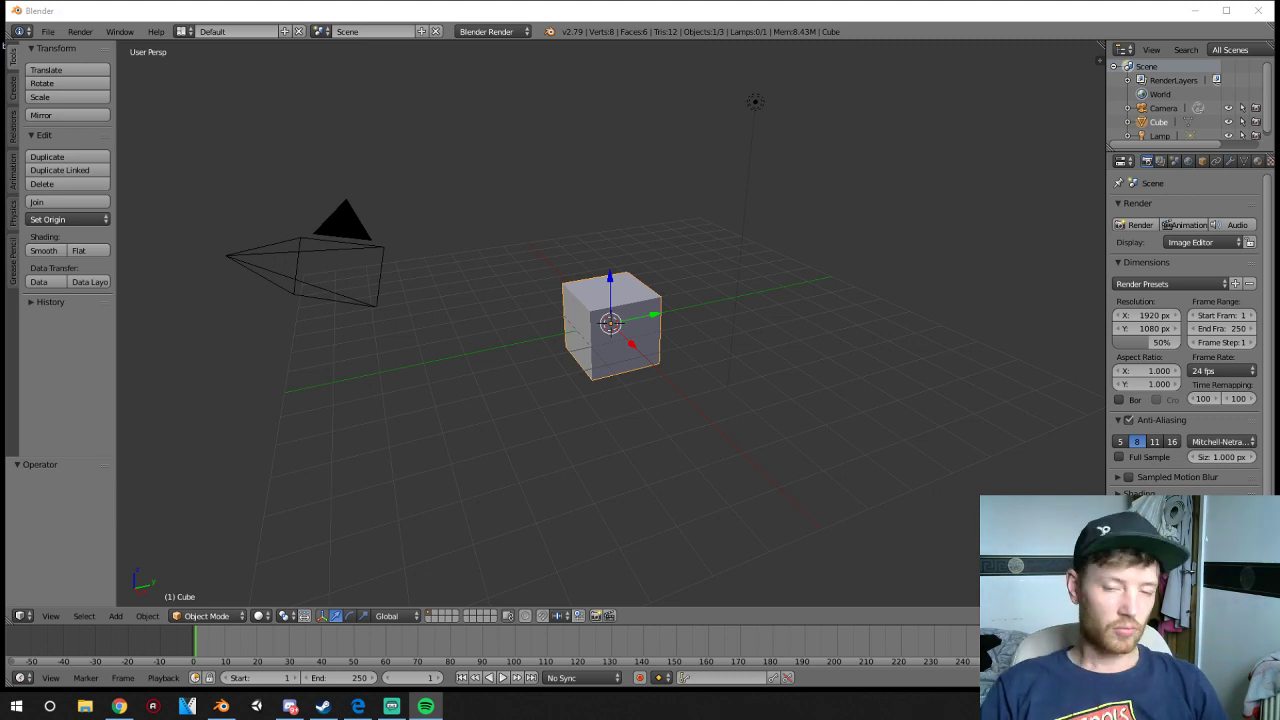
- Adjust the system volume for the background music, raising it first and lowering it slightly
{"action": "key", "text": "XF86AudioLowerVolume"}
{"action": "key", "text": "XF86AudioRaiseVolume"}
{"action": "key", "text": "XF86AudioRaiseVolume"}
{"action": "key", "text": "XF86AudioRaiseVolume"}
{"action": "key", "text": "XF86AudioRaiseVolume"}
{"action": "key", "text": "XF86AudioRaiseVolume"}
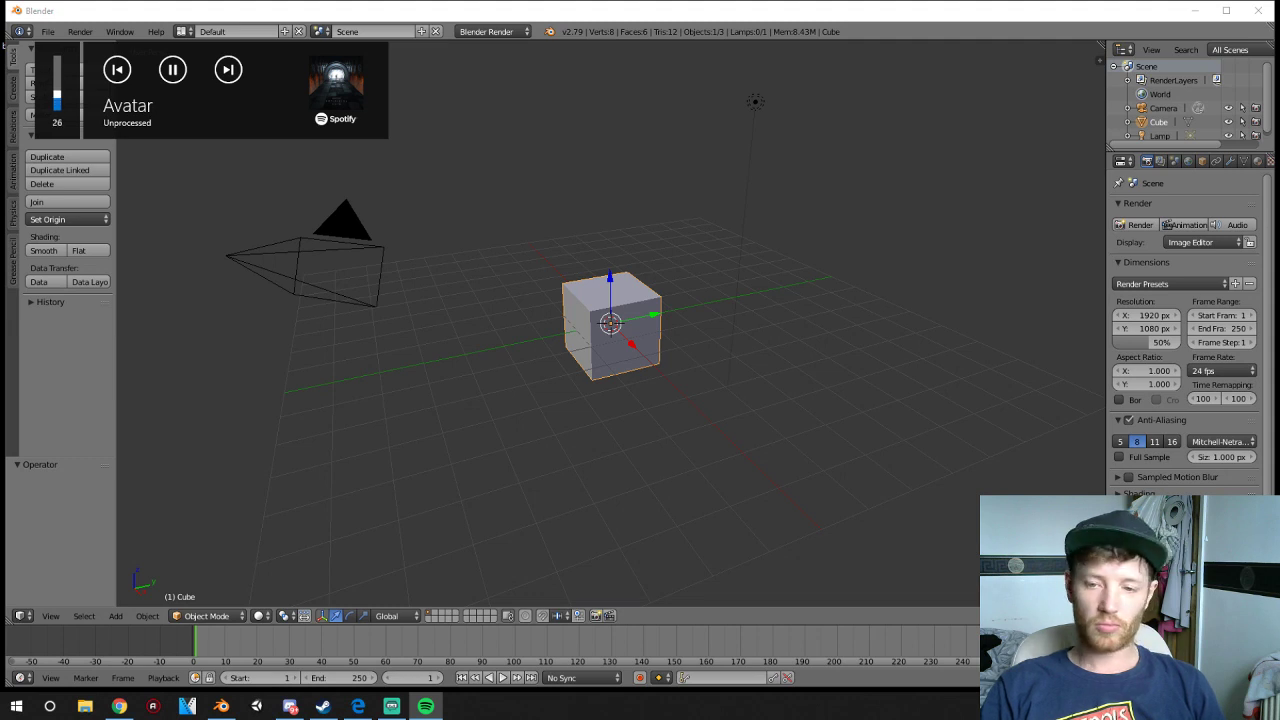
{"action": "key", "text": "XF86AudioRaiseVolume"}
{"action": "key", "text": "XF86AudioRaiseVolume"}
{"action": "key", "text": "XF86AudioRaiseVolume"}
{"action": "key", "text": "XF86AudioRaiseVolume"}
{"action": "key", "text": "XF86AudioRaiseVolume"}
{"action": "key", "text": "XF86AudioRaiseVolume"}
{"action": "key", "text": "XF86AudioRaiseVolume"}
{"action": "key", "text": "XF86AudioRaiseVolume"}
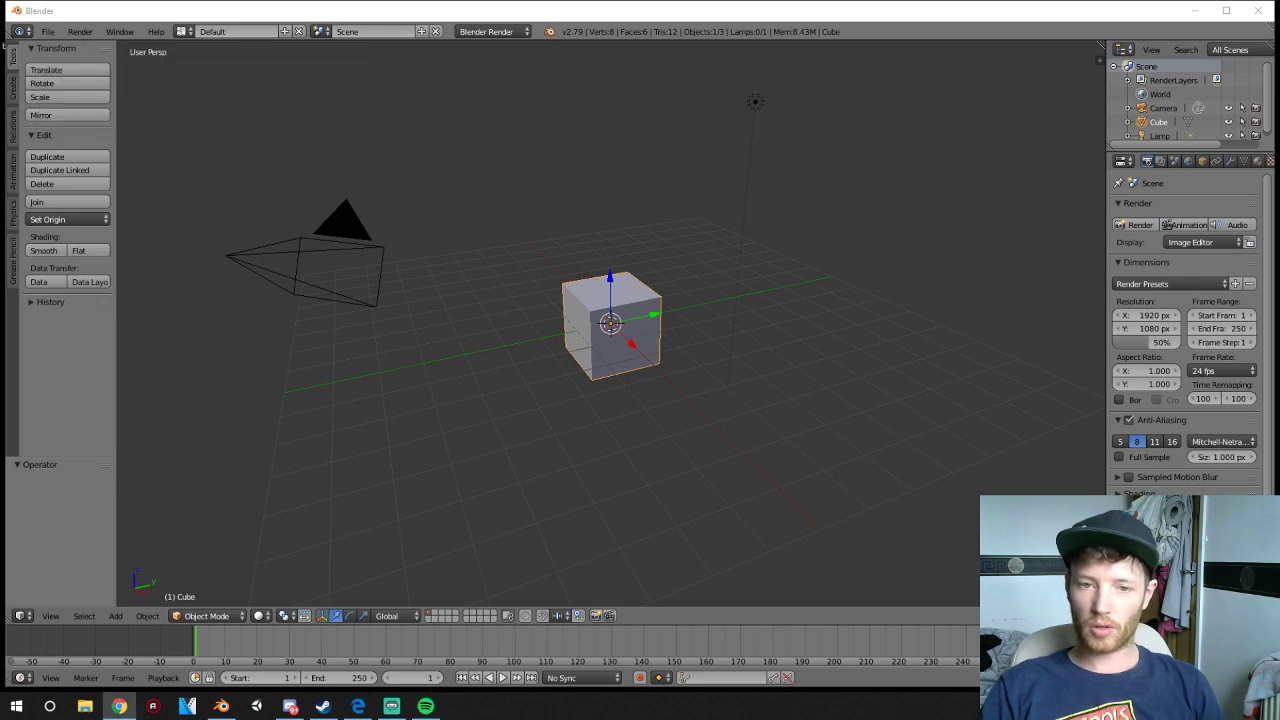
{"action": "key", "text": "XF86AudioLowerVolume"}
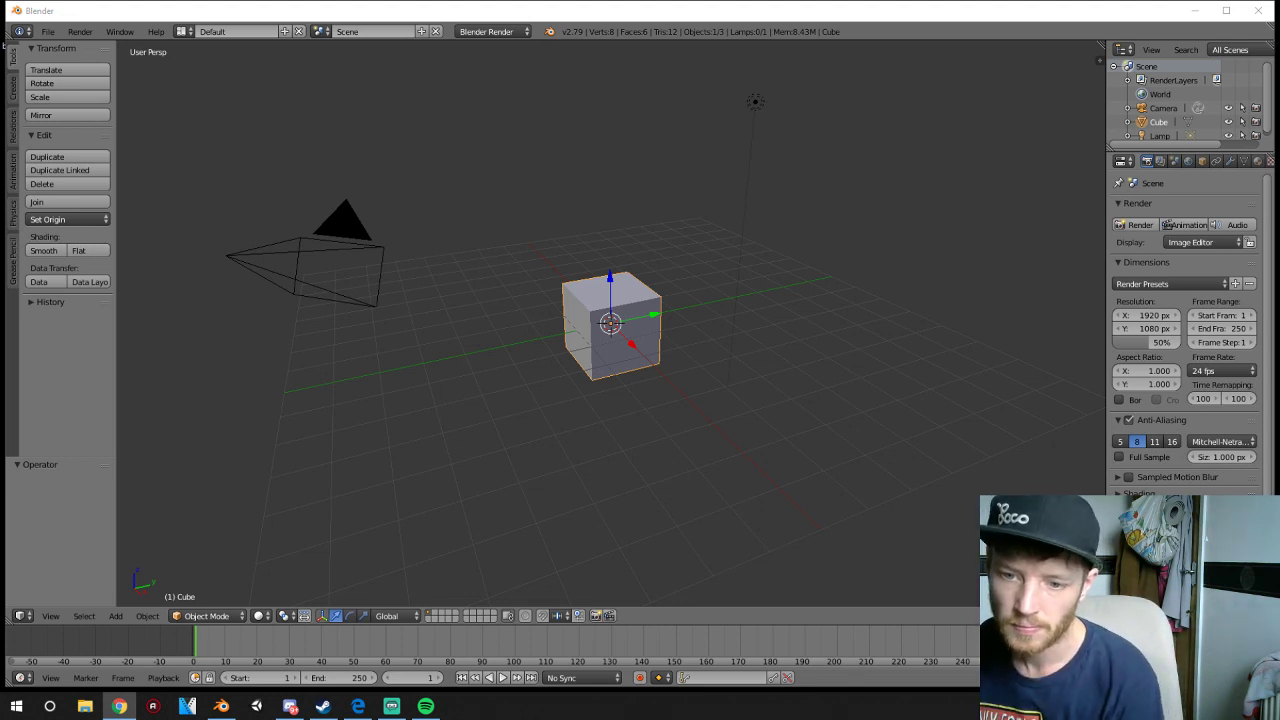
{"action": "key", "text": "XF86AudioLowerVolume"}
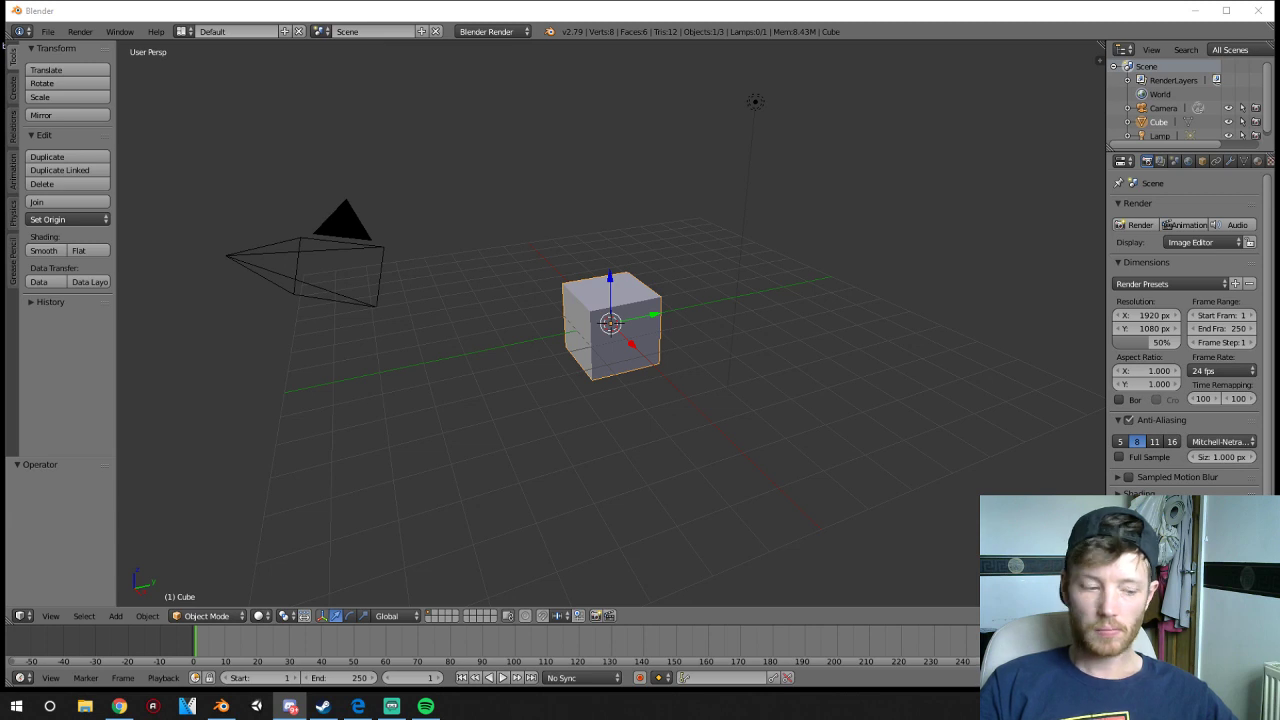
{"action": "key", "text": "XF86AudioLowerVolume"}
{"action": "key", "text": "XF86AudioLowerVolume"}
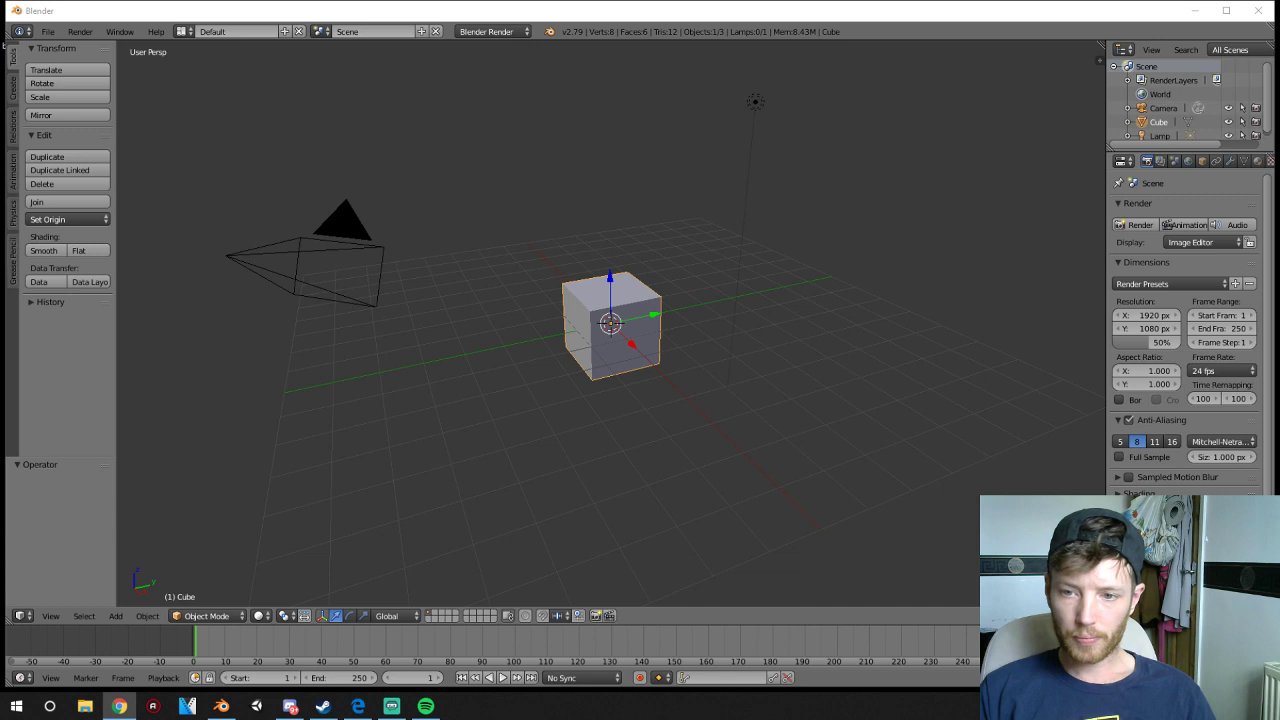
- Maximize the Blender window
{"action": "mouse_move", "coordinate": [430, 710]}
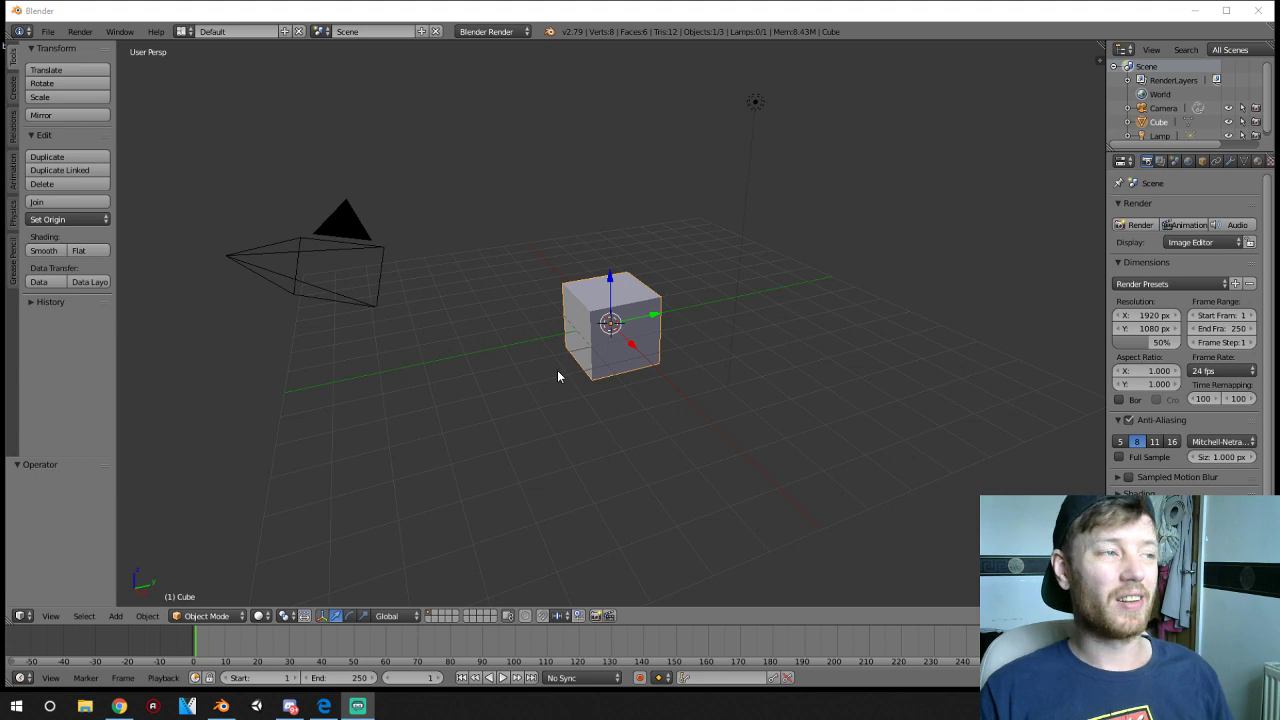
{"action": "left_click", "coordinate": [1230, 10]}
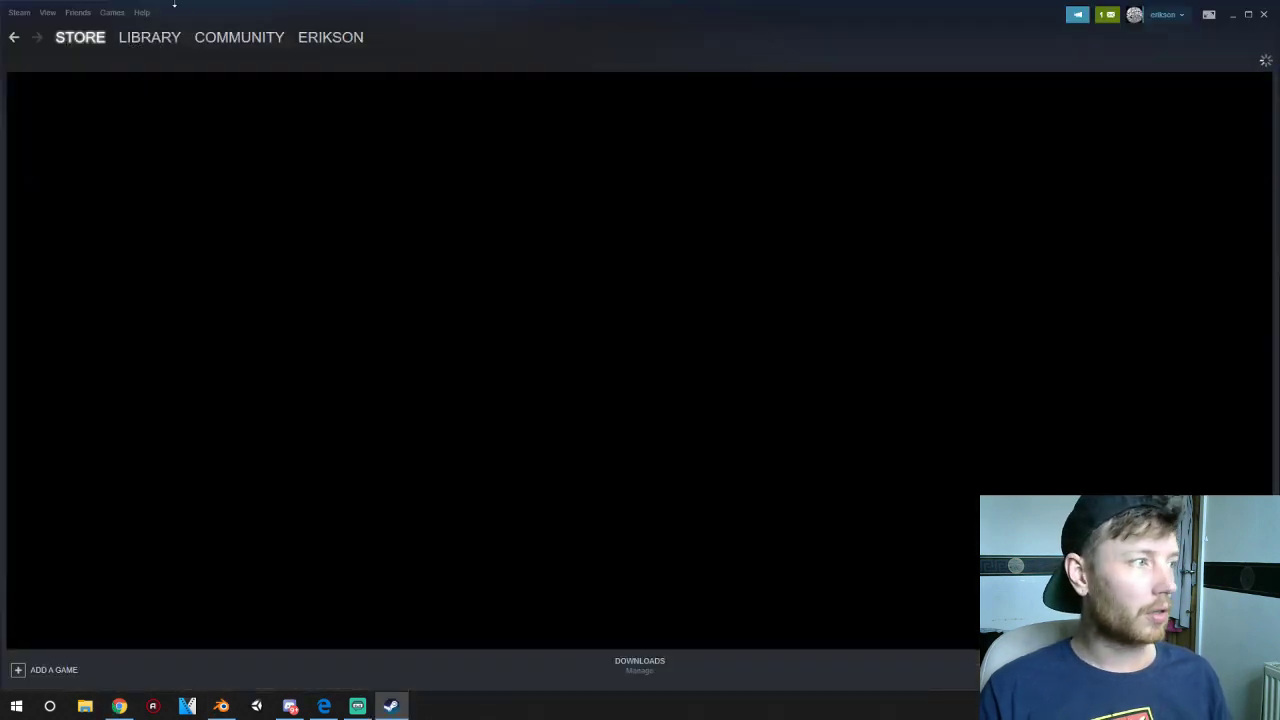
- From the Steam library page of On a Roll, open the full "Custom World maps are here!" announcement in a maximized browser window
{"action": "left_click", "coordinate": [157, 42]}
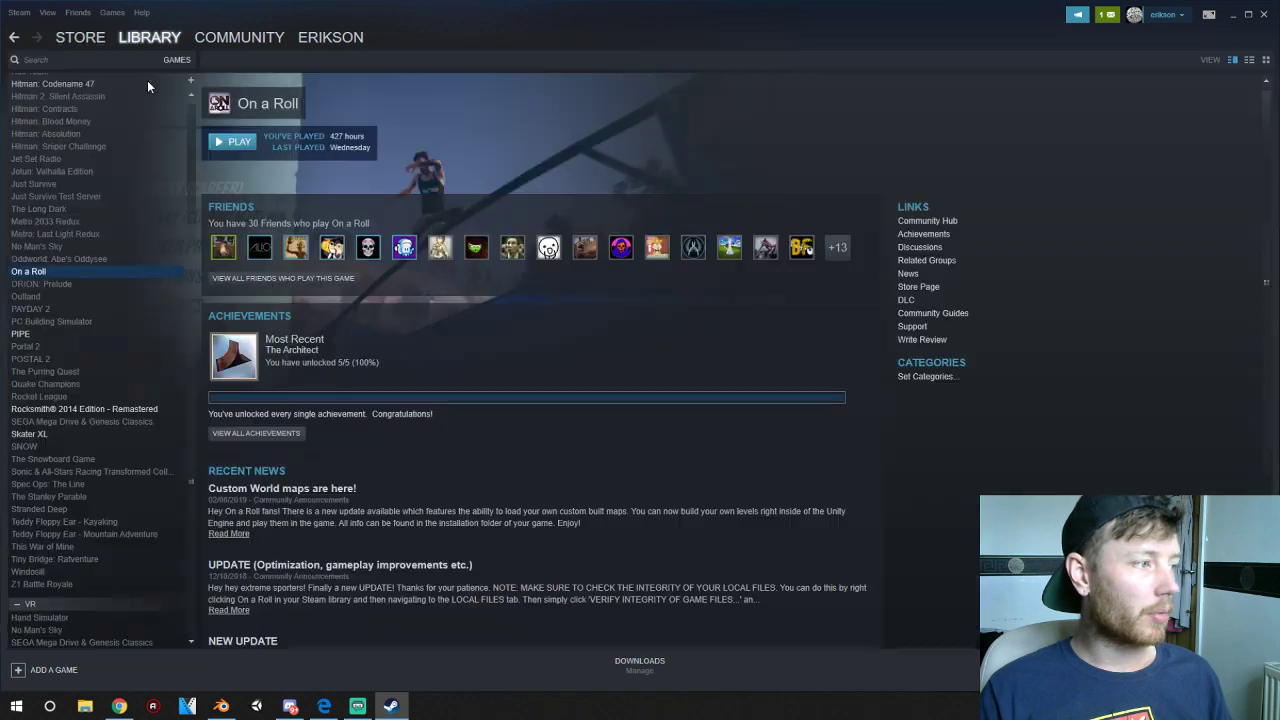
{"action": "left_click", "coordinate": [229, 534]}
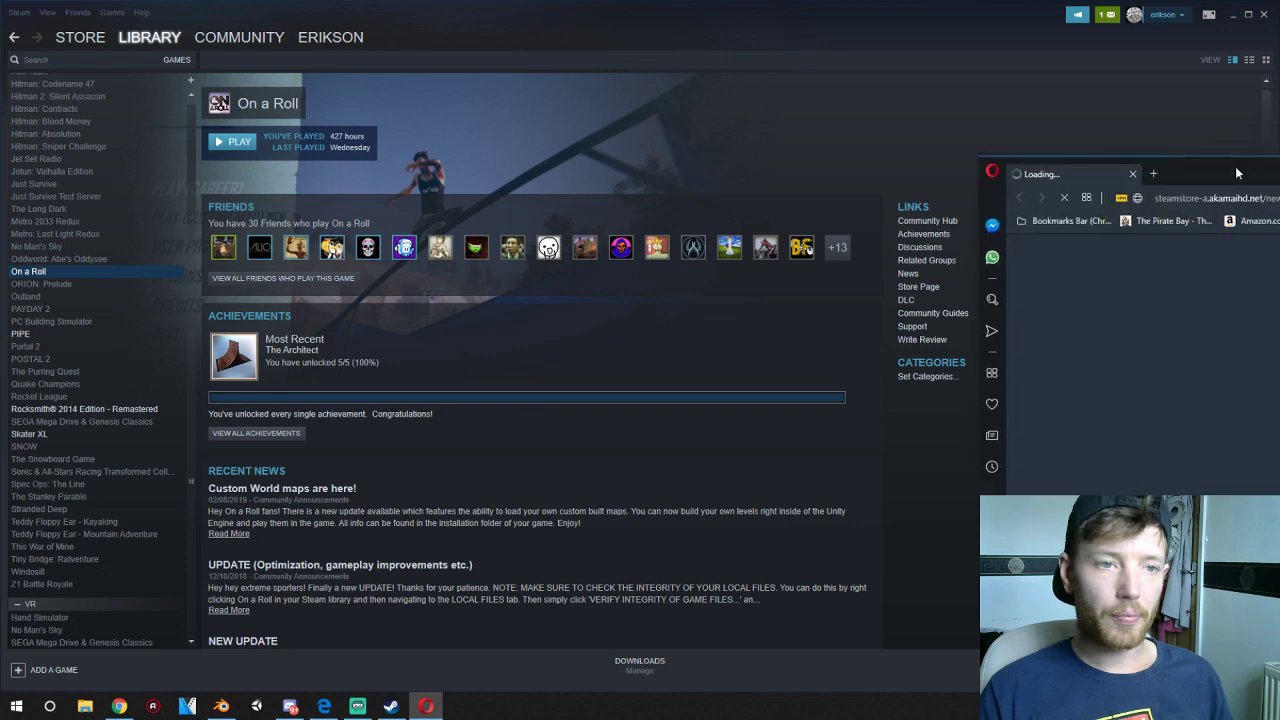
{"action": "double_click", "coordinate": [728, 8]}
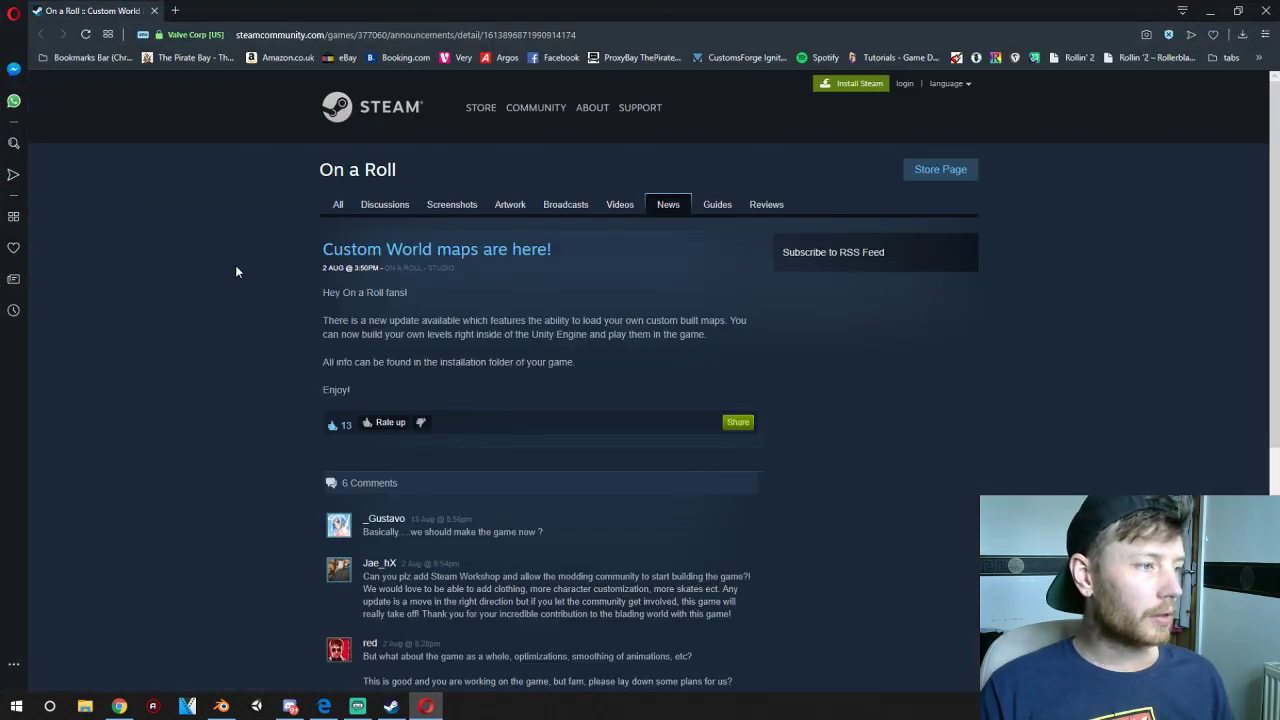
- Examine the custom maps announcement and its comments in full-screen view
{"action": "scroll", "coordinate": [237, 266], "scroll_direction": "down", "scroll_amount": 2}
{"action": "key", "text": "F11"}
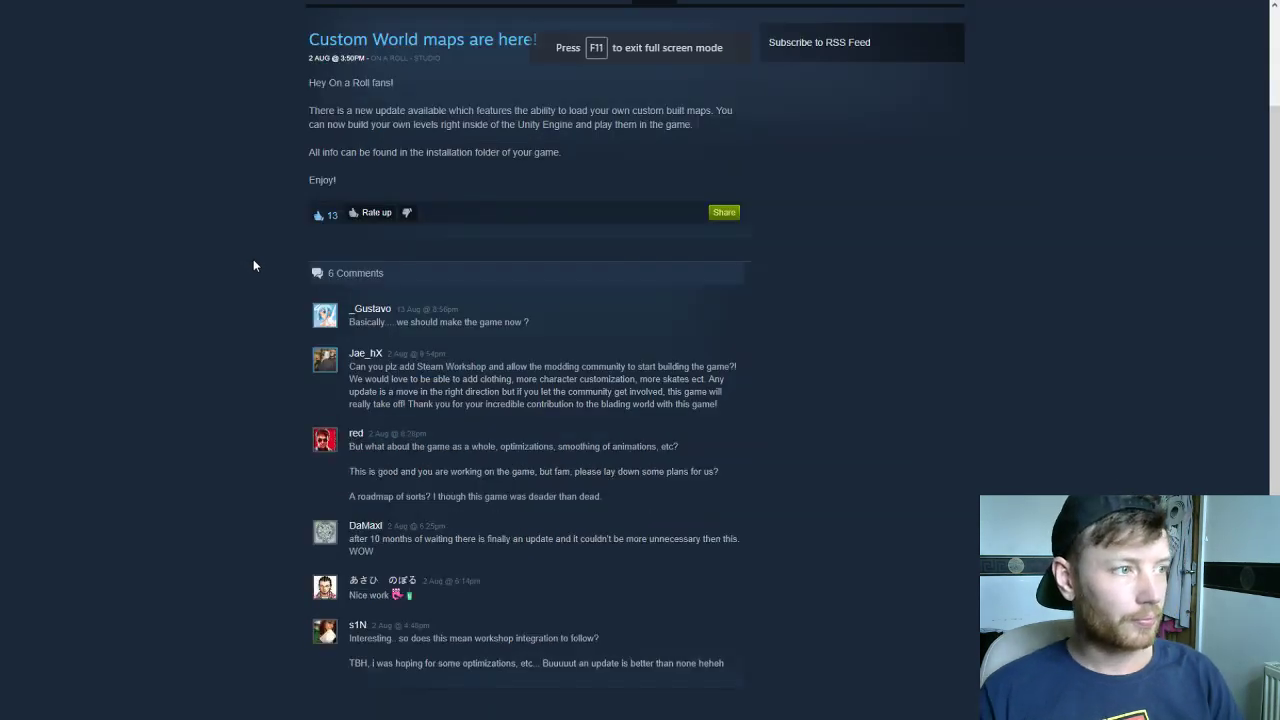
{"action": "scroll", "coordinate": [253, 265], "scroll_direction": "up", "scroll_amount": 1}
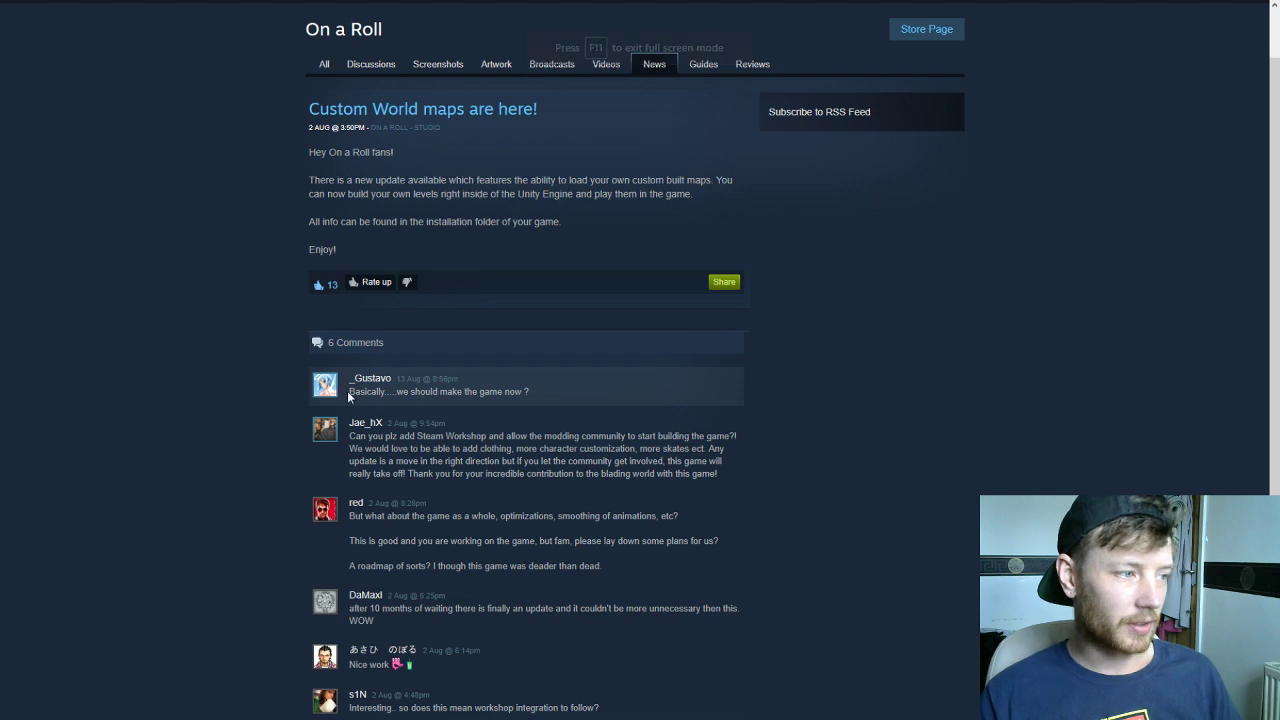
{"action": "left_click_drag", "start_coordinate": [347, 391], "coordinate": [480, 391]}
{"action": "left_click", "coordinate": [729, 423]}
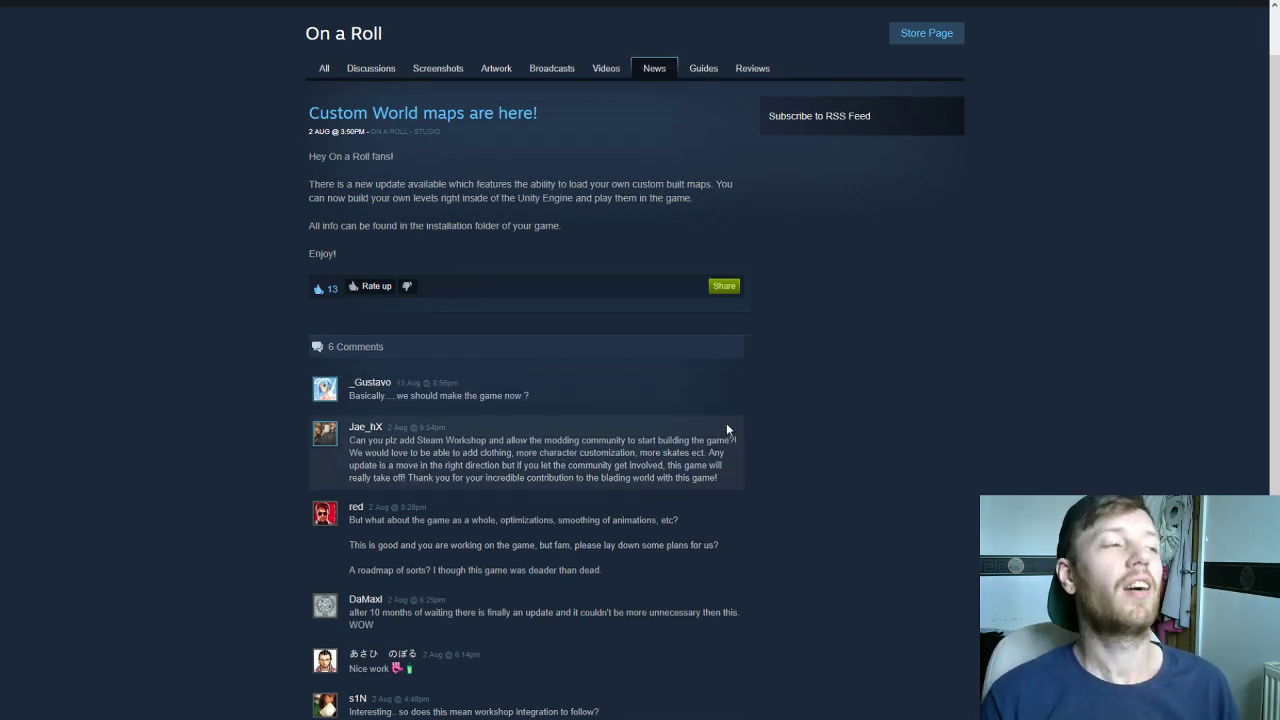
{"action": "scroll", "coordinate": [505, 370], "scroll_direction": "up", "scroll_amount": 1}
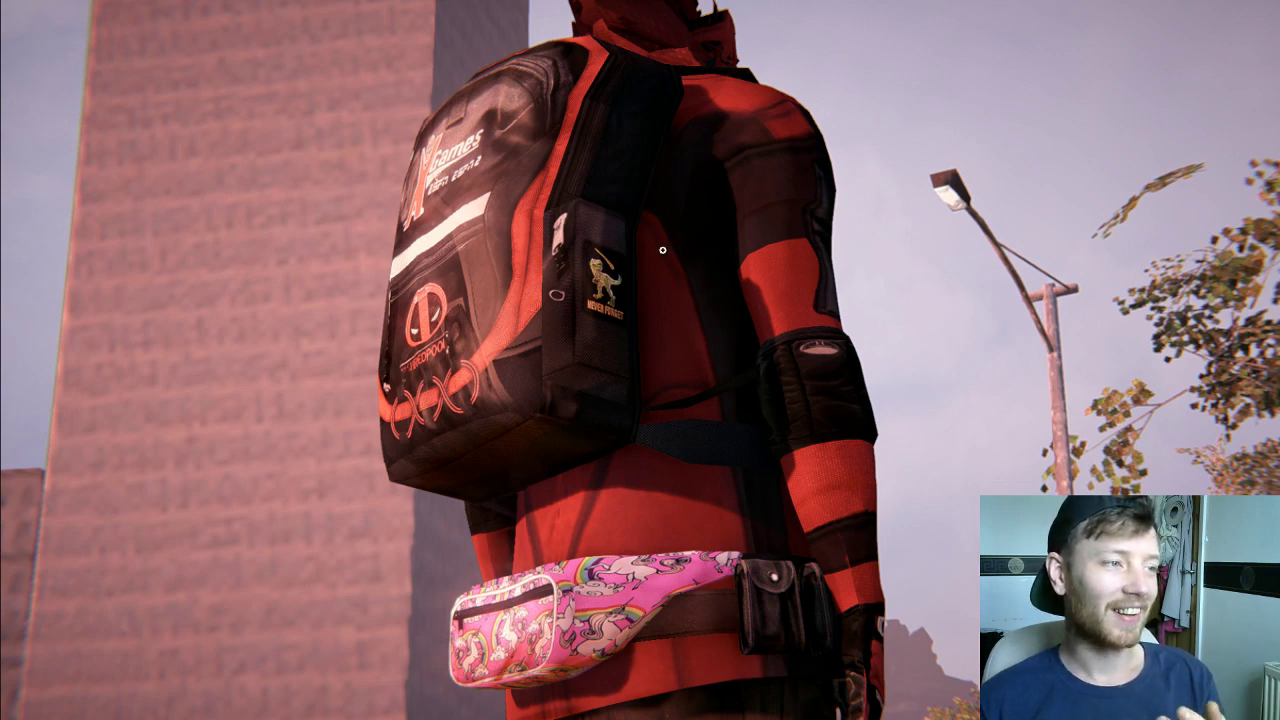
- Leave full-screen view, bring back the announcement page, and minimize the browser and Steam to return to Blender
{"action": "key", "text": "F11"}
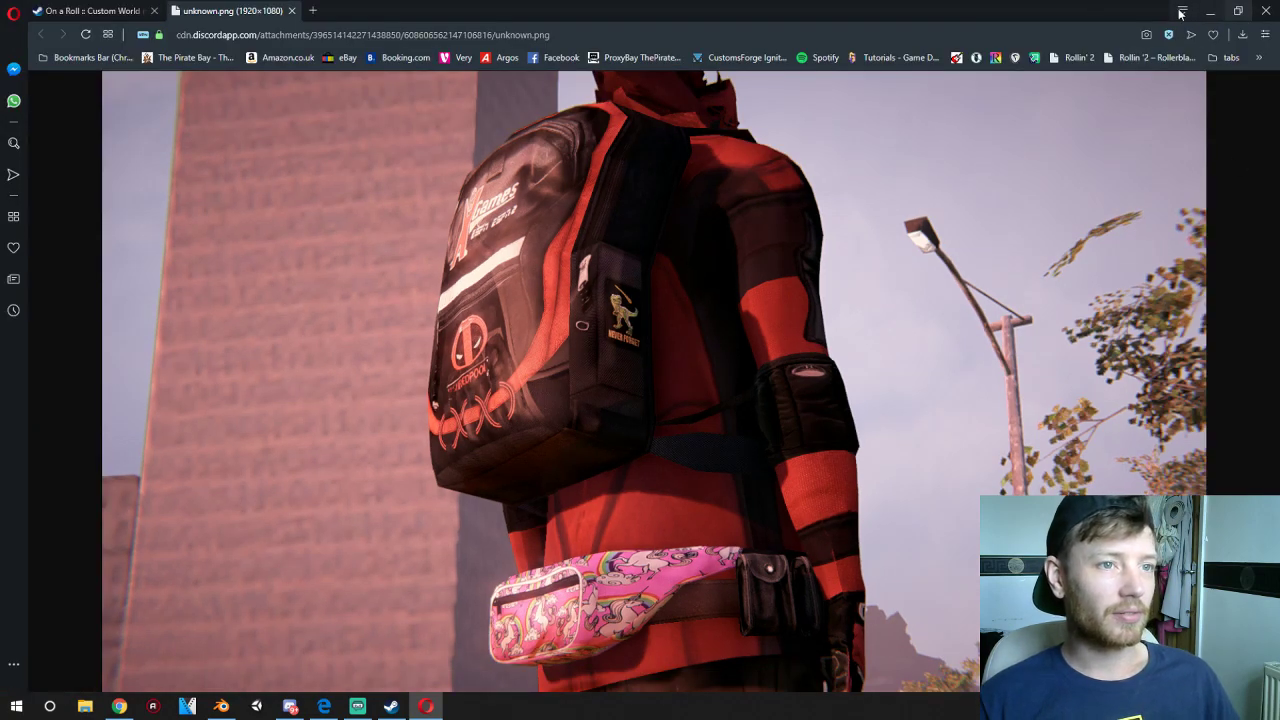
{"action": "left_click", "coordinate": [92, 10]}
{"action": "left_click", "coordinate": [1210, 10]}
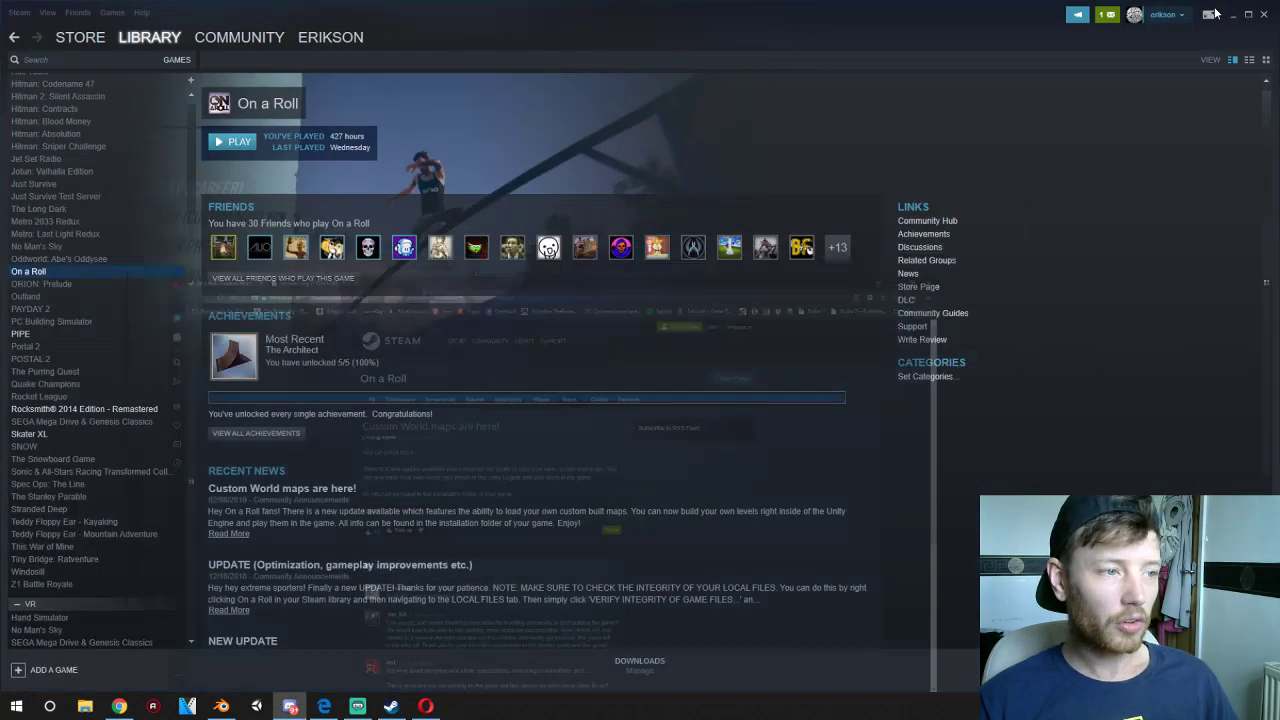
{"action": "left_click", "coordinate": [1232, 14]}
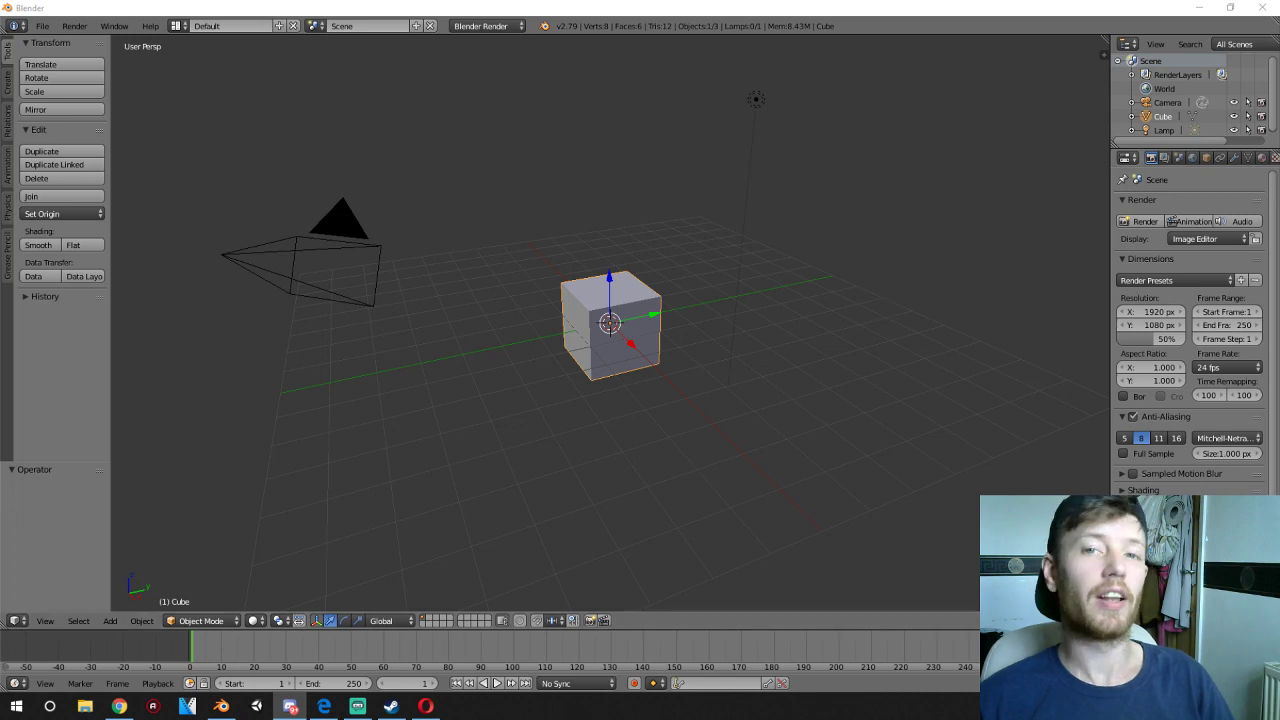
{"action": "key", "text": "alt+Tab"}
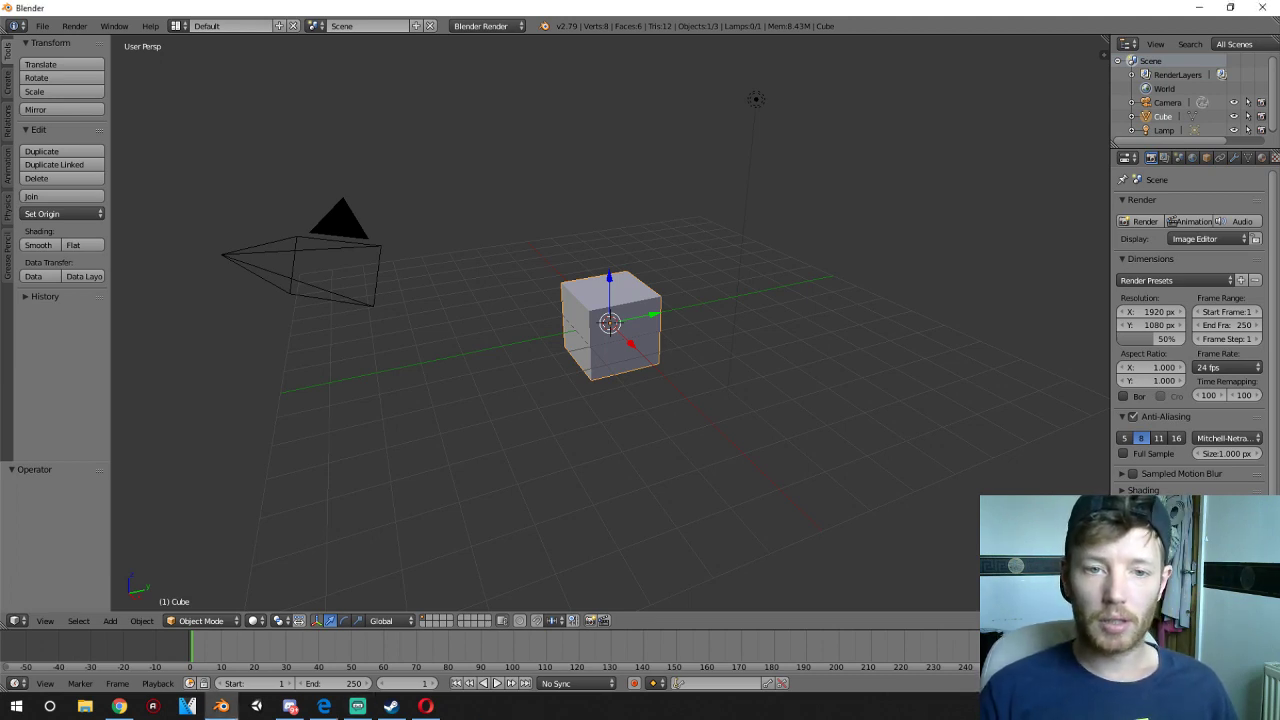
{"action": "left_click", "coordinate": [221, 708]}
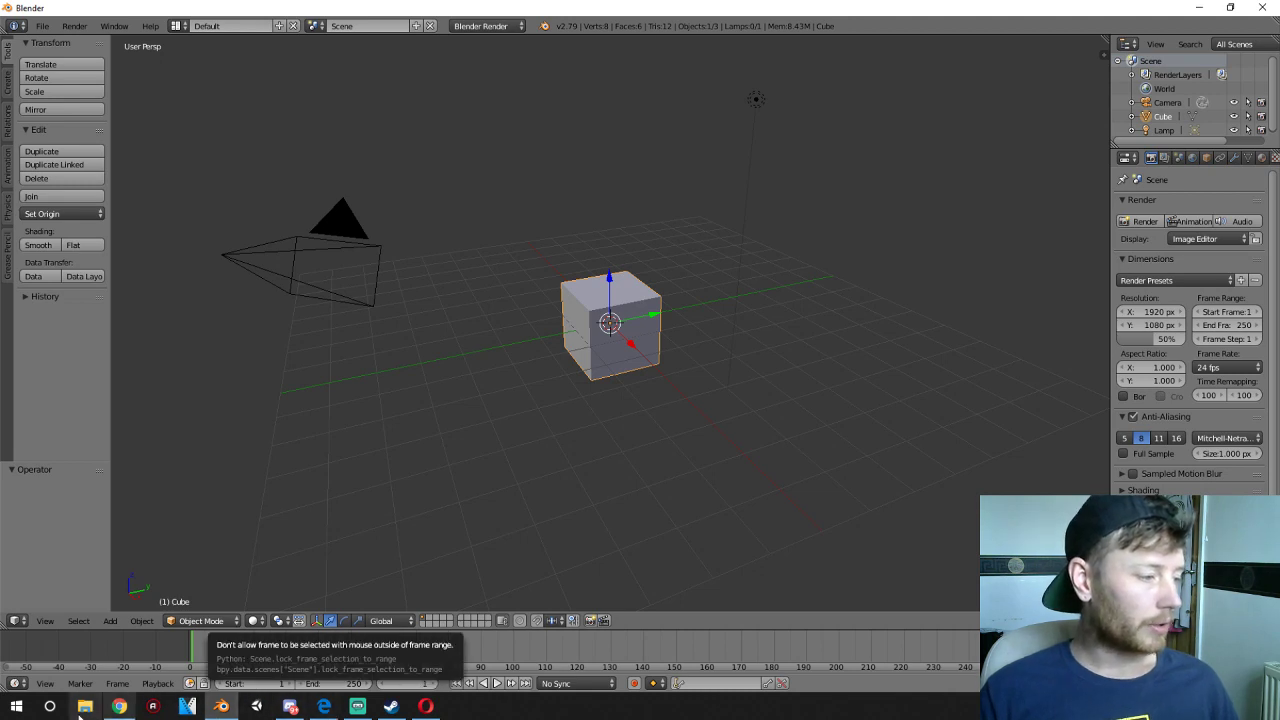
- Bring a File Explorer window onto this screen and open the CUSTOMIZATION folder inside the On a Roll installation folder
{"action": "left_click", "coordinate": [86, 708]}
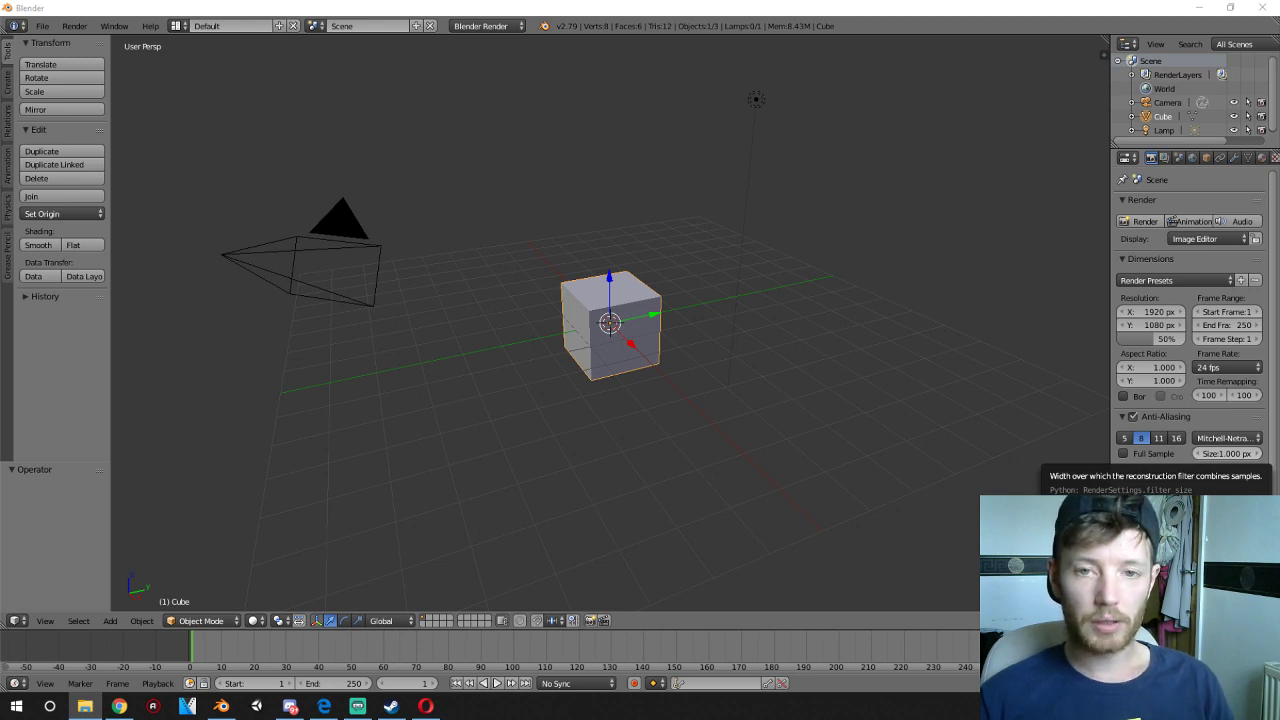
{"action": "left_click_drag", "start_coordinate": [1279, 235], "coordinate": [616, 3]}
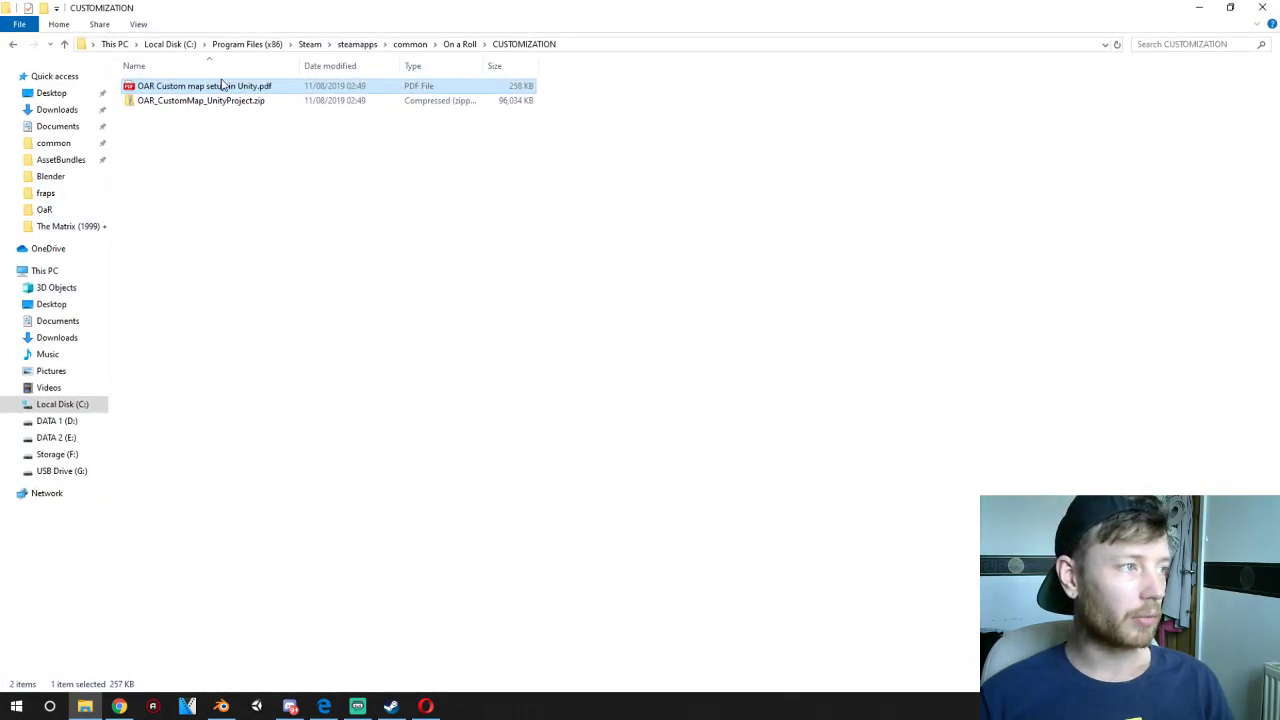
{"action": "left_click", "coordinate": [468, 44]}
{"action": "double_click", "coordinate": [170, 86]}
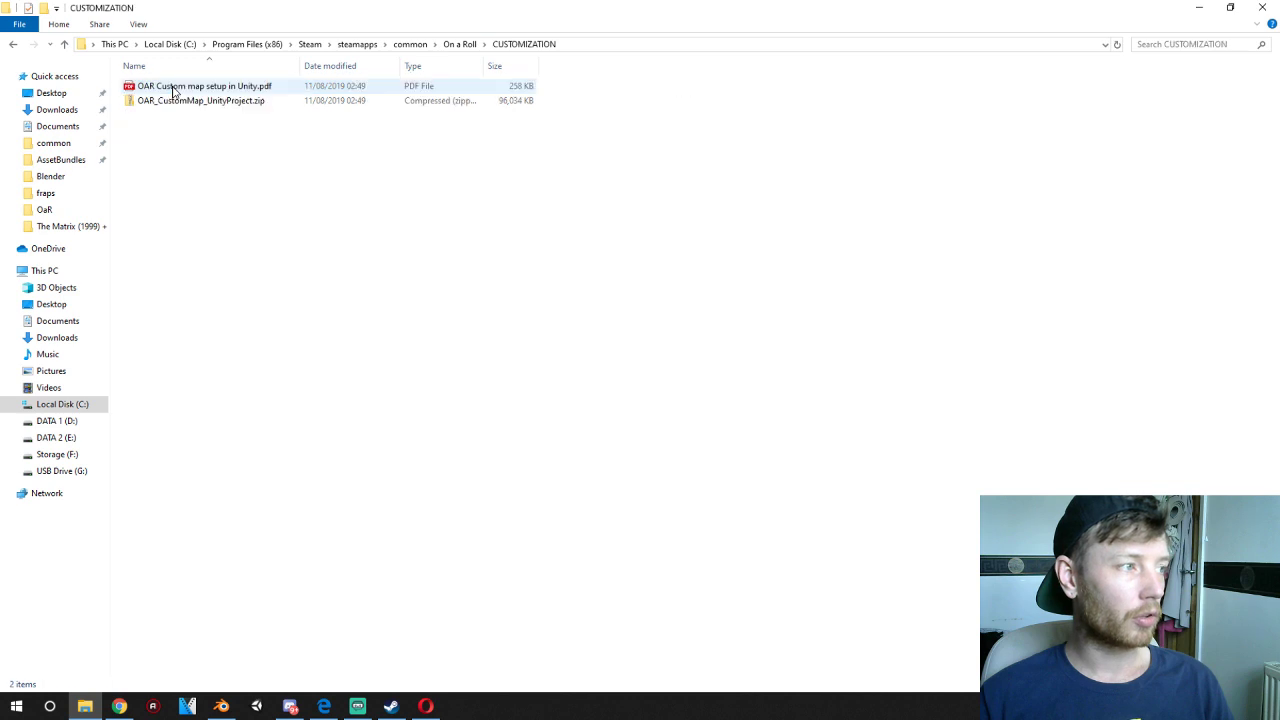
- Open OAR_CustomMap_UnityProject.zip and examine the contents of its CustomMap_Test folder
{"action": "left_click", "coordinate": [202, 101]}
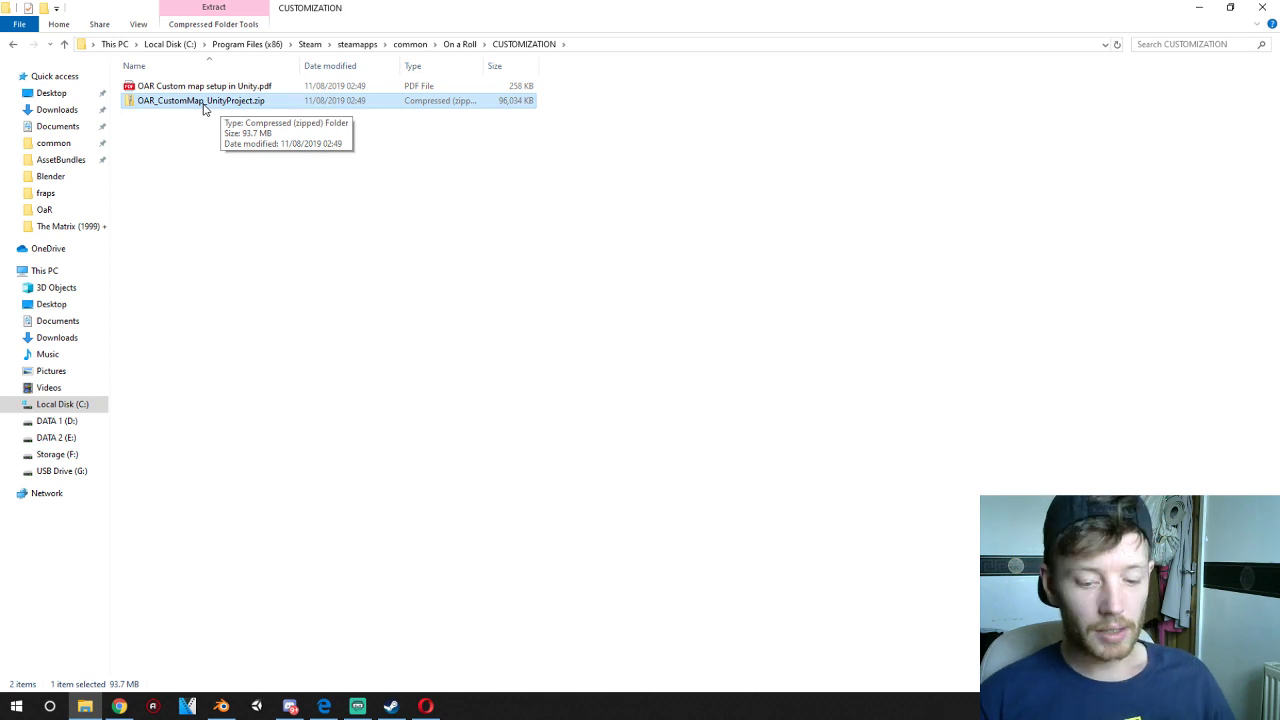
{"action": "double_click", "coordinate": [203, 102]}
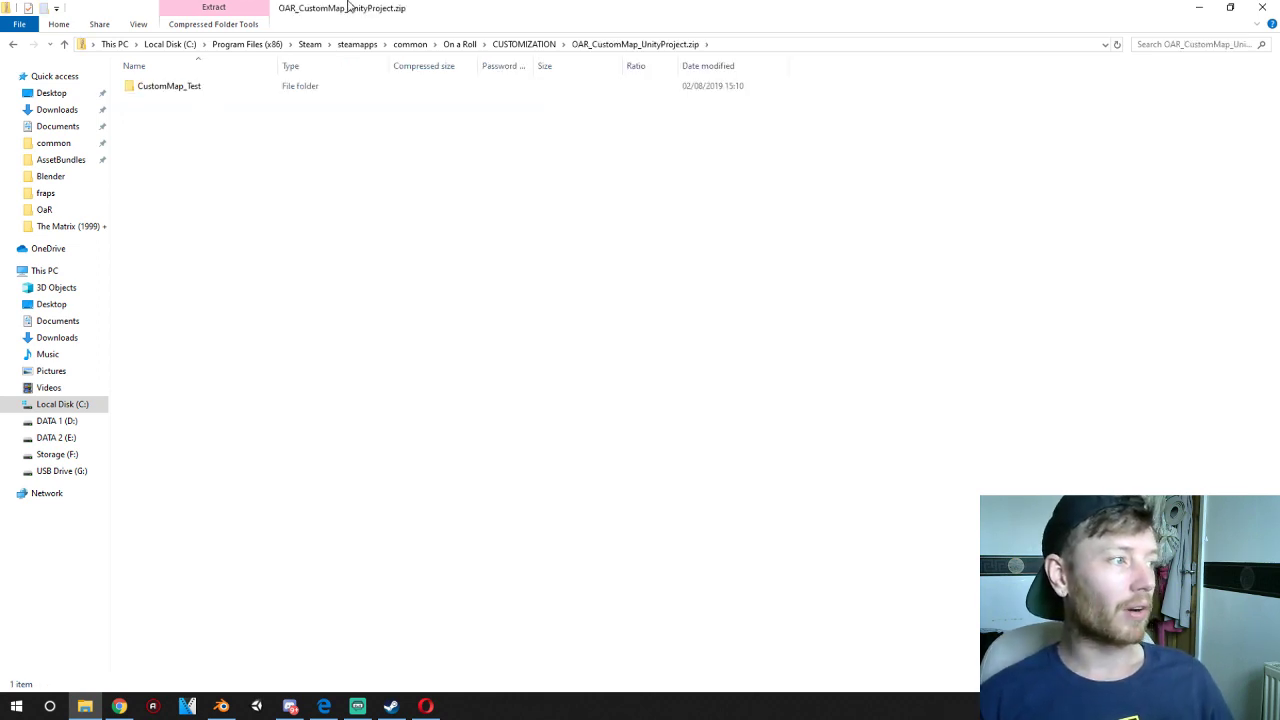
{"action": "left_click", "coordinate": [199, 89]}
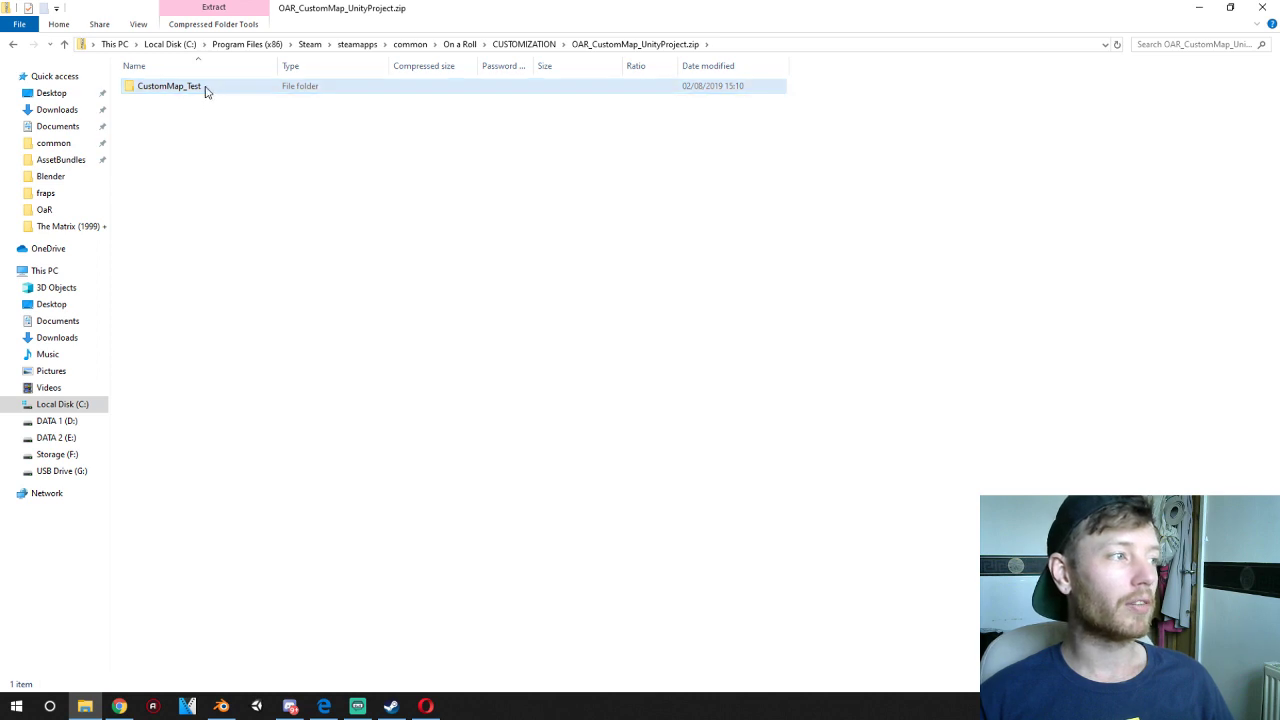
{"action": "double_click", "coordinate": [205, 89]}
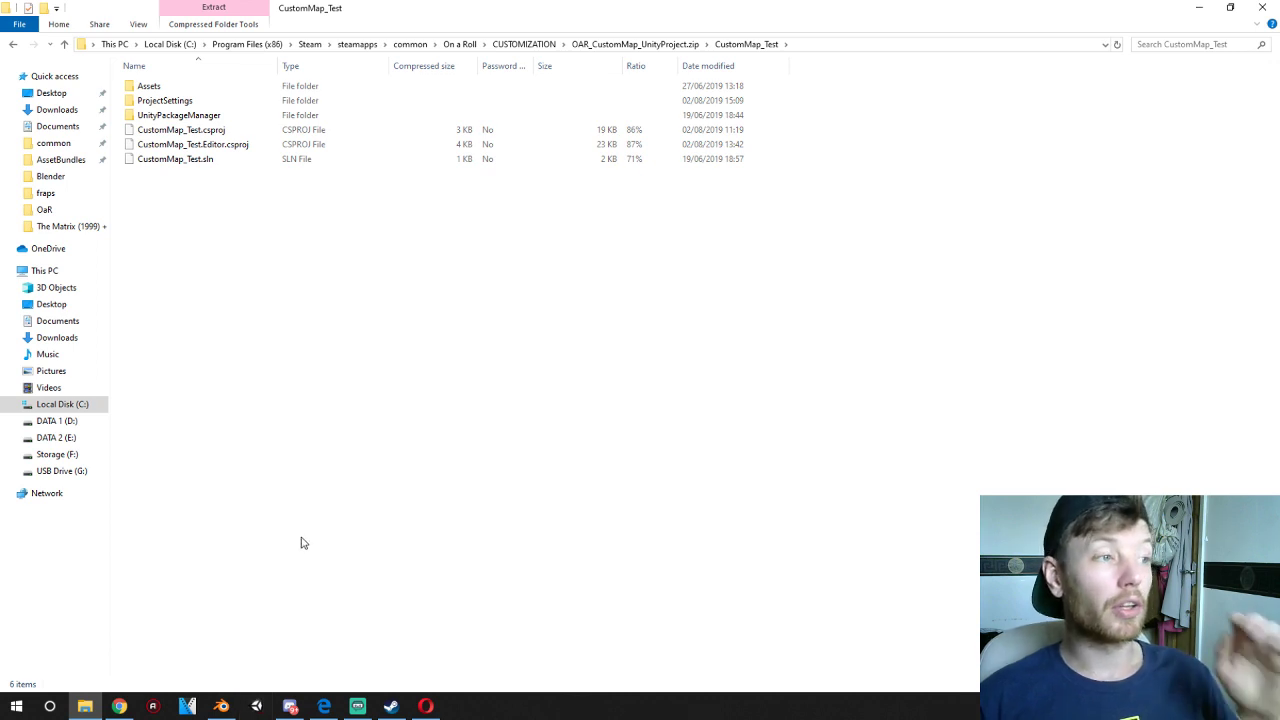
- Go back up to the CUSTOMIZATION folder and select the file "OAR Custom map setup in Unity.pdf"
{"action": "key", "text": "alt+Up"}
{"action": "key", "text": "alt+Up"}
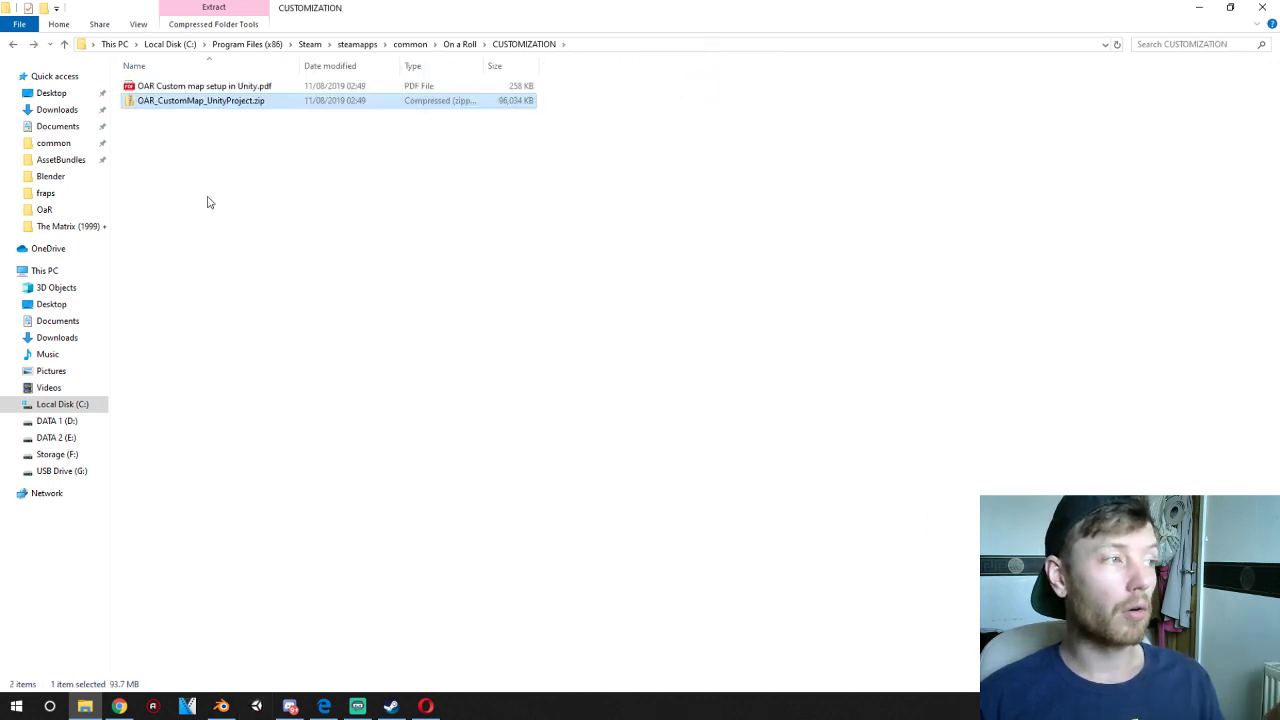
{"action": "left_click", "coordinate": [247, 87]}
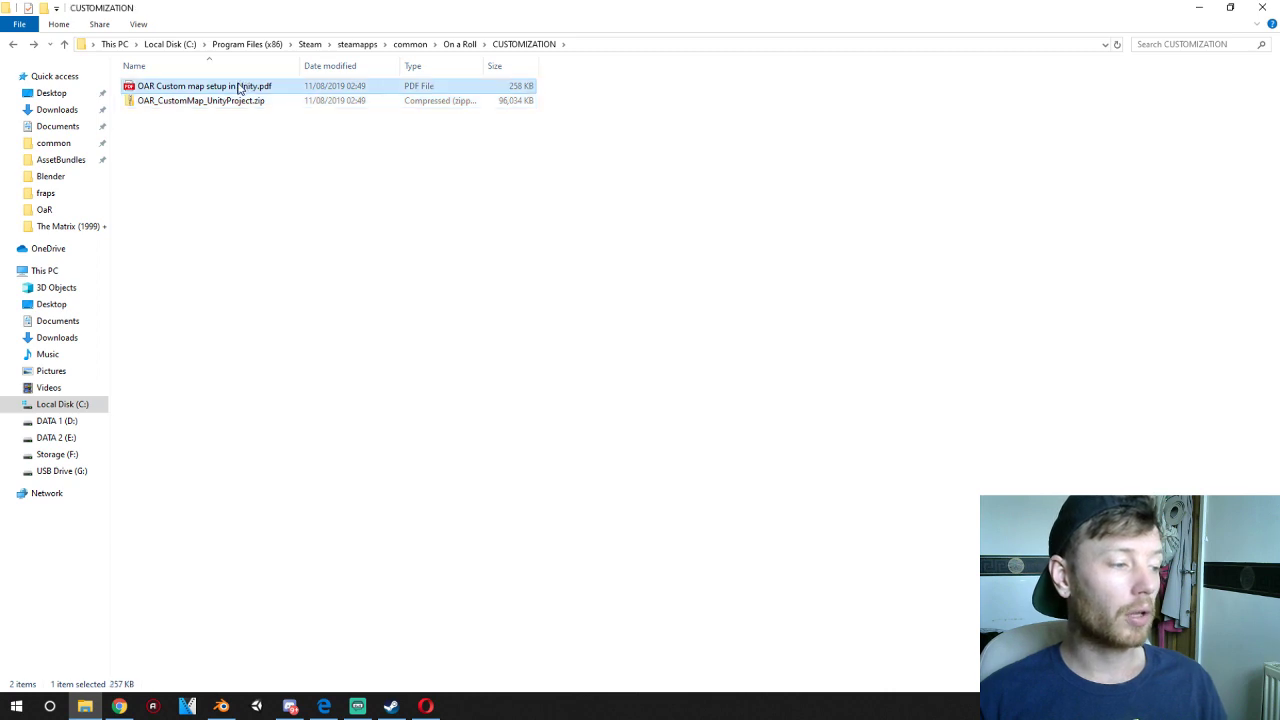
- Close the Opera browser with its announcement page and confirm quitting with both tabs
{"action": "mouse_move", "coordinate": [426, 705]}
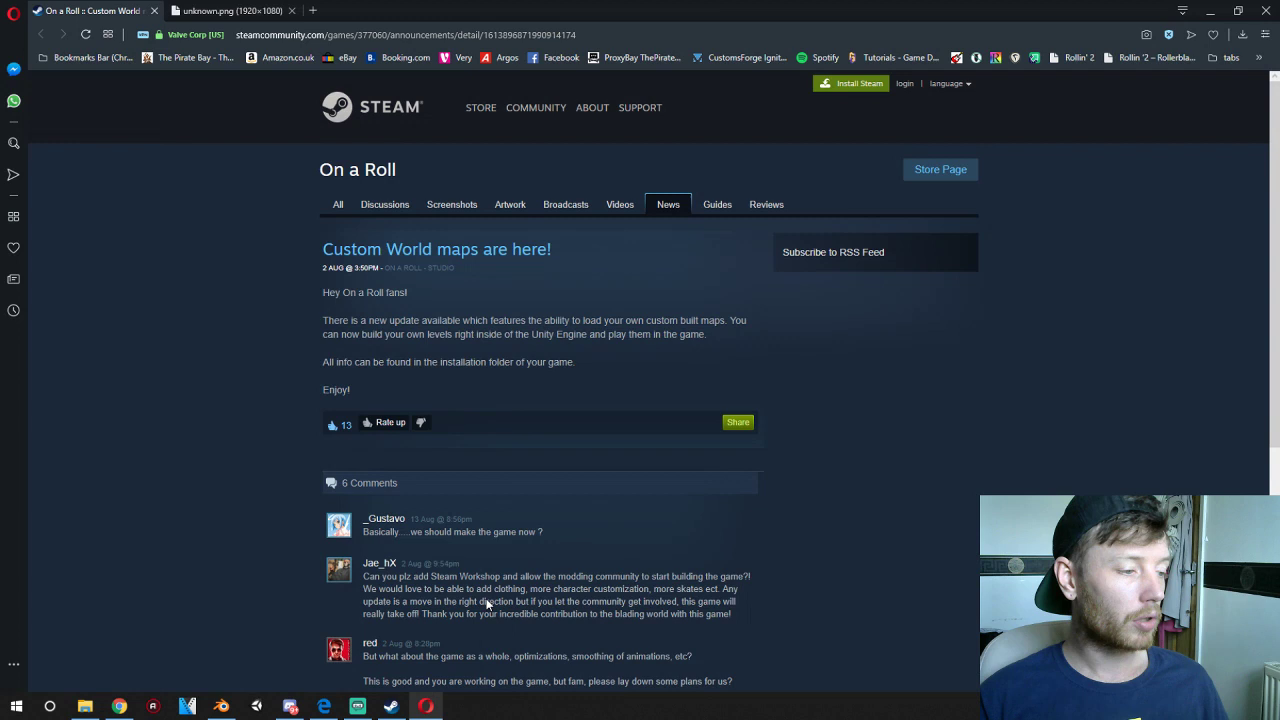
{"action": "left_click", "coordinate": [487, 600]}
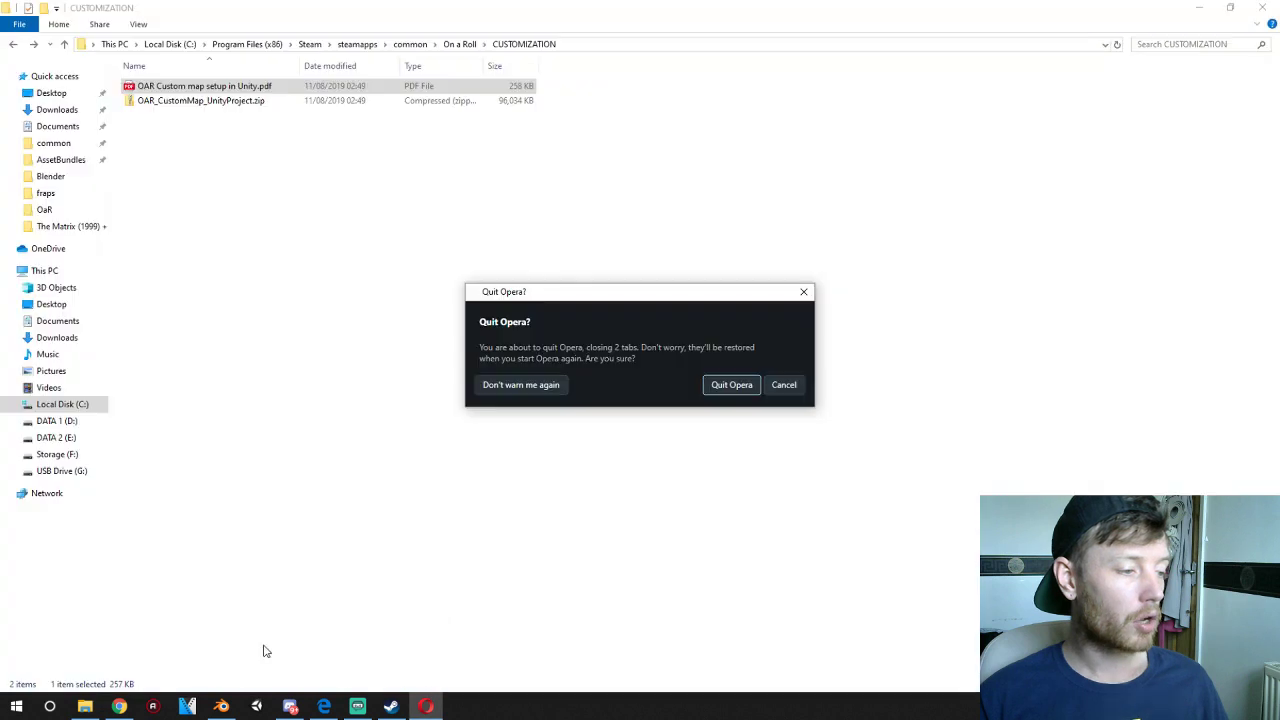
{"action": "mouse_move", "coordinate": [95, 707]}
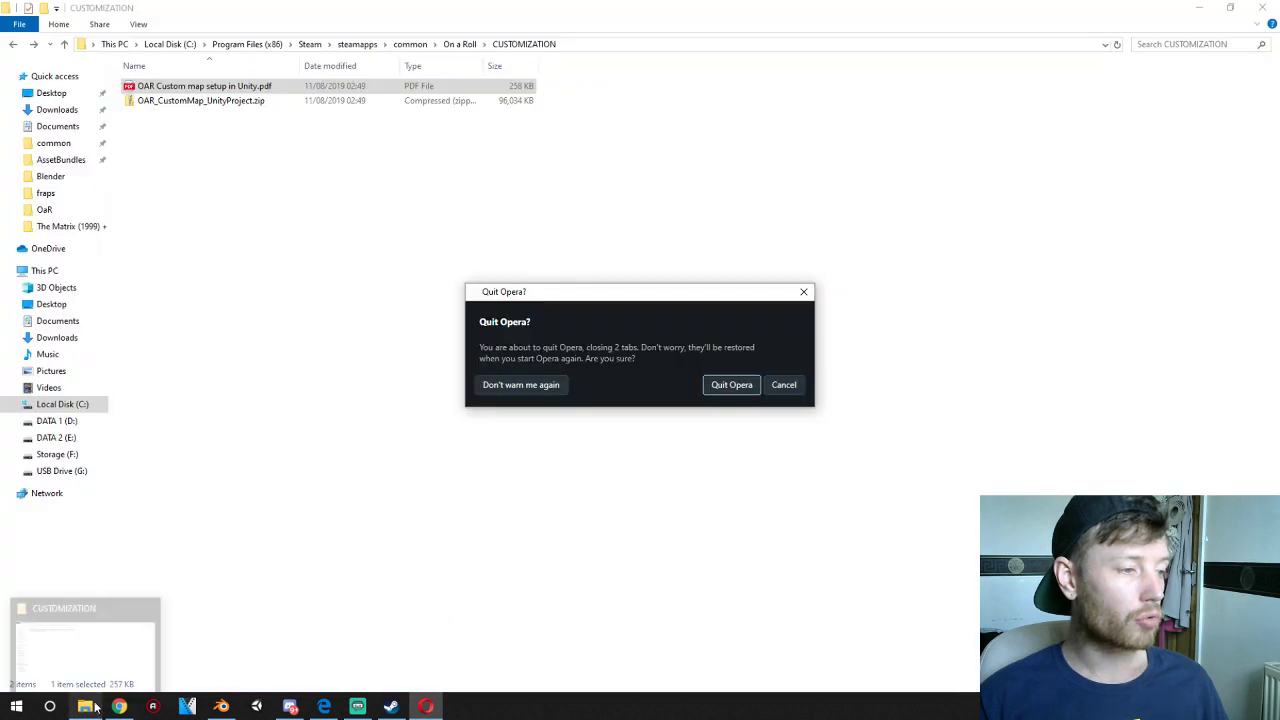
{"action": "left_click", "coordinate": [737, 385]}
- Open "OAR Custom map setup in Unity.pdf" from the CUSTOMIZATION folder and examine the Unity version given in its title
{"action": "double_click", "coordinate": [183, 87]}
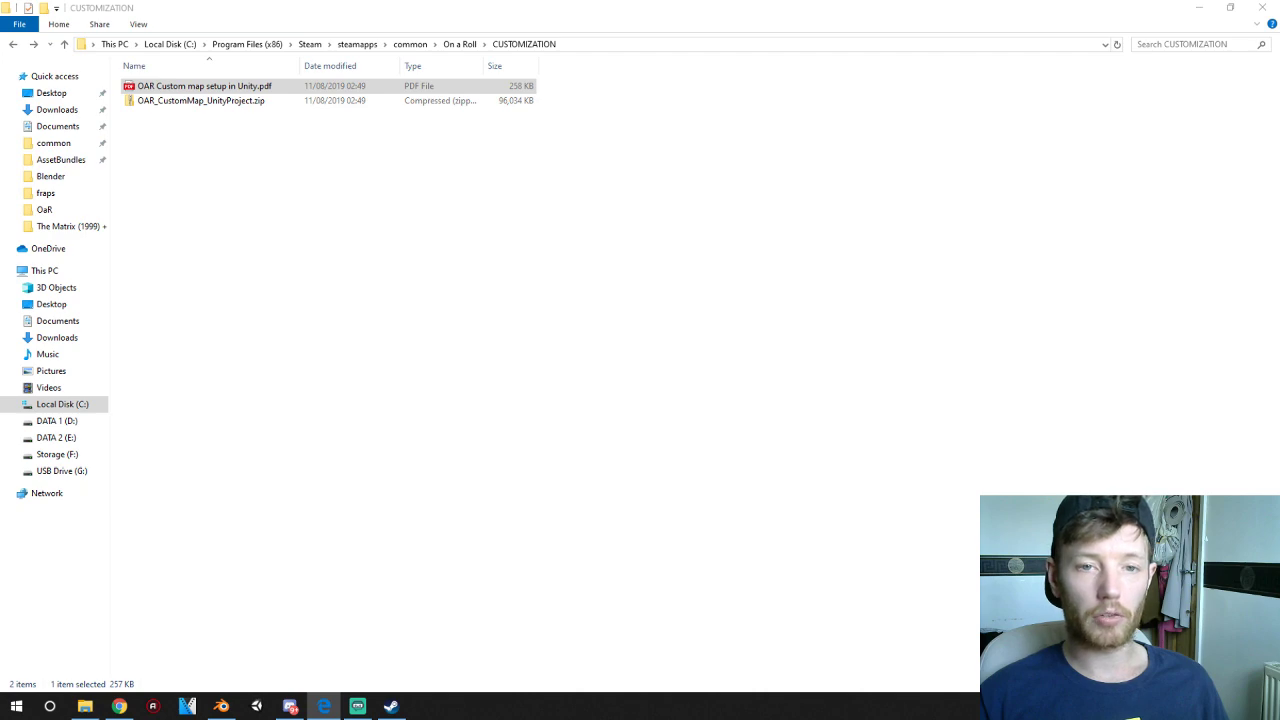
{"action": "scroll", "coordinate": [466, 129], "scroll_direction": "up", "scroll_amount": 3}
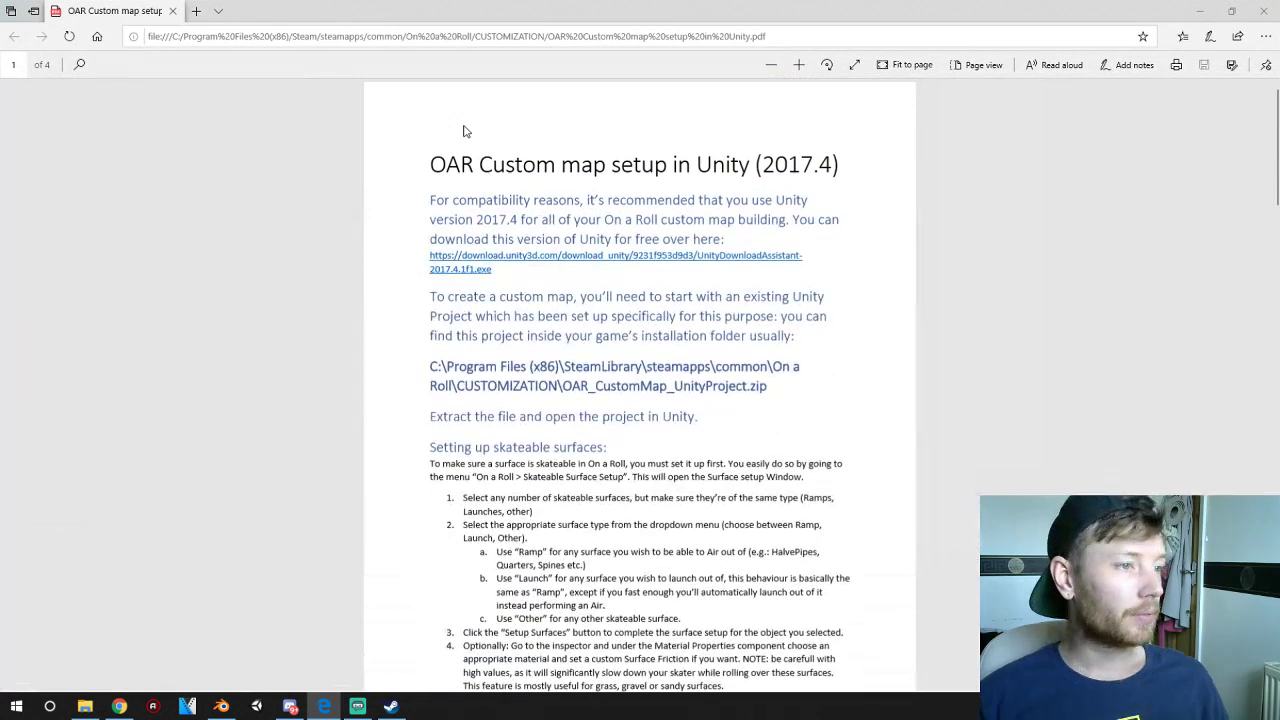
{"action": "left_click_drag", "start_coordinate": [760, 167], "coordinate": [842, 168]}
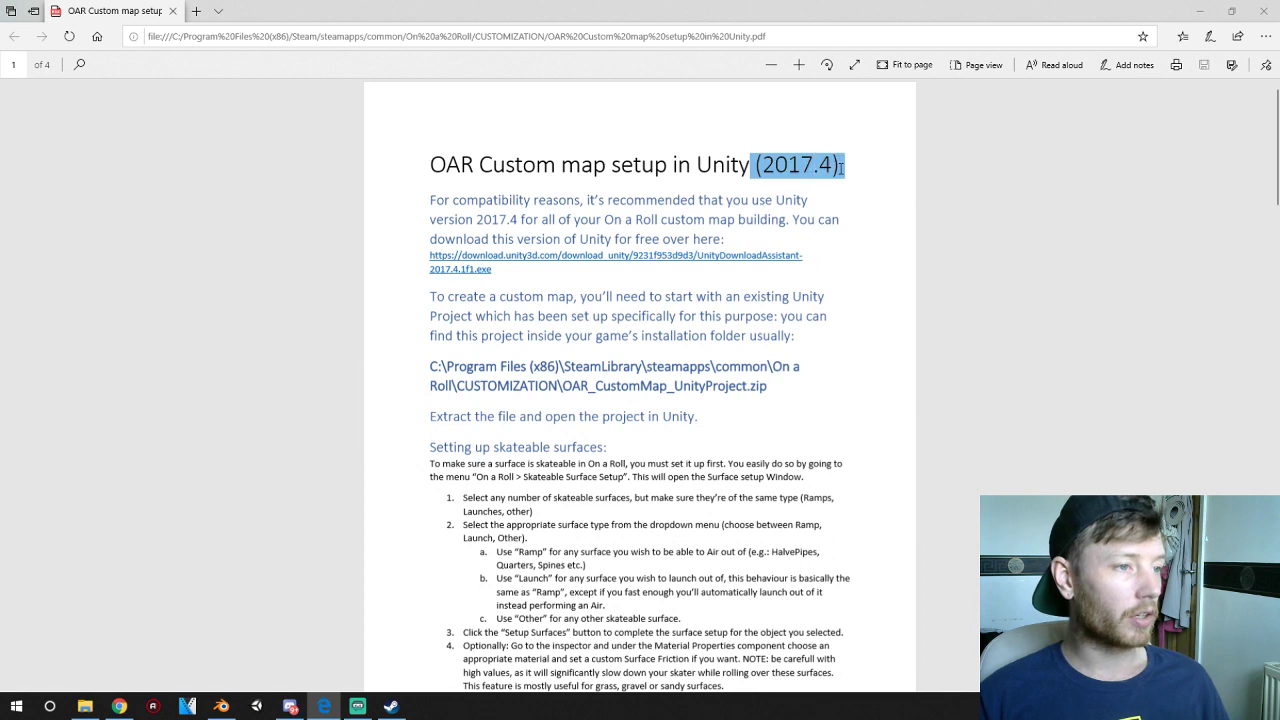
{"action": "left_click", "coordinate": [801, 180]}
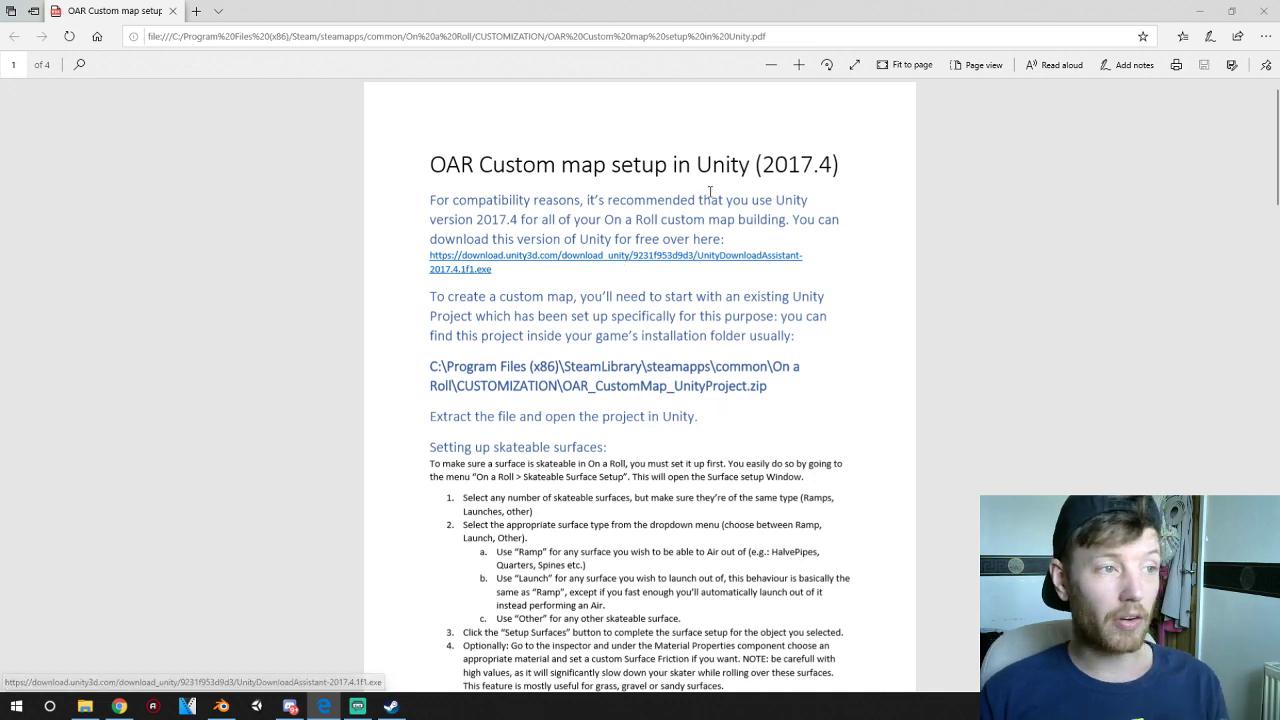
{"action": "left_click_drag", "start_coordinate": [762, 166], "coordinate": [834, 167]}
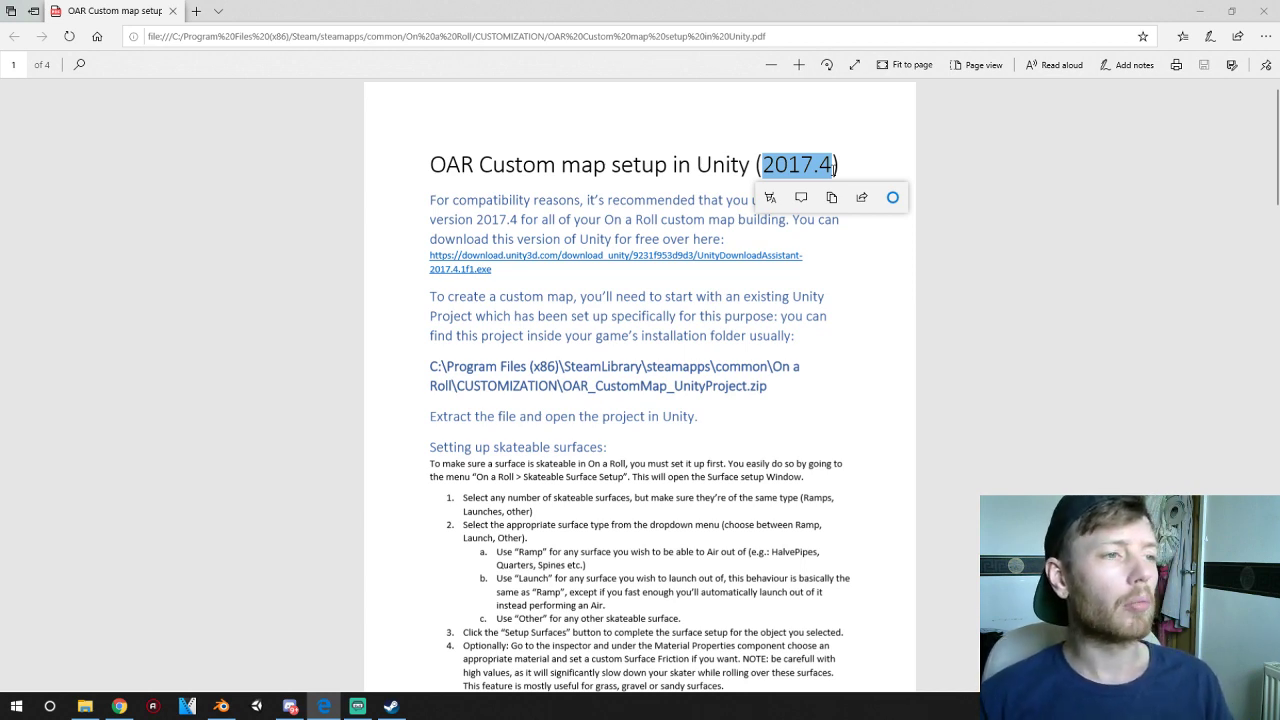
{"action": "left_click_drag", "start_coordinate": [763, 166], "coordinate": [798, 167]}
{"action": "left_click", "coordinate": [791, 169]}
{"action": "left_click", "coordinate": [790, 170]}
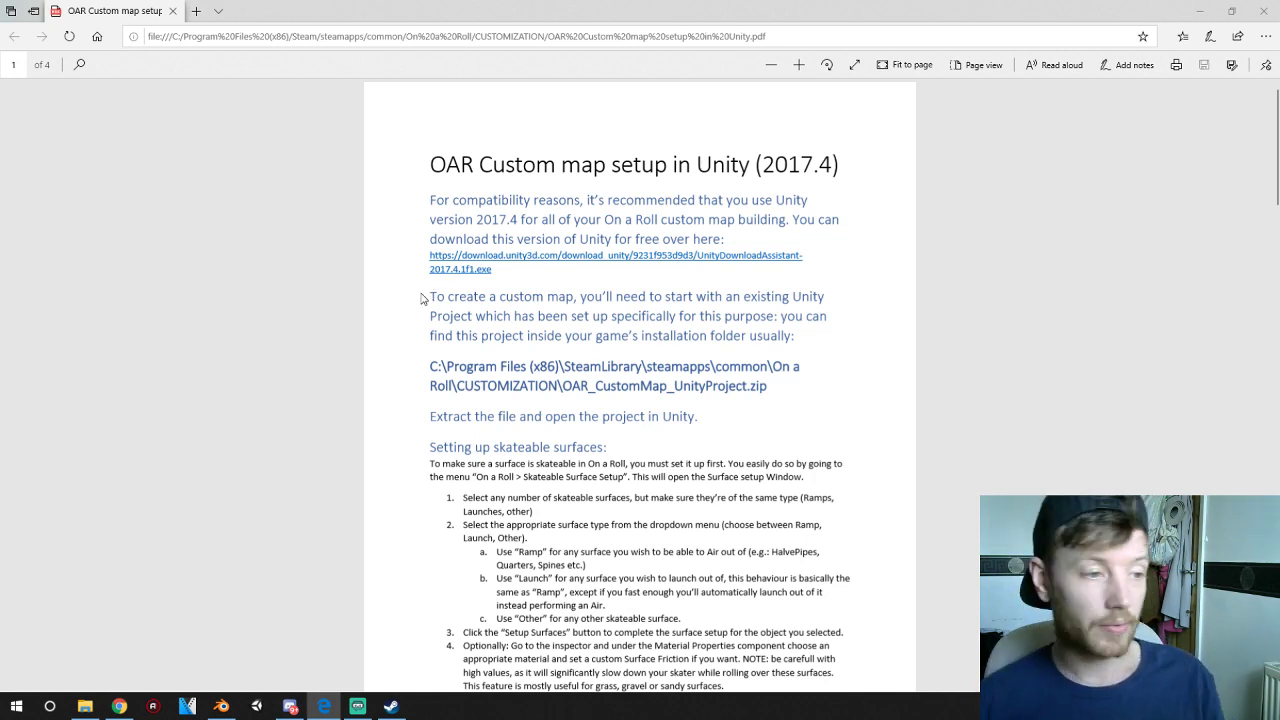
- Enlarge the PDF in full-screen view, examine its title and the paragraph on creating a custom map, and leave full-screen view
{"action": "left_click", "coordinate": [357, 706]}
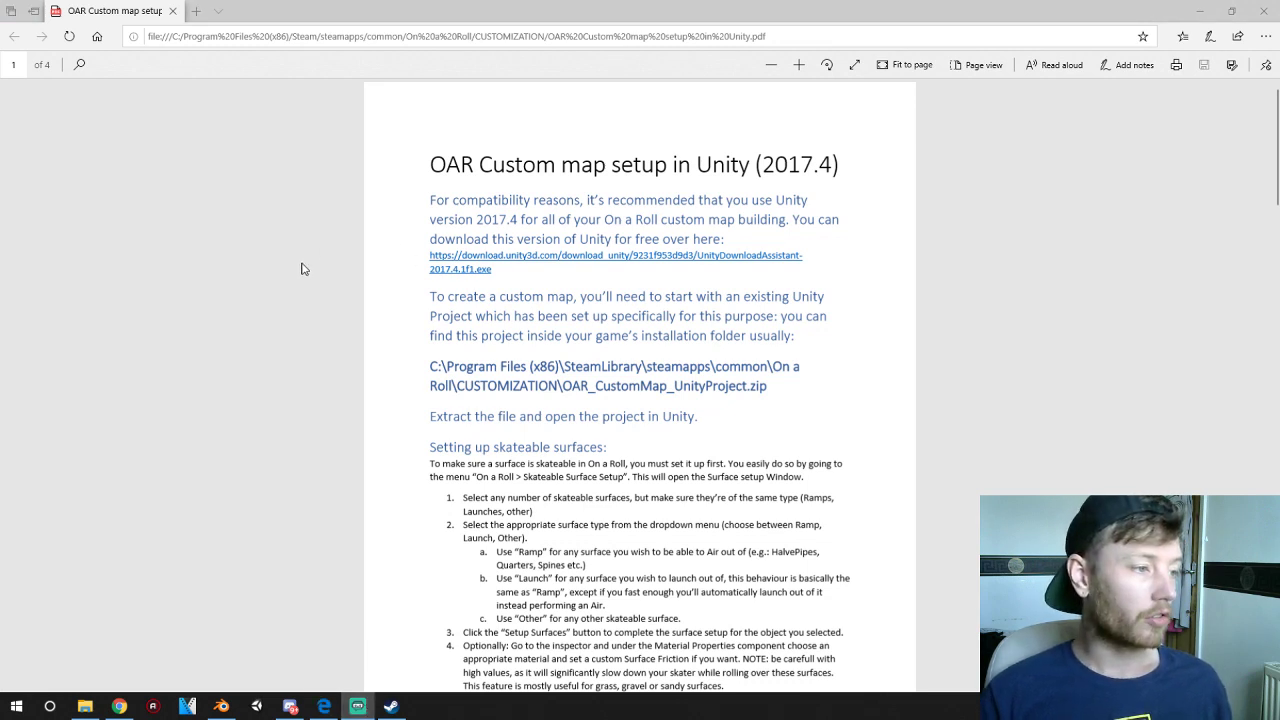
{"action": "scroll", "coordinate": [304, 268], "scroll_direction": "down", "scroll_amount": 1}
{"action": "scroll", "coordinate": [497, 228], "scroll_direction": "up", "scroll_amount": 5, "text": "ctrl"}
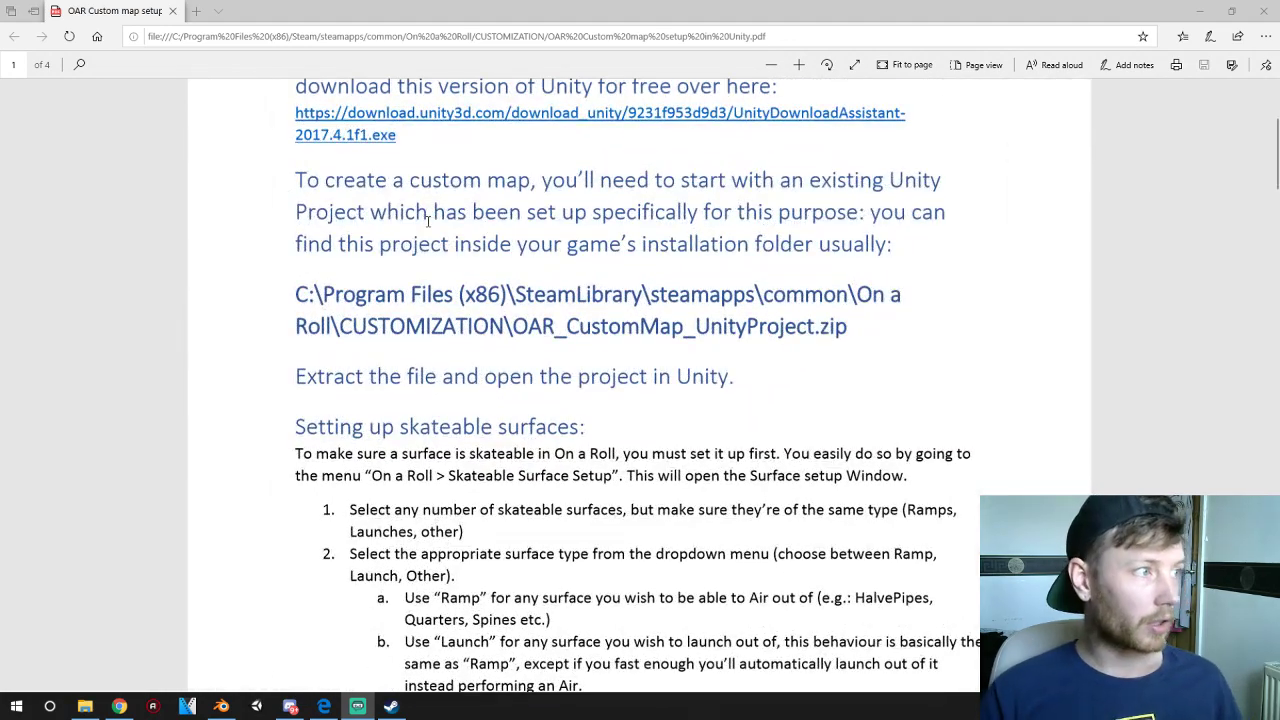
{"action": "key", "text": "F11"}
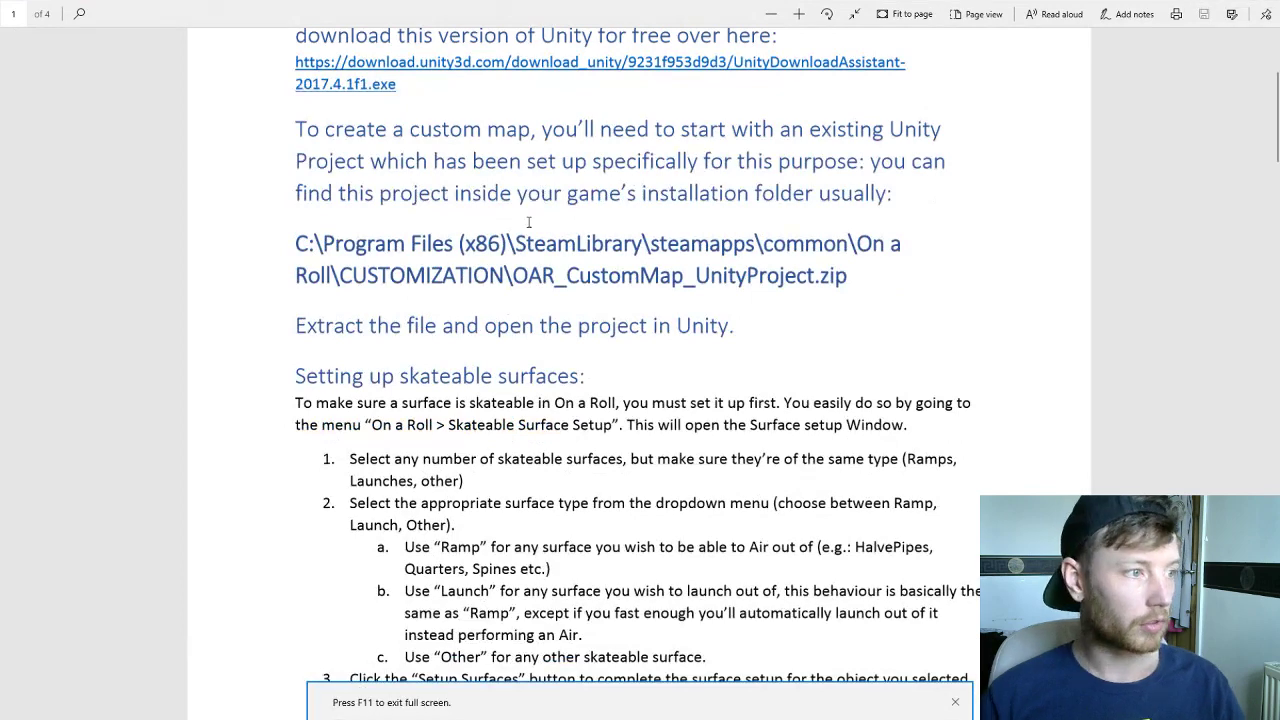
{"action": "scroll", "coordinate": [492, 238], "scroll_direction": "up", "scroll_amount": 3}
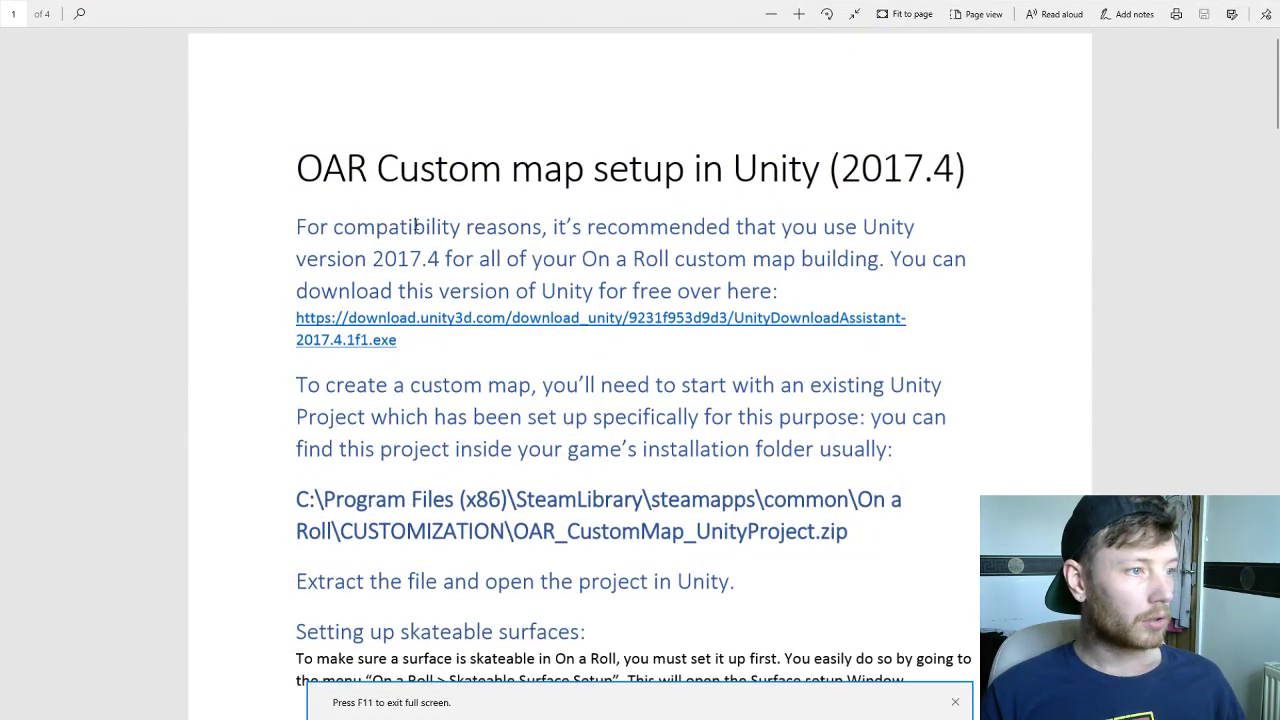
{"action": "left_click_drag", "start_coordinate": [378, 170], "coordinate": [733, 170]}
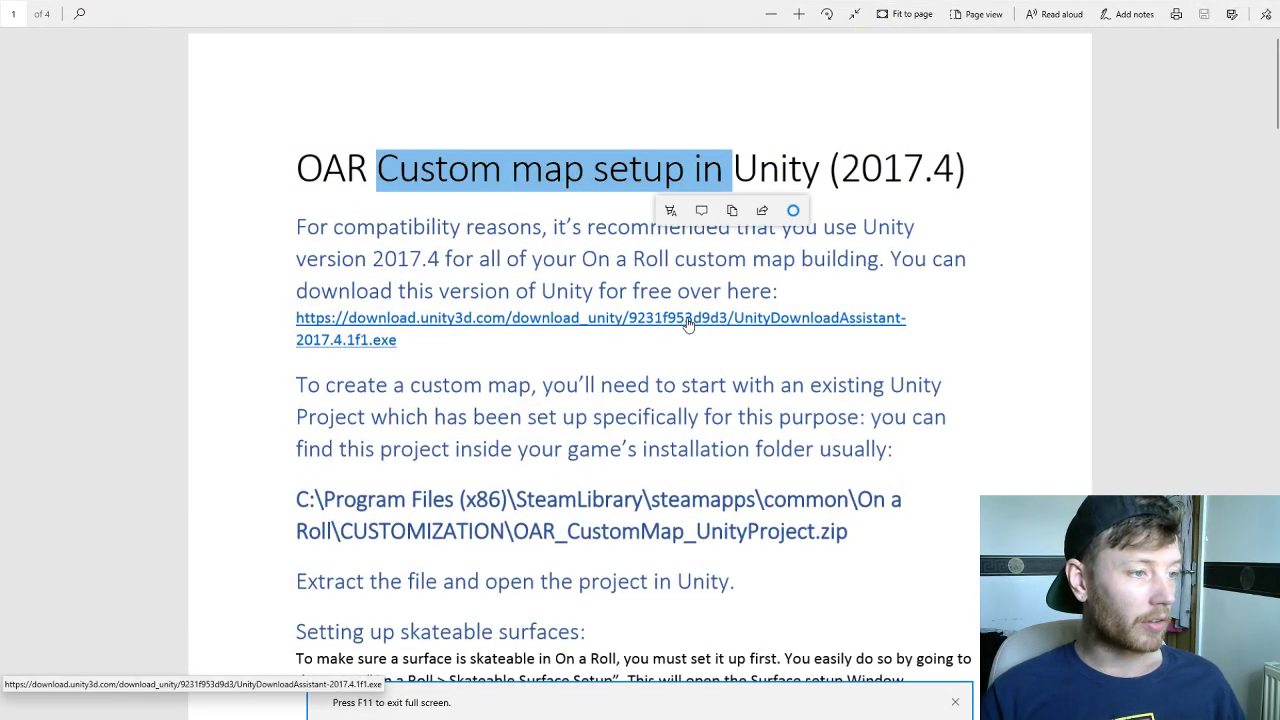
{"action": "left_click", "coordinate": [371, 391]}
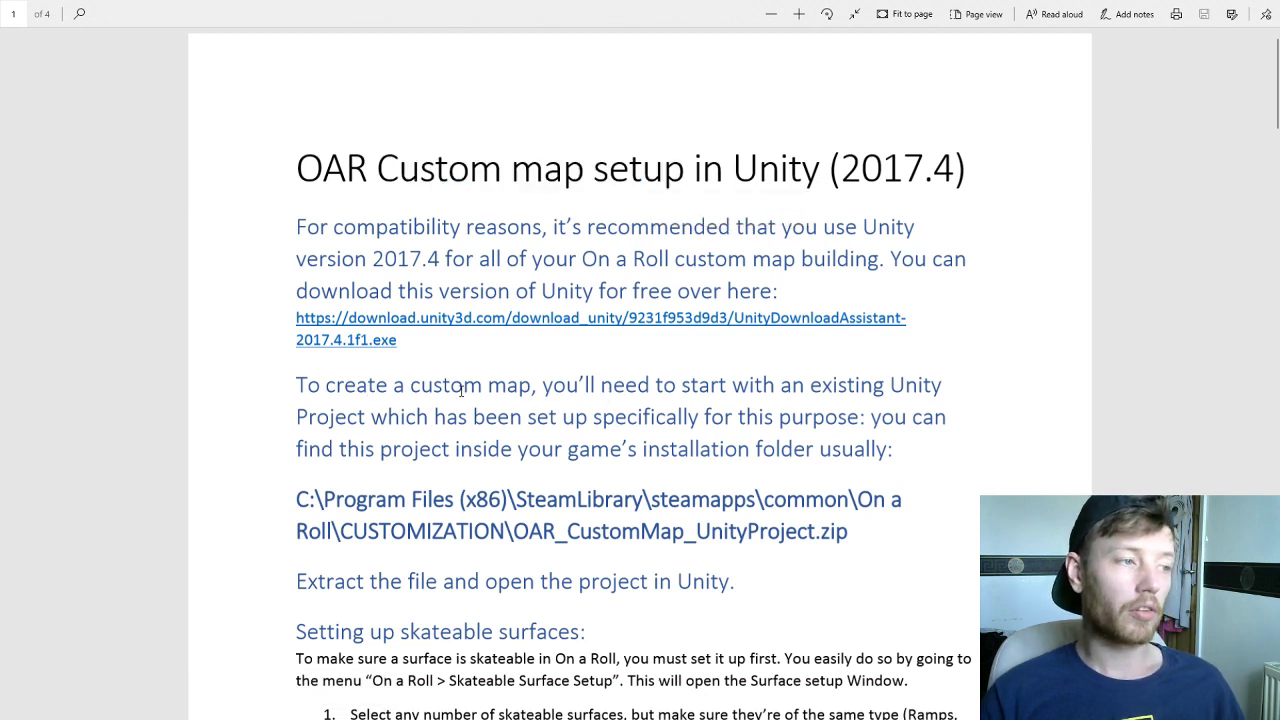
{"action": "left_click_drag", "start_coordinate": [368, 386], "coordinate": [480, 389]}
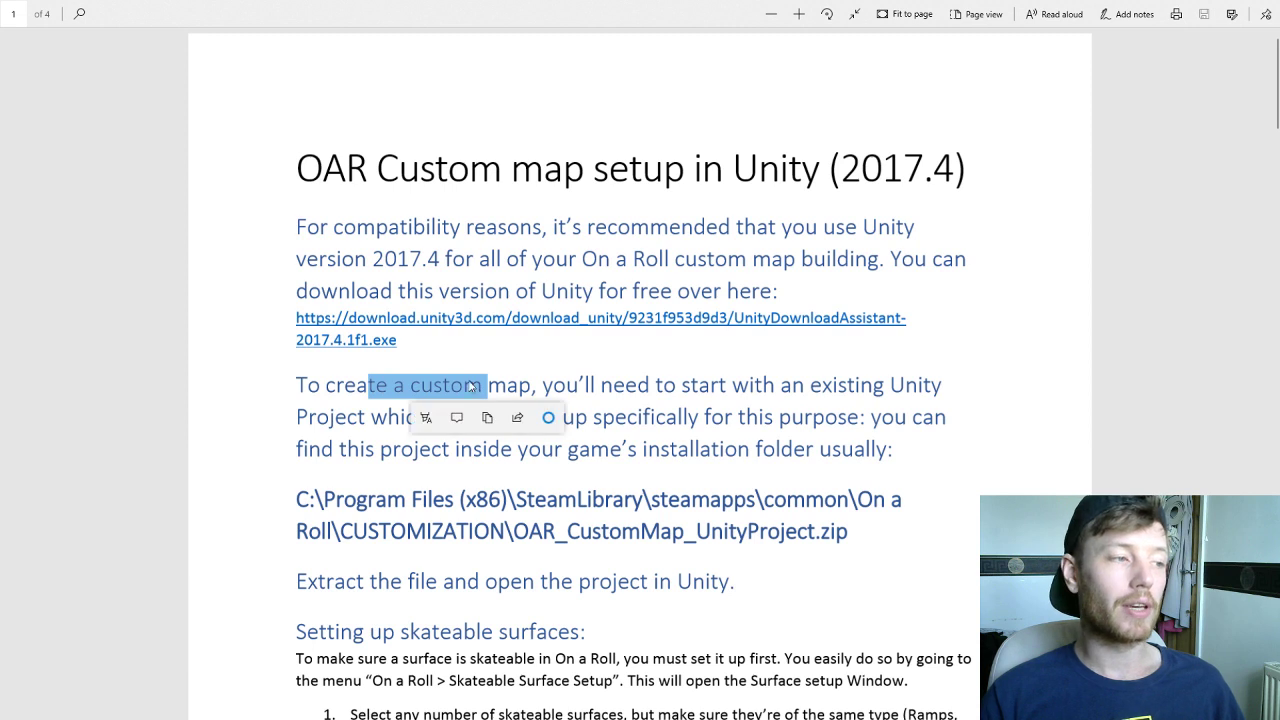
{"action": "left_click", "coordinate": [487, 386]}
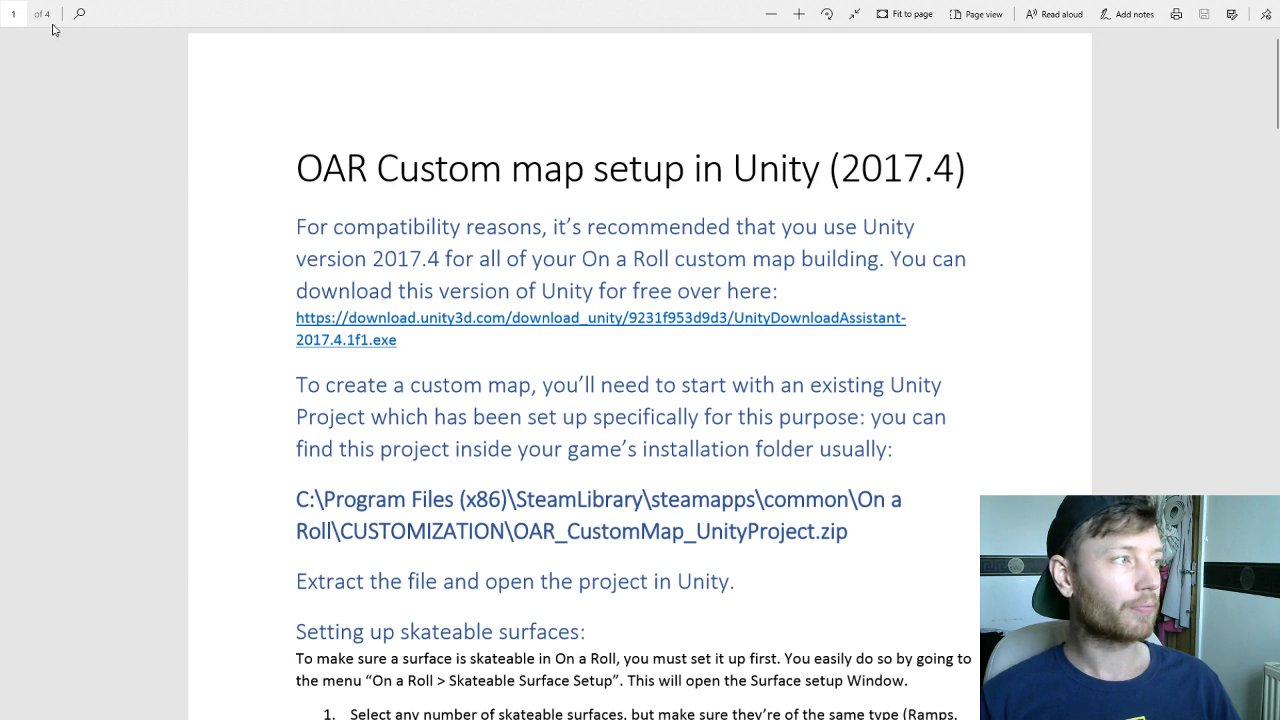
{"action": "key", "text": "F11"}
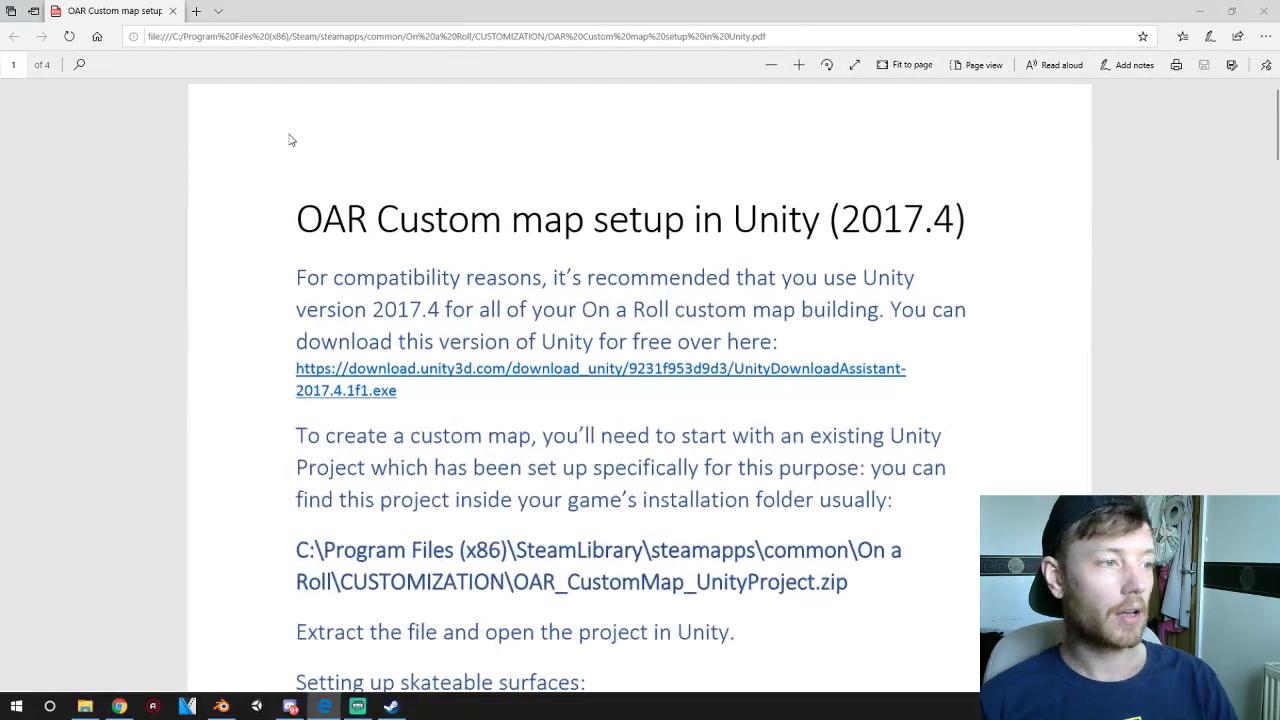
- Switch to Blender and delete the default cube from the scene
{"action": "left_click", "coordinate": [221, 707]}
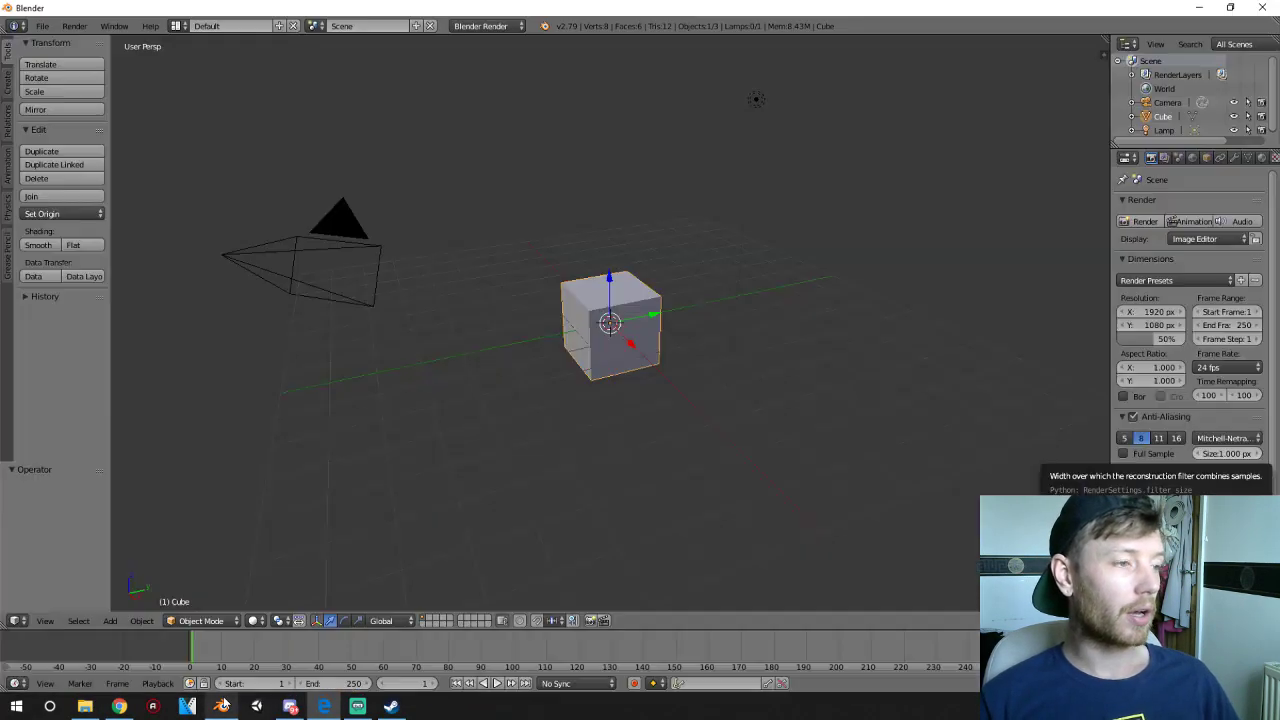
{"action": "key", "text": "x"}
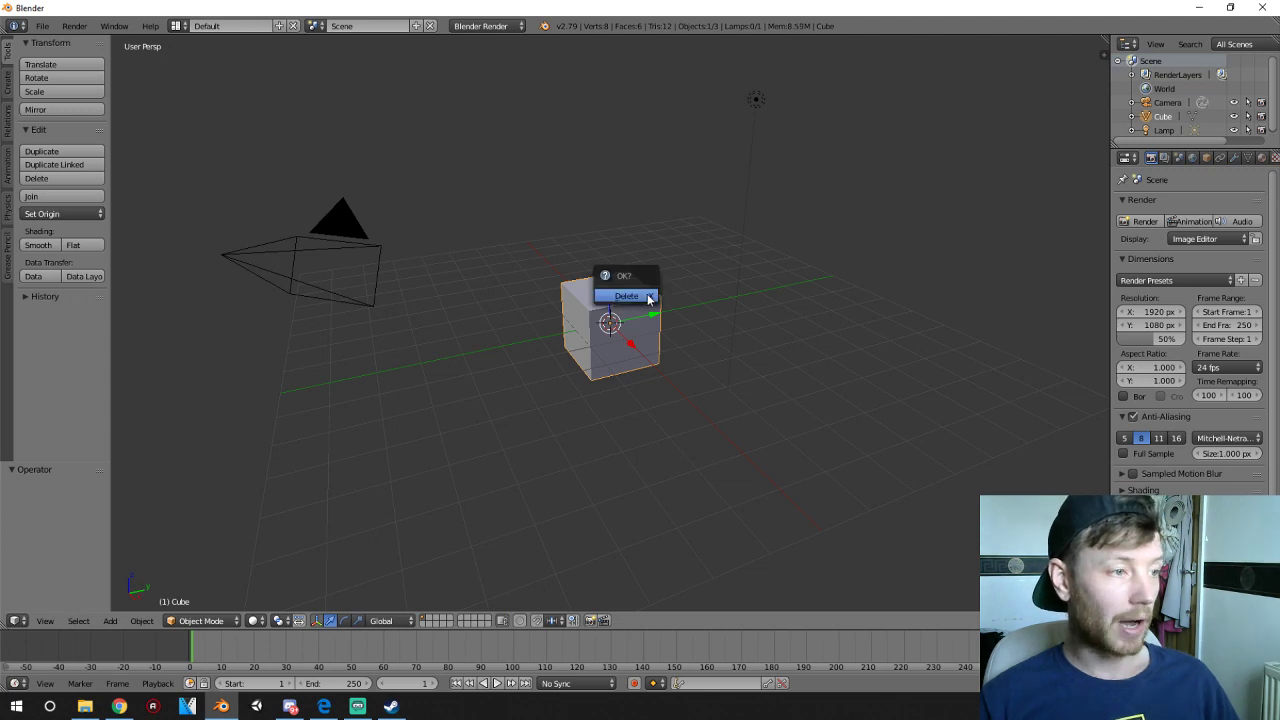
{"action": "left_click", "coordinate": [645, 298]}
- Import the FBX file PipeIndoorMap19.fbx from the Fbx folder on the Desktop
{"action": "left_click", "coordinate": [42, 25]}
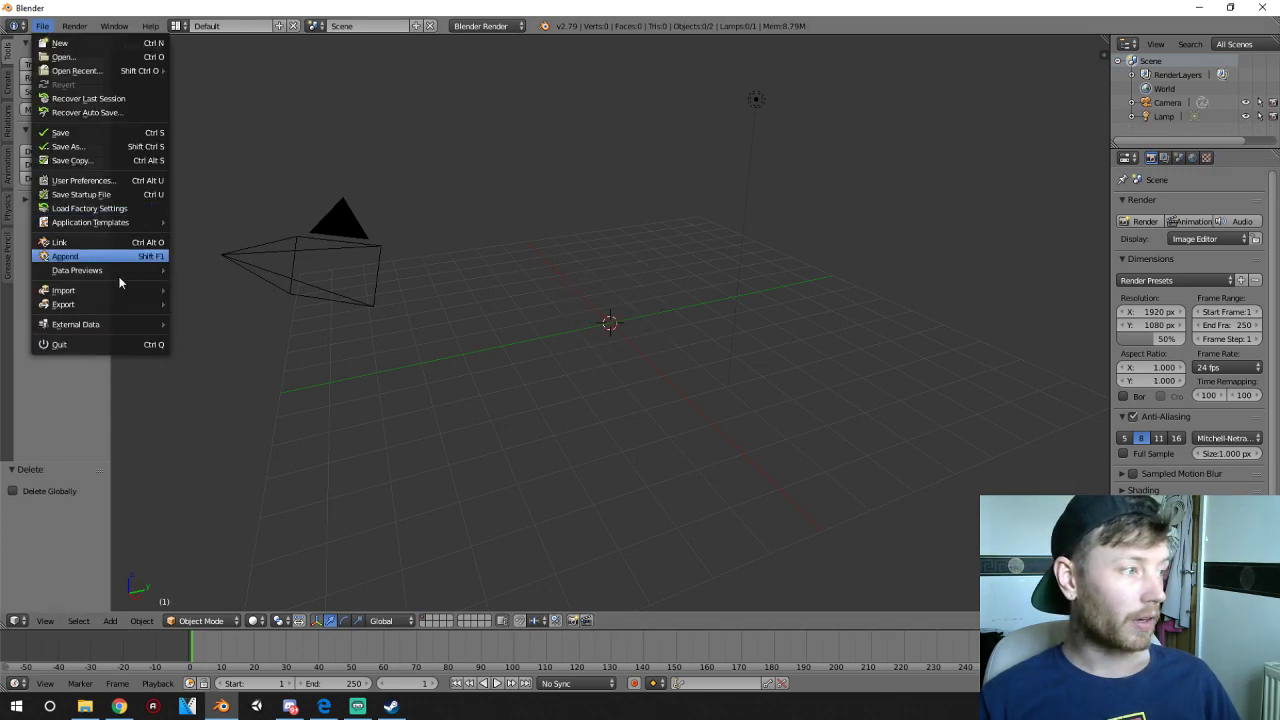
{"action": "mouse_move", "coordinate": [122, 292]}
{"action": "left_click", "coordinate": [257, 331]}
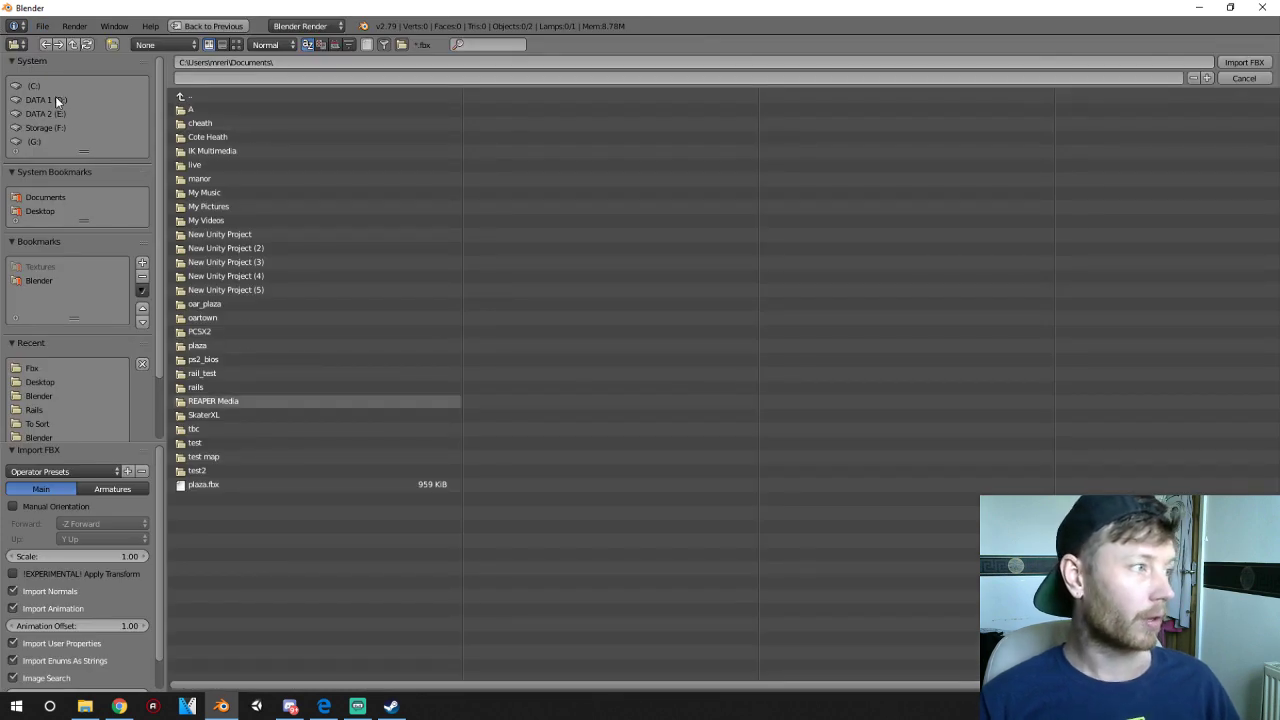
{"action": "left_click", "coordinate": [40, 211]}
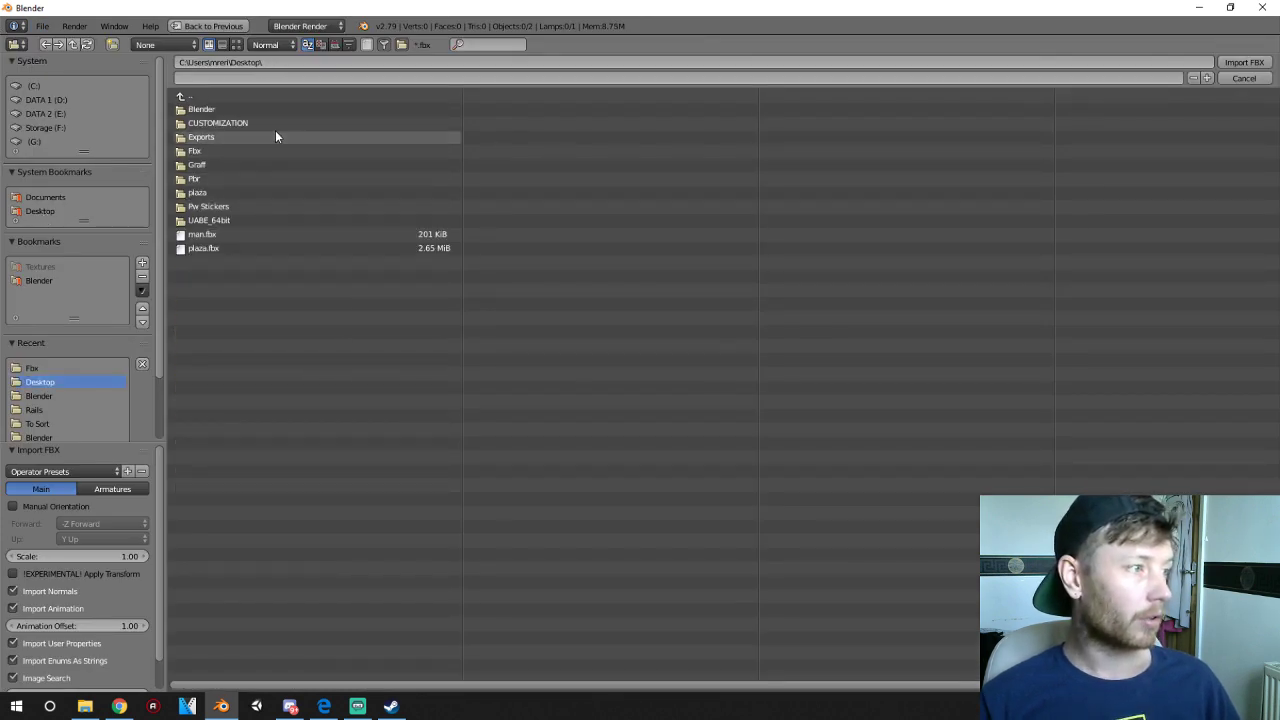
{"action": "left_click", "coordinate": [206, 150]}
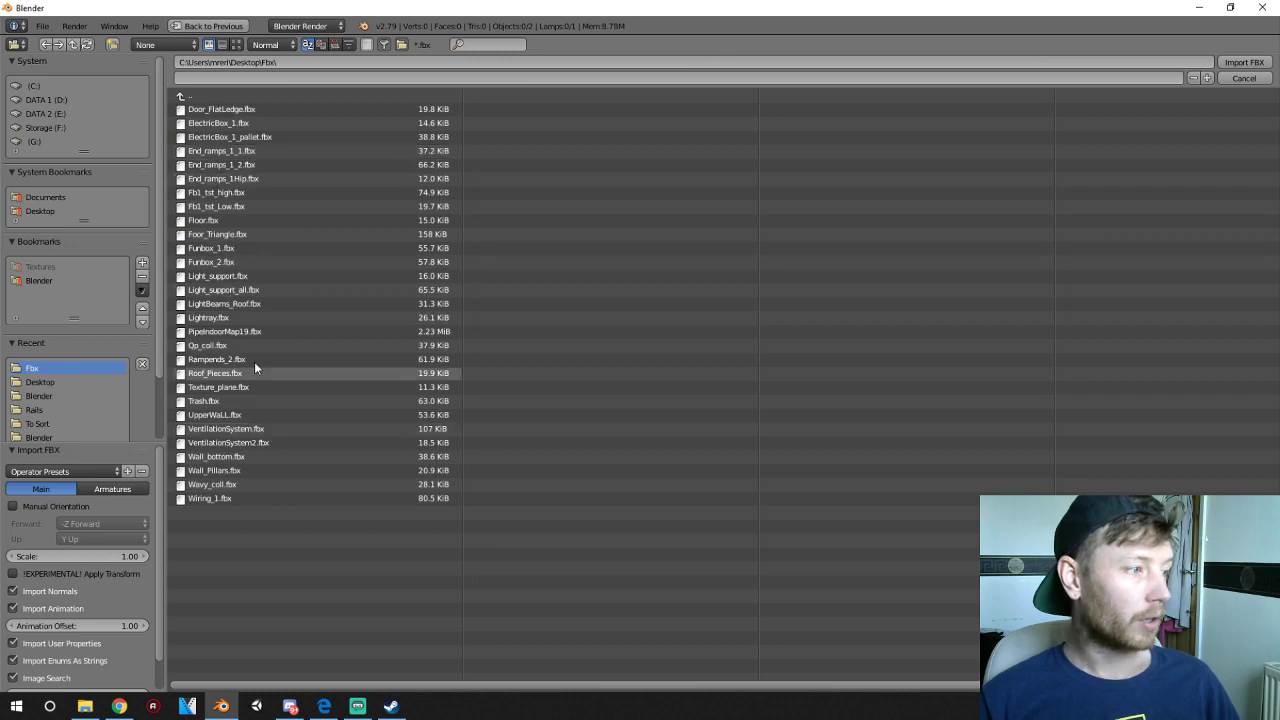
{"action": "left_click", "coordinate": [220, 318]}
{"action": "left_click", "coordinate": [225, 334]}
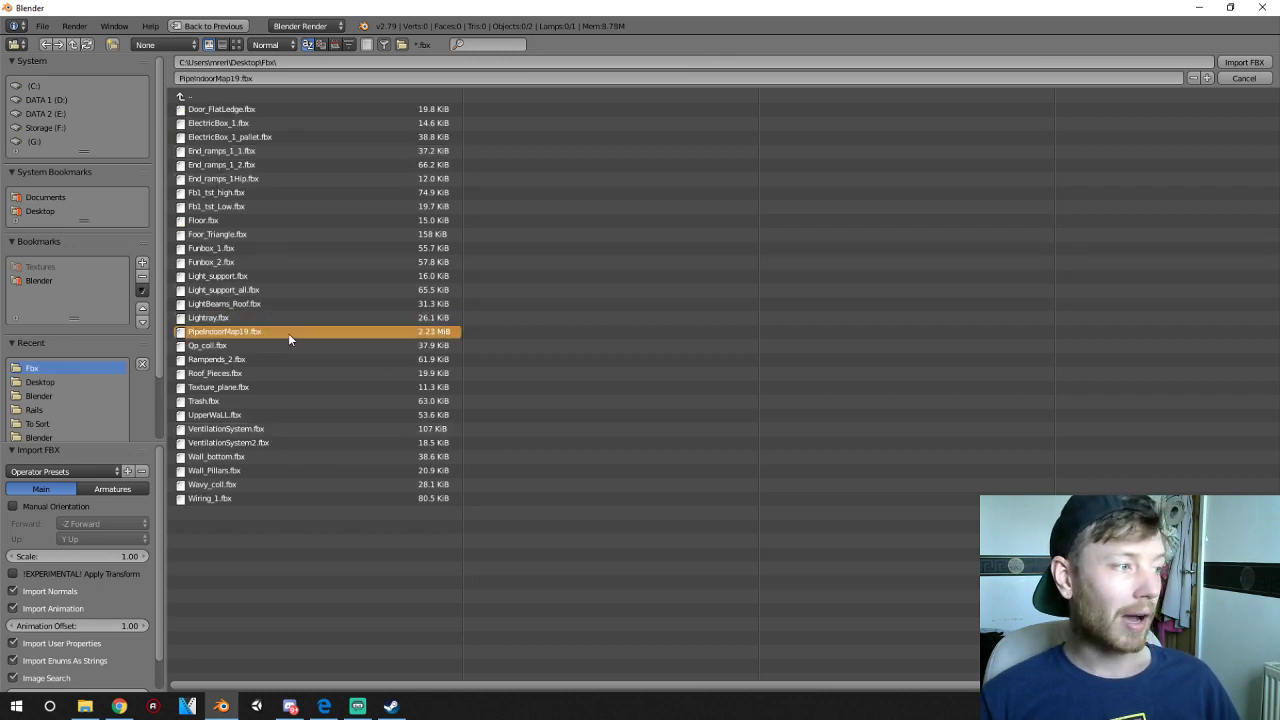
{"action": "left_click", "coordinate": [1240, 62]}
- Examine the imported indoor map by selecting a side ledge, the far quarter pipe, a rail and the human figure in turn
{"action": "scroll", "coordinate": [470, 355], "scroll_direction": "down", "scroll_amount": 3}
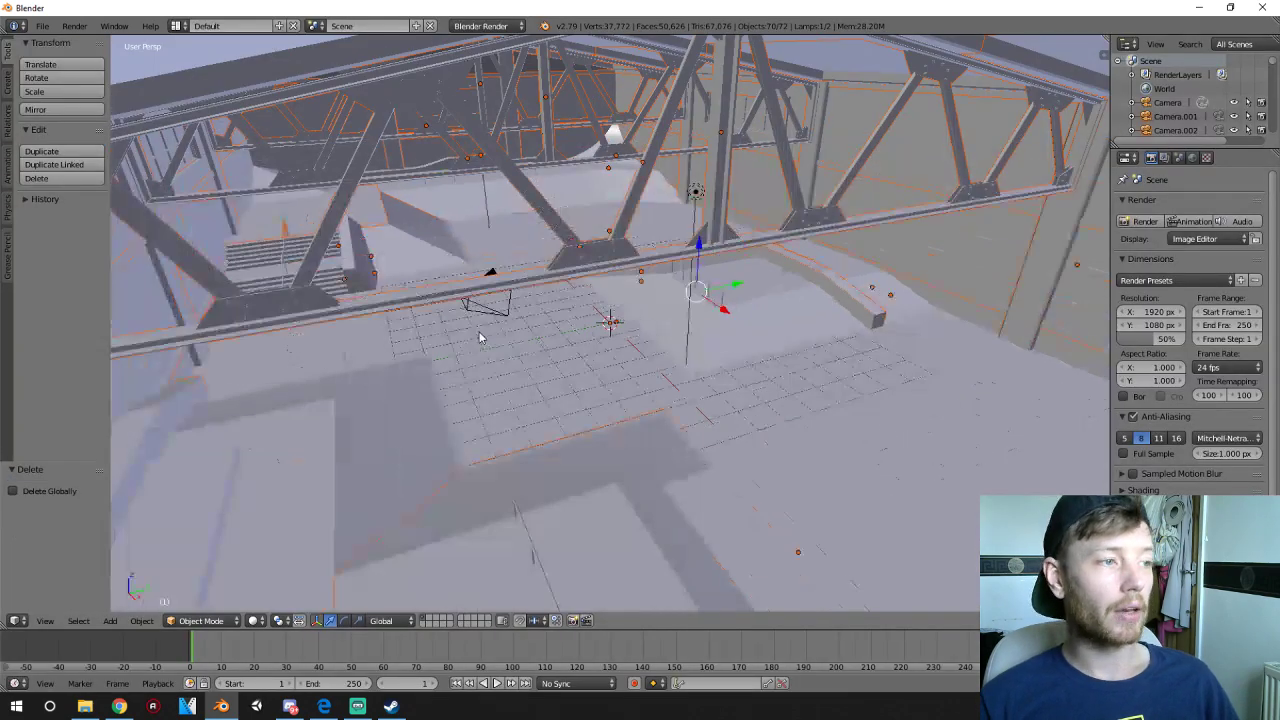
{"action": "middle_click_drag", "start_coordinate": [481, 333], "coordinate": [606, 320]}
{"action": "scroll", "coordinate": [416, 309], "scroll_direction": "up", "scroll_amount": 4}
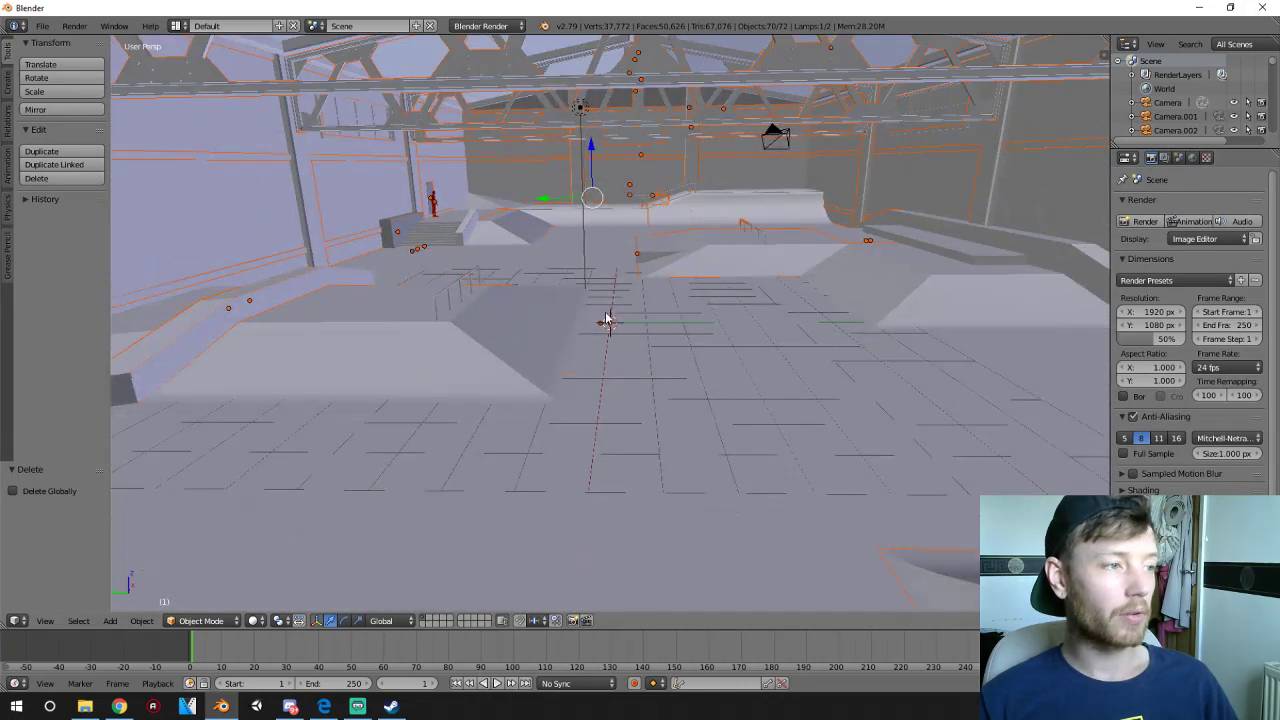
{"action": "right_click", "coordinate": [366, 322]}
{"action": "right_click", "coordinate": [229, 313]}
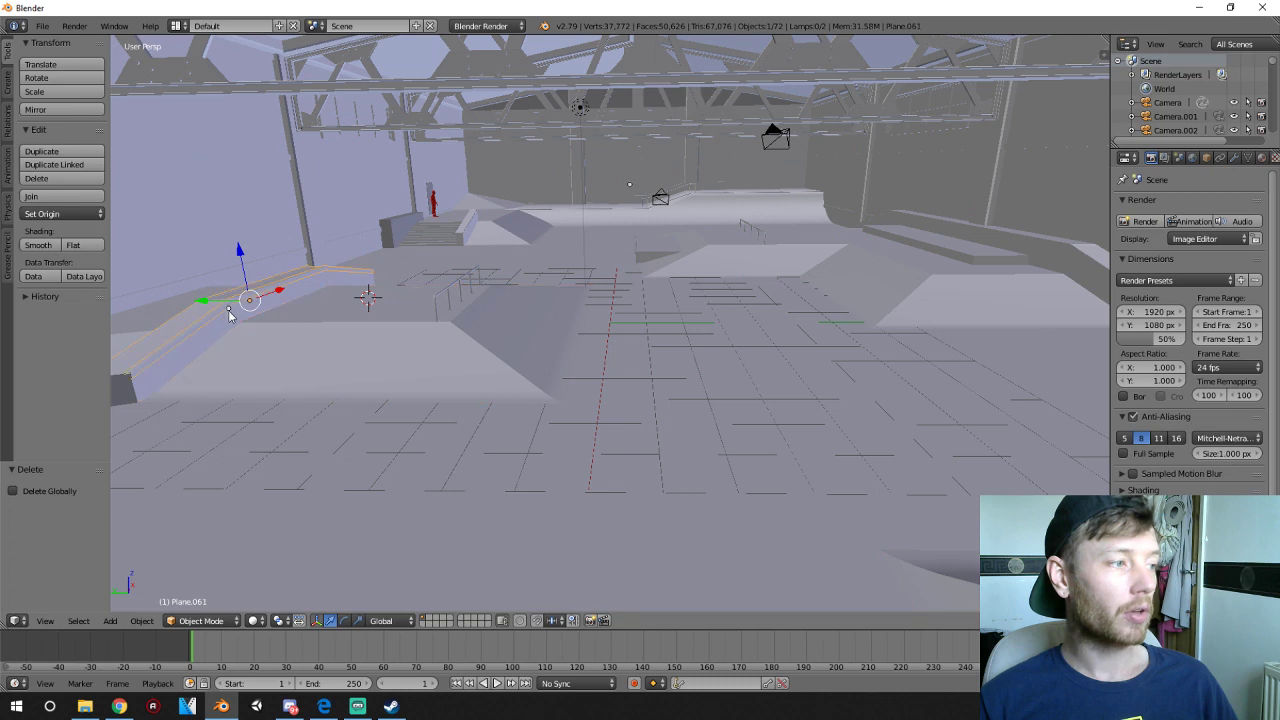
{"action": "right_click", "coordinate": [698, 217]}
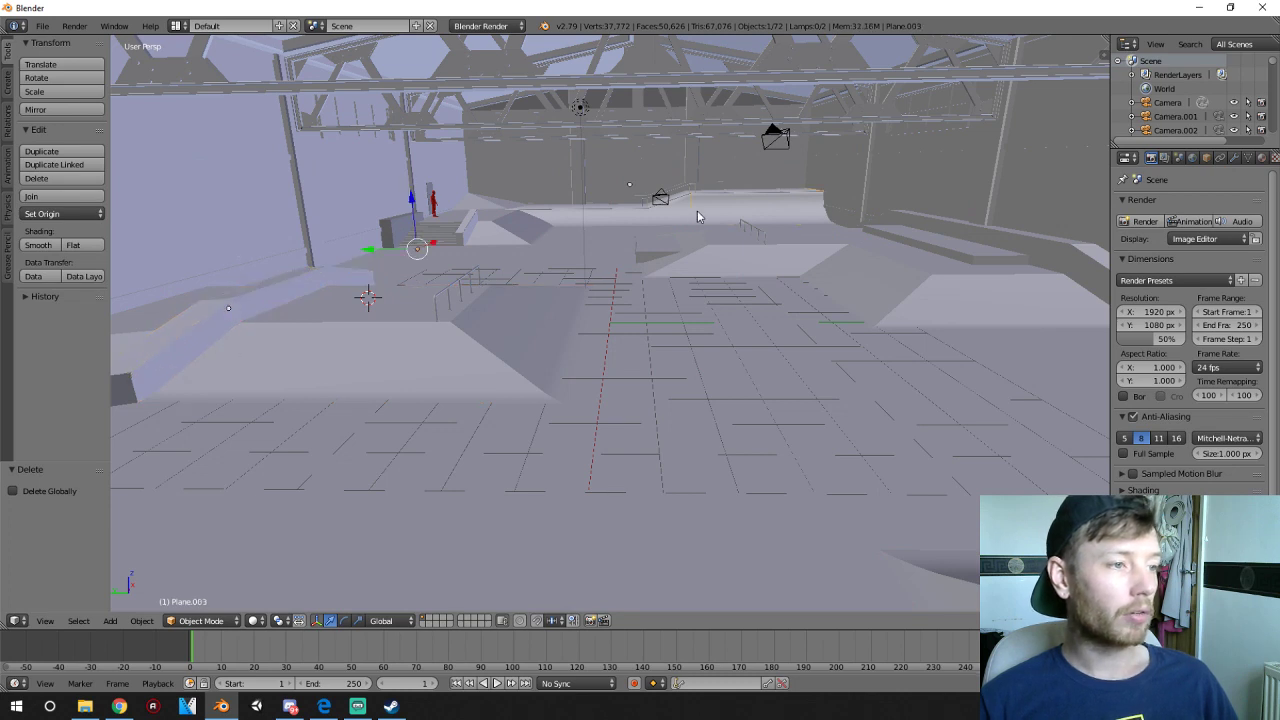
{"action": "right_click", "coordinate": [762, 236]}
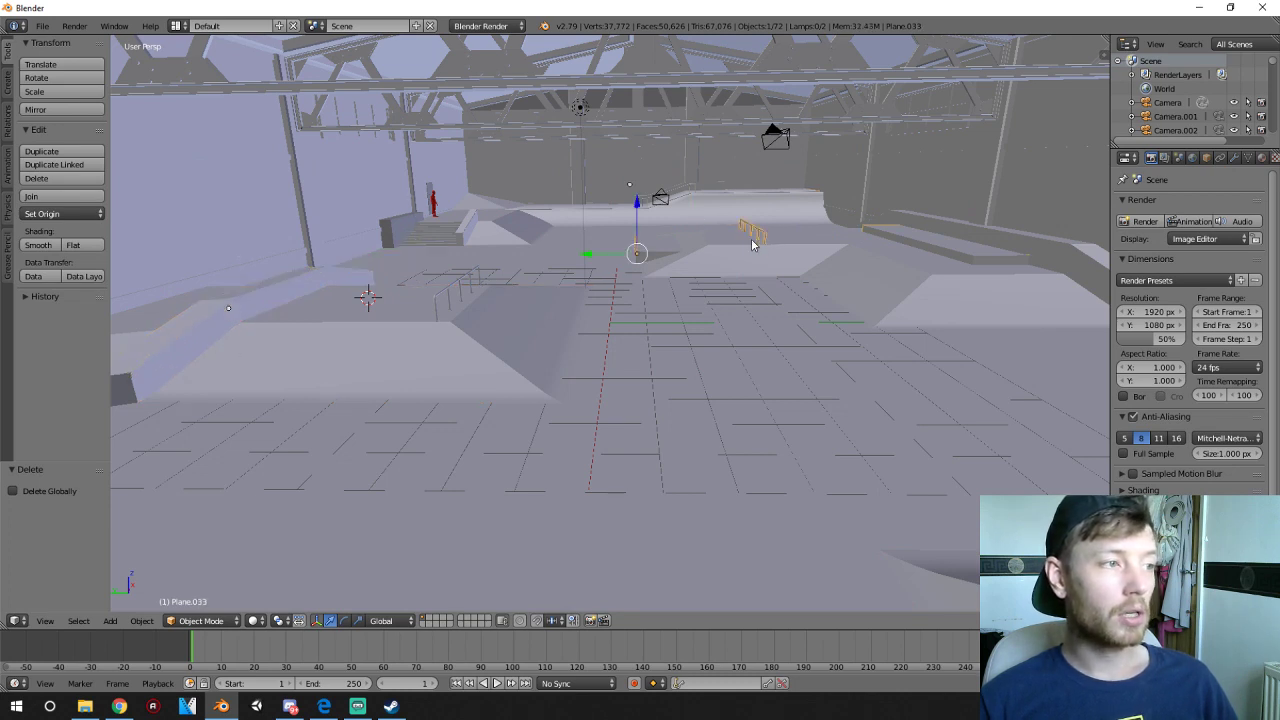
{"action": "right_click", "coordinate": [434, 203]}
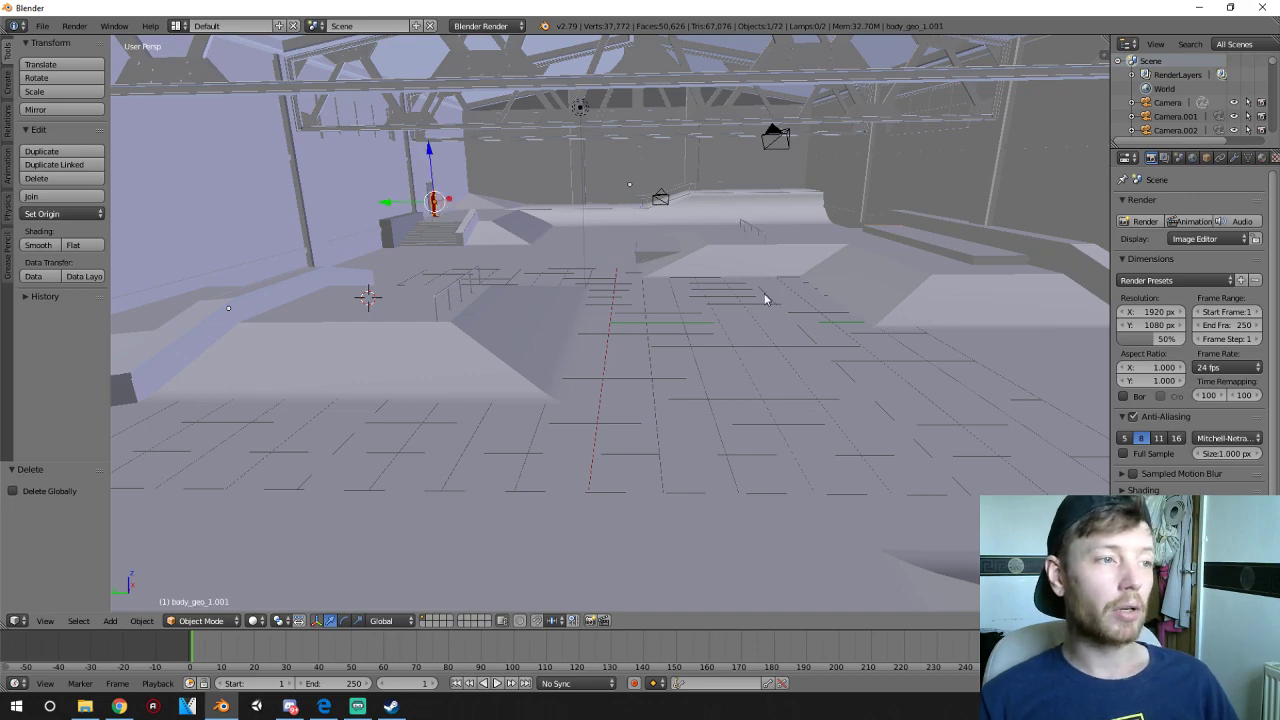
- View the map from another angle and select the far hip ramp and objects around the side wall and stairs to inspect them
{"action": "middle_click_drag", "start_coordinate": [765, 299], "coordinate": [359, 292]}
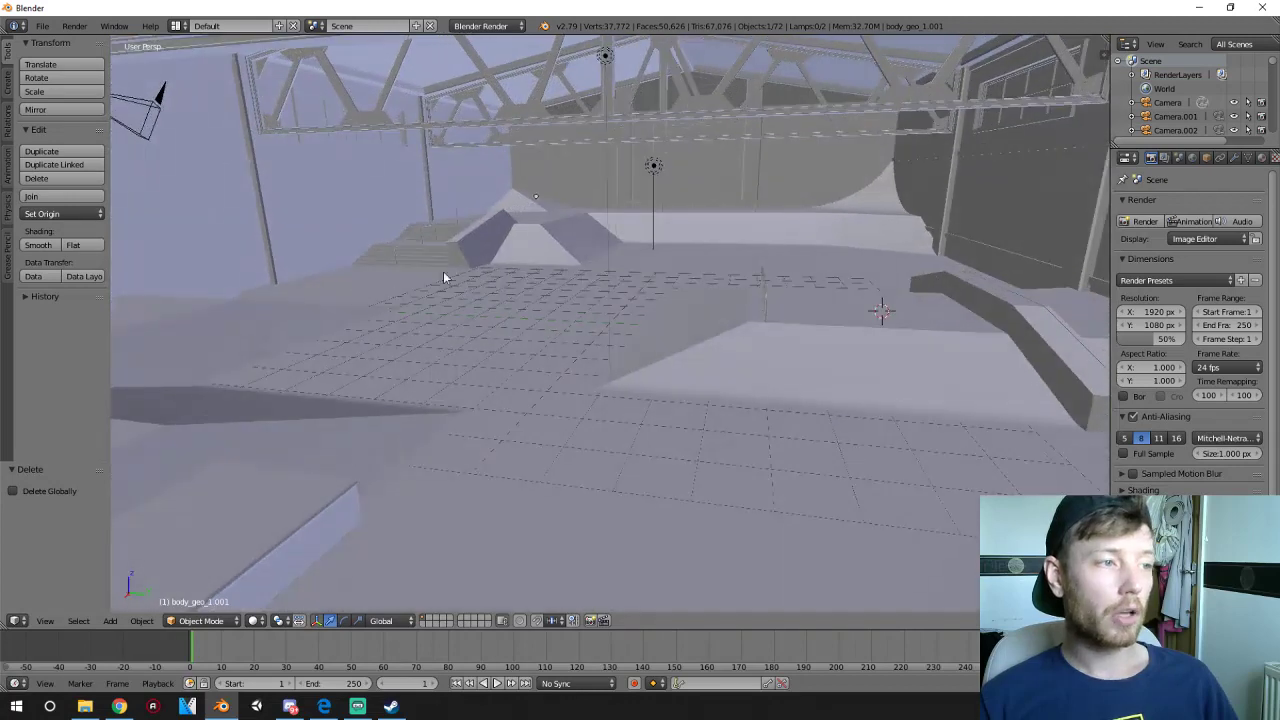
{"action": "right_click", "coordinate": [559, 243]}
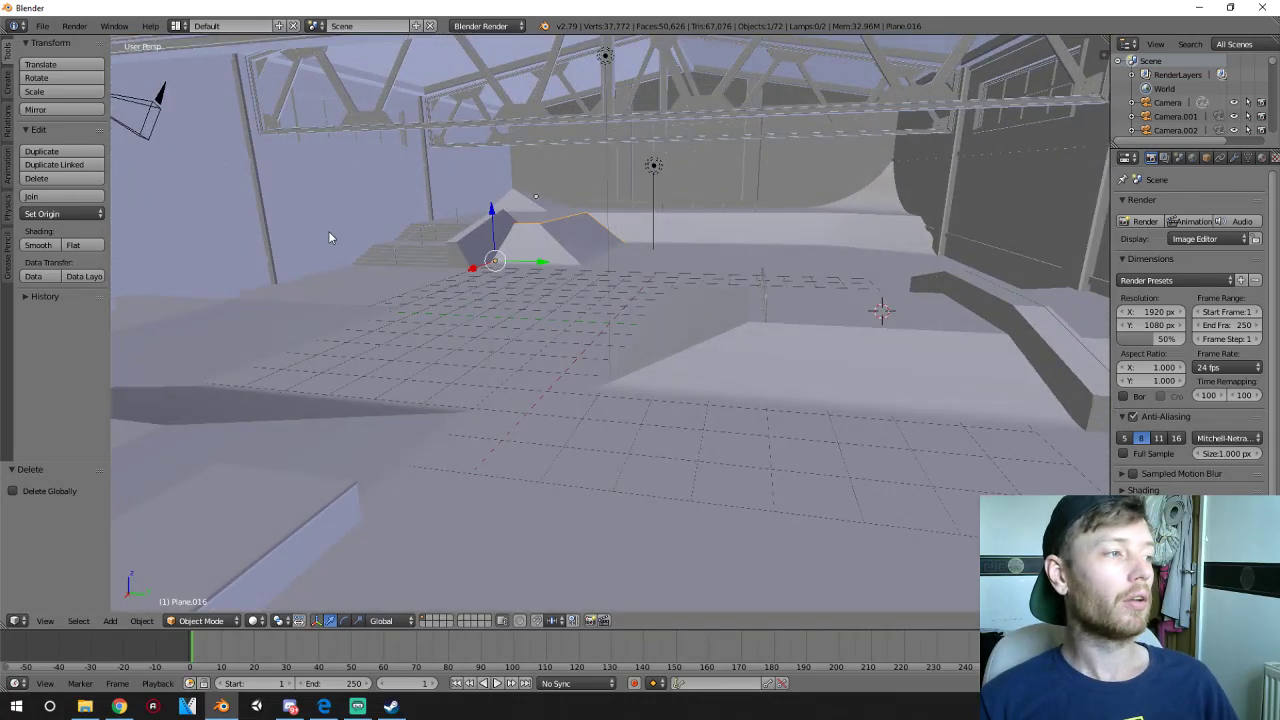
{"action": "right_click", "coordinate": [278, 234]}
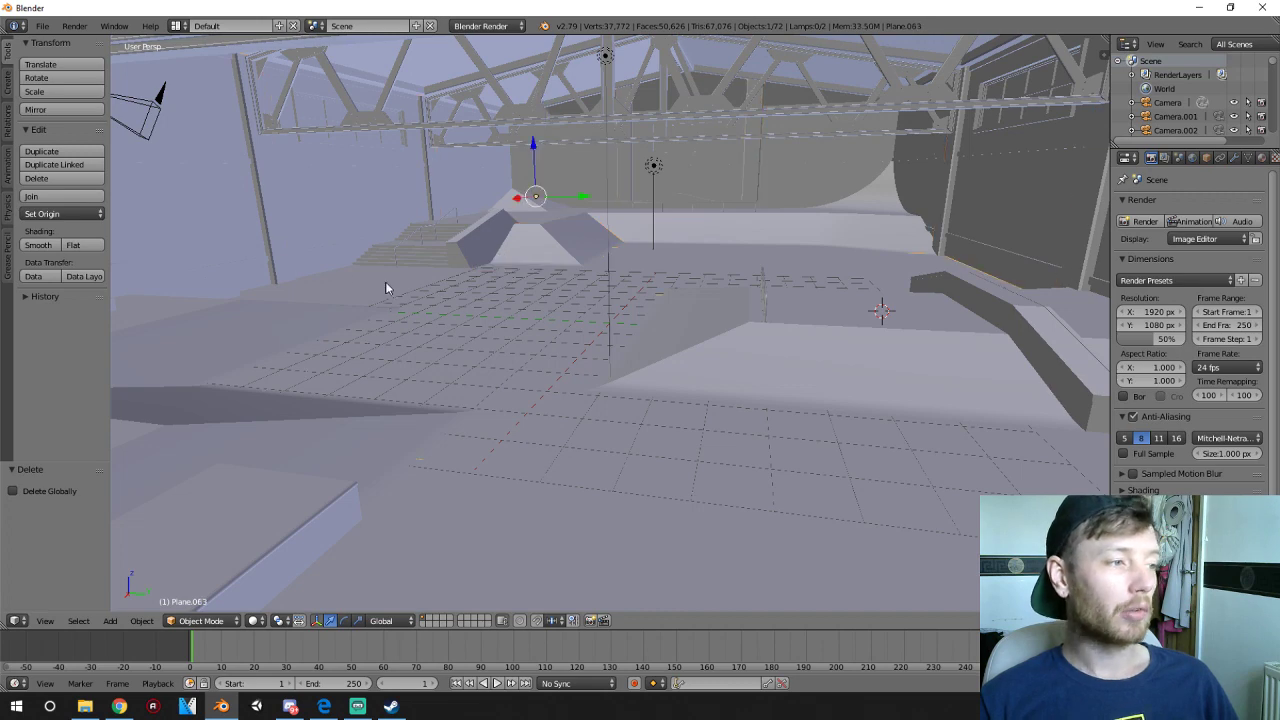
{"action": "right_click", "coordinate": [411, 236]}
{"action": "right_click", "coordinate": [413, 229]}
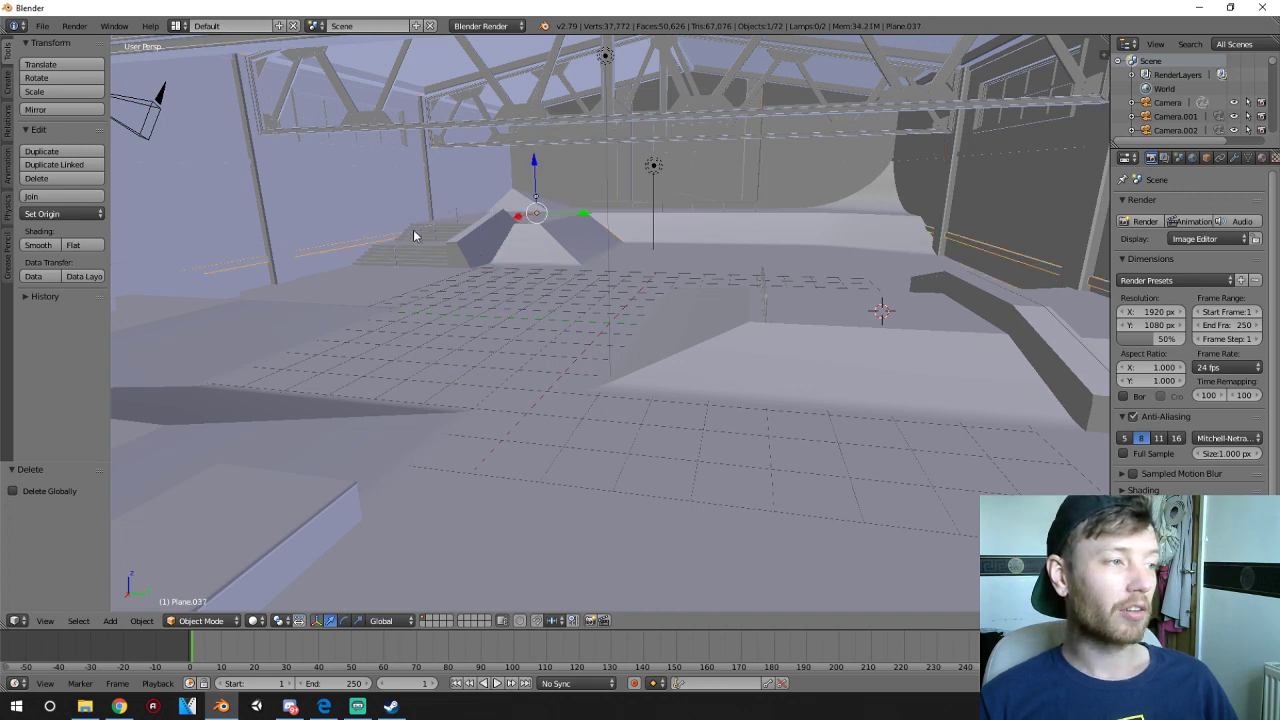
- Examine the indoor map's ramps, rails and ledges from several angles, undoing the last change and selecting an object near the far quarter pipe
{"action": "scroll", "coordinate": [413, 229], "scroll_direction": "up", "scroll_amount": 3}
{"action": "middle_click_drag", "start_coordinate": [413, 229], "coordinate": [880, 97]}
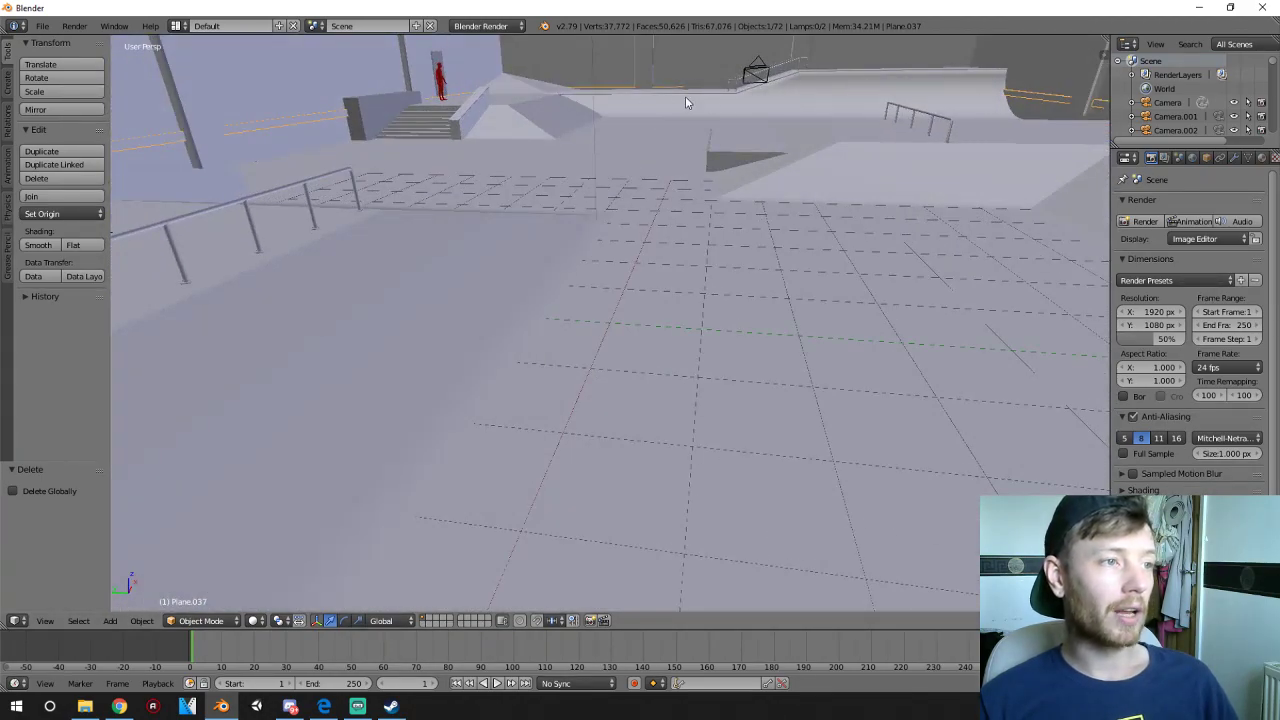
{"action": "scroll", "coordinate": [914, 90], "scroll_direction": "down", "scroll_amount": 2}
{"action": "right_click_drag", "start_coordinate": [806, 166], "coordinate": [820, 160]}
{"action": "key", "text": "ctrl+z"}
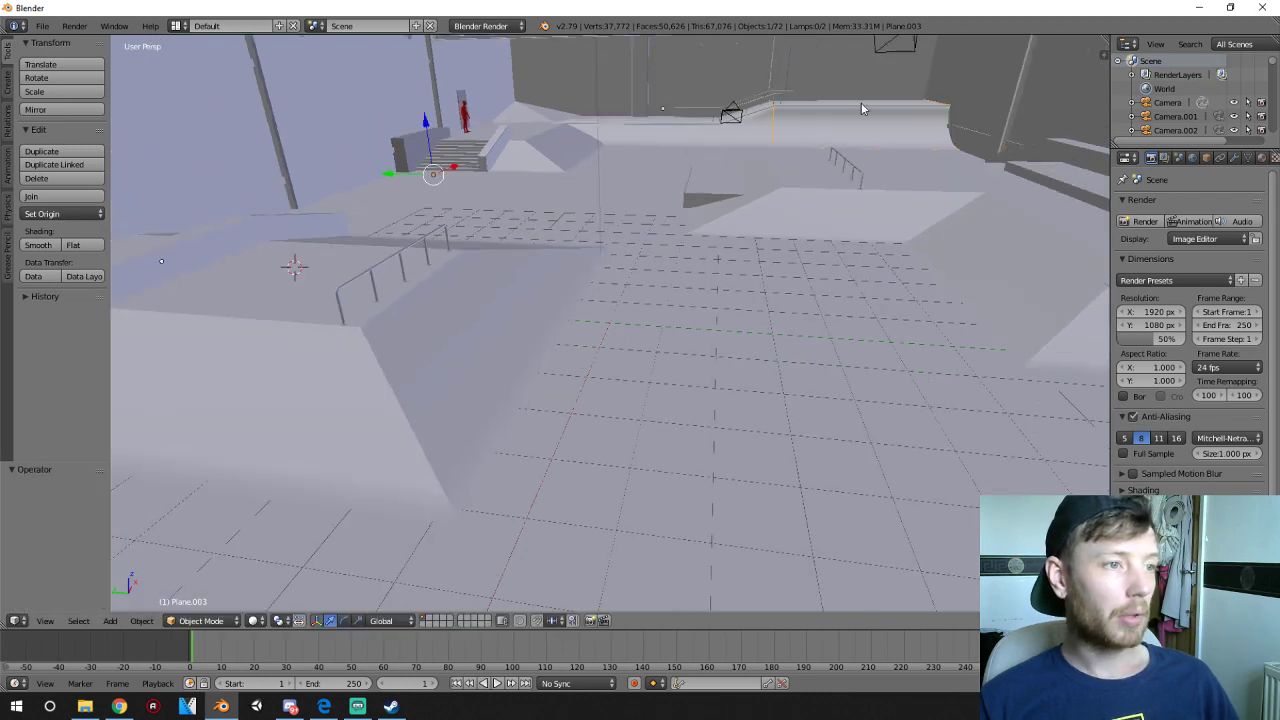
{"action": "middle_click_drag", "start_coordinate": [861, 104], "coordinate": [853, 131]}
{"action": "scroll", "coordinate": [853, 131], "scroll_direction": "down", "scroll_amount": 3}
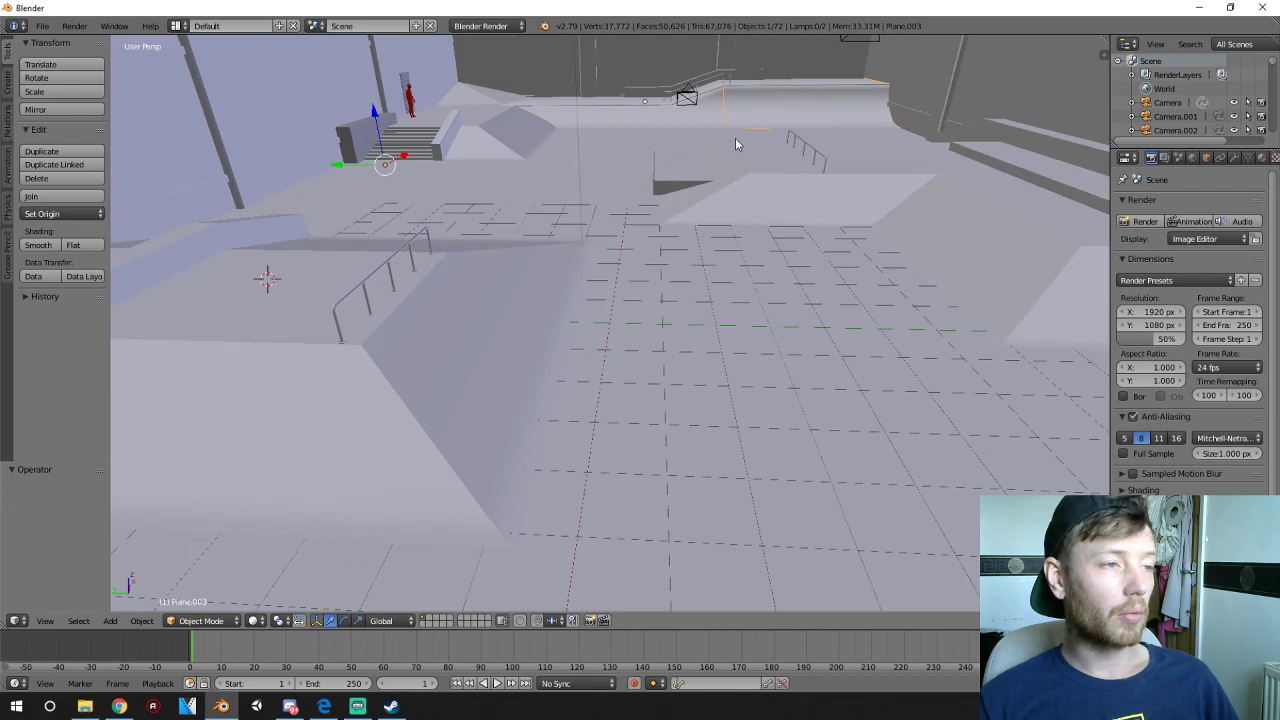
{"action": "right_click", "coordinate": [701, 131]}
{"action": "scroll", "coordinate": [755, 119], "scroll_direction": "up", "scroll_amount": 2}
{"action": "middle_click_drag", "start_coordinate": [760, 120], "coordinate": [573, 235]}
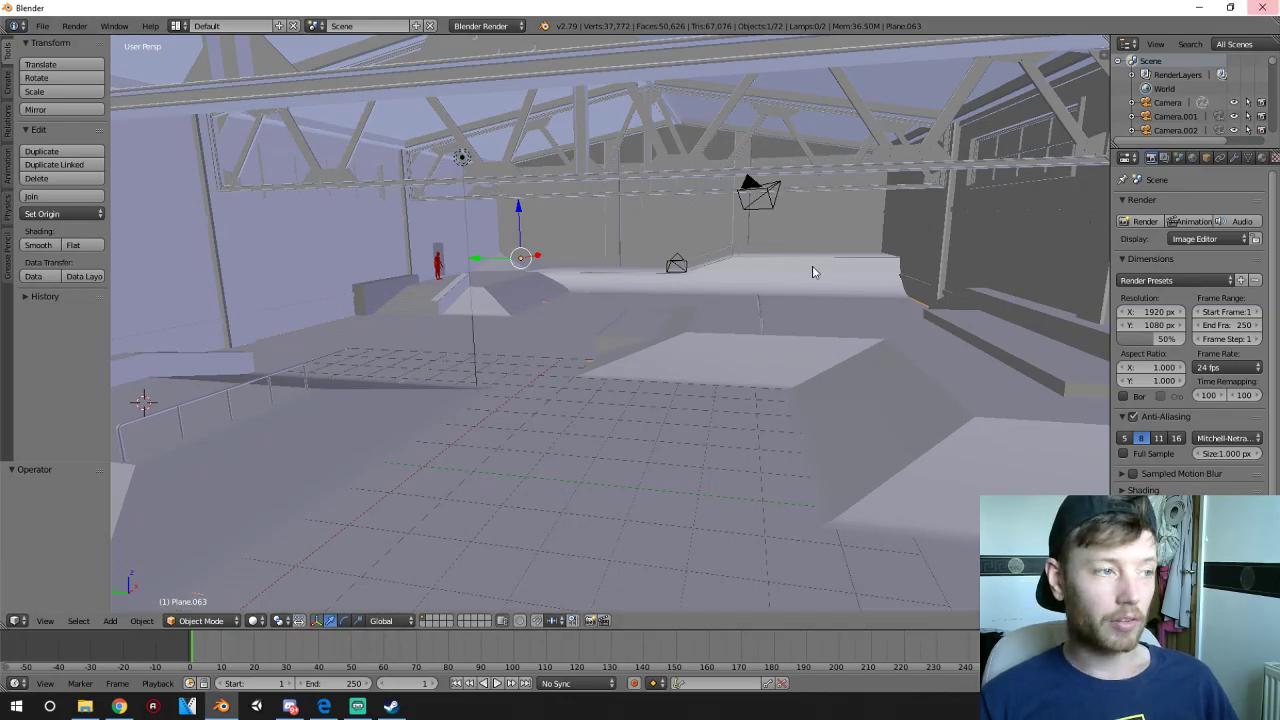
{"action": "middle_click_drag", "start_coordinate": [814, 268], "coordinate": [569, 305]}
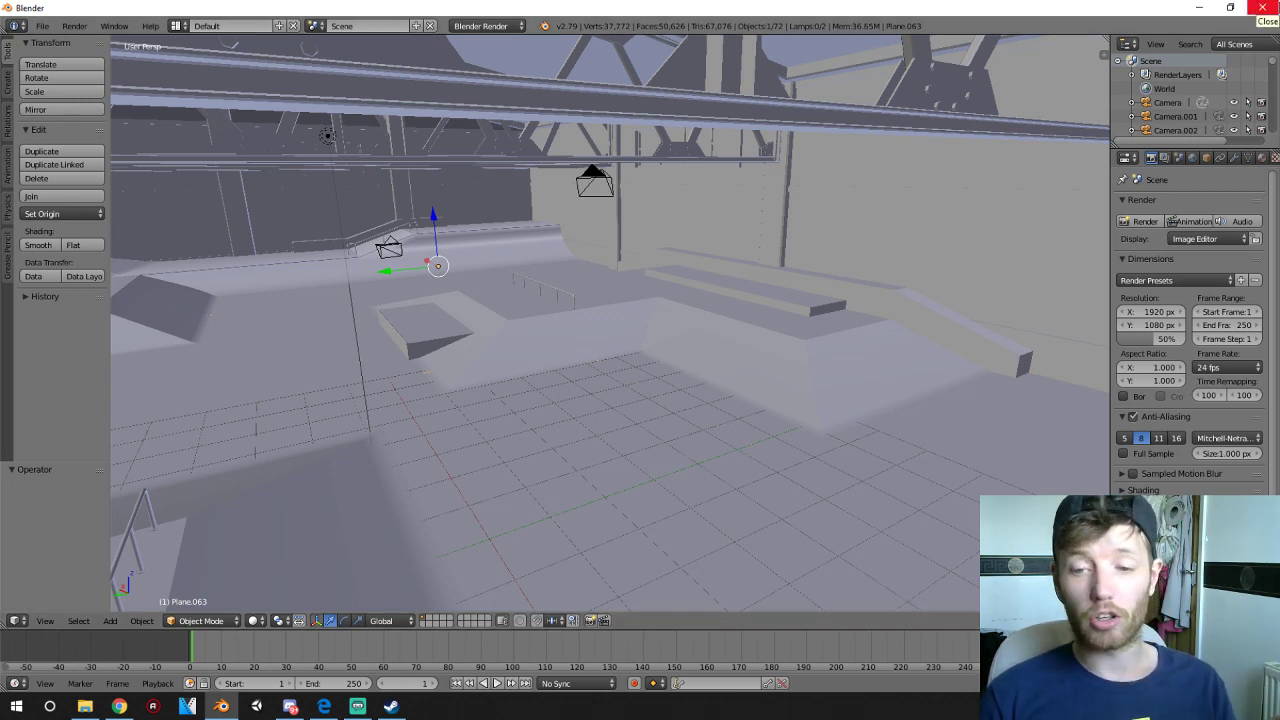
- Quit Blender without saving the changes and switch to Unity's project launcher
{"action": "left_click", "coordinate": [1267, 7]}
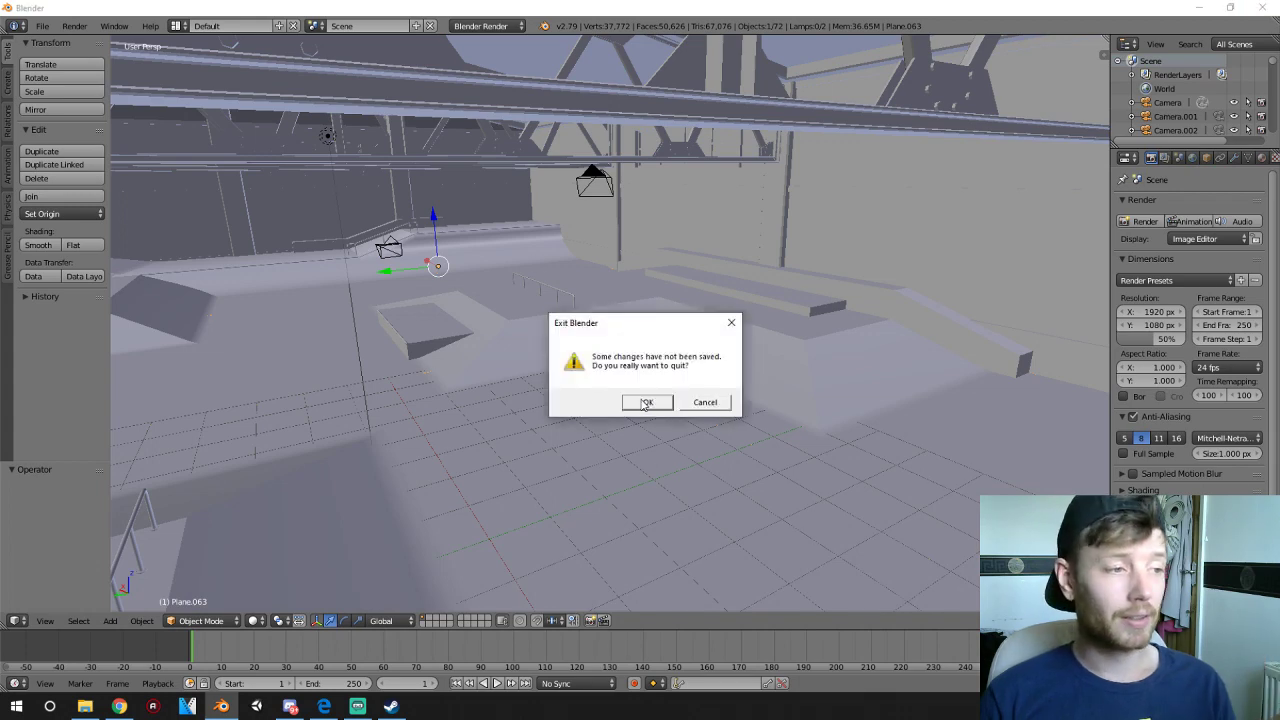
{"action": "left_click", "coordinate": [645, 403]}
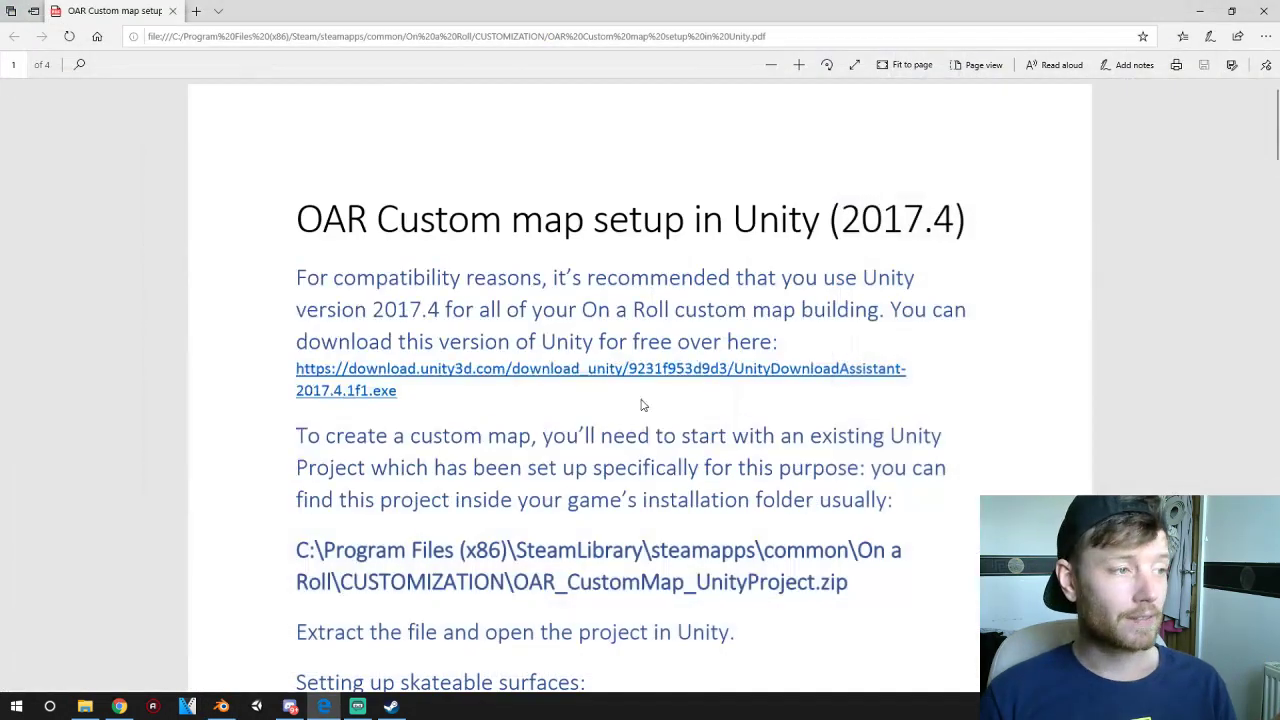
{"action": "left_click", "coordinate": [259, 706]}
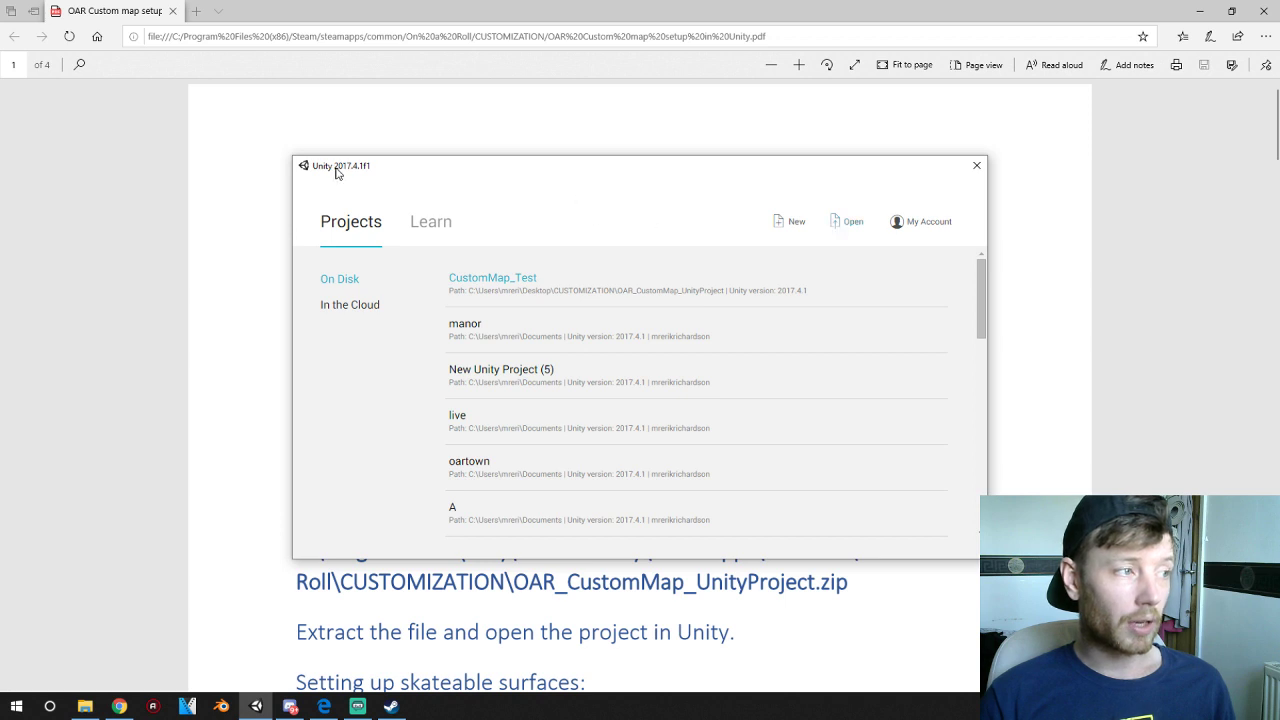
{"action": "left_click_drag", "start_coordinate": [411, 168], "coordinate": [375, 178]}
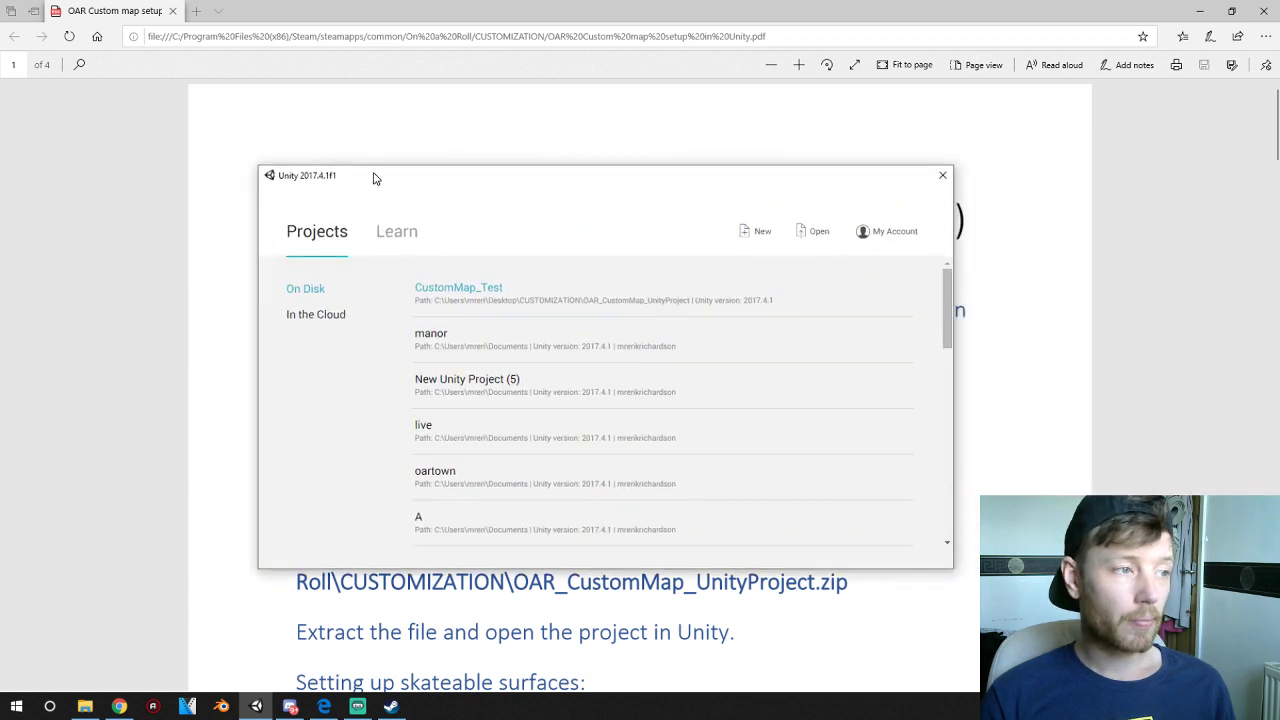
{"action": "left_click", "coordinate": [834, 225]}
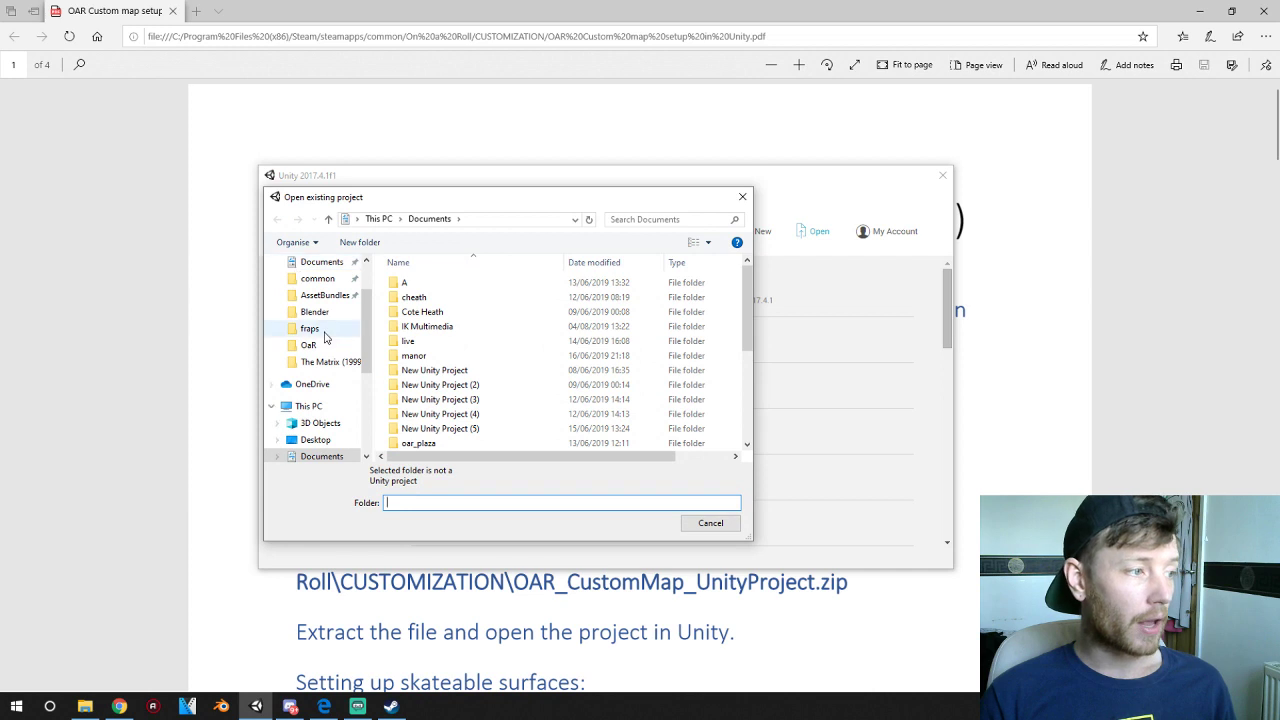
{"action": "left_click", "coordinate": [317, 279]}
{"action": "left_click", "coordinate": [446, 283]}
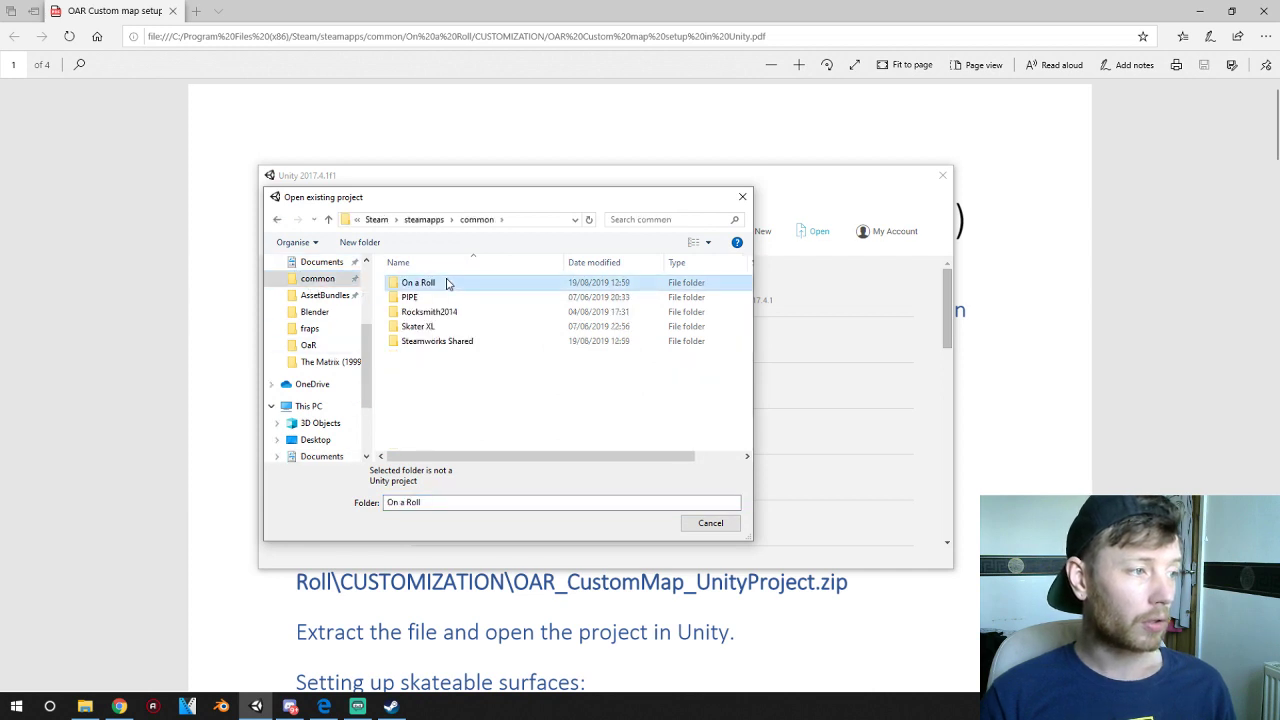
{"action": "double_click", "coordinate": [446, 283]}
{"action": "double_click", "coordinate": [446, 283]}
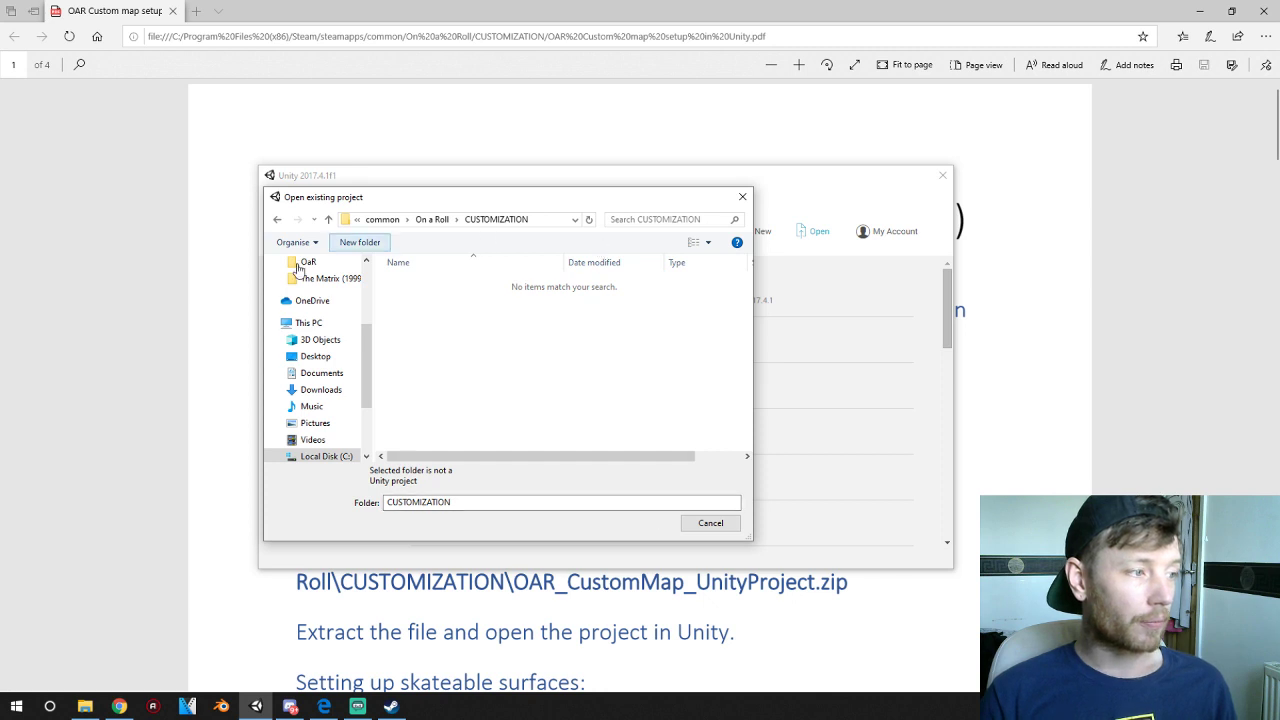
- In File Explorer, extract the CustomMap_Test folder from OAR_CustomMap_UnityProject.zip in the CUSTOMIZATION folder to the Desktop
{"action": "left_click", "coordinate": [85, 706]}
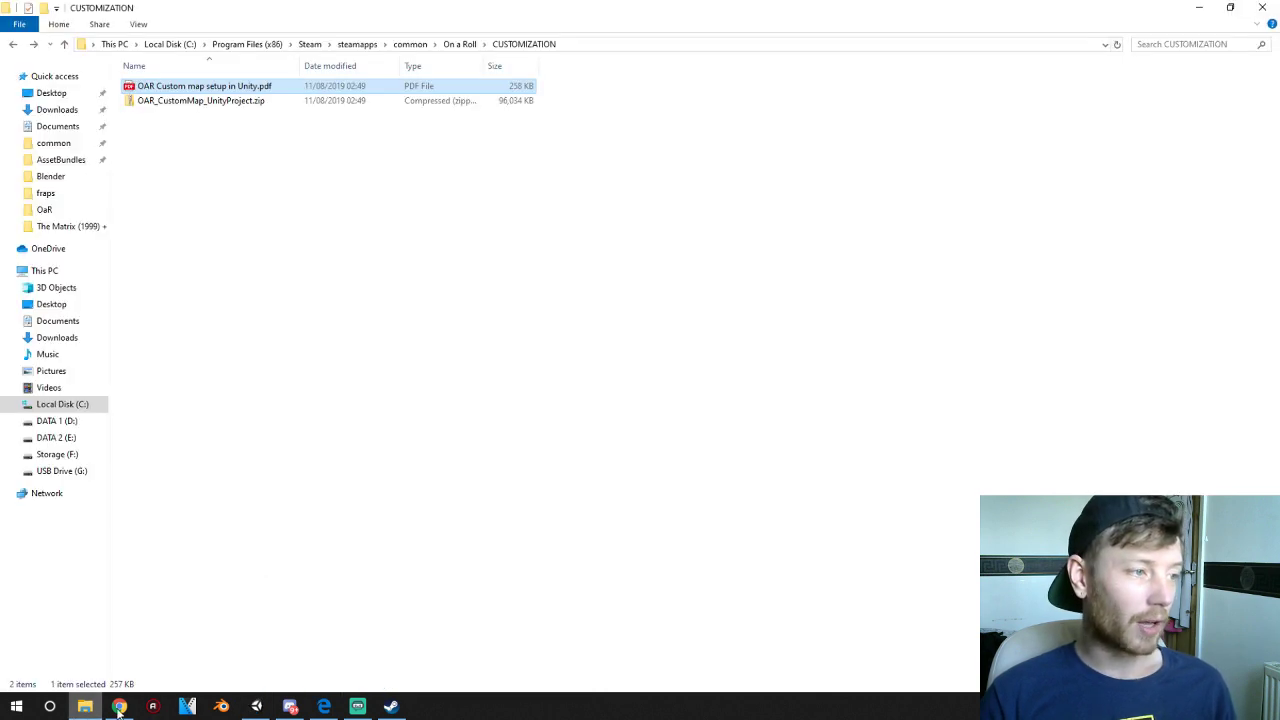
{"action": "left_click", "coordinate": [226, 102]}
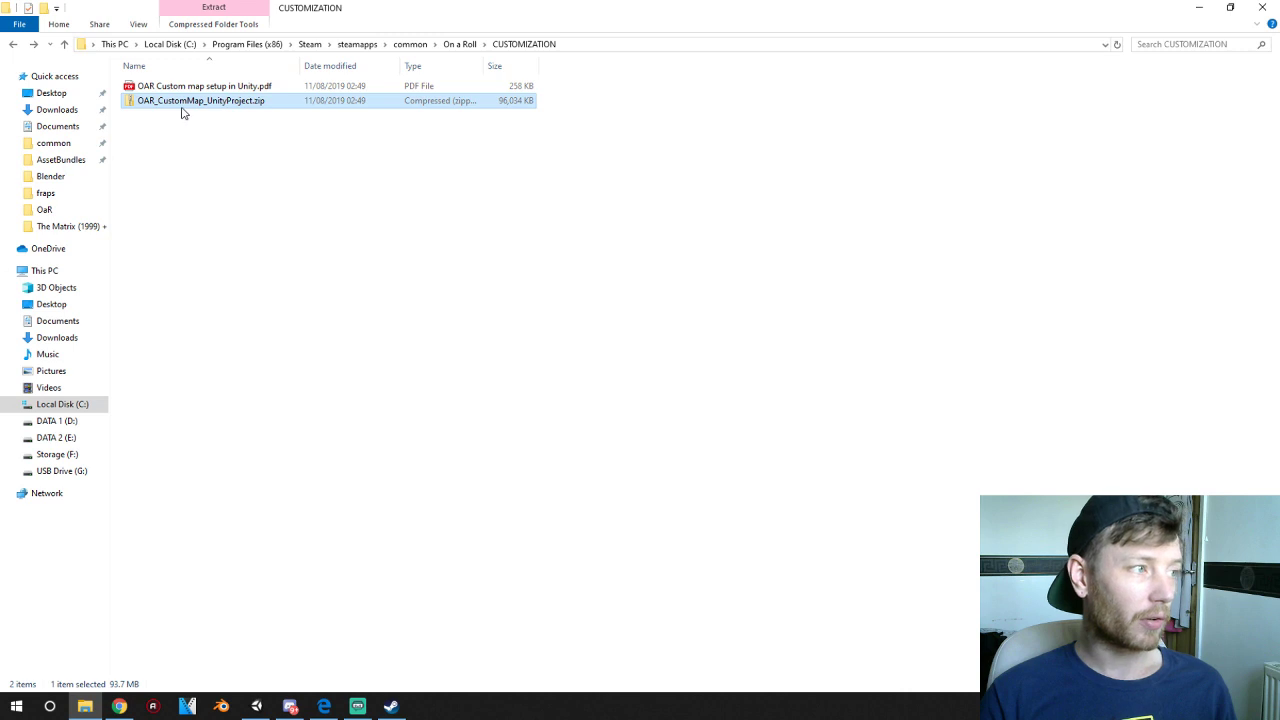
{"action": "double_click", "coordinate": [184, 106]}
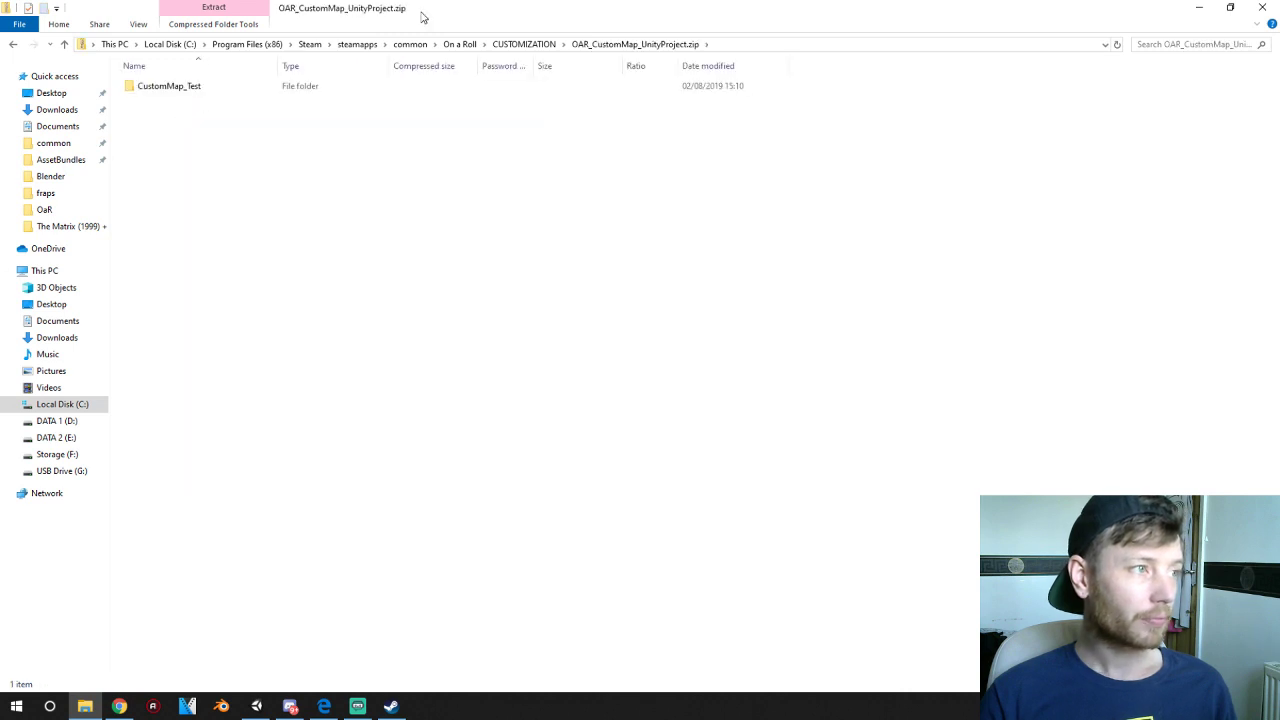
{"action": "left_click_drag", "start_coordinate": [421, 12], "coordinate": [557, 153]}
{"action": "left_click", "coordinate": [1220, 13]}
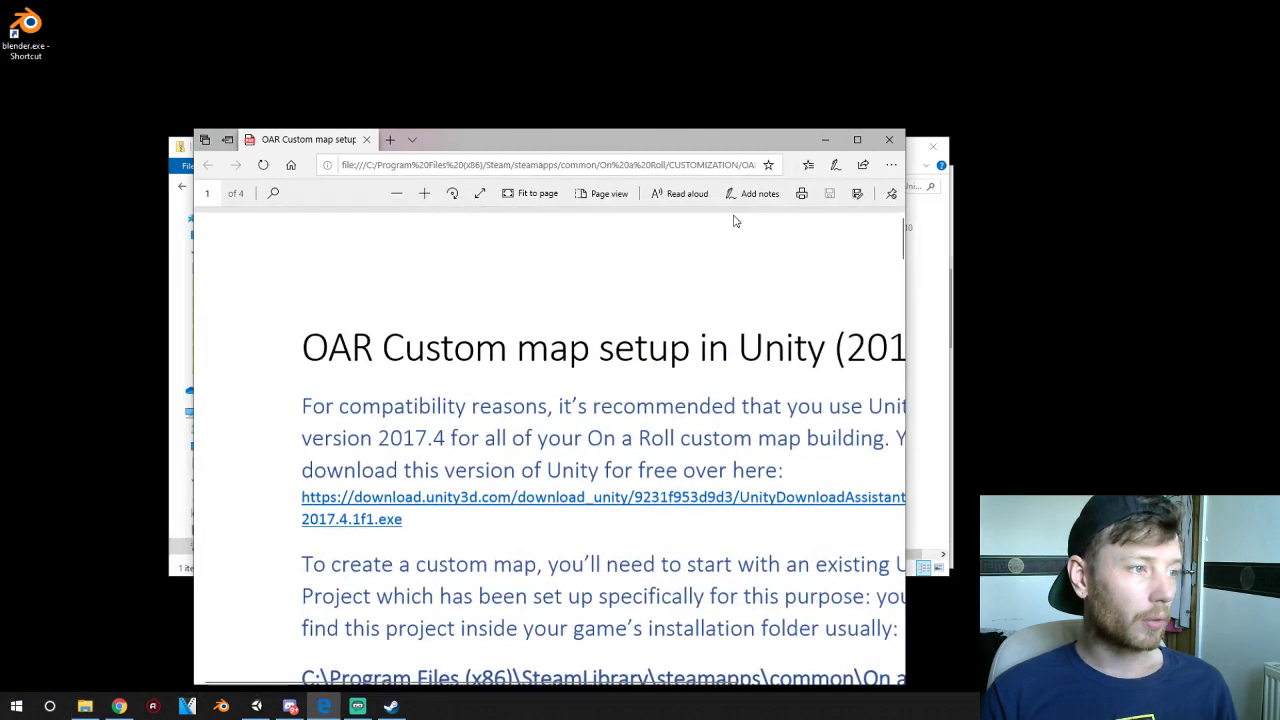
{"action": "left_click", "coordinate": [943, 300]}
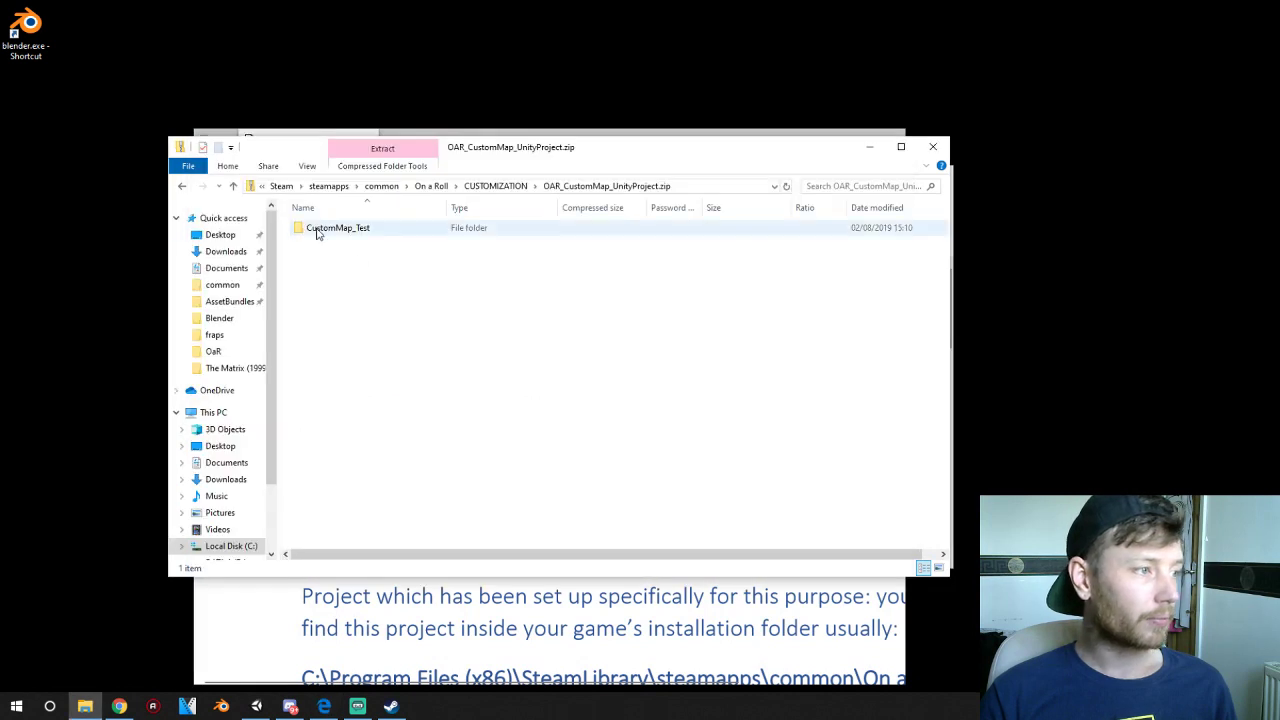
{"action": "left_click_drag", "start_coordinate": [316, 233], "coordinate": [73, 132]}
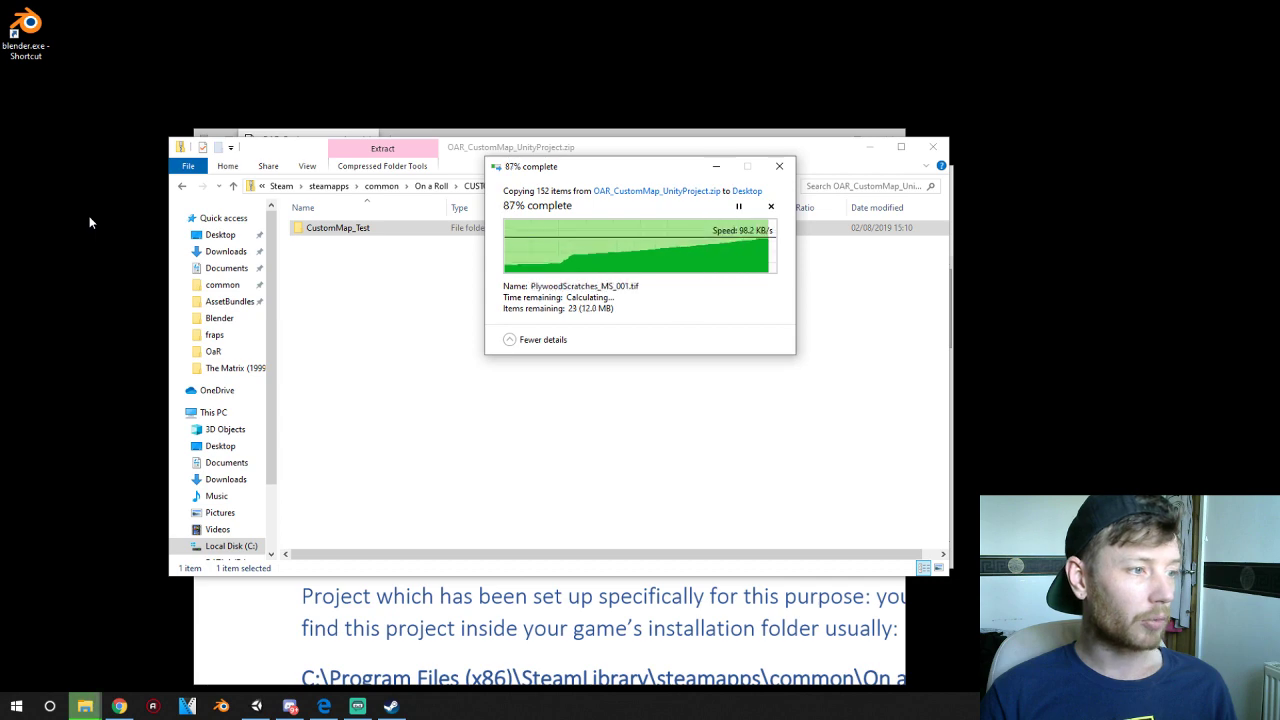
{"action": "left_click", "coordinate": [933, 147]}
- Inspect the extracted CustomMap_Test folder, including UnityPackageManager, Assets and _Textures, and preview the texture BasePlankBorders_MULT_002.tif
{"action": "double_click", "coordinate": [80, 95]}
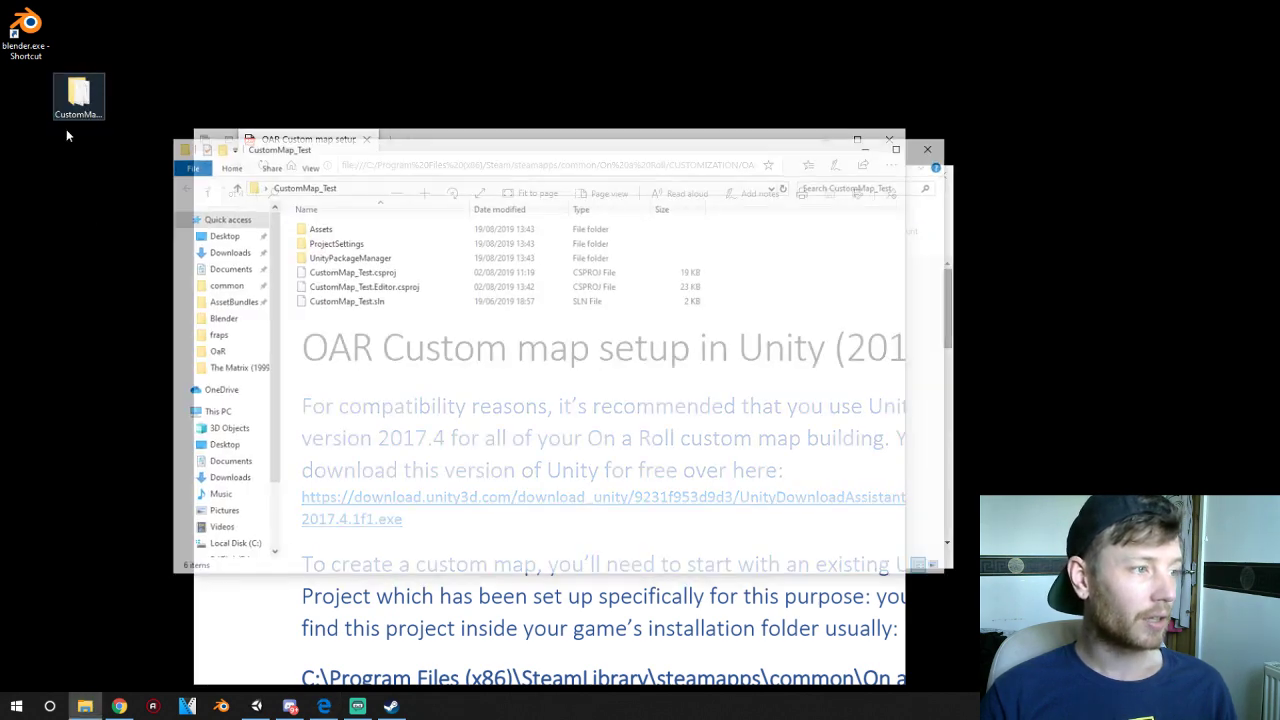
{"action": "double_click", "coordinate": [325, 254]}
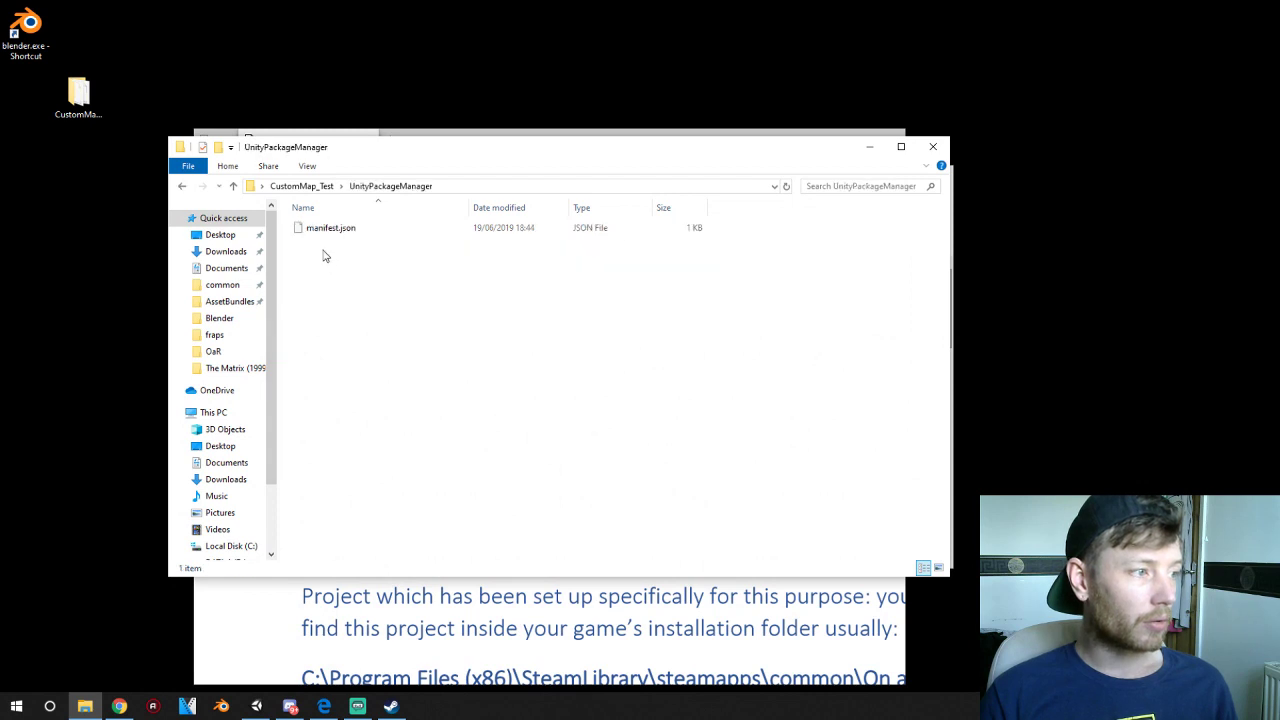
{"action": "key", "text": "alt+Left"}
{"action": "double_click", "coordinate": [316, 228]}
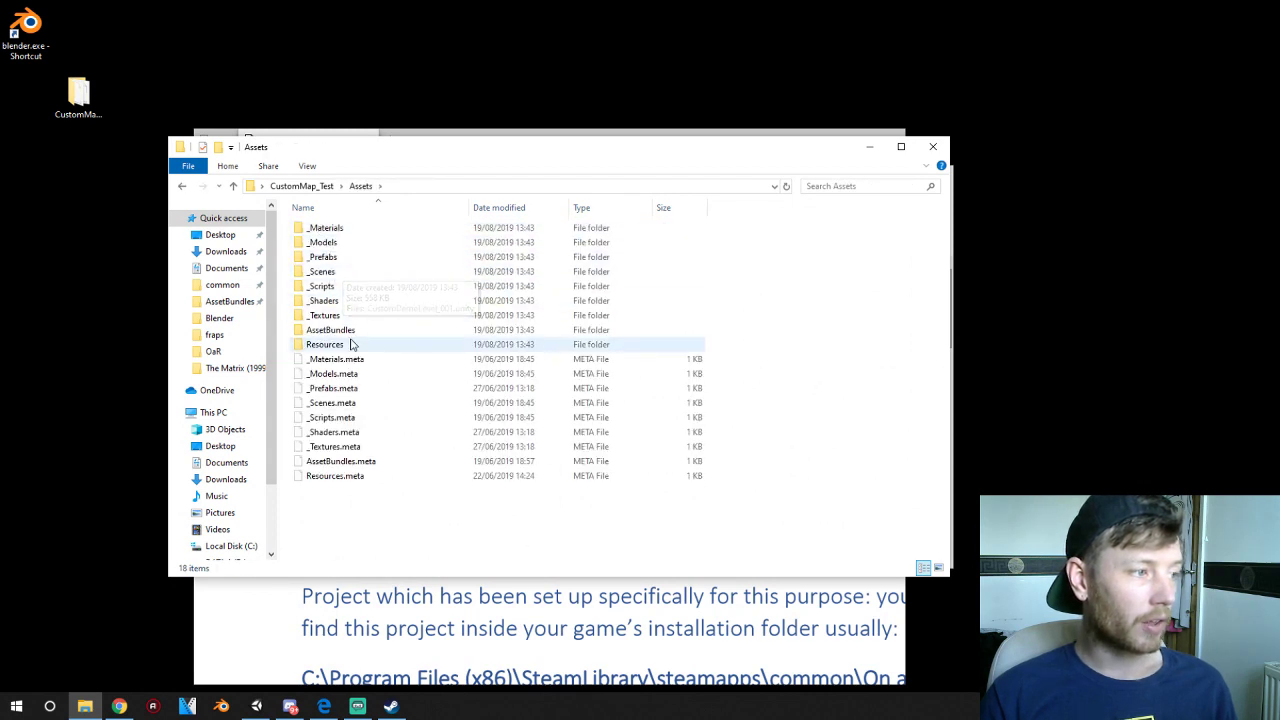
{"action": "double_click", "coordinate": [333, 315]}
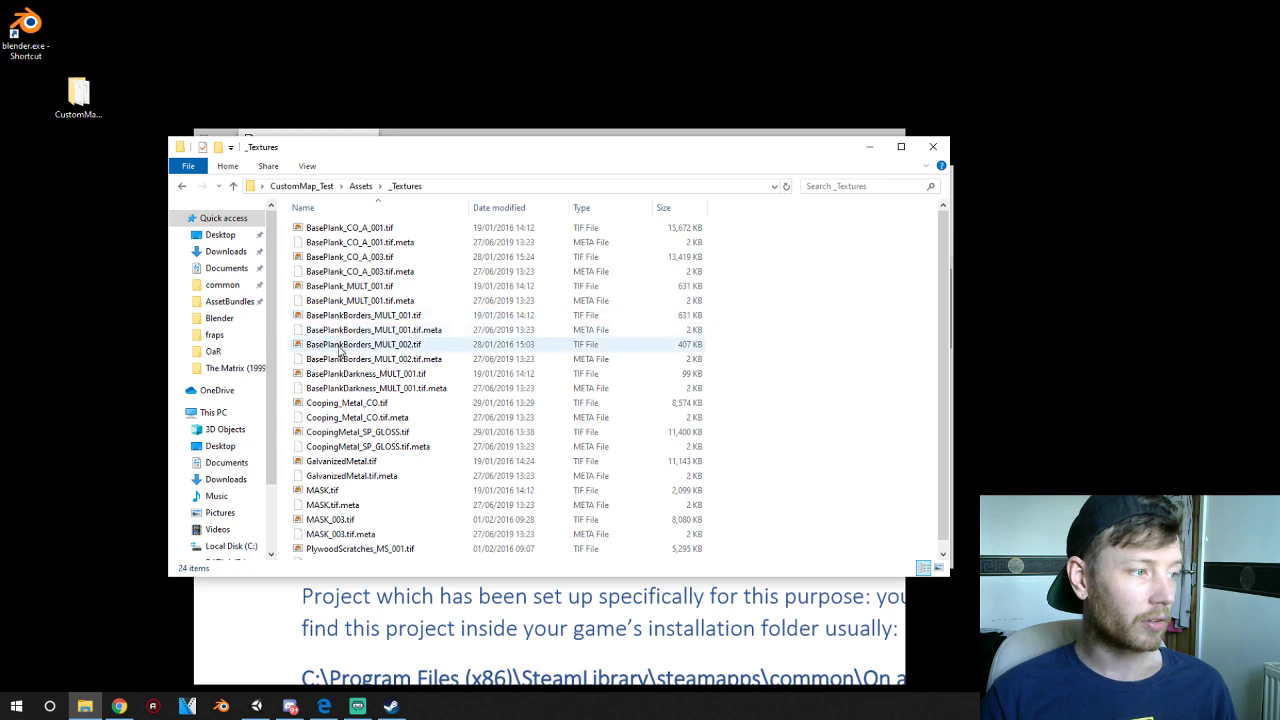
{"action": "double_click", "coordinate": [338, 345]}
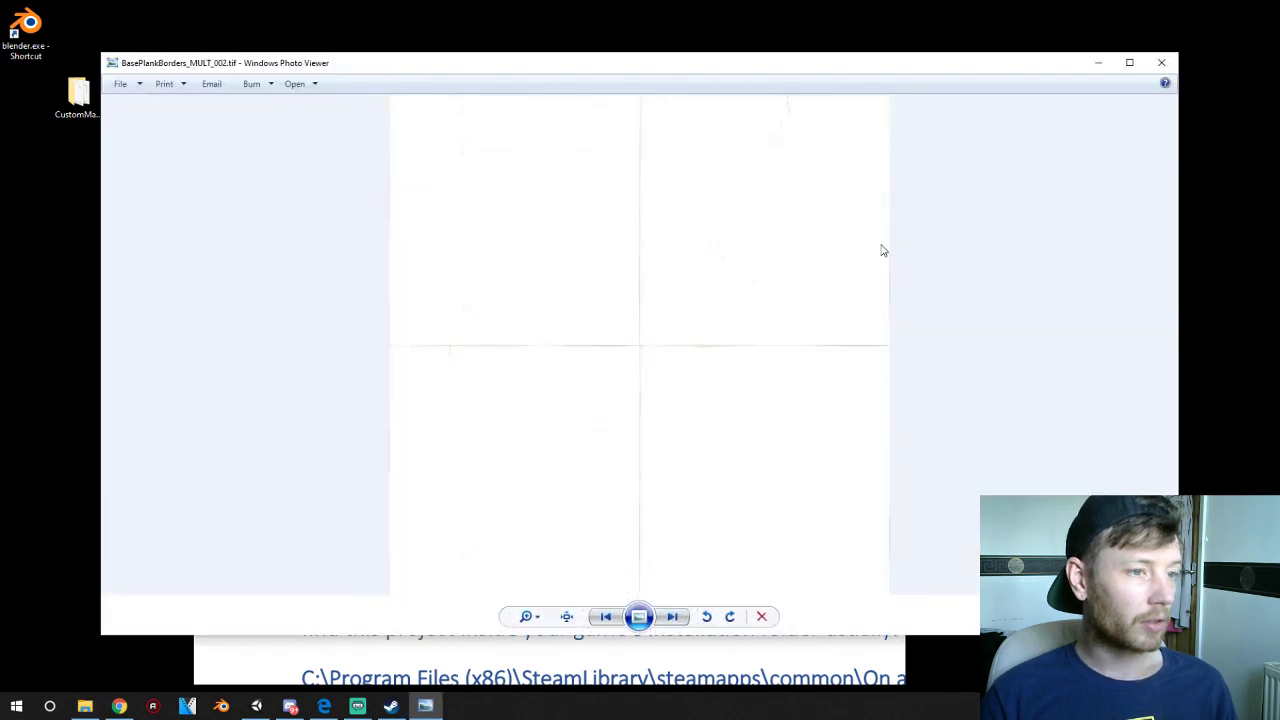
{"action": "left_click", "coordinate": [1161, 62]}
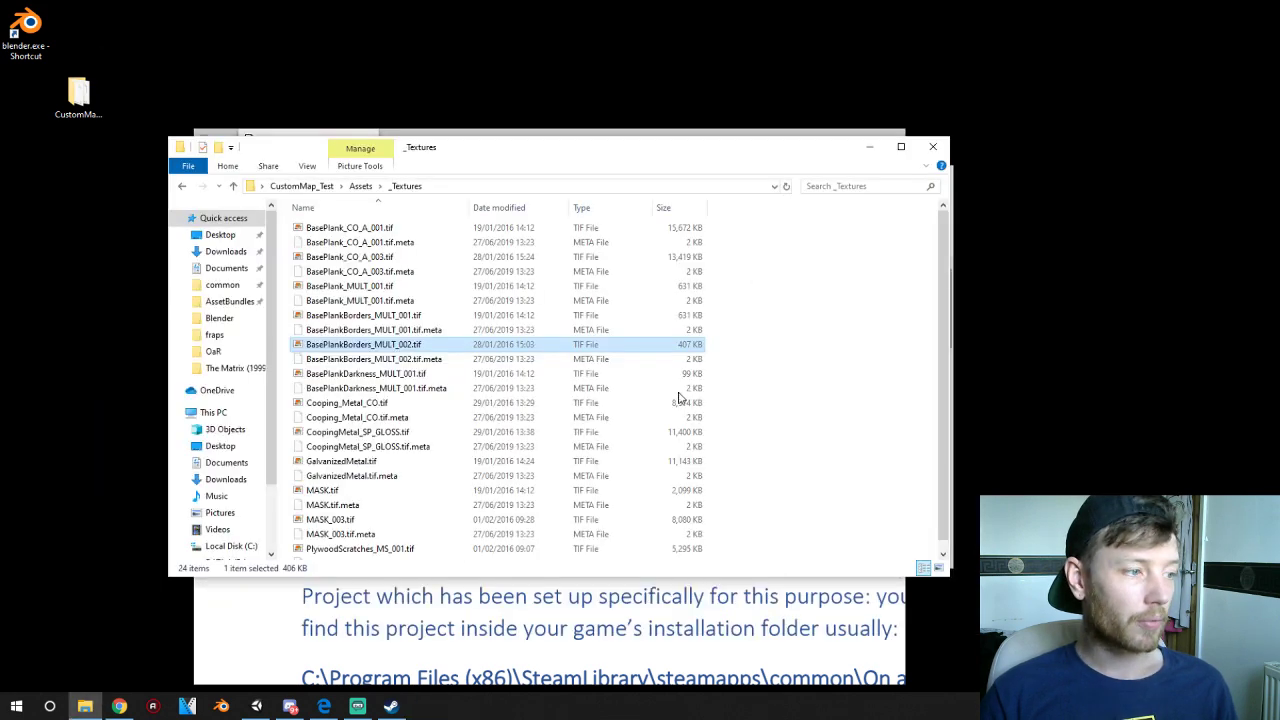
{"action": "key", "text": "BackSpace"}
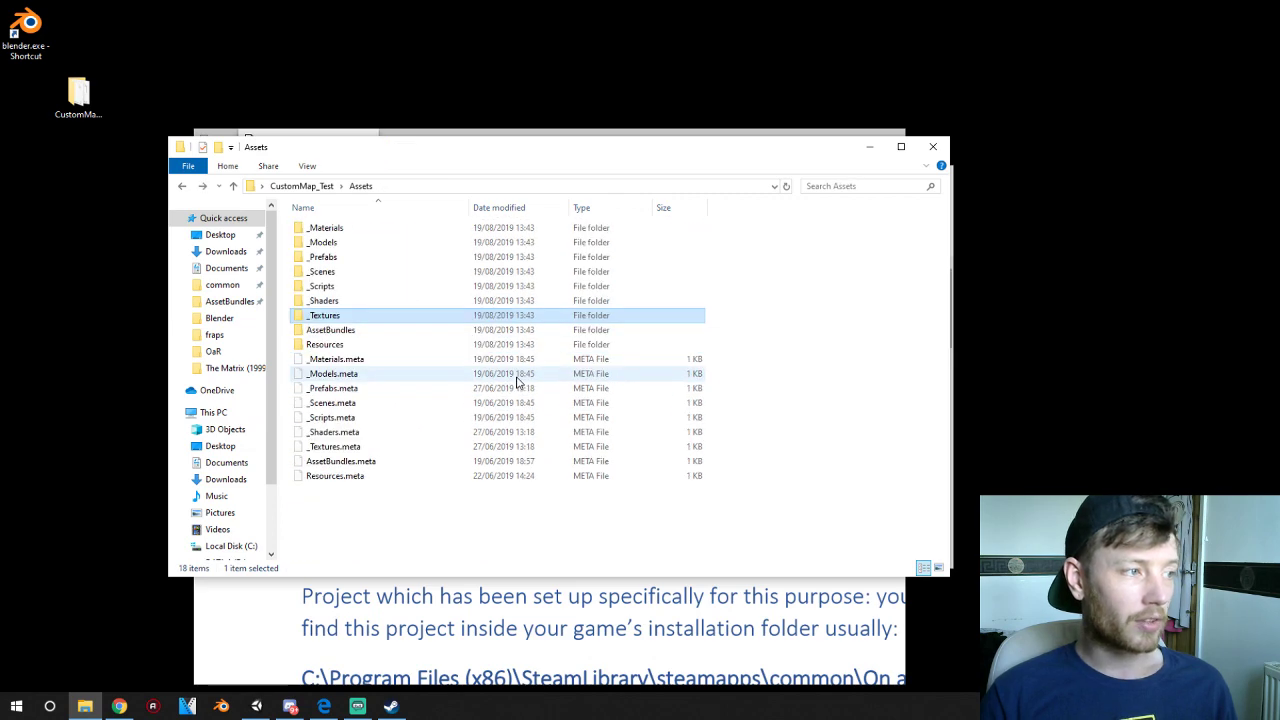
{"action": "left_click", "coordinate": [933, 147]}
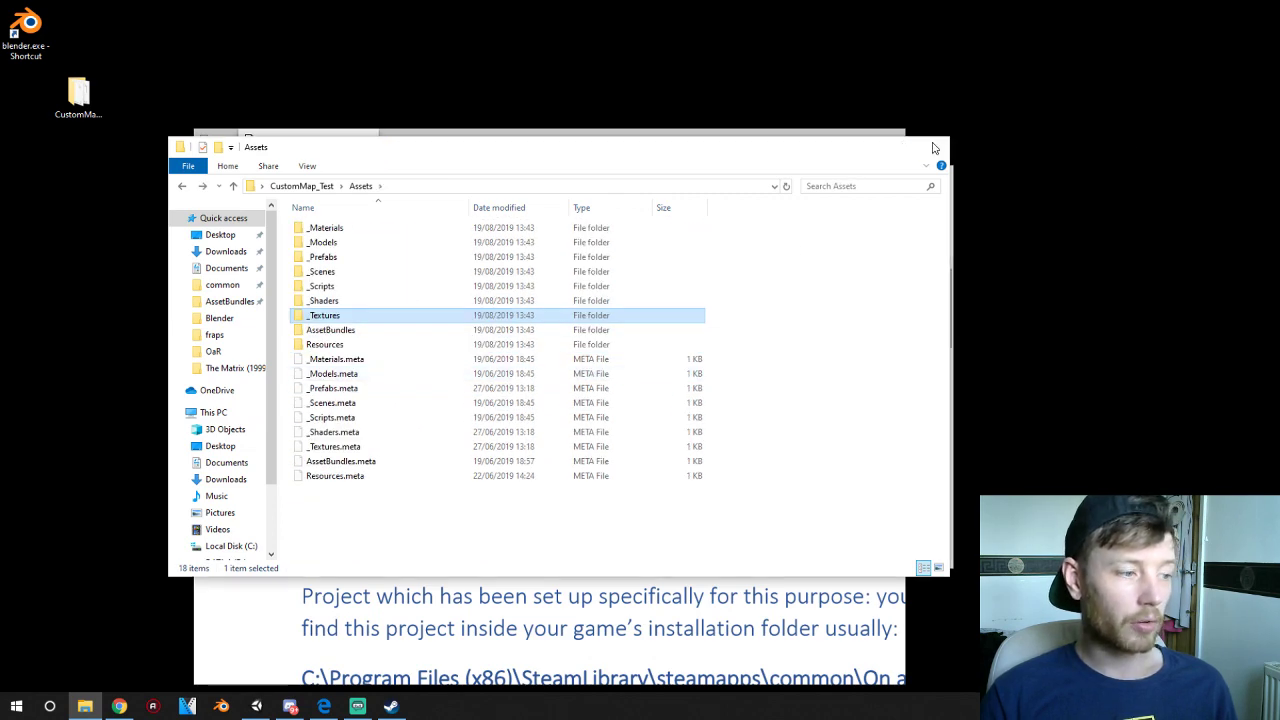
- Switch to Unity and open the CustomMap_Test folder on the Desktop as an existing project
{"action": "left_click", "coordinate": [256, 706]}
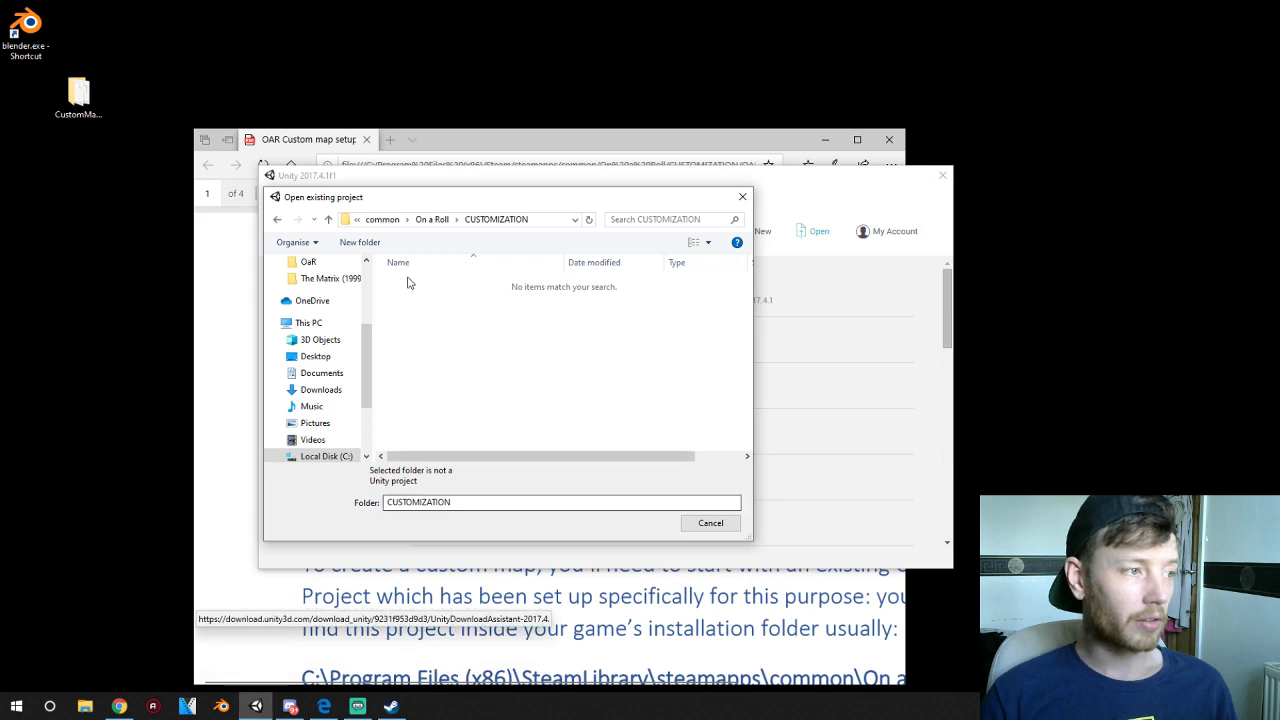
{"action": "scroll", "coordinate": [300, 306], "scroll_direction": "up", "scroll_amount": 3}
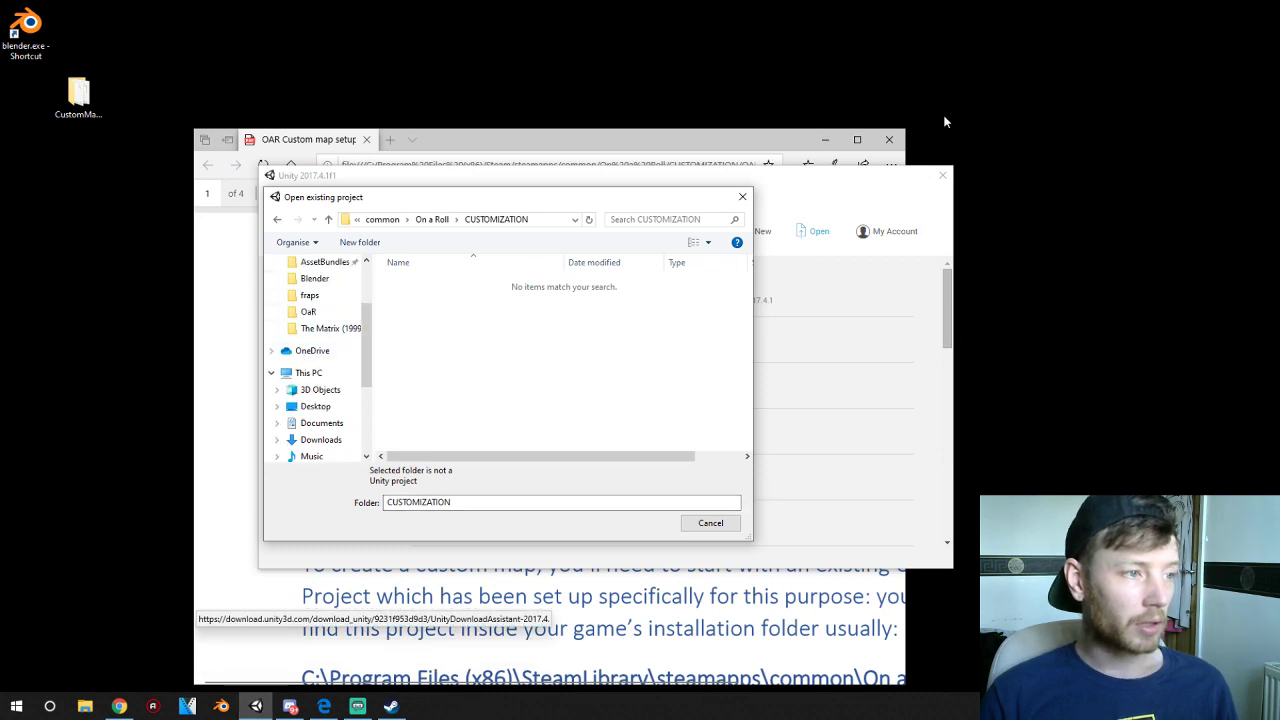
{"action": "left_click", "coordinate": [742, 196]}
{"action": "left_click", "coordinate": [811, 231]}
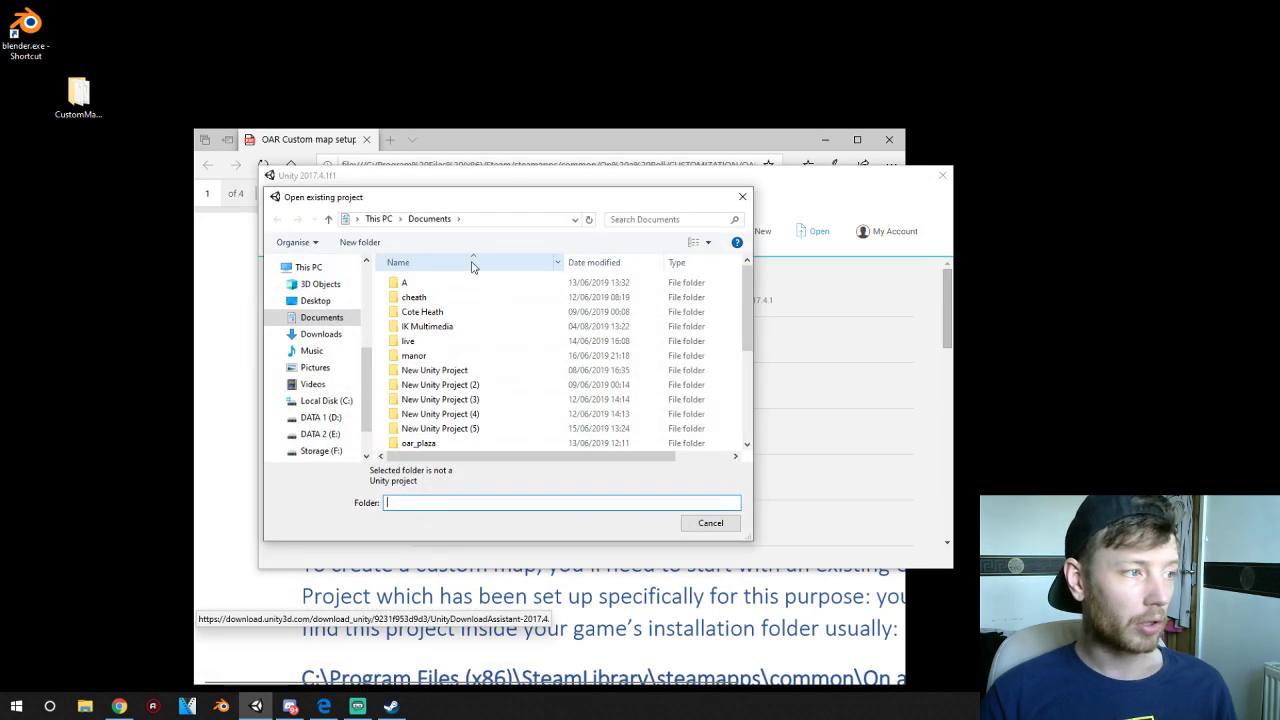
{"action": "left_click", "coordinate": [315, 300]}
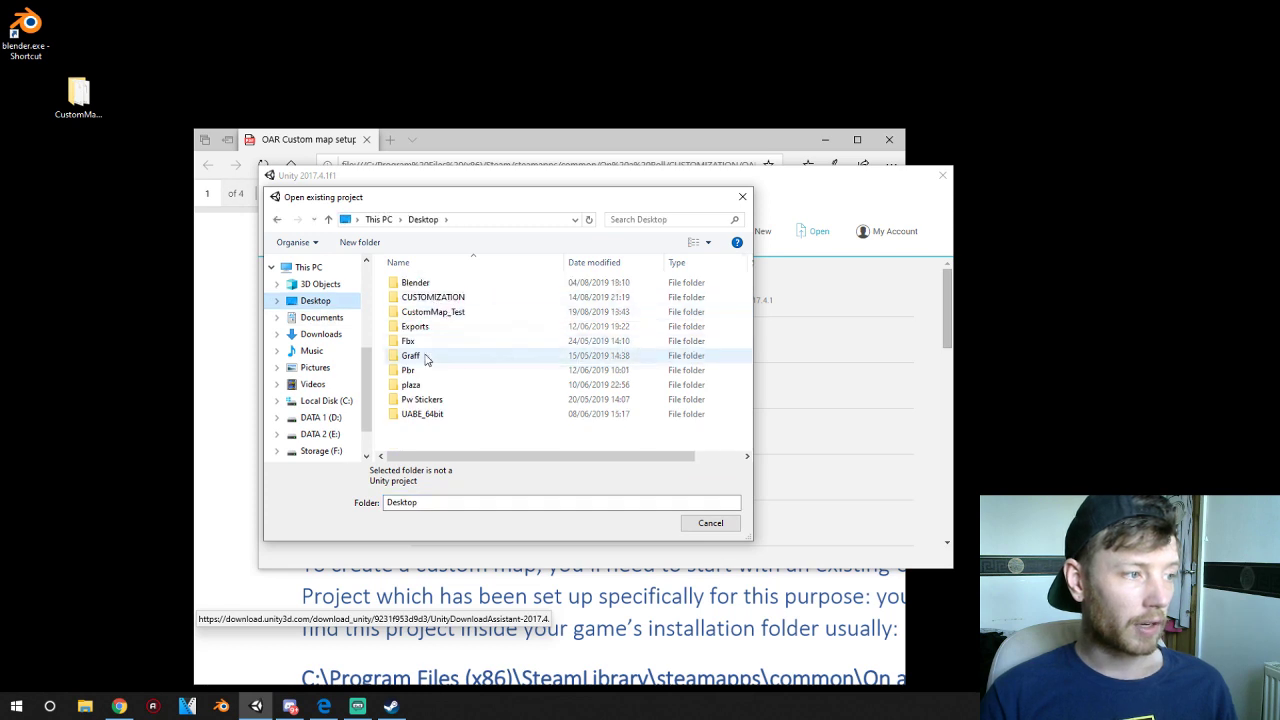
{"action": "double_click", "coordinate": [433, 311]}
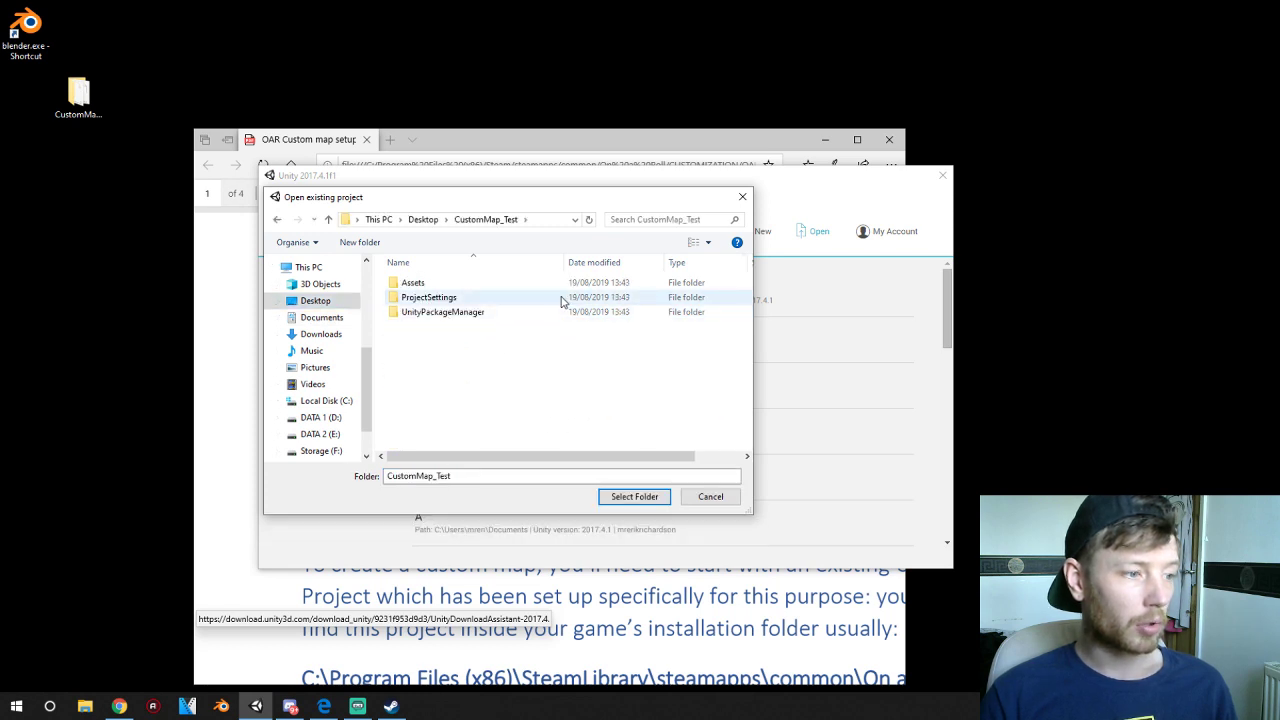
{"action": "key", "text": "alt+Left"}
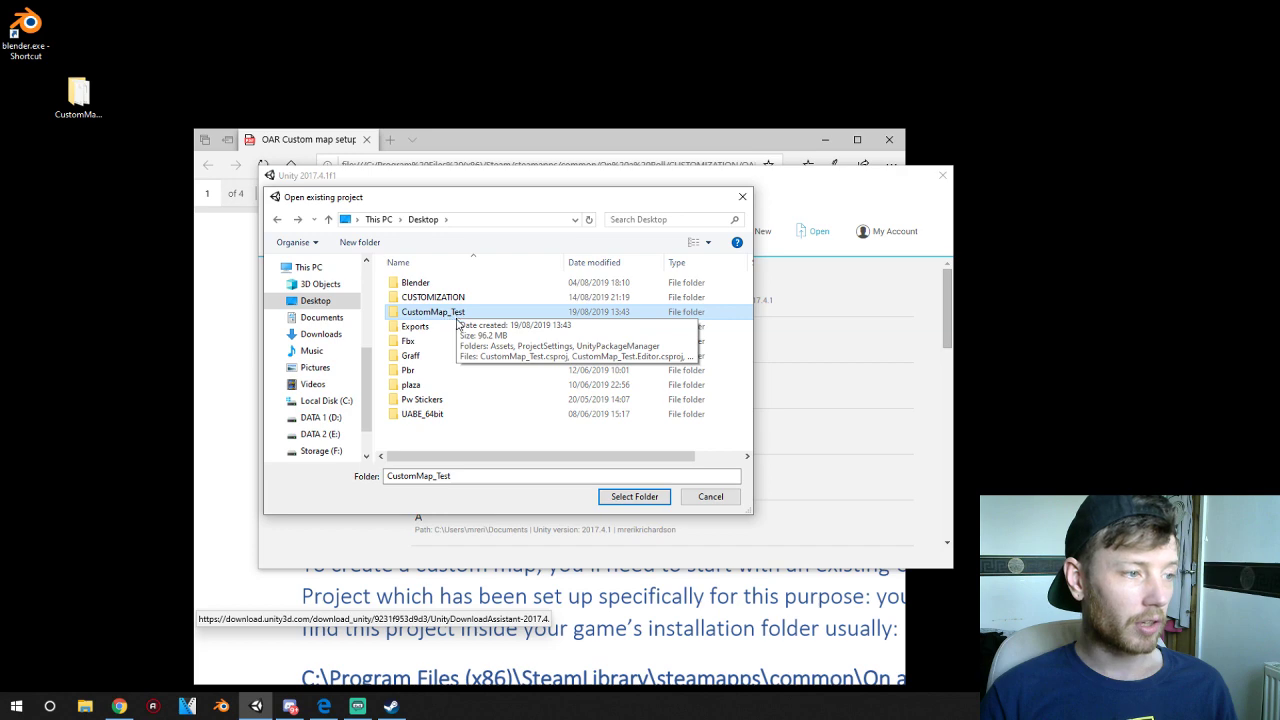
{"action": "left_click", "coordinate": [634, 496]}
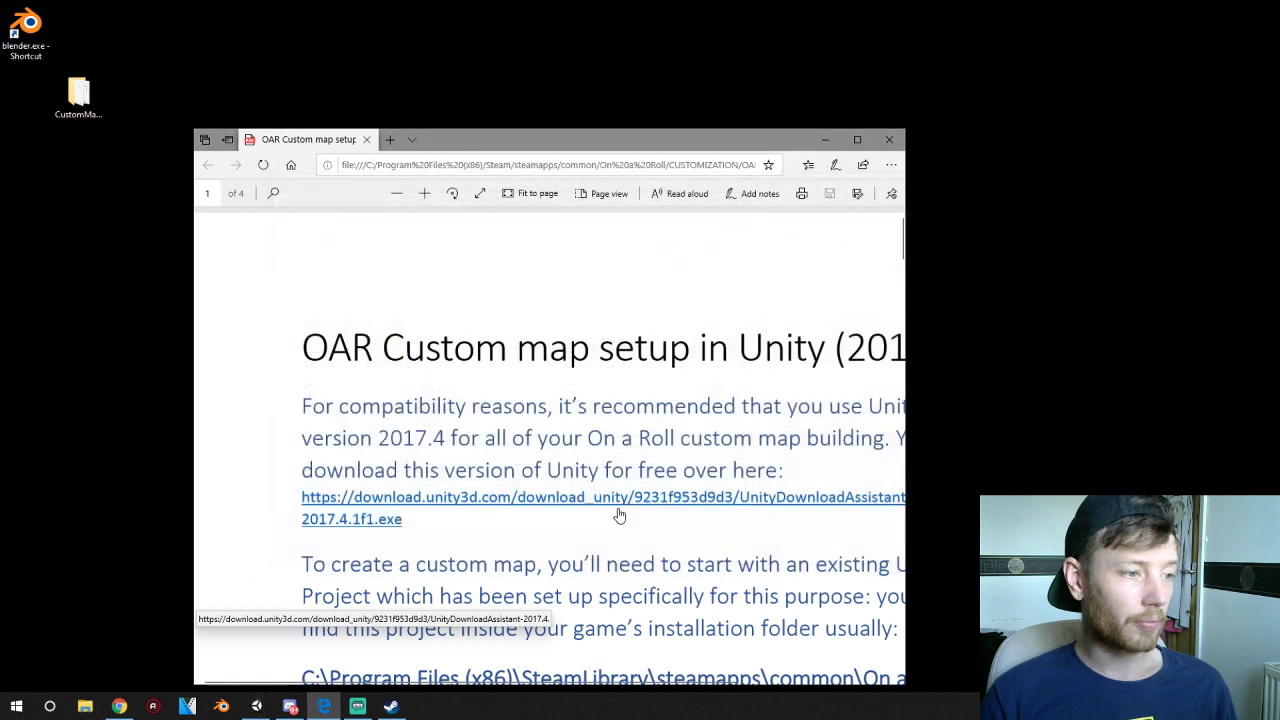
- Minimize the custom map setup guide to check Unity's loading progress, and bring the guide back up in Edge
{"action": "left_click", "coordinate": [821, 141]}
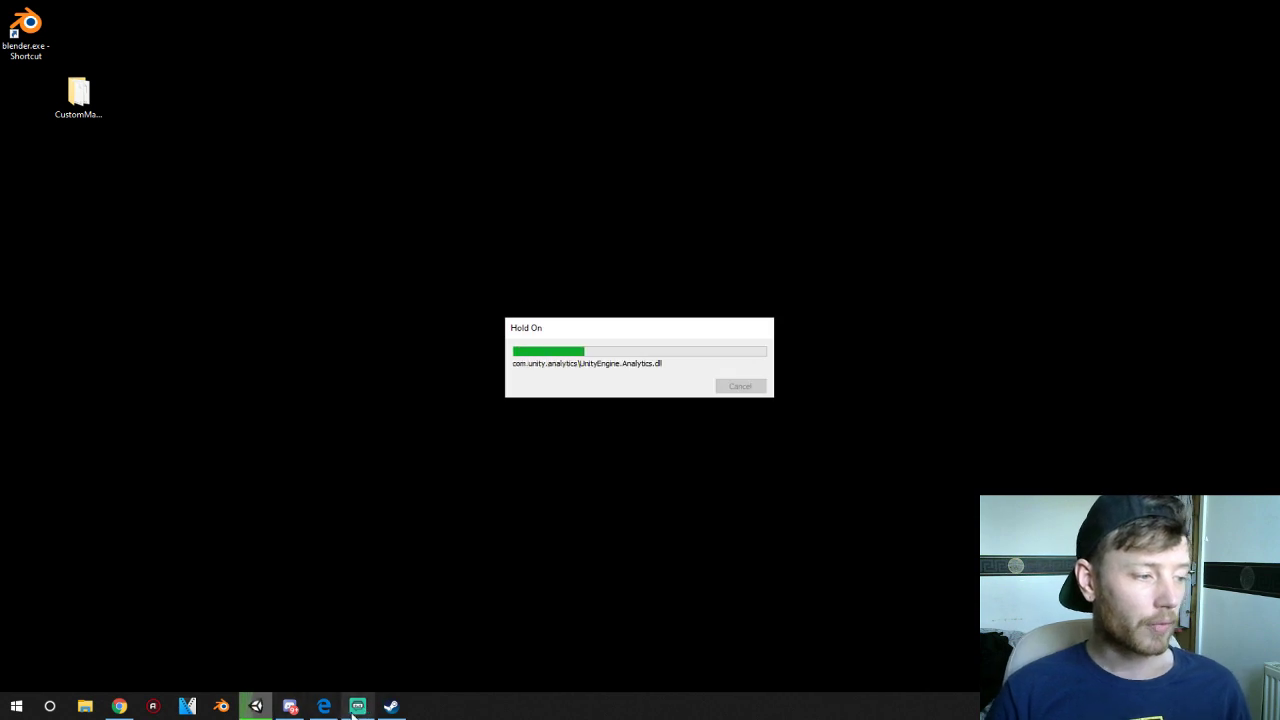
{"action": "left_click", "coordinate": [324, 706]}
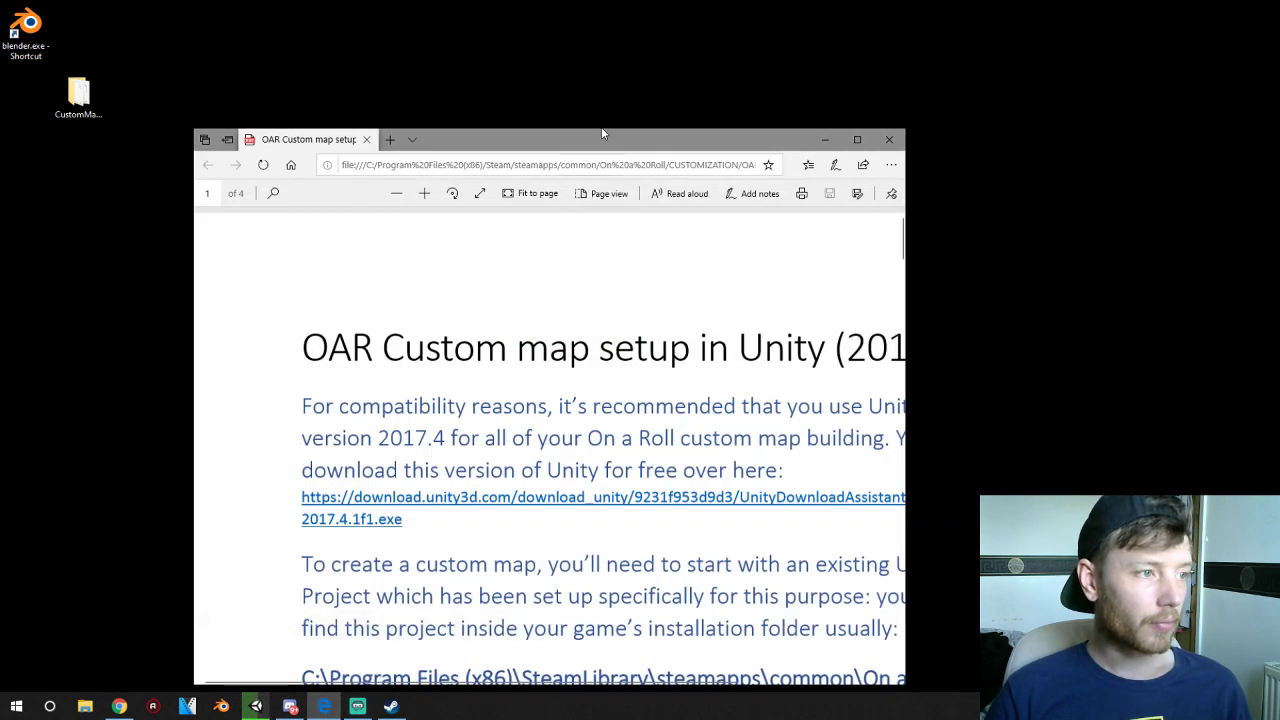
- Read the setup guide's section on setting up skateable surfaces at full-window size, and return to Unity
{"action": "left_click_drag", "start_coordinate": [599, 149], "coordinate": [594, 4]}
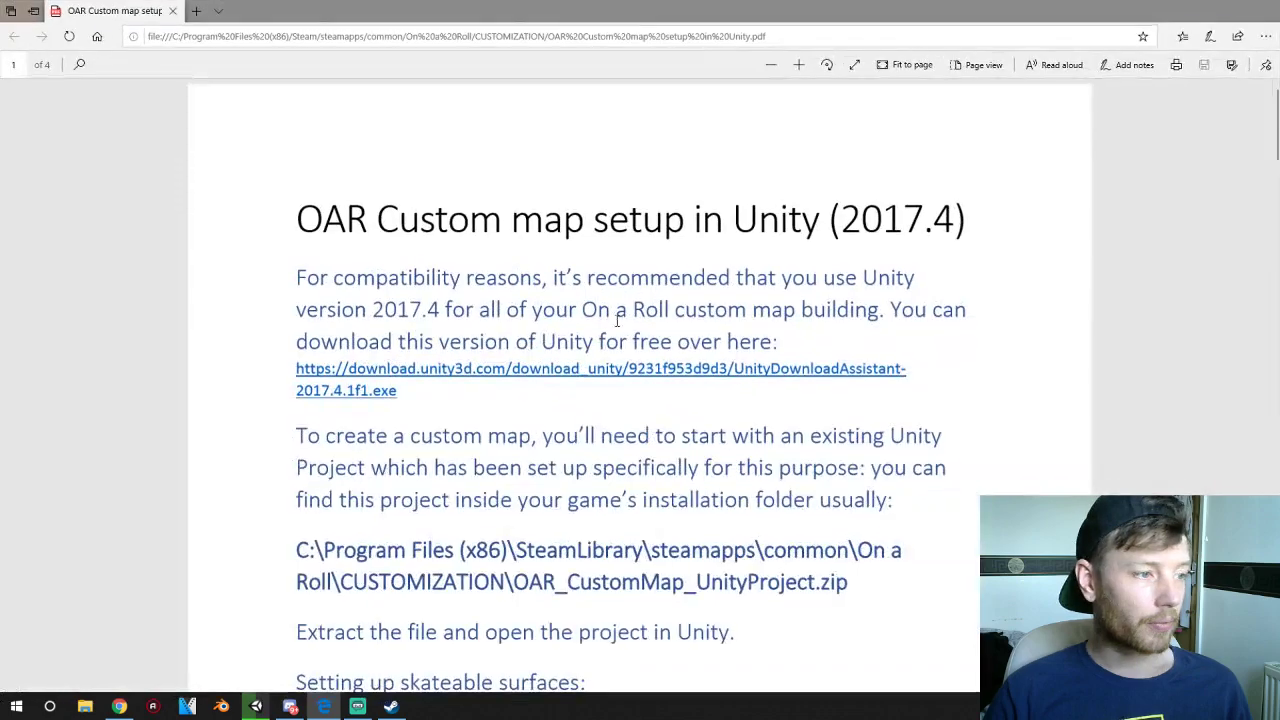
{"action": "scroll", "coordinate": [617, 330], "scroll_direction": "down", "scroll_amount": 3}
{"action": "scroll", "coordinate": [617, 338], "scroll_direction": "down", "scroll_amount": 4, "text": "ctrl"}
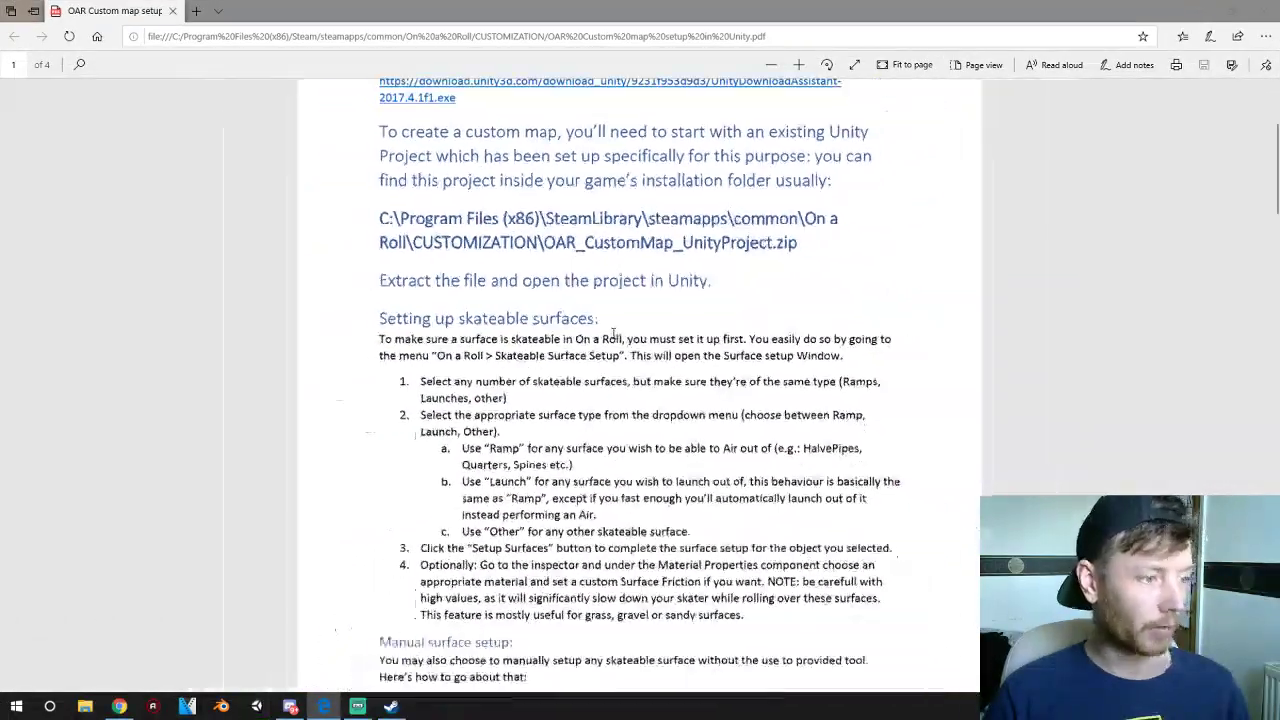
{"action": "left_click", "coordinate": [1140, 10]}
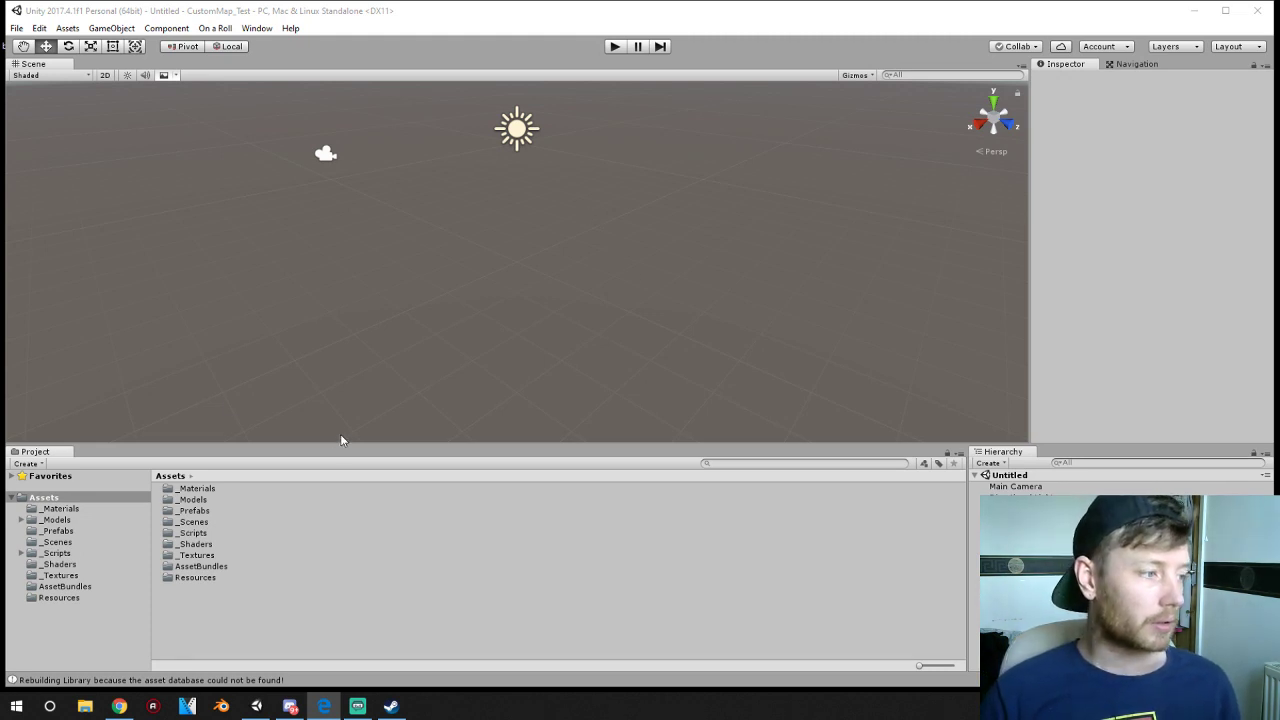
- Review the On a Roll tools available in the CustomMap_Test project
{"action": "scroll", "coordinate": [502, 317], "scroll_direction": "down", "scroll_amount": 2}
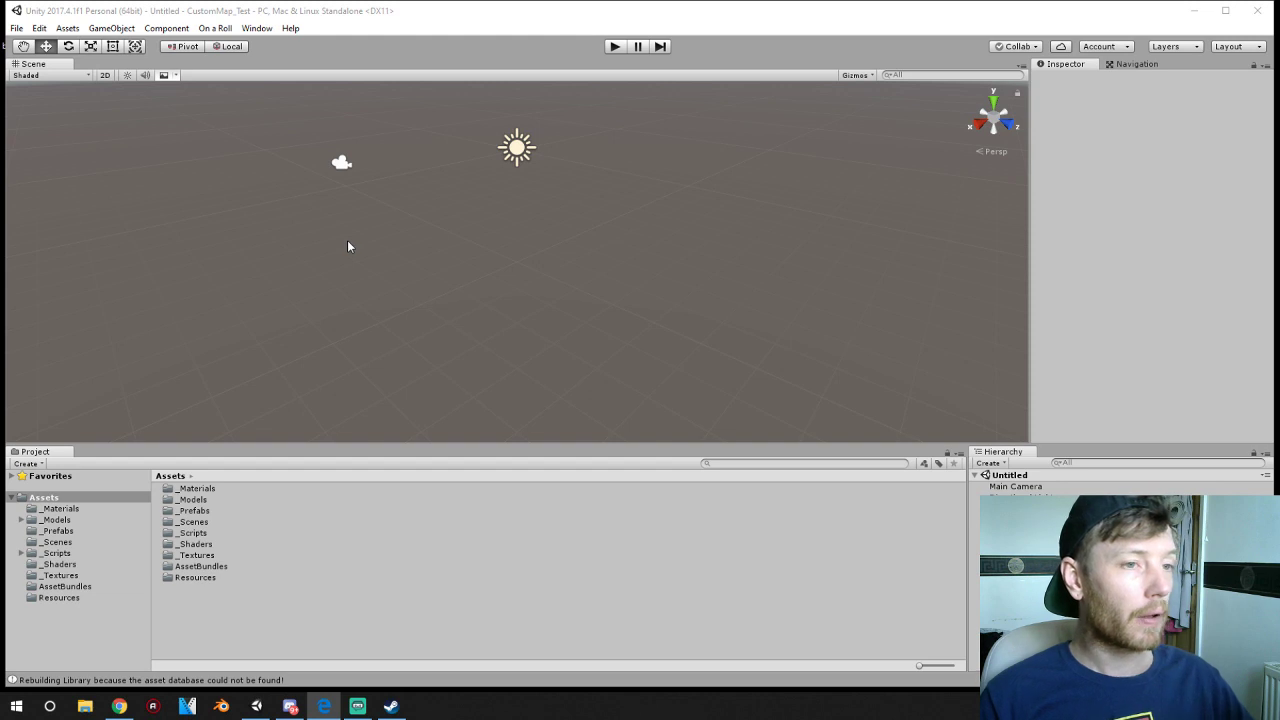
{"action": "left_click", "coordinate": [226, 31]}
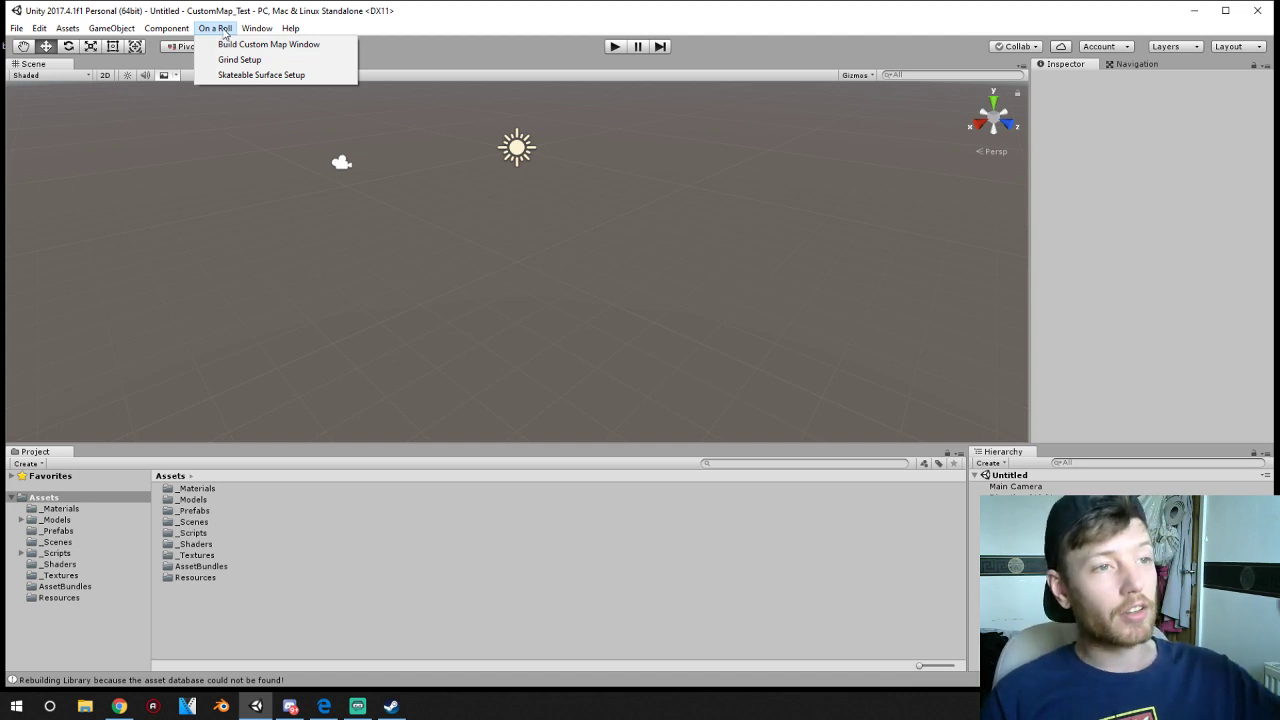
{"action": "left_click", "coordinate": [224, 30]}
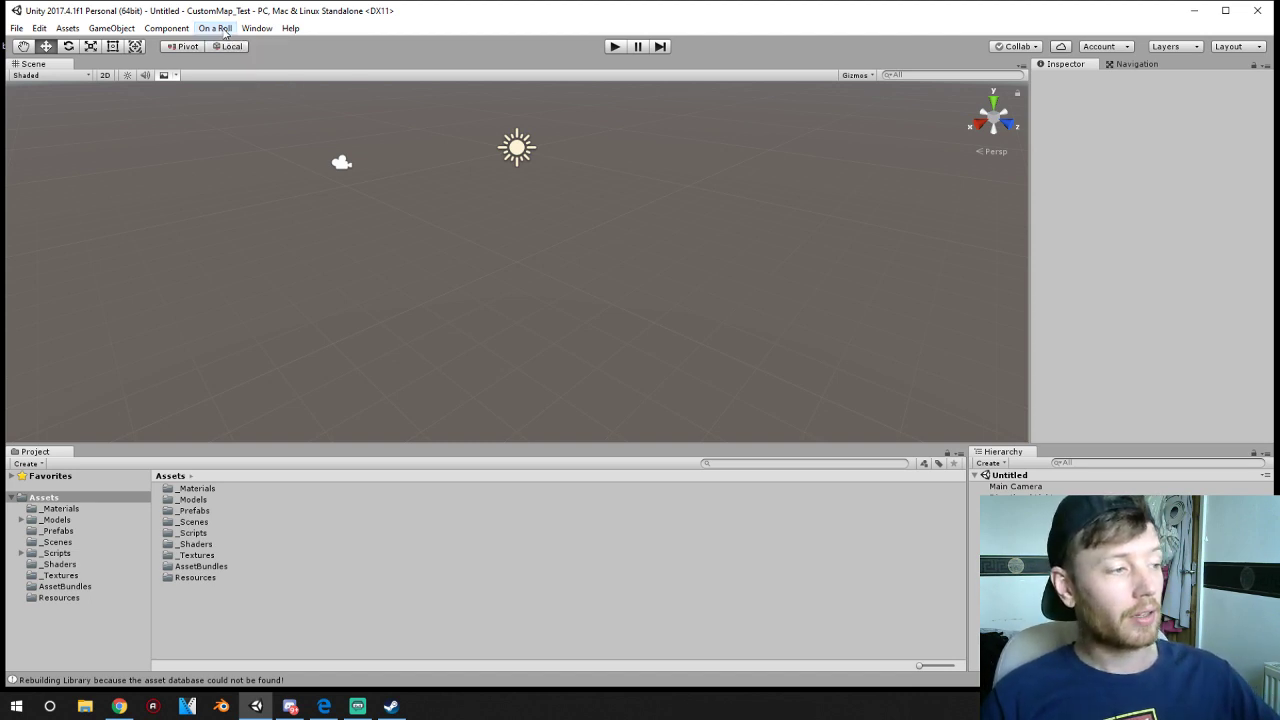
- Inspect the project's _Prefabs folder, including the child points inside the Grindable prefab
{"action": "left_click", "coordinate": [192, 510]}
{"action": "double_click", "coordinate": [192, 510]}
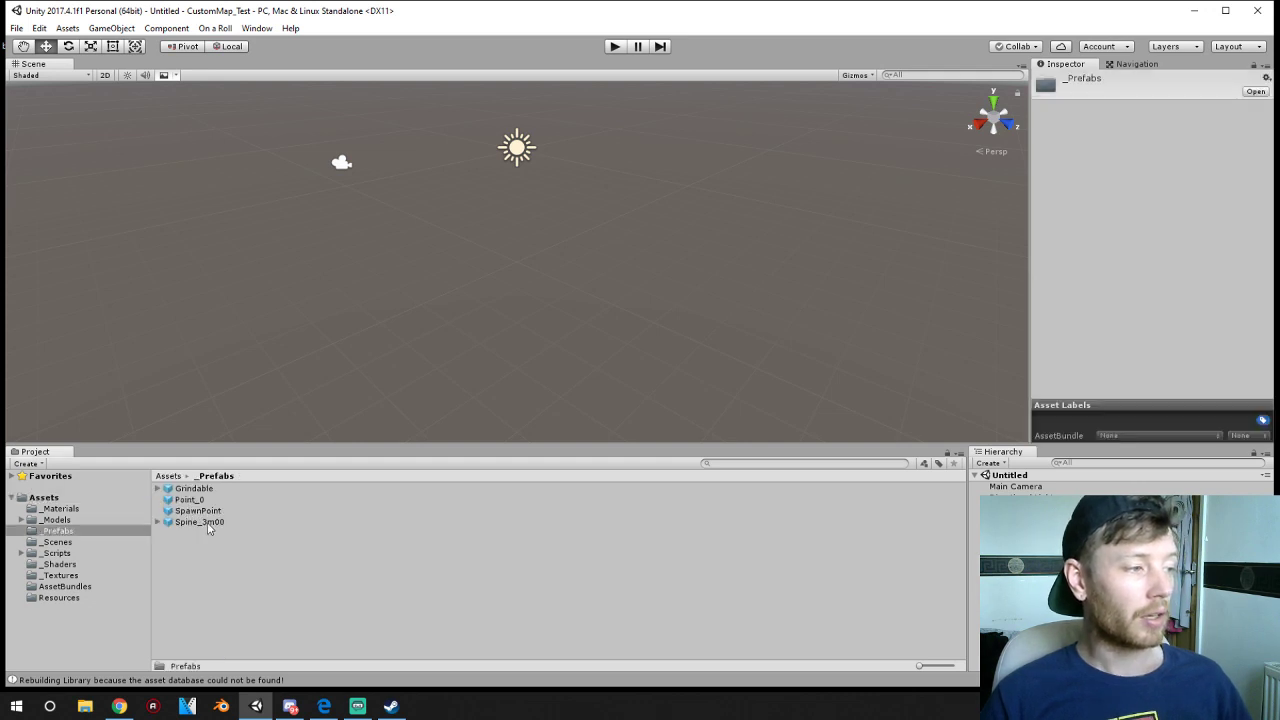
{"action": "left_click", "coordinate": [157, 489]}
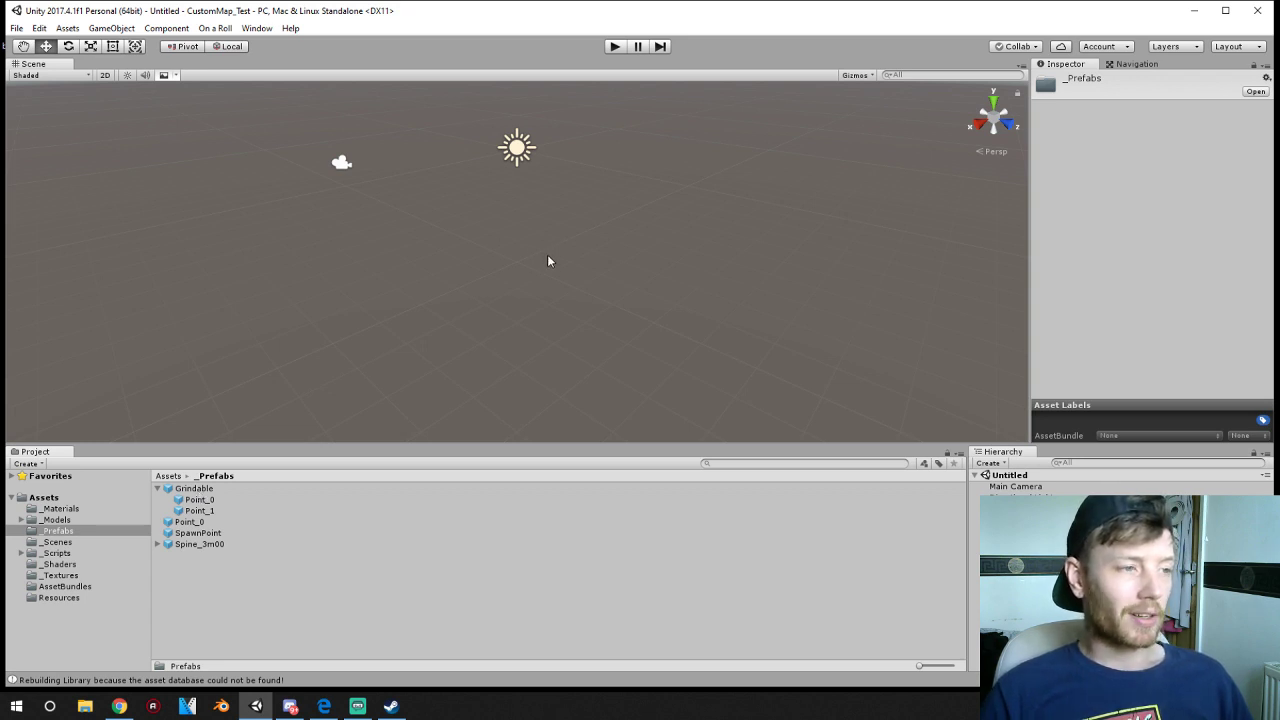
{"action": "left_click_drag", "start_coordinate": [182, 492], "coordinate": [518, 251]}
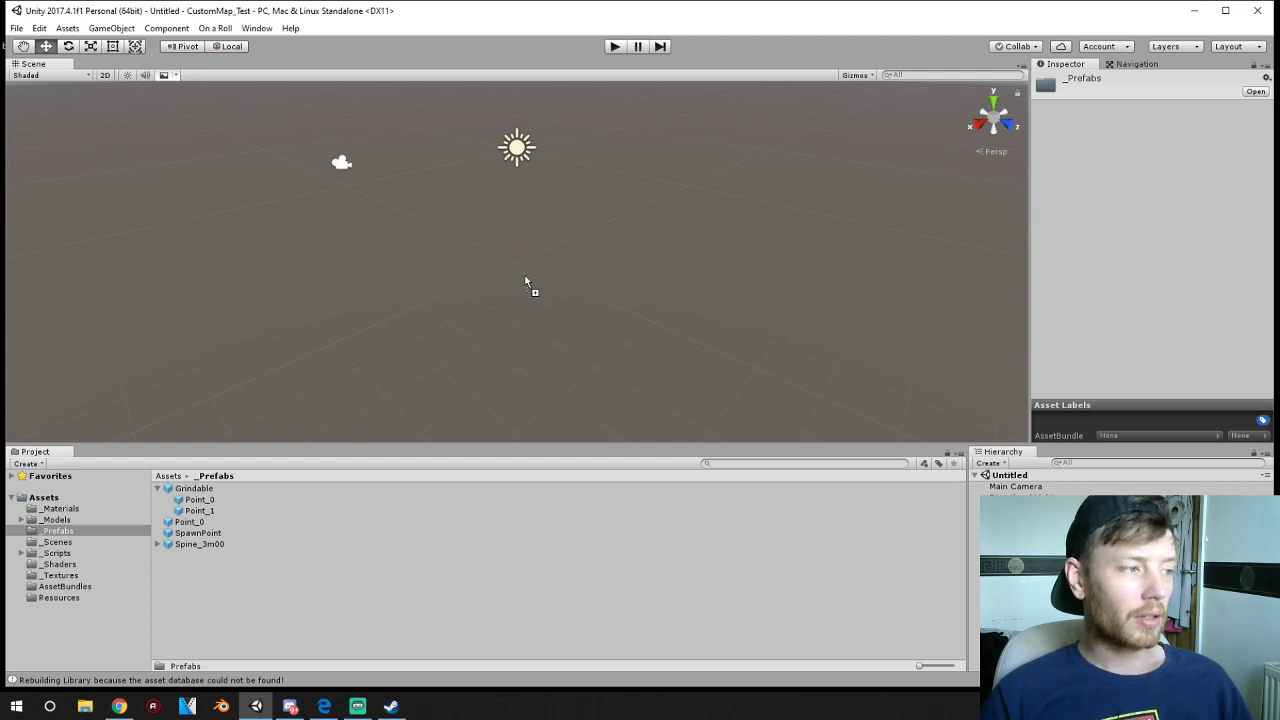
{"action": "left_click_drag", "start_coordinate": [201, 503], "coordinate": [405, 542]}
{"action": "left_click", "coordinate": [730, 381]}
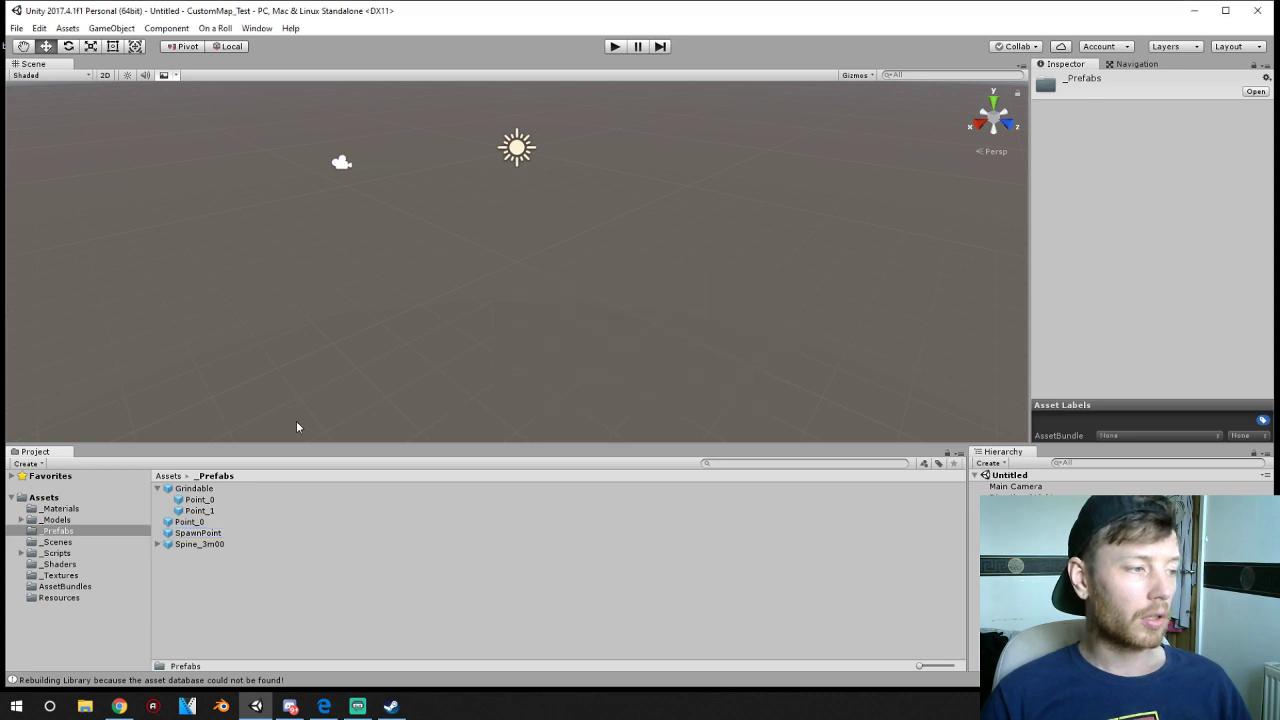
{"action": "left_click", "coordinate": [157, 489]}
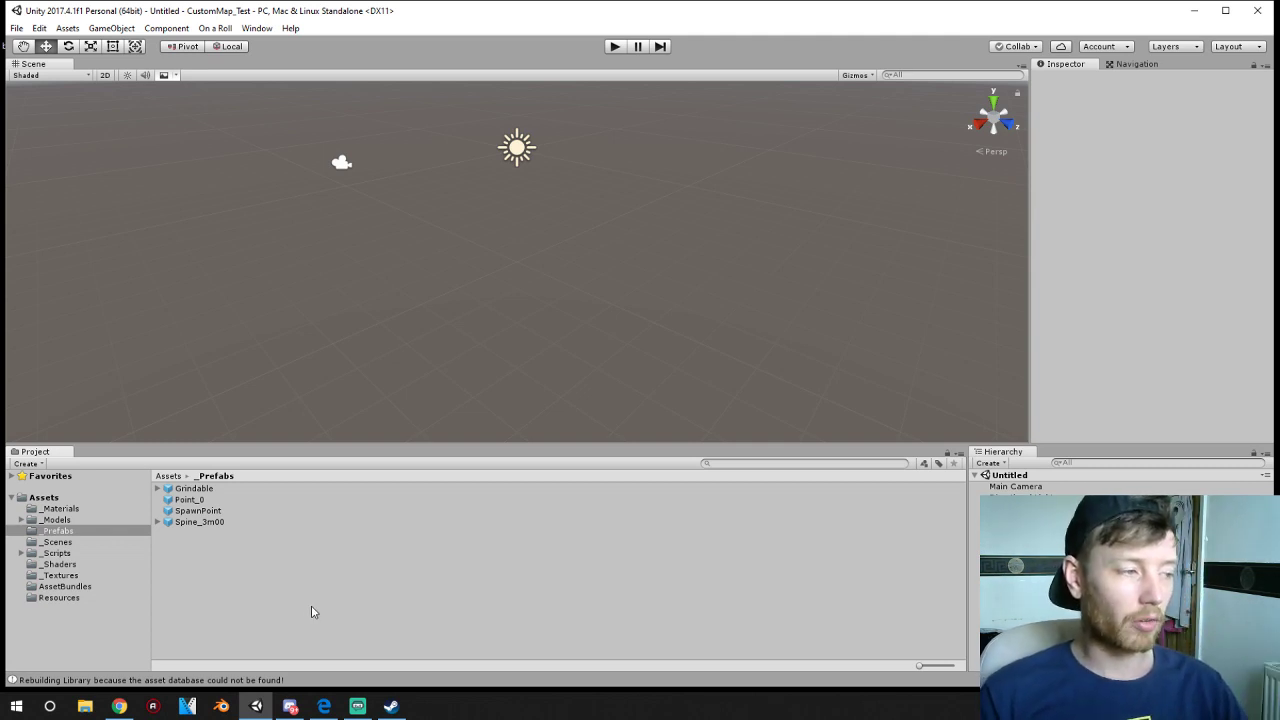
- Browse the Assets folder with enlarged thumbnails and inspect the Quarter_3m00 model in _Models
{"action": "left_click", "coordinate": [170, 476]}
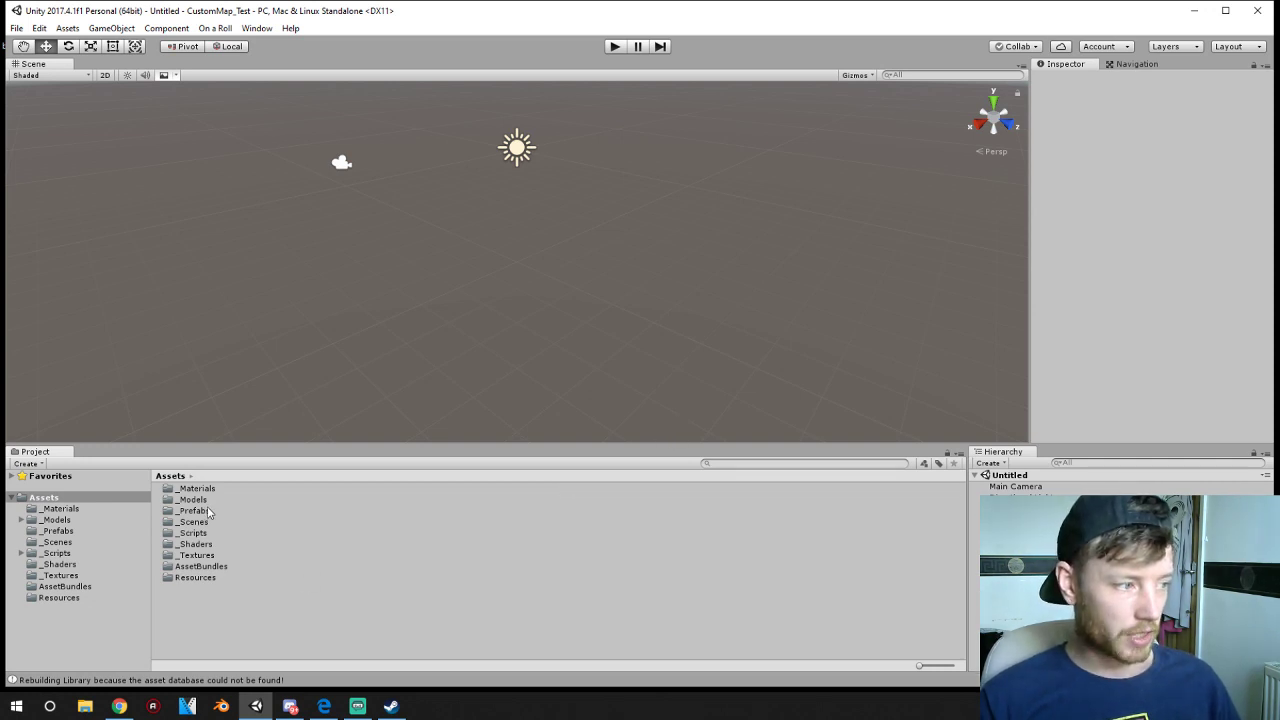
{"action": "scroll", "coordinate": [300, 530], "scroll_direction": "up", "scroll_amount": 6, "text": "ctrl"}
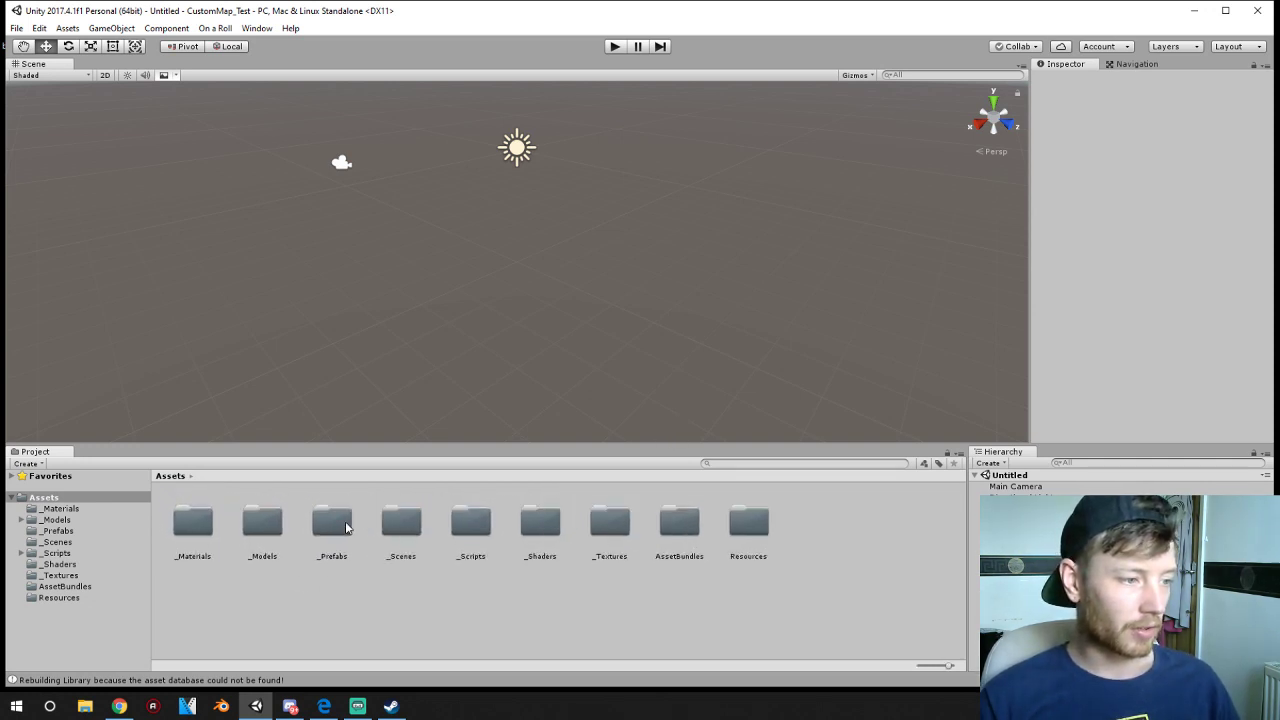
{"action": "double_click", "coordinate": [256, 530]}
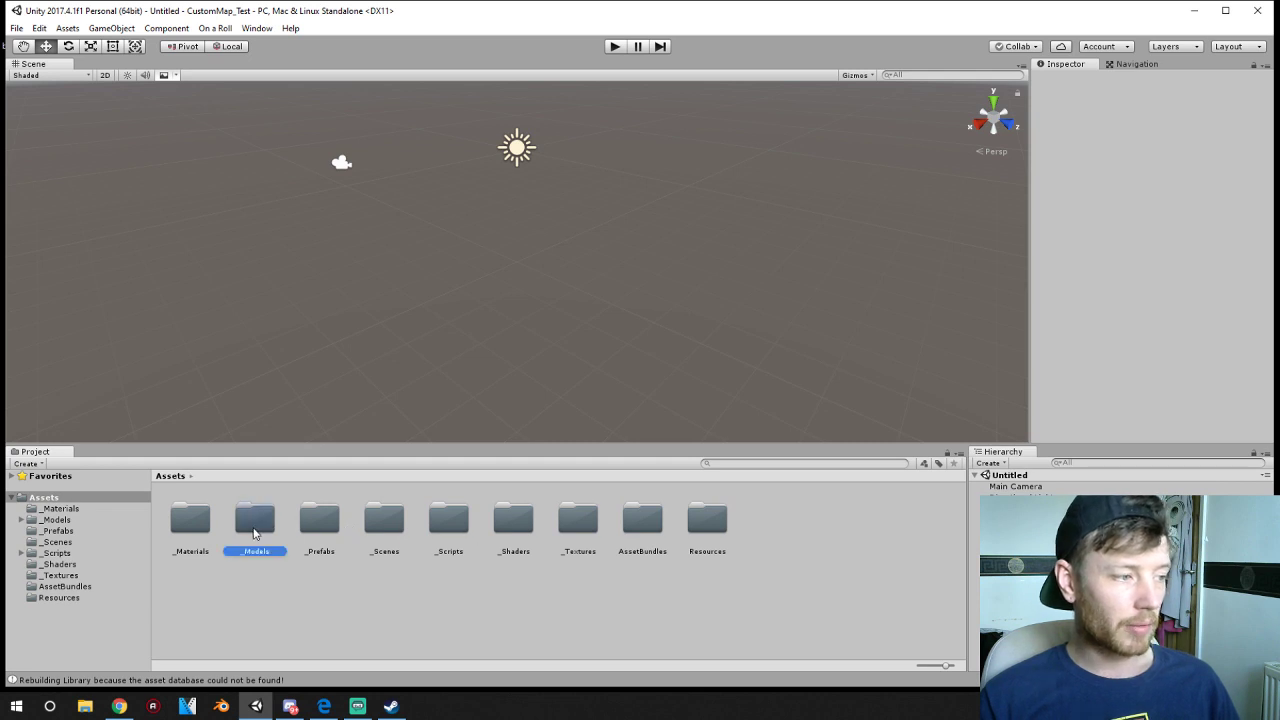
{"action": "left_click", "coordinate": [263, 541]}
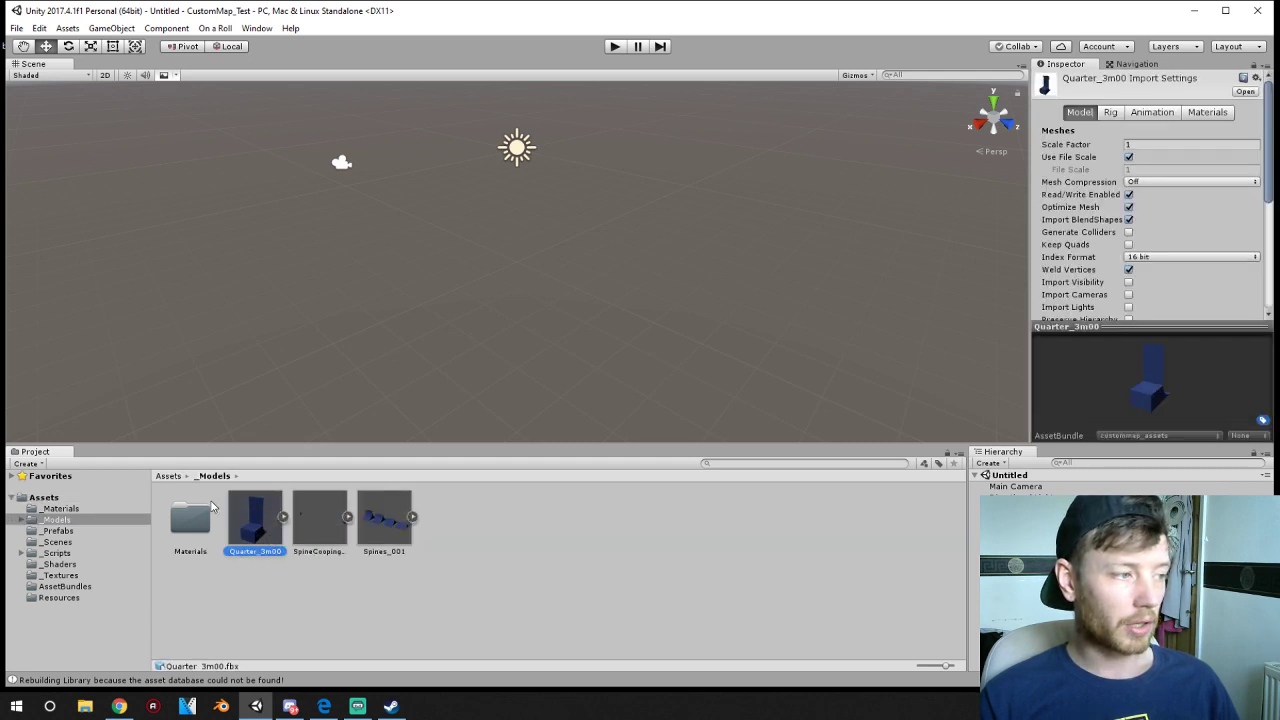
{"action": "left_click", "coordinate": [168, 476]}
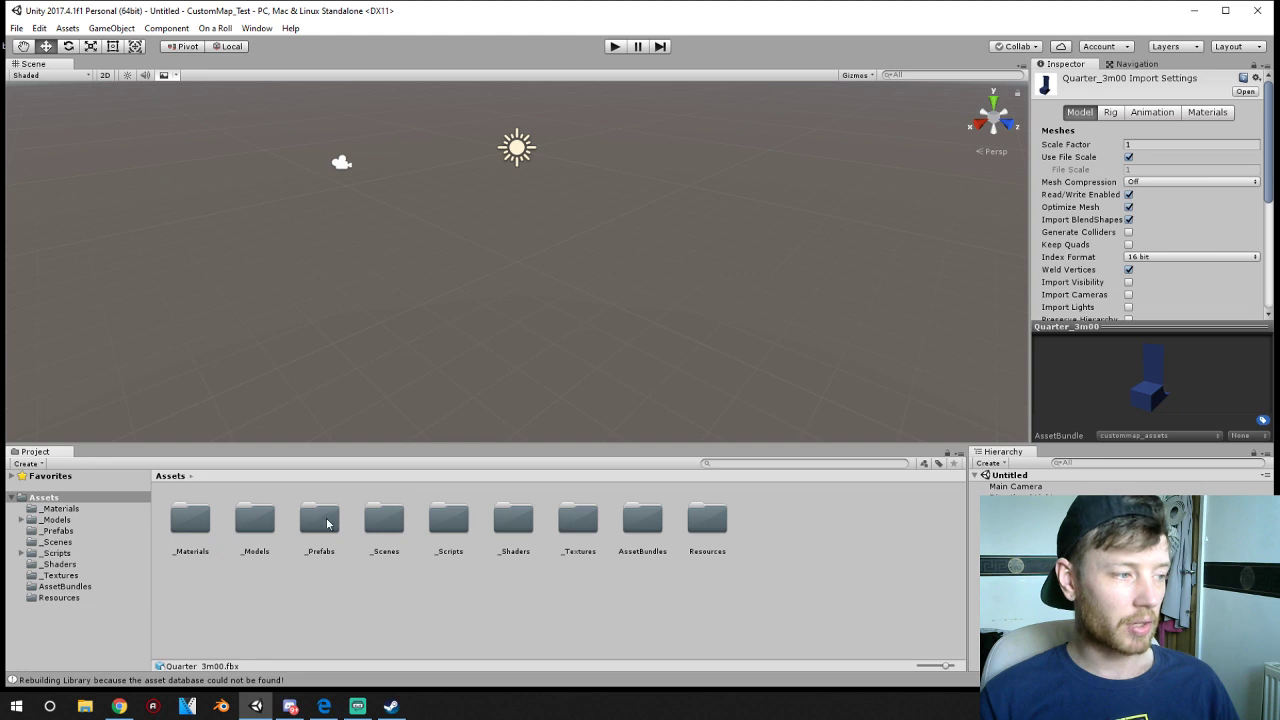
- Import PipeIndoorMap19.fbx from the Desktop's Fbx folder into the project's _Models folder as a new asset
{"action": "double_click", "coordinate": [255, 520]}
{"action": "right_click", "coordinate": [391, 612]}
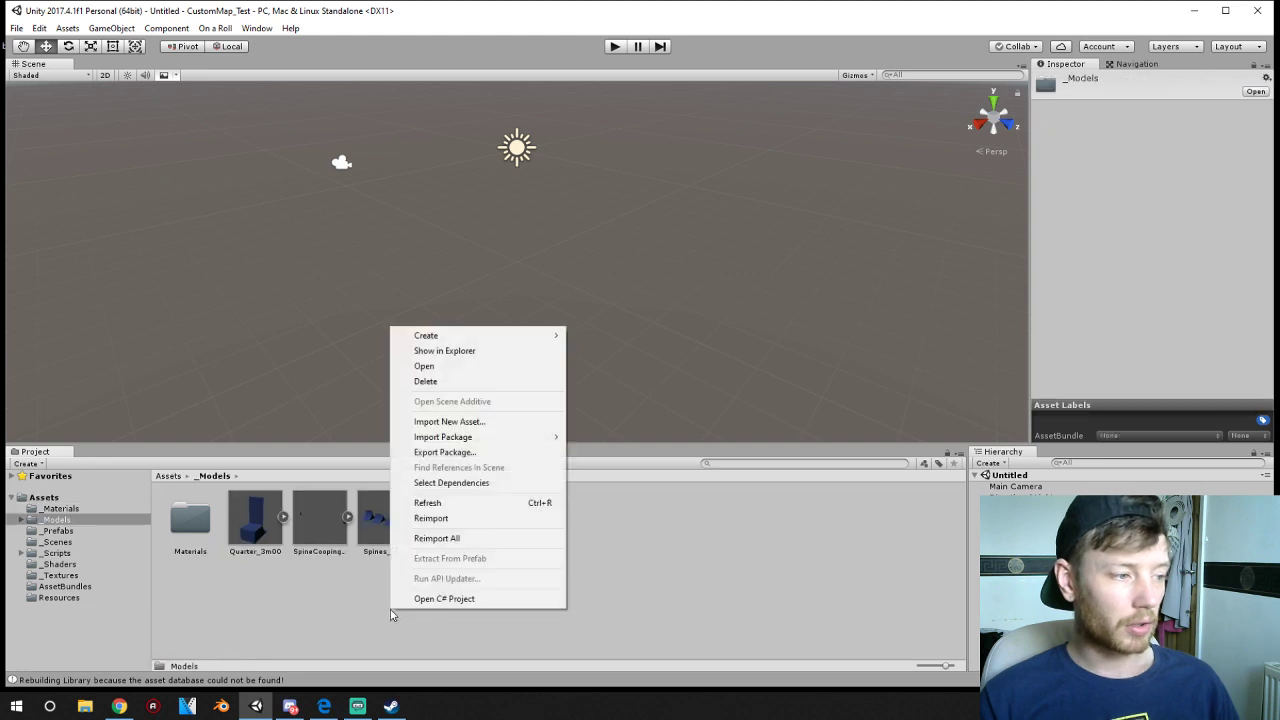
{"action": "left_click", "coordinate": [435, 424]}
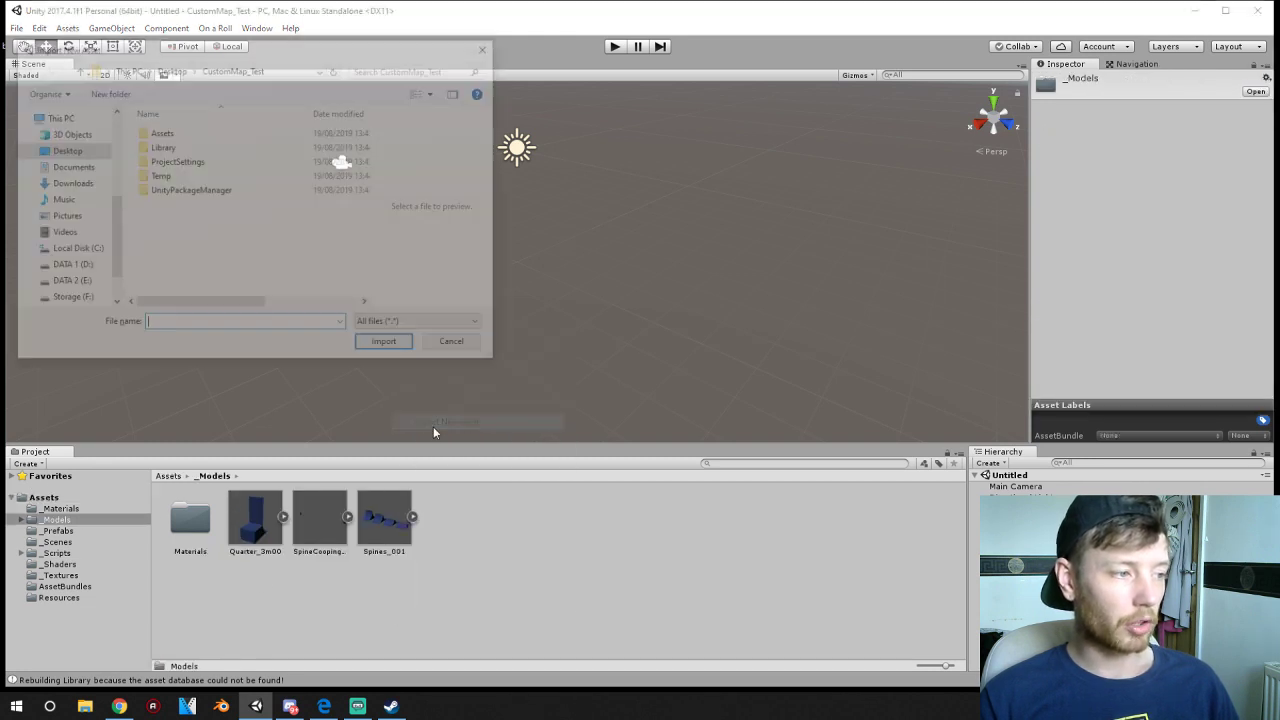
{"action": "left_click", "coordinate": [57, 151]}
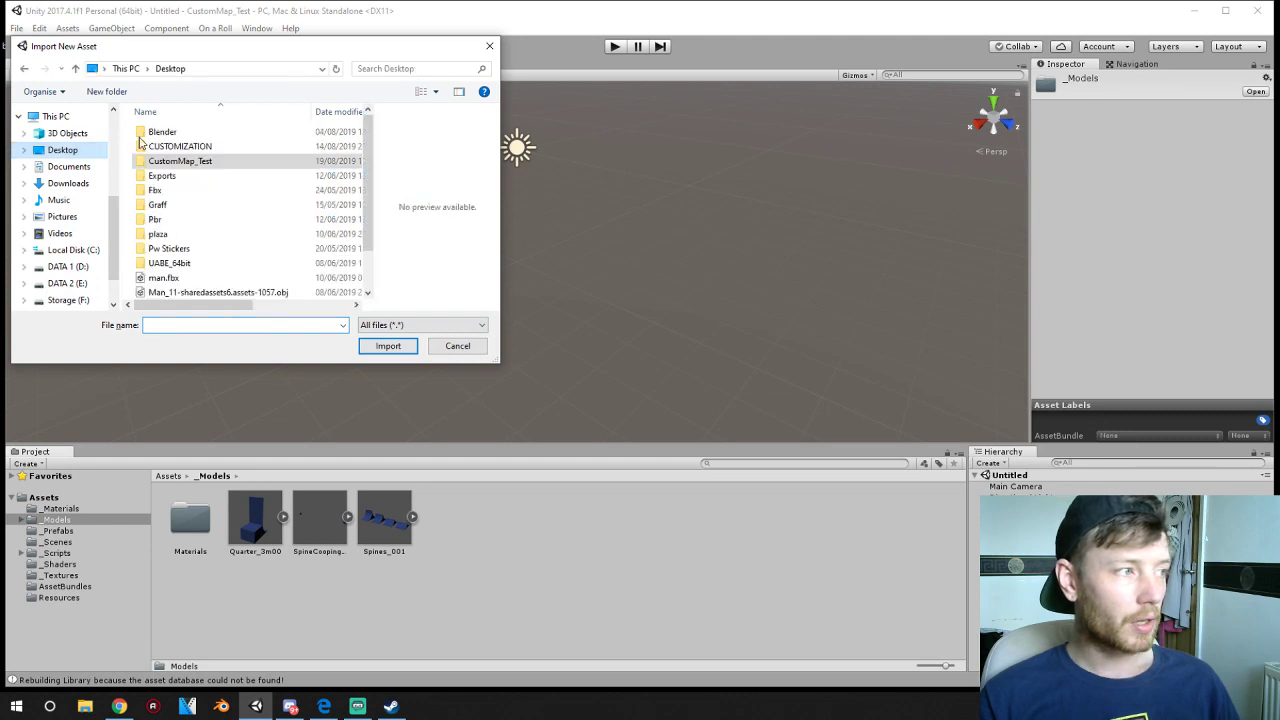
{"action": "double_click", "coordinate": [182, 196]}
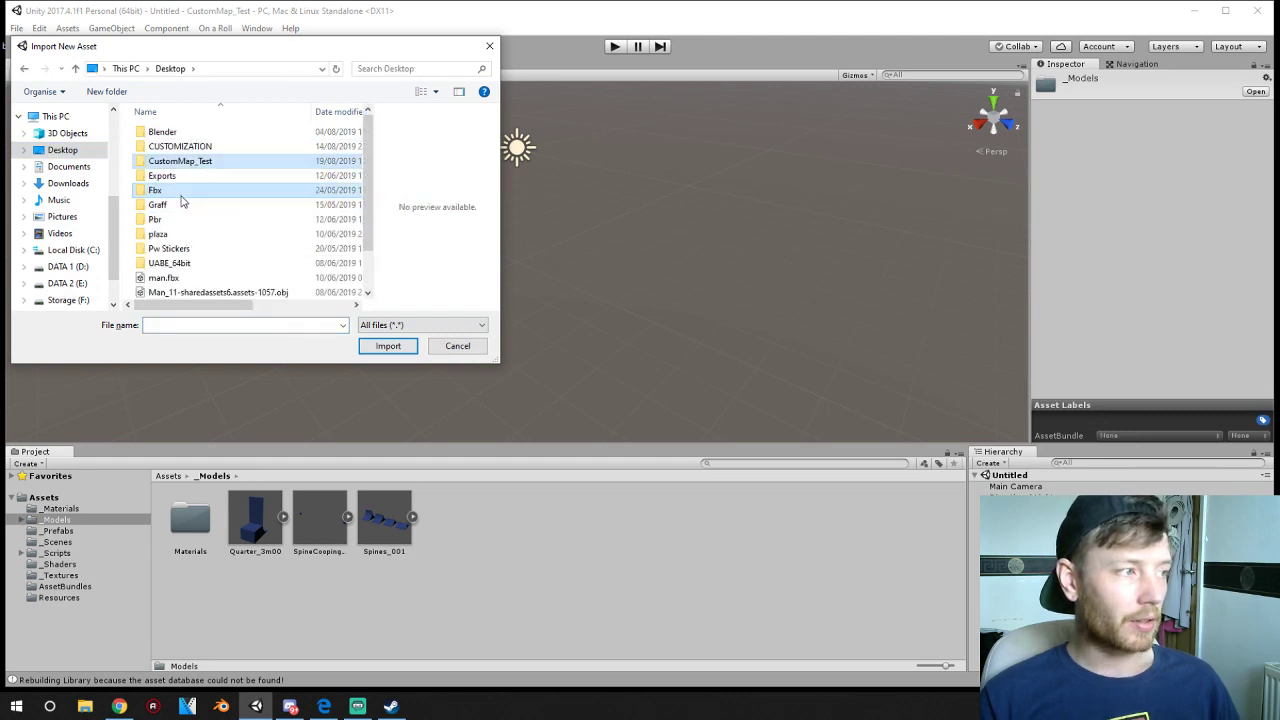
{"action": "key", "text": "alt+Left"}
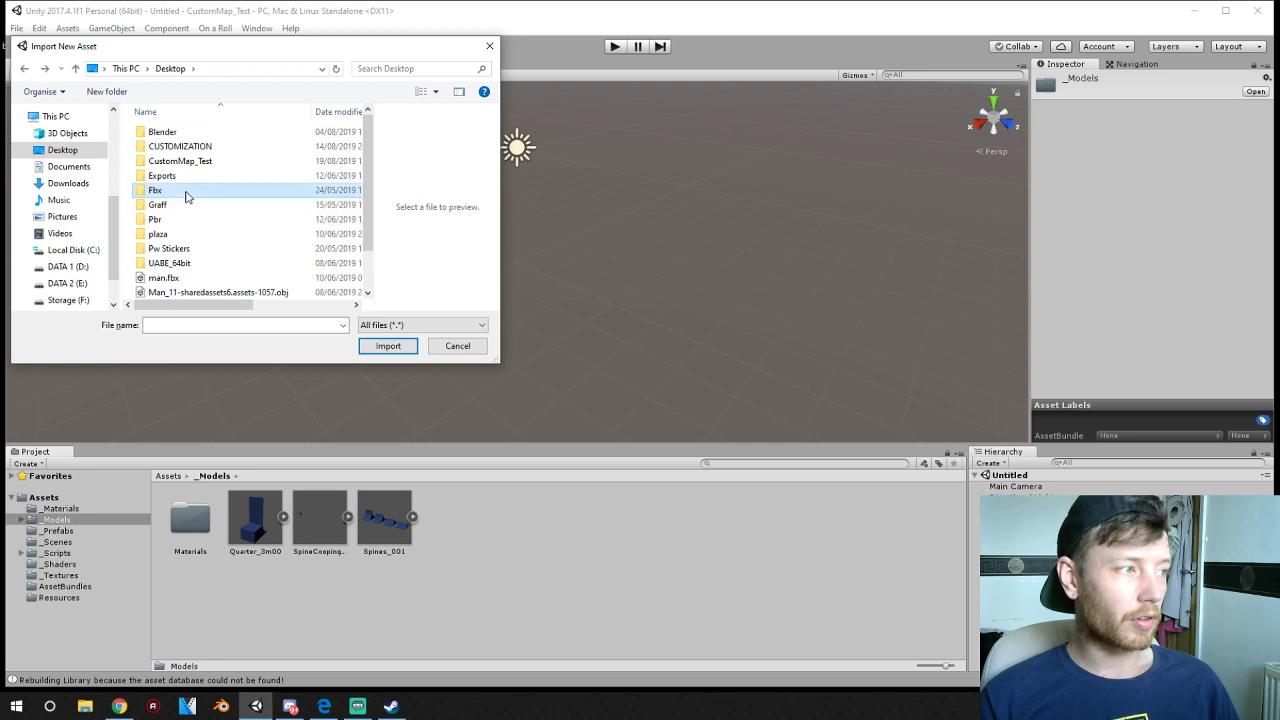
{"action": "double_click", "coordinate": [186, 190]}
{"action": "scroll", "coordinate": [188, 245], "scroll_direction": "down", "scroll_amount": 3}
{"action": "scroll", "coordinate": [195, 261], "scroll_direction": "down", "scroll_amount": 1}
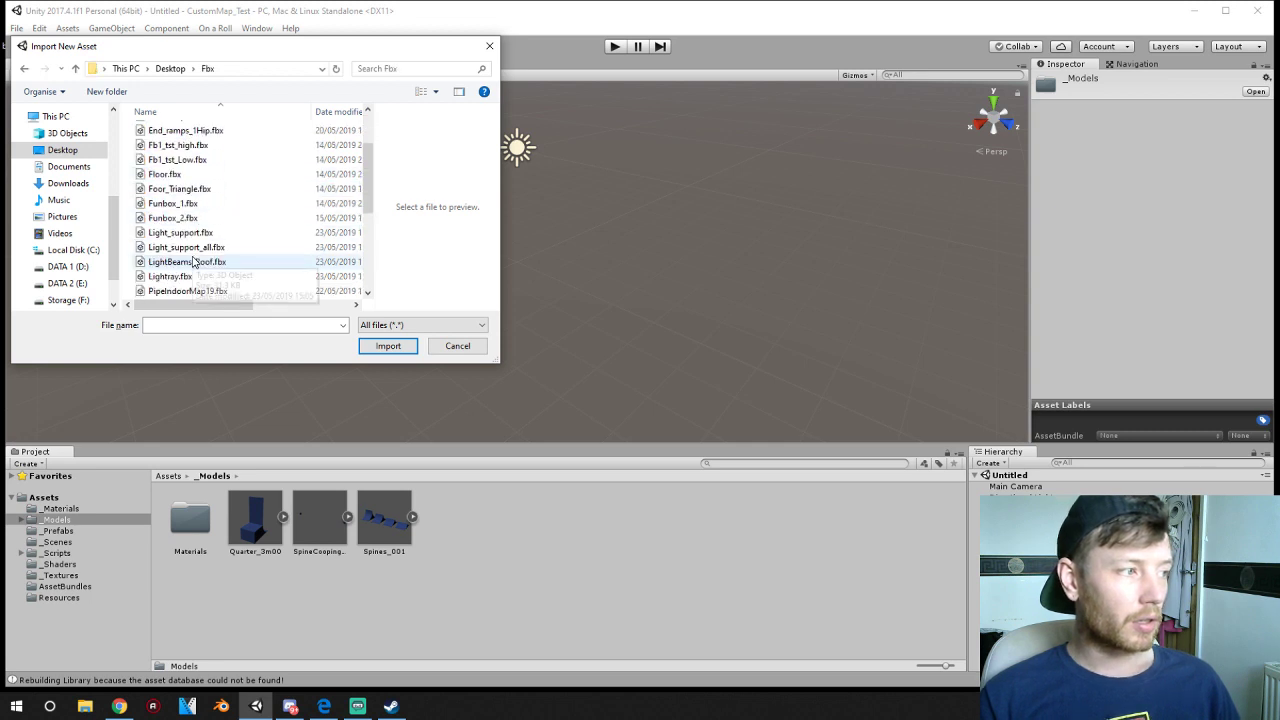
{"action": "left_click", "coordinate": [180, 291]}
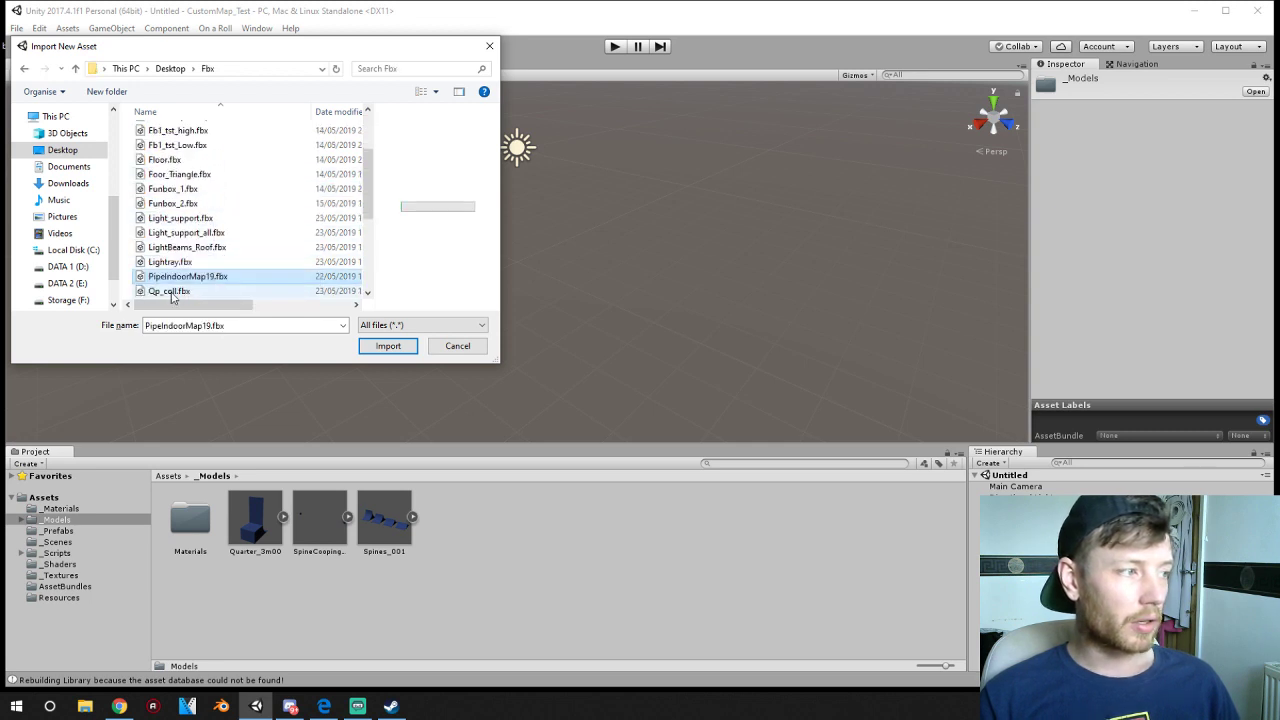
{"action": "left_click", "coordinate": [388, 346]}
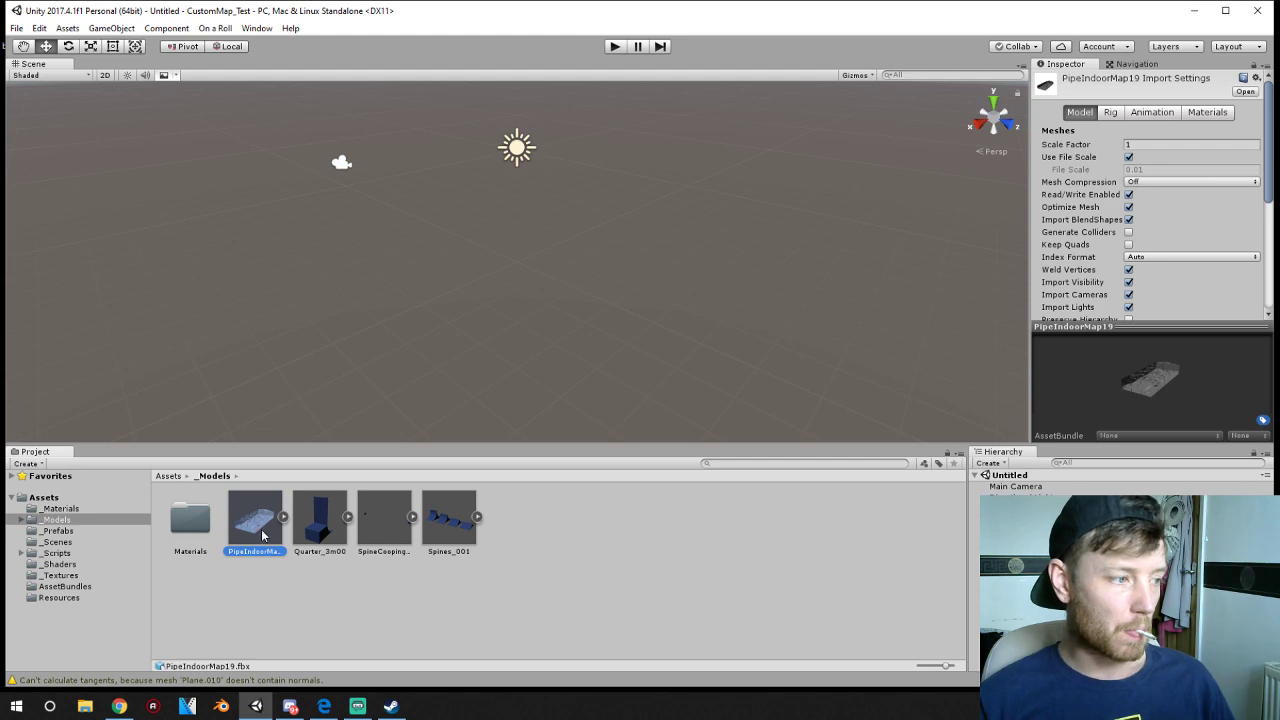
- Place the PipeIndoorMap19 model in the scene, deselect it, and widen the Hierarchy
{"action": "scroll", "coordinate": [547, 302], "scroll_direction": "down", "scroll_amount": 5}
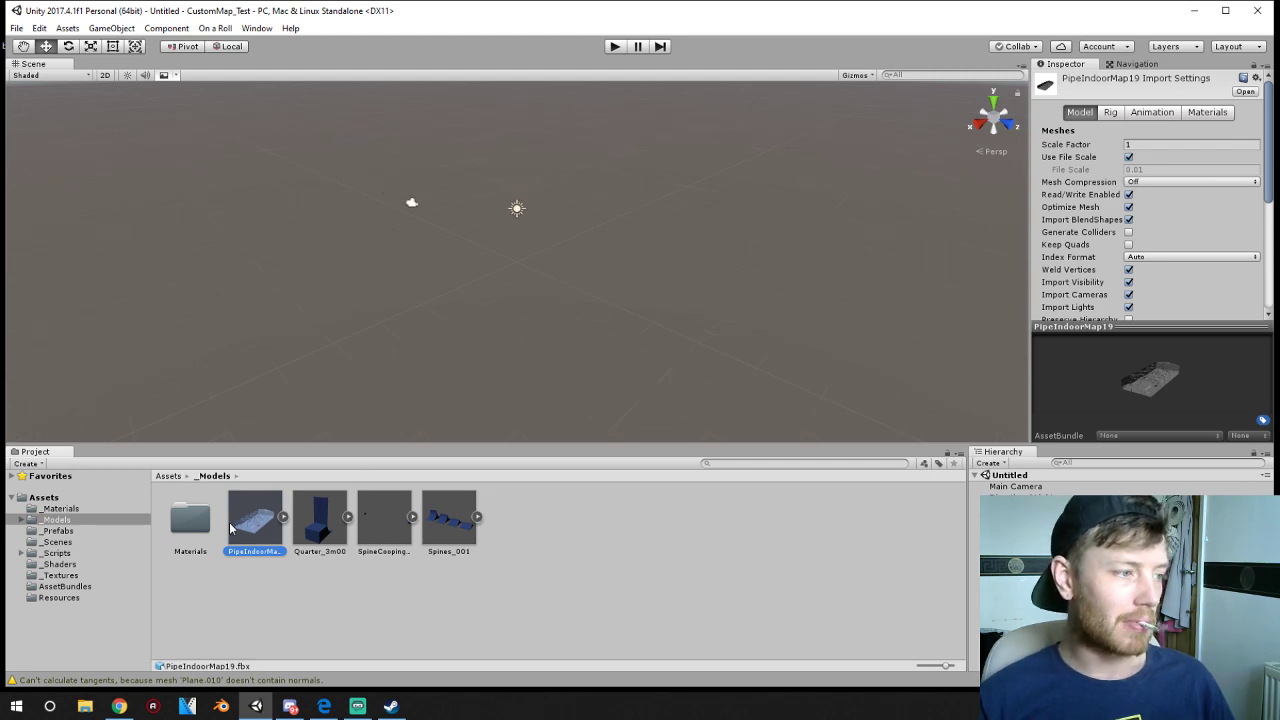
{"action": "left_click_drag", "start_coordinate": [230, 528], "coordinate": [507, 372]}
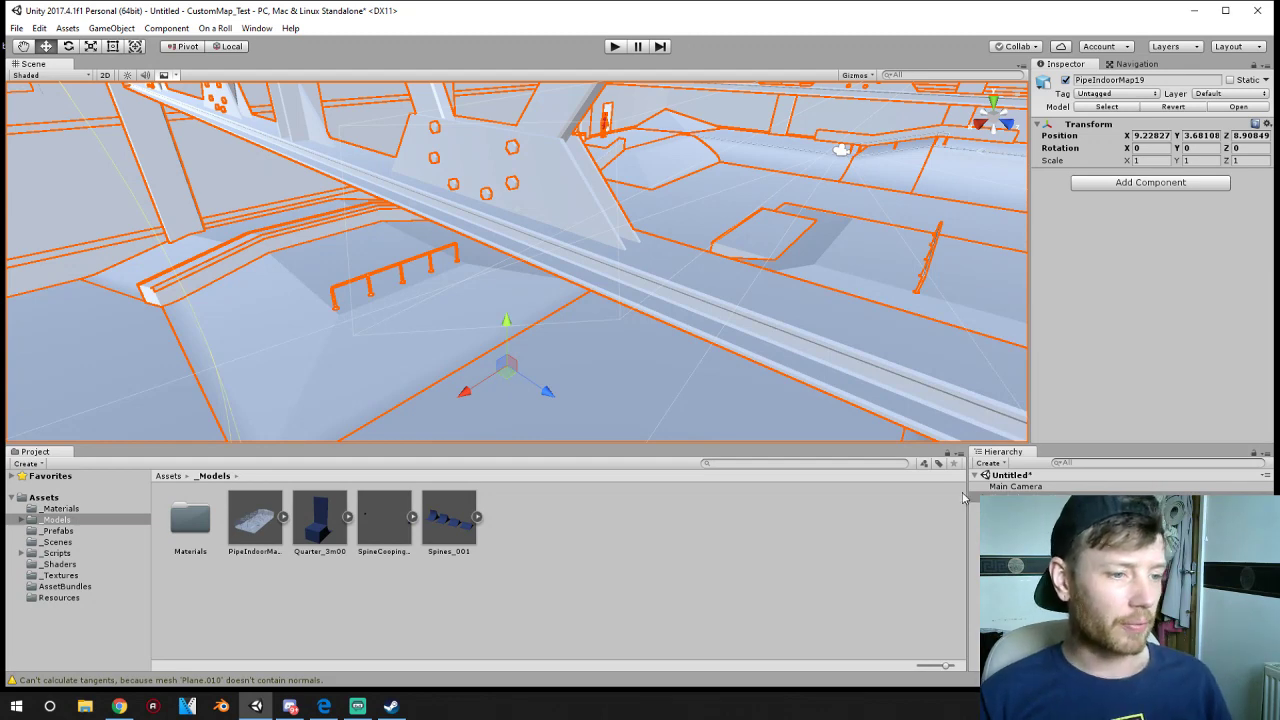
{"action": "left_click", "coordinate": [840, 512]}
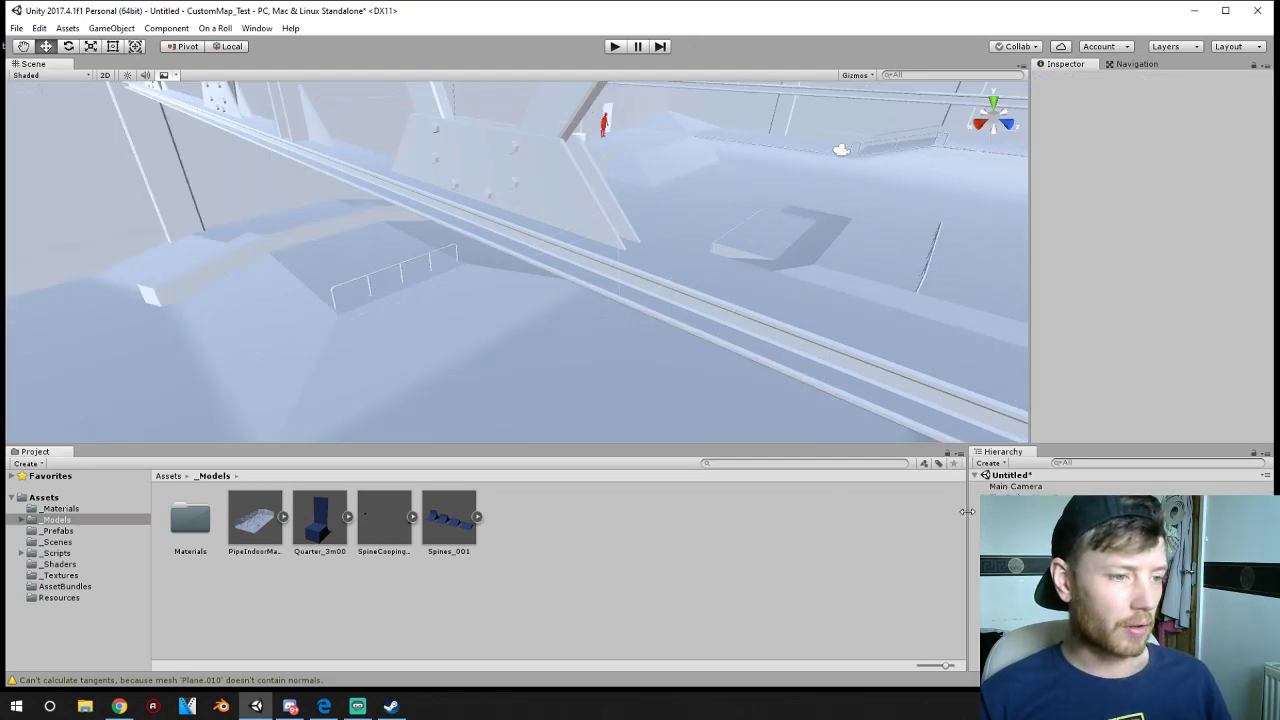
{"action": "left_click_drag", "start_coordinate": [966, 511], "coordinate": [843, 511]}
- Examine the PipeIndoorMap19 map in the scene from outside and inside, including its roof beams, ramps and rails
{"action": "scroll", "coordinate": [576, 308], "scroll_direction": "down", "scroll_amount": 10}
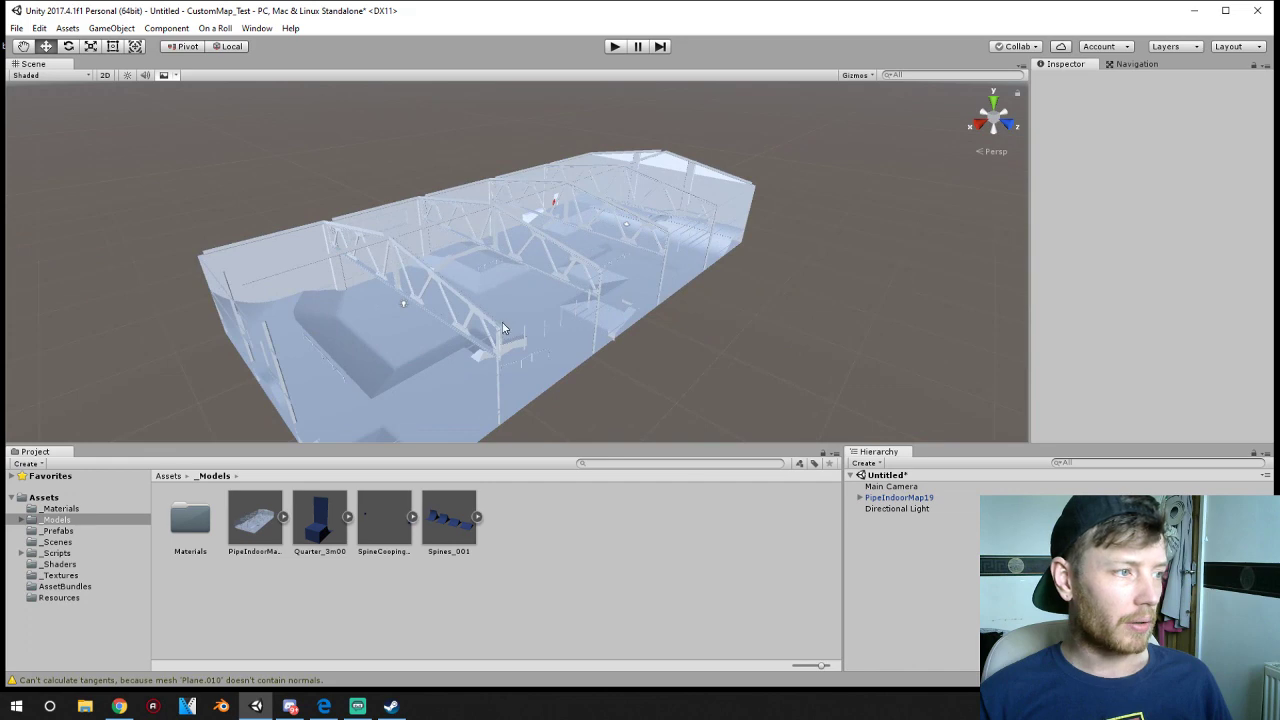
{"action": "middle_click_drag", "start_coordinate": [502, 322], "coordinate": [538, 307]}
{"action": "right_click_drag", "start_coordinate": [538, 307], "coordinate": [606, 288]}
{"action": "middle_click_drag", "start_coordinate": [606, 288], "coordinate": [708, 198]}
{"action": "scroll", "coordinate": [660, 188], "scroll_direction": "up", "scroll_amount": 5}
{"action": "middle_click_drag", "start_coordinate": [630, 187], "coordinate": [557, 262]}
{"action": "scroll", "coordinate": [558, 233], "scroll_direction": "up", "scroll_amount": 4}
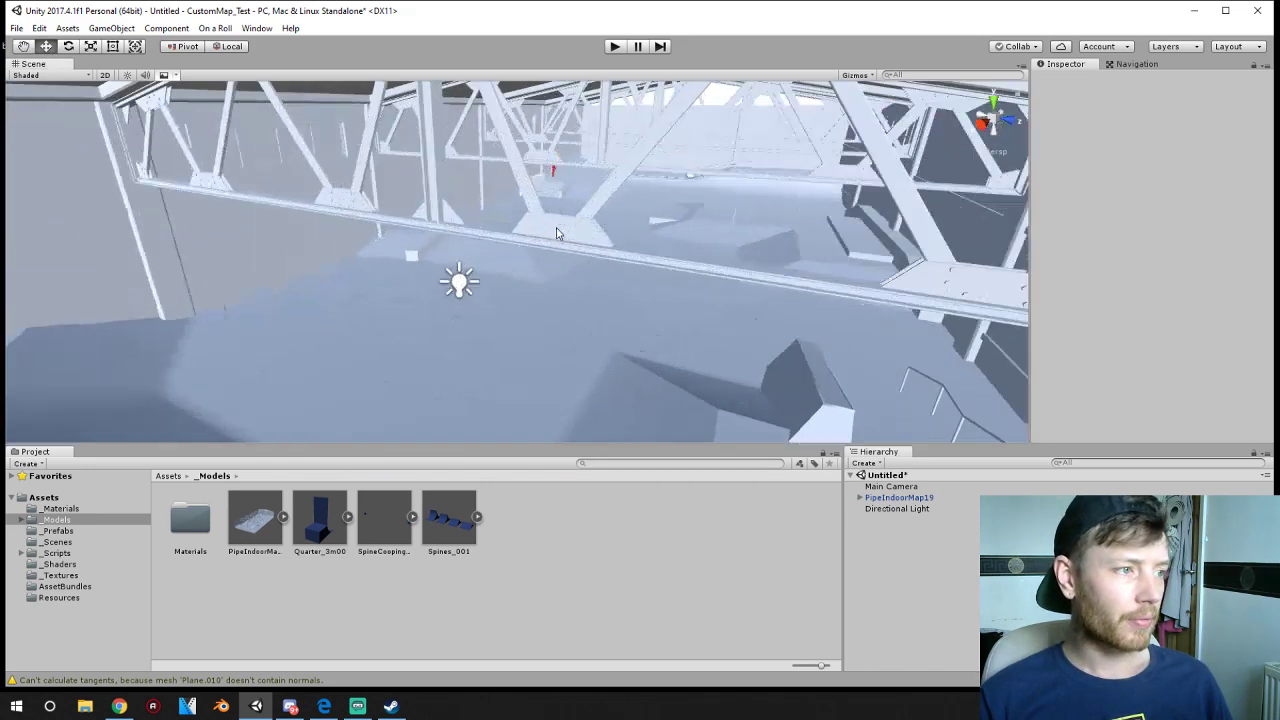
{"action": "scroll", "coordinate": [557, 233], "scroll_direction": "up", "scroll_amount": 8}
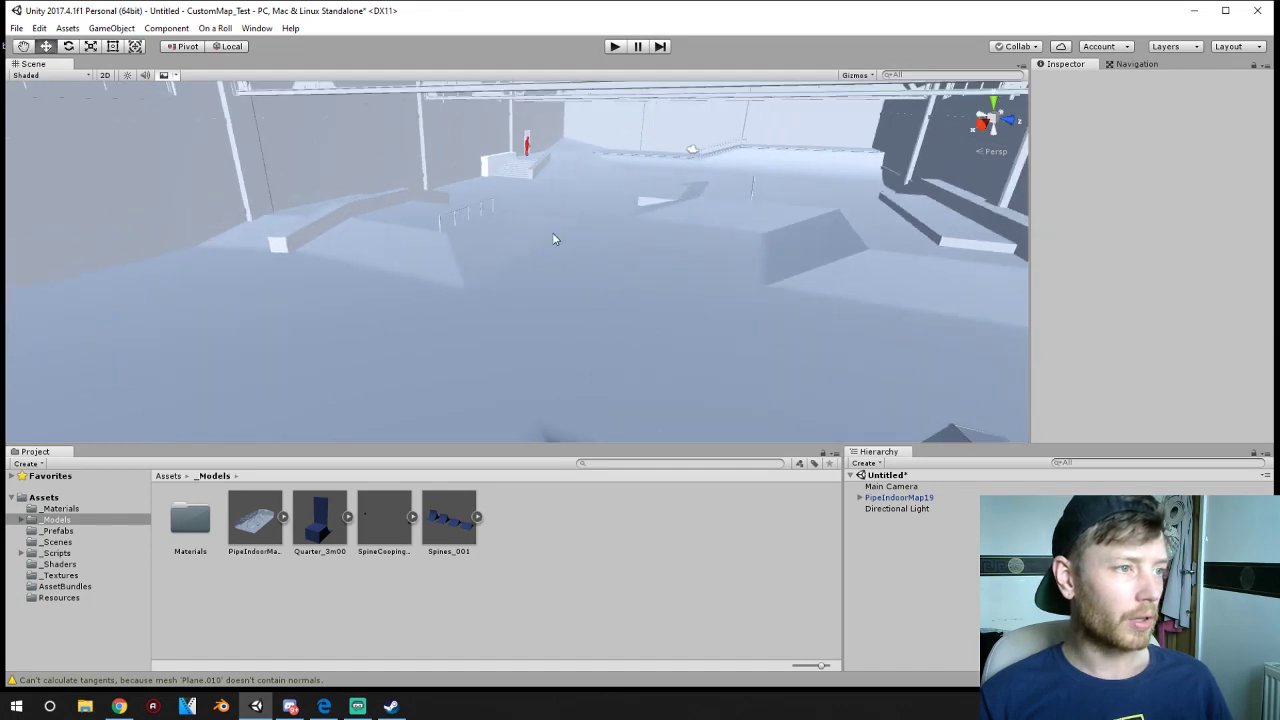
{"action": "scroll", "coordinate": [556, 239], "scroll_direction": "up", "scroll_amount": 2}
{"action": "middle_click_drag", "start_coordinate": [557, 240], "coordinate": [486, 306]}
{"action": "right_click_drag", "start_coordinate": [486, 306], "coordinate": [514, 271]}
{"action": "middle_click_drag", "start_coordinate": [514, 271], "coordinate": [534, 230]}
{"action": "right_click_drag", "start_coordinate": [534, 230], "coordinate": [368, 225]}
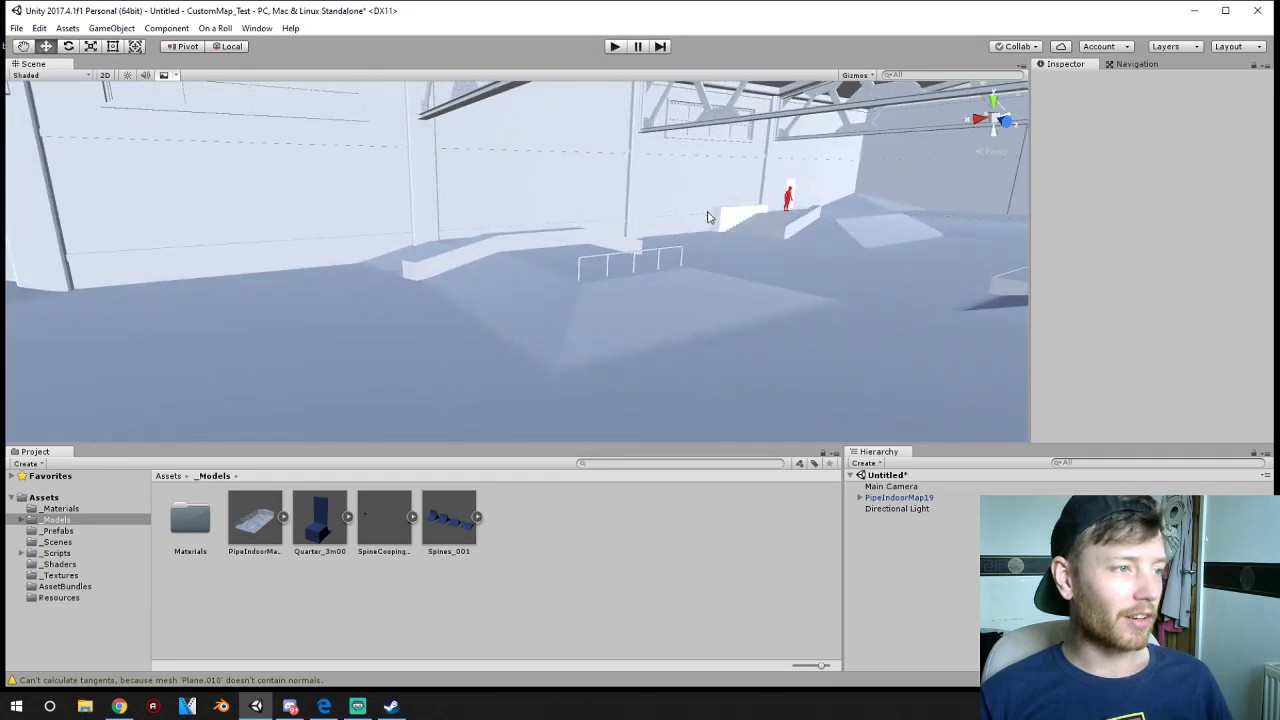
- Inspect individual parts of the PipeIndoorMap19 model by selecting wall Plane.009 and the red figure body_geo_1.001, viewing around the figure
{"action": "left_click", "coordinate": [658, 218]}
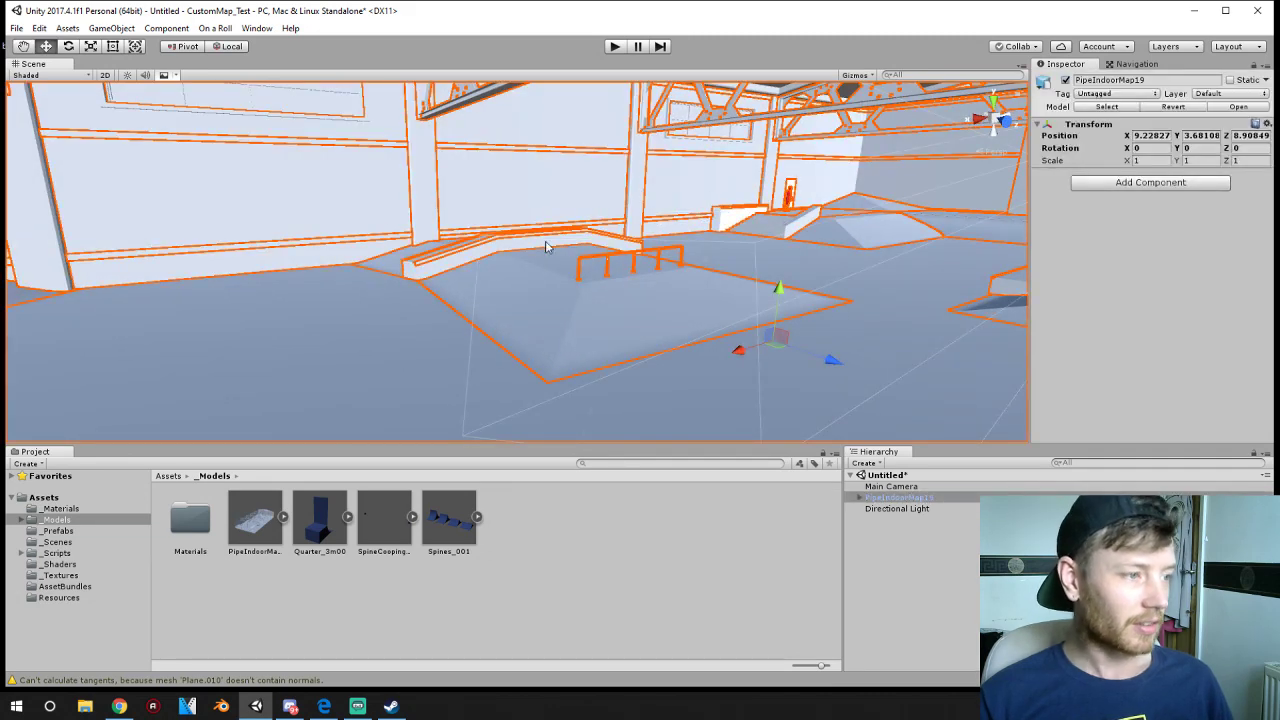
{"action": "left_click", "coordinate": [320, 194]}
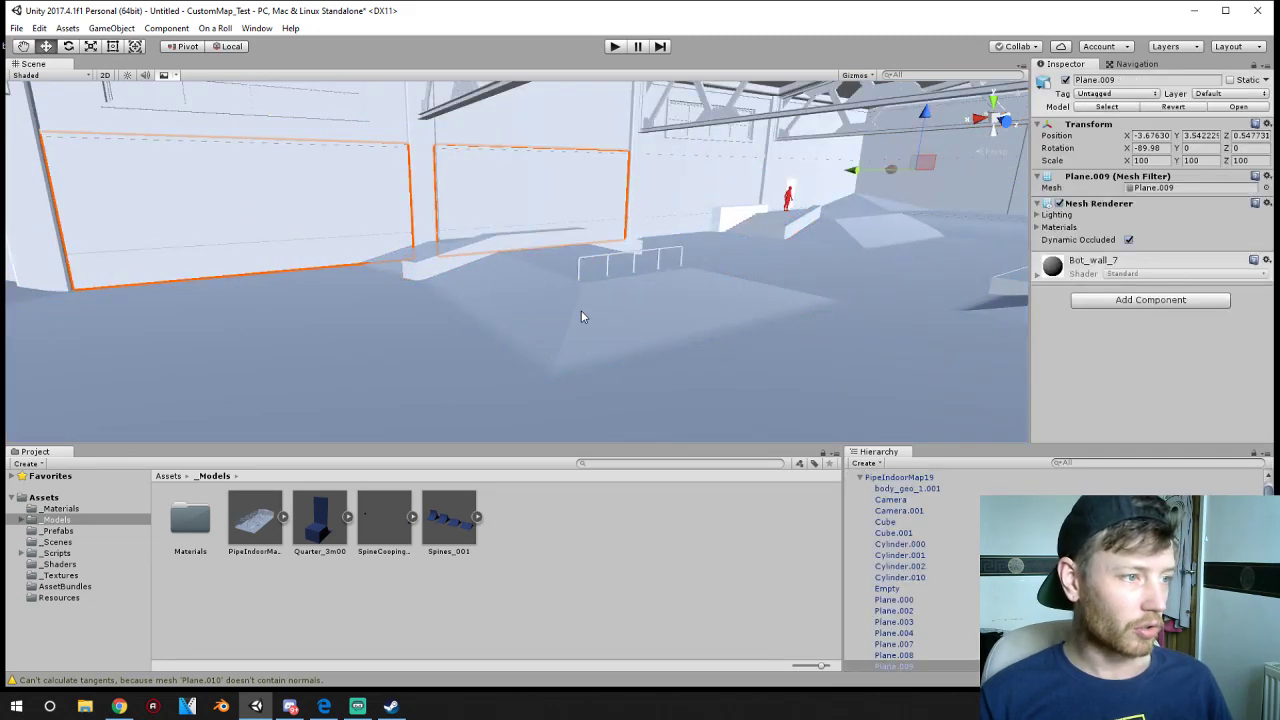
{"action": "left_click", "coordinate": [792, 203]}
{"action": "left_click", "coordinate": [790, 200]}
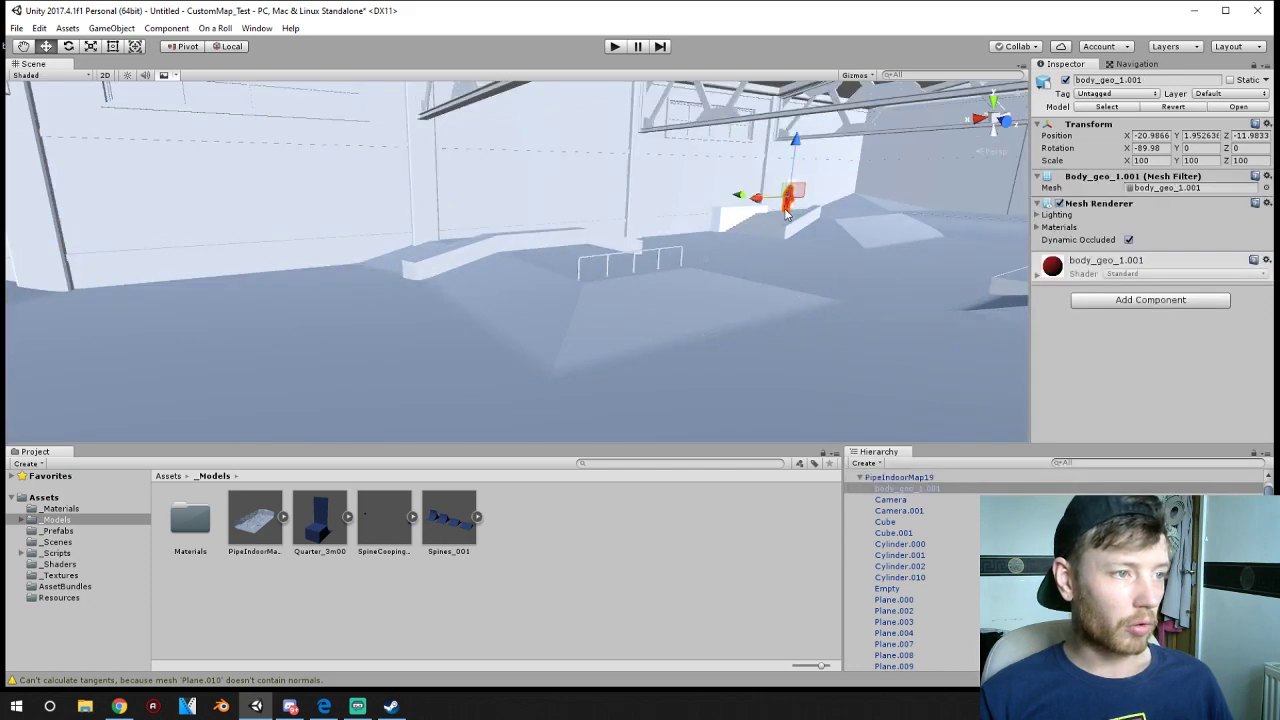
{"action": "left_click_drag", "start_coordinate": [786, 213], "coordinate": [650, 199], "text": "alt"}
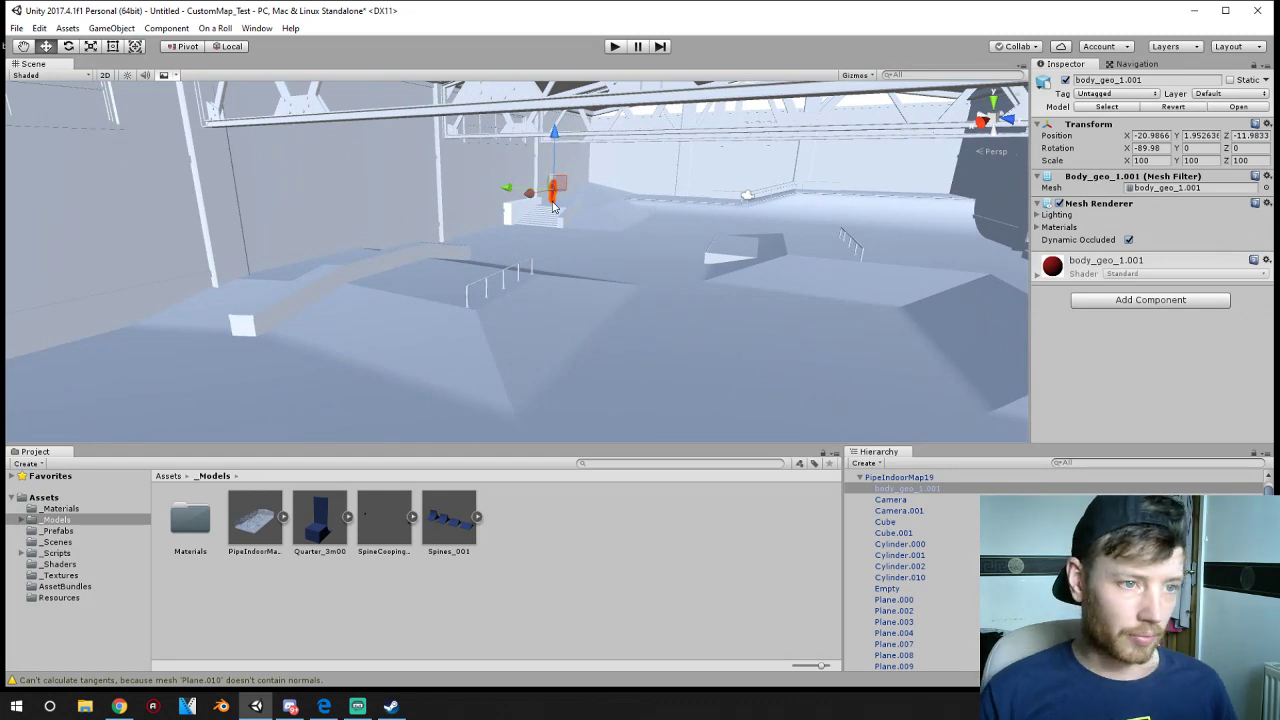
- Select the ramp Plane.058 in the scene, and open the _Textures folder under the project's Assets
{"action": "left_click", "coordinate": [561, 240]}
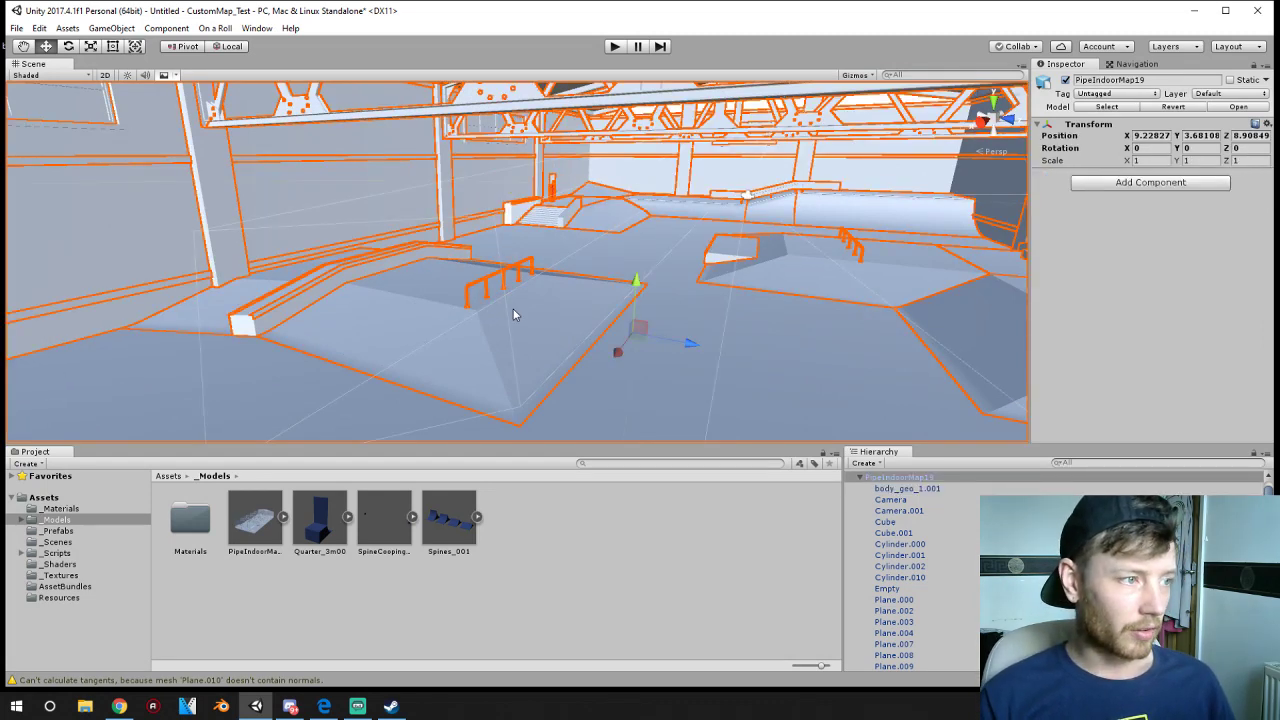
{"action": "left_click", "coordinate": [372, 308]}
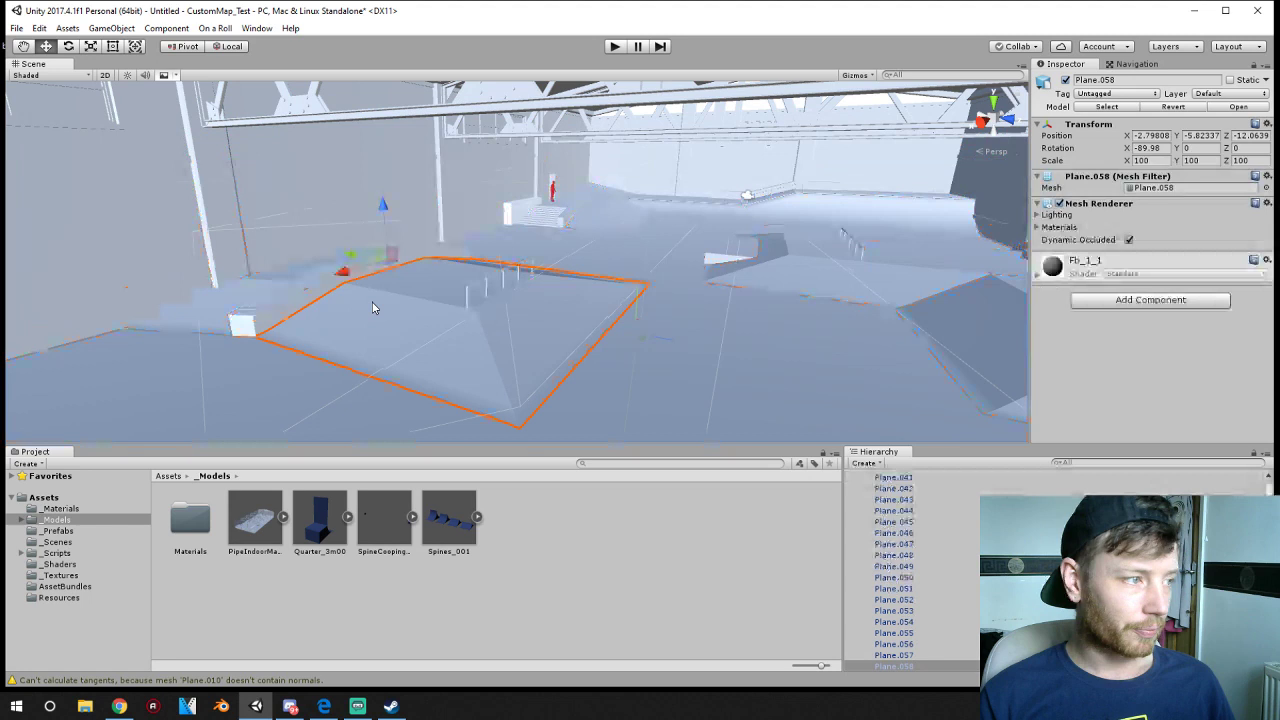
{"action": "left_click", "coordinate": [168, 476]}
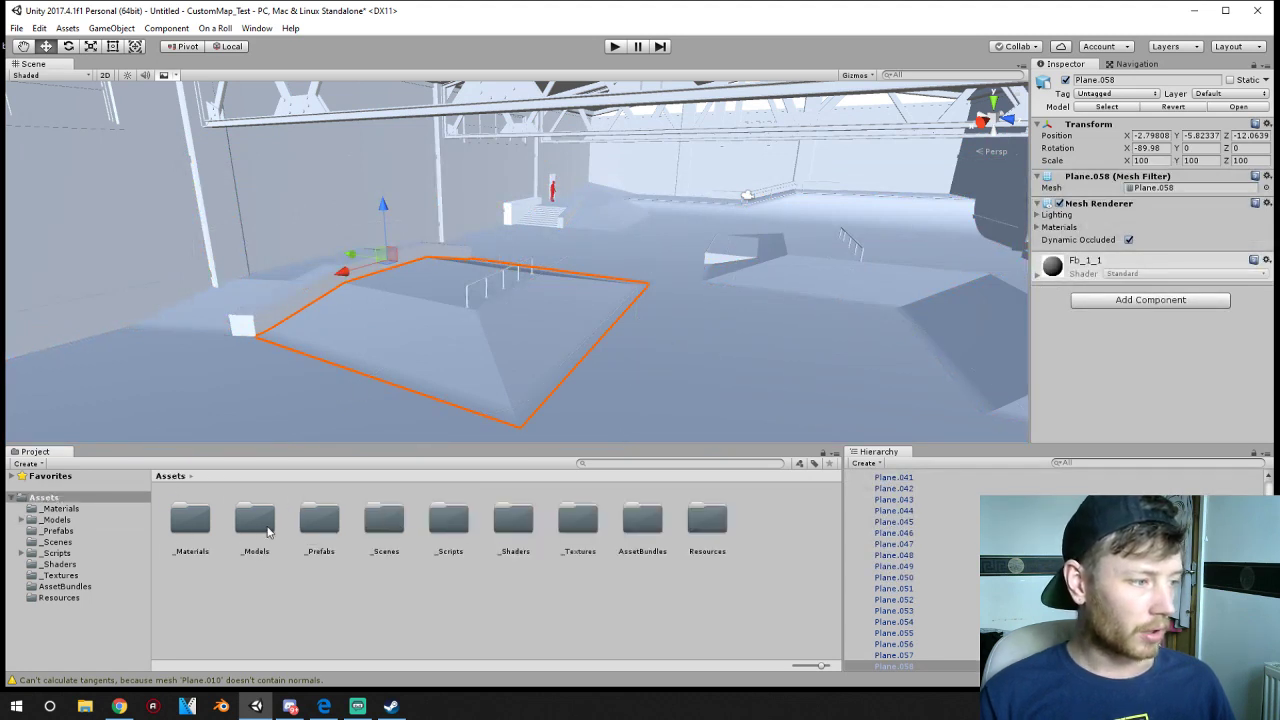
{"action": "left_click", "coordinate": [266, 530]}
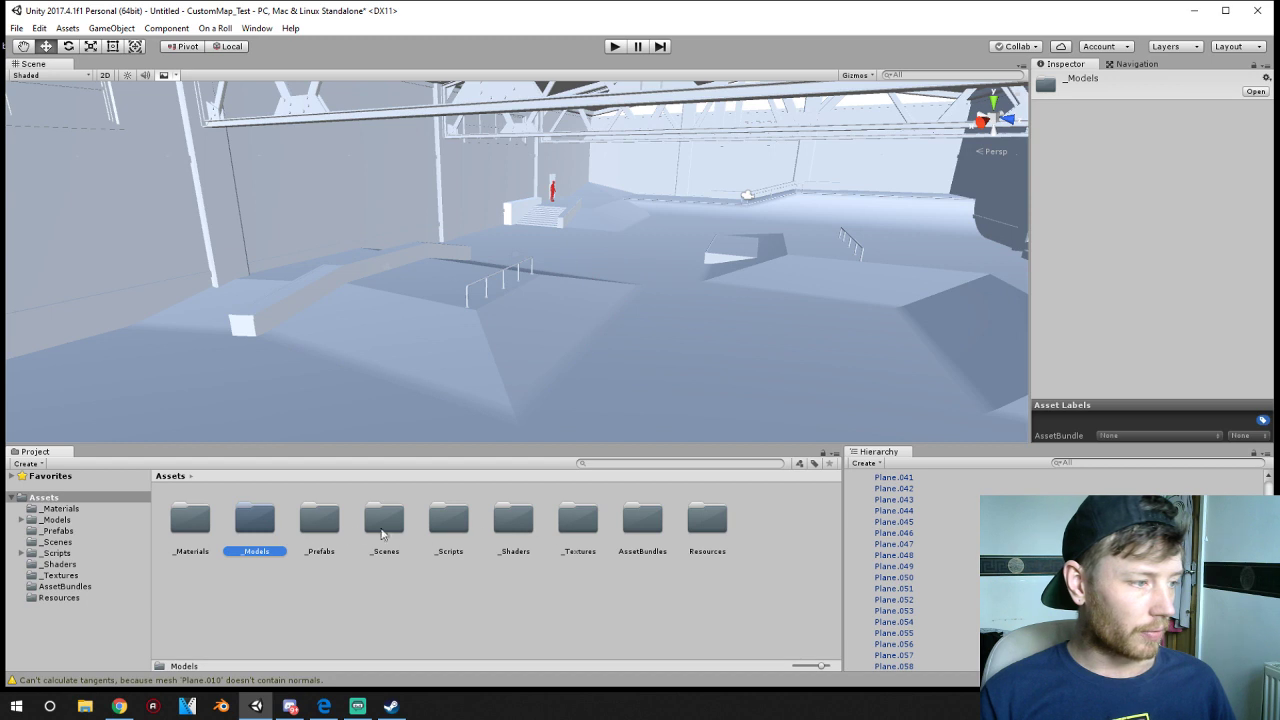
{"action": "double_click", "coordinate": [580, 520]}
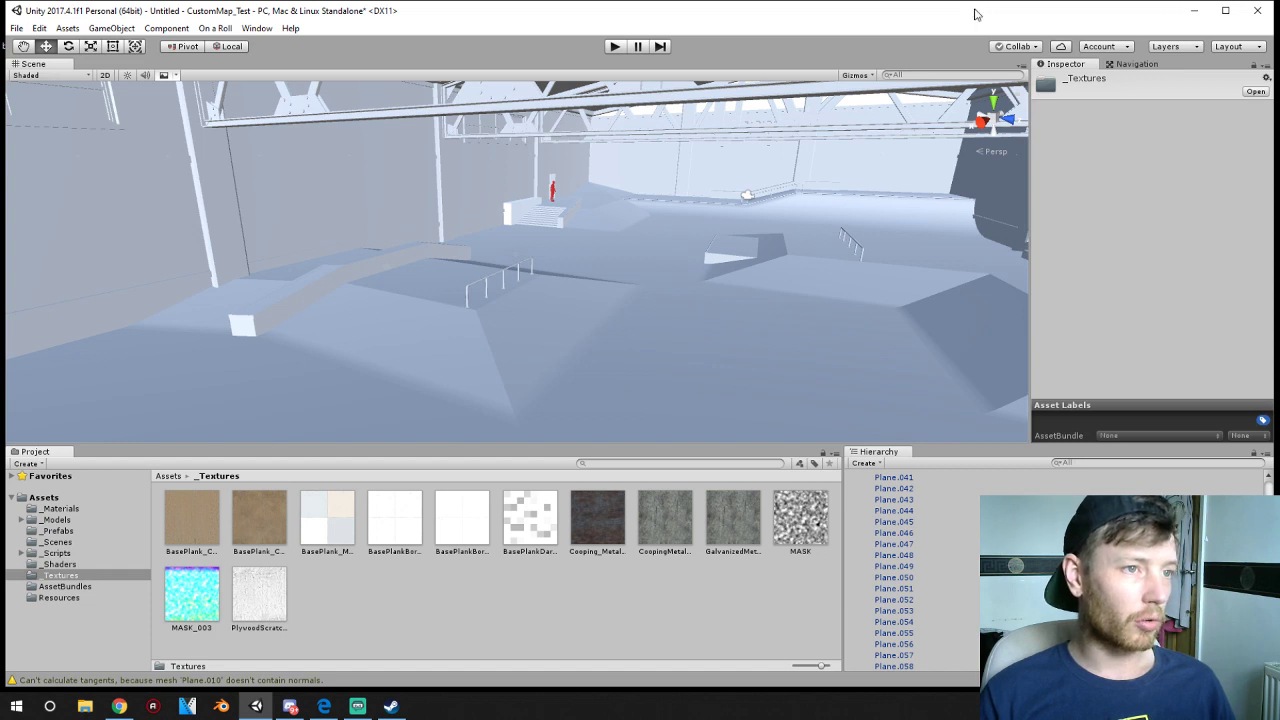
{"action": "right_click", "coordinate": [474, 636]}
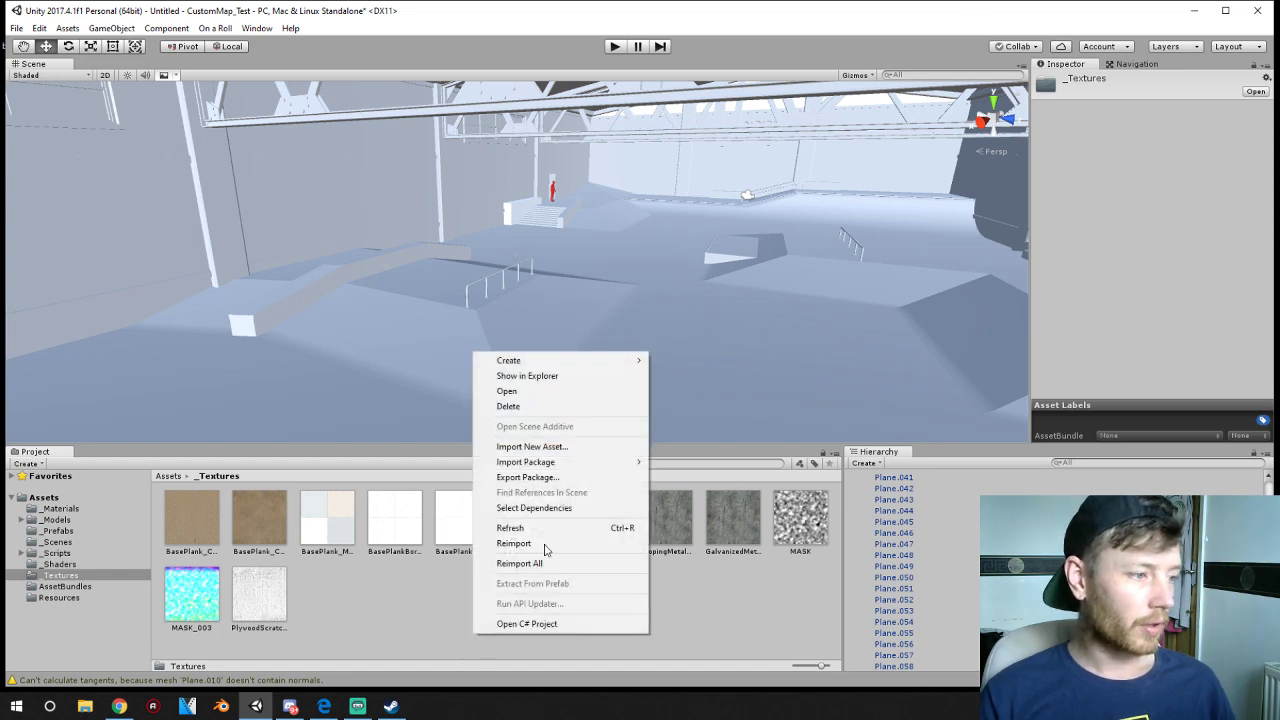
{"action": "left_click", "coordinate": [571, 455]}
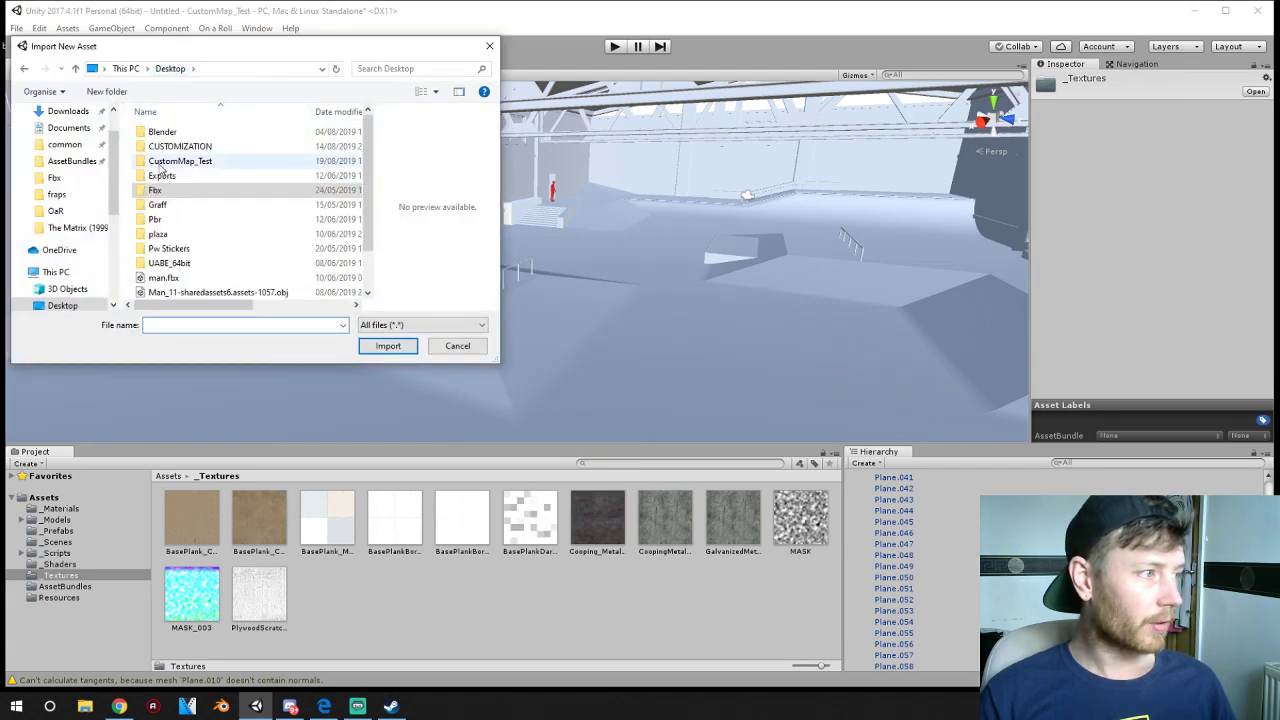
{"action": "double_click", "coordinate": [157, 220]}
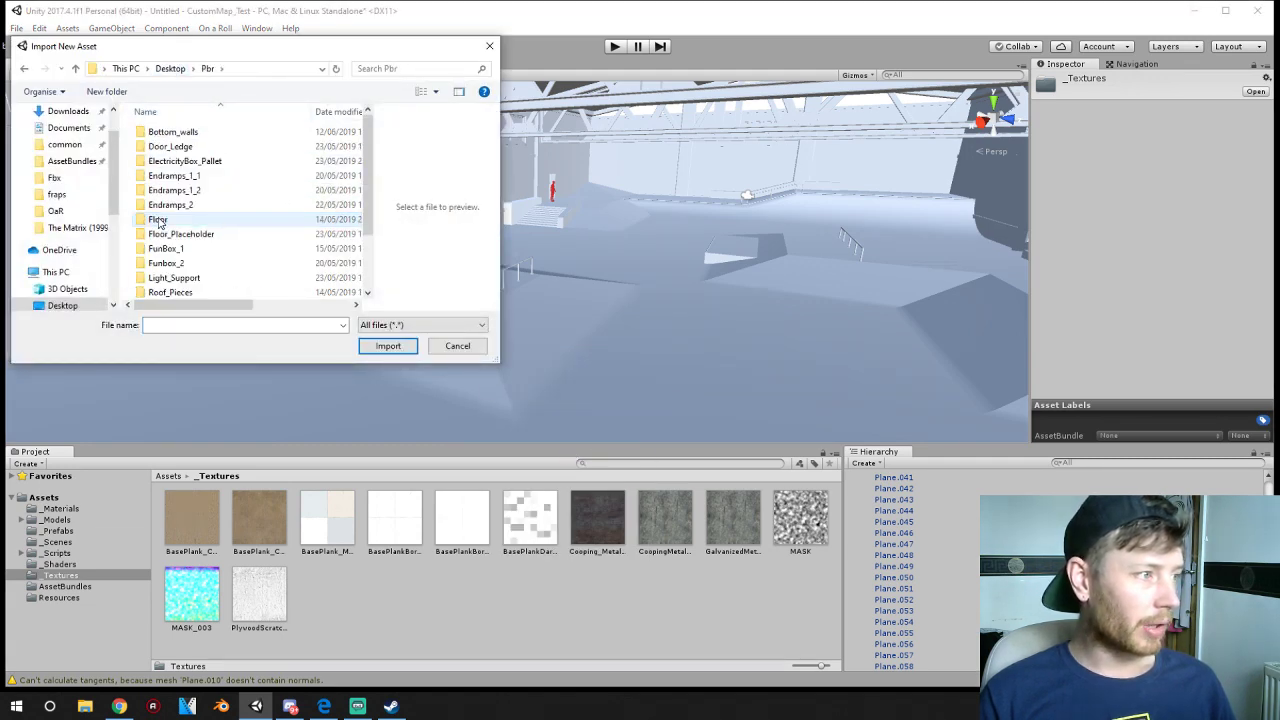
{"action": "key", "text": "ctrl+a"}
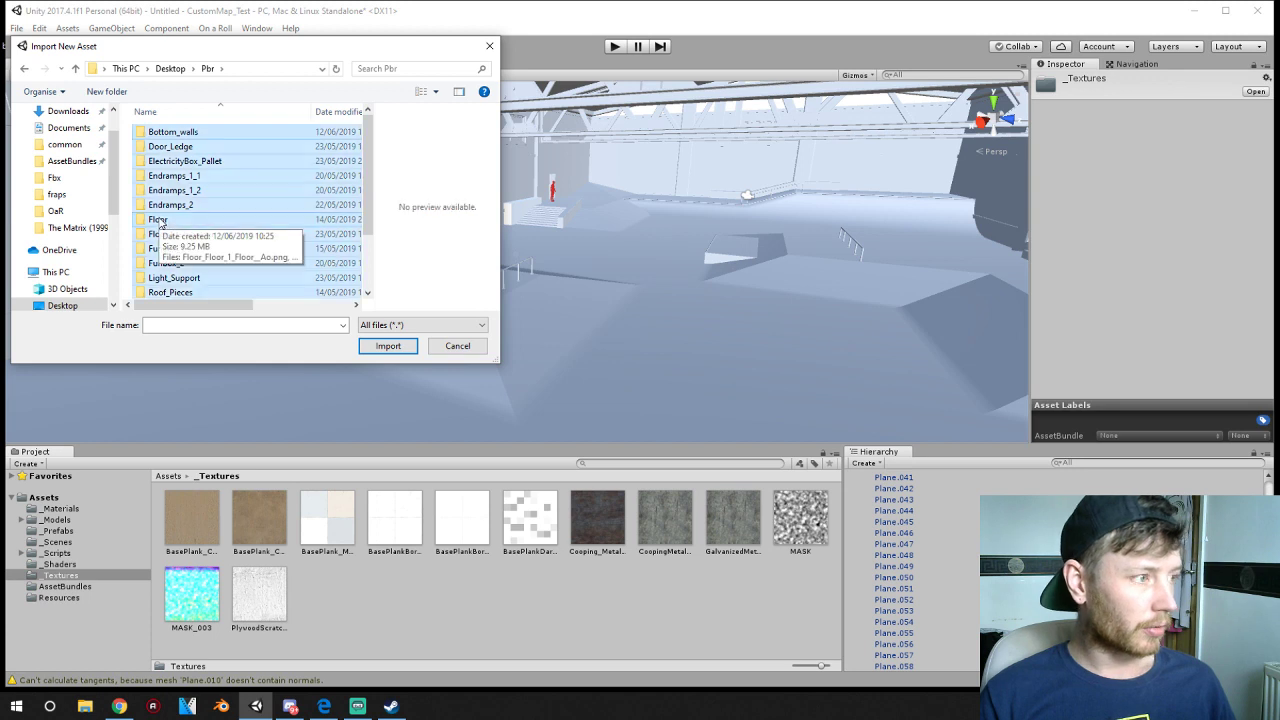
{"action": "left_click", "coordinate": [396, 346]}
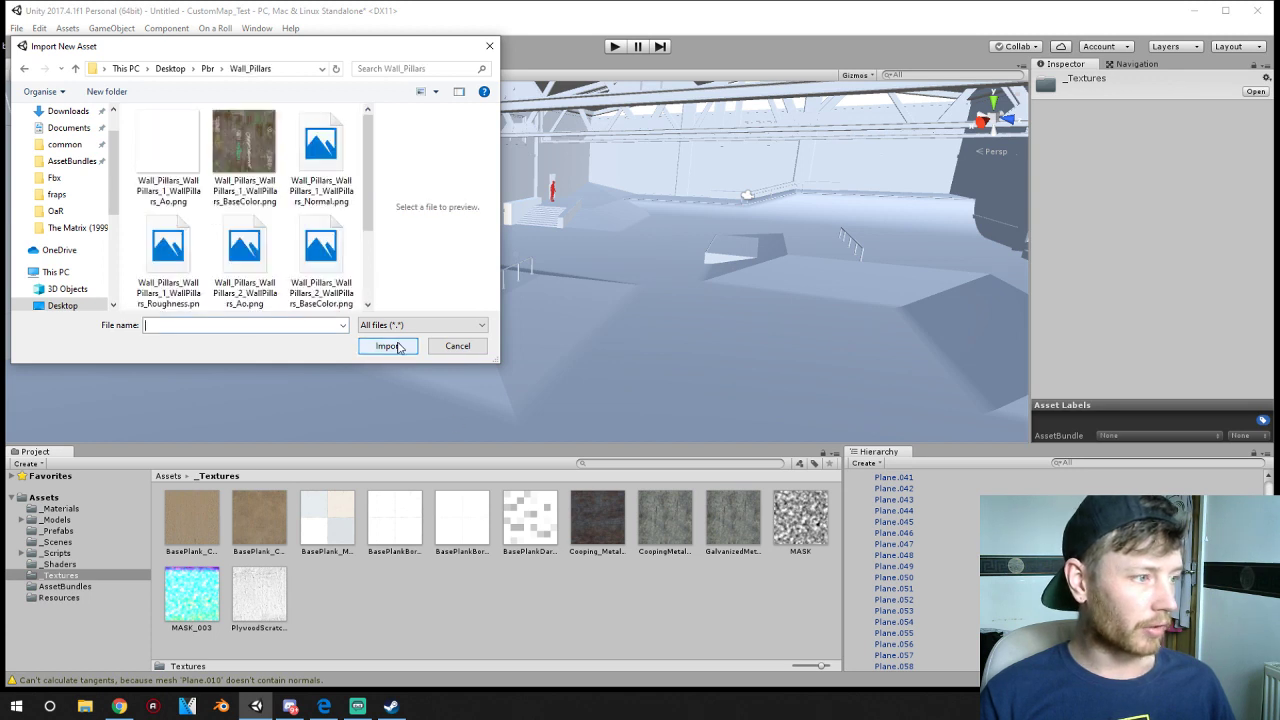
{"action": "left_click", "coordinate": [214, 70]}
{"action": "left_click", "coordinate": [208, 69]}
{"action": "left_click", "coordinate": [489, 46]}
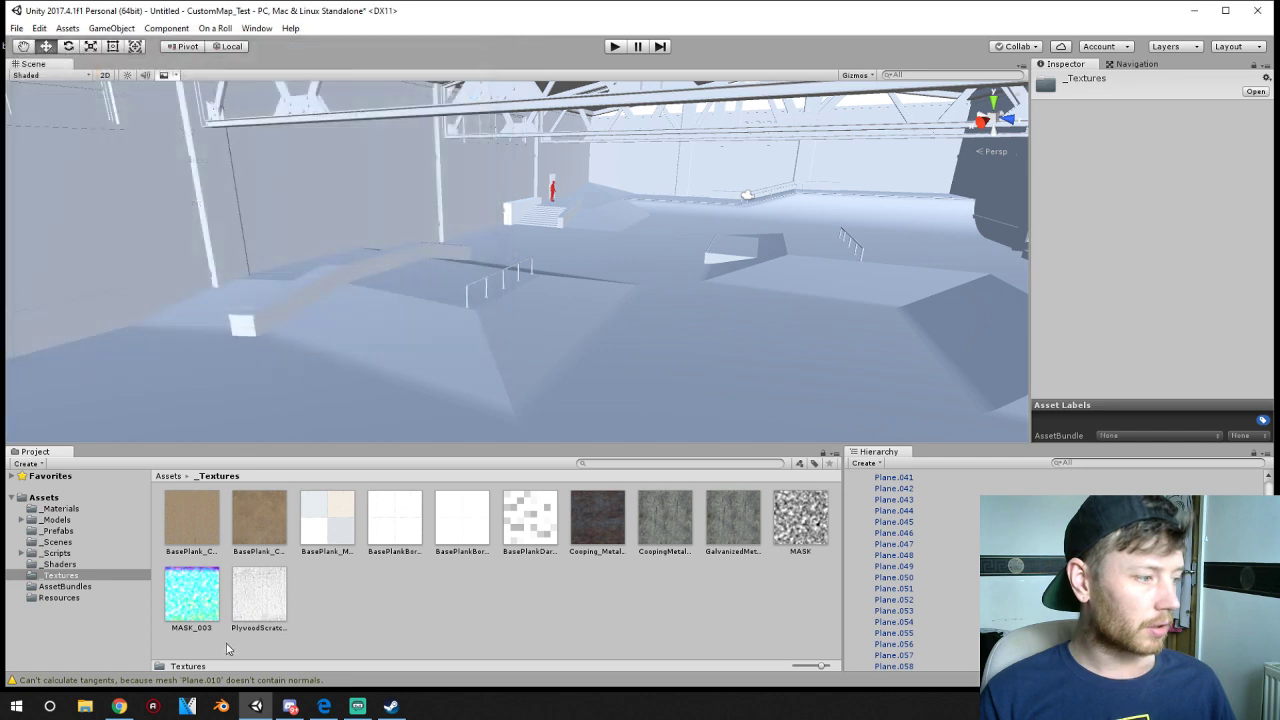
- Open the Desktop's Pbr folder in File Explorer and select all of its texture folders
{"action": "left_click", "coordinate": [86, 707]}
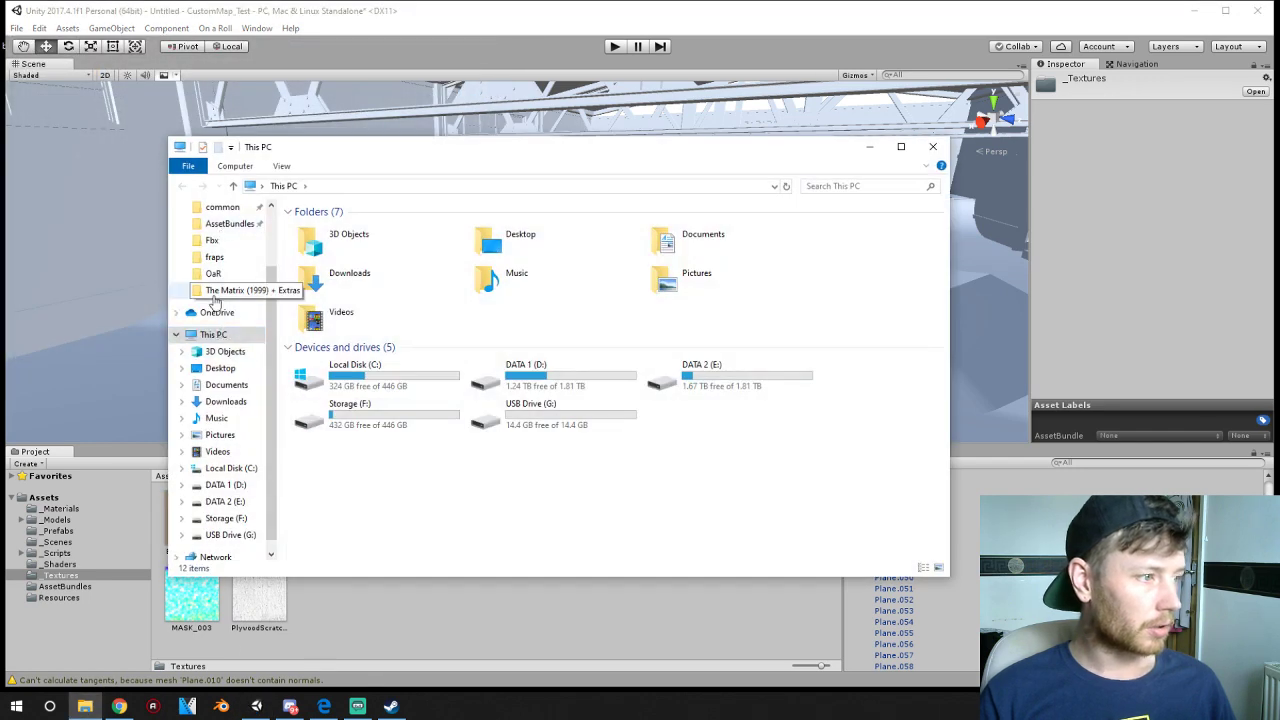
{"action": "double_click", "coordinate": [512, 247]}
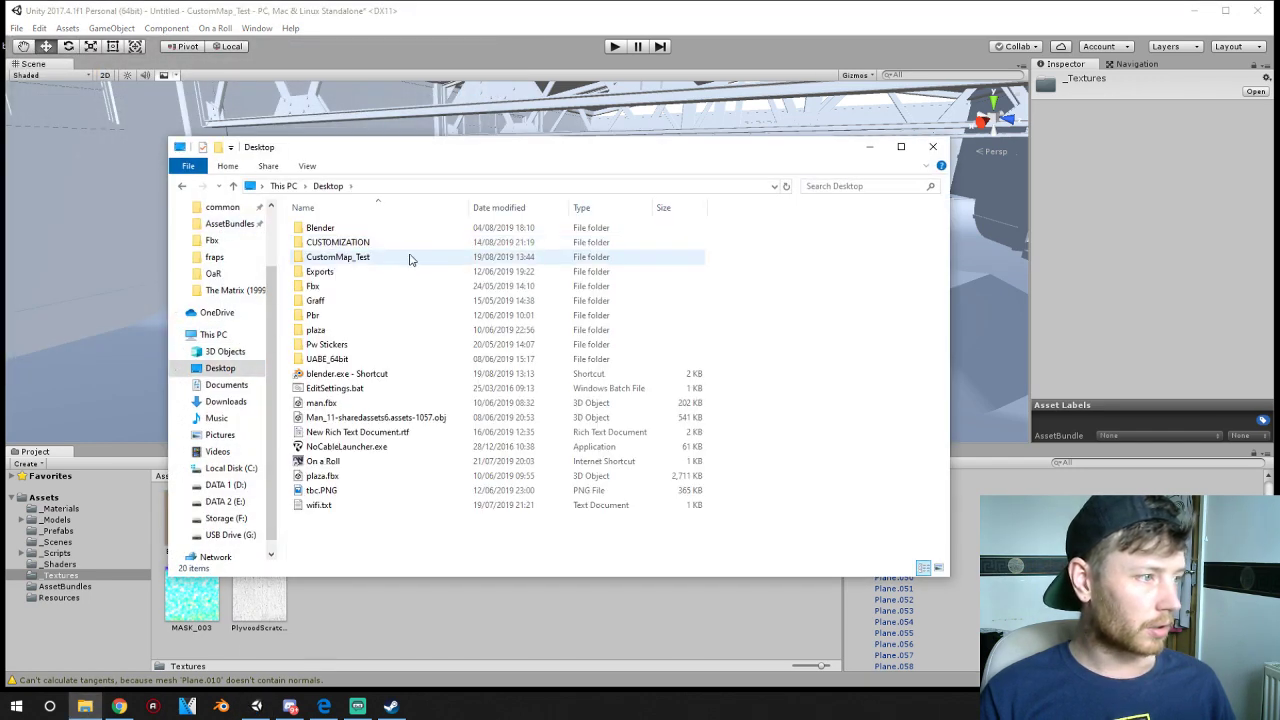
{"action": "double_click", "coordinate": [314, 315]}
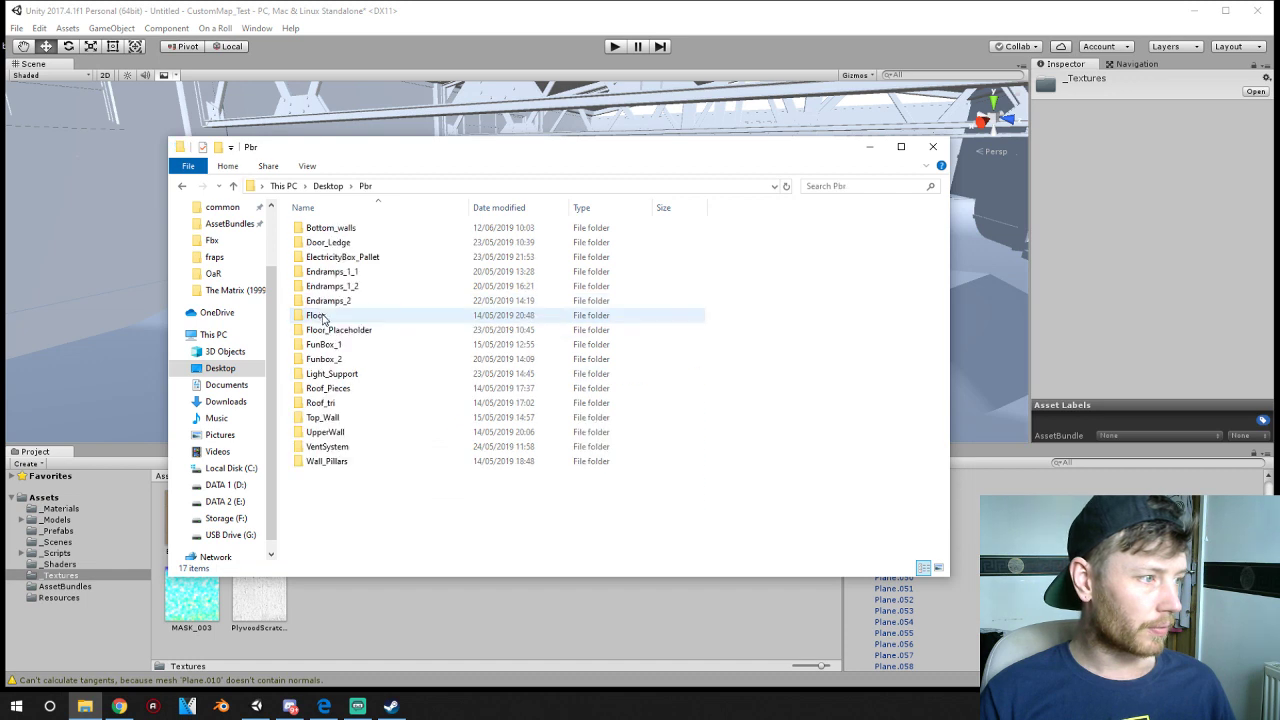
{"action": "left_click_drag", "start_coordinate": [403, 537], "coordinate": [309, 188]}
{"action": "left_click", "coordinate": [312, 231]}
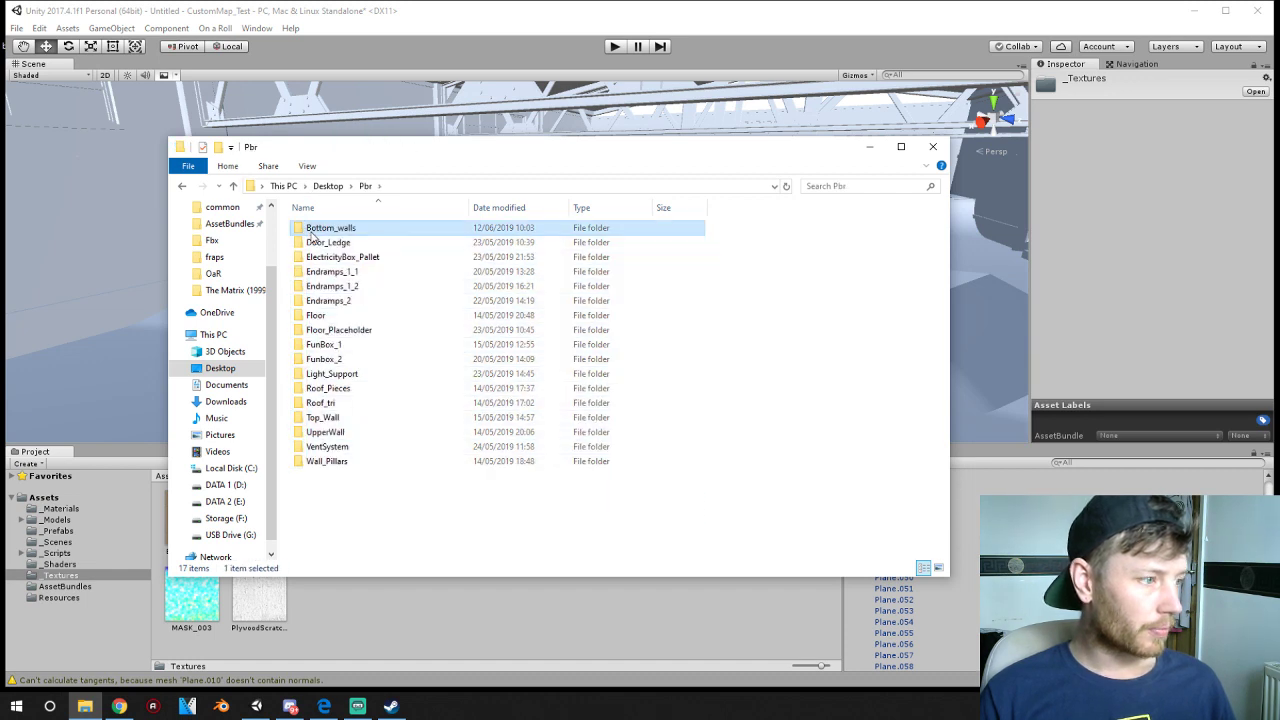
{"action": "left_click_drag", "start_coordinate": [395, 516], "coordinate": [281, 217]}
- Reopen the project's _Textures folder and import all the texture folders from the Desktop's Pbr folder into it
{"action": "left_click", "coordinate": [359, 614]}
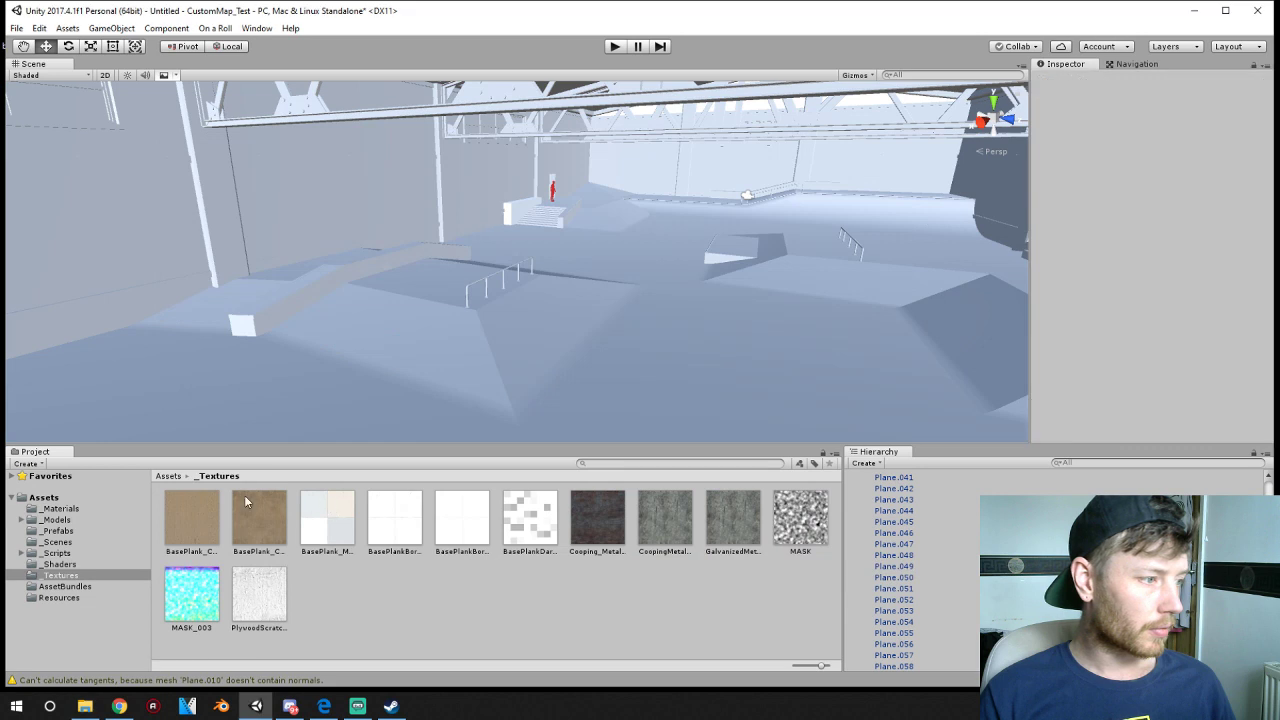
{"action": "left_click", "coordinate": [165, 478]}
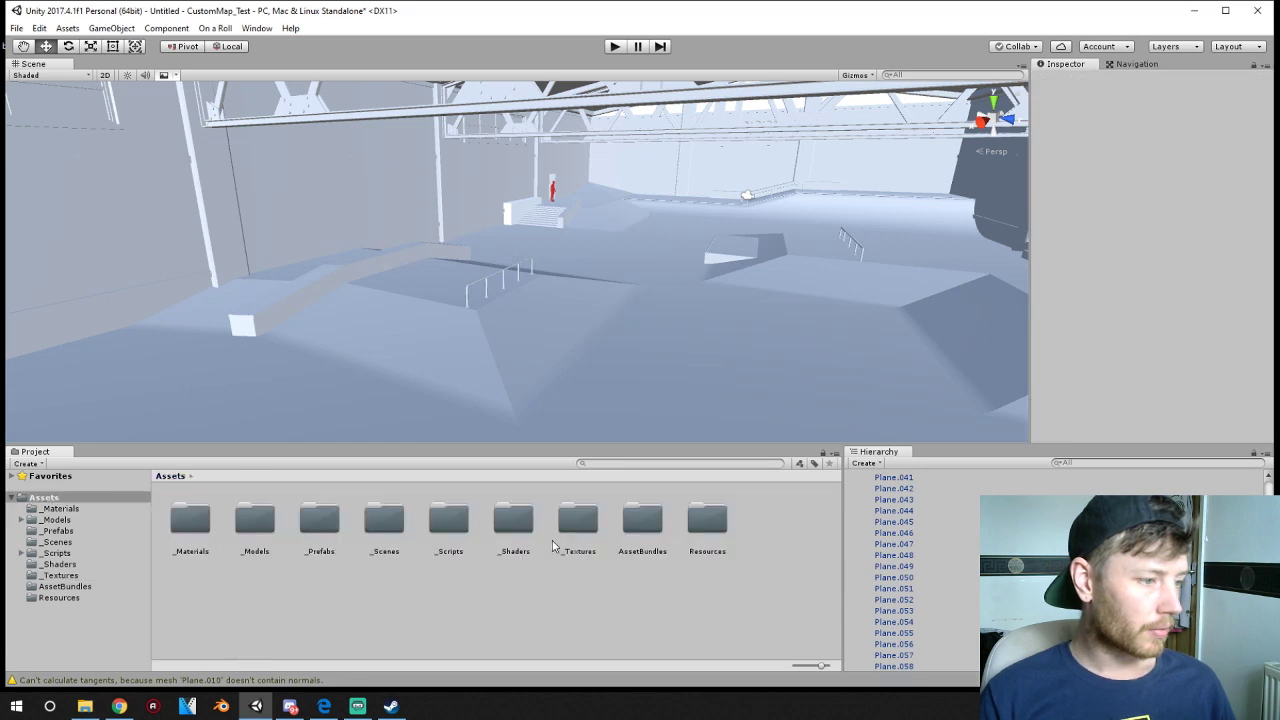
{"action": "double_click", "coordinate": [576, 528]}
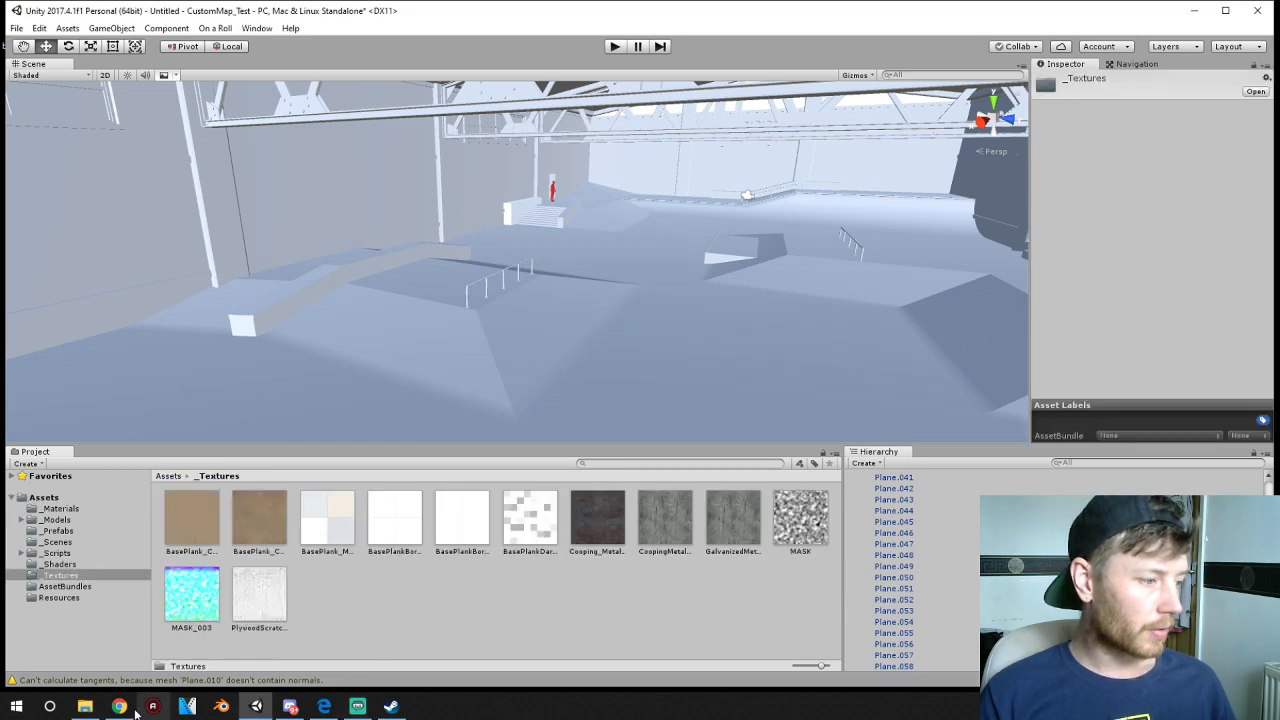
{"action": "left_click", "coordinate": [85, 706]}
{"action": "left_click_drag", "start_coordinate": [338, 230], "coordinate": [415, 628]}
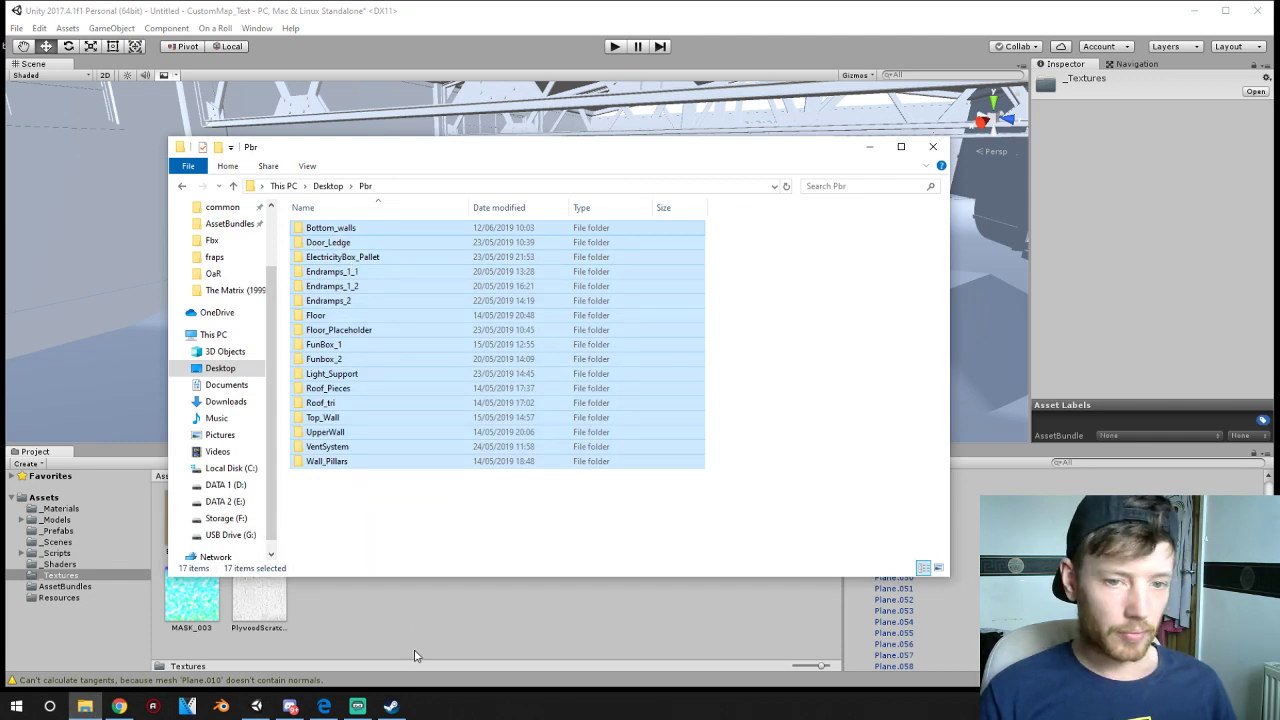
{"action": "left_click", "coordinate": [885, 20]}
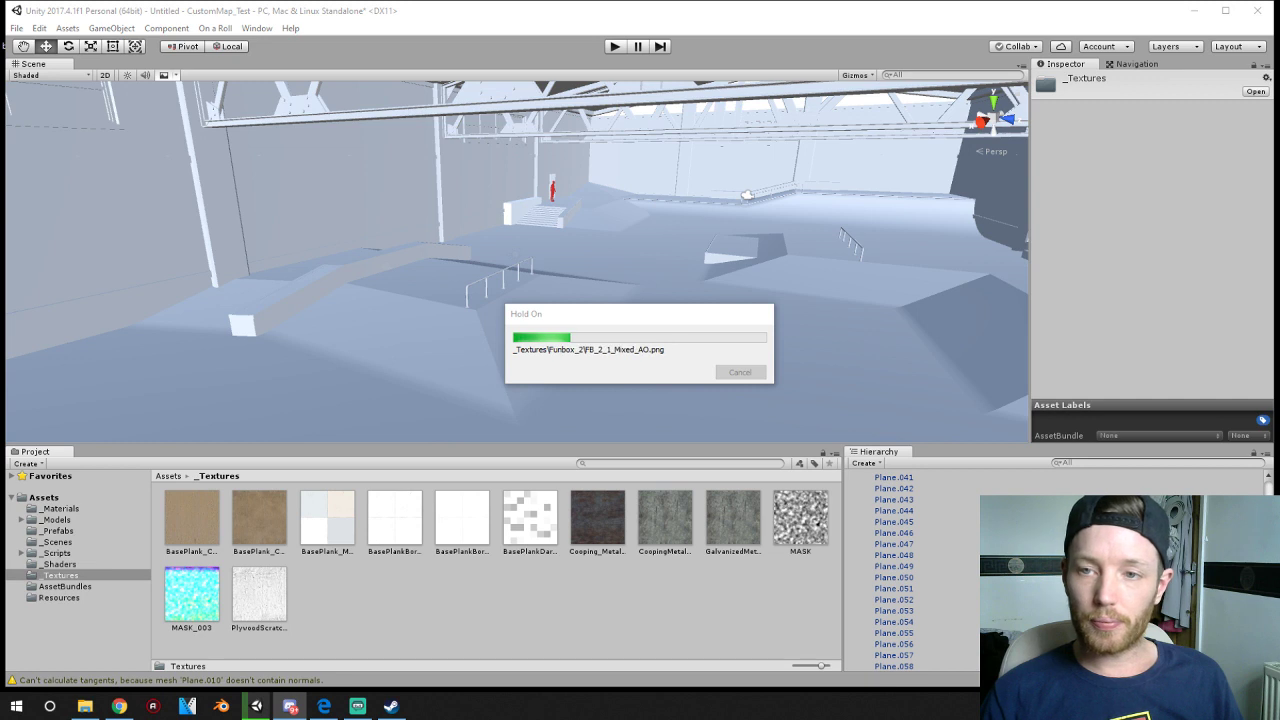
{"action": "left_click_drag", "start_coordinate": [574, 317], "coordinate": [517, 167]}
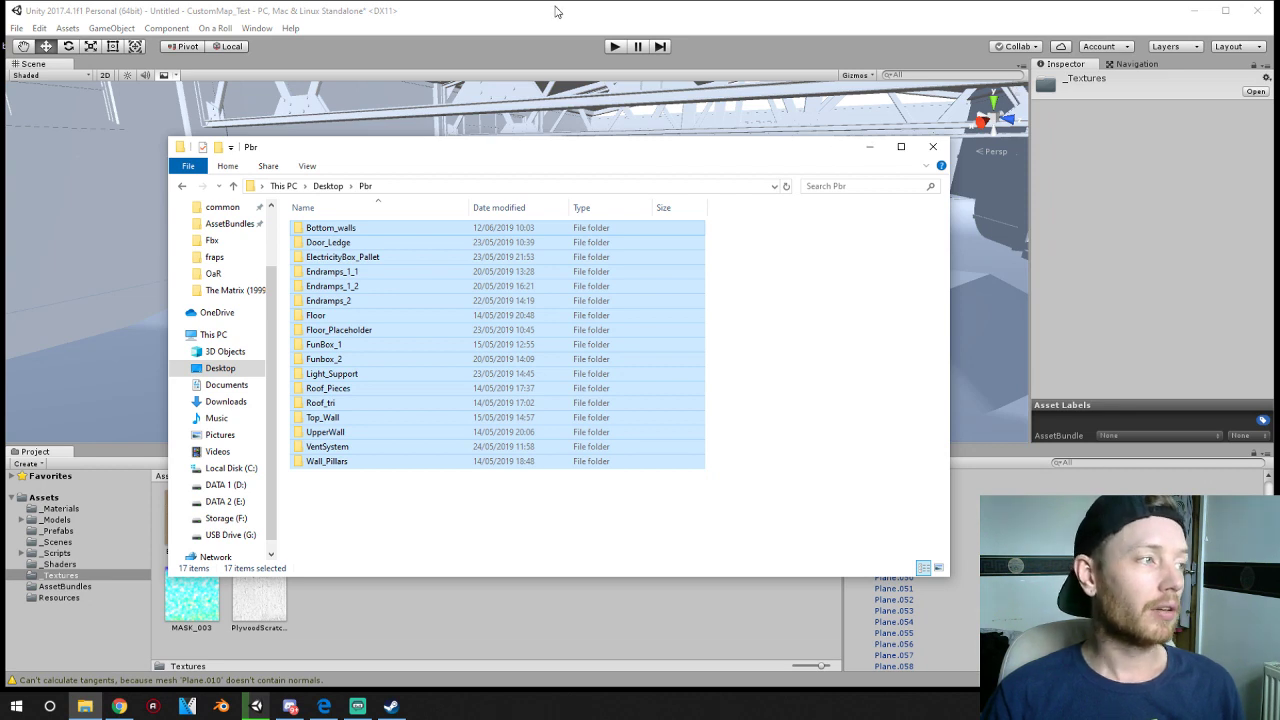
{"action": "left_click_drag", "start_coordinate": [557, 12], "coordinate": [281, 627]}
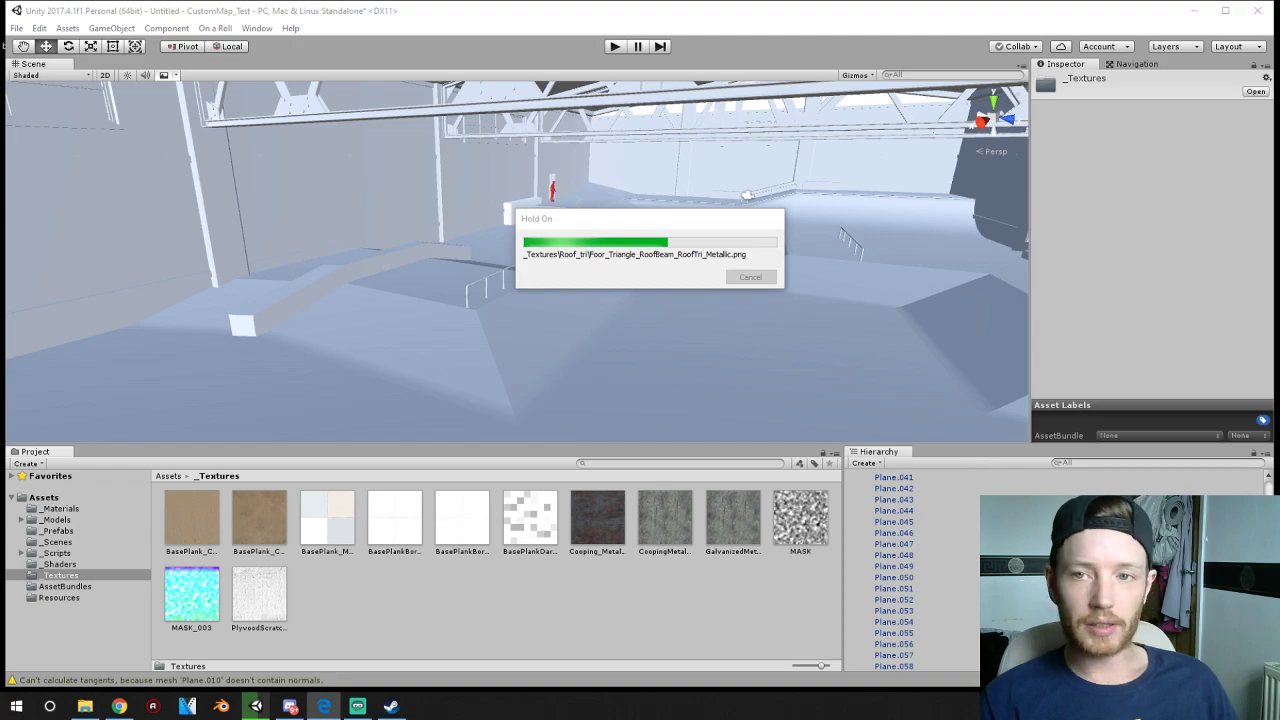
- Switch to the OAR Custom map setup PDF in Edge, enlarge it full screen, and read about skateable surfaces and the grind marker hierarchy
{"action": "left_click", "coordinate": [324, 706]}
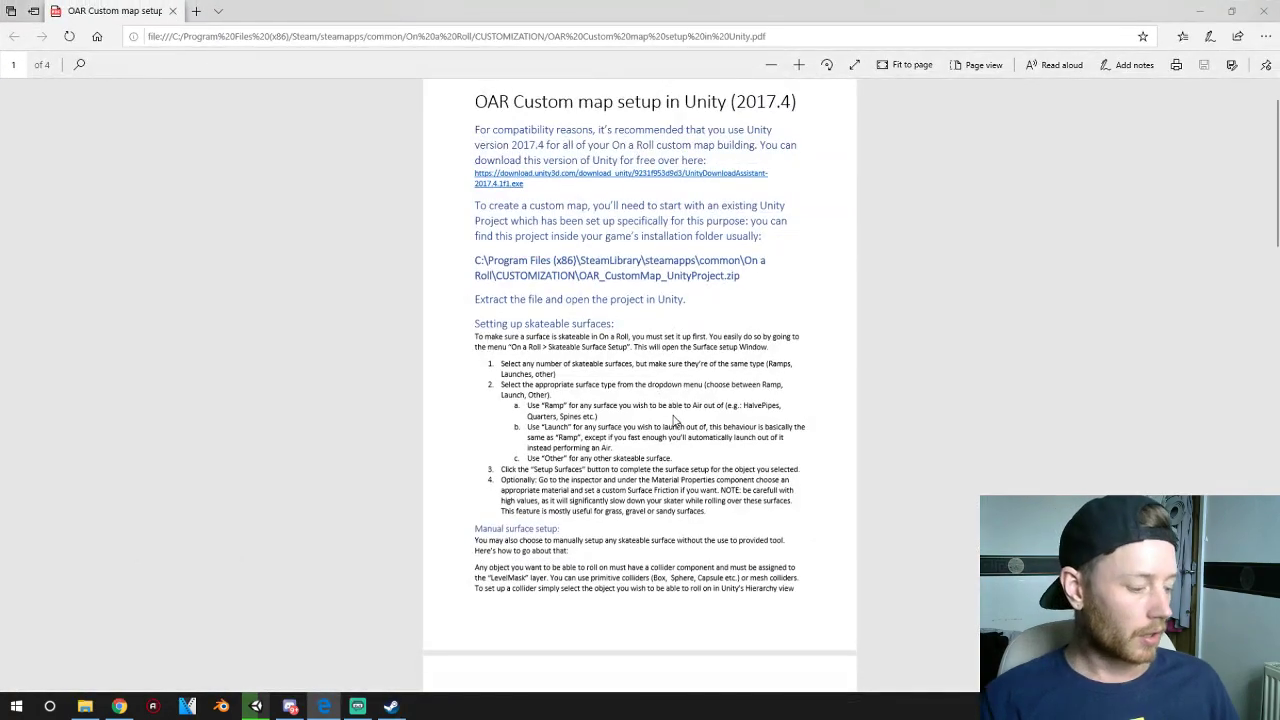
{"action": "scroll", "coordinate": [673, 420], "scroll_direction": "up", "scroll_amount": 3, "text": "ctrl"}
{"action": "key", "text": "F11"}
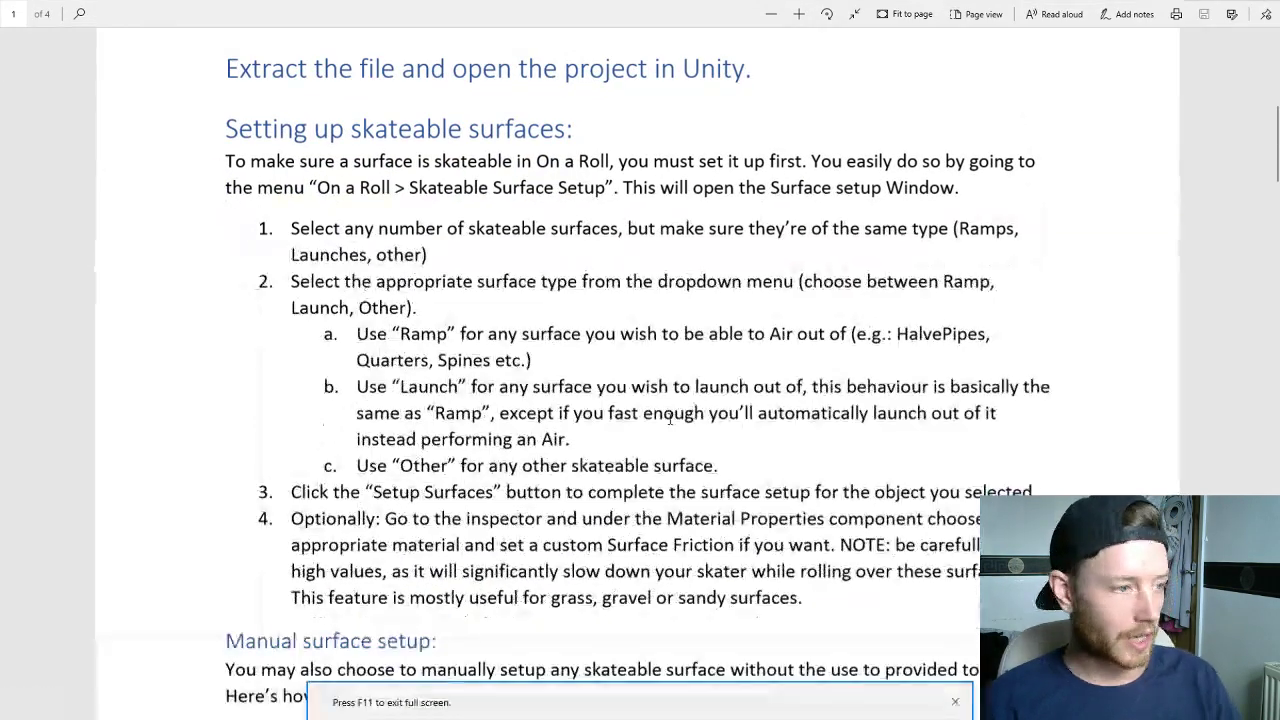
{"action": "scroll", "coordinate": [666, 466], "scroll_direction": "down", "scroll_amount": 10}
{"action": "scroll", "coordinate": [390, 440], "scroll_direction": "down", "scroll_amount": 1, "text": "ctrl"}
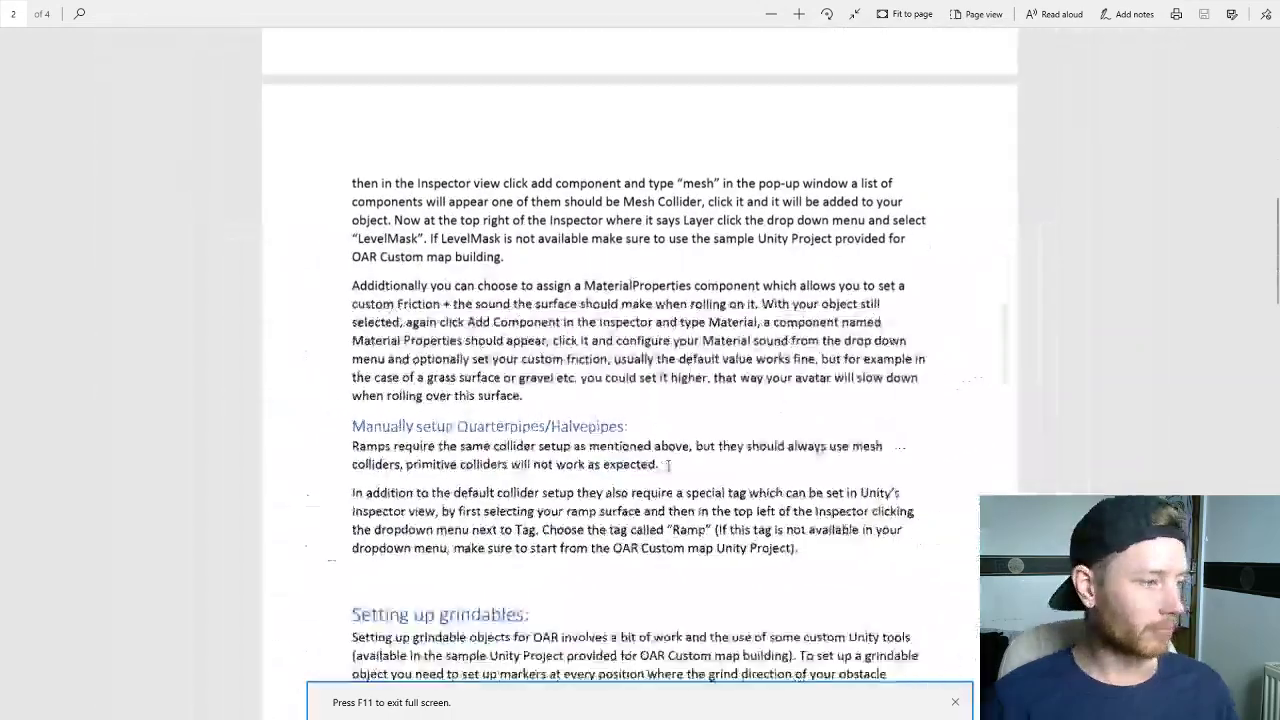
{"action": "scroll", "coordinate": [449, 430], "scroll_direction": "down", "scroll_amount": 2}
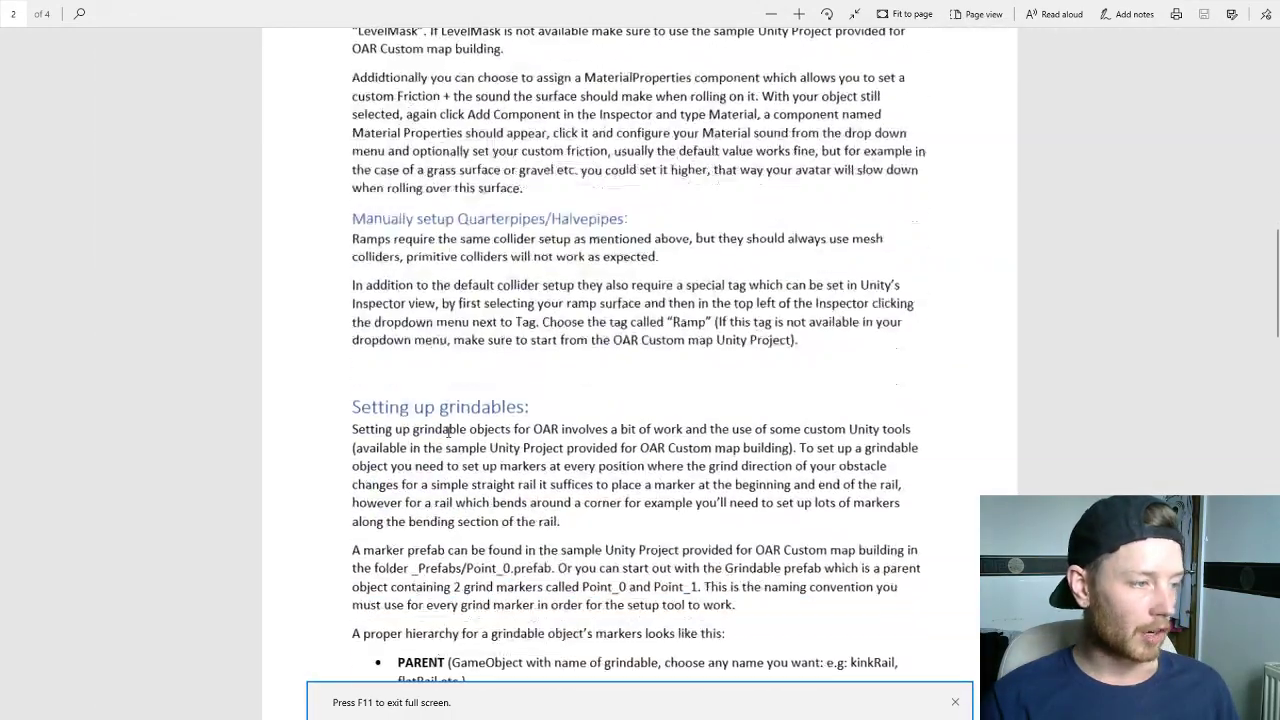
{"action": "scroll", "coordinate": [386, 435], "scroll_direction": "down", "scroll_amount": 2}
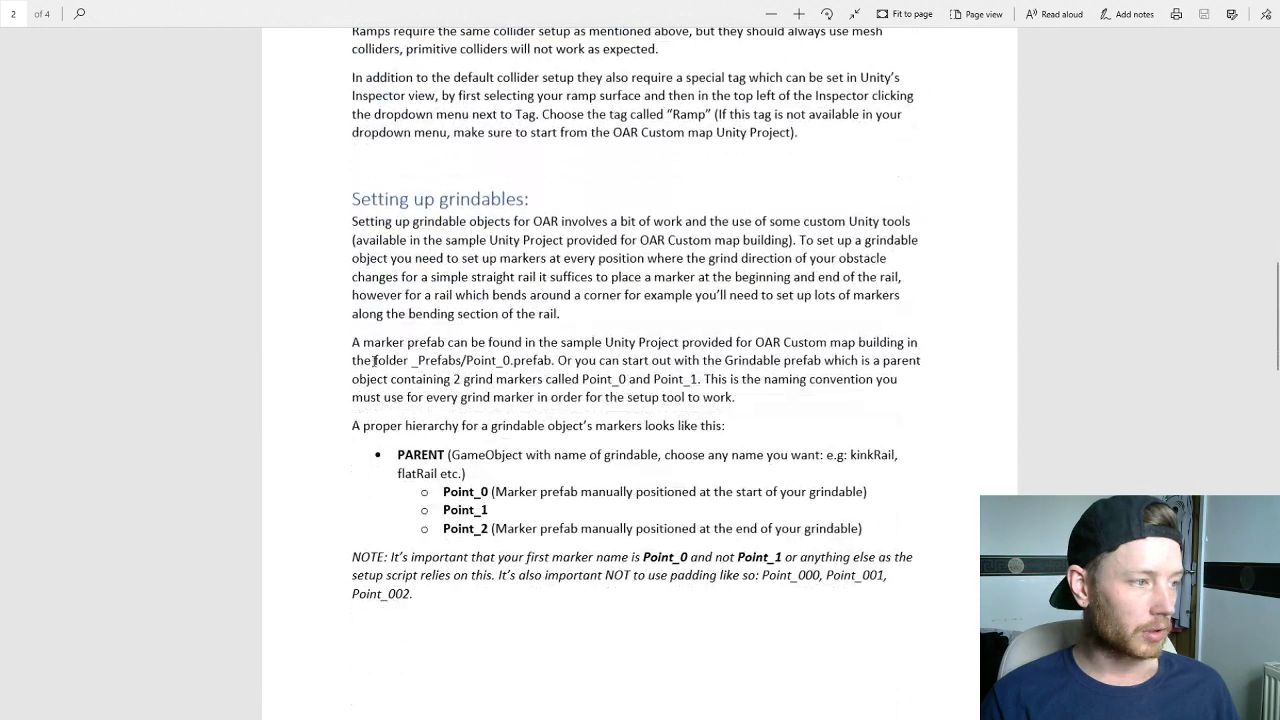
{"action": "left_click_drag", "start_coordinate": [366, 343], "coordinate": [560, 343]}
{"action": "left_click", "coordinate": [434, 347]}
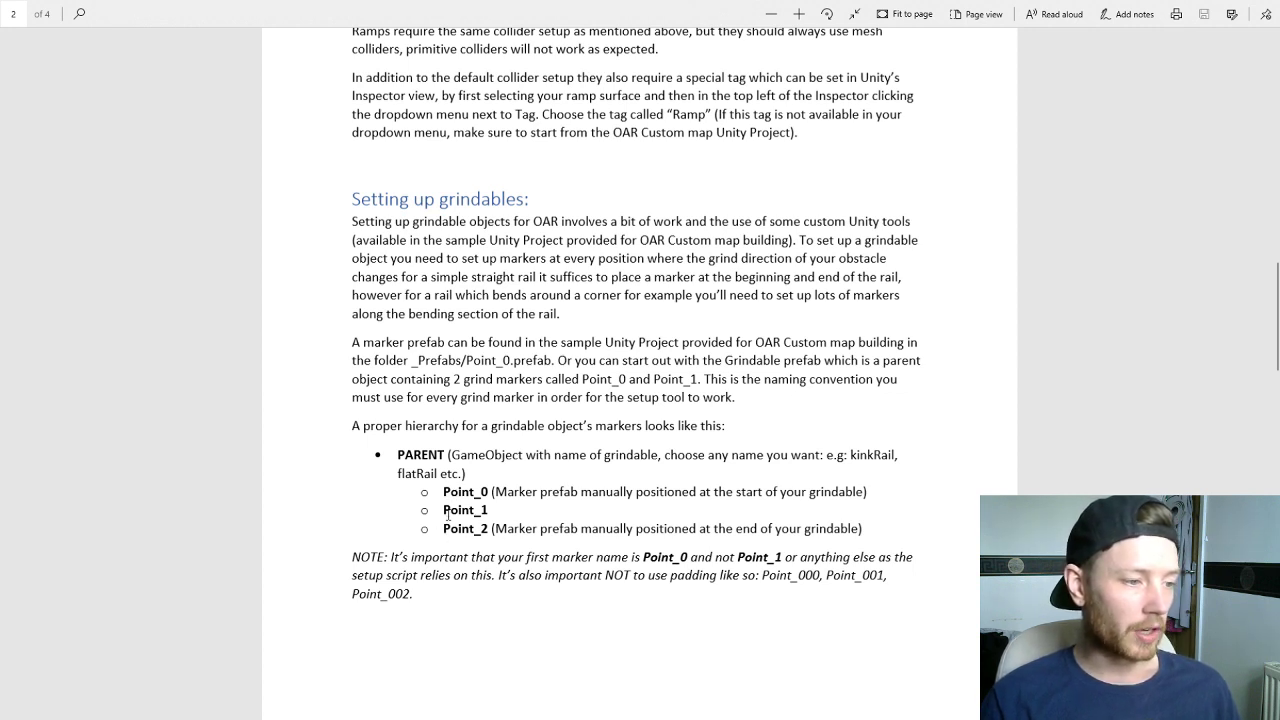
- Read the guide's Grind Setup procedure and its note on using UPDATE ALL after moving a grindable
{"action": "scroll", "coordinate": [440, 597], "scroll_direction": "down", "scroll_amount": 5}
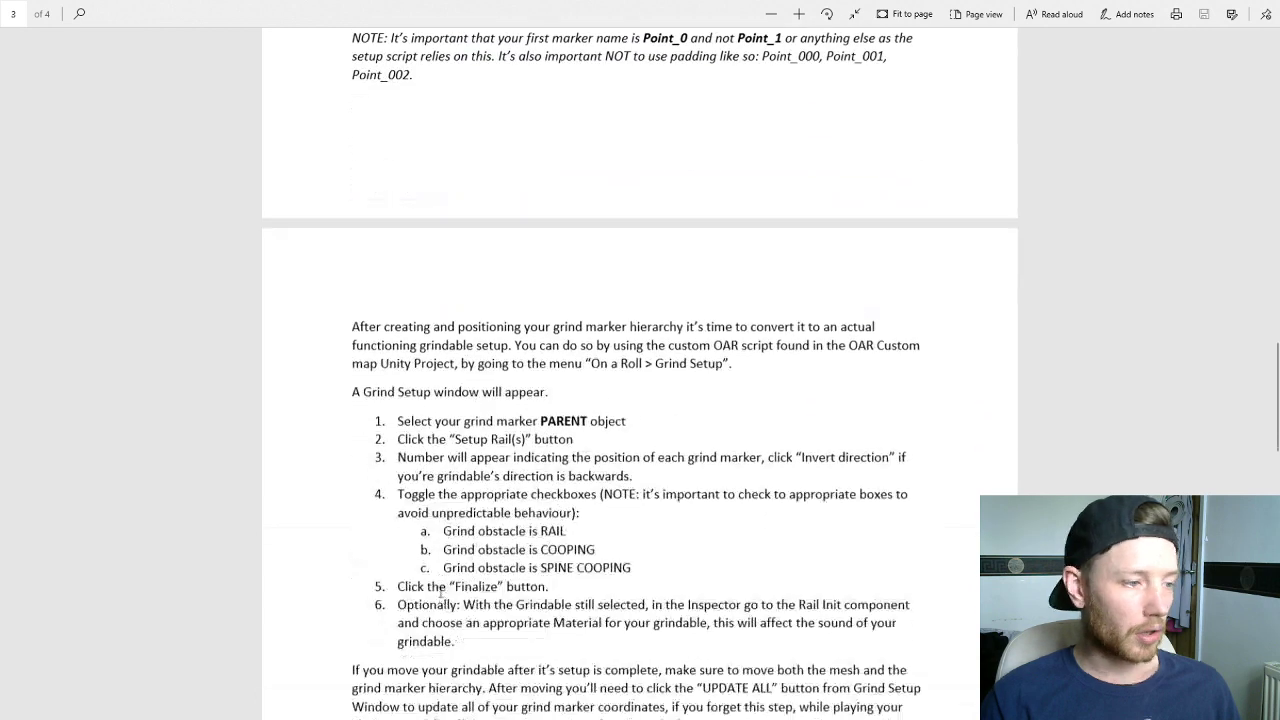
{"action": "scroll", "coordinate": [440, 591], "scroll_direction": "up", "scroll_amount": 1}
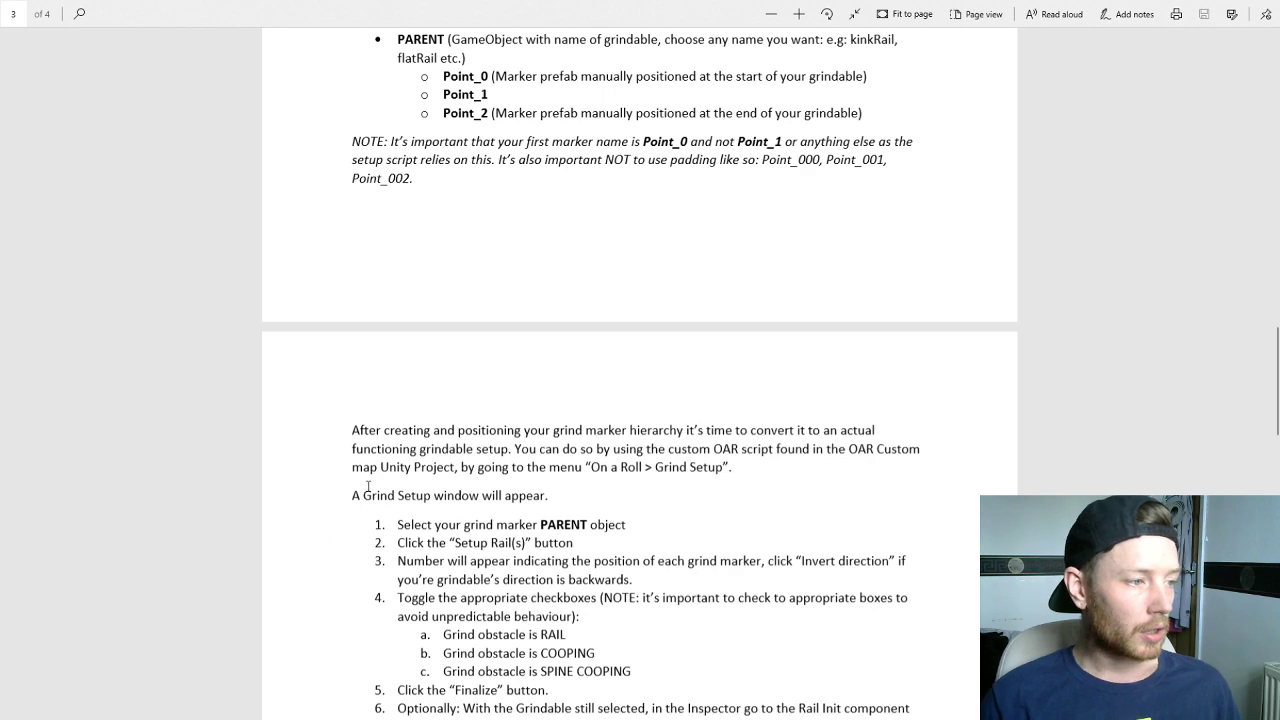
{"action": "scroll", "coordinate": [366, 491], "scroll_direction": "down", "scroll_amount": 2}
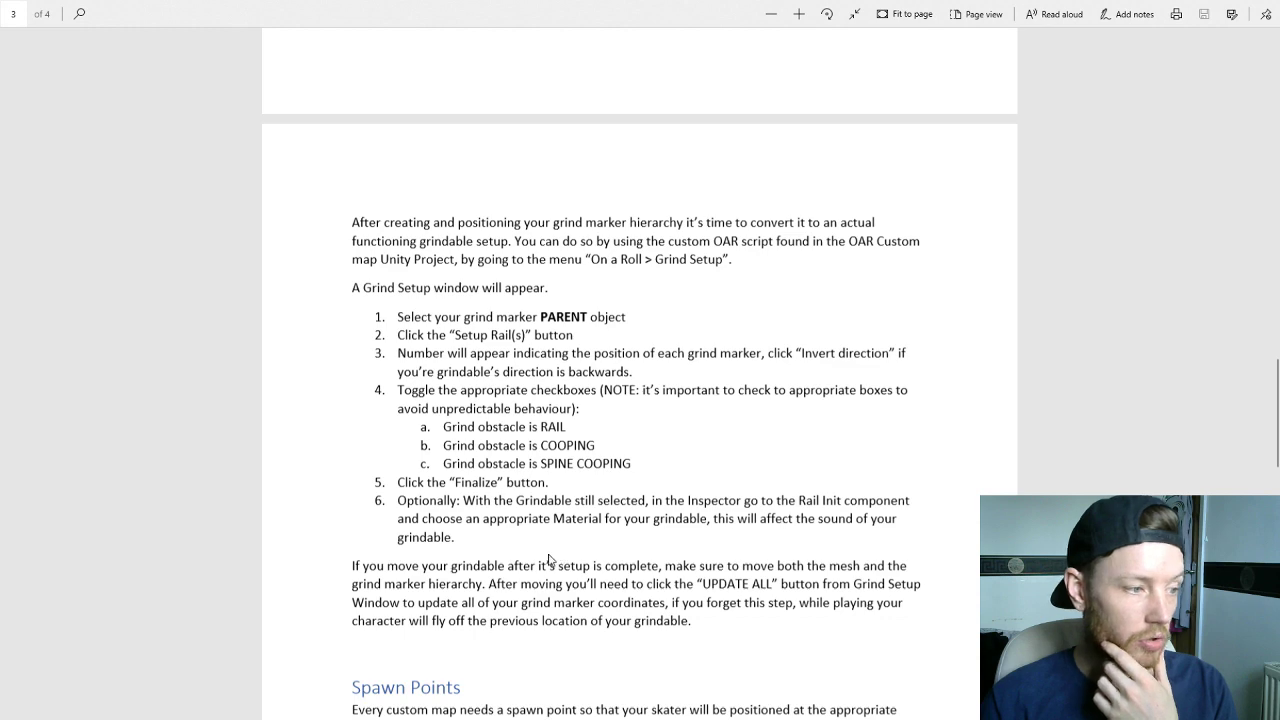
{"action": "scroll", "coordinate": [553, 560], "scroll_direction": "down", "scroll_amount": 2}
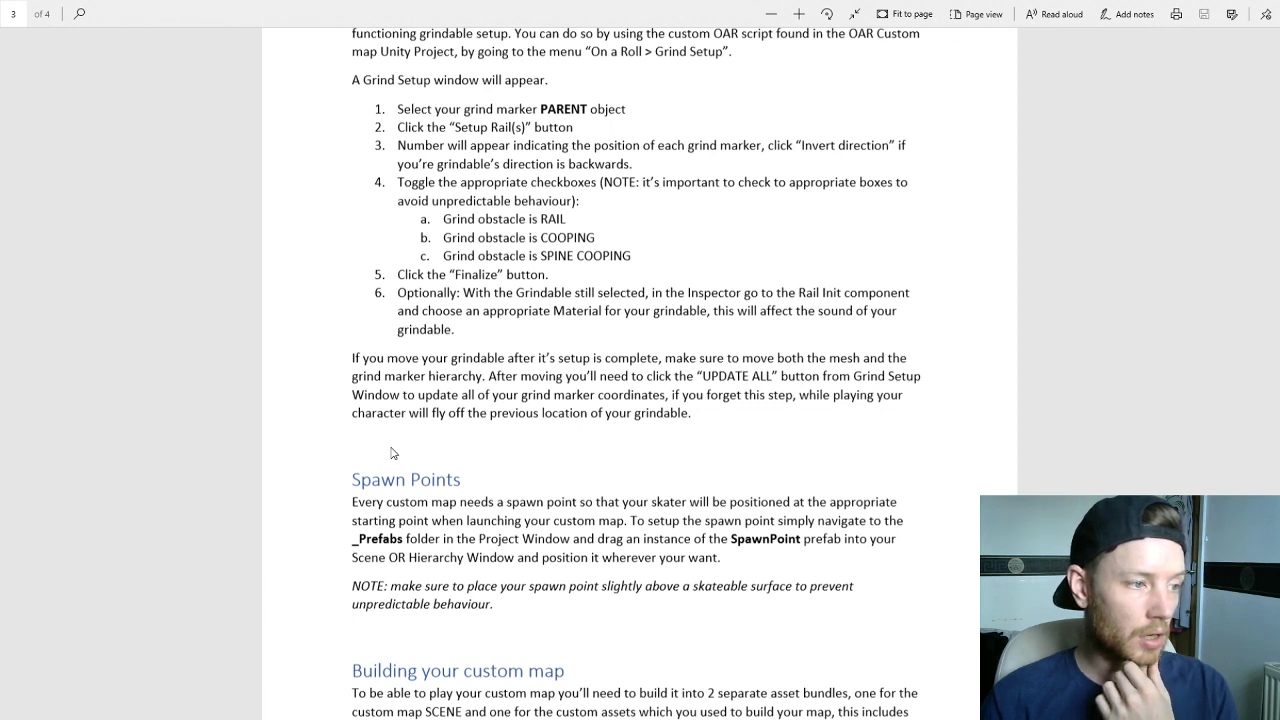
{"action": "left_click_drag", "start_coordinate": [877, 395], "coordinate": [698, 416]}
{"action": "left_click", "coordinate": [737, 395]}
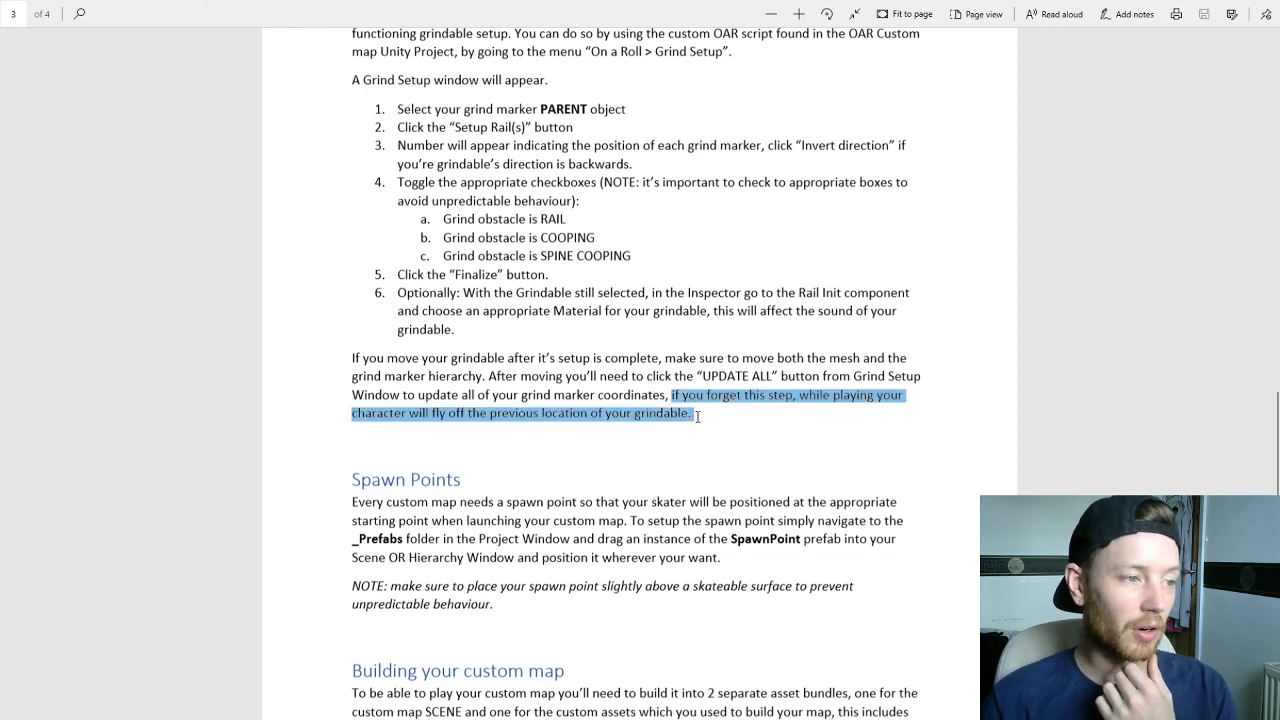
{"action": "left_click", "coordinate": [420, 415]}
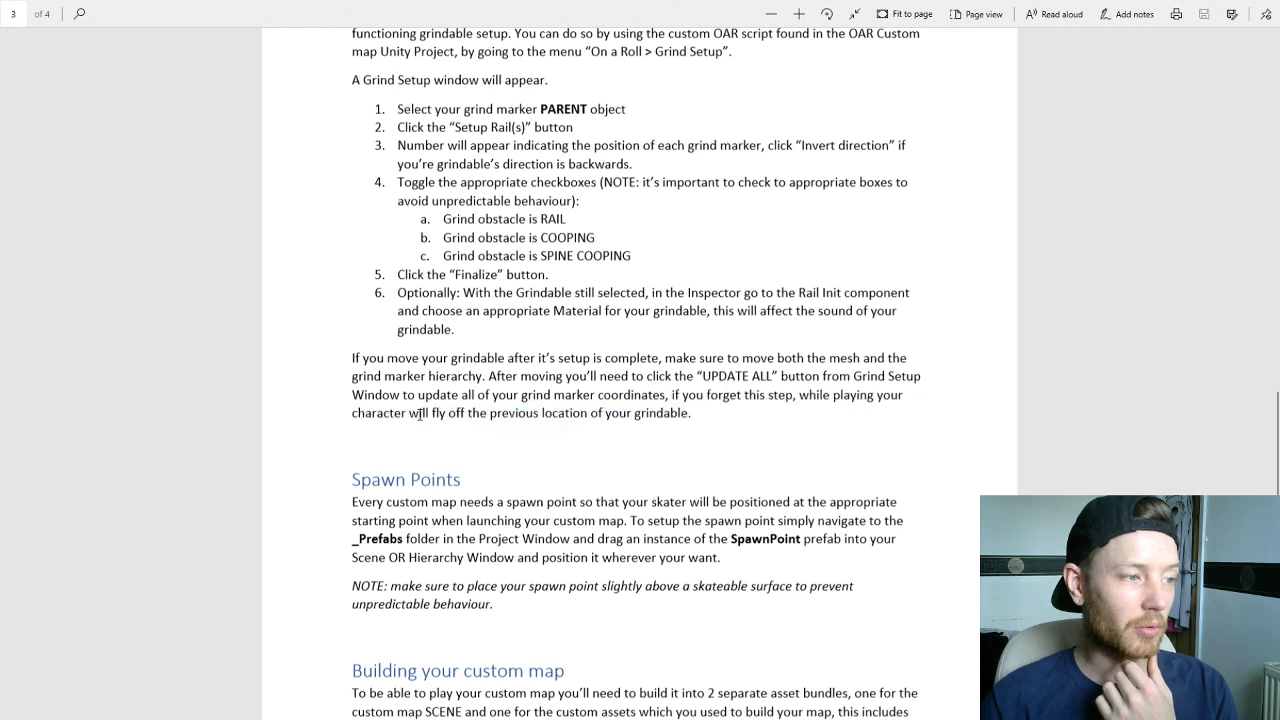
{"action": "left_click_drag", "start_coordinate": [520, 414], "coordinate": [524, 396]}
{"action": "left_click", "coordinate": [524, 396]}
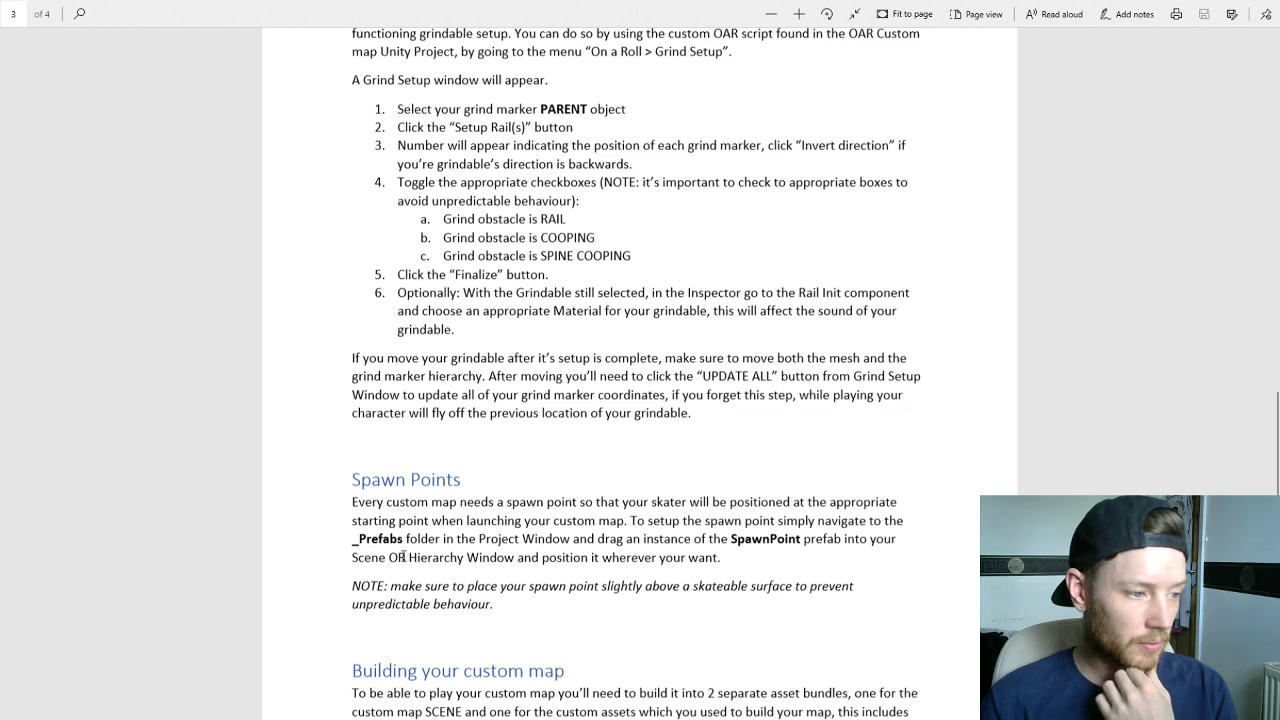
- Read the guide's Spawn Points section and its asset bundle naming convention for building a custom map, and exit full screen
{"action": "scroll", "coordinate": [402, 553], "scroll_direction": "down", "scroll_amount": 4}
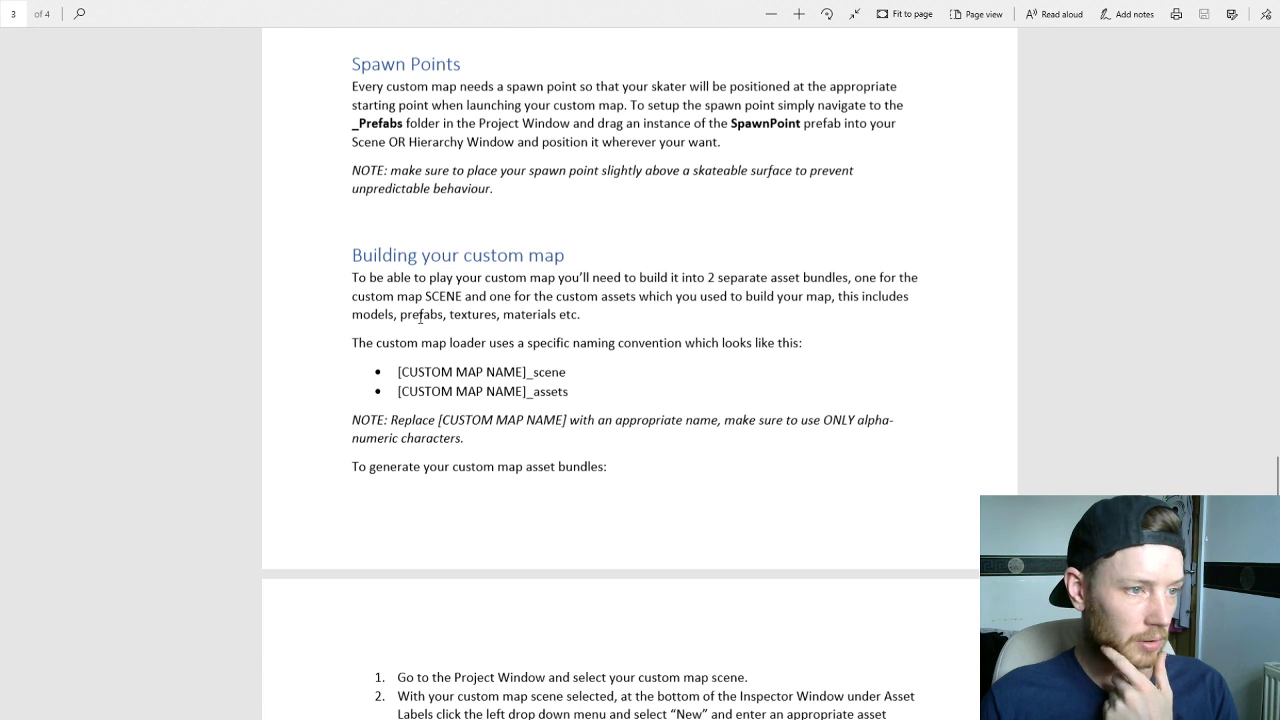
{"action": "left_click_drag", "start_coordinate": [428, 296], "coordinate": [589, 296]}
{"action": "left_click", "coordinate": [589, 296]}
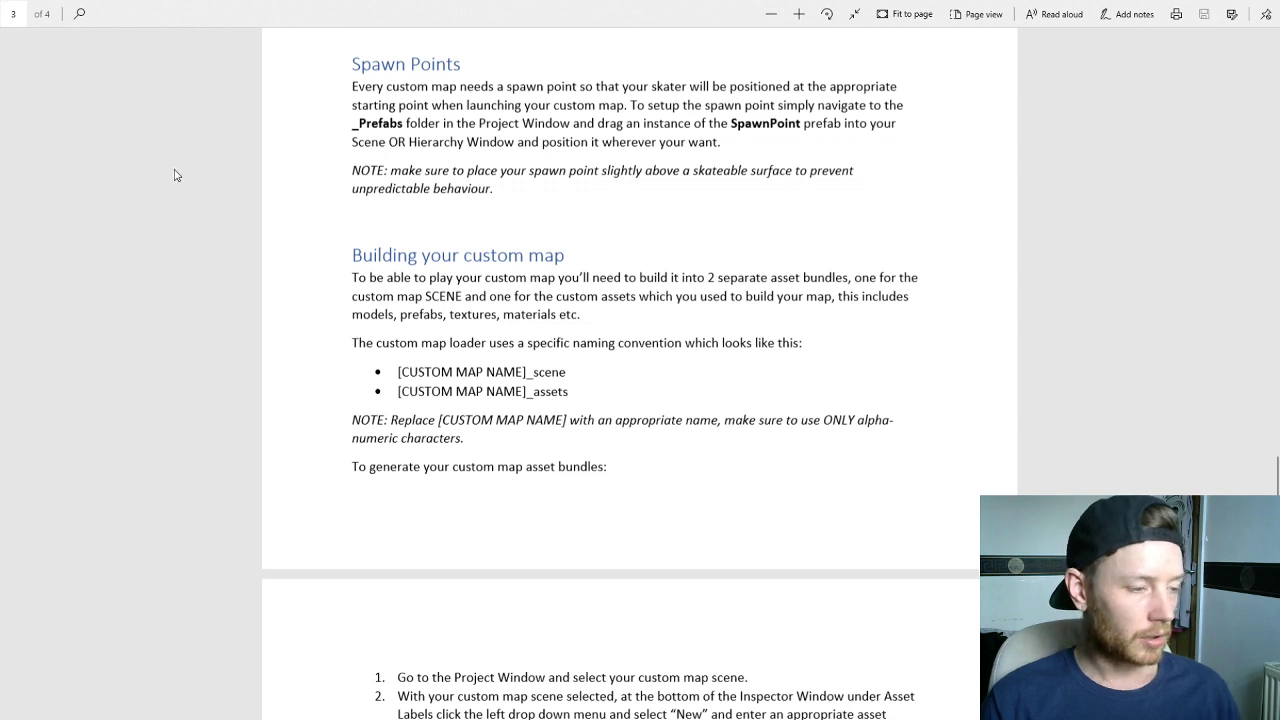
{"action": "key", "text": "F11"}
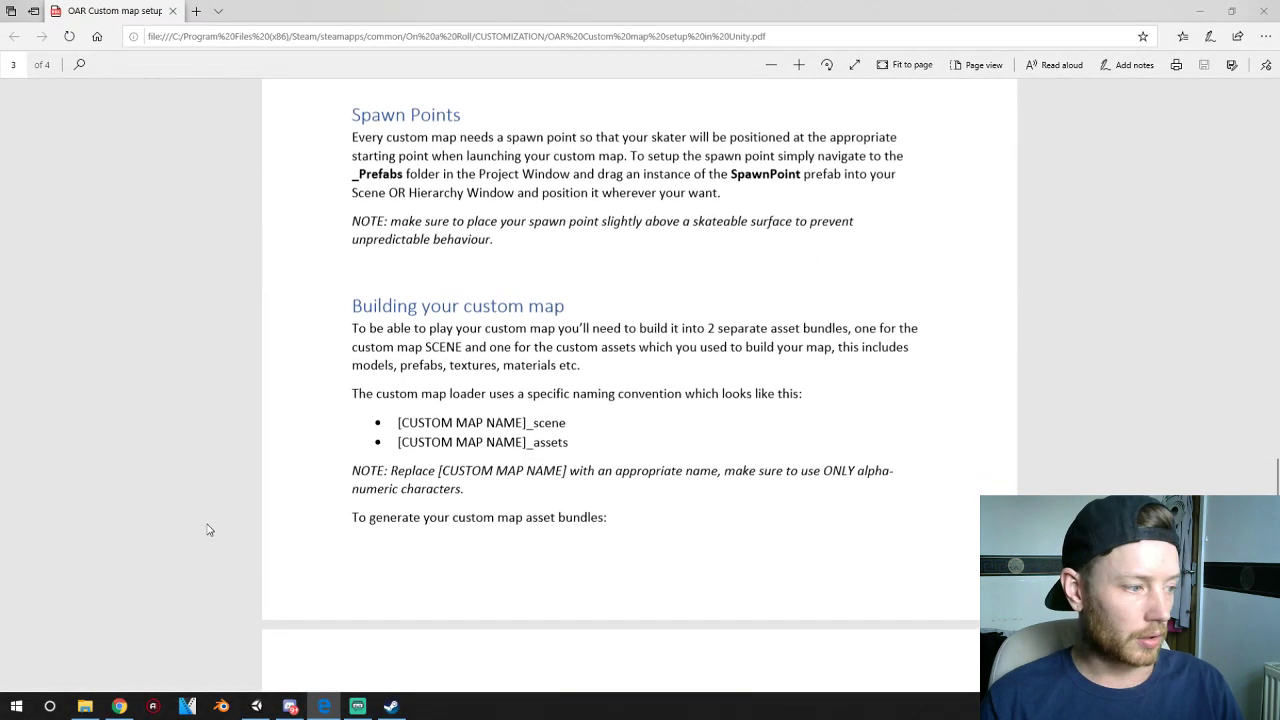
- Switch to the Unity editor, enlarge the Project window, and open the project's _Scenes folder
{"action": "left_click", "coordinate": [255, 705]}
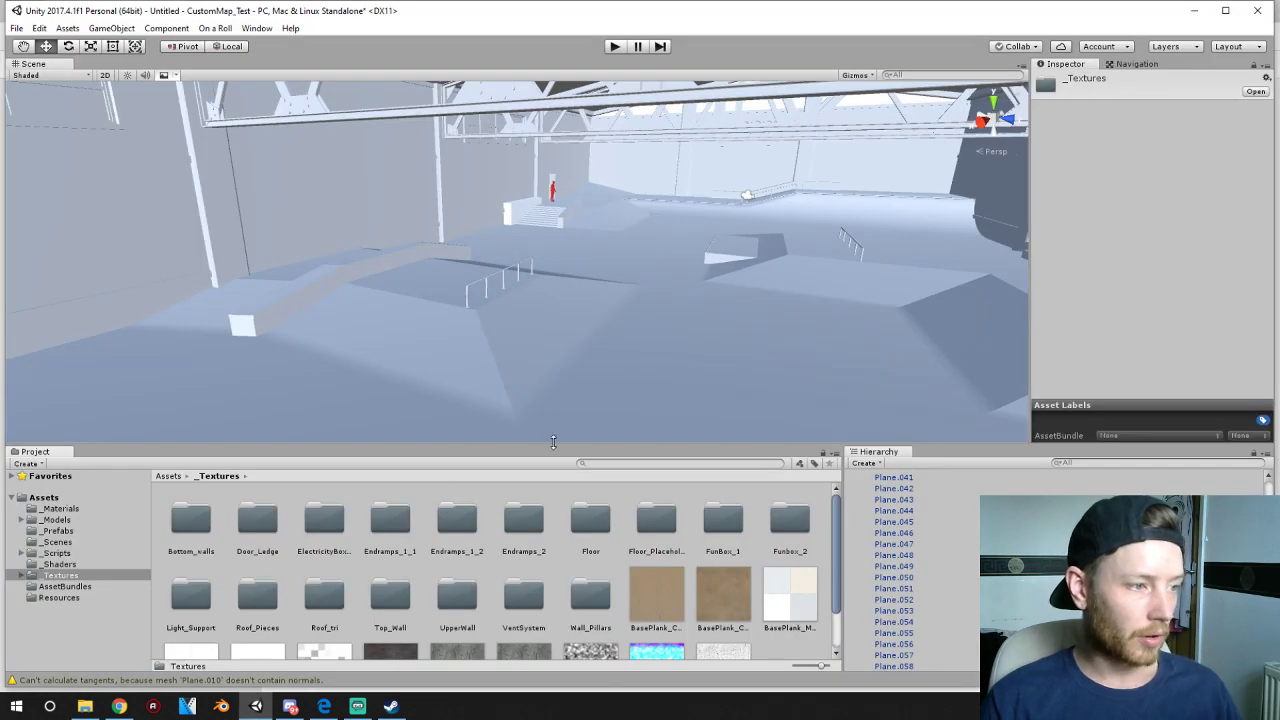
{"action": "left_click_drag", "start_coordinate": [553, 441], "coordinate": [545, 330]}
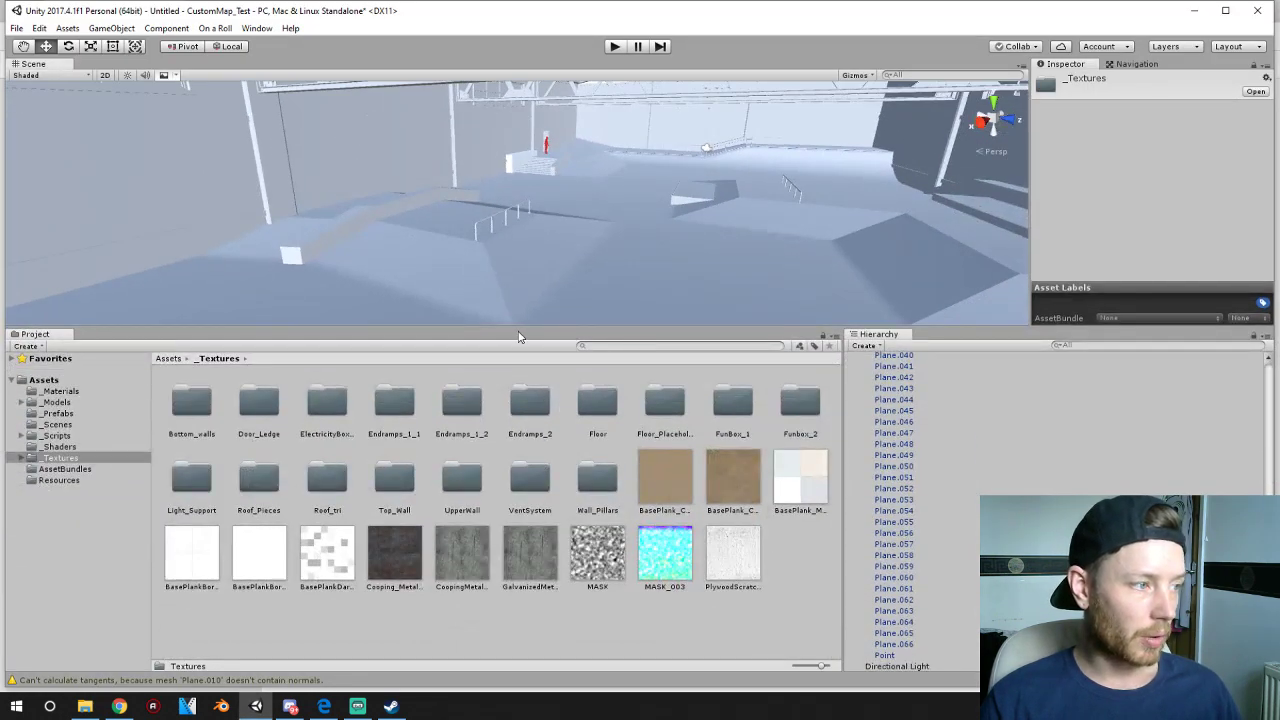
{"action": "left_click", "coordinate": [166, 359]}
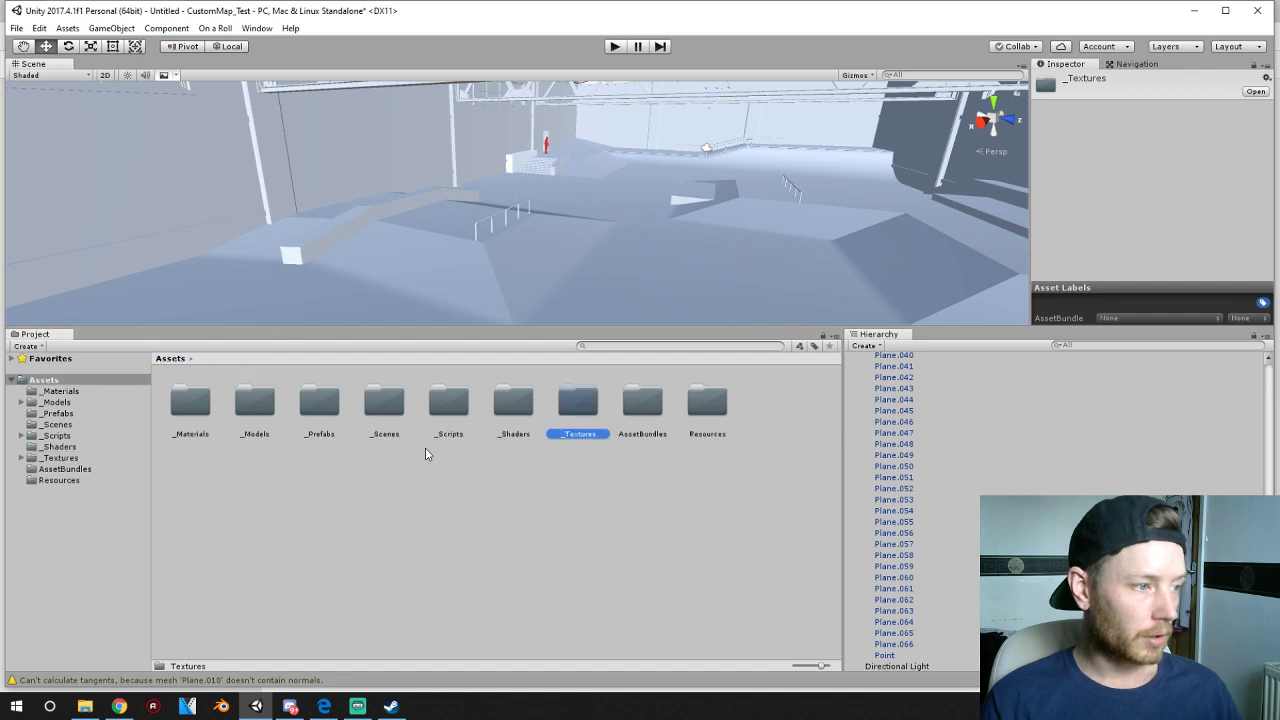
{"action": "double_click", "coordinate": [386, 404]}
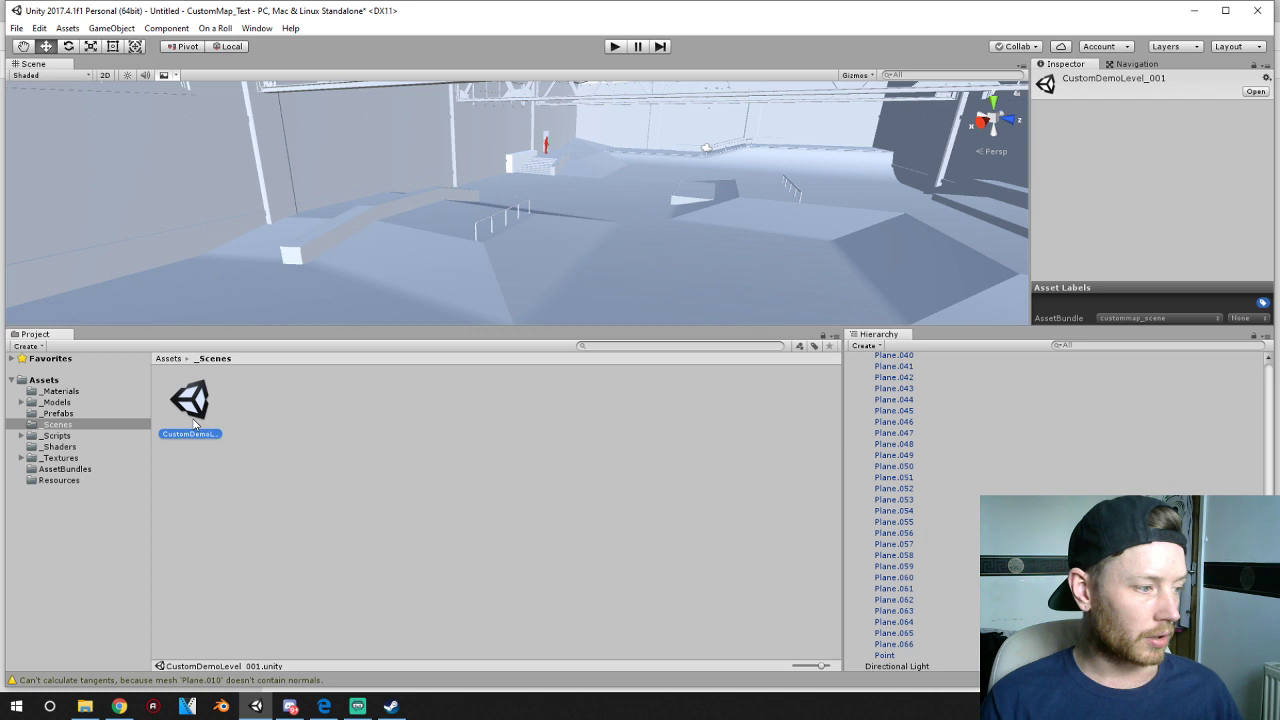
{"action": "right_click", "coordinate": [265, 424]}
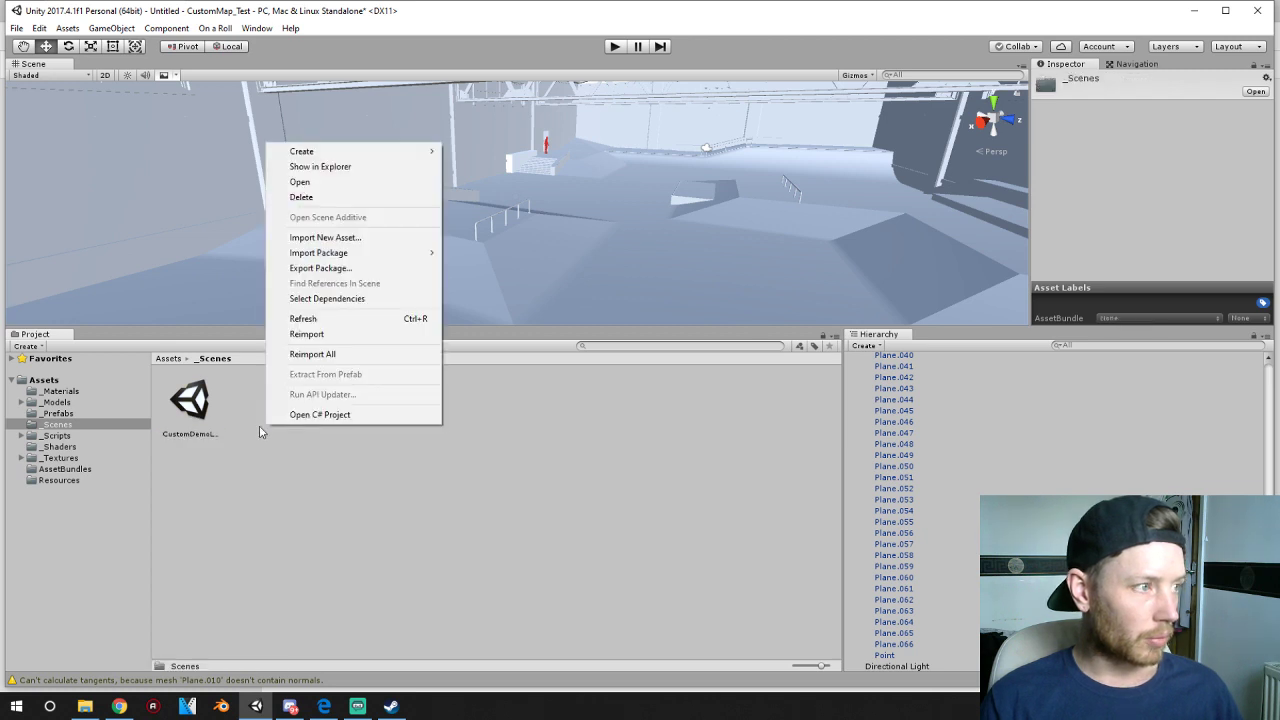
{"action": "left_click", "coordinate": [259, 425]}
- Save the current scene as enox in the project's Assets/_Scenes folder
{"action": "left_click", "coordinate": [17, 28]}
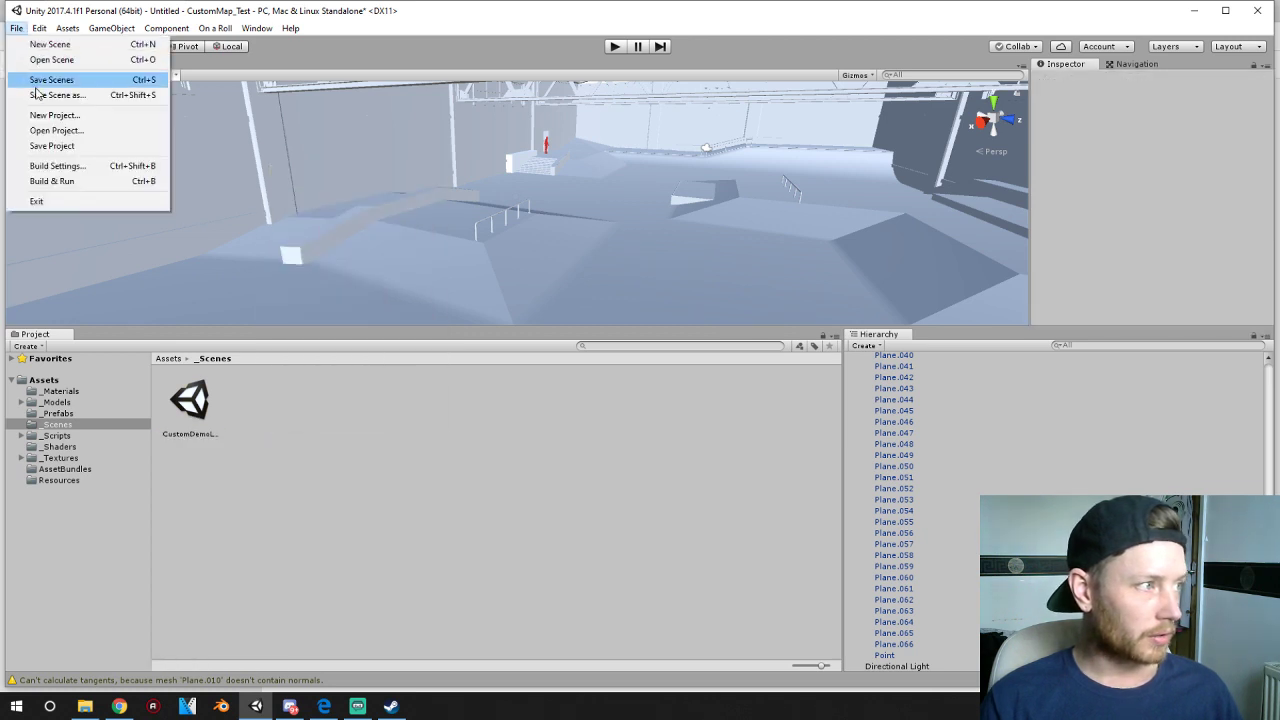
{"action": "left_click", "coordinate": [40, 92]}
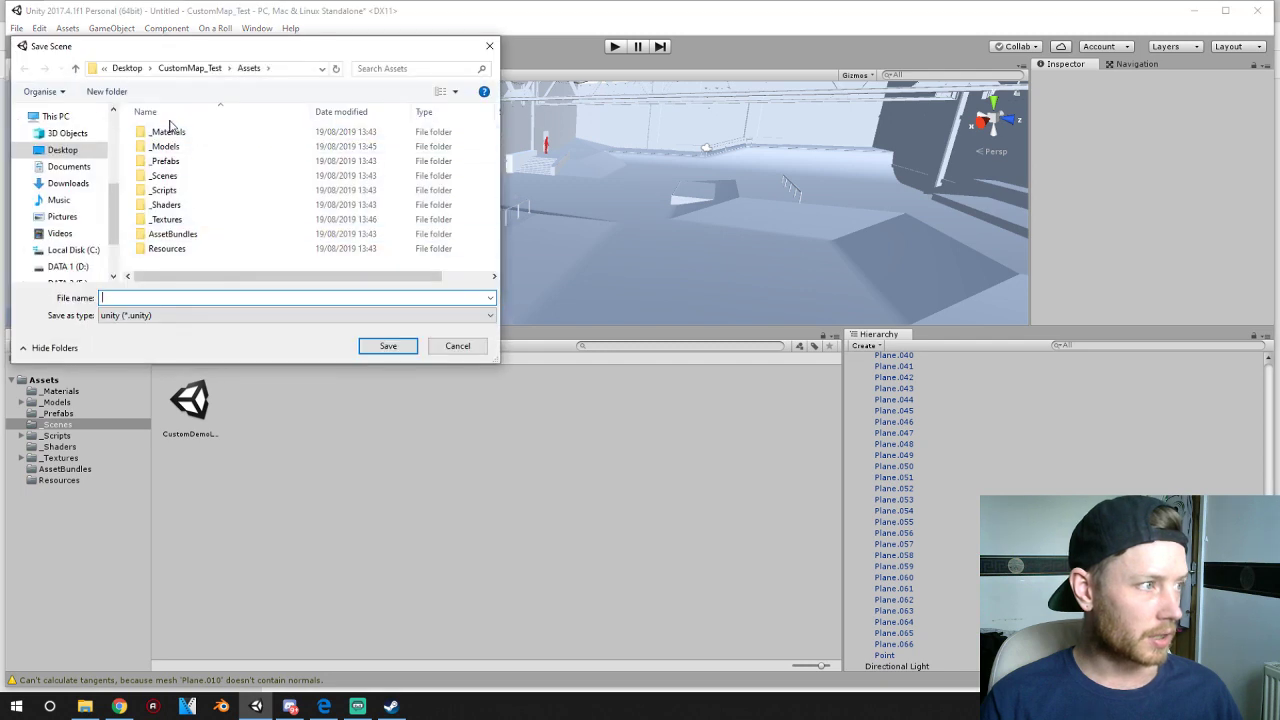
{"action": "left_click", "coordinate": [189, 68]}
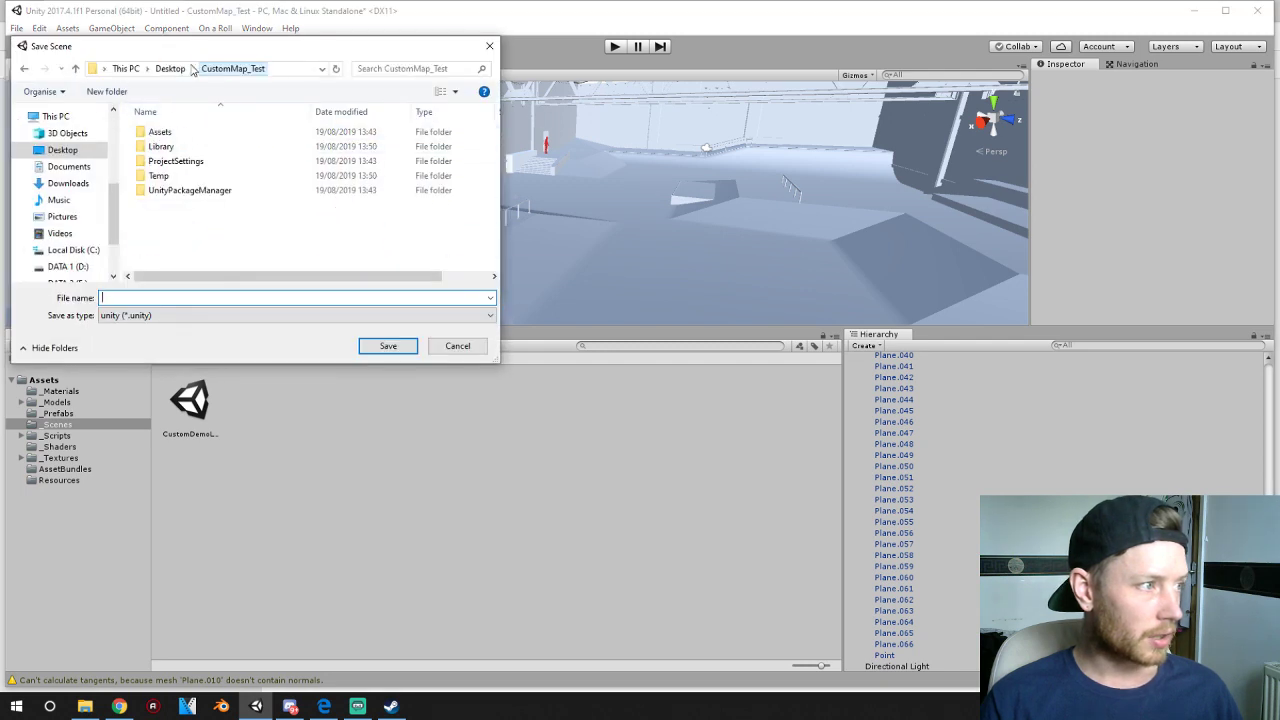
{"action": "double_click", "coordinate": [163, 131]}
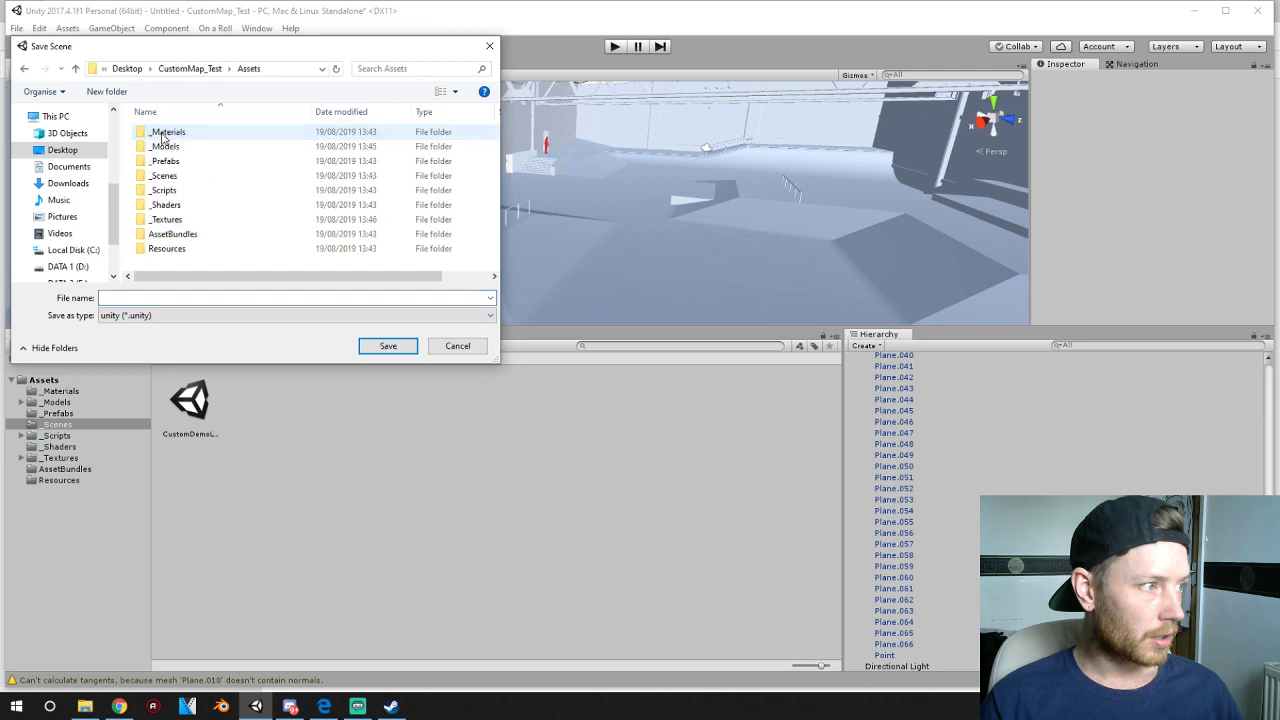
{"action": "double_click", "coordinate": [163, 175]}
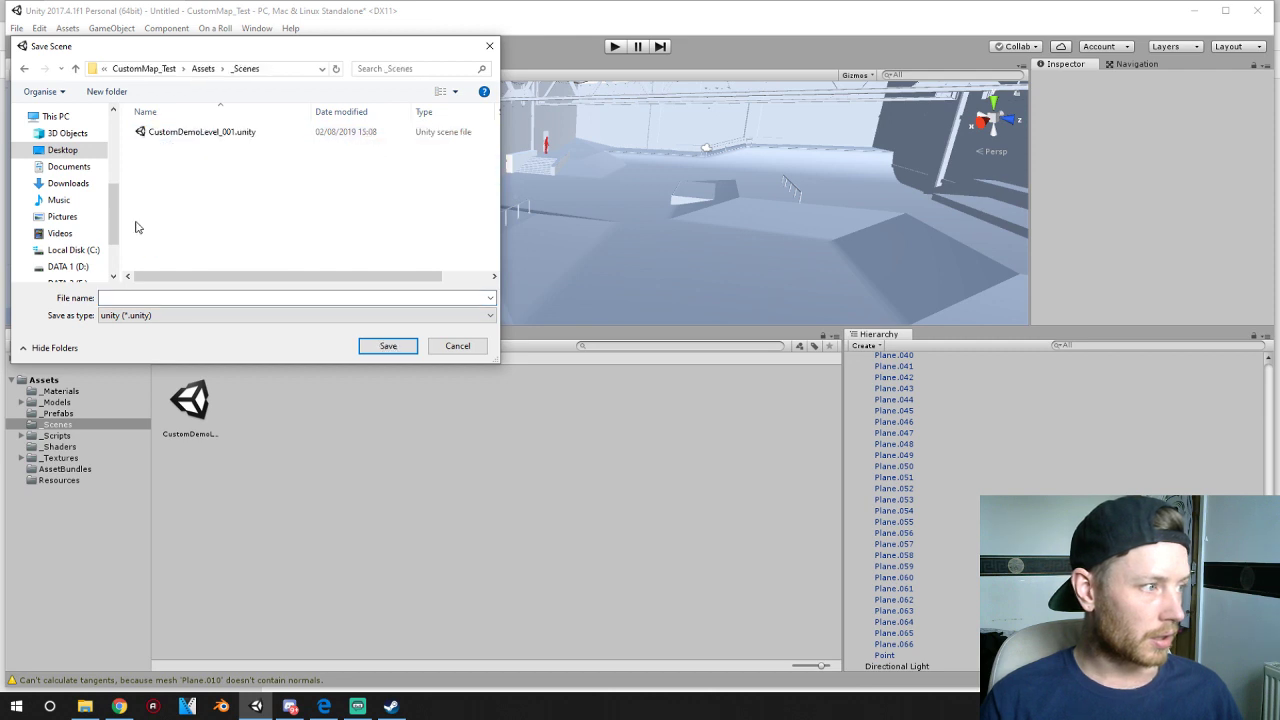
{"action": "left_click", "coordinate": [171, 297]}
{"action": "type", "text": "enox"}
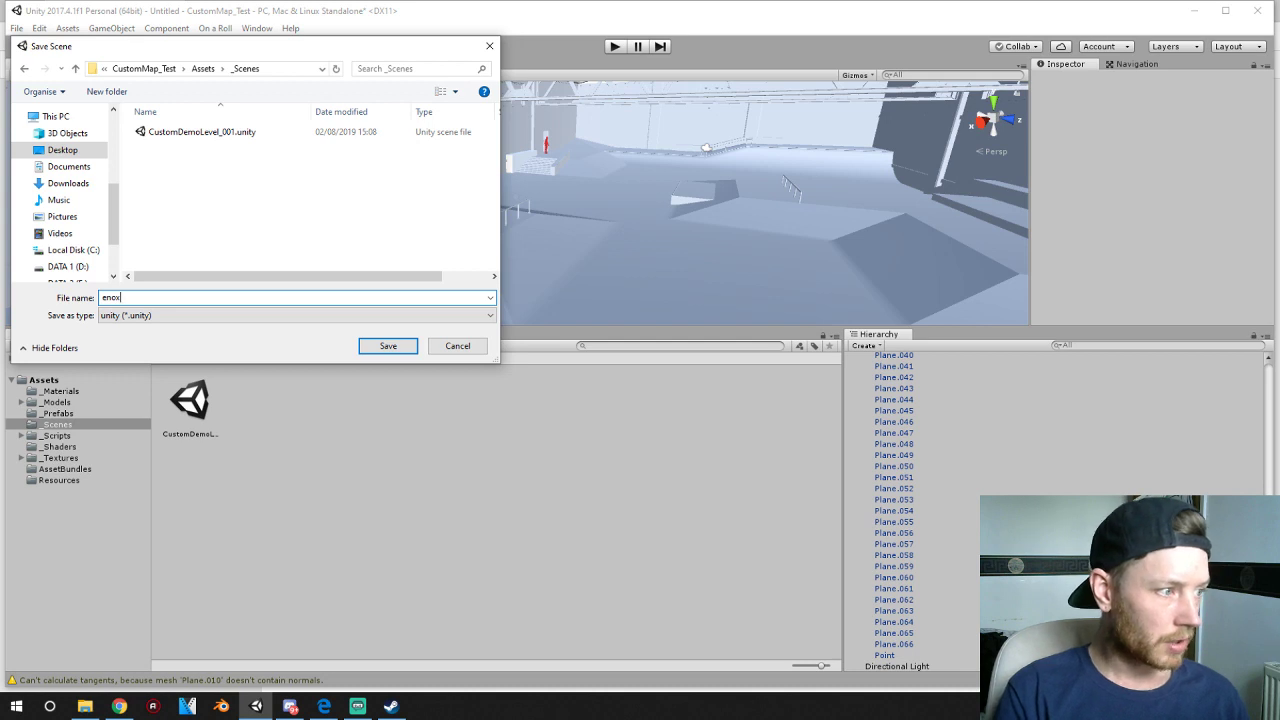
{"action": "key", "text": "Return"}
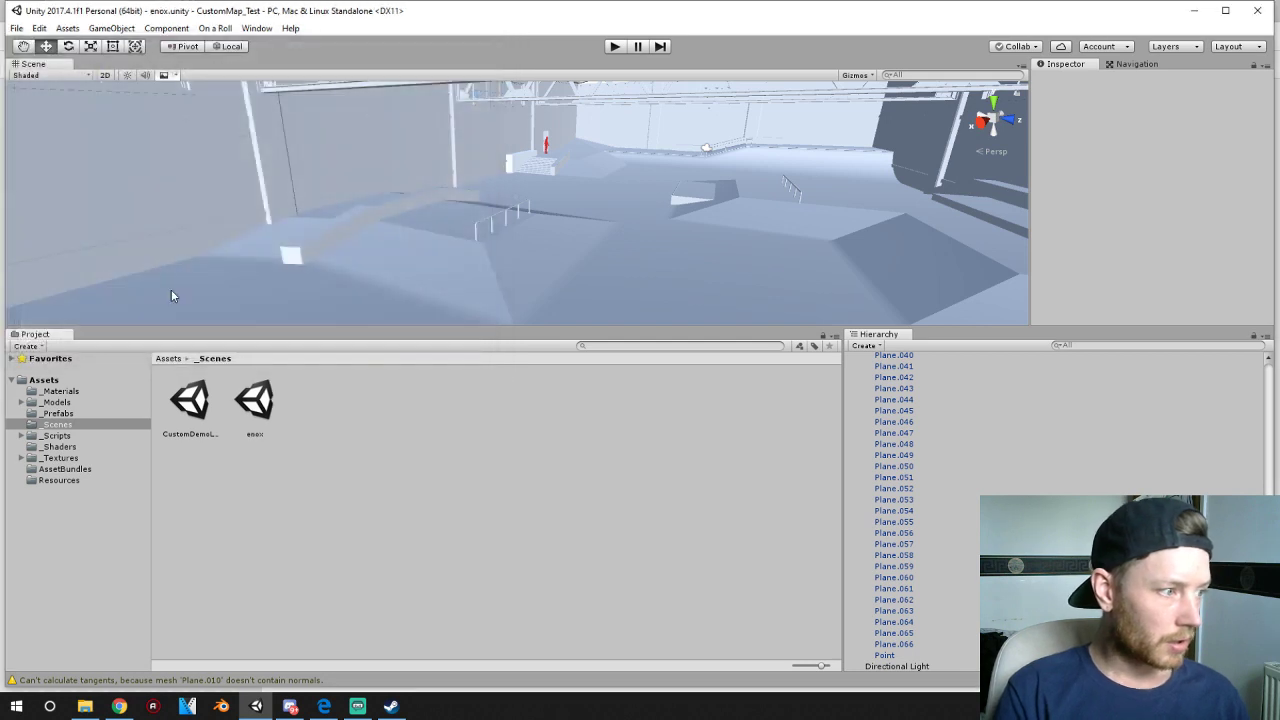
- Assign the enox scene to the custommap_scene asset bundle
{"action": "left_click", "coordinate": [200, 418]}
{"action": "left_click", "coordinate": [279, 406]}
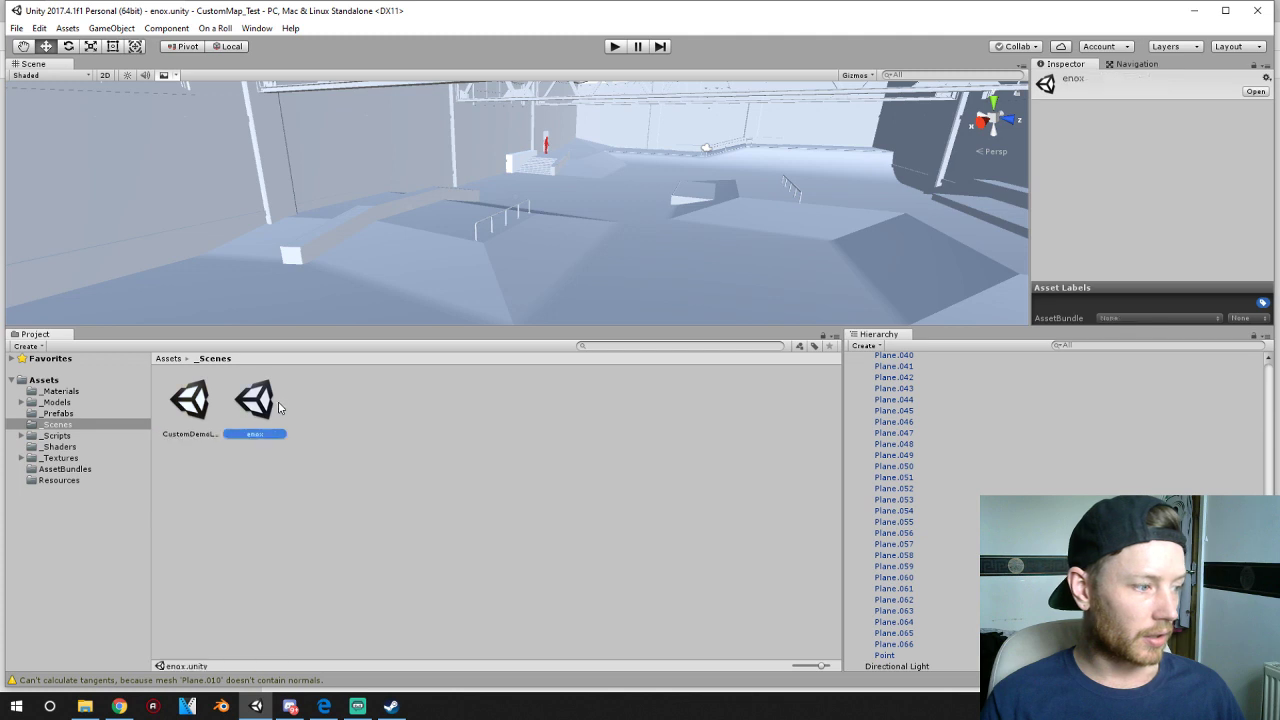
{"action": "left_click", "coordinate": [1180, 319]}
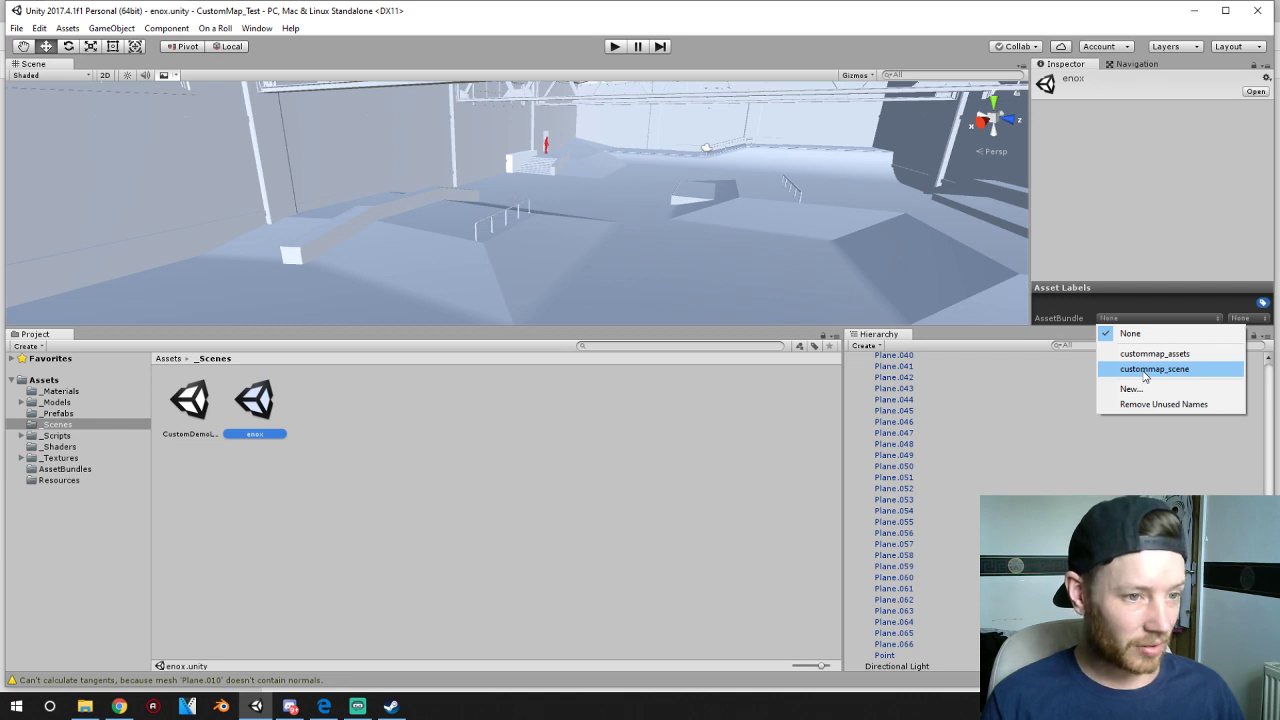
{"action": "left_click", "coordinate": [1145, 369]}
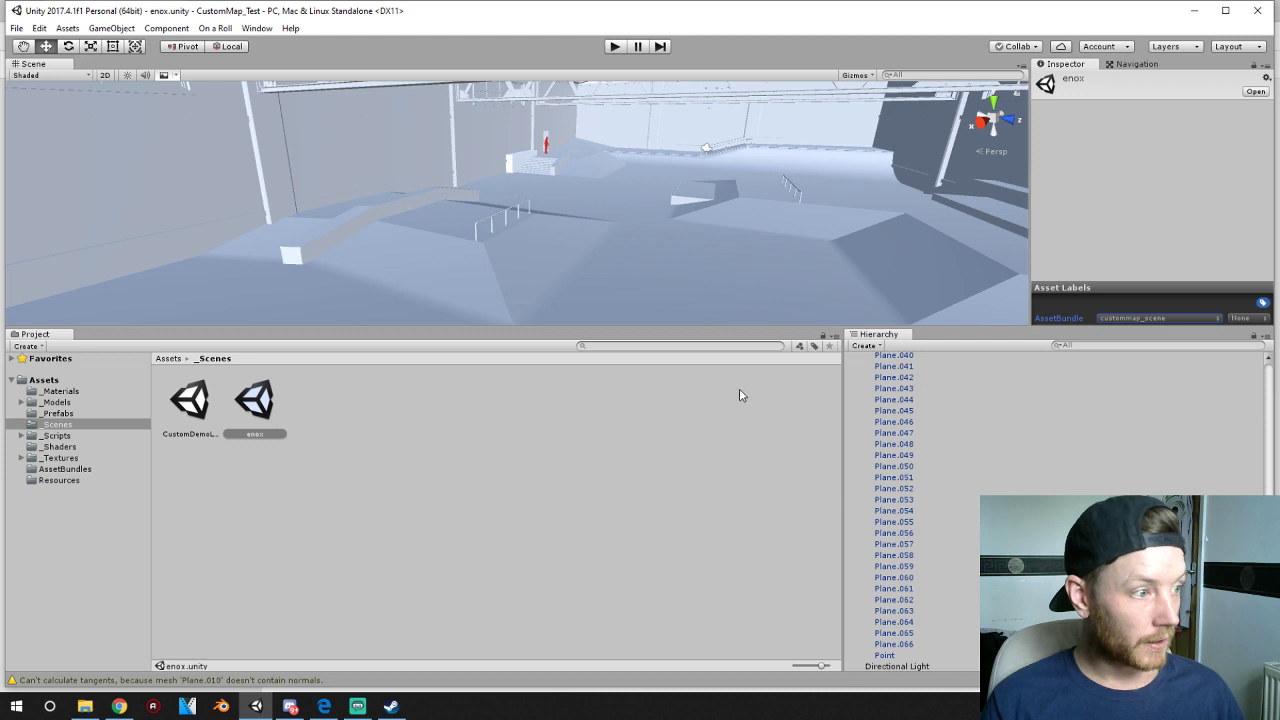
- Assign the PipeIndoorMap19 model in the _Models folder to the custommap_assets asset bundle
{"action": "left_click", "coordinate": [166, 360]}
{"action": "left_click", "coordinate": [620, 271]}
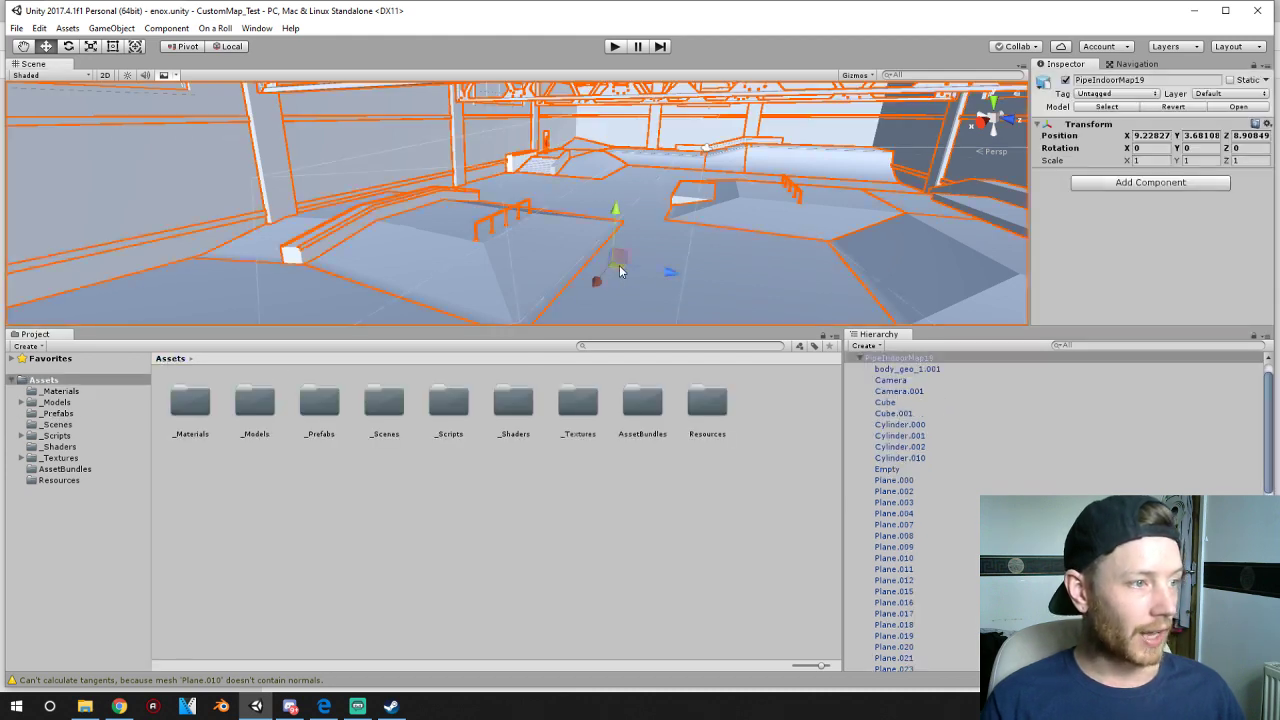
{"action": "left_click", "coordinate": [745, 252]}
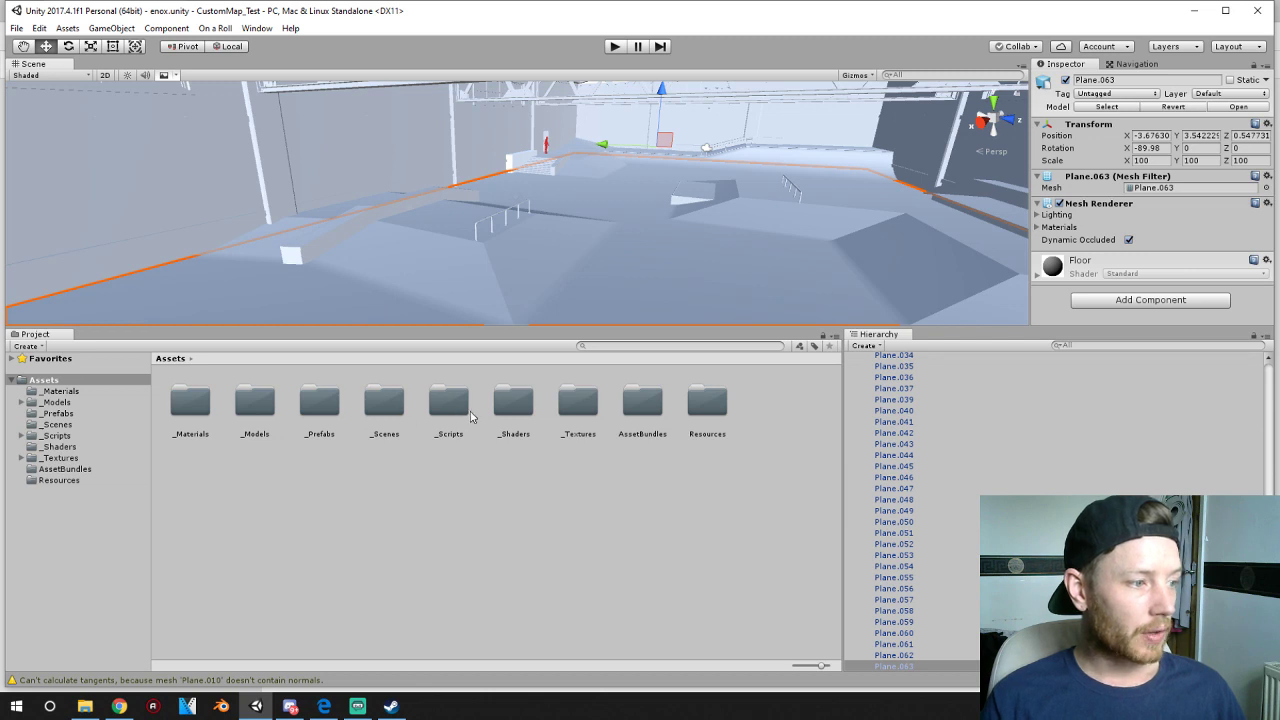
{"action": "double_click", "coordinate": [238, 408]}
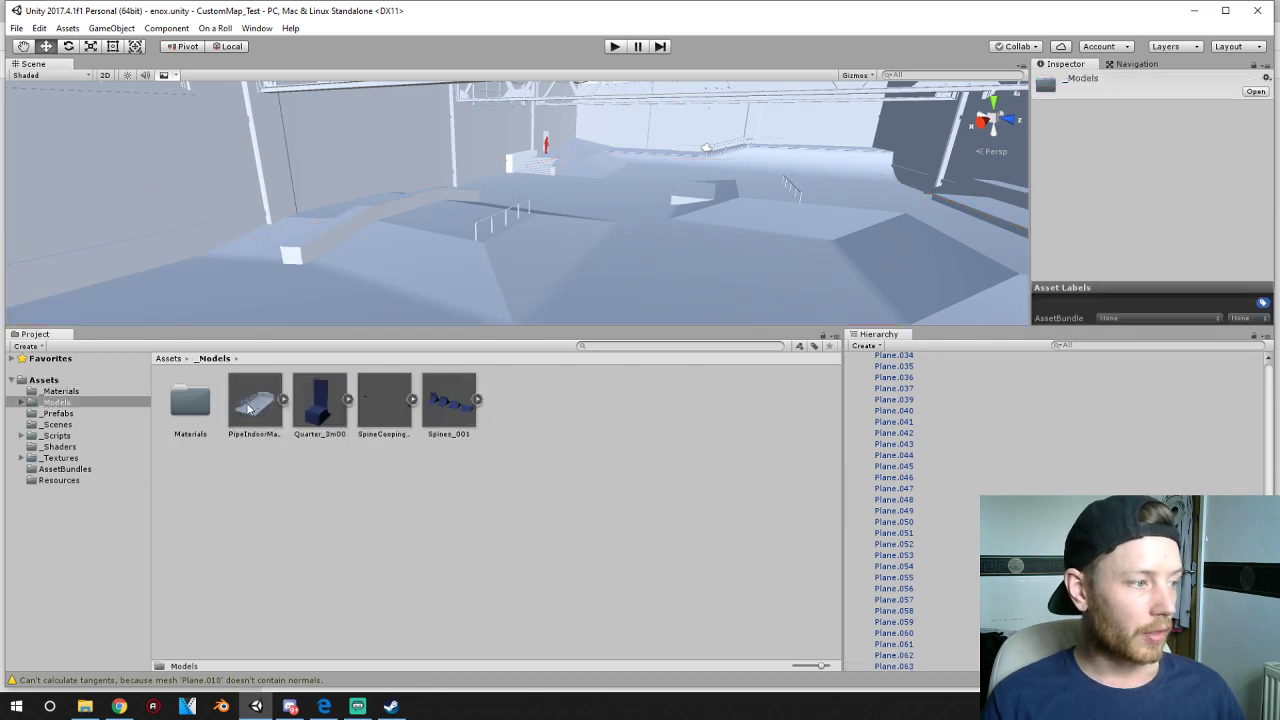
{"action": "left_click", "coordinate": [249, 408]}
{"action": "left_click", "coordinate": [1139, 318]}
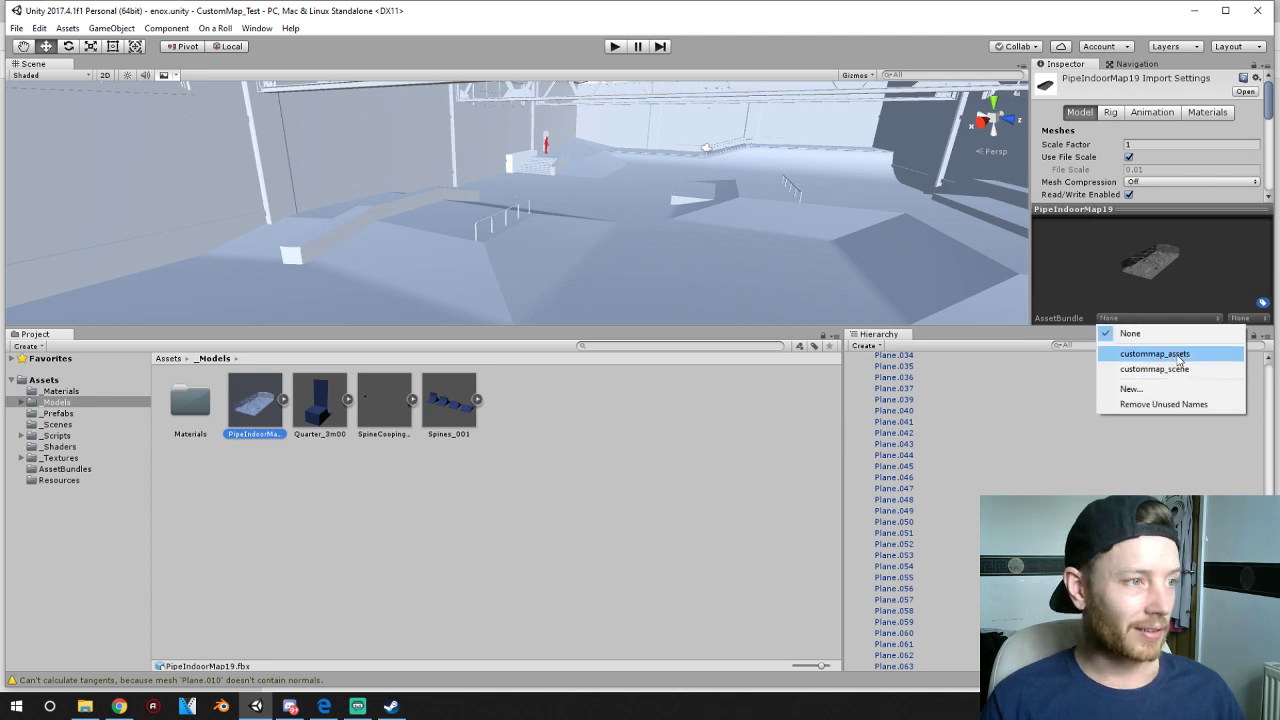
{"action": "left_click", "coordinate": [1155, 354]}
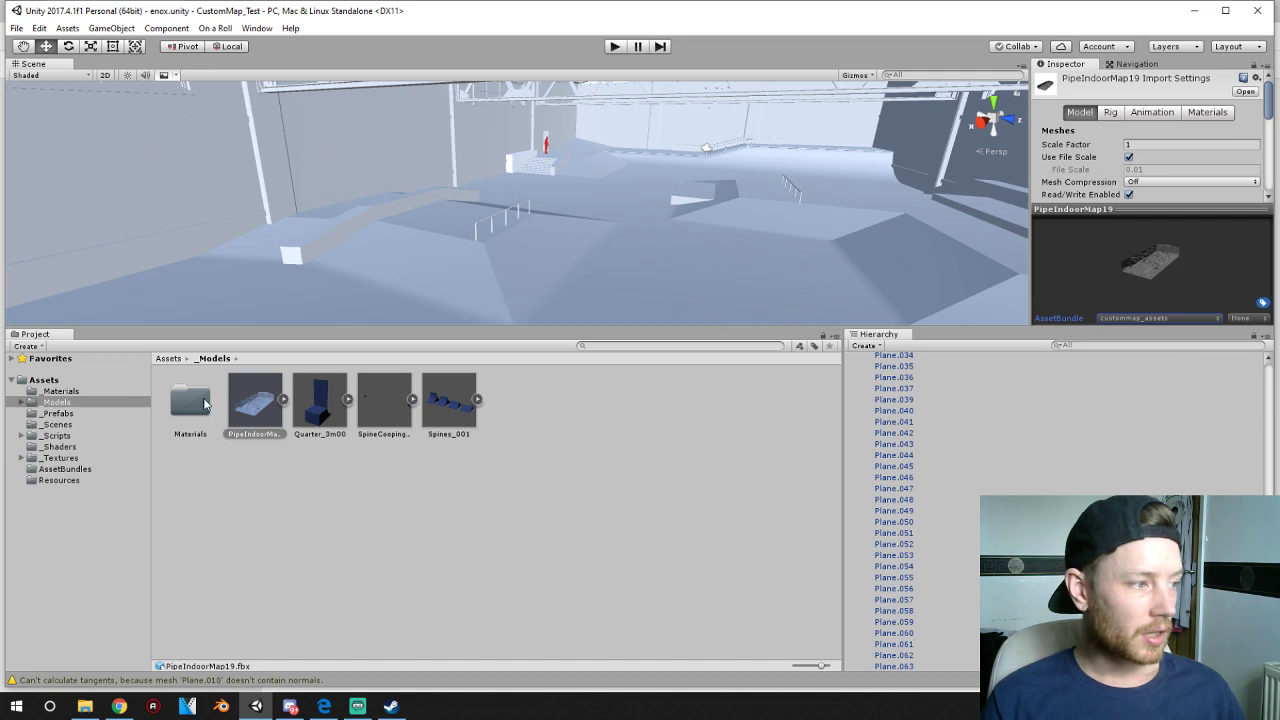
- Look through the _Materials folder and the Materials subfolder of _Models, and return to the Assets folder
{"action": "left_click", "coordinate": [170, 359]}
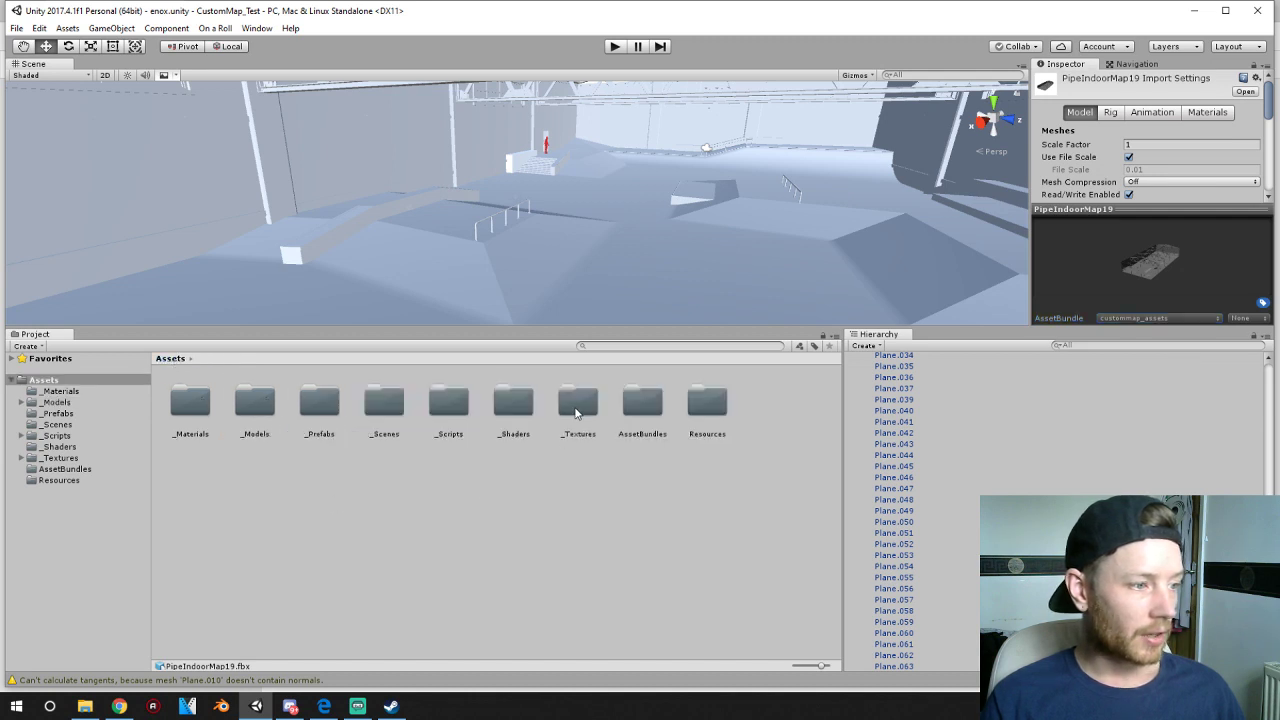
{"action": "double_click", "coordinate": [190, 400]}
{"action": "left_click", "coordinate": [168, 359]}
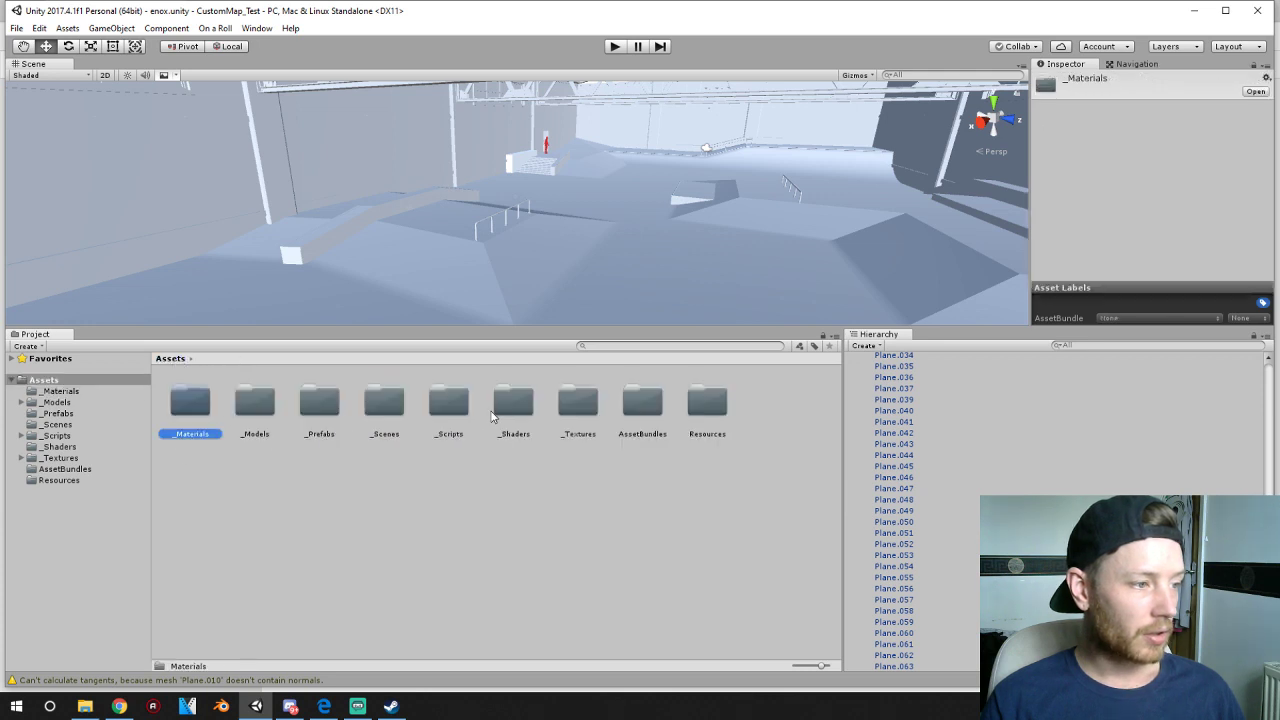
{"action": "double_click", "coordinate": [256, 402]}
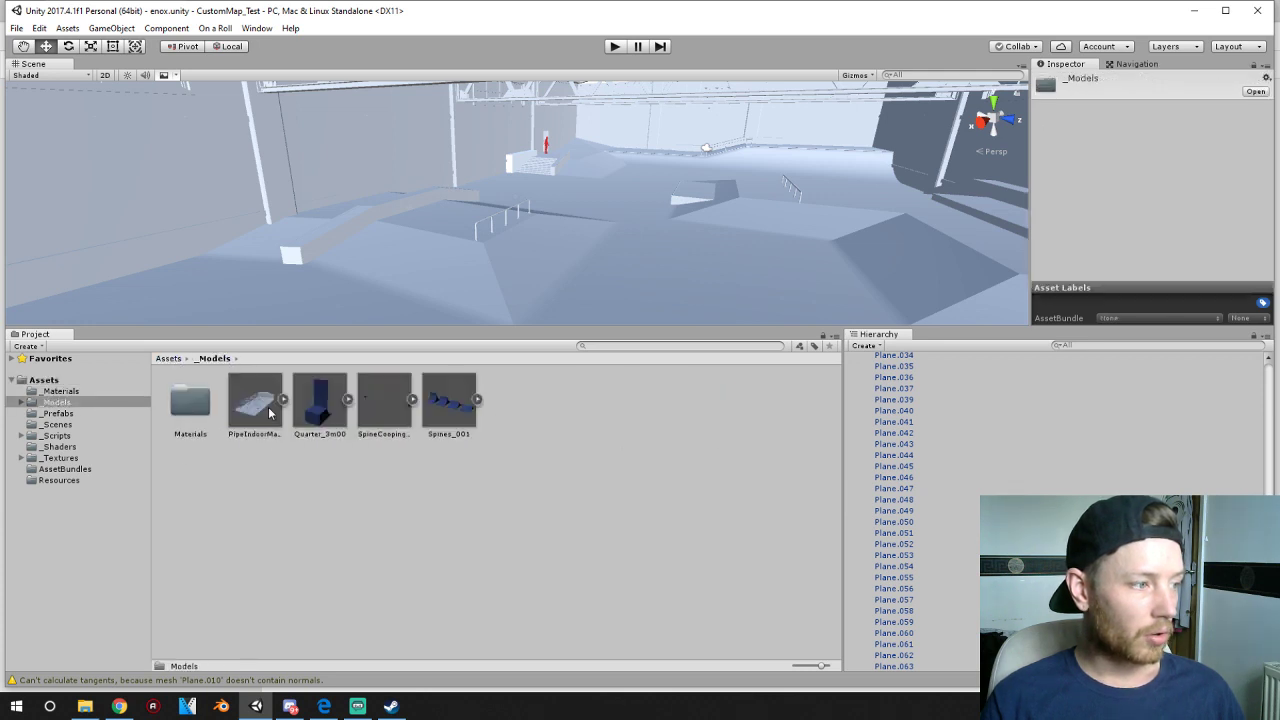
{"action": "double_click", "coordinate": [191, 403]}
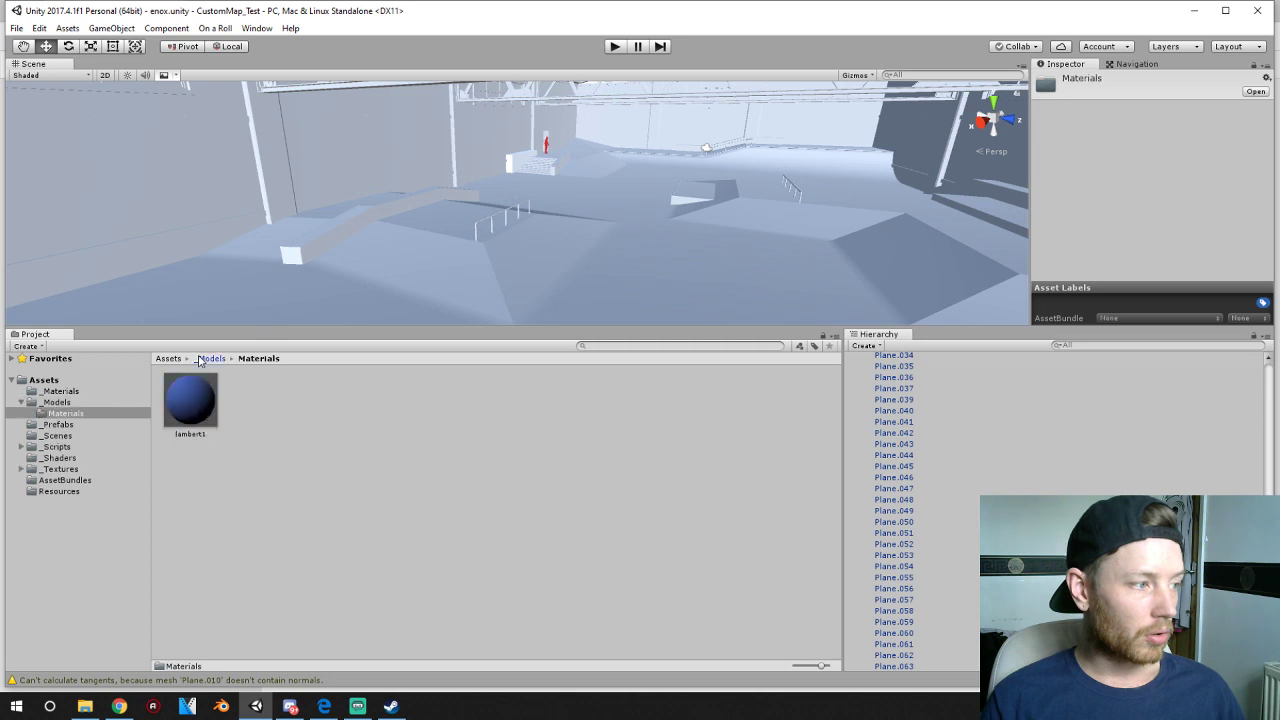
{"action": "left_click", "coordinate": [211, 358]}
{"action": "left_click", "coordinate": [168, 358]}
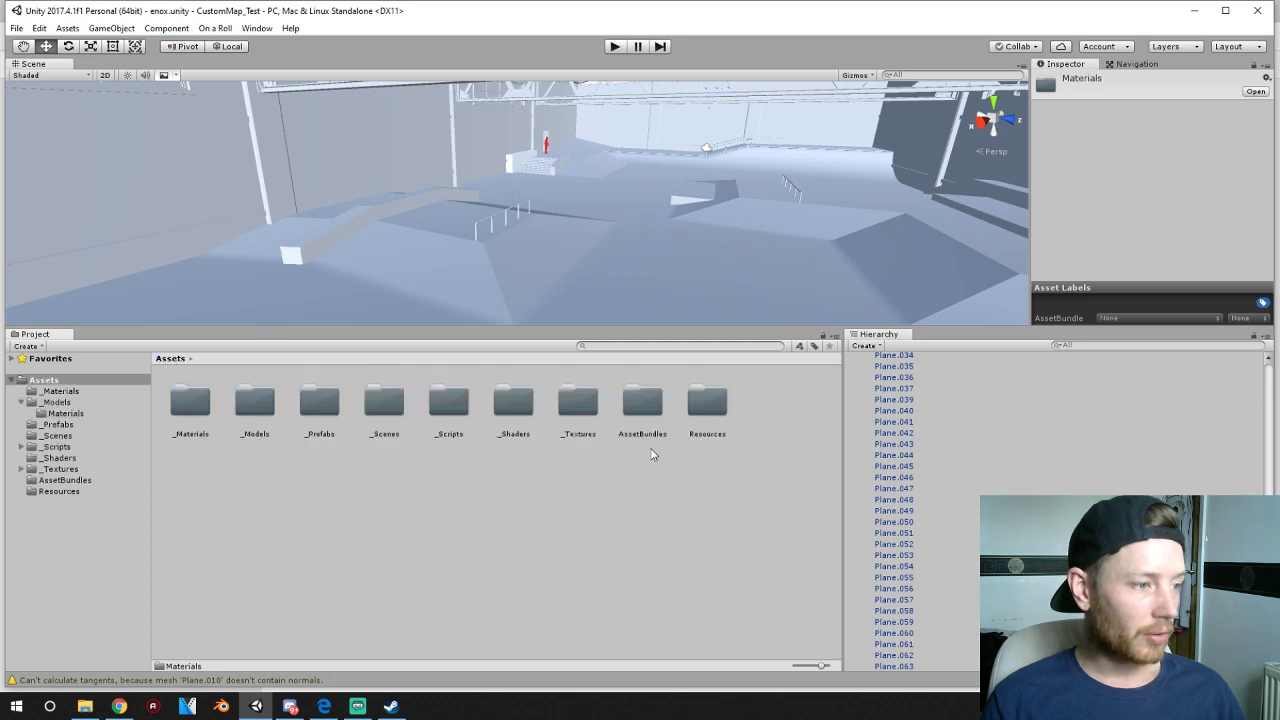
- Assign all texture folders in _Textures, from Bottom_walls to Wall_Pillars, to the custommap_assets asset bundle and return to the Assets folder
{"action": "double_click", "coordinate": [560, 409]}
{"action": "left_click", "coordinate": [600, 484]}
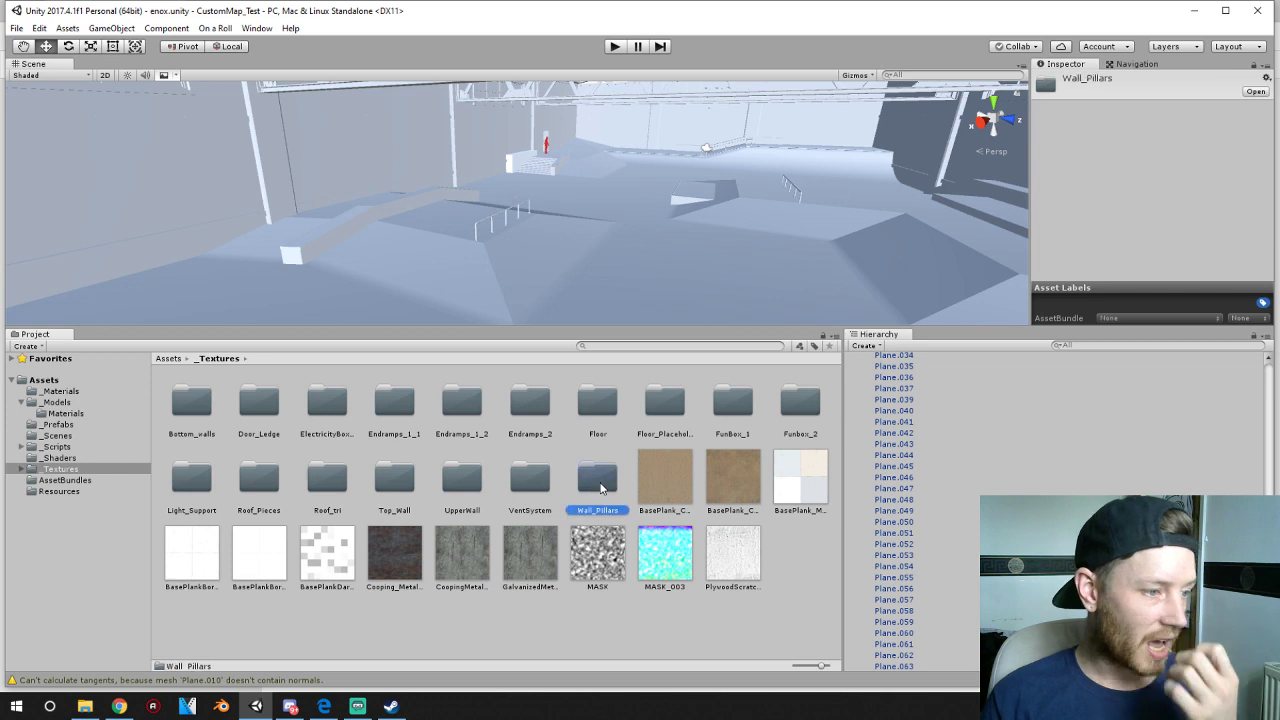
{"action": "left_click", "coordinate": [191, 405], "text": "shift"}
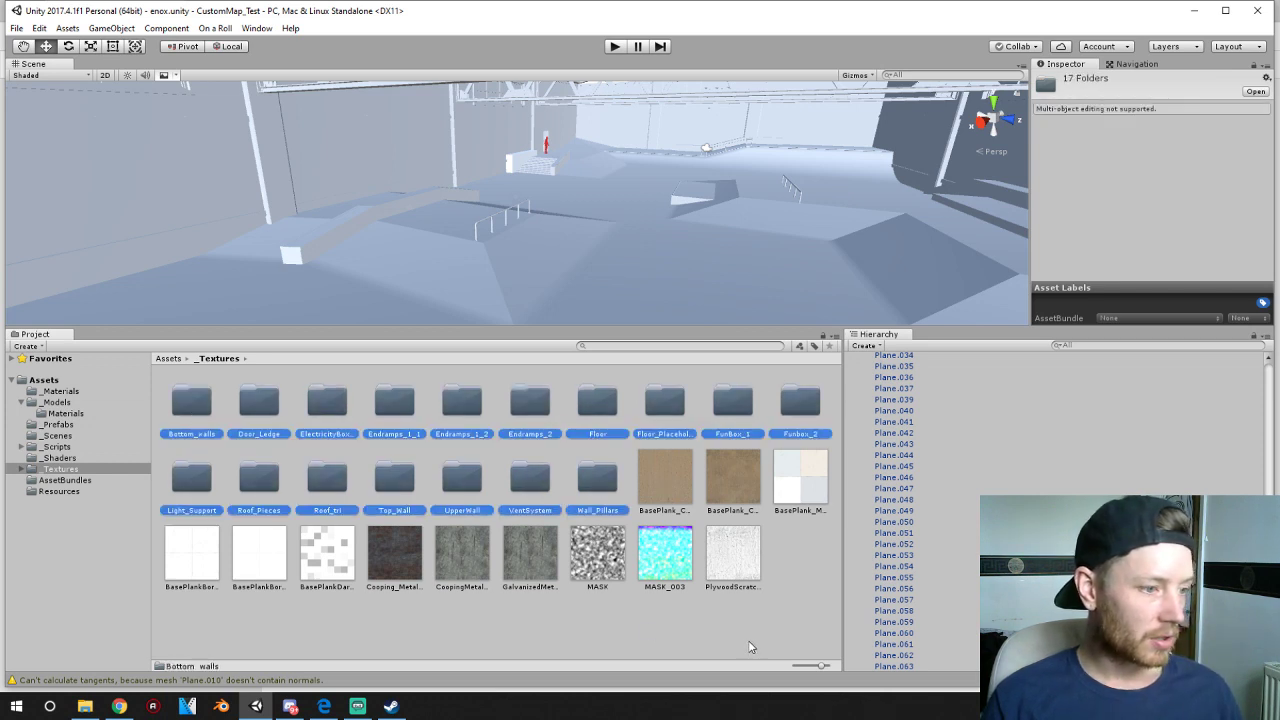
{"action": "left_click", "coordinate": [1121, 319]}
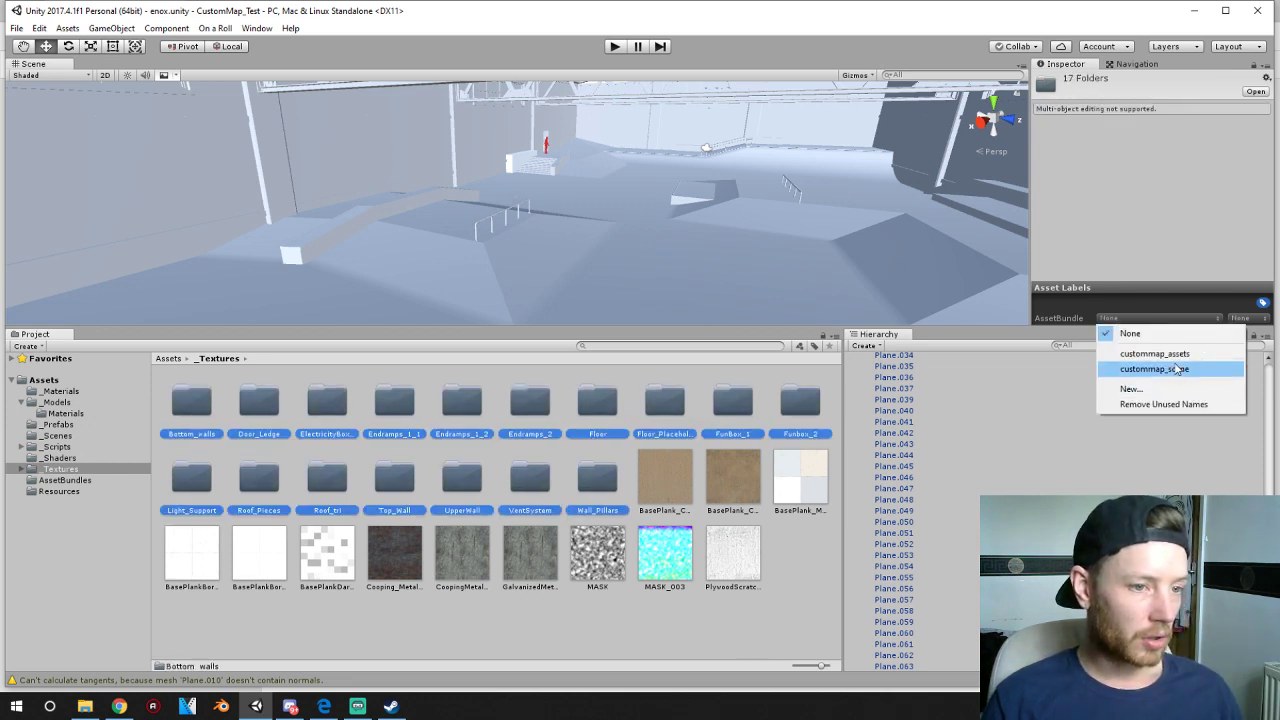
{"action": "left_click", "coordinate": [1155, 354]}
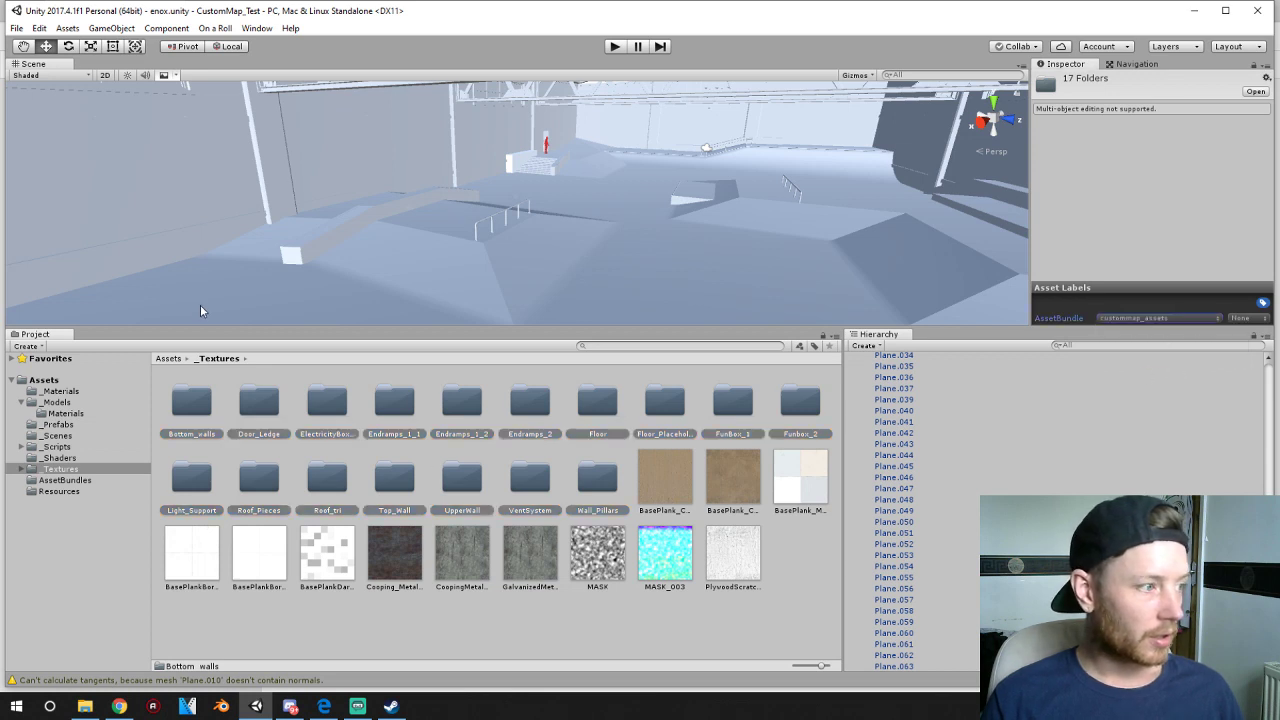
{"action": "left_click", "coordinate": [168, 360]}
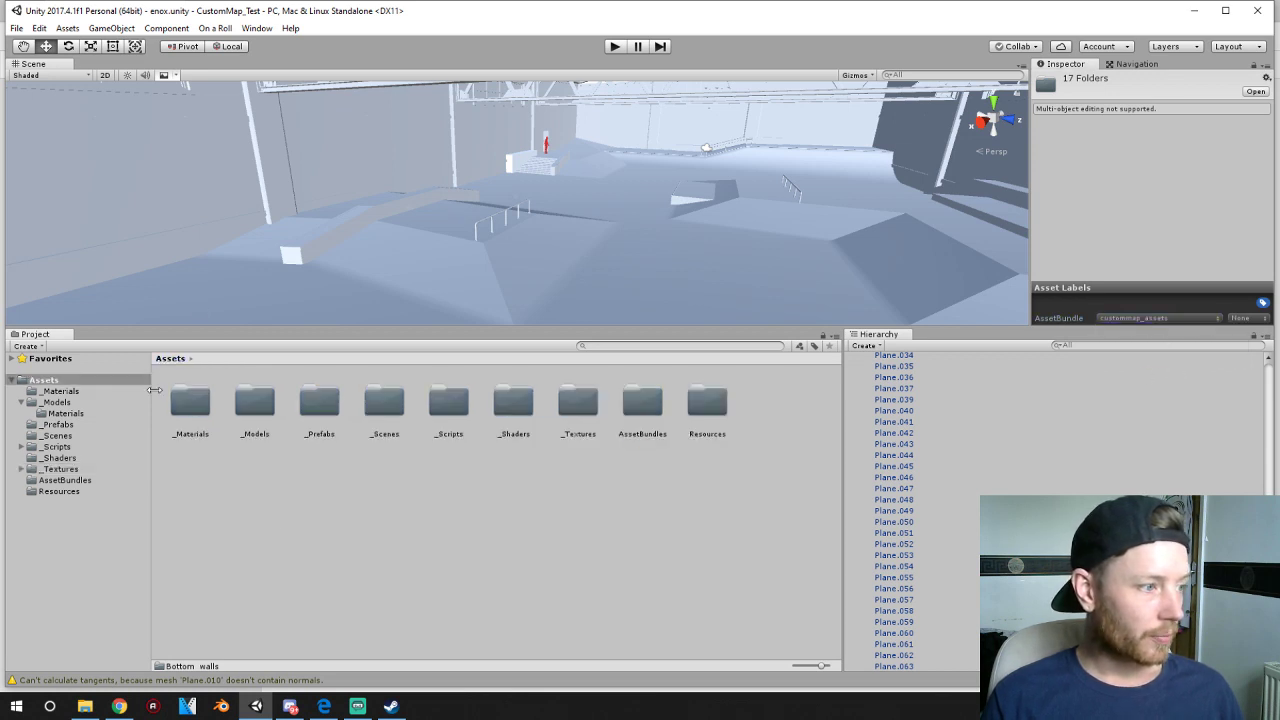
{"action": "right_click", "coordinate": [303, 490]}
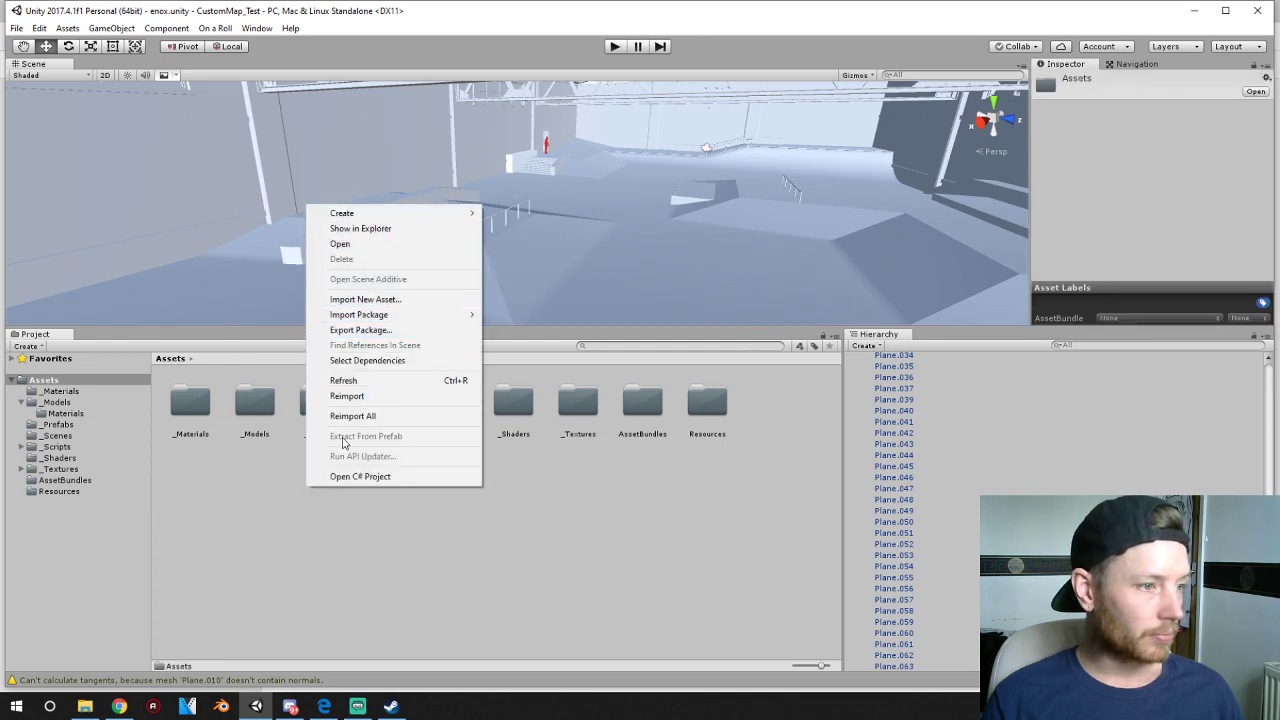
{"action": "left_click", "coordinate": [665, 548]}
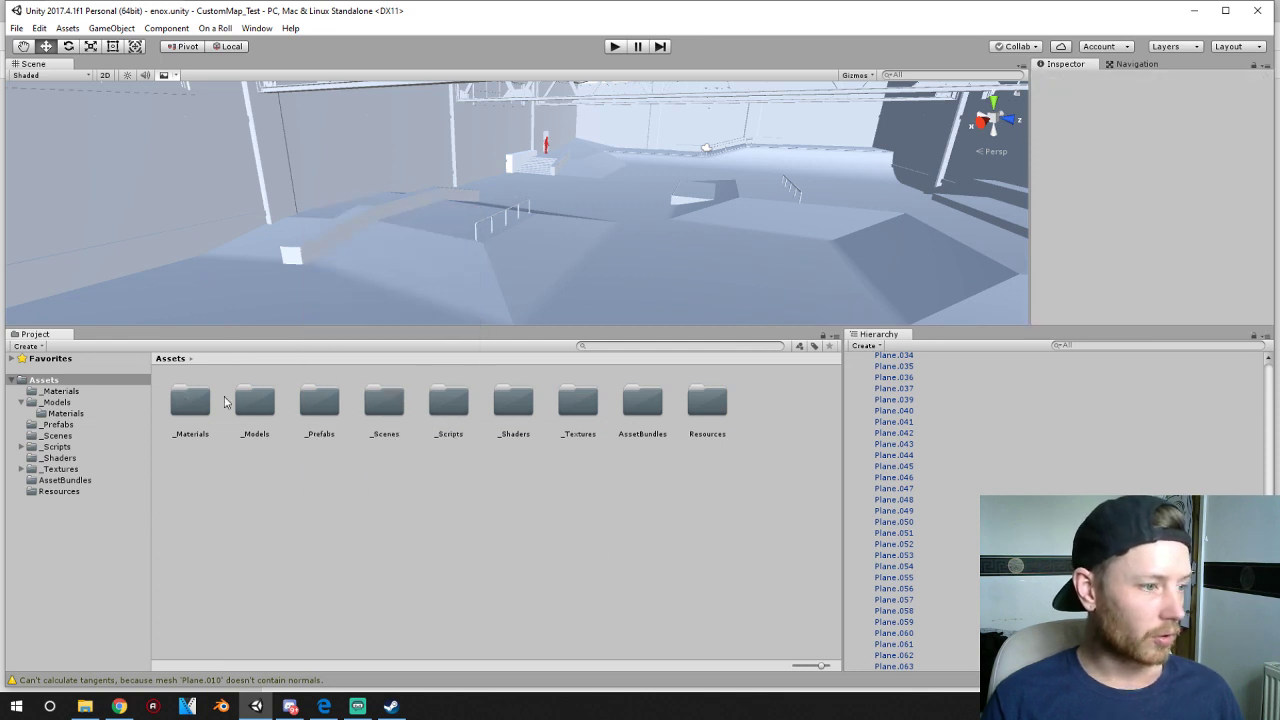
- Look at the enox scene in the _Scenes folder and the On a Roll commands, and return to the Assets folder
{"action": "double_click", "coordinate": [380, 405]}
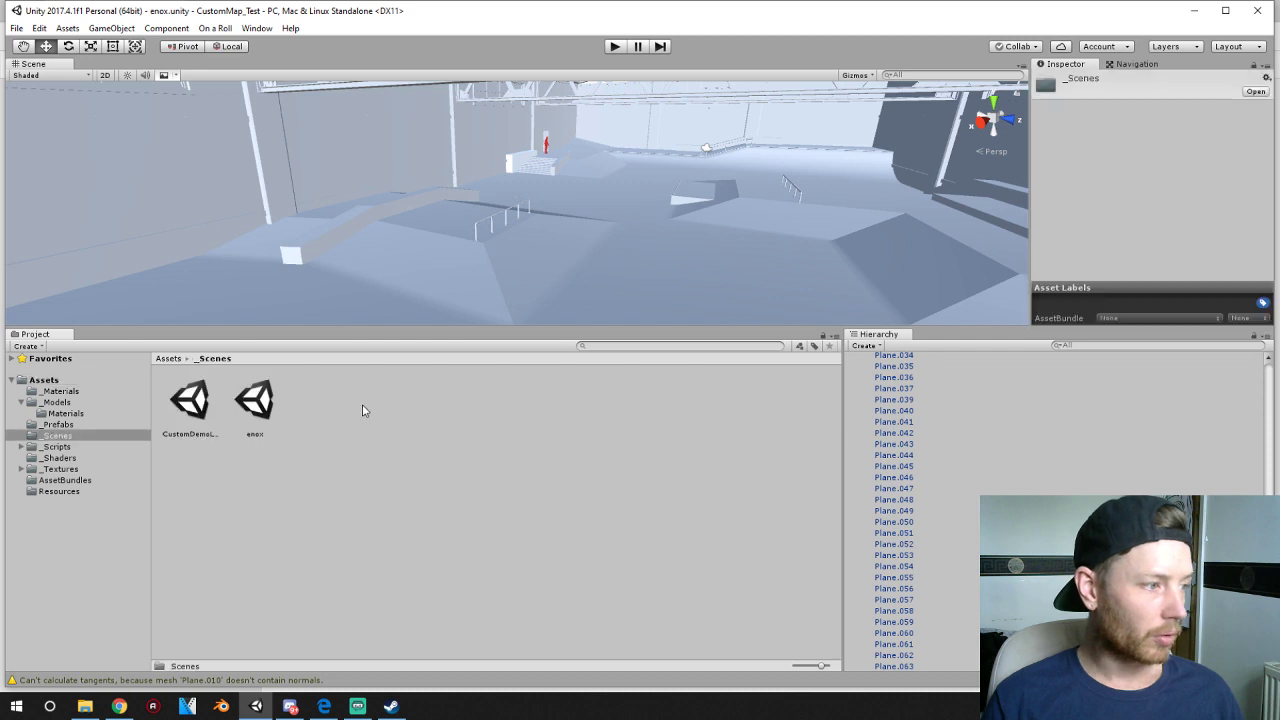
{"action": "right_click", "coordinate": [251, 409]}
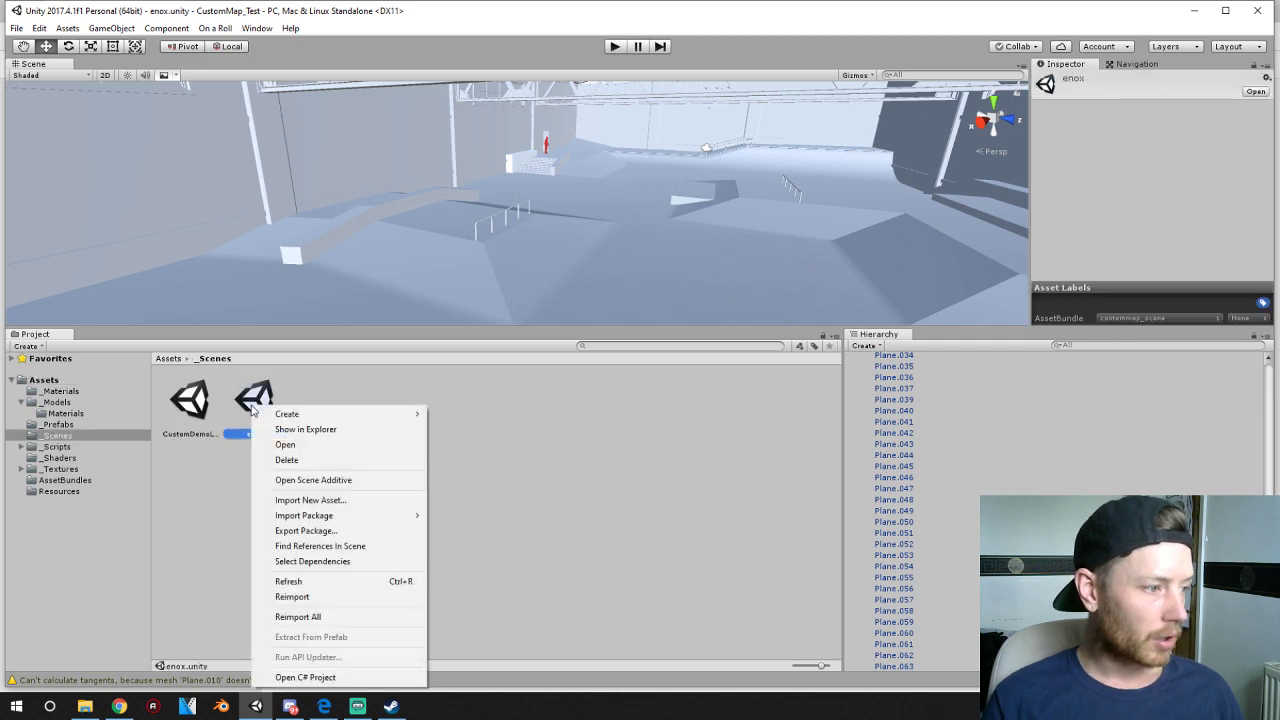
{"action": "left_click", "coordinate": [619, 451]}
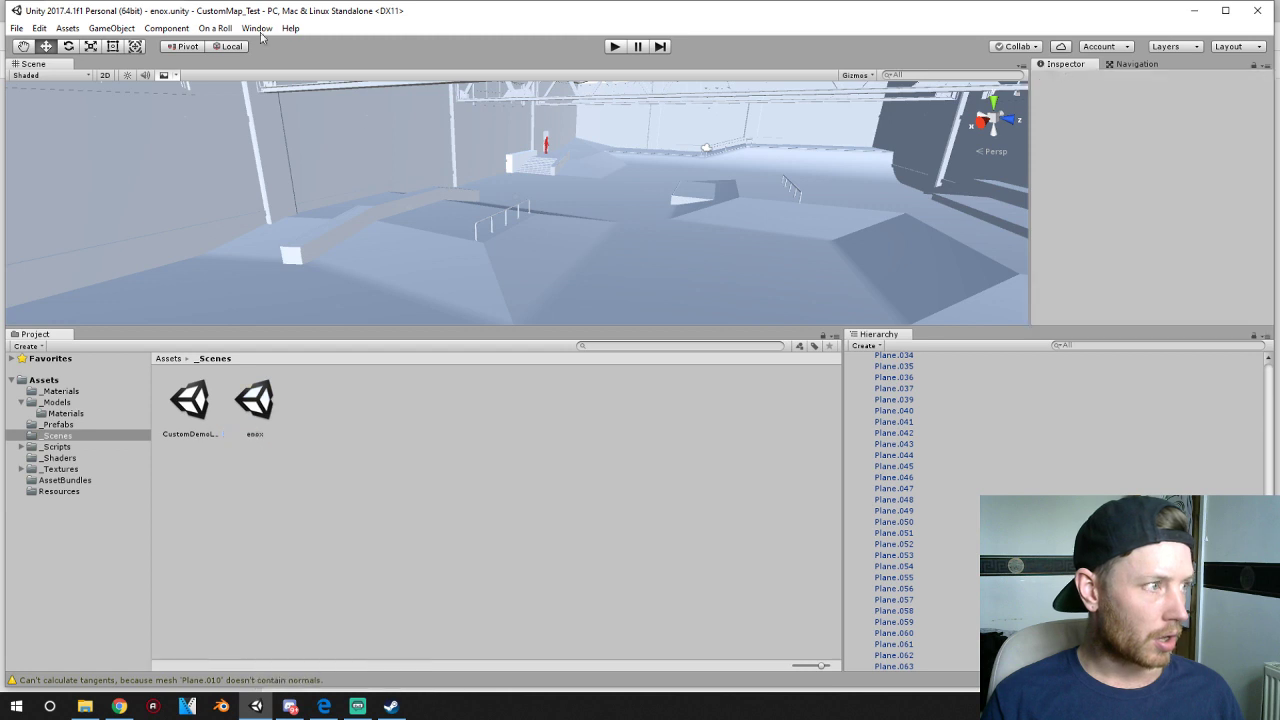
{"action": "left_click", "coordinate": [216, 29]}
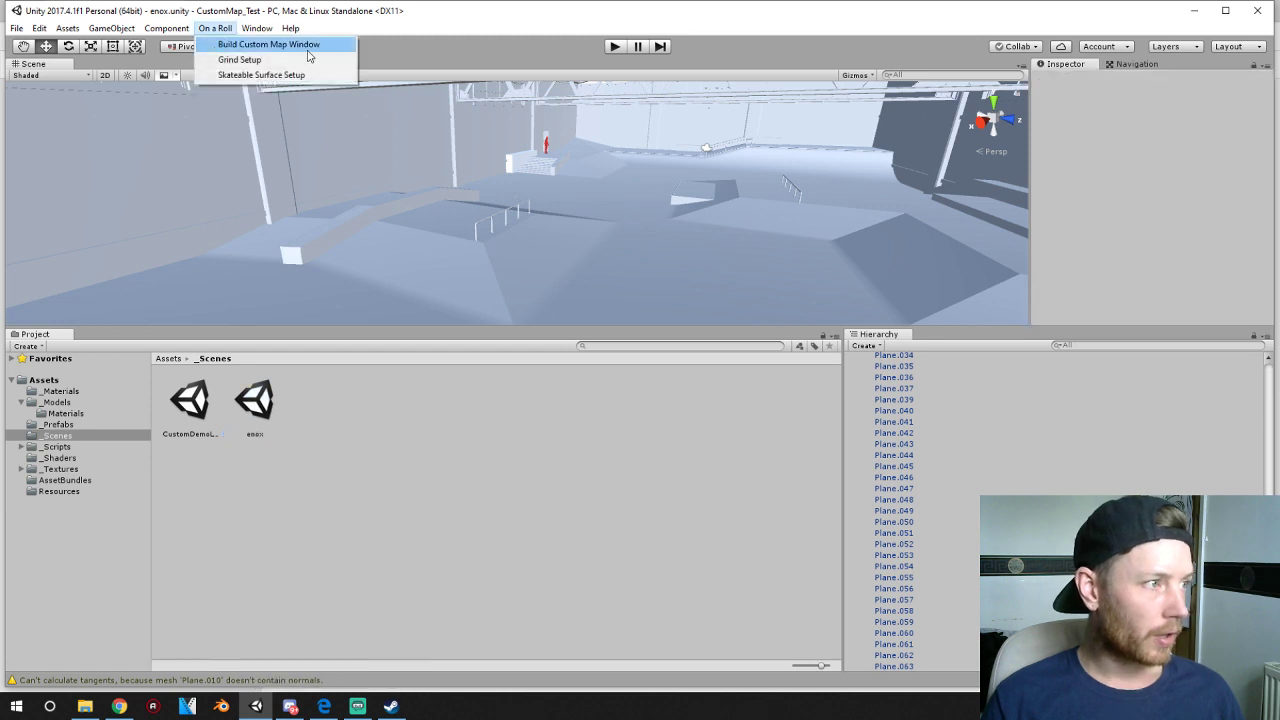
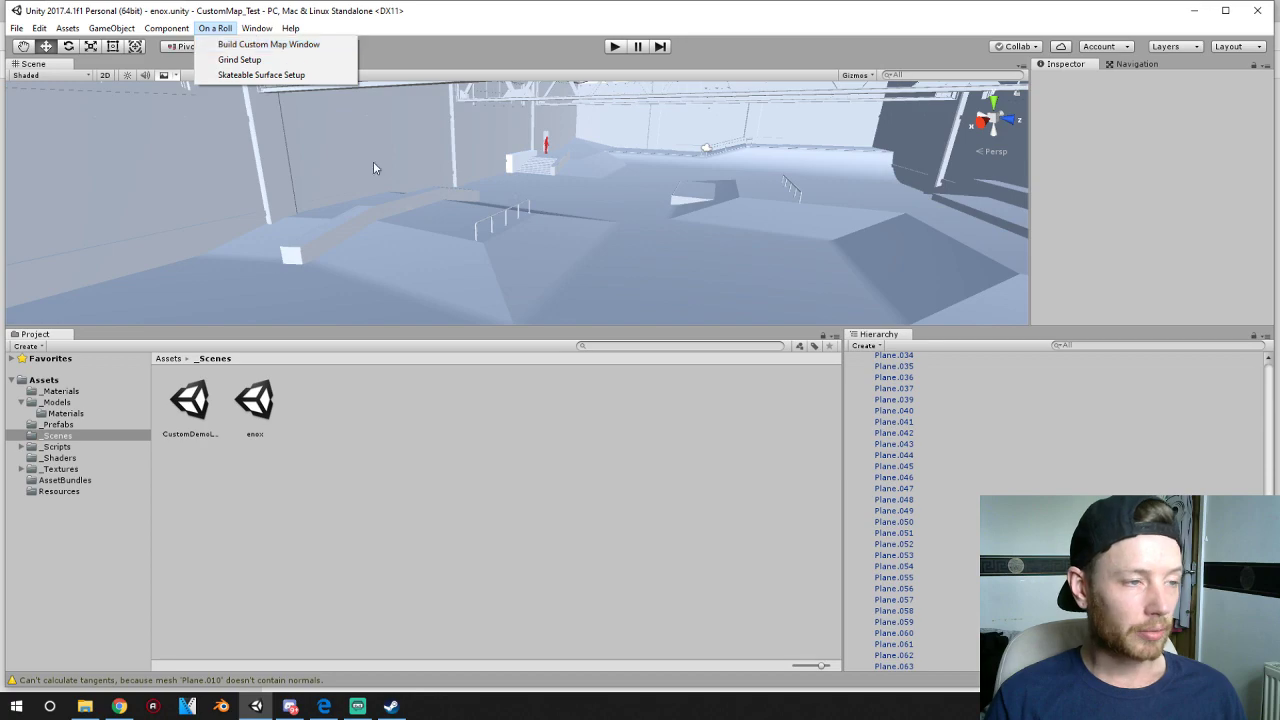
{"action": "left_click", "coordinate": [641, 249]}
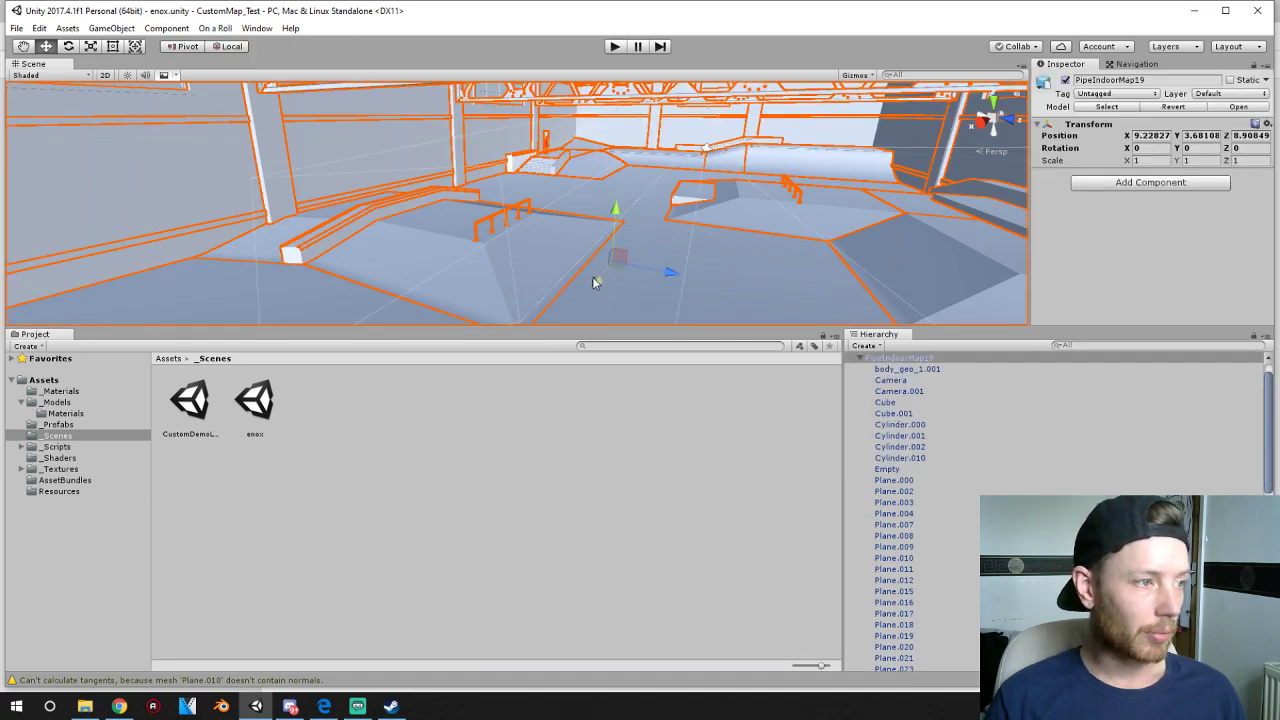
{"action": "scroll", "coordinate": [610, 272], "scroll_direction": "down", "scroll_amount": 5}
{"action": "middle_click_drag", "start_coordinate": [611, 271], "coordinate": [663, 246]}
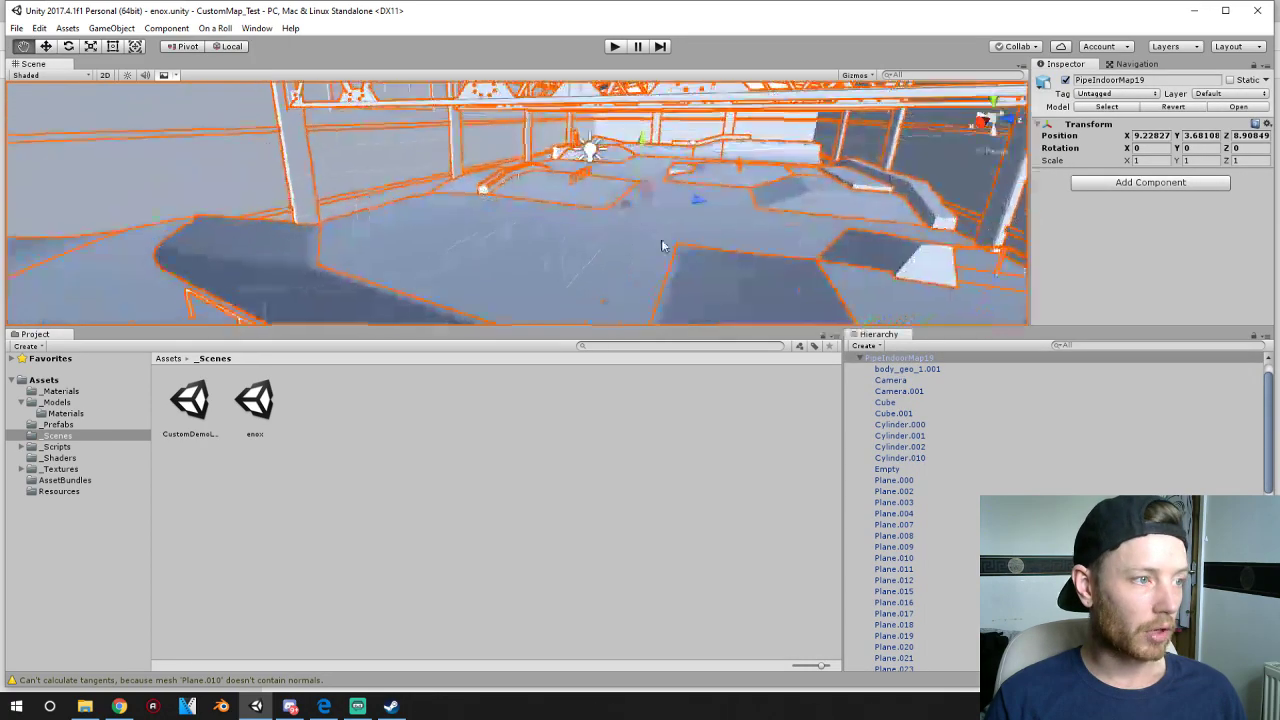
{"action": "right_click_drag", "start_coordinate": [663, 246], "coordinate": [691, 229]}
{"action": "left_click", "coordinate": [162, 358]}
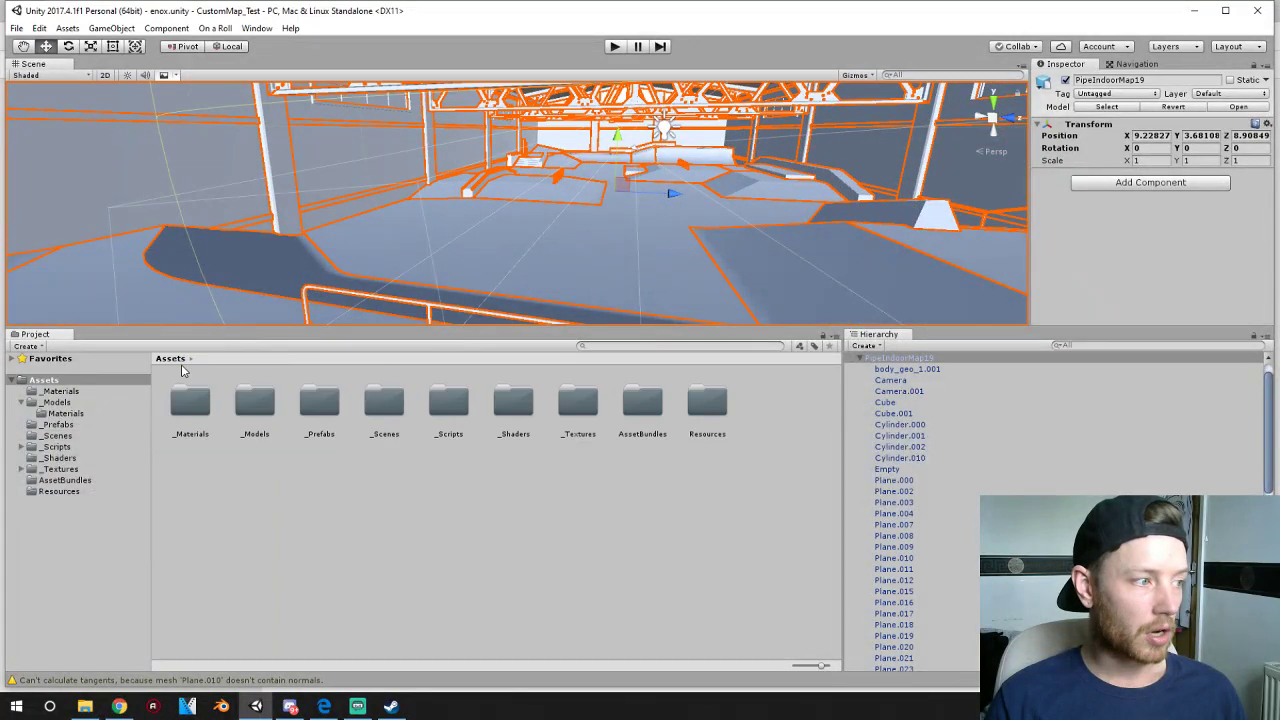
- Run the Skateable Surface Setup on the park's floor plane, Plane.063, with the surface type Other
{"action": "middle_click_drag", "start_coordinate": [674, 227], "coordinate": [645, 227]}
{"action": "left_click", "coordinate": [652, 228]}
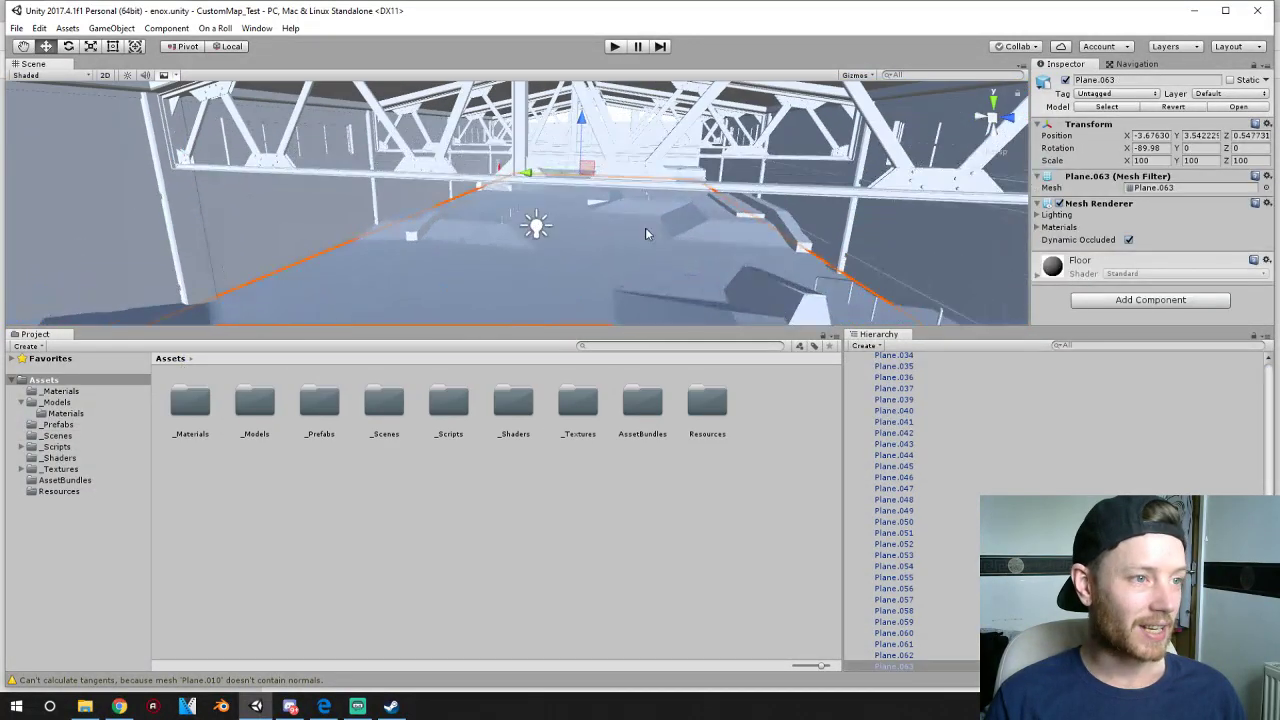
{"action": "right_click_drag", "start_coordinate": [645, 227], "coordinate": [619, 240]}
{"action": "middle_click_drag", "start_coordinate": [619, 242], "coordinate": [600, 205]}
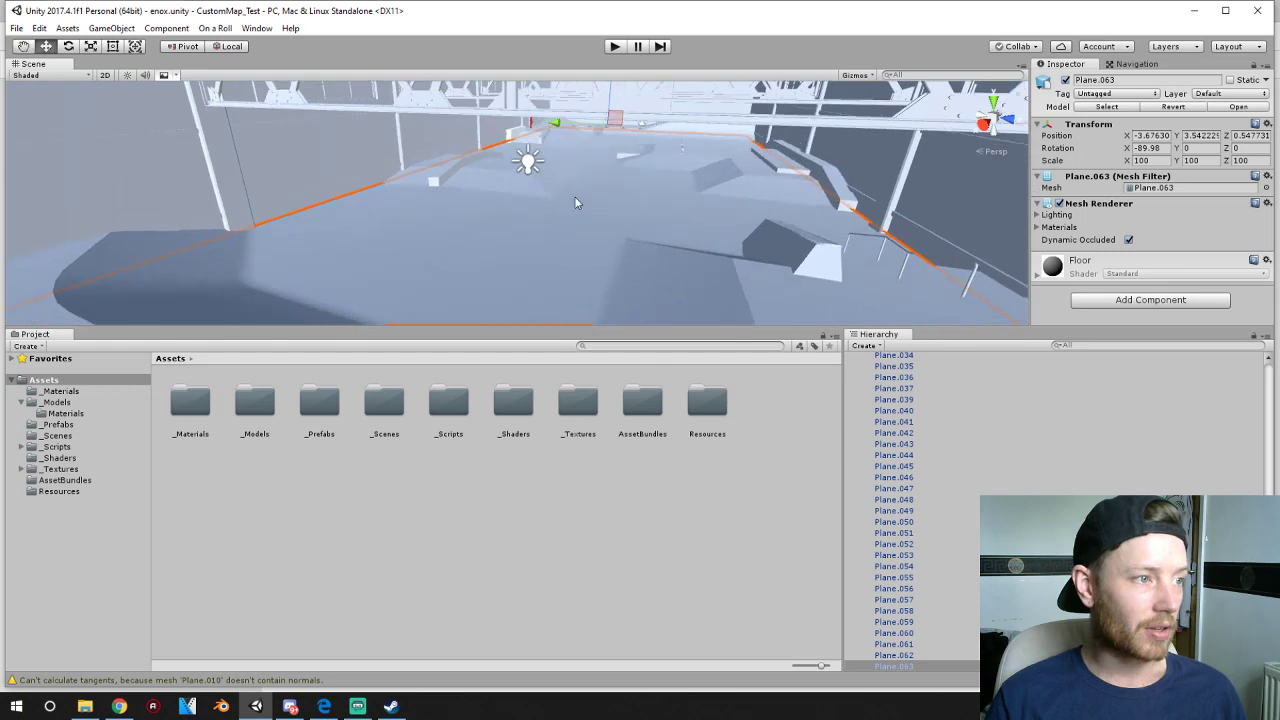
{"action": "left_click", "coordinate": [575, 201]}
{"action": "left_click", "coordinate": [598, 219]}
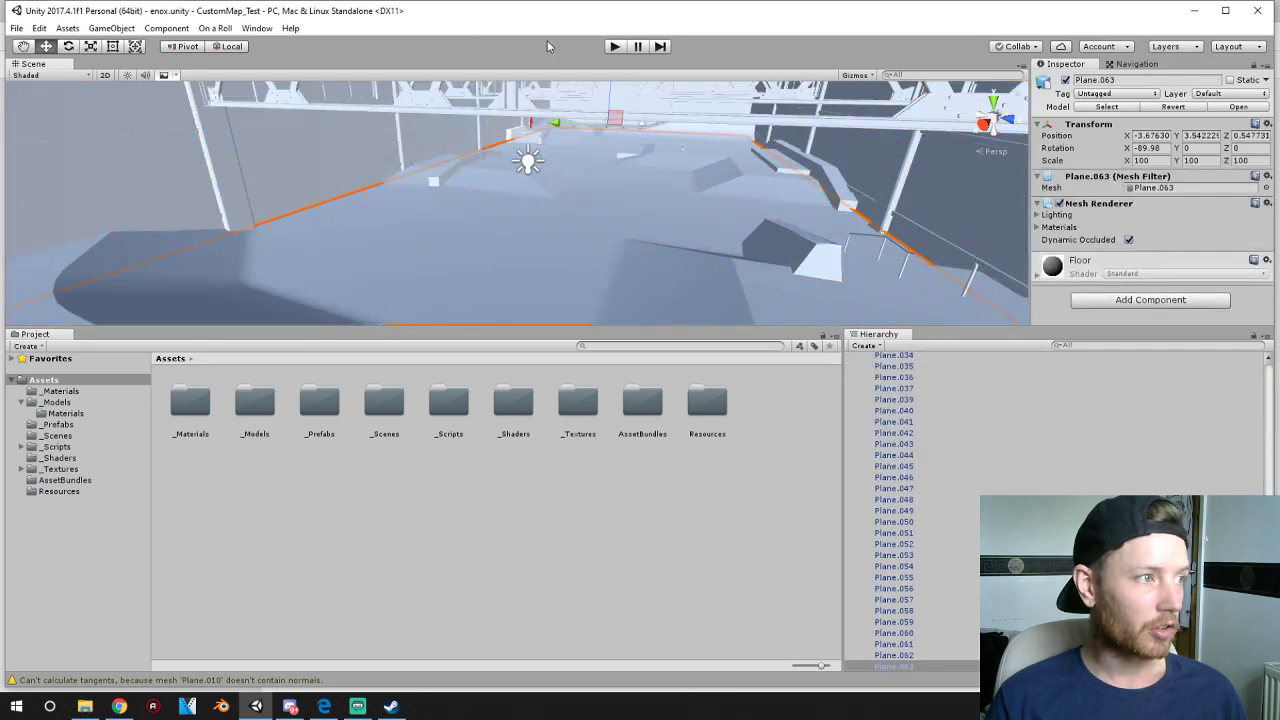
{"action": "left_click", "coordinate": [219, 30]}
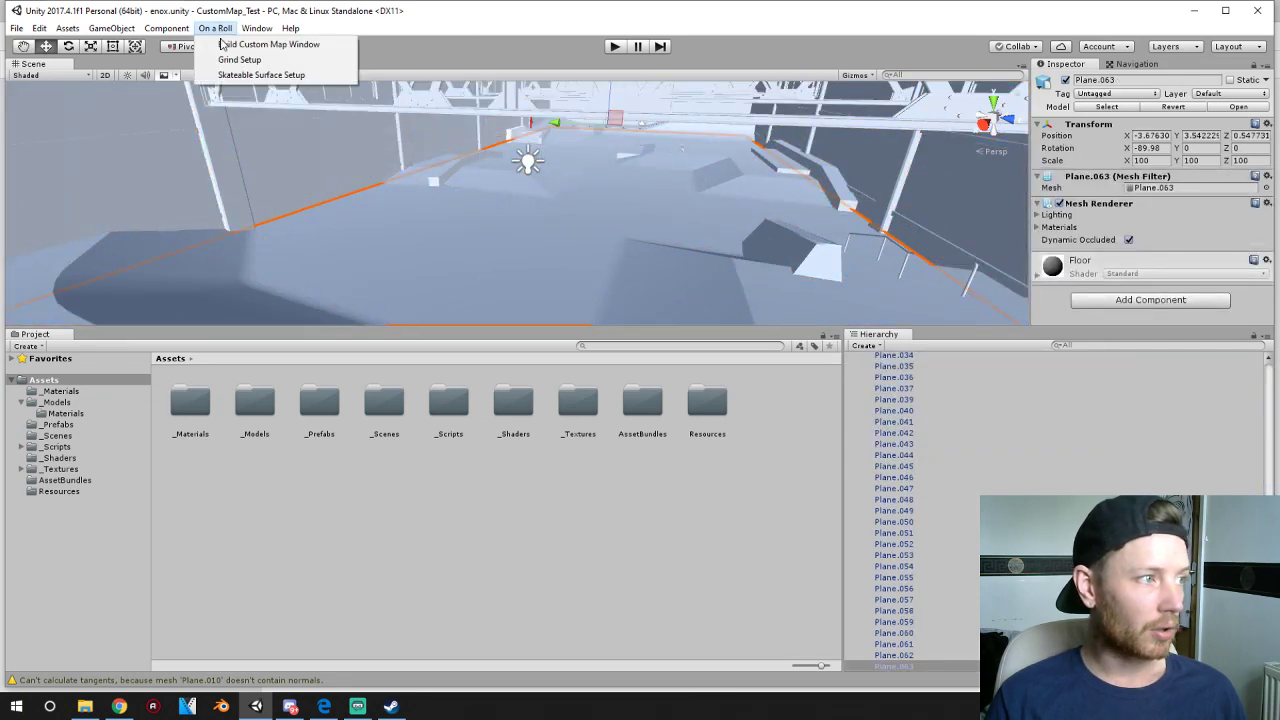
{"action": "left_click", "coordinate": [240, 75]}
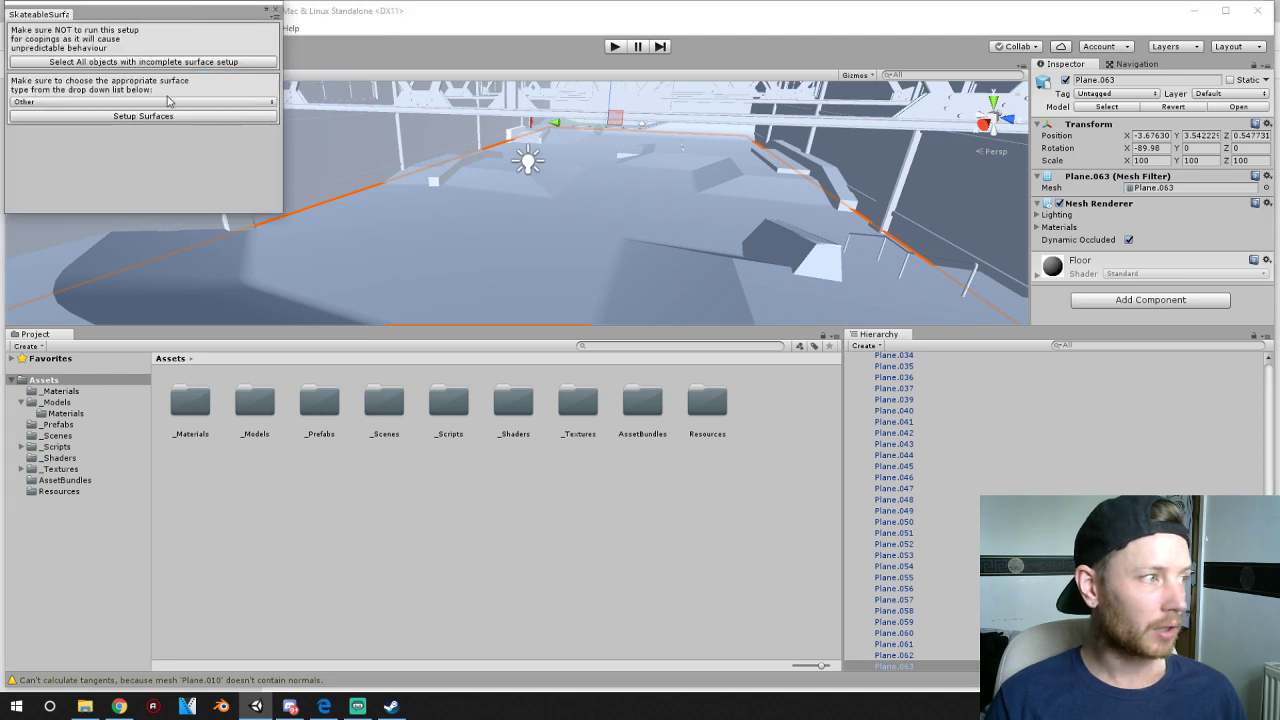
{"action": "left_click", "coordinate": [113, 103]}
{"action": "left_click", "coordinate": [45, 132]}
{"action": "left_click", "coordinate": [68, 103]}
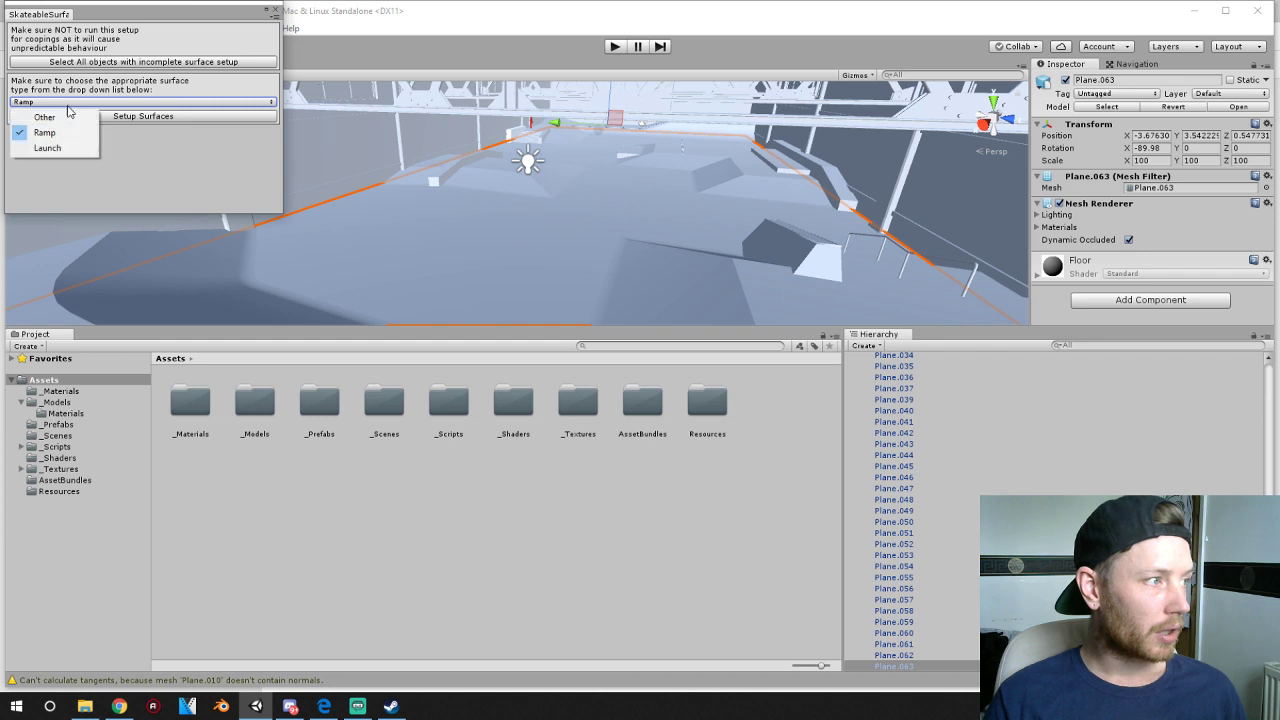
{"action": "left_click", "coordinate": [45, 117]}
{"action": "left_click", "coordinate": [143, 116]}
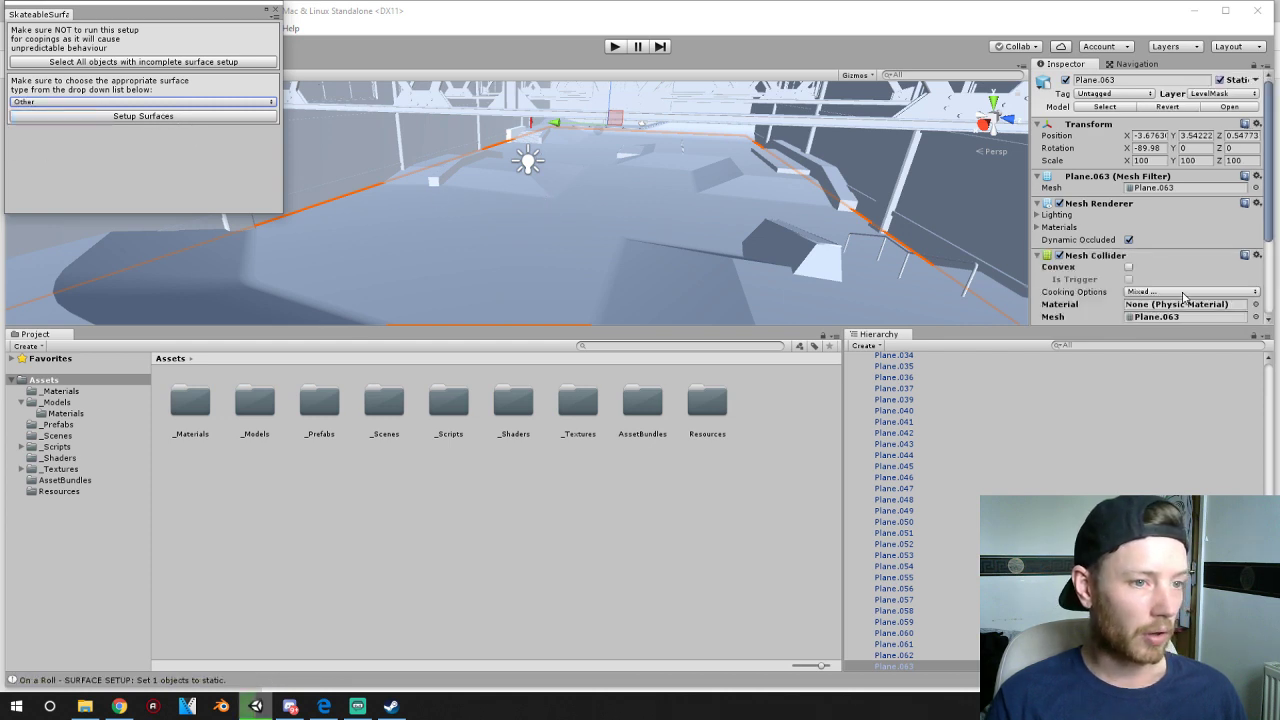
- Set the floor plane's surface material to Concrete in its Material Properties script
{"action": "scroll", "coordinate": [1112, 283], "scroll_direction": "down", "scroll_amount": 3}
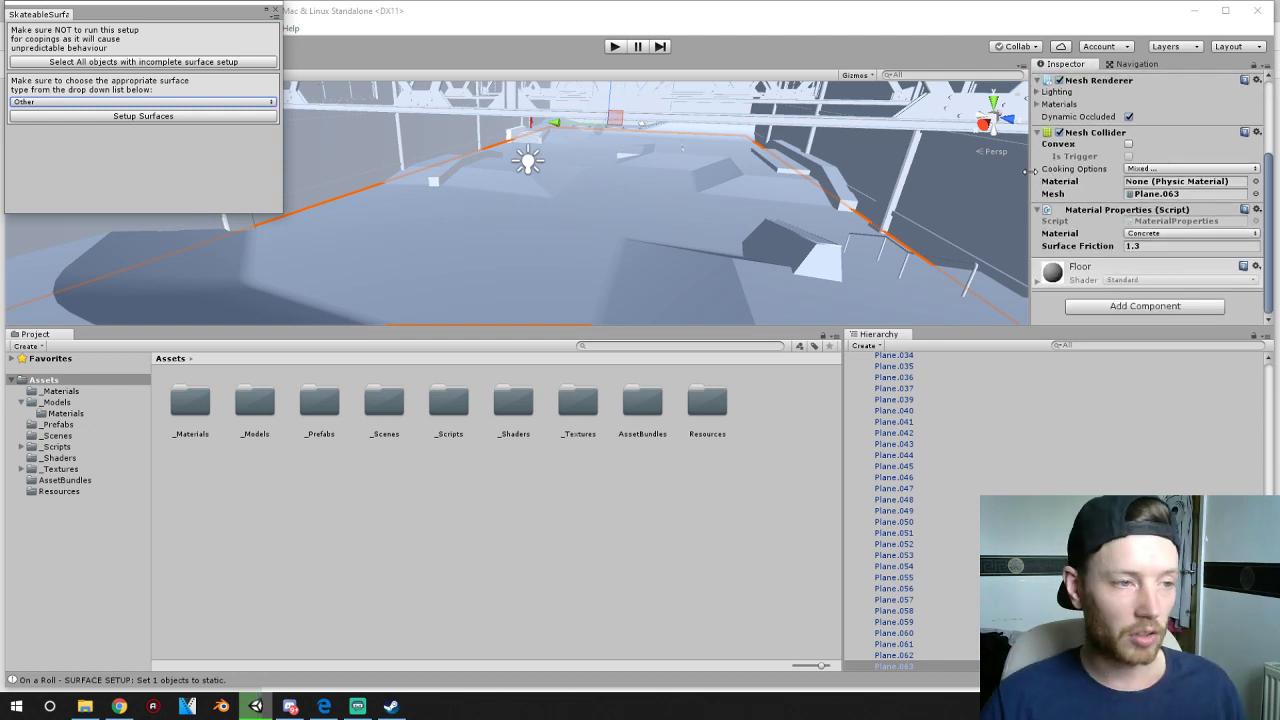
{"action": "left_click", "coordinate": [1157, 236]}
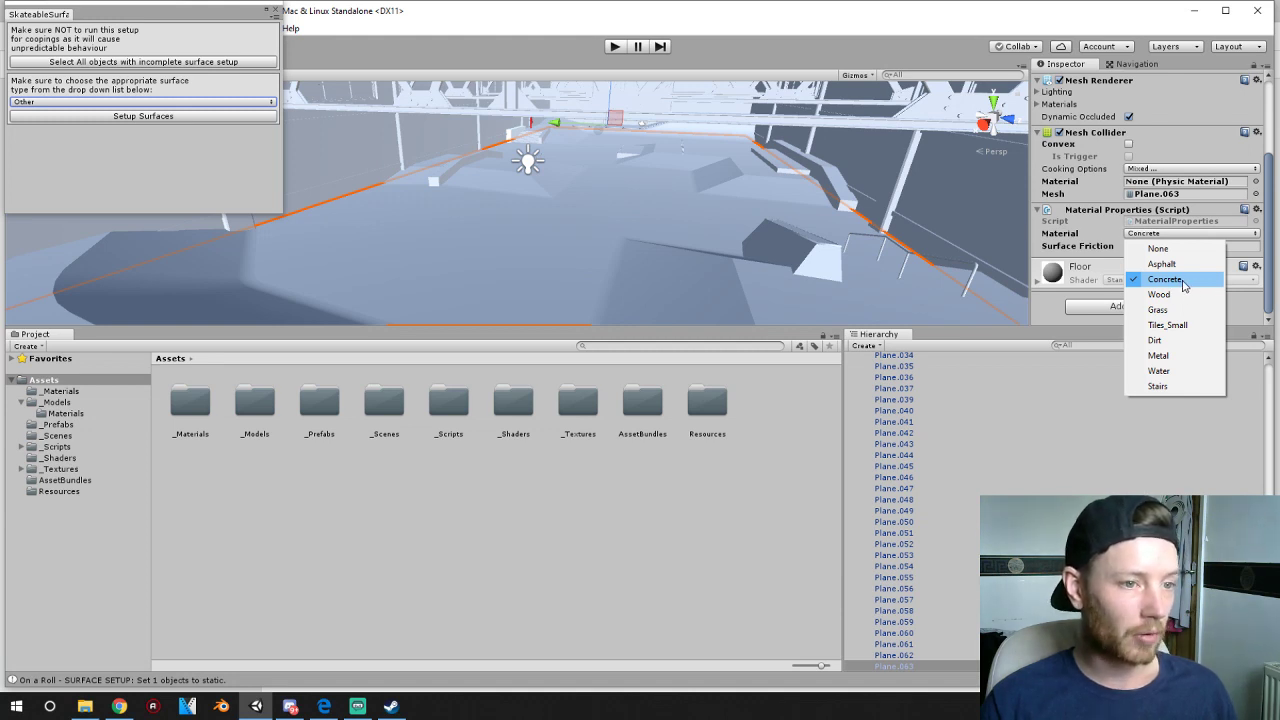
{"action": "left_click", "coordinate": [1183, 282]}
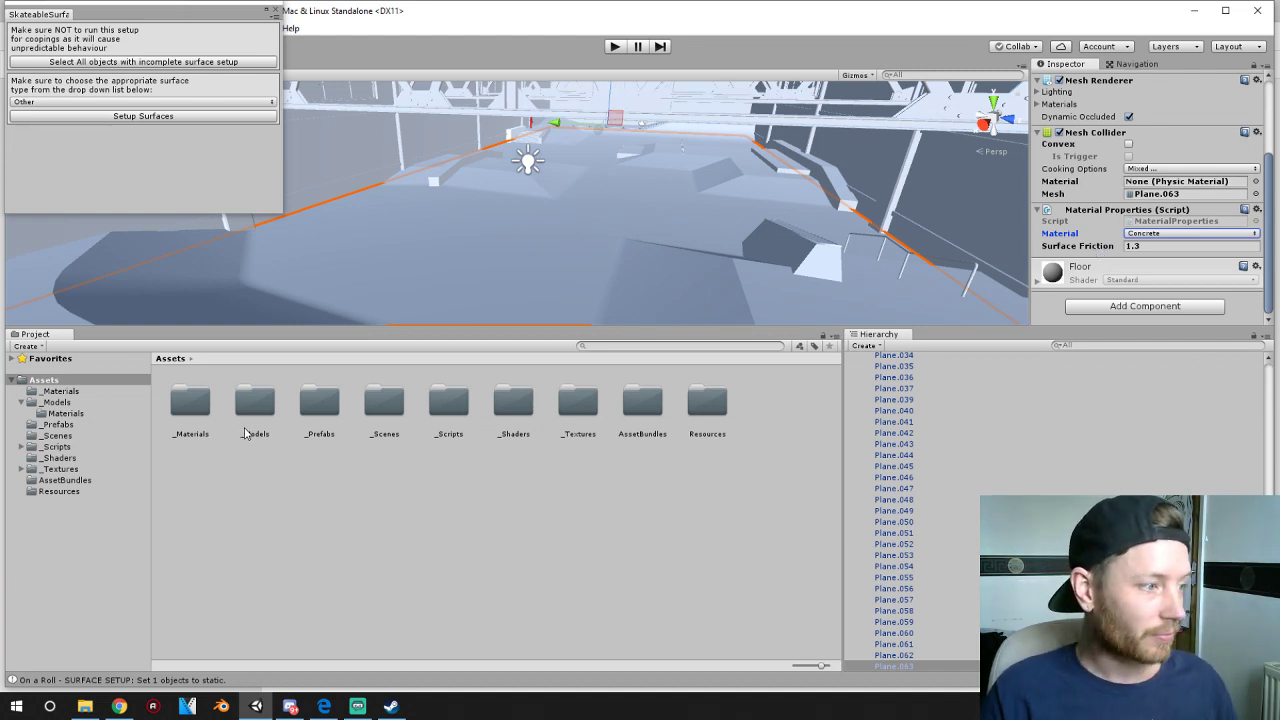
- Place the SpawnPoint prefab from the _Prefabs folder on the open floor at the near end of the park
{"action": "double_click", "coordinate": [320, 404]}
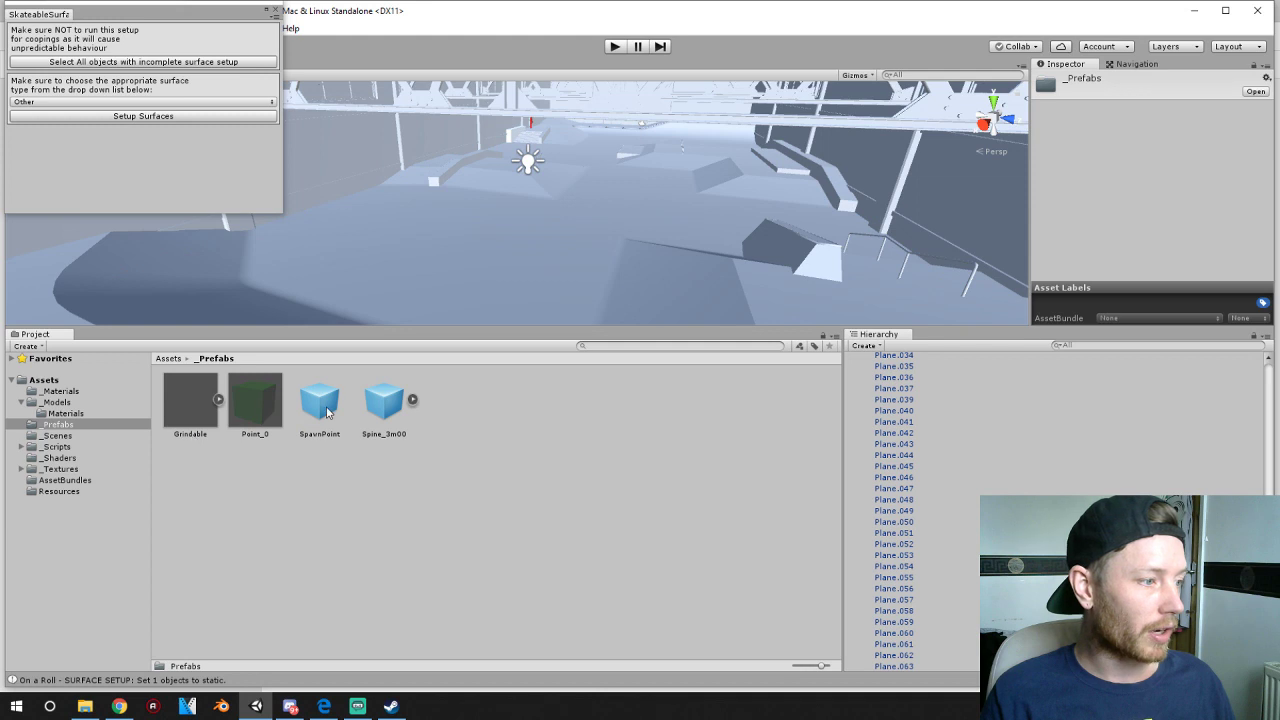
{"action": "left_click_drag", "start_coordinate": [322, 410], "coordinate": [453, 194]}
{"action": "left_click_drag", "start_coordinate": [538, 229], "coordinate": [540, 231]}
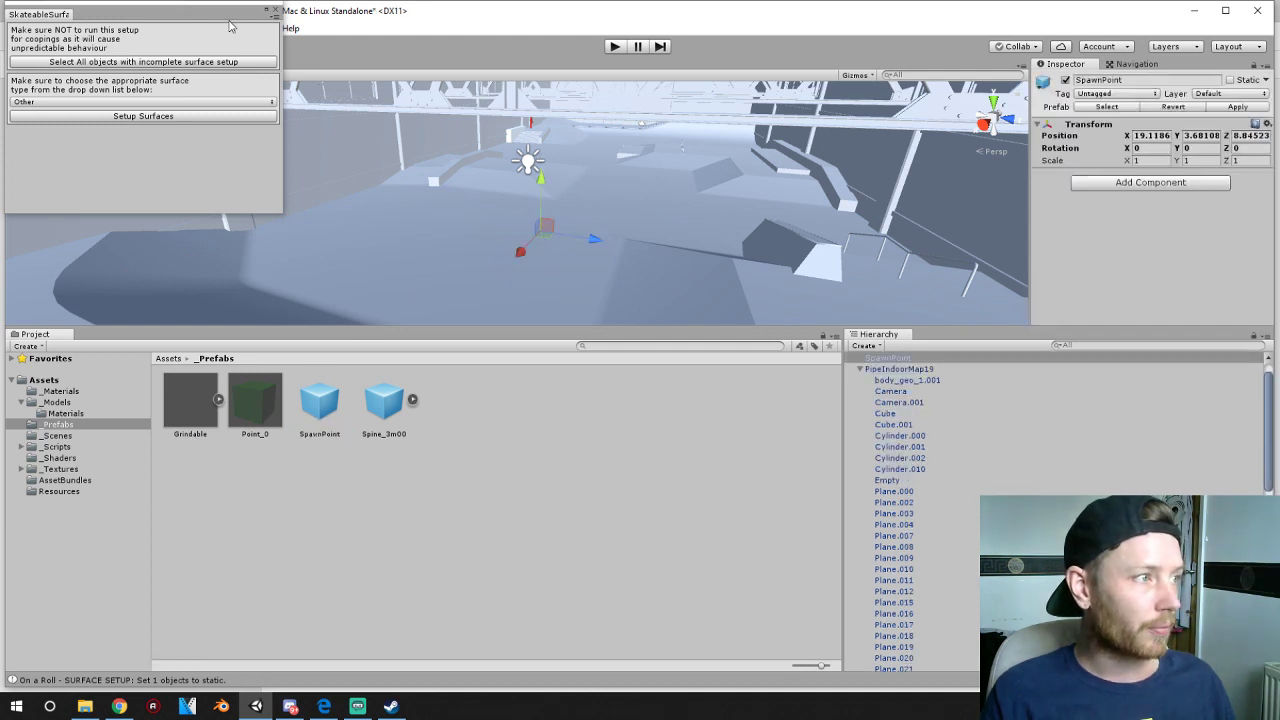
- Enlarge the scene view and, in a side view, raise the SpawnPoint above the floor to about Y 4.18
{"action": "left_click_drag", "start_coordinate": [745, 322], "coordinate": [734, 513]}
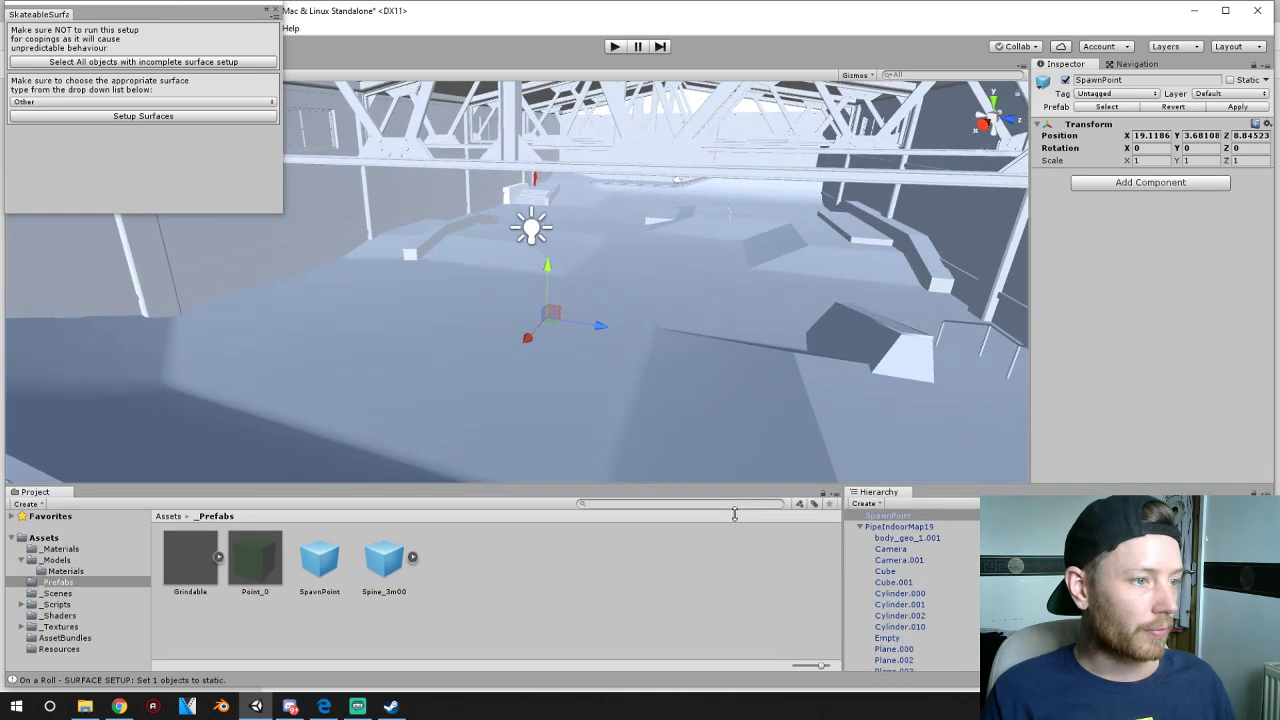
{"action": "left_click", "coordinate": [987, 123]}
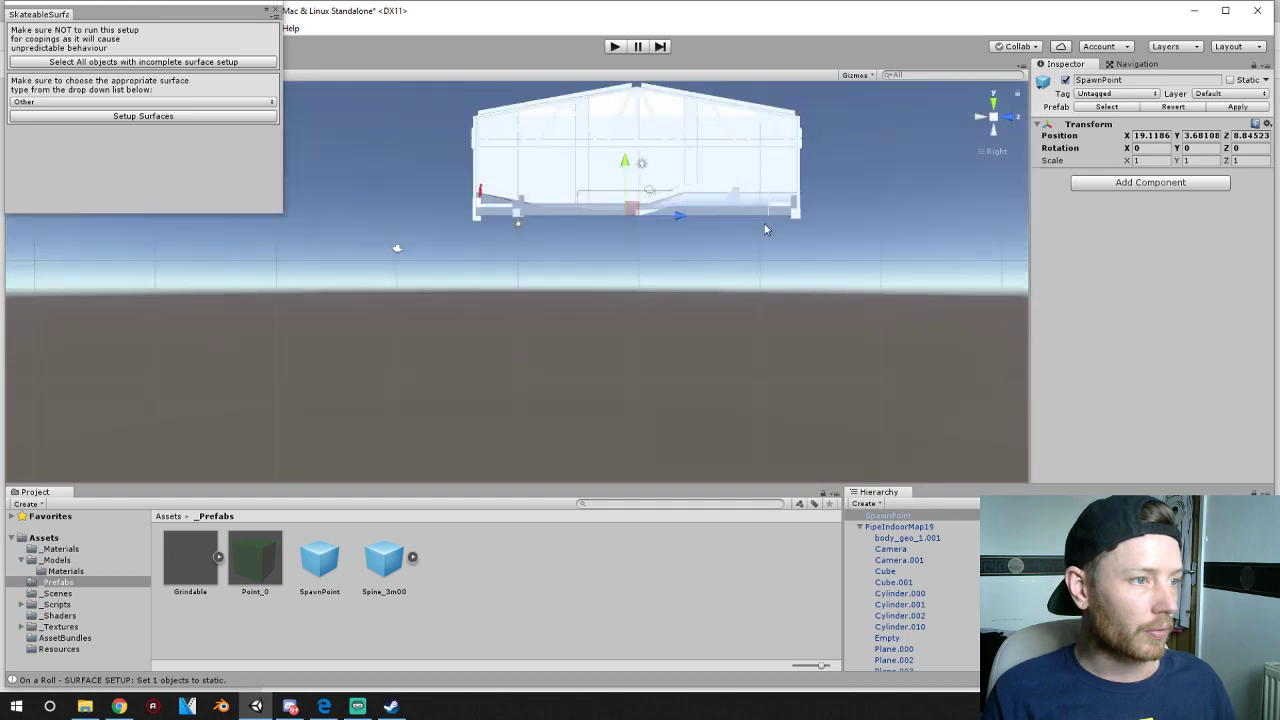
{"action": "scroll", "coordinate": [637, 208], "scroll_direction": "up", "scroll_amount": 5}
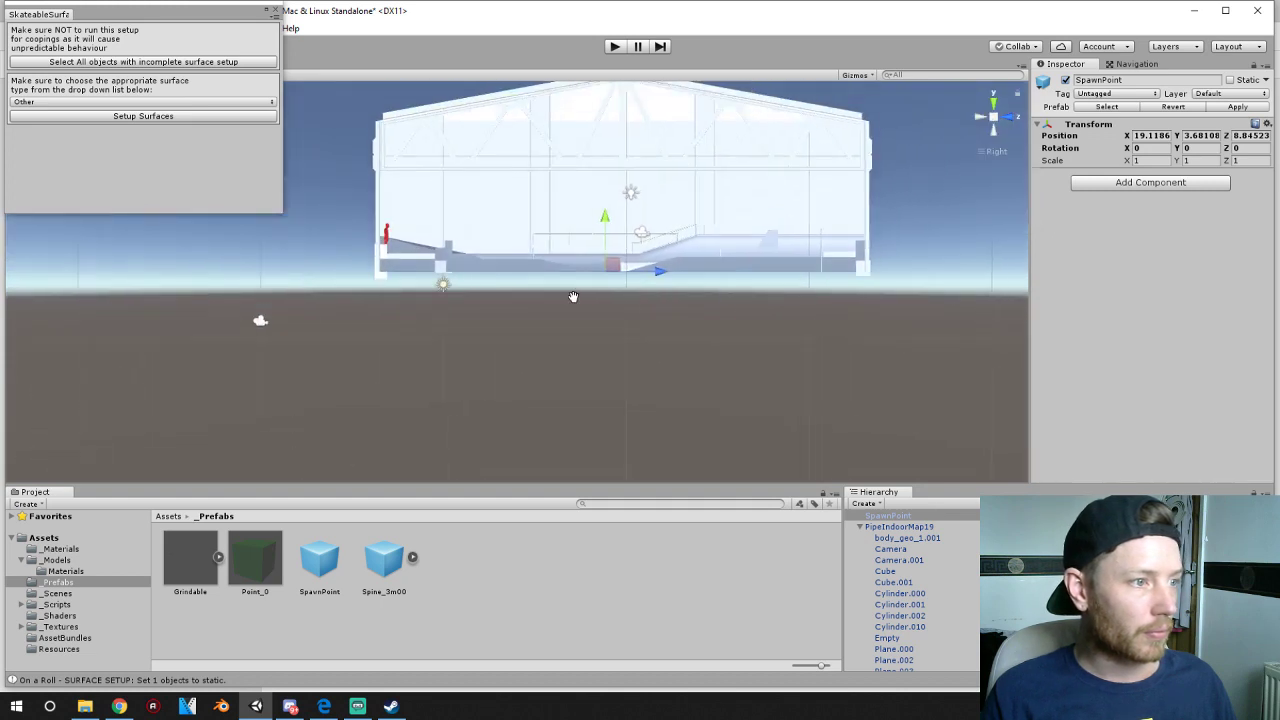
{"action": "left_click_drag", "start_coordinate": [598, 230], "coordinate": [415, 368]}
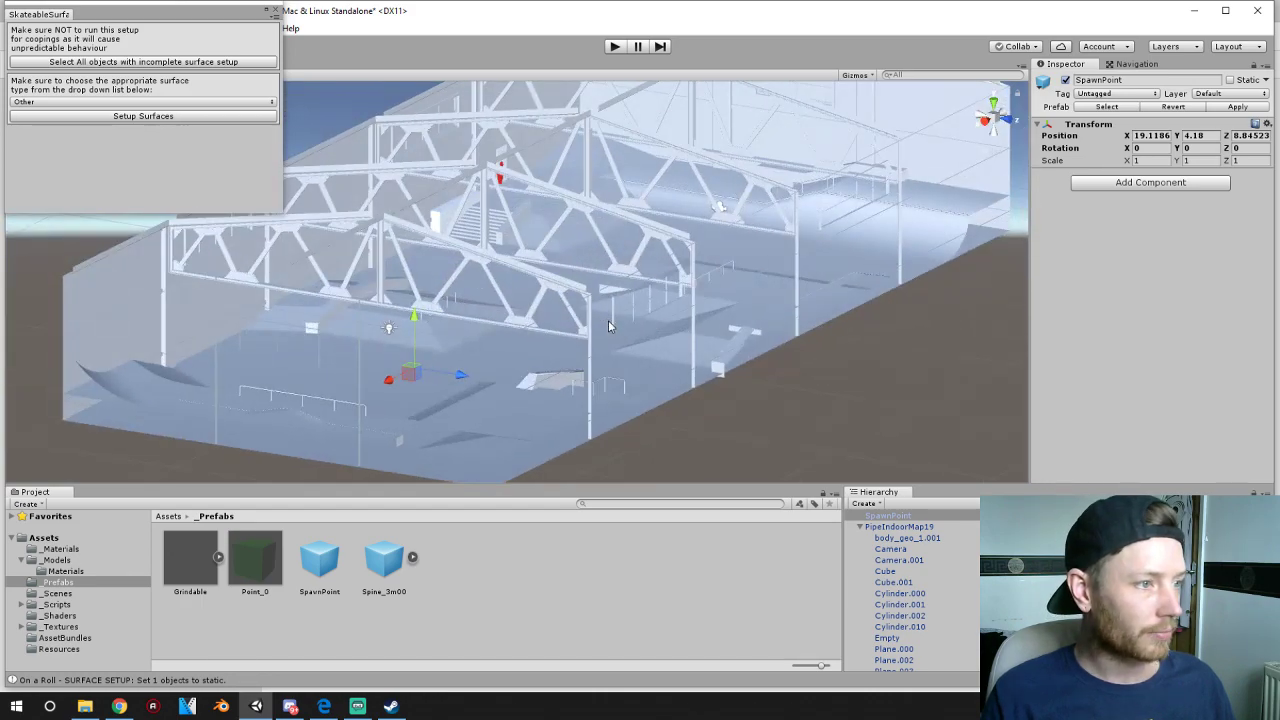
- Rerun the surface setup with type Other on the floor plane and close the setup window
{"action": "left_click", "coordinate": [763, 260]}
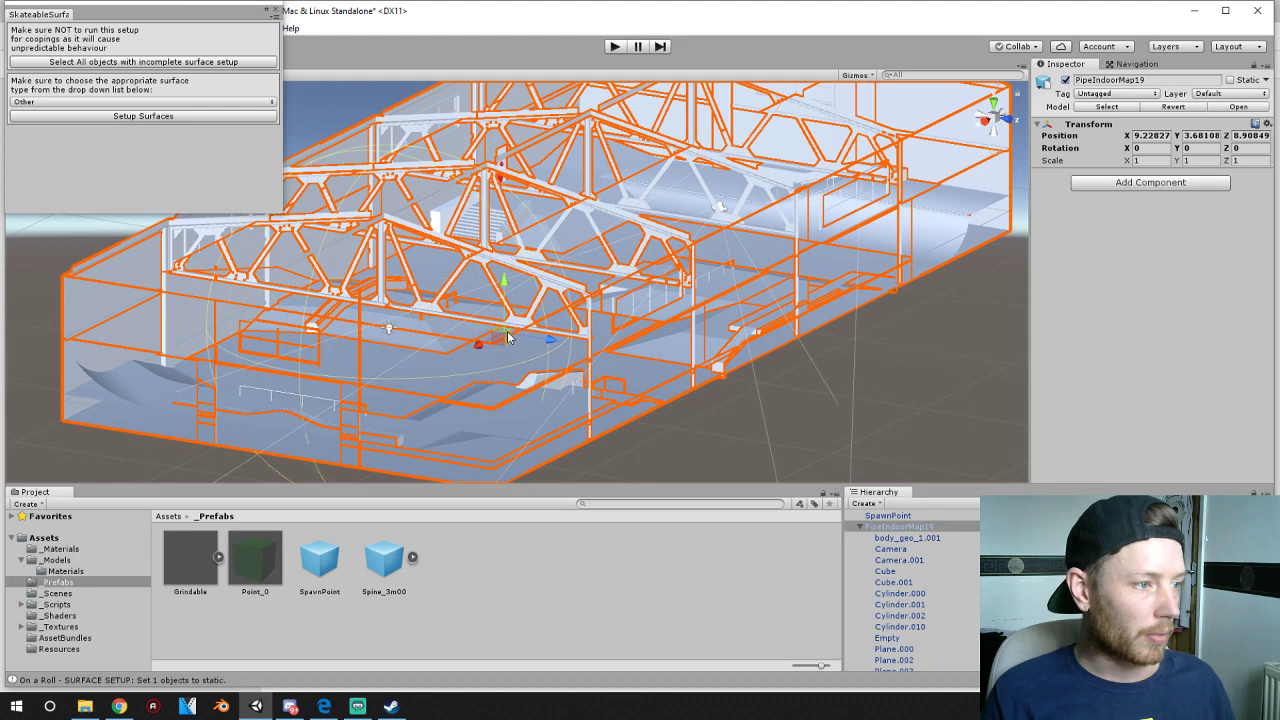
{"action": "left_click", "coordinate": [406, 380]}
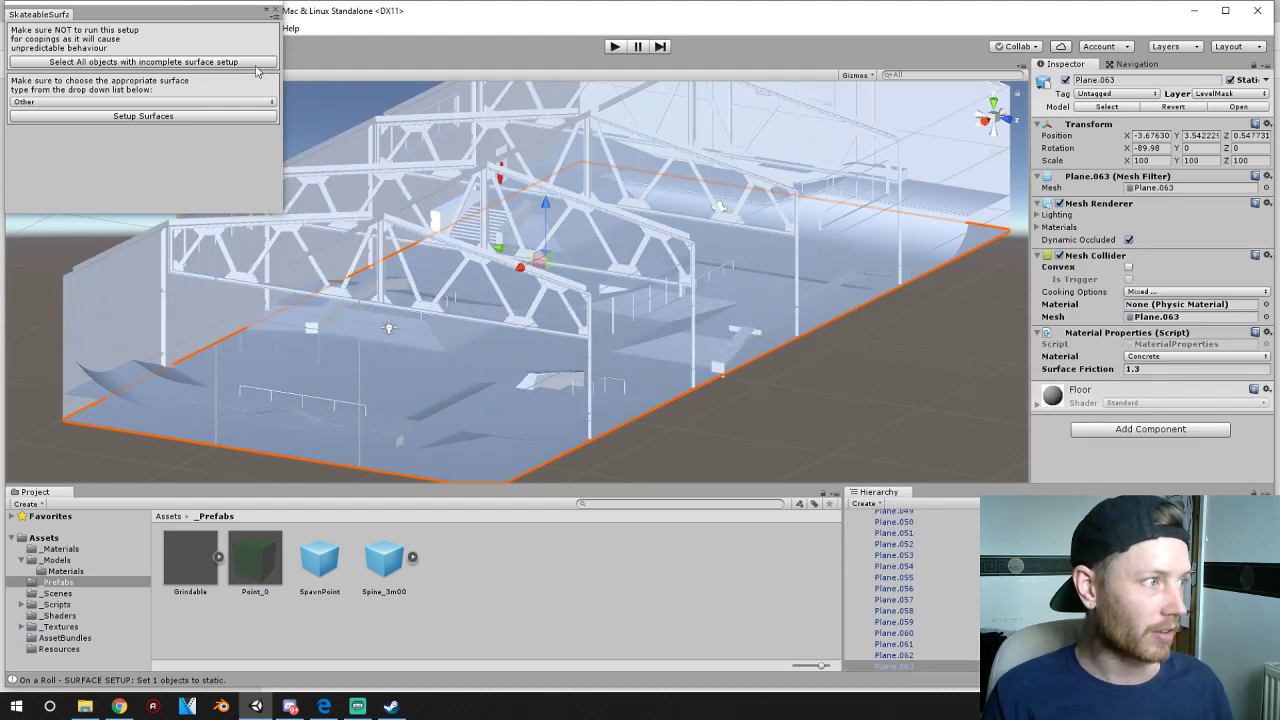
{"action": "left_click", "coordinate": [165, 117]}
{"action": "left_click", "coordinate": [277, 11]}
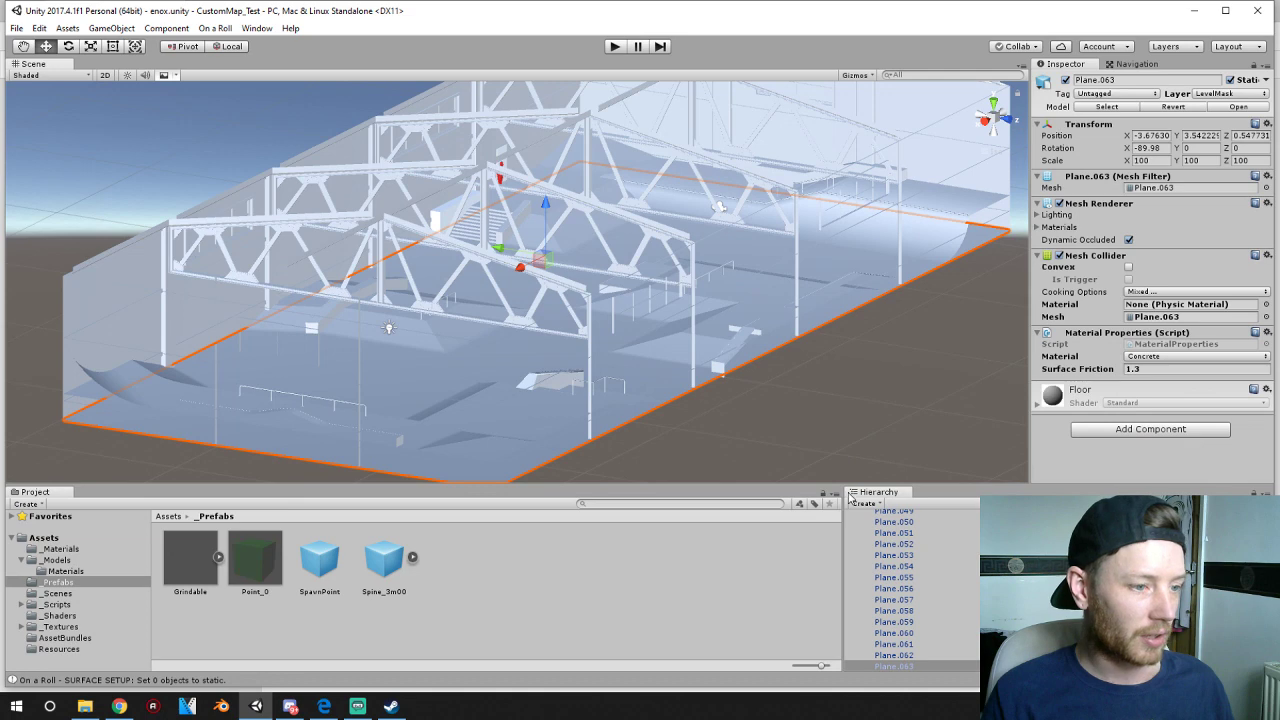
- Enlarge the Hierarchy and collapse the PipeIndoorMap19 object in it
{"action": "left_click_drag", "start_coordinate": [842, 514], "coordinate": [591, 520]}
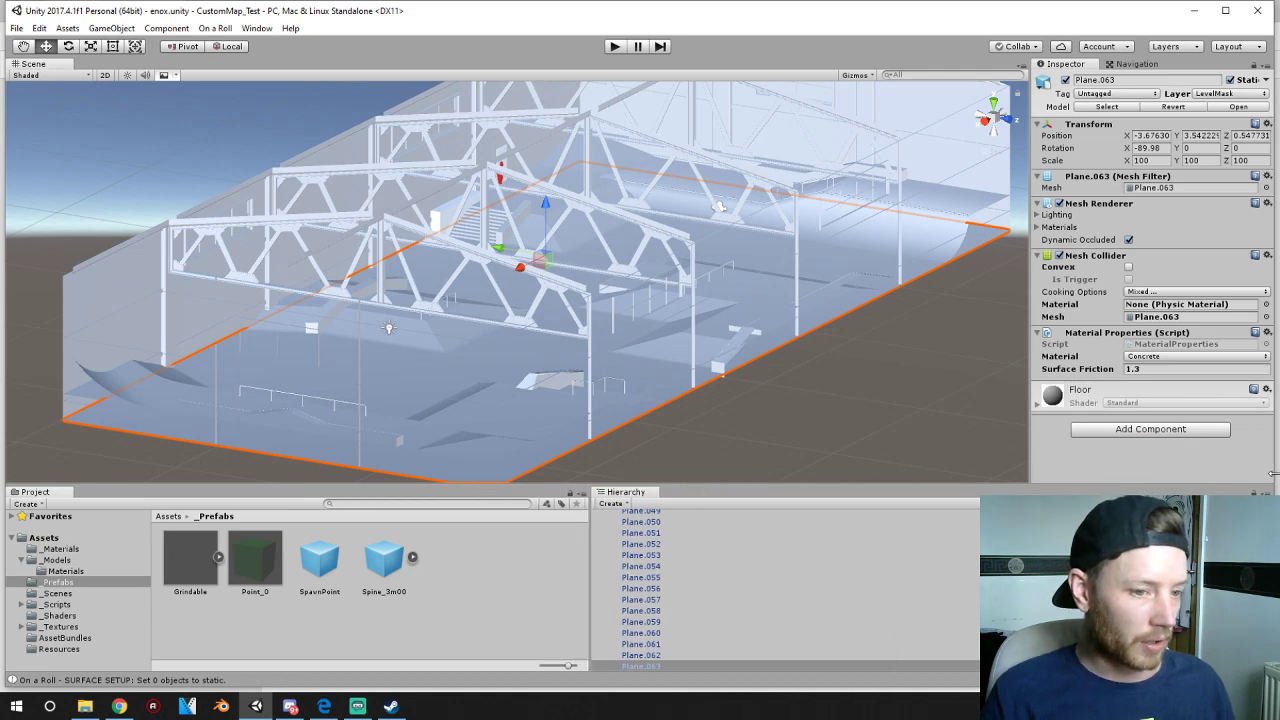
{"action": "left_click_drag", "start_coordinate": [1216, 490], "coordinate": [1150, 368]}
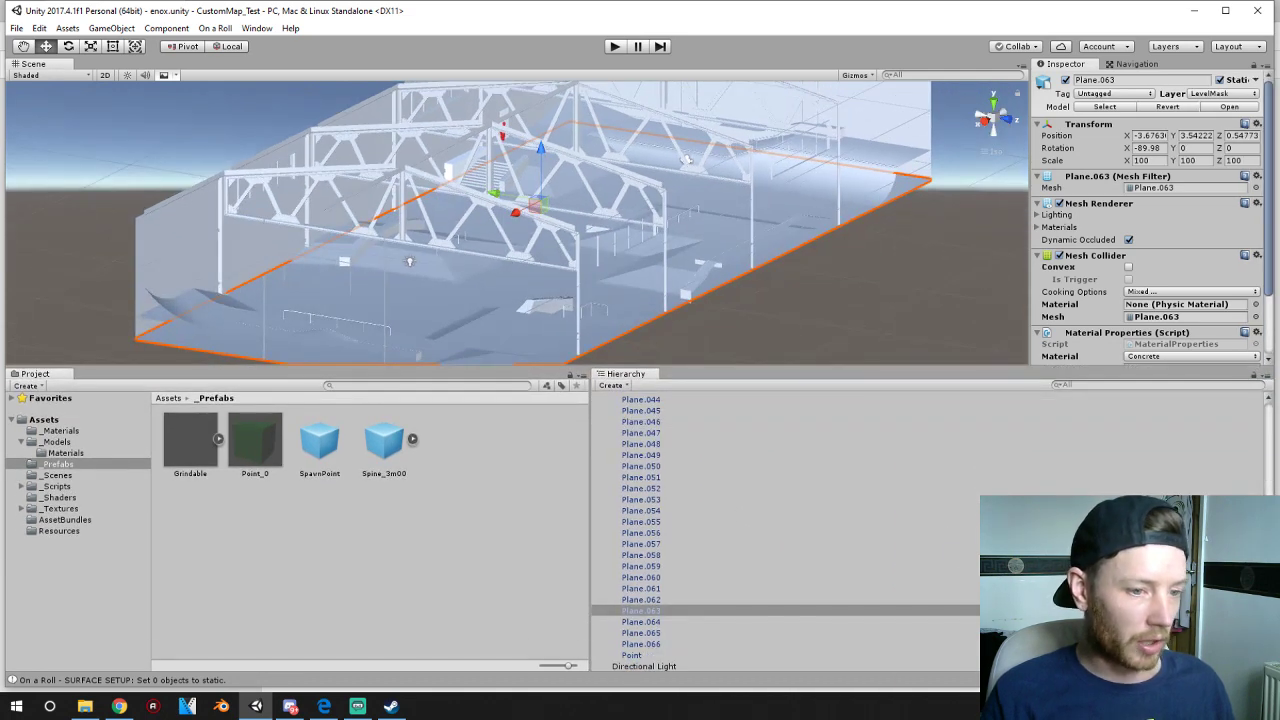
{"action": "scroll", "coordinate": [763, 610], "scroll_direction": "up", "scroll_amount": 10}
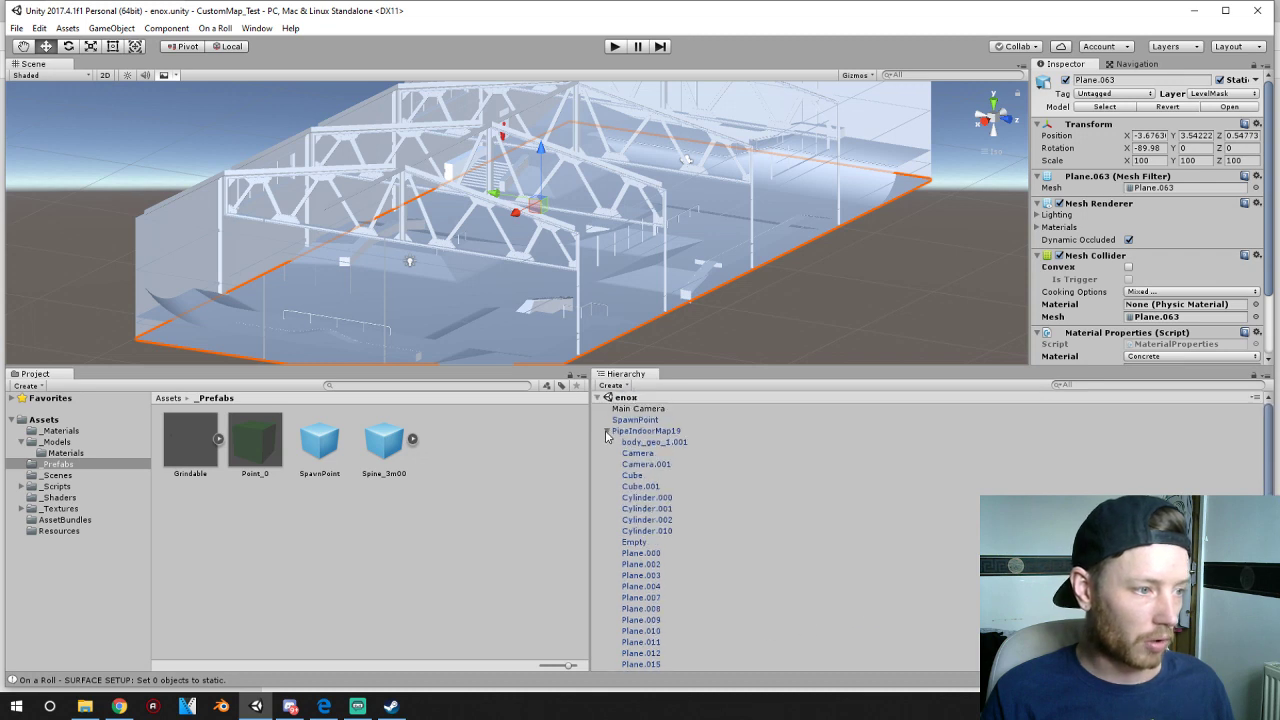
{"action": "left_click", "coordinate": [605, 430]}
- Delete the Main Camera from the enox scene, and go back to the Assets folder with the Directional Light selected
{"action": "left_click", "coordinate": [640, 420]}
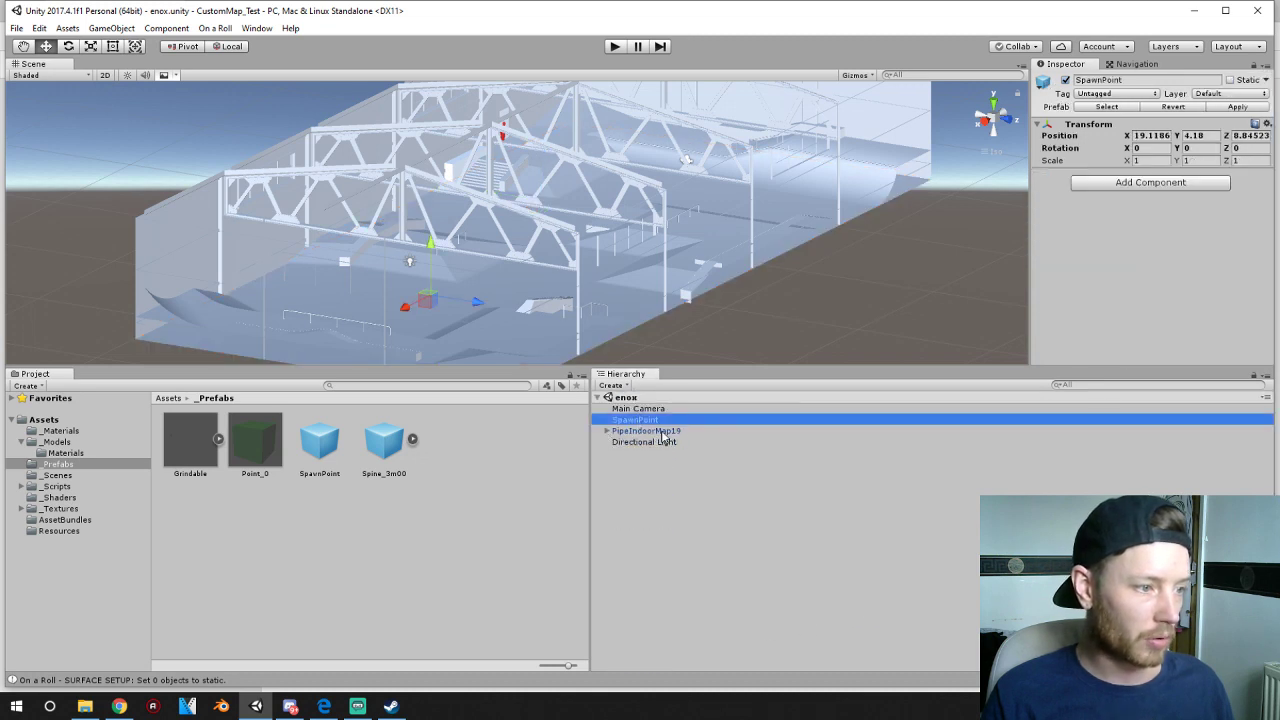
{"action": "left_click_drag", "start_coordinate": [642, 424], "coordinate": [647, 413]}
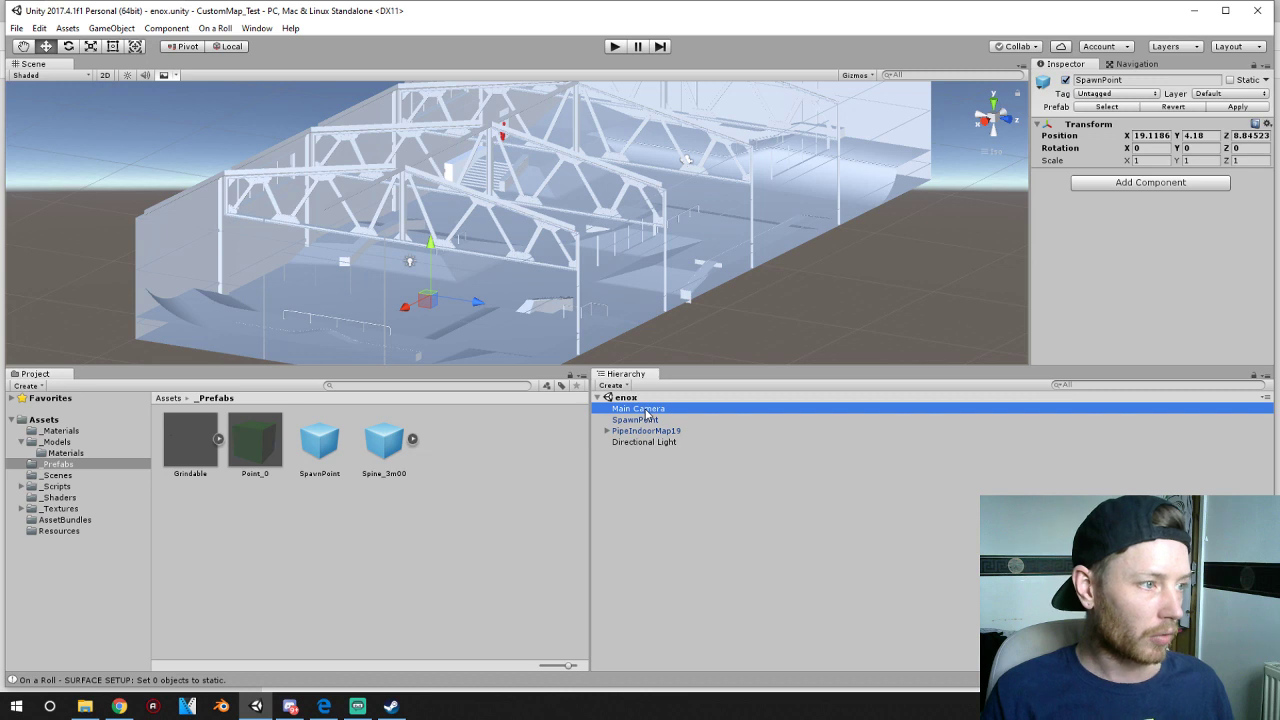
{"action": "key", "text": "Delete"}
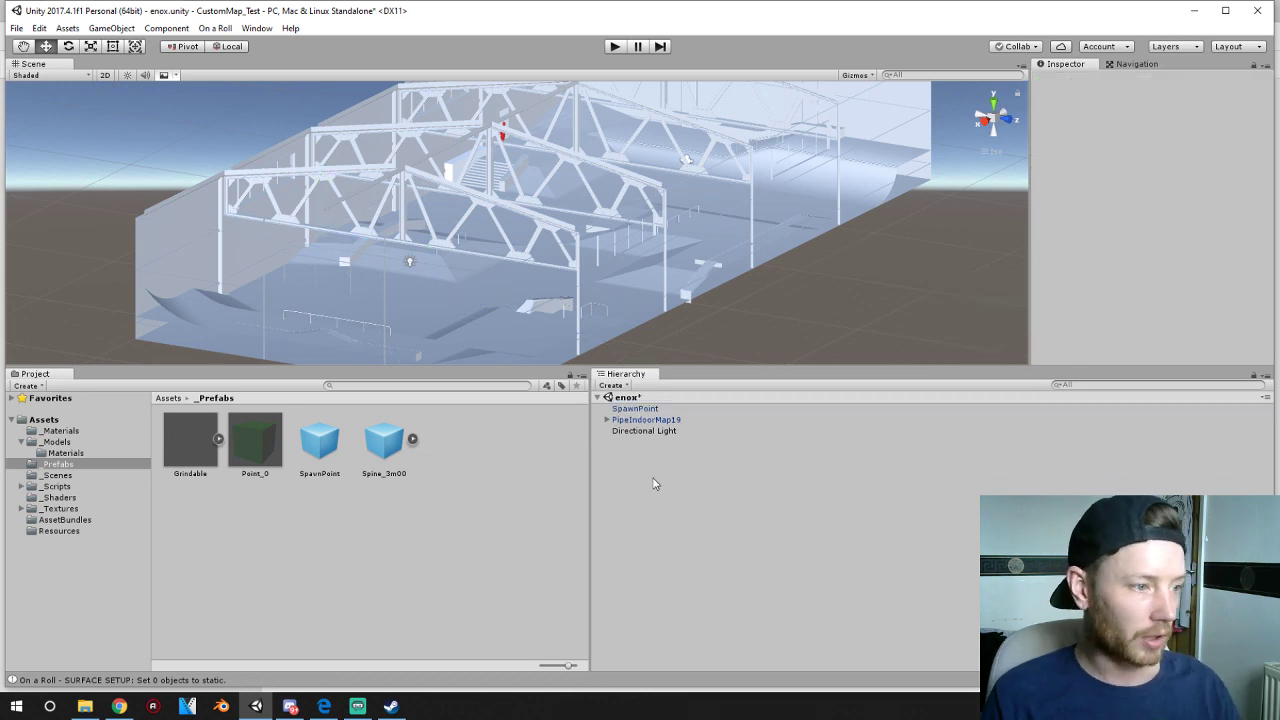
{"action": "left_click", "coordinate": [646, 431]}
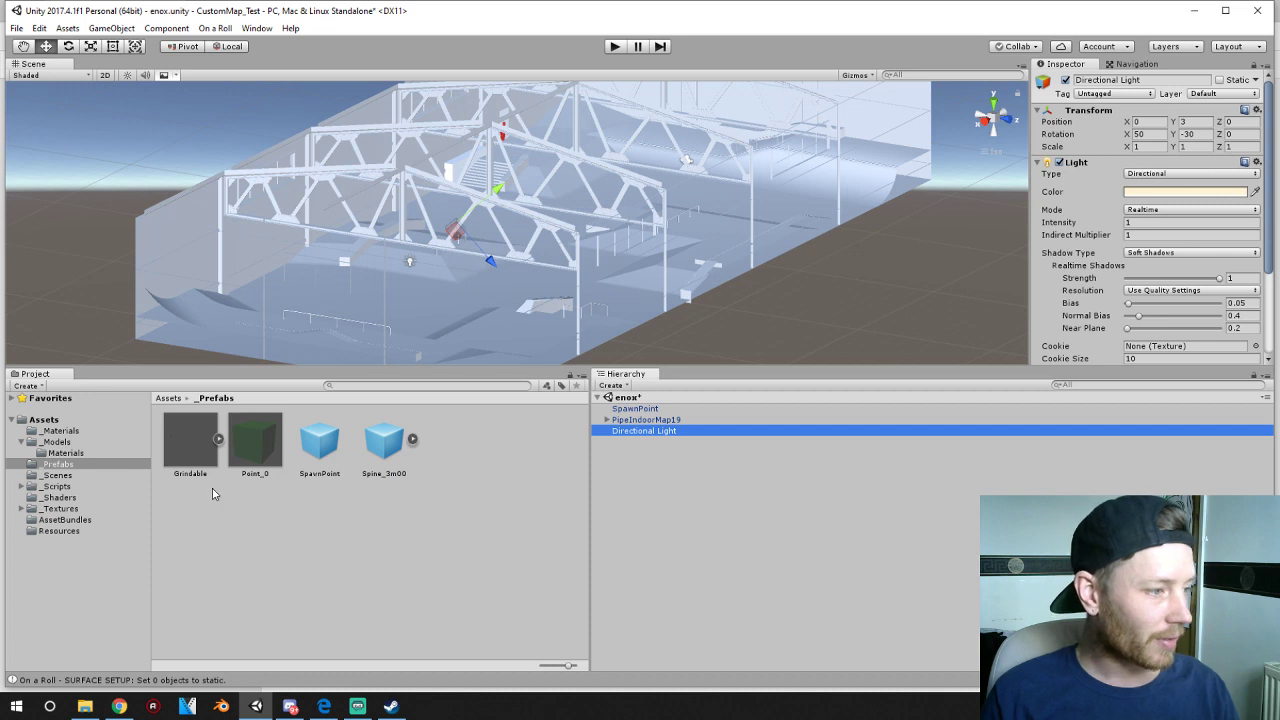
{"action": "left_click", "coordinate": [168, 398]}
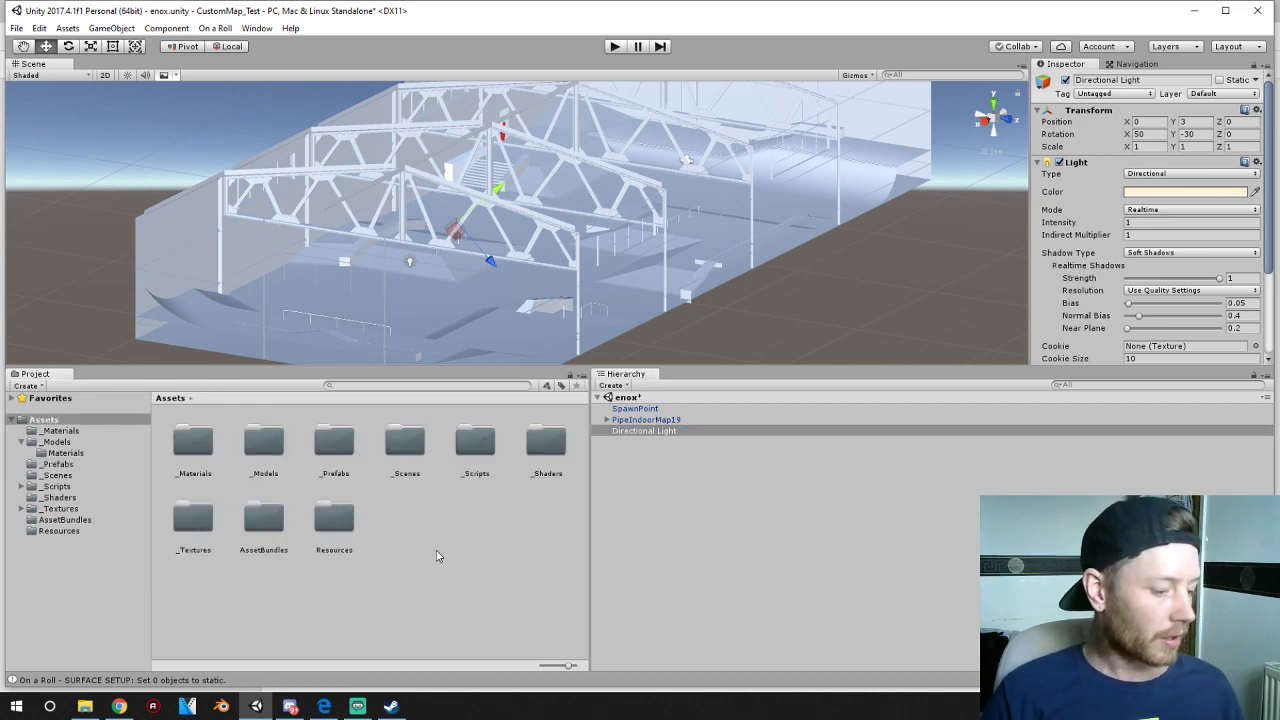
- Save the enox scene and open the _Scenes folder
{"action": "key", "text": "ctrl+s"}
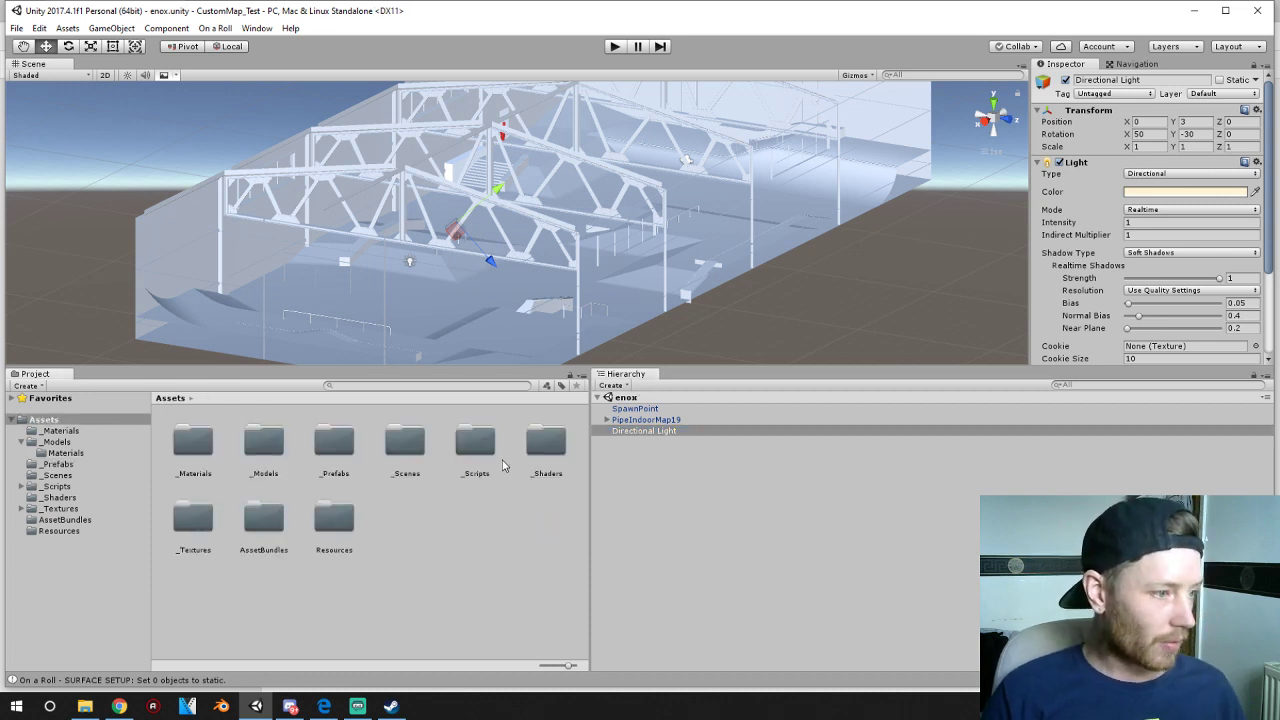
{"action": "double_click", "coordinate": [413, 452]}
{"action": "right_click", "coordinate": [268, 445]}
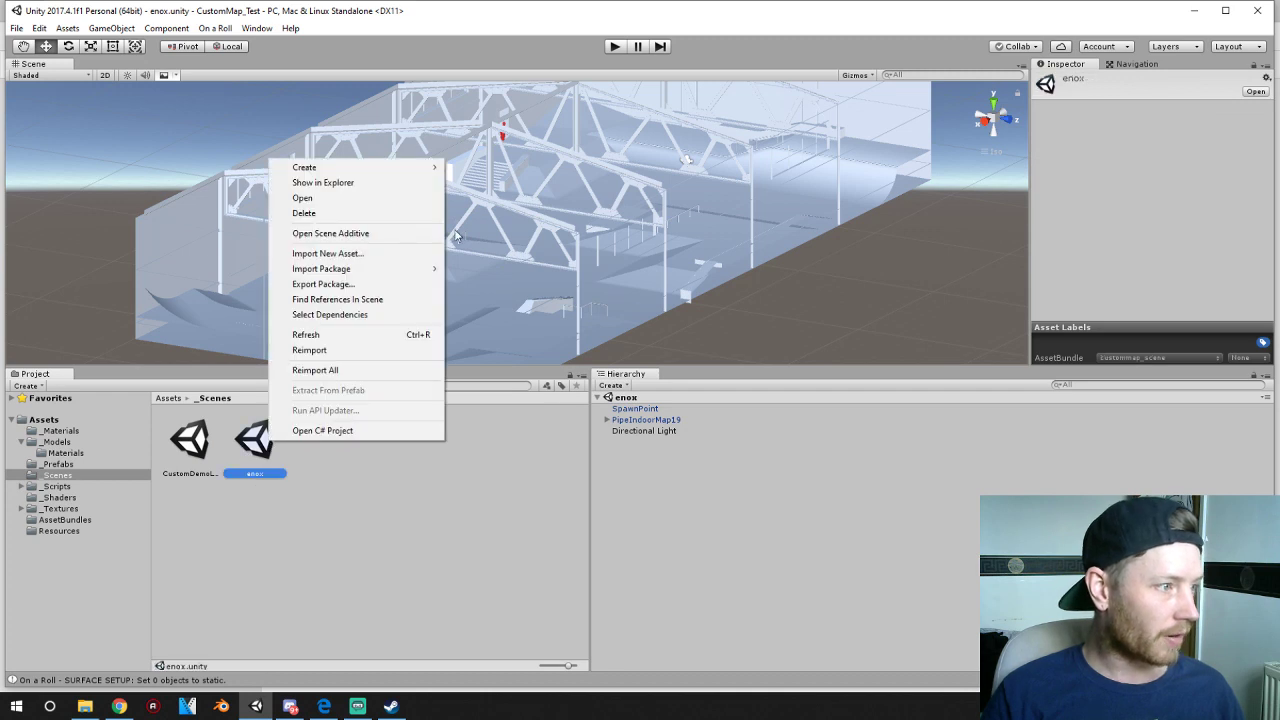
{"action": "left_click", "coordinate": [271, 552]}
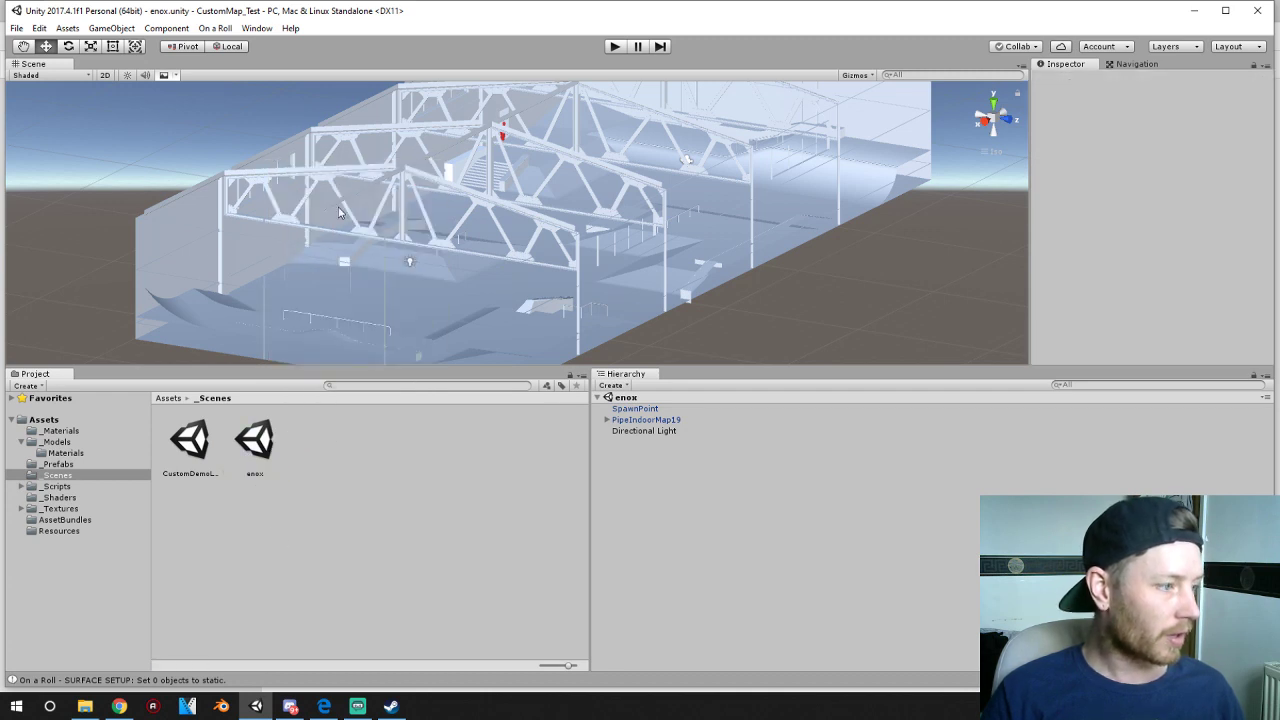
- Build the custom map with the On a Roll build tool and close the tool's window
{"action": "left_click", "coordinate": [206, 29]}
{"action": "left_click", "coordinate": [250, 46]}
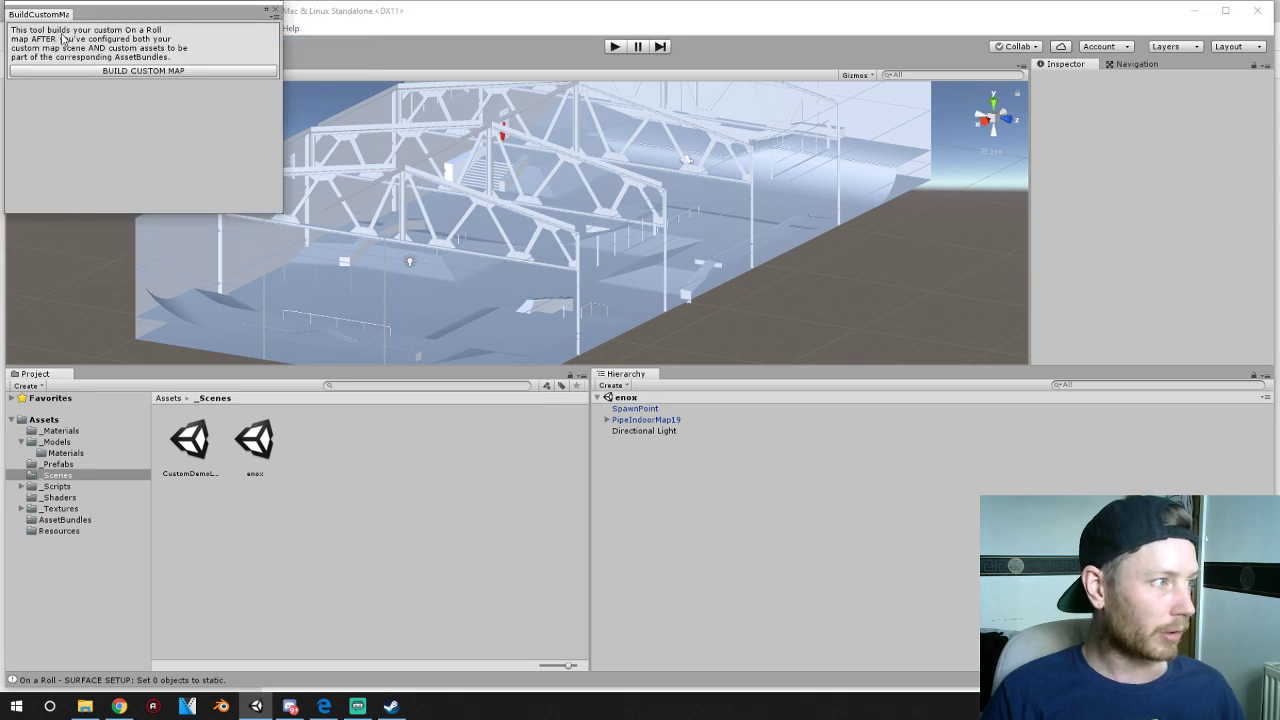
{"action": "left_click", "coordinate": [111, 71]}
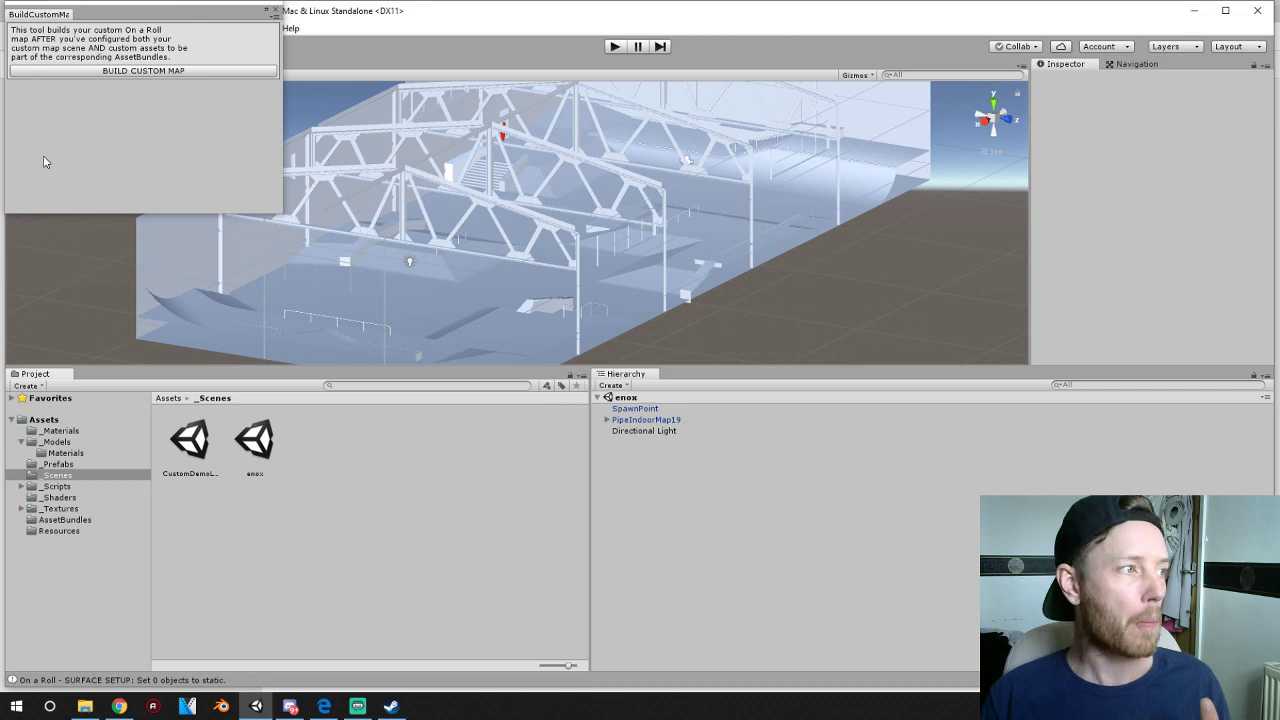
{"action": "left_click", "coordinate": [276, 10]}
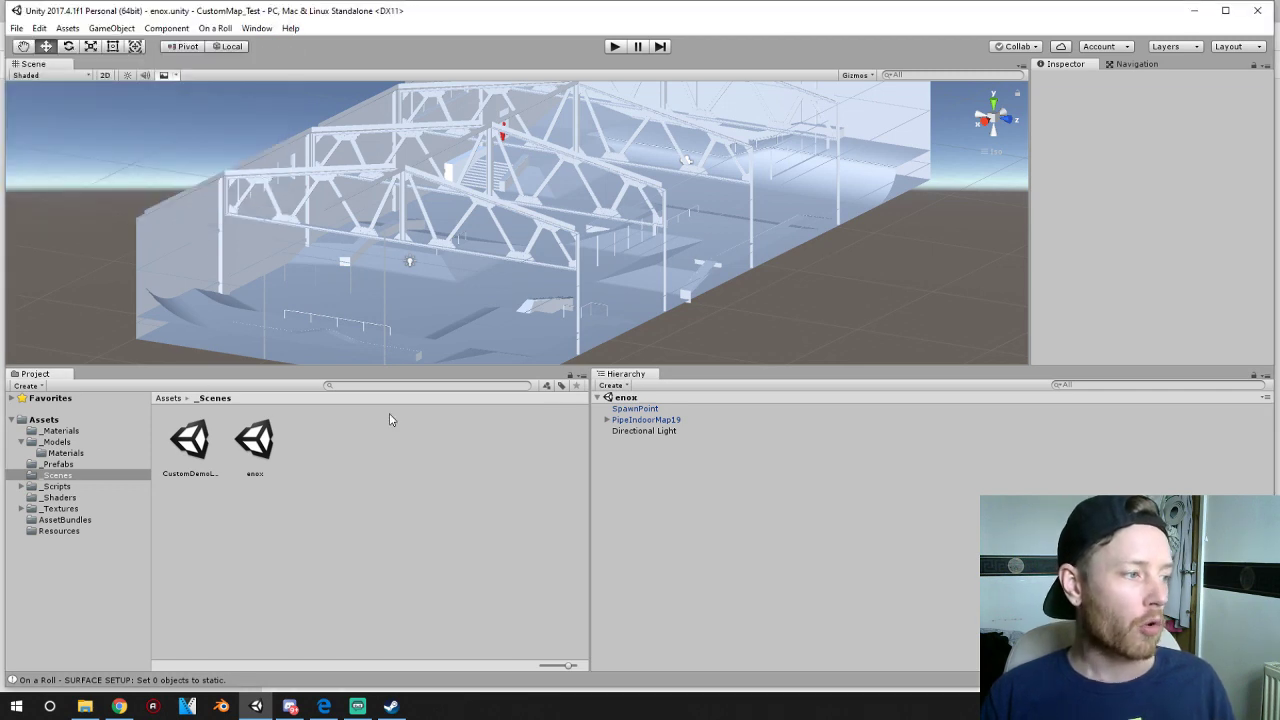
- Open the AssetBundles folder and show the built custommap_scene file in File Explorer
{"action": "left_click", "coordinate": [170, 399]}
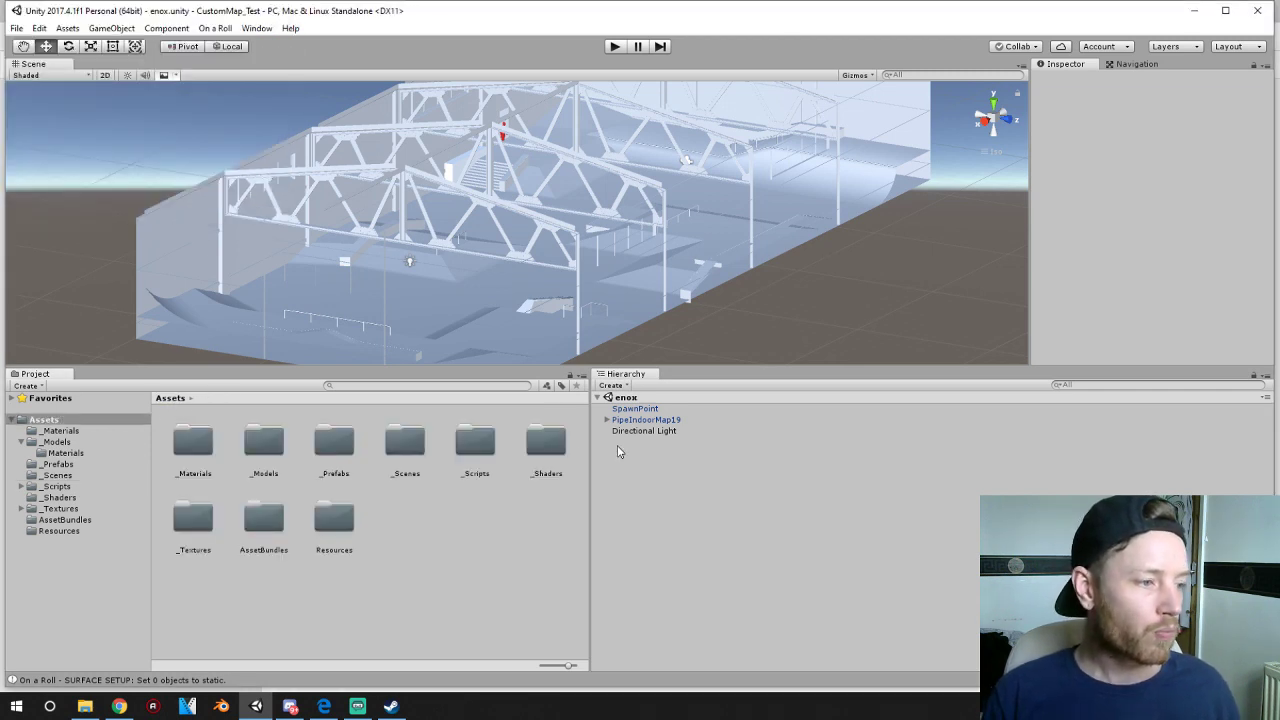
{"action": "double_click", "coordinate": [264, 518]}
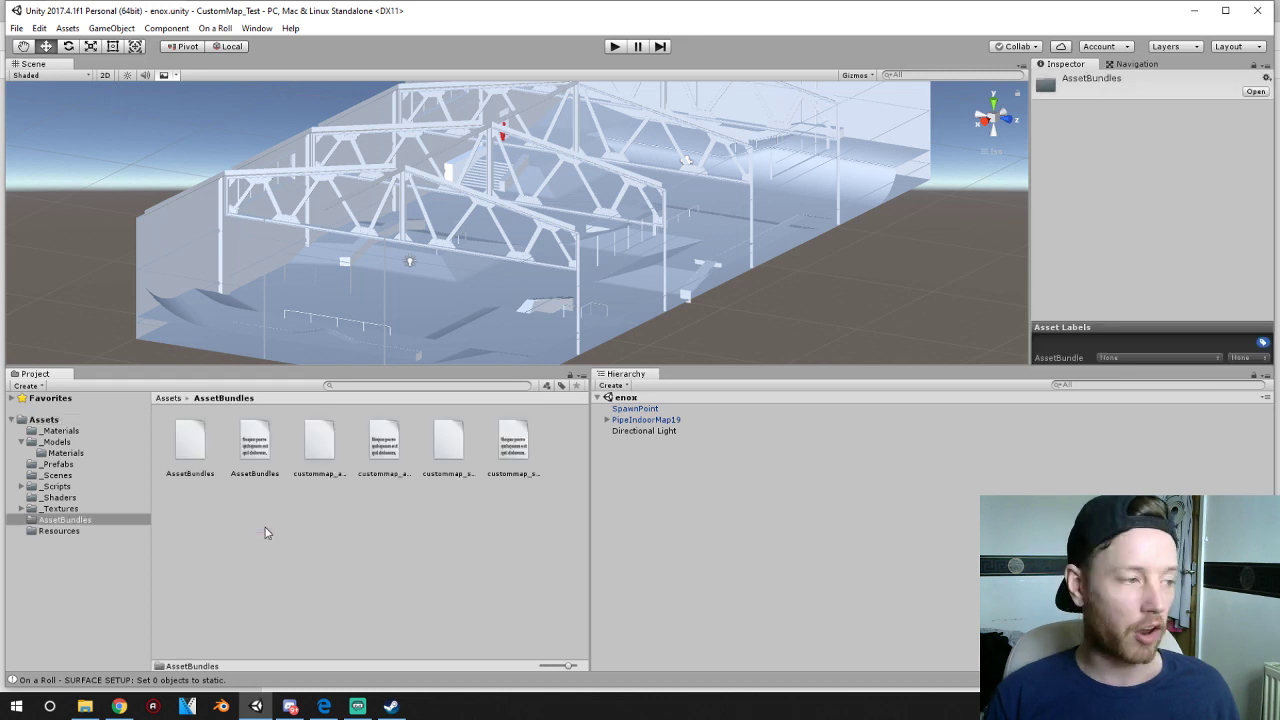
{"action": "left_click", "coordinate": [432, 463]}
{"action": "left_click", "coordinate": [312, 464]}
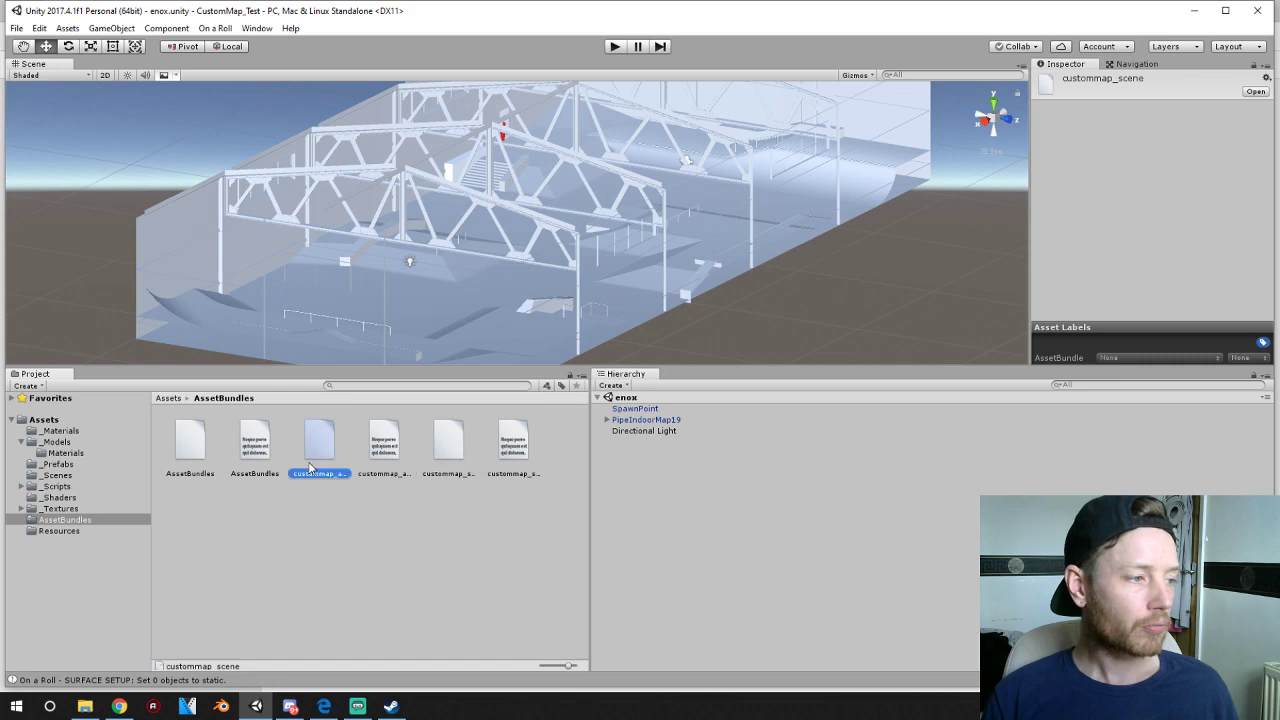
{"action": "right_click", "coordinate": [454, 446]}
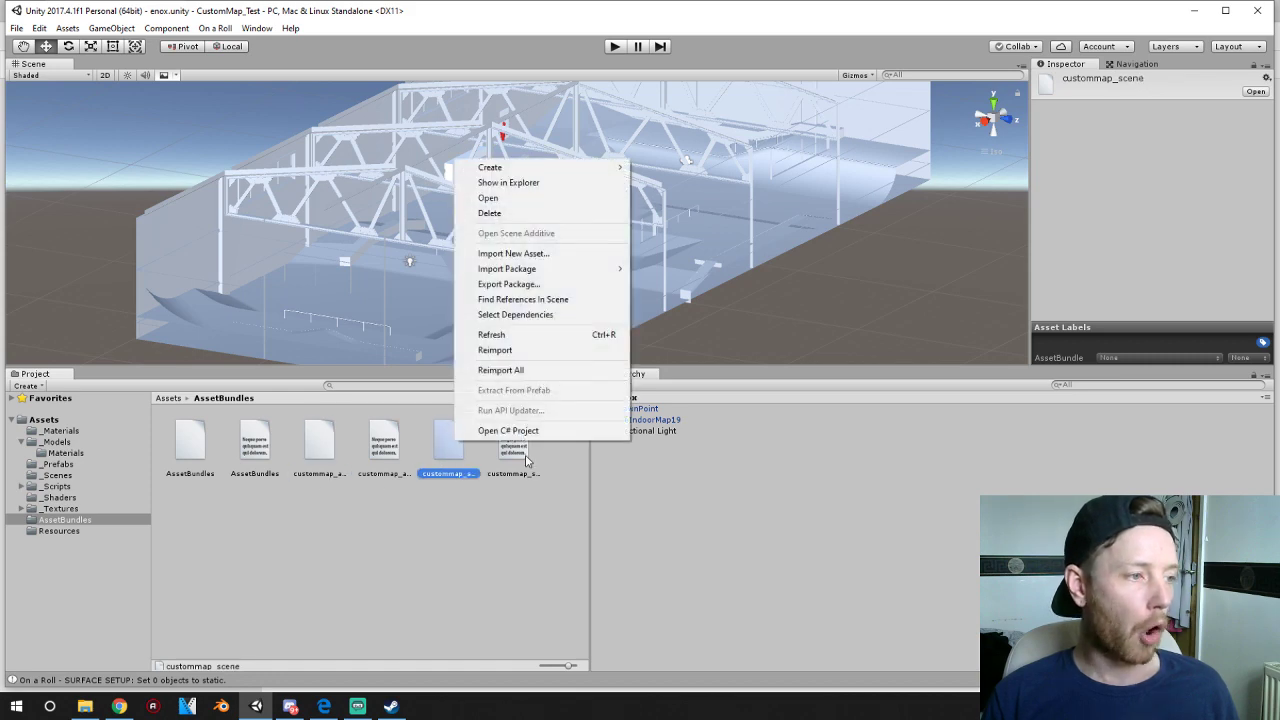
{"action": "left_click", "coordinate": [508, 183]}
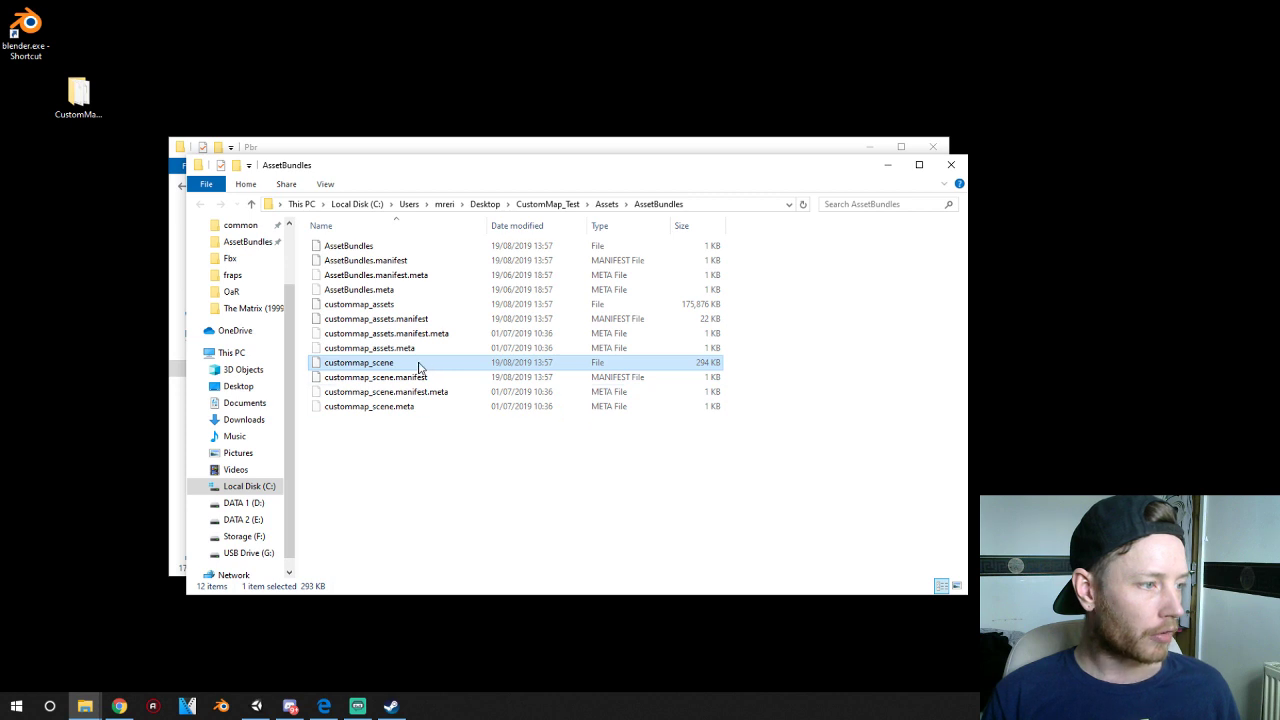
- Copy the custommap_scene and custommap_assets bundle files
{"action": "left_click", "coordinate": [391, 306], "text": "ctrl"}
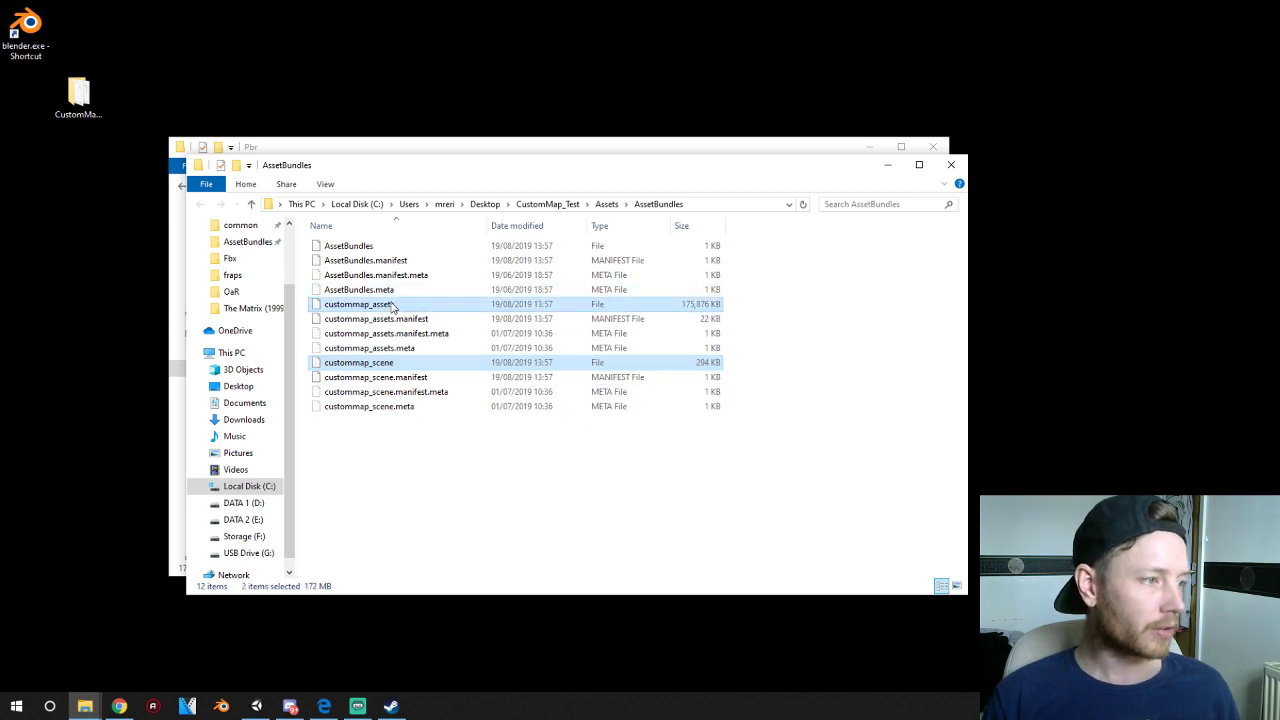
{"action": "right_click", "coordinate": [391, 306]}
{"action": "left_click", "coordinate": [420, 435]}
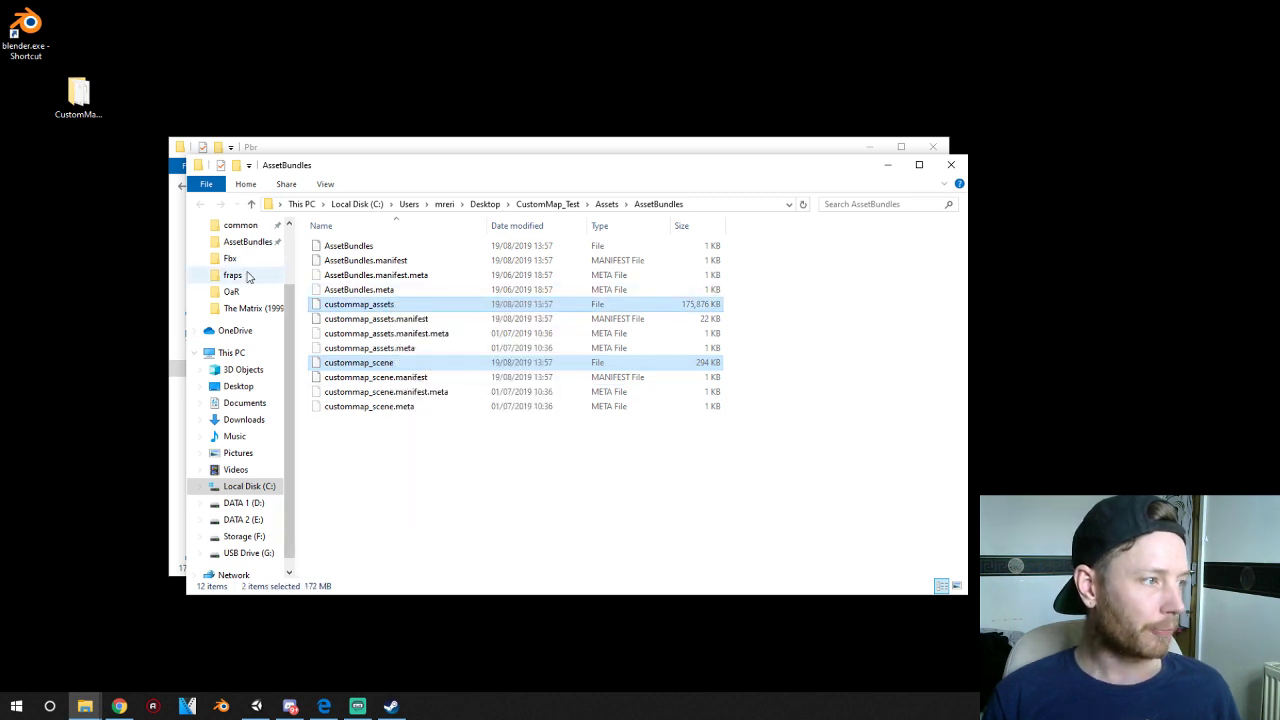
- Go to the game's CUSTOMMAPS folder in common, On a Roll, On a Roll_Data, StreamingAssets
{"action": "left_click", "coordinate": [238, 226]}
{"action": "double_click", "coordinate": [355, 250]}
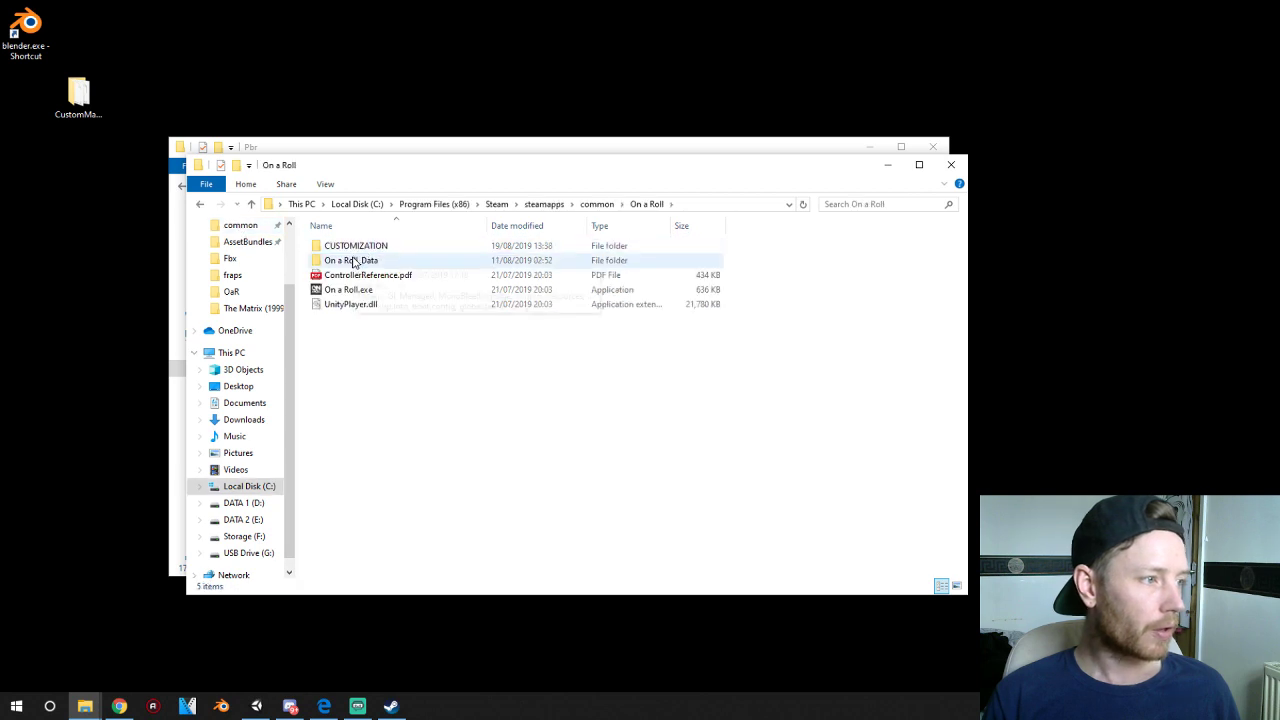
{"action": "double_click", "coordinate": [353, 261]}
{"action": "left_click", "coordinate": [355, 320]}
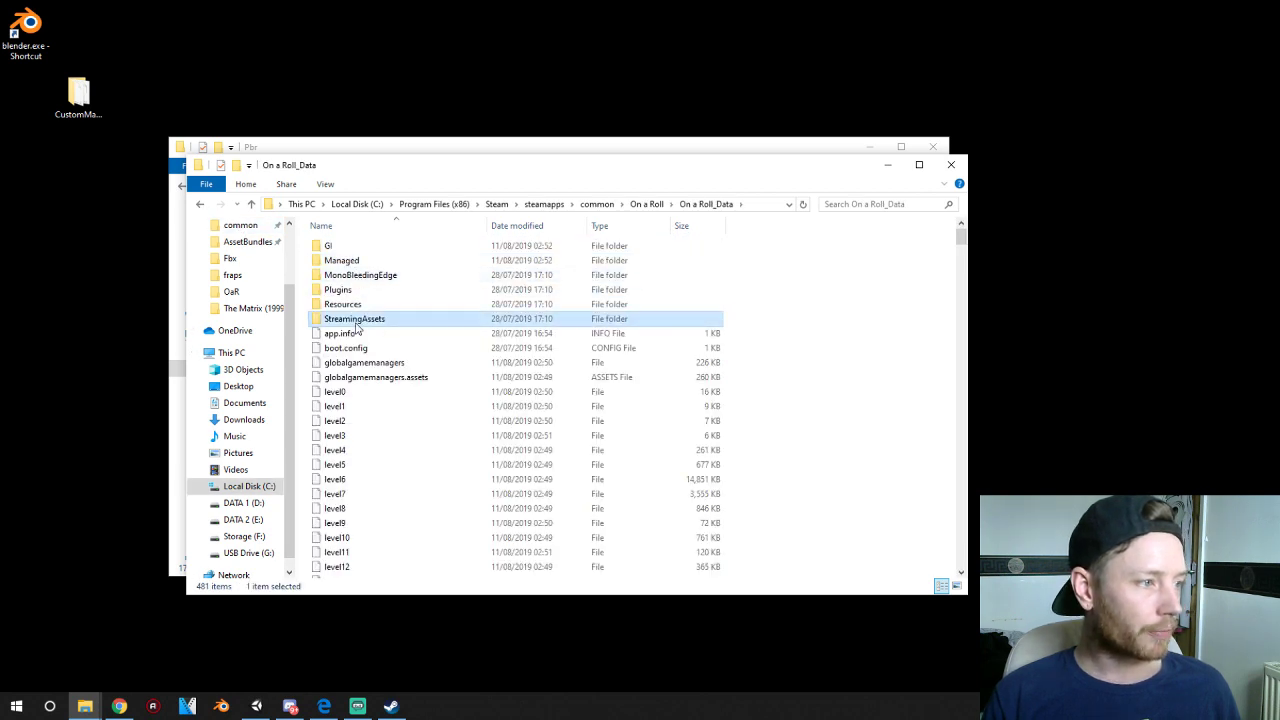
{"action": "double_click", "coordinate": [356, 320]}
{"action": "double_click", "coordinate": [352, 289]}
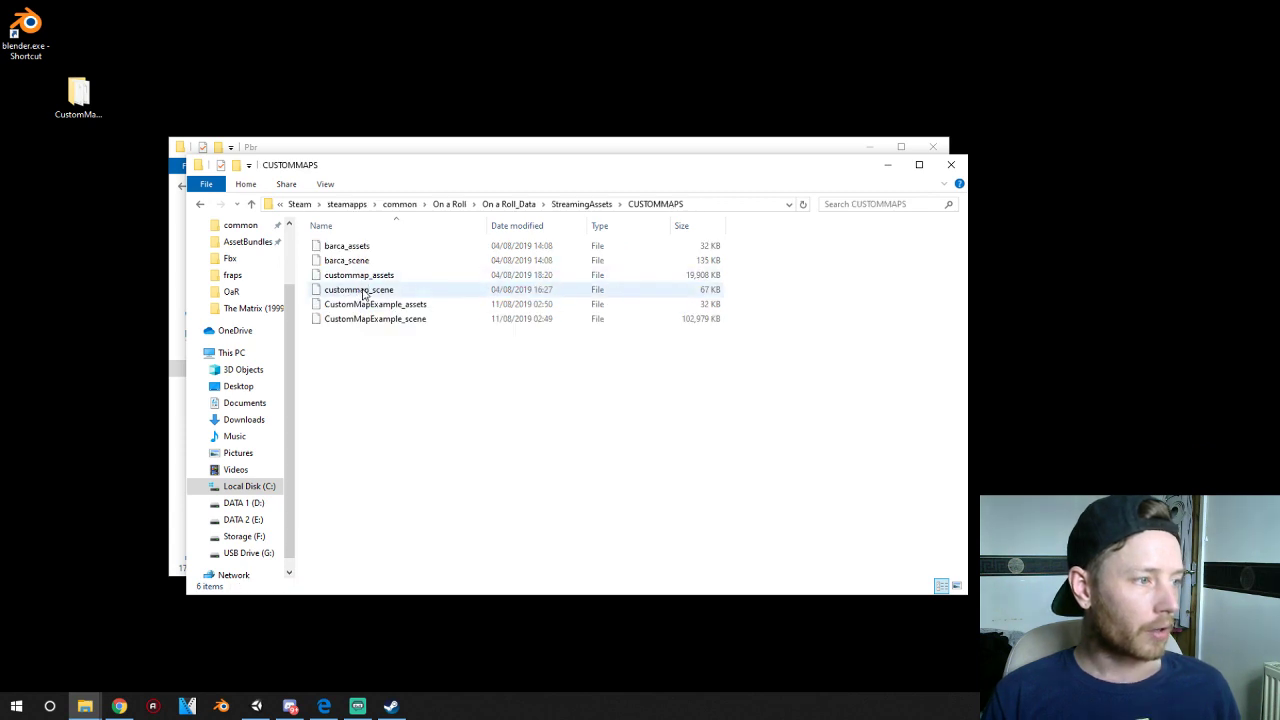
- Replace the old barca and custommap files in CUSTOMMAPS with the copied custommap_assets and custommap_scene files
{"action": "left_click_drag", "start_coordinate": [784, 289], "coordinate": [448, 252]}
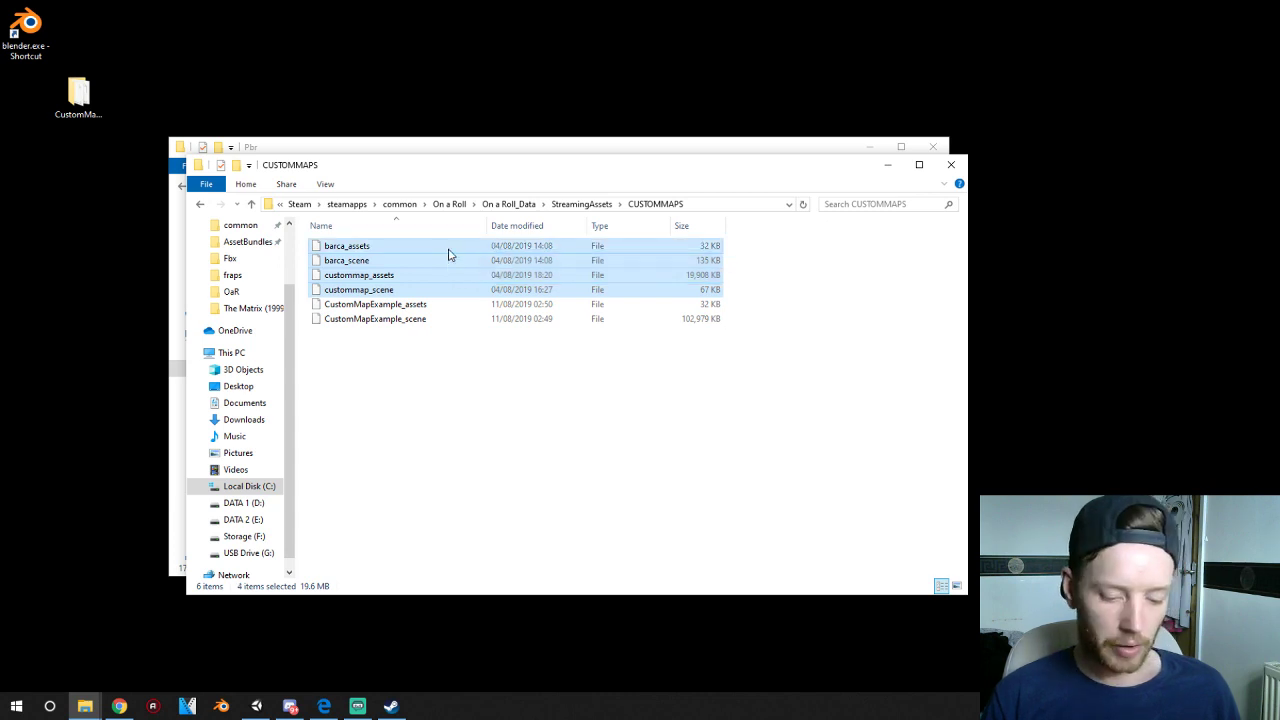
{"action": "key", "text": "Delete"}
{"action": "right_click", "coordinate": [441, 382]}
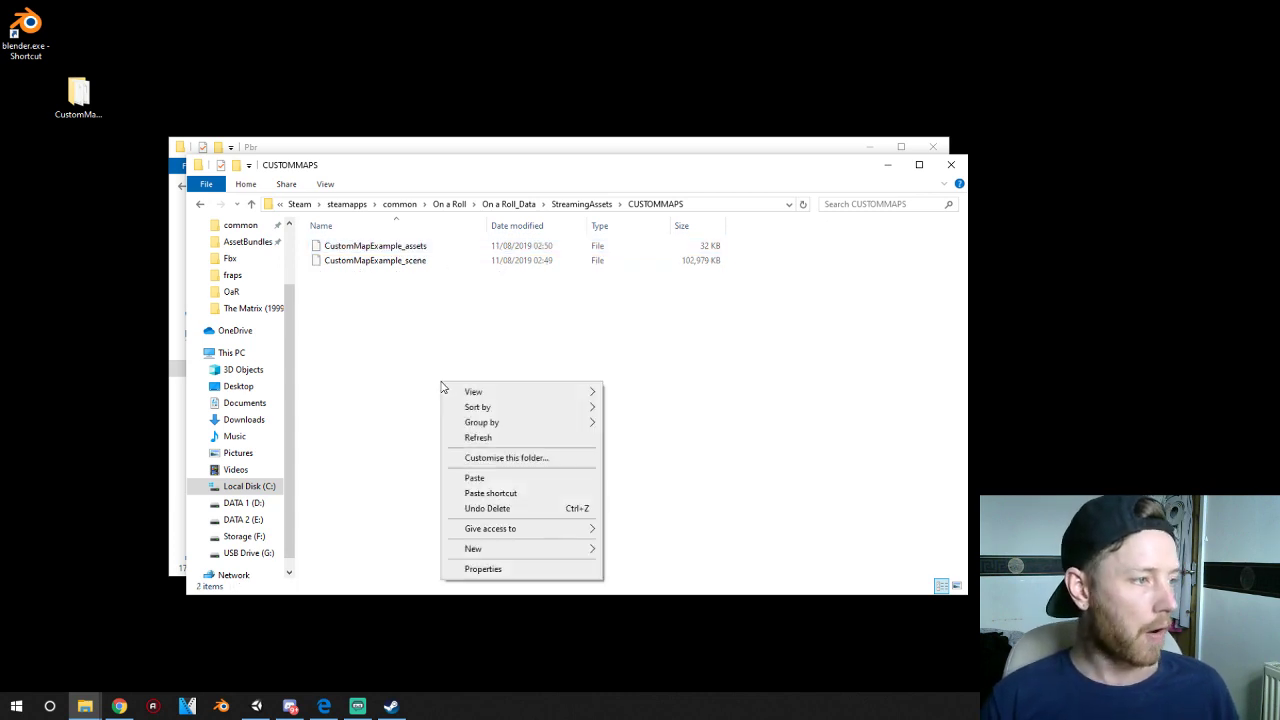
{"action": "left_click", "coordinate": [494, 479]}
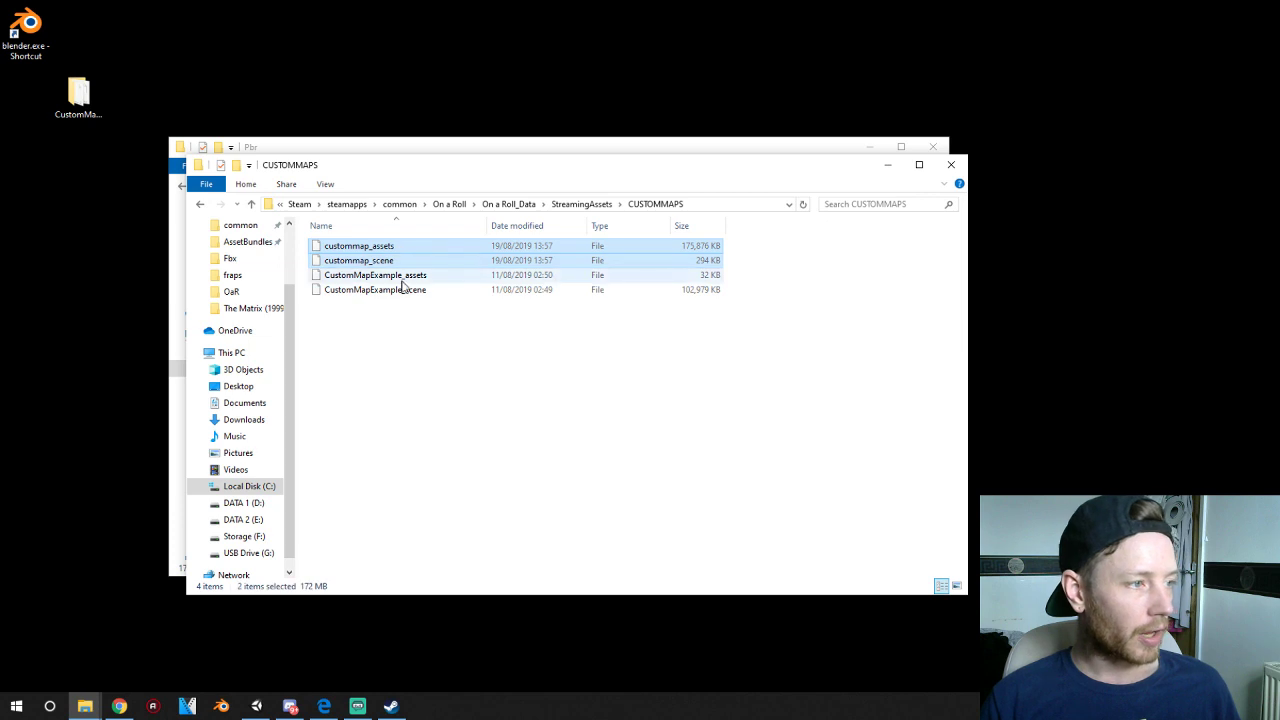
{"action": "left_click", "coordinate": [400, 276]}
{"action": "left_click", "coordinate": [415, 290]}
{"action": "left_click", "coordinate": [425, 285]}
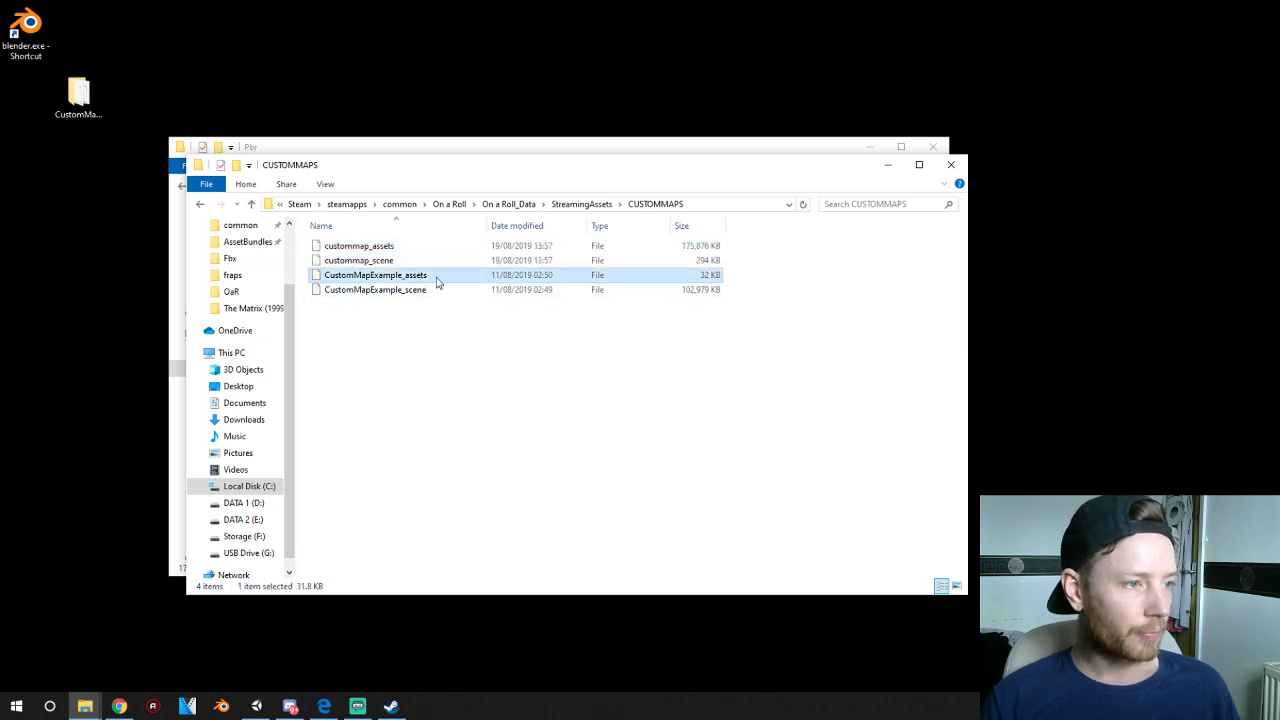
{"action": "left_click", "coordinate": [474, 251]}
{"action": "left_click", "coordinate": [345, 370]}
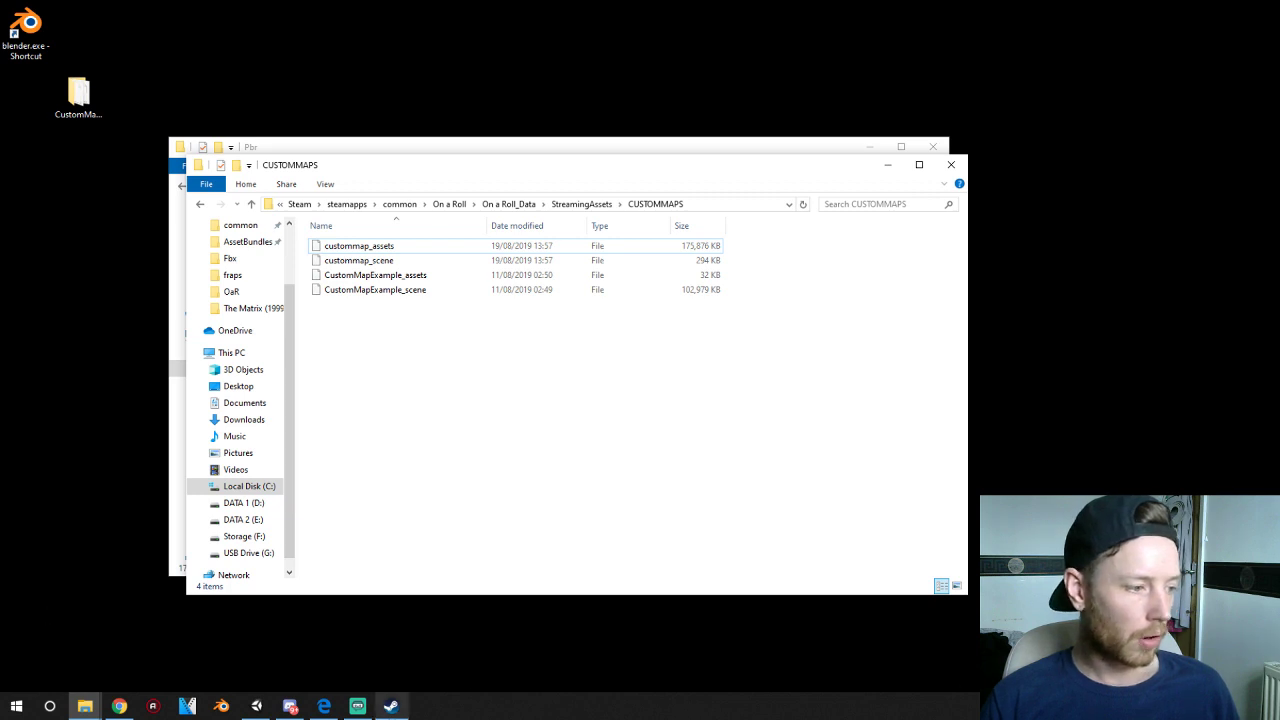
- Launch On a Roll from Steam and minimize both File Explorer windows
{"action": "left_click", "coordinate": [391, 706]}
{"action": "left_click", "coordinate": [232, 141]}
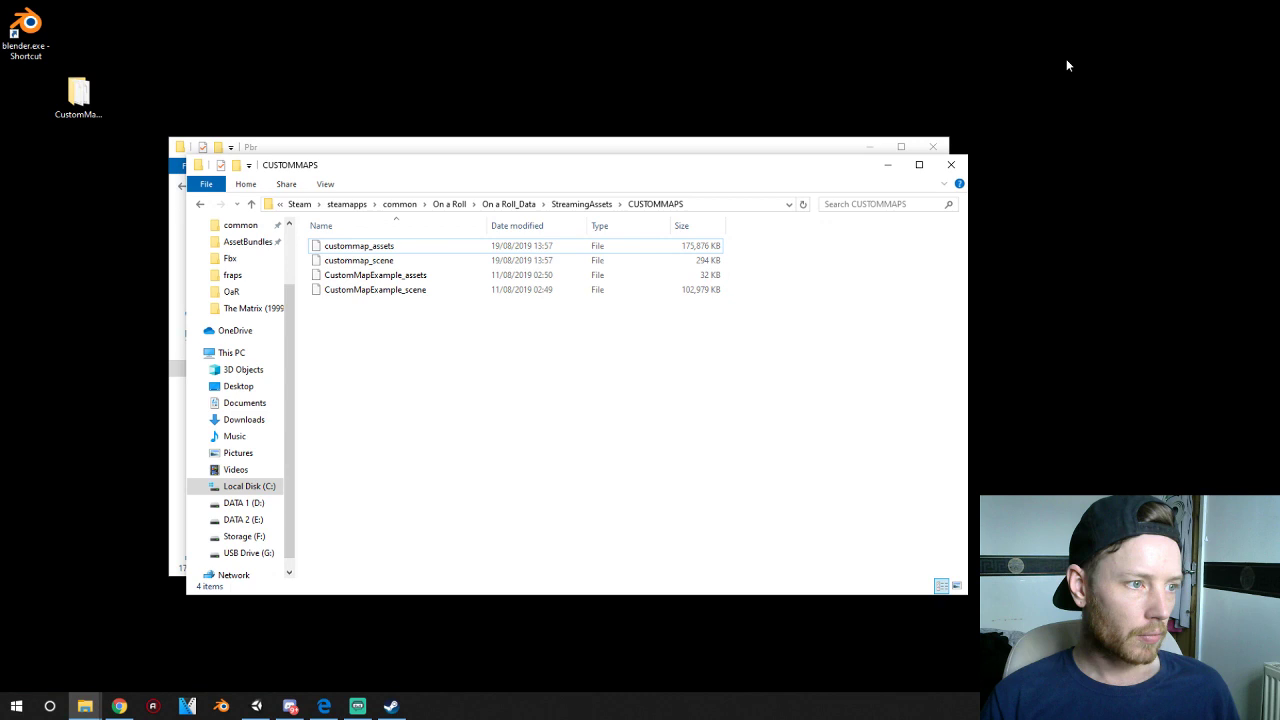
{"action": "left_click", "coordinate": [887, 164]}
{"action": "left_click", "coordinate": [868, 147]}
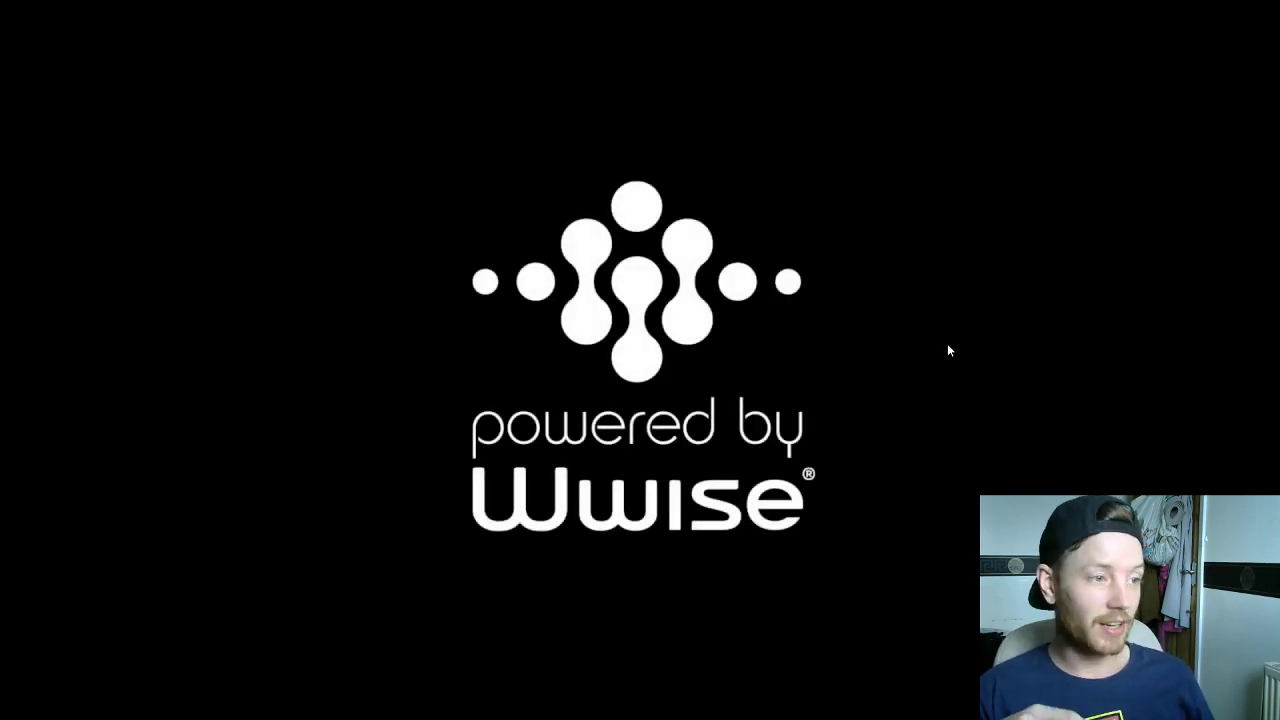
- Mute the system sound during the game's intro and raise the volume again at the start screen
{"action": "key", "text": "XF86AudioLowerVolume"}
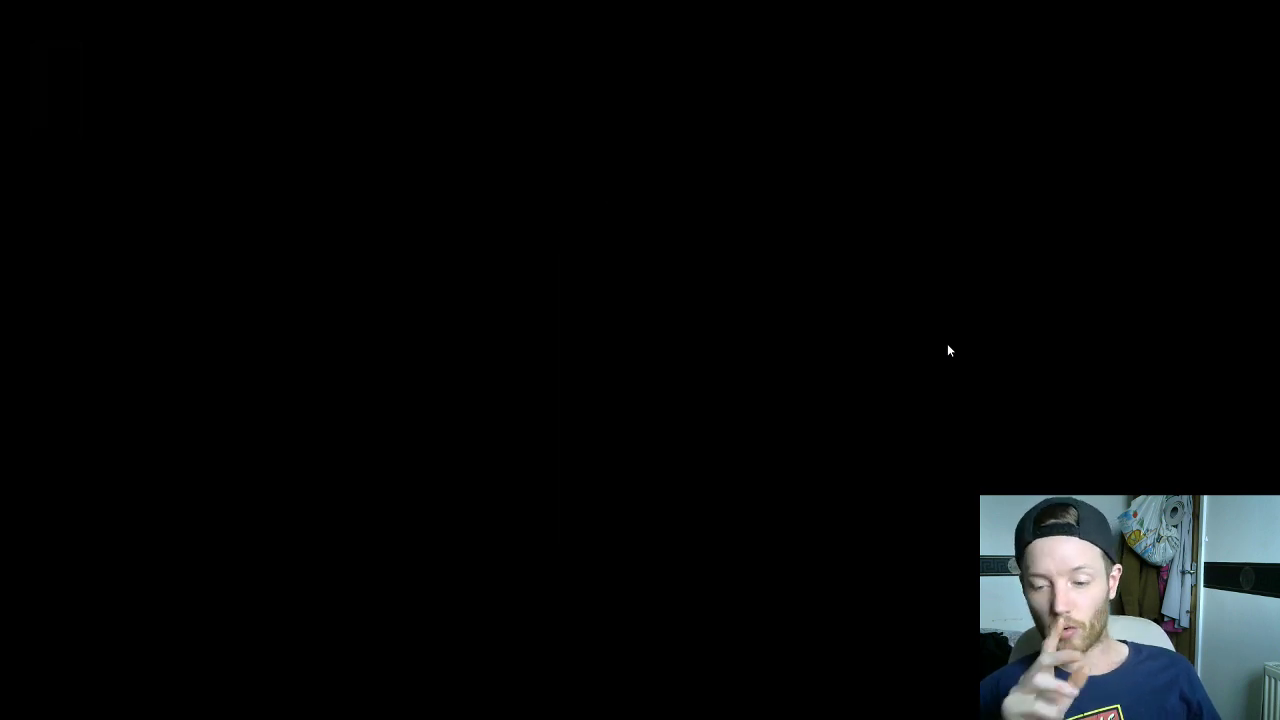
{"action": "key", "text": "XF86AudioLowerVolume"}
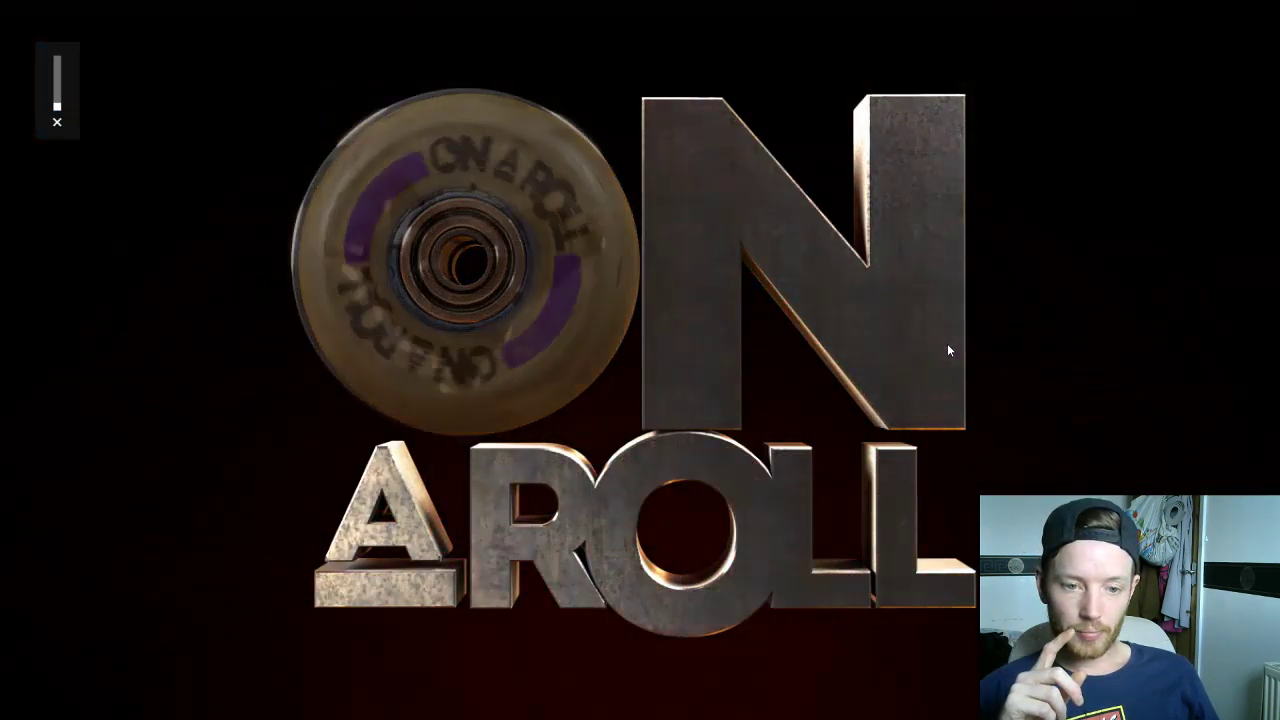
{"action": "key", "text": "XF86AudioRaiseVolume"}
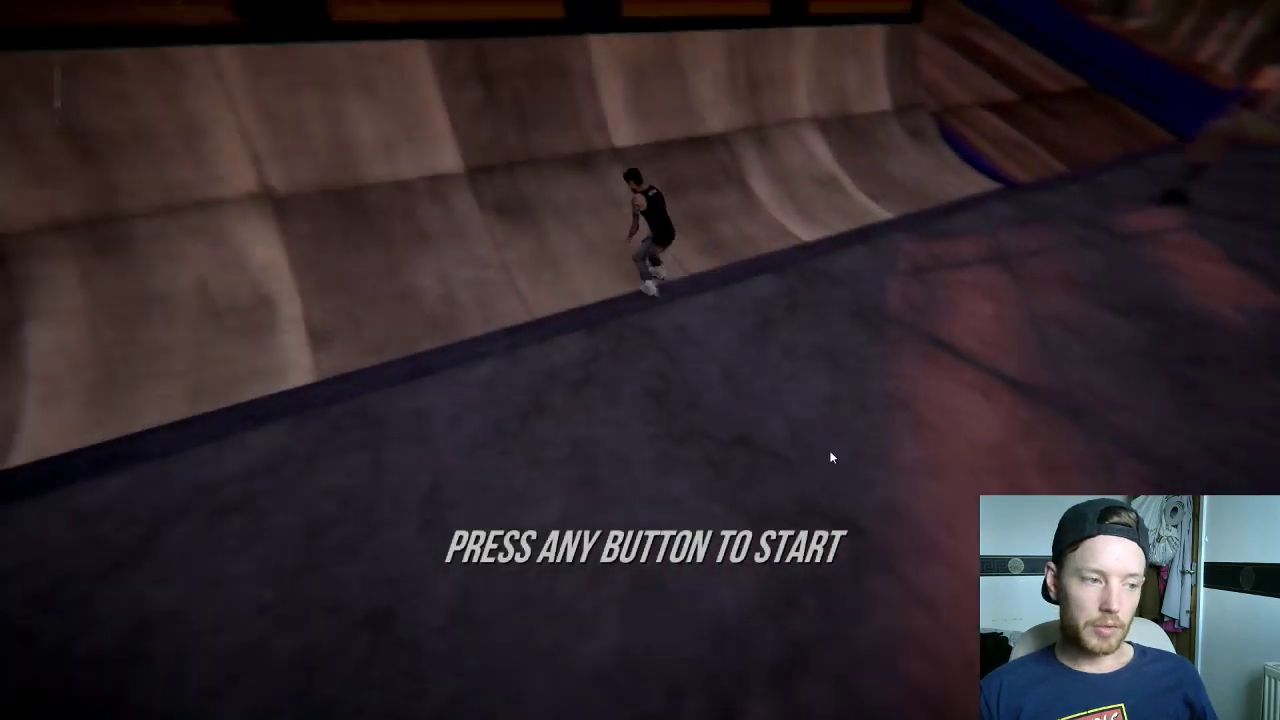
{"action": "key", "text": "XF86AudioRaiseVolume"}
{"action": "key", "text": "XF86AudioRaiseVolume"}
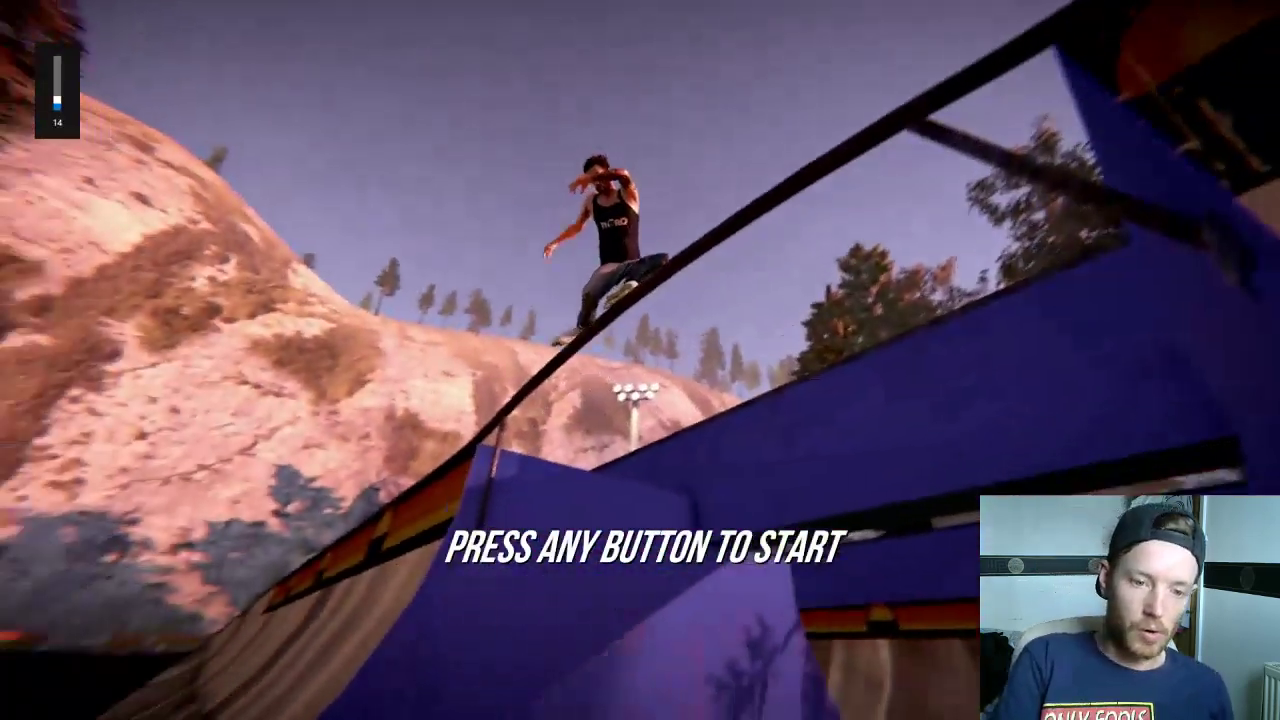
- Load the custom map from the game's Play (Custom Map) option to test it, and quit the game
{"action": "key", "text": "Return"}
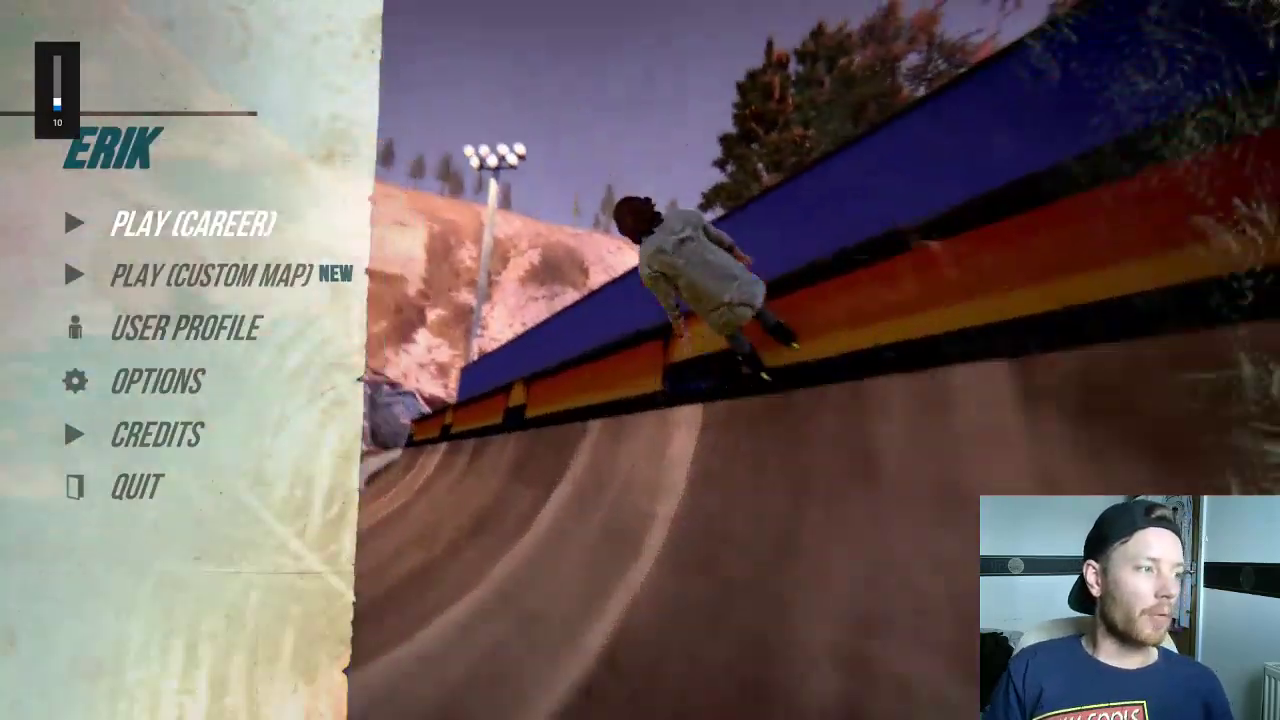
{"action": "key", "text": "Down"}
{"action": "key", "text": "Return"}
{"action": "key", "text": "Down"}
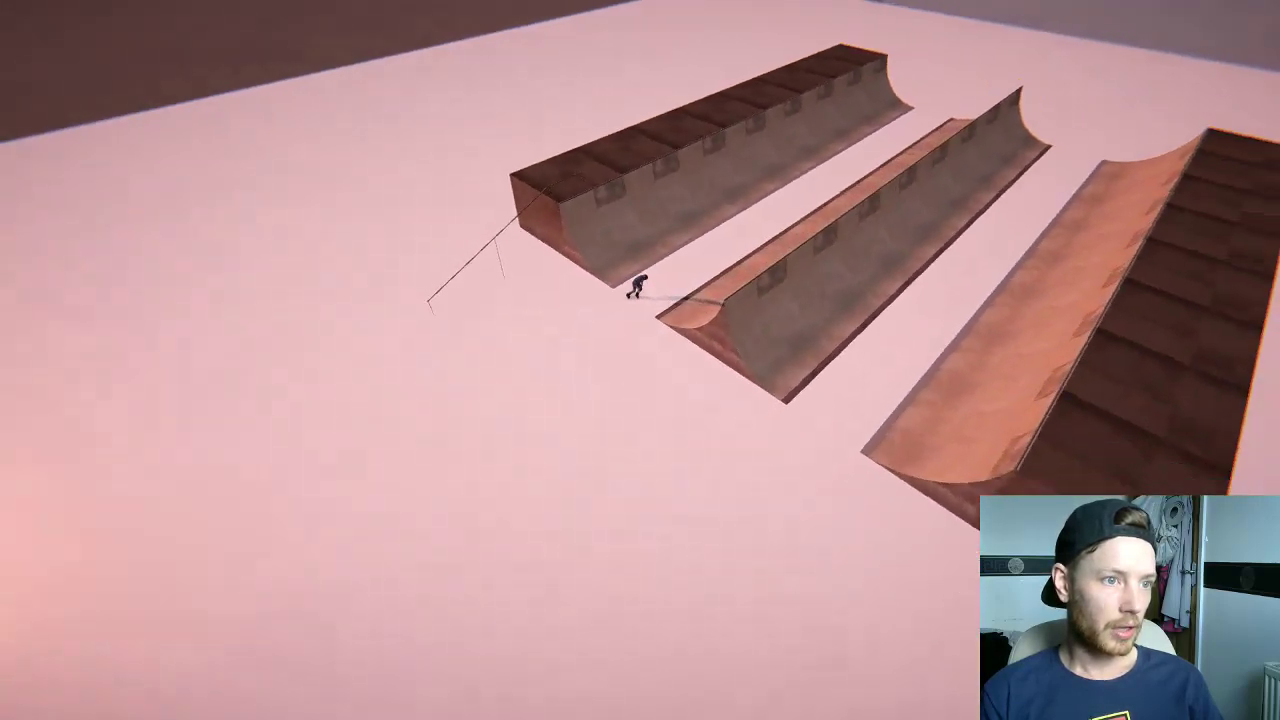
{"action": "key", "text": "alt+F4"}
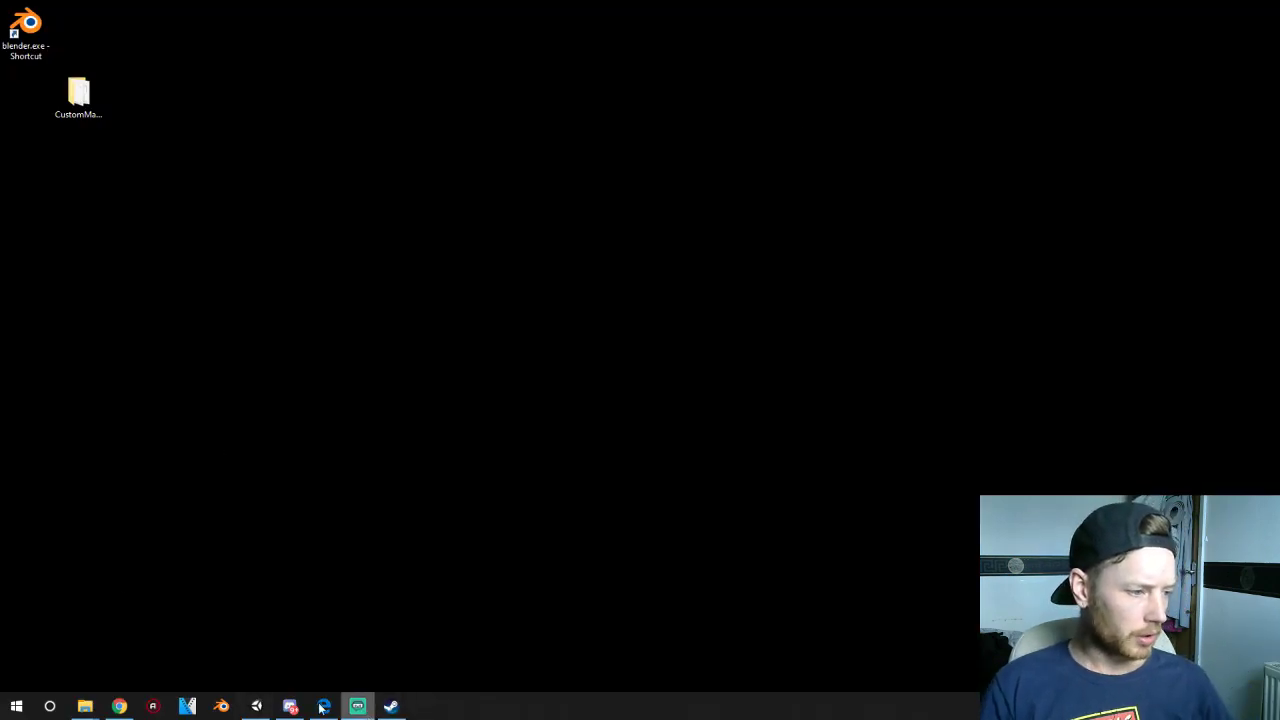
- Switch back to Unity and delete the CustomDemoLevel_001 scene from the _Scenes folder, keeping enox
{"action": "left_click", "coordinate": [256, 707]}
{"action": "left_click", "coordinate": [170, 398]}
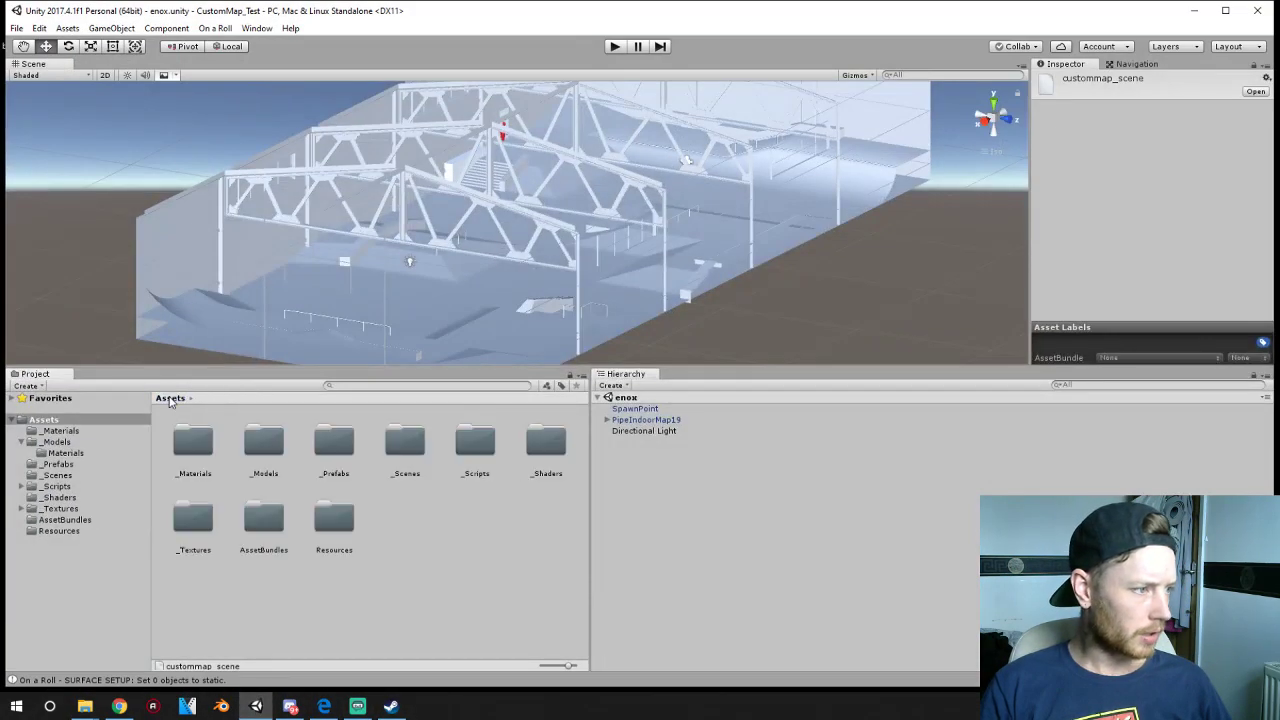
{"action": "double_click", "coordinate": [409, 443]}
{"action": "left_click", "coordinate": [208, 450]}
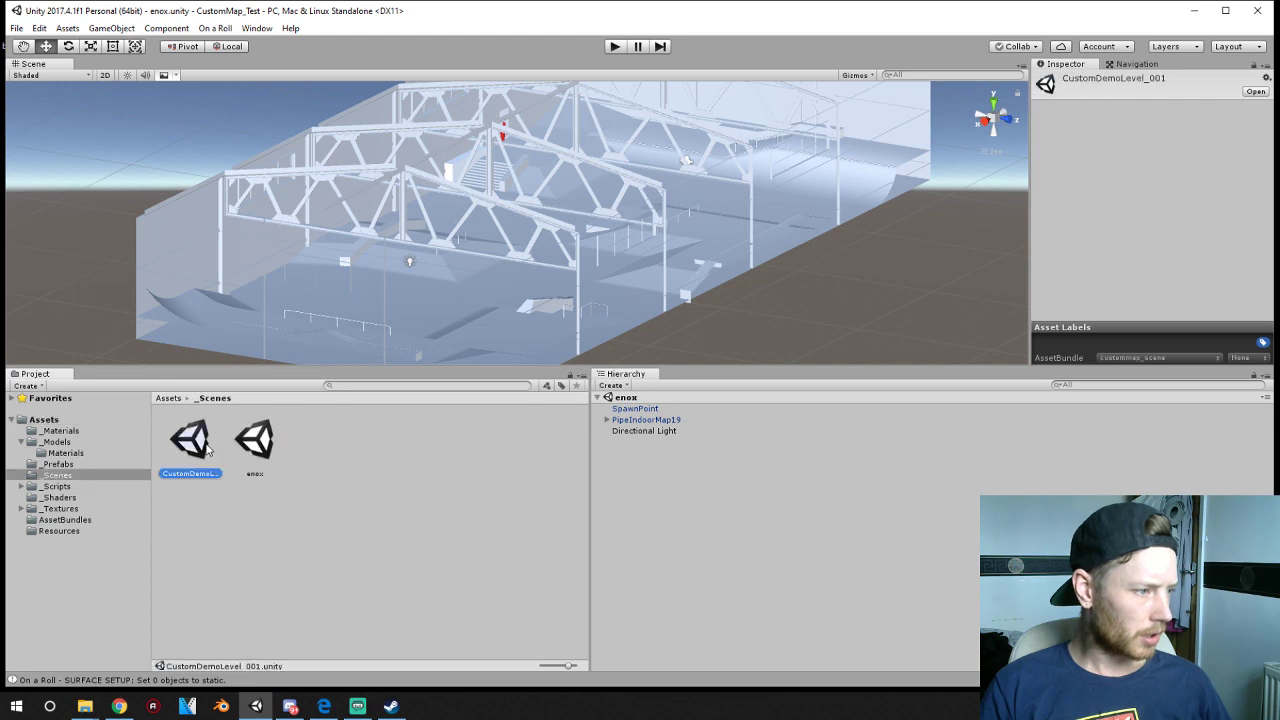
{"action": "left_click", "coordinate": [251, 448]}
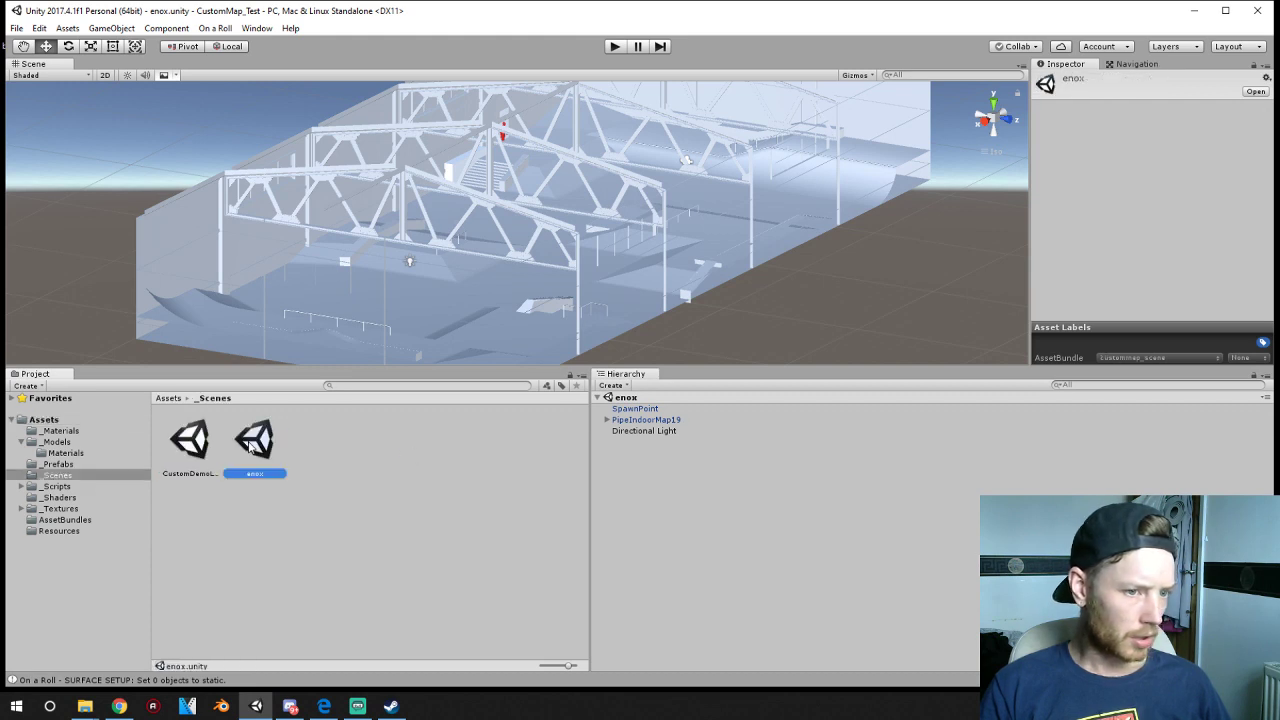
{"action": "left_click", "coordinate": [195, 453]}
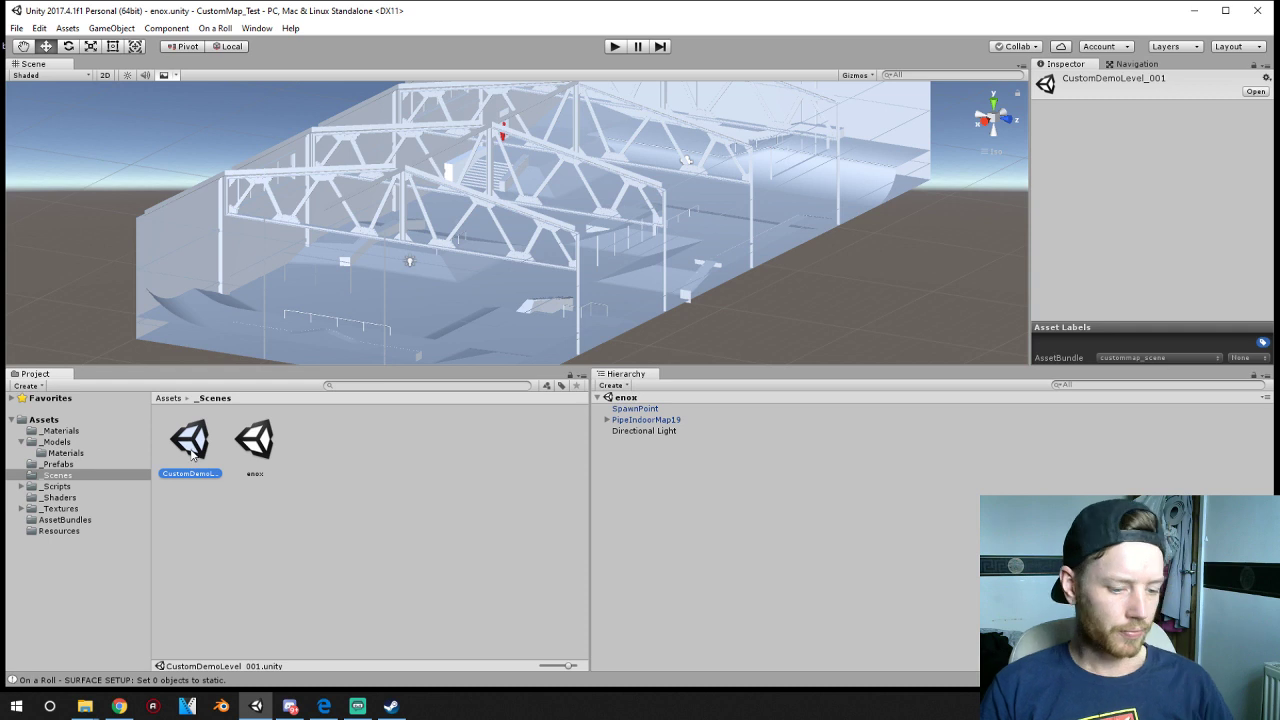
{"action": "key", "text": "Delete"}
{"action": "left_click", "coordinate": [679, 381]}
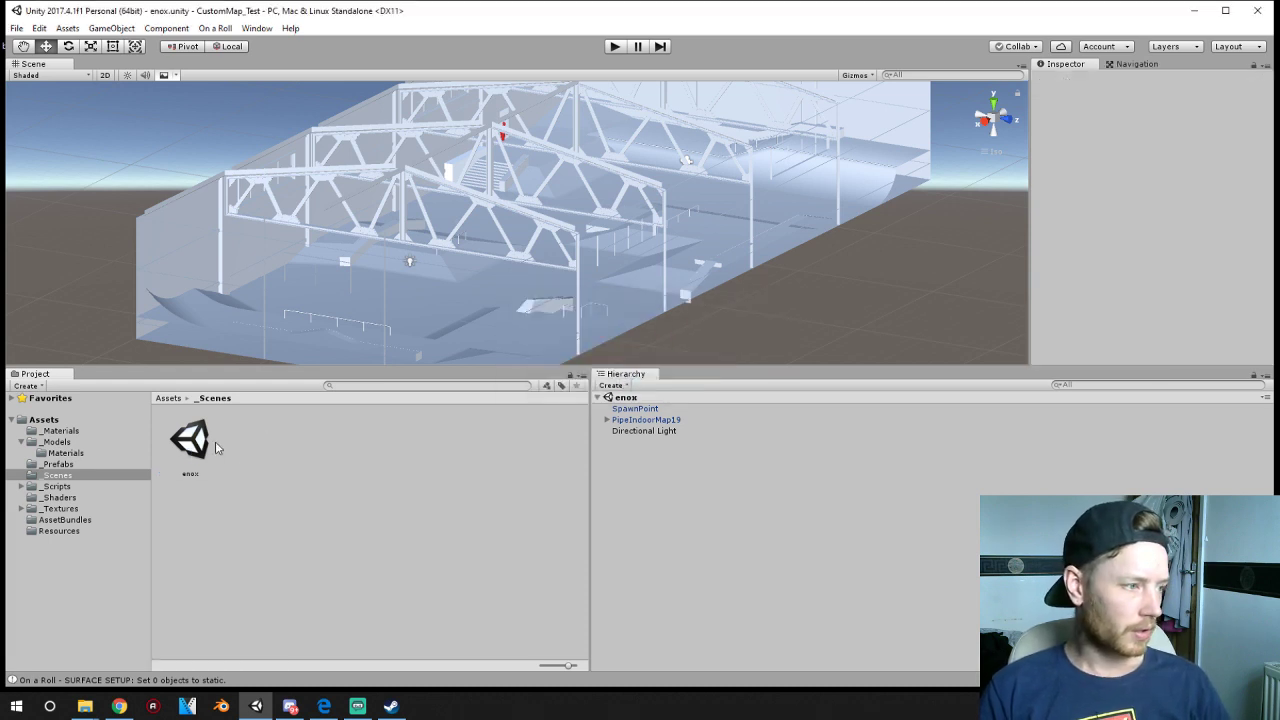
- Build the custom map from the enox scene with the On a Roll Build Custom Map tool
{"action": "left_click", "coordinate": [213, 440]}
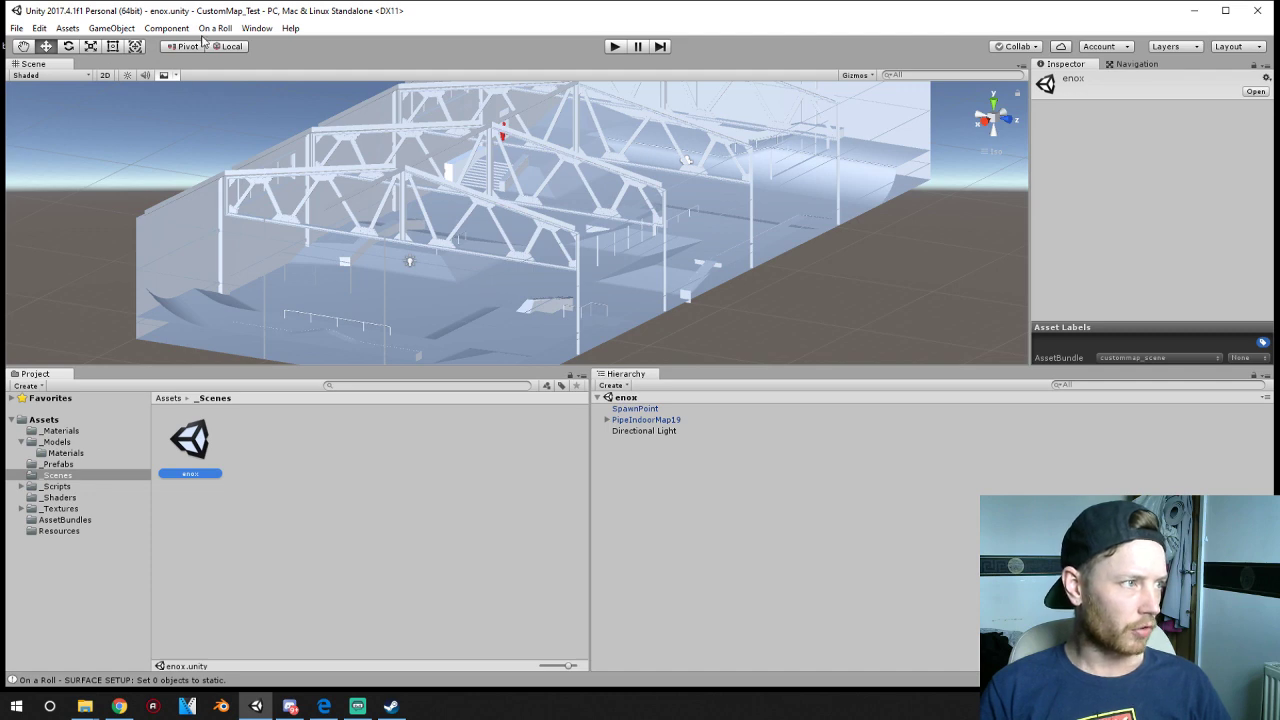
{"action": "left_click", "coordinate": [450, 286]}
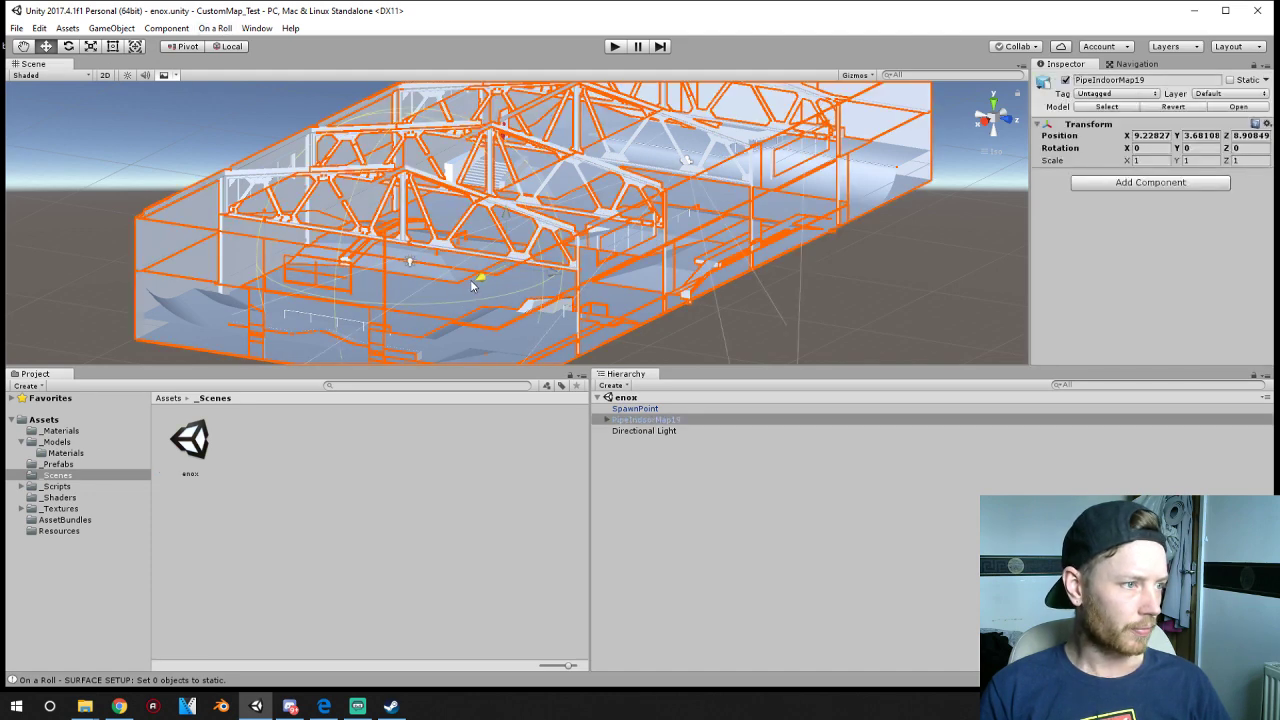
{"action": "left_click", "coordinate": [452, 302]}
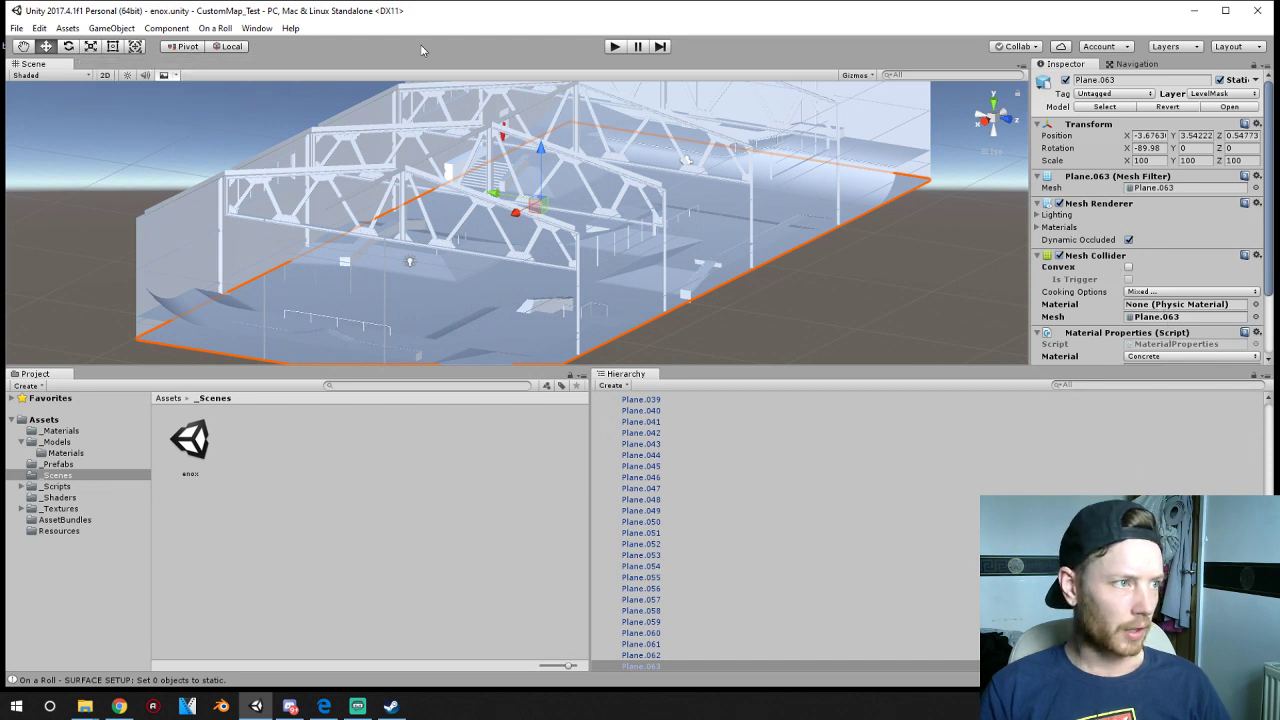
{"action": "left_click", "coordinate": [214, 28]}
{"action": "left_click", "coordinate": [230, 43]}
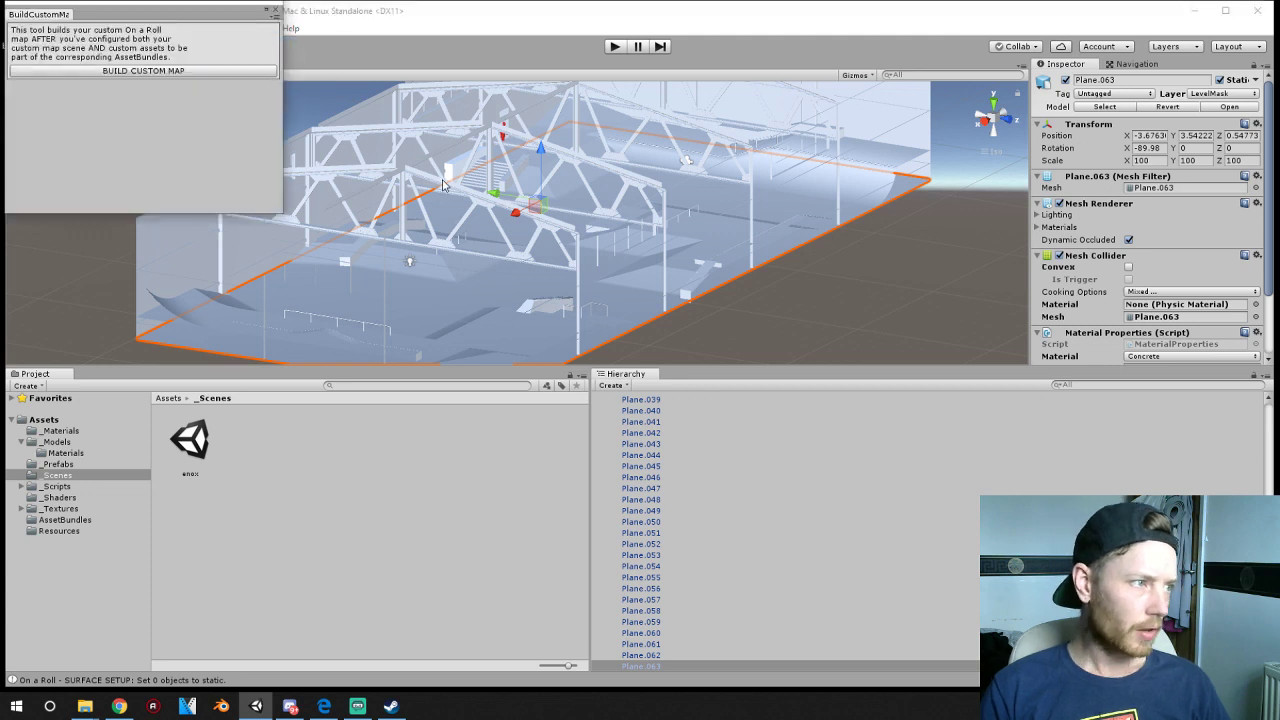
{"action": "left_click", "coordinate": [143, 70]}
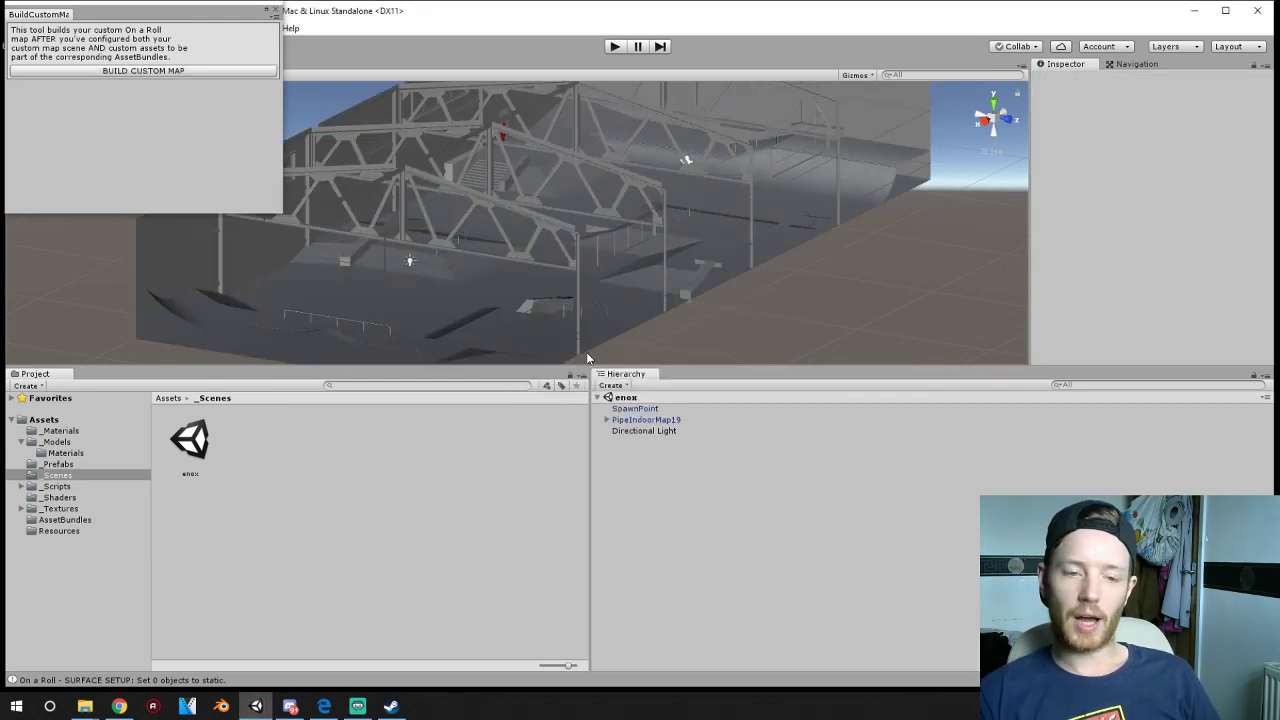
- Minimize Unity and copy the custommap_assets and custommap_scene files from the CustomMap_Test project's AssetBundles folder in File Explorer
{"action": "left_click", "coordinate": [1195, 12]}
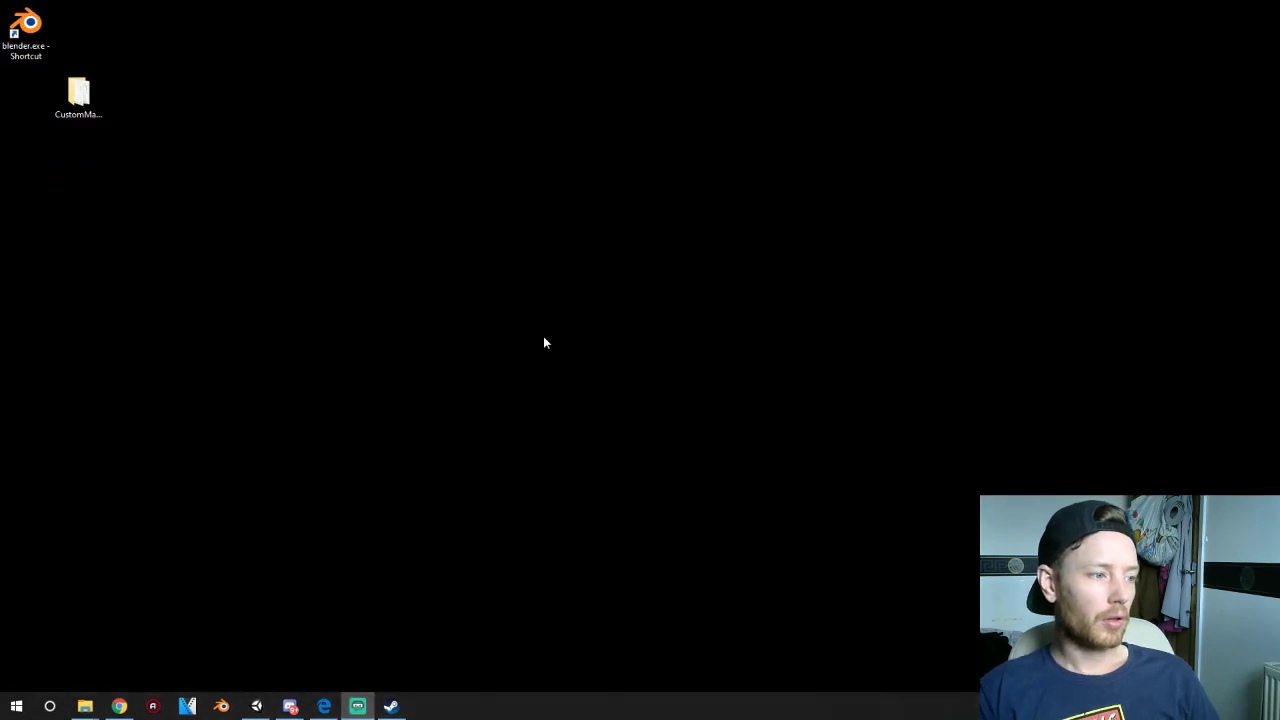
{"action": "left_click", "coordinate": [85, 706]}
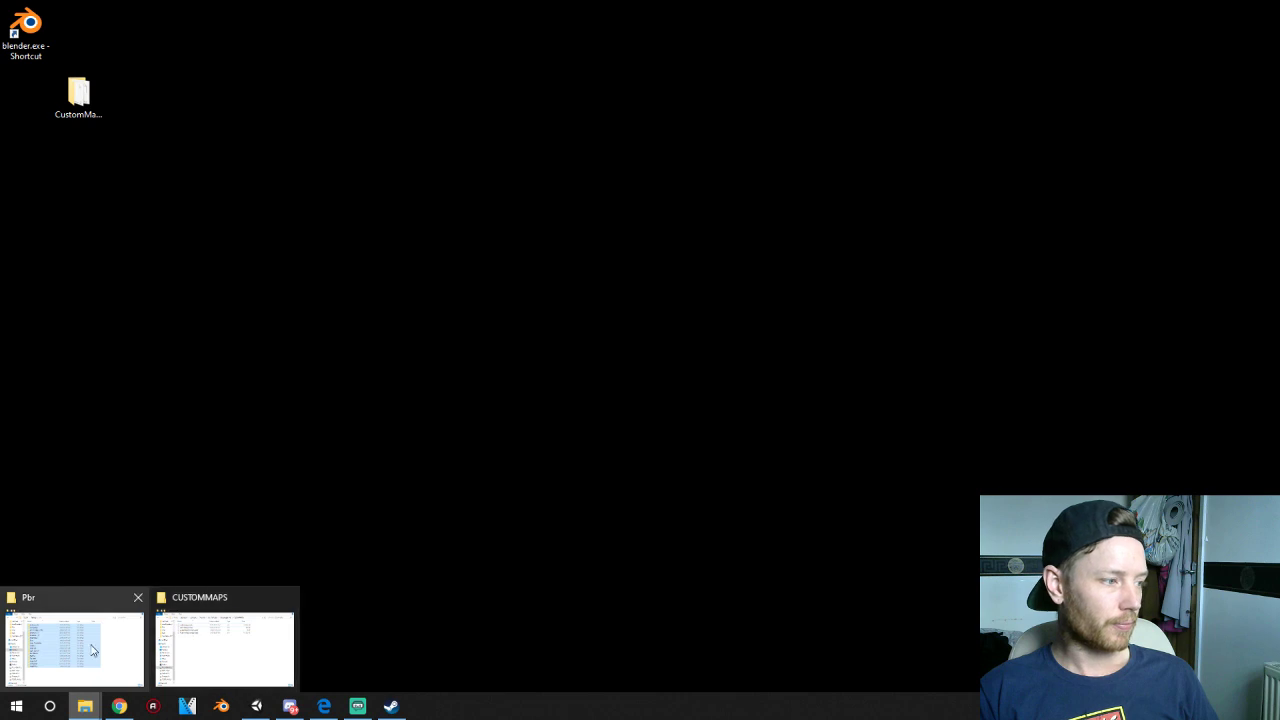
{"action": "left_click", "coordinate": [240, 645]}
{"action": "key", "text": "alt+Up"}
{"action": "key", "text": "alt+Up"}
{"action": "key", "text": "alt+Up"}
{"action": "key", "text": "alt+Up"}
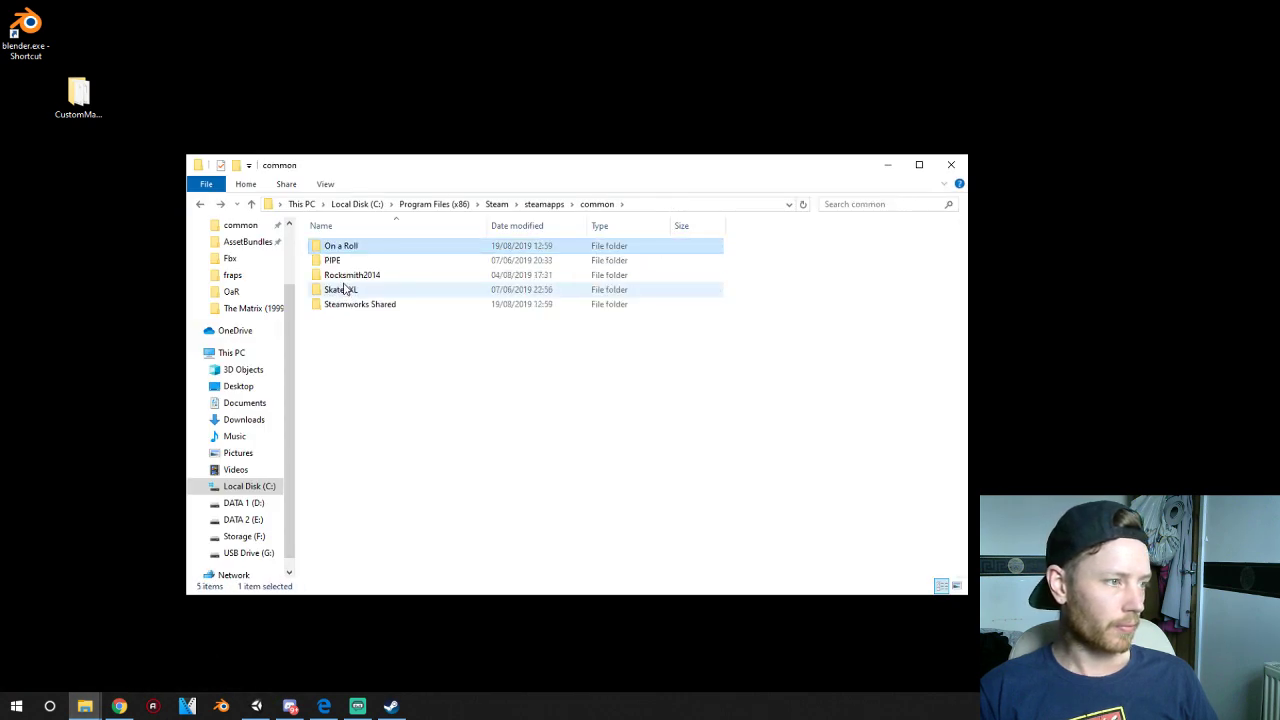
{"action": "key", "text": "alt+Left"}
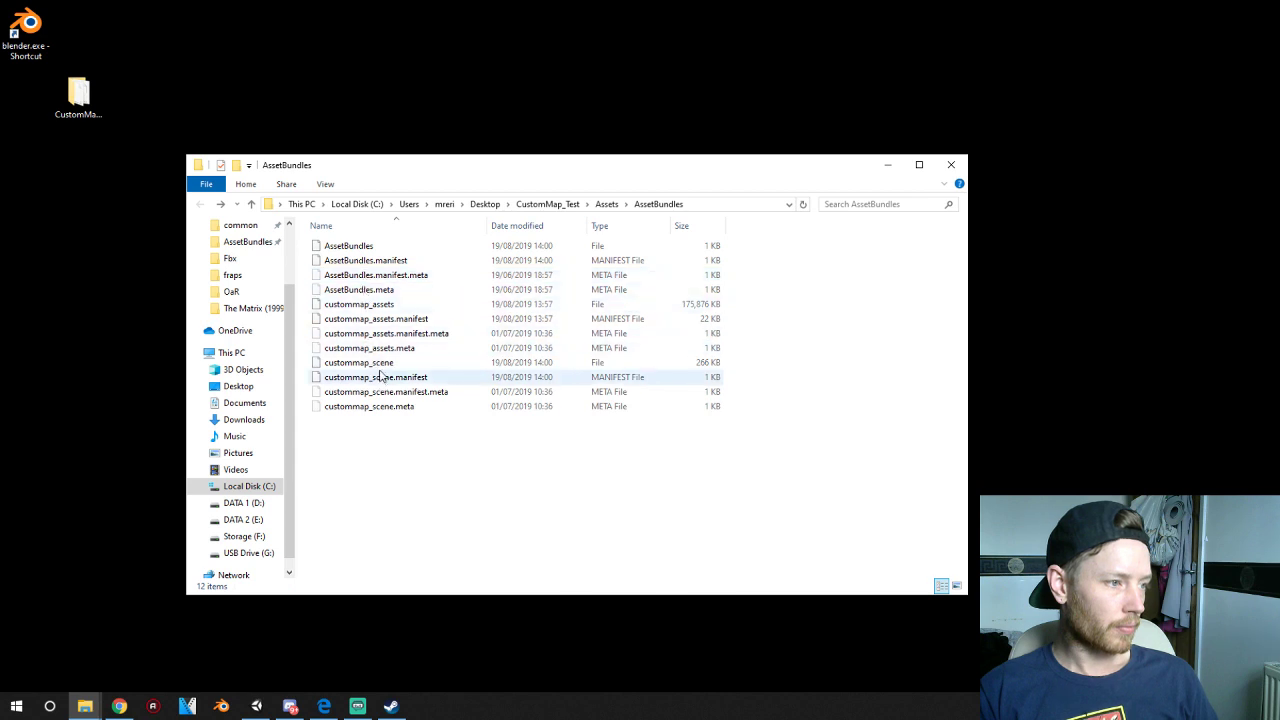
{"action": "left_click", "coordinate": [378, 362]}
{"action": "left_click", "coordinate": [368, 304], "text": "ctrl"}
{"action": "right_click", "coordinate": [358, 309]}
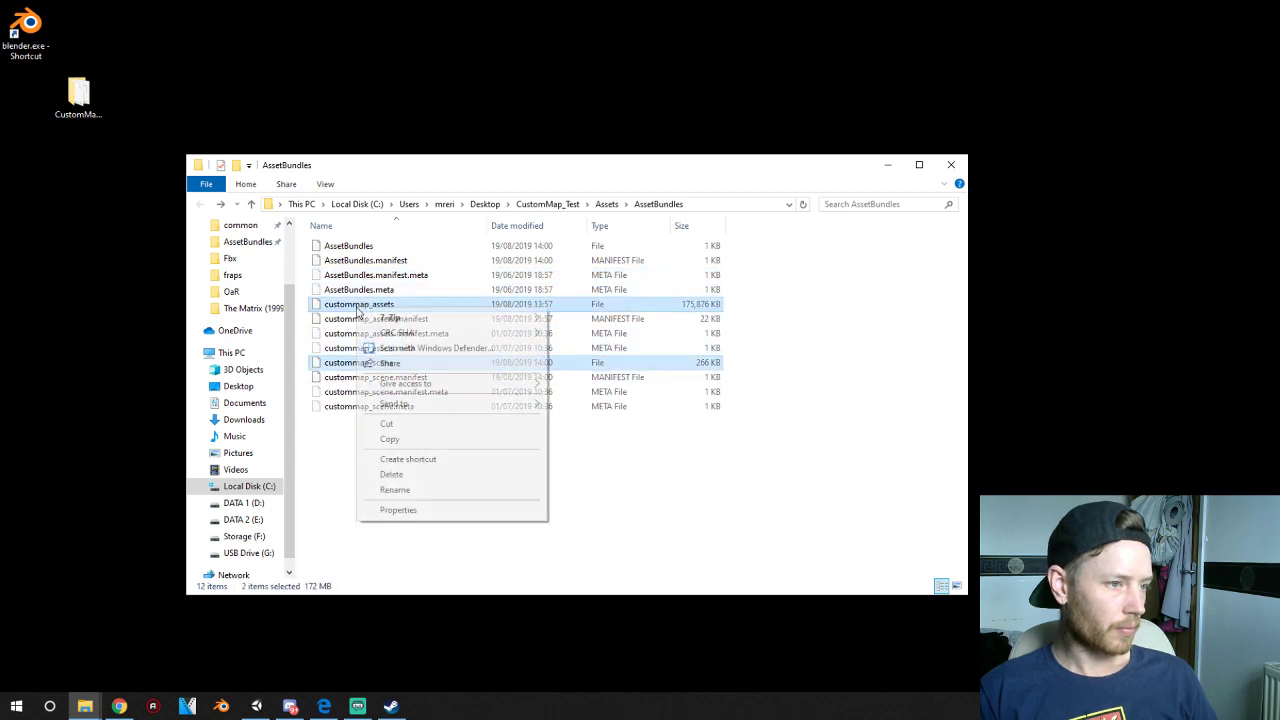
{"action": "left_click", "coordinate": [390, 440]}
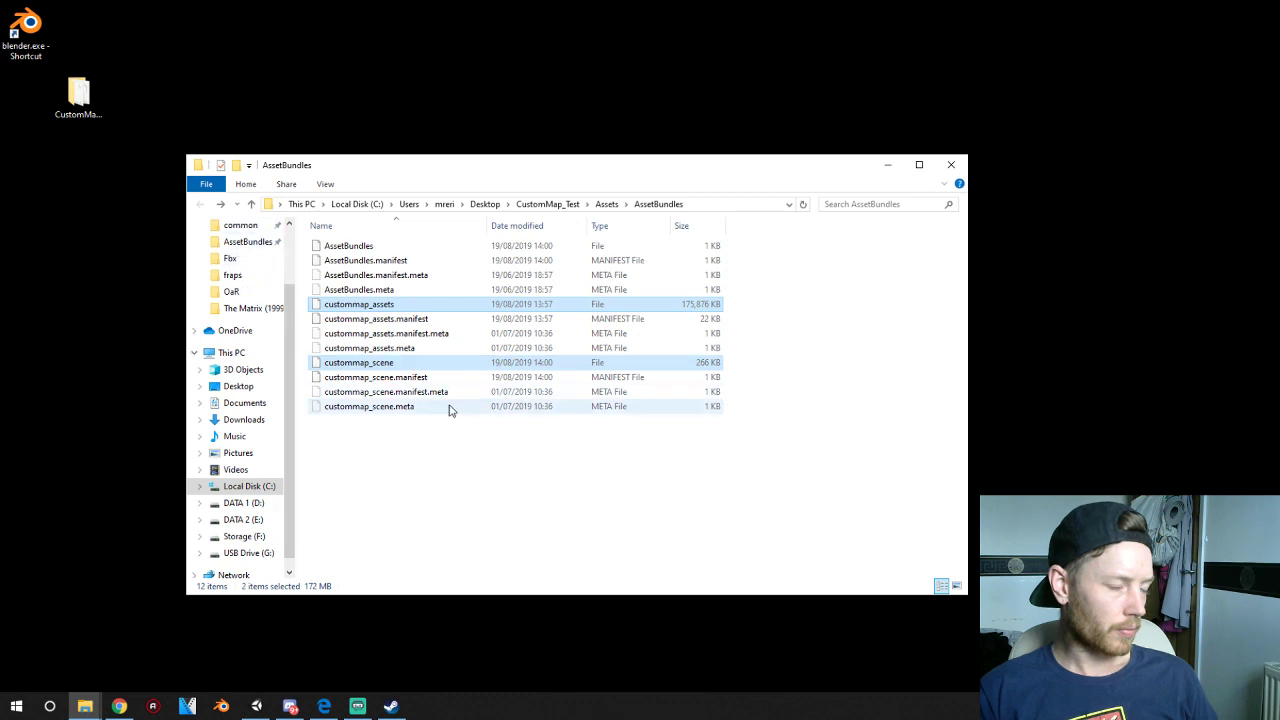
- Paste the two bundle files into the game's CUSTOMMAPS folder, replacing the existing ones, and launch On a Roll from Steam
{"action": "key", "text": "alt+Left"}
{"action": "key", "text": "alt+Left"}
{"action": "key", "text": "alt+Left"}
{"action": "key", "text": "alt+Left"}
{"action": "key", "text": "alt+Left"}
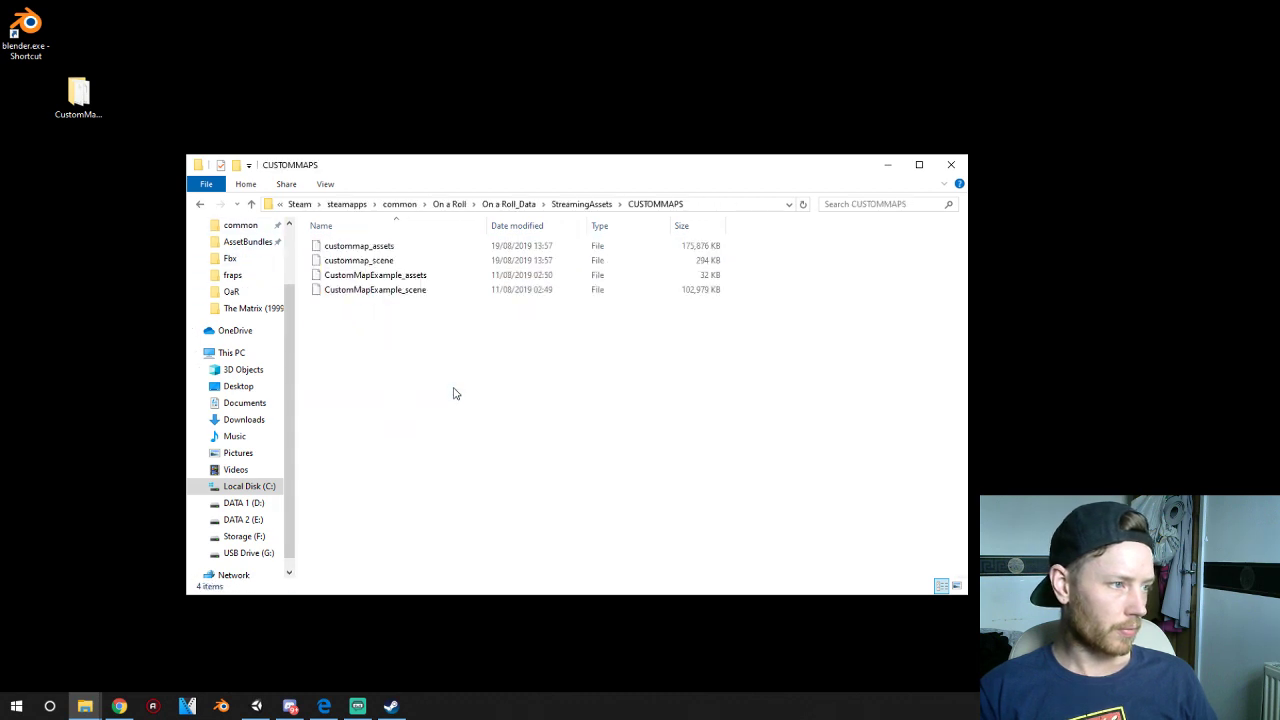
{"action": "right_click", "coordinate": [453, 393]}
{"action": "left_click", "coordinate": [499, 484]}
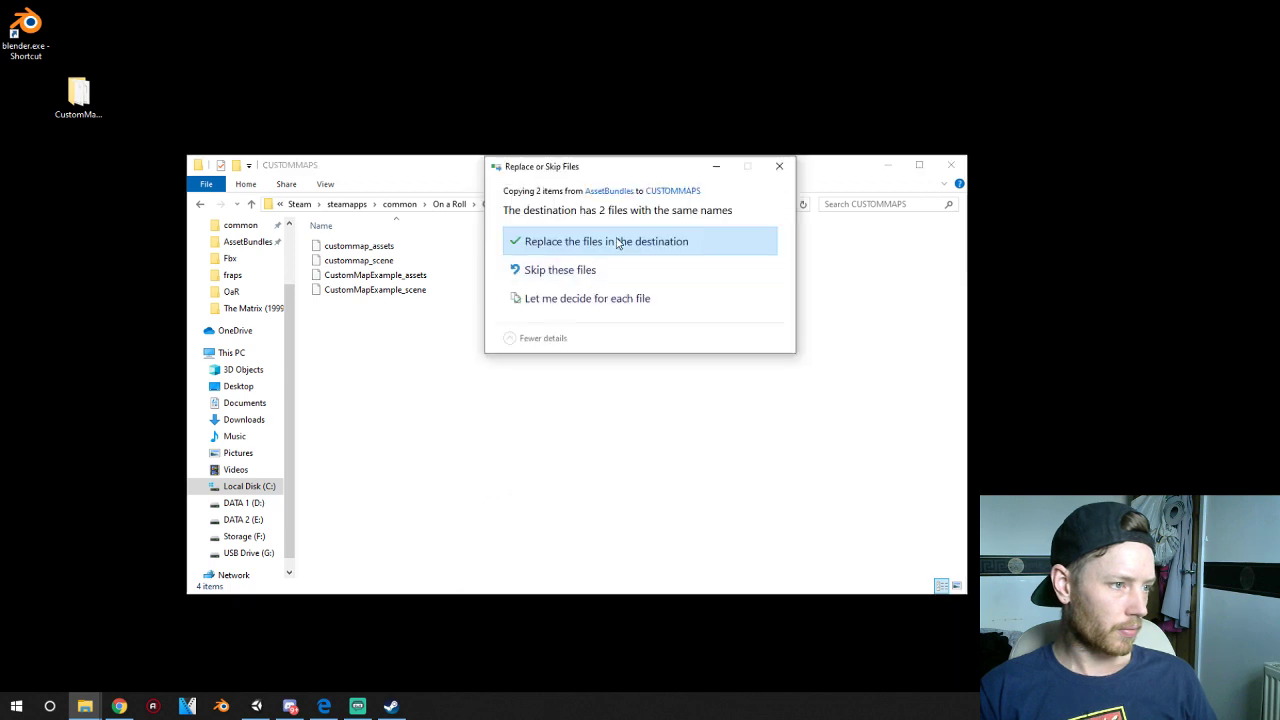
{"action": "left_click", "coordinate": [619, 242]}
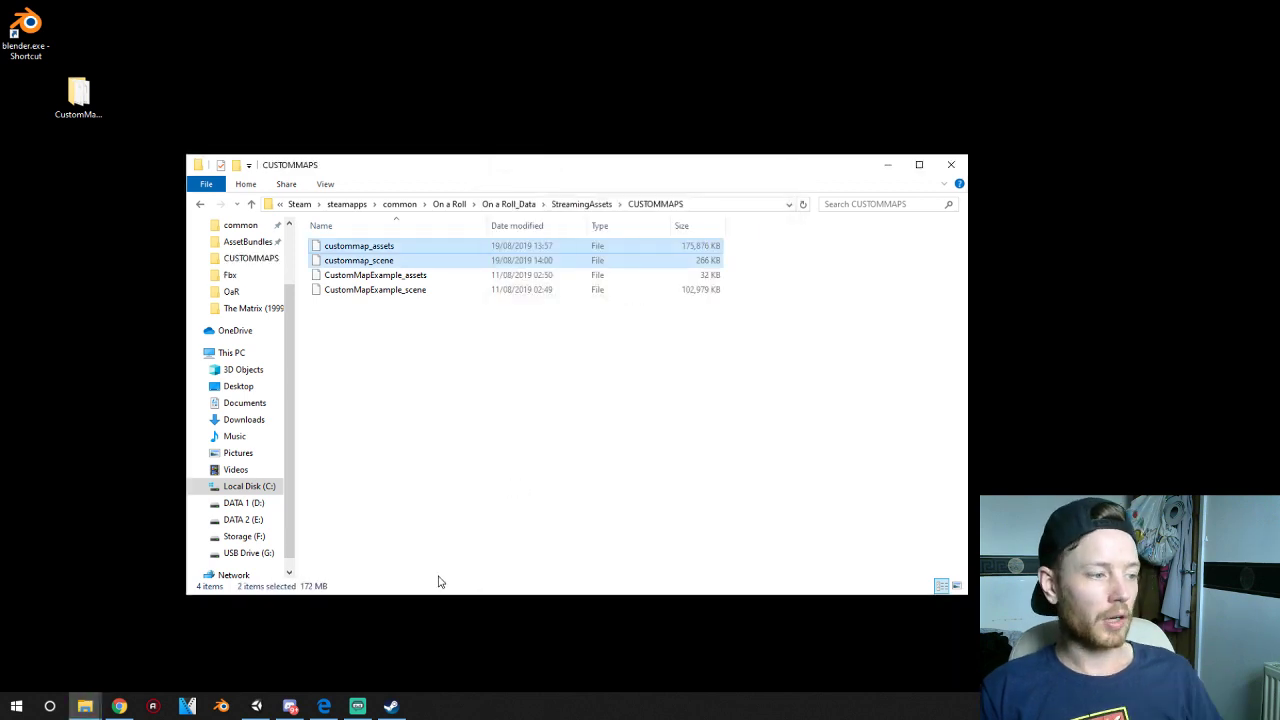
{"action": "right_click", "coordinate": [390, 706]}
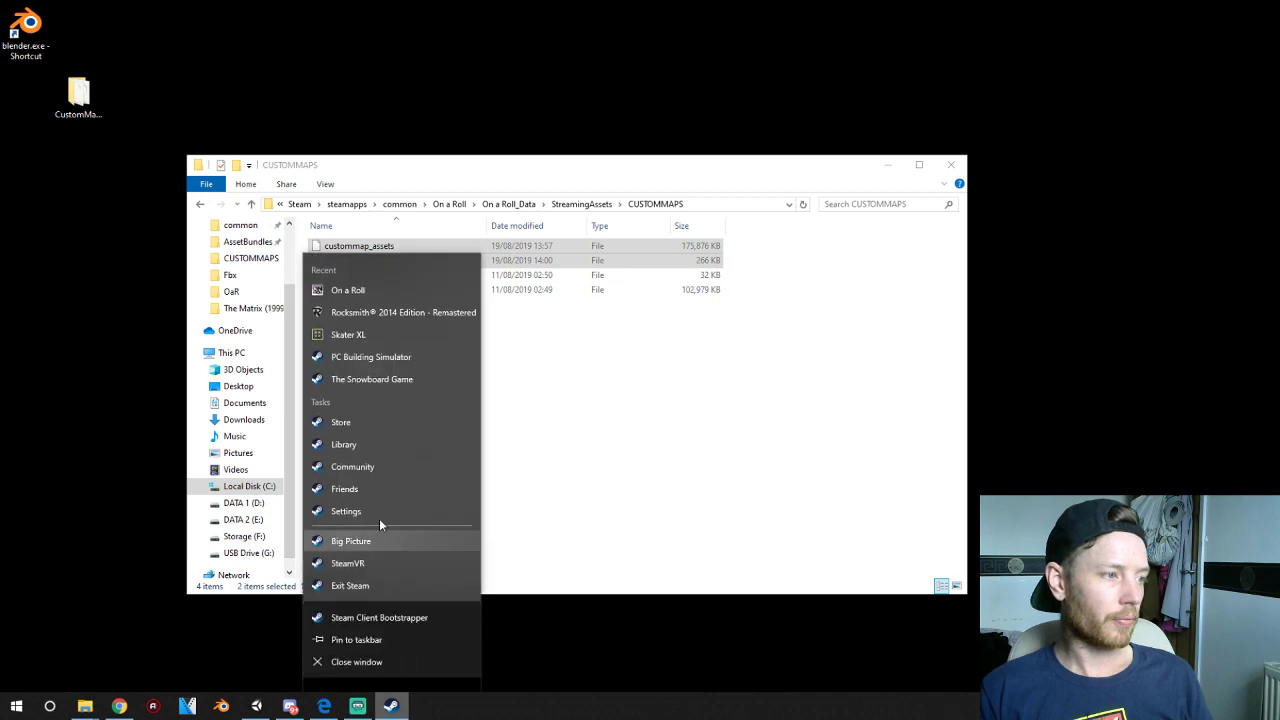
{"action": "left_click", "coordinate": [374, 314]}
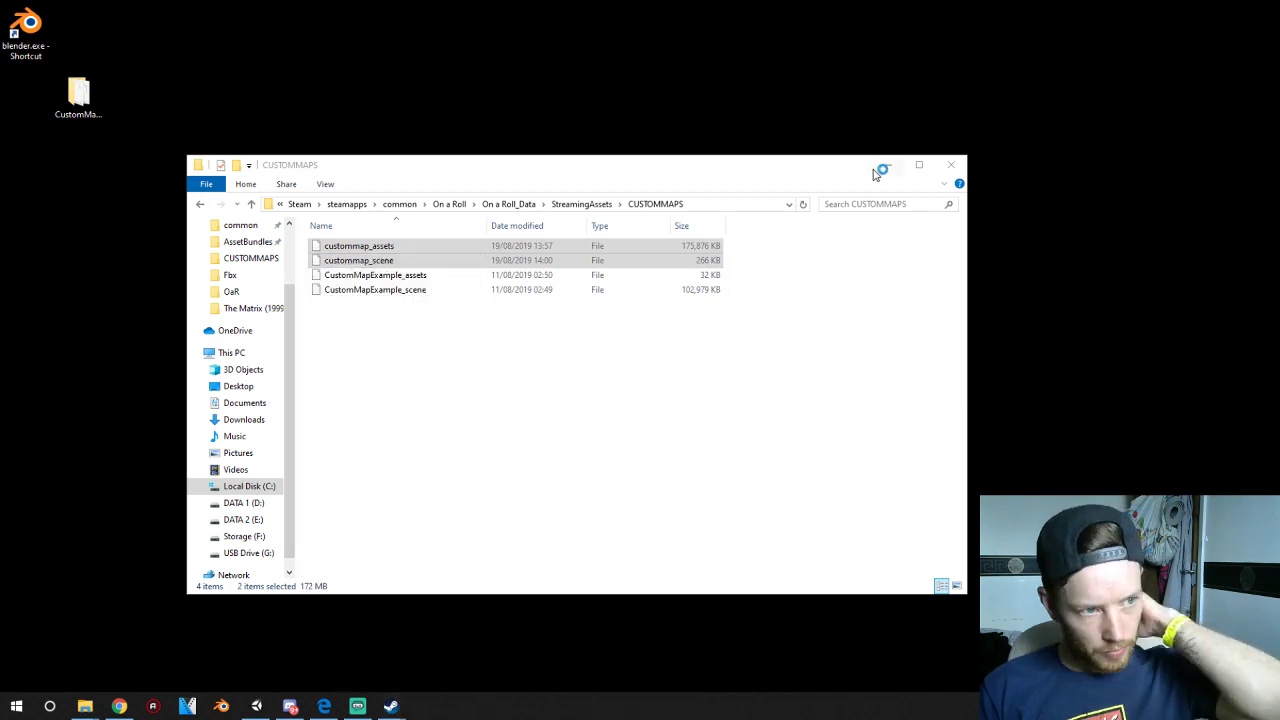
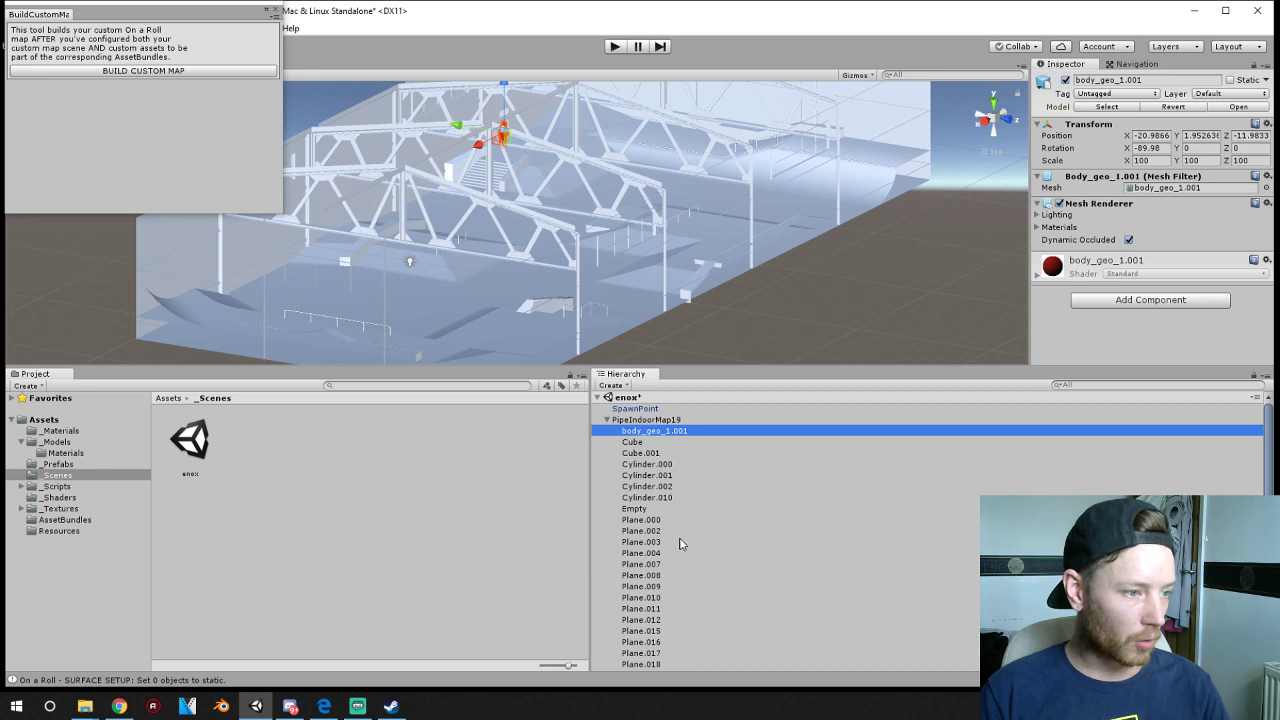
- Find the Point light among the children of PipeIndoorMap19 in the enox scene and delete it
{"action": "scroll", "coordinate": [679, 545], "scroll_direction": "down", "scroll_amount": 3}
{"action": "left_click", "coordinate": [644, 437]}
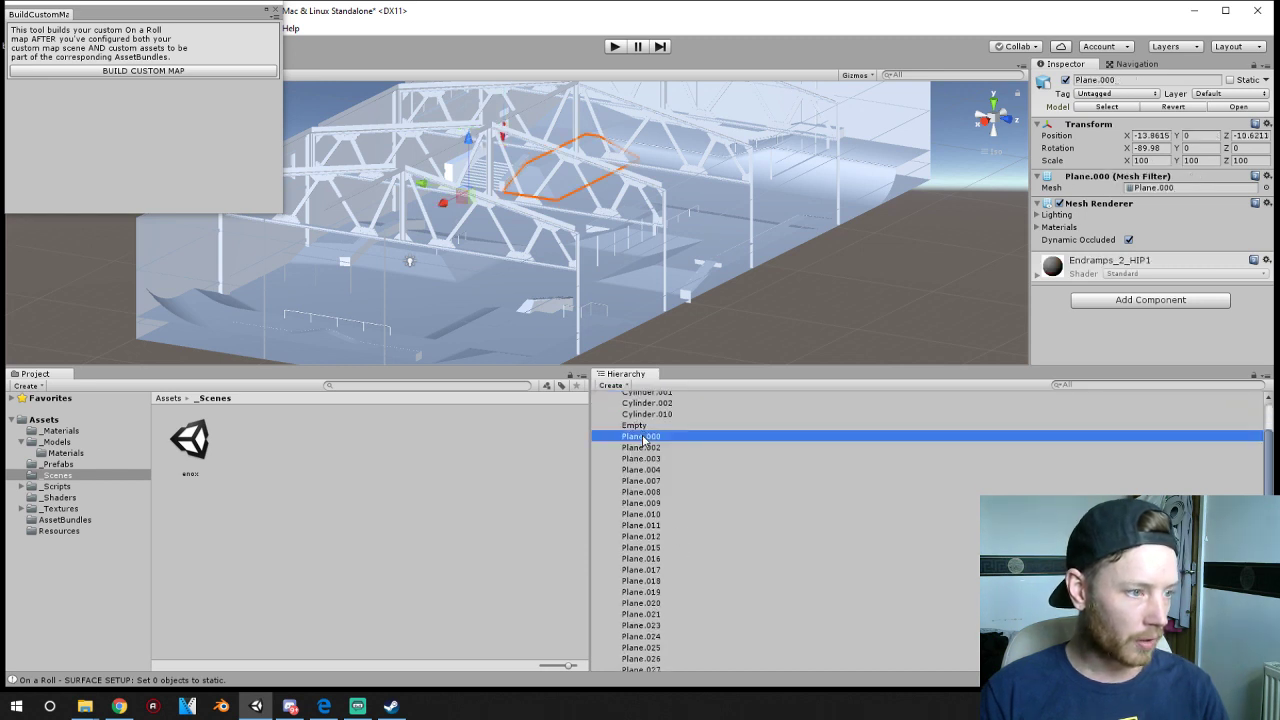
{"action": "left_click", "coordinate": [644, 426]}
{"action": "scroll", "coordinate": [669, 494], "scroll_direction": "down", "scroll_amount": 10}
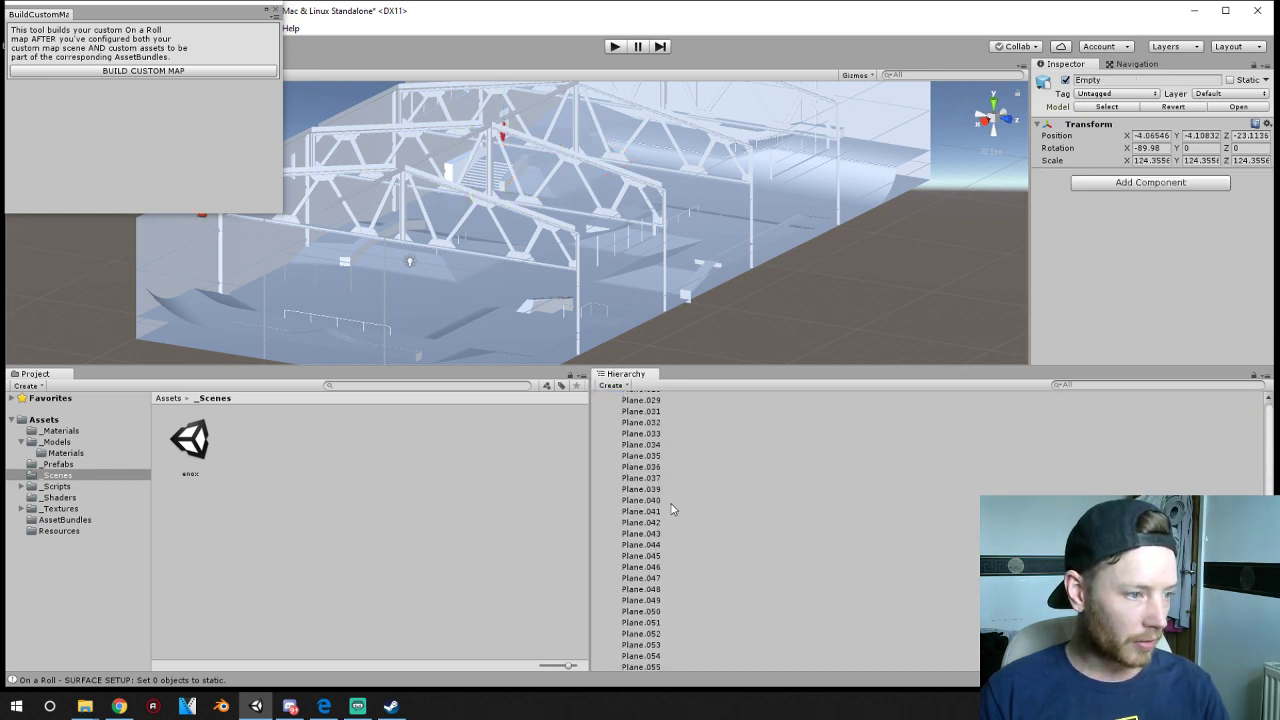
{"action": "left_click", "coordinate": [634, 656]}
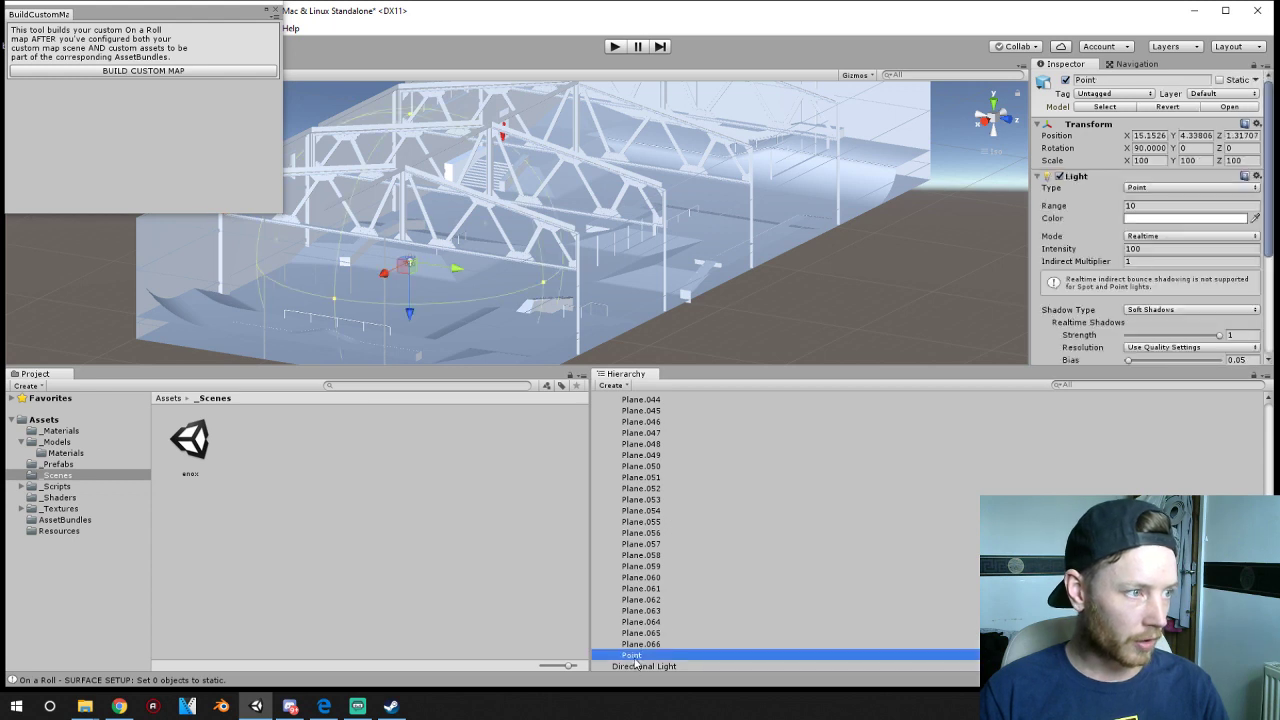
{"action": "key", "text": "Delete"}
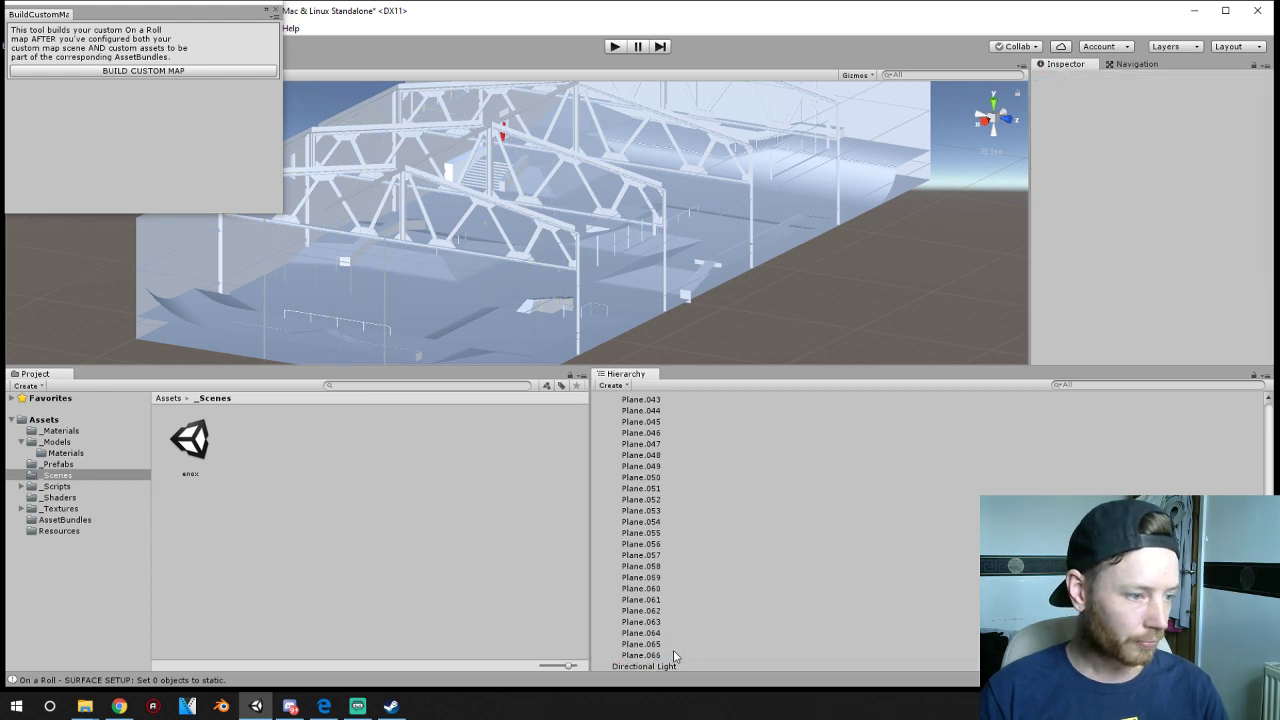
- Delete the Directional Light from the enox scene and collapse the PipeIndoorMap19 hierarchy
{"action": "left_click", "coordinate": [658, 665]}
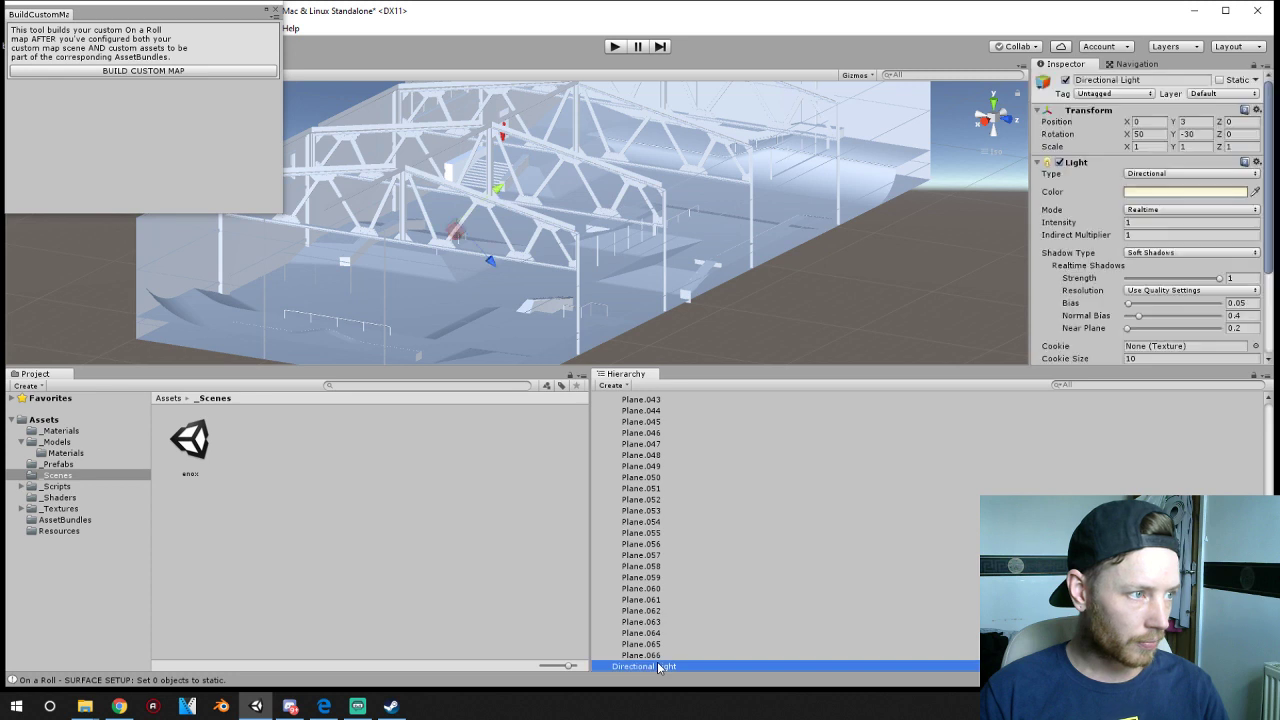
{"action": "key", "text": "Delete"}
{"action": "scroll", "coordinate": [665, 655], "scroll_direction": "up", "scroll_amount": 10}
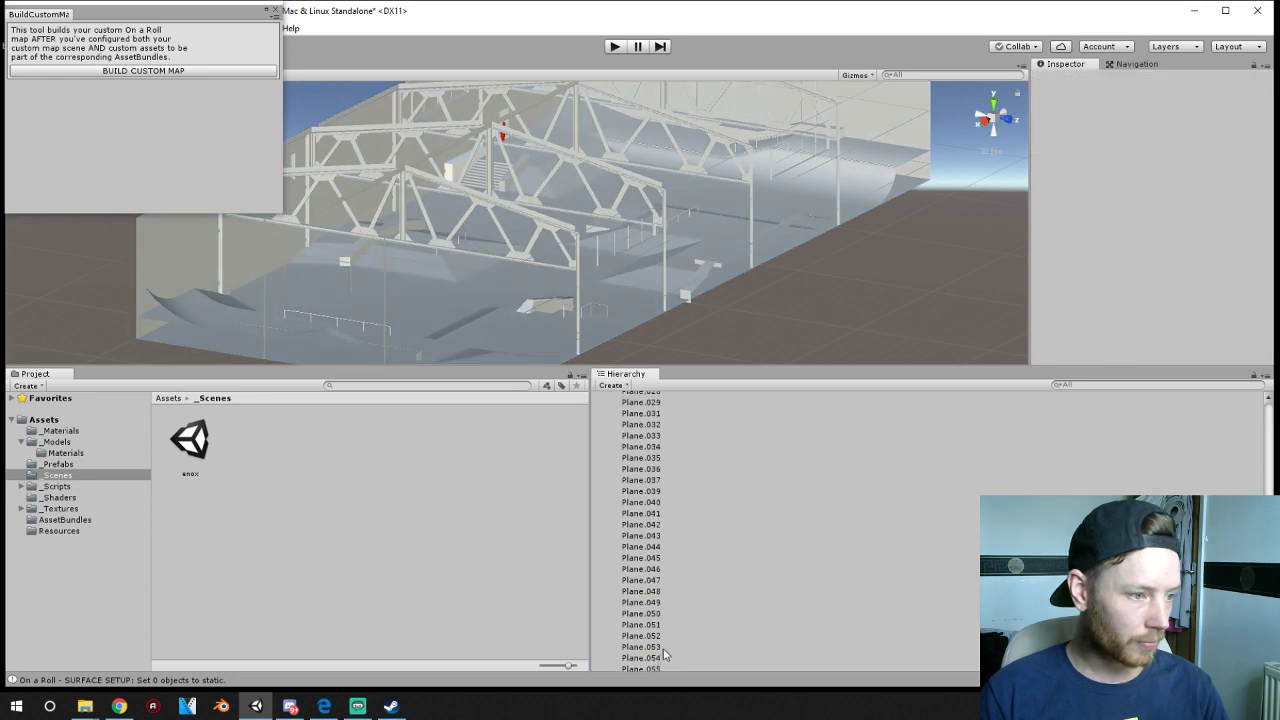
{"action": "scroll", "coordinate": [665, 655], "scroll_direction": "up", "scroll_amount": 2}
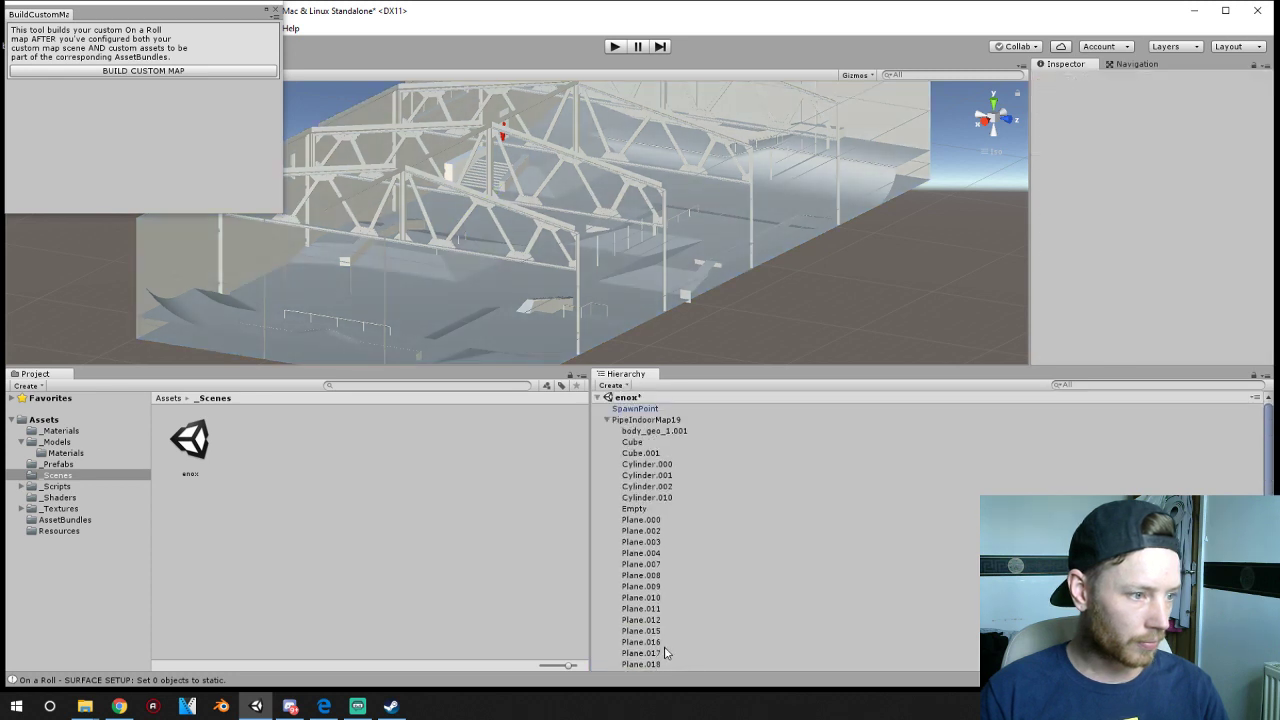
{"action": "left_click", "coordinate": [609, 420]}
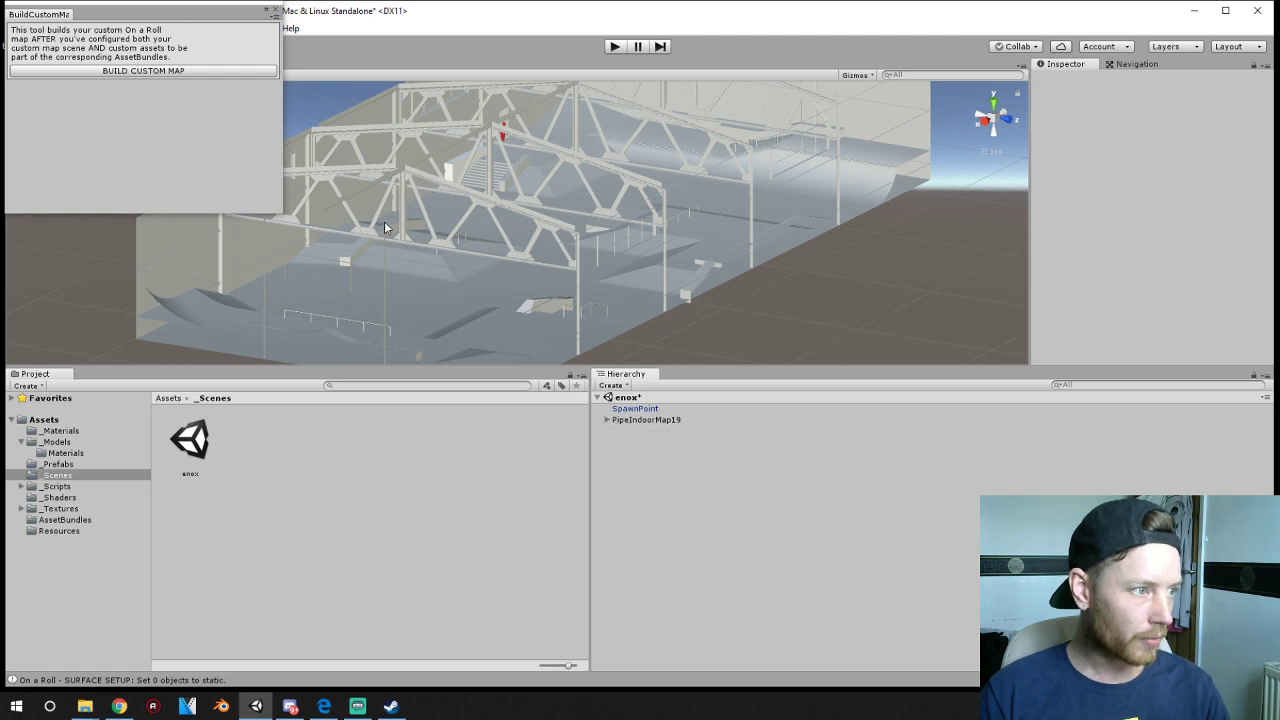
- Save the enox scene and build the custom map again with the reopened Build Custom Map tool
{"action": "scroll", "coordinate": [387, 228], "scroll_direction": "up", "scroll_amount": 4}
{"action": "left_click", "coordinate": [271, 12]}
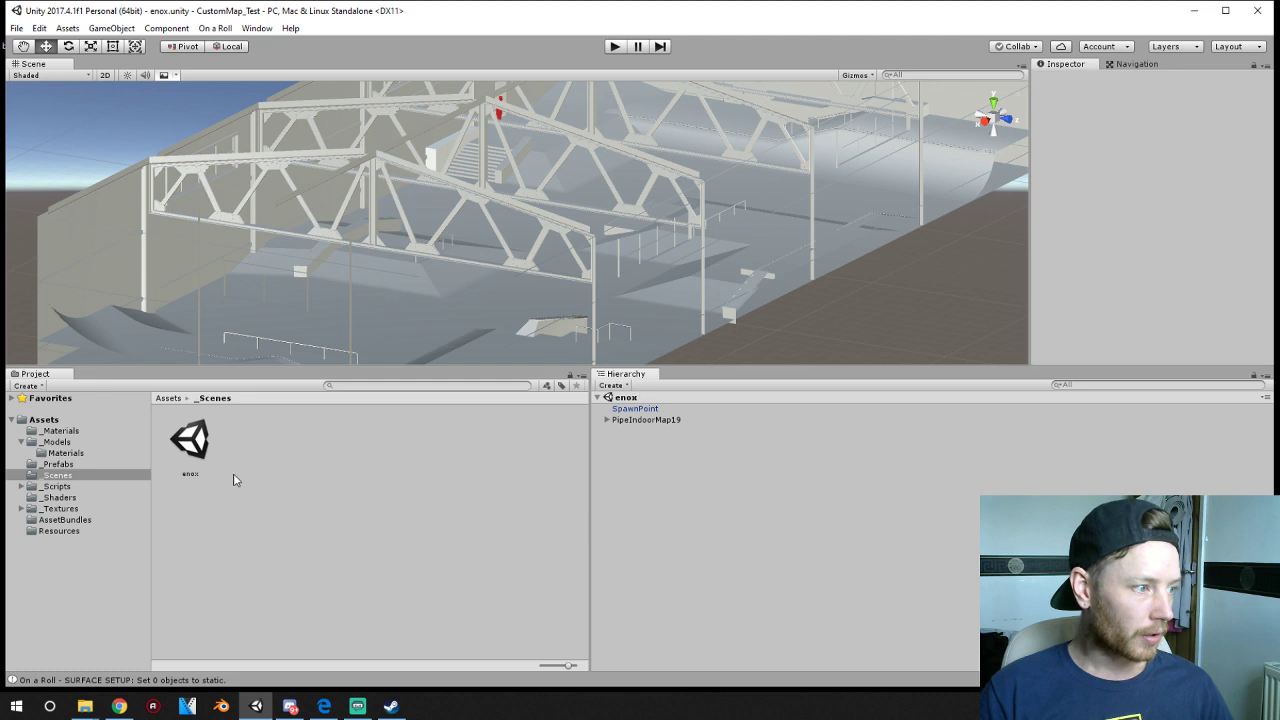
{"action": "left_click", "coordinate": [256, 28]}
{"action": "mouse_move", "coordinate": [215, 28]}
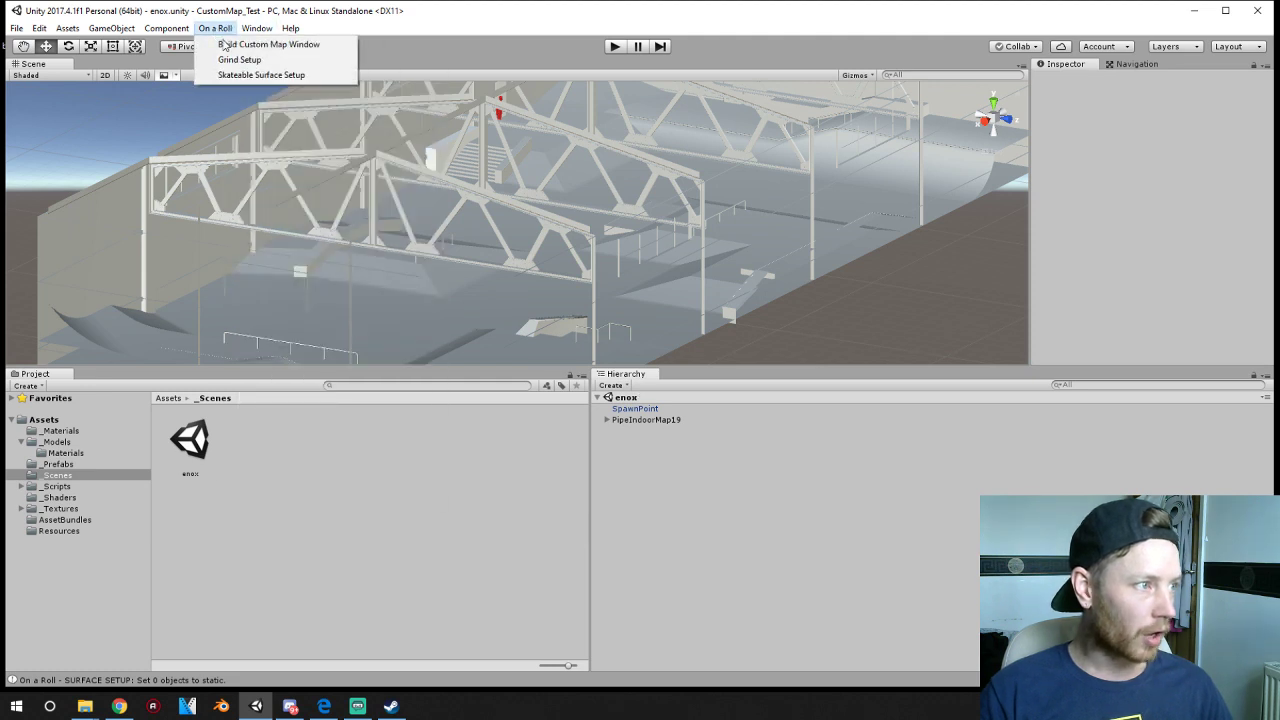
{"action": "left_click", "coordinate": [250, 44]}
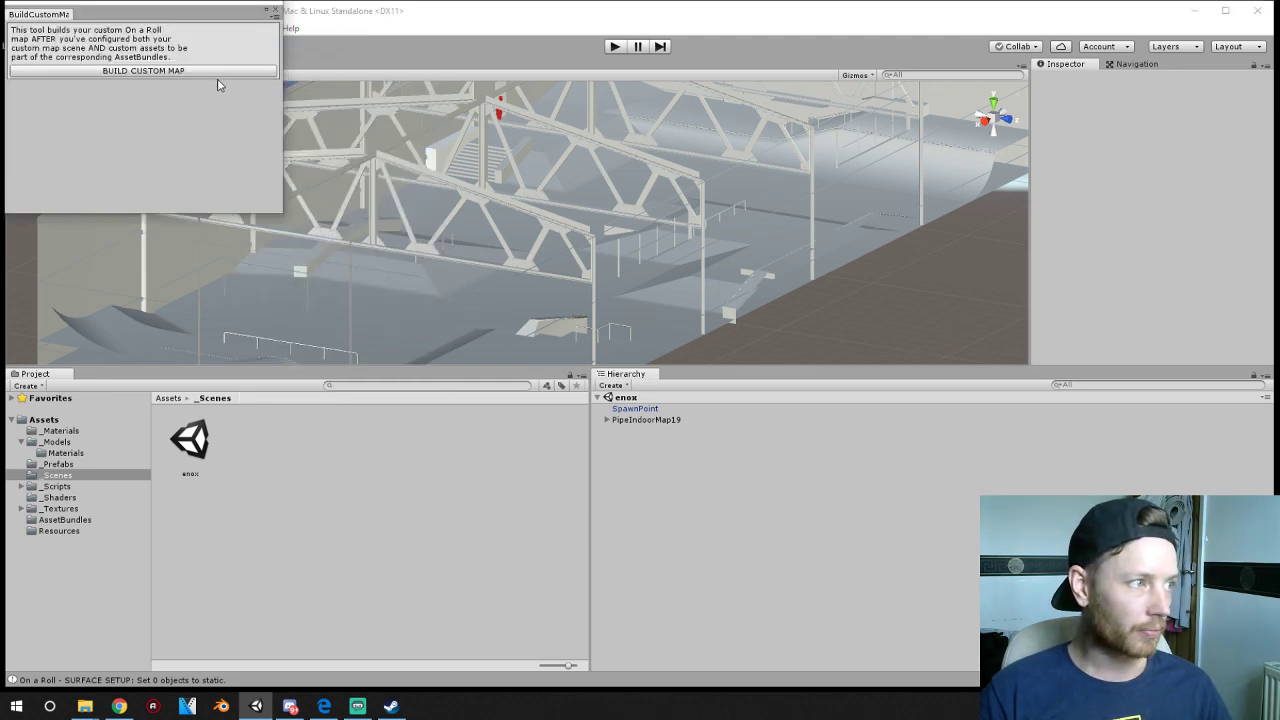
{"action": "left_click", "coordinate": [222, 72]}
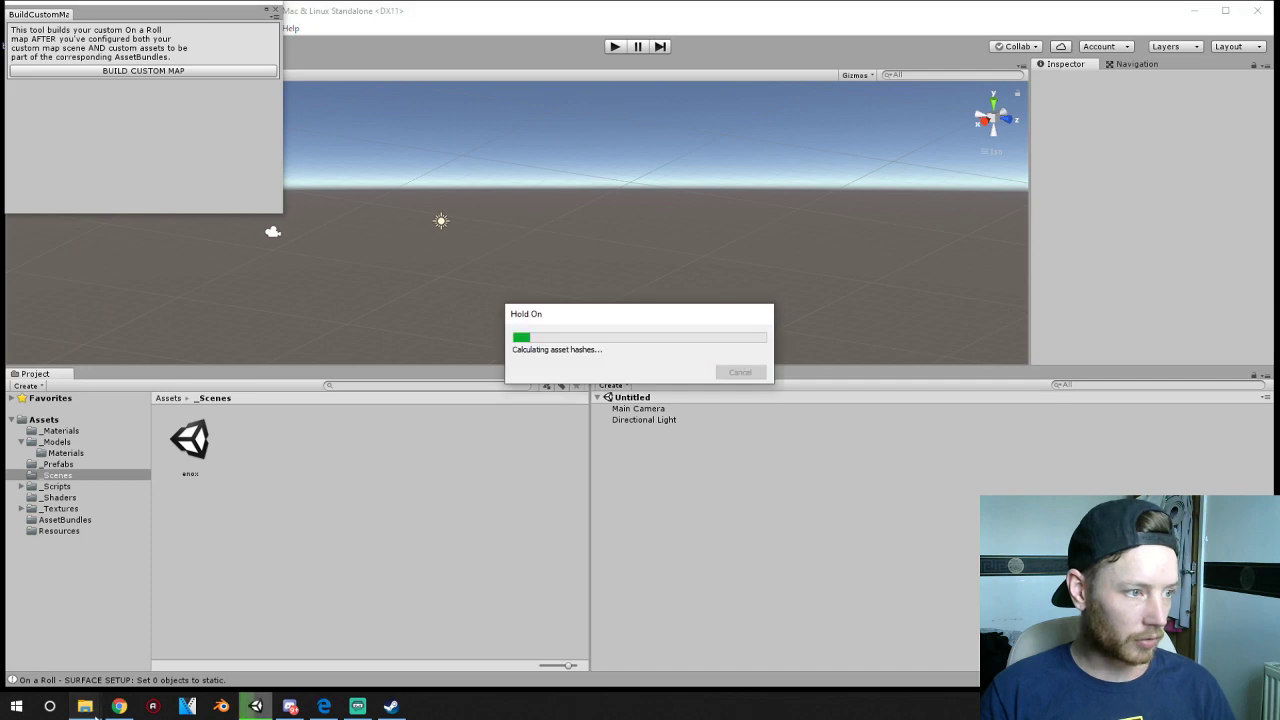
- Open the Assets/AssetBundles folder of the CustomMap_Test project on the Desktop in File Explorer
{"action": "mouse_move", "coordinate": [90, 710]}
{"action": "left_click", "coordinate": [199, 642]}
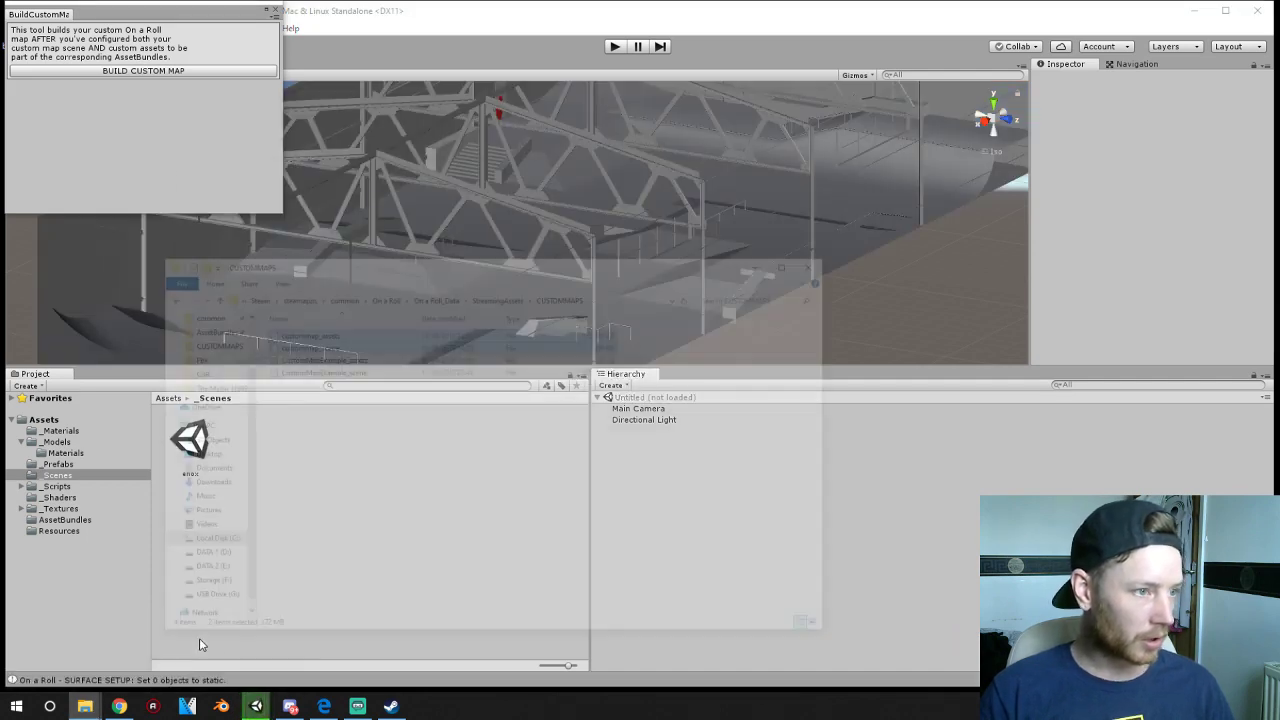
{"action": "mouse_move", "coordinate": [85, 710]}
{"action": "left_click", "coordinate": [77, 650]}
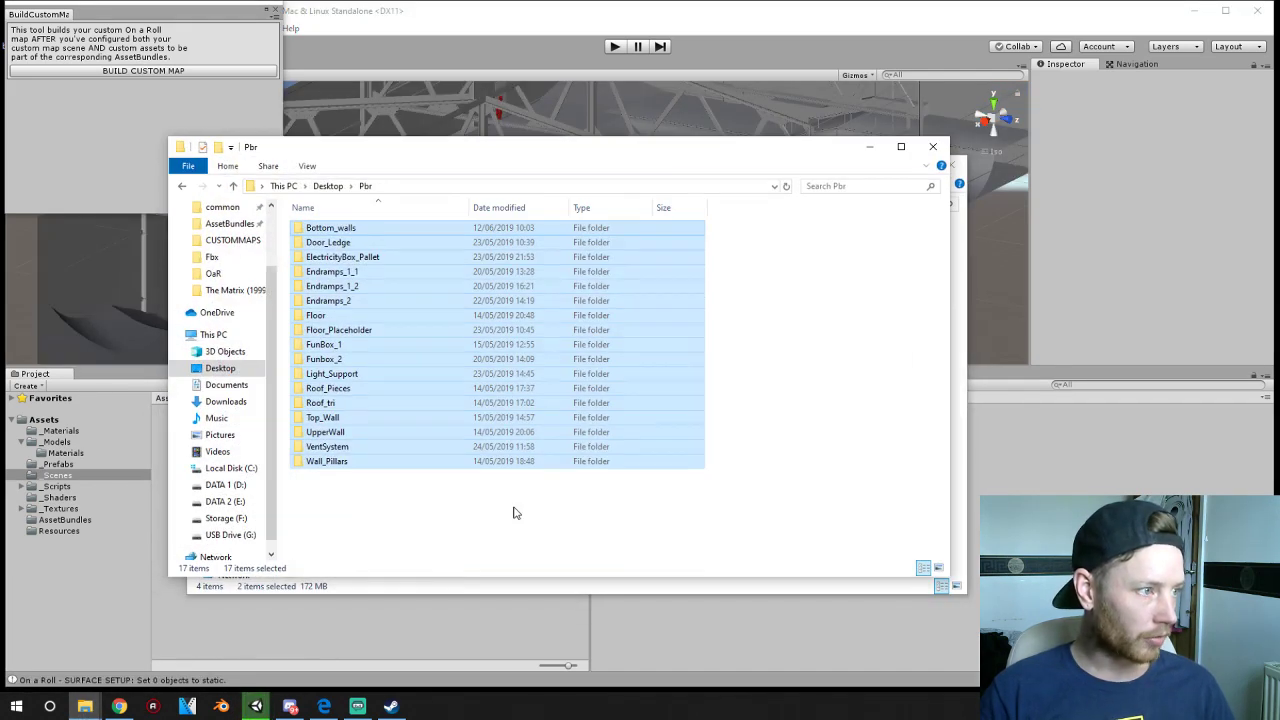
{"action": "left_click", "coordinate": [231, 224]}
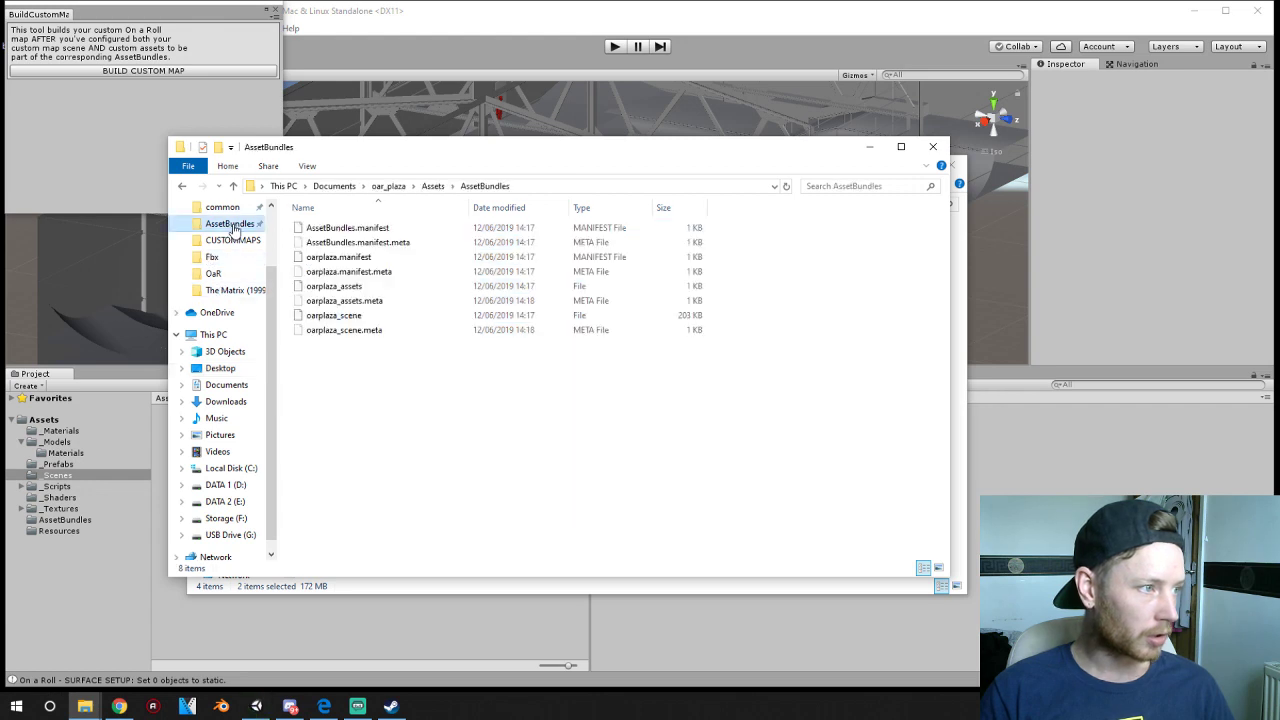
{"action": "left_click", "coordinate": [336, 187]}
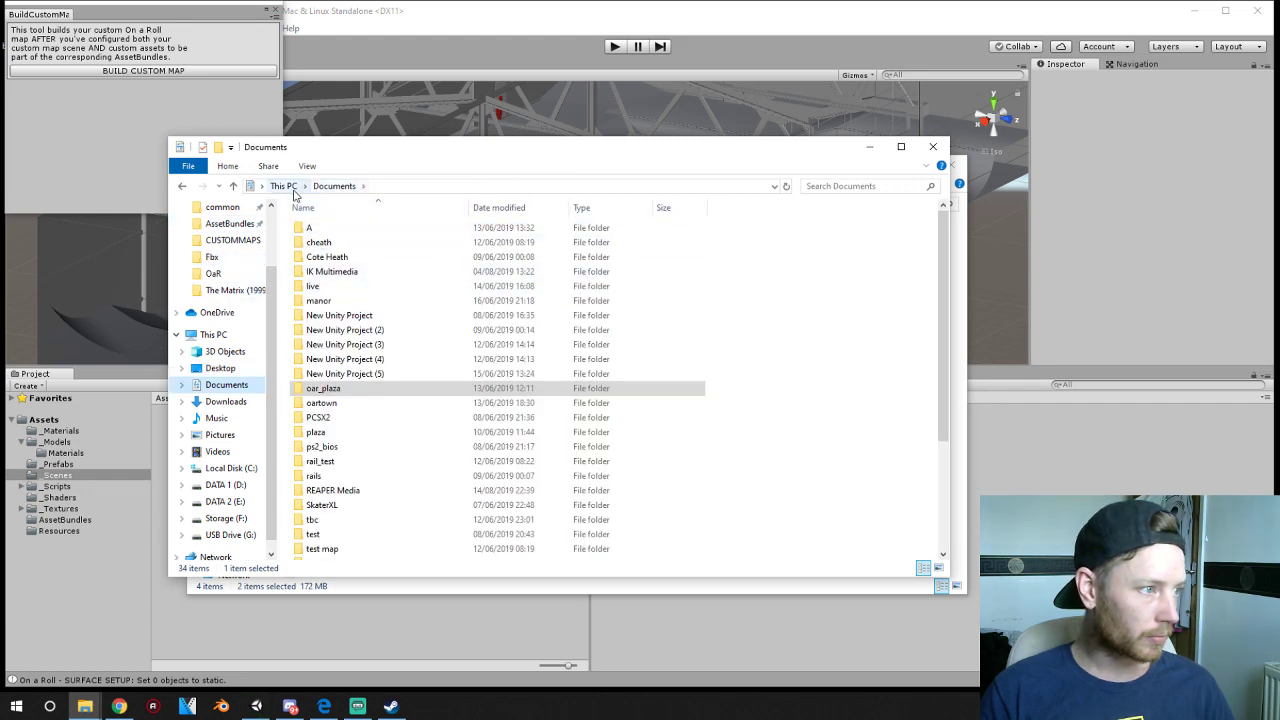
{"action": "left_click", "coordinate": [284, 186]}
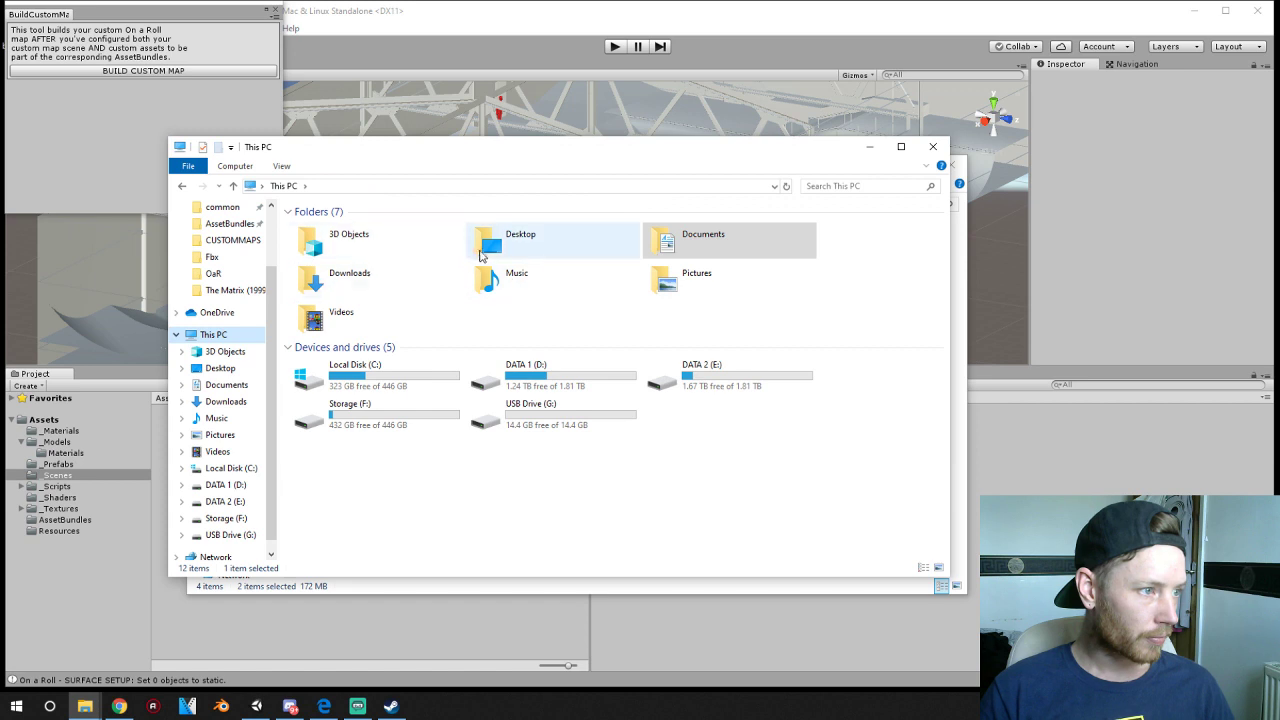
{"action": "left_click", "coordinate": [483, 254]}
{"action": "double_click", "coordinate": [483, 254]}
{"action": "double_click", "coordinate": [342, 257]}
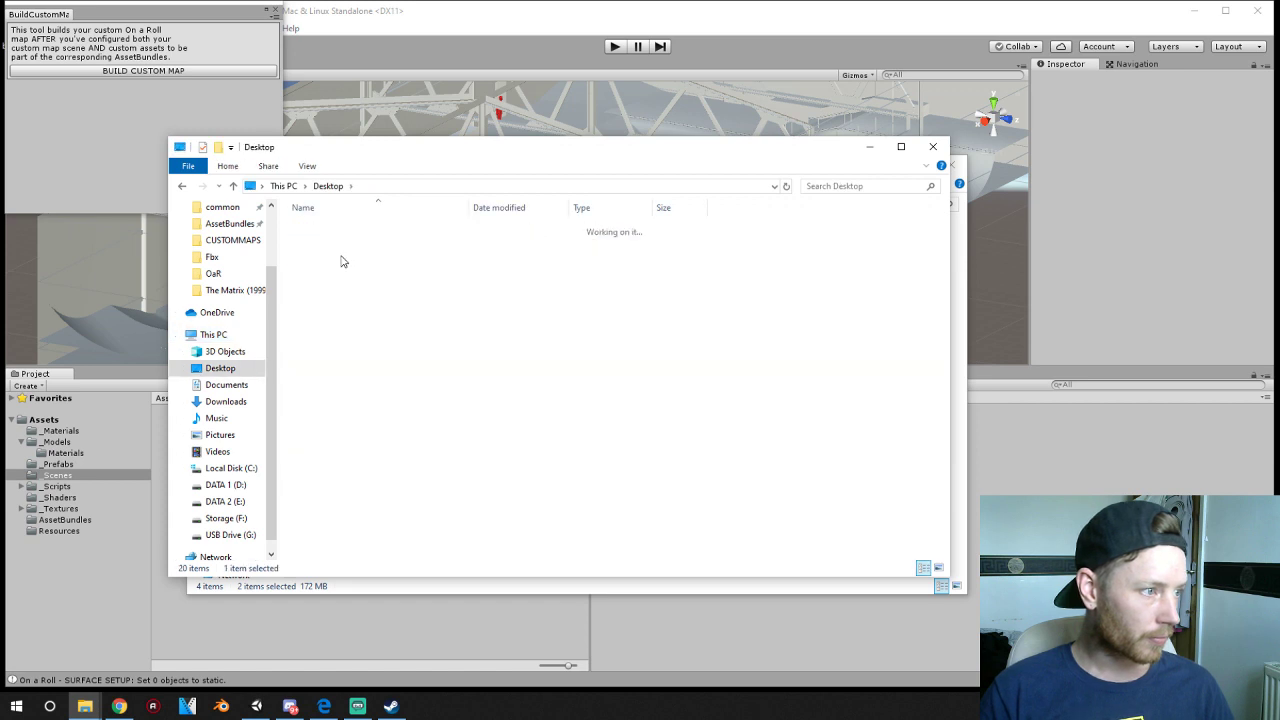
{"action": "double_click", "coordinate": [328, 229]}
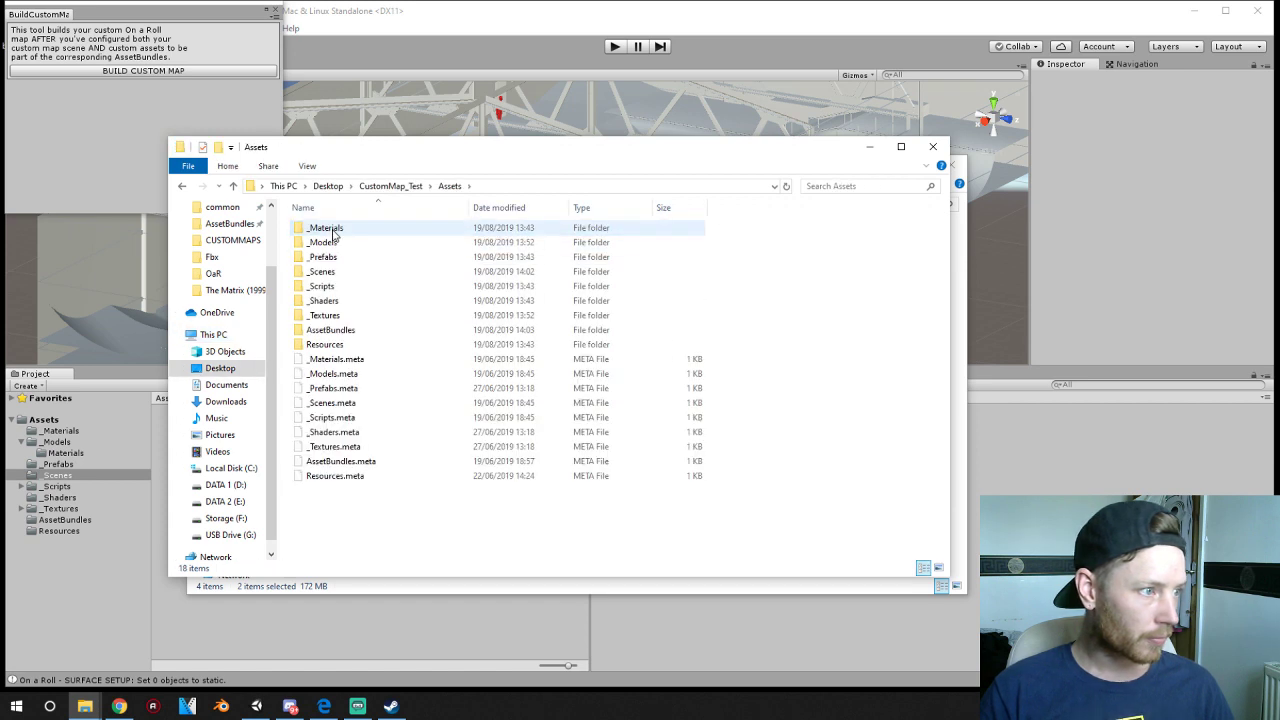
{"action": "double_click", "coordinate": [345, 330]}
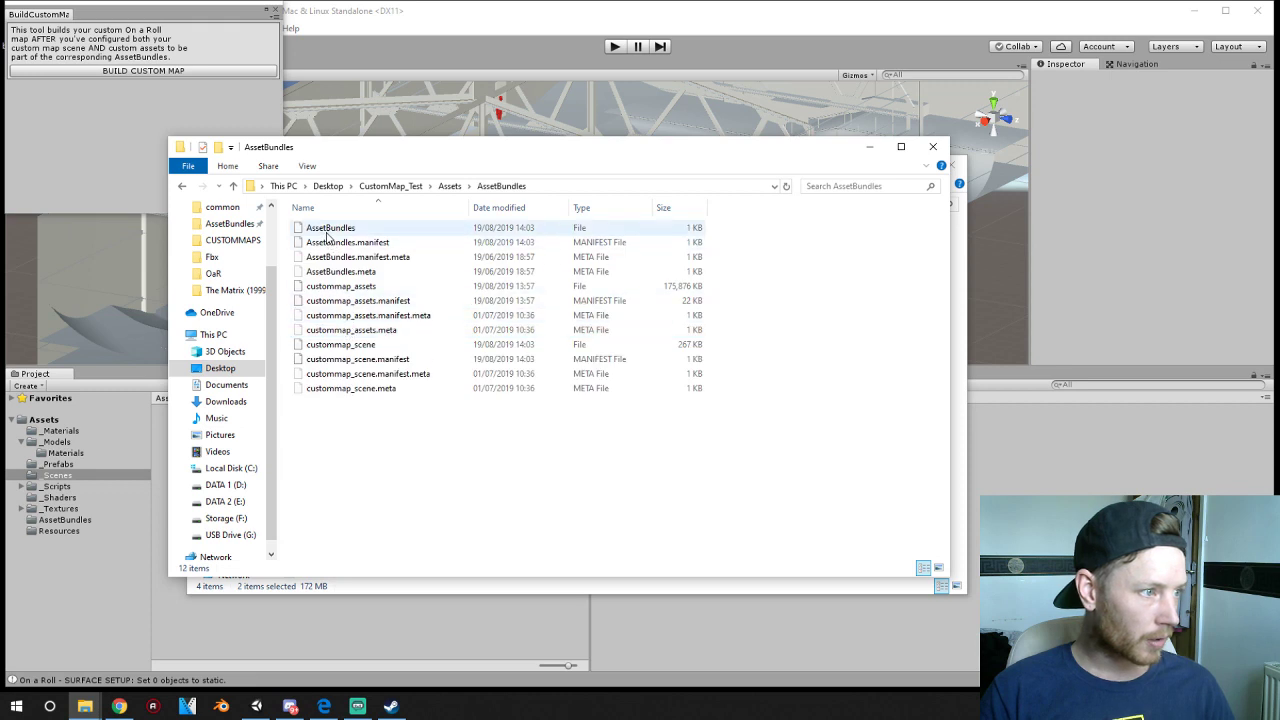
- Copy custommap_assets and custommap_scene into the game's CUSTOMMAPS folder, replacing the existing files
{"action": "left_click", "coordinate": [342, 288]}
{"action": "left_click", "coordinate": [366, 345], "text": "ctrl"}
{"action": "right_click", "coordinate": [366, 345]}
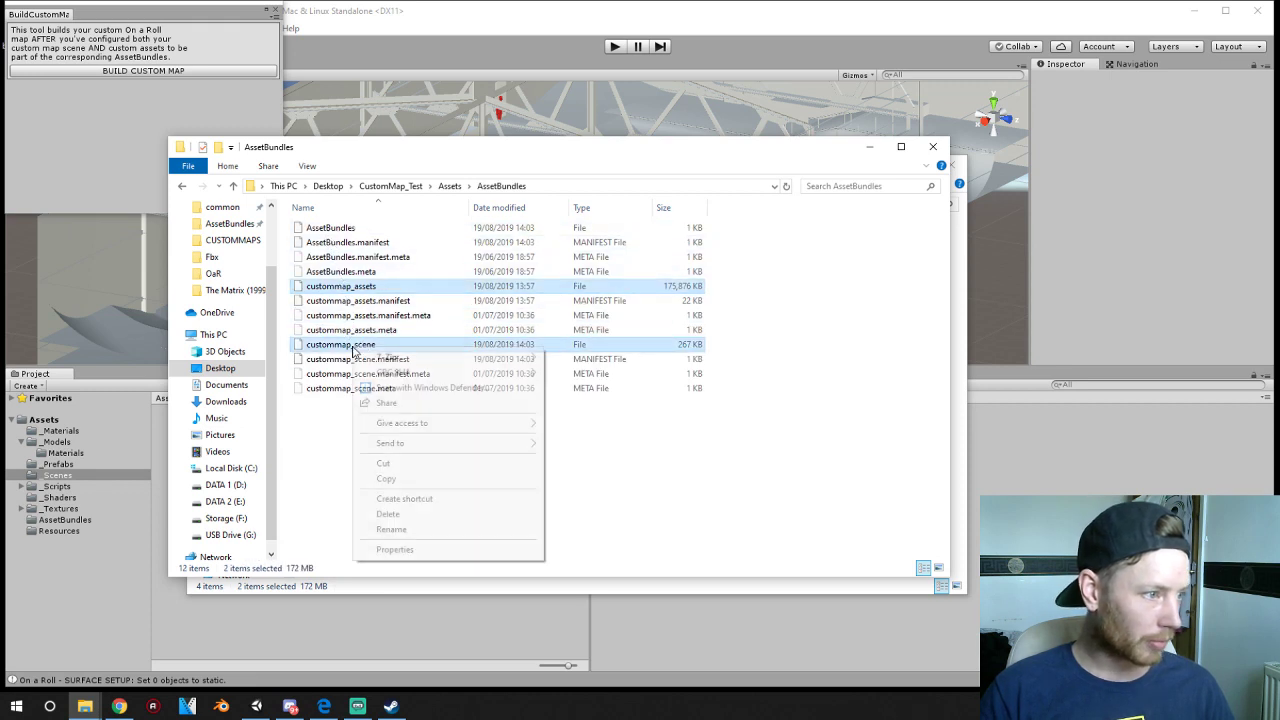
{"action": "left_click", "coordinate": [409, 478]}
{"action": "left_click", "coordinate": [323, 592]}
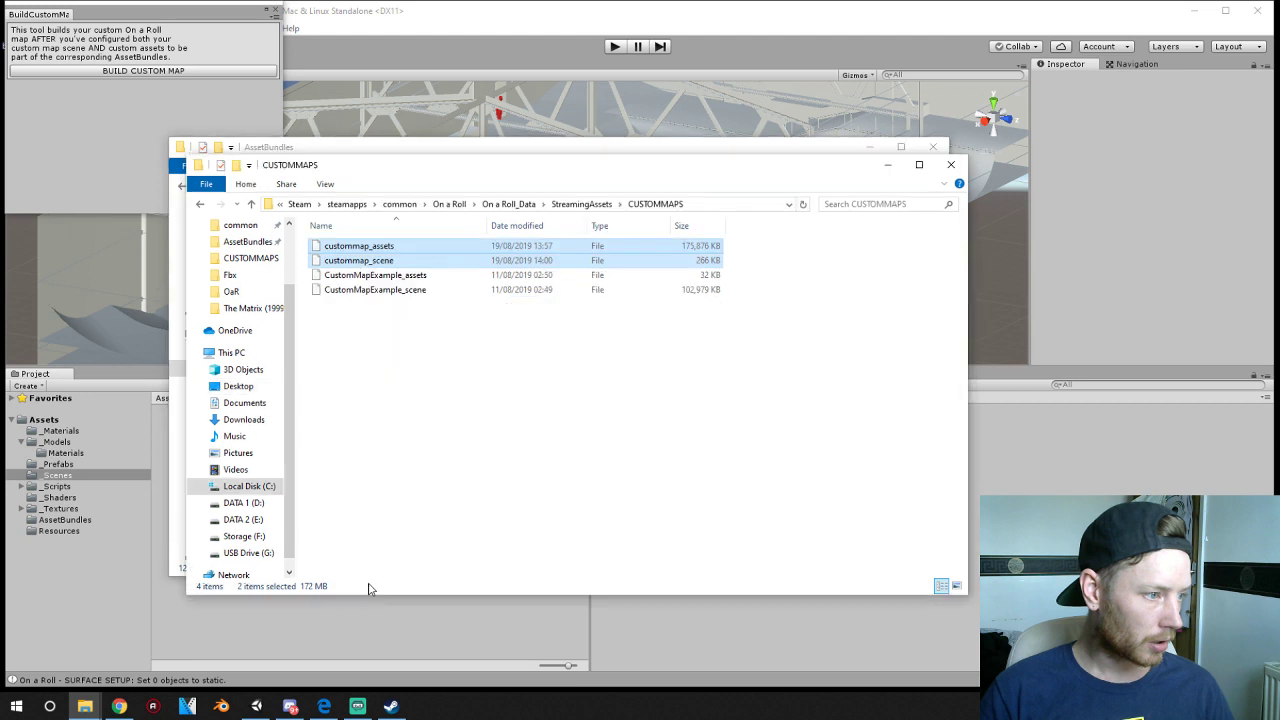
{"action": "right_click", "coordinate": [414, 417]}
{"action": "left_click", "coordinate": [446, 506]}
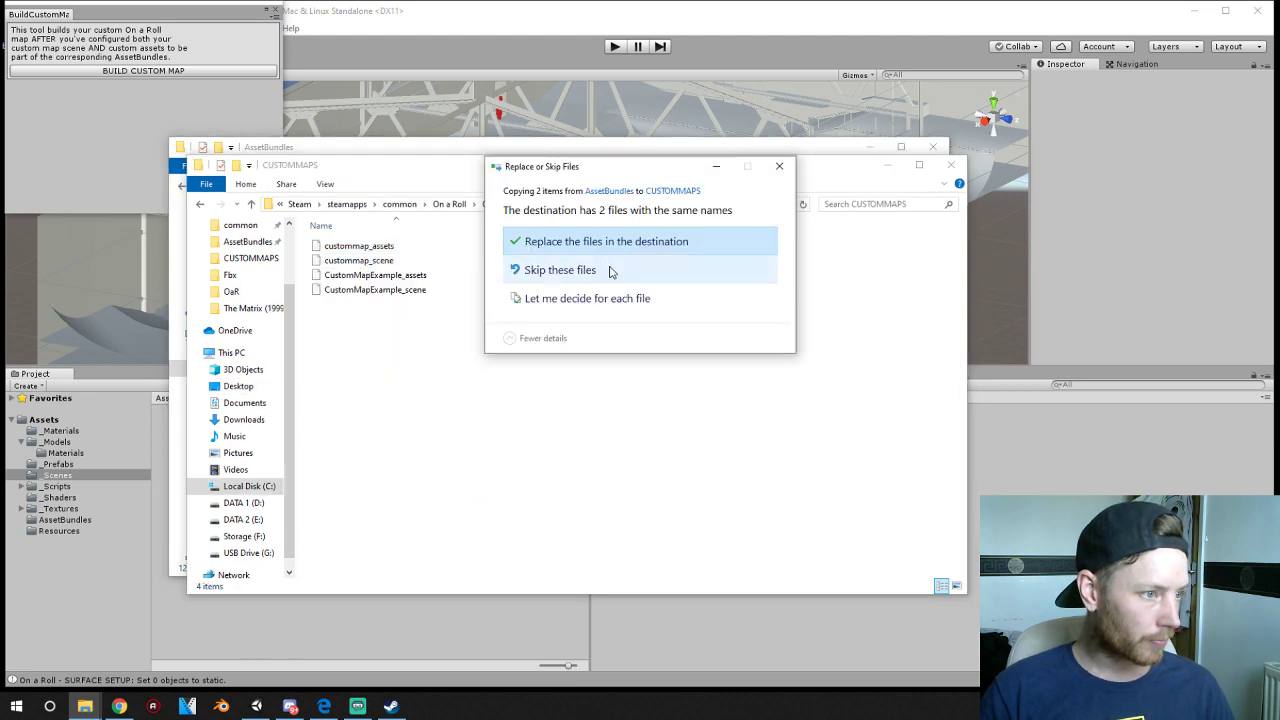
{"action": "left_click", "coordinate": [598, 241]}
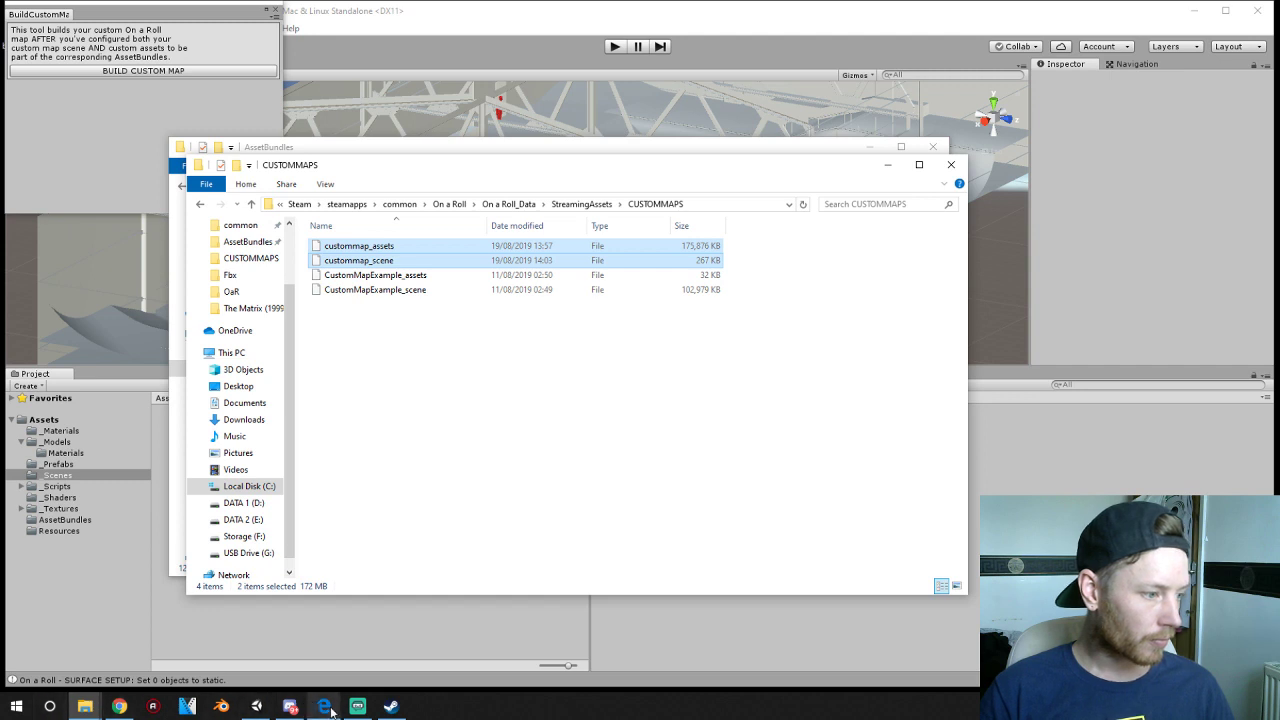
- Launch On a Roll from Steam
{"action": "left_click", "coordinate": [394, 708]}
{"action": "right_click", "coordinate": [394, 708]}
{"action": "left_click", "coordinate": [380, 300]}
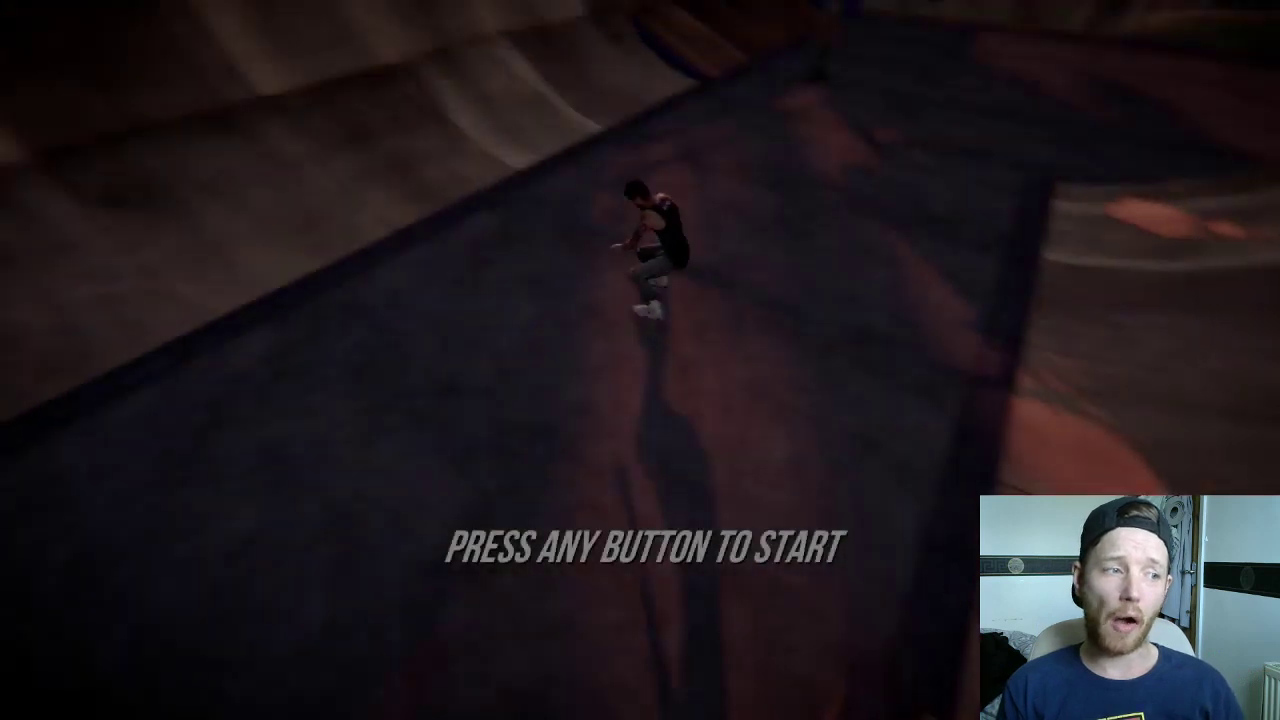
- Start the game and load CUSTOMMAP from the custom map list
{"action": "key", "text": "Return"}
{"action": "key", "text": "Down"}
{"action": "key", "text": "Return"}
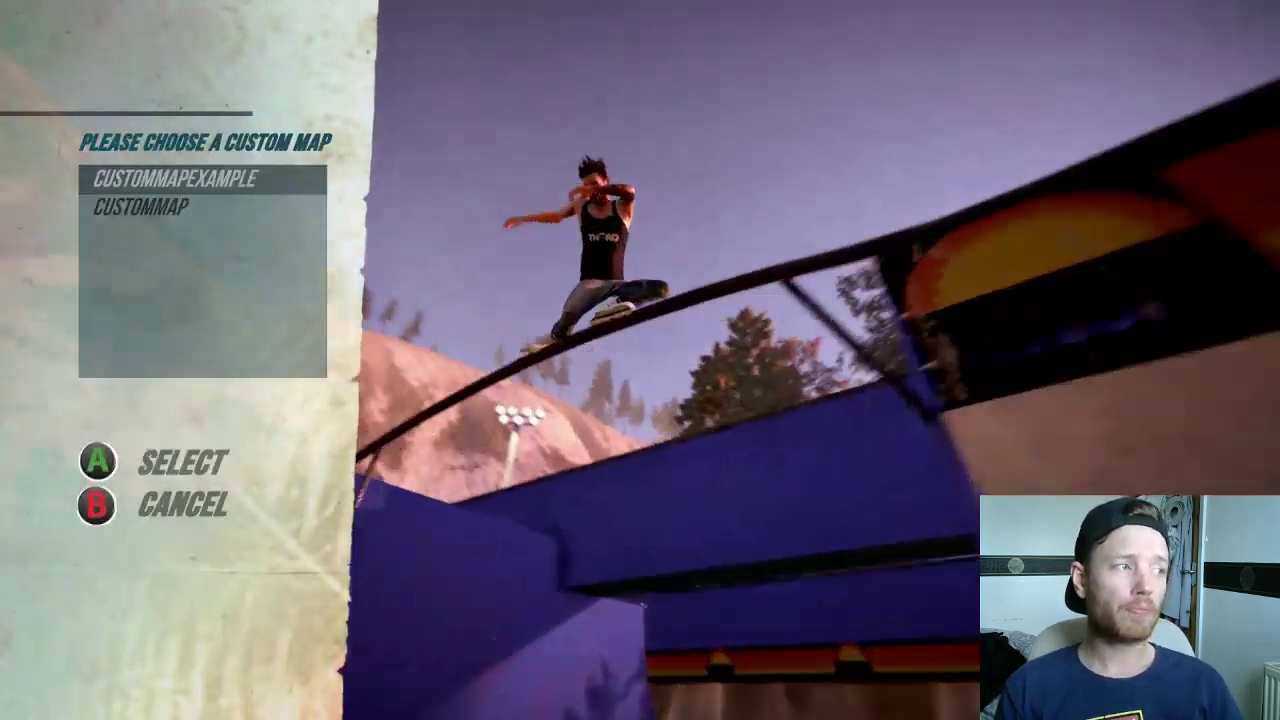
{"action": "key", "text": "Down"}
{"action": "key", "text": "Return"}
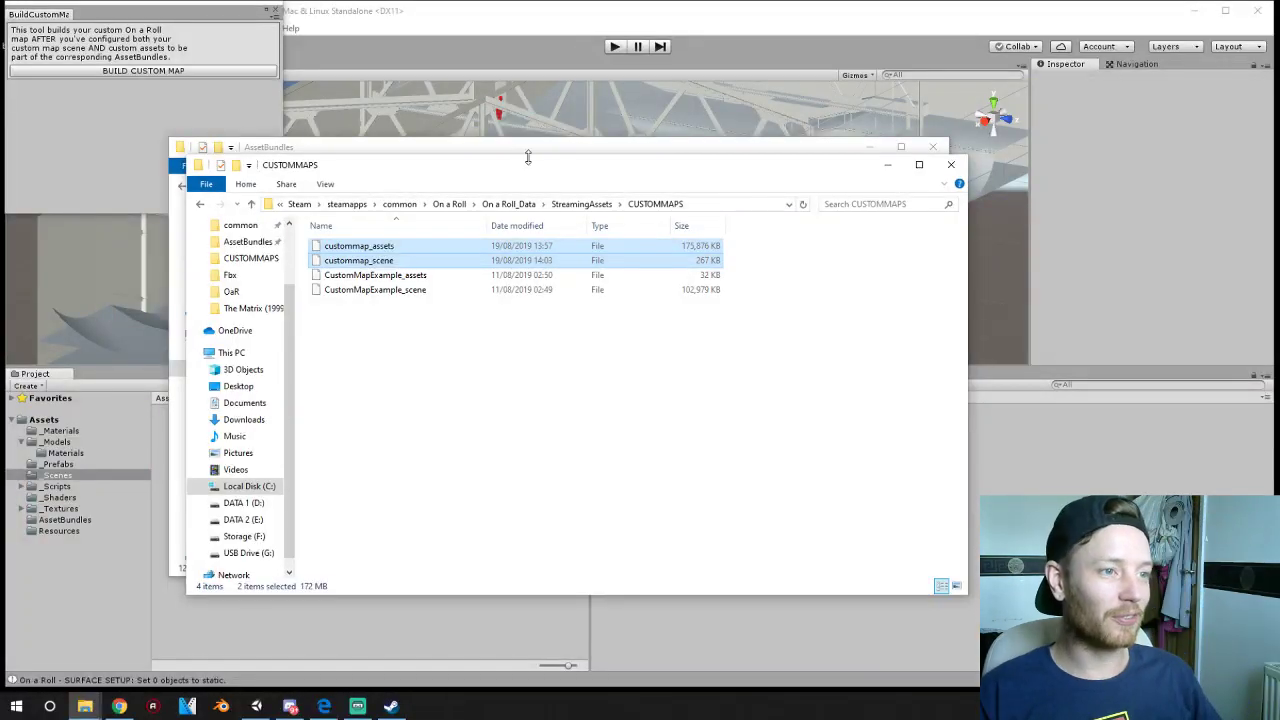
- Return to Unity by minimizing the CUSTOMMAPS folder window, close the Build Custom Map tool and enlarge the Scene view's height
{"action": "left_click", "coordinate": [887, 166]}
{"action": "scroll", "coordinate": [502, 220], "scroll_direction": "up", "scroll_amount": 4}
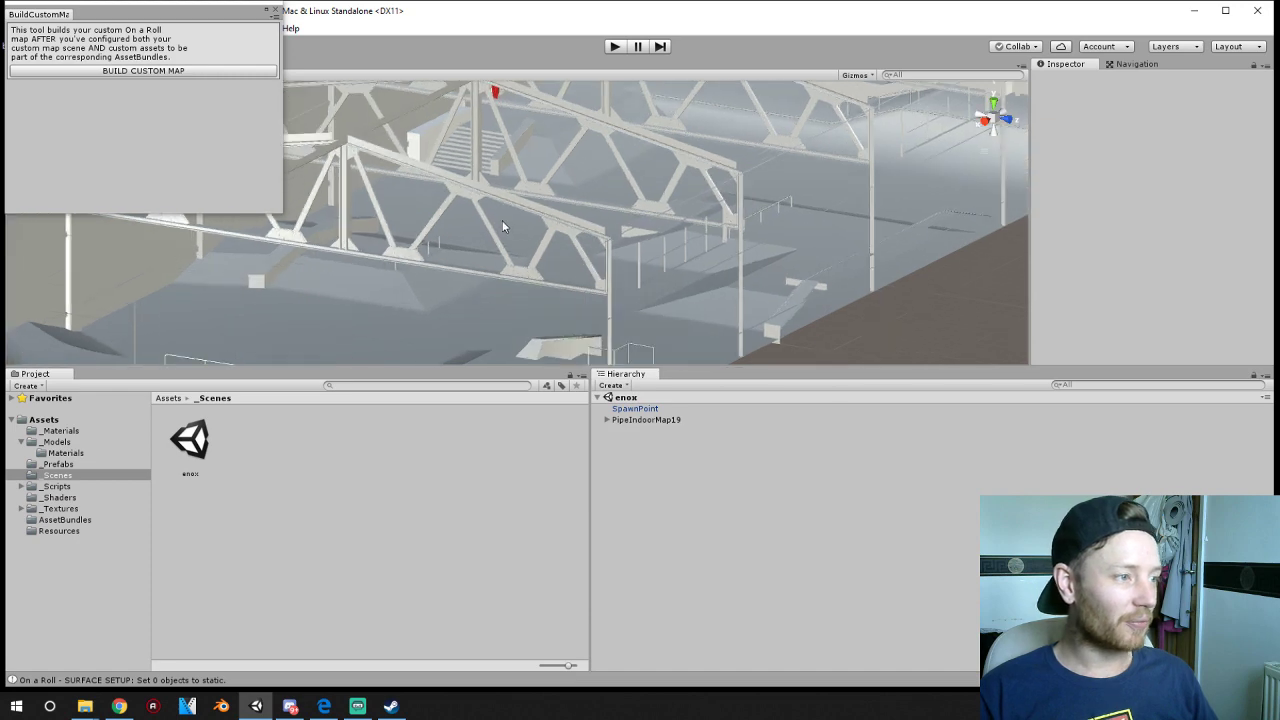
{"action": "left_click", "coordinate": [277, 12]}
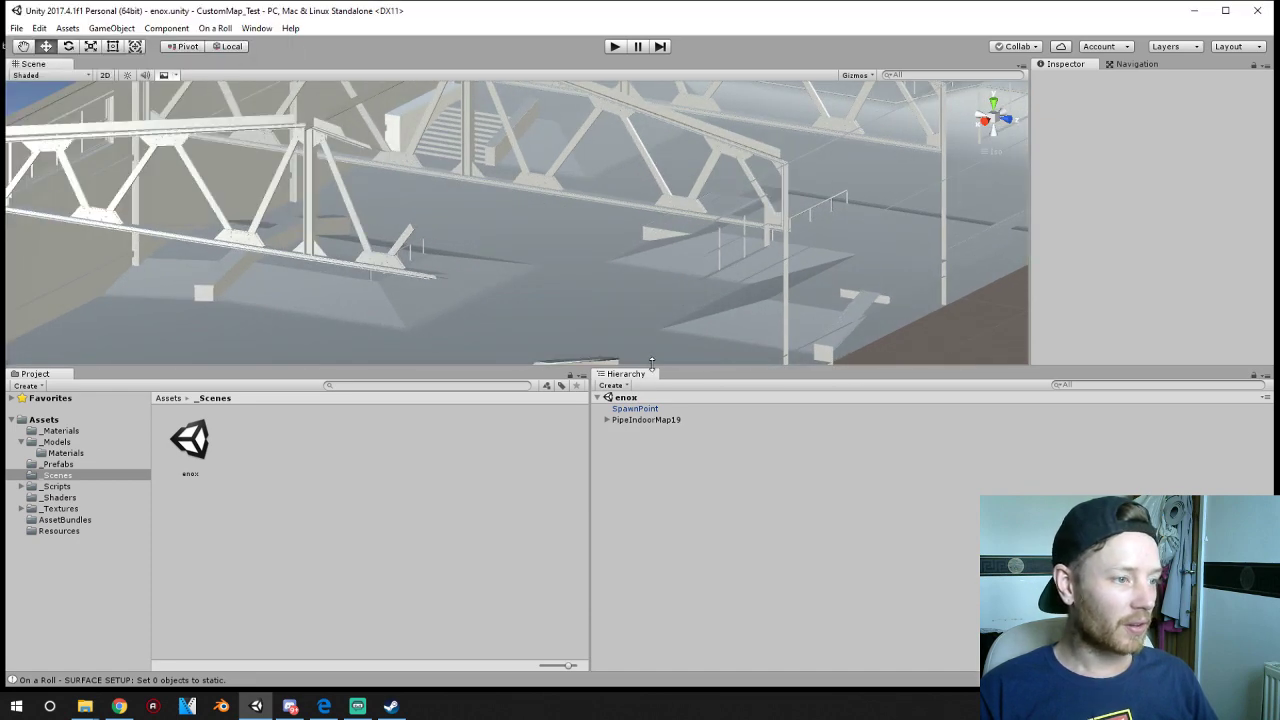
{"action": "left_click_drag", "start_coordinate": [651, 363], "coordinate": [651, 485]}
- Examine the indoor skatepark's ramps, rails and floor in the Scene view from close up and from outside
{"action": "middle_click_drag", "start_coordinate": [358, 380], "coordinate": [426, 326]}
{"action": "left_click_drag", "start_coordinate": [426, 326], "coordinate": [531, 314], "text": "alt"}
{"action": "middle_click_drag", "start_coordinate": [531, 314], "coordinate": [438, 432]}
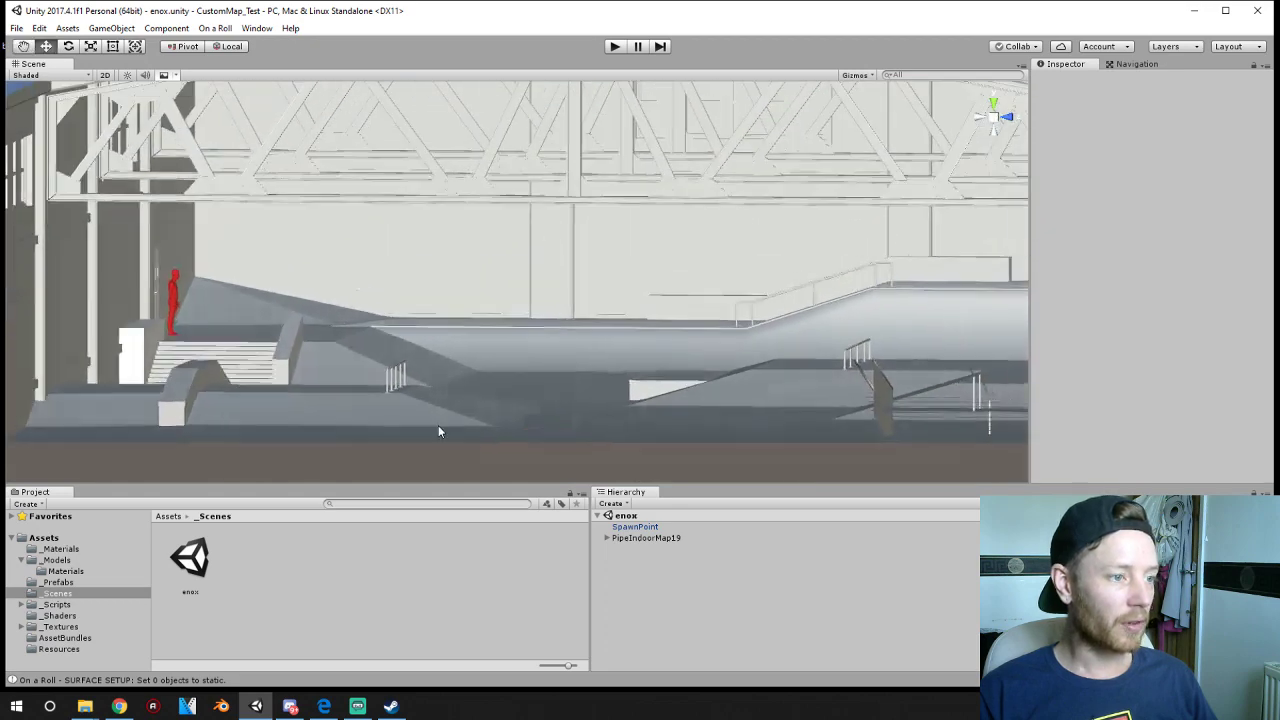
{"action": "left_click_drag", "start_coordinate": [578, 346], "coordinate": [523, 405], "text": "alt"}
{"action": "middle_click_drag", "start_coordinate": [523, 405], "coordinate": [532, 374]}
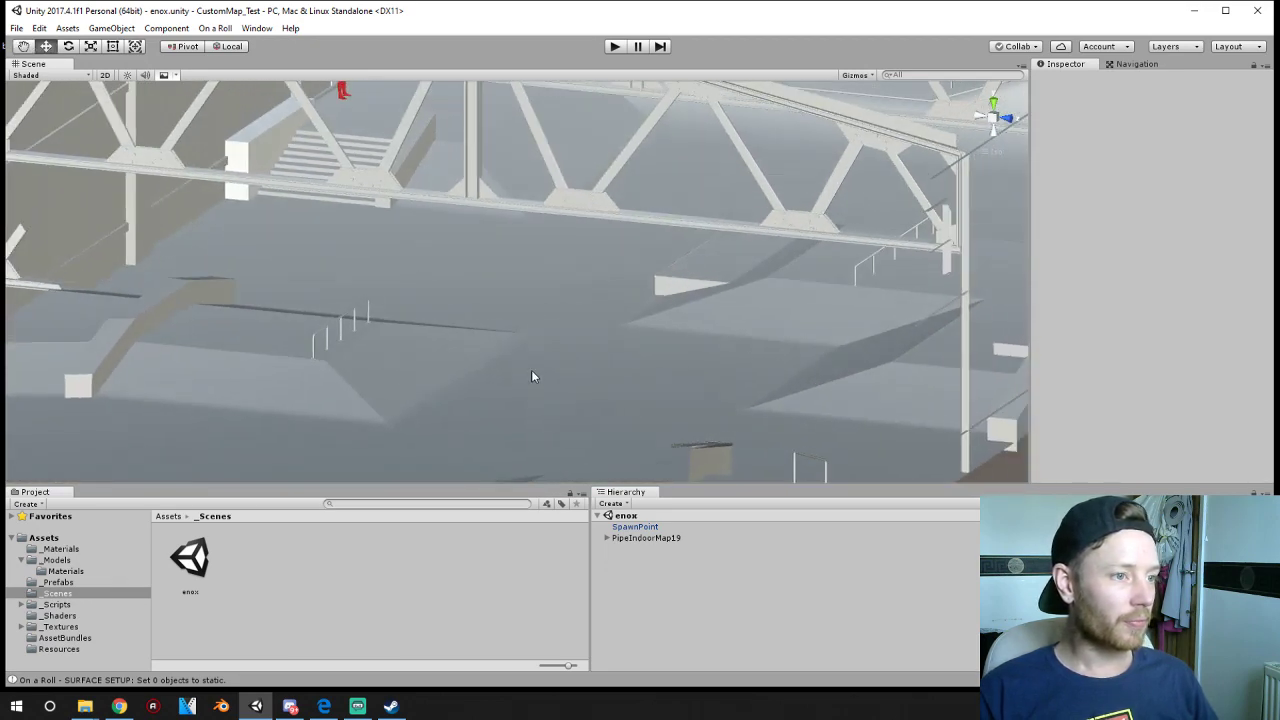
{"action": "left_click_drag", "start_coordinate": [531, 371], "coordinate": [624, 354], "text": "alt"}
{"action": "scroll", "coordinate": [537, 309], "scroll_direction": "up", "scroll_amount": 10}
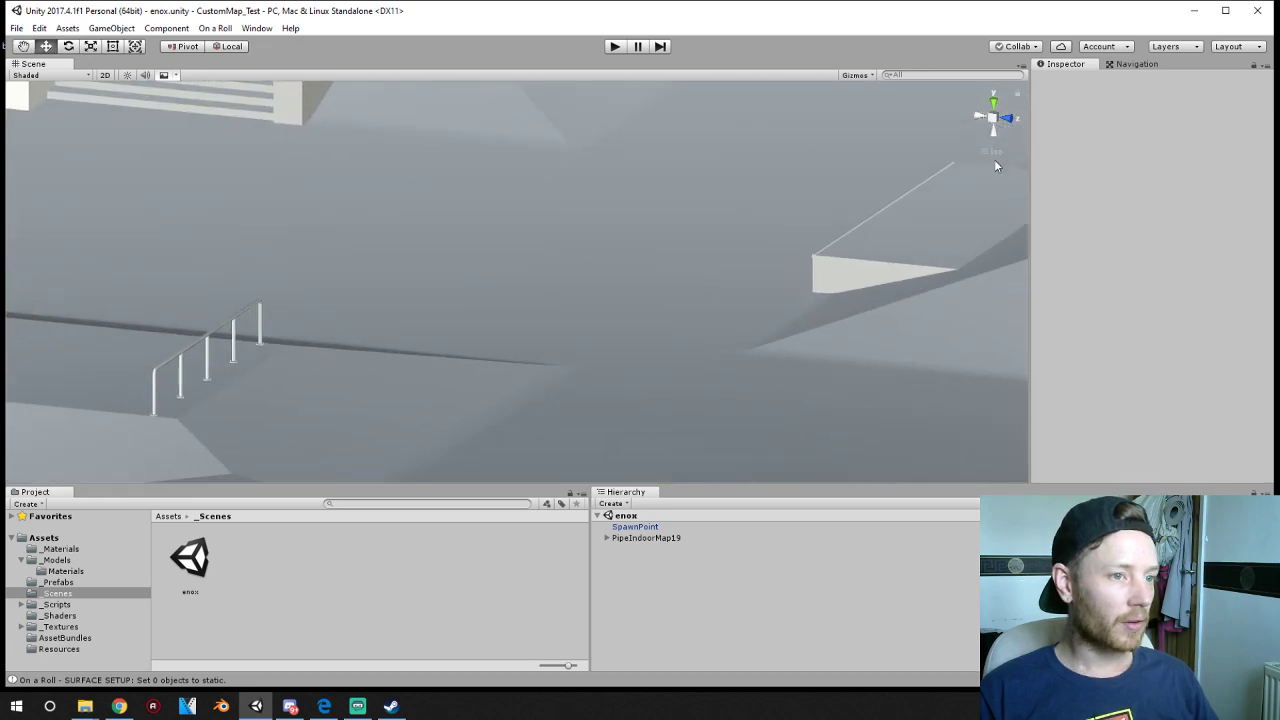
{"action": "scroll", "coordinate": [620, 311], "scroll_direction": "down", "scroll_amount": 12}
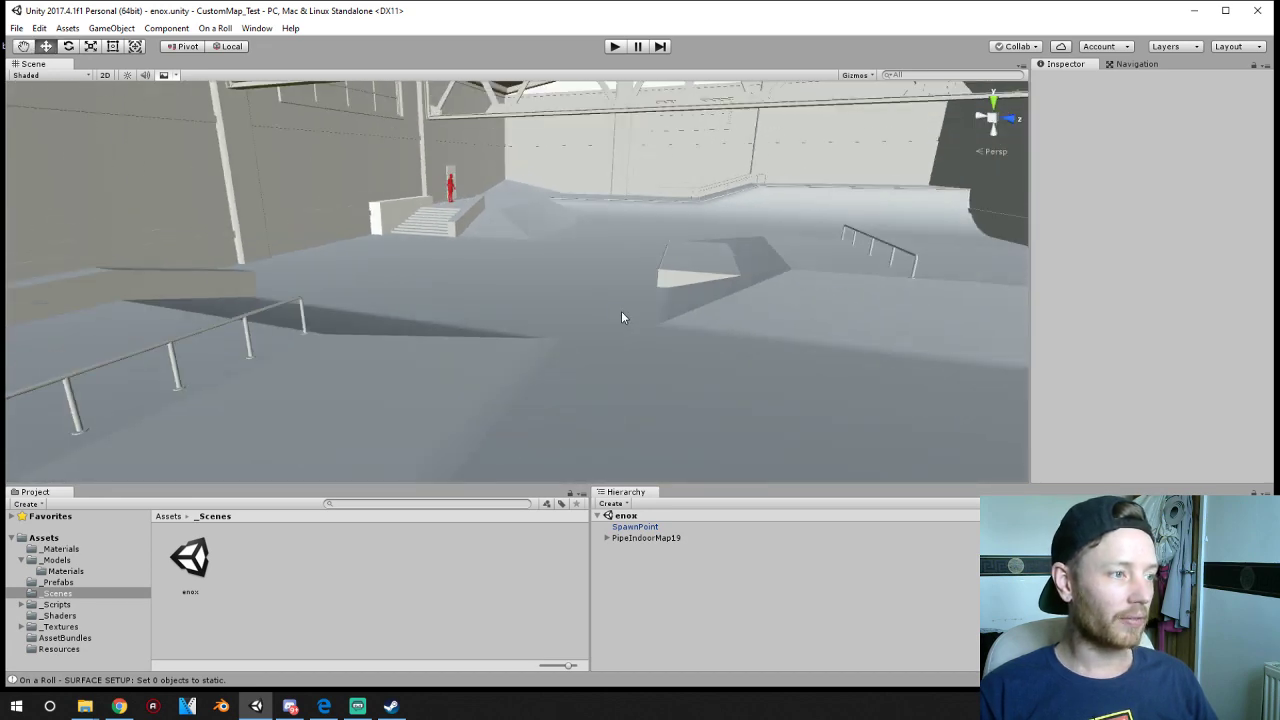
{"action": "right_click_drag", "start_coordinate": [622, 311], "coordinate": [636, 262]}
{"action": "middle_click_drag", "start_coordinate": [606, 291], "coordinate": [586, 264]}
{"action": "right_click_drag", "start_coordinate": [586, 264], "coordinate": [443, 272]}
{"action": "scroll", "coordinate": [490, 276], "scroll_direction": "down", "scroll_amount": 5}
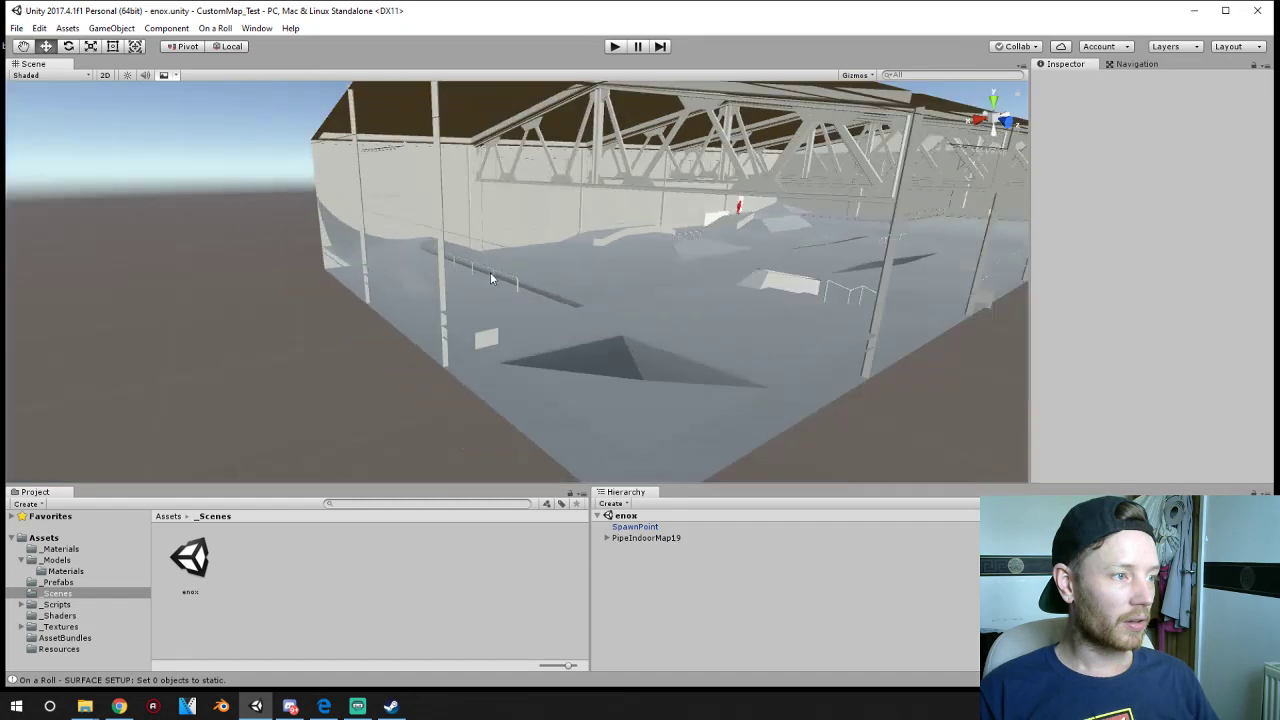
{"action": "middle_click_drag", "start_coordinate": [620, 275], "coordinate": [487, 274]}
{"action": "scroll", "coordinate": [495, 275], "scroll_direction": "down", "scroll_amount": 5}
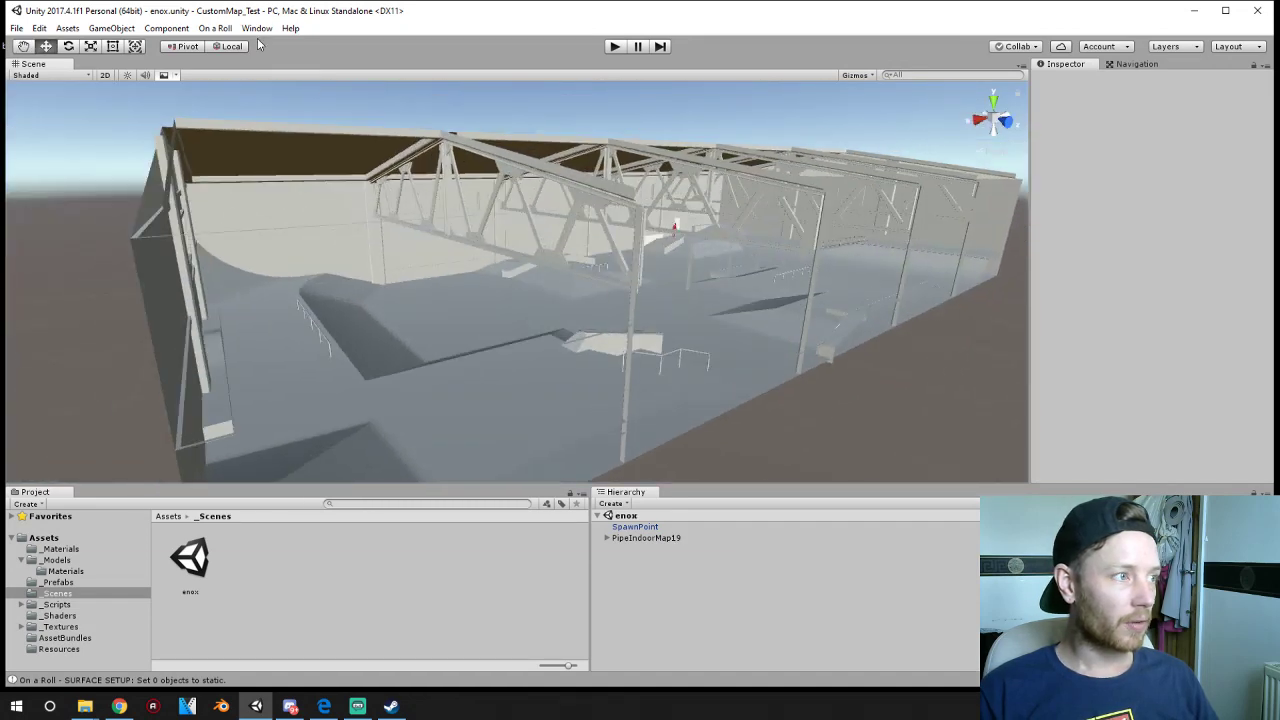
- Open the Skateable Surface Setup tool and run its selection of all objects with incomplete surface setup
{"action": "left_click", "coordinate": [216, 28]}
{"action": "left_click", "coordinate": [240, 45]}
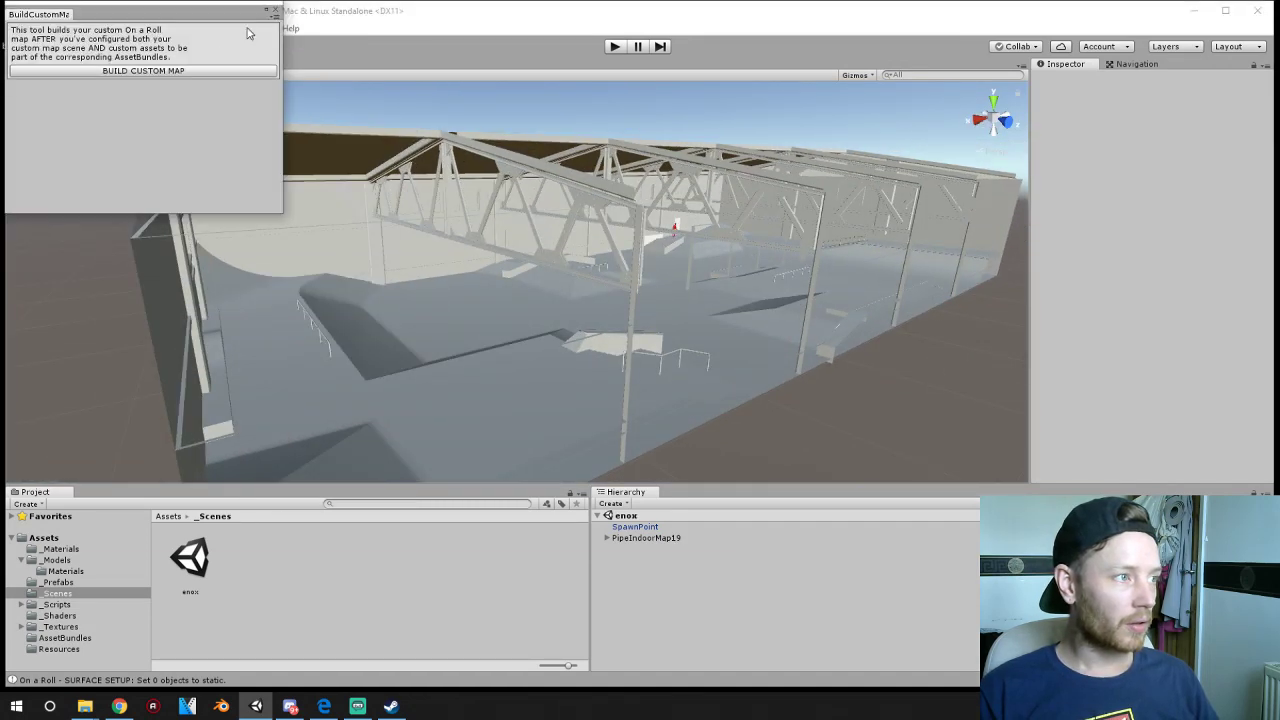
{"action": "left_click", "coordinate": [276, 11]}
{"action": "left_click", "coordinate": [228, 28]}
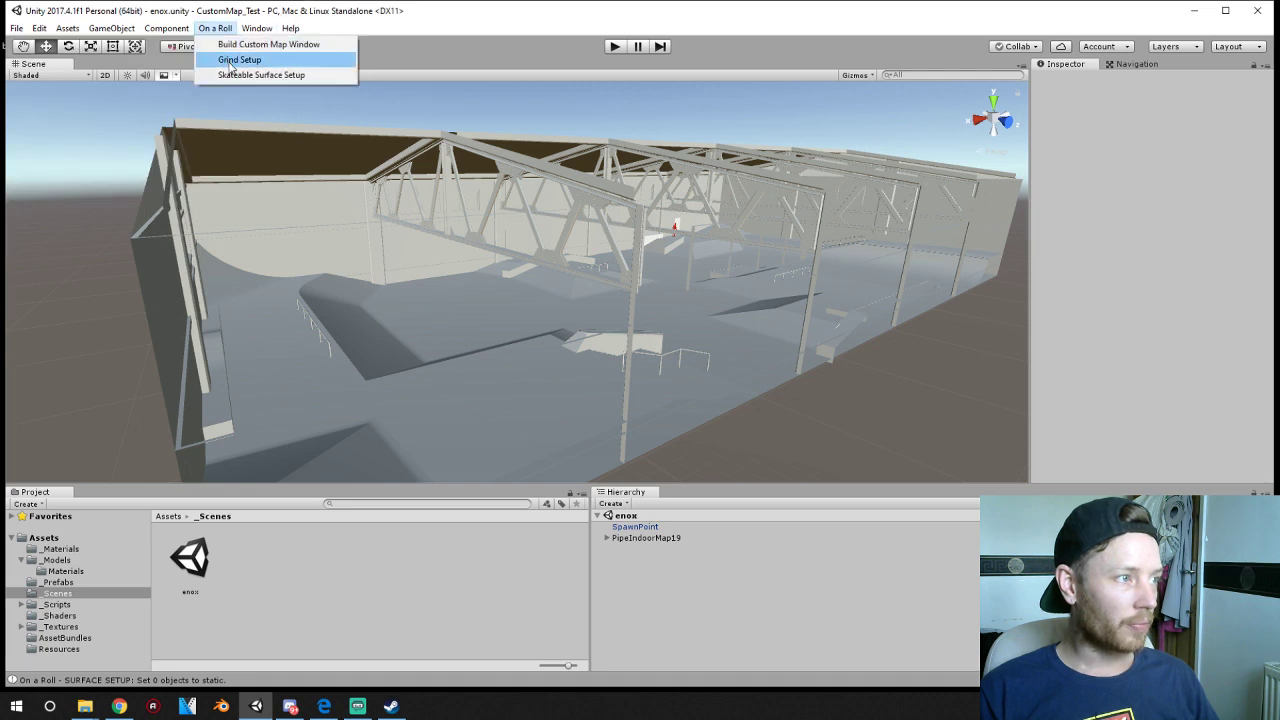
{"action": "left_click", "coordinate": [234, 77]}
{"action": "left_click", "coordinate": [160, 64]}
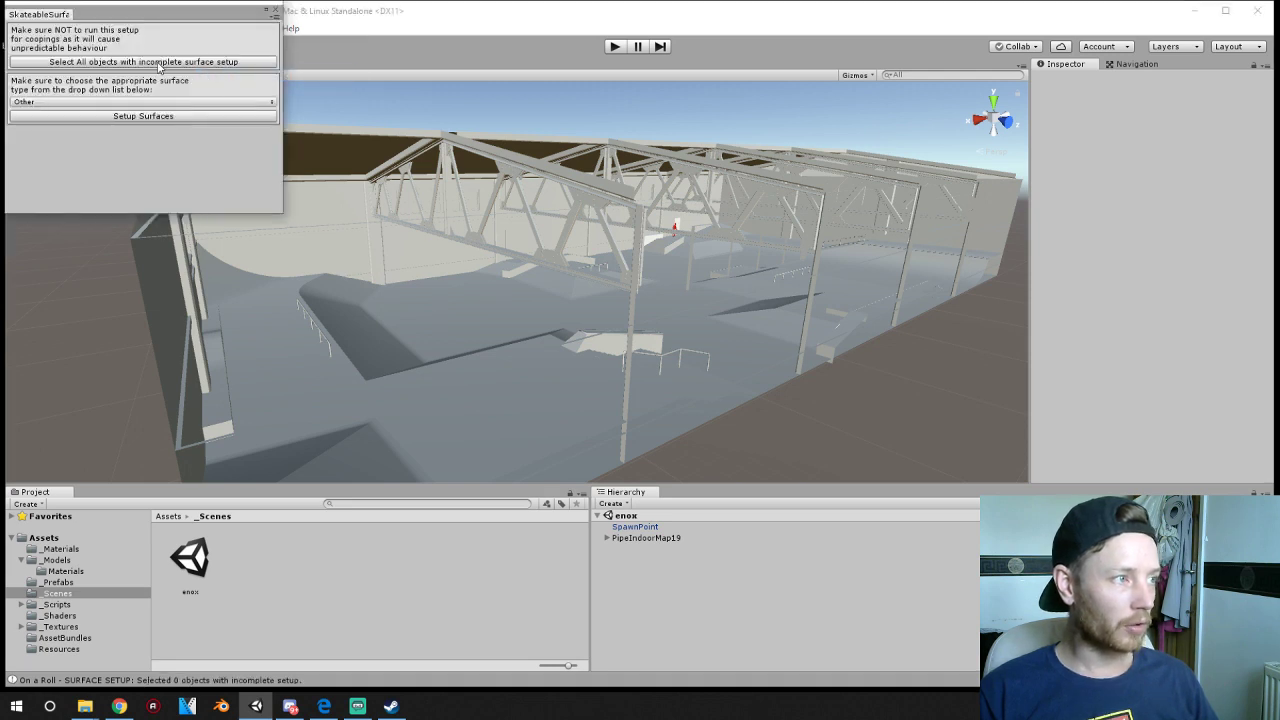
- Check the components of the end-ramp flats Plane.035 and Plane.021 and of the floor Plane.063 for a surface setup
{"action": "left_click", "coordinate": [436, 401]}
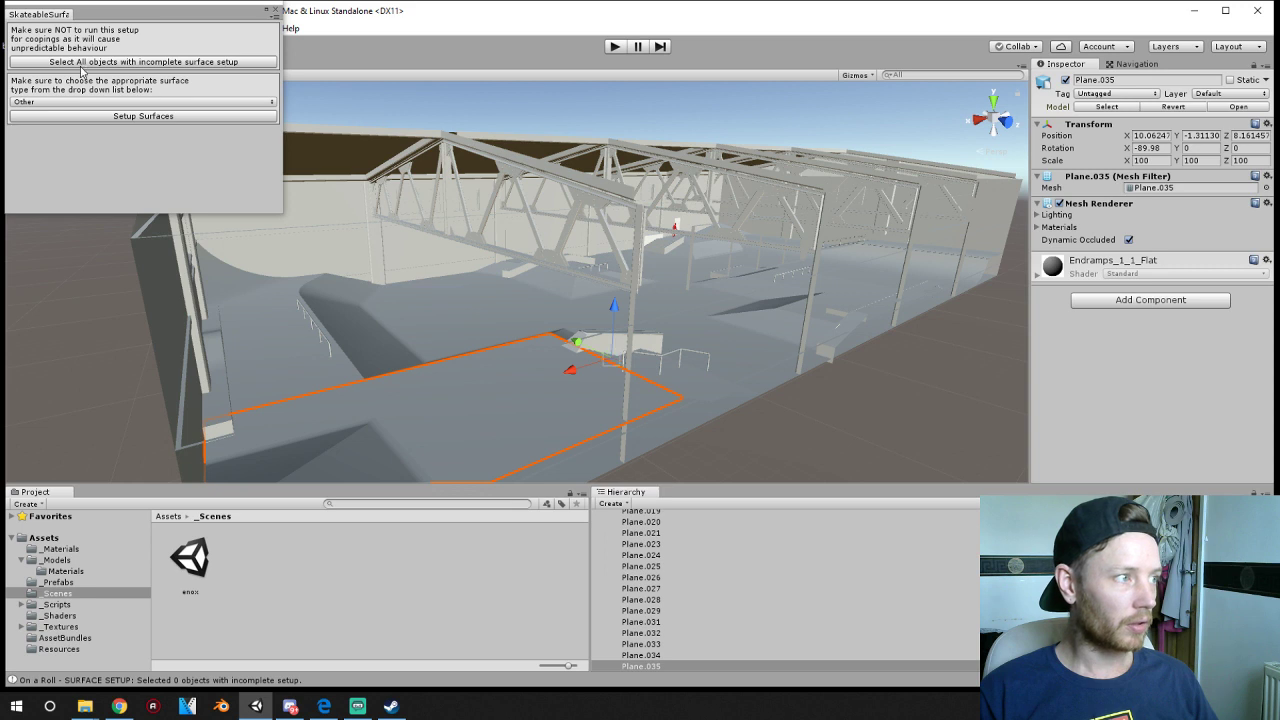
{"action": "left_click", "coordinate": [278, 343], "text": "shift"}
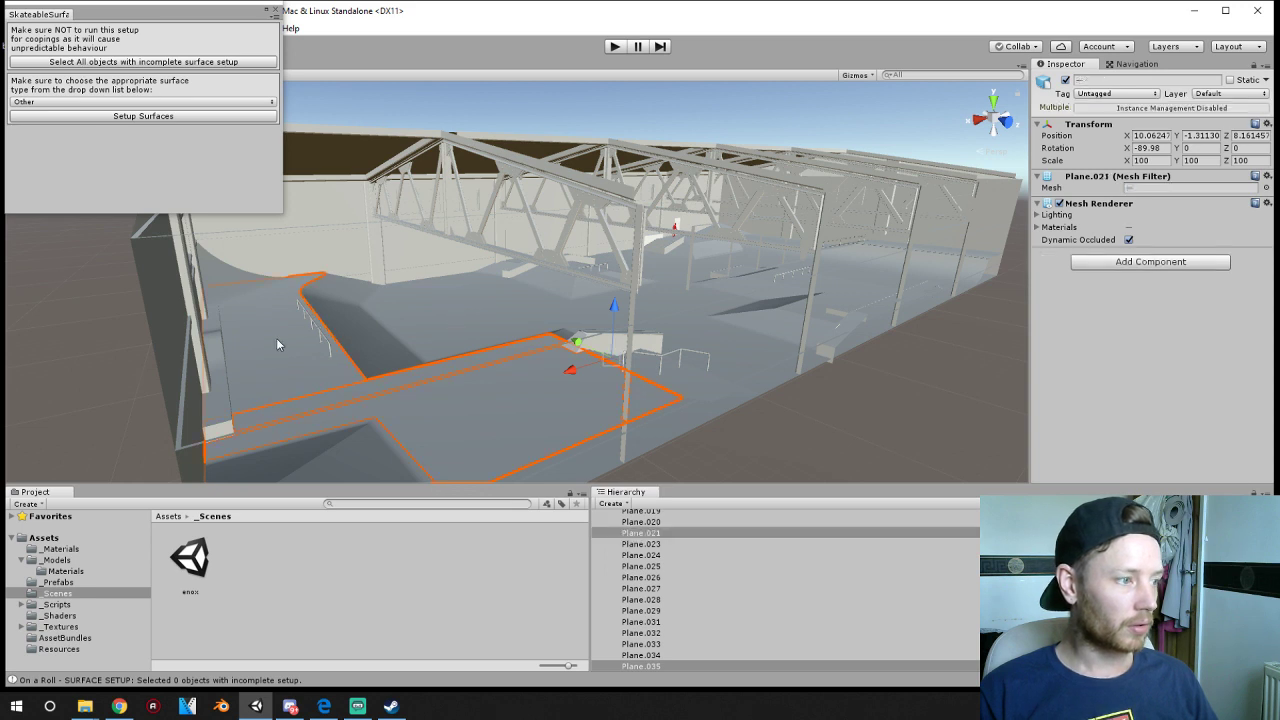
{"action": "left_click", "coordinate": [443, 354]}
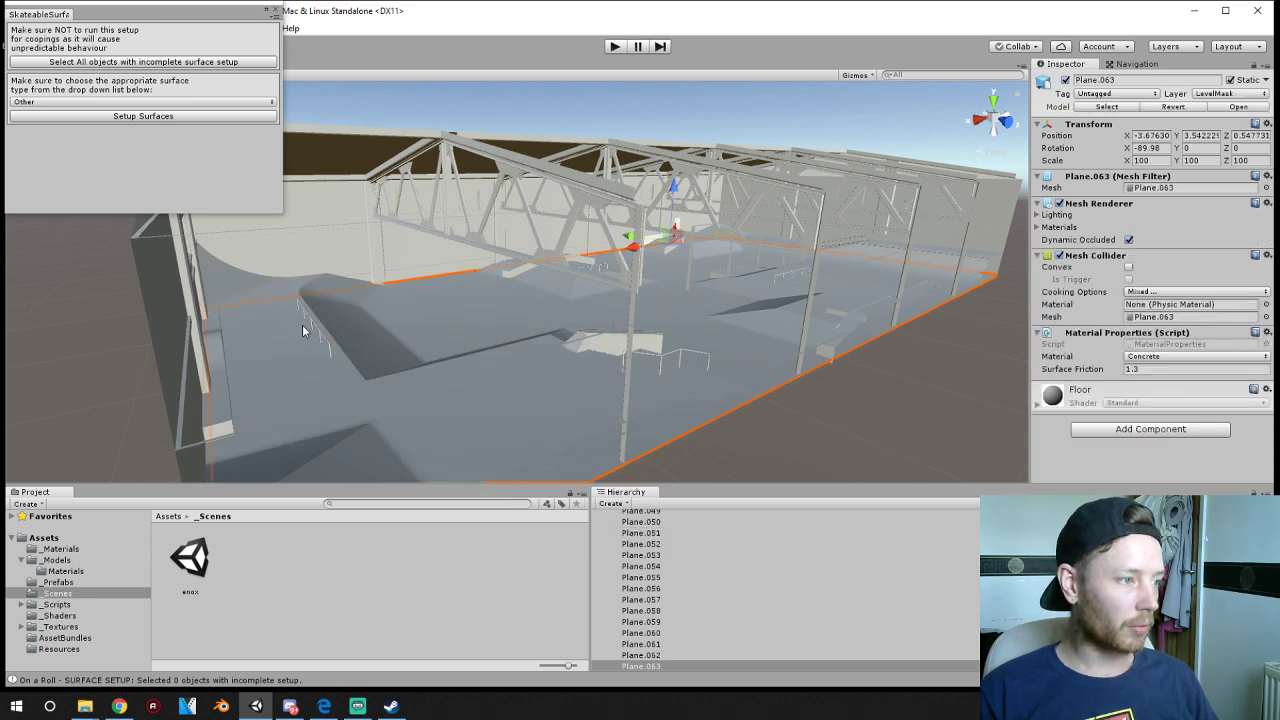
- Set up the corner quarter pipe Plane.028 and the end-ramp flat Plane.021 as skateable surfaces of type Other
{"action": "left_click", "coordinate": [258, 280]}
{"action": "left_click", "coordinate": [248, 284]}
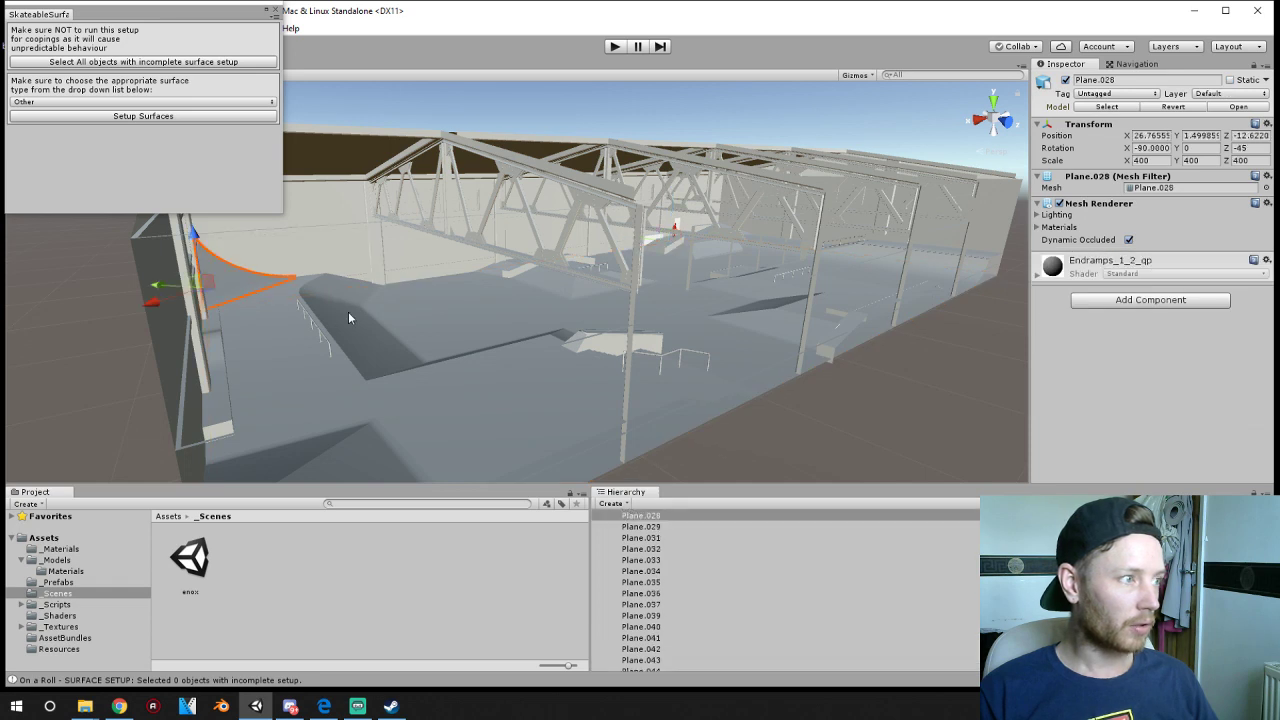
{"action": "left_click", "coordinate": [189, 119]}
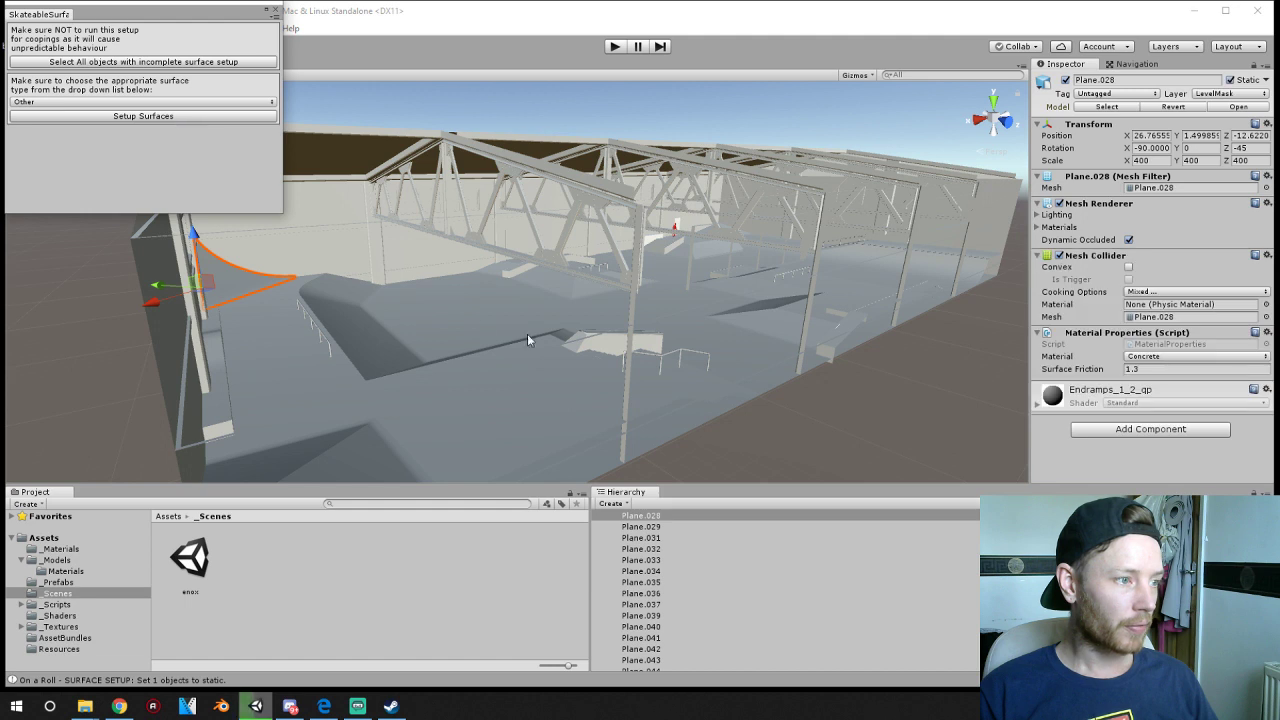
{"action": "left_click", "coordinate": [445, 300]}
{"action": "left_click", "coordinate": [212, 263]}
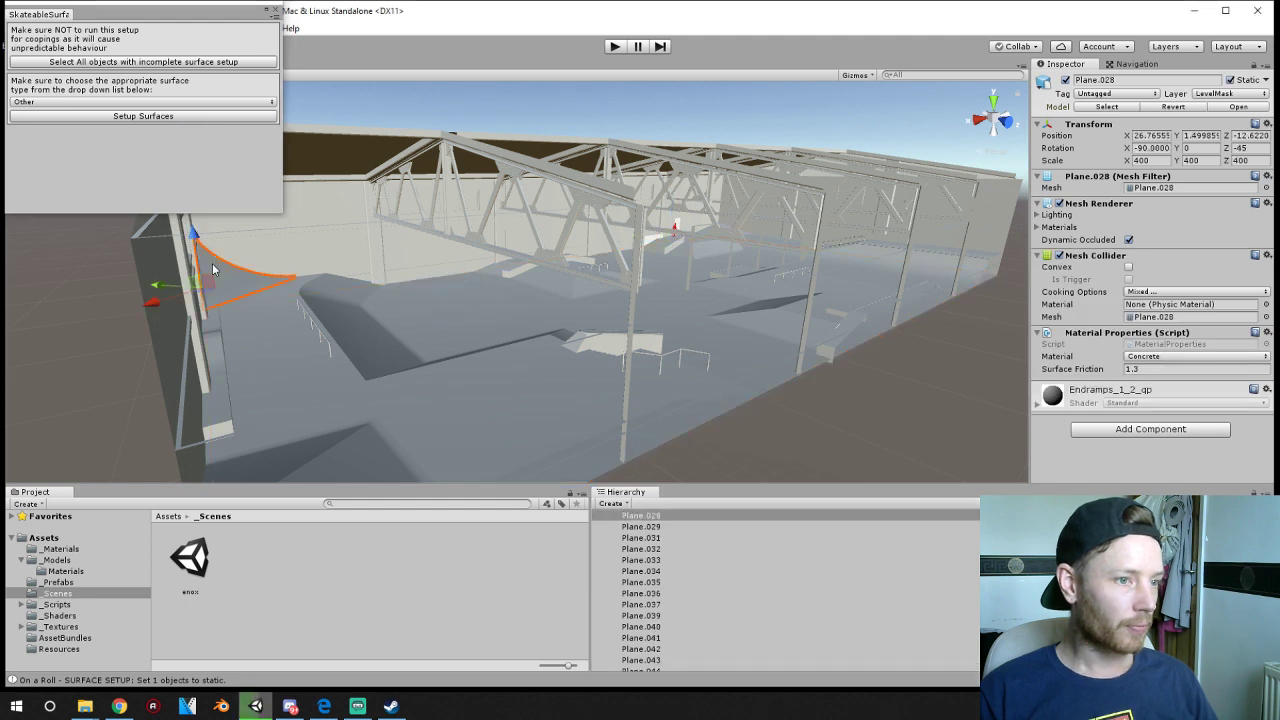
{"action": "left_click", "coordinate": [296, 383]}
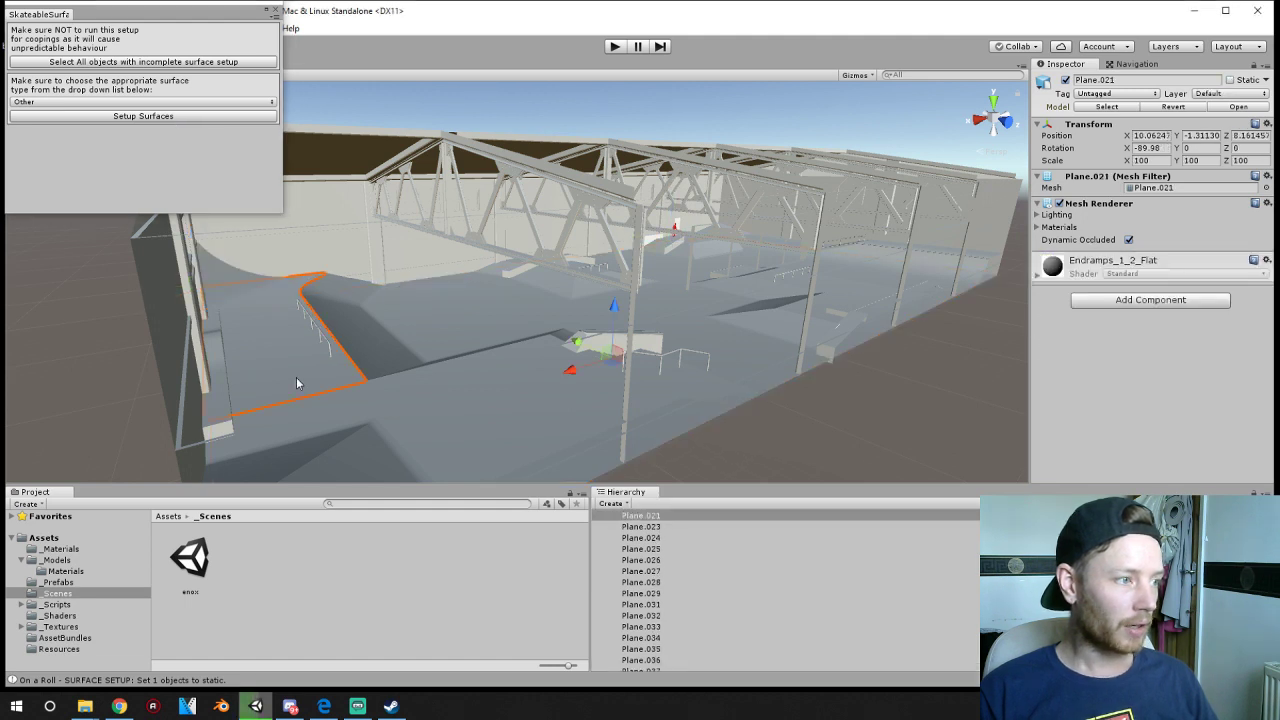
{"action": "left_click", "coordinate": [101, 119]}
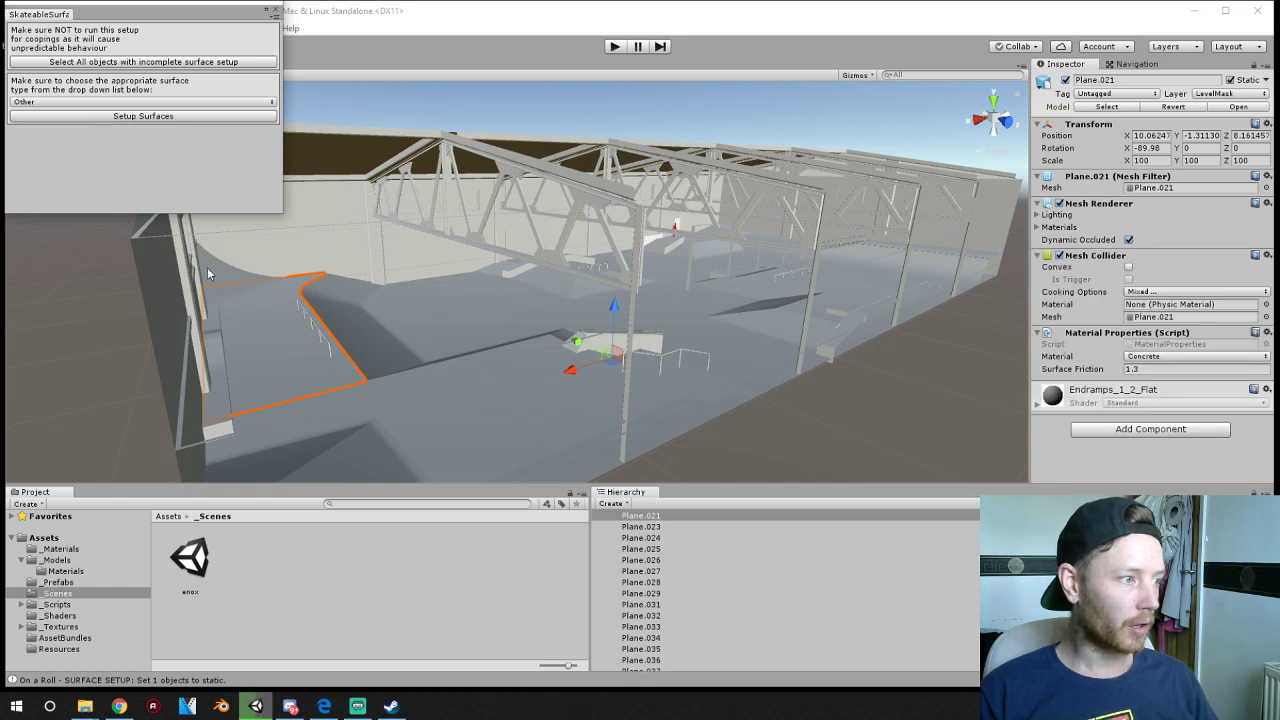
- Check the surface types available for the corner quarter pipe Plane.028, and set up the end-ramp ledge Plane.032 as type Other
{"action": "left_click", "coordinate": [207, 267]}
{"action": "left_click", "coordinate": [108, 102]}
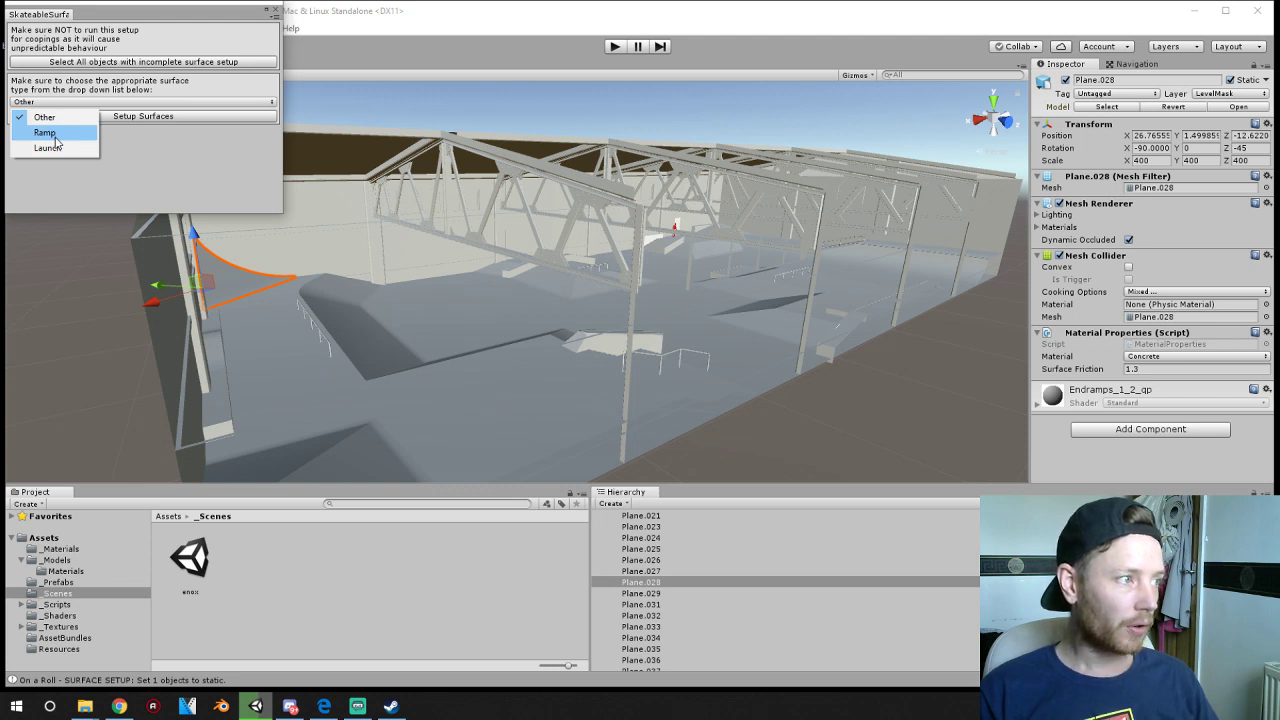
{"action": "left_click", "coordinate": [282, 346]}
{"action": "left_click", "coordinate": [225, 365]}
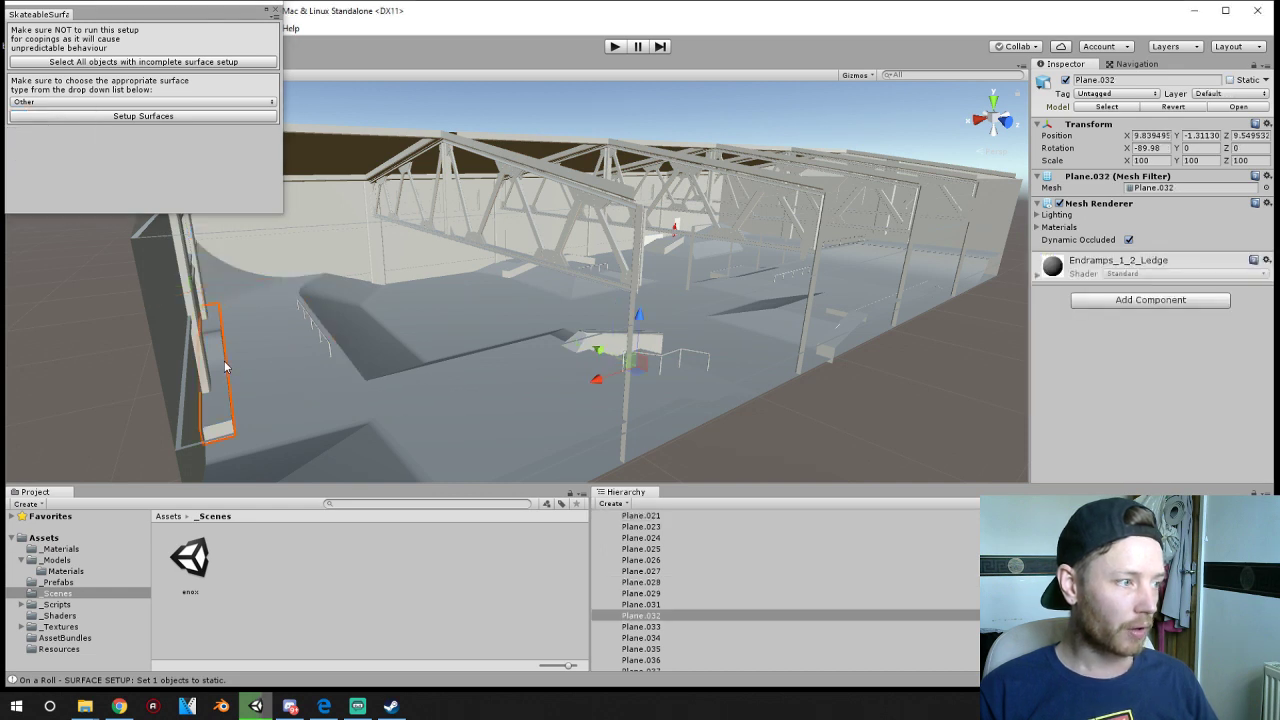
{"action": "left_click", "coordinate": [118, 117]}
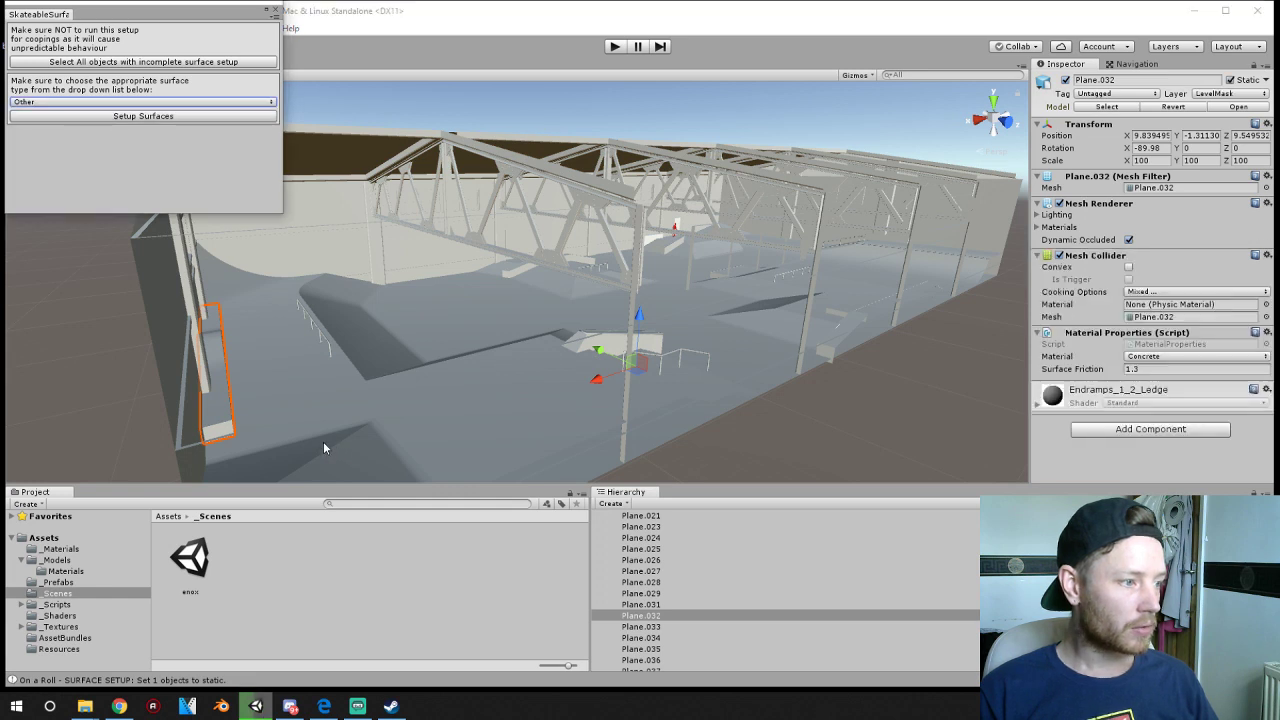
- Set up the end-ramp hip Plane.018 and the stairs Plane.020 as skateable surfaces of type Other
{"action": "left_click", "coordinate": [504, 400]}
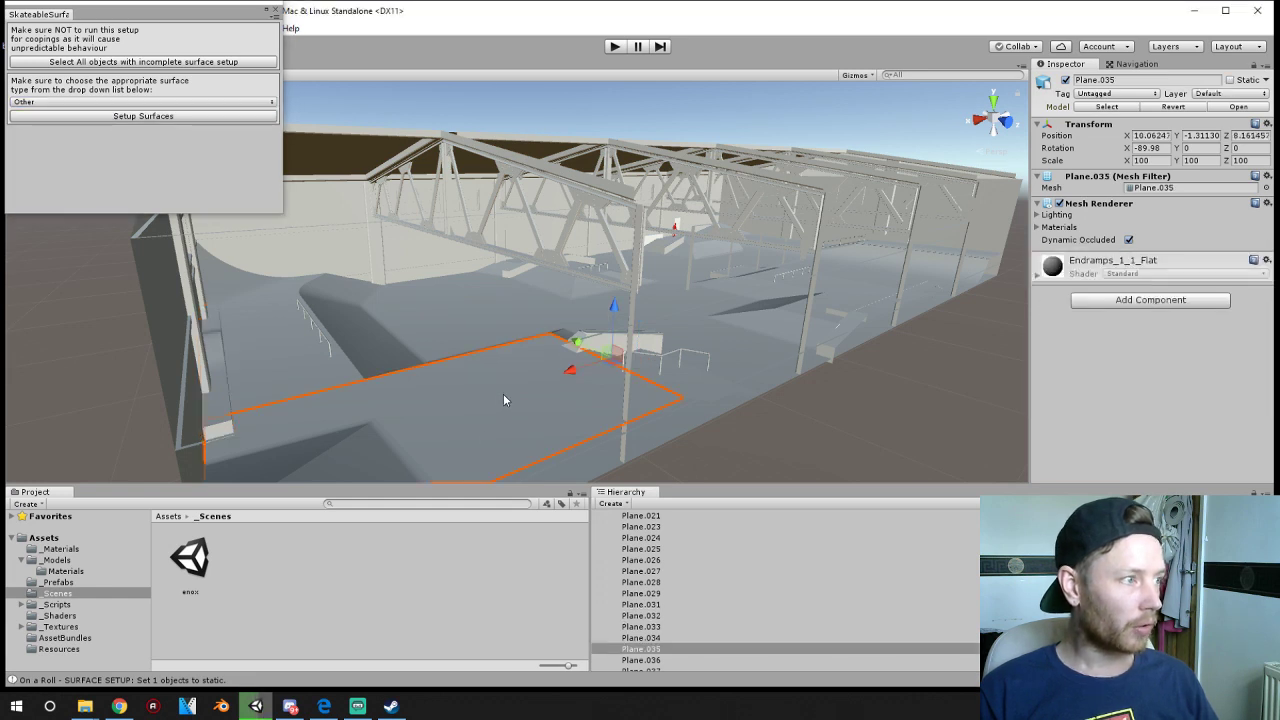
{"action": "left_click", "coordinate": [322, 465]}
{"action": "right_click_drag", "start_coordinate": [522, 270], "coordinate": [197, 160]}
{"action": "left_click", "coordinate": [174, 116]}
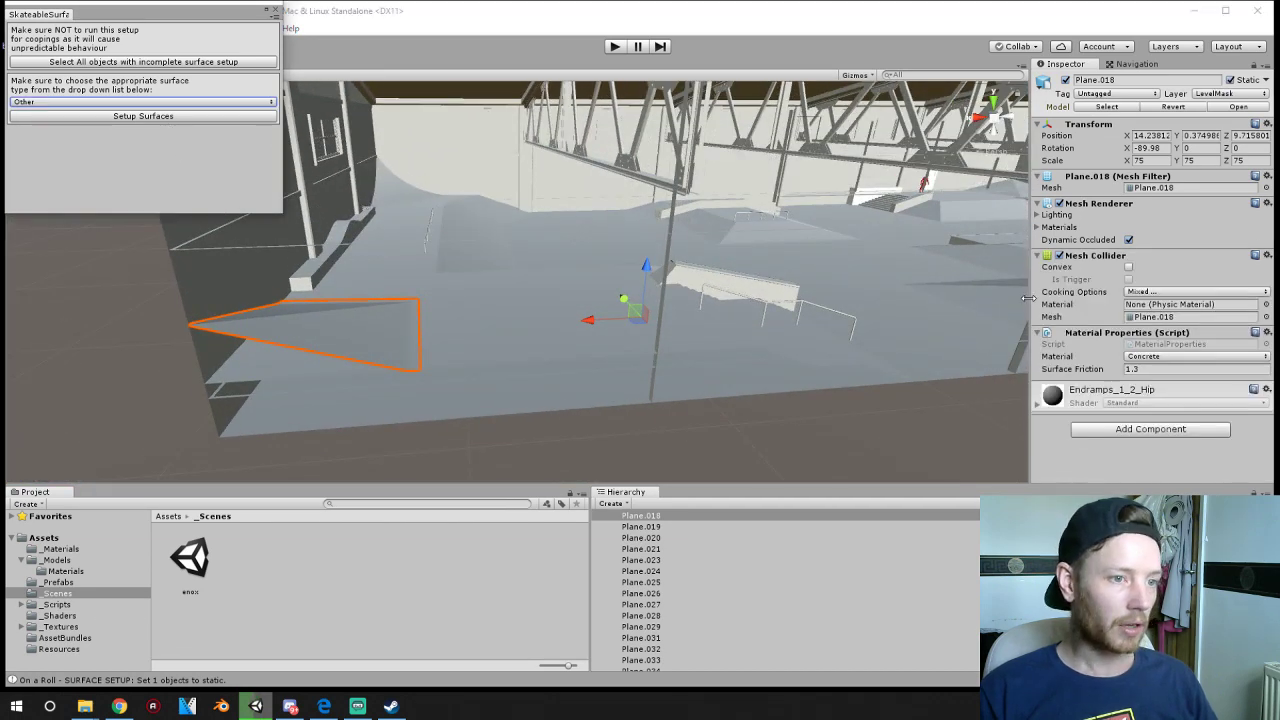
{"action": "right_click_drag", "start_coordinate": [539, 265], "coordinate": [272, 346]}
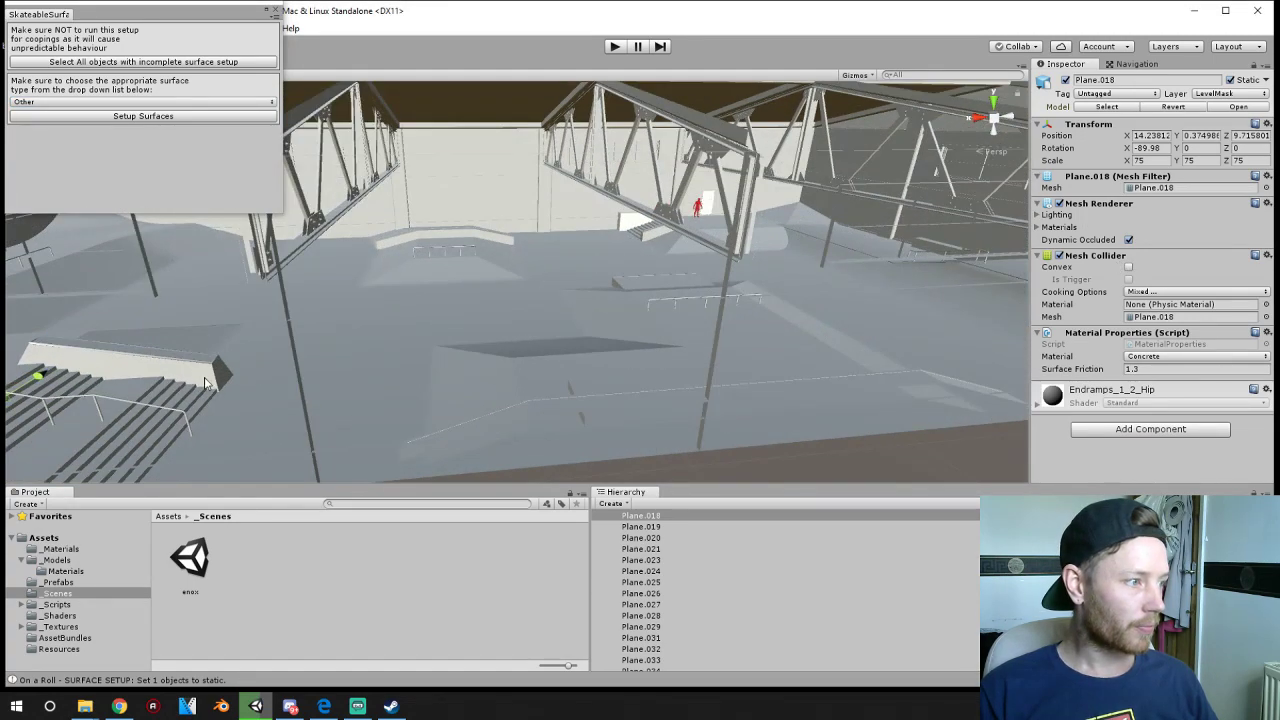
{"action": "right_click_drag", "start_coordinate": [59, 383], "coordinate": [276, 395]}
{"action": "left_click", "coordinate": [404, 382]}
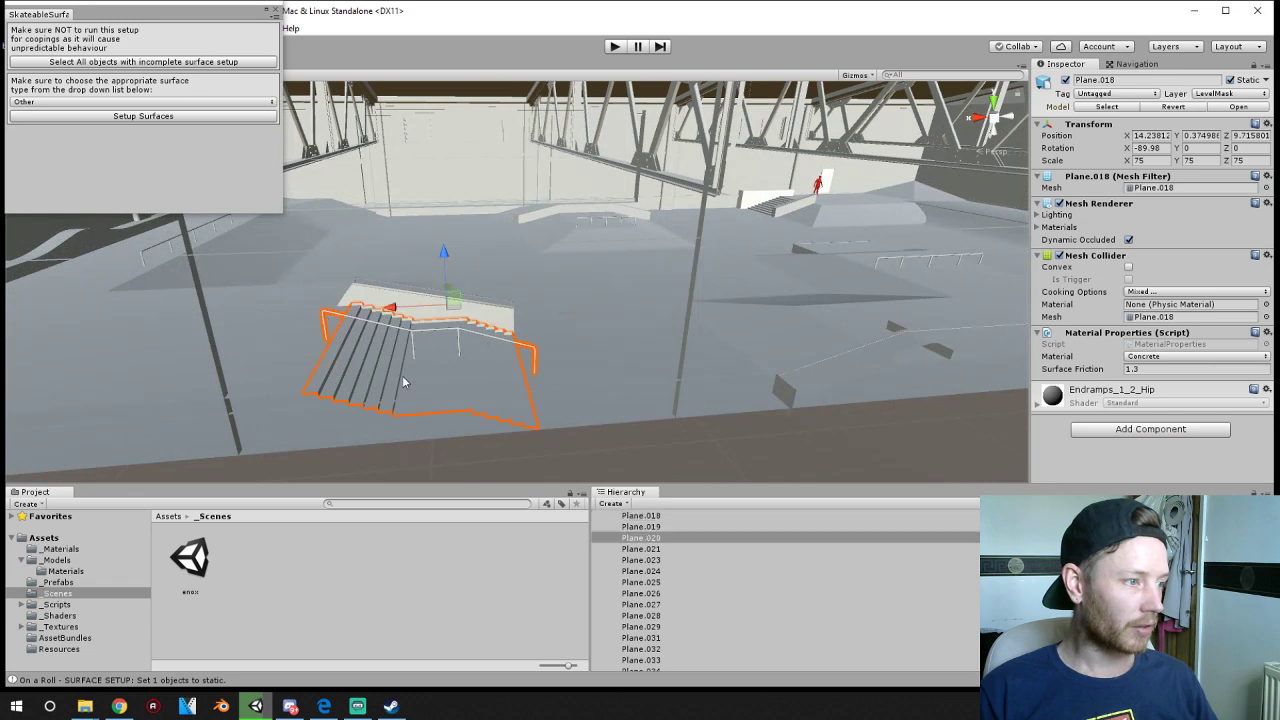
{"action": "left_click", "coordinate": [143, 116]}
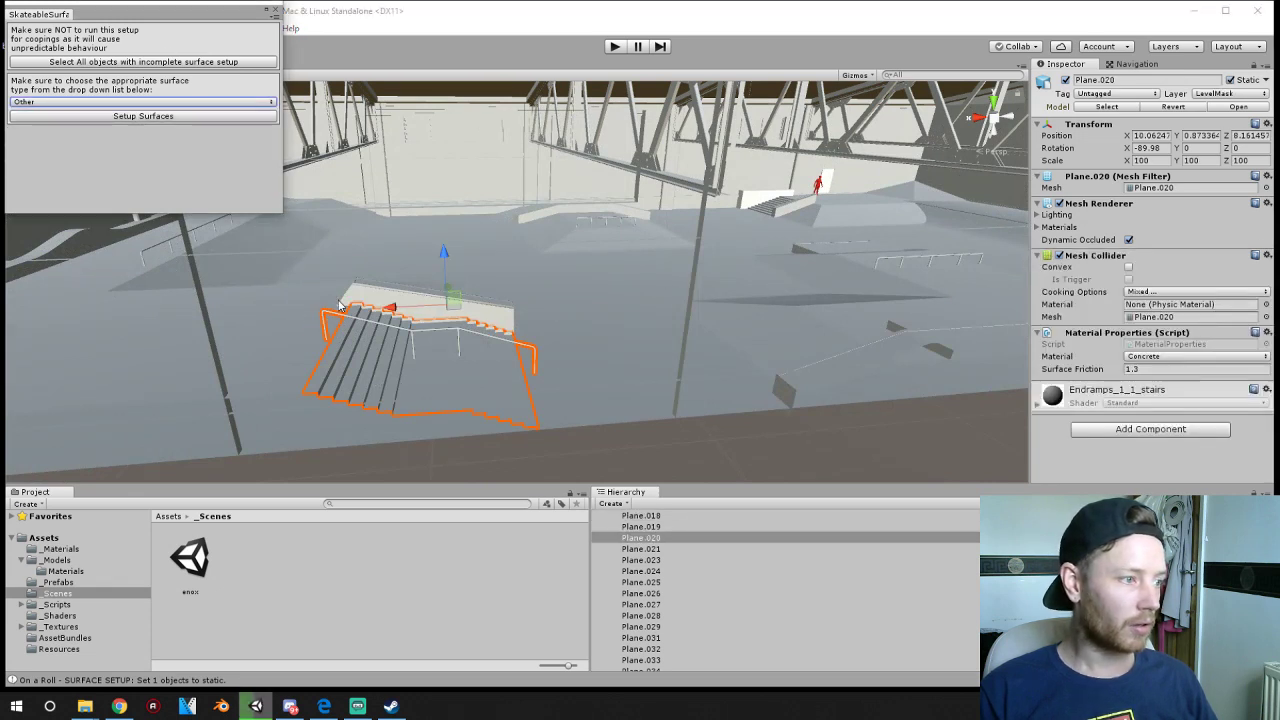
- Set up the funbox section Plane.062 and its ledge Plane.059 as skateable surfaces of type Other
{"action": "left_click", "coordinate": [296, 354]}
{"action": "left_click", "coordinate": [335, 413]}
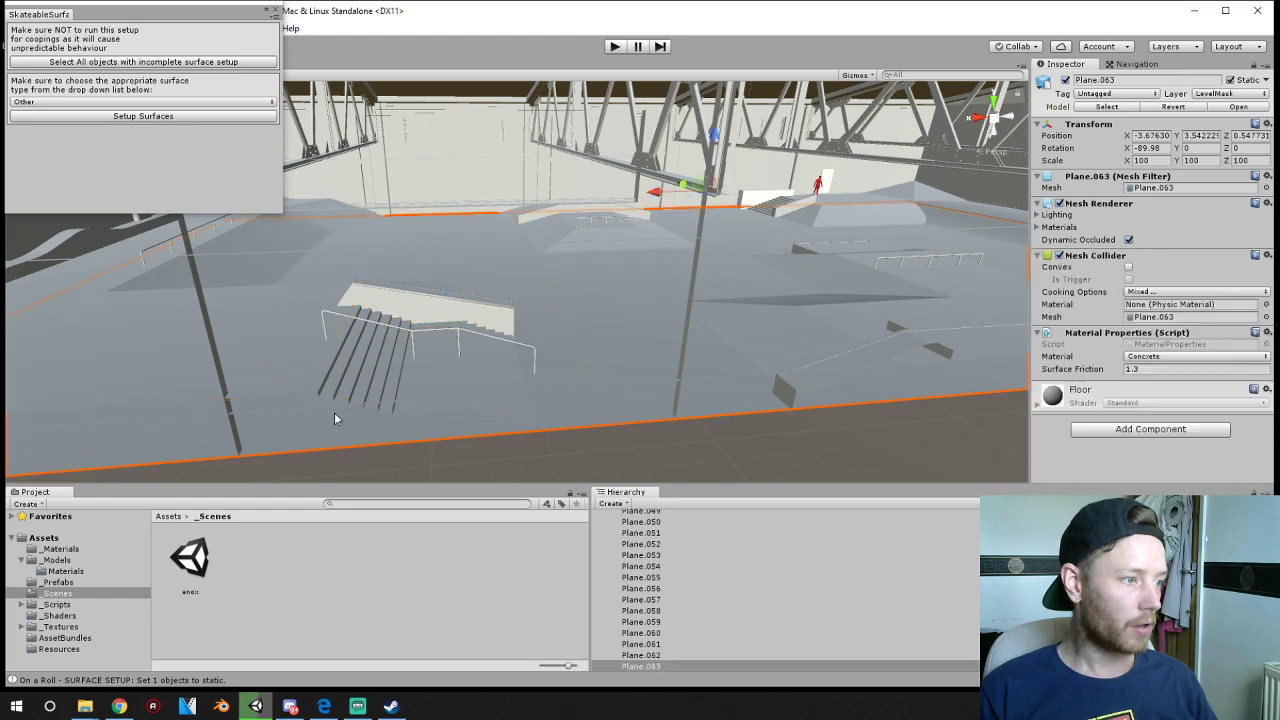
{"action": "right_click_drag", "start_coordinate": [335, 413], "coordinate": [568, 276]}
{"action": "left_click", "coordinate": [568, 258]}
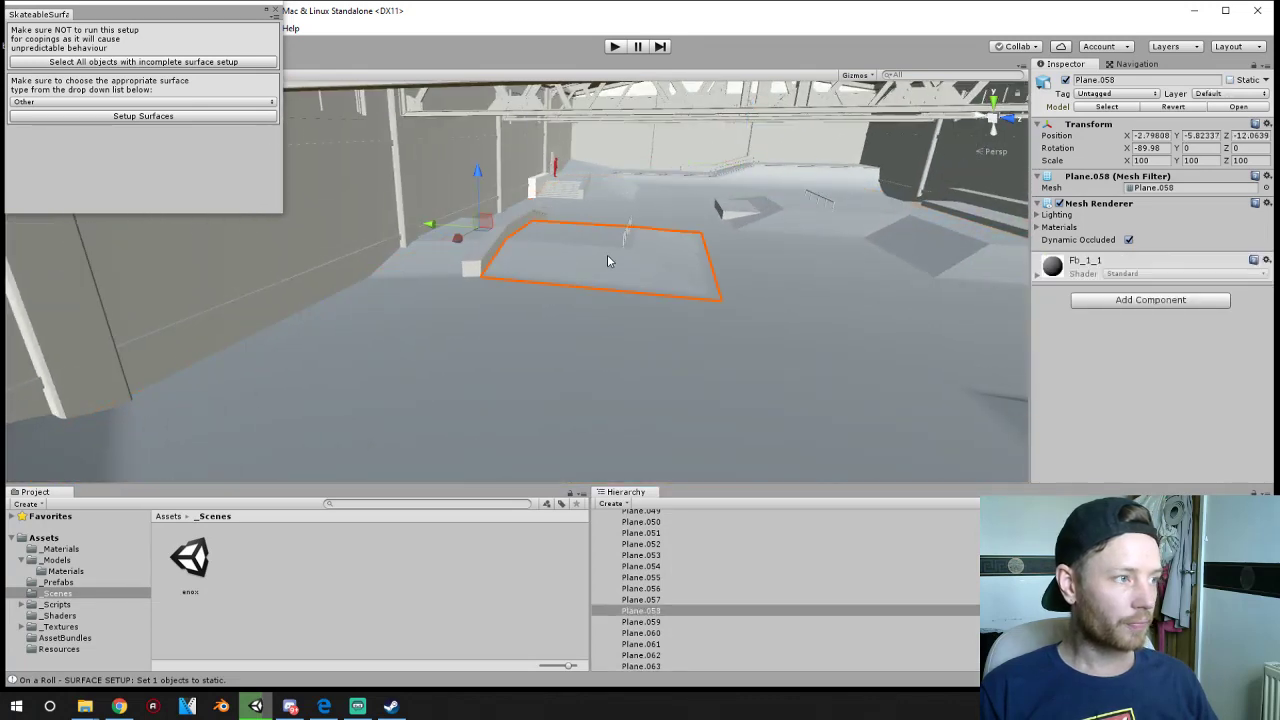
{"action": "left_click", "coordinate": [491, 312]}
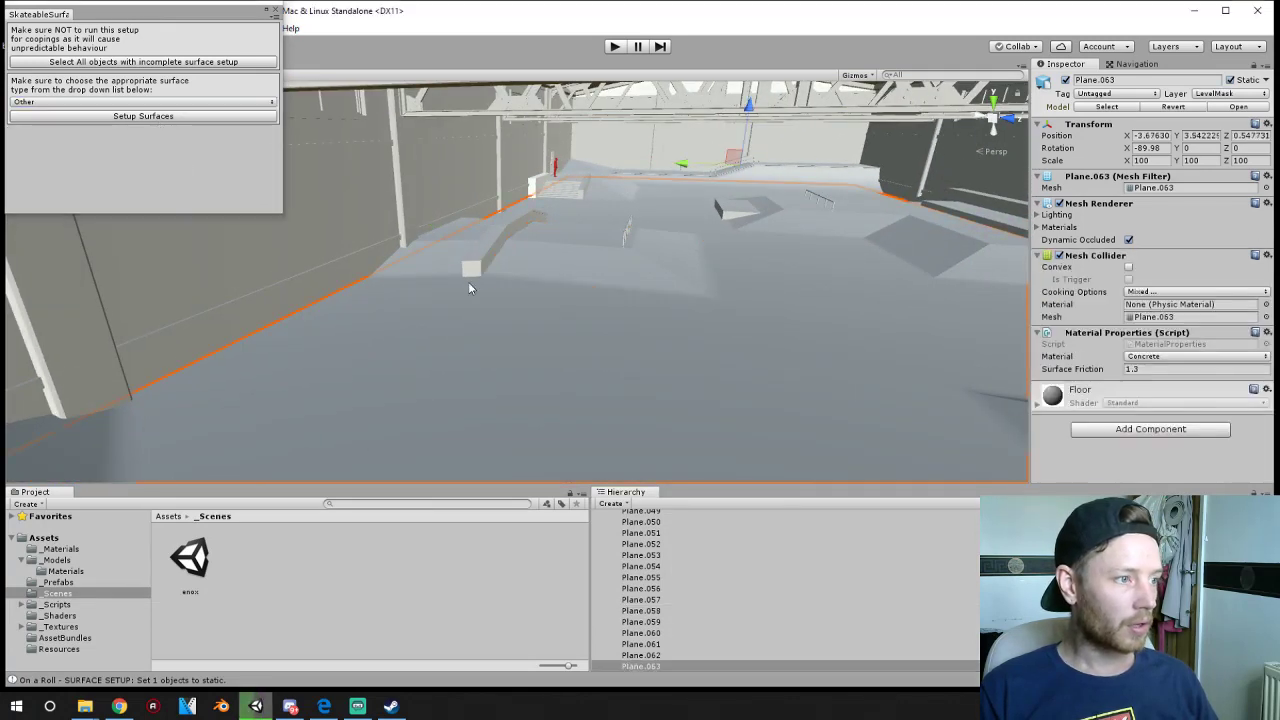
{"action": "left_click", "coordinate": [431, 260]}
{"action": "left_click", "coordinate": [128, 117]}
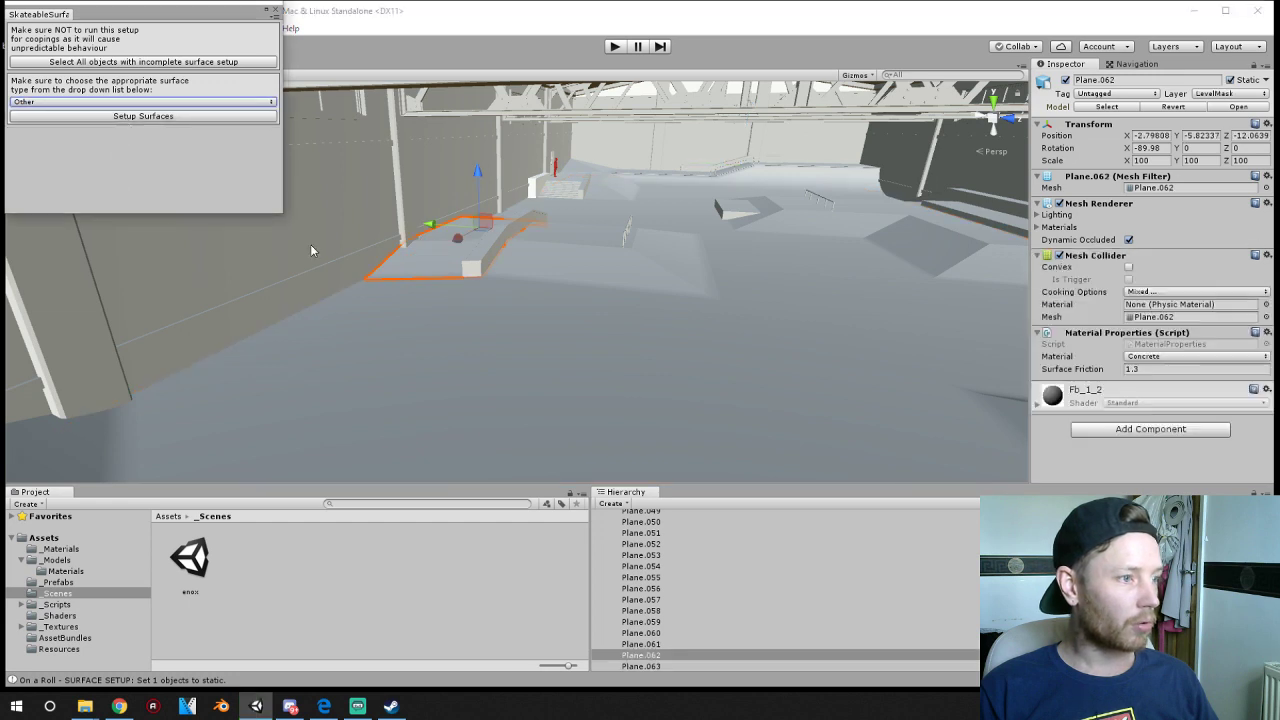
{"action": "left_click", "coordinate": [165, 117]}
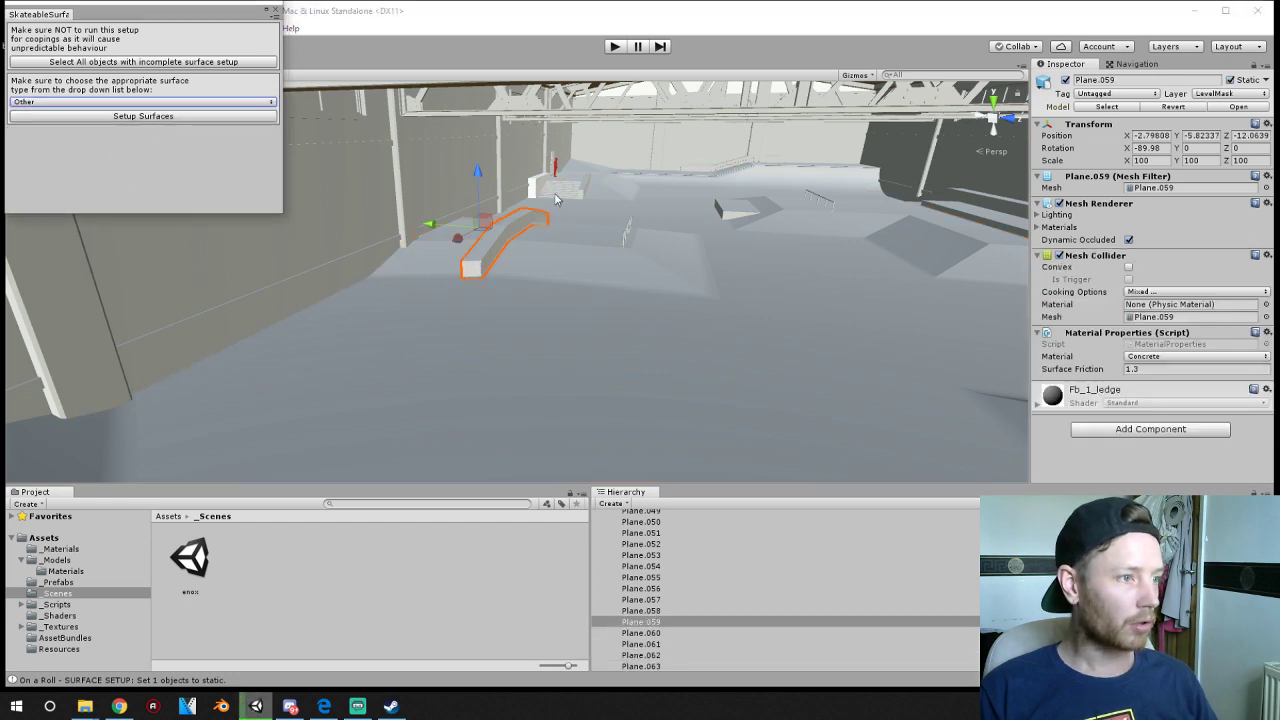
- Set up the stair hip Plane.004 and the adjoining hip Plane.000 as type Other surfaces, and select the Cube beside the stairs
{"action": "left_click", "coordinate": [560, 194]}
{"action": "left_click", "coordinate": [173, 117]}
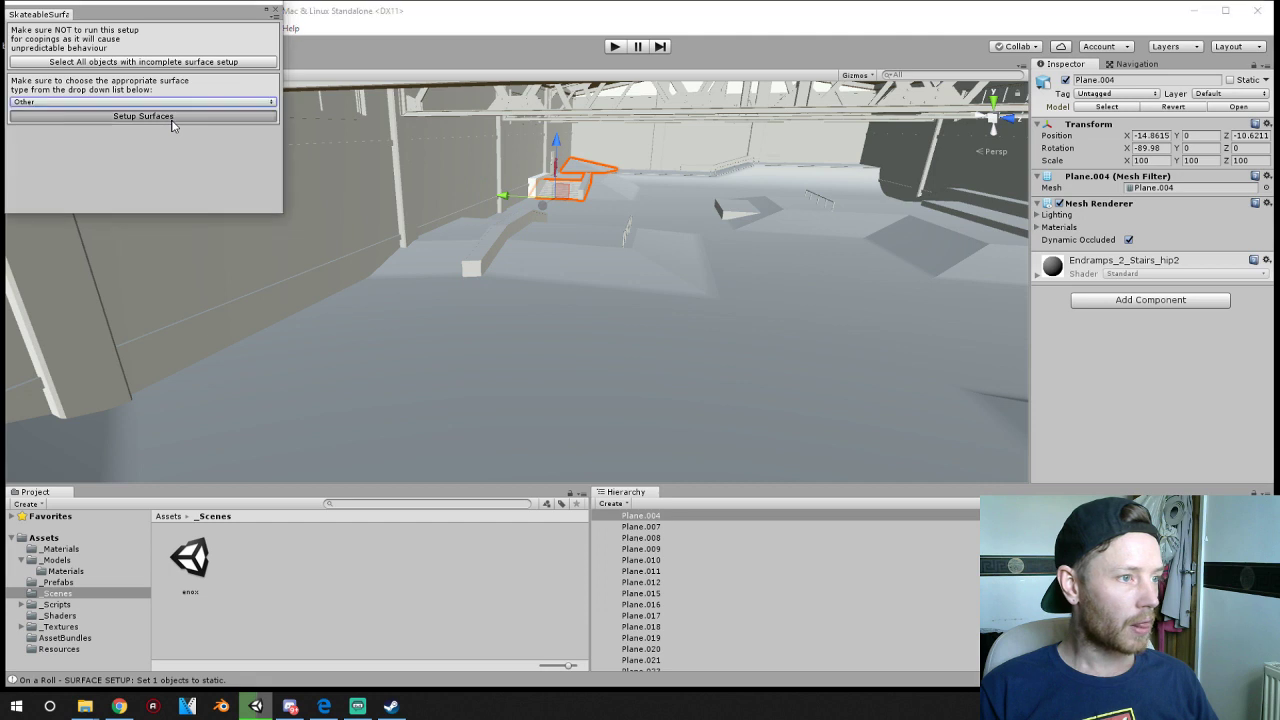
{"action": "left_click", "coordinate": [603, 193]}
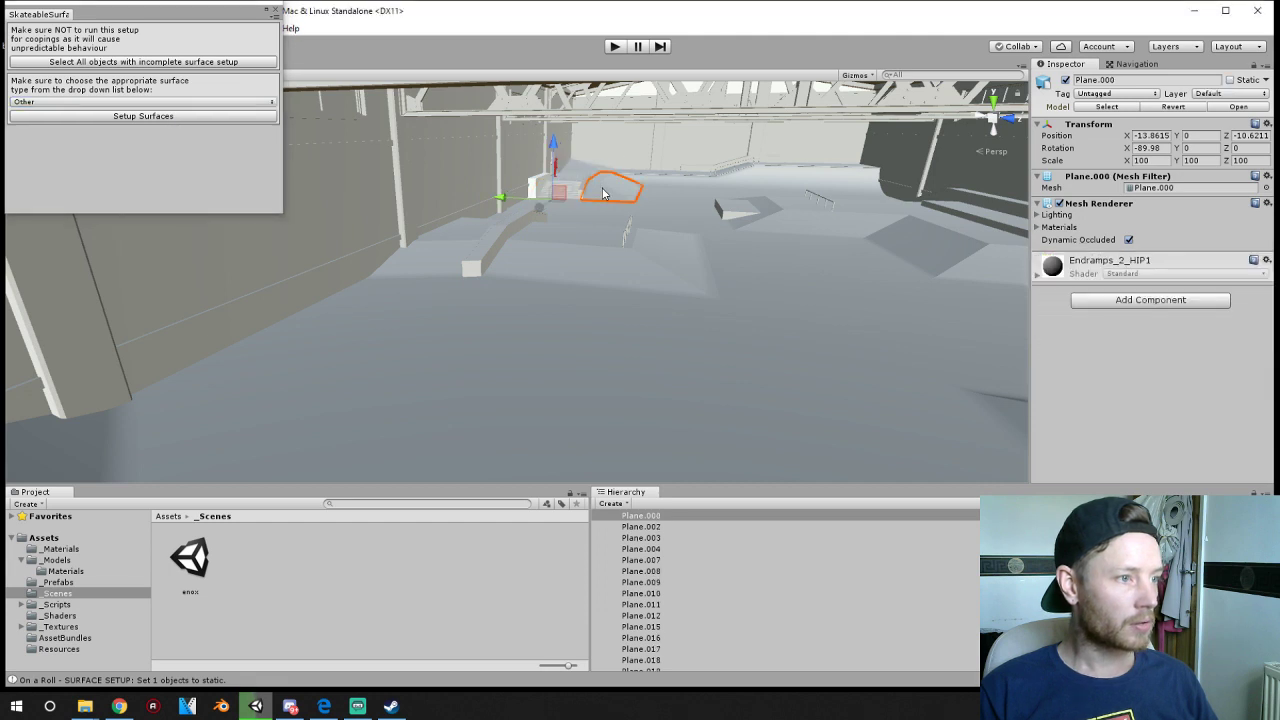
{"action": "left_click", "coordinate": [200, 117]}
{"action": "left_click", "coordinate": [541, 189]}
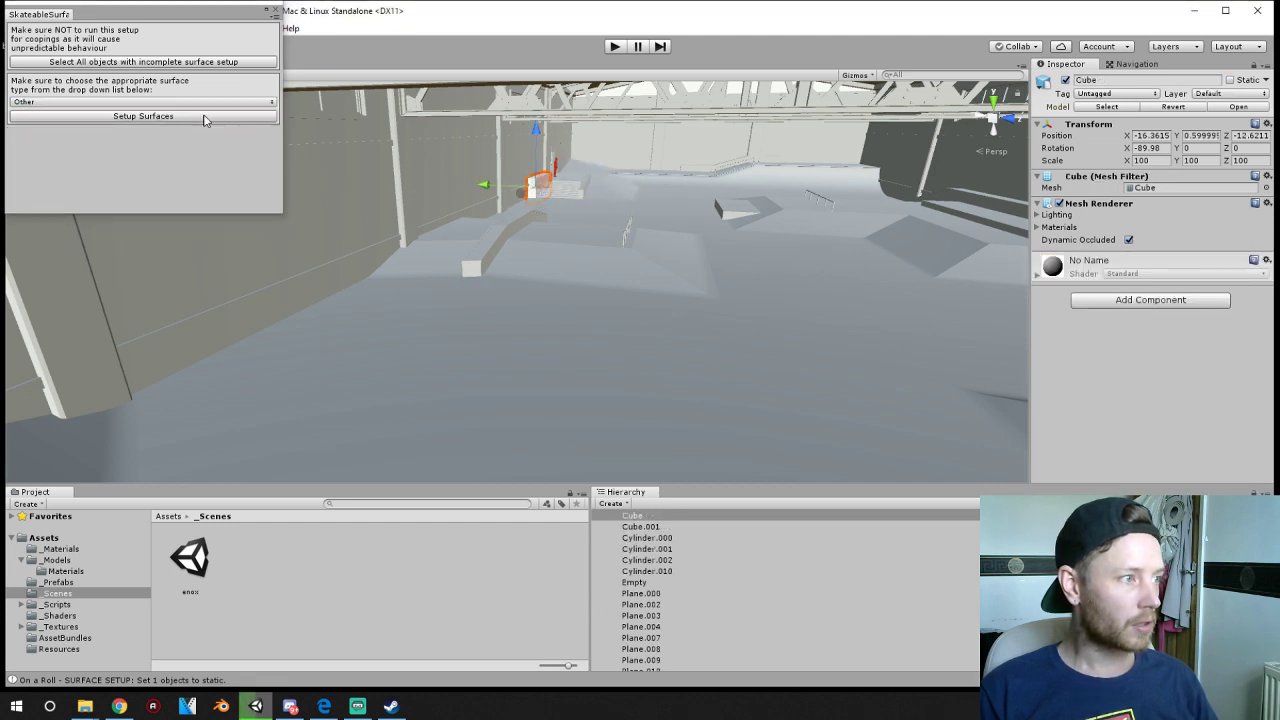
- Run the surface setup with type Other on the ledge cube beside the stairs and on the flat platform above the stairs
{"action": "left_click", "coordinate": [168, 118]}
{"action": "middle_click_drag", "start_coordinate": [688, 226], "coordinate": [540, 306]}
{"action": "scroll", "coordinate": [540, 306], "scroll_direction": "up", "scroll_amount": 3}
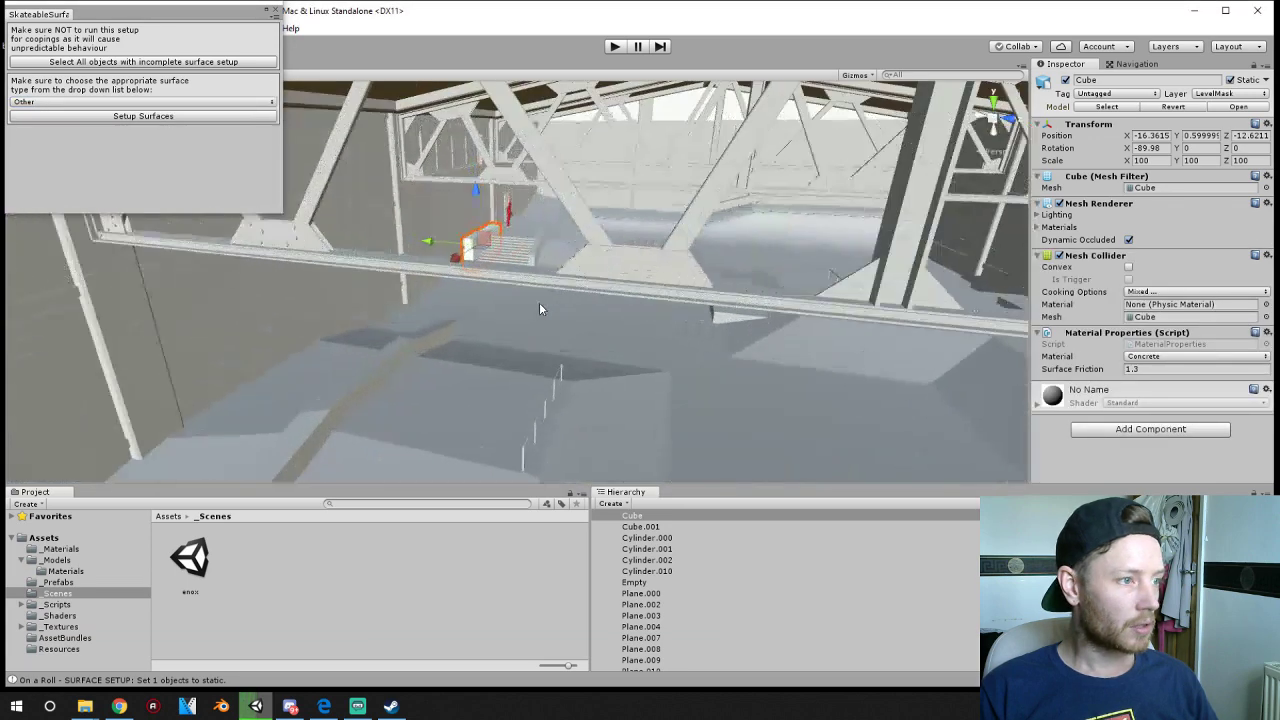
{"action": "scroll", "coordinate": [540, 308], "scroll_direction": "up", "scroll_amount": 6}
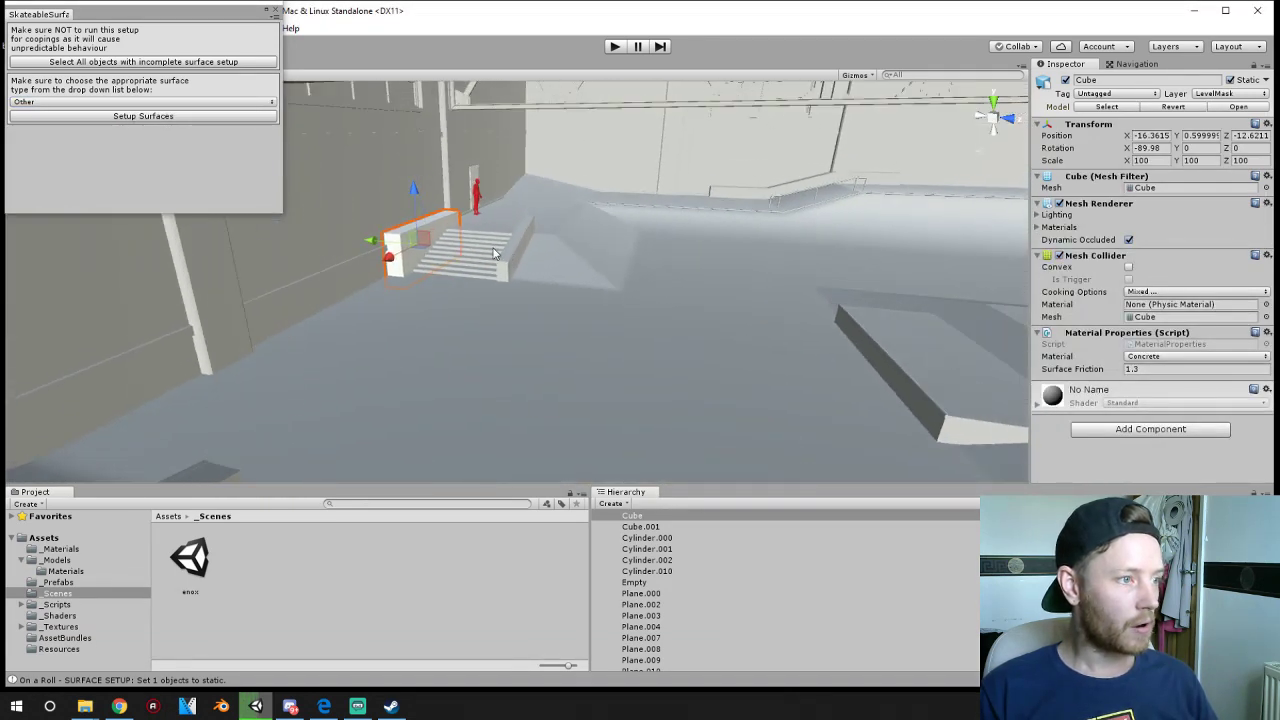
{"action": "left_click", "coordinate": [493, 254]}
{"action": "left_click", "coordinate": [498, 217]}
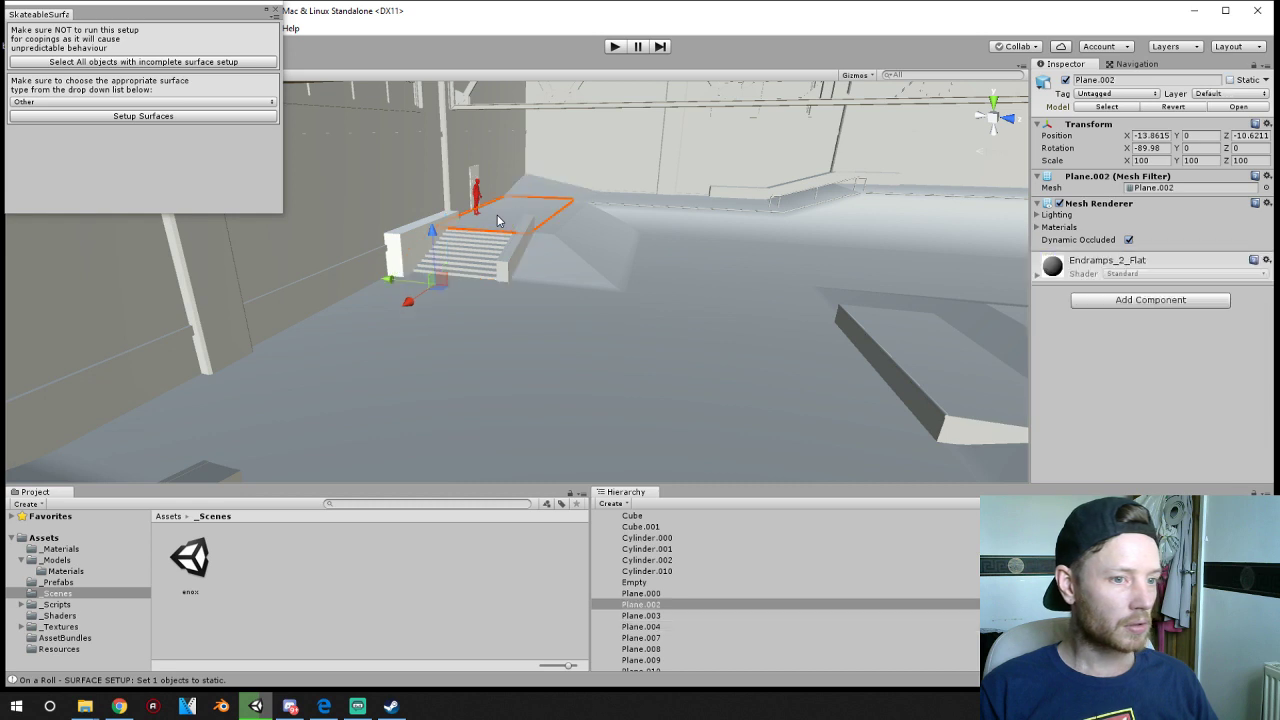
{"action": "left_click", "coordinate": [461, 257]}
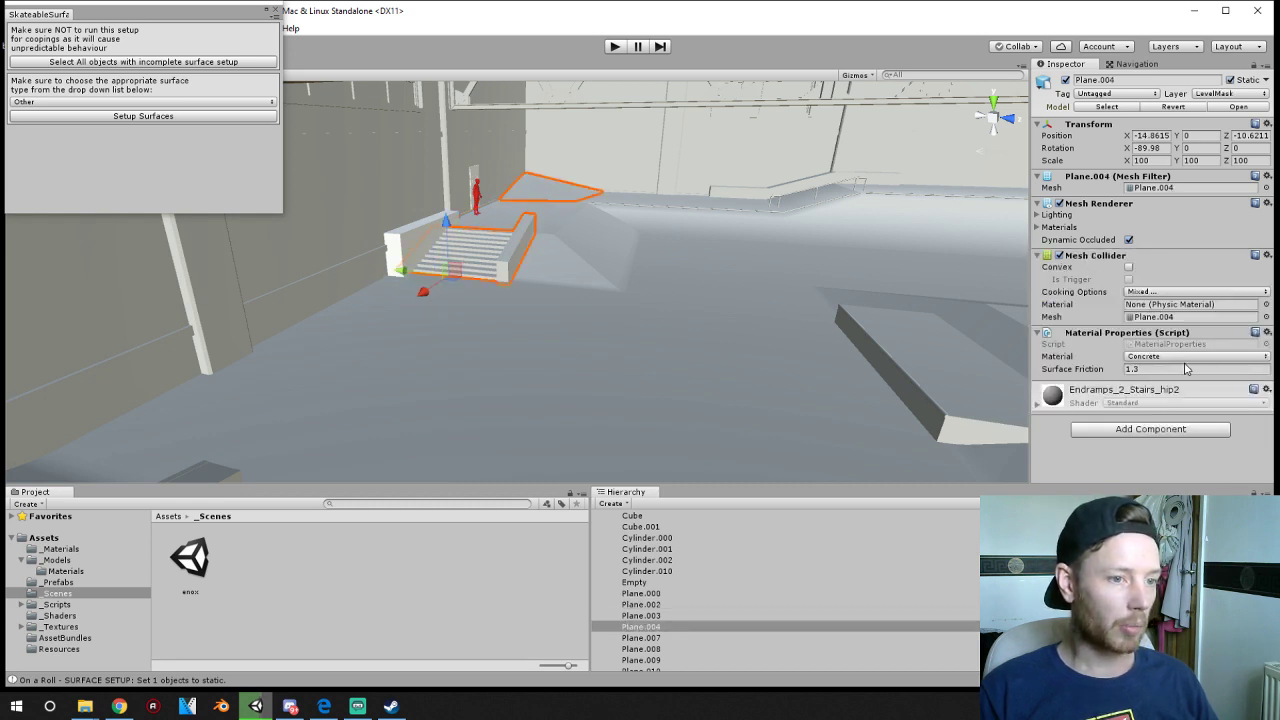
{"action": "left_click", "coordinate": [518, 209]}
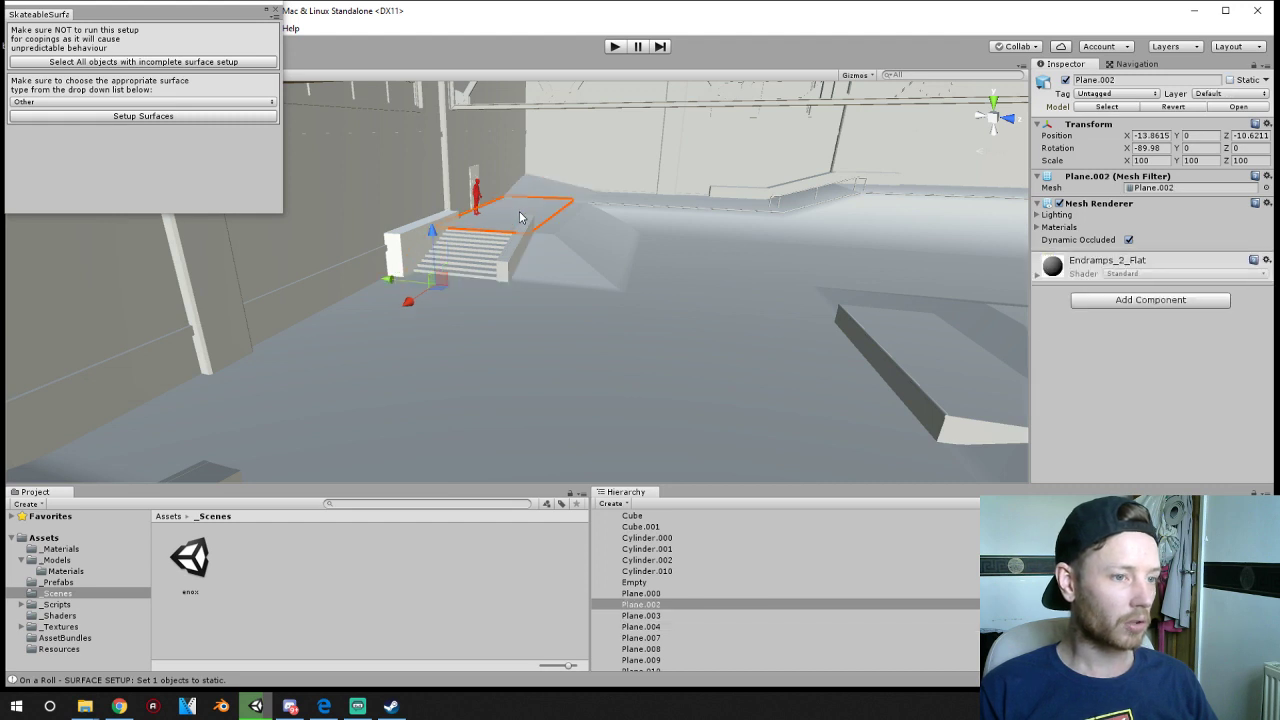
{"action": "left_click", "coordinate": [151, 118]}
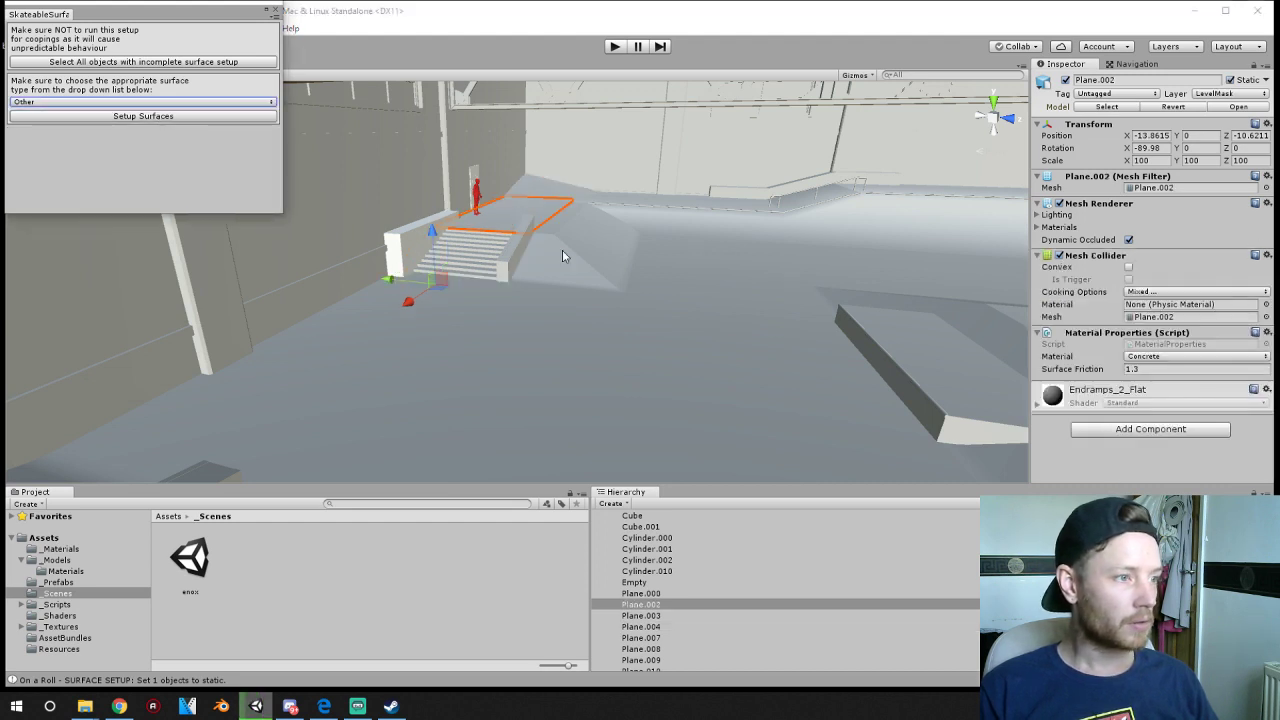
- Select the quarter pipe sections along the far wall one after another to check their surface components
{"action": "left_click", "coordinate": [599, 228]}
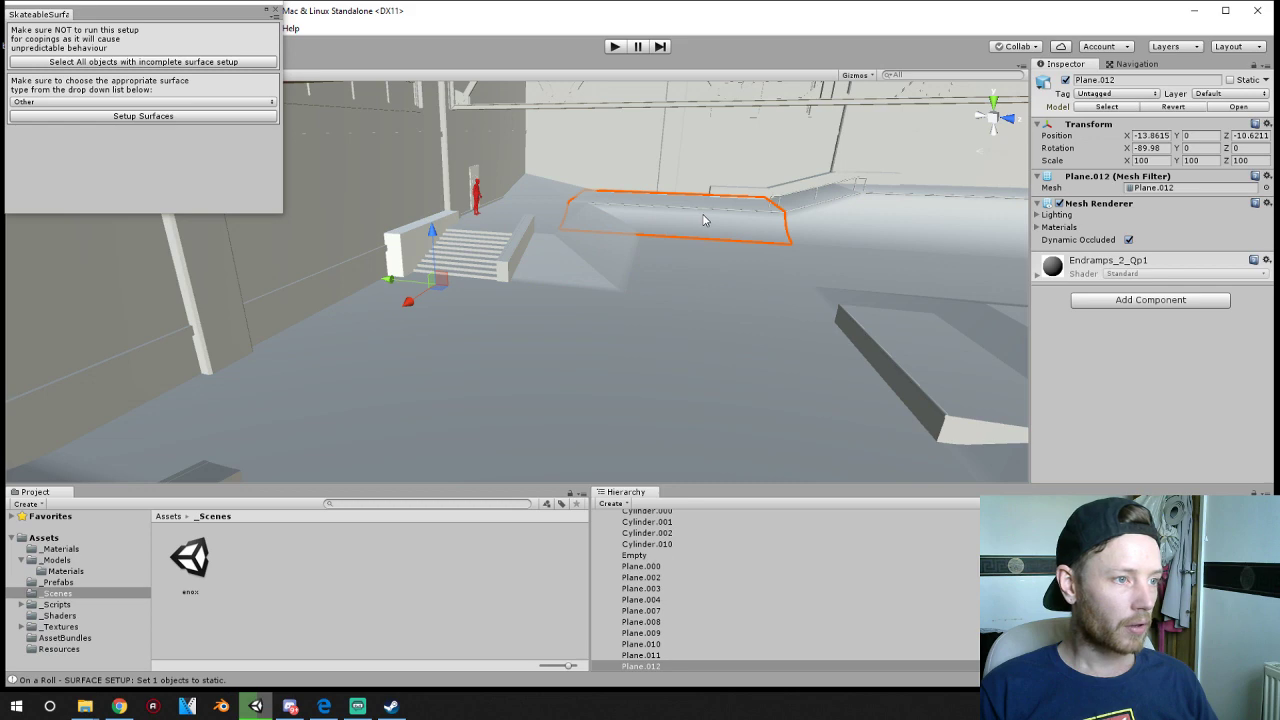
{"action": "left_click", "coordinate": [688, 208]}
{"action": "left_click", "coordinate": [688, 210]}
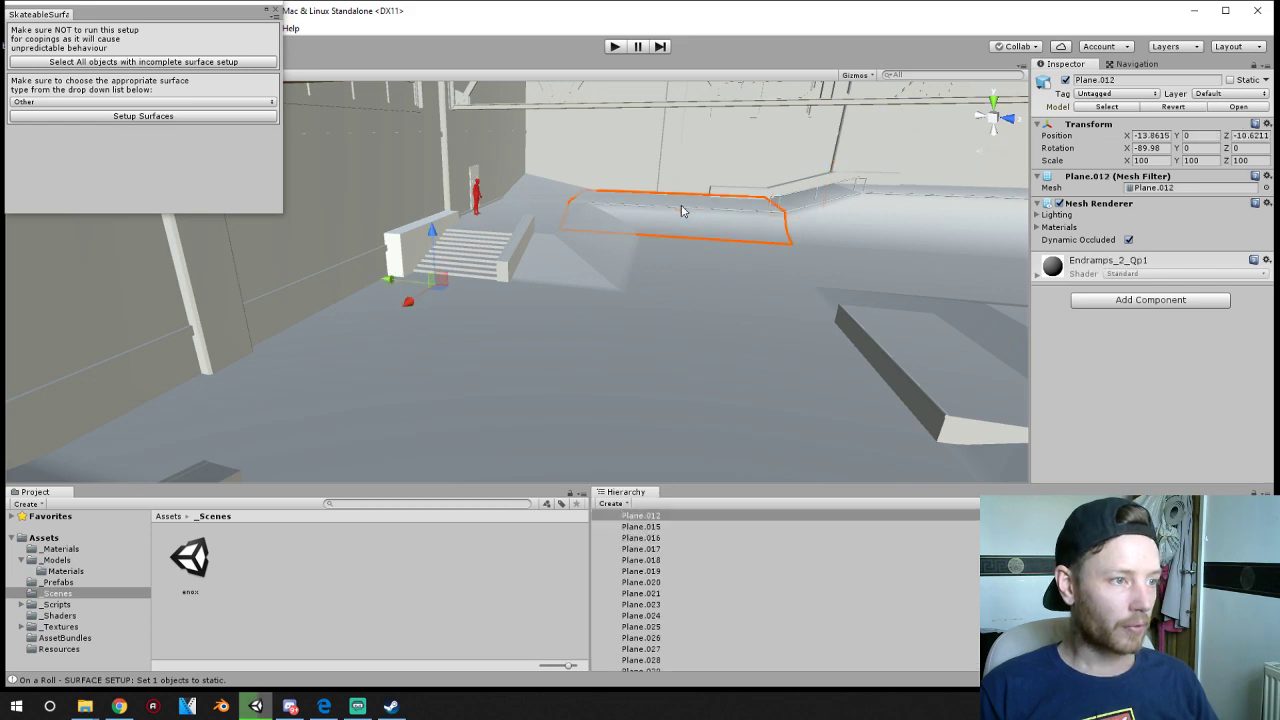
{"action": "scroll", "coordinate": [783, 233], "scroll_direction": "up", "scroll_amount": 2}
{"action": "scroll", "coordinate": [783, 233], "scroll_direction": "up", "scroll_amount": 3}
{"action": "middle_click_drag", "start_coordinate": [754, 240], "coordinate": [506, 344]}
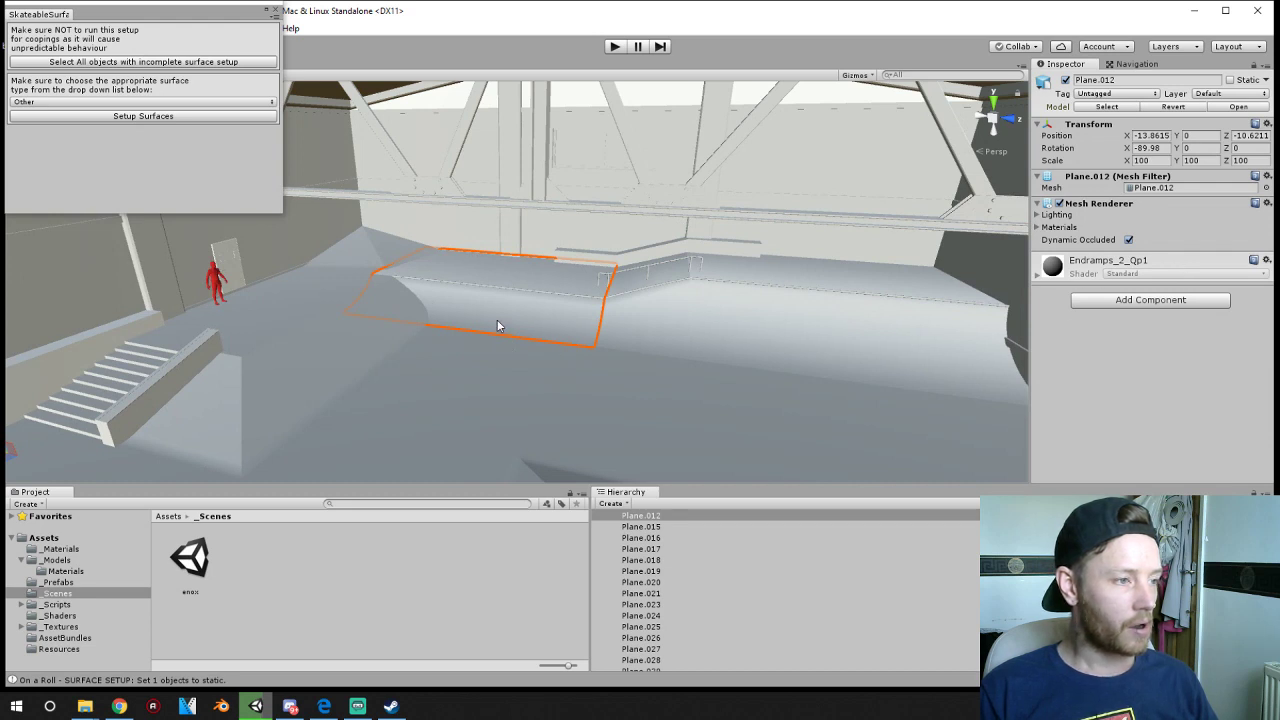
{"action": "left_click", "coordinate": [497, 320]}
{"action": "left_click", "coordinate": [650, 312]}
- Change the surface type to Ramp and run the surface setup on the long quarter pipe section, Plane.003
{"action": "left_click", "coordinate": [785, 280]}
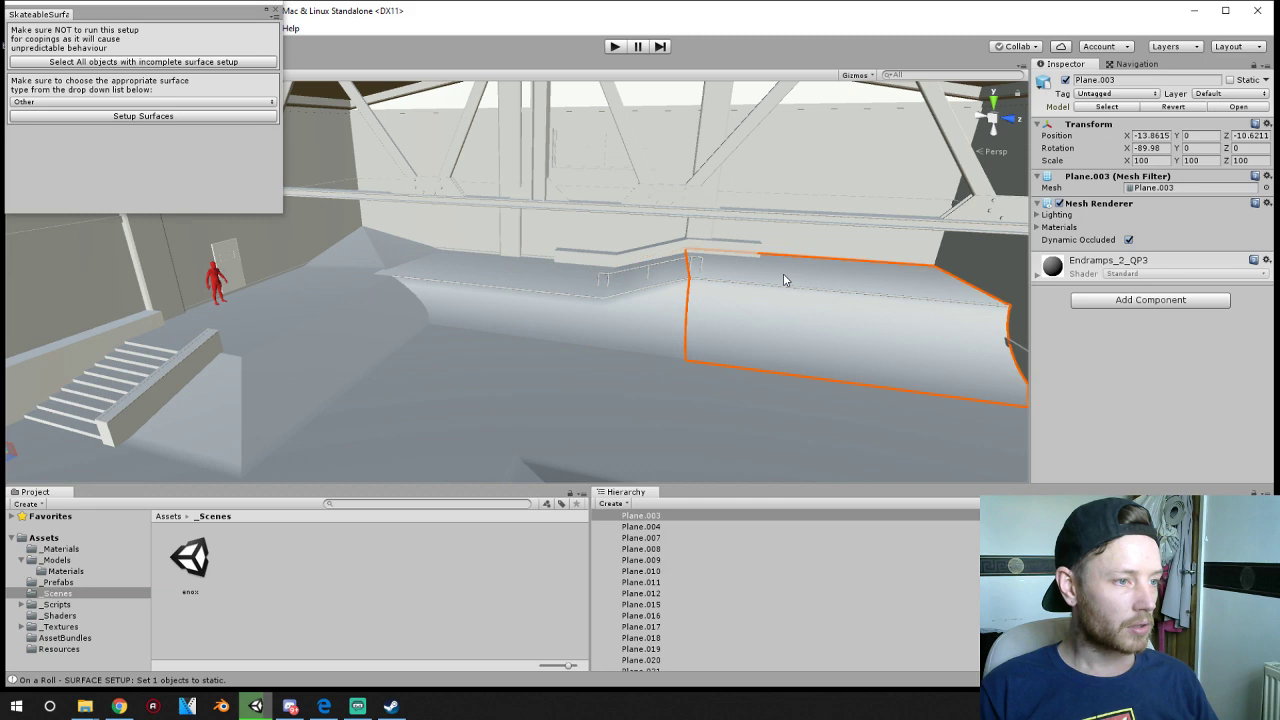
{"action": "scroll", "coordinate": [594, 289], "scroll_direction": "up", "scroll_amount": 3}
{"action": "middle_click_drag", "start_coordinate": [631, 303], "coordinate": [585, 310]}
{"action": "right_click_drag", "start_coordinate": [735, 304], "coordinate": [642, 287]}
{"action": "middle_click_drag", "start_coordinate": [642, 287], "coordinate": [236, 234]}
{"action": "middle_click_drag", "start_coordinate": [497, 289], "coordinate": [467, 276]}
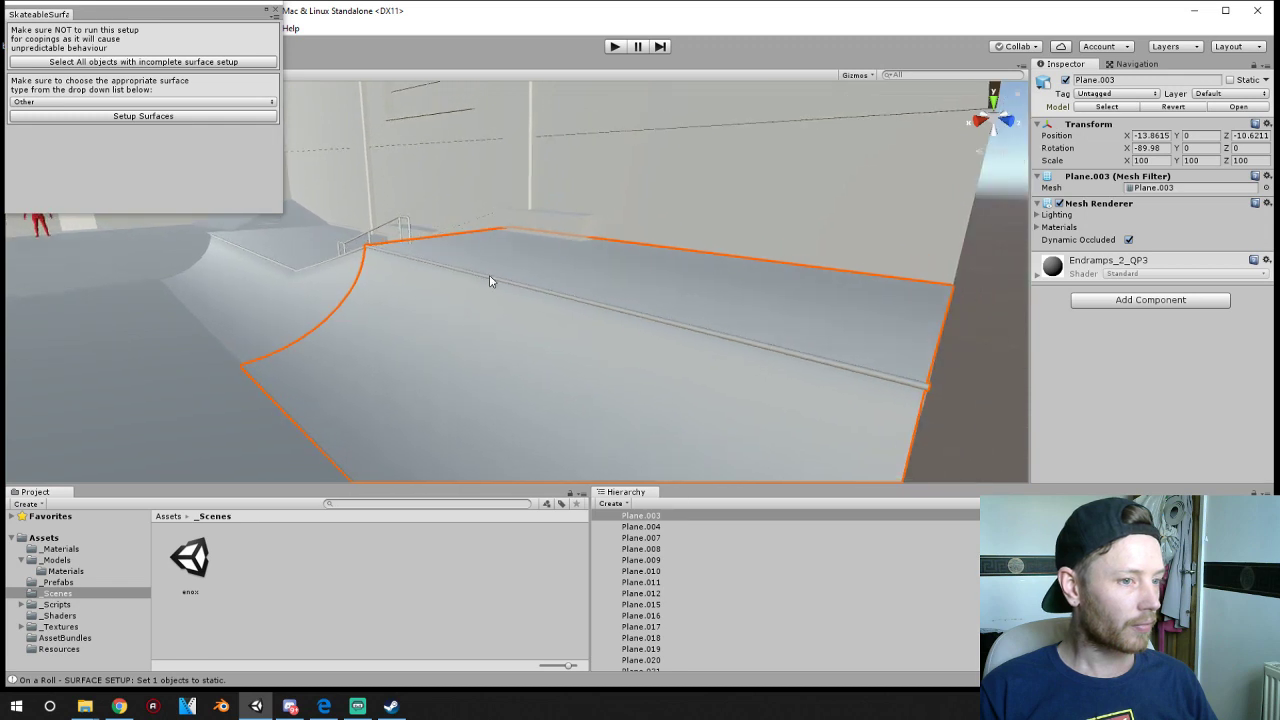
{"action": "left_click", "coordinate": [89, 103]}
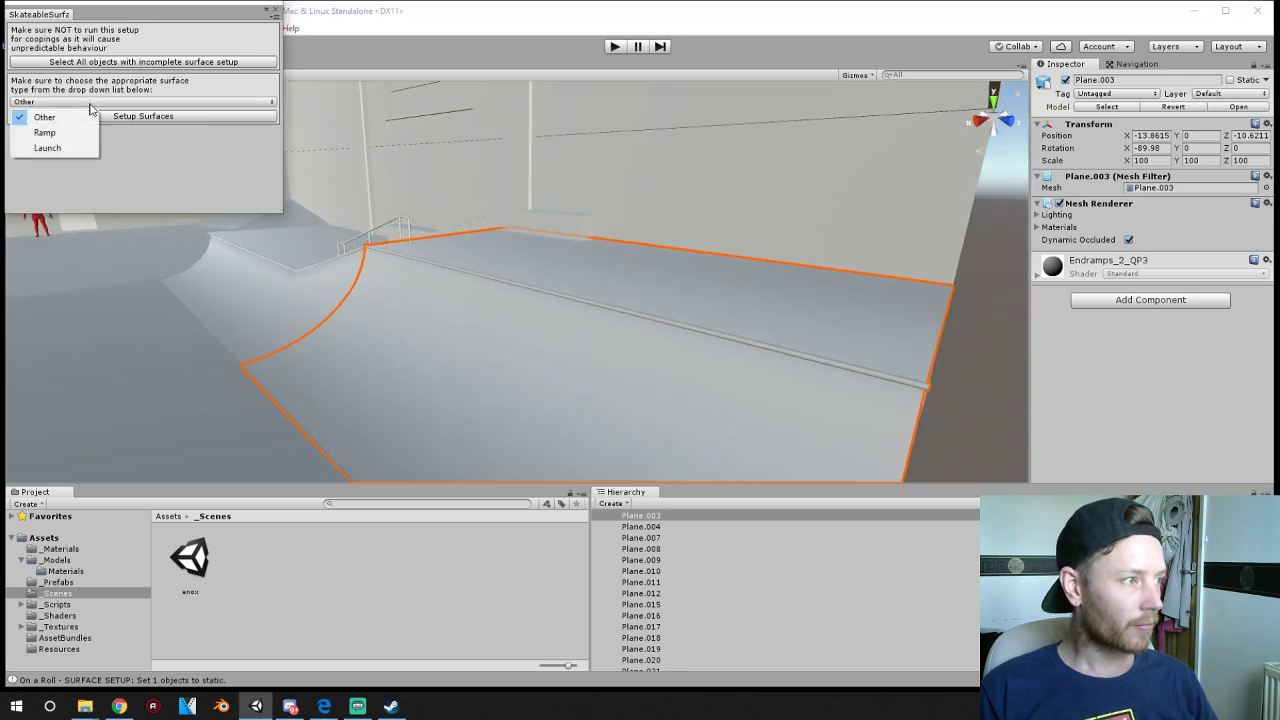
{"action": "left_click", "coordinate": [45, 132]}
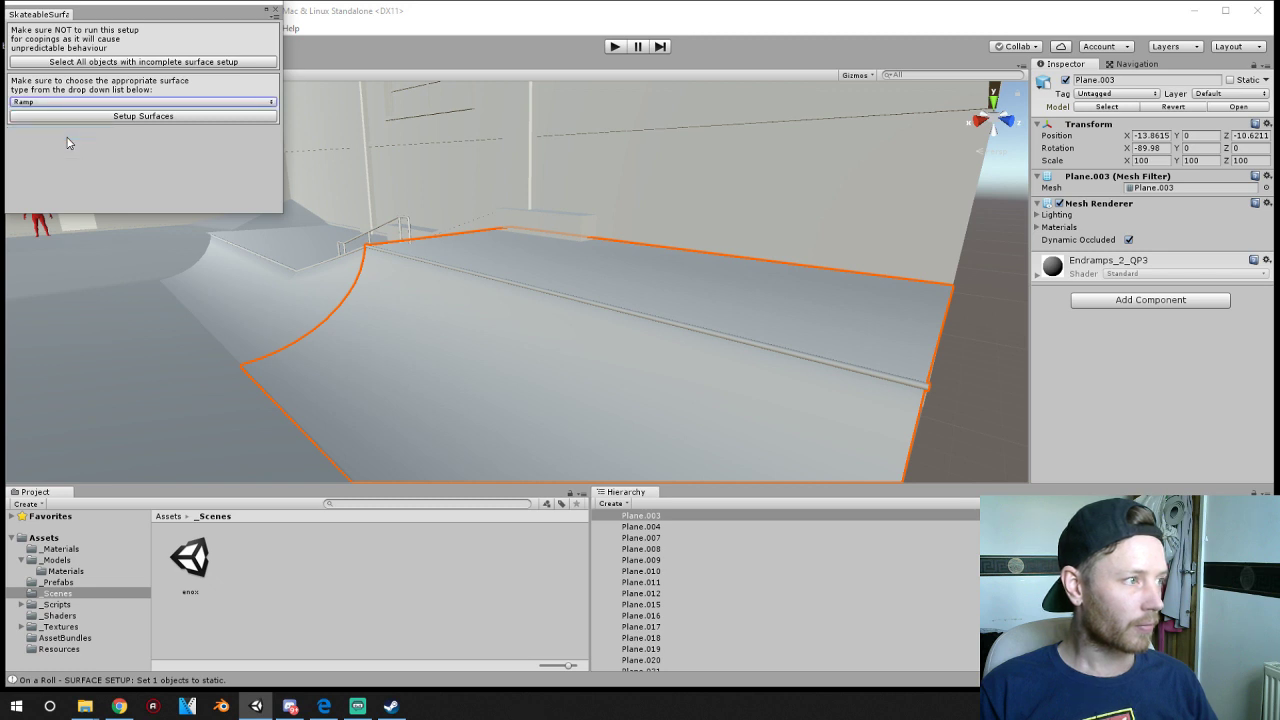
{"action": "left_click", "coordinate": [143, 116]}
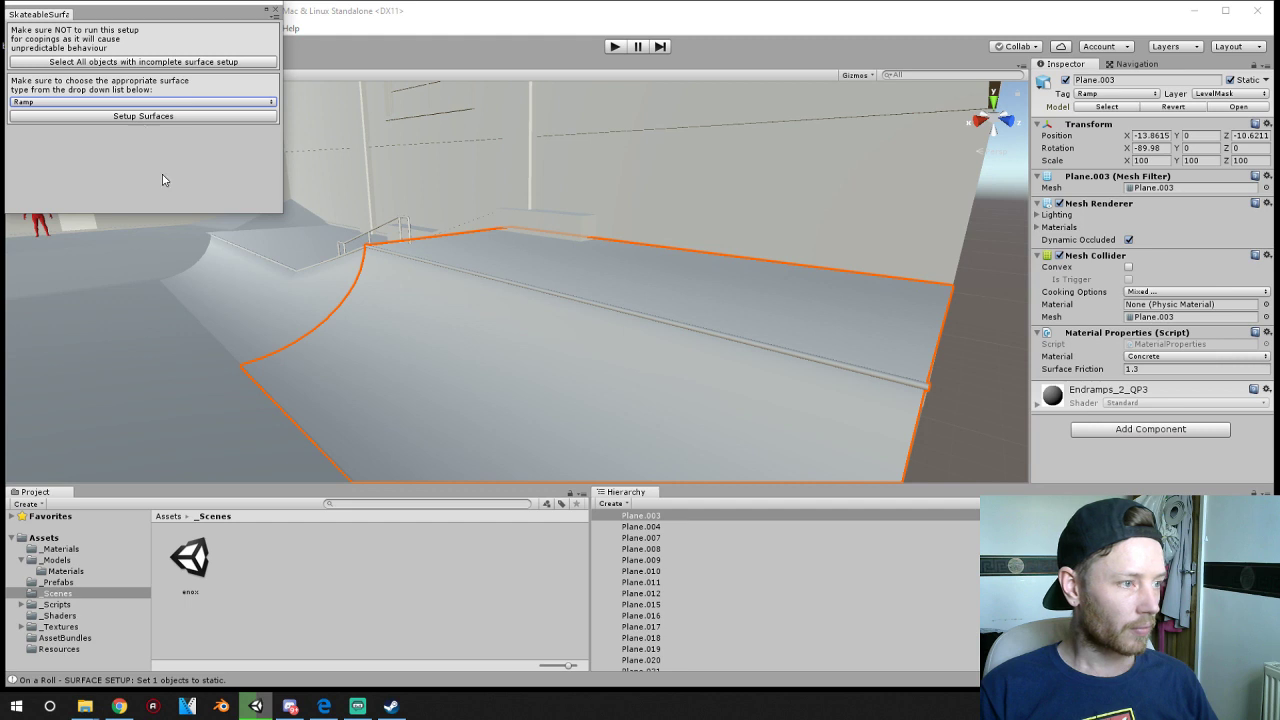
- Set up the two remaining quarter pipe sections, Plane.007 and Plane.012, as Ramp surfaces
{"action": "left_click", "coordinate": [309, 318]}
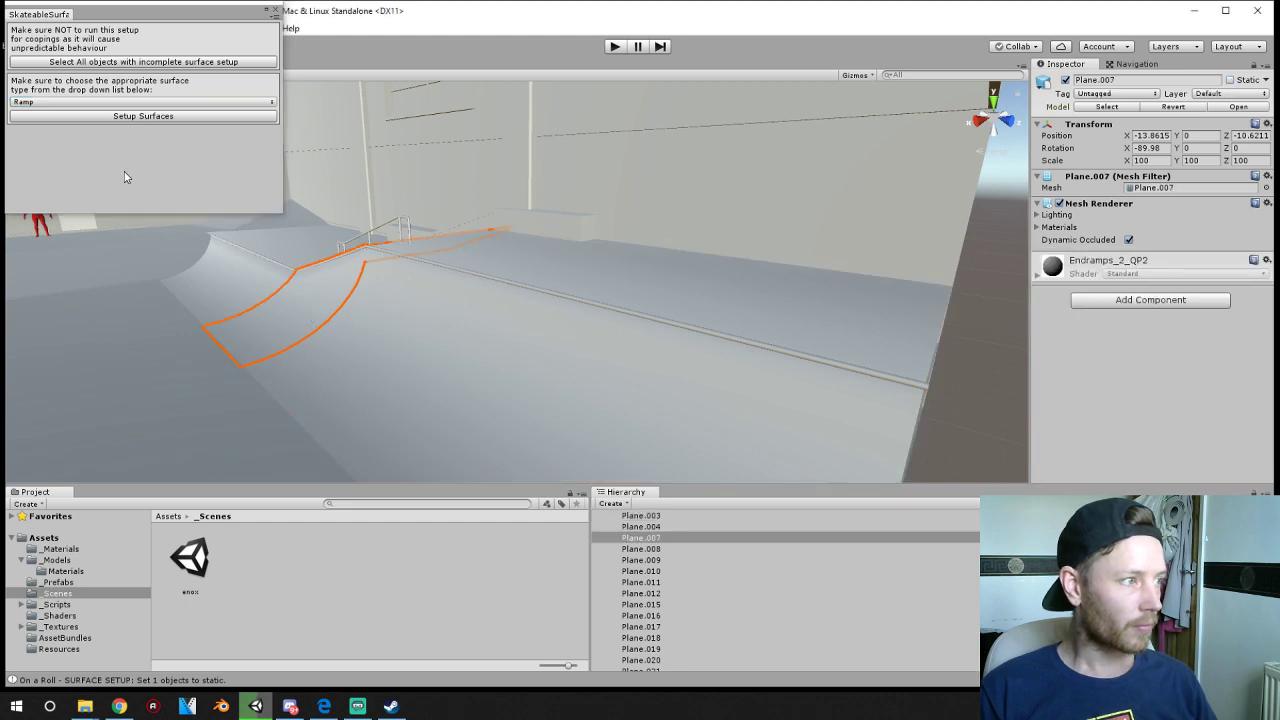
{"action": "left_click", "coordinate": [96, 116]}
{"action": "left_click", "coordinate": [226, 276]}
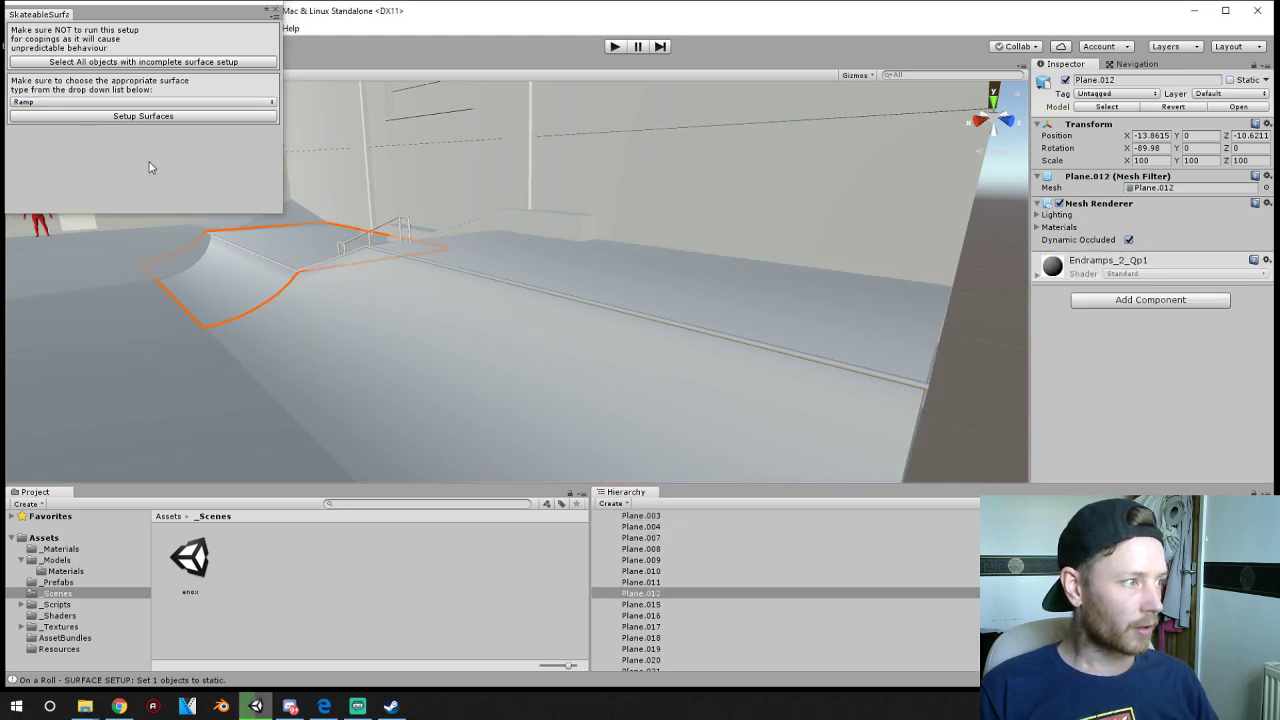
{"action": "left_click", "coordinate": [126, 117]}
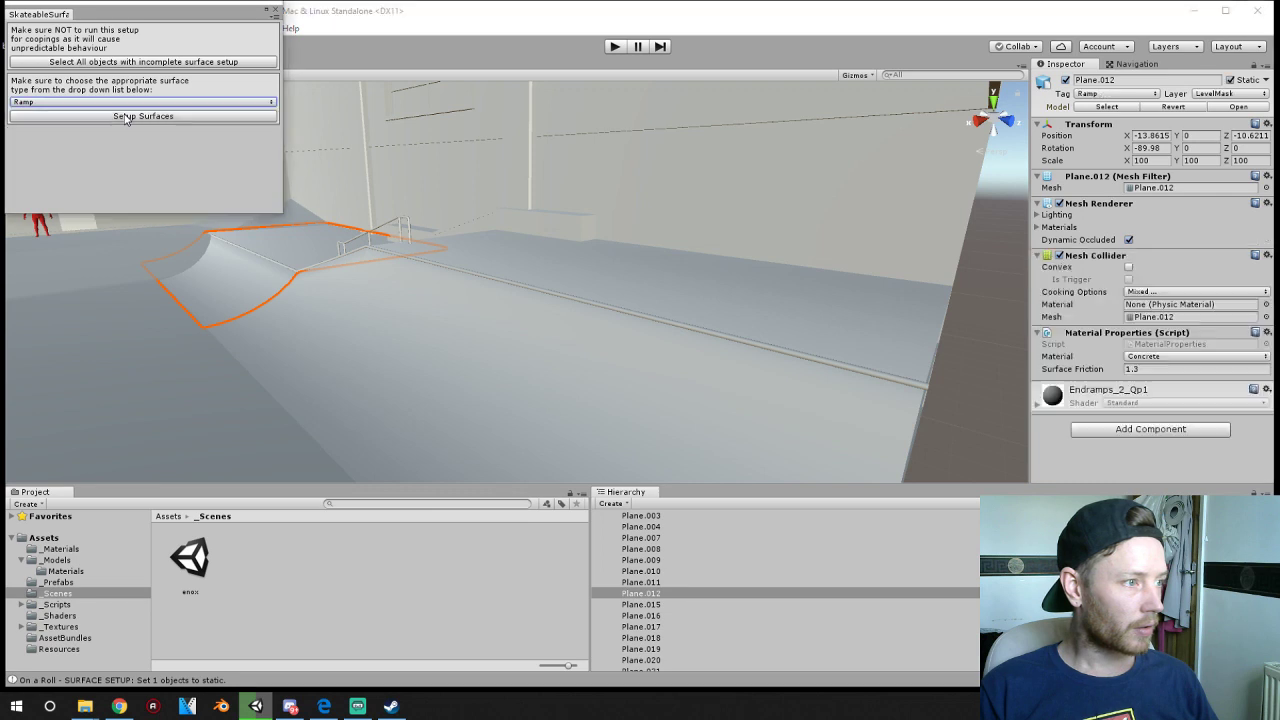
- Switch the surface type back to Other and set up the ledge and handrail object on the quarter pipe deck
{"action": "left_click", "coordinate": [530, 226]}
{"action": "left_click", "coordinate": [140, 101]}
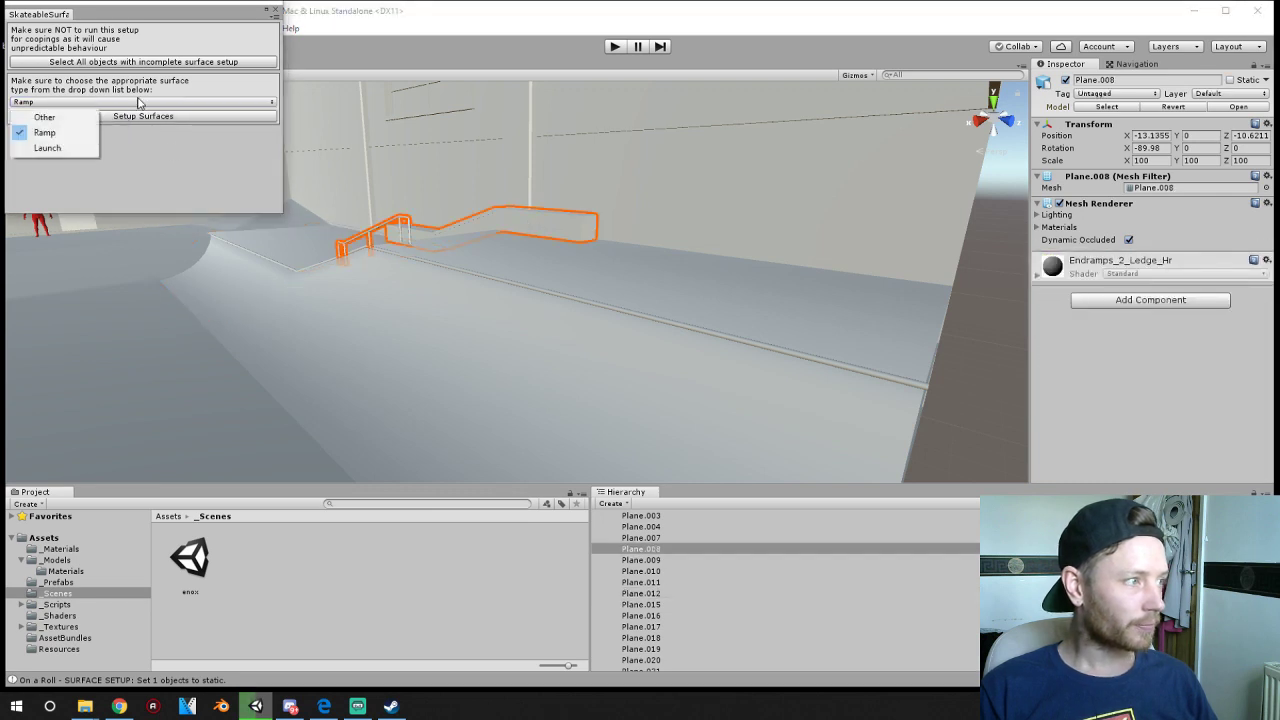
{"action": "left_click", "coordinate": [70, 117]}
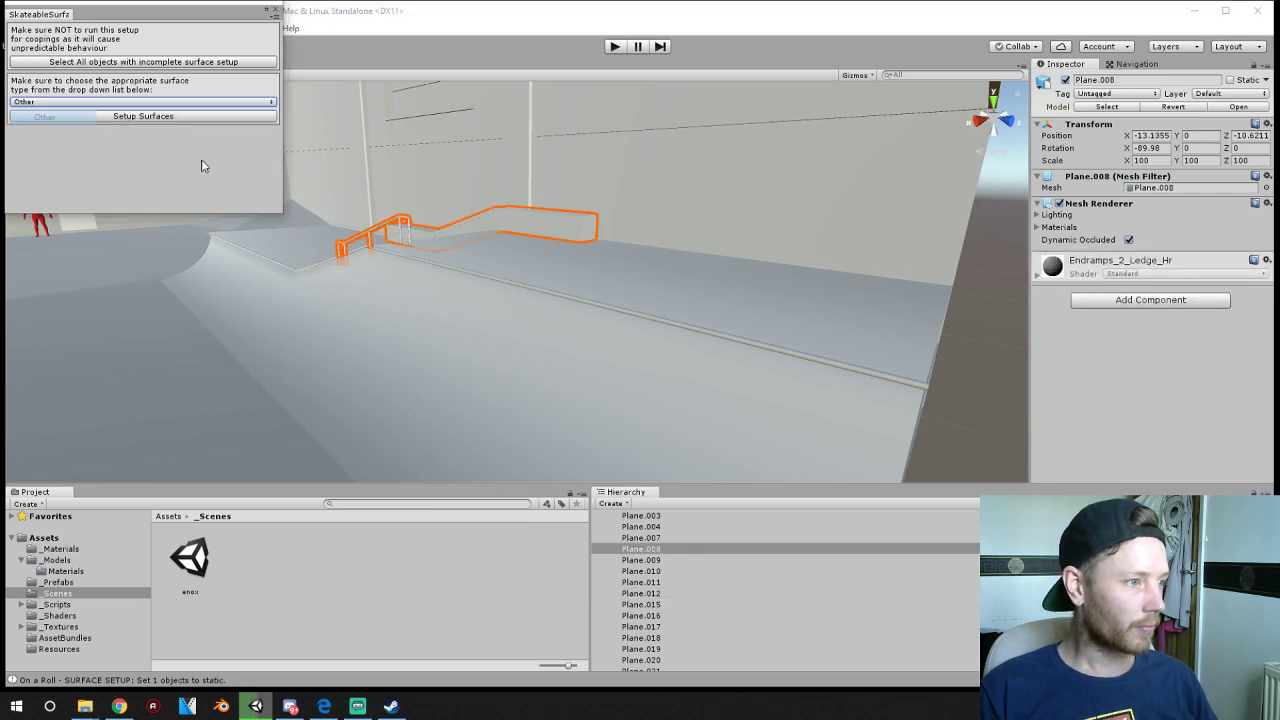
{"action": "left_click", "coordinate": [163, 118]}
- Check the surface components of the deck ledge and handrail, the hip, the first quarter pipe, the stairs and the ledge cube
{"action": "middle_click_drag", "start_coordinate": [397, 237], "coordinate": [517, 390]}
{"action": "left_click", "coordinate": [480, 327]}
{"action": "left_click", "coordinate": [334, 307]}
{"action": "left_click", "coordinate": [518, 395]}
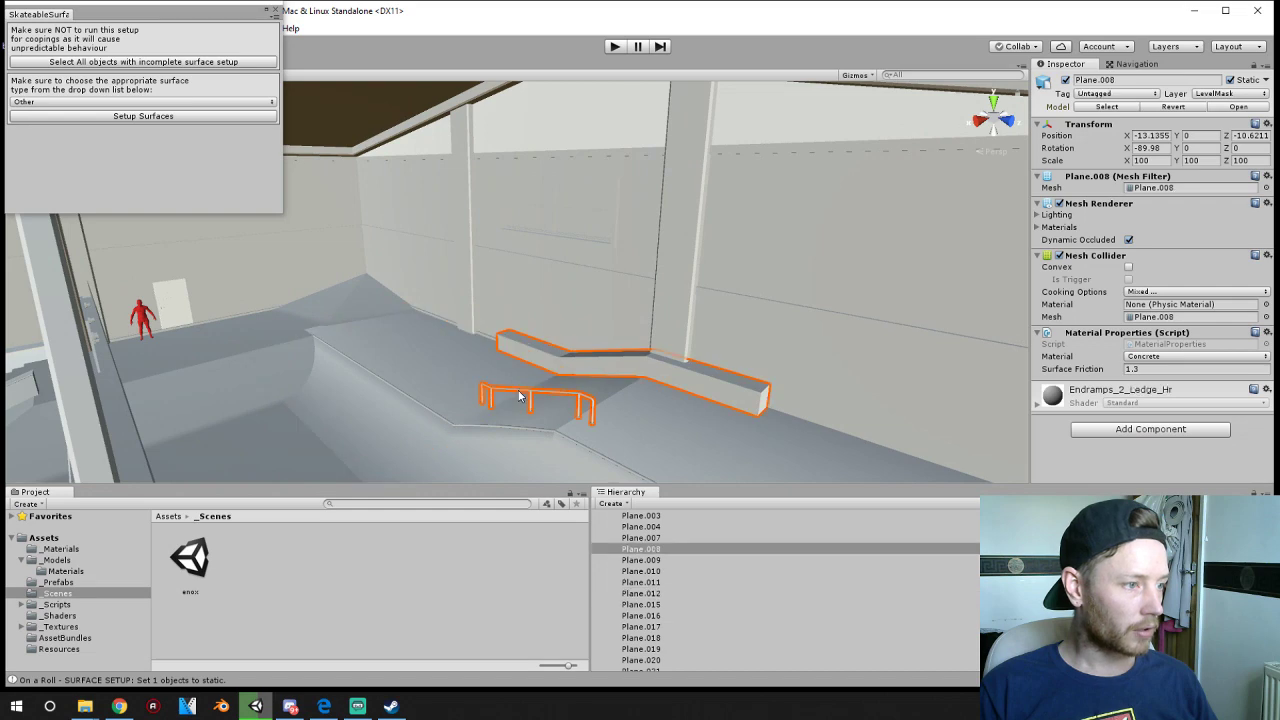
{"action": "left_click", "coordinate": [275, 341]}
{"action": "left_click", "coordinate": [341, 410]}
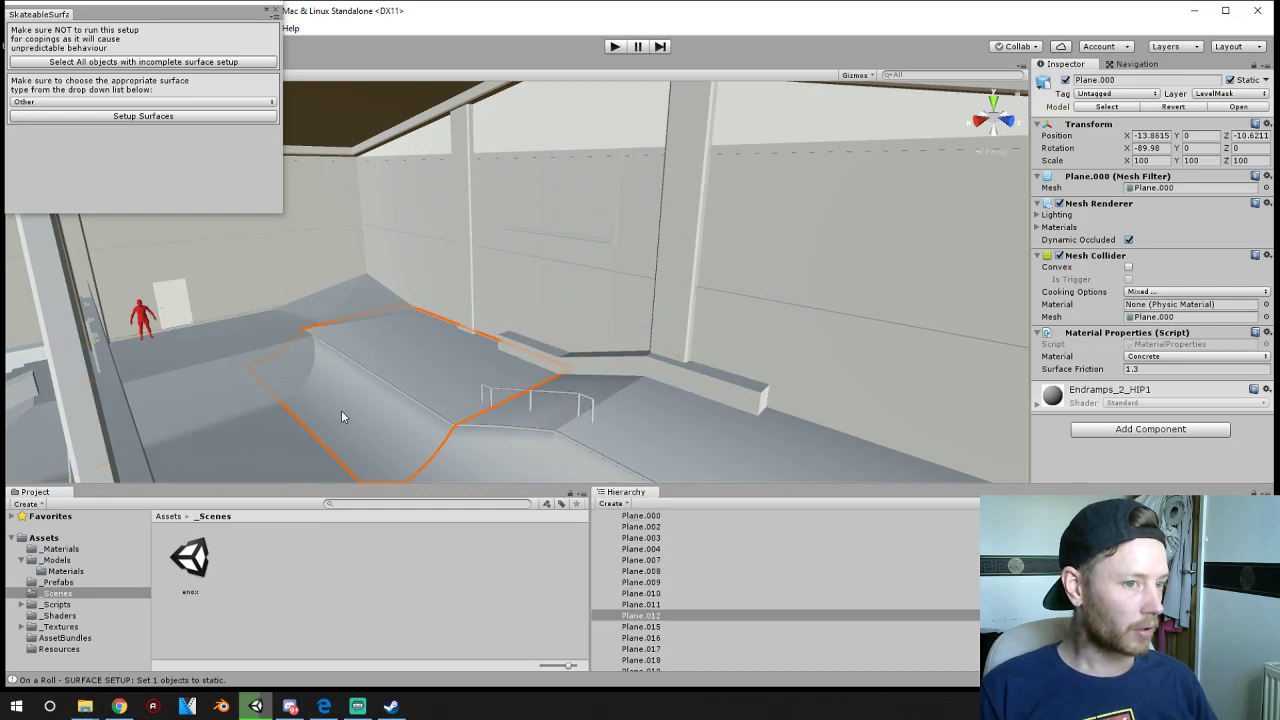
{"action": "middle_click_drag", "start_coordinate": [320, 403], "coordinate": [615, 289]}
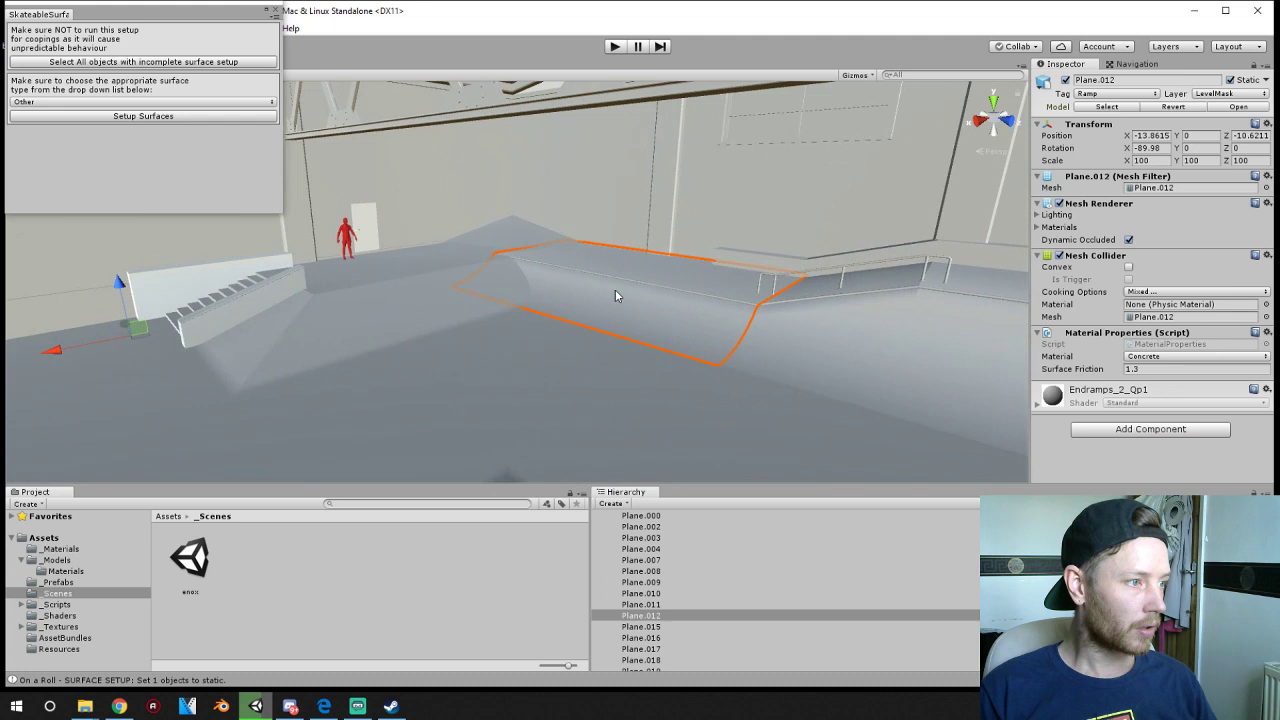
{"action": "left_click", "coordinate": [240, 332]}
{"action": "left_click", "coordinate": [229, 304]}
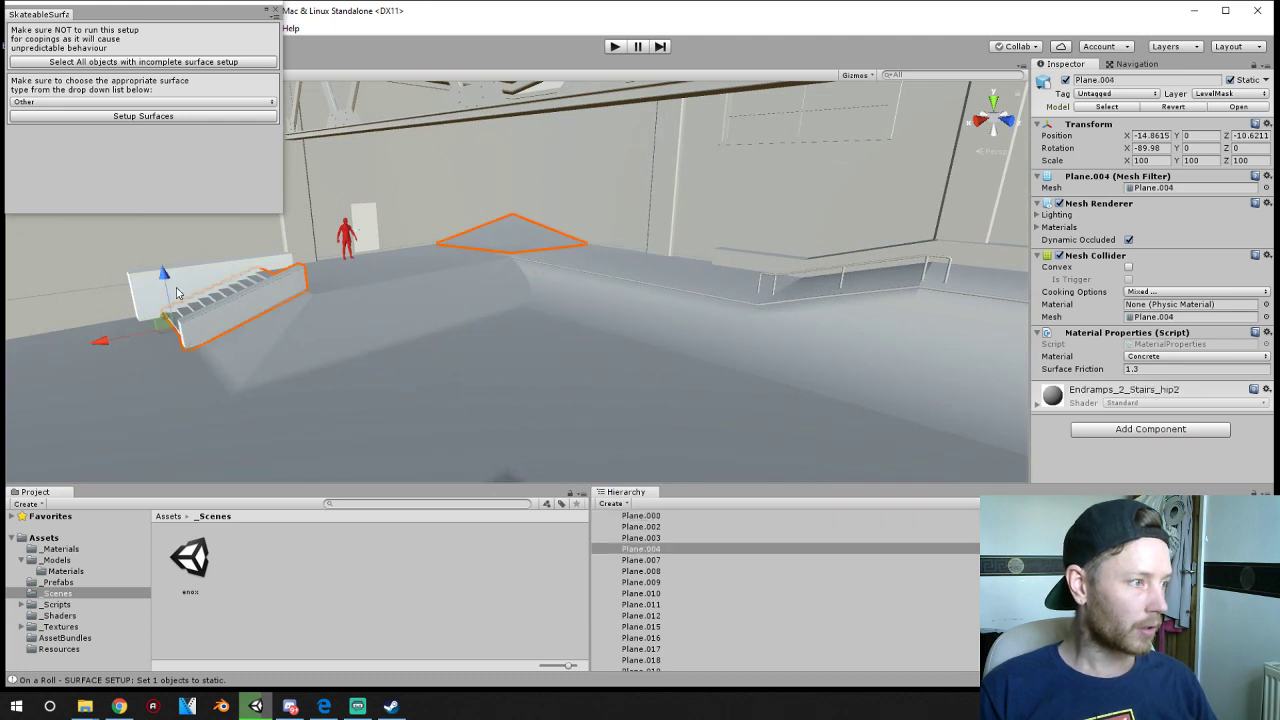
{"action": "left_click", "coordinate": [141, 292]}
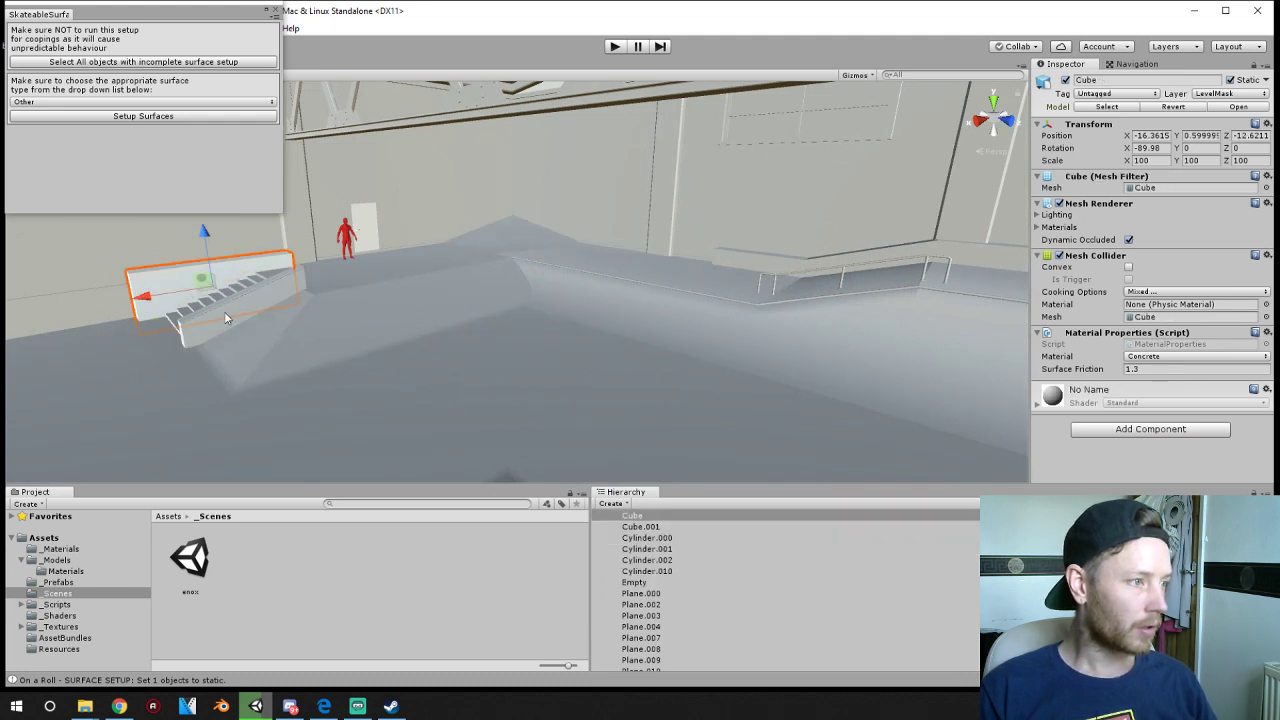
- Run the surface setup with type Other on the funbox section Plane.027 in front of the long wall ledge
{"action": "right_click_drag", "start_coordinate": [331, 324], "coordinate": [966, 358]}
{"action": "key", "text": "w"}
{"action": "left_click", "coordinate": [340, 400]}
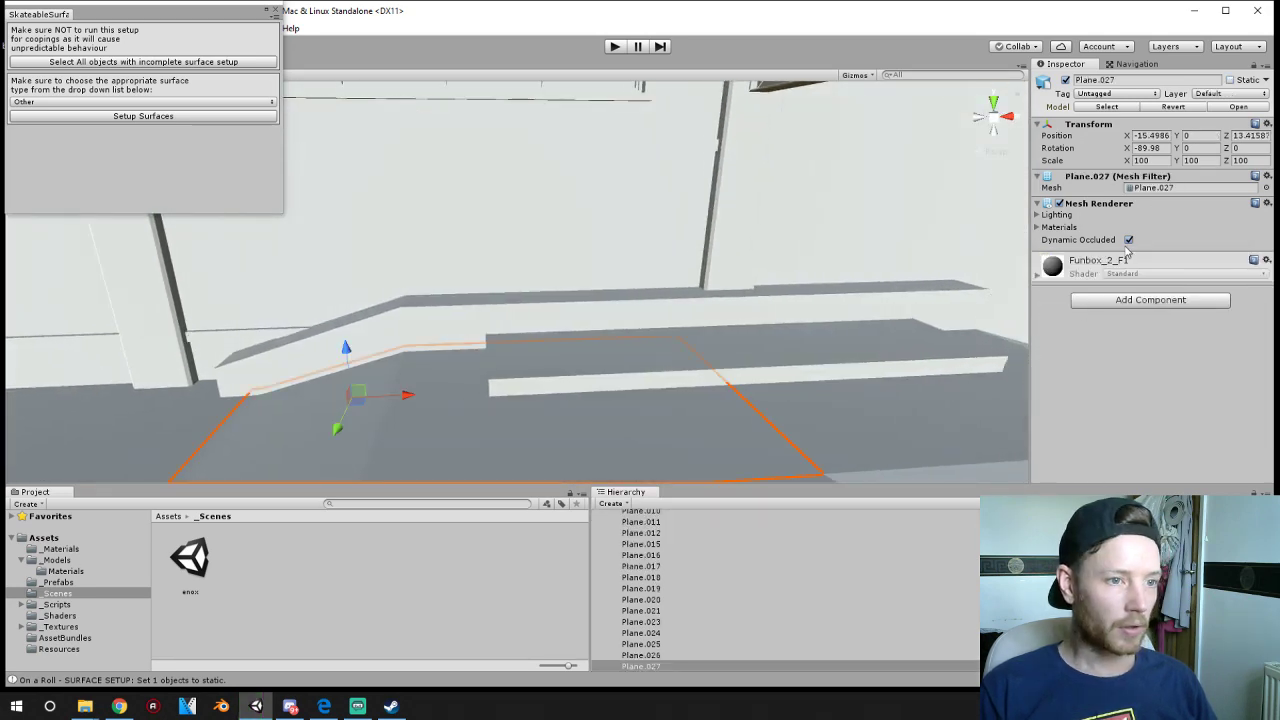
{"action": "left_click", "coordinate": [150, 116]}
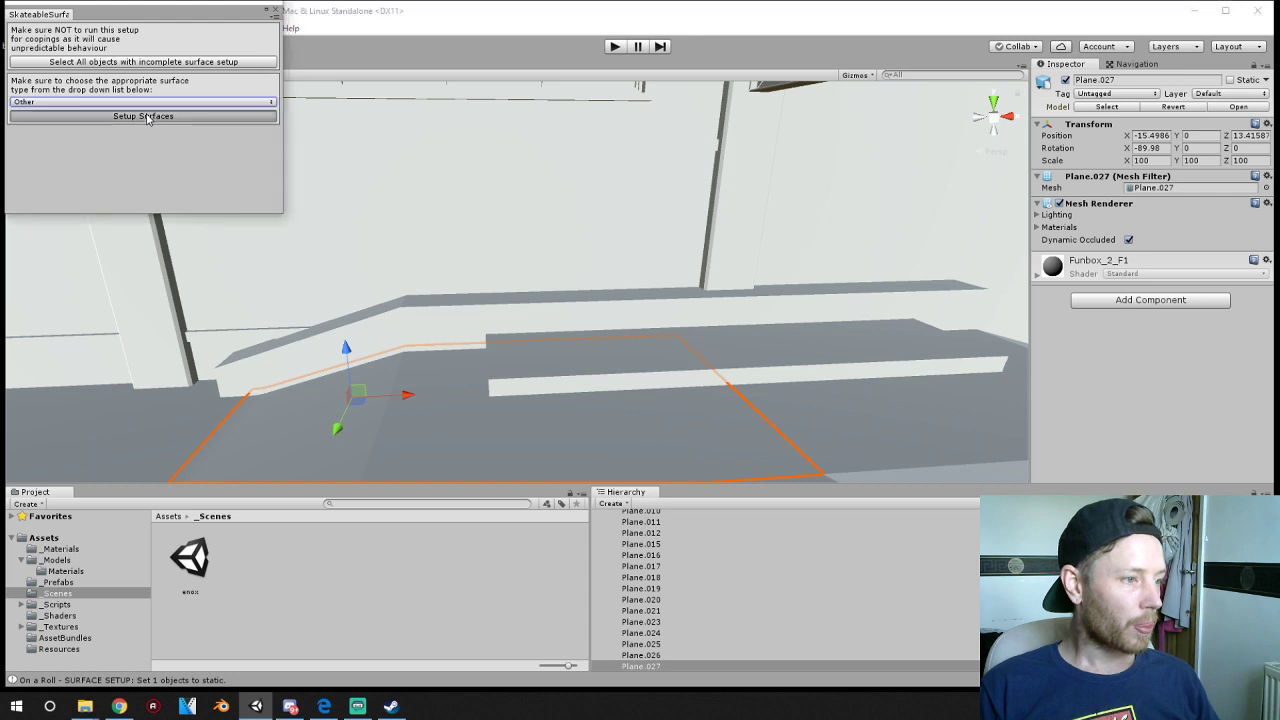
- Set up the funbox ledges object, Plane.033, and the long wall ledge, Plane.034, as Other surfaces
{"action": "left_click", "coordinate": [576, 364]}
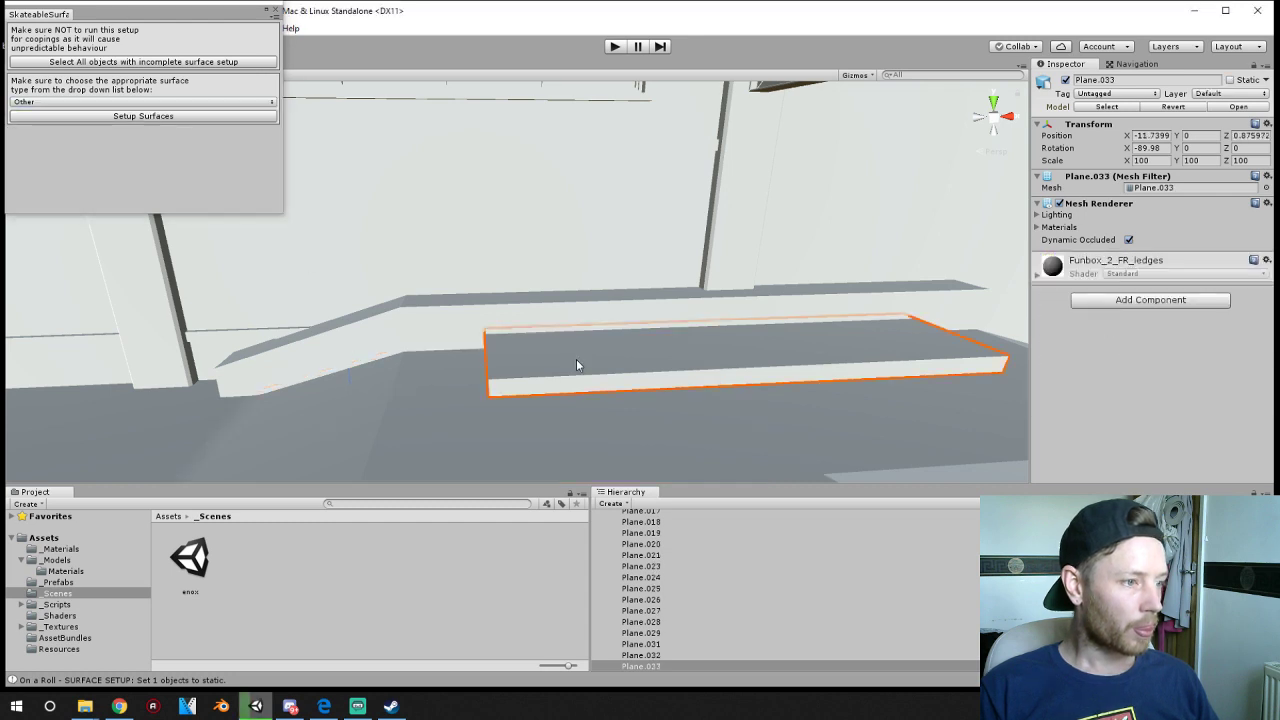
{"action": "left_click", "coordinate": [143, 118]}
{"action": "left_click", "coordinate": [364, 326]}
{"action": "left_click", "coordinate": [160, 116]}
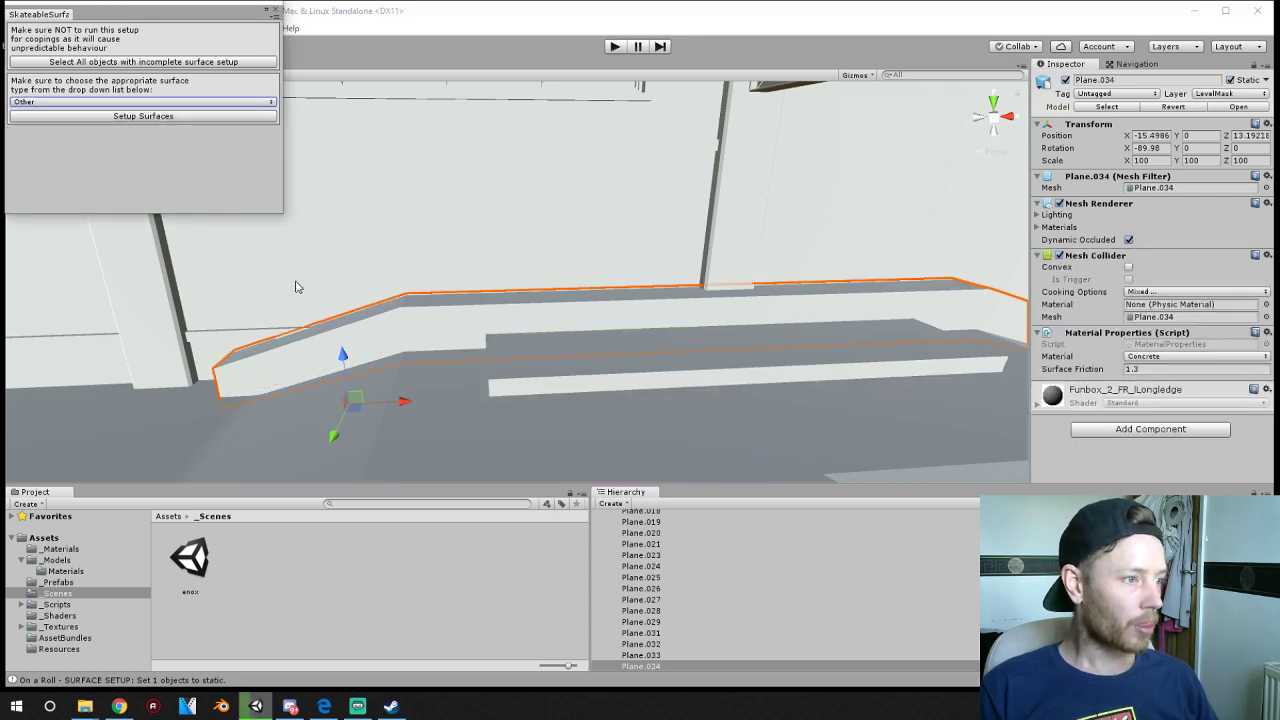
- Set up the slanted box on the second funbox and the funbox body Plane.024 as Other surfaces
{"action": "right_click_drag", "start_coordinate": [294, 286], "coordinate": [594, 349]}
{"action": "middle_click_drag", "start_coordinate": [594, 349], "coordinate": [645, 263]}
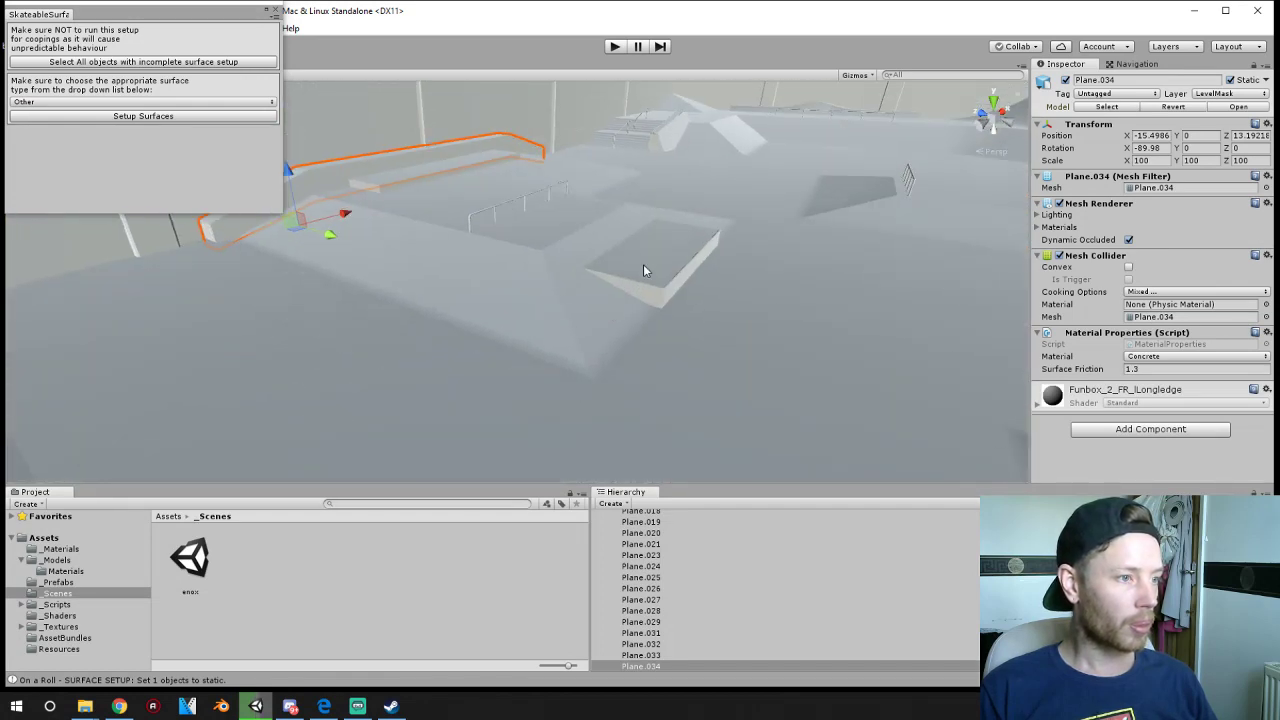
{"action": "left_click", "coordinate": [645, 263]}
{"action": "left_click", "coordinate": [151, 117]}
{"action": "left_click", "coordinate": [569, 288]}
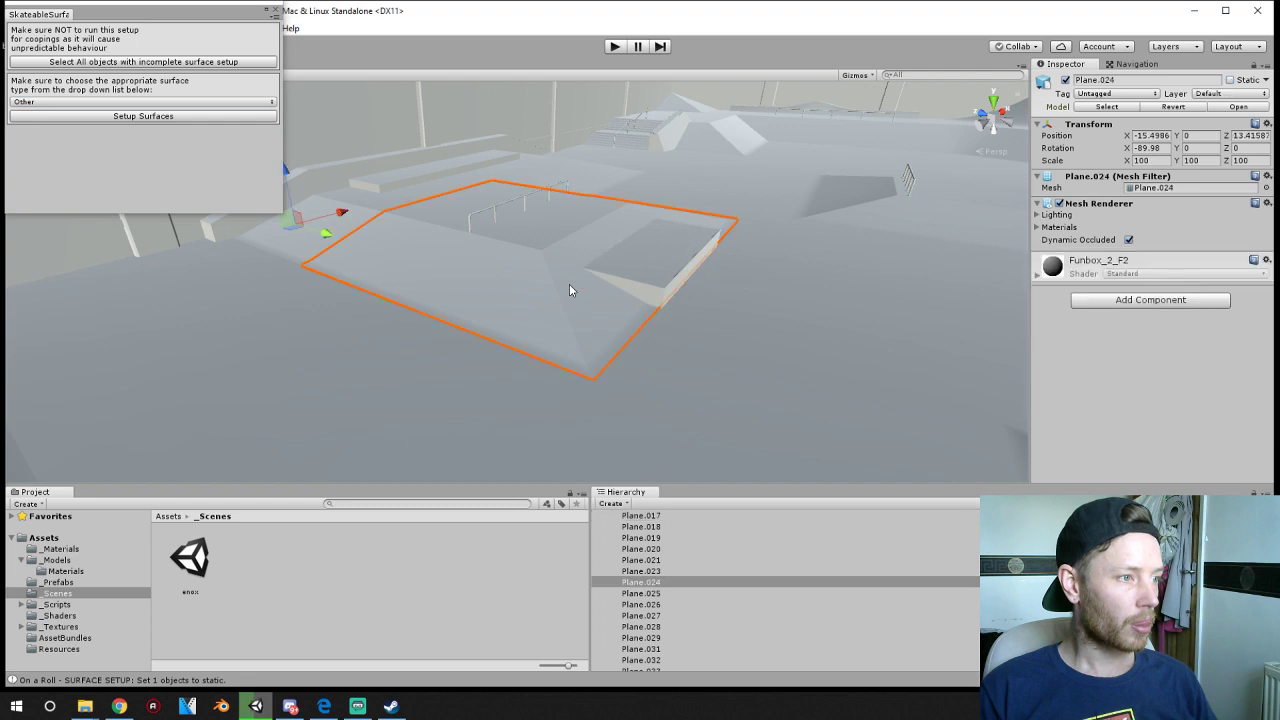
{"action": "left_click", "coordinate": [185, 118]}
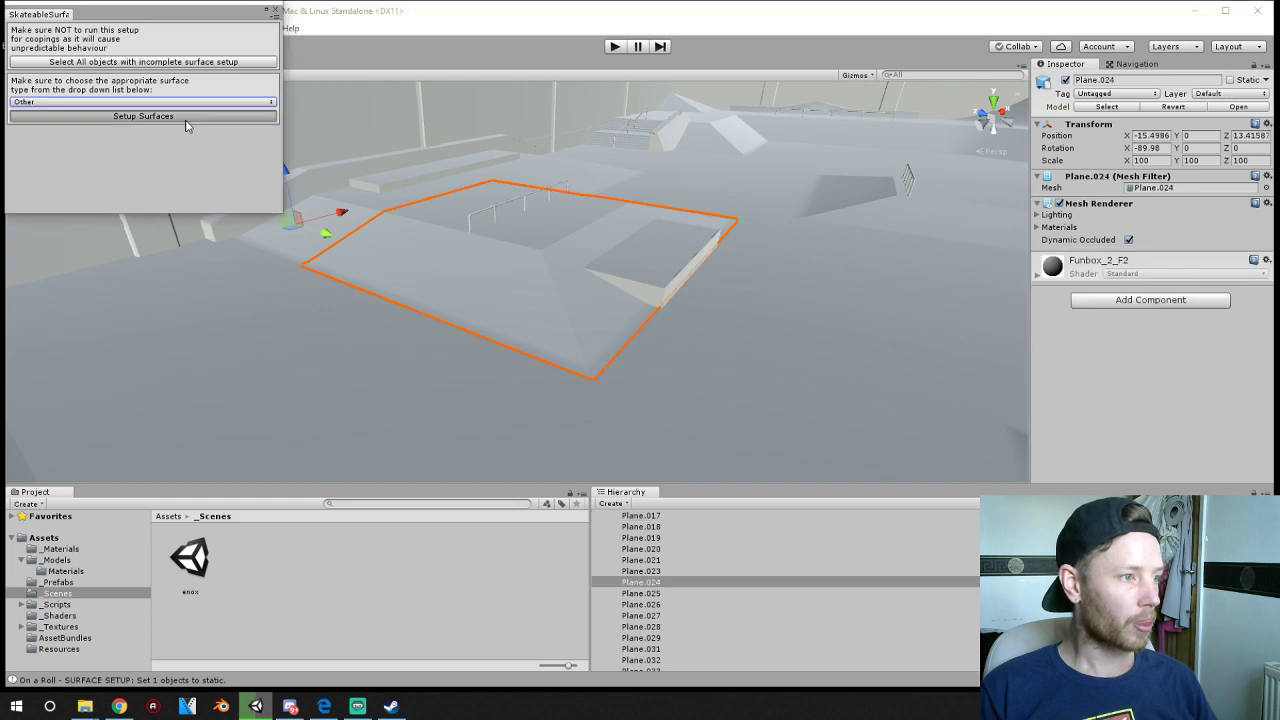
- Select the funbox's combined flat rail and ledges object and run the surface setup on it with type Other
{"action": "left_click", "coordinate": [544, 220]}
{"action": "left_click", "coordinate": [513, 207]}
{"action": "left_click", "coordinate": [501, 205]}
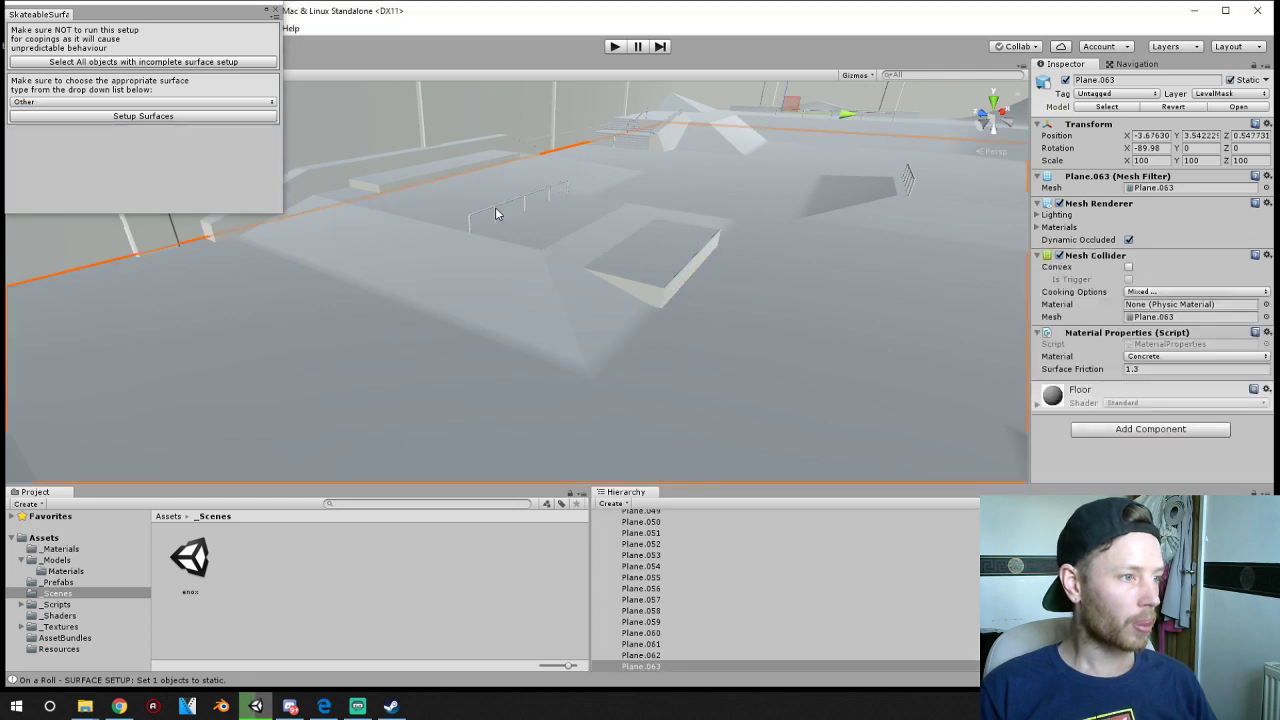
{"action": "left_click", "coordinate": [495, 212]}
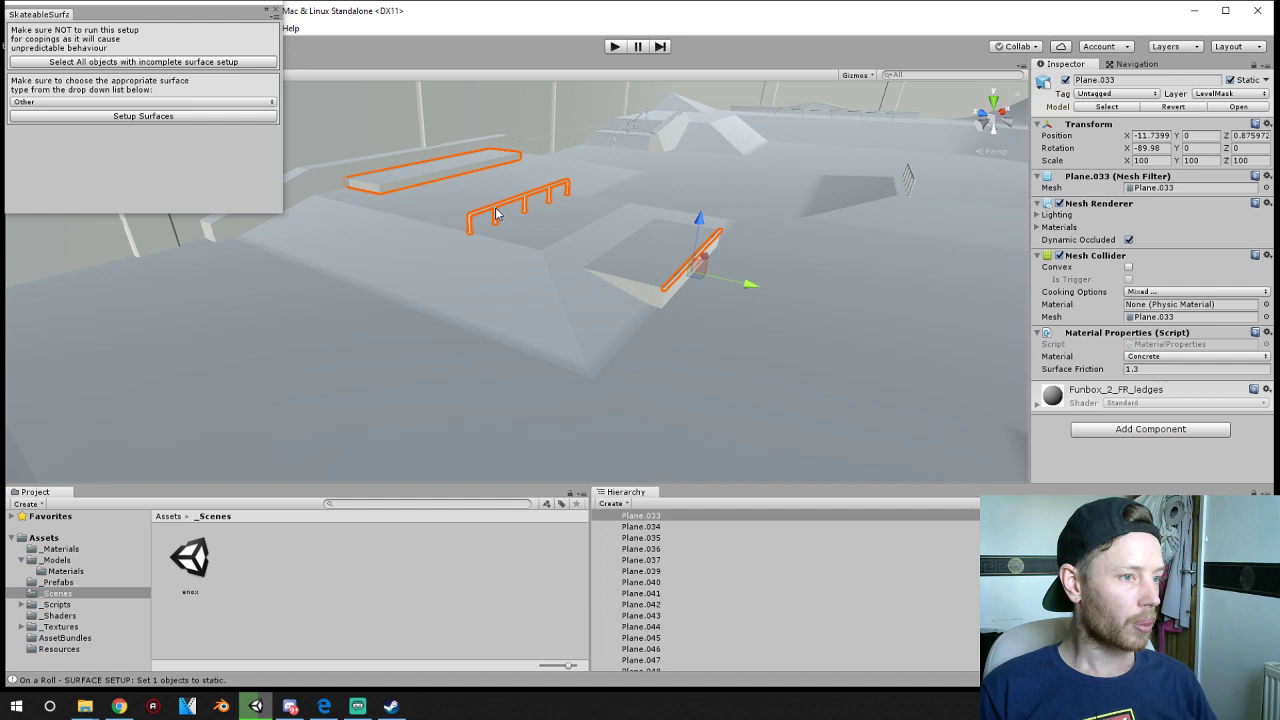
{"action": "left_click", "coordinate": [122, 116]}
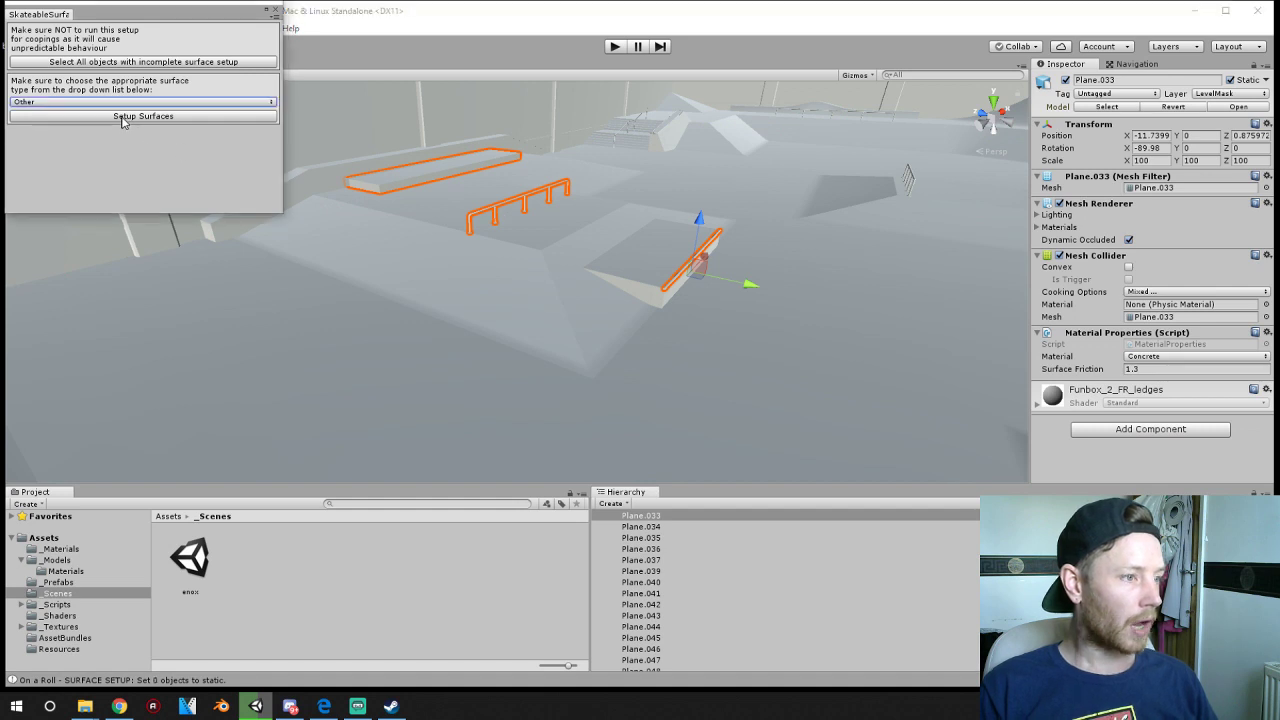
{"action": "right_click_drag", "start_coordinate": [737, 271], "coordinate": [388, 220]}
{"action": "left_click", "coordinate": [395, 215]}
{"action": "left_click", "coordinate": [417, 200]}
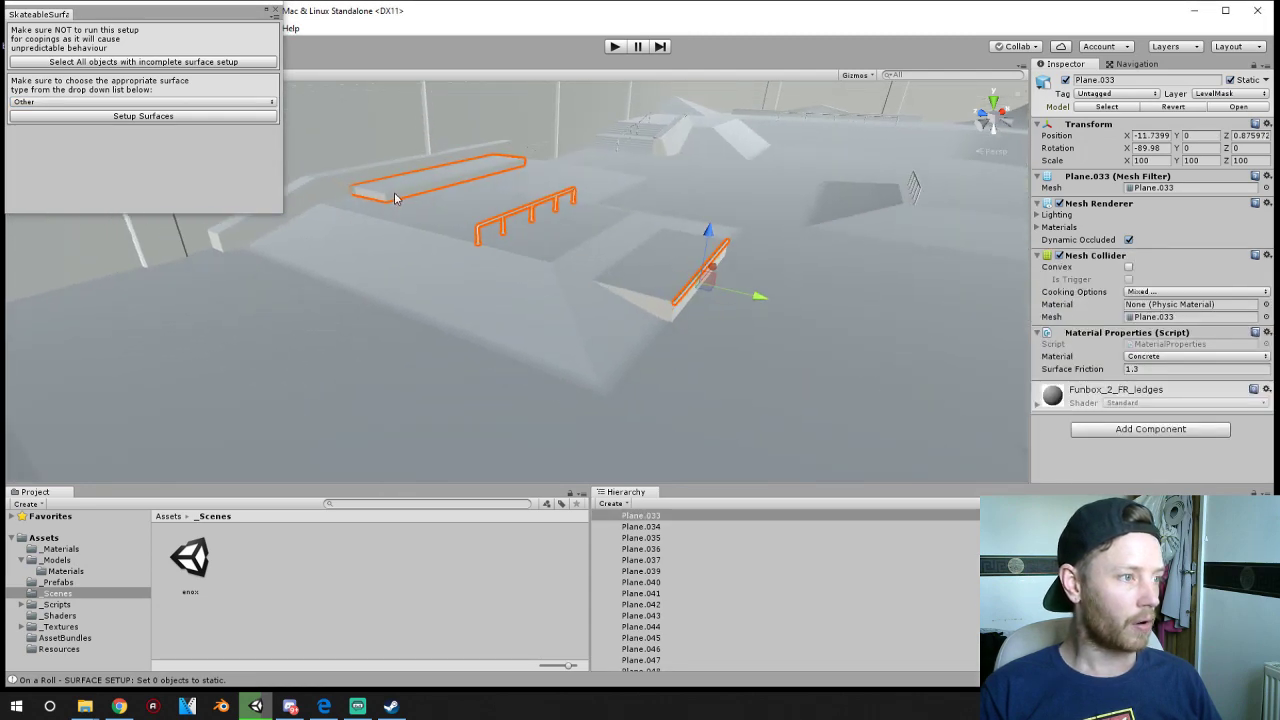
- Select the small handrail object Plane.060 on the first funbox and run the surface setup on it with type Other
{"action": "left_click", "coordinate": [330, 185]}
{"action": "left_click", "coordinate": [382, 185]}
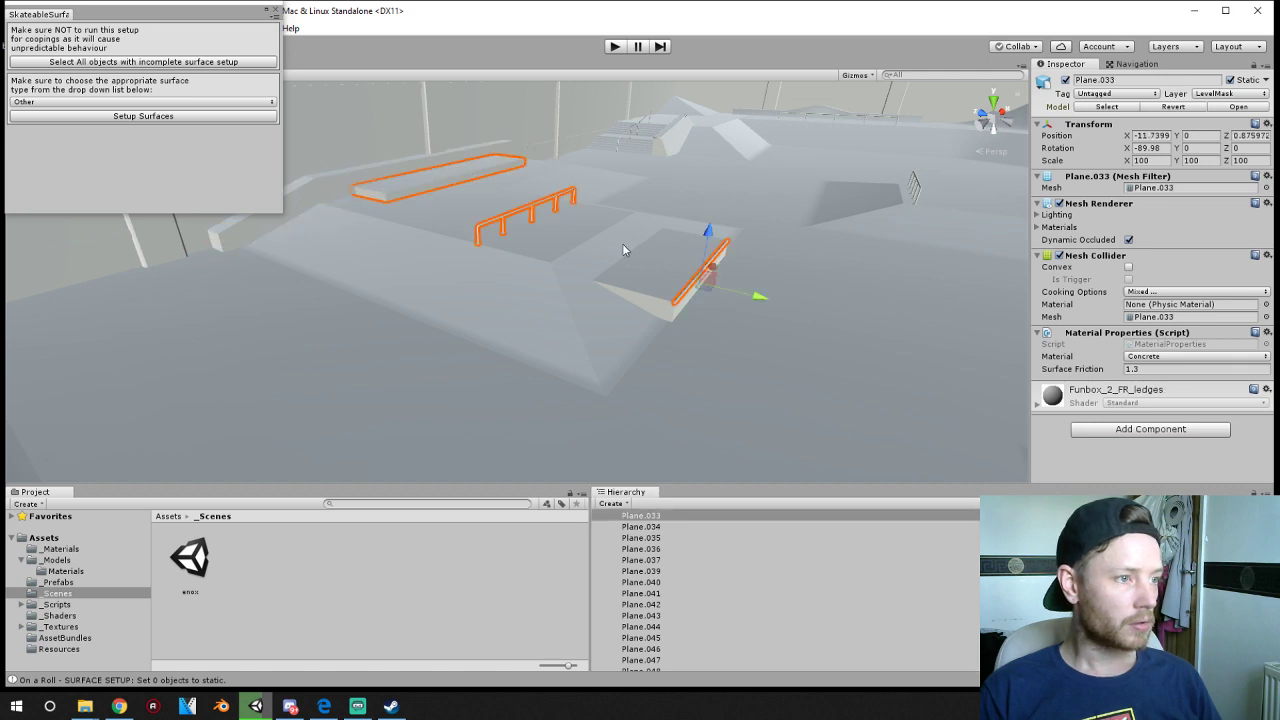
{"action": "left_click", "coordinate": [842, 217]}
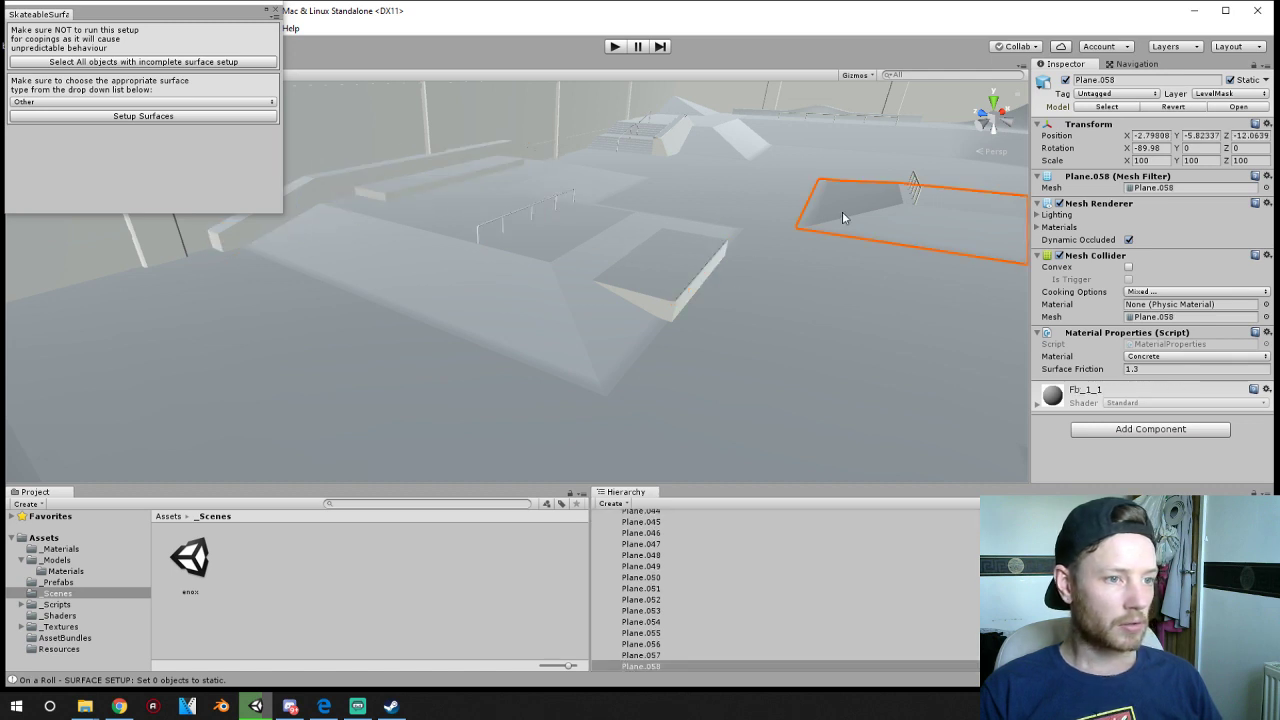
{"action": "left_click", "coordinate": [916, 188]}
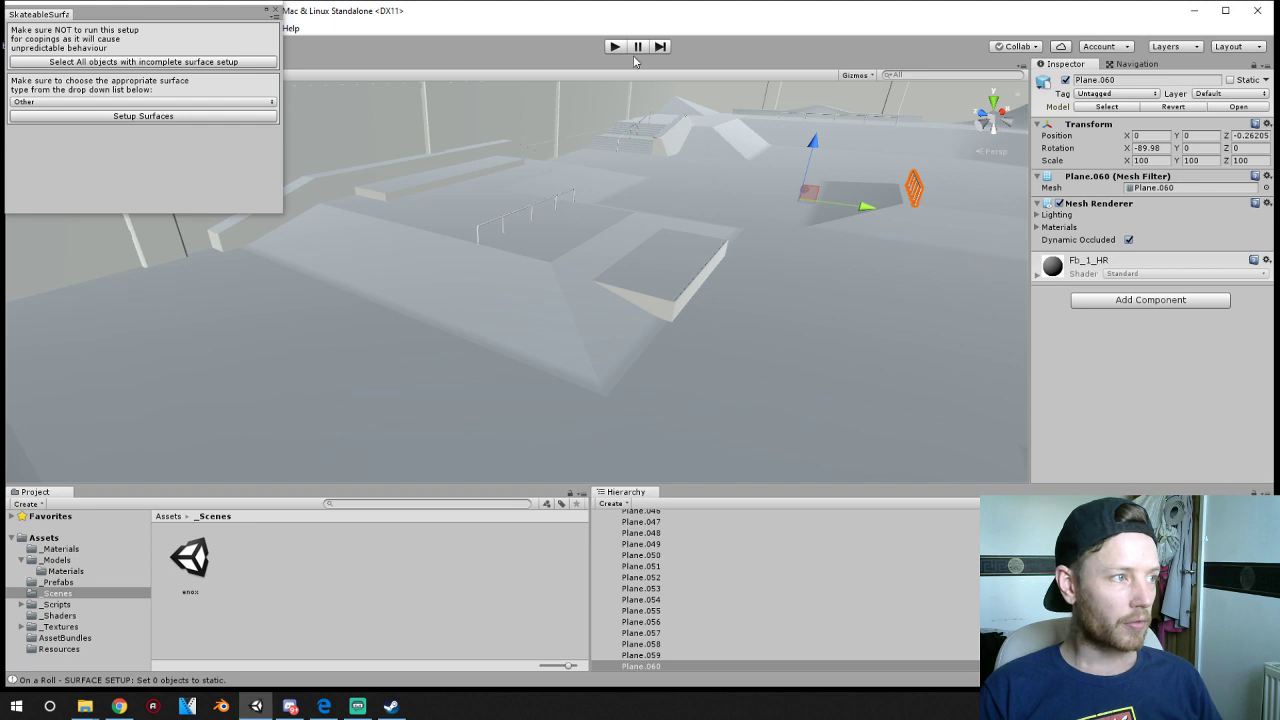
{"action": "left_click", "coordinate": [141, 116]}
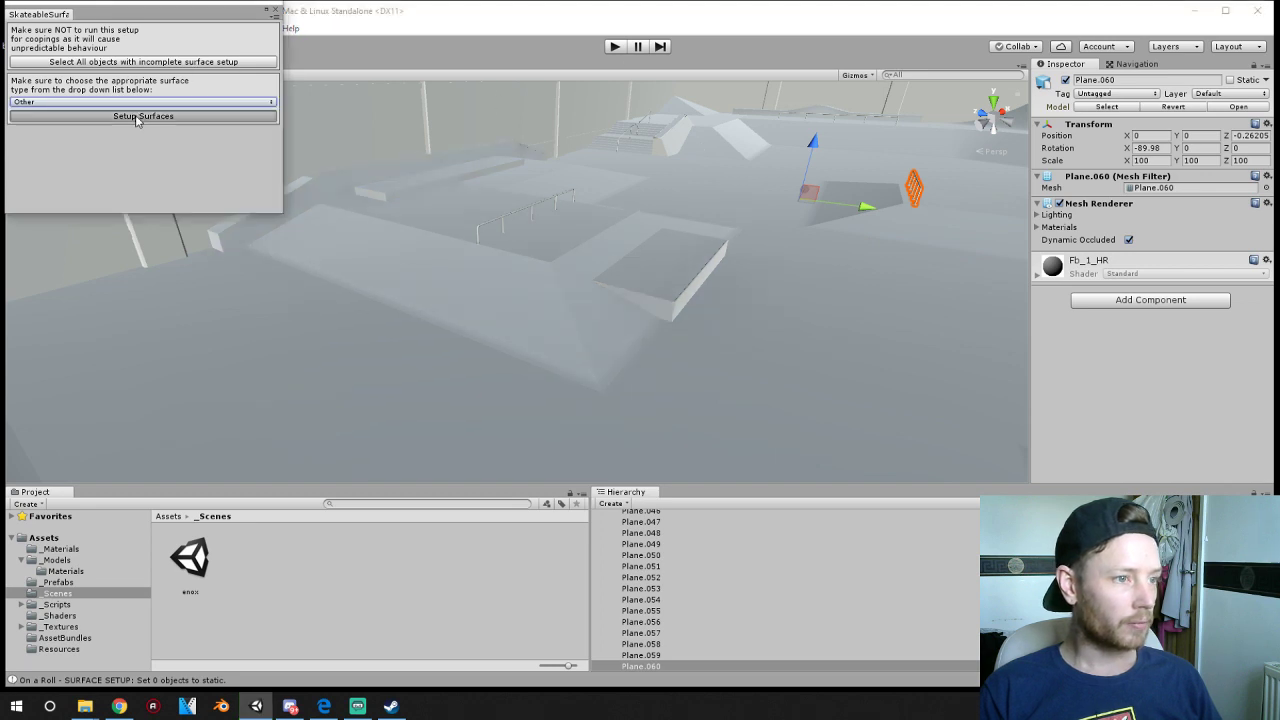
- Try to select the handrail of the far stair set in the scene, separately from the stairs and floor
{"action": "left_click", "coordinate": [627, 139]}
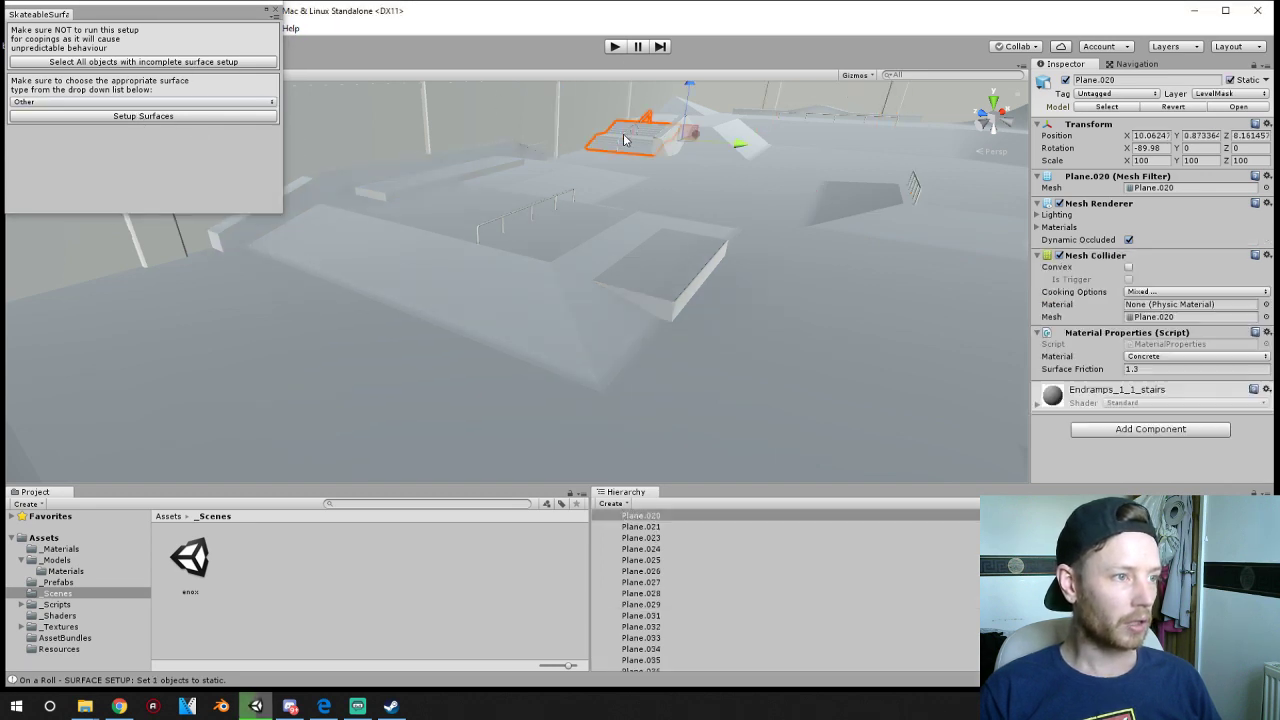
{"action": "left_click", "coordinate": [621, 142]}
{"action": "left_click", "coordinate": [623, 142]}
{"action": "left_click", "coordinate": [626, 140]}
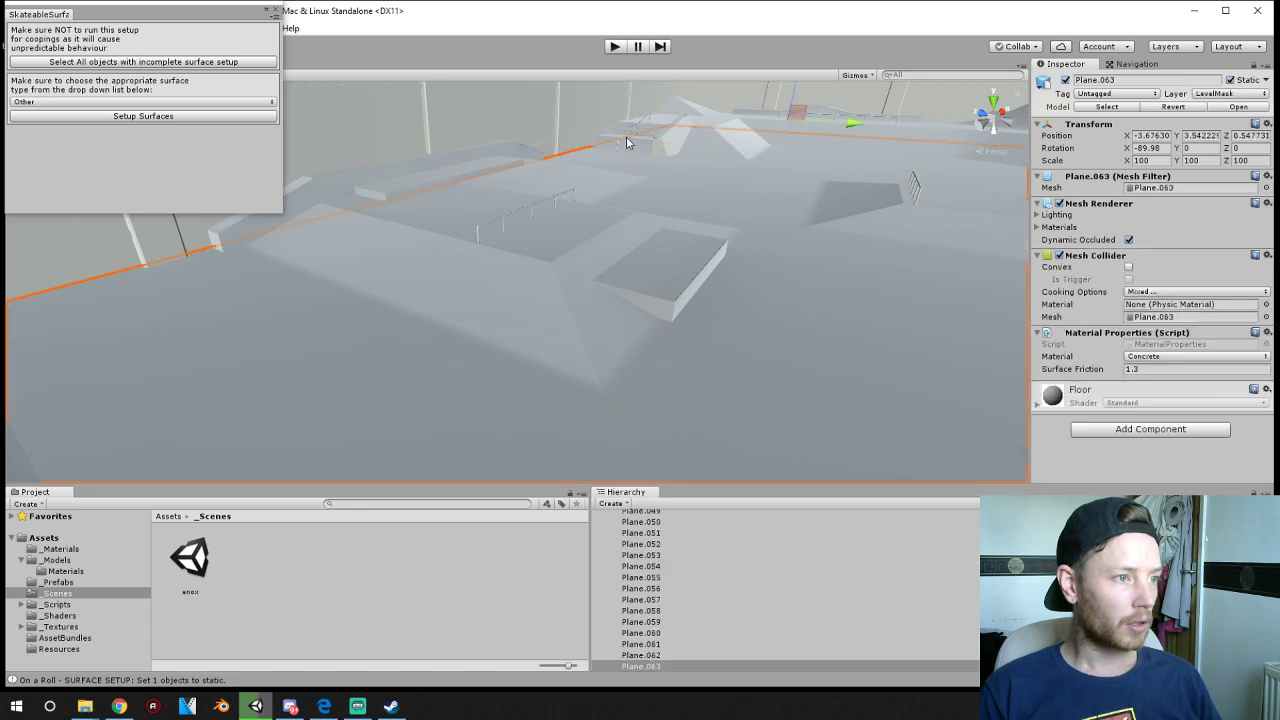
{"action": "left_click", "coordinate": [627, 139]}
{"action": "left_click", "coordinate": [631, 133]}
{"action": "left_click", "coordinate": [634, 131]}
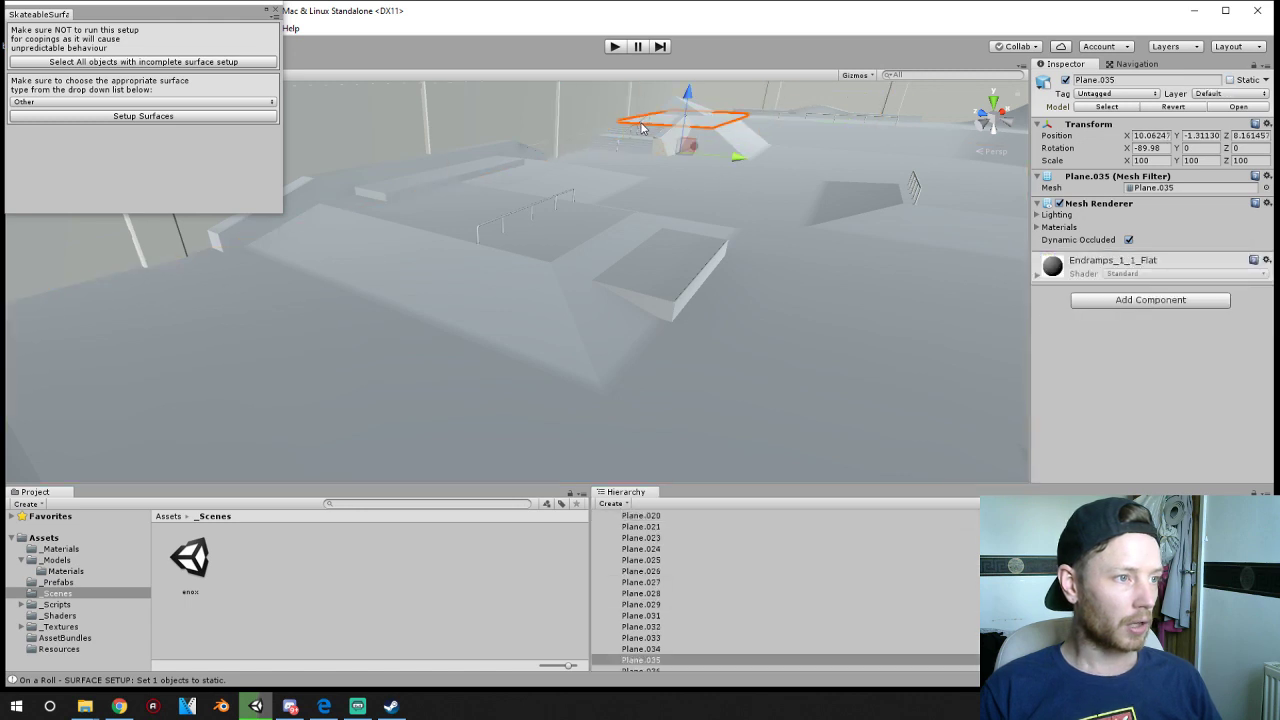
{"action": "left_click", "coordinate": [636, 130]}
{"action": "left_click", "coordinate": [637, 130]}
{"action": "key", "text": "f"}
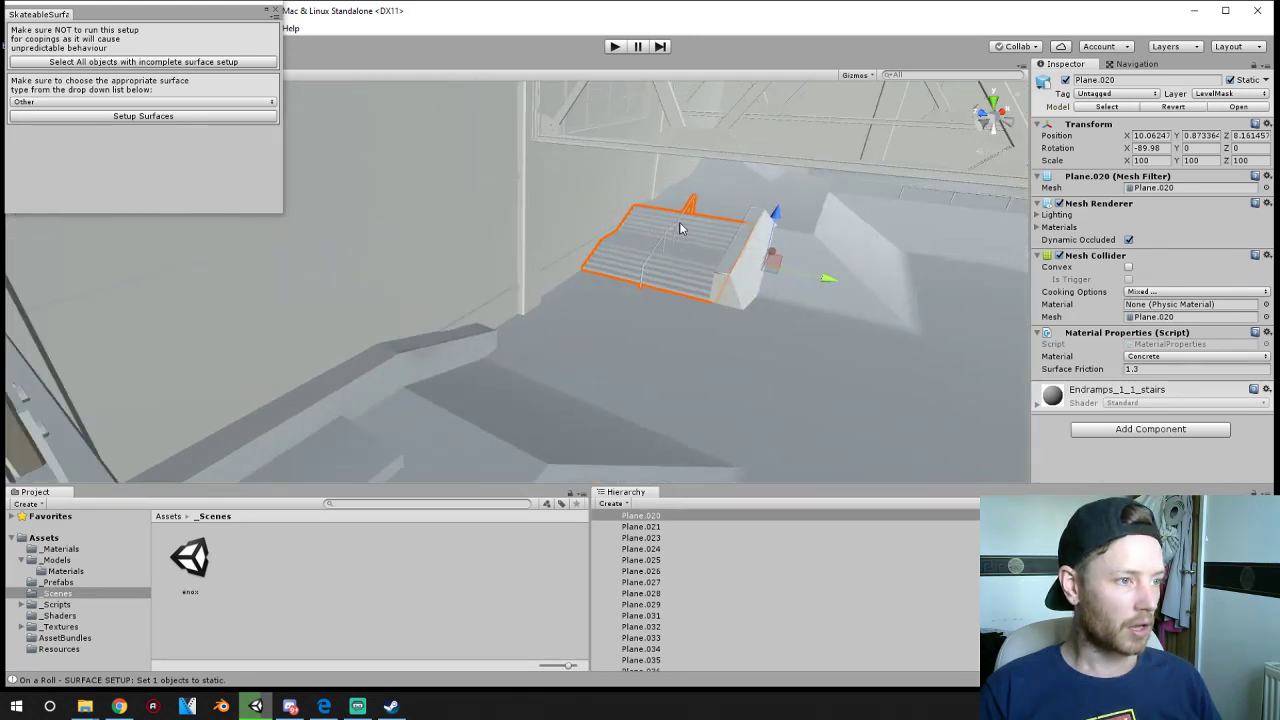
{"action": "left_click", "coordinate": [679, 222]}
{"action": "left_click", "coordinate": [665, 230]}
{"action": "left_click", "coordinate": [670, 230]}
{"action": "left_click", "coordinate": [670, 228]}
{"action": "left_click", "coordinate": [670, 228]}
{"action": "scroll", "coordinate": [670, 228], "scroll_direction": "up", "scroll_amount": 3}
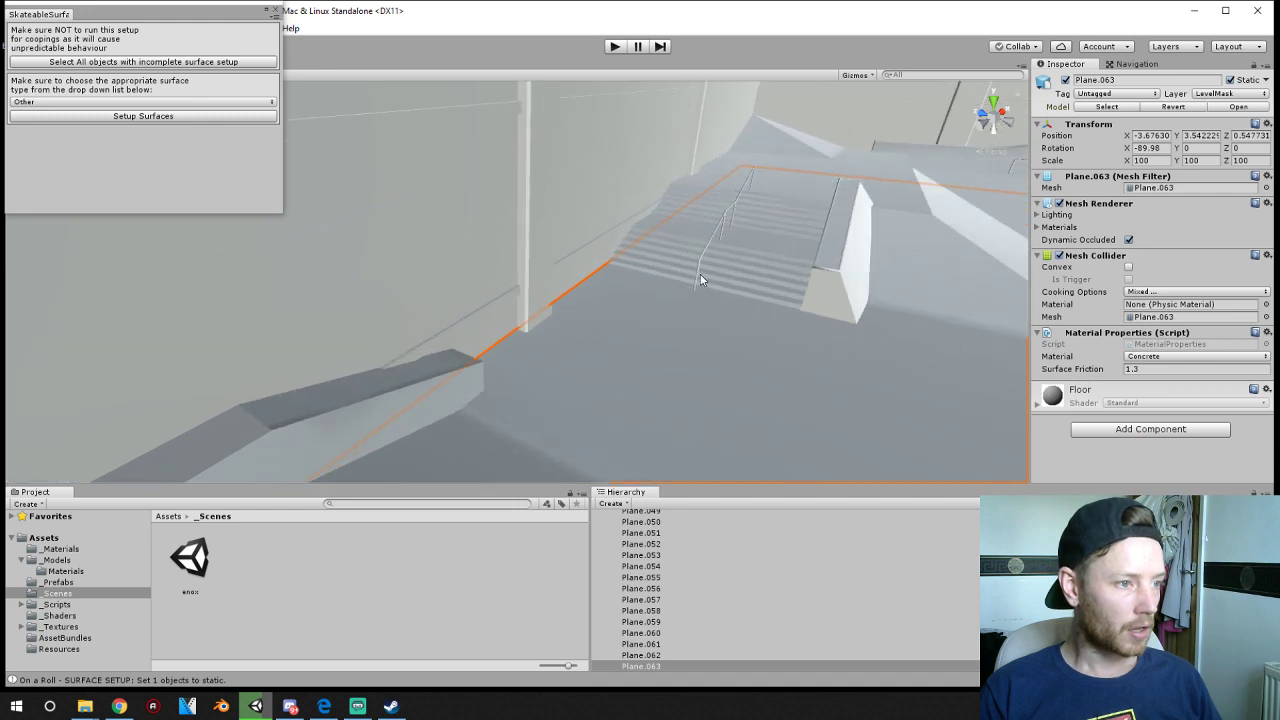
{"action": "left_click", "coordinate": [700, 275]}
{"action": "left_click", "coordinate": [695, 281]}
{"action": "left_click", "coordinate": [695, 281]}
{"action": "left_click", "coordinate": [807, 266]}
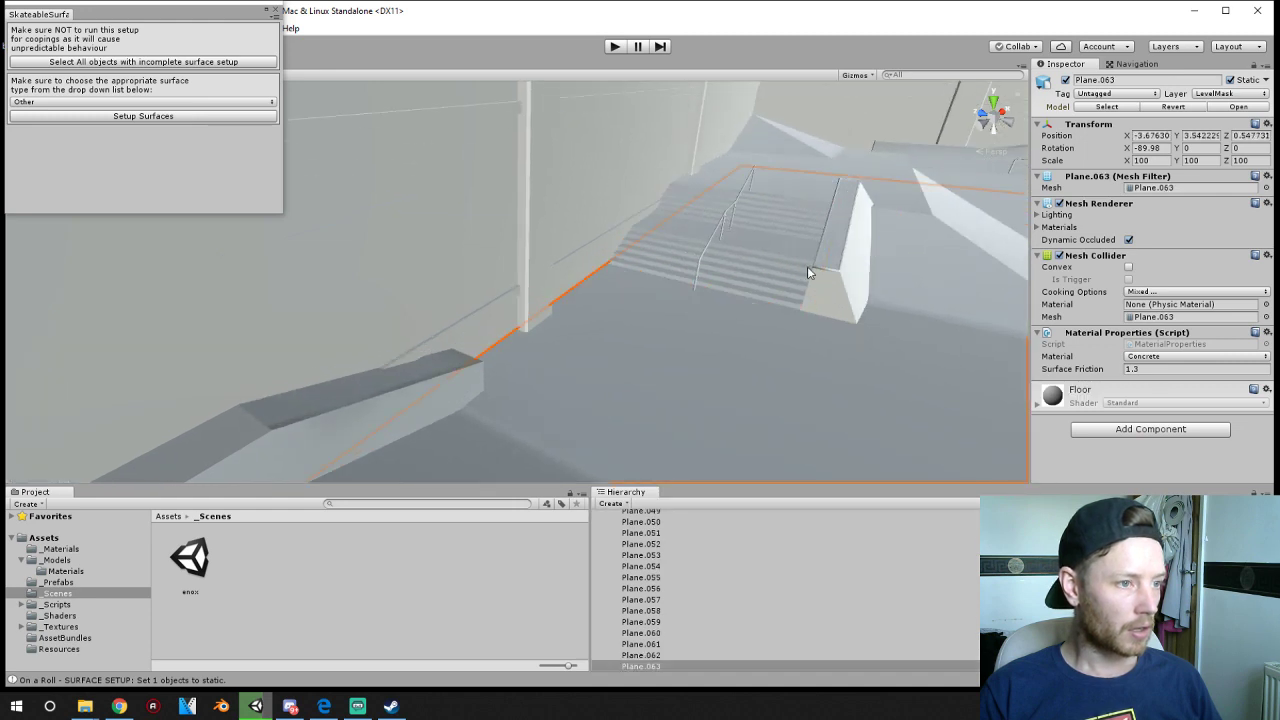
- Examine the ledge beside the stairs and check close up which object the sloped handrail along the steps belongs to
{"action": "left_click", "coordinate": [856, 268]}
{"action": "middle_click_drag", "start_coordinate": [856, 268], "coordinate": [779, 274]}
{"action": "scroll", "coordinate": [779, 274], "scroll_direction": "up", "scroll_amount": 10}
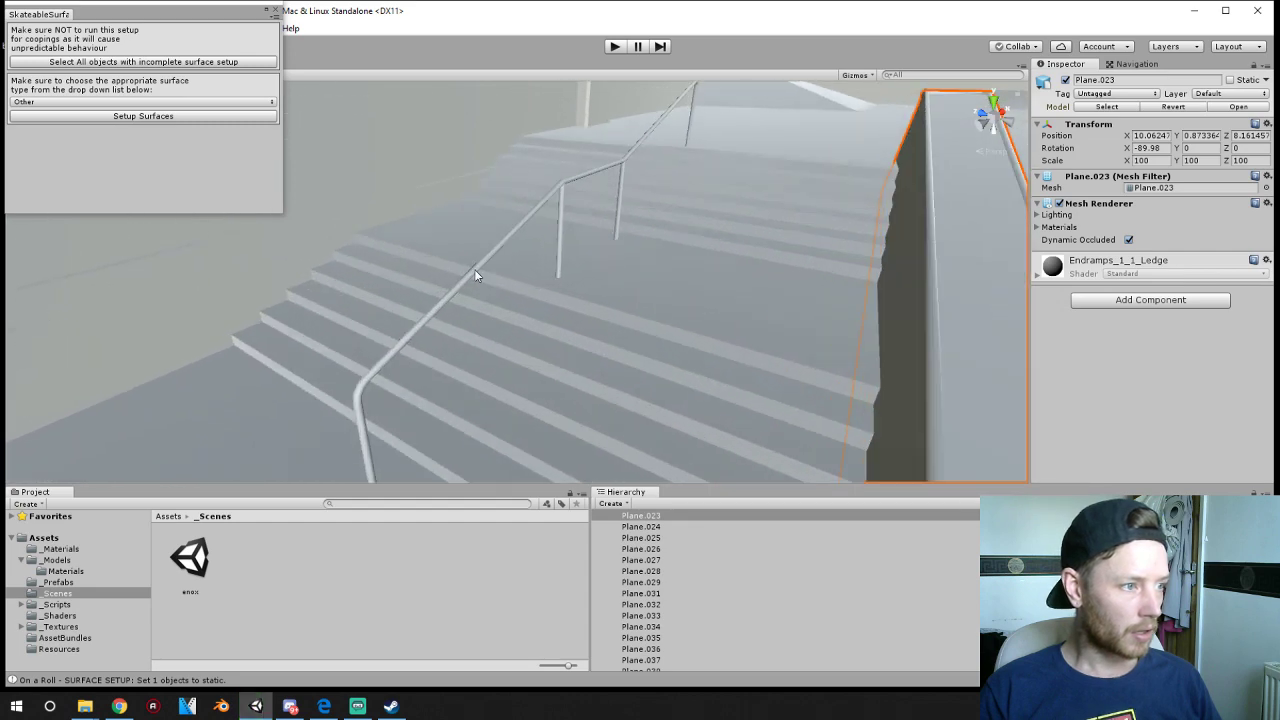
{"action": "left_click", "coordinate": [474, 269]}
{"action": "left_click", "coordinate": [480, 265]}
{"action": "left_click", "coordinate": [485, 262]}
{"action": "left_click", "coordinate": [495, 253]}
{"action": "left_click", "coordinate": [496, 253]}
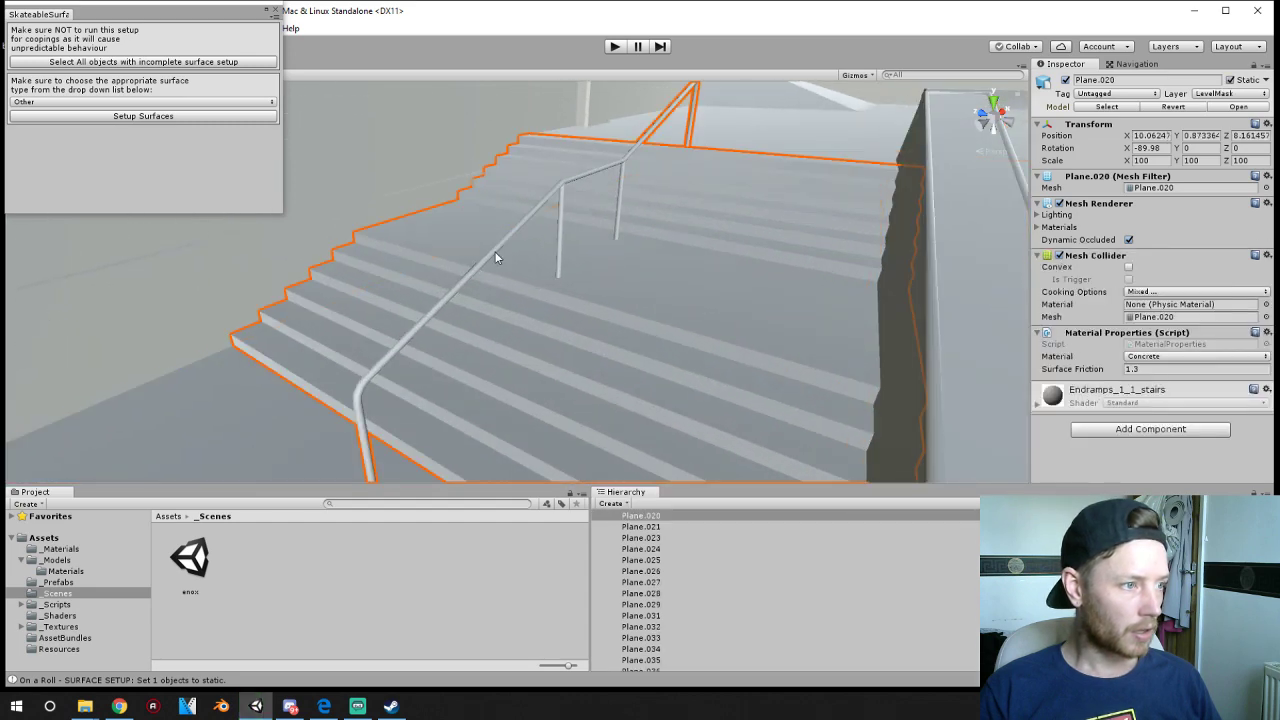
{"action": "left_click", "coordinate": [502, 247]}
{"action": "left_click", "coordinate": [535, 218]}
{"action": "left_click", "coordinate": [571, 177]}
{"action": "left_click", "coordinate": [563, 185]}
{"action": "left_click", "coordinate": [563, 185]}
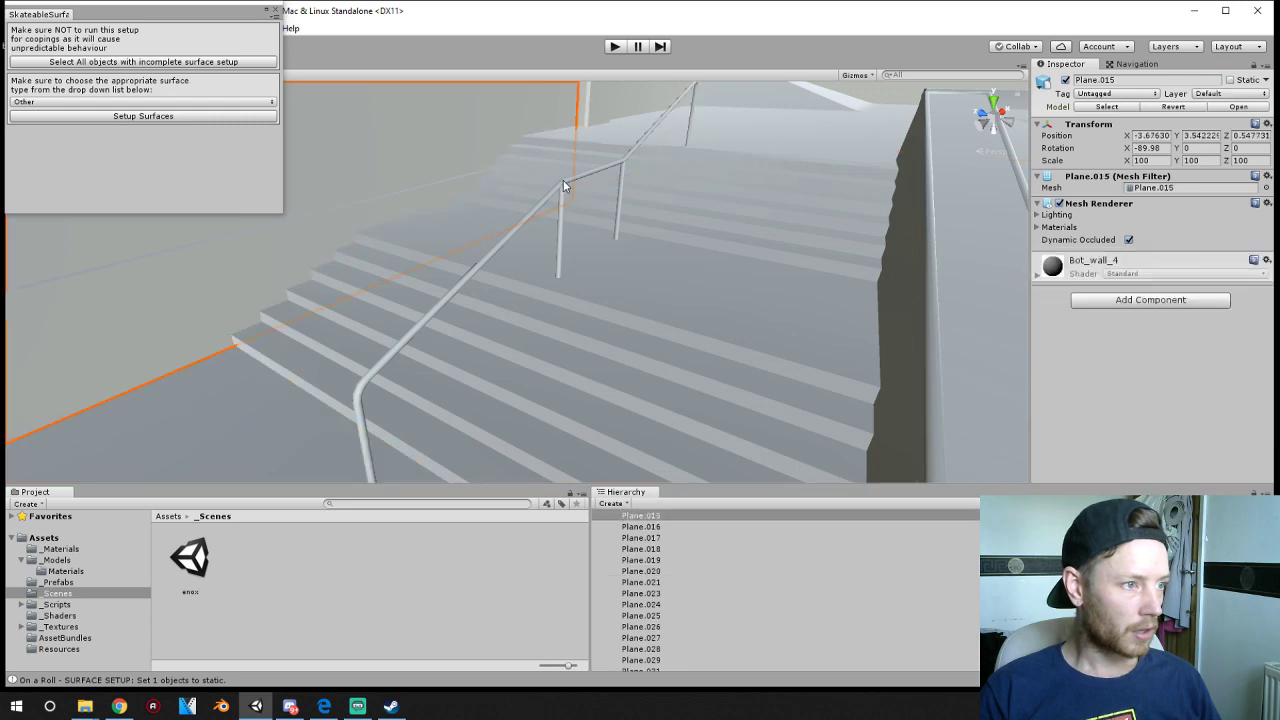
{"action": "left_click", "coordinate": [611, 175]}
{"action": "left_click", "coordinate": [673, 102]}
{"action": "left_click", "coordinate": [673, 102]}
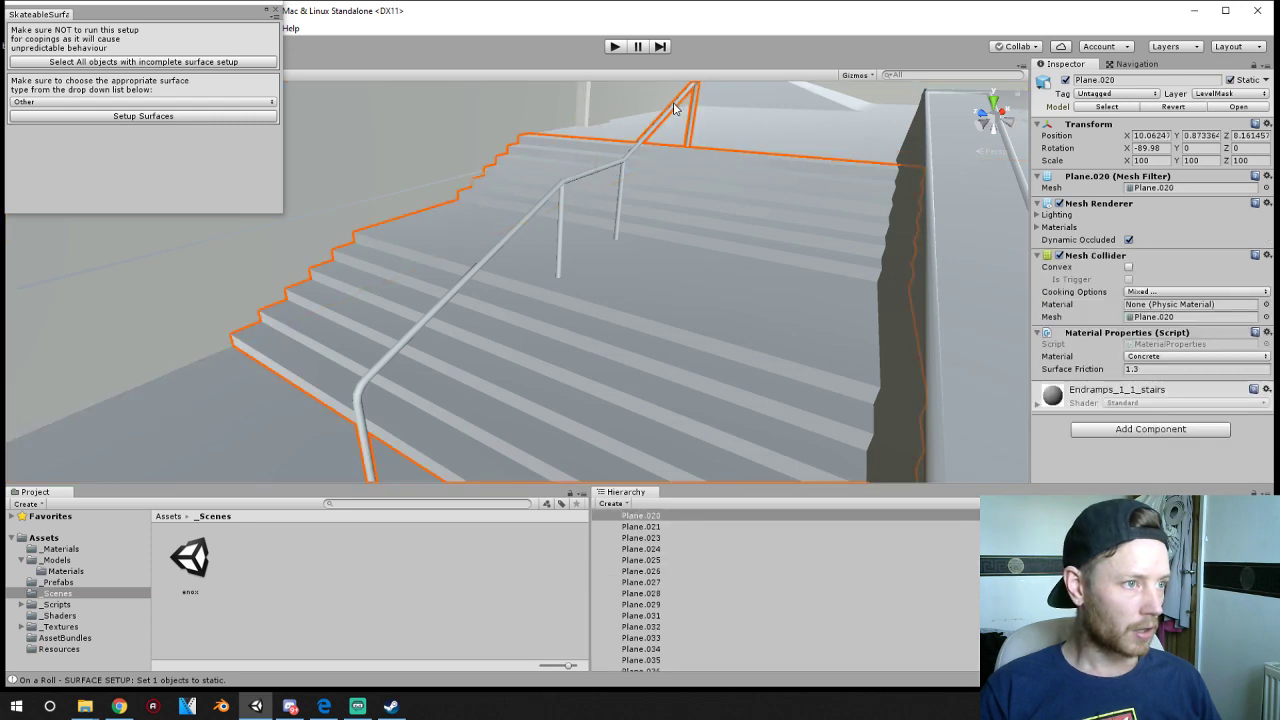
- Try to select the stair handrail from the opposite side of the stair set, picking along its bar and posts
{"action": "middle_click_drag", "start_coordinate": [596, 209], "coordinate": [643, 291]}
{"action": "right_click_drag", "start_coordinate": [643, 291], "coordinate": [573, 297]}
{"action": "middle_click_drag", "start_coordinate": [573, 297], "coordinate": [327, 355]}
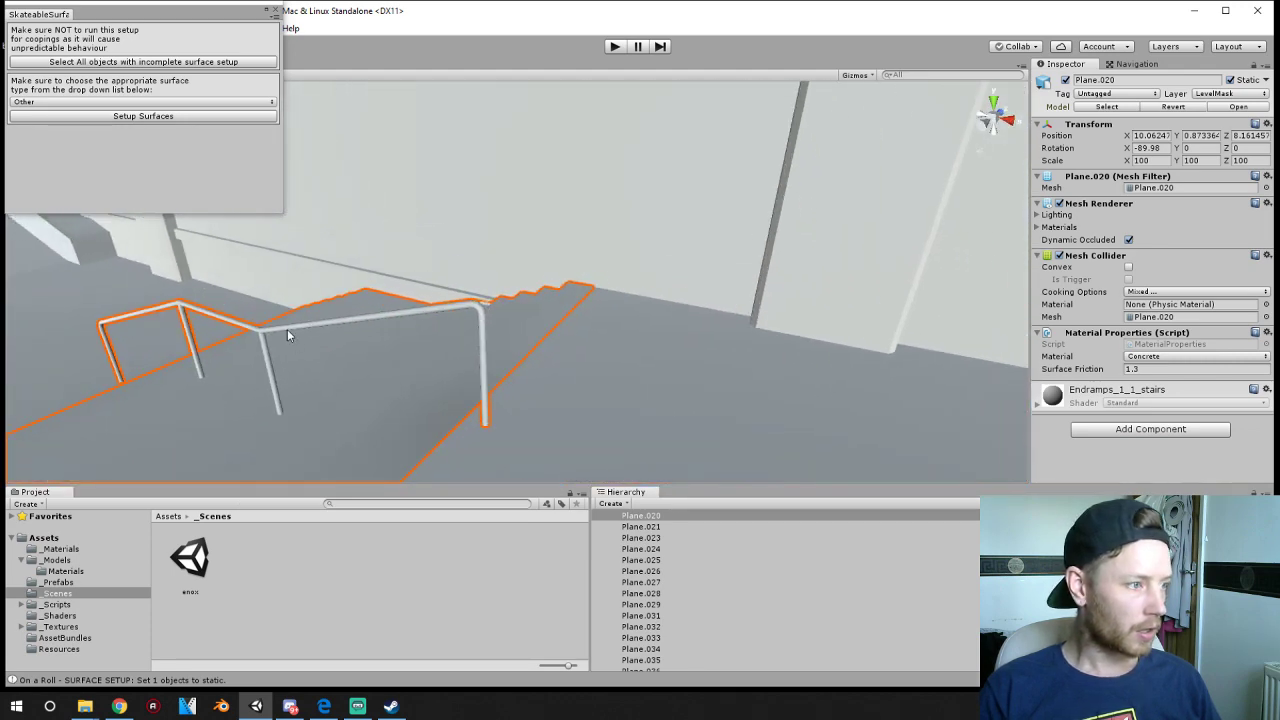
{"action": "left_click", "coordinate": [287, 327]}
{"action": "left_click", "coordinate": [287, 326]}
{"action": "left_click", "coordinate": [198, 312]}
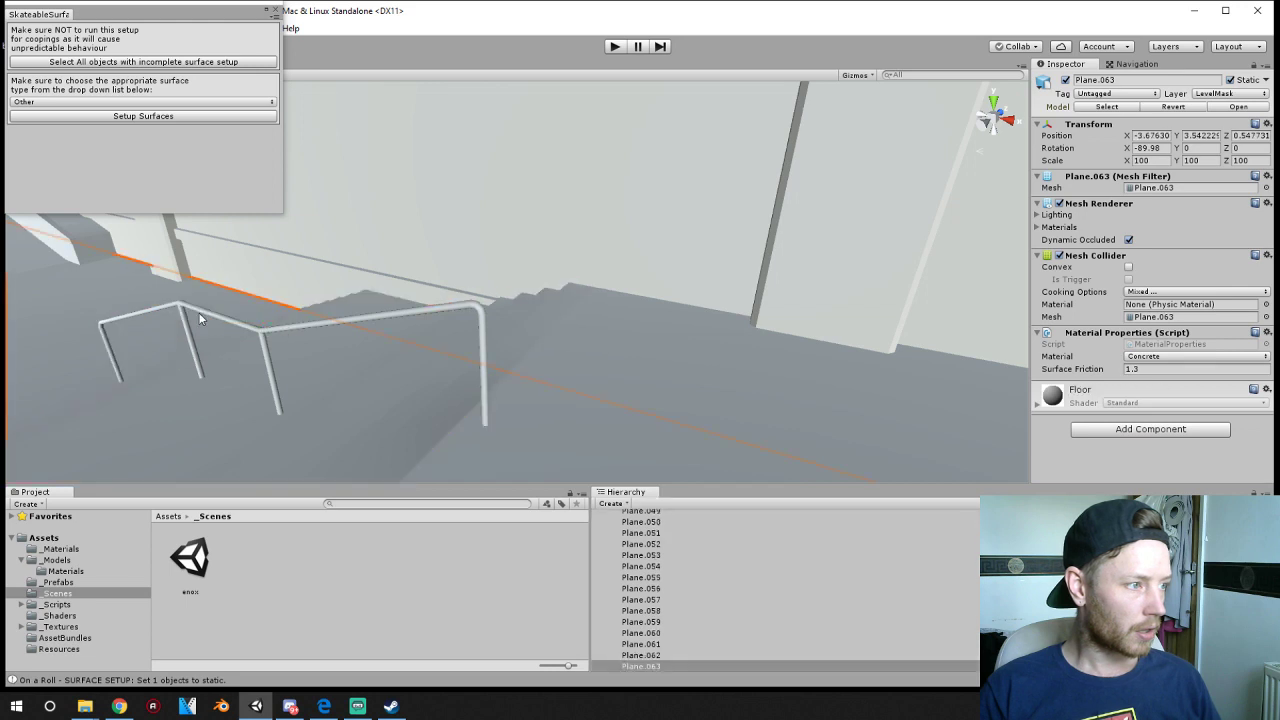
{"action": "left_click", "coordinate": [180, 314]}
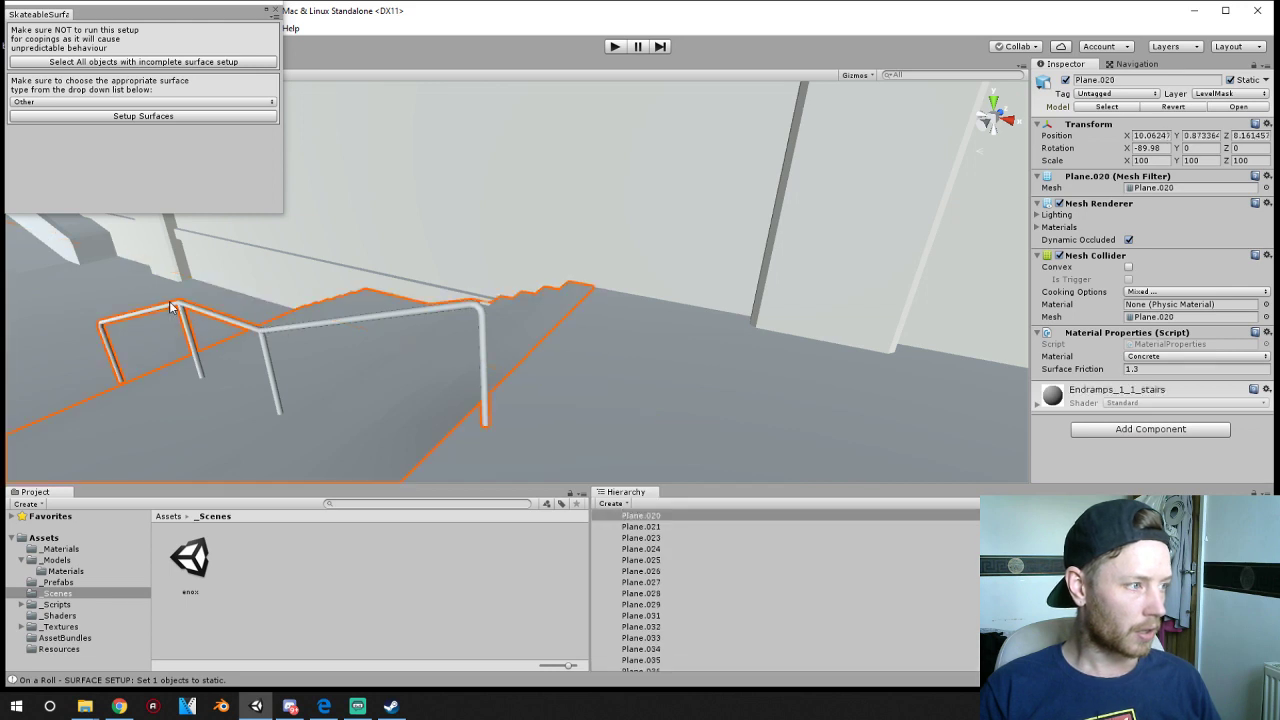
{"action": "left_click", "coordinate": [181, 315]}
{"action": "left_click", "coordinate": [182, 316]}
- Look for the stair handrail object by stepping upward through the scene's object list from Plane.024 to the Cube objects
{"action": "left_click", "coordinate": [638, 549]}
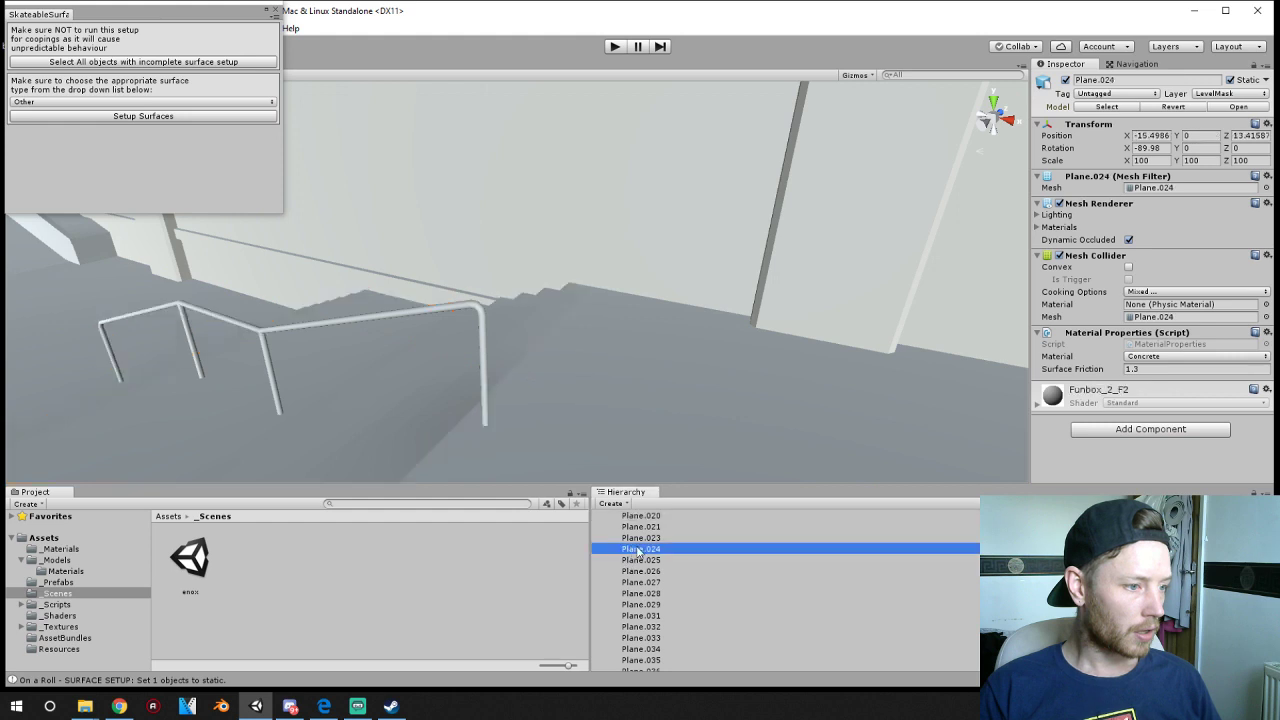
{"action": "left_click", "coordinate": [651, 537]}
{"action": "left_click", "coordinate": [652, 527]}
{"action": "left_click", "coordinate": [652, 518]}
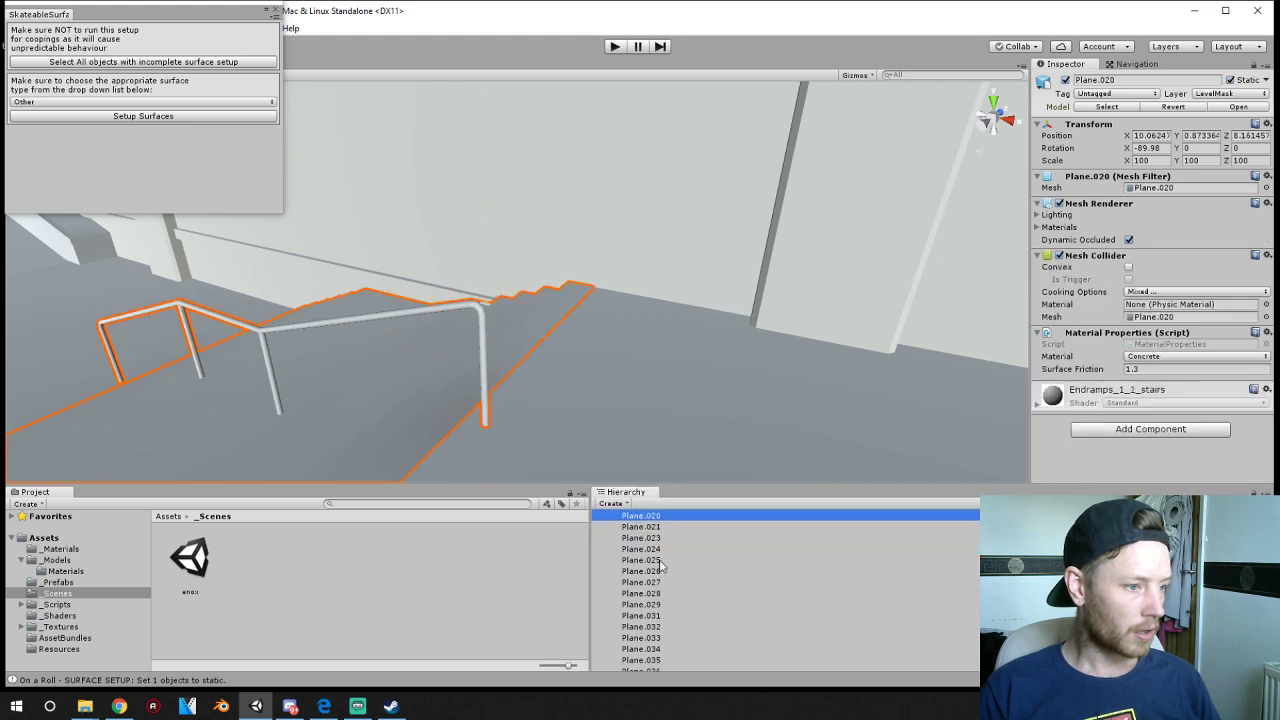
{"action": "key", "text": "Up"}
{"action": "key", "text": "Up"}
{"action": "key", "text": "Up"}
{"action": "key", "text": "Up"}
{"action": "key", "text": "Up"}
{"action": "key", "text": "Up"}
{"action": "key", "text": "Up"}
{"action": "key", "text": "Up"}
{"action": "key", "text": "Up"}
{"action": "key", "text": "Up"}
{"action": "key", "text": "Up"}
{"action": "key", "text": "Up"}
{"action": "key", "text": "Up"}
{"action": "key", "text": "Up"}
{"action": "key", "text": "Up"}
{"action": "key", "text": "Up"}
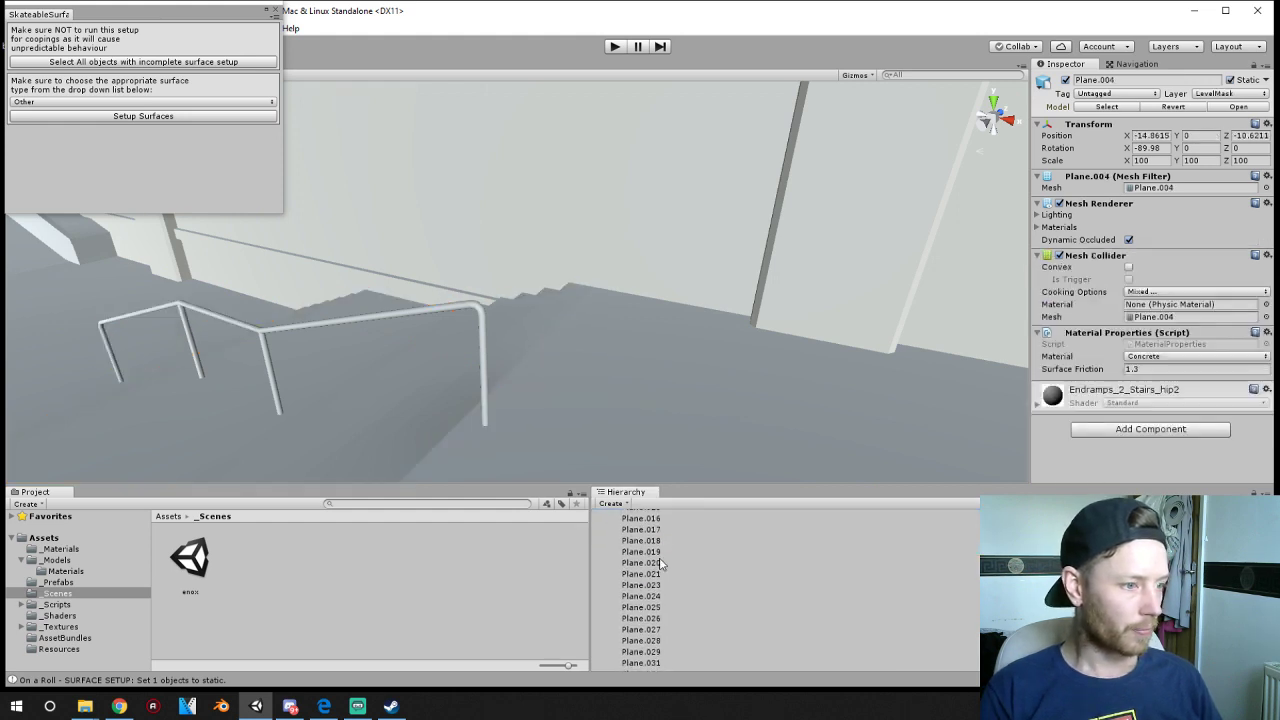
{"action": "key", "text": "Up"}
{"action": "key", "text": "Up"}
{"action": "key", "text": "Up"}
{"action": "key", "text": "Up"}
{"action": "key", "text": "Up"}
{"action": "key", "text": "Up"}
{"action": "key", "text": "Up"}
{"action": "key", "text": "Up"}
{"action": "key", "text": "Up"}
{"action": "key", "text": "Up"}
{"action": "key", "text": "Up"}
{"action": "key", "text": "Up"}
{"action": "key", "text": "Up"}
{"action": "key", "text": "Up"}
{"action": "key", "text": "Down"}
{"action": "key", "text": "Down"}
{"action": "key", "text": "Down"}
{"action": "key", "text": "Down"}
{"action": "key", "text": "Down"}
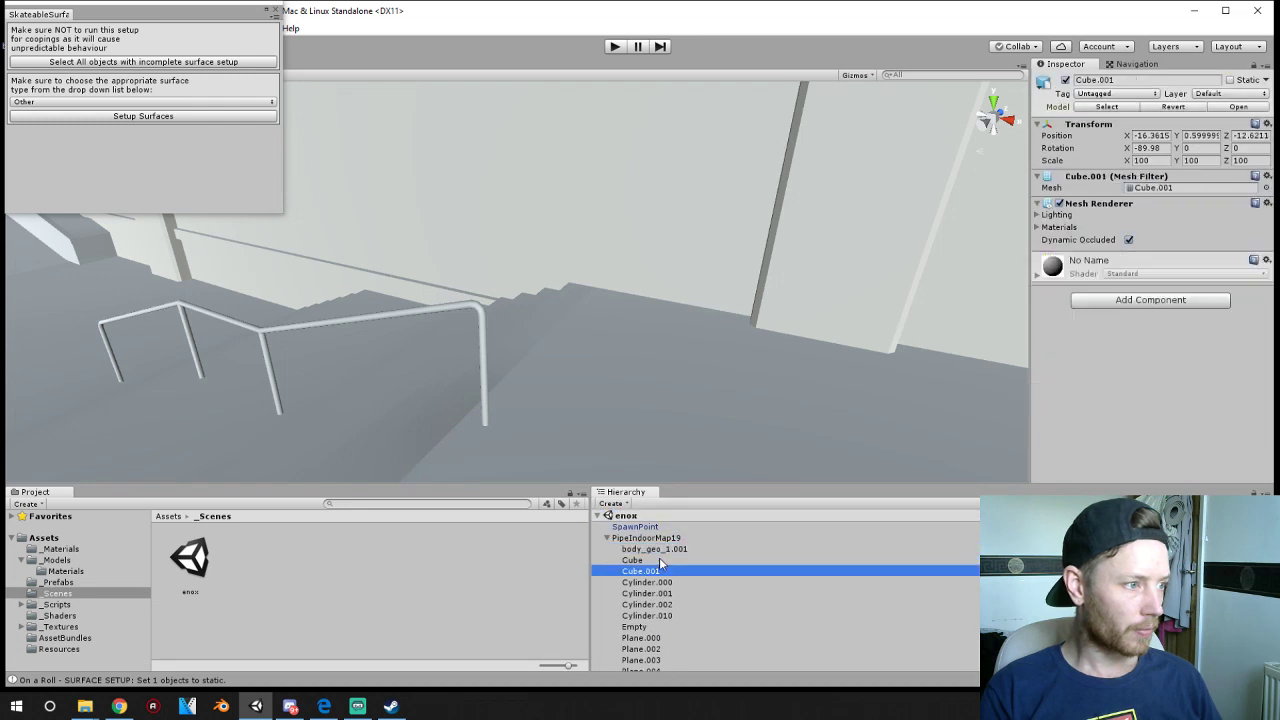
{"action": "key", "text": "Up"}
- Look for the stair handrail by stepping upward through the scene's object list from Plane.066 to the scene root
{"action": "scroll", "coordinate": [660, 620], "scroll_direction": "down", "scroll_amount": 10}
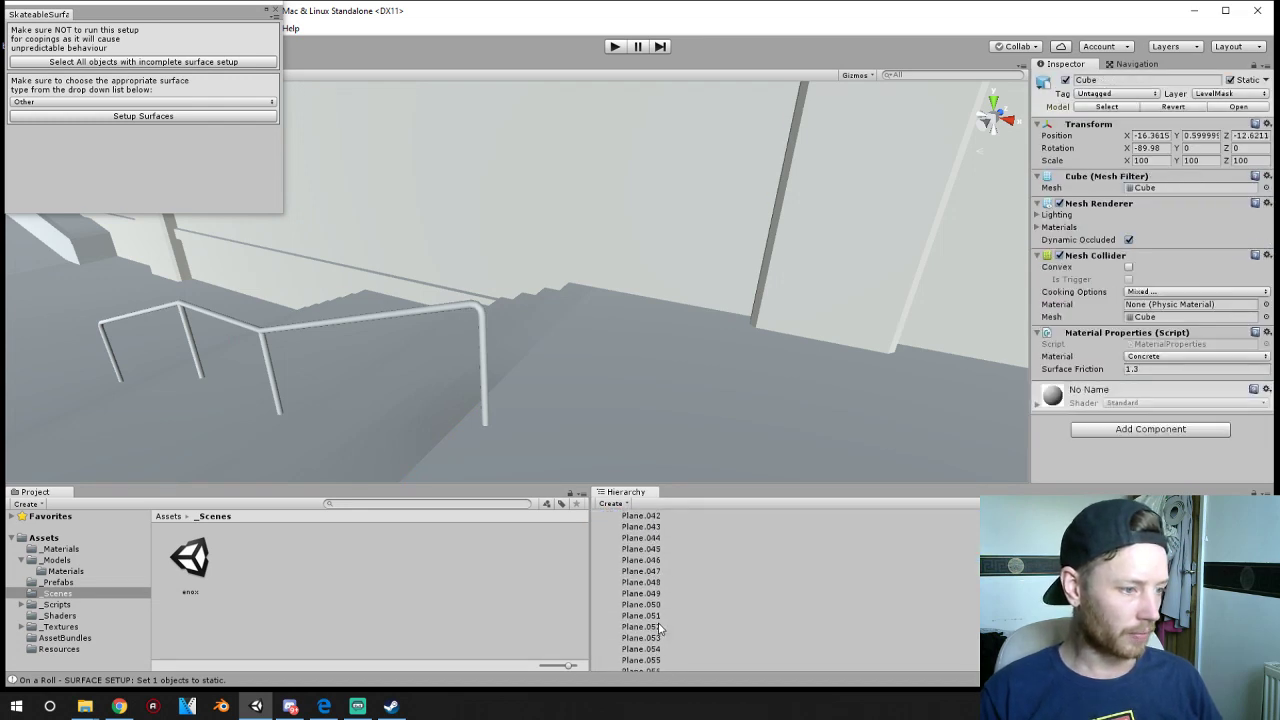
{"action": "scroll", "coordinate": [660, 628], "scroll_direction": "down", "scroll_amount": 3}
{"action": "left_click", "coordinate": [642, 665]}
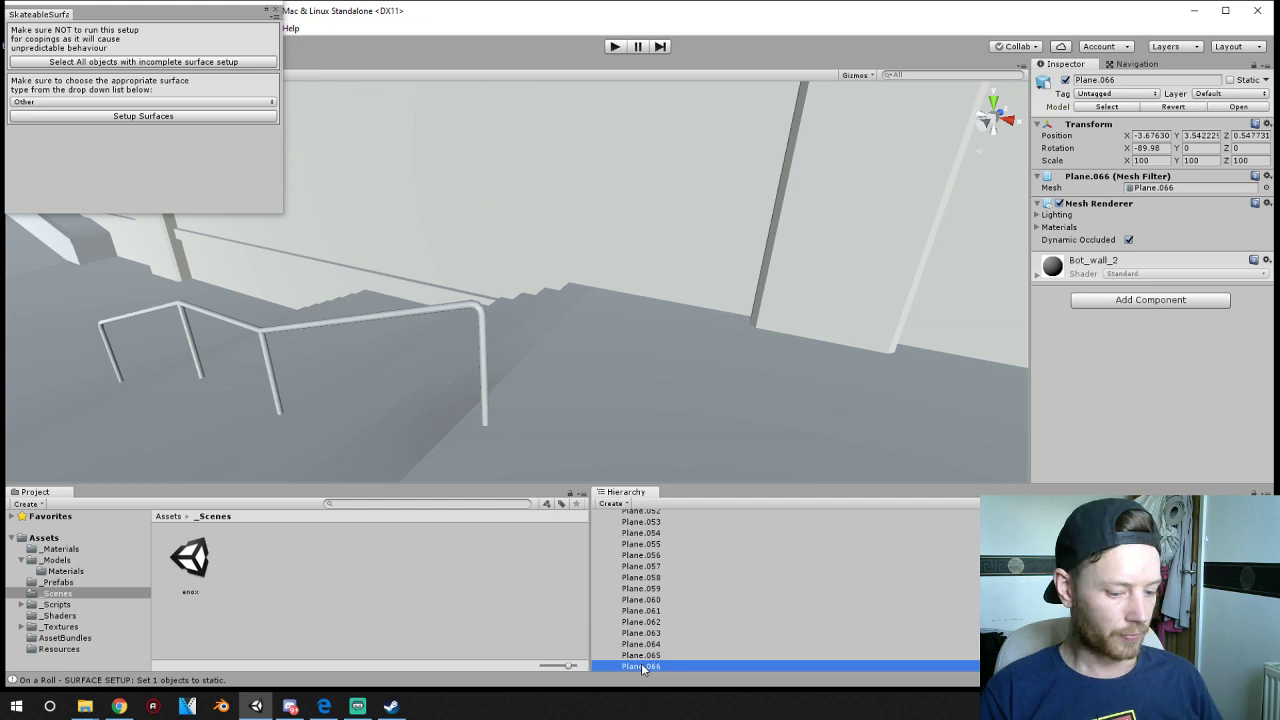
{"action": "key", "text": "Up"}
{"action": "key", "text": "Up"}
{"action": "key", "text": "Up"}
{"action": "key", "text": "Up"}
{"action": "key", "text": "Up"}
{"action": "key", "text": "Up"}
{"action": "key", "text": "Up"}
{"action": "key", "text": "Up"}
{"action": "key", "text": "Up"}
{"action": "key", "text": "Up"}
{"action": "key", "text": "Up"}
{"action": "key", "text": "Up"}
{"action": "key", "text": "Up"}
{"action": "key", "text": "Up"}
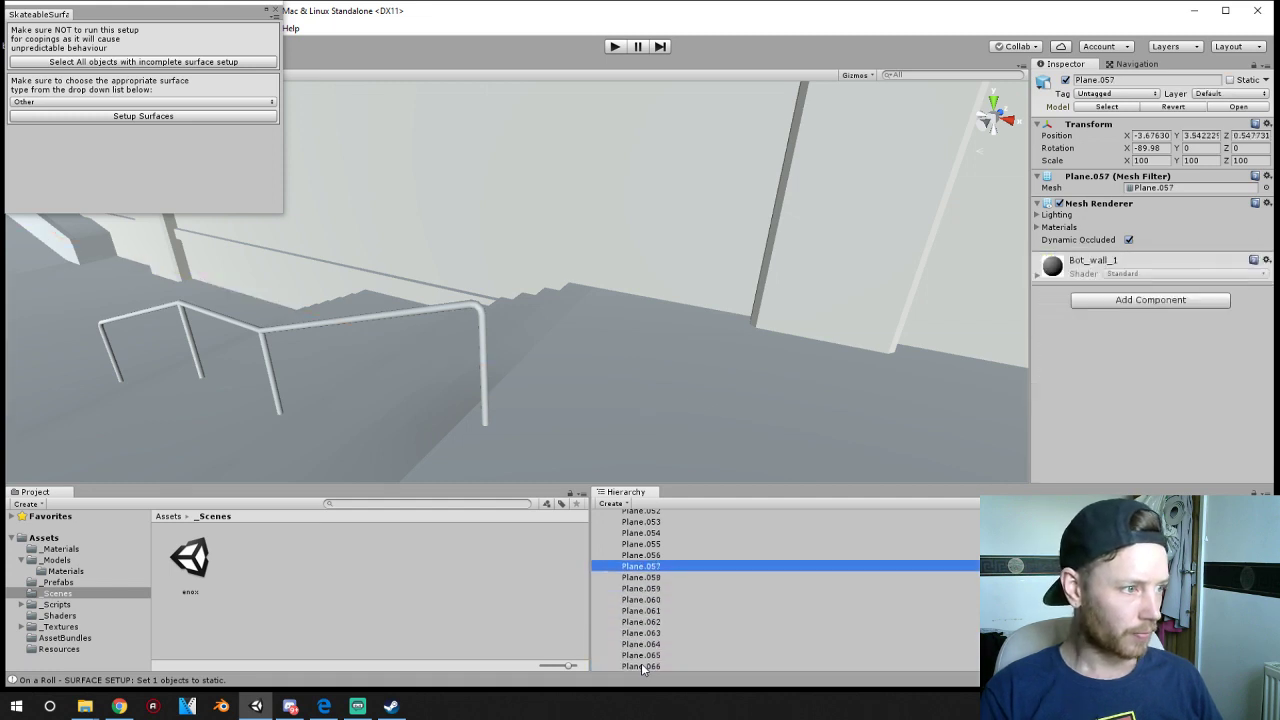
{"action": "key", "text": "Up"}
{"action": "key", "text": "Up"}
{"action": "key", "text": "Up"}
{"action": "key", "text": "Up"}
{"action": "key", "text": "Up"}
{"action": "key", "text": "Up"}
{"action": "key", "text": "Up"}
{"action": "key", "text": "Up"}
{"action": "key", "text": "Up"}
{"action": "key", "text": "Up"}
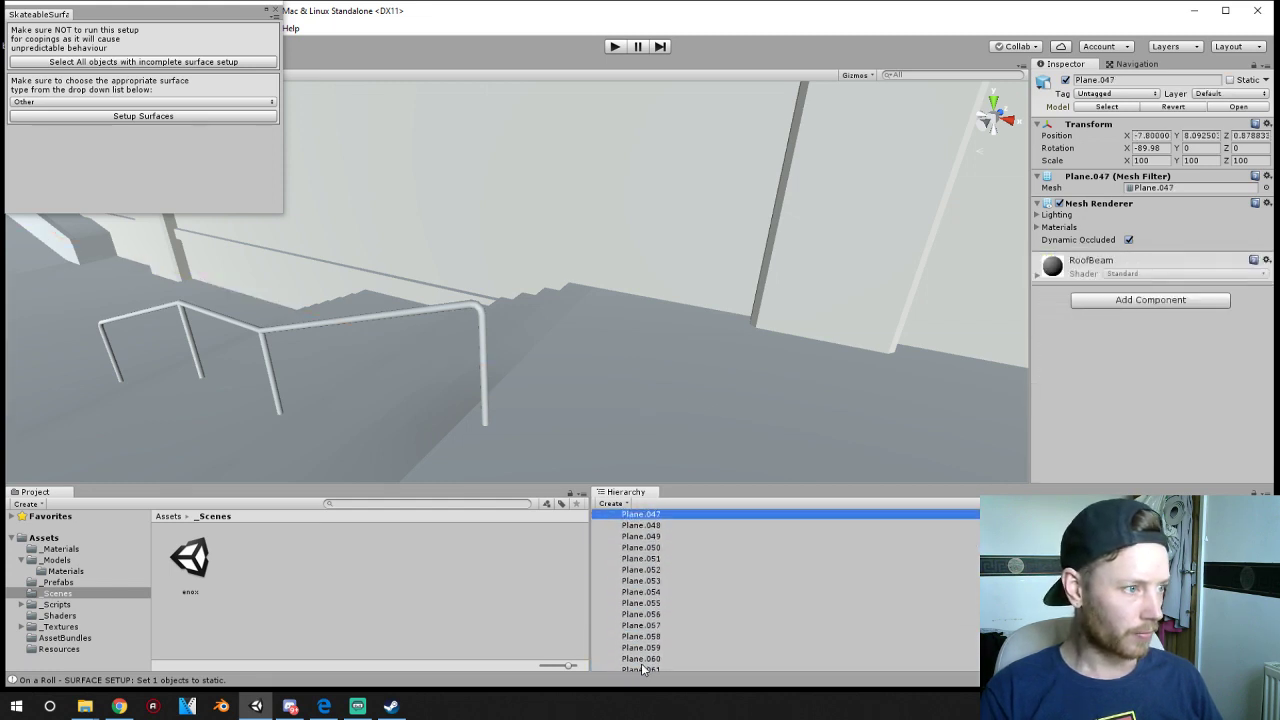
{"action": "key", "text": "Up"}
{"action": "key", "text": "Up"}
{"action": "key", "text": "Up"}
{"action": "key", "text": "Up"}
{"action": "key", "text": "Up"}
{"action": "key", "text": "Up"}
{"action": "key", "text": "Up"}
{"action": "key", "text": "Up"}
{"action": "key", "text": "Up"}
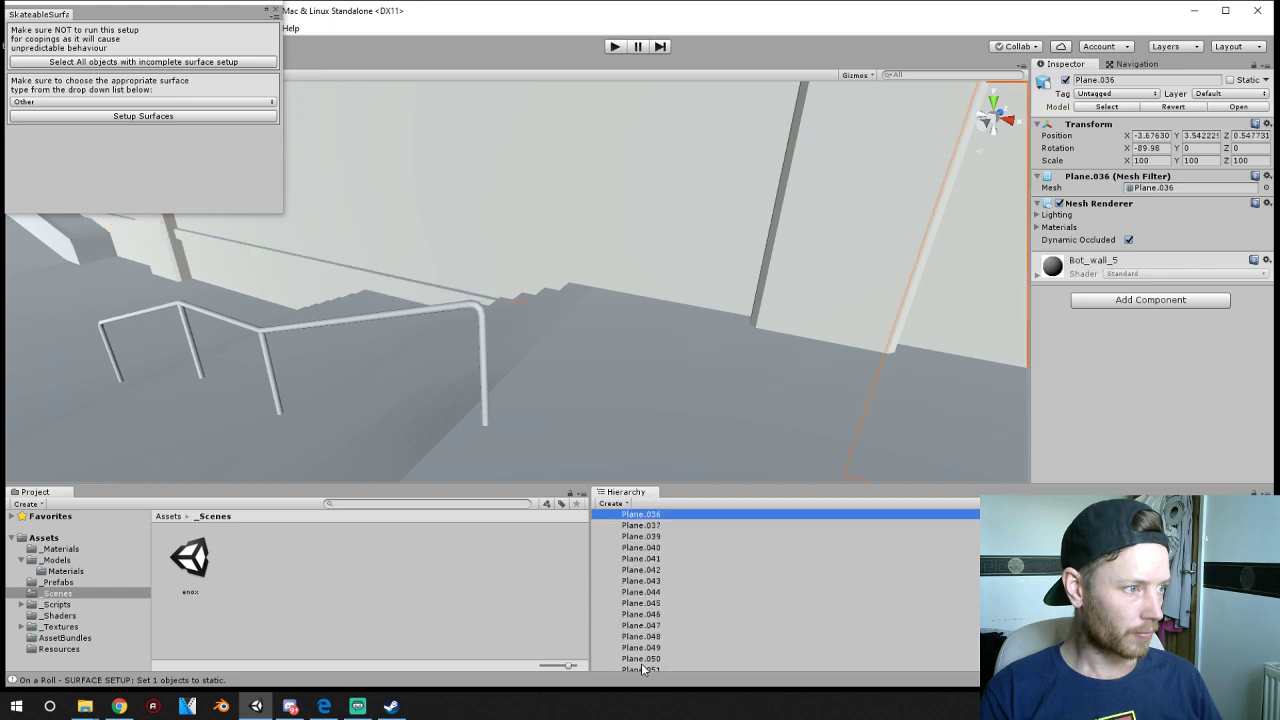
{"action": "key", "text": "Up"}
{"action": "key", "text": "Up"}
{"action": "key", "text": "Up"}
{"action": "key", "text": "Up"}
{"action": "key", "text": "Up"}
{"action": "key", "text": "Up"}
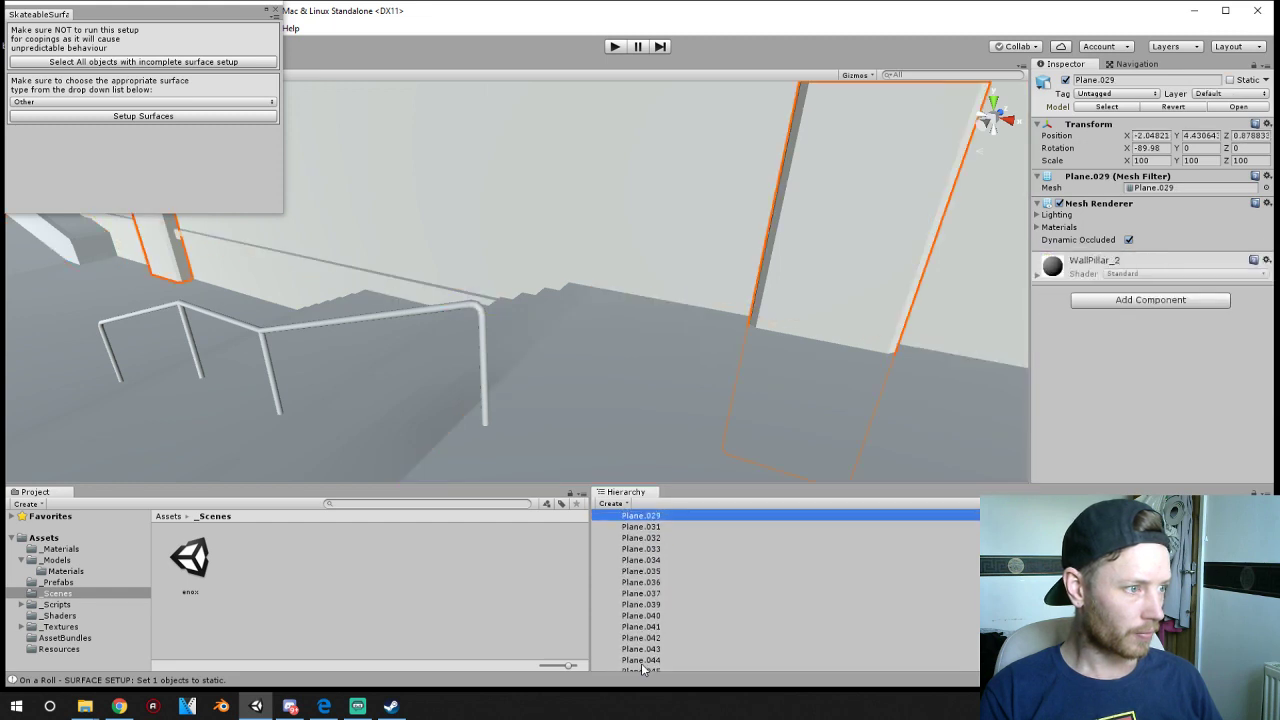
{"action": "key", "text": "Up"}
{"action": "key", "text": "Up"}
{"action": "key", "text": "Up"}
{"action": "key", "text": "Up"}
{"action": "key", "text": "Up"}
{"action": "key", "text": "Up"}
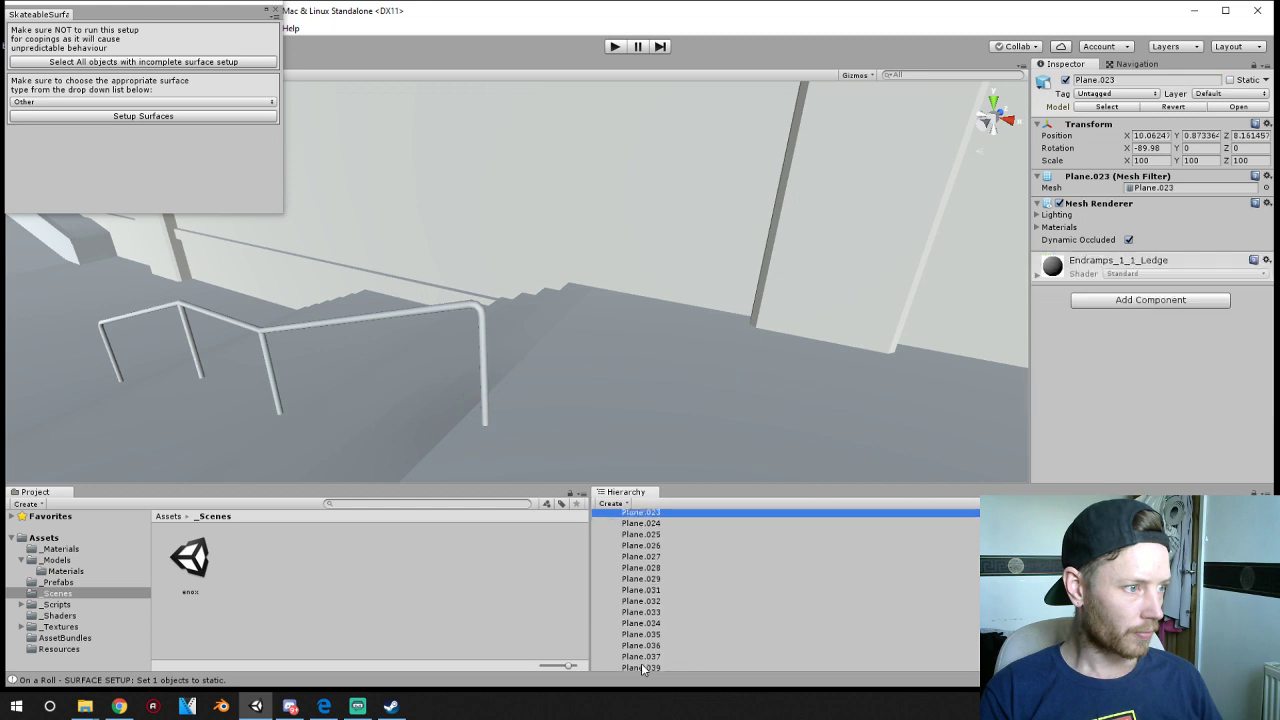
{"action": "key", "text": "Up"}
{"action": "key", "text": "Up"}
{"action": "key", "text": "Up"}
{"action": "key", "text": "Up"}
{"action": "key", "text": "Up"}
{"action": "key", "text": "Up"}
{"action": "key", "text": "Up"}
{"action": "key", "text": "Up"}
{"action": "key", "text": "Up"}
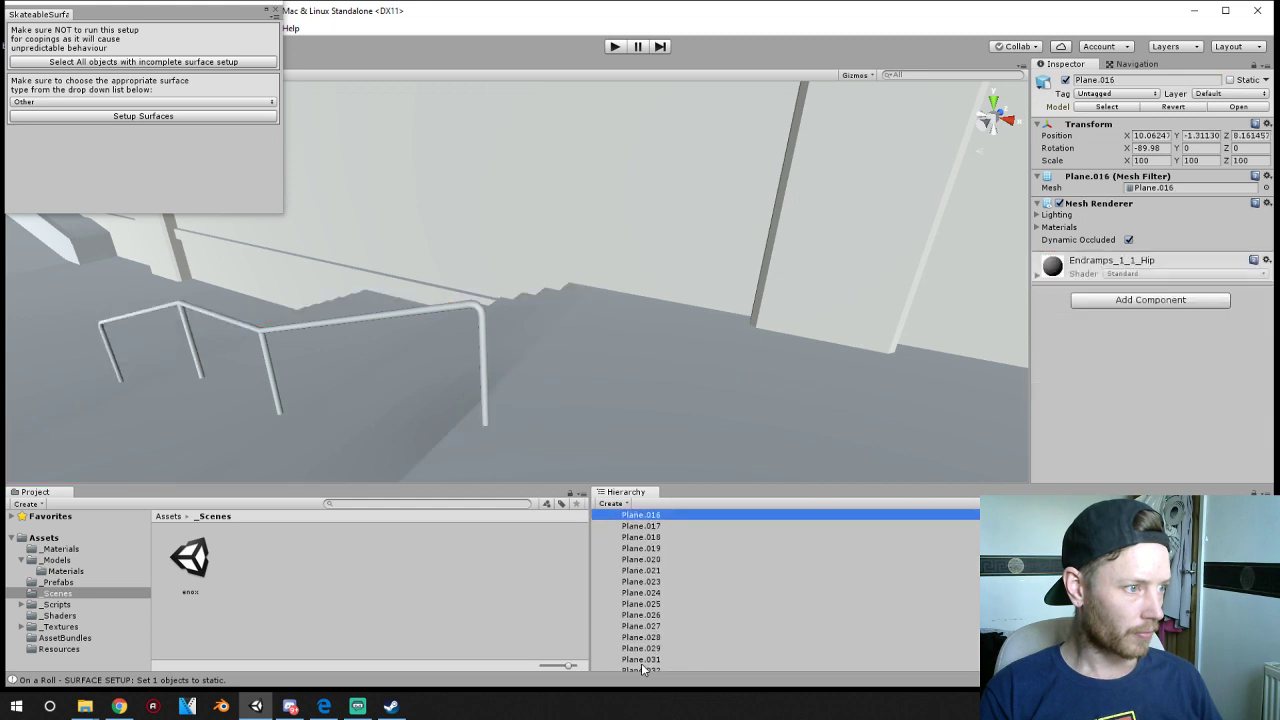
{"action": "key", "text": "Up"}
{"action": "key", "text": "Up"}
{"action": "key", "text": "Up"}
{"action": "key", "text": "Up"}
{"action": "key", "text": "Up"}
{"action": "key", "text": "Up"}
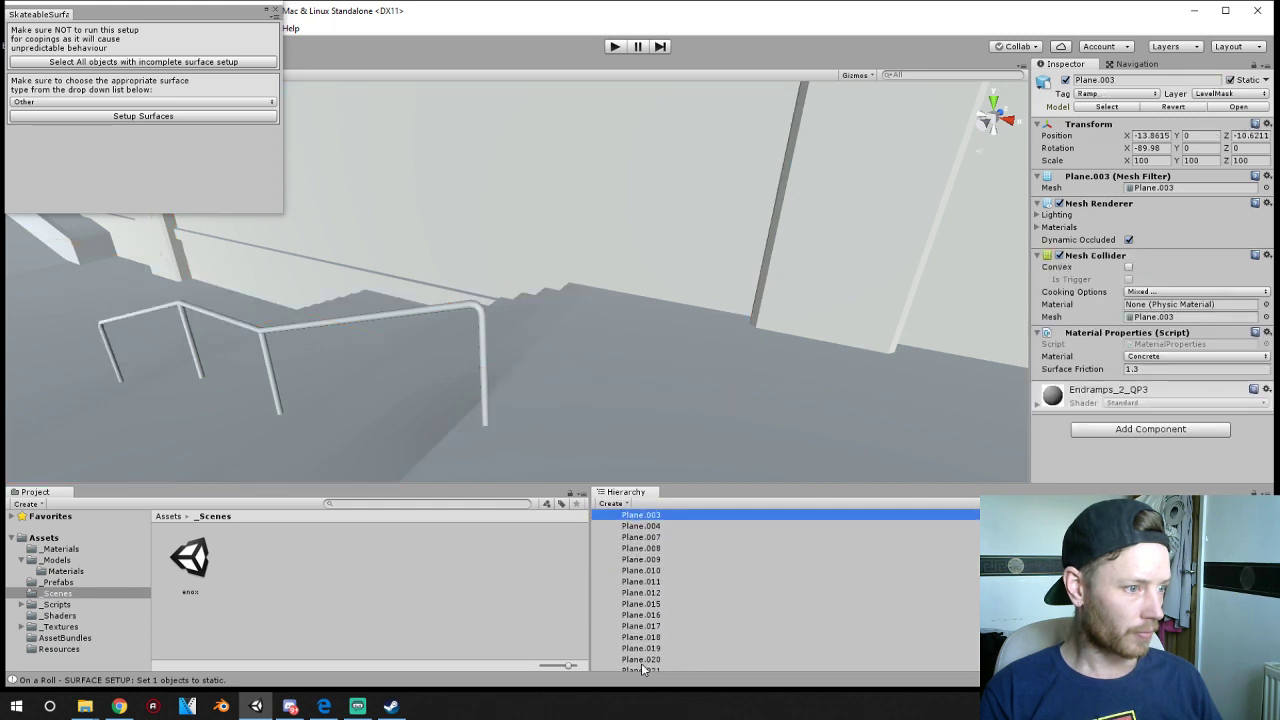
{"action": "key", "text": "Up"}
{"action": "key", "text": "Up"}
{"action": "key", "text": "Up"}
{"action": "key", "text": "Up"}
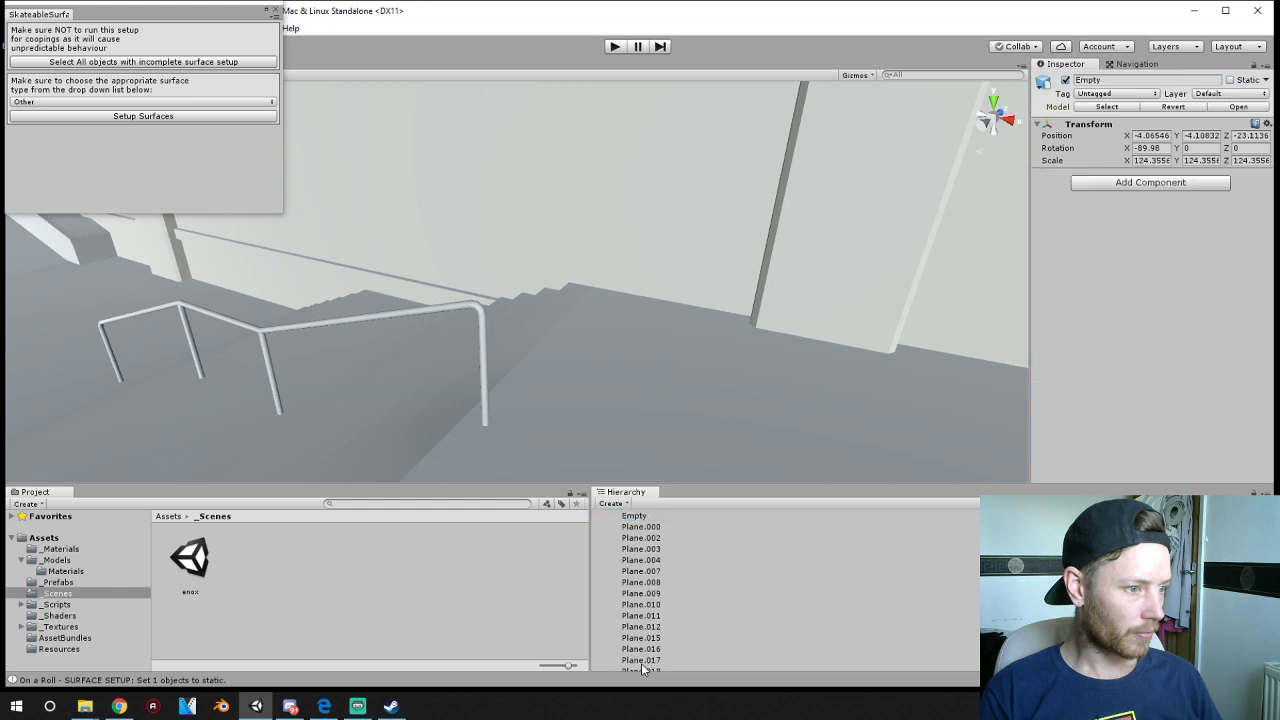
{"action": "key", "text": "Up"}
{"action": "key", "text": "Up"}
{"action": "key", "text": "Up"}
{"action": "key", "text": "Up"}
{"action": "key", "text": "Up"}
{"action": "key", "text": "Up"}
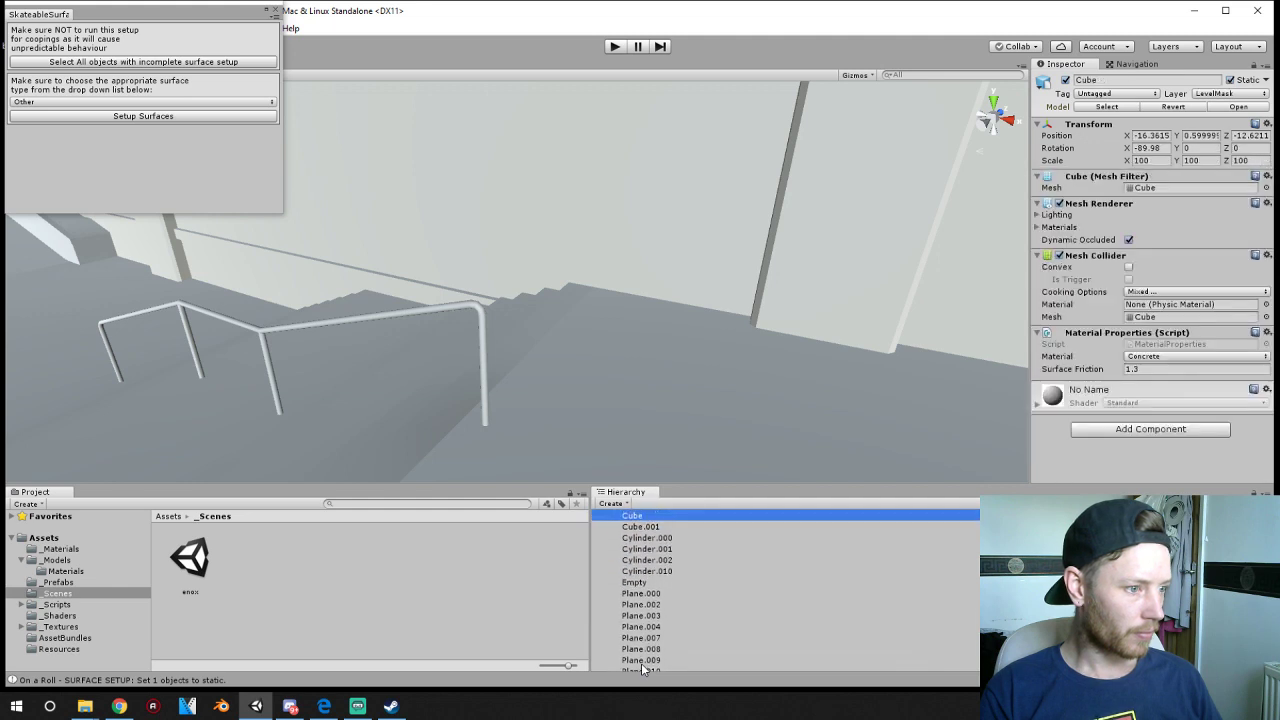
{"action": "key", "text": "Down"}
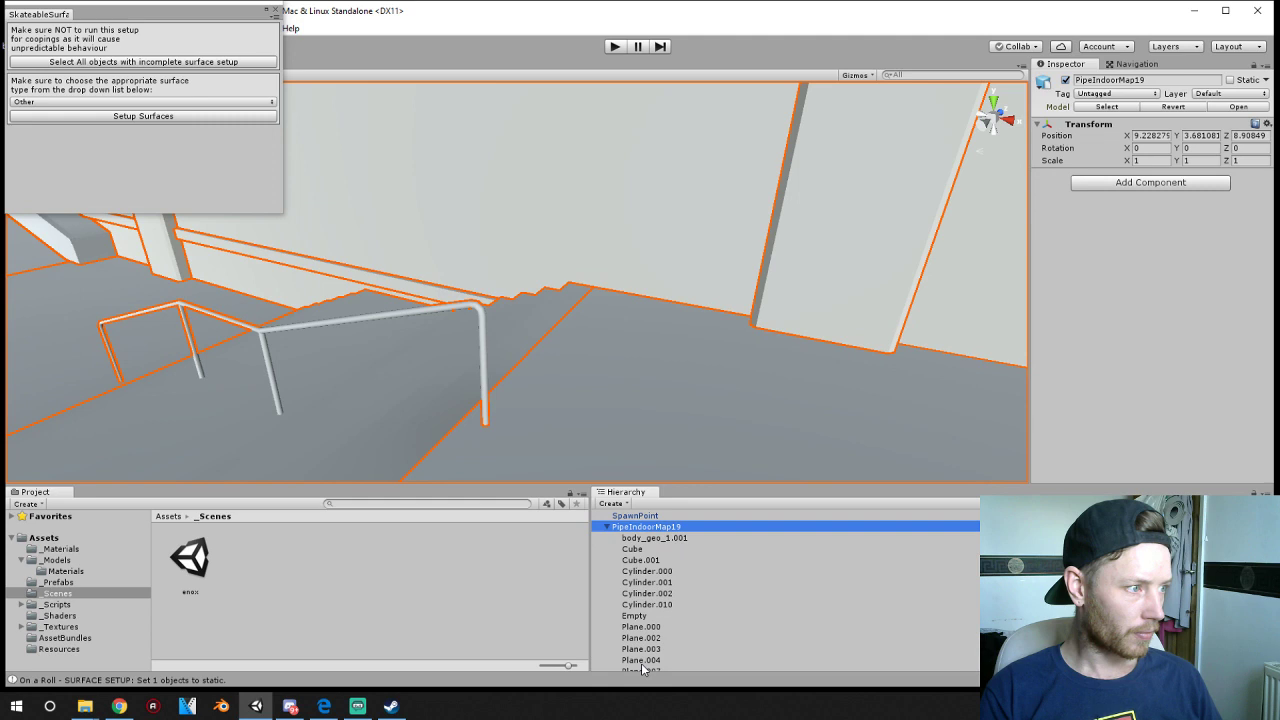
{"action": "key", "text": "Up"}
{"action": "key", "text": "Up"}
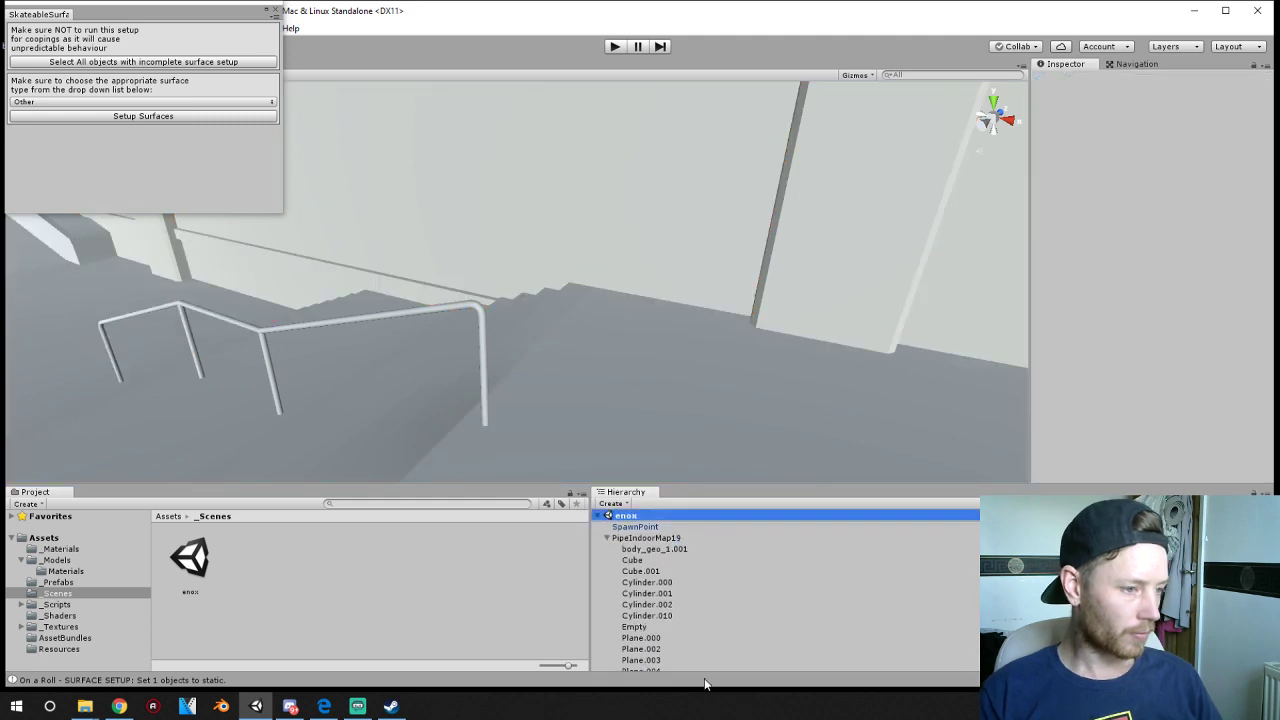
- Try to select the stair handrail separately from the stairs by picking its posts and sloped bar from farther back
{"action": "left_click", "coordinate": [485, 410]}
{"action": "scroll", "coordinate": [486, 408], "scroll_direction": "down", "scroll_amount": 2}
{"action": "scroll", "coordinate": [487, 408], "scroll_direction": "down", "scroll_amount": 3}
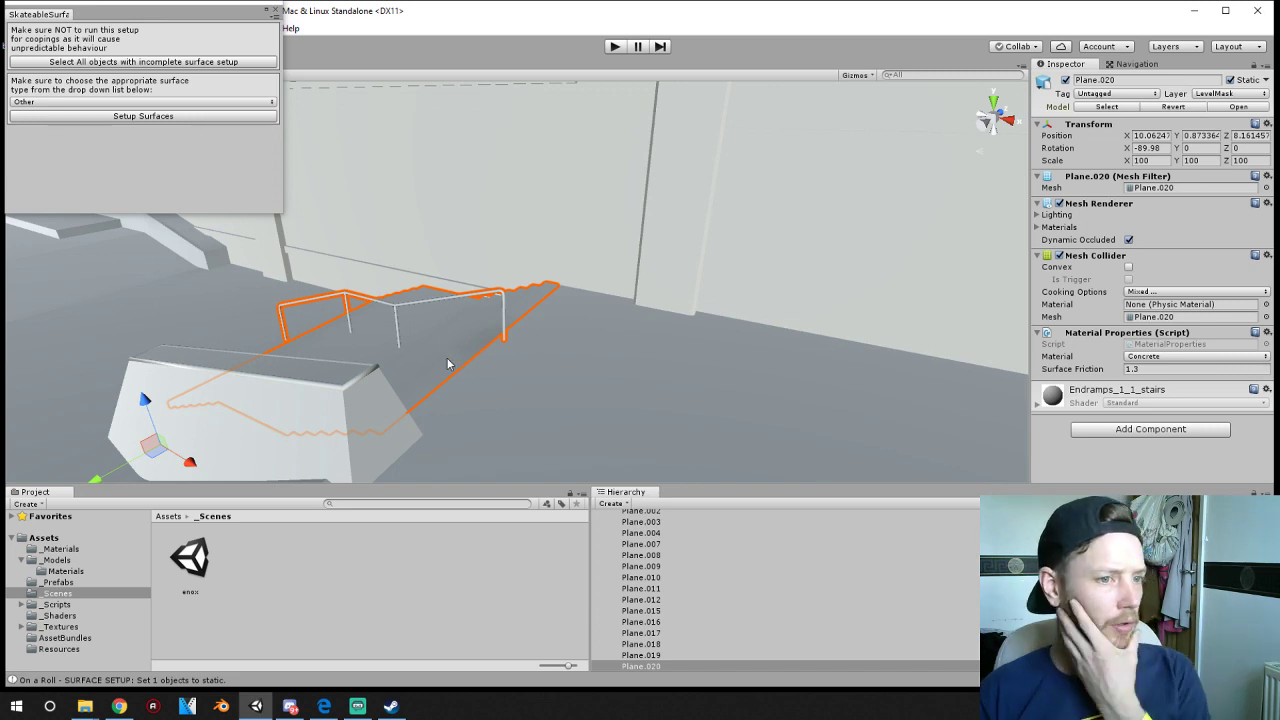
{"action": "left_click", "coordinate": [477, 299]}
{"action": "left_click", "coordinate": [454, 298]}
{"action": "left_click", "coordinate": [395, 311]}
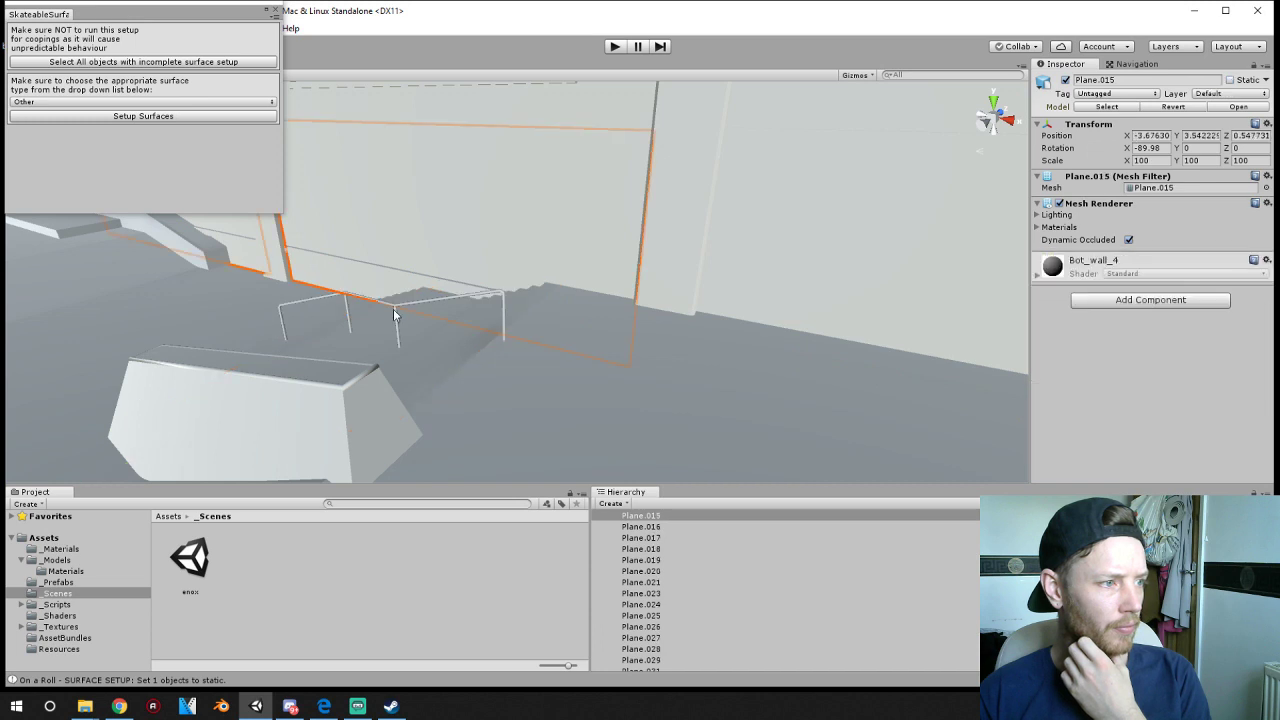
{"action": "left_click", "coordinate": [393, 309]}
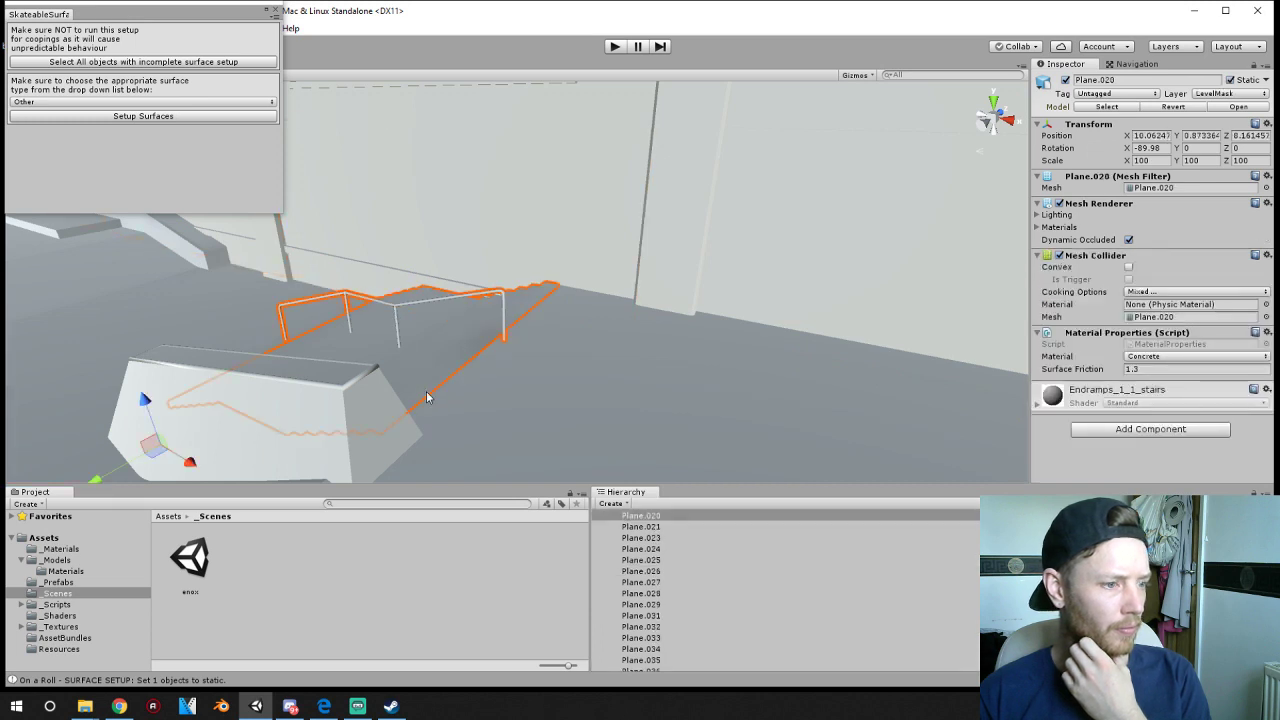
- Check body_geo_1.001 at the start of the PipeIndoorMap19 object list and try again to pick the handrail in the scene
{"action": "scroll", "coordinate": [678, 535], "scroll_direction": "down", "scroll_amount": 3}
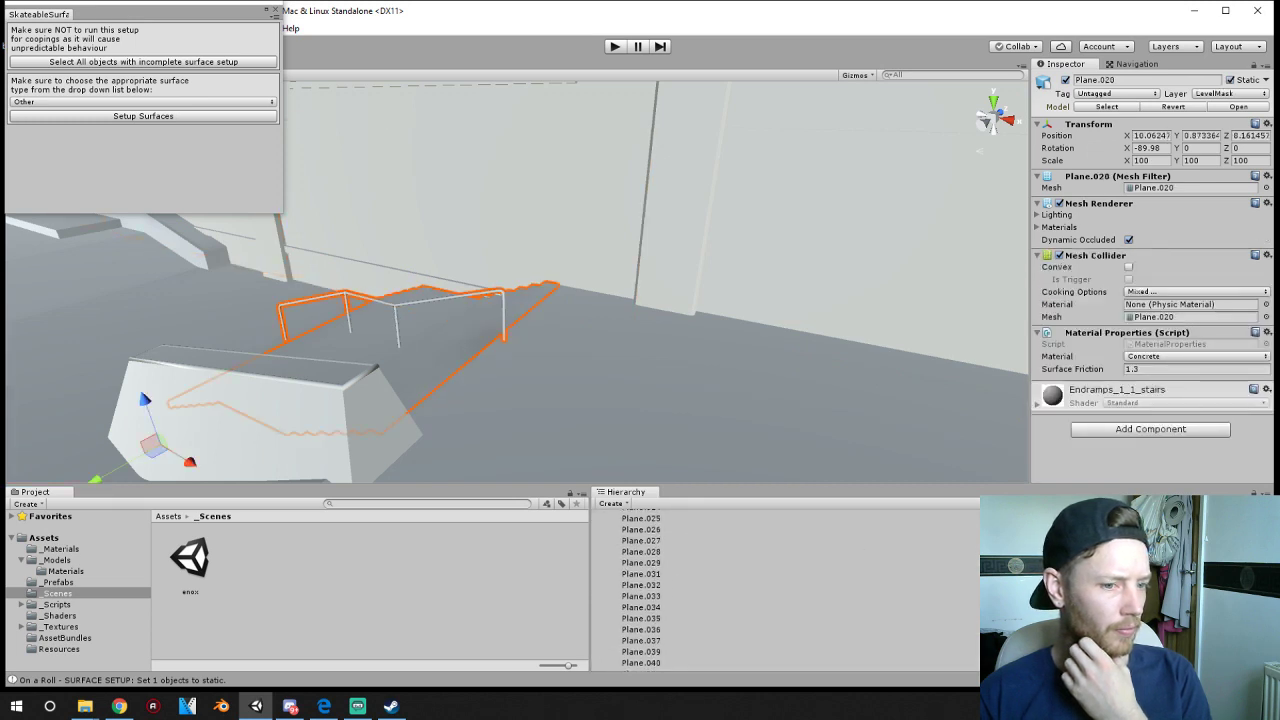
{"action": "scroll", "coordinate": [765, 573], "scroll_direction": "up", "scroll_amount": 10}
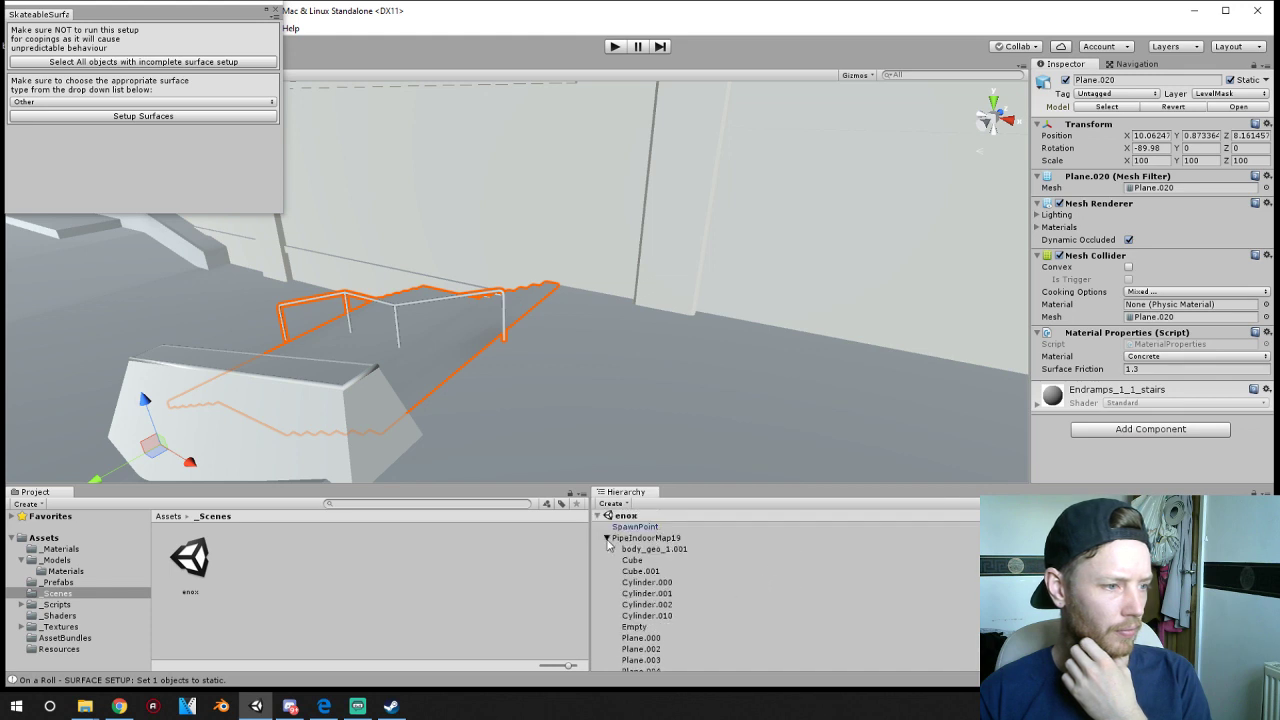
{"action": "left_click", "coordinate": [606, 539]}
{"action": "left_click", "coordinate": [607, 538]}
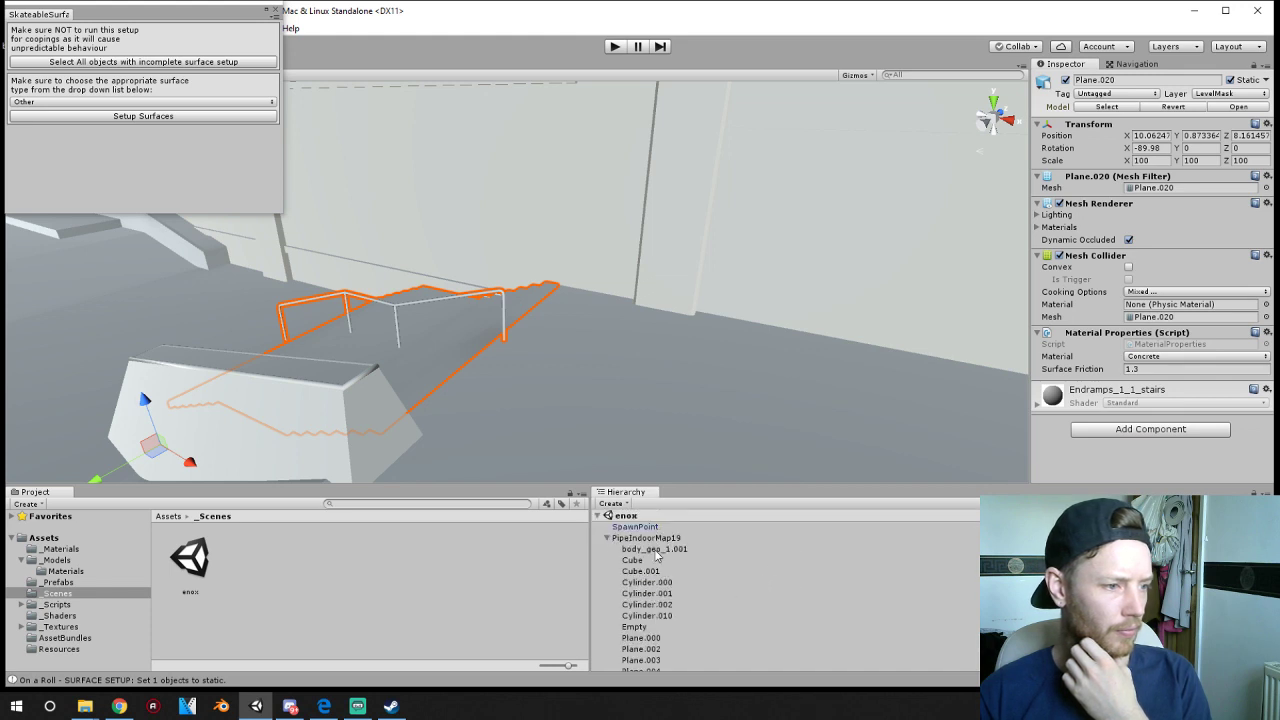
{"action": "left_click", "coordinate": [656, 551]}
{"action": "scroll", "coordinate": [578, 375], "scroll_direction": "down", "scroll_amount": 3}
{"action": "left_click", "coordinate": [503, 293]}
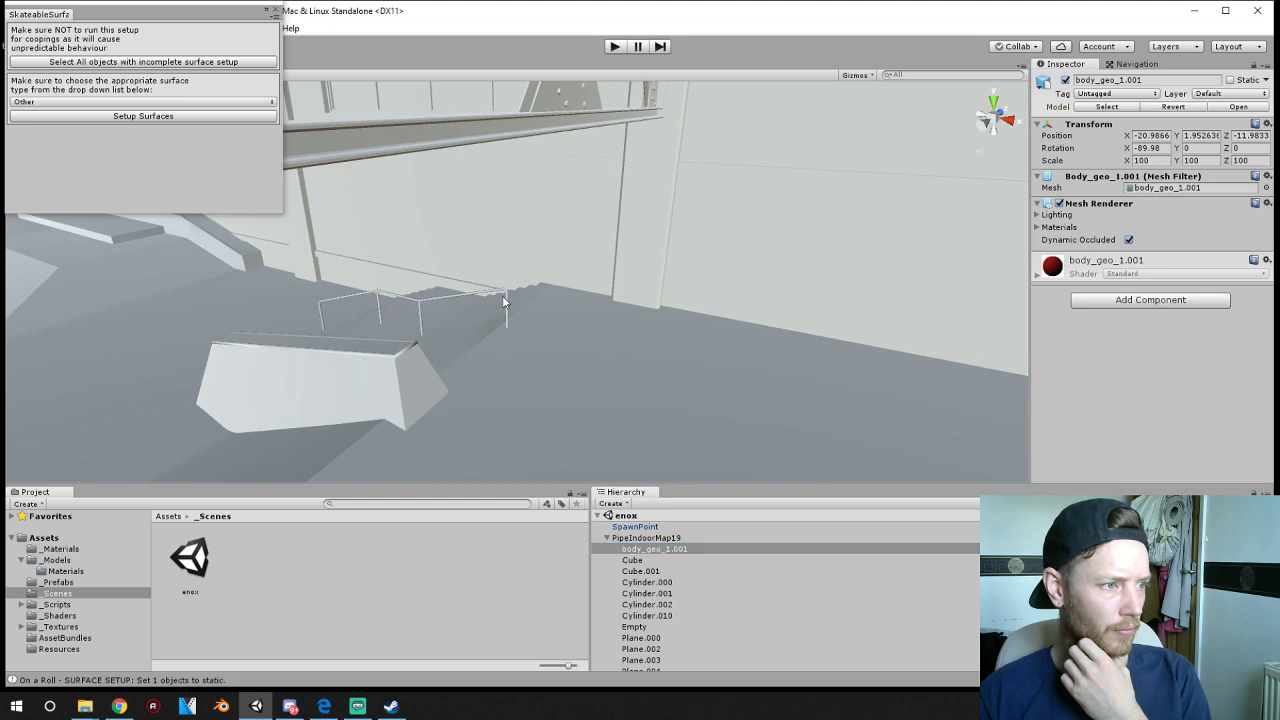
{"action": "left_click", "coordinate": [503, 291]}
{"action": "left_click", "coordinate": [503, 293]}
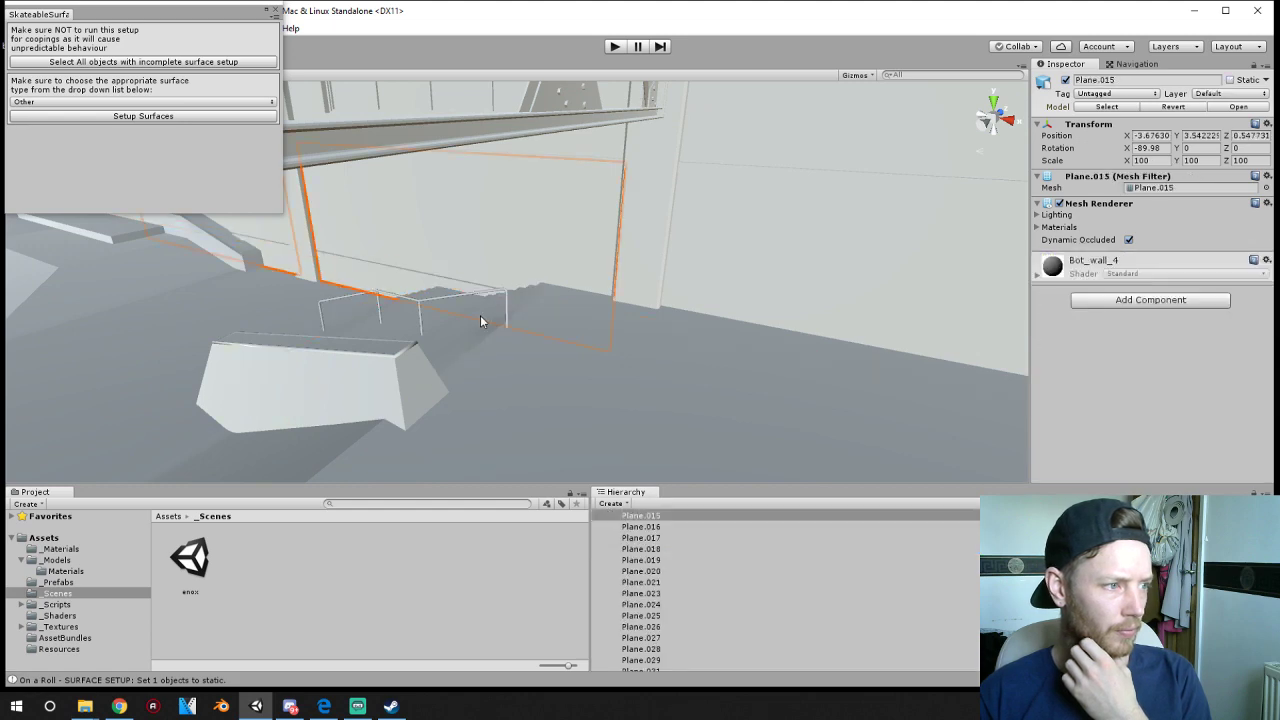
{"action": "left_click", "coordinate": [480, 316]}
- Examine the stairs object Plane.020 end-on along its handrail and check which operations are available for it
{"action": "scroll", "coordinate": [480, 321], "scroll_direction": "up", "scroll_amount": 3}
{"action": "right_click_drag", "start_coordinate": [480, 332], "coordinate": [176, 345]}
{"action": "middle_click_drag", "start_coordinate": [546, 363], "coordinate": [463, 271]}
{"action": "scroll", "coordinate": [526, 264], "scroll_direction": "up", "scroll_amount": 4}
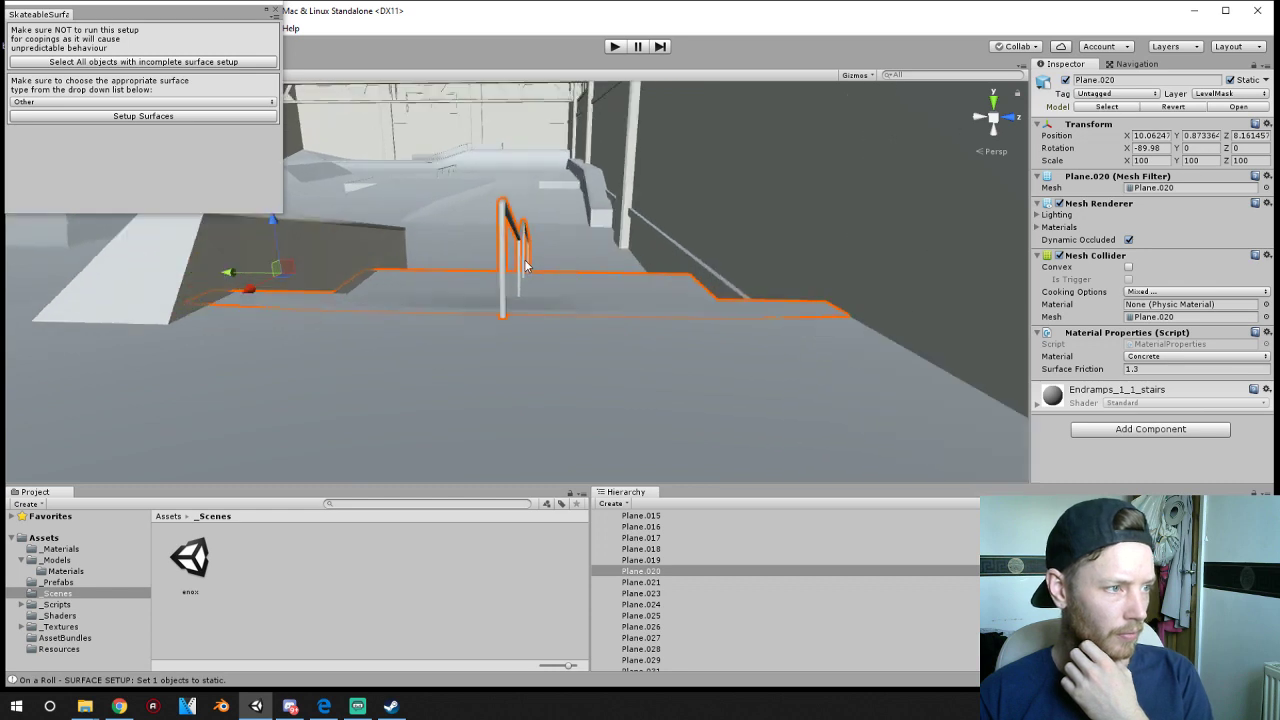
{"action": "scroll", "coordinate": [526, 264], "scroll_direction": "up", "scroll_amount": 1}
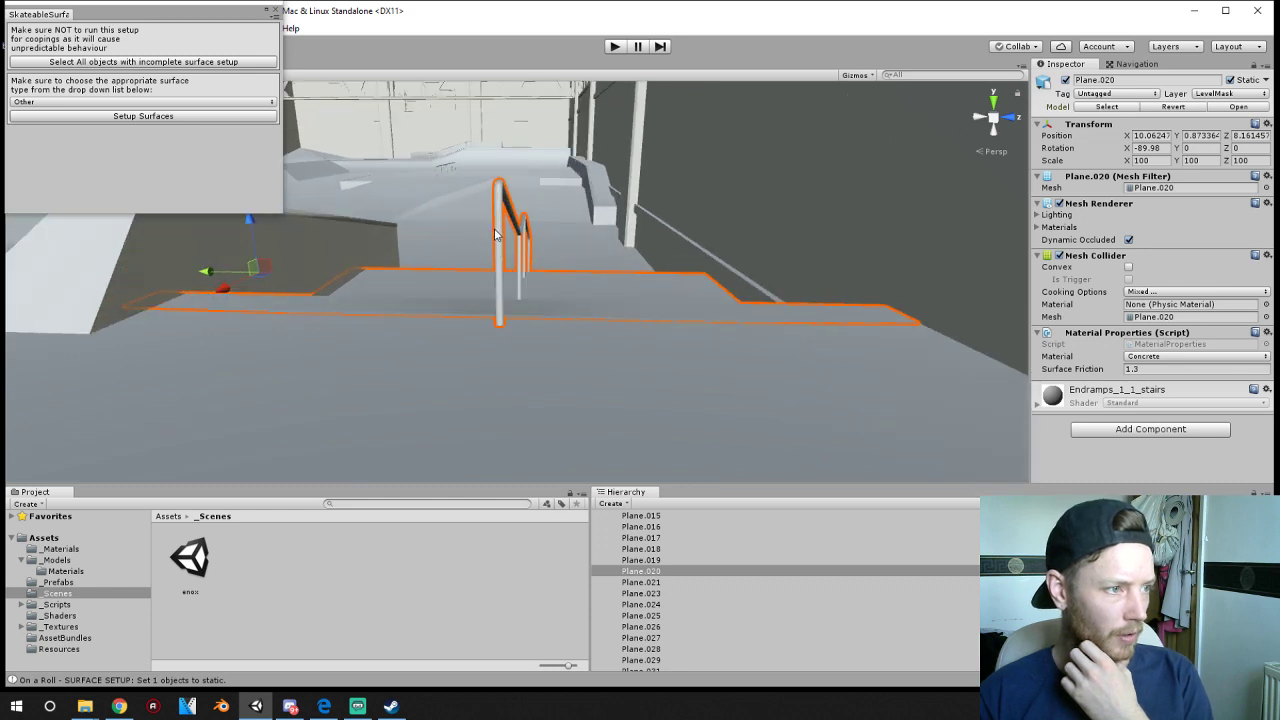
{"action": "right_click", "coordinate": [640, 574]}
{"action": "mouse_move", "coordinate": [676, 457]}
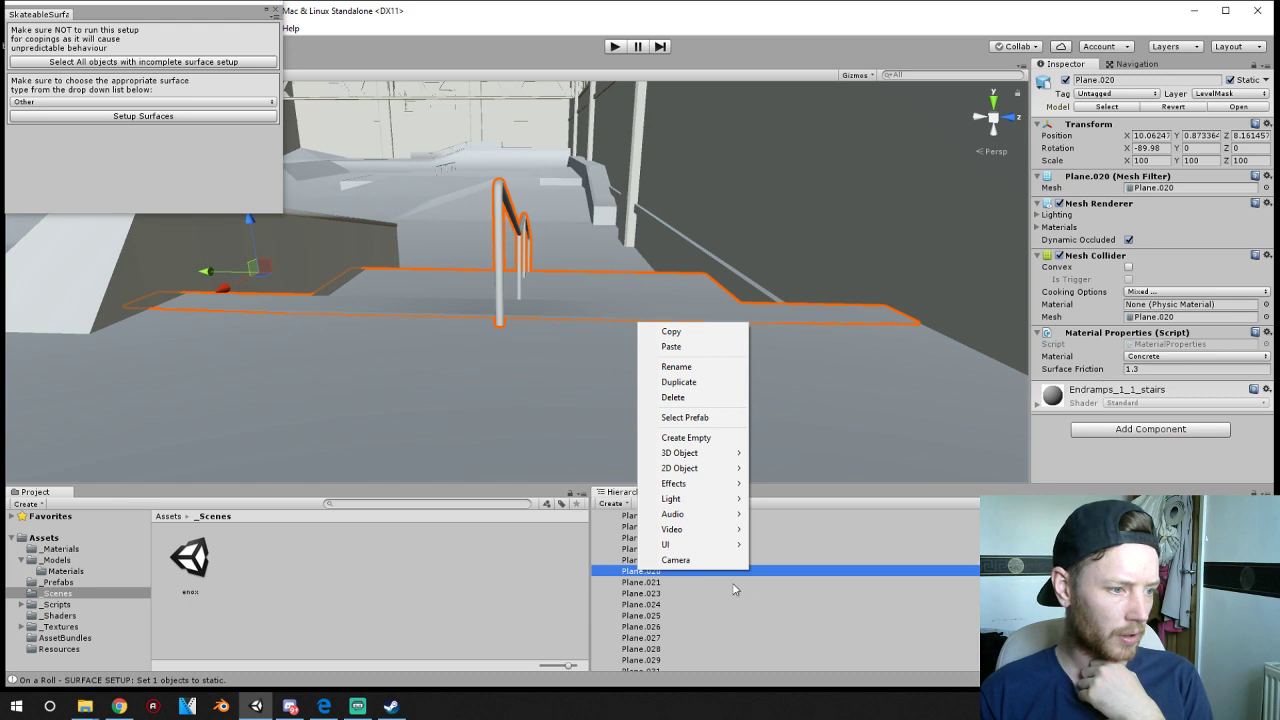
{"action": "left_click", "coordinate": [783, 574]}
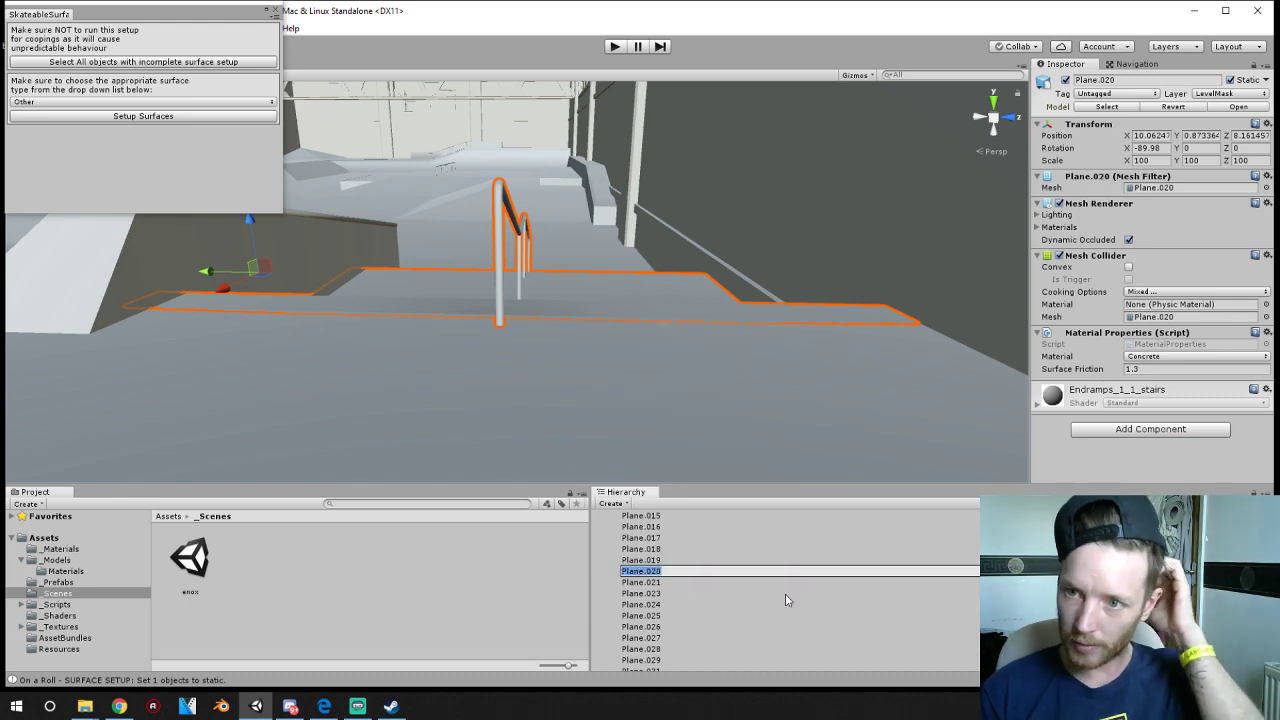
- Set up the end ramp's hip (Plane.016), flat (Plane.035) and ledge (Plane.023) as Other surfaces
{"action": "scroll", "coordinate": [520, 390], "scroll_direction": "down", "scroll_amount": 5}
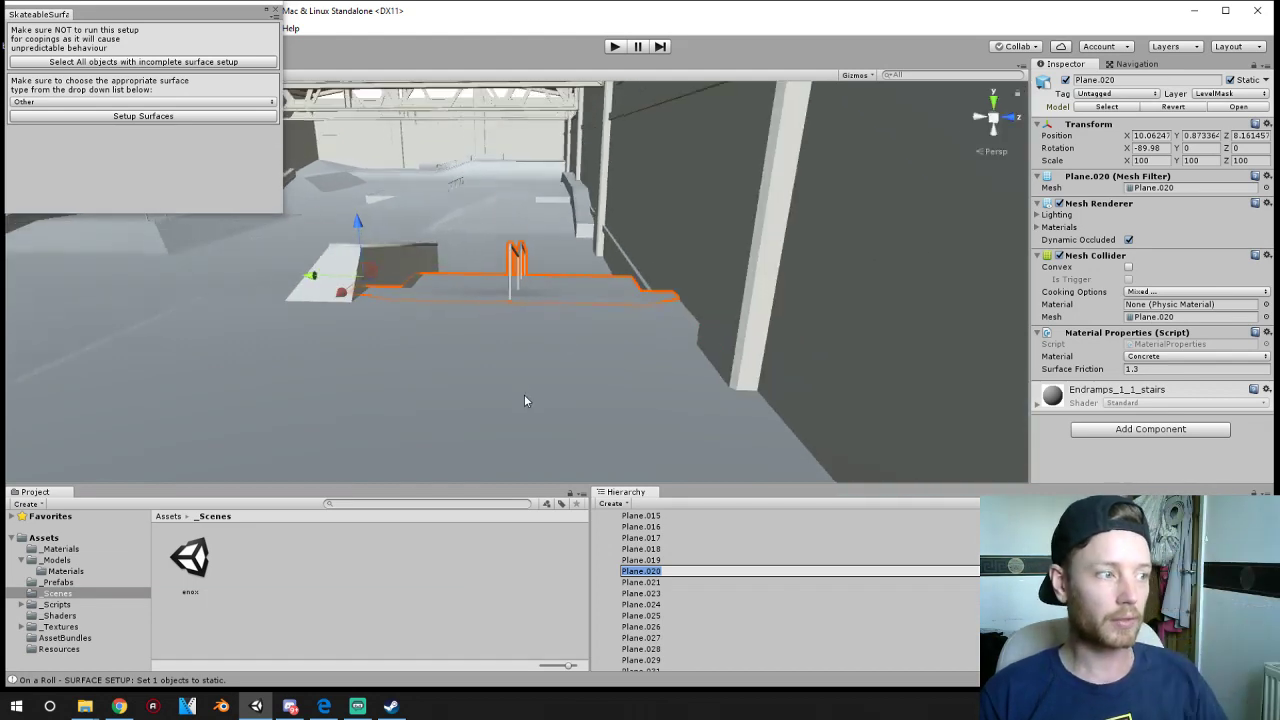
{"action": "middle_click_drag", "start_coordinate": [524, 400], "coordinate": [509, 357]}
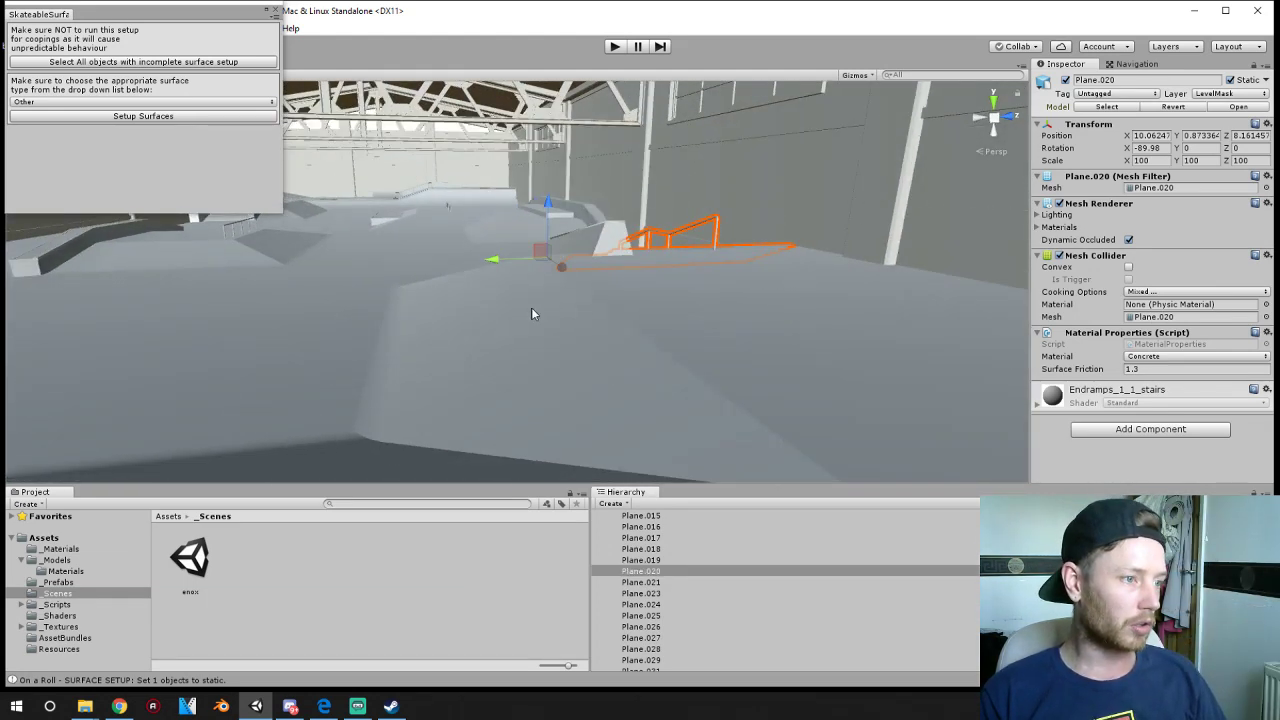
{"action": "left_click", "coordinate": [531, 307]}
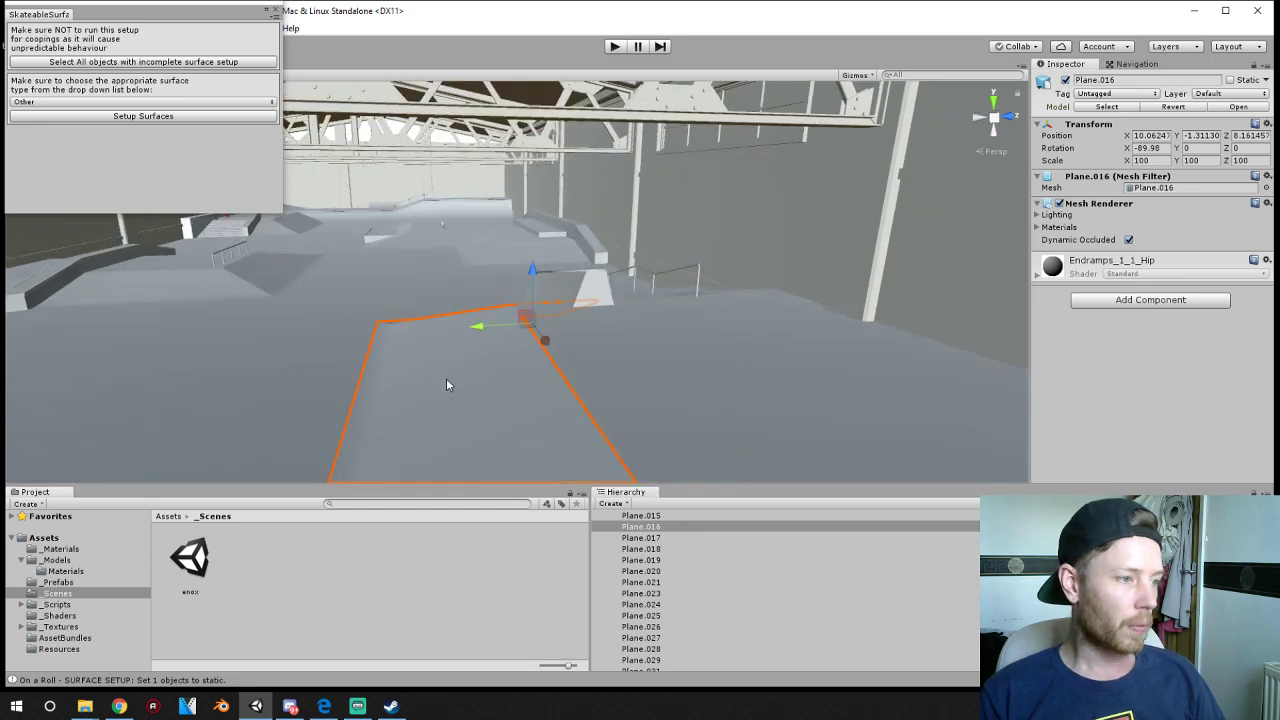
{"action": "left_click", "coordinate": [105, 117]}
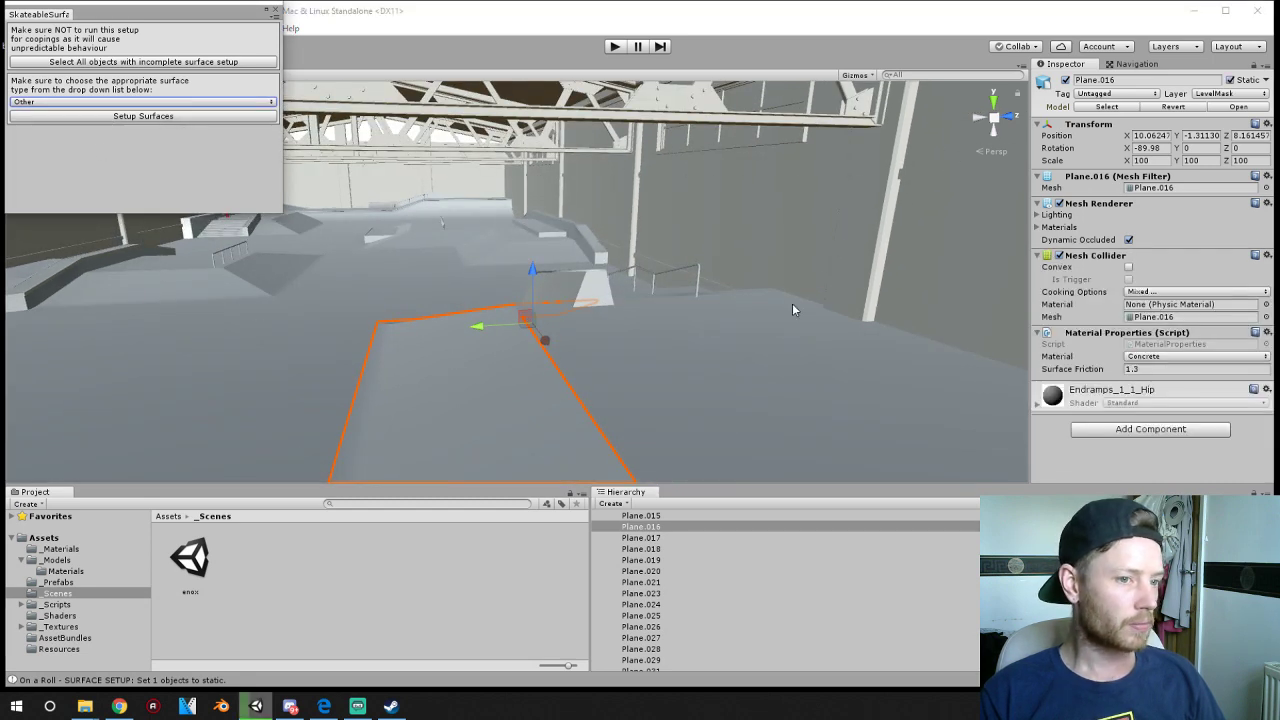
{"action": "left_click", "coordinate": [581, 343]}
{"action": "left_click", "coordinate": [150, 116]}
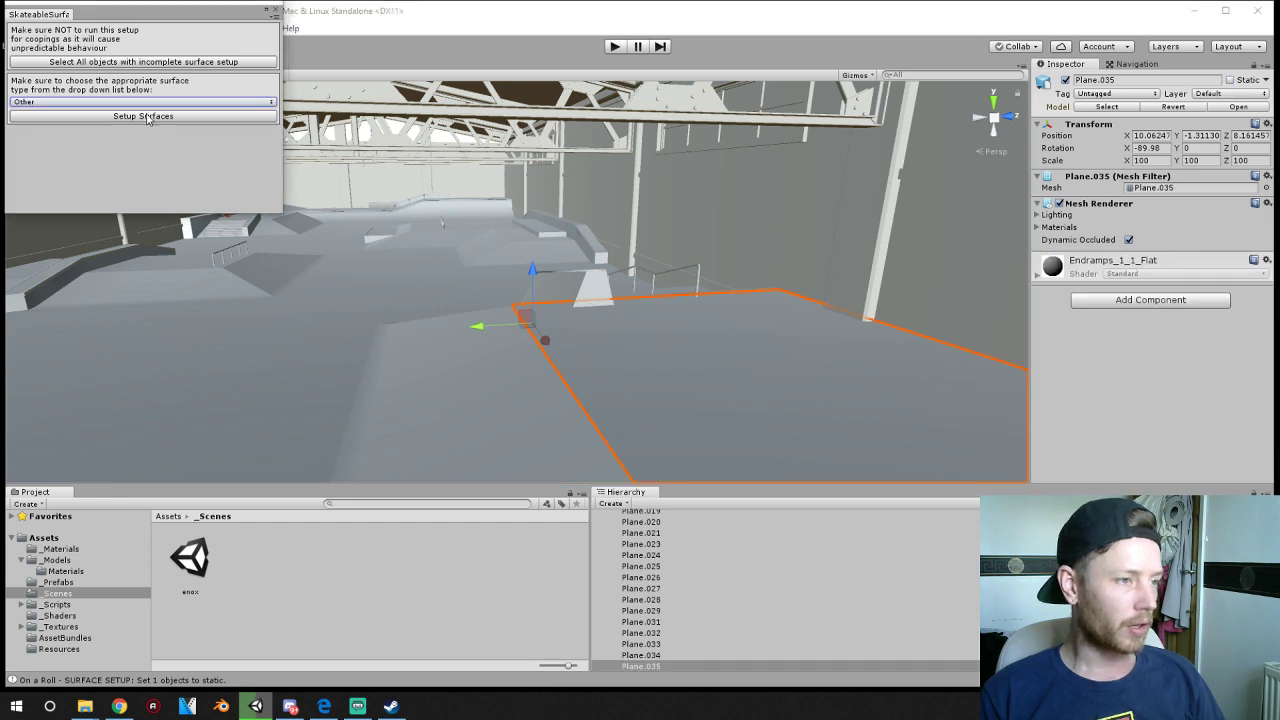
{"action": "left_click", "coordinate": [602, 283]}
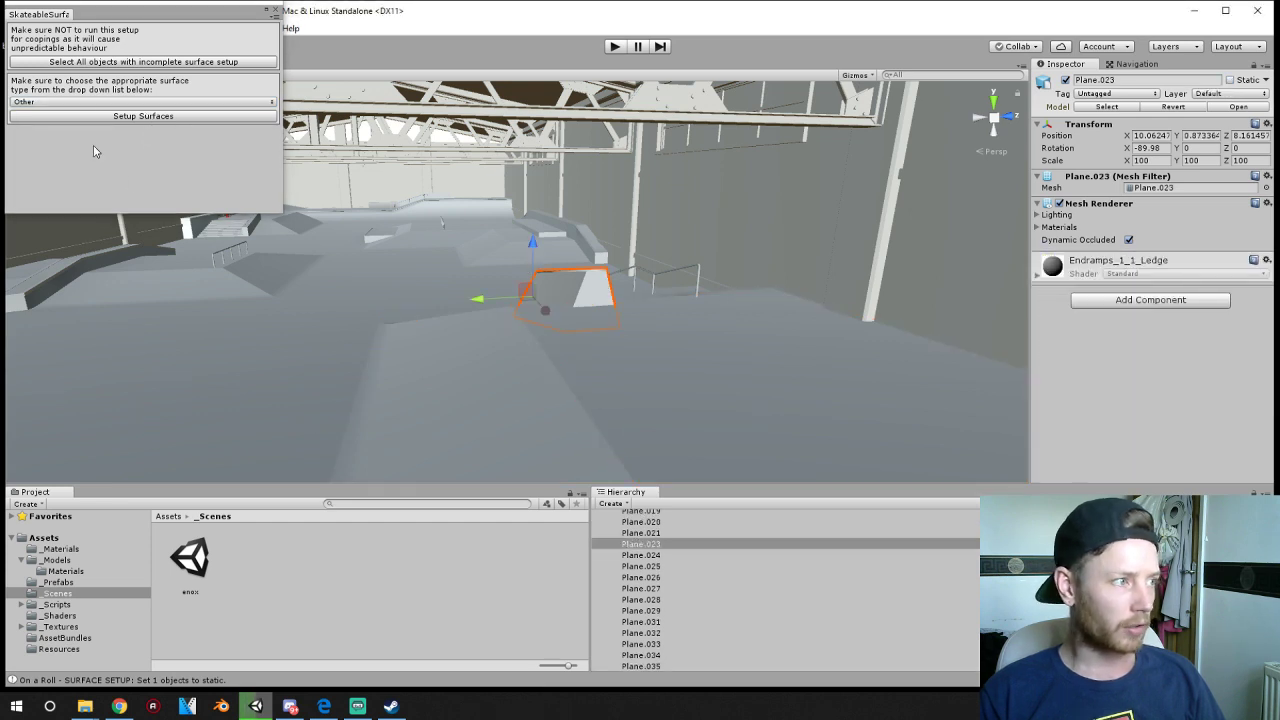
{"action": "left_click", "coordinate": [112, 117]}
- Check the surface setup of the flat Plane.035, the wall behind the stairs and the neighbouring hip Plane.018
{"action": "left_click", "coordinate": [648, 296]}
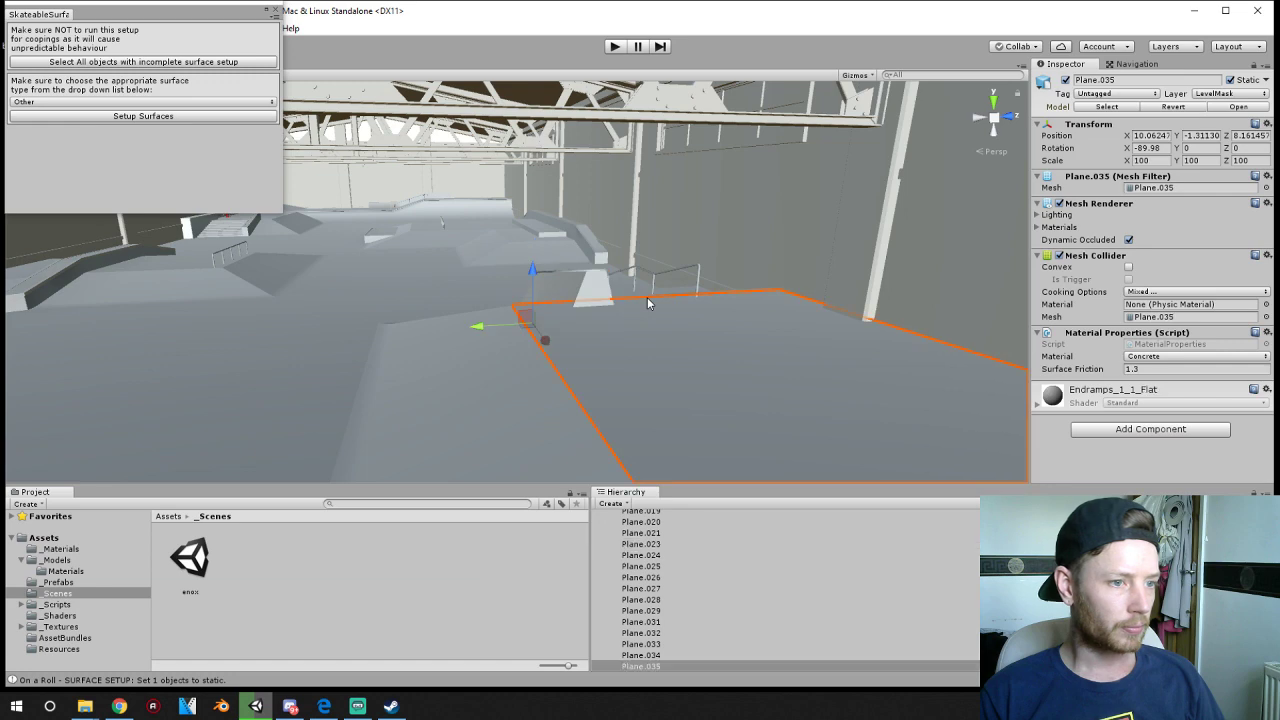
{"action": "left_click", "coordinate": [800, 248]}
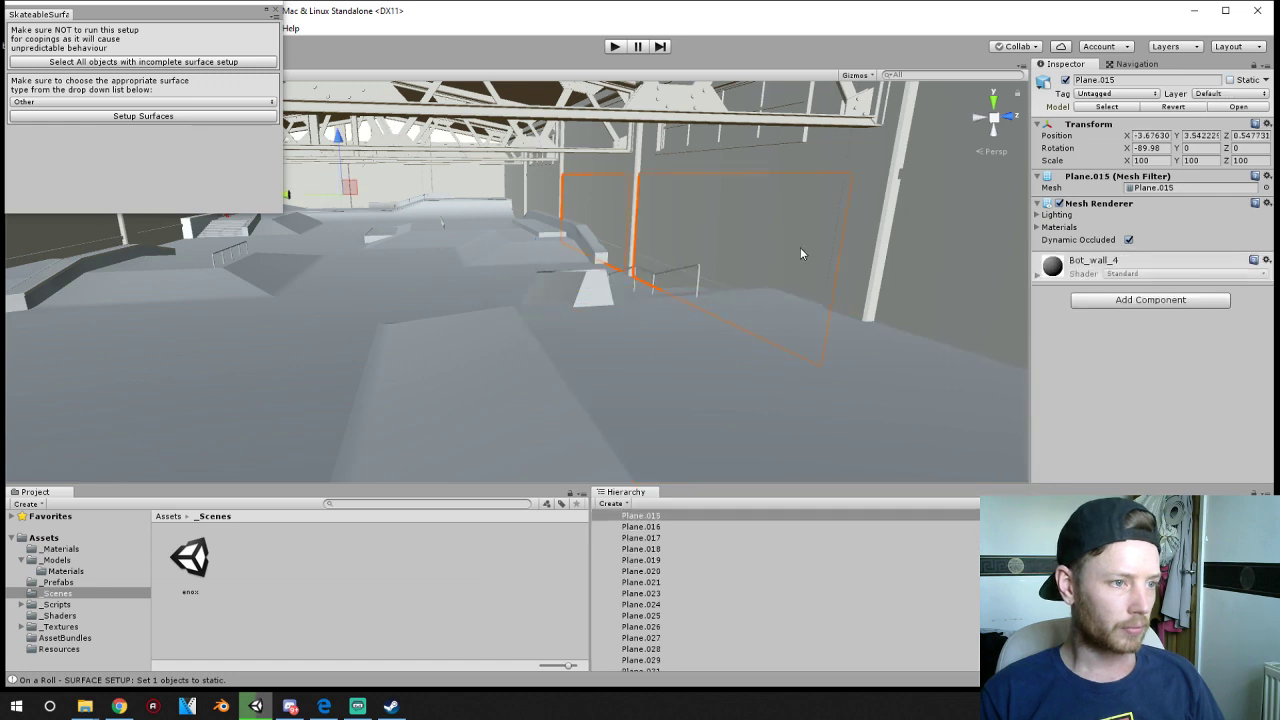
{"action": "right_click_drag", "start_coordinate": [705, 343], "coordinate": [848, 317]}
{"action": "left_click", "coordinate": [848, 318]}
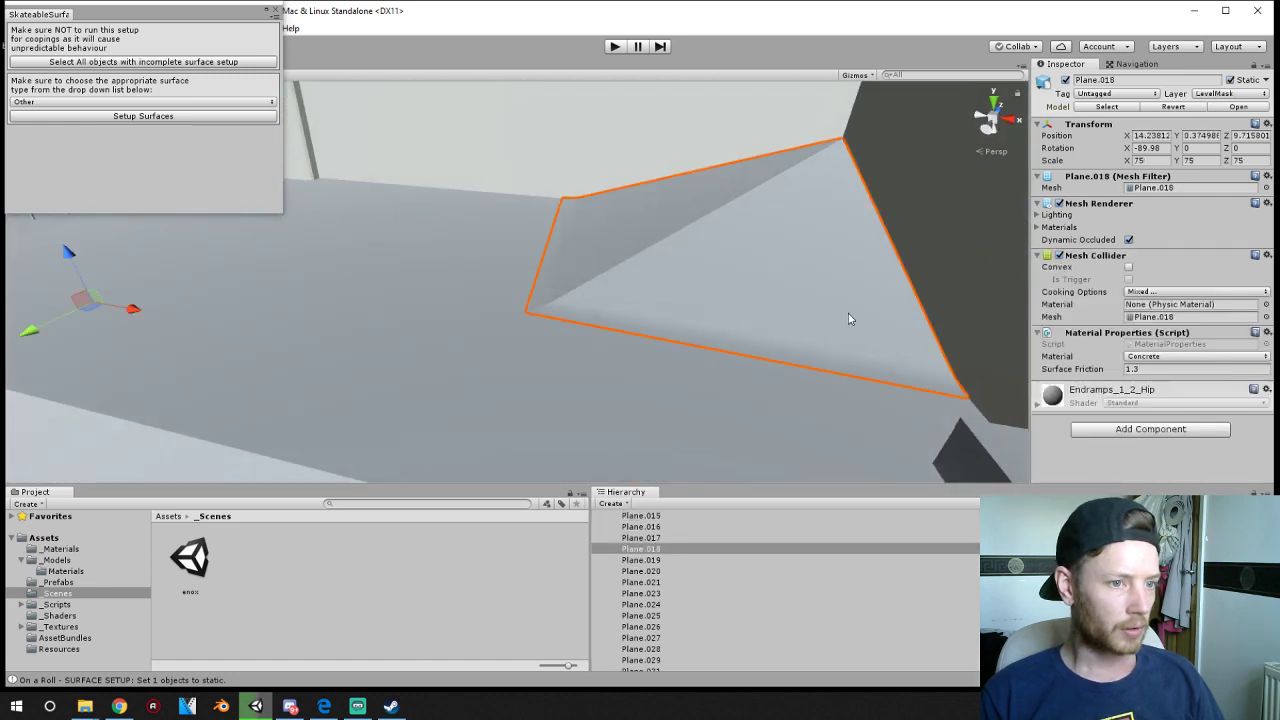
- Set up the rail Plane.031 and the adjacent end ramp Plane.025 as Other surfaces
{"action": "left_click", "coordinate": [499, 380]}
{"action": "right_click_drag", "start_coordinate": [467, 402], "coordinate": [948, 269]}
{"action": "left_click", "coordinate": [713, 385]}
{"action": "left_click", "coordinate": [901, 283]}
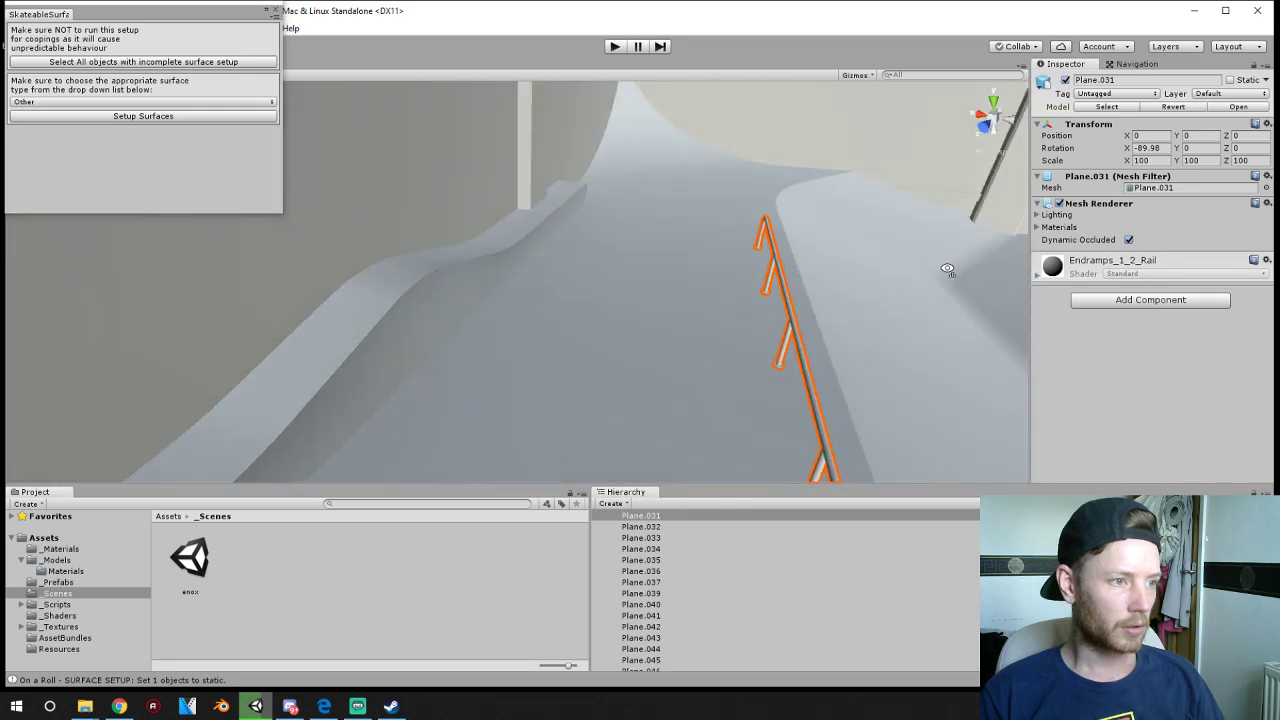
{"action": "left_click", "coordinate": [156, 118]}
{"action": "left_click", "coordinate": [899, 279]}
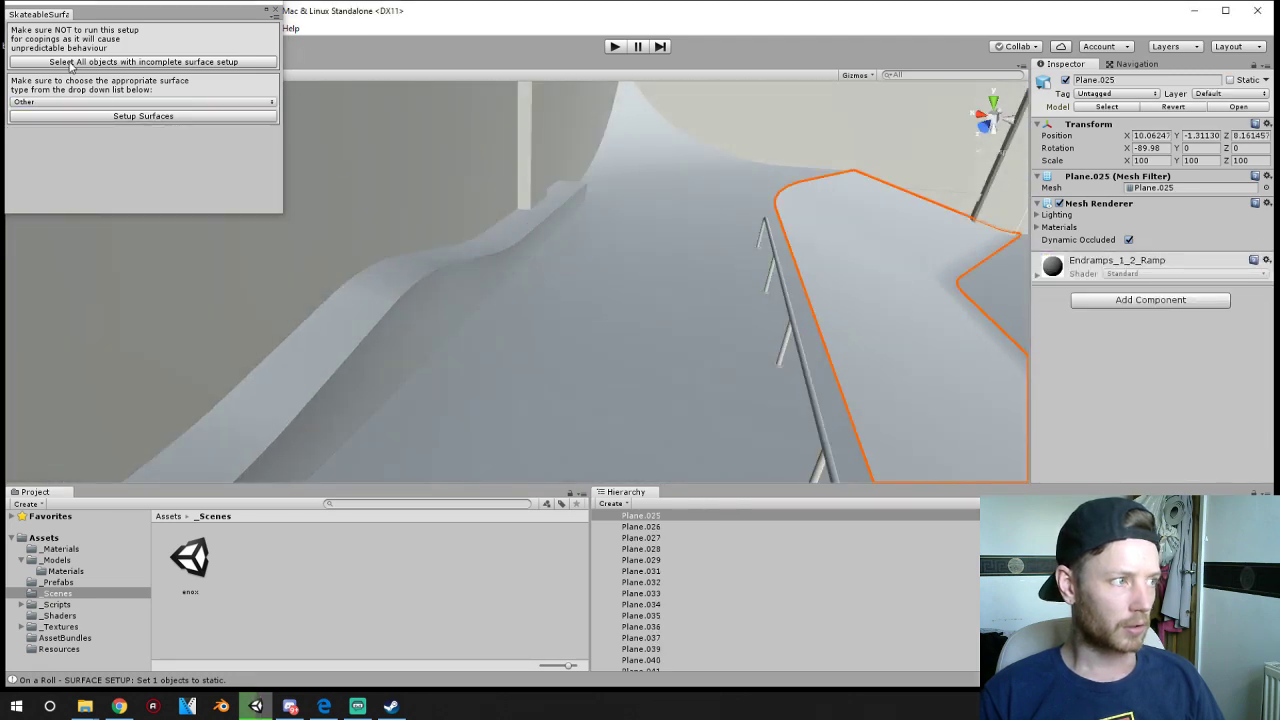
{"action": "left_click", "coordinate": [130, 117]}
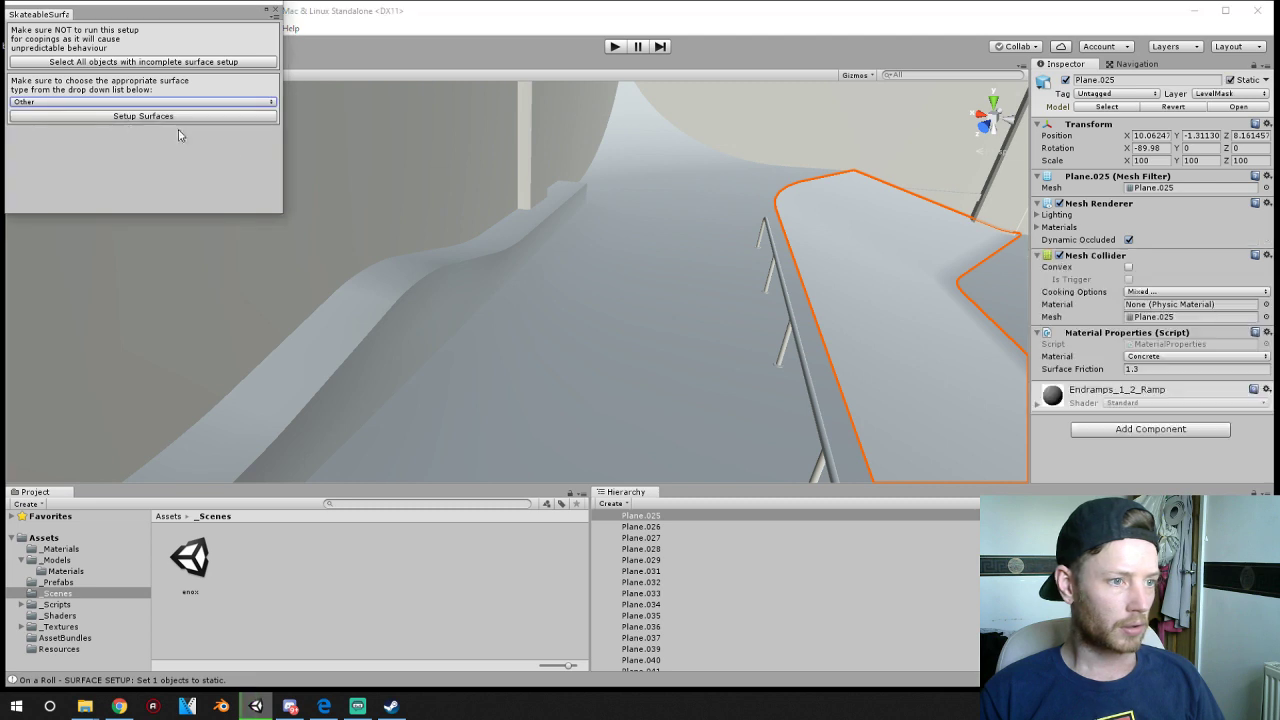
- Check the surface setup of the end ramp Plane.025 and the surfaces around it
{"action": "left_click", "coordinate": [662, 154]}
{"action": "left_click", "coordinate": [710, 238]}
{"action": "left_click", "coordinate": [958, 278]}
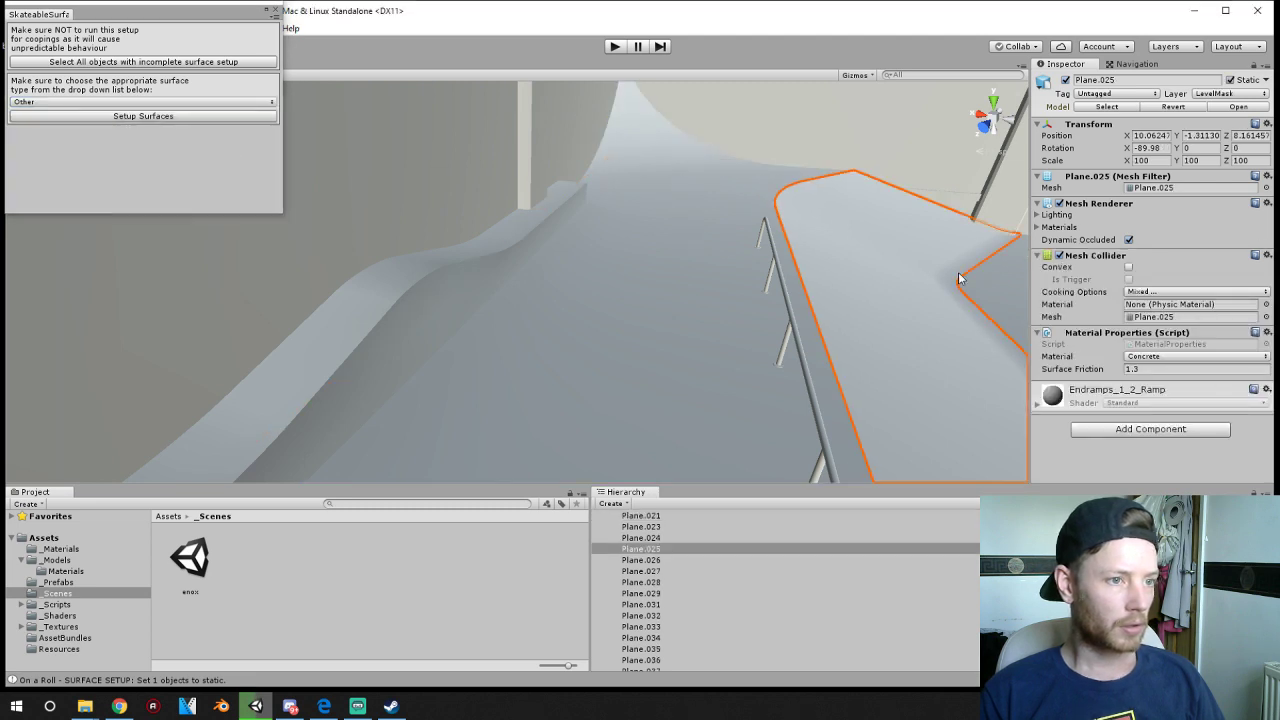
{"action": "middle_click_drag", "start_coordinate": [938, 360], "coordinate": [127, 297]}
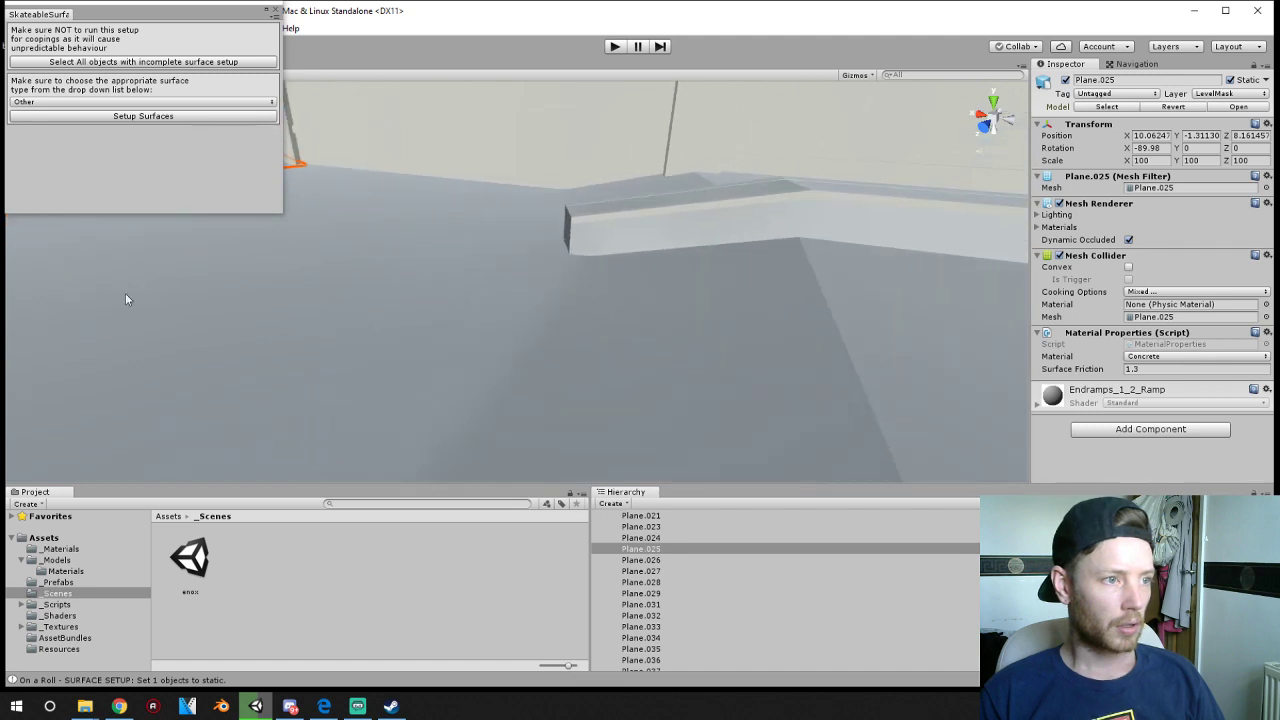
{"action": "scroll", "coordinate": [710, 335], "scroll_direction": "down", "scroll_amount": 2}
- Select the flat rail Plane.060 for close work and open the _Prefabs asset folder
{"action": "left_click", "coordinate": [795, 366]}
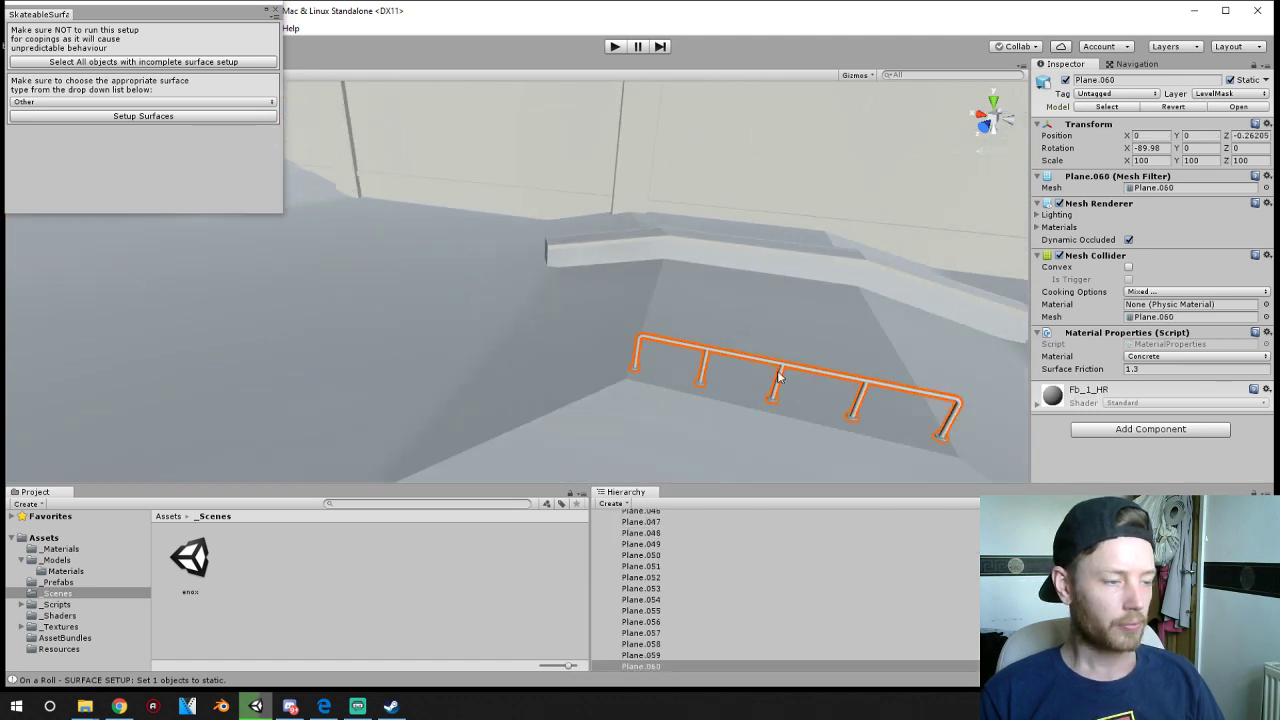
{"action": "middle_click_drag", "start_coordinate": [786, 383], "coordinate": [657, 334]}
{"action": "right_click_drag", "start_coordinate": [657, 334], "coordinate": [538, 304]}
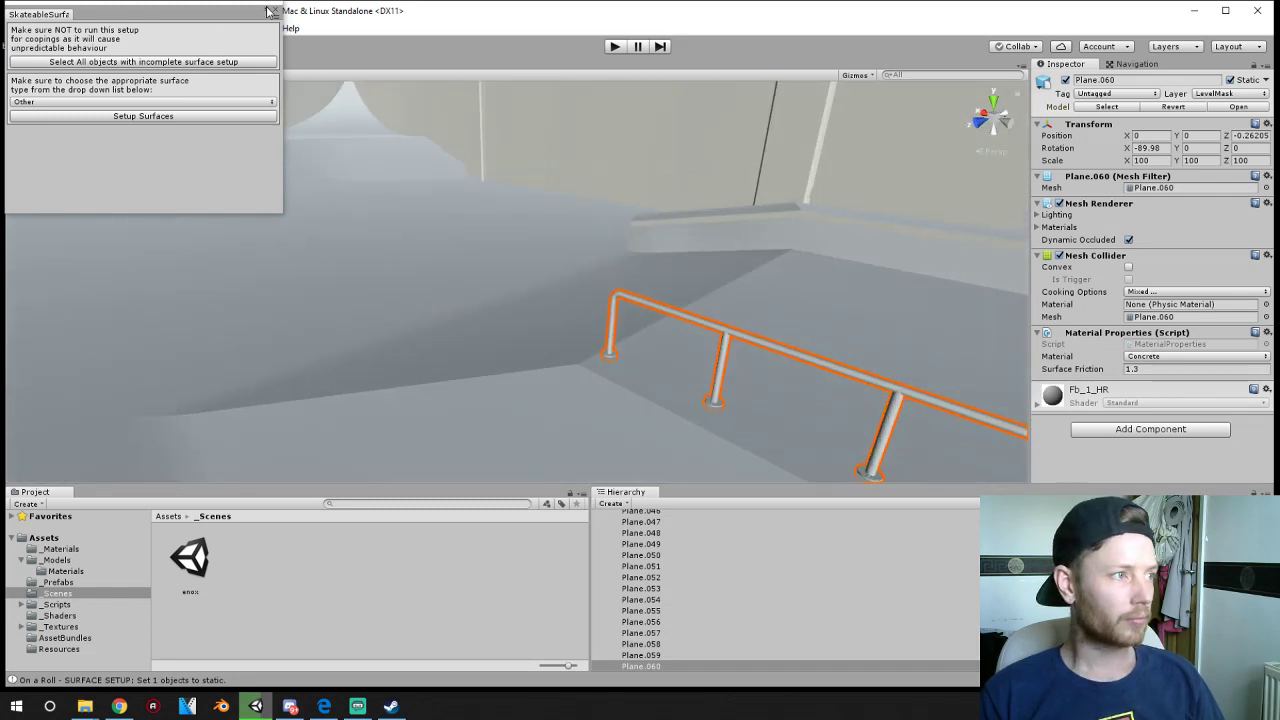
{"action": "key", "text": "f"}
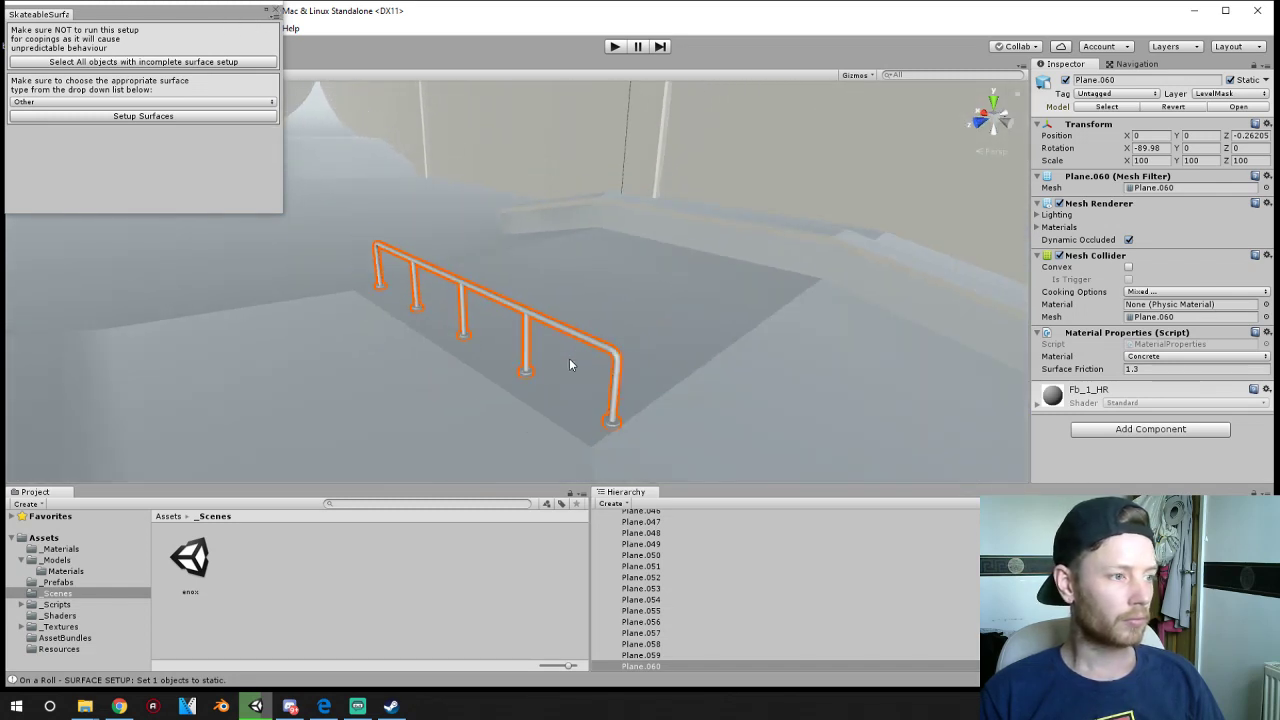
{"action": "left_click", "coordinate": [169, 516]}
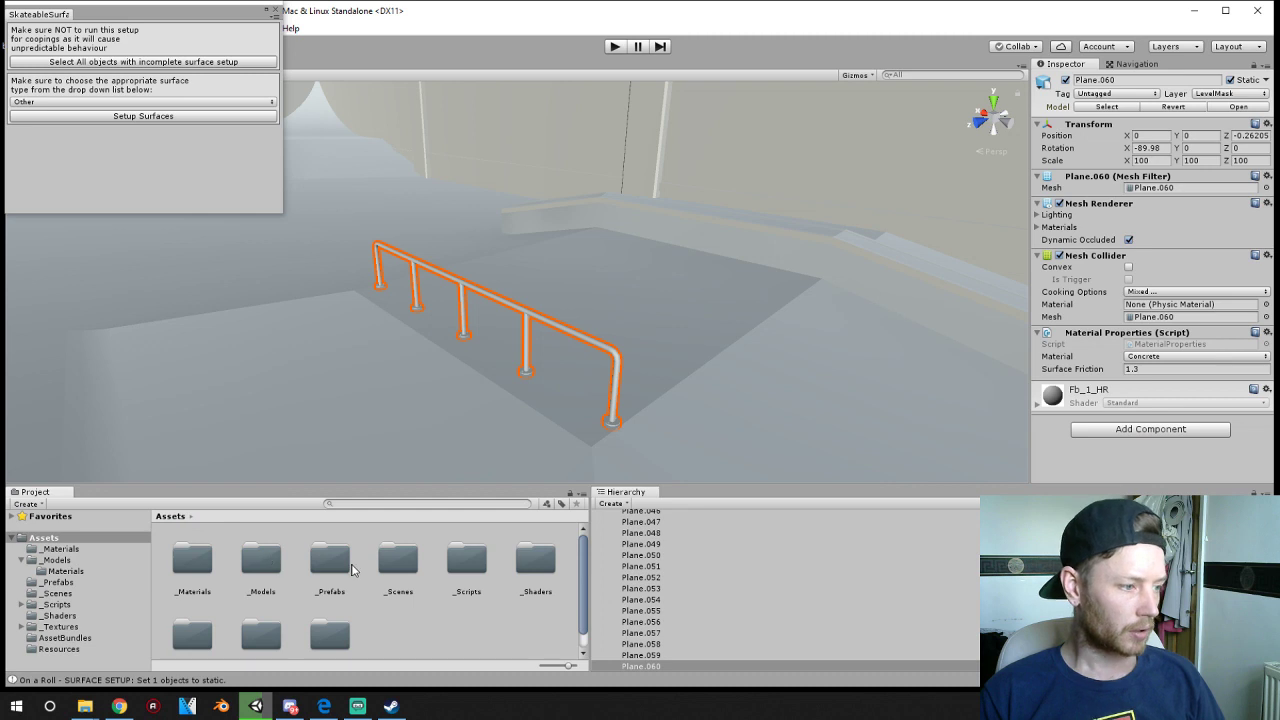
{"action": "double_click", "coordinate": [351, 569]}
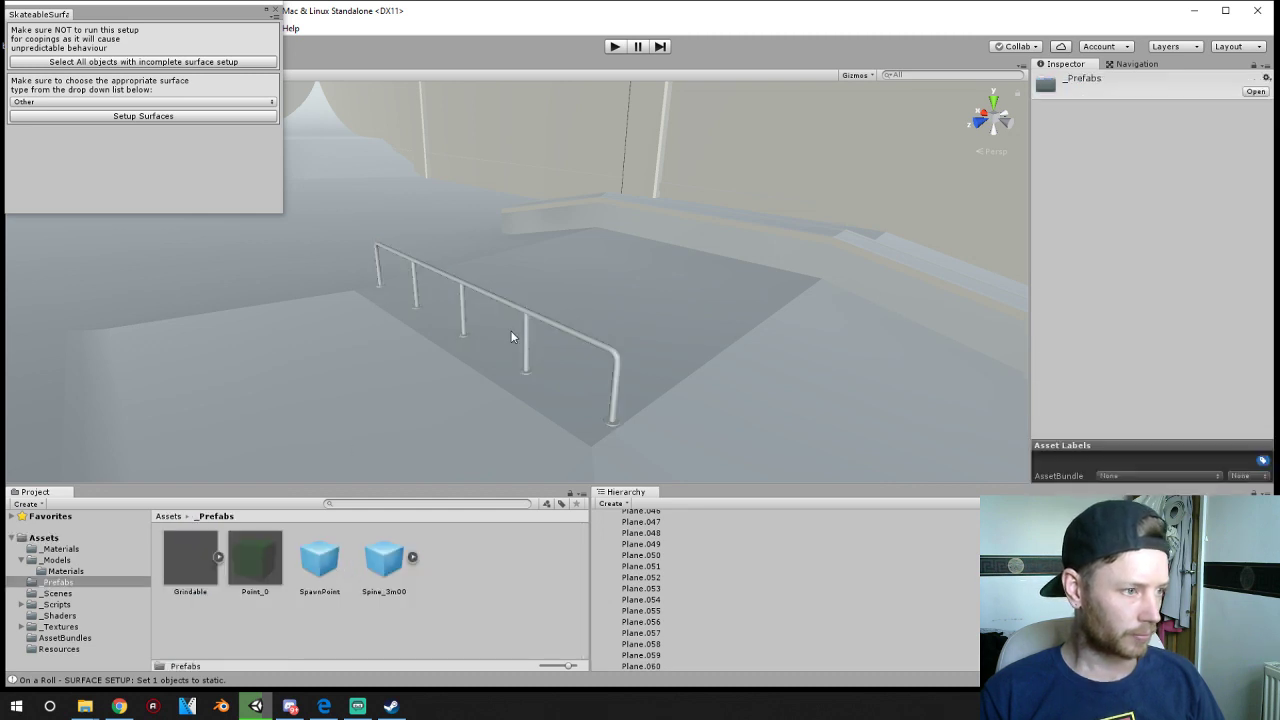
- Place a Grindable prefab on the top bar of the flat rail Plane.060 and expand it to reach its points
{"action": "left_click", "coordinate": [535, 318]}
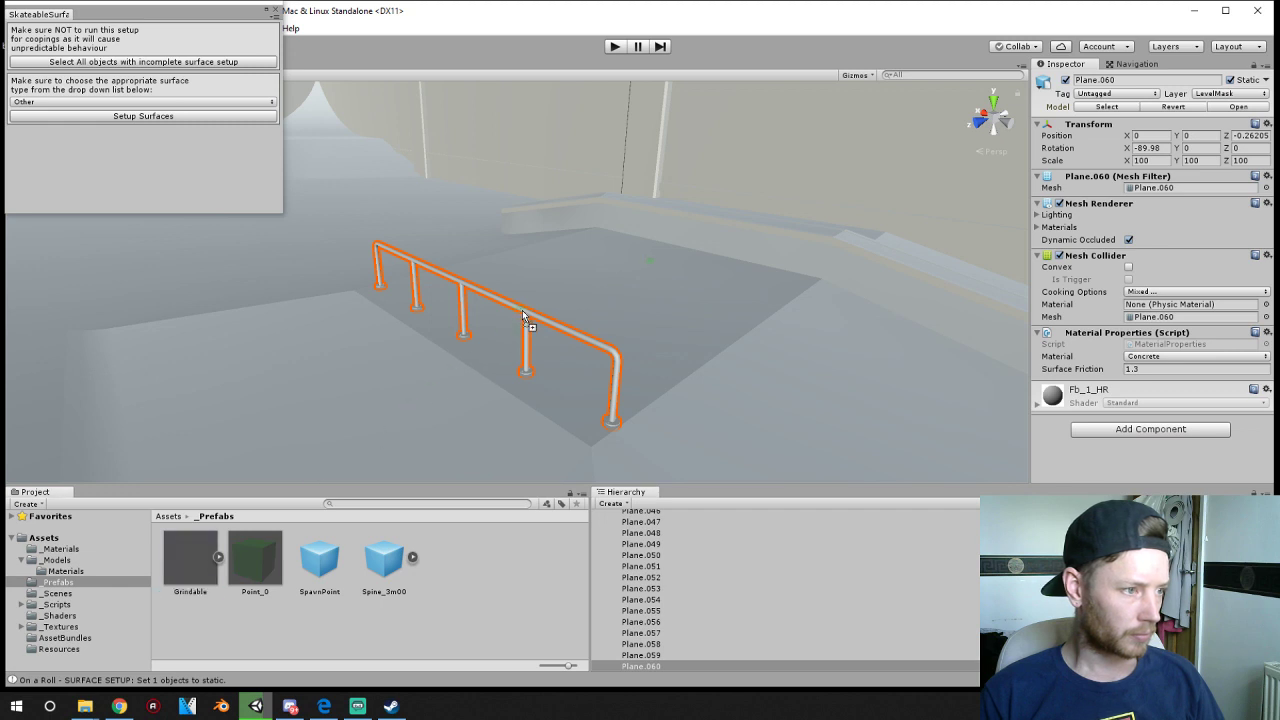
{"action": "left_click_drag", "start_coordinate": [522, 310], "coordinate": [409, 311]}
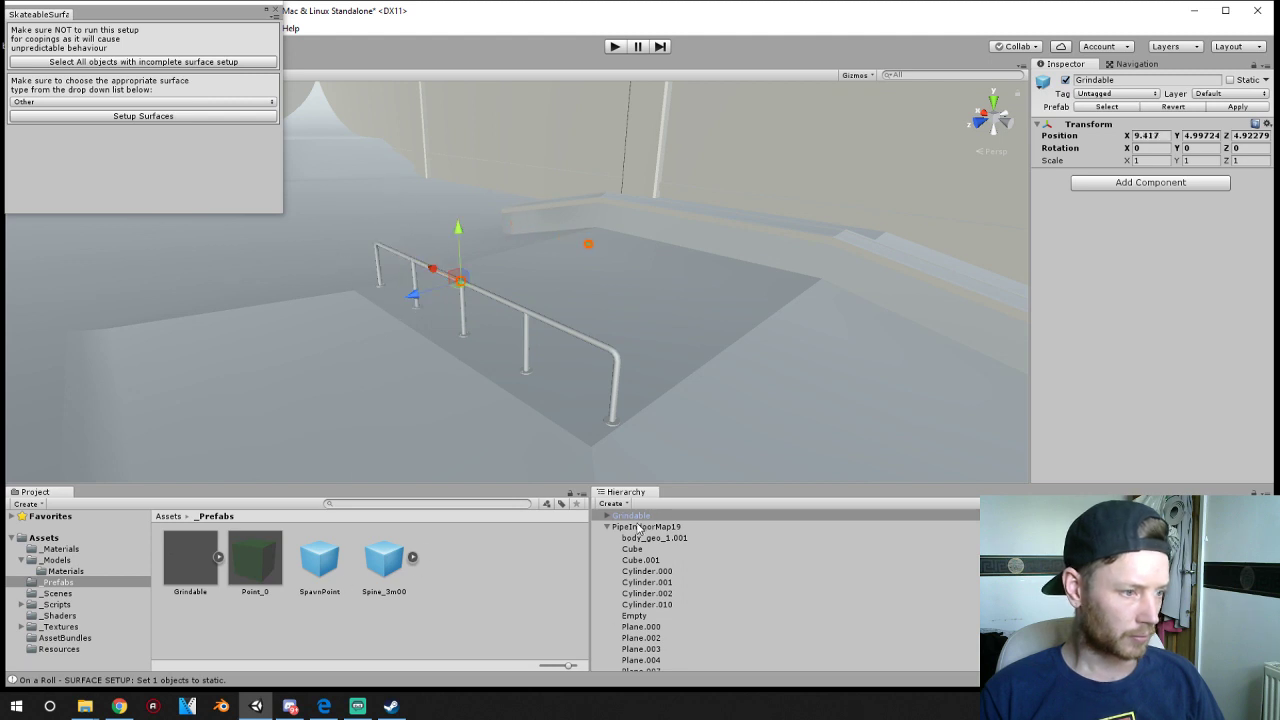
{"action": "left_click", "coordinate": [606, 516]}
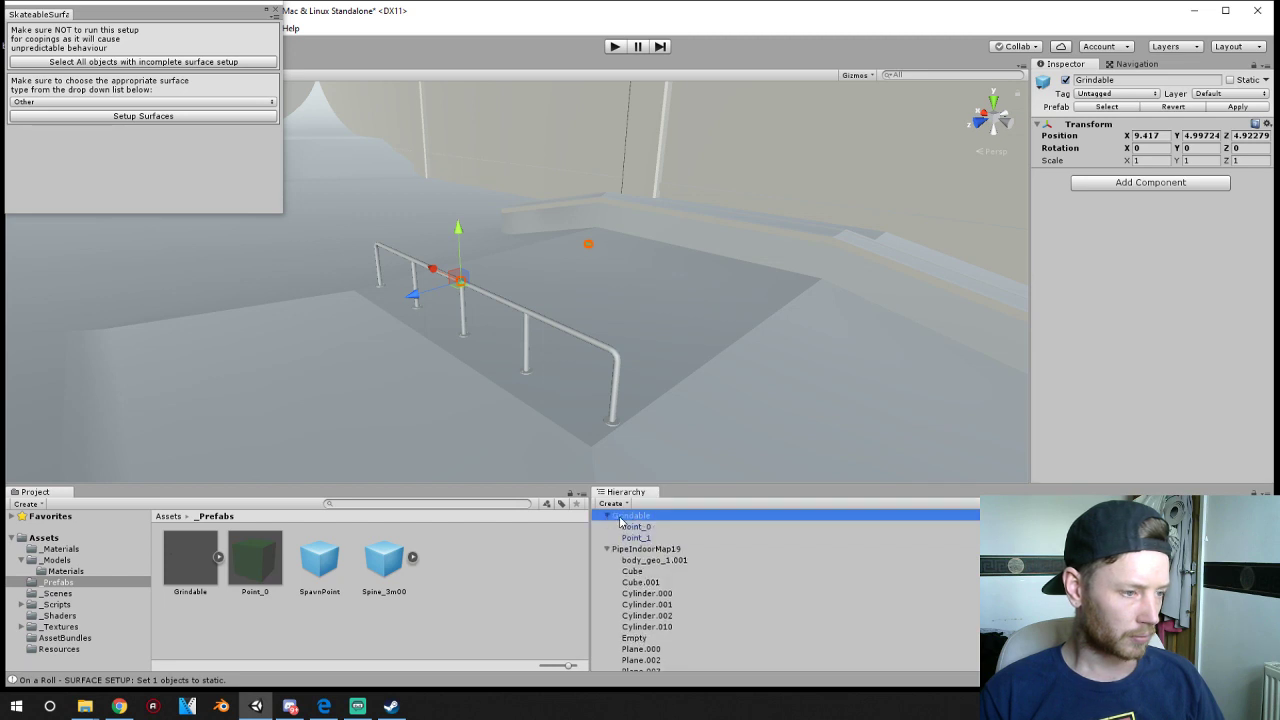
{"action": "left_click", "coordinate": [635, 527]}
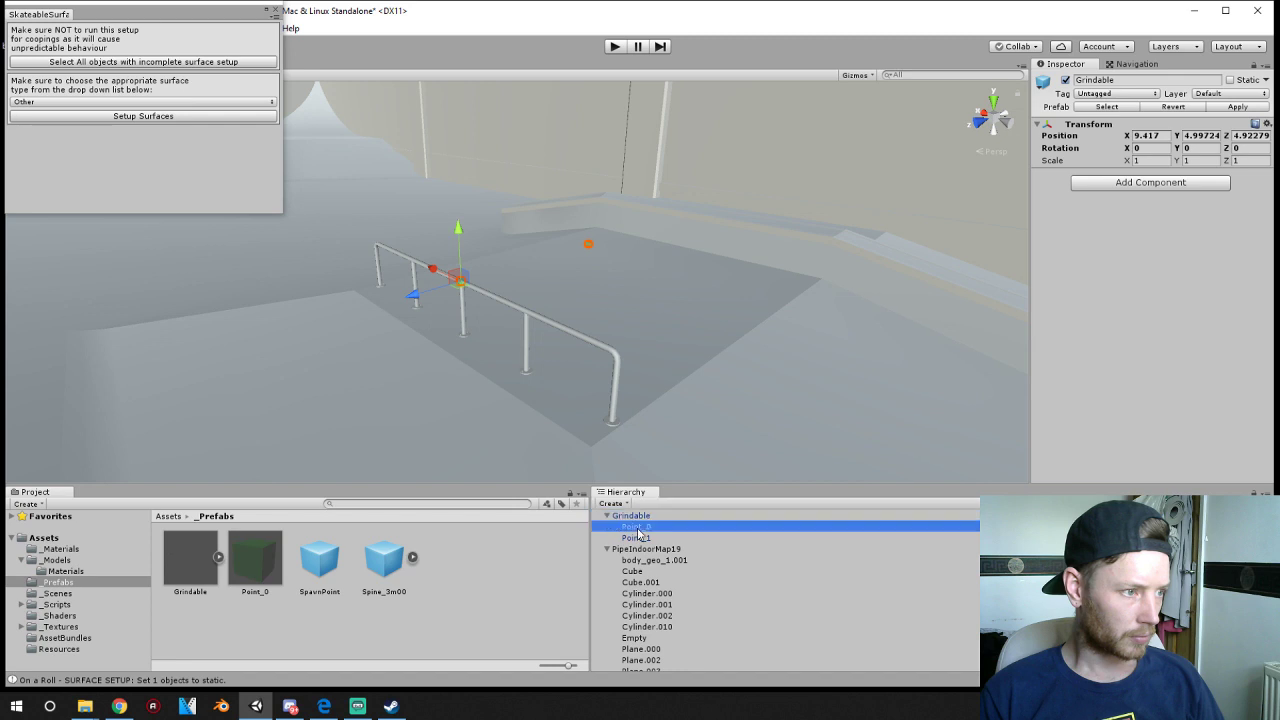
- Move the Grindable's Point_1 onto the flat rail's top bar, at about Y -0.13 and Z -0.01
{"action": "left_click", "coordinate": [640, 539]}
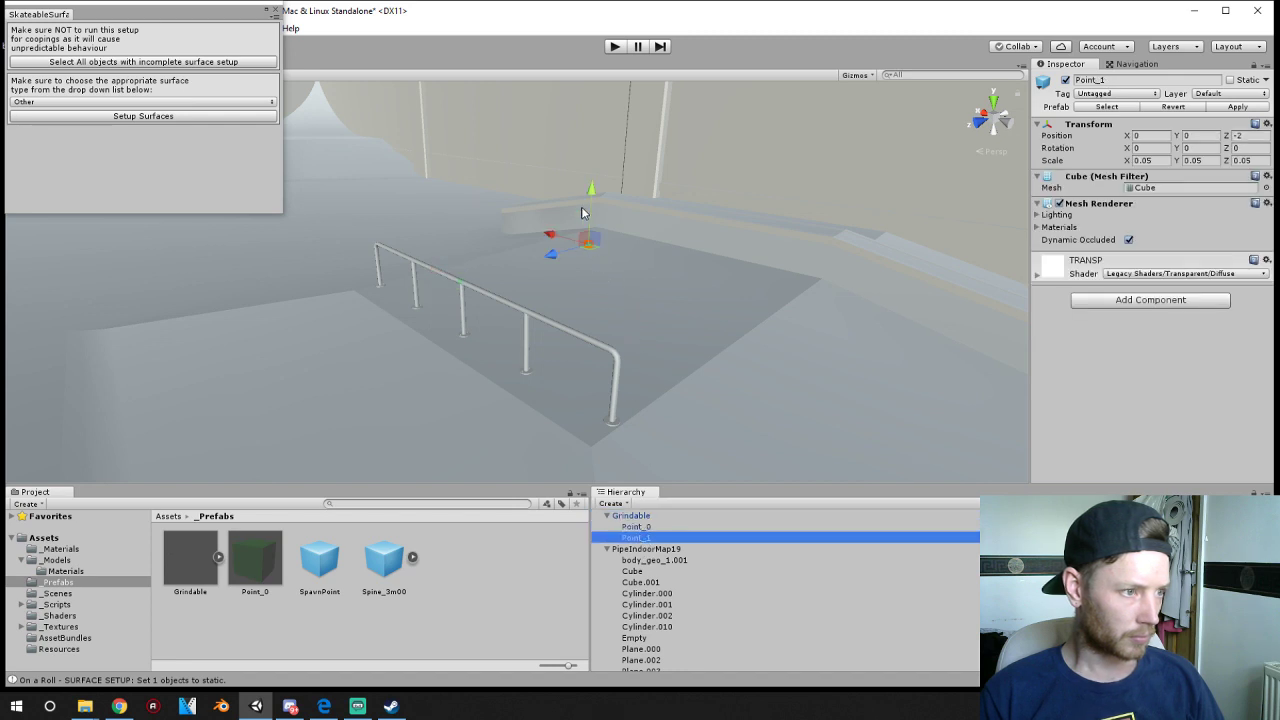
{"action": "left_click_drag", "start_coordinate": [590, 196], "coordinate": [590, 280]}
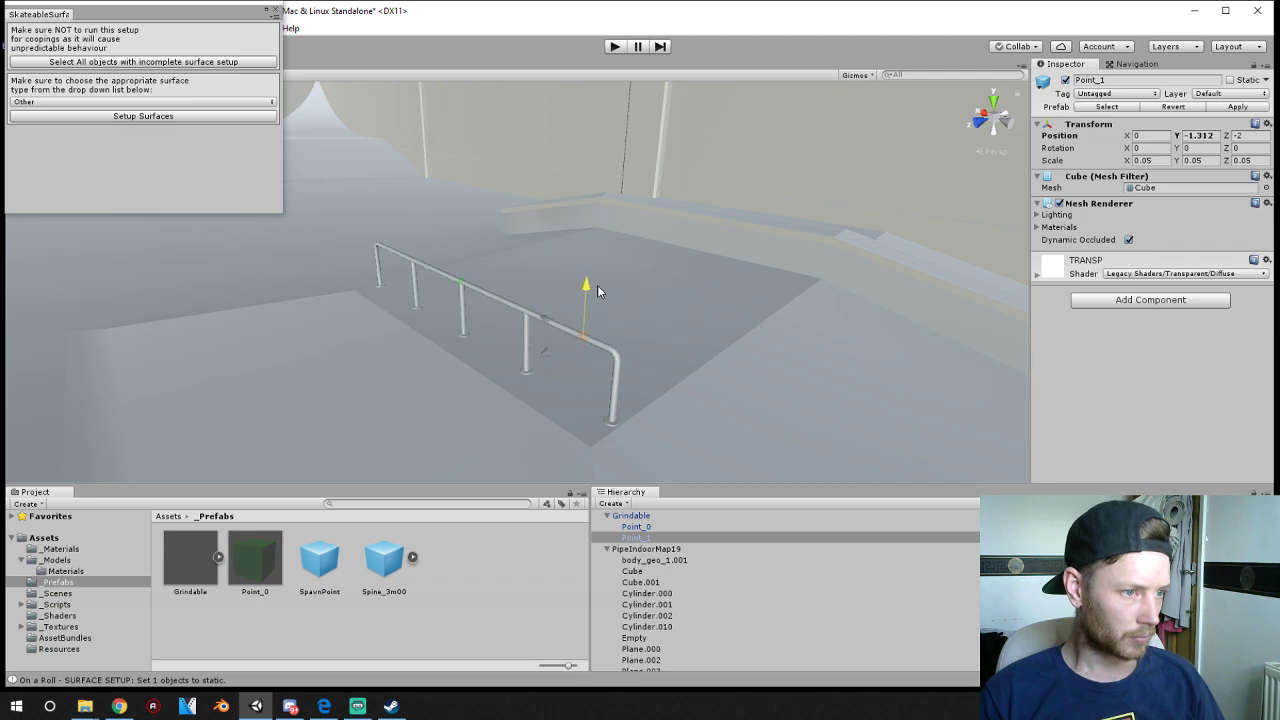
{"action": "left_click", "coordinate": [1004, 123]}
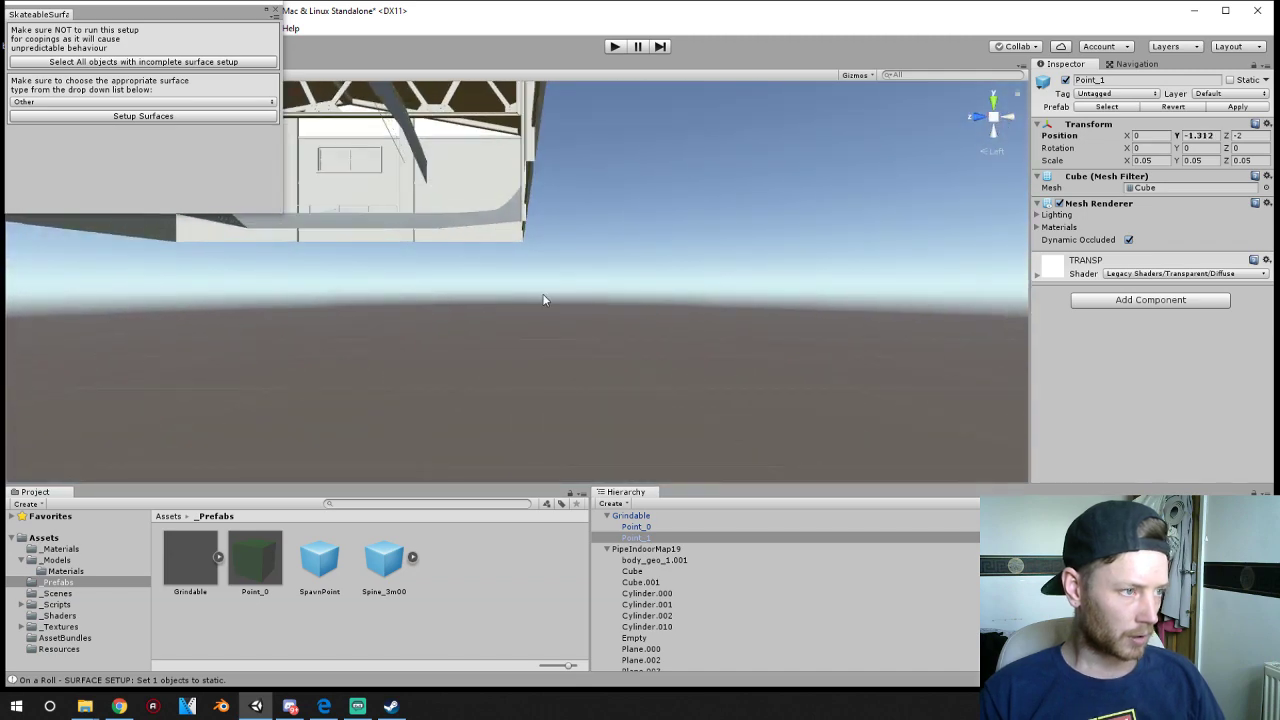
{"action": "scroll", "coordinate": [543, 300], "scroll_direction": "down", "scroll_amount": 5}
{"action": "middle_click_drag", "start_coordinate": [528, 363], "coordinate": [557, 362]}
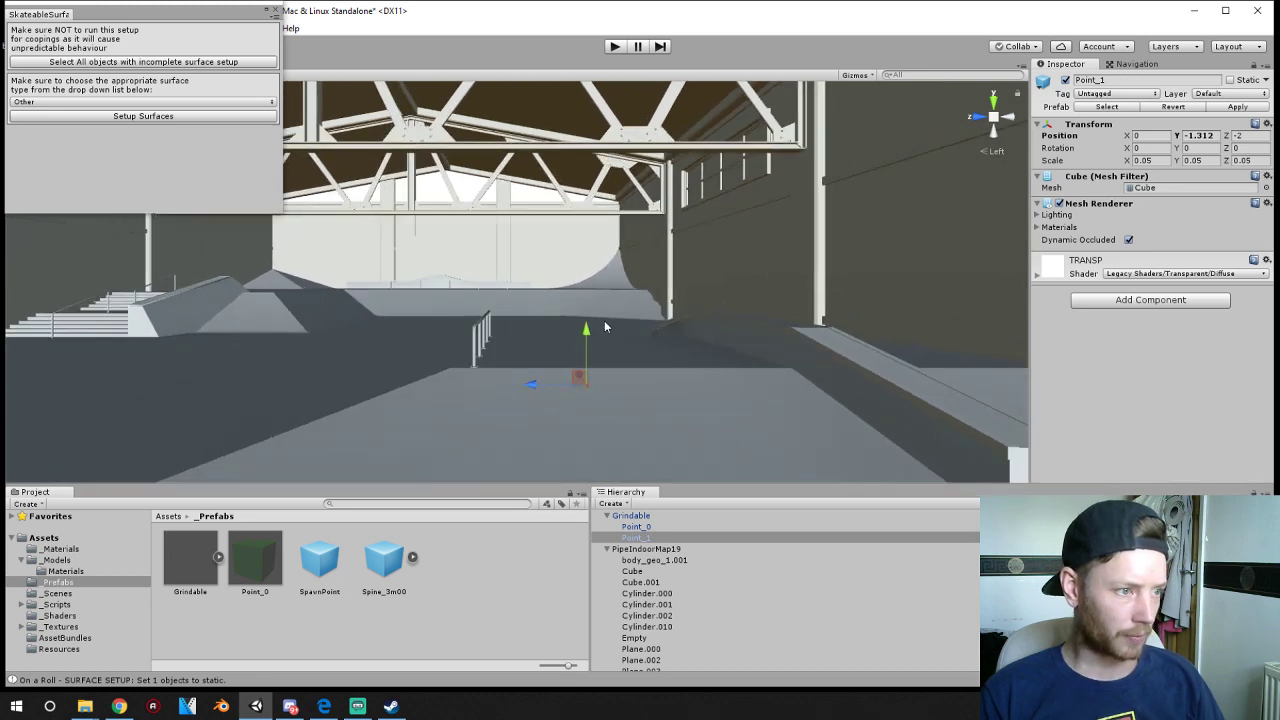
{"action": "left_click_drag", "start_coordinate": [588, 328], "coordinate": [585, 262]}
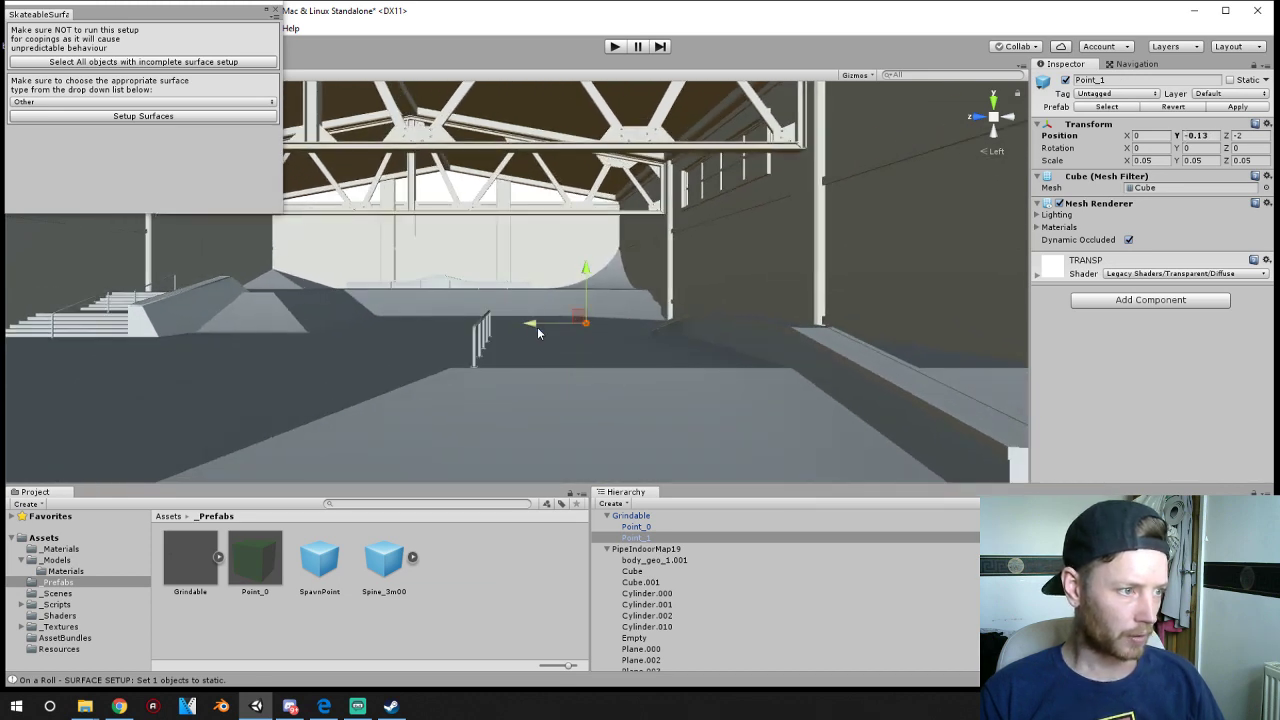
{"action": "left_click_drag", "start_coordinate": [530, 325], "coordinate": [433, 344]}
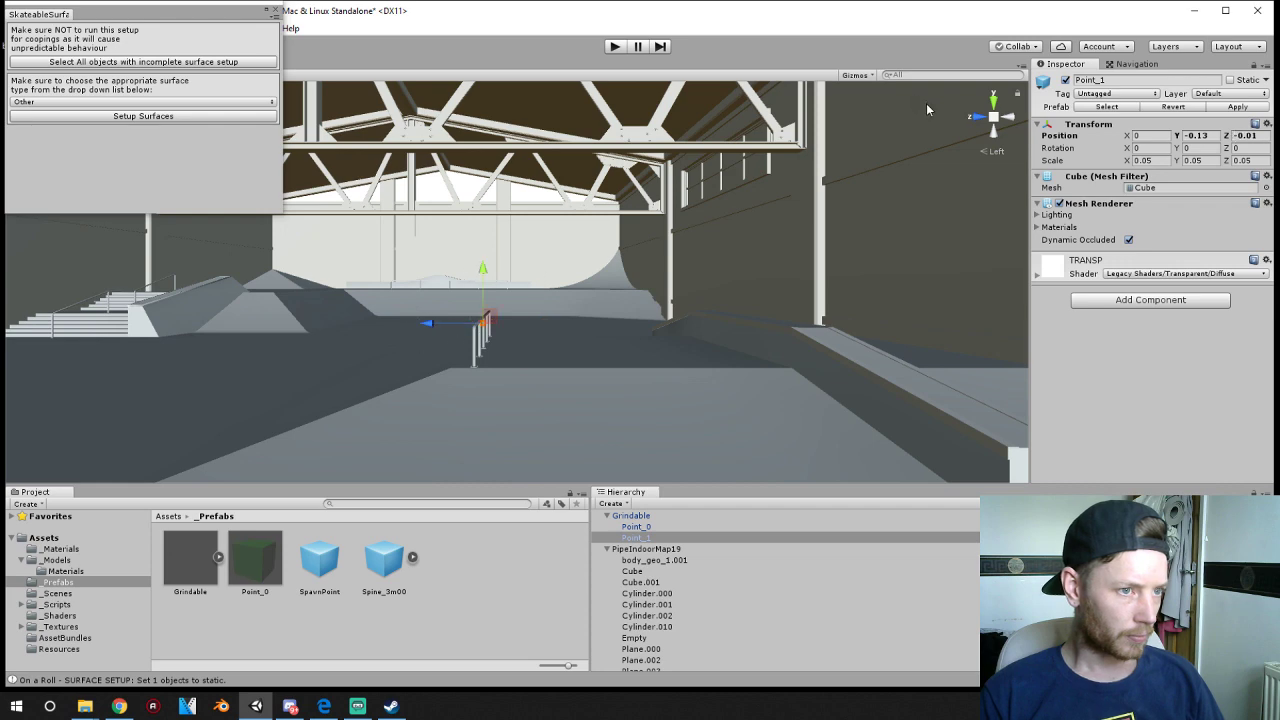
- Fine-tune Point_1 against the rail's end profile to about Y -0.001 and Z -0.017
{"action": "left_click", "coordinate": [1000, 116]}
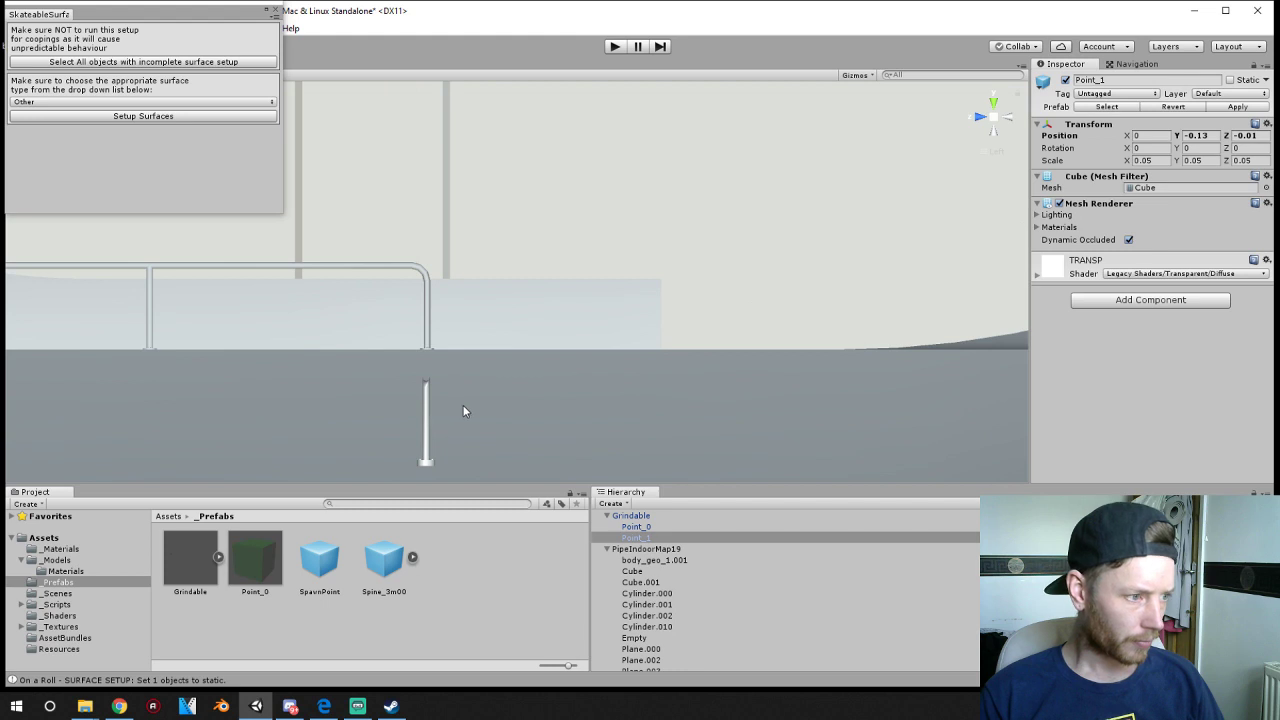
{"action": "middle_click_drag", "start_coordinate": [465, 403], "coordinate": [507, 387]}
{"action": "scroll", "coordinate": [530, 380], "scroll_direction": "down", "scroll_amount": 4}
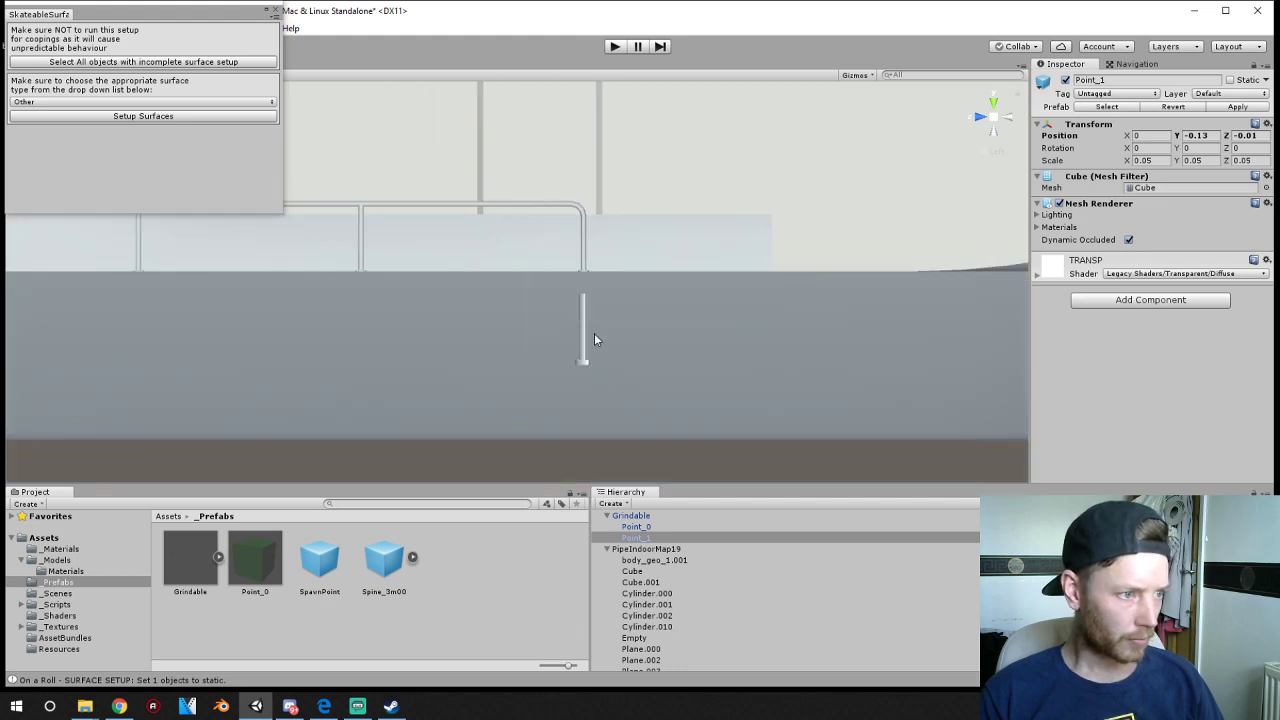
{"action": "left_click_drag", "start_coordinate": [579, 255], "coordinate": [578, 246]}
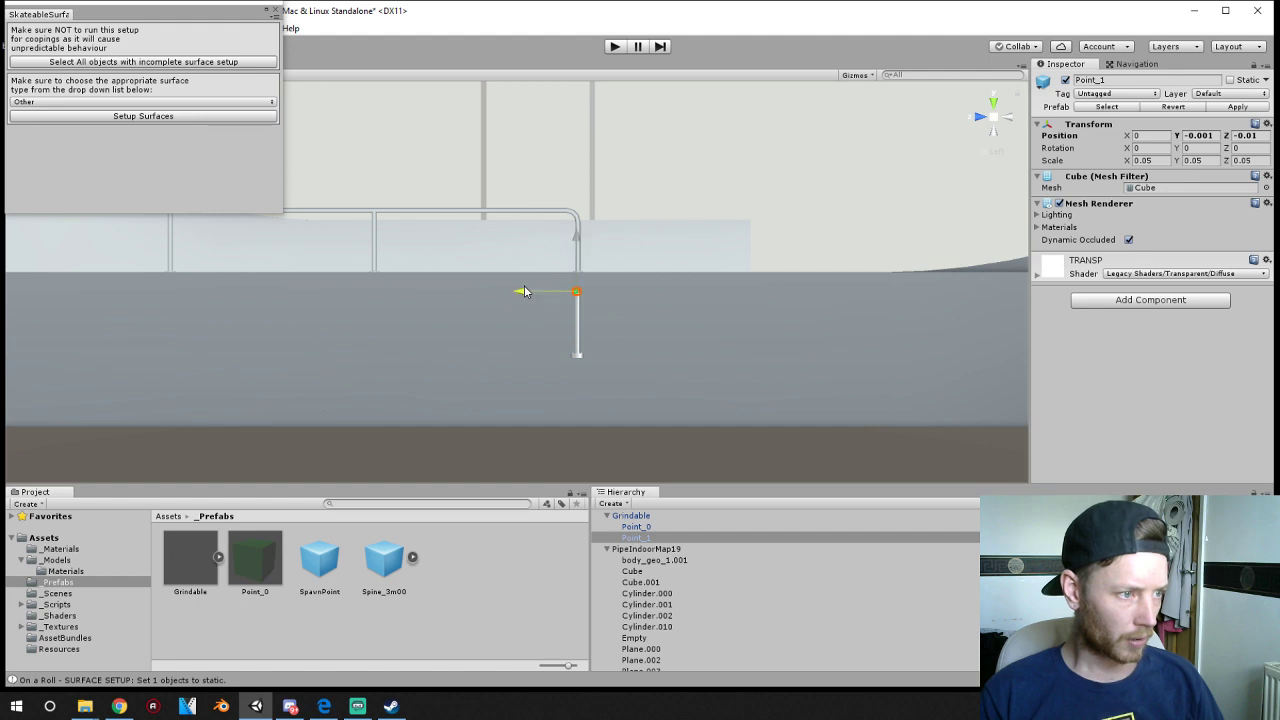
- Compare the positions of Point_0 and Point_1 along the length of the flat rail
{"action": "left_click", "coordinate": [979, 120]}
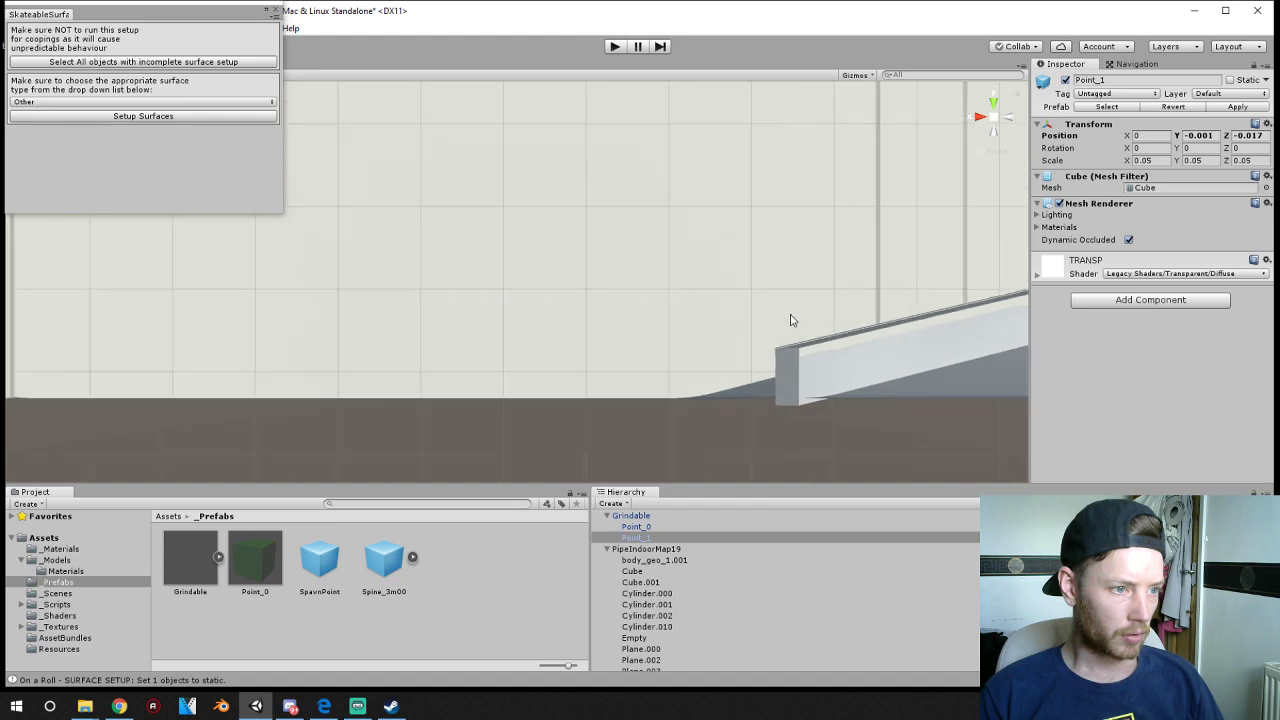
{"action": "middle_click_drag", "start_coordinate": [791, 317], "coordinate": [500, 377]}
{"action": "scroll", "coordinate": [577, 406], "scroll_direction": "up", "scroll_amount": 2}
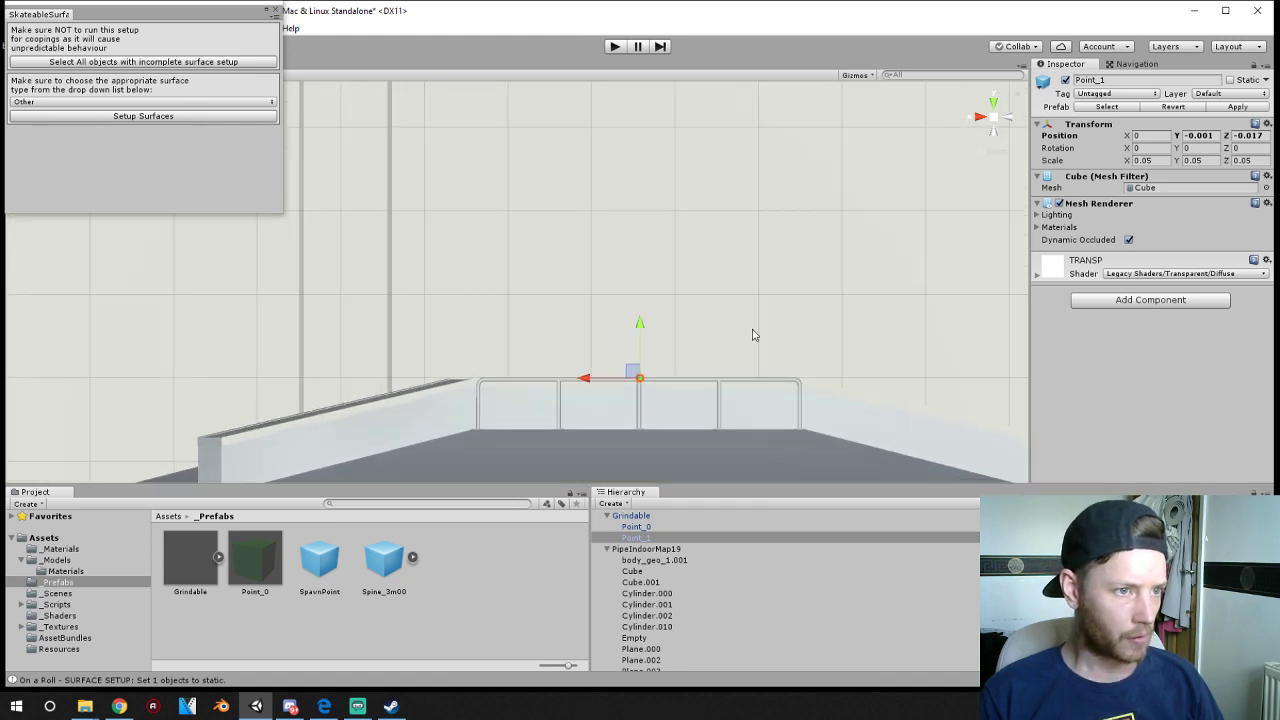
{"action": "left_click", "coordinate": [660, 527]}
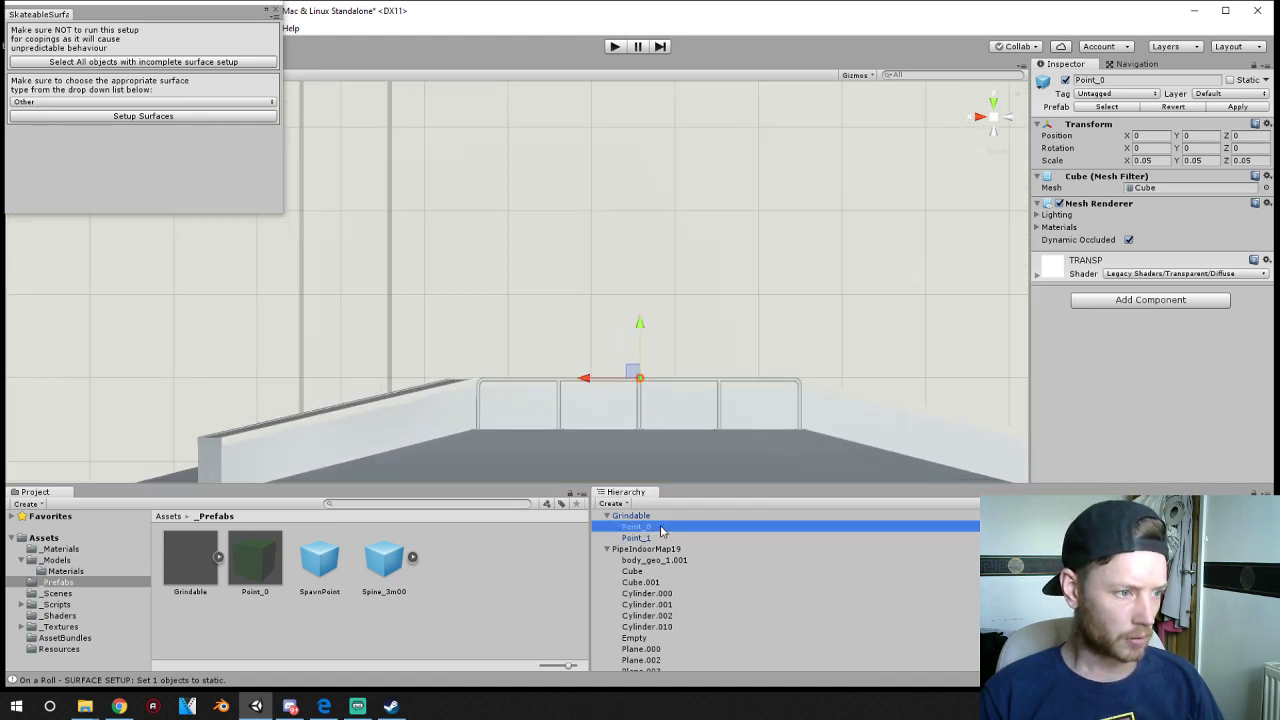
{"action": "left_click", "coordinate": [660, 538]}
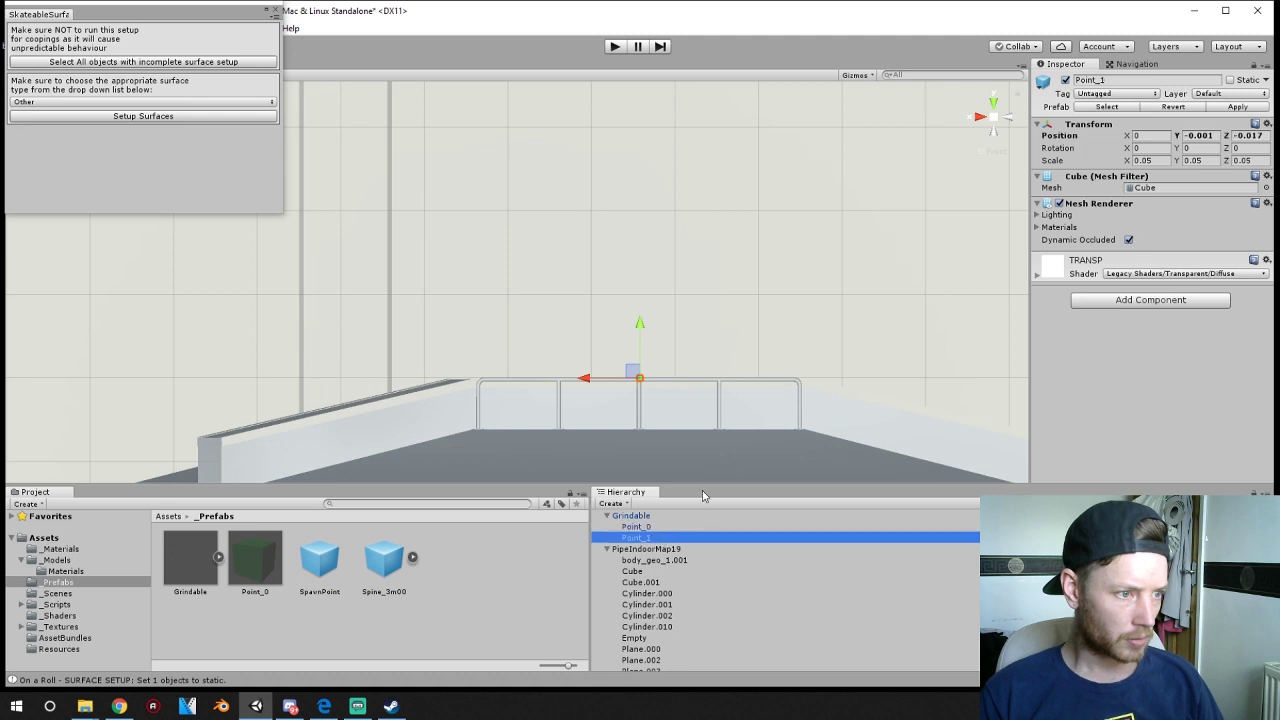
- Delete the Grindable object from the scene
{"action": "left_click", "coordinate": [632, 516]}
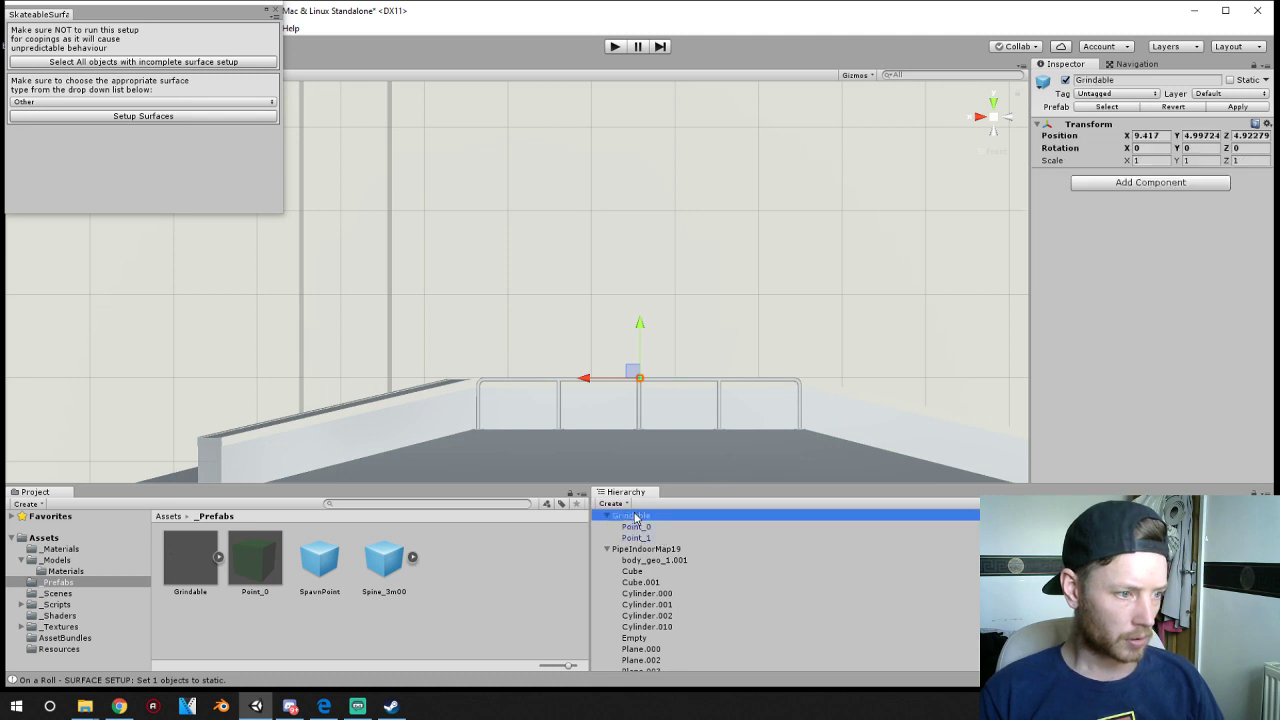
{"action": "key", "text": "Delete"}
{"action": "scroll", "coordinate": [740, 445], "scroll_direction": "down", "scroll_amount": 2}
{"action": "middle_click_drag", "start_coordinate": [749, 438], "coordinate": [735, 459]}
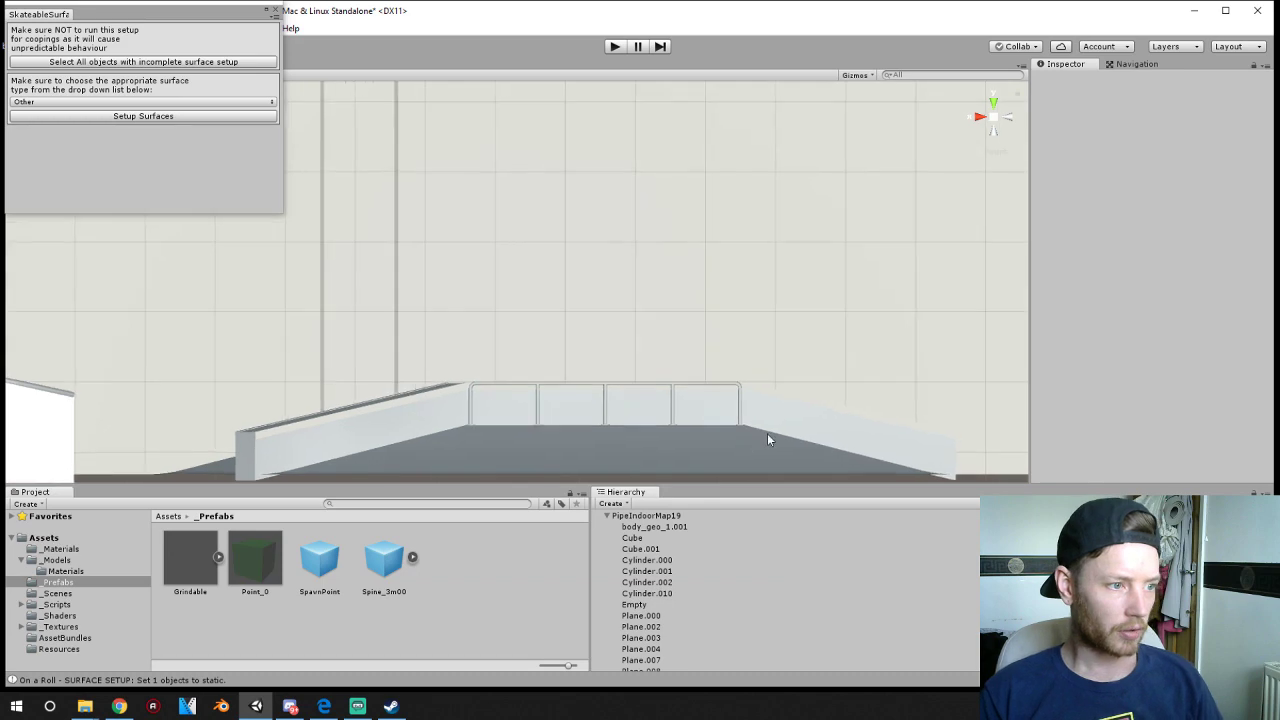
- Create an empty child object under the flat rail Plane.060
{"action": "left_click_drag", "start_coordinate": [768, 435], "coordinate": [204, 470], "text": "alt"}
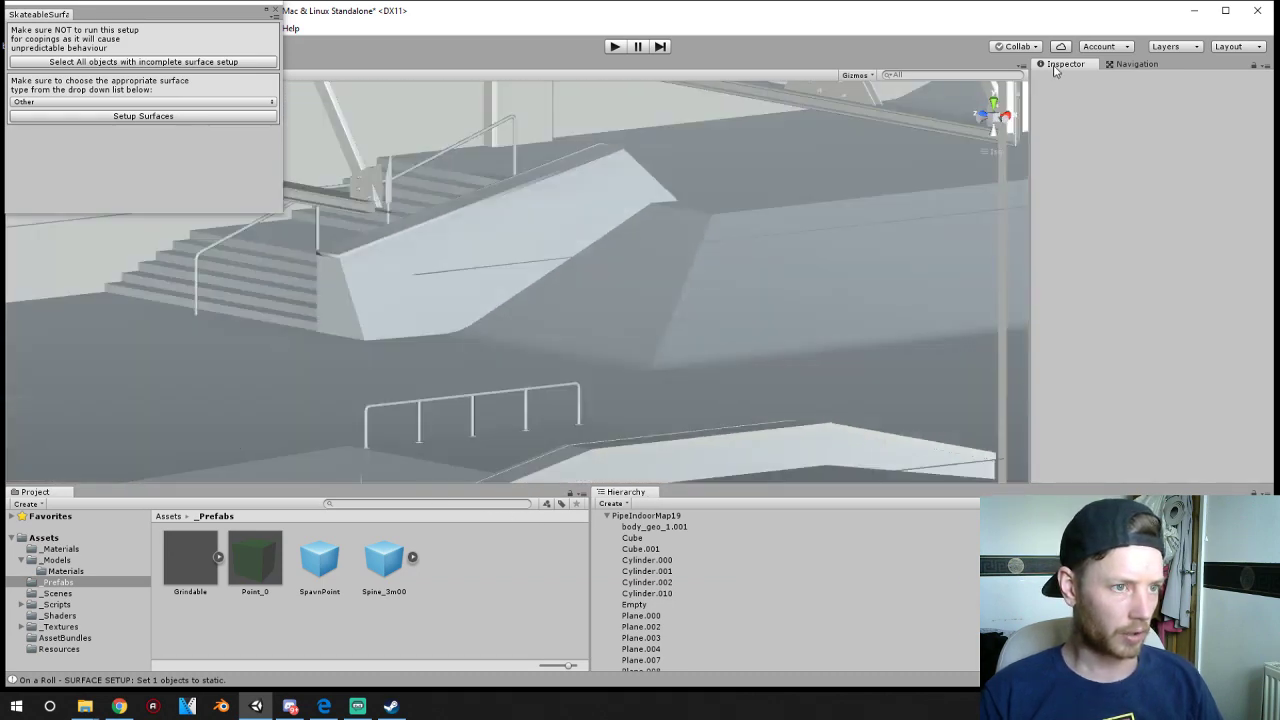
{"action": "left_click", "coordinate": [998, 119]}
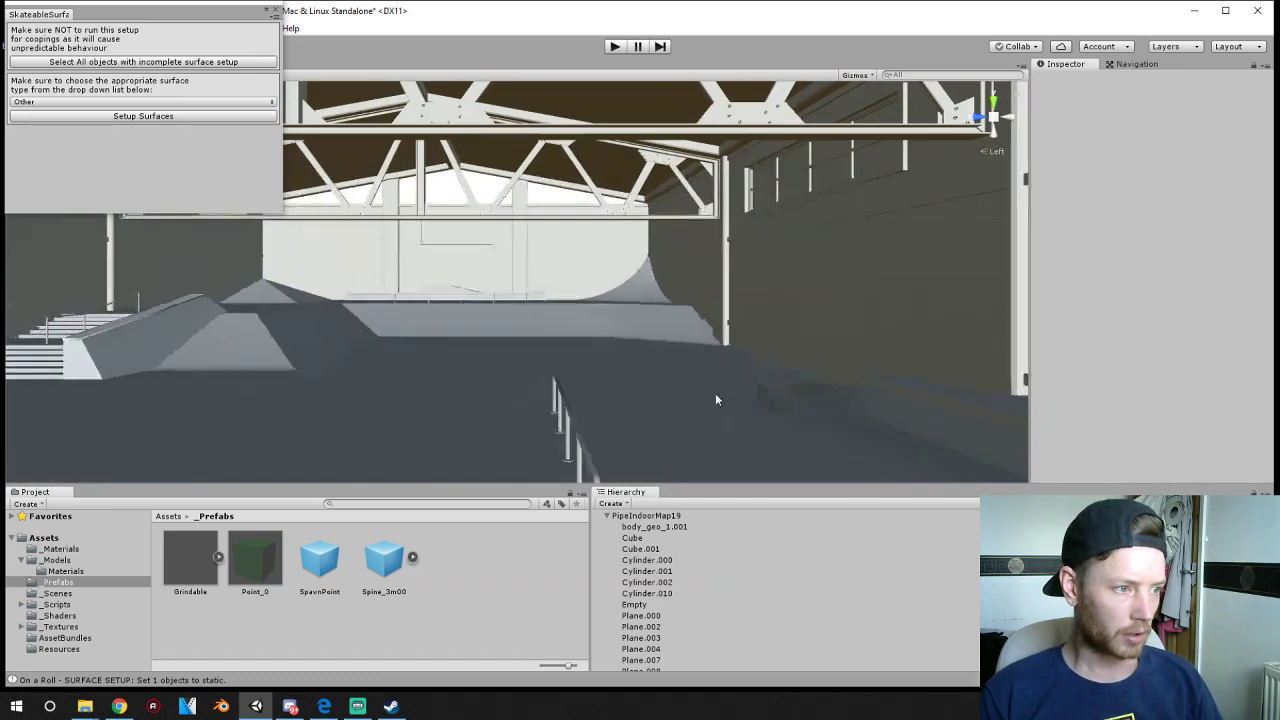
{"action": "middle_click_drag", "start_coordinate": [715, 393], "coordinate": [796, 394]}
{"action": "mouse_move", "coordinate": [796, 394]}
{"action": "left_mouse_down", "text": "alt"}
{"action": "mouse_move", "coordinate": [869, 414]}
{"action": "mouse_move", "coordinate": [749, 383]}
{"action": "mouse_move", "coordinate": [786, 408]}
{"action": "left_mouse_up", "text": "alt"}
{"action": "left_click", "coordinate": [764, 360]}
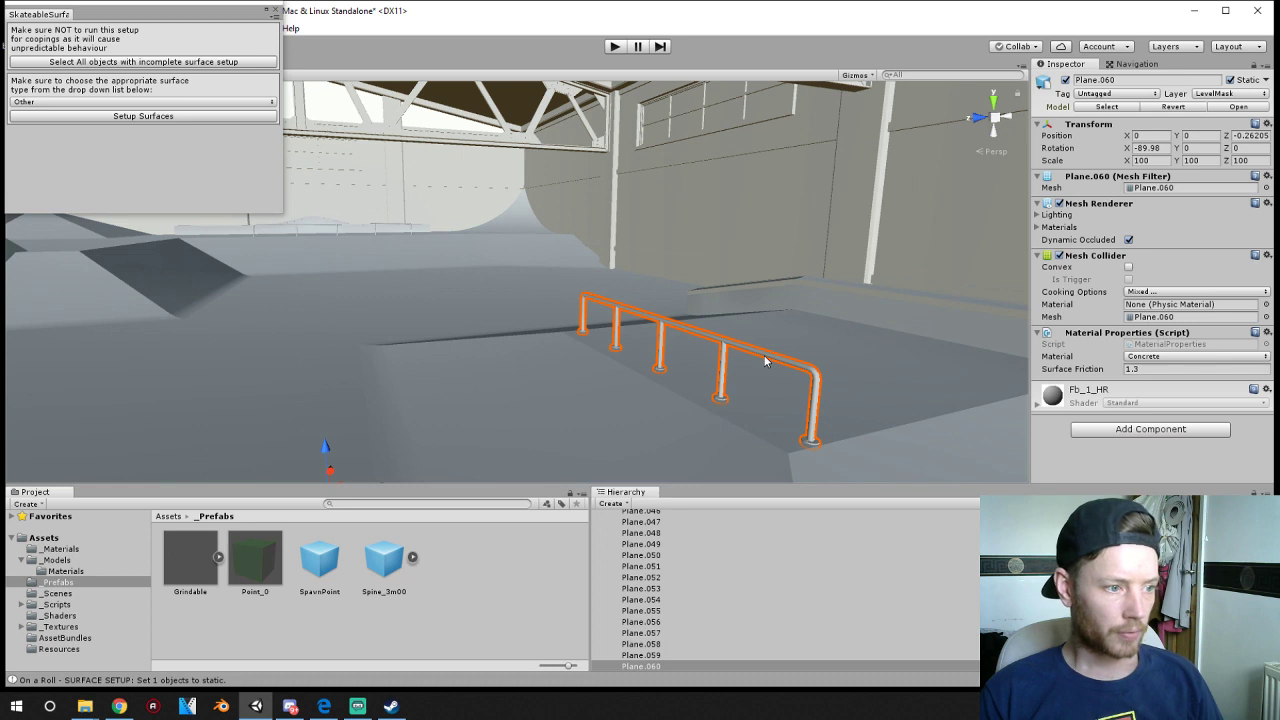
{"action": "scroll", "coordinate": [822, 600], "scroll_direction": "down", "scroll_amount": 2}
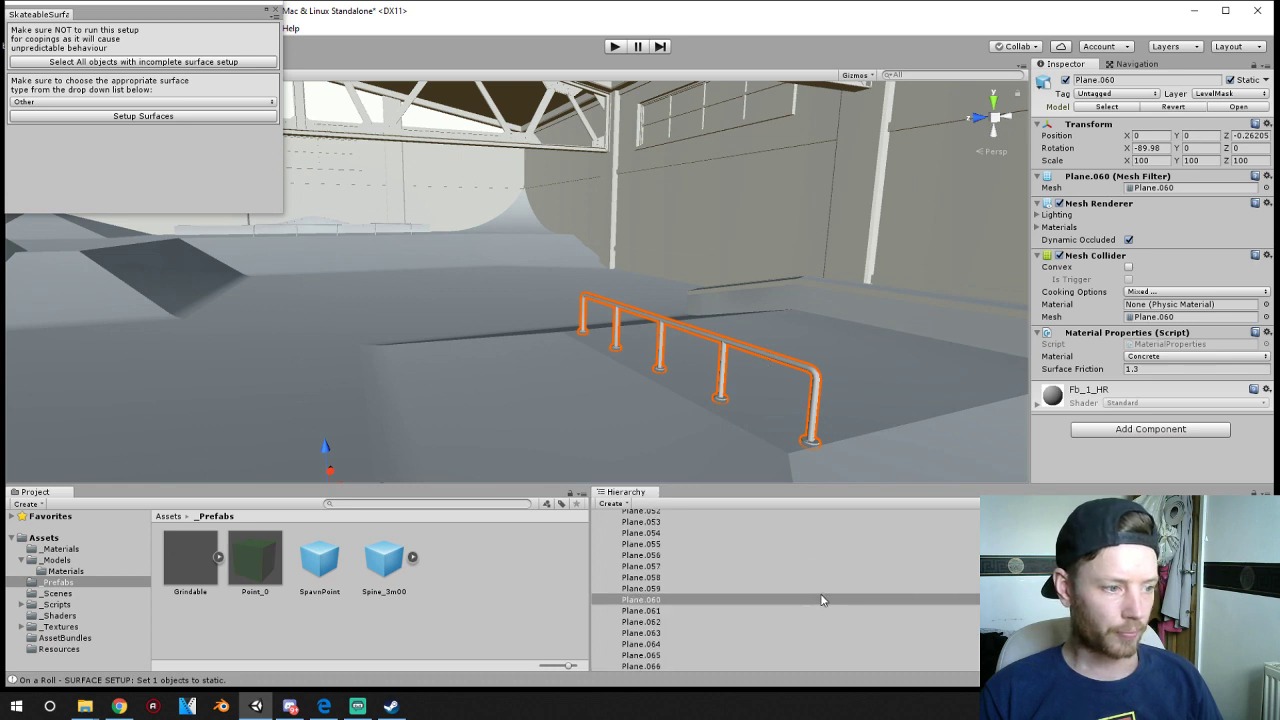
{"action": "right_click", "coordinate": [661, 602]}
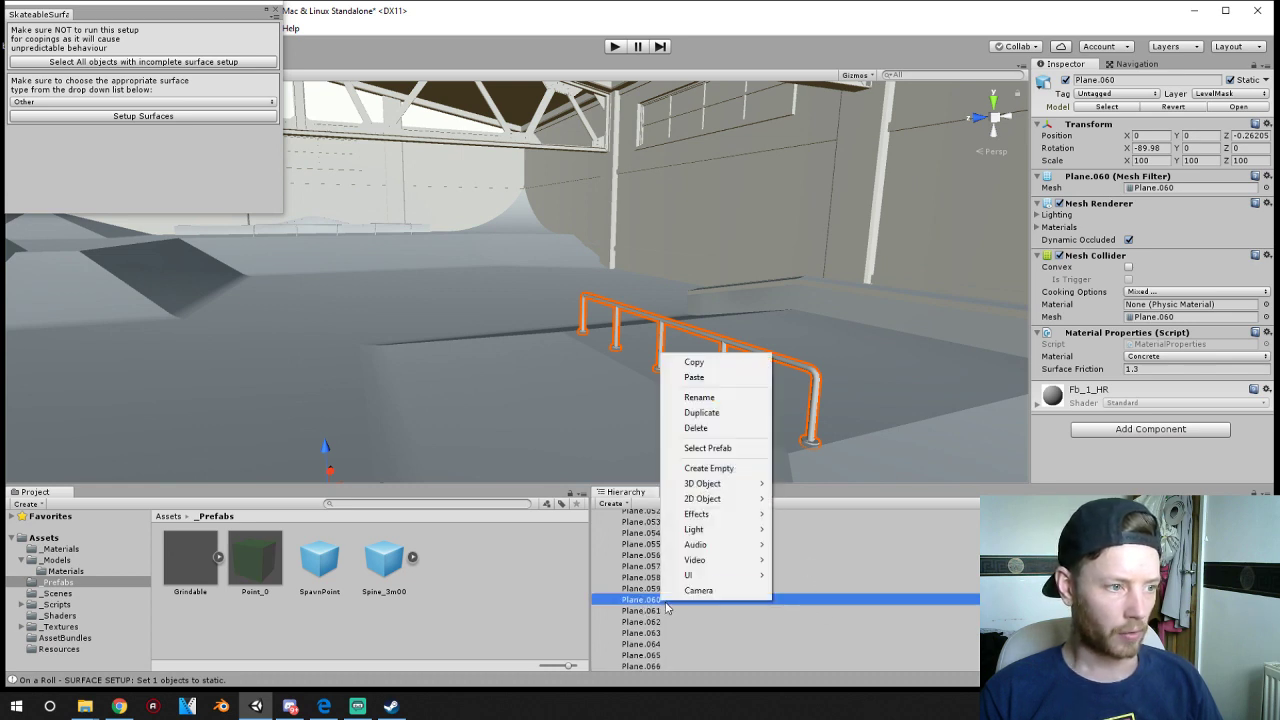
{"action": "left_click", "coordinate": [693, 470]}
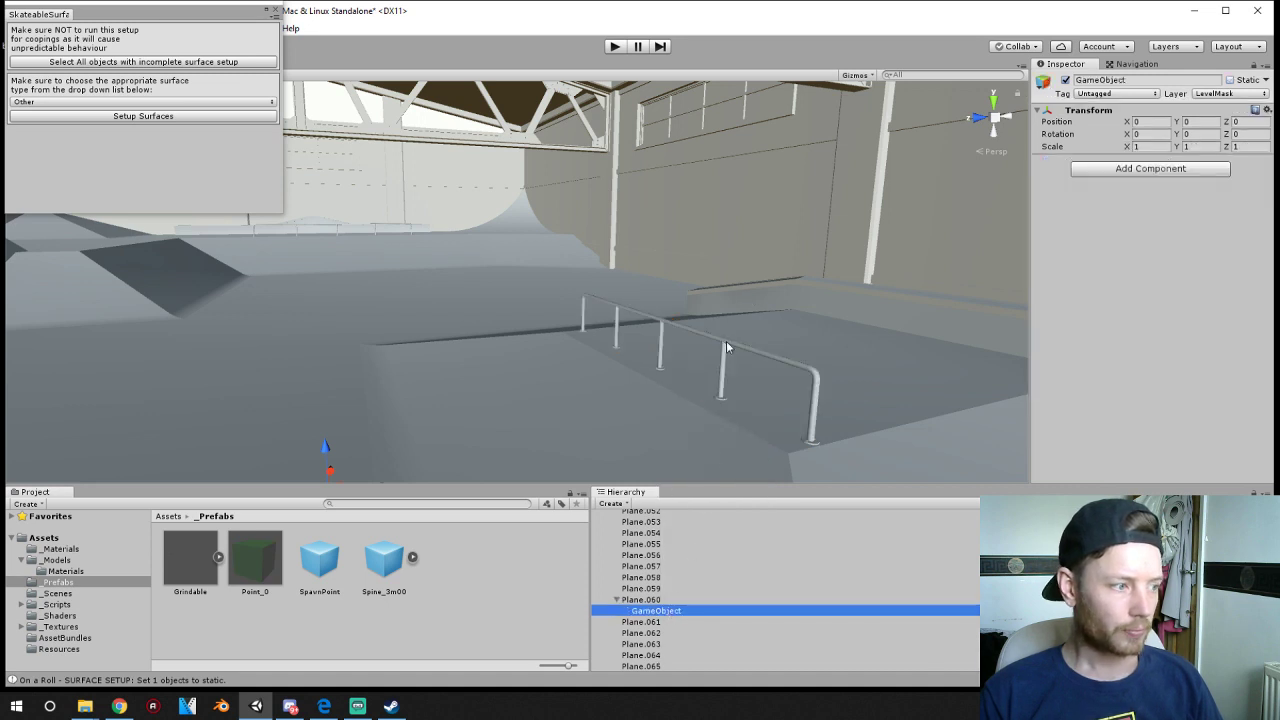
- Delete the empty child object from the flat rail Plane.060 and select the rail again
{"action": "left_click", "coordinate": [650, 600]}
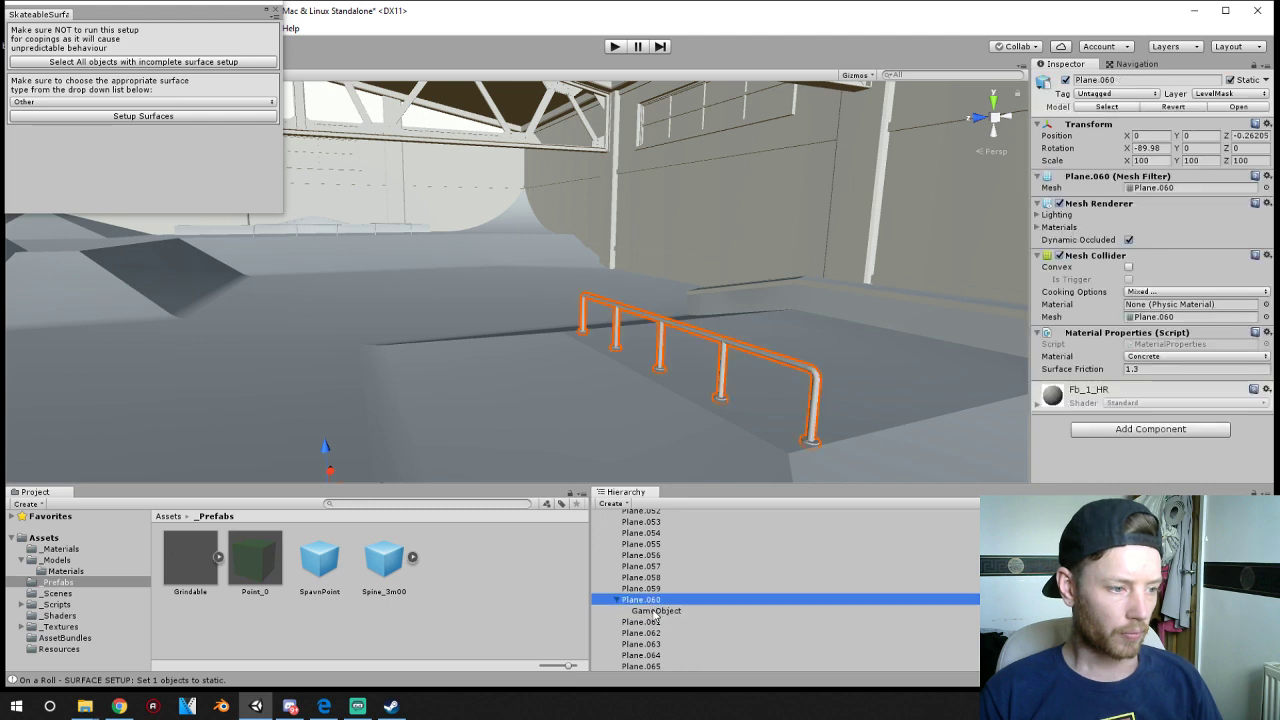
{"action": "left_click", "coordinate": [655, 610]}
{"action": "key", "text": "Delete"}
{"action": "left_click", "coordinate": [652, 611]}
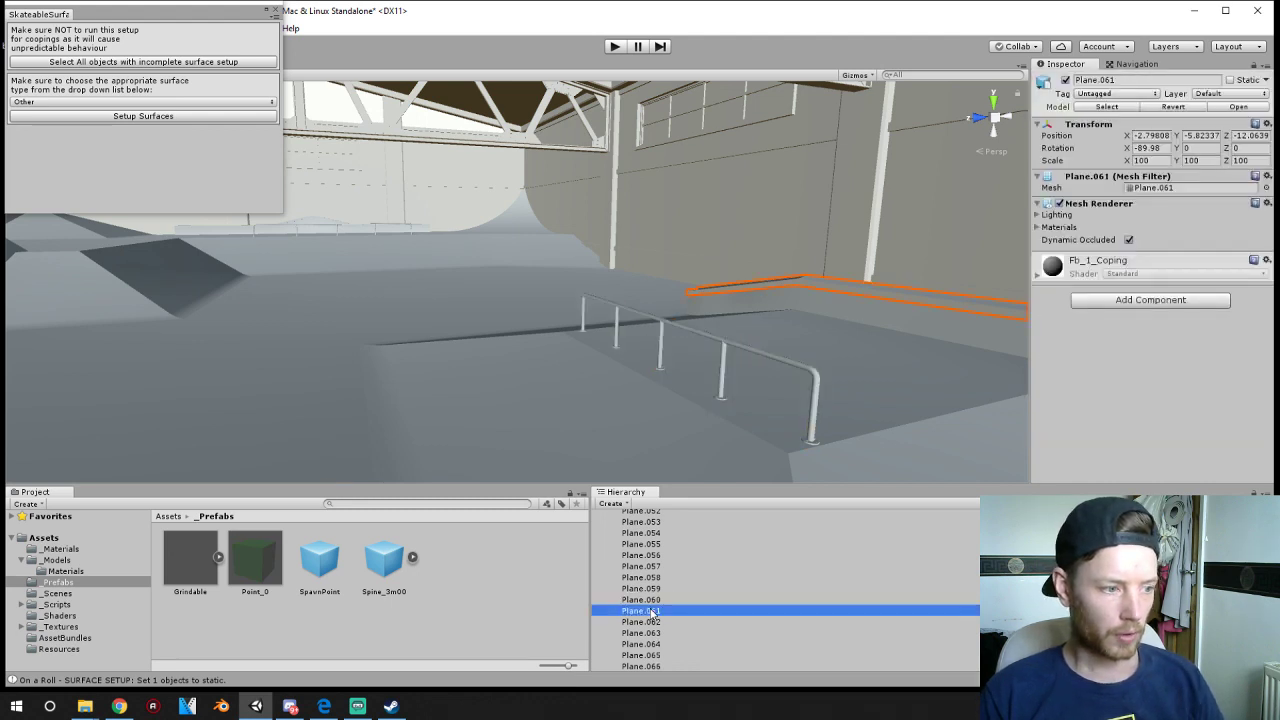
{"action": "left_click", "coordinate": [642, 603]}
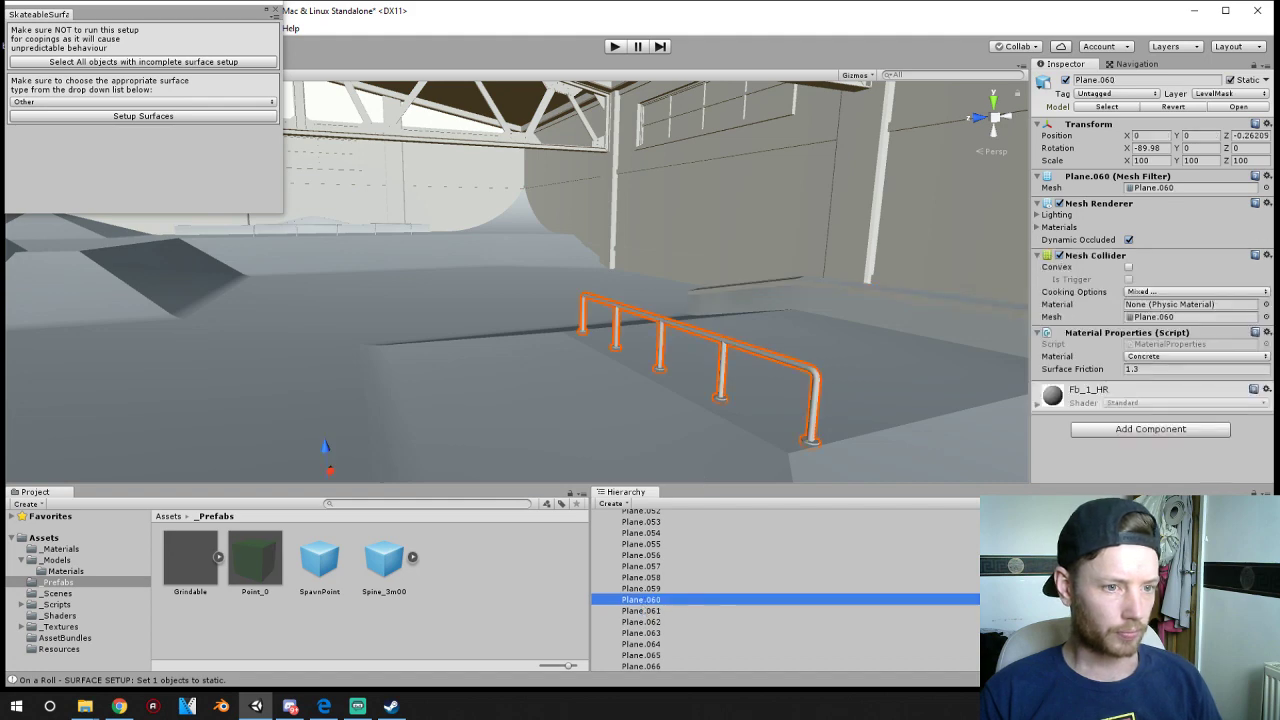
- Switch to the custom map setup PDF in Edge and review the grindable marker hierarchy and naming rules, returning to Unity
{"action": "left_click", "coordinate": [323, 707]}
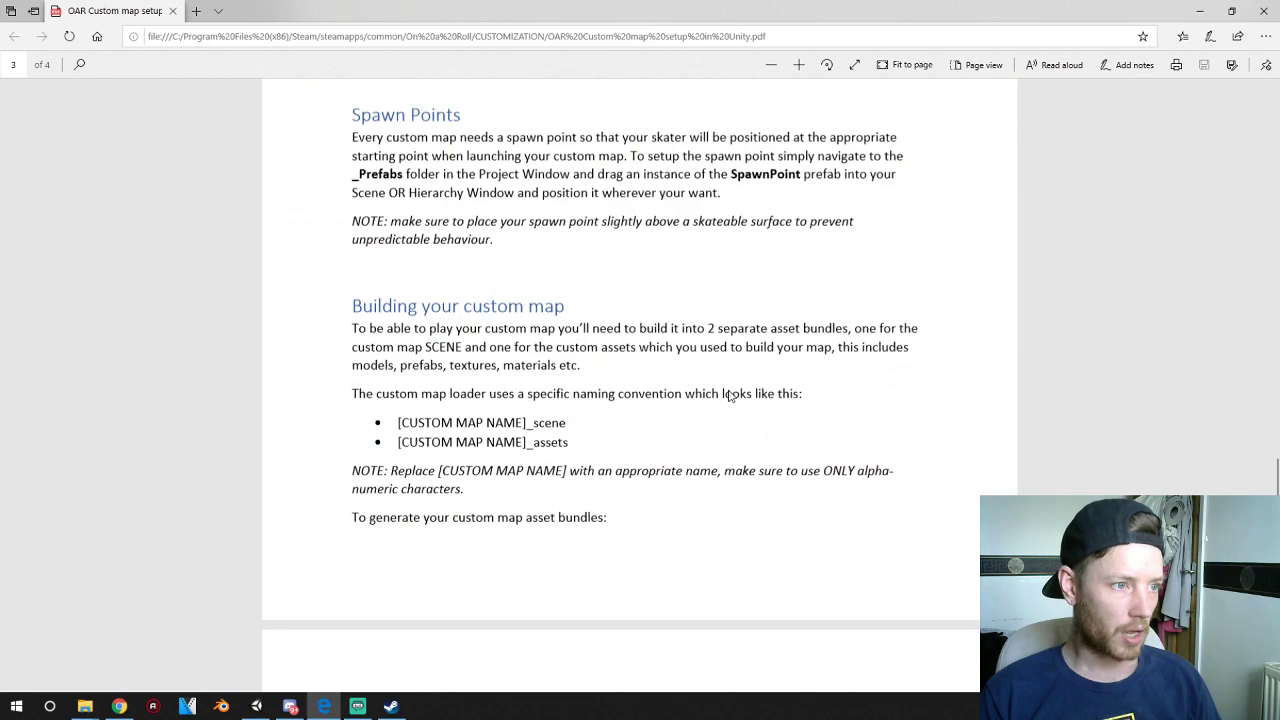
{"action": "scroll", "coordinate": [811, 351], "scroll_direction": "down", "scroll_amount": 5}
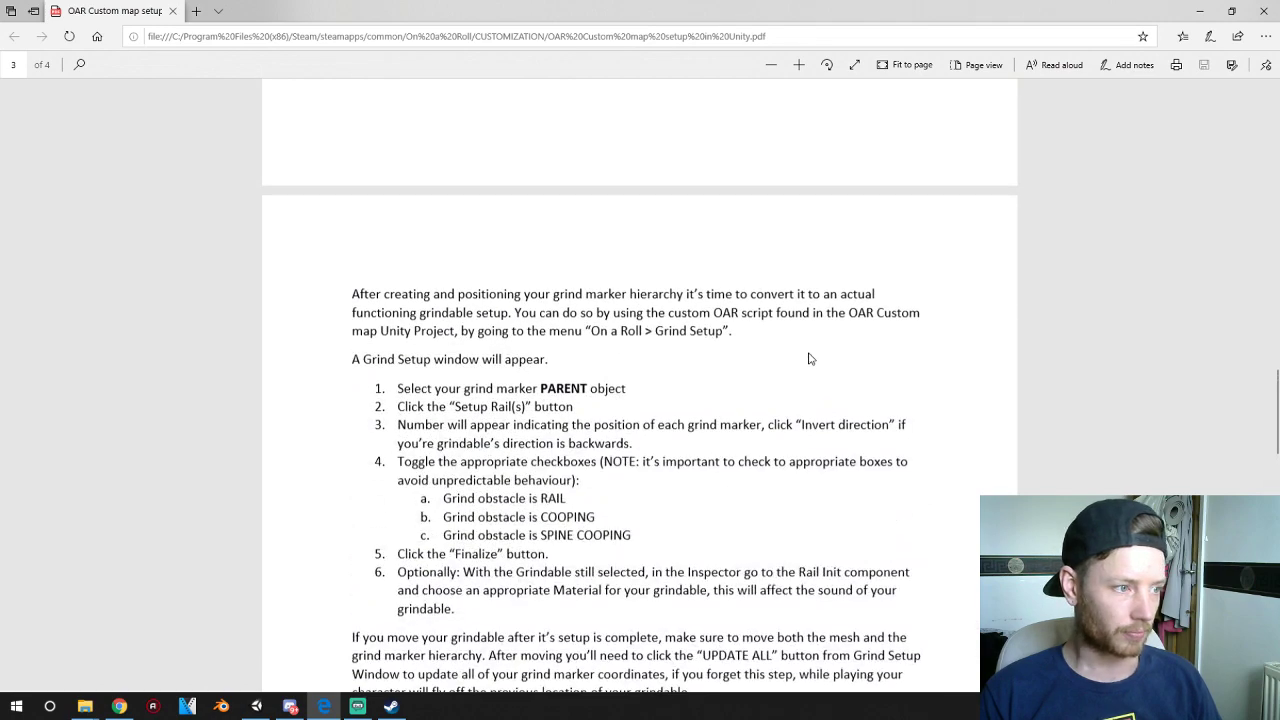
{"action": "scroll", "coordinate": [686, 307], "scroll_direction": "up", "scroll_amount": 8}
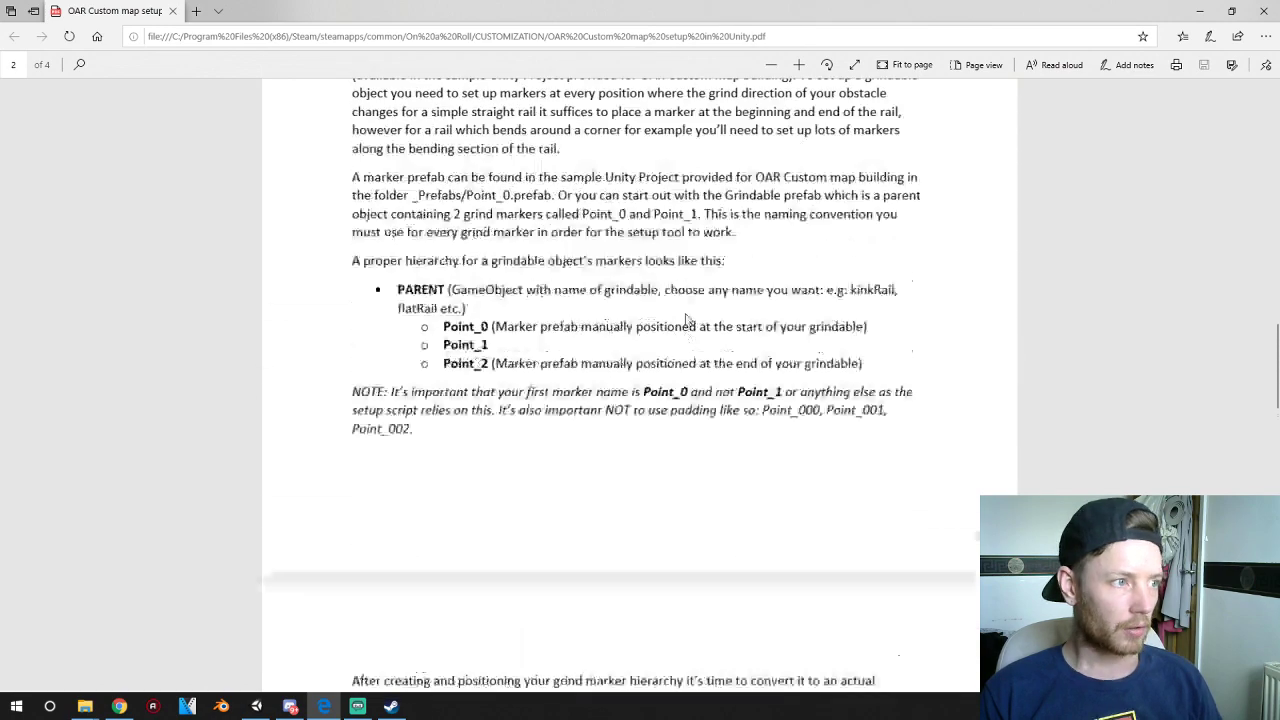
{"action": "scroll", "coordinate": [686, 317], "scroll_direction": "down", "scroll_amount": 2}
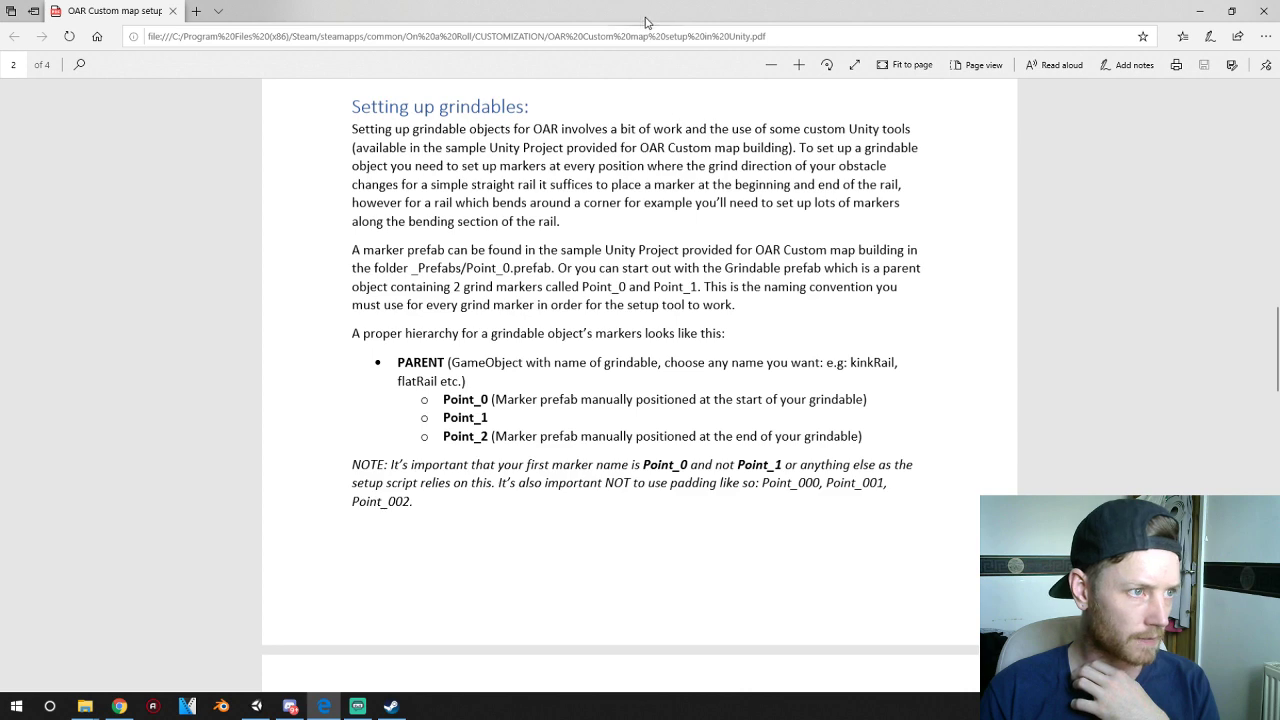
{"action": "left_click_drag", "start_coordinate": [640, 14], "coordinate": [1279, 203]}
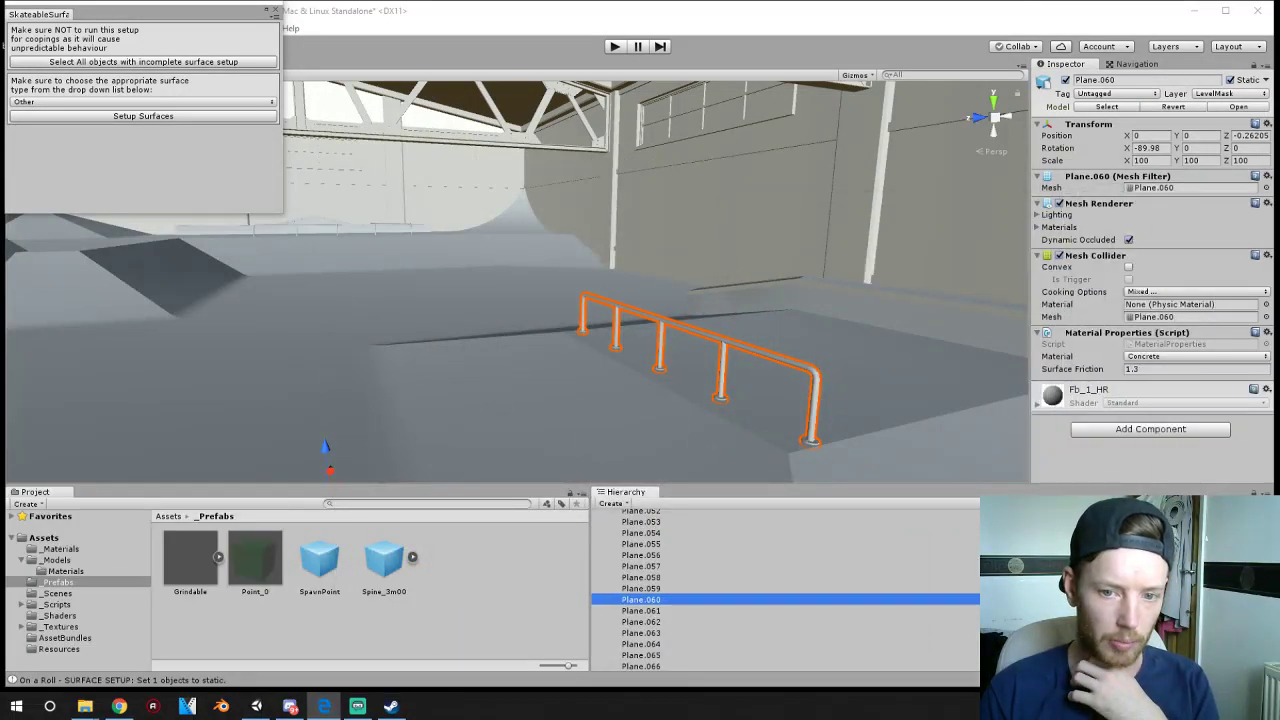
- Rename the flat rail object Plane.060 as Flat_Rail
{"action": "right_click", "coordinate": [646, 599]}
{"action": "left_click", "coordinate": [737, 395]}
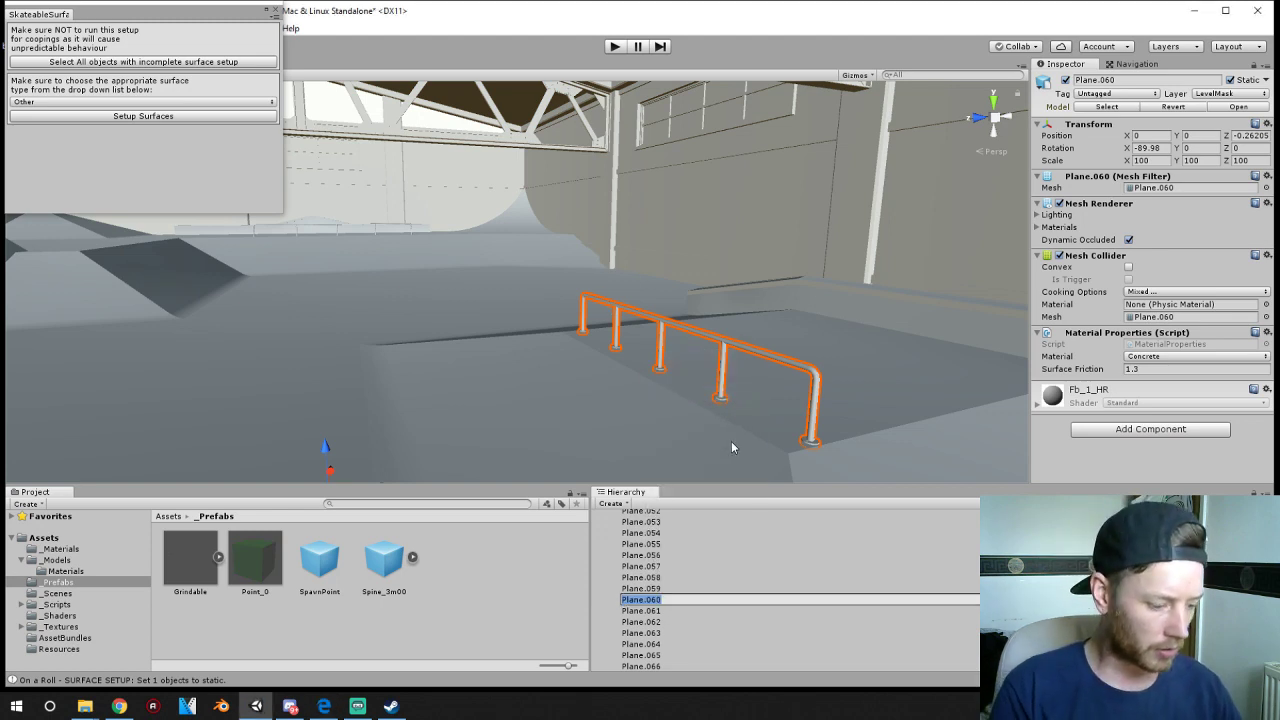
{"action": "type", "text": "Flat"}
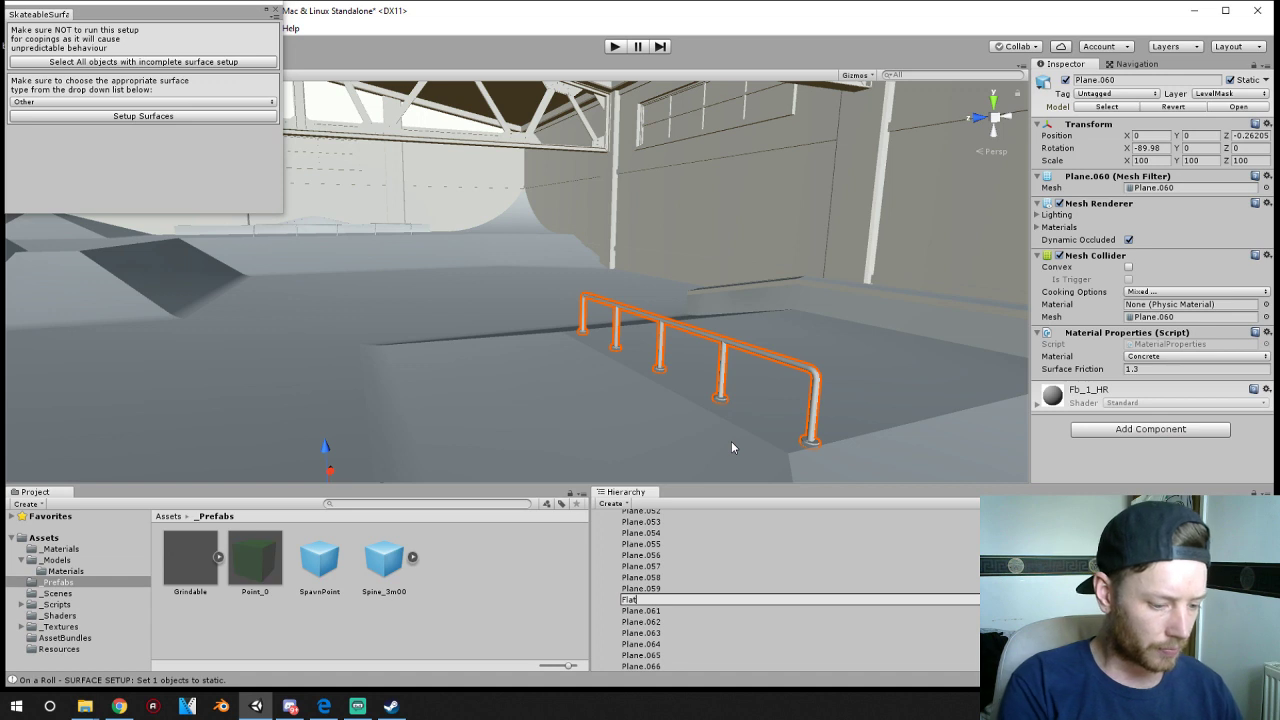
{"action": "type", "text": "_Ra"}
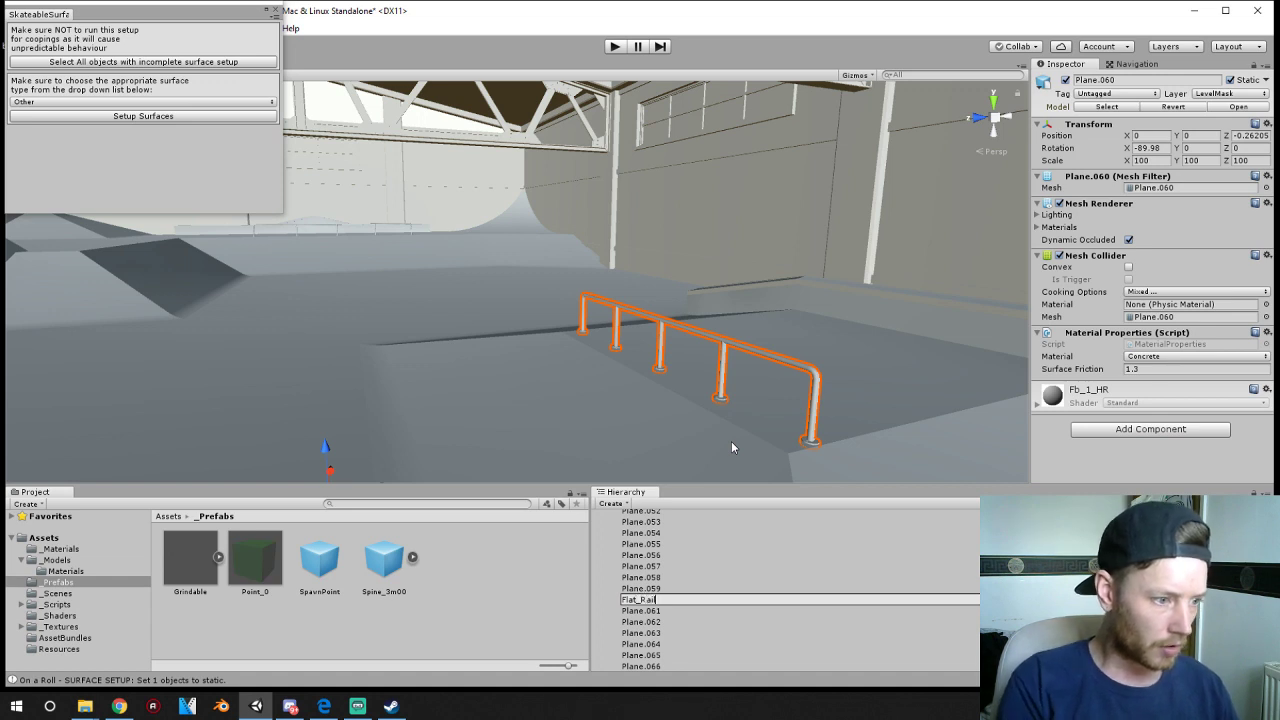
{"action": "type", "text": "il"}
{"action": "key", "text": "Return"}
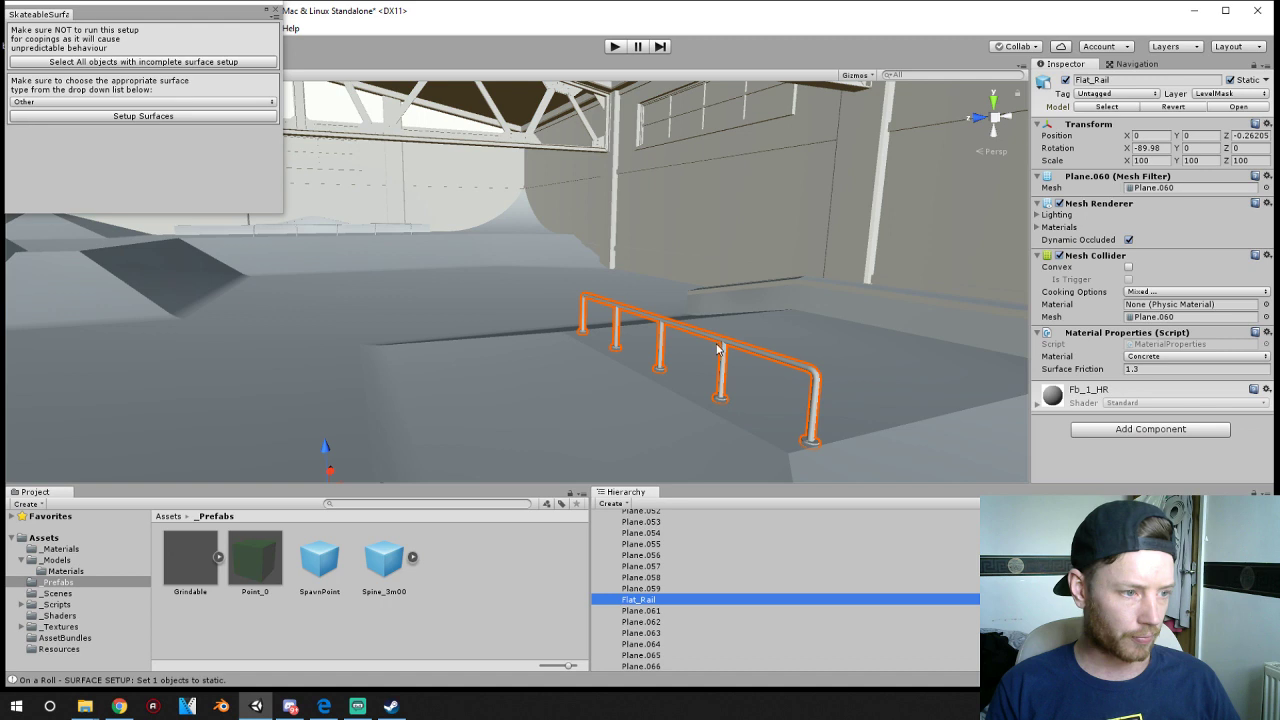
- Create an empty child object under Flat_Rail and move it to about Y 0.049 and Z 0.0099, near the rail
{"action": "right_click", "coordinate": [641, 602]}
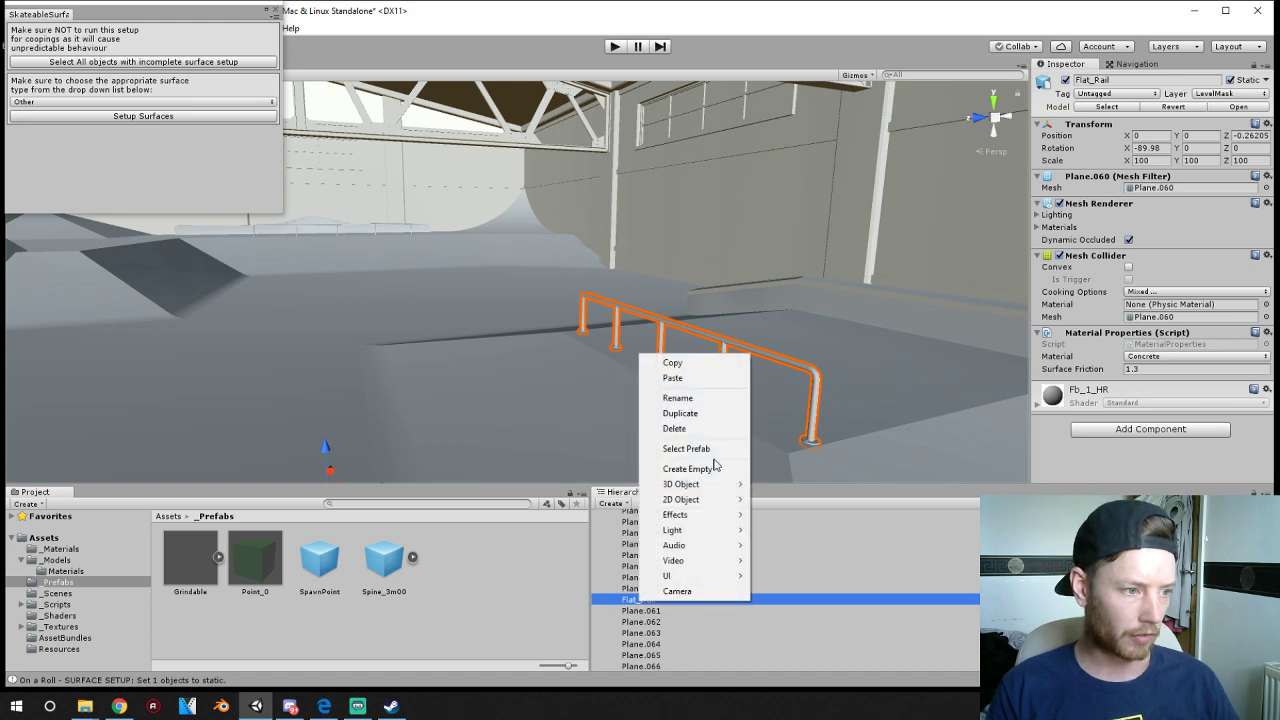
{"action": "mouse_move", "coordinate": [711, 487]}
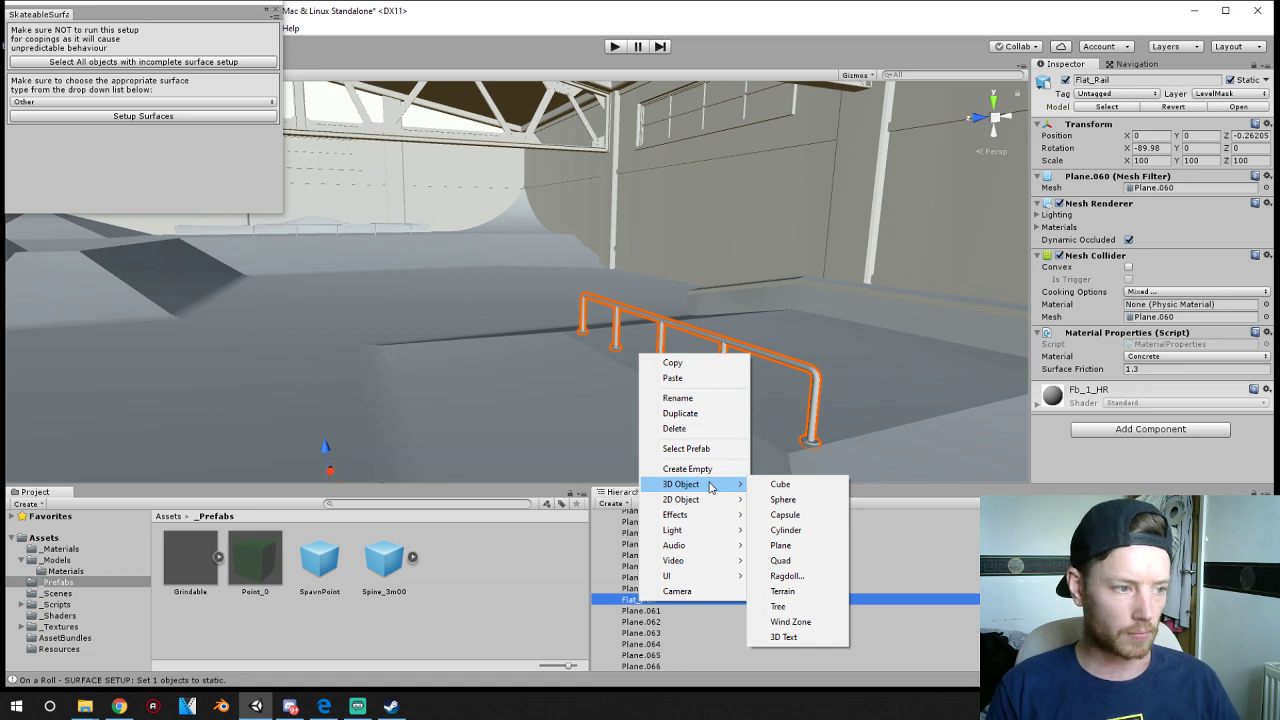
{"action": "left_click", "coordinate": [710, 469]}
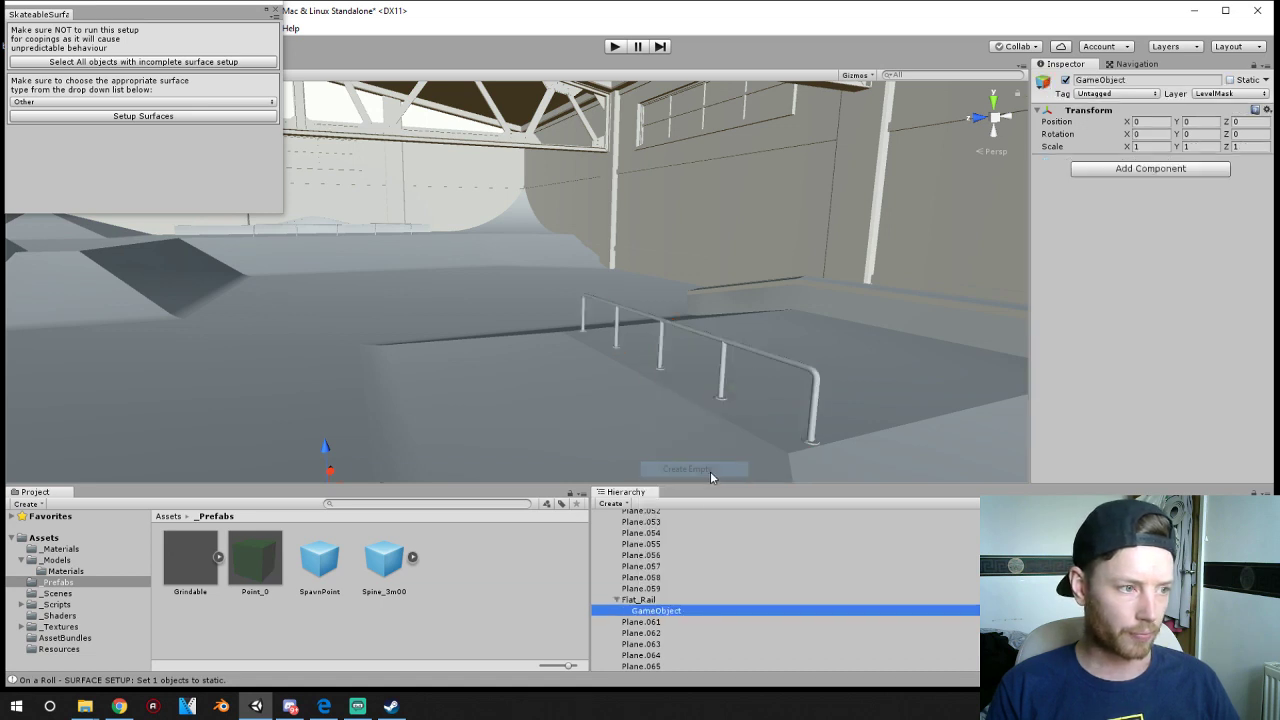
{"action": "left_click_drag", "start_coordinate": [341, 455], "coordinate": [314, 364]}
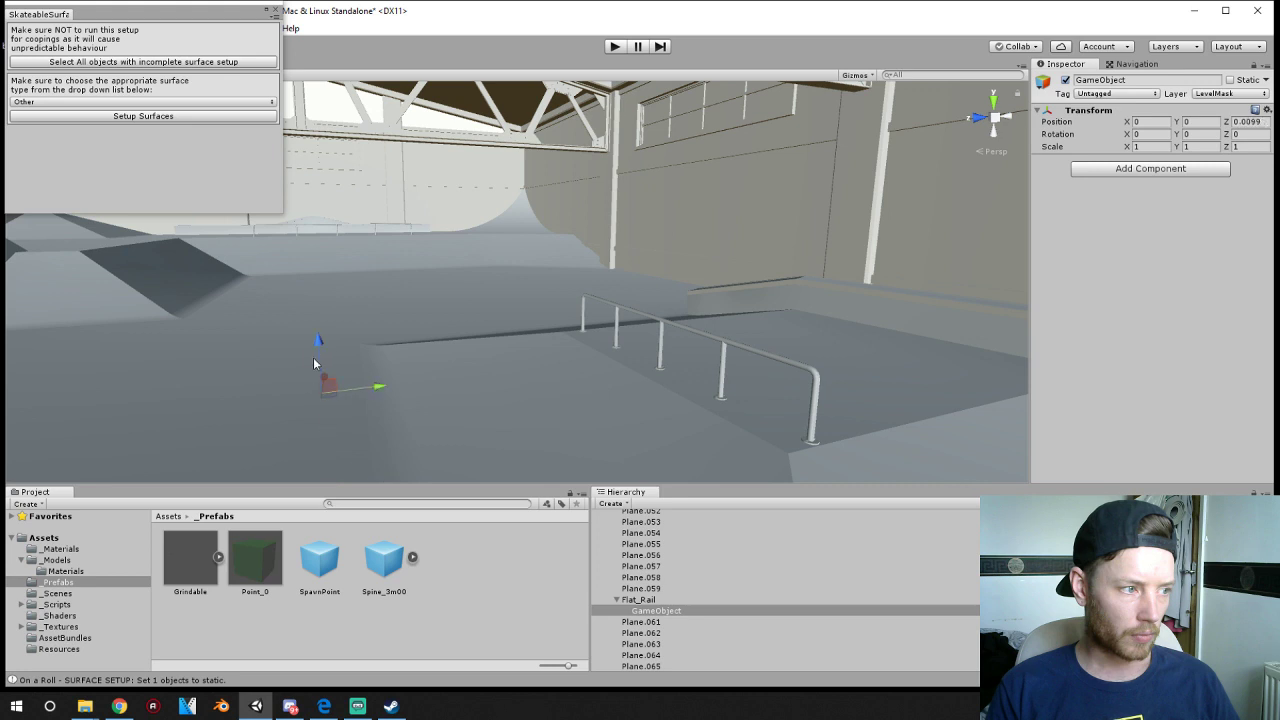
{"action": "left_click_drag", "start_coordinate": [385, 389], "coordinate": [949, 370]}
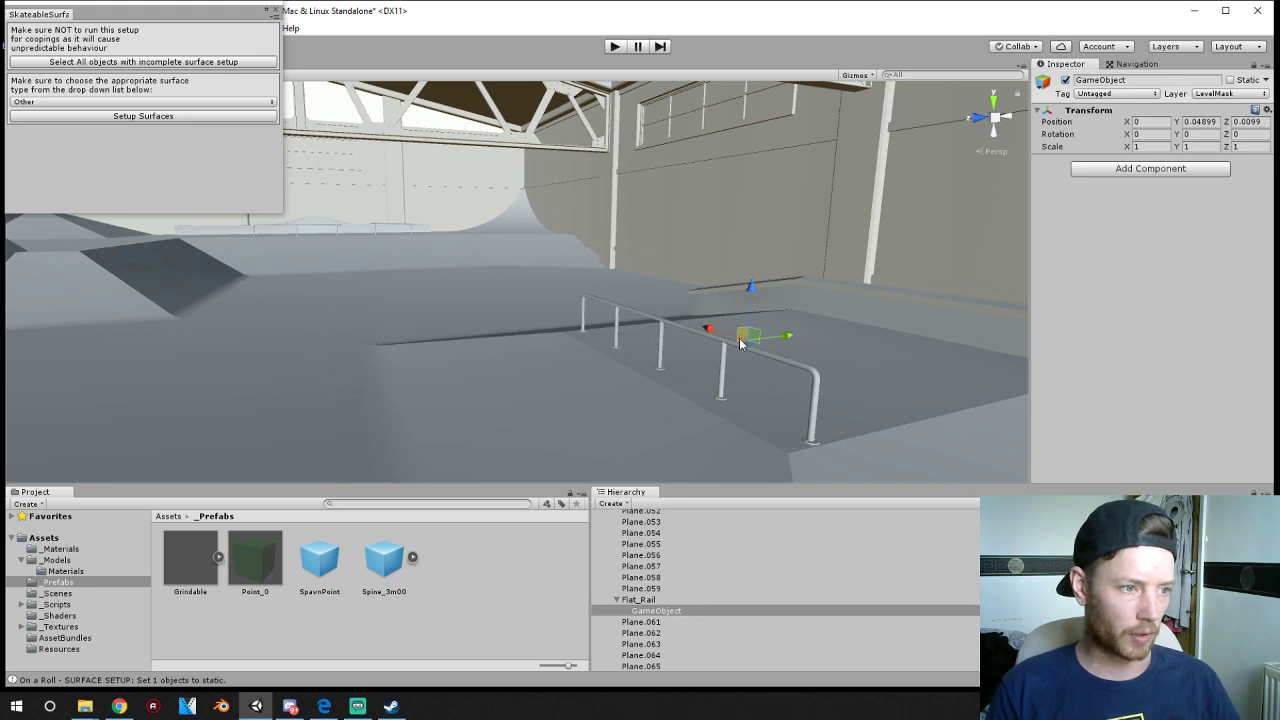
- Rename the empty child object under Flat_Rail as Point_0
{"action": "double_click", "coordinate": [656, 611]}
{"action": "right_click", "coordinate": [656, 611]}
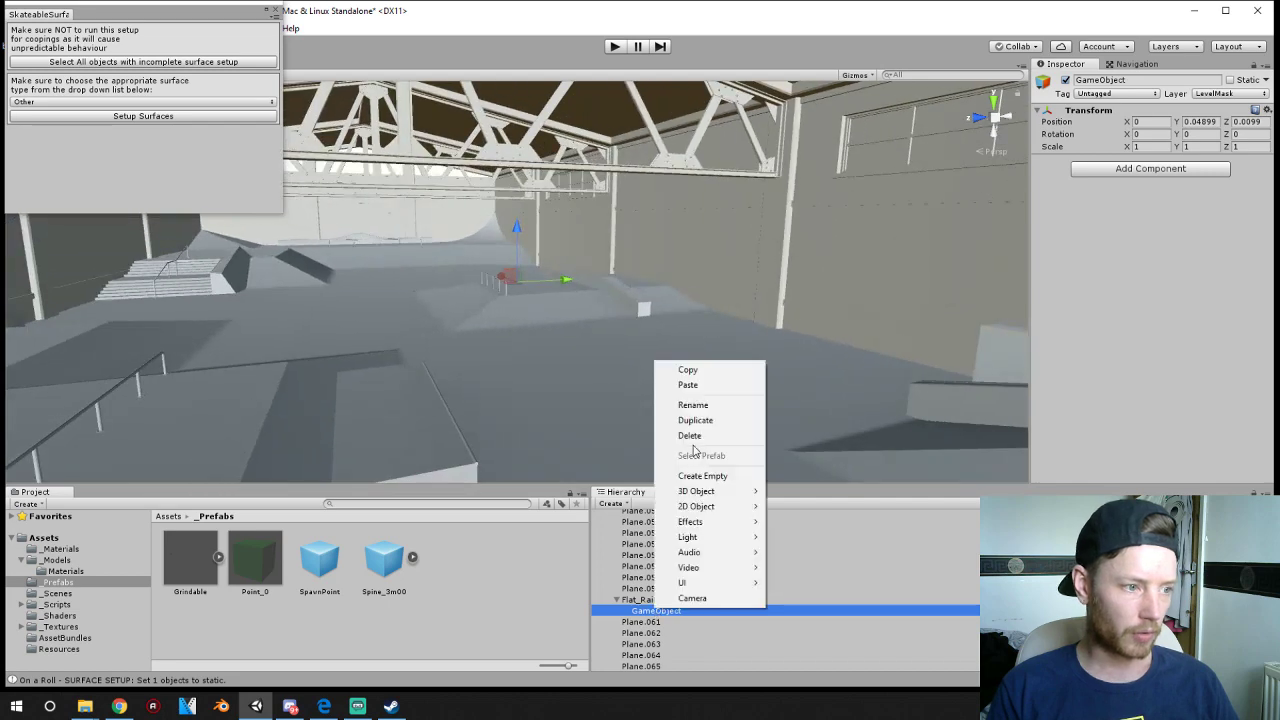
{"action": "left_click", "coordinate": [701, 407]}
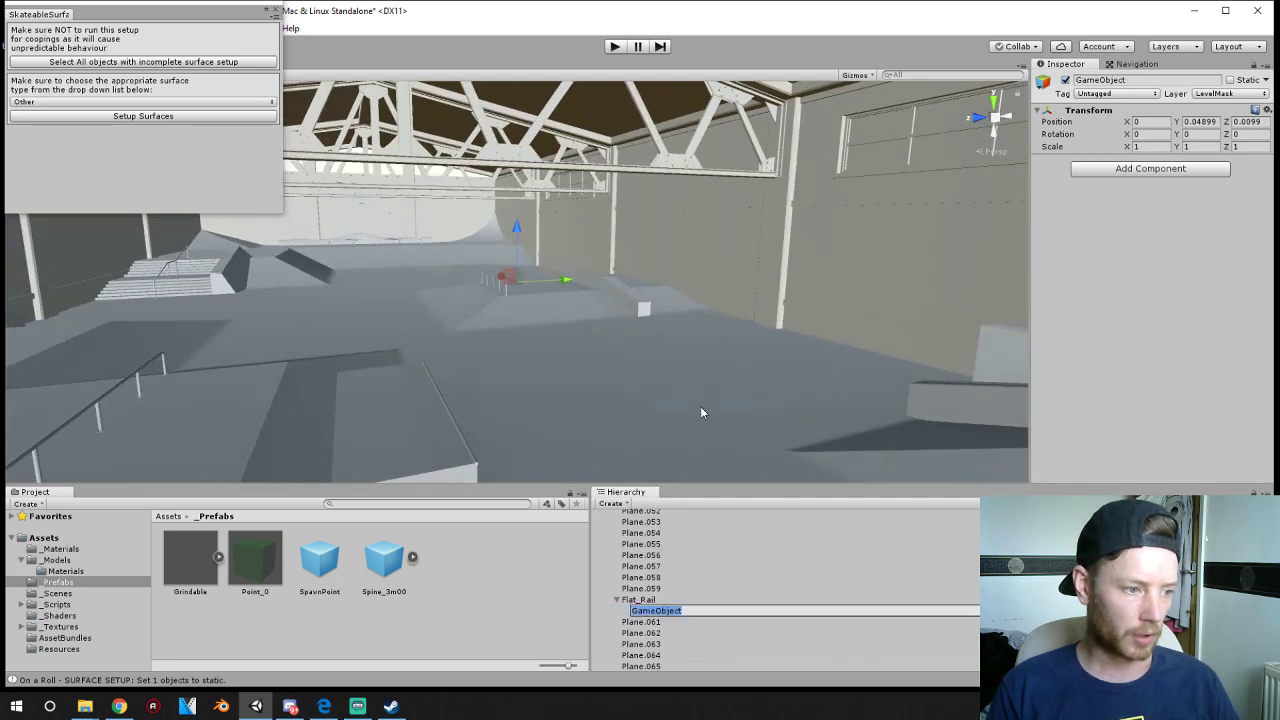
{"action": "type", "text": "Ponm"}
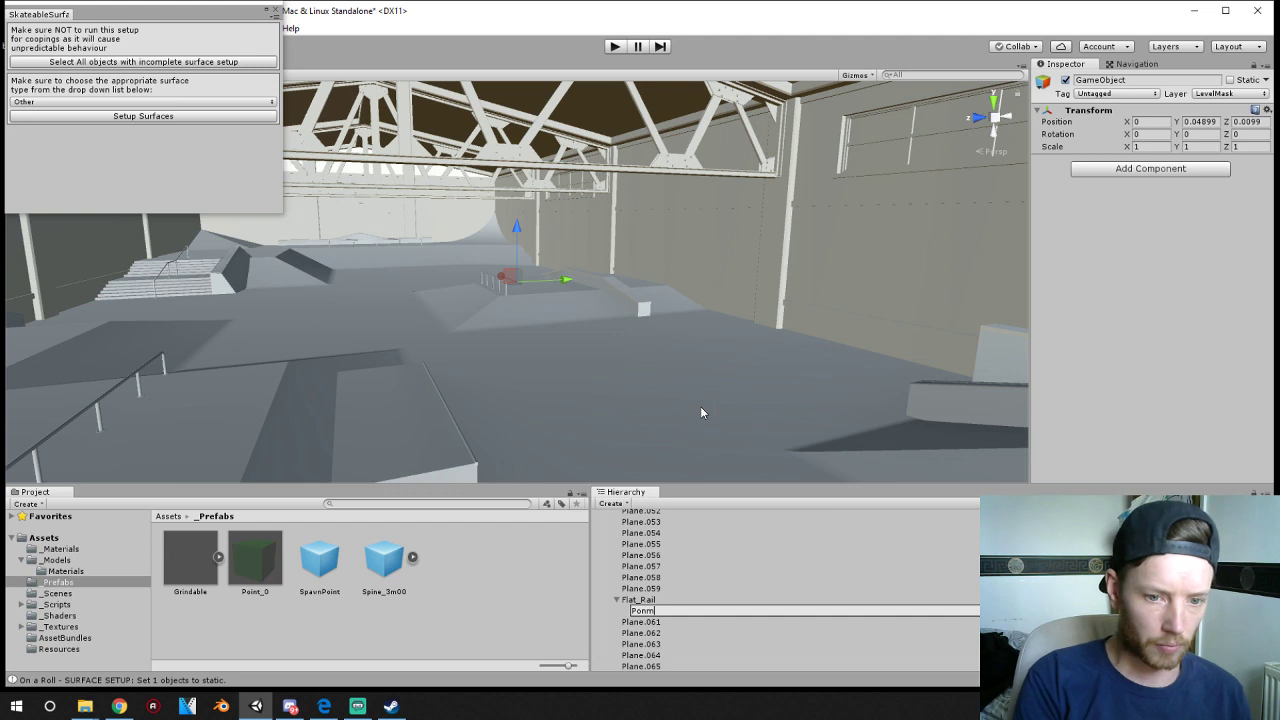
{"action": "key", "text": "BackSpace"}
{"action": "key", "text": "BackSpace"}
{"action": "type", "text": "int"}
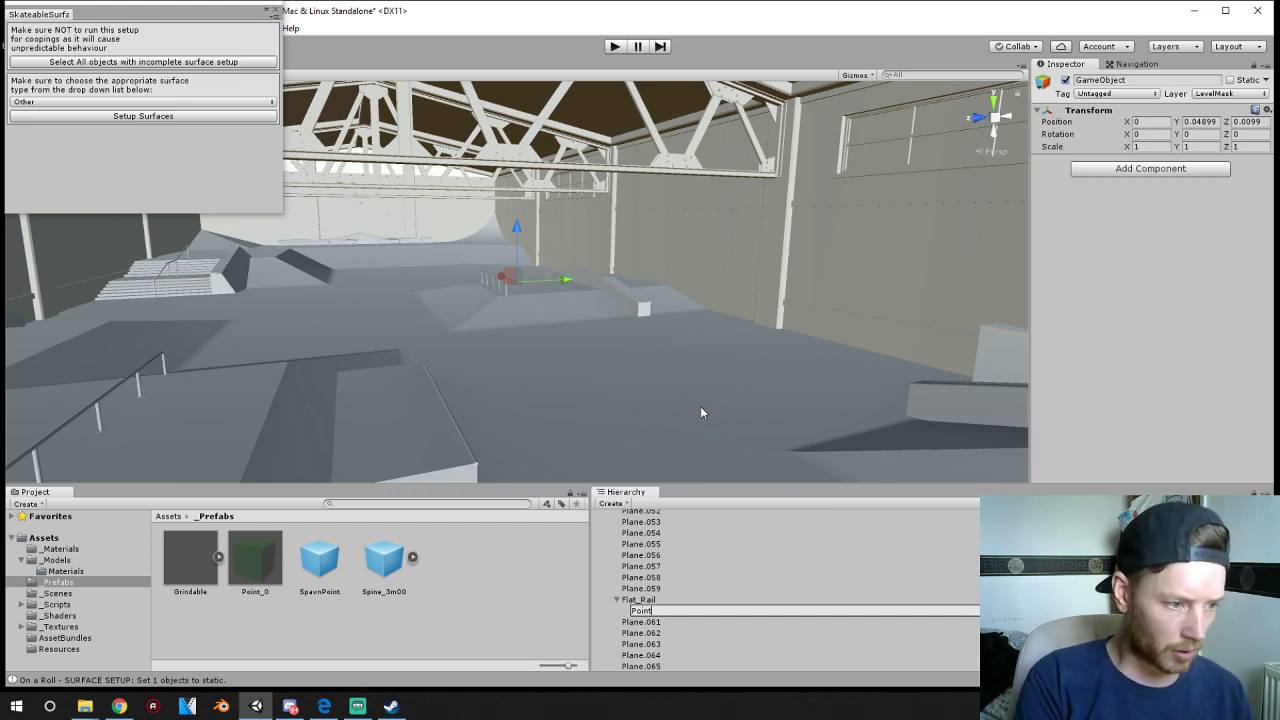
{"action": "type", "text": "_0"}
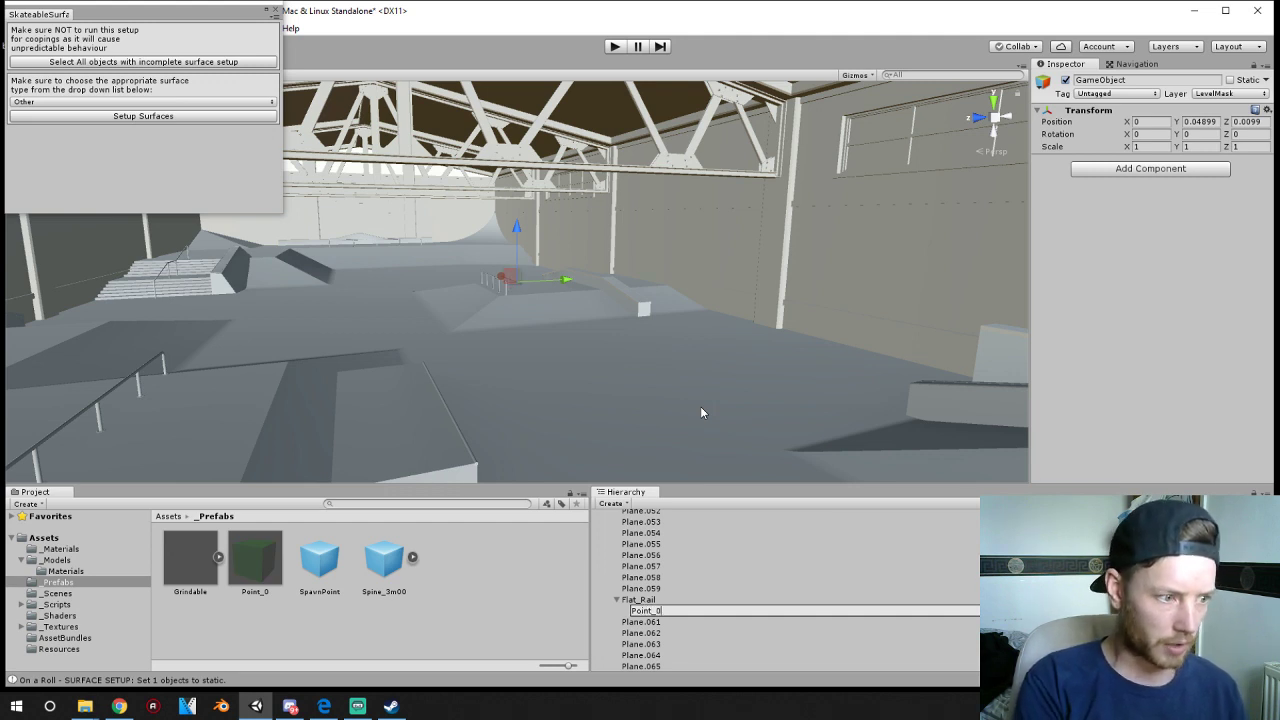
{"action": "key", "text": "Return"}
- Move the empty Point_0 object toward the rail to about Y 0.0393, and delete it from Flat_Rail
{"action": "key", "text": "f"}
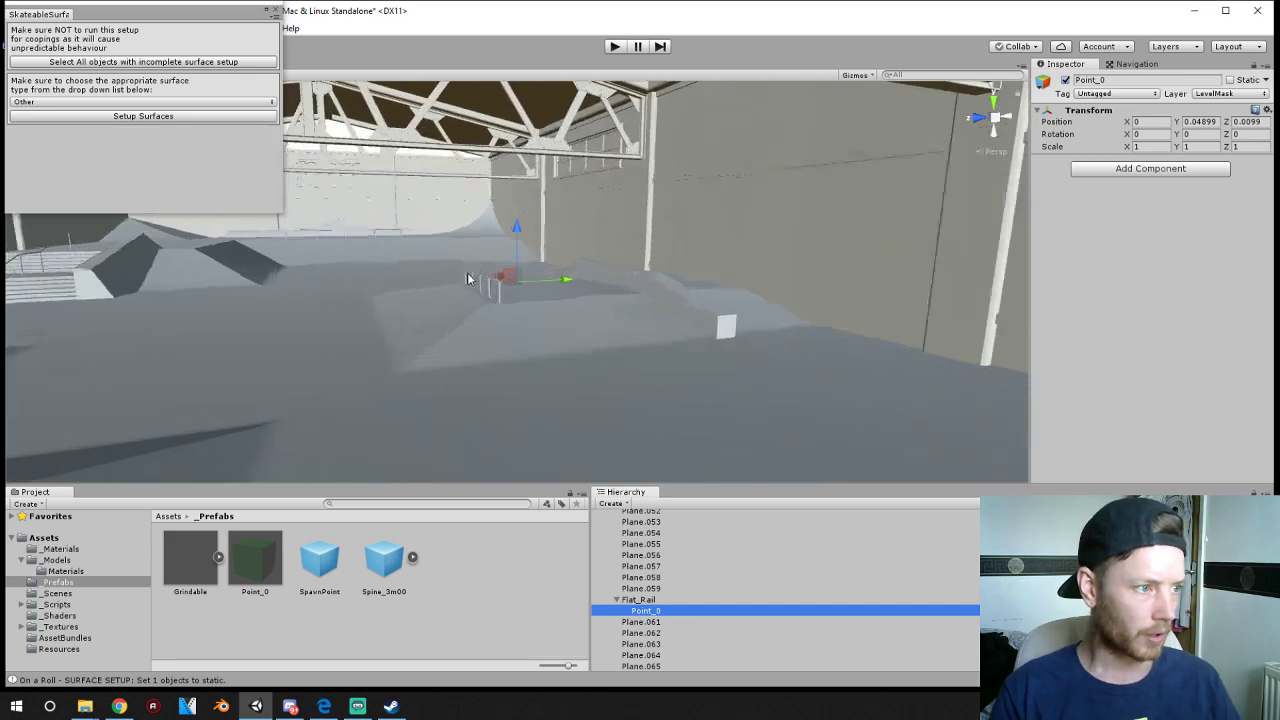
{"action": "scroll", "coordinate": [467, 279], "scroll_direction": "up", "scroll_amount": 8}
{"action": "left_click_drag", "start_coordinate": [569, 282], "coordinate": [526, 283]}
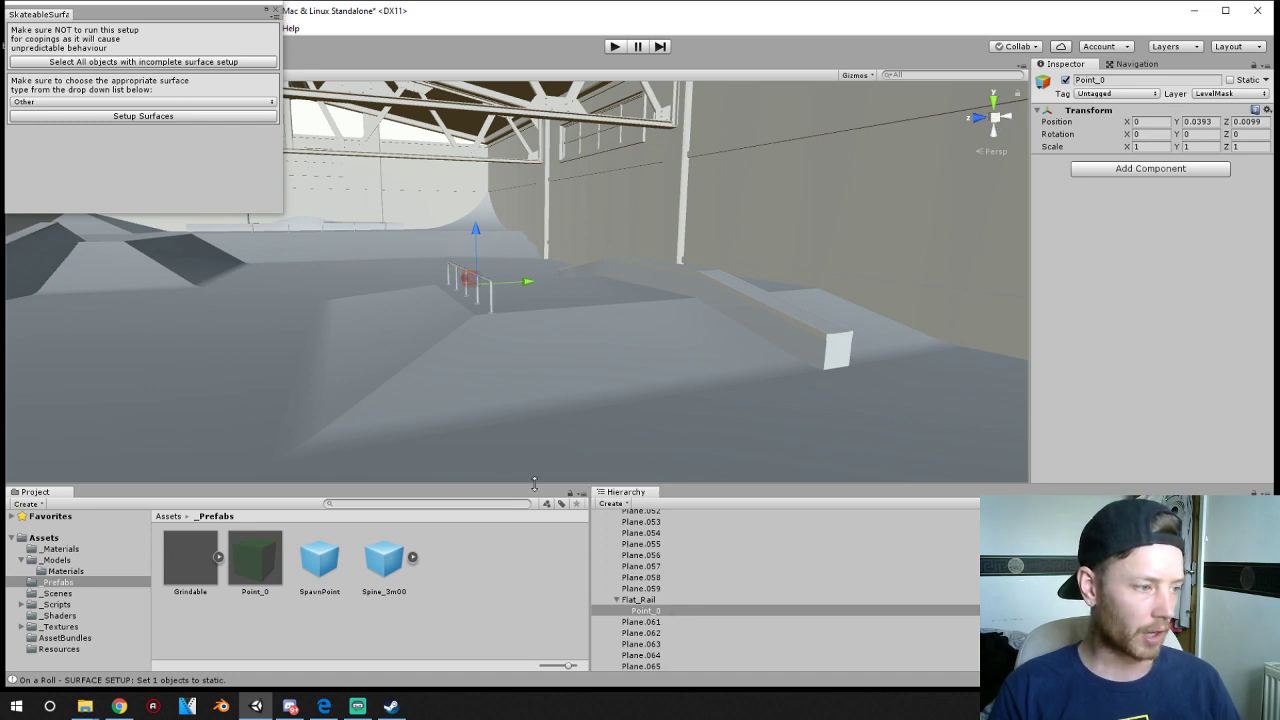
{"action": "left_click", "coordinate": [702, 613]}
{"action": "key", "text": "Delete"}
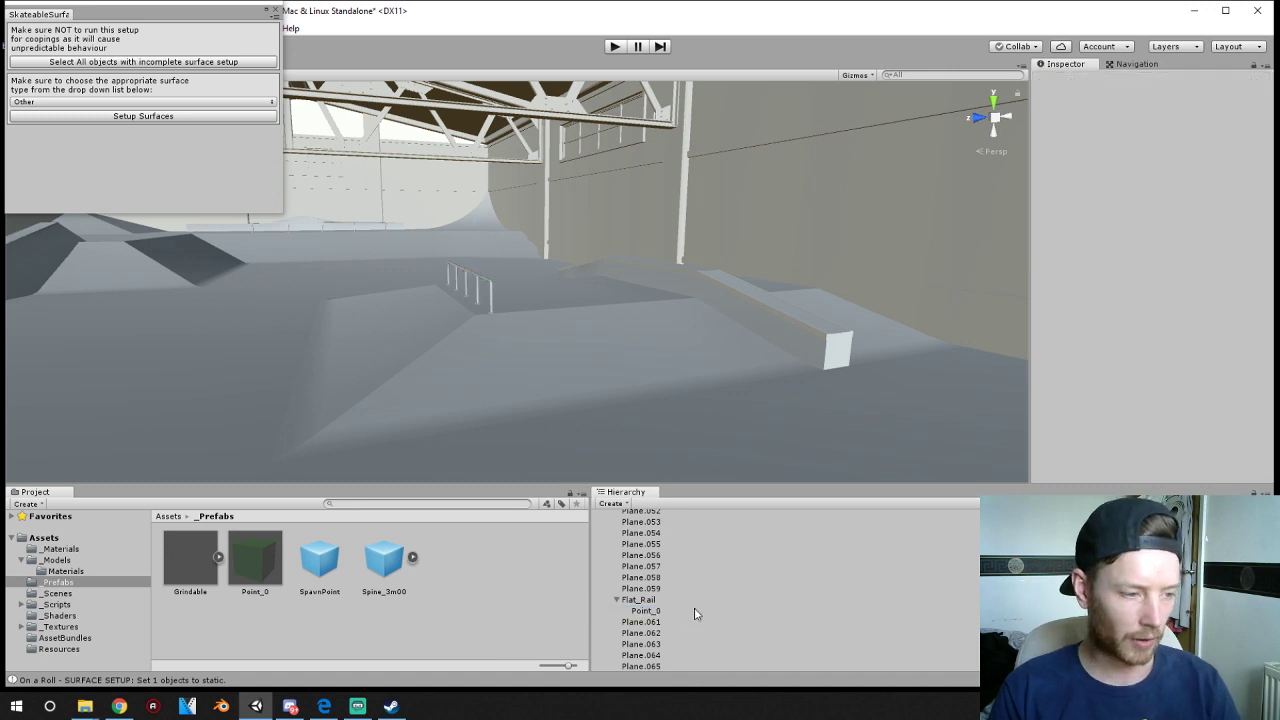
- Add the Grindable prefab as a child of Flat_Rail and move it to about Y 0.0353 and Z -0.005, around the rail
{"action": "left_click", "coordinate": [456, 296]}
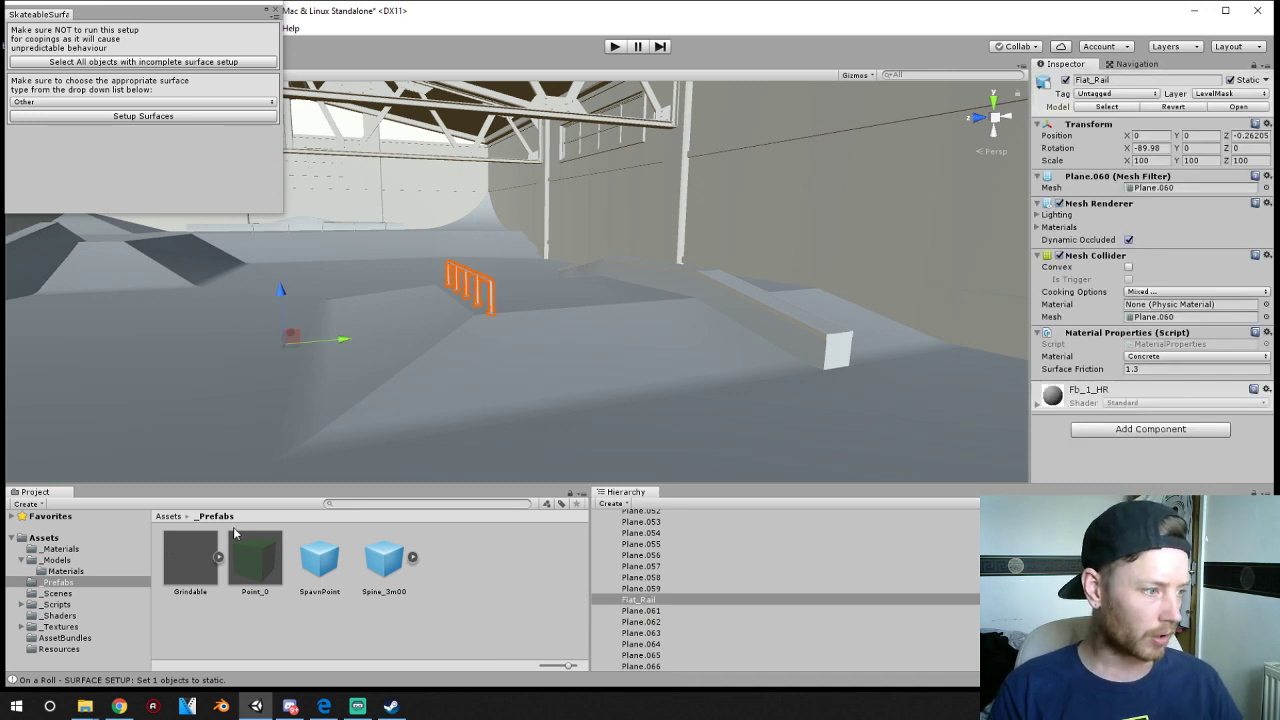
{"action": "left_click_drag", "start_coordinate": [183, 584], "coordinate": [645, 603]}
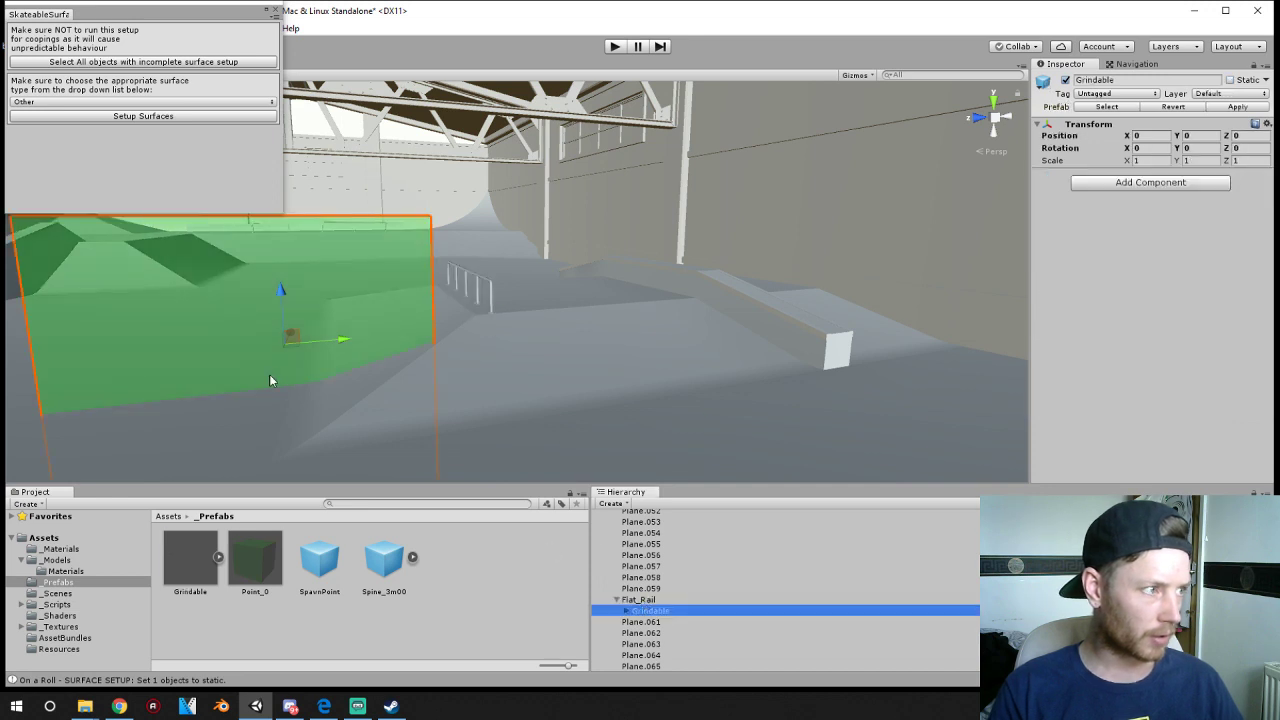
{"action": "middle_click_drag", "start_coordinate": [269, 380], "coordinate": [431, 351]}
{"action": "scroll", "coordinate": [440, 352], "scroll_direction": "down", "scroll_amount": 2}
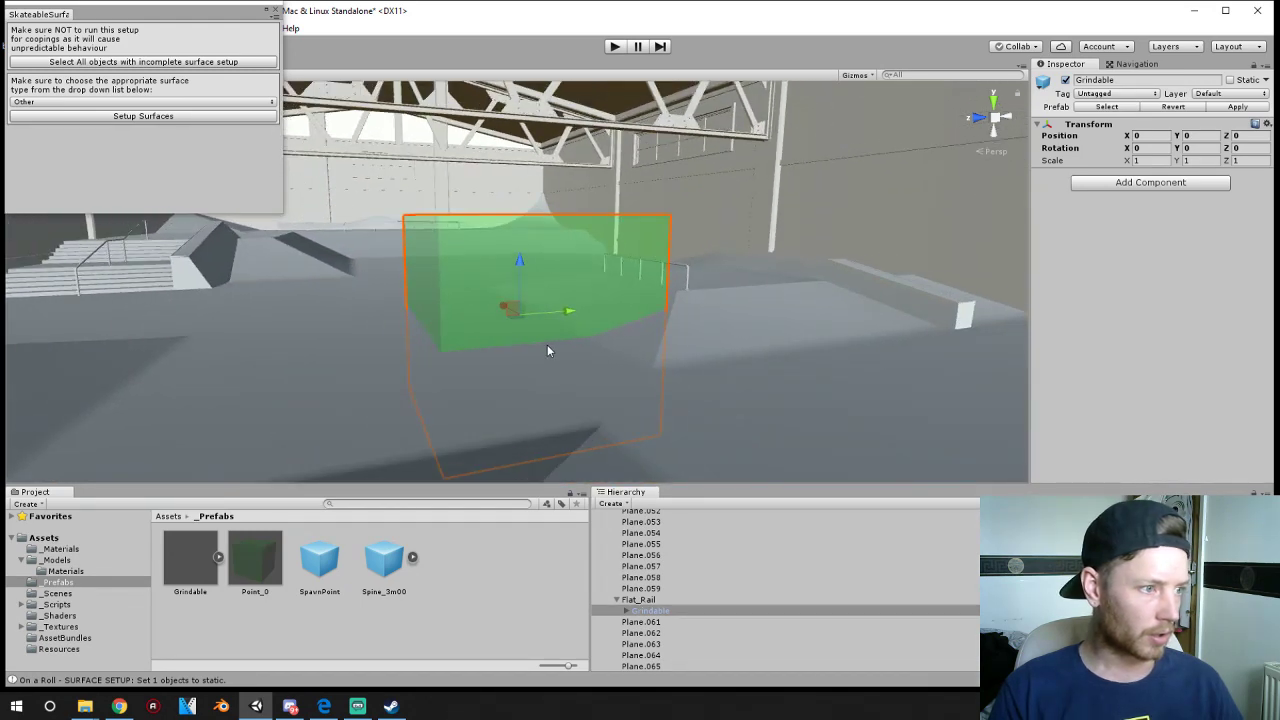
{"action": "left_click_drag", "start_coordinate": [526, 252], "coordinate": [700, 216]}
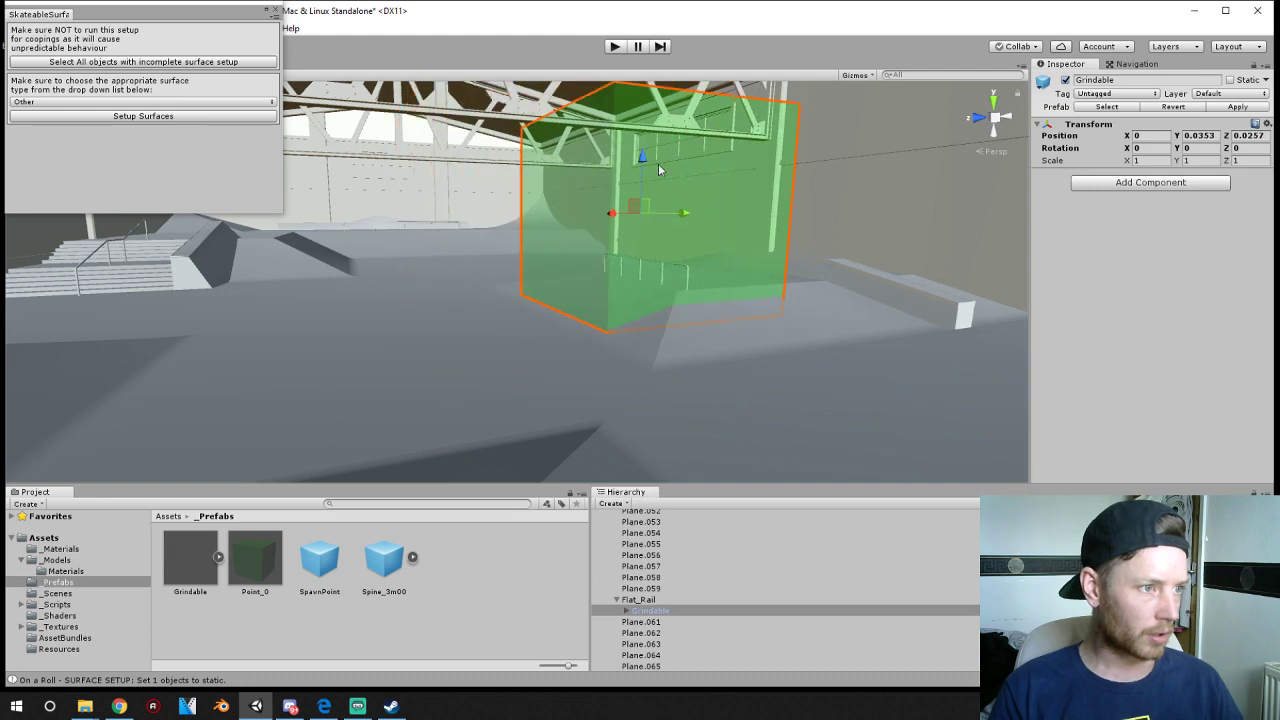
{"action": "left_click_drag", "start_coordinate": [643, 162], "coordinate": [646, 272]}
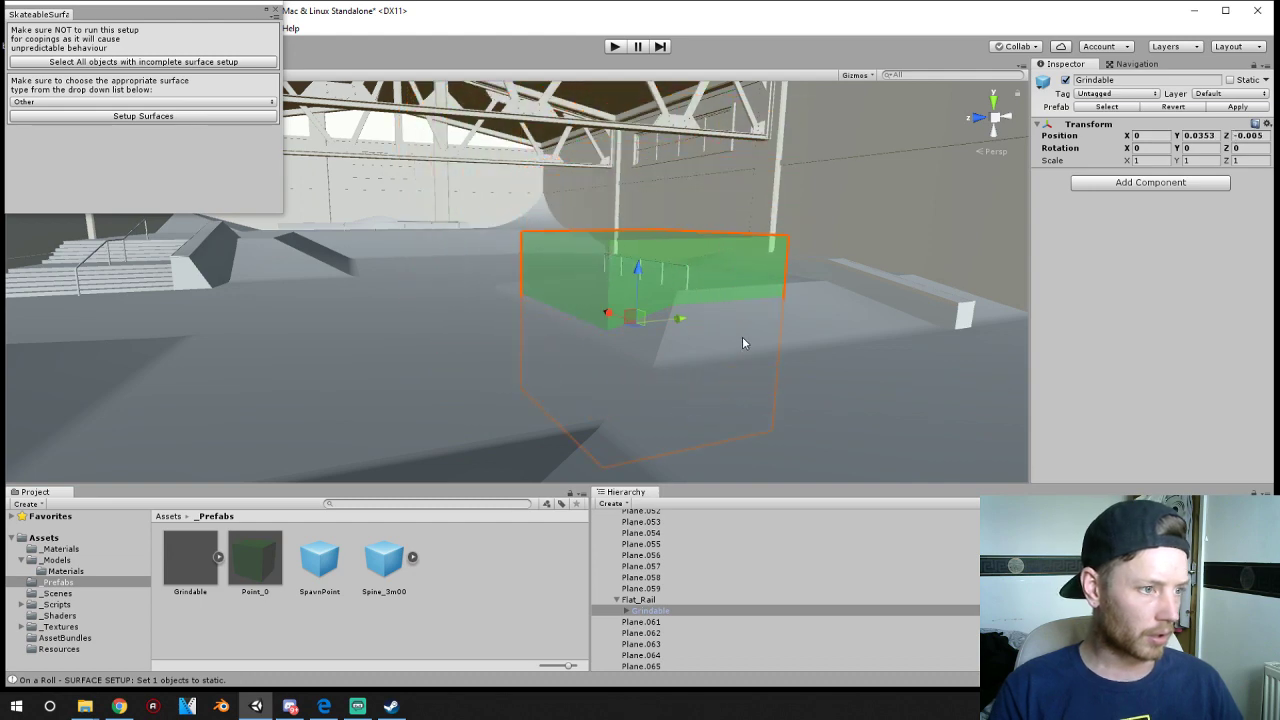
{"action": "left_click_drag", "start_coordinate": [742, 336], "coordinate": [526, 400], "text": "alt"}
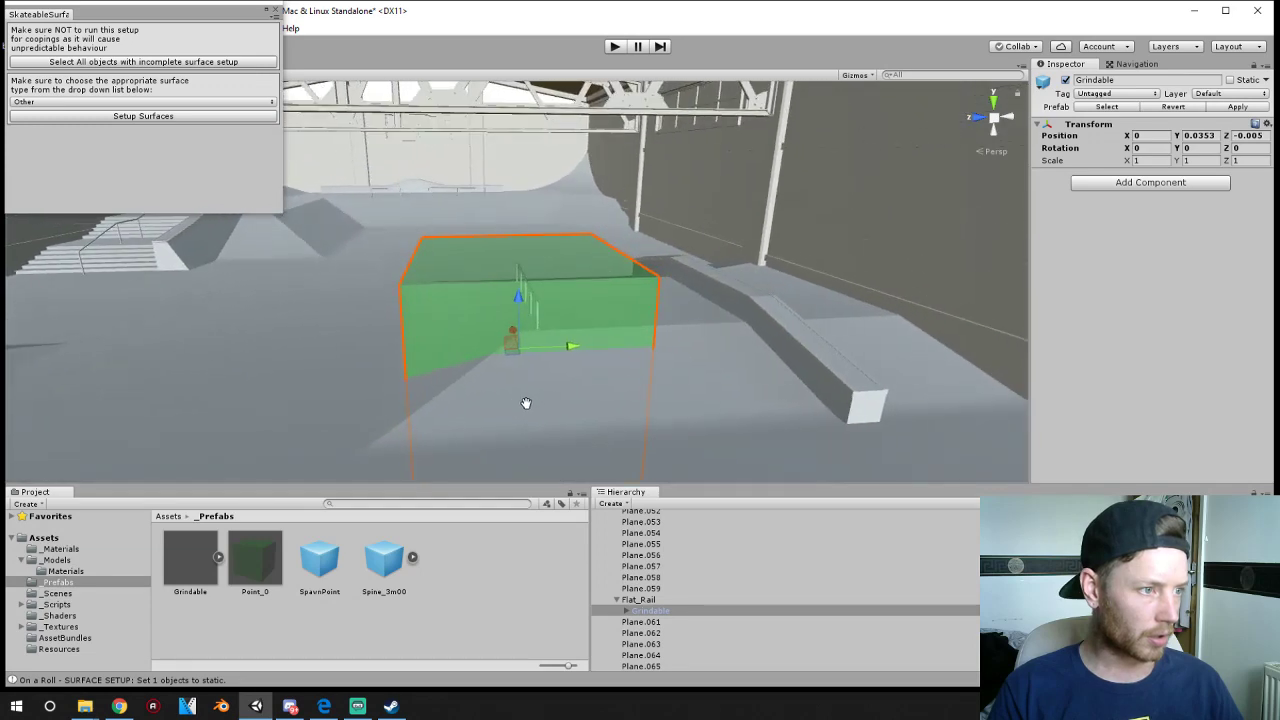
- Check the Point_0 and Point_1 markers inside Grindable, and delete the Grindable object from Flat_Rail
{"action": "left_click", "coordinate": [630, 612]}
{"action": "left_click", "coordinate": [626, 611]}
{"action": "left_click", "coordinate": [647, 623]}
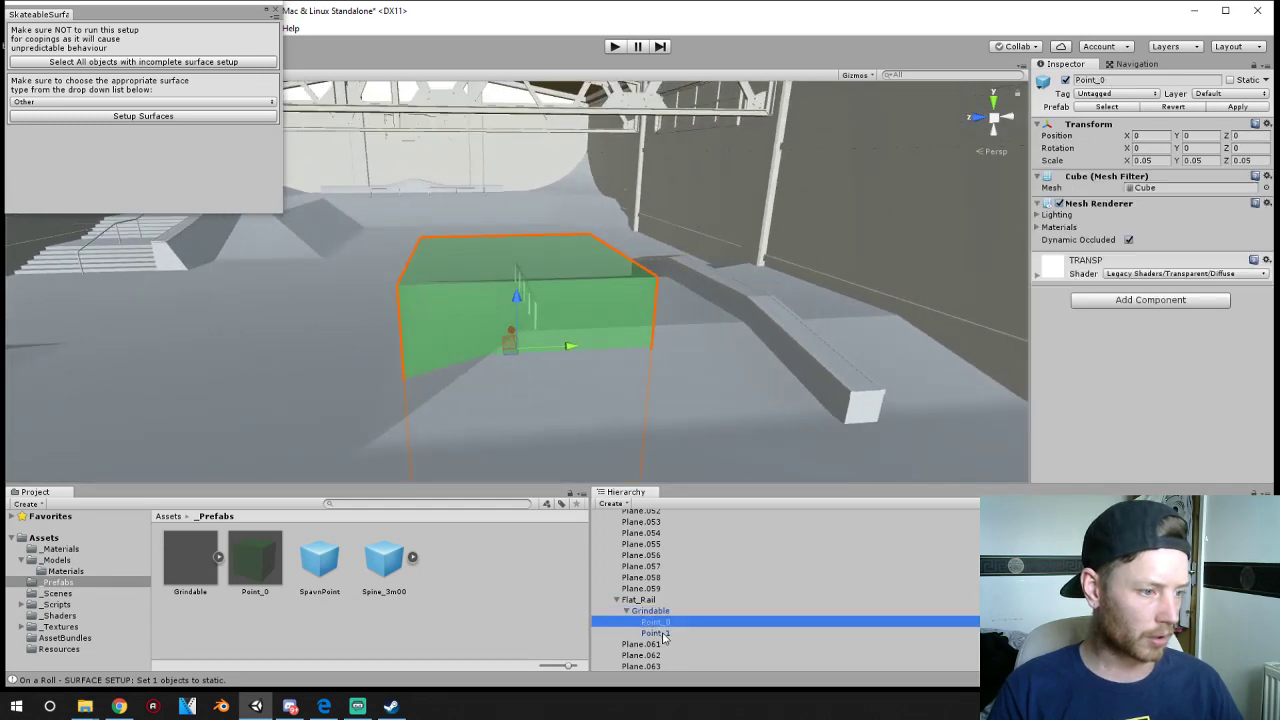
{"action": "left_click", "coordinate": [655, 633]}
{"action": "left_click", "coordinate": [663, 625]}
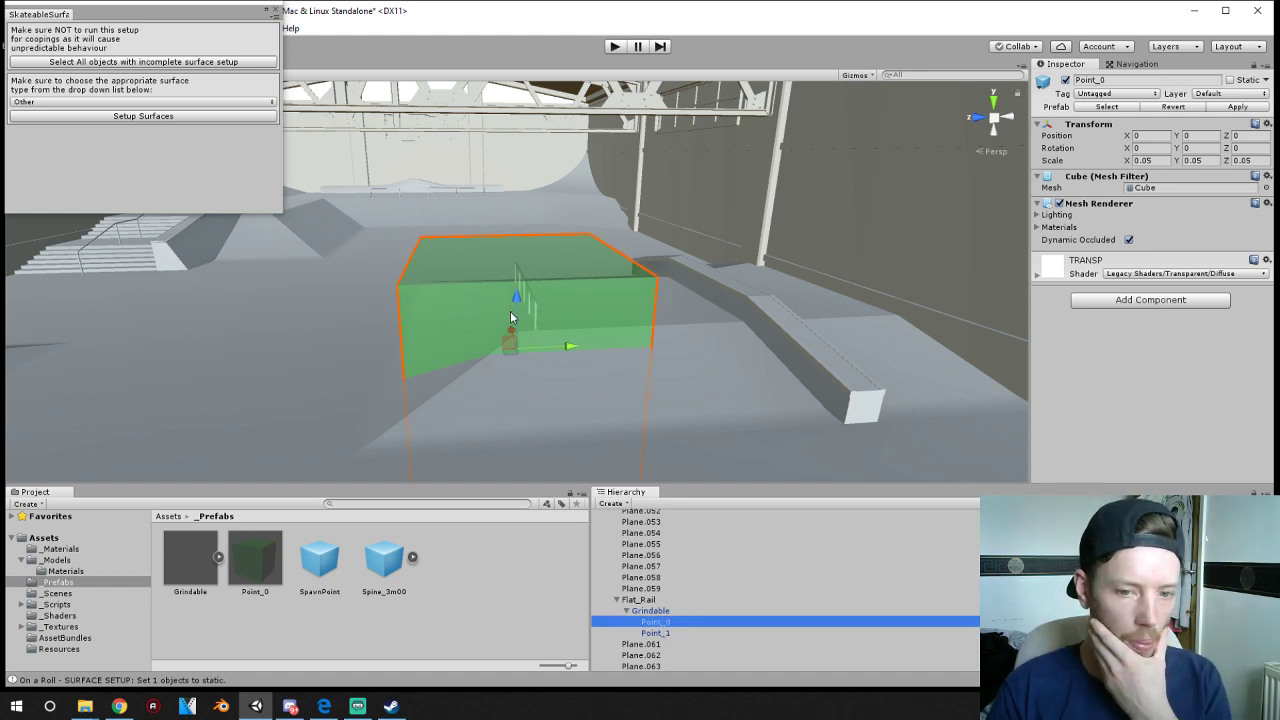
{"action": "left_click", "coordinate": [597, 300]}
{"action": "key", "text": "Delete"}
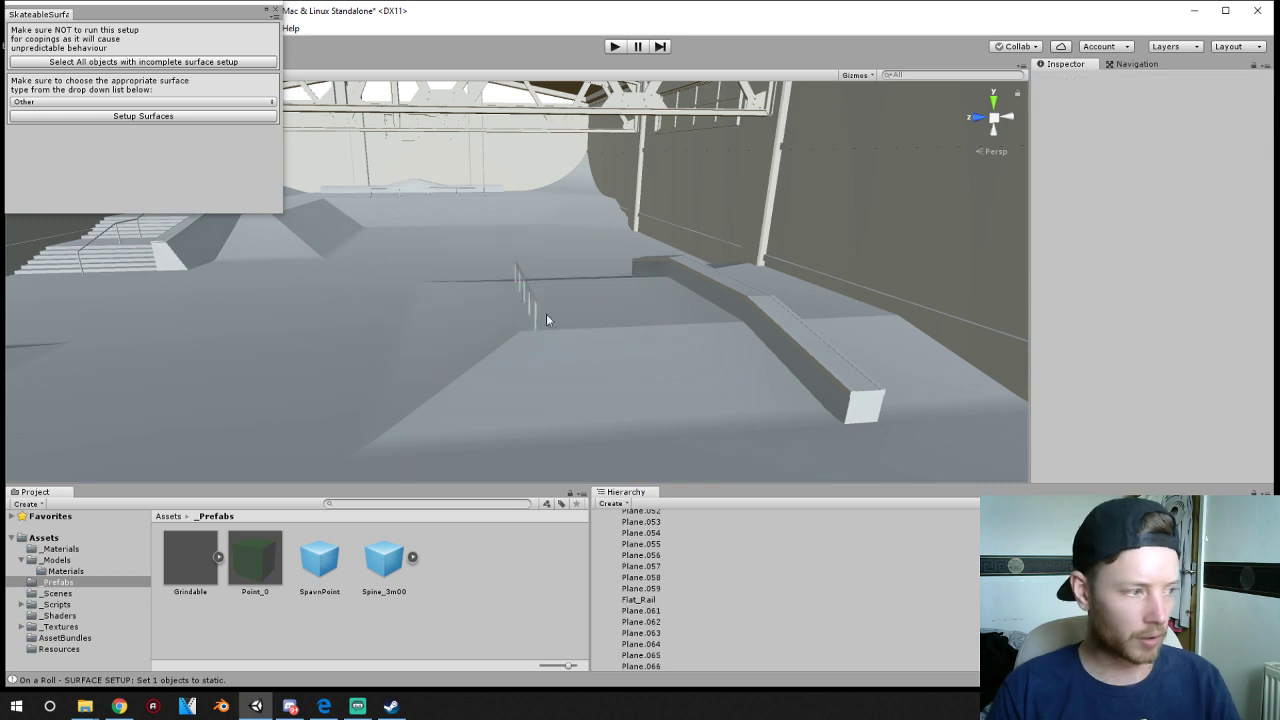
- Place a Point_0 marker prefab in the scene beside the flat rail, at about X 11.73, Y 4.13, Z 6.23
{"action": "left_click_drag", "start_coordinate": [272, 564], "coordinate": [471, 288]}
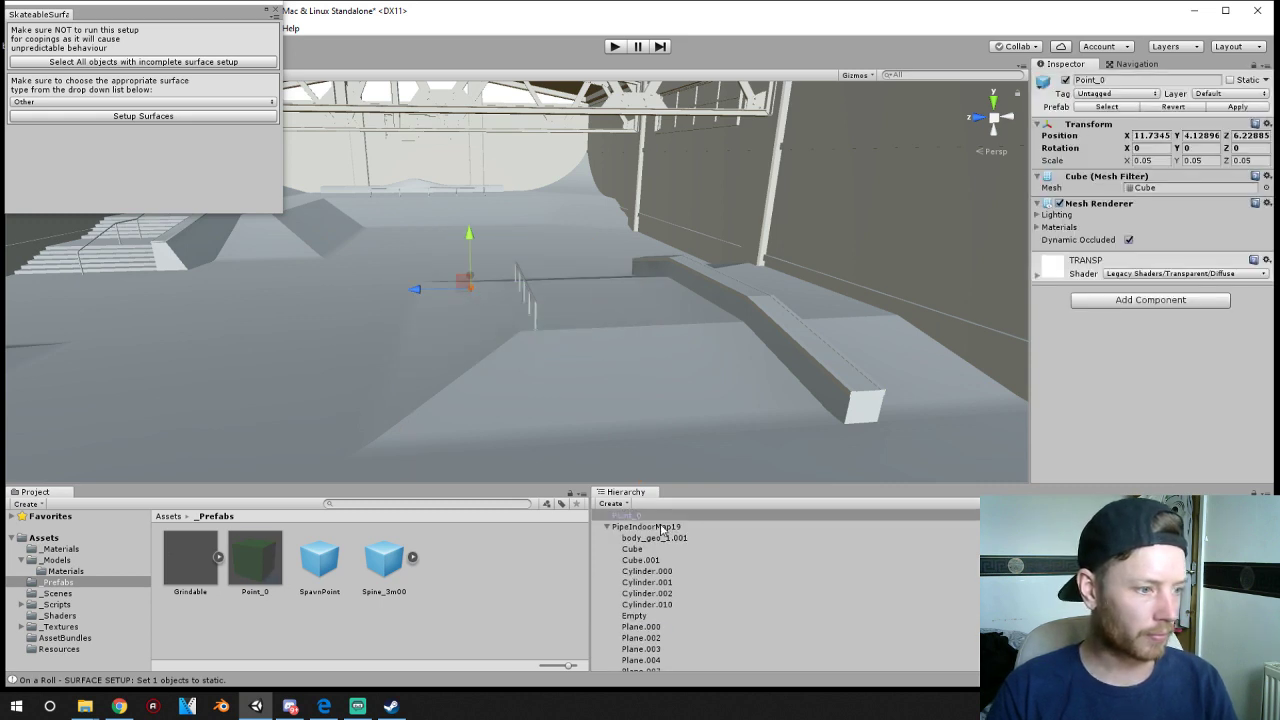
- Undo placing the Point_0 marker in the scene beside the flat rail
{"action": "scroll", "coordinate": [713, 597], "scroll_direction": "up", "scroll_amount": 1}
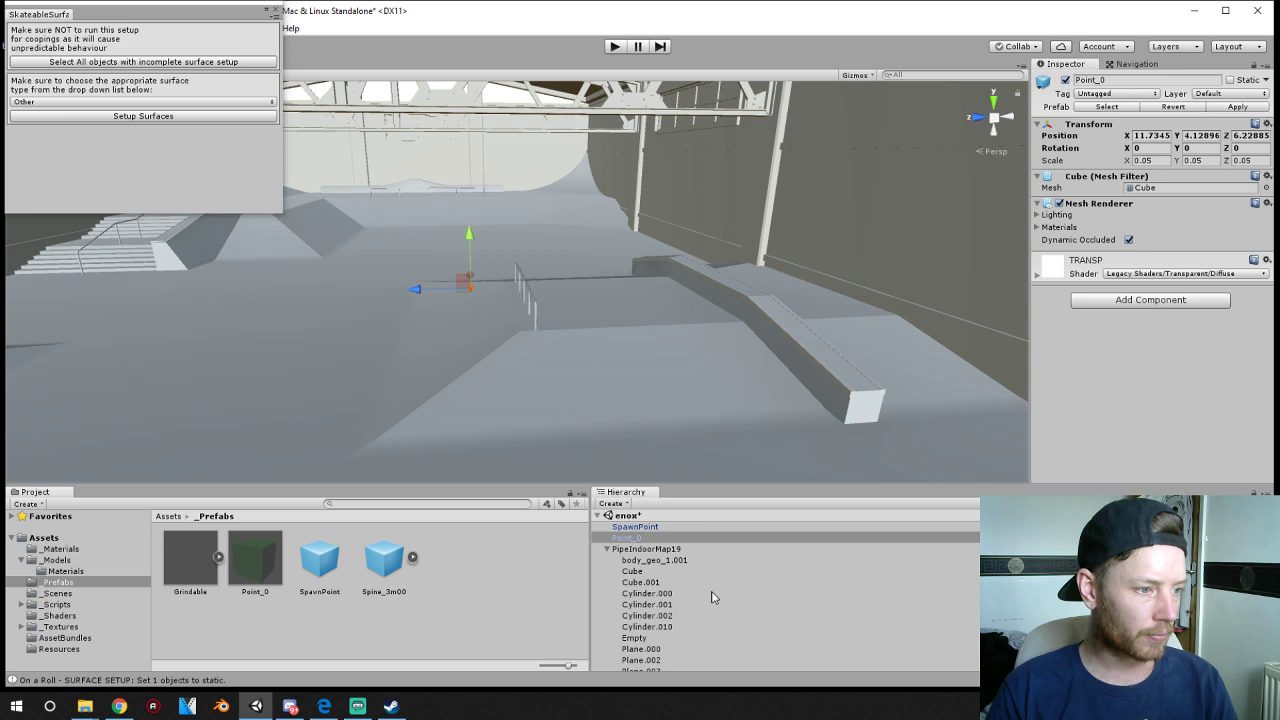
{"action": "left_click", "coordinate": [472, 297]}
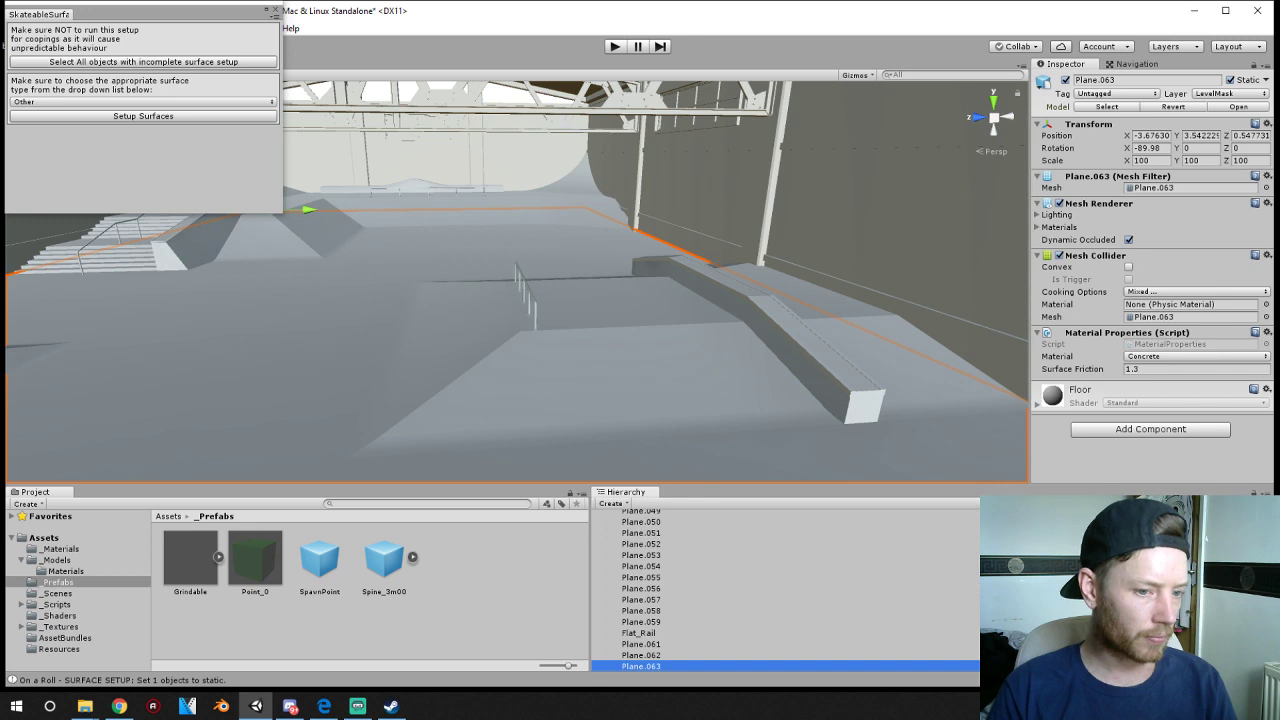
{"action": "key", "text": "ctrl+z"}
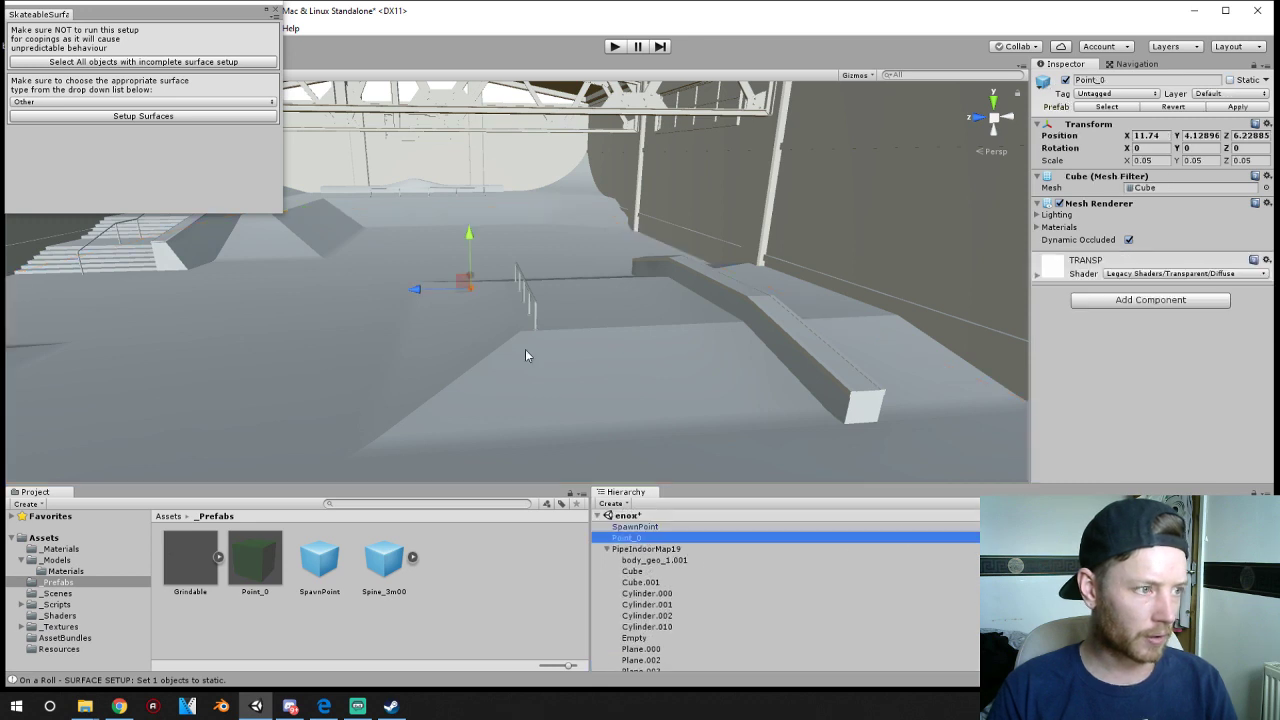
{"action": "key", "text": "ctrl+z"}
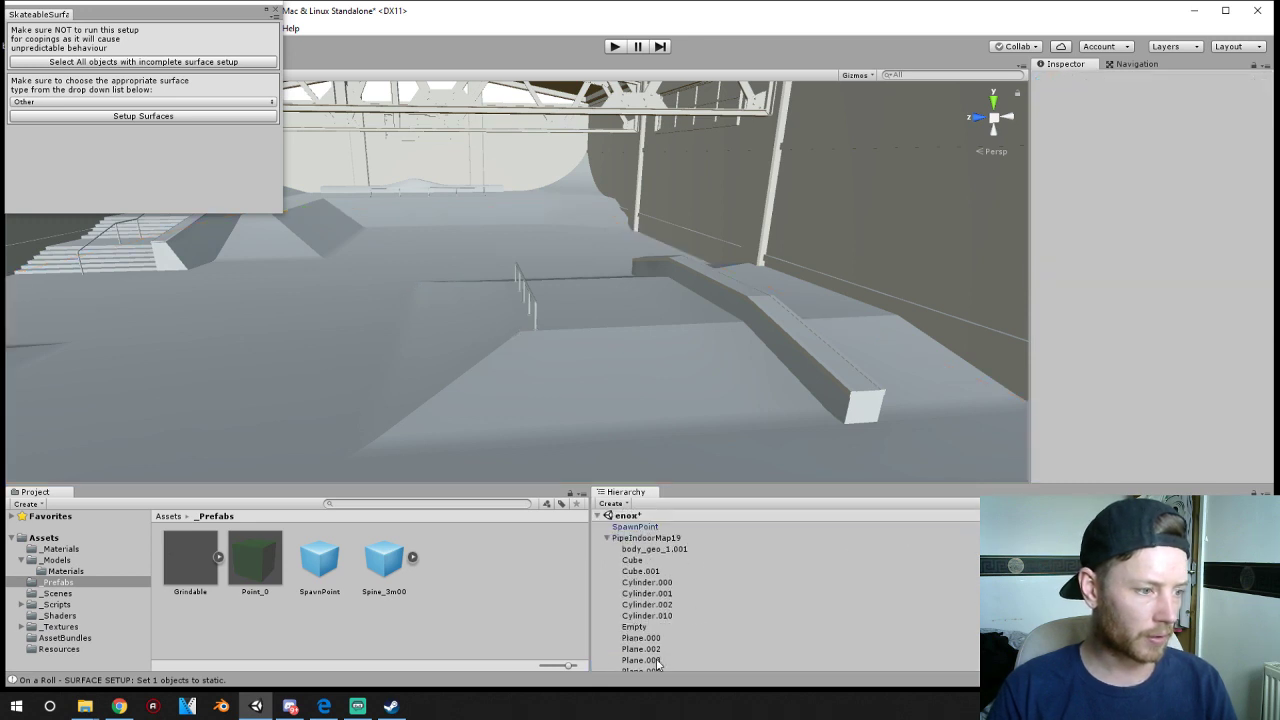
{"action": "scroll", "coordinate": [658, 663], "scroll_direction": "down", "scroll_amount": 5}
{"action": "scroll", "coordinate": [658, 640], "scroll_direction": "up", "scroll_amount": 4}
{"action": "left_click", "coordinate": [645, 574]}
{"action": "left_click", "coordinate": [638, 586]}
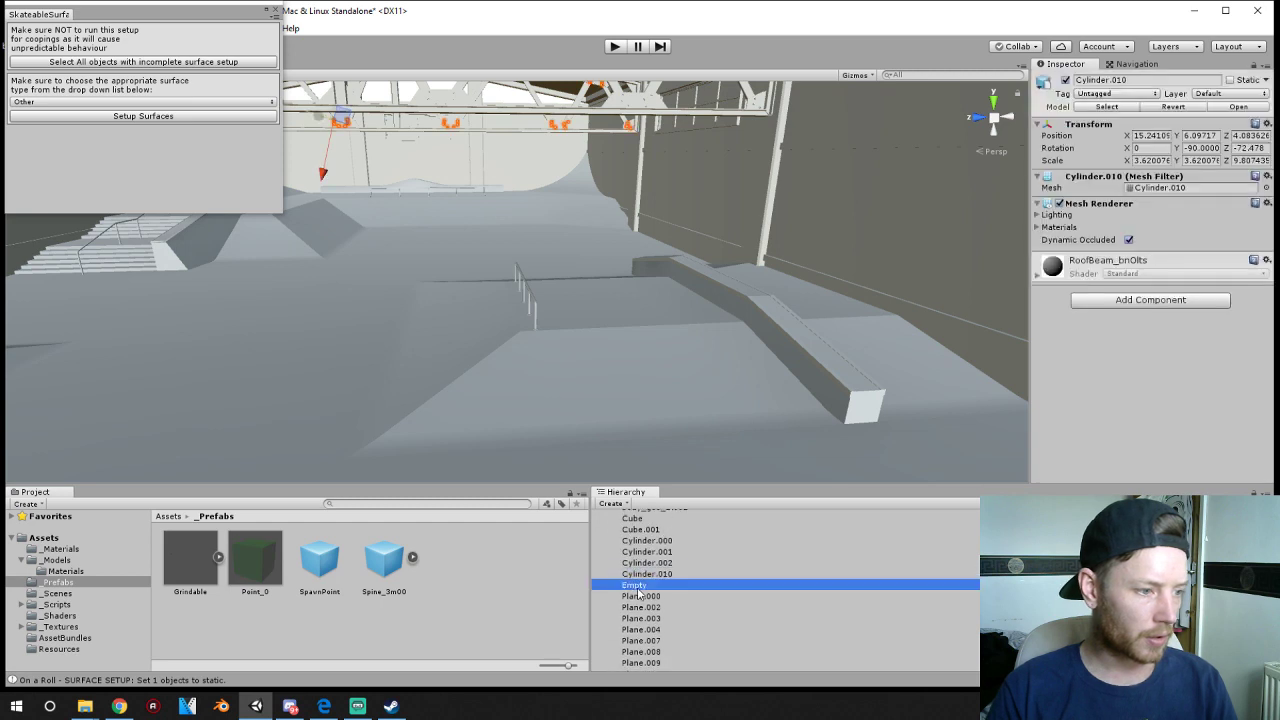
{"action": "scroll", "coordinate": [650, 610], "scroll_direction": "down", "scroll_amount": 8}
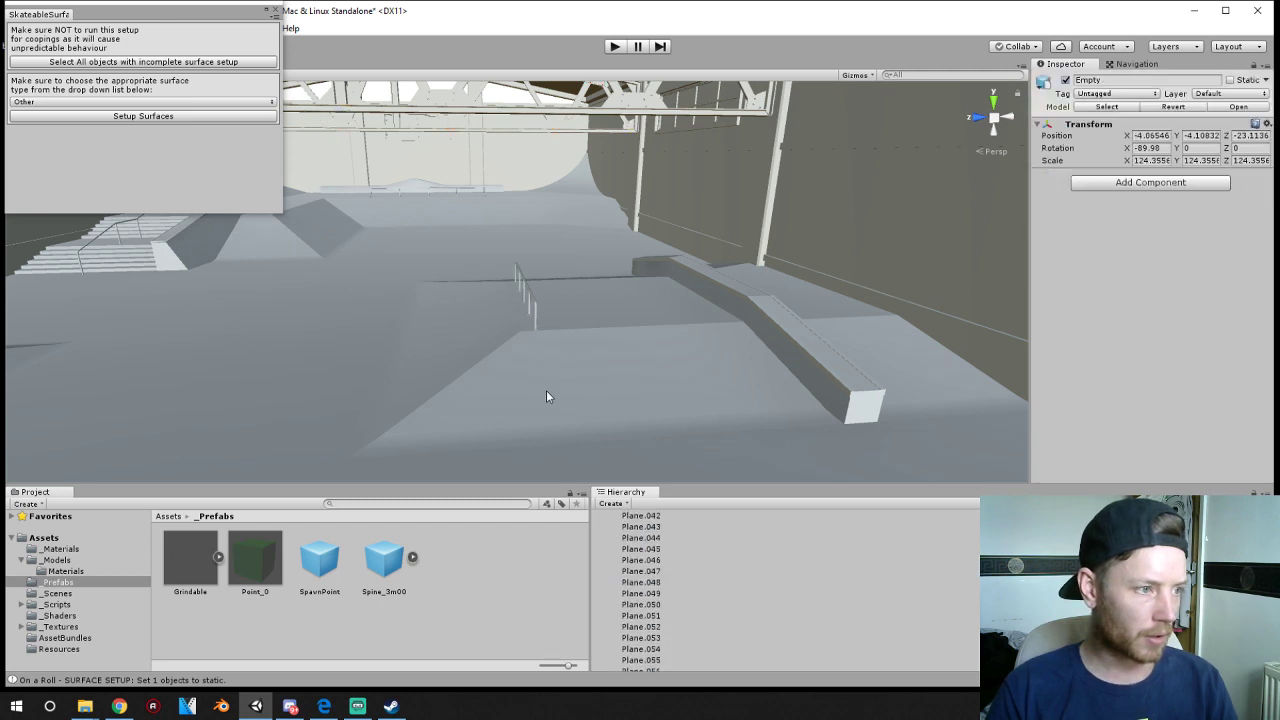
- Select Flat_Rail in the scene, close the skateable surface setup window and open the Grind Setup tool
{"action": "left_click", "coordinate": [530, 292]}
{"action": "left_click", "coordinate": [520, 291]}
{"action": "scroll", "coordinate": [519, 293], "scroll_direction": "up", "scroll_amount": 4}
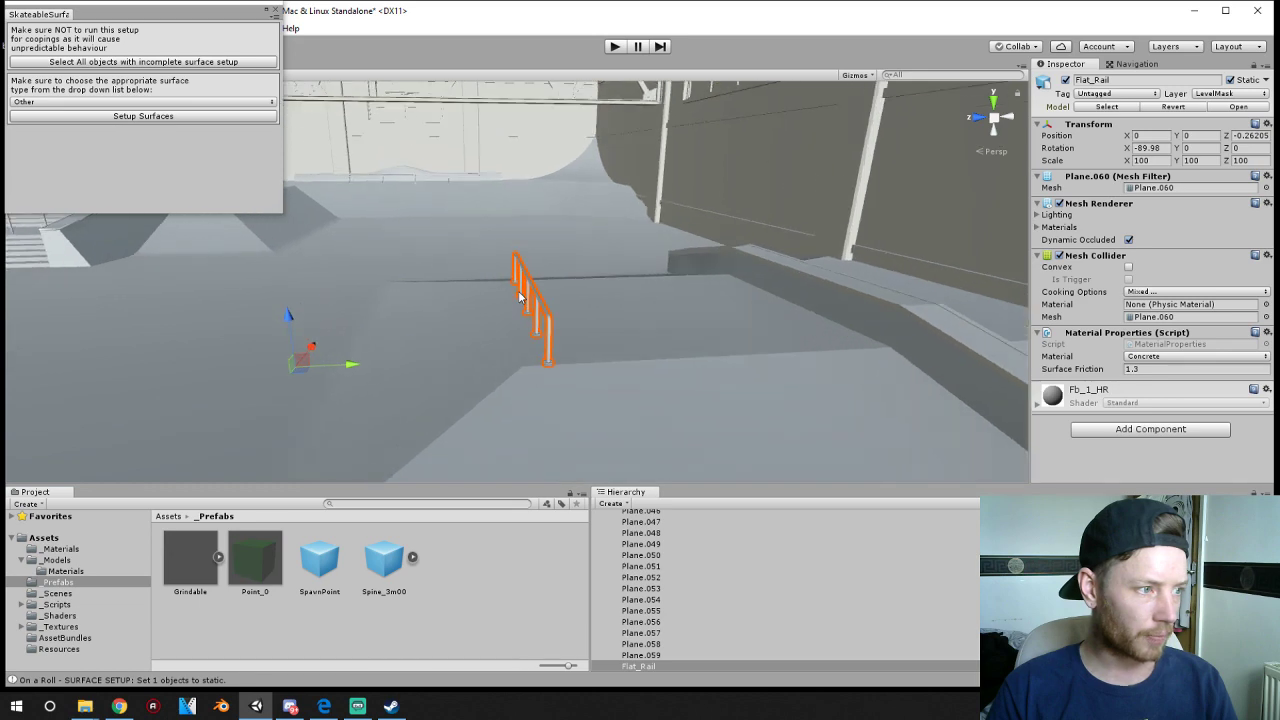
{"action": "left_click_drag", "start_coordinate": [519, 316], "coordinate": [863, 283], "text": "alt"}
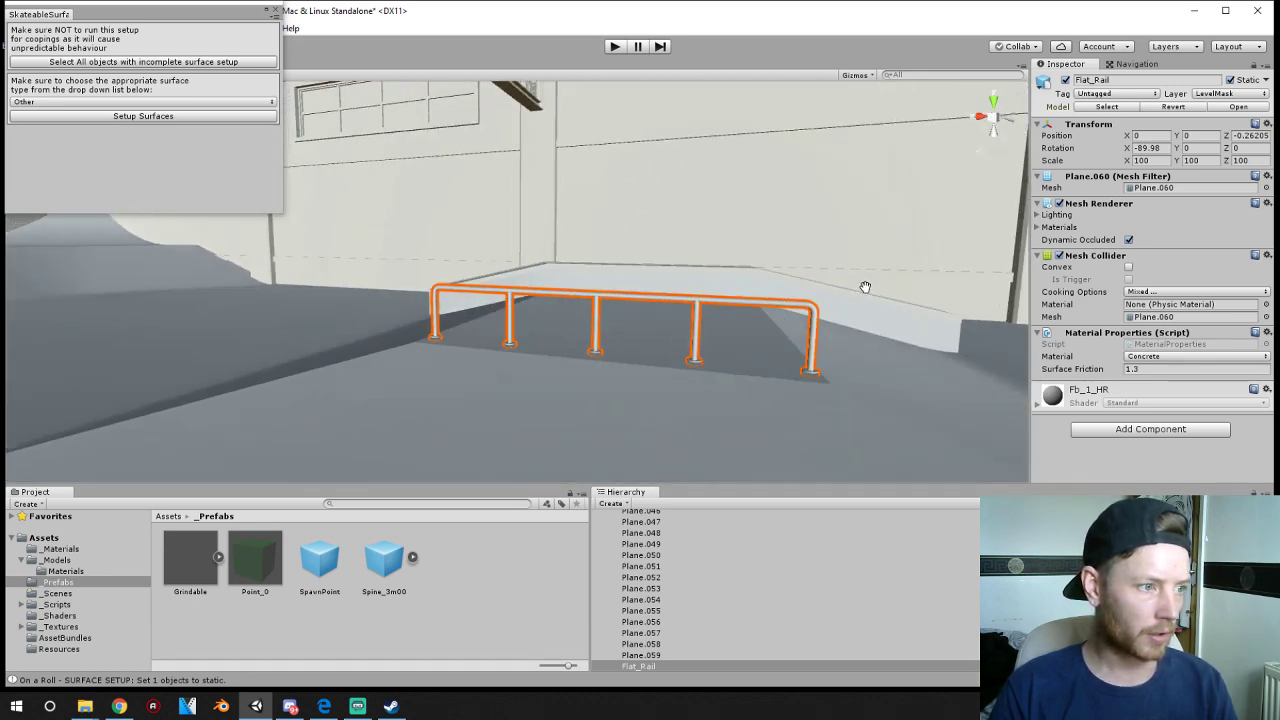
{"action": "left_click", "coordinate": [280, 13]}
{"action": "left_click", "coordinate": [279, 10]}
{"action": "left_click", "coordinate": [213, 28]}
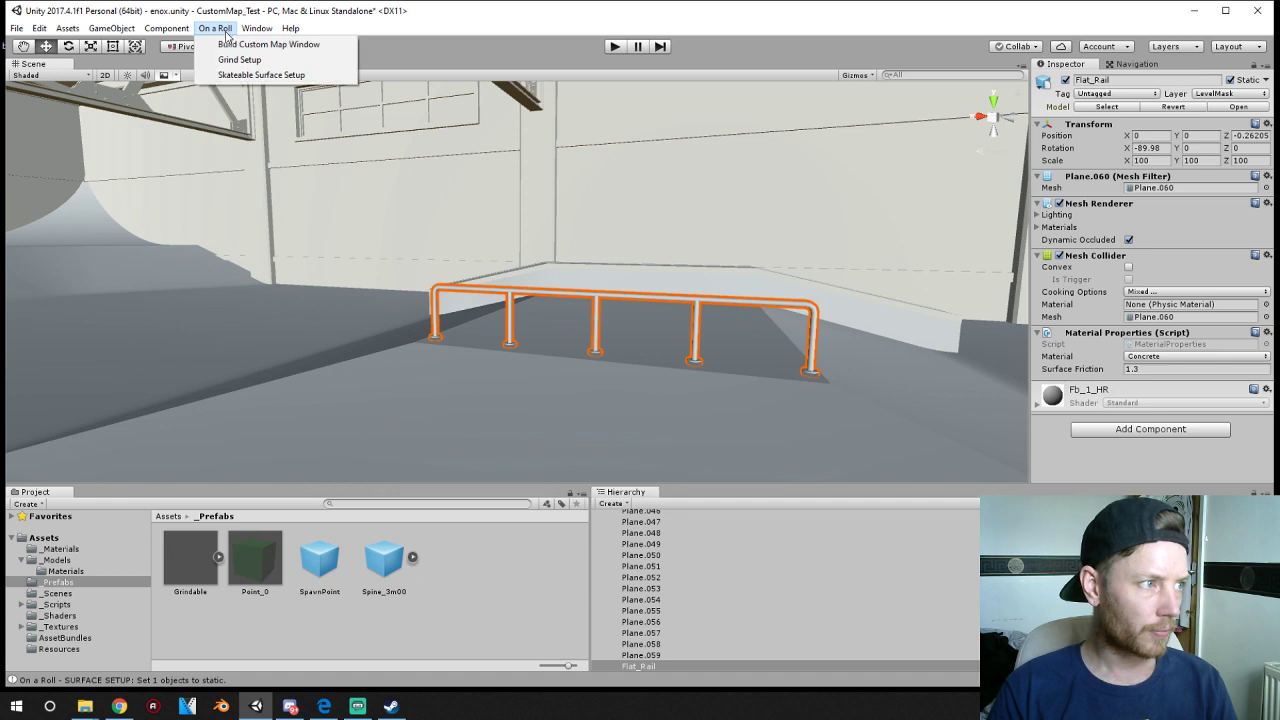
{"action": "left_click", "coordinate": [239, 60]}
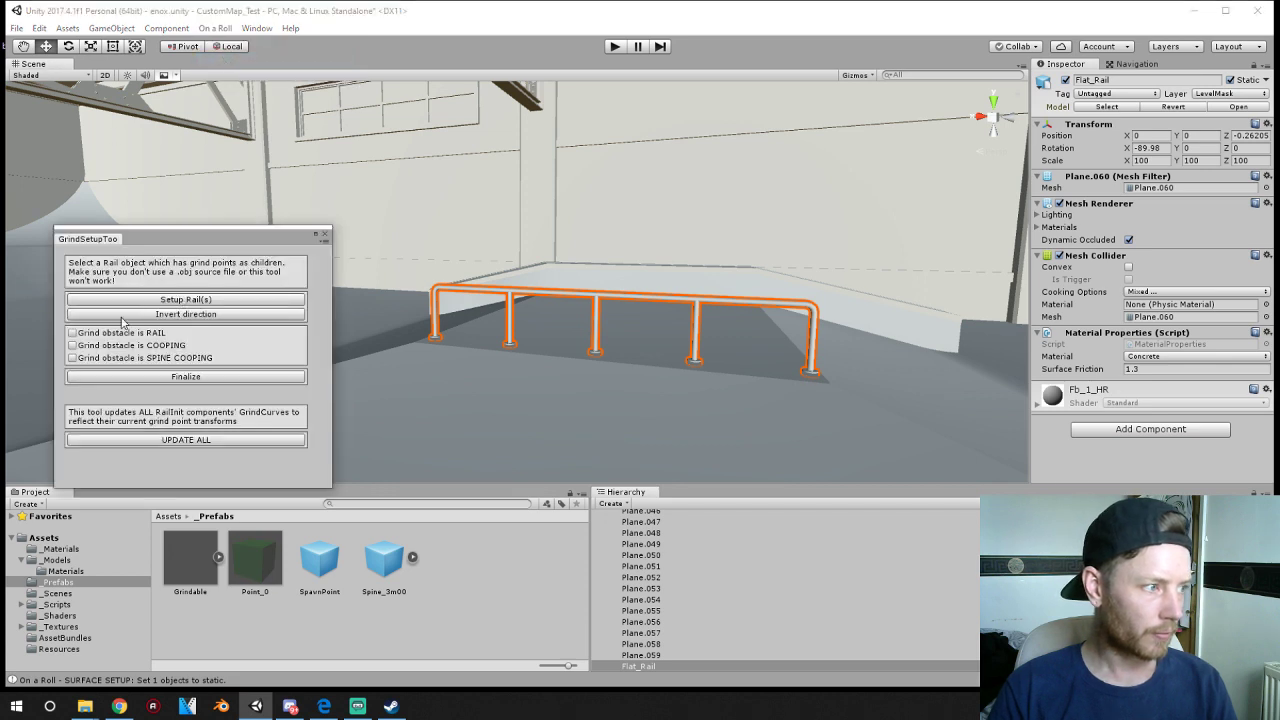
- Mark the selected Flat_Rail as a RAIL grind obstacle and run the rail setup on it
{"action": "left_click", "coordinate": [558, 294]}
{"action": "left_click", "coordinate": [560, 291]}
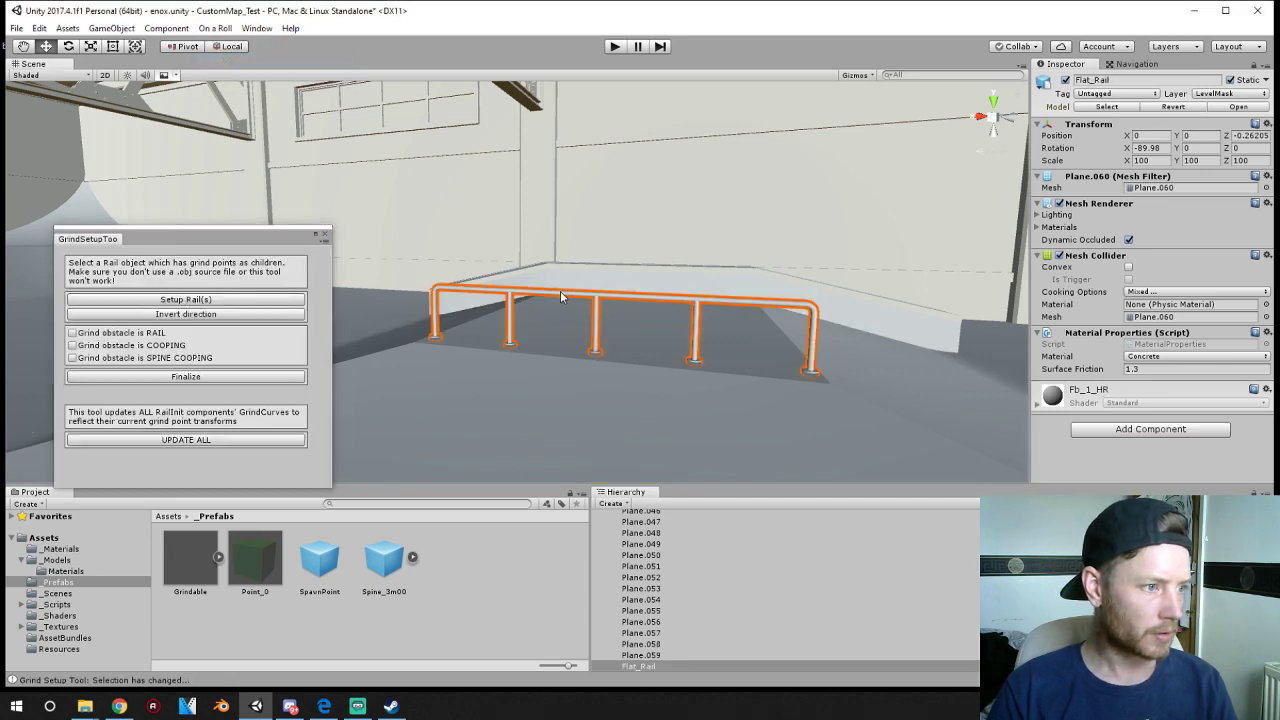
{"action": "left_click", "coordinate": [90, 333]}
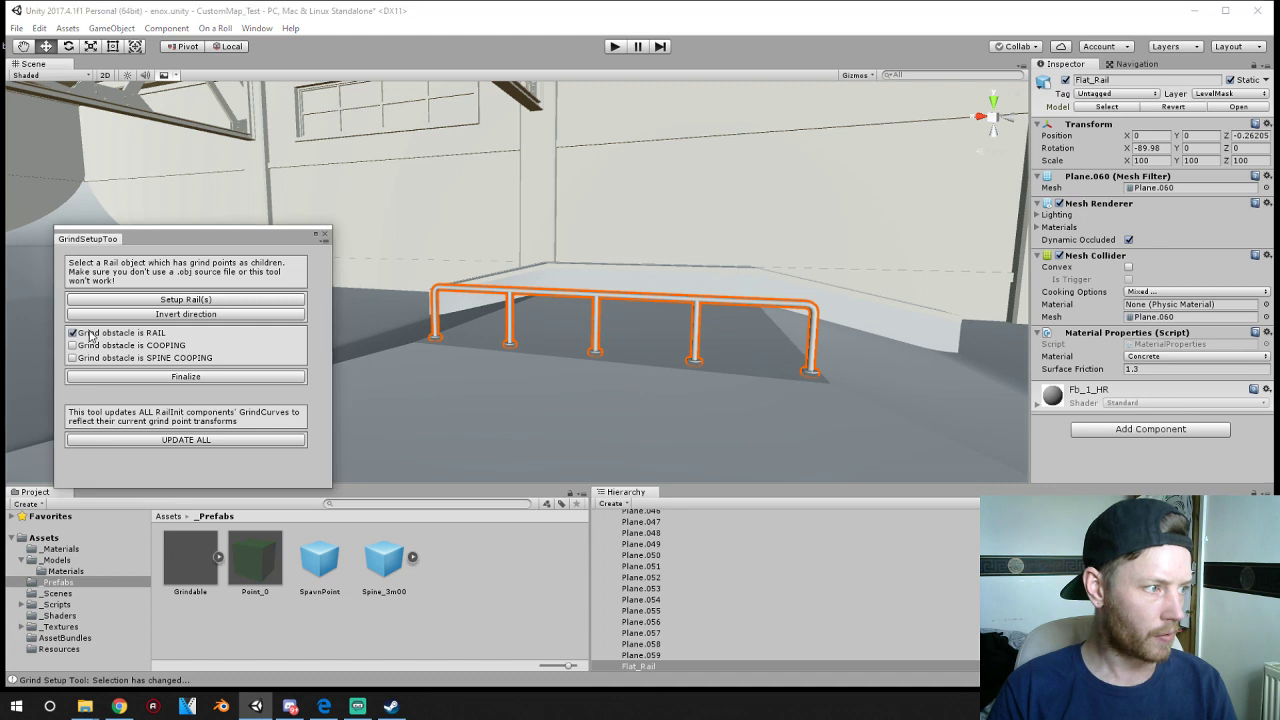
{"action": "left_click", "coordinate": [200, 302]}
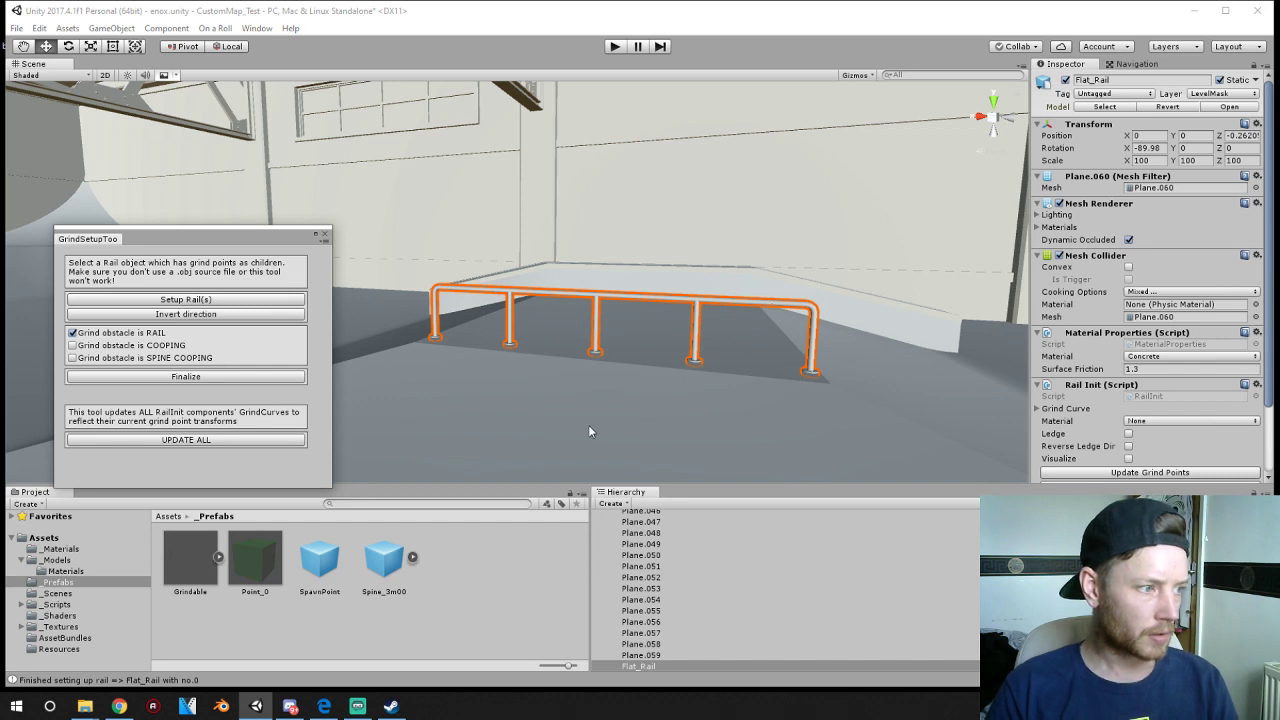
- Try to show and update the grind points in Flat_Rail's Rail Init component, keeping Flat_Rail selected
{"action": "scroll", "coordinate": [1046, 437], "scroll_direction": "down", "scroll_amount": 3}
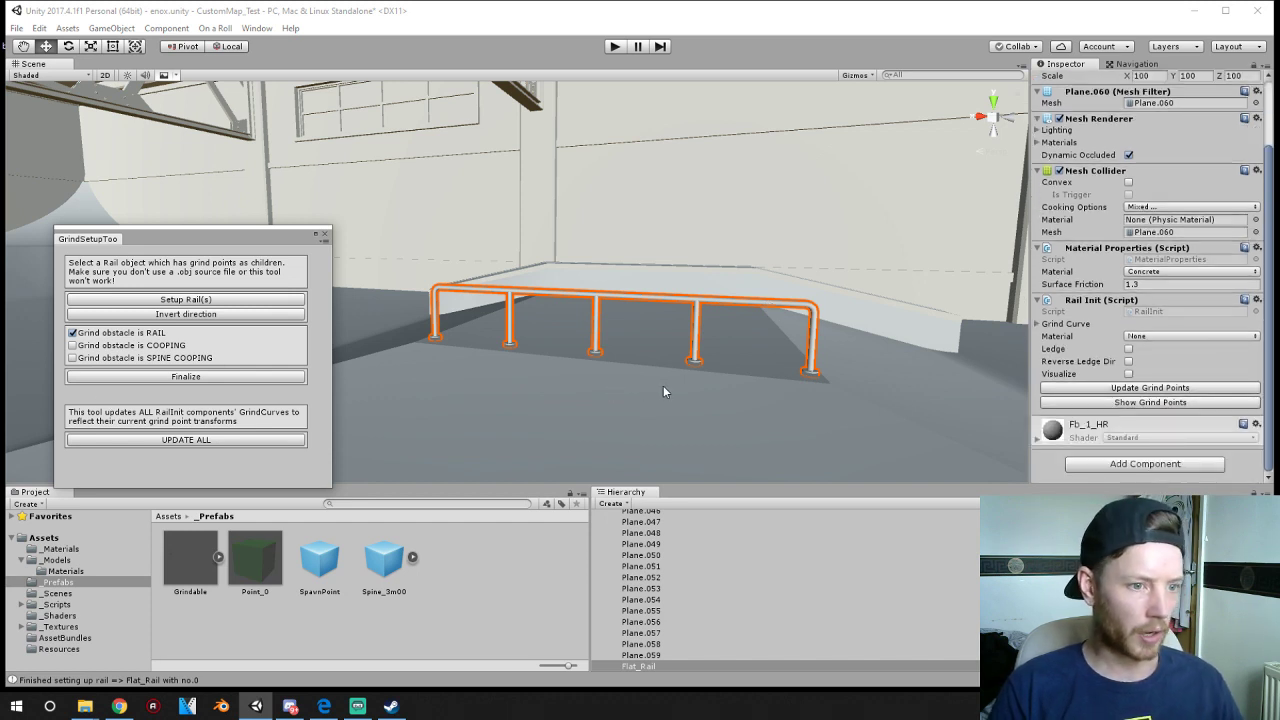
{"action": "left_click", "coordinate": [1100, 402]}
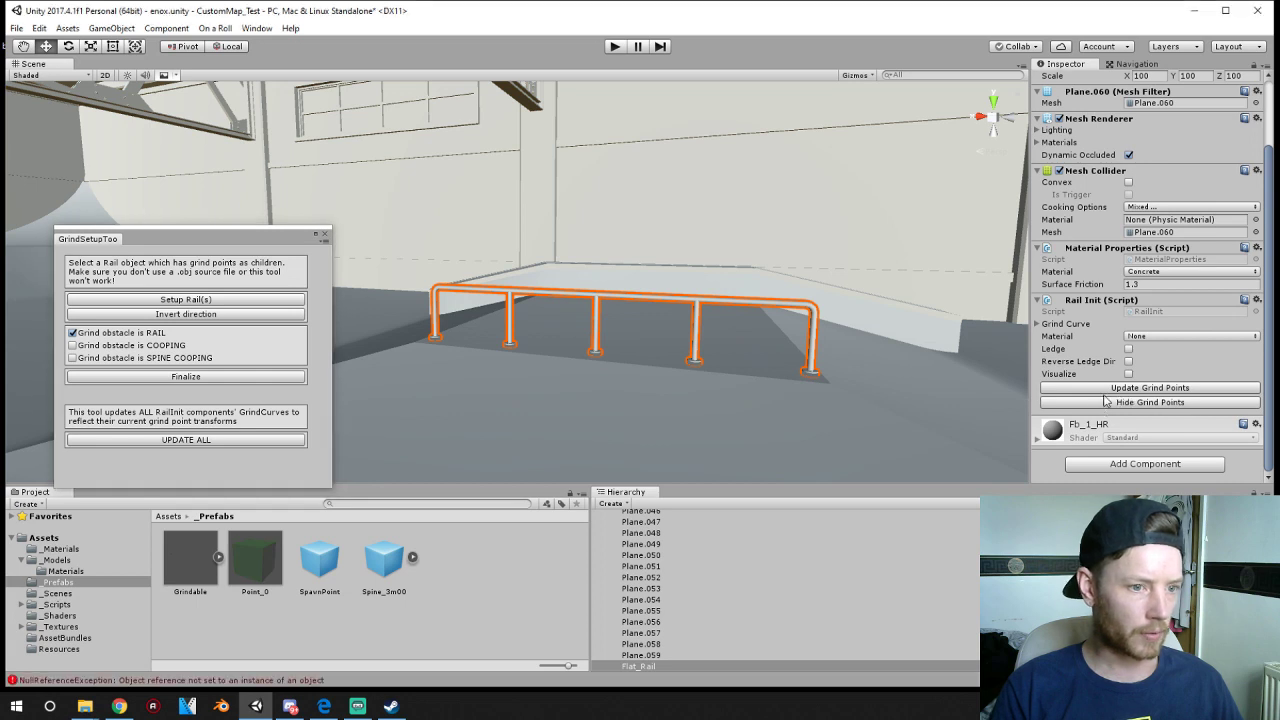
{"action": "left_click", "coordinate": [1104, 391]}
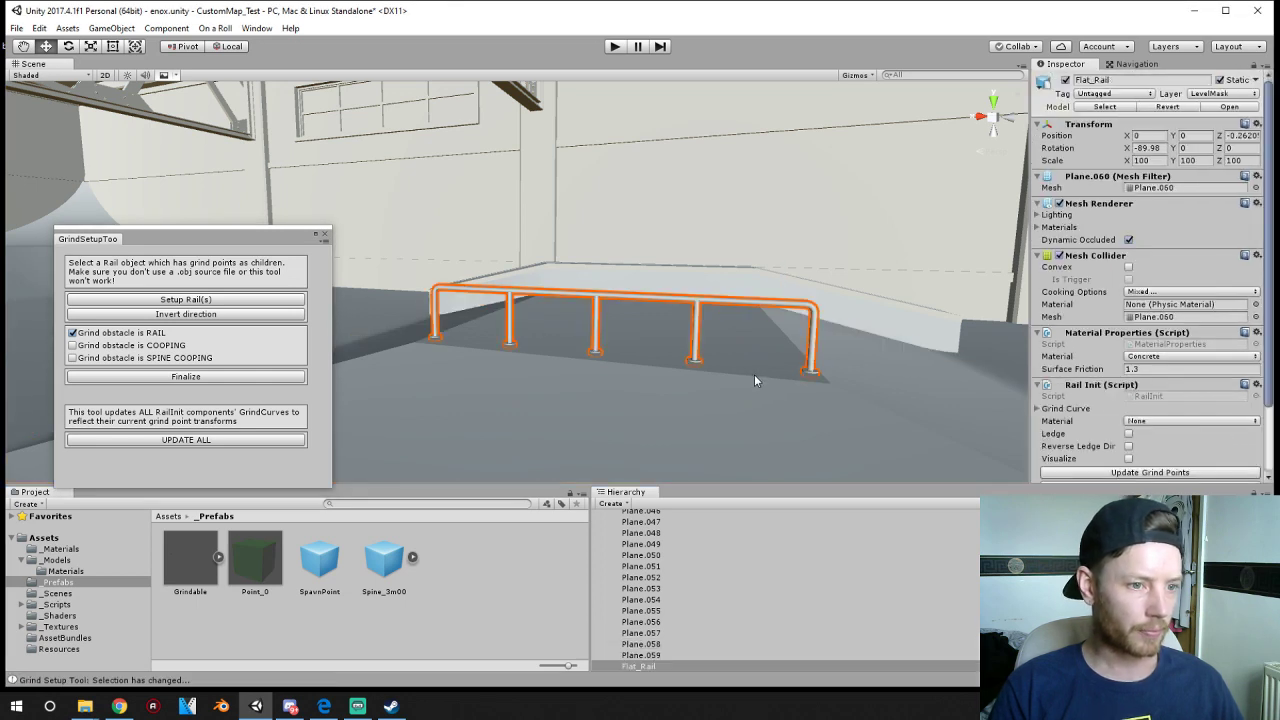
{"action": "left_click", "coordinate": [759, 373]}
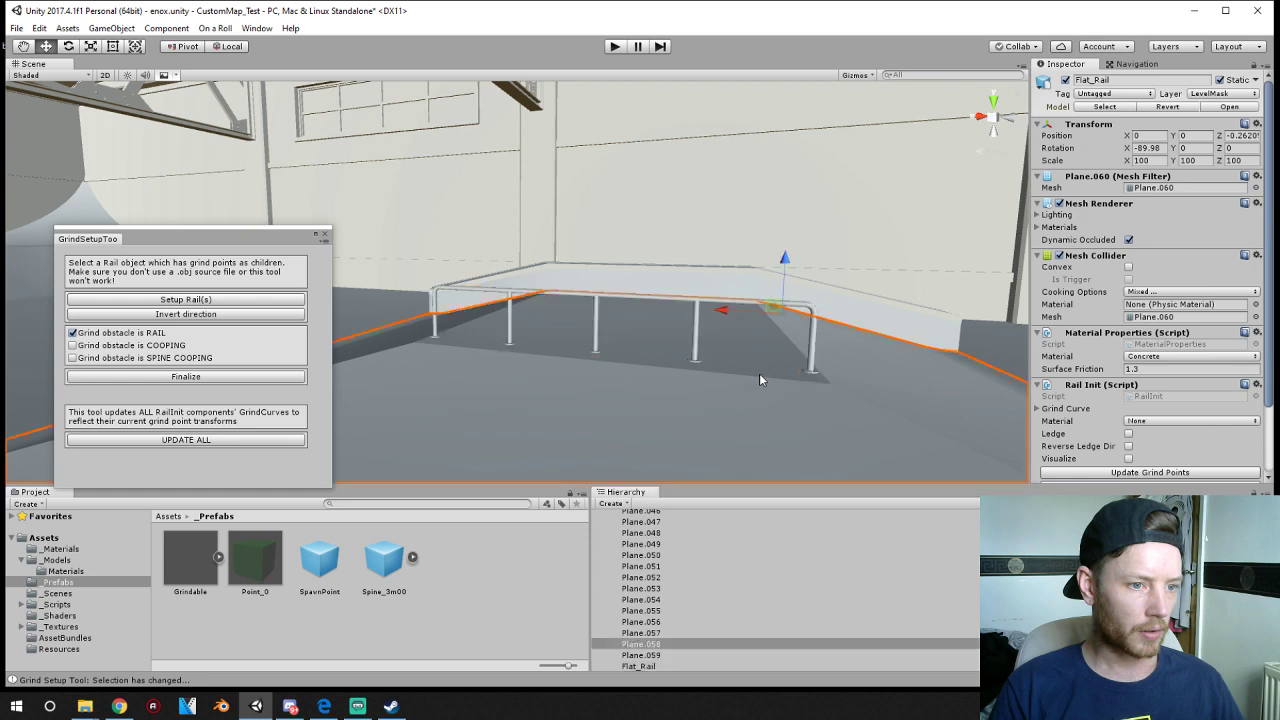
{"action": "left_click", "coordinate": [671, 305]}
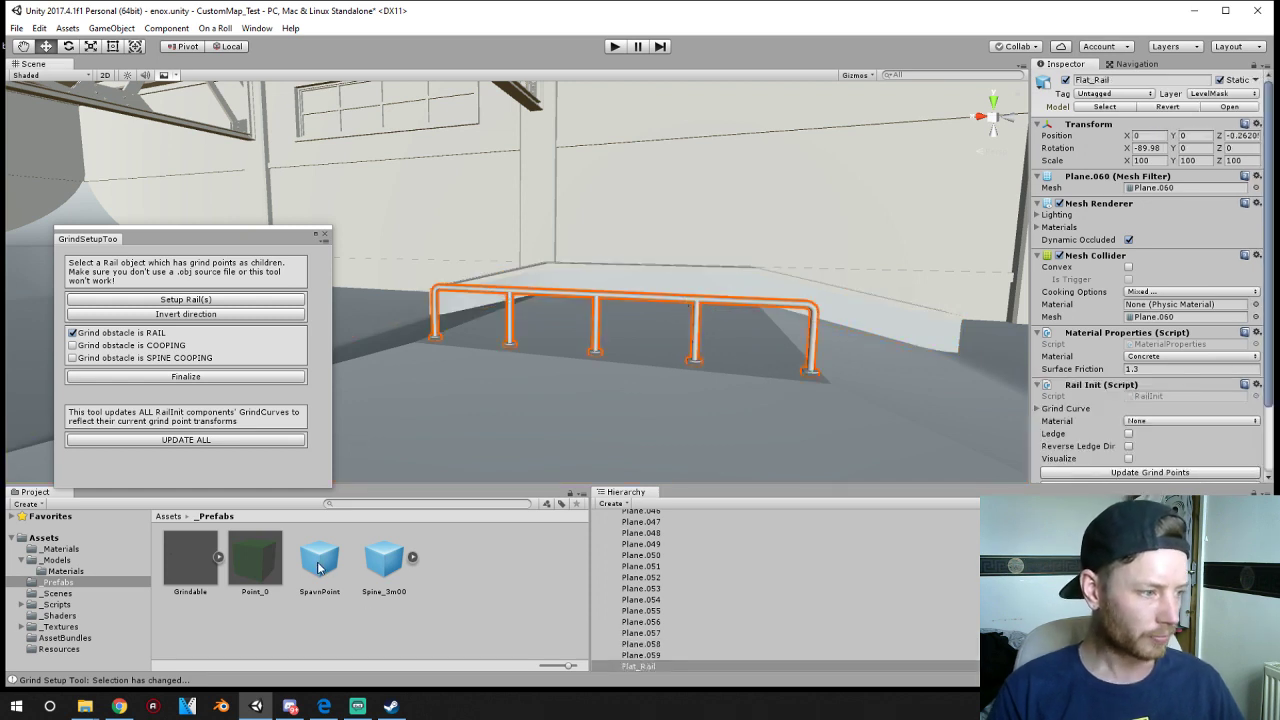
- Try the Point_0 marker prefab as a child of Flat_Rail, and delete it
{"action": "scroll", "coordinate": [645, 660], "scroll_direction": "down", "scroll_amount": 2}
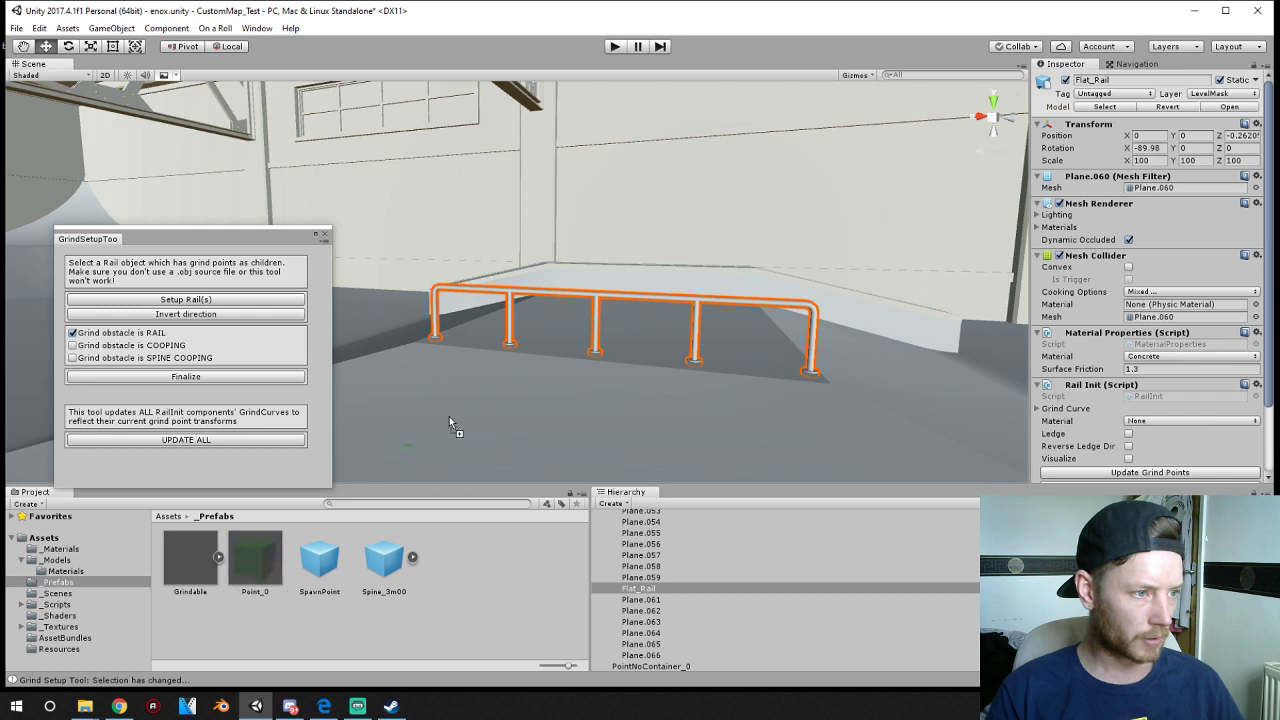
{"action": "left_click", "coordinate": [638, 589]}
{"action": "left_click", "coordinate": [616, 589]}
{"action": "left_click", "coordinate": [630, 599]}
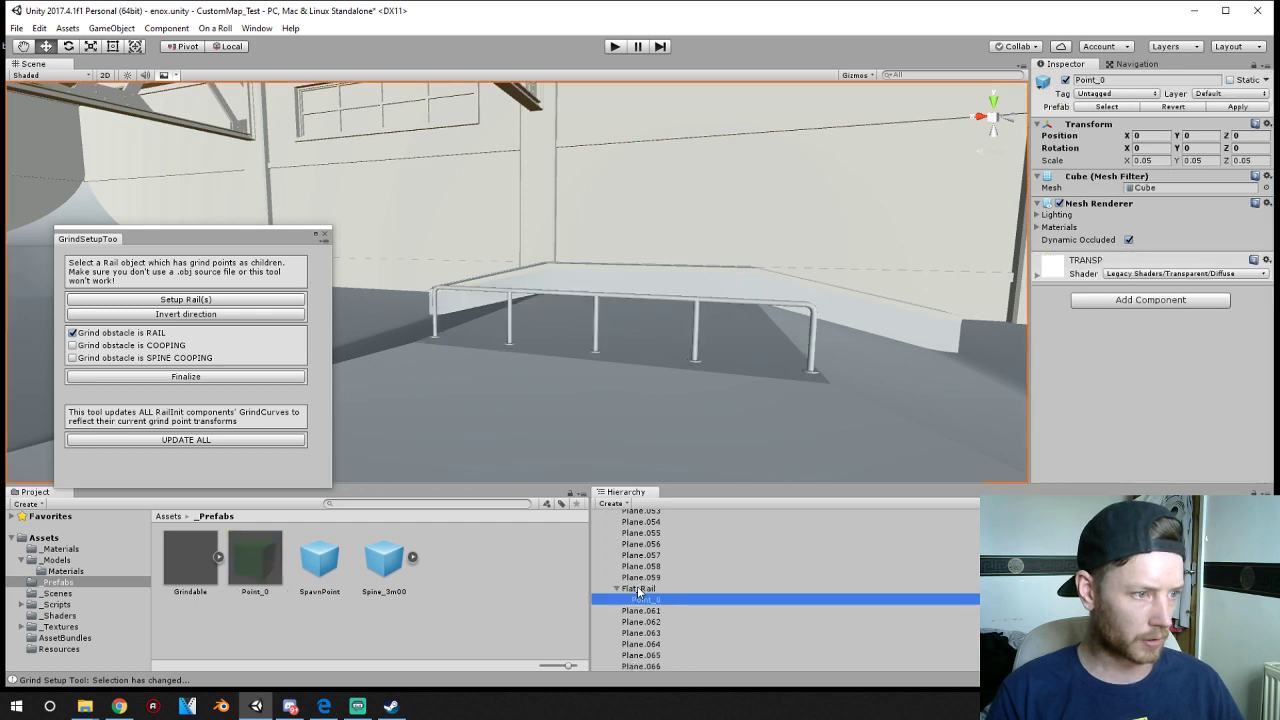
{"action": "left_click", "coordinate": [654, 590]}
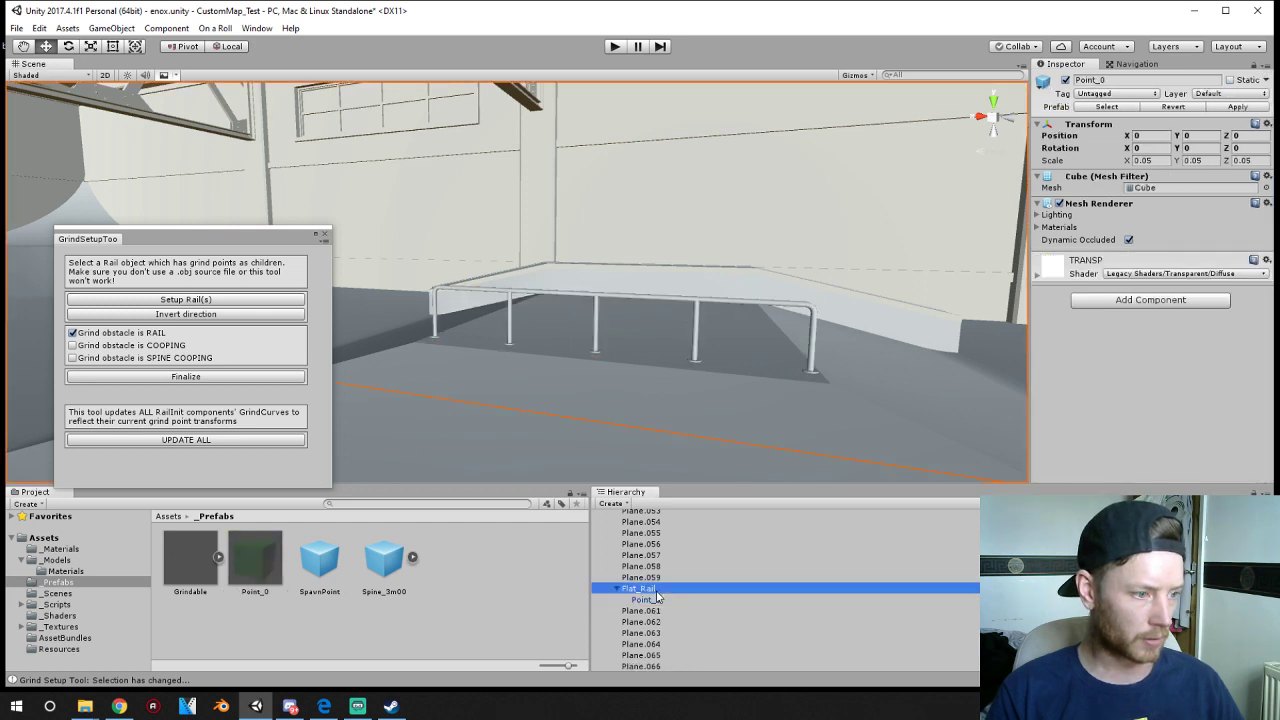
{"action": "left_click", "coordinate": [653, 601]}
{"action": "scroll", "coordinate": [682, 437], "scroll_direction": "down", "scroll_amount": 4}
{"action": "scroll", "coordinate": [681, 436], "scroll_direction": "down", "scroll_amount": 3}
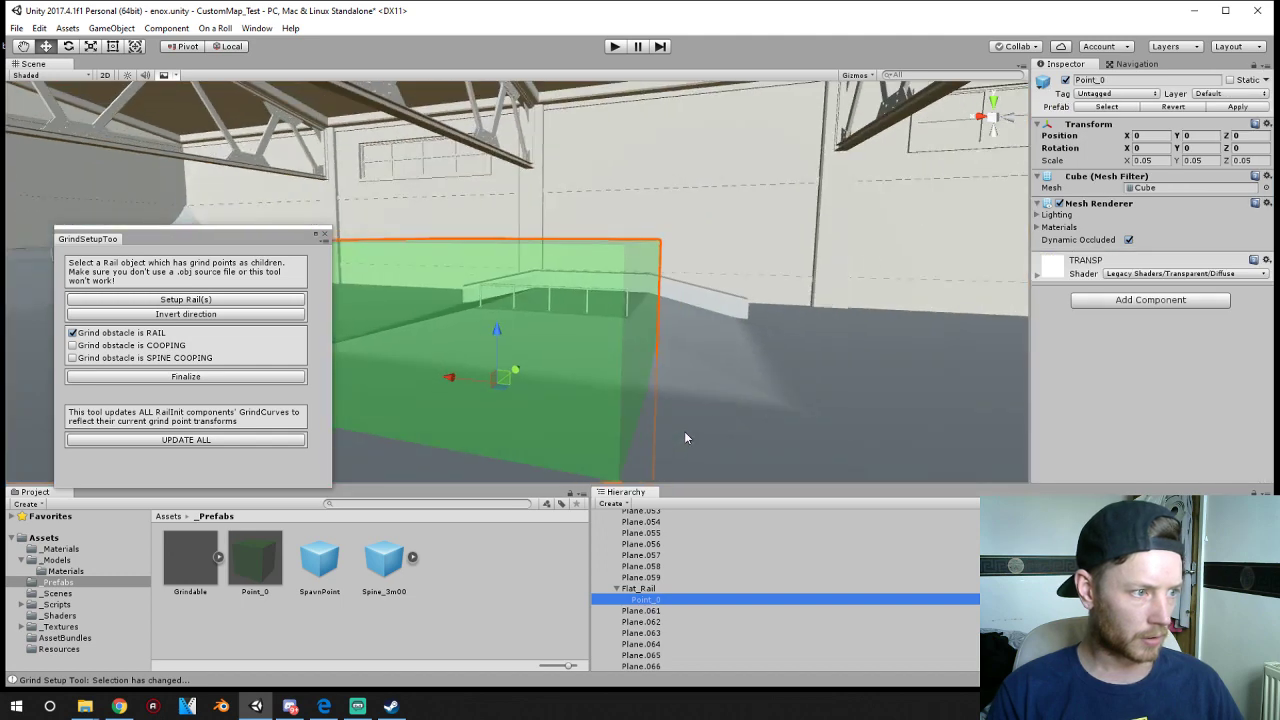
{"action": "key", "text": "Delete"}
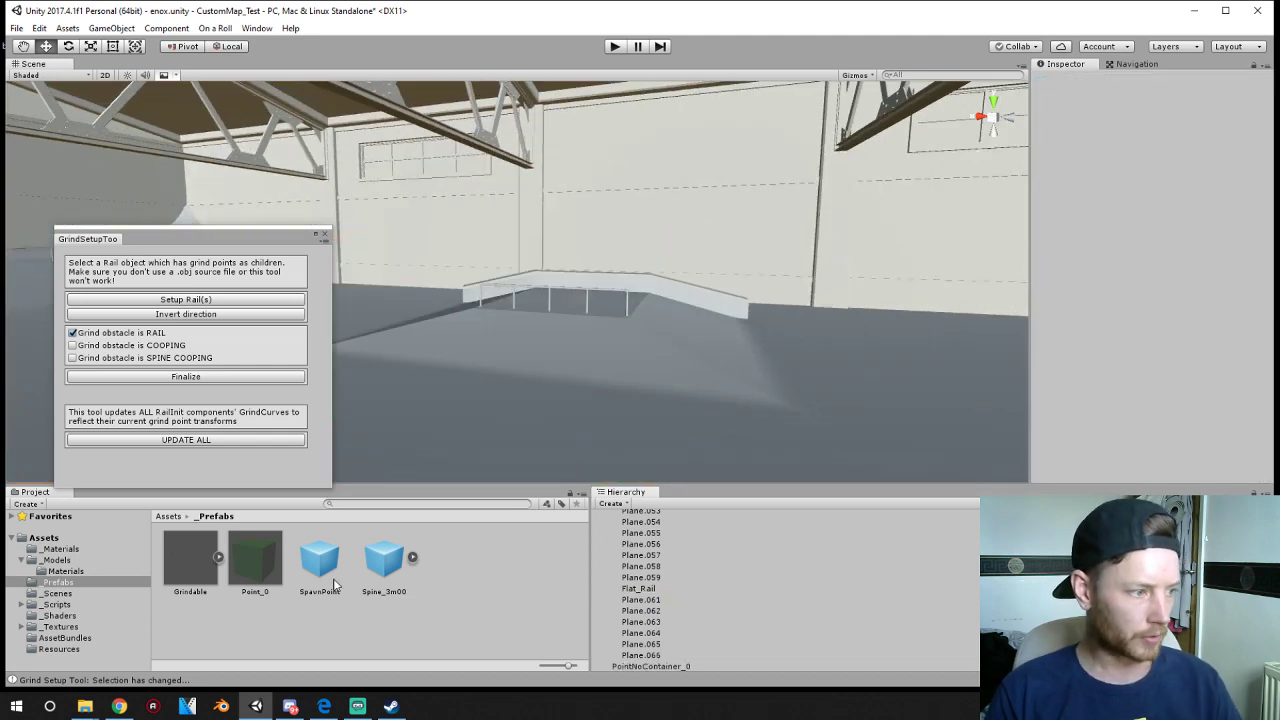
- Place the Grindable prefab near the flat rail at about X 8.5, Z 6.8, and raise it to Y 5.025, about rail height
{"action": "left_click_drag", "start_coordinate": [167, 564], "coordinate": [613, 404]}
{"action": "left_click_drag", "start_coordinate": [592, 290], "coordinate": [566, 350]}
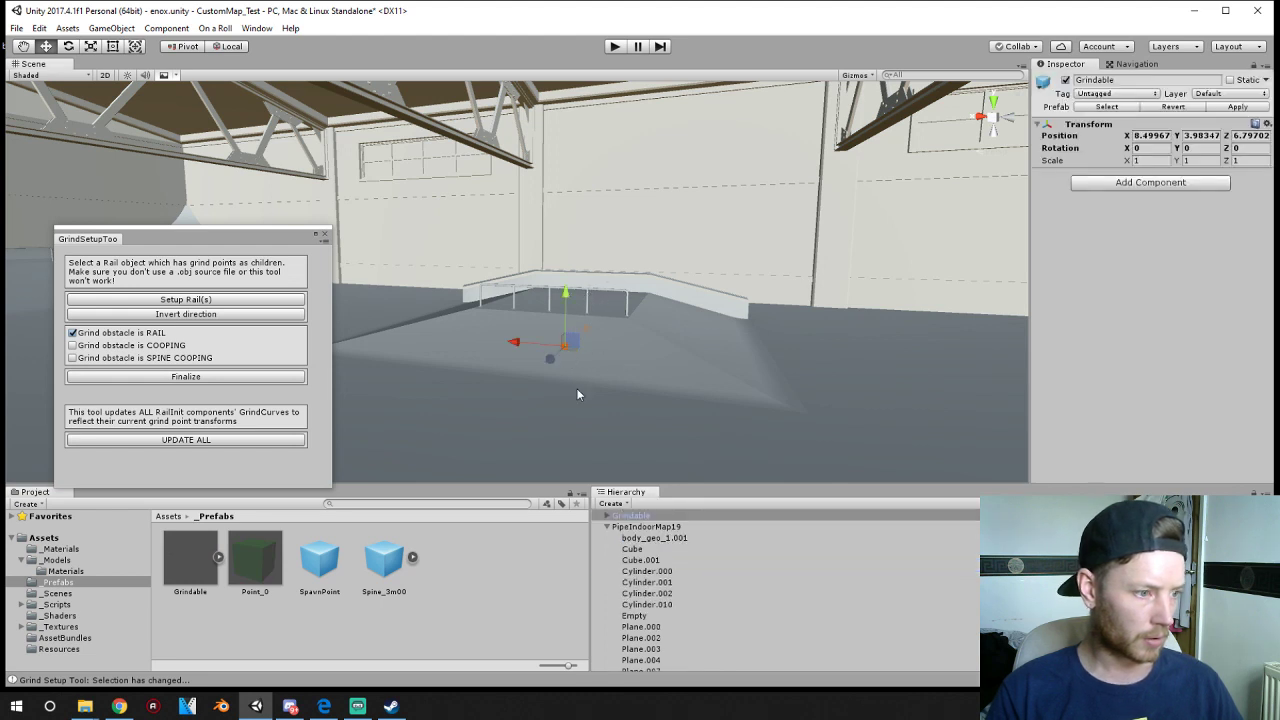
{"action": "left_click", "coordinate": [607, 516]}
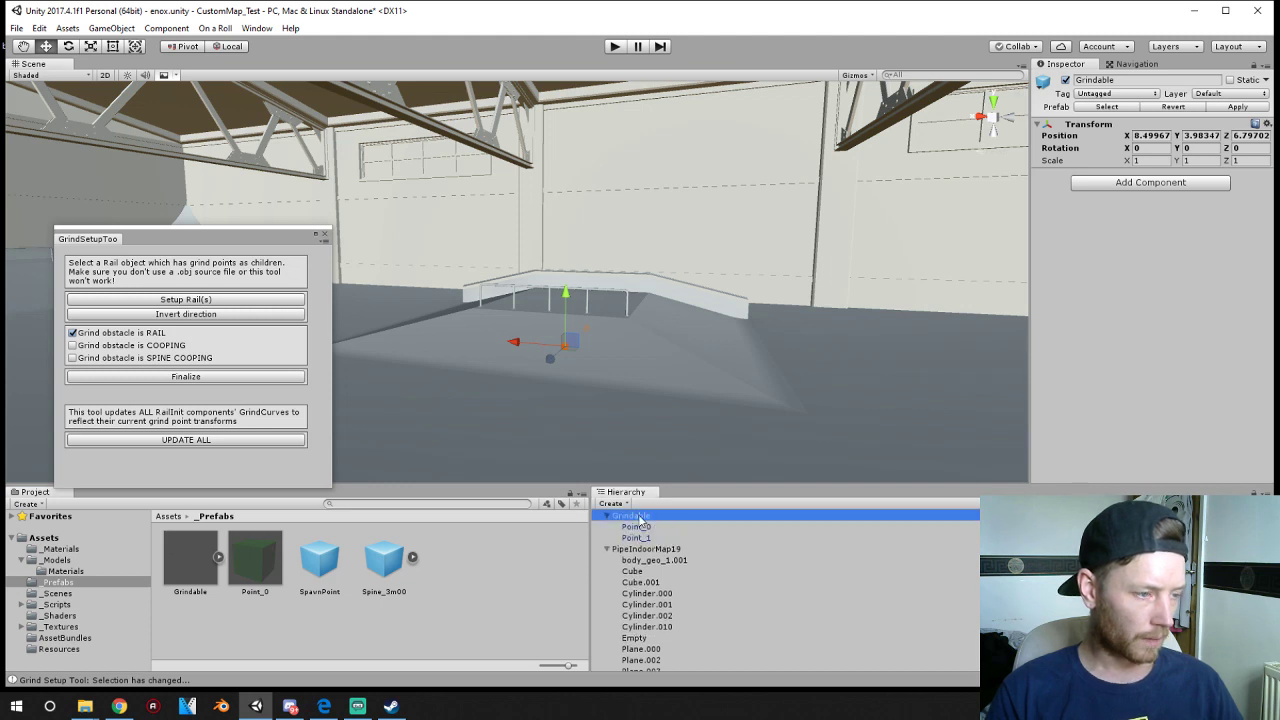
{"action": "scroll", "coordinate": [600, 386], "scroll_direction": "up", "scroll_amount": 3}
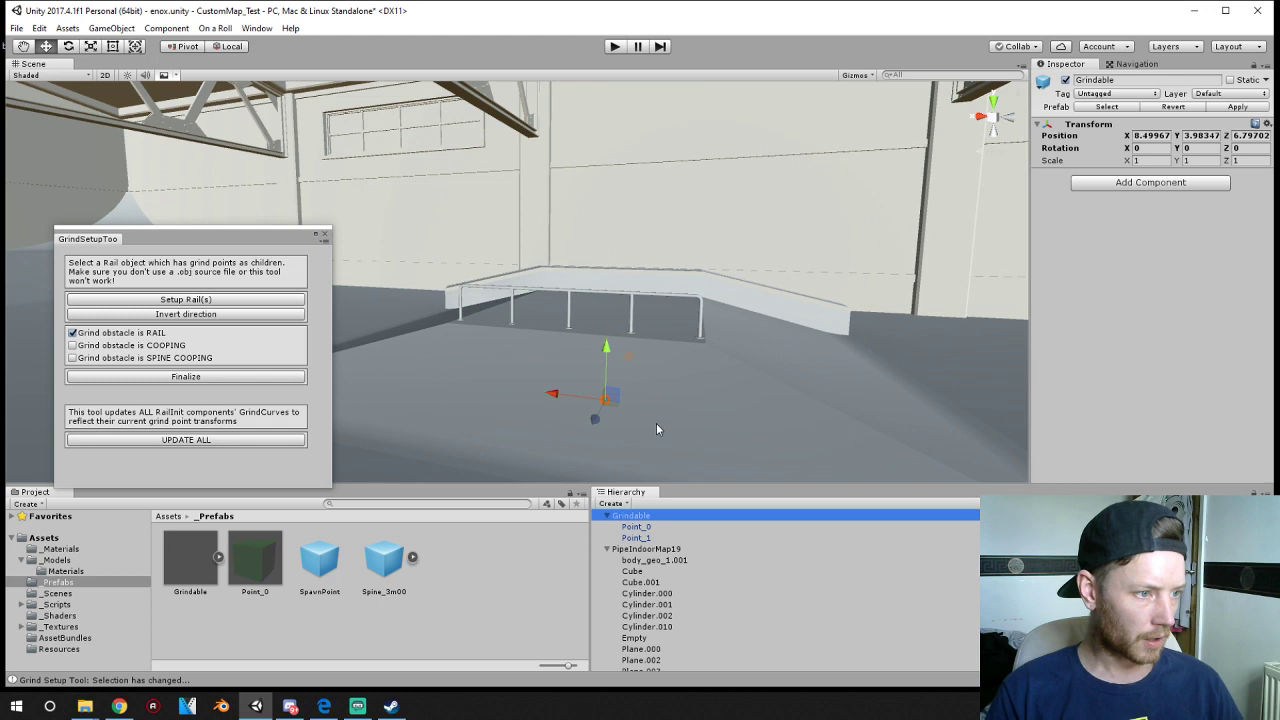
{"action": "middle_click_drag", "start_coordinate": [656, 424], "coordinate": [588, 408]}
{"action": "left_click", "coordinate": [606, 514]}
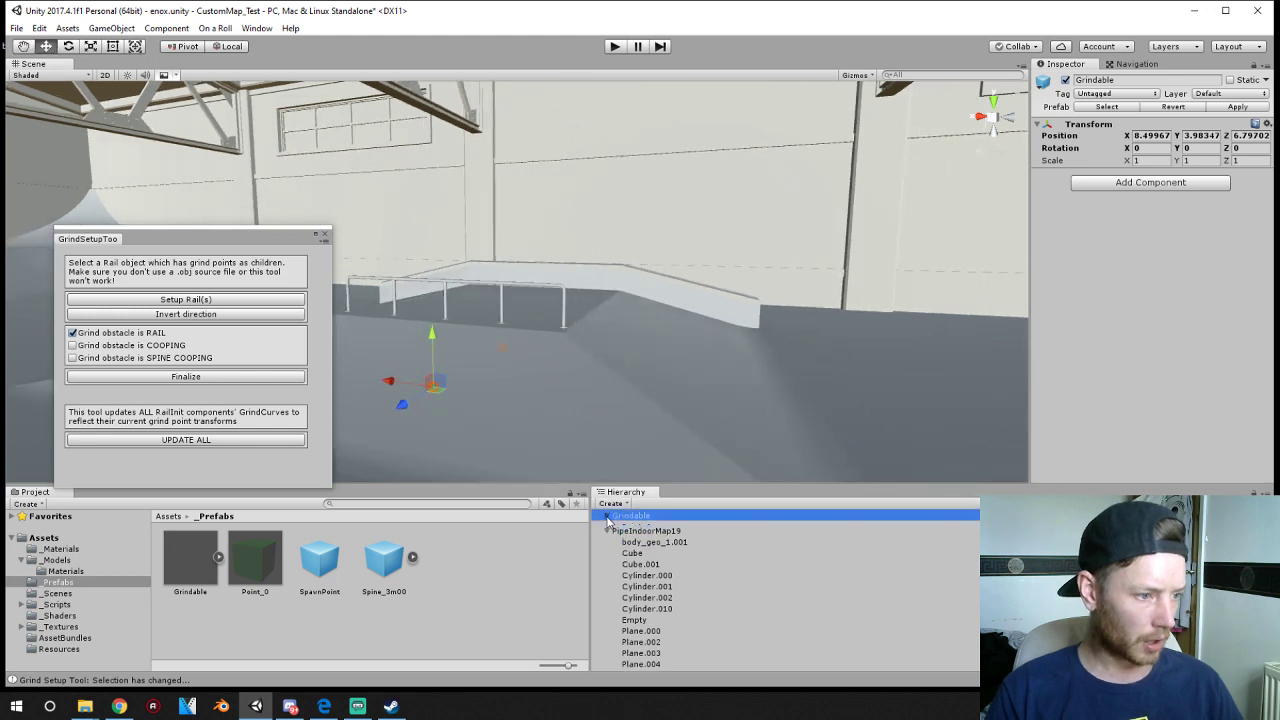
{"action": "left_click_drag", "start_coordinate": [435, 347], "coordinate": [440, 251]}
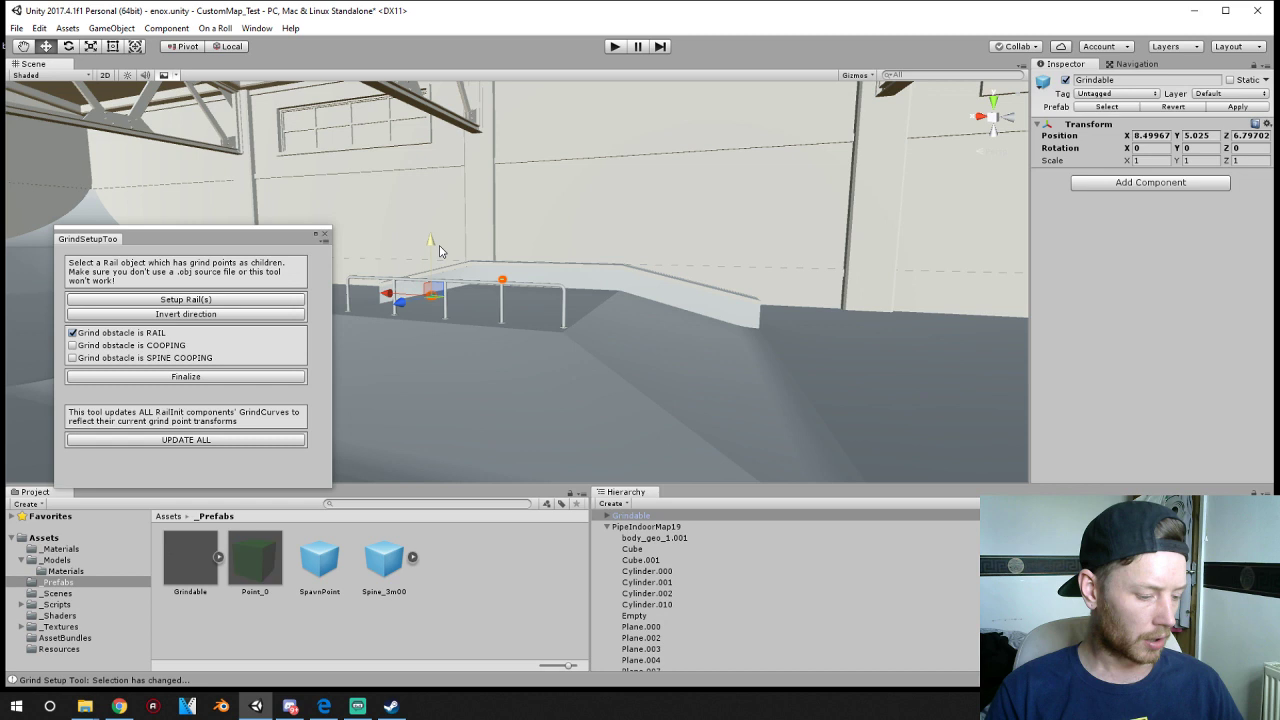
- Close the Grind Setup window and activate the Rotate tool for the Grindable object
{"action": "left_click", "coordinate": [321, 236]}
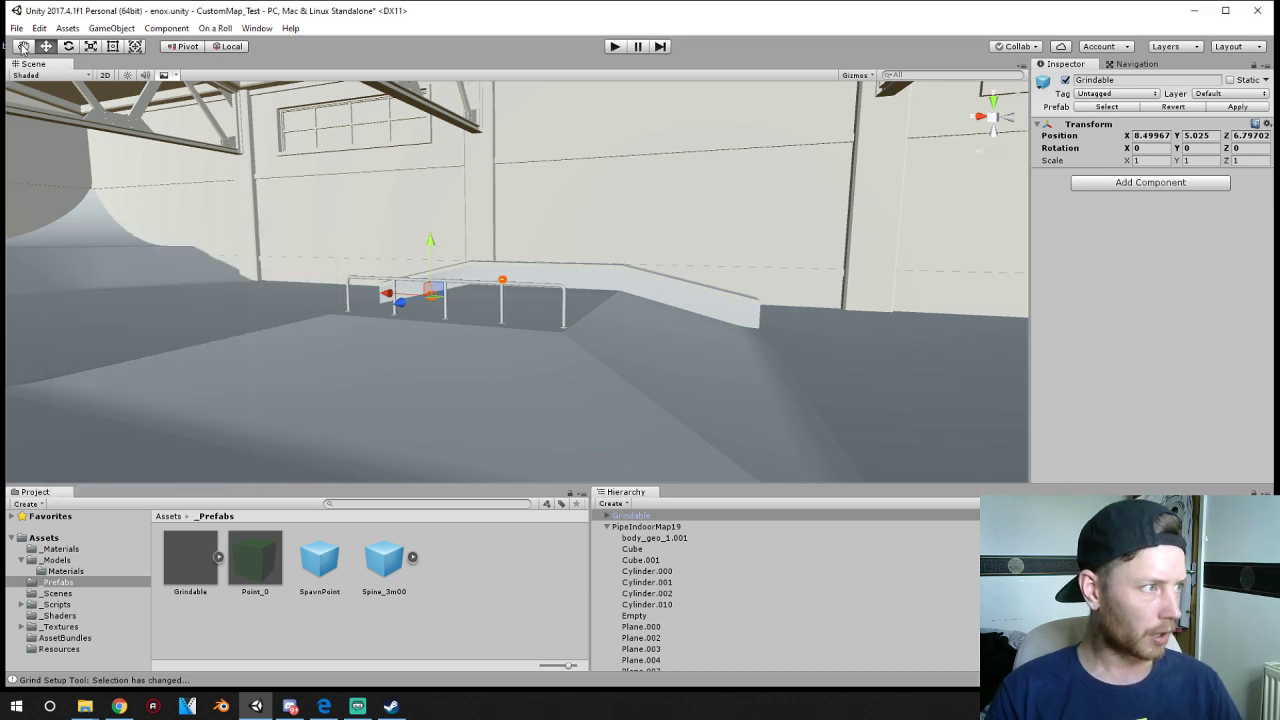
{"action": "left_click", "coordinate": [68, 46]}
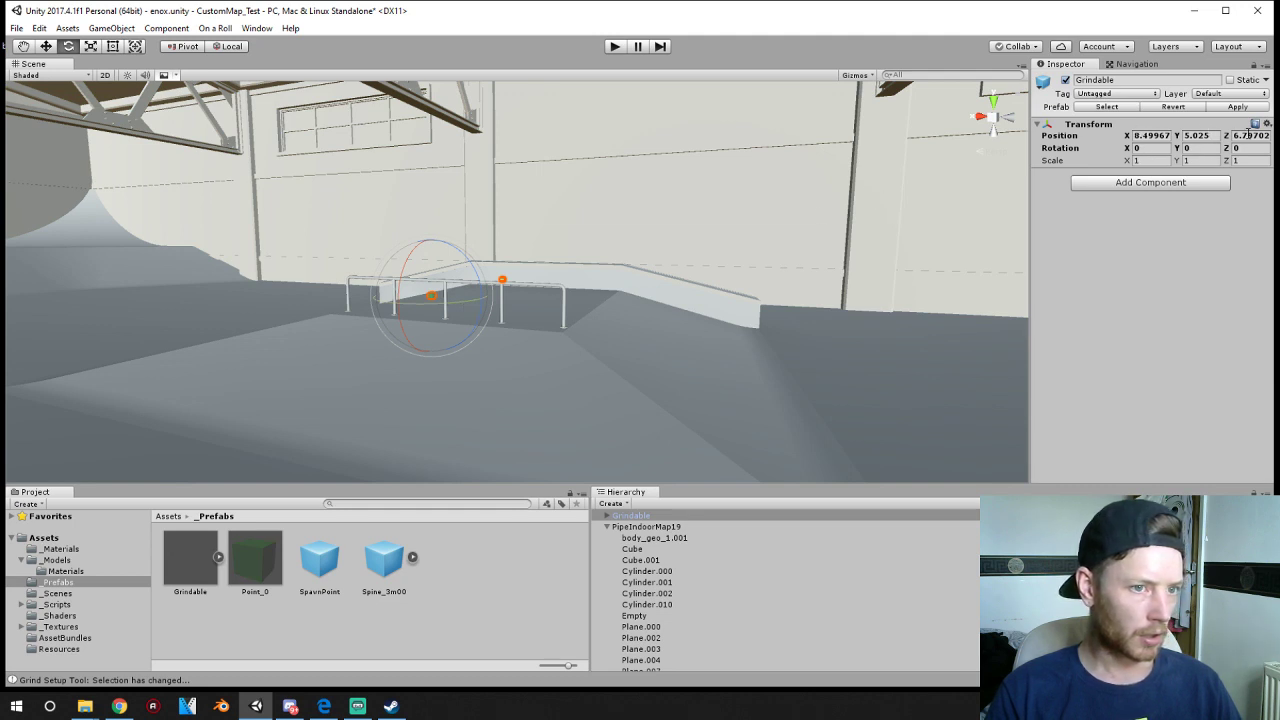
{"action": "left_click_drag", "start_coordinate": [1226, 139], "coordinate": [1118, 141]}
{"action": "key", "text": "ctrl+z"}
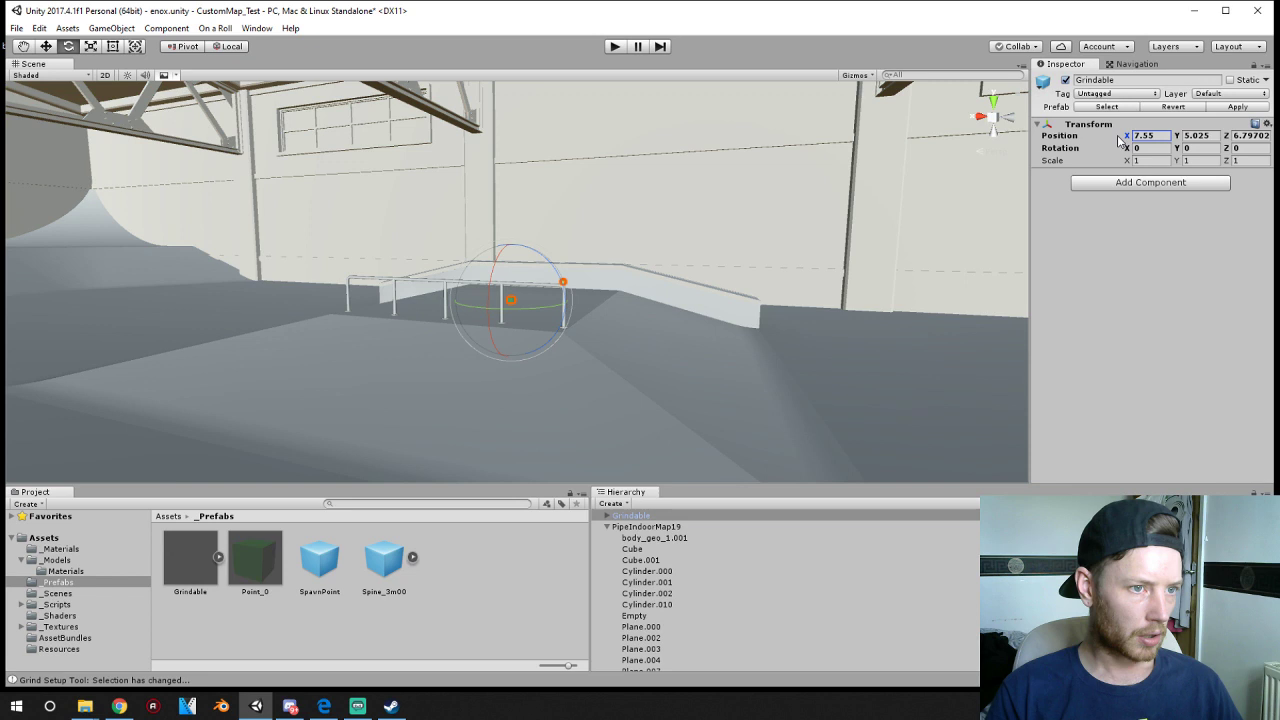
{"action": "key", "text": "ctrl+z"}
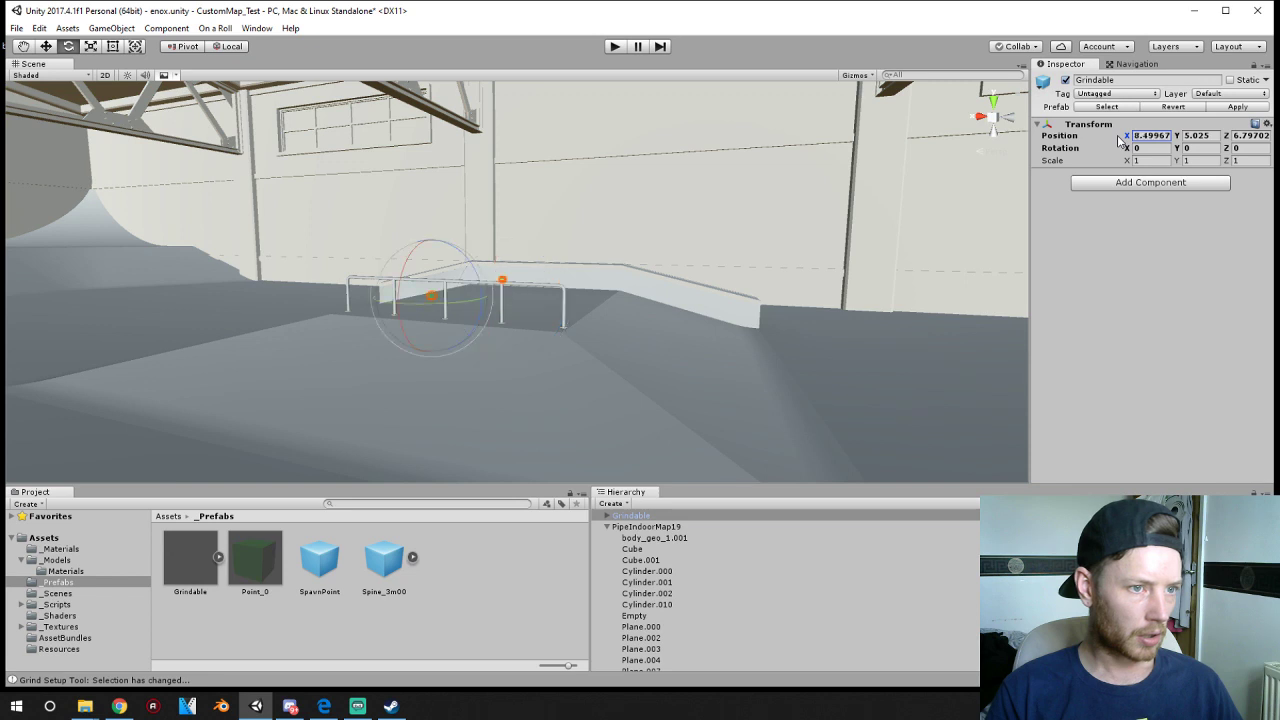
- Set the Grindable object's Y rotation to -90 and check its alignment with the flat rail
{"action": "left_click", "coordinate": [1226, 148]}
{"action": "left_click_drag", "start_coordinate": [1177, 148], "coordinate": [328, 287]}
{"action": "left_click", "coordinate": [1203, 146]}
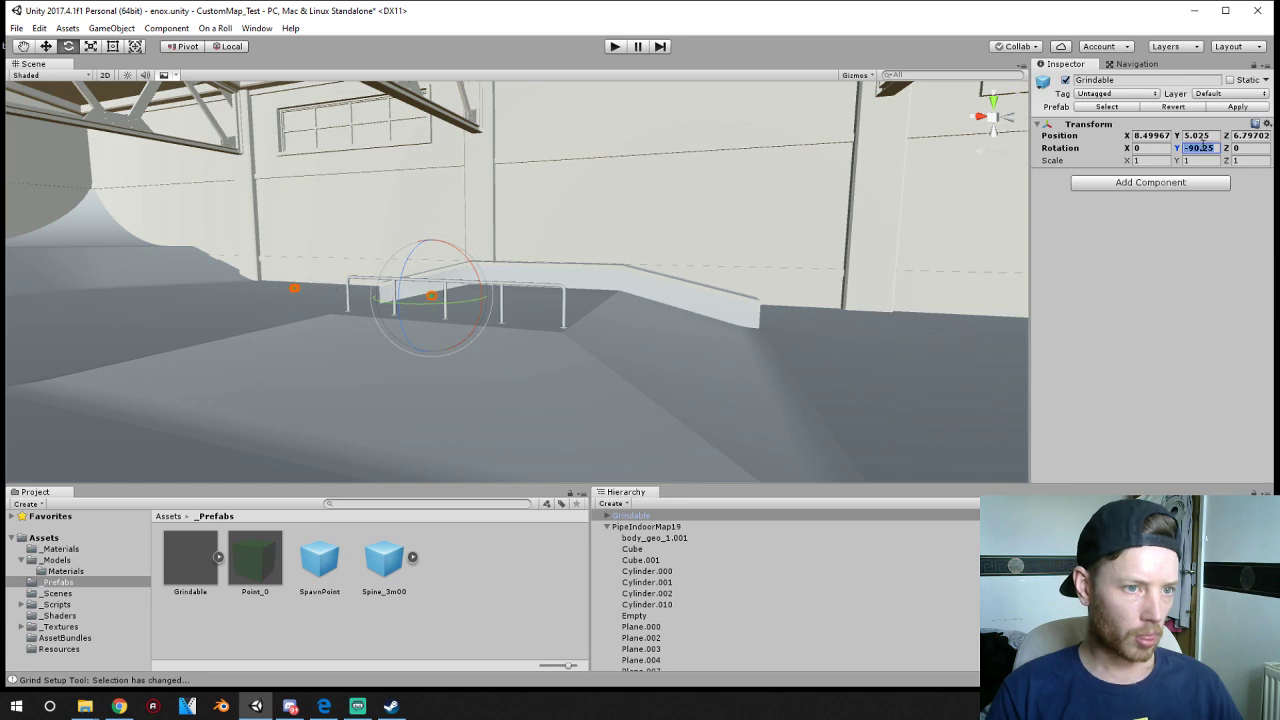
{"action": "type", "text": "-90"}
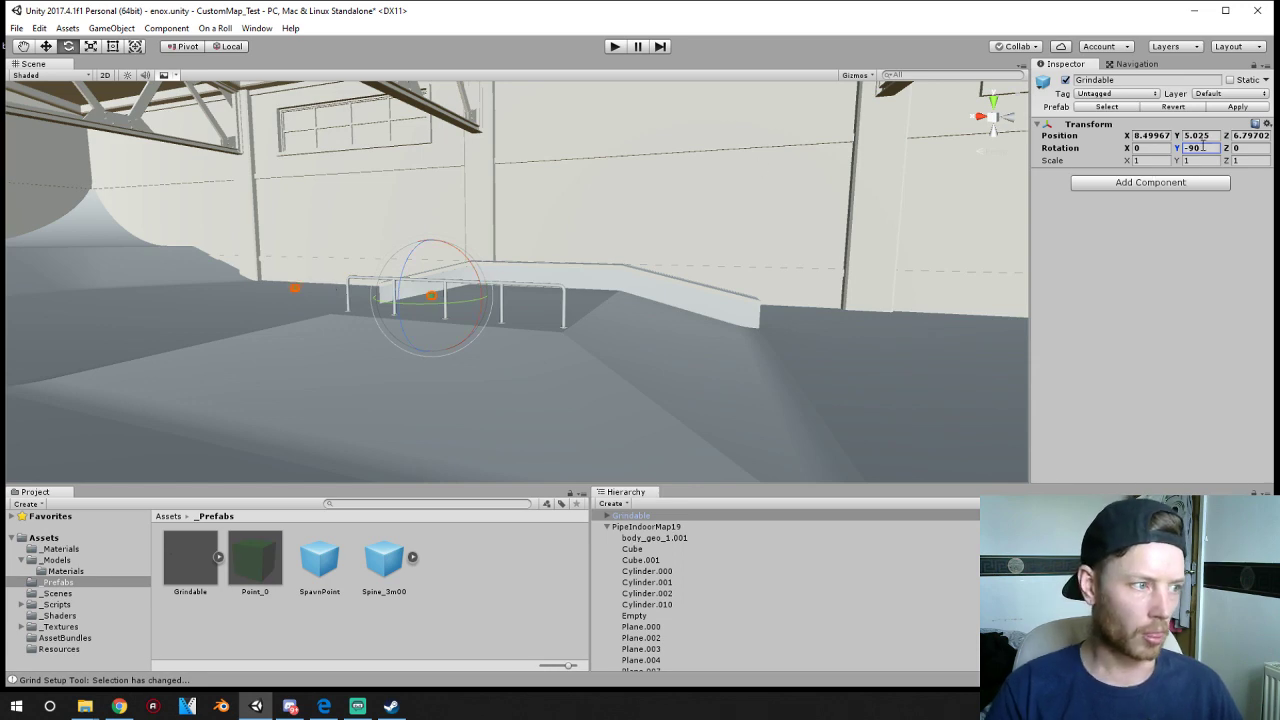
{"action": "middle_click_drag", "start_coordinate": [443, 341], "coordinate": [487, 357]}
{"action": "scroll", "coordinate": [659, 430], "scroll_direction": "up", "scroll_amount": 1}
{"action": "middle_click_drag", "start_coordinate": [728, 458], "coordinate": [691, 428]}
{"action": "right_click_drag", "start_coordinate": [691, 428], "coordinate": [580, 431]}
{"action": "middle_click_drag", "start_coordinate": [708, 377], "coordinate": [416, 358]}
{"action": "right_click_drag", "start_coordinate": [416, 358], "coordinate": [194, 350]}
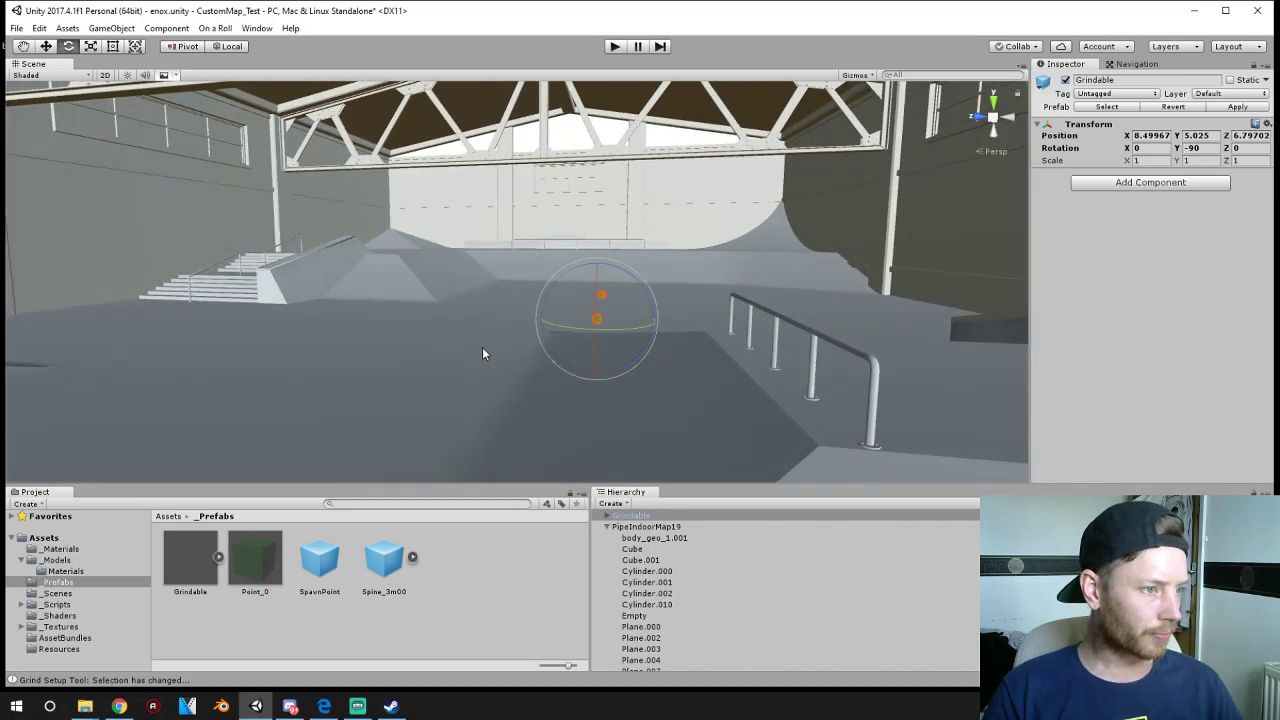
- Move the Grindable object onto the flat rail, to about Y 4.876 and Z 4.89
{"action": "left_click", "coordinate": [46, 46]}
{"action": "left_click_drag", "start_coordinate": [545, 318], "coordinate": [868, 325]}
{"action": "left_click_drag", "start_coordinate": [849, 272], "coordinate": [849, 289]}
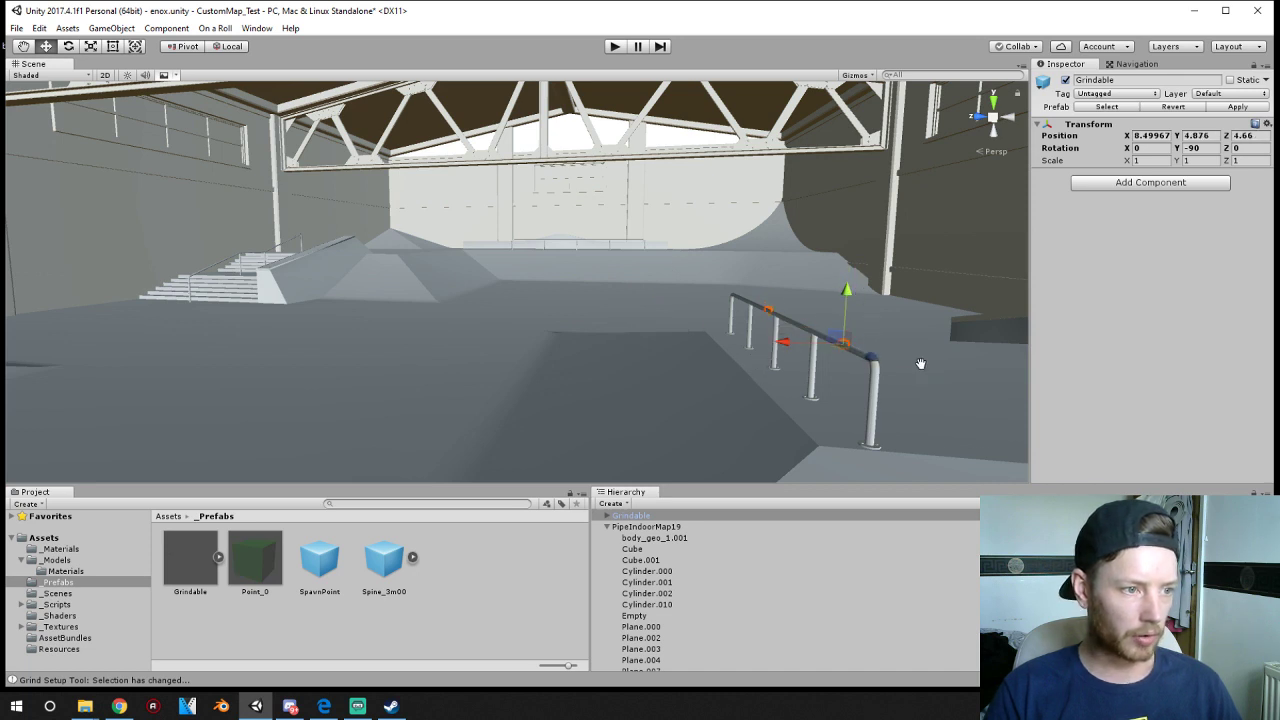
{"action": "middle_click_drag", "start_coordinate": [930, 364], "coordinate": [796, 332]}
{"action": "middle_click_drag", "start_coordinate": [677, 311], "coordinate": [691, 279]}
{"action": "left_click_drag", "start_coordinate": [597, 236], "coordinate": [573, 233]}
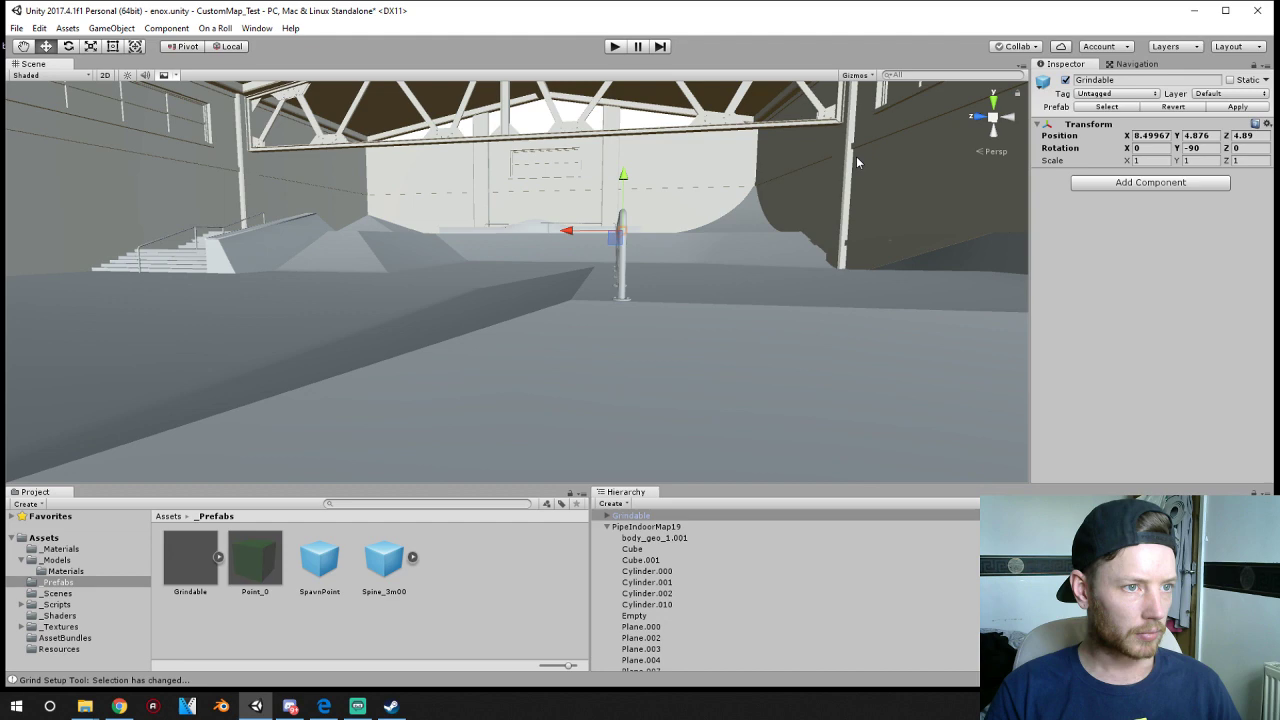
- Centre the Grindable object on the flat rail's top bar in an end-on orthographic view, at about Y 4.975 and Z 4.906
{"action": "left_click", "coordinate": [997, 120]}
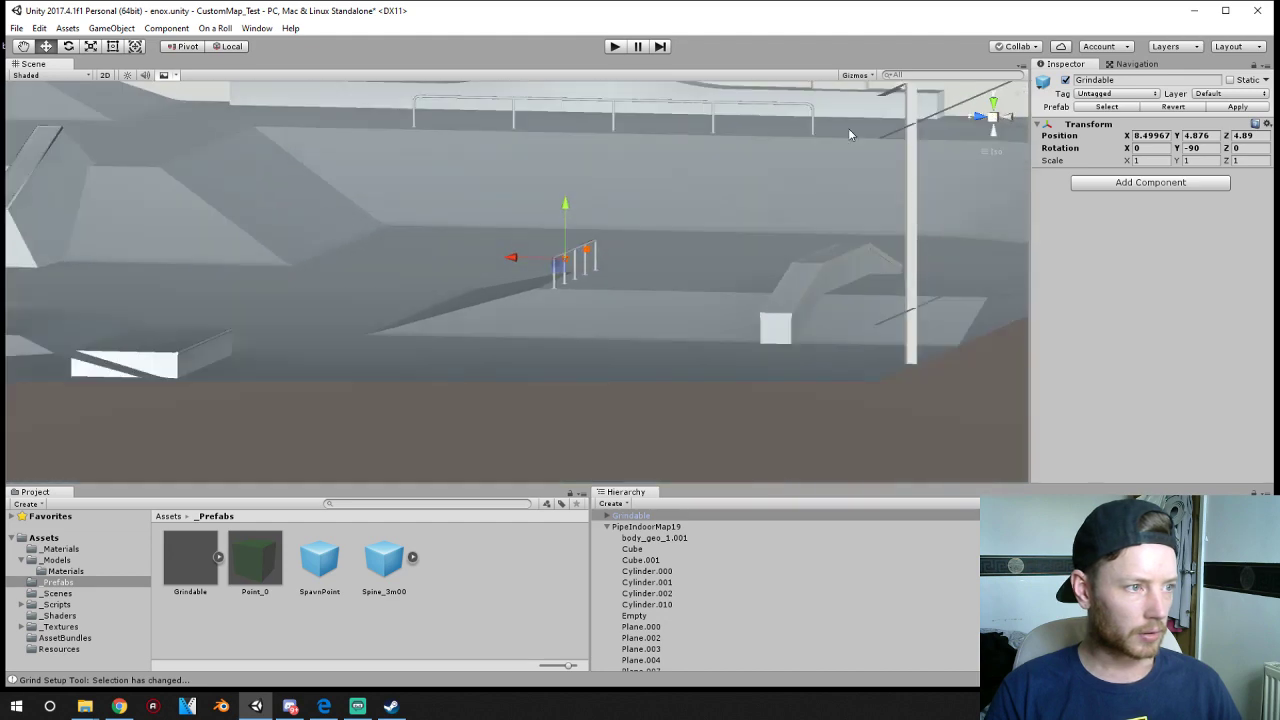
{"action": "left_click", "coordinate": [993, 118]}
{"action": "left_click", "coordinate": [995, 118]}
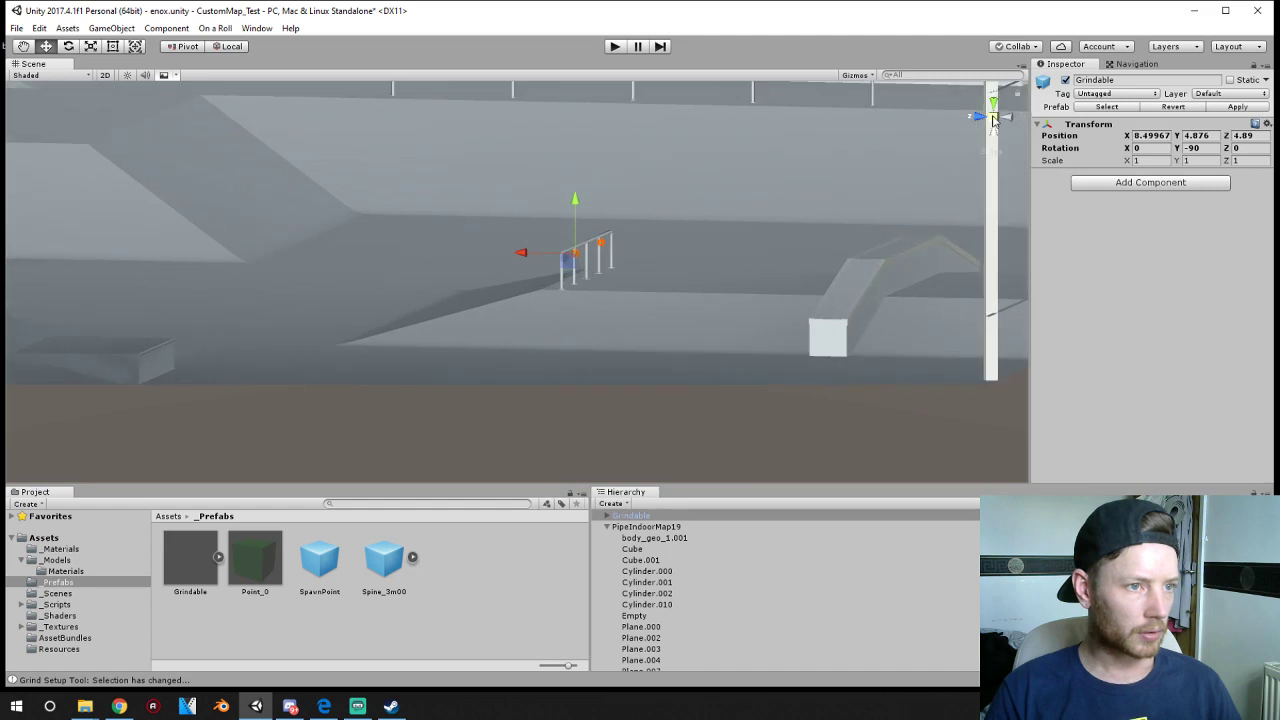
{"action": "left_click", "coordinate": [995, 118]}
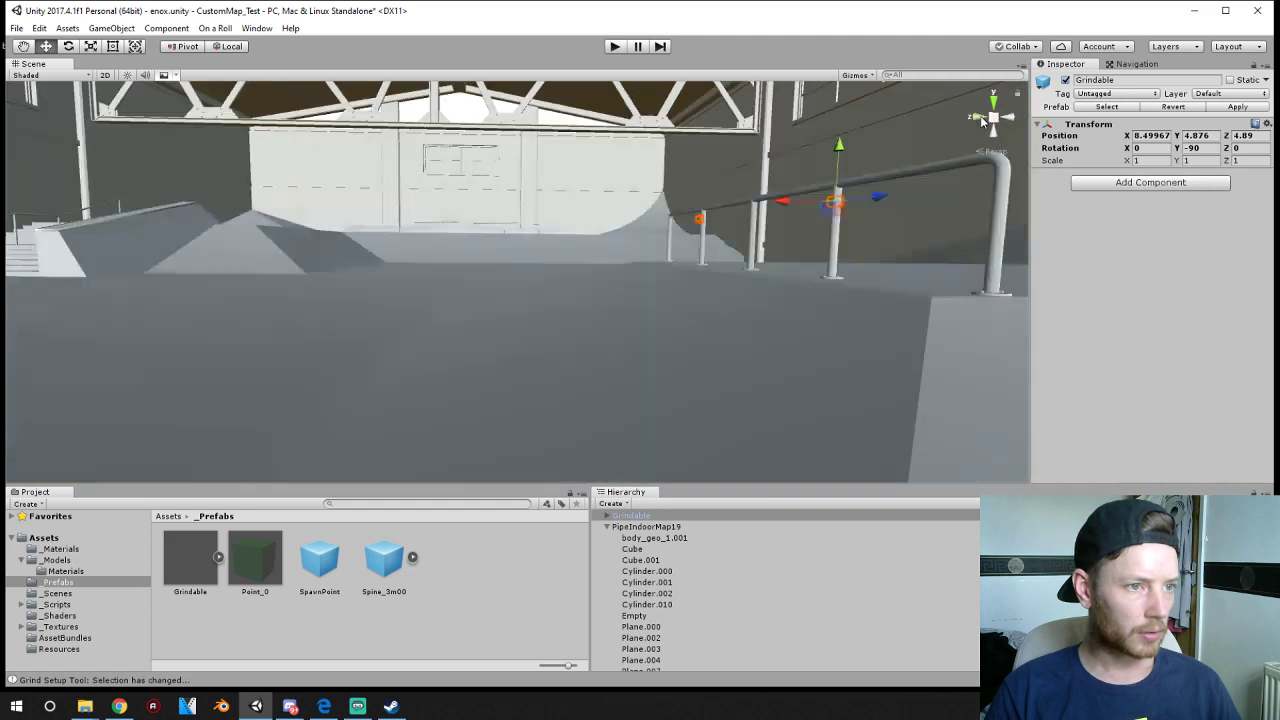
{"action": "left_click", "coordinate": [983, 119]}
{"action": "left_click", "coordinate": [983, 119]}
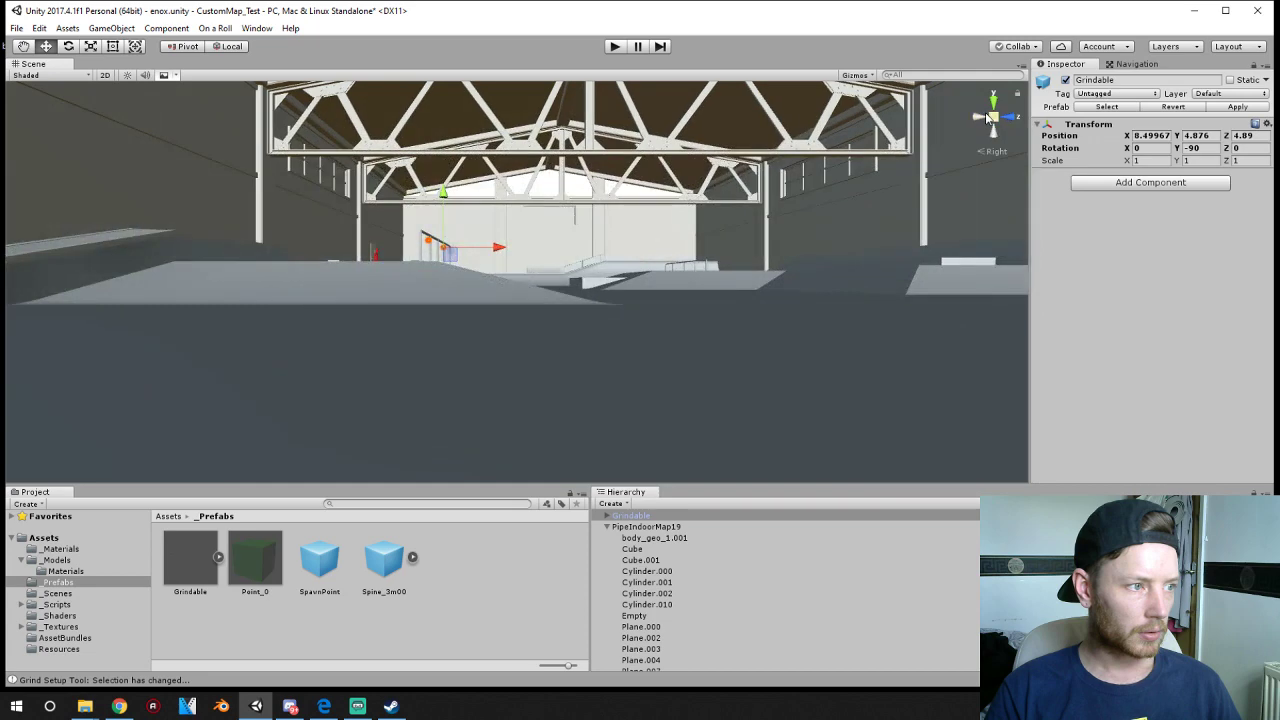
{"action": "left_click", "coordinate": [1000, 120]}
{"action": "left_click", "coordinate": [999, 120]}
{"action": "scroll", "coordinate": [385, 222], "scroll_direction": "up", "scroll_amount": 7}
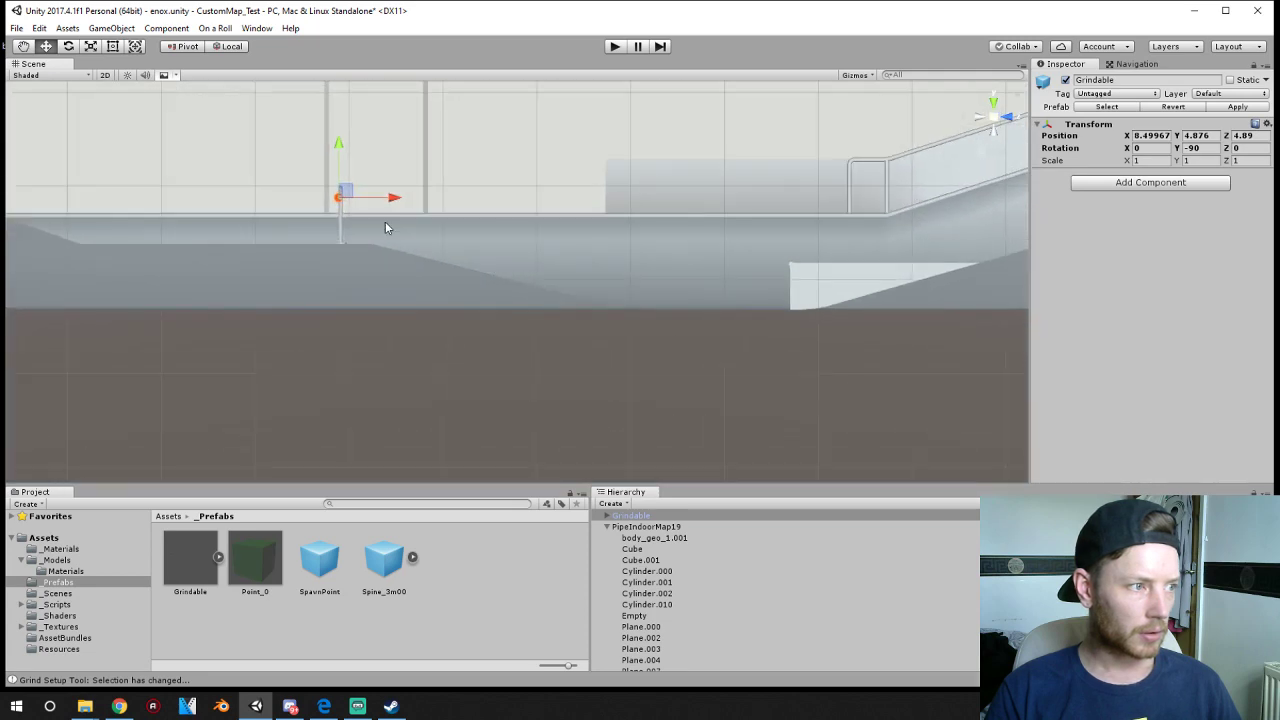
{"action": "middle_click_drag", "start_coordinate": [385, 222], "coordinate": [557, 331]}
{"action": "scroll", "coordinate": [560, 333], "scroll_direction": "up", "scroll_amount": 8}
{"action": "middle_click_drag", "start_coordinate": [805, 422], "coordinate": [726, 374], "text": "shift"}
{"action": "scroll", "coordinate": [722, 372], "scroll_direction": "up", "scroll_amount": 5}
{"action": "scroll", "coordinate": [440, 306], "scroll_direction": "up", "scroll_amount": 4}
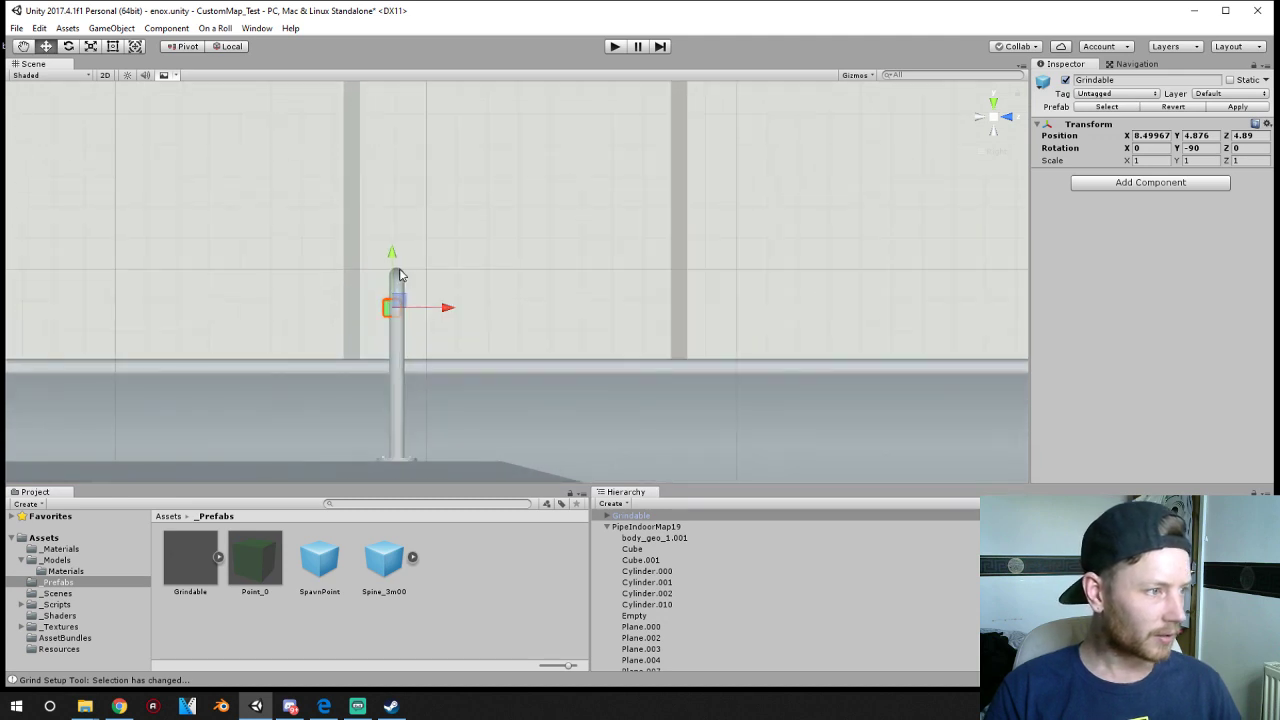
{"action": "left_click_drag", "start_coordinate": [401, 272], "coordinate": [394, 228]}
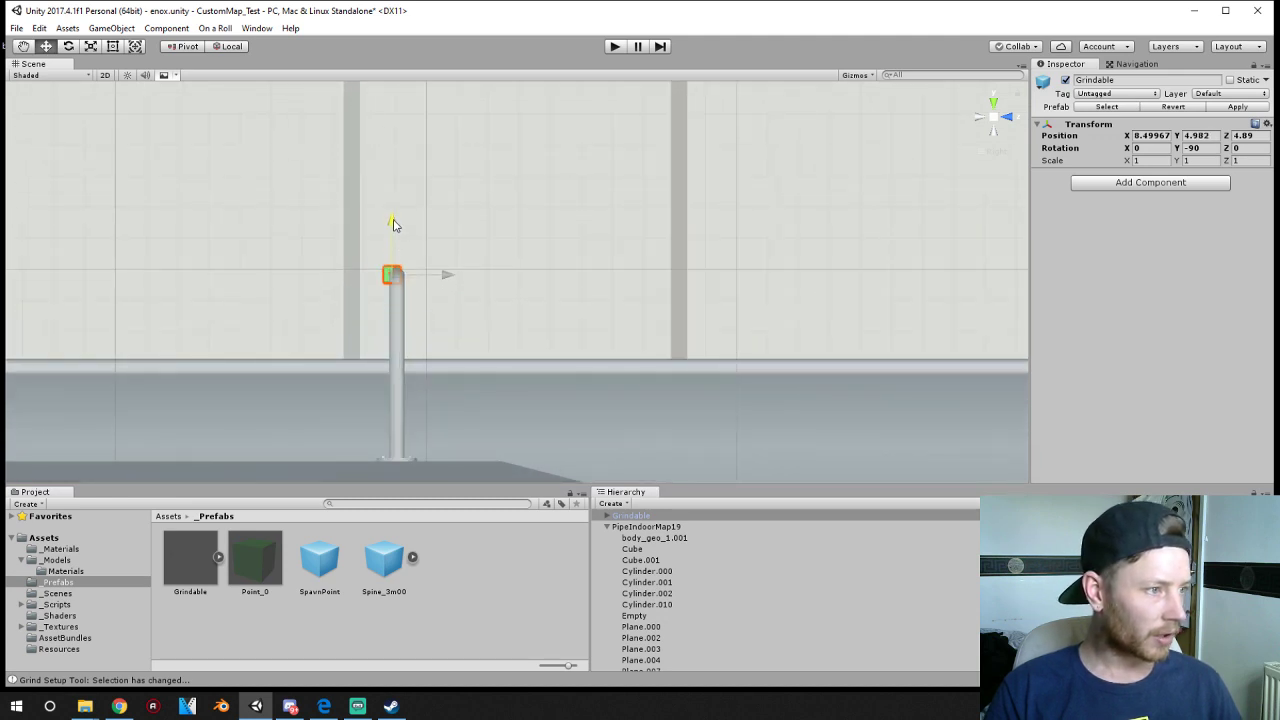
{"action": "left_click_drag", "start_coordinate": [450, 278], "coordinate": [856, 129]}
- Check from the rail's long side how the two grind points sit along the flat rail's top bar
{"action": "left_click", "coordinate": [997, 122]}
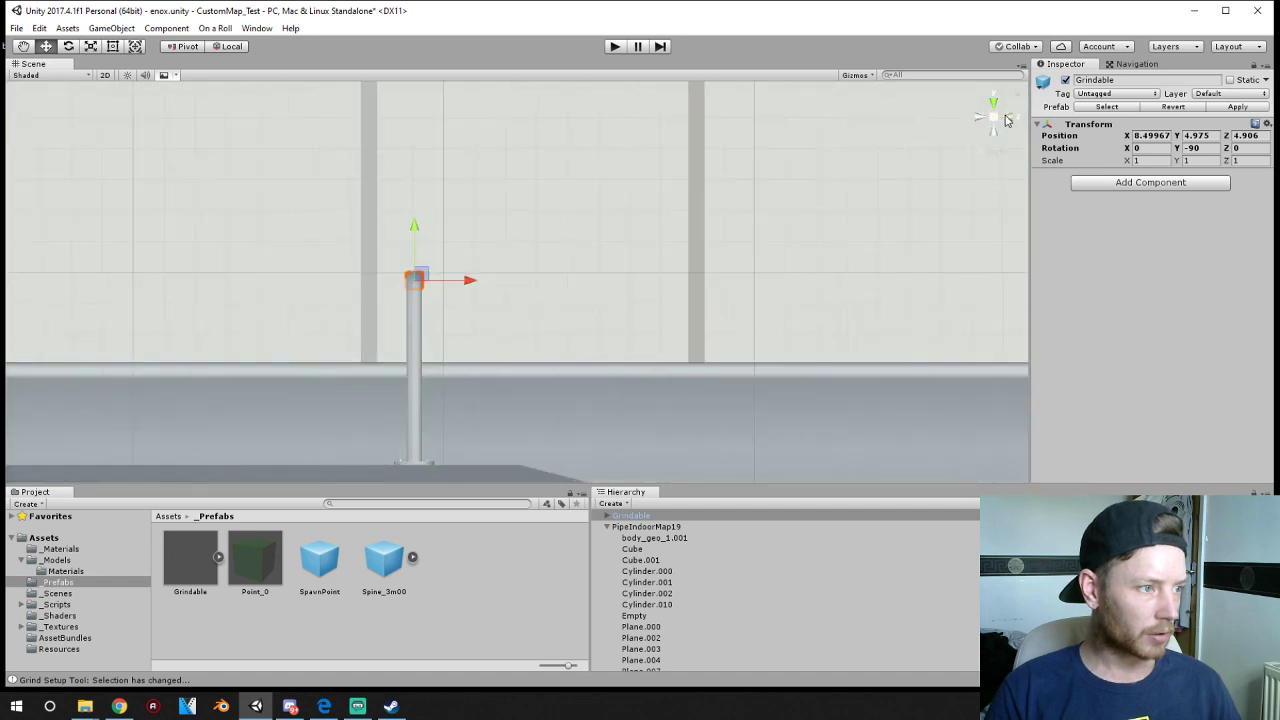
{"action": "left_click", "coordinate": [1013, 120]}
{"action": "scroll", "coordinate": [854, 286], "scroll_direction": "down", "scroll_amount": 1}
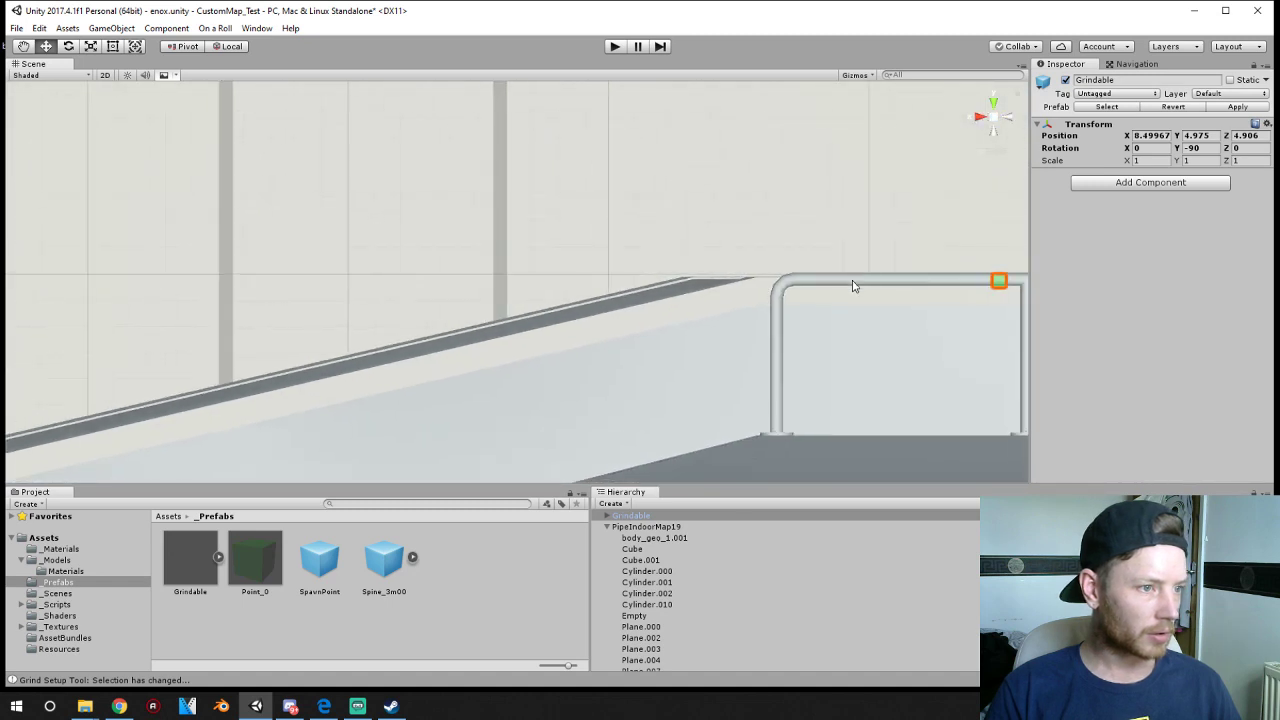
{"action": "middle_click_drag", "start_coordinate": [871, 284], "coordinate": [381, 299]}
{"action": "scroll", "coordinate": [497, 346], "scroll_direction": "down", "scroll_amount": 1}
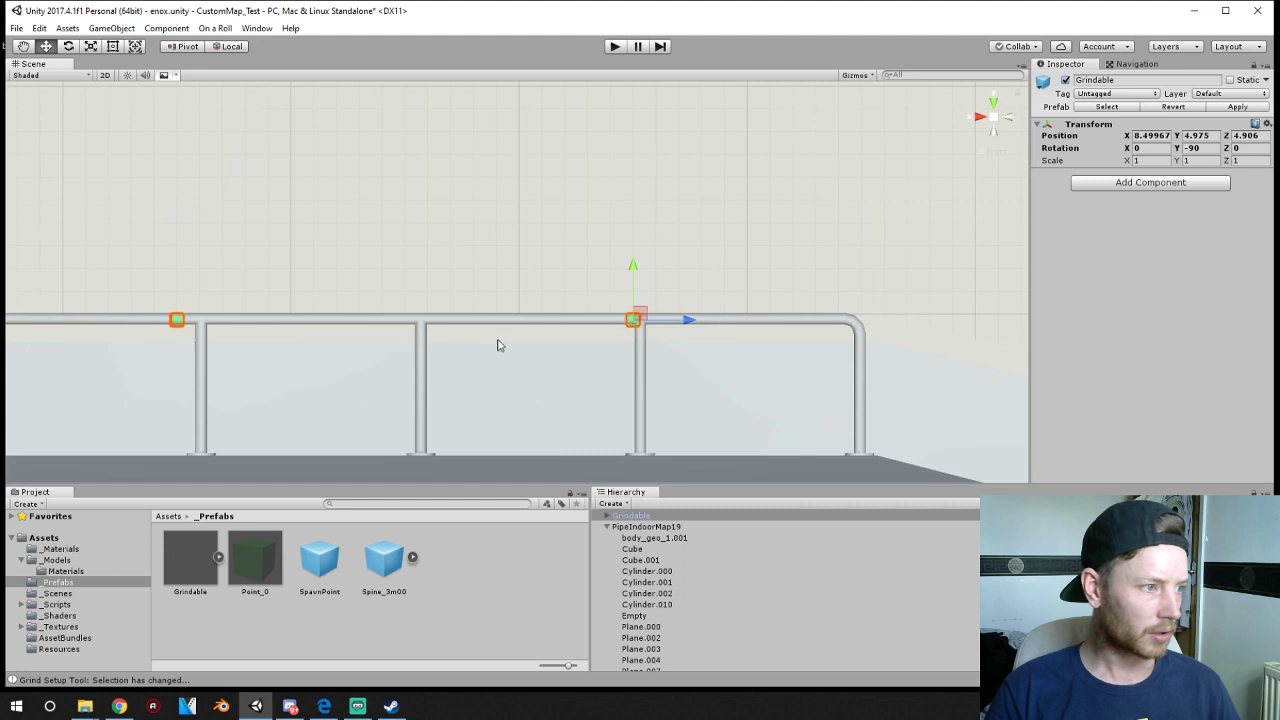
{"action": "middle_click_drag", "start_coordinate": [360, 384], "coordinate": [525, 347]}
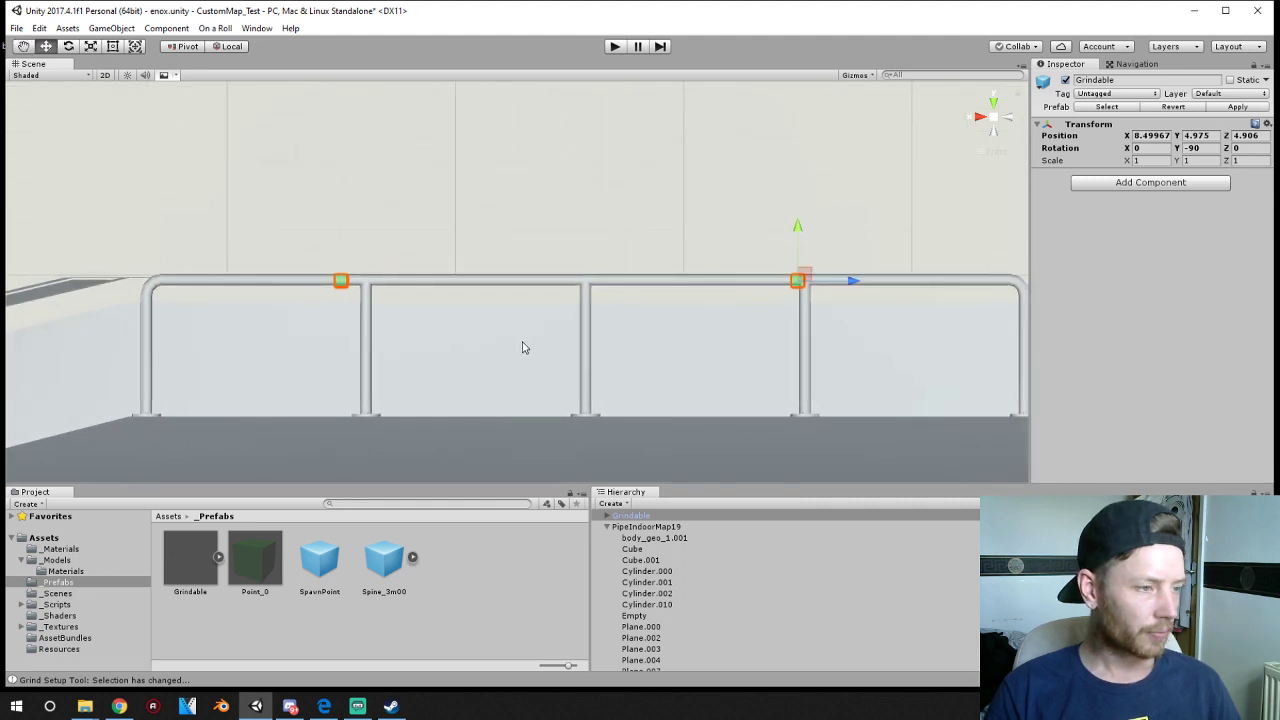
{"action": "scroll", "coordinate": [526, 347], "scroll_direction": "down", "scroll_amount": 1}
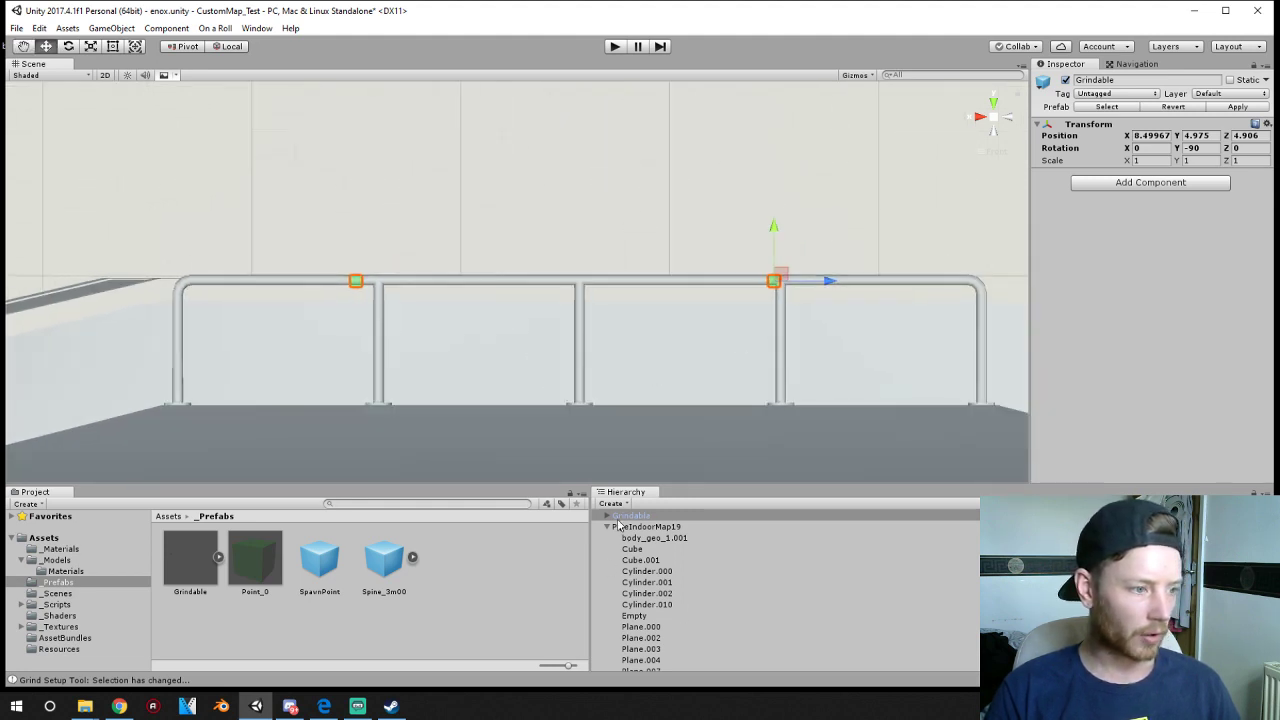
{"action": "scroll", "coordinate": [634, 540], "scroll_direction": "down", "scroll_amount": 4}
{"action": "scroll", "coordinate": [645, 558], "scroll_direction": "up", "scroll_amount": 4}
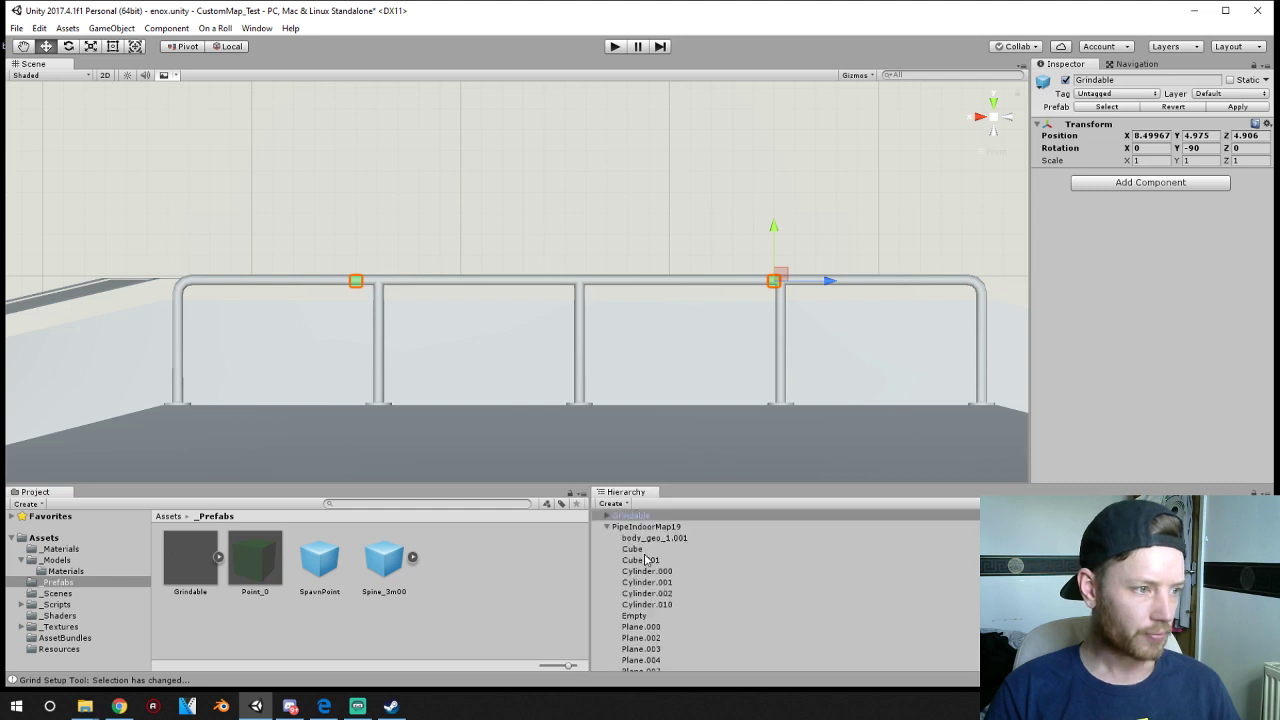
- Make the Grindable object a child of Flat_Rail
{"action": "left_click", "coordinate": [582, 285]}
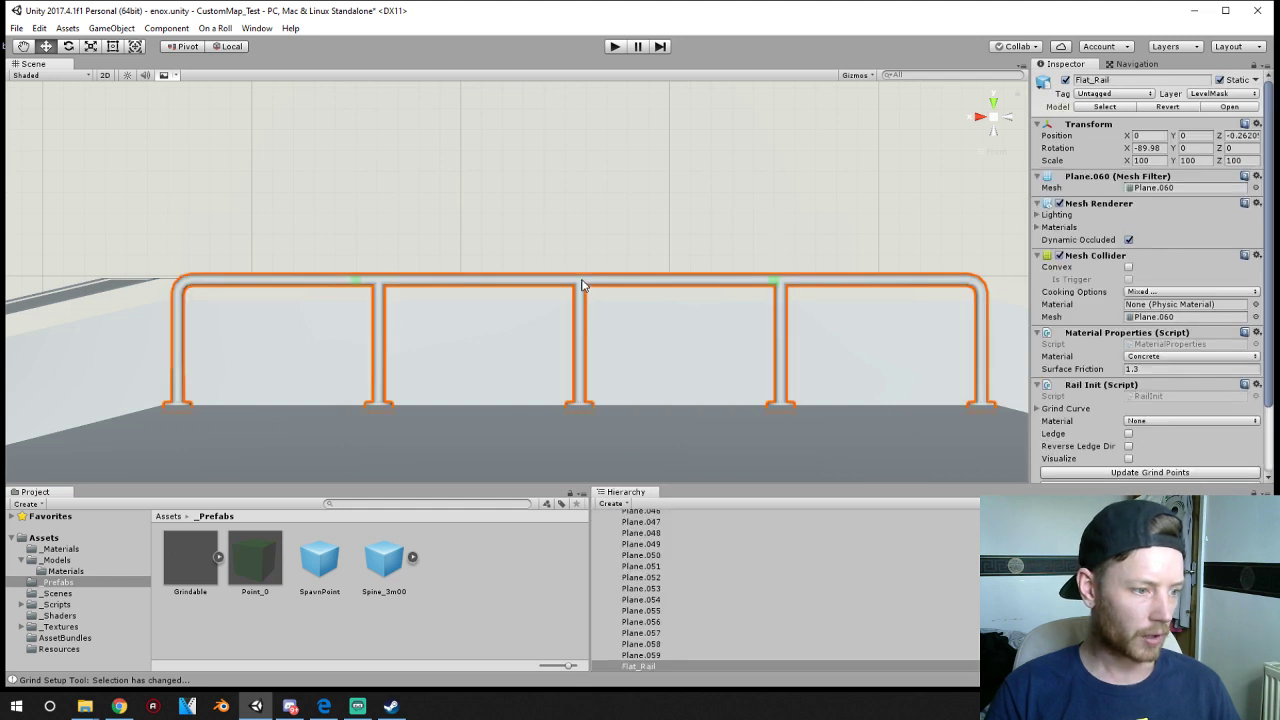
{"action": "left_click_drag", "start_coordinate": [716, 487], "coordinate": [716, 356]}
{"action": "scroll", "coordinate": [735, 612], "scroll_direction": "up", "scroll_amount": 8}
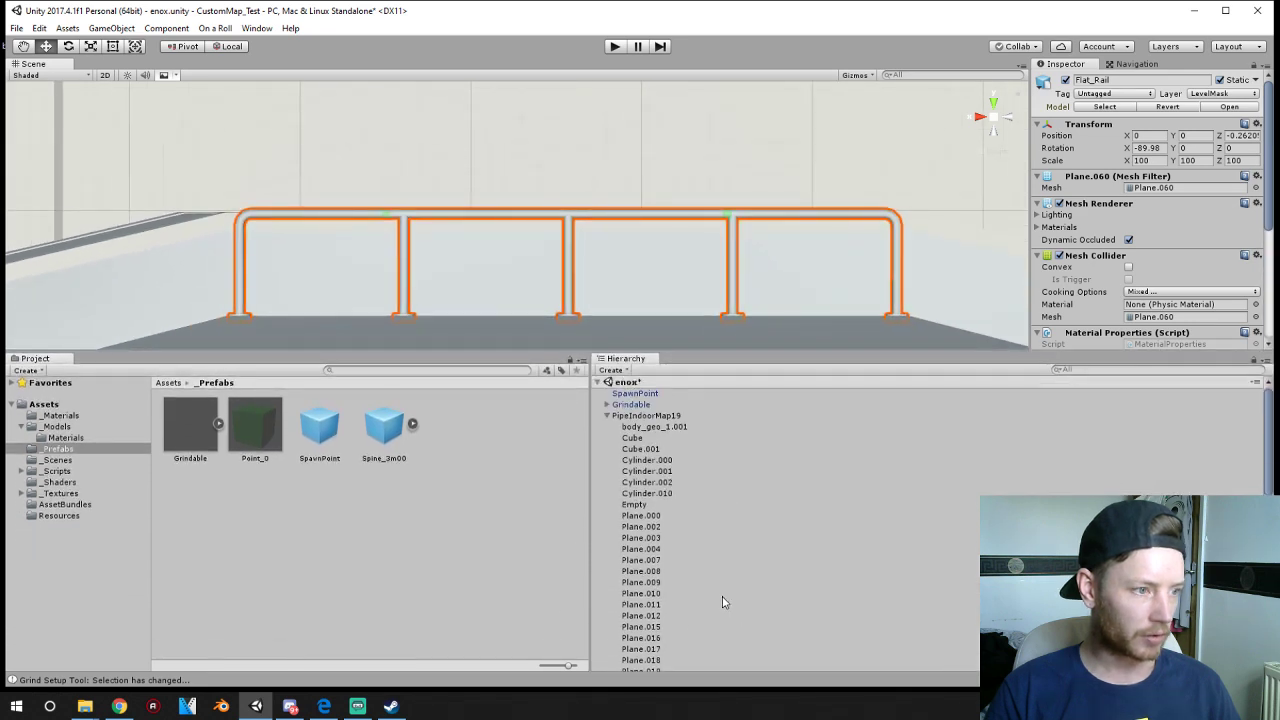
{"action": "left_click", "coordinate": [630, 404]}
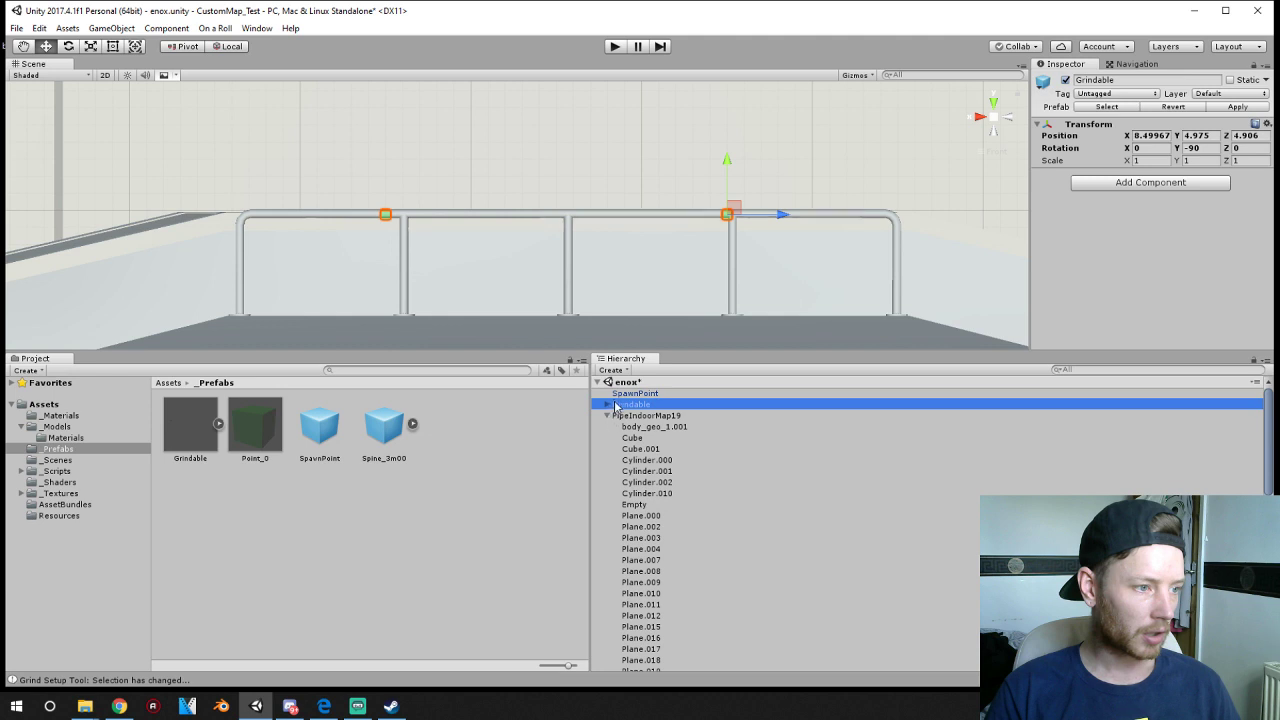
{"action": "left_click_drag", "start_coordinate": [618, 405], "coordinate": [648, 590]}
{"action": "left_click", "coordinate": [638, 579]}
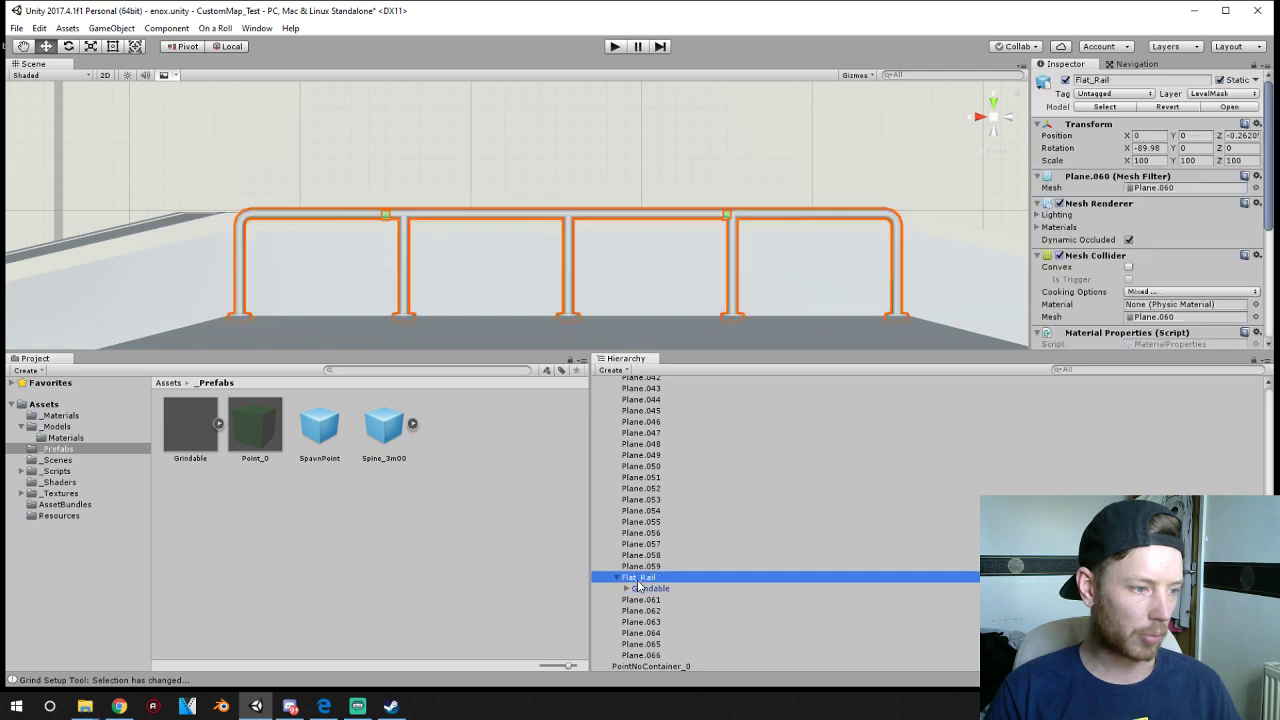
{"action": "left_click", "coordinate": [650, 590]}
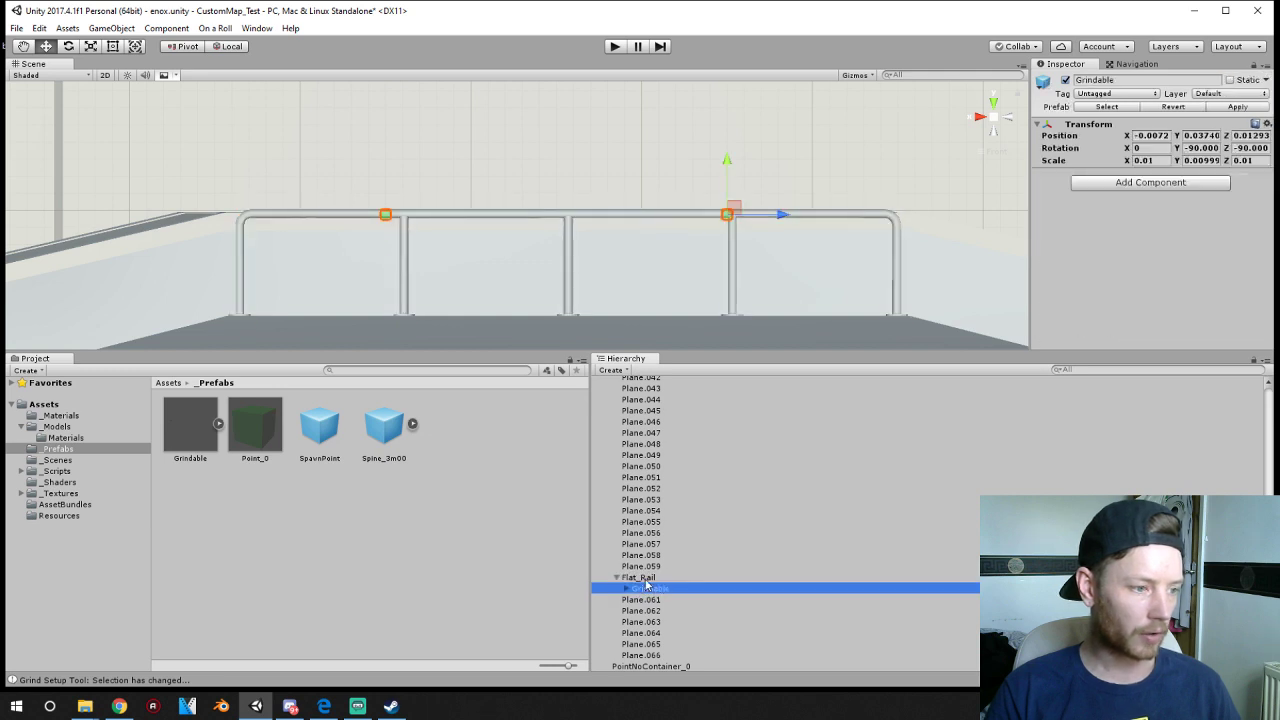
{"action": "left_click", "coordinate": [650, 580]}
{"action": "left_click", "coordinate": [662, 590]}
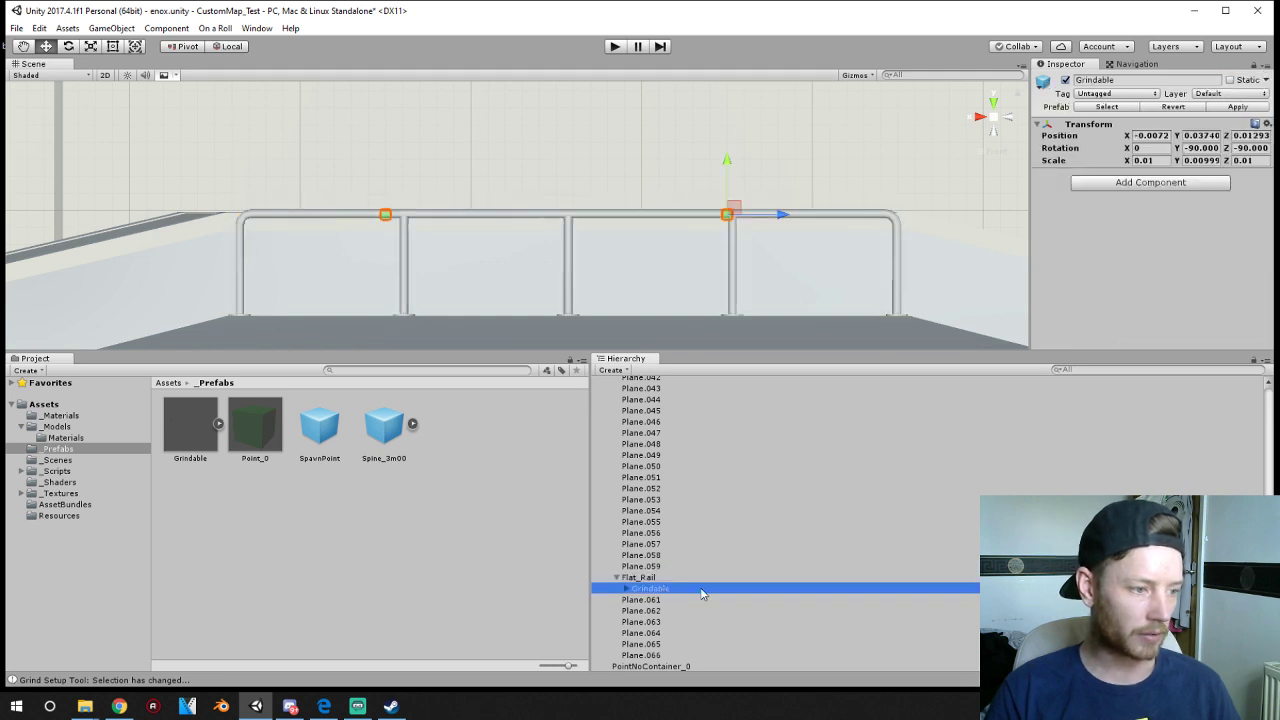
- Move Point_0 and Point_1 to opposite ends of the flat rail, at about Z 0.94 and Z -2.81
{"action": "left_click", "coordinate": [626, 589]}
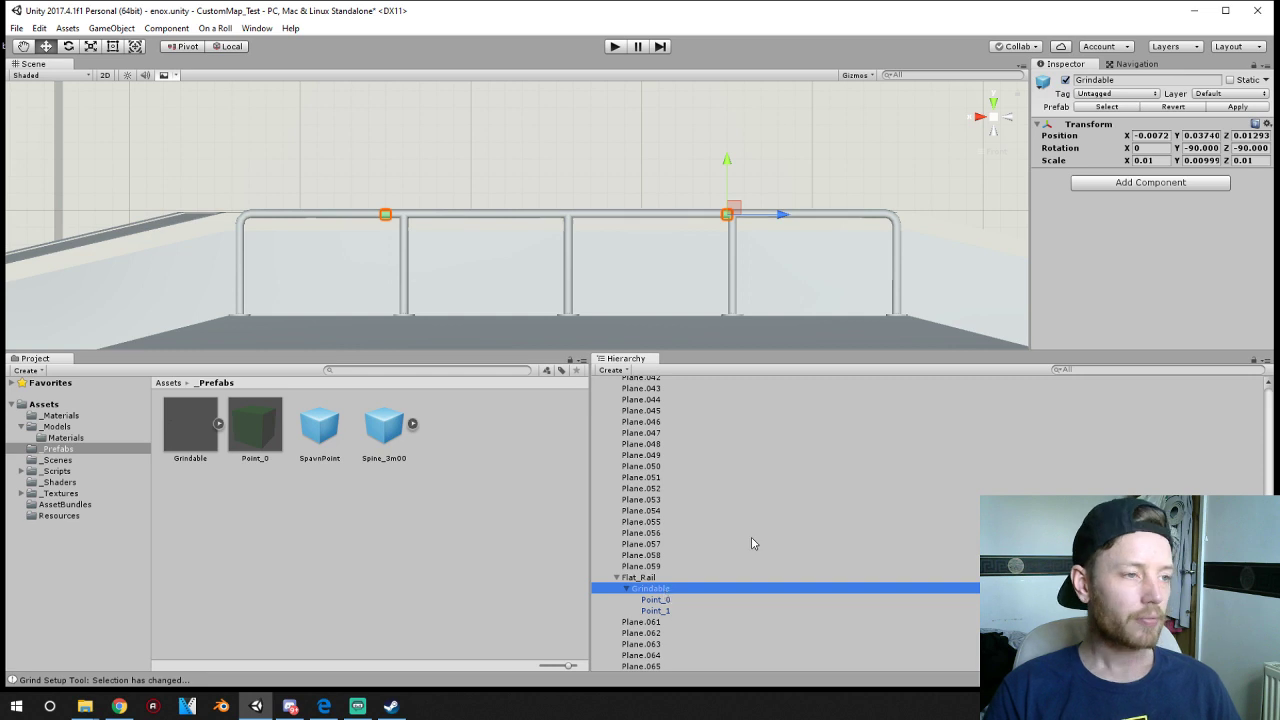
{"action": "left_click", "coordinate": [656, 601]}
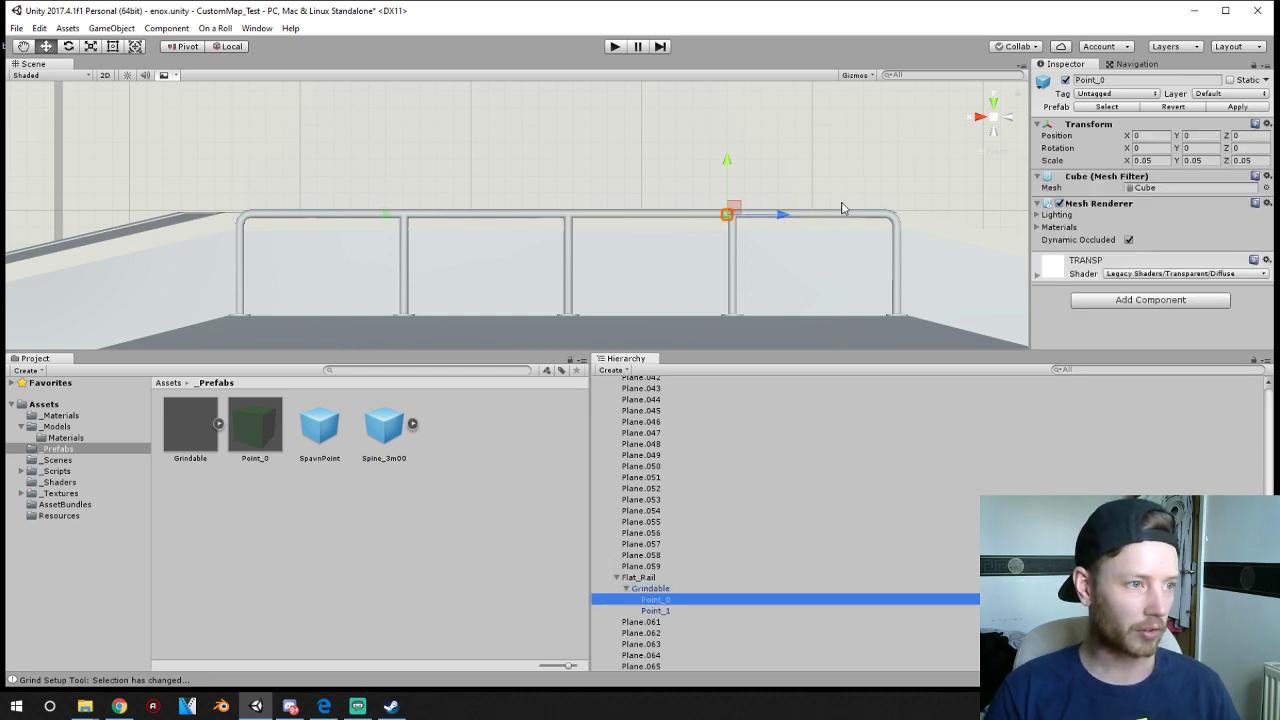
{"action": "left_click_drag", "start_coordinate": [788, 221], "coordinate": [949, 231]}
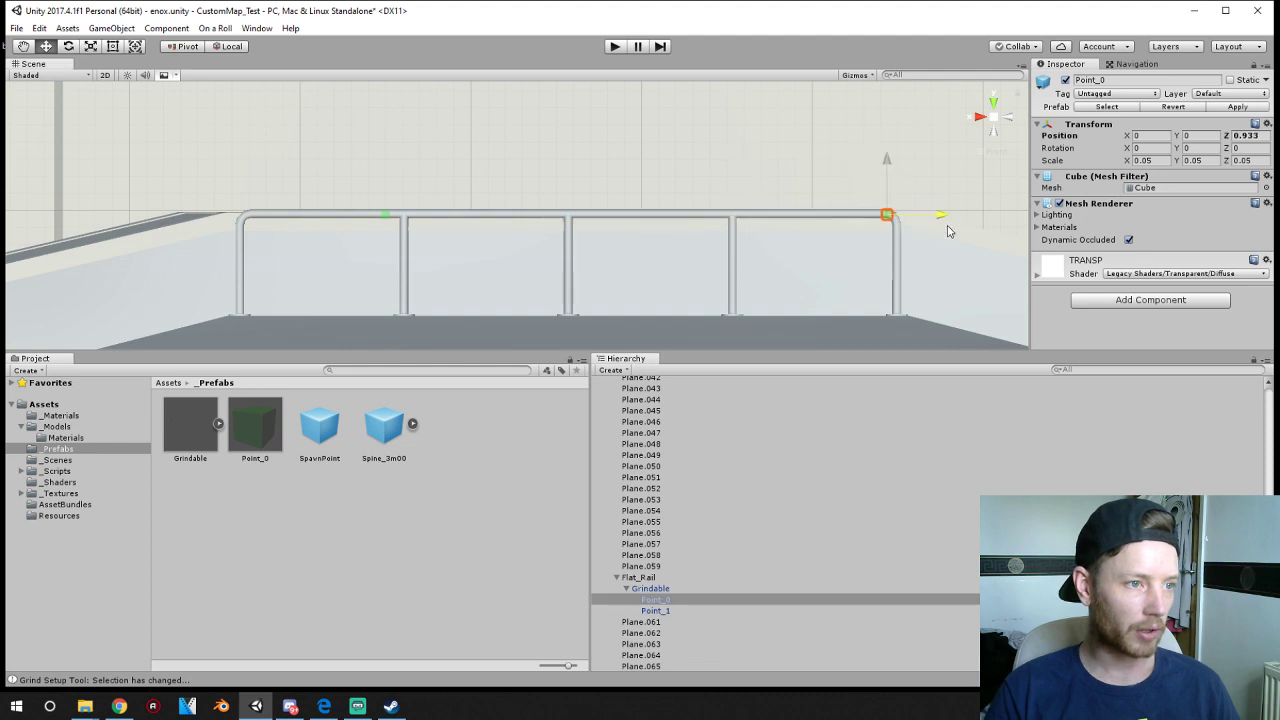
{"action": "left_click", "coordinate": [656, 611]}
{"action": "left_click_drag", "start_coordinate": [443, 218], "coordinate": [306, 221]}
{"action": "scroll", "coordinate": [383, 295], "scroll_direction": "down", "scroll_amount": 4}
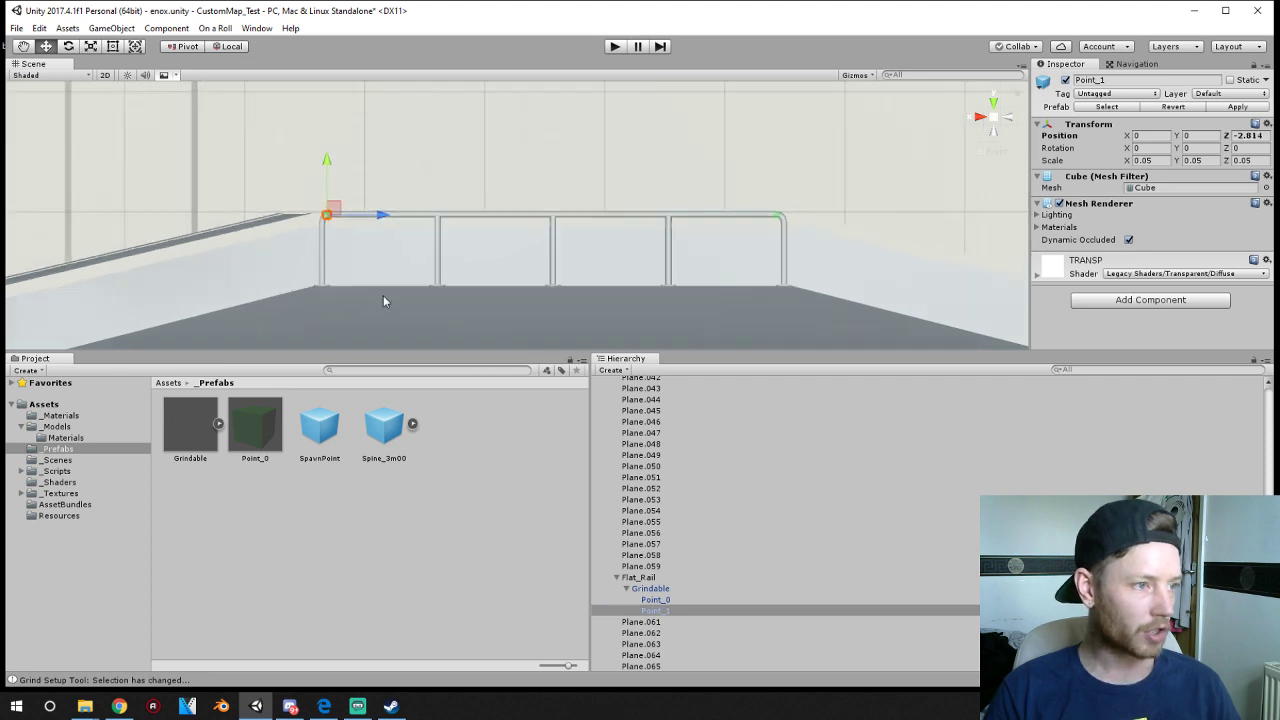
- Reparent Point_0 and Point_1 directly under Flat_Rail, accepting the prefab break, and delete the emptied Grindable object
{"action": "left_click", "coordinate": [645, 589]}
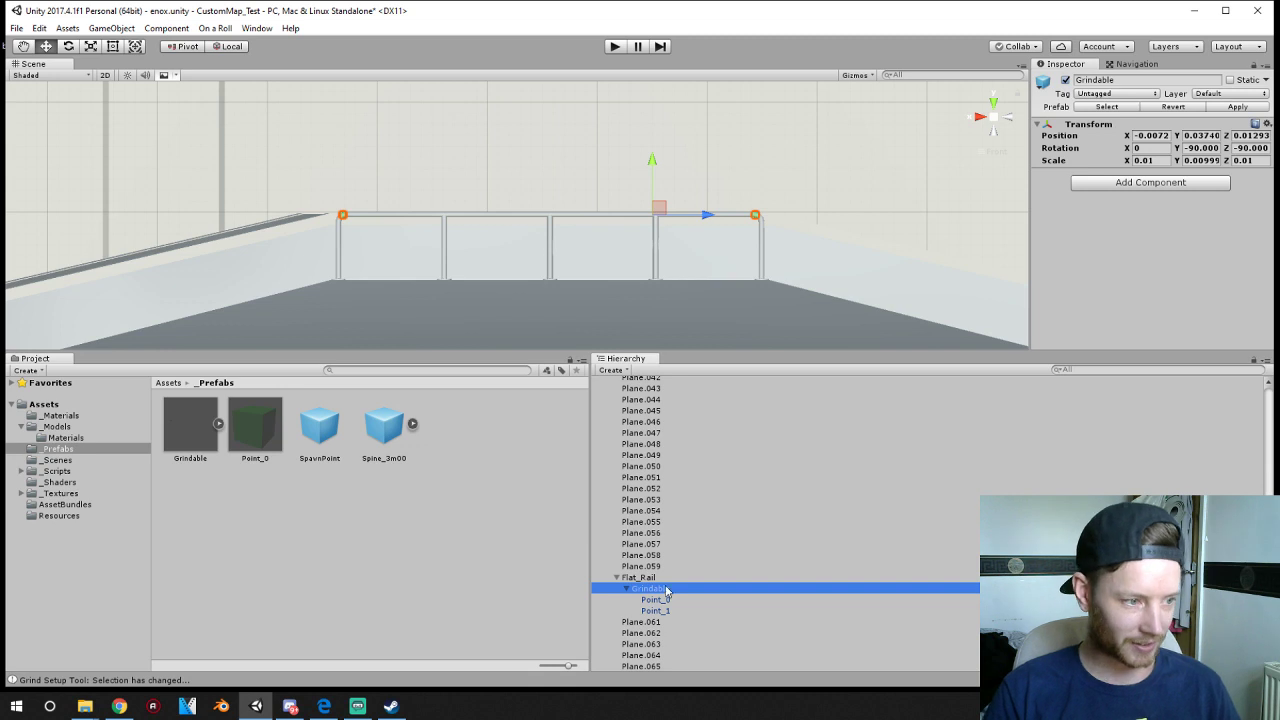
{"action": "left_click", "coordinate": [655, 600]}
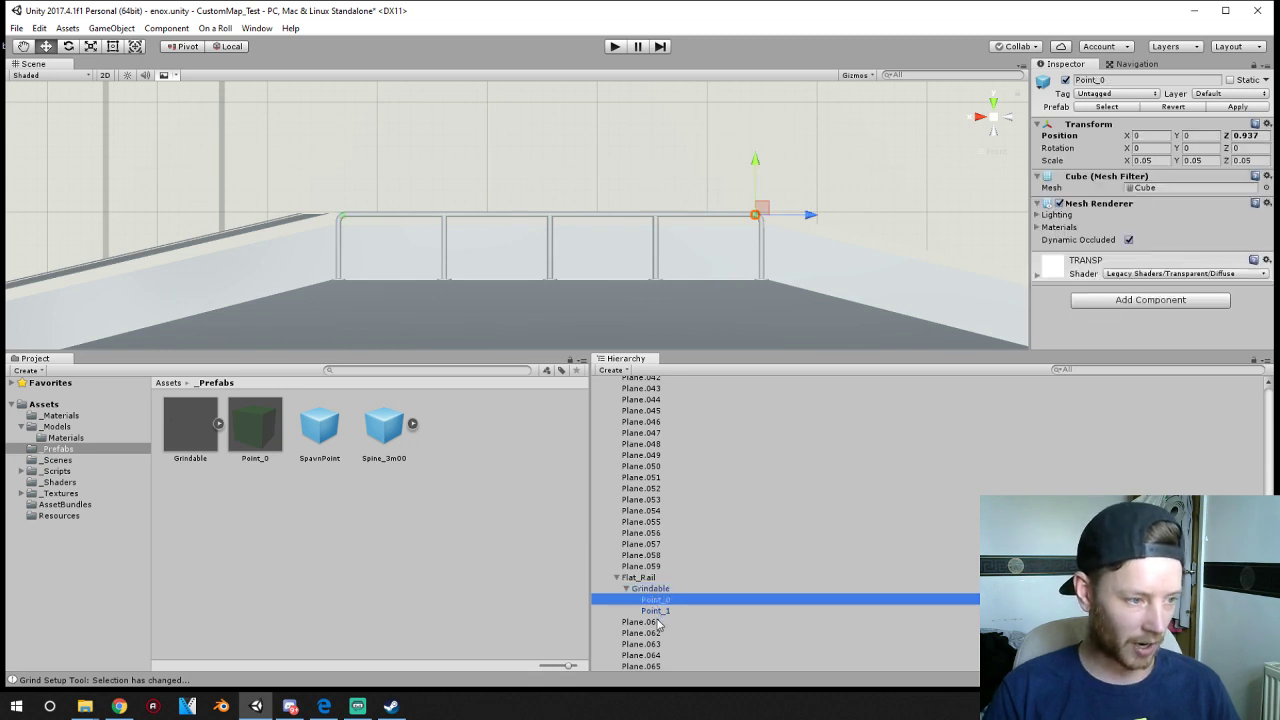
{"action": "left_click", "coordinate": [658, 622], "text": "ctrl"}
{"action": "left_click", "coordinate": [658, 621], "text": "ctrl"}
{"action": "left_click", "coordinate": [656, 610], "text": "ctrl"}
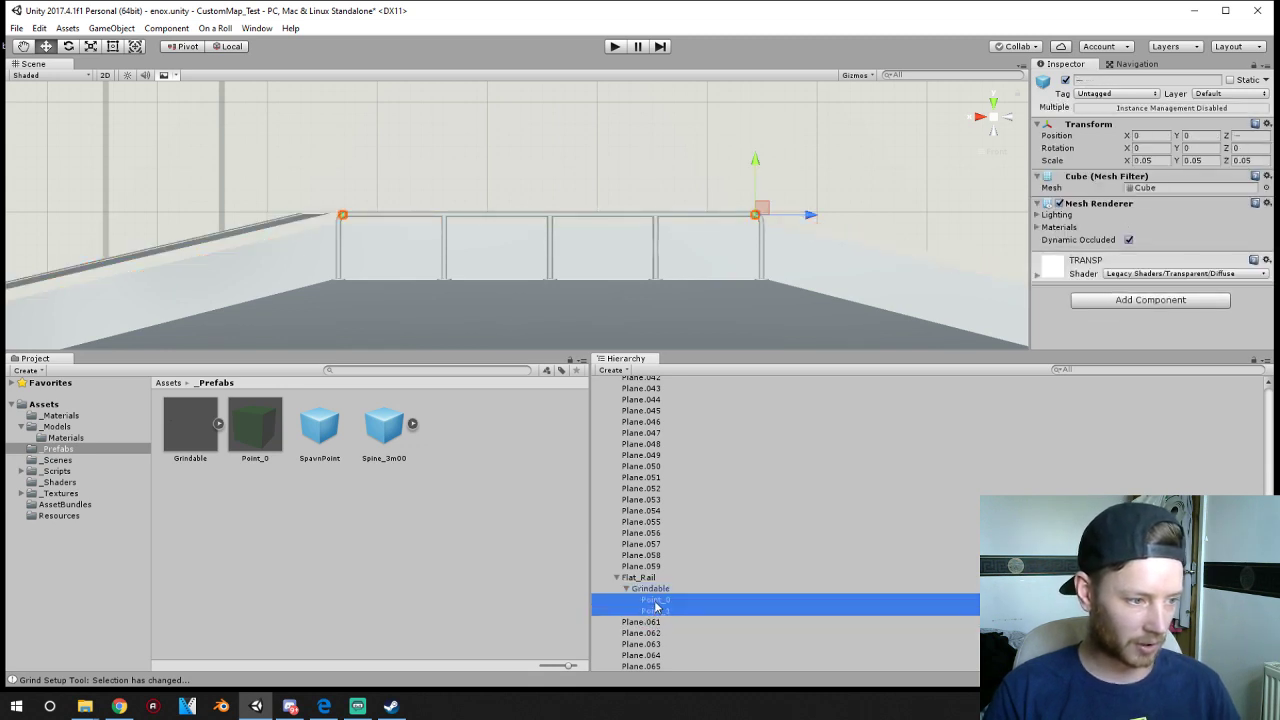
{"action": "left_click_drag", "start_coordinate": [656, 607], "coordinate": [651, 578]}
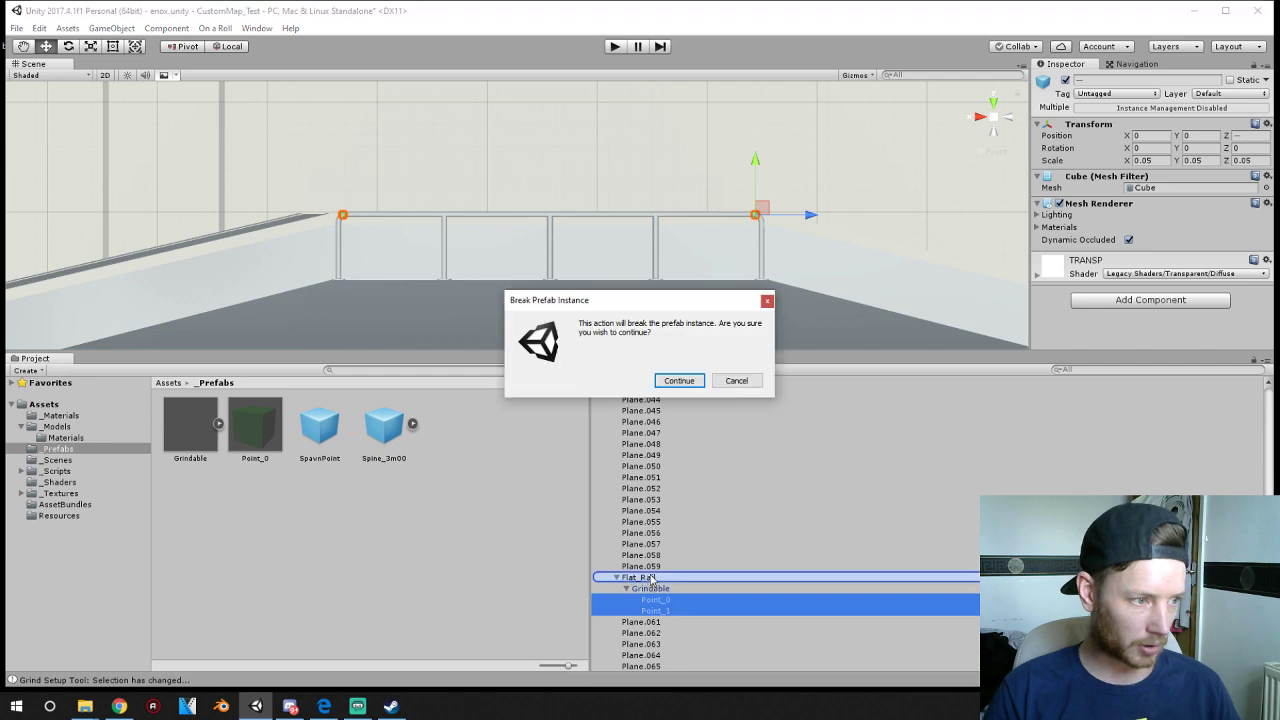
{"action": "left_click", "coordinate": [684, 383]}
{"action": "left_click", "coordinate": [668, 589]}
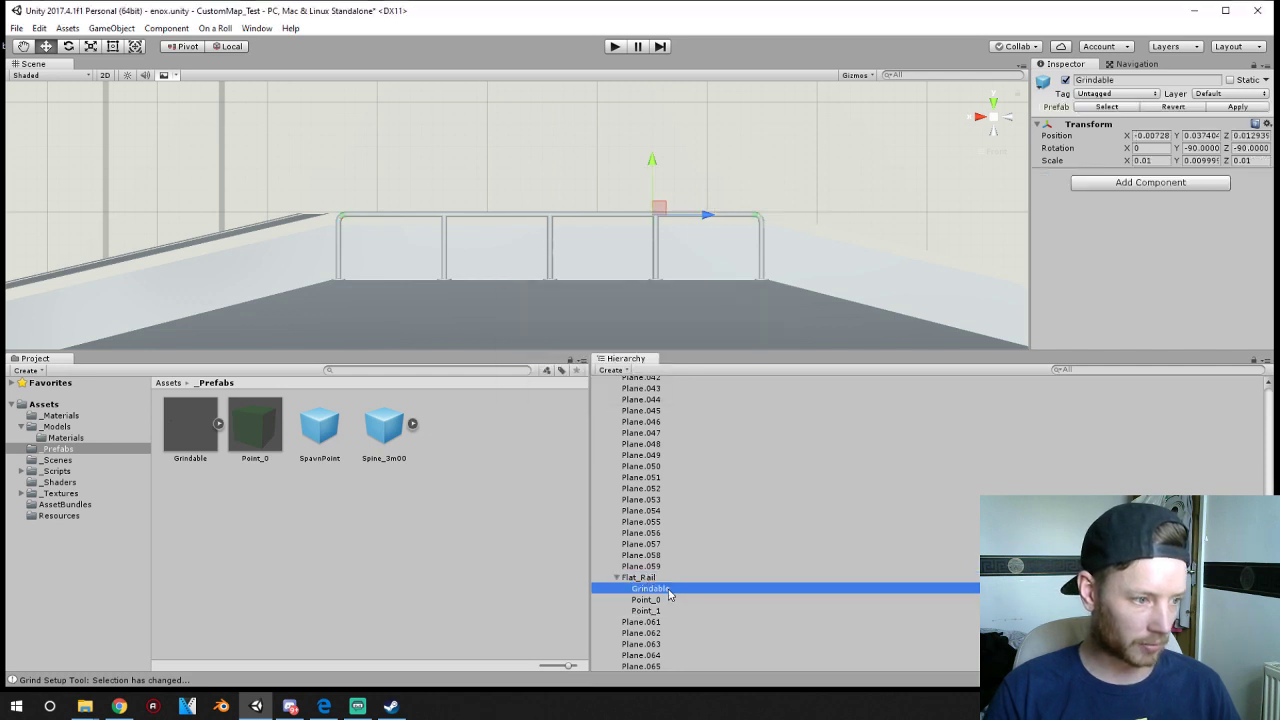
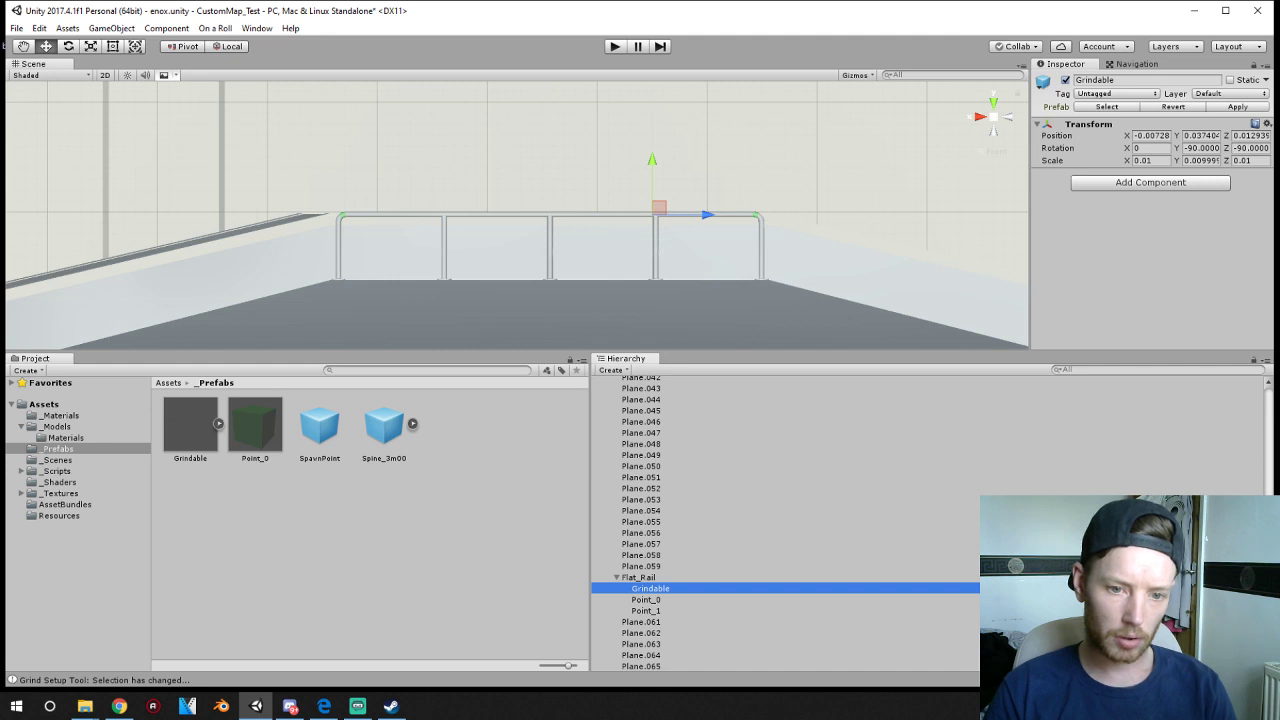
{"action": "key", "text": "Delete"}
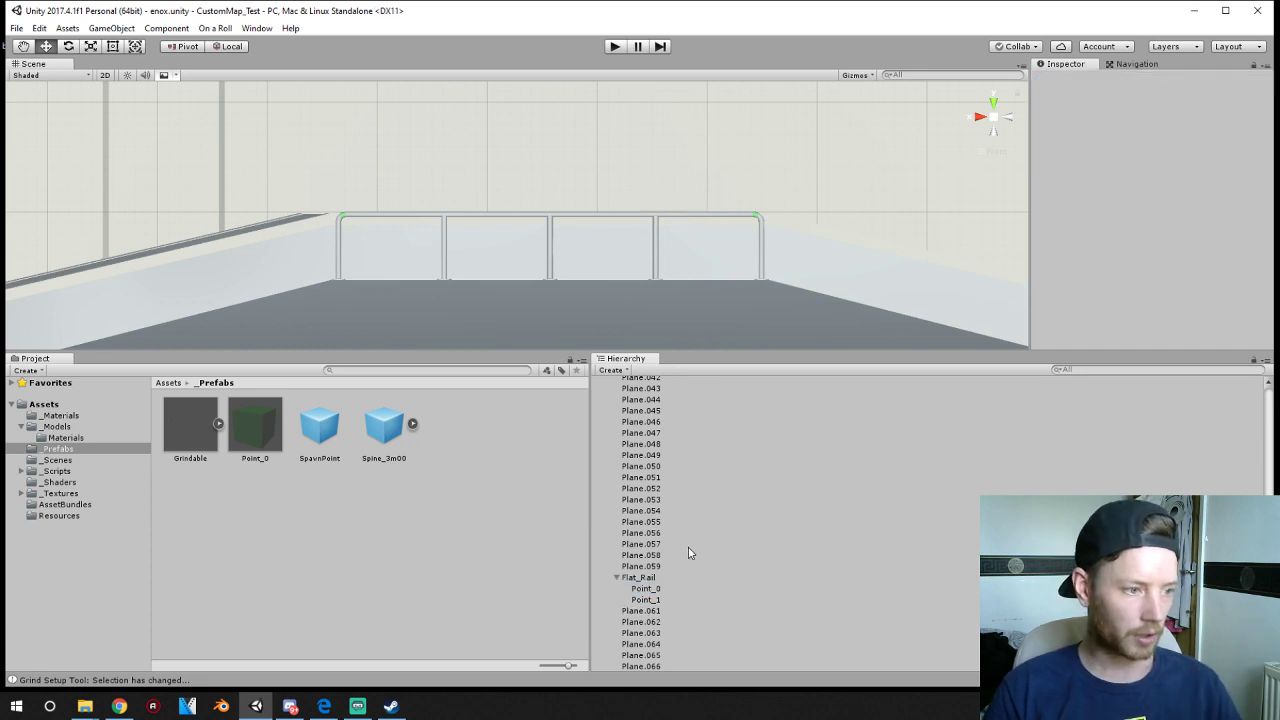
- Run the Grind Setup Tool's rail setup on Flat_Rail with the obstacle type set to RAIL
{"action": "left_click", "coordinate": [657, 590]}
{"action": "left_click", "coordinate": [643, 579]}
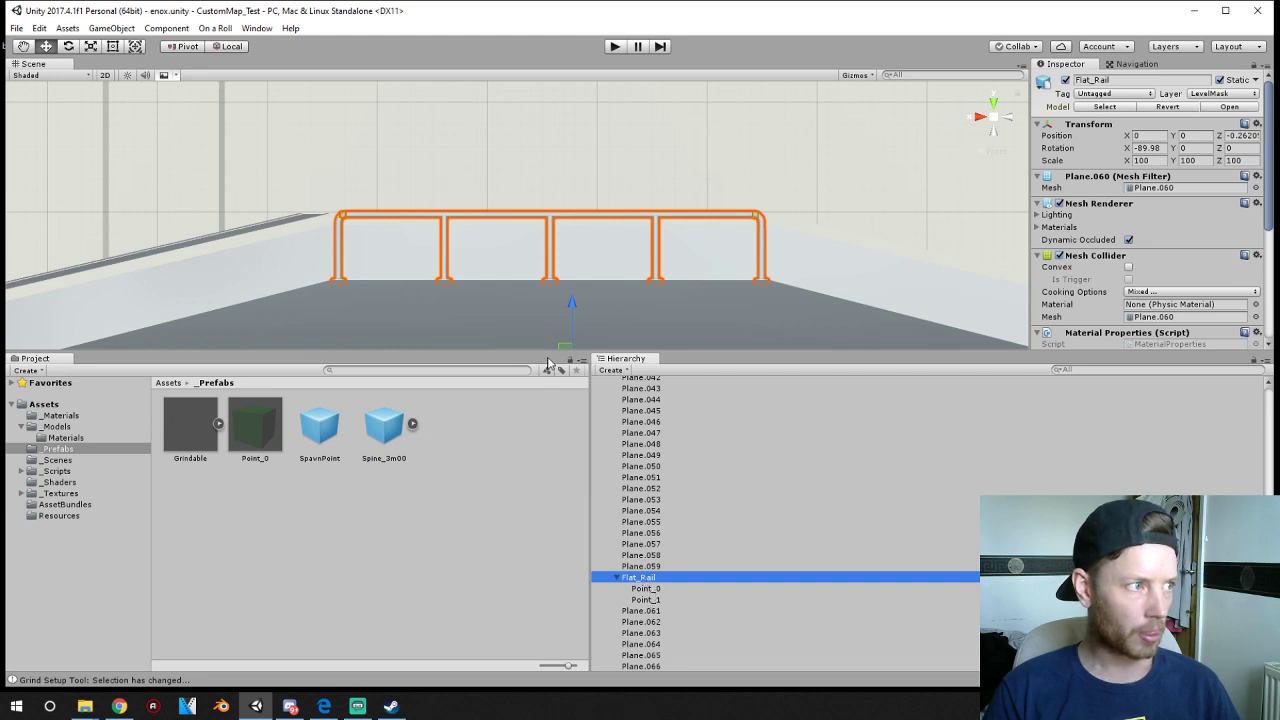
{"action": "left_click", "coordinate": [215, 28]}
{"action": "left_click", "coordinate": [230, 58]}
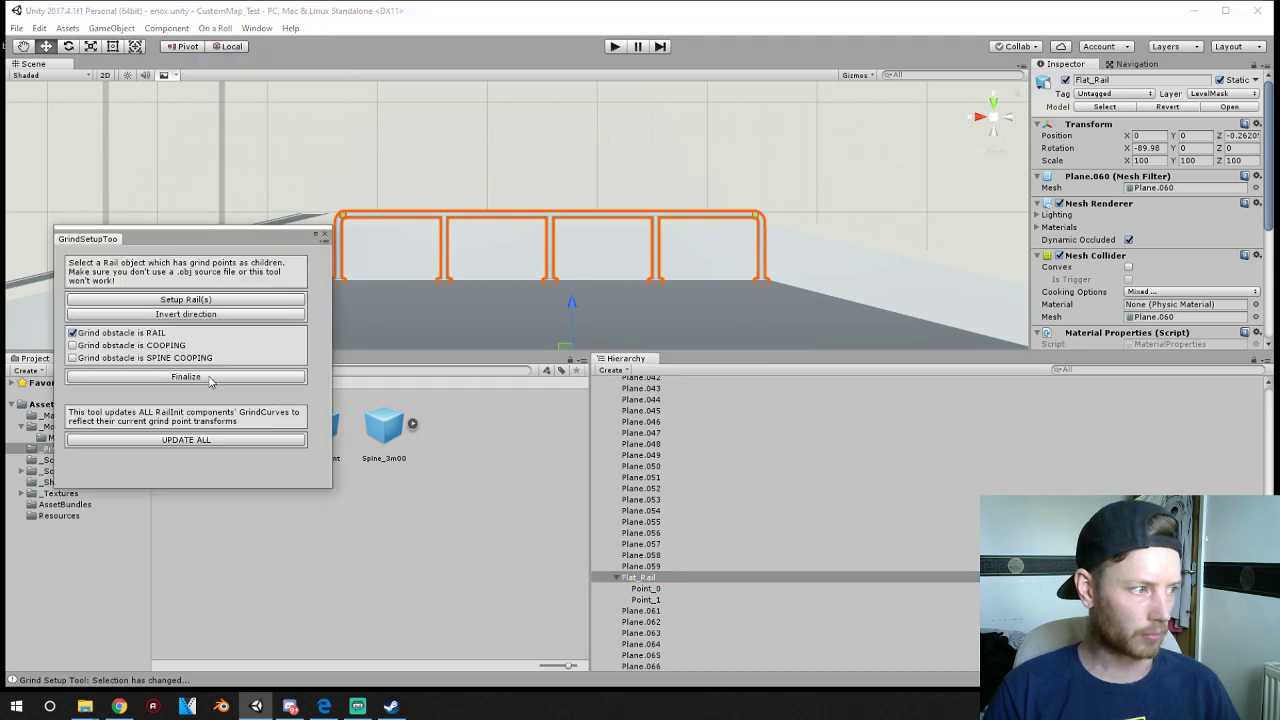
{"action": "left_click", "coordinate": [199, 302]}
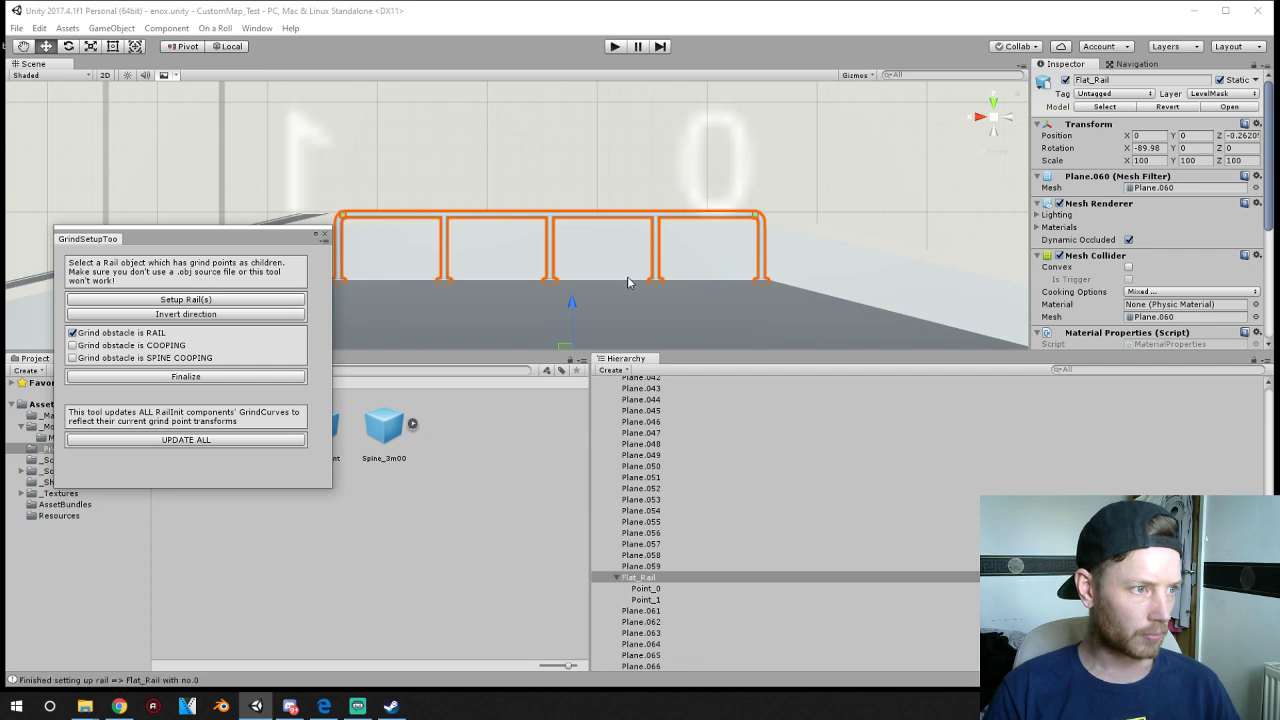
- Invert the grind direction of Flat_Rail with the Grind Setup Tool
{"action": "scroll", "coordinate": [628, 277], "scroll_direction": "down", "scroll_amount": 2}
{"action": "left_click_drag", "start_coordinate": [697, 191], "coordinate": [944, 226], "text": "alt"}
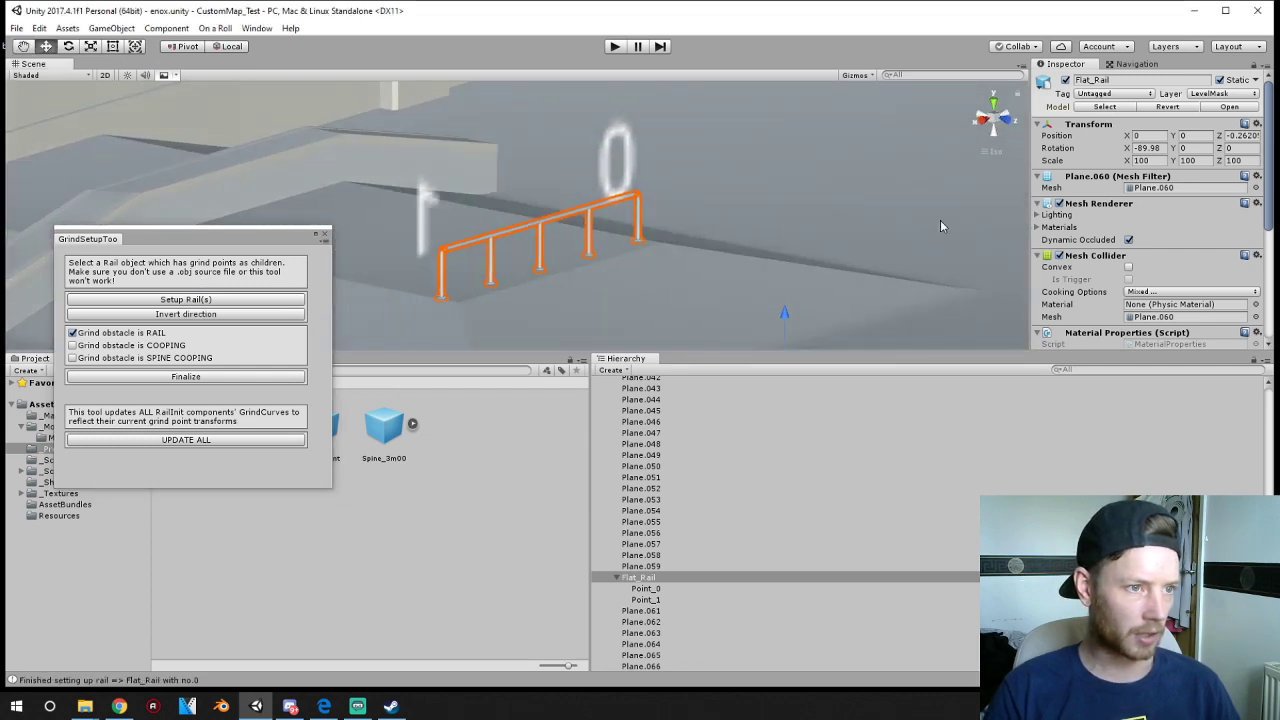
{"action": "left_click", "coordinate": [996, 121]}
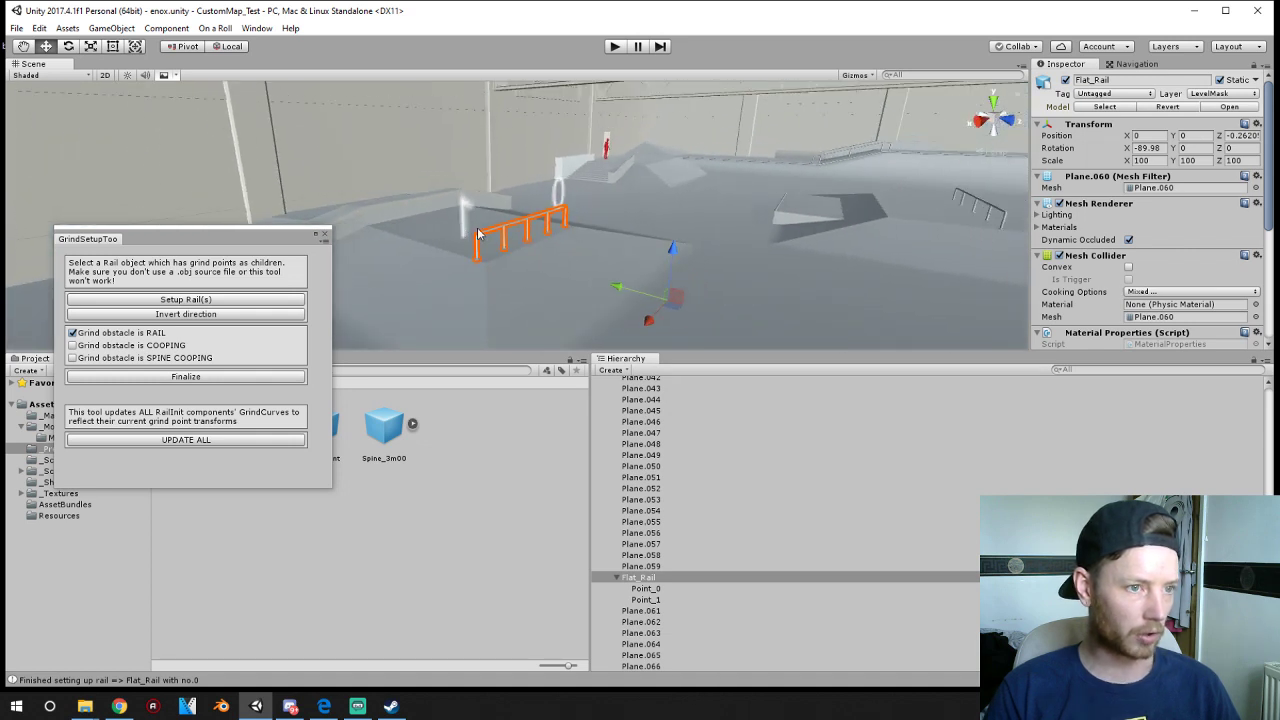
{"action": "right_click_drag", "start_coordinate": [640, 302], "coordinate": [556, 300]}
{"action": "middle_click_drag", "start_coordinate": [660, 262], "coordinate": [549, 243]}
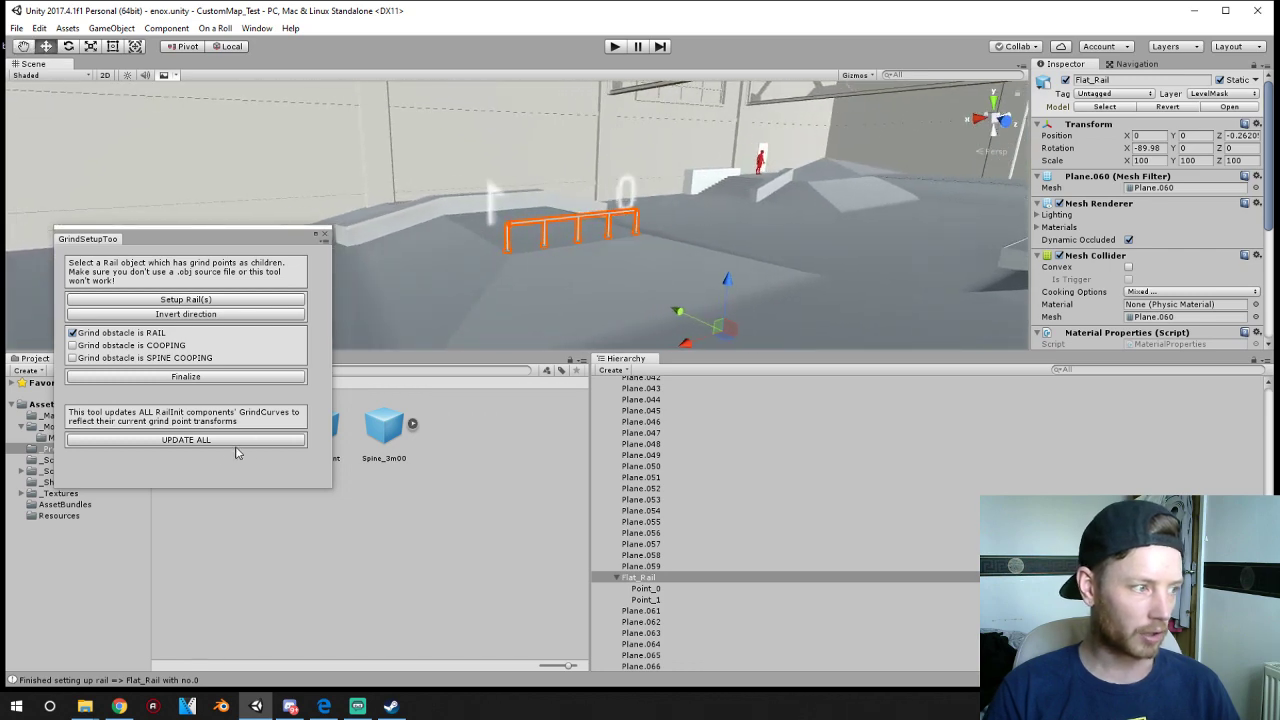
{"action": "left_click", "coordinate": [194, 316]}
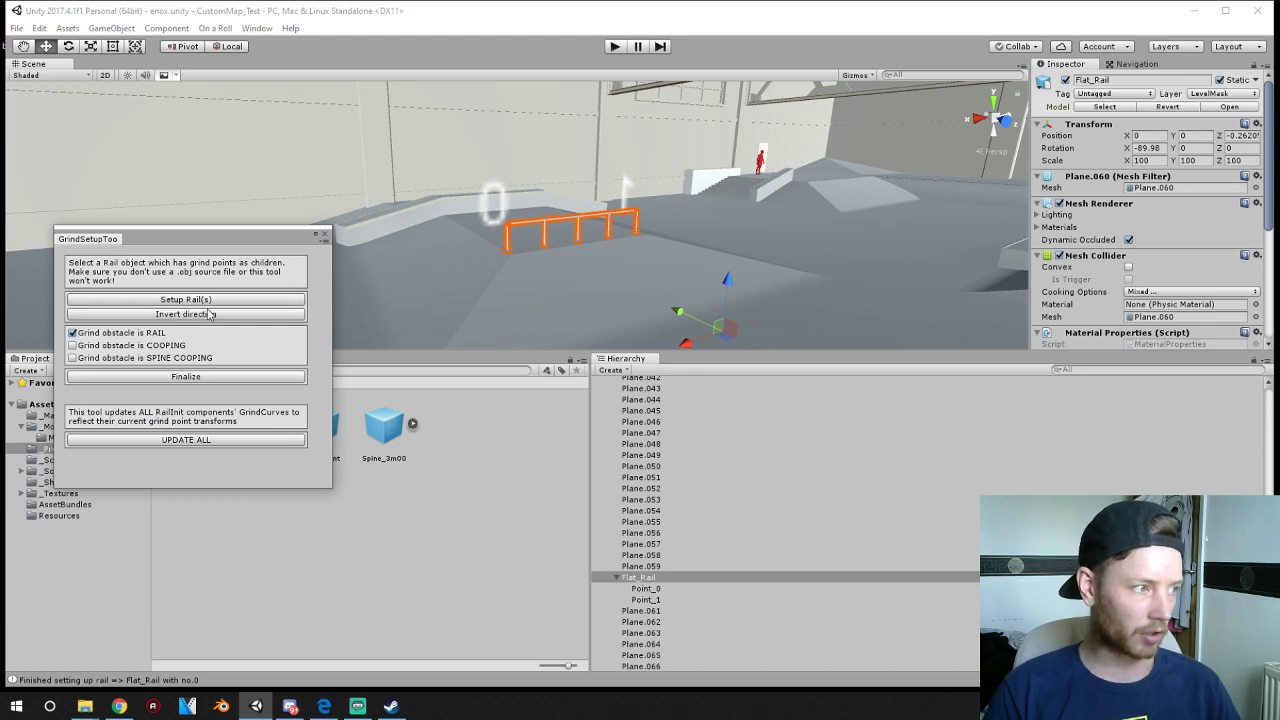
- Finalize Flat_Rail's grind setup with the obstacle type set to RAIL
{"action": "left_click", "coordinate": [73, 333]}
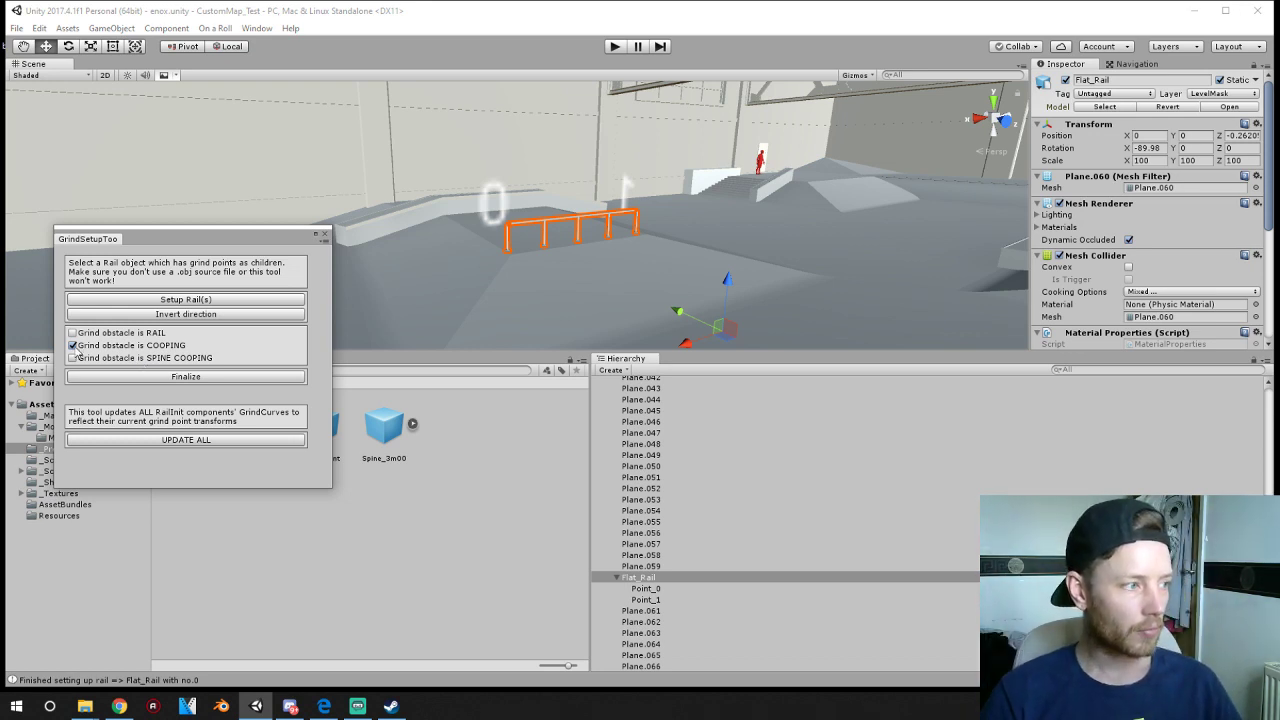
{"action": "left_click", "coordinate": [73, 346]}
{"action": "left_click", "coordinate": [73, 334]}
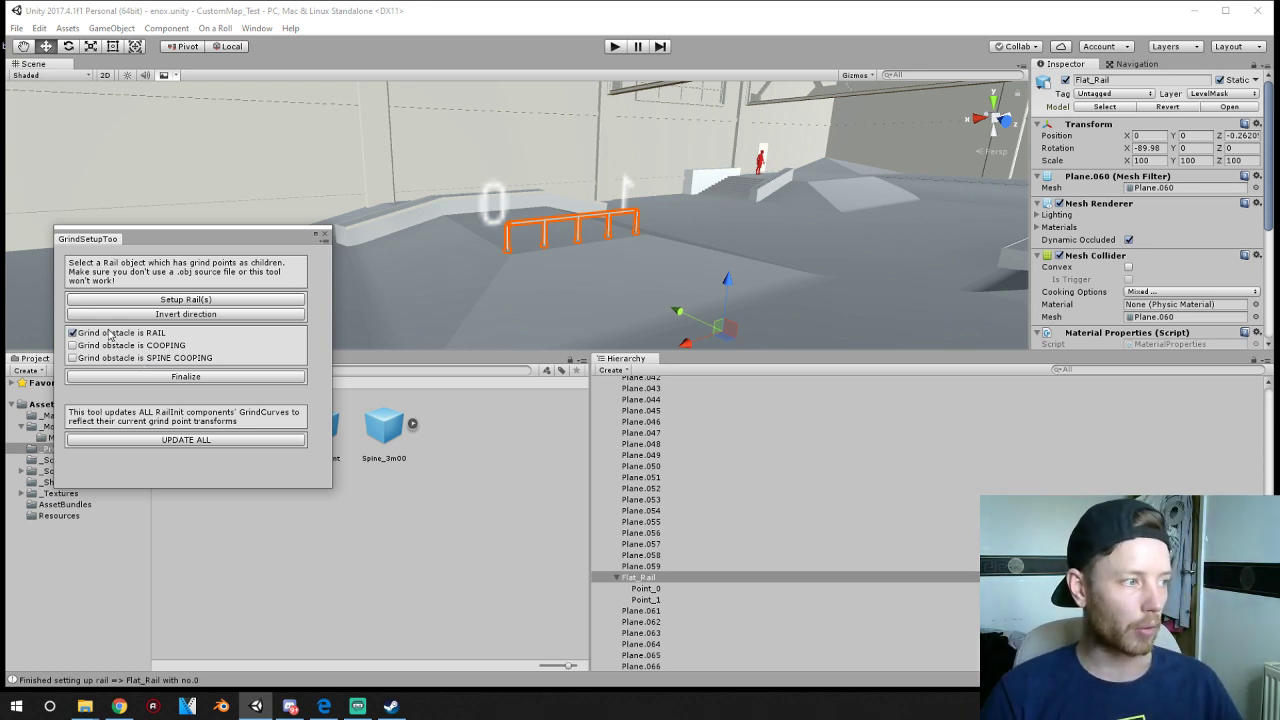
{"action": "left_click", "coordinate": [152, 377]}
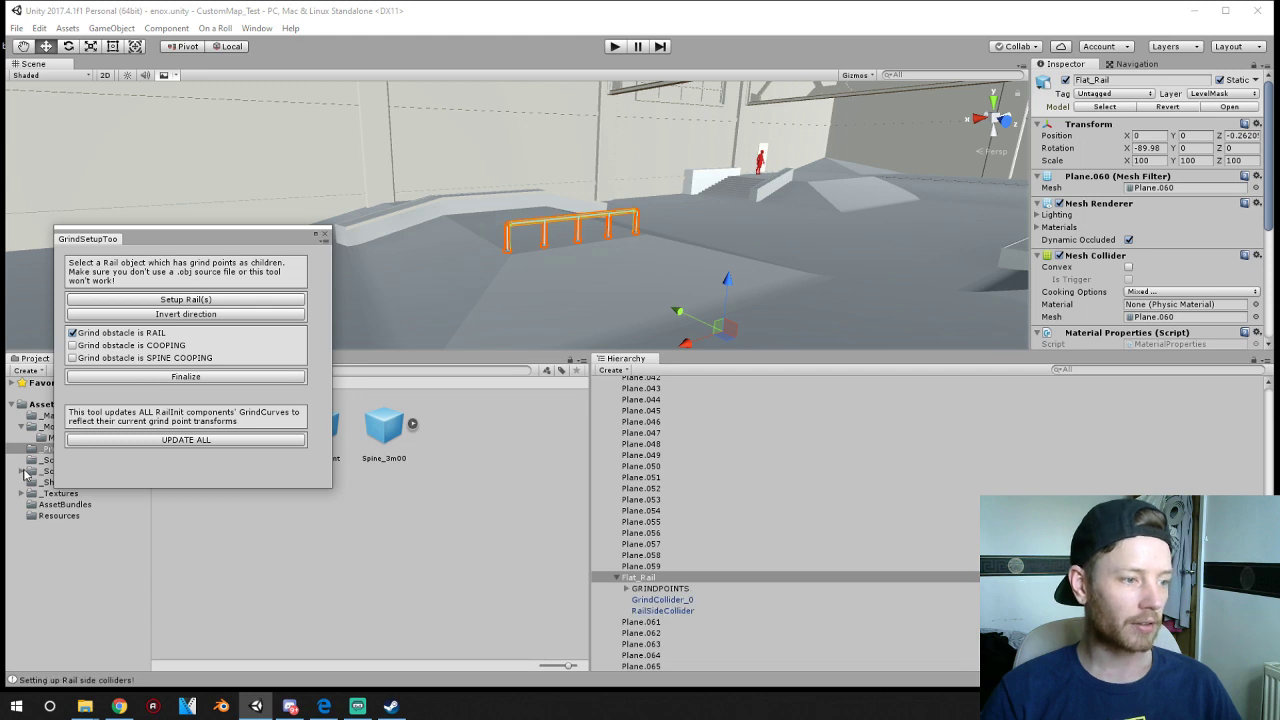
- Inspect Flat_Rail's GRINDPOINTS, GrindCollider_0 and RailSideCollider children, and close the Grind Setup Tool
{"action": "left_click", "coordinate": [627, 589]}
{"action": "left_click", "coordinate": [627, 589]}
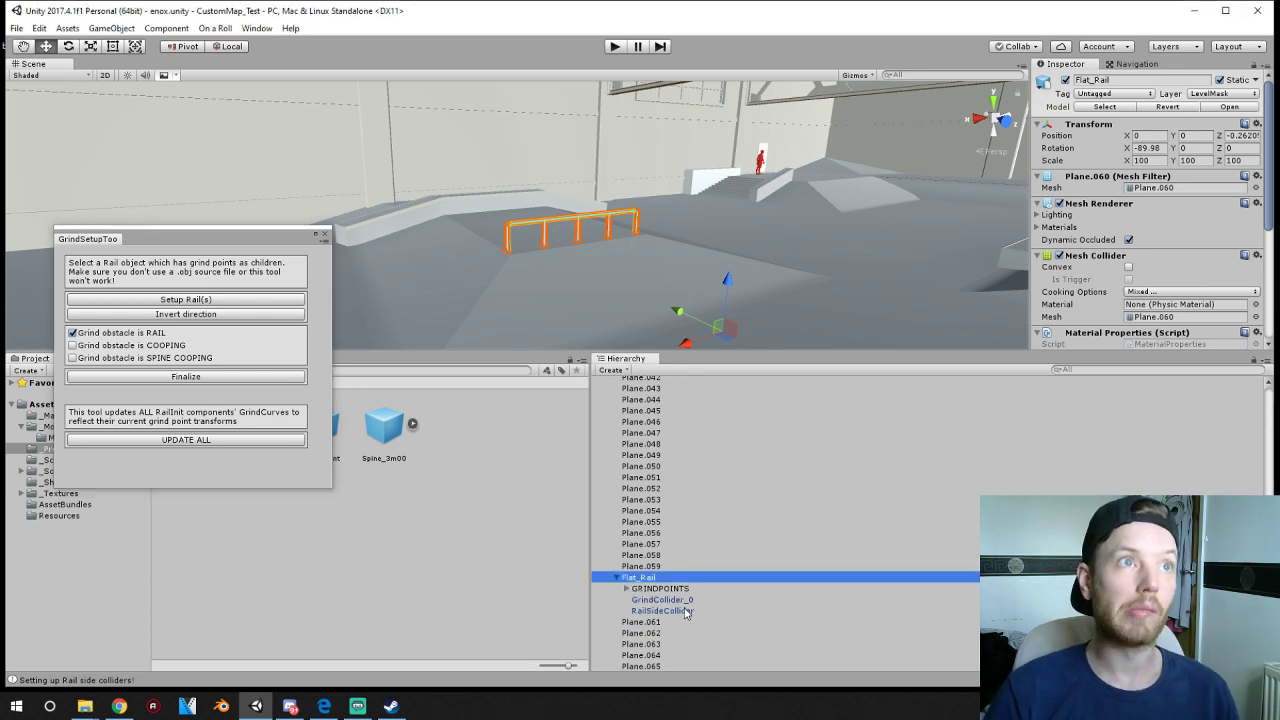
{"action": "left_click", "coordinate": [671, 601]}
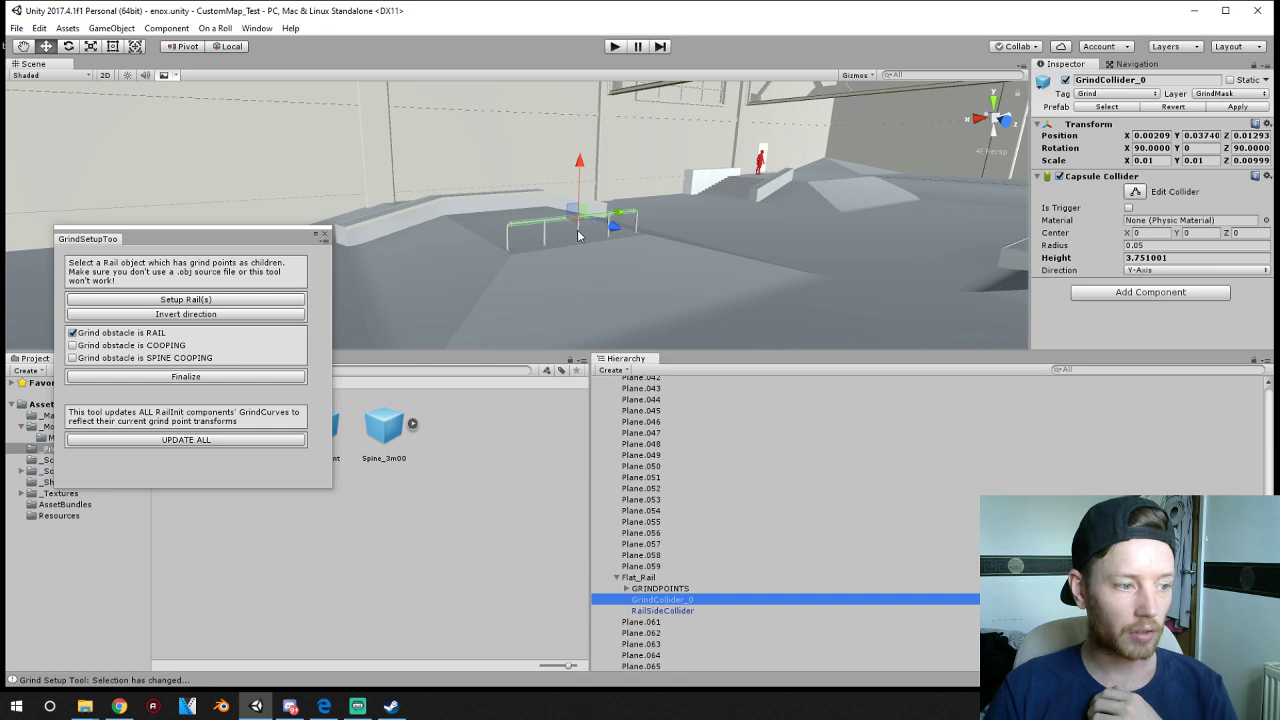
{"action": "left_click", "coordinate": [736, 611]}
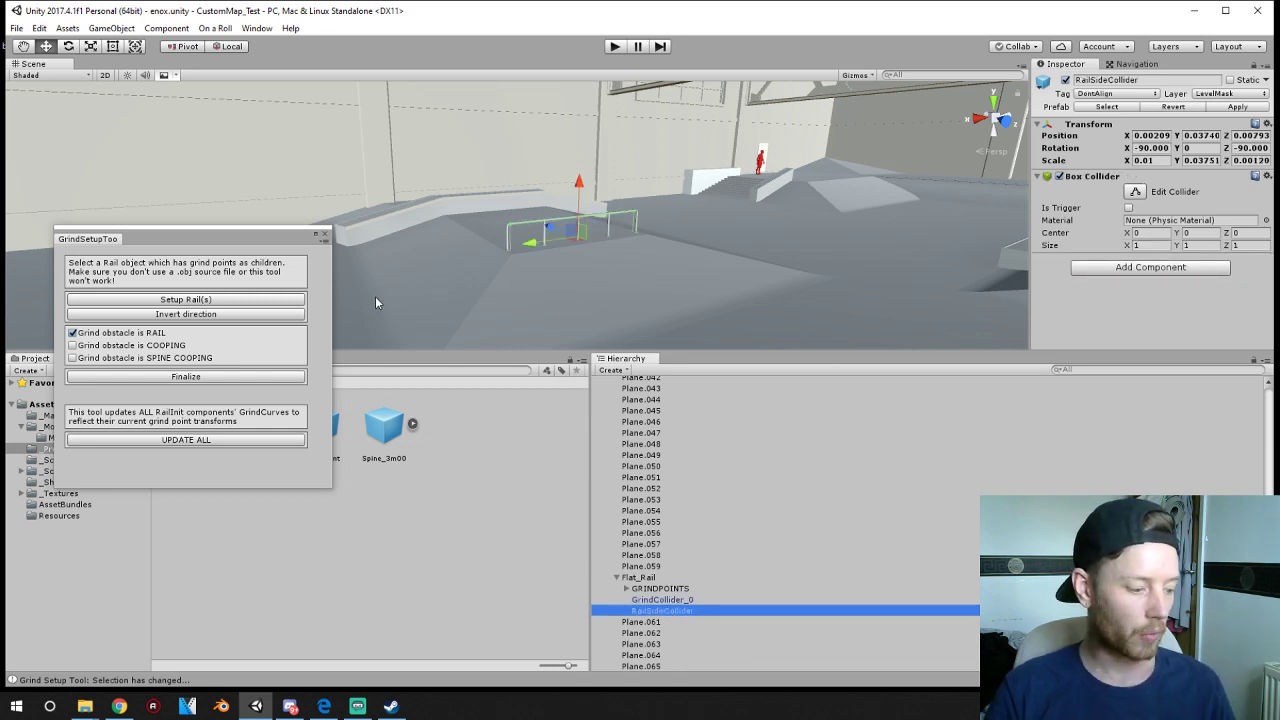
{"action": "left_click", "coordinate": [324, 234]}
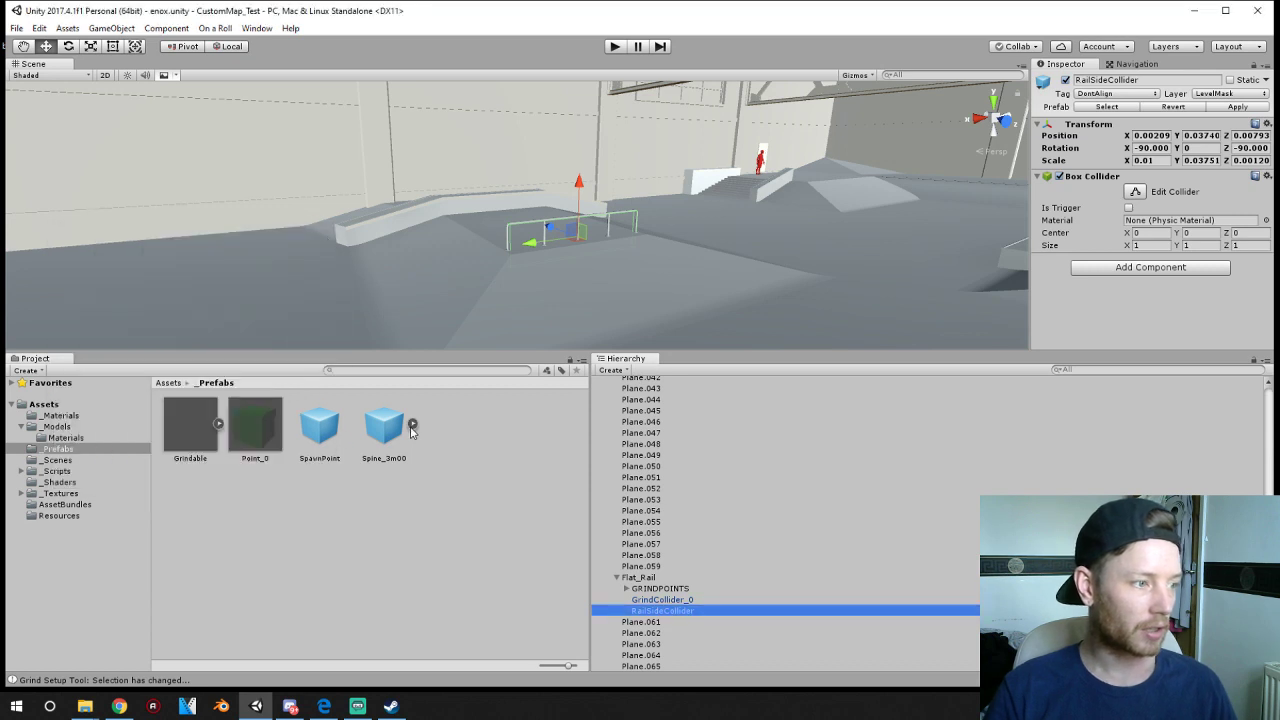
- Build the enox scene as a custom map with the On a Roll build tool
{"action": "left_click", "coordinate": [558, 286]}
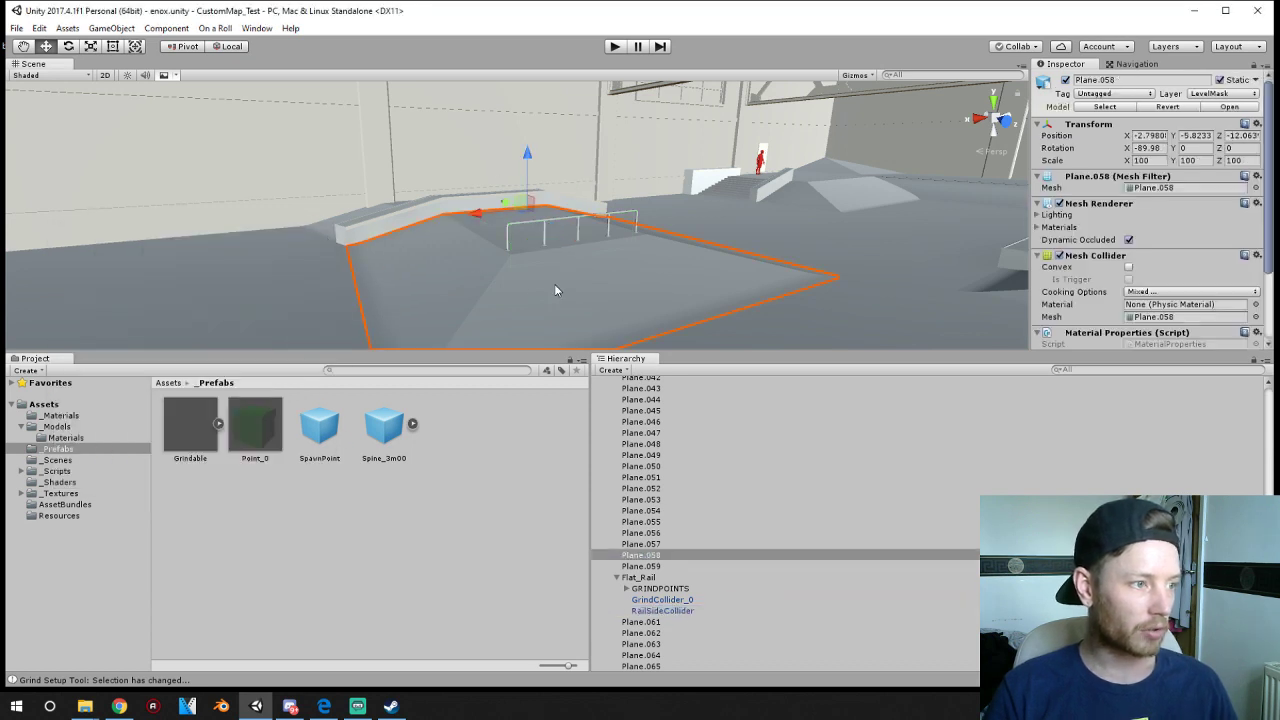
{"action": "left_click", "coordinate": [281, 315]}
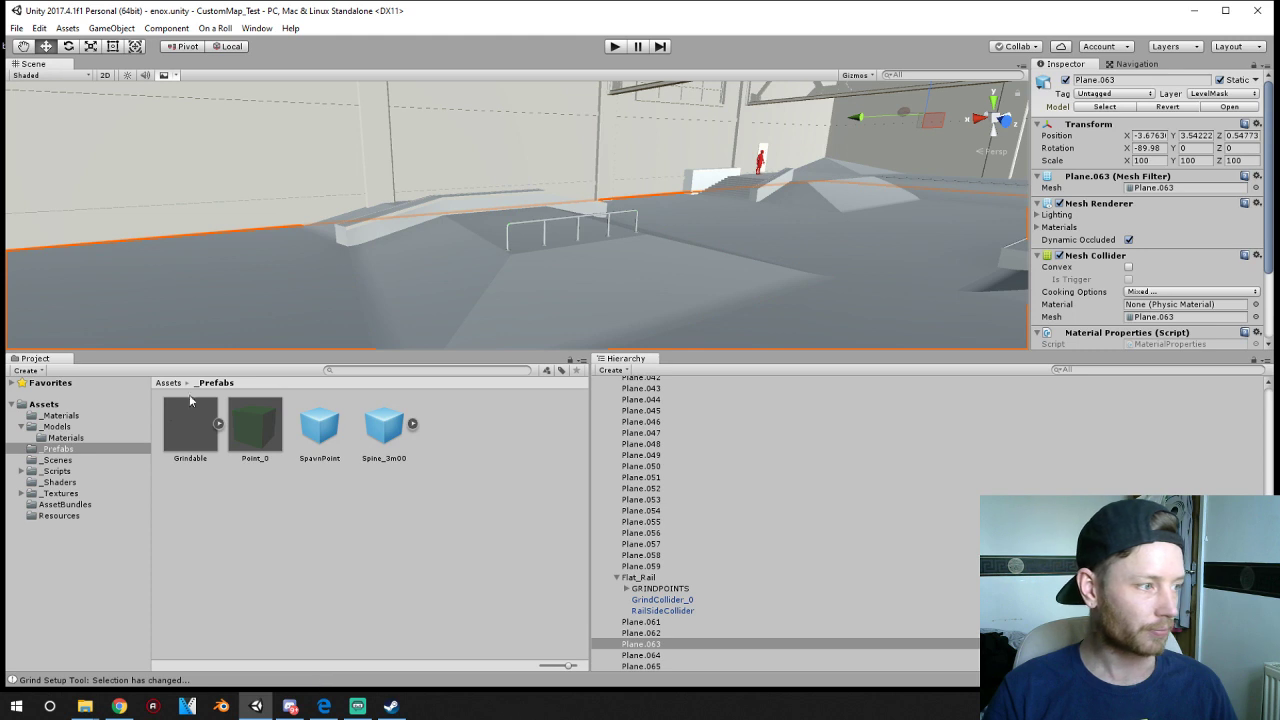
{"action": "left_click", "coordinate": [166, 383]}
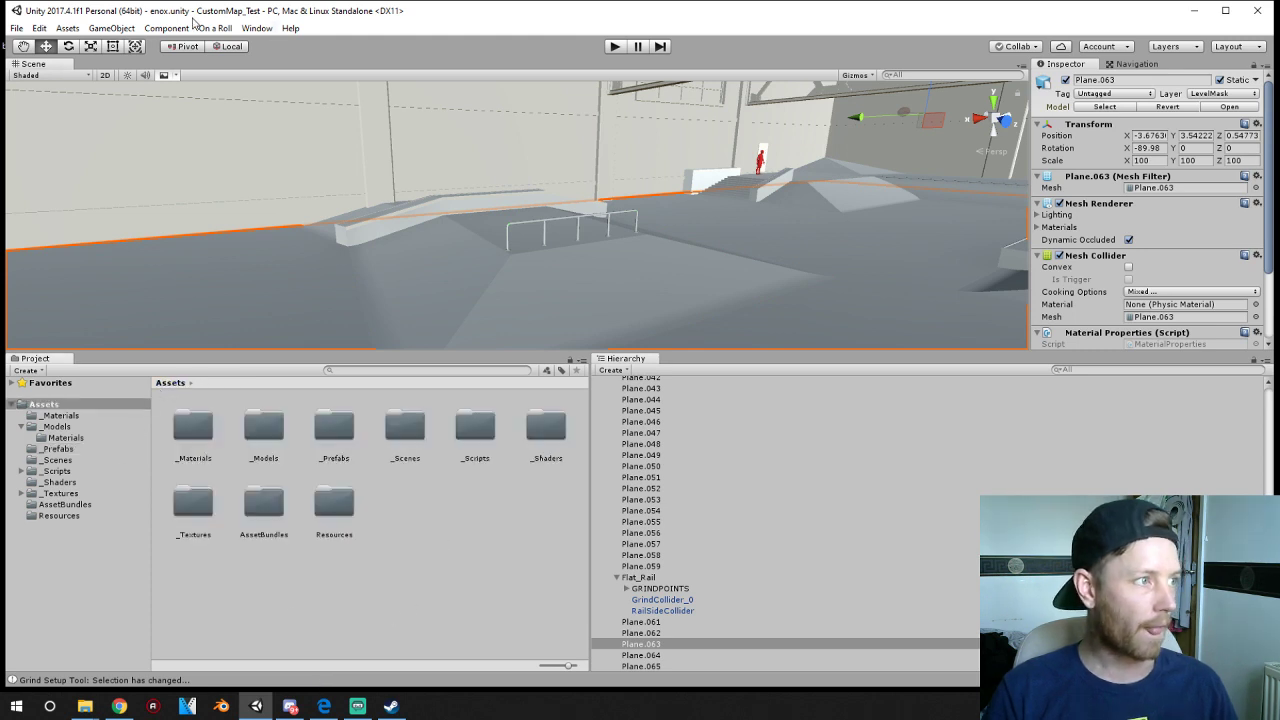
{"action": "left_click", "coordinate": [215, 28]}
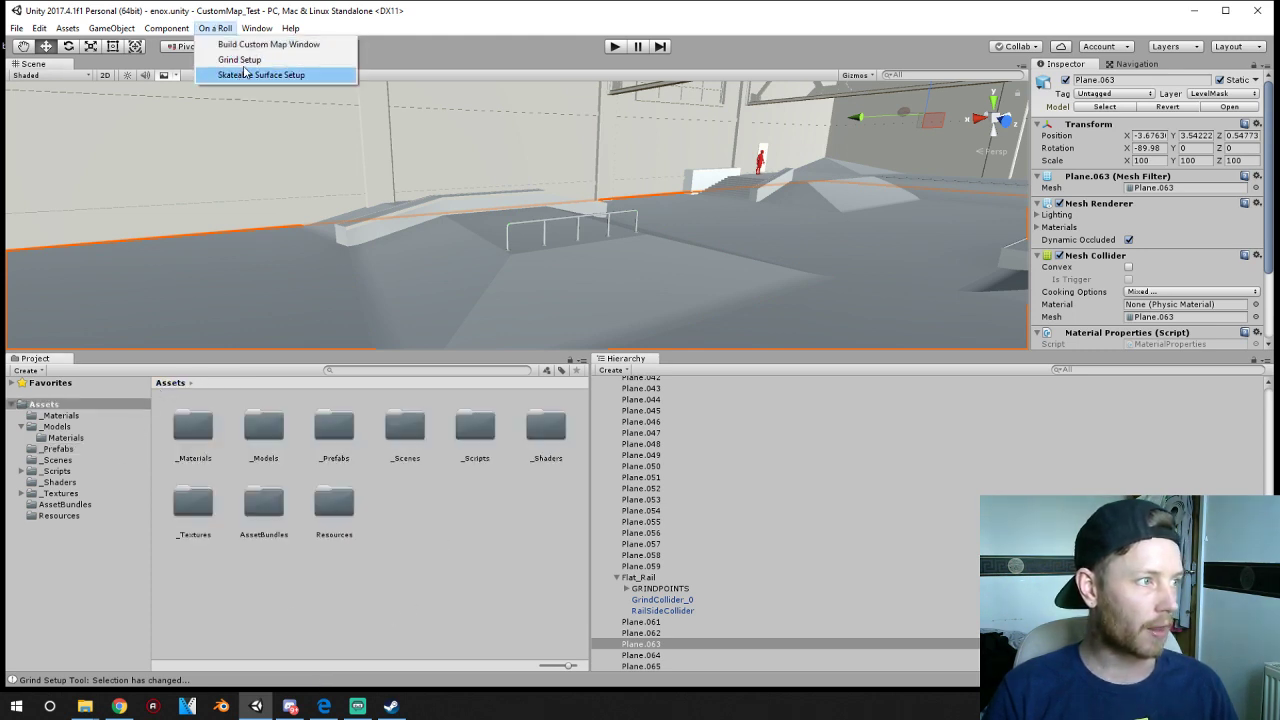
{"action": "left_click", "coordinate": [250, 45]}
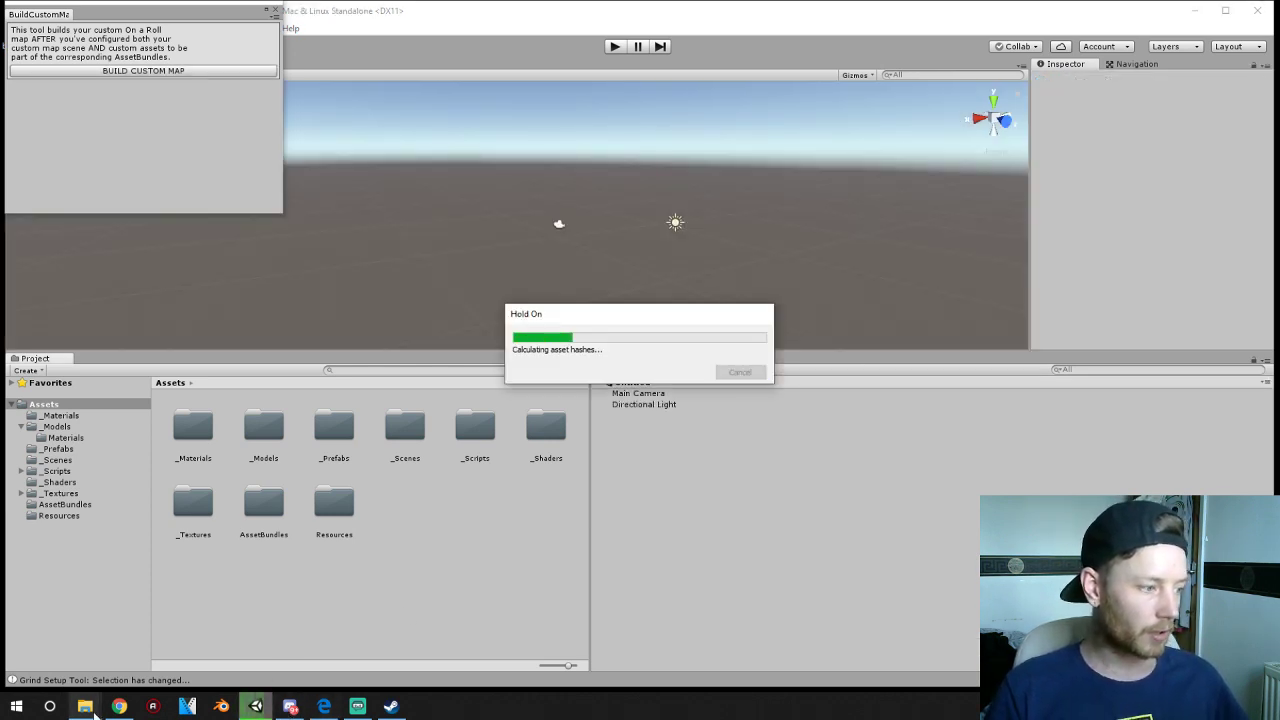
- Refresh the project's AssetBundles folder in File Explorer, and close the custom map build window in Unity
{"action": "mouse_move", "coordinate": [93, 712]}
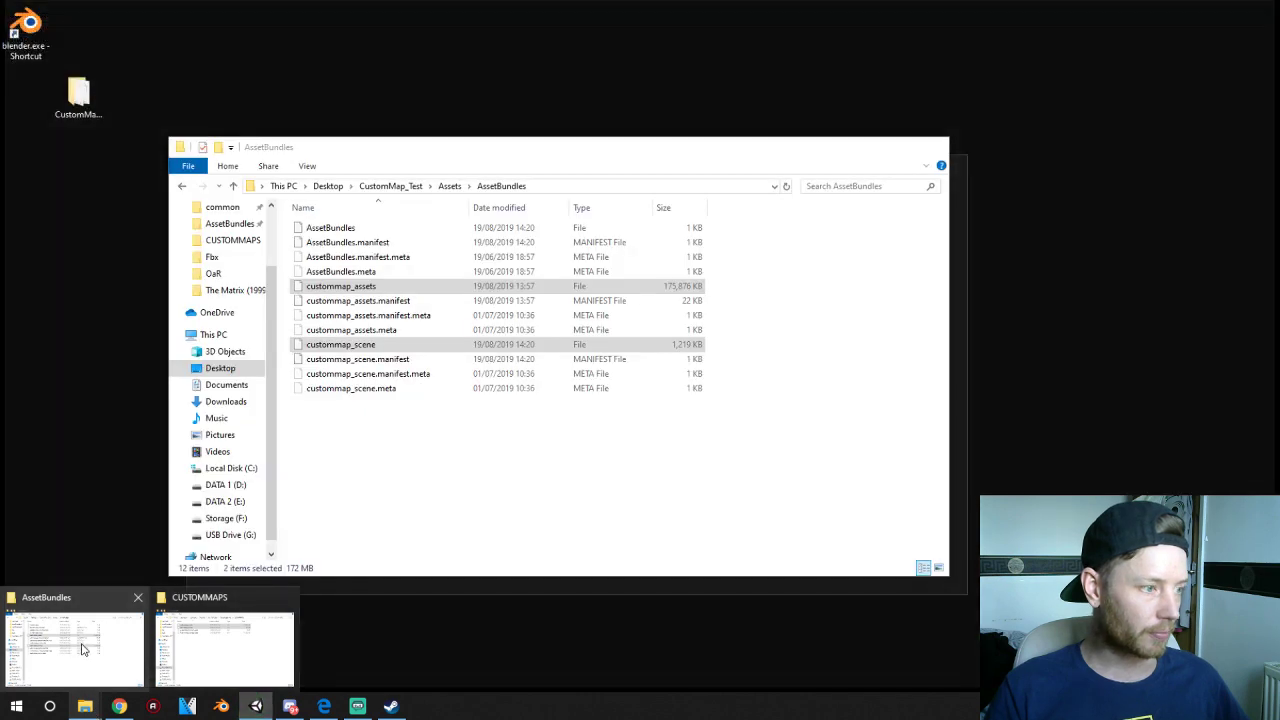
{"action": "left_click", "coordinate": [85, 650]}
{"action": "right_click", "coordinate": [443, 466]}
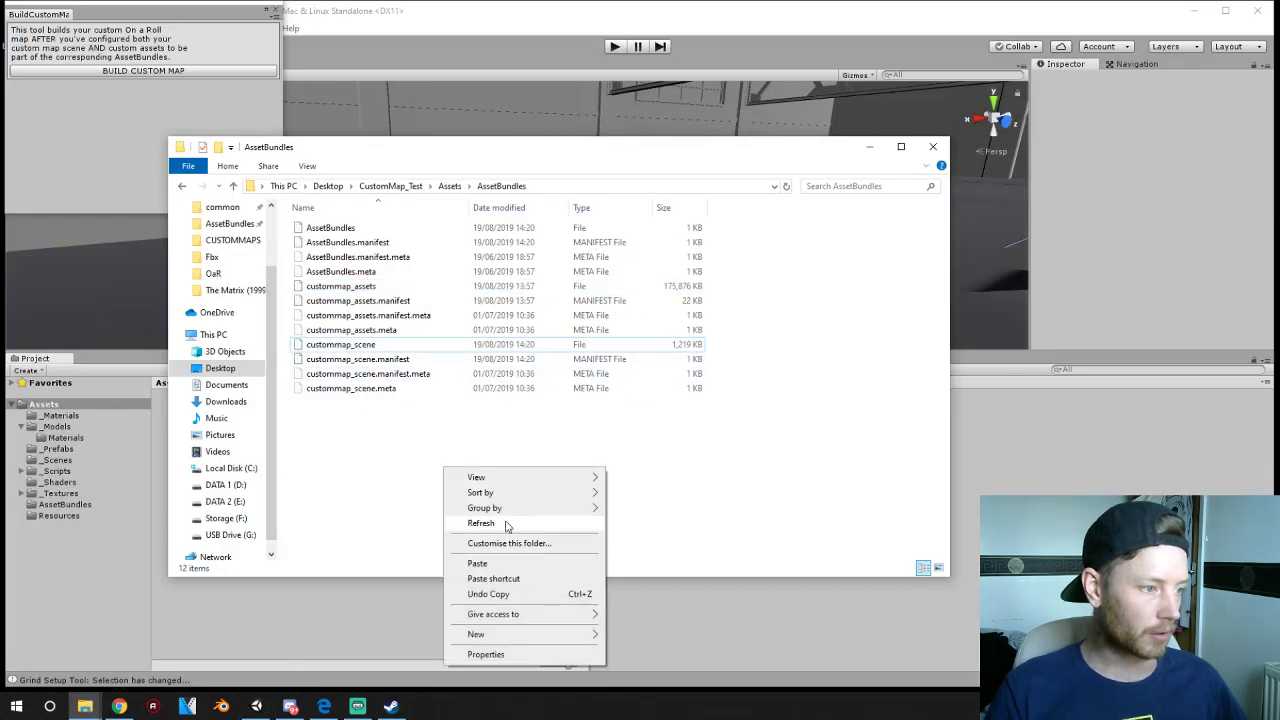
{"action": "left_click", "coordinate": [503, 524]}
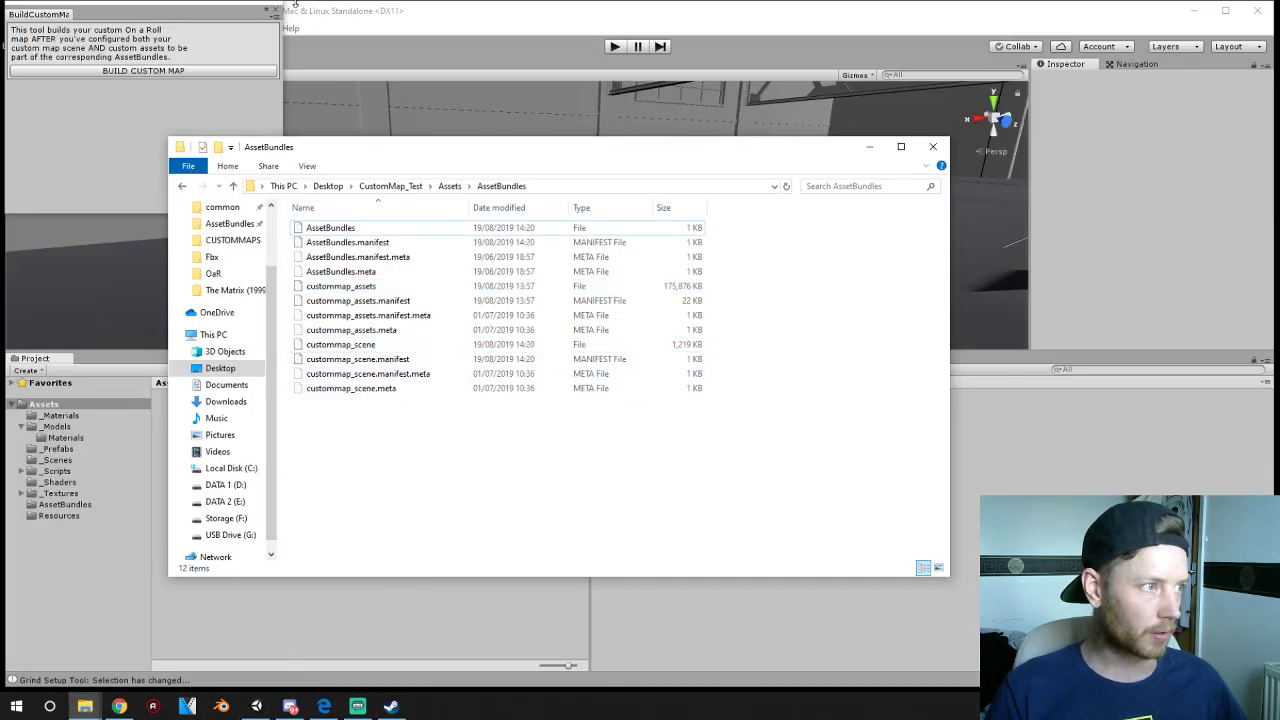
{"action": "left_click", "coordinate": [412, 13]}
{"action": "left_click", "coordinate": [275, 11]}
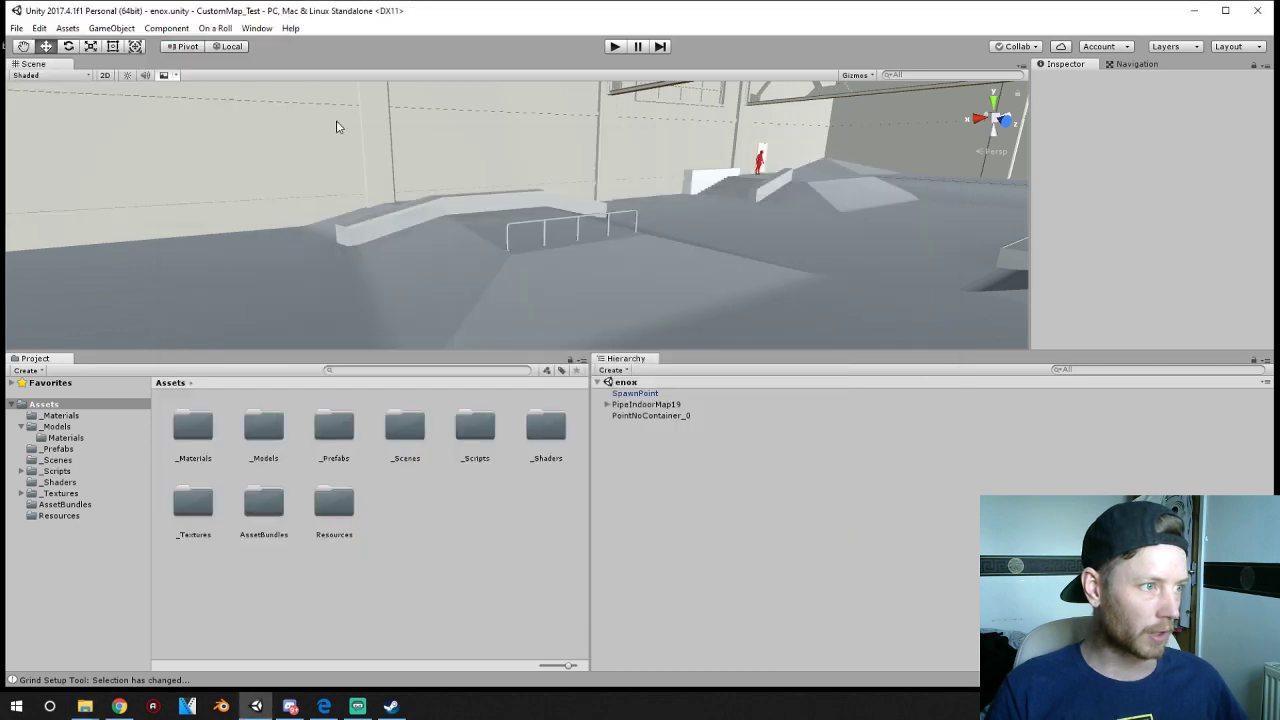
{"action": "left_click", "coordinate": [1194, 10]}
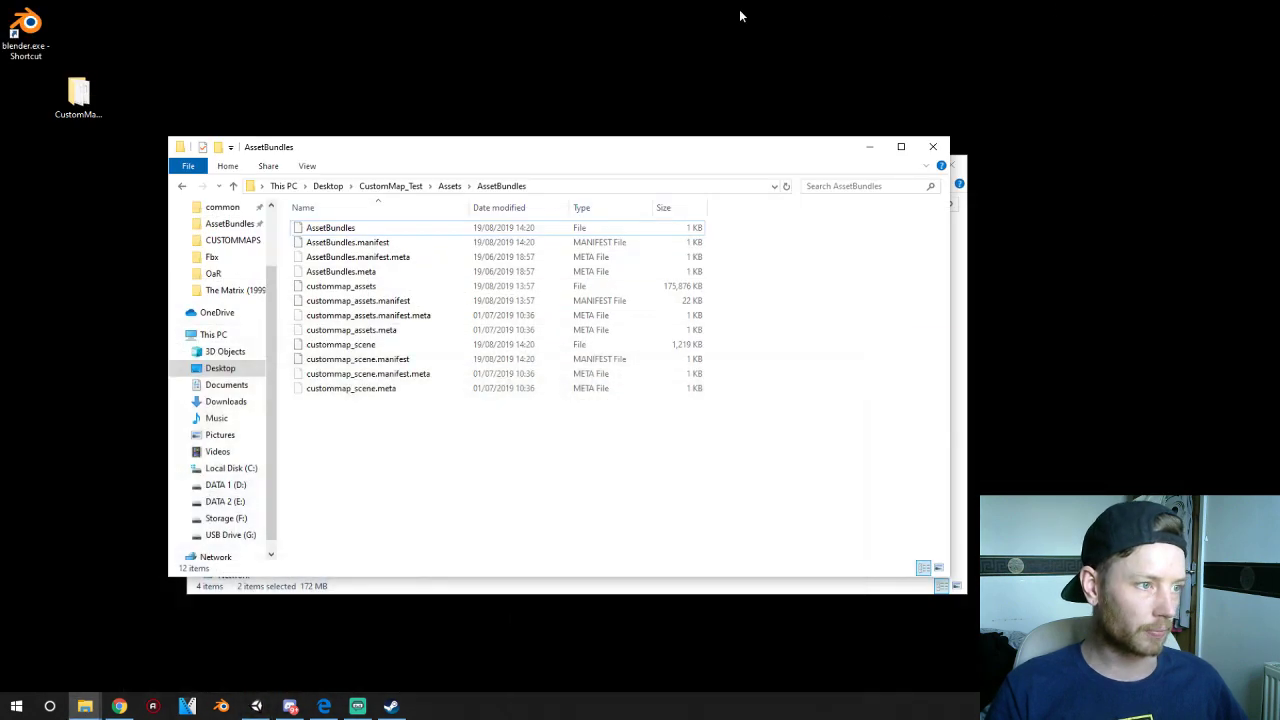
- Copy custommap_assets and custommap_scene from AssetBundles into On a Roll's CUSTOMMAPS folder, replacing the existing files
{"action": "left_click", "coordinate": [350, 288]}
{"action": "left_click", "coordinate": [351, 345], "text": "ctrl"}
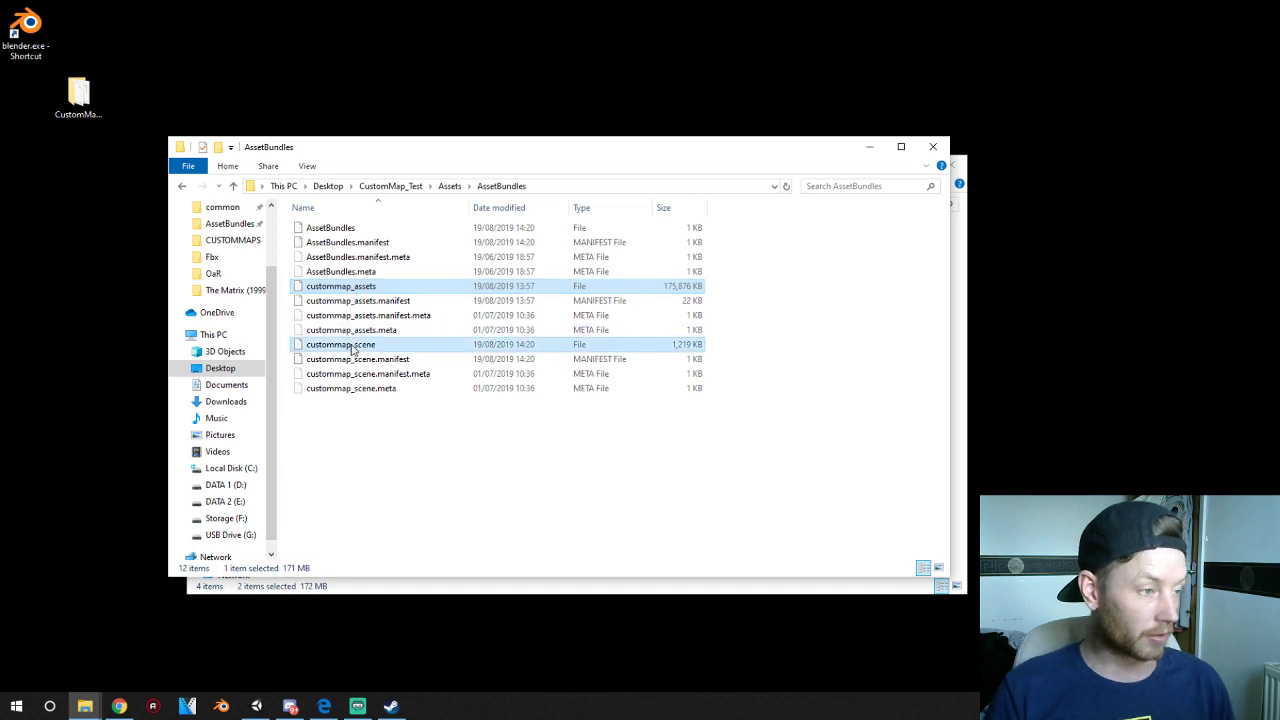
{"action": "right_click", "coordinate": [351, 345]}
{"action": "left_click", "coordinate": [390, 477]}
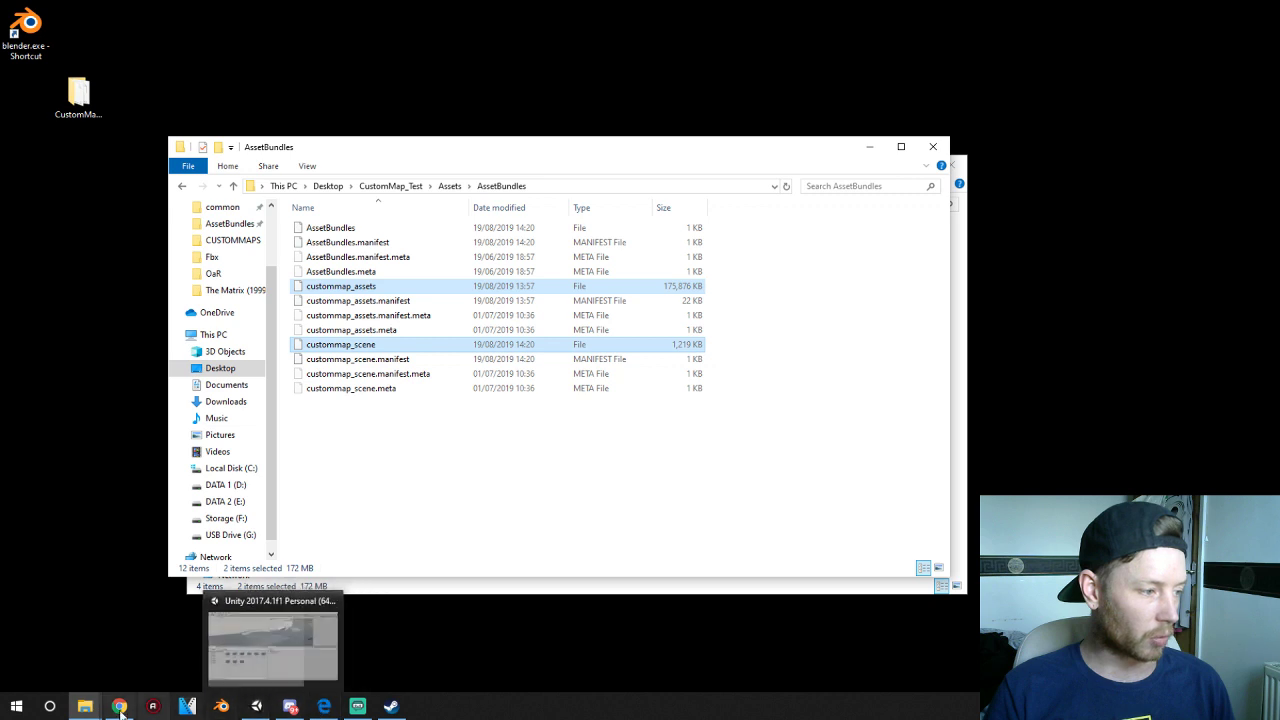
{"action": "mouse_move", "coordinate": [85, 706]}
{"action": "left_click", "coordinate": [241, 646]}
{"action": "right_click", "coordinate": [478, 465]}
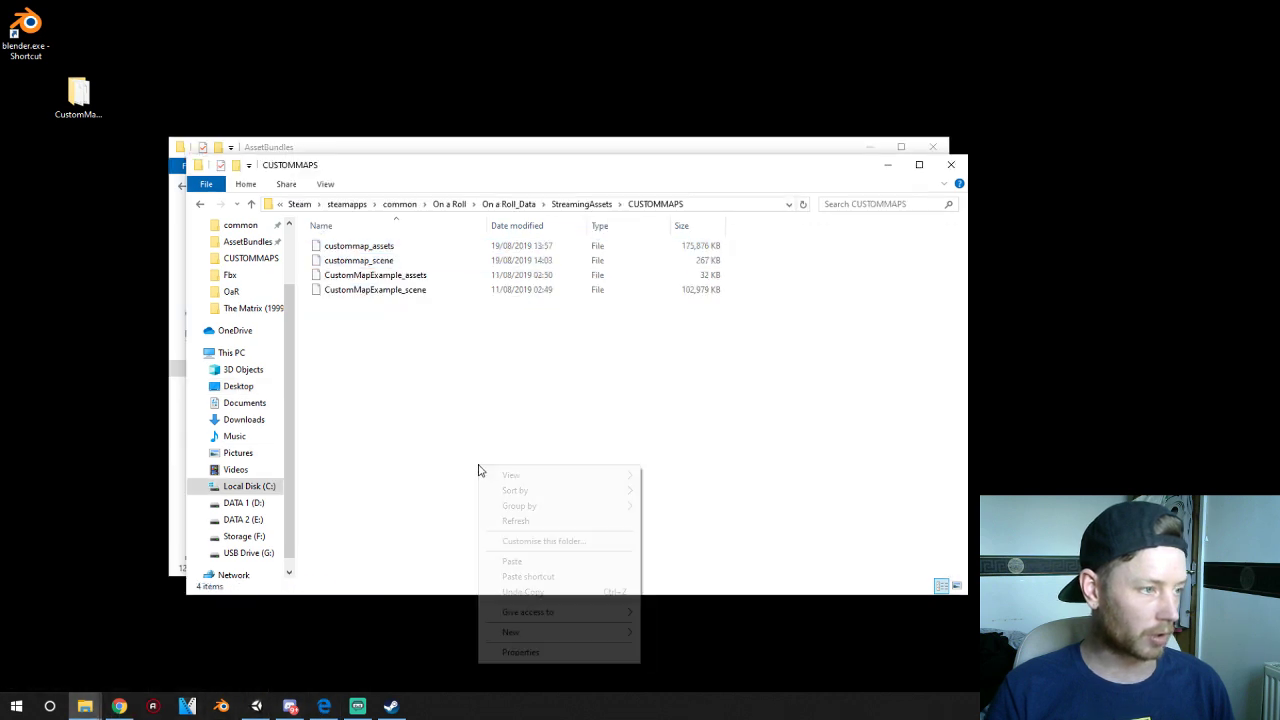
{"action": "left_click", "coordinate": [528, 563]}
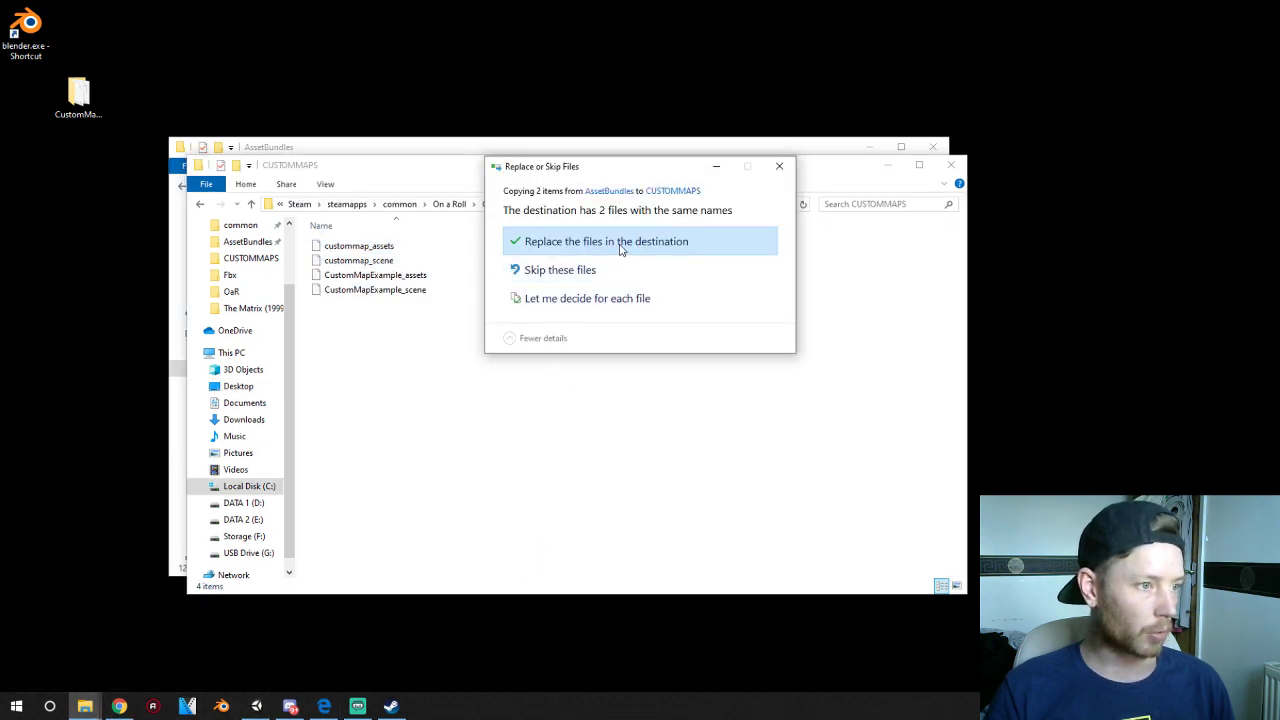
{"action": "left_click", "coordinate": [614, 244]}
- Launch On a Roll from Steam and load the custom map named CUSTOMMAP
{"action": "right_click", "coordinate": [390, 706]}
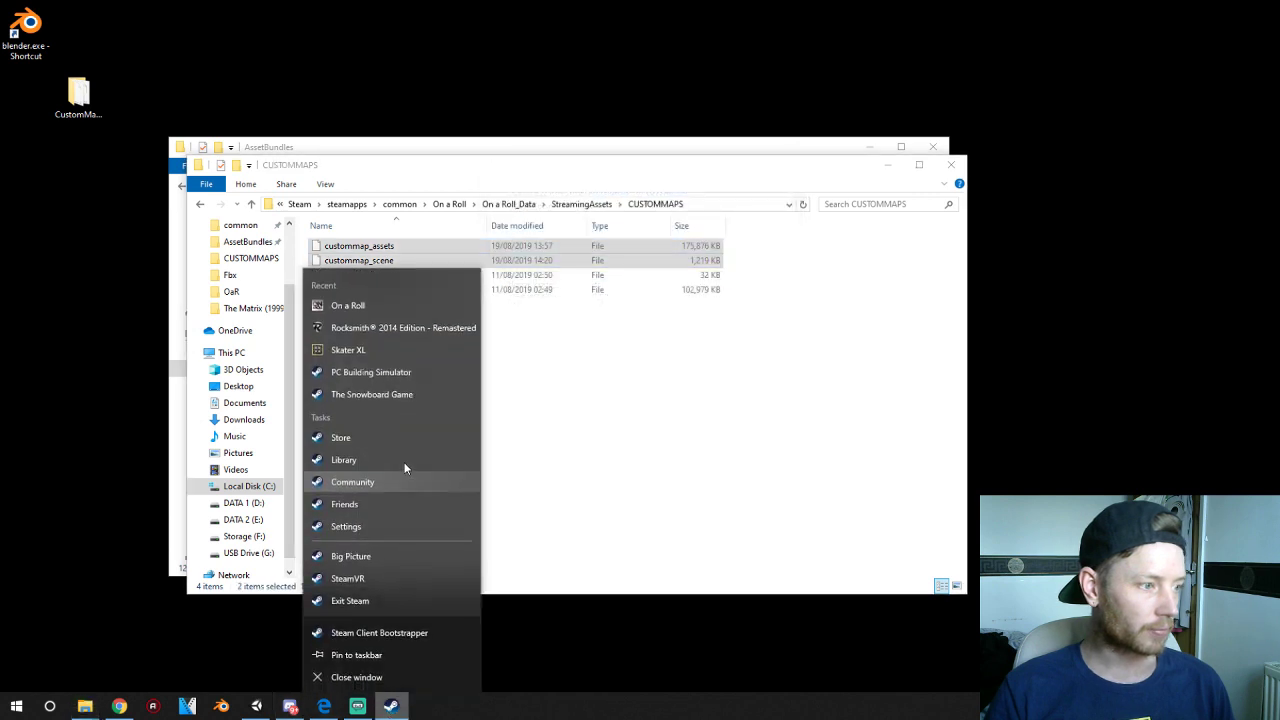
{"action": "left_click", "coordinate": [370, 318]}
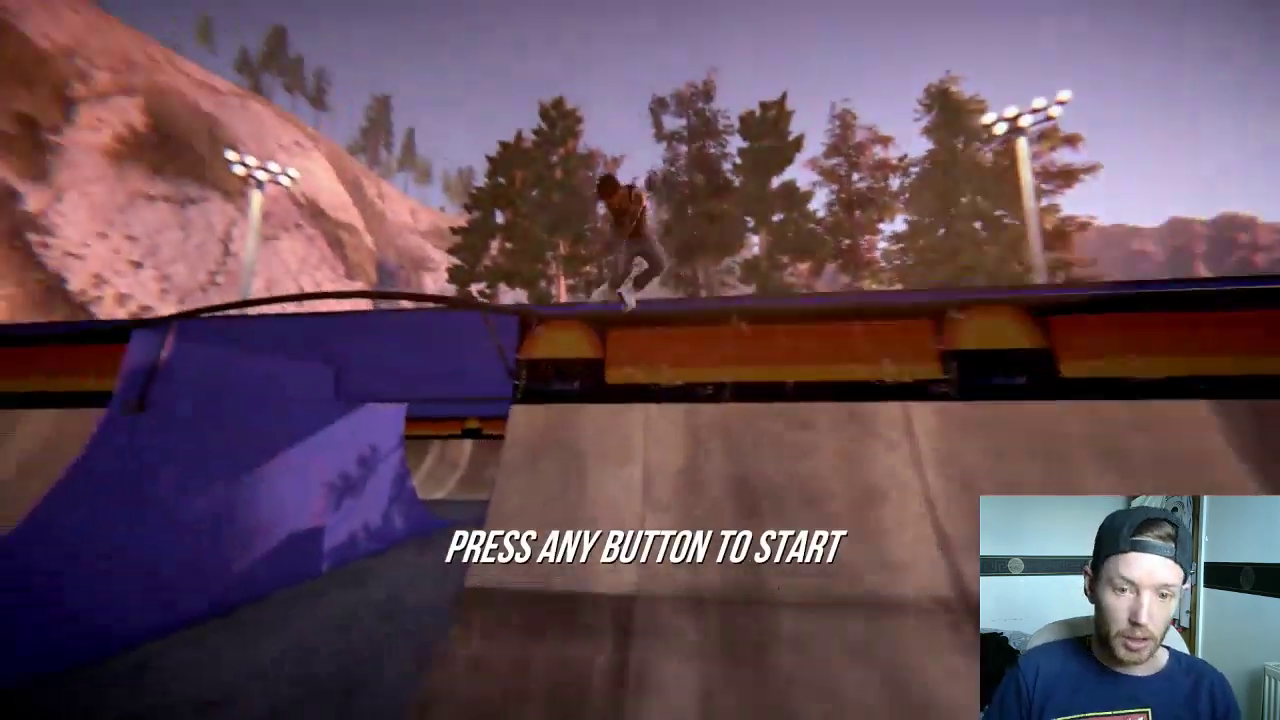
{"action": "key", "text": "Return"}
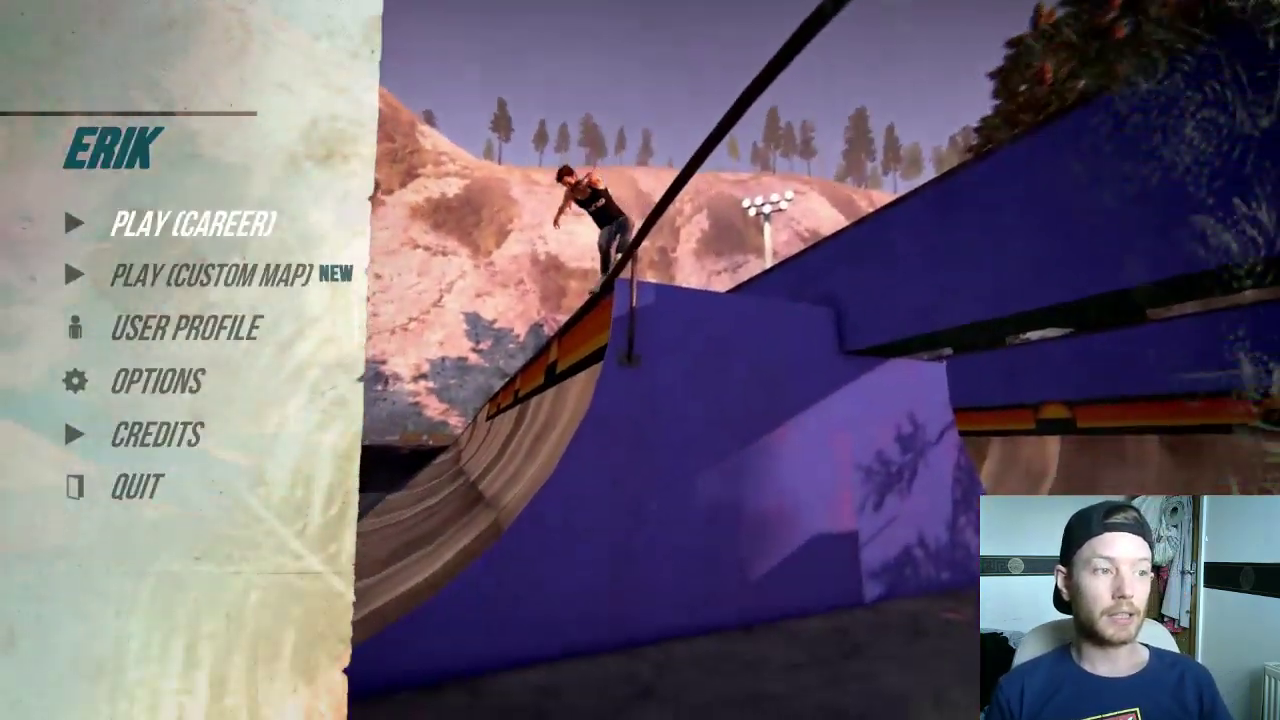
{"action": "key", "text": "Down"}
{"action": "key", "text": "Return"}
{"action": "key", "text": "Down"}
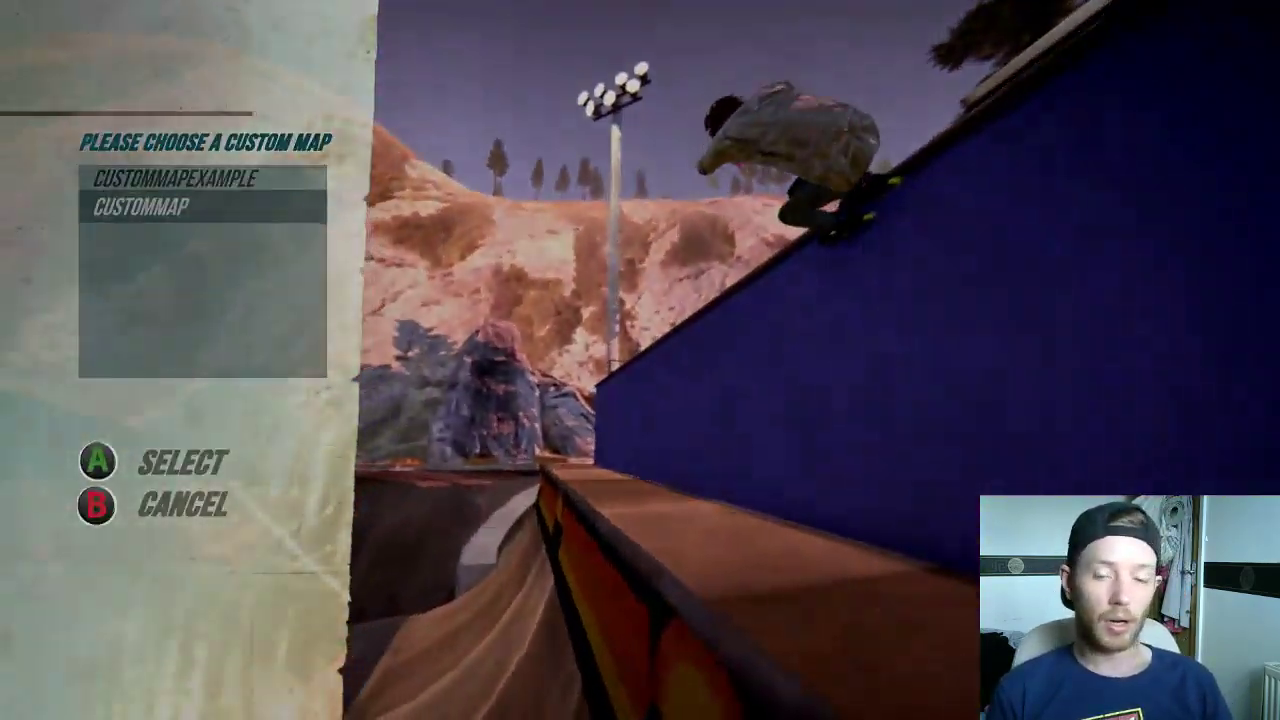
{"action": "key", "text": "Return"}
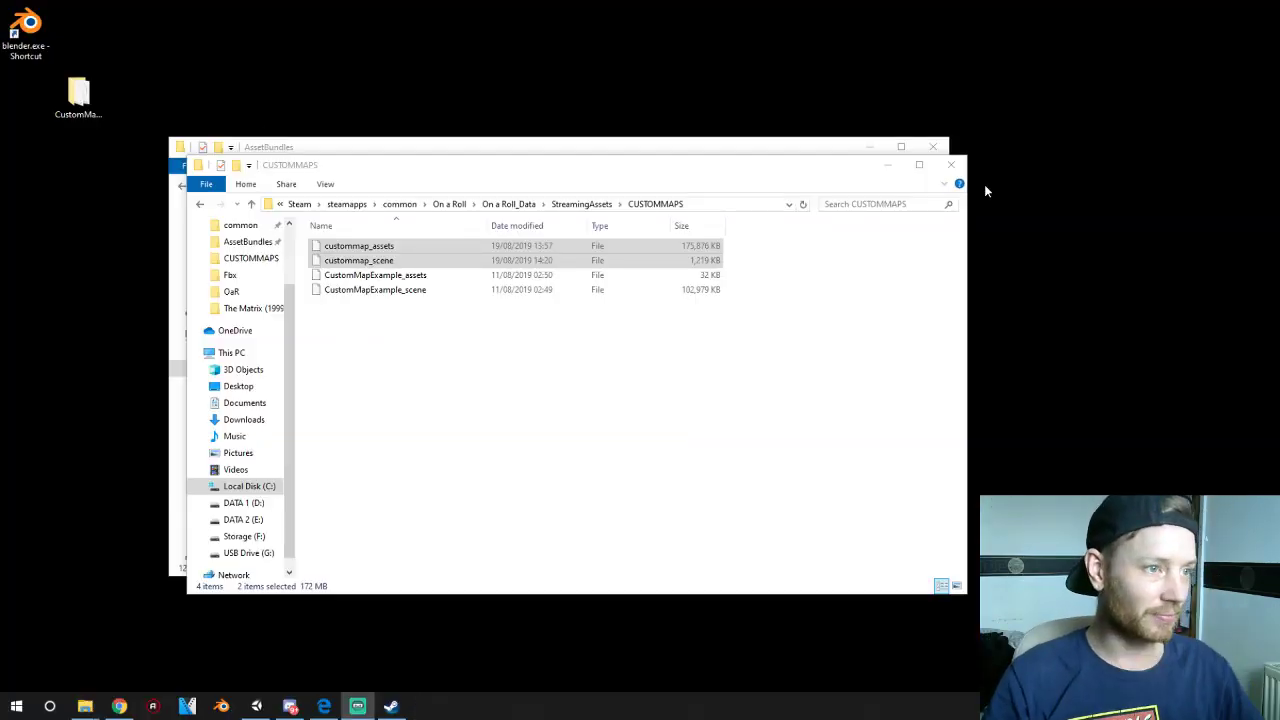
- Switch to Unity, enlarge the scene view, and run the skateable surface setup on the Plane.026 funbox section with surface type Other
{"action": "left_click", "coordinate": [256, 706]}
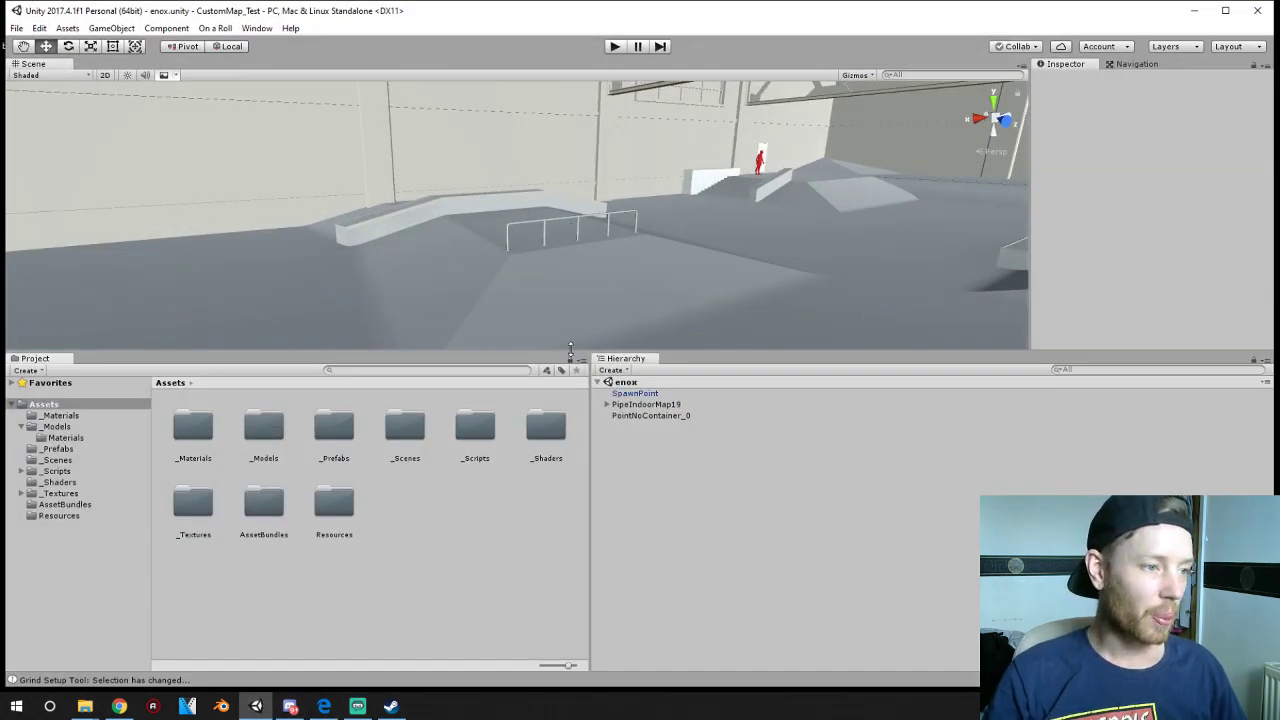
{"action": "left_click_drag", "start_coordinate": [573, 350], "coordinate": [574, 484]}
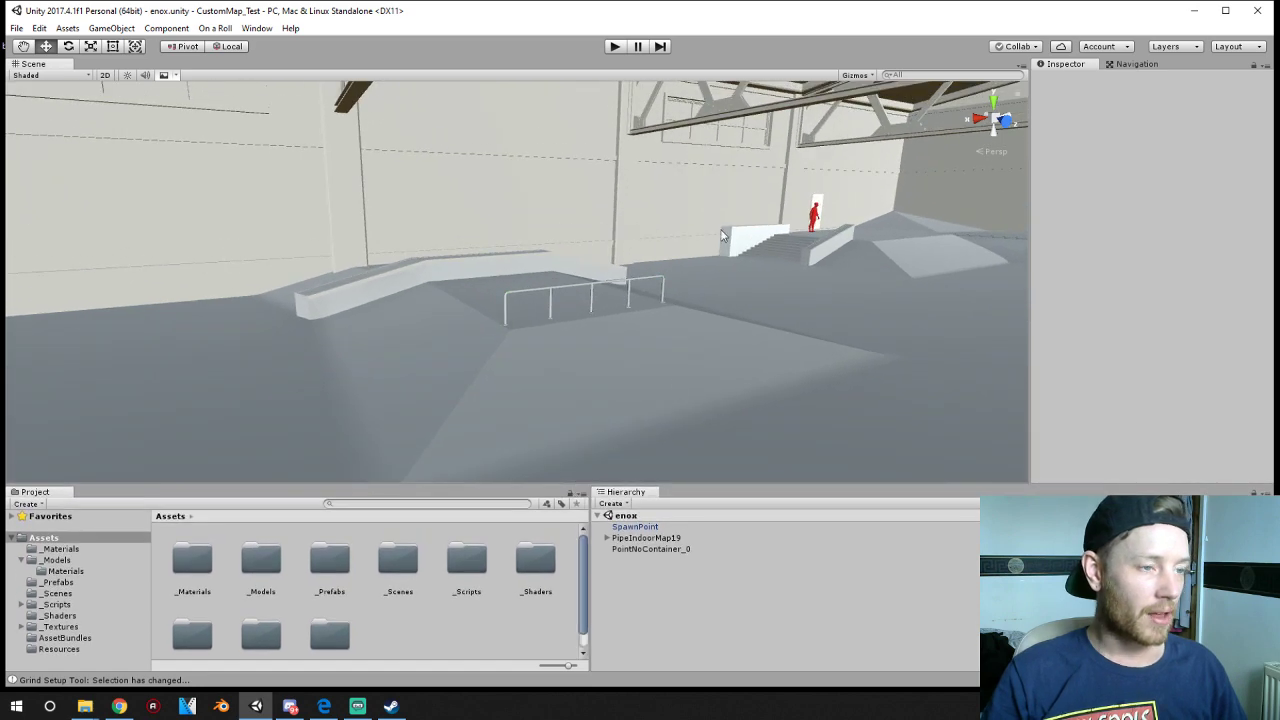
{"action": "left_click_drag", "start_coordinate": [480, 307], "coordinate": [796, 318], "text": "alt"}
{"action": "left_click", "coordinate": [808, 335]}
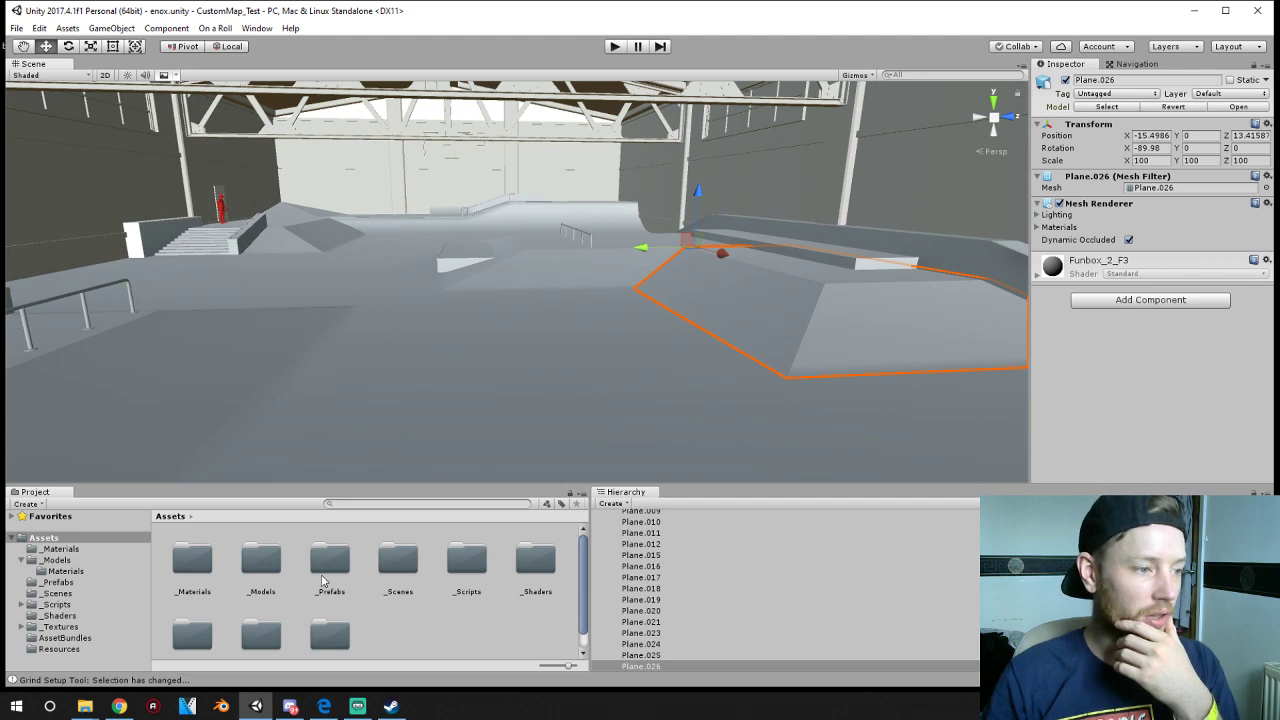
{"action": "left_click", "coordinate": [215, 28]}
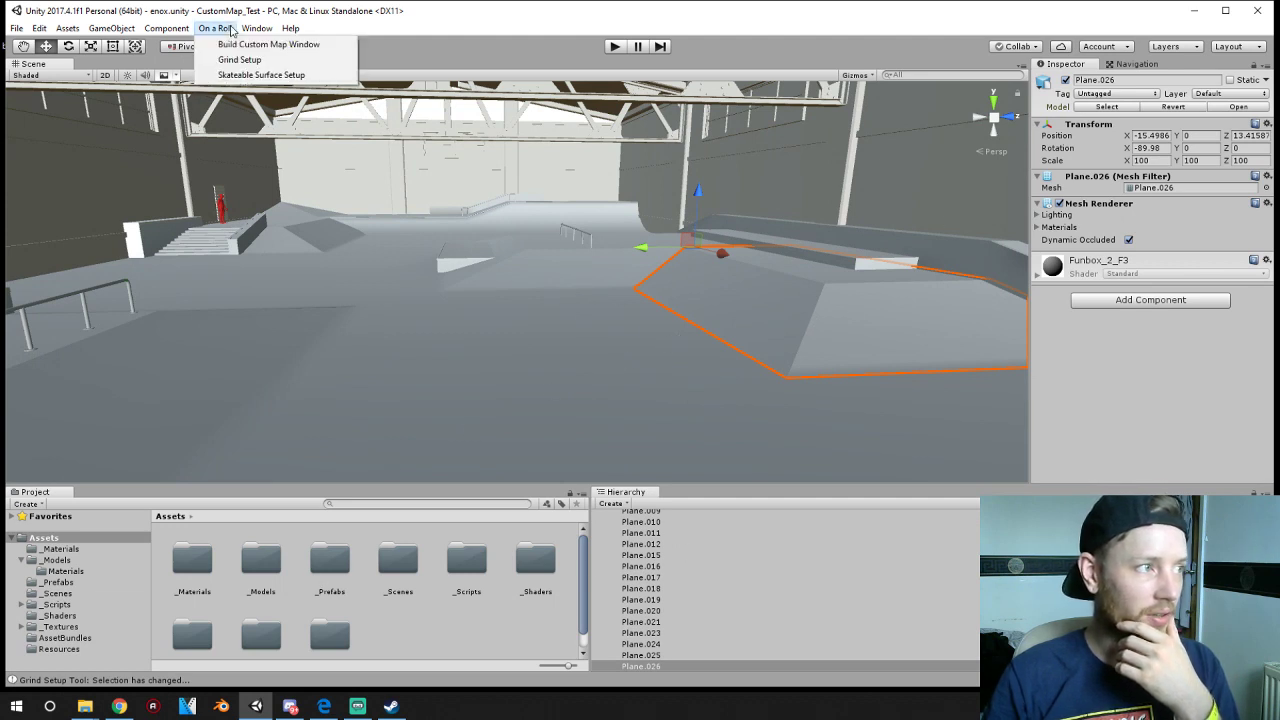
{"action": "left_click", "coordinate": [240, 75]}
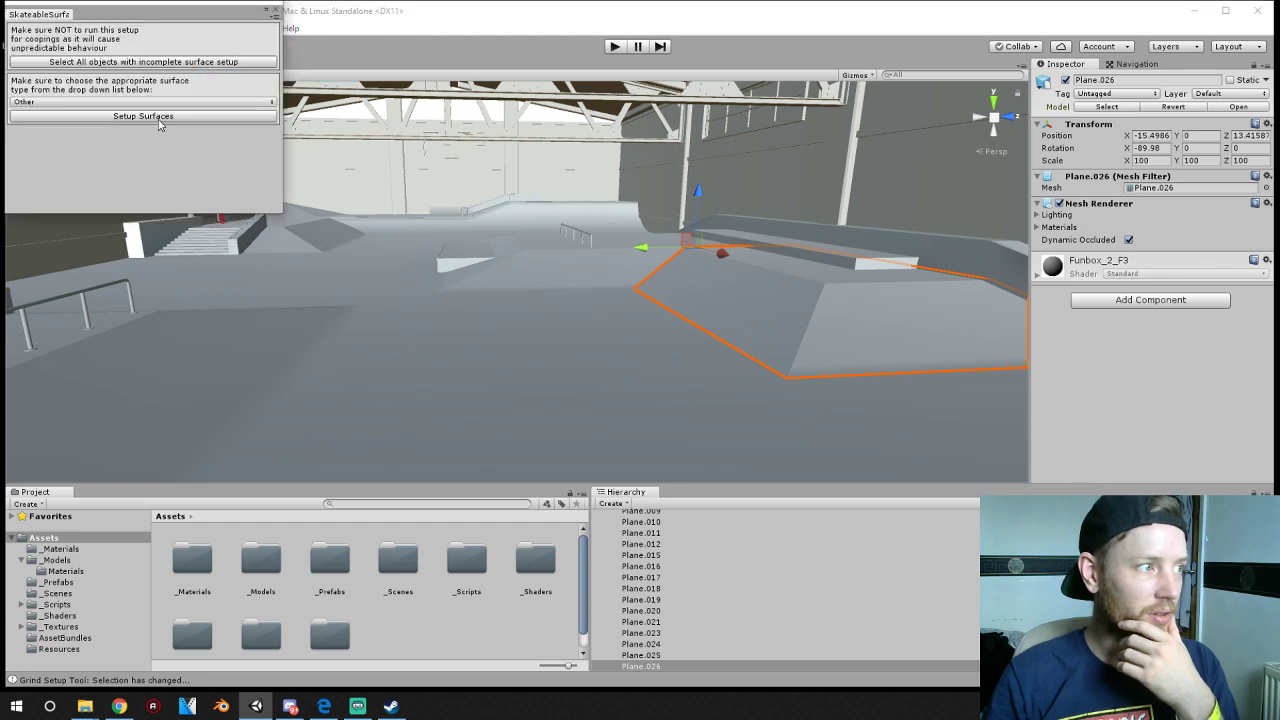
{"action": "left_click", "coordinate": [91, 117]}
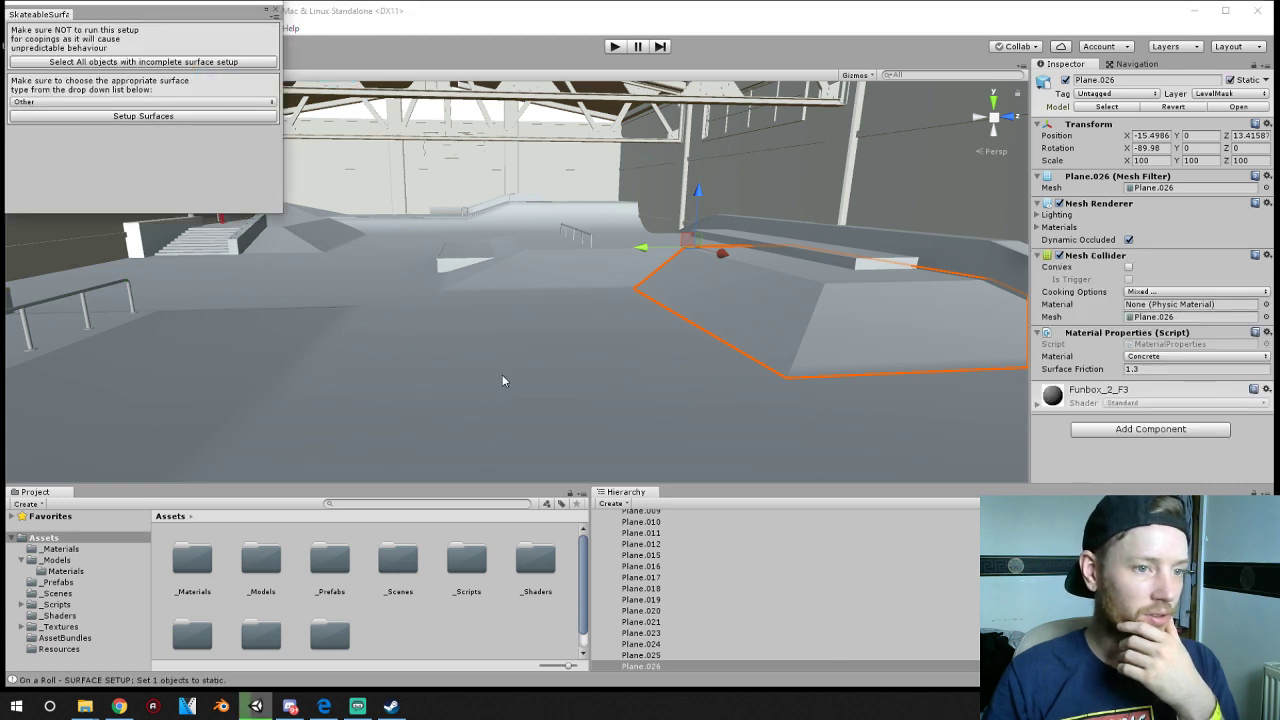
- Check the surface setup components of the funbox section, the end quarter pipe, and the funbox ledges
{"action": "left_click", "coordinate": [502, 374]}
{"action": "left_click", "coordinate": [762, 297]}
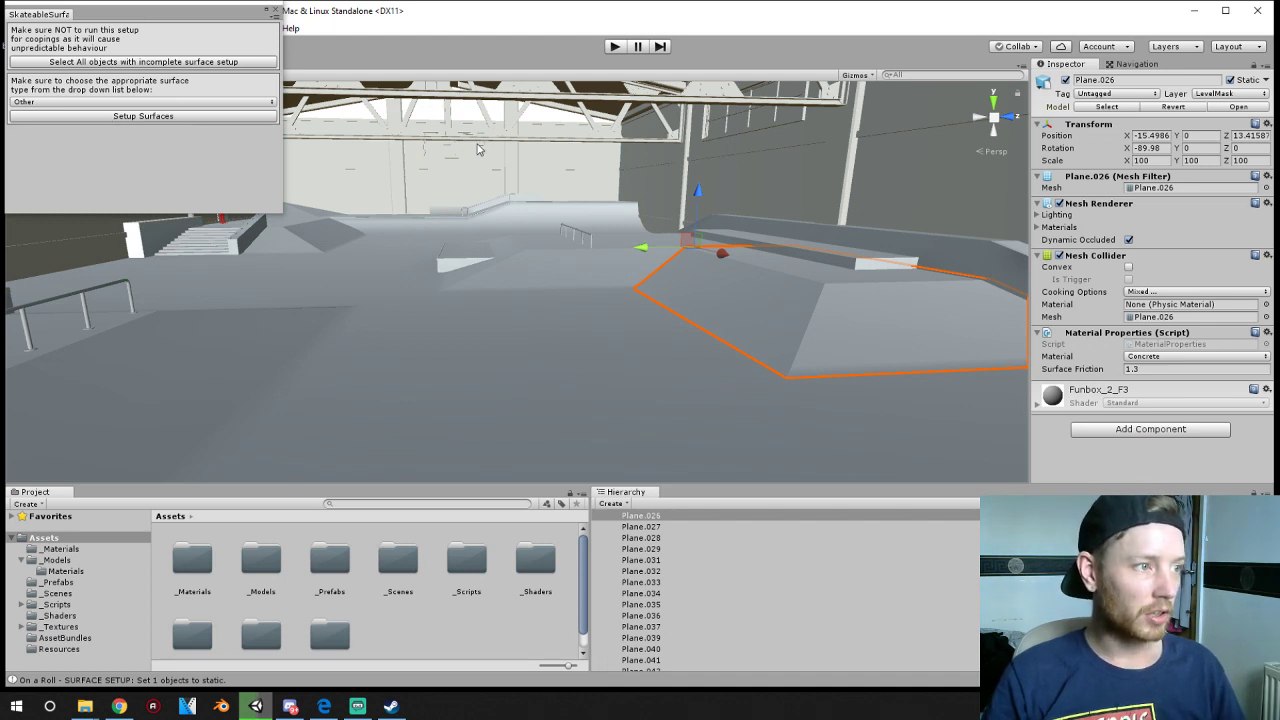
{"action": "left_click", "coordinate": [576, 231]}
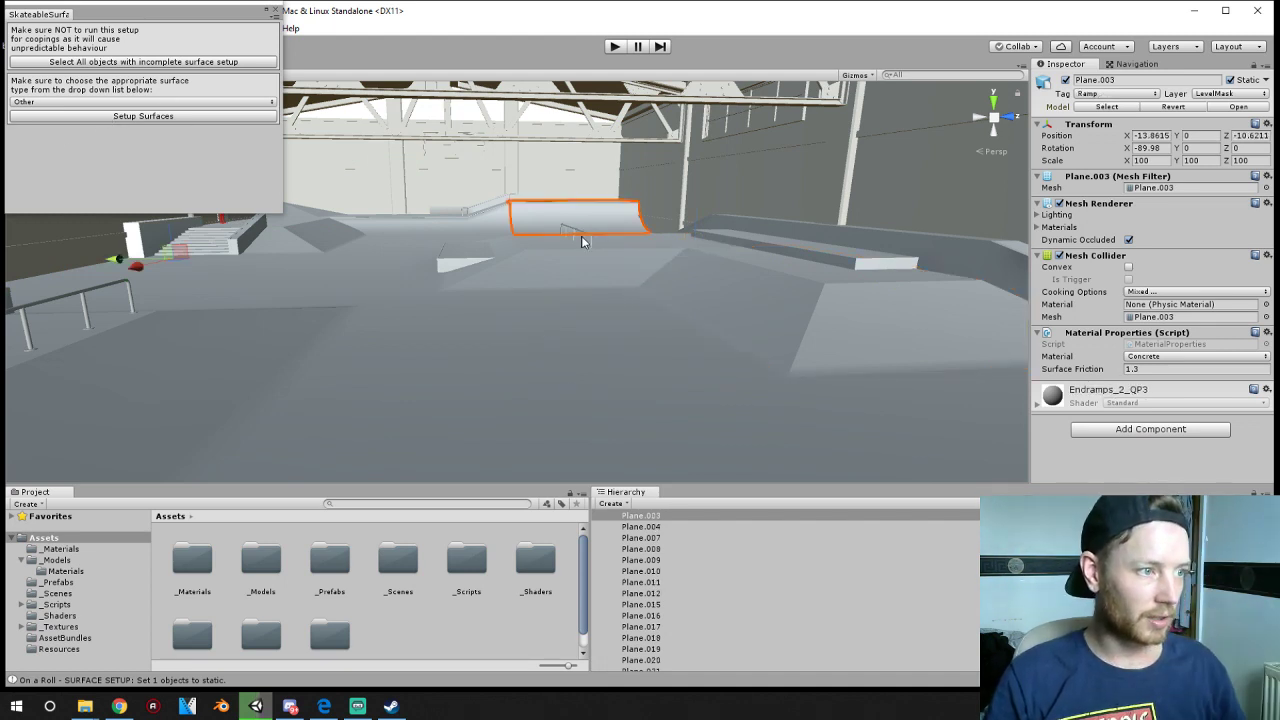
{"action": "left_click", "coordinate": [584, 237]}
{"action": "left_click", "coordinate": [586, 240]}
{"action": "left_click", "coordinate": [586, 240]}
{"action": "left_click", "coordinate": [586, 238]}
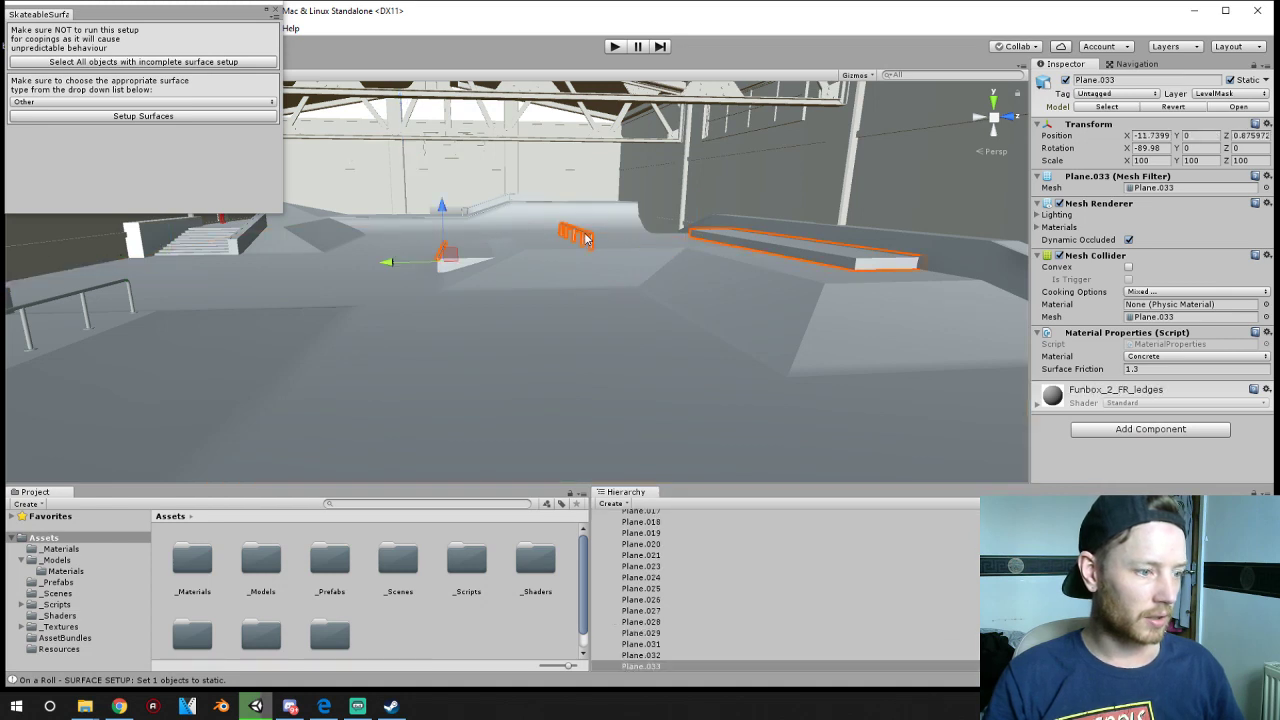
- Select the Flat_Rail object and expand it to show its grind points and colliders
{"action": "left_click_drag", "start_coordinate": [317, 316], "coordinate": [429, 320], "text": "alt"}
{"action": "left_click", "coordinate": [554, 353]}
{"action": "left_click", "coordinate": [554, 353]}
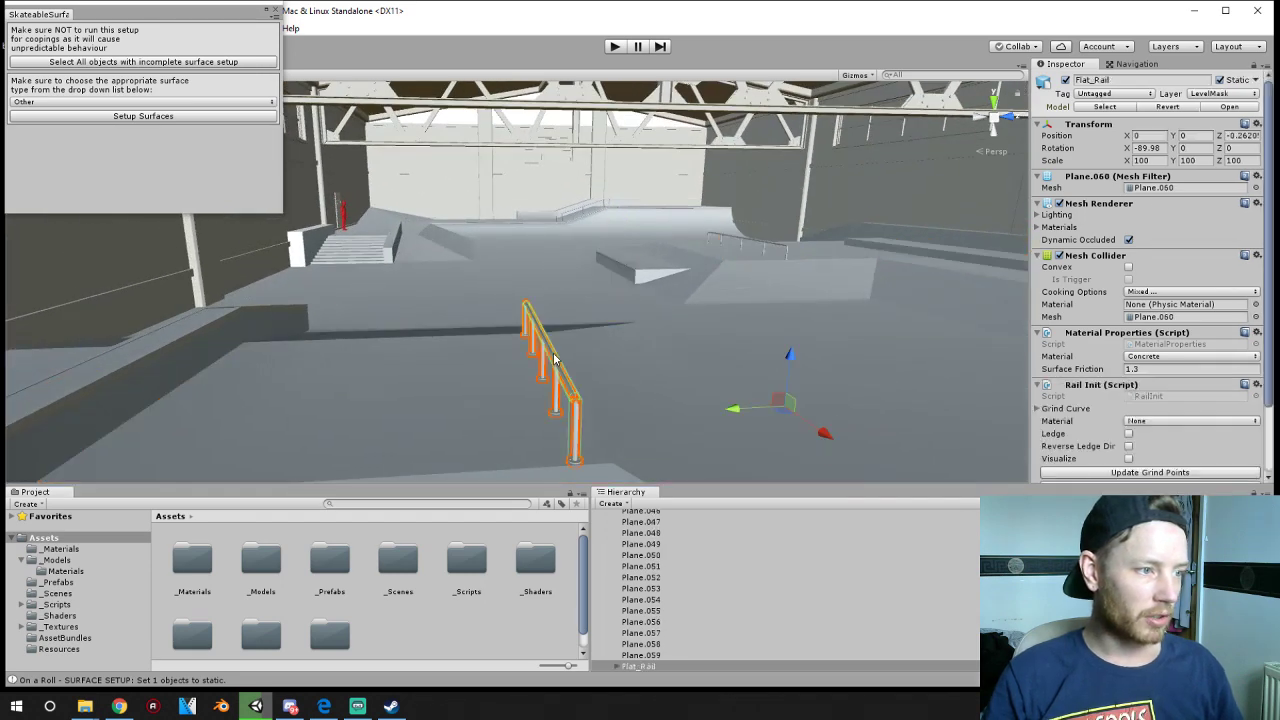
{"action": "scroll", "coordinate": [554, 354], "scroll_direction": "up", "scroll_amount": 3}
{"action": "left_click_drag", "start_coordinate": [593, 383], "coordinate": [265, 348], "text": "alt"}
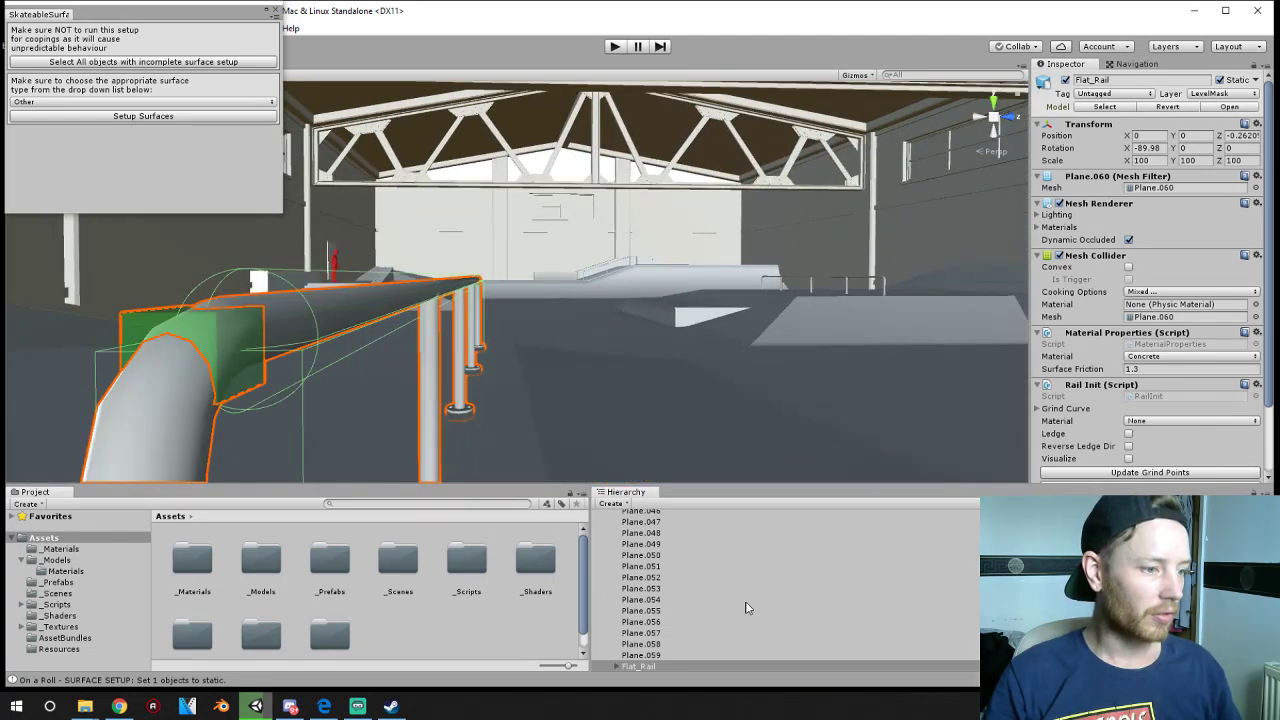
{"action": "scroll", "coordinate": [745, 608], "scroll_direction": "down", "scroll_amount": 2}
{"action": "left_click", "coordinate": [617, 589]}
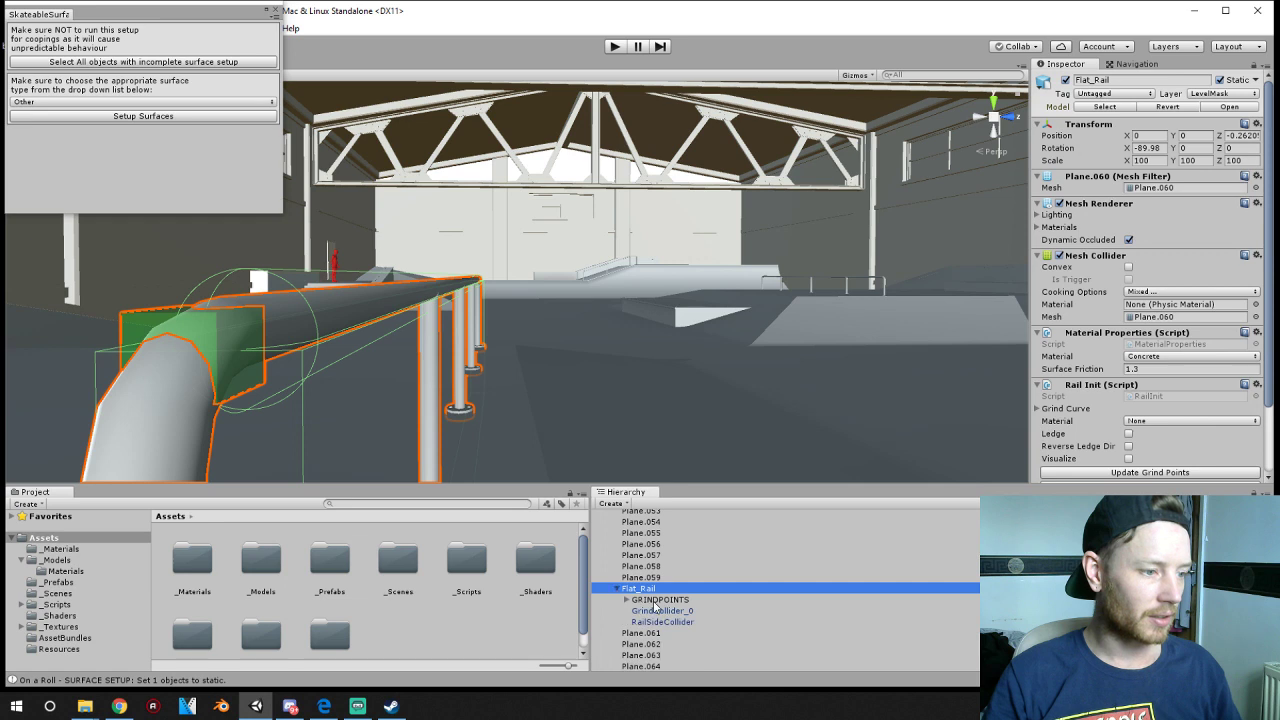
- Try raising only the flat rail's GrindCollider_0, and undo the move
{"action": "left_click", "coordinate": [663, 611]}
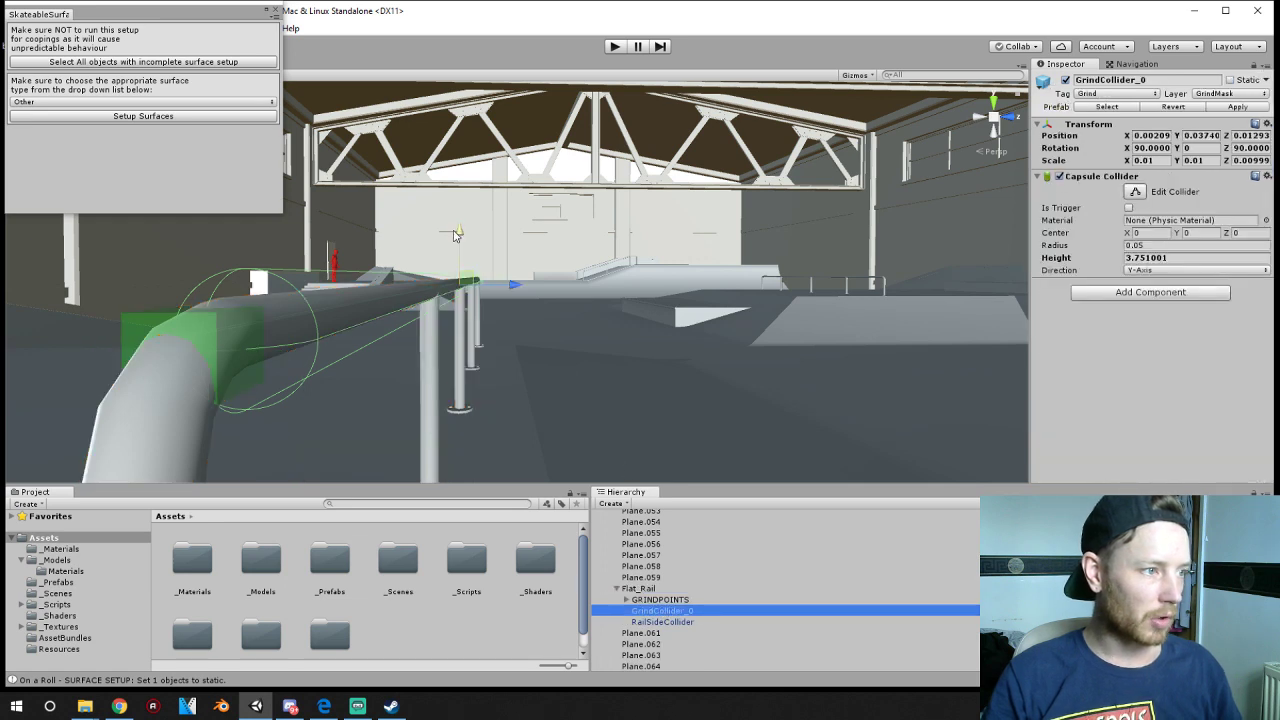
{"action": "left_click_drag", "start_coordinate": [459, 233], "coordinate": [452, 226]}
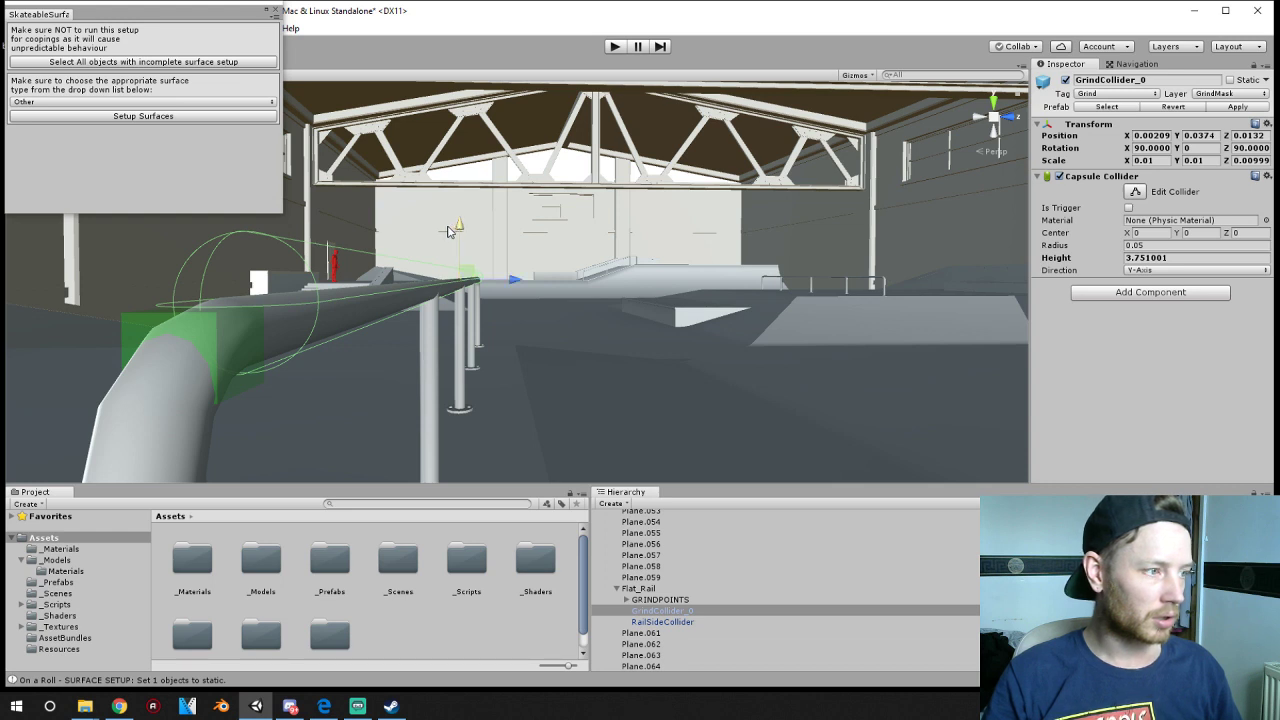
{"action": "key", "text": "ctrl+z"}
- Raise the flat rail's GrindCollider_0 and RailSideCollider together slightly, and close the skateable surface setup window
{"action": "left_click", "coordinate": [662, 622]}
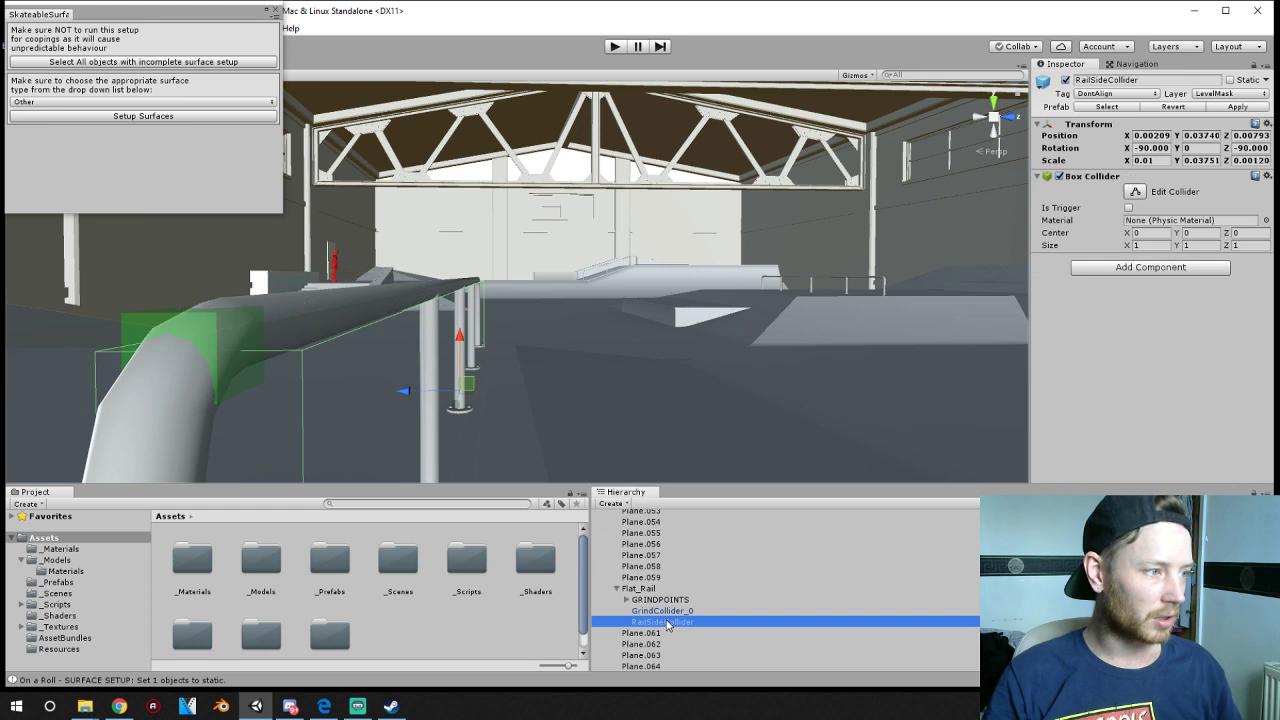
{"action": "scroll", "coordinate": [430, 419], "scroll_direction": "down", "scroll_amount": 2}
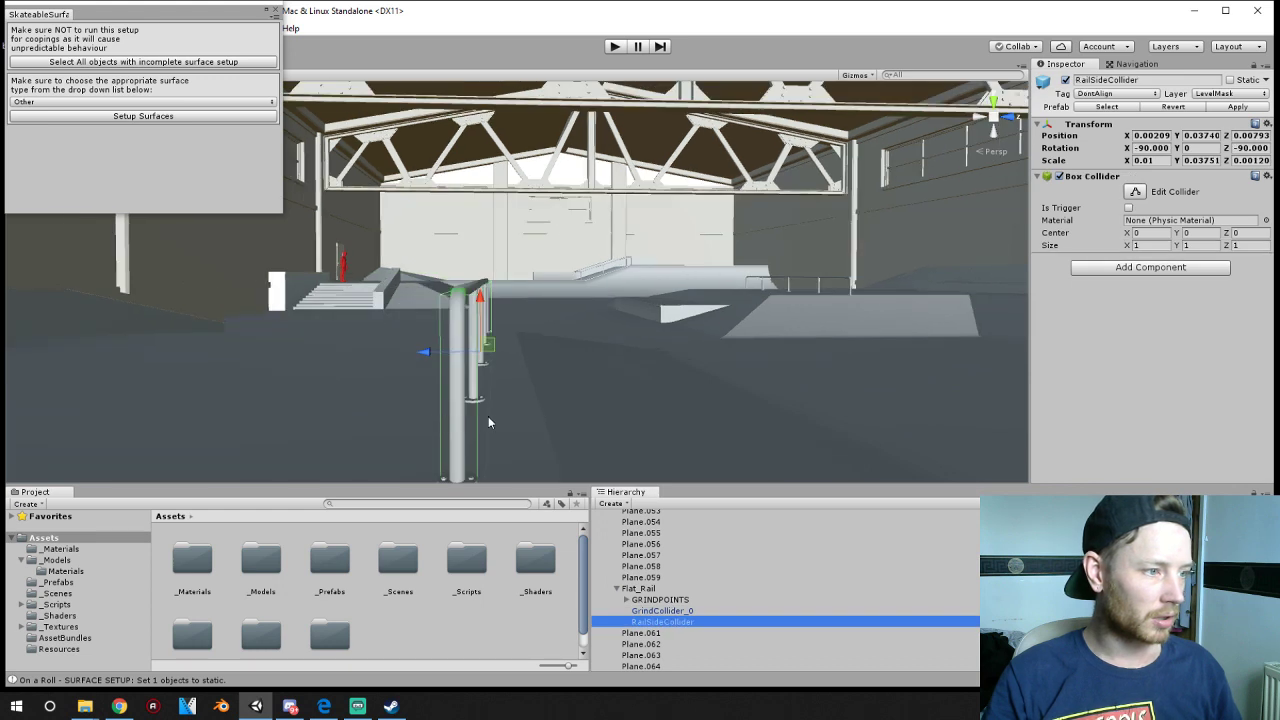
{"action": "left_click", "coordinate": [680, 610], "text": "ctrl"}
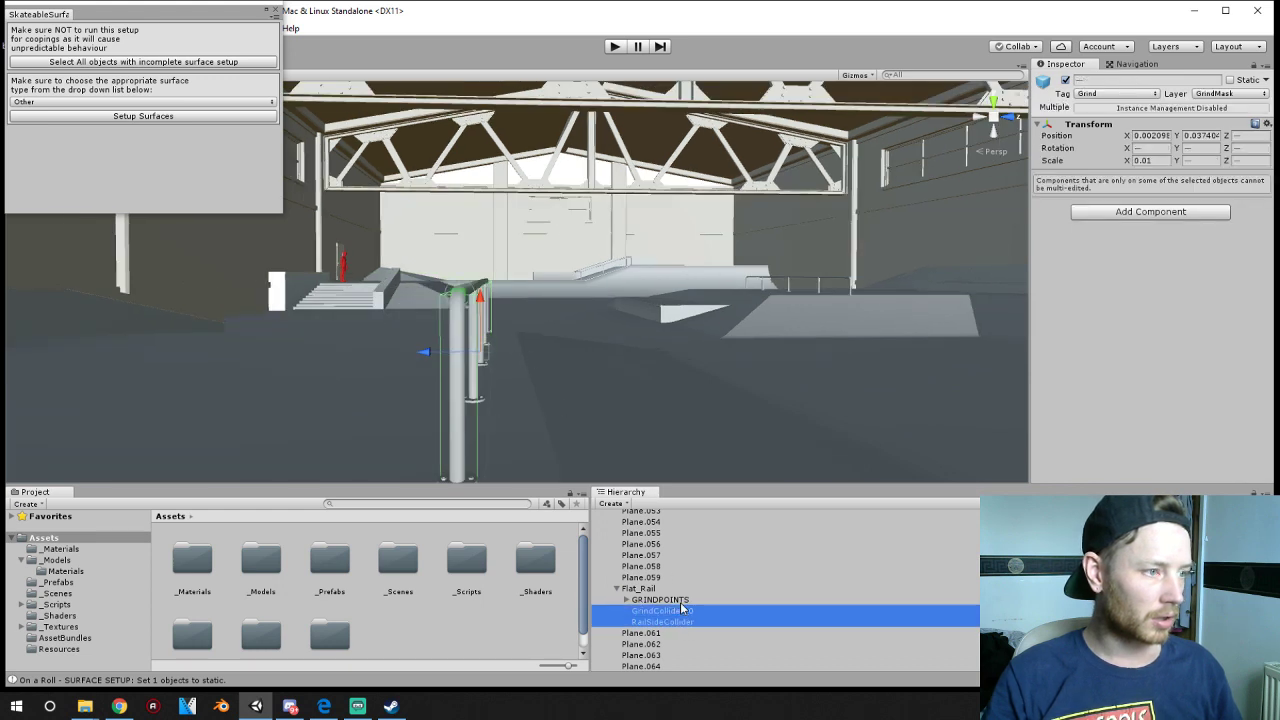
{"action": "left_click", "coordinate": [480, 300]}
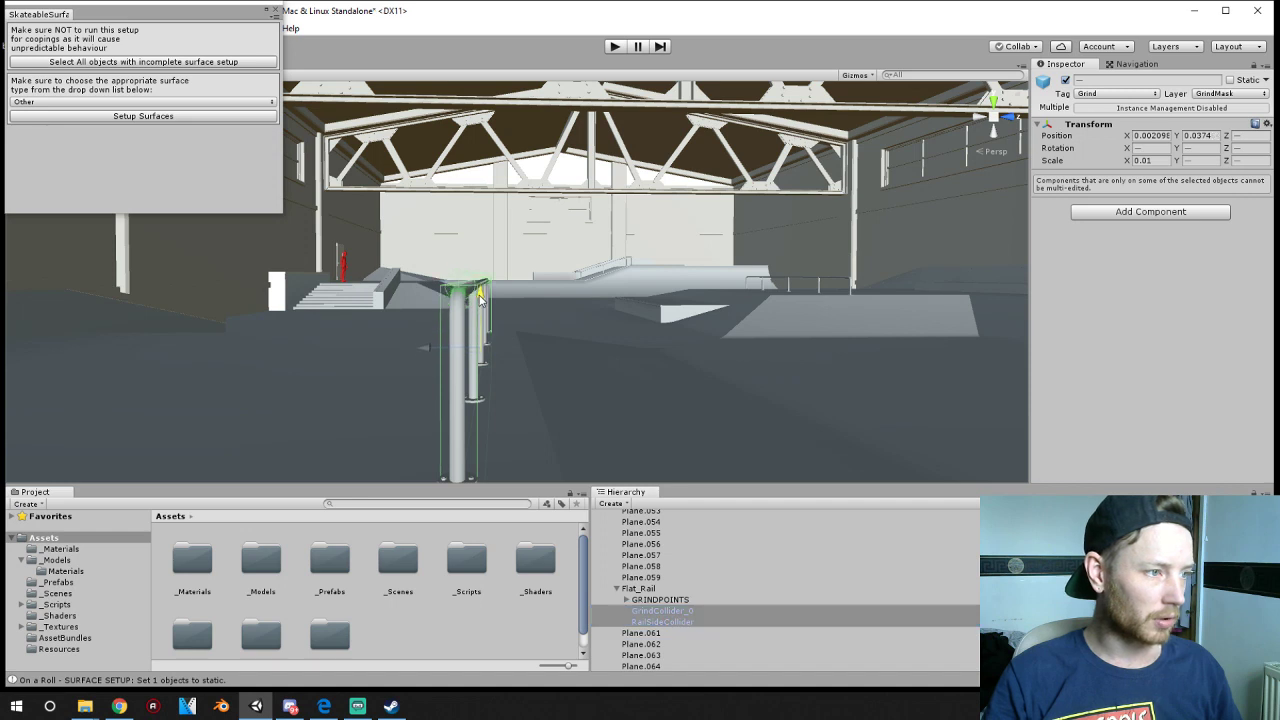
{"action": "scroll", "coordinate": [480, 300], "scroll_direction": "up", "scroll_amount": 2}
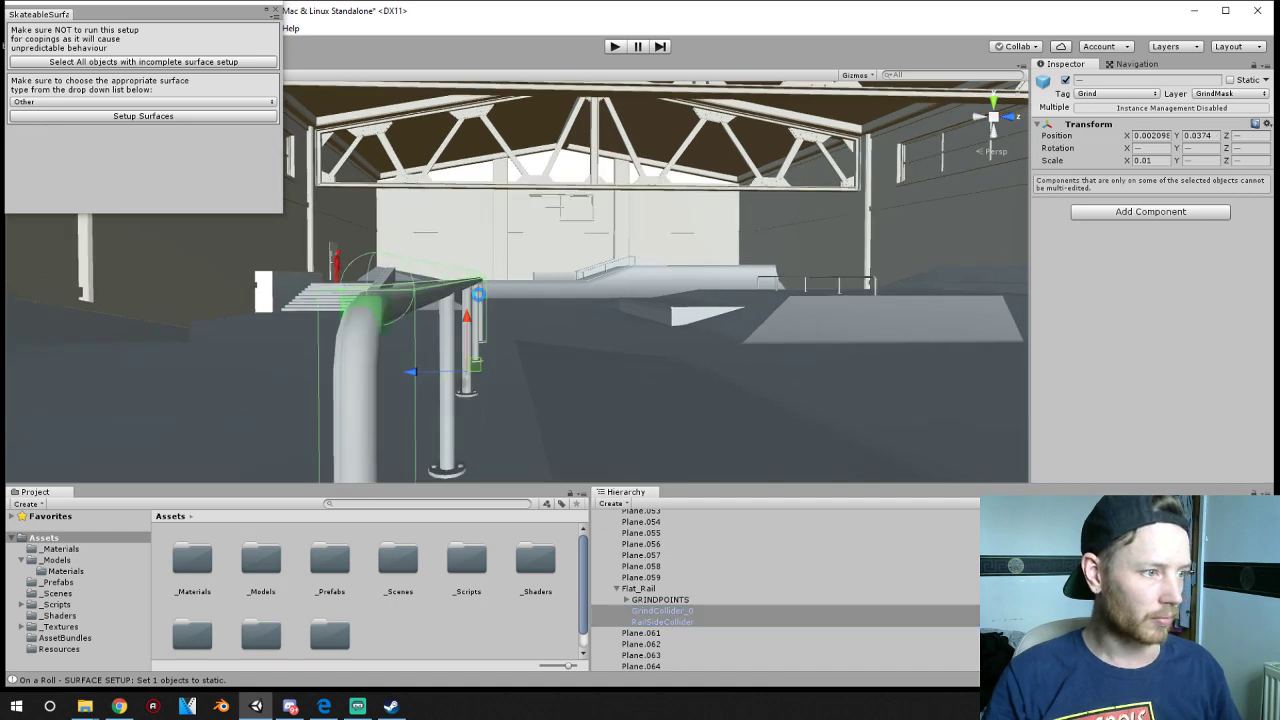
{"action": "left_click", "coordinate": [277, 10]}
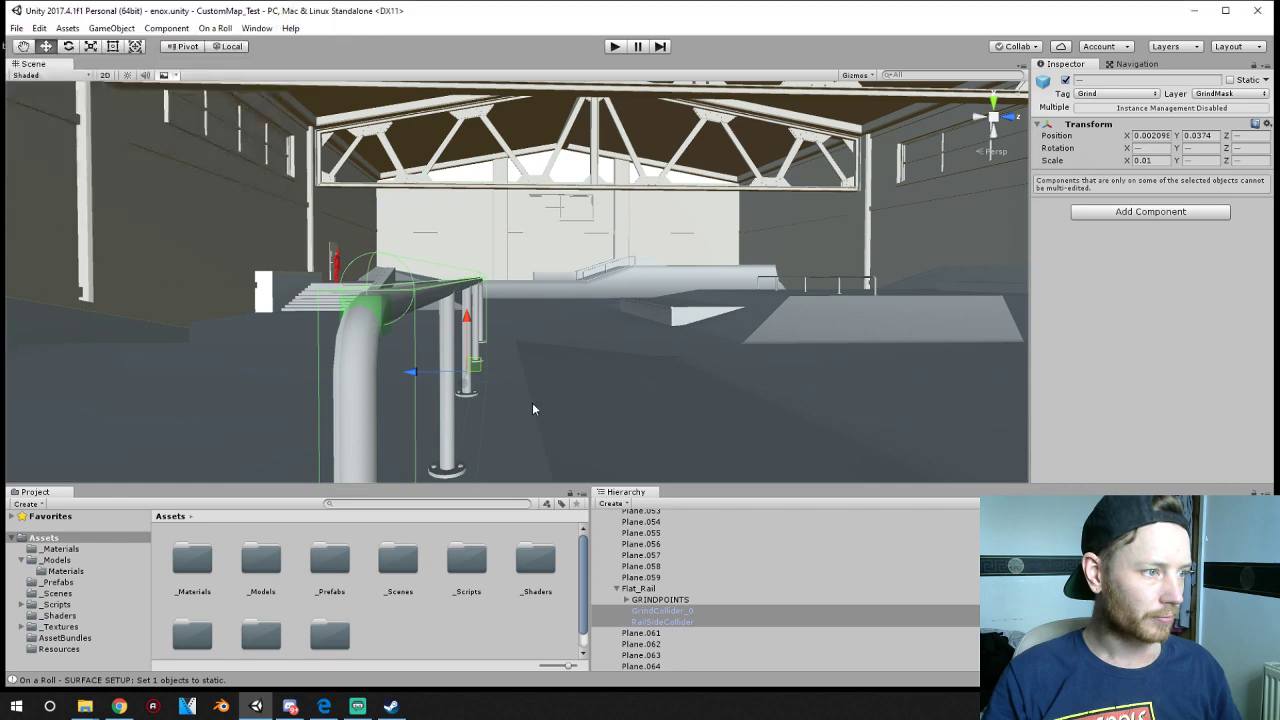
- Open the FunBox_1 folder inside the project's _Textures folder
{"action": "scroll", "coordinate": [540, 406], "scroll_direction": "down", "scroll_amount": 5}
{"action": "right_click_drag", "start_coordinate": [548, 411], "coordinate": [468, 437]}
{"action": "scroll", "coordinate": [472, 434], "scroll_direction": "down", "scroll_amount": 8}
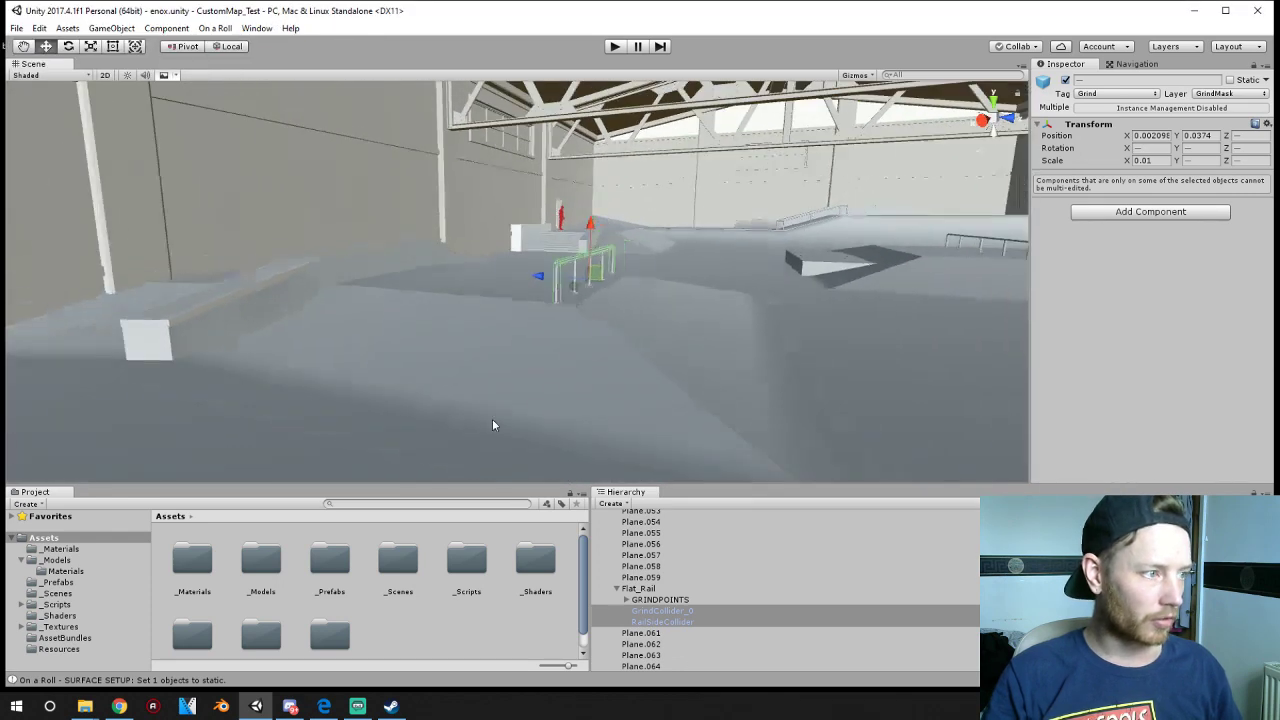
{"action": "scroll", "coordinate": [364, 604], "scroll_direction": "down", "scroll_amount": 1}
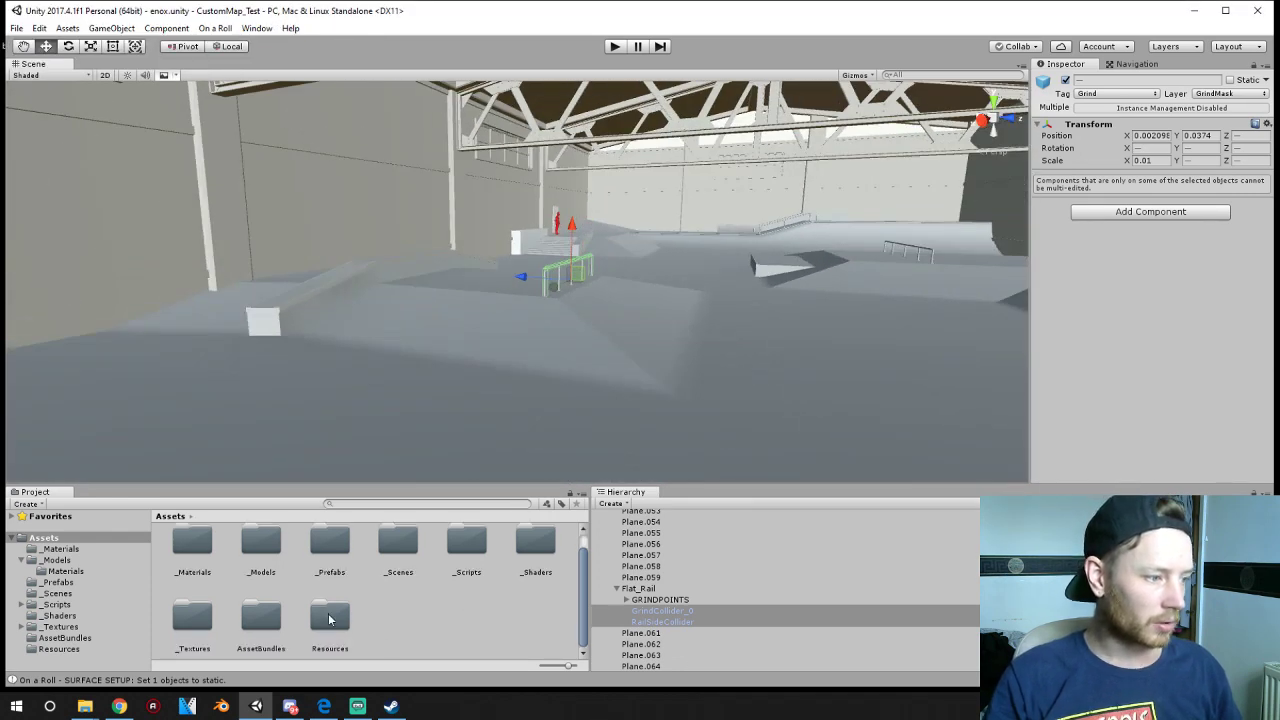
{"action": "left_click", "coordinate": [261, 618]}
{"action": "left_click", "coordinate": [174, 626]}
{"action": "double_click", "coordinate": [174, 626]}
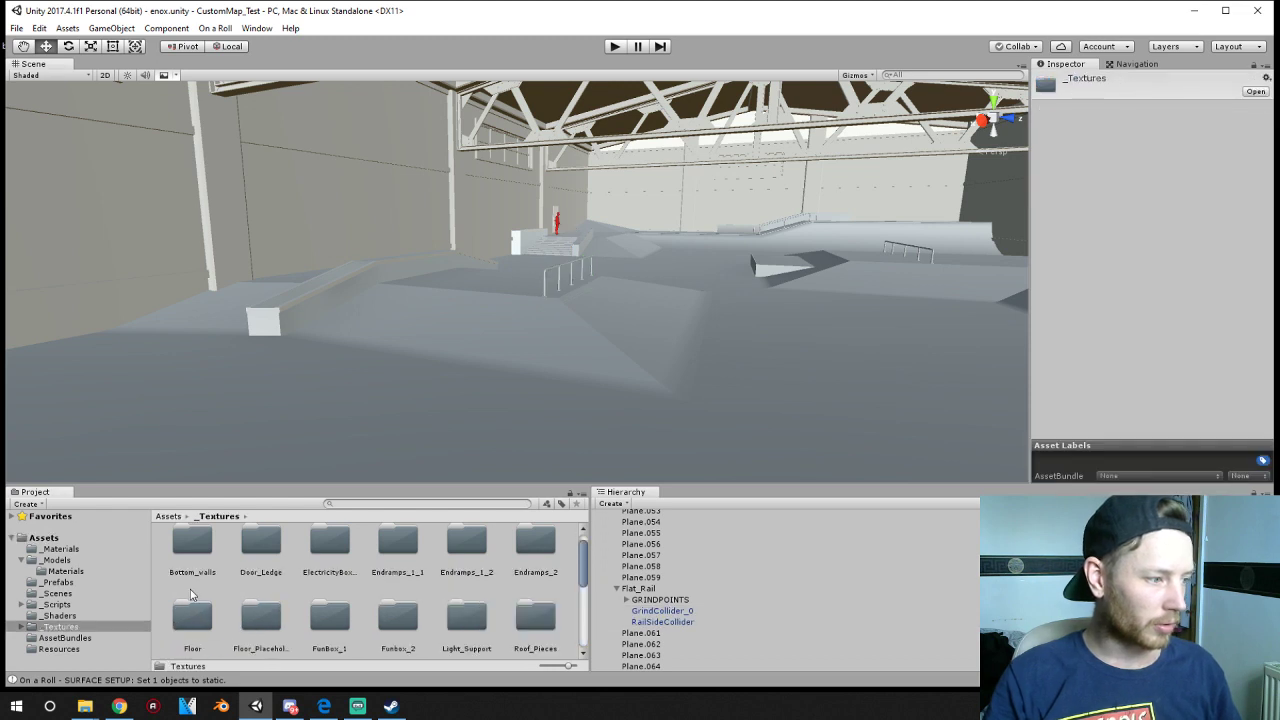
{"action": "scroll", "coordinate": [293, 556], "scroll_direction": "down", "scroll_amount": 1}
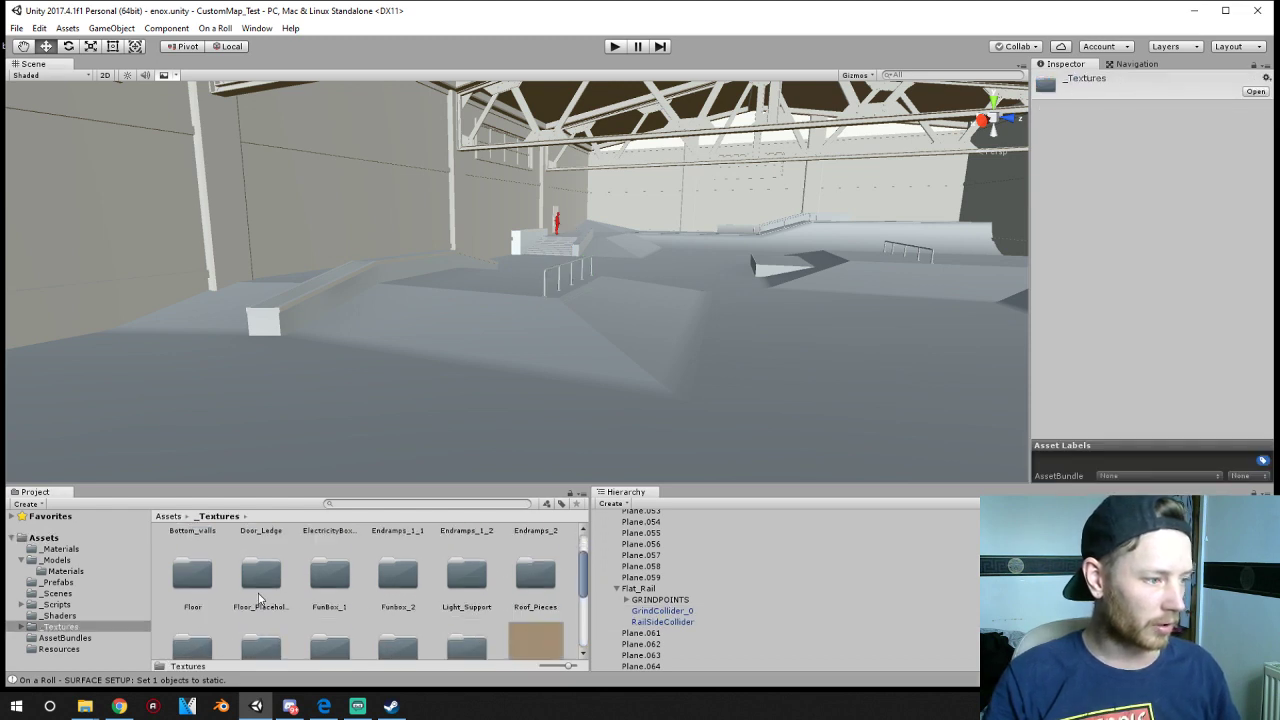
{"action": "double_click", "coordinate": [329, 572]}
{"action": "scroll", "coordinate": [270, 658], "scroll_direction": "down", "scroll_amount": 1}
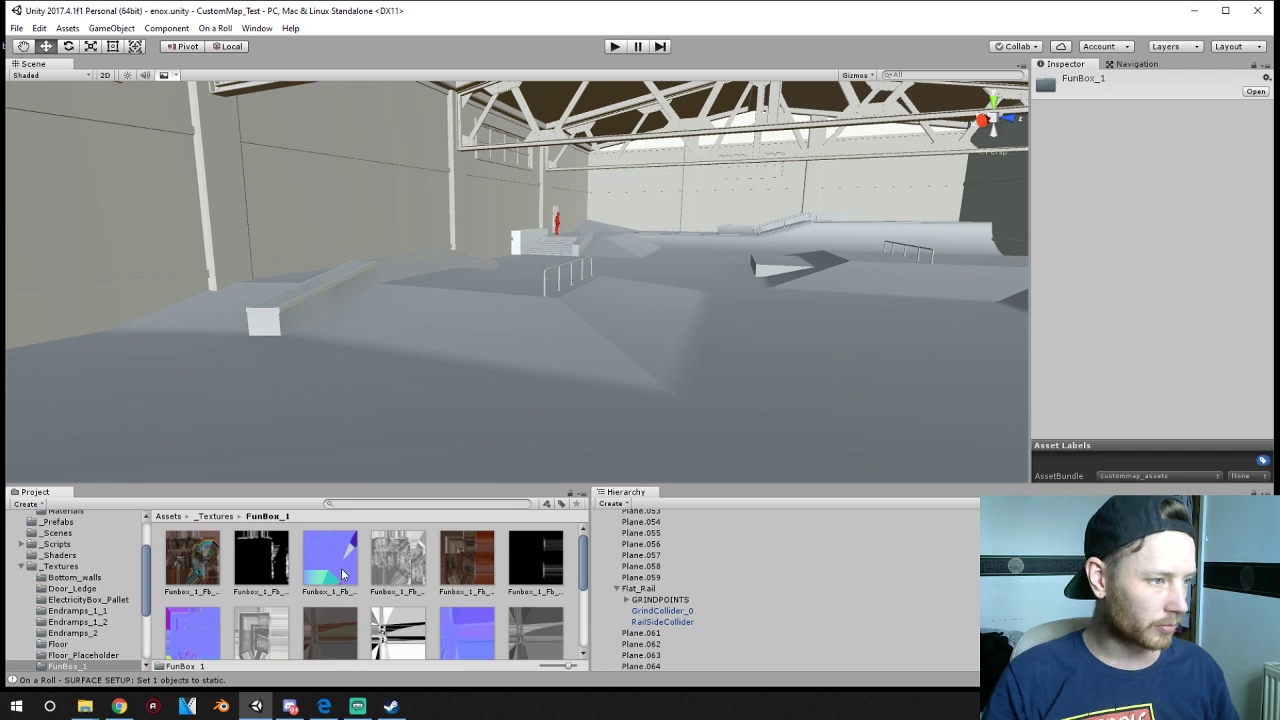
- Apply the Funbox_1_Fb_1_1 base colour texture to the wall-side funbox section, Plane.062
{"action": "left_click", "coordinate": [437, 297]}
{"action": "middle_click_drag", "start_coordinate": [265, 364], "coordinate": [308, 402]}
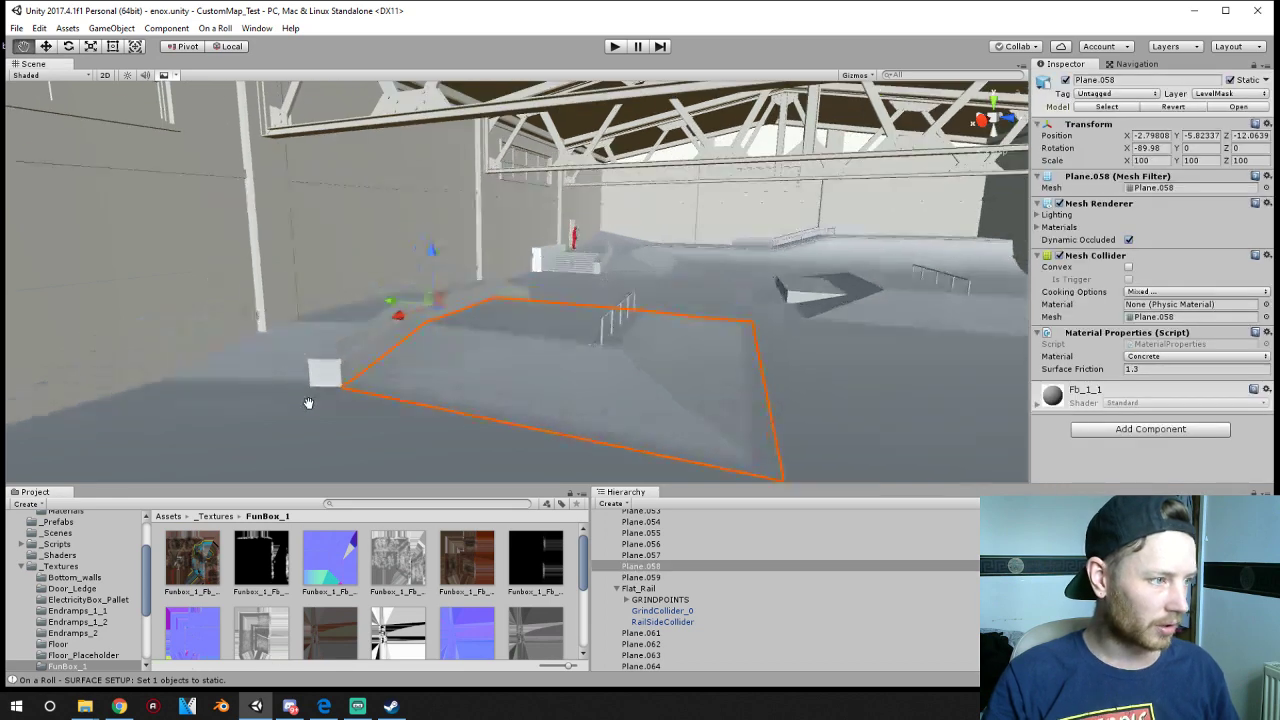
{"action": "left_click", "coordinate": [317, 347]}
{"action": "left_click_drag", "start_coordinate": [208, 558], "coordinate": [292, 344]}
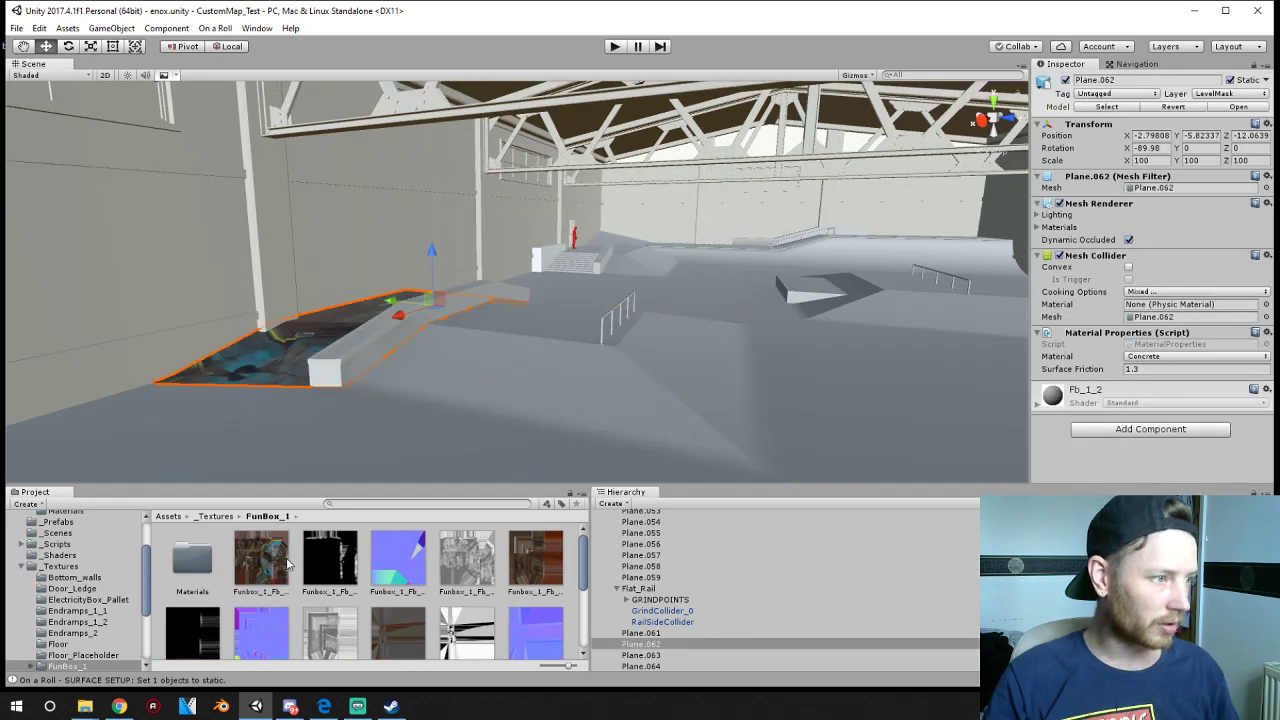
{"action": "middle_click_drag", "start_coordinate": [314, 396], "coordinate": [331, 443]}
{"action": "right_click_drag", "start_coordinate": [352, 418], "coordinate": [394, 449]}
{"action": "middle_click_drag", "start_coordinate": [422, 376], "coordinate": [425, 426]}
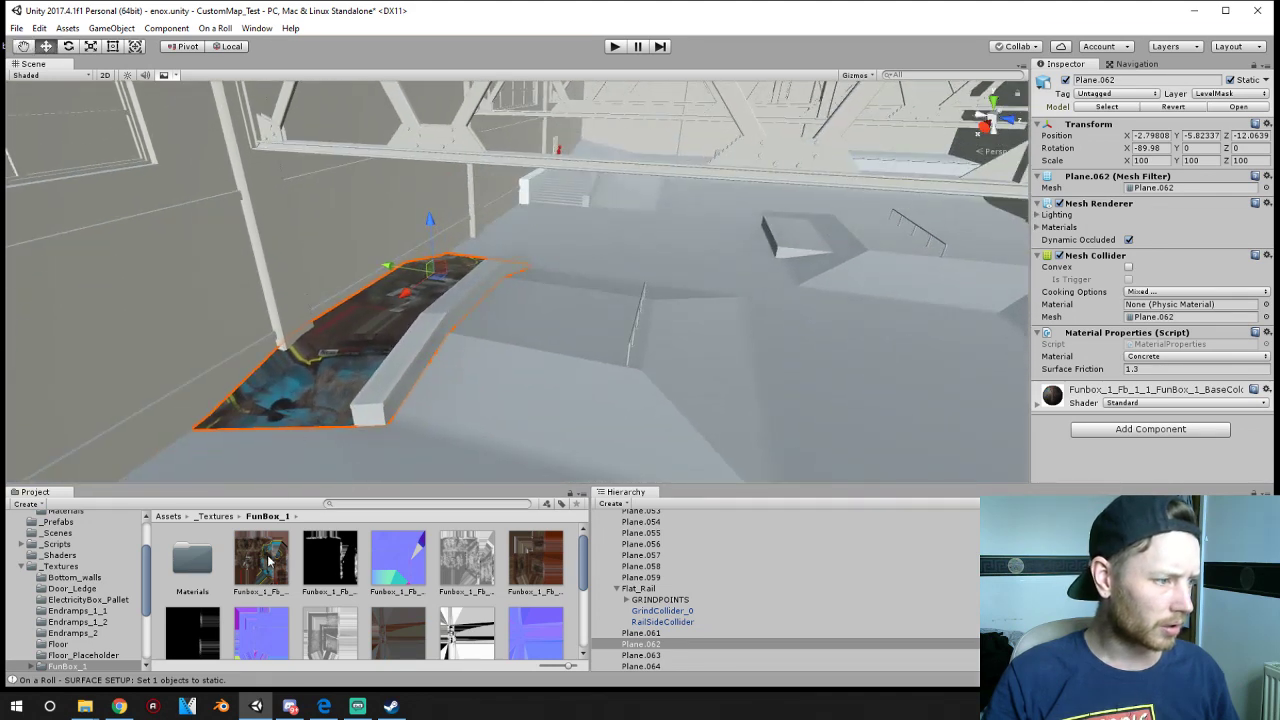
- Try the Fb_1_1 base colour on the main funbox section and other textures on Plane.062, and undo the texture assignments
{"action": "left_click_drag", "start_coordinate": [532, 390], "coordinate": [532, 390]}
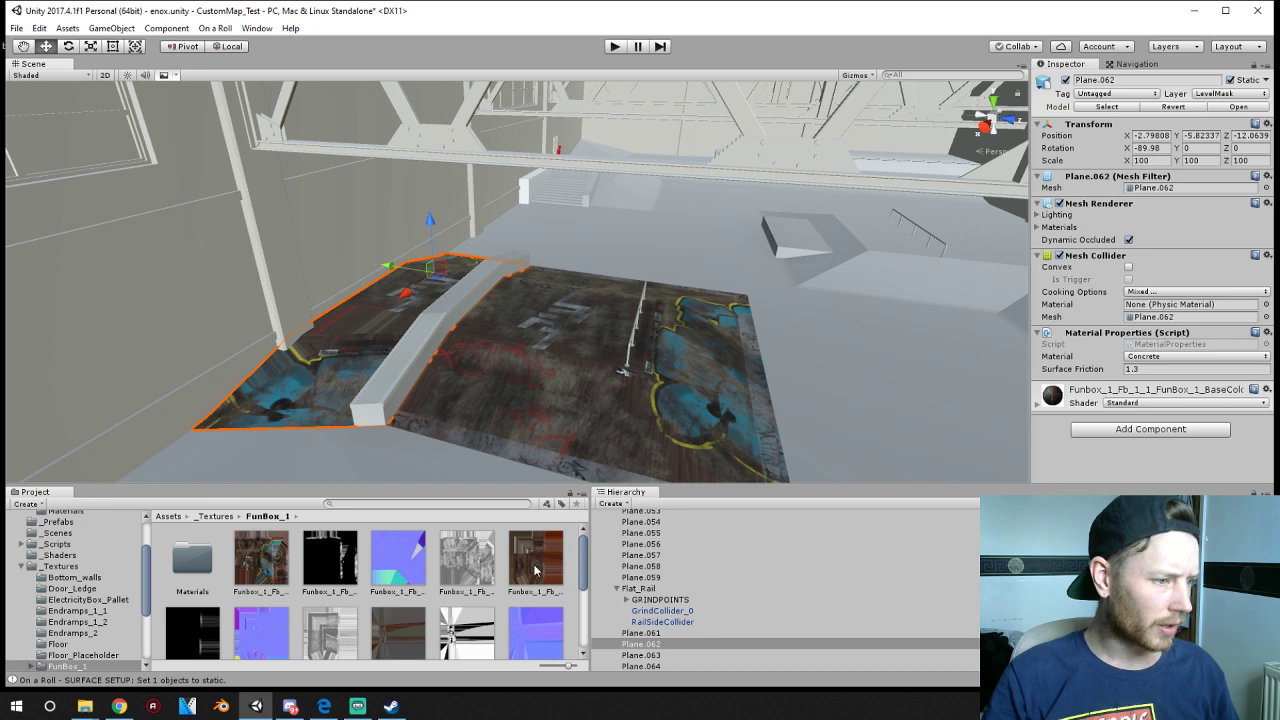
{"action": "left_click_drag", "start_coordinate": [337, 392], "coordinate": [326, 381]}
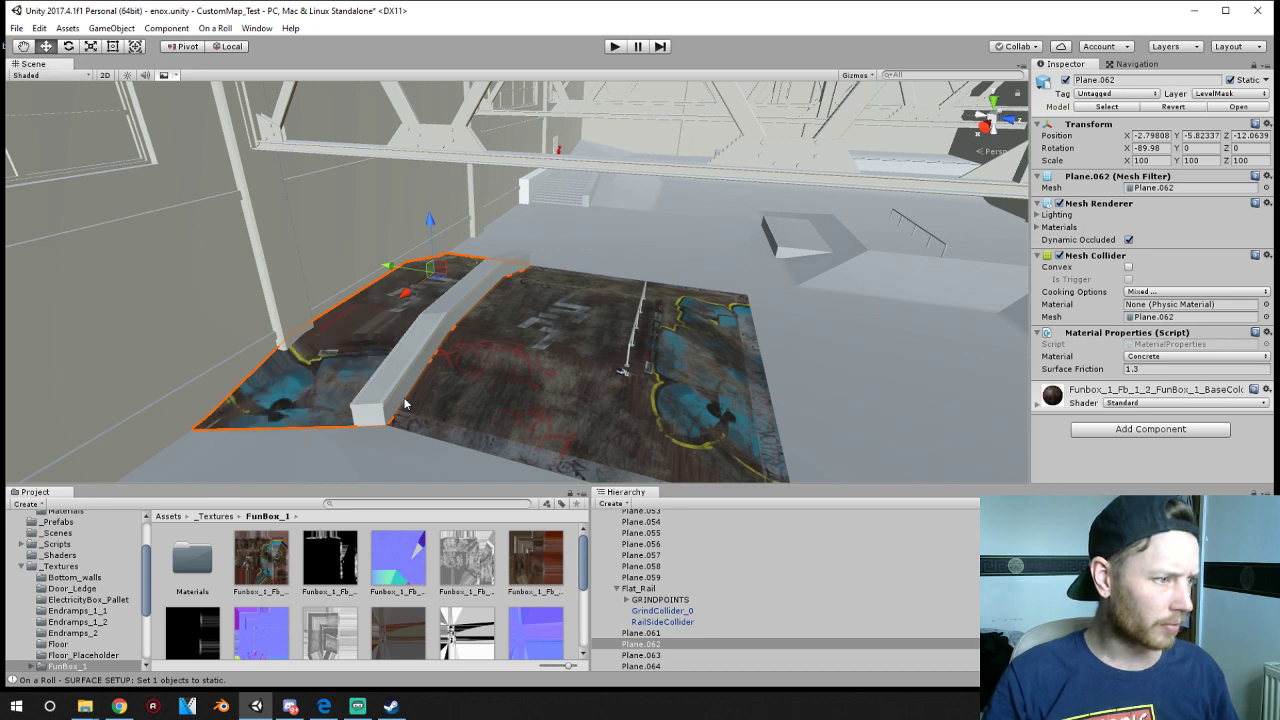
{"action": "key", "text": "ctrl+z"}
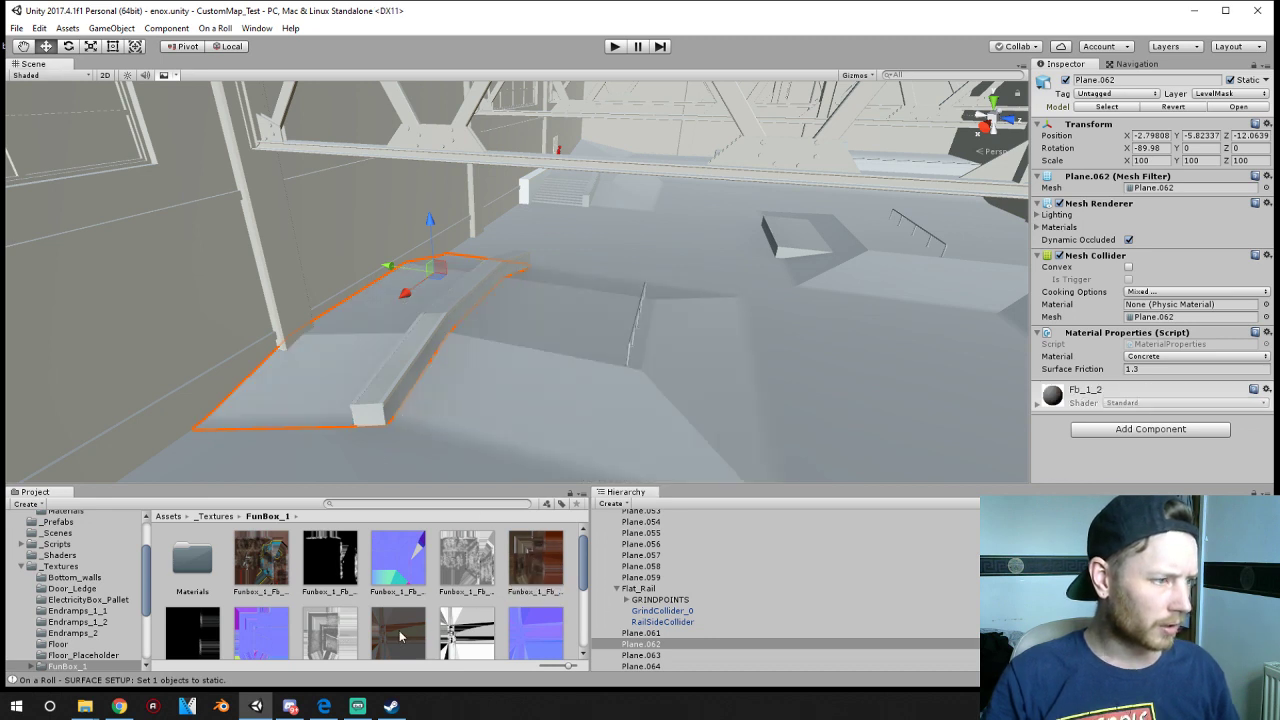
{"action": "scroll", "coordinate": [402, 637], "scroll_direction": "down", "scroll_amount": 1}
{"action": "left_click_drag", "start_coordinate": [350, 406], "coordinate": [350, 406]}
{"action": "key", "text": "ctrl+z"}
- Apply the Fb_1_2 base colour texture to Plane.062 and the Fb_1_1 base colour texture to the main funbox section
{"action": "left_click_drag", "start_coordinate": [547, 546], "coordinate": [334, 394]}
{"action": "left_click_drag", "start_coordinate": [254, 561], "coordinate": [614, 452]}
- Try the Funbox_1_Fb_1_Hr base colour texture on the funbox ledge, Plane.059, and undo the assignment
{"action": "left_click", "coordinate": [427, 333]}
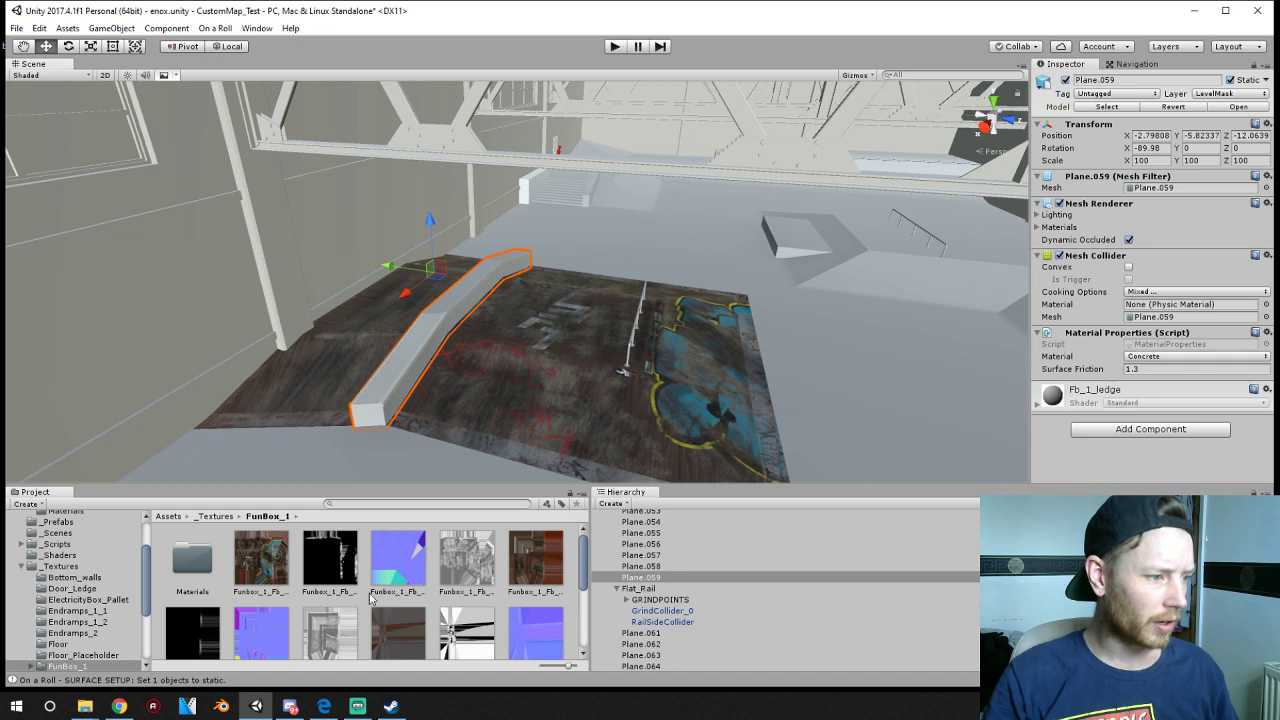
{"action": "scroll", "coordinate": [418, 563], "scroll_direction": "down", "scroll_amount": 2}
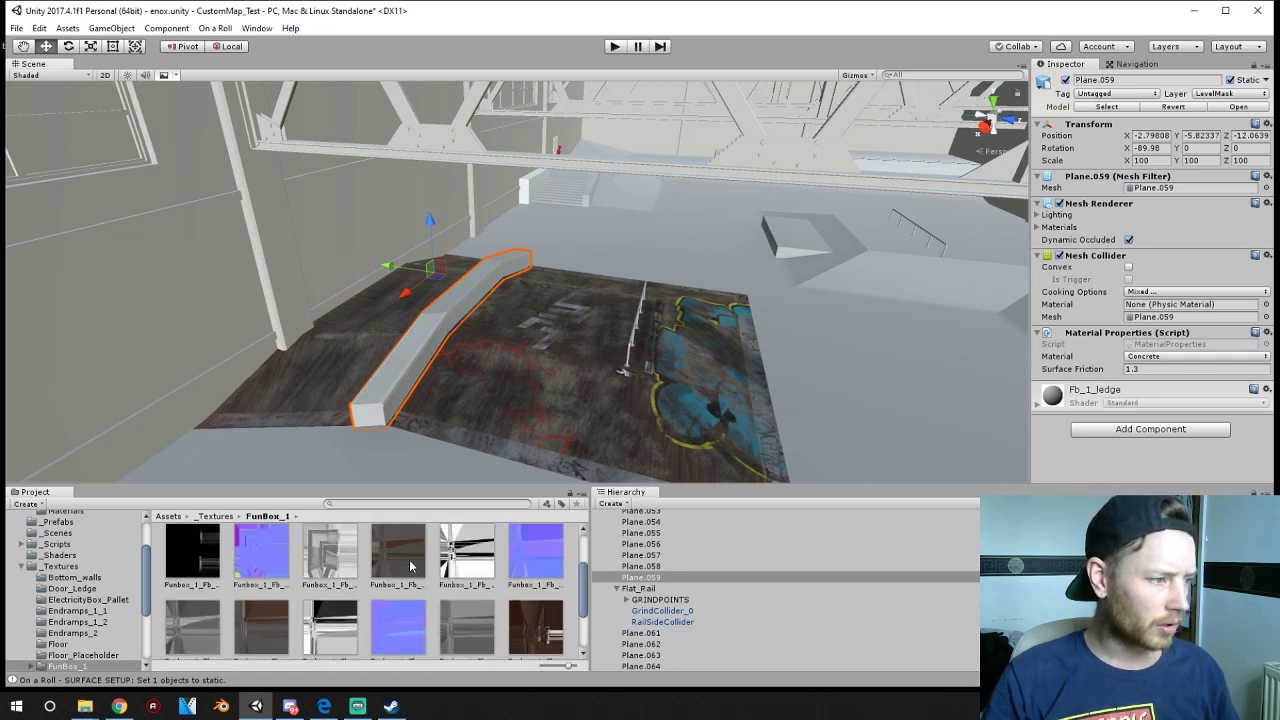
{"action": "scroll", "coordinate": [410, 566], "scroll_direction": "up", "scroll_amount": 2}
{"action": "left_click_drag", "start_coordinate": [410, 566], "coordinate": [381, 390]}
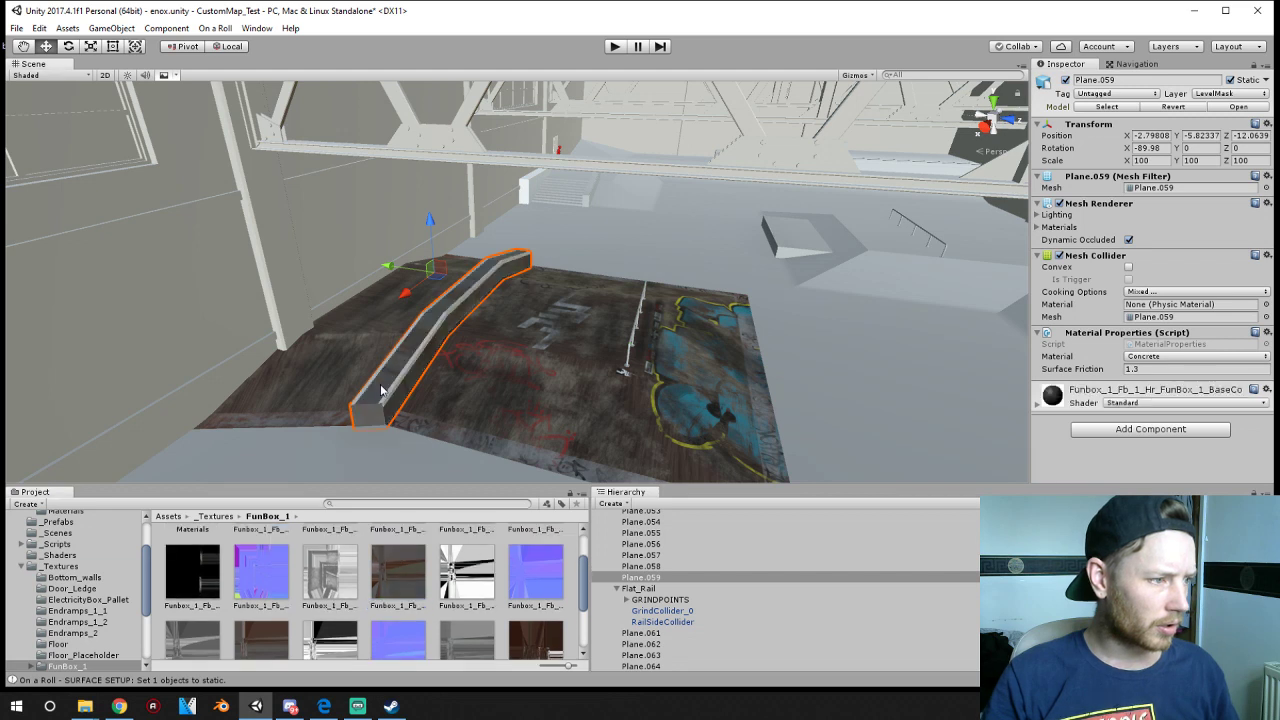
{"action": "key", "text": "ctrl+z"}
- Apply the Funbox_1_Fb_1Ledge base colour texture to the funbox ledge, Plane.059
{"action": "scroll", "coordinate": [470, 610], "scroll_direction": "down", "scroll_amount": 1}
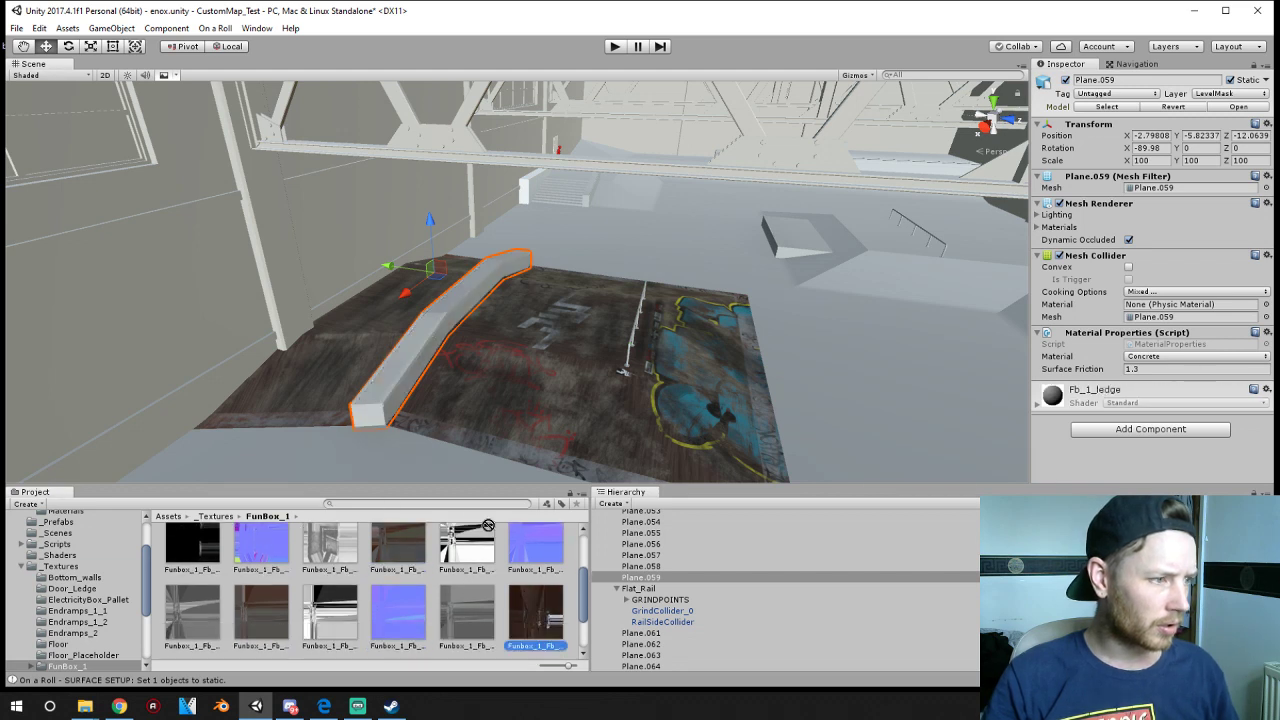
{"action": "scroll", "coordinate": [398, 370], "scroll_direction": "up", "scroll_amount": 6}
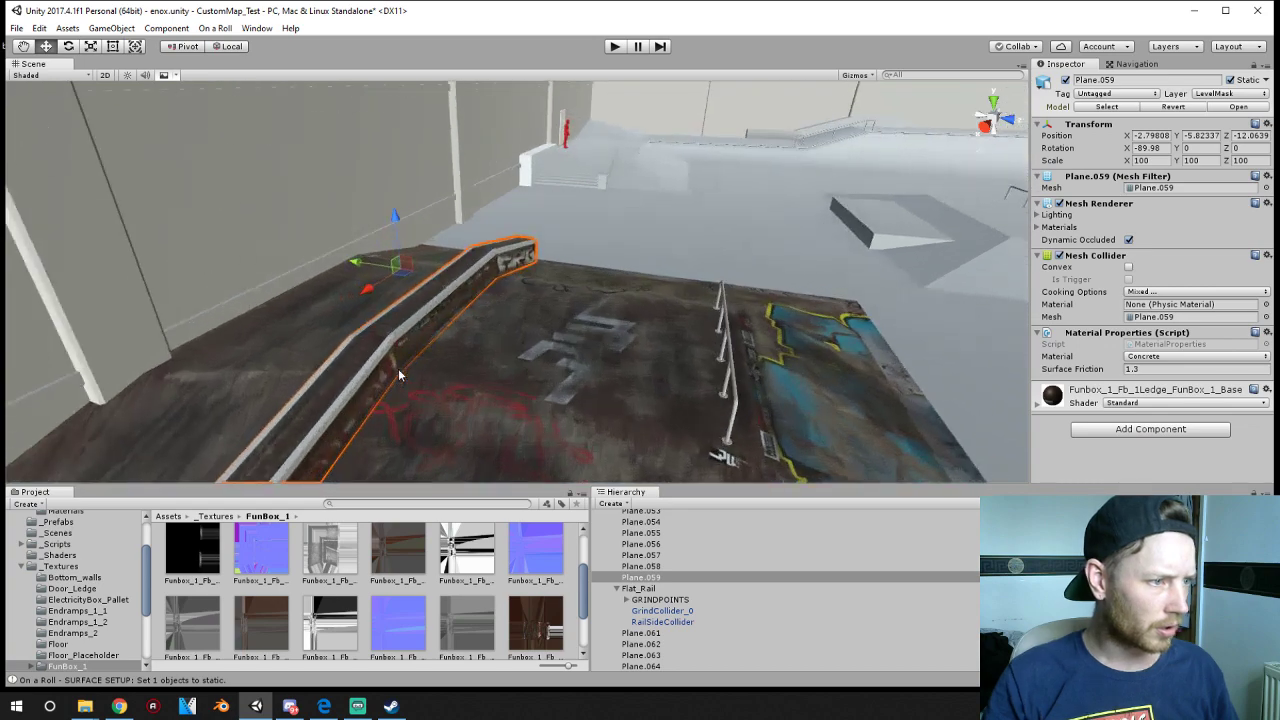
{"action": "right_click_drag", "start_coordinate": [398, 368], "coordinate": [591, 347]}
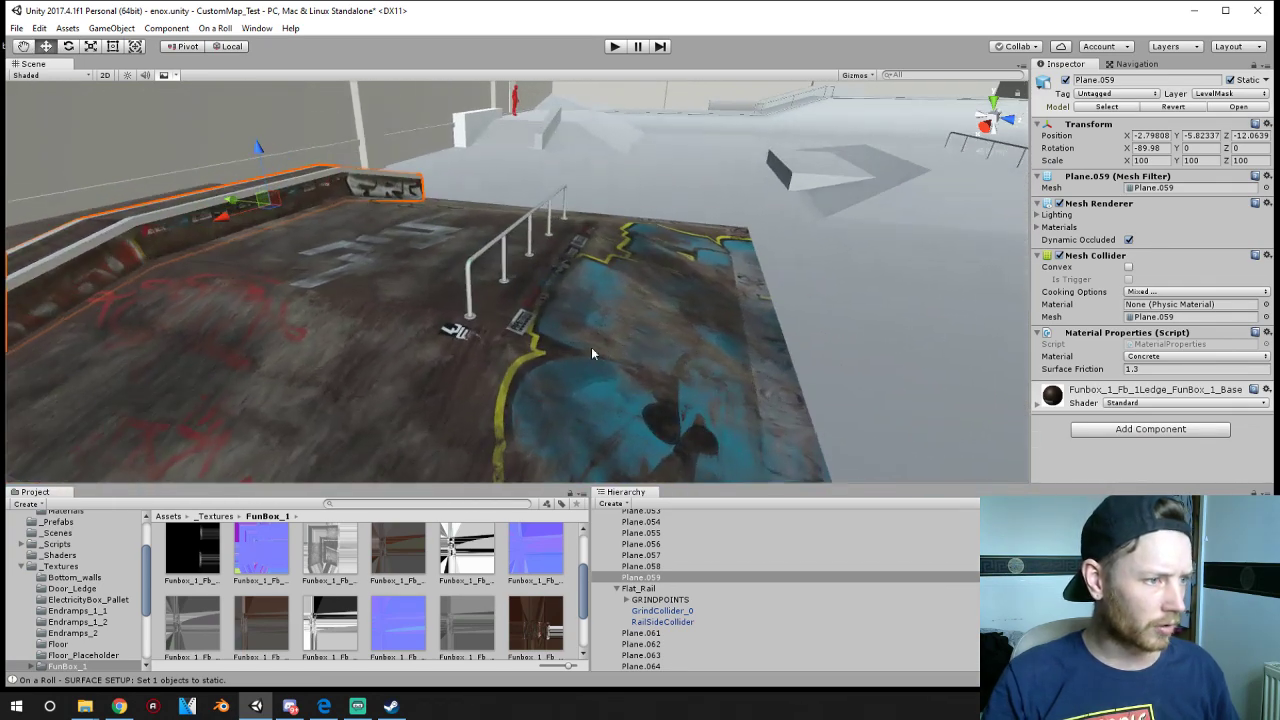
- List the FunBox_1 textures by full name and apply the Funbox_1_Fb_1_L_coping base colour texture to Flat_Rail
{"action": "left_click", "coordinate": [473, 268]}
{"action": "scroll", "coordinate": [473, 269], "scroll_direction": "up", "scroll_amount": 4}
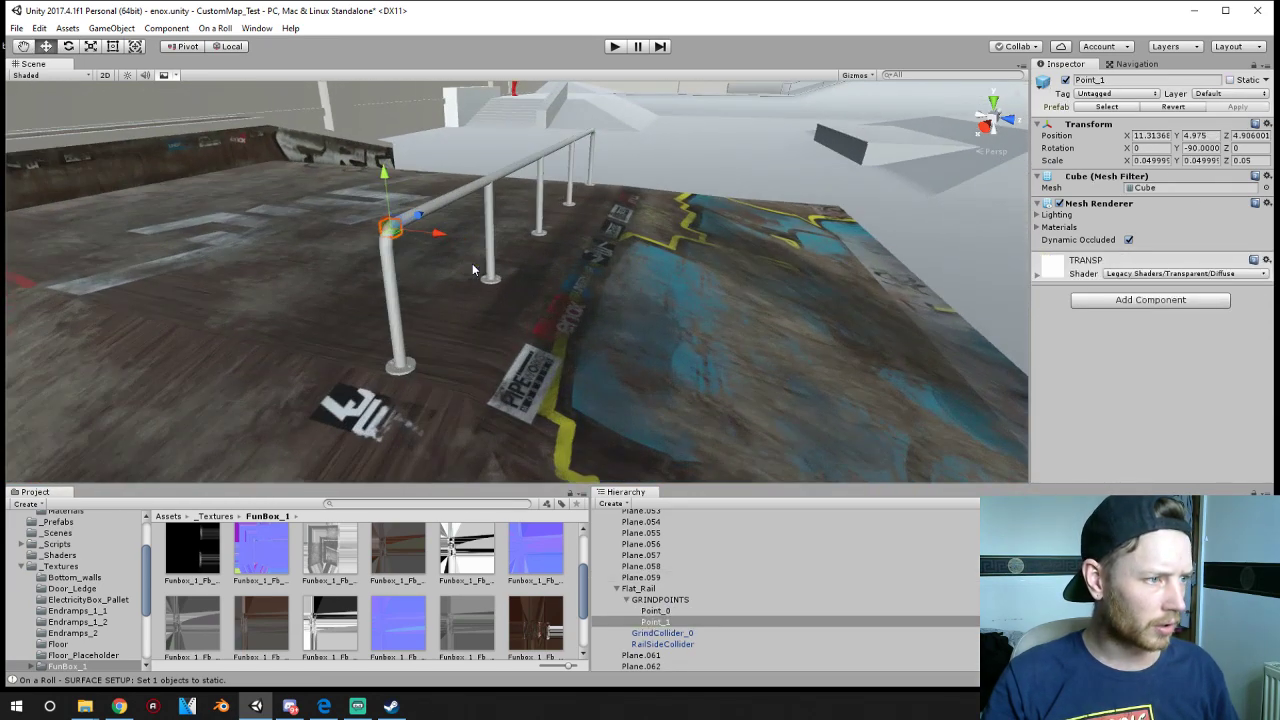
{"action": "left_click", "coordinate": [397, 298]}
{"action": "scroll", "coordinate": [312, 636], "scroll_direction": "down", "scroll_amount": 3}
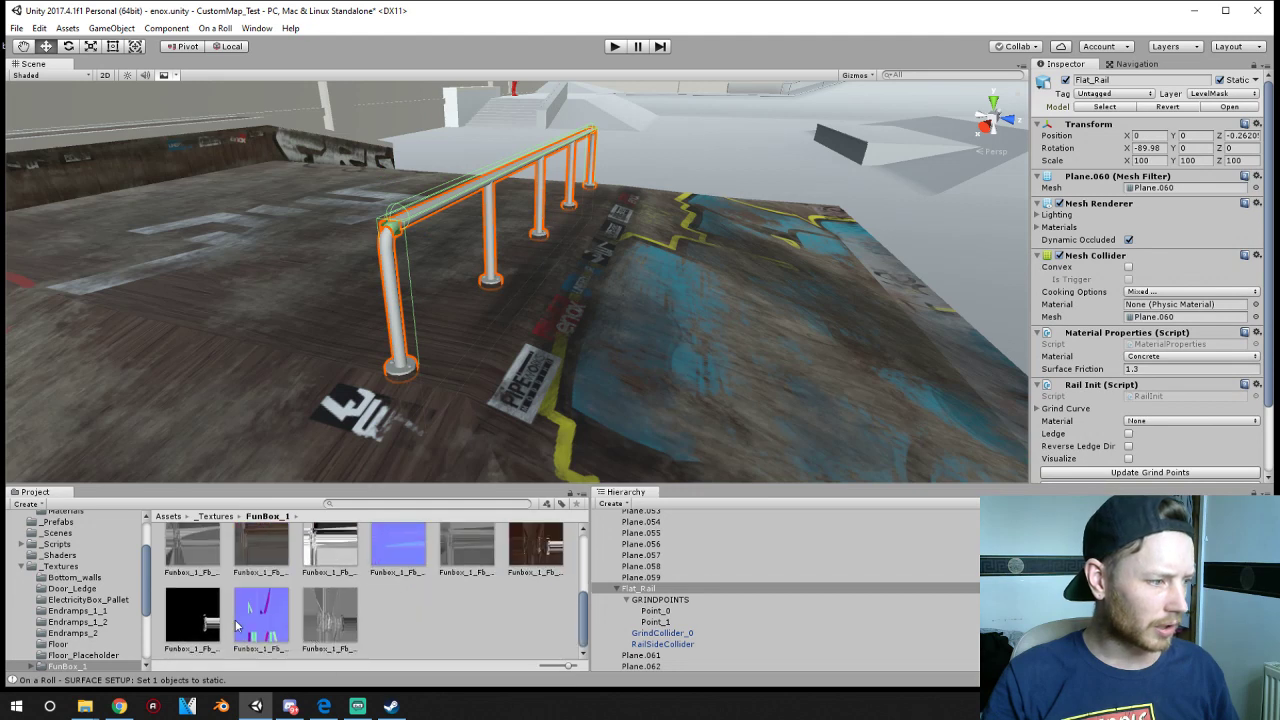
{"action": "scroll", "coordinate": [478, 545], "scroll_direction": "up", "scroll_amount": 1}
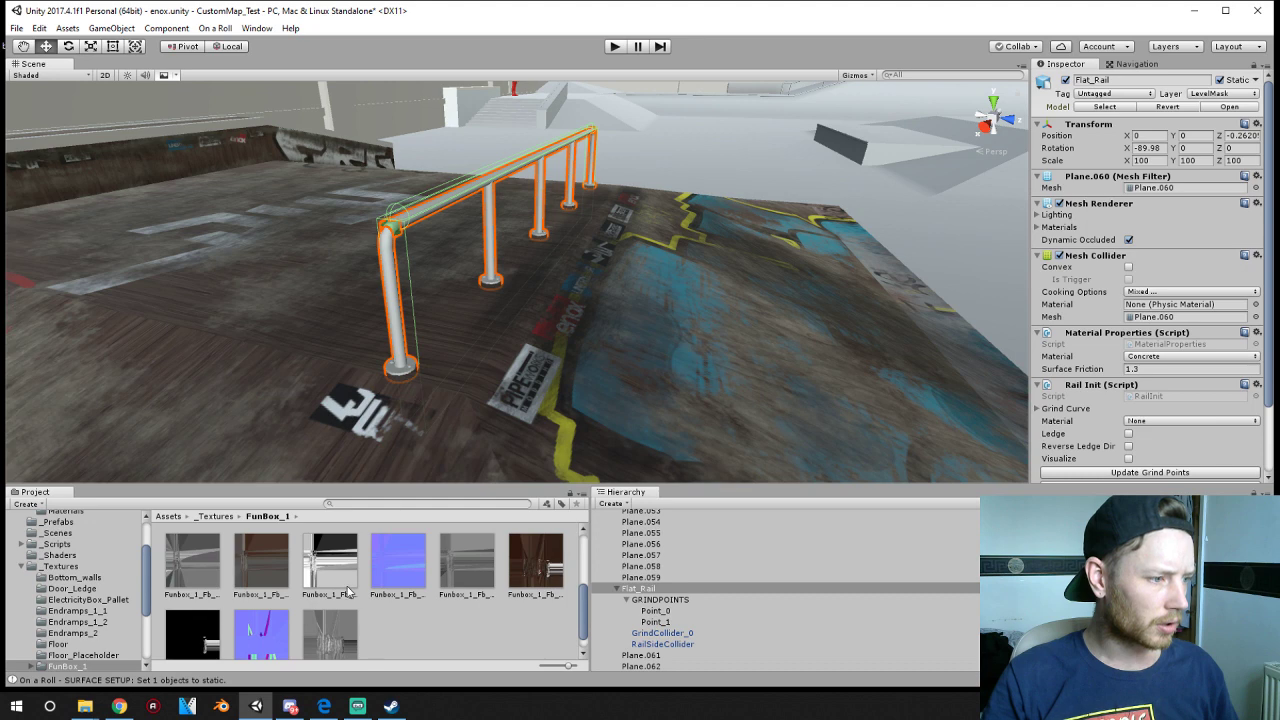
{"action": "scroll", "coordinate": [262, 571], "scroll_direction": "down", "scroll_amount": 5, "text": "ctrl"}
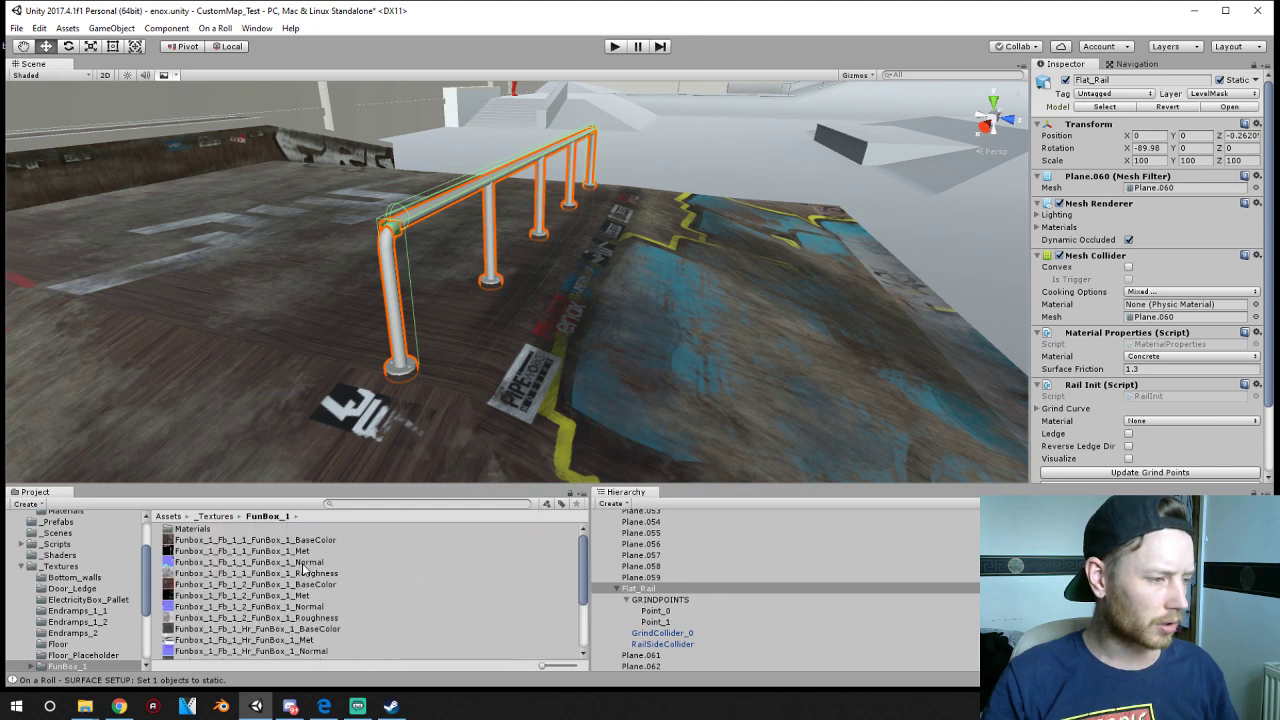
{"action": "scroll", "coordinate": [305, 570], "scroll_direction": "down", "scroll_amount": 3}
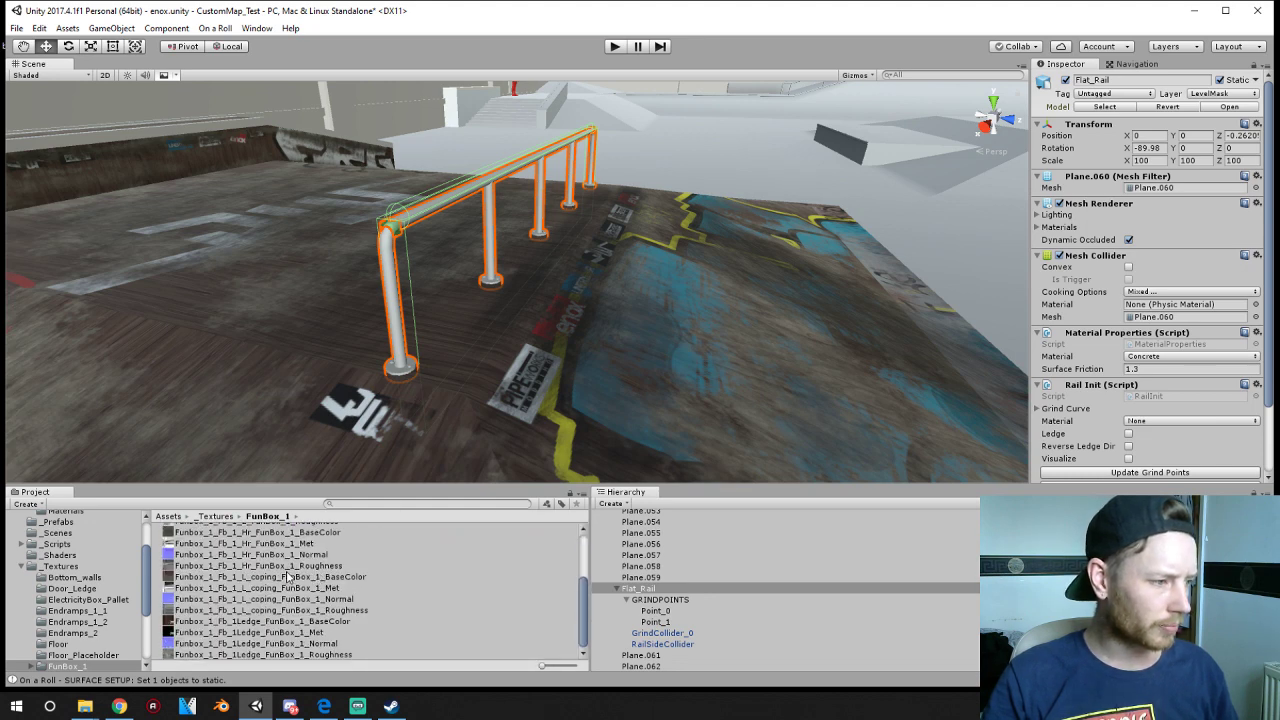
{"action": "left_click_drag", "start_coordinate": [311, 580], "coordinate": [393, 312]}
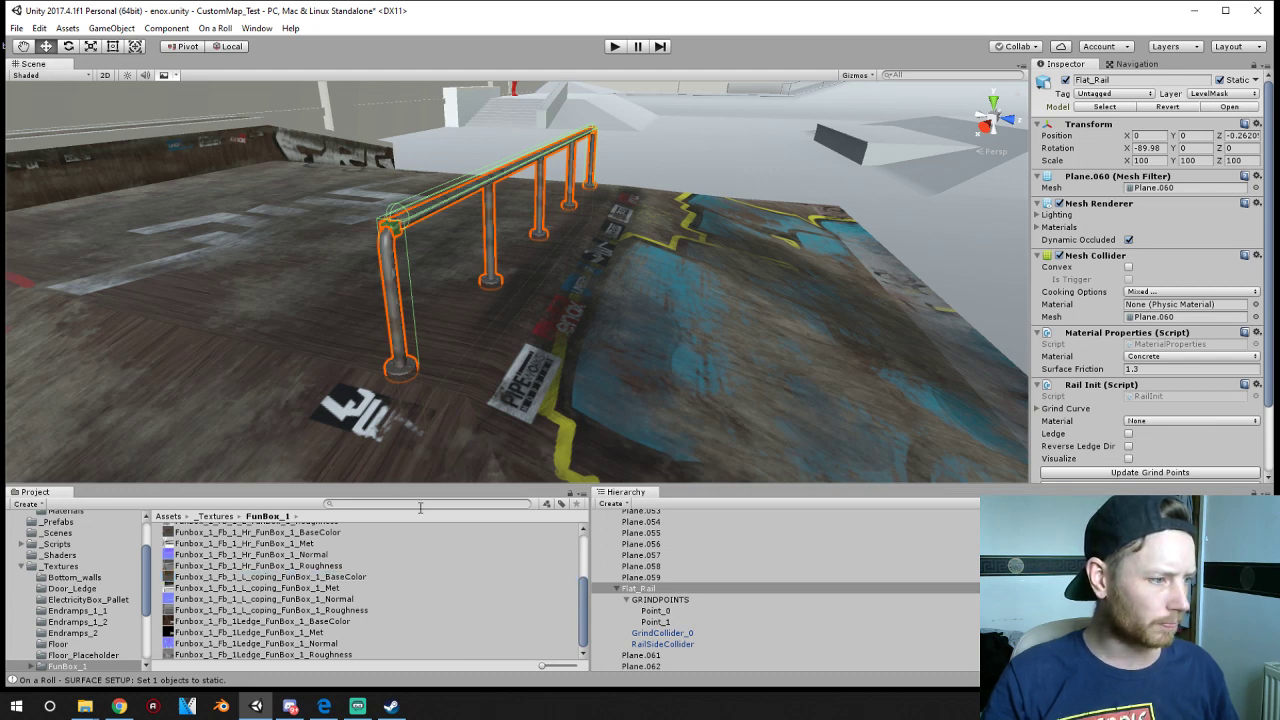
{"action": "scroll", "coordinate": [531, 381], "scroll_direction": "down", "scroll_amount": 10}
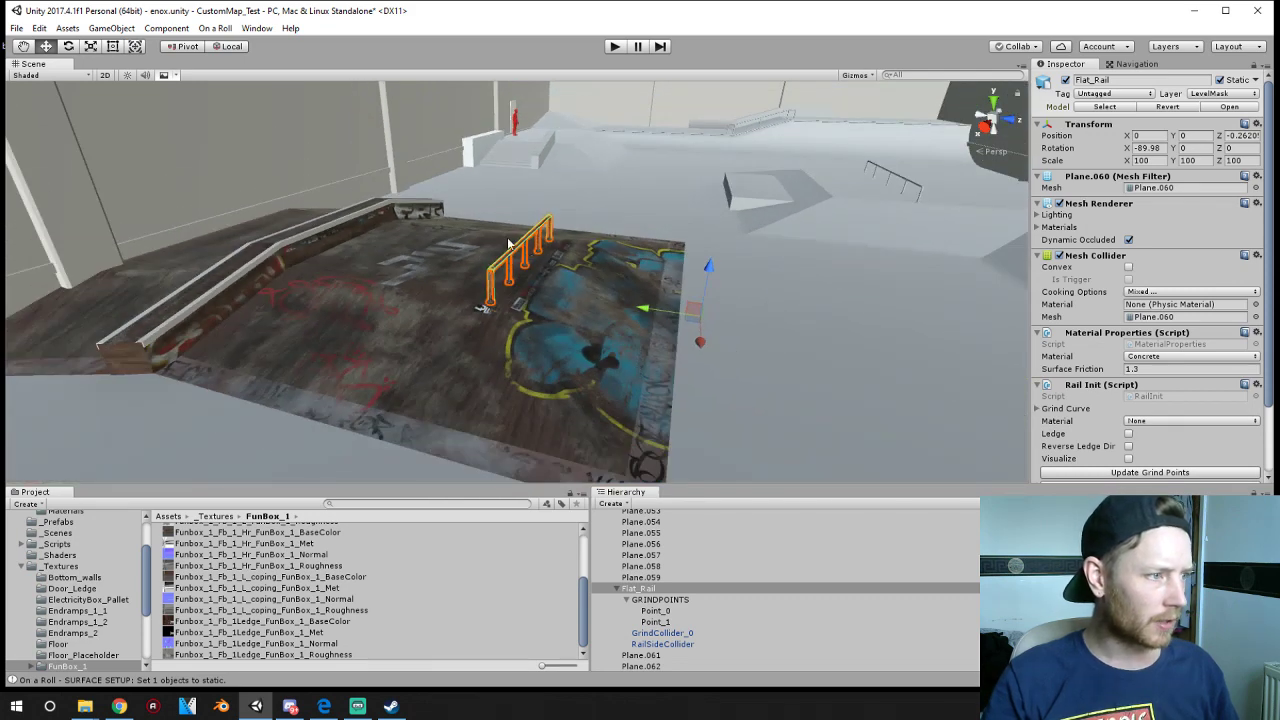
- Examine the second funbox, Plane.024, and which rail and ledge pieces belong to the Plane.033 mesh
{"action": "left_click", "coordinate": [195, 317]}
{"action": "left_click_drag", "start_coordinate": [194, 312], "coordinate": [352, 233], "text": "alt"}
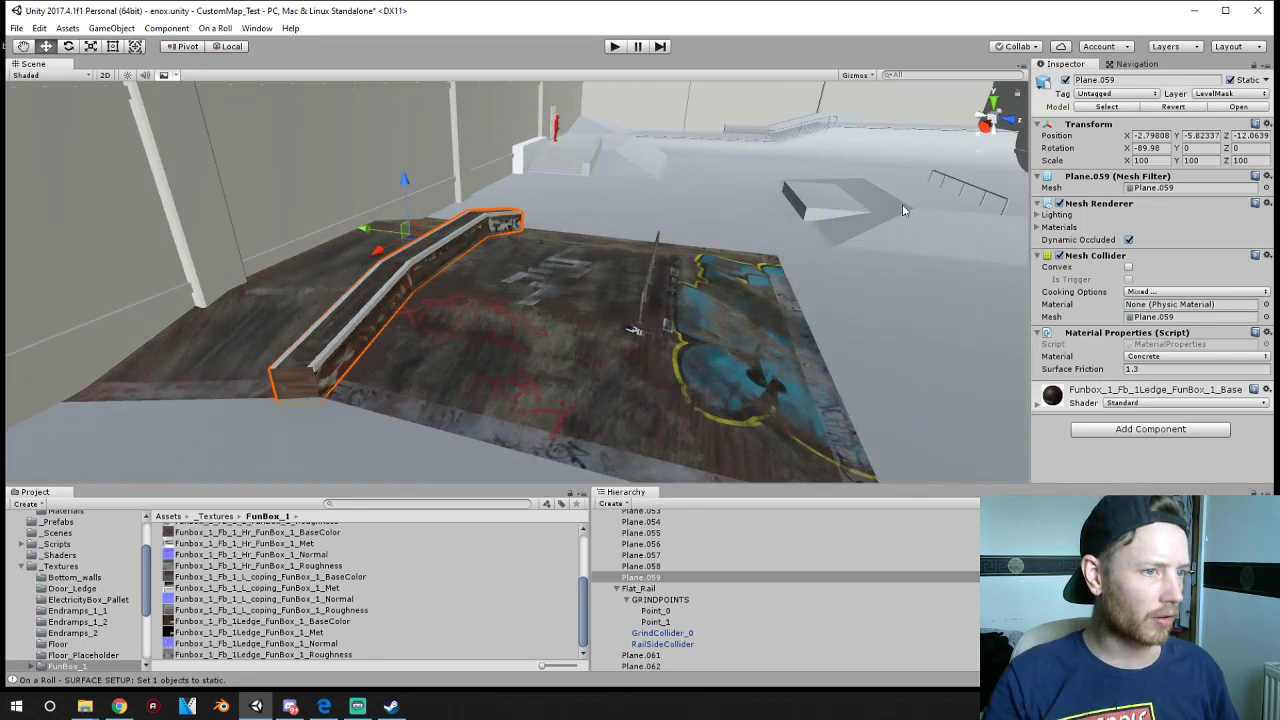
{"action": "left_click", "coordinate": [808, 207]}
{"action": "left_click", "coordinate": [804, 210]}
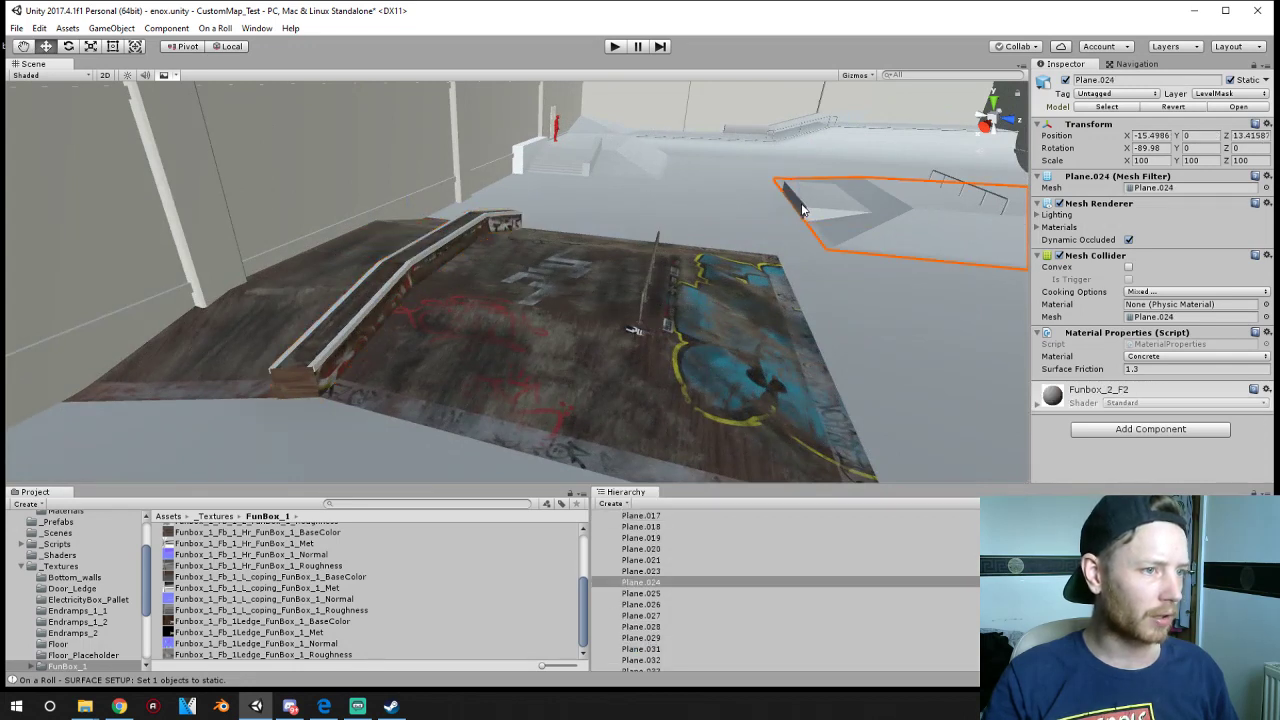
{"action": "left_click", "coordinate": [805, 208]}
{"action": "left_click", "coordinate": [986, 196]}
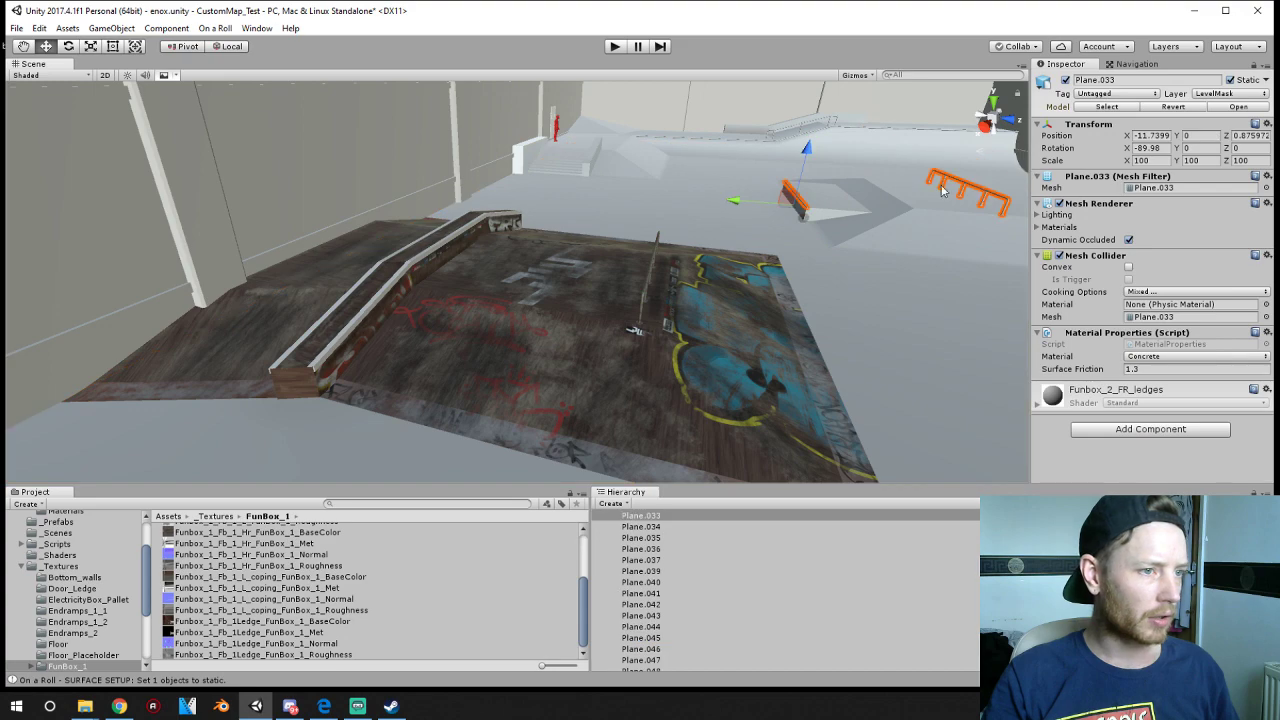
{"action": "middle_click_drag", "start_coordinate": [796, 202], "coordinate": [700, 338]}
{"action": "left_click", "coordinate": [645, 515]}
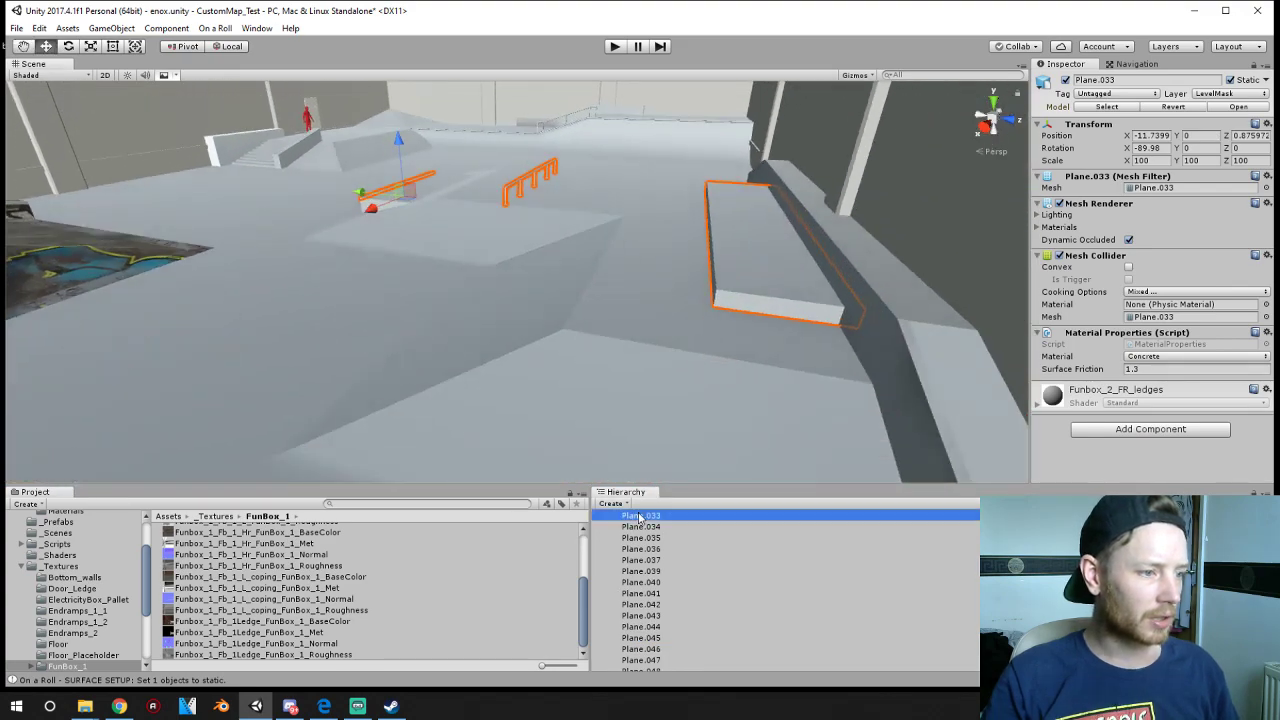
{"action": "right_click", "coordinate": [642, 516]}
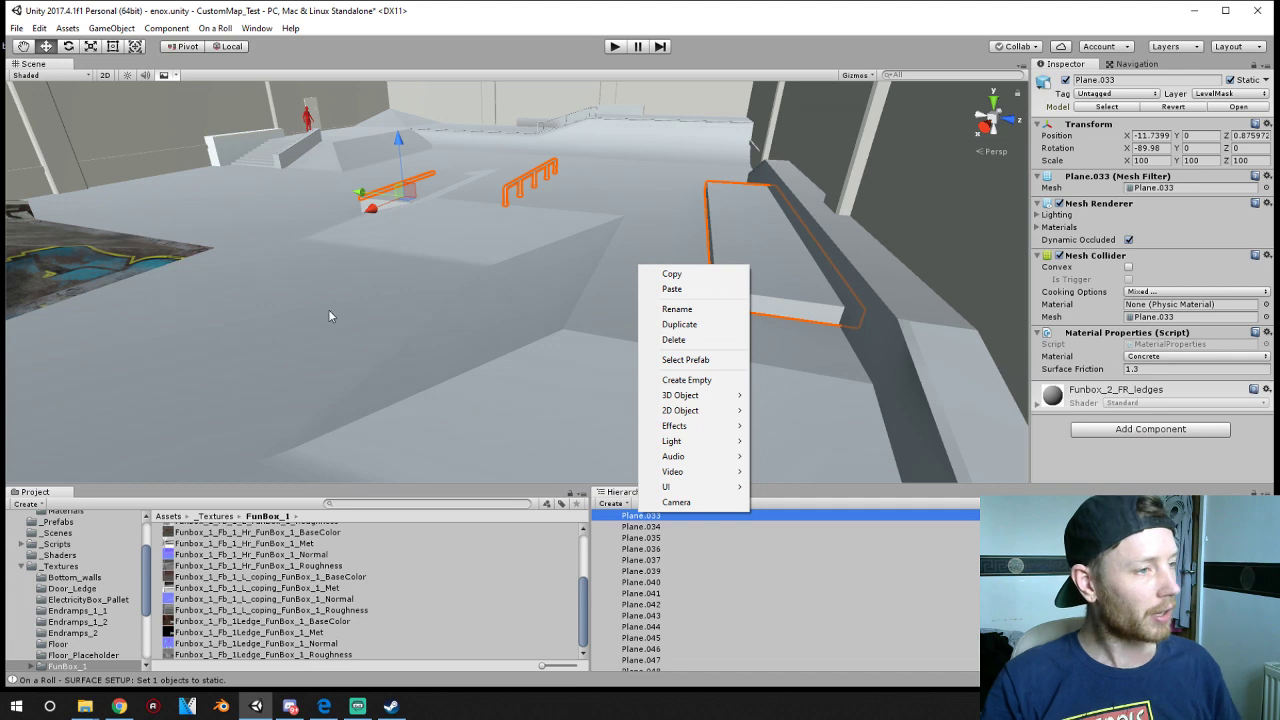
{"action": "left_click", "coordinate": [389, 325]}
- Compare the separate Flat_Rail object on the textured funbox with the Plane.033 rail and ledges, collapsing the GRINDPOINTS group
{"action": "key", "text": "f"}
{"action": "scroll", "coordinate": [522, 321], "scroll_direction": "down", "scroll_amount": 2}
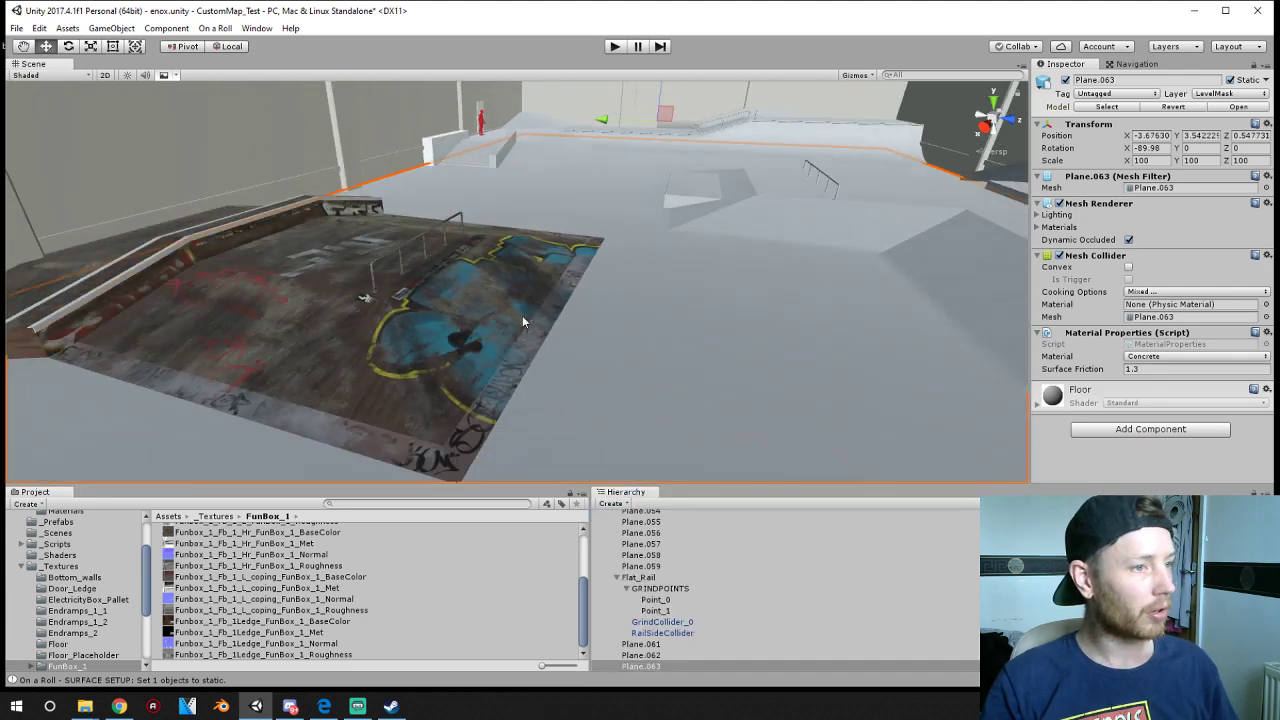
{"action": "left_click", "coordinate": [678, 195]}
{"action": "left_click", "coordinate": [666, 190]}
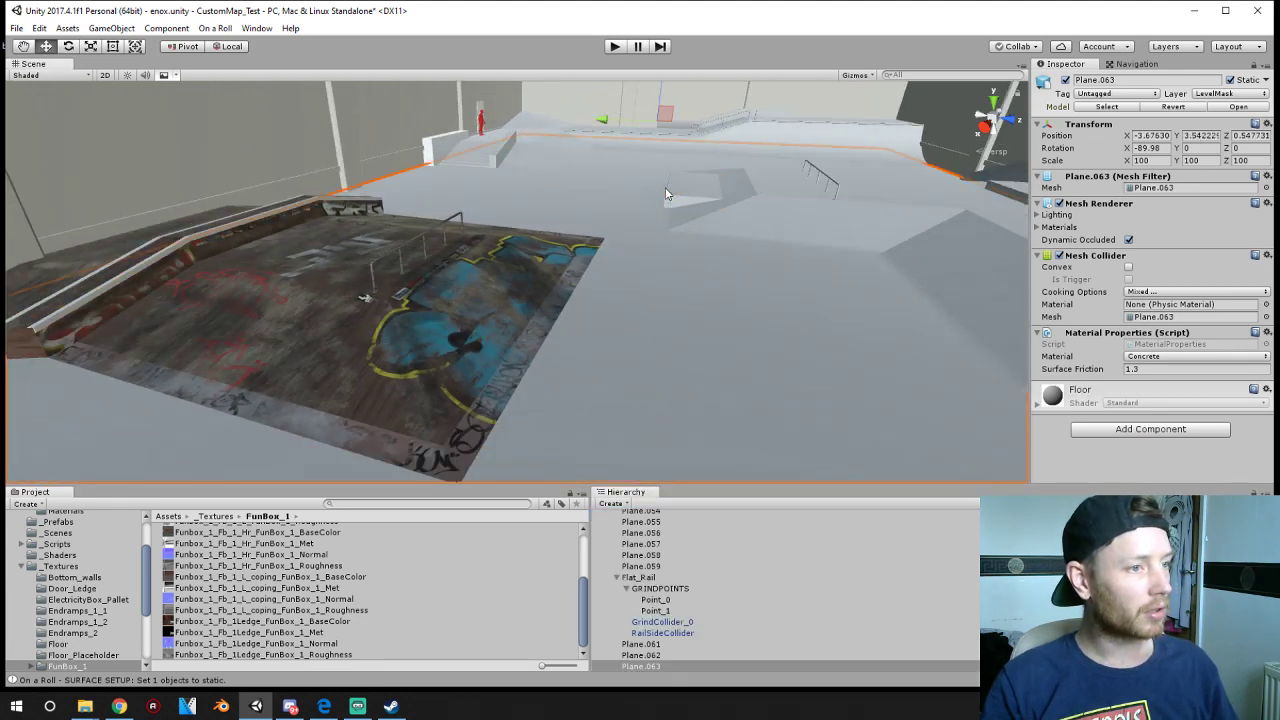
{"action": "left_click", "coordinate": [666, 190]}
{"action": "left_click", "coordinate": [386, 256]}
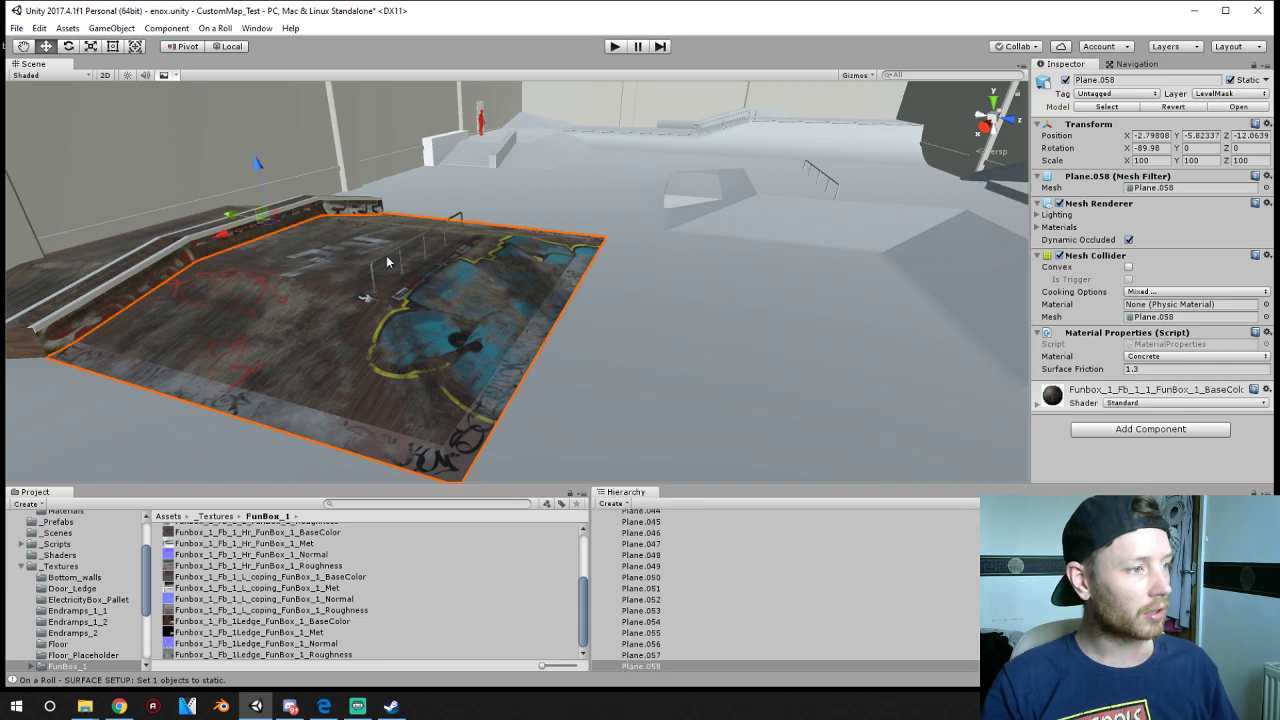
{"action": "left_click", "coordinate": [393, 256]}
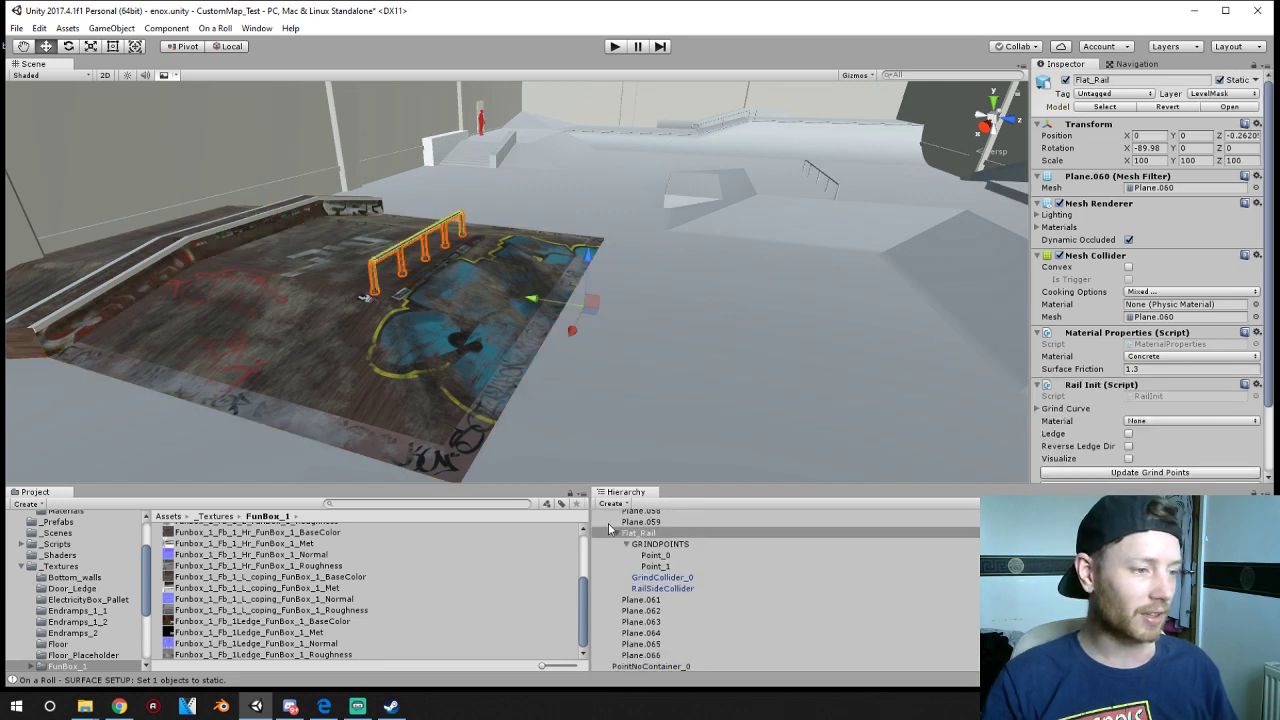
{"action": "left_click", "coordinate": [626, 545]}
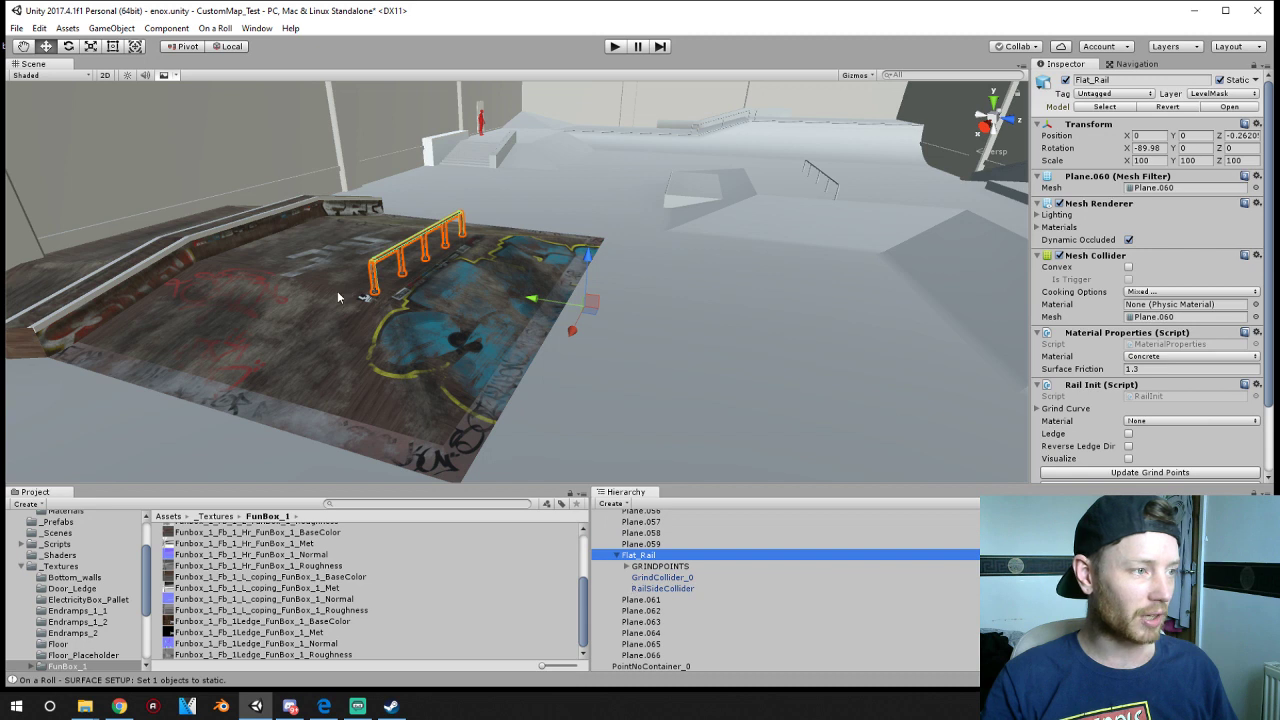
{"action": "left_click", "coordinate": [830, 181]}
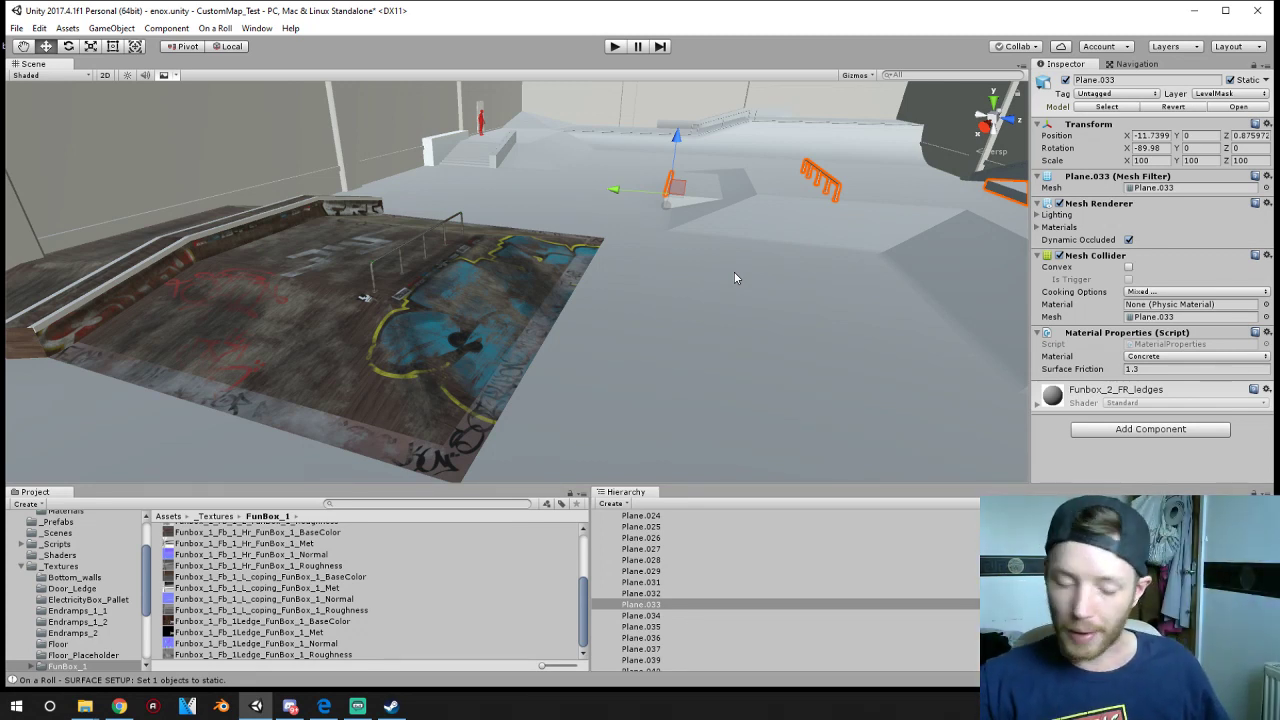
- Inspect the textured funbox ledge, Plane.059, and look over the untextured second funbox
{"action": "right_click_drag", "start_coordinate": [258, 243], "coordinate": [329, 335]}
{"action": "left_click", "coordinate": [292, 343]}
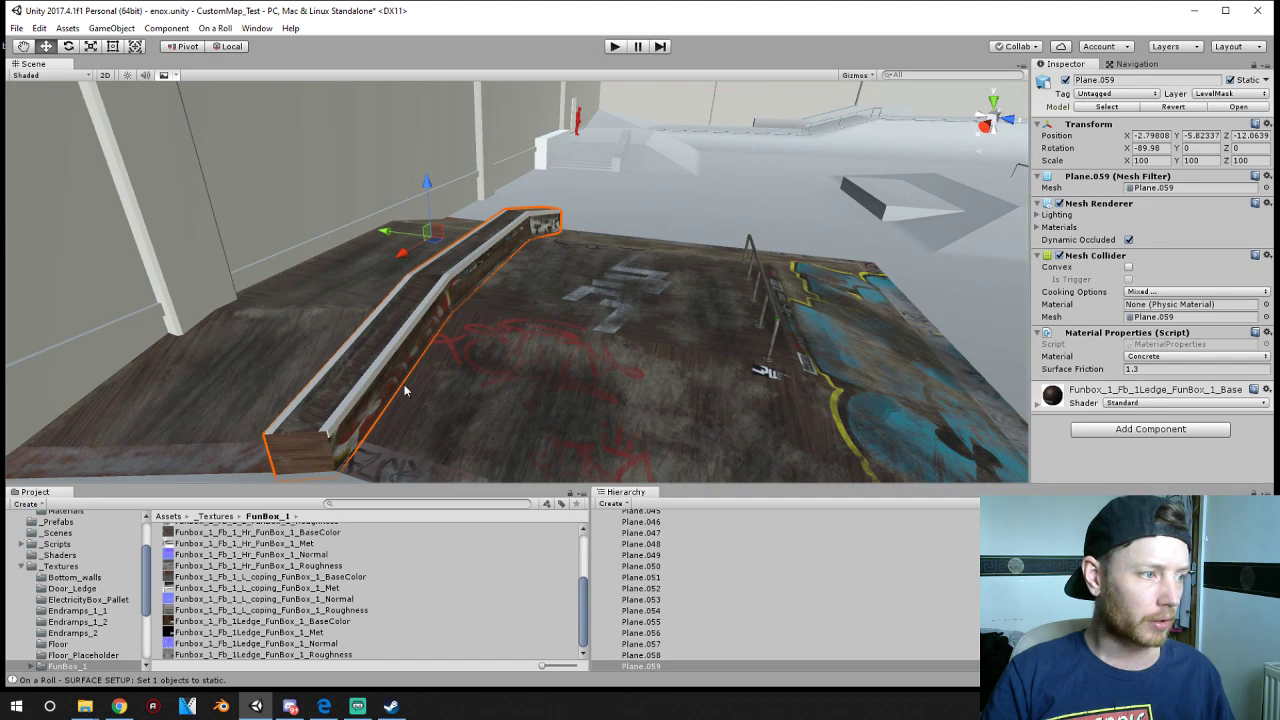
{"action": "right_click_drag", "start_coordinate": [405, 390], "coordinate": [755, 198]}
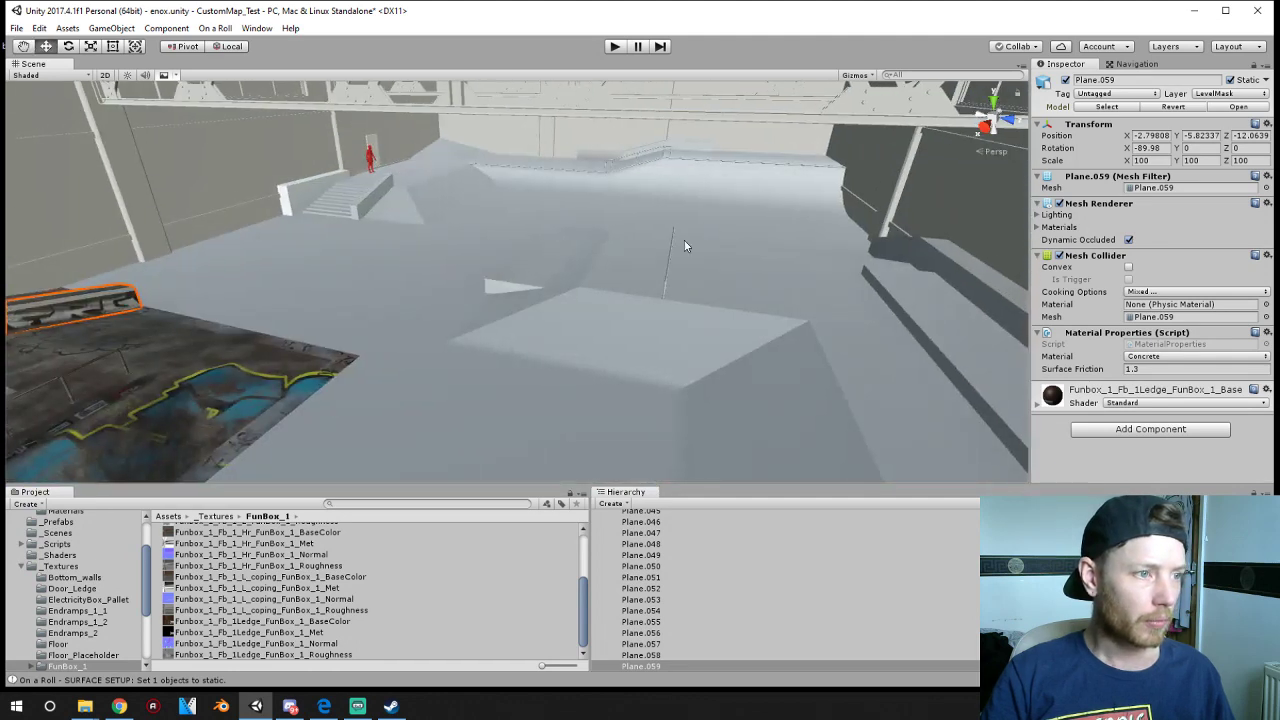
{"action": "scroll", "coordinate": [686, 246], "scroll_direction": "up", "scroll_amount": 2}
{"action": "scroll", "coordinate": [676, 642], "scroll_direction": "down", "scroll_amount": 3}
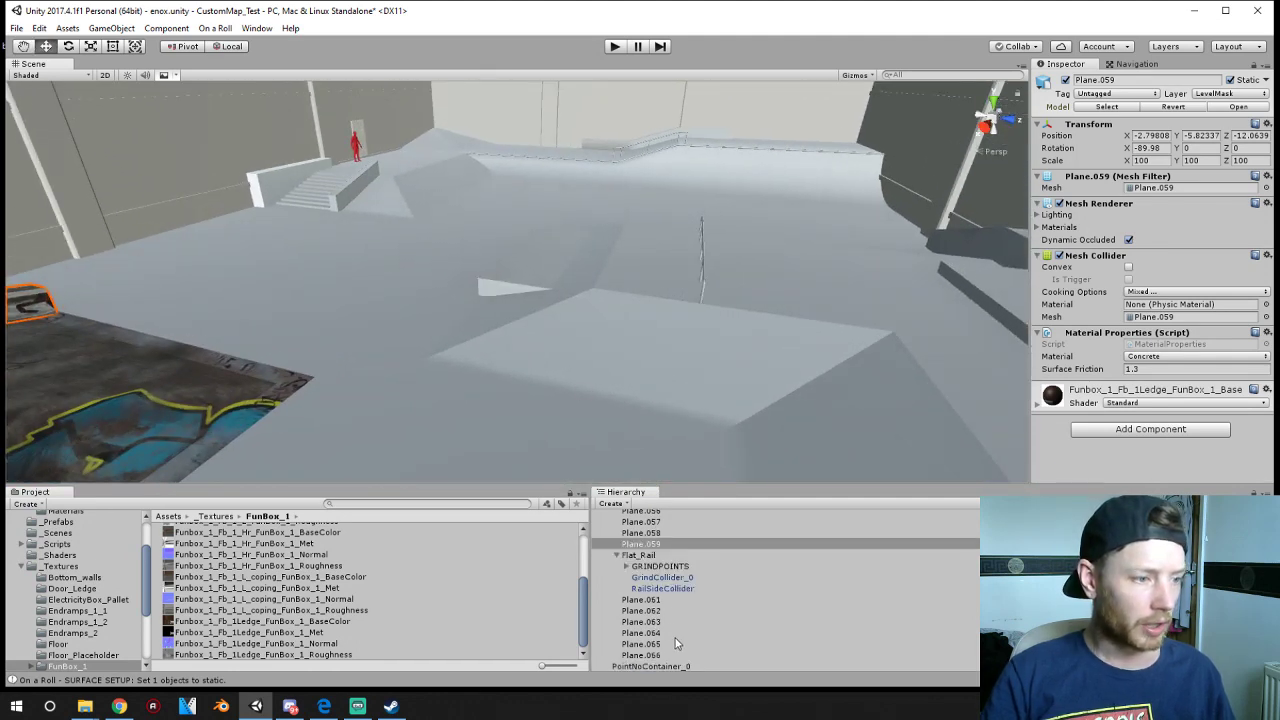
- Check Flat_Rail's GrindCollider_0 and RailSideCollider objects, collapse its hierarchy, and compare it with the Plane.033 rail
{"action": "left_click", "coordinate": [664, 578]}
{"action": "left_click", "coordinate": [664, 588]}
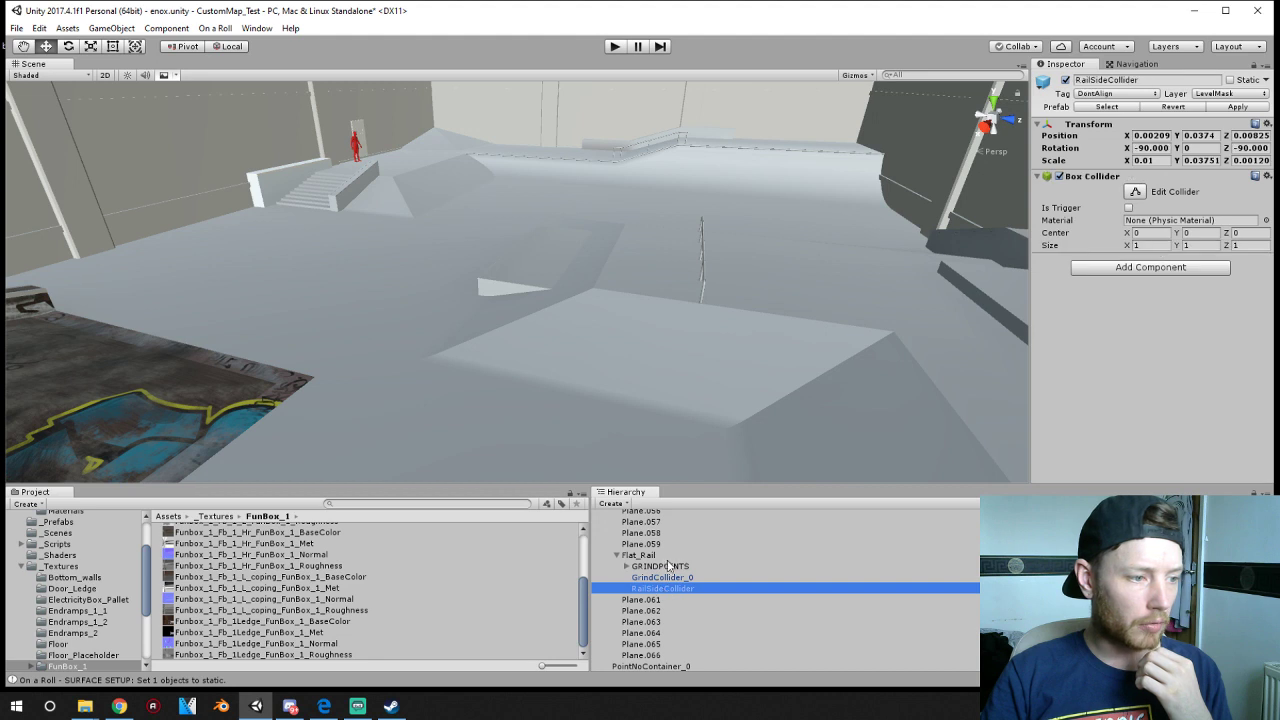
{"action": "left_click", "coordinate": [617, 556]}
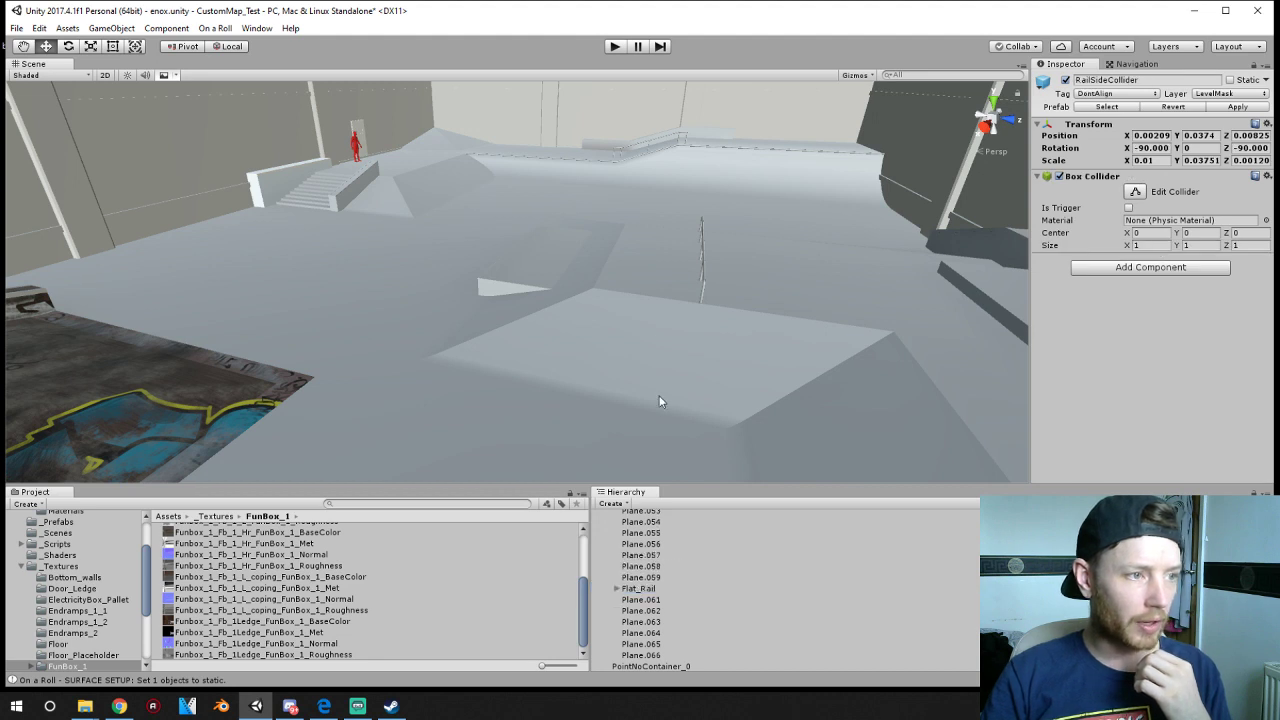
{"action": "left_click", "coordinate": [644, 591]}
{"action": "scroll", "coordinate": [245, 411], "scroll_direction": "down", "scroll_amount": 3}
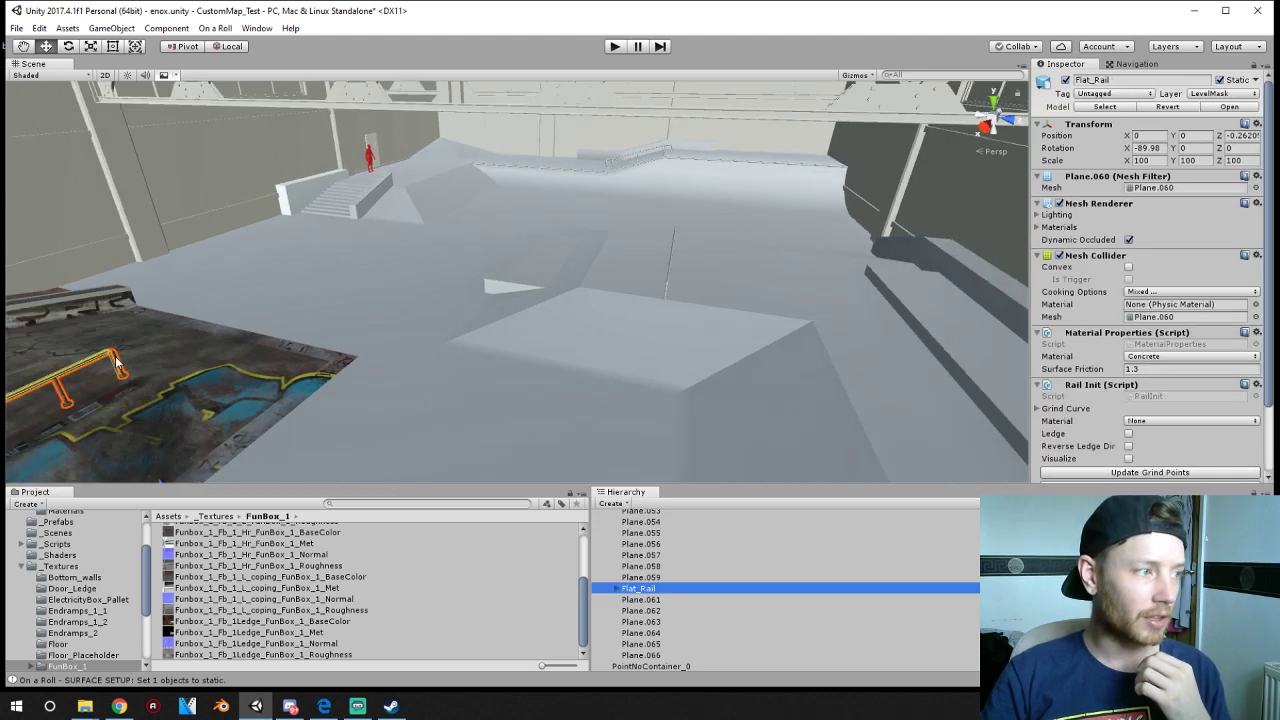
{"action": "left_click", "coordinate": [670, 272]}
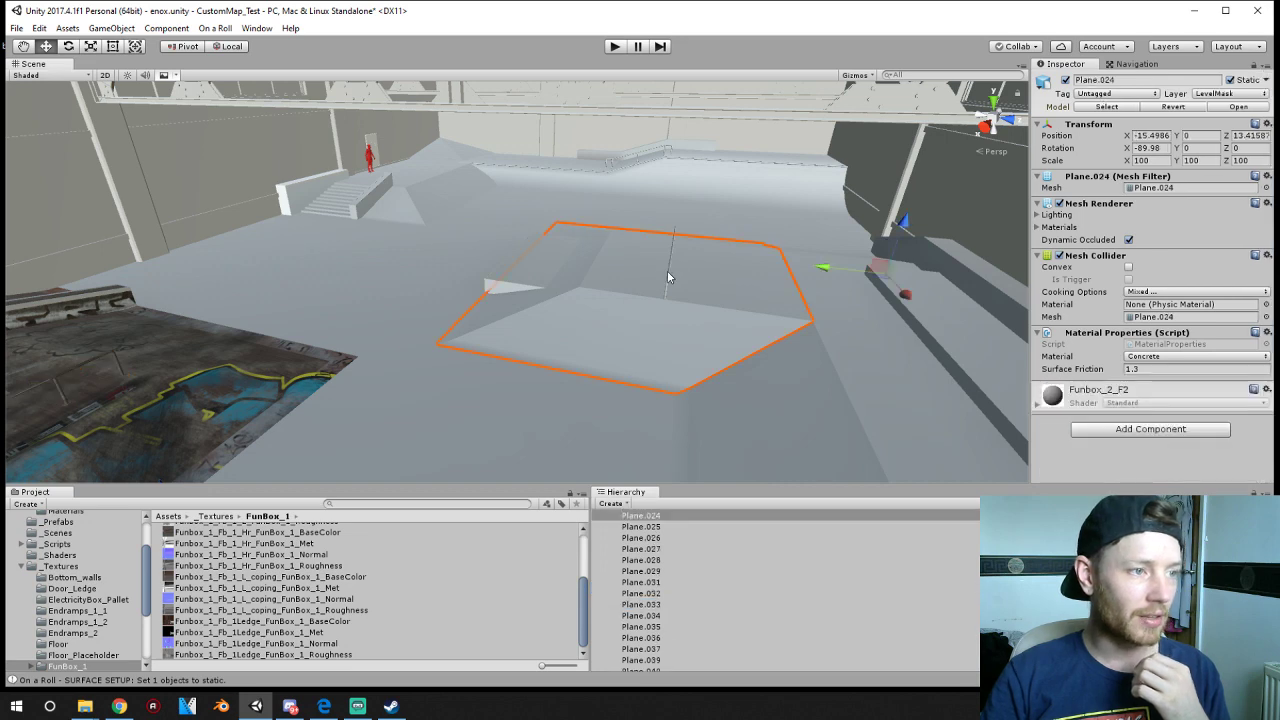
{"action": "left_click", "coordinate": [670, 270]}
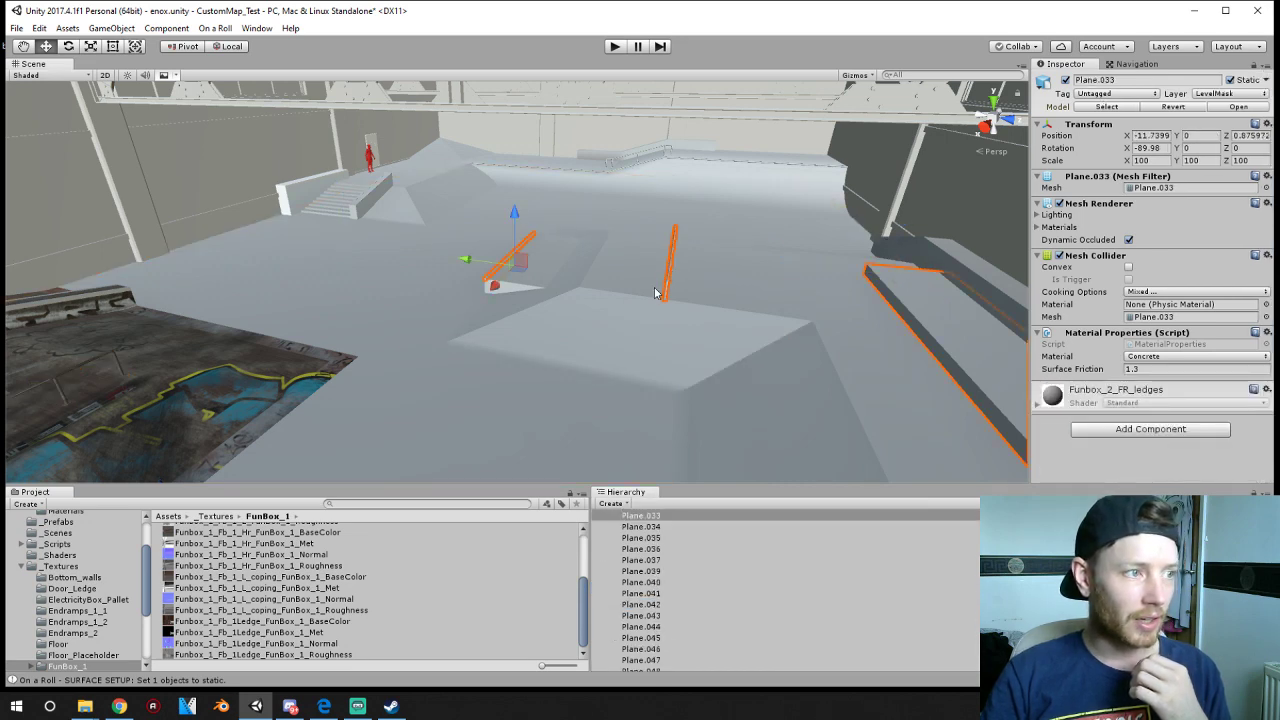
- Examine how the stair set with its handrail, Plane.020, and the end-ramp rail, Plane.031, are divided into objects
{"action": "right_click_drag", "start_coordinate": [357, 203], "coordinate": [957, 223]}
{"action": "middle_click_drag", "start_coordinate": [957, 223], "coordinate": [814, 294]}
{"action": "scroll", "coordinate": [909, 231], "scroll_direction": "up", "scroll_amount": 3}
{"action": "left_click", "coordinate": [726, 251]}
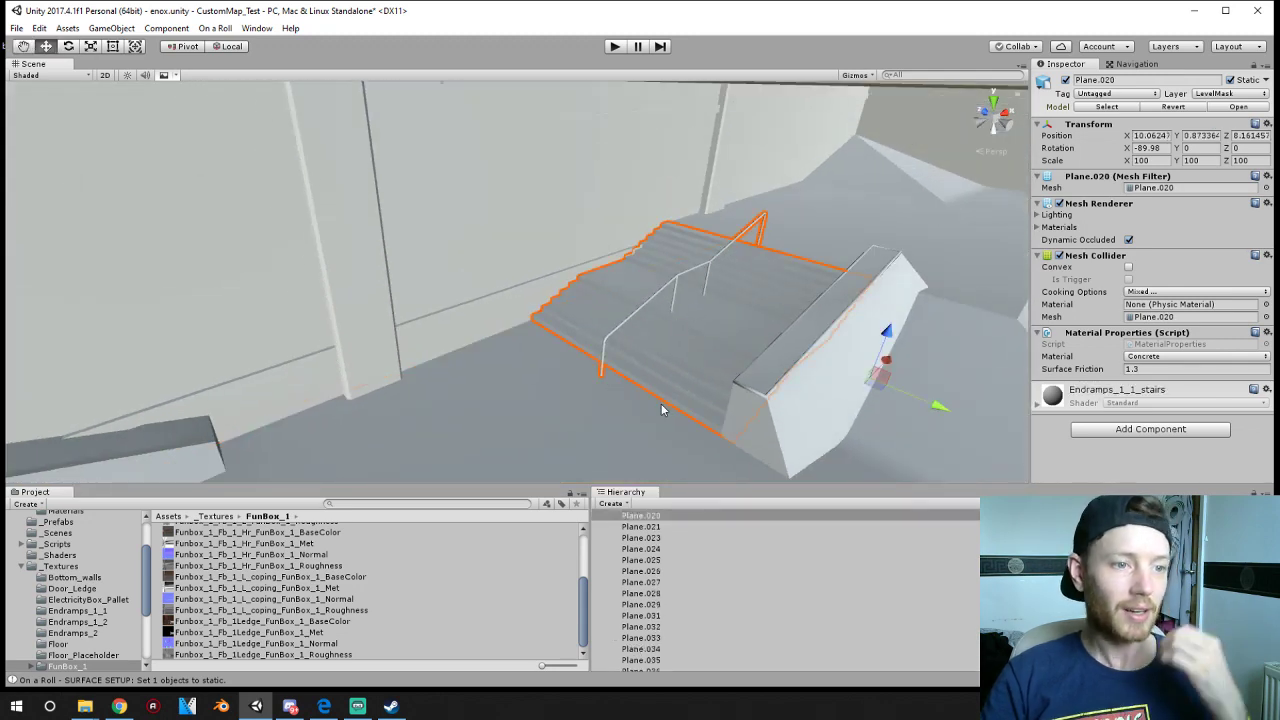
{"action": "right_click_drag", "start_coordinate": [711, 451], "coordinate": [925, 349]}
{"action": "left_click", "coordinate": [737, 269]}
{"action": "left_click", "coordinate": [757, 272]}
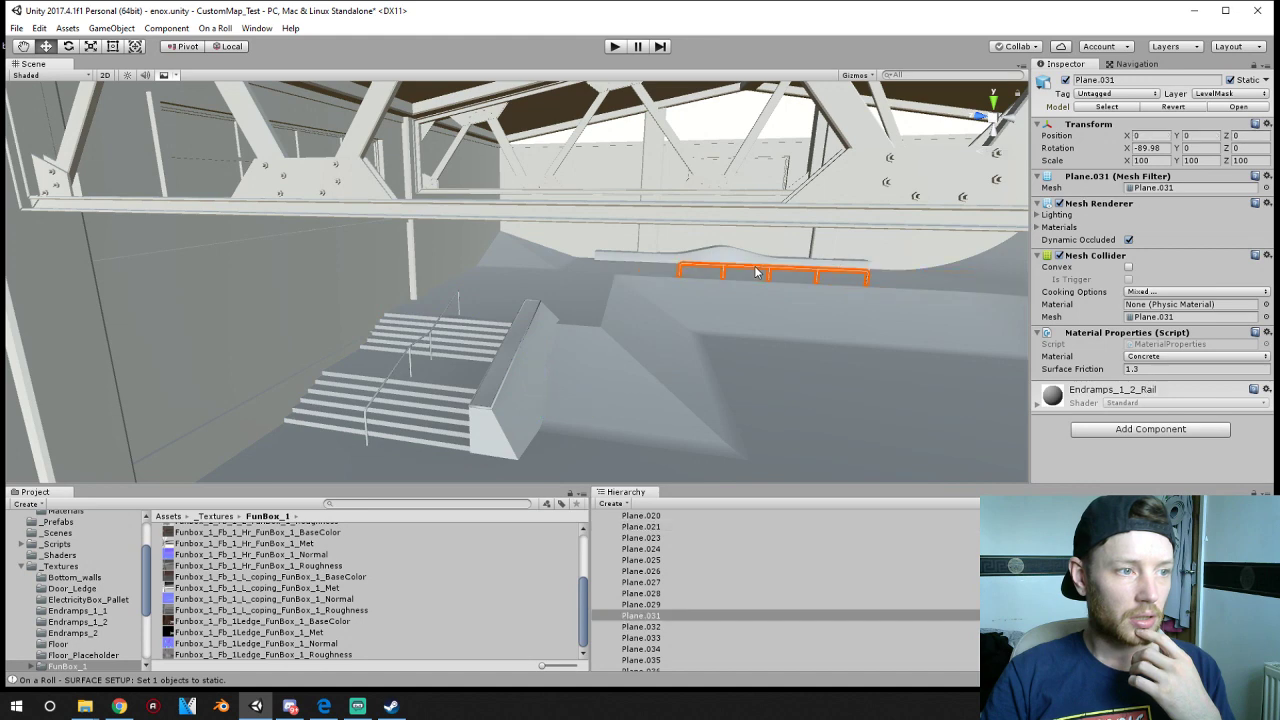
{"action": "scroll", "coordinate": [760, 269], "scroll_direction": "up", "scroll_amount": 3}
{"action": "right_click_drag", "start_coordinate": [835, 275], "coordinate": [1257, 297]}
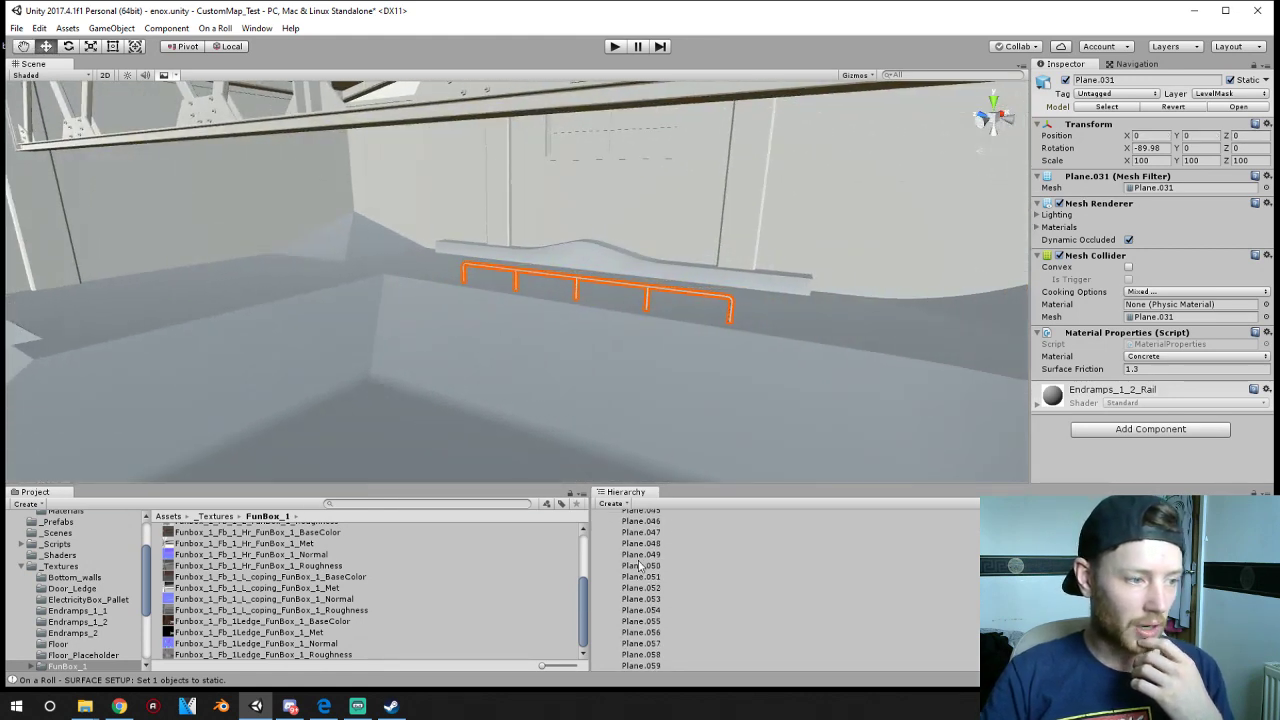
- Rename the end-ramp rail object Plane.031 as Flat_Rail_2
{"action": "scroll", "coordinate": [644, 585], "scroll_direction": "down", "scroll_amount": 2}
{"action": "double_click", "coordinate": [648, 576]}
{"action": "right_click", "coordinate": [648, 576]}
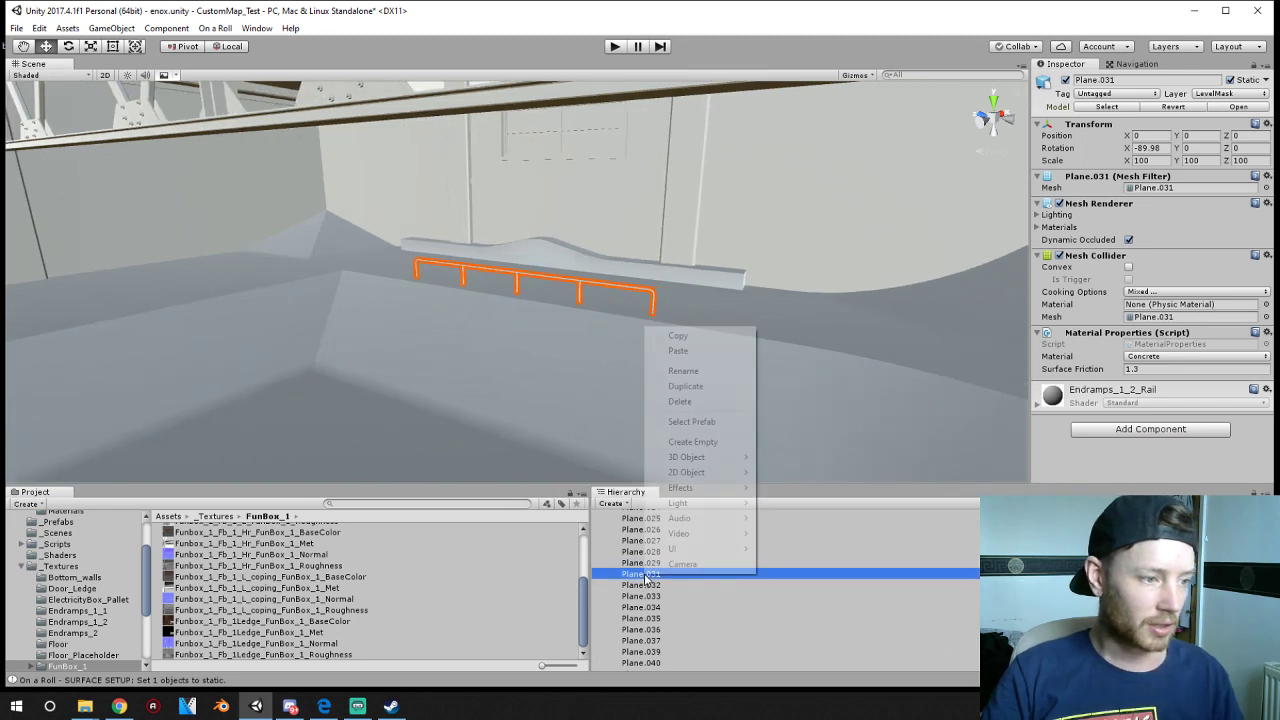
{"action": "left_click", "coordinate": [700, 371]}
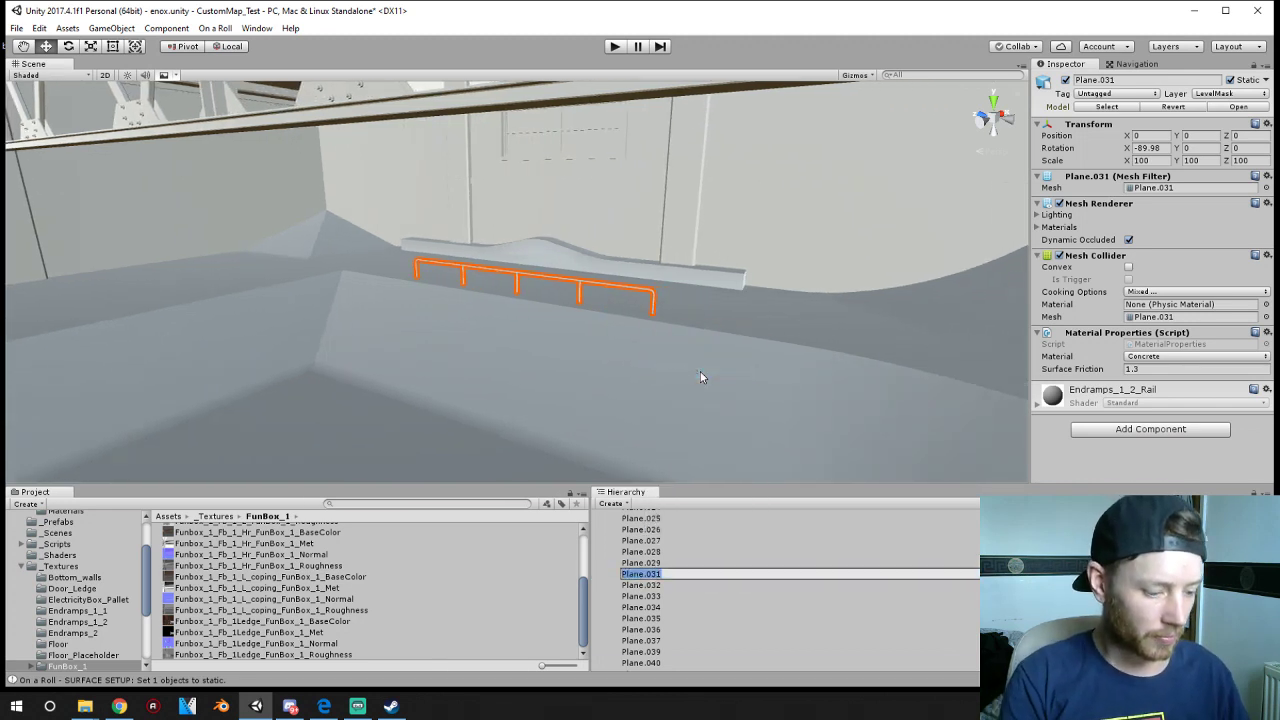
{"action": "type", "text": "Flat_"}
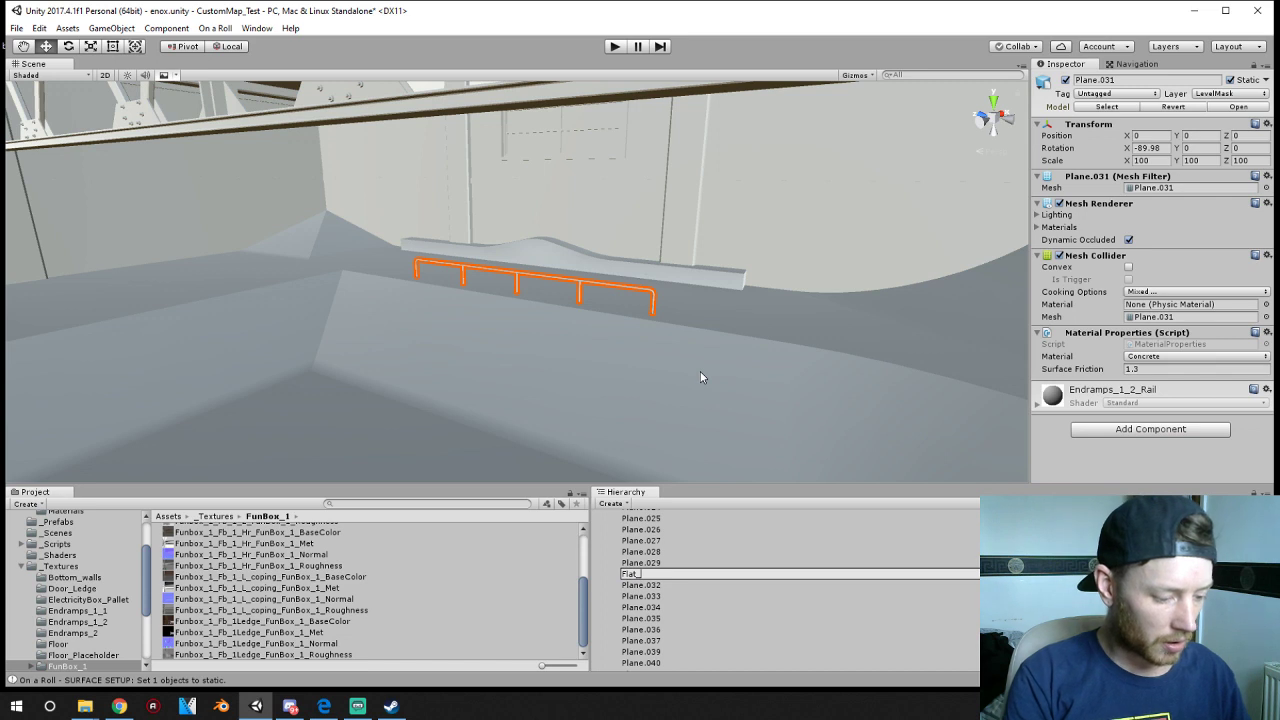
{"action": "type", "text": "Rail_2"}
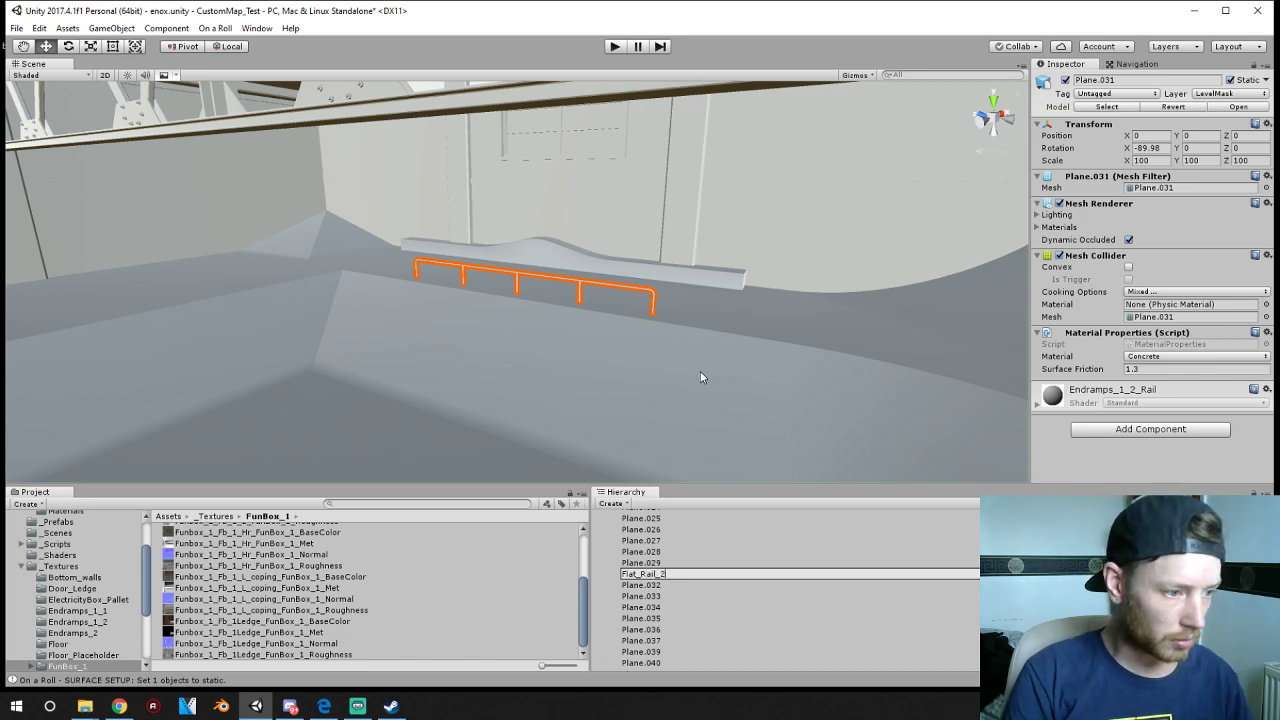
{"action": "key", "text": "Return"}
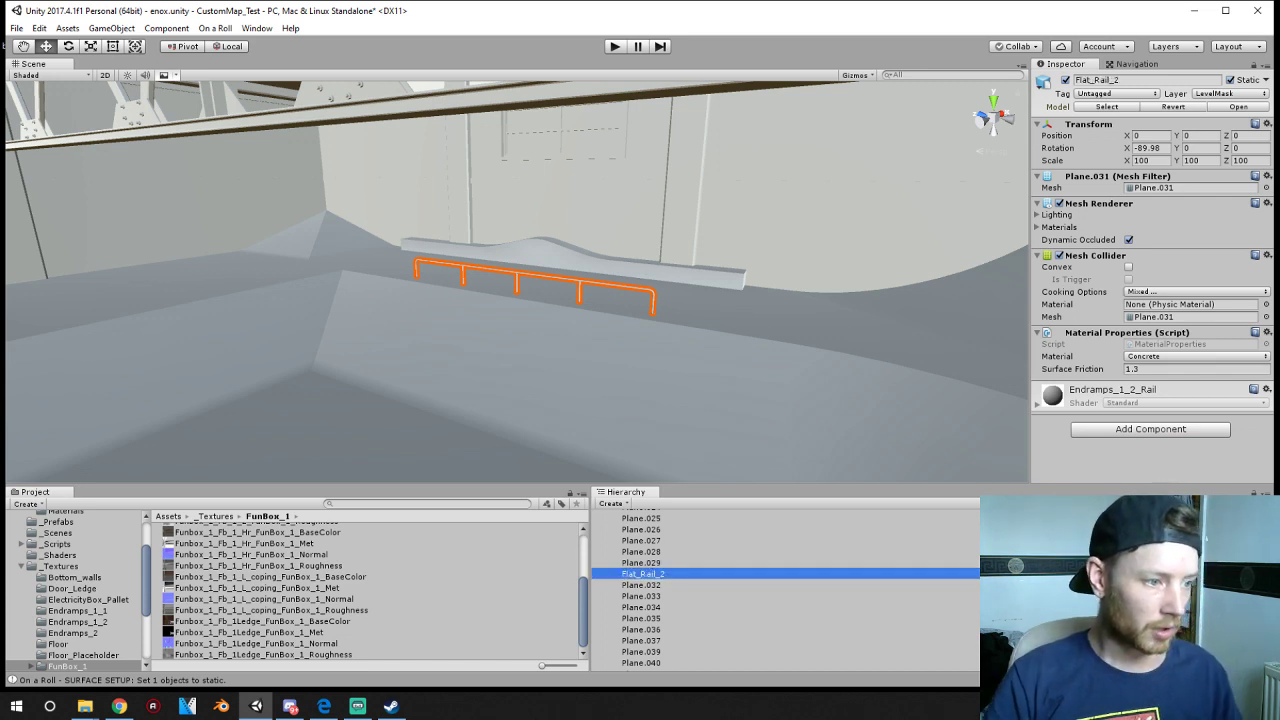
- Copy the GRINDPOINTS, GrindCollider_0 and RailSideCollider children of Flat_Rail
{"action": "scroll", "coordinate": [690, 620], "scroll_direction": "down", "scroll_amount": 6}
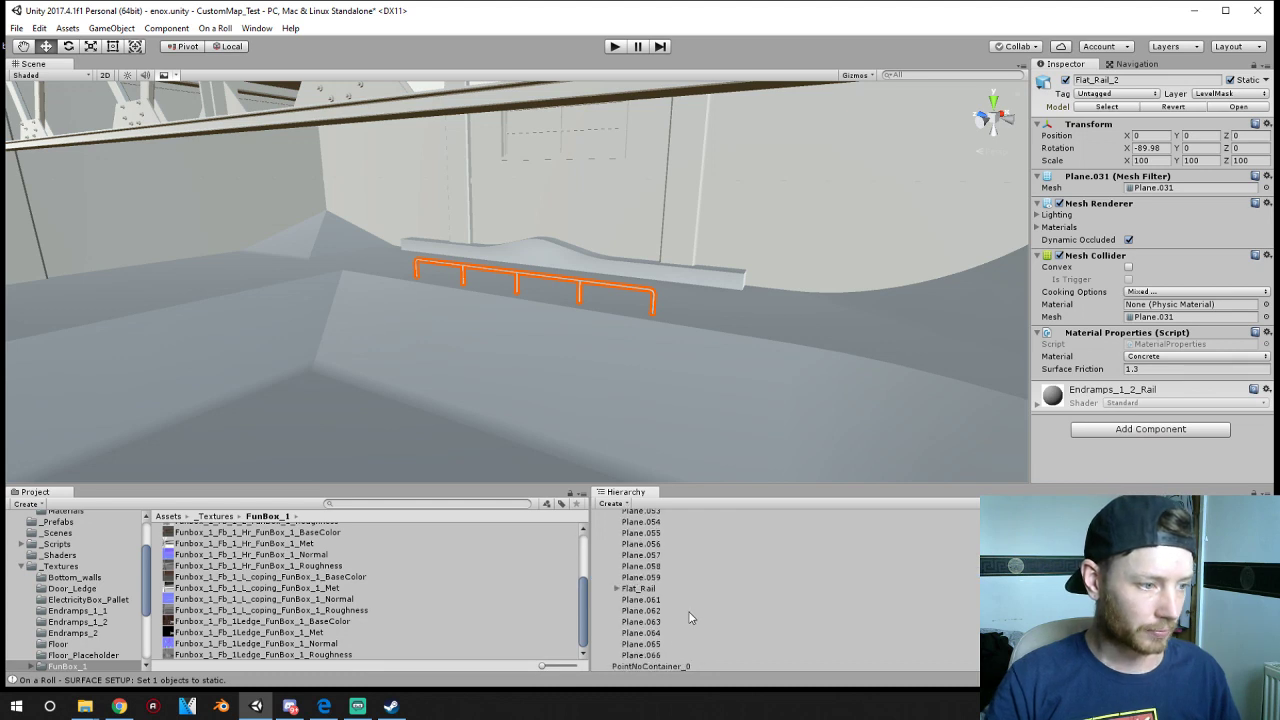
{"action": "left_click", "coordinate": [628, 590]}
{"action": "left_click", "coordinate": [617, 589]}
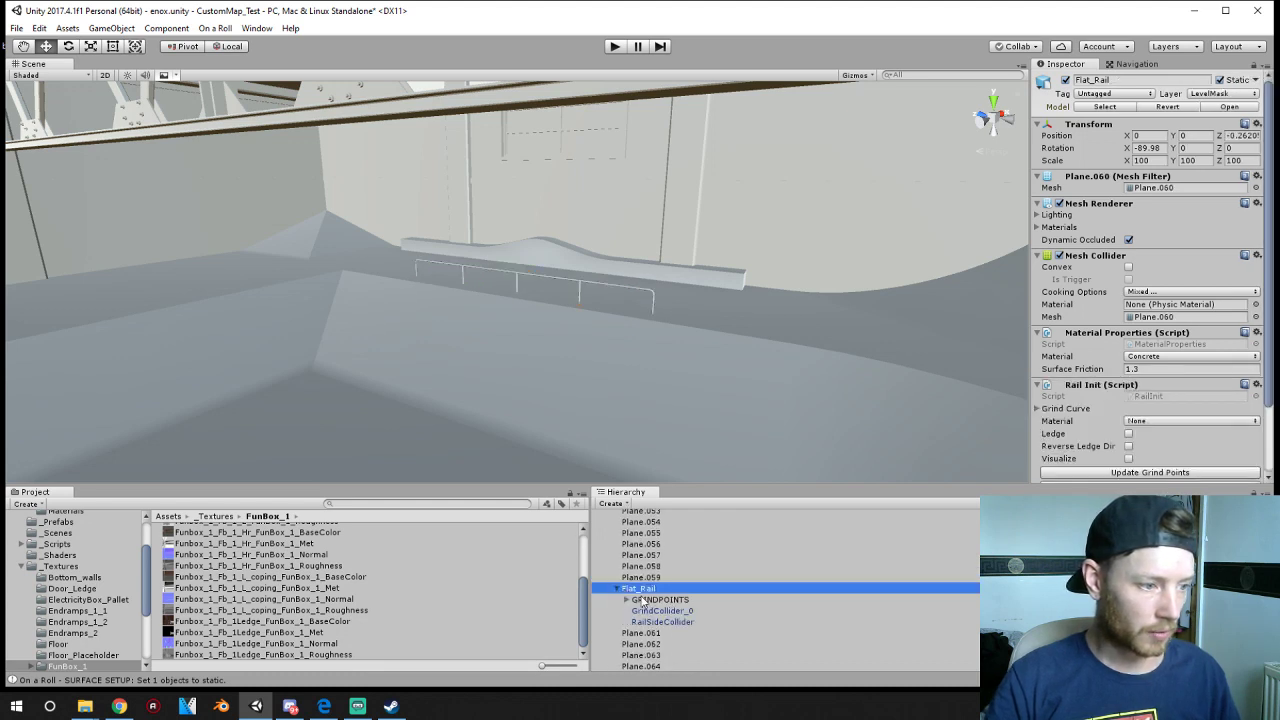
{"action": "left_click", "coordinate": [660, 600]}
{"action": "left_click", "coordinate": [660, 610], "text": "shift"}
{"action": "left_click", "coordinate": [660, 621], "text": "shift"}
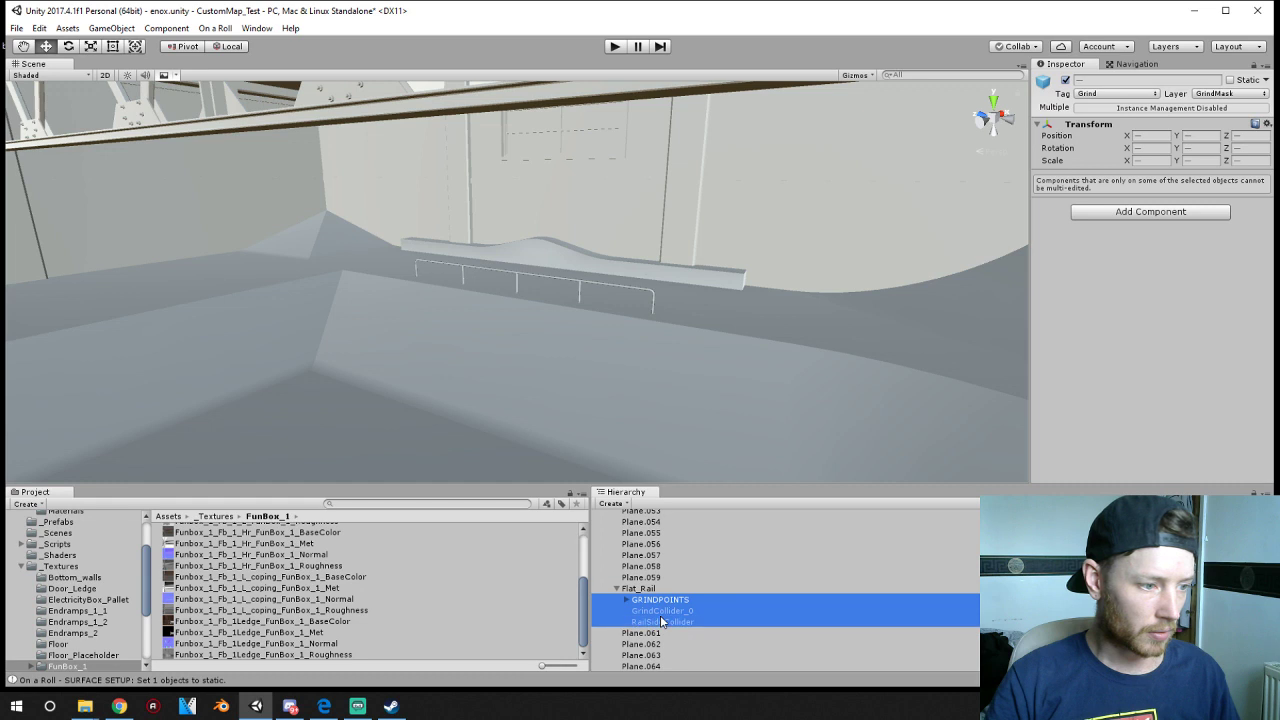
{"action": "right_click", "coordinate": [660, 621]}
{"action": "left_click", "coordinate": [694, 377]}
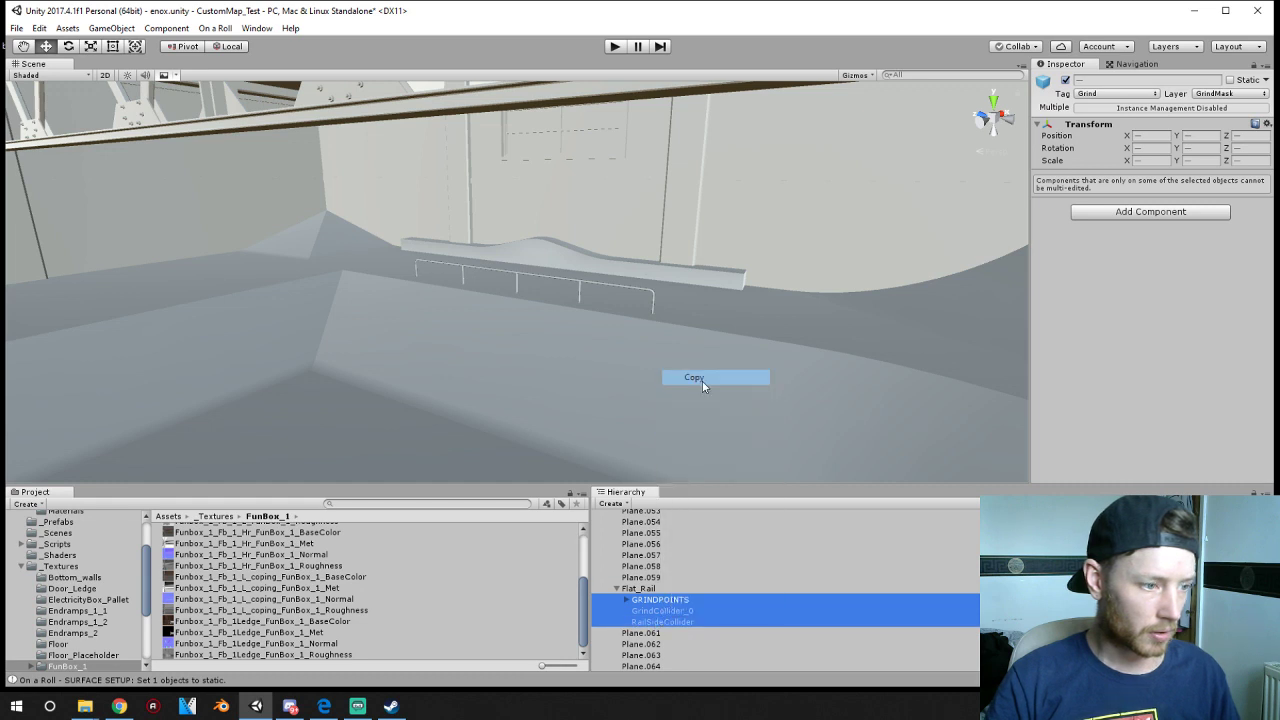
- Paste the copied grind points and colliders into the scene and make them children of Flat_Rail_2
{"action": "scroll", "coordinate": [697, 607], "scroll_direction": "up", "scroll_amount": 4}
{"action": "scroll", "coordinate": [692, 605], "scroll_direction": "up", "scroll_amount": 3}
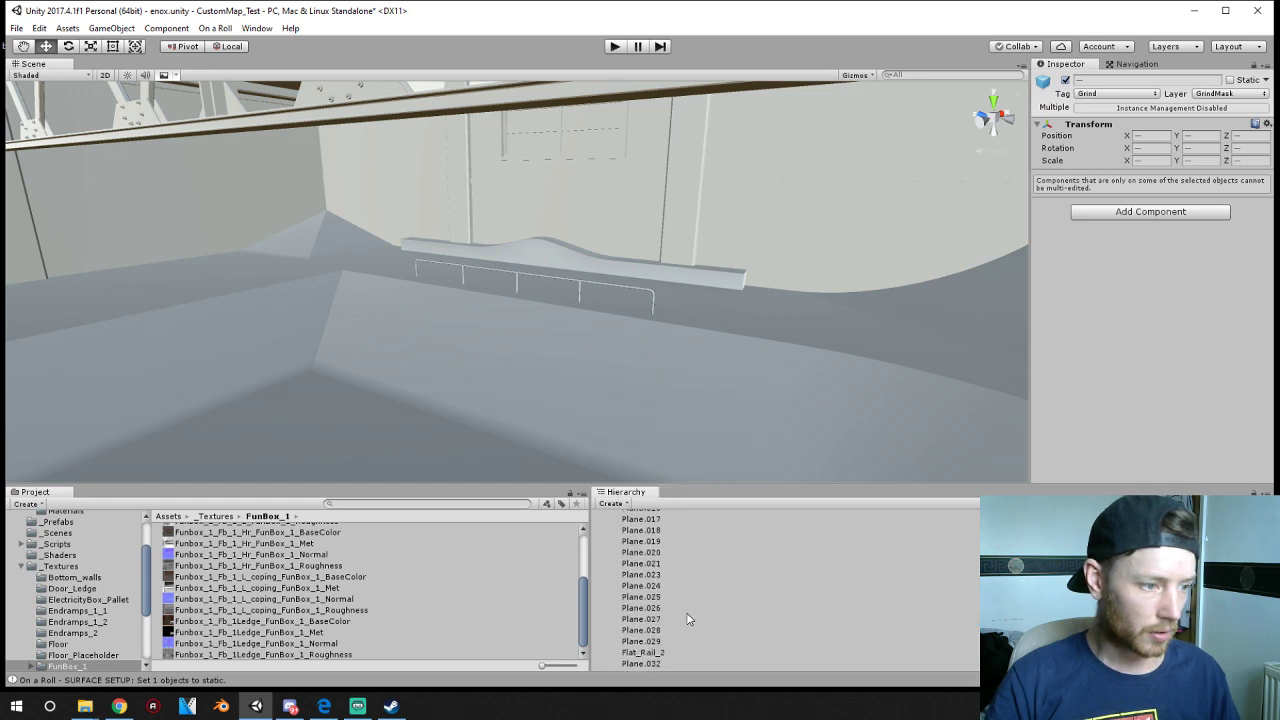
{"action": "left_click", "coordinate": [643, 569]}
{"action": "right_click", "coordinate": [643, 569]}
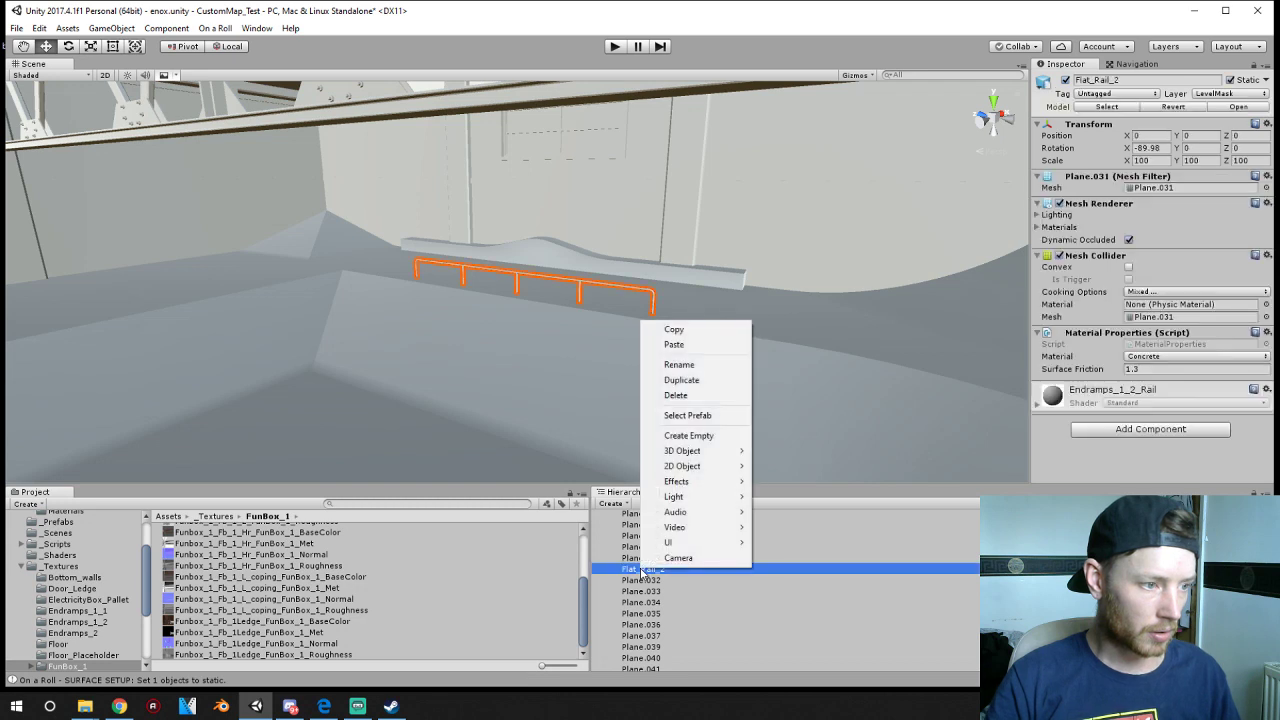
{"action": "left_click", "coordinate": [693, 347]}
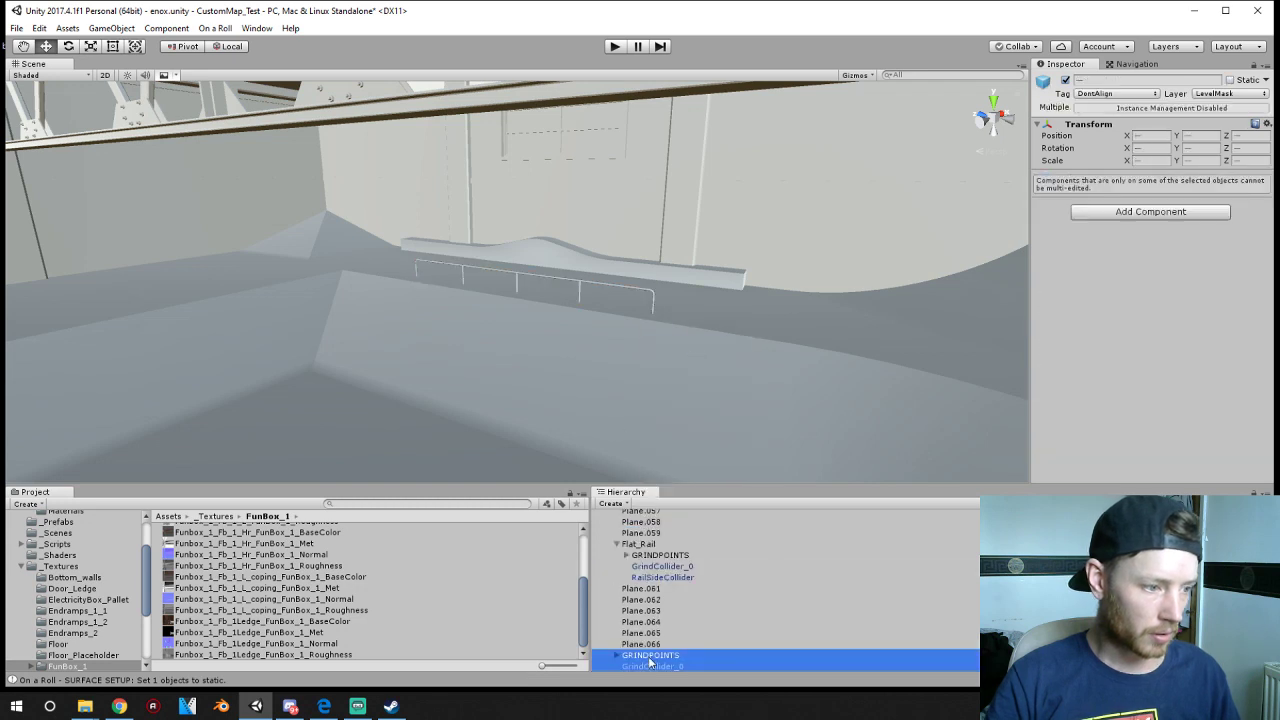
{"action": "scroll", "coordinate": [650, 662], "scroll_direction": "down", "scroll_amount": 1}
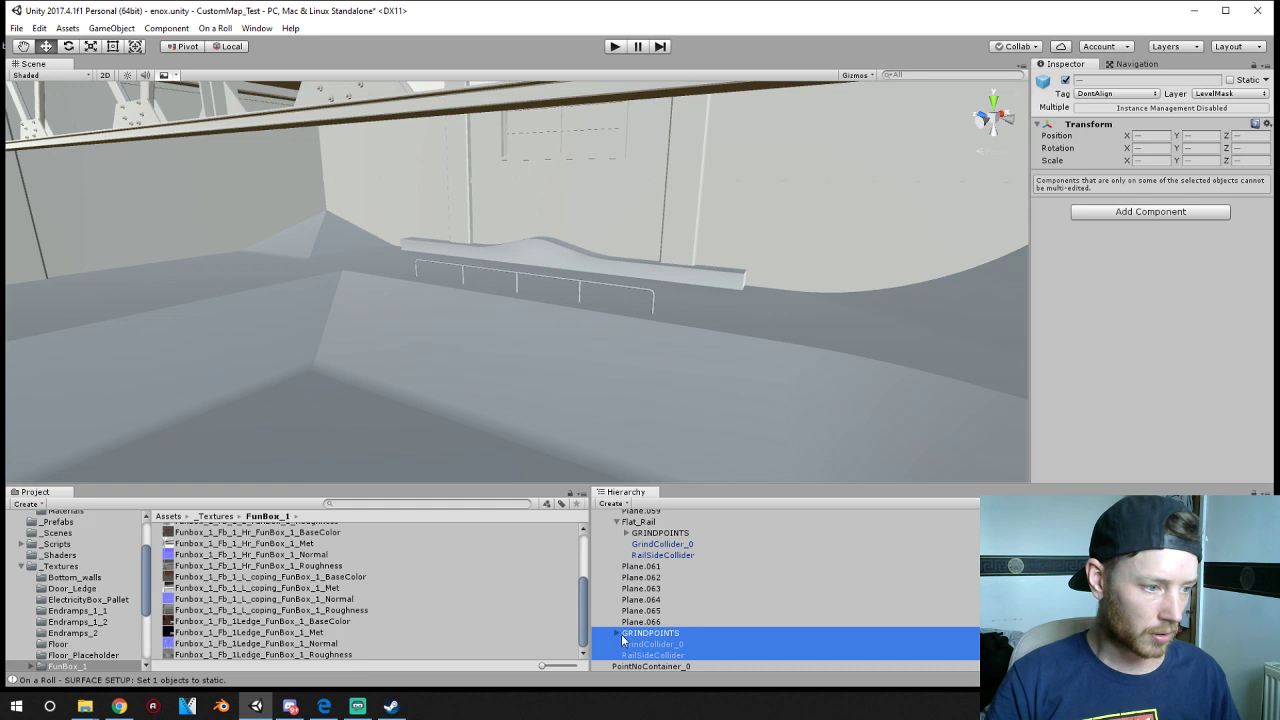
{"action": "left_click_drag", "start_coordinate": [623, 640], "coordinate": [646, 571]}
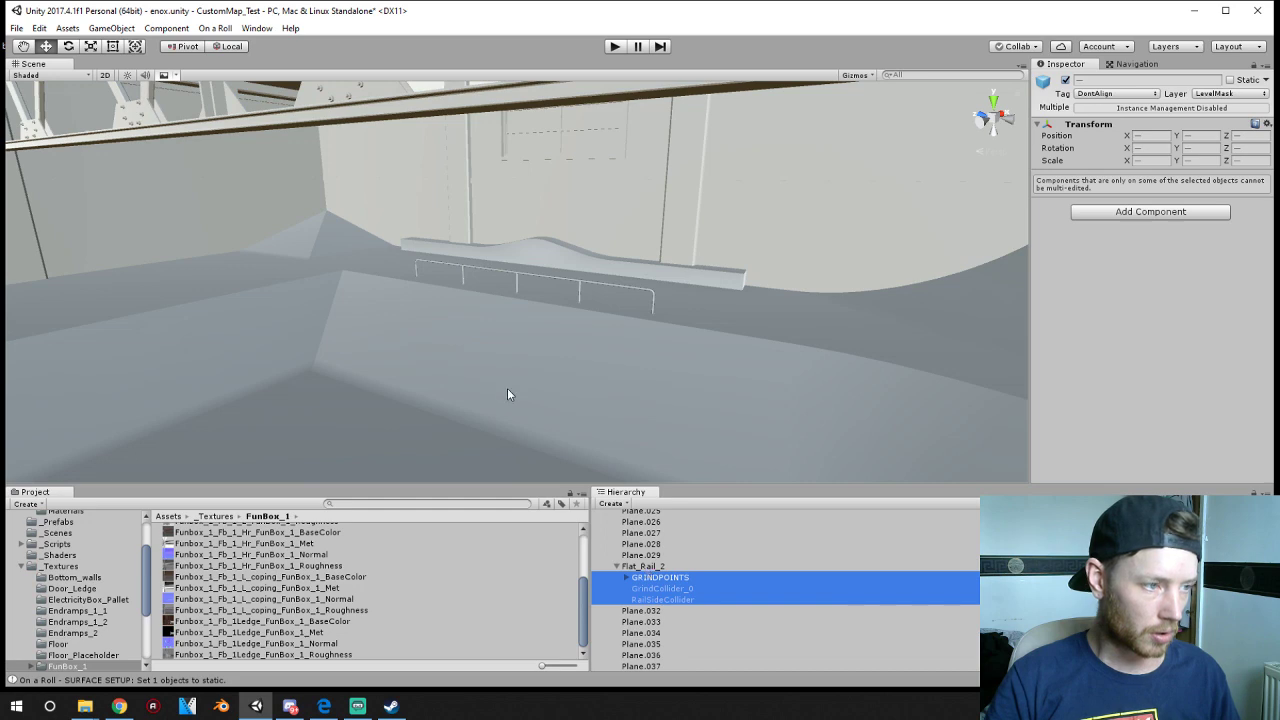
- Move the pasted grind points and colliders from the textured funbox over to the end-ramp rail
{"action": "right_click_drag", "start_coordinate": [508, 390], "coordinate": [122, 429]}
{"action": "right_click_drag", "start_coordinate": [621, 334], "coordinate": [222, 363]}
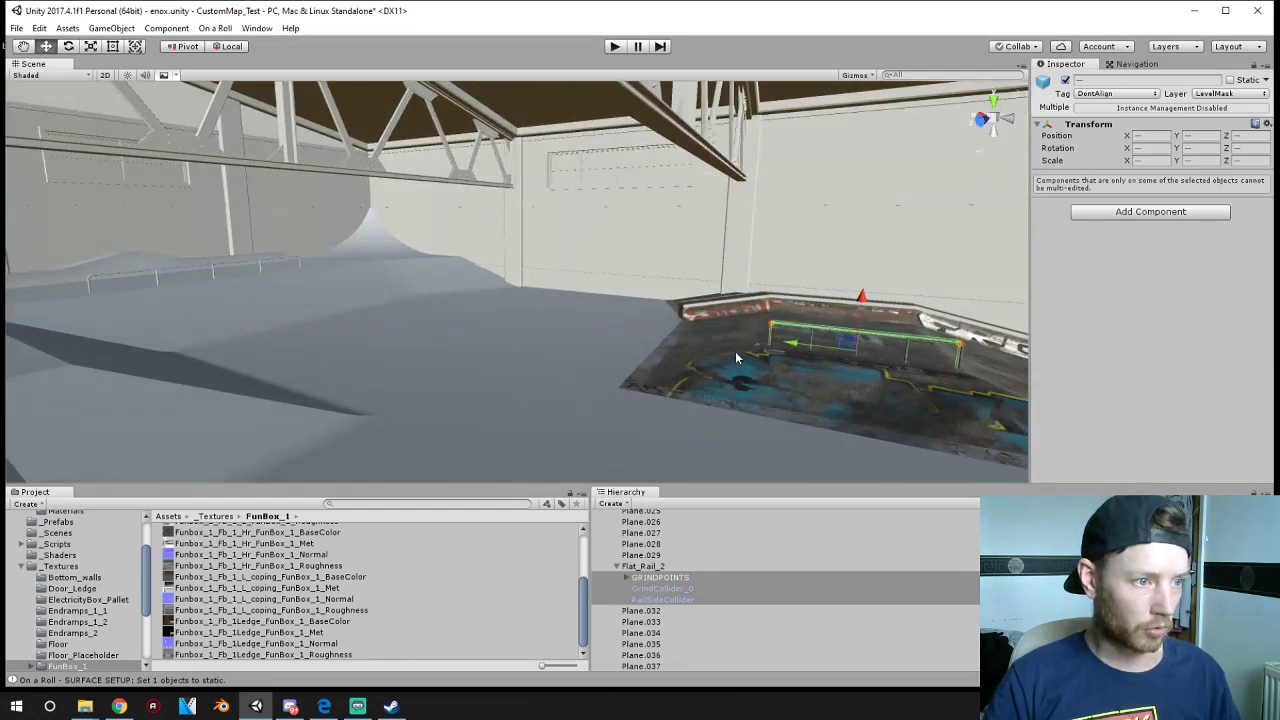
{"action": "left_click_drag", "start_coordinate": [795, 347], "coordinate": [918, 310]}
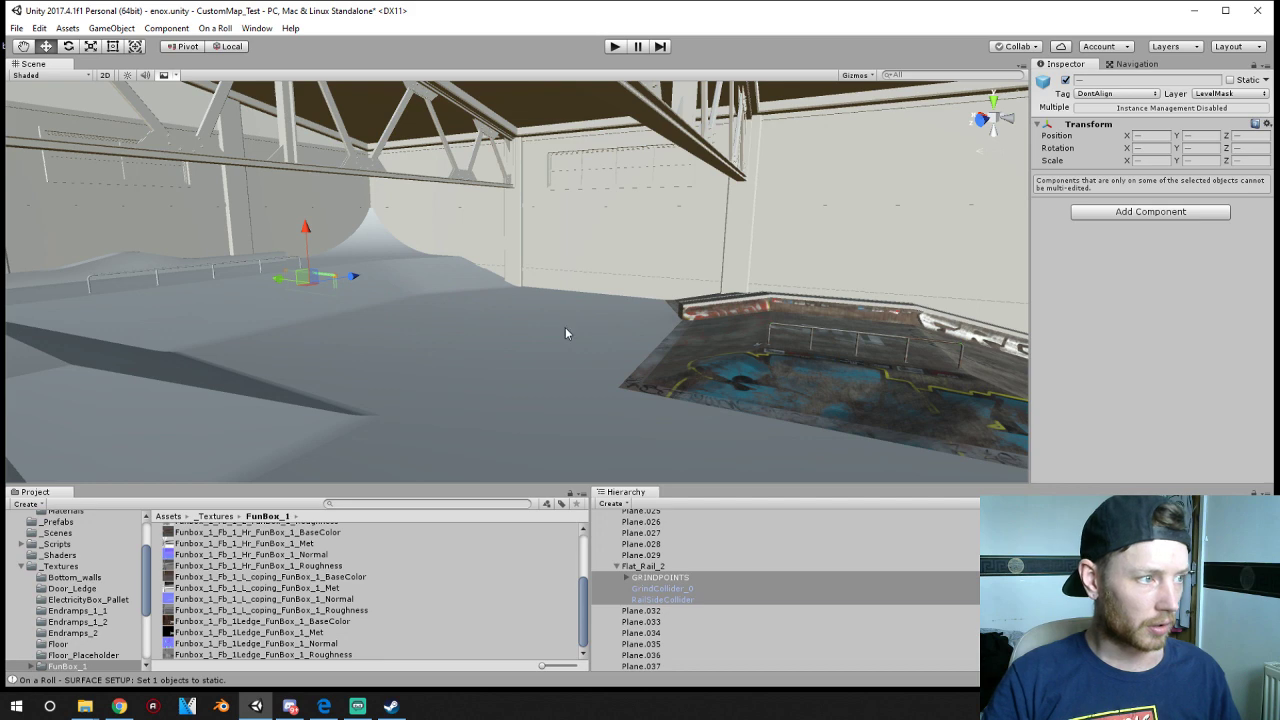
- Centre the pasted grind objects across the end-ramp rail in an end-on view and raise them to the rail's level
{"action": "middle_click_drag", "start_coordinate": [565, 328], "coordinate": [1240, 400]}
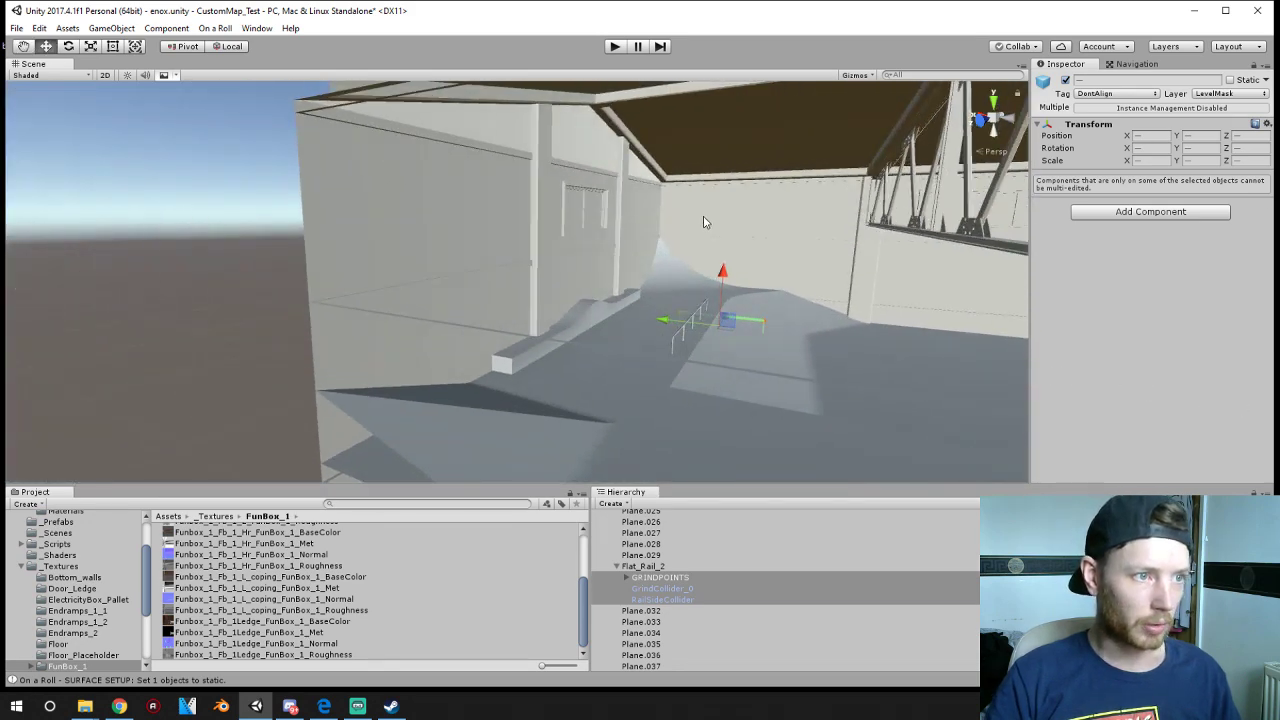
{"action": "right_click_drag", "start_coordinate": [703, 222], "coordinate": [920, 152], "text": "alt"}
{"action": "left_click", "coordinate": [996, 122]}
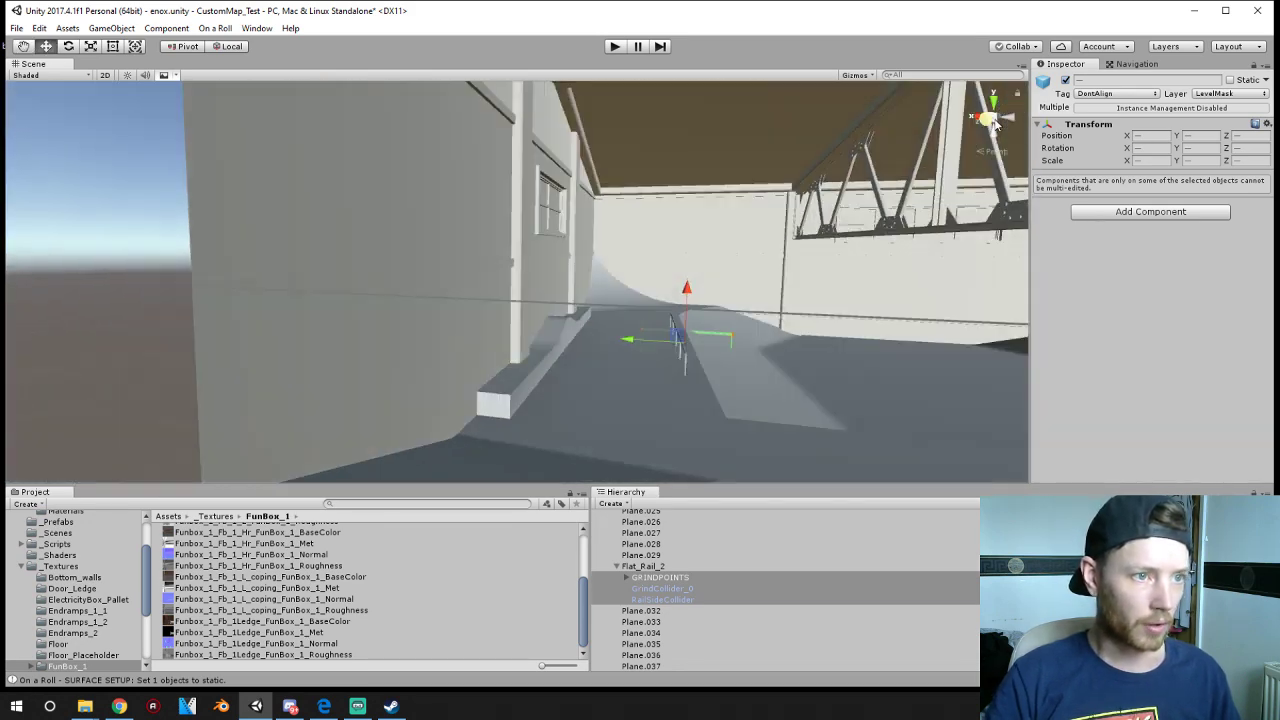
{"action": "middle_click_drag", "start_coordinate": [728, 368], "coordinate": [579, 346]}
{"action": "scroll", "coordinate": [575, 408], "scroll_direction": "up", "scroll_amount": 11}
{"action": "middle_click_drag", "start_coordinate": [765, 472], "coordinate": [624, 396]}
{"action": "left_click_drag", "start_coordinate": [424, 374], "coordinate": [363, 377]}
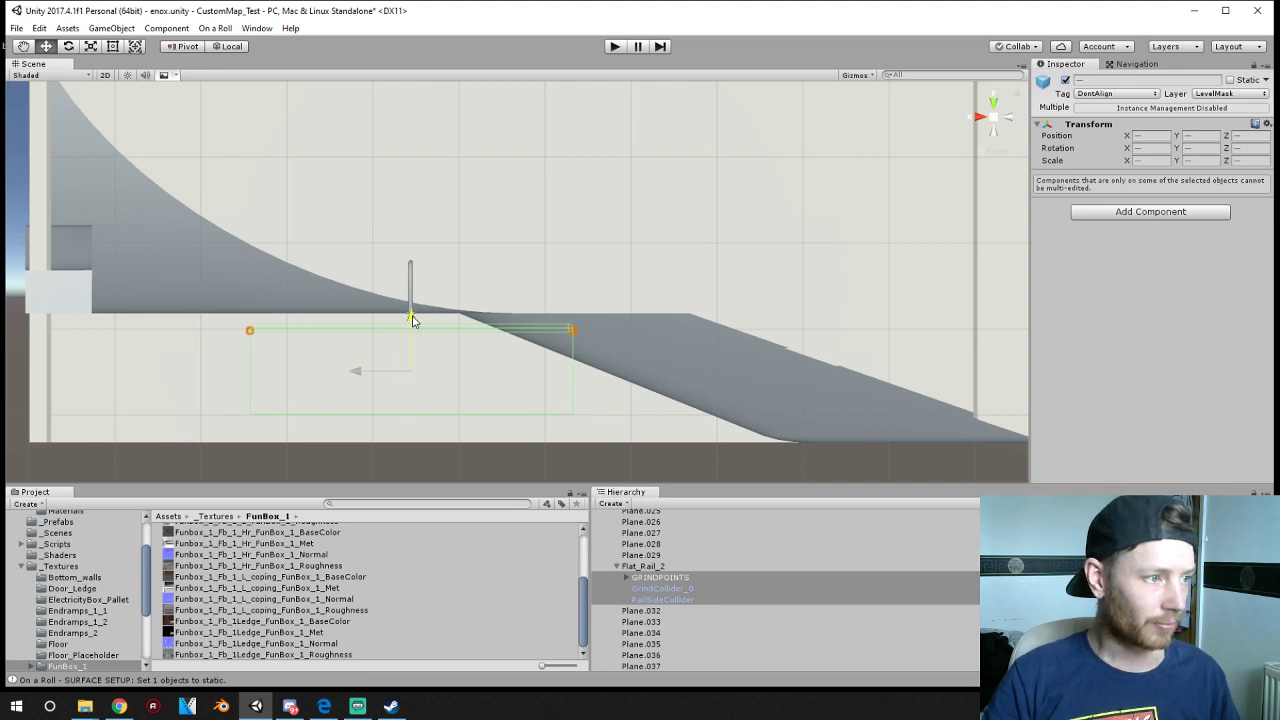
{"action": "left_click_drag", "start_coordinate": [413, 322], "coordinate": [421, 261]}
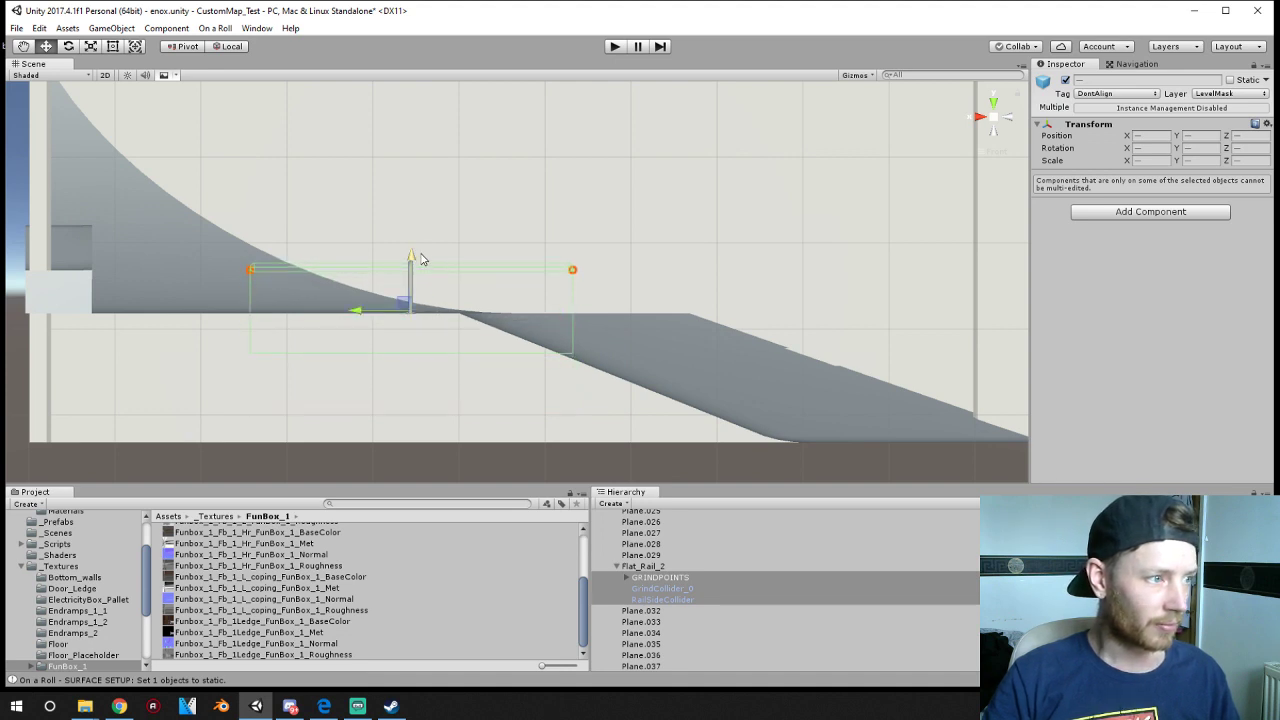
- Rotate the pasted grind objects a quarter turn in the top view so they run parallel to the end-ramp rail
{"action": "left_click", "coordinate": [993, 106]}
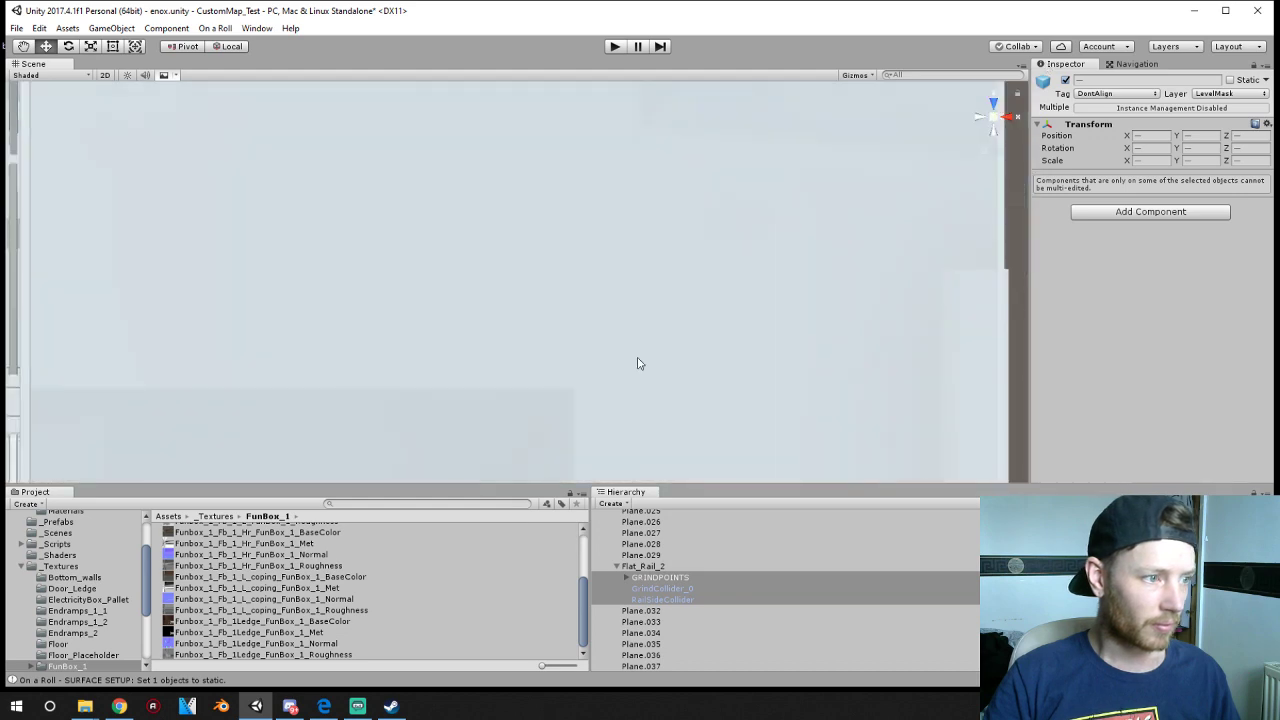
{"action": "scroll", "coordinate": [624, 411], "scroll_direction": "down", "scroll_amount": 5}
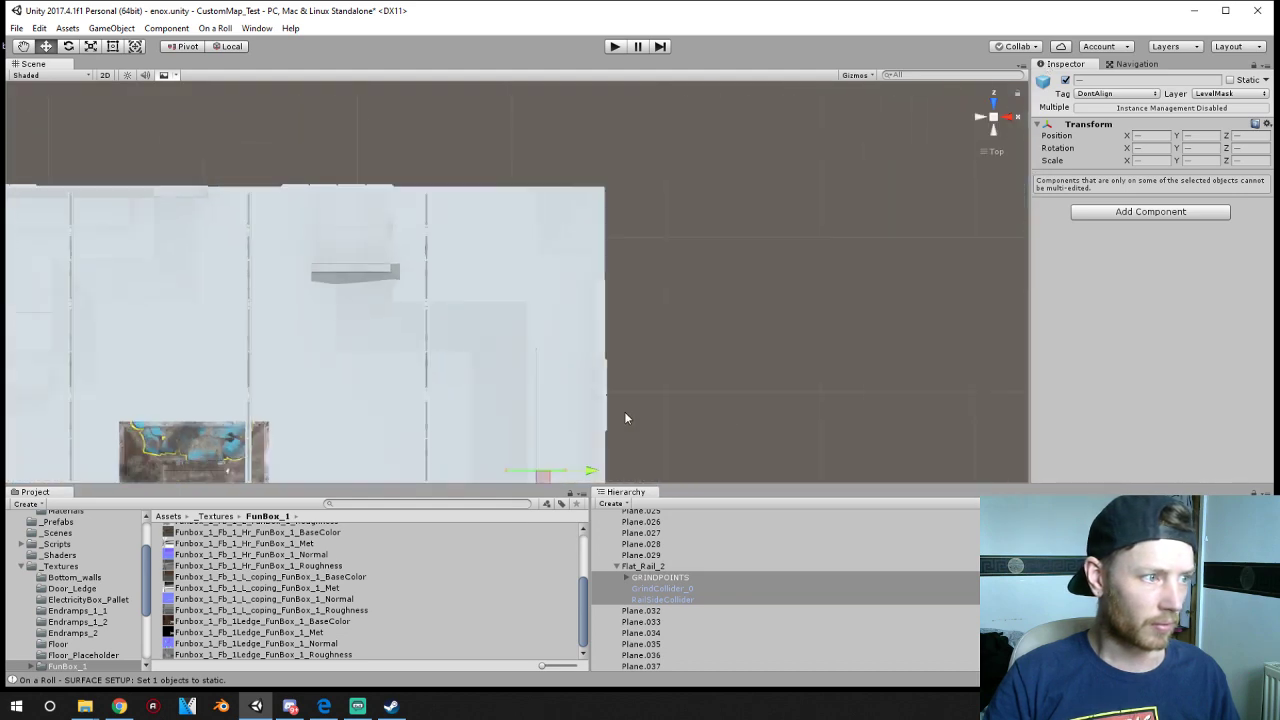
{"action": "middle_click_drag", "start_coordinate": [624, 420], "coordinate": [553, 333]}
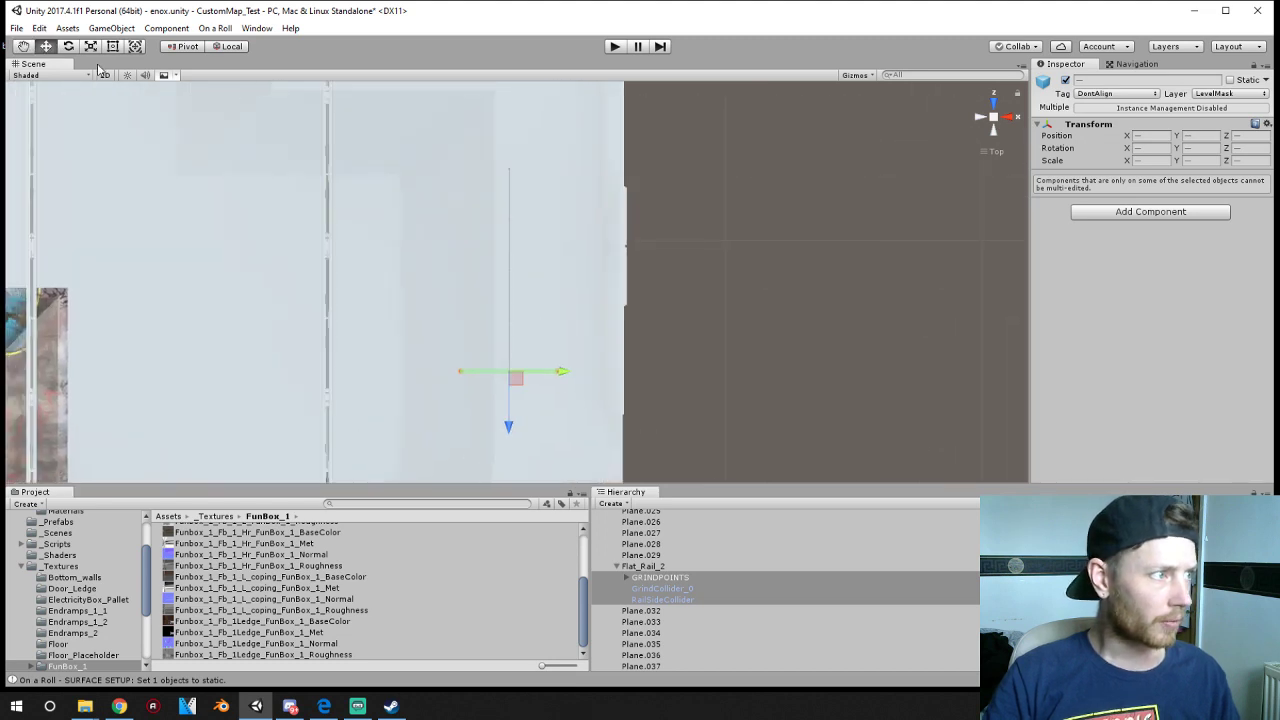
{"action": "left_click", "coordinate": [67, 48]}
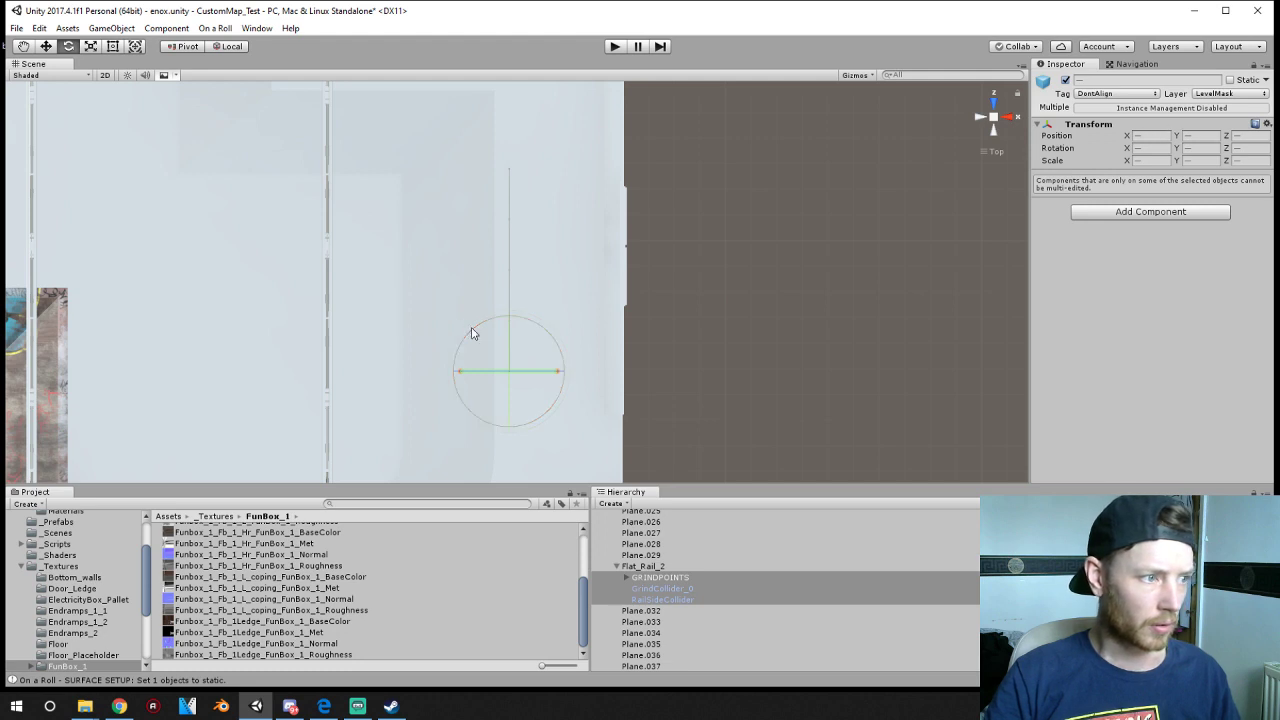
{"action": "left_click_drag", "start_coordinate": [471, 331], "coordinate": [757, 407]}
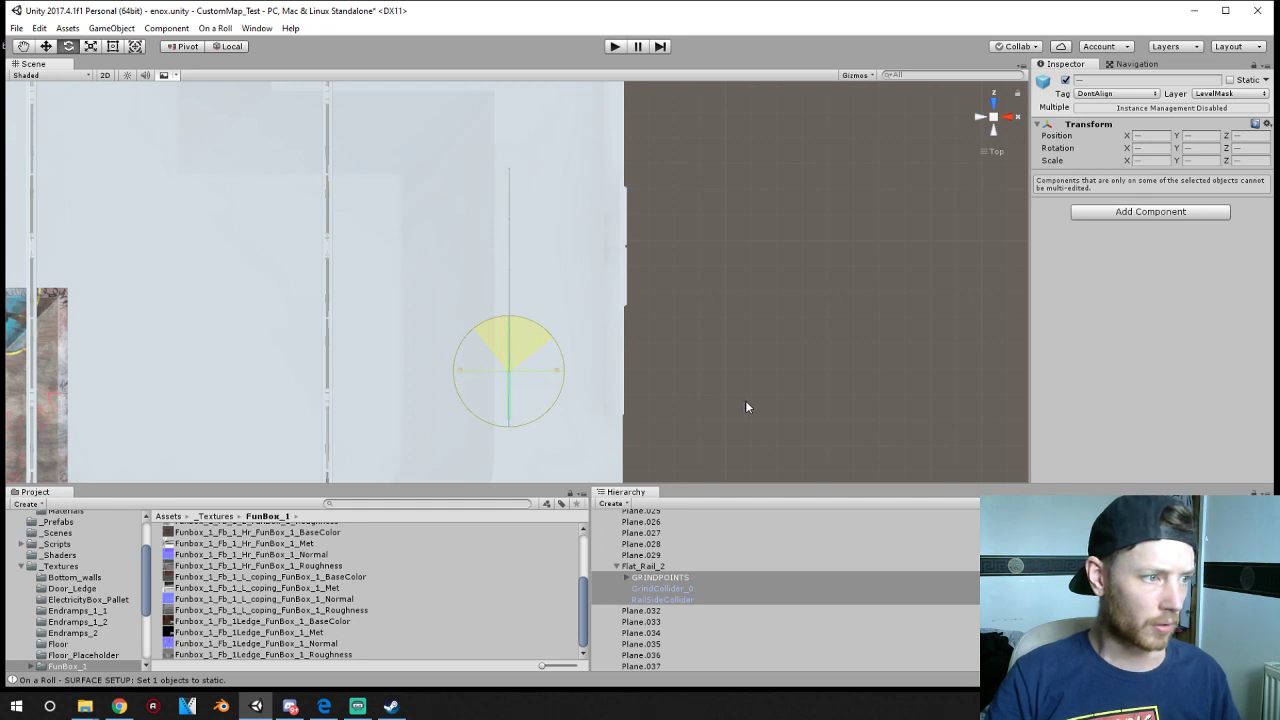
{"action": "left_click_drag", "start_coordinate": [745, 407], "coordinate": [551, 409]}
{"action": "scroll", "coordinate": [551, 409], "scroll_direction": "up", "scroll_amount": 4}
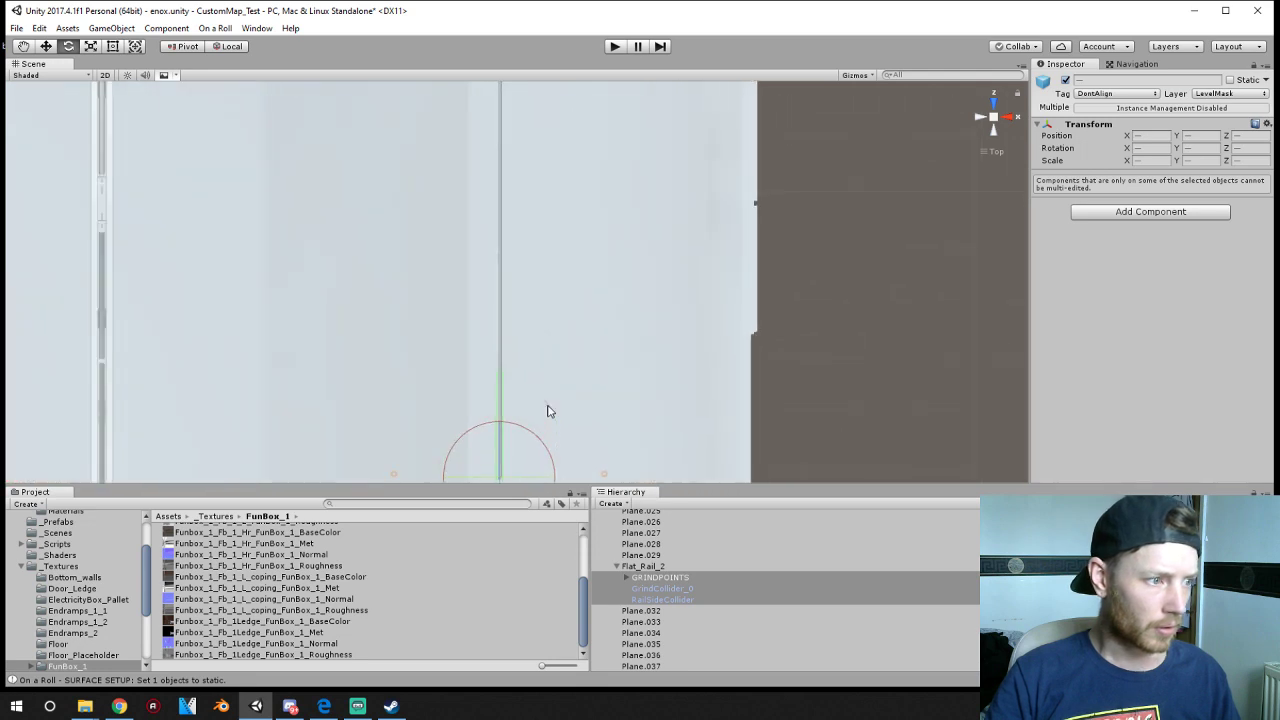
{"action": "key", "text": "f"}
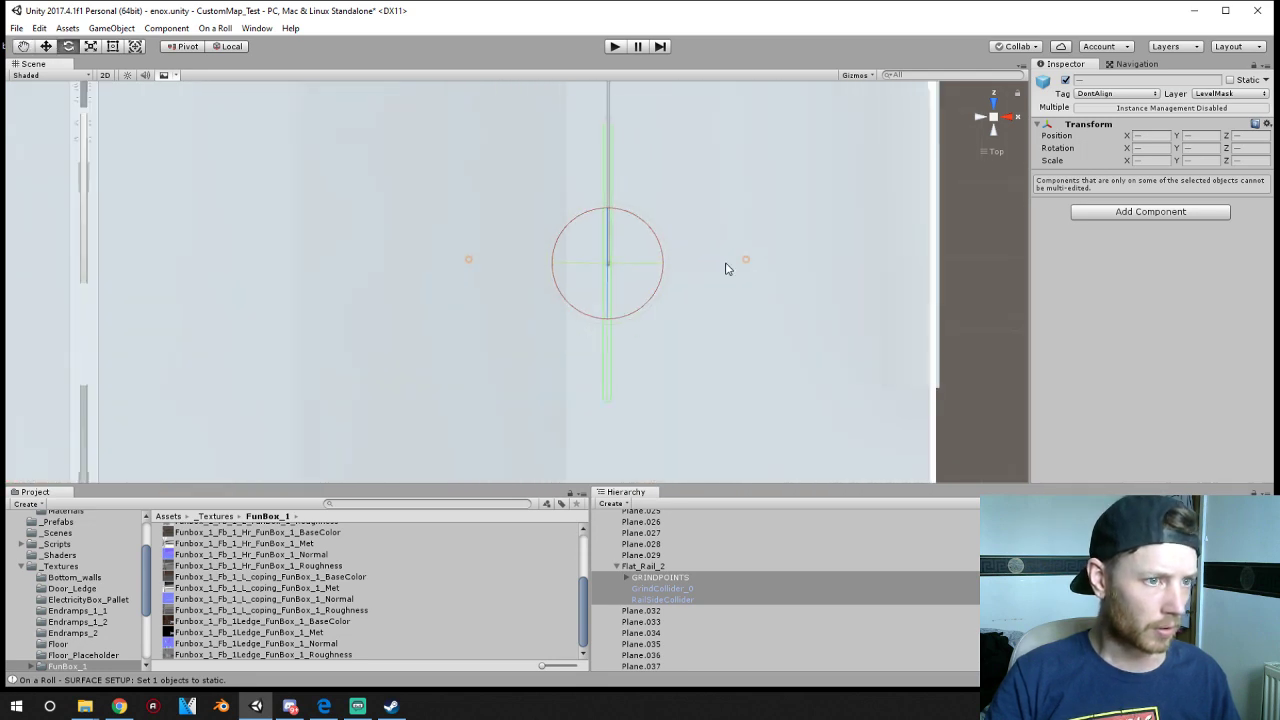
- Adjust the height of the pasted grind objects to the end-ramp rail's top bar in the right side view
{"action": "left_click", "coordinate": [1013, 120]}
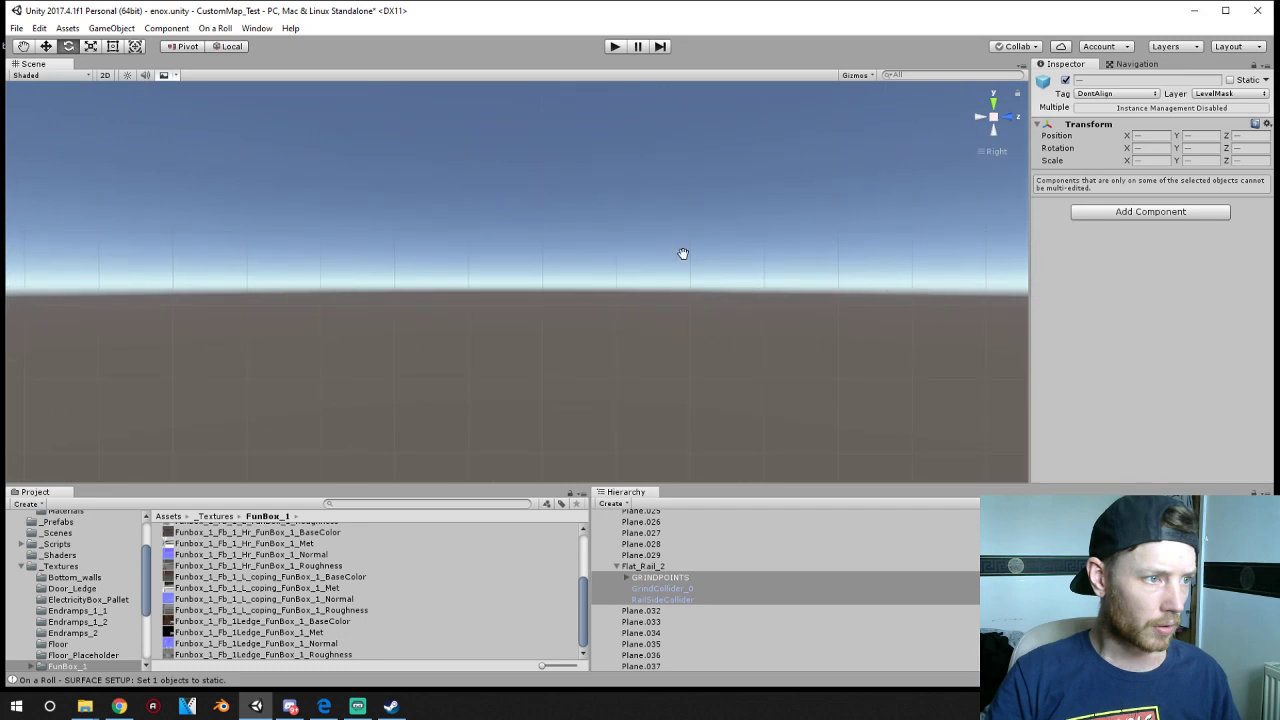
{"action": "key", "text": "f"}
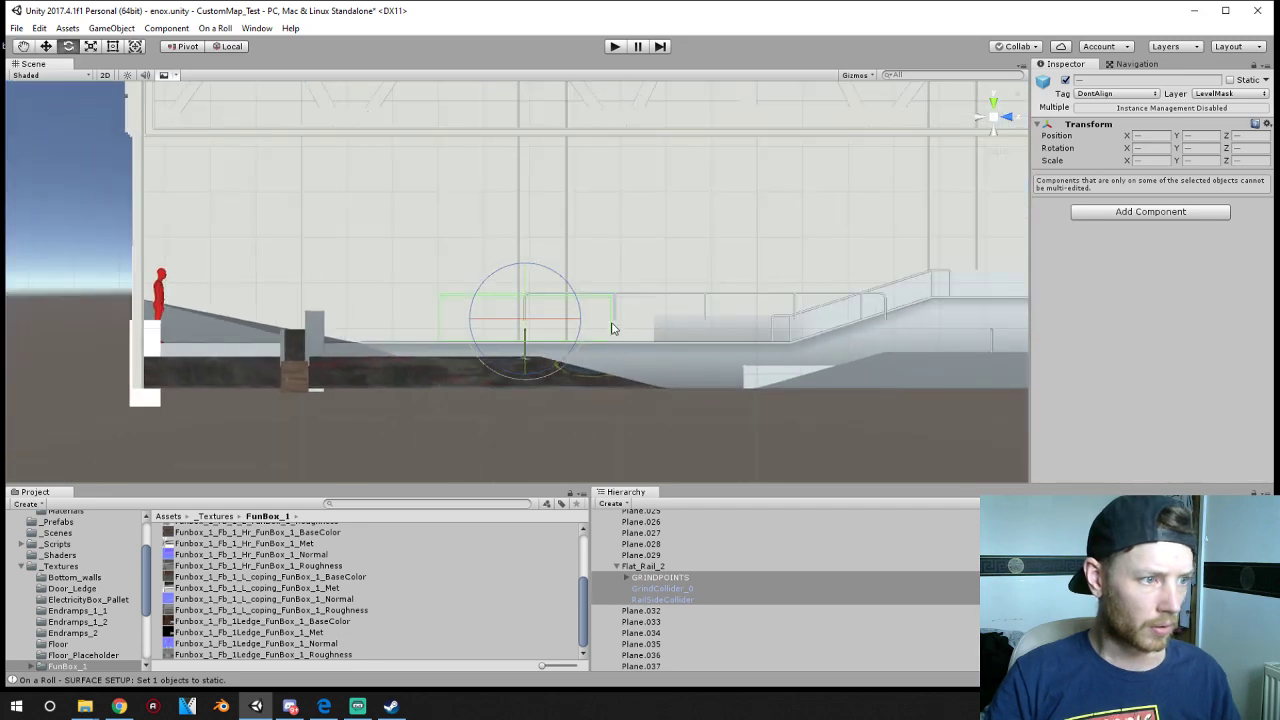
{"action": "middle_click_drag", "start_coordinate": [685, 302], "coordinate": [568, 340]}
{"action": "scroll", "coordinate": [434, 369], "scroll_direction": "up", "scroll_amount": 5}
{"action": "middle_click_drag", "start_coordinate": [428, 420], "coordinate": [450, 318]}
{"action": "scroll", "coordinate": [416, 275], "scroll_direction": "up", "scroll_amount": 5}
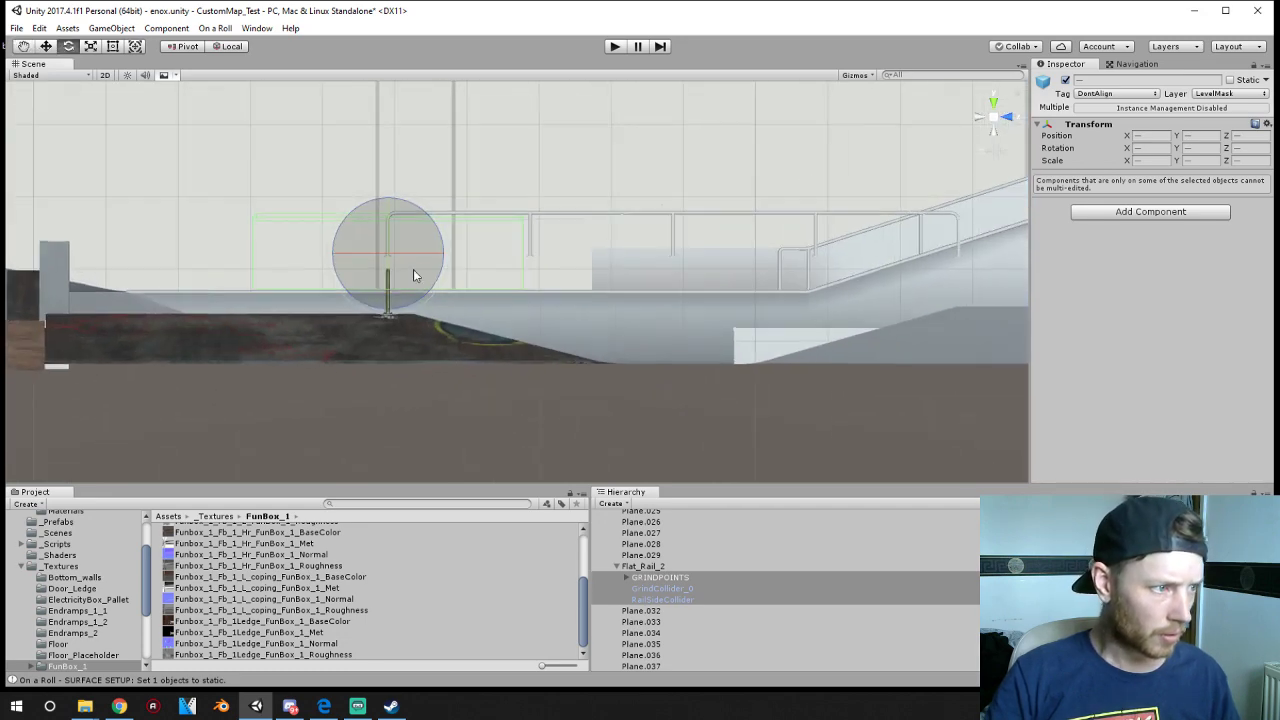
{"action": "middle_click_drag", "start_coordinate": [413, 275], "coordinate": [386, 356]}
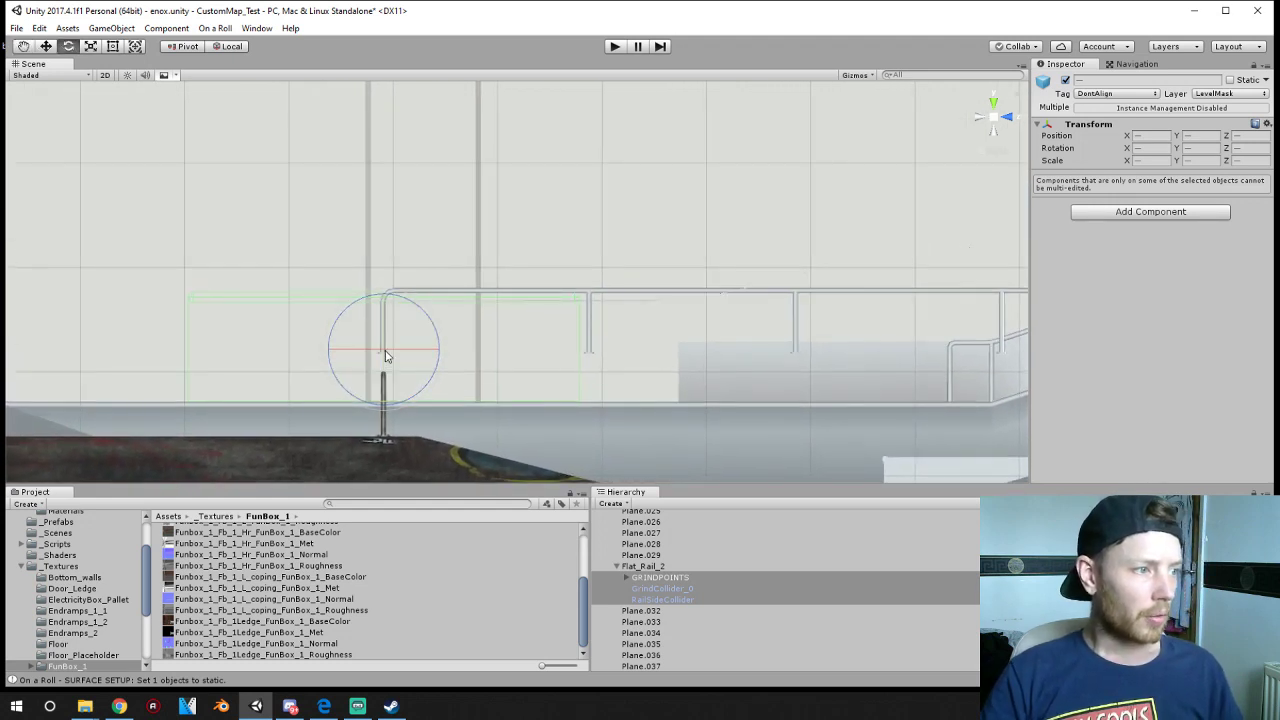
{"action": "left_click", "coordinate": [46, 46]}
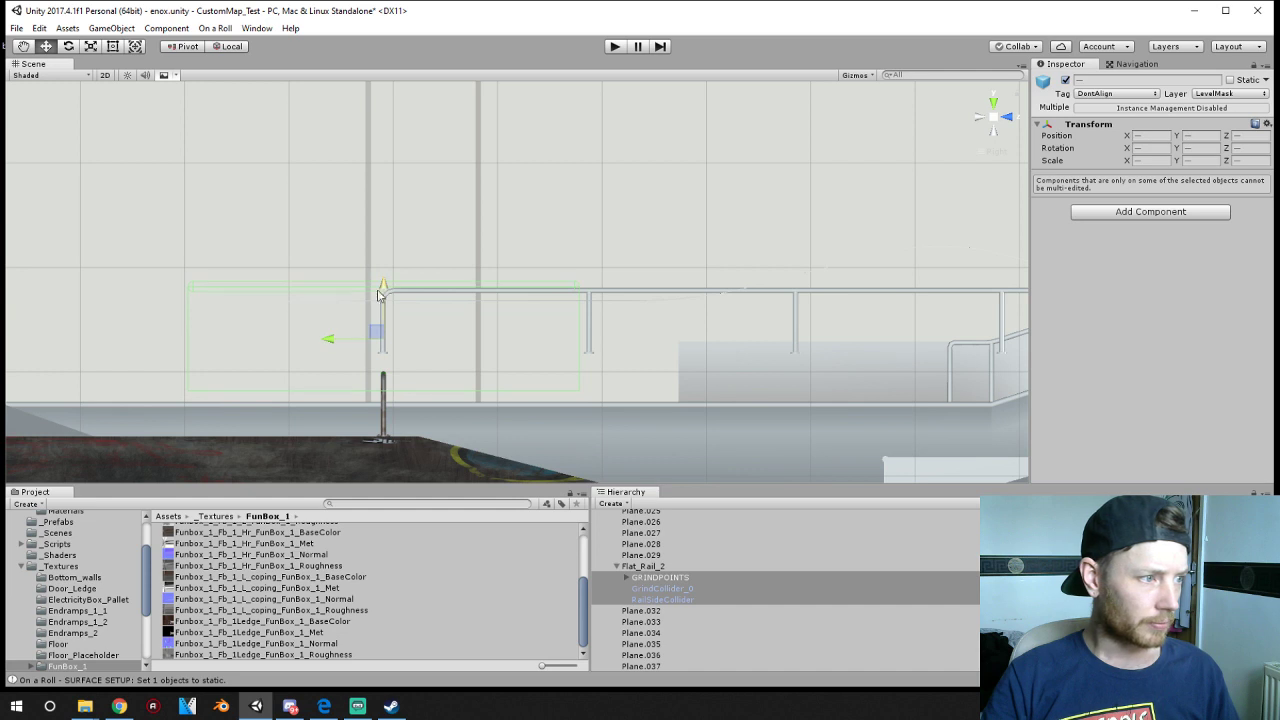
- Slide Flat_Rail_2's grind points and colliders along the long rail, and select Point_0 inside GRINDPOINTS
{"action": "left_click_drag", "start_coordinate": [334, 340], "coordinate": [652, 342]}
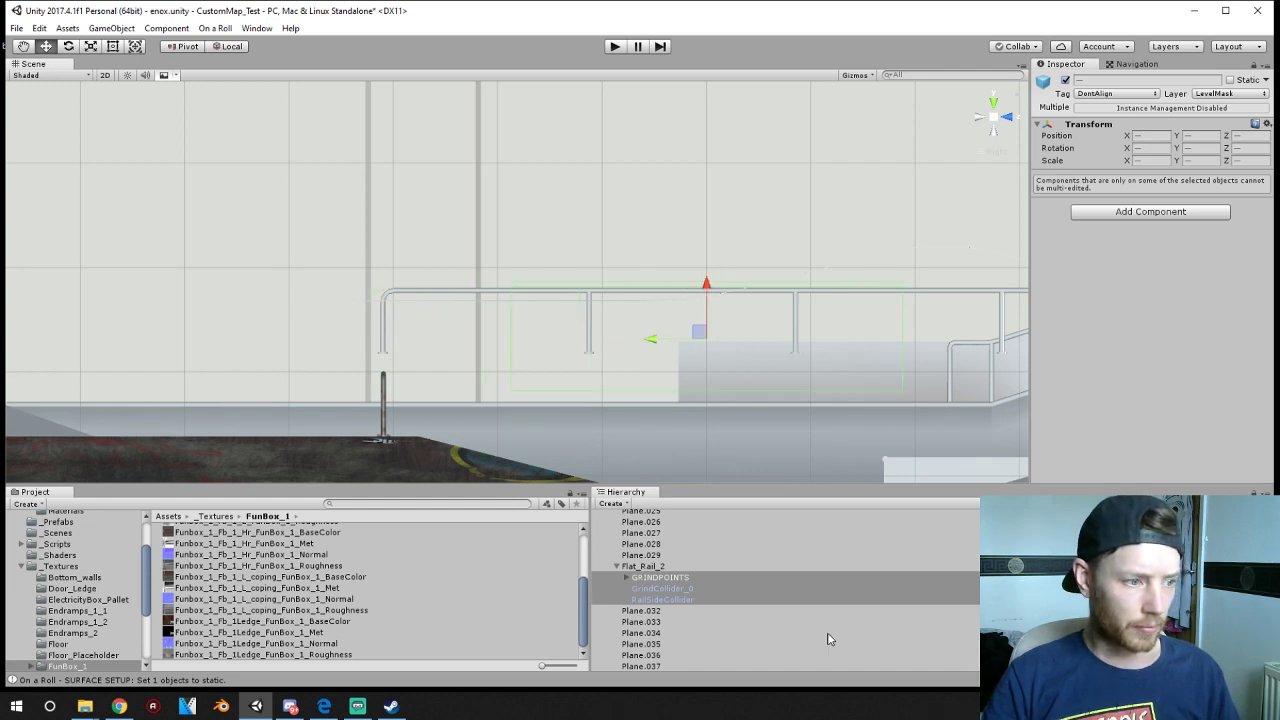
{"action": "left_click", "coordinate": [628, 578]}
{"action": "left_click", "coordinate": [655, 589]}
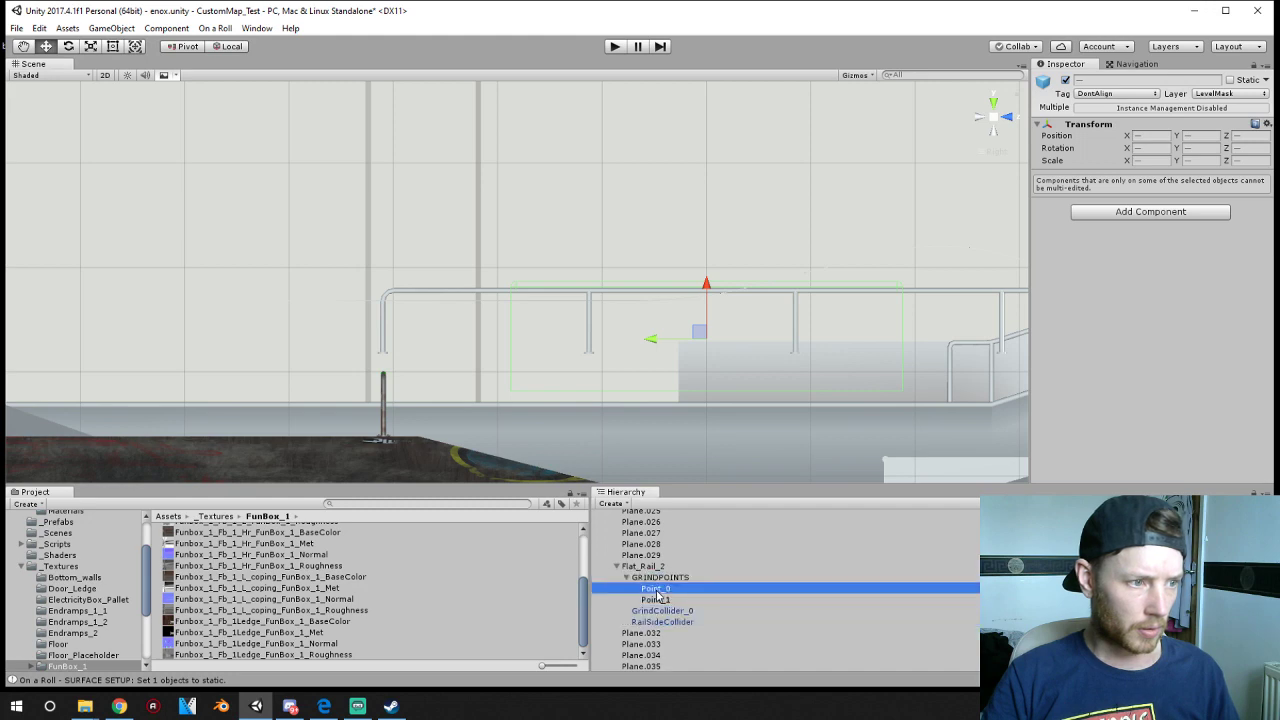
- Examine where Point_0, Point_1 and GrindCollider_0 of Flat_Rail_2 sit relative to the long rail
{"action": "scroll", "coordinate": [735, 392], "scroll_direction": "down", "scroll_amount": 3}
{"action": "left_click_drag", "start_coordinate": [663, 400], "coordinate": [1120, 458], "text": "alt"}
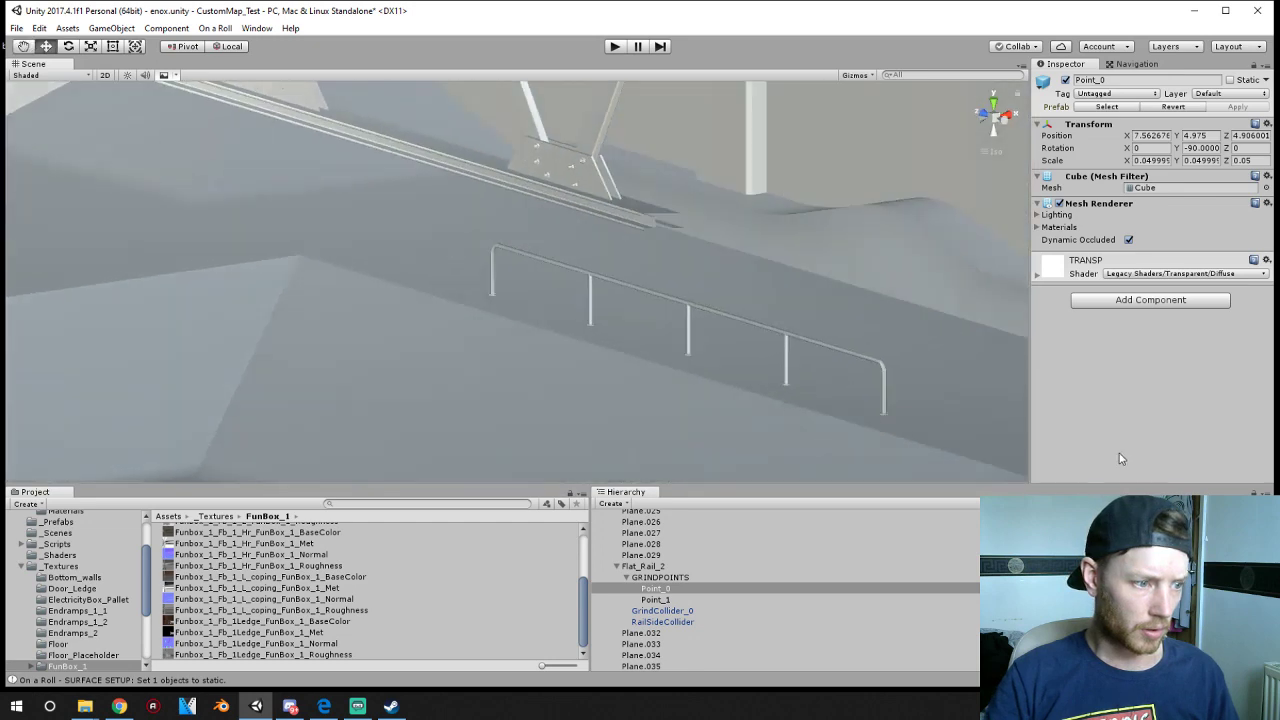
{"action": "scroll", "coordinate": [693, 410], "scroll_direction": "down", "scroll_amount": 10}
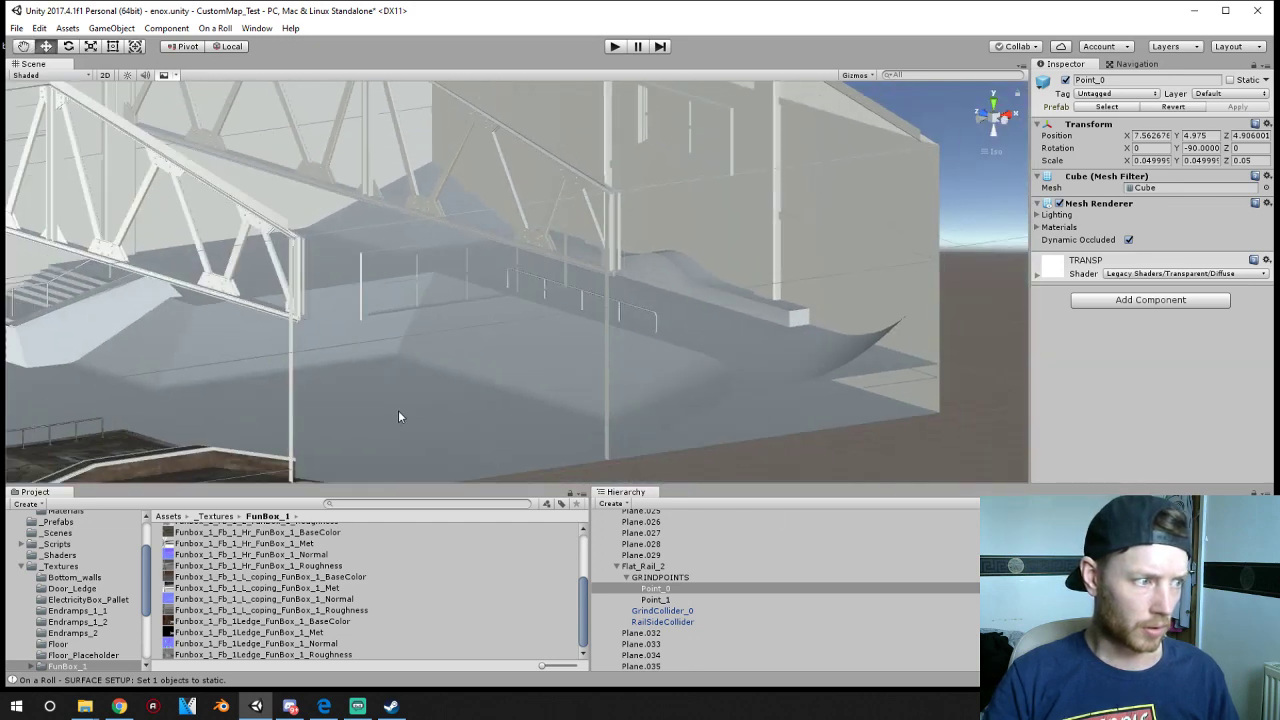
{"action": "middle_click_drag", "start_coordinate": [174, 420], "coordinate": [618, 388]}
{"action": "left_click", "coordinate": [655, 599]}
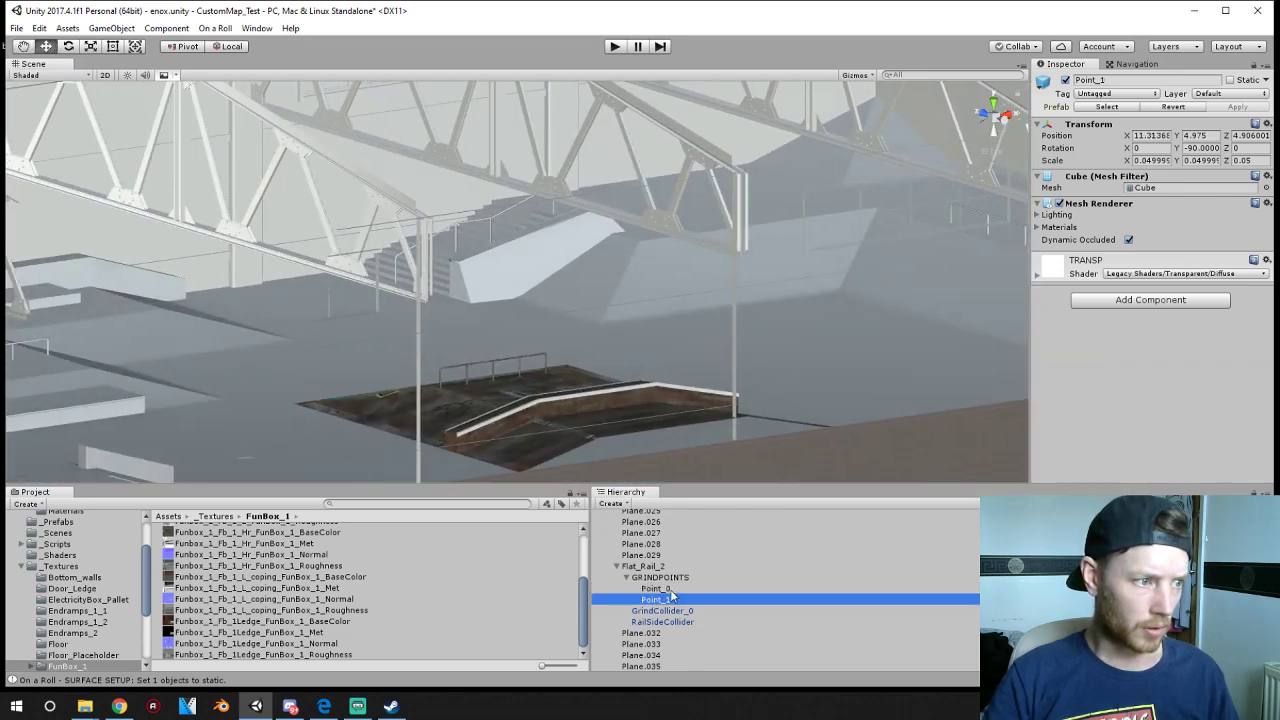
{"action": "left_click", "coordinate": [655, 588]}
{"action": "key", "text": "f"}
{"action": "middle_click_drag", "start_coordinate": [734, 215], "coordinate": [736, 131]}
{"action": "left_click", "coordinate": [996, 120]}
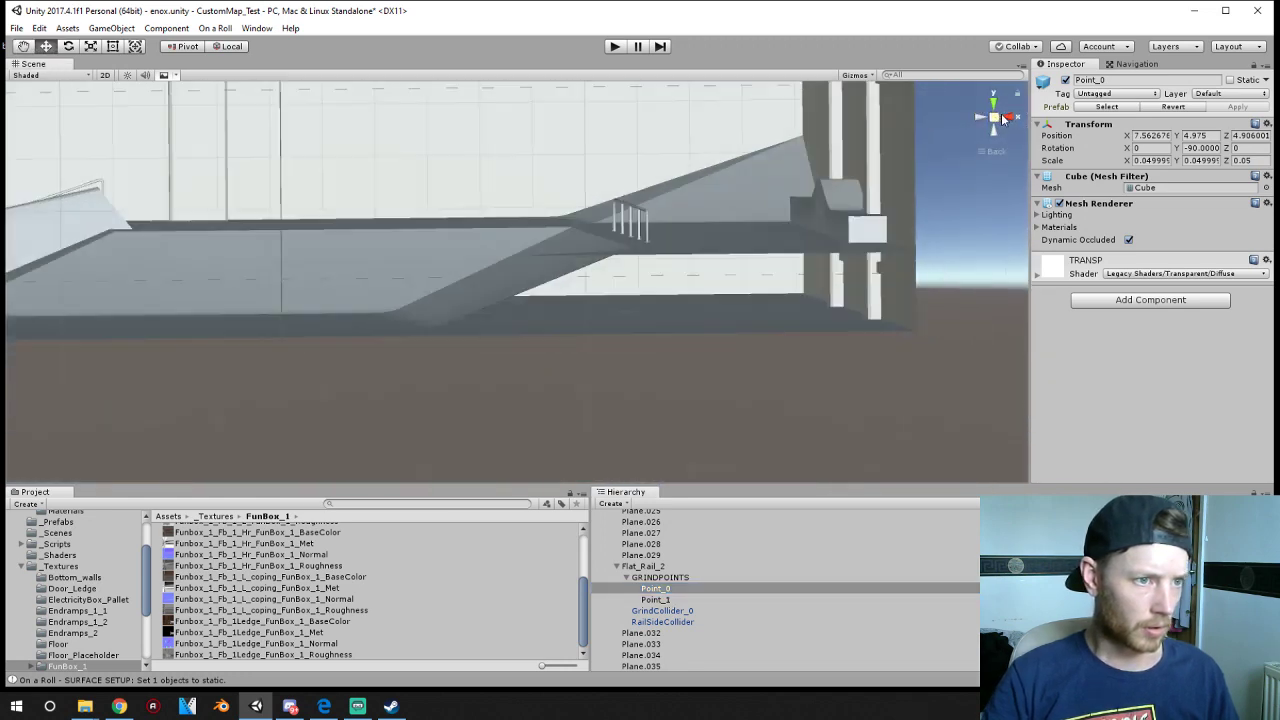
{"action": "scroll", "coordinate": [864, 168], "scroll_direction": "down", "scroll_amount": 3}
{"action": "right_click_drag", "start_coordinate": [716, 228], "coordinate": [534, 374]}
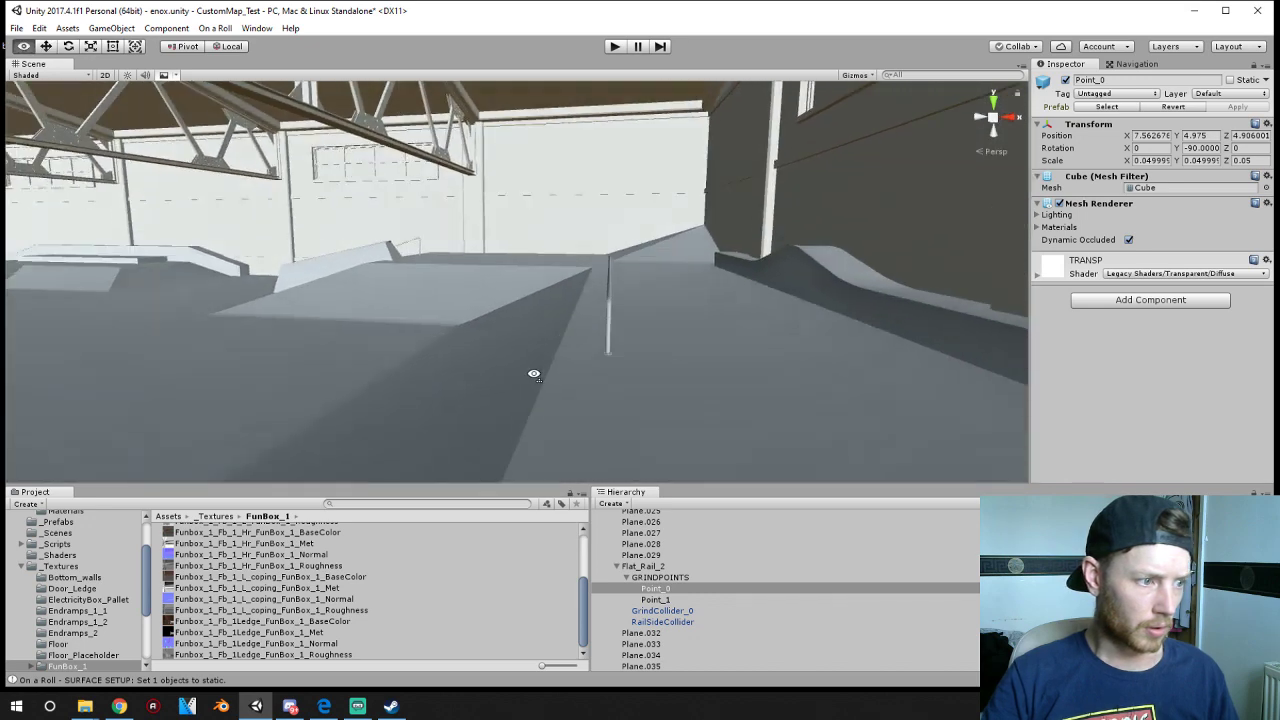
{"action": "left_click", "coordinate": [651, 600]}
{"action": "left_click", "coordinate": [656, 610]}
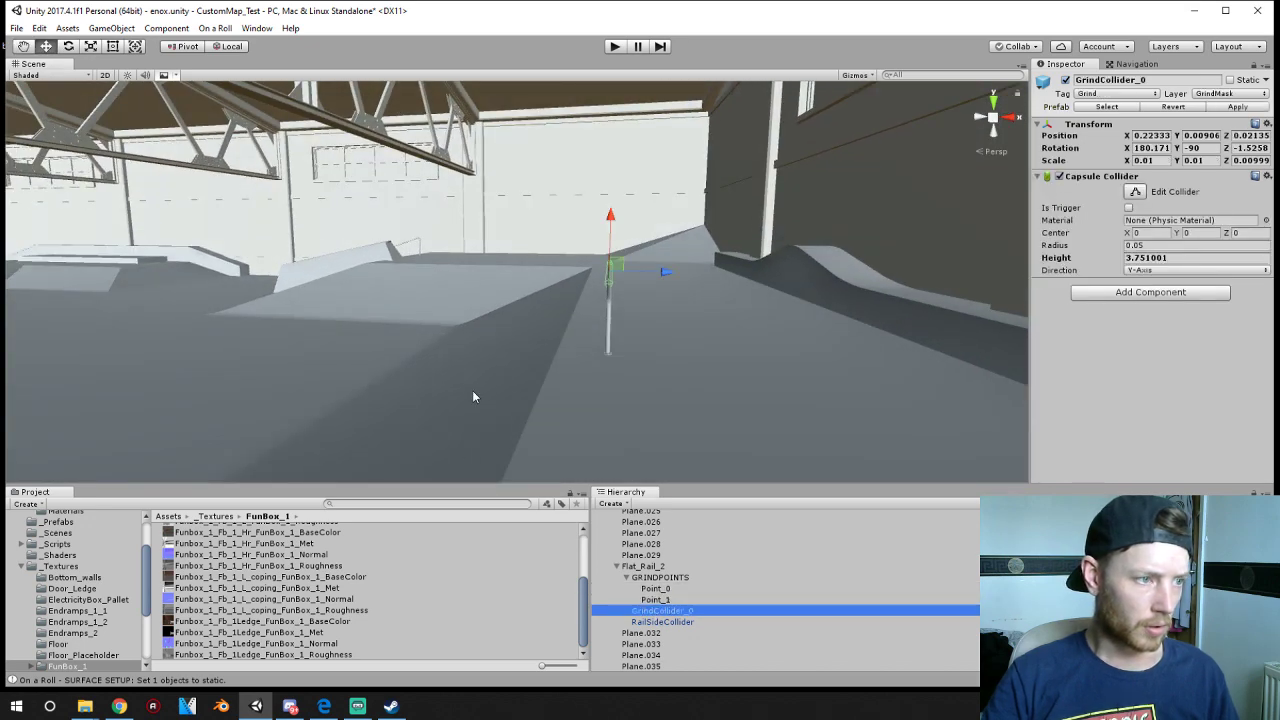
{"action": "right_click_drag", "start_coordinate": [472, 390], "coordinate": [647, 332]}
{"action": "scroll", "coordinate": [620, 325], "scroll_direction": "up", "scroll_amount": 3}
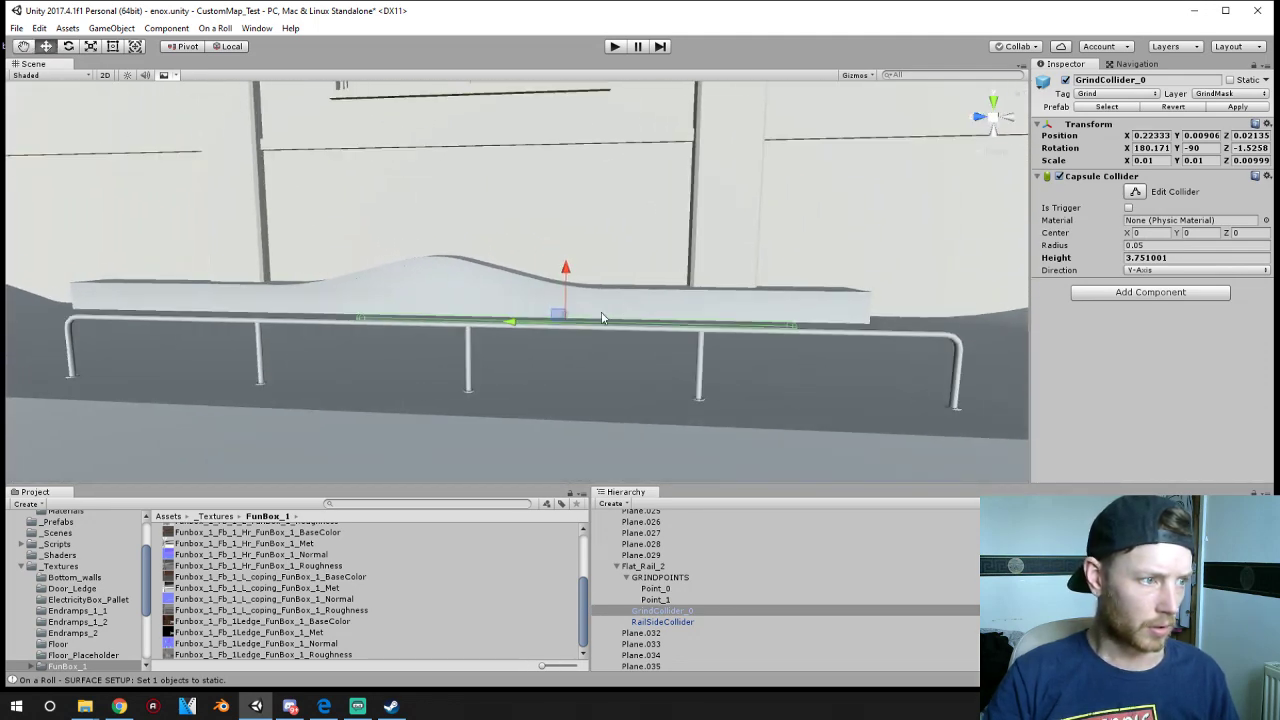
- Inspect the RailSideCollider and GrindCollider_0 settings under Flat_Rail, and collapse that object's children
{"action": "left_click", "coordinate": [444, 317]}
{"action": "left_click", "coordinate": [444, 317]}
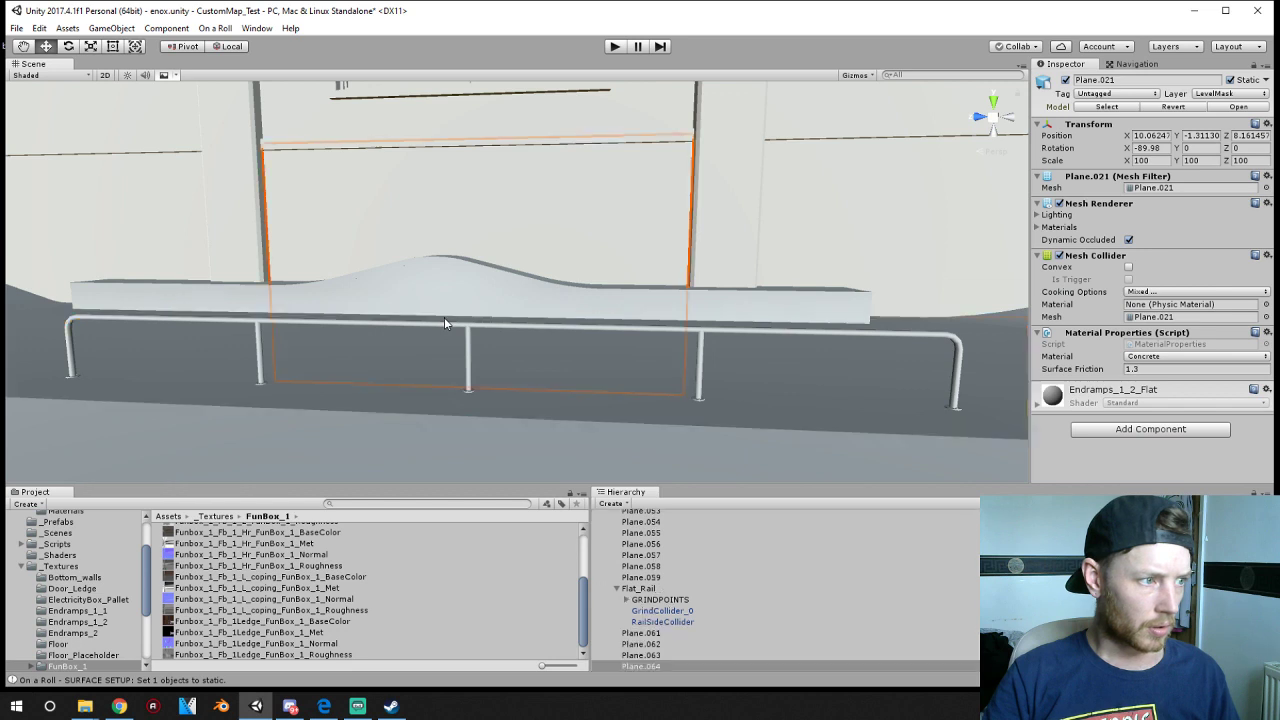
{"action": "left_click", "coordinate": [648, 622]}
{"action": "left_click", "coordinate": [655, 611]}
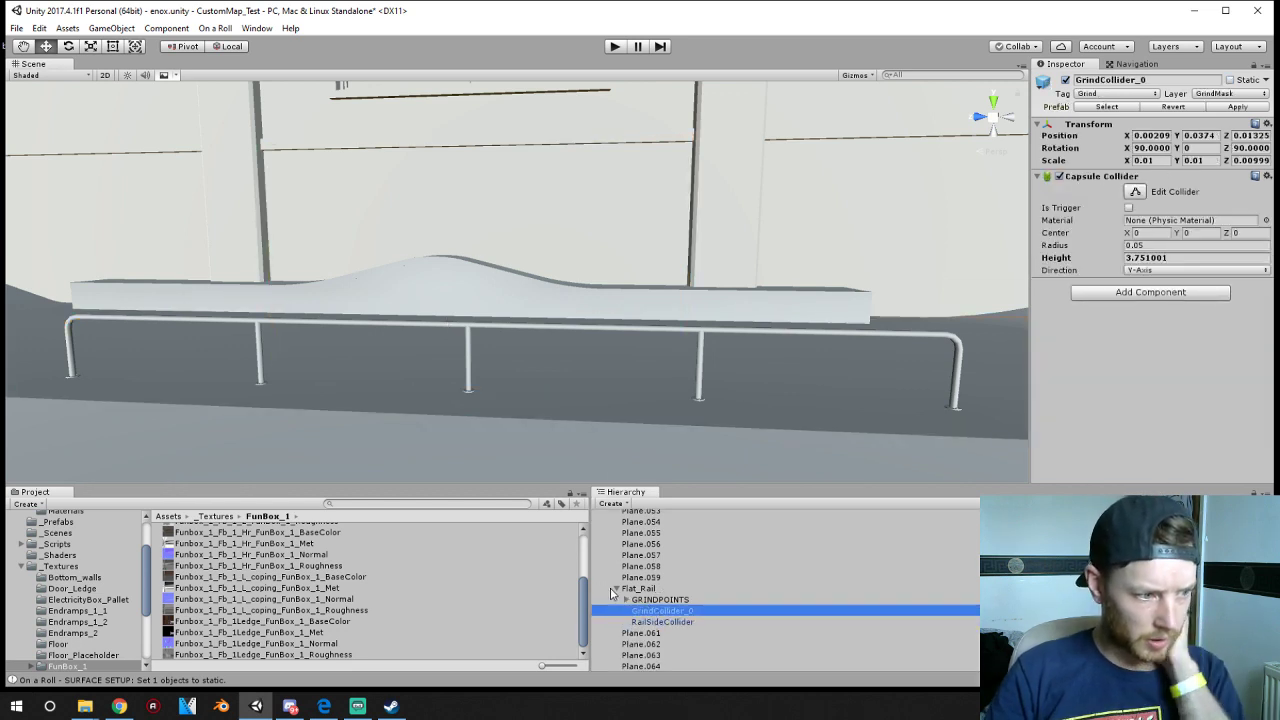
{"action": "left_click", "coordinate": [617, 589]}
- Review the children of Flat_Rail_2, select its GrindCollider_0 and activate the Scale tool
{"action": "scroll", "coordinate": [619, 591], "scroll_direction": "up", "scroll_amount": 8}
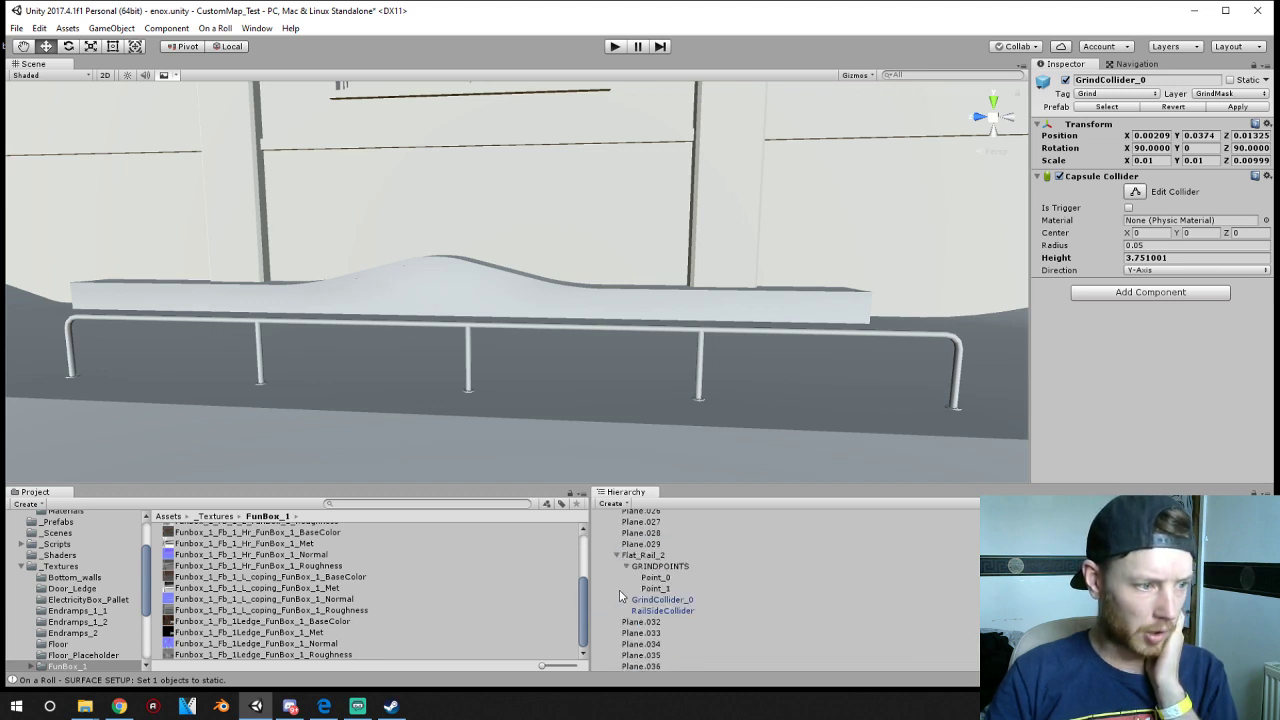
{"action": "left_click", "coordinate": [664, 568]}
{"action": "left_click", "coordinate": [664, 580]}
{"action": "left_click", "coordinate": [661, 610]}
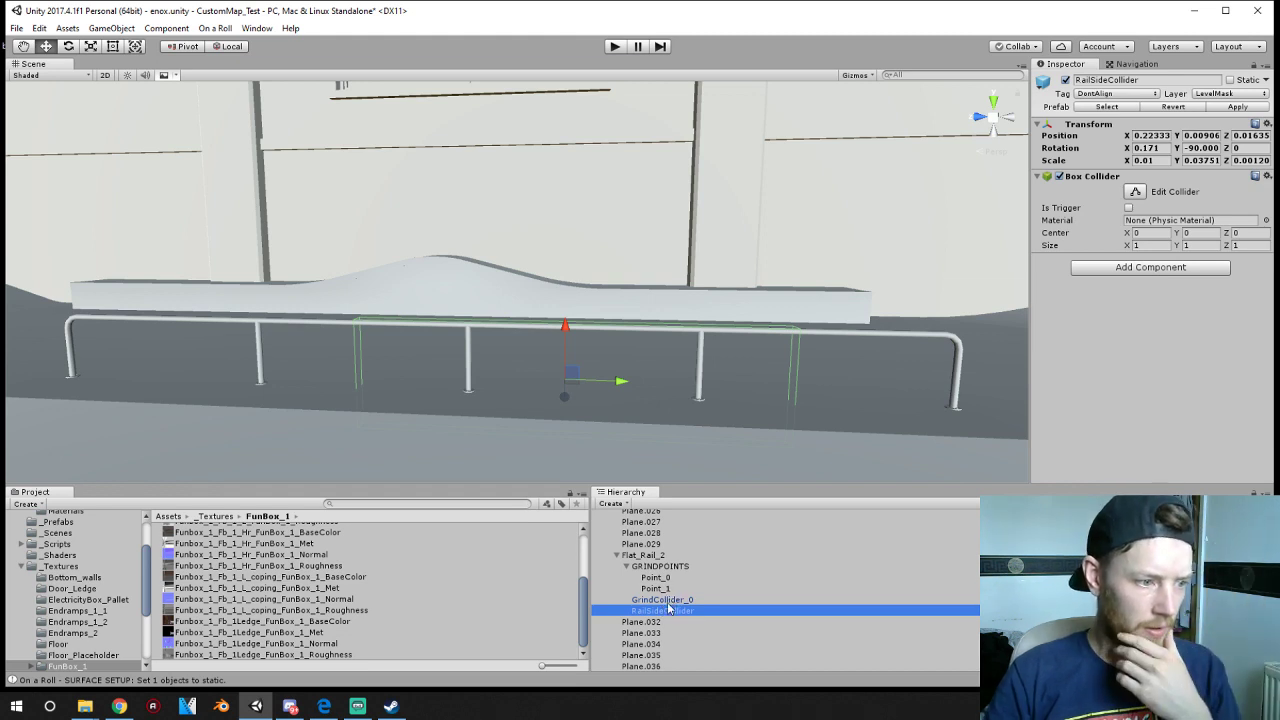
{"action": "left_click", "coordinate": [673, 600]}
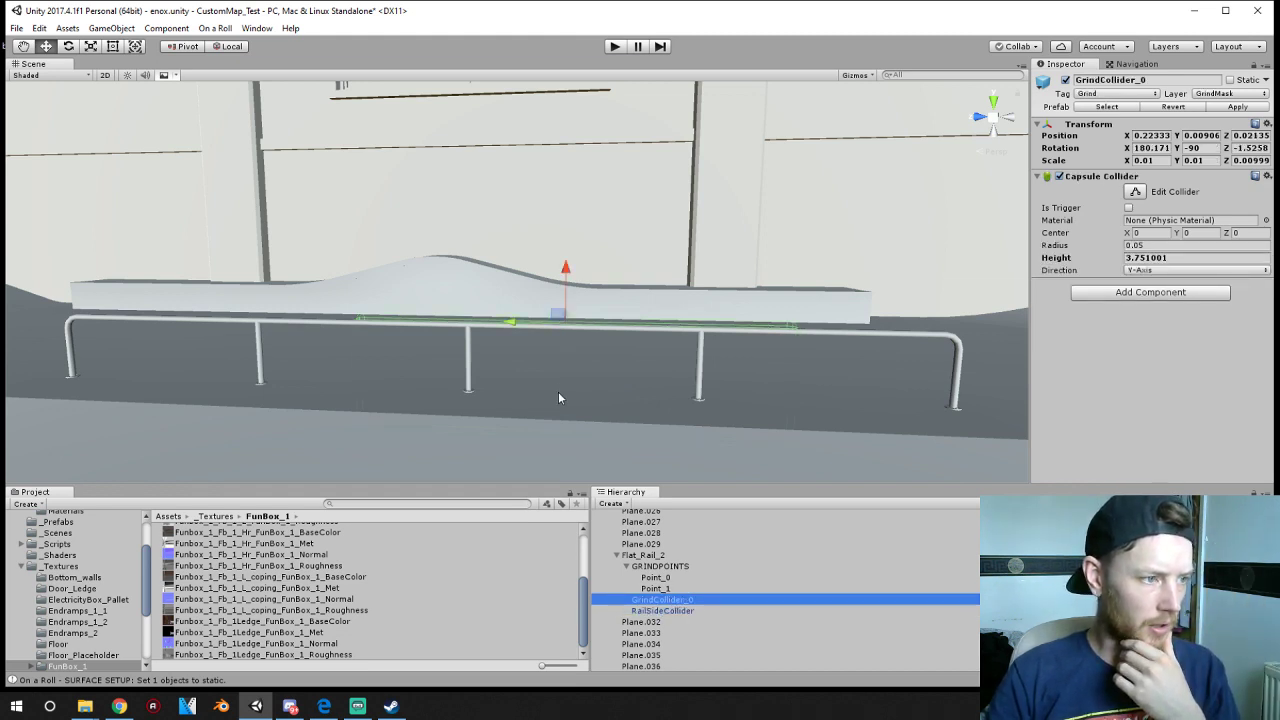
{"action": "left_click", "coordinate": [90, 47]}
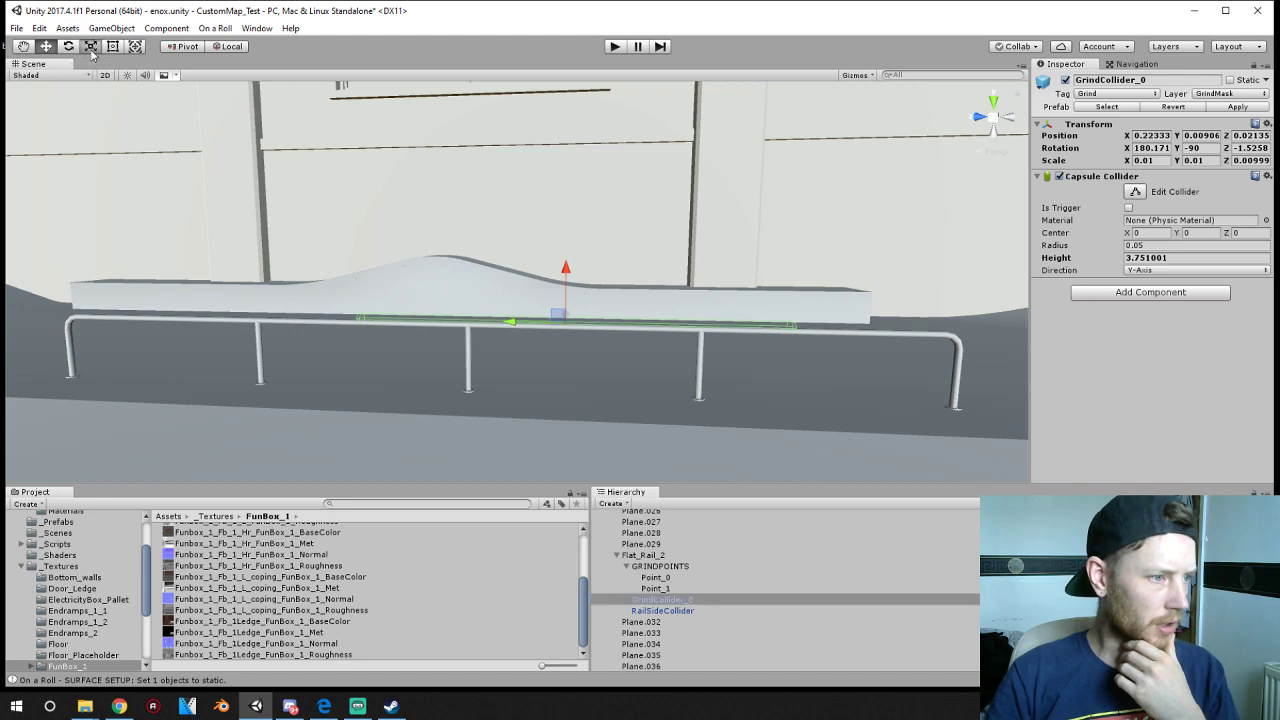
{"action": "left_click_drag", "start_coordinate": [565, 323], "coordinate": [595, 330]}
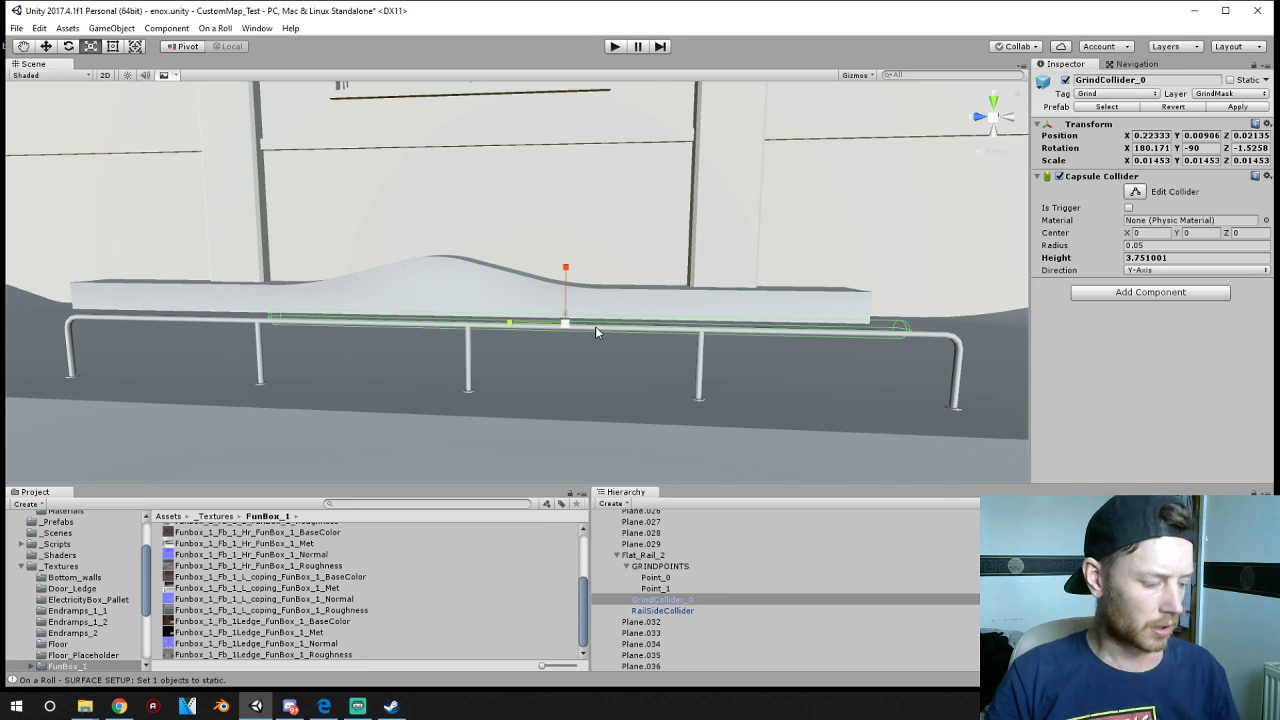
{"action": "left_click_drag", "start_coordinate": [595, 326], "coordinate": [563, 305]}
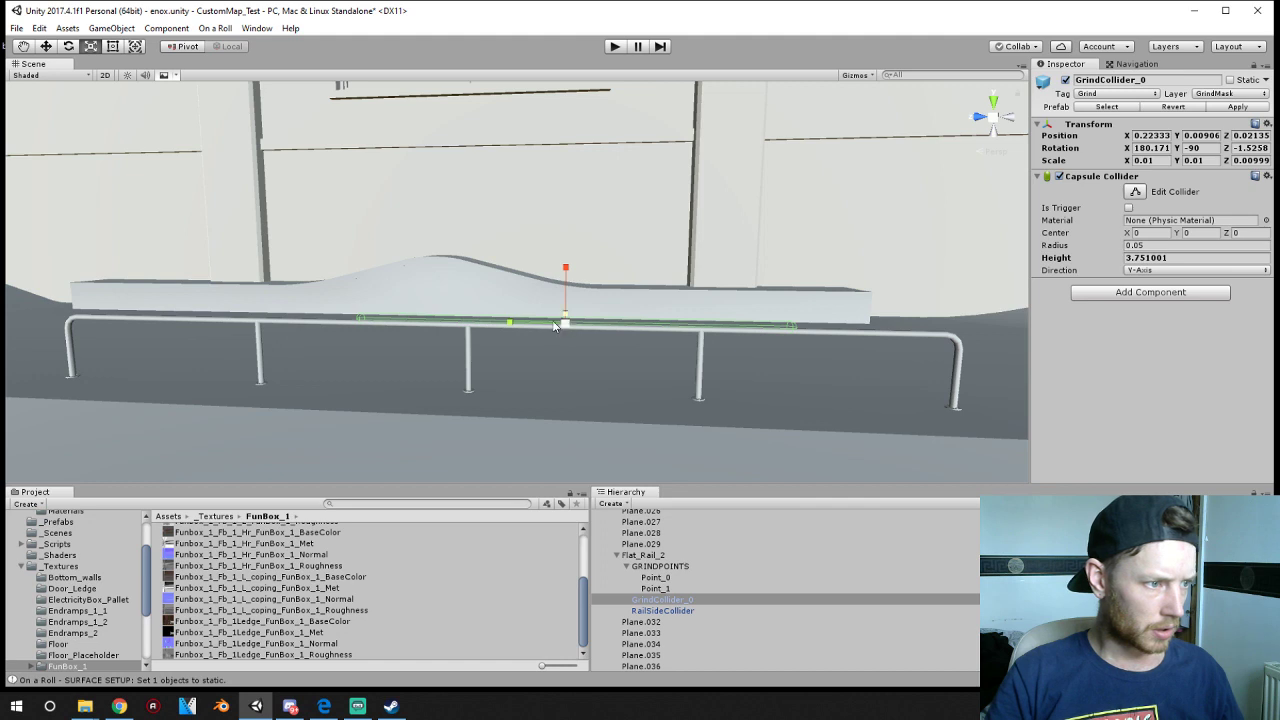
{"action": "left_click_drag", "start_coordinate": [555, 325], "coordinate": [374, 297]}
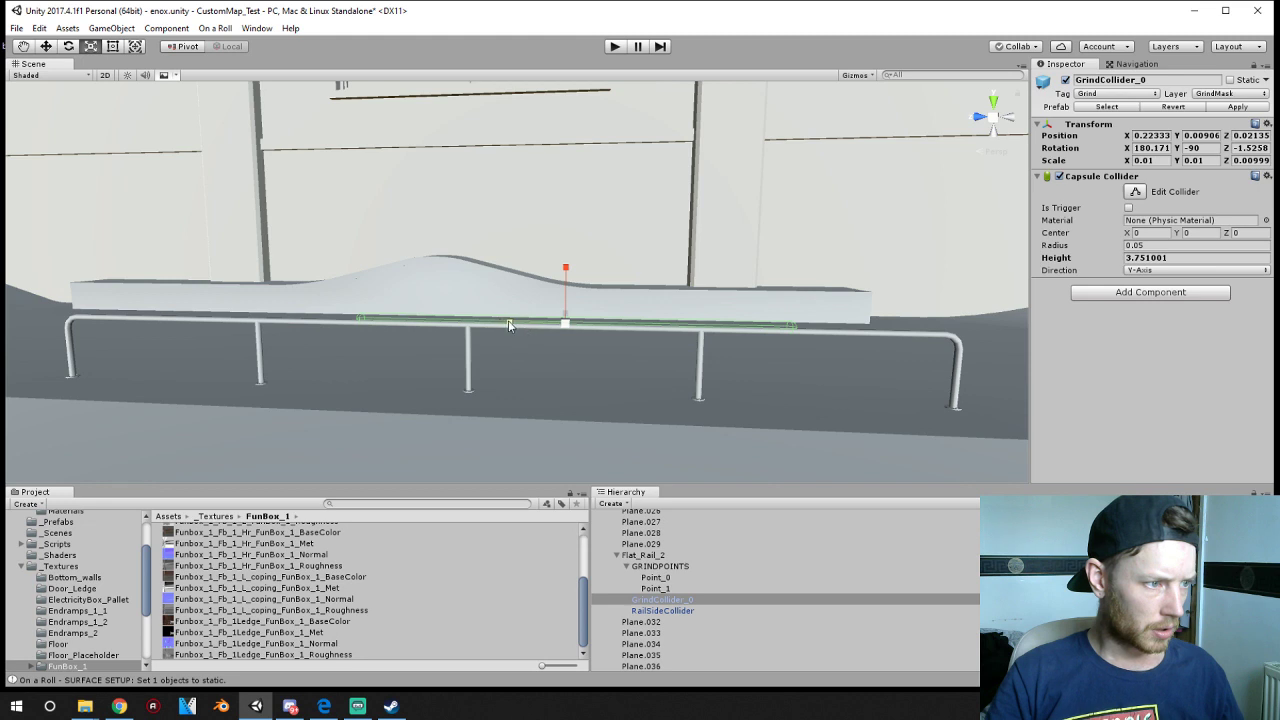
- Stretch GrindCollider_0 lengthwise to a Y scale of about 0.018 and shift it along the rail to about Y 0.0008
{"action": "left_click_drag", "start_coordinate": [508, 323], "coordinate": [469, 330]}
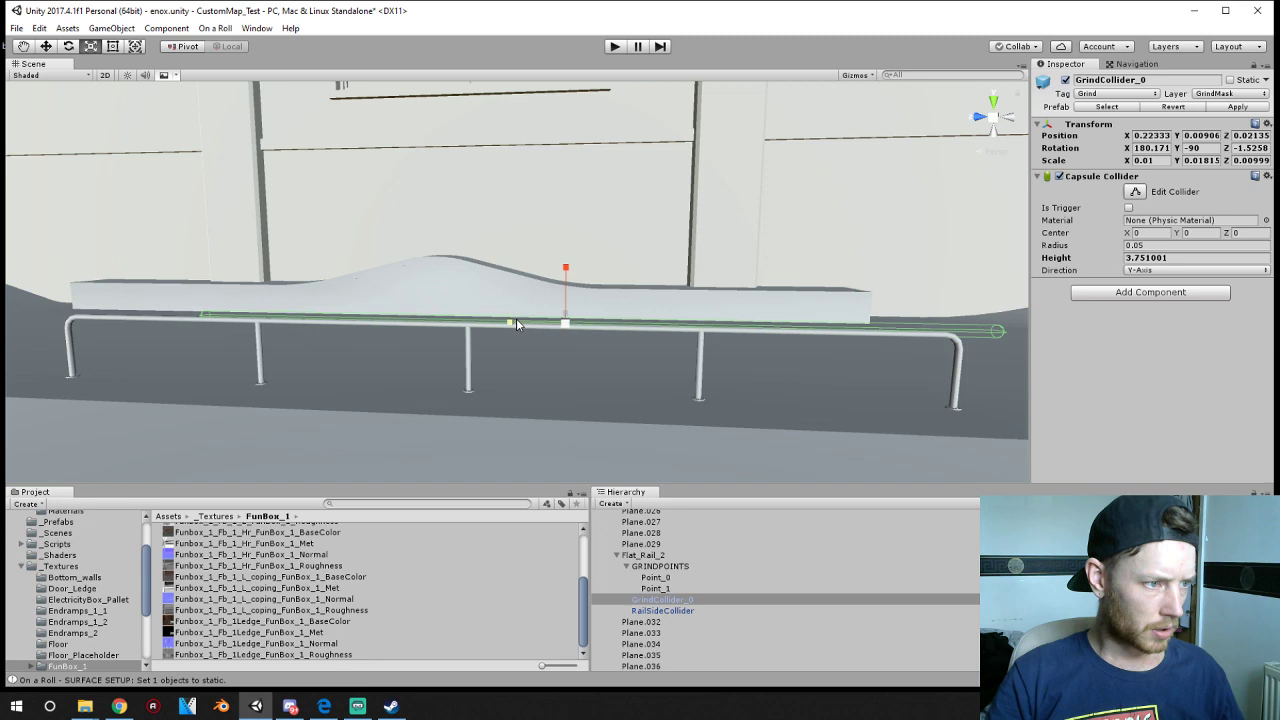
{"action": "left_click", "coordinate": [47, 50]}
{"action": "left_click_drag", "start_coordinate": [510, 323], "coordinate": [418, 326]}
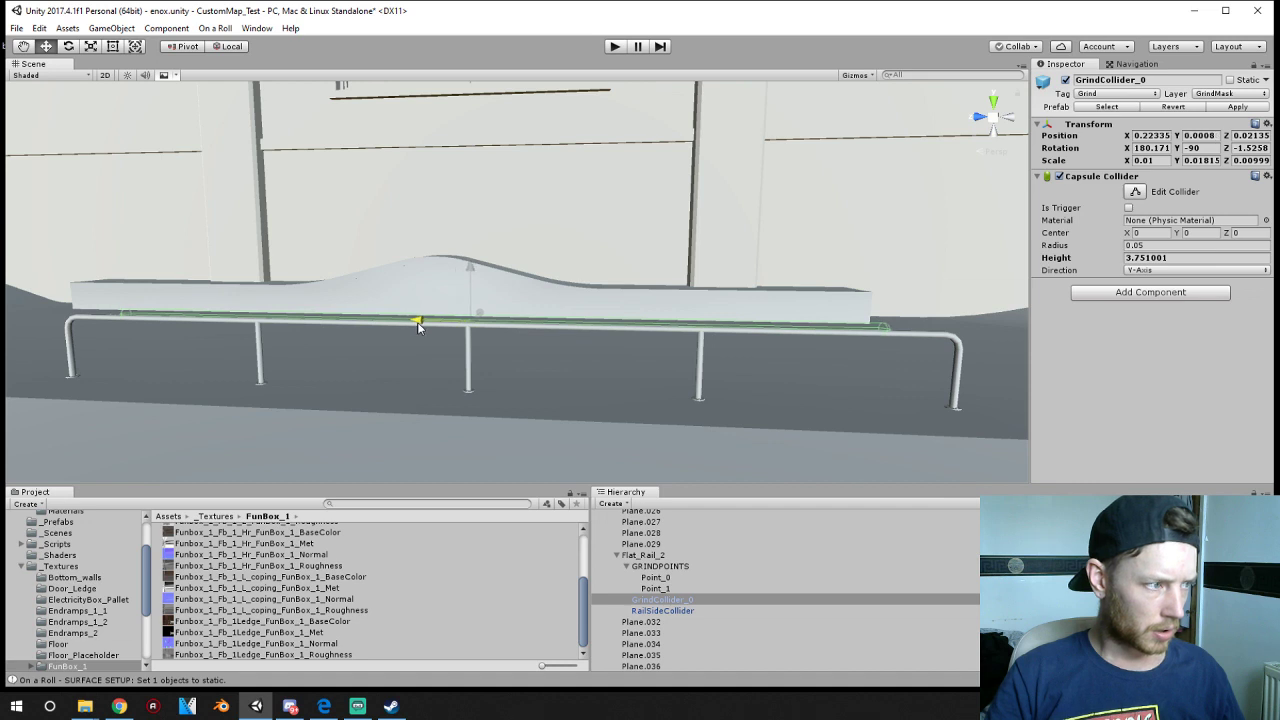
- Adjust GrindCollider_0's length to a Y scale of about 0.021 to match the full length of the rail
{"action": "left_click", "coordinate": [91, 48]}
{"action": "middle_click_drag", "start_coordinate": [372, 343], "coordinate": [457, 334]}
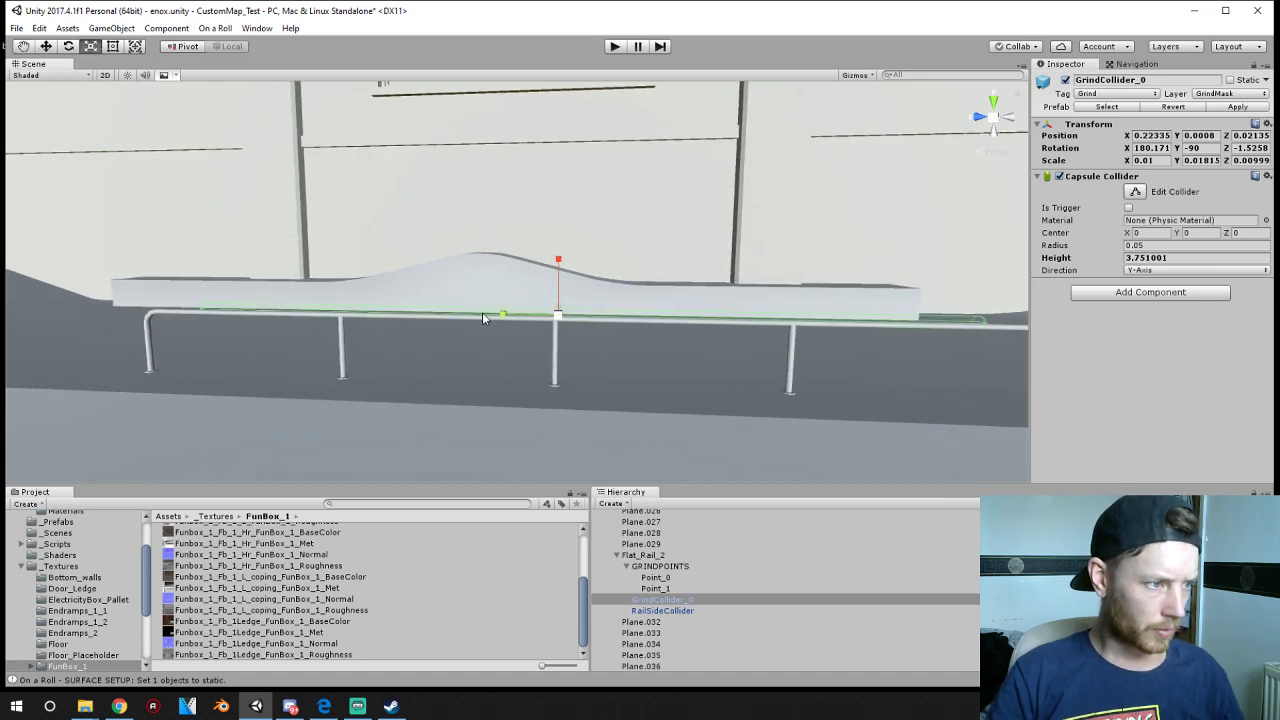
{"action": "left_click_drag", "start_coordinate": [506, 318], "coordinate": [499, 322]}
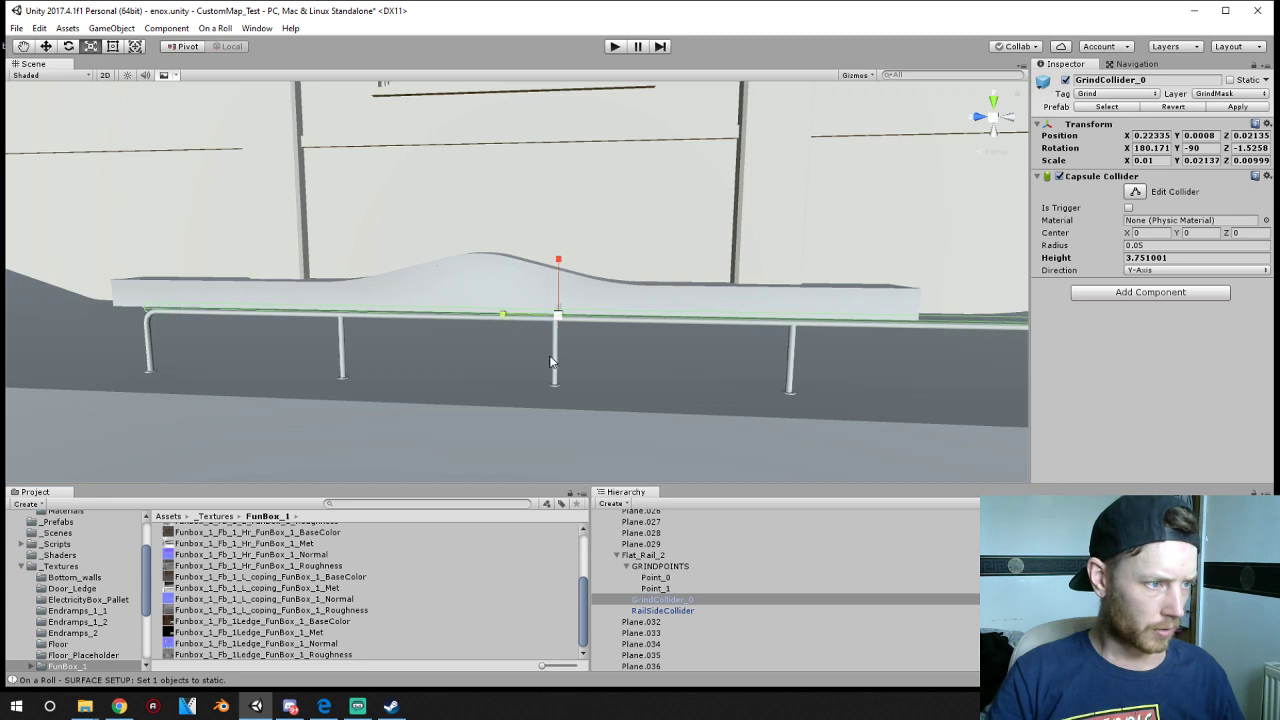
{"action": "middle_click_drag", "start_coordinate": [497, 318], "coordinate": [453, 343]}
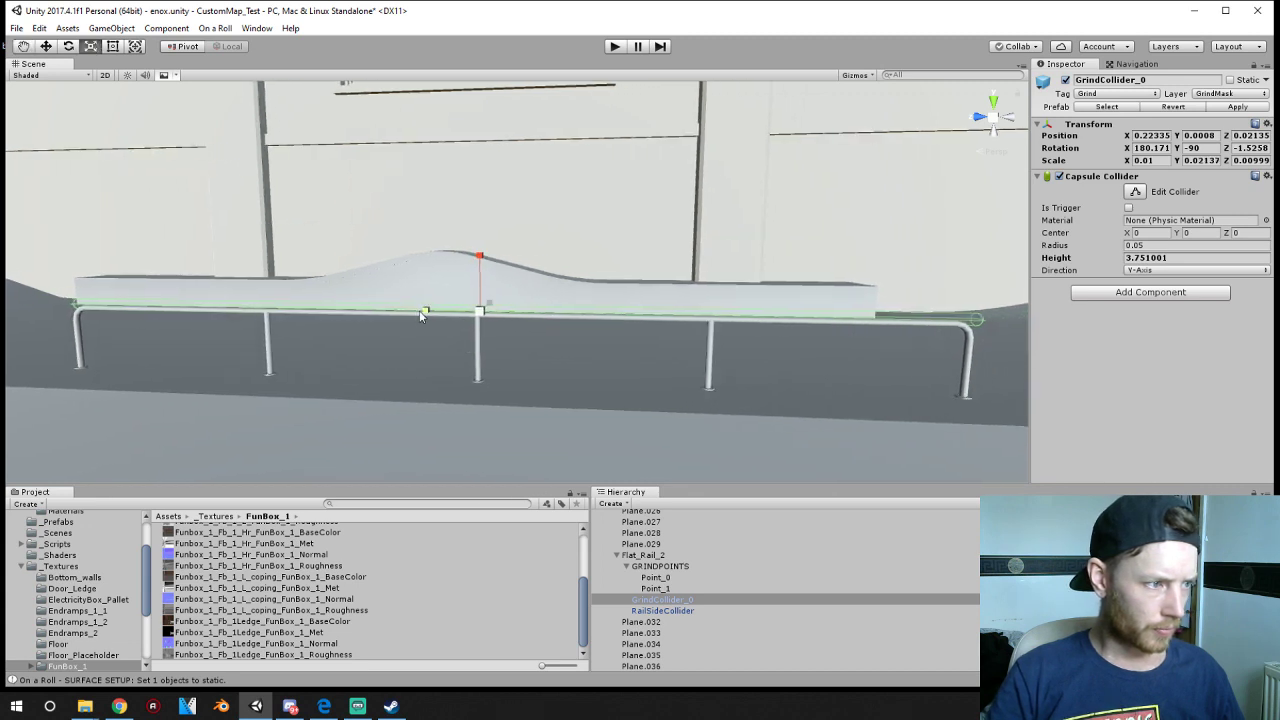
{"action": "left_click_drag", "start_coordinate": [421, 313], "coordinate": [421, 313]}
- Move GrindCollider_0 along the rail to about Y 0.00016 and lower it onto the top bar at about Z 0.02104
{"action": "key", "text": "w"}
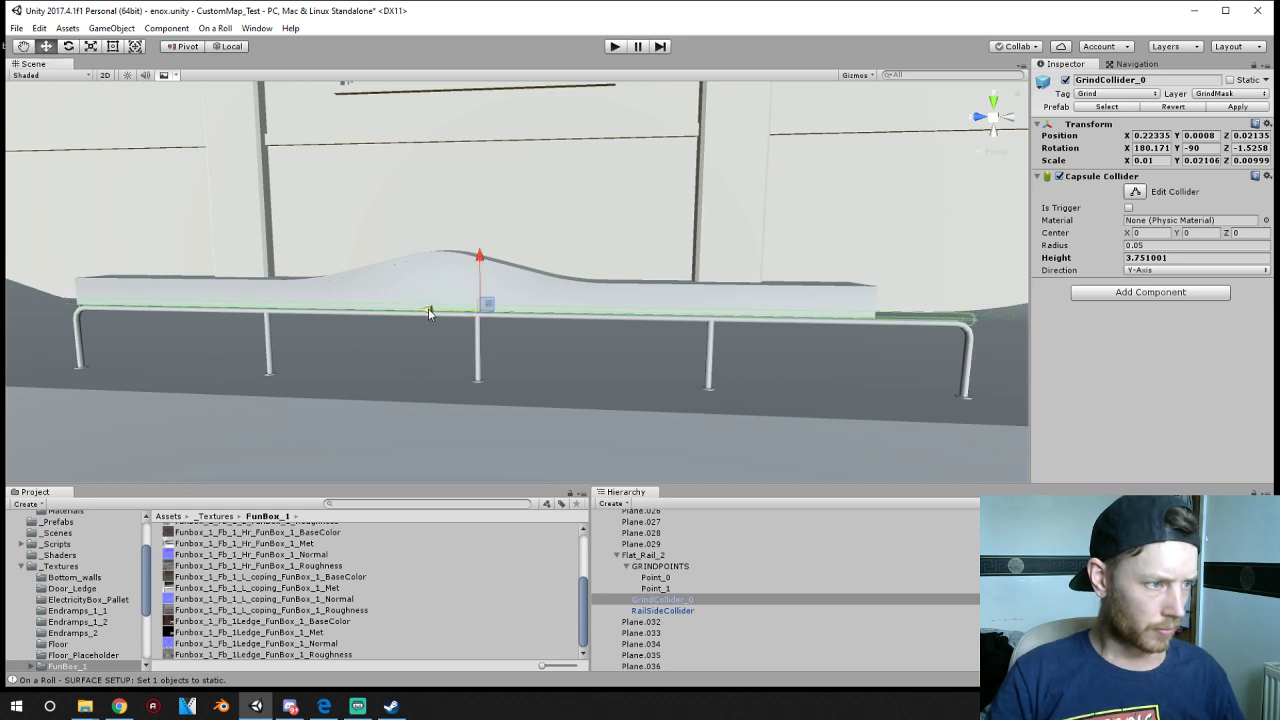
{"action": "left_click_drag", "start_coordinate": [434, 308], "coordinate": [427, 308]}
{"action": "middle_click_drag", "start_coordinate": [537, 339], "coordinate": [380, 229]}
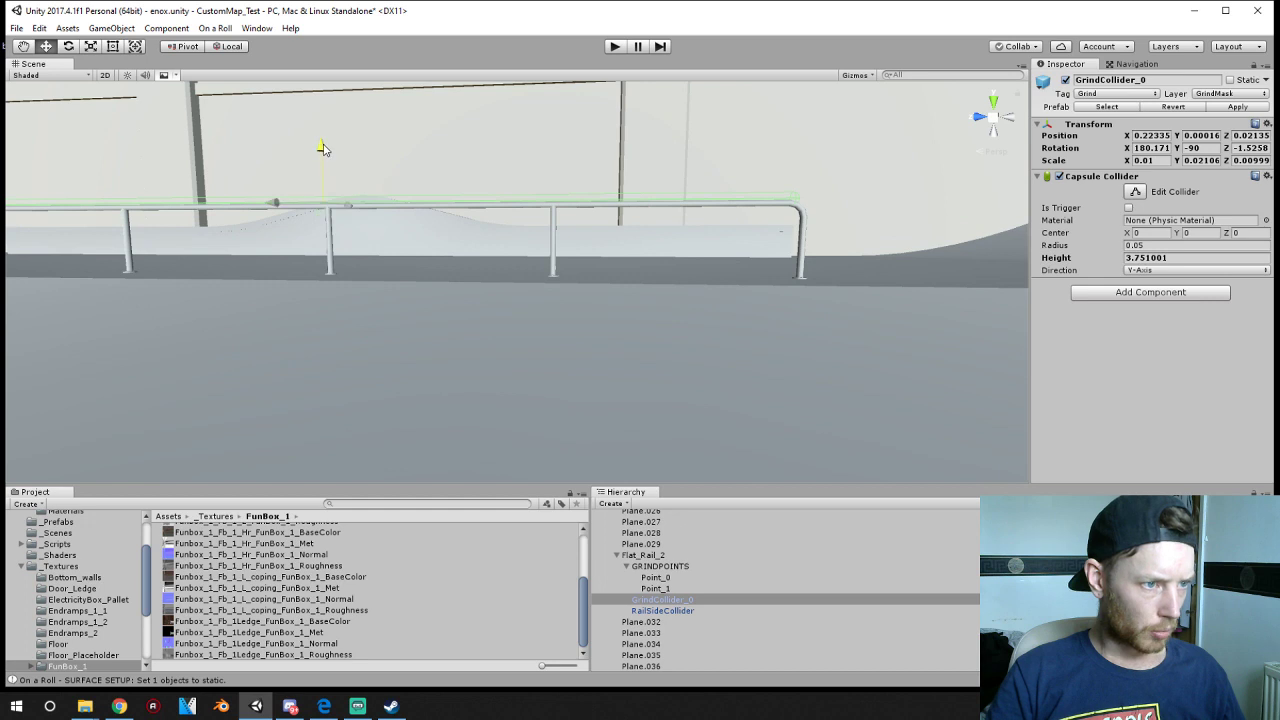
{"action": "left_click_drag", "start_coordinate": [322, 148], "coordinate": [323, 151]}
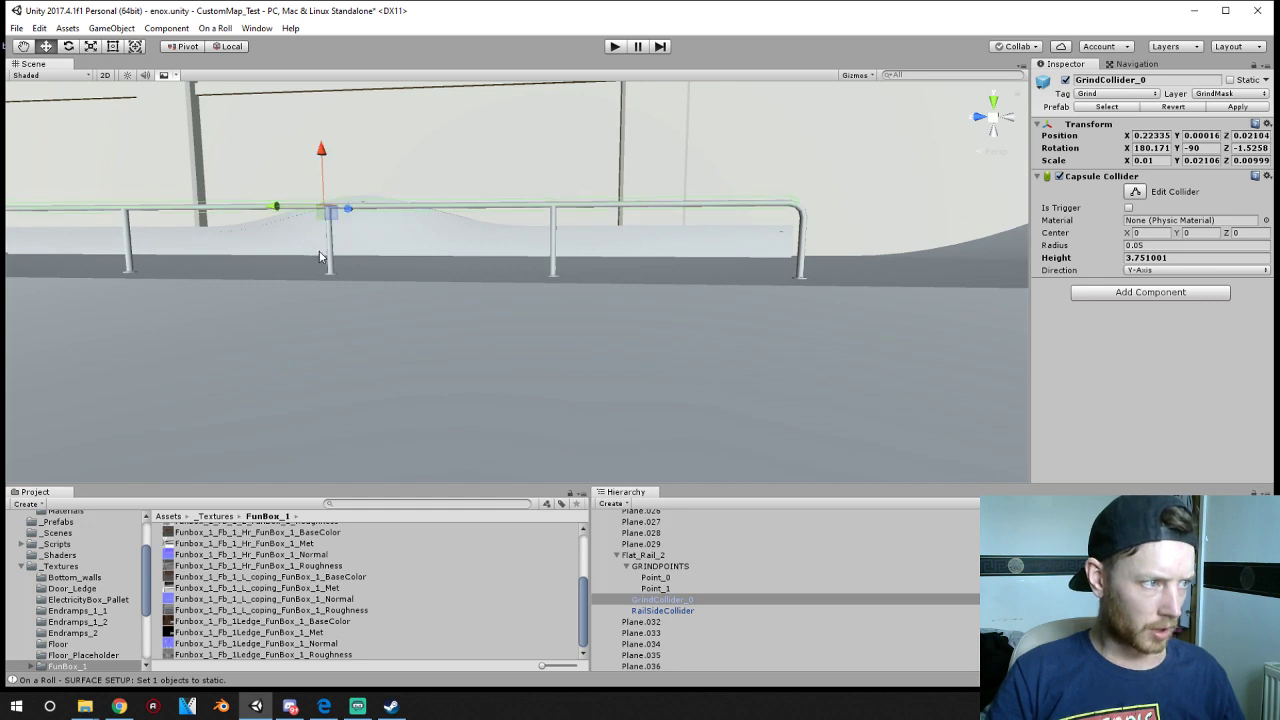
- Check both ends of GrindCollider_0 against the rail and fine-tune its position along the bar to about Y 0.00046
{"action": "middle_click_drag", "start_coordinate": [315, 181], "coordinate": [987, 316]}
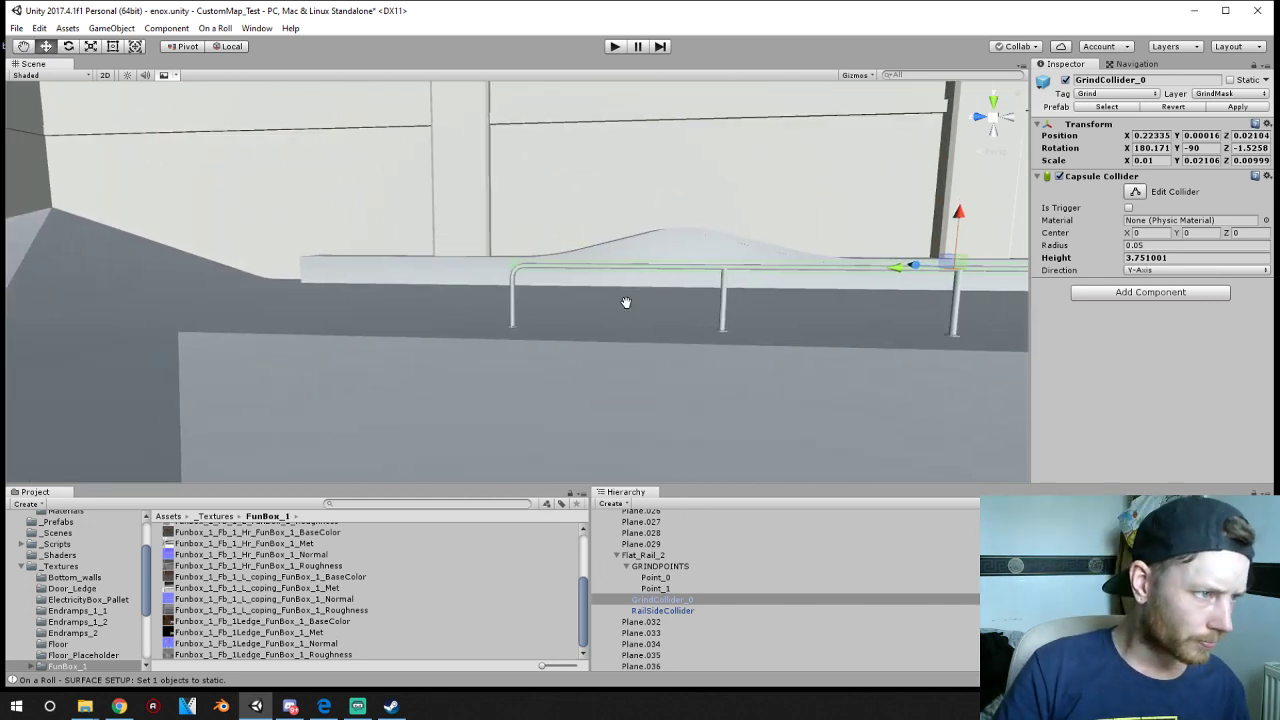
{"action": "middle_click_drag", "start_coordinate": [626, 300], "coordinate": [622, 410]}
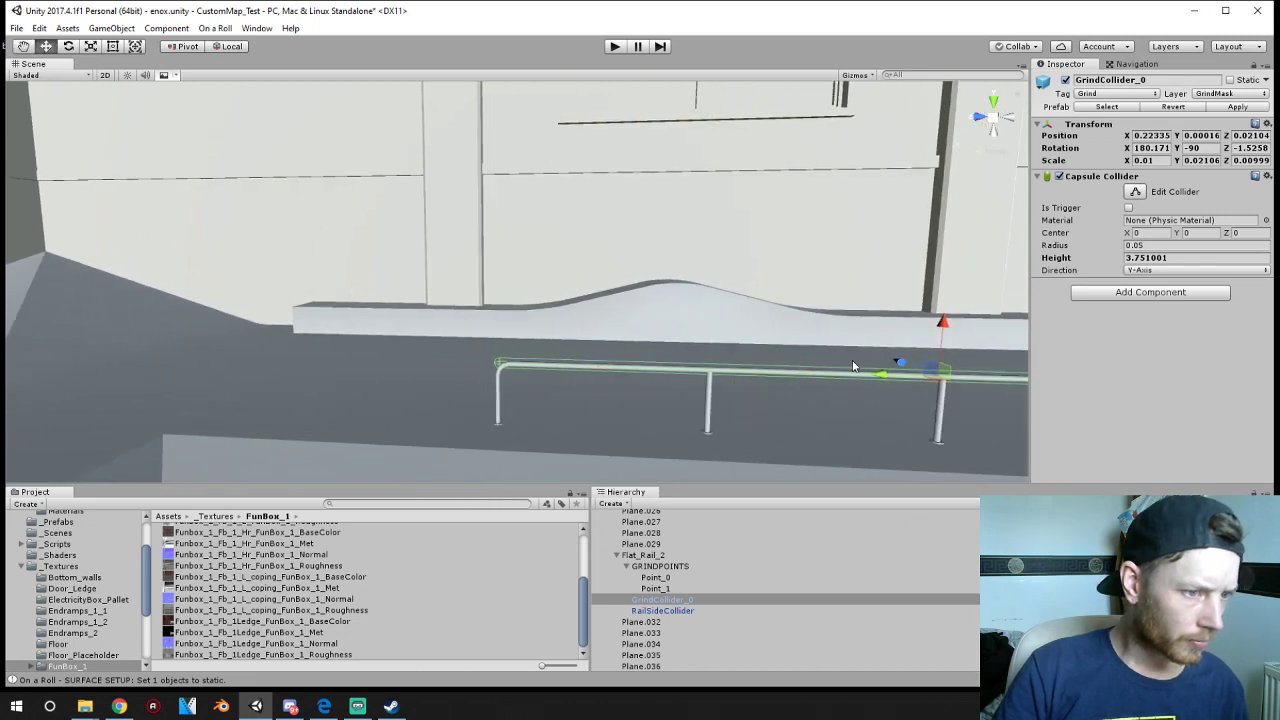
{"action": "left_click", "coordinate": [75, 47]}
{"action": "left_click", "coordinate": [90, 46]}
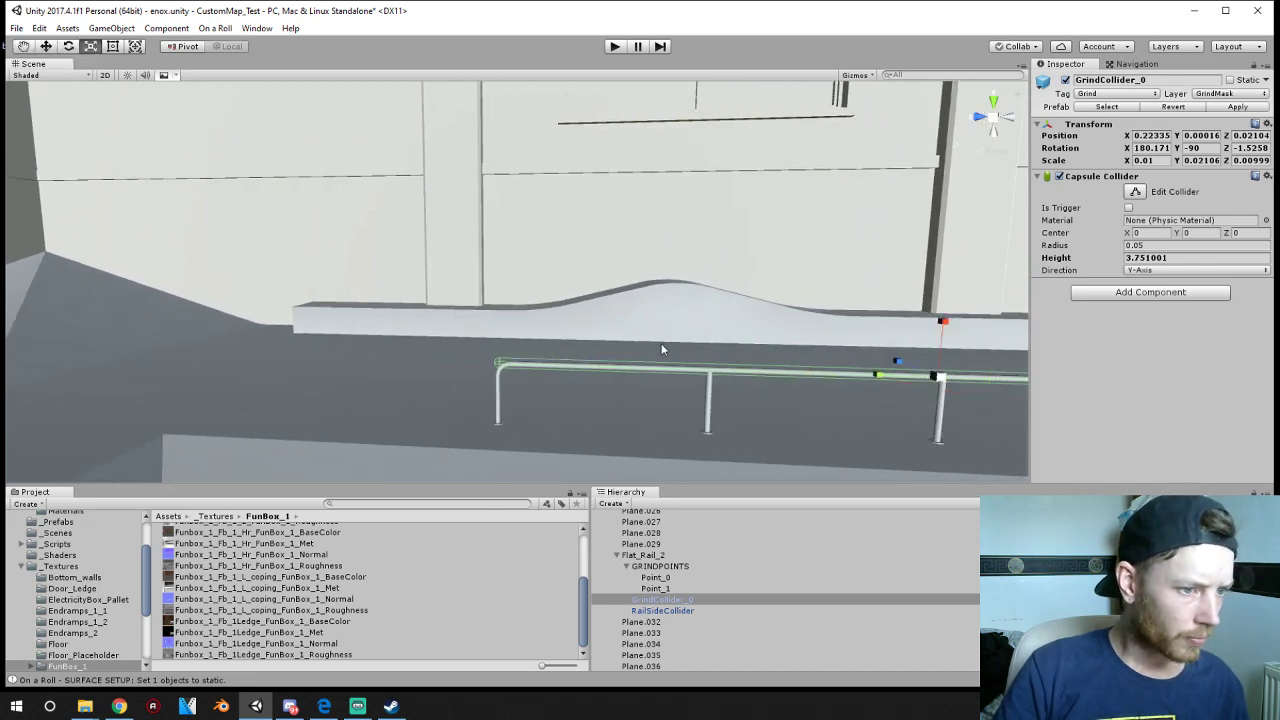
{"action": "left_click_drag", "start_coordinate": [879, 377], "coordinate": [882, 372]}
{"action": "middle_click_drag", "start_coordinate": [868, 373], "coordinate": [766, 346]}
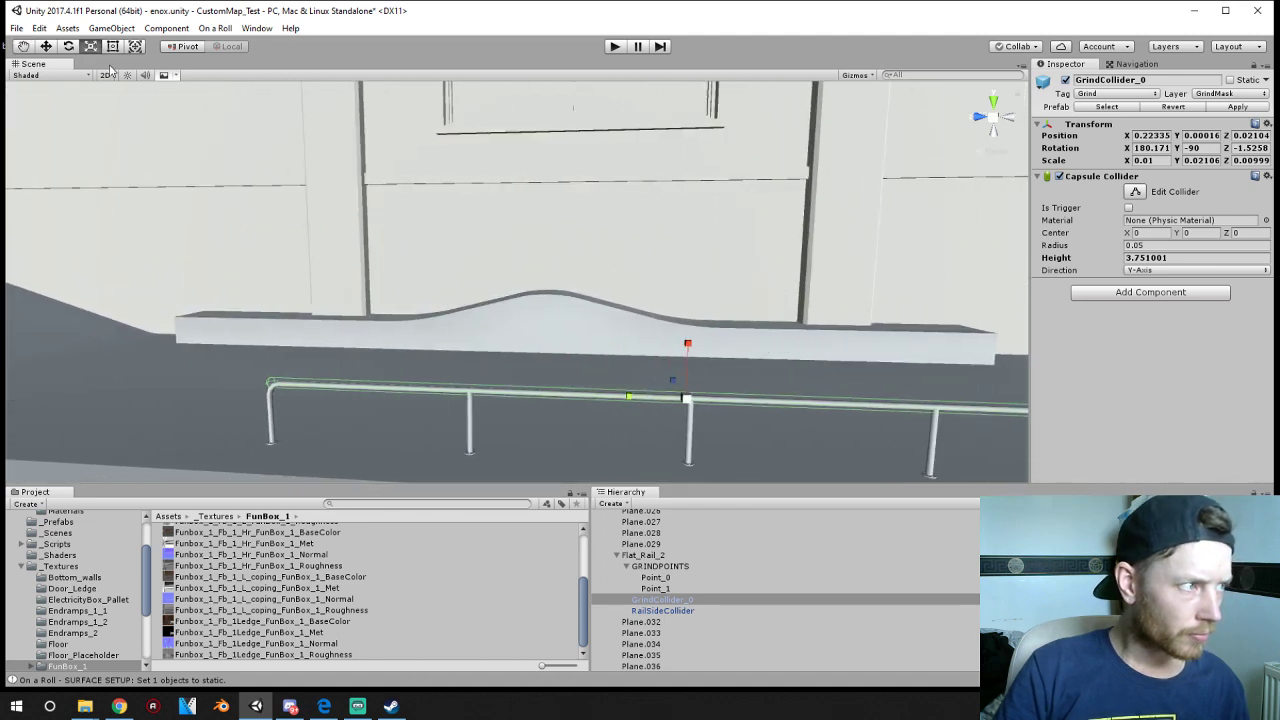
{"action": "left_click", "coordinate": [45, 47]}
{"action": "left_click_drag", "start_coordinate": [637, 395], "coordinate": [641, 394]}
{"action": "middle_click_drag", "start_coordinate": [646, 333], "coordinate": [587, 320]}
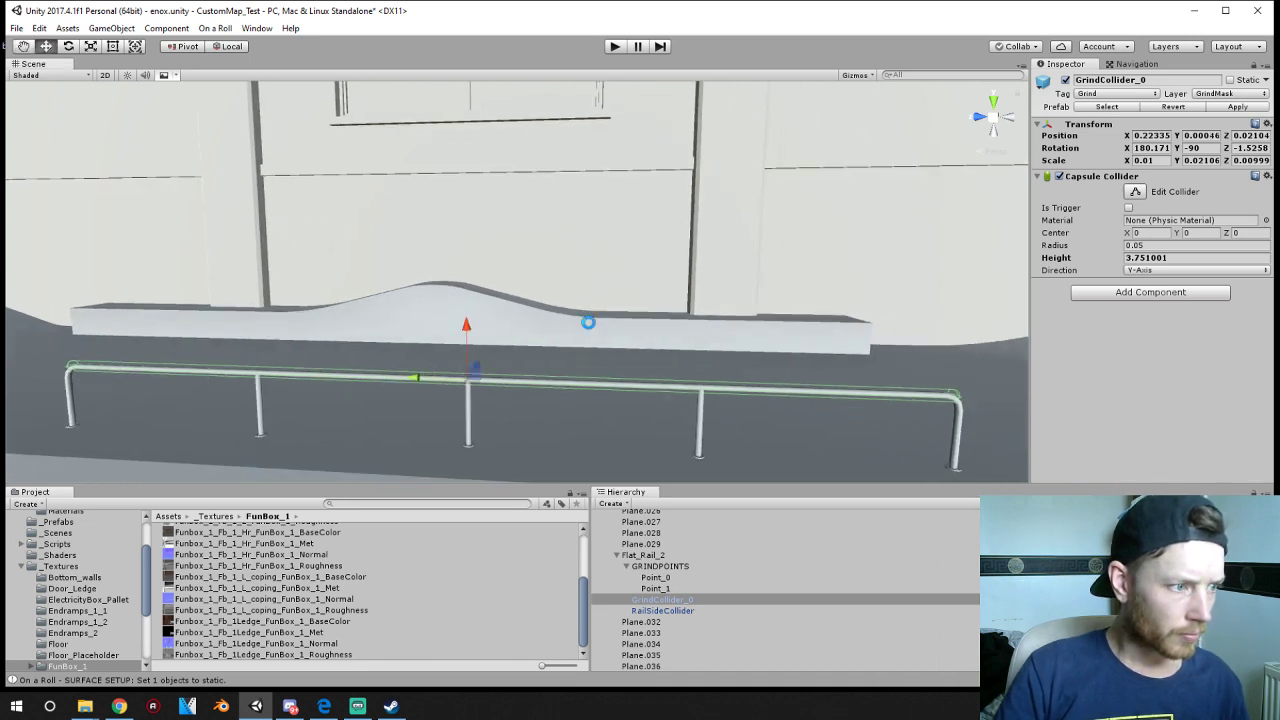
- Stretch Flat_Rail_2's RailSideCollider lengthwise to a Y scale of about 0.077
{"action": "left_click", "coordinate": [620, 558]}
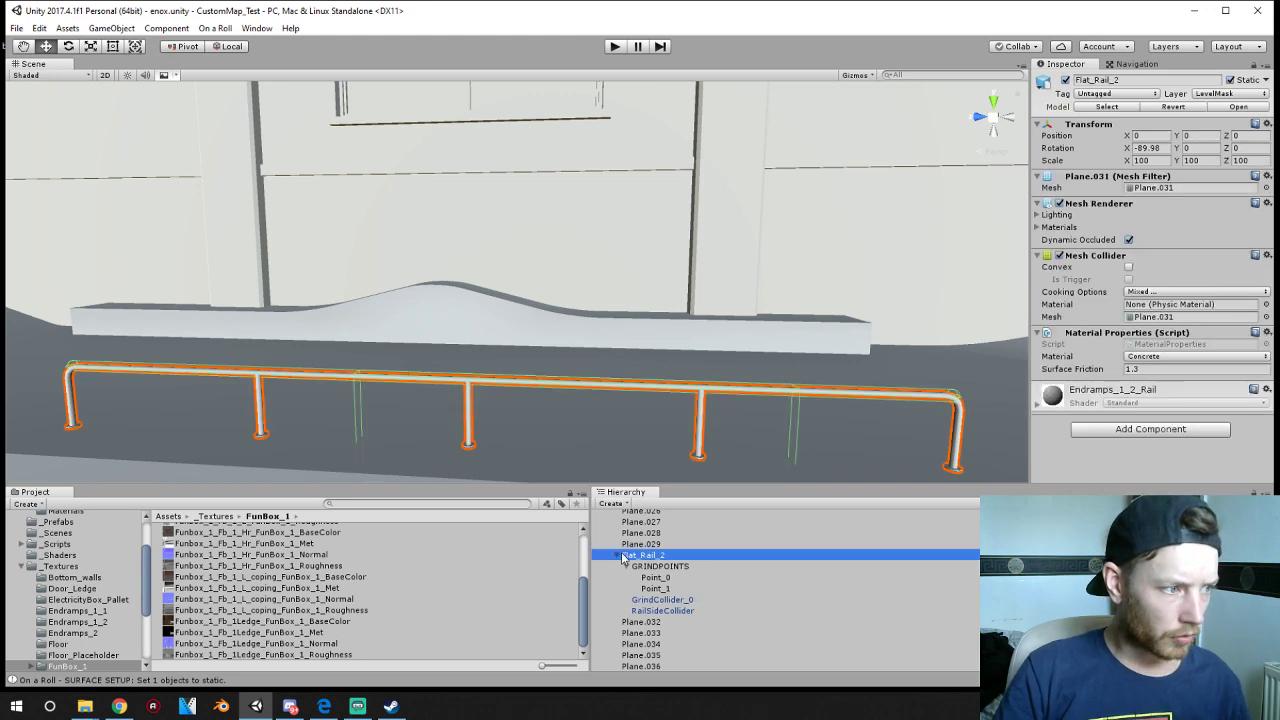
{"action": "left_click", "coordinate": [662, 599]}
{"action": "left_click", "coordinate": [670, 622]}
{"action": "left_click", "coordinate": [665, 610]}
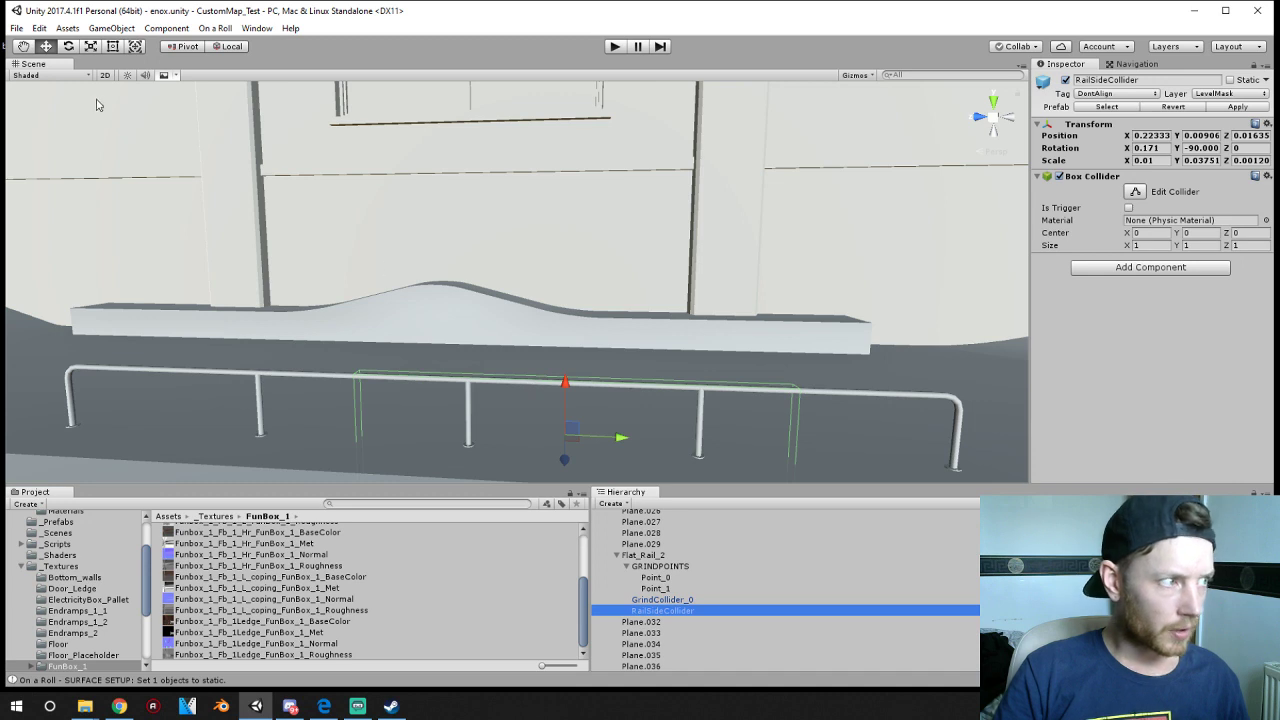
{"action": "left_click", "coordinate": [68, 46]}
{"action": "left_click", "coordinate": [90, 46]}
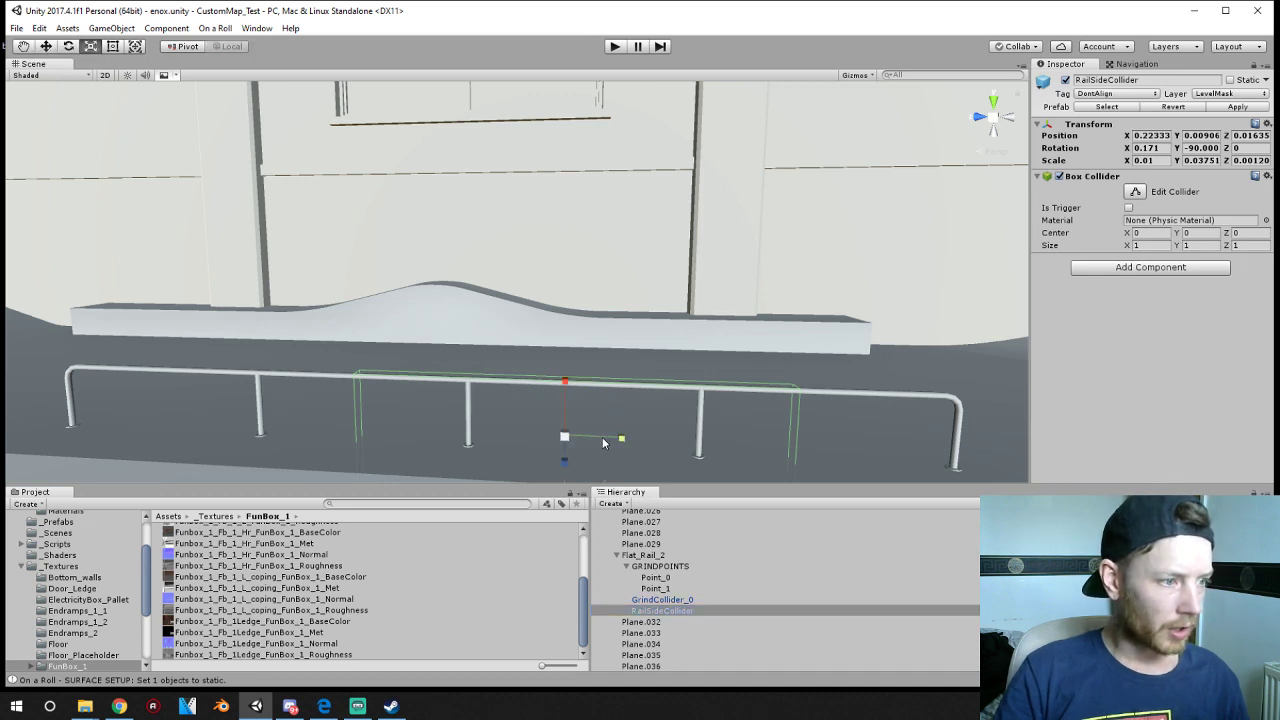
{"action": "left_click_drag", "start_coordinate": [624, 443], "coordinate": [688, 446]}
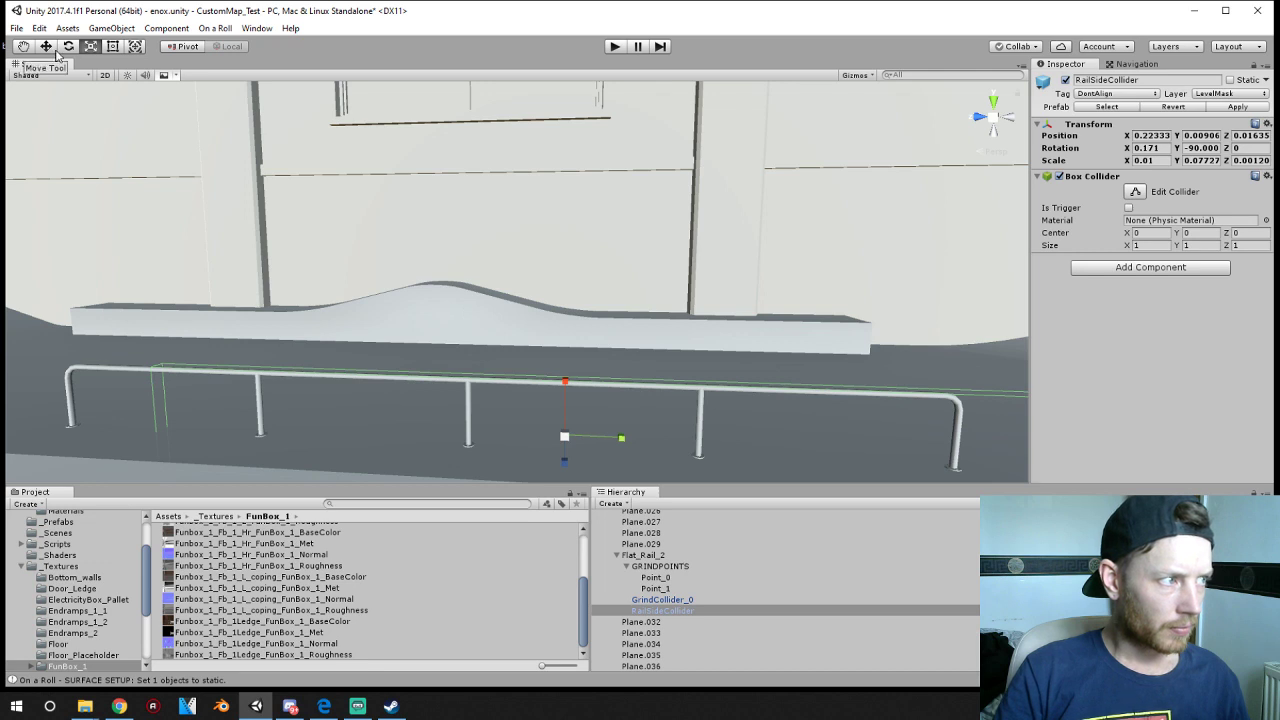
- Move RailSideCollider along the rail to about Y 0.00059 and lower it to about Z 0.01588
{"action": "left_click", "coordinate": [46, 46]}
{"action": "left_click_drag", "start_coordinate": [620, 445], "coordinate": [527, 447]}
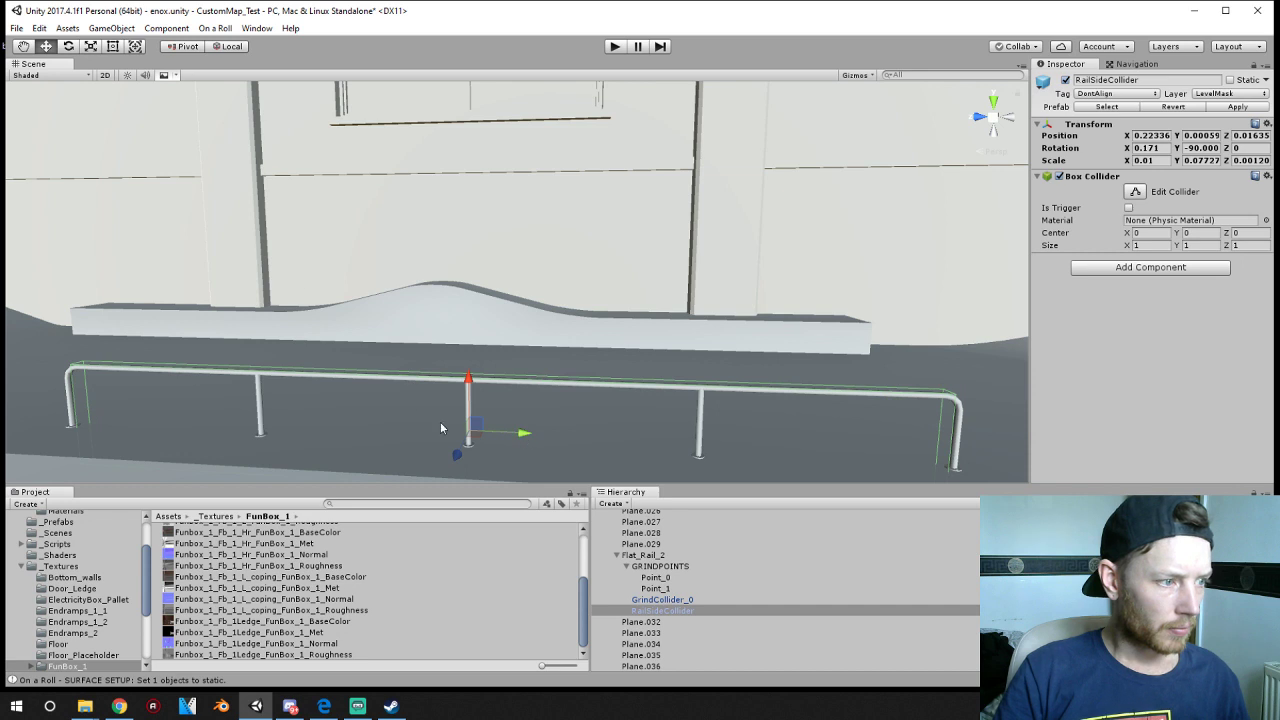
{"action": "left_click_drag", "start_coordinate": [455, 392], "coordinate": [466, 381]}
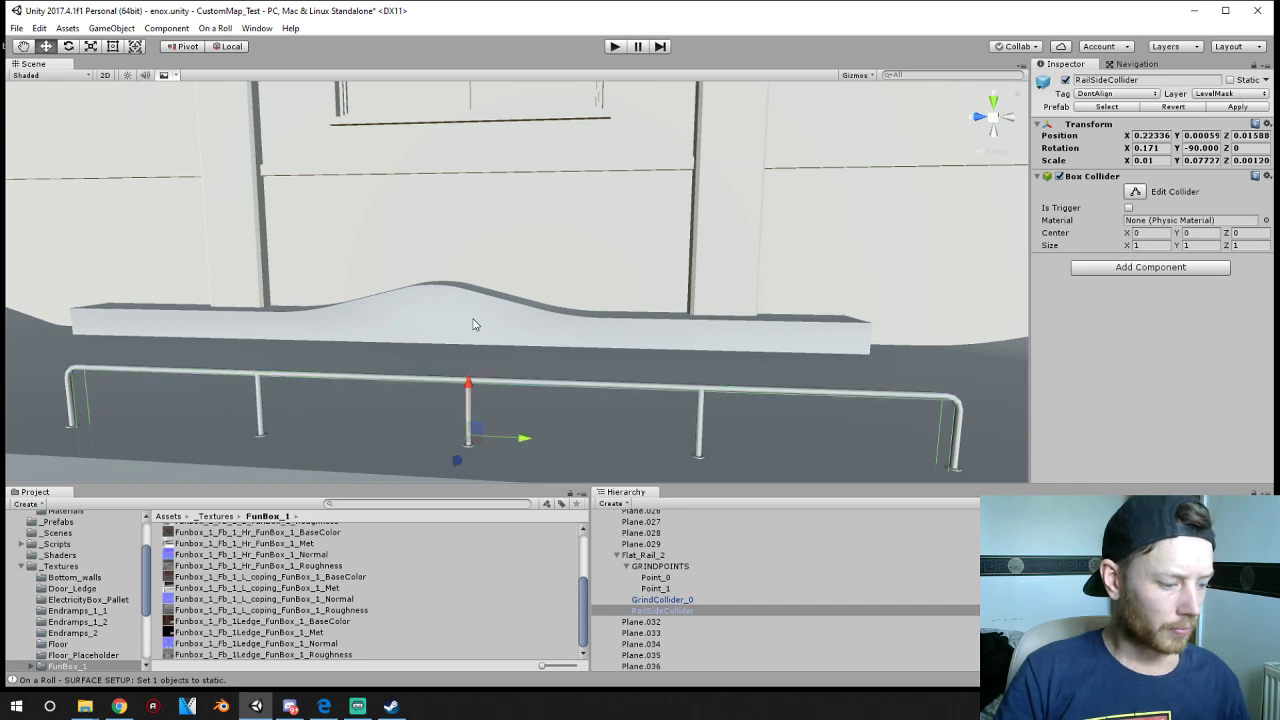
{"action": "left_click", "coordinate": [168, 516]}
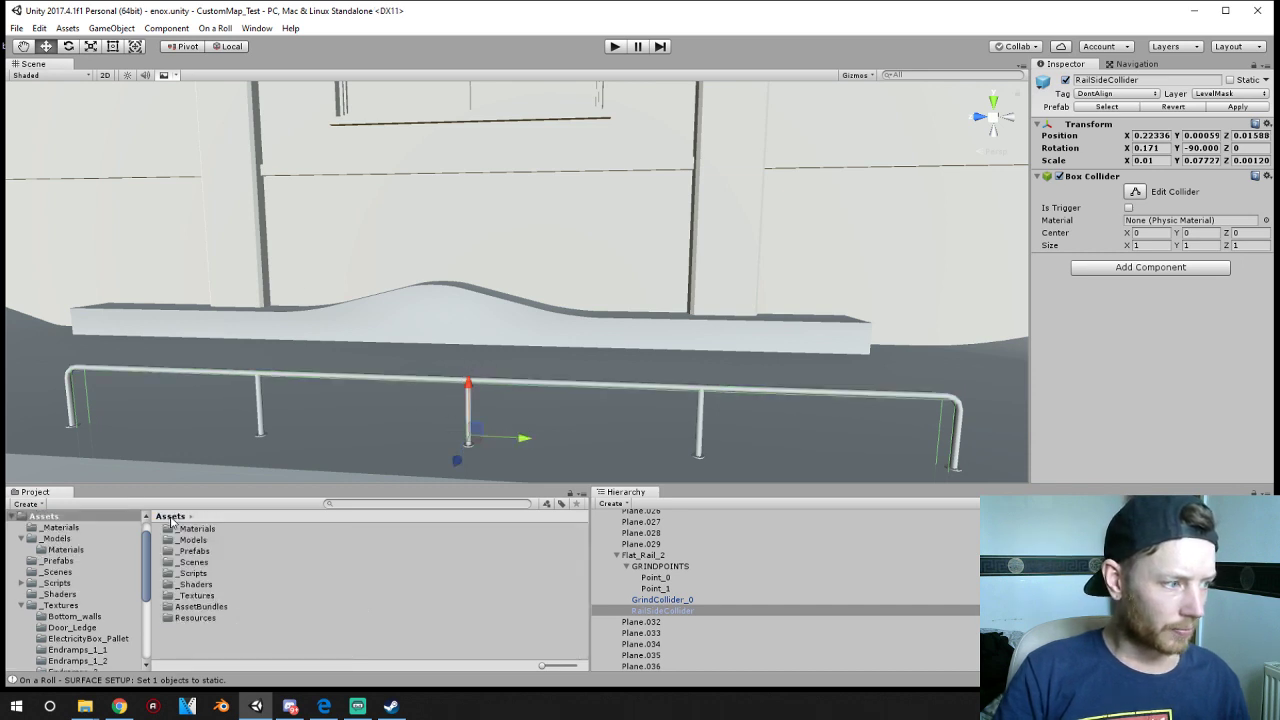
{"action": "scroll", "coordinate": [499, 408], "scroll_direction": "down", "scroll_amount": 10}
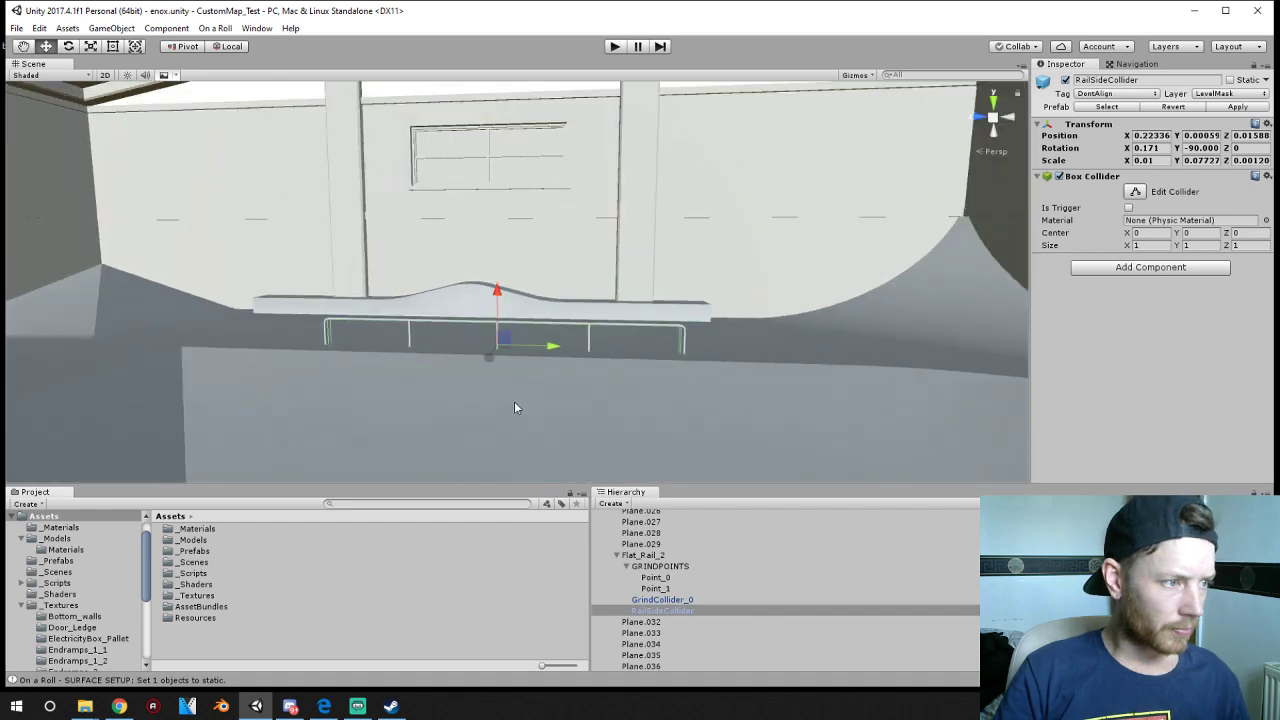
{"action": "right_click_drag", "start_coordinate": [531, 408], "coordinate": [150, 305]}
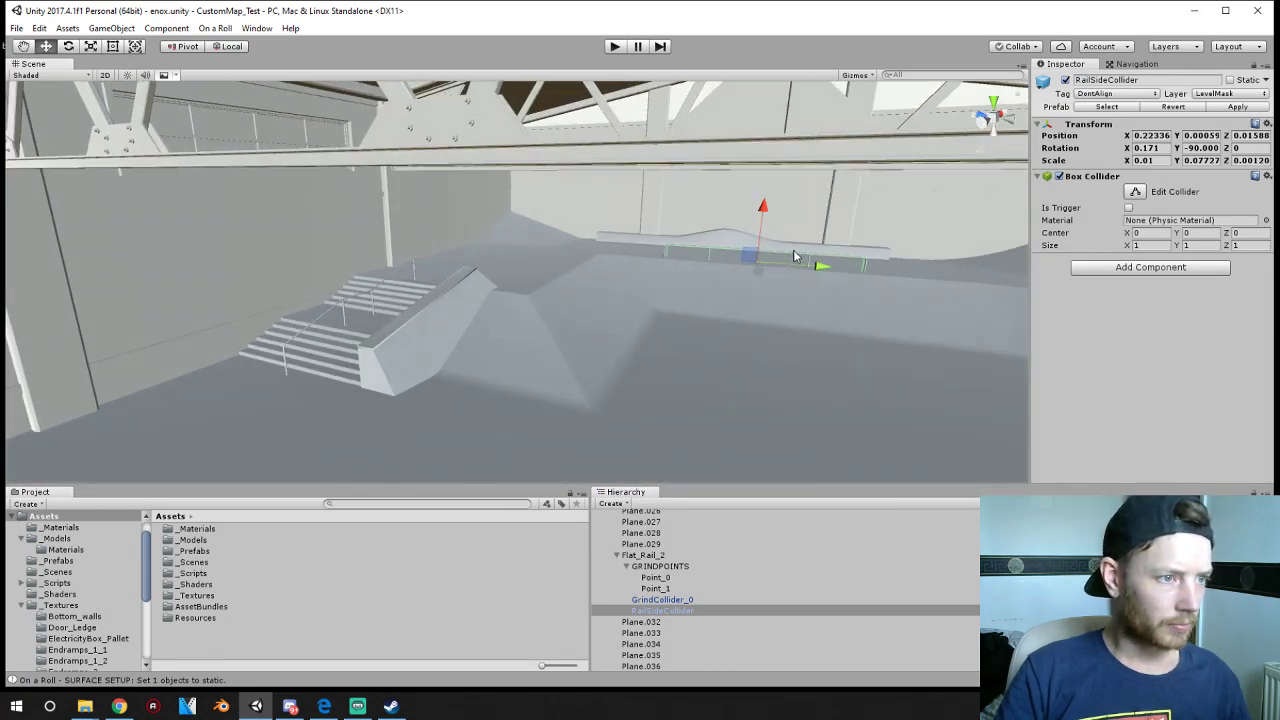
{"action": "left_click", "coordinate": [166, 28]}
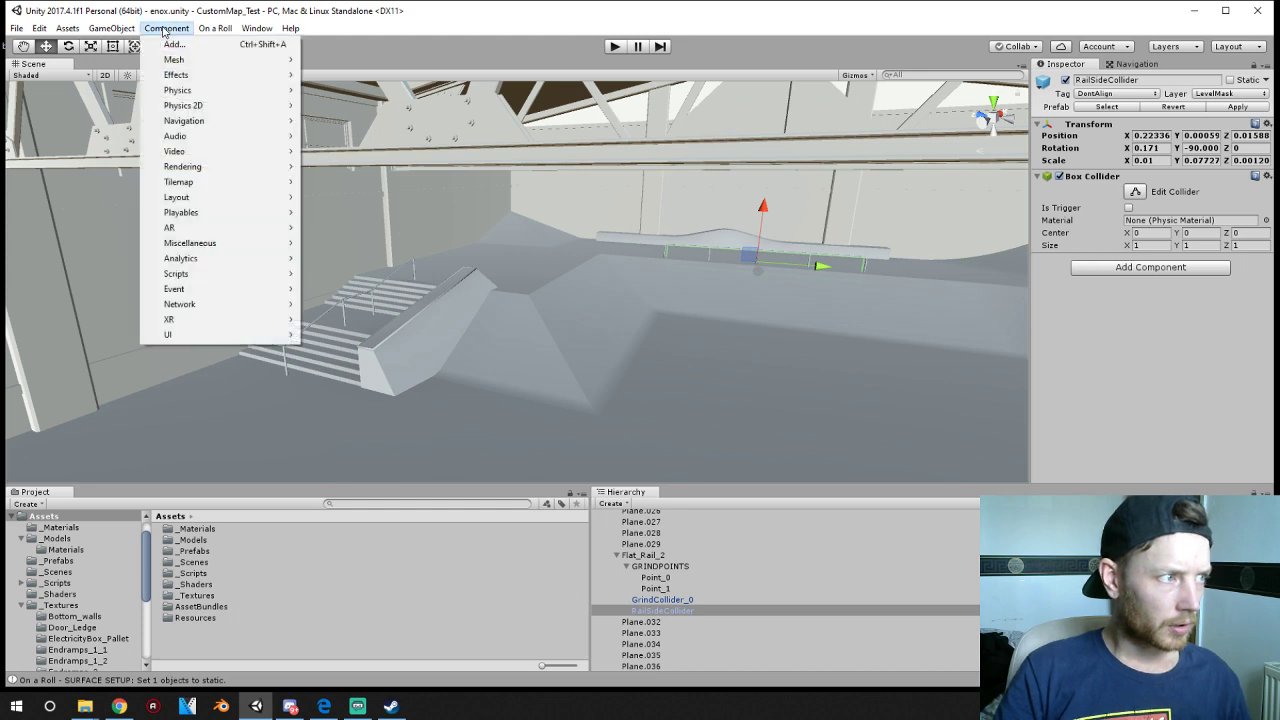
{"action": "mouse_move", "coordinate": [215, 28]}
{"action": "left_click", "coordinate": [231, 60]}
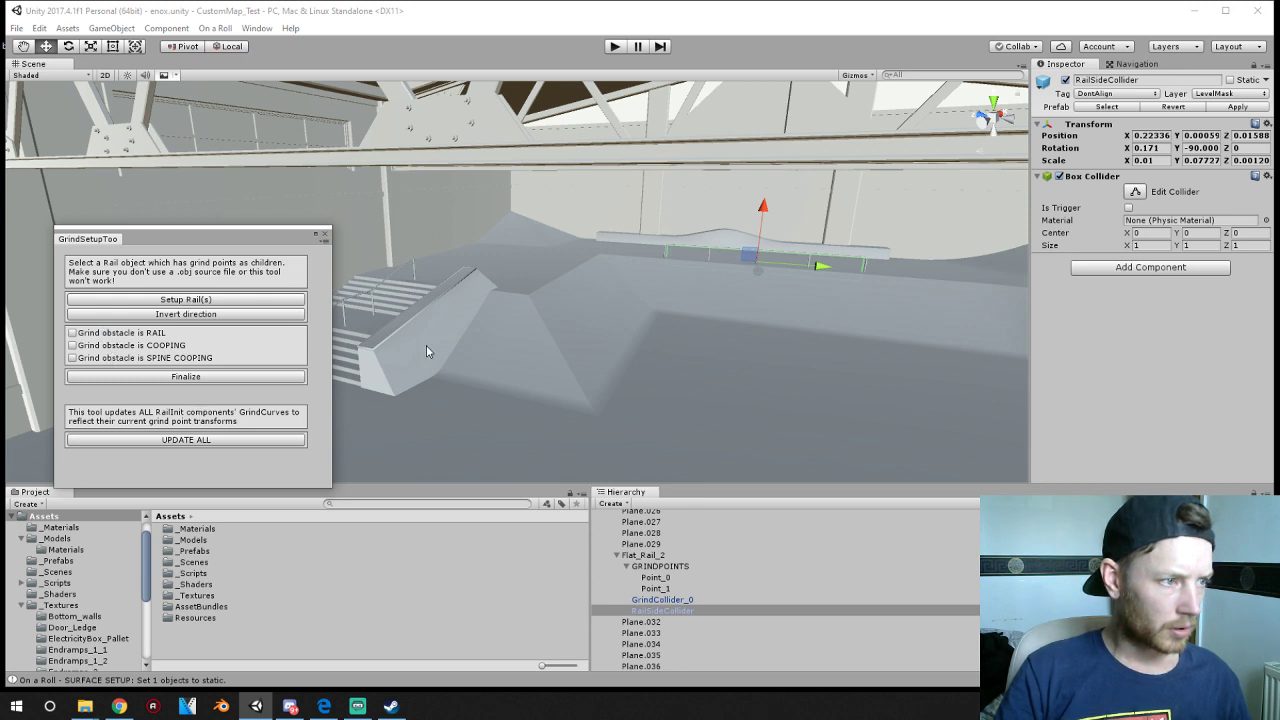
{"action": "left_click", "coordinate": [324, 232]}
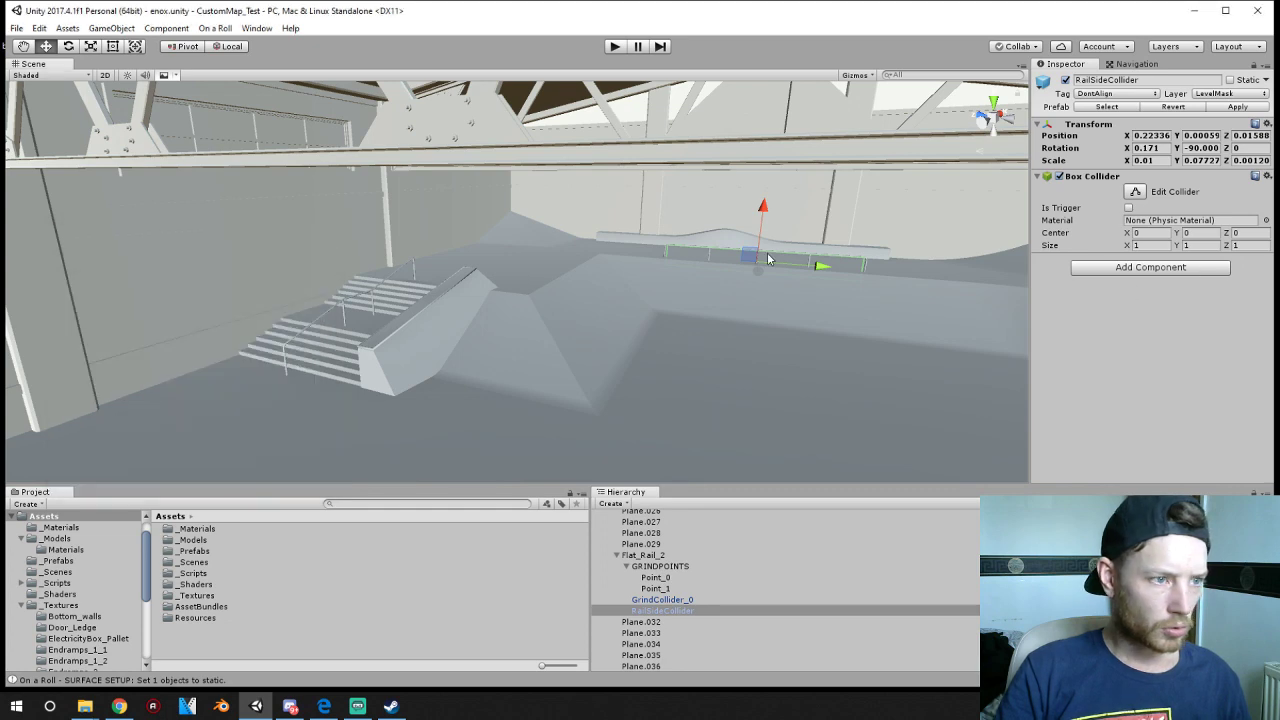
- Select Flat_Rail on the textured funbox and examine its components, including its Rail Init script
{"action": "left_click", "coordinate": [715, 245]}
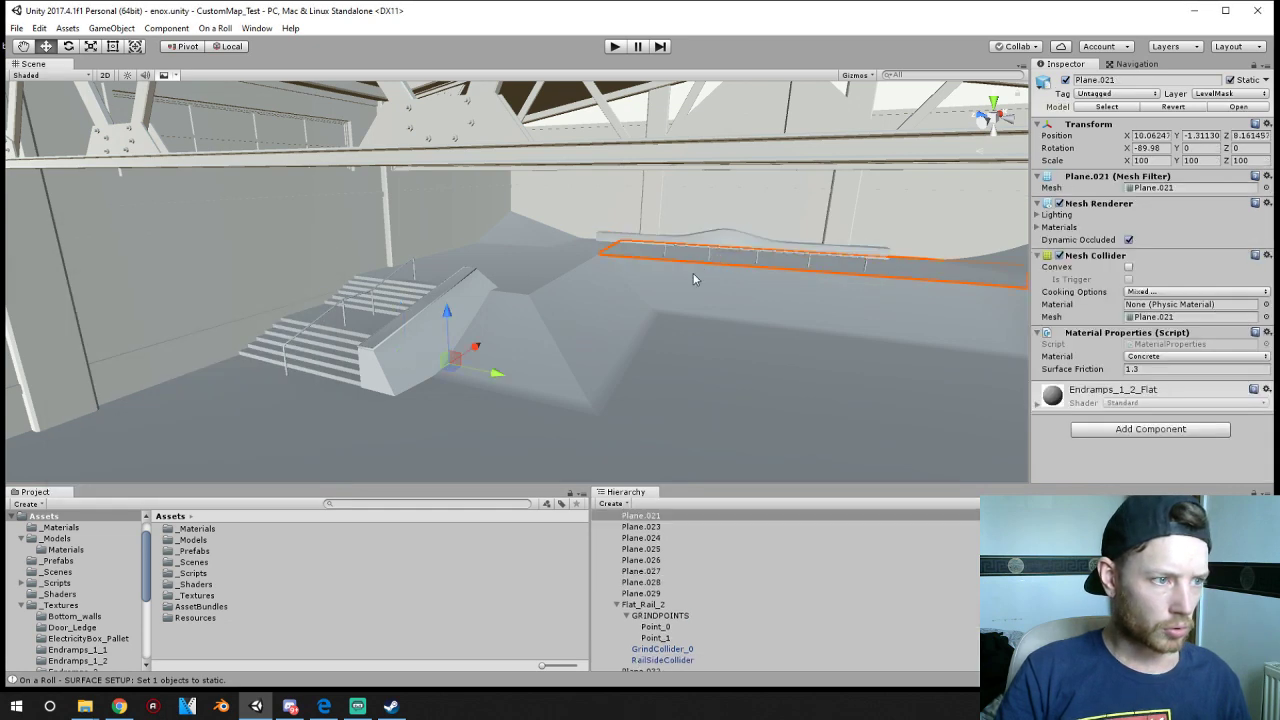
{"action": "left_click_drag", "start_coordinate": [694, 277], "coordinate": [886, 340], "text": "alt"}
{"action": "middle_click_drag", "start_coordinate": [886, 340], "coordinate": [651, 337]}
{"action": "scroll", "coordinate": [651, 337], "scroll_direction": "up", "scroll_amount": 5}
{"action": "right_click_drag", "start_coordinate": [820, 306], "coordinate": [1153, 356]}
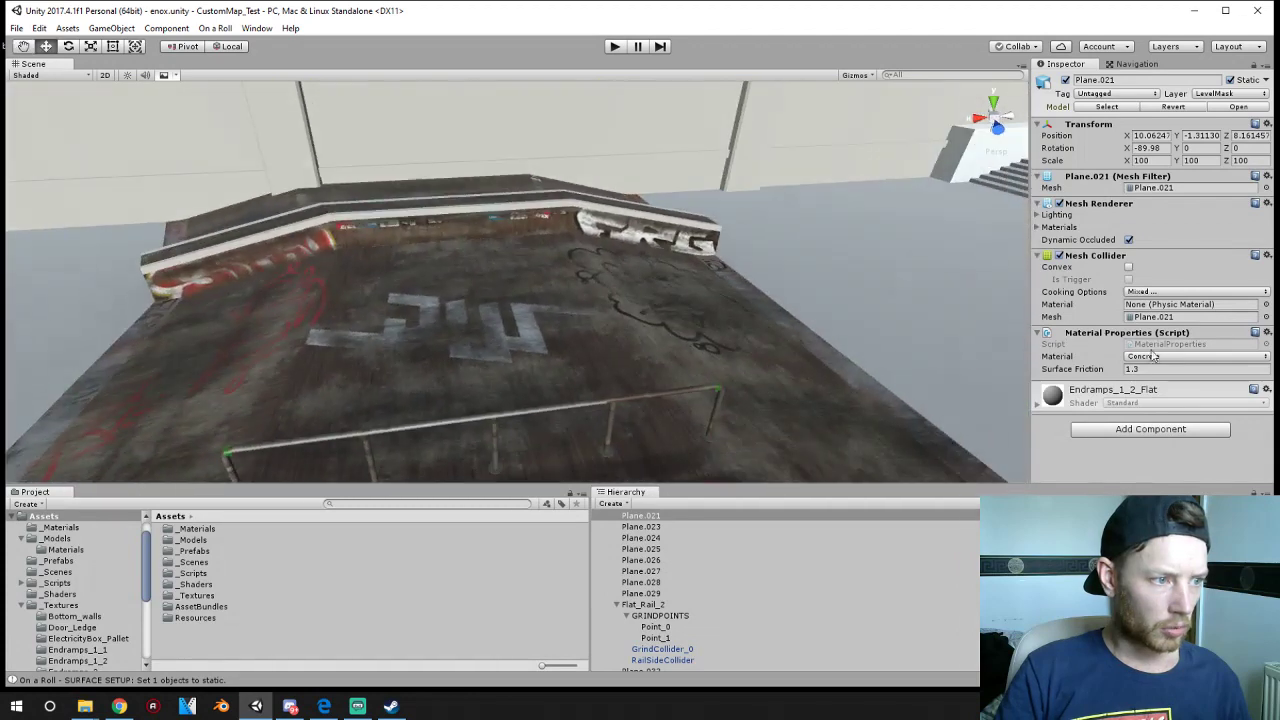
{"action": "left_click", "coordinate": [652, 395]}
{"action": "key", "text": "f"}
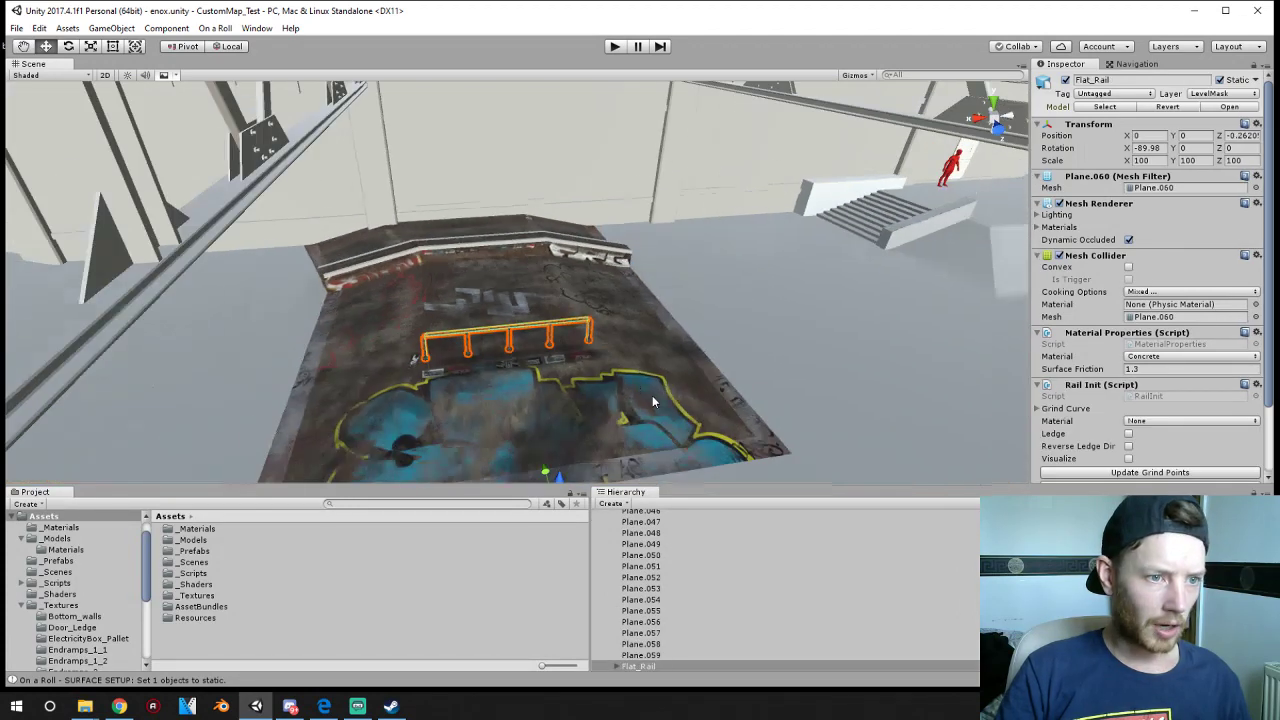
{"action": "scroll", "coordinate": [1200, 375], "scroll_direction": "down", "scroll_amount": 3}
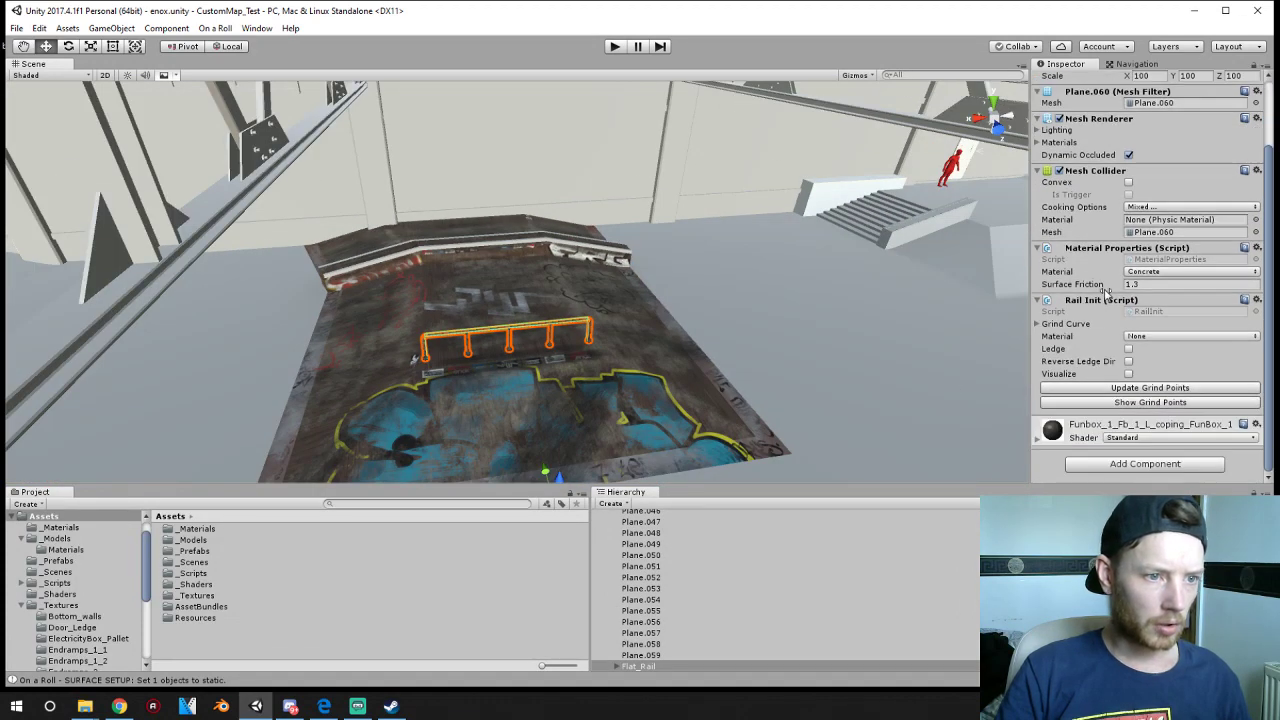
- Select Flat_Rail_2 in front of the wavy ledge and remove its Material Properties script component
{"action": "right_click_drag", "start_coordinate": [632, 375], "coordinate": [310, 241]}
{"action": "left_click", "coordinate": [278, 228]}
{"action": "left_click", "coordinate": [275, 226]}
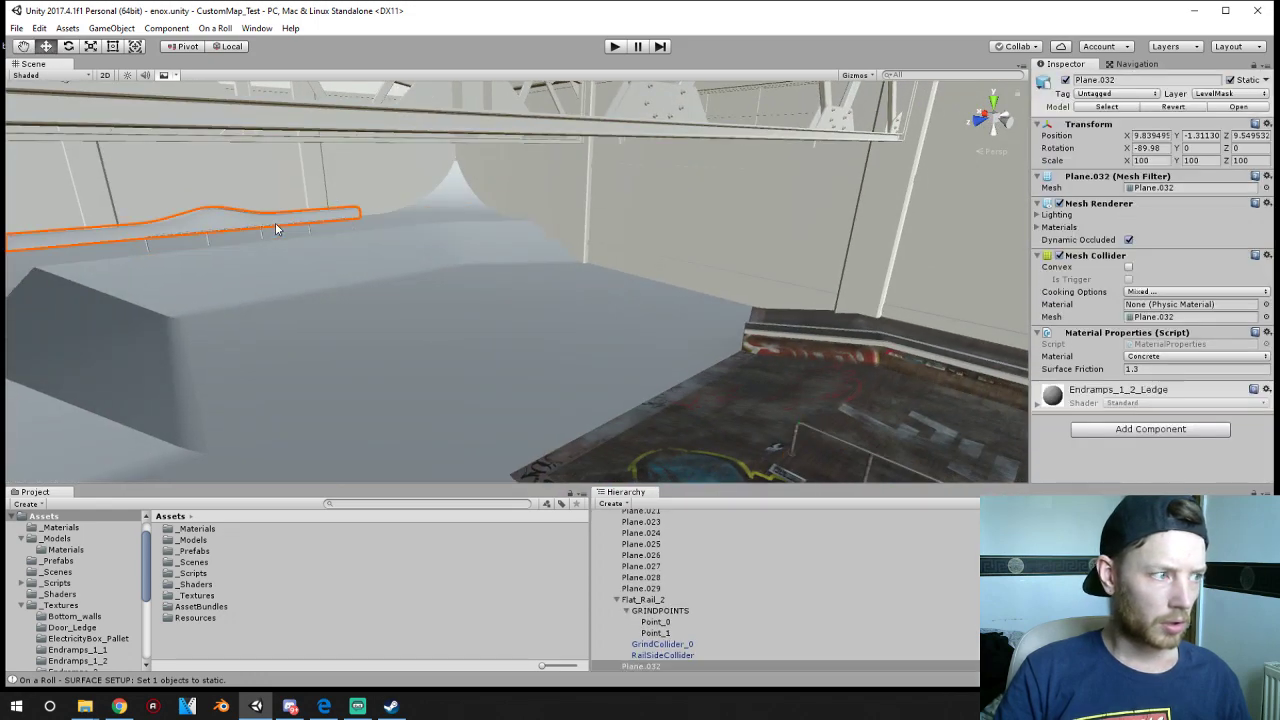
{"action": "left_click", "coordinate": [250, 230]}
{"action": "left_click", "coordinate": [210, 236]}
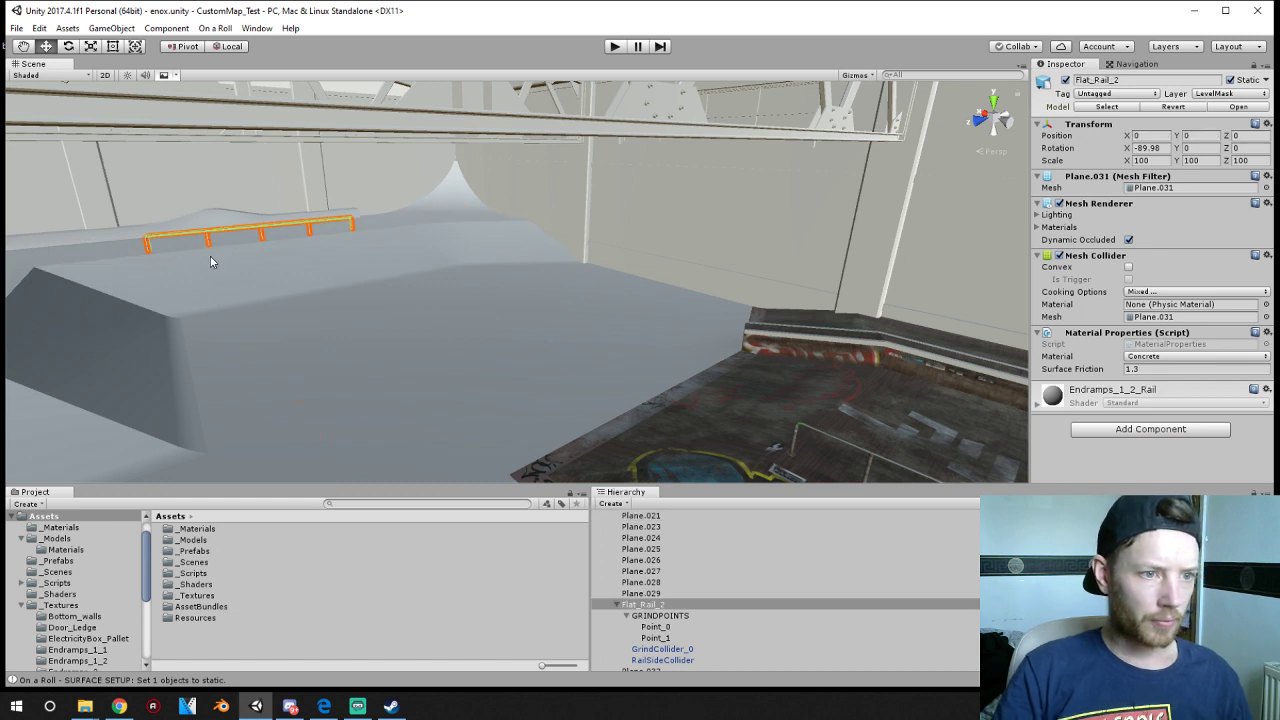
{"action": "left_click", "coordinate": [166, 29]}
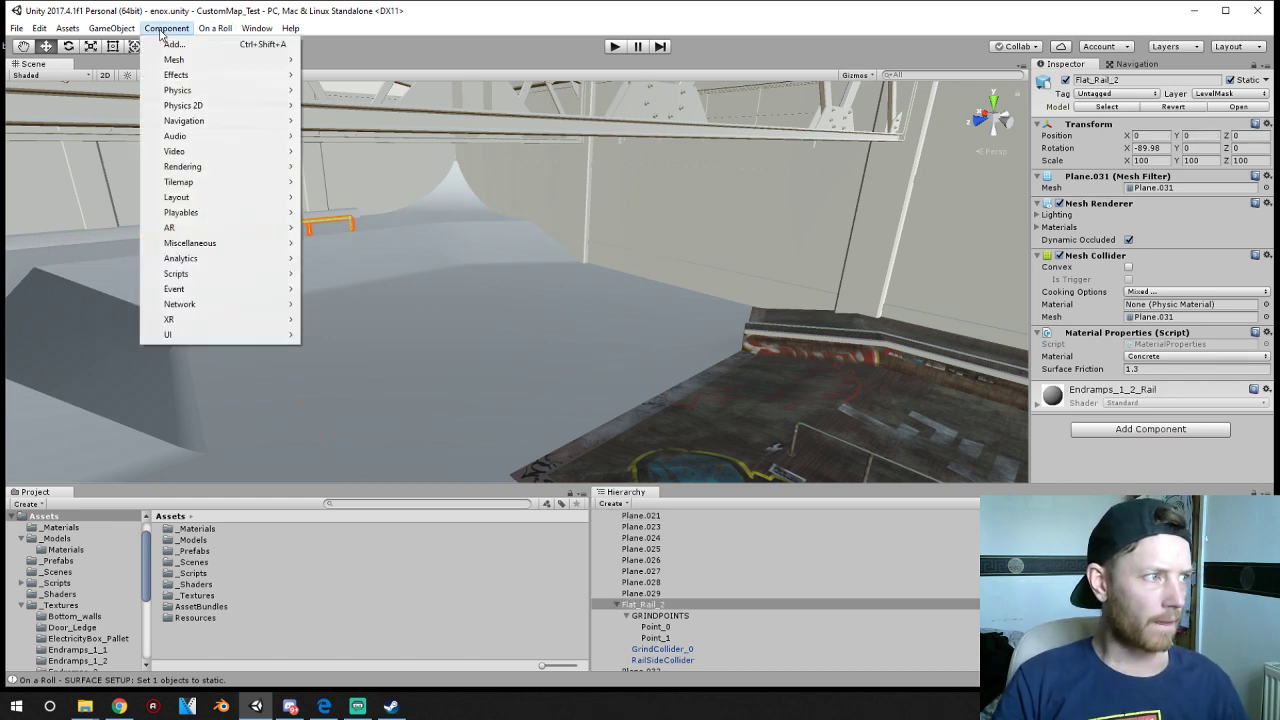
{"action": "left_click", "coordinate": [443, 259]}
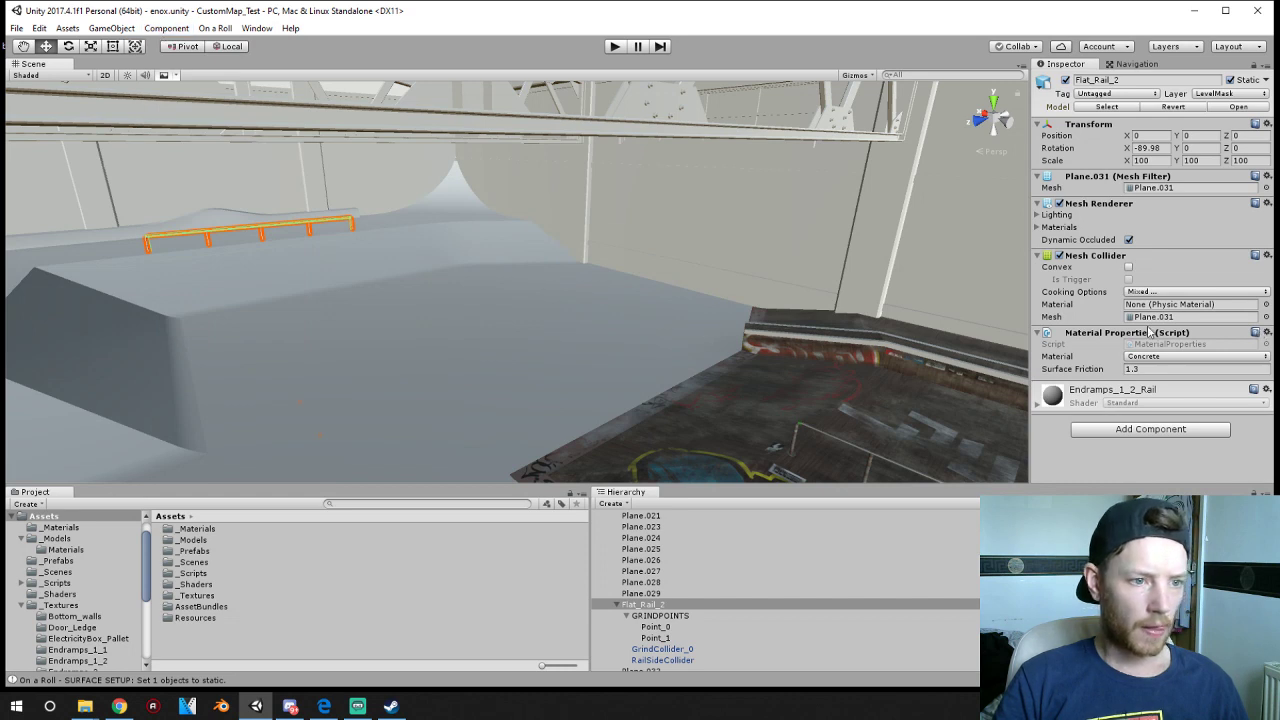
{"action": "left_click", "coordinate": [1266, 333]}
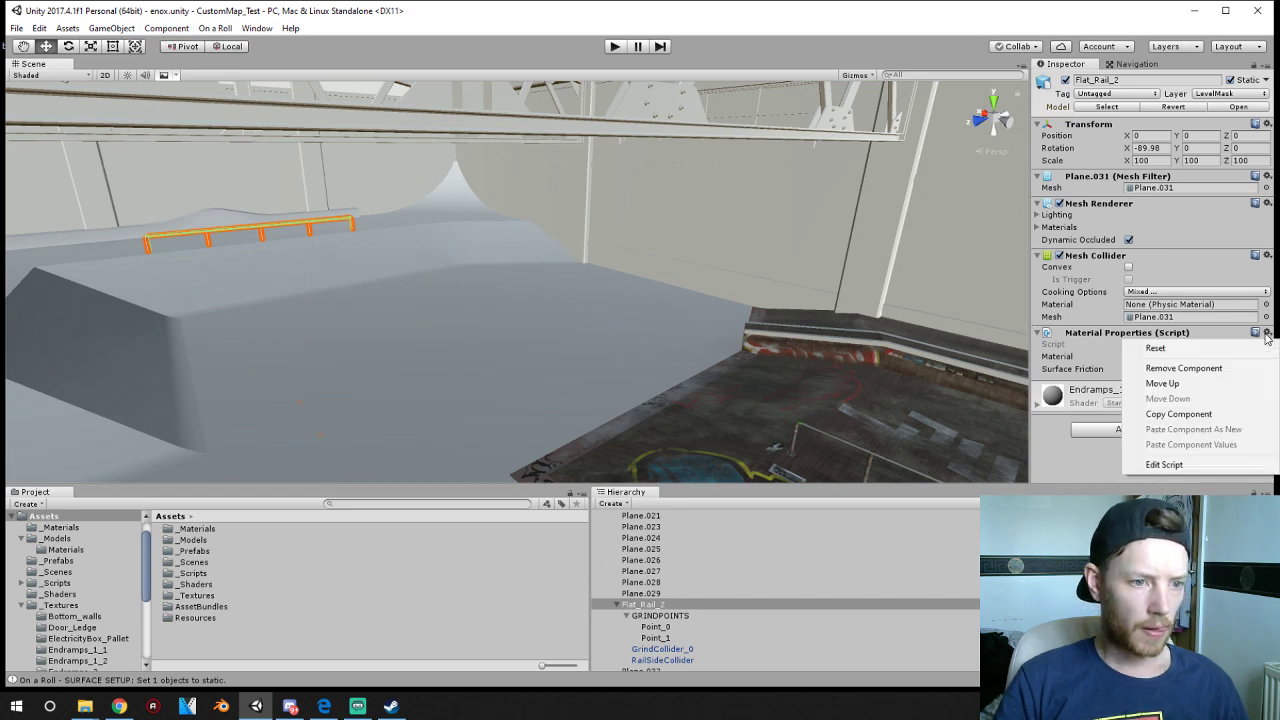
{"action": "left_click", "coordinate": [1213, 370]}
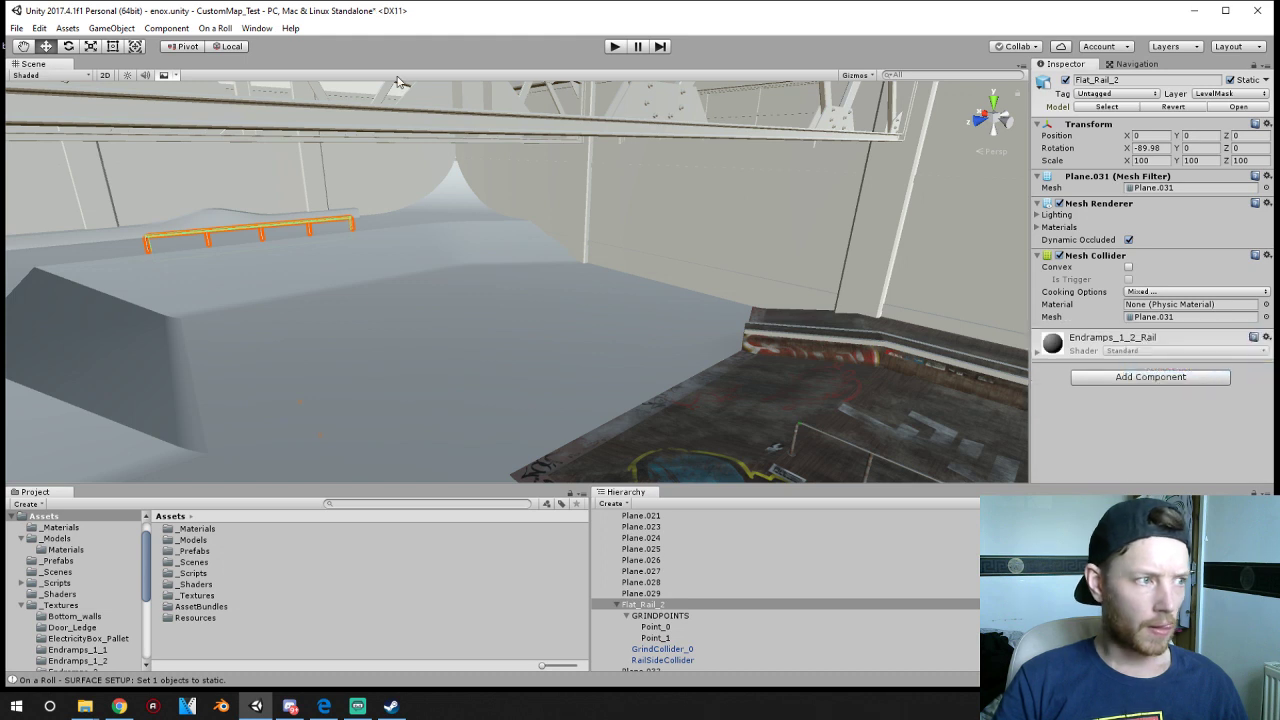
- Set up Flat_Rail_2 as a grindable rail with the Grind Setup tool, marking the obstacle type as RAIL
{"action": "left_click", "coordinate": [176, 34]}
{"action": "mouse_move", "coordinate": [215, 28]}
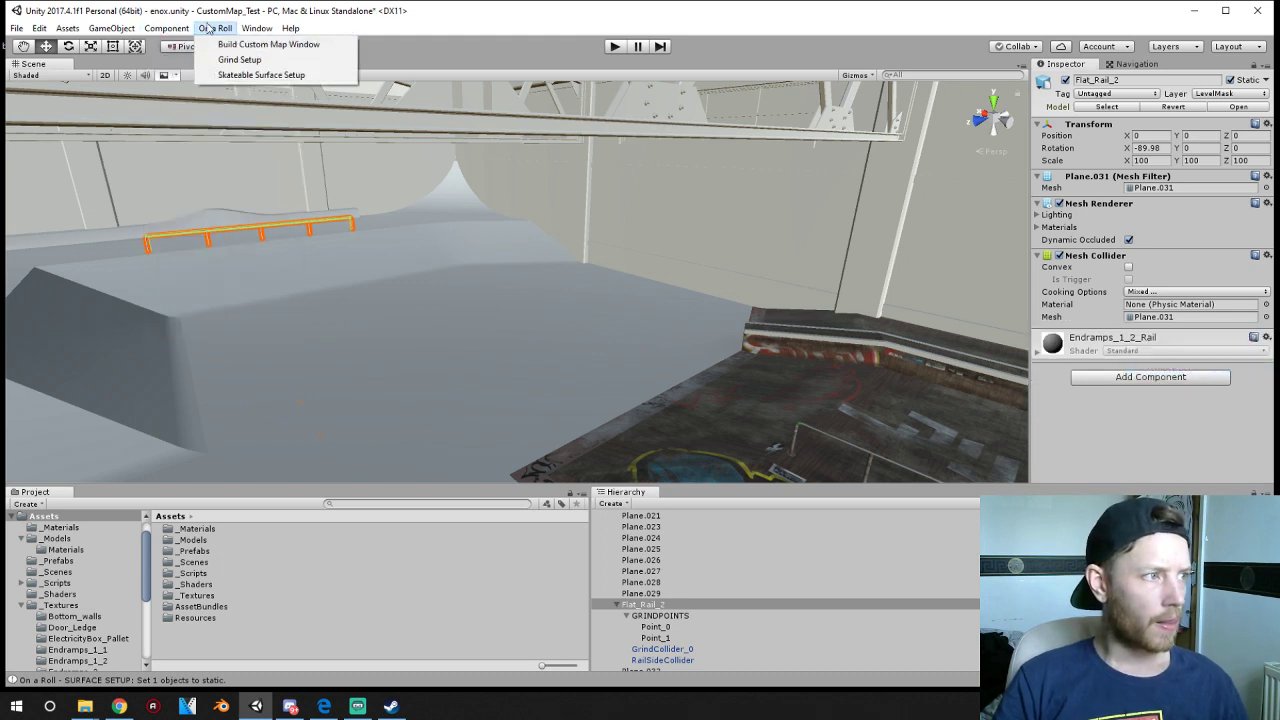
{"action": "left_click", "coordinate": [238, 63]}
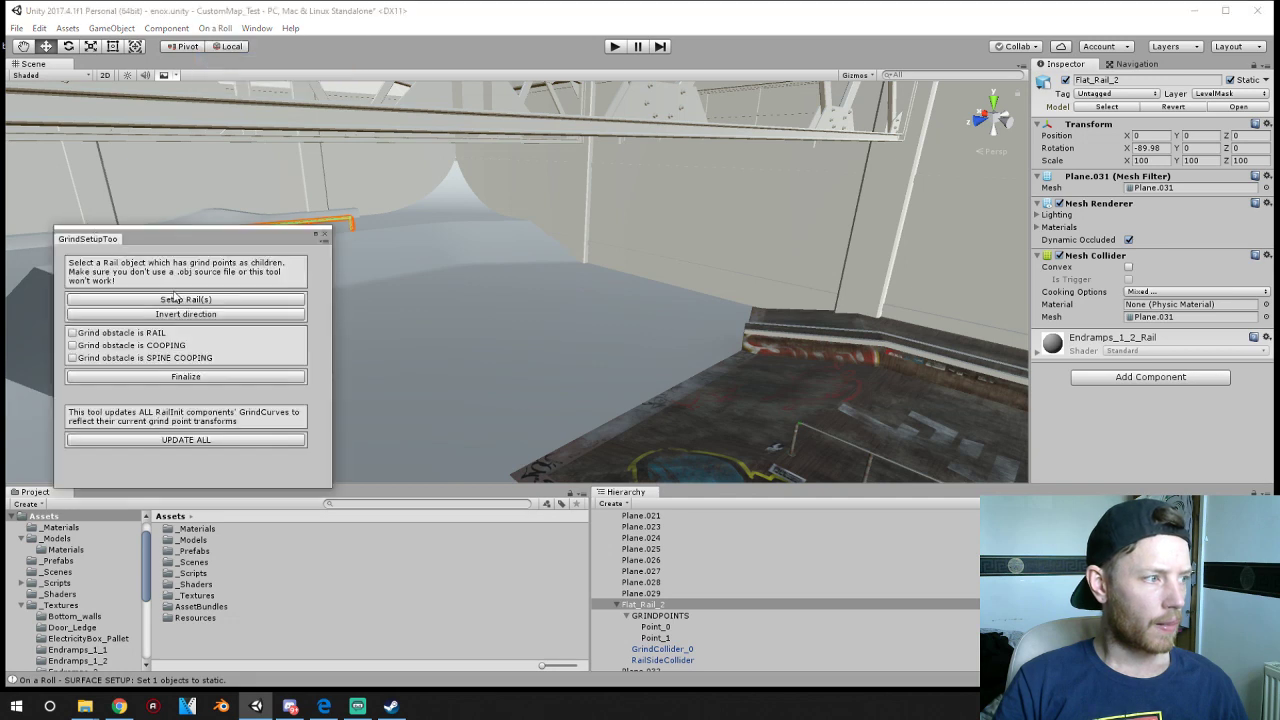
{"action": "left_click", "coordinate": [100, 333]}
{"action": "left_click", "coordinate": [147, 302]}
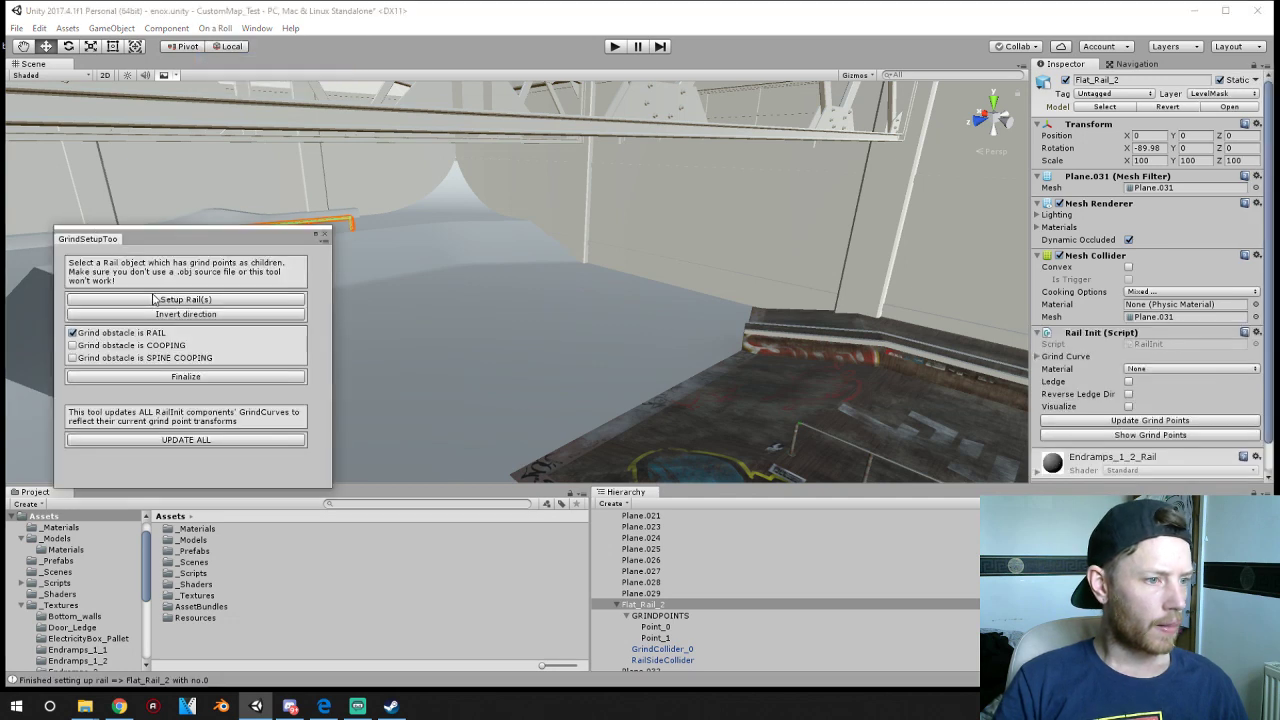
- Set the Rail Init material of Flat_Rail_2 to Rail_Galvanized
{"action": "left_click_drag", "start_coordinate": [229, 240], "coordinate": [911, 247]}
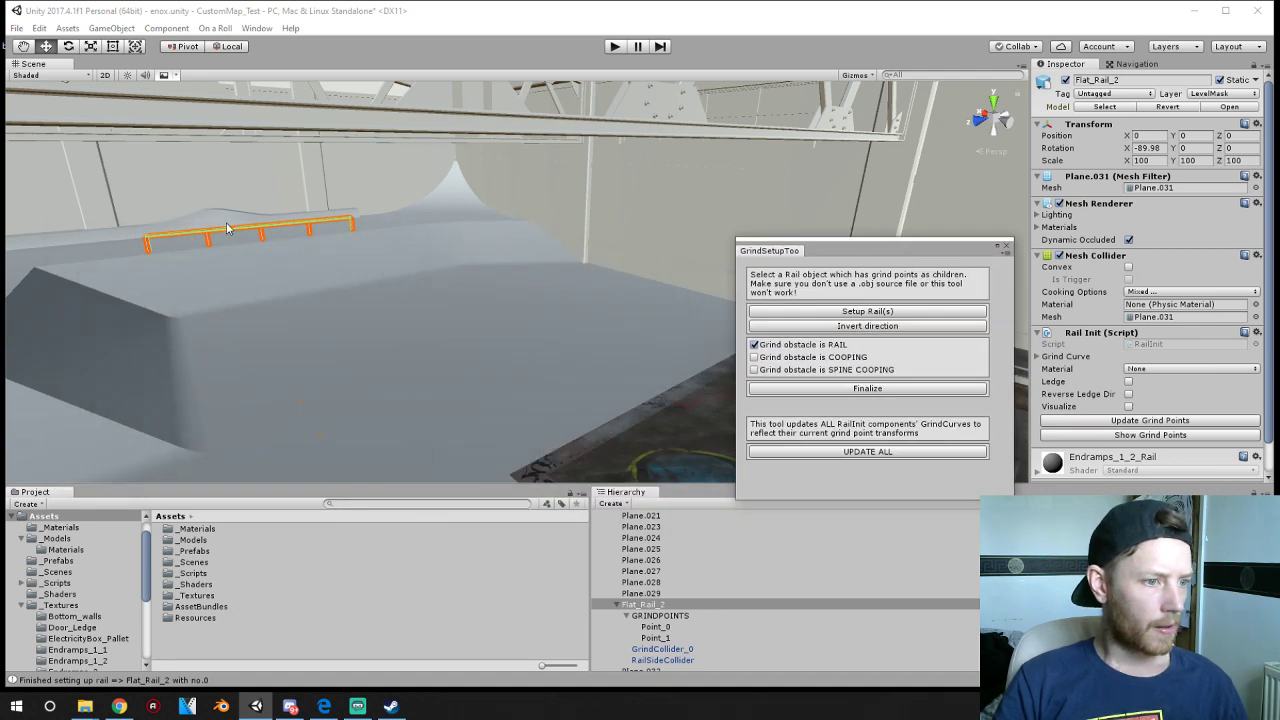
{"action": "scroll", "coordinate": [1206, 350], "scroll_direction": "down", "scroll_amount": 2}
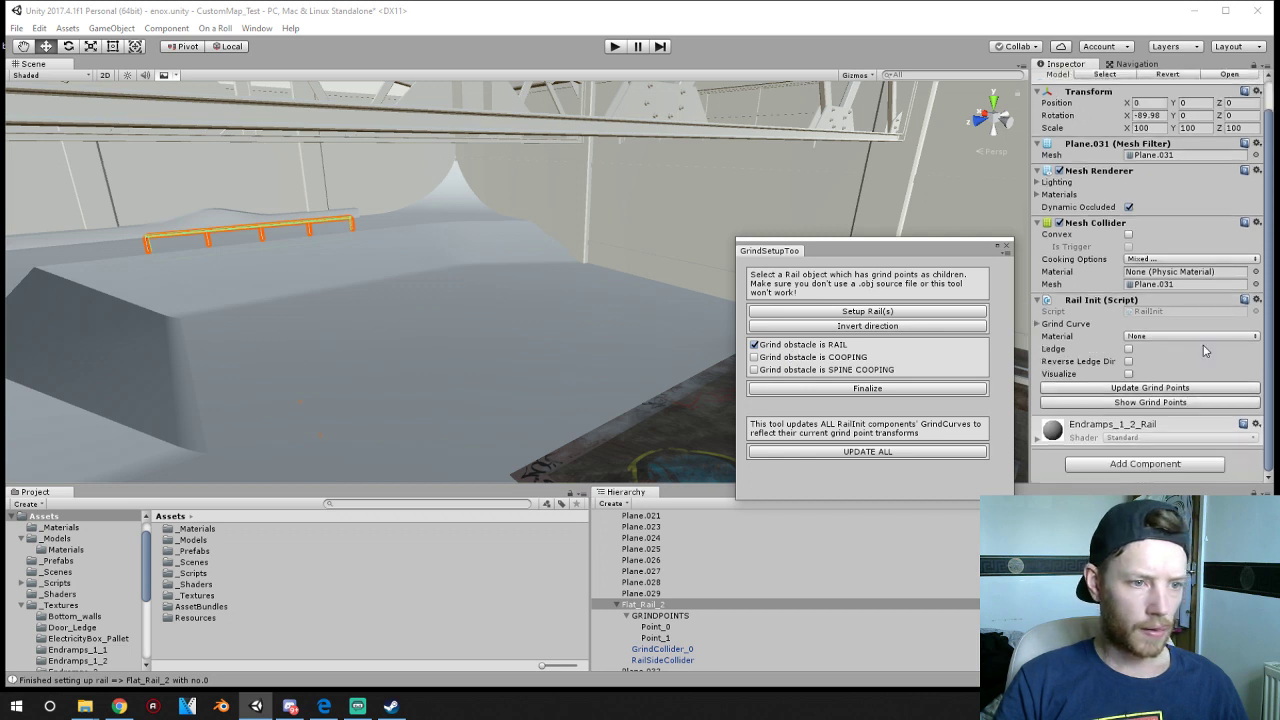
{"action": "left_click", "coordinate": [1186, 338]}
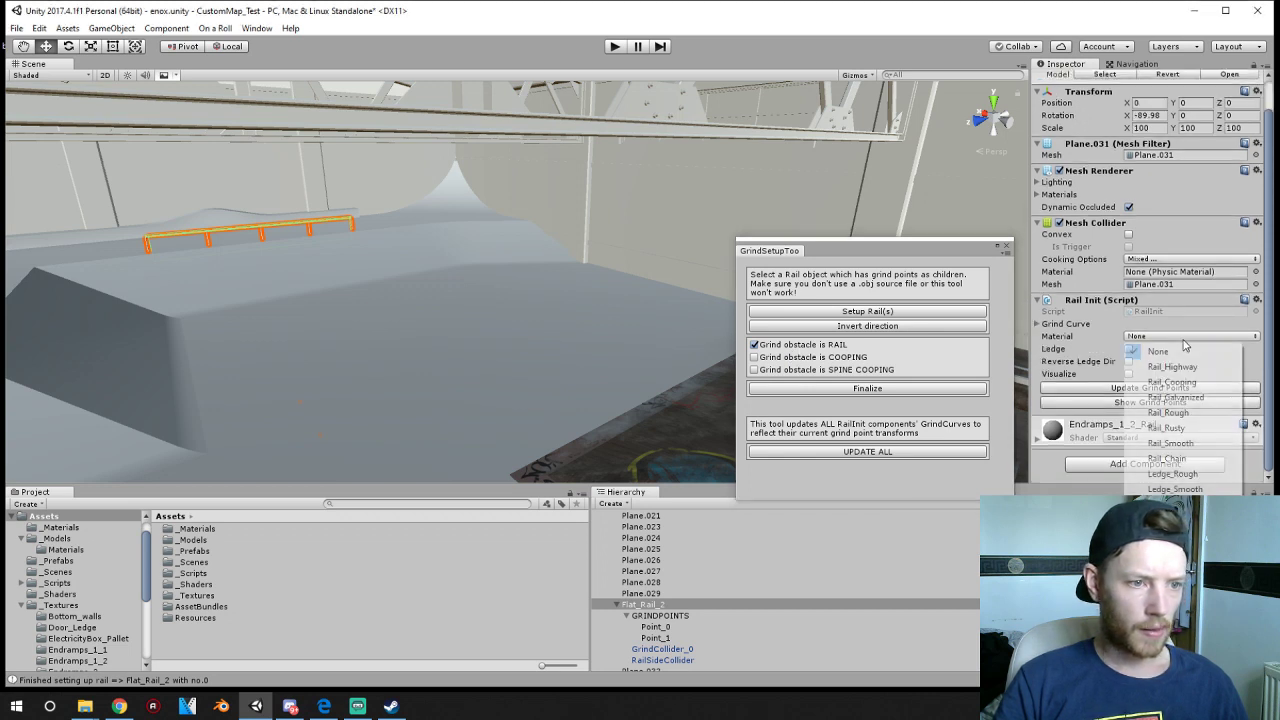
{"action": "left_click", "coordinate": [1186, 398]}
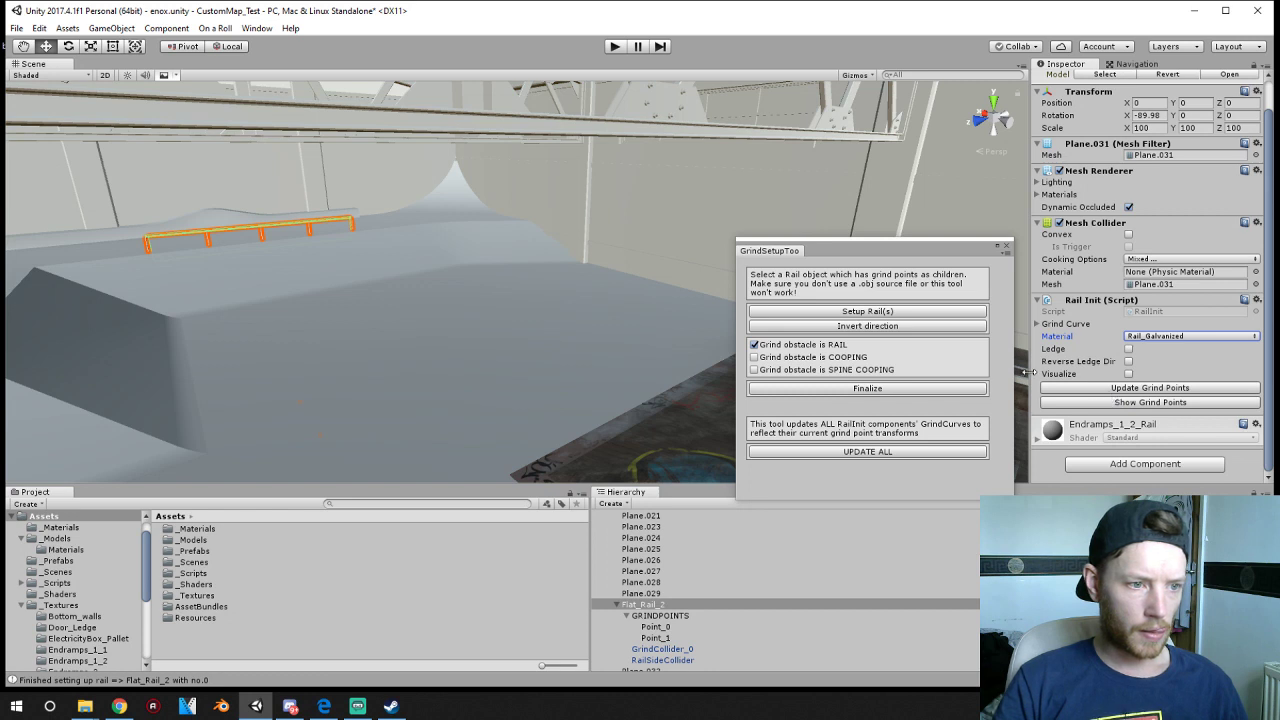
- Toggle Flat_Rail_2's Visualize option and finalize its rail setup in the Grind Setup tool
{"action": "left_click", "coordinate": [1129, 374]}
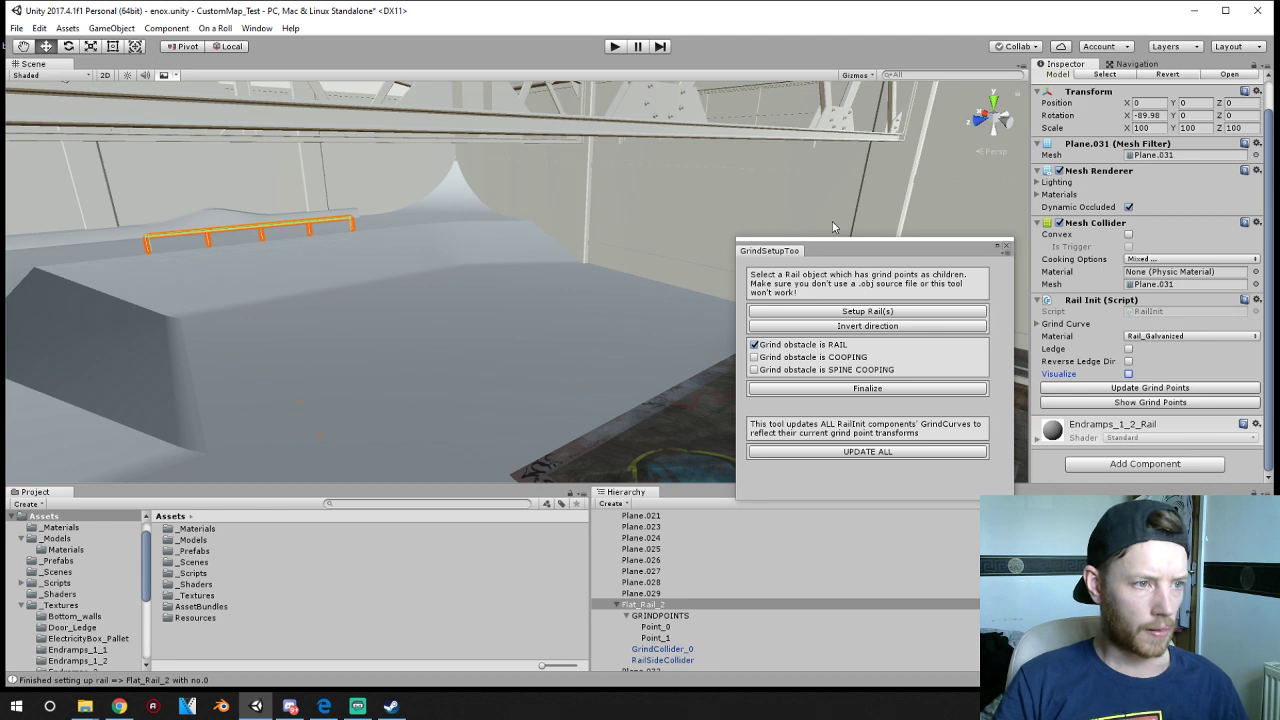
{"action": "left_click_drag", "start_coordinate": [838, 258], "coordinate": [516, 180]}
{"action": "left_click", "coordinate": [566, 311]}
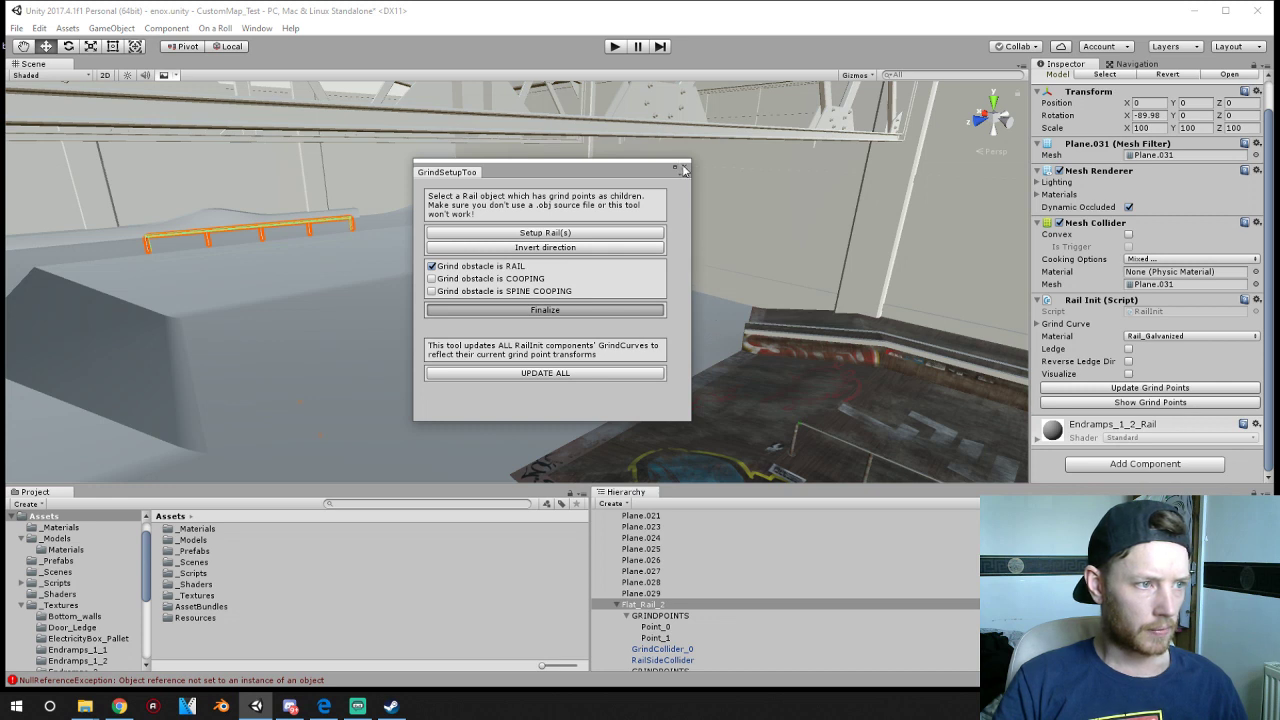
- Compare the components and Rail Init settings of Flat_Rail with those of Flat_Rail_2
{"action": "left_click", "coordinate": [906, 473]}
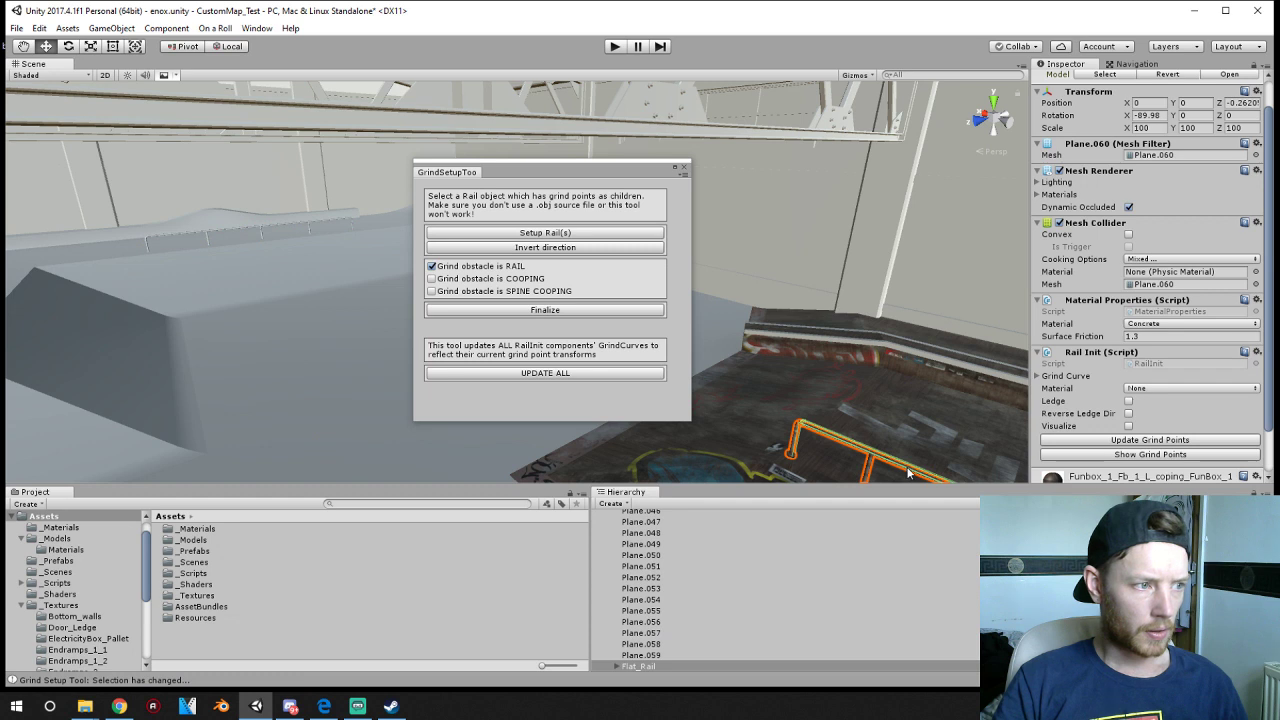
{"action": "scroll", "coordinate": [1170, 428], "scroll_direction": "down", "scroll_amount": 2}
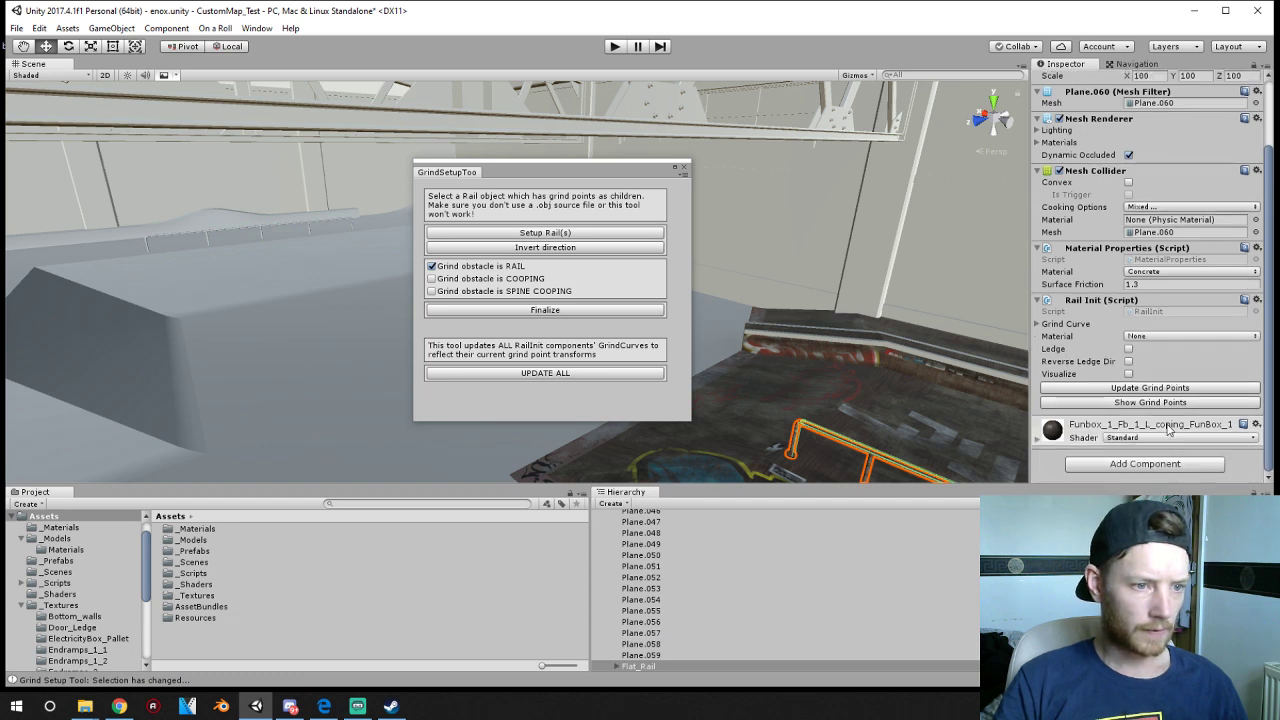
{"action": "left_click", "coordinate": [214, 229]}
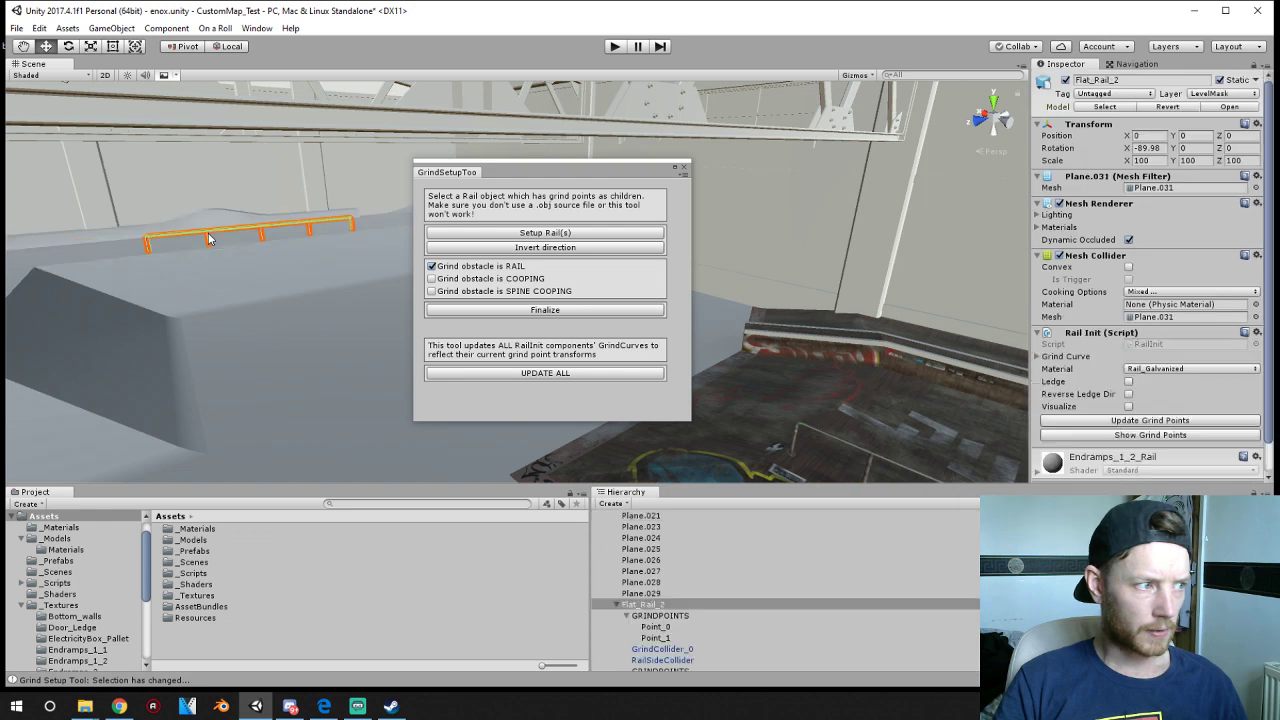
{"action": "scroll", "coordinate": [1145, 330], "scroll_direction": "down", "scroll_amount": 1}
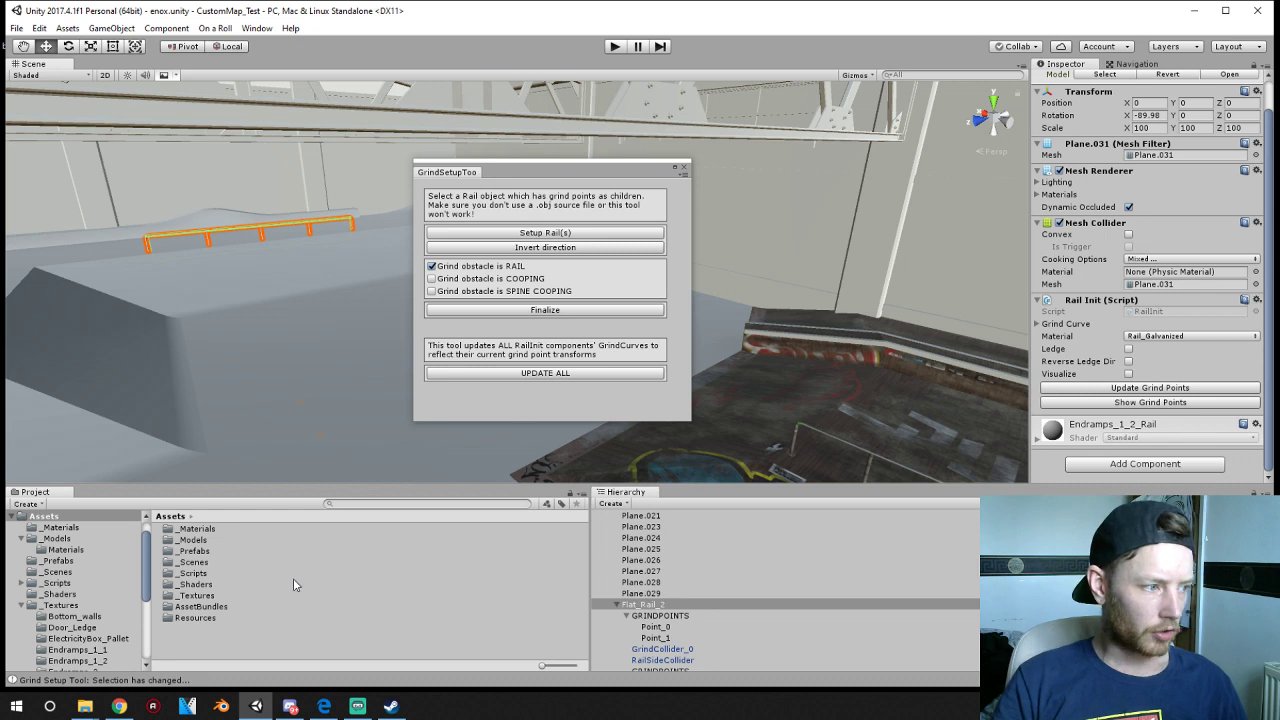
- Open the AssetBundles folder in the project assets and close the Grind Setup tool
{"action": "double_click", "coordinate": [195, 607]}
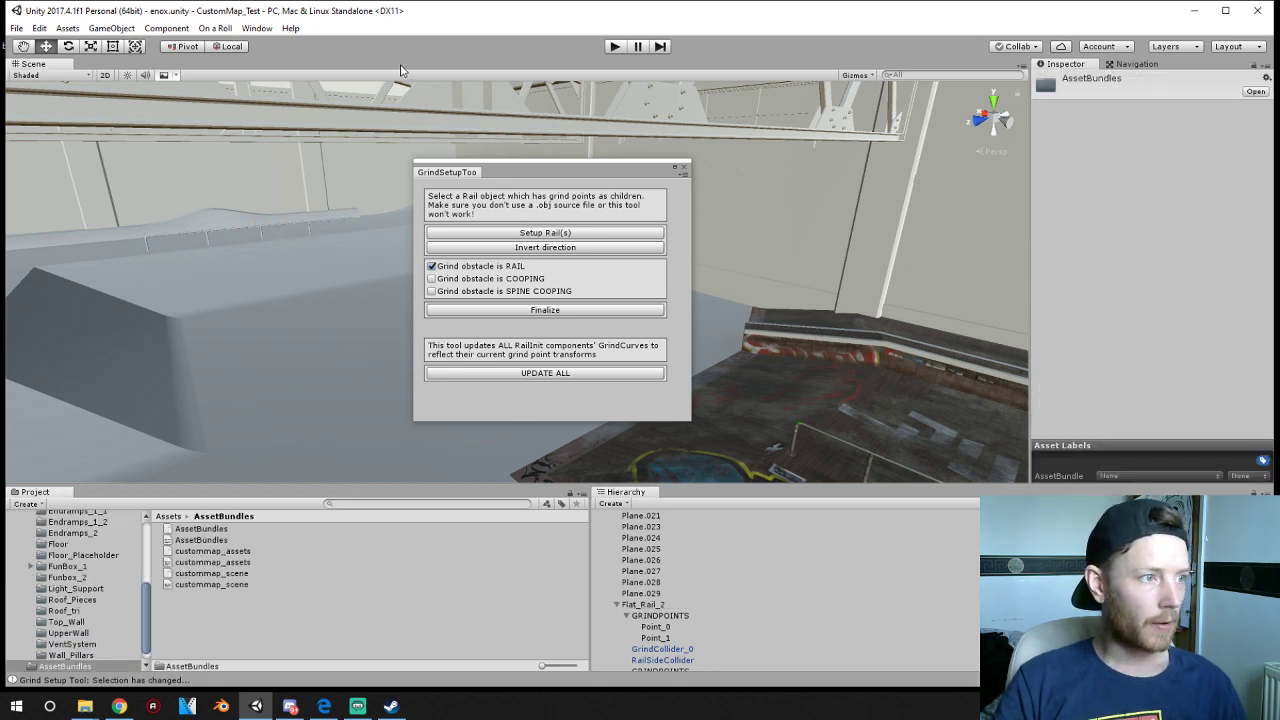
{"action": "left_click", "coordinate": [686, 167]}
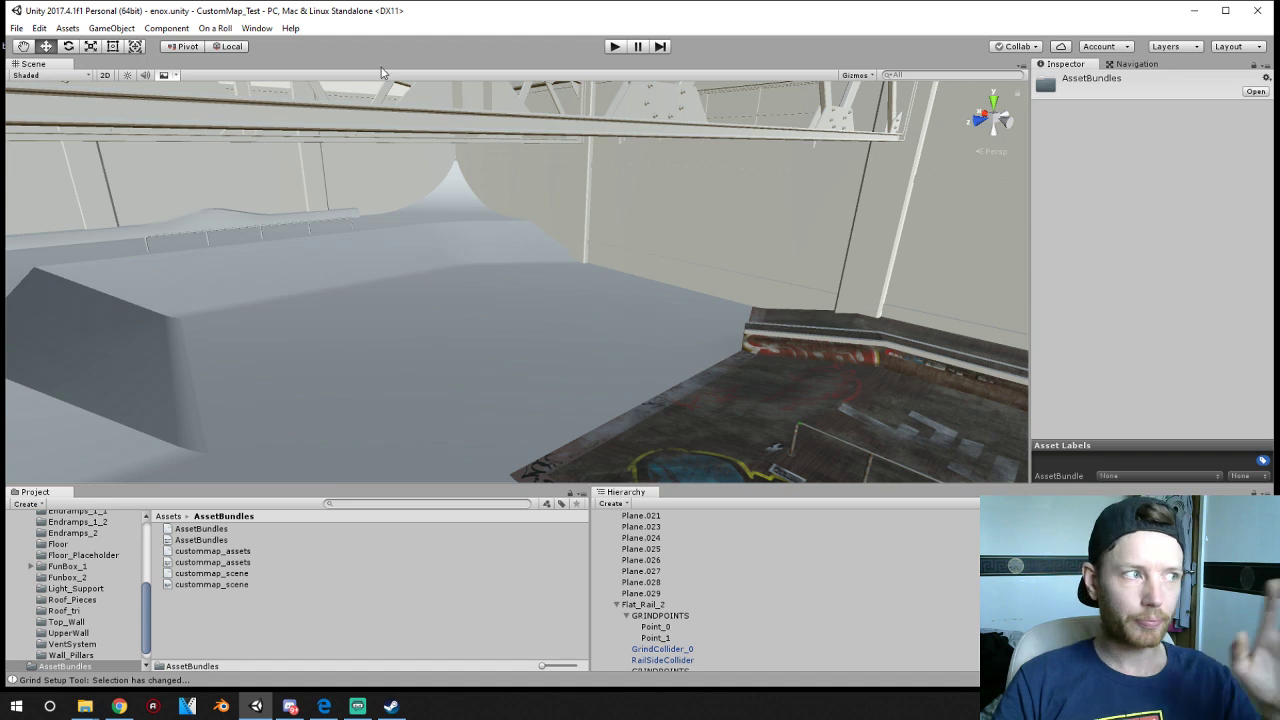
- Inspect the grind points, GrindCollider_0 and RailSideCollider nested under Flat_Rail_2 and frame the rail in the scene
{"action": "scroll", "coordinate": [707, 620], "scroll_direction": "down", "scroll_amount": 3}
{"action": "scroll", "coordinate": [662, 567], "scroll_direction": "up", "scroll_amount": 1}
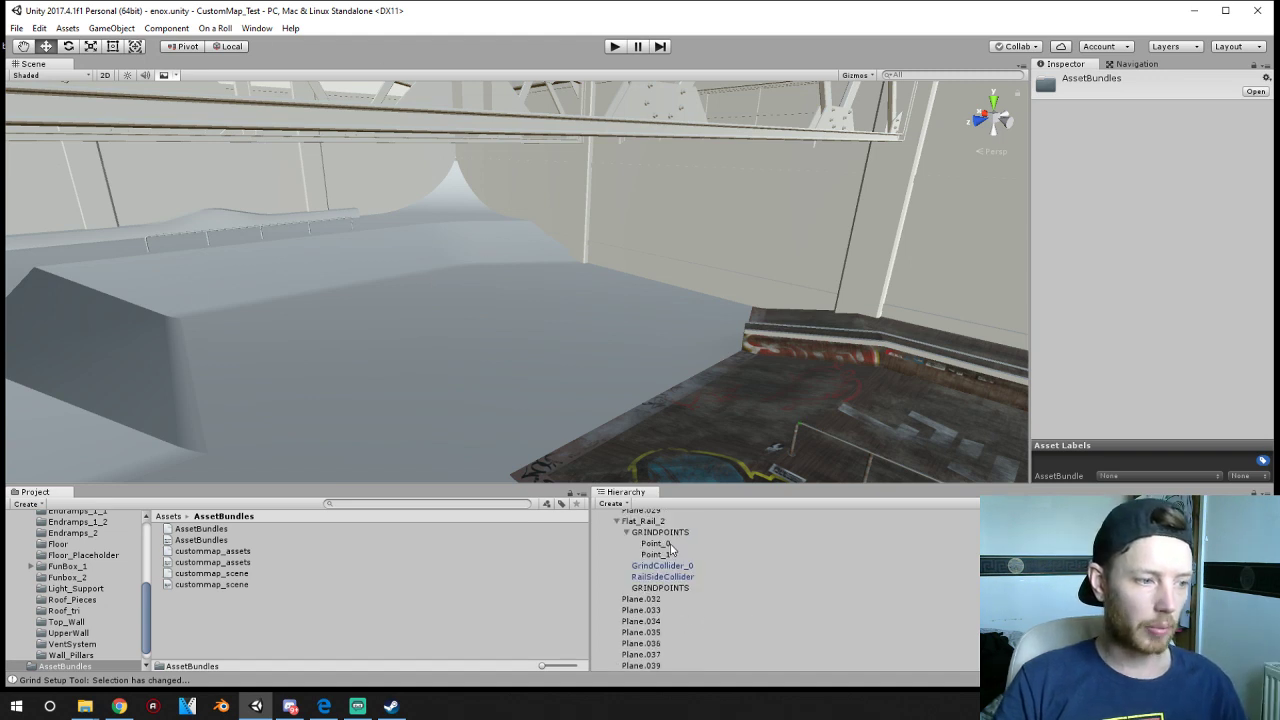
{"action": "left_click", "coordinate": [638, 533]}
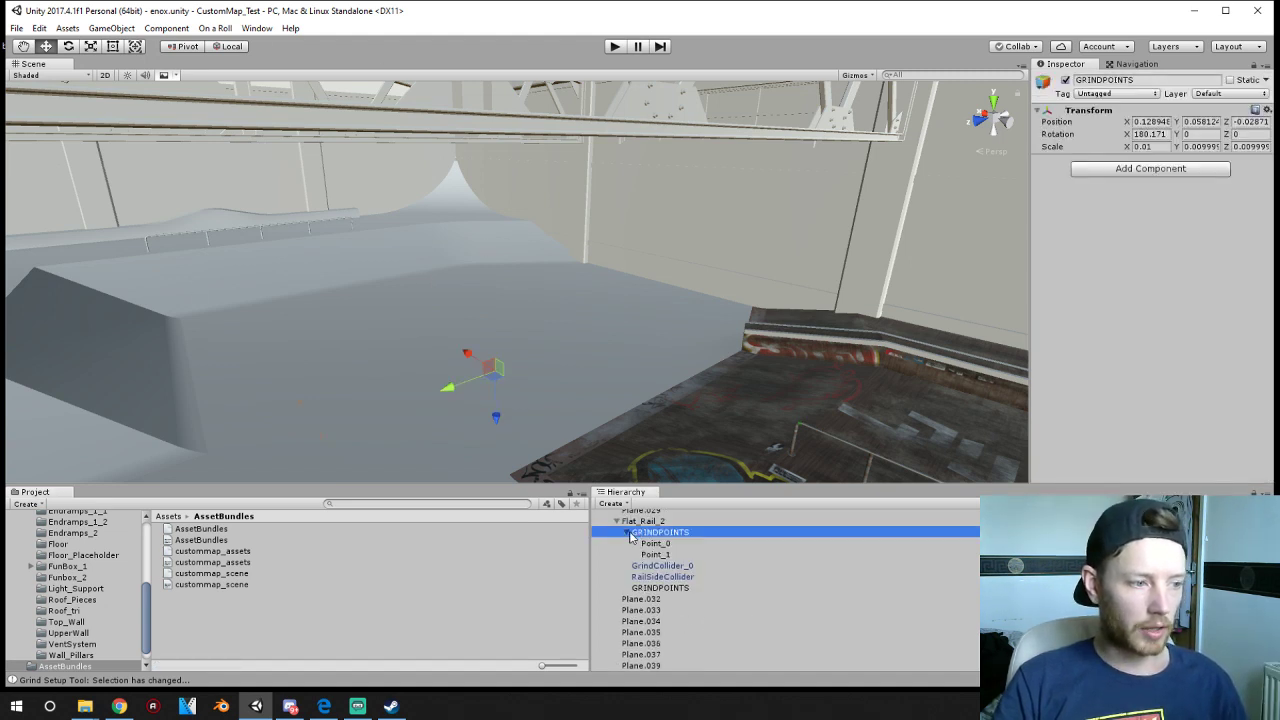
{"action": "key", "text": "f"}
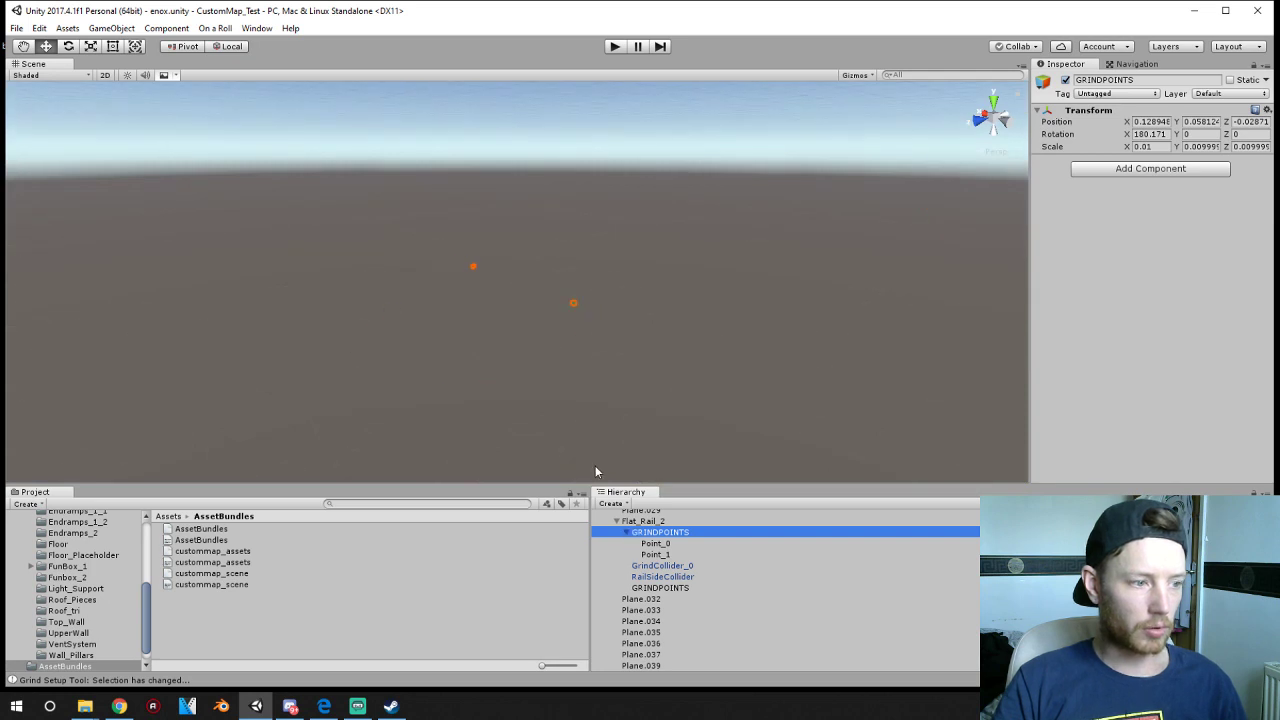
{"action": "left_click", "coordinate": [636, 522]}
{"action": "key", "text": "f"}
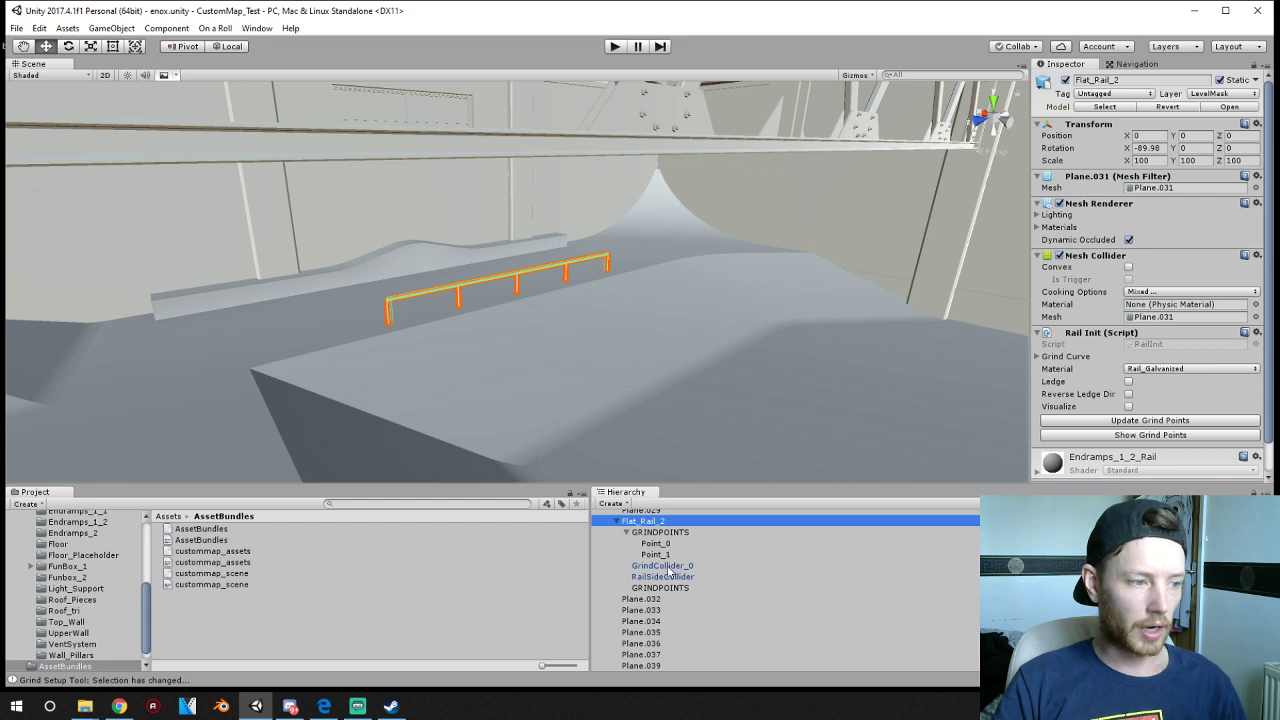
{"action": "left_click", "coordinate": [661, 566]}
{"action": "left_click", "coordinate": [661, 577]}
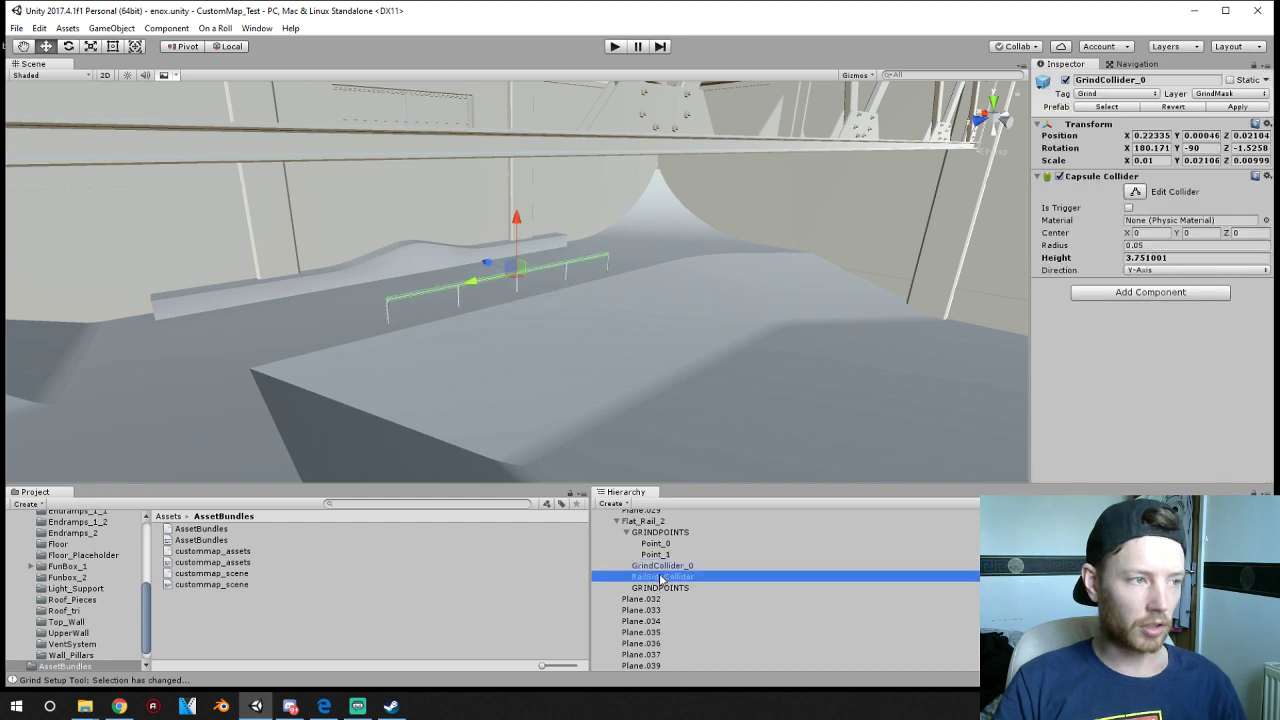
- Build the custom map's asset bundles with the On a Roll Build Custom Map tool
{"action": "left_click", "coordinate": [215, 28]}
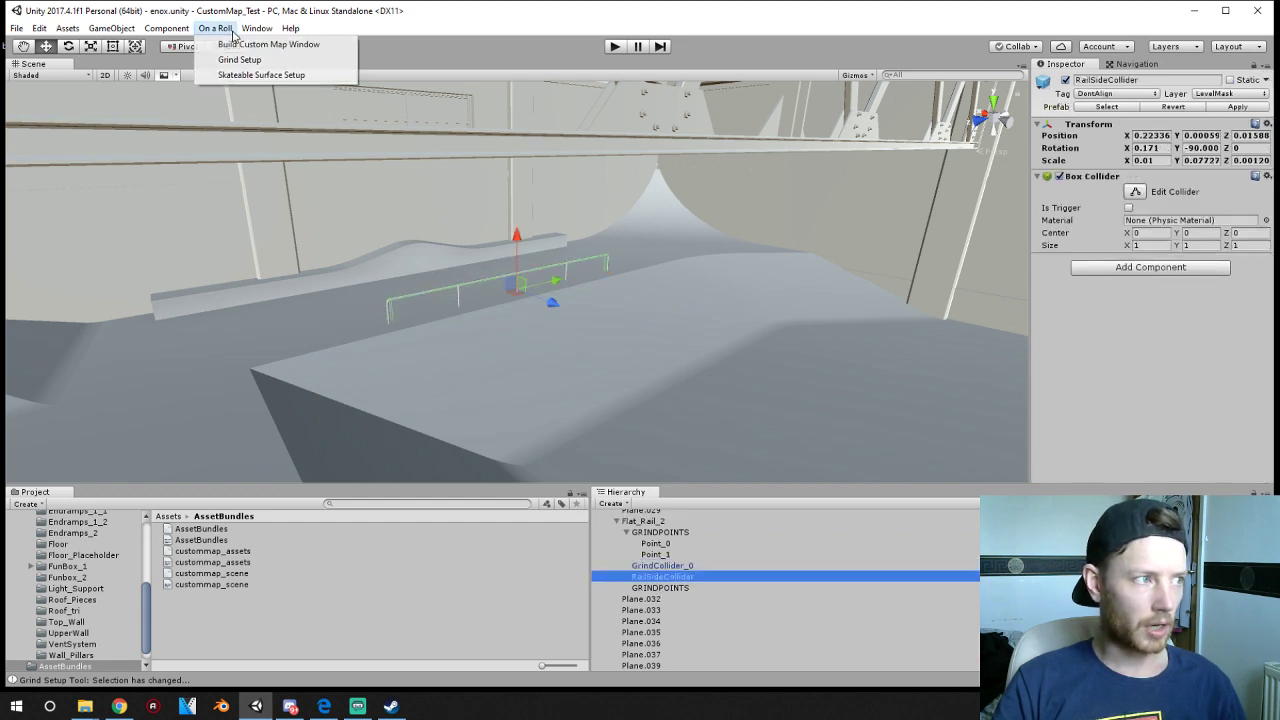
{"action": "left_click", "coordinate": [236, 44]}
{"action": "left_click", "coordinate": [54, 71]}
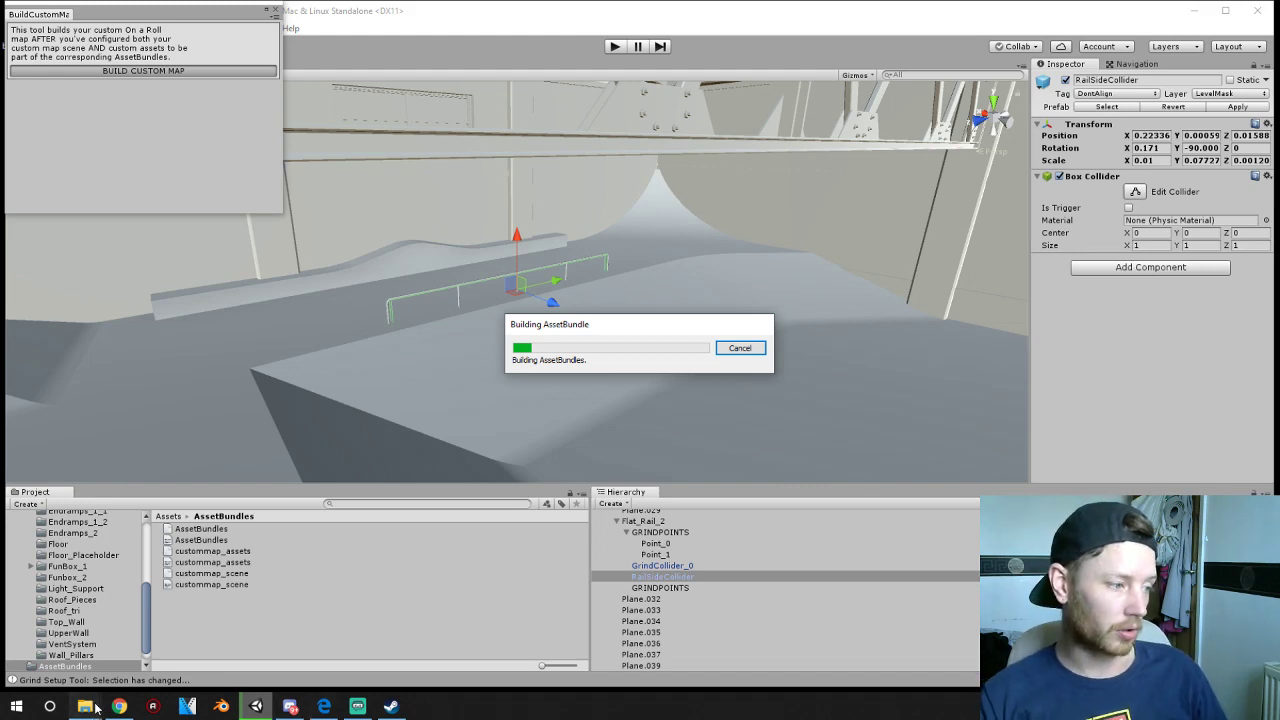
- Switch to the AssetBundles folder in File Explorer, refresh its contents, and move its window off the Unity view
{"action": "mouse_move", "coordinate": [85, 706]}
{"action": "left_click", "coordinate": [71, 658]}
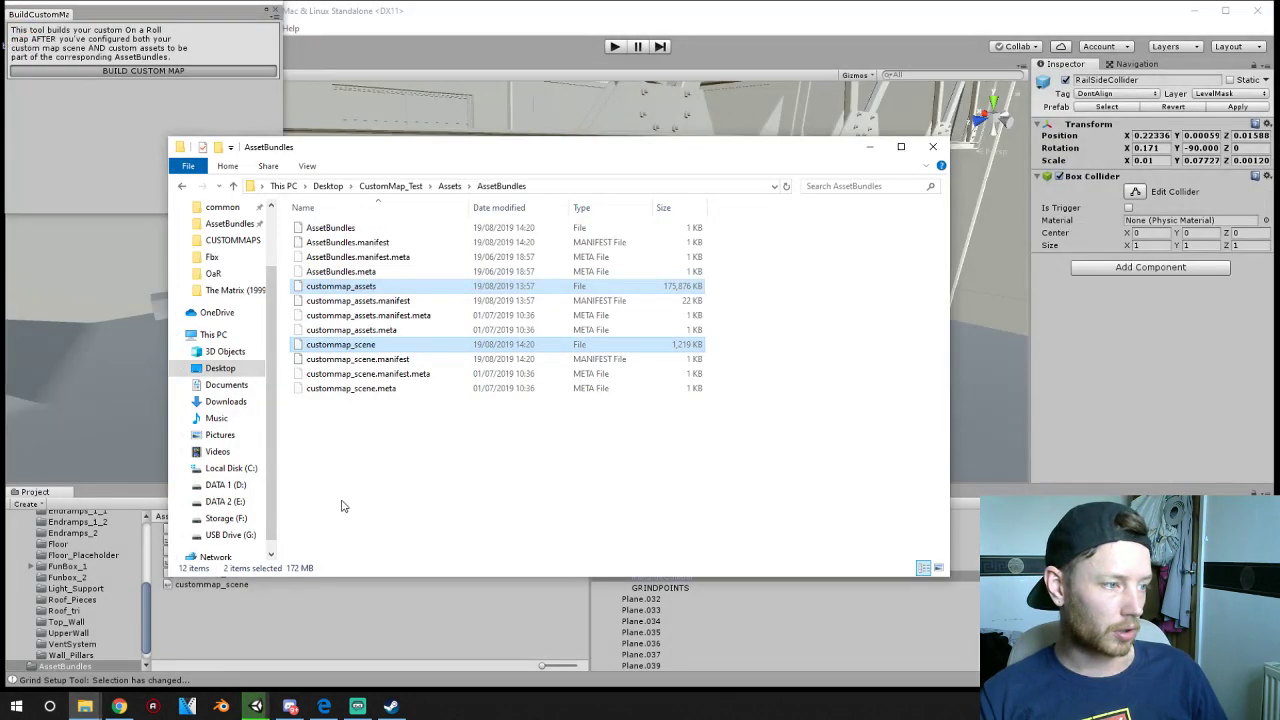
{"action": "right_click", "coordinate": [340, 503]}
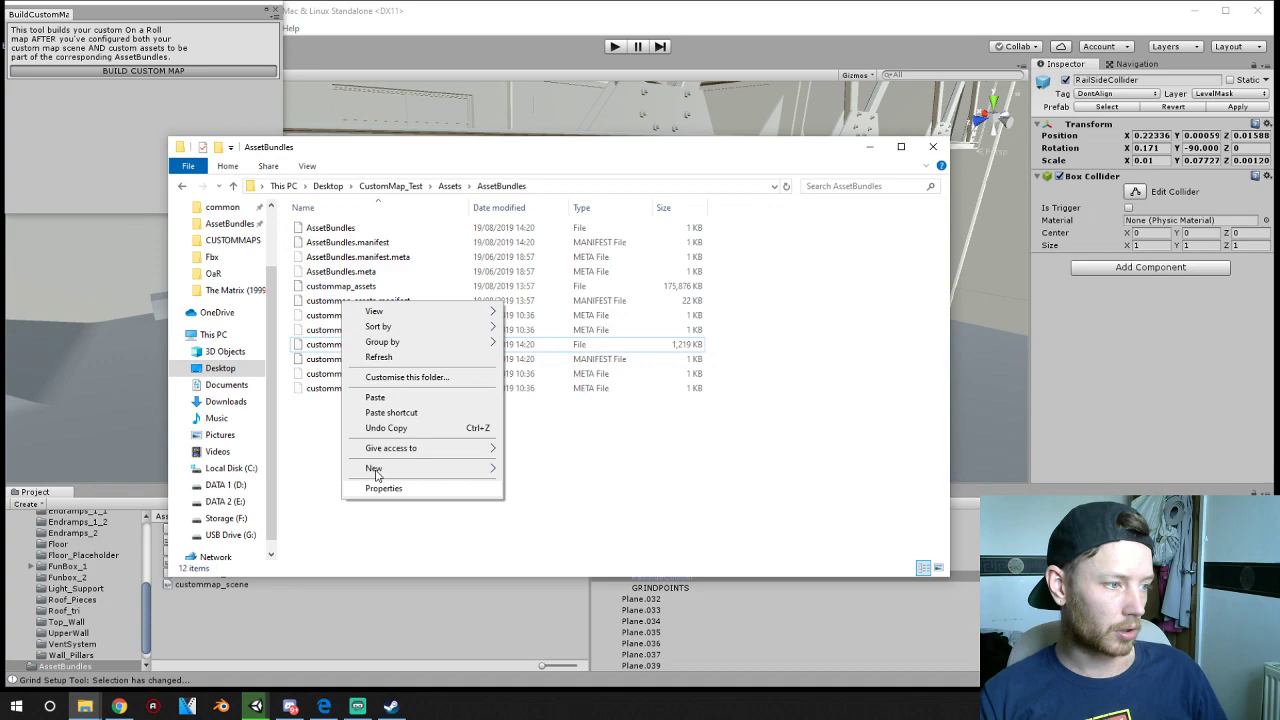
{"action": "left_click", "coordinate": [380, 358]}
{"action": "left_click_drag", "start_coordinate": [469, 151], "coordinate": [614, 449]}
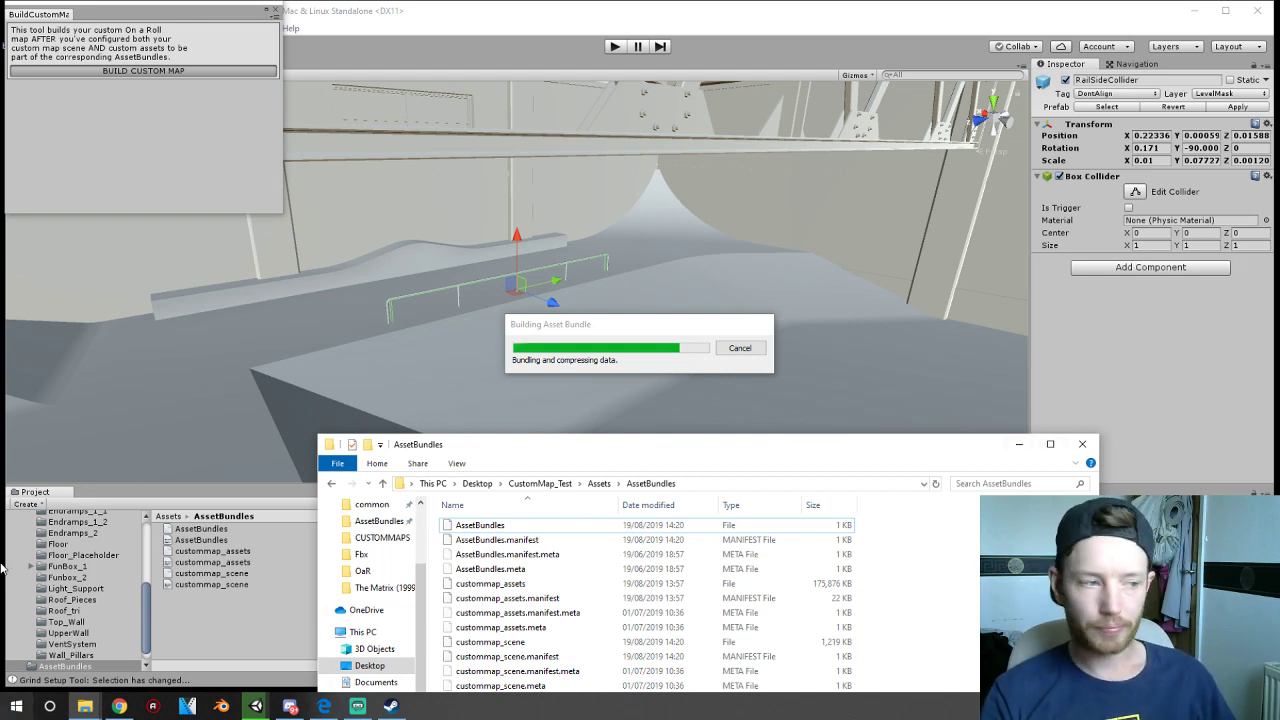
{"action": "left_click", "coordinate": [120, 707]}
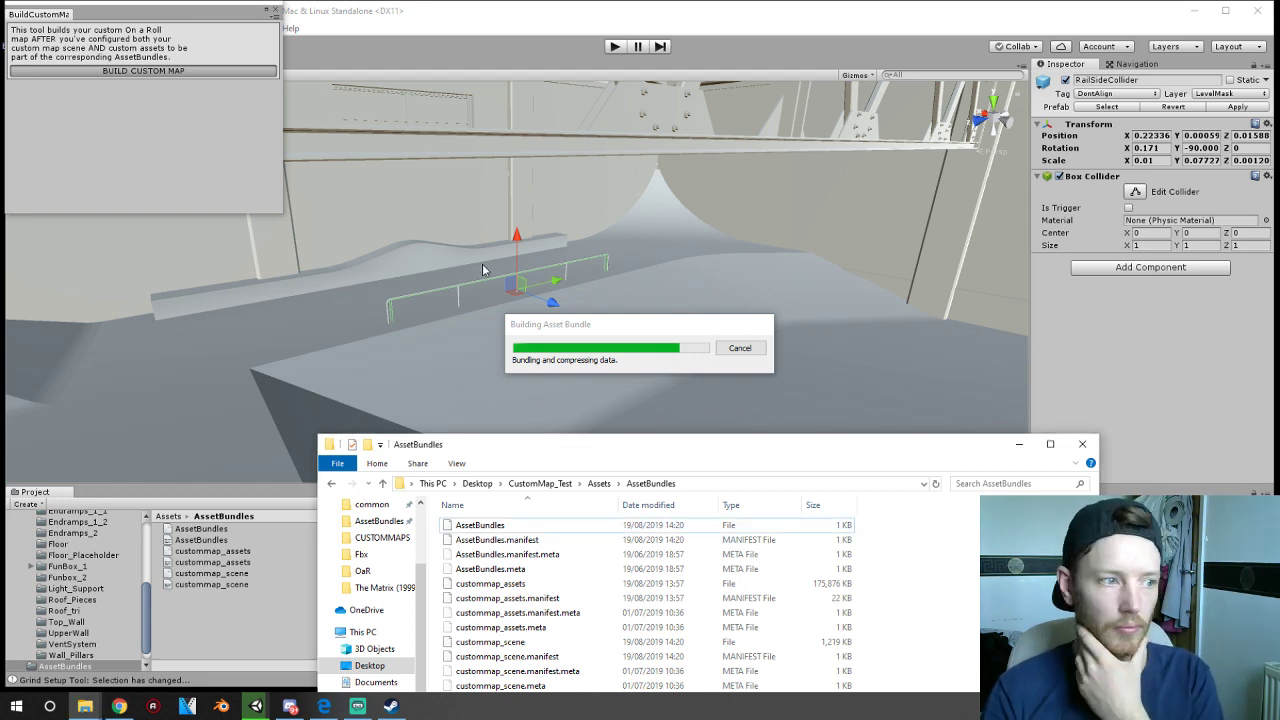
{"action": "left_click_drag", "start_coordinate": [515, 448], "coordinate": [1275, 590]}
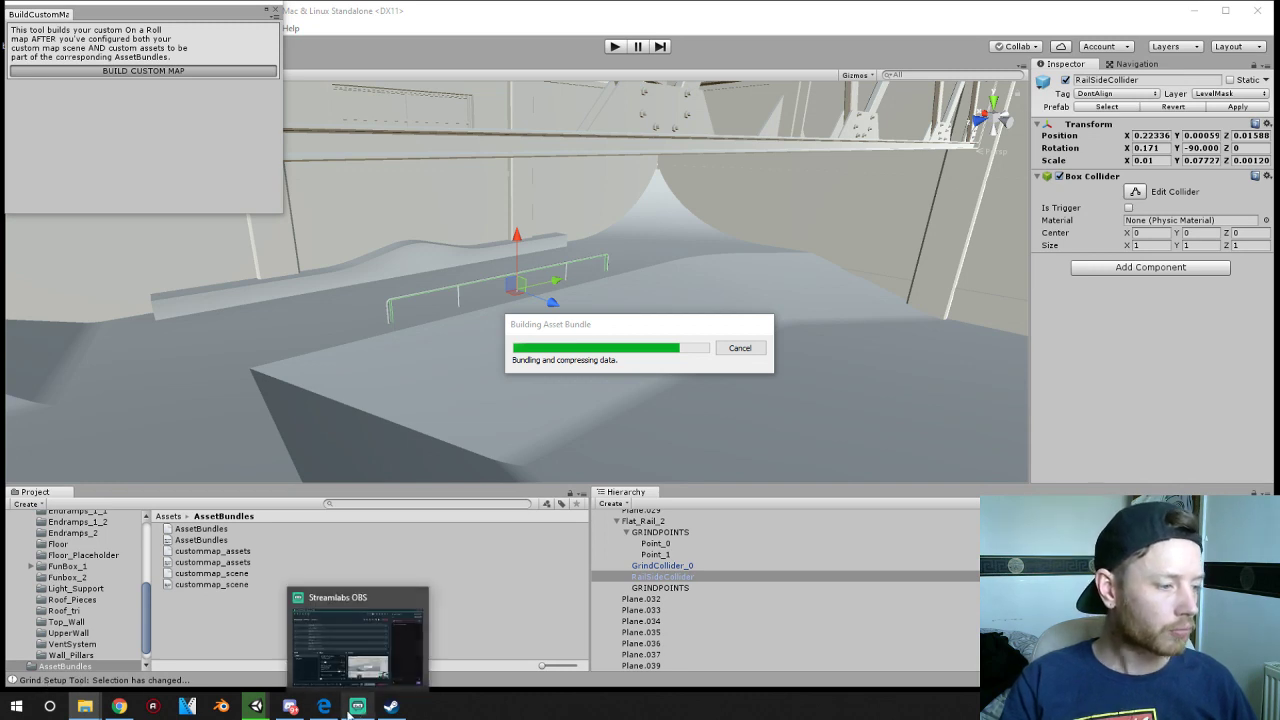
- Open Task Manager while the build runs and move its window off the Unity view
{"action": "mouse_move", "coordinate": [295, 710]}
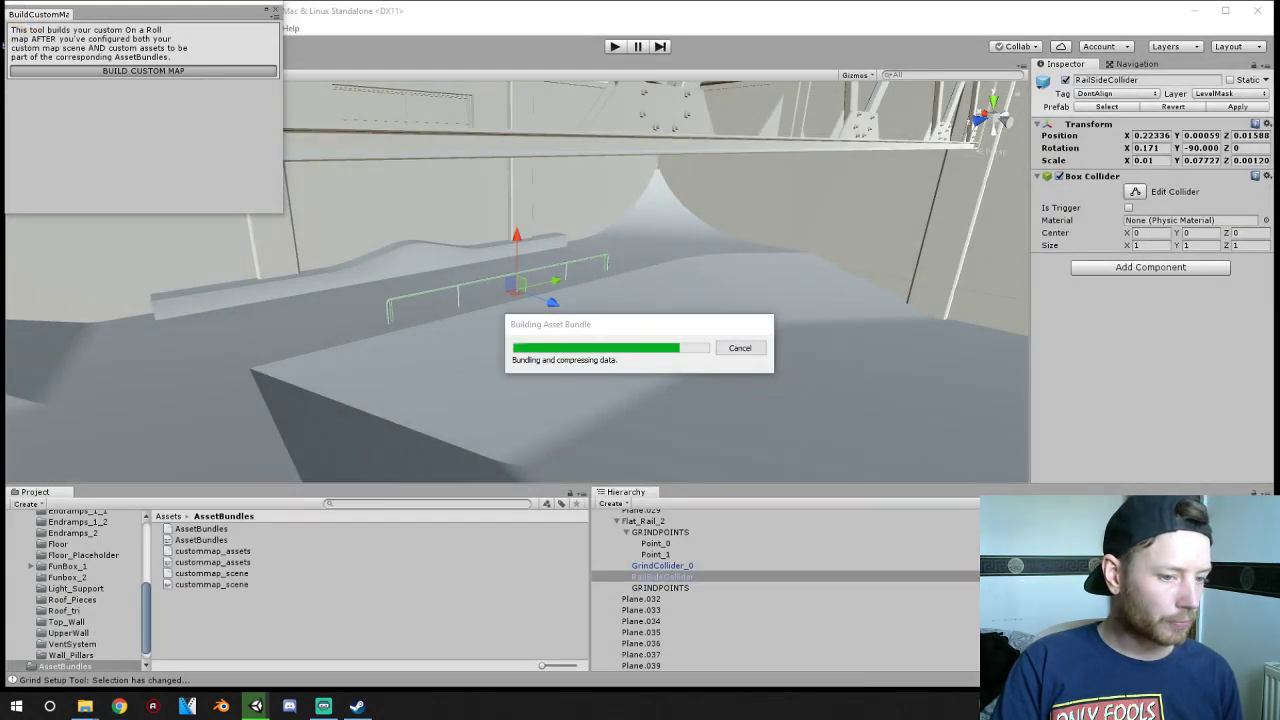
{"action": "right_click", "coordinate": [1038, 706]}
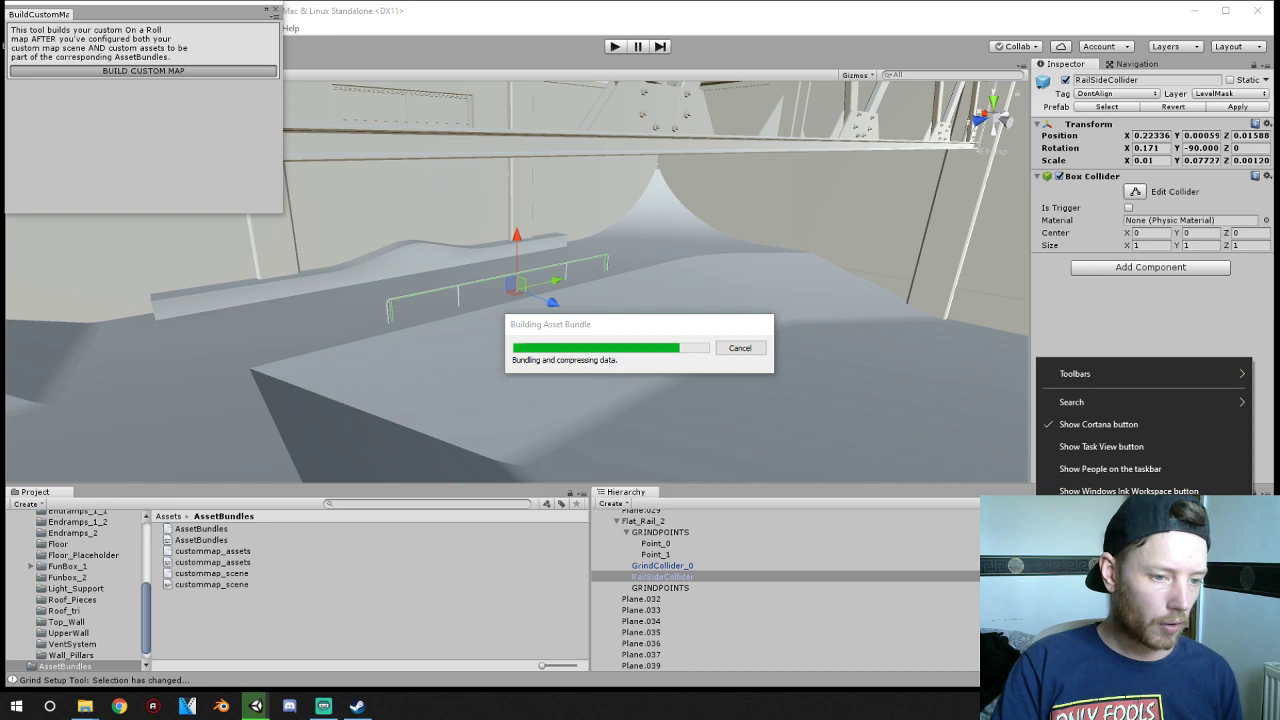
{"action": "left_click", "coordinate": [1090, 636]}
{"action": "left_click_drag", "start_coordinate": [317, 51], "coordinate": [1279, 215]}
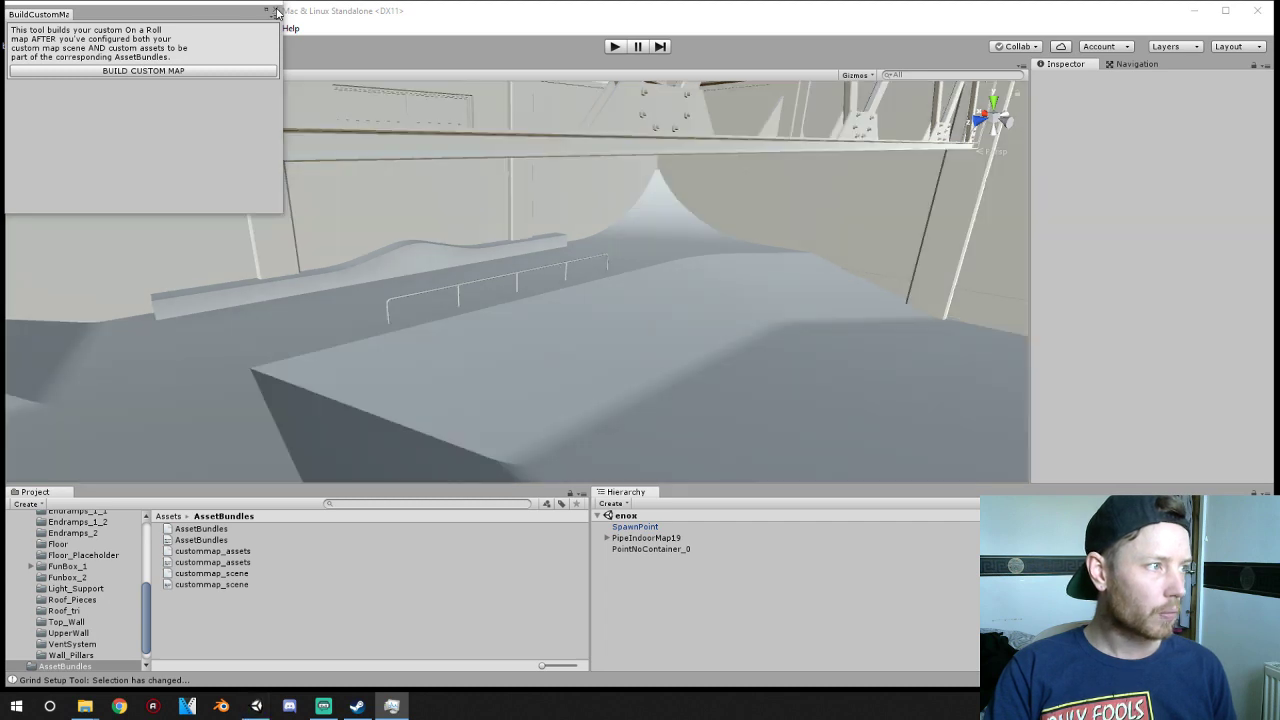
- Close the Build Custom Map tool, minimize Unity, and bring the AssetBundles folder window in front of the CUSTOMMAPS folder
{"action": "left_click", "coordinate": [276, 12]}
{"action": "left_click", "coordinate": [1193, 11]}
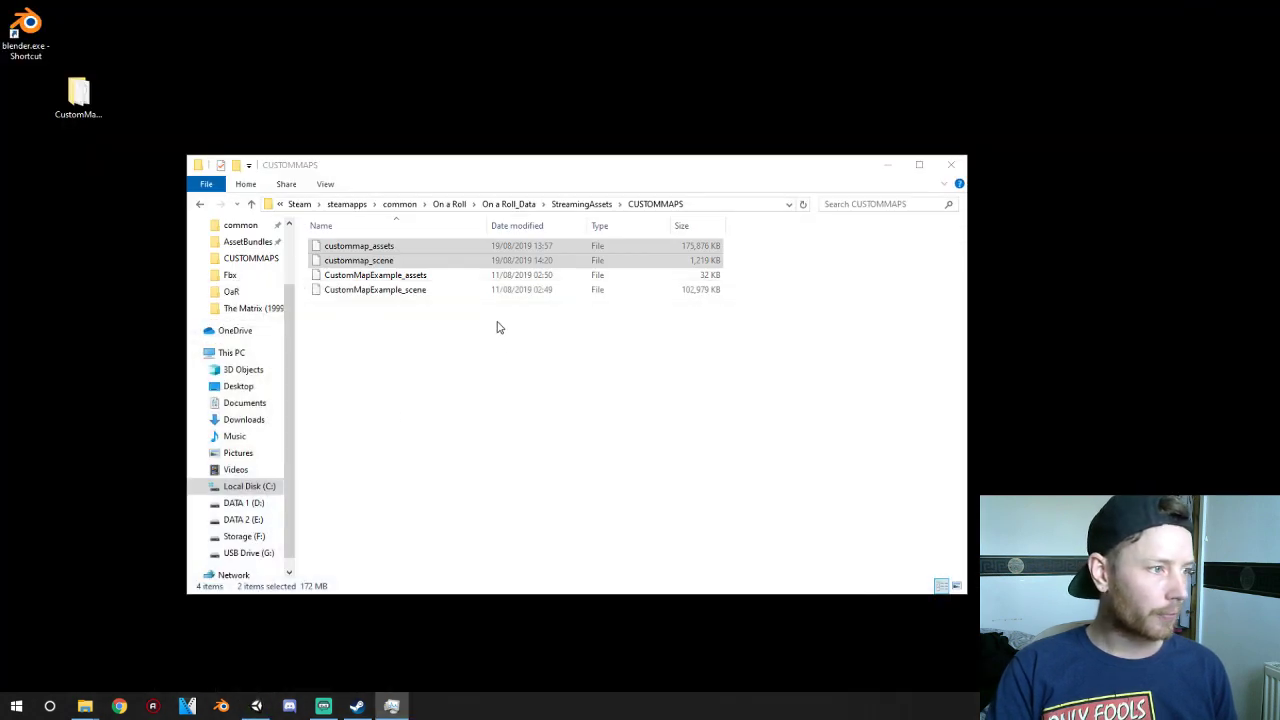
{"action": "right_click", "coordinate": [423, 370]}
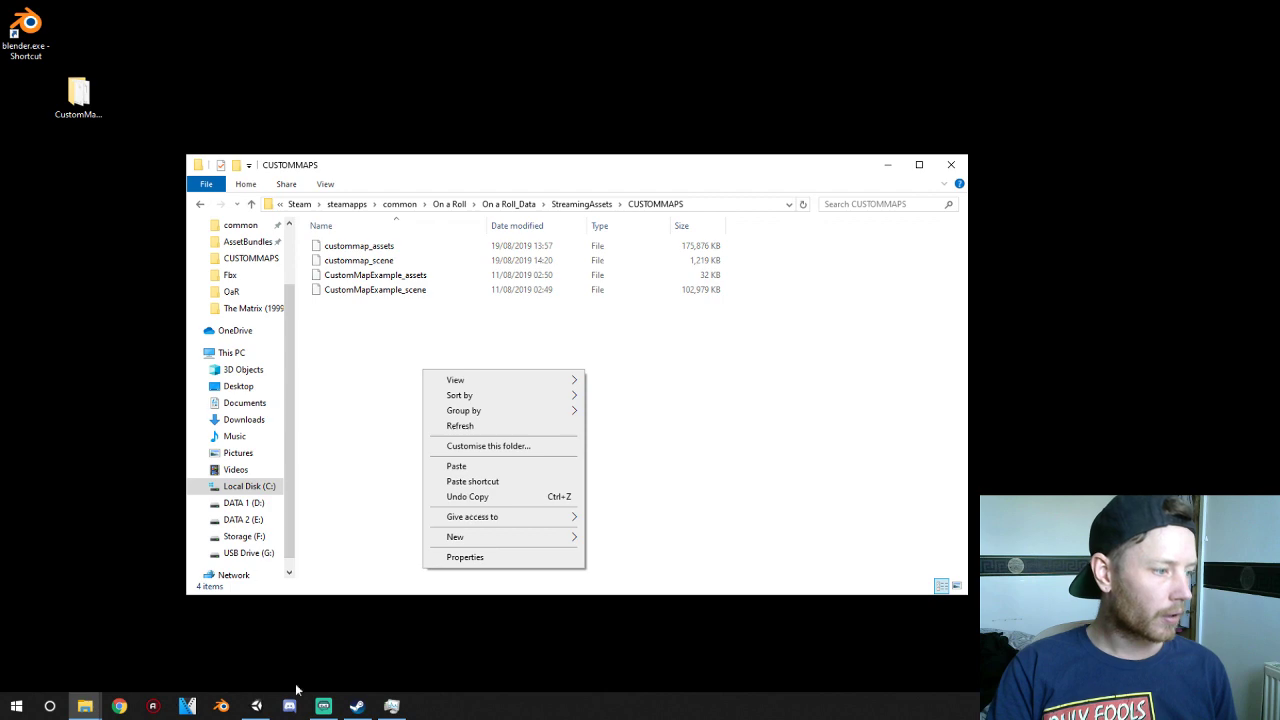
{"action": "left_click", "coordinate": [85, 706]}
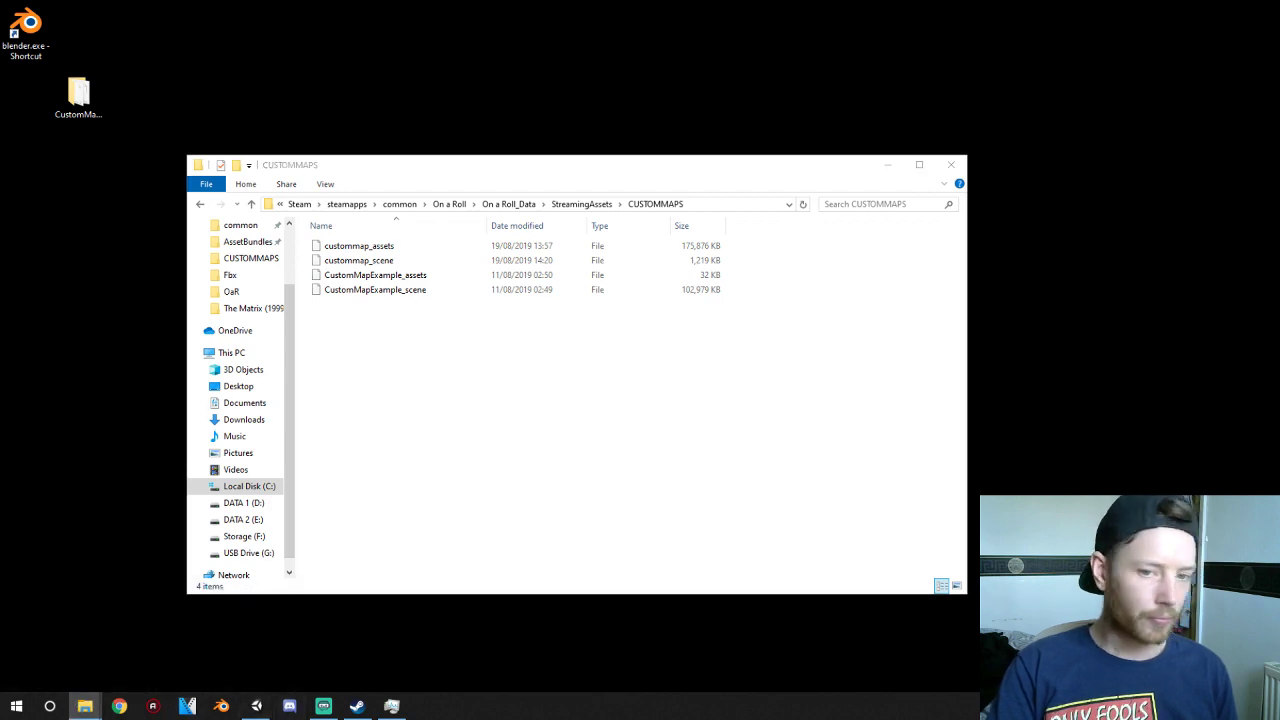
{"action": "left_click_drag", "start_coordinate": [1279, 222], "coordinate": [449, 135]}
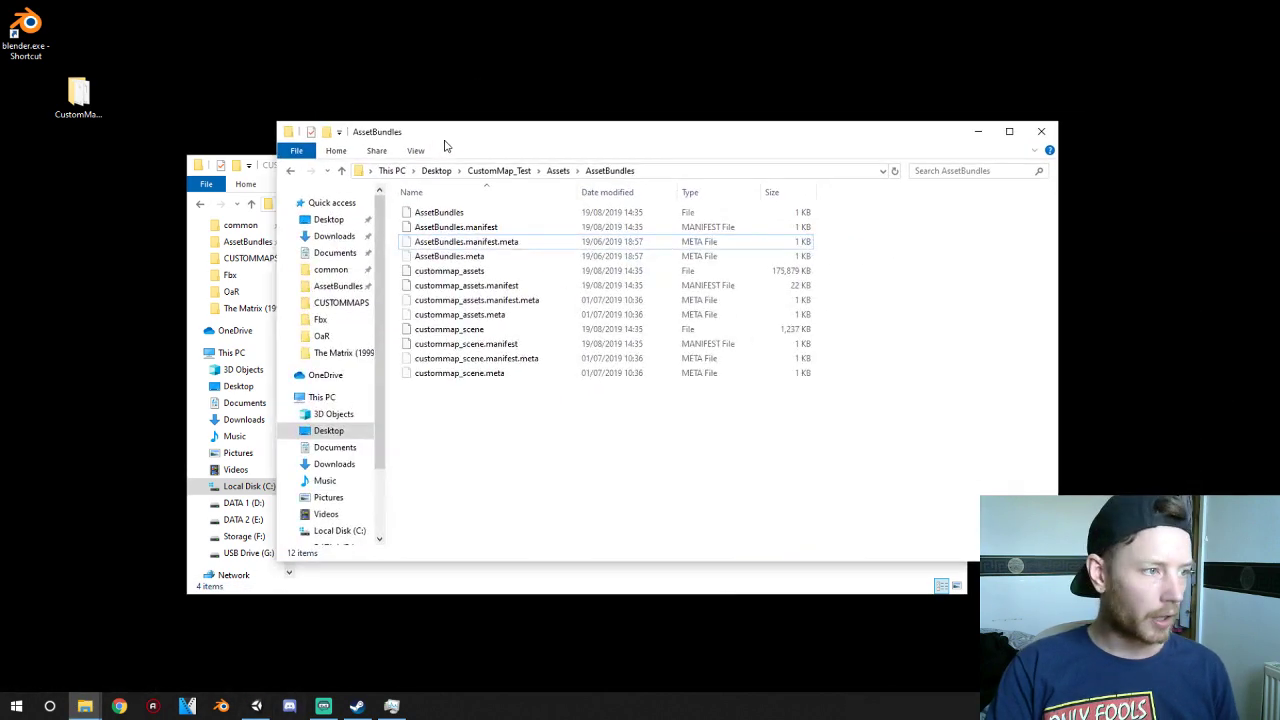
- Copy custommap_scene and custommap_assets from AssetBundles into the game's CUSTOMMAPS folder, replacing the existing files
{"action": "left_click", "coordinate": [456, 333]}
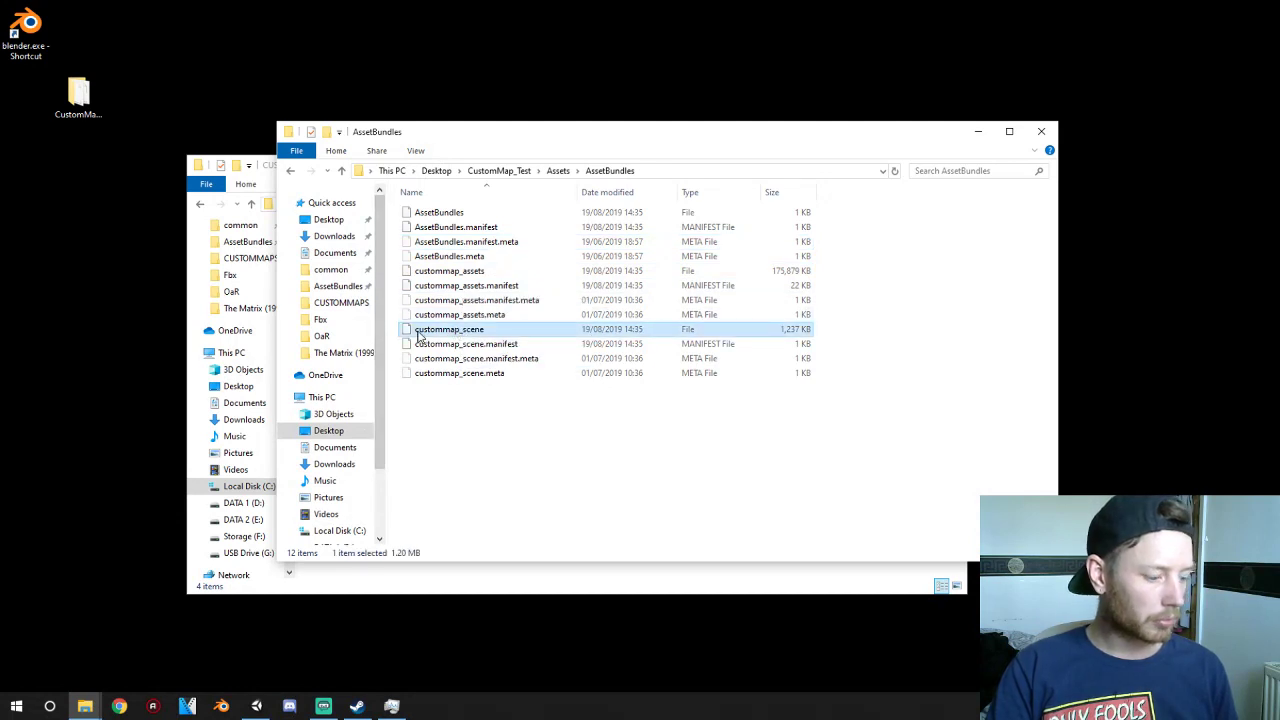
{"action": "left_click", "coordinate": [433, 272], "text": "ctrl"}
{"action": "right_click", "coordinate": [433, 272]}
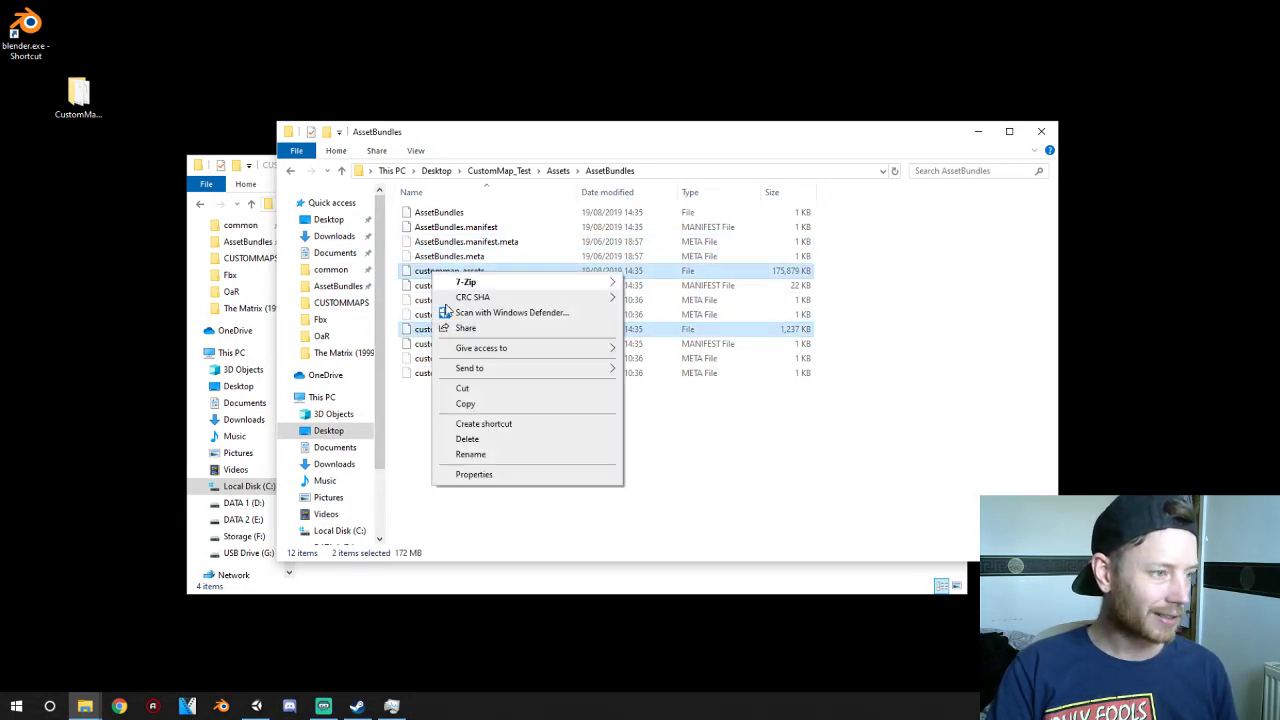
{"action": "left_click", "coordinate": [465, 404]}
{"action": "right_click", "coordinate": [497, 541]}
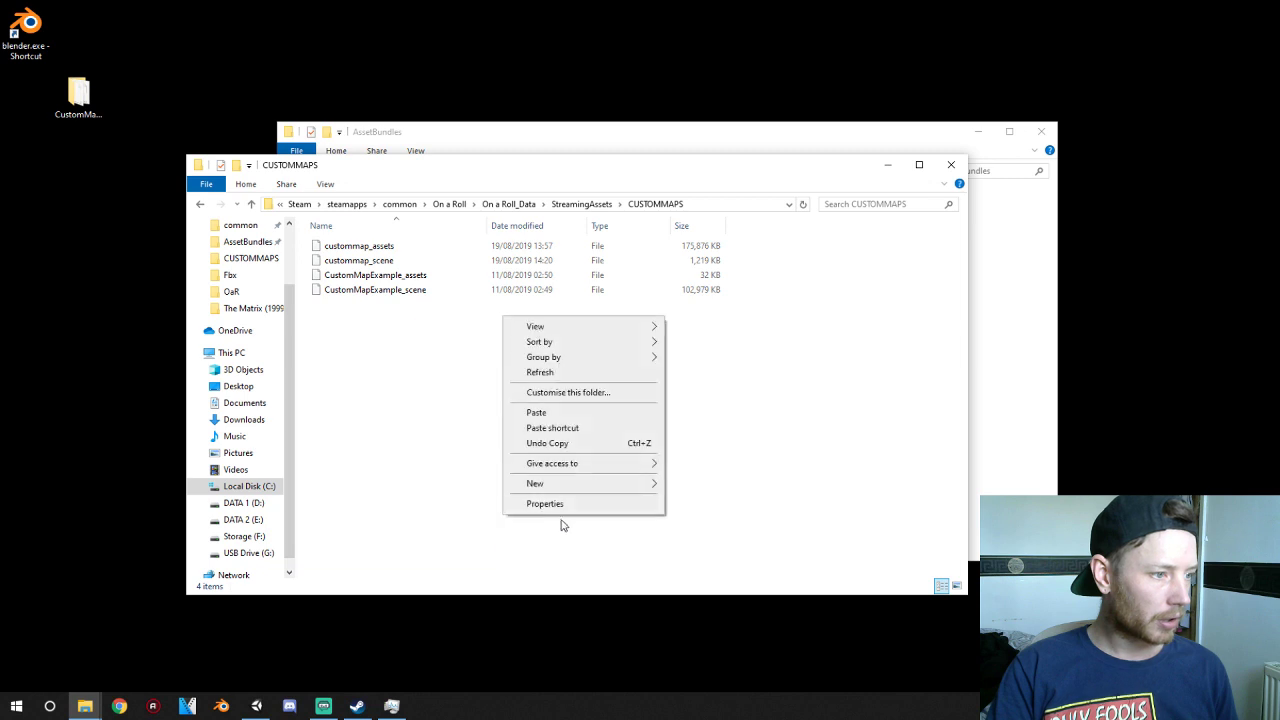
{"action": "left_click", "coordinate": [565, 412]}
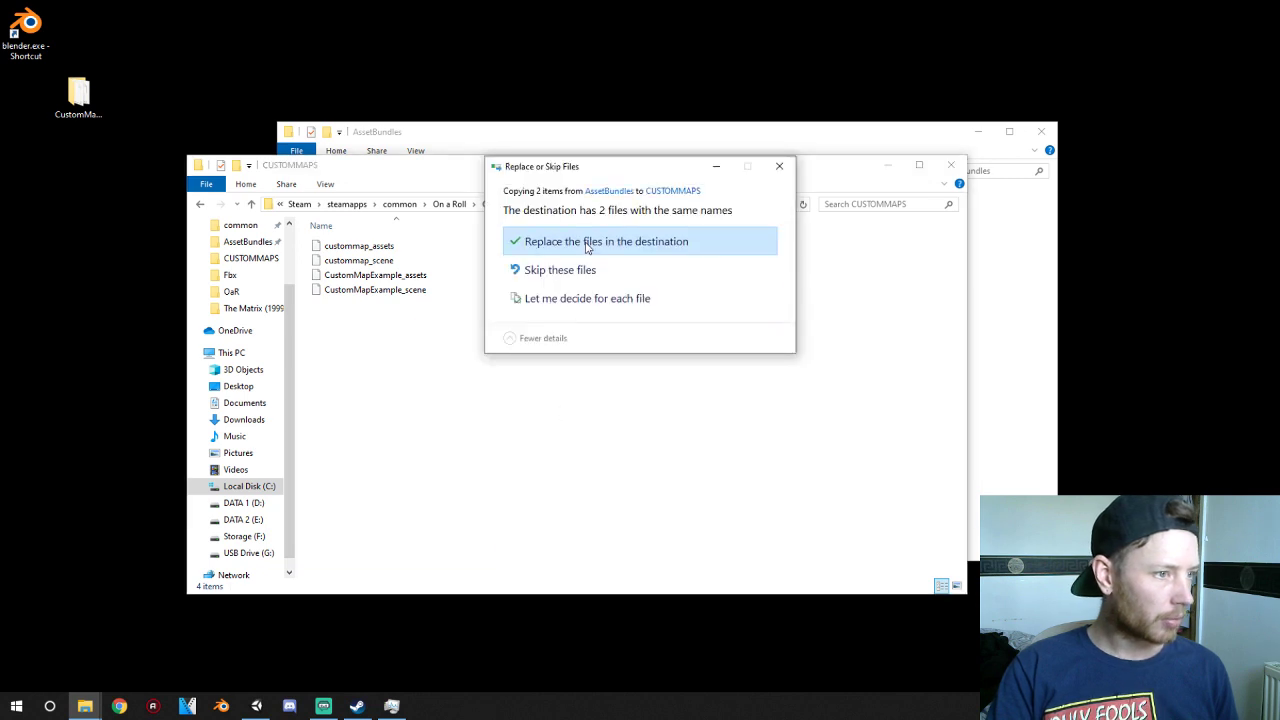
{"action": "left_click", "coordinate": [551, 245]}
- Launch On a Roll through Steam and minimize the CUSTOMMAPS and AssetBundles folder windows
{"action": "right_click", "coordinate": [362, 707]}
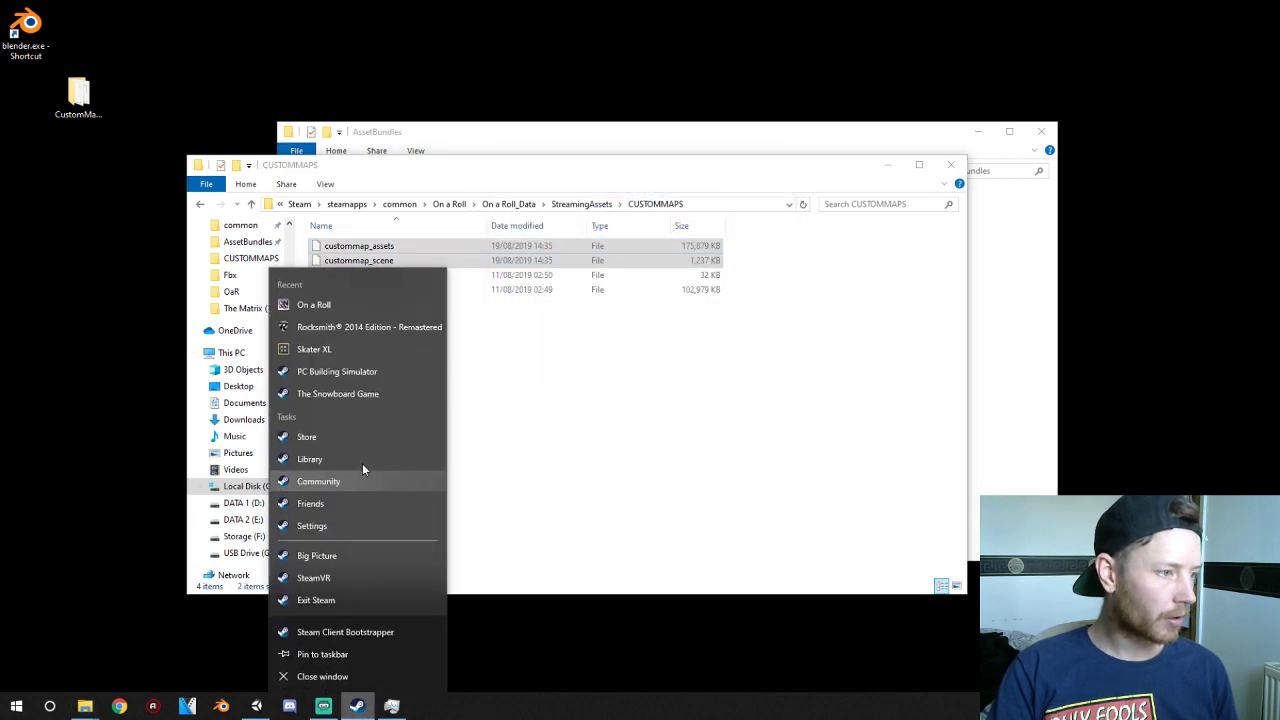
{"action": "left_click", "coordinate": [346, 303]}
{"action": "left_click", "coordinate": [891, 165]}
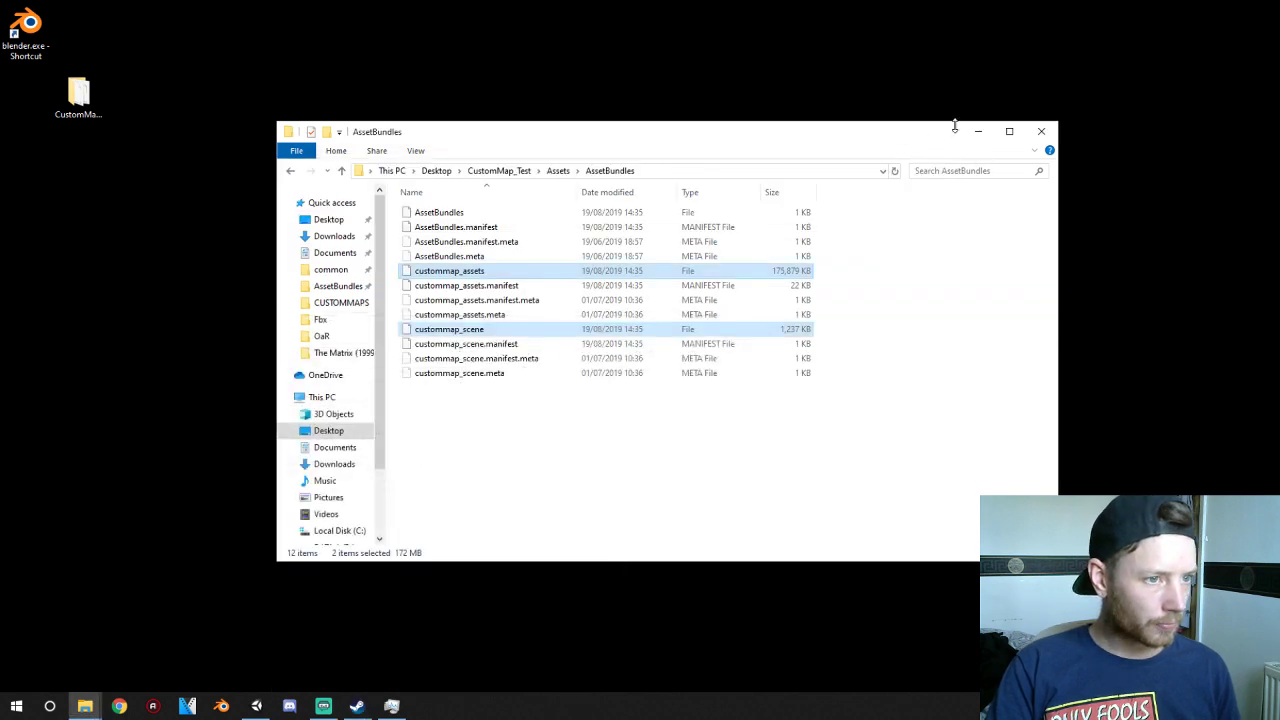
{"action": "left_click", "coordinate": [980, 131]}
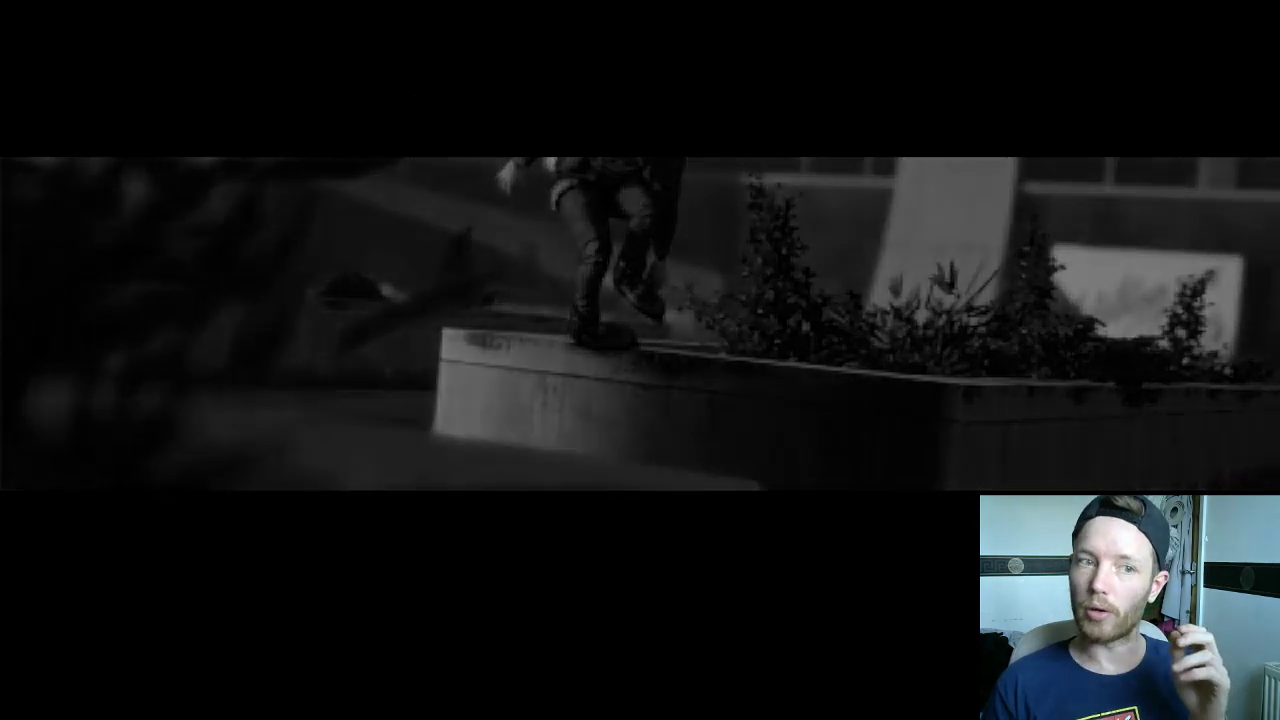
- Load the custom map named CUSTOMMAP in On a Roll to test the rail
{"action": "key", "text": "Return"}
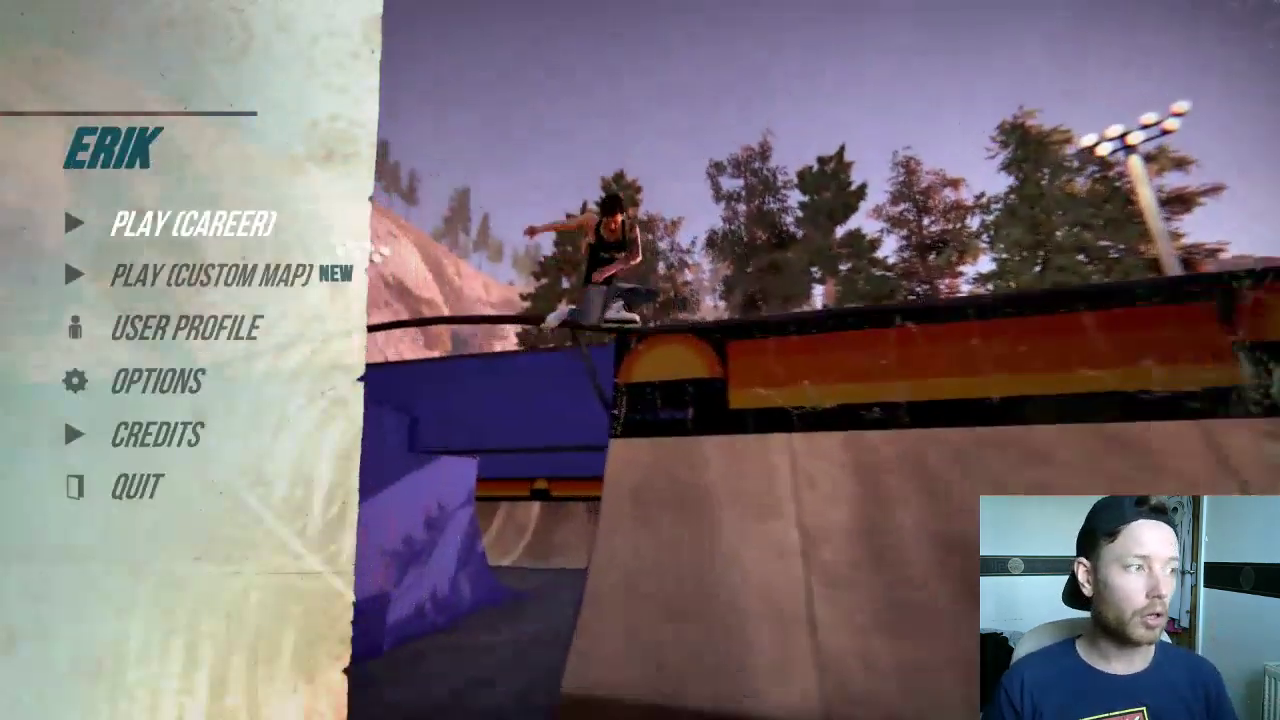
{"action": "key", "text": "Down"}
{"action": "key", "text": "Return"}
{"action": "key", "text": "Down"}
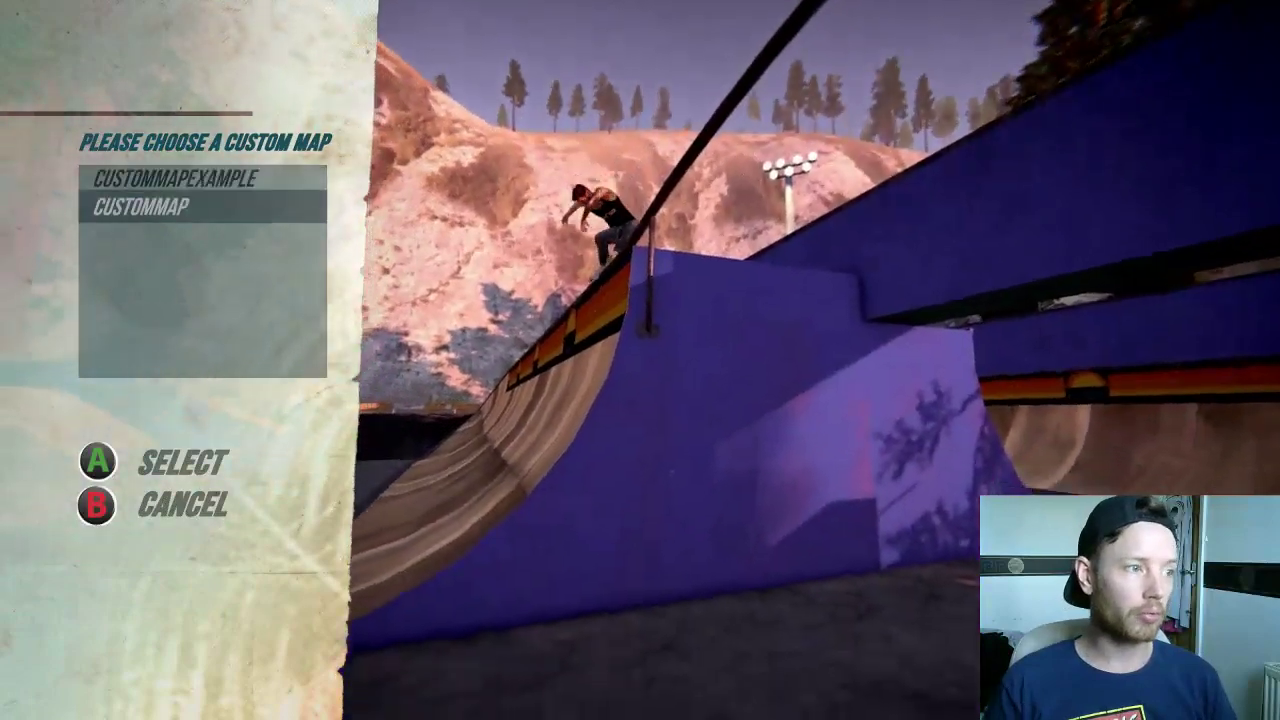
{"action": "key", "text": "Return"}
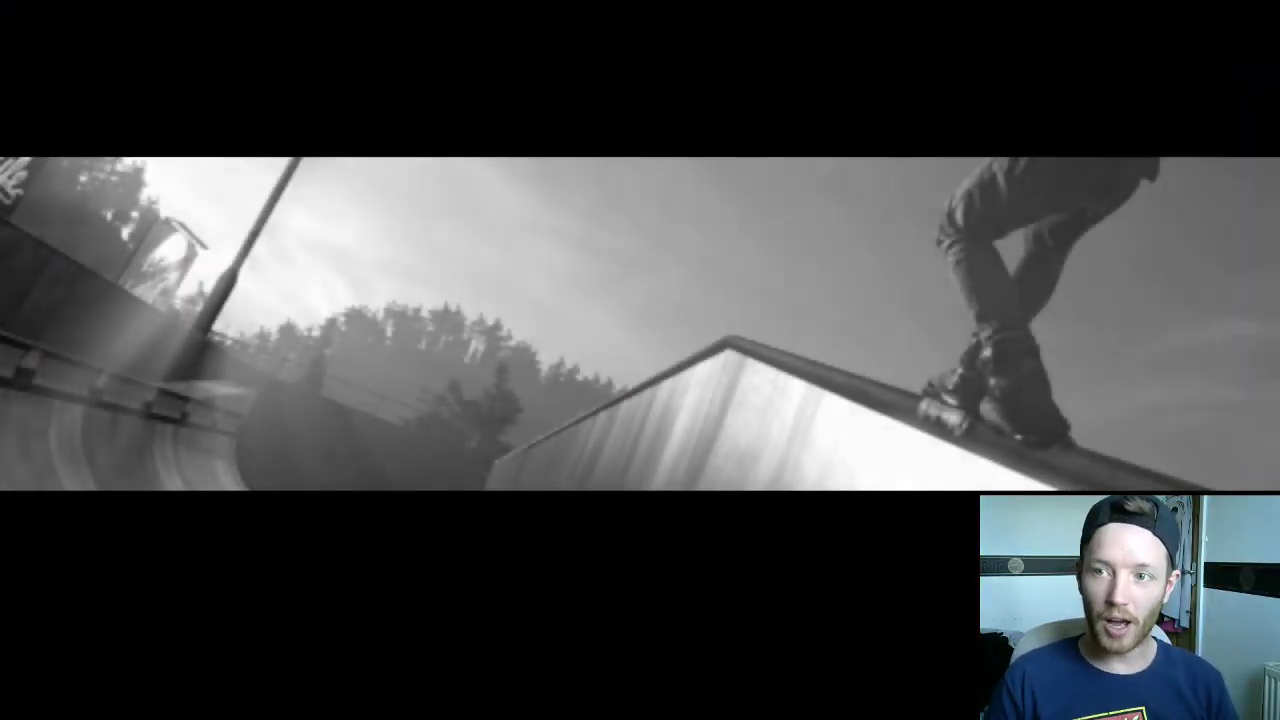
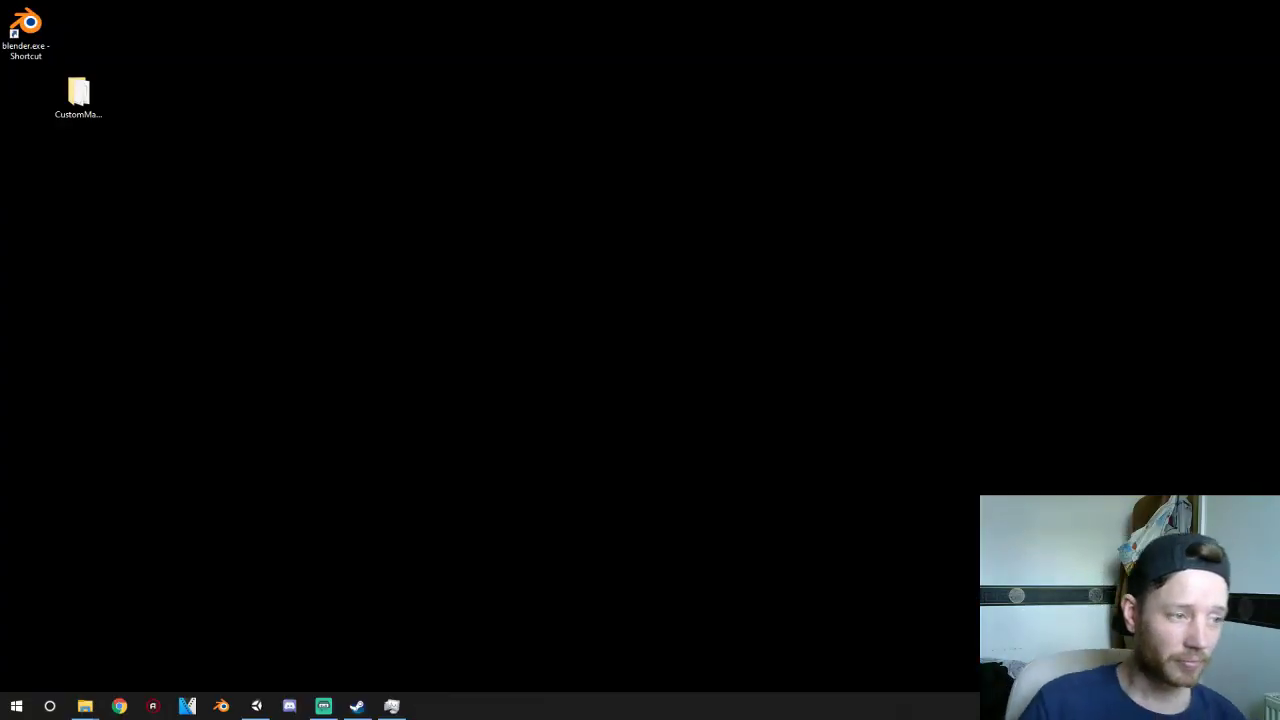
- Switch to Unity and delete the empty duplicate GRINDPOINTS object under Flat_Rail_2 in the scene hierarchy
{"action": "left_click", "coordinate": [256, 706]}
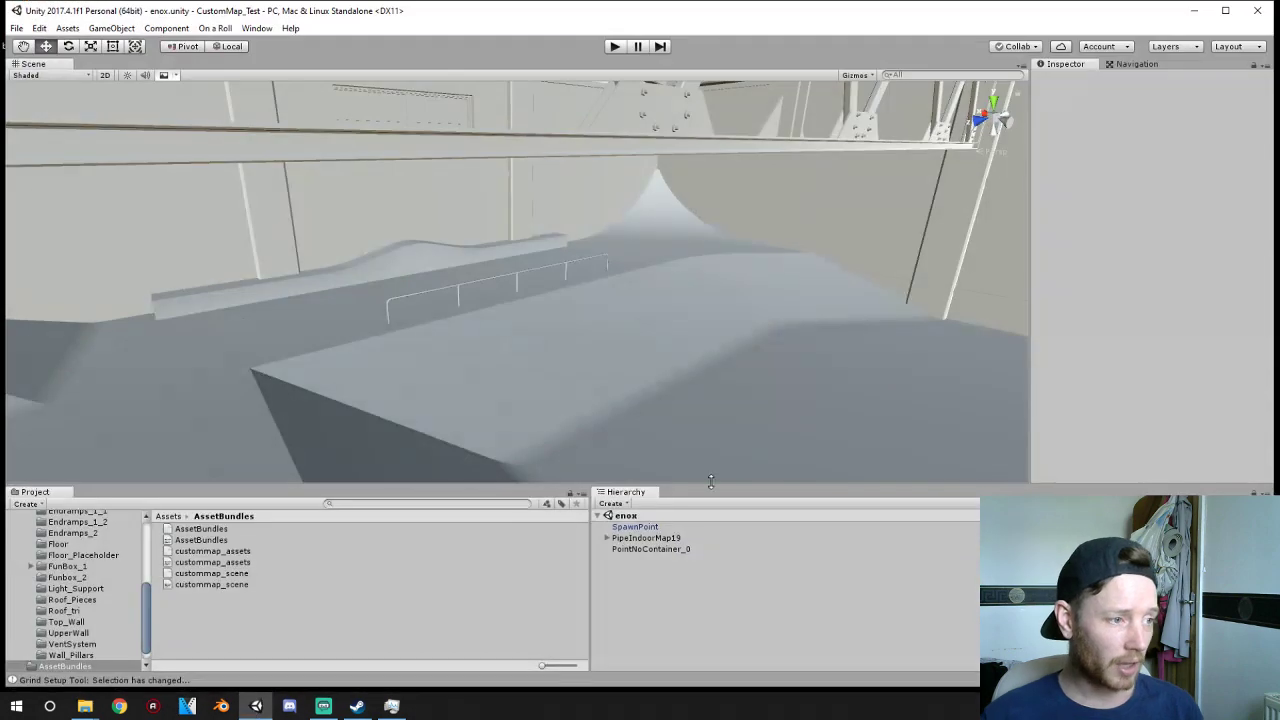
{"action": "left_click", "coordinate": [400, 289]}
{"action": "left_click", "coordinate": [408, 292]}
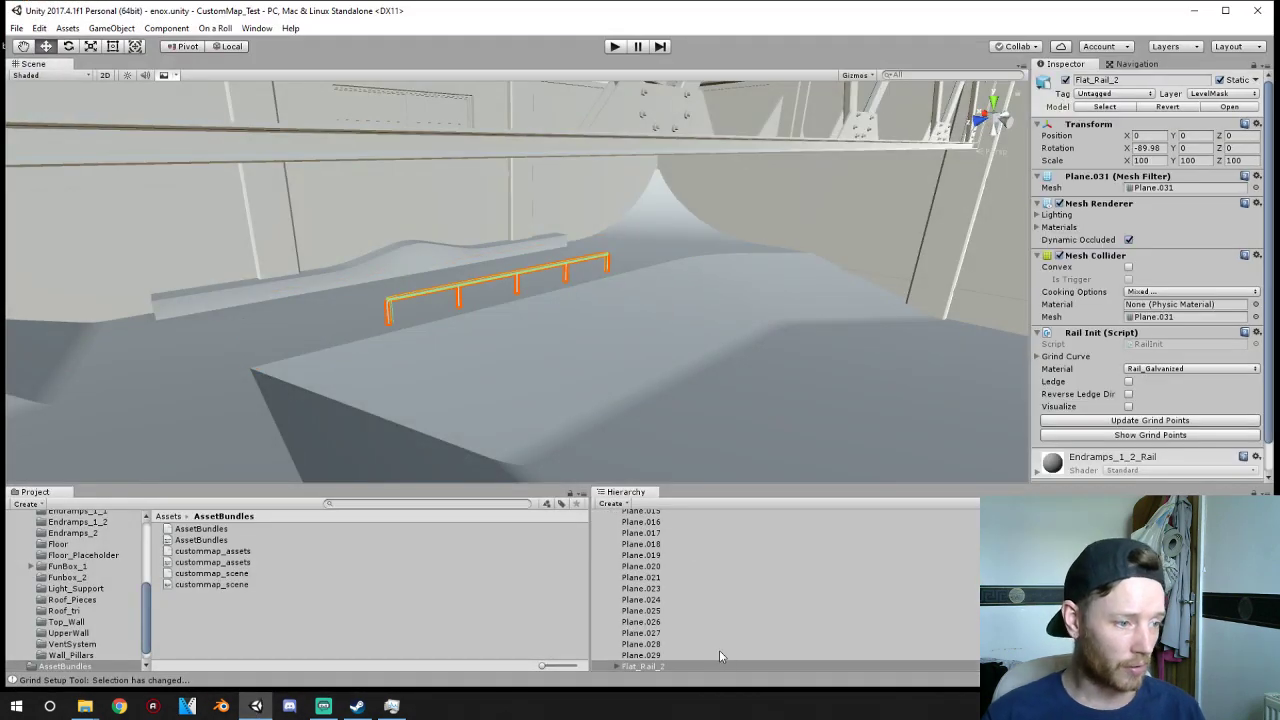
{"action": "scroll", "coordinate": [641, 516], "scroll_direction": "up", "scroll_amount": 2}
{"action": "left_click", "coordinate": [616, 541]}
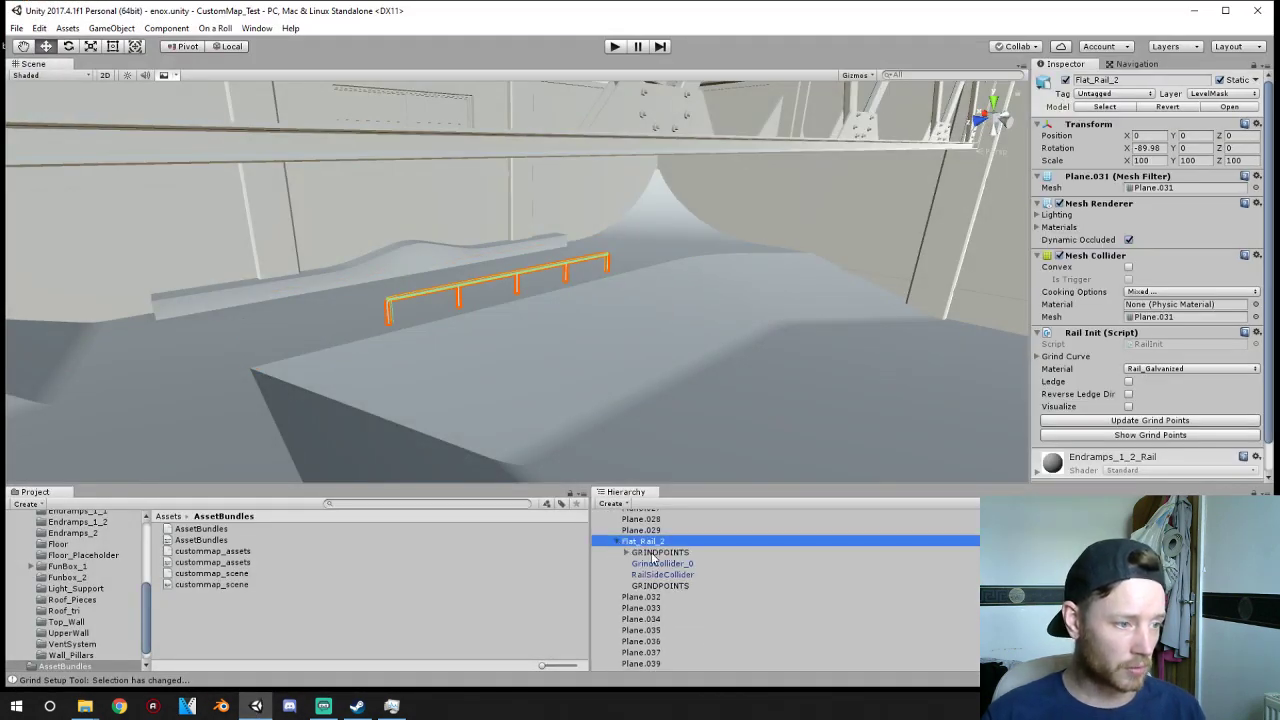
{"action": "left_click", "coordinate": [660, 552]}
{"action": "left_click", "coordinate": [676, 585], "text": "shift"}
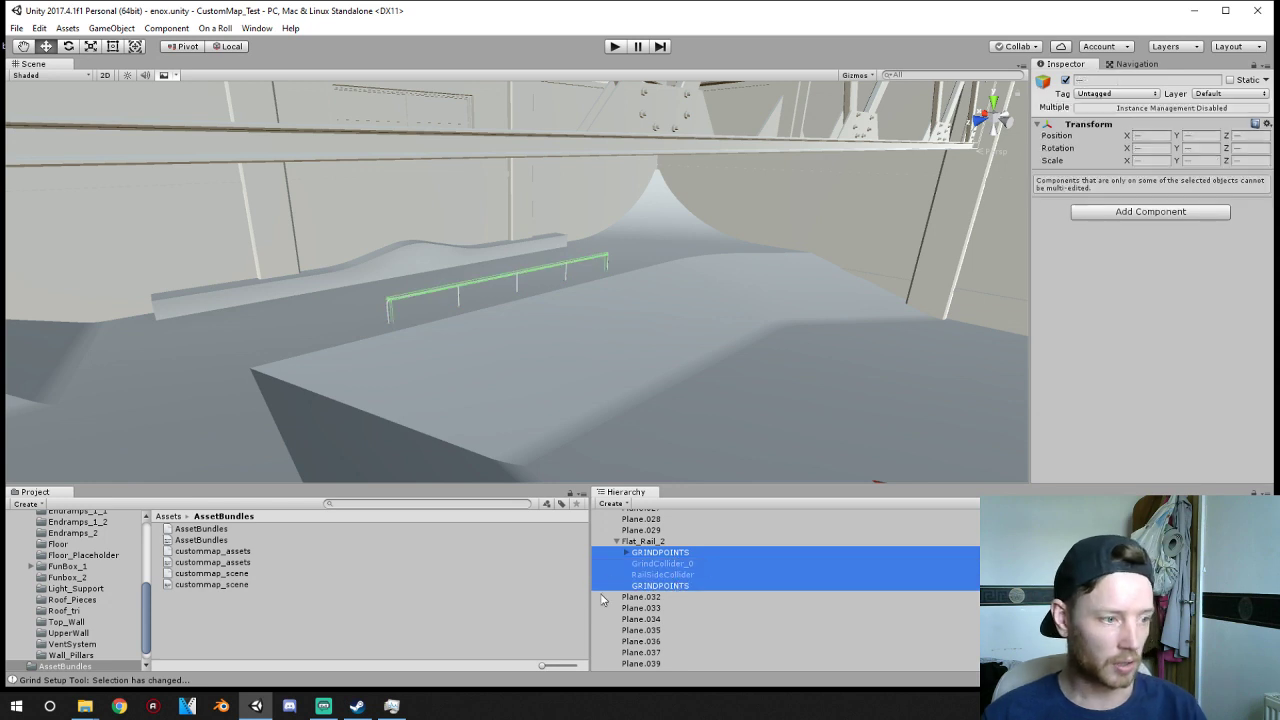
{"action": "left_click", "coordinate": [641, 587]}
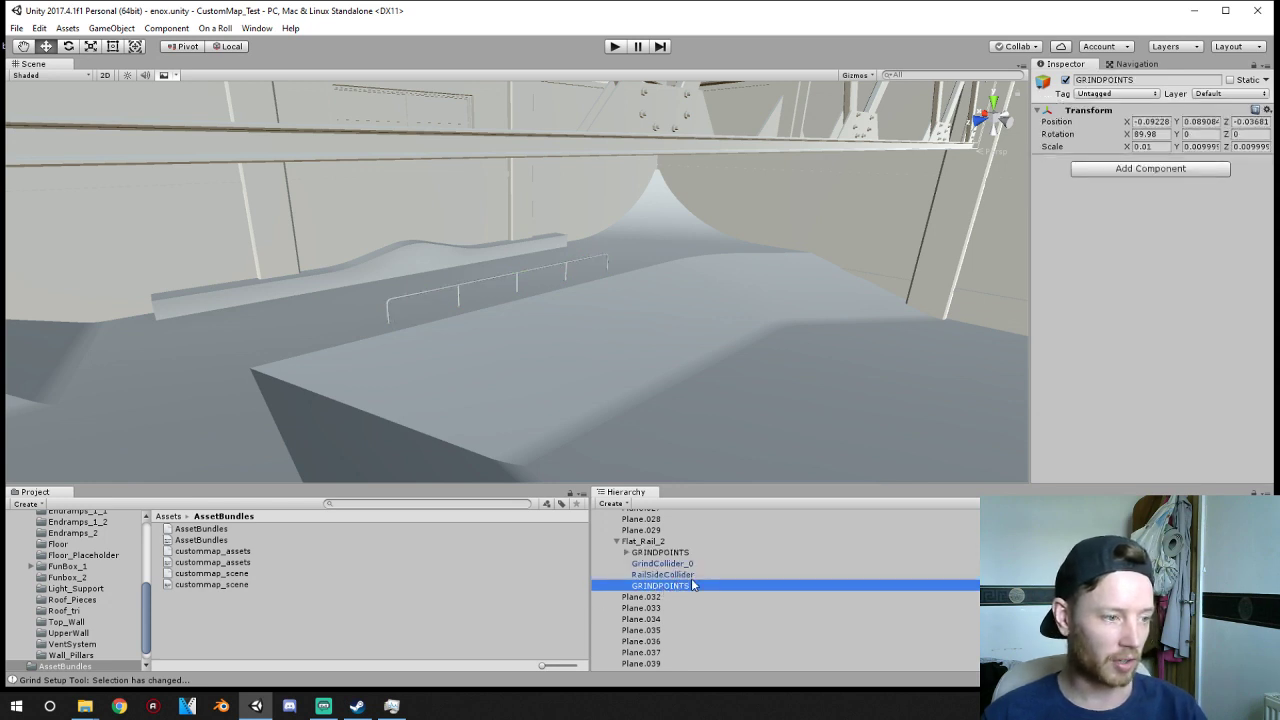
{"action": "key", "text": "Delete"}
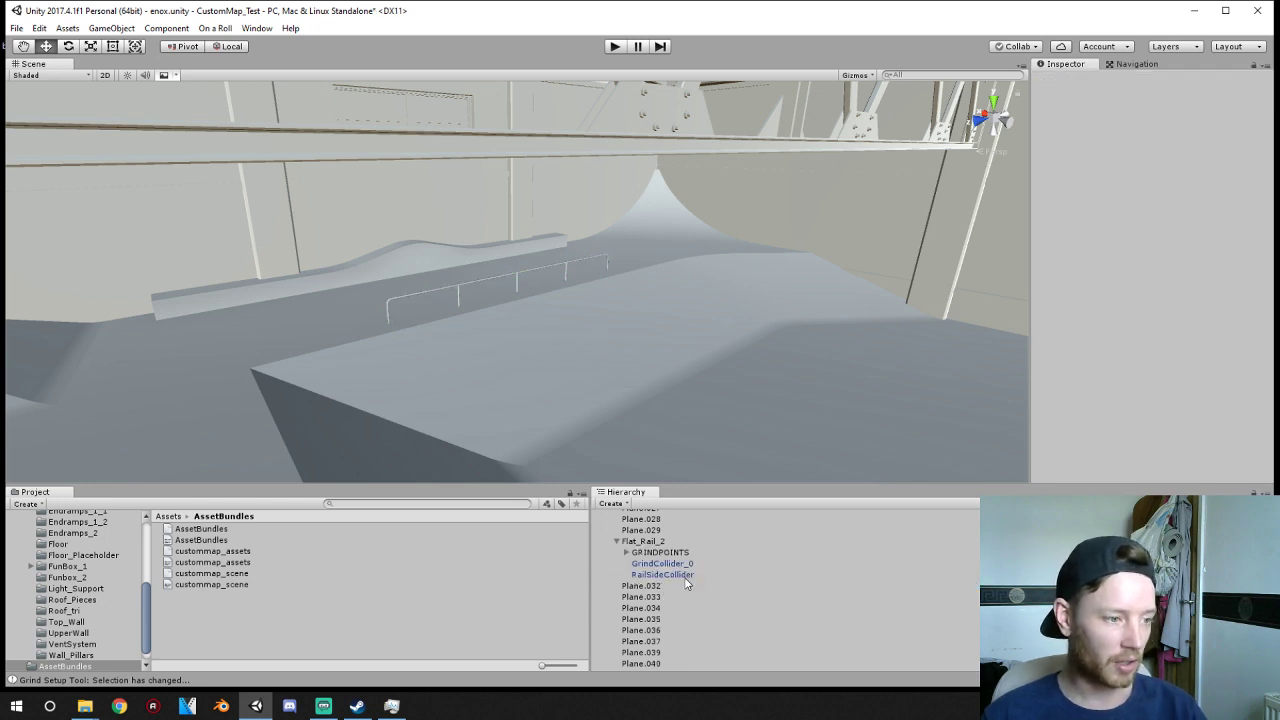
- Examine the contents of Flat_Rail_2's remaining GRINDPOINTS object, along with its RailSideCollider and GrindCollider_0
{"action": "left_click", "coordinate": [627, 553]}
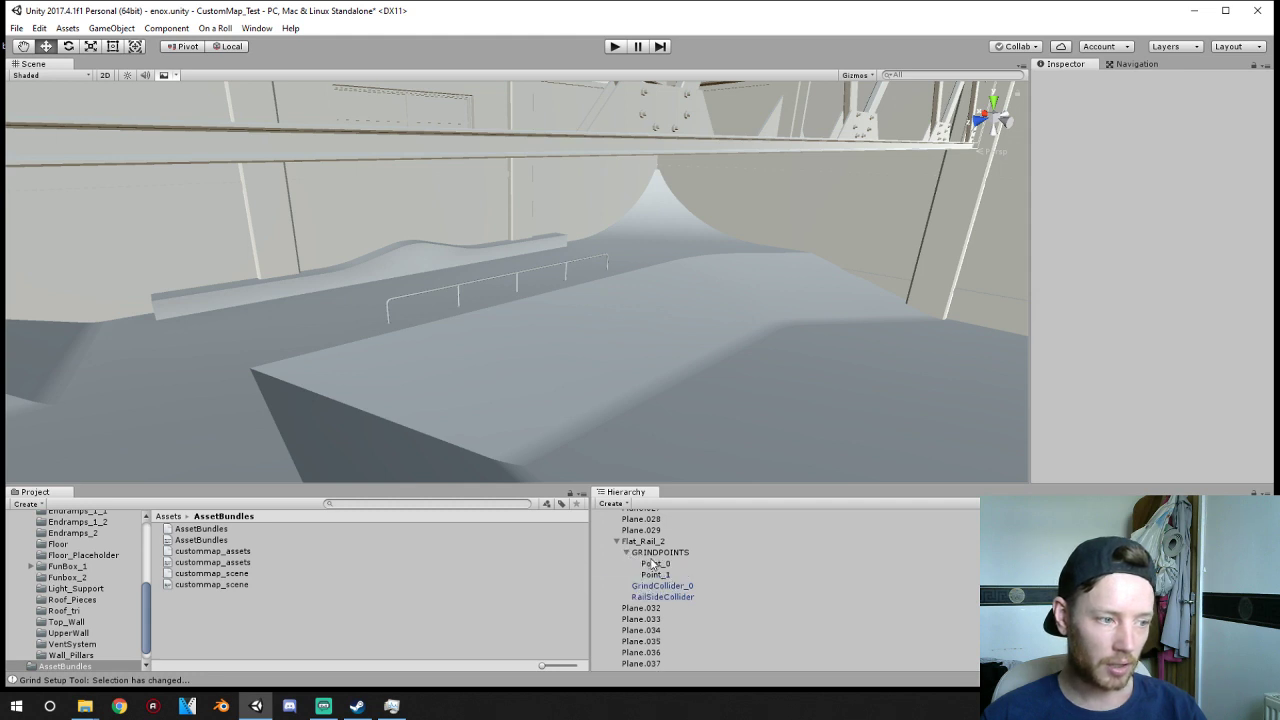
{"action": "left_click", "coordinate": [654, 564]}
{"action": "left_click", "coordinate": [656, 597]}
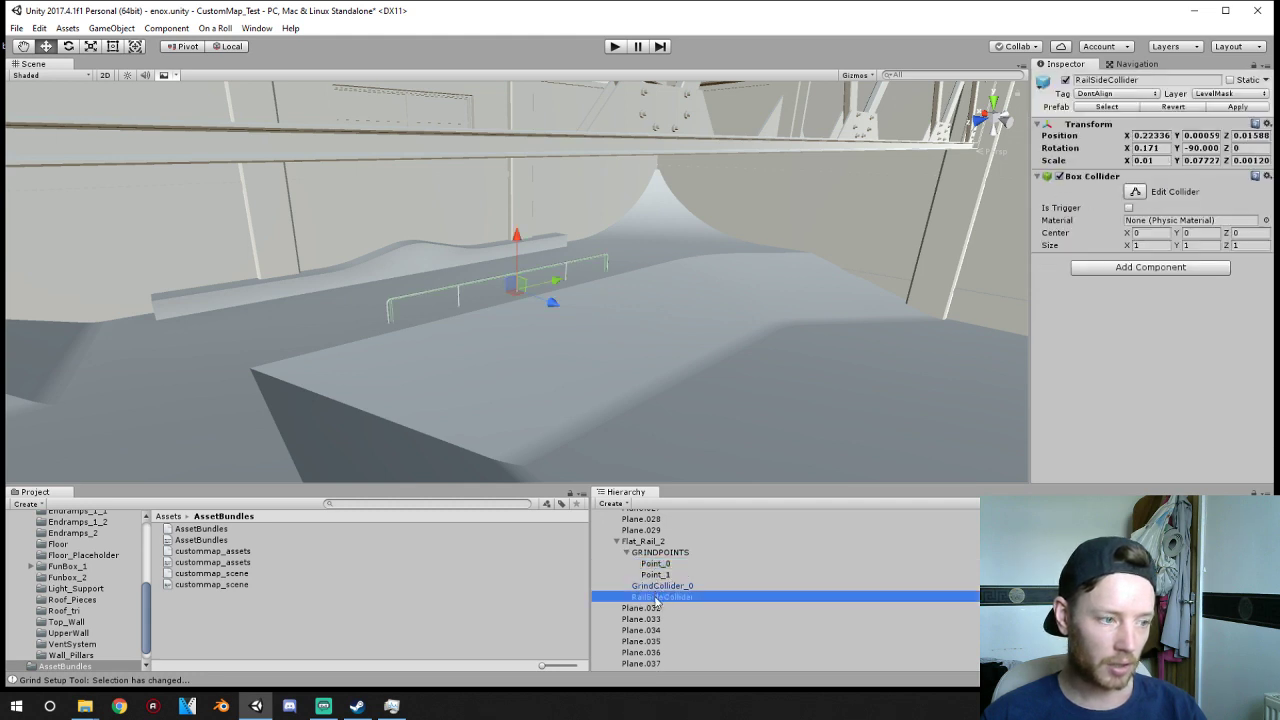
{"action": "left_click", "coordinate": [659, 586]}
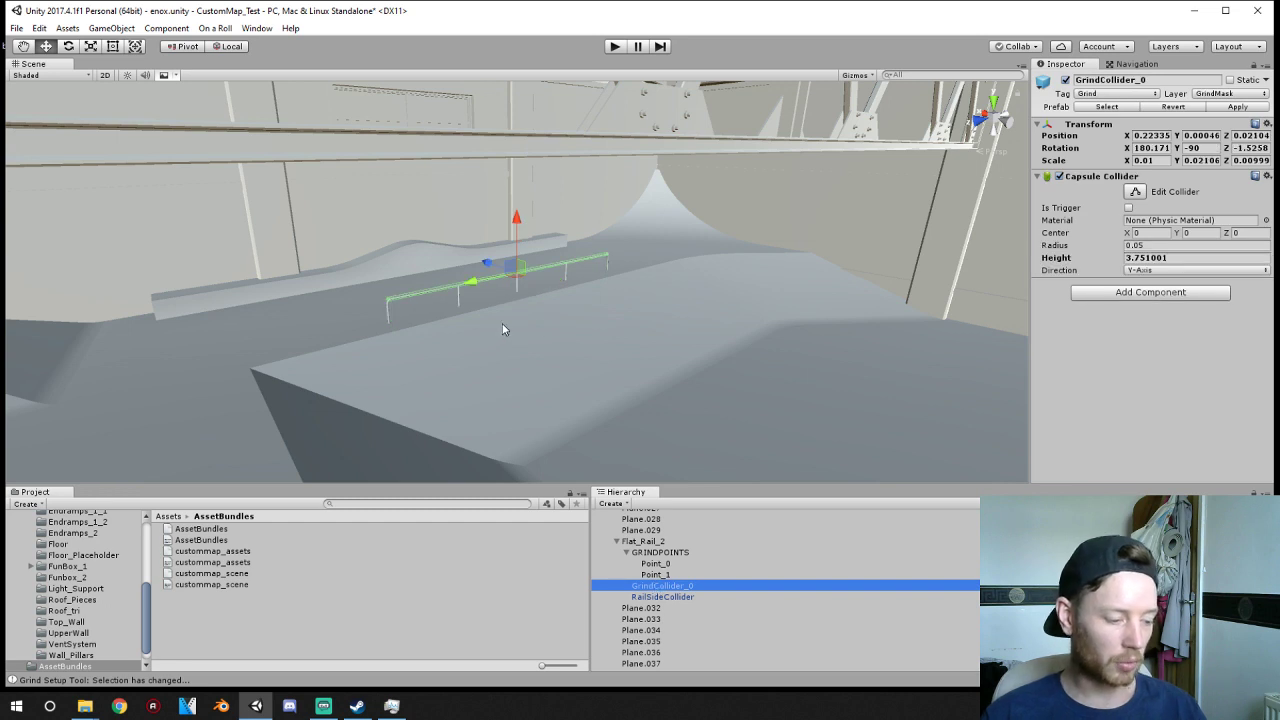
- Rebuild the custom map with the Build Custom Map tool
{"action": "left_click", "coordinate": [225, 31]}
{"action": "left_click", "coordinate": [255, 44]}
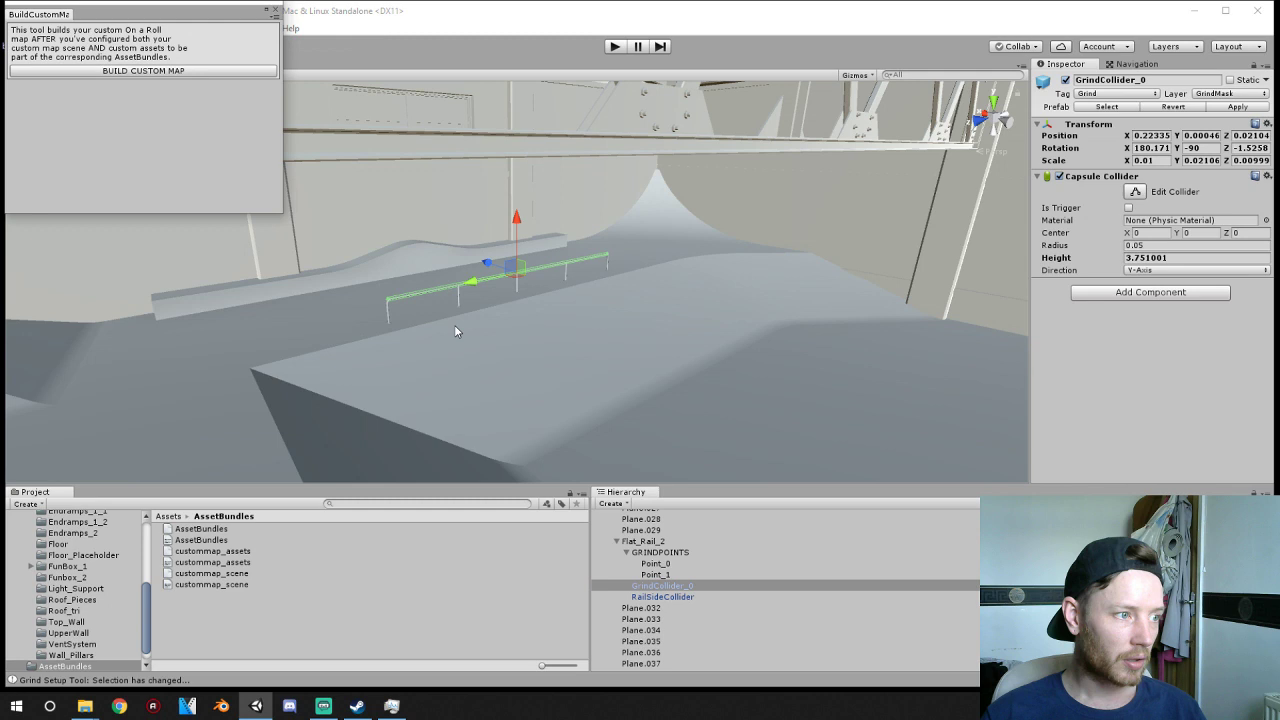
{"action": "left_click", "coordinate": [164, 72]}
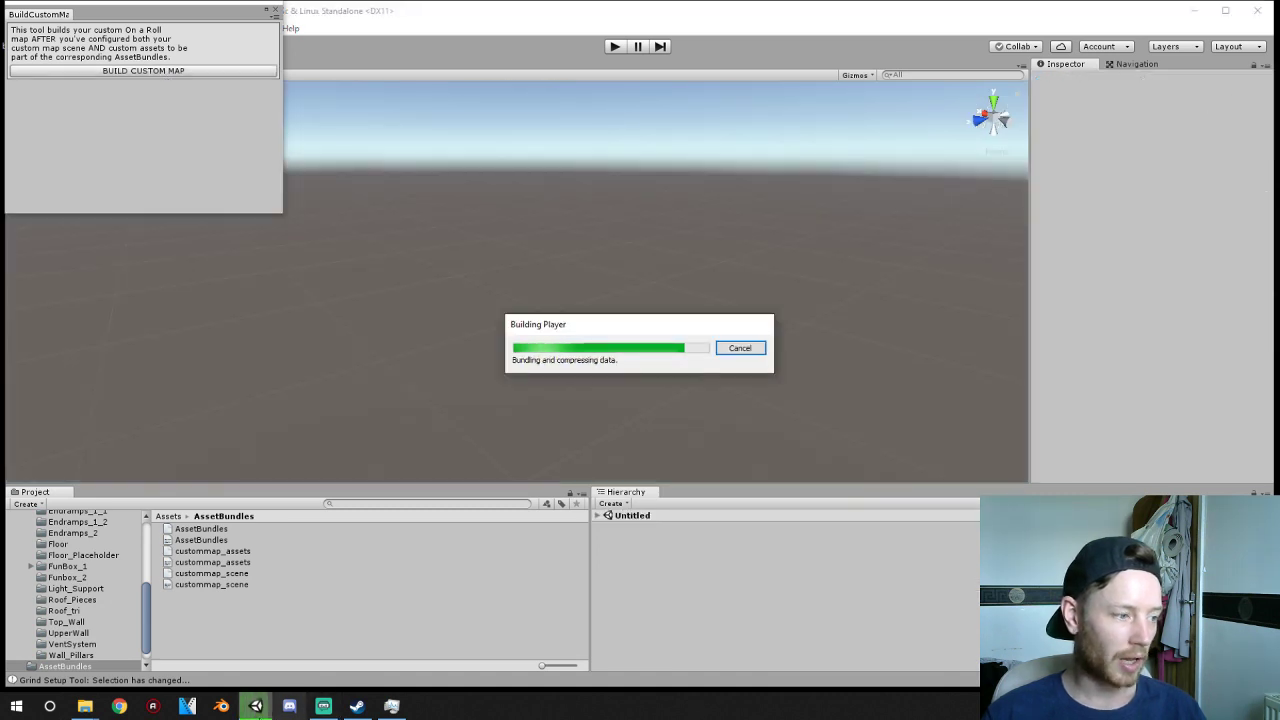
- Copy custommap_assets and custommap_scene from AssetBundles into the game's CUSTOMMAPS folder, replacing the existing files, and minimize that folder window
{"action": "mouse_move", "coordinate": [78, 690]}
{"action": "left_click", "coordinate": [76, 650]}
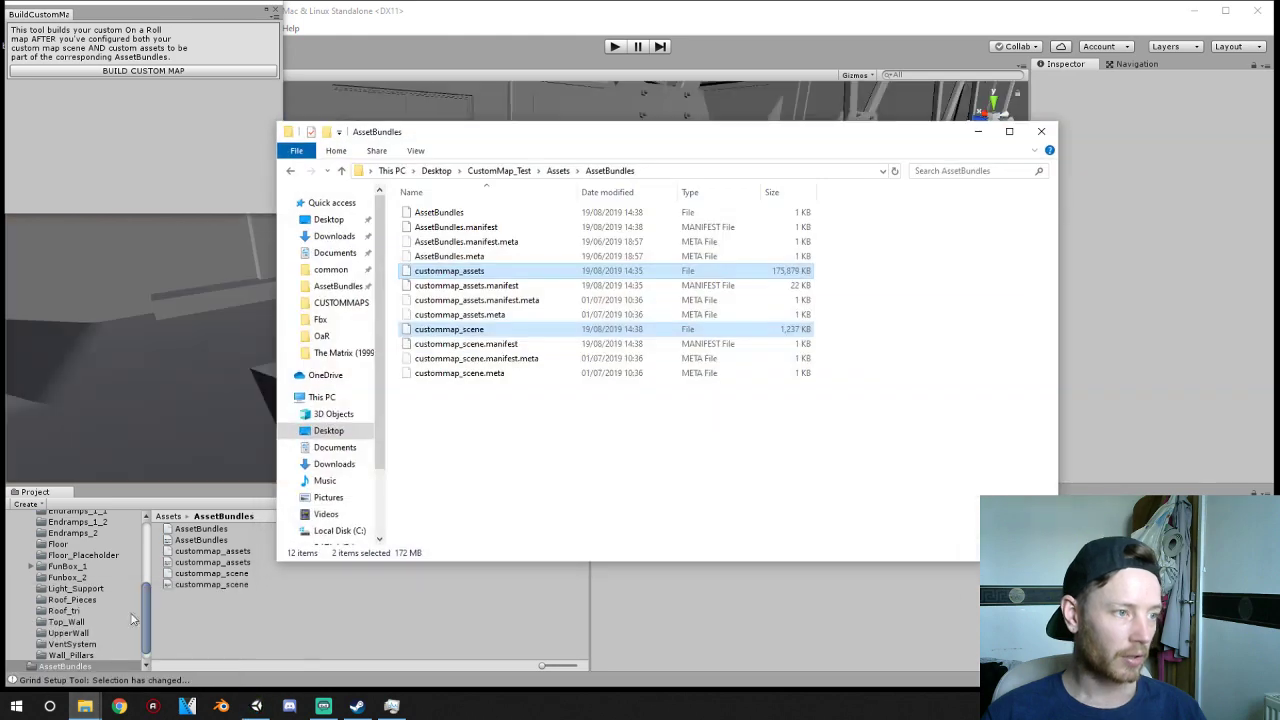
{"action": "left_click_drag", "start_coordinate": [651, 136], "coordinate": [1279, 275]}
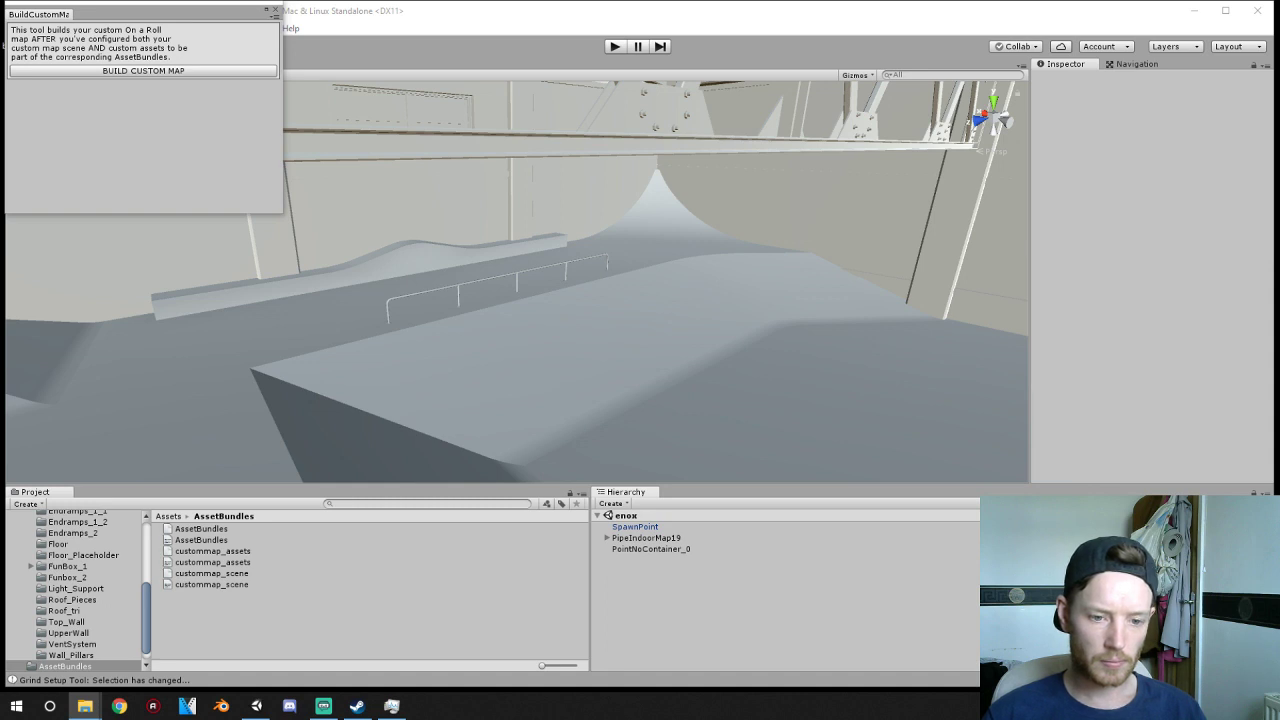
{"action": "left_click", "coordinate": [85, 706]}
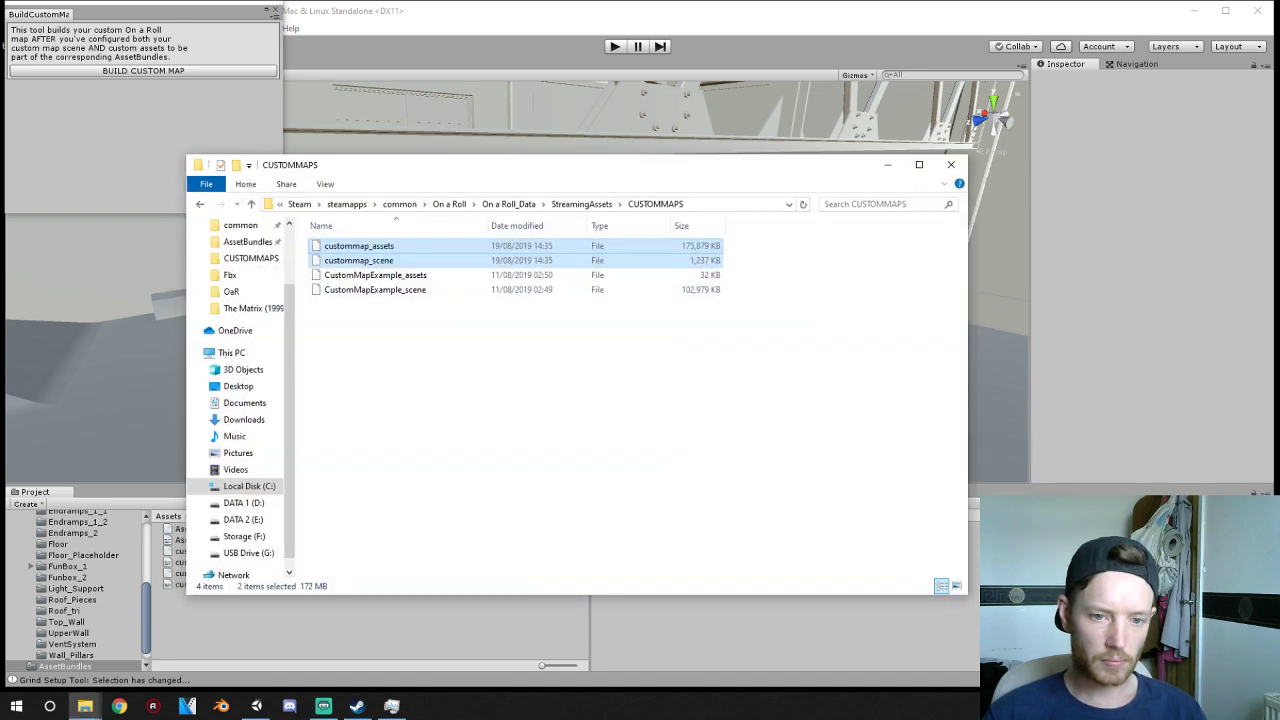
{"action": "right_click", "coordinate": [611, 429]}
{"action": "left_click", "coordinate": [644, 521]}
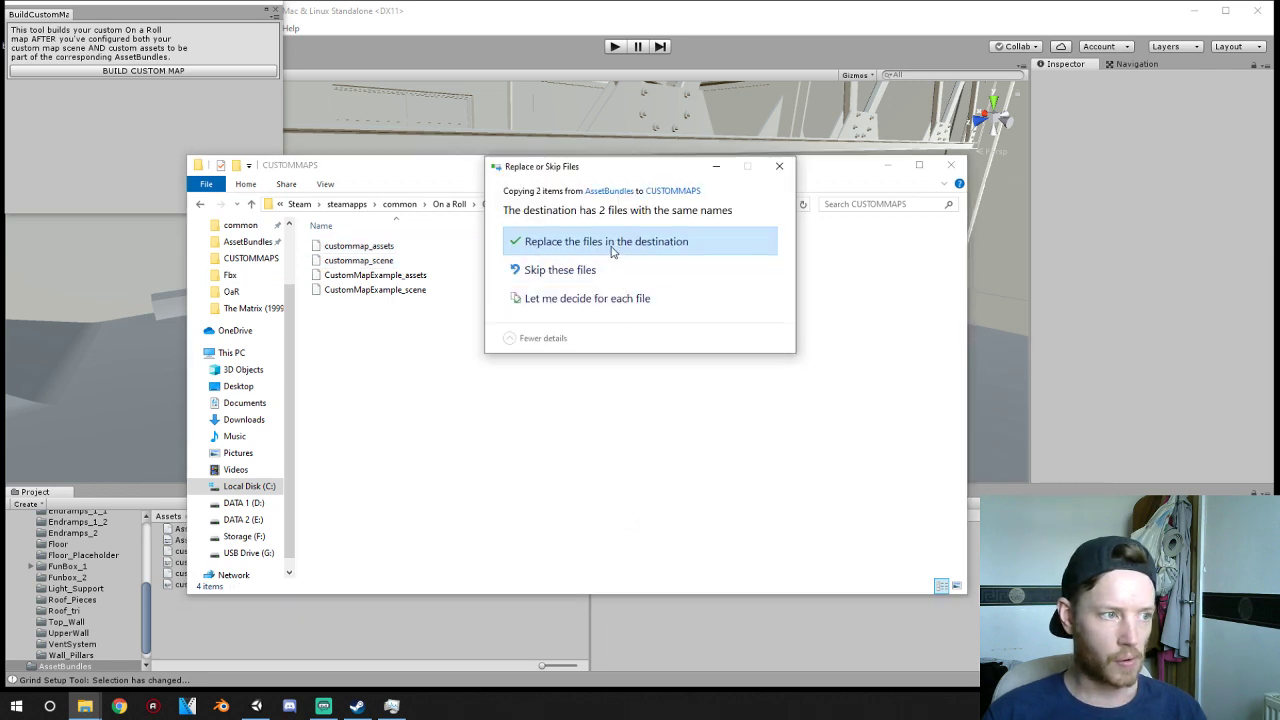
{"action": "left_click", "coordinate": [660, 243]}
{"action": "left_click", "coordinate": [888, 165]}
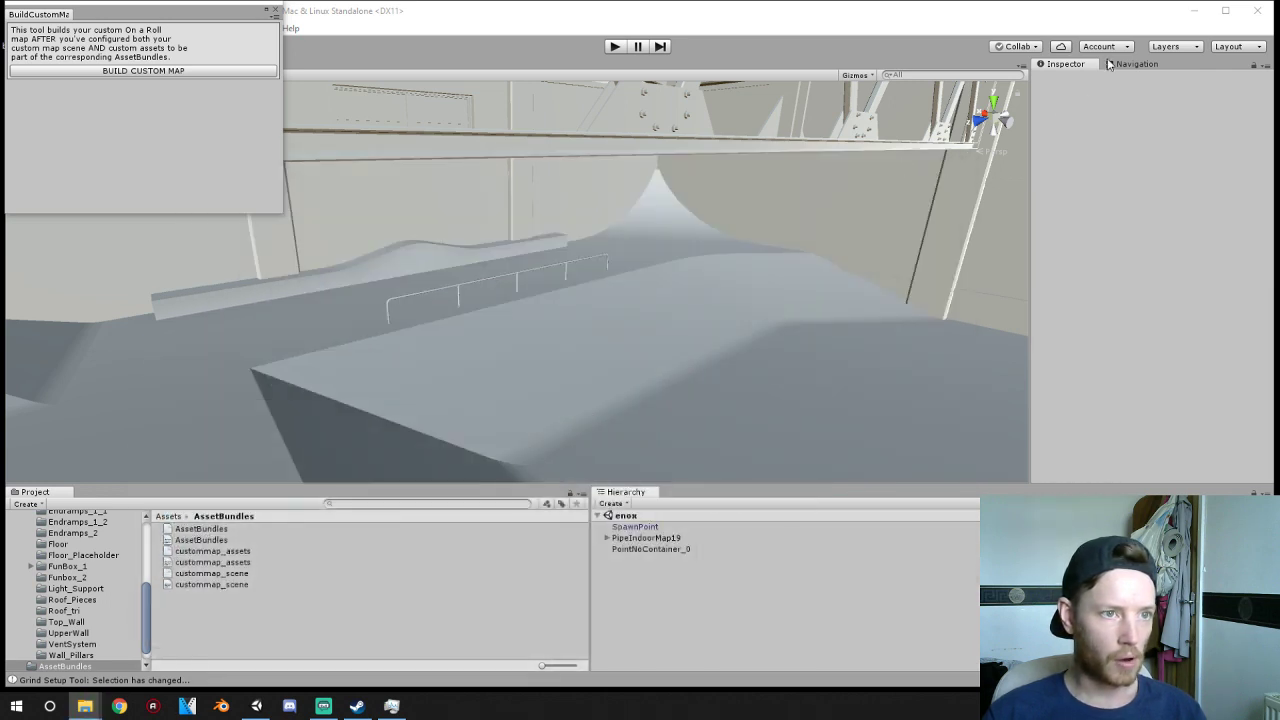
- Minimize Unity, launch On a Roll through Steam, and bring the game window to the front
{"action": "left_click", "coordinate": [1190, 14]}
{"action": "right_click", "coordinate": [357, 706]}
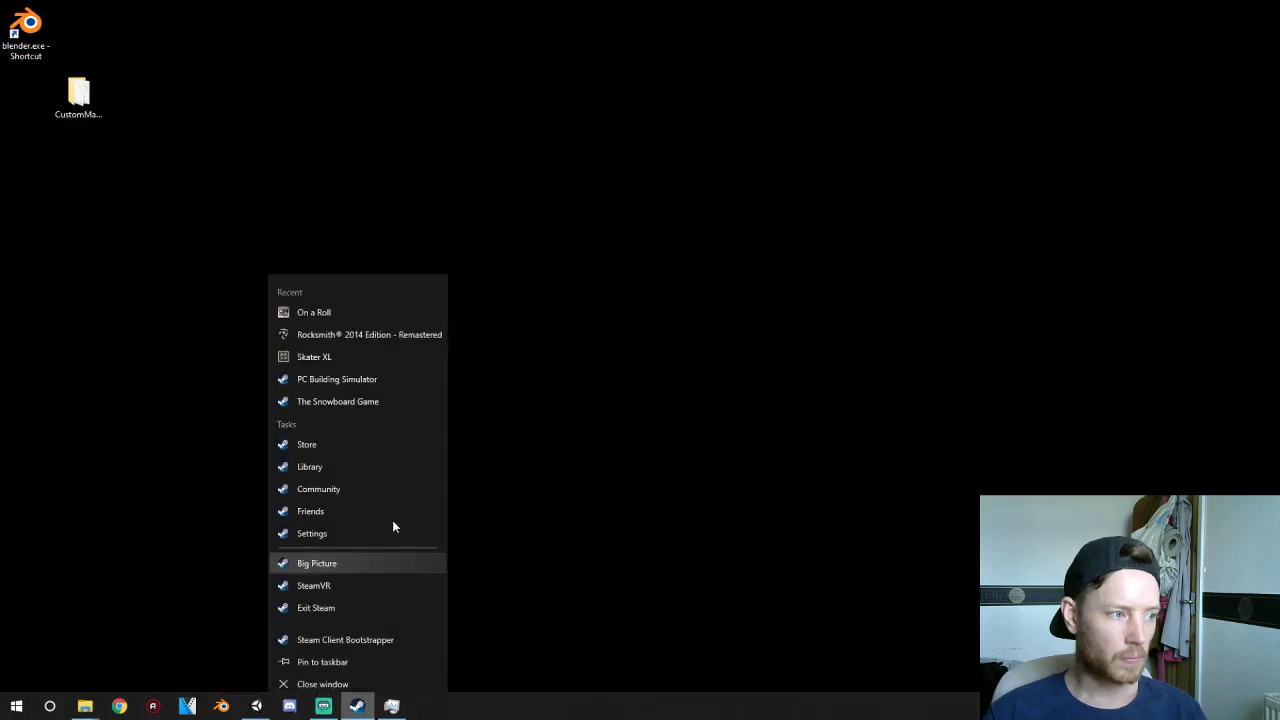
{"action": "left_click", "coordinate": [344, 306]}
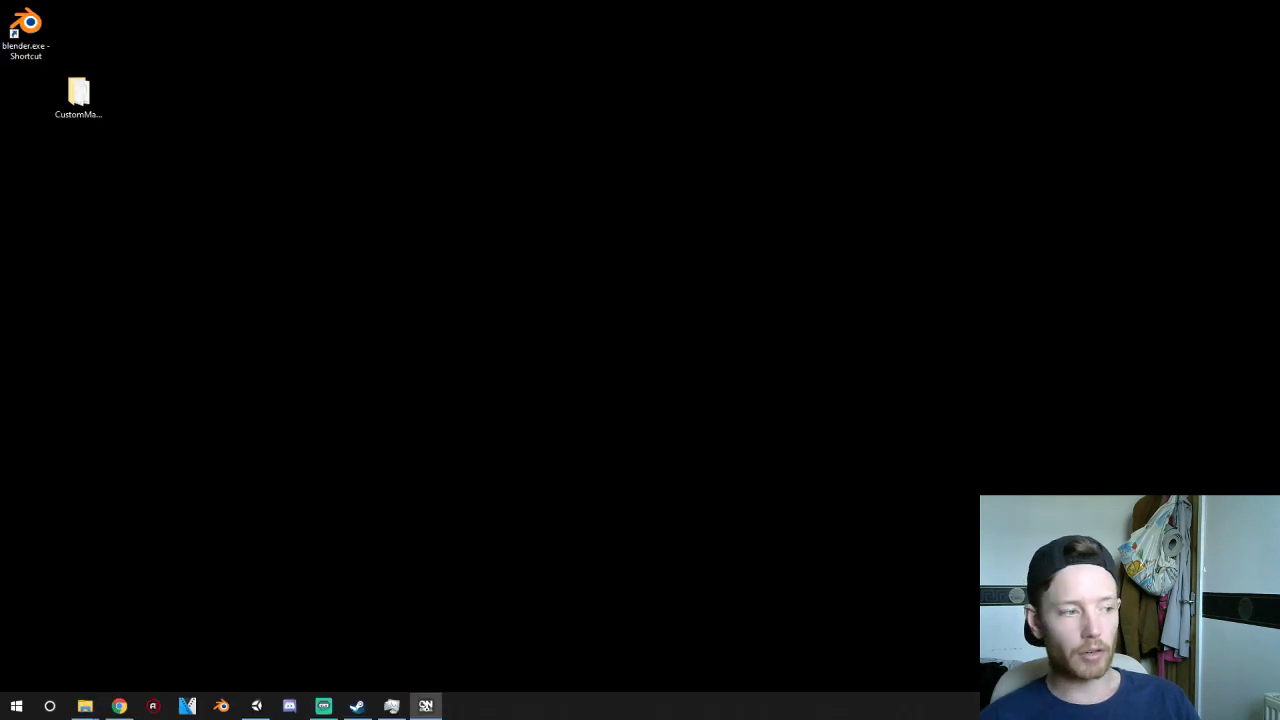
{"action": "left_click", "coordinate": [424, 708]}
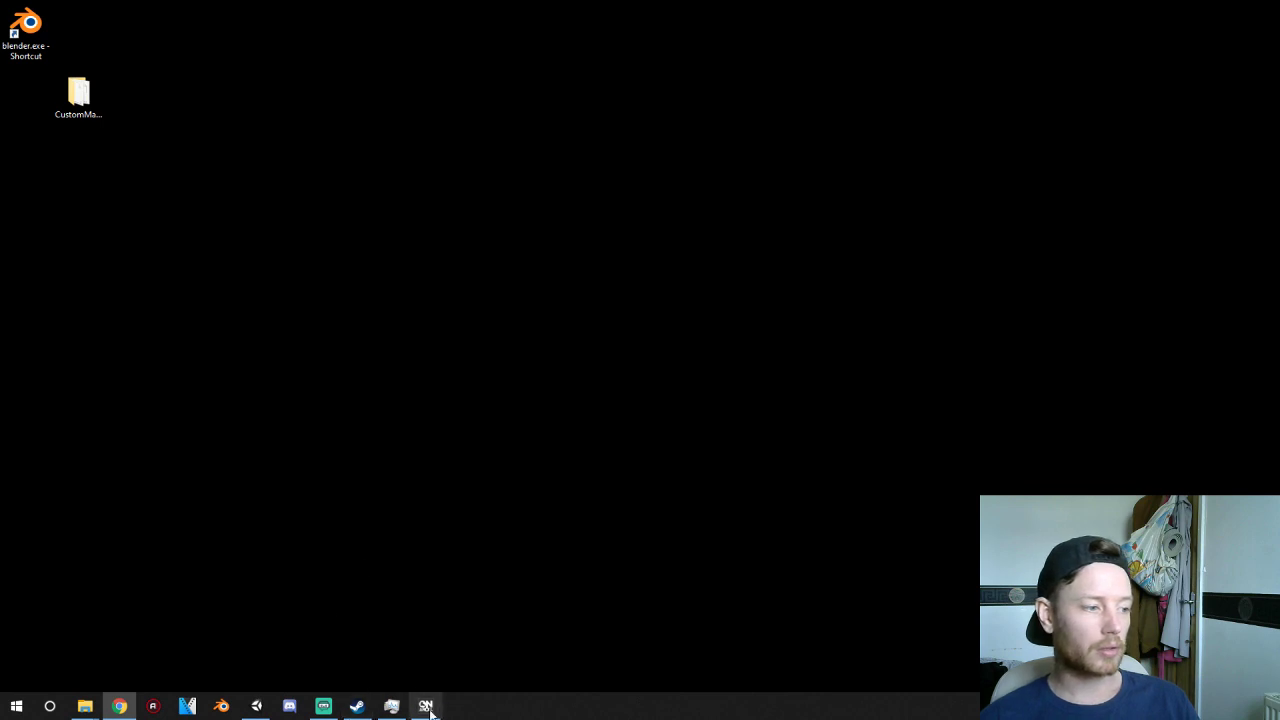
{"action": "left_click", "coordinate": [426, 707]}
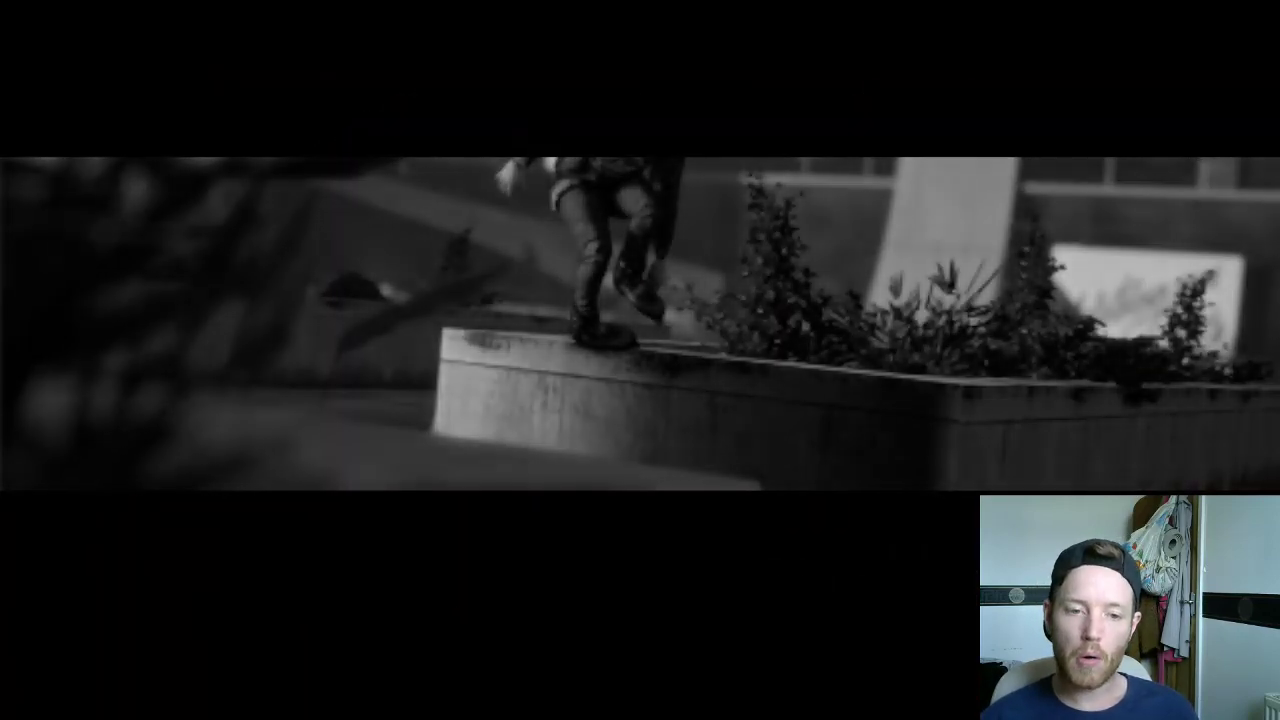
- Leave the game window, raise the system volume to 42, and lower it all the way to mute
{"action": "key", "text": "alt+Tab"}
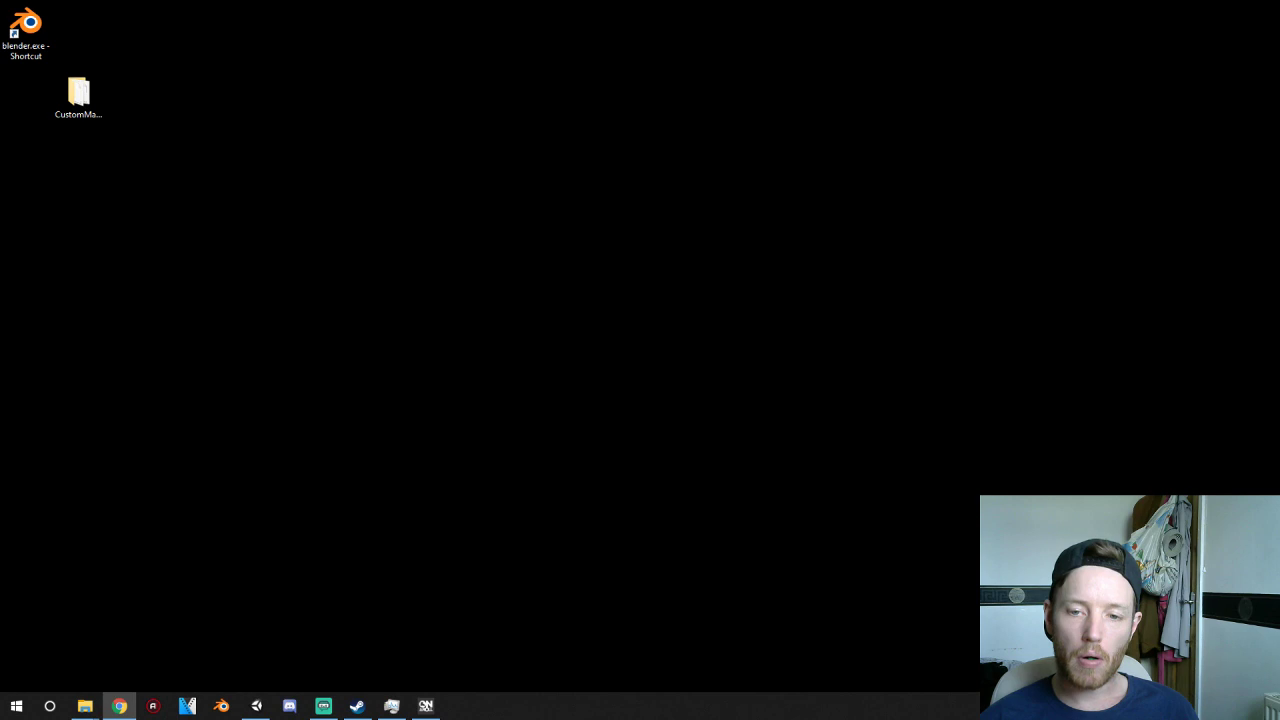
{"action": "key", "text": "XF86AudioLowerVolume"}
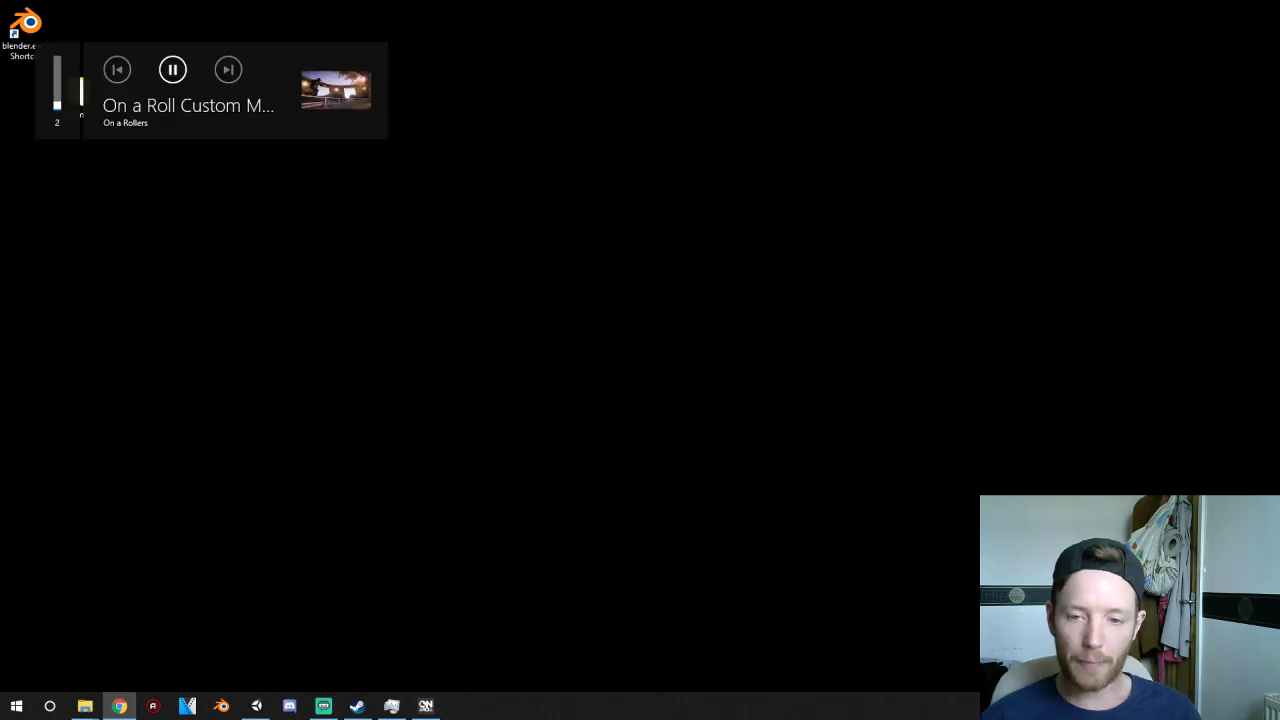
{"action": "key", "text": "XF86AudioRaiseVolume"}
{"action": "key", "text": "XF86AudioRaiseVolume"}
{"action": "key", "text": "XF86AudioRaiseVolume"}
{"action": "key", "text": "XF86AudioRaiseVolume"}
{"action": "key", "text": "XF86AudioRaiseVolume"}
{"action": "key", "text": "XF86AudioRaiseVolume"}
{"action": "key", "text": "XF86AudioRaiseVolume"}
{"action": "key", "text": "XF86AudioRaiseVolume"}
{"action": "key", "text": "XF86AudioRaiseVolume"}
{"action": "key", "text": "XF86AudioRaiseVolume"}
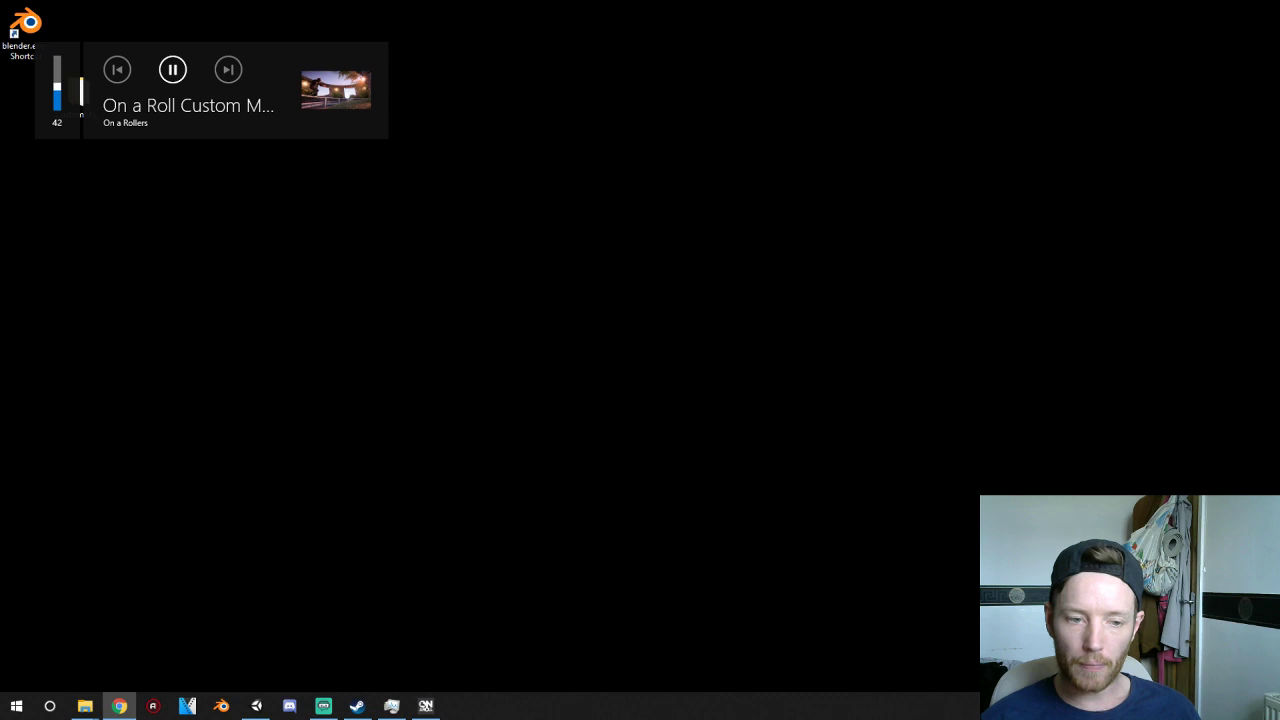
{"action": "key", "text": "XF86AudioLowerVolume"}
{"action": "key", "text": "XF86AudioLowerVolume"}
{"action": "key", "text": "XF86AudioLowerVolume"}
{"action": "key", "text": "XF86AudioLowerVolume"}
{"action": "key", "text": "XF86AudioLowerVolume"}
{"action": "key", "text": "XF86AudioLowerVolume"}
{"action": "key", "text": "XF86AudioLowerVolume"}
{"action": "key", "text": "XF86AudioLowerVolume"}
{"action": "key", "text": "XF86AudioLowerVolume"}
{"action": "key", "text": "XF86AudioLowerVolume"}
{"action": "key", "text": "XF86AudioLowerVolume"}
{"action": "key", "text": "XF86AudioLowerVolume"}
{"action": "key", "text": "XF86AudioLowerVolume"}
{"action": "key", "text": "XF86AudioLowerVolume"}
{"action": "key", "text": "XF86AudioLowerVolume"}
{"action": "key", "text": "XF86AudioLowerVolume"}
{"action": "key", "text": "XF86AudioLowerVolume"}
{"action": "key", "text": "XF86AudioLowerVolume"}
{"action": "key", "text": "XF86AudioLowerVolume"}
{"action": "key", "text": "XF86AudioLowerVolume"}
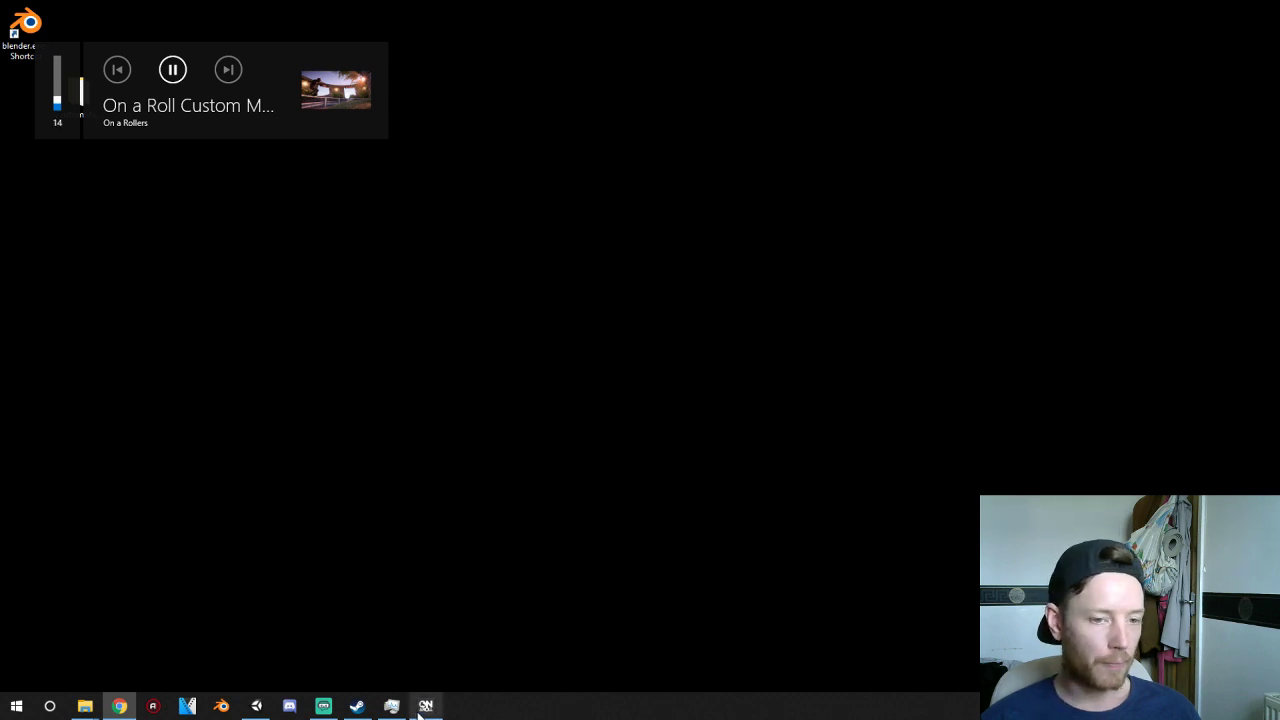
- Return to On a Roll and proceed past the title screen to the main menu
{"action": "left_click", "coordinate": [424, 707]}
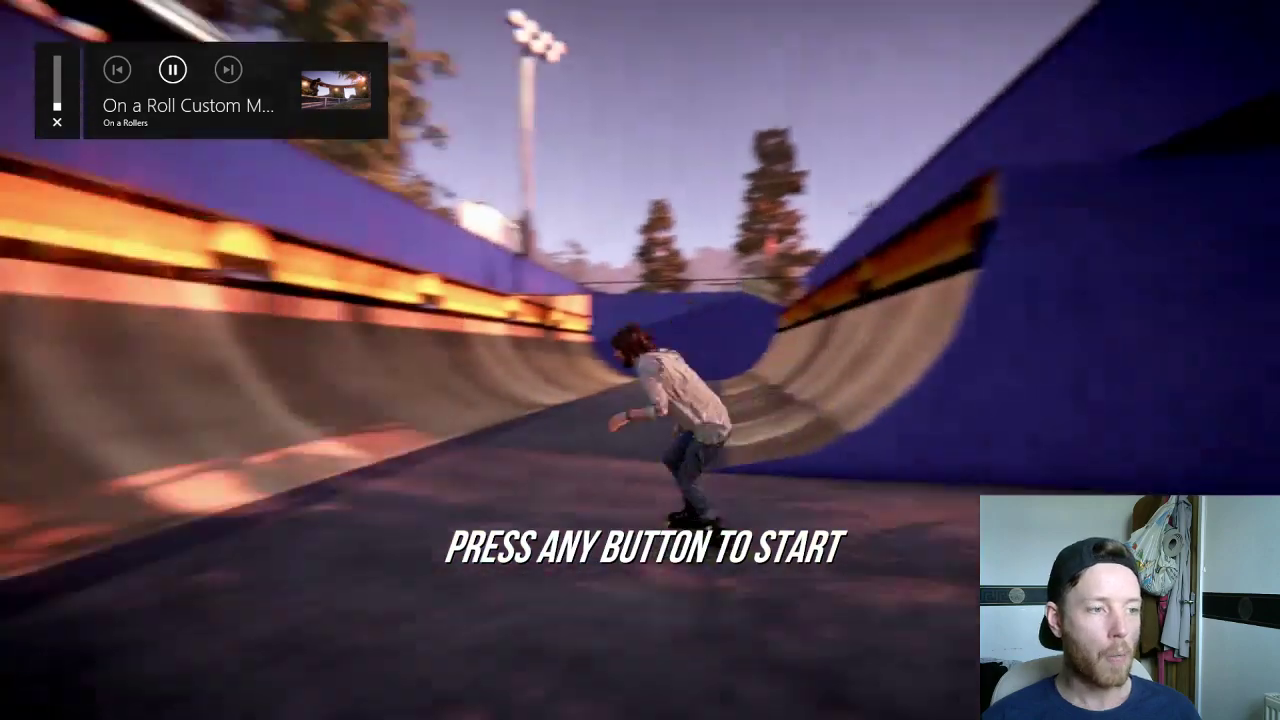
{"action": "key", "text": "Return"}
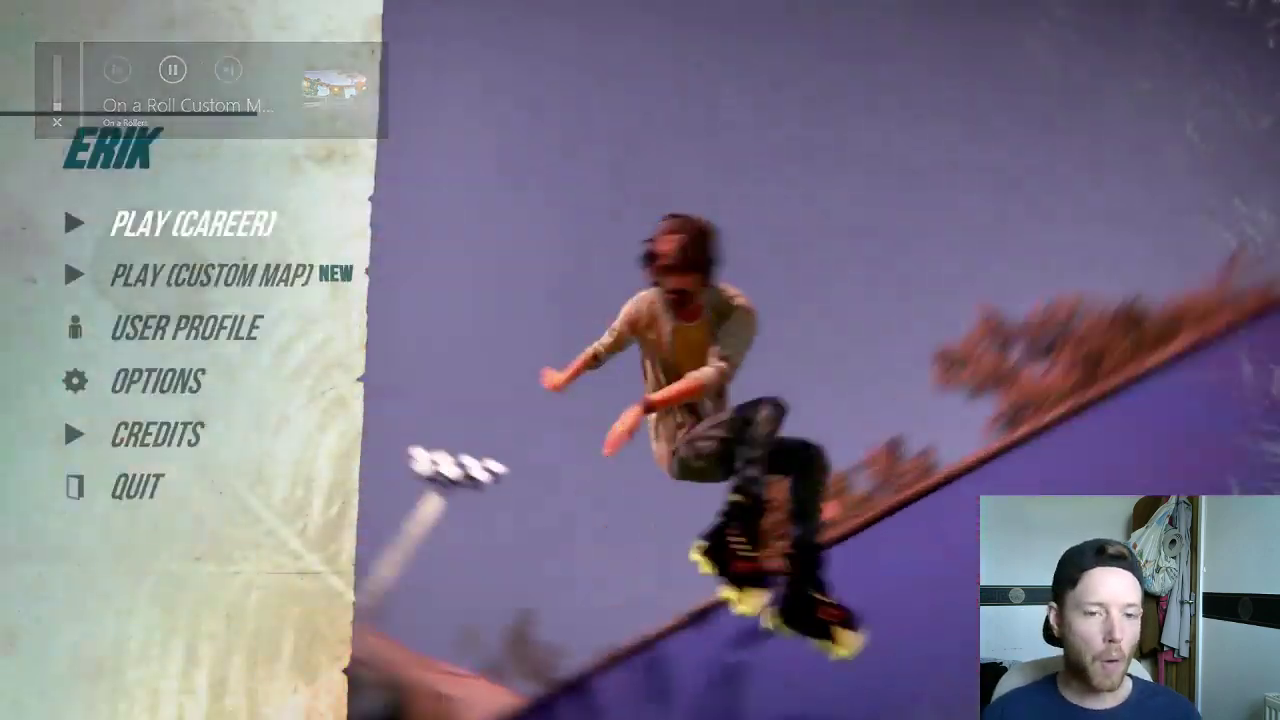
{"action": "key", "text": "alt+Tab"}
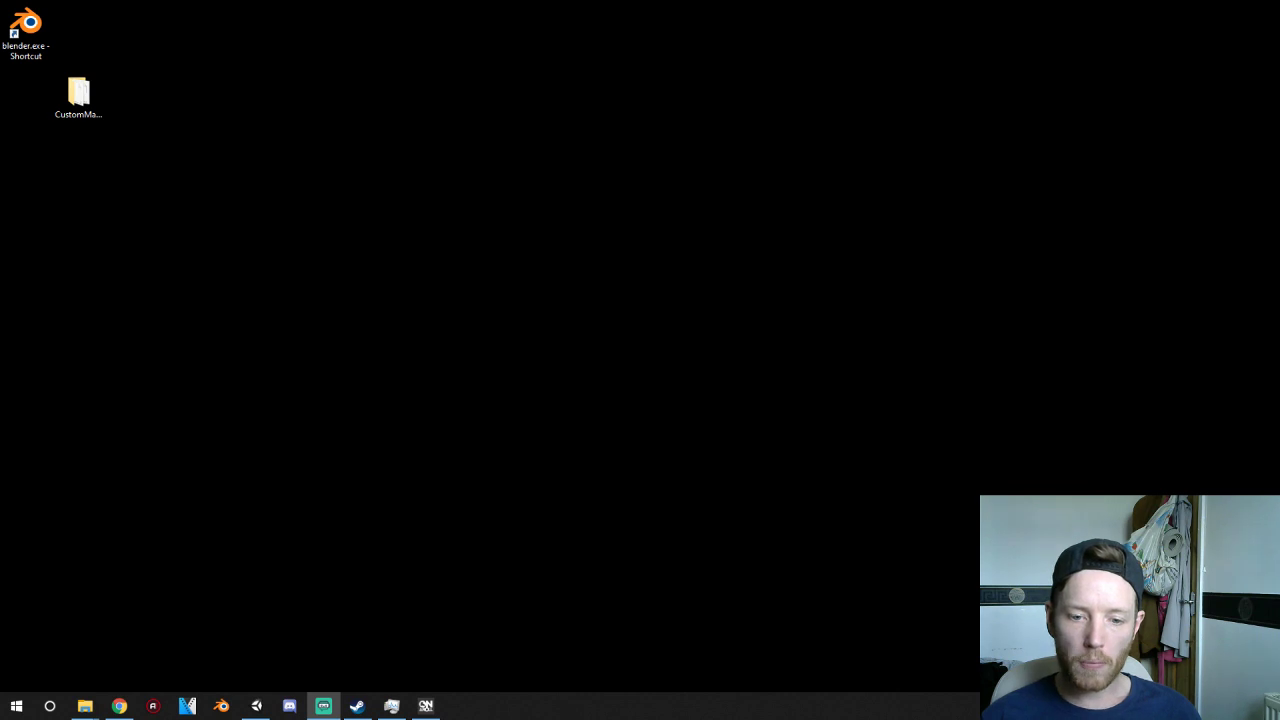
{"action": "key", "text": "alt+Tab"}
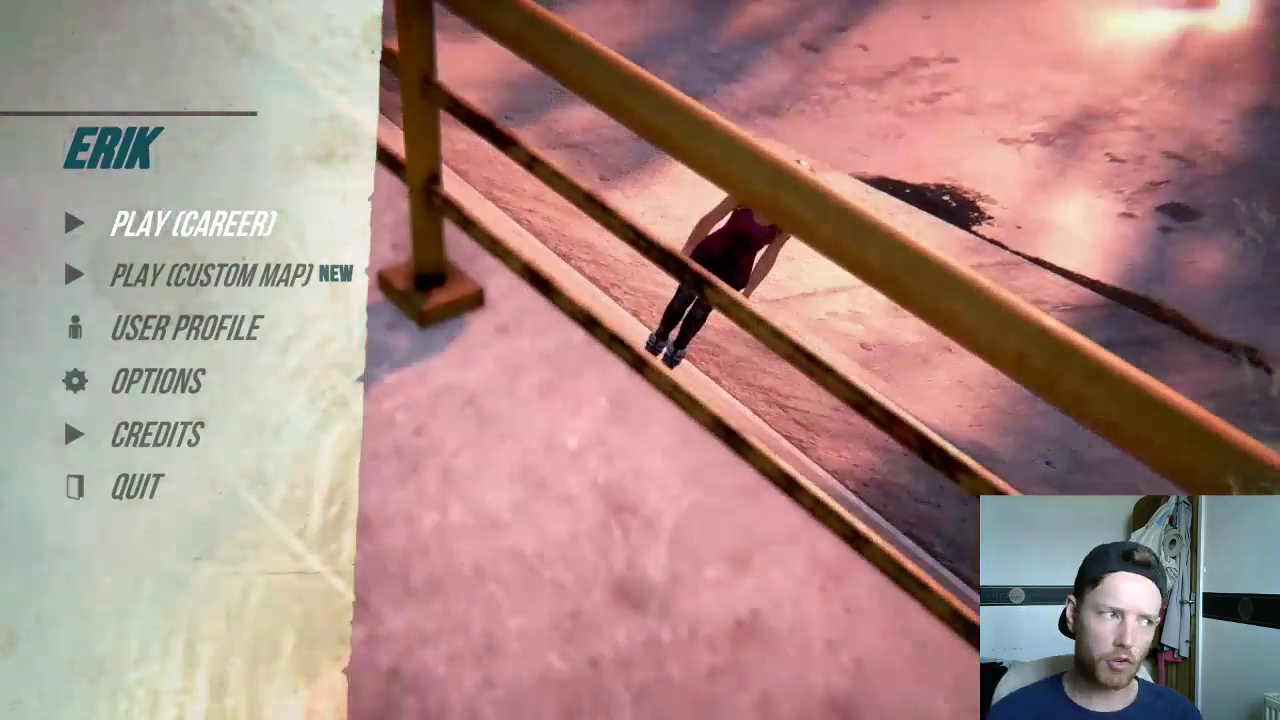
- Load the rebuilt custom map in On a Roll to test the rail, and quit the game
{"action": "key", "text": "Down"}
{"action": "key", "text": "Return"}
{"action": "key", "text": "Down"}
{"action": "key", "text": "Return"}
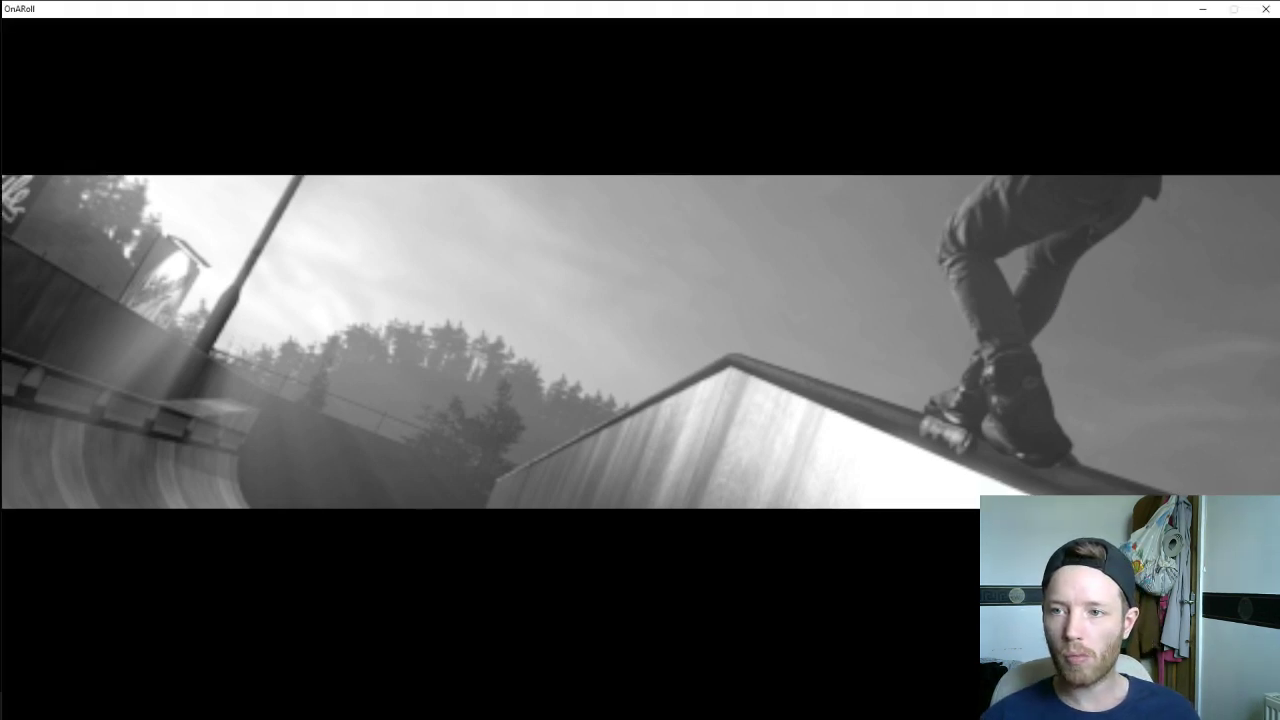
{"action": "left_click", "coordinate": [909, 227]}
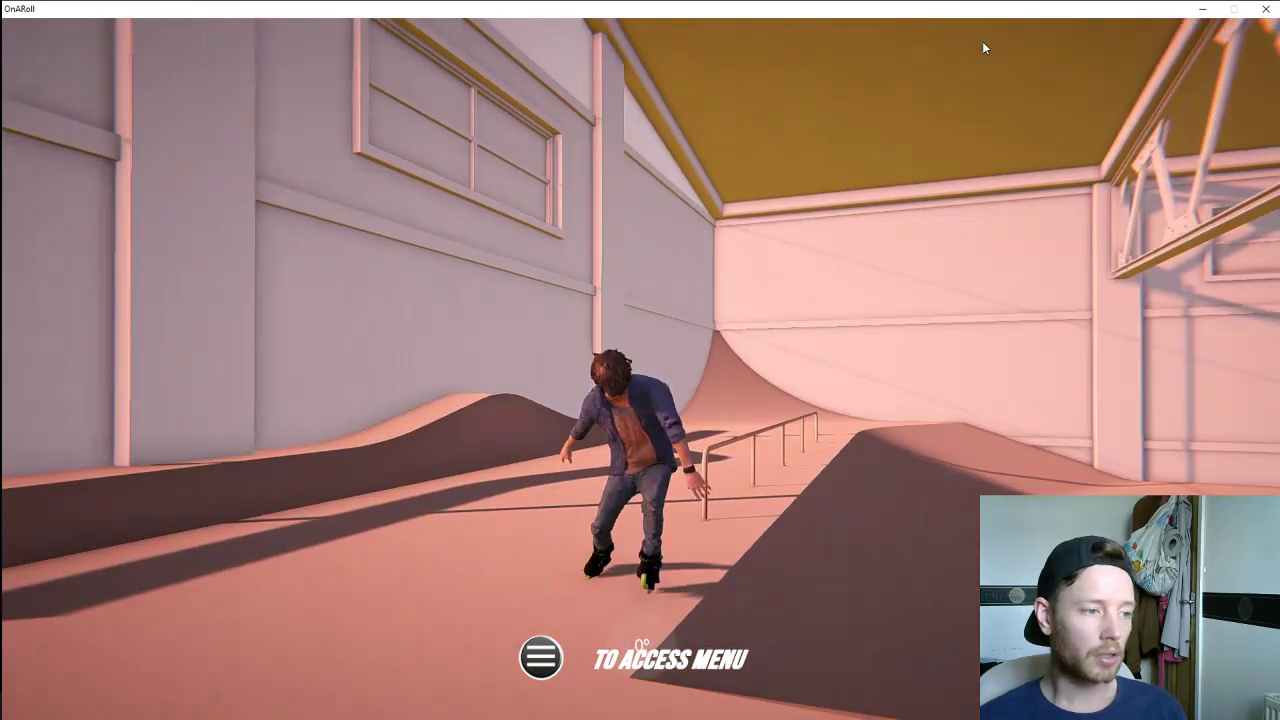
{"action": "key", "text": "alt+F4"}
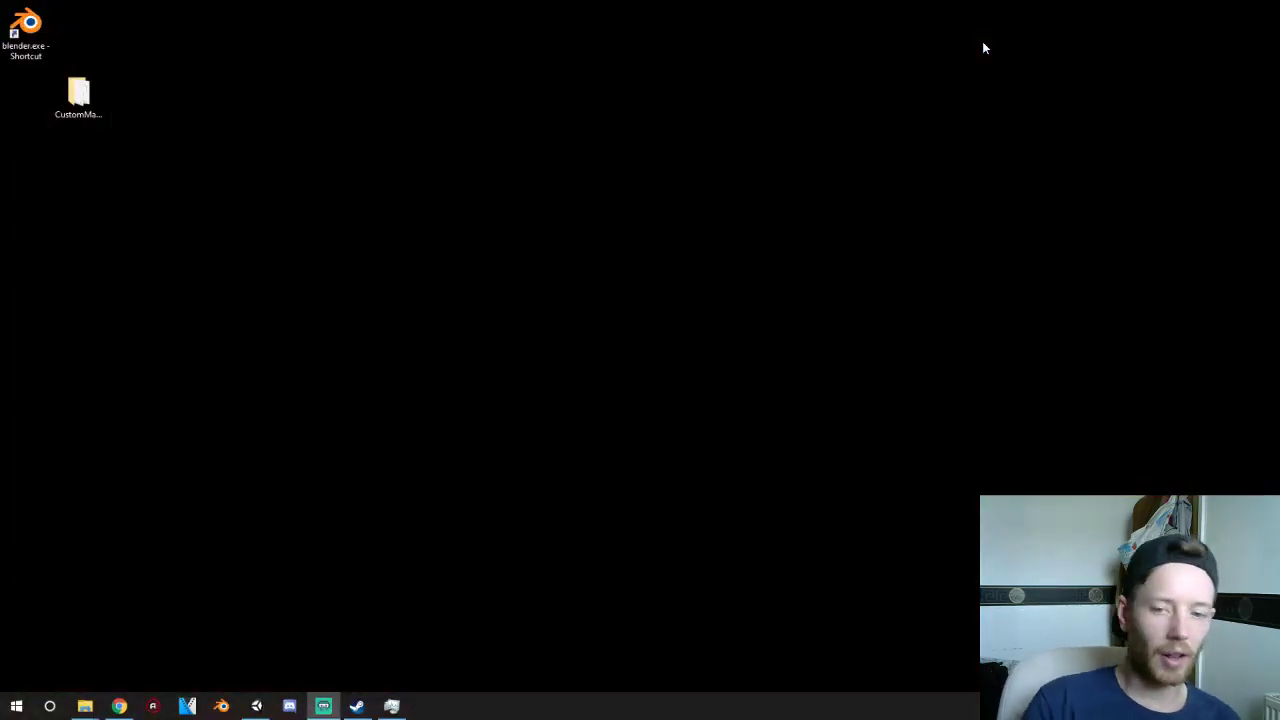
- Switch to Unity and frame PointNoContainer_0 in the scene to examine where it sits
{"action": "left_click", "coordinate": [260, 708]}
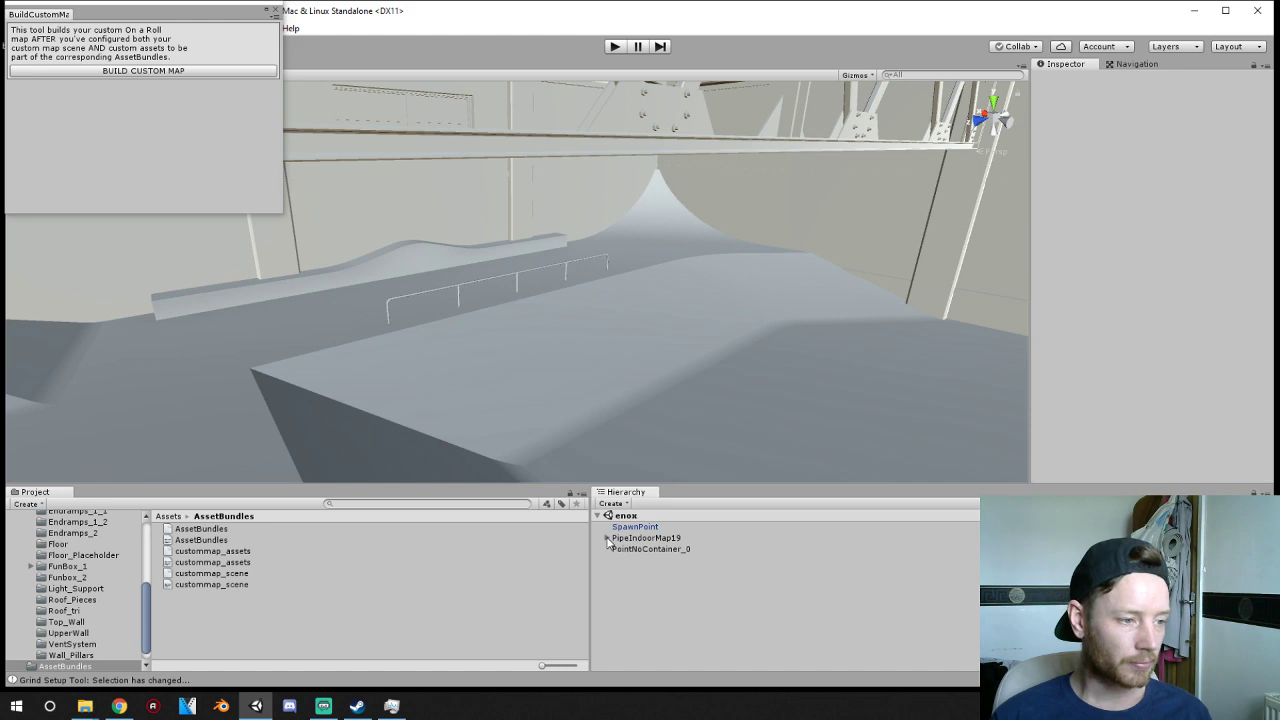
{"action": "left_click", "coordinate": [644, 550]}
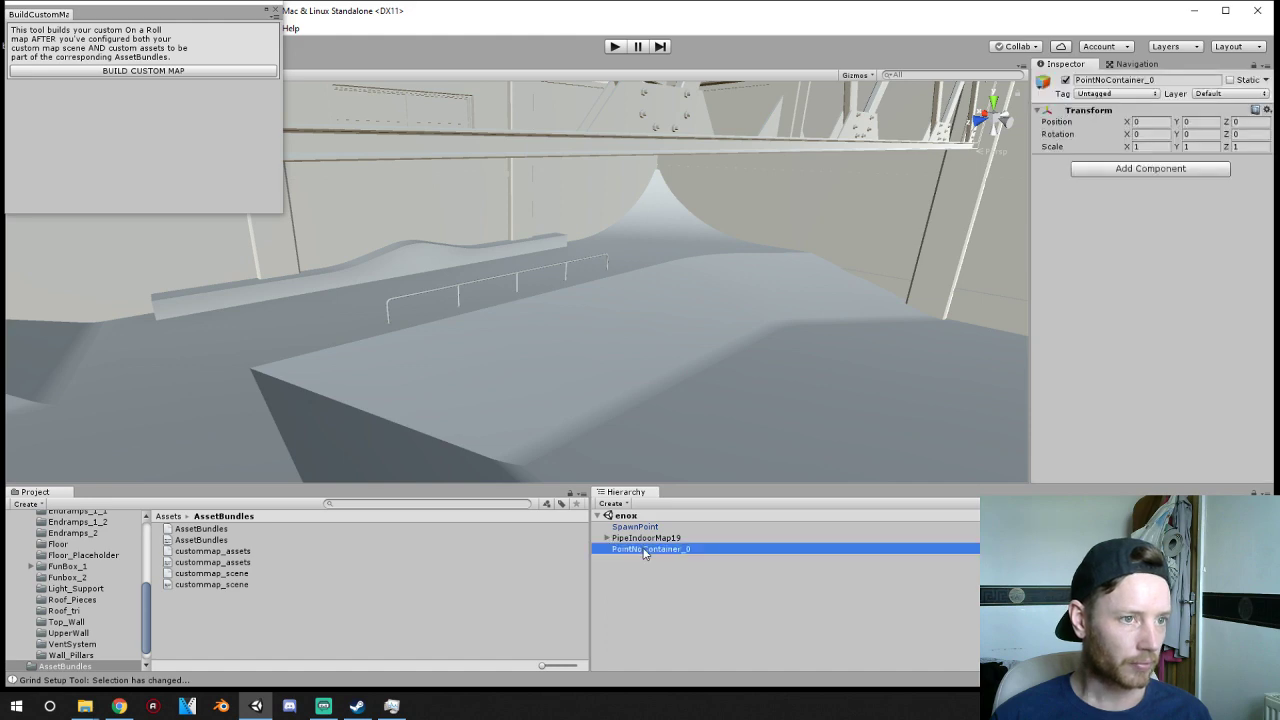
{"action": "key", "text": "f"}
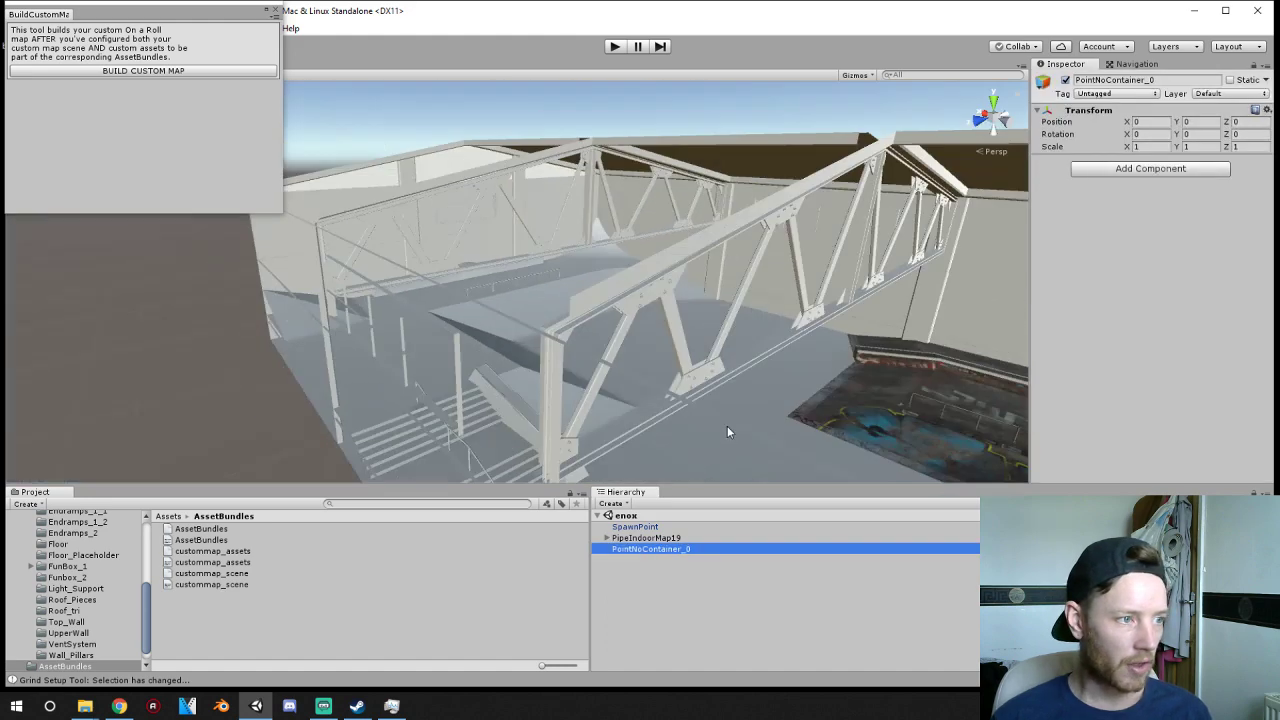
{"action": "middle_click_drag", "start_coordinate": [783, 455], "coordinate": [568, 273]}
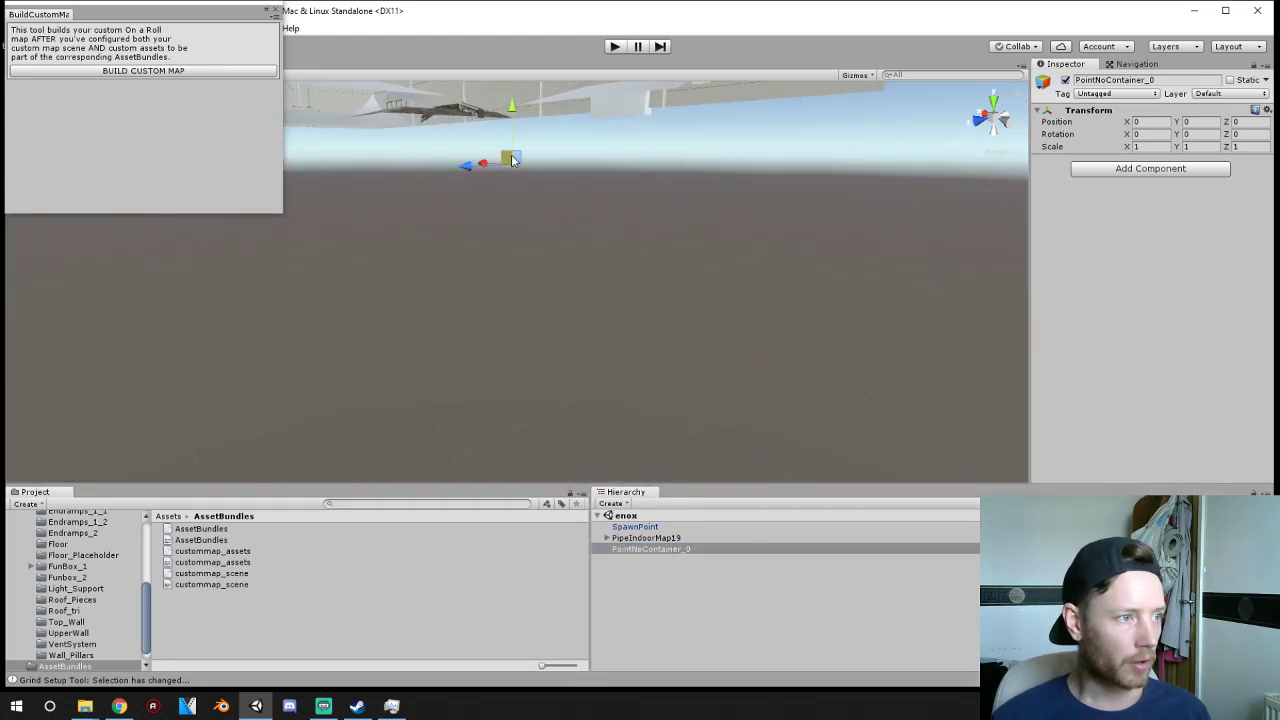
- Delete the stray PointNoContainer_0 object and expand PipeIndoorMap19 to list its child objects
{"action": "key", "text": "Delete"}
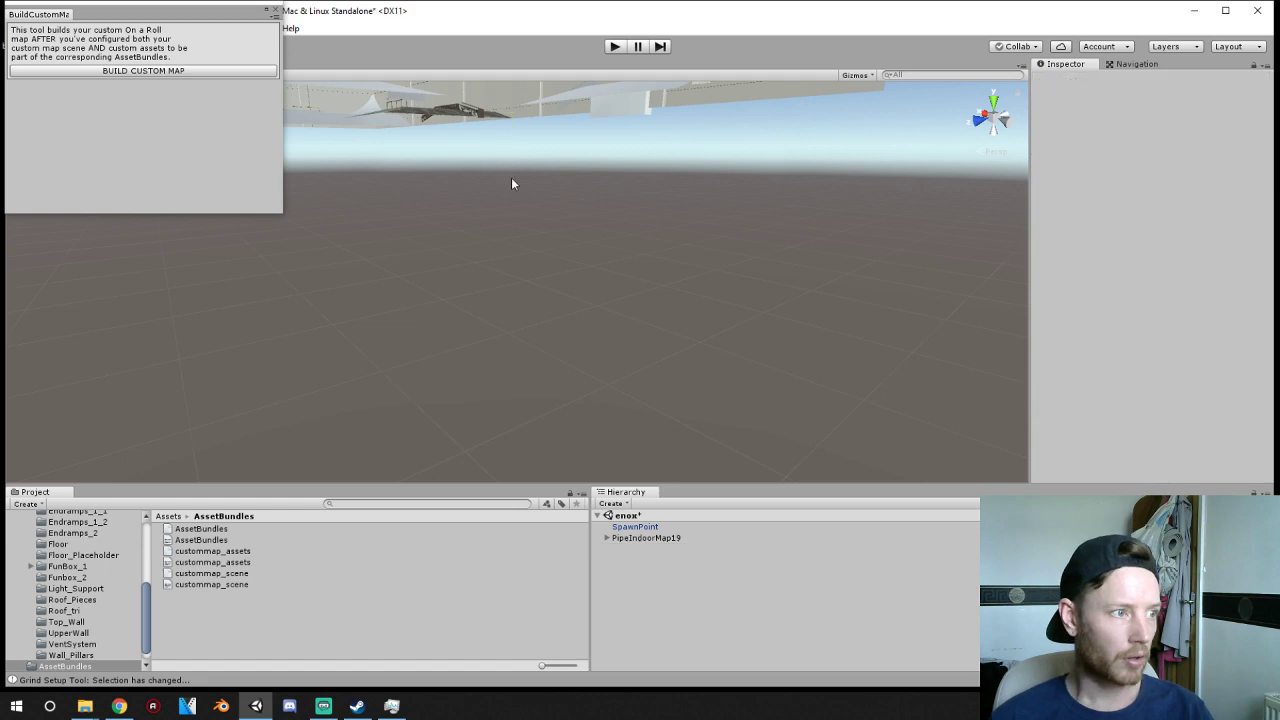
{"action": "left_click", "coordinate": [606, 539]}
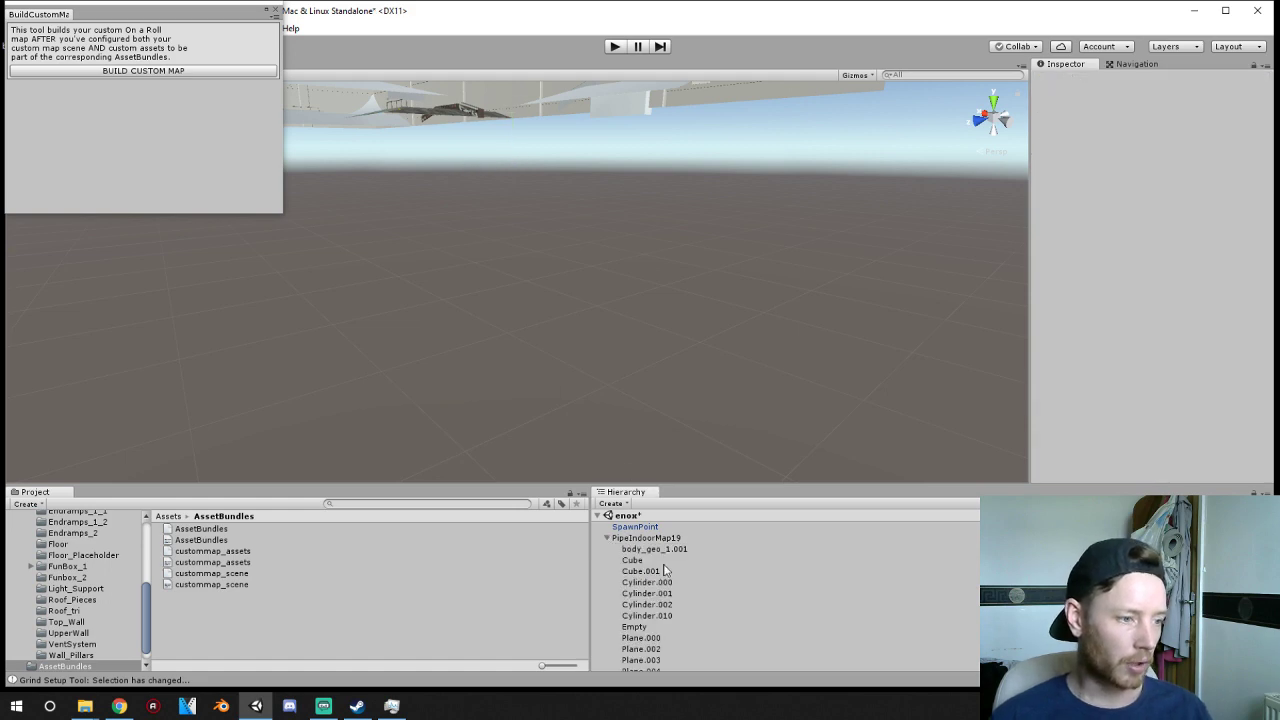
{"action": "scroll", "coordinate": [489, 346], "scroll_direction": "down", "scroll_amount": 10}
{"action": "scroll", "coordinate": [351, 180], "scroll_direction": "up", "scroll_amount": 4}
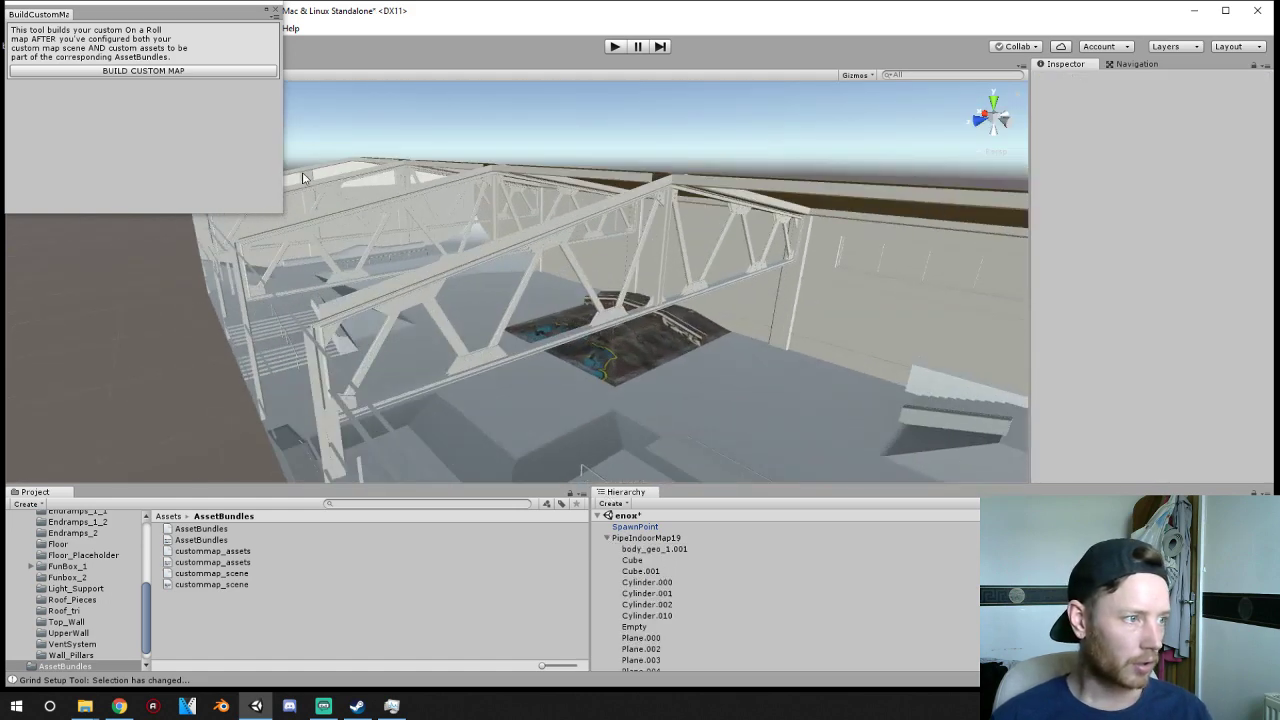
- Delete the GRINDPOINTS, GrindCollider_0 and RailSideCollider objects nested under Flat_Rail_2, and select the rail again
{"action": "left_click", "coordinate": [391, 252]}
{"action": "key", "text": "f"}
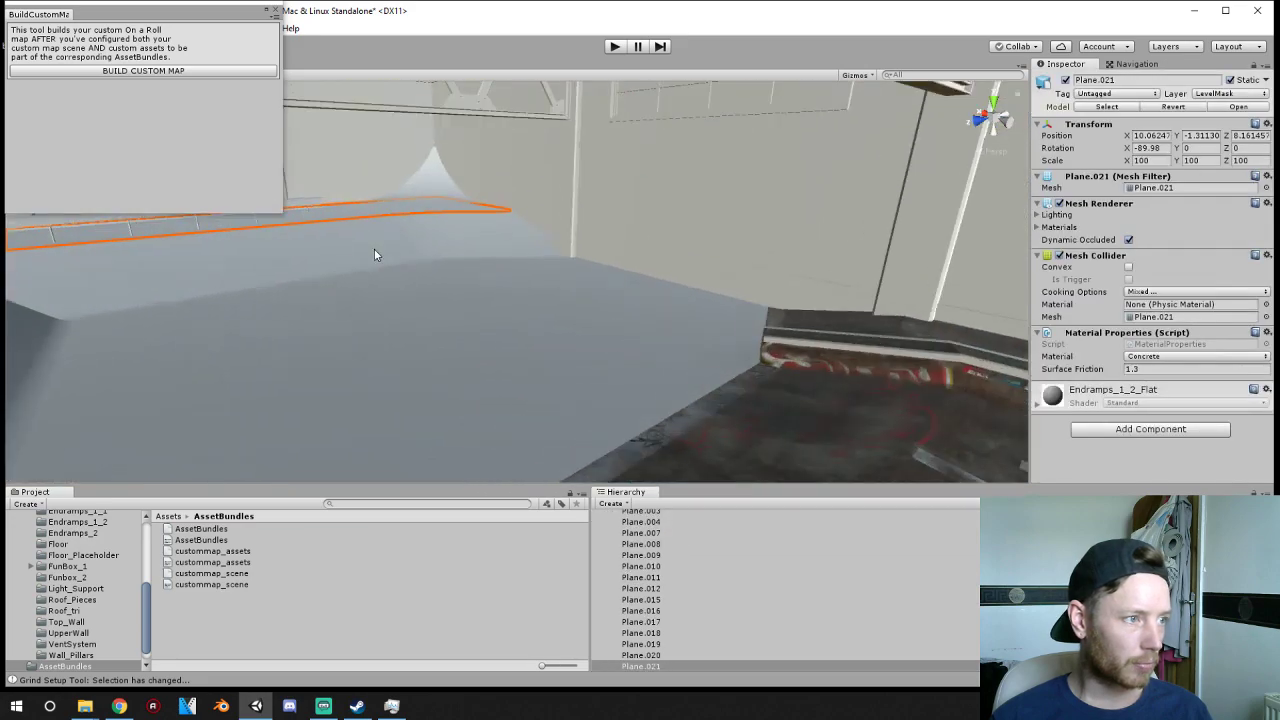
{"action": "middle_click_drag", "start_coordinate": [402, 279], "coordinate": [483, 294]}
{"action": "scroll", "coordinate": [540, 318], "scroll_direction": "up", "scroll_amount": 4}
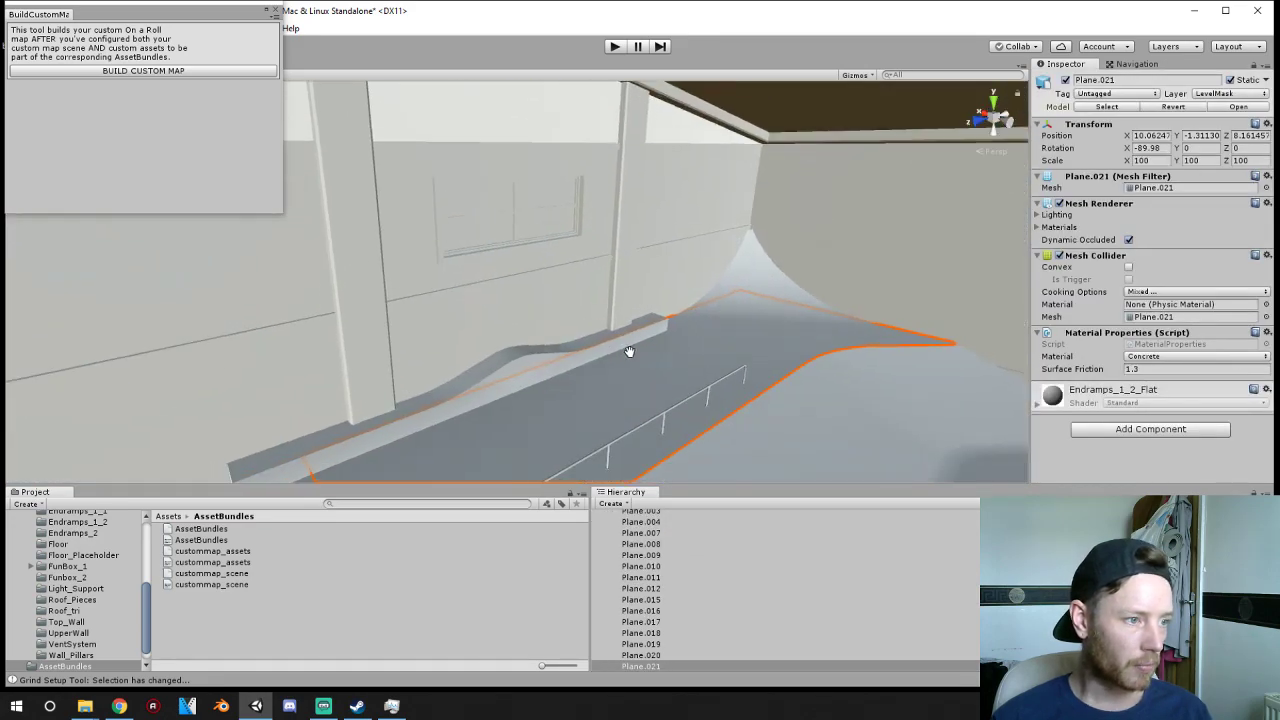
{"action": "left_click", "coordinate": [678, 416]}
{"action": "left_click", "coordinate": [678, 416]}
{"action": "scroll", "coordinate": [688, 415], "scroll_direction": "up", "scroll_amount": 3}
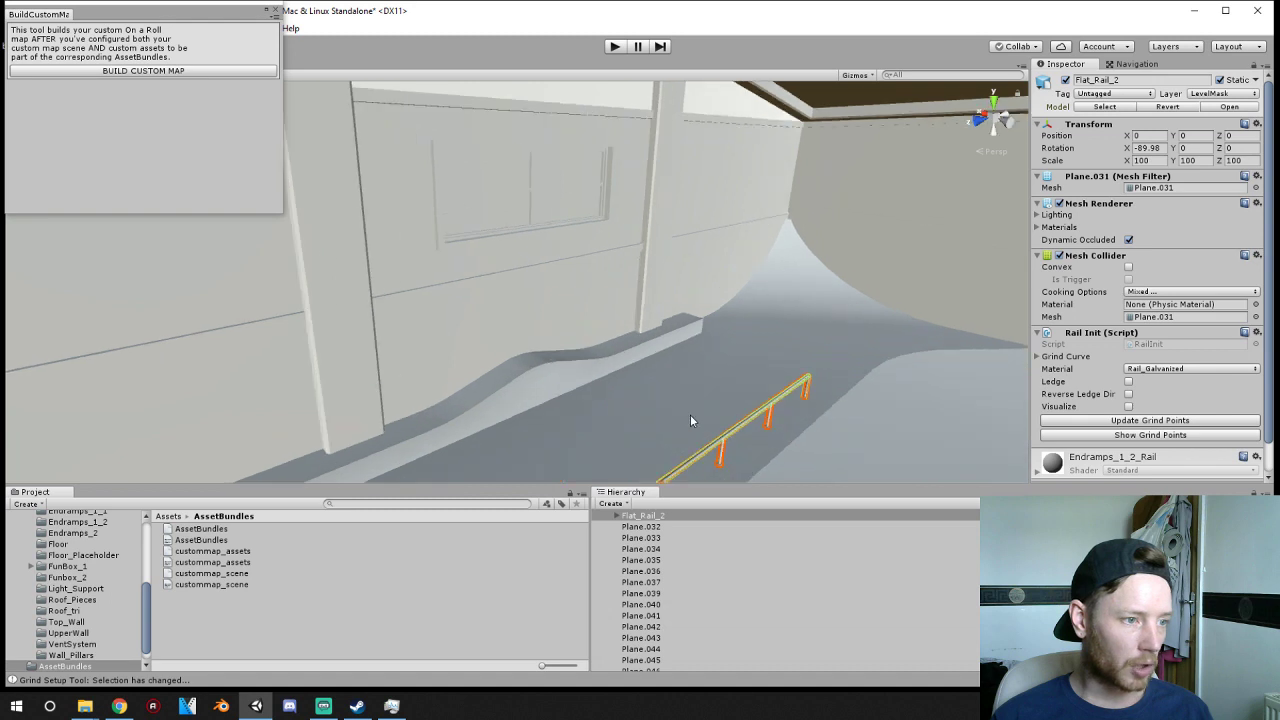
{"action": "mouse_move", "coordinate": [690, 414]}
{"action": "middle_mouse_down"}
{"action": "mouse_move", "coordinate": [673, 348]}
{"action": "mouse_move", "coordinate": [673, 418]}
{"action": "middle_mouse_up"}
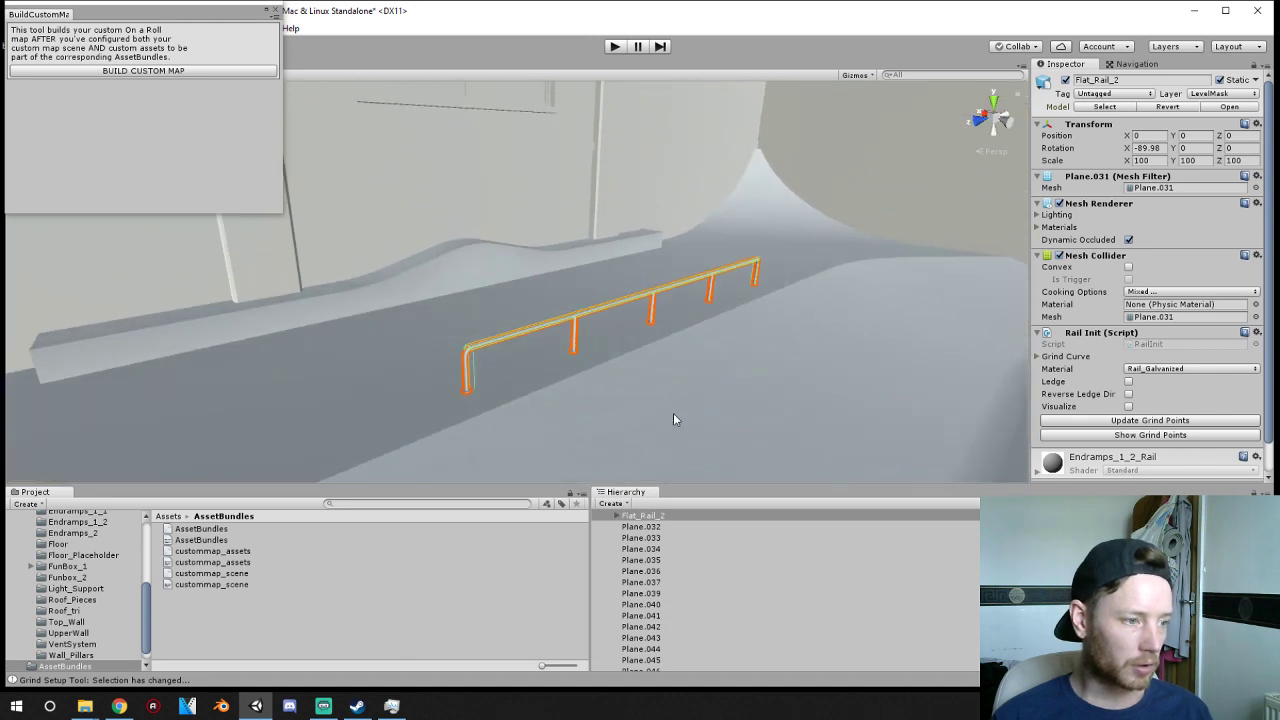
{"action": "left_click", "coordinate": [616, 516]}
{"action": "left_click", "coordinate": [617, 516]}
{"action": "left_click", "coordinate": [661, 527]}
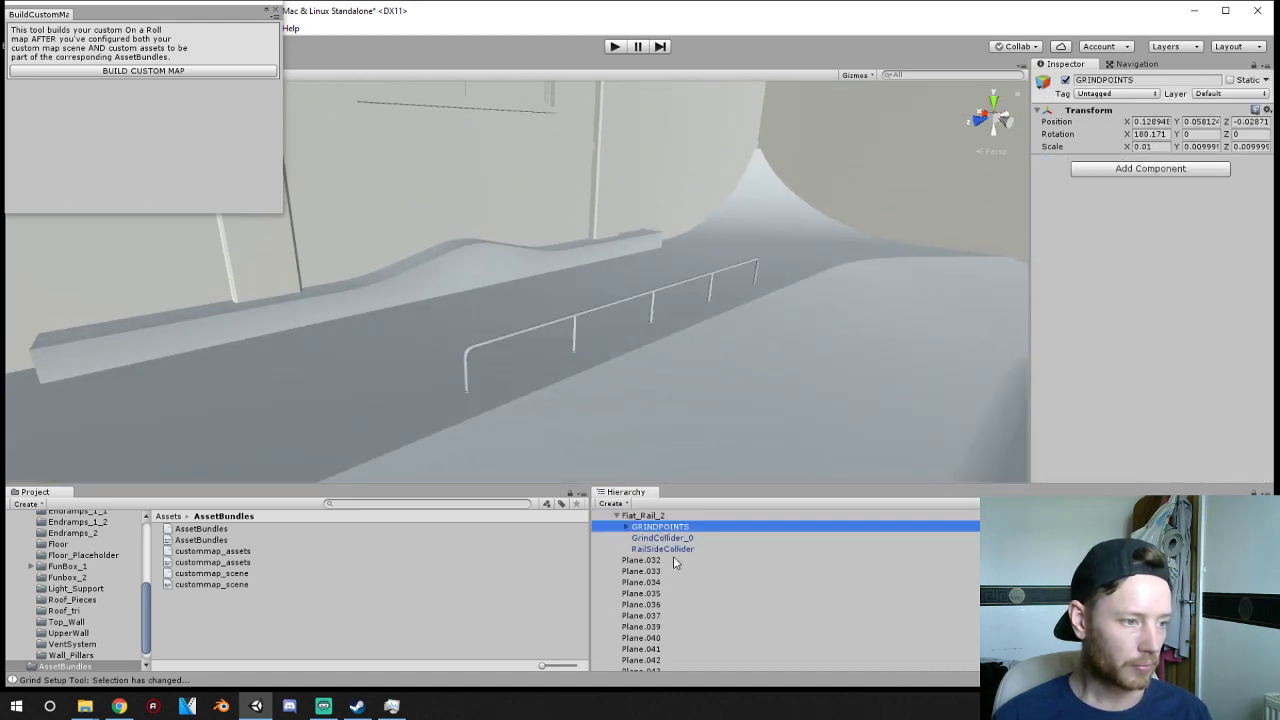
{"action": "left_click", "coordinate": [673, 550], "text": "shift"}
{"action": "key", "text": "Delete"}
{"action": "left_click", "coordinate": [645, 518]}
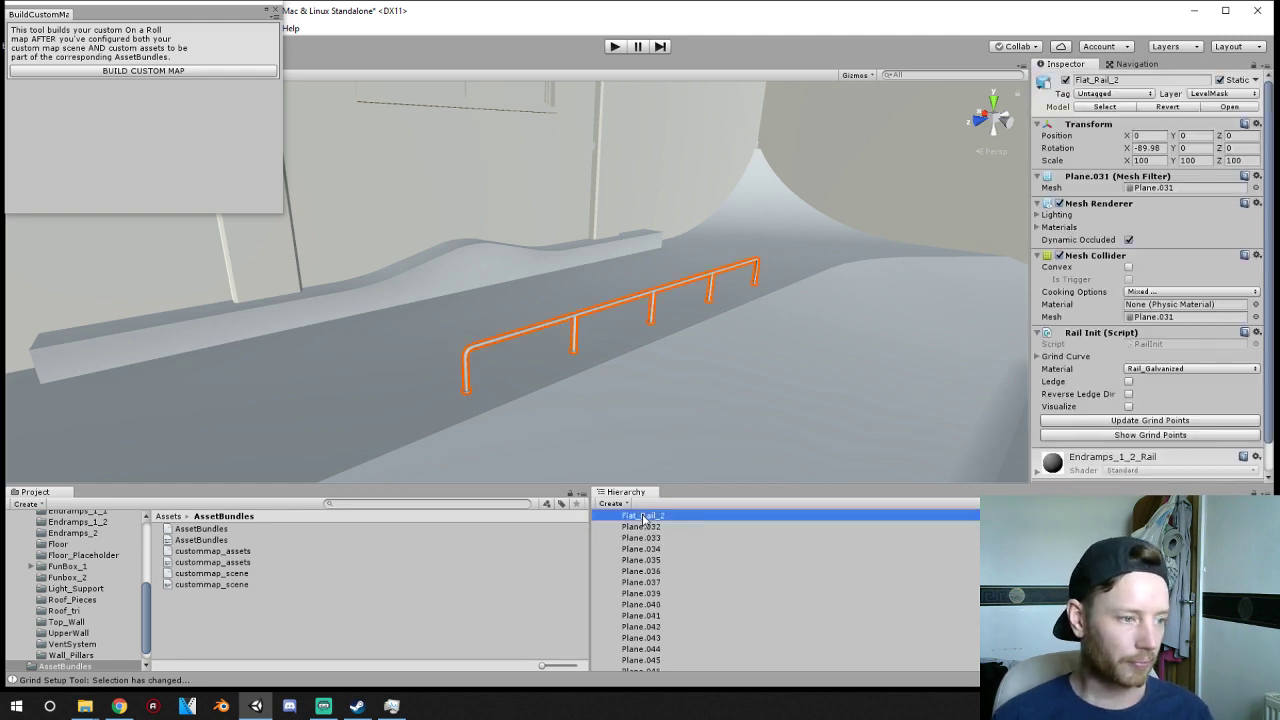
- Open the project's _Prefabs folder and check which parts the Spine_3m00 prefab contains
{"action": "left_click", "coordinate": [168, 516]}
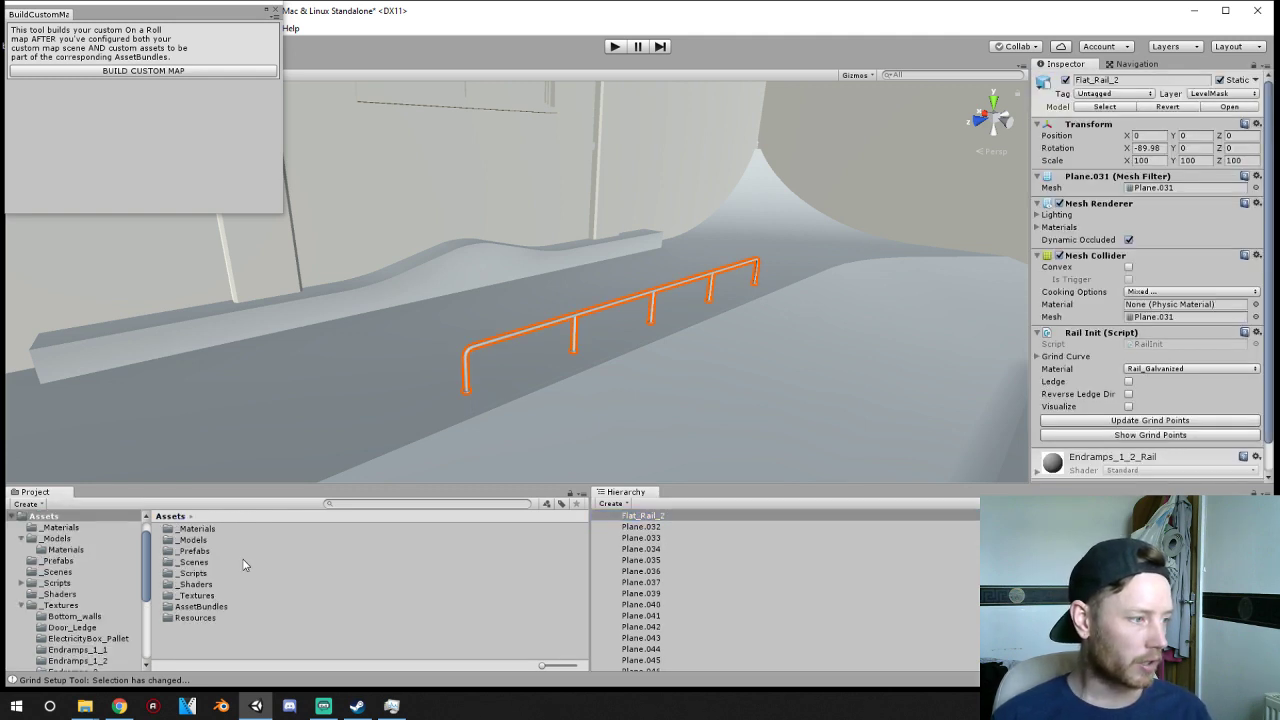
{"action": "left_click", "coordinate": [195, 551]}
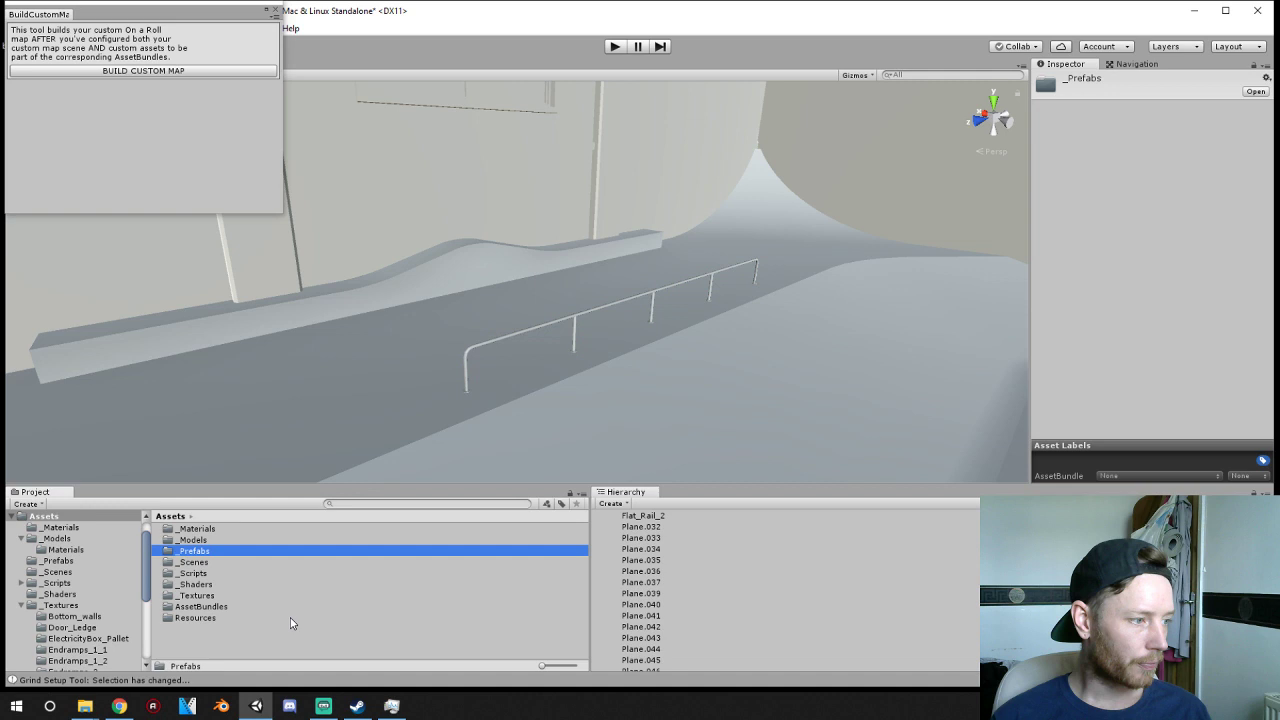
{"action": "double_click", "coordinate": [193, 551]}
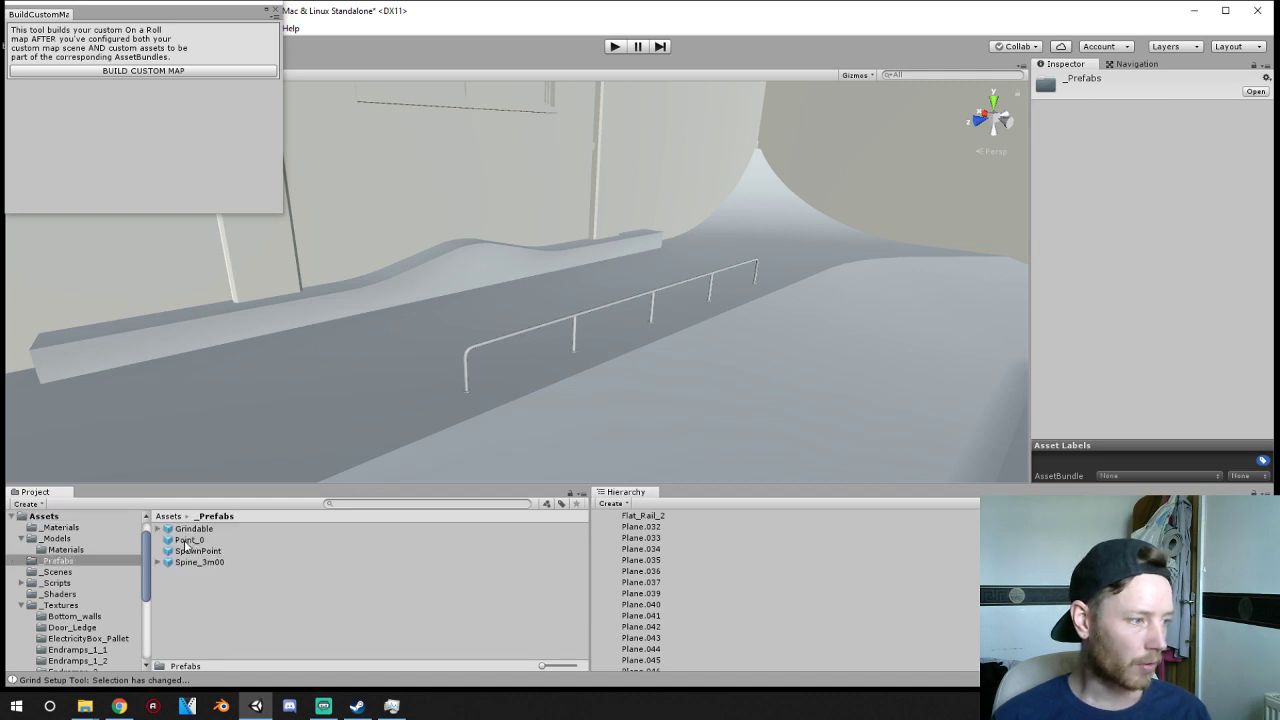
{"action": "left_click", "coordinate": [157, 563]}
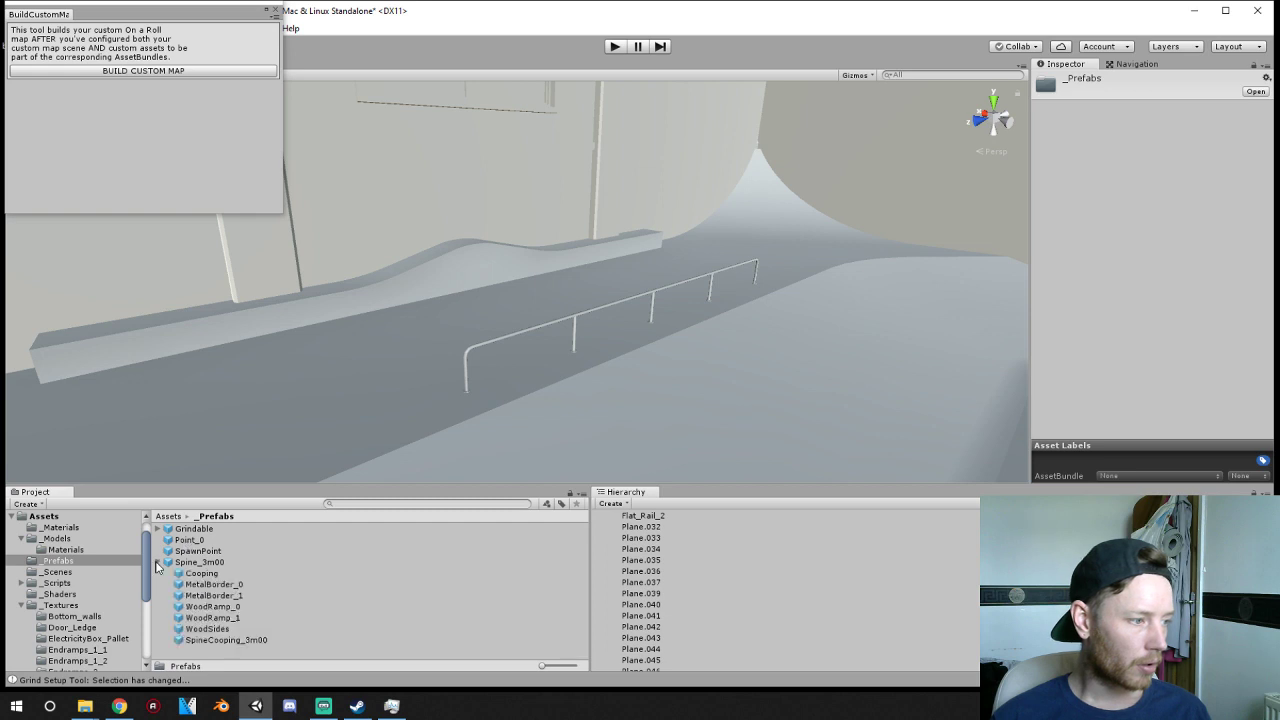
{"action": "left_click", "coordinate": [157, 563]}
- Try adding the Point_0 prefab as a child of Flat_Rail_2, check its placement, and delete it
{"action": "left_click_drag", "start_coordinate": [191, 555], "coordinate": [530, 291]}
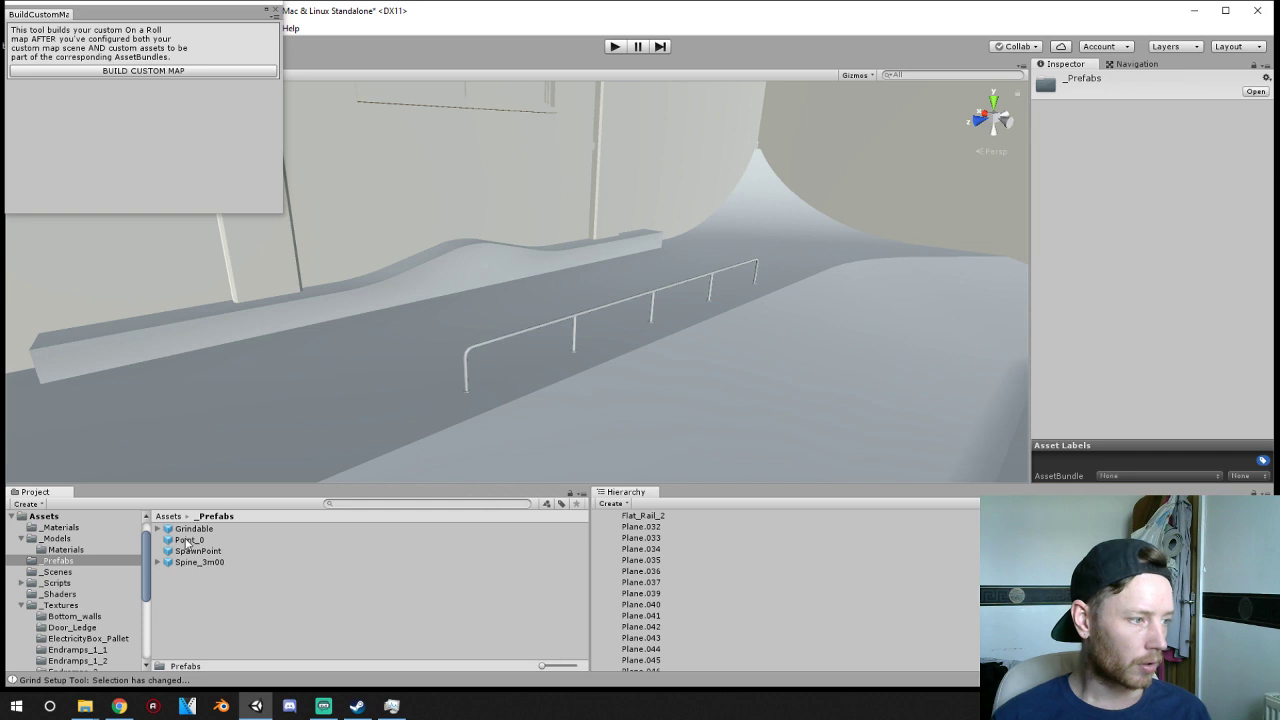
{"action": "left_click", "coordinate": [622, 299]}
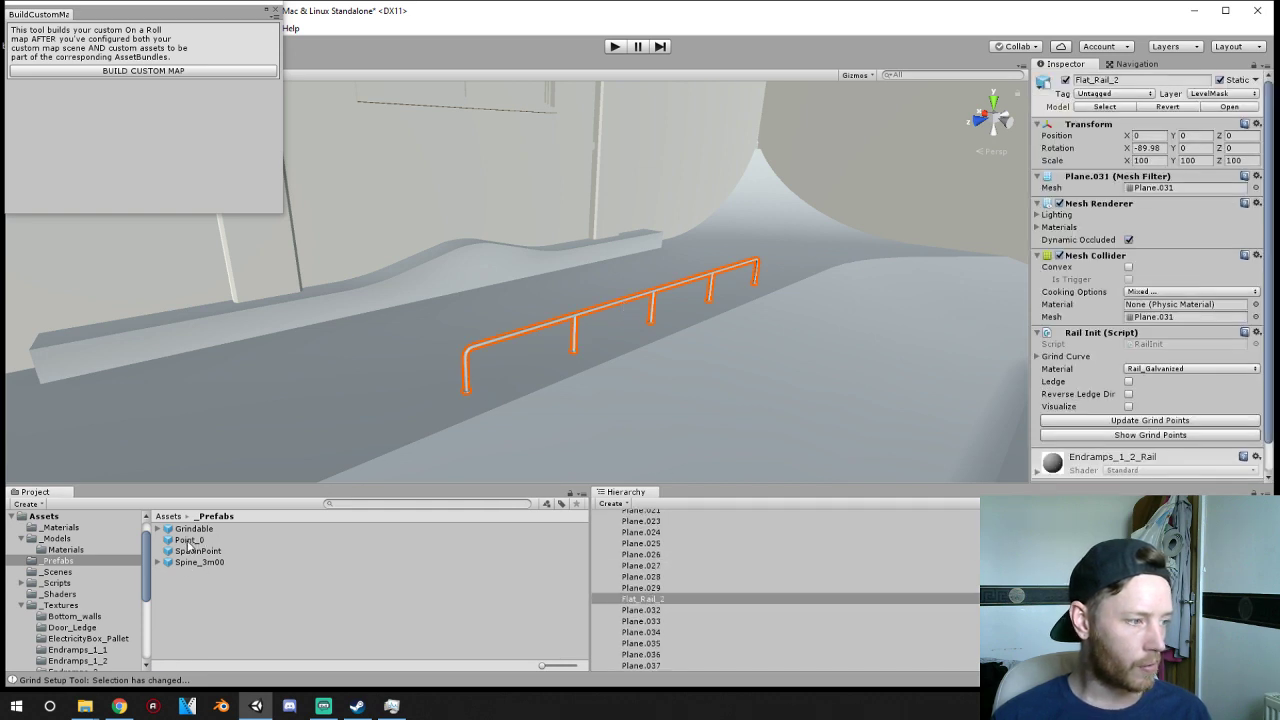
{"action": "left_click_drag", "start_coordinate": [188, 545], "coordinate": [654, 606]}
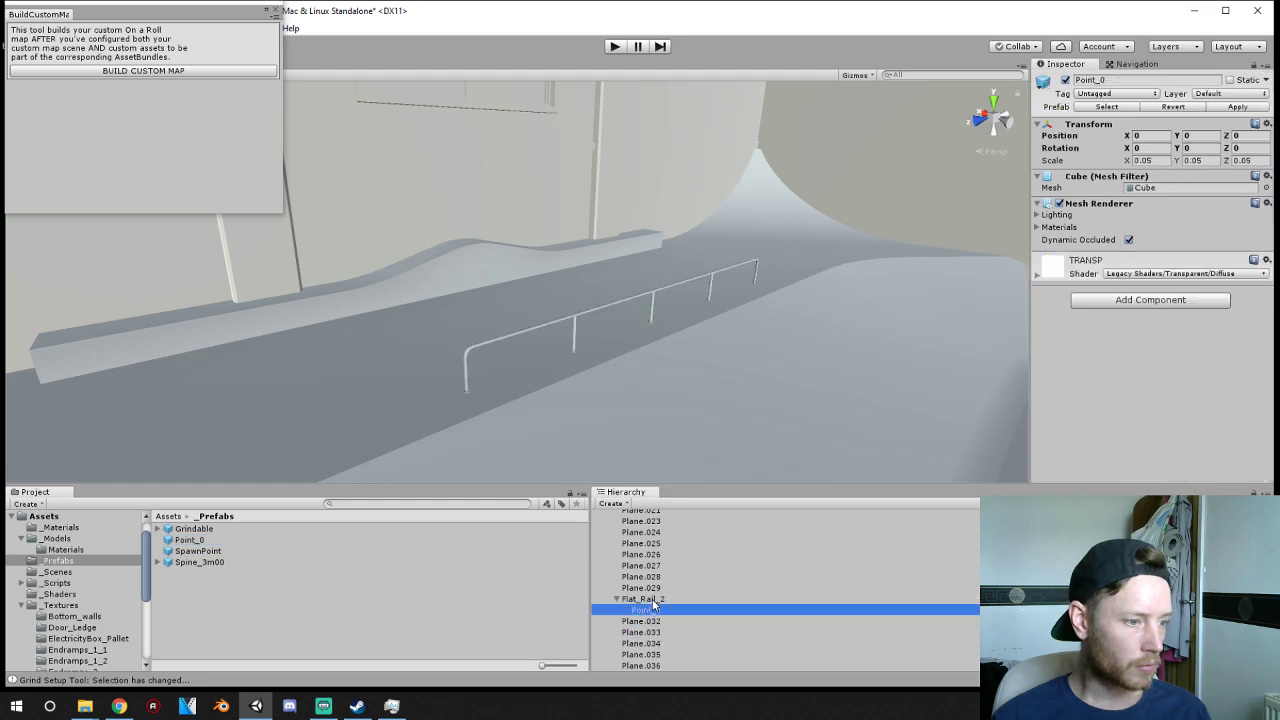
{"action": "scroll", "coordinate": [745, 430], "scroll_direction": "down", "scroll_amount": 10}
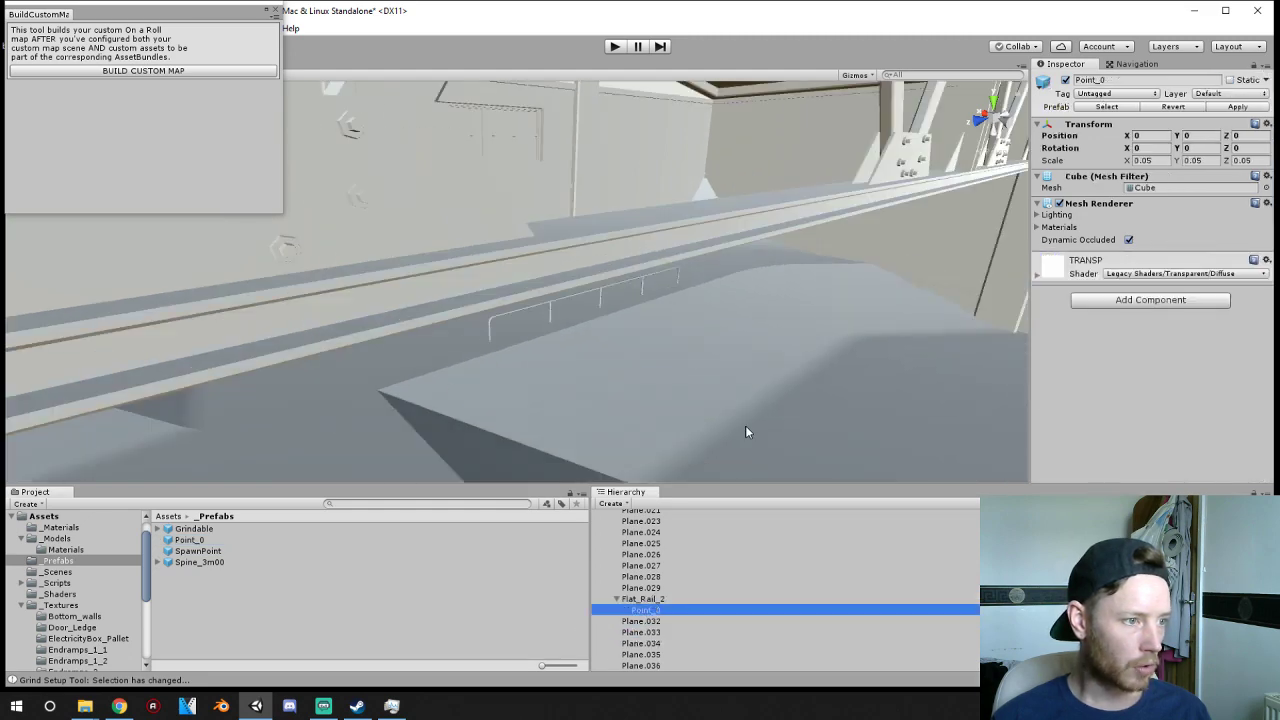
{"action": "middle_click_drag", "start_coordinate": [861, 454], "coordinate": [708, 405]}
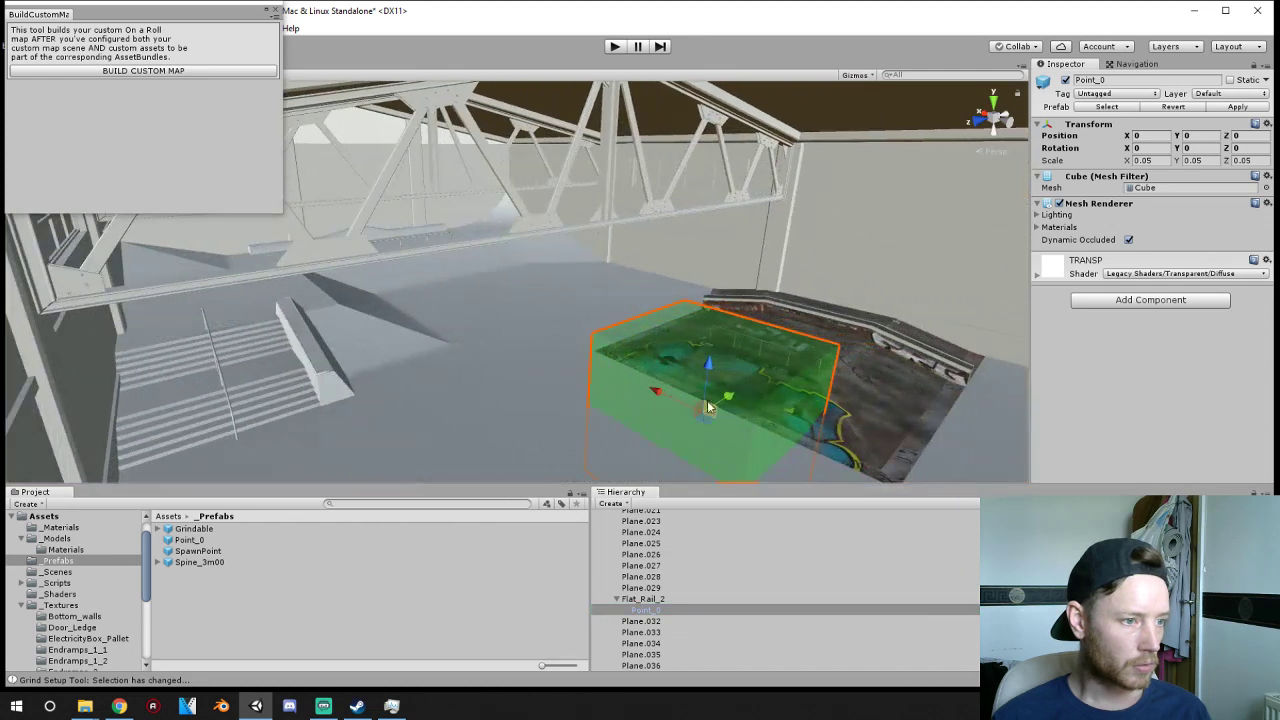
{"action": "key", "text": "x"}
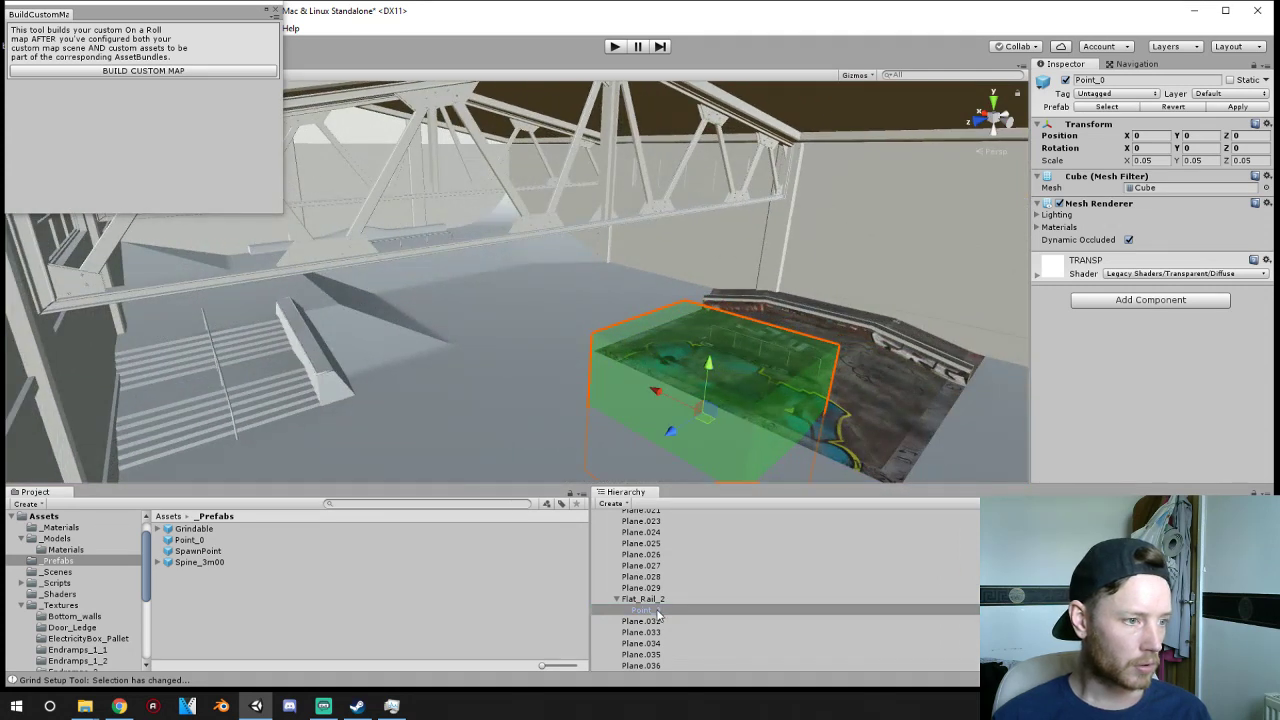
{"action": "key", "text": "Delete"}
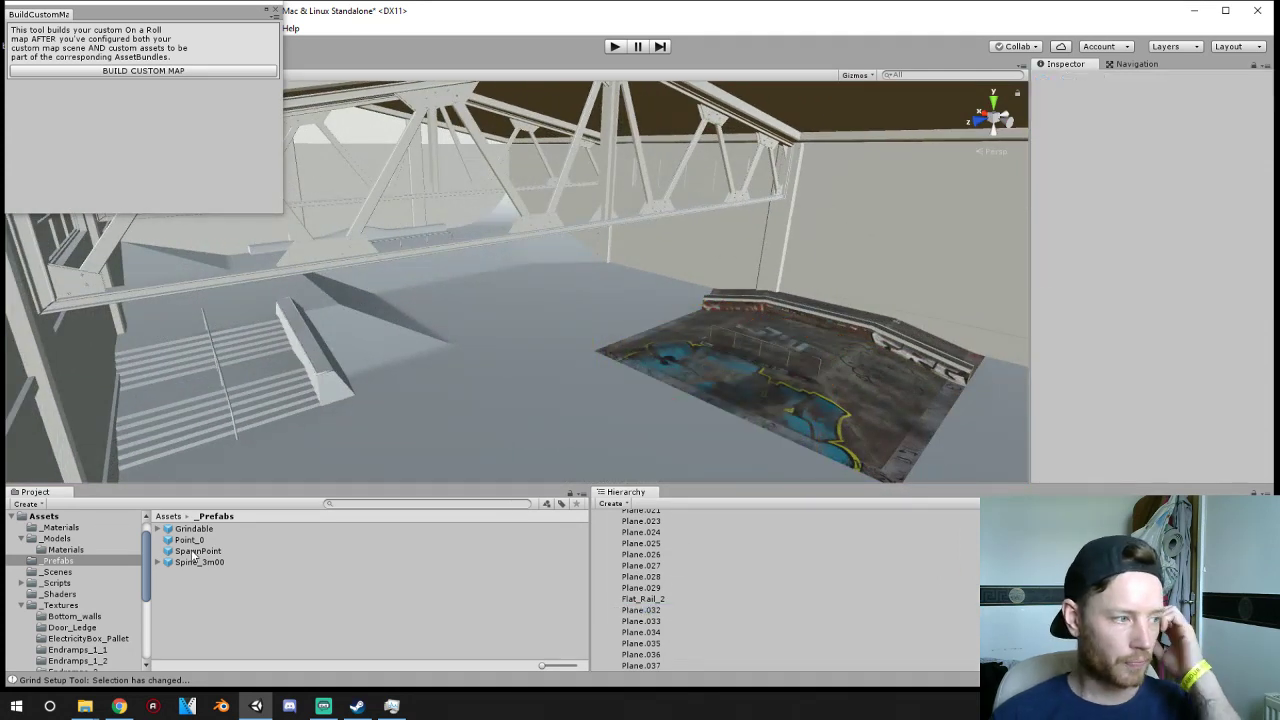
- Try adding the Grindable prefab as a child of Flat_Rail_2, and delete it from the rail
{"action": "left_click_drag", "start_coordinate": [195, 530], "coordinate": [256, 613]}
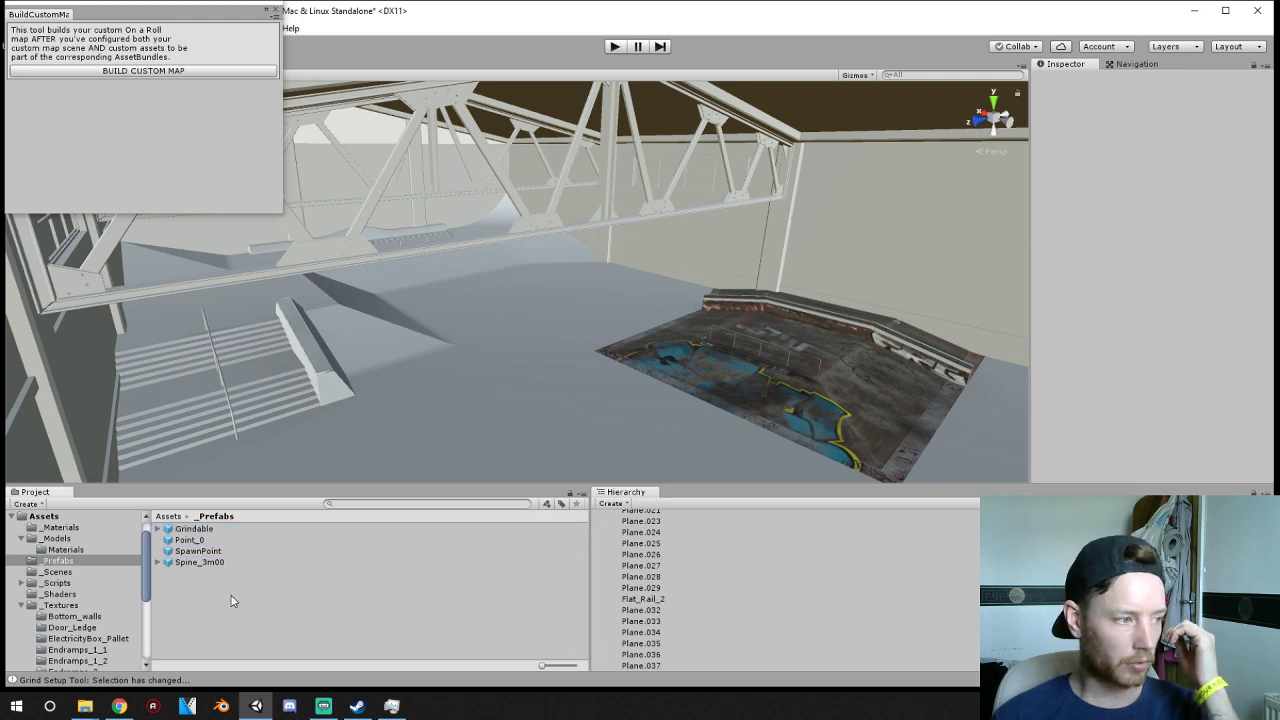
{"action": "left_click", "coordinate": [167, 529]}
{"action": "left_click", "coordinate": [157, 529]}
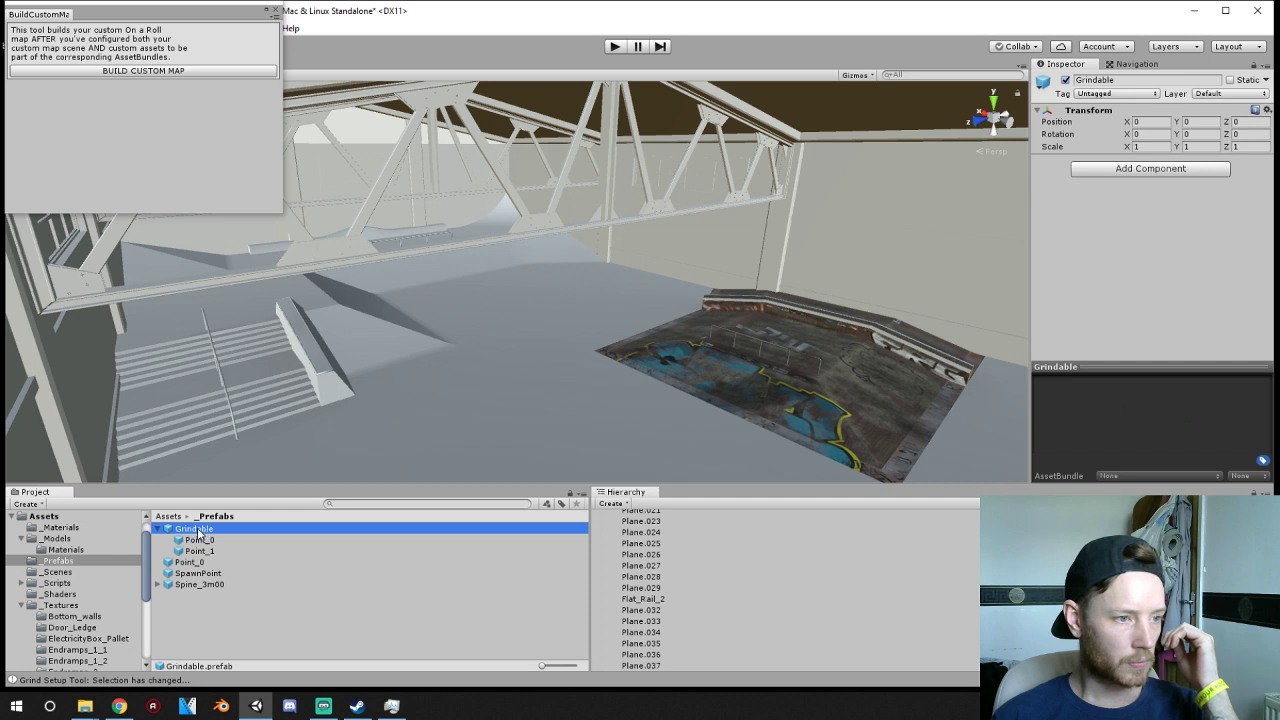
{"action": "left_click_drag", "start_coordinate": [197, 533], "coordinate": [726, 368]}
{"action": "left_click_drag", "start_coordinate": [477, 402], "coordinate": [637, 606]}
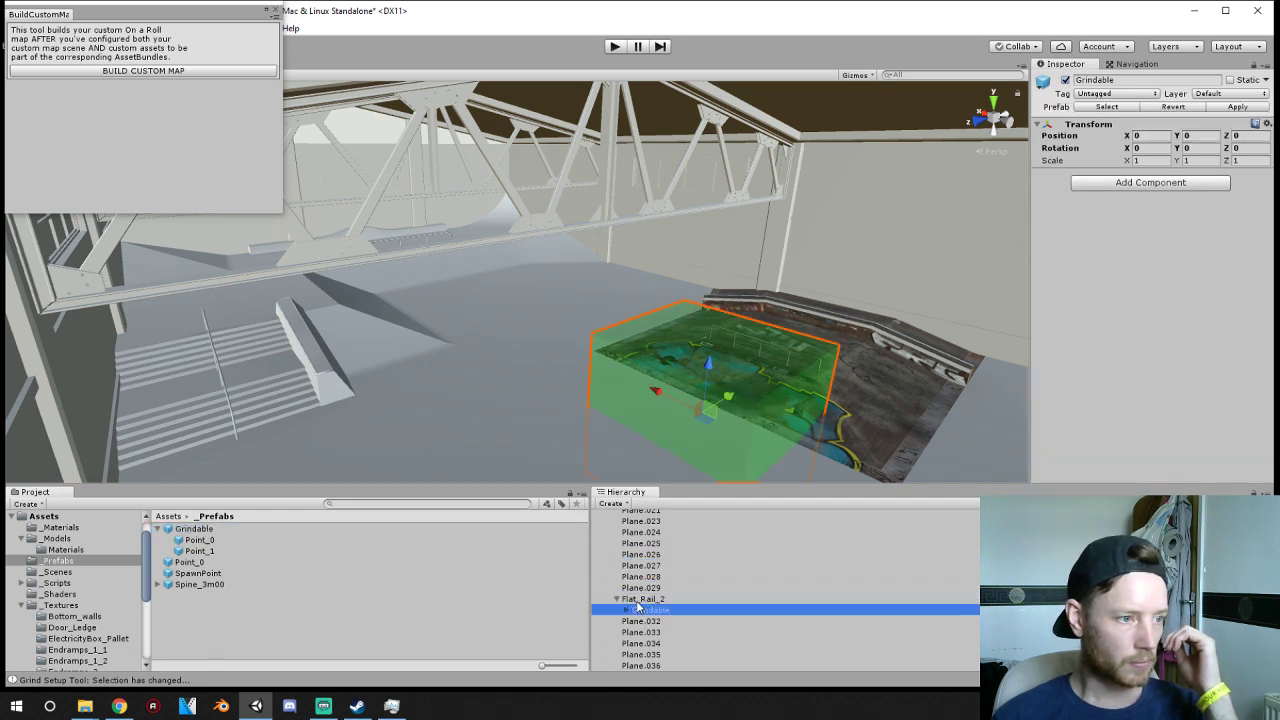
{"action": "left_click", "coordinate": [158, 529]}
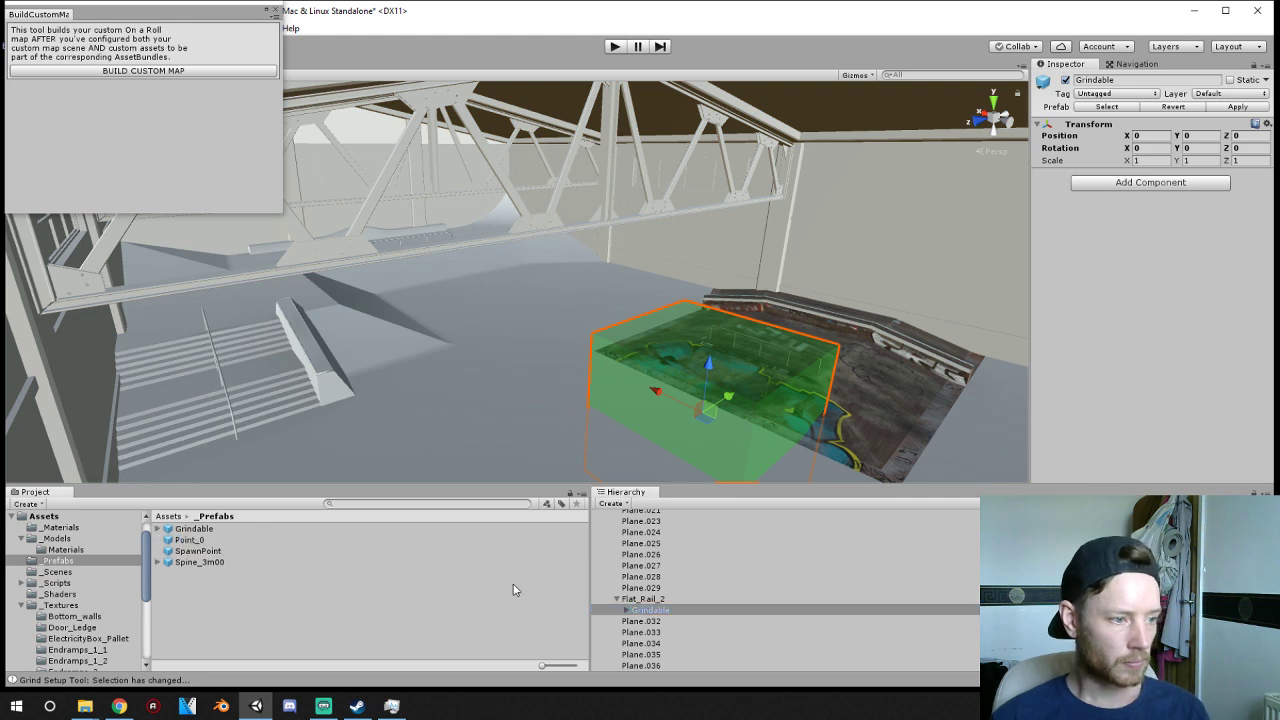
{"action": "left_click", "coordinate": [663, 381]}
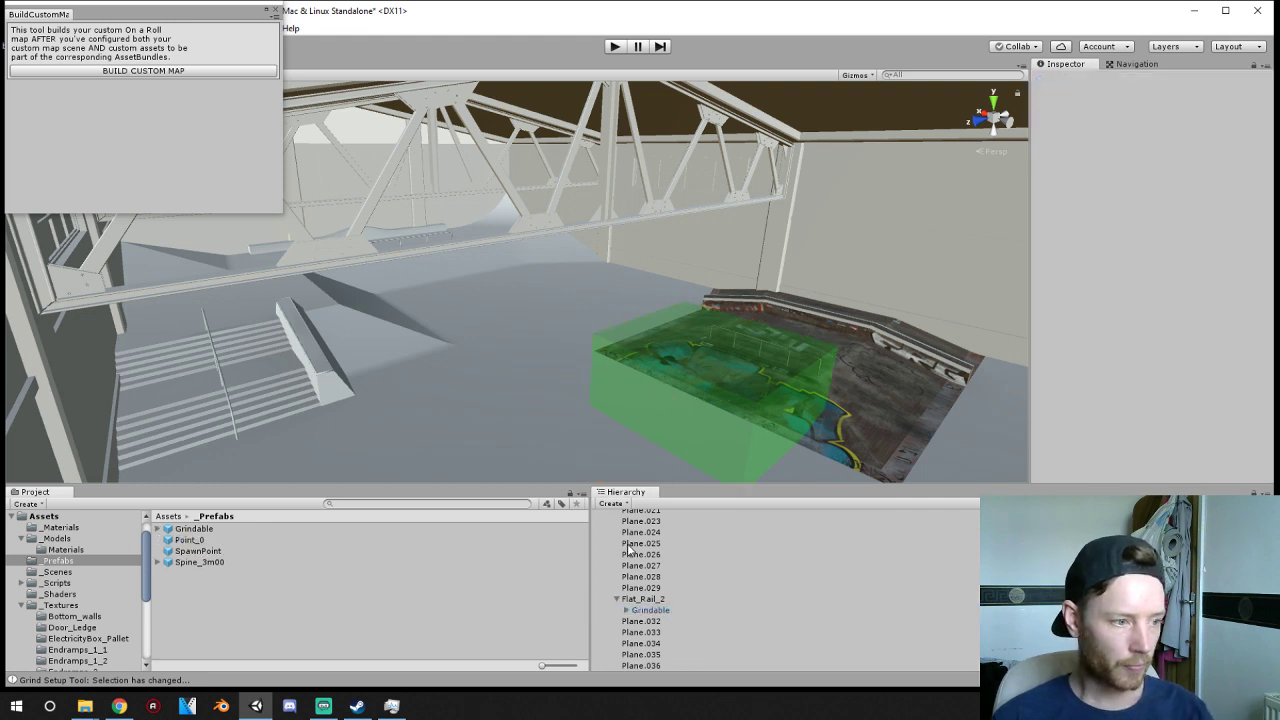
{"action": "left_click", "coordinate": [650, 610]}
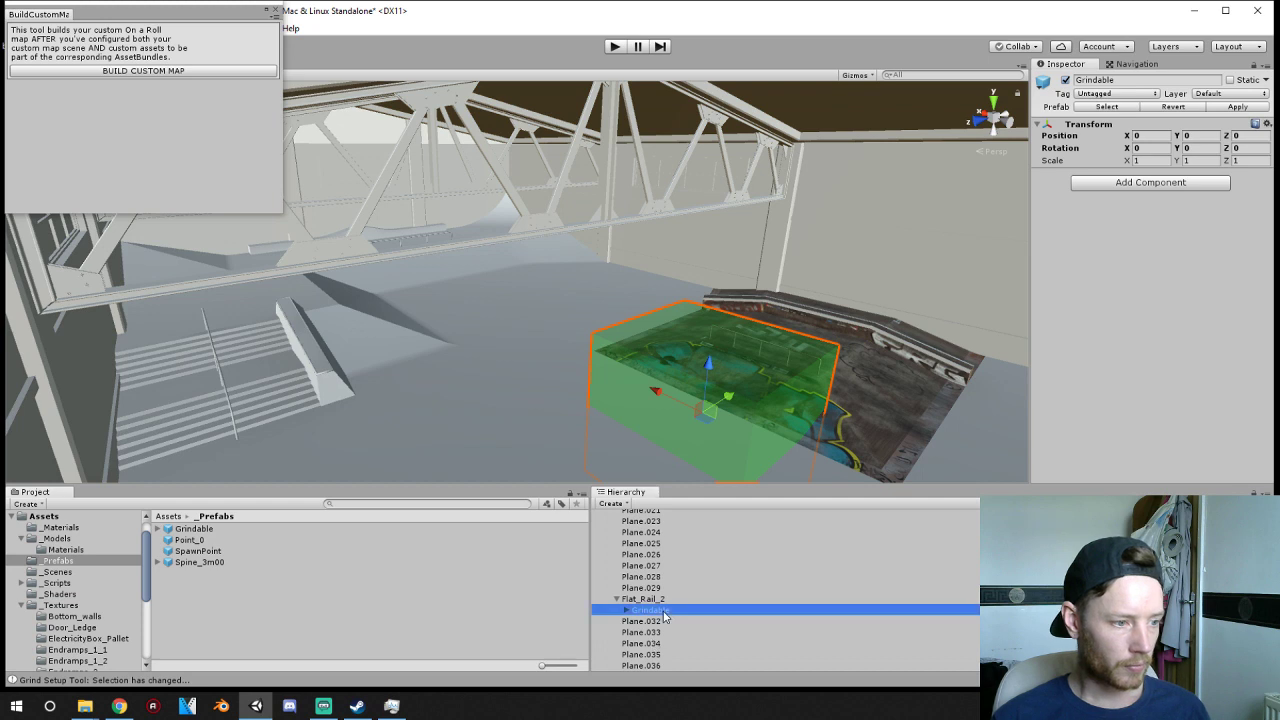
{"action": "key", "text": "Delete"}
- Remove the Rail Init script component from Flat_Rail_2
{"action": "left_click", "coordinate": [655, 600]}
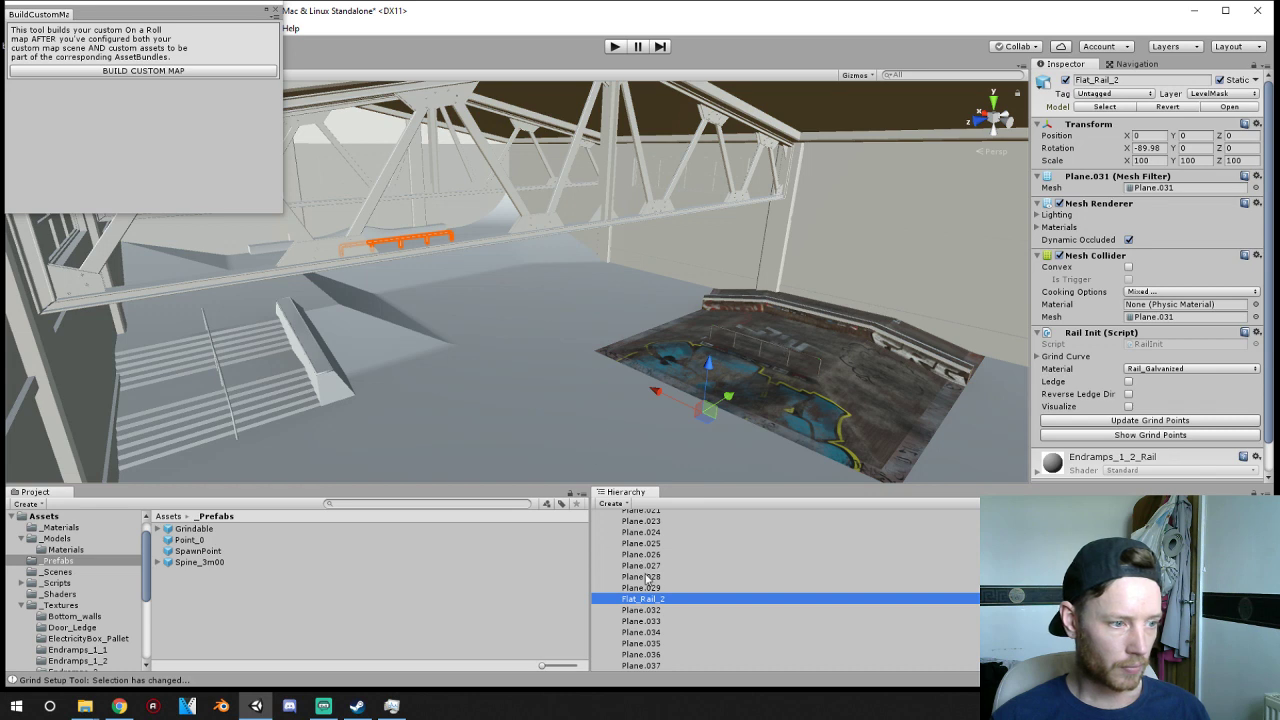
{"action": "left_click_drag", "start_coordinate": [645, 577], "coordinate": [643, 600]}
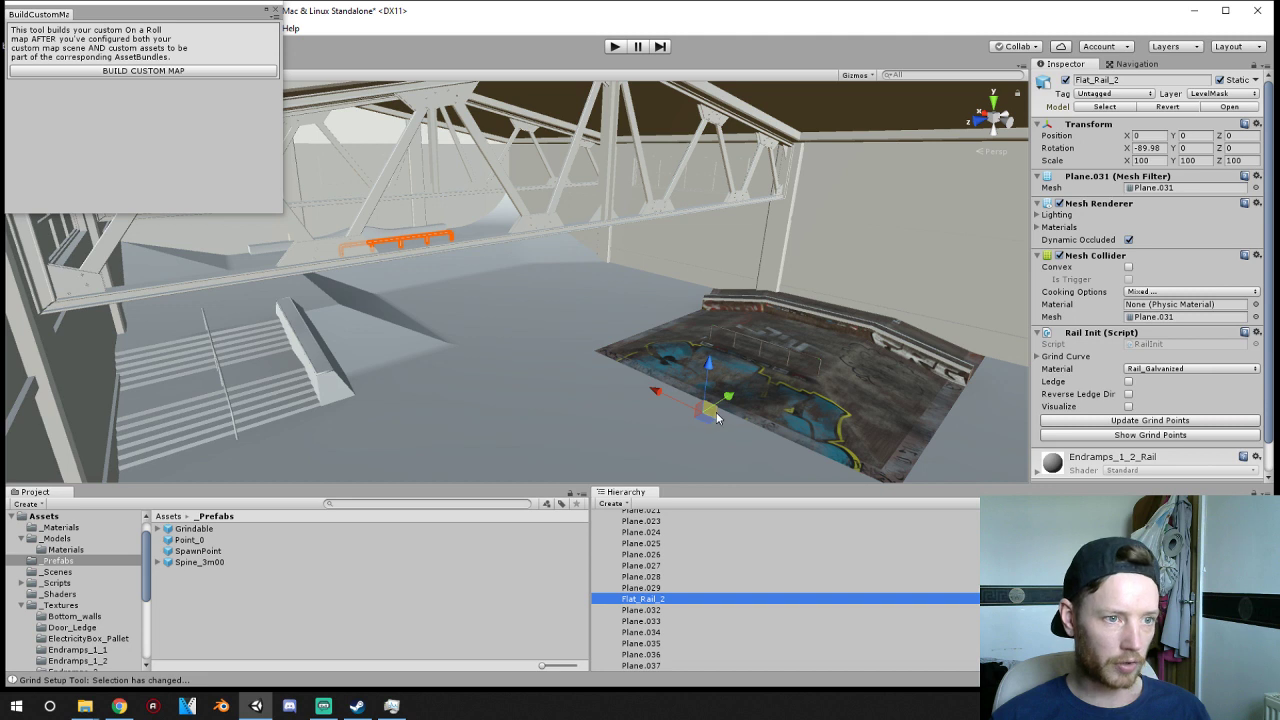
{"action": "left_click", "coordinate": [1177, 338]}
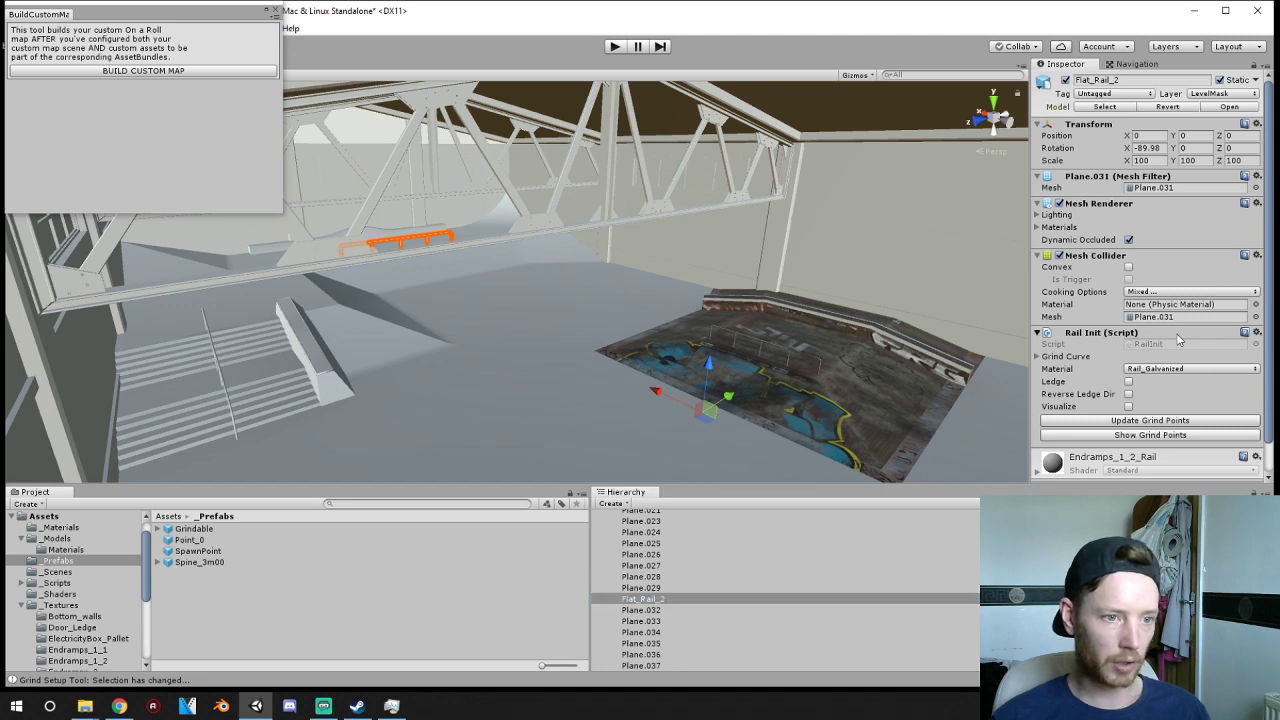
{"action": "left_click", "coordinate": [1177, 338]}
{"action": "left_click", "coordinate": [1256, 333]}
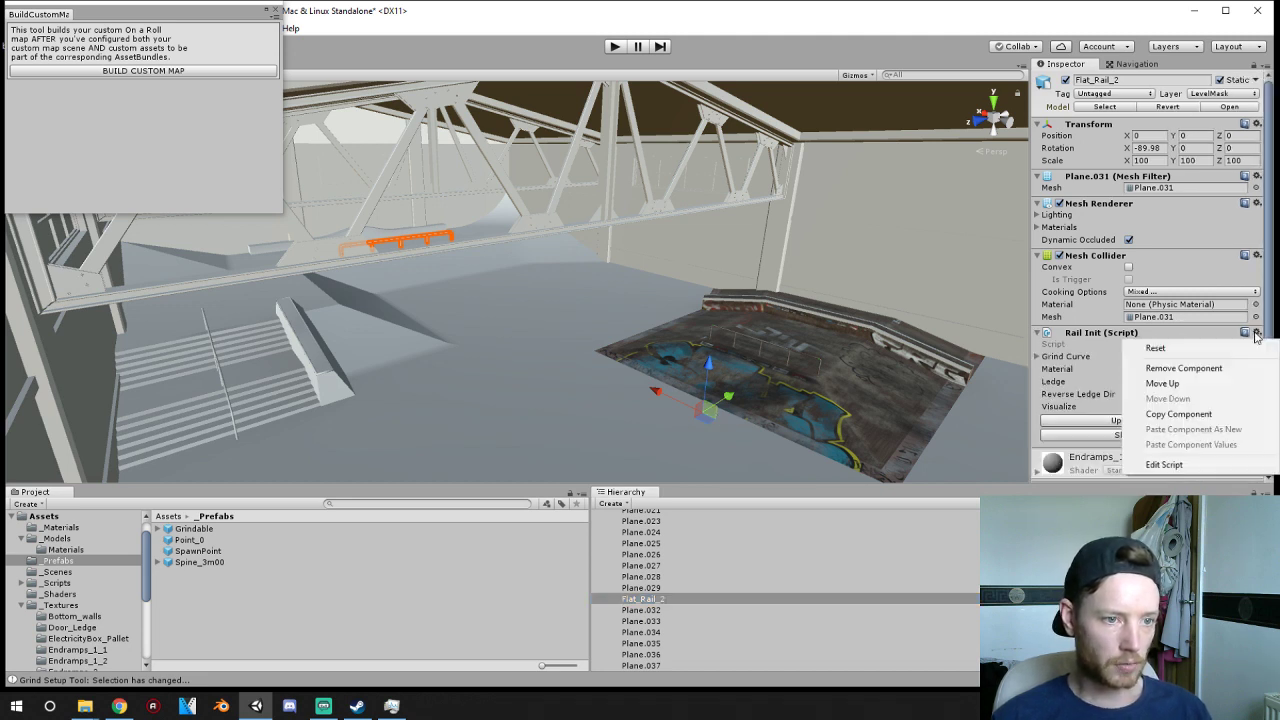
{"action": "left_click", "coordinate": [1220, 367]}
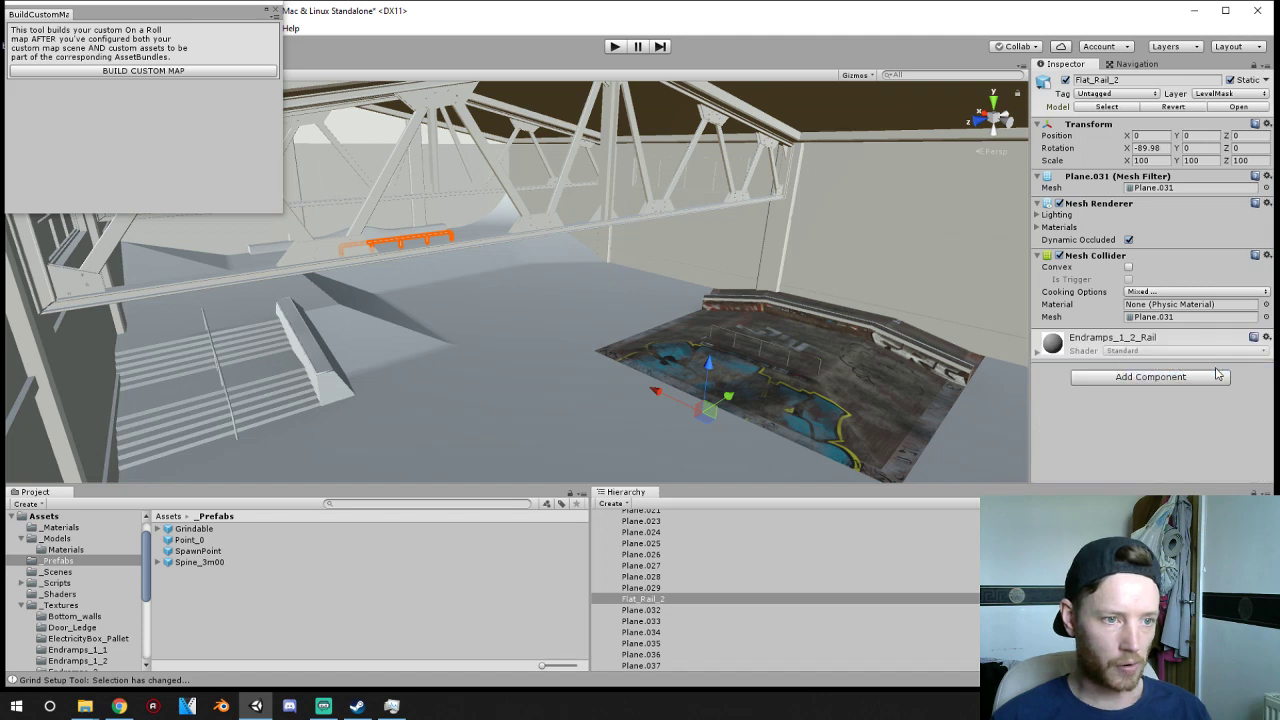
- Close the custom map build tool window and bring Flat_Rail_2 into close view in the scene
{"action": "right_click_drag", "start_coordinate": [444, 245], "coordinate": [608, 292]}
{"action": "left_click", "coordinate": [276, 10]}
{"action": "mouse_move", "coordinate": [560, 405]}
{"action": "right_mouse_down"}
{"action": "mouse_move", "coordinate": [563, 366]}
{"action": "mouse_move", "coordinate": [583, 394]}
{"action": "right_mouse_up"}
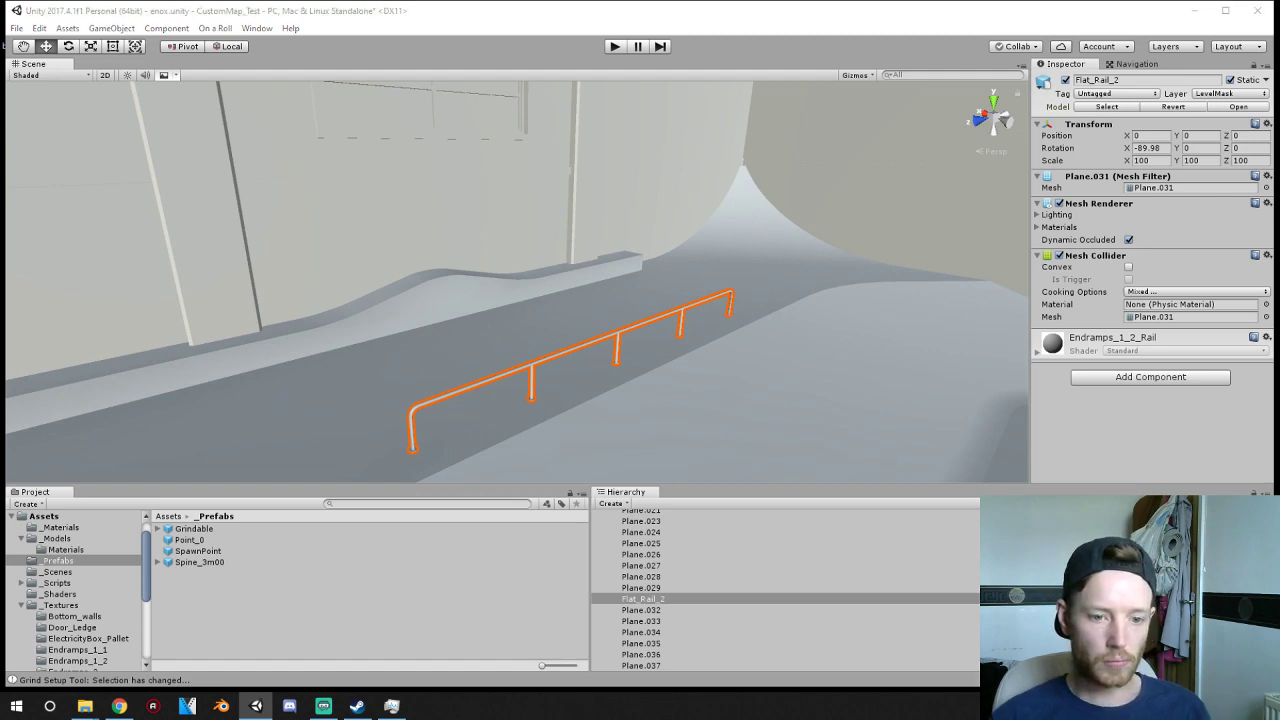
- Switch to File Explorer and open the PDF guide OAR Custom map setup in Unity from the On a Roll CUSTOMIZATION folder
{"action": "key", "text": "alt+Tab"}
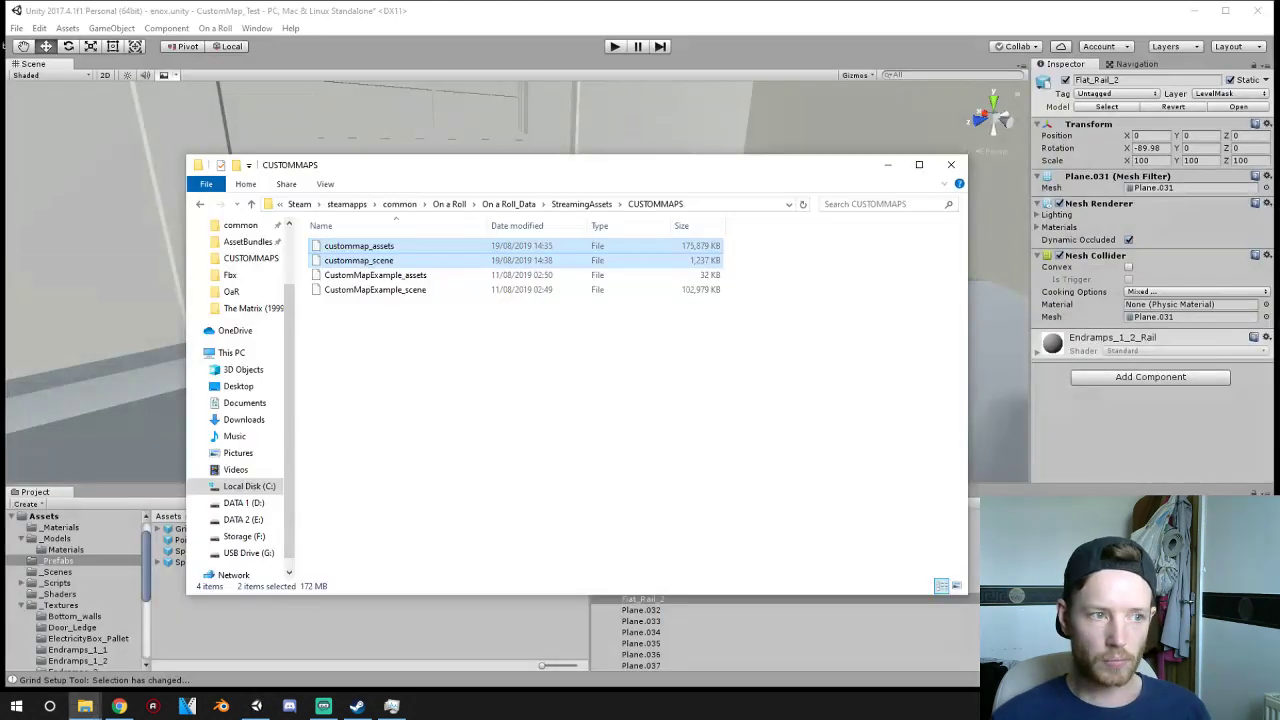
{"action": "left_click", "coordinate": [510, 204]}
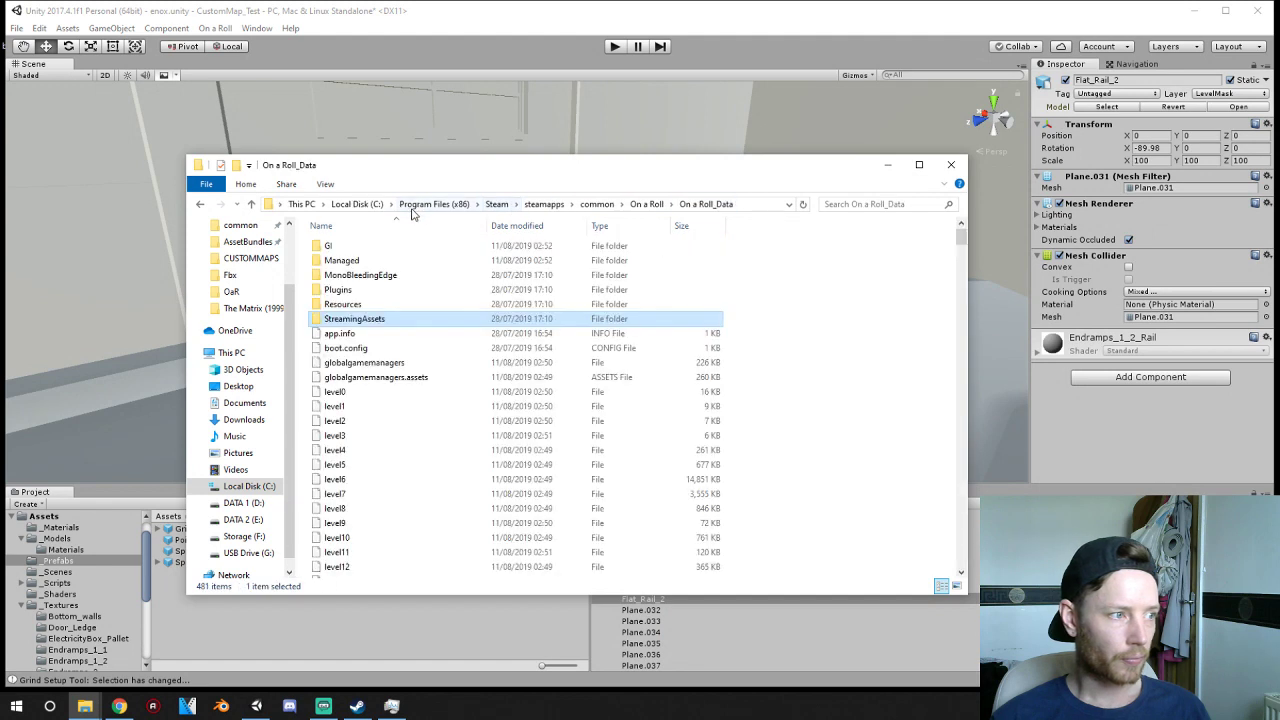
{"action": "left_click", "coordinate": [707, 205]}
{"action": "left_click", "coordinate": [647, 204]}
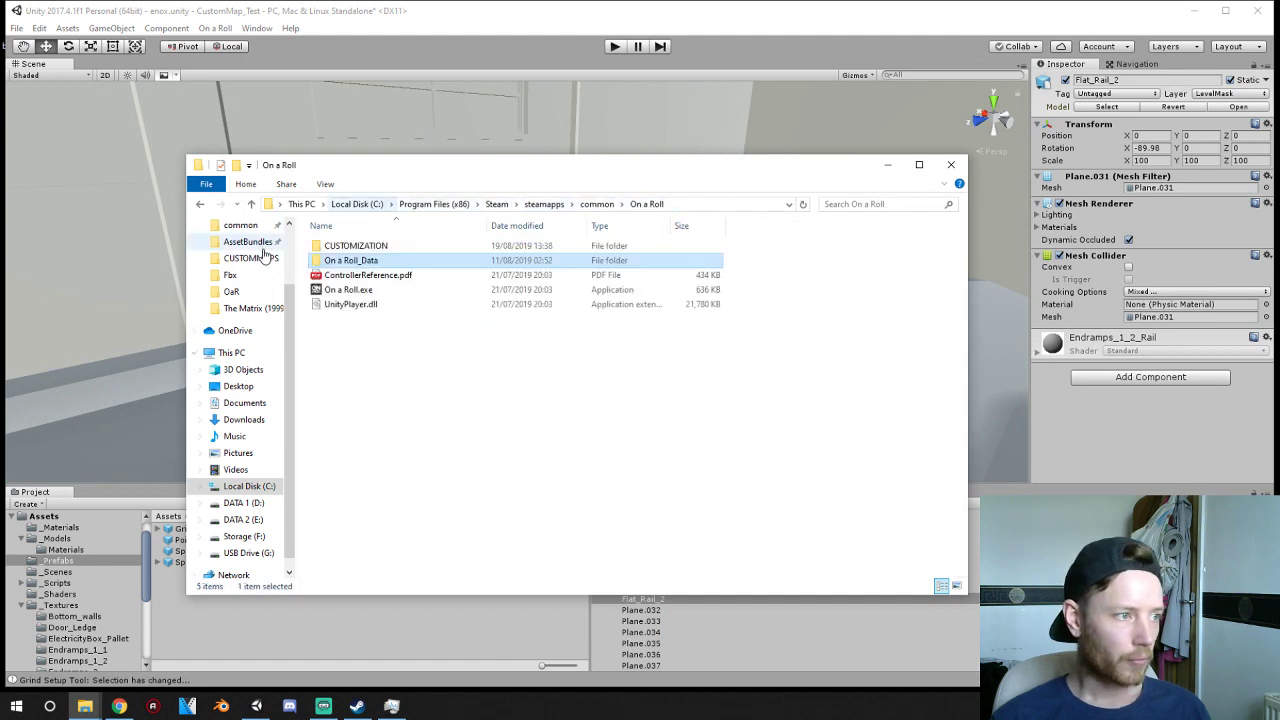
{"action": "double_click", "coordinate": [363, 246]}
{"action": "left_click", "coordinate": [365, 248]}
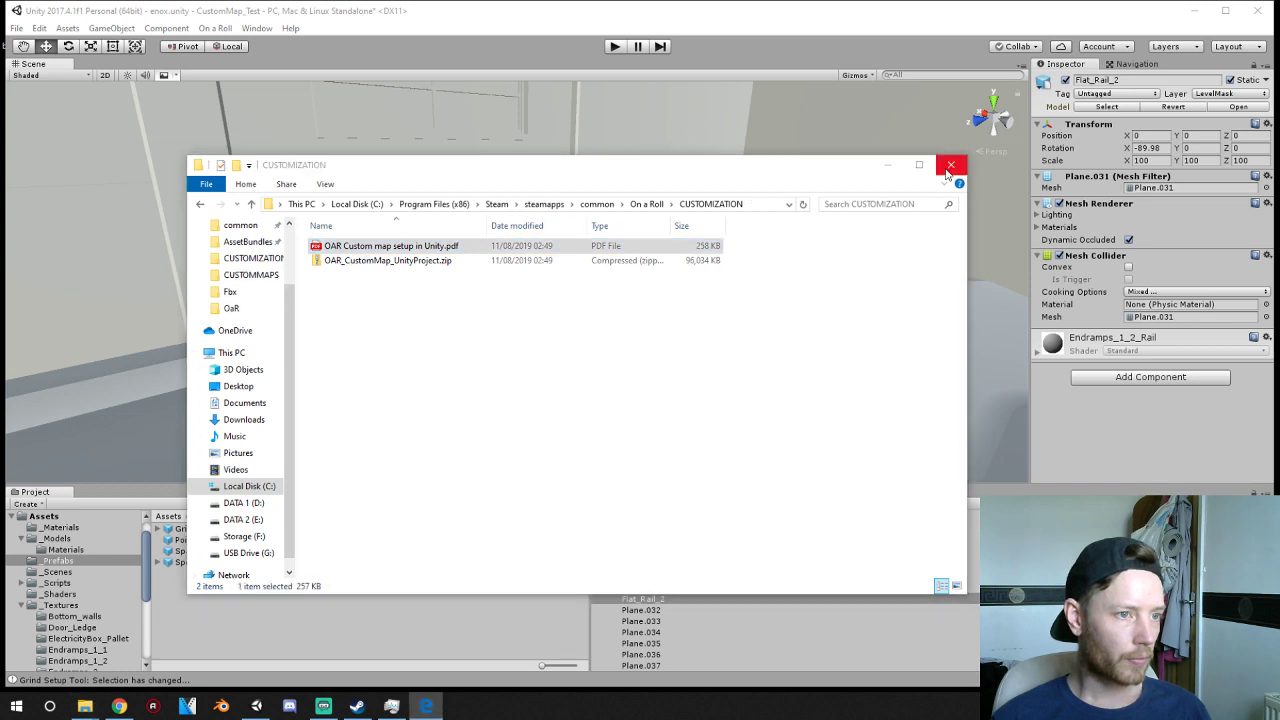
{"action": "left_click", "coordinate": [668, 245]}
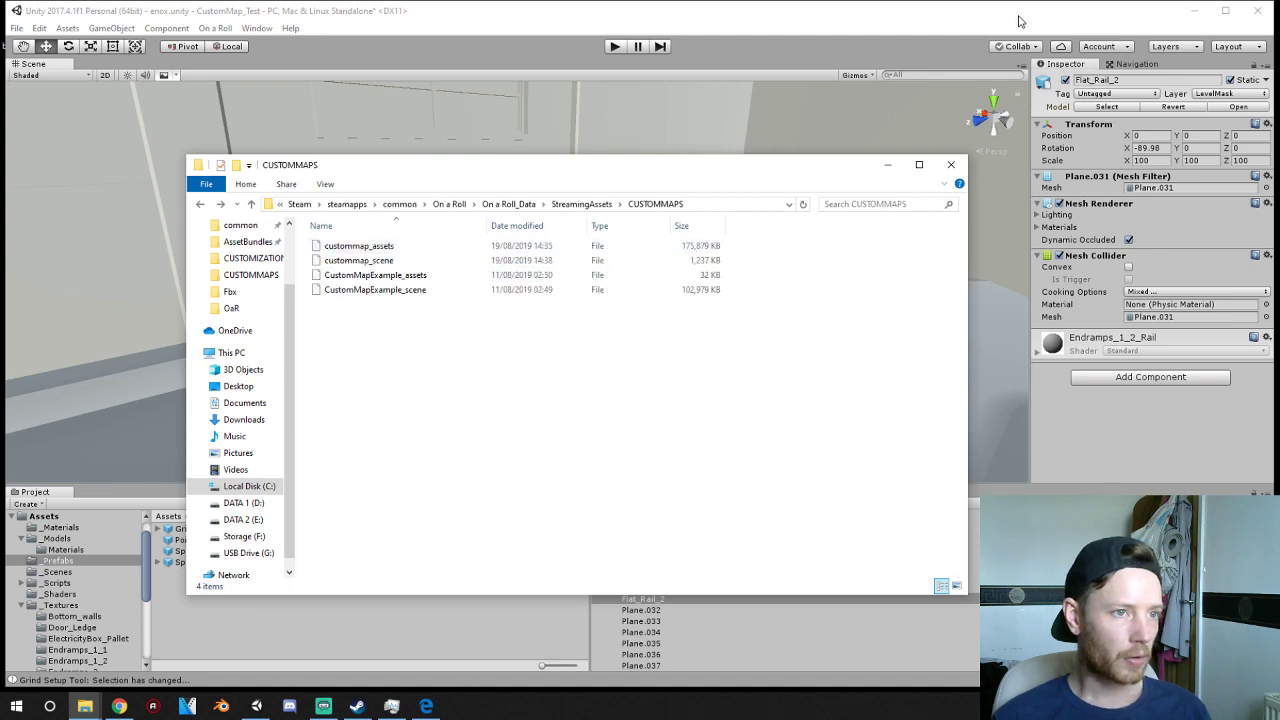
- Arrange the Unity editor and the custom map setup PDF side by side on the screen
{"action": "left_click", "coordinate": [1019, 20]}
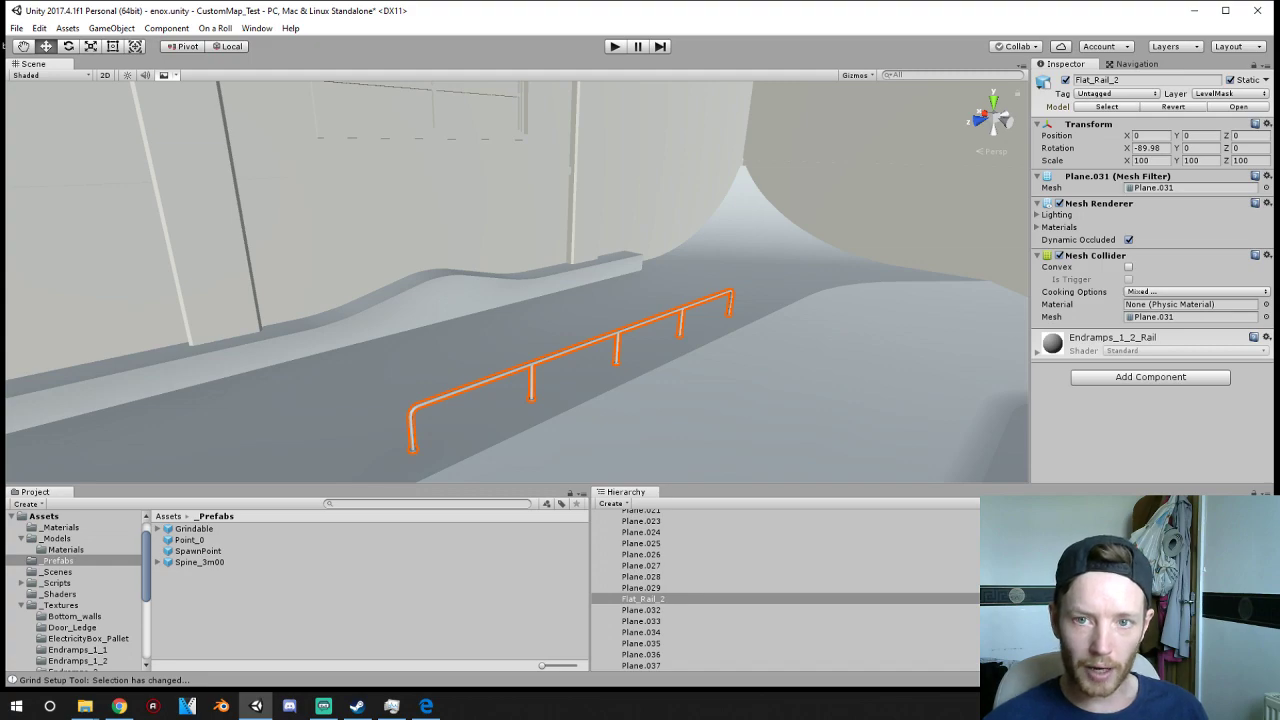
{"action": "left_click_drag", "start_coordinate": [1279, 8], "coordinate": [780, 0]}
{"action": "scroll", "coordinate": [530, 354], "scroll_direction": "up", "scroll_amount": 2, "text": "ctrl"}
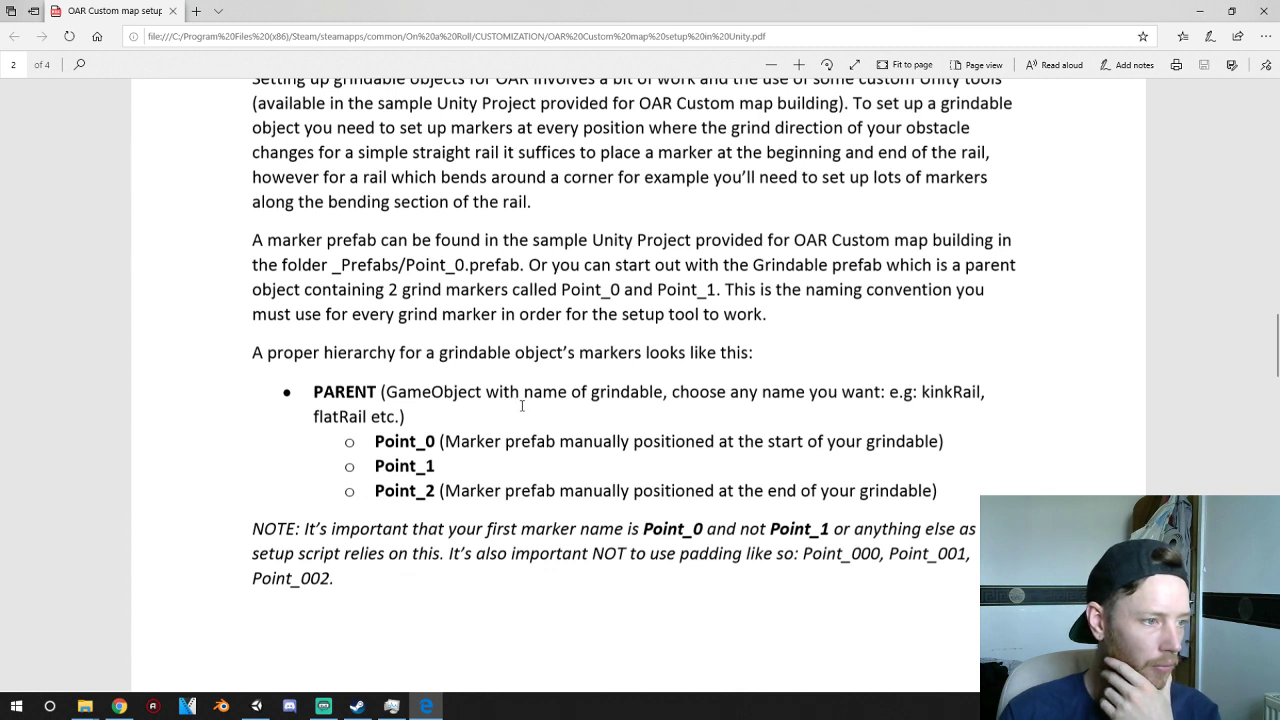
{"action": "double_click", "coordinate": [492, 7]}
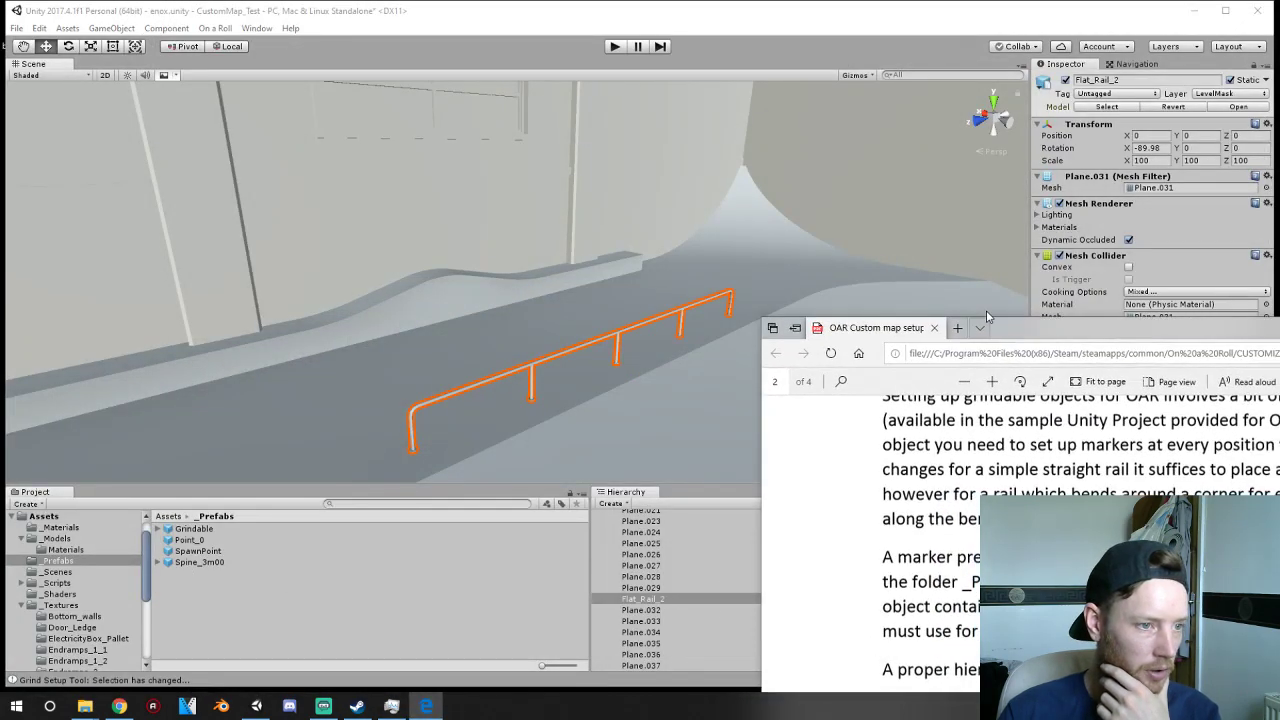
{"action": "left_click_drag", "start_coordinate": [804, 4], "coordinate": [1, 160]}
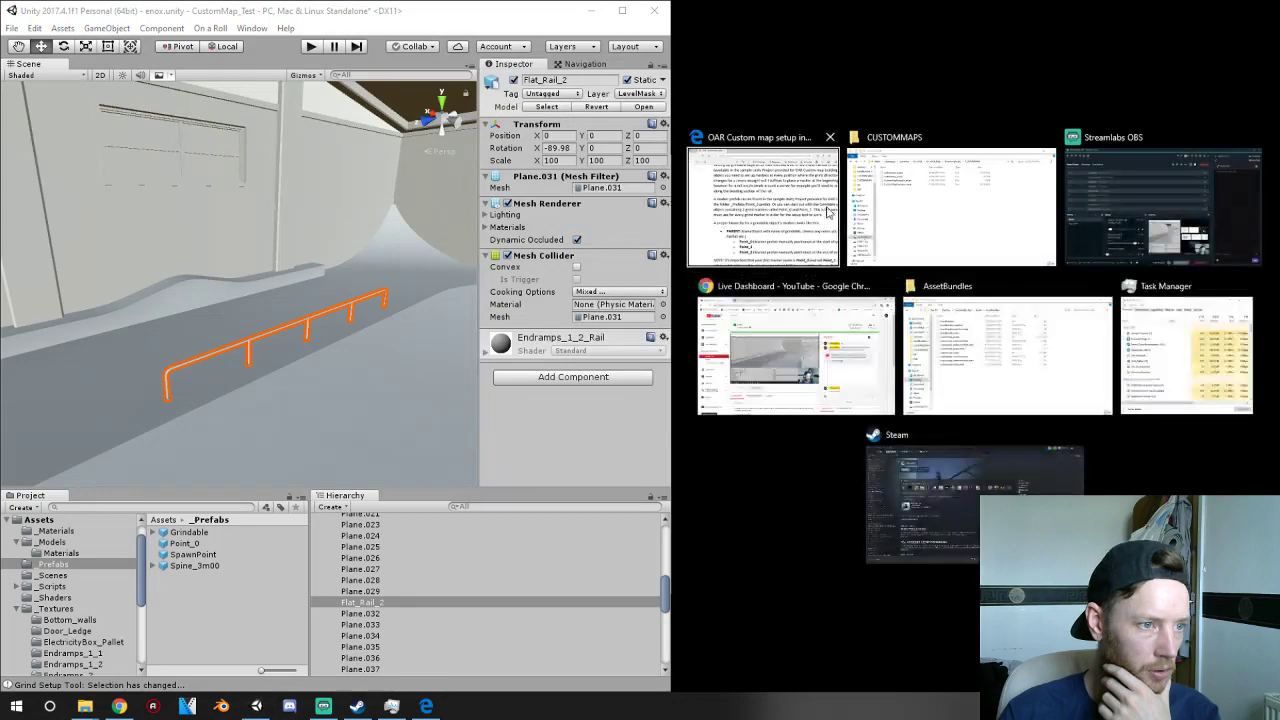
{"action": "left_click", "coordinate": [828, 212]}
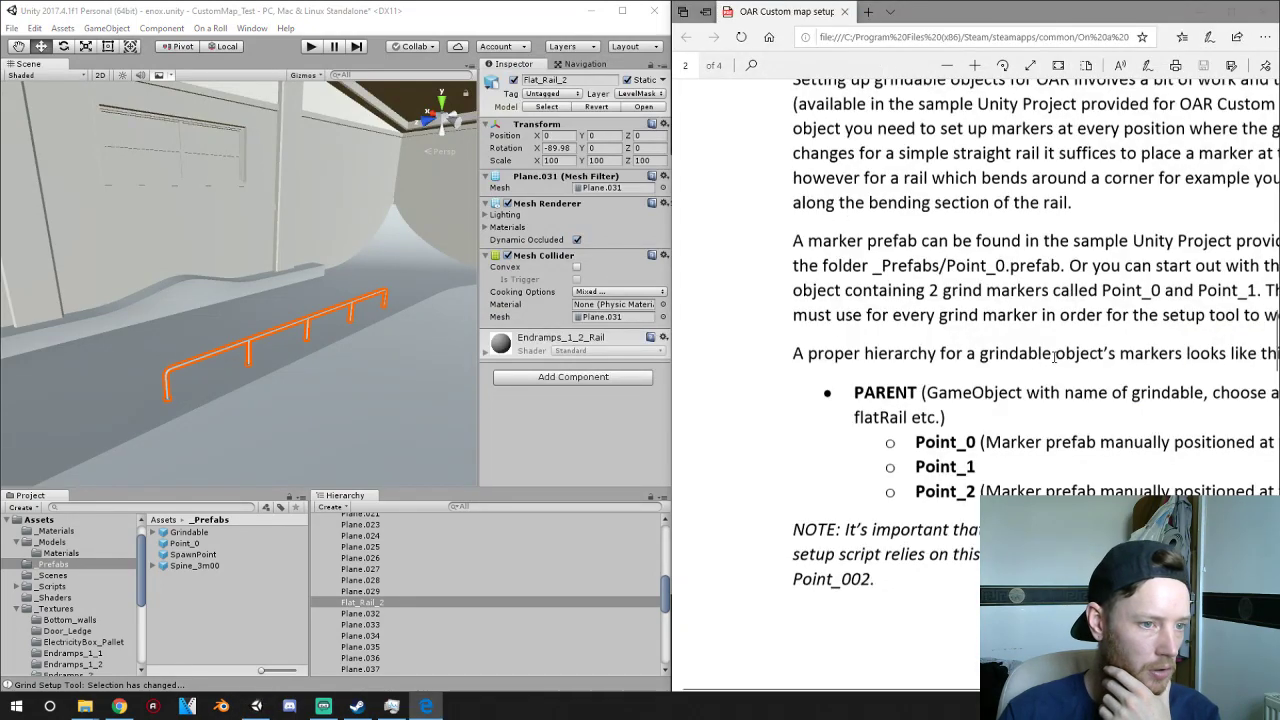
- Read the guide's Setting up grindables section on the marker prefabs, their naming convention and the required parent hierarchy
{"action": "scroll", "coordinate": [1005, 375], "scroll_direction": "down", "scroll_amount": 3}
{"action": "scroll", "coordinate": [1005, 375], "scroll_direction": "up", "scroll_amount": 3}
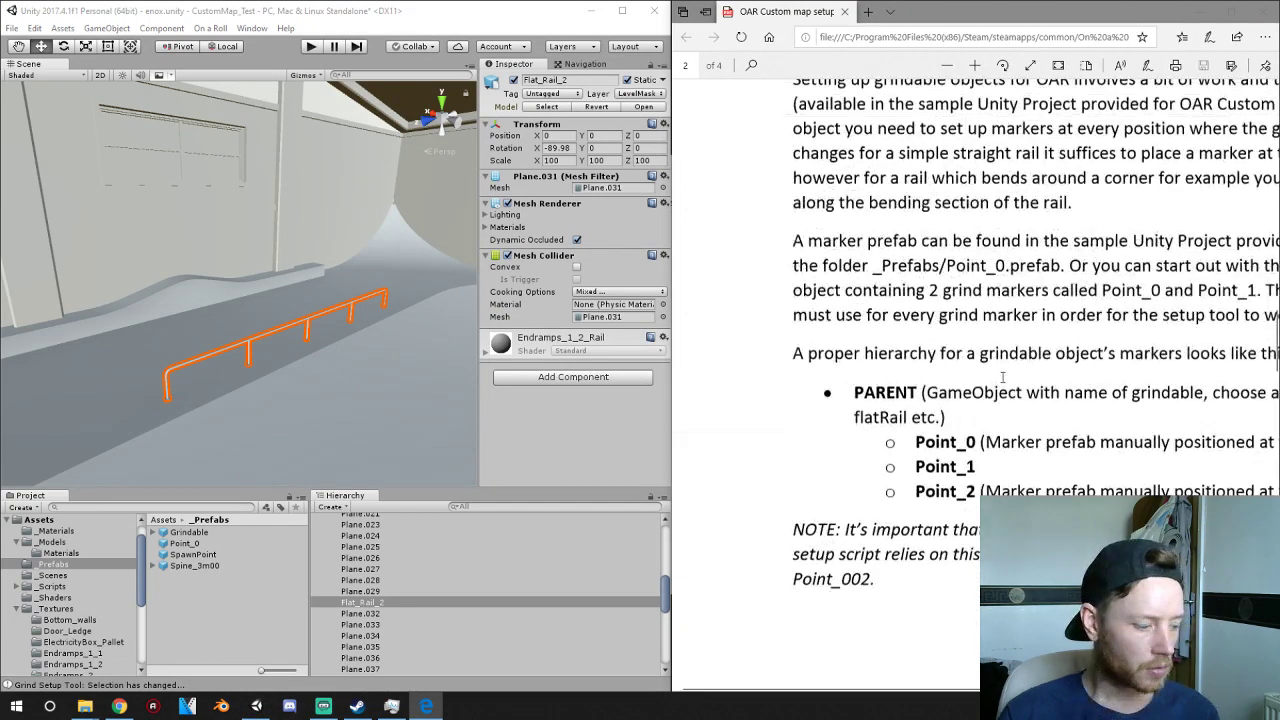
{"action": "scroll", "coordinate": [1005, 375], "scroll_direction": "down", "scroll_amount": 2, "text": "ctrl"}
{"action": "left_click_drag", "start_coordinate": [1005, 380], "coordinate": [891, 363]}
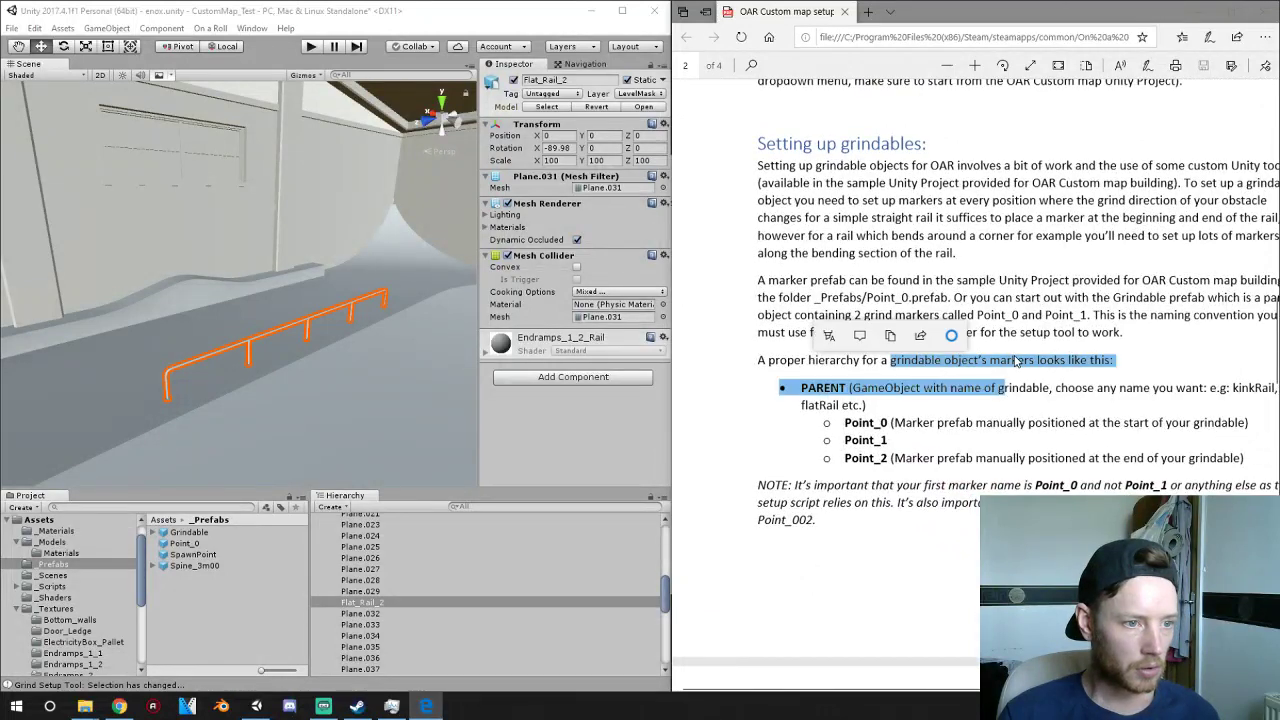
{"action": "left_click", "coordinate": [950, 361]}
{"action": "left_click", "coordinate": [988, 262]}
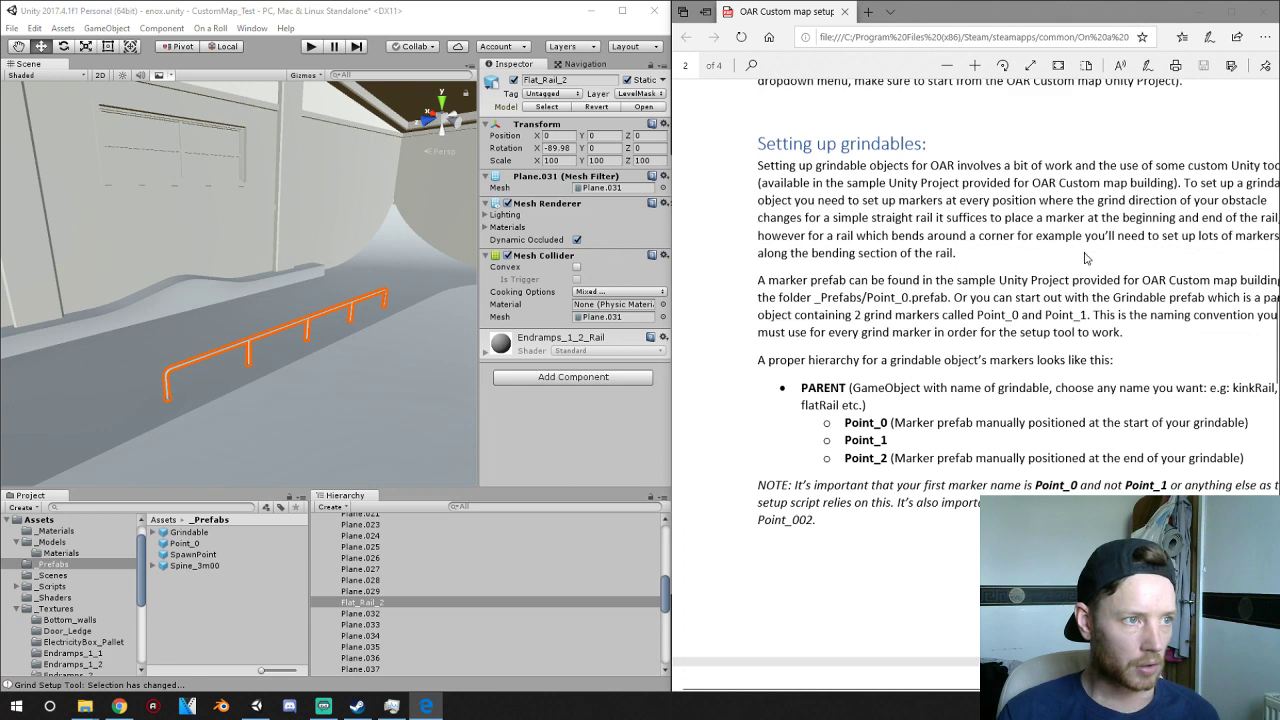
{"action": "left_click_drag", "start_coordinate": [1023, 315], "coordinate": [1085, 323]}
{"action": "left_click", "coordinate": [1104, 324]}
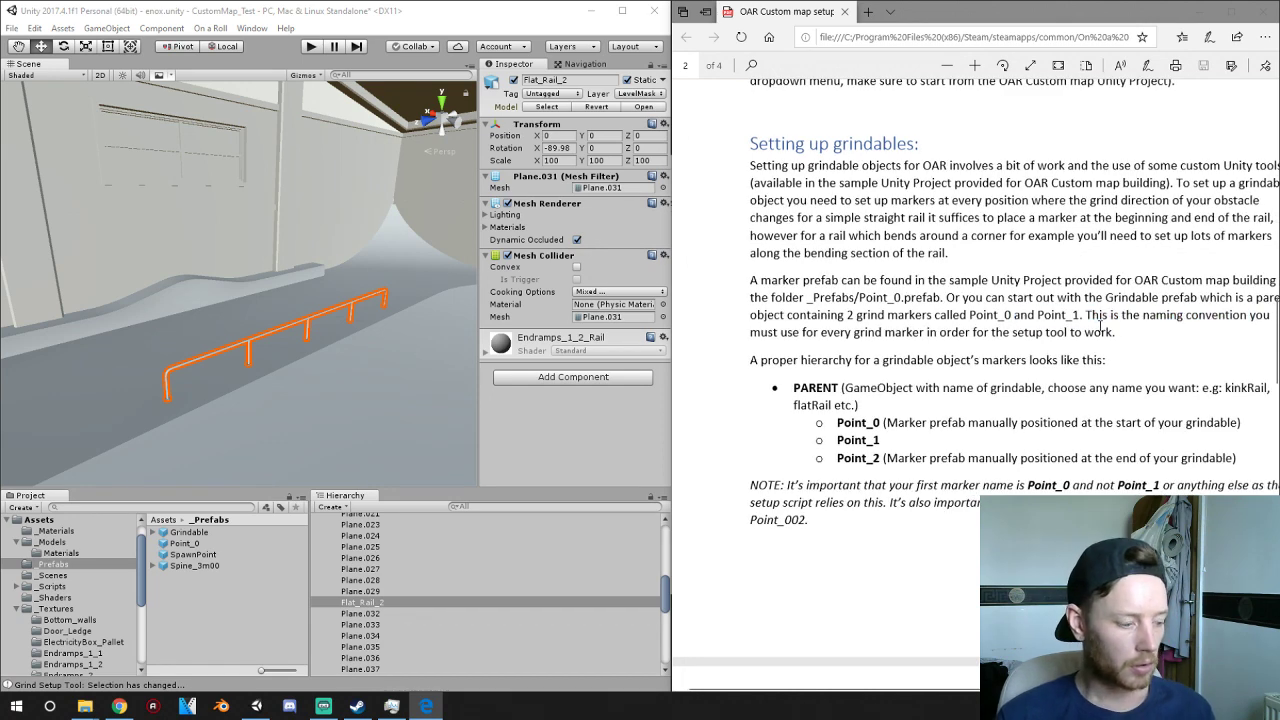
{"action": "scroll", "coordinate": [1104, 324], "scroll_direction": "down", "scroll_amount": 1, "text": "ctrl"}
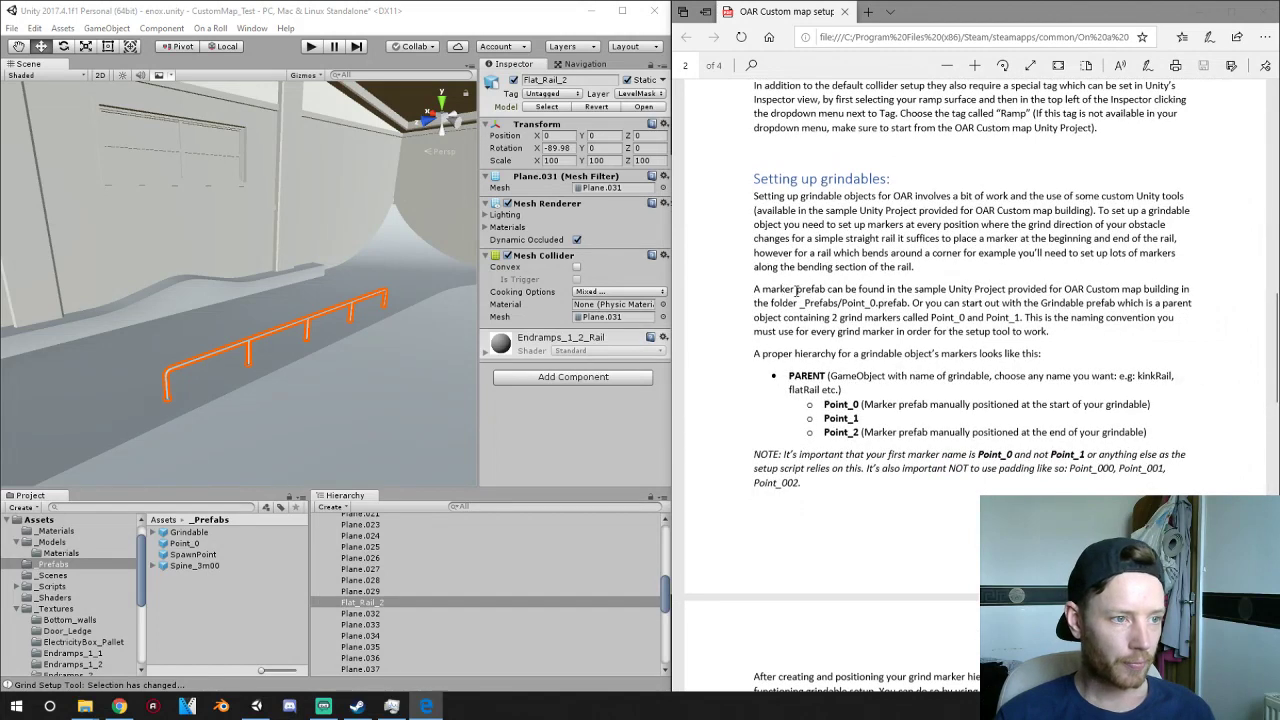
{"action": "left_click_drag", "start_coordinate": [797, 290], "coordinate": [970, 290]}
{"action": "left_click", "coordinate": [978, 289]}
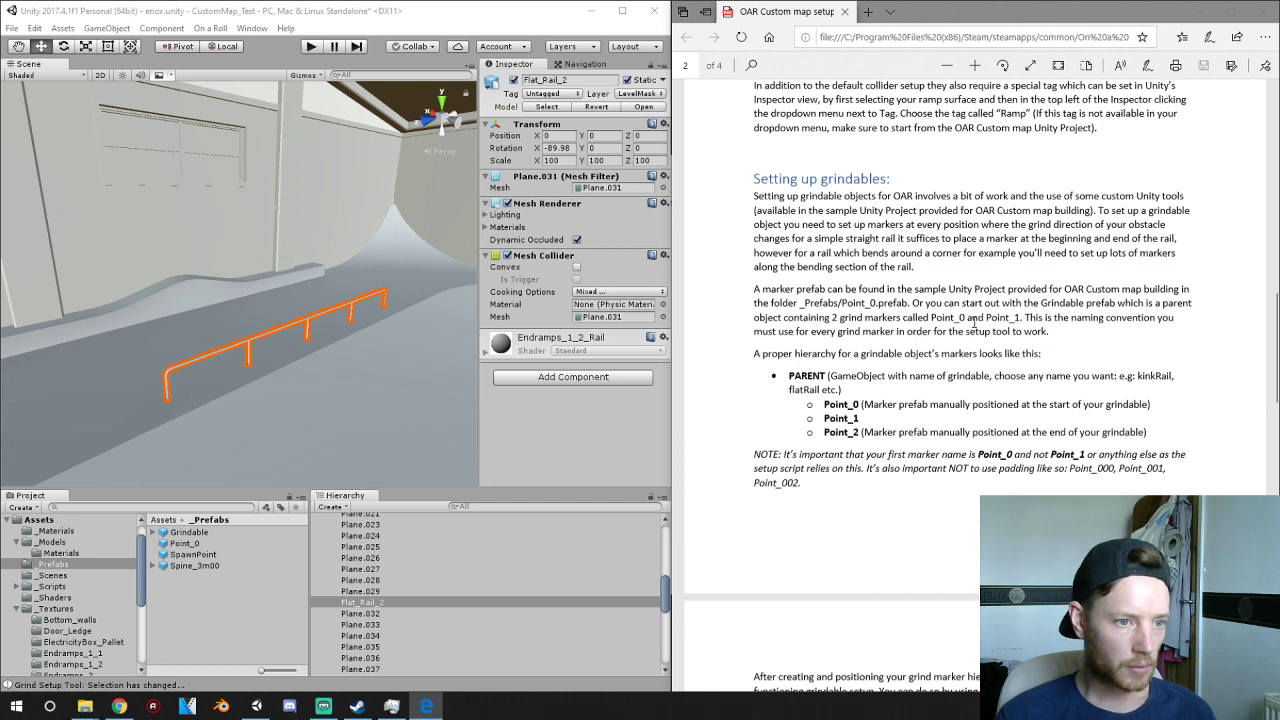
- Inspect the Grindable prefab's point markers, try nesting the prefab under Flat_Rail_2, and delete it
{"action": "left_click", "coordinate": [150, 537]}
{"action": "left_click", "coordinate": [153, 533]}
{"action": "left_click", "coordinate": [192, 543]}
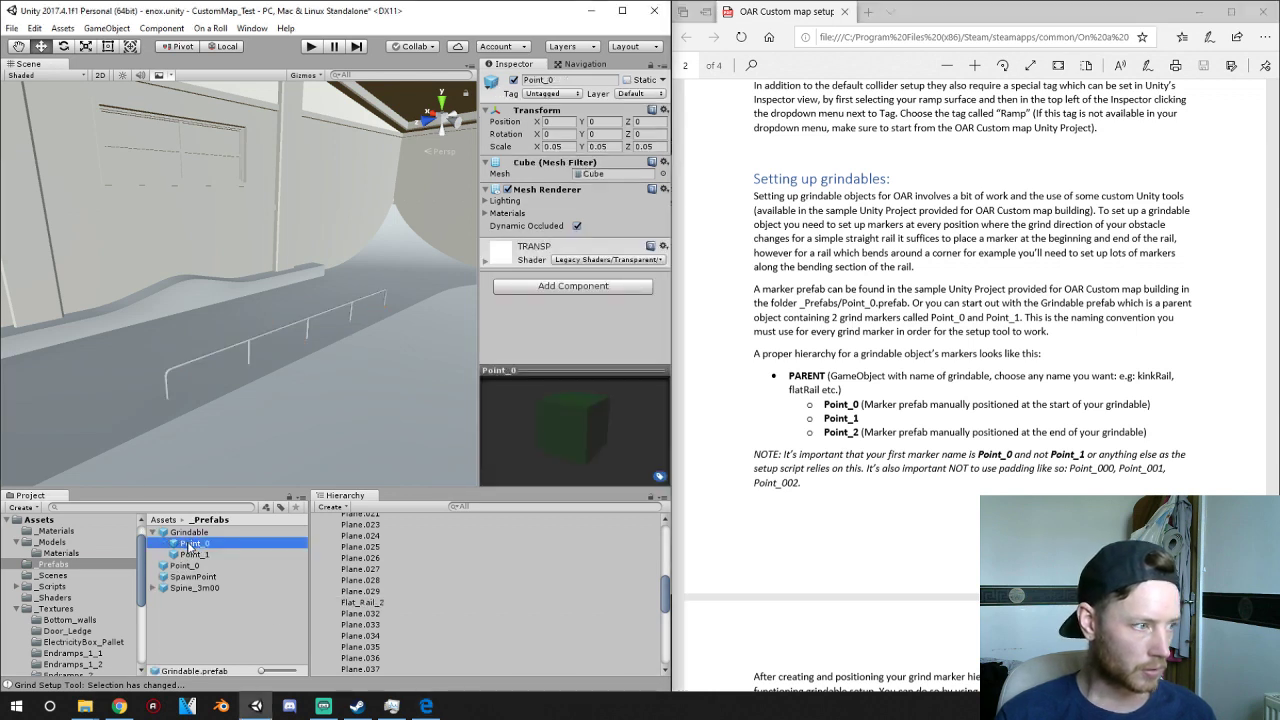
{"action": "left_click", "coordinate": [249, 341]}
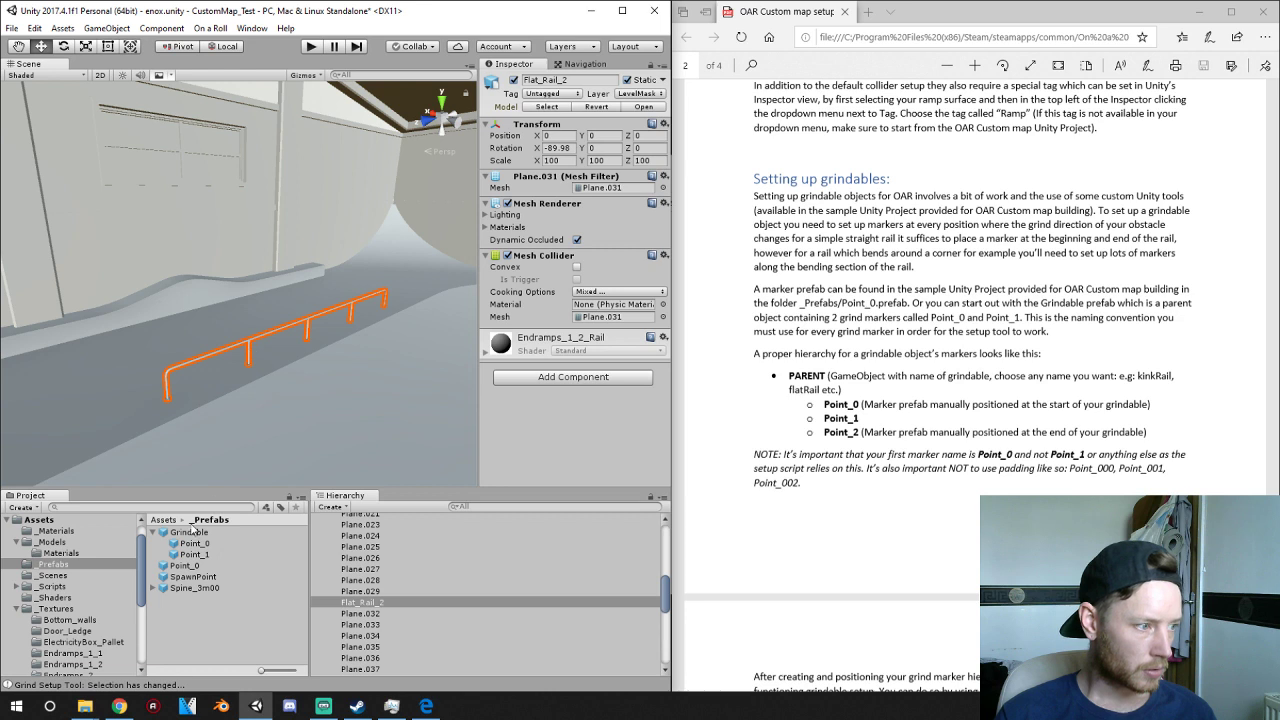
{"action": "left_click_drag", "start_coordinate": [188, 544], "coordinate": [357, 605]}
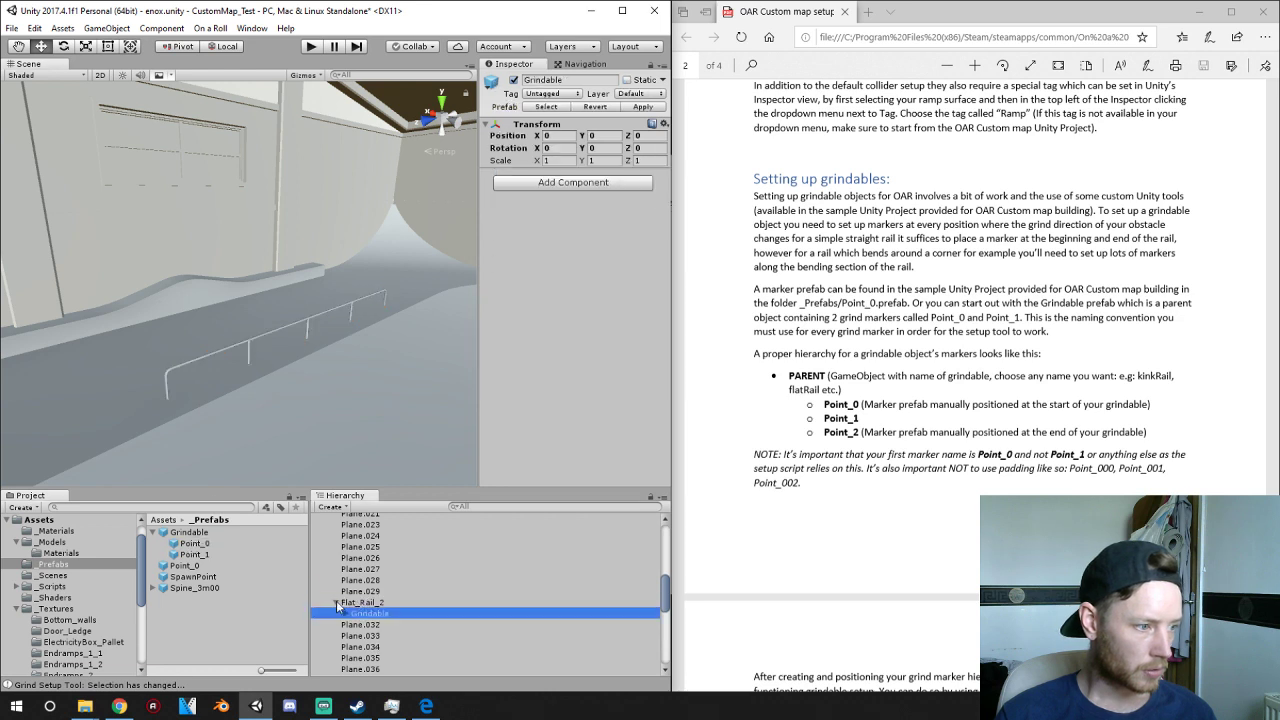
{"action": "left_click", "coordinate": [345, 613]}
{"action": "scroll", "coordinate": [380, 437], "scroll_direction": "down", "scroll_amount": 3}
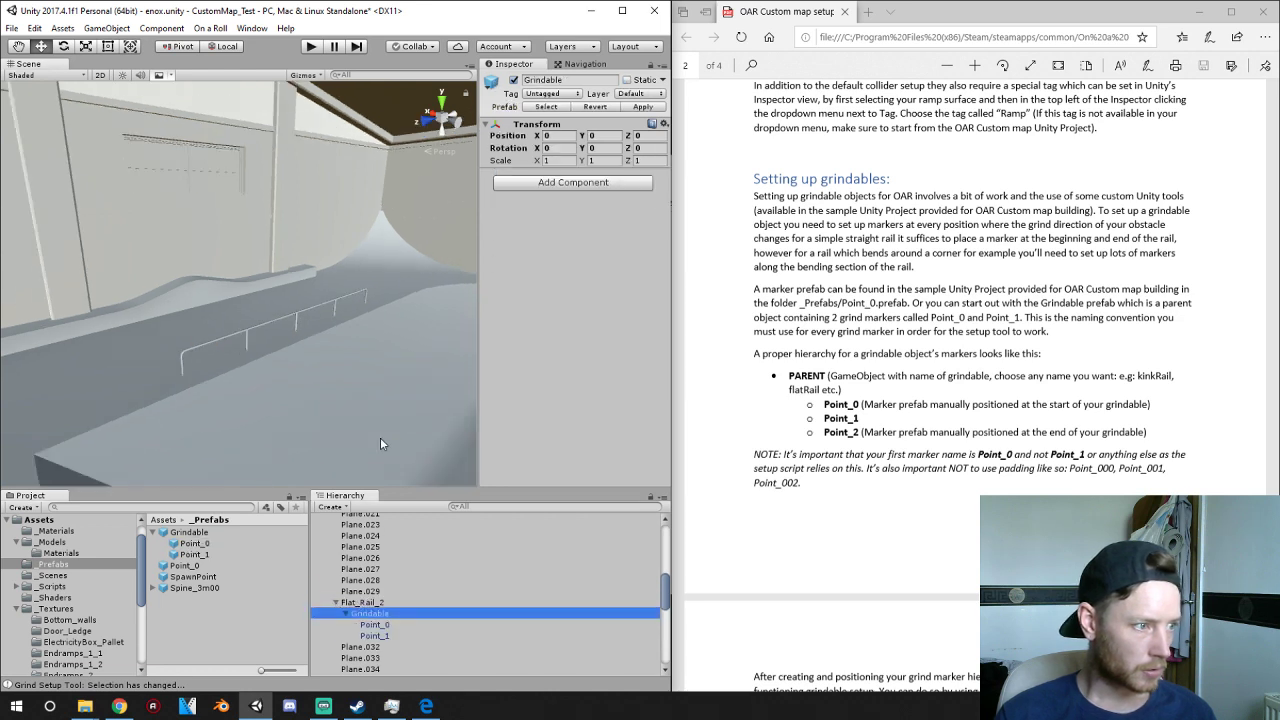
{"action": "right_click_drag", "start_coordinate": [380, 437], "coordinate": [752, 440]}
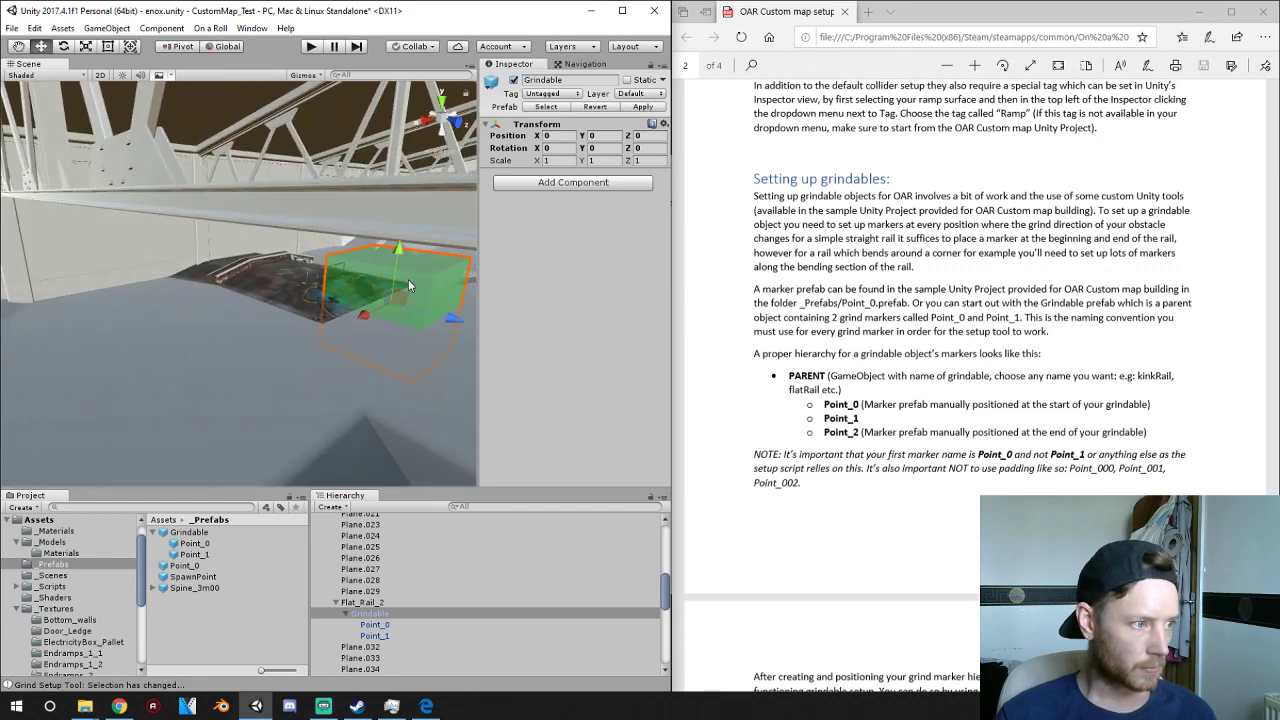
{"action": "key", "text": "Delete"}
- Place a Point_0 marker prefab in the scene near Flat_Rail_2 and move it to about X 33.98, Y 7.81, Z 11.48
{"action": "mouse_move", "coordinate": [150, 330]}
{"action": "right_mouse_down"}
{"action": "mouse_move", "coordinate": [494, 323]}
{"action": "mouse_move", "coordinate": [155, 315]}
{"action": "right_mouse_up"}
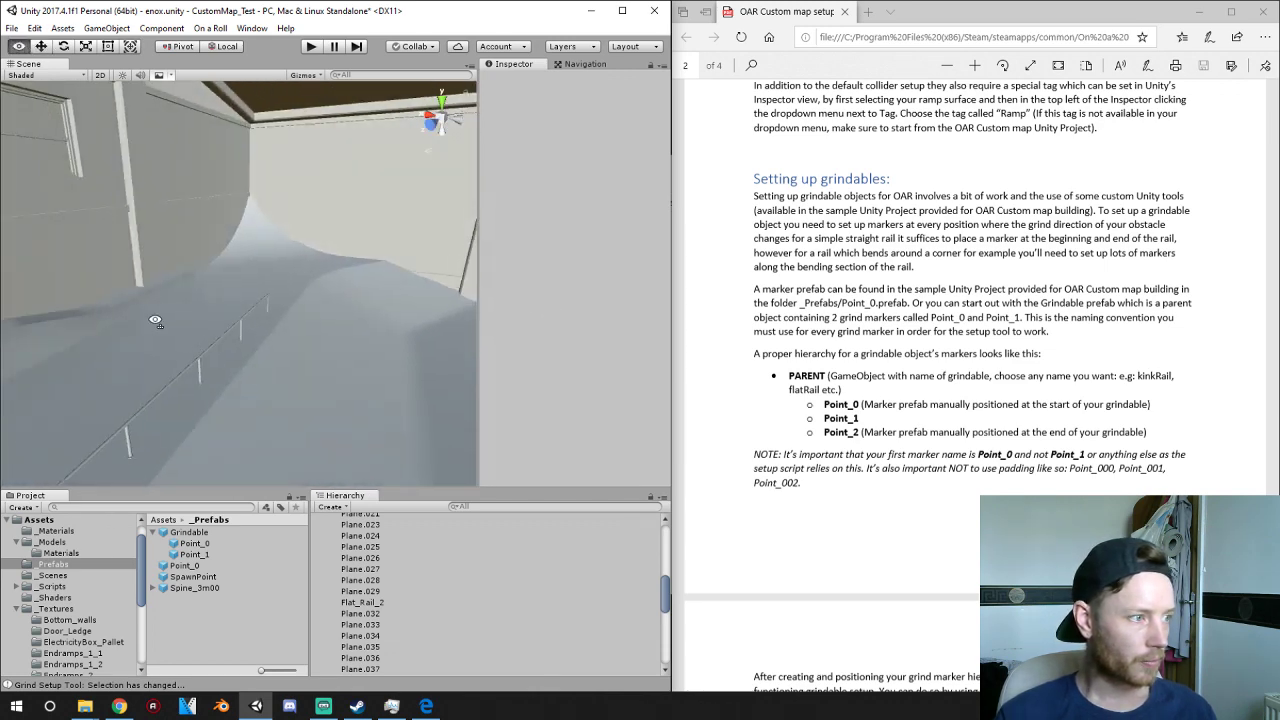
{"action": "left_click", "coordinate": [209, 352]}
{"action": "key", "text": "f"}
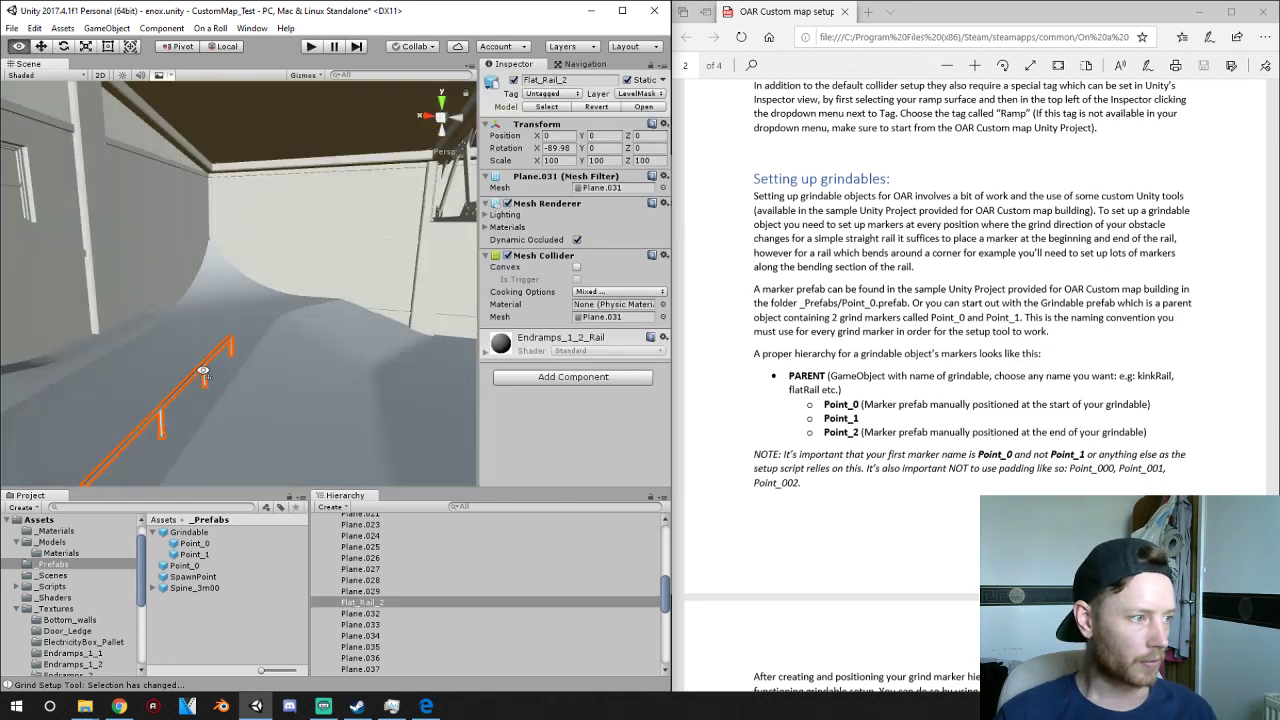
{"action": "left_click", "coordinate": [154, 535]}
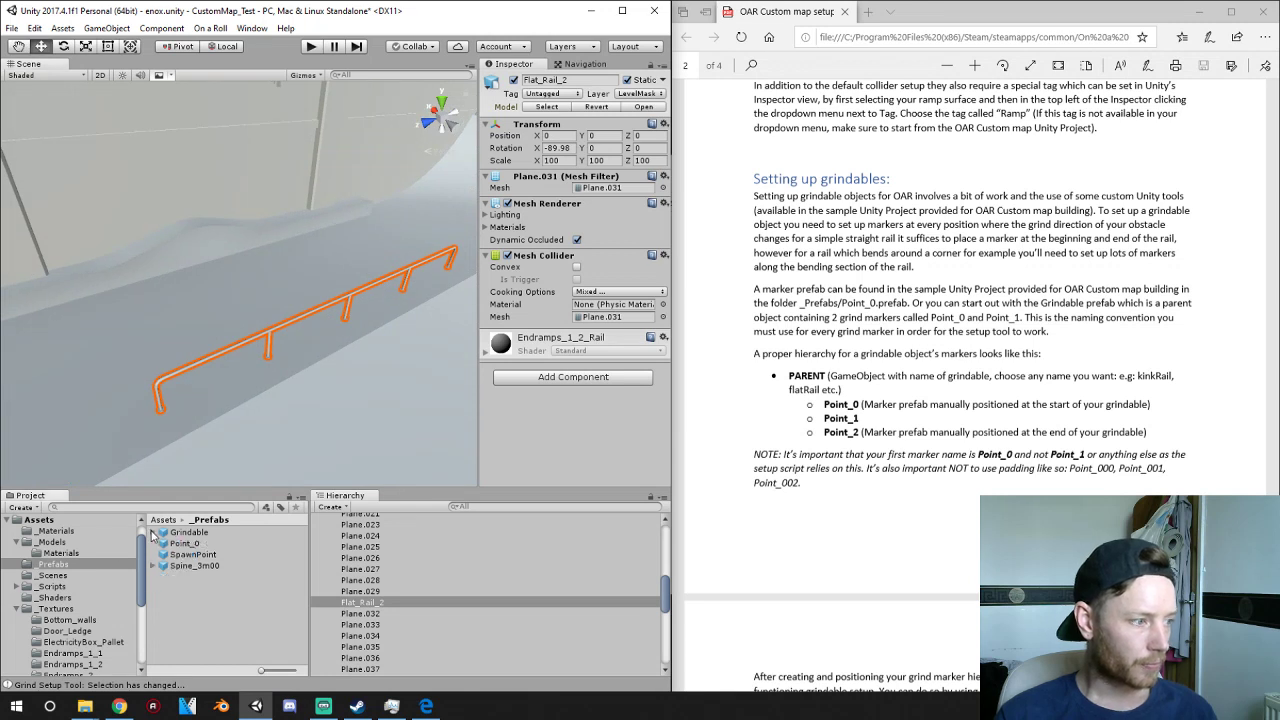
{"action": "left_click_drag", "start_coordinate": [176, 545], "coordinate": [193, 320]}
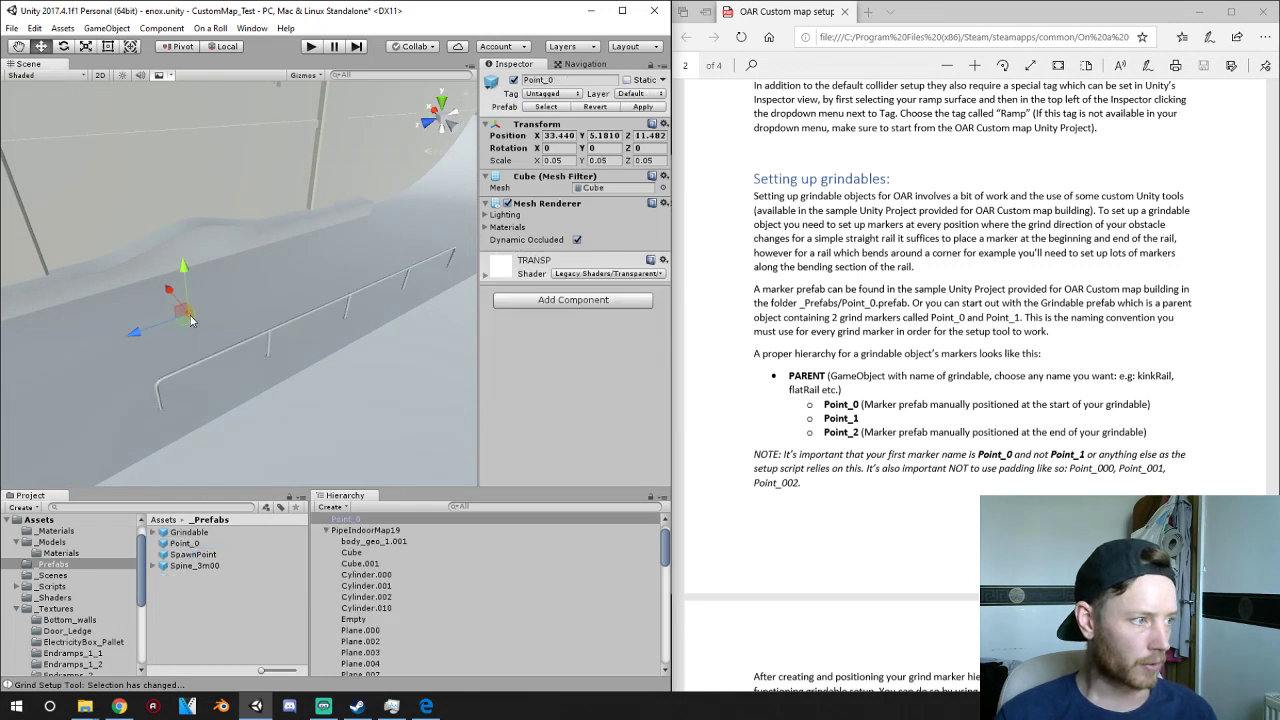
{"action": "middle_click_drag", "start_coordinate": [193, 320], "coordinate": [384, 275]}
{"action": "left_click_drag", "start_coordinate": [367, 240], "coordinate": [417, 128]}
{"action": "middle_click_drag", "start_coordinate": [413, 203], "coordinate": [115, 368]}
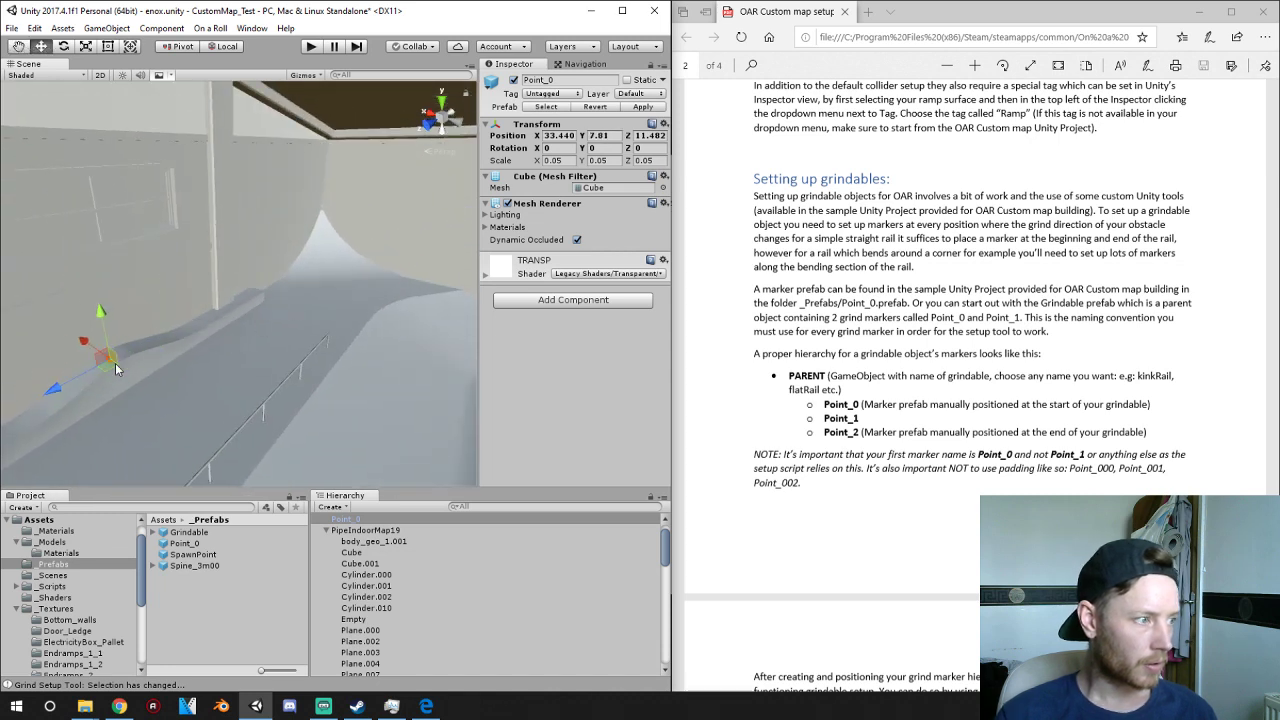
{"action": "right_click_drag", "start_coordinate": [102, 375], "coordinate": [470, 343]}
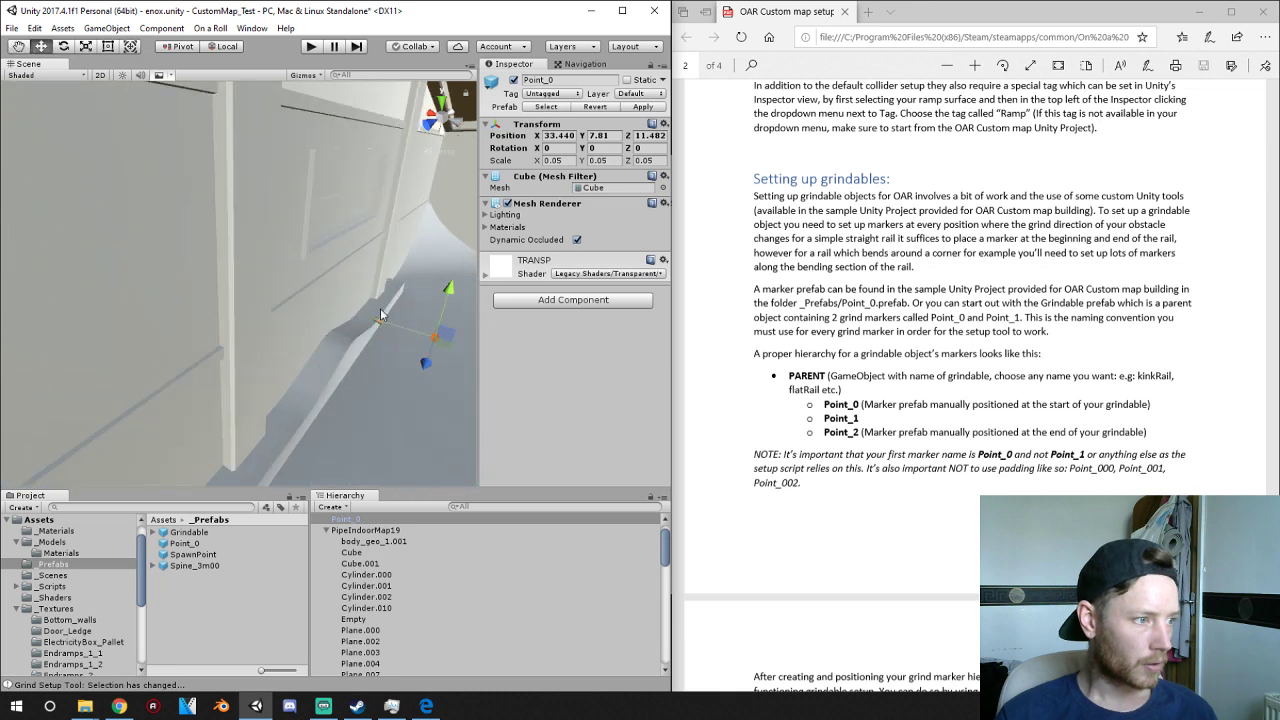
{"action": "left_click_drag", "start_coordinate": [470, 343], "coordinate": [339, 359]}
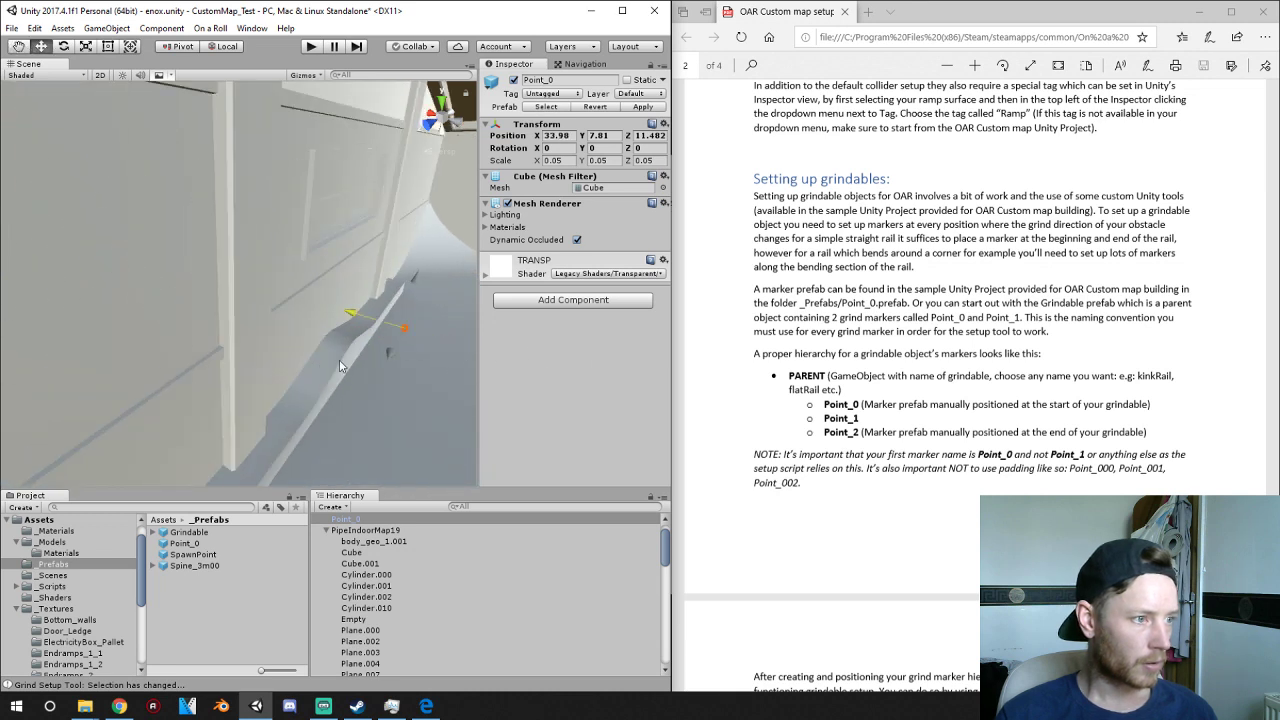
{"action": "key", "text": "f"}
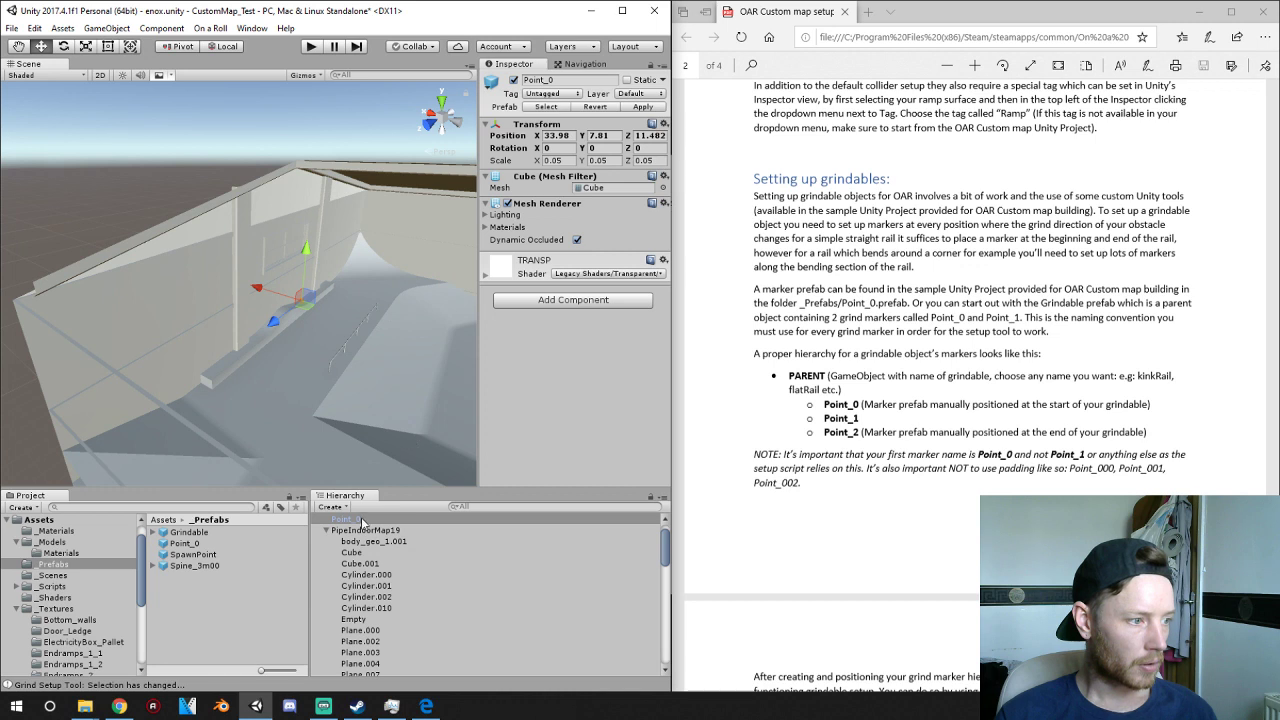
- Examine how the GRINDPOINTS group and its point markers are nested under the existing Flat_Rail object in the hierarchy
{"action": "scroll", "coordinate": [388, 624], "scroll_direction": "down", "scroll_amount": 15}
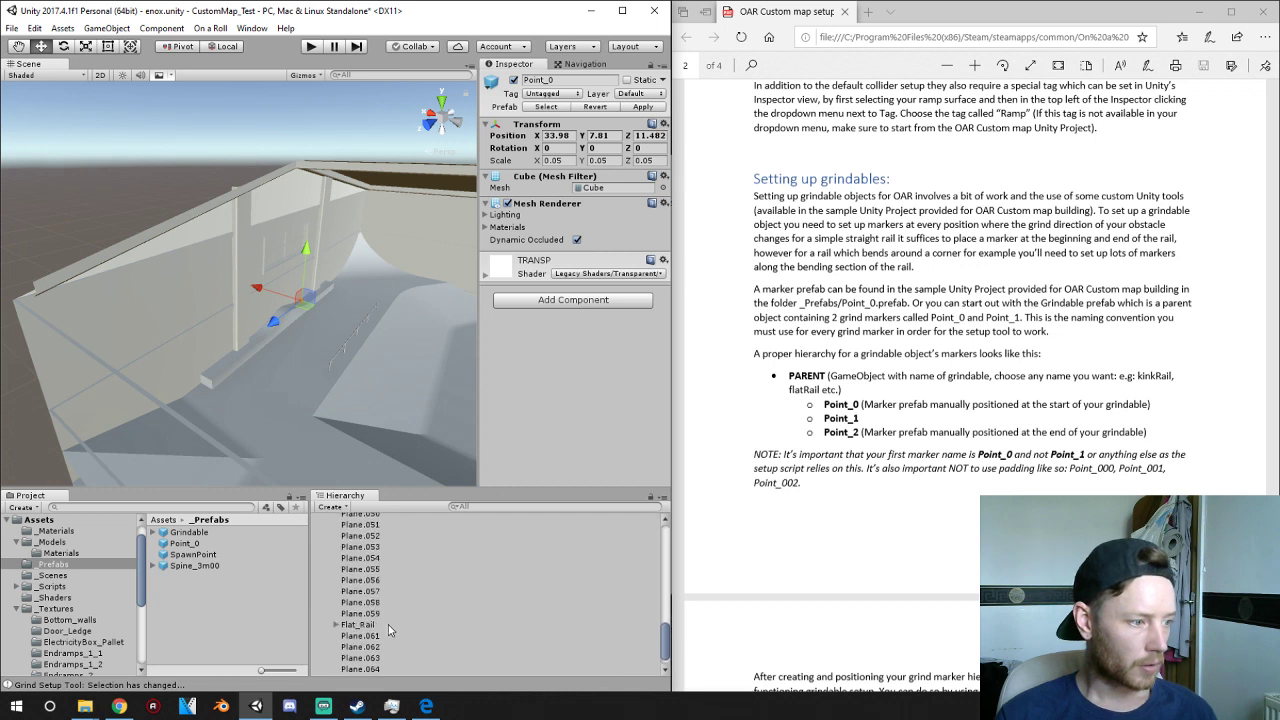
{"action": "left_click", "coordinate": [337, 605]}
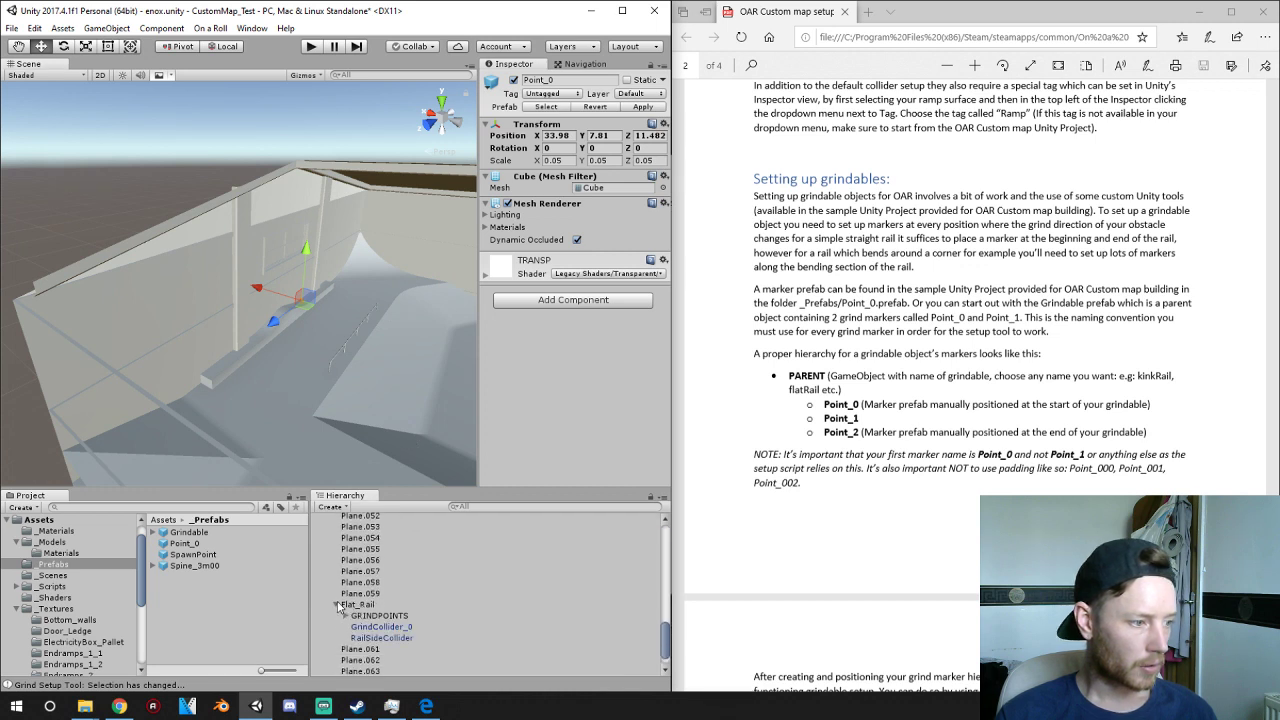
{"action": "left_click", "coordinate": [360, 616]}
{"action": "left_click", "coordinate": [345, 616]}
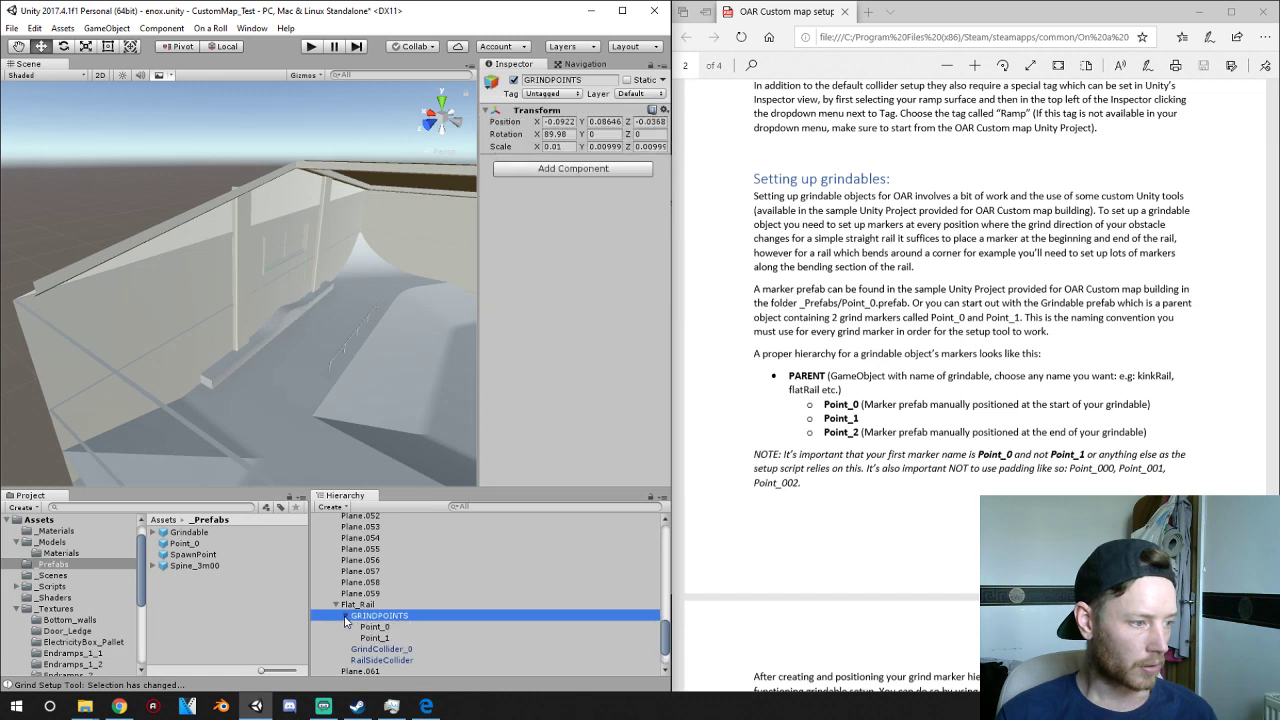
{"action": "left_click", "coordinate": [345, 616]}
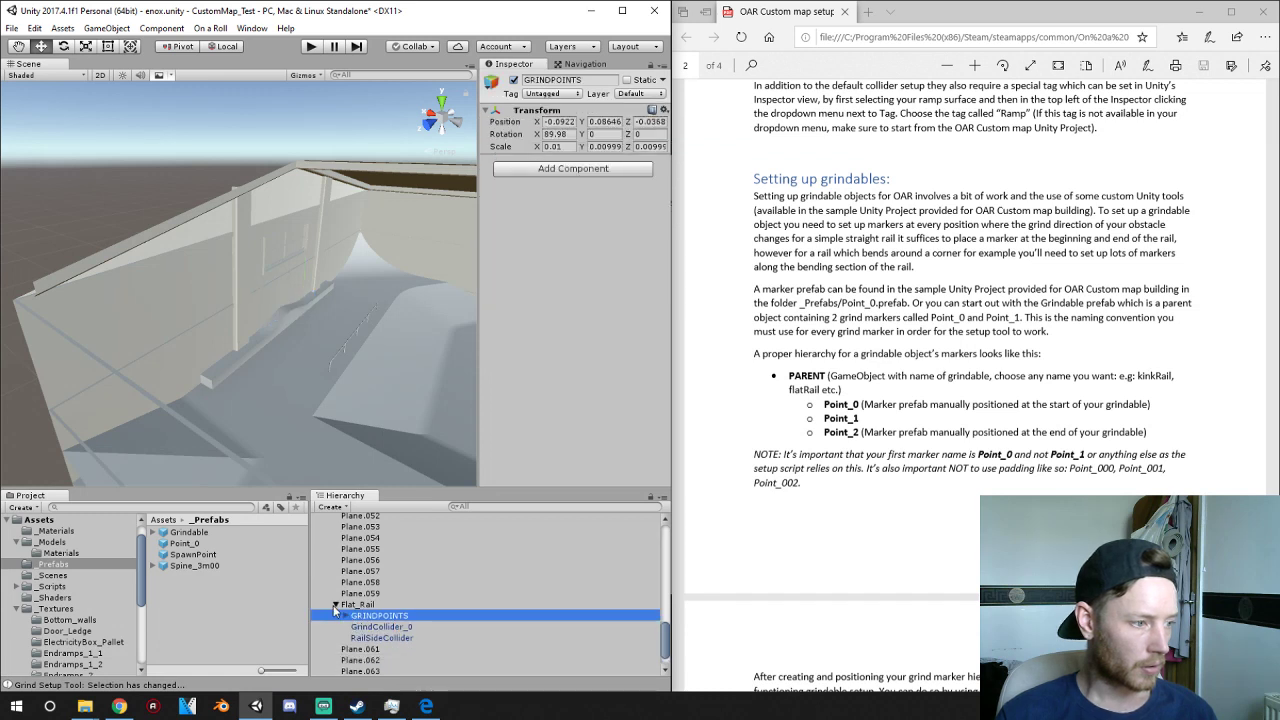
{"action": "left_click", "coordinate": [334, 605]}
{"action": "scroll", "coordinate": [383, 321], "scroll_direction": "up", "scroll_amount": 2}
{"action": "scroll", "coordinate": [383, 317], "scroll_direction": "up", "scroll_amount": 3}
{"action": "right_click_drag", "start_coordinate": [383, 317], "coordinate": [222, 363]}
{"action": "scroll", "coordinate": [279, 344], "scroll_direction": "down", "scroll_amount": 3}
{"action": "scroll", "coordinate": [279, 343], "scroll_direction": "up", "scroll_amount": 1}
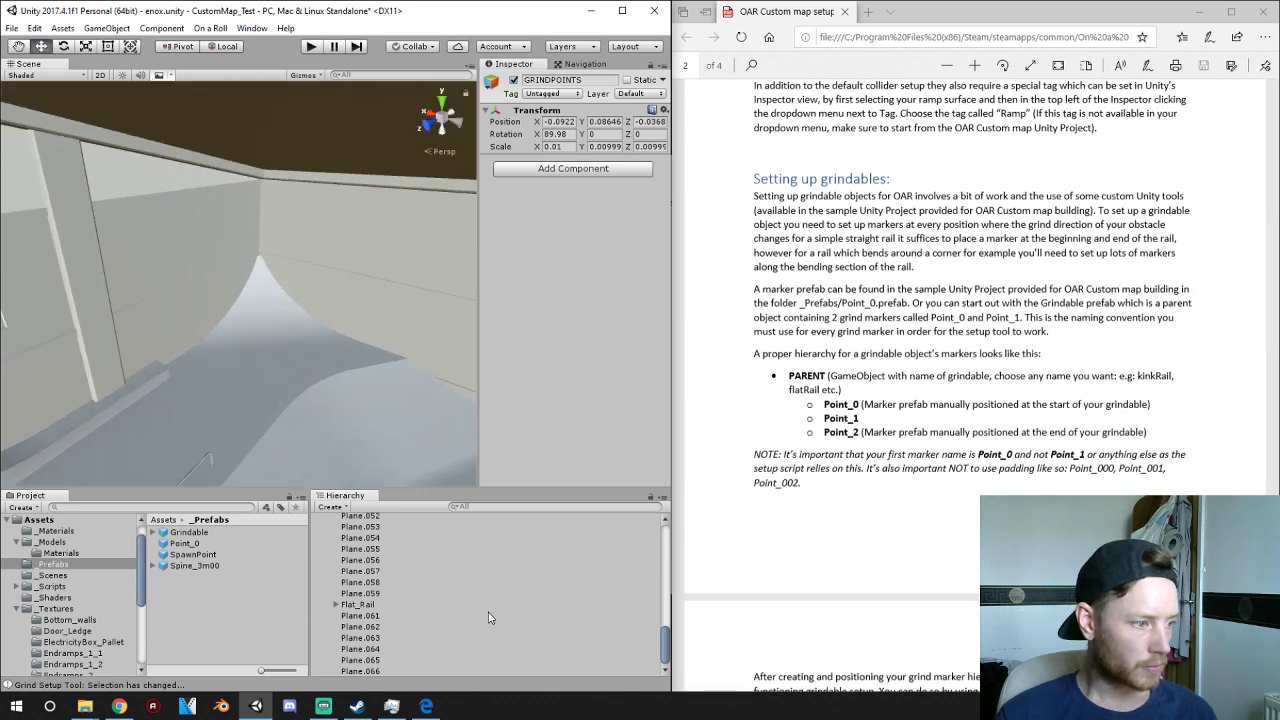
{"action": "scroll", "coordinate": [384, 589], "scroll_direction": "up", "scroll_amount": 10}
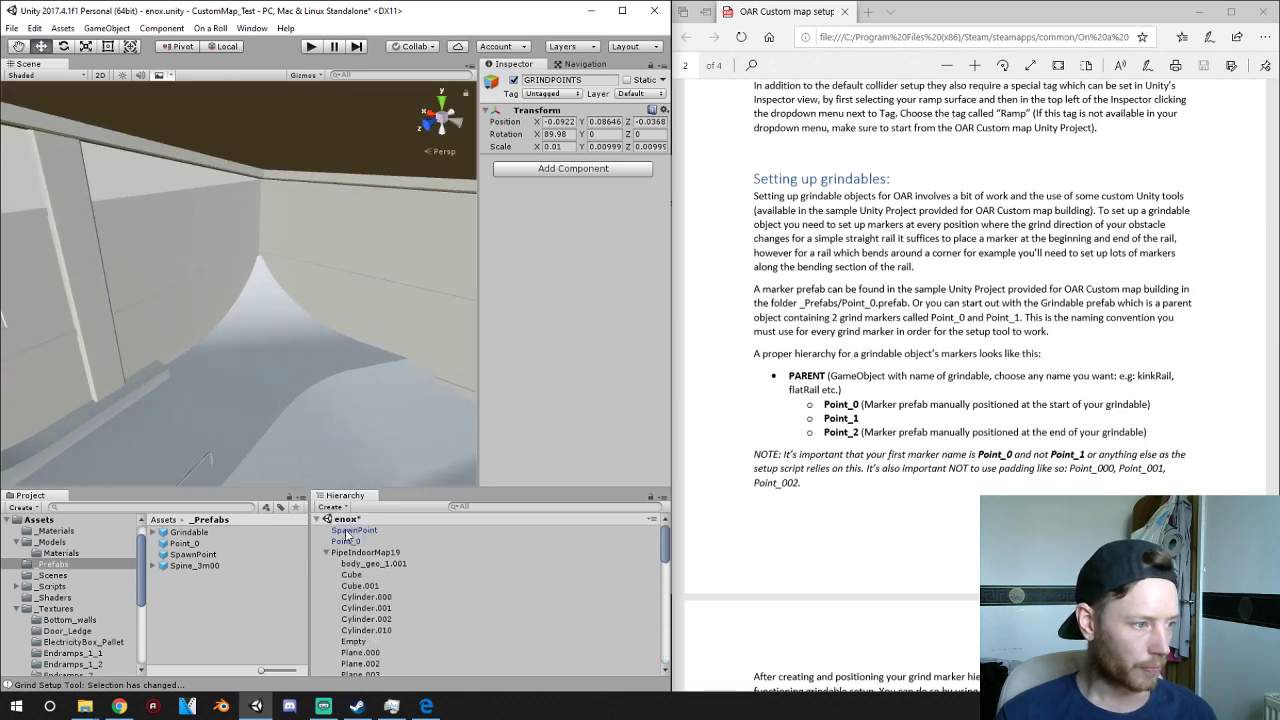
- Delete the loose Point_0 marker from the scene and create an empty child object under Flat_Rail_2
{"action": "left_click", "coordinate": [347, 541]}
{"action": "key", "text": "Delete"}
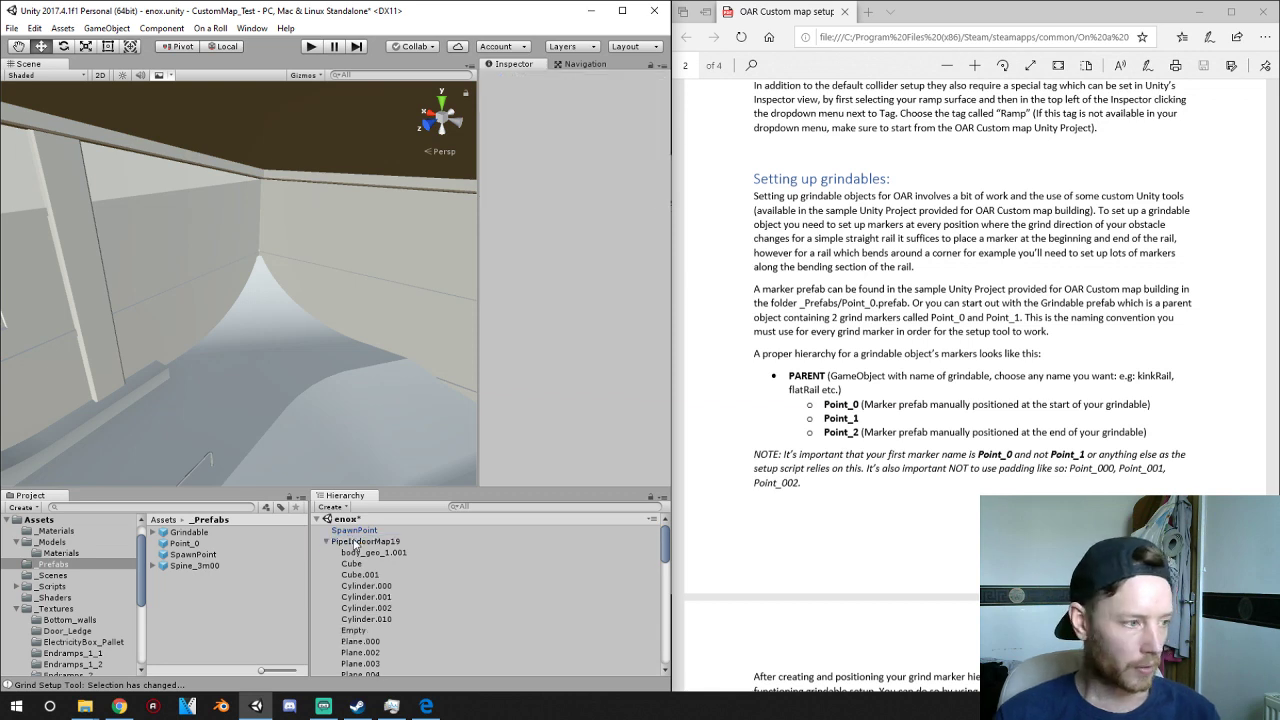
{"action": "scroll", "coordinate": [373, 551], "scroll_direction": "down", "scroll_amount": 5}
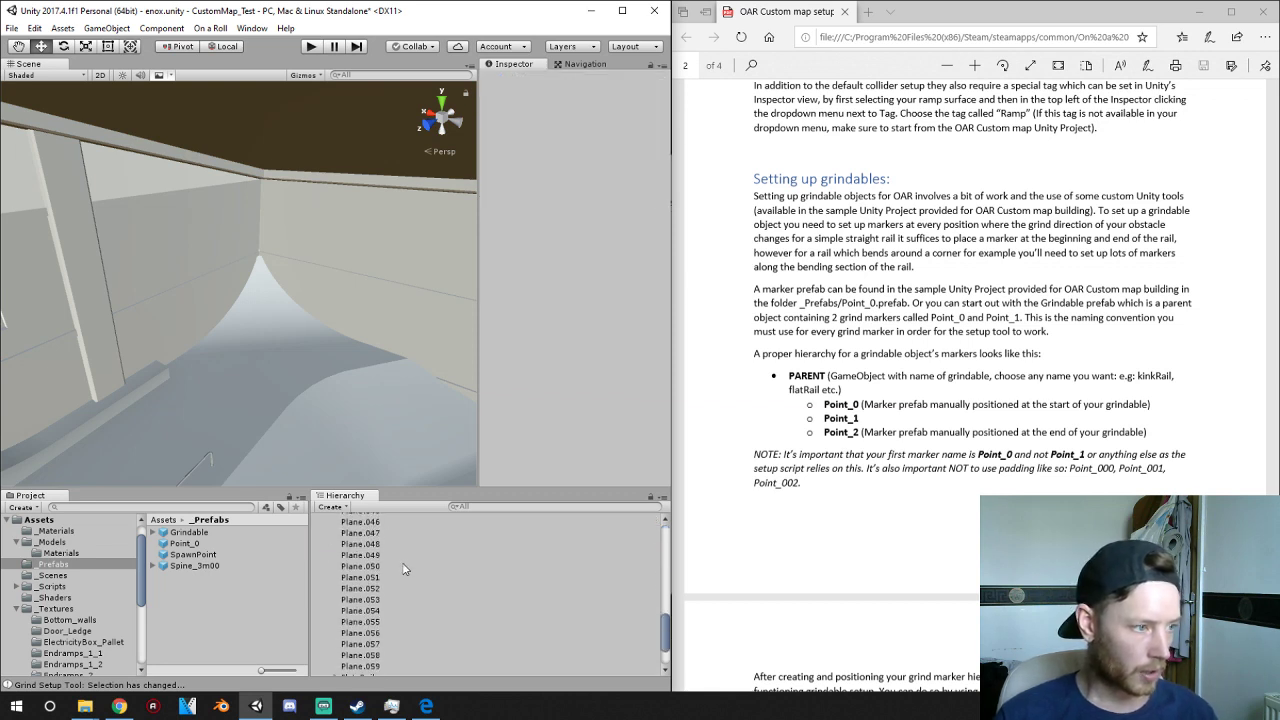
{"action": "left_click", "coordinate": [217, 480]}
{"action": "middle_click_drag", "start_coordinate": [217, 480], "coordinate": [259, 441]}
{"action": "left_click", "coordinate": [338, 362]}
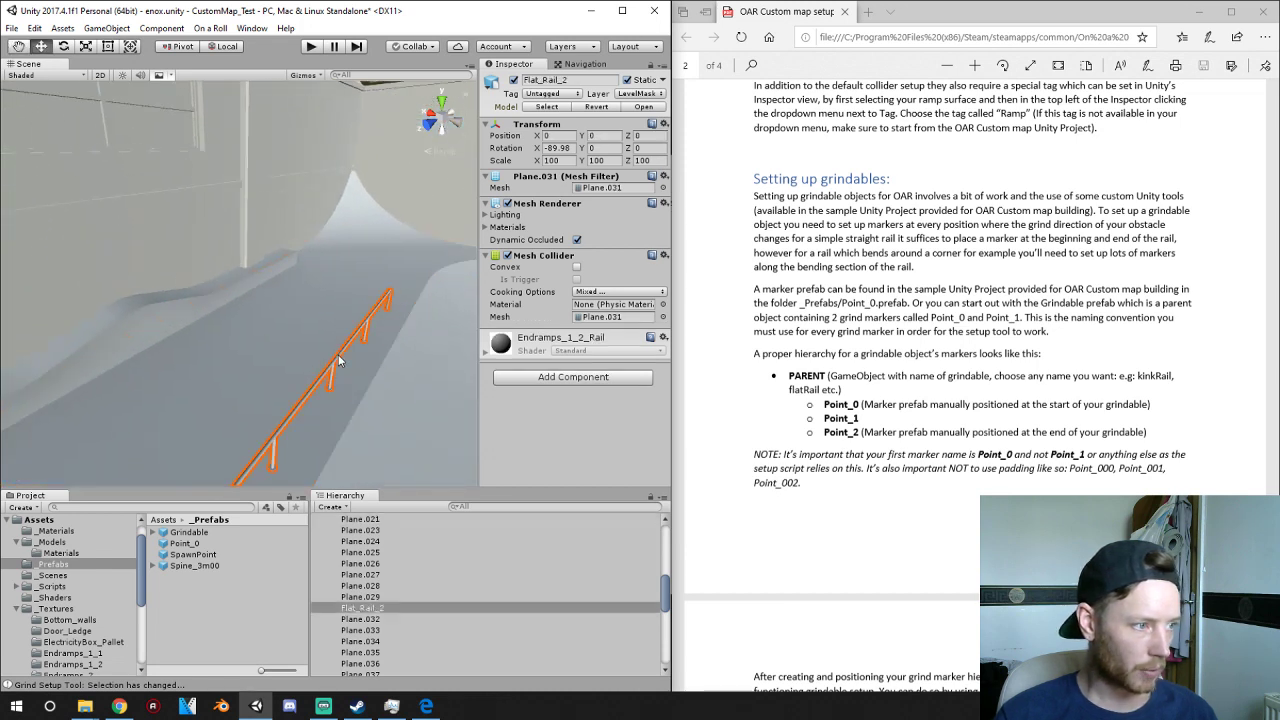
{"action": "right_click", "coordinate": [370, 608]}
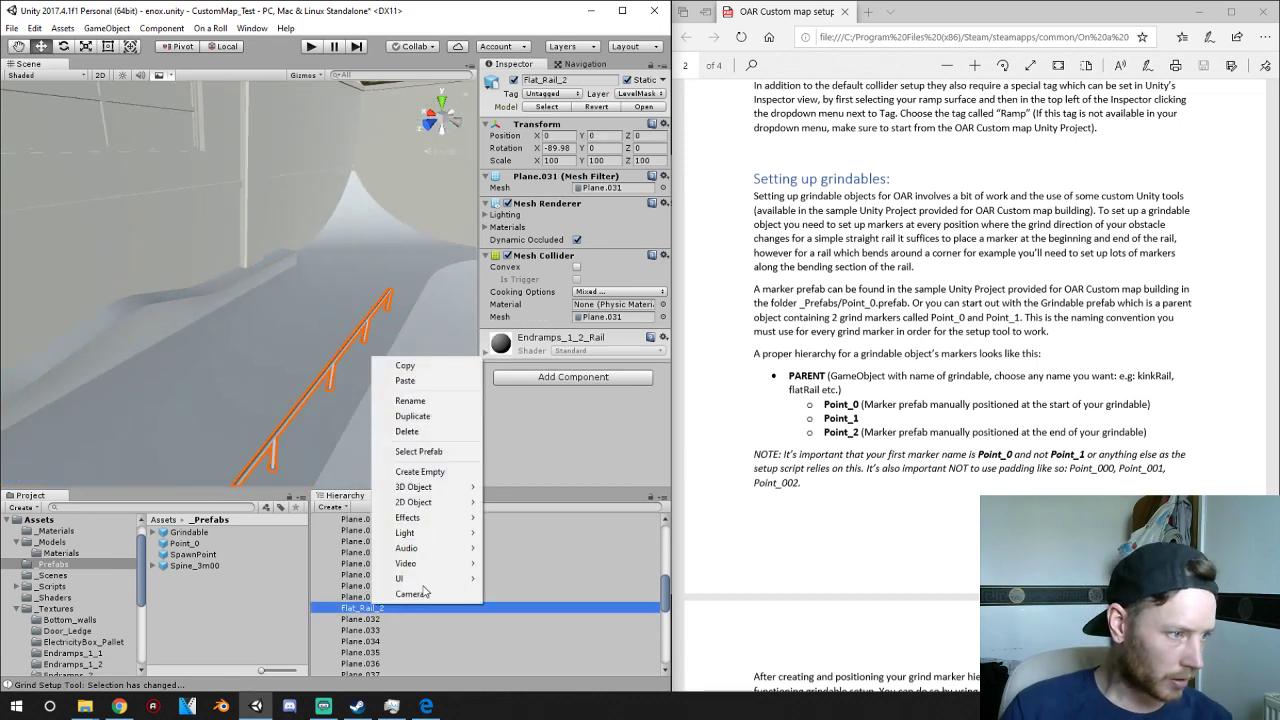
{"action": "left_click", "coordinate": [425, 472]}
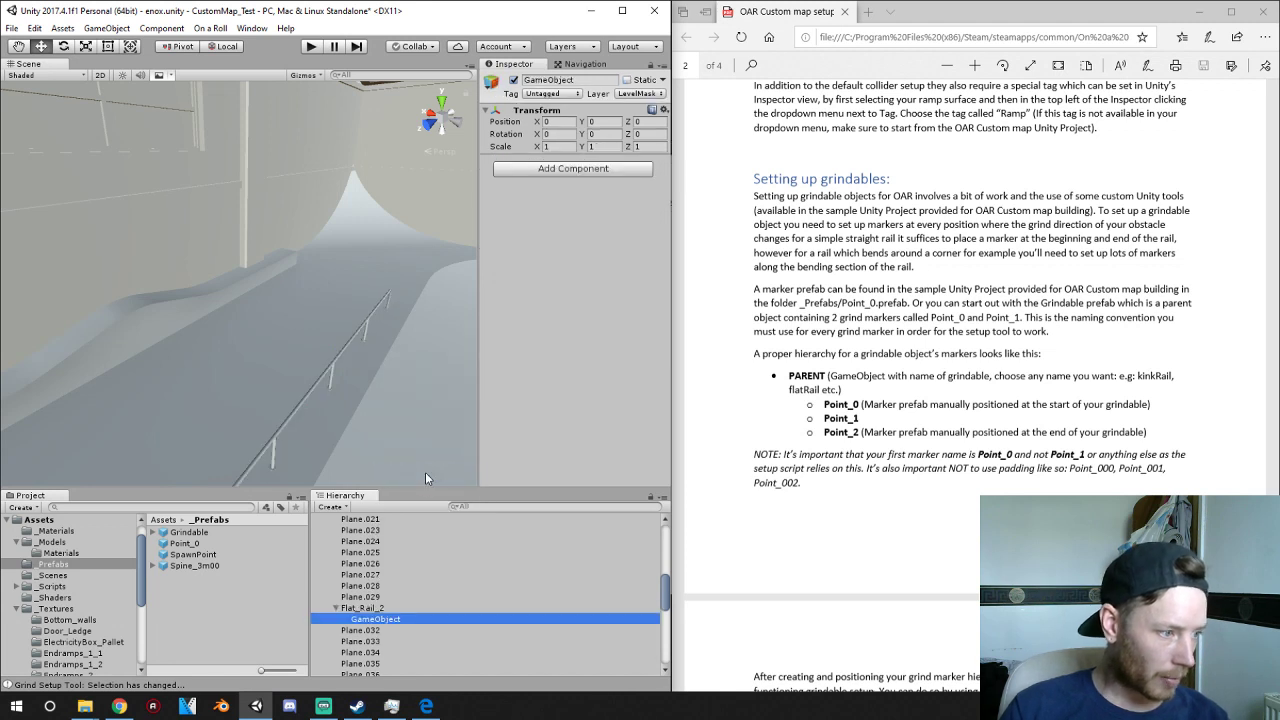
- Rename the new empty child of Flat_Rail_2 as Point_0
{"action": "left_click", "coordinate": [376, 619]}
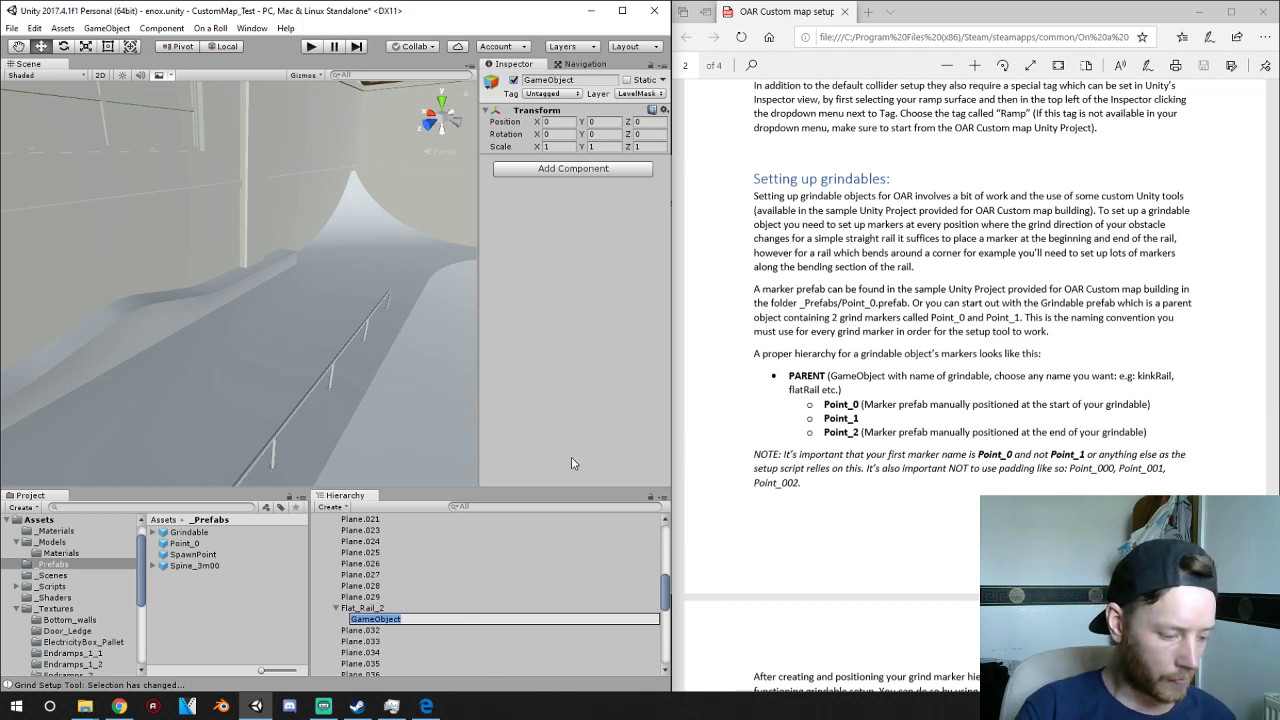
{"action": "type", "text": "Point"}
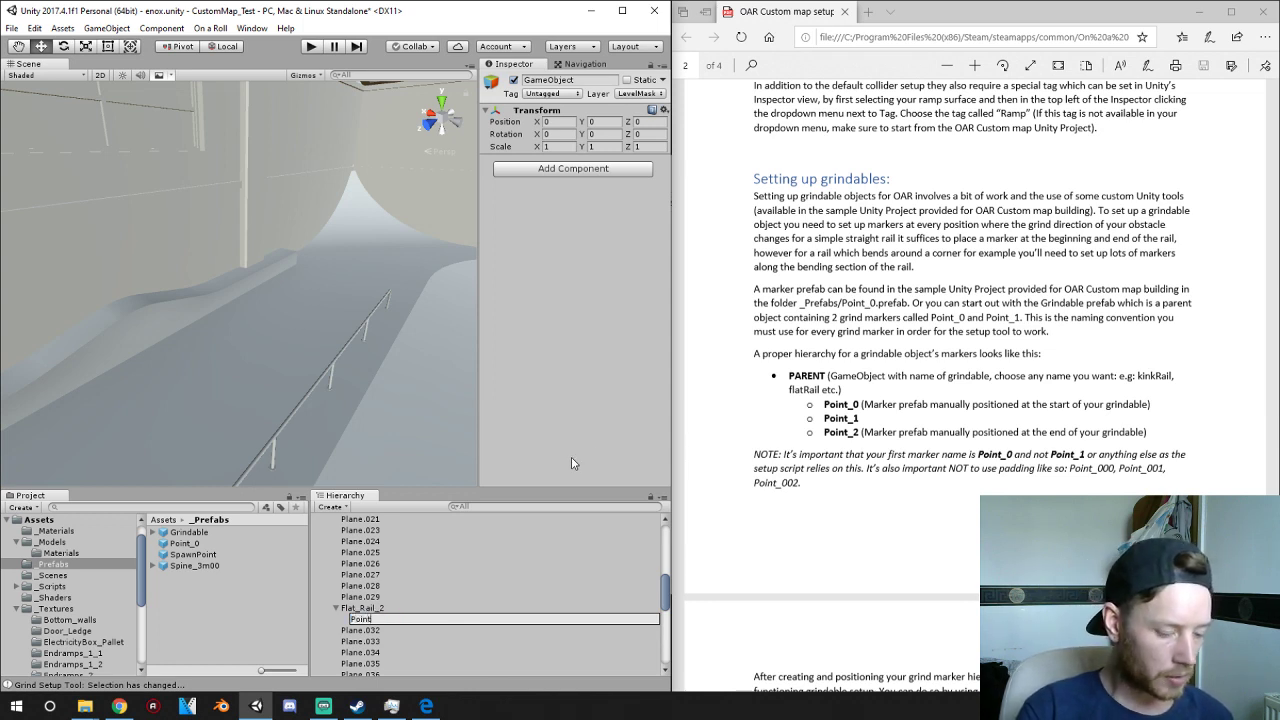
{"action": "type", "text": "_"}
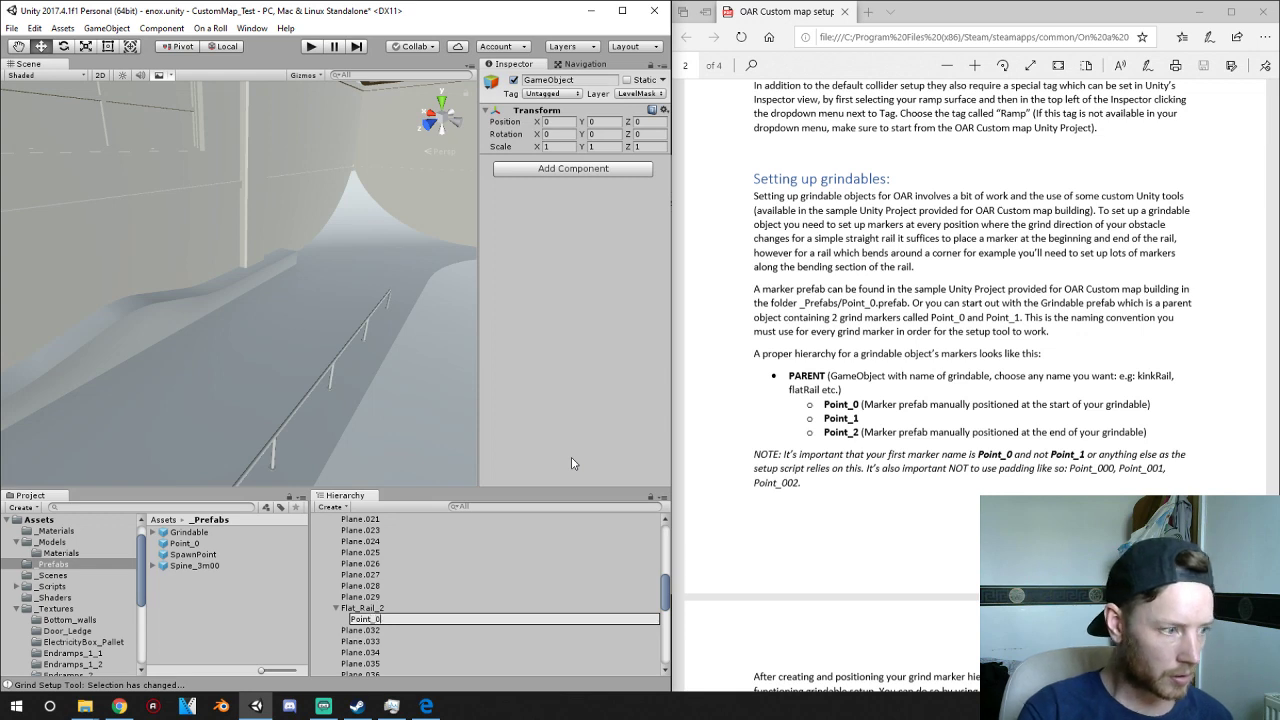
{"action": "type", "text": "0"}
{"action": "key", "text": "Return"}
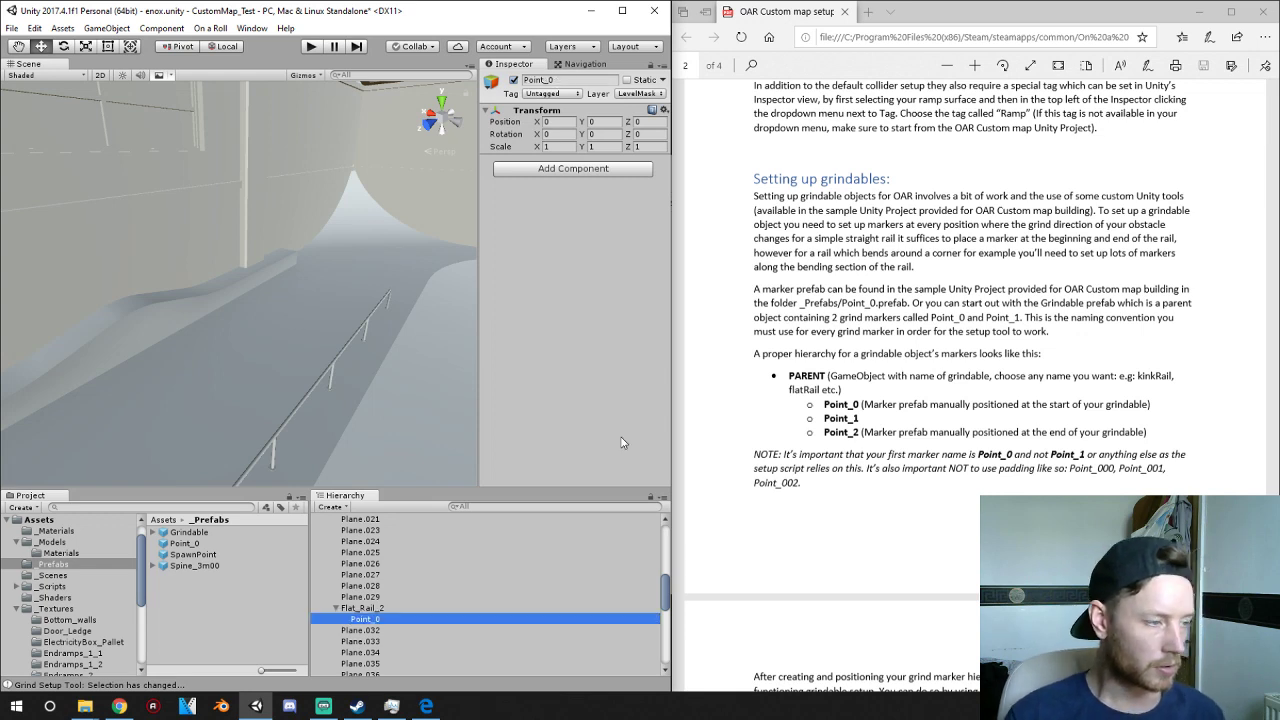
- Move Point_0 roughly over to Flat_Rail_2, to about X 0.219 and Z 0.0287
{"action": "scroll", "coordinate": [328, 424], "scroll_direction": "down", "scroll_amount": 4}
{"action": "middle_click_drag", "start_coordinate": [372, 412], "coordinate": [316, 395]}
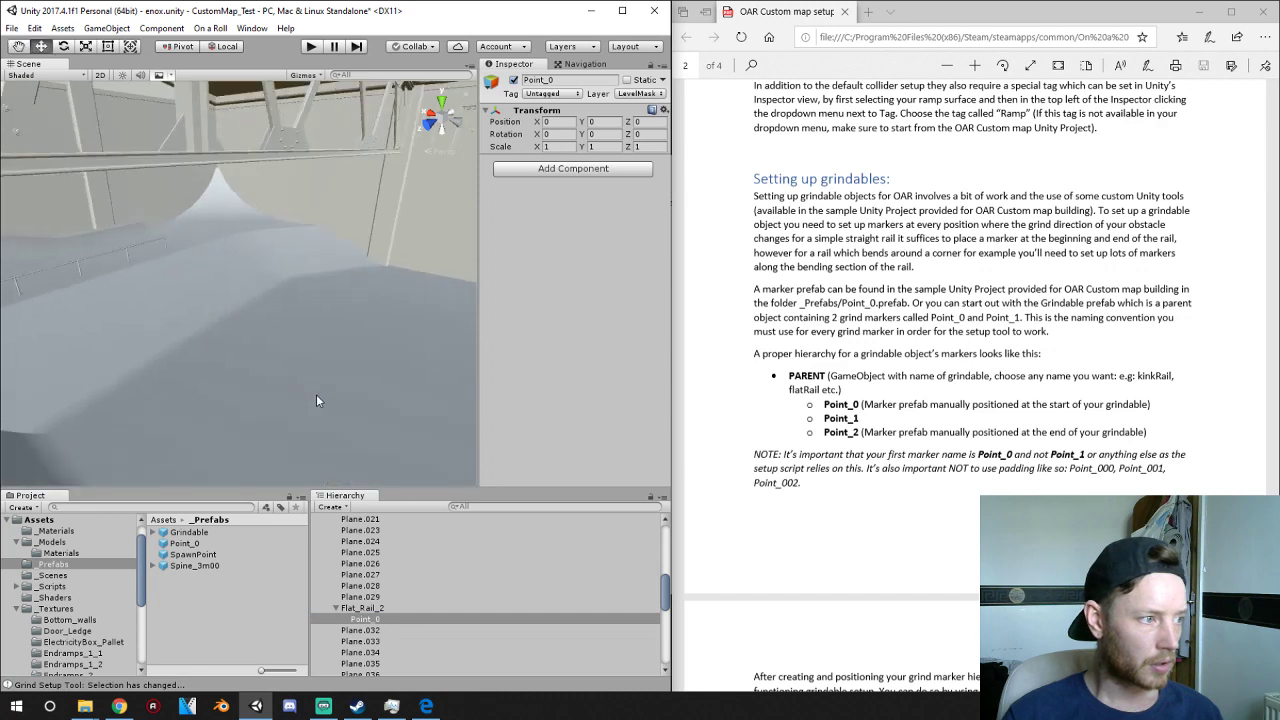
{"action": "scroll", "coordinate": [316, 395], "scroll_direction": "down", "scroll_amount": 5}
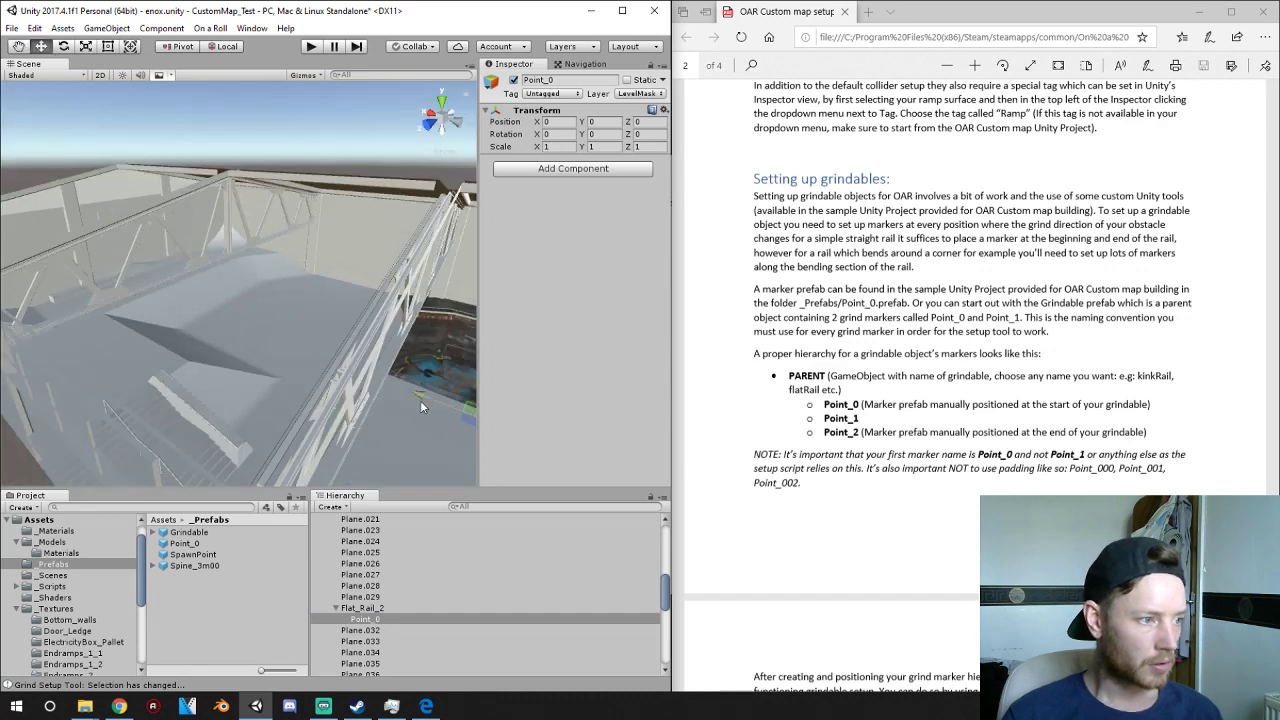
{"action": "left_click_drag", "start_coordinate": [421, 402], "coordinate": [1143, 241]}
{"action": "scroll", "coordinate": [211, 336], "scroll_direction": "up", "scroll_amount": 10}
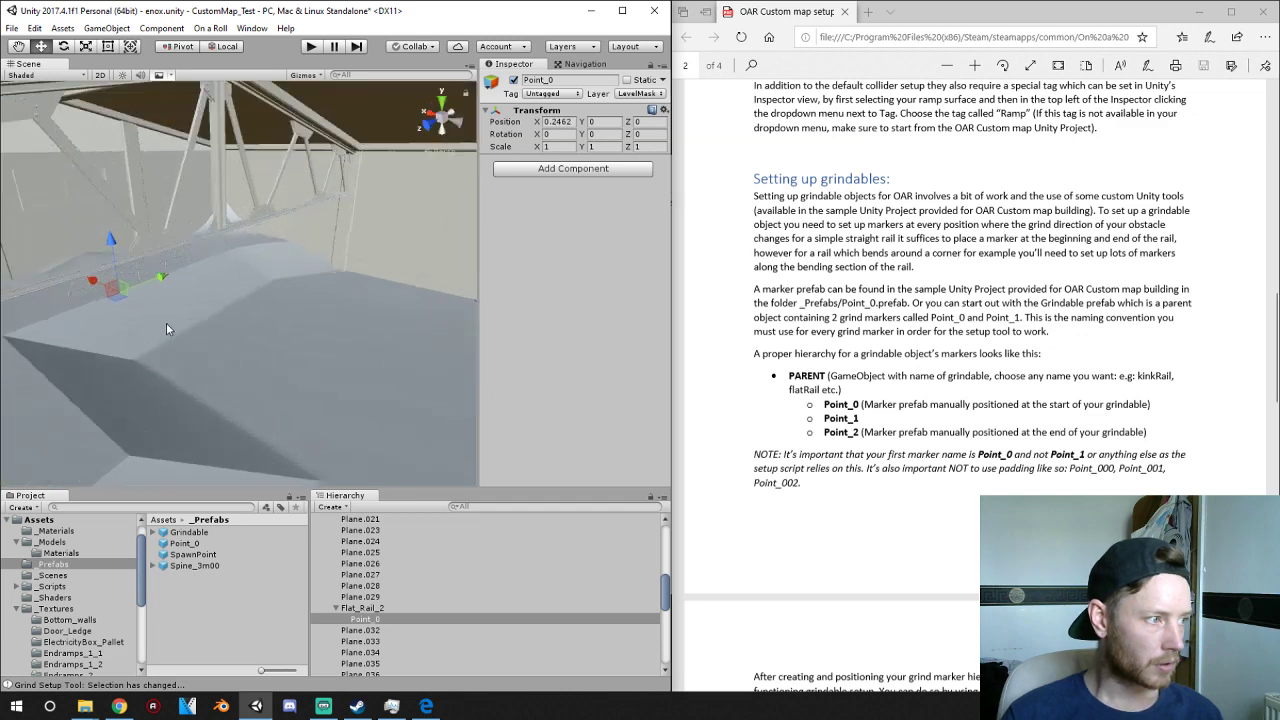
{"action": "scroll", "coordinate": [334, 315], "scroll_direction": "down", "scroll_amount": 10}
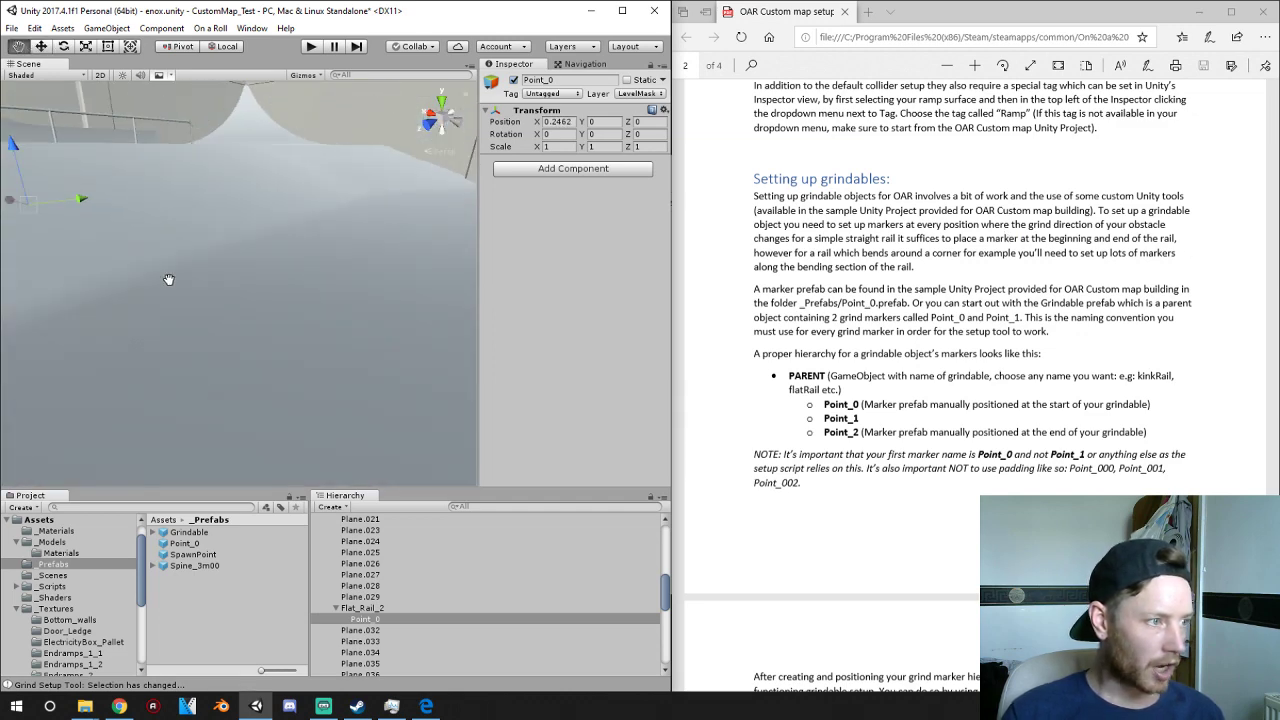
{"action": "left_click_drag", "start_coordinate": [284, 233], "coordinate": [366, 179]}
{"action": "key", "text": "f"}
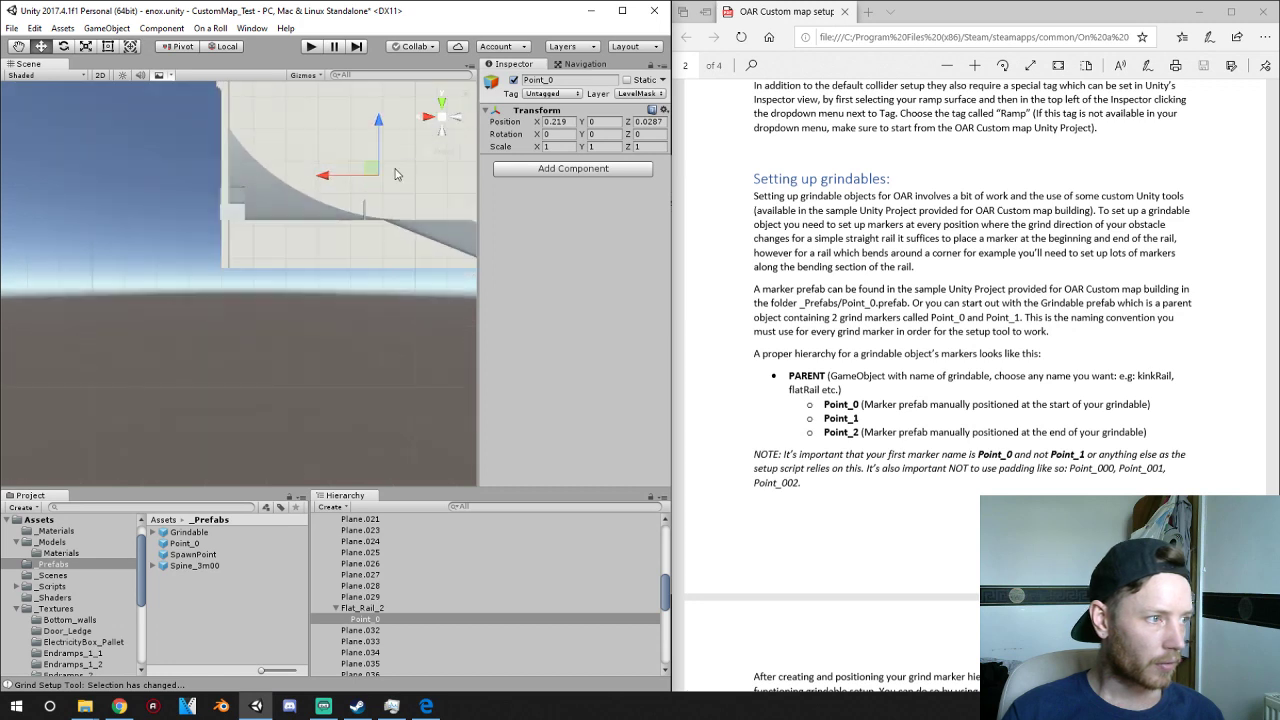
- Align Point_0 with the top of the rail in the end-on view, at about X 0.2226 and Z 0.0203
{"action": "middle_click_drag", "start_coordinate": [397, 174], "coordinate": [206, 305]}
{"action": "scroll", "coordinate": [188, 294], "scroll_direction": "up", "scroll_amount": 10}
{"action": "scroll", "coordinate": [185, 296], "scroll_direction": "up", "scroll_amount": 7}
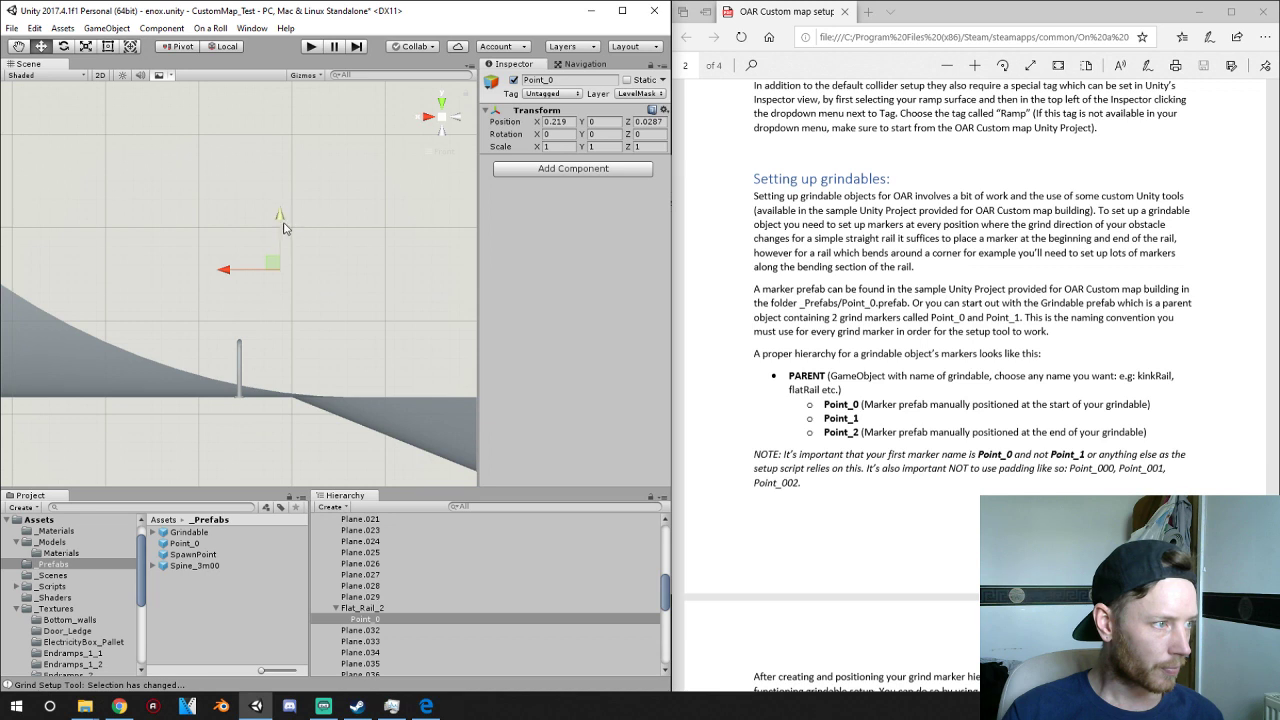
{"action": "left_click_drag", "start_coordinate": [283, 228], "coordinate": [271, 290]}
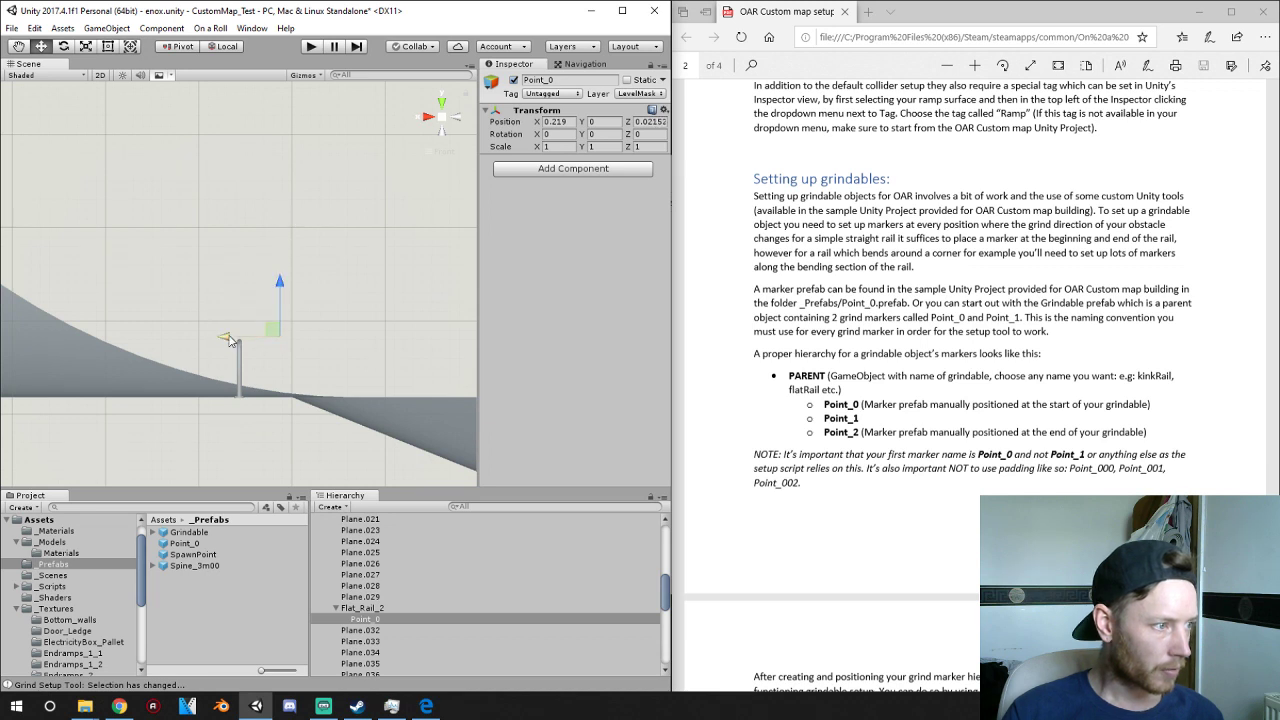
{"action": "left_click_drag", "start_coordinate": [225, 339], "coordinate": [194, 343]}
{"action": "left_click_drag", "start_coordinate": [249, 291], "coordinate": [248, 303]}
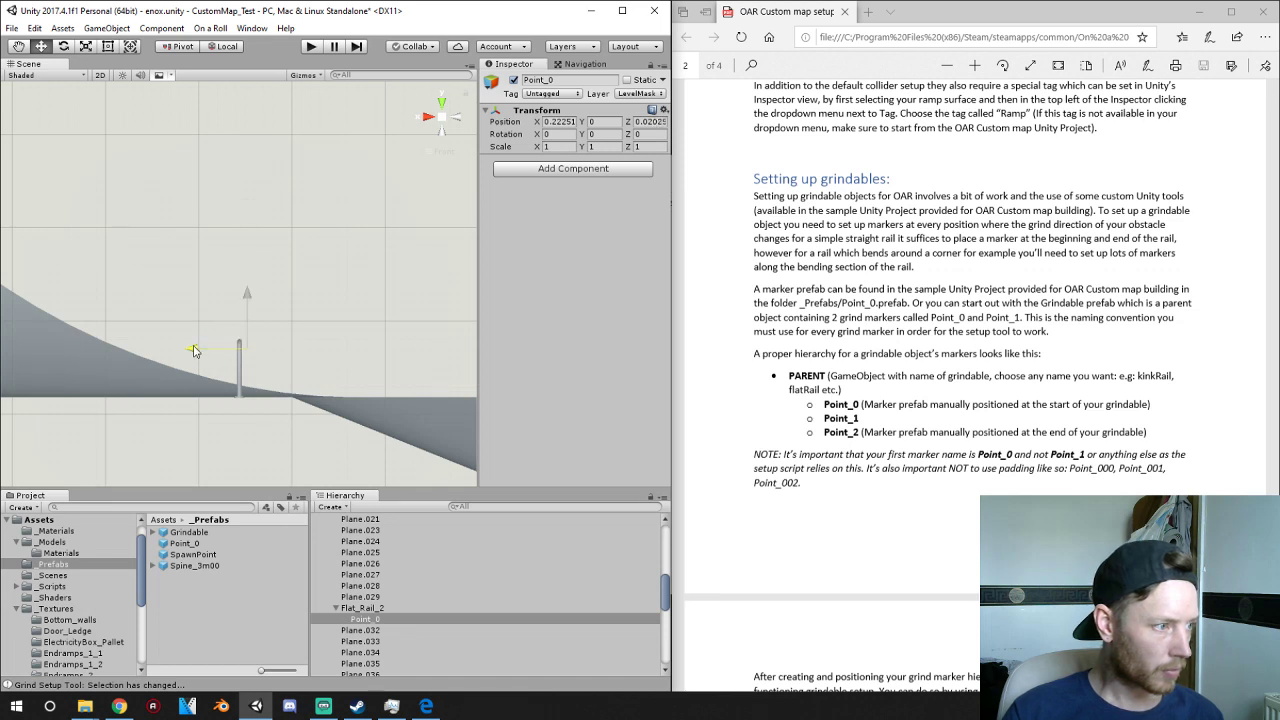
{"action": "scroll", "coordinate": [255, 355], "scroll_direction": "up", "scroll_amount": 1}
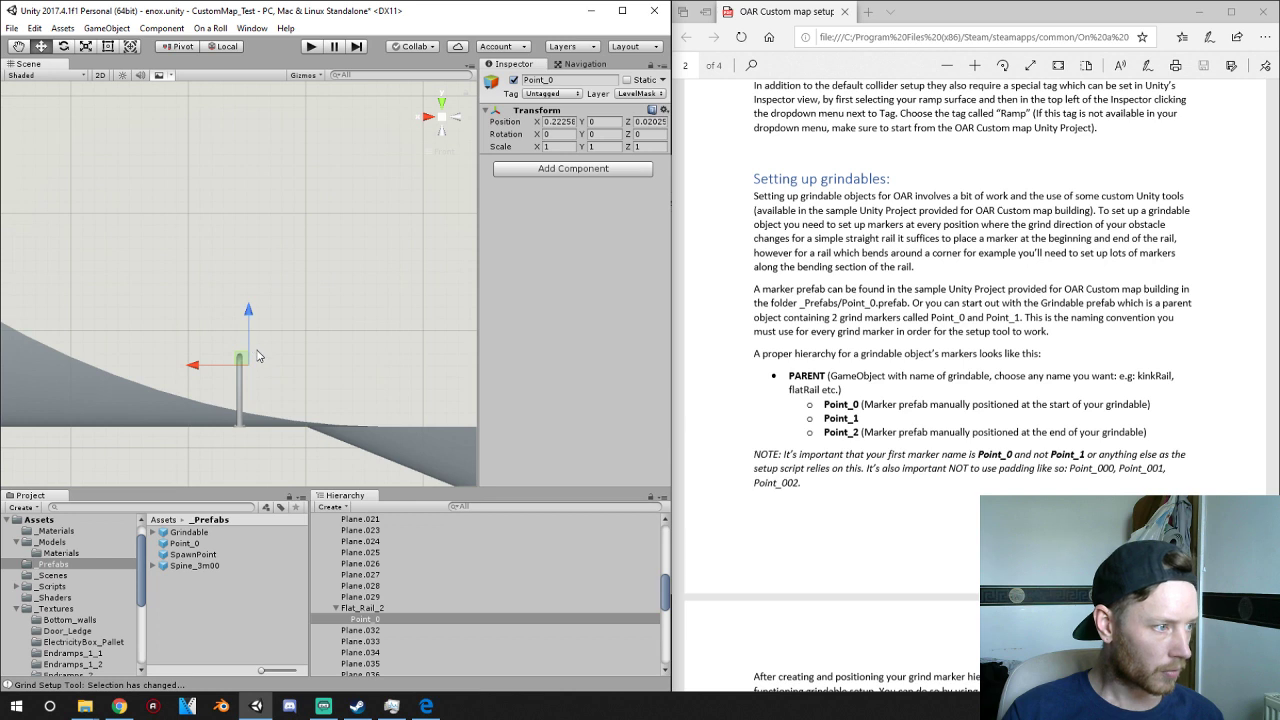
- In the side view, move Point_0 along Flat_Rail_2 to the rail's stair-side end at about Y -0.0391, Z 0.0201
{"action": "left_click", "coordinate": [428, 117]}
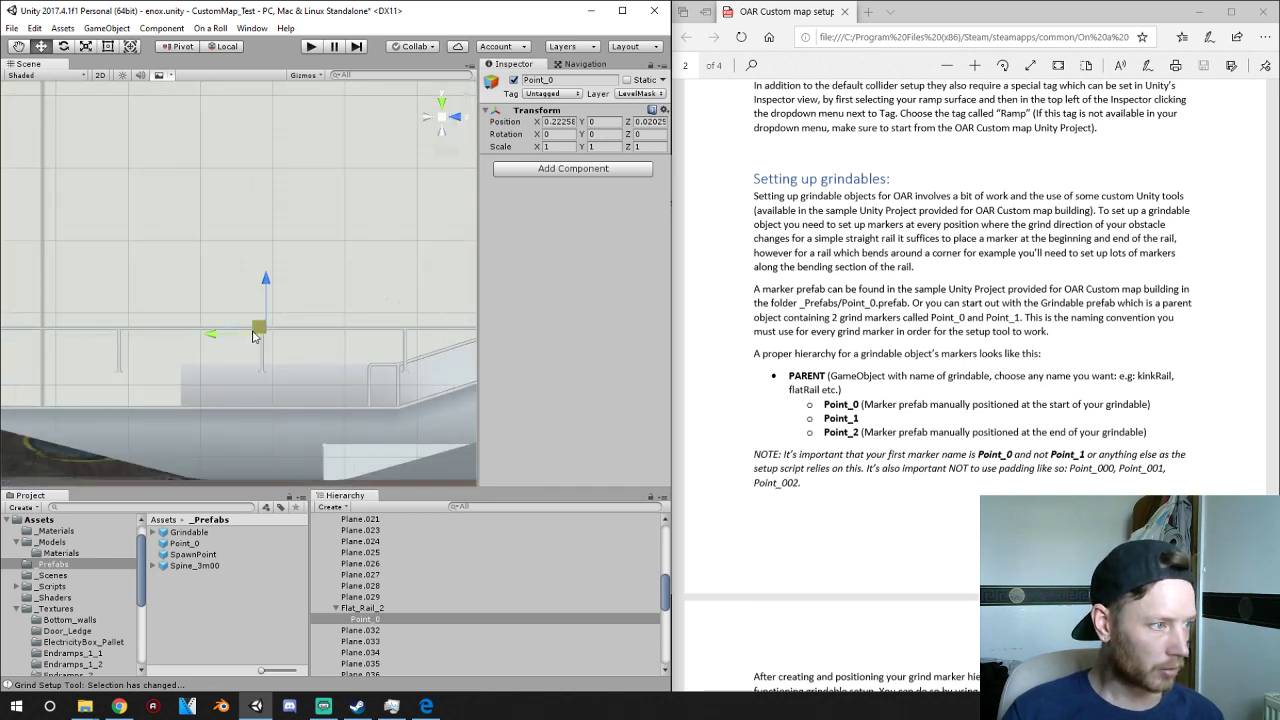
{"action": "left_click_drag", "start_coordinate": [216, 338], "coordinate": [220, 338]}
{"action": "middle_click_drag", "start_coordinate": [205, 350], "coordinate": [180, 371]}
{"action": "left_click_drag", "start_coordinate": [213, 352], "coordinate": [317, 300]}
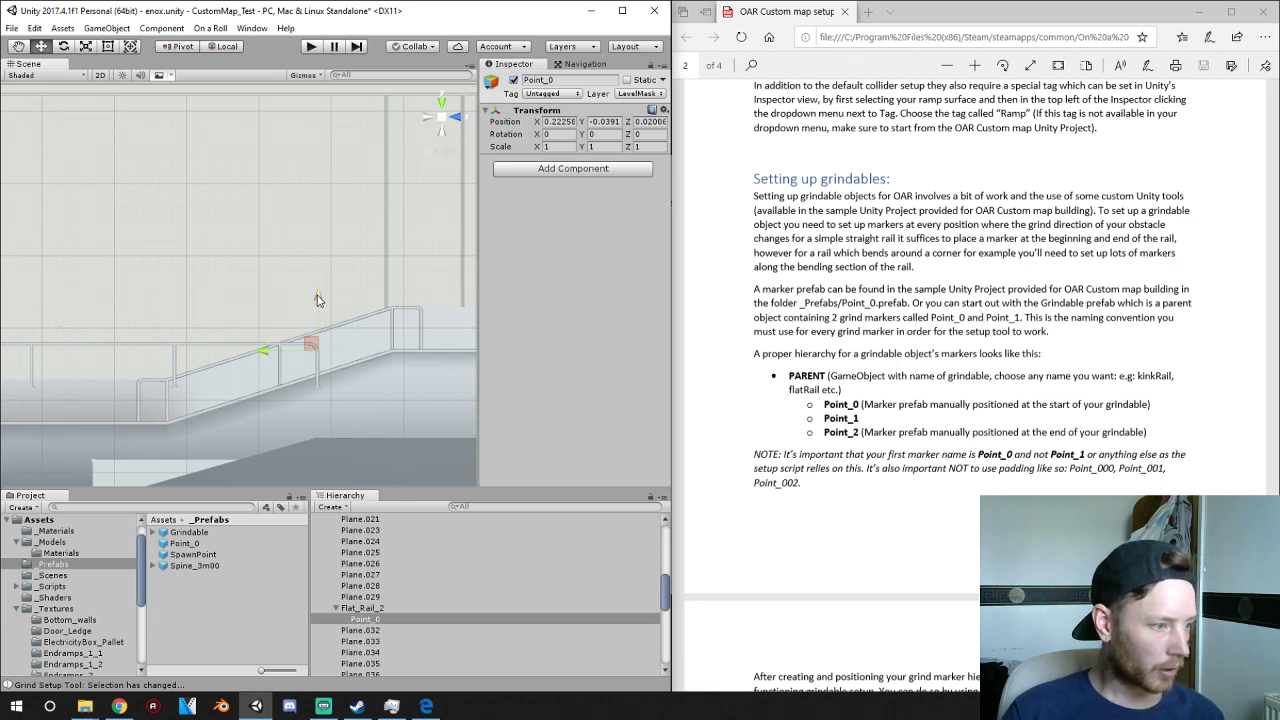
- Copy the Point_0 marker, paste it, and nest the copy under Flat_Rail_2
{"action": "right_click", "coordinate": [368, 614]}
{"action": "left_click", "coordinate": [364, 622]}
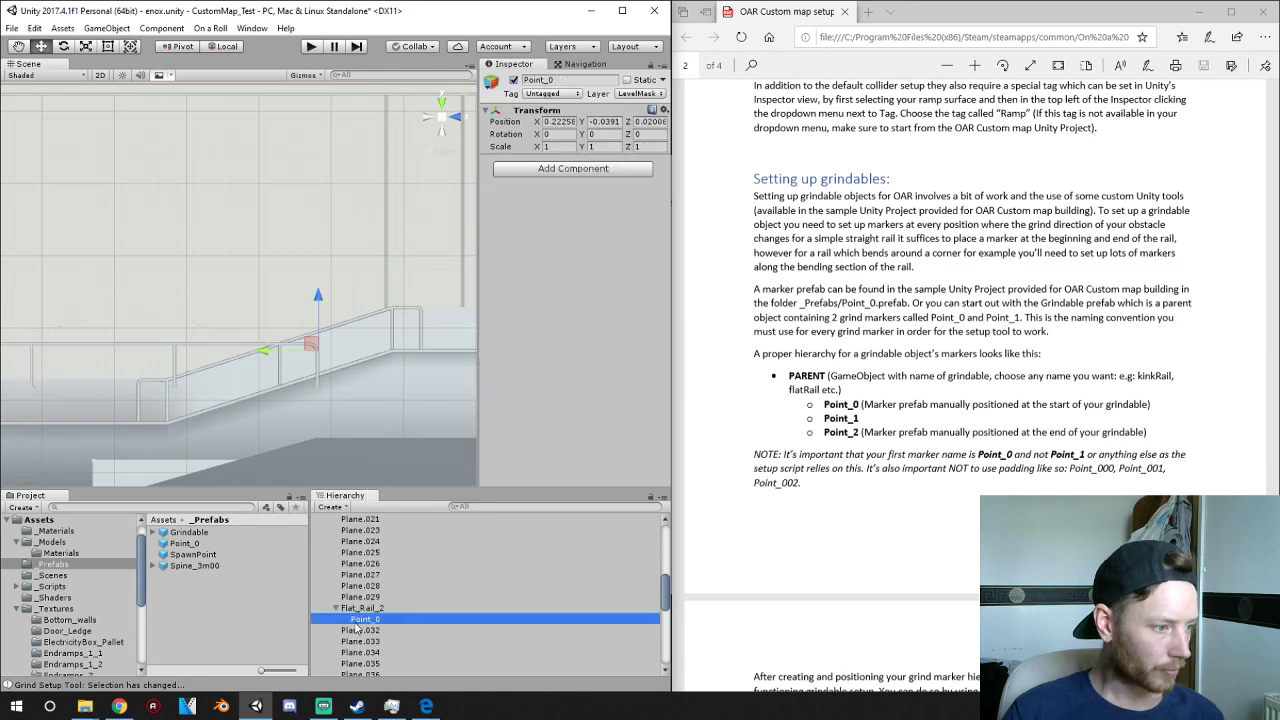
{"action": "right_click", "coordinate": [360, 626]}
{"action": "left_click", "coordinate": [400, 418]}
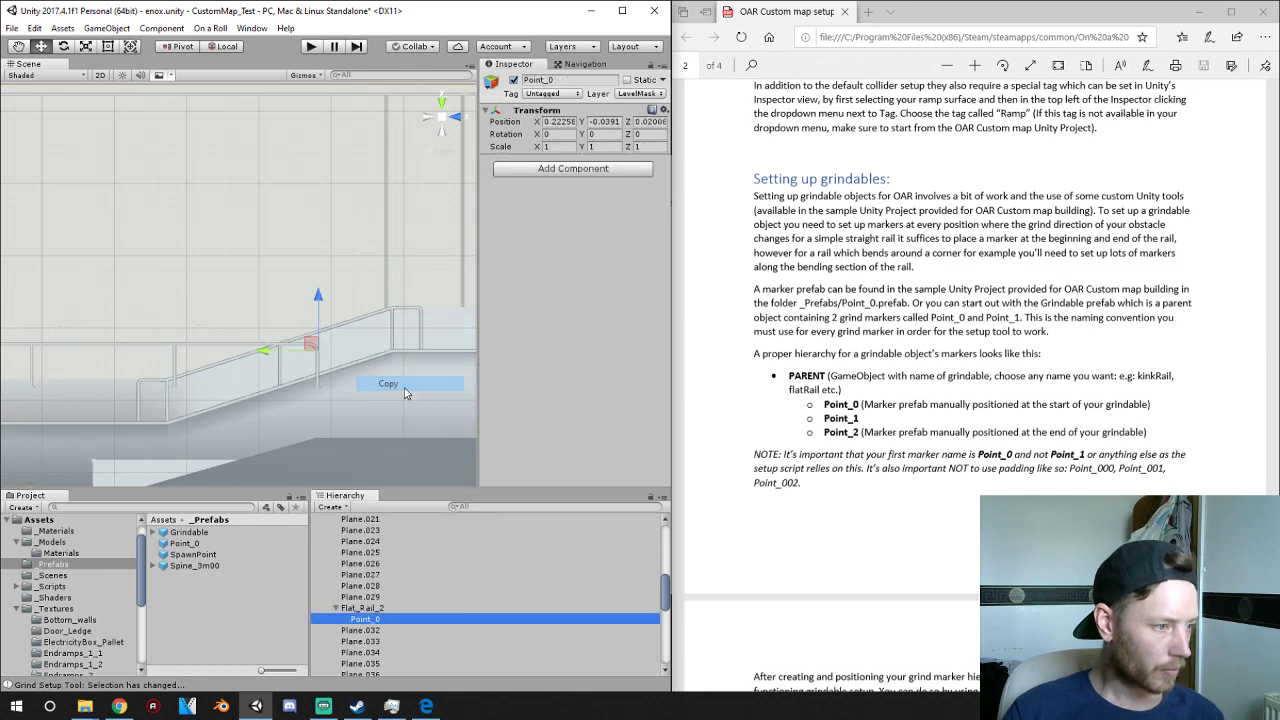
{"action": "left_click", "coordinate": [362, 608]}
{"action": "right_click", "coordinate": [377, 610]}
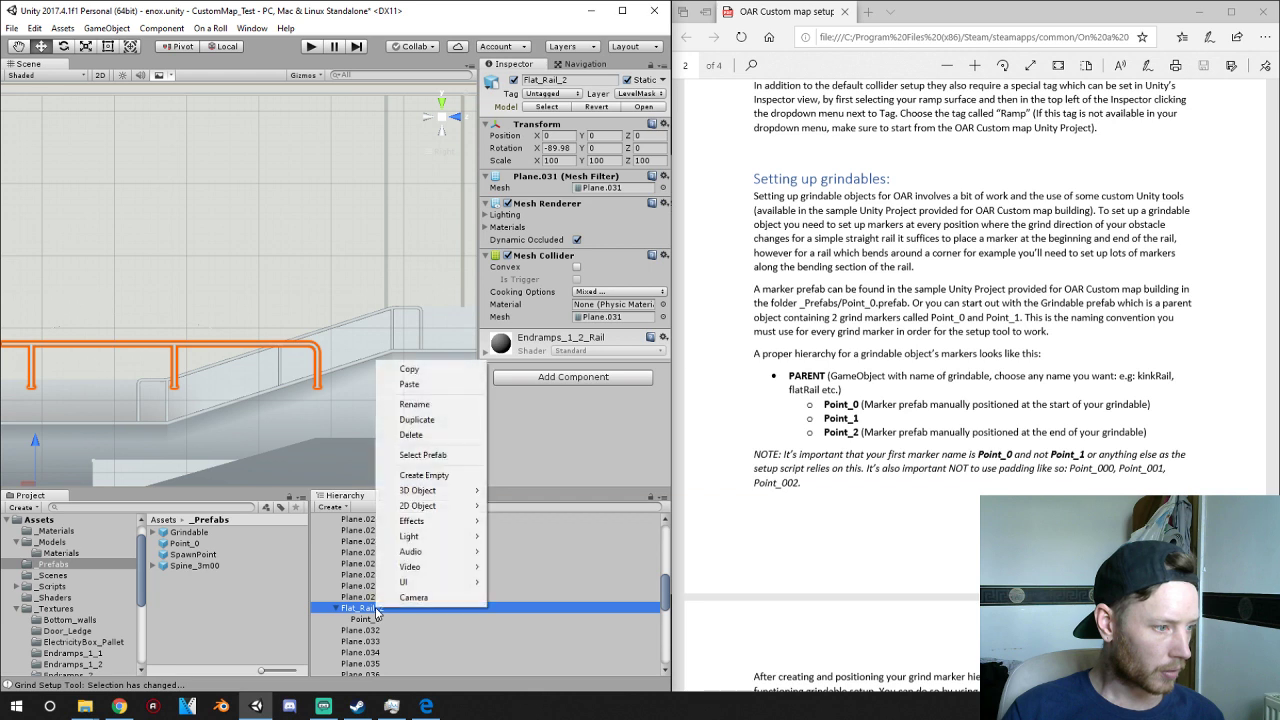
{"action": "left_click", "coordinate": [437, 386]}
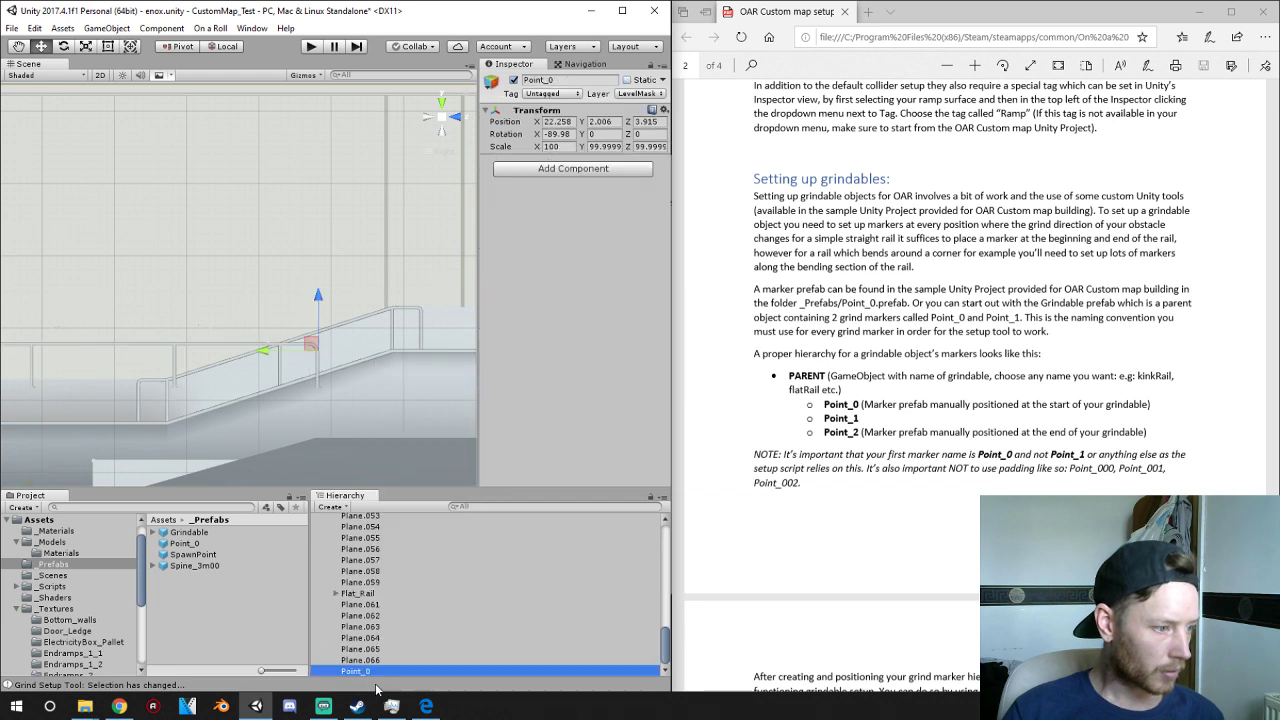
{"action": "left_click_drag", "start_coordinate": [358, 673], "coordinate": [356, 596]}
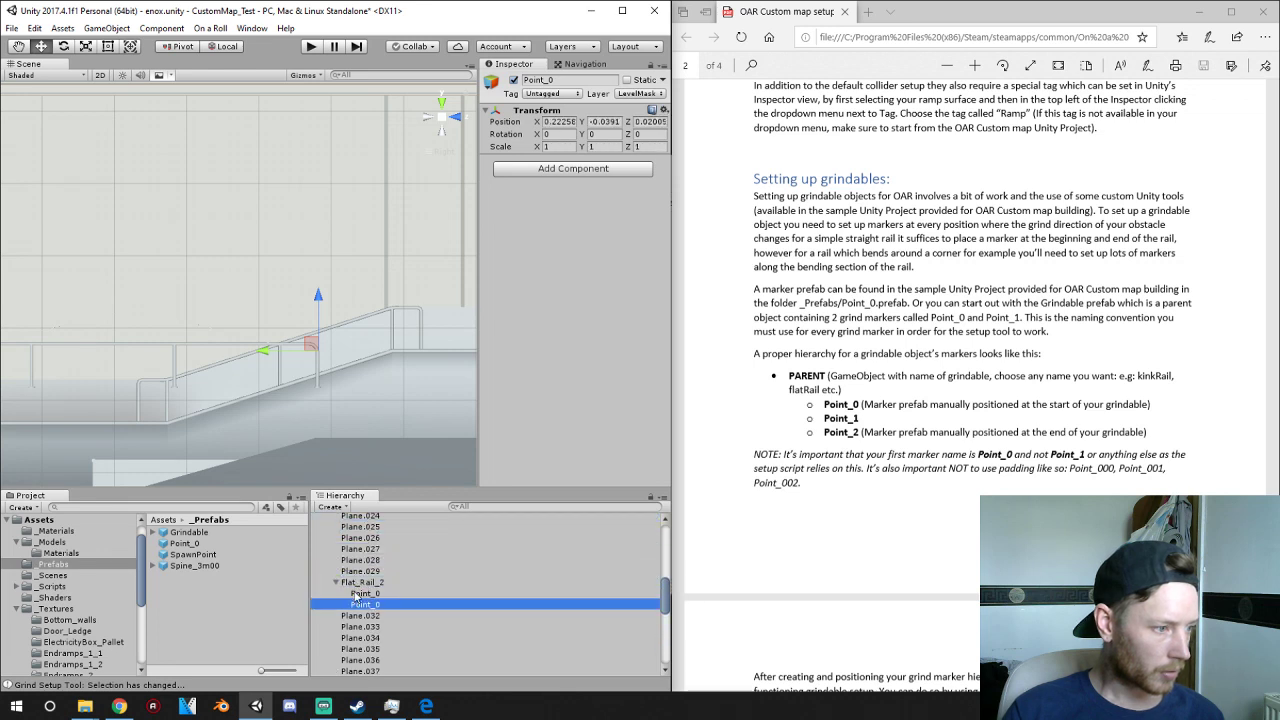
- Rename the copied marker under Flat_Rail_2 as Point_1
{"action": "left_click", "coordinate": [367, 596]}
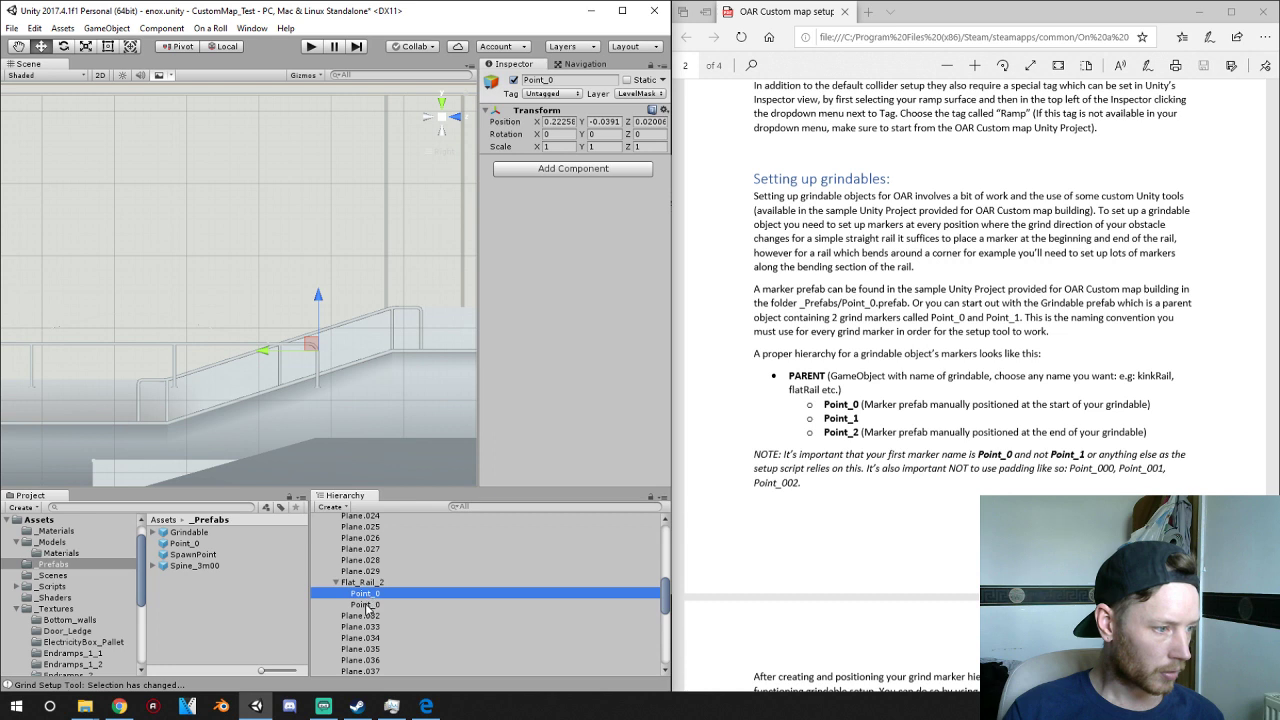
{"action": "left_click", "coordinate": [366, 605]}
{"action": "left_click", "coordinate": [377, 608]}
{"action": "left_click", "coordinate": [382, 605]}
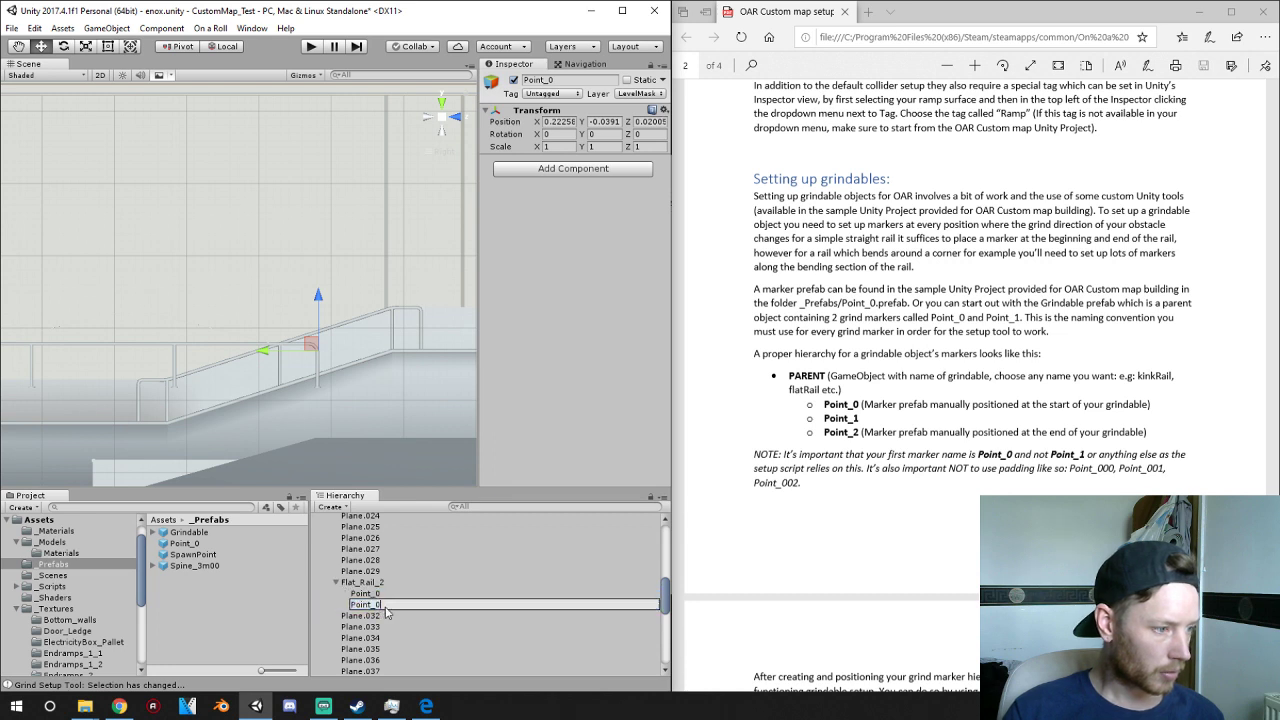
{"action": "key", "text": "BackSpace"}
{"action": "type", "text": "1"}
{"action": "key", "text": "Return"}
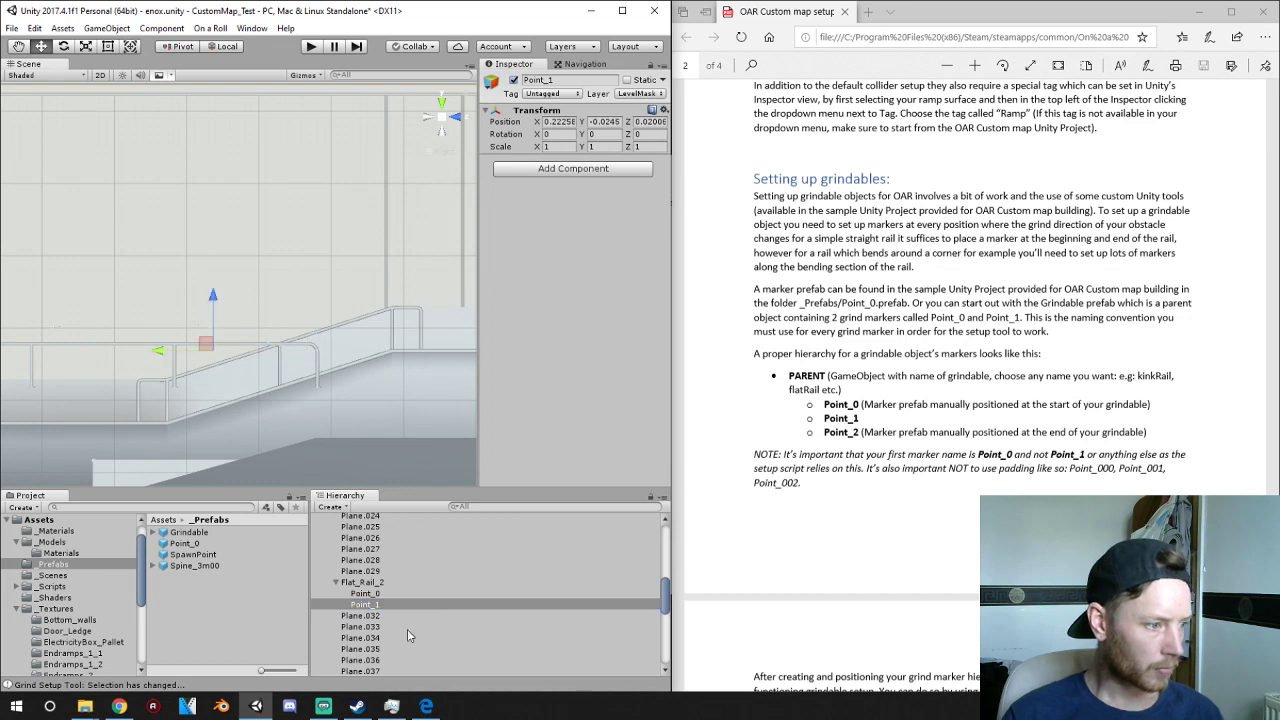
- Move Point_1 to the opposite end of Flat_Rail_2, at about Y 0.0385 and Z 0.0201, and check Point_0's placement
{"action": "left_click", "coordinate": [372, 594]}
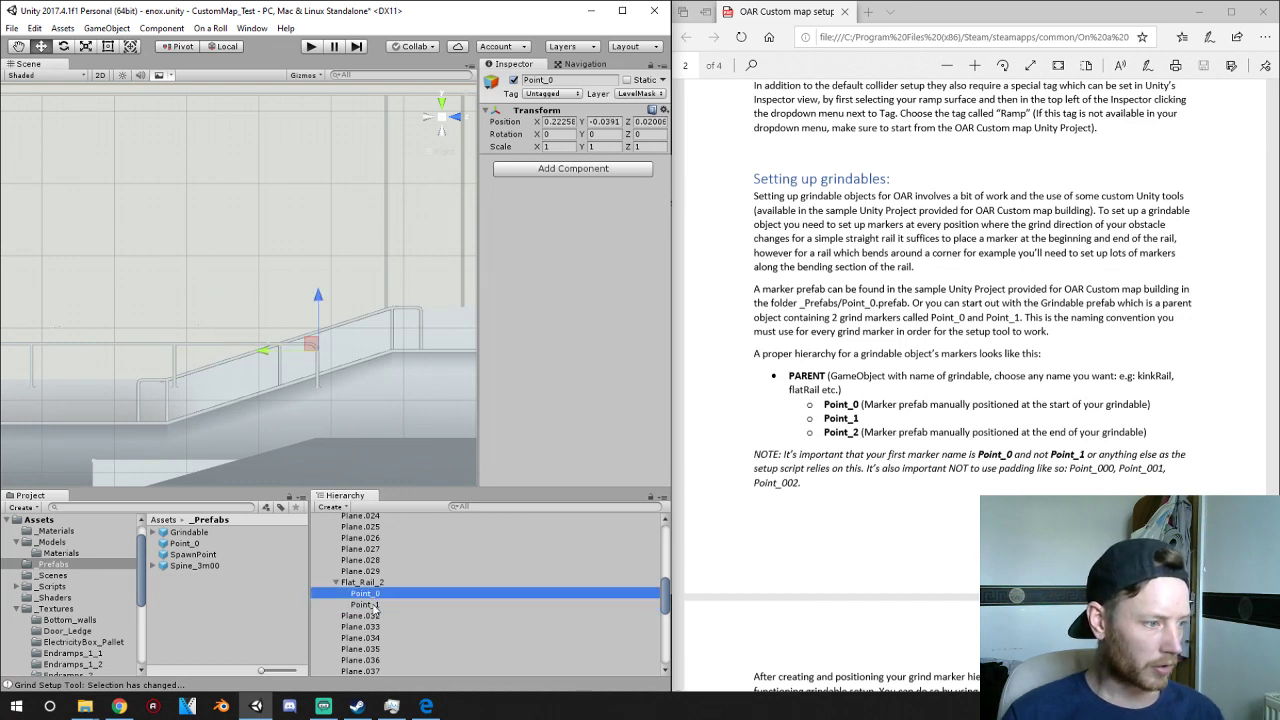
{"action": "left_click", "coordinate": [372, 605]}
{"action": "middle_click_drag", "start_coordinate": [326, 446], "coordinate": [396, 437]}
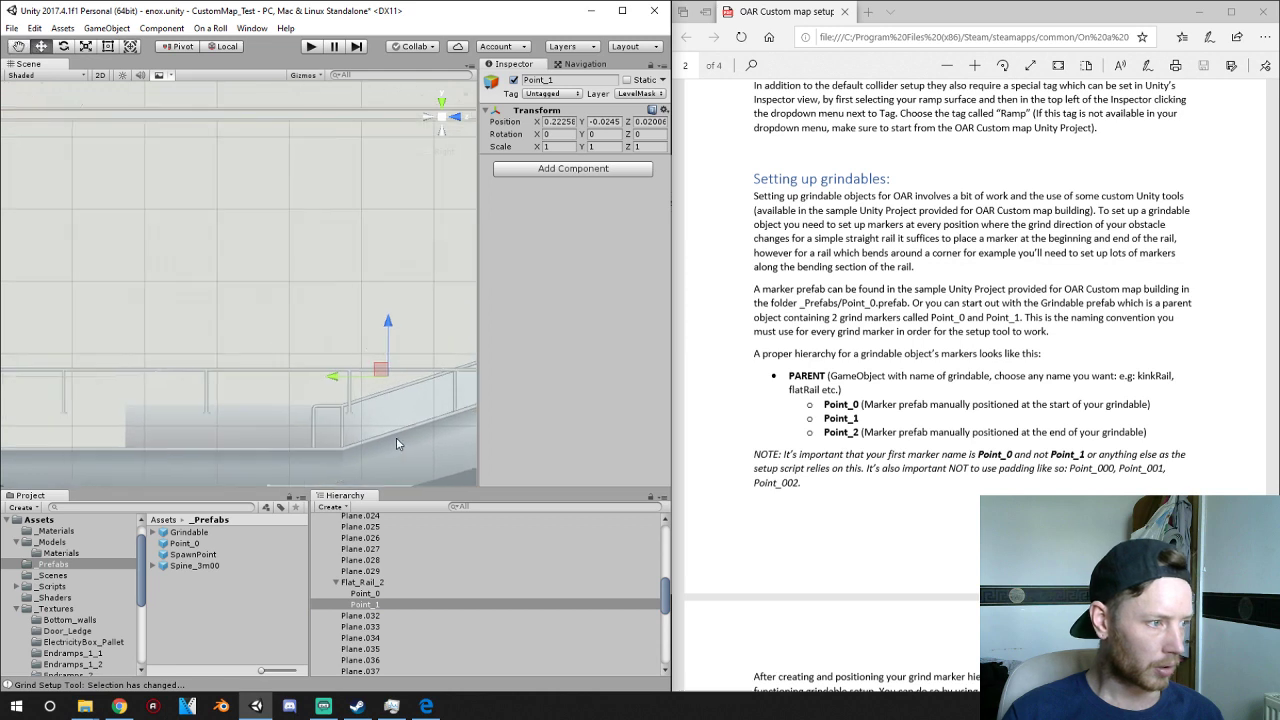
{"action": "scroll", "coordinate": [394, 435], "scroll_direction": "down", "scroll_amount": 3}
{"action": "middle_click_drag", "start_coordinate": [268, 393], "coordinate": [357, 403]}
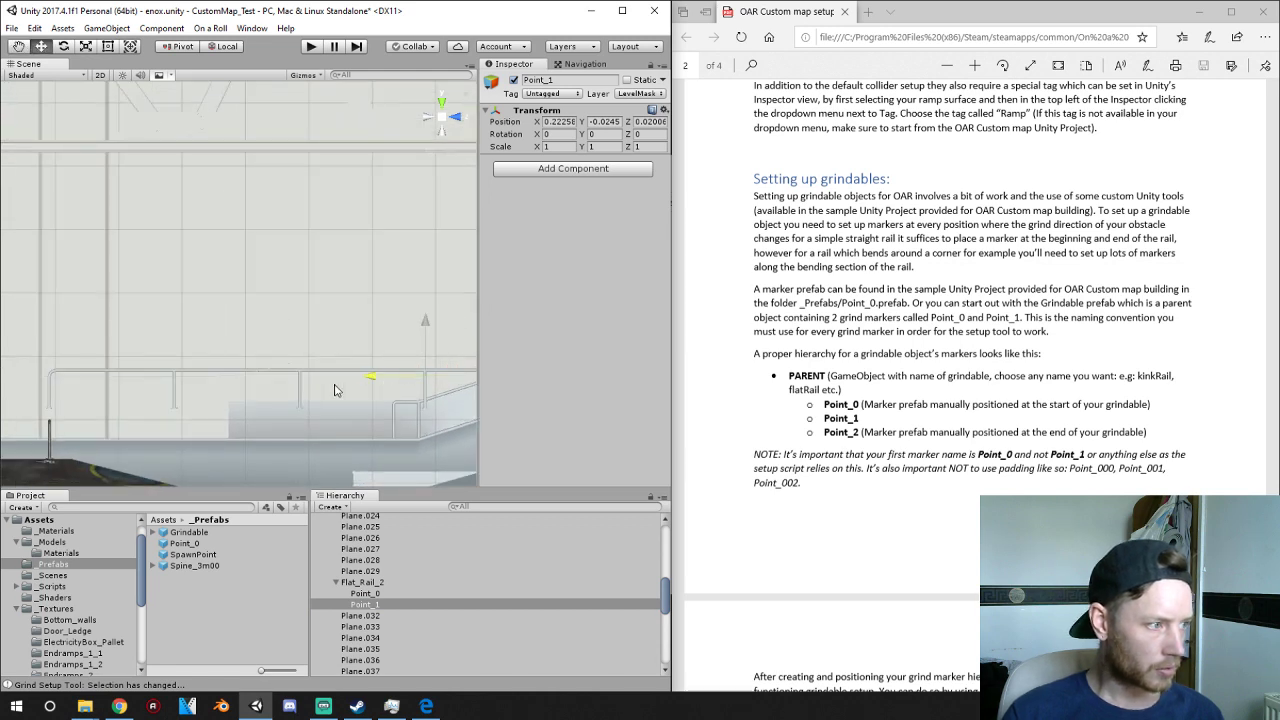
{"action": "left_click_drag", "start_coordinate": [400, 393], "coordinate": [1266, 388]}
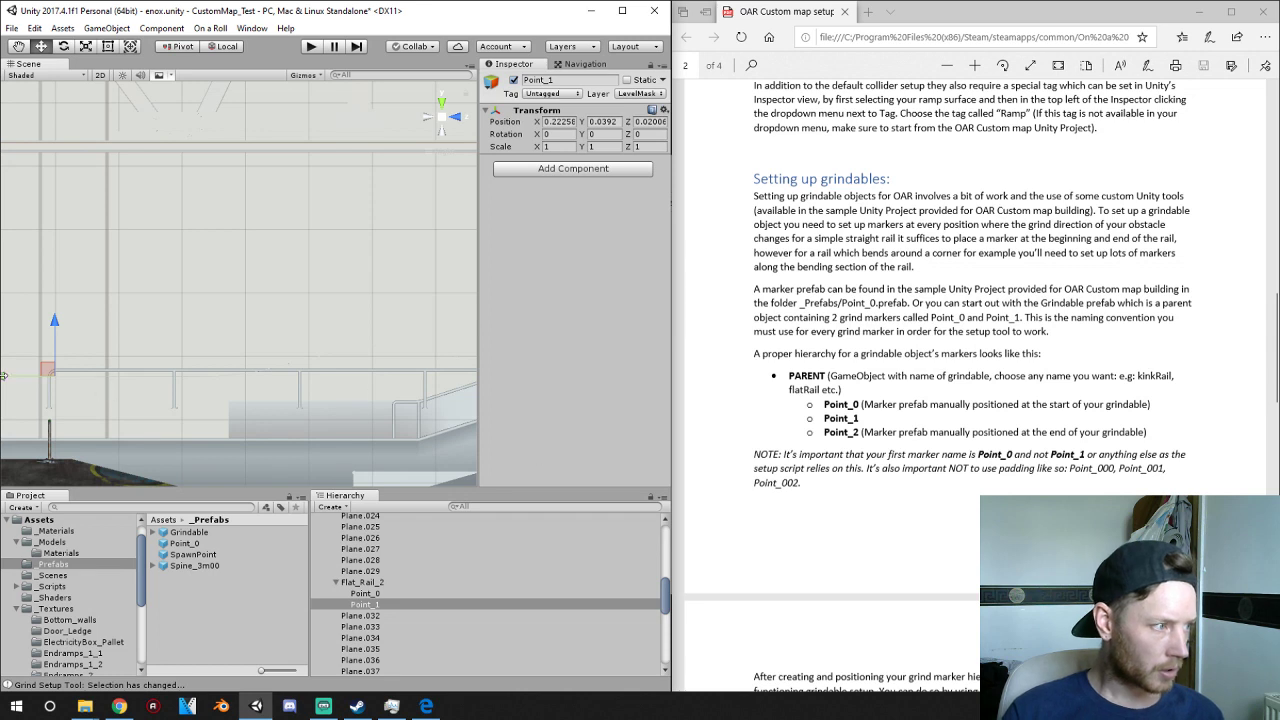
{"action": "left_click_drag", "start_coordinate": [3, 379], "coordinate": [8, 380]}
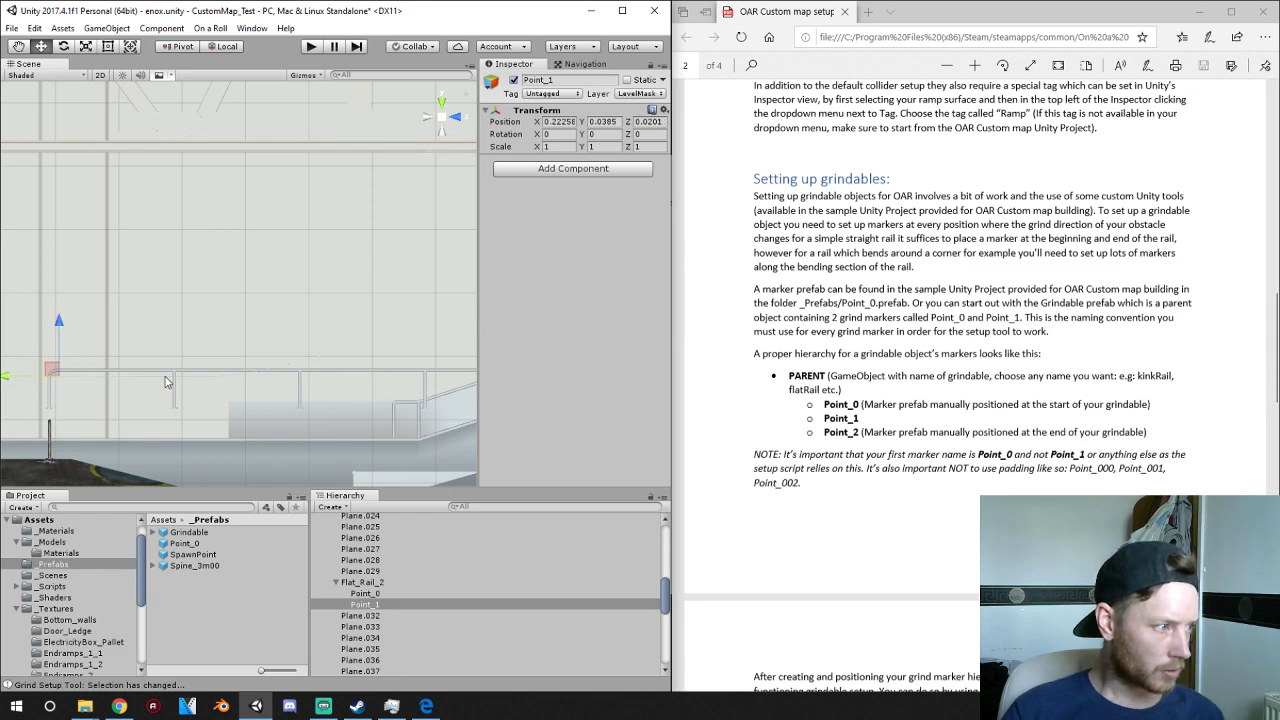
{"action": "left_click", "coordinate": [373, 596]}
{"action": "scroll", "coordinate": [256, 402], "scroll_direction": "down", "scroll_amount": 3}
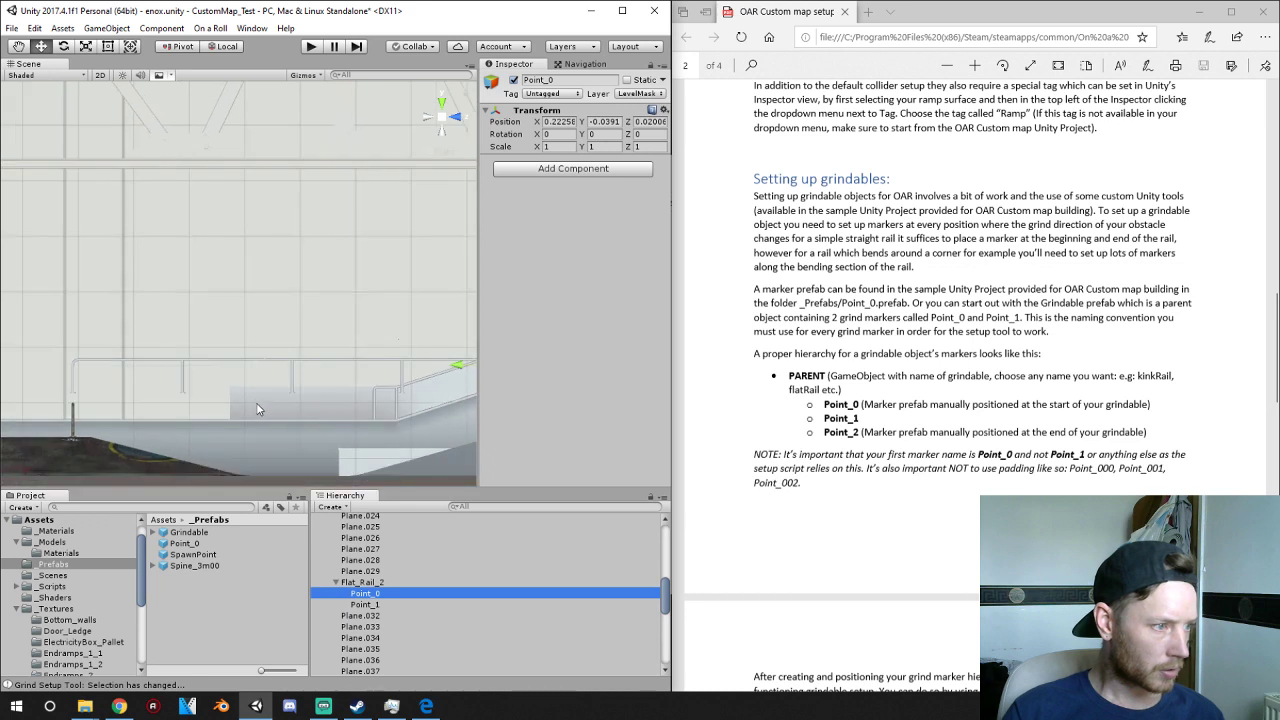
{"action": "middle_click_drag", "start_coordinate": [318, 398], "coordinate": [261, 413]}
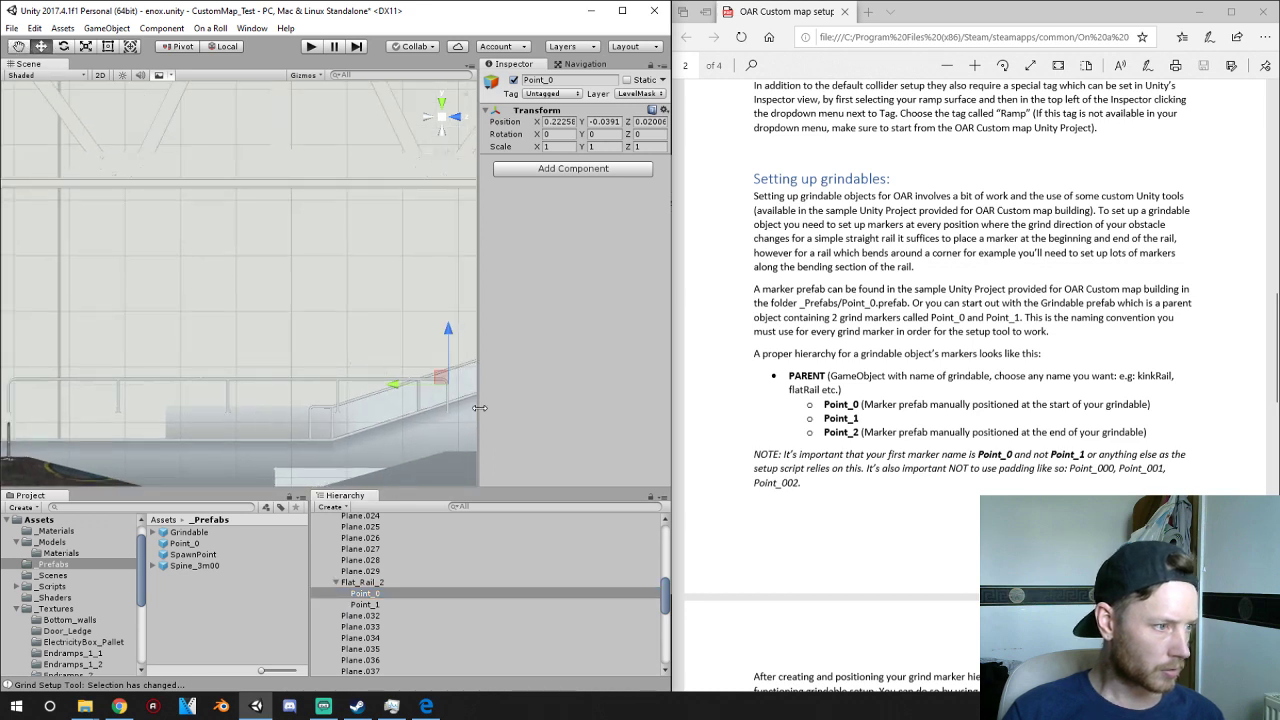
- Fine-tune the markers on Flat_Rail_2, moving Point_1 to about Y 0.0381 and lowering Point_0 to about Z 0.02
{"action": "left_click", "coordinate": [368, 604]}
{"action": "left_click", "coordinate": [378, 595]}
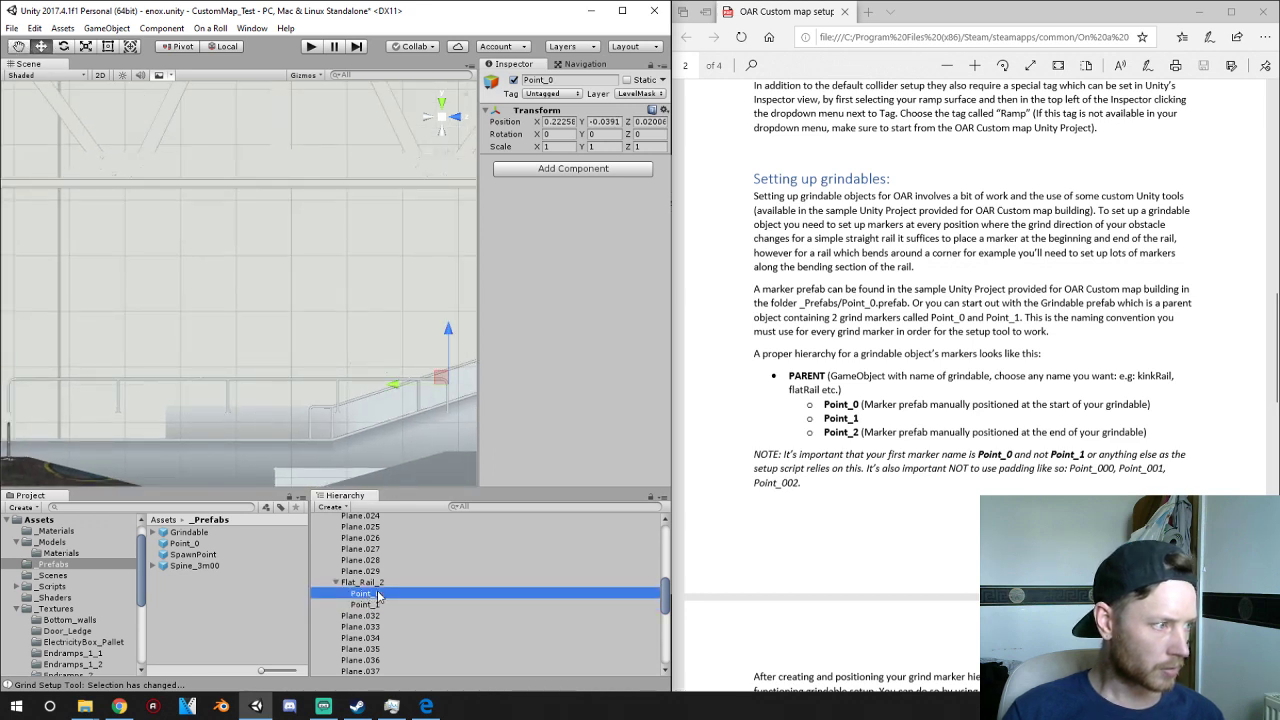
{"action": "left_click", "coordinate": [376, 605]}
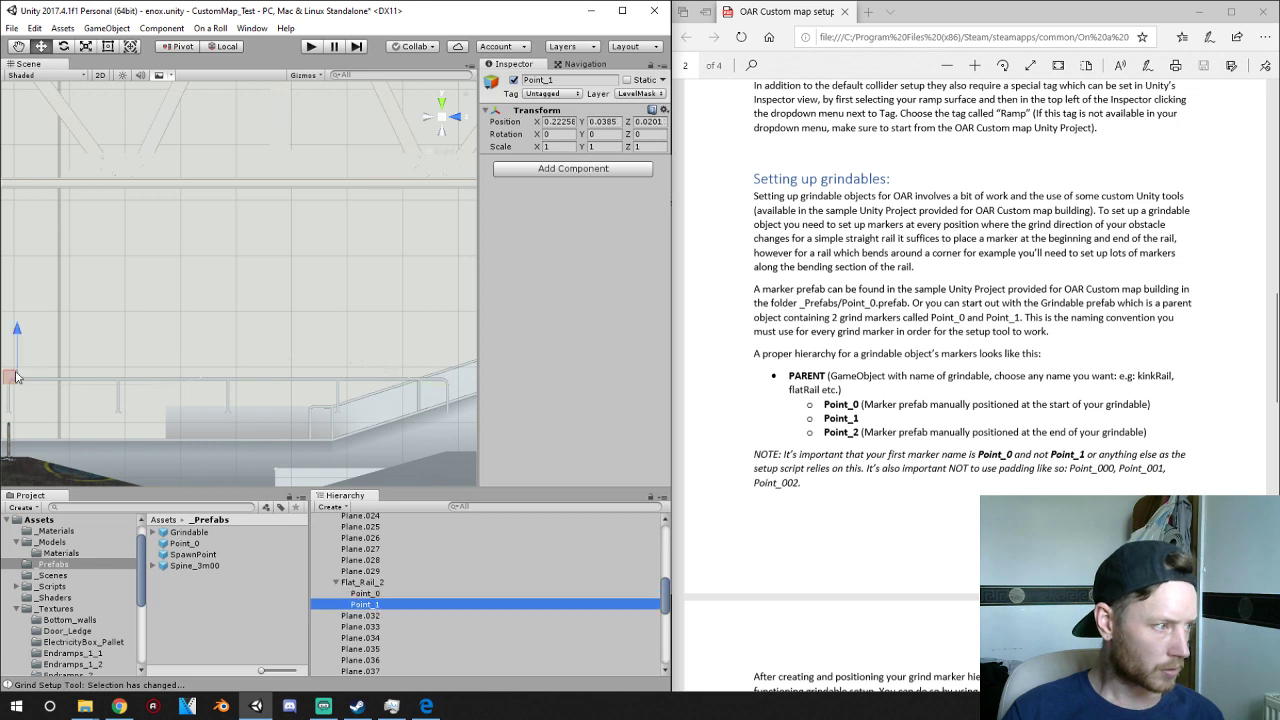
{"action": "middle_click_drag", "start_coordinate": [40, 425], "coordinate": [126, 425]}
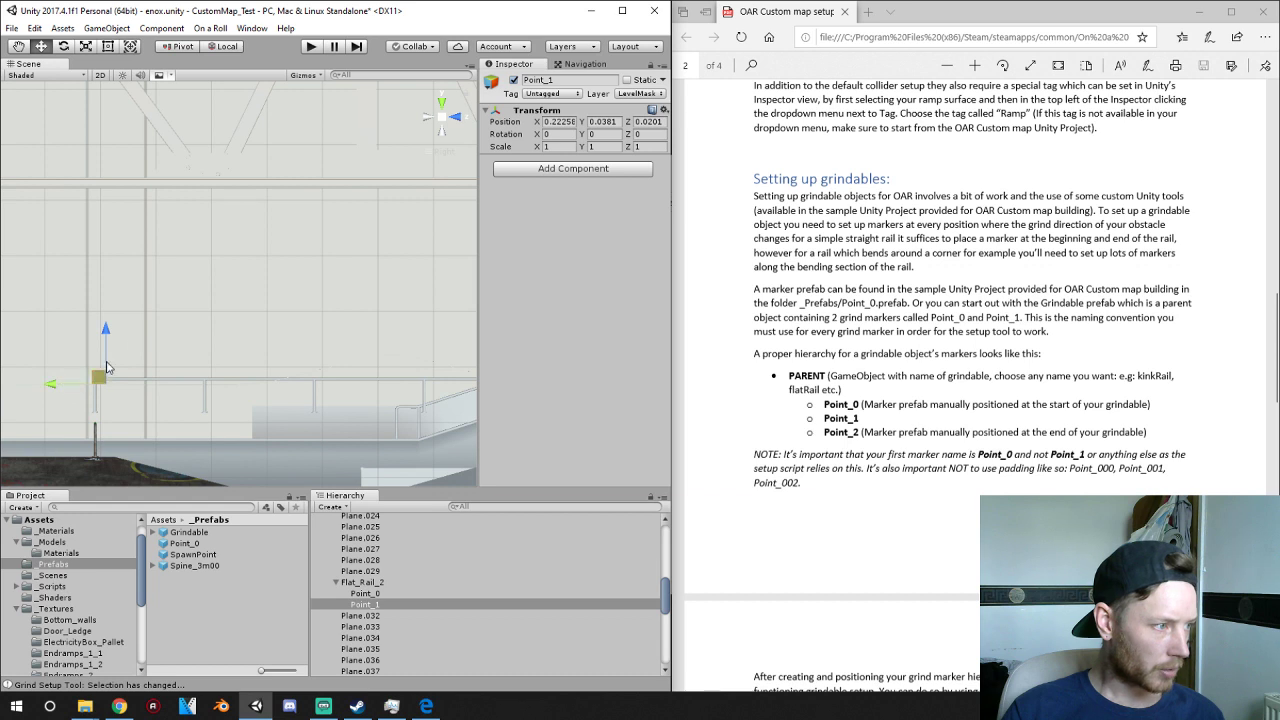
{"action": "left_click", "coordinate": [370, 594]}
{"action": "middle_click_drag", "start_coordinate": [428, 400], "coordinate": [228, 399]}
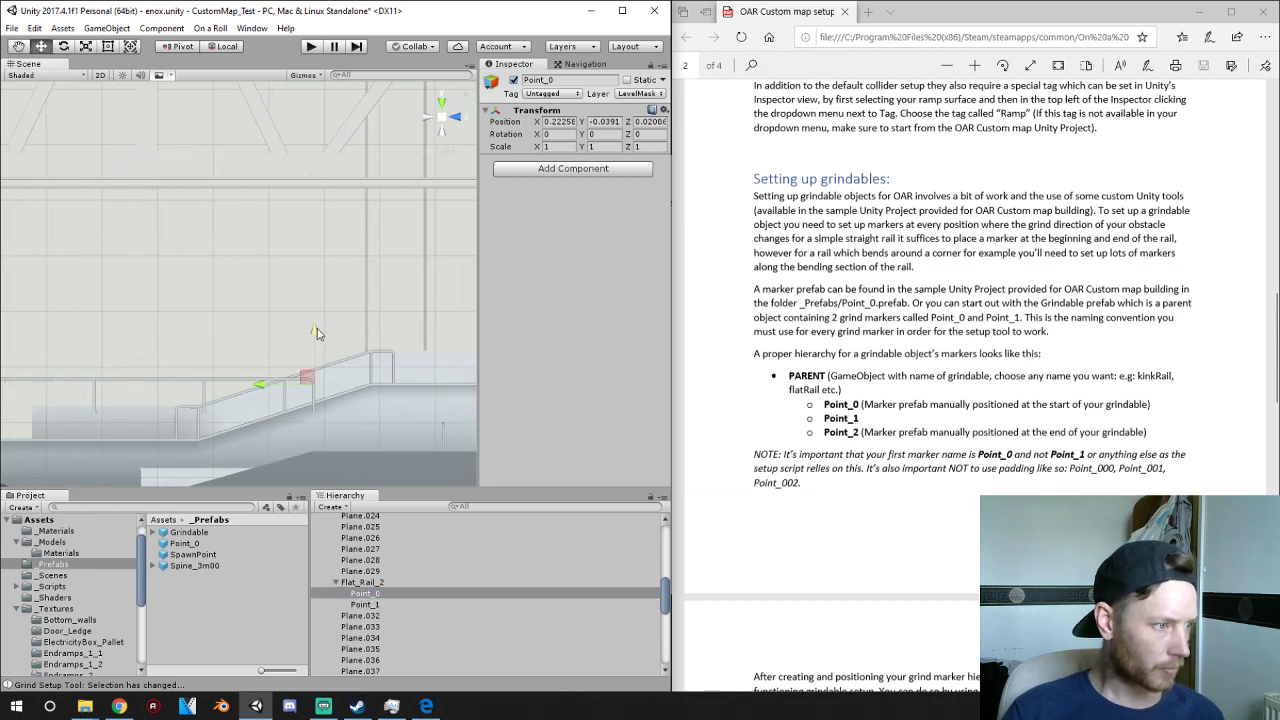
{"action": "left_click_drag", "start_coordinate": [316, 333], "coordinate": [316, 335]}
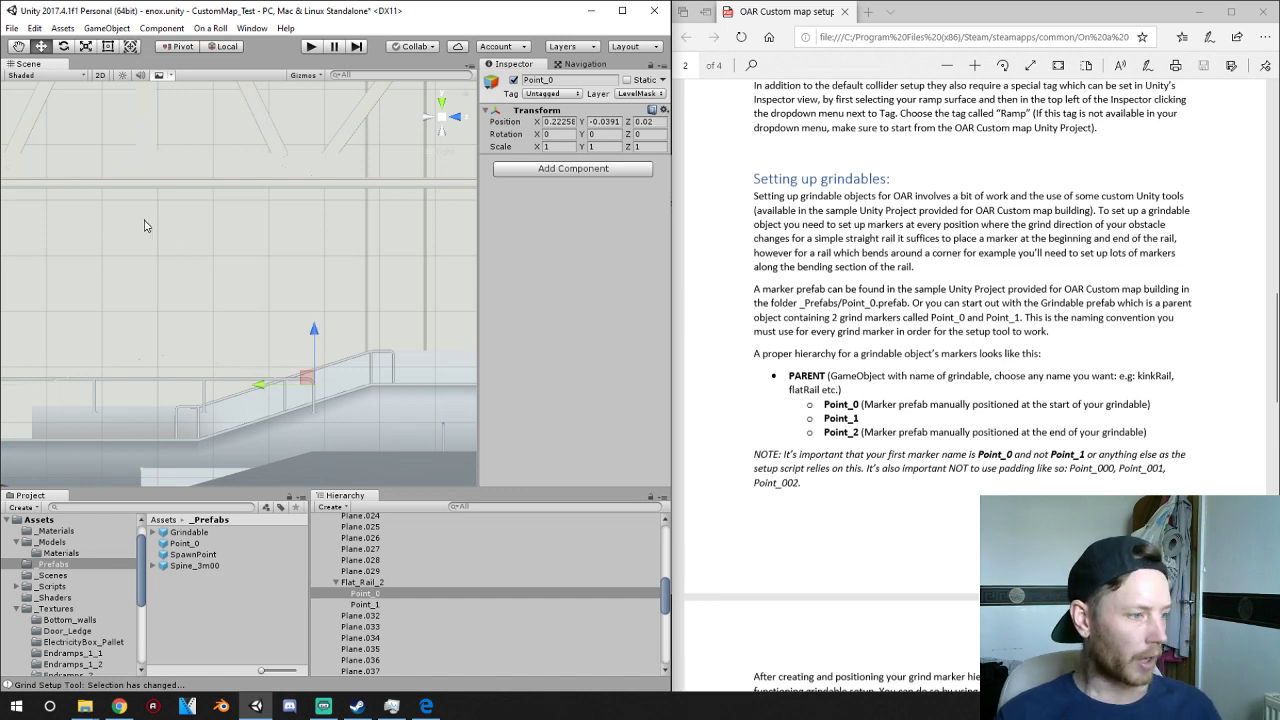
- Run Setup Rail(s) from the Grind Setup tool on Flat_Rail_2 and check the numbered grind points on the rail
{"action": "left_click", "coordinate": [377, 582]}
{"action": "scroll", "coordinate": [236, 475], "scroll_direction": "down", "scroll_amount": 1}
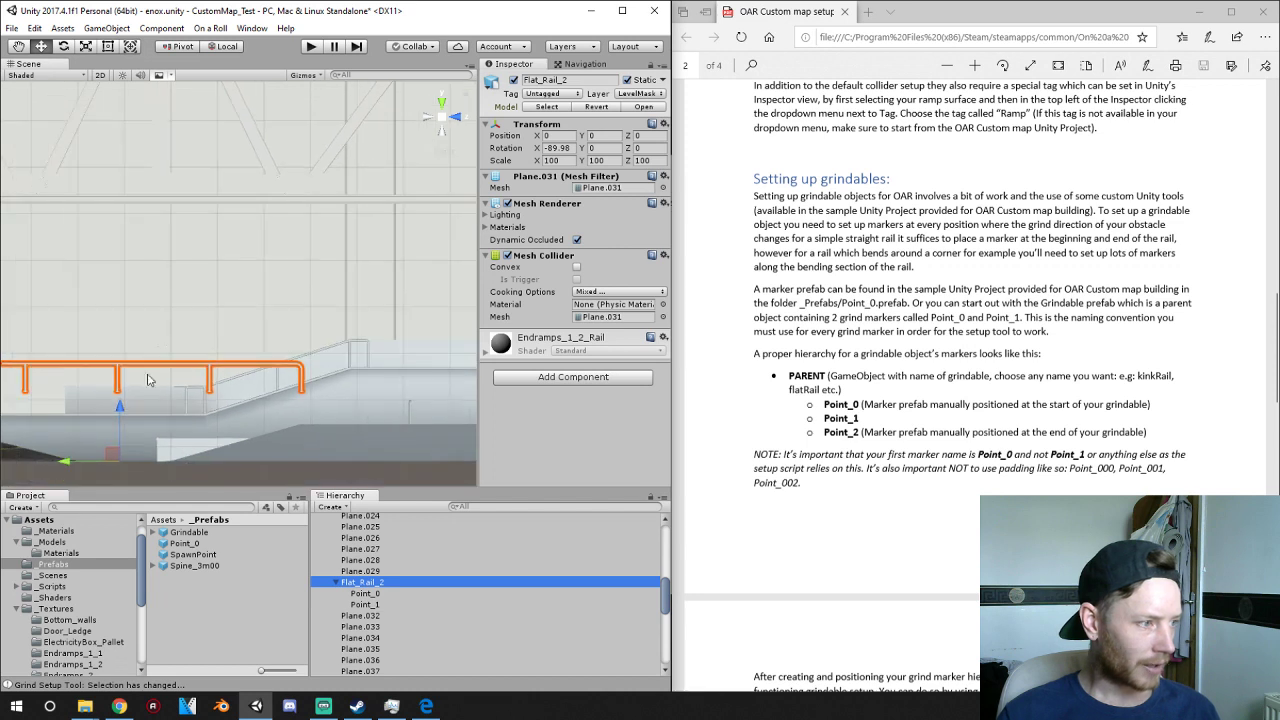
{"action": "middle_click_drag", "start_coordinate": [115, 378], "coordinate": [157, 377]}
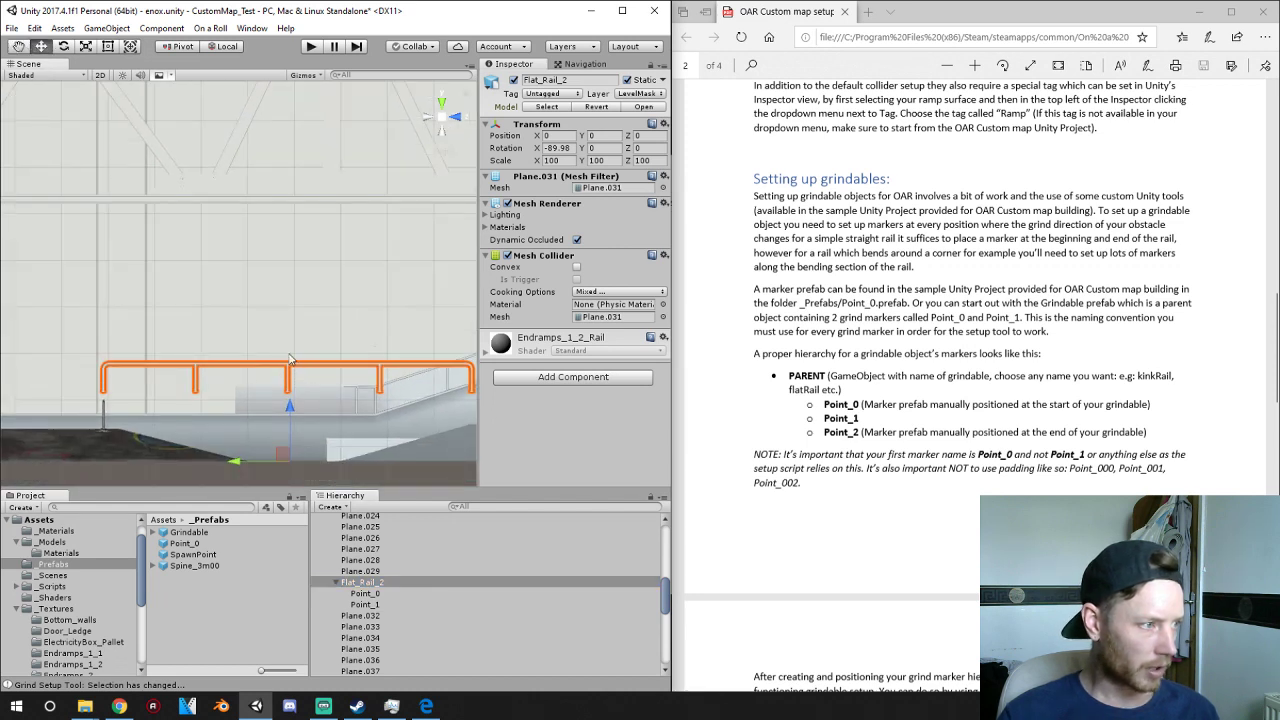
{"action": "left_click", "coordinate": [210, 28]}
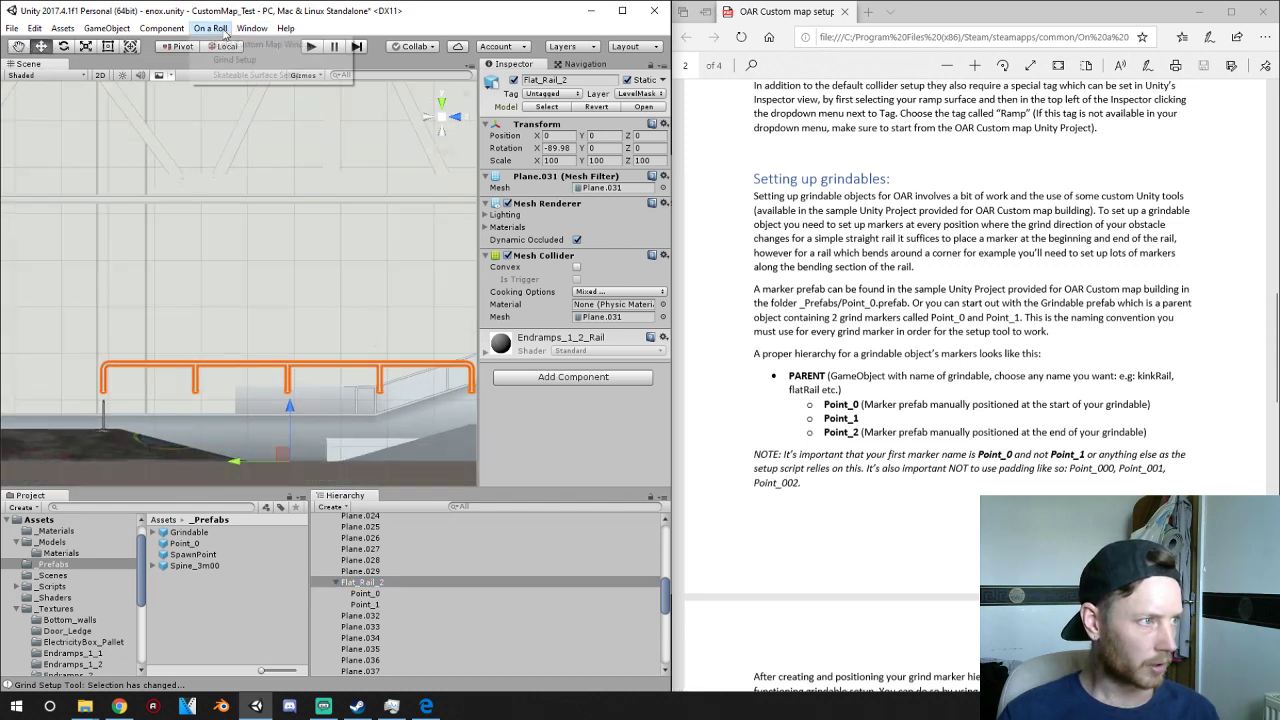
{"action": "left_click", "coordinate": [234, 60]}
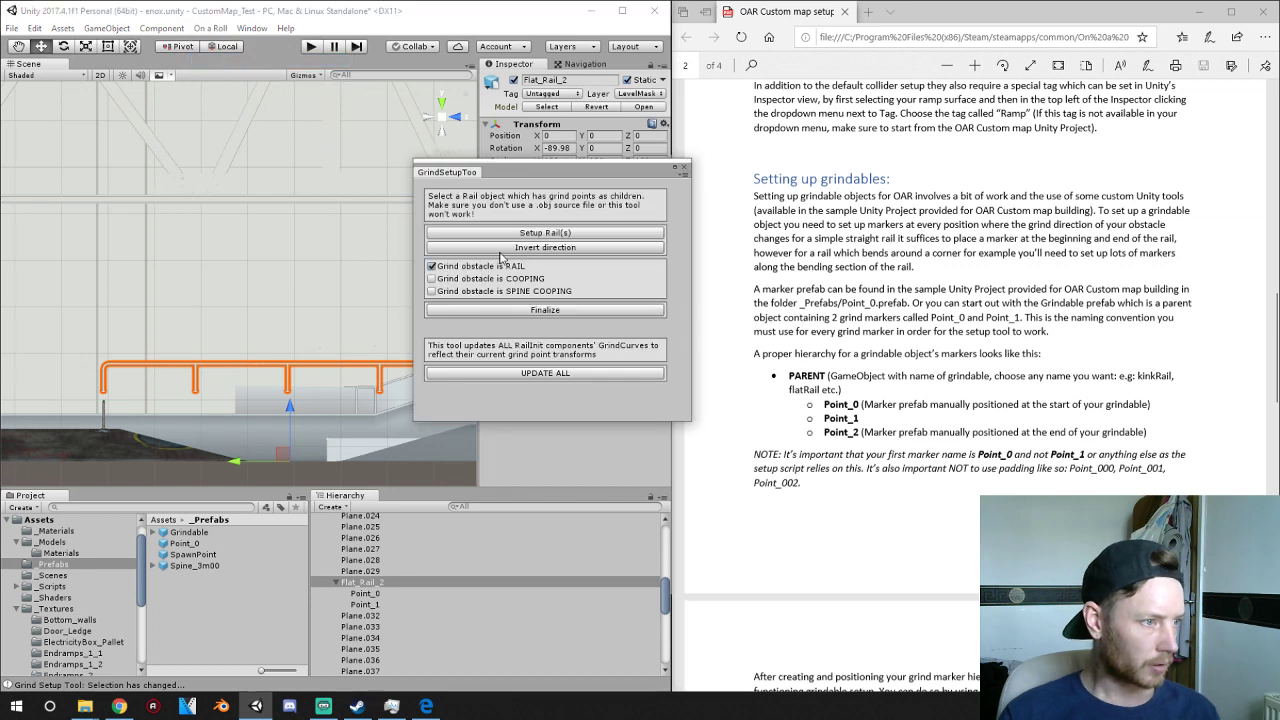
{"action": "left_click", "coordinate": [528, 233]}
{"action": "left_click_drag", "start_coordinate": [240, 387], "coordinate": [778, 422], "text": "alt"}
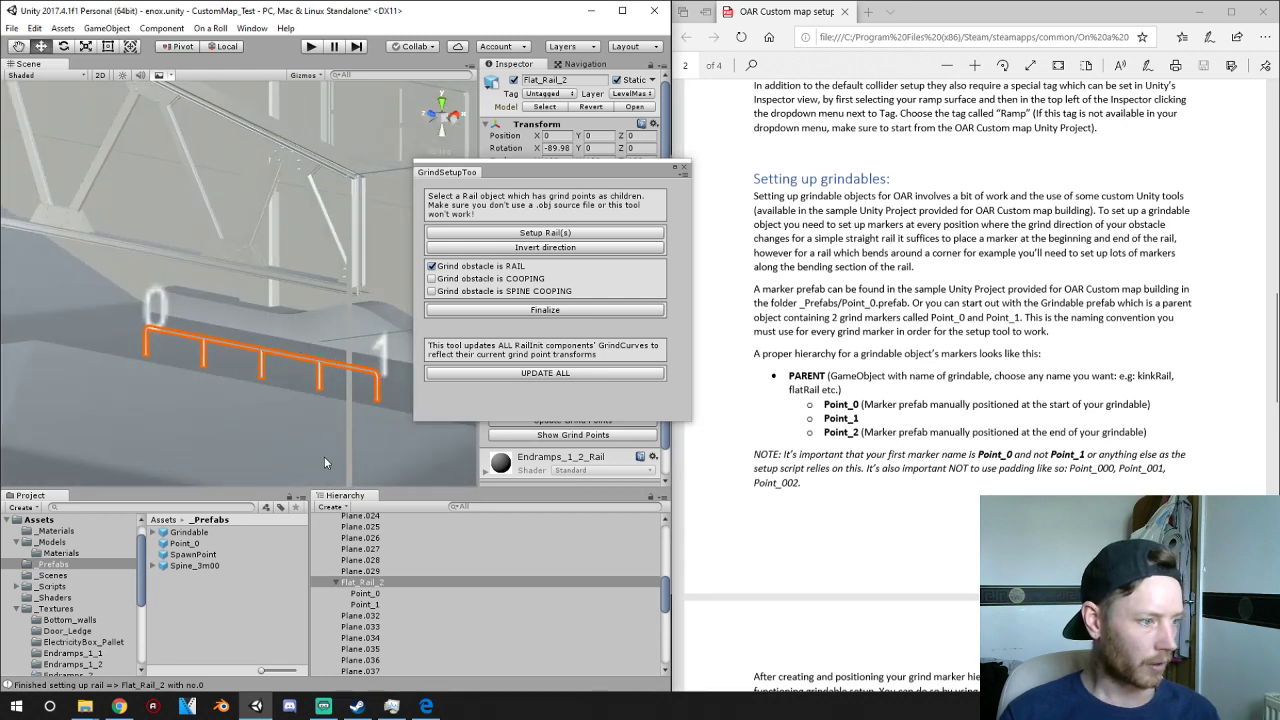
- Finalize Flat_Rail_2 as a RAIL grind obstacle, inspect its generated colliders and close the Grind Setup tool
{"action": "left_click", "coordinate": [543, 311]}
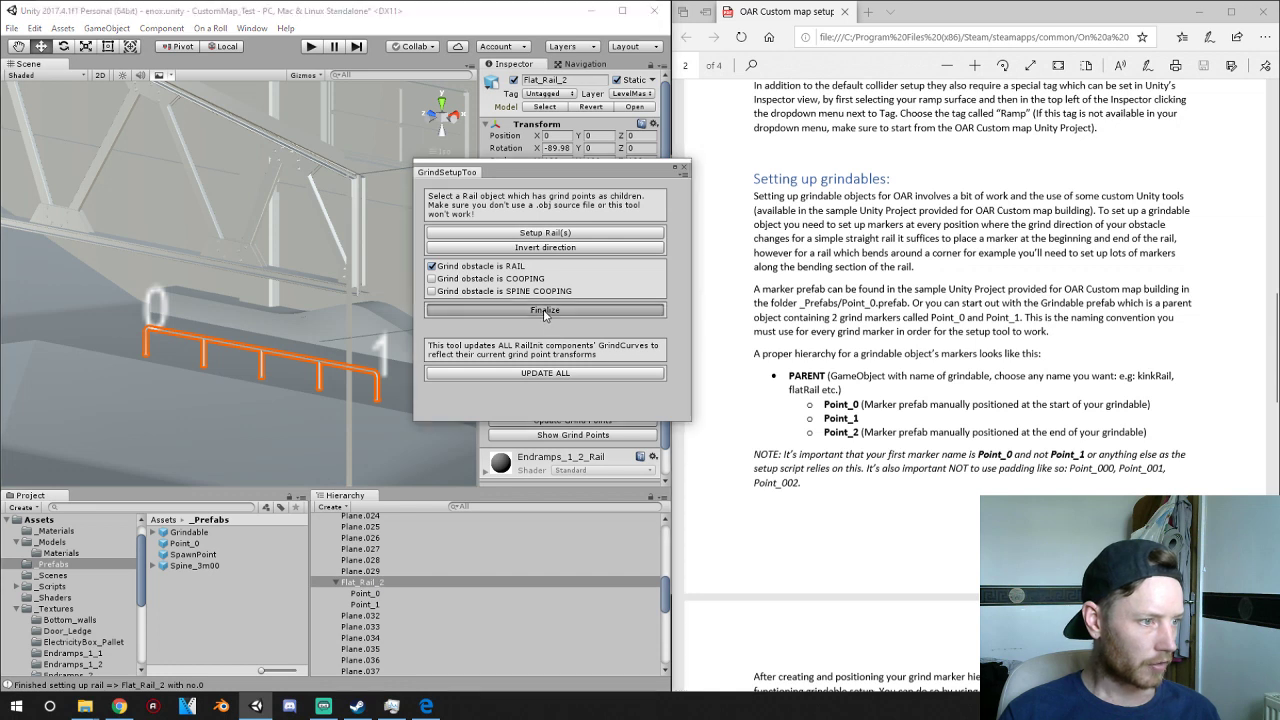
{"action": "scroll", "coordinate": [337, 395], "scroll_direction": "up", "scroll_amount": 6}
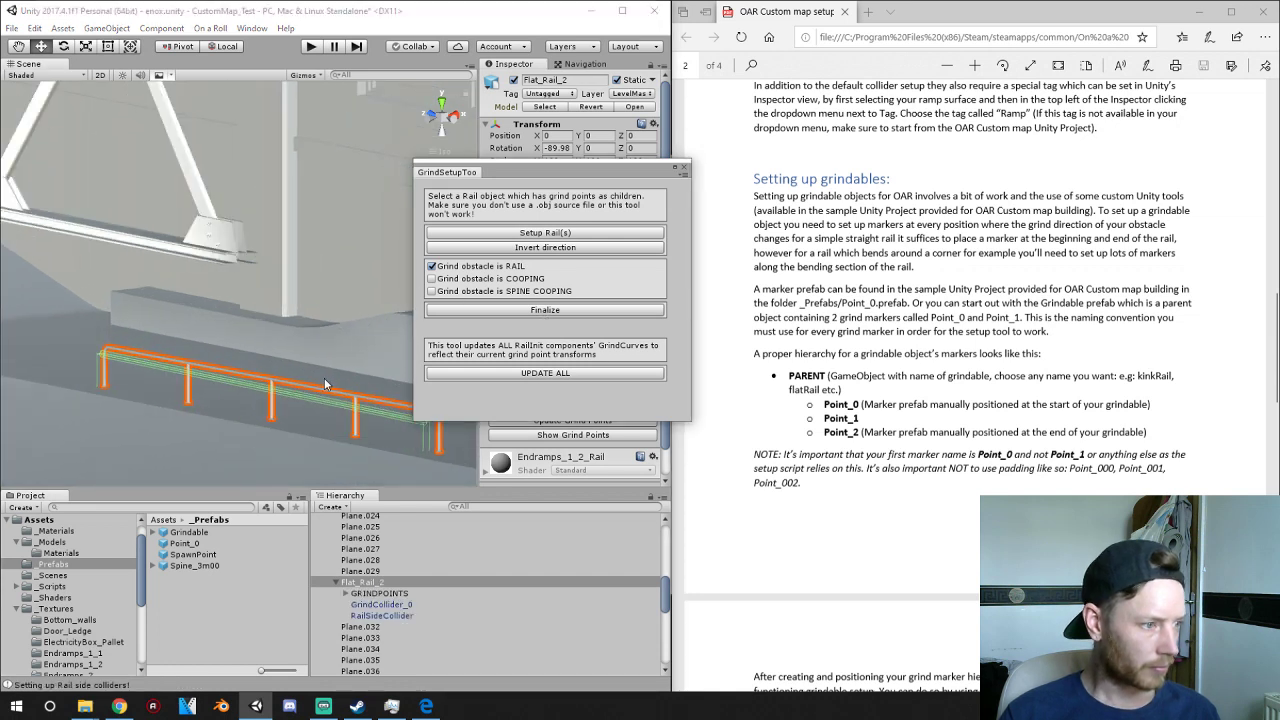
{"action": "middle_click_drag", "start_coordinate": [362, 442], "coordinate": [270, 392]}
{"action": "left_click_drag", "start_coordinate": [270, 392], "coordinate": [199, 372], "text": "alt"}
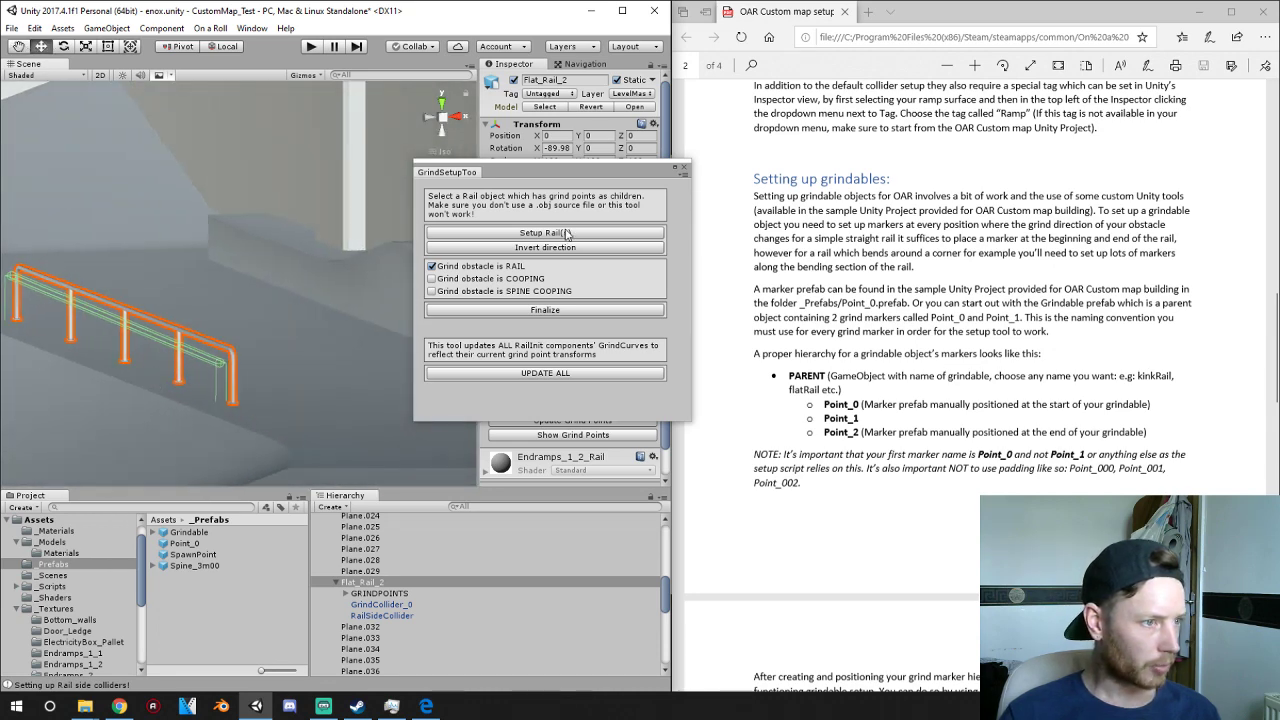
{"action": "left_click", "coordinate": [676, 166]}
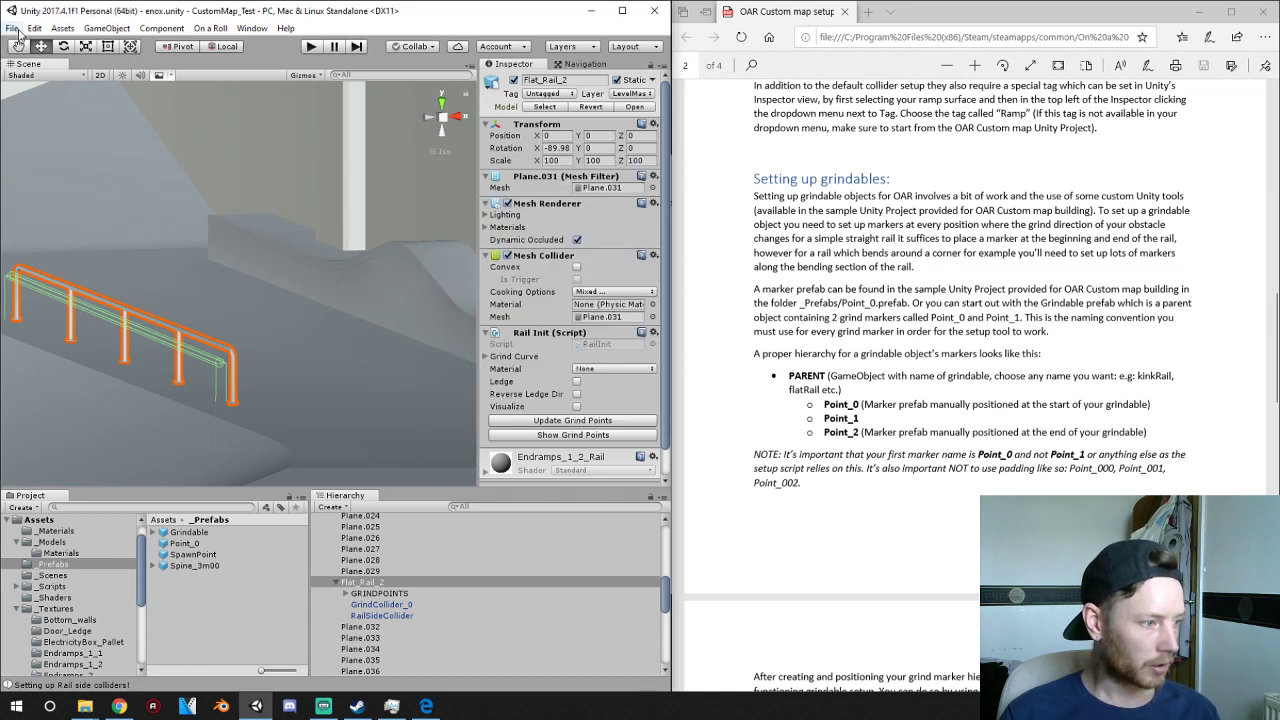
- Build the custom map with the On a Roll custom map build tool
{"action": "left_click", "coordinate": [210, 28]}
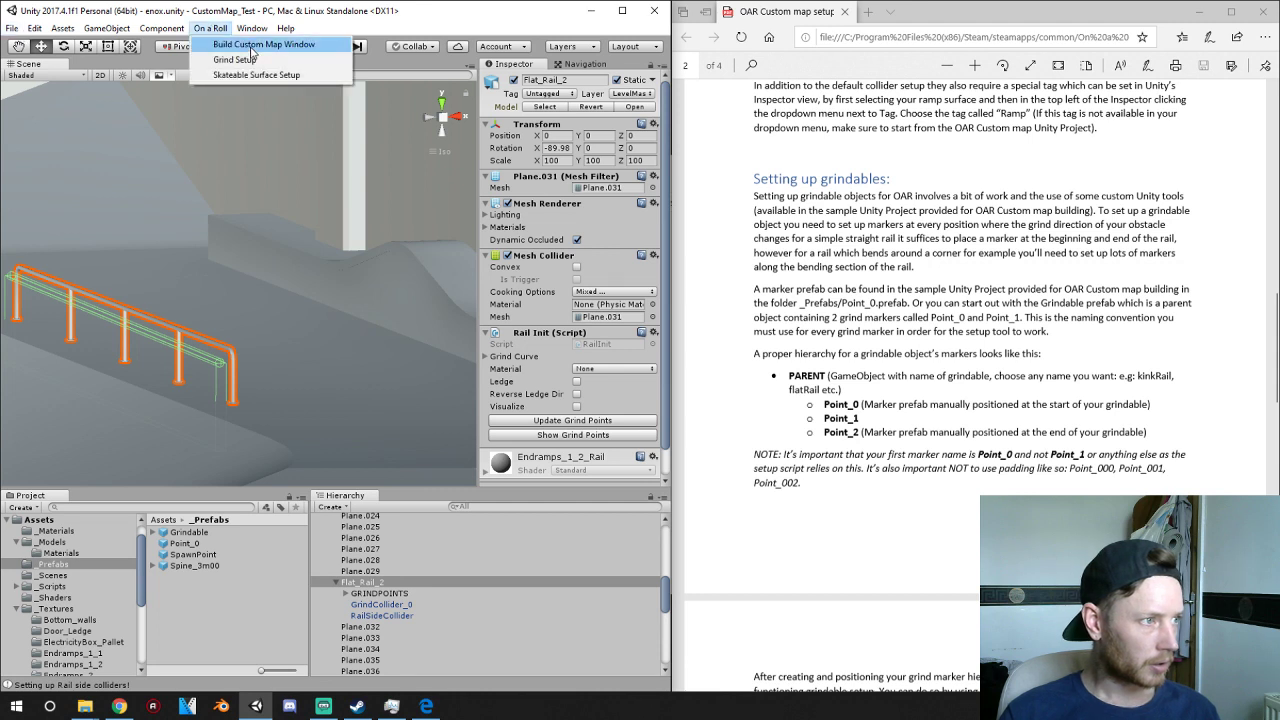
{"action": "left_click", "coordinate": [252, 45]}
{"action": "left_click", "coordinate": [202, 71]}
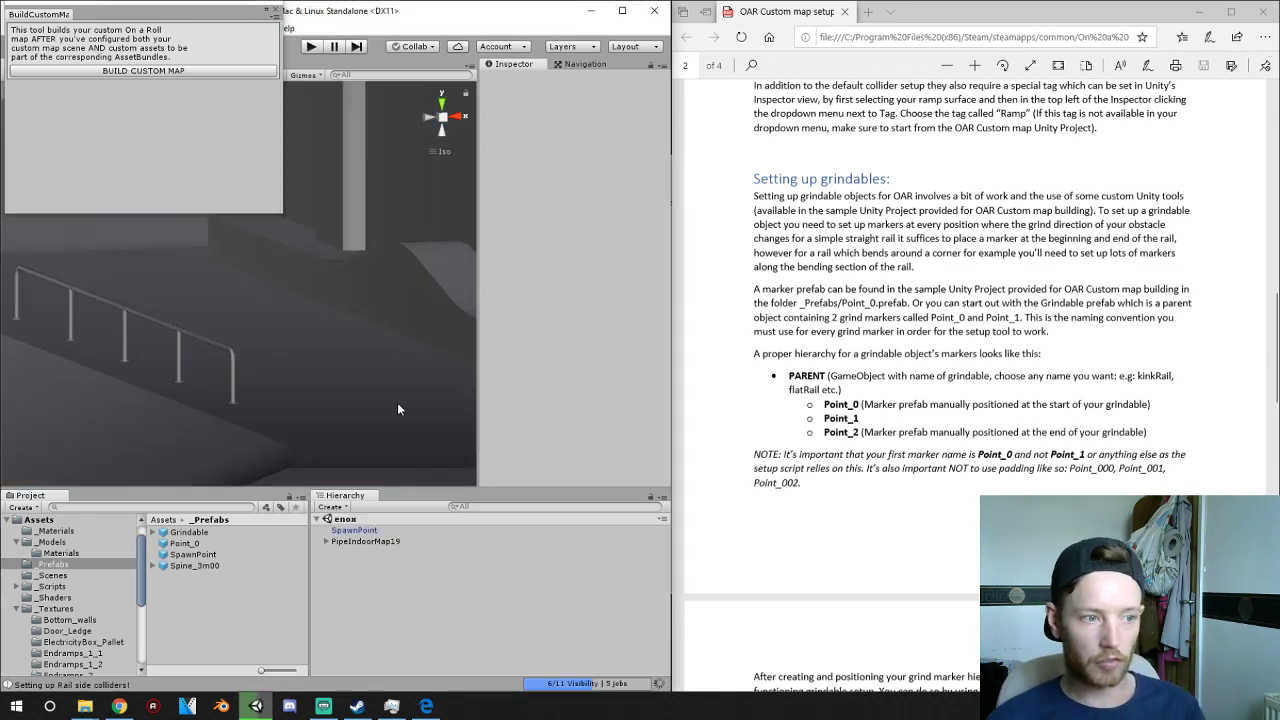
- Copy the rebuilt custommap_assets and custommap_scene files from AssetBundles into the game's CUSTOMMAPS folder, replacing the existing ones
{"action": "mouse_move", "coordinate": [357, 712]}
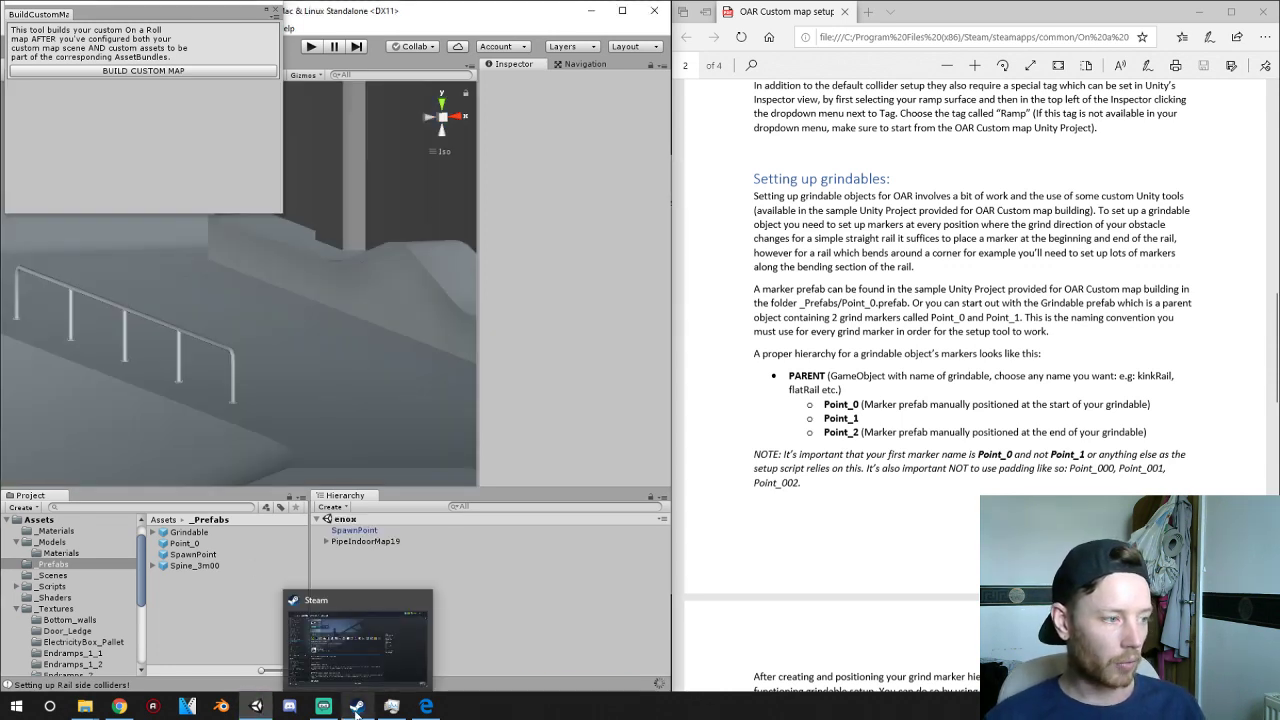
{"action": "right_click", "coordinate": [357, 708]}
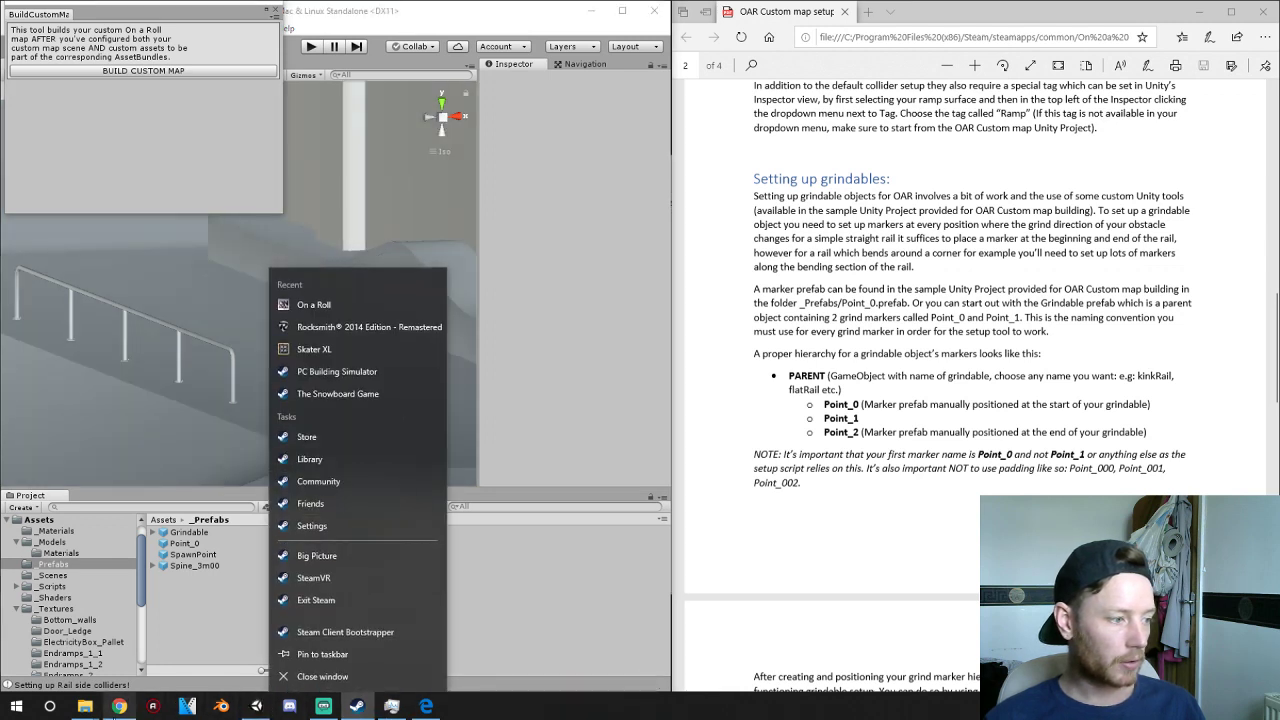
{"action": "left_click", "coordinate": [96, 714]}
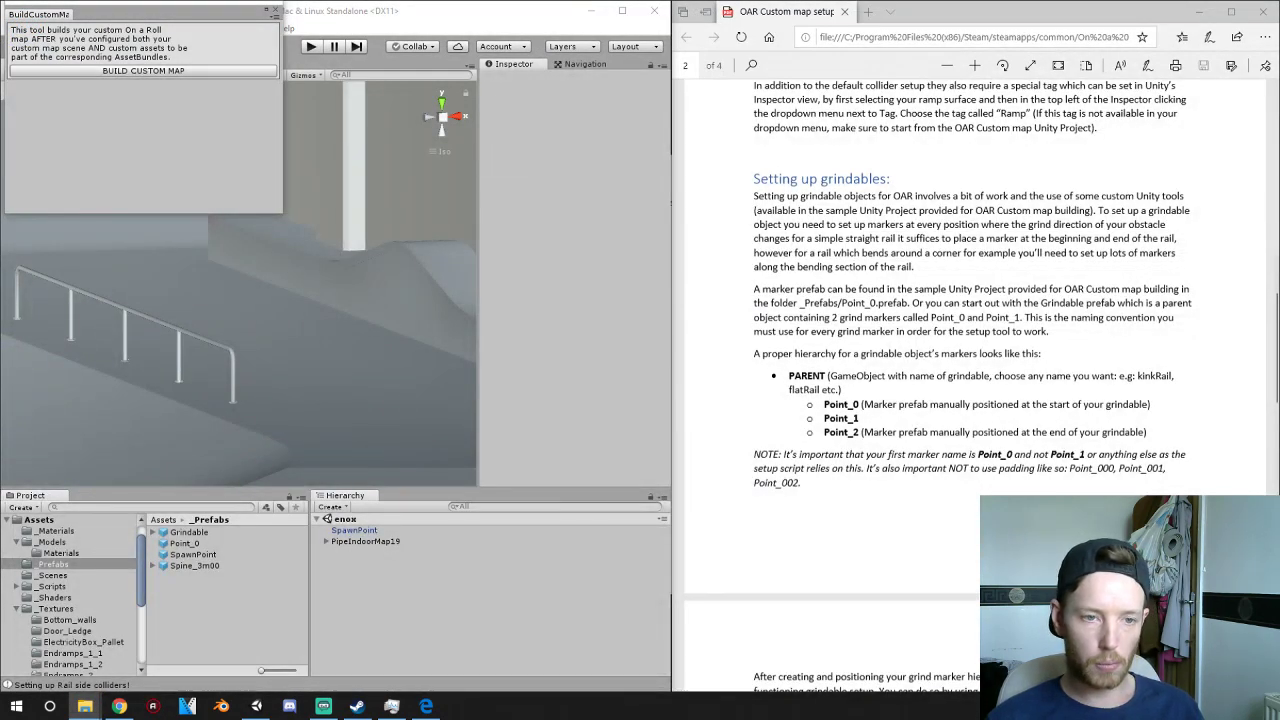
{"action": "key", "text": "alt+Tab"}
{"action": "key", "text": "alt+Tab"}
{"action": "key", "text": "alt+Tab"}
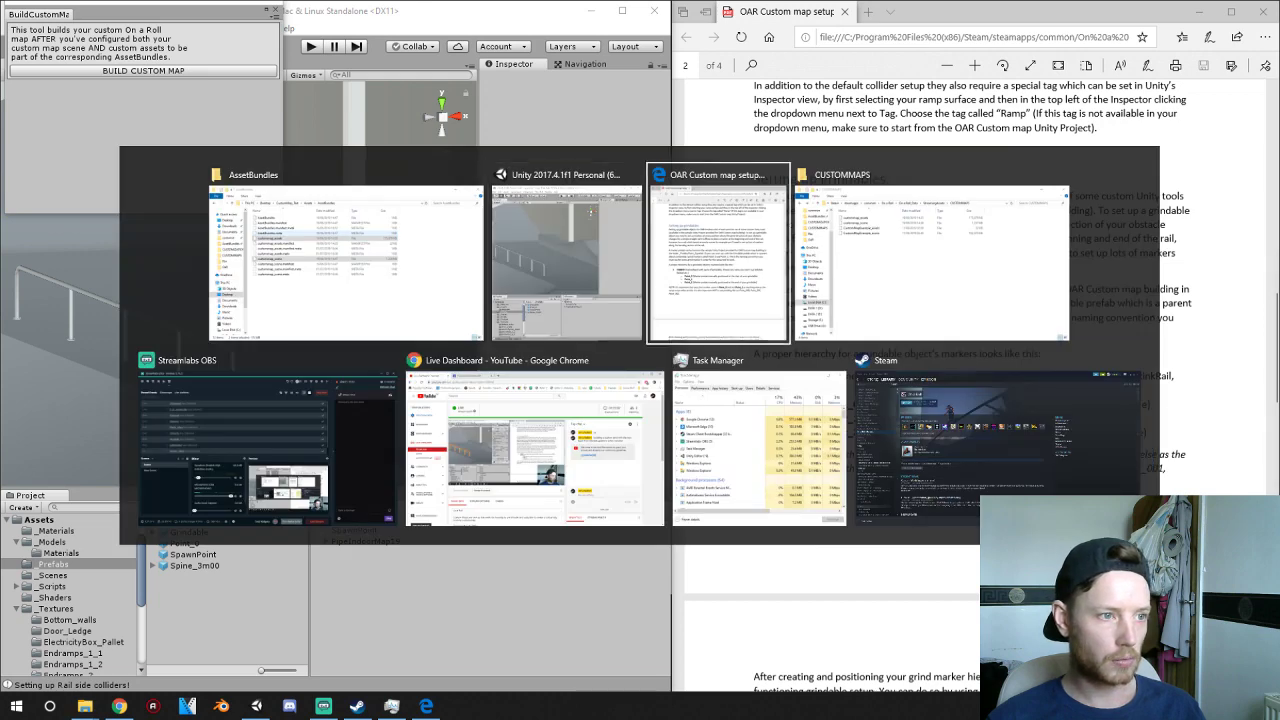
{"action": "right_click", "coordinate": [617, 420]}
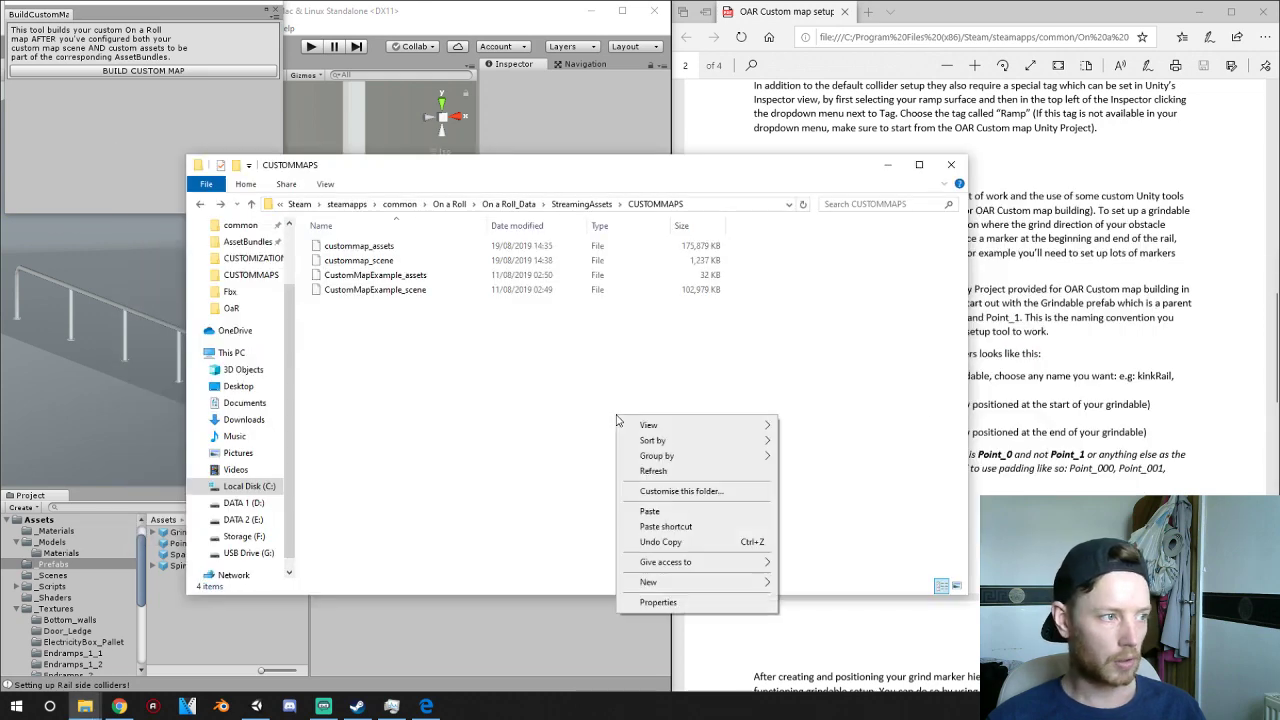
{"action": "left_click", "coordinate": [656, 513]}
{"action": "key", "text": "Return"}
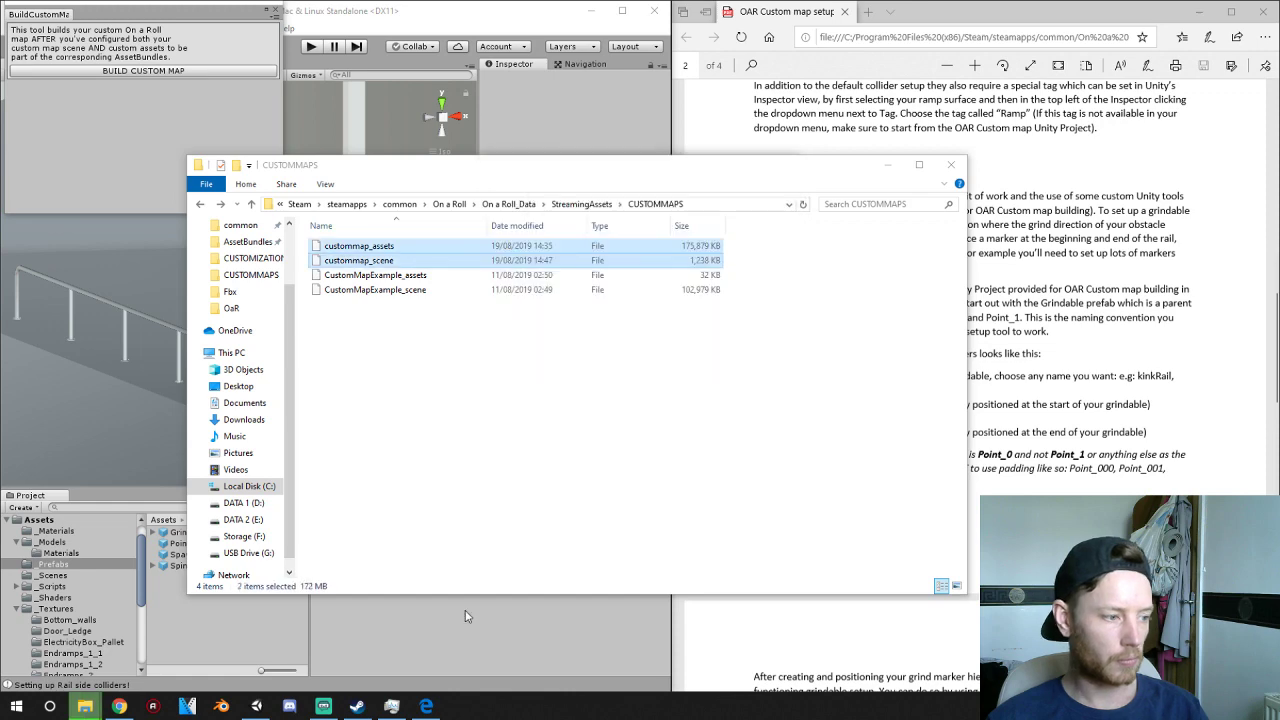
- Launch On a Roll through Steam and load the map named custommap in custom map mode
{"action": "right_click", "coordinate": [366, 708]}
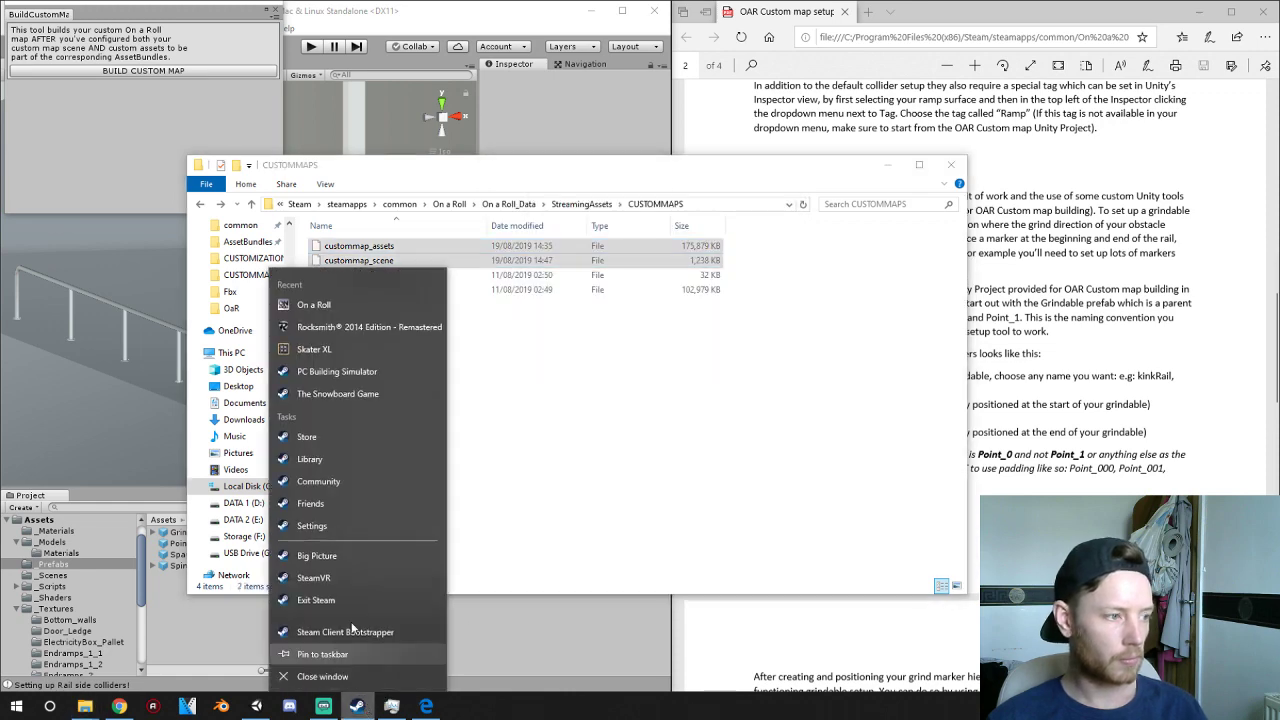
{"action": "left_click", "coordinate": [349, 308]}
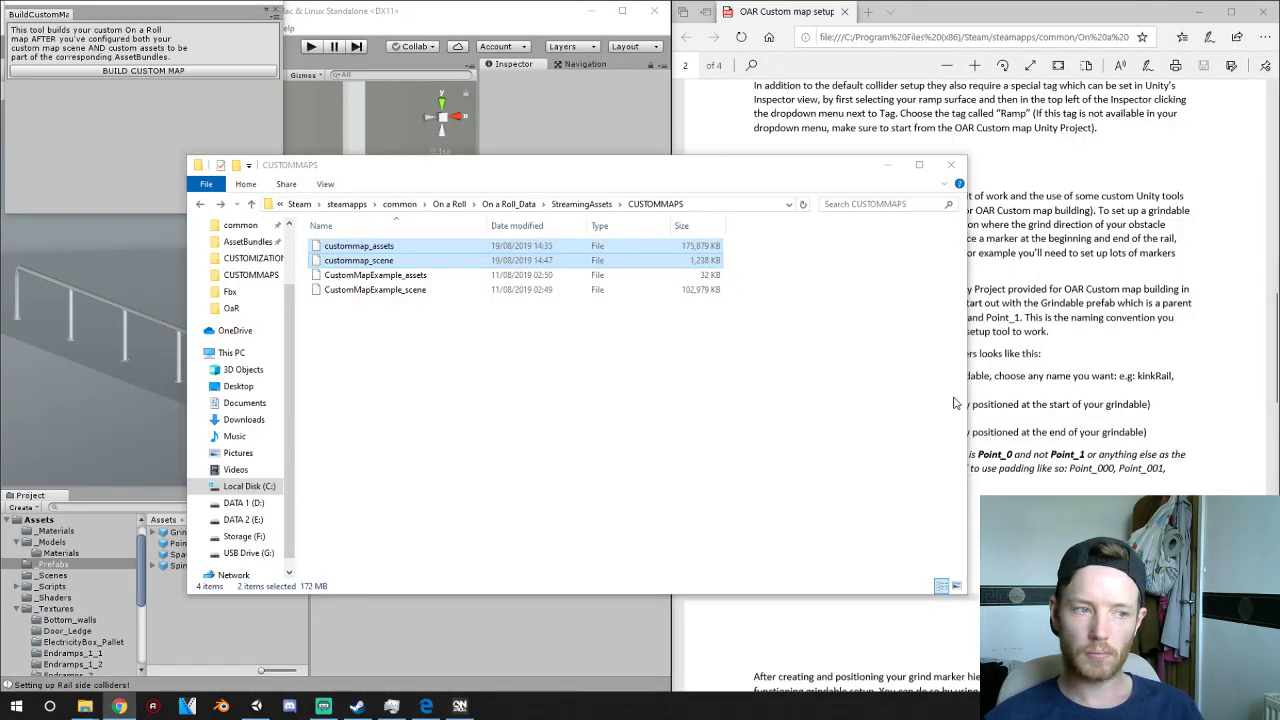
{"action": "key", "text": "alt+Tab"}
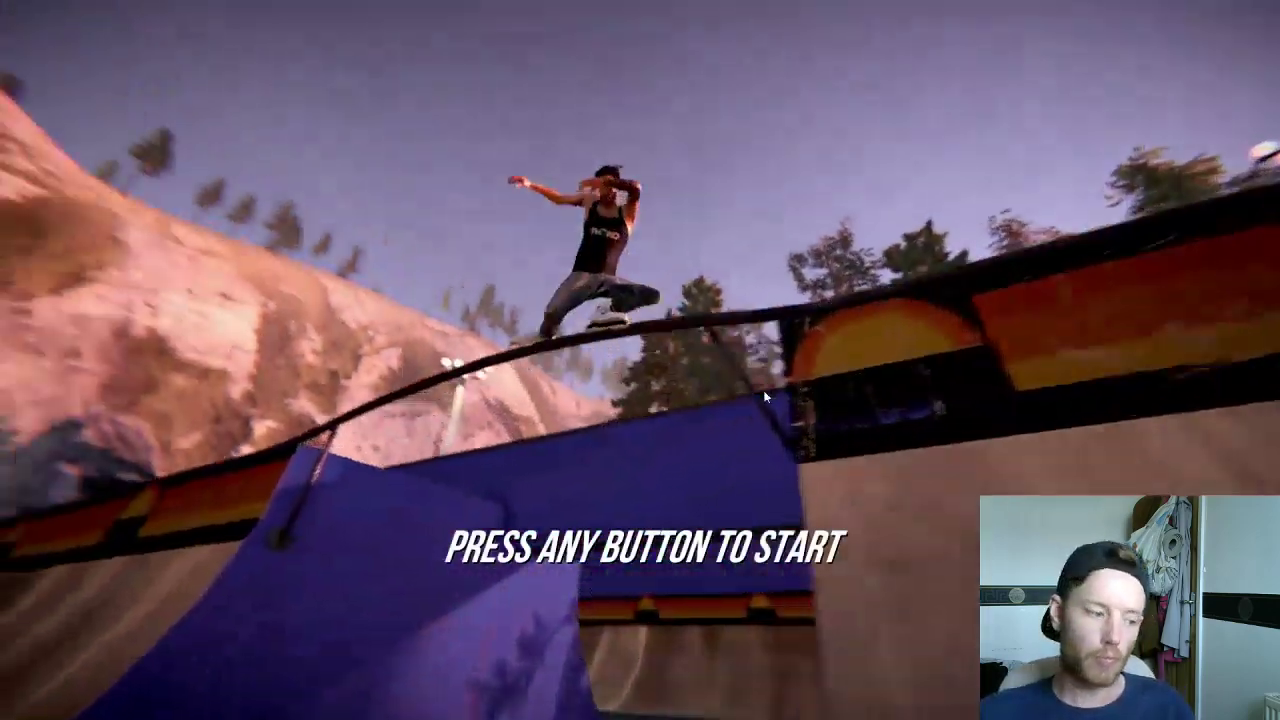
{"action": "key", "text": "Return"}
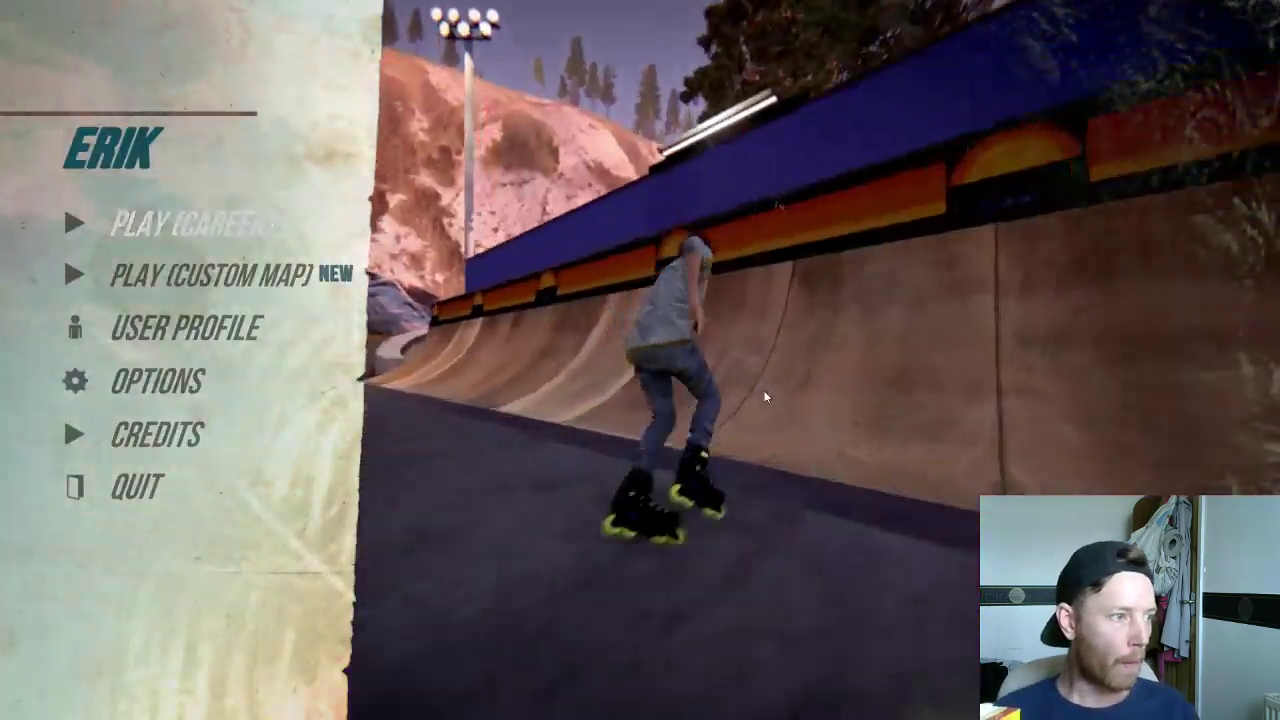
{"action": "key", "text": "Down"}
{"action": "key", "text": "Return"}
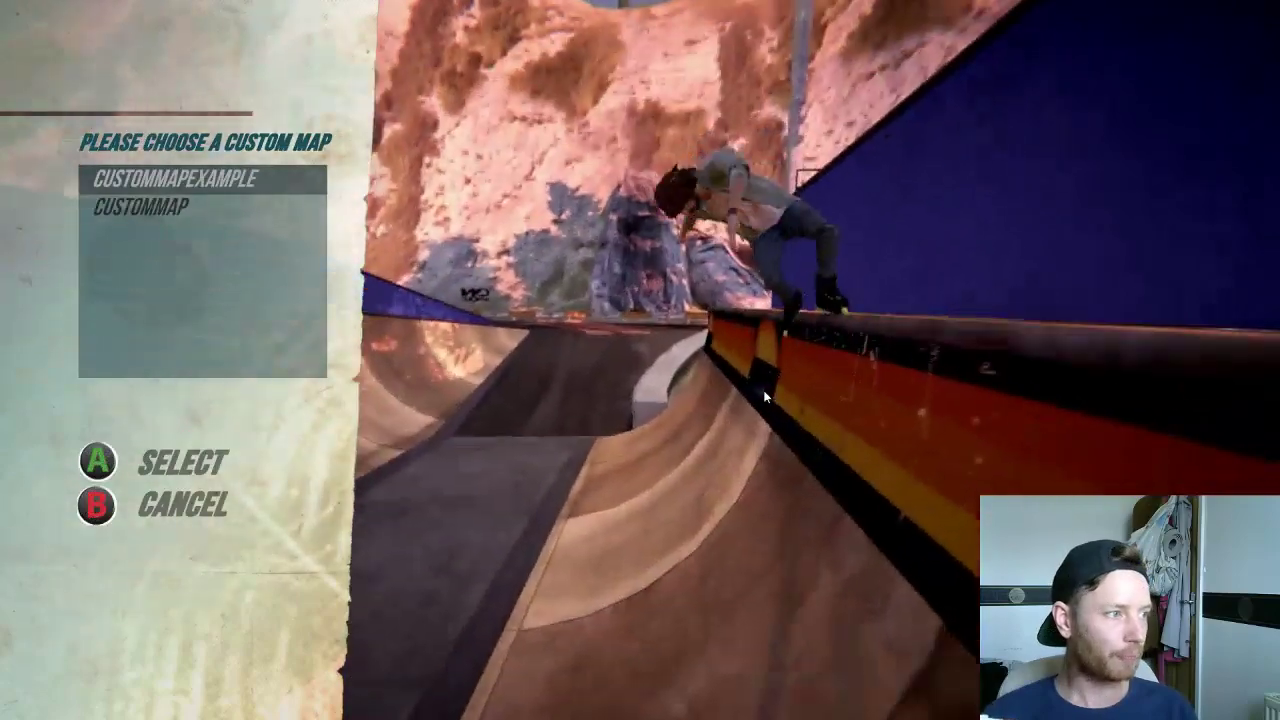
{"action": "key", "text": "Down"}
{"action": "key", "text": "Return"}
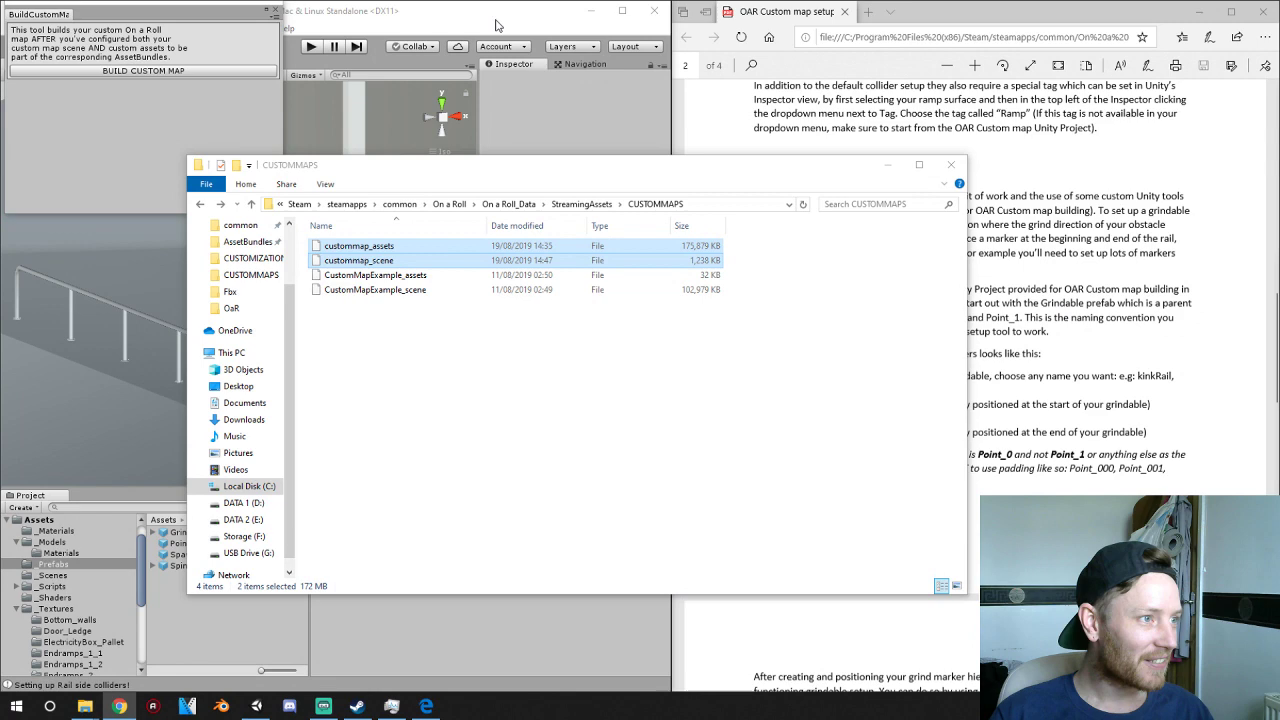
- Return to Unity, close the custom map build window and maximize the editor
{"action": "left_click", "coordinate": [495, 25]}
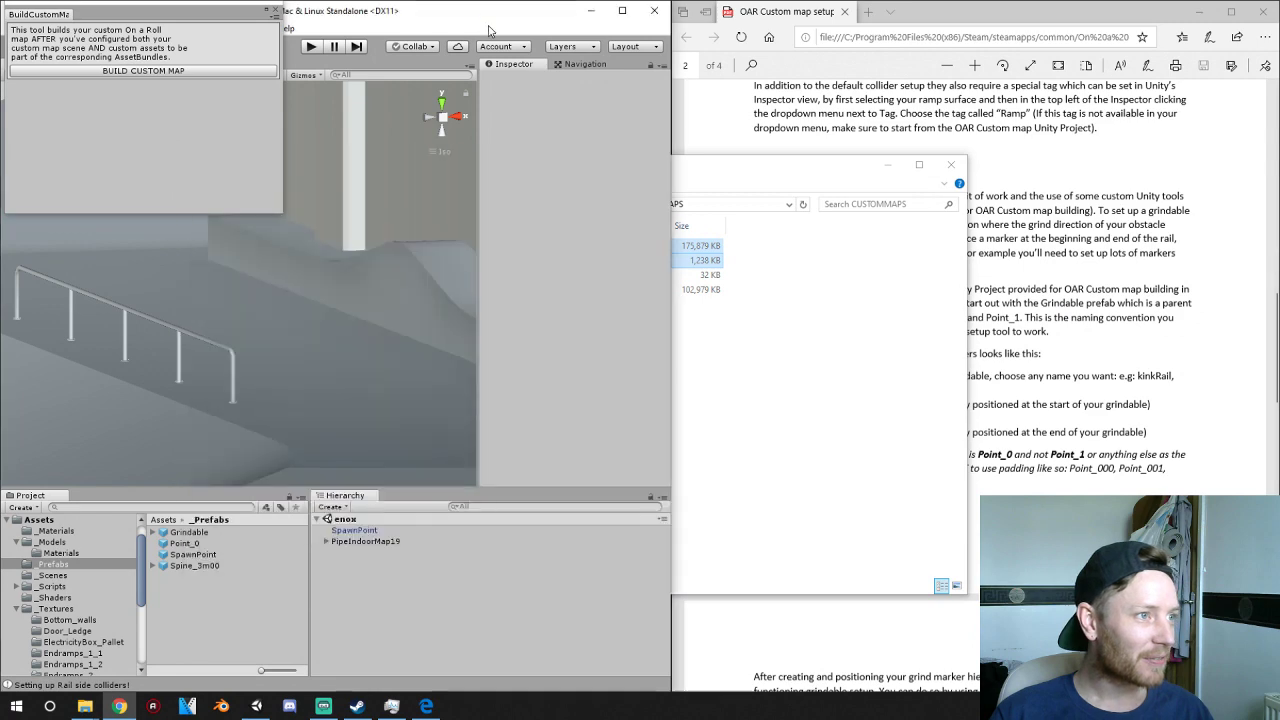
{"action": "left_click", "coordinate": [273, 11]}
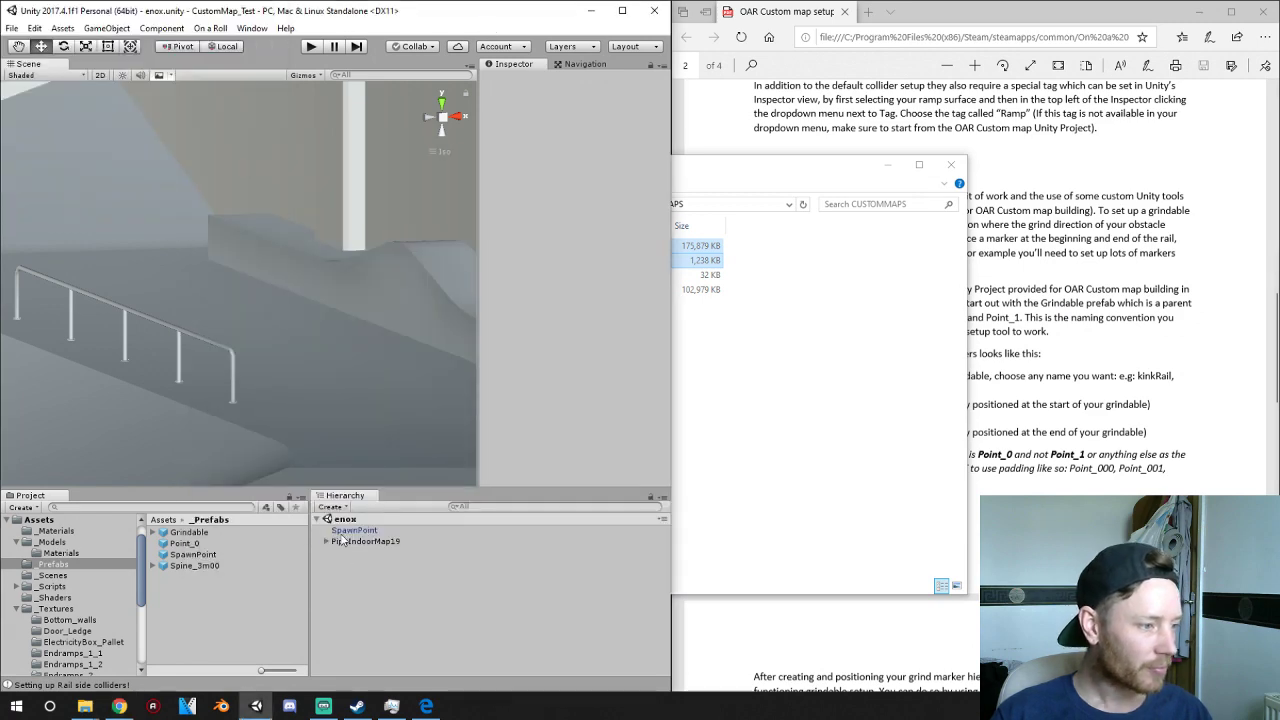
{"action": "left_click", "coordinate": [153, 320]}
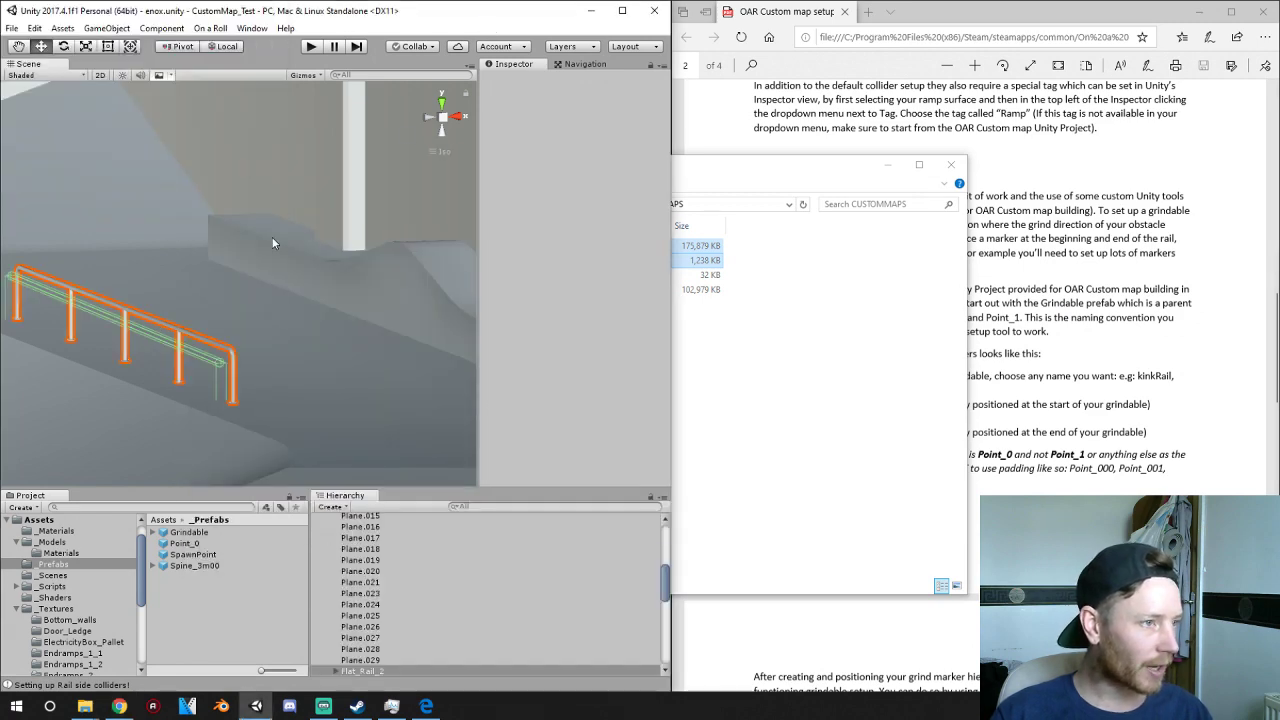
{"action": "left_click", "coordinate": [622, 10]}
- Select Flat_Rail_2 in the scene, expand its children and examine the GrindCollider_0 capsule collider's settings
{"action": "left_click", "coordinate": [422, 366]}
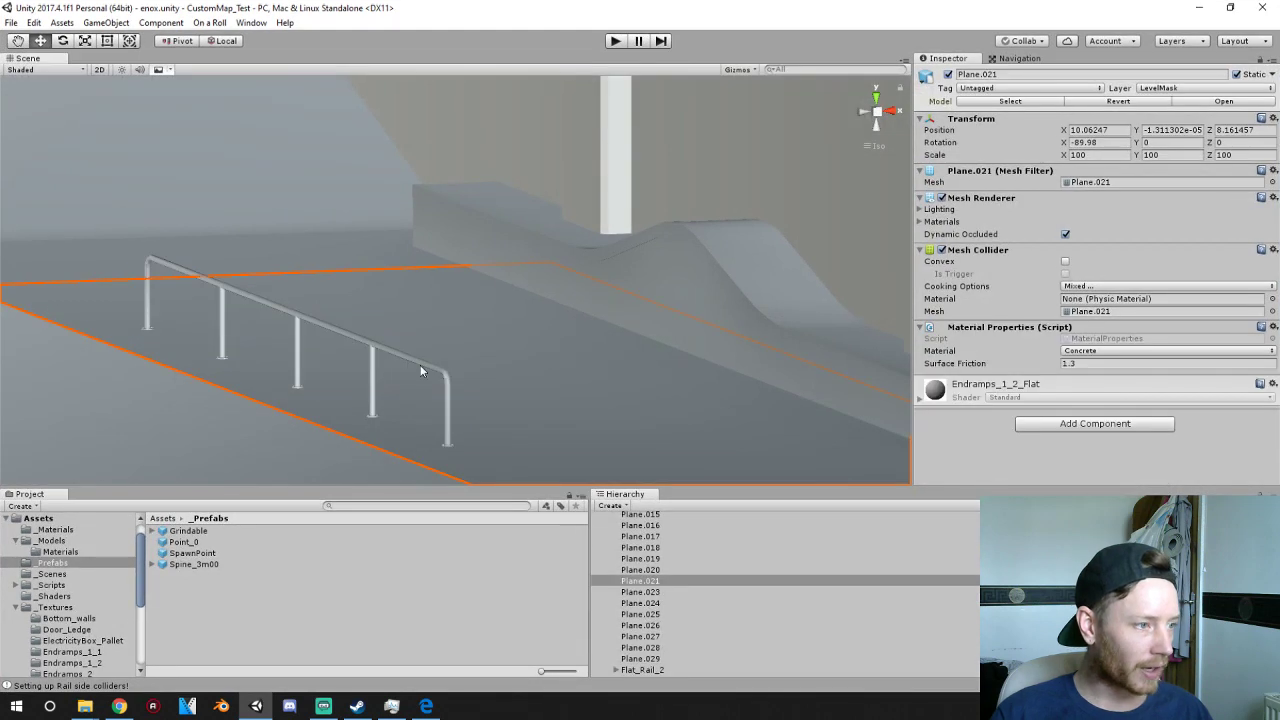
{"action": "left_click", "coordinate": [419, 369]}
{"action": "left_click", "coordinate": [426, 367]}
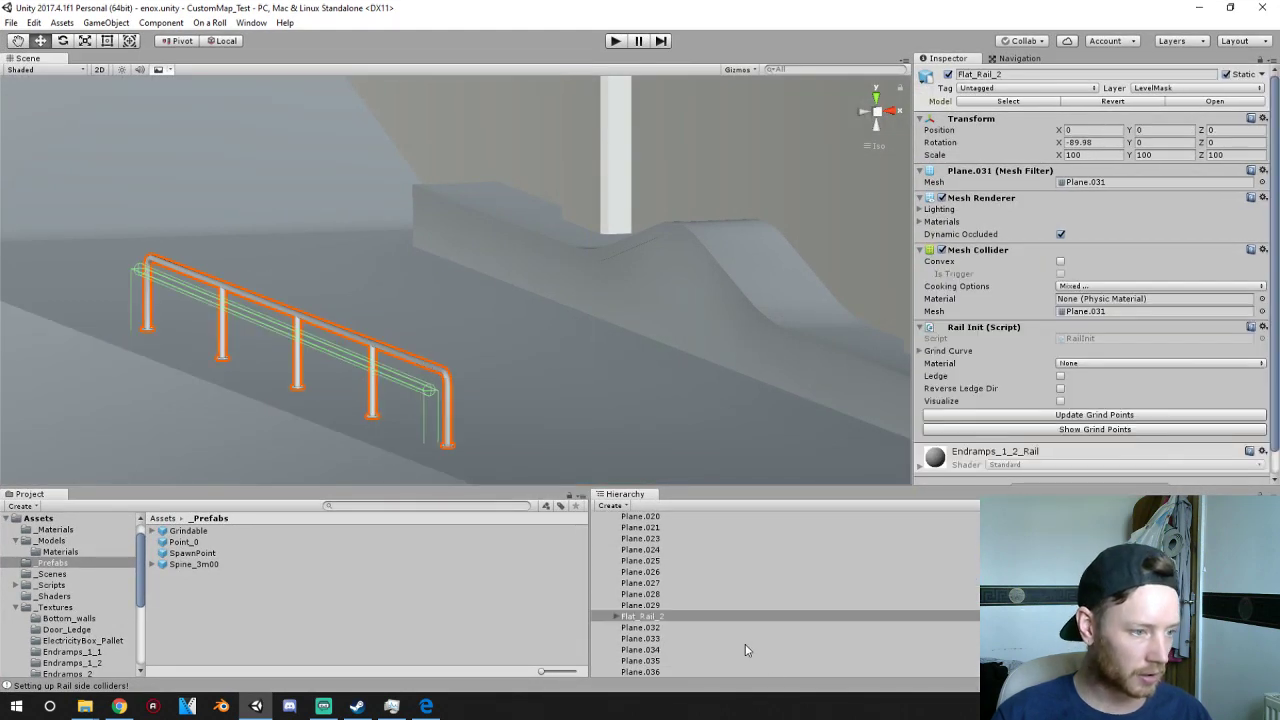
{"action": "left_click", "coordinate": [613, 616]}
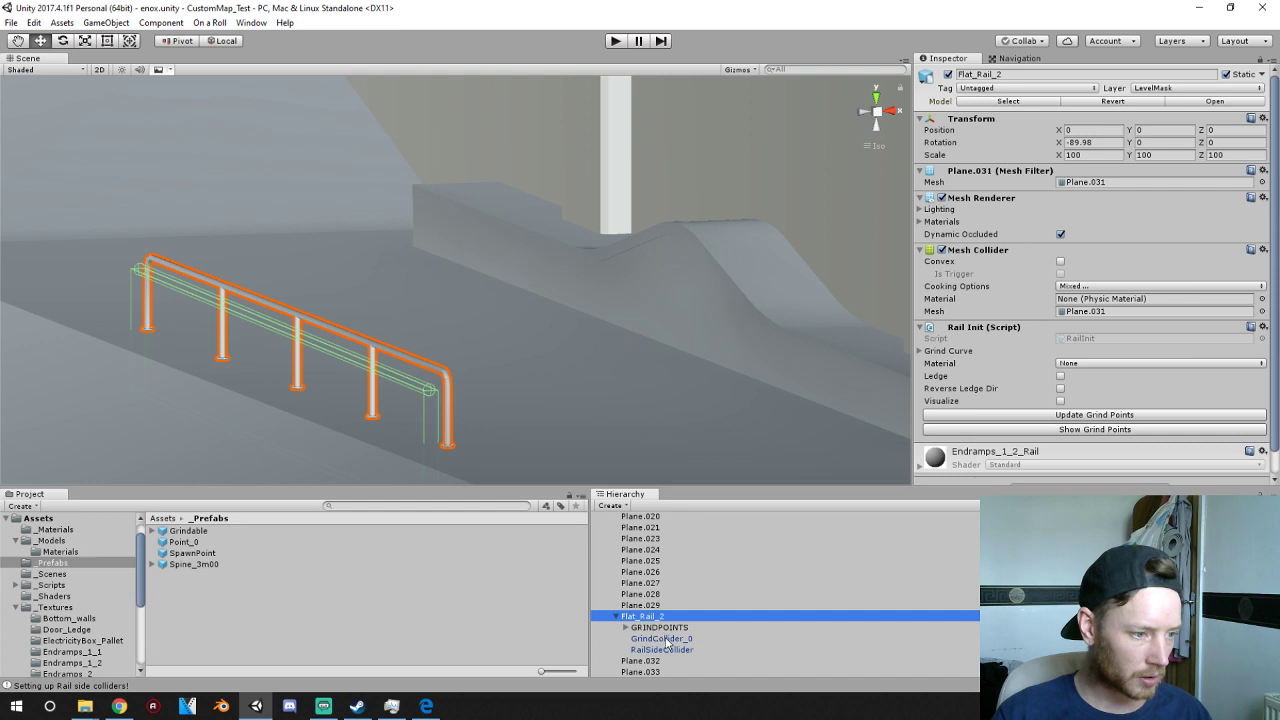
{"action": "left_click", "coordinate": [664, 639]}
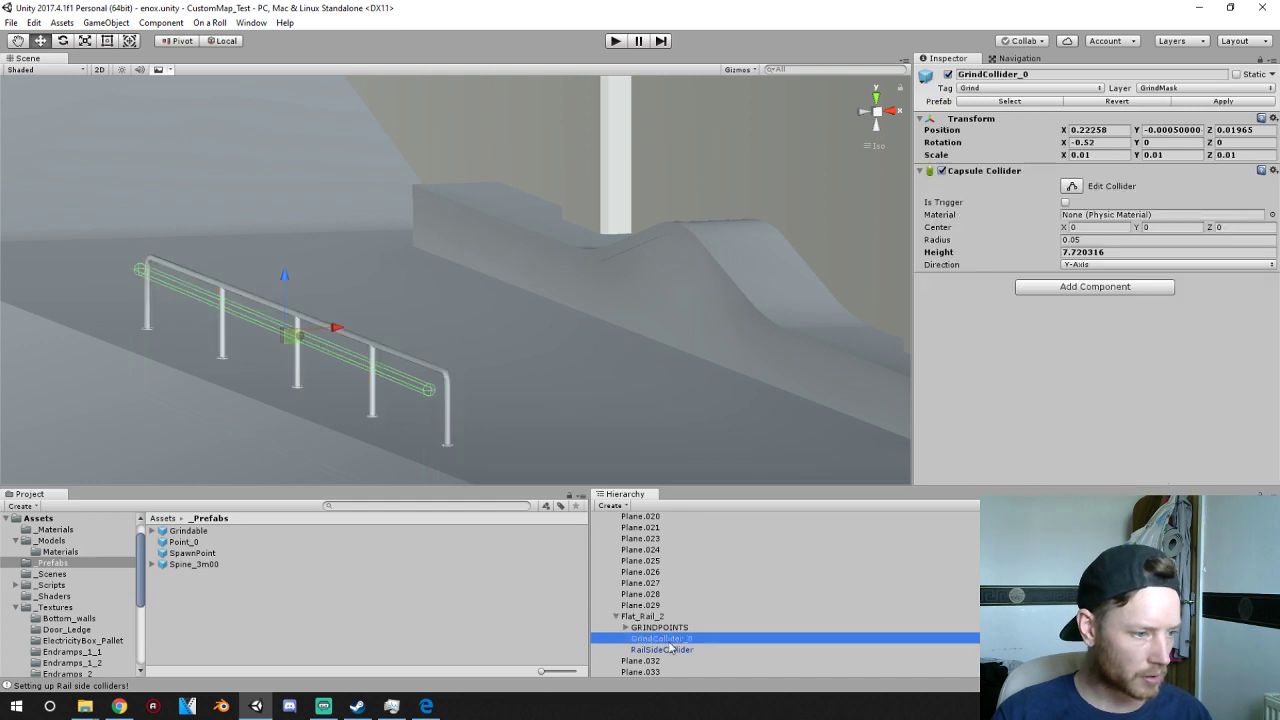
- Select Flat_Rail_2's GrindCollider_0 and RailSideCollider together and raise both to the height of the rail's top bar
{"action": "left_click", "coordinate": [670, 649], "text": "shift"}
{"action": "left_click_drag", "start_coordinate": [291, 289], "coordinate": [286, 256]}
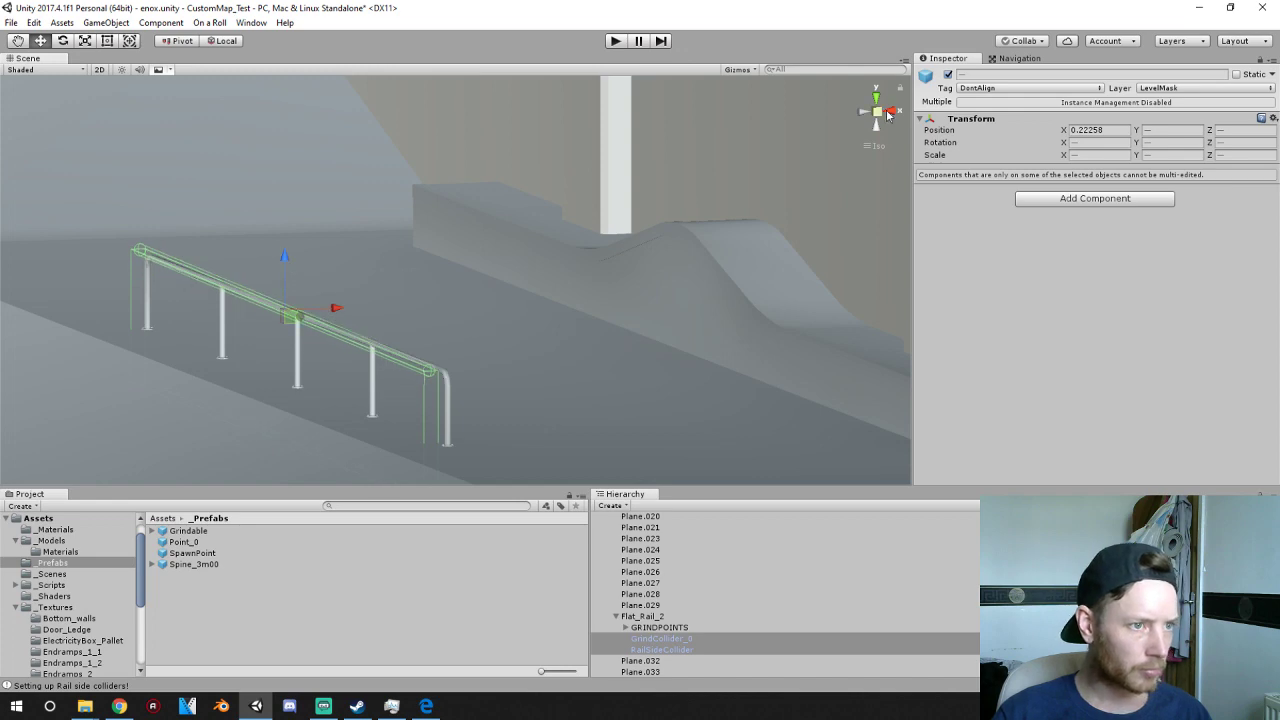
{"action": "left_click", "coordinate": [887, 114]}
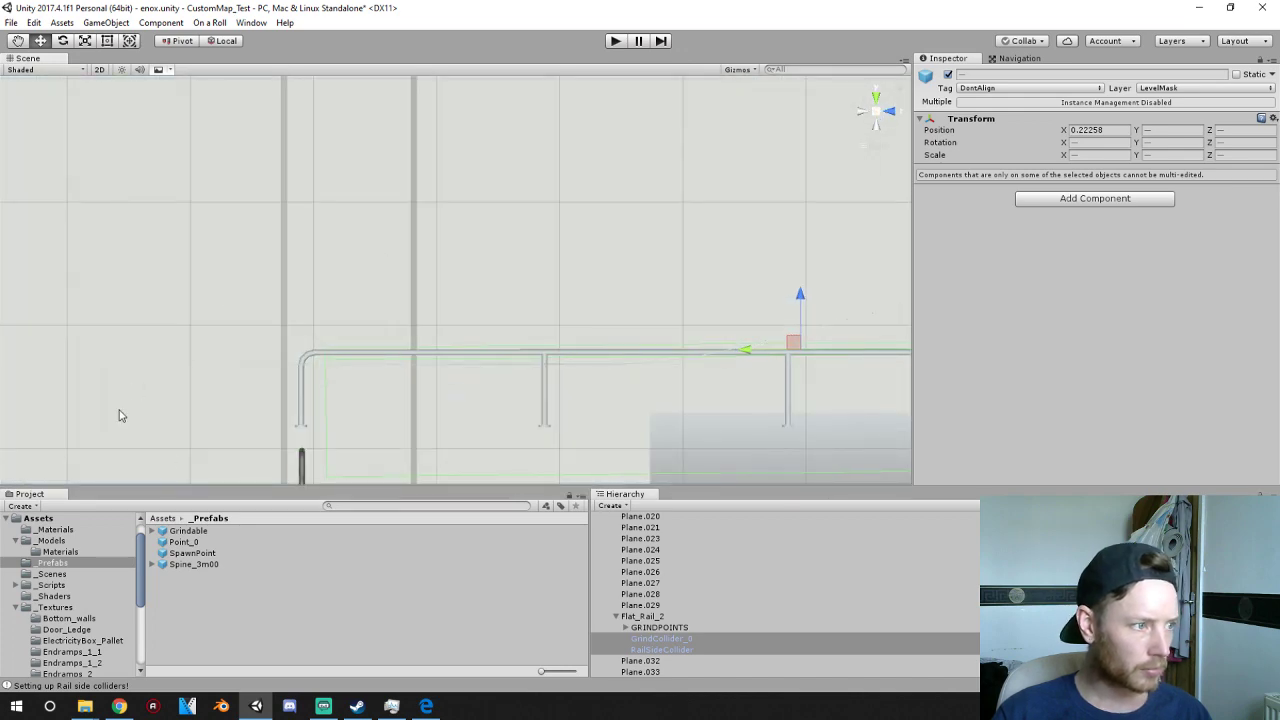
{"action": "left_click_drag", "start_coordinate": [799, 299], "coordinate": [799, 299]}
{"action": "middle_click_drag", "start_coordinate": [763, 271], "coordinate": [470, 259]}
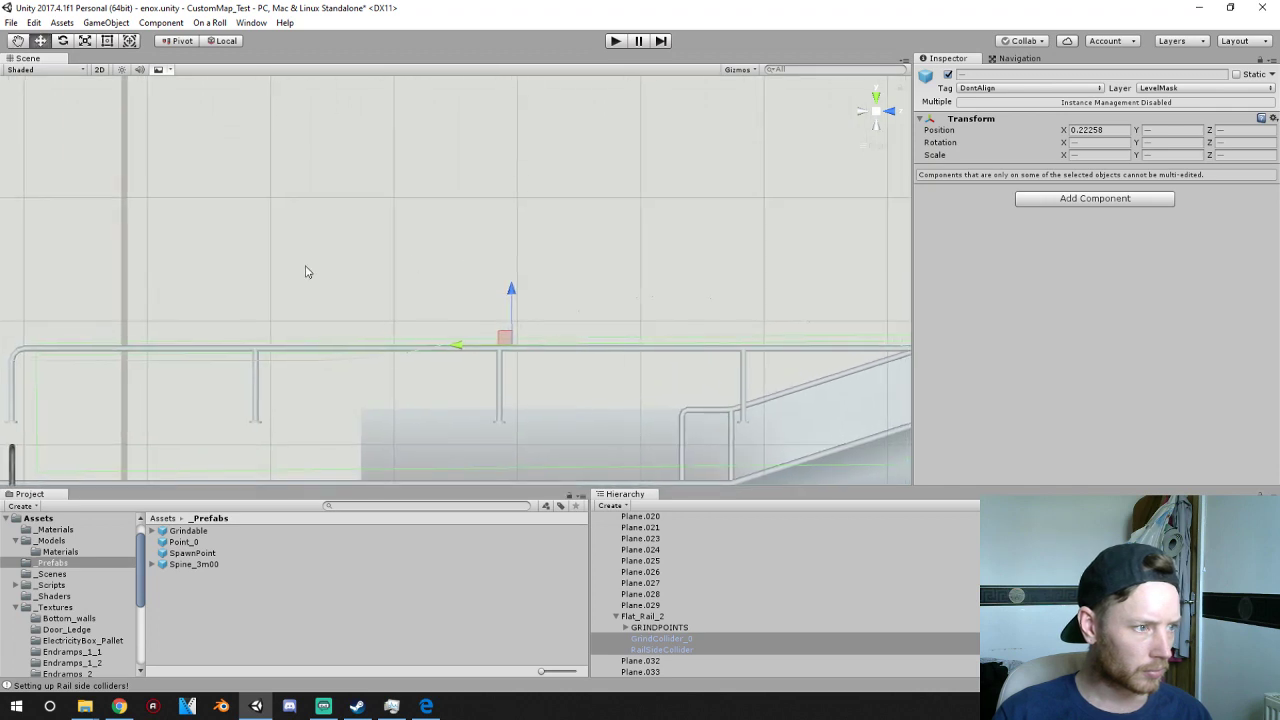
- Rotate the two selected colliders slightly in the side view so they run parallel to the rail's top bar
{"action": "left_click", "coordinate": [62, 41]}
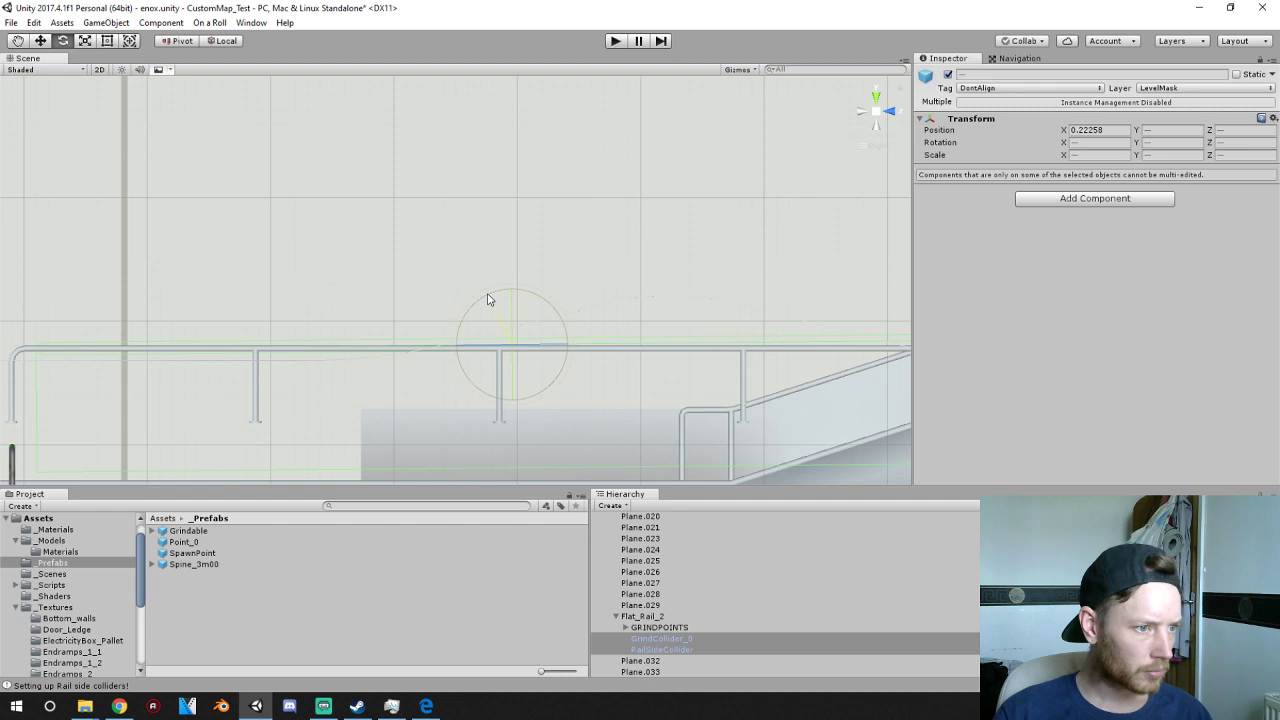
{"action": "left_click_drag", "start_coordinate": [488, 298], "coordinate": [491, 298]}
{"action": "middle_click_drag", "start_coordinate": [580, 283], "coordinate": [623, 295]}
{"action": "scroll", "coordinate": [371, 428], "scroll_direction": "down", "scroll_amount": 2}
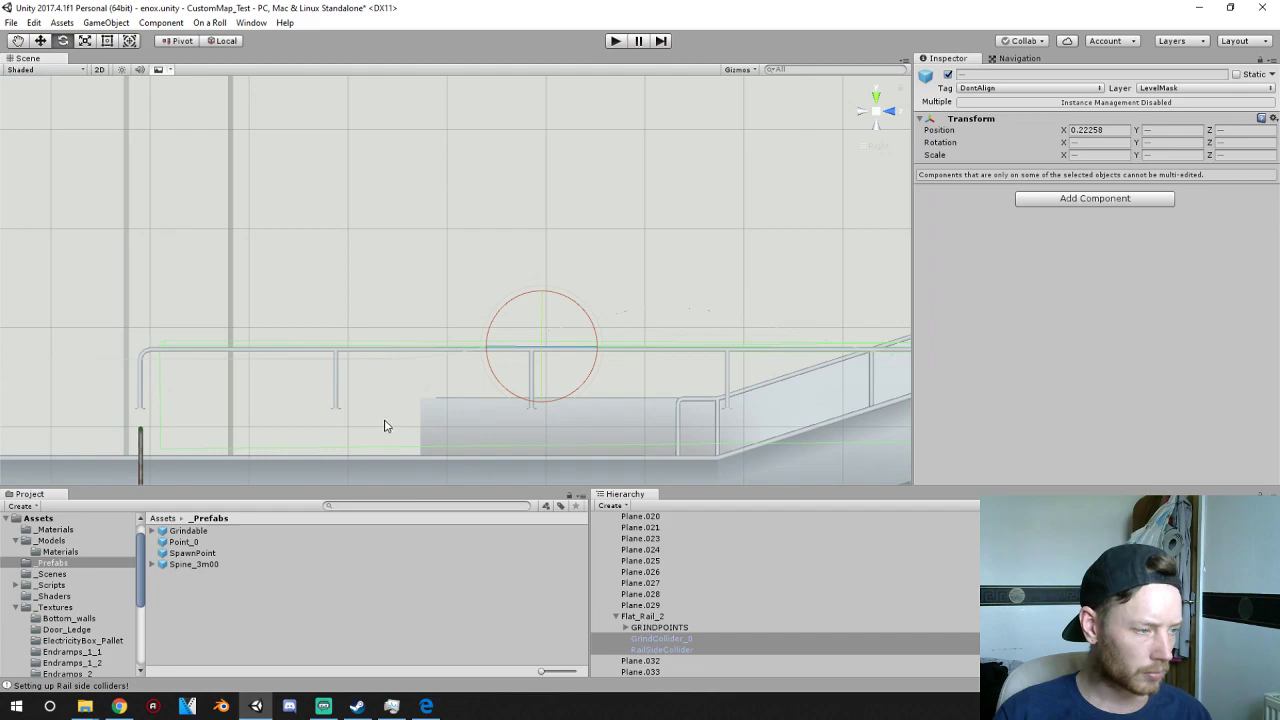
- Check both colliders against the rail in perspective, nudge them vertically onto the top bar and save the scene
{"action": "left_click", "coordinate": [880, 118]}
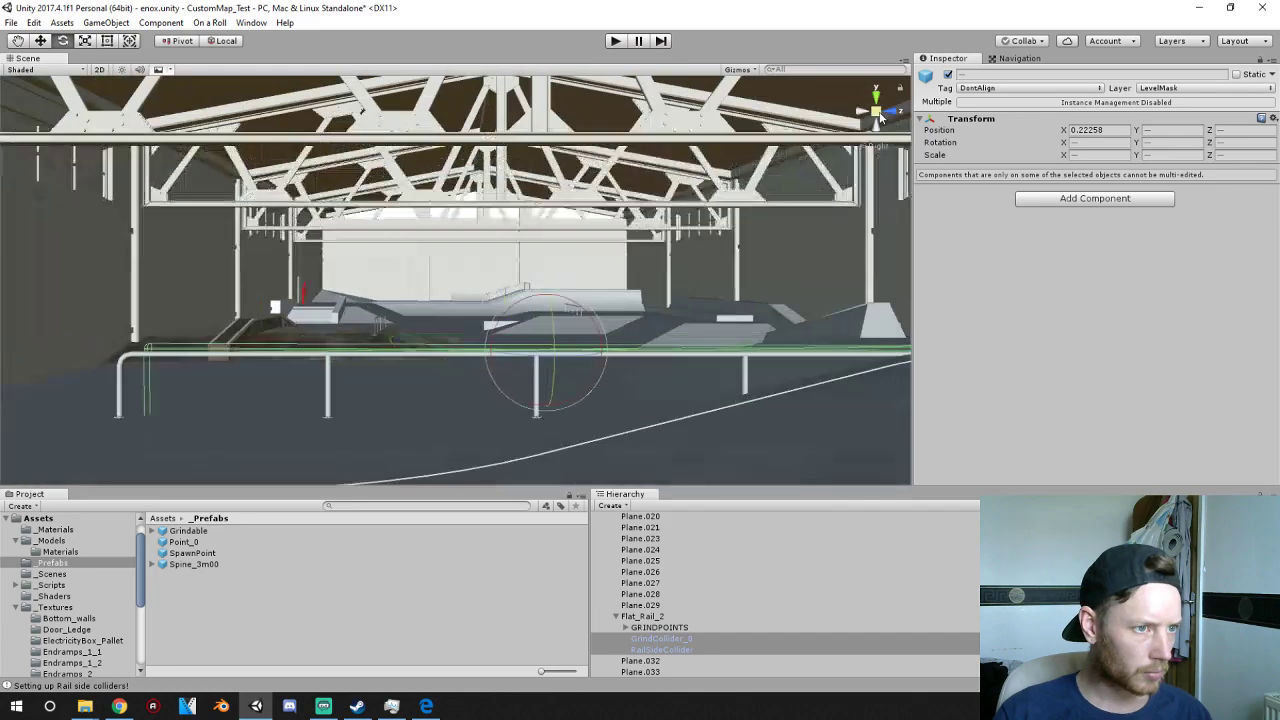
{"action": "left_click_drag", "start_coordinate": [704, 293], "coordinate": [1090, 243], "text": "alt"}
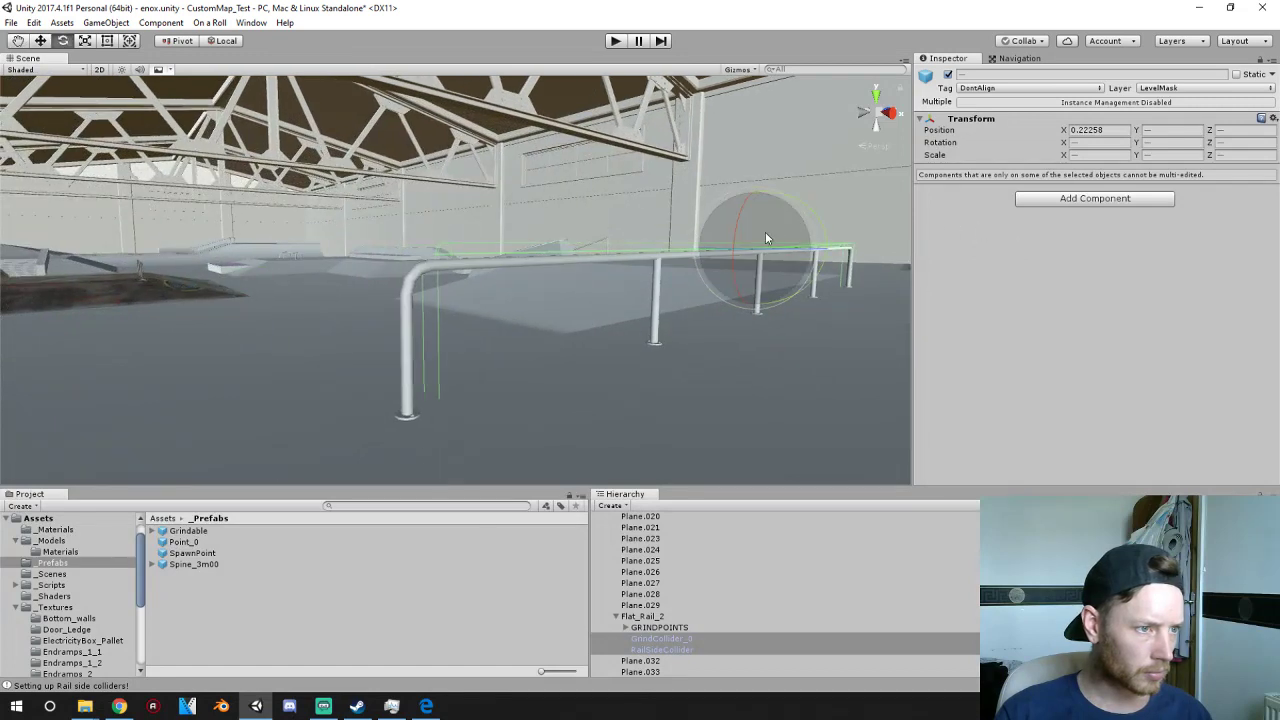
{"action": "left_click", "coordinate": [42, 42]}
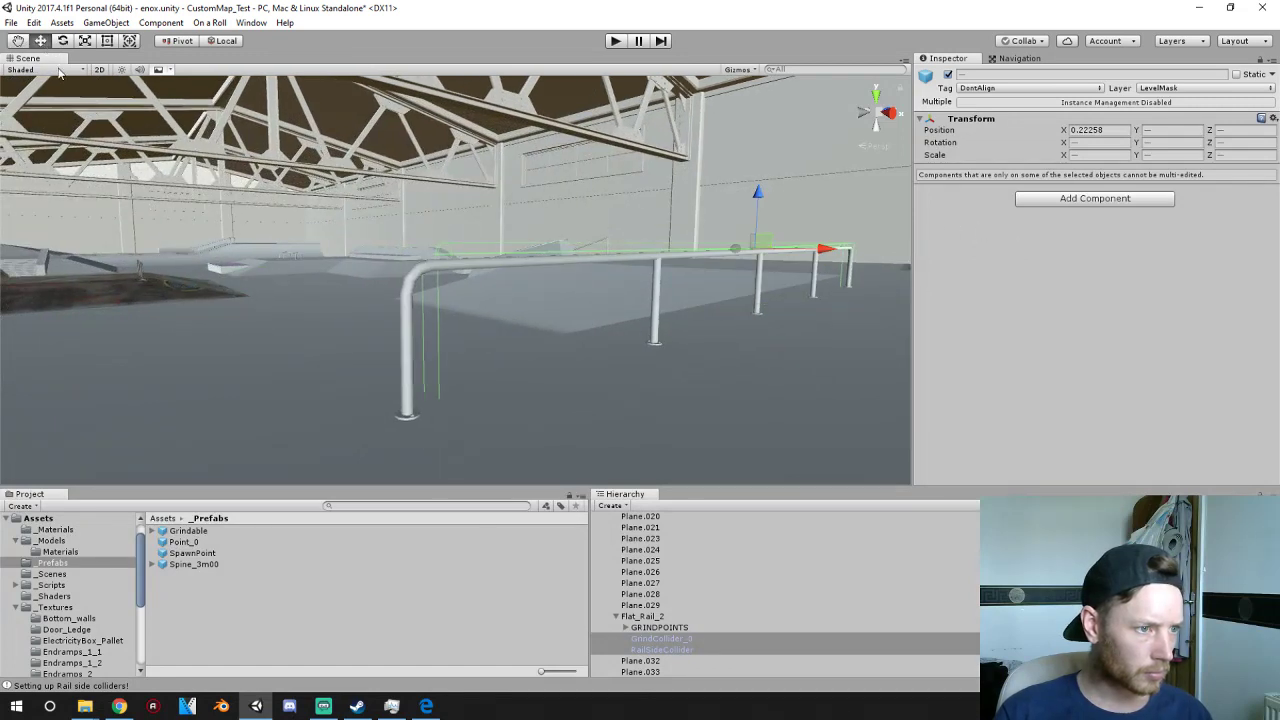
{"action": "left_click_drag", "start_coordinate": [763, 191], "coordinate": [762, 193]}
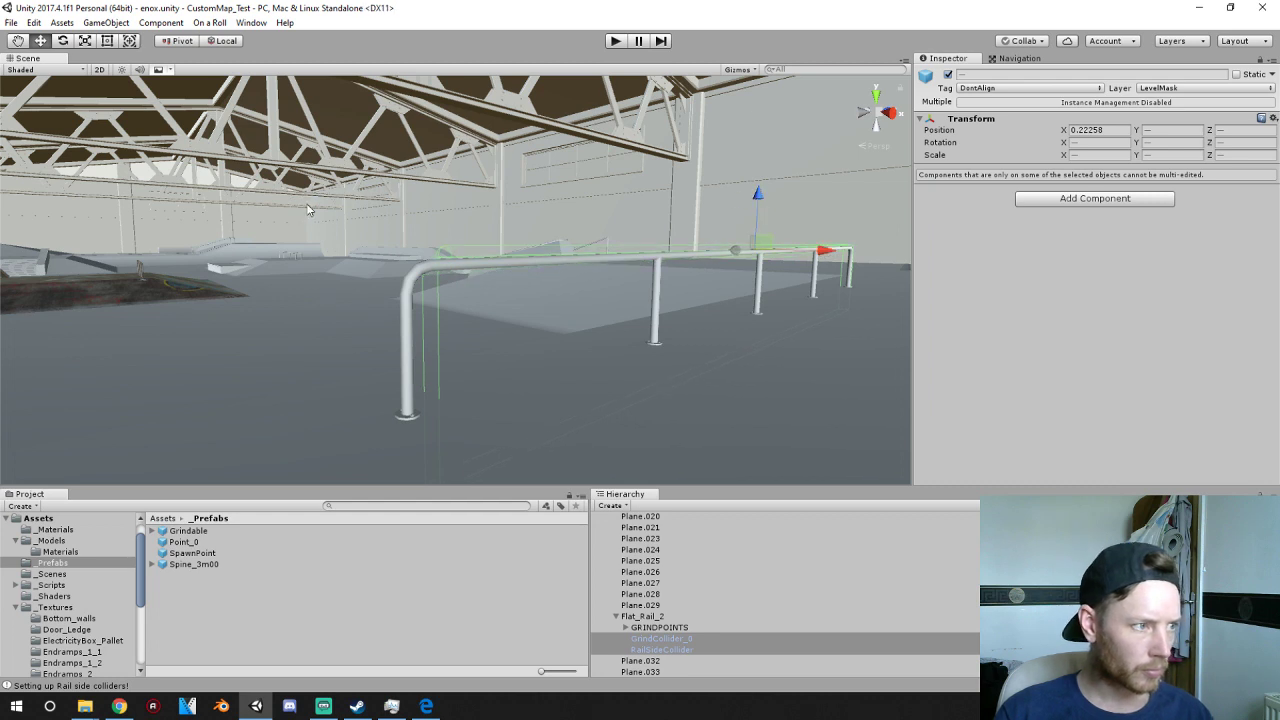
- Rebuild the custom map with the On a Roll map building tool
{"action": "left_click", "coordinate": [209, 22]}
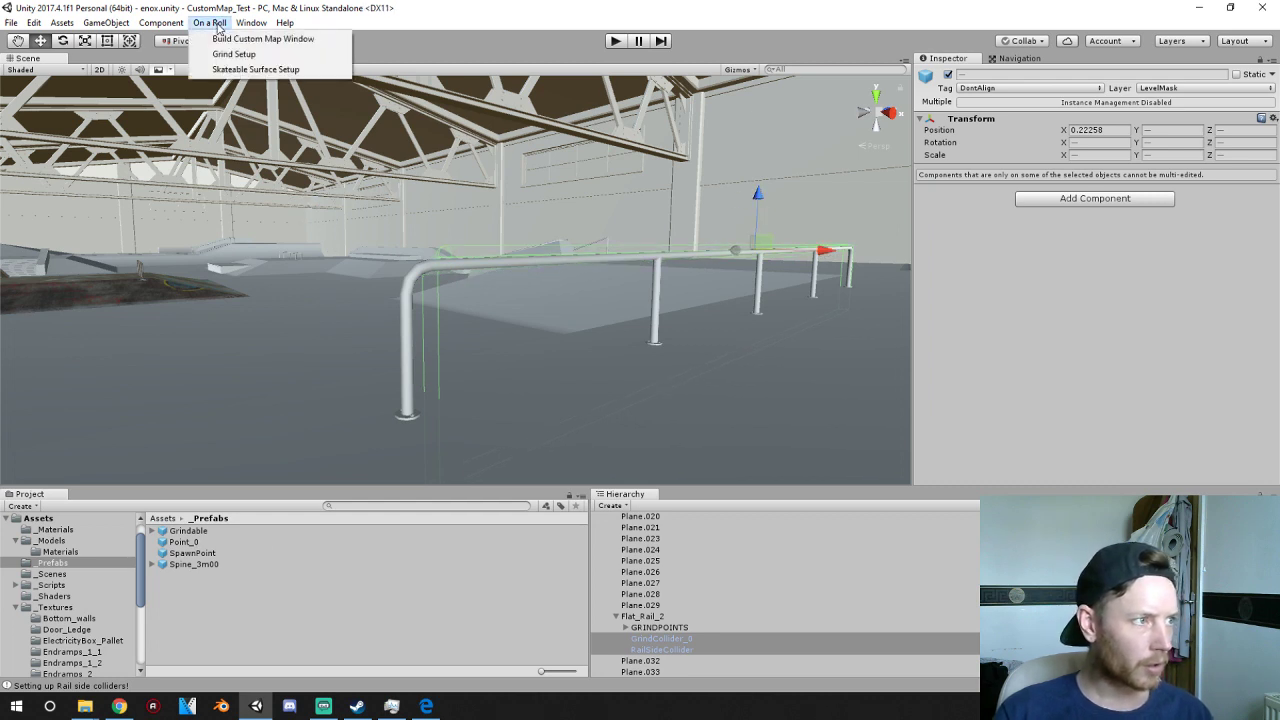
{"action": "left_click", "coordinate": [222, 40]}
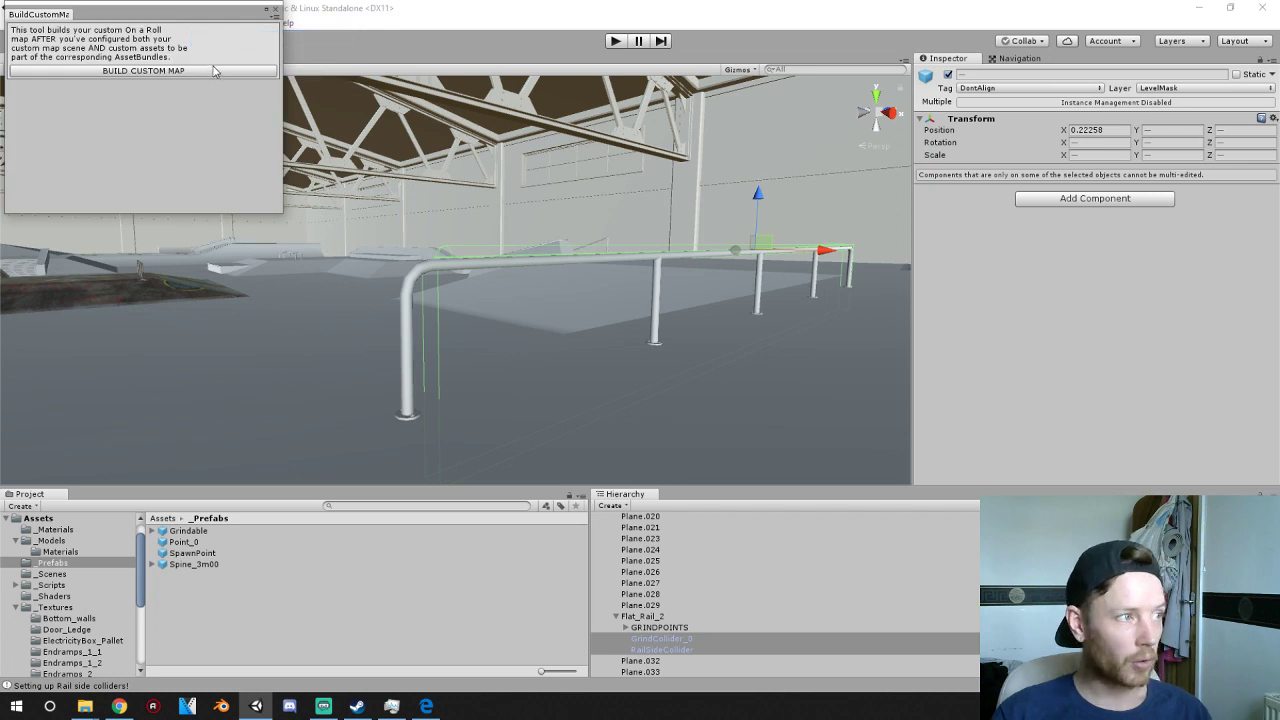
{"action": "left_click", "coordinate": [213, 71]}
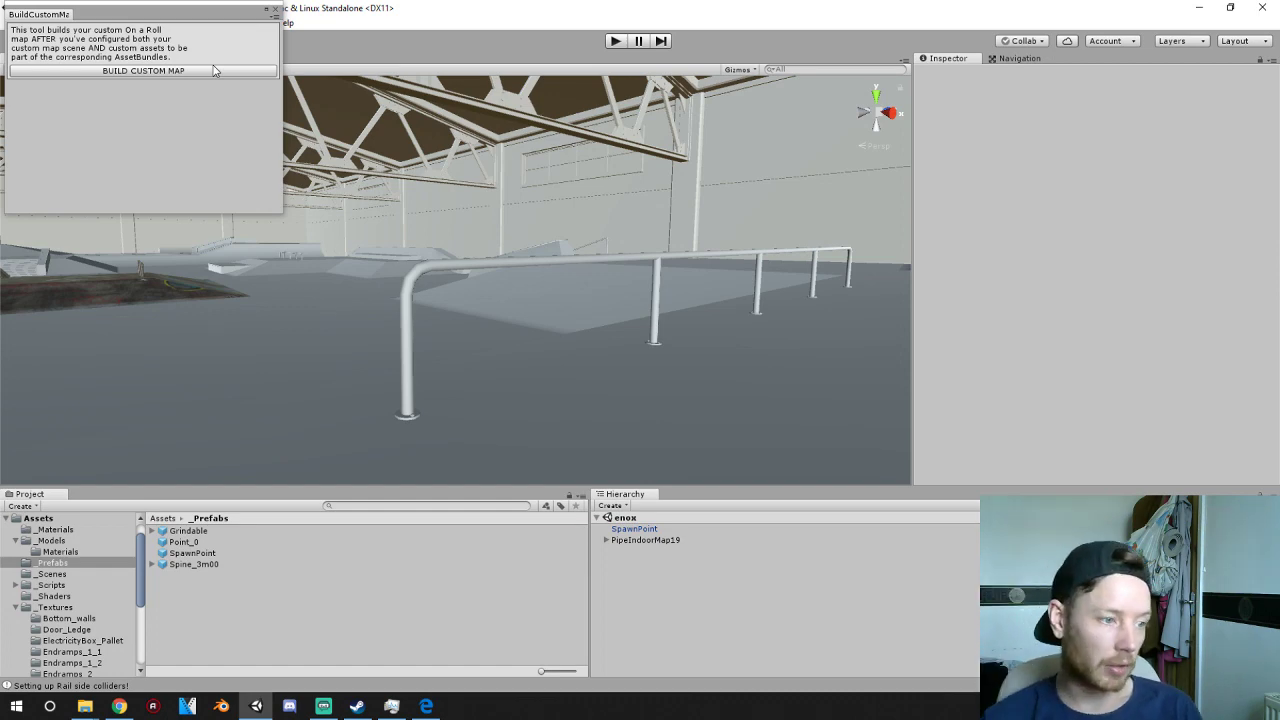
- Replace custommap_assets and custommap_scene in the CUSTOMMAPS folder with the rebuilt files and launch On a Roll through Steam
{"action": "left_click", "coordinate": [1199, 8]}
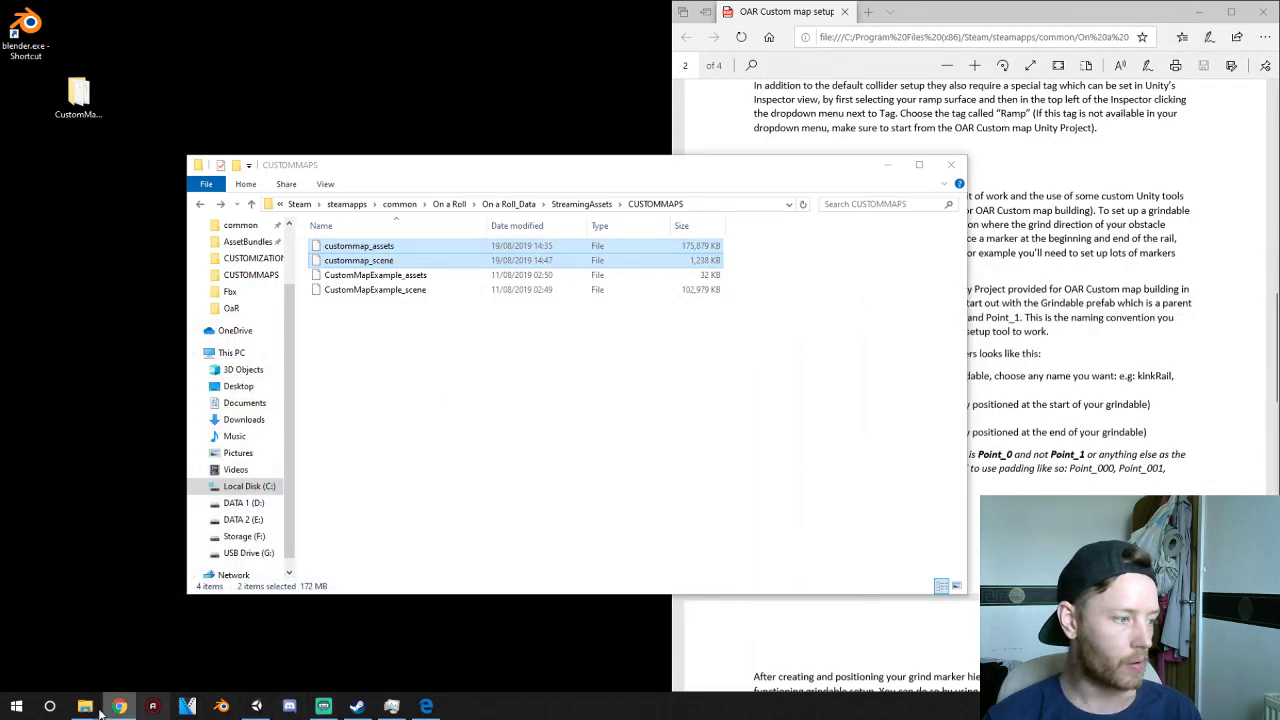
{"action": "mouse_move", "coordinate": [98, 708]}
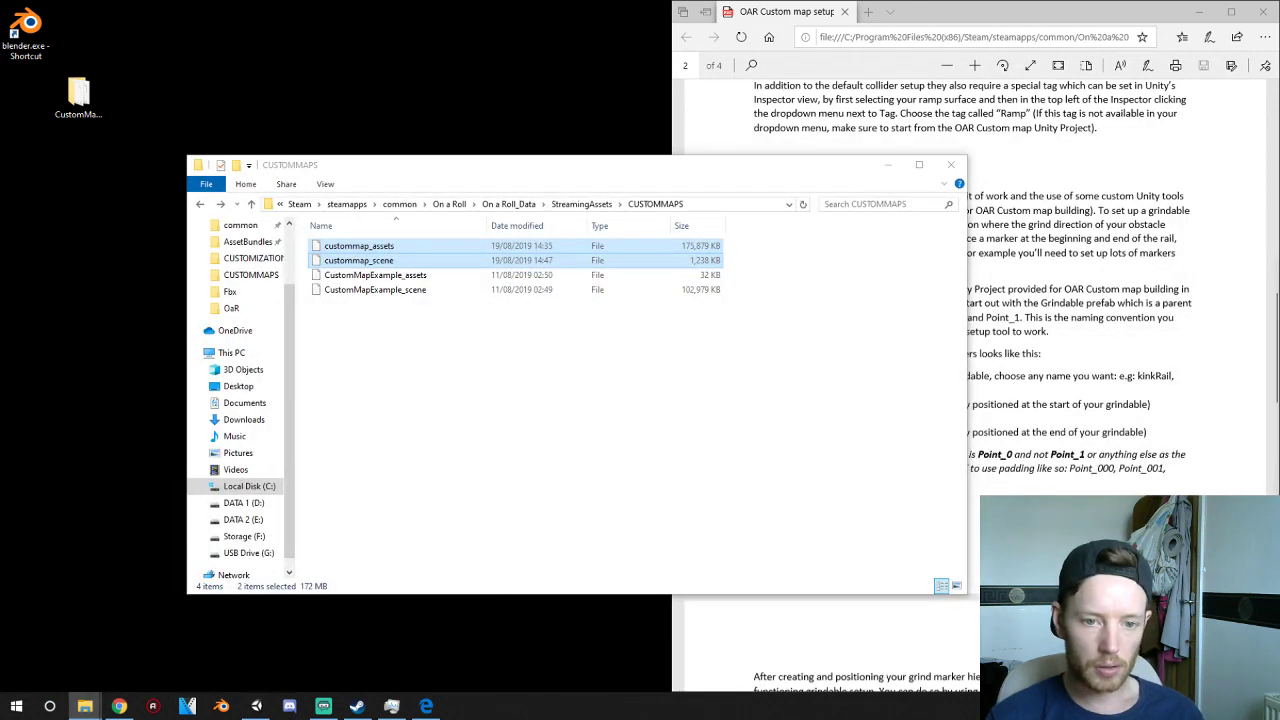
{"action": "right_click", "coordinate": [598, 456]}
{"action": "left_click", "coordinate": [622, 550]}
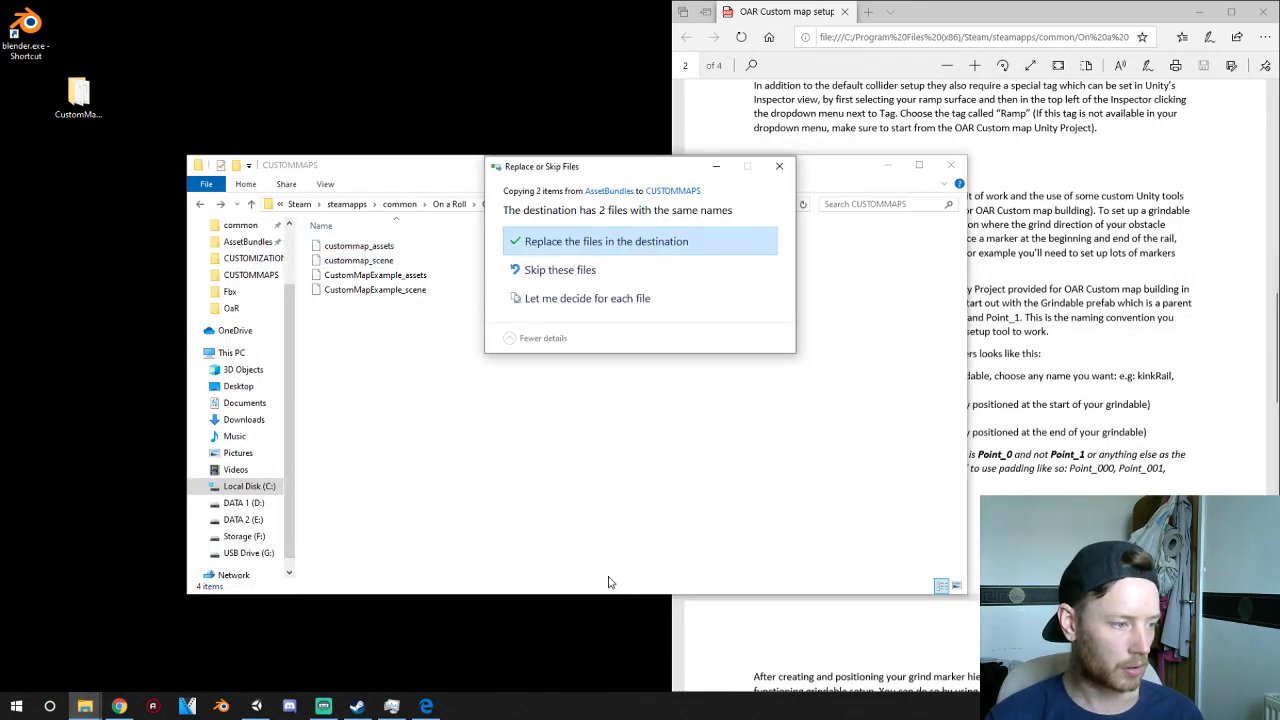
{"action": "left_click", "coordinate": [646, 242]}
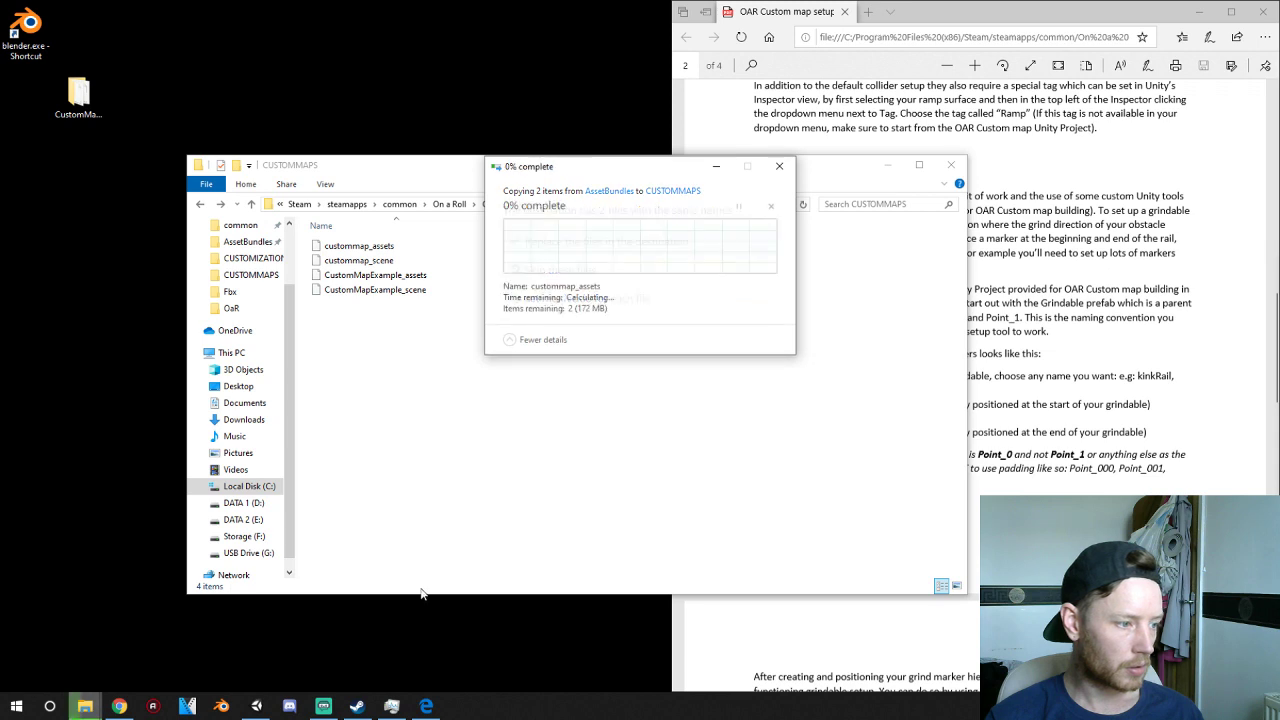
{"action": "right_click", "coordinate": [356, 706]}
{"action": "left_click", "coordinate": [326, 298]}
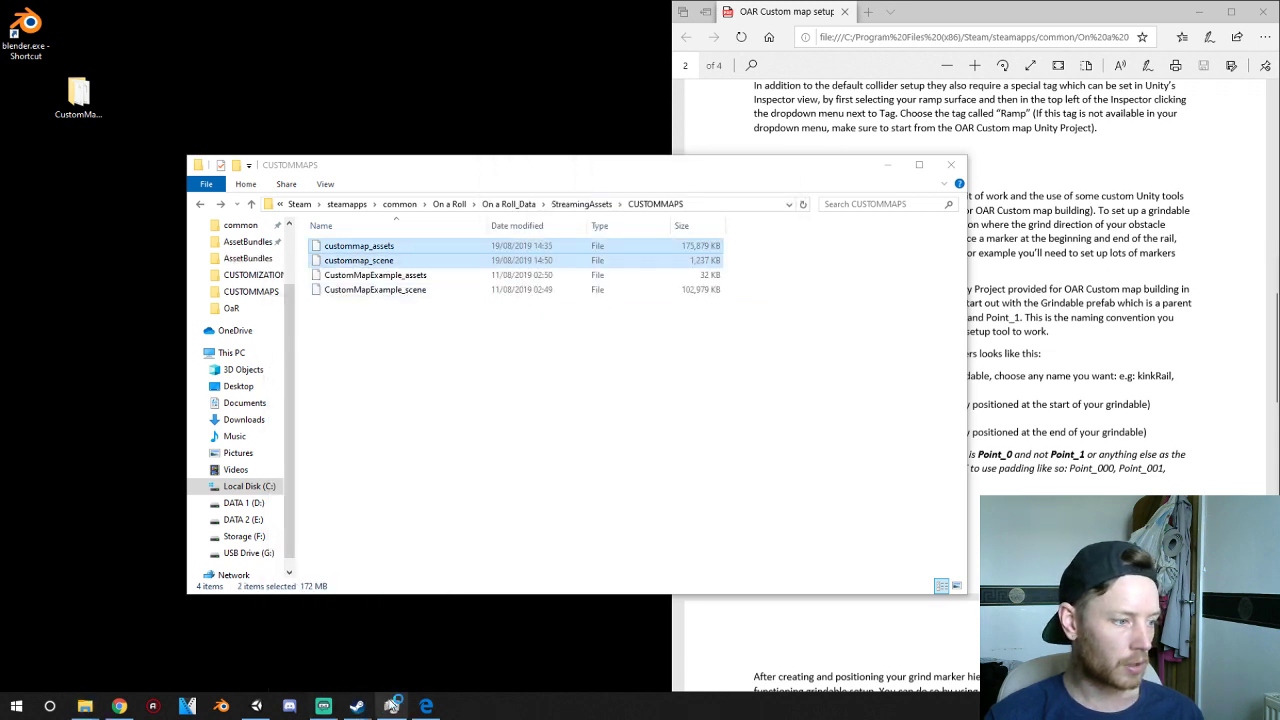
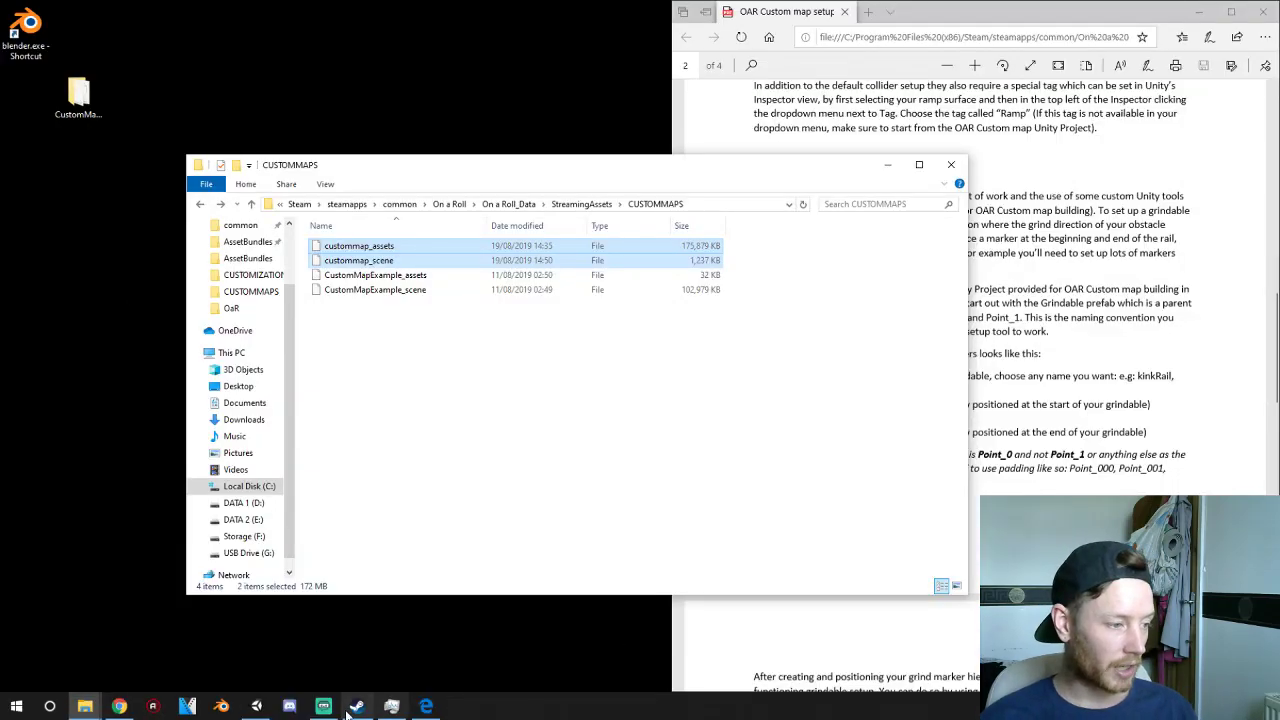
- Return to Unity, select Flat_Rail_2 and examine from its end how the colliders line up with the rail
{"action": "left_click", "coordinate": [256, 706]}
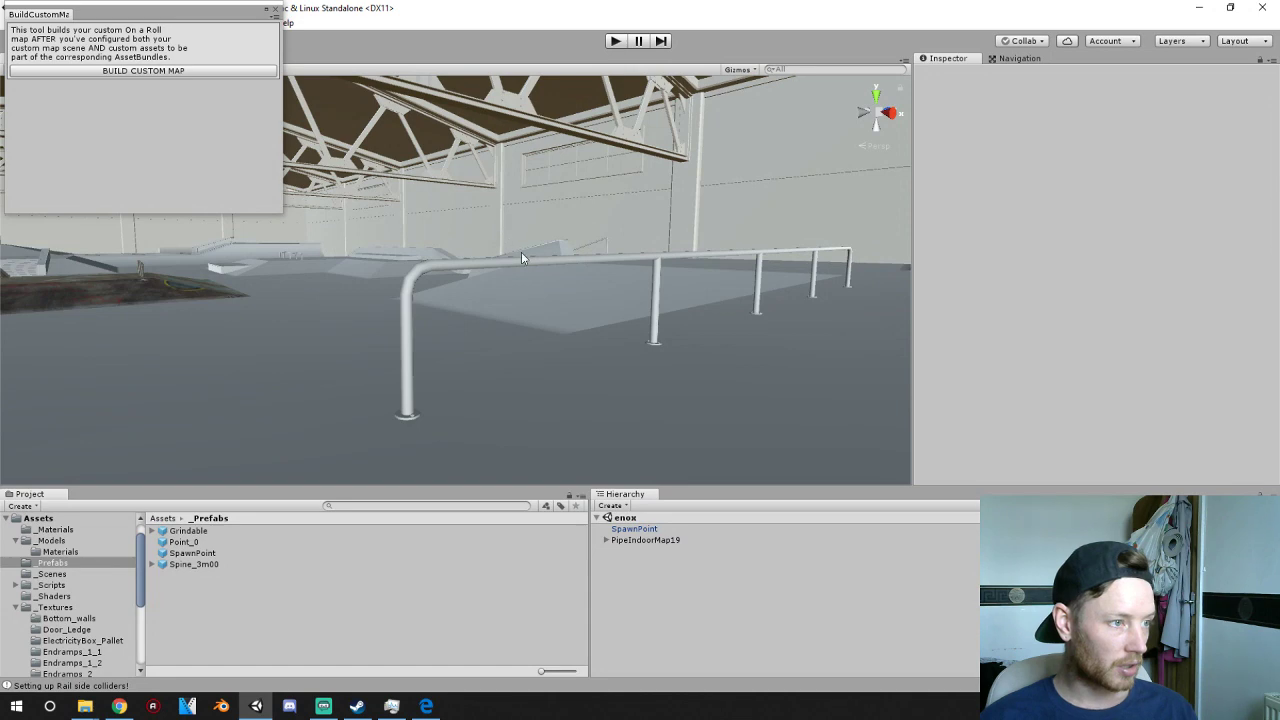
{"action": "left_click", "coordinate": [523, 260]}
{"action": "right_click_drag", "start_coordinate": [403, 354], "coordinate": [485, 358]}
{"action": "middle_click_drag", "start_coordinate": [485, 358], "coordinate": [681, 368]}
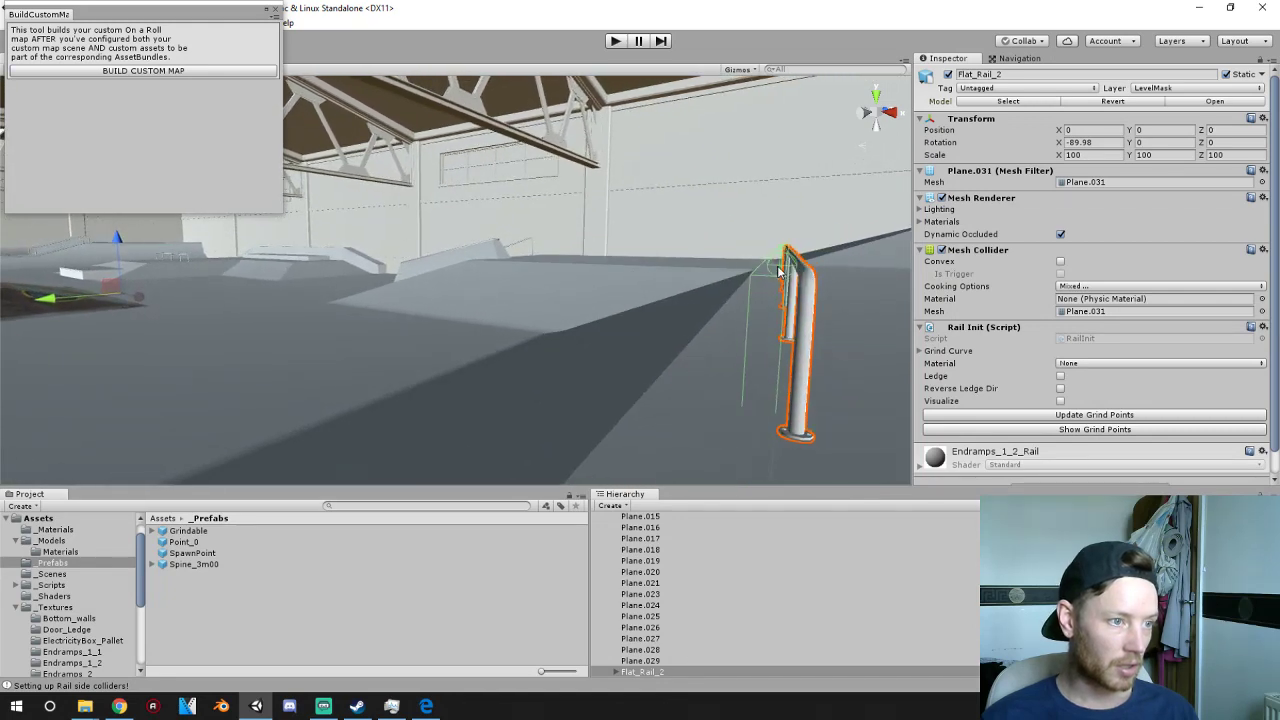
{"action": "scroll", "coordinate": [684, 344], "scroll_direction": "down", "scroll_amount": 6}
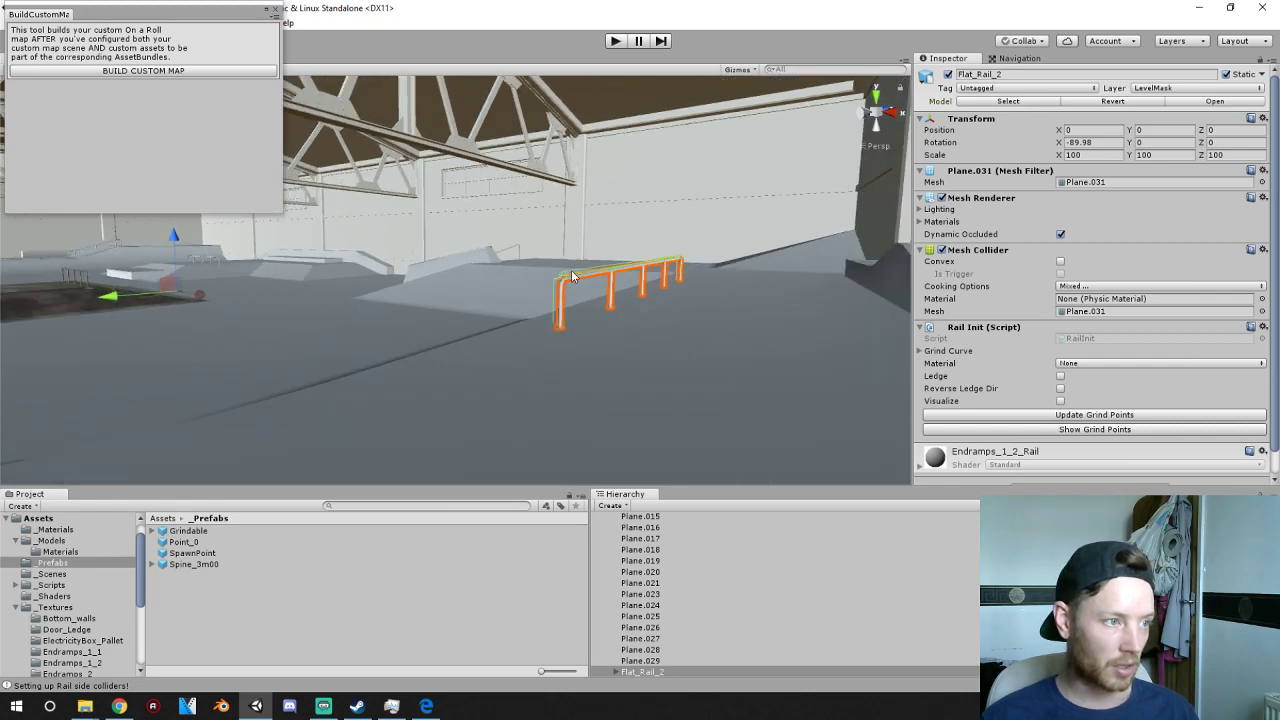
{"action": "scroll", "coordinate": [572, 280], "scroll_direction": "up", "scroll_amount": 8}
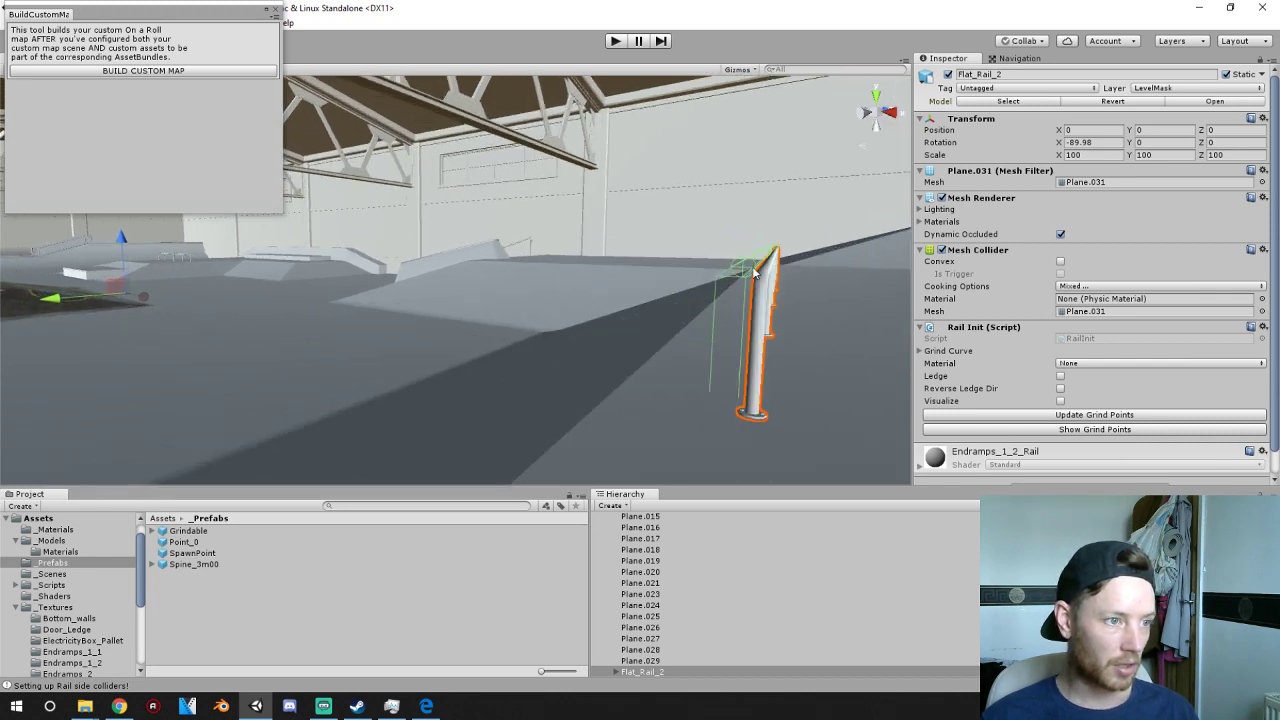
- Expand Flat_Rail_2 and move GrindCollider_0 sideways to X 0.22327 so it sits over the rail's top bar
{"action": "left_click", "coordinate": [752, 268]}
{"action": "left_click", "coordinate": [616, 628]}
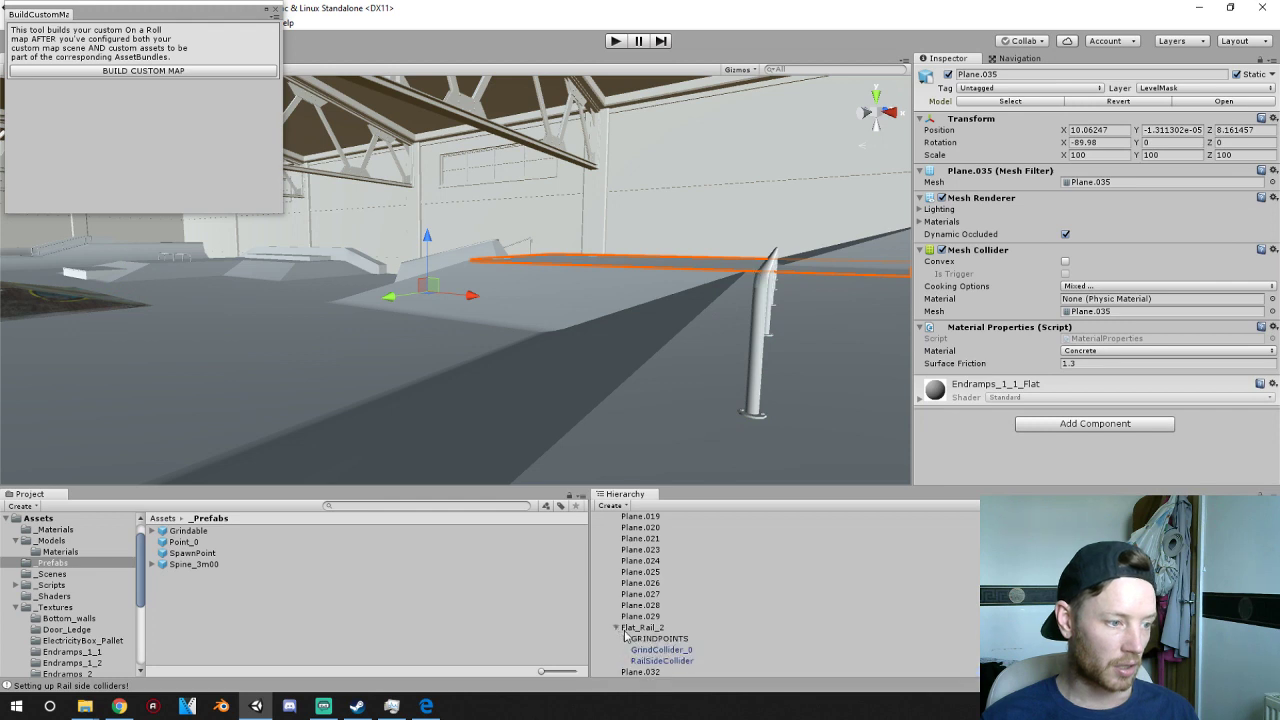
{"action": "left_click", "coordinate": [657, 640]}
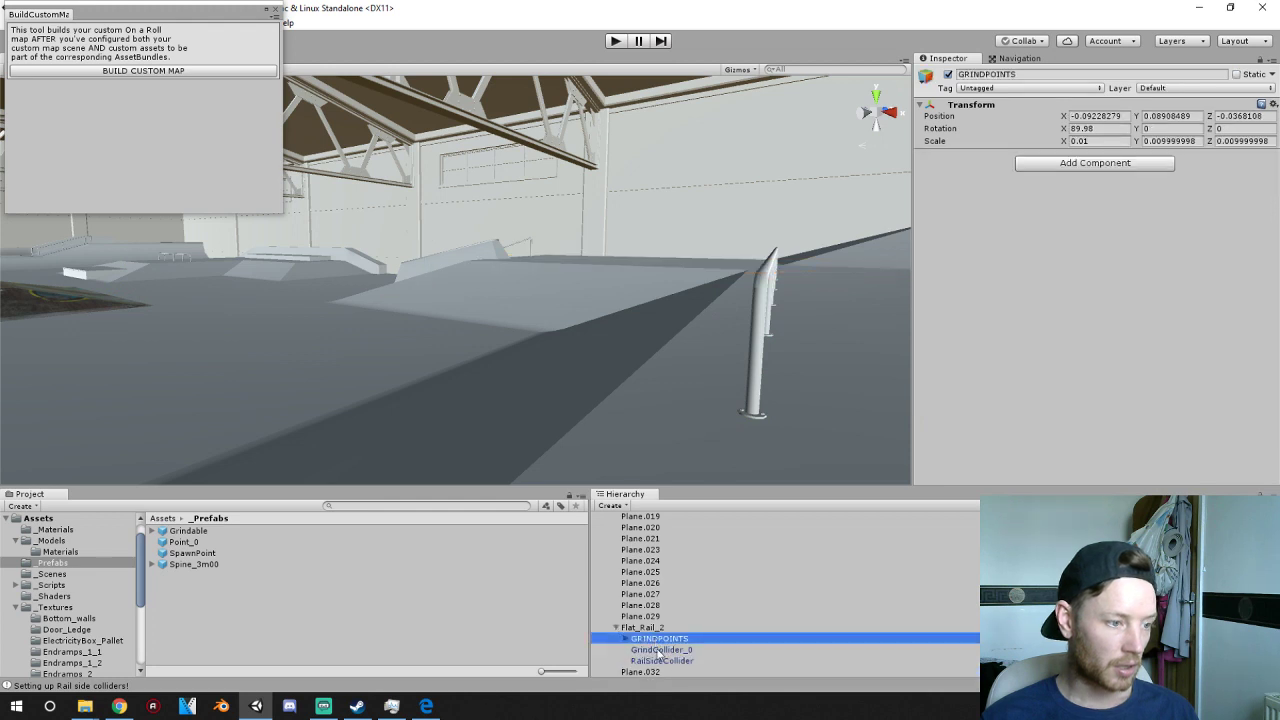
{"action": "left_click", "coordinate": [659, 650]}
{"action": "middle_click_drag", "start_coordinate": [806, 290], "coordinate": [808, 272]}
{"action": "left_click_drag", "start_coordinate": [859, 245], "coordinate": [866, 252]}
- Close the custom map build window and move RailSideCollider sideways to X 0.22384, centring it on the rail in the end view
{"action": "left_click", "coordinate": [676, 661]}
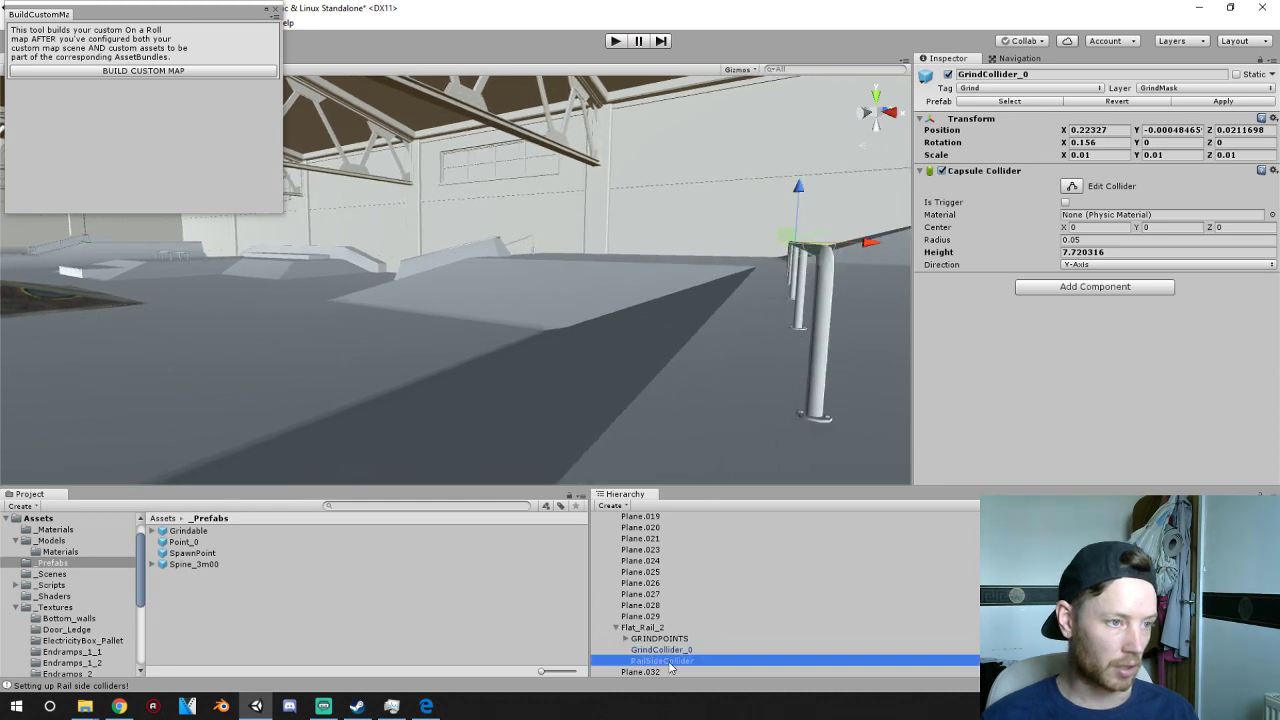
{"action": "left_click", "coordinate": [891, 114]}
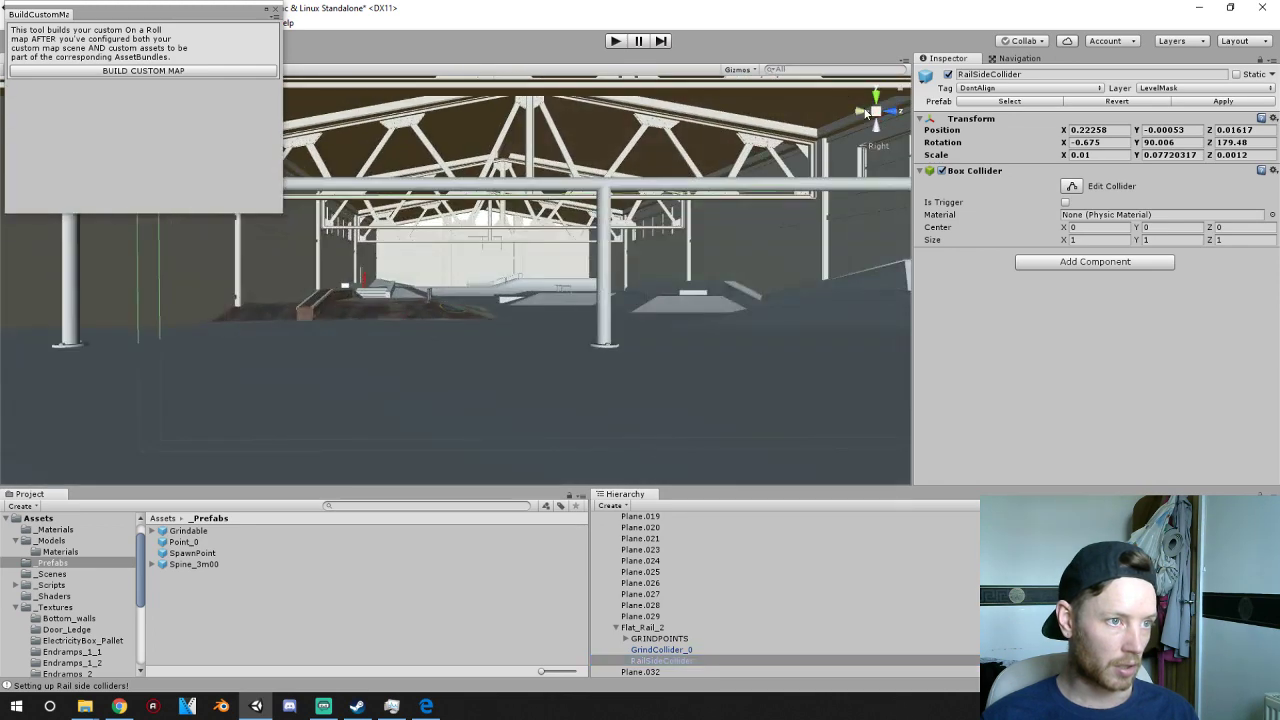
{"action": "left_click", "coordinate": [881, 108]}
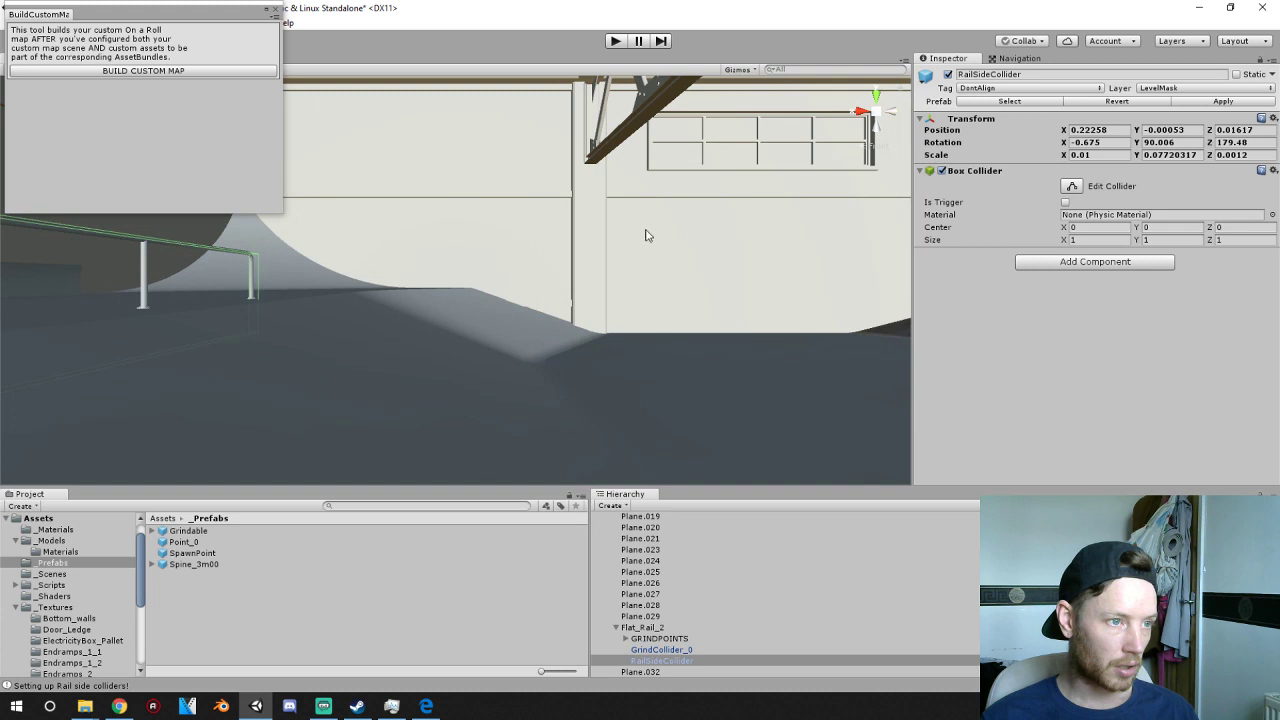
{"action": "left_click", "coordinate": [874, 112]}
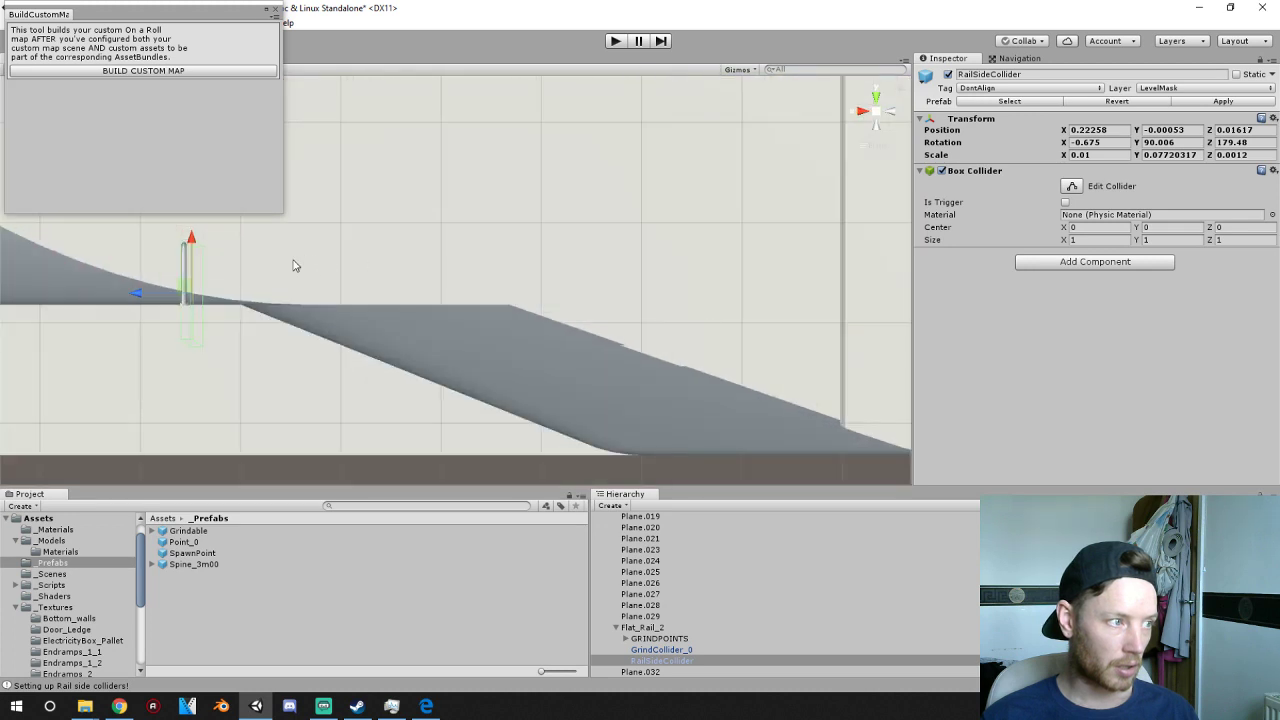
{"action": "scroll", "coordinate": [201, 272], "scroll_direction": "up", "scroll_amount": 1}
{"action": "left_click", "coordinate": [277, 9]}
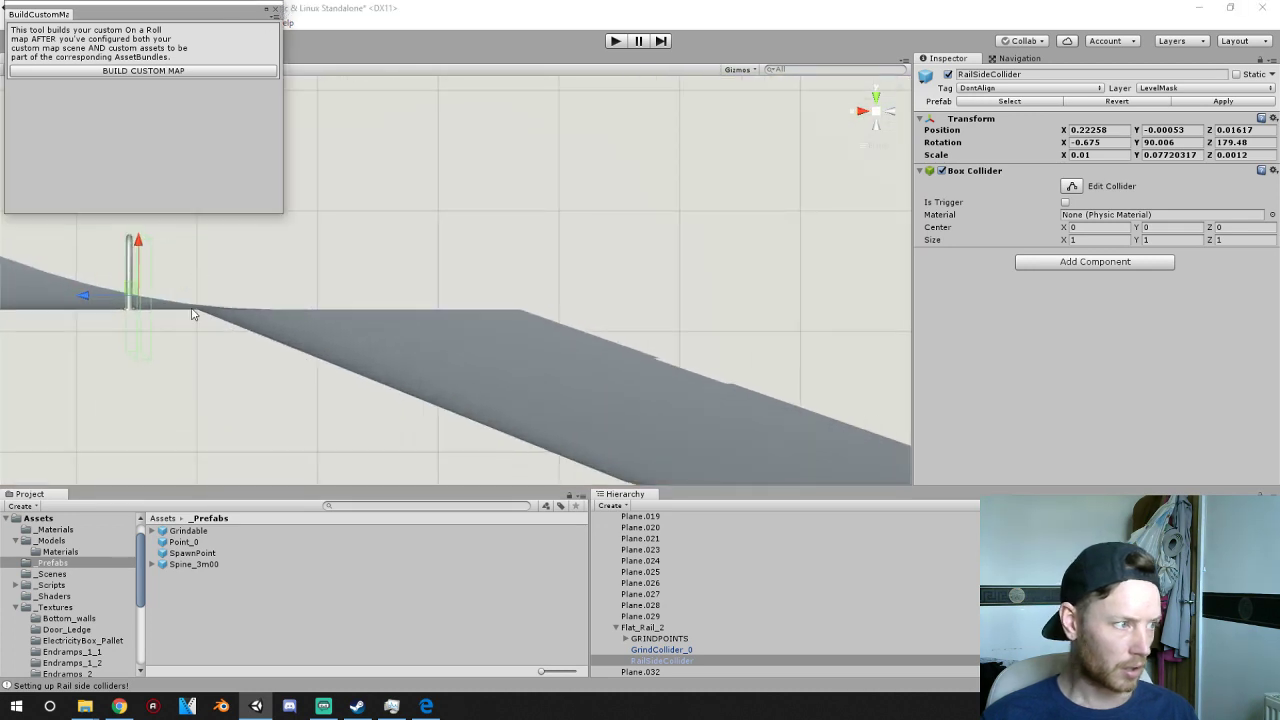
{"action": "left_click", "coordinate": [276, 10]}
{"action": "middle_click_drag", "start_coordinate": [163, 263], "coordinate": [400, 368]}
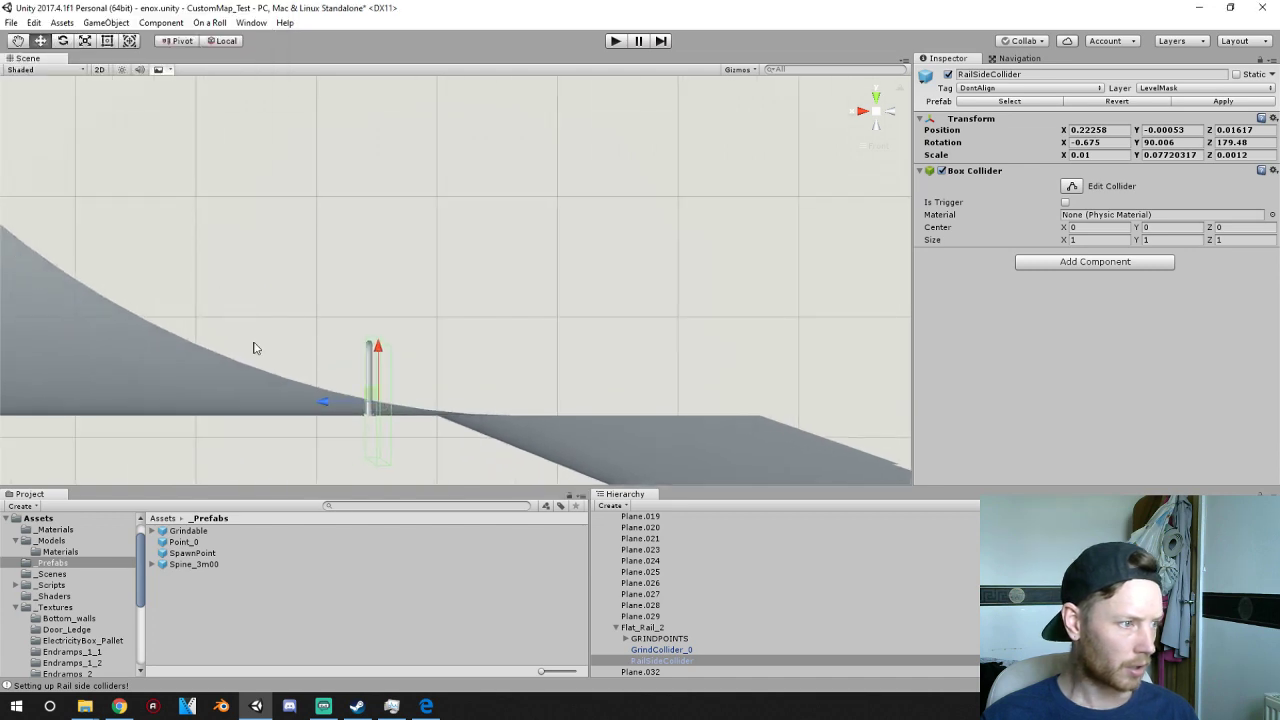
{"action": "scroll", "coordinate": [380, 400], "scroll_direction": "up", "scroll_amount": 6}
{"action": "middle_click_drag", "start_coordinate": [268, 470], "coordinate": [378, 335]}
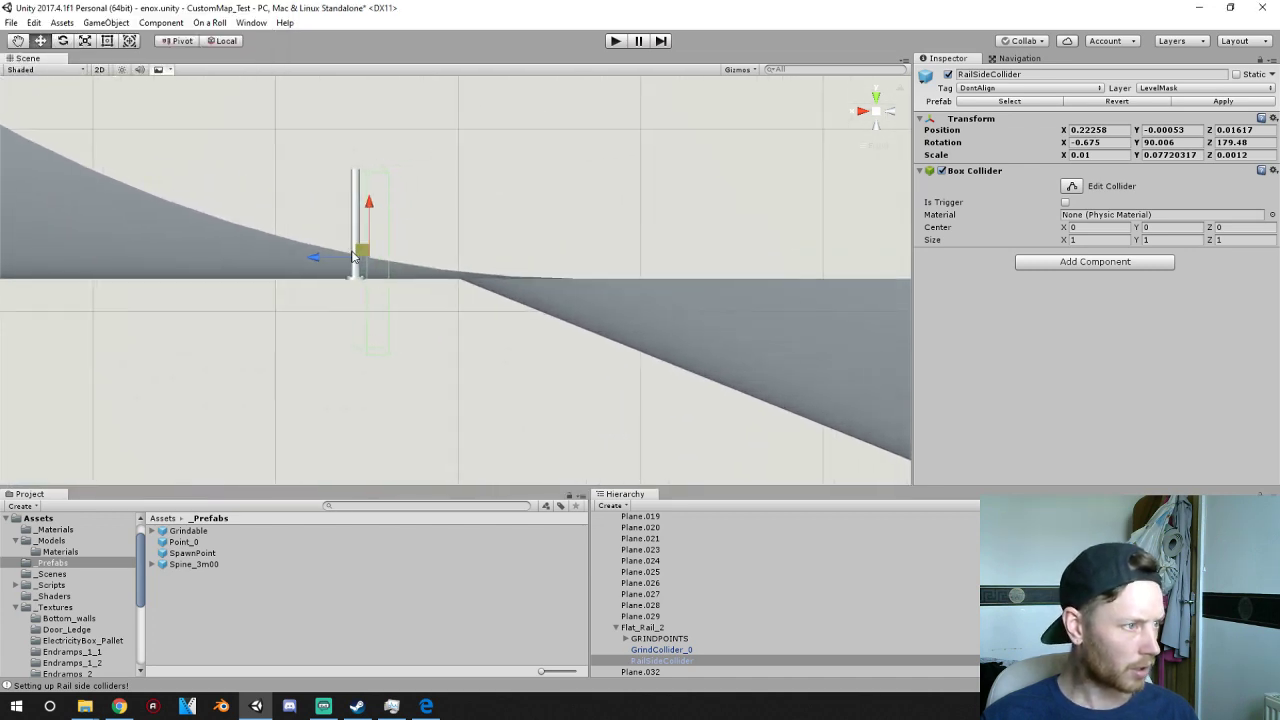
{"action": "left_click_drag", "start_coordinate": [311, 262], "coordinate": [289, 263]}
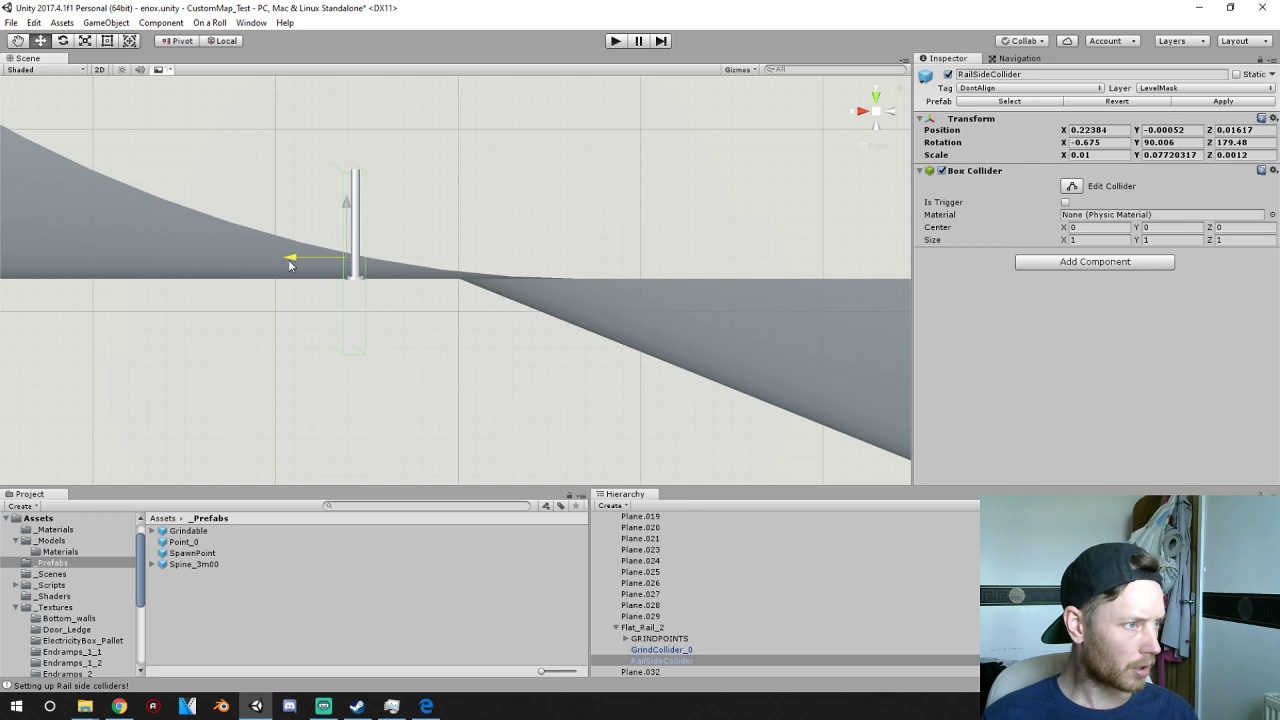
- Raise RailSideCollider to Z 0.01665 so it reaches the rail's top, and check its alignment from above
{"action": "scroll", "coordinate": [300, 248], "scroll_direction": "up", "scroll_amount": 2}
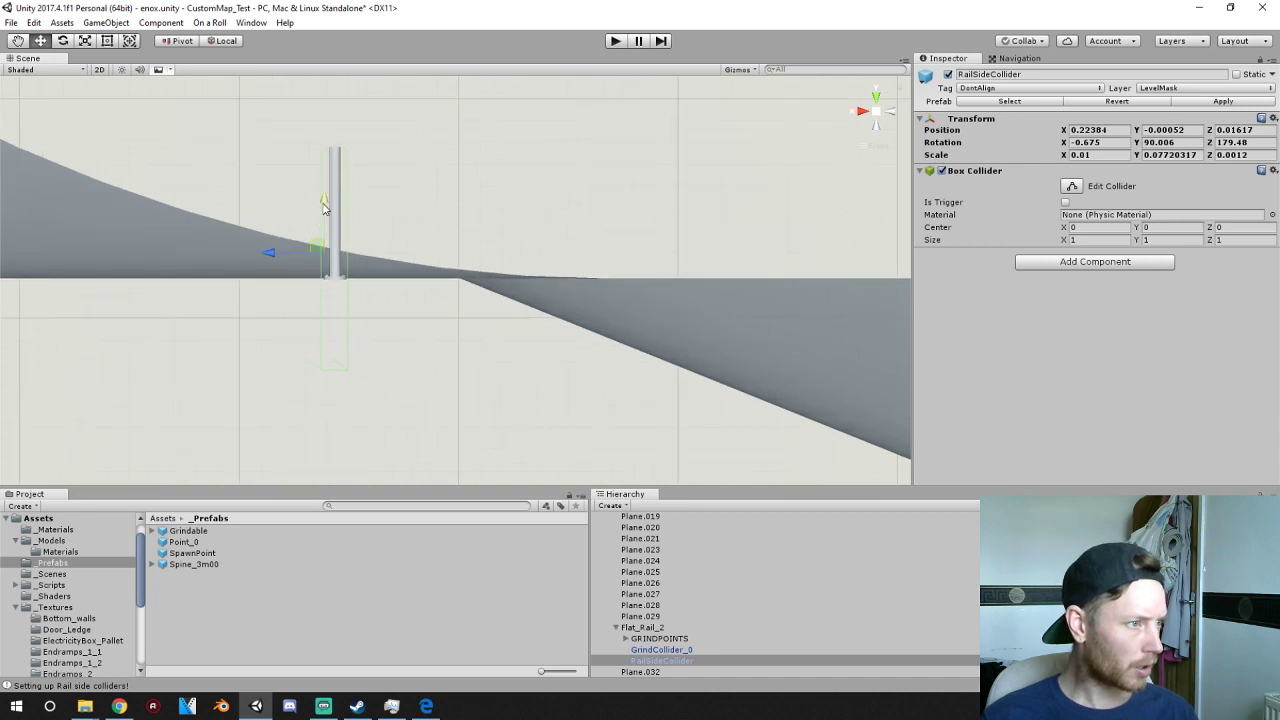
{"action": "left_click_drag", "start_coordinate": [324, 201], "coordinate": [490, 277]}
{"action": "left_click", "coordinate": [884, 98]}
{"action": "left_click", "coordinate": [872, 99]}
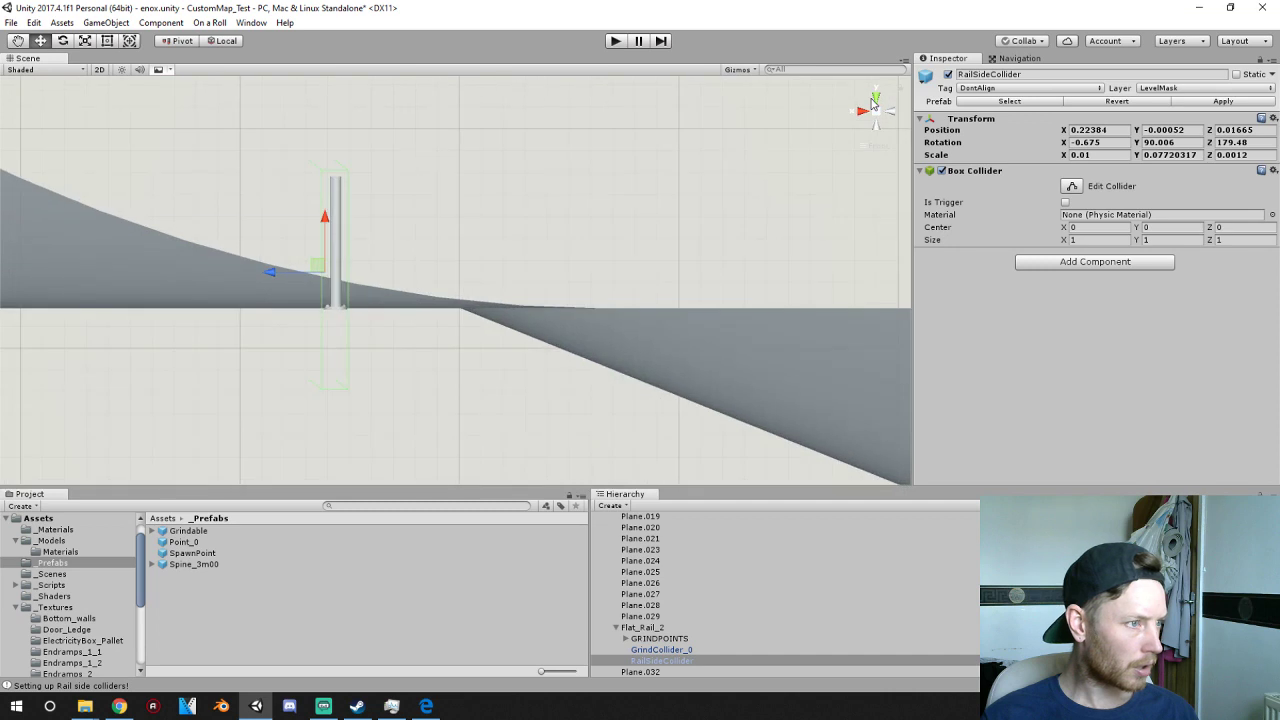
{"action": "left_click", "coordinate": [874, 99]}
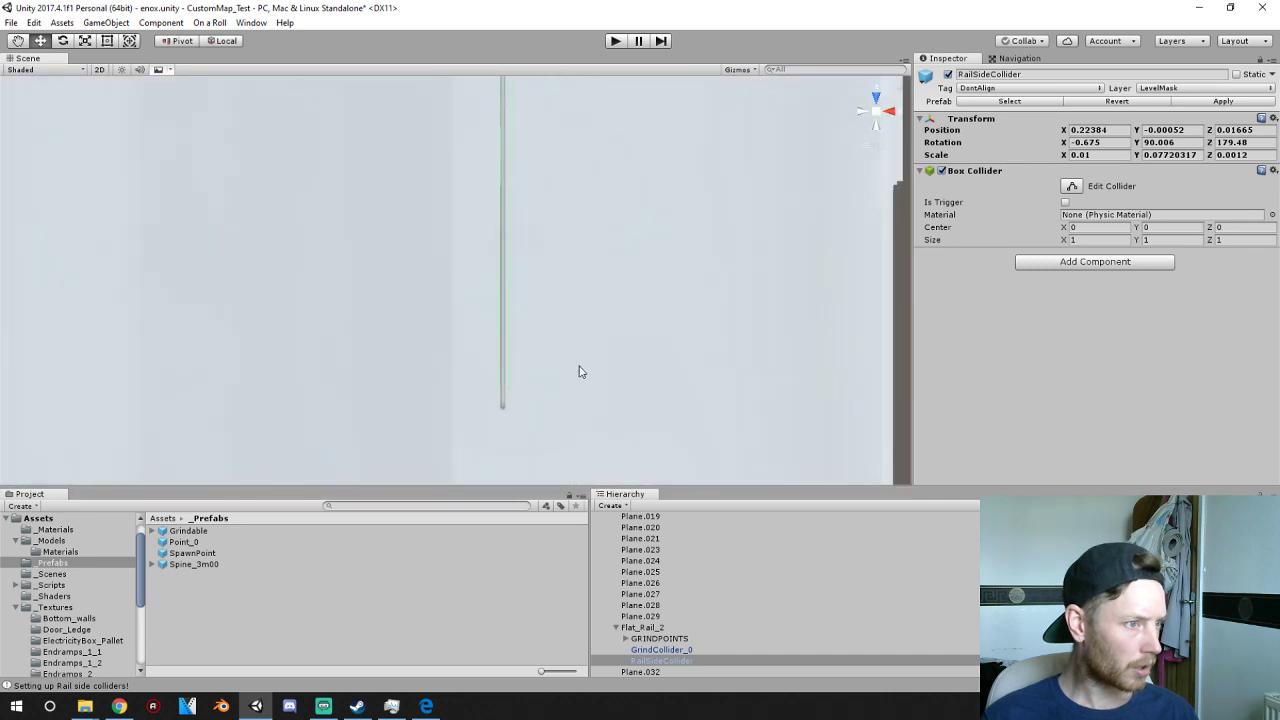
- Rotate RailSideCollider to X -0.177 in the view from above so it runs parallel to the rail
{"action": "scroll", "coordinate": [582, 371], "scroll_direction": "down", "scroll_amount": 4}
{"action": "middle_click_drag", "start_coordinate": [612, 143], "coordinate": [539, 364]}
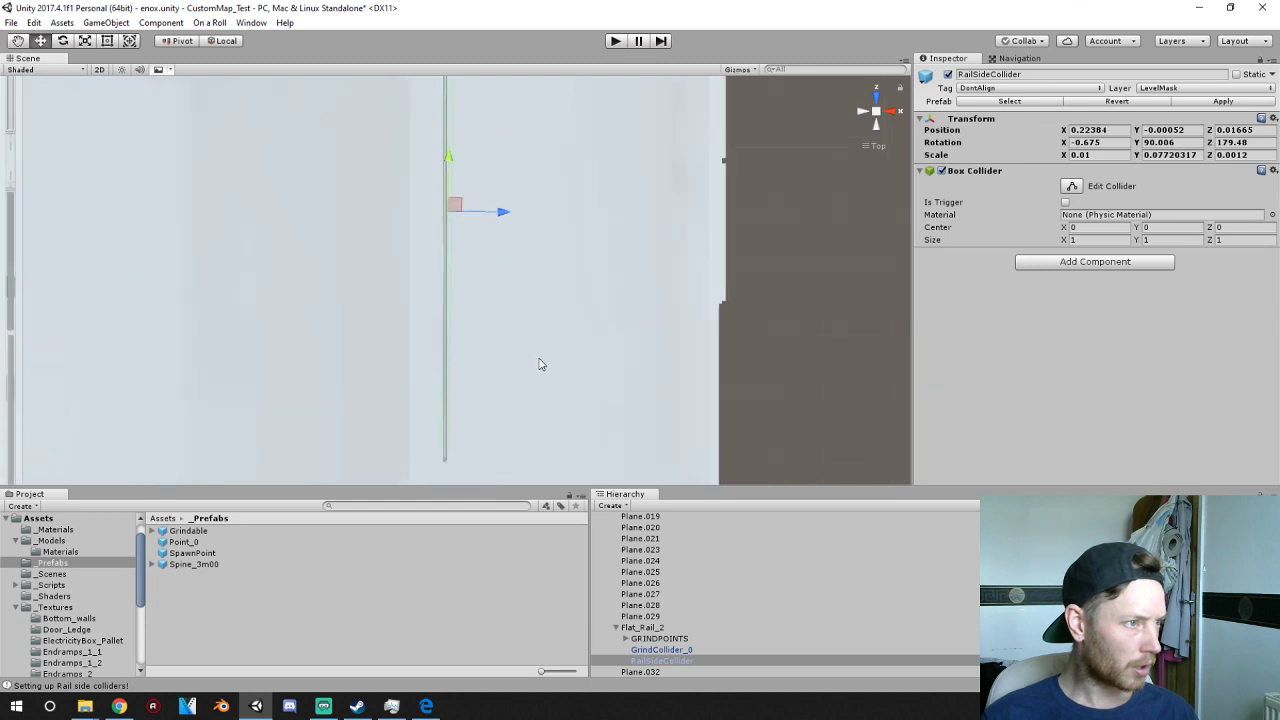
{"action": "scroll", "coordinate": [451, 245], "scroll_direction": "down", "scroll_amount": 3}
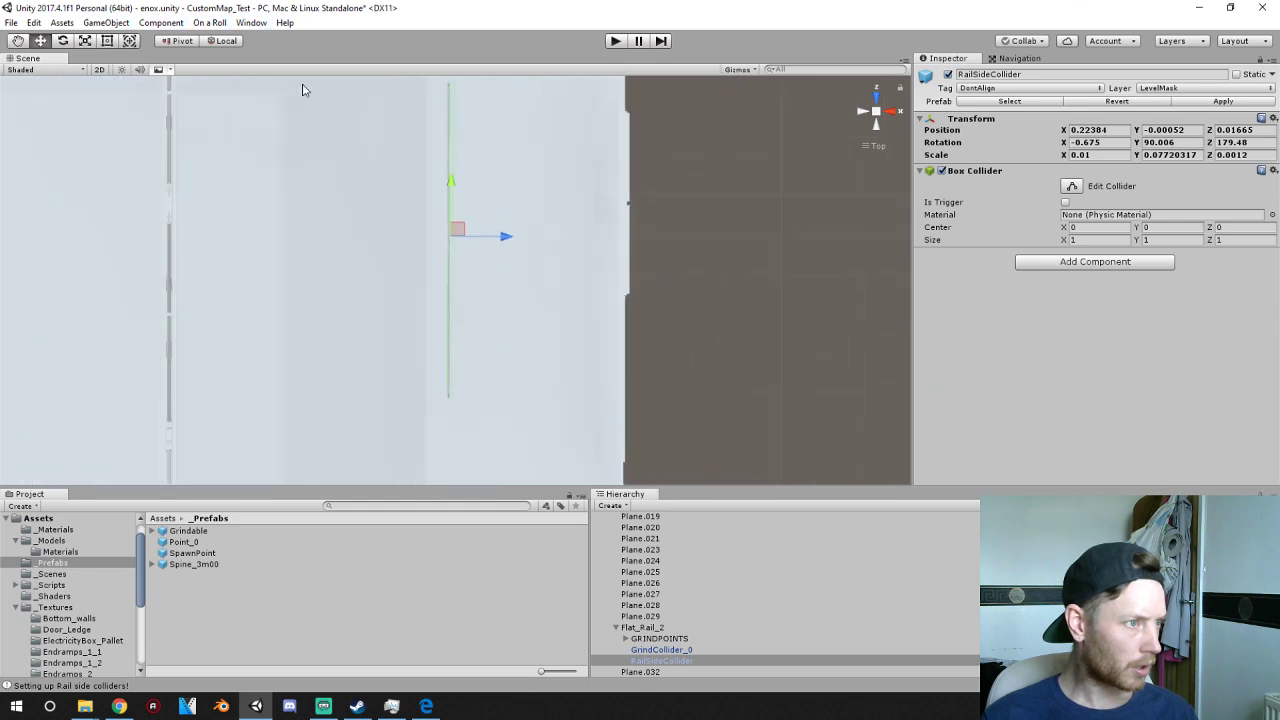
{"action": "key", "text": "e"}
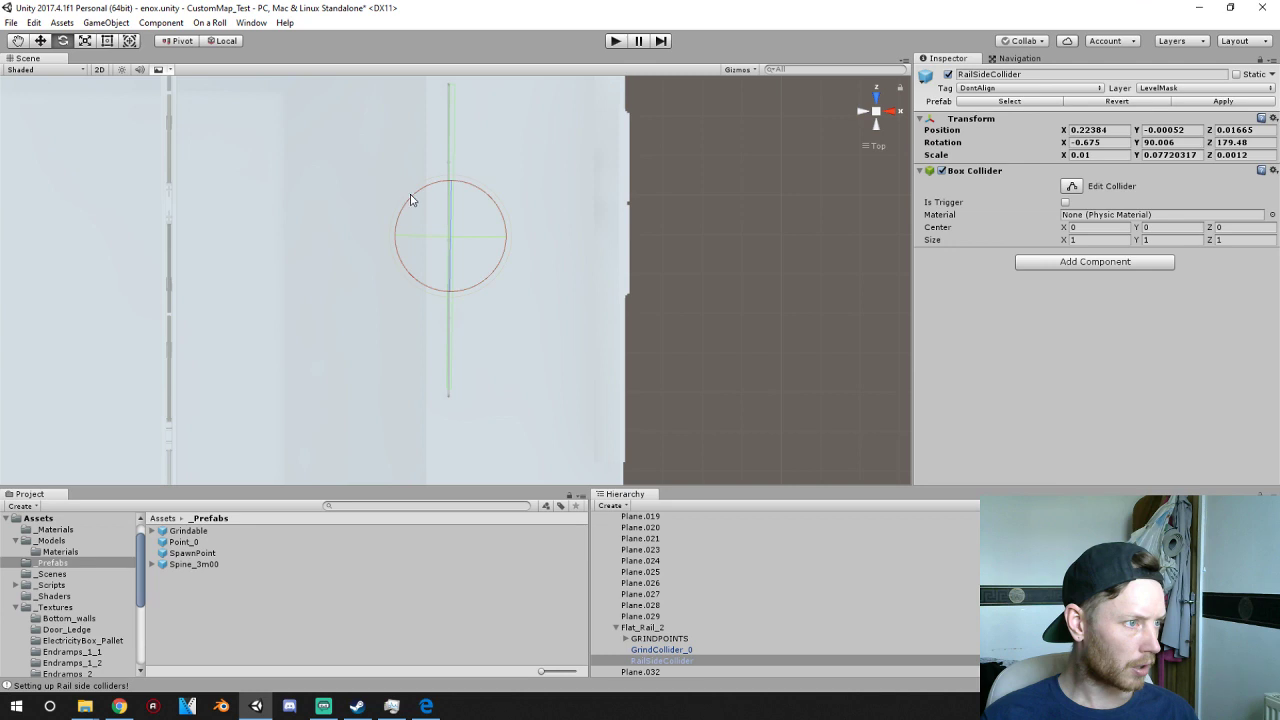
{"action": "left_click_drag", "start_coordinate": [413, 197], "coordinate": [416, 206]}
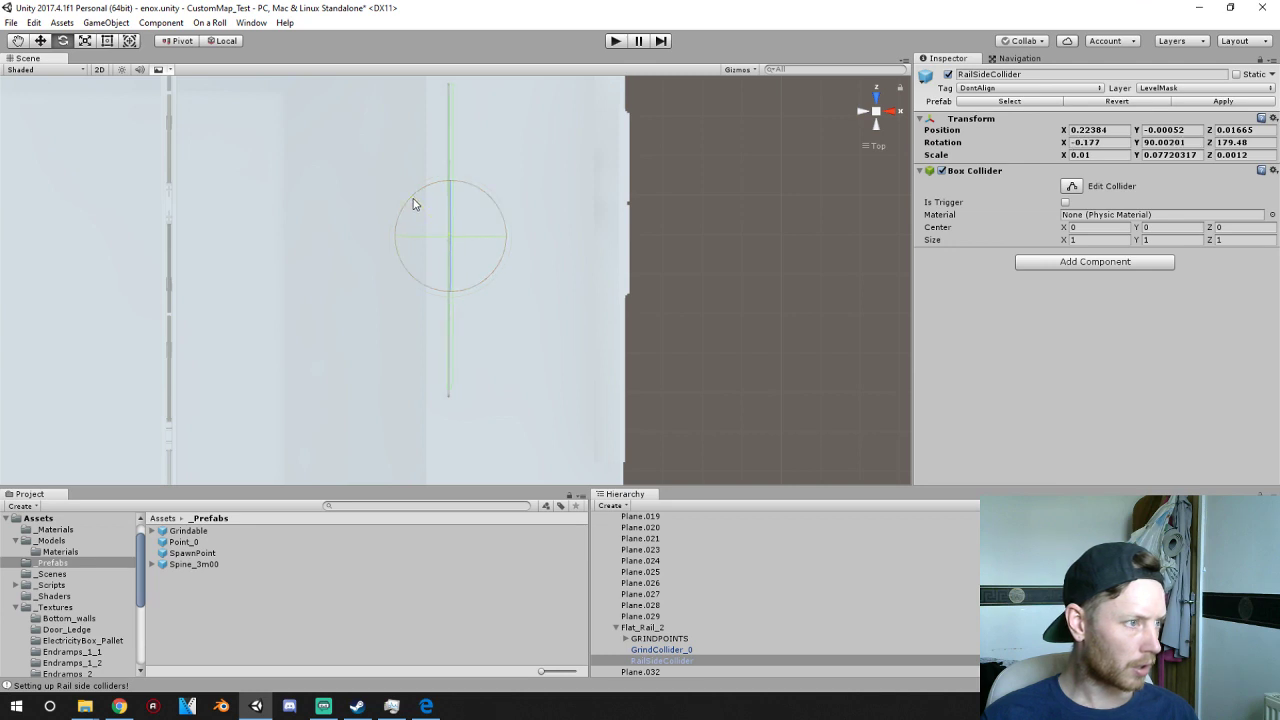
{"action": "left_click", "coordinate": [40, 40]}
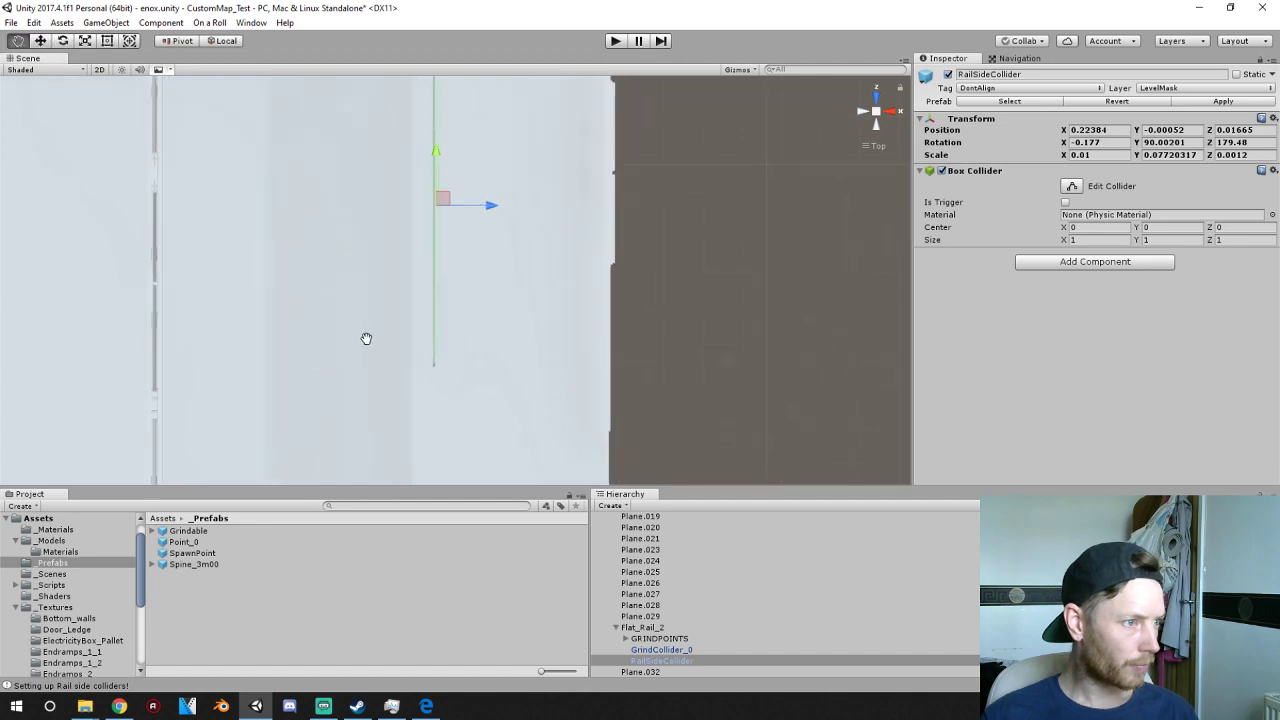
- Inspect RailSideCollider around the rail in perspective, and briefly start and stop play mode
{"action": "left_click_drag", "start_coordinate": [363, 337], "coordinate": [426, 704], "text": "alt"}
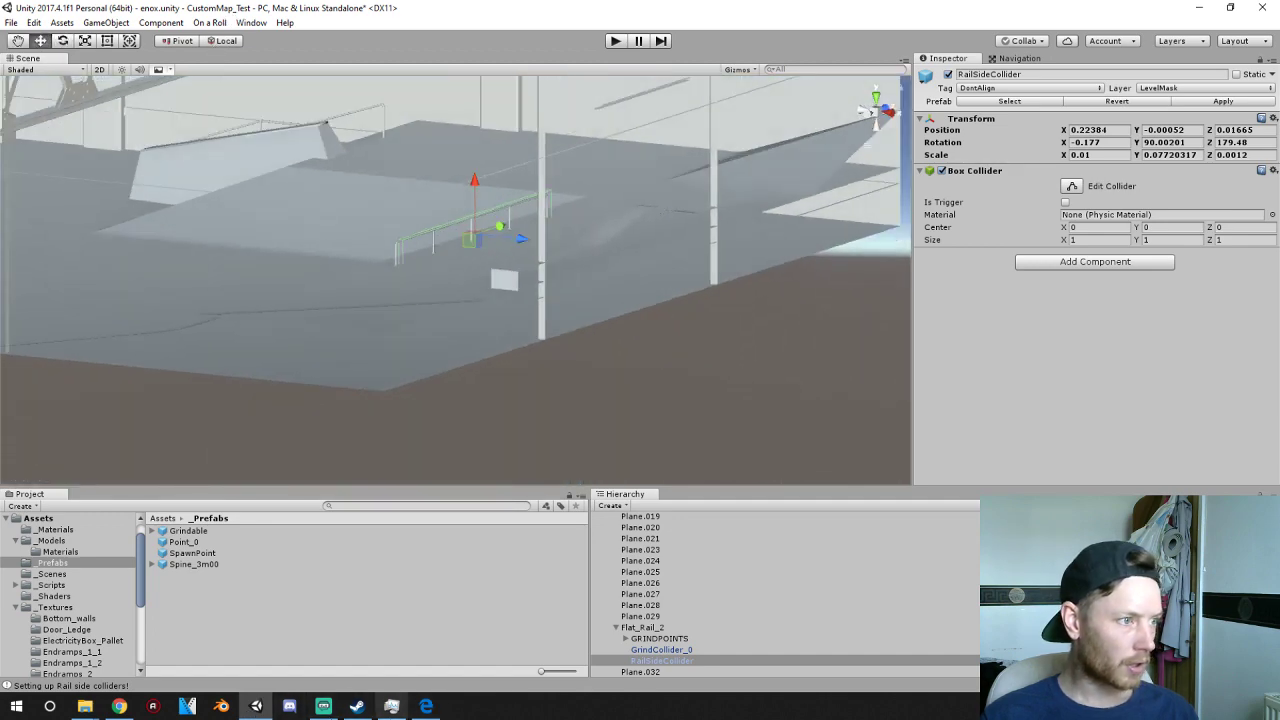
{"action": "scroll", "coordinate": [345, 379], "scroll_direction": "up", "scroll_amount": 5}
{"action": "left_click_drag", "start_coordinate": [570, 215], "coordinate": [463, 380], "text": "alt"}
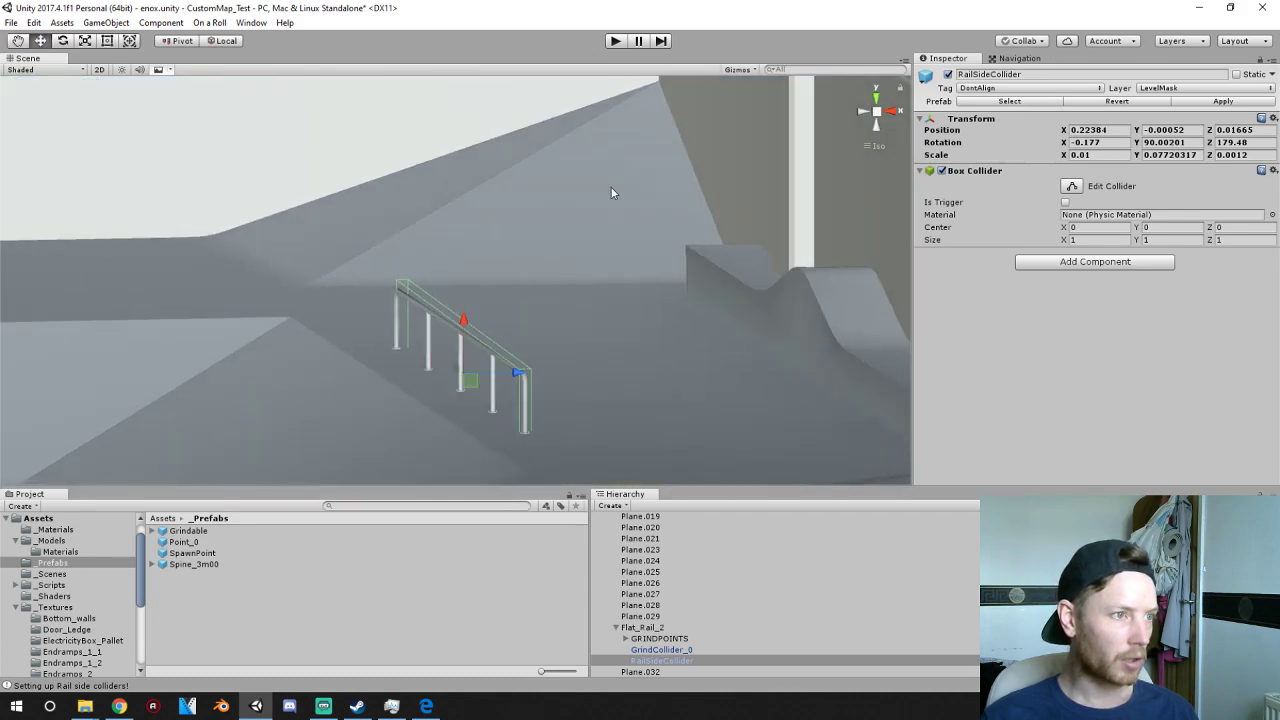
{"action": "left_click", "coordinate": [616, 41]}
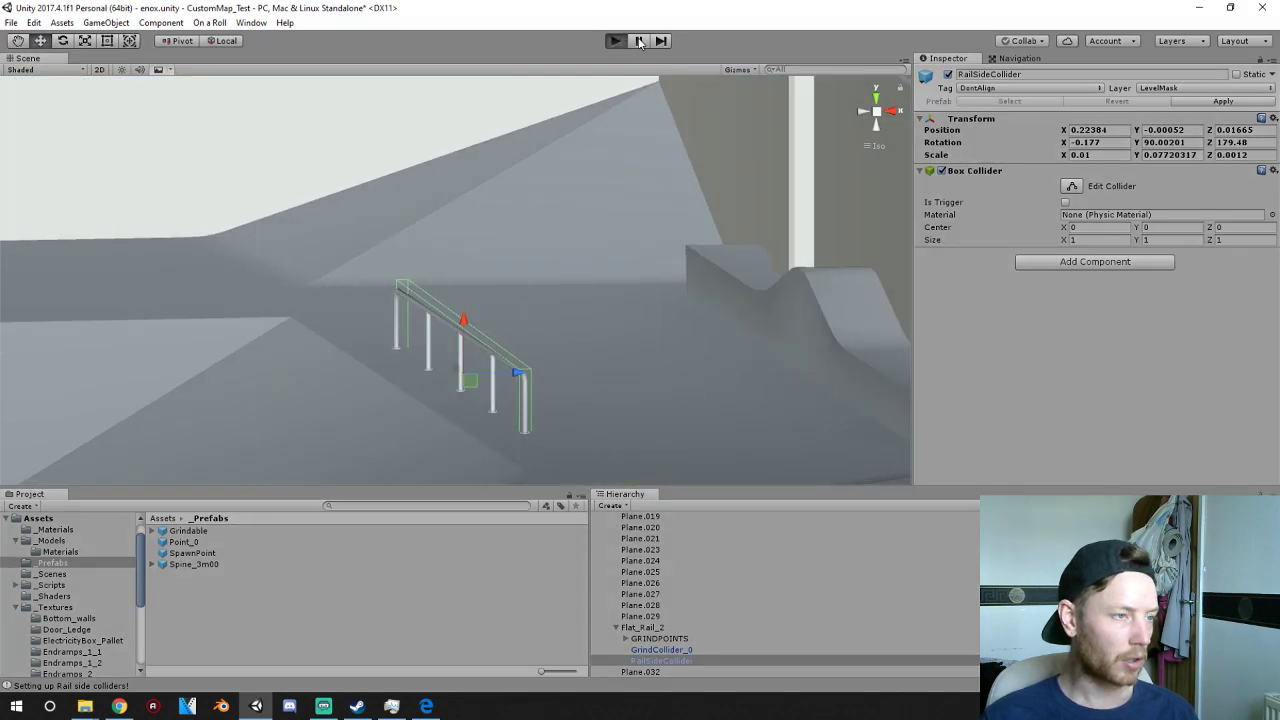
{"action": "left_click", "coordinate": [618, 40]}
{"action": "left_click", "coordinate": [617, 41]}
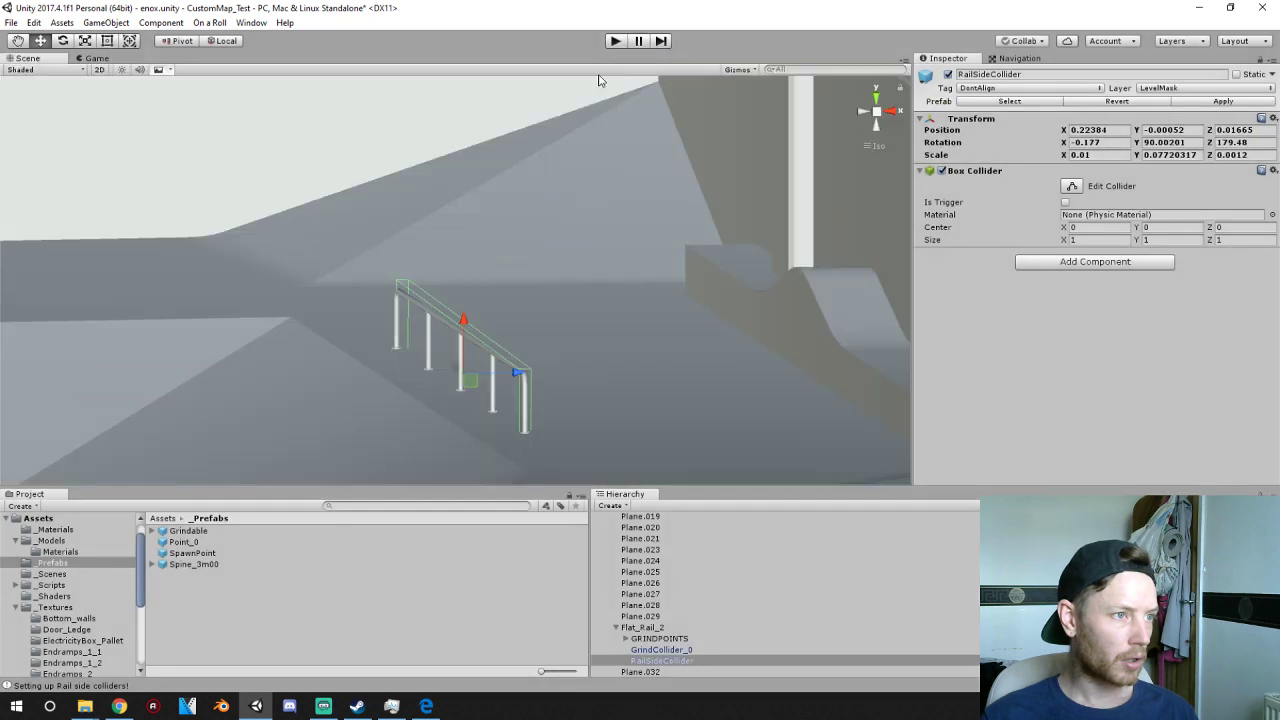
- View the rail straight from the side and rotate RailSideCollider to Z 179.967, levelling it with the top bar
{"action": "left_click_drag", "start_coordinate": [545, 338], "coordinate": [750, 319], "text": "alt"}
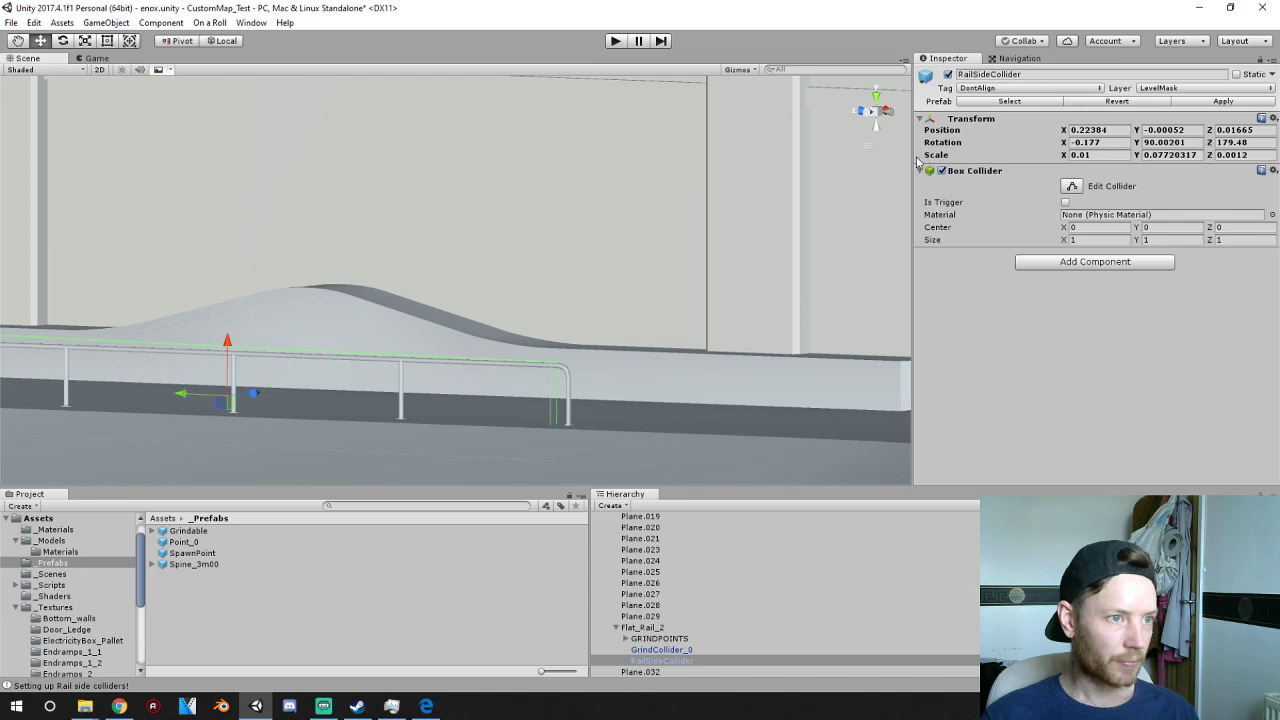
{"action": "left_click", "coordinate": [859, 112]}
{"action": "left_click", "coordinate": [859, 112]}
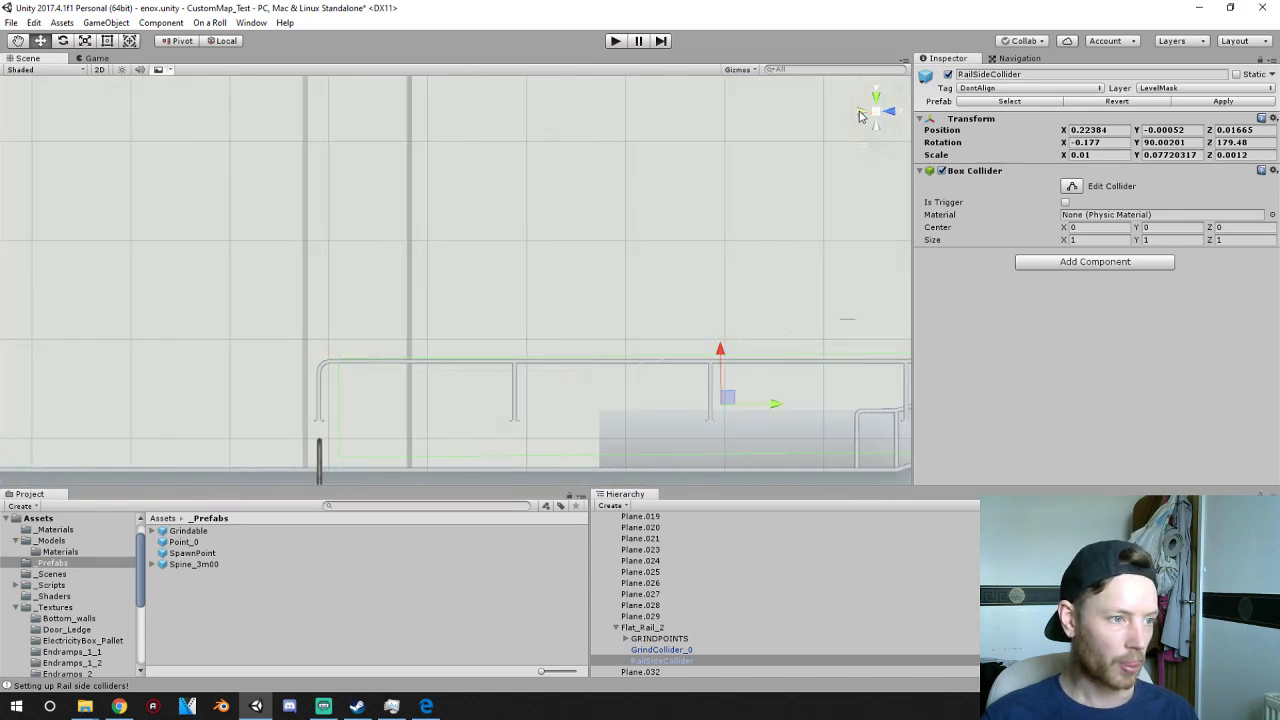
{"action": "middle_click_drag", "start_coordinate": [753, 279], "coordinate": [689, 274]}
{"action": "left_click", "coordinate": [62, 40]}
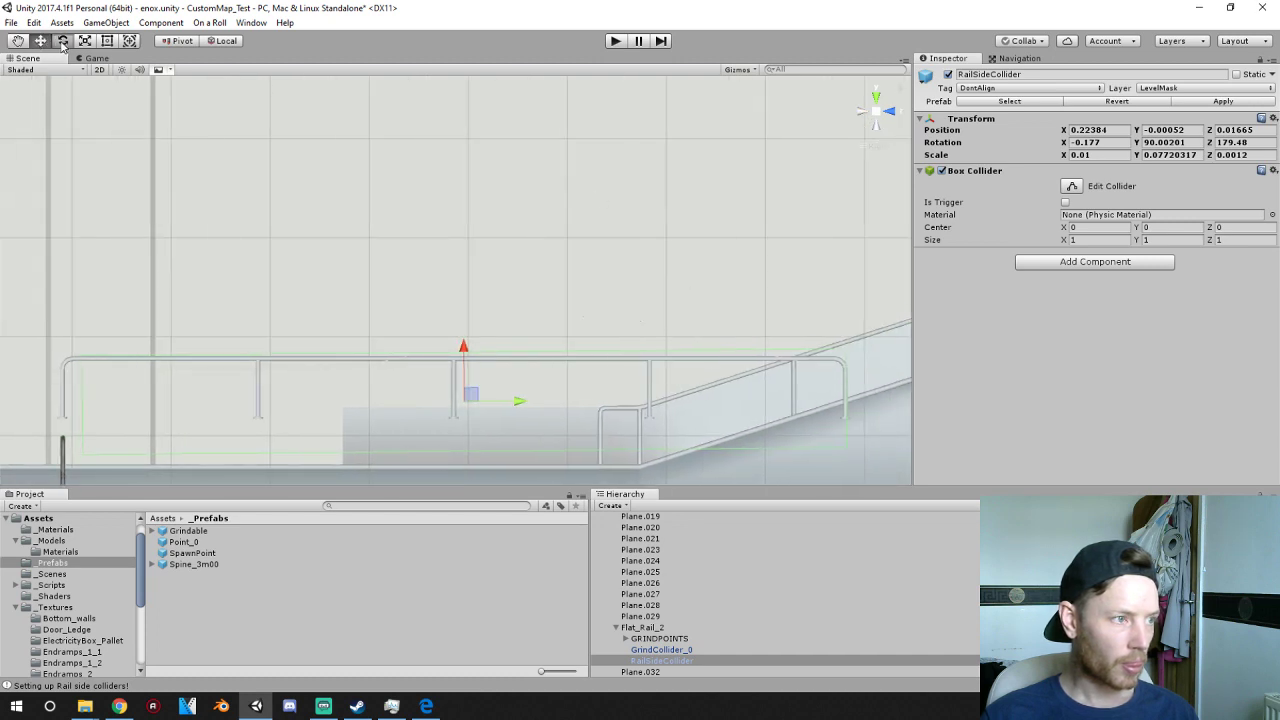
{"action": "left_click_drag", "start_coordinate": [470, 354], "coordinate": [473, 339]}
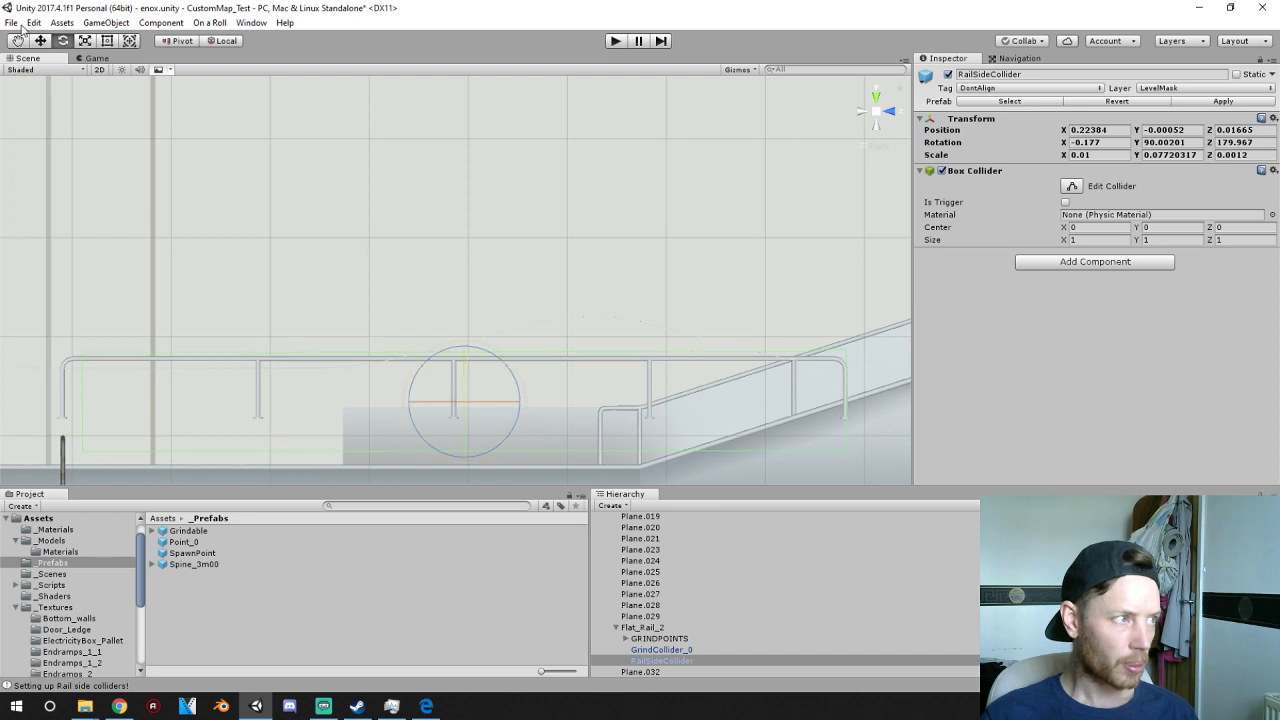
- Raise RailSideCollider to Z 0.01742 so it extends above the rail, then collapse Flat_Rail_2 and check it in perspective
{"action": "left_click", "coordinate": [40, 41]}
{"action": "left_click_drag", "start_coordinate": [465, 348], "coordinate": [466, 342]}
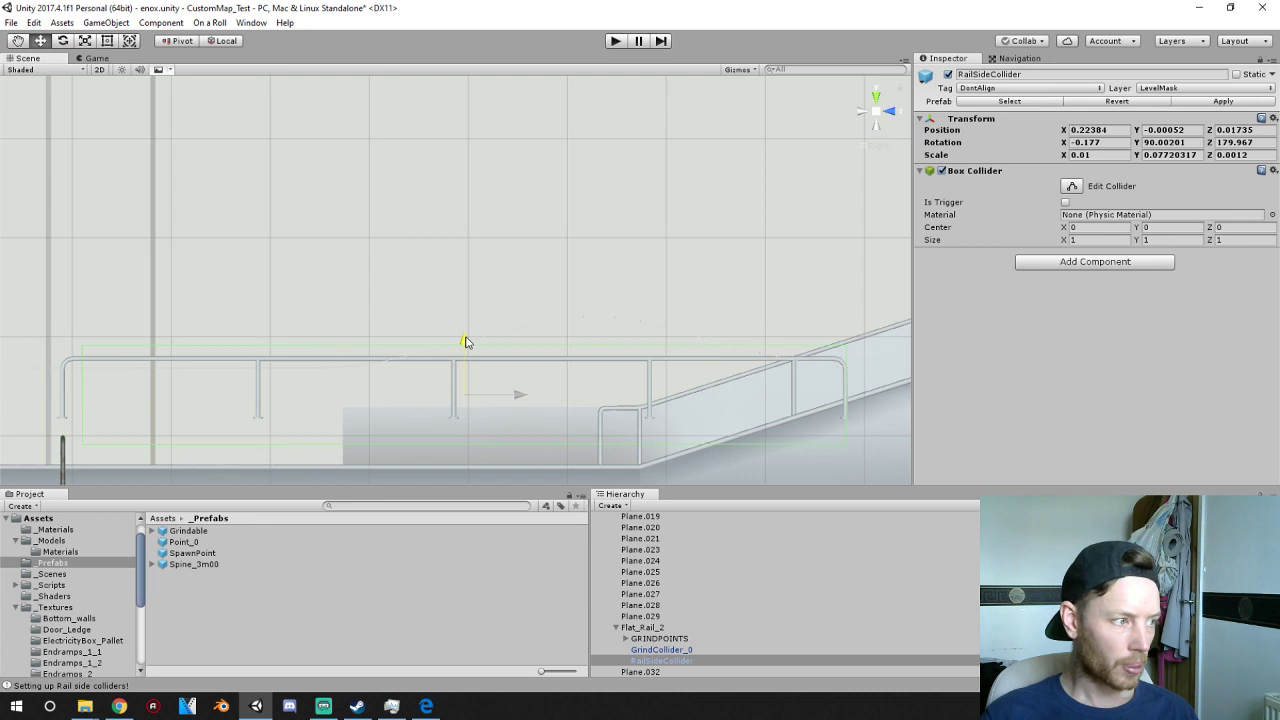
{"action": "left_click_drag", "start_coordinate": [466, 341], "coordinate": [467, 340]}
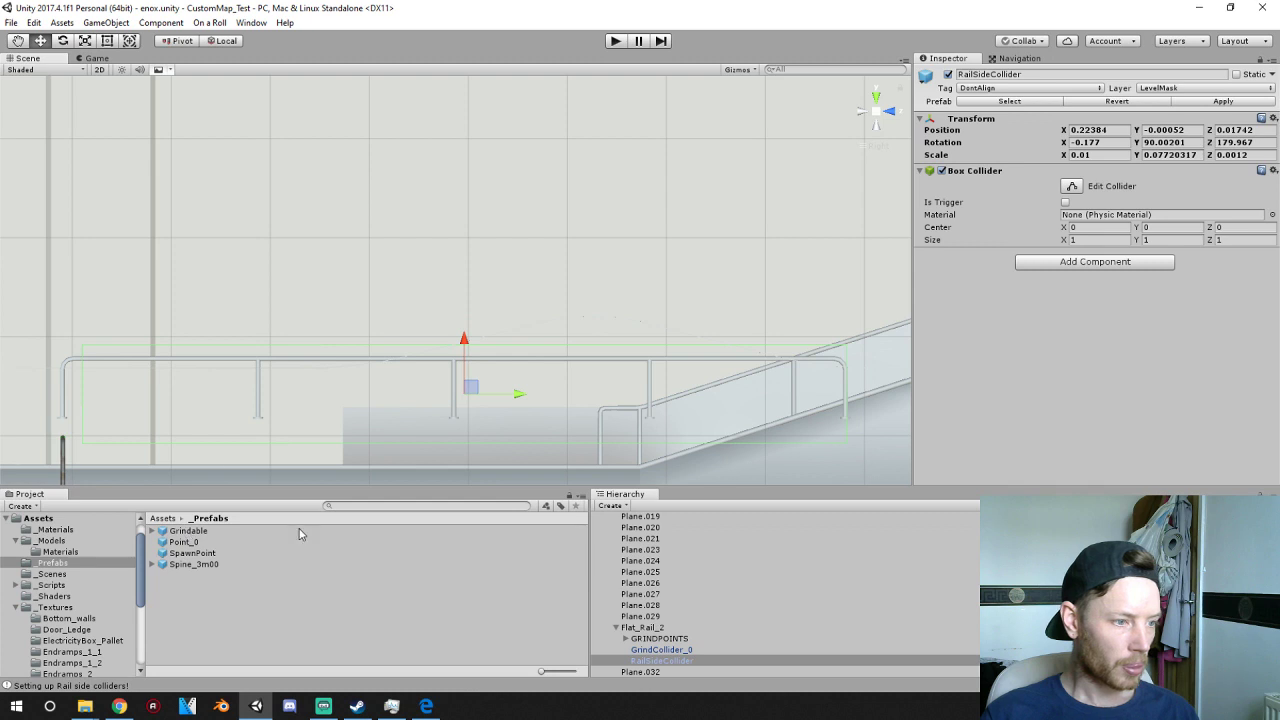
{"action": "left_click", "coordinate": [615, 627]}
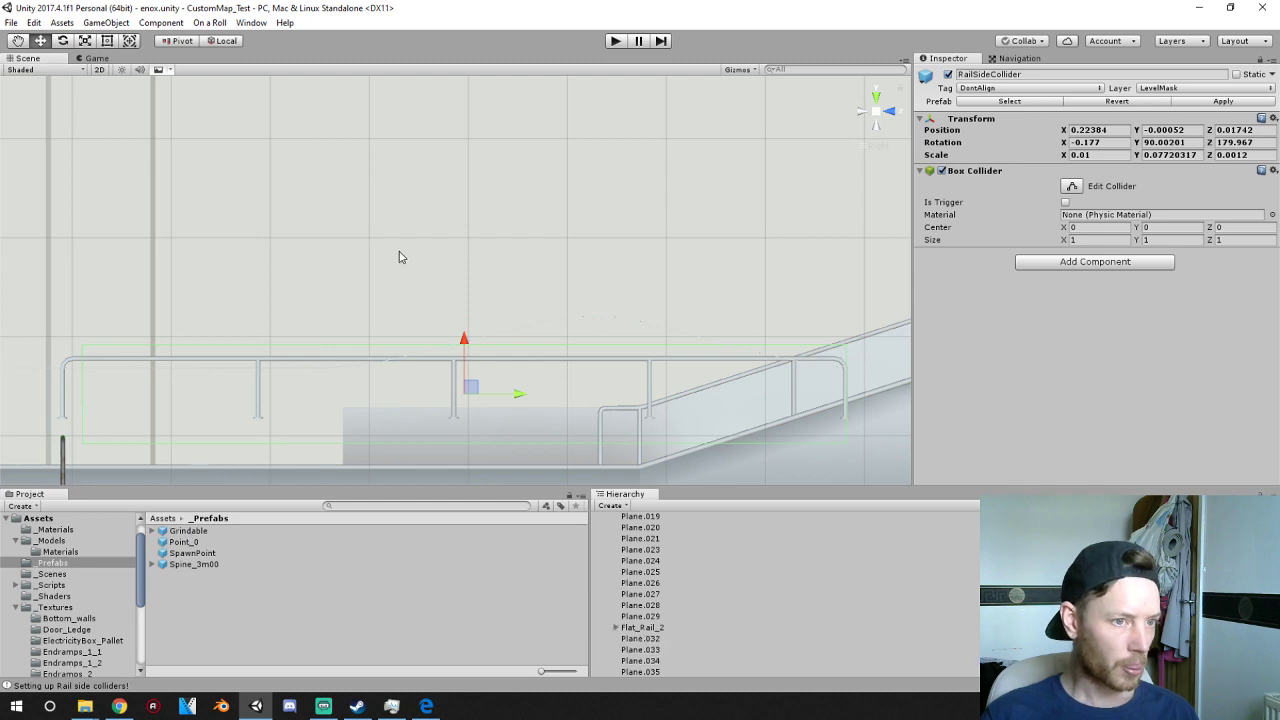
{"action": "left_click_drag", "start_coordinate": [407, 270], "coordinate": [600, 320], "text": "alt"}
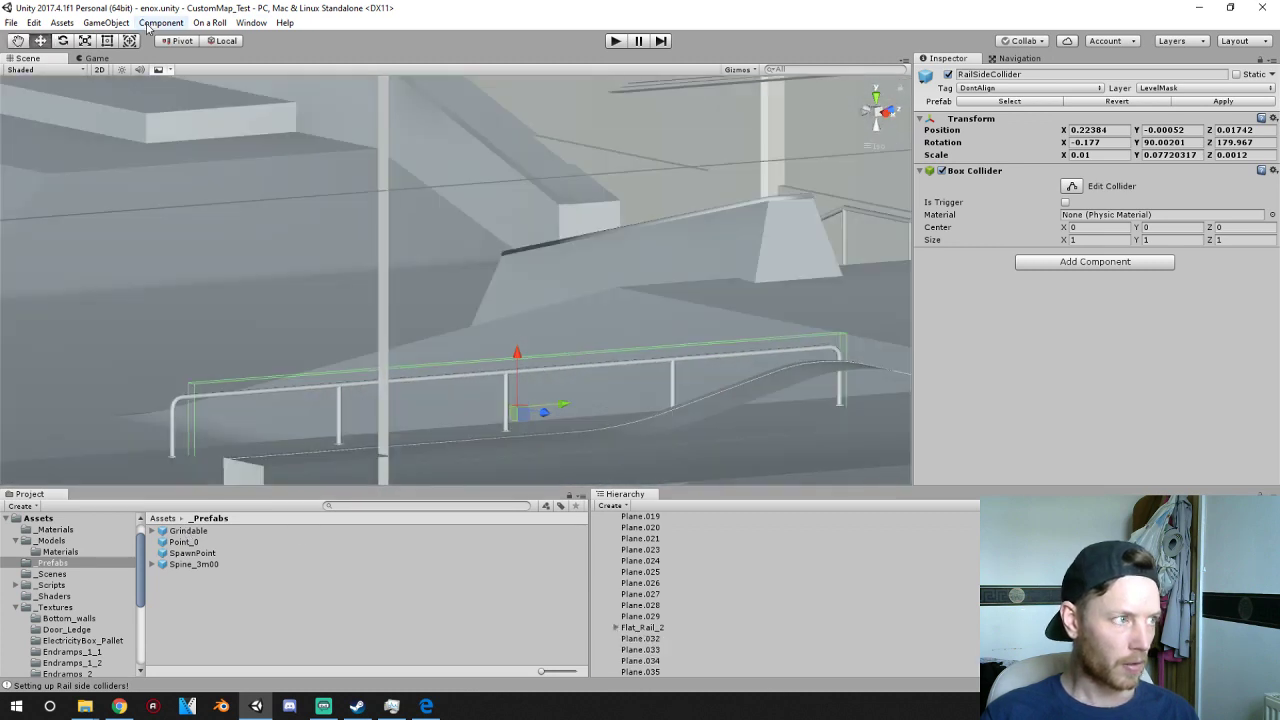
- Update all grind curves with the Grind Setup tool, repeat the update with Flat_Rail_2 selected, and close the tool
{"action": "left_click", "coordinate": [211, 23]}
{"action": "left_click", "coordinate": [233, 54]}
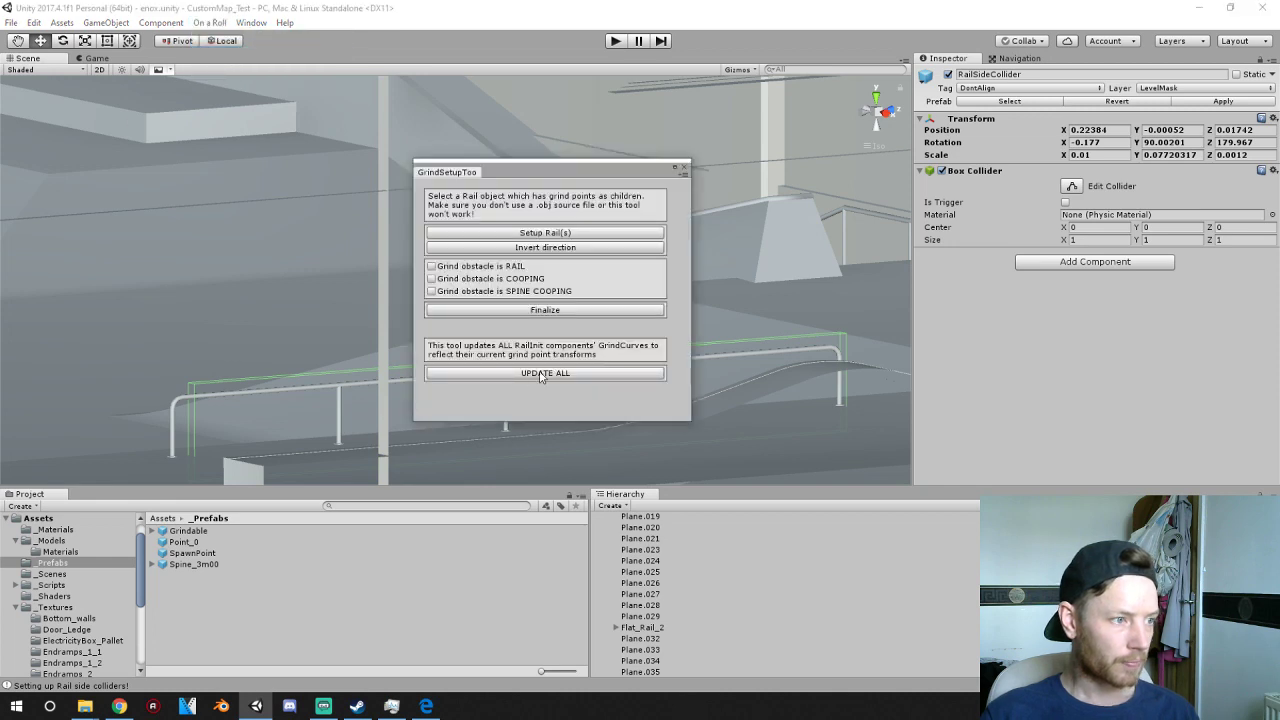
{"action": "left_click", "coordinate": [540, 374]}
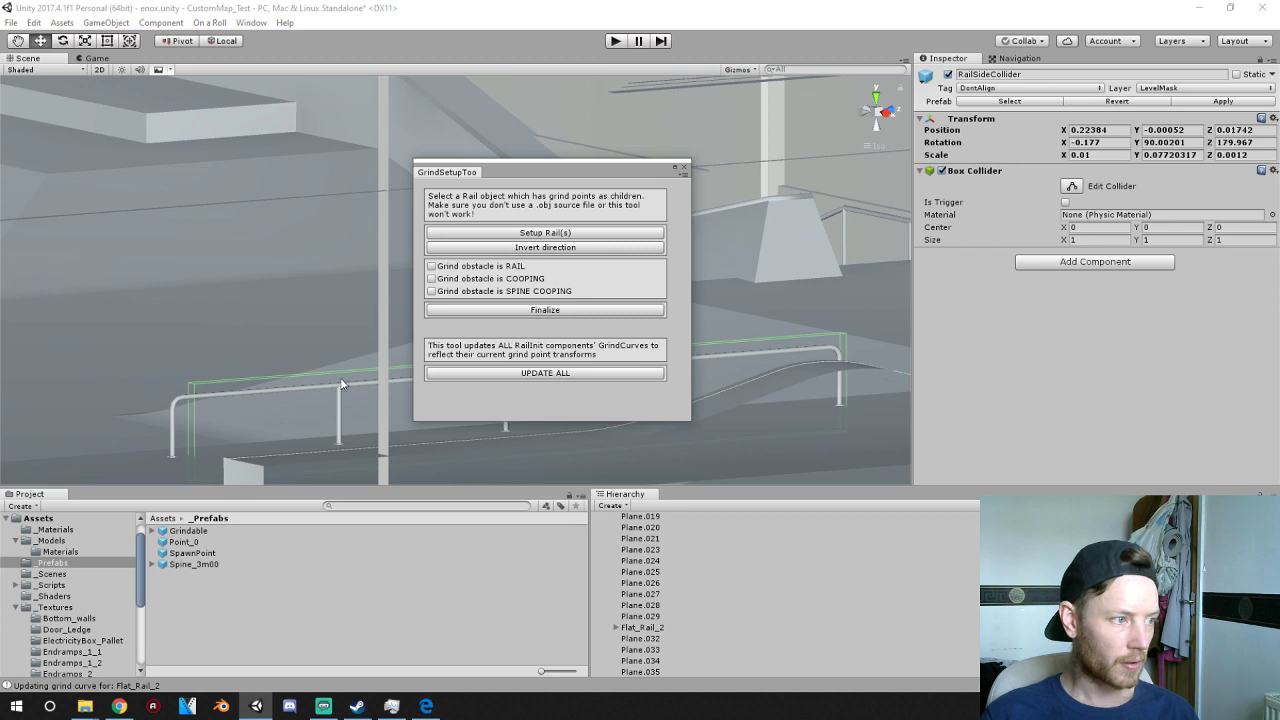
{"action": "left_click", "coordinate": [180, 405]}
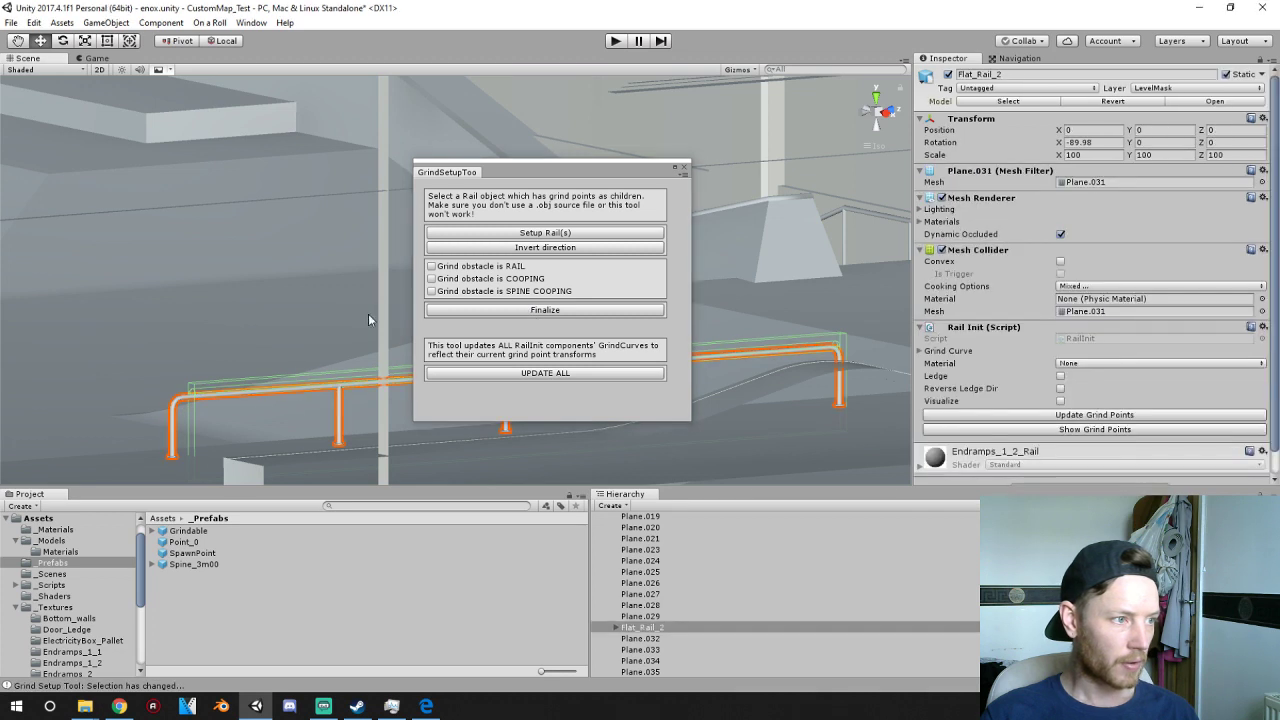
{"action": "left_click", "coordinate": [541, 373]}
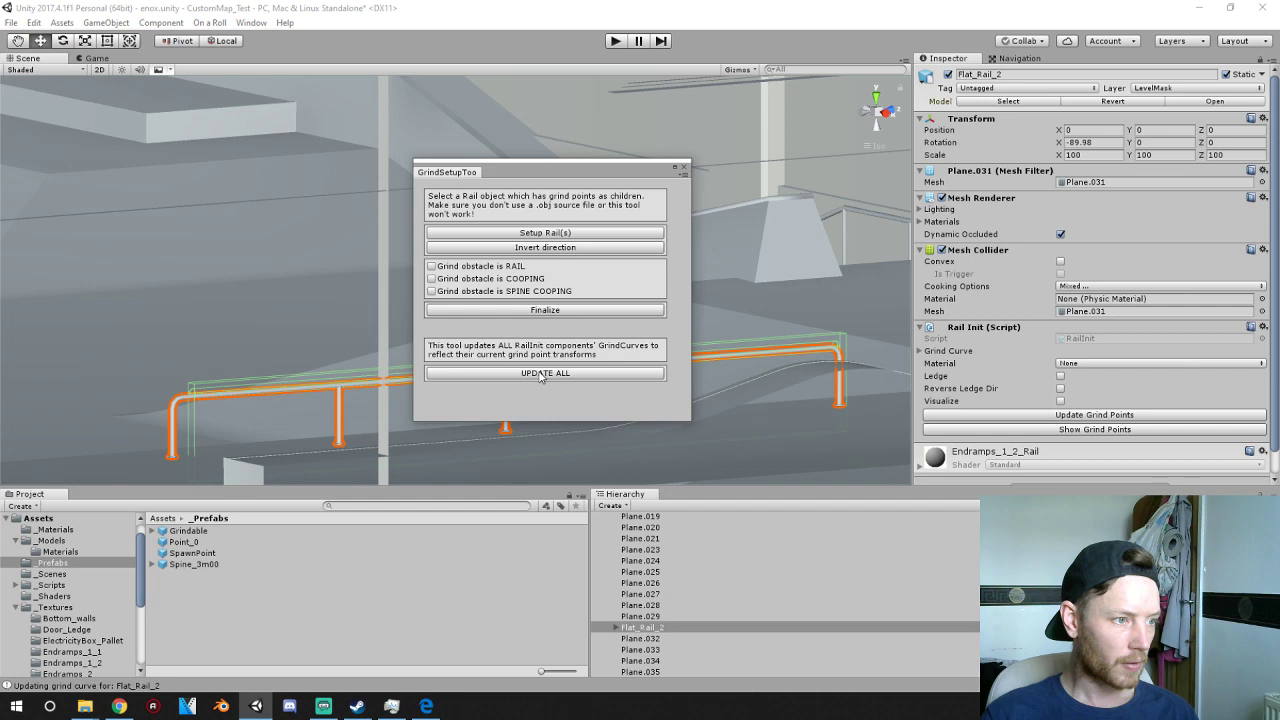
{"action": "left_click", "coordinate": [686, 175]}
{"action": "left_click", "coordinate": [686, 169]}
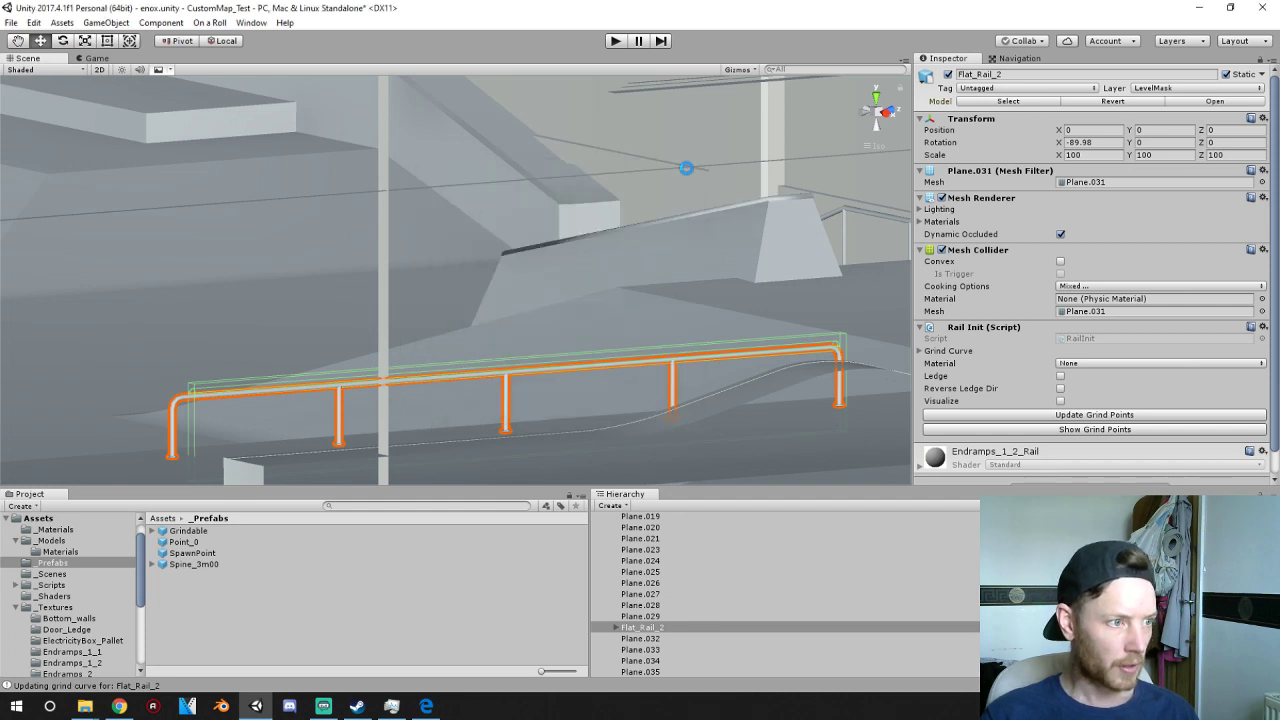
- Rebuild the custom map with the On a Roll custom map build tool
{"action": "left_click", "coordinate": [215, 24]}
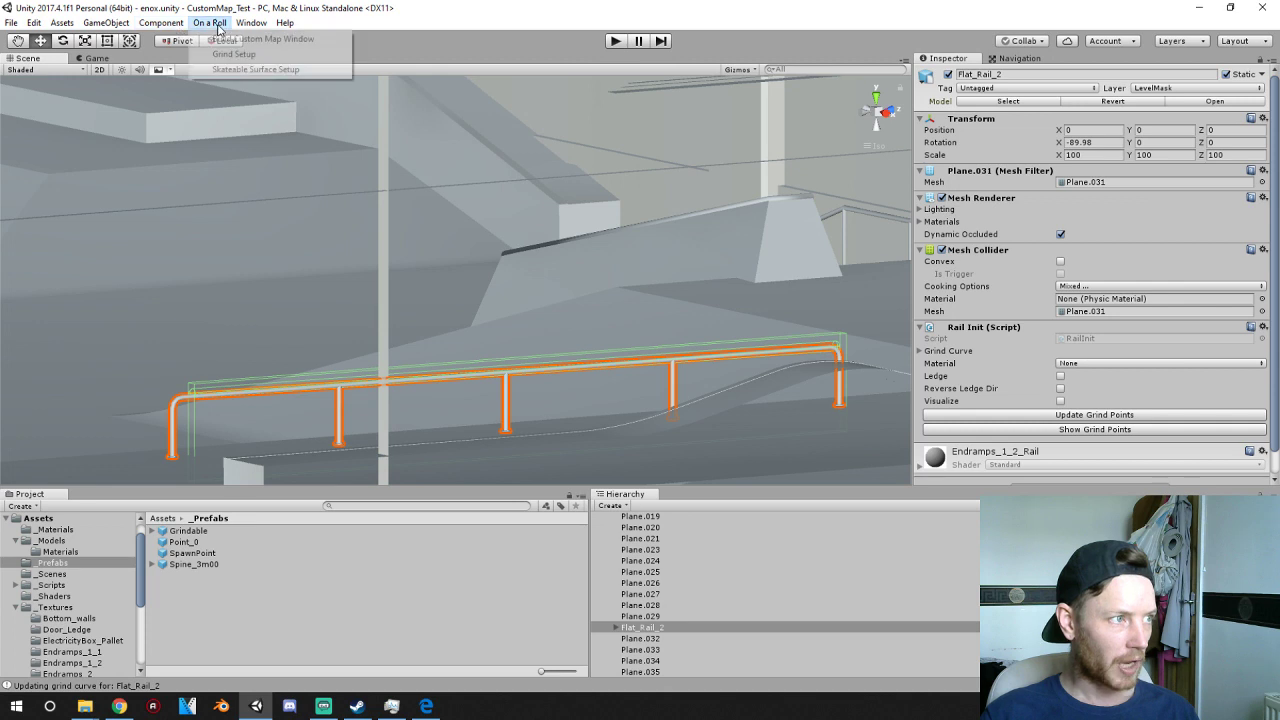
{"action": "left_click", "coordinate": [262, 38]}
{"action": "left_click", "coordinate": [132, 71]}
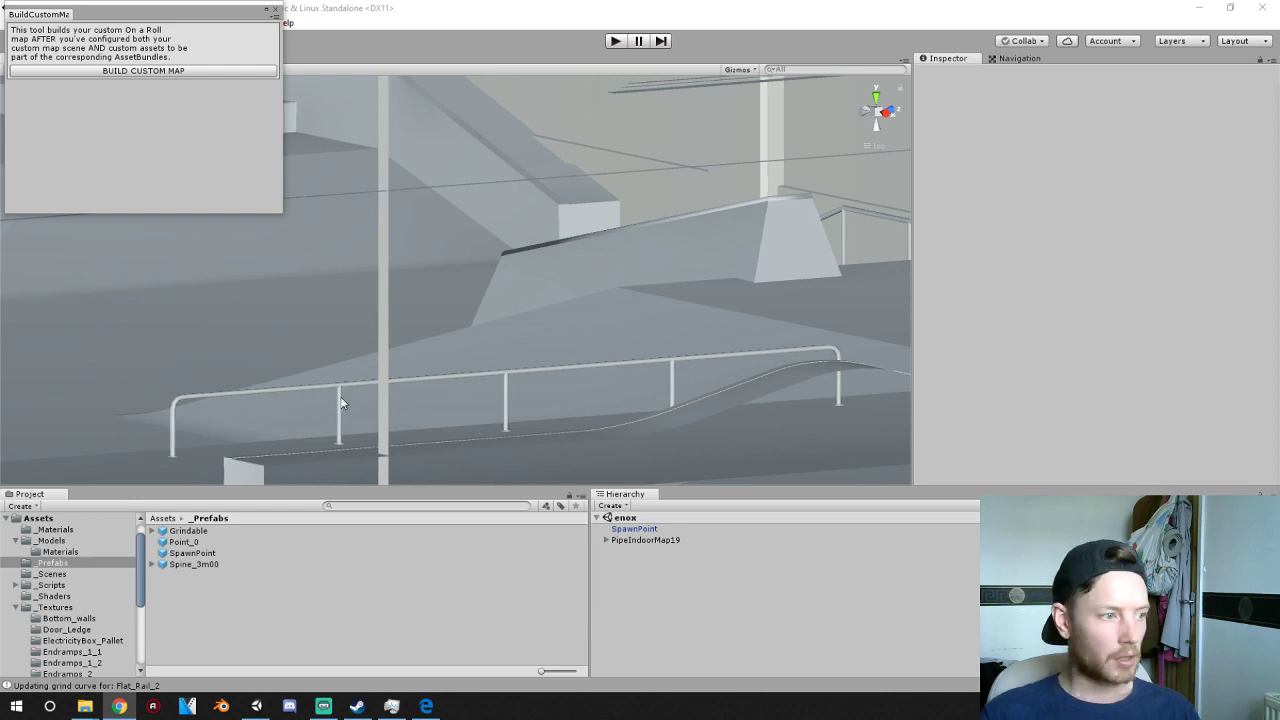
- Copy the rebuilt custommap_assets and custommap_scene from AssetBundles into the game's CUSTOMMAPS folder, replacing the existing files
{"action": "left_click", "coordinate": [1196, 9]}
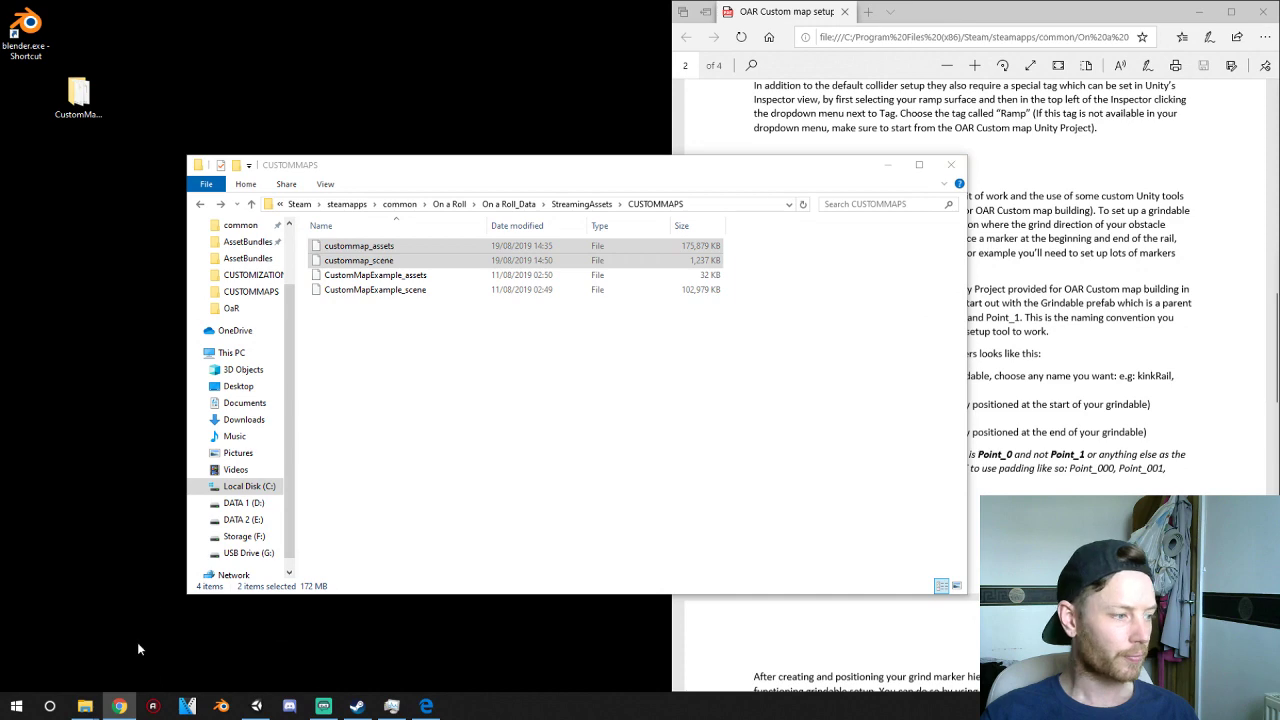
{"action": "left_click", "coordinate": [90, 672]}
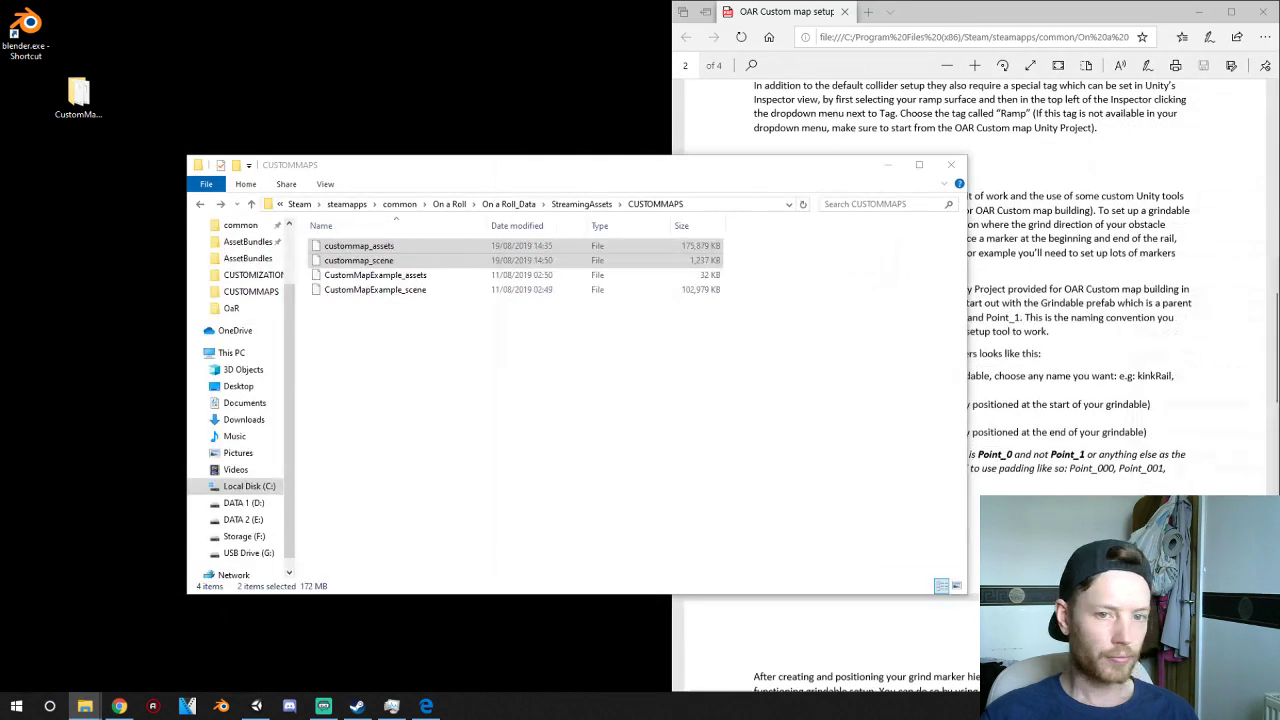
{"action": "left_click_drag", "start_coordinate": [862, 410], "coordinate": [459, 420]}
{"action": "left_click", "coordinate": [460, 248]}
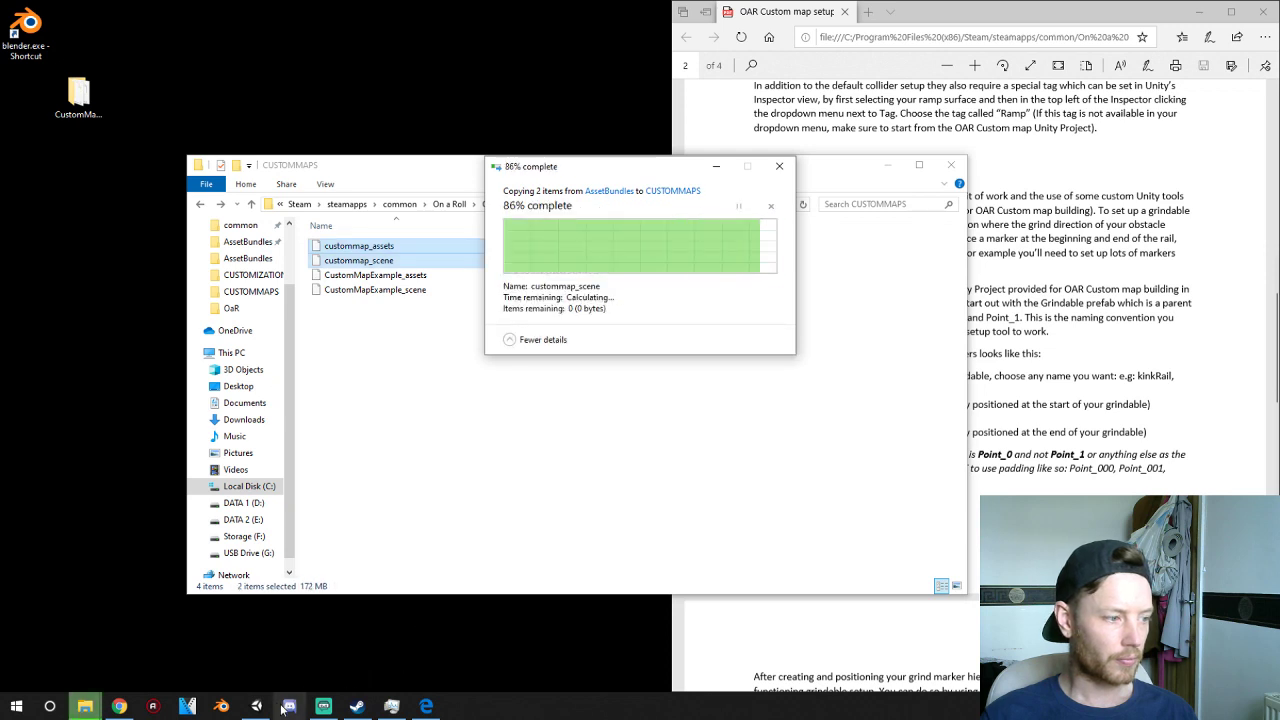
- Launch On a Roll from Steam and load the custom map named CUSTOMMAP to test the rail
{"action": "right_click", "coordinate": [357, 706]}
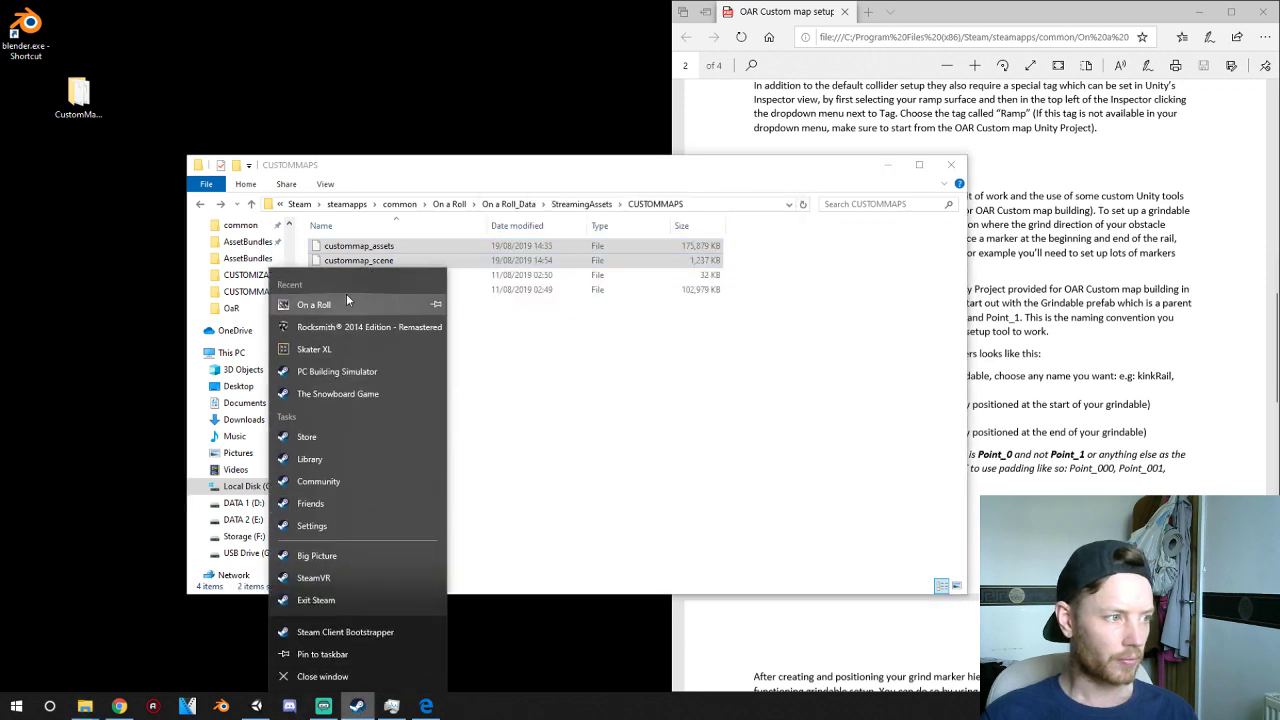
{"action": "left_click", "coordinate": [346, 297]}
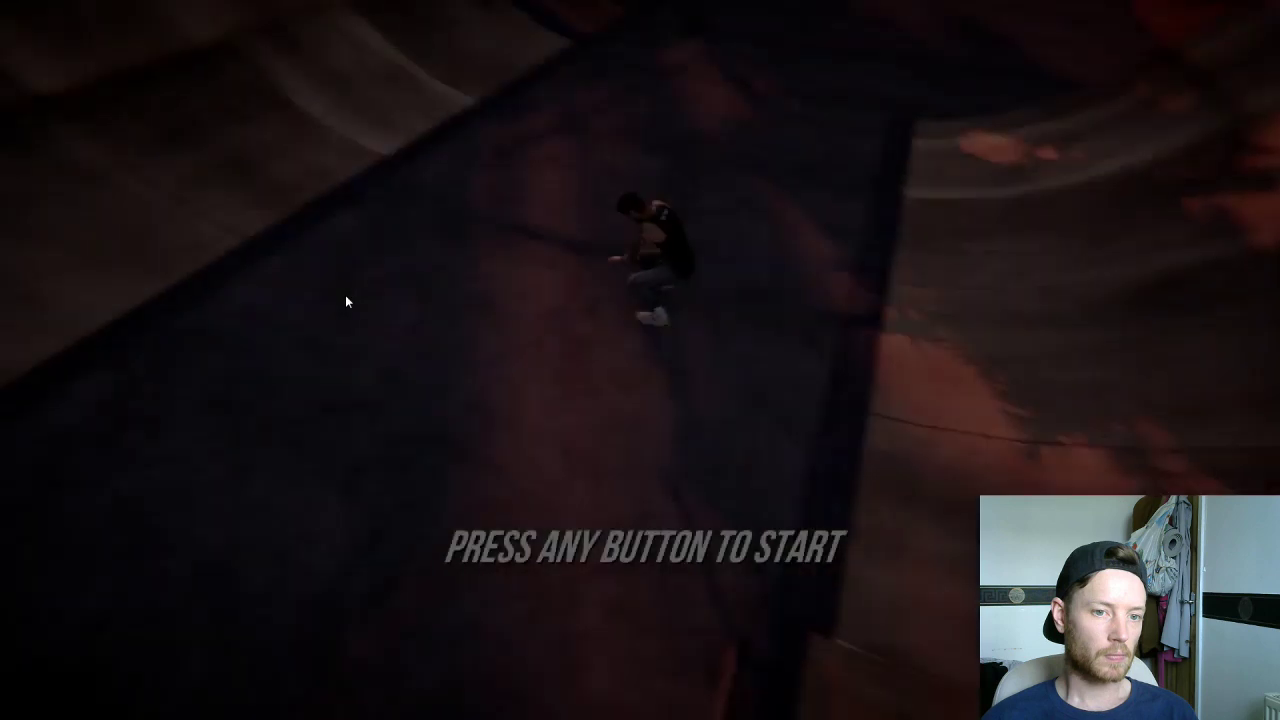
{"action": "key", "text": "Return"}
{"action": "key", "text": "Down"}
{"action": "key", "text": "Return"}
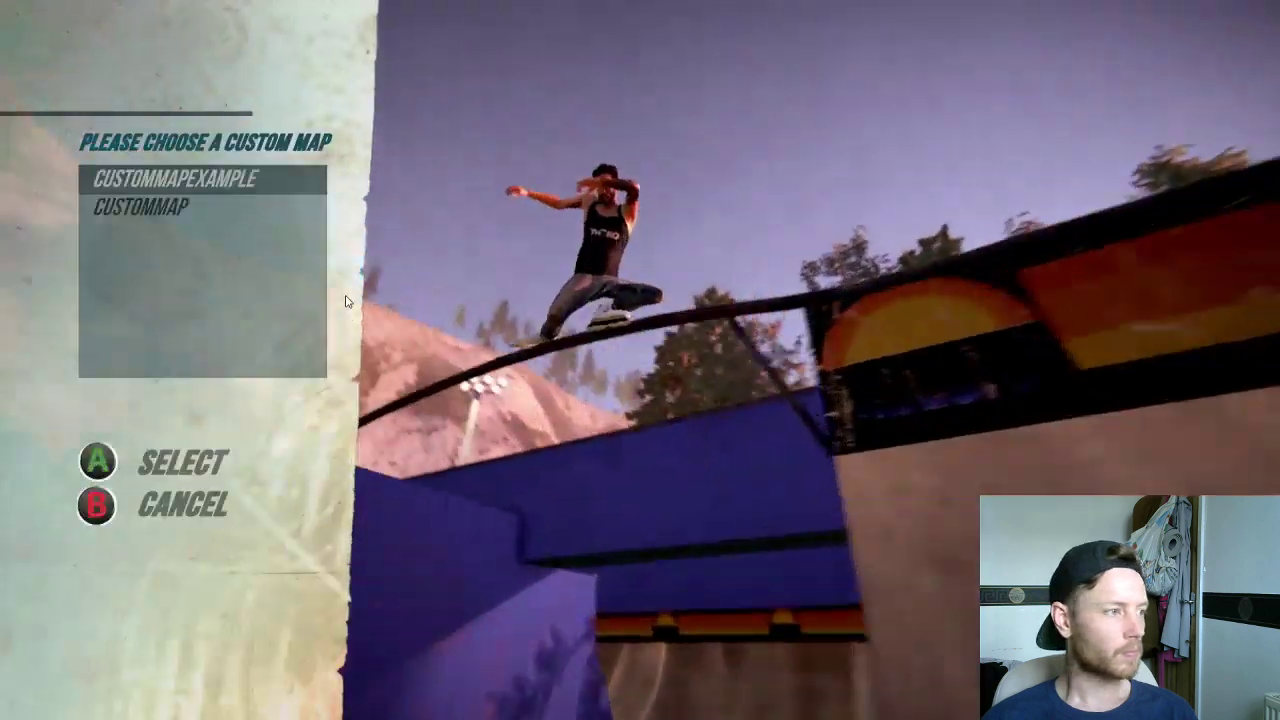
{"action": "key", "text": "Down"}
{"action": "key", "text": "Return"}
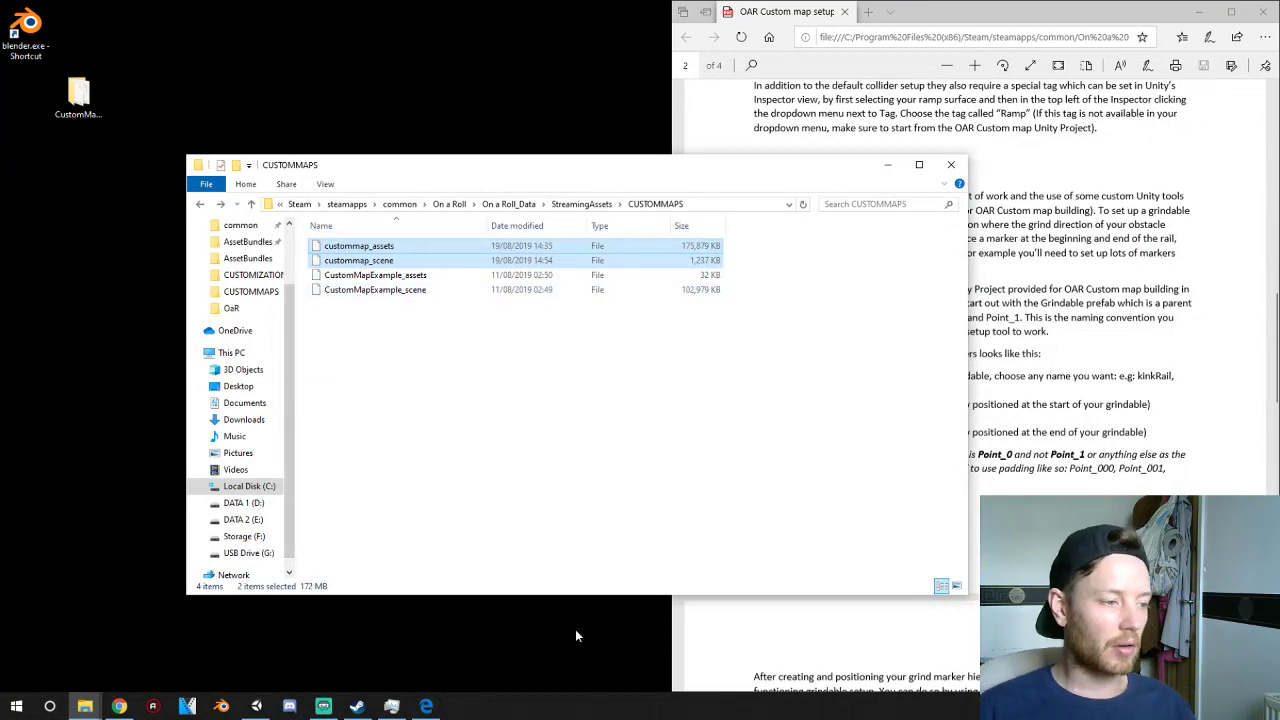
- Switch to Unity, open the On a Roll Skateable Surface Setup tool, review its surface type options, and close it
{"action": "left_click", "coordinate": [256, 708]}
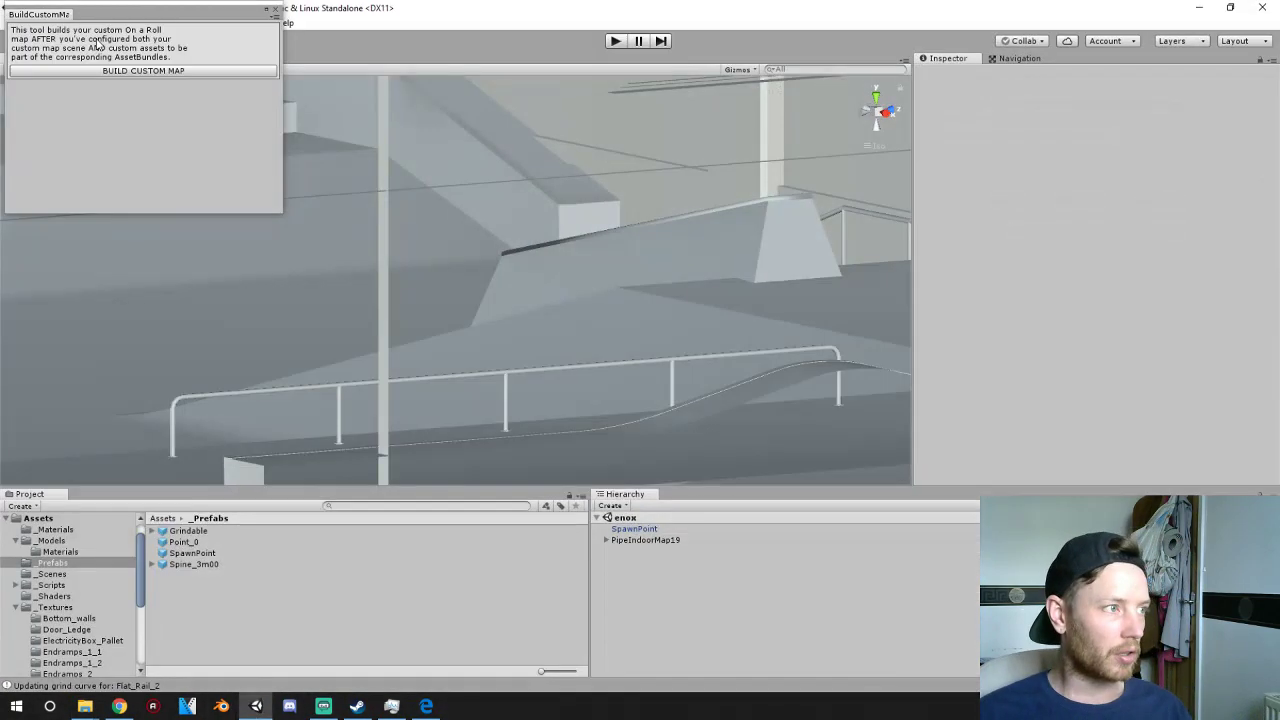
{"action": "left_click", "coordinate": [210, 22]}
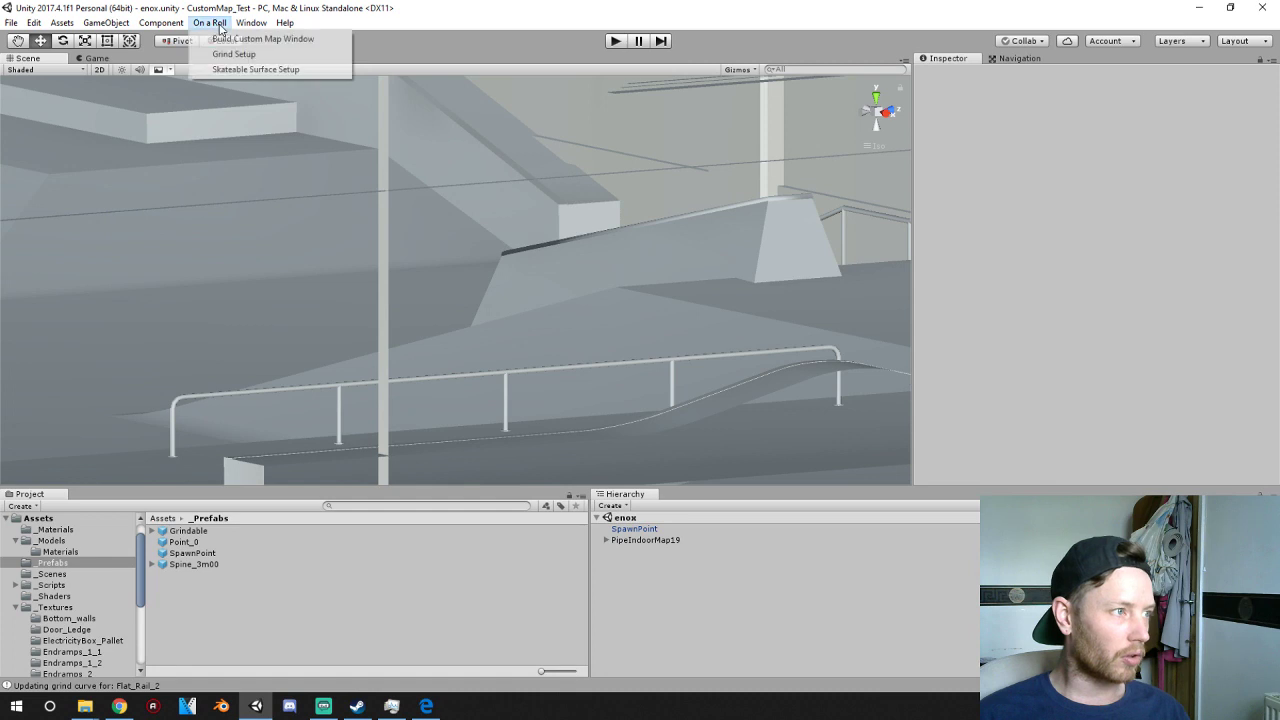
{"action": "left_click", "coordinate": [255, 69]}
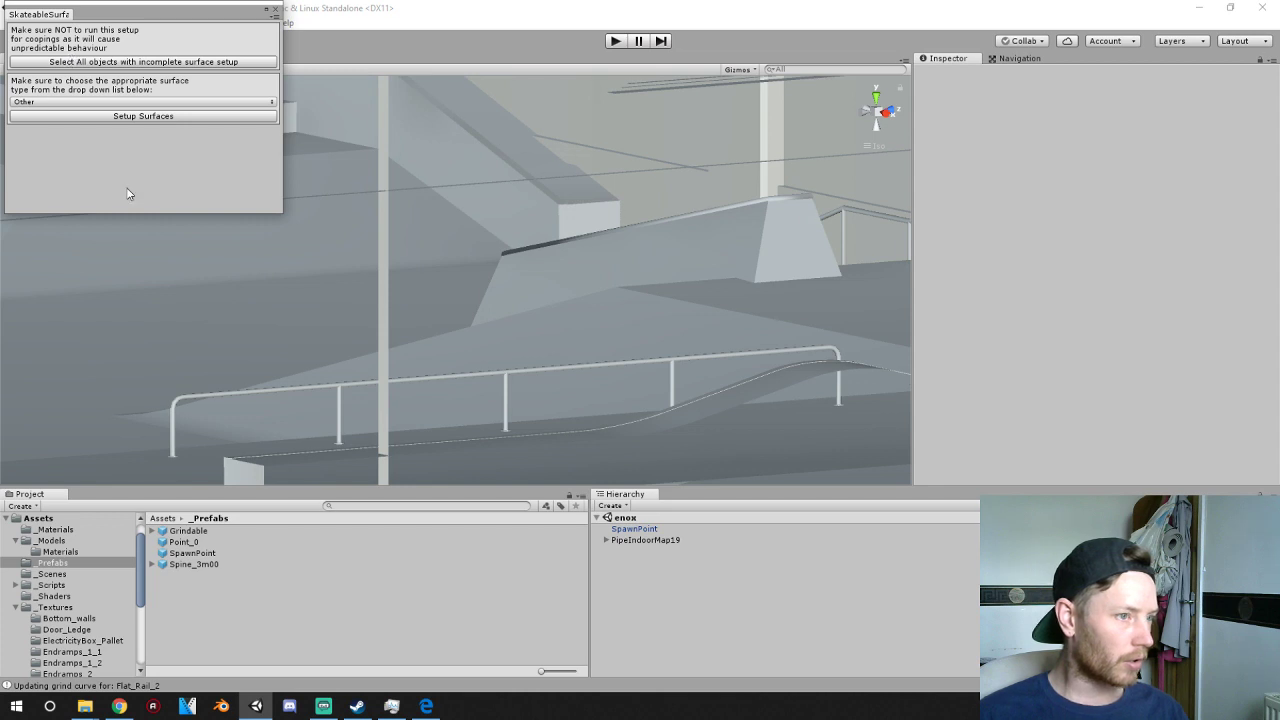
{"action": "right_click_drag", "start_coordinate": [307, 263], "coordinate": [240, 210]}
{"action": "left_click", "coordinate": [104, 102]}
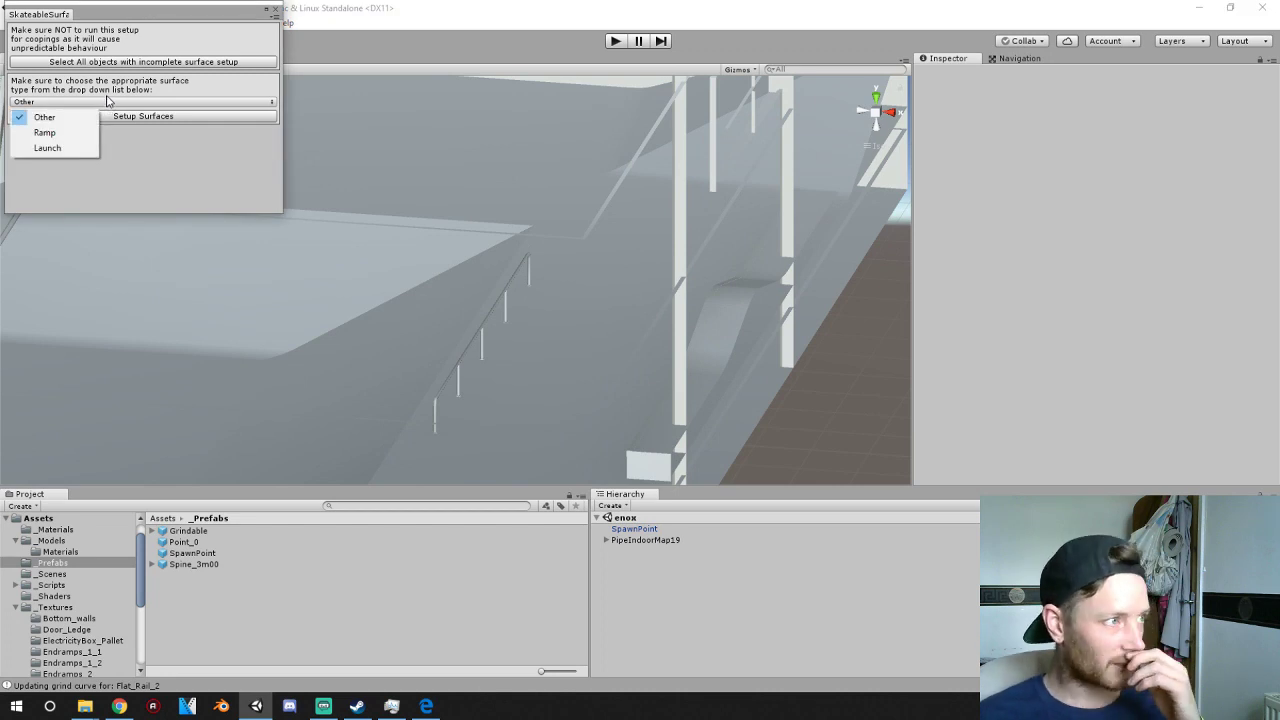
{"action": "left_click", "coordinate": [277, 11]}
- Open the On a Roll Grind Setup tool, review its rail and coping options, and close it
{"action": "left_click", "coordinate": [209, 22]}
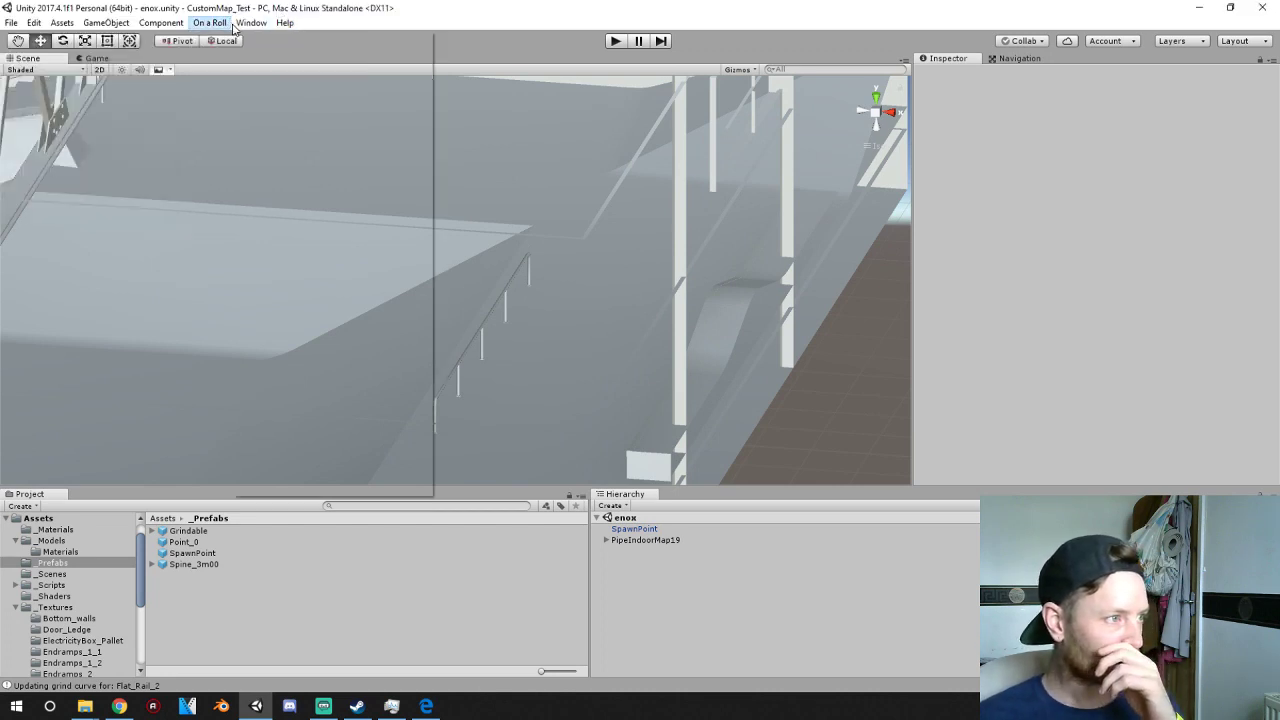
{"action": "left_click", "coordinate": [234, 54]}
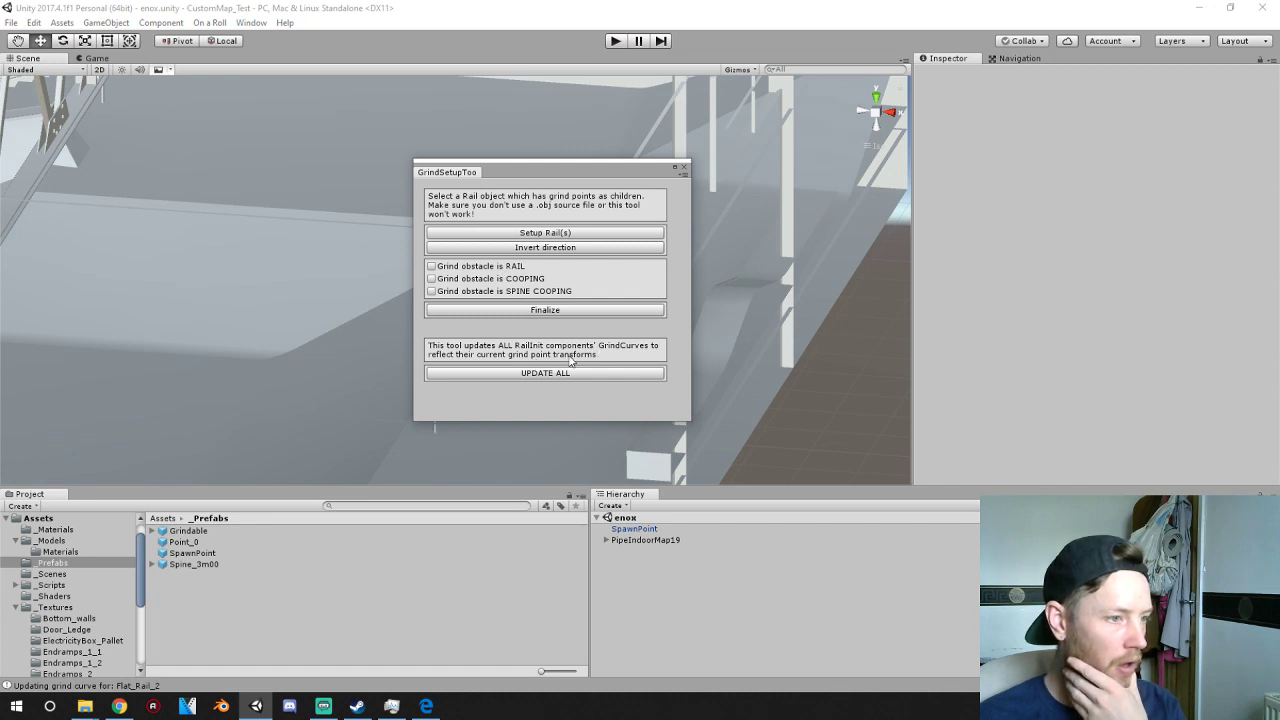
{"action": "left_click", "coordinate": [684, 166]}
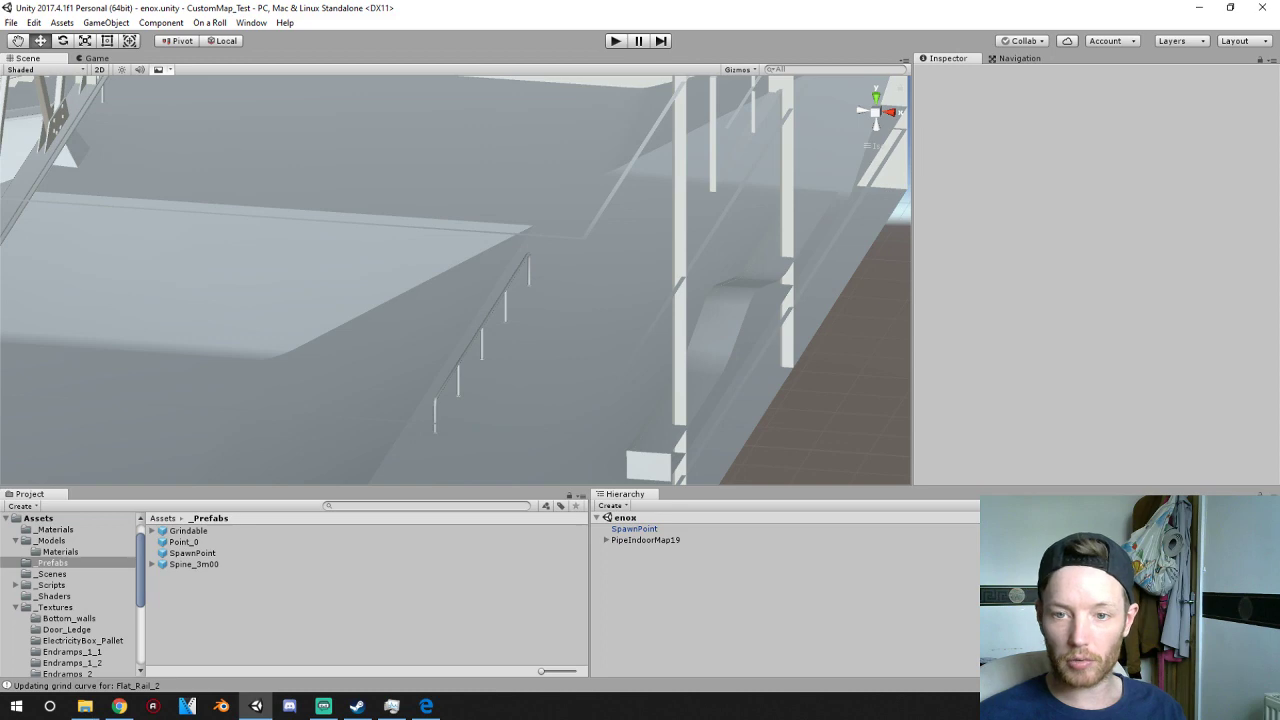
- Examine the flat rail and the textured spine ramp in the skatepark scene
{"action": "scroll", "coordinate": [326, 295], "scroll_direction": "down", "scroll_amount": 3}
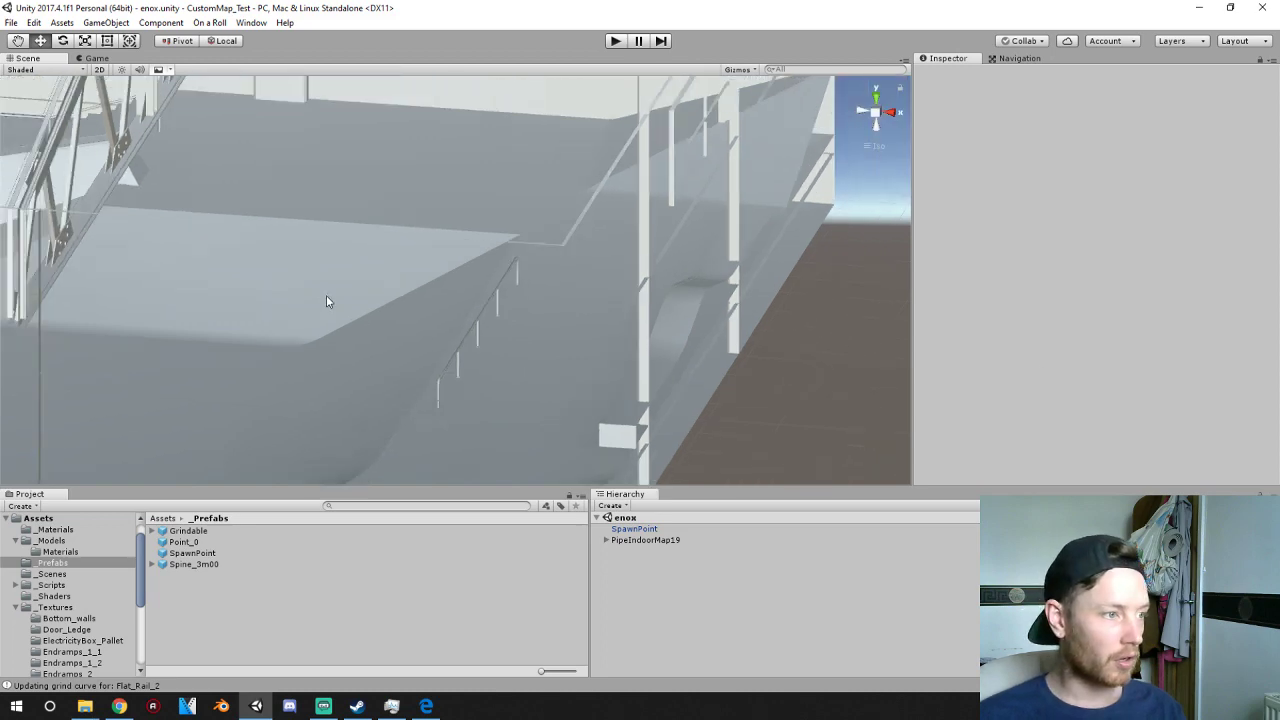
{"action": "middle_click_drag", "start_coordinate": [326, 295], "coordinate": [552, 273]}
{"action": "right_click_drag", "start_coordinate": [552, 273], "coordinate": [20, 234]}
{"action": "left_click", "coordinate": [873, 115]}
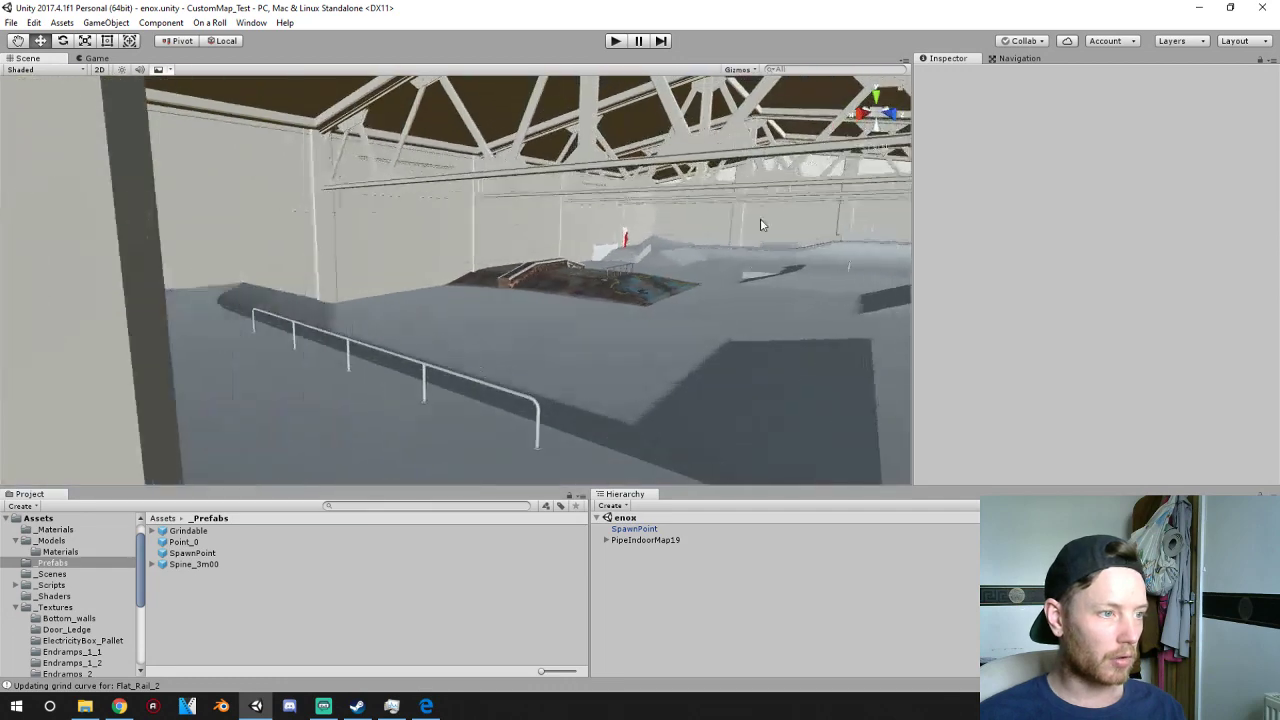
{"action": "scroll", "coordinate": [655, 325], "scroll_direction": "up", "scroll_amount": 2}
{"action": "right_click_drag", "start_coordinate": [652, 336], "coordinate": [363, 398]}
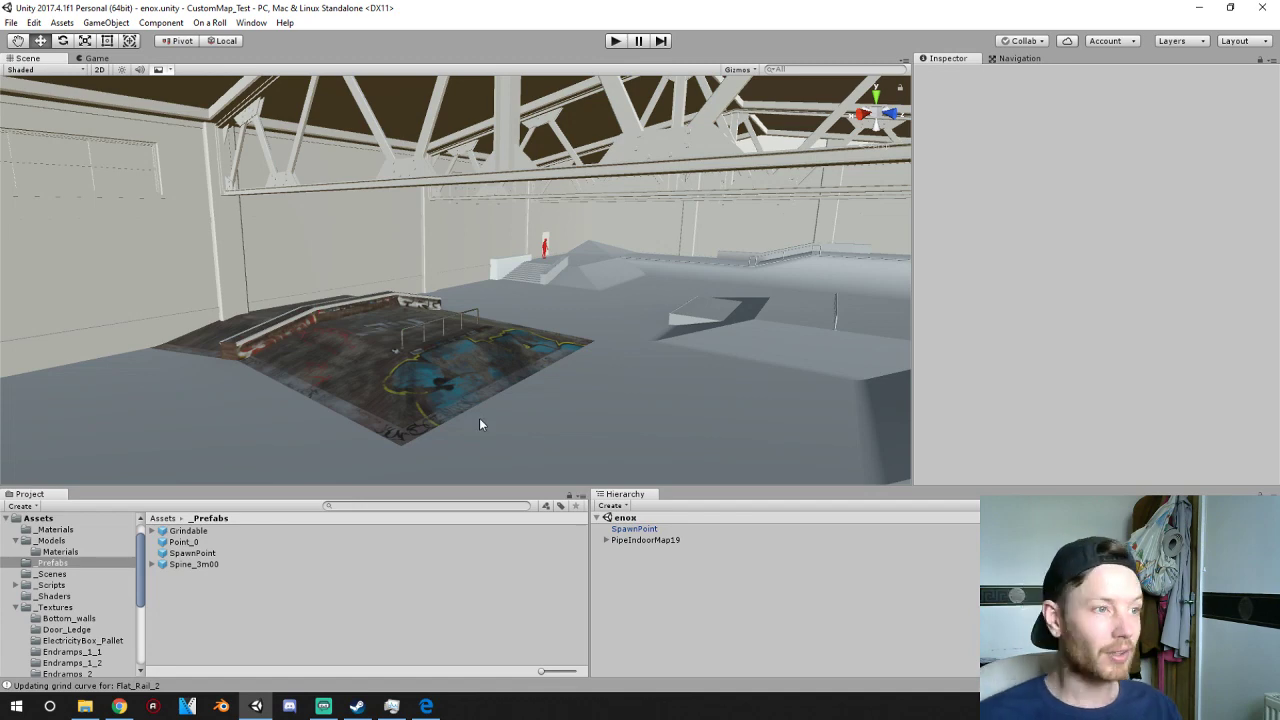
- Launch Blender and dismiss its splash screen to reach the default cube scene
{"action": "left_click", "coordinate": [221, 706]}
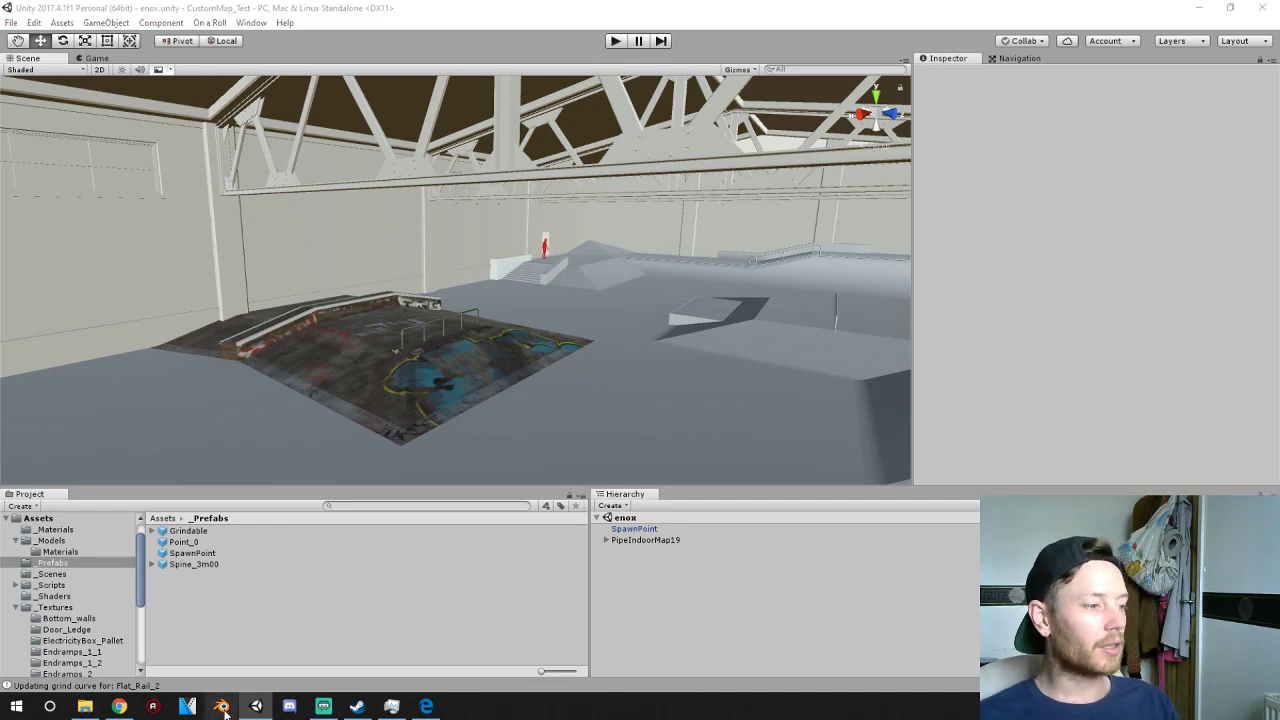
{"action": "left_click", "coordinate": [1224, 7]}
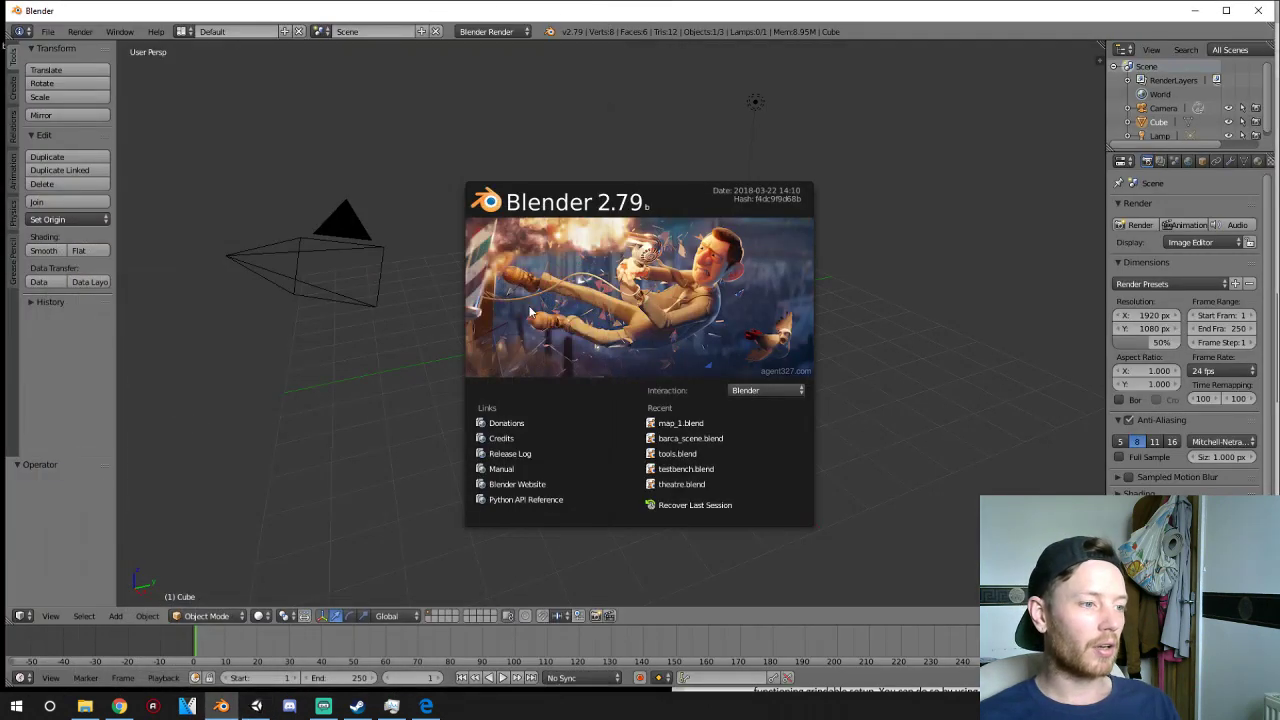
{"action": "left_click", "coordinate": [938, 316]}
- Try moving the default cube along the global Y axis twice, undoing each move
{"action": "middle_click_drag", "start_coordinate": [465, 412], "coordinate": [947, 417]}
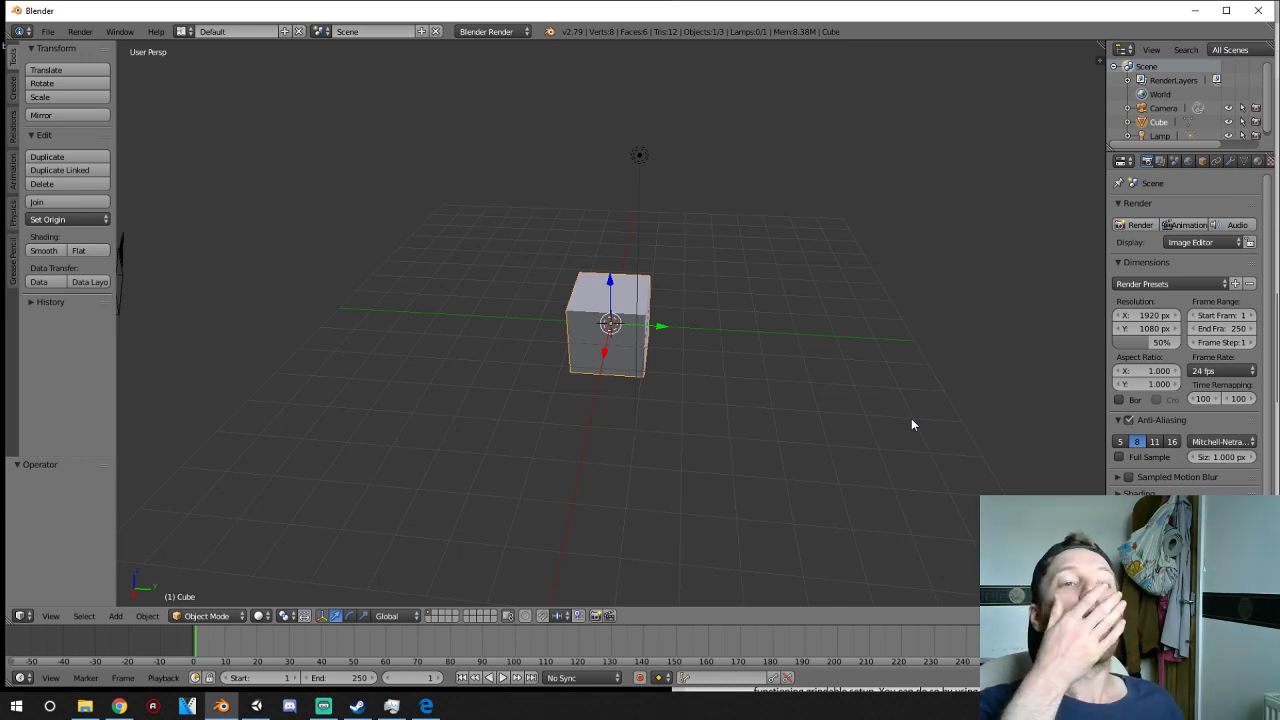
{"action": "key", "text": "g"}
{"action": "key", "text": "y"}
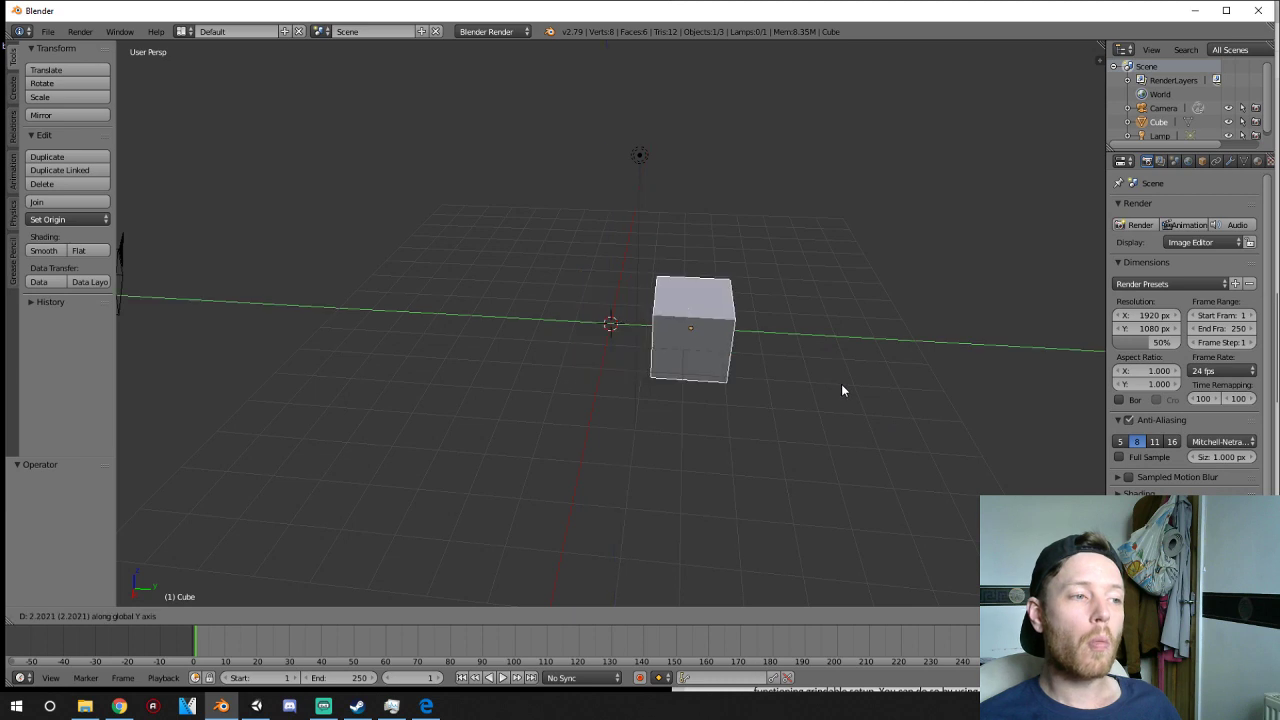
{"action": "left_click", "coordinate": [841, 384]}
{"action": "key", "text": "ctrl+z"}
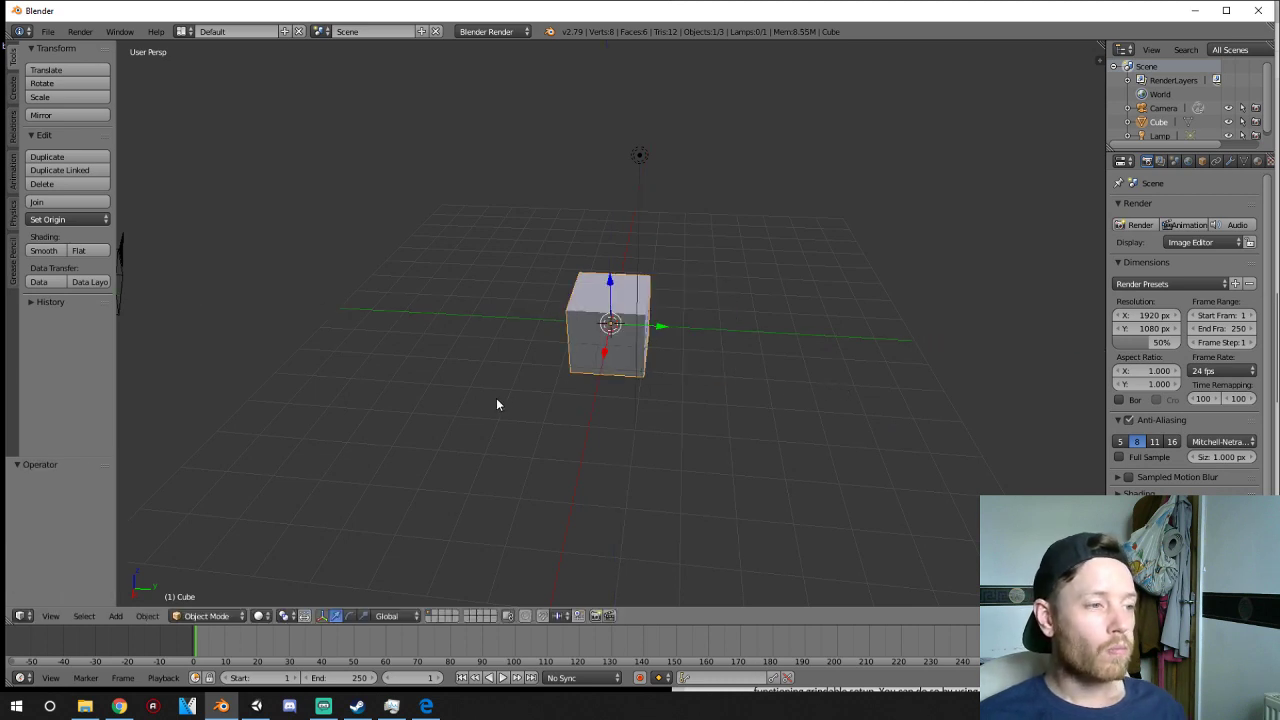
{"action": "key", "text": "g"}
{"action": "key", "text": "y"}
{"action": "left_click", "coordinate": [621, 361]}
{"action": "key", "text": "ctrl+z"}
- Try scaling the cube to 0.1 on X and Y with the global Z axis locked, and cancel the scaling
{"action": "middle_click_drag", "start_coordinate": [576, 372], "coordinate": [673, 288]}
{"action": "scroll", "coordinate": [673, 288], "scroll_direction": "up", "scroll_amount": 3}
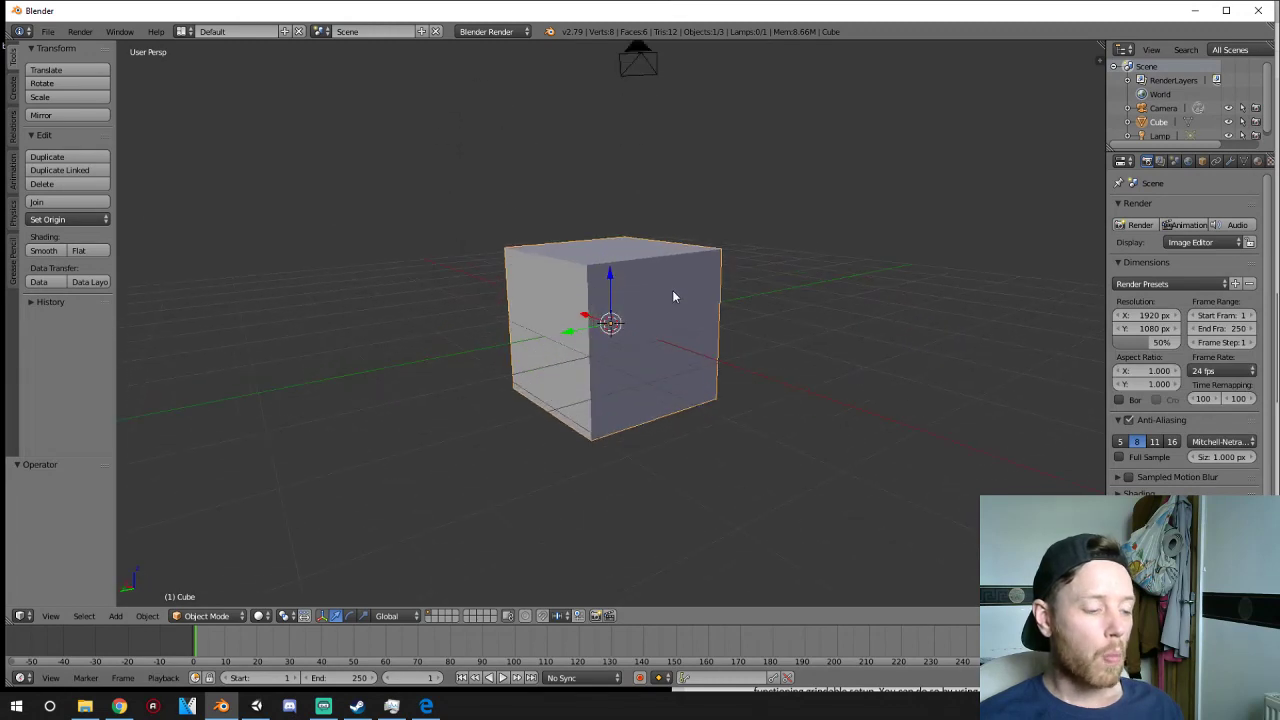
{"action": "key", "text": "s"}
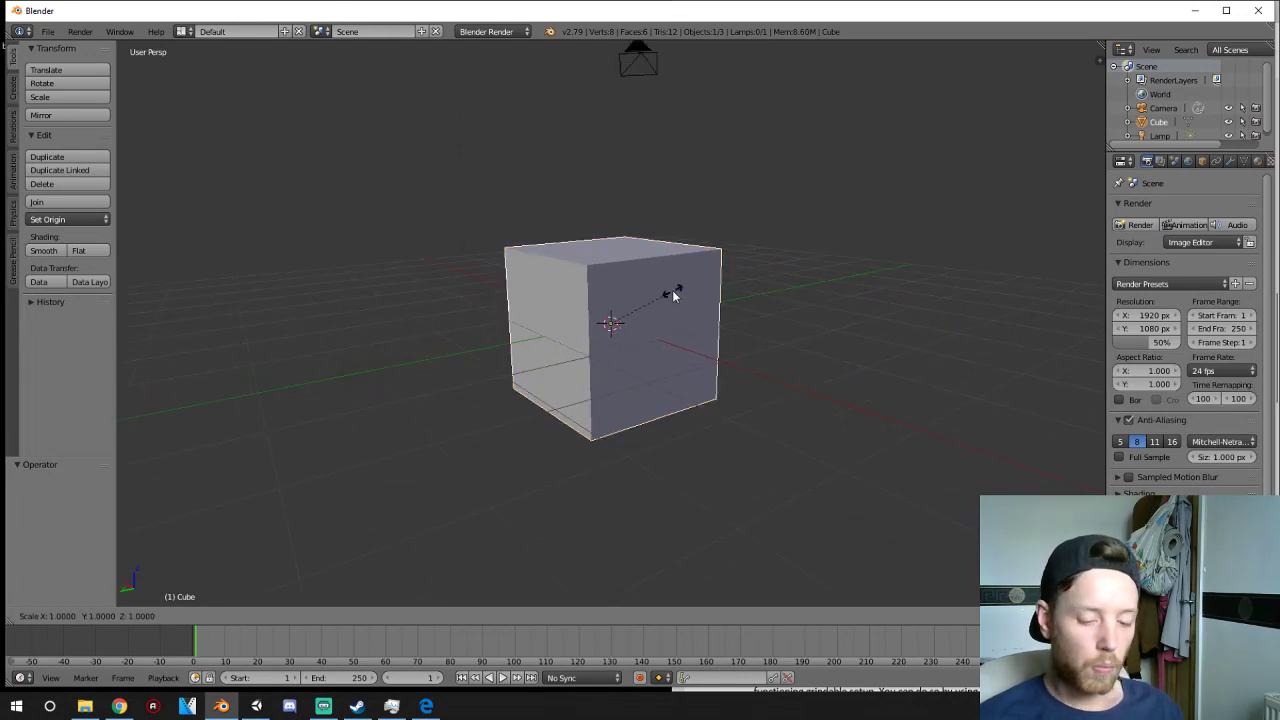
{"action": "key", "text": "shift+z"}
{"action": "type", "text": ".1"}
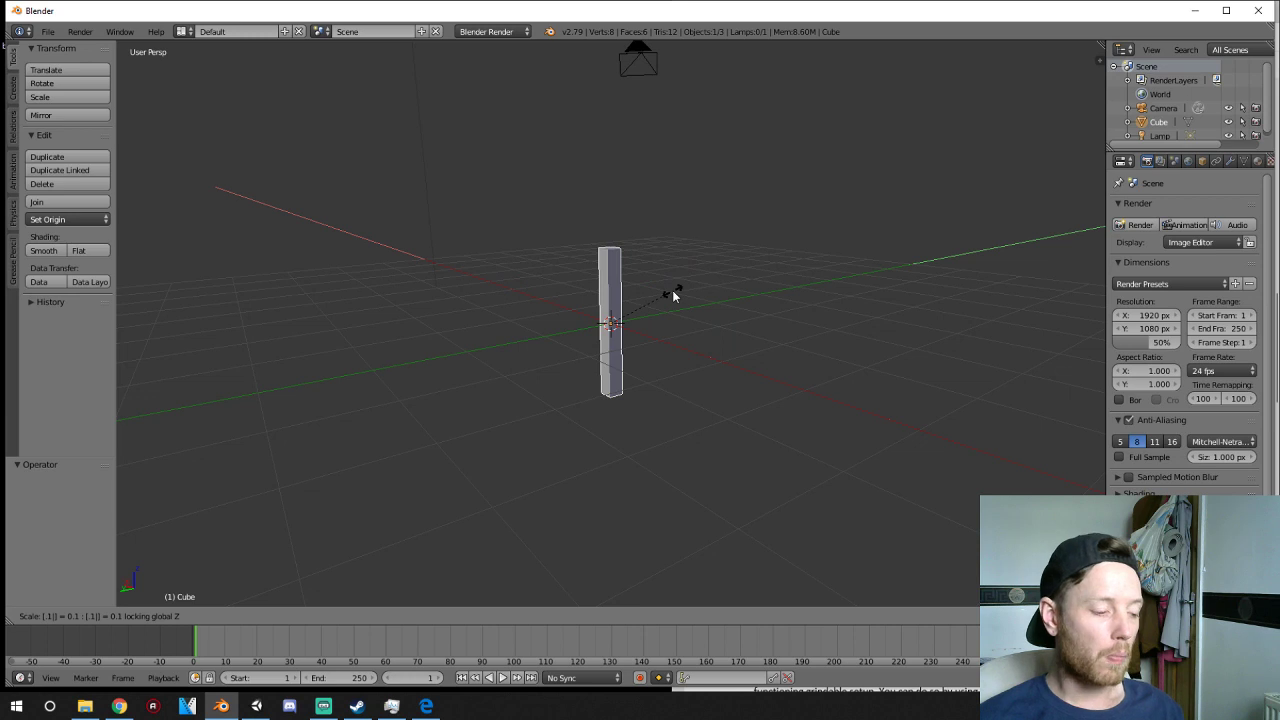
{"action": "key", "text": "Escape"}
- Flatten the cube into a thin slab by scaling it to 0.05 along the global Z axis
{"action": "type", "text": "sz"}
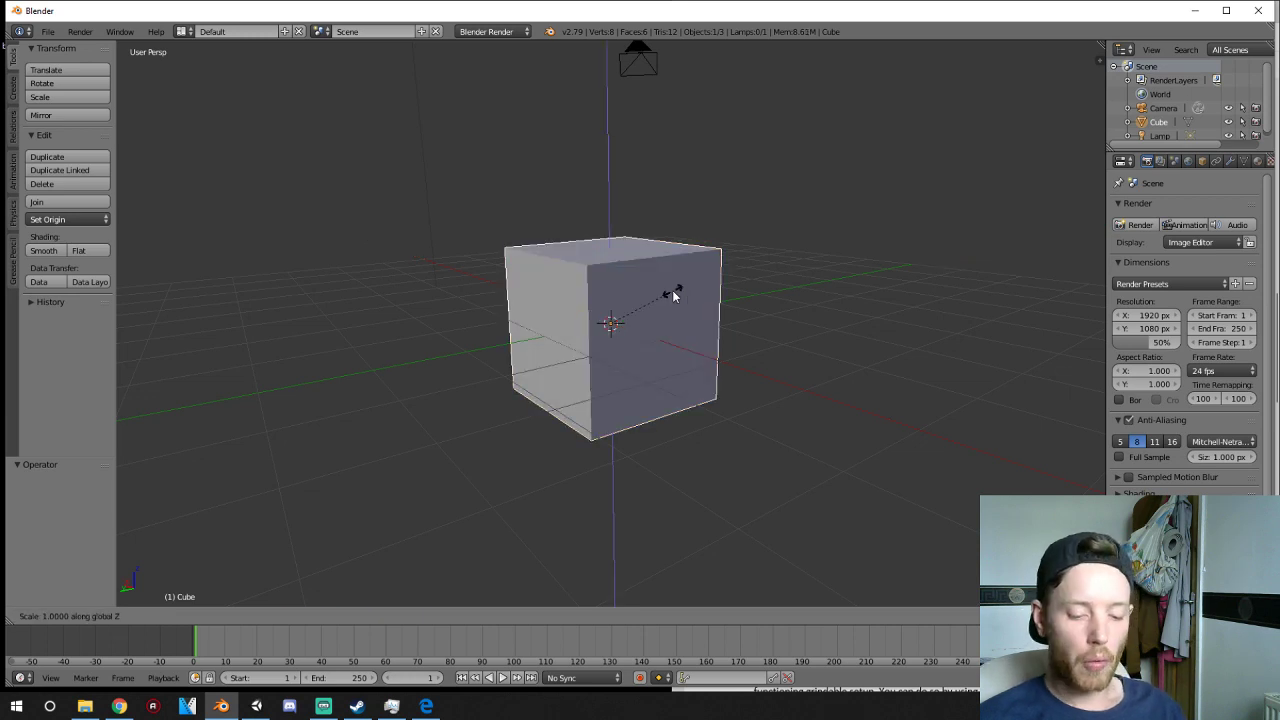
{"action": "type", "text": ".1"}
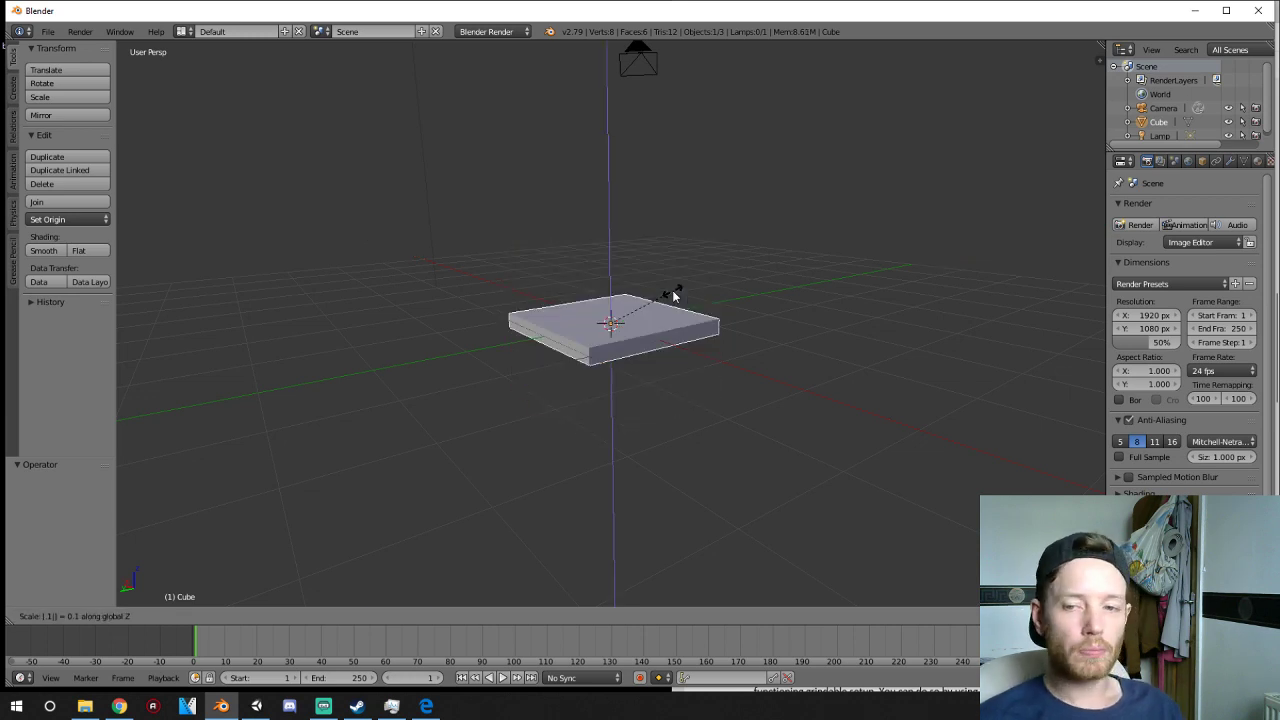
{"action": "key", "text": "BackSpace"}
{"action": "type", "text": "5"}
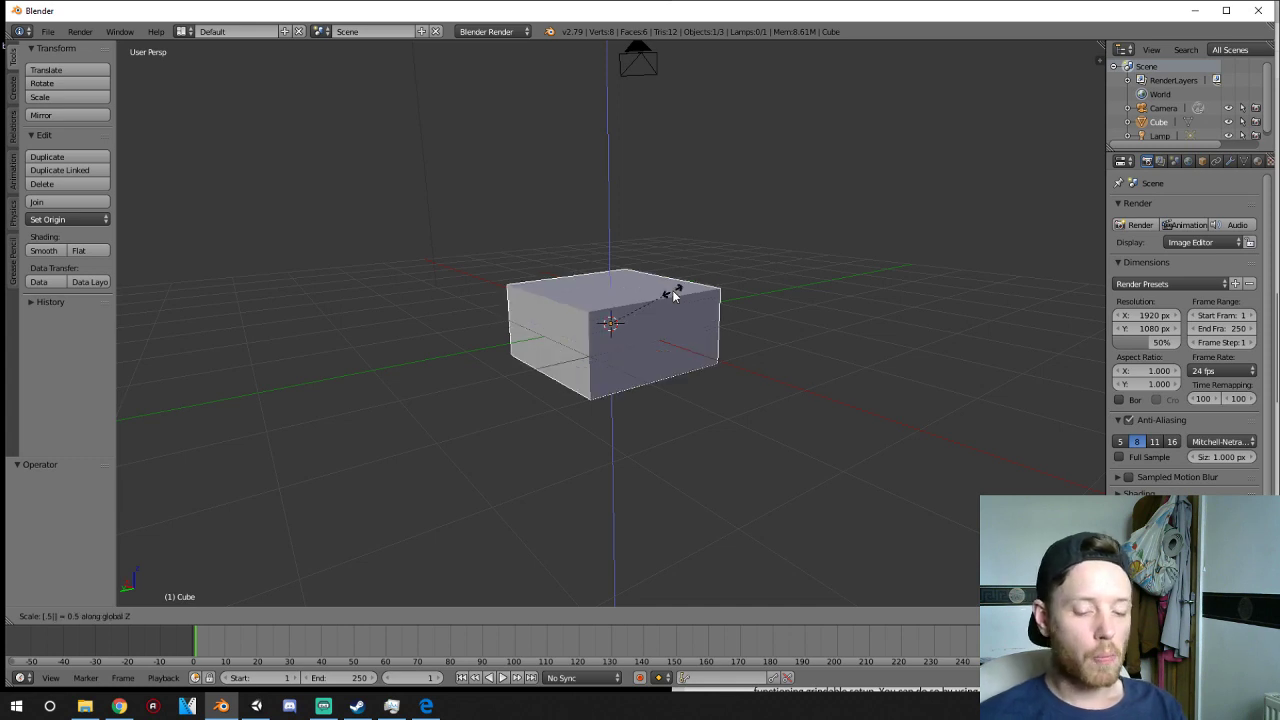
{"action": "key", "text": "BackSpace"}
{"action": "key", "text": "BackSpace"}
{"action": "type", "text": ".05"}
{"action": "key", "text": "Return"}
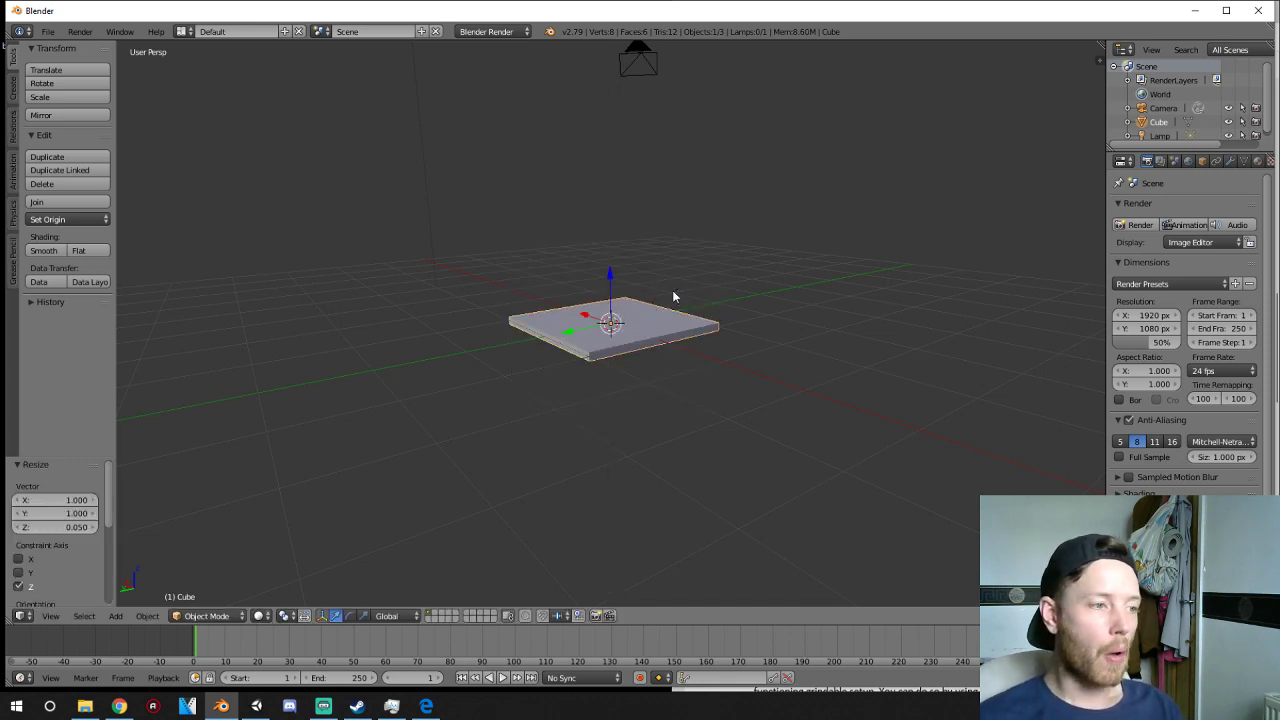
{"action": "middle_click_drag", "start_coordinate": [780, 294], "coordinate": [220, 323]}
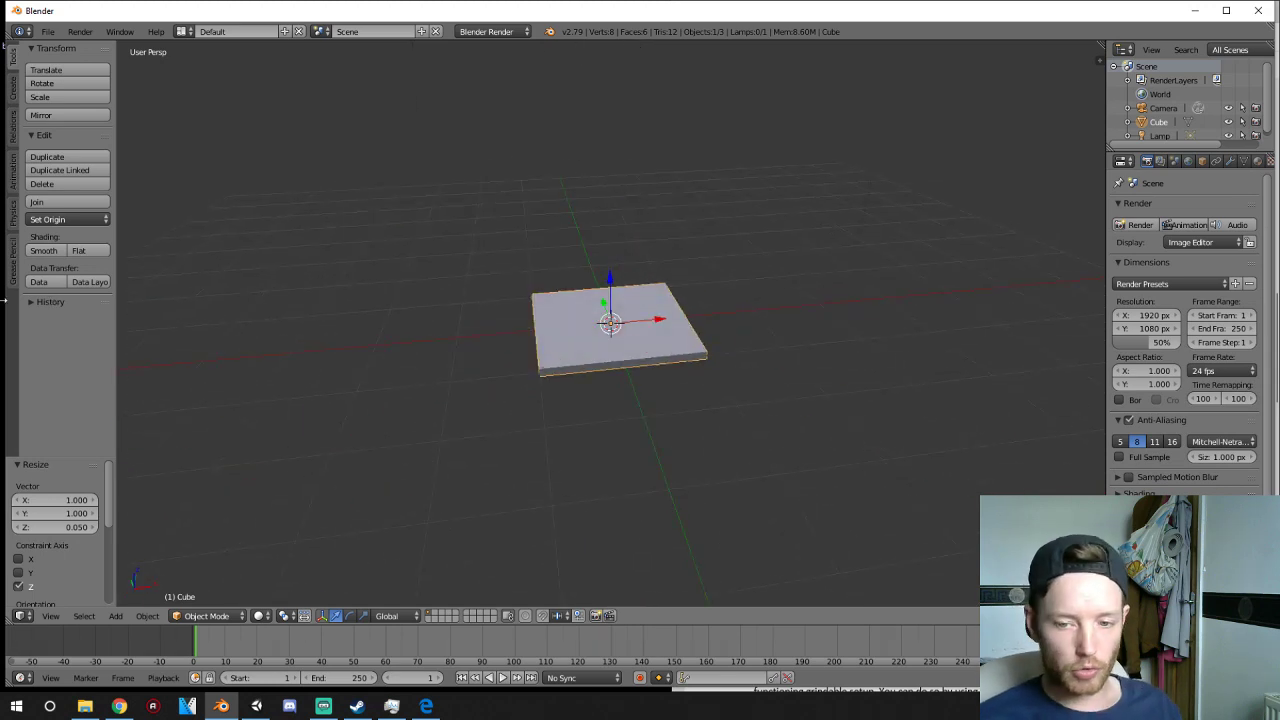
- Delete the flattened cube from the scene
{"action": "key", "text": "x"}
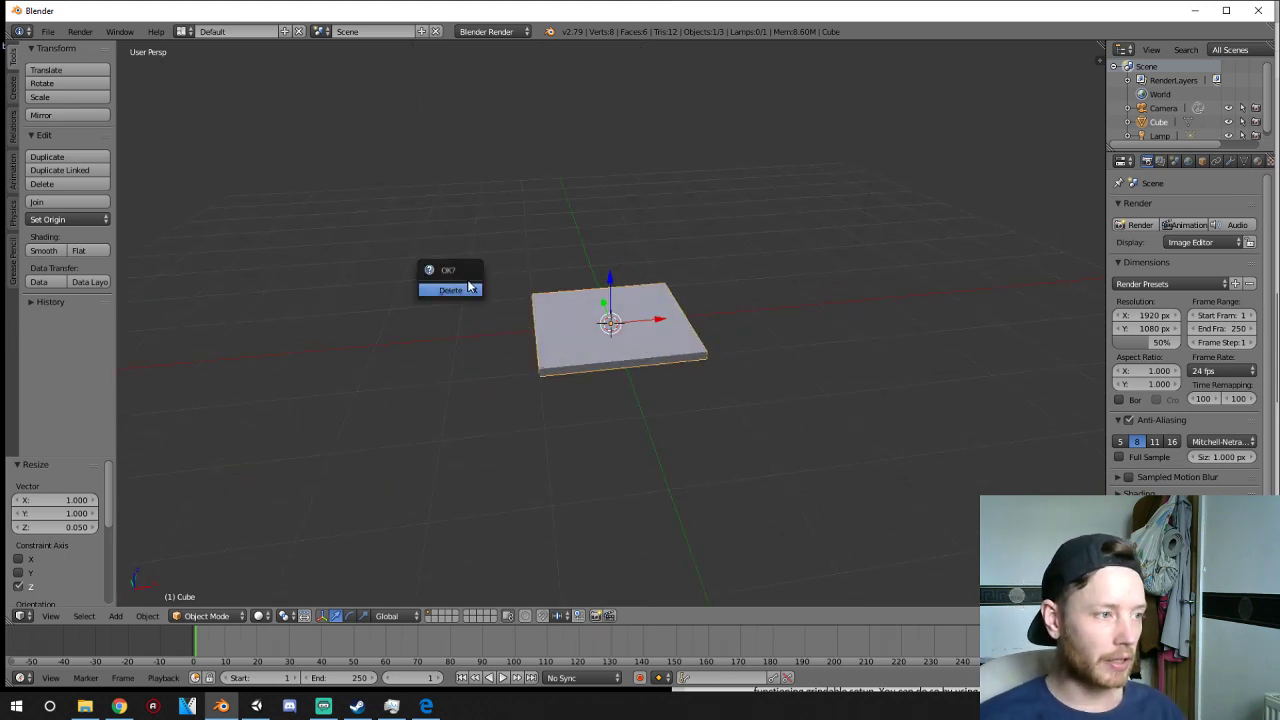
{"action": "left_click", "coordinate": [471, 288]}
{"action": "key", "text": "shift+s"}
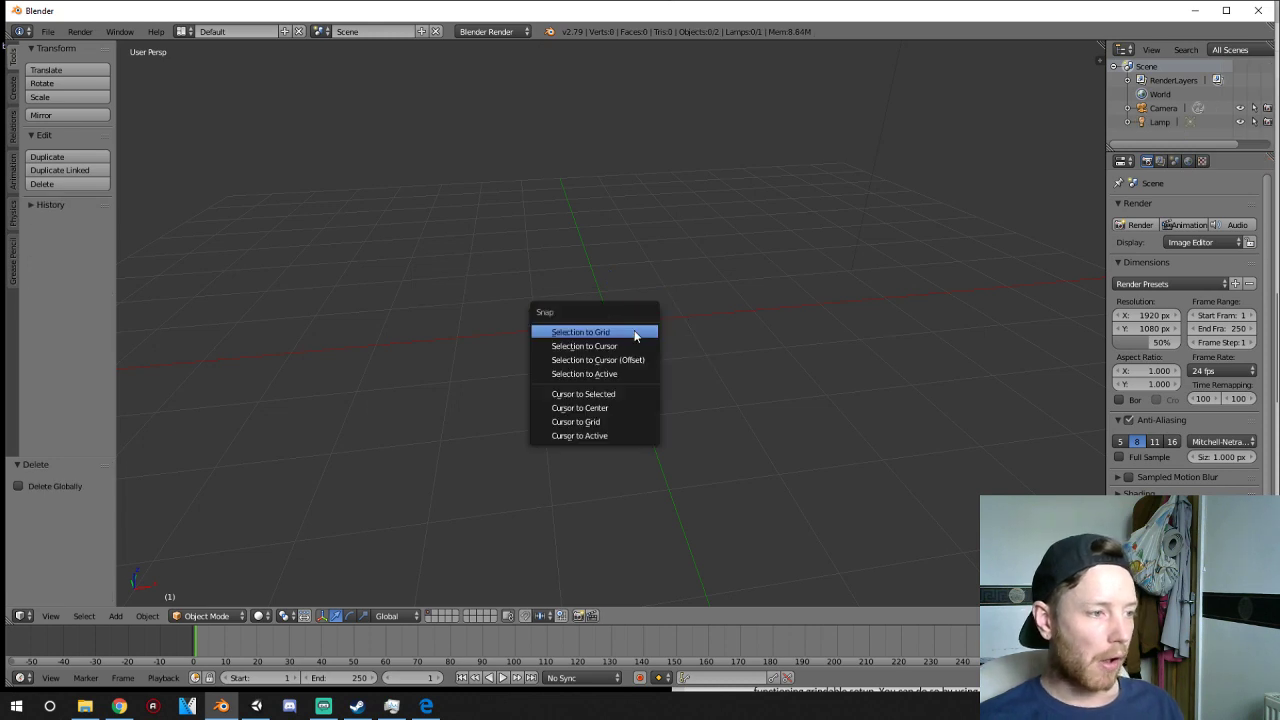
{"action": "key", "text": "Escape"}
- Add a mesh plane at the scene's origin and scale it uniformly by about 11.58 as a ground surface
{"action": "key", "text": "shift+a"}
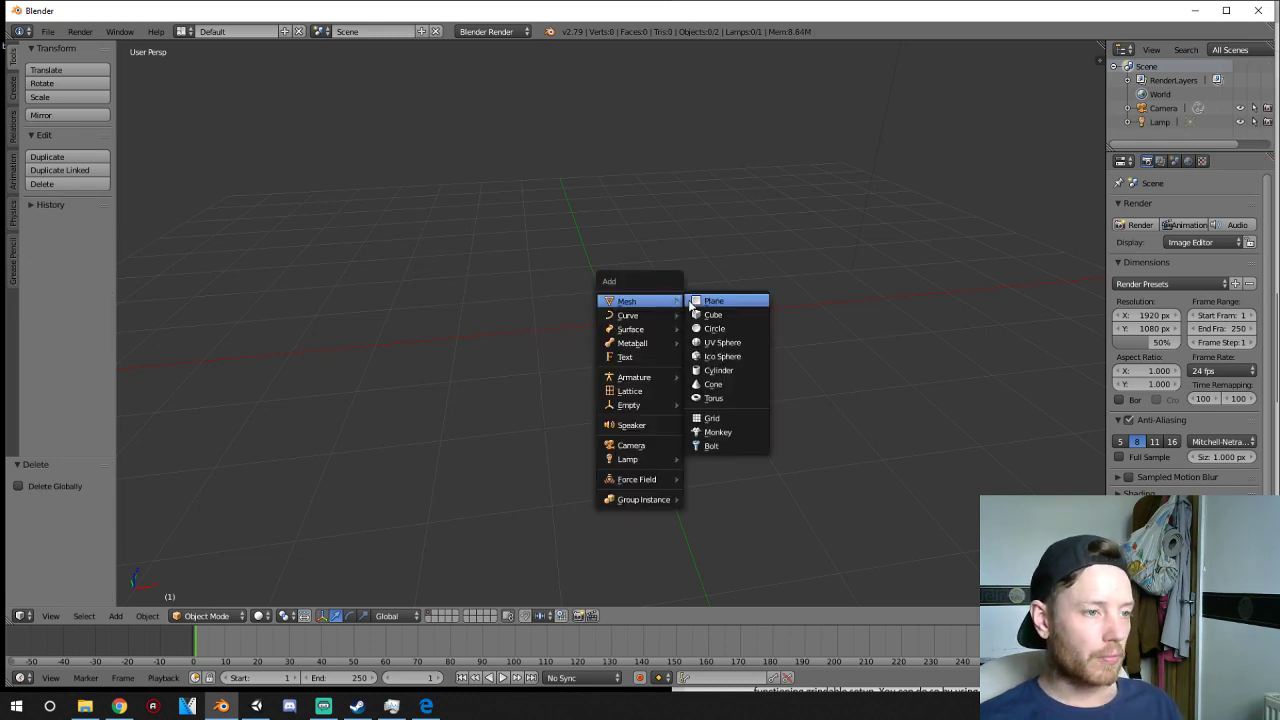
{"action": "left_click", "coordinate": [694, 301]}
{"action": "key", "text": "s"}
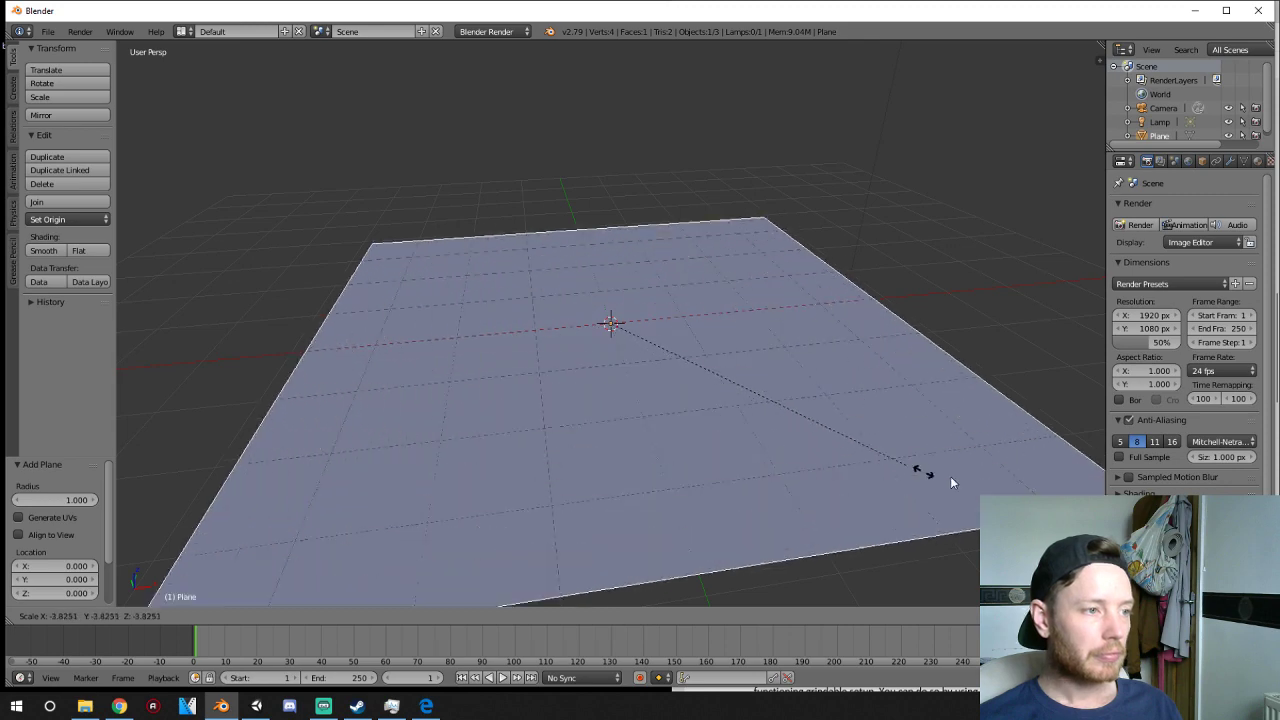
{"action": "left_click", "coordinate": [903, 131]}
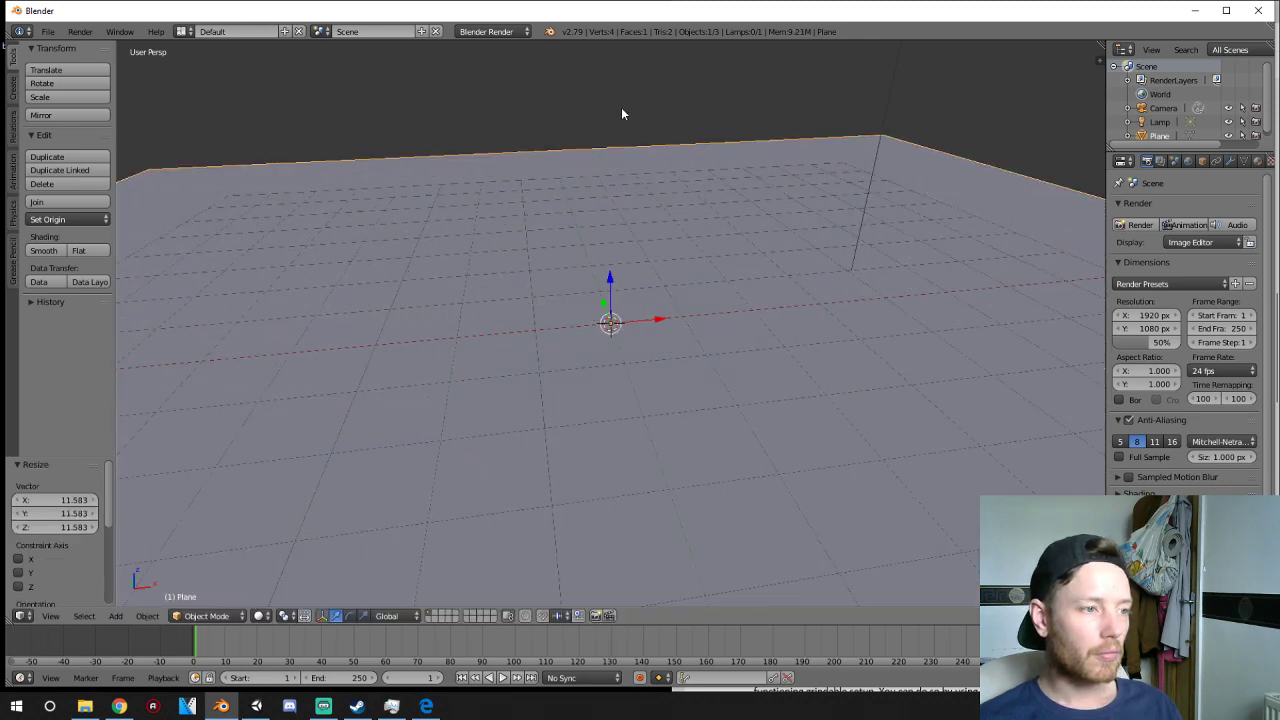
{"action": "key", "text": "Tab"}
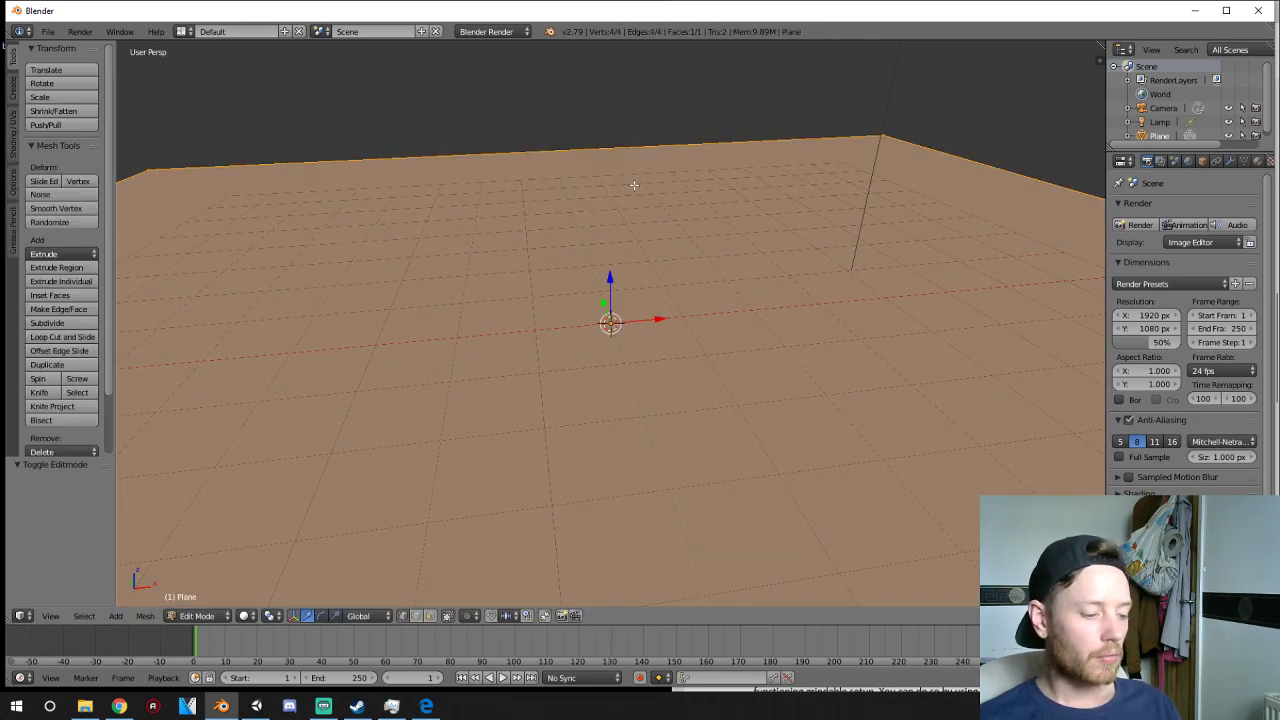
{"action": "key", "text": "Tab"}
{"action": "scroll", "coordinate": [463, 228], "scroll_direction": "down", "scroll_amount": 5}
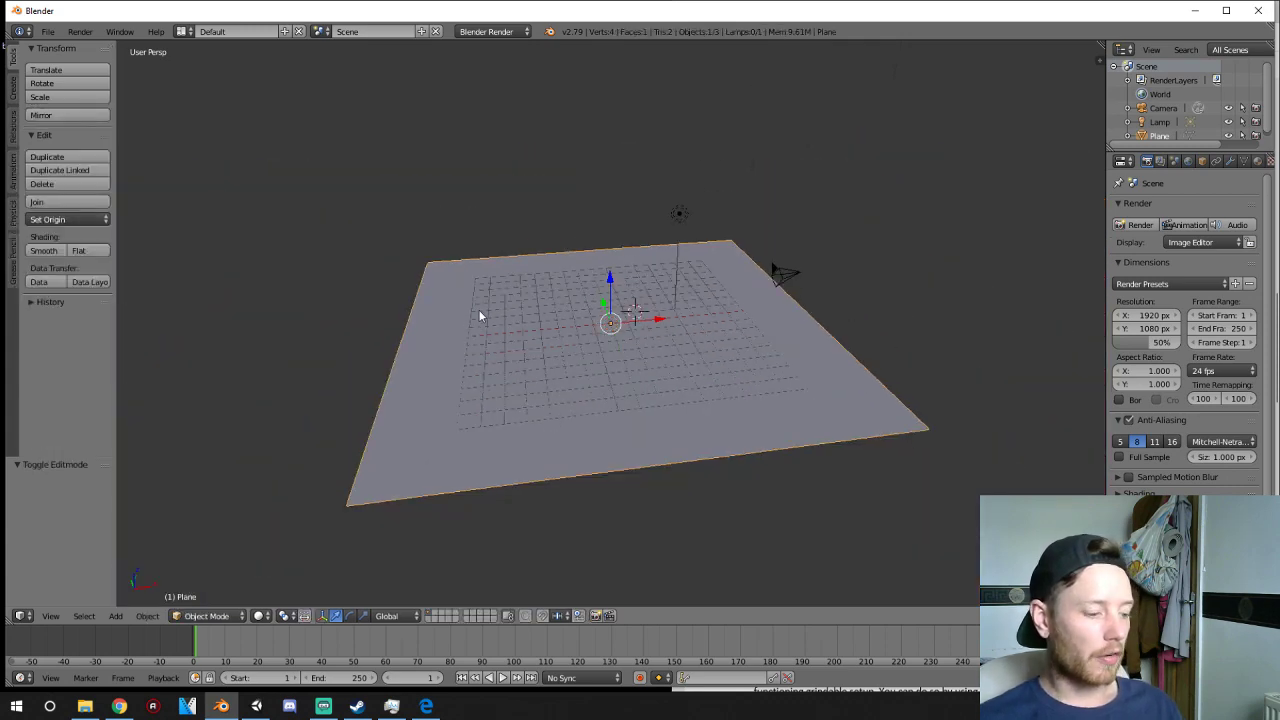
- Import the FBX file man.fbx from the Desktop folder into the scene
{"action": "left_click", "coordinate": [45, 34]}
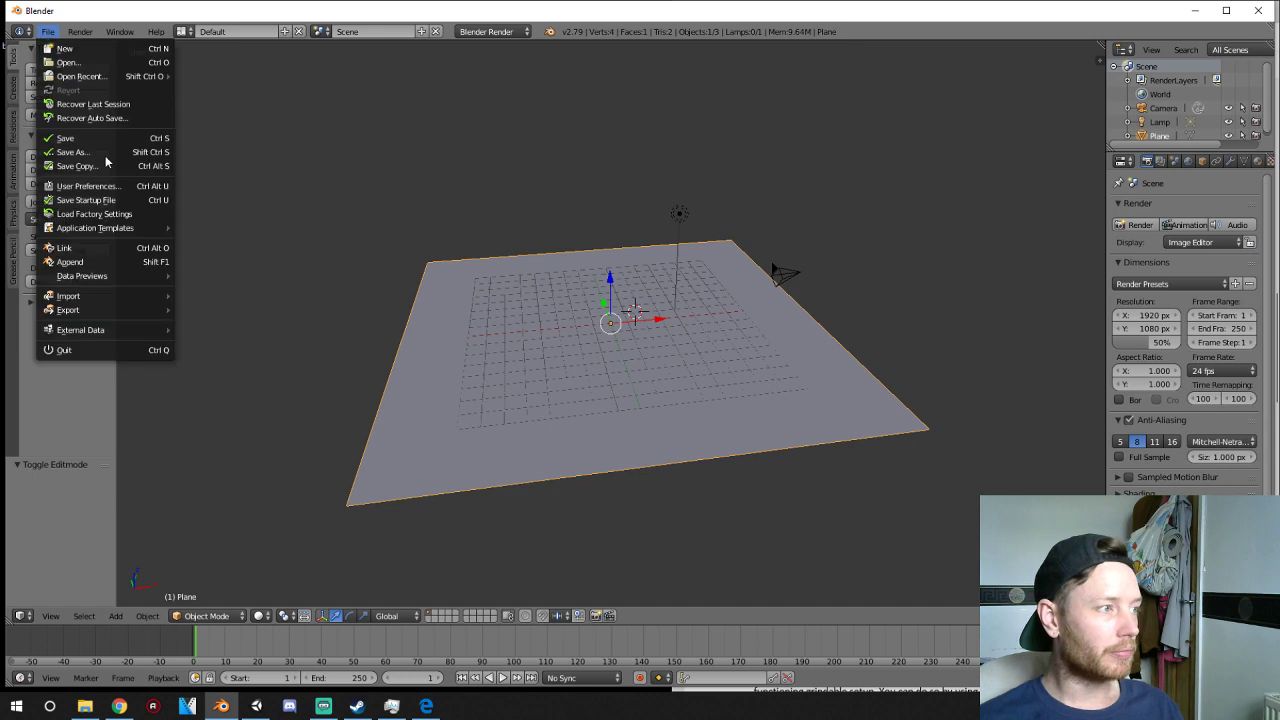
{"action": "mouse_move", "coordinate": [98, 298]}
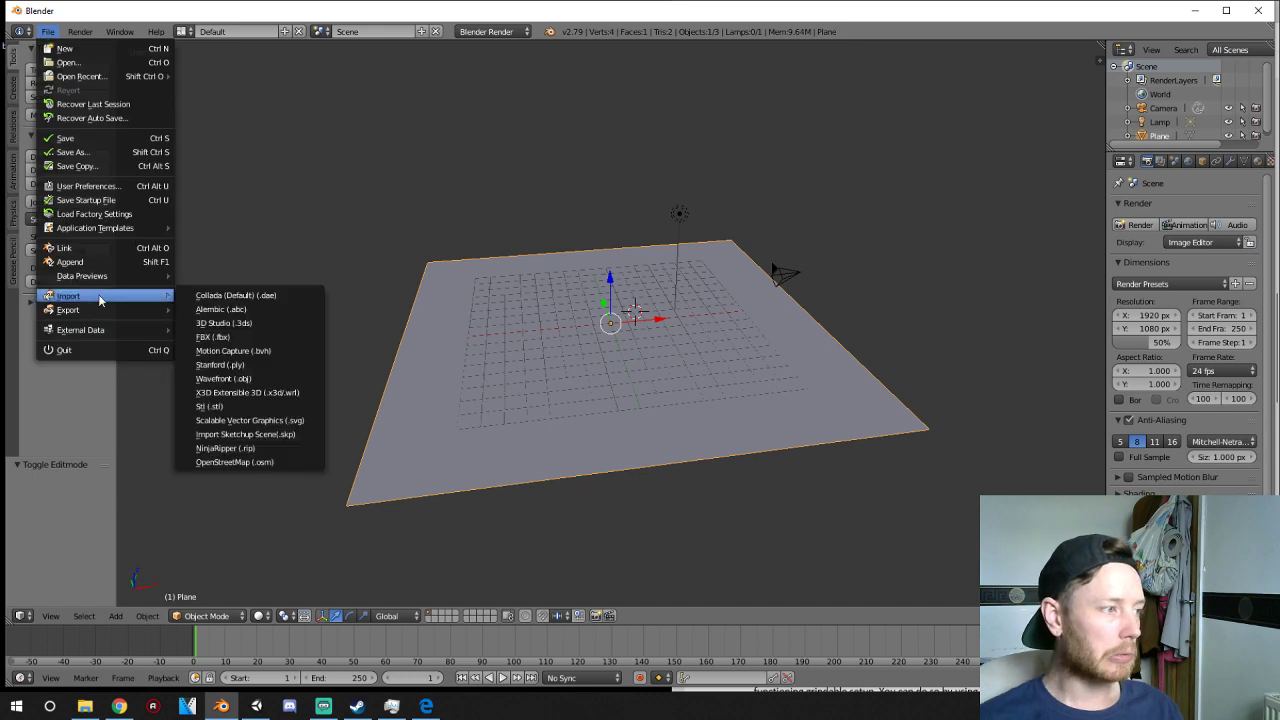
{"action": "left_click", "coordinate": [222, 337]}
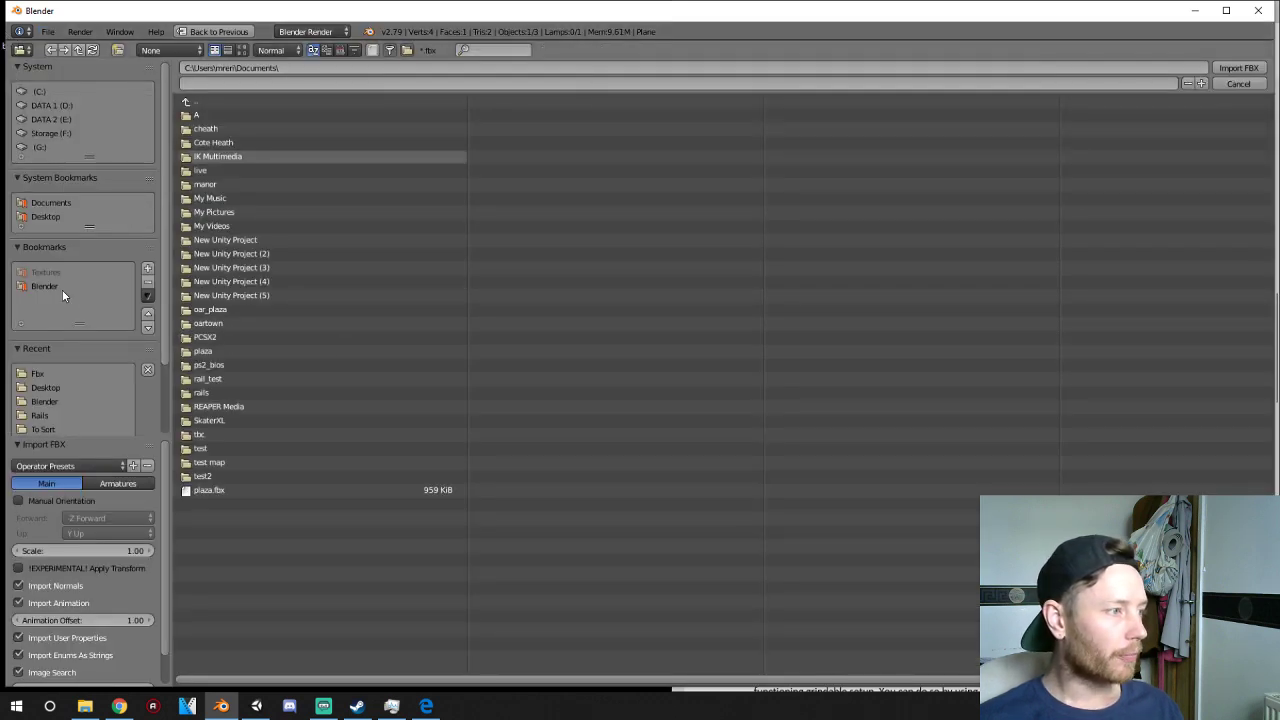
{"action": "left_click", "coordinate": [44, 216]}
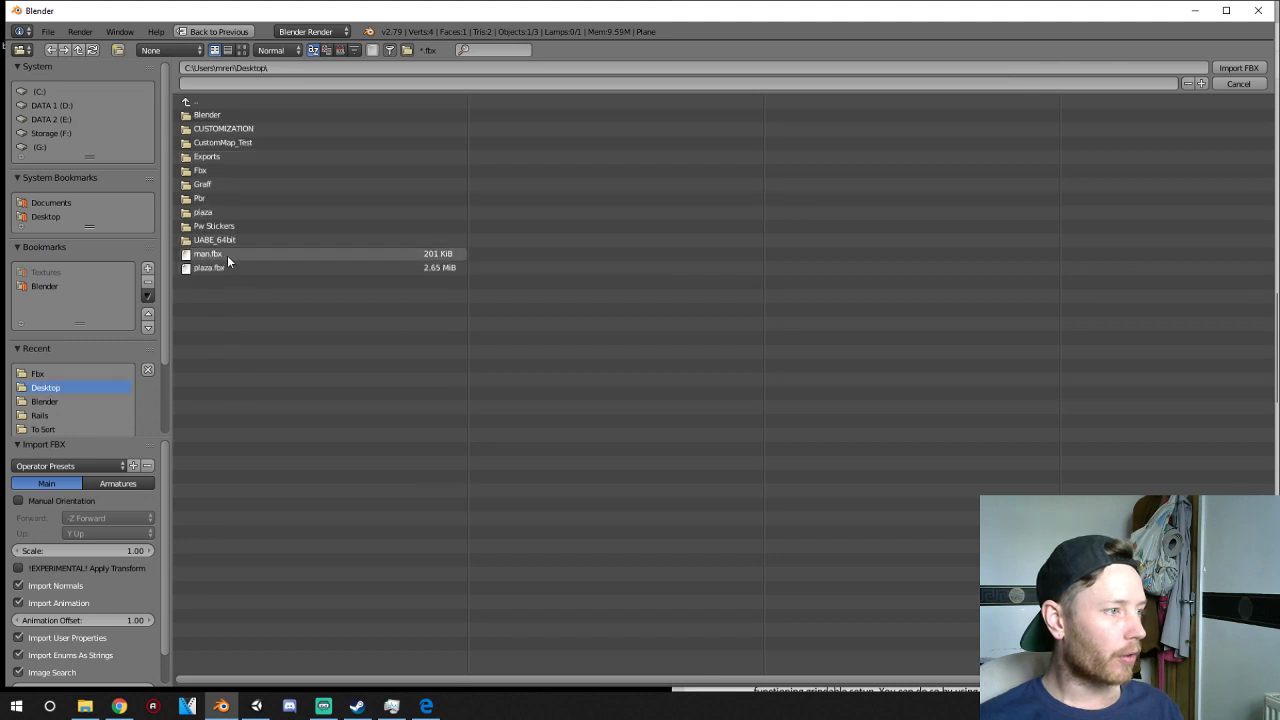
{"action": "left_click", "coordinate": [208, 254]}
{"action": "left_click", "coordinate": [1238, 67]}
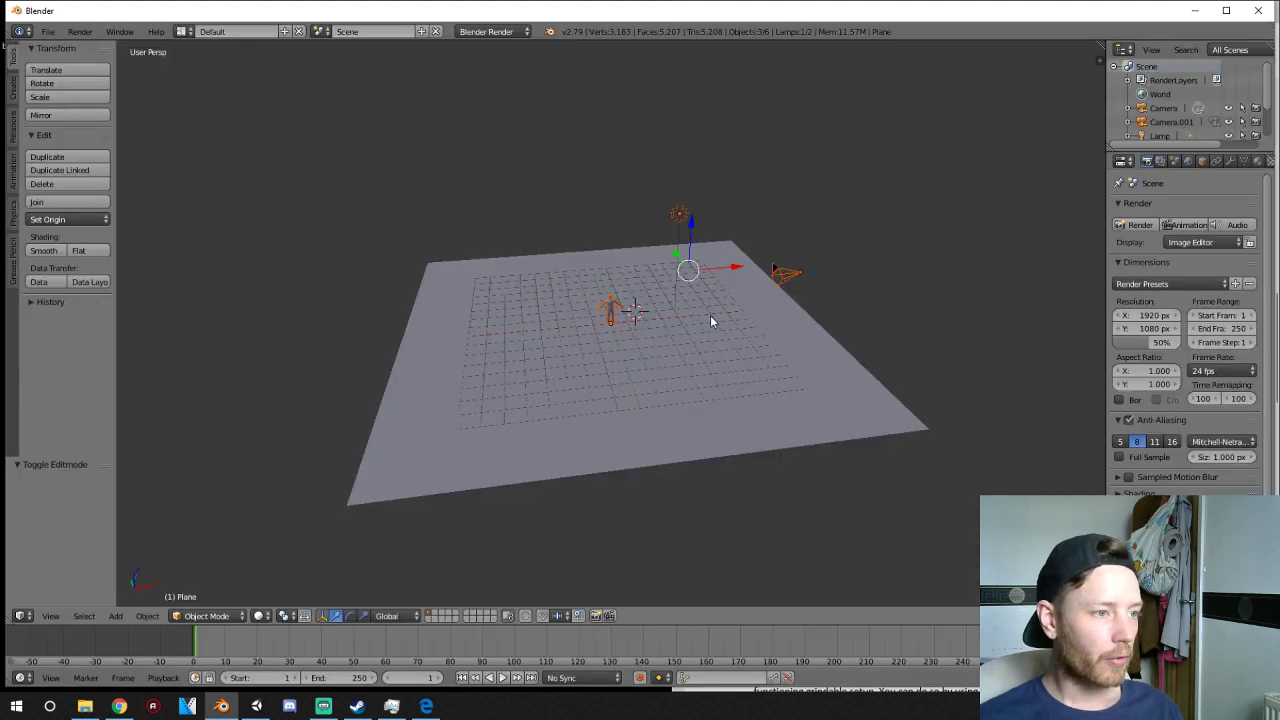
- Delete both cameras and the imported lamp, and select the remaining lamp
{"action": "scroll", "coordinate": [710, 314], "scroll_direction": "up", "scroll_amount": 4}
{"action": "scroll", "coordinate": [710, 314], "scroll_direction": "down", "scroll_amount": 2}
{"action": "right_click", "coordinate": [902, 241]}
{"action": "key", "text": "x"}
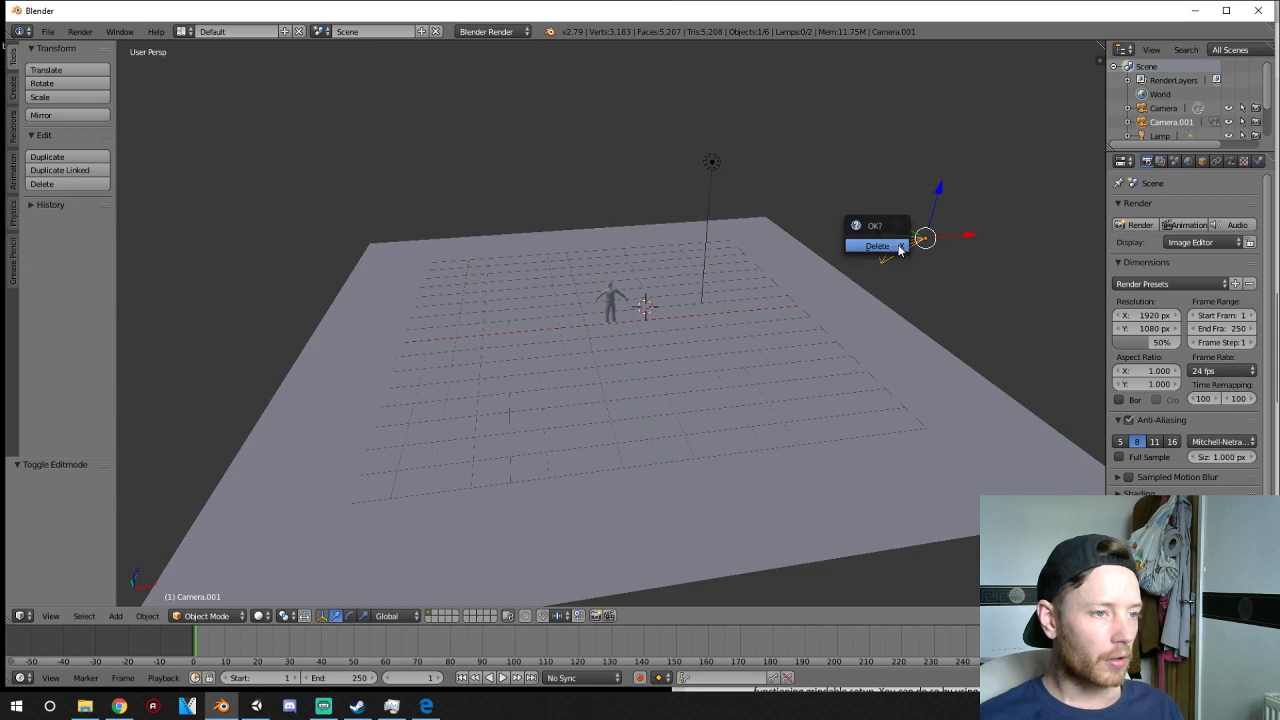
{"action": "left_click", "coordinate": [899, 246]}
{"action": "right_click", "coordinate": [714, 165]}
{"action": "key", "text": "x"}
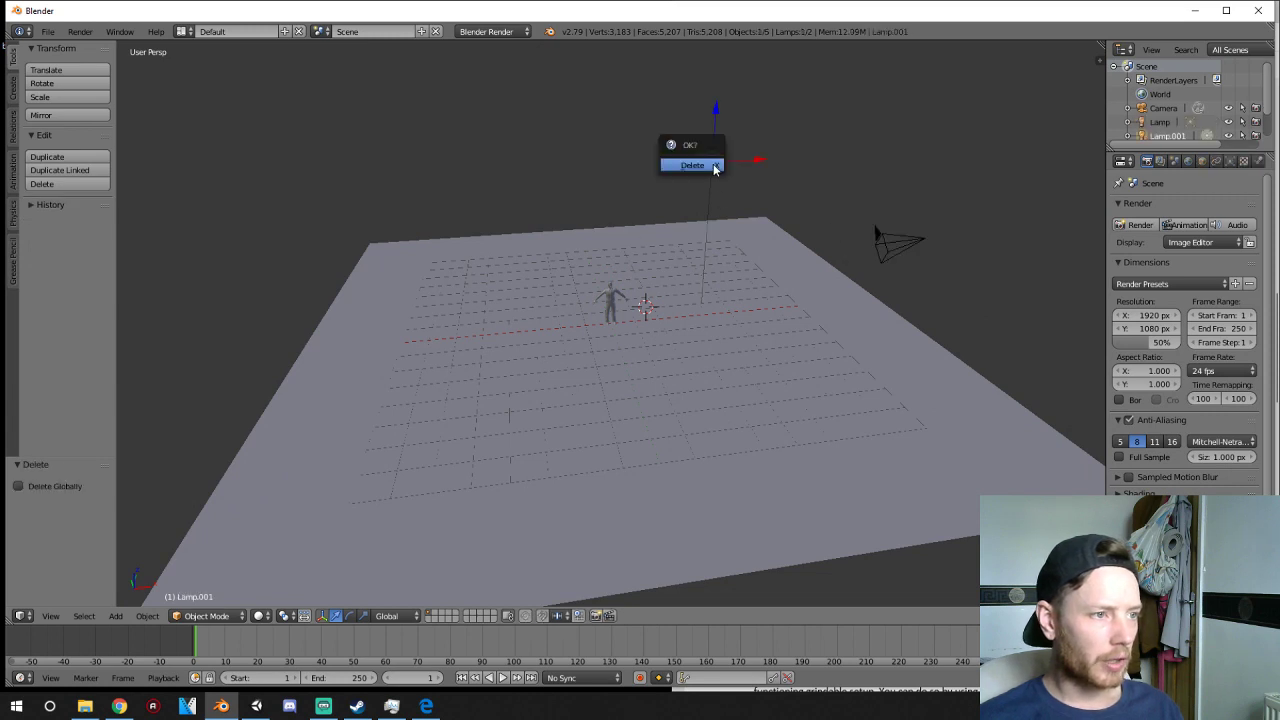
{"action": "left_click", "coordinate": [714, 166]}
{"action": "right_click", "coordinate": [900, 242]}
{"action": "key", "text": "x"}
{"action": "left_click", "coordinate": [903, 251]}
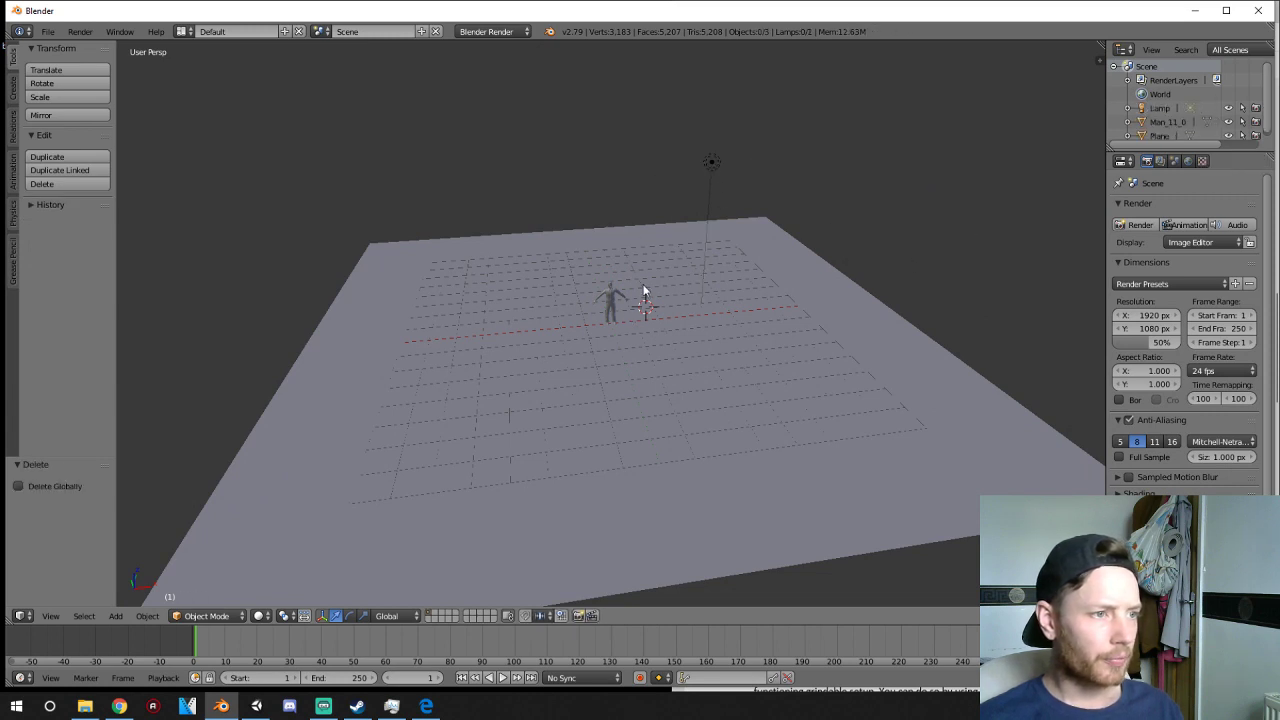
{"action": "right_click", "coordinate": [718, 170]}
- Try the Cycles Render engine while viewing the man model, and switch back to Blender Render
{"action": "left_click", "coordinate": [484, 32]}
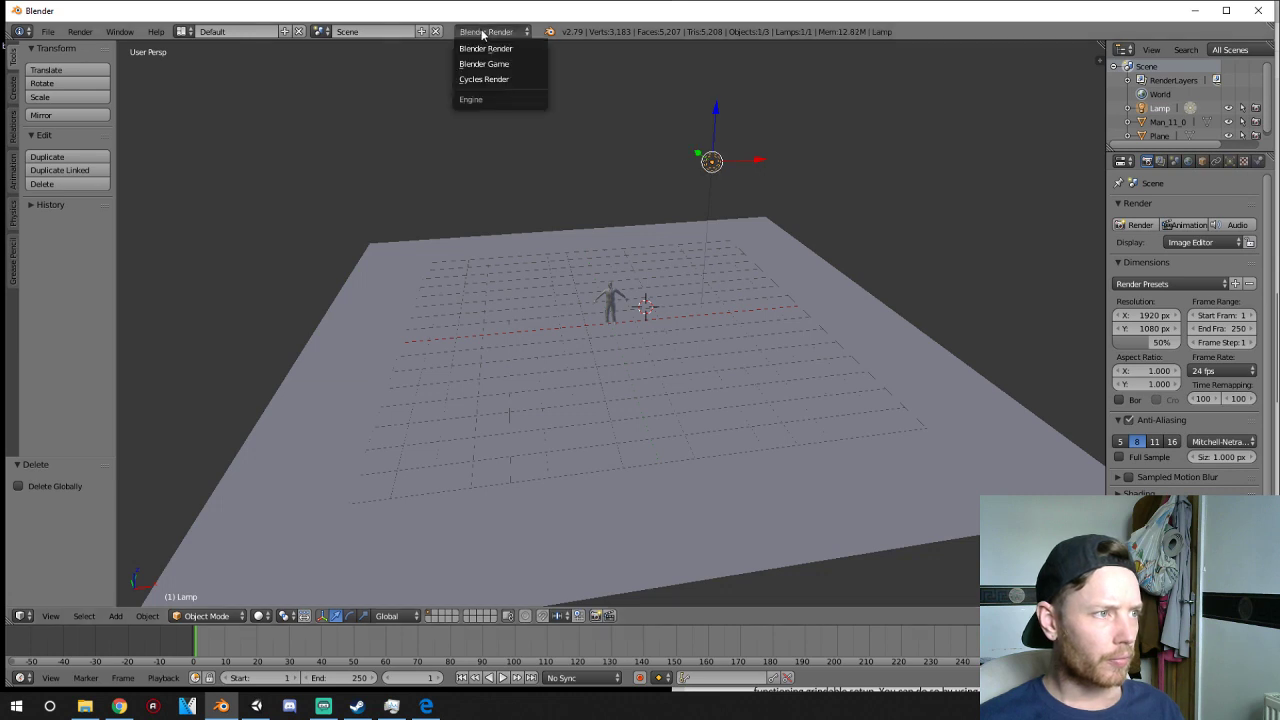
{"action": "left_click", "coordinate": [484, 79]}
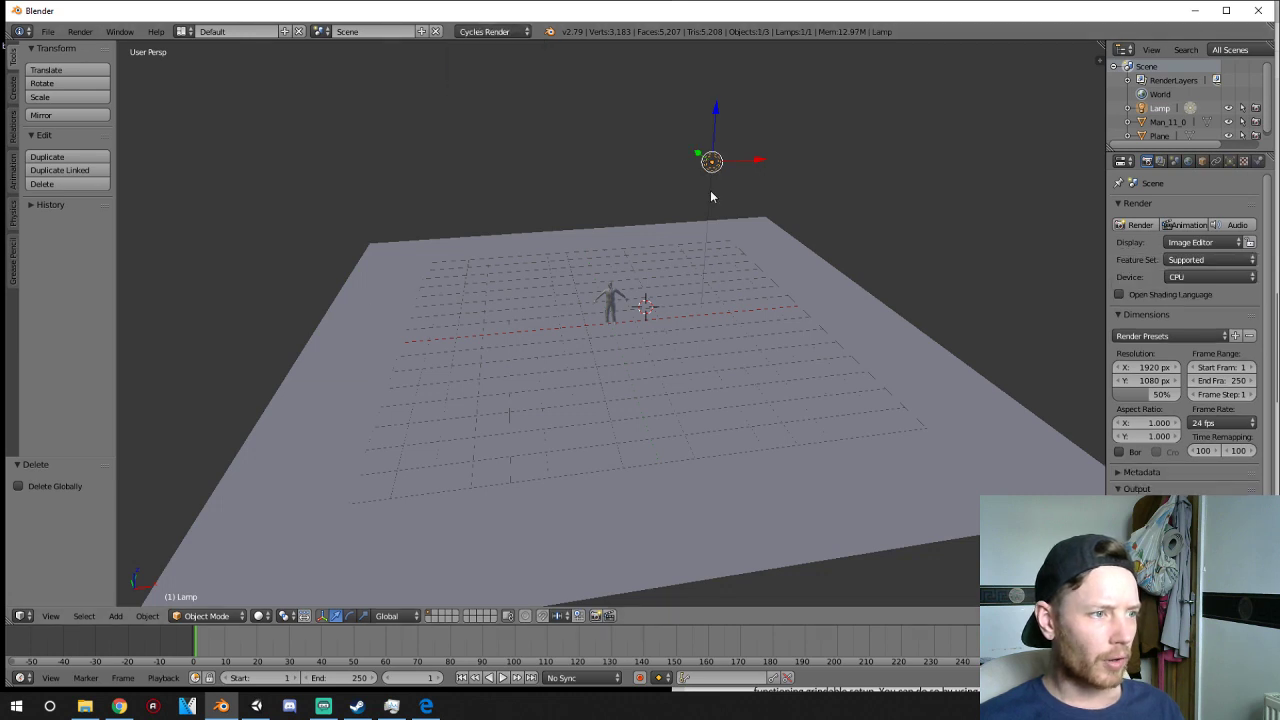
{"action": "middle_click_drag", "start_coordinate": [714, 194], "coordinate": [570, 280]}
{"action": "scroll", "coordinate": [573, 283], "scroll_direction": "up", "scroll_amount": 5}
{"action": "scroll", "coordinate": [576, 284], "scroll_direction": "down", "scroll_amount": 5}
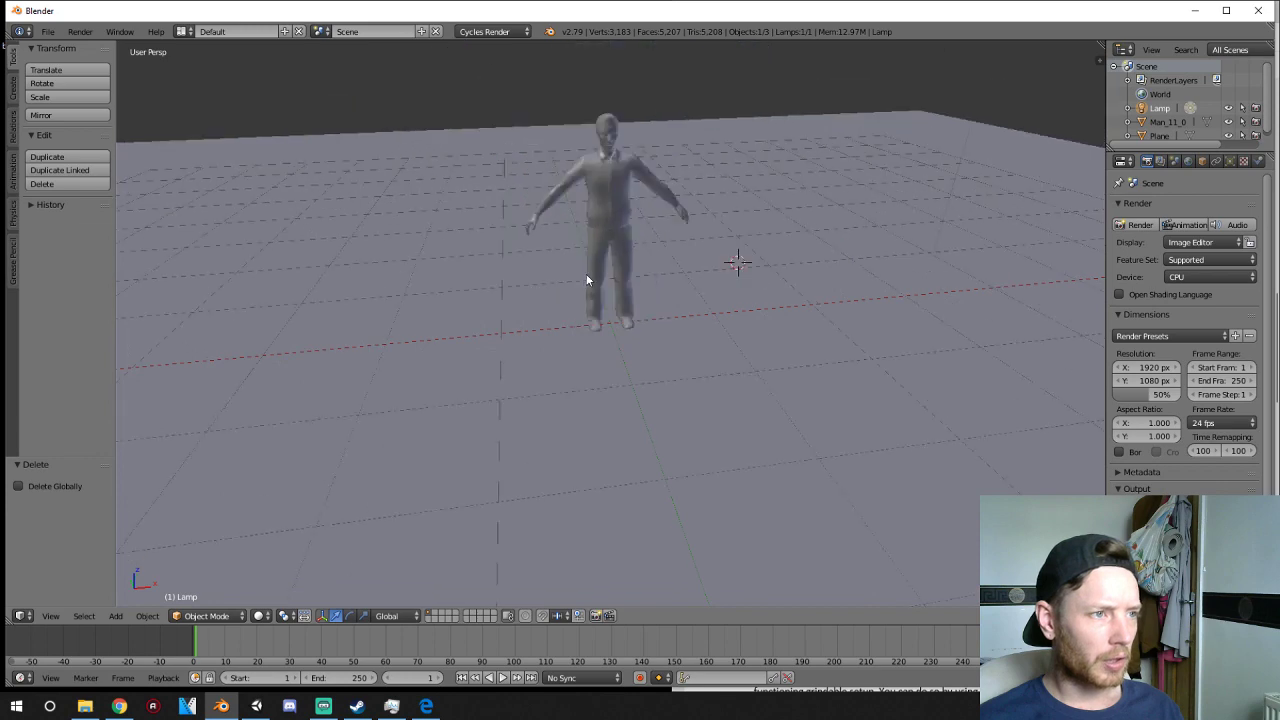
{"action": "left_click", "coordinate": [490, 32]}
{"action": "left_click", "coordinate": [503, 50]}
- Delete the selected lamp above the ground plane
{"action": "scroll", "coordinate": [675, 188], "scroll_direction": "down", "scroll_amount": 5}
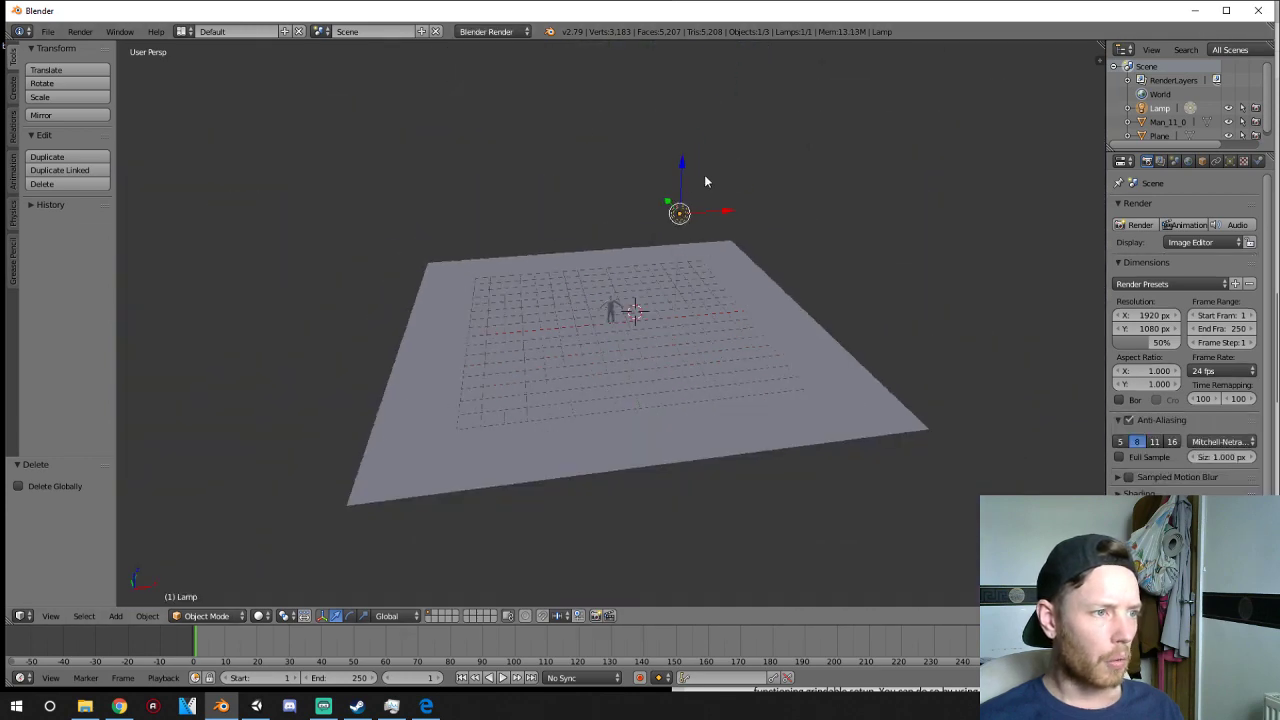
{"action": "key", "text": "x"}
{"action": "left_click", "coordinate": [673, 218]}
- Examine the man model's size against the ground plane from several angles and distances
{"action": "scroll", "coordinate": [599, 288], "scroll_direction": "up", "scroll_amount": 5}
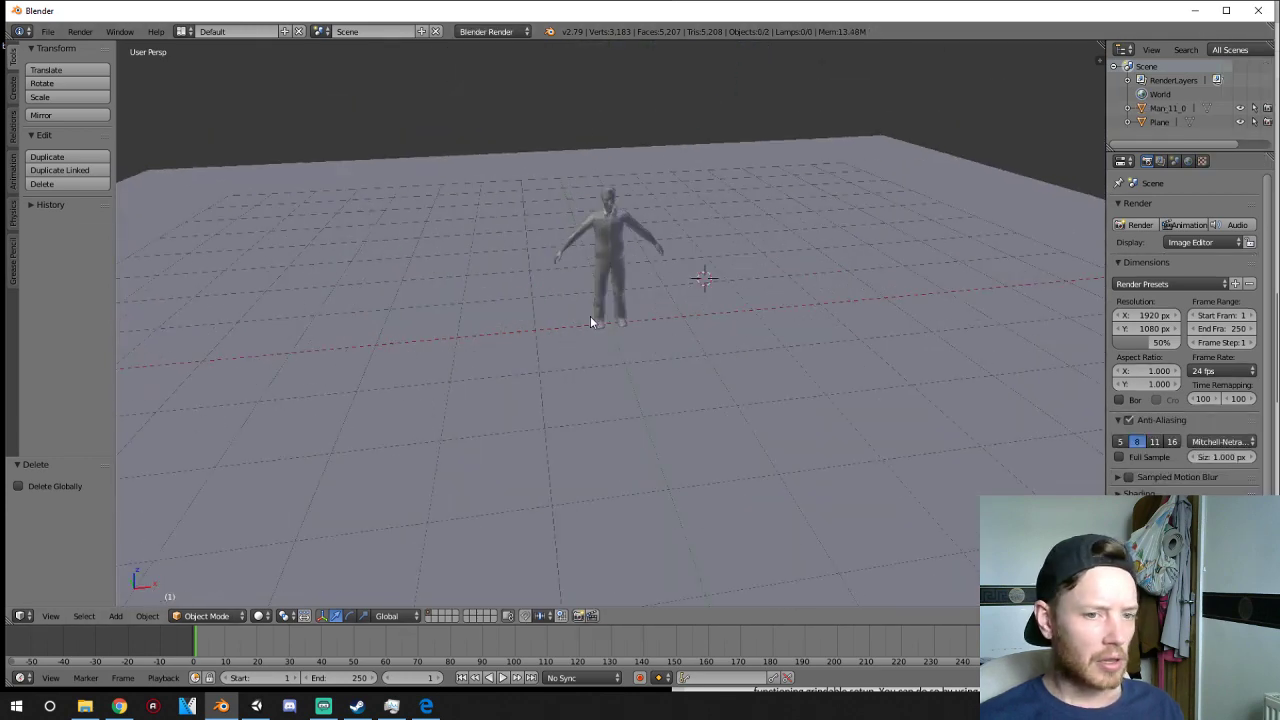
{"action": "mouse_move", "coordinate": [606, 318]}
{"action": "middle_mouse_down"}
{"action": "mouse_move", "coordinate": [677, 320]}
{"action": "mouse_move", "coordinate": [891, 277]}
{"action": "mouse_move", "coordinate": [819, 310]}
{"action": "mouse_move", "coordinate": [563, 297]}
{"action": "mouse_move", "coordinate": [517, 266]}
{"action": "mouse_move", "coordinate": [769, 231]}
{"action": "mouse_move", "coordinate": [886, 357]}
{"action": "mouse_move", "coordinate": [834, 306]}
{"action": "mouse_move", "coordinate": [611, 299]}
{"action": "middle_mouse_up"}
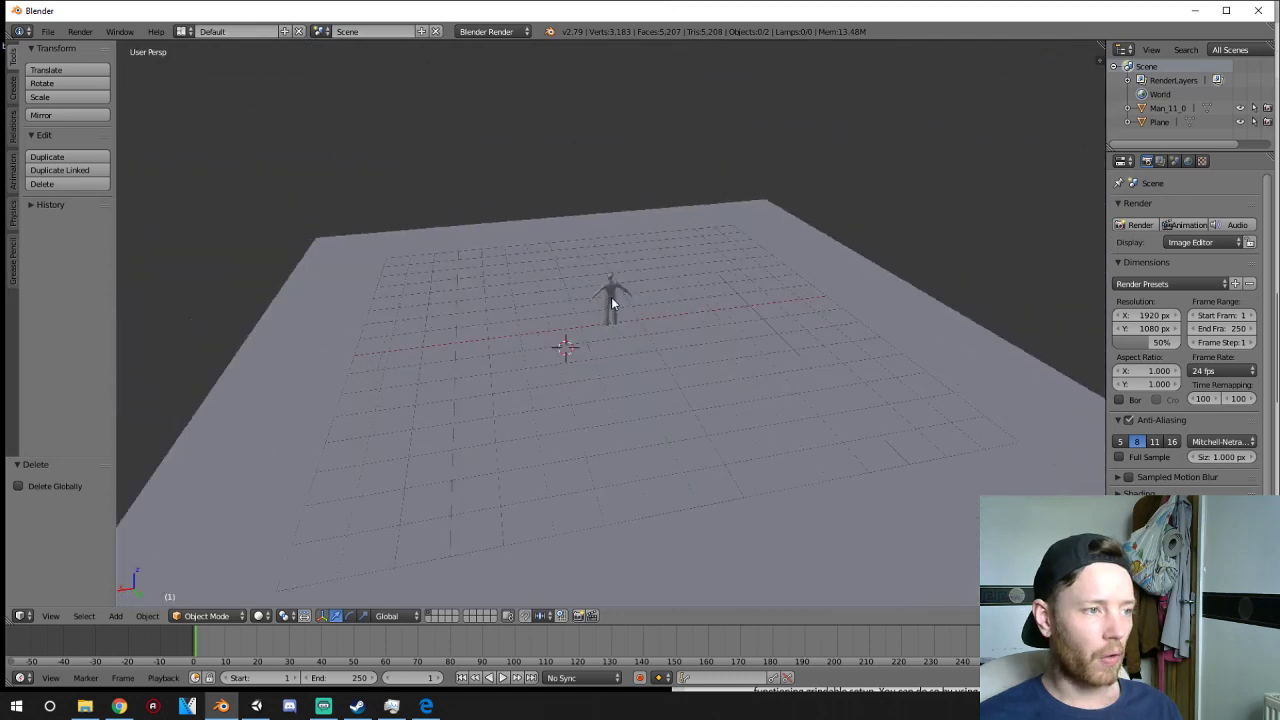
{"action": "scroll", "coordinate": [611, 299], "scroll_direction": "down", "scroll_amount": 2}
{"action": "scroll", "coordinate": [611, 302], "scroll_direction": "up", "scroll_amount": 5}
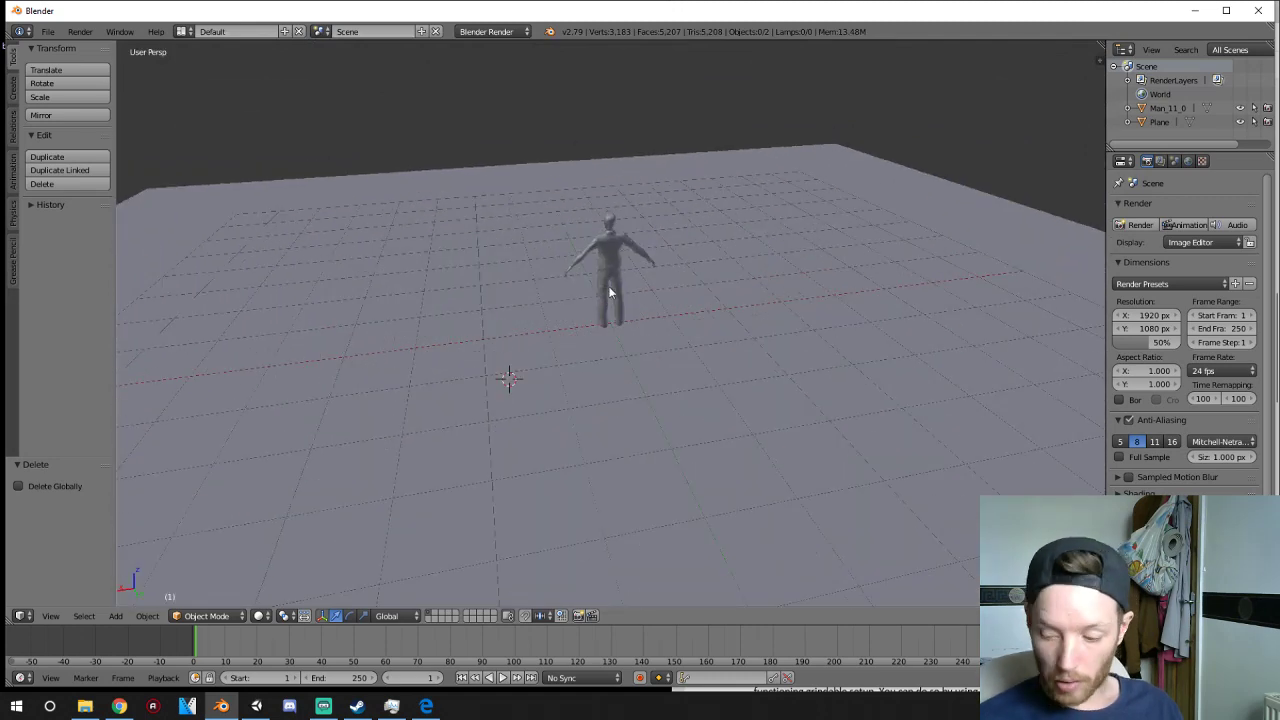
{"action": "scroll", "coordinate": [608, 292], "scroll_direction": "down", "scroll_amount": 2}
{"action": "middle_click_drag", "start_coordinate": [608, 292], "coordinate": [586, 323]}
{"action": "scroll", "coordinate": [591, 322], "scroll_direction": "up", "scroll_amount": 4}
{"action": "scroll", "coordinate": [591, 325], "scroll_direction": "down", "scroll_amount": 6}
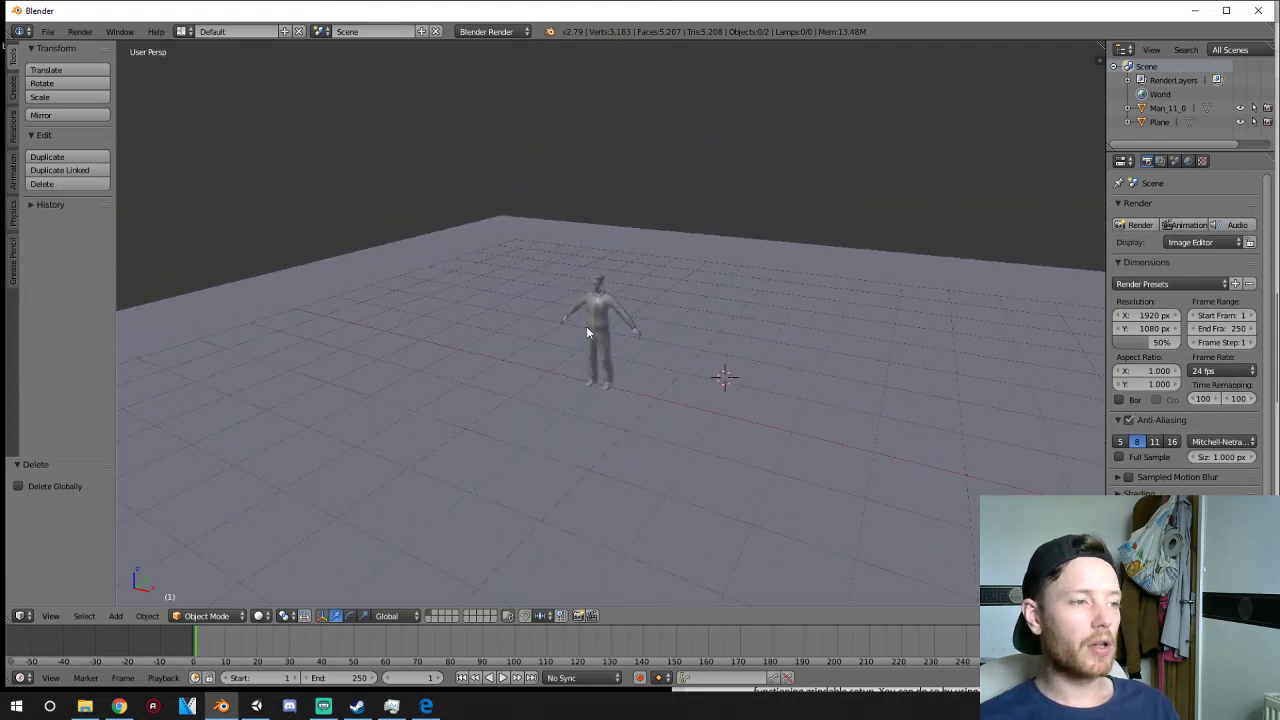
{"action": "middle_click_drag", "start_coordinate": [395, 271], "coordinate": [219, 286]}
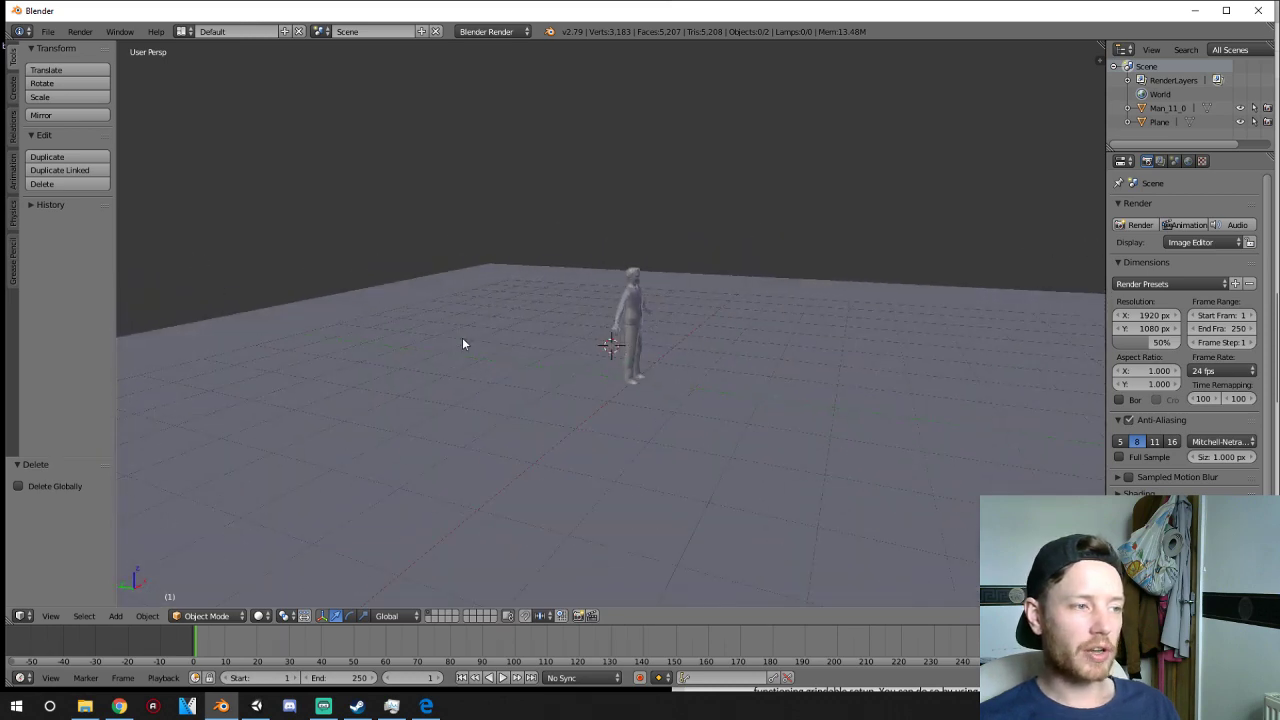
{"action": "middle_click_drag", "start_coordinate": [462, 343], "coordinate": [805, 313]}
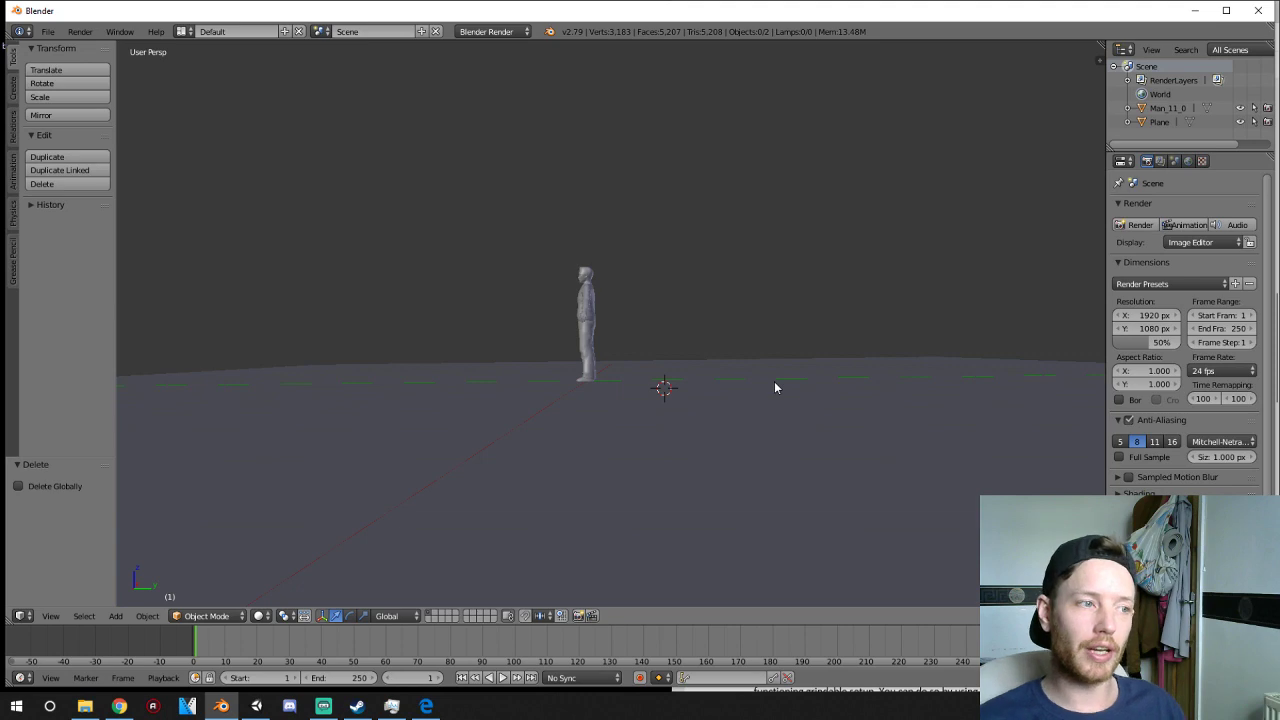
{"action": "middle_click_drag", "start_coordinate": [704, 368], "coordinate": [771, 352]}
{"action": "scroll", "coordinate": [768, 346], "scroll_direction": "down", "scroll_amount": 5}
{"action": "scroll", "coordinate": [752, 336], "scroll_direction": "up", "scroll_amount": 4}
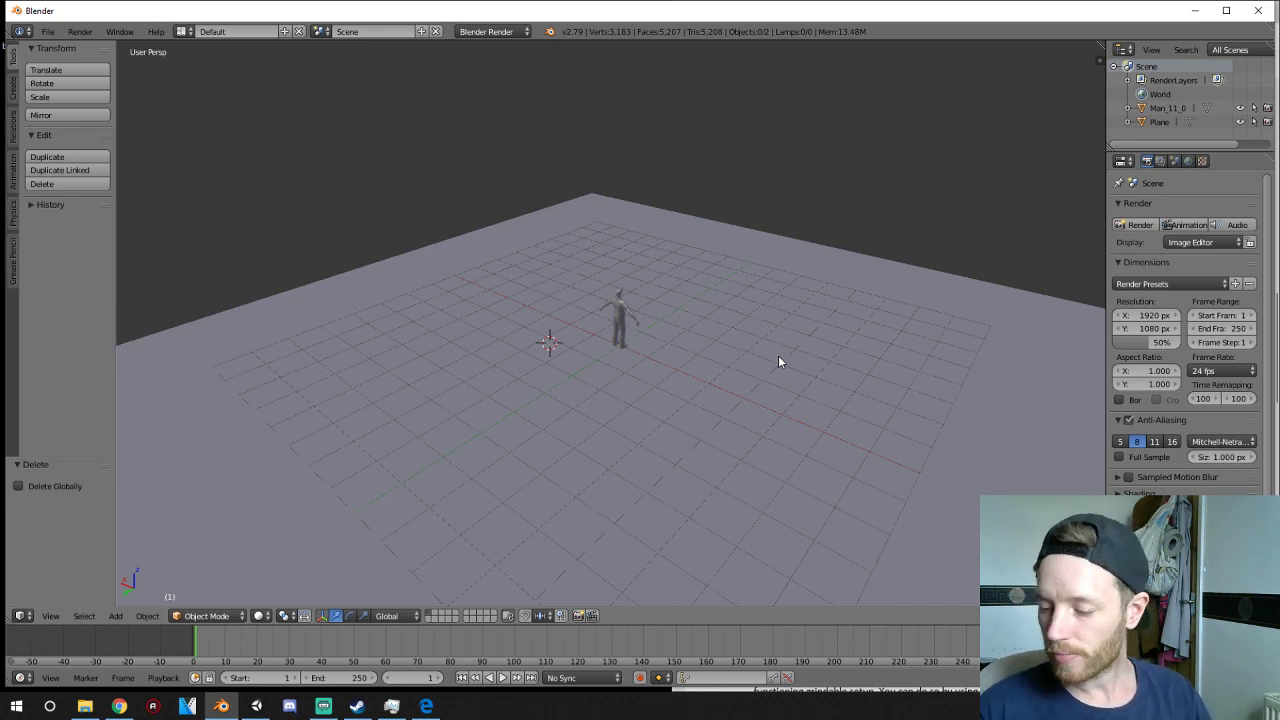
{"action": "middle_click_drag", "start_coordinate": [802, 360], "coordinate": [620, 310]}
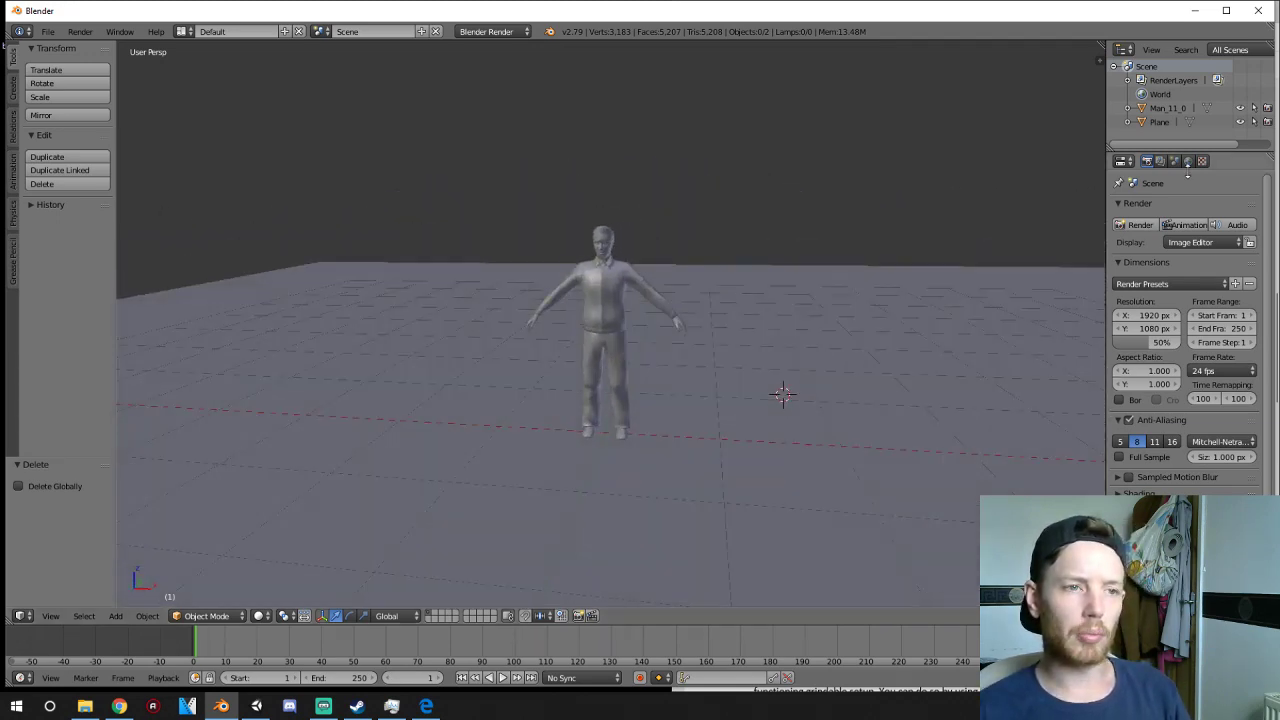
- Enlarge the Outliner area in both height and width
{"action": "left_click_drag", "start_coordinate": [1161, 148], "coordinate": [1158, 268]}
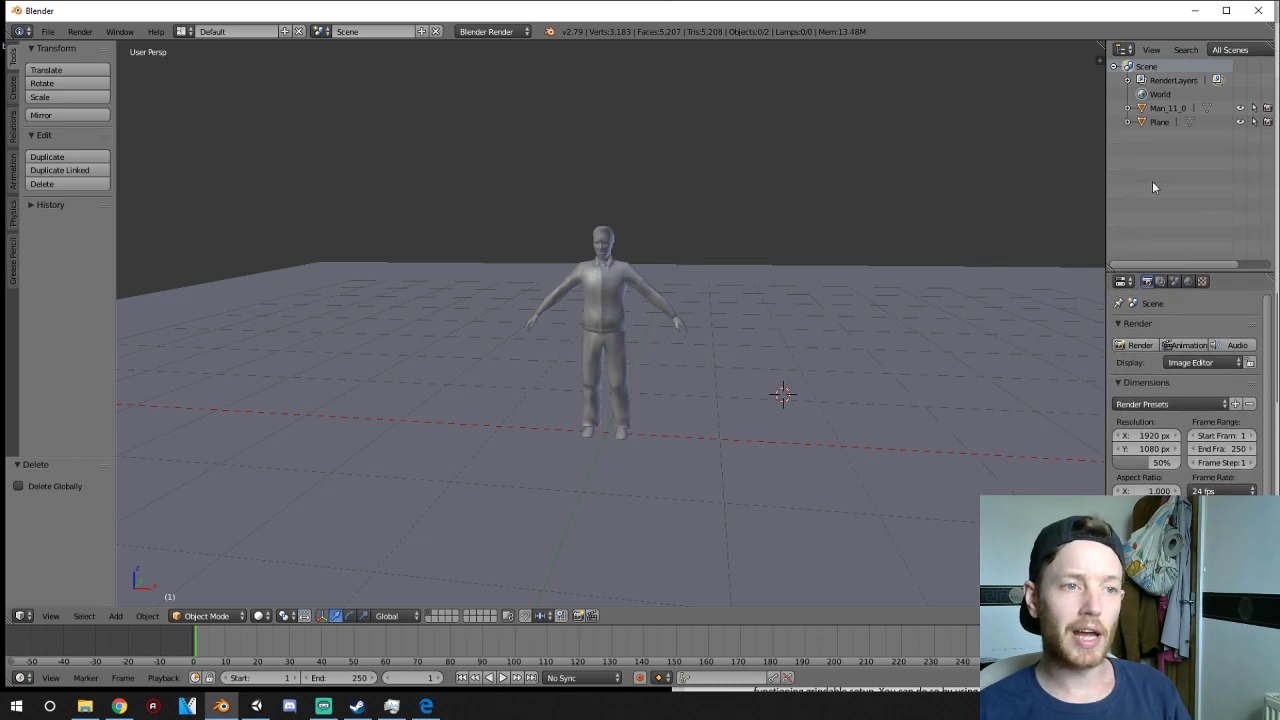
{"action": "left_click_drag", "start_coordinate": [1106, 192], "coordinate": [963, 192]}
{"action": "left_click_drag", "start_coordinate": [1168, 271], "coordinate": [1168, 321]}
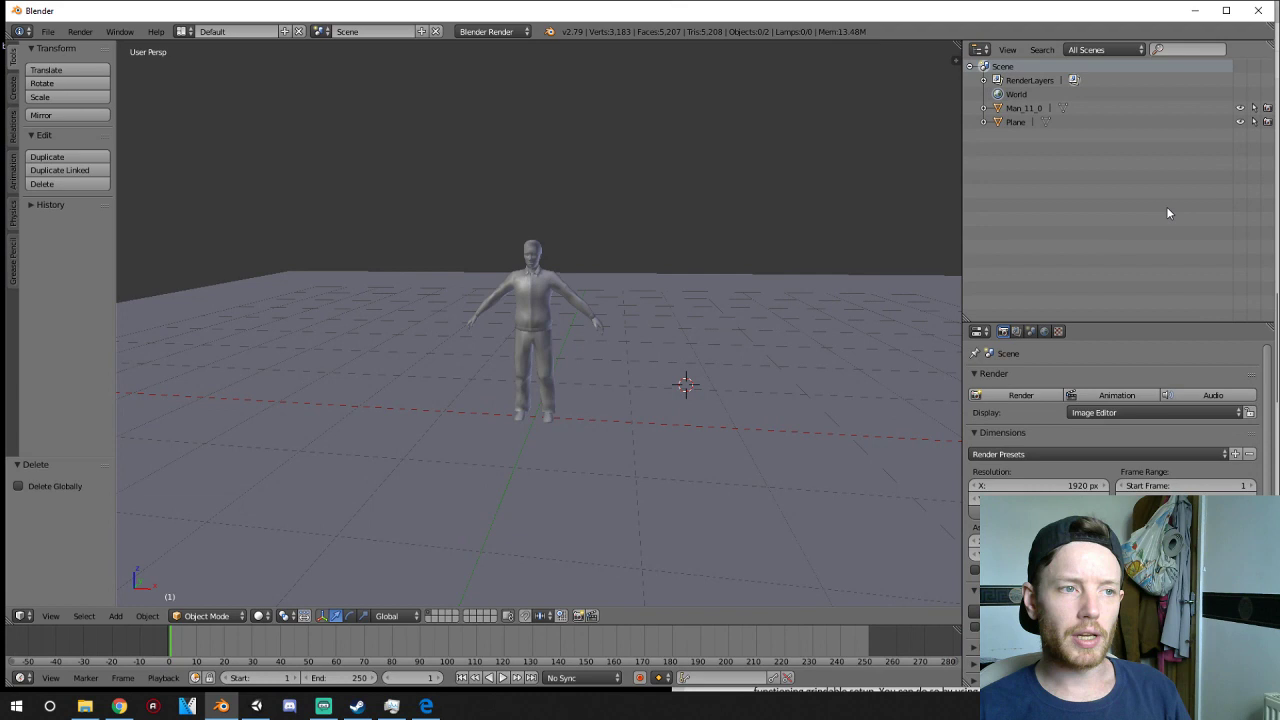
- Expand the Man_11_0 object in the Outliner to check its mesh data, and collapse it again
{"action": "left_click", "coordinate": [985, 108]}
{"action": "left_click", "coordinate": [982, 108]}
{"action": "left_click", "coordinate": [982, 108]}
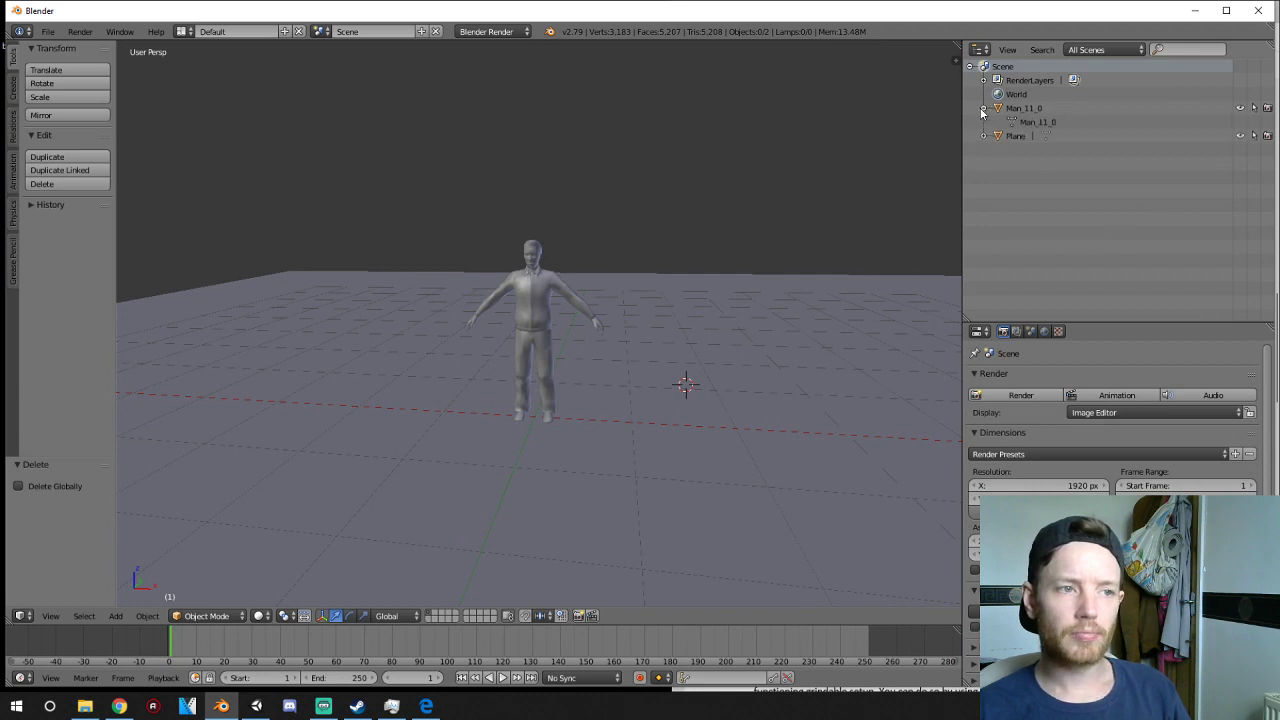
{"action": "left_click", "coordinate": [982, 109]}
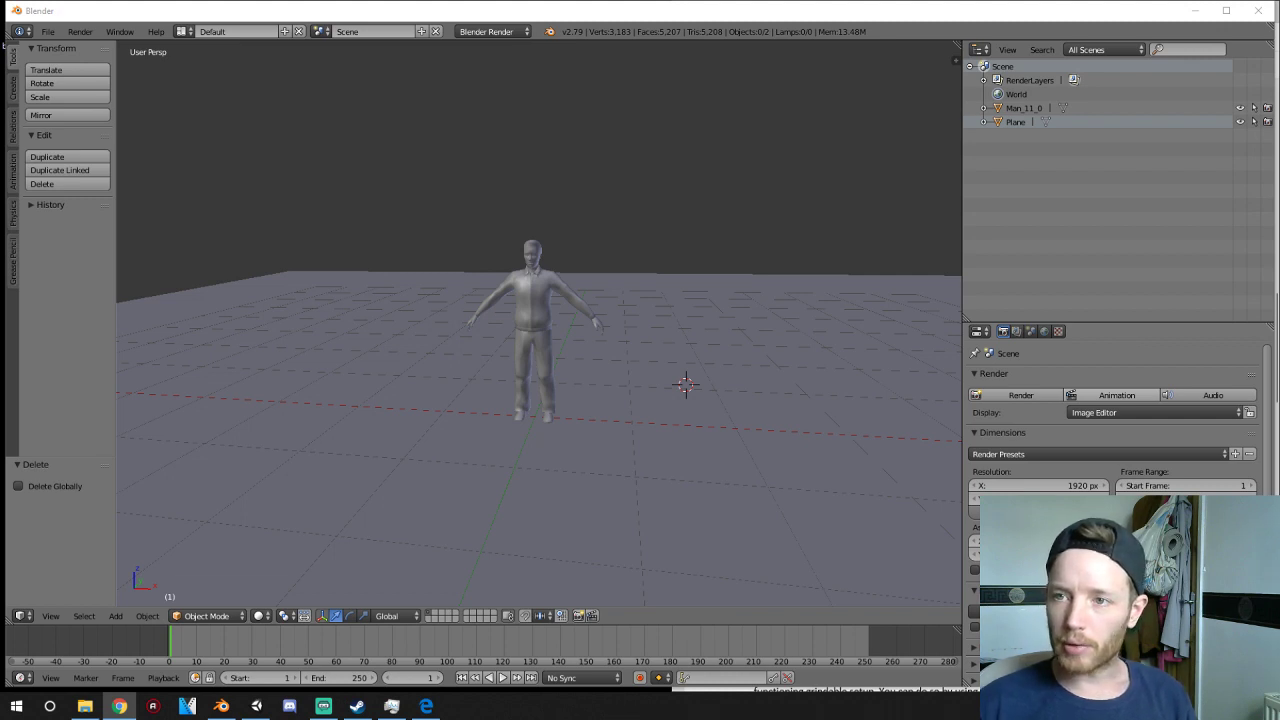
{"action": "left_click", "coordinate": [221, 706]}
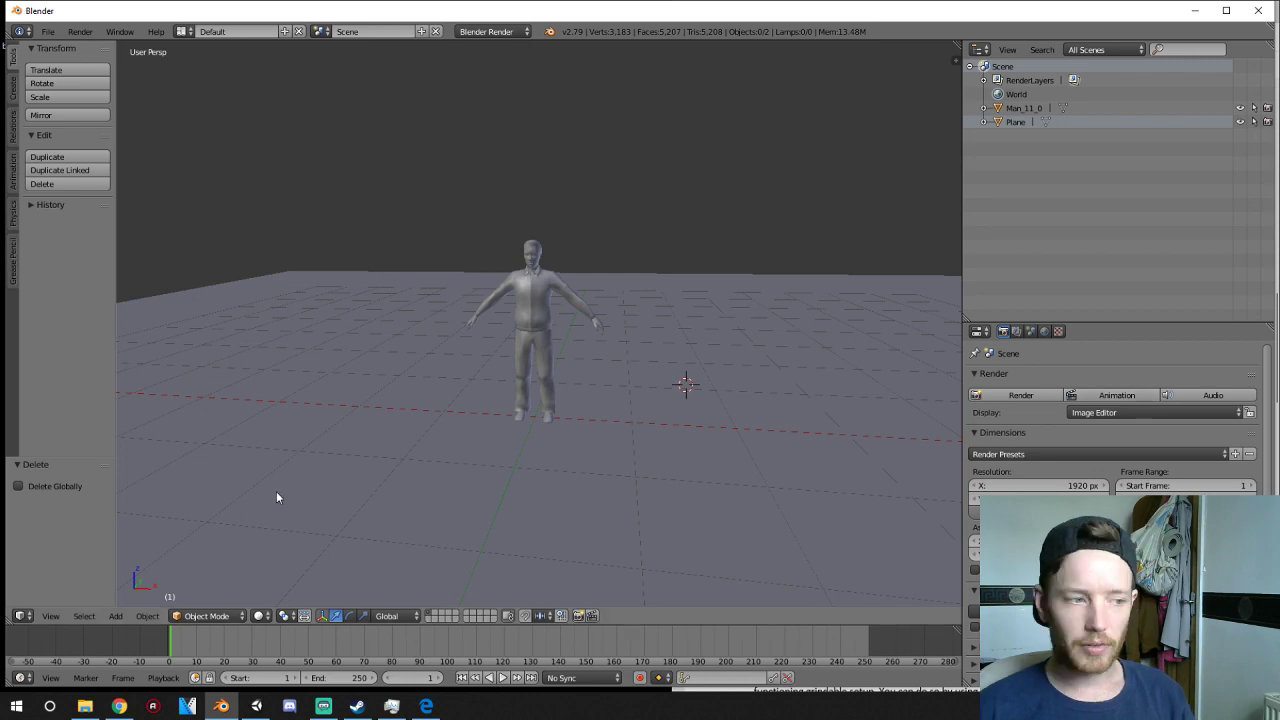
{"action": "scroll", "coordinate": [547, 385], "scroll_direction": "down", "scroll_amount": 5}
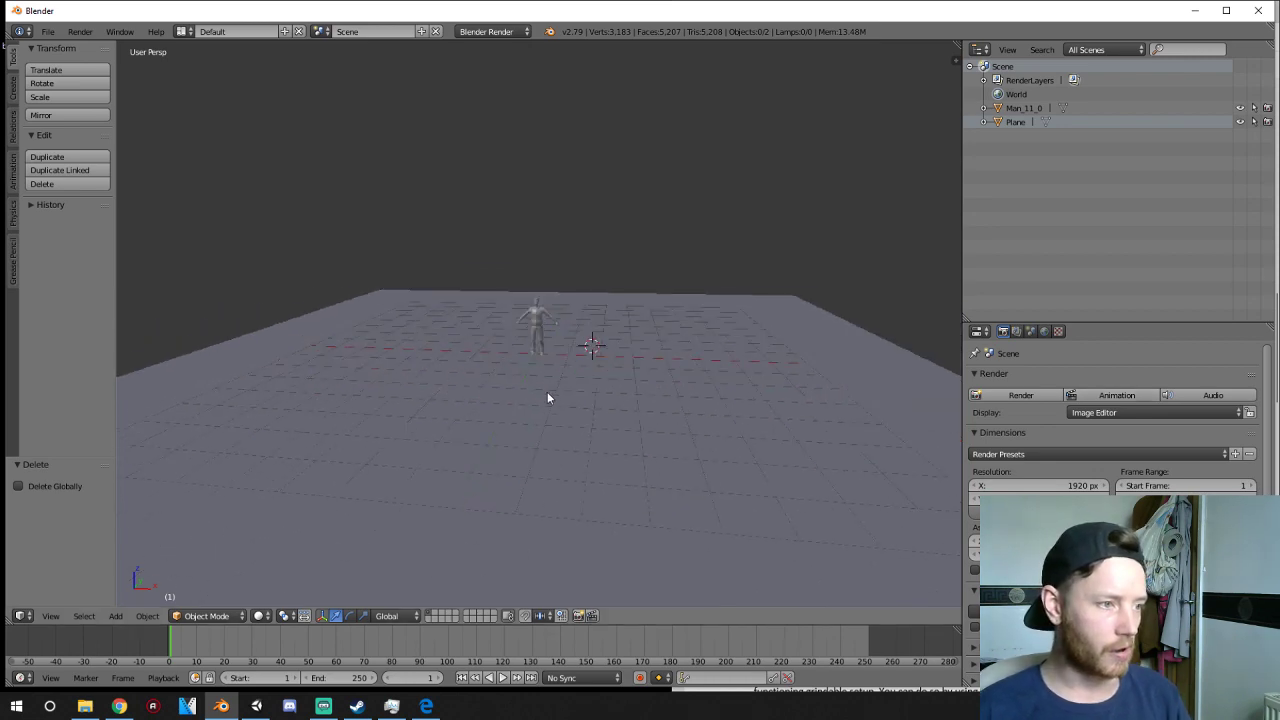
{"action": "middle_click_drag", "start_coordinate": [549, 397], "coordinate": [166, 386]}
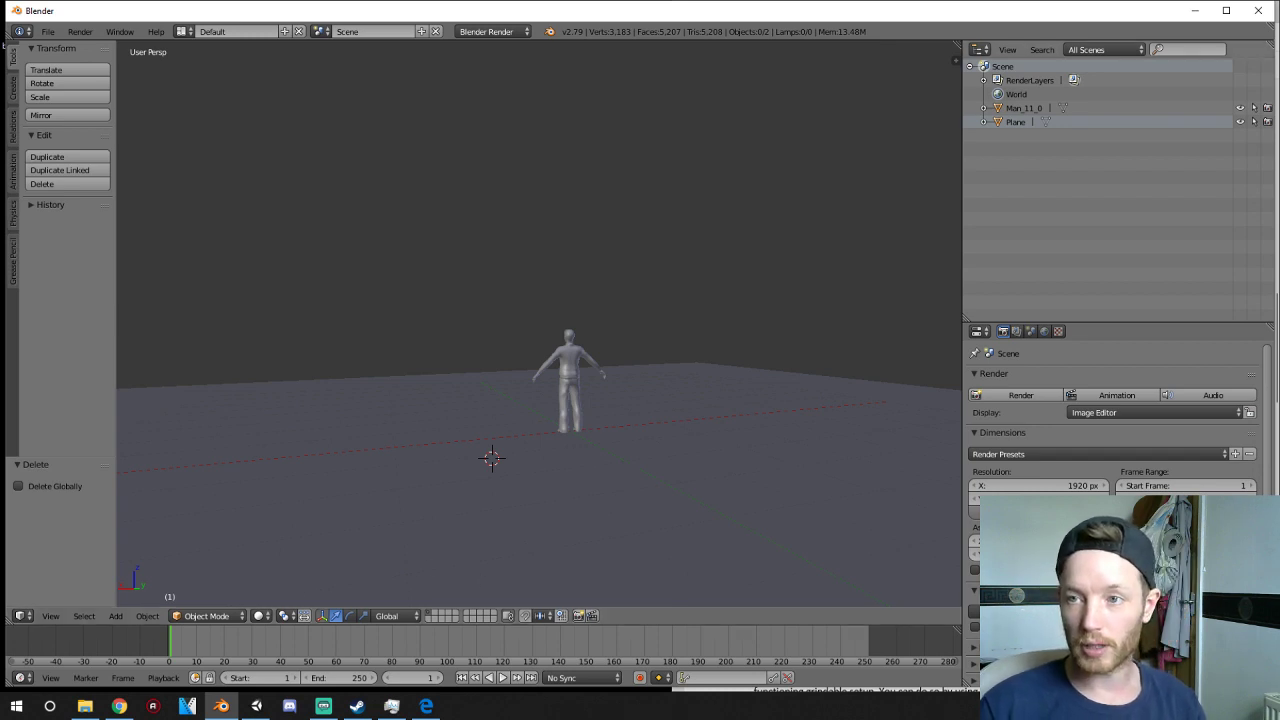
{"action": "key", "text": "alt+Tab"}
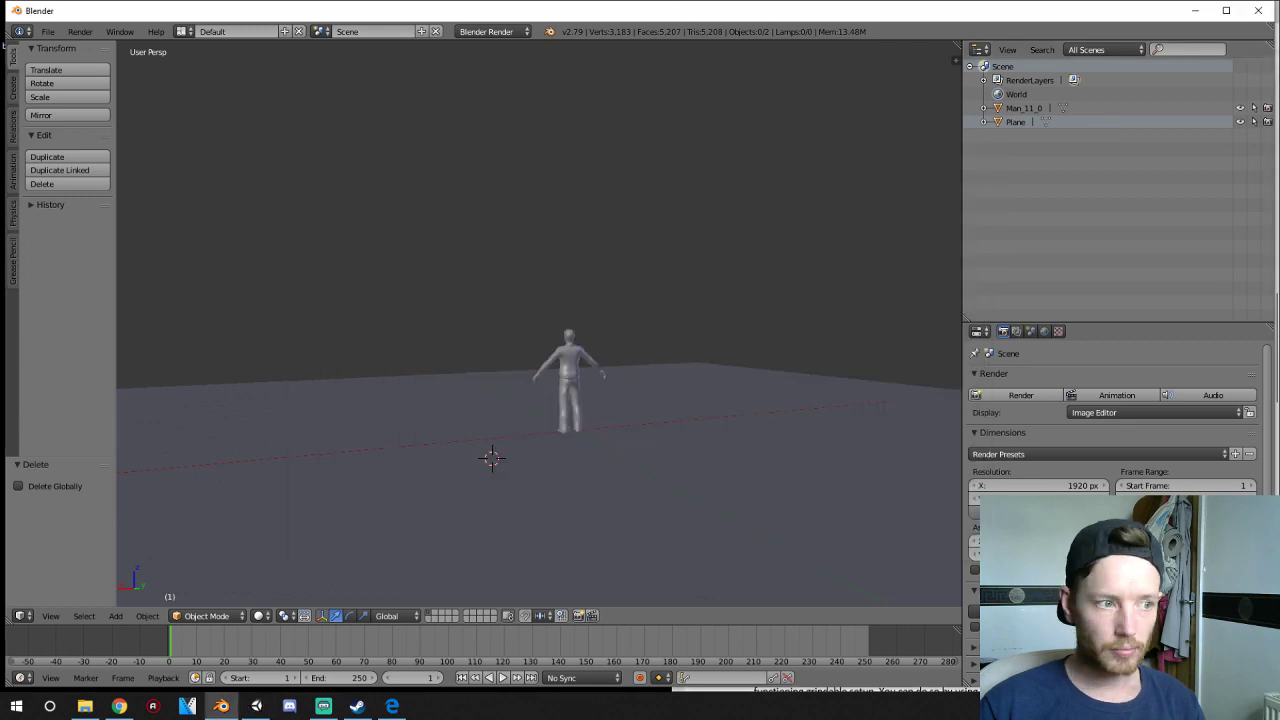
- Clear the desktop by minimizing Blender and the OAR custom map guide, and closing the Unity project launcher and the CUSTOMMAPS folder window
{"action": "left_click", "coordinate": [1195, 11]}
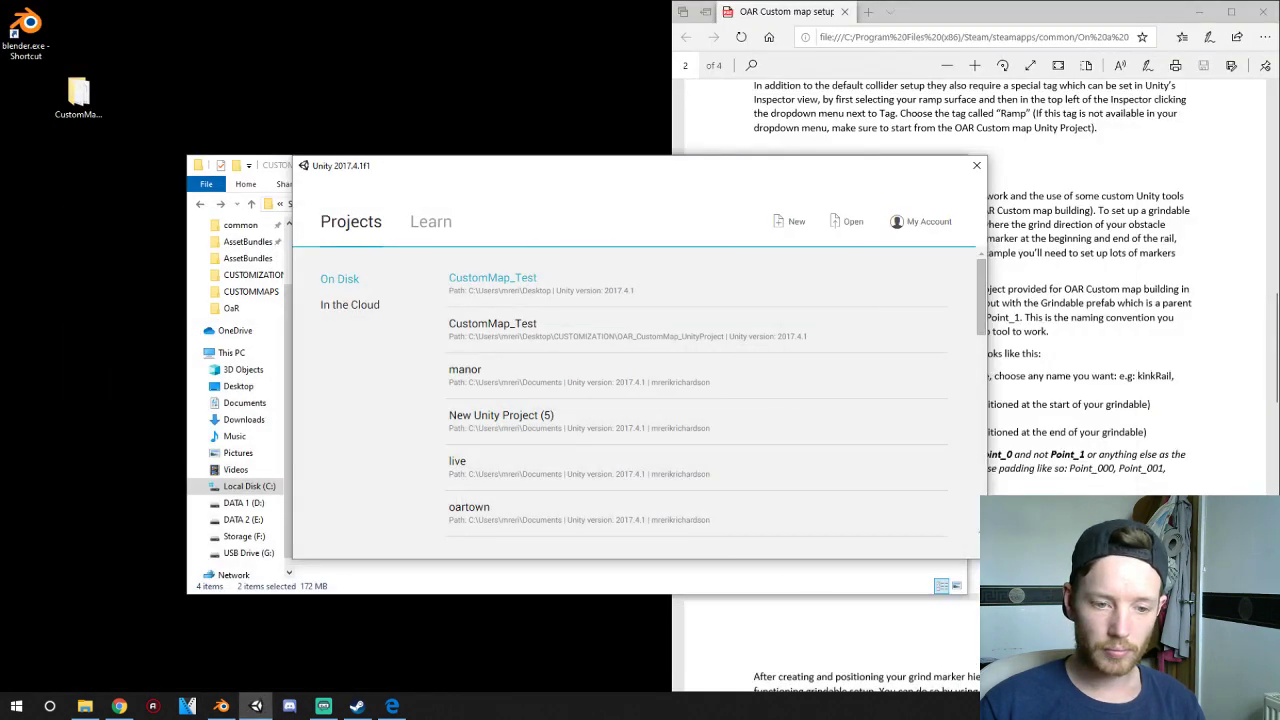
{"action": "left_click", "coordinate": [978, 165]}
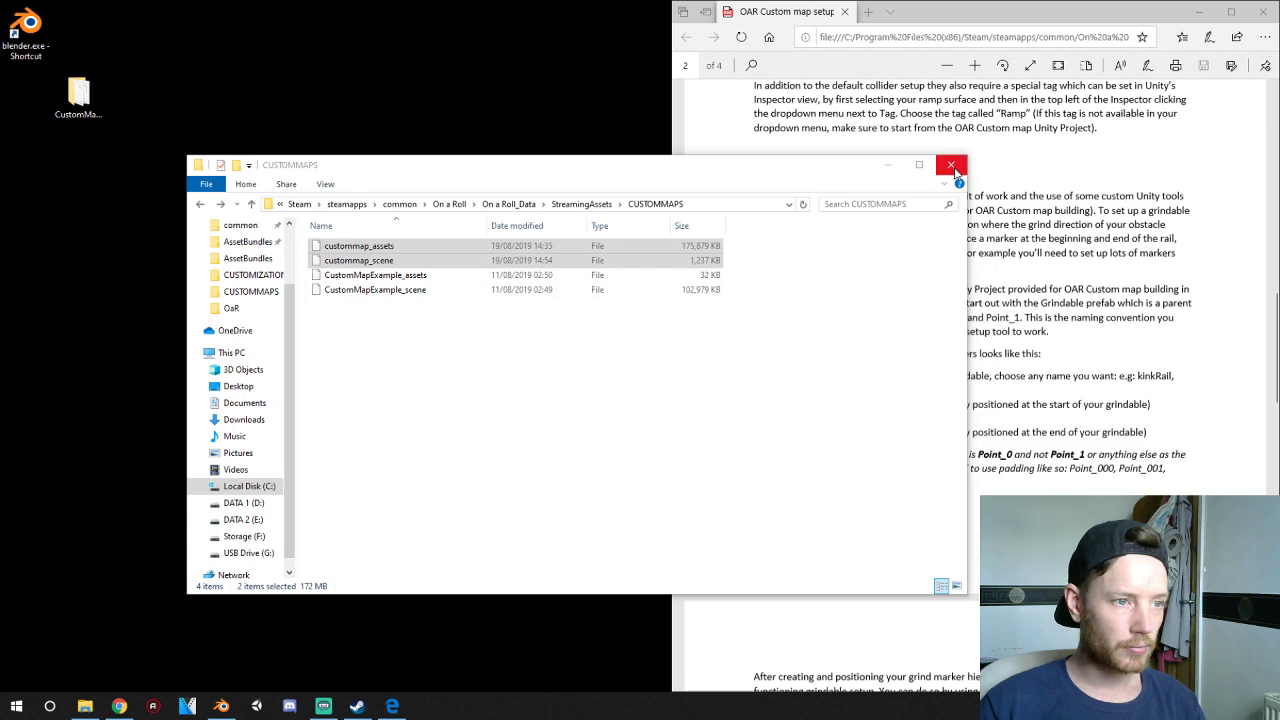
{"action": "left_click", "coordinate": [951, 163]}
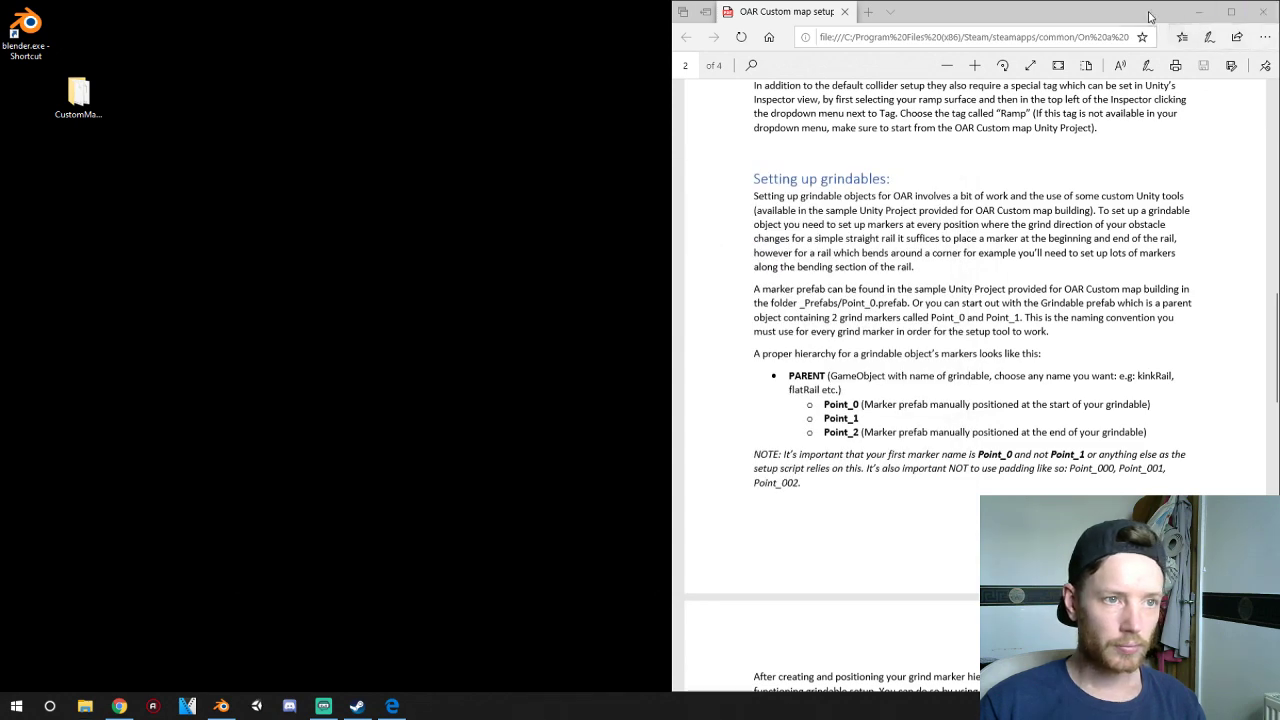
{"action": "left_click", "coordinate": [1198, 12]}
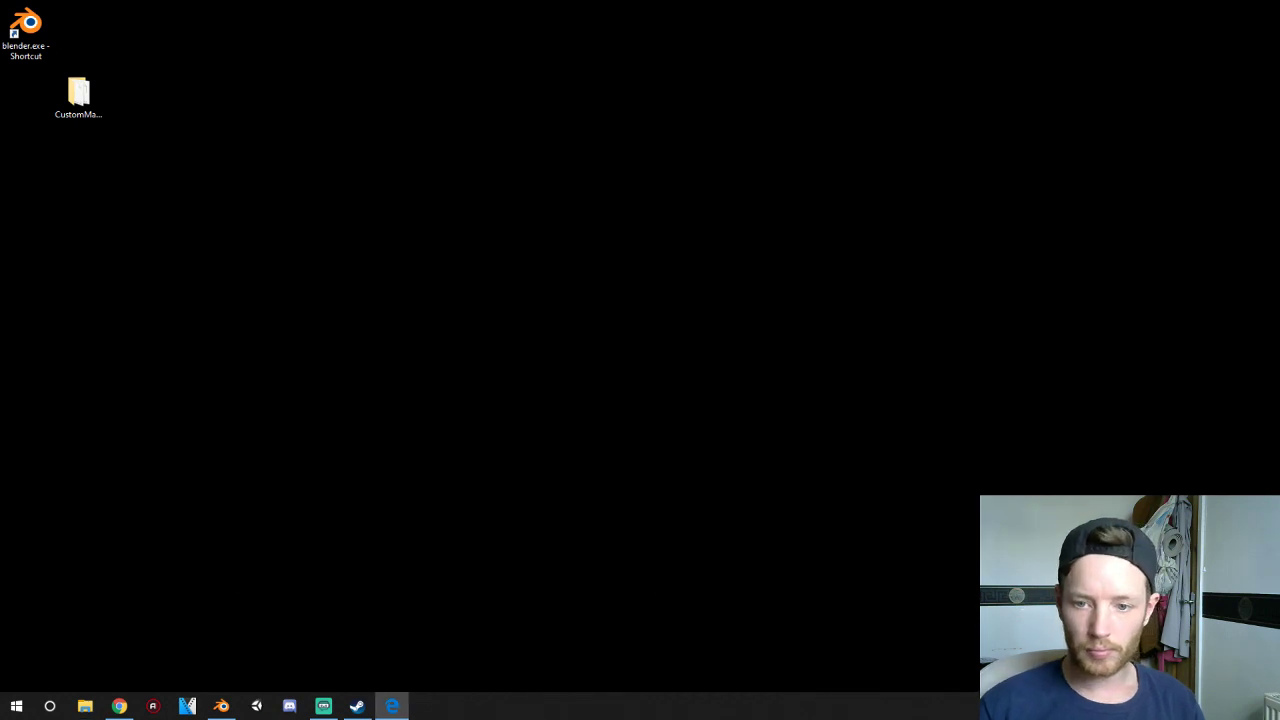
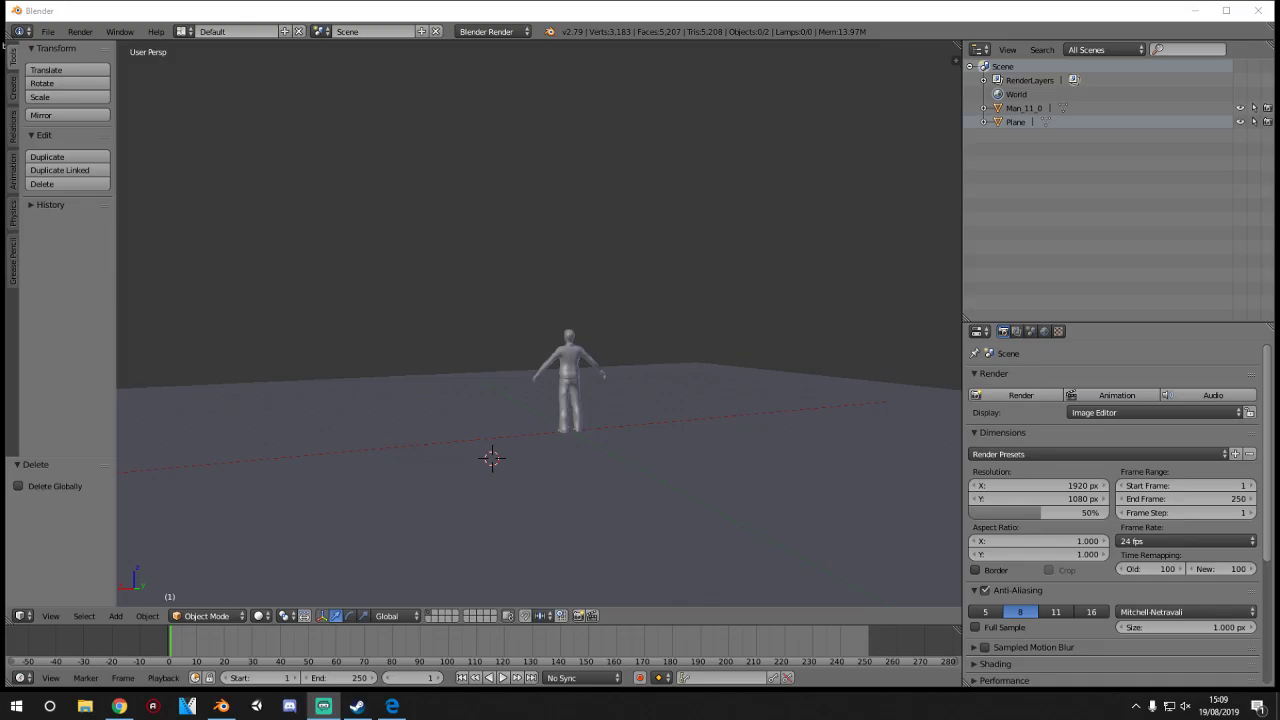
- Return to Blender and add a circle mesh on the ground plane, a short distance away from the man
{"action": "middle_click_drag", "start_coordinate": [517, 398], "coordinate": [830, 444]}
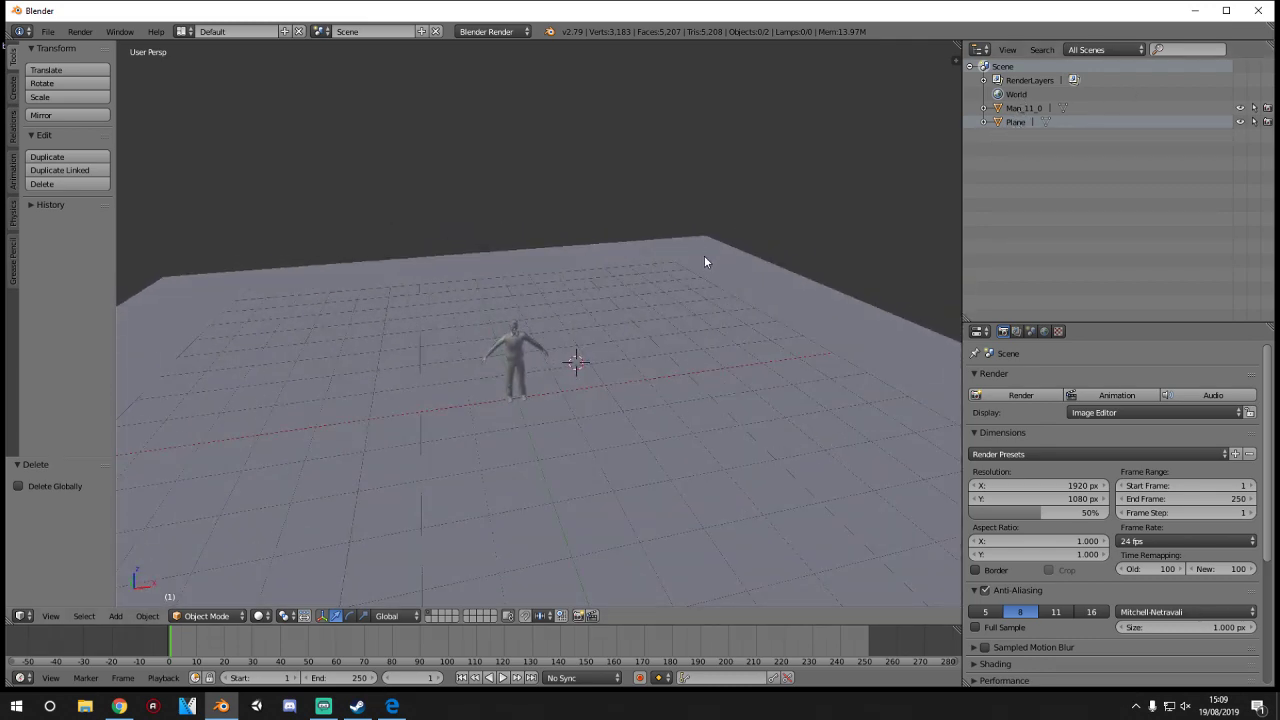
{"action": "middle_click_drag", "start_coordinate": [704, 258], "coordinate": [867, 226]}
{"action": "scroll", "coordinate": [566, 290], "scroll_direction": "up", "scroll_amount": 2}
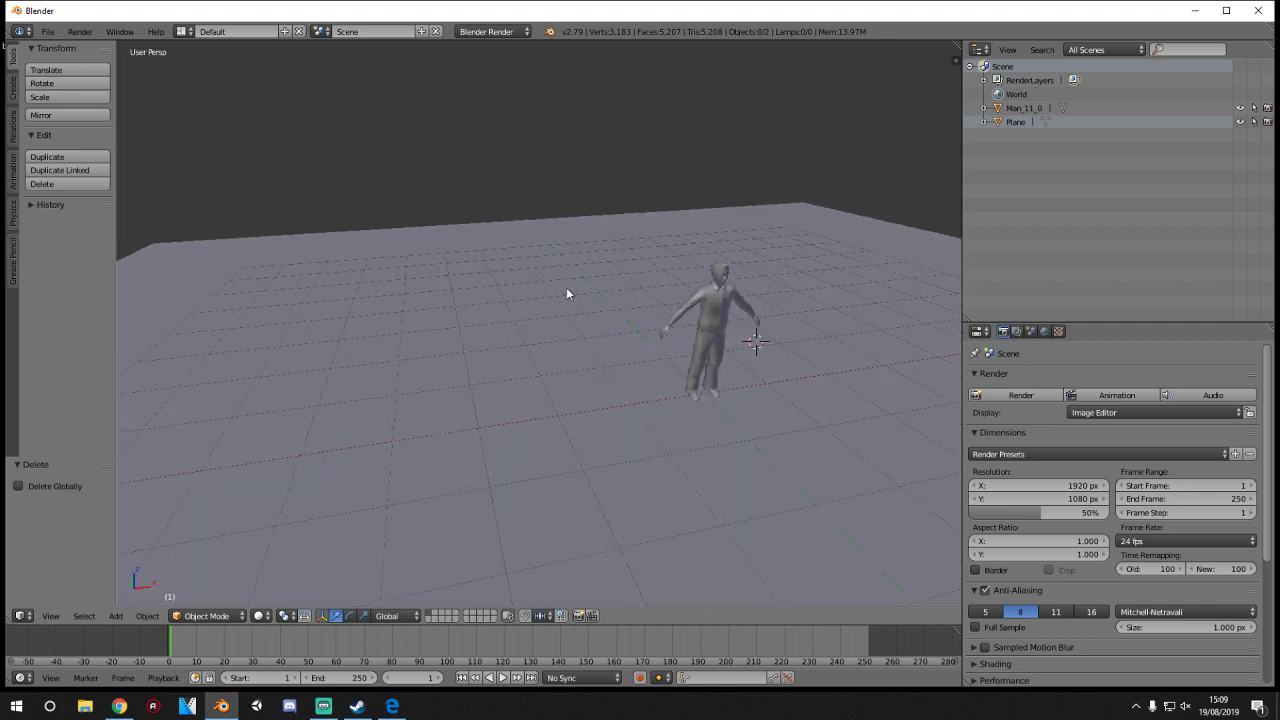
{"action": "left_click", "coordinate": [440, 299]}
{"action": "key", "text": "shift+a"}
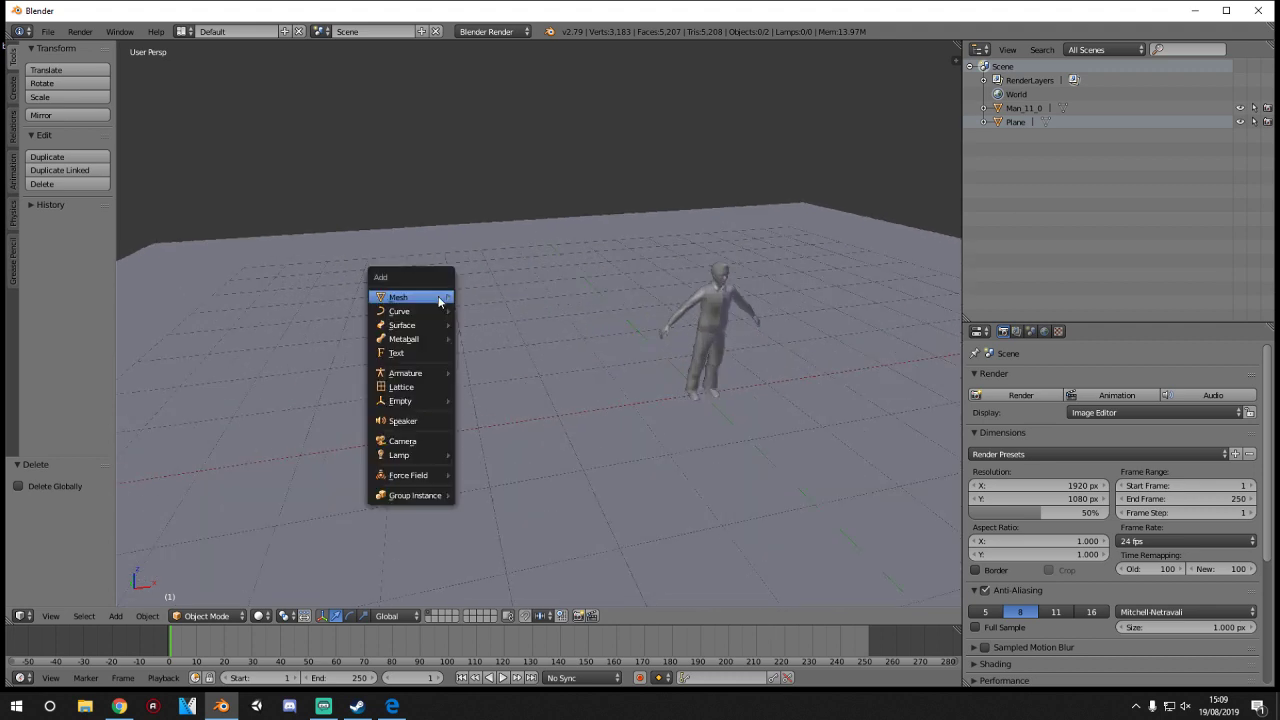
{"action": "mouse_move", "coordinate": [440, 300]}
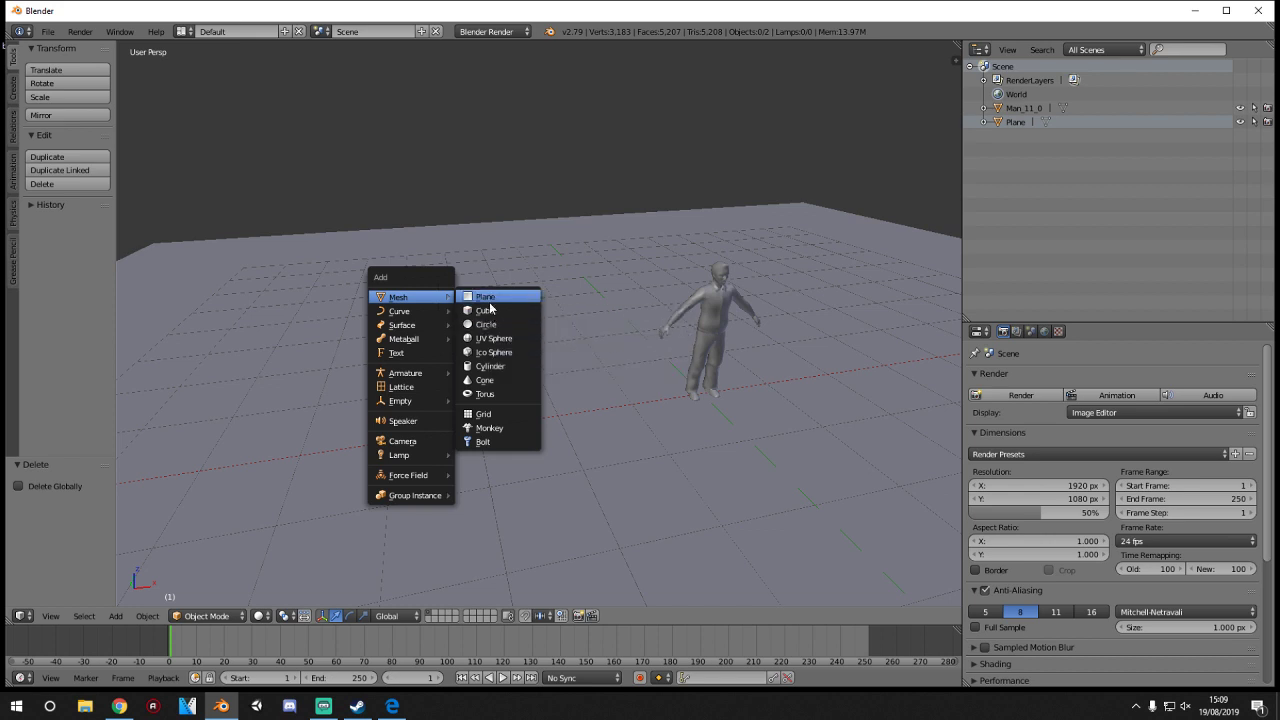
{"action": "left_click", "coordinate": [487, 324]}
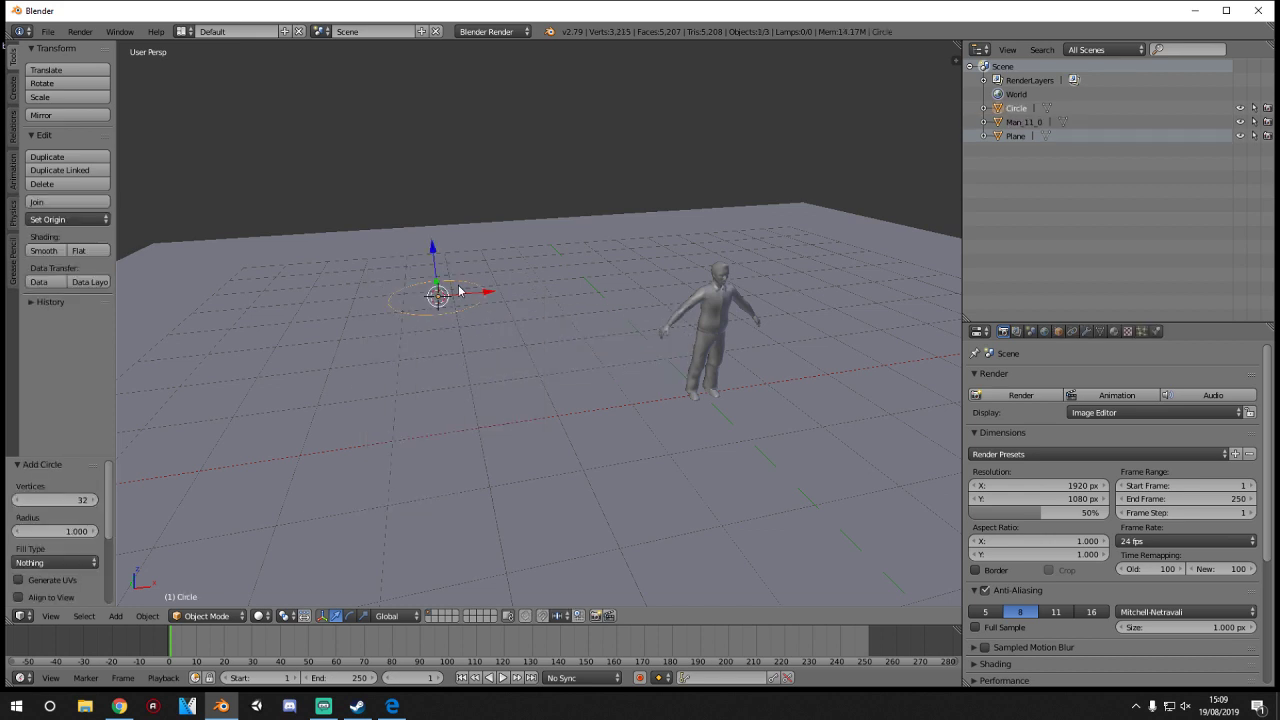
- Fill the circle with a face and extrude it upward about 0.45 units into a solid disc
{"action": "key", "text": "Tab"}
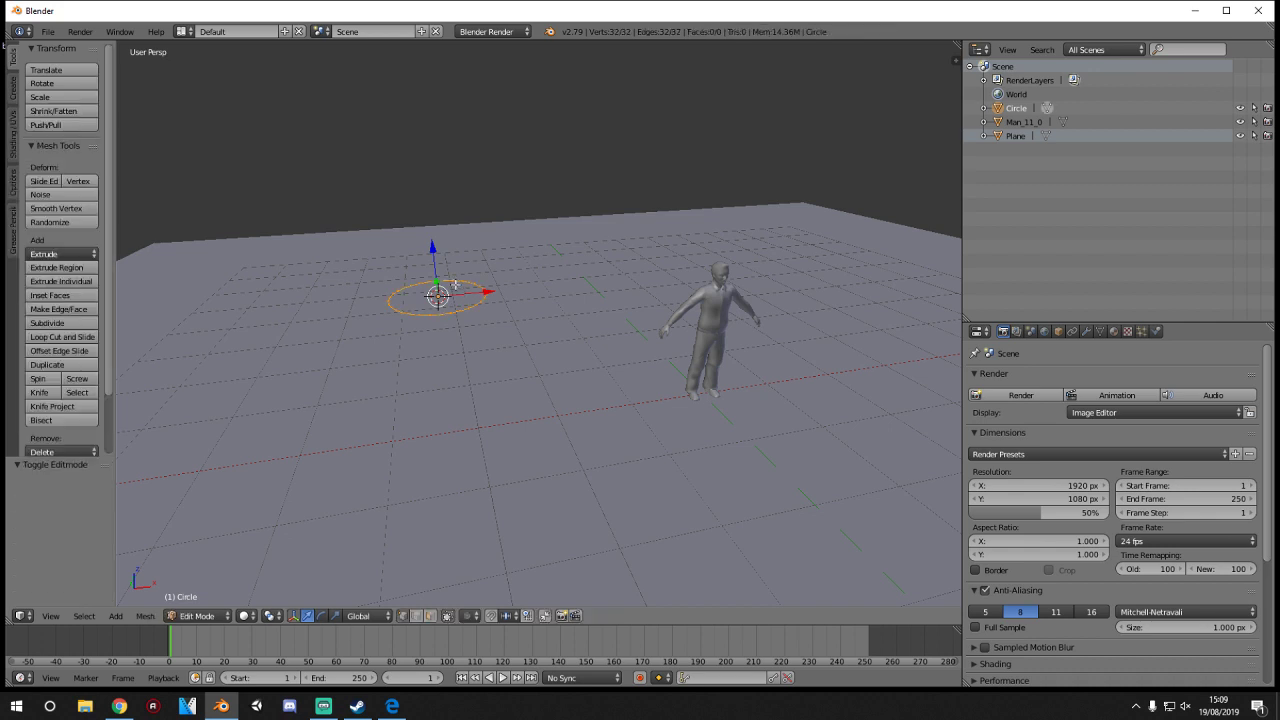
{"action": "key", "text": "Tab"}
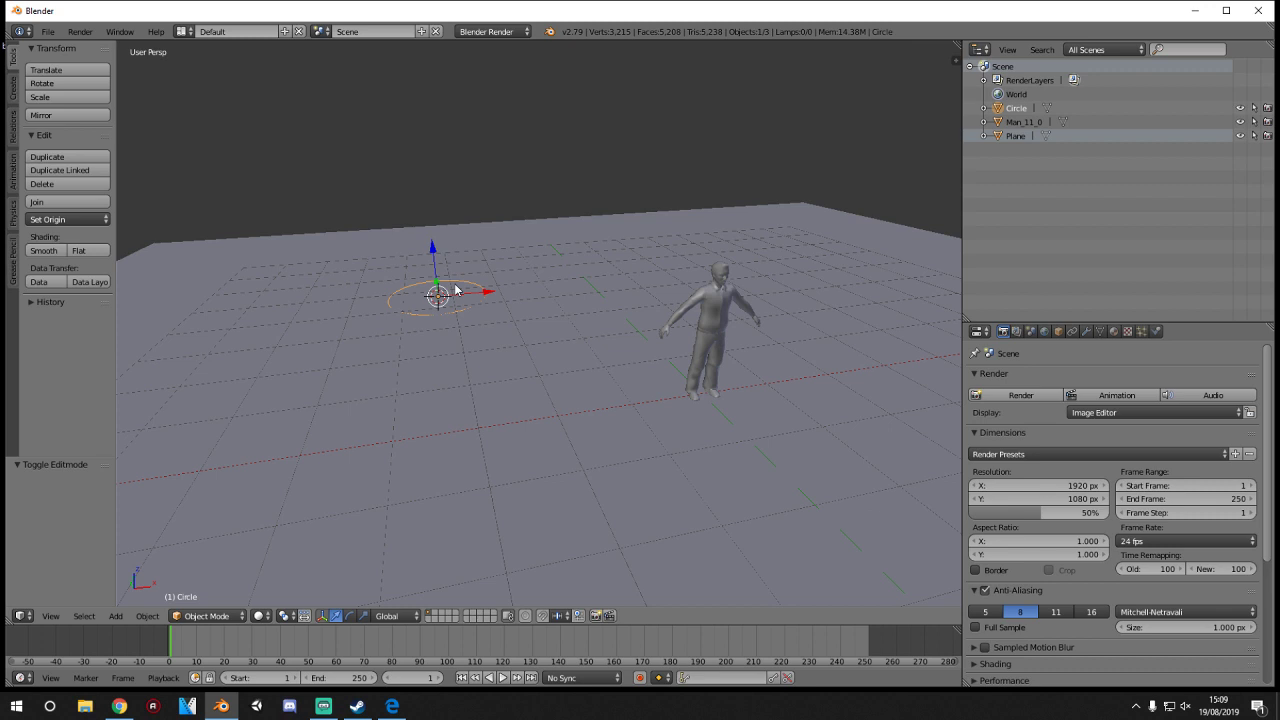
{"action": "key", "text": "g"}
{"action": "left_click", "coordinate": [453, 288]}
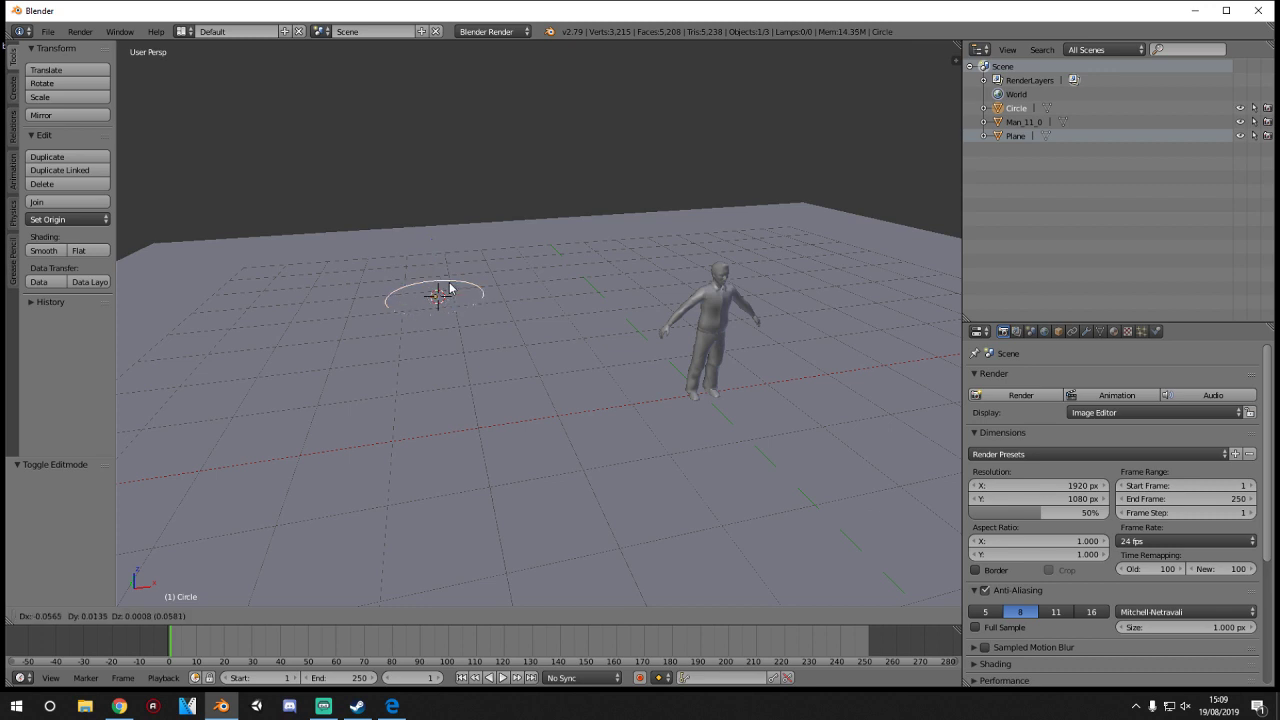
{"action": "key", "text": "Tab"}
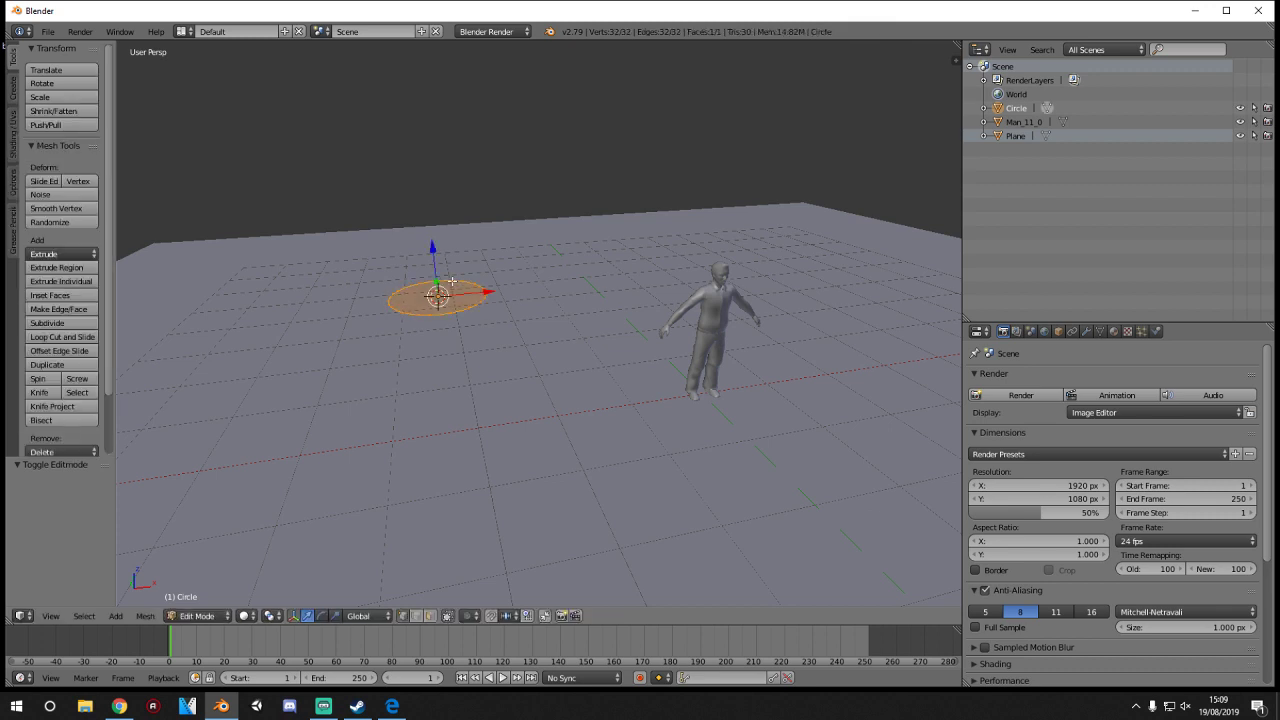
{"action": "key", "text": "e"}
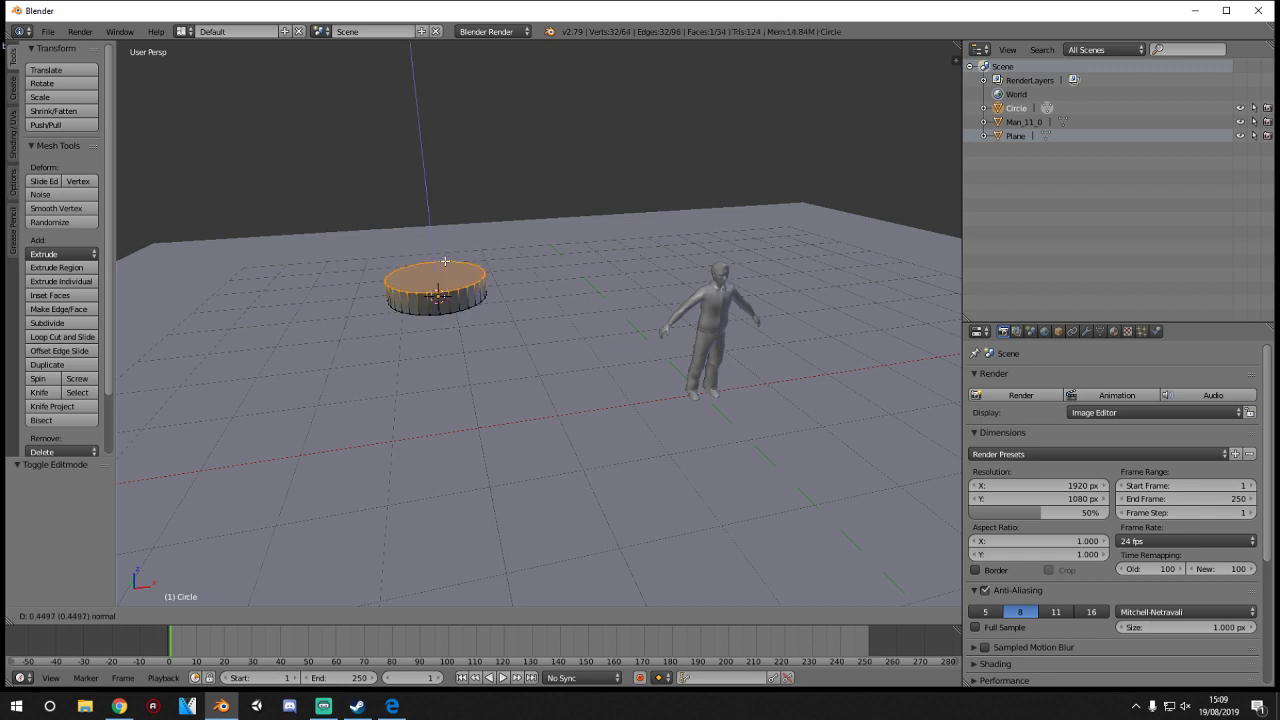
{"action": "left_click", "coordinate": [445, 262]}
{"action": "key", "text": "Tab"}
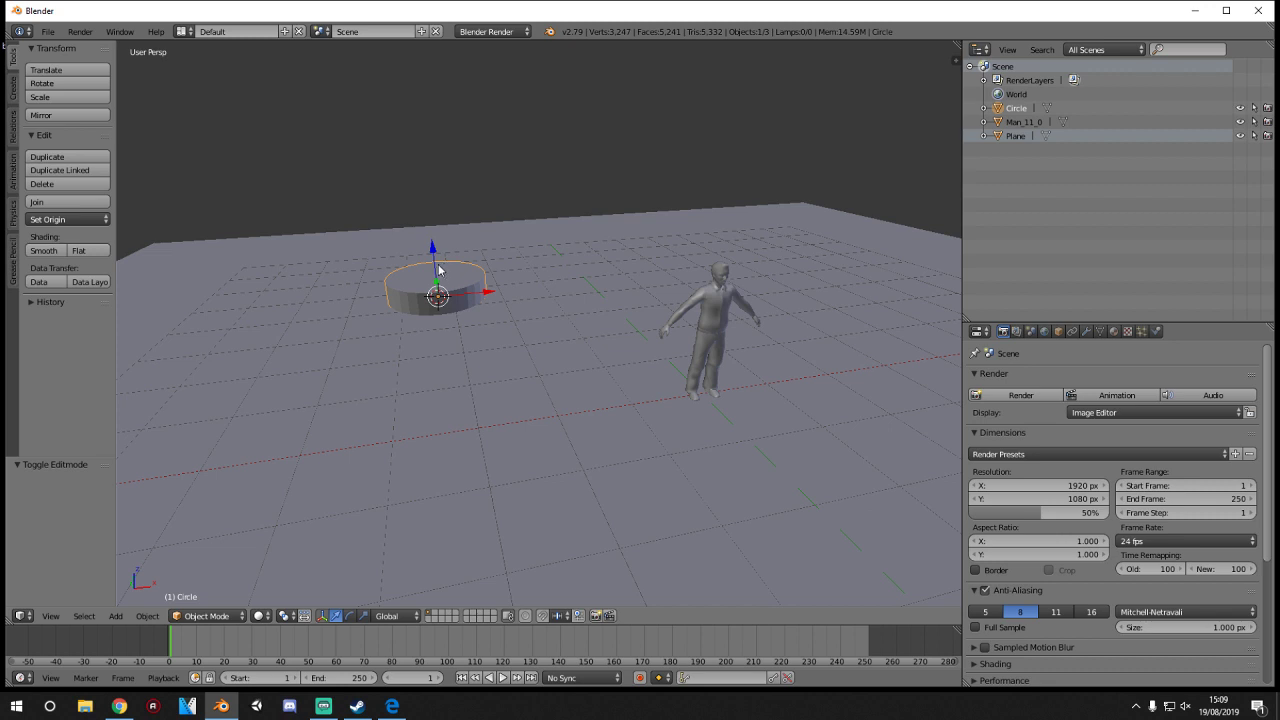
- Apply smooth shading to the disc and enable Auto Smooth for its normals
{"action": "left_click", "coordinate": [58, 250]}
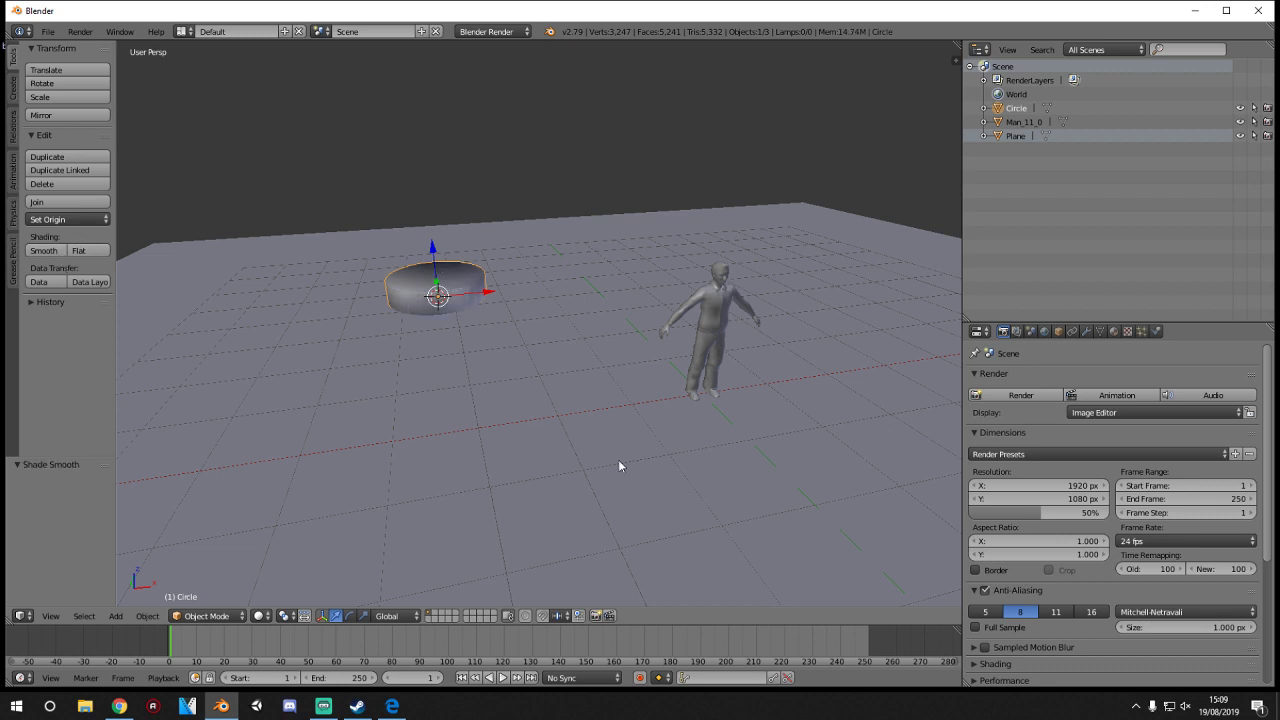
{"action": "left_click", "coordinate": [1101, 331]}
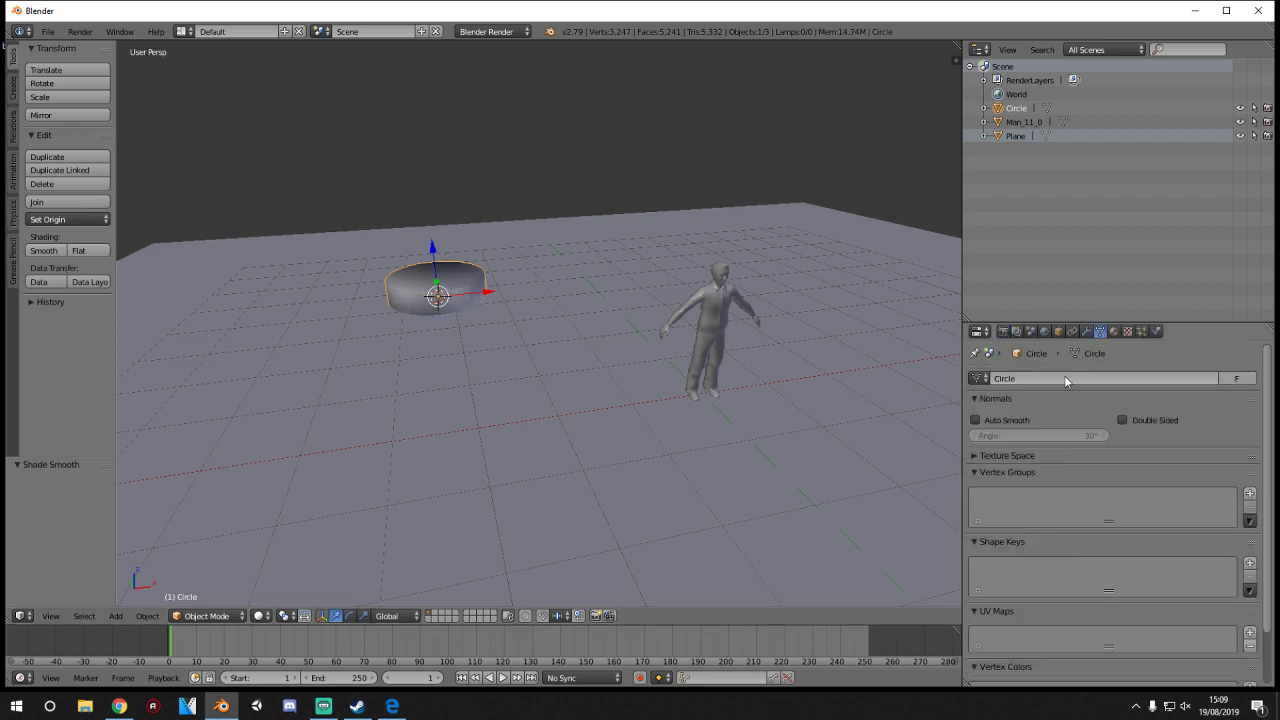
{"action": "left_click", "coordinate": [995, 422]}
- Scale the disc horizontally by about 2.84, keeping its height locked along Z
{"action": "middle_click_drag", "start_coordinate": [623, 349], "coordinate": [116, 278]}
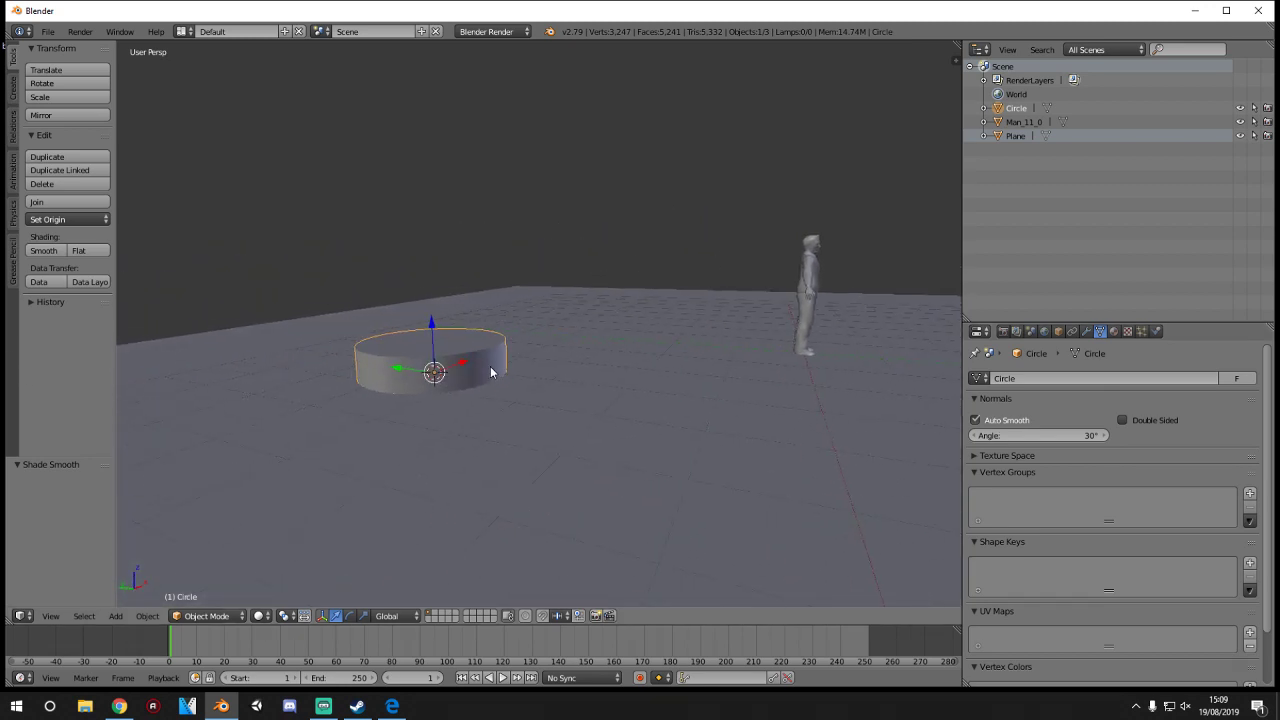
{"action": "key", "text": "s"}
{"action": "key", "text": "shift+z"}
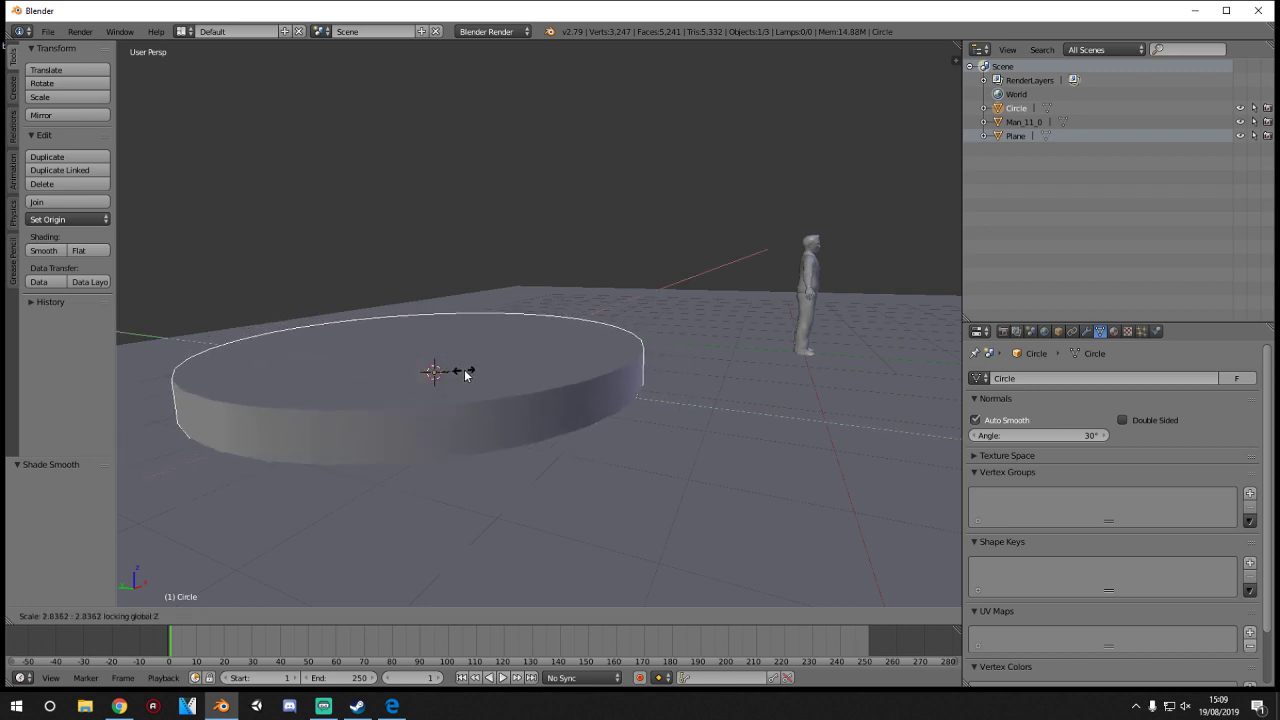
{"action": "left_click", "coordinate": [469, 375]}
- Snap the 3D cursor to the scene center and snap the disc to the cursor so it sits mid-plane
{"action": "middle_click_drag", "start_coordinate": [469, 375], "coordinate": [547, 450]}
{"action": "scroll", "coordinate": [520, 412], "scroll_direction": "down", "scroll_amount": 6}
{"action": "key", "text": "KP_7"}
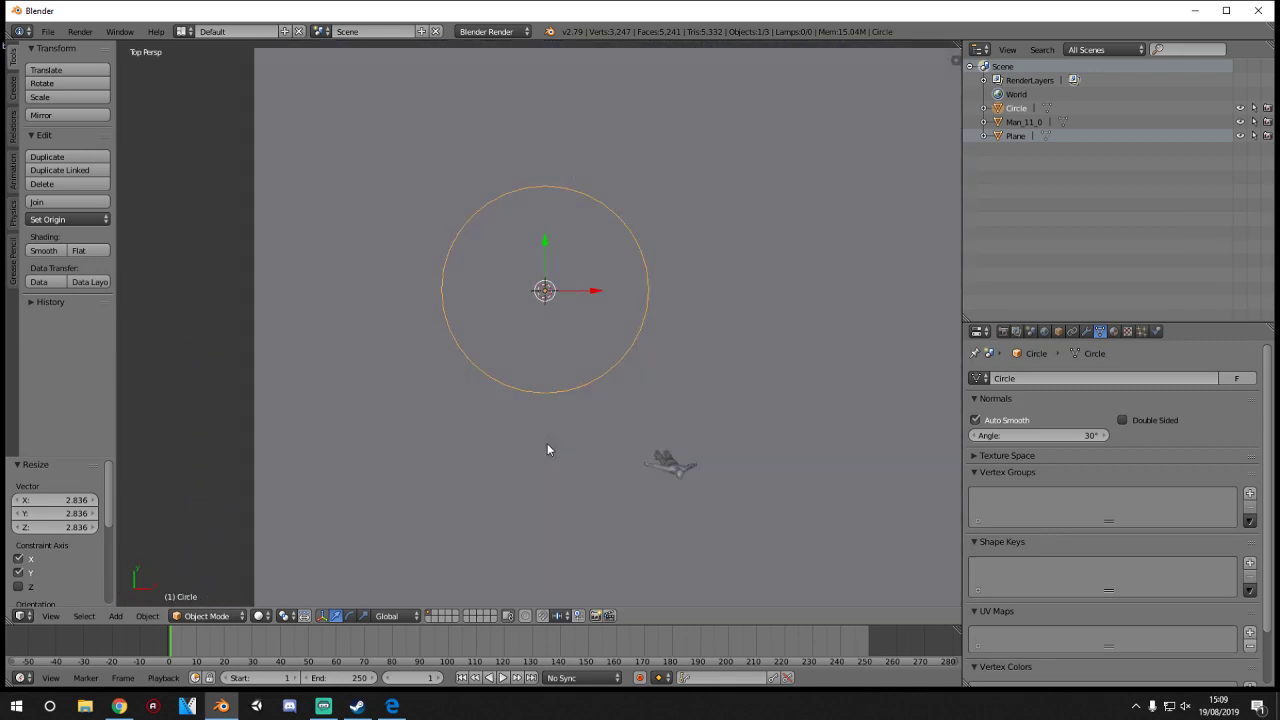
{"action": "scroll", "coordinate": [564, 419], "scroll_direction": "down", "scroll_amount": 5}
{"action": "middle_click_drag", "start_coordinate": [564, 419], "coordinate": [539, 406], "text": "shift"}
{"action": "key", "text": "shift+s"}
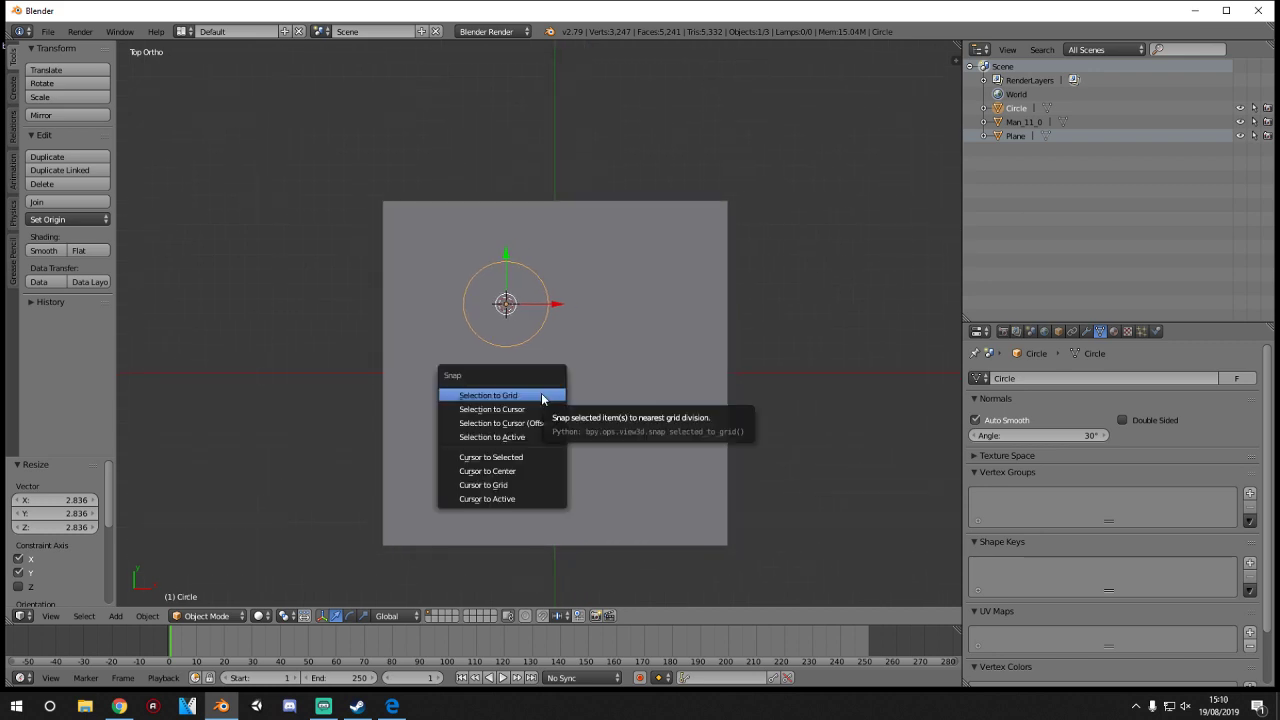
{"action": "left_click", "coordinate": [515, 470]}
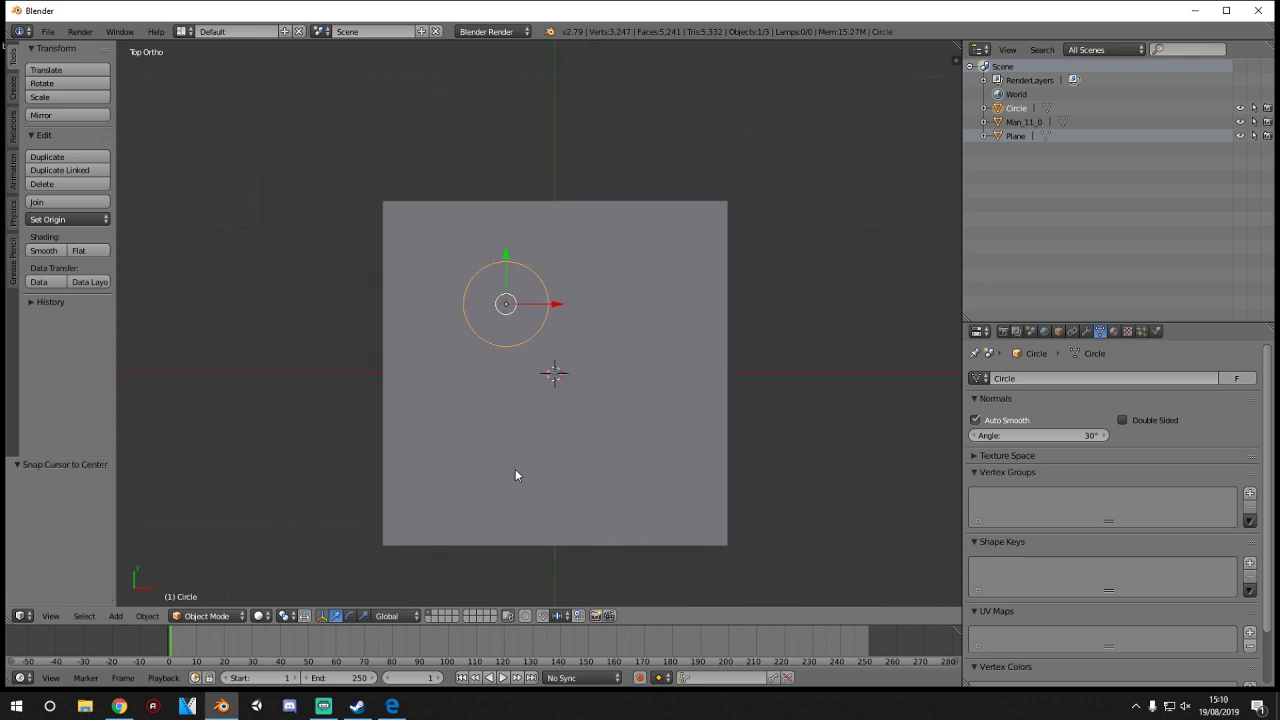
{"action": "key", "text": "shift+a"}
{"action": "key", "text": "Escape"}
{"action": "key", "text": "shift+s"}
{"action": "left_click", "coordinate": [503, 323]}
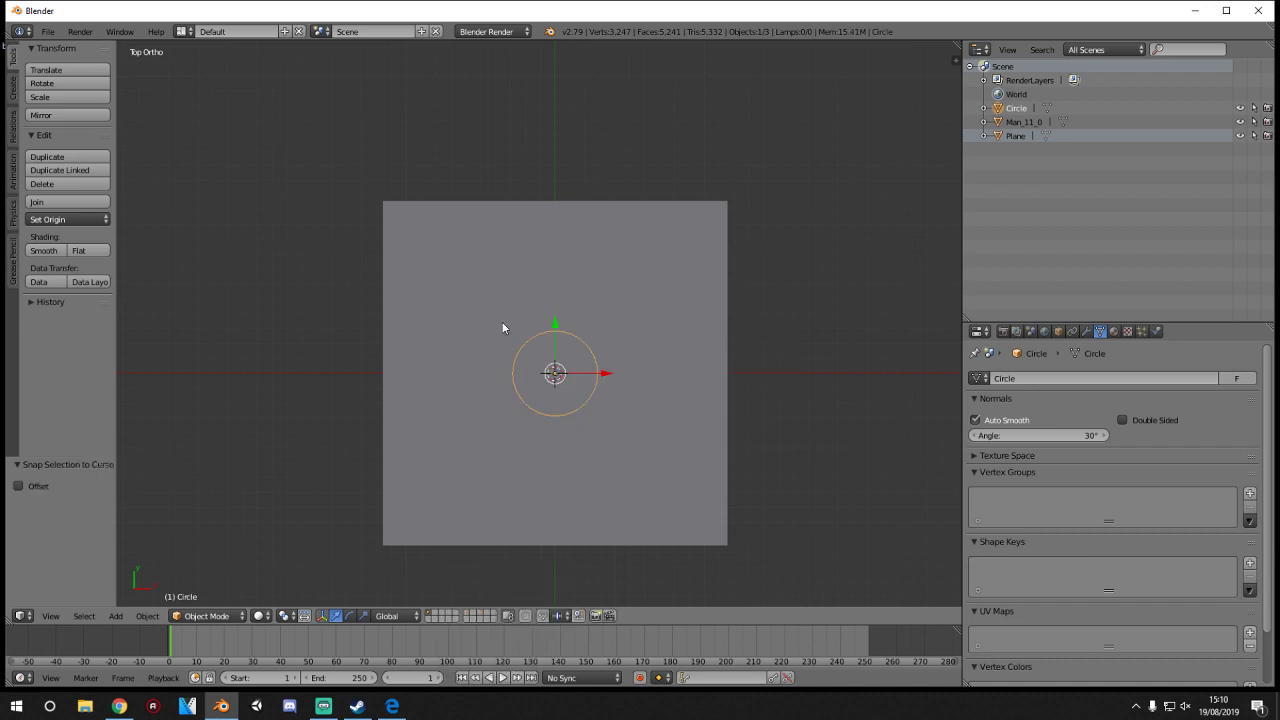
- Move the man along the X axis by about 5.6 units so he stands clear of the disc
{"action": "scroll", "coordinate": [588, 400], "scroll_direction": "up", "scroll_amount": 5}
{"action": "middle_click_drag", "start_coordinate": [590, 409], "coordinate": [541, 281]}
{"action": "scroll", "coordinate": [507, 376], "scroll_direction": "up", "scroll_amount": 4}
{"action": "right_click", "coordinate": [489, 374]}
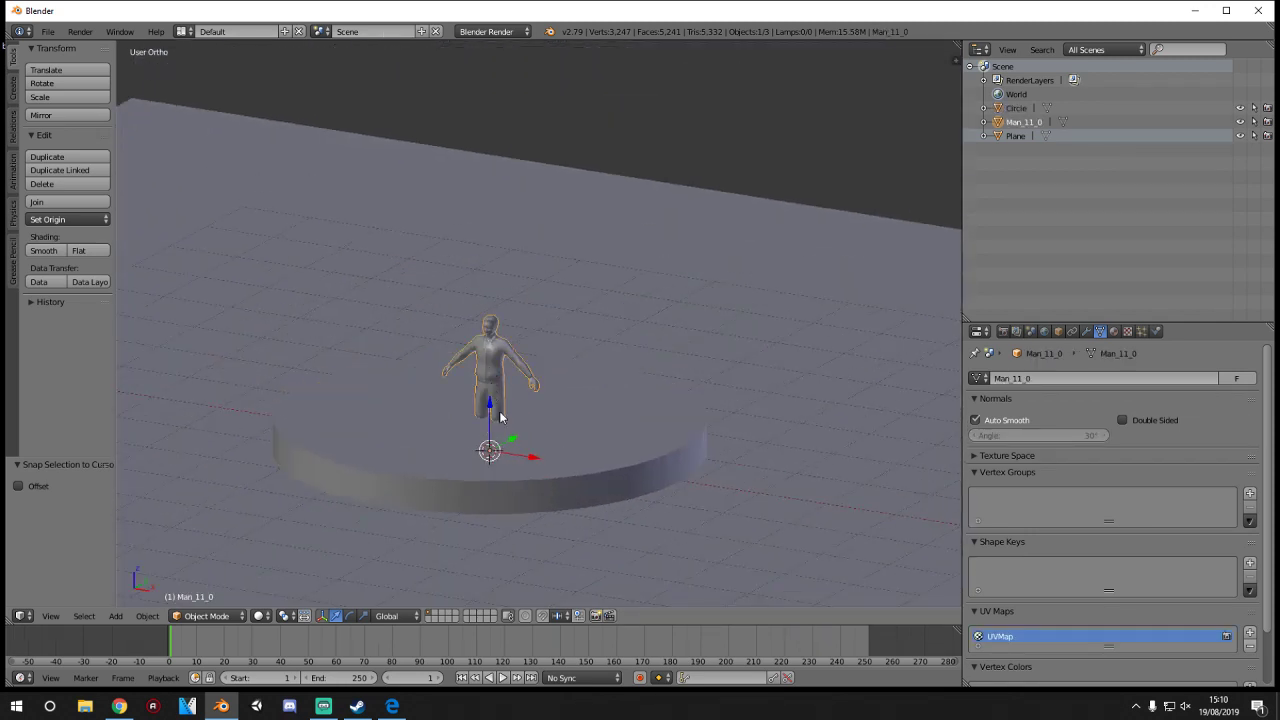
{"action": "key", "text": "g"}
{"action": "key", "text": "x"}
{"action": "left_click", "coordinate": [905, 474]}
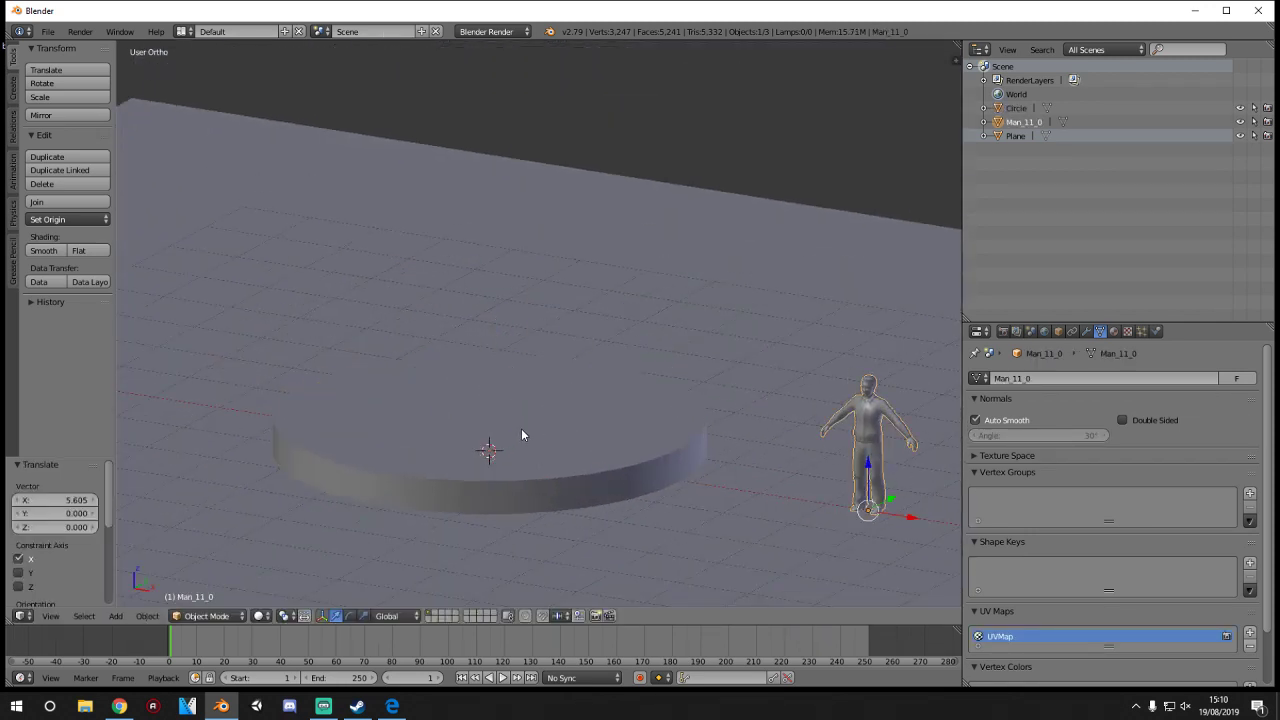
{"action": "middle_click_drag", "start_coordinate": [521, 428], "coordinate": [684, 374], "text": "shift"}
{"action": "middle_click_drag", "start_coordinate": [515, 431], "coordinate": [574, 477]}
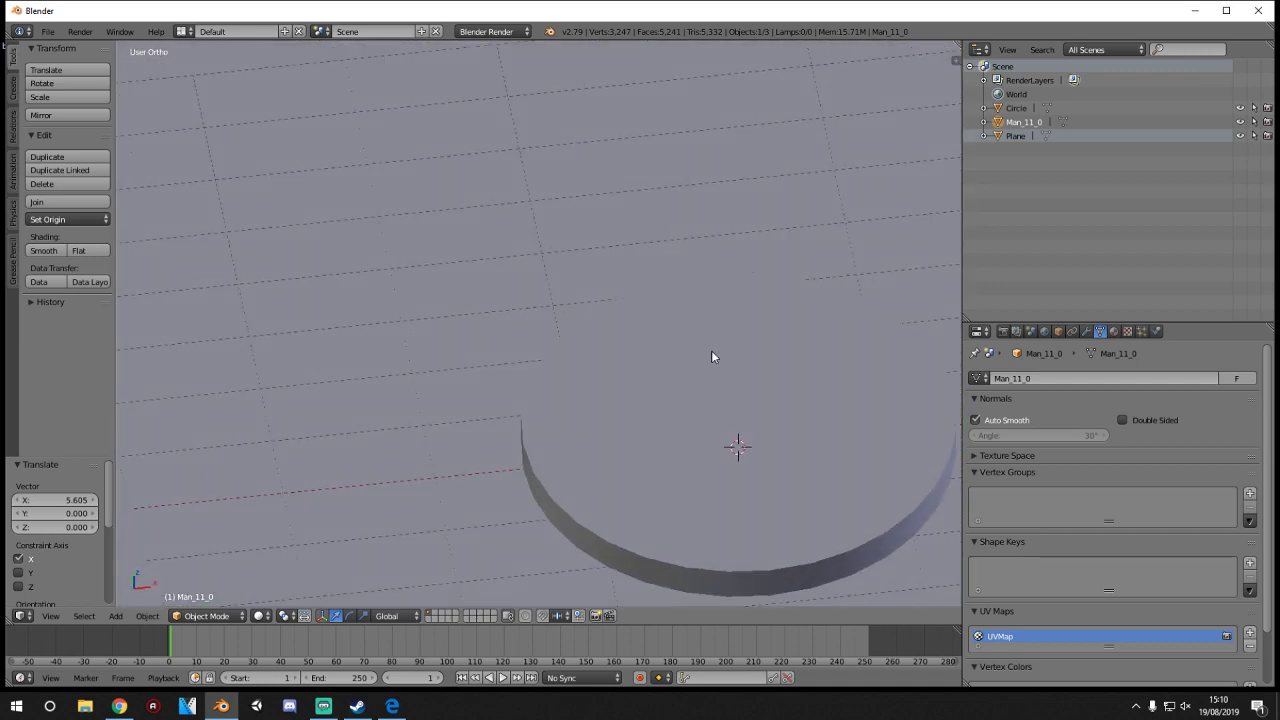
{"action": "key", "text": "KP_5"}
{"action": "scroll", "coordinate": [708, 356], "scroll_direction": "down", "scroll_amount": 4}
{"action": "middle_click_drag", "start_coordinate": [708, 360], "coordinate": [574, 343], "text": "shift"}
{"action": "right_click_drag", "start_coordinate": [560, 342], "coordinate": [629, 298]}
{"action": "left_click", "coordinate": [629, 298]}
{"action": "key", "text": "ctrl+z"}
- Scale the ground plane by about 3.83 in X and Y, with Z locked
{"action": "middle_click_drag", "start_coordinate": [629, 298], "coordinate": [588, 352]}
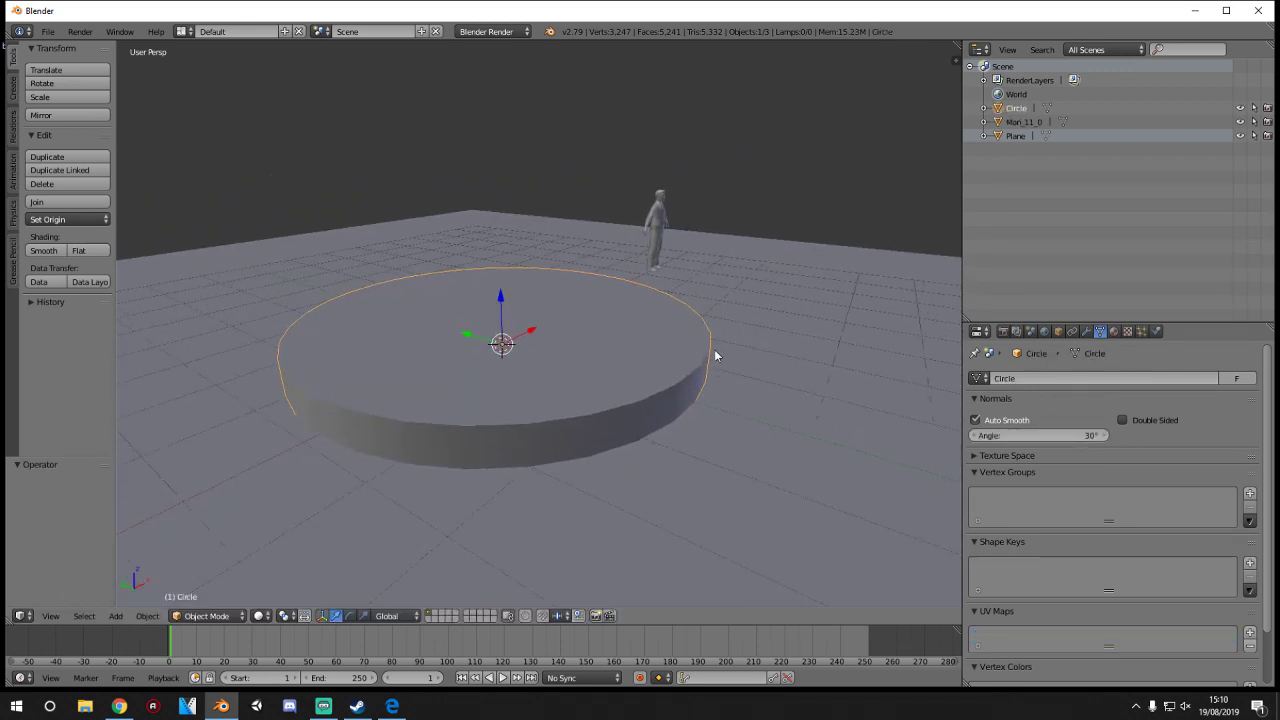
{"action": "scroll", "coordinate": [718, 352], "scroll_direction": "down", "scroll_amount": 6}
{"action": "right_click", "coordinate": [625, 350]}
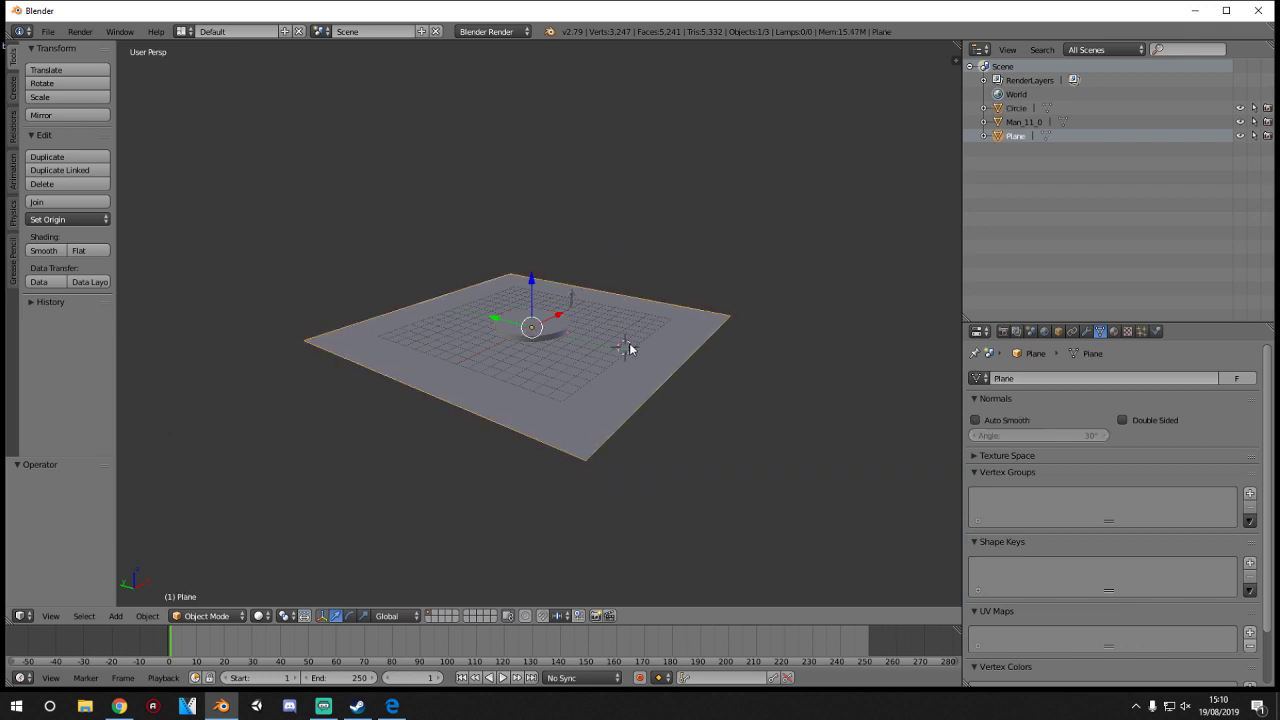
{"action": "key", "text": "s"}
{"action": "key", "text": "shift+z"}
{"action": "left_click", "coordinate": [906, 356]}
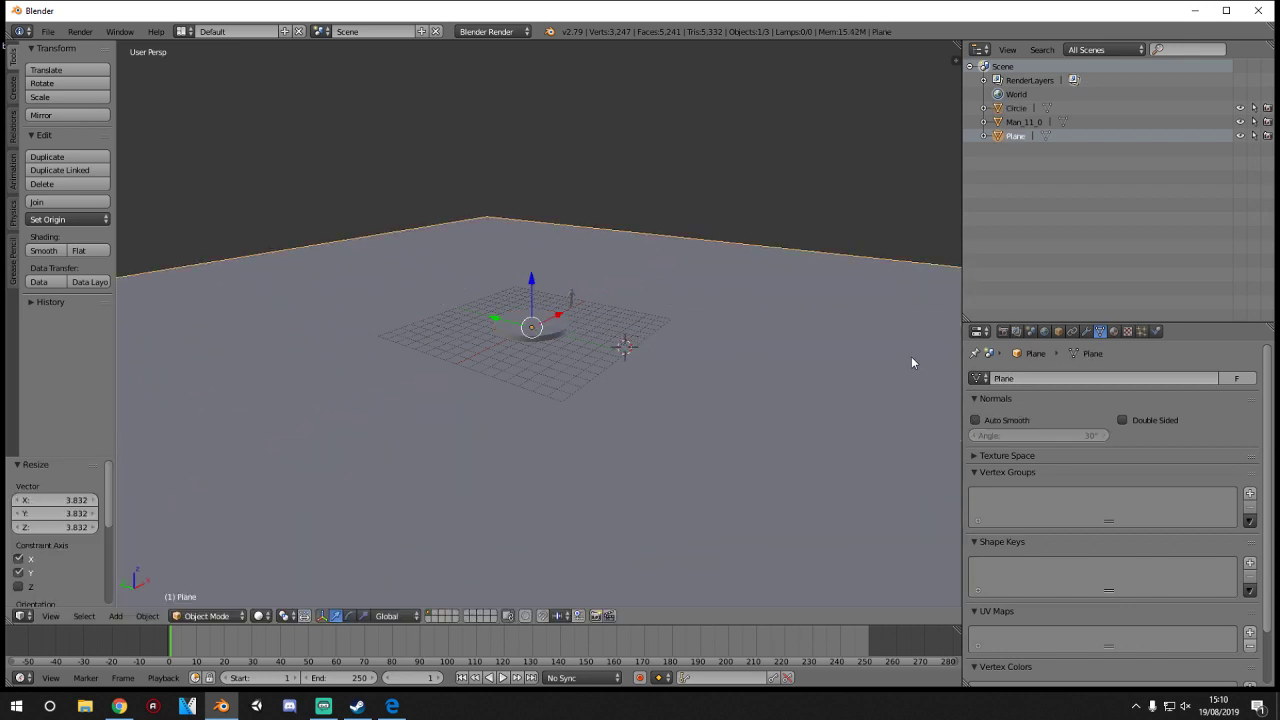
- Place the 3D cursor on the disc's upper edge and add a new plane mesh there
{"action": "scroll", "coordinate": [562, 341], "scroll_direction": "up", "scroll_amount": 6}
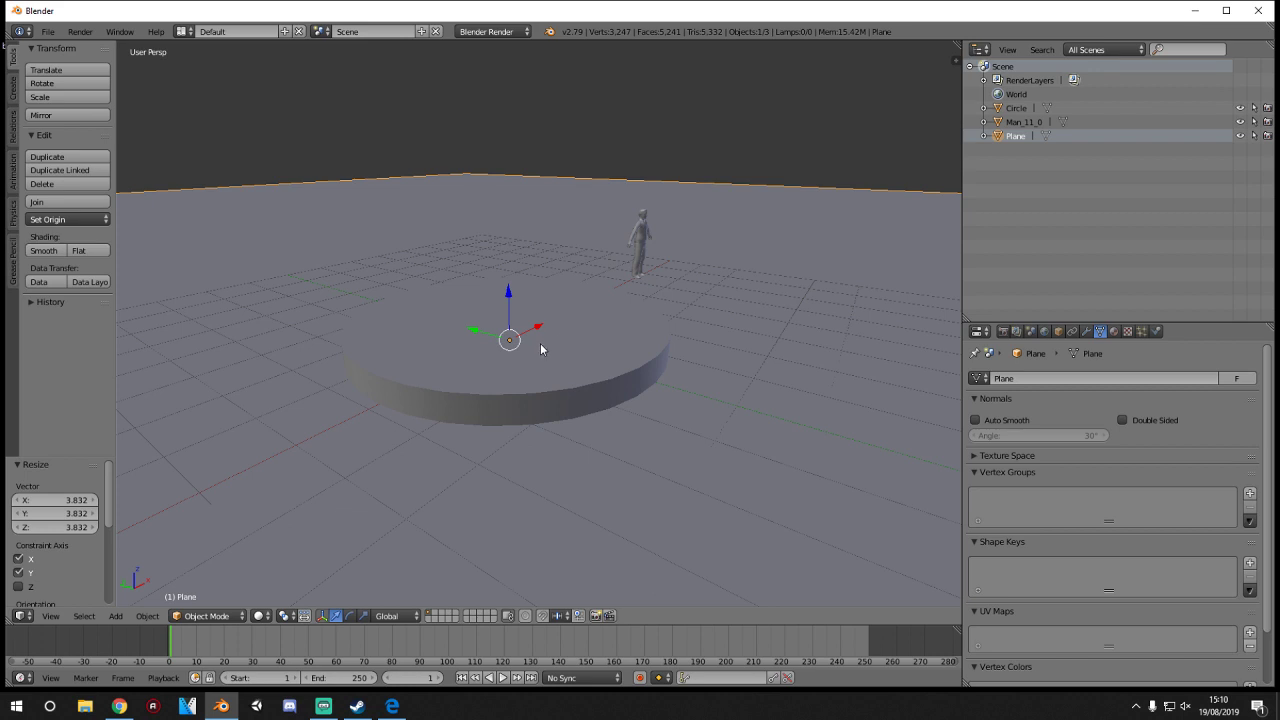
{"action": "right_click", "coordinate": [600, 357]}
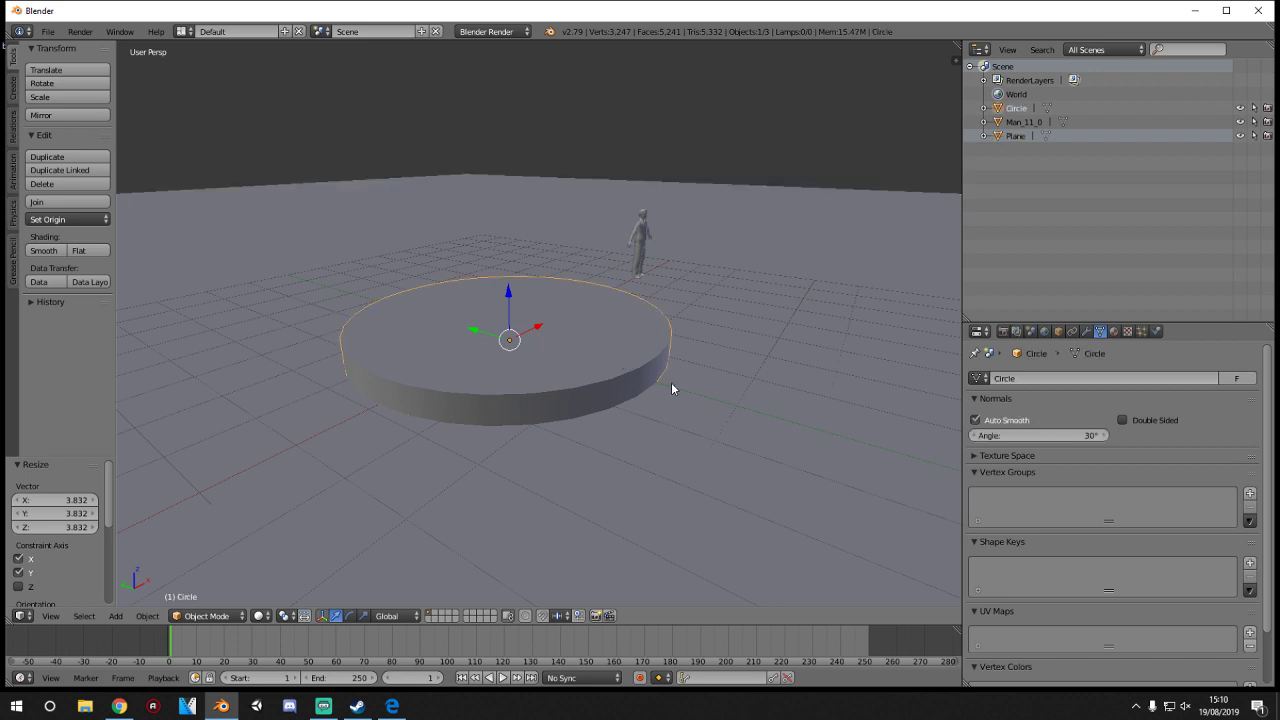
{"action": "left_click", "coordinate": [641, 352]}
{"action": "key", "text": "shift+a"}
{"action": "mouse_move", "coordinate": [641, 351]}
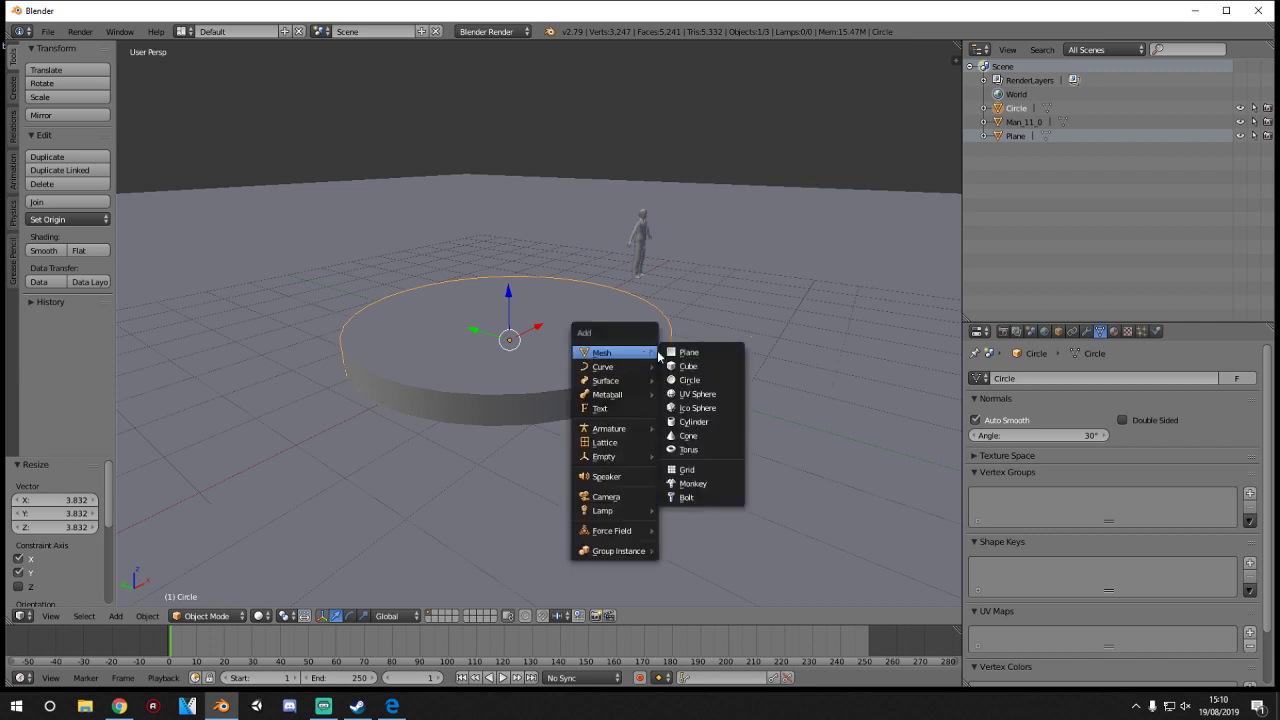
{"action": "left_click", "coordinate": [692, 352]}
- Rotate the new plane by -90° about the Y axis so it stands upright
{"action": "key", "text": "r"}
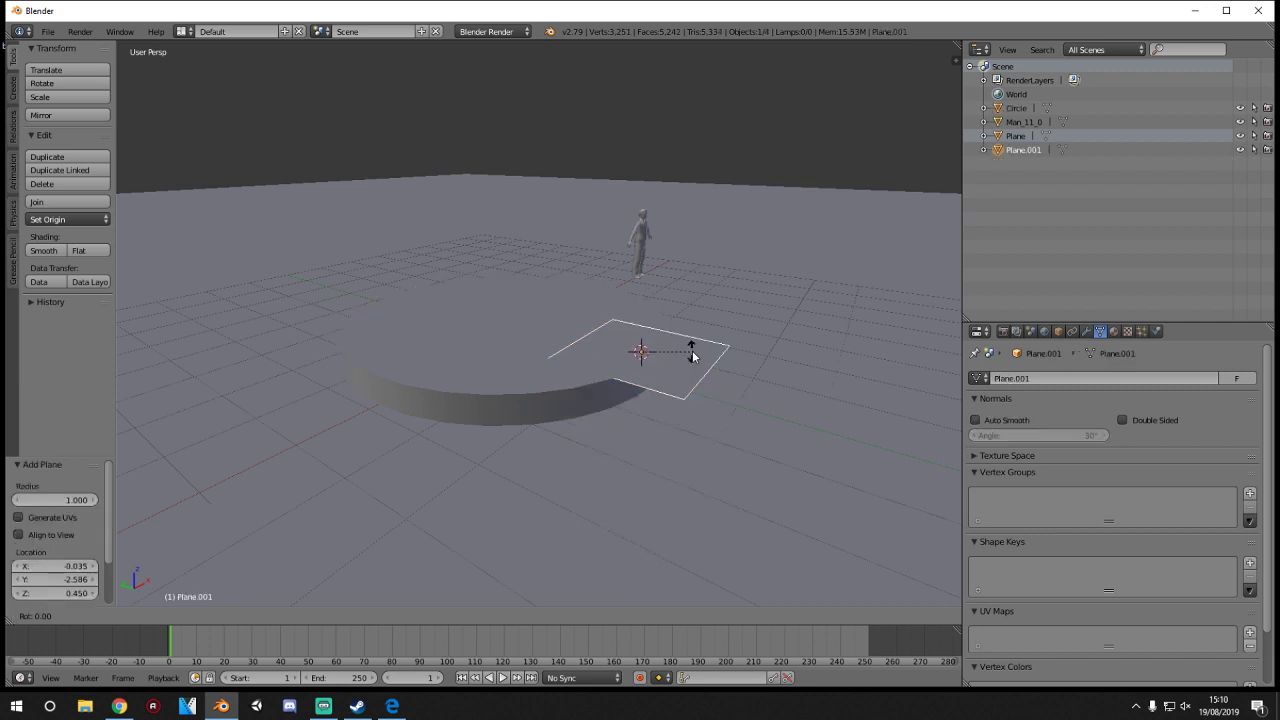
{"action": "type", "text": "y90"}
{"action": "key", "text": "minus"}
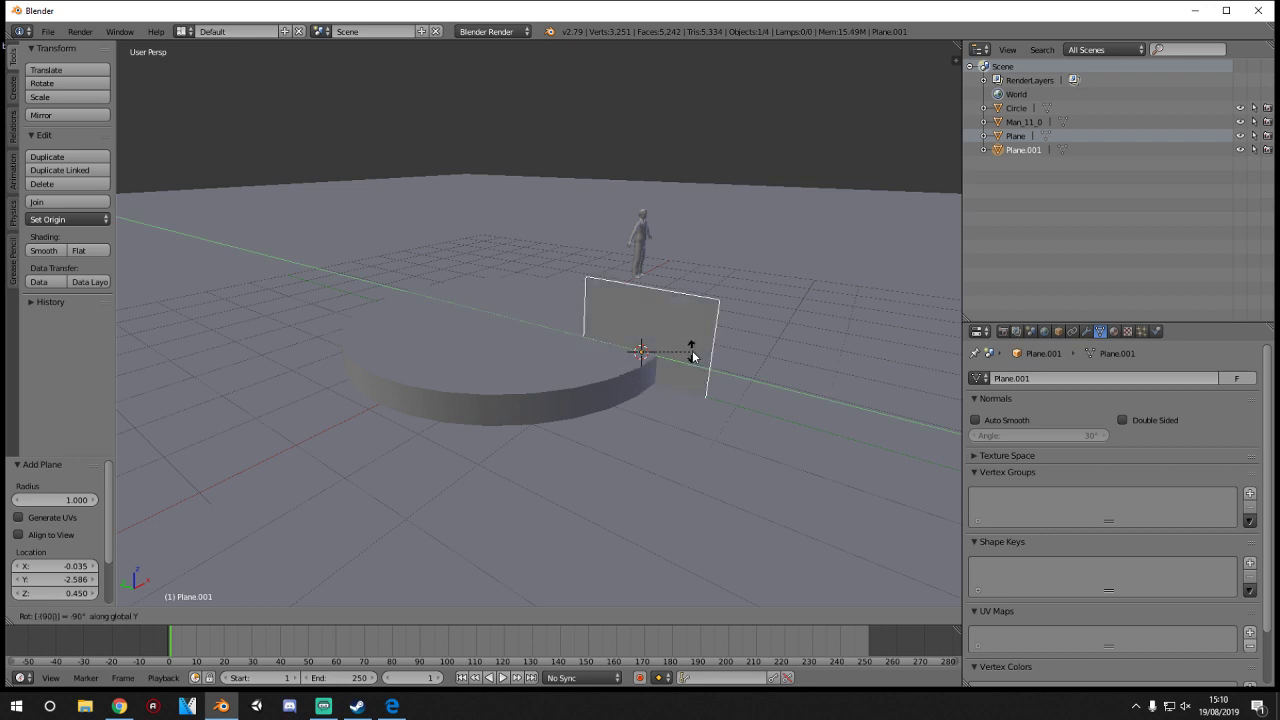
{"action": "key", "text": "Return"}
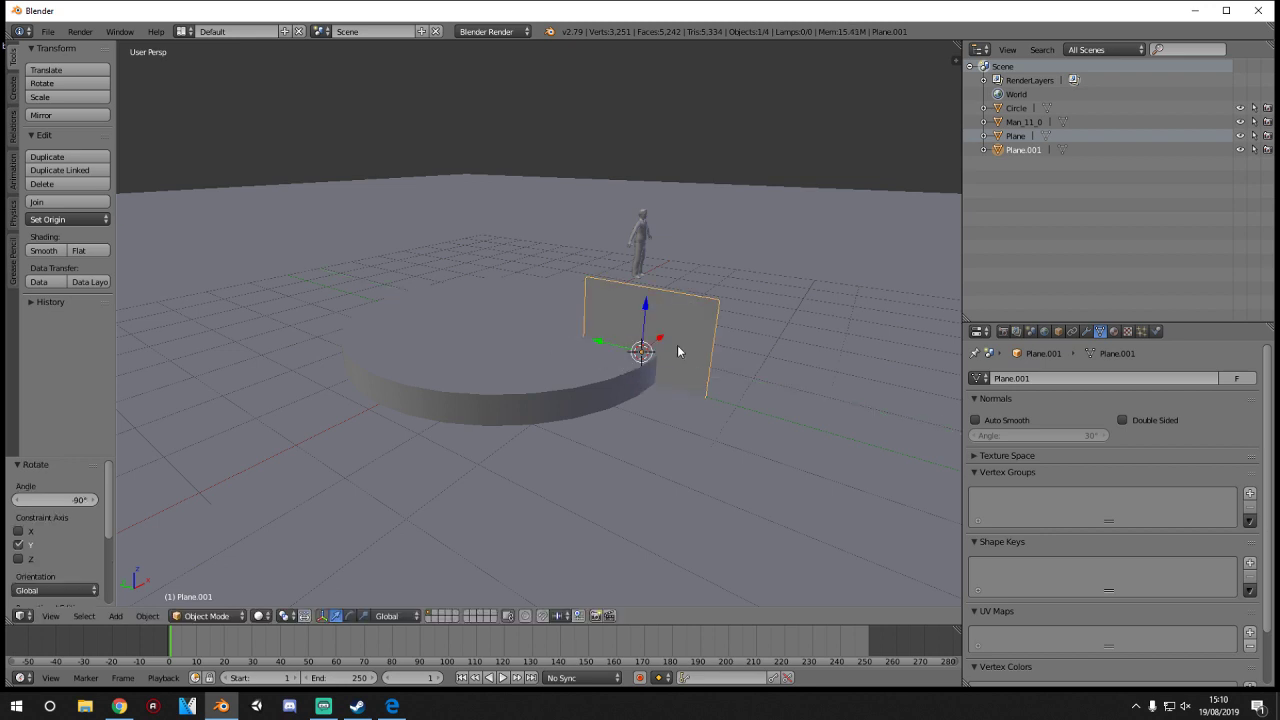
- Stretch the upright plane along the Y axis by a factor of about 7.4
{"action": "key", "text": "s"}
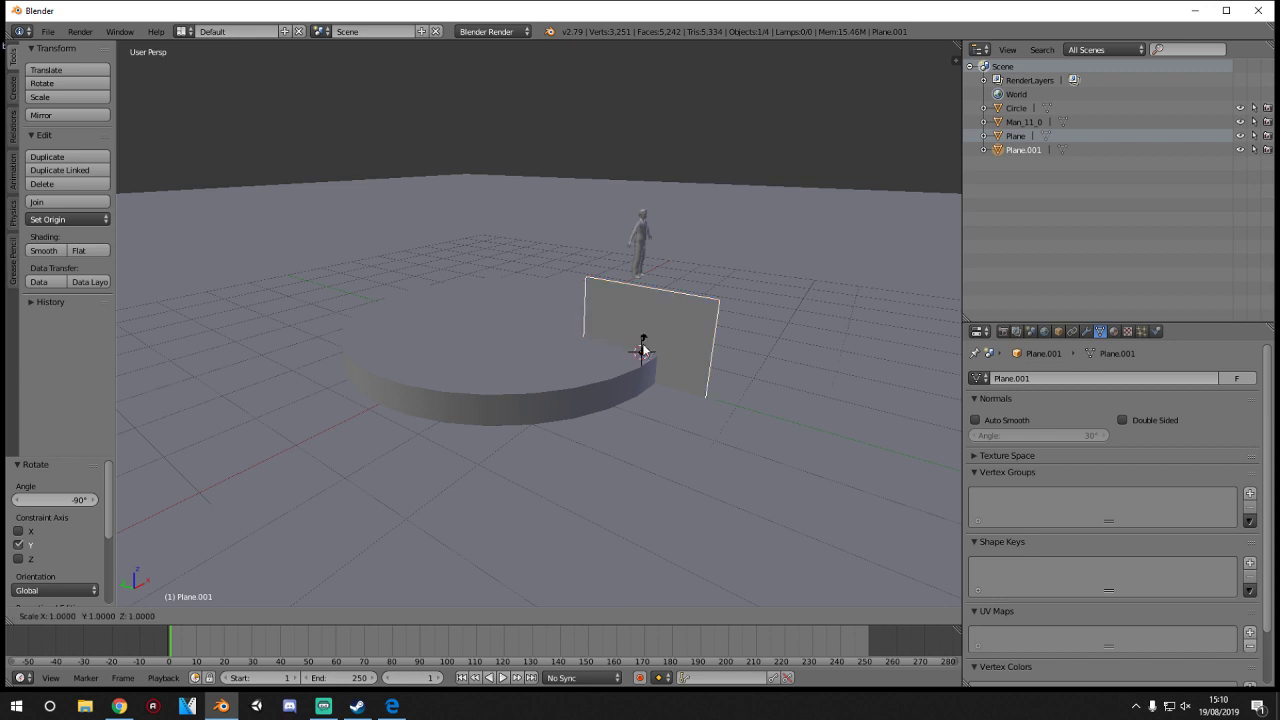
{"action": "key", "text": "y"}
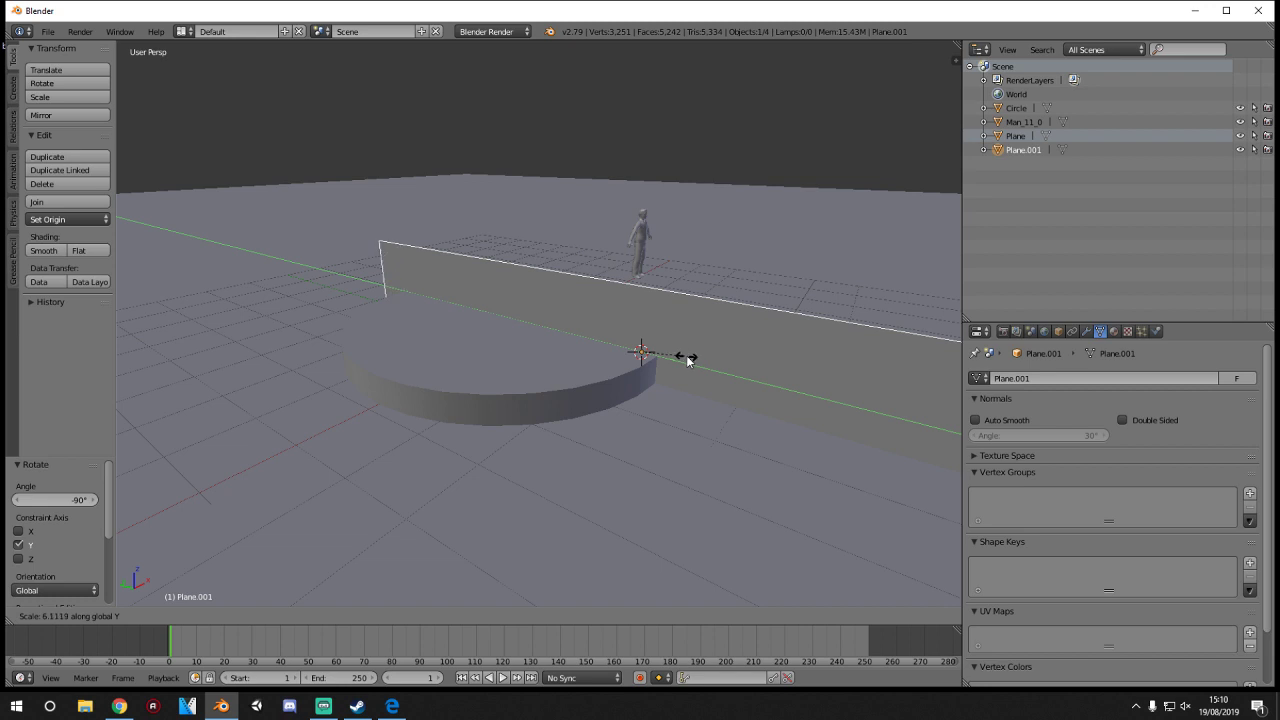
{"action": "left_click", "coordinate": [695, 360]}
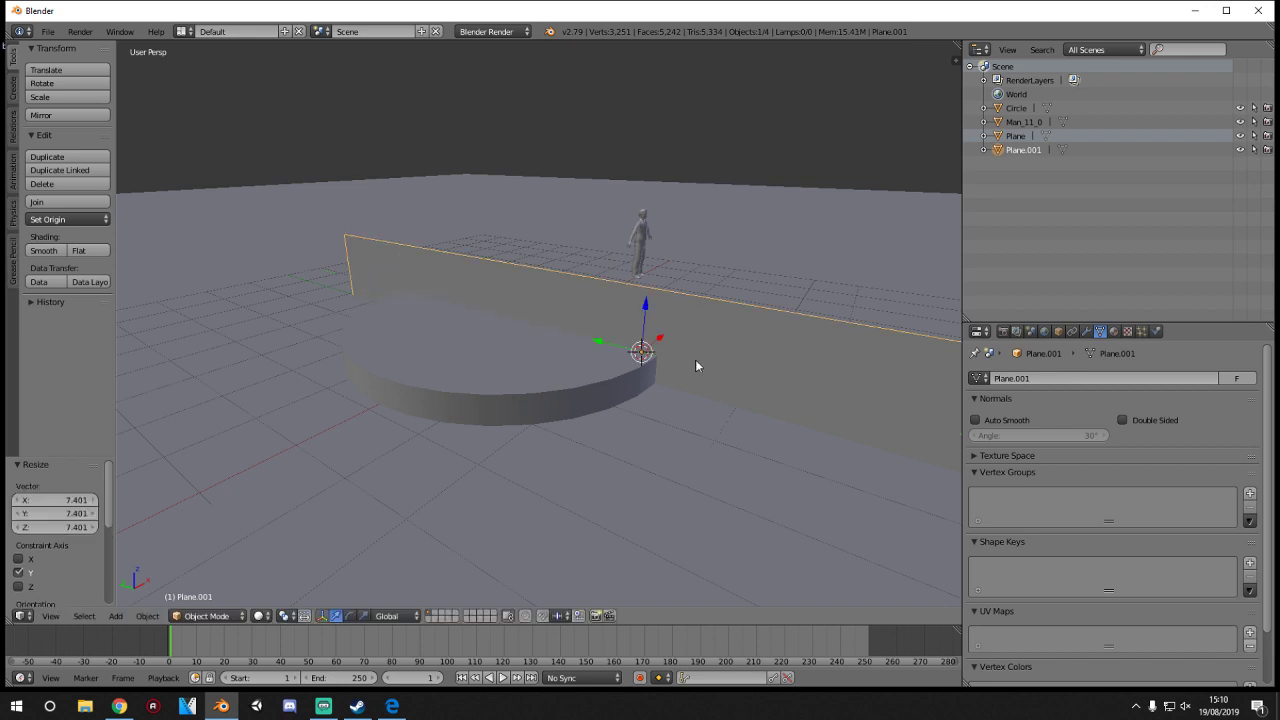
- Snap the 3D cursor to the scene center and snap the upright plane to the cursor
{"action": "key", "text": "shift+s"}
{"action": "left_click", "coordinate": [672, 420]}
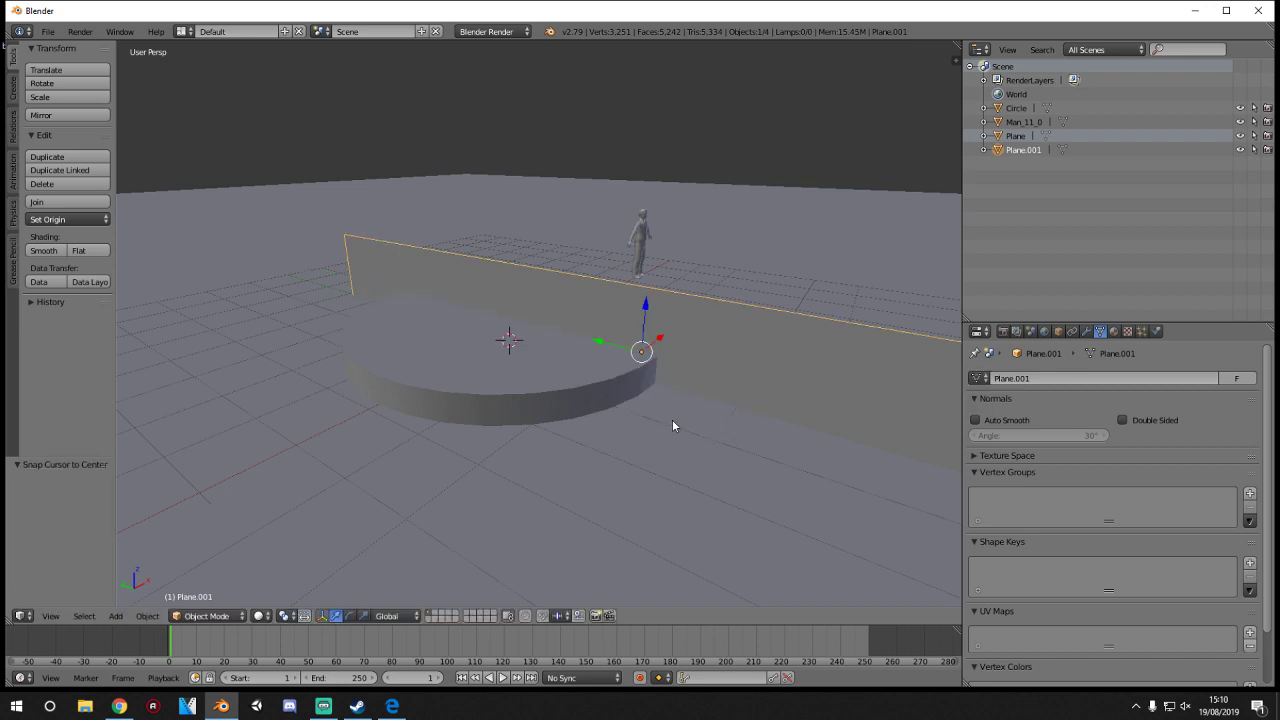
{"action": "key", "text": "shift+s"}
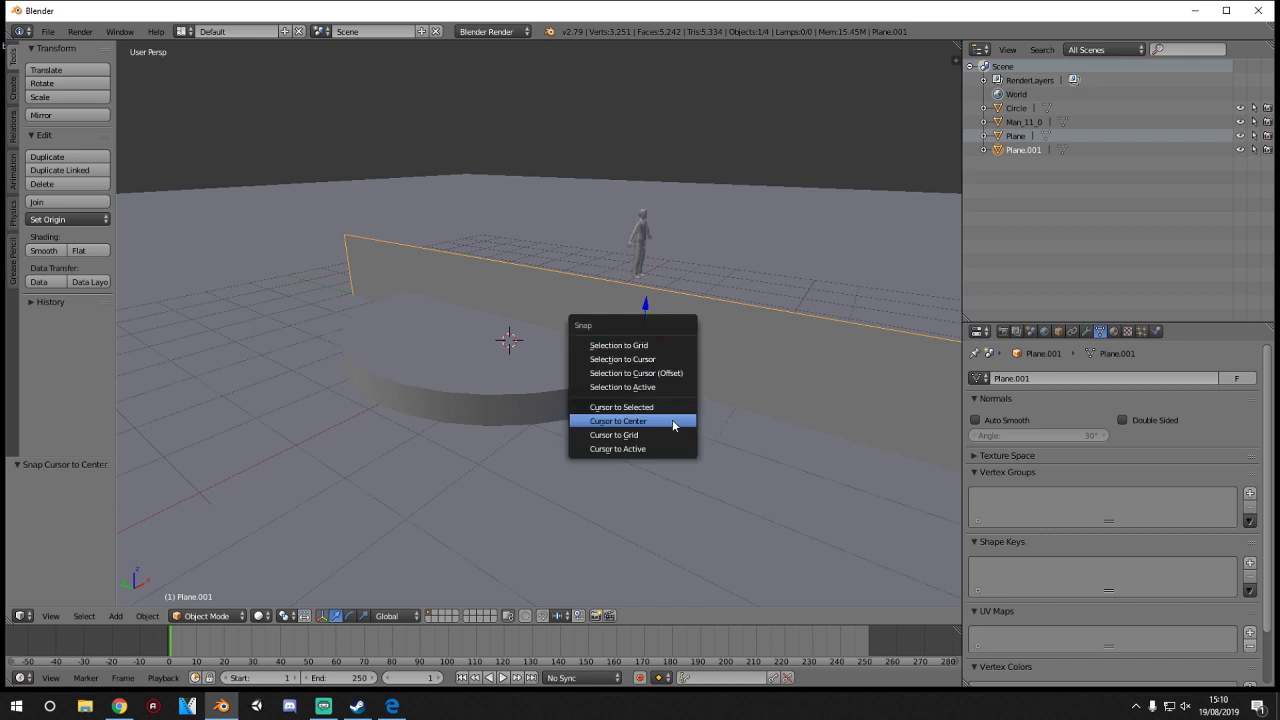
{"action": "left_click", "coordinate": [650, 359]}
- Shorten the upright plane along the Y axis by a factor of about 0.751
{"action": "scroll", "coordinate": [545, 323], "scroll_direction": "down", "scroll_amount": 1}
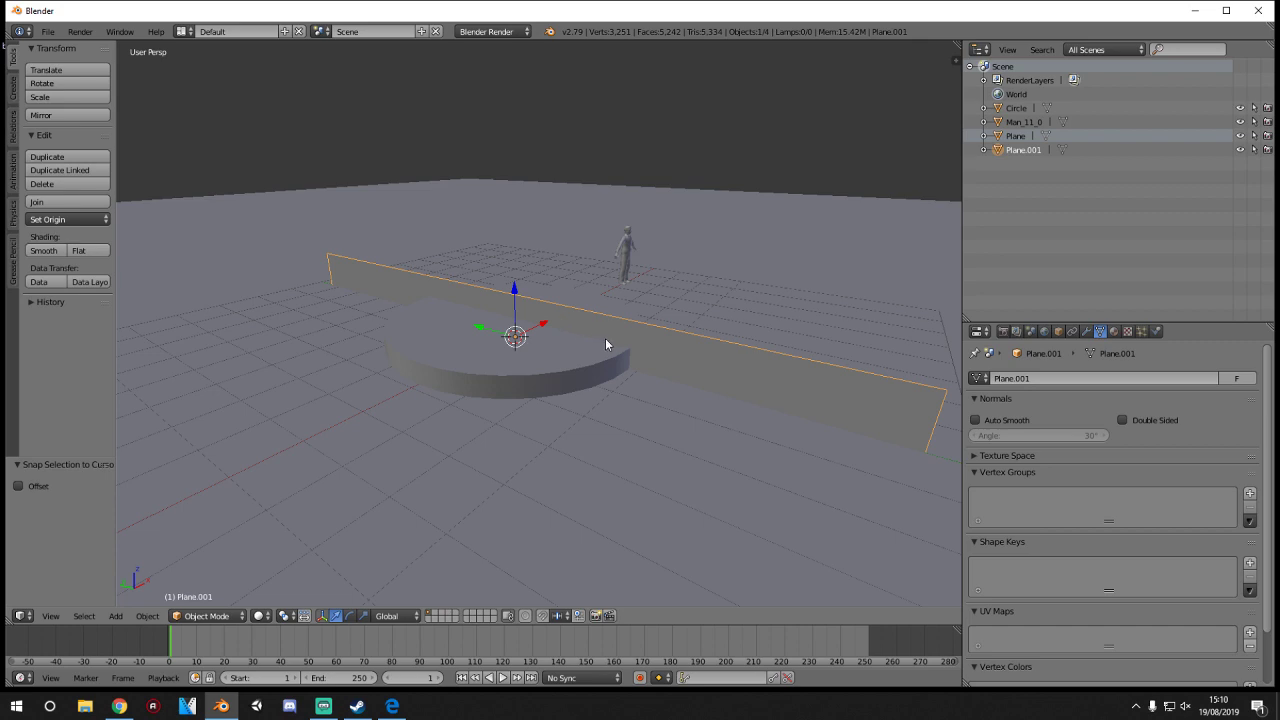
{"action": "middle_click_drag", "start_coordinate": [605, 344], "coordinate": [365, 378]}
{"action": "key", "text": "s"}
{"action": "key", "text": "y"}
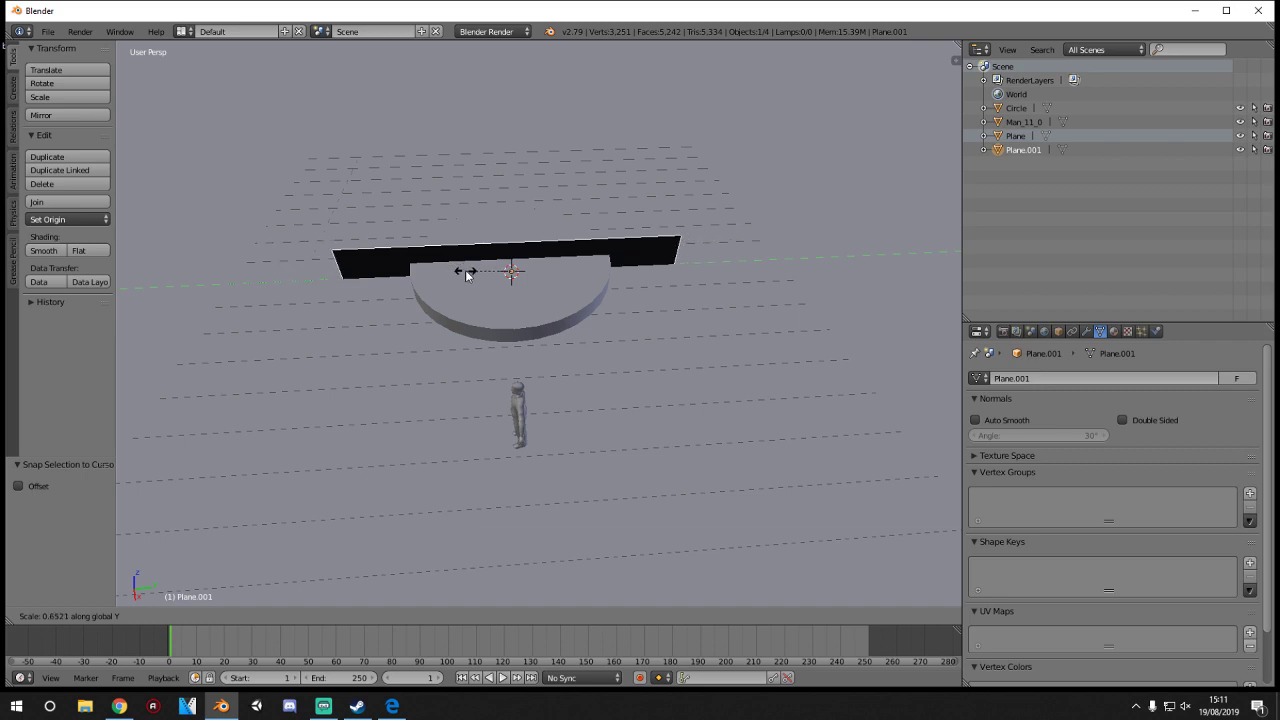
{"action": "left_click", "coordinate": [459, 276]}
- Divide the upright plane lengthwise with three evenly spaced vertical loop cuts in Edit Mode
{"action": "scroll", "coordinate": [404, 261], "scroll_direction": "up", "scroll_amount": 2}
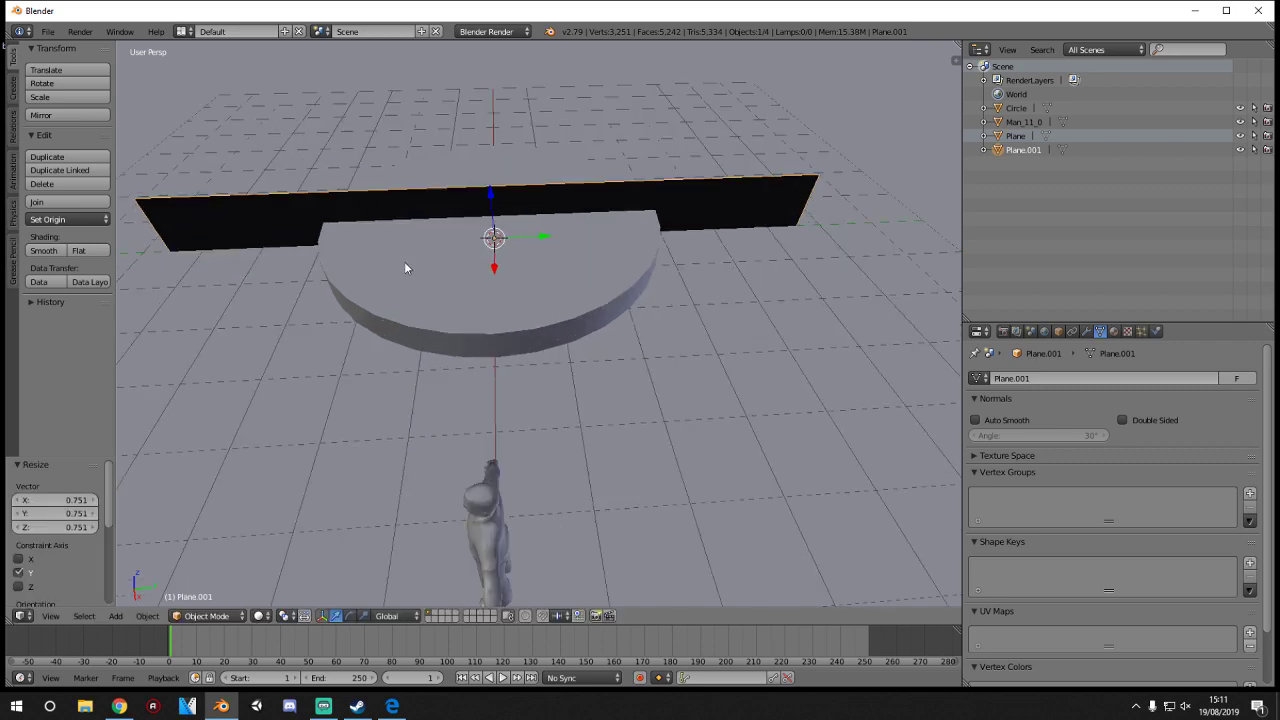
{"action": "middle_click_drag", "start_coordinate": [404, 261], "coordinate": [751, 277]}
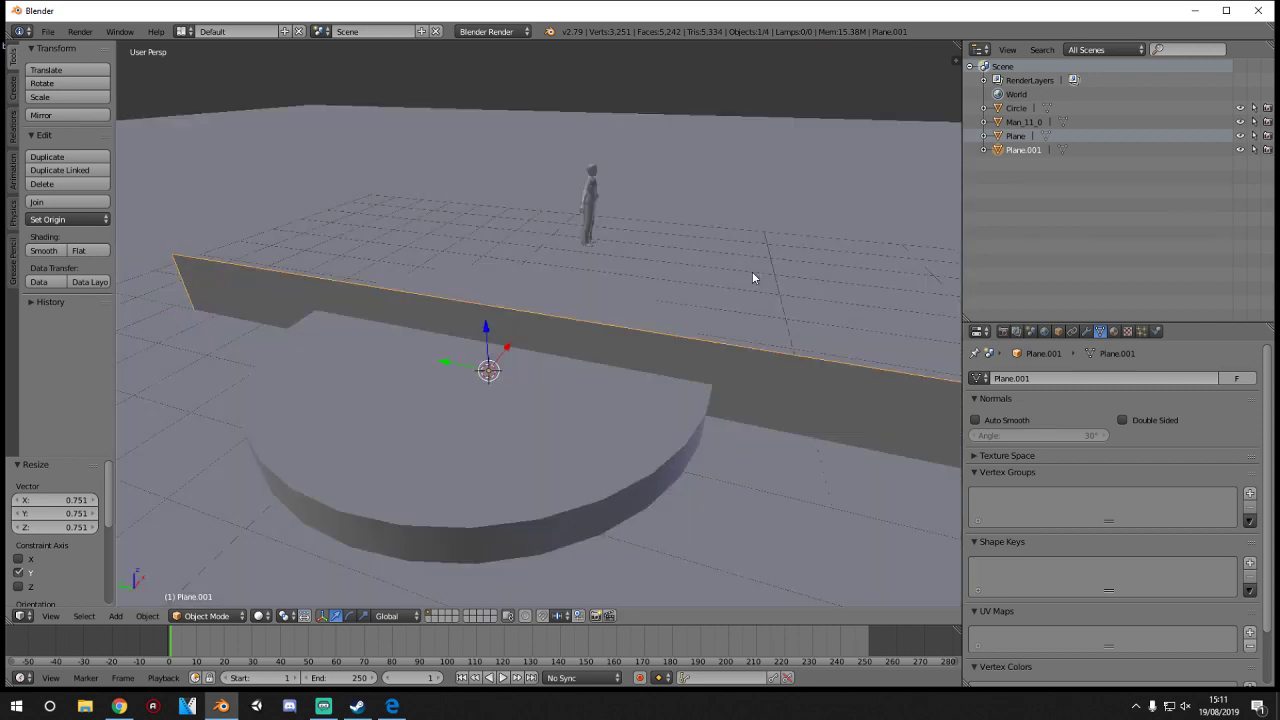
{"action": "scroll", "coordinate": [745, 300], "scroll_direction": "down", "scroll_amount": 2}
{"action": "middle_click_drag", "start_coordinate": [681, 341], "coordinate": [700, 323]}
{"action": "scroll", "coordinate": [606, 322], "scroll_direction": "up", "scroll_amount": 2}
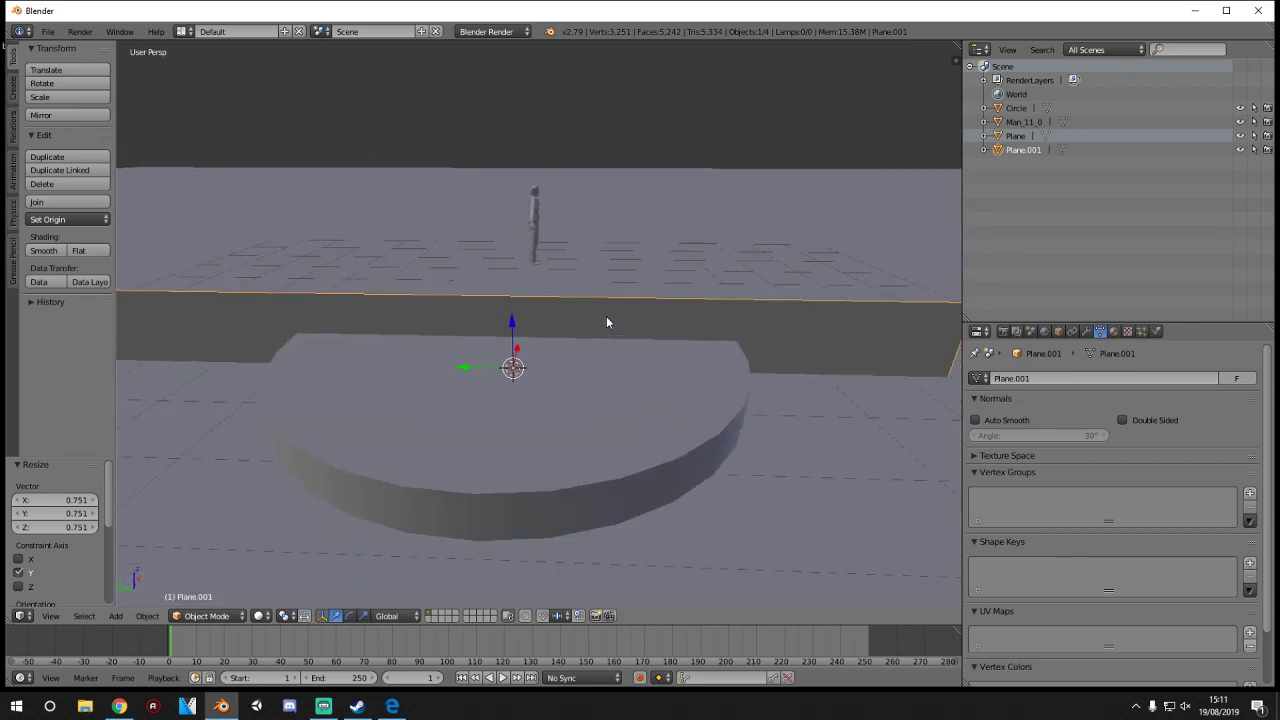
{"action": "middle_click_drag", "start_coordinate": [598, 408], "coordinate": [590, 508]}
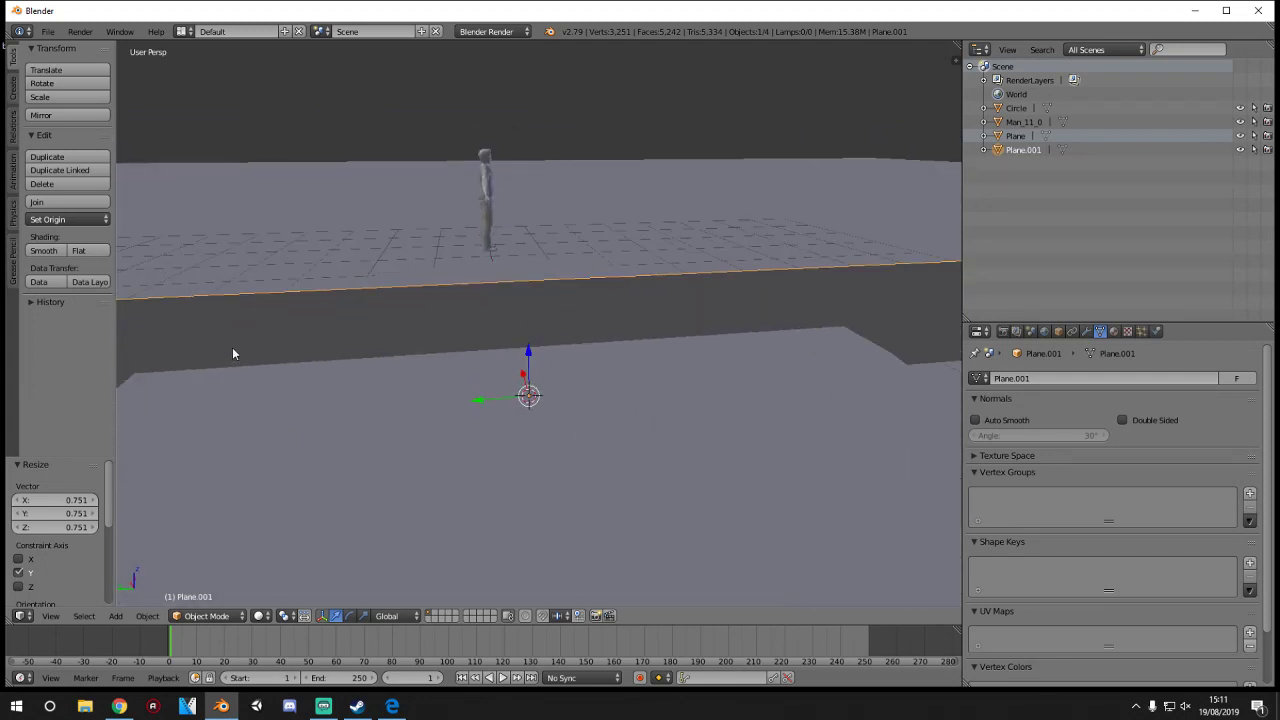
{"action": "key", "text": "Tab"}
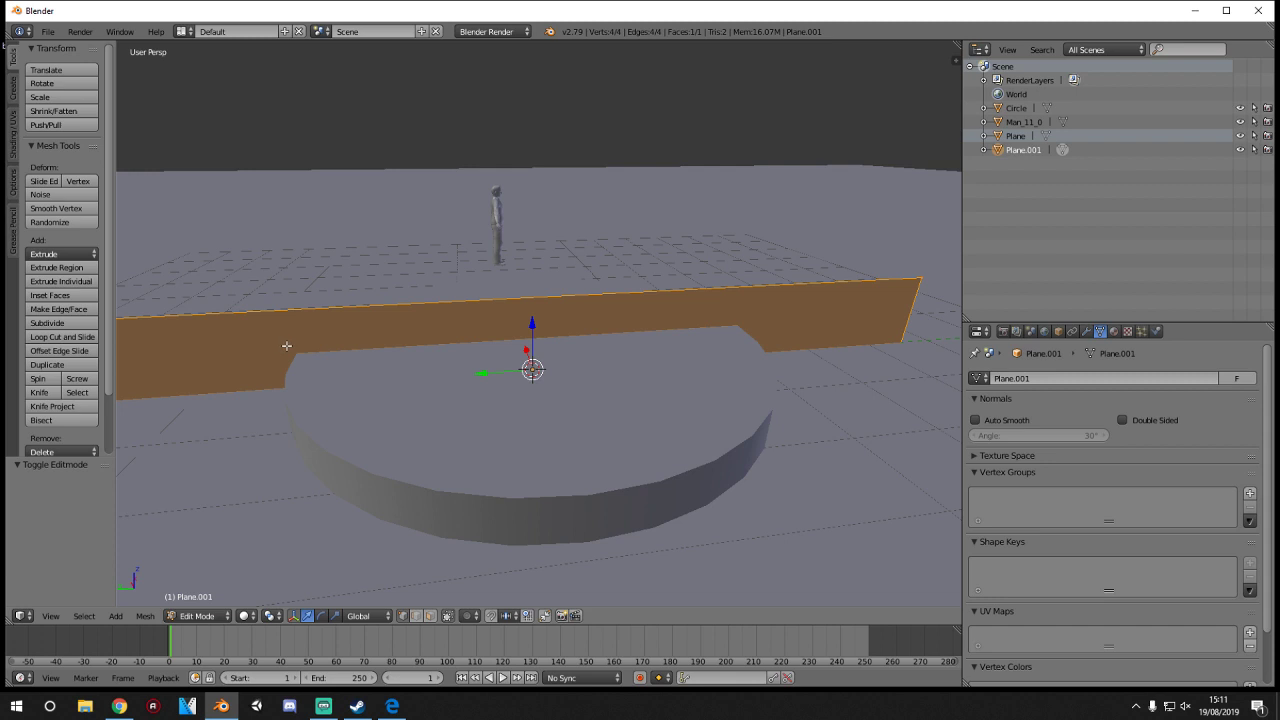
{"action": "key", "text": "ctrl+r"}
{"action": "scroll", "coordinate": [424, 327], "scroll_direction": "up", "scroll_amount": 1}
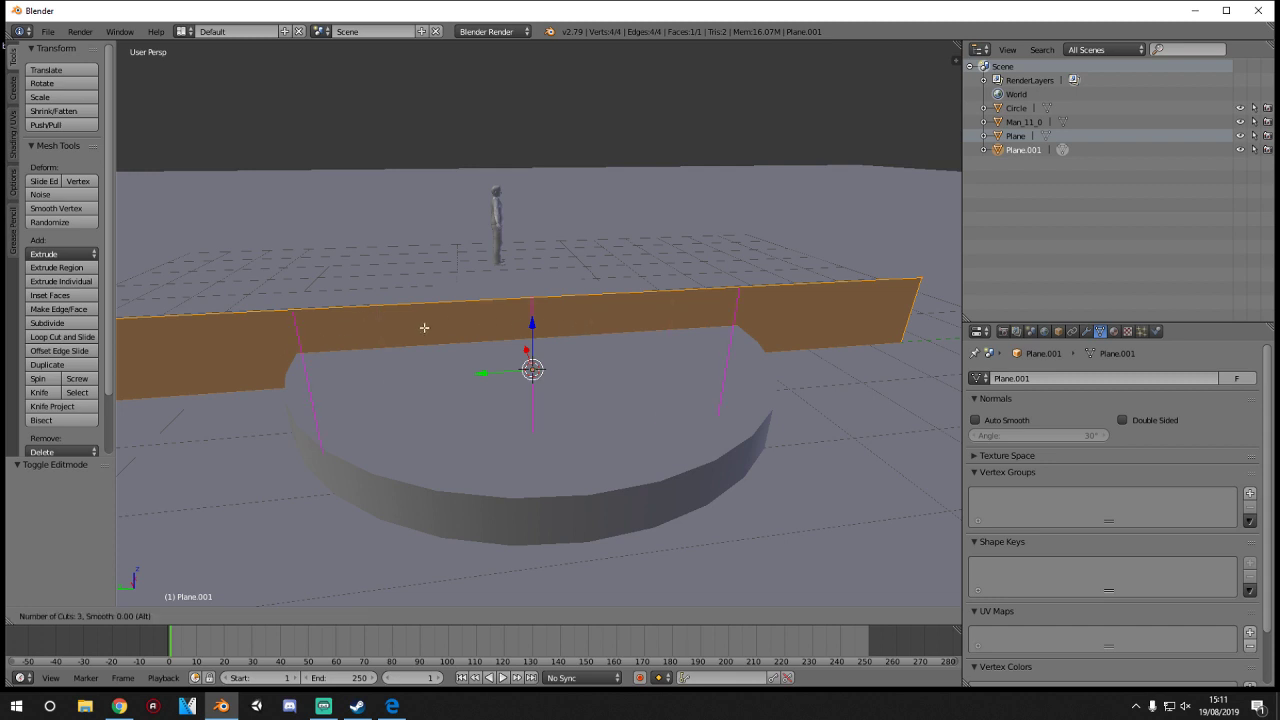
{"action": "left_click", "coordinate": [424, 327]}
{"action": "right_click", "coordinate": [424, 327]}
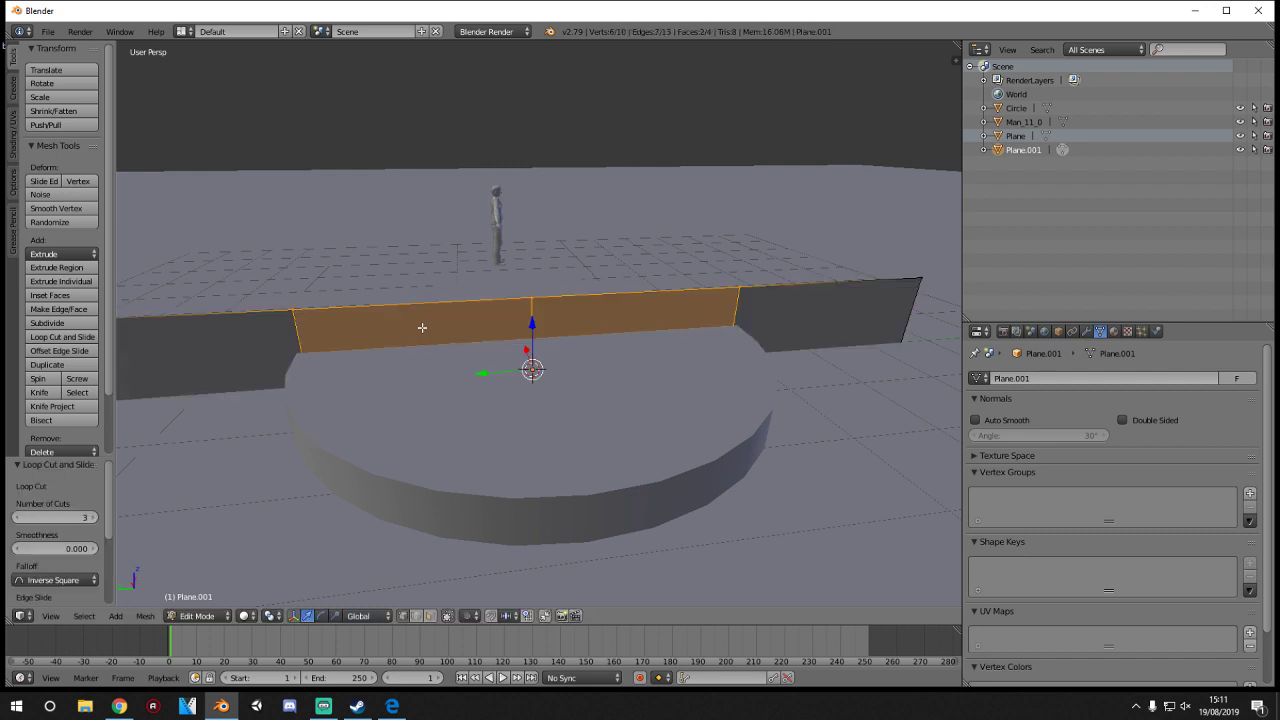
- Set snapping to Vertex and move the cut edge on the disc's +Y side by about 0.059 along Y to the rim
{"action": "right_click", "coordinate": [292, 330]}
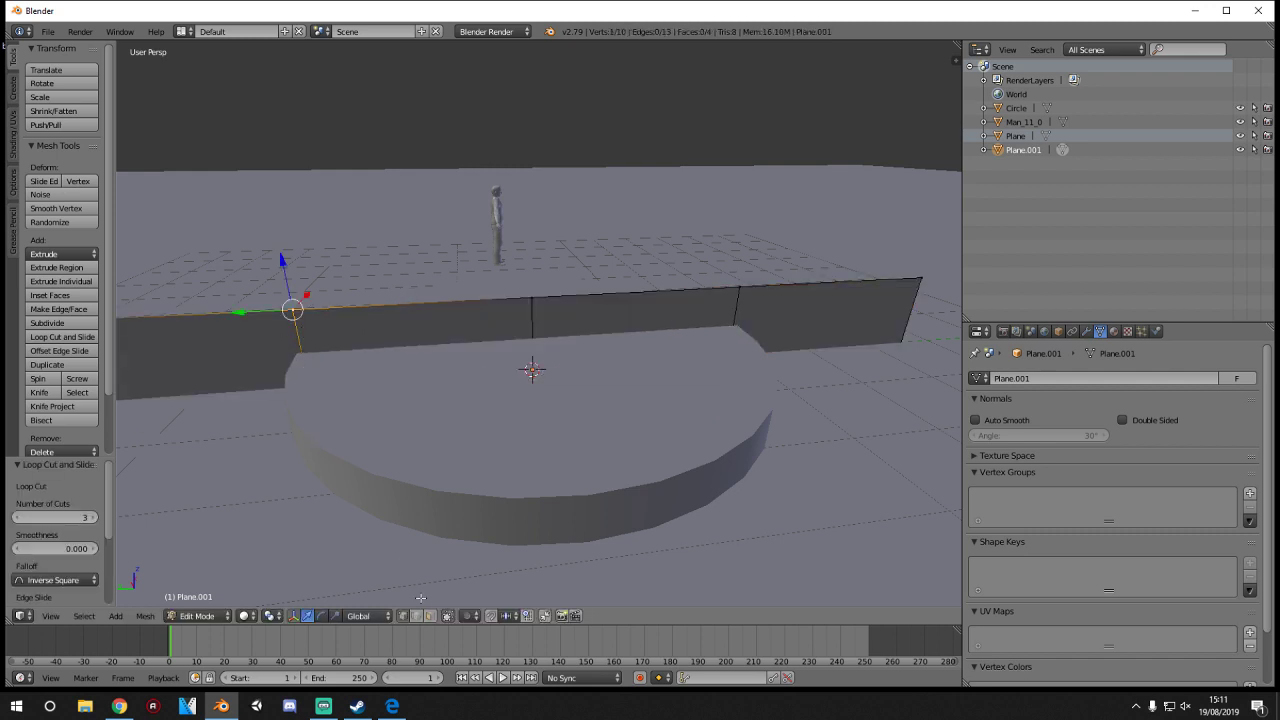
{"action": "right_click", "coordinate": [292, 328], "text": "shift"}
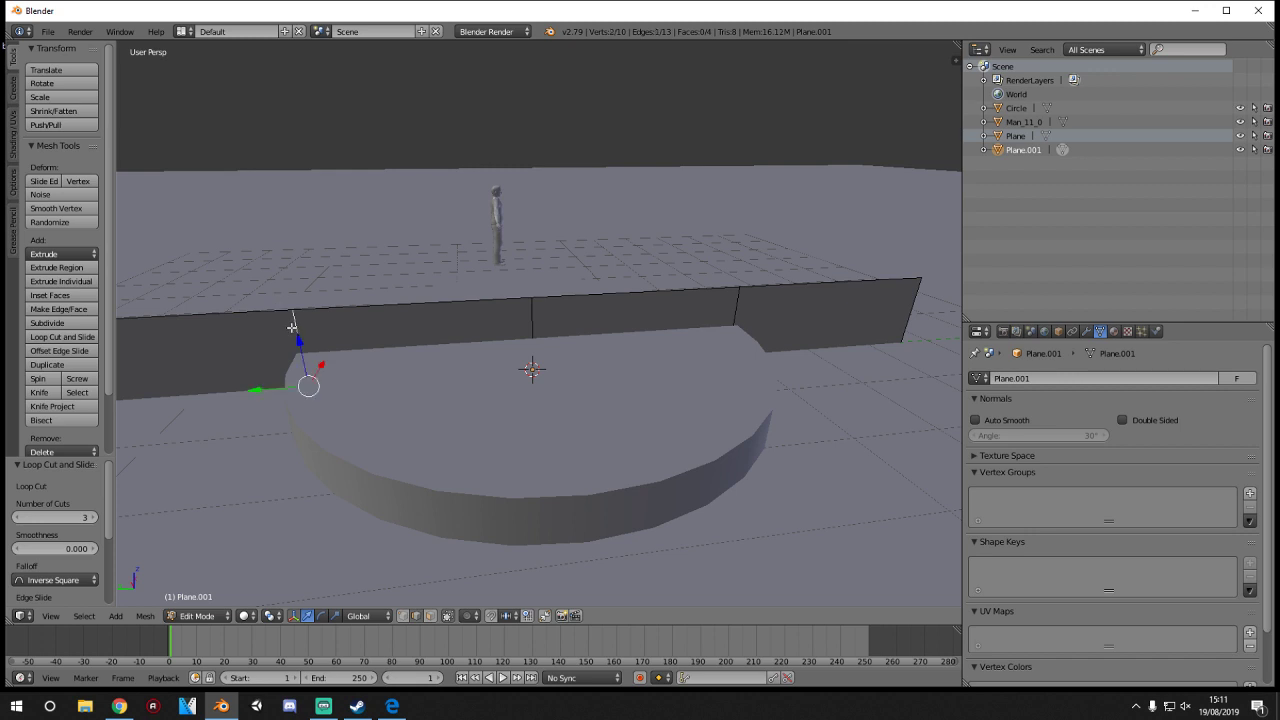
{"action": "middle_click_drag", "start_coordinate": [296, 363], "coordinate": [440, 375]}
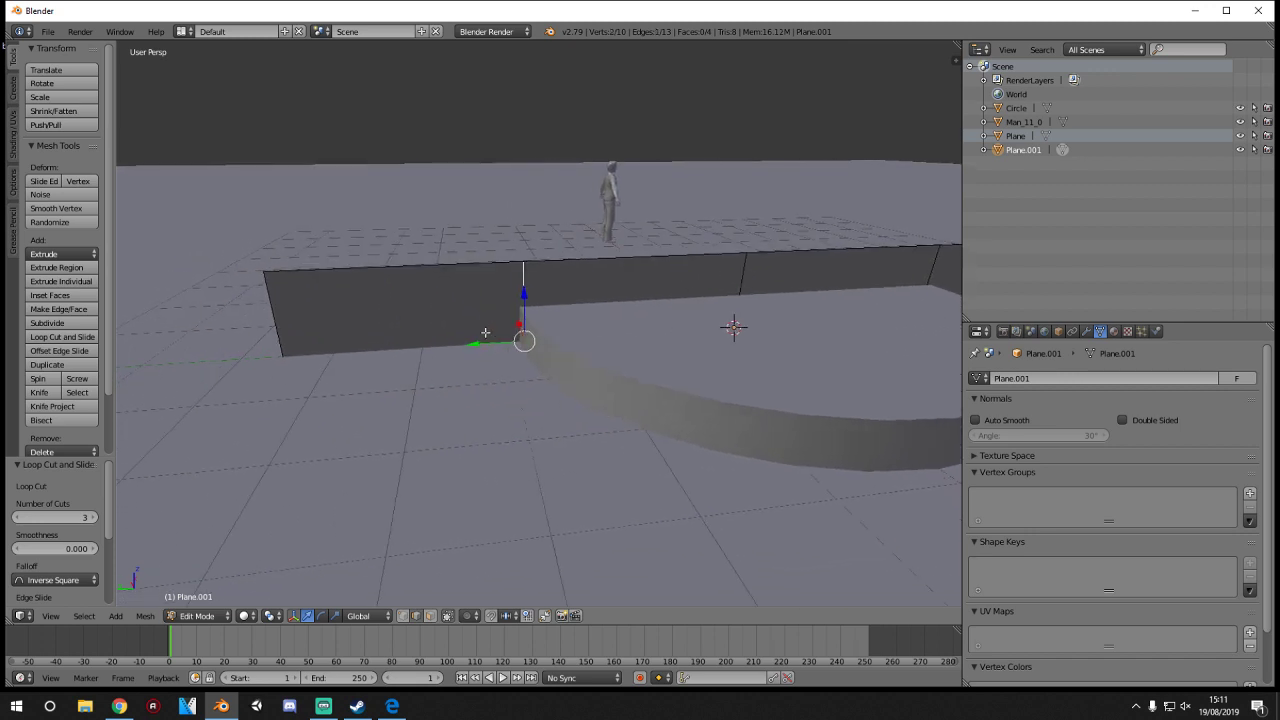
{"action": "left_click", "coordinate": [508, 616]}
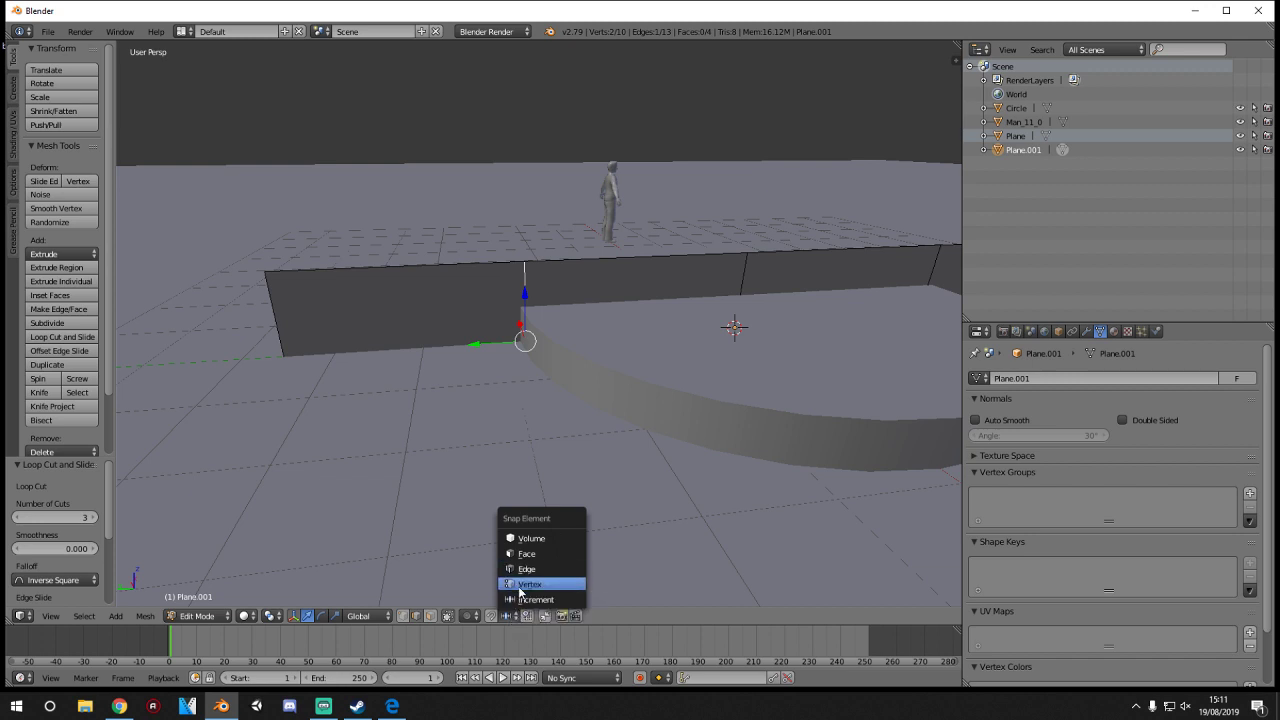
{"action": "left_click", "coordinate": [521, 585]}
{"action": "left_click", "coordinate": [402, 618]}
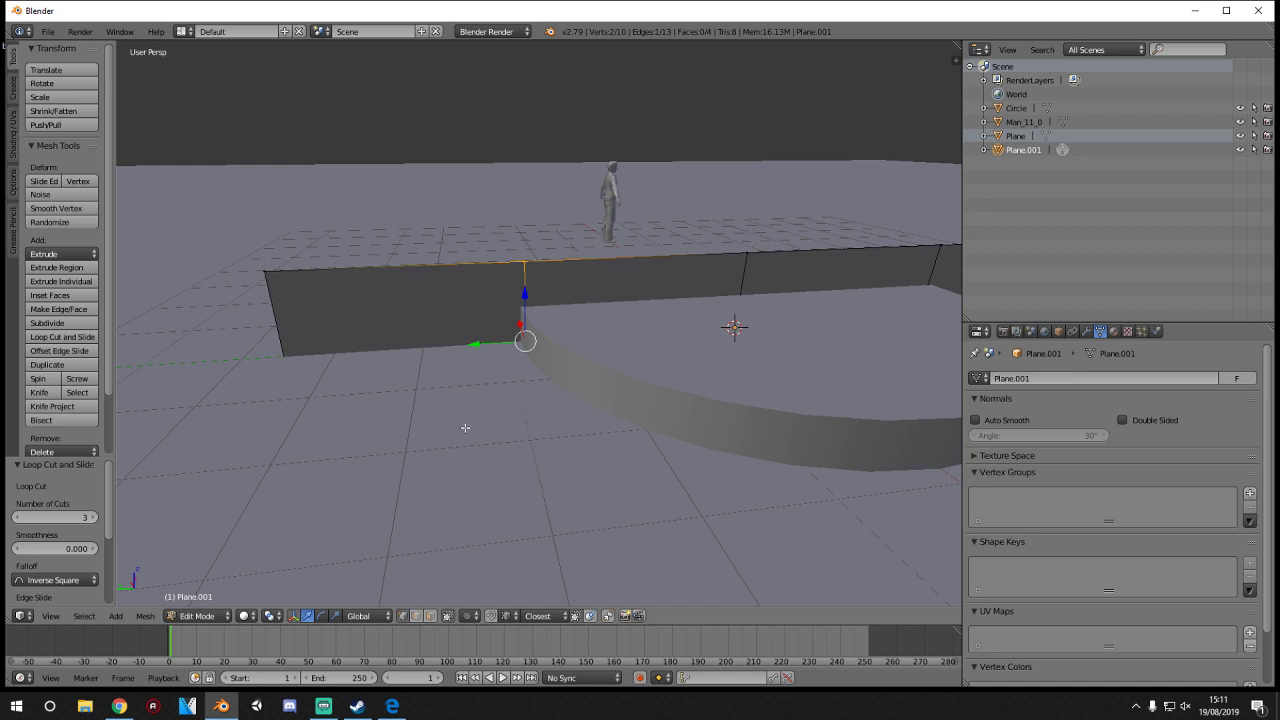
{"action": "key", "text": "z"}
{"action": "scroll", "coordinate": [516, 342], "scroll_direction": "up", "scroll_amount": 4}
{"action": "middle_click_drag", "start_coordinate": [516, 342], "coordinate": [712, 377], "text": "shift"}
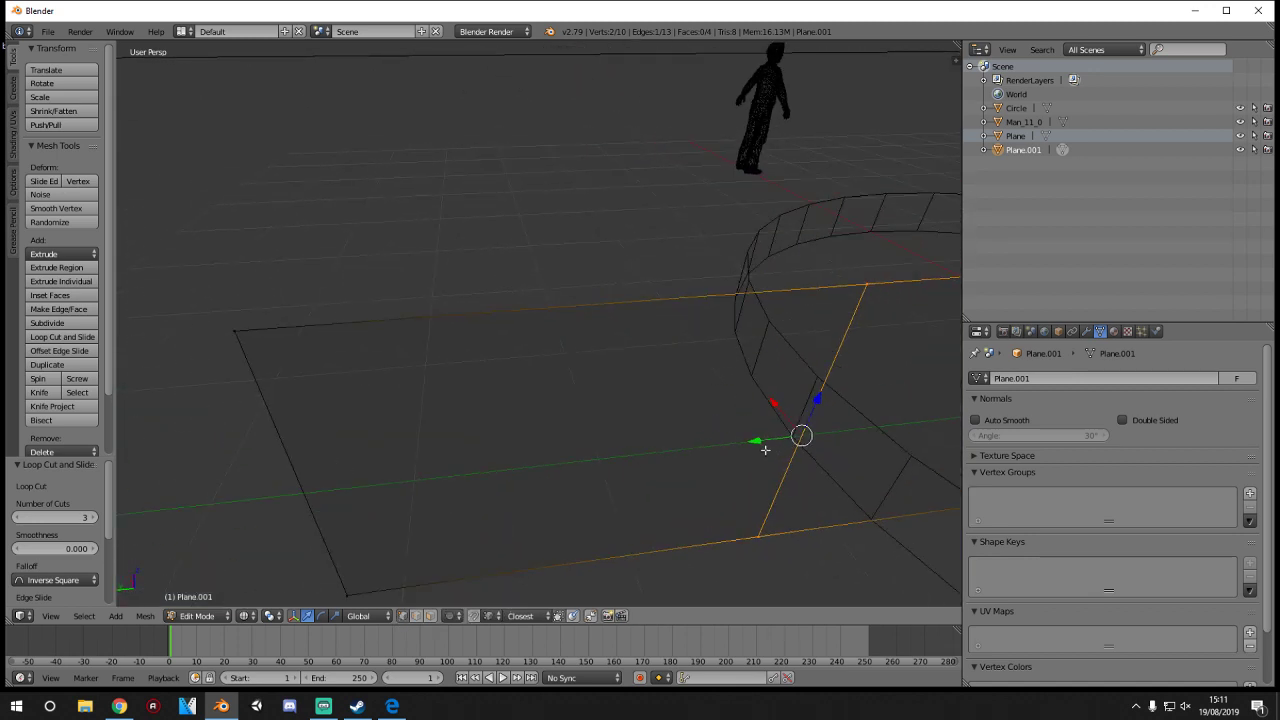
{"action": "left_click_drag", "start_coordinate": [757, 440], "coordinate": [814, 377]}
{"action": "middle_click_drag", "start_coordinate": [814, 377], "coordinate": [386, 403]}
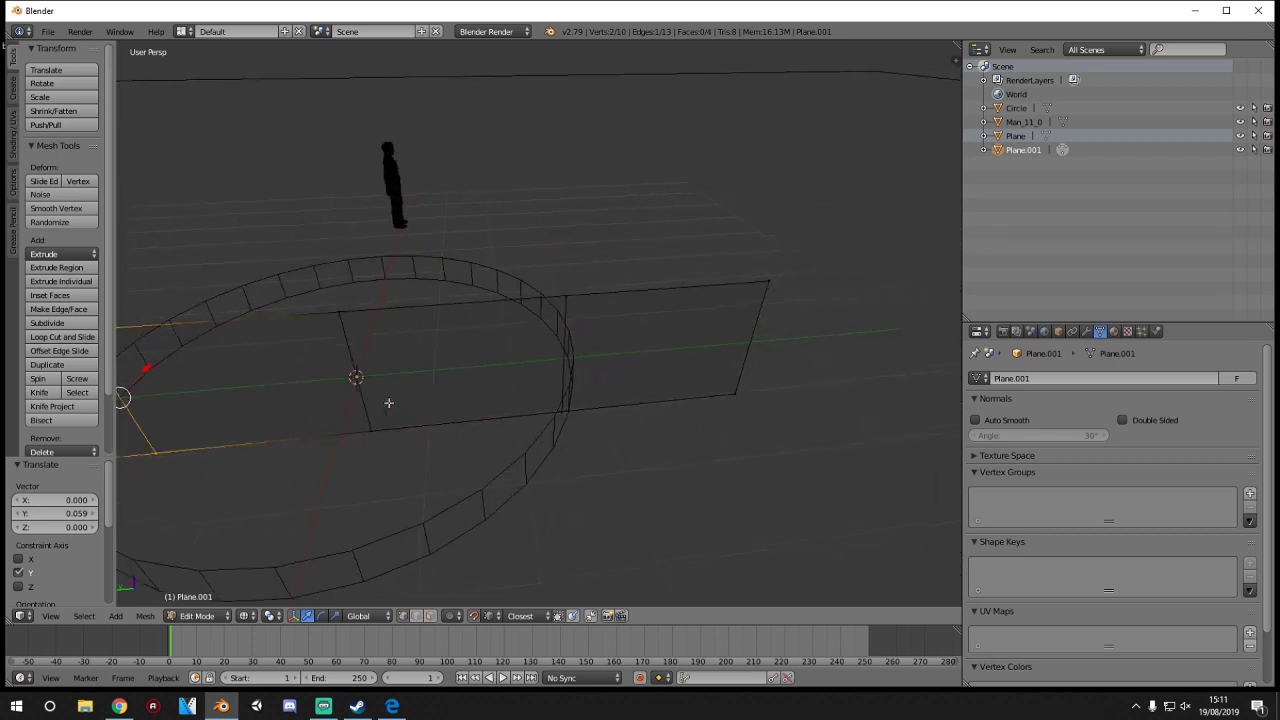
- Move the cut edge on the disc's -Y side along the Y axis to line up with the disc's rim
{"action": "right_click", "coordinate": [577, 311]}
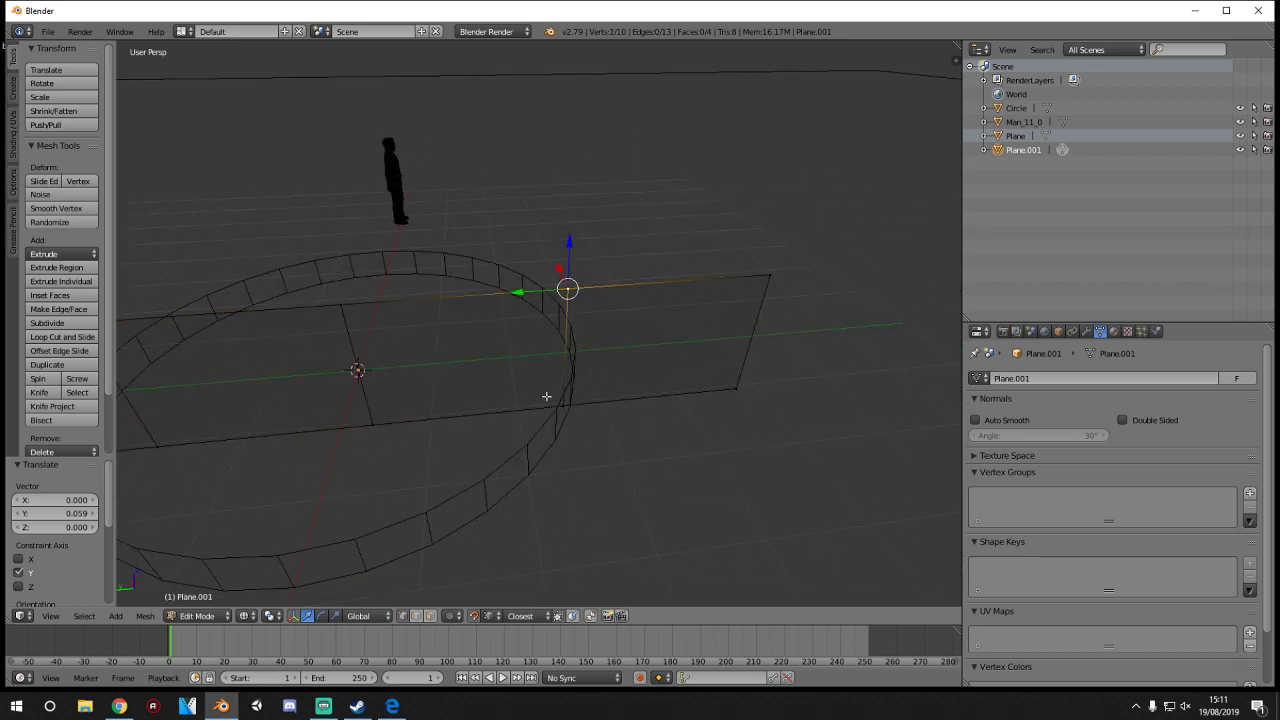
{"action": "middle_click_drag", "start_coordinate": [546, 394], "coordinate": [600, 383]}
{"action": "right_click", "coordinate": [589, 389], "text": "shift"}
{"action": "key", "text": "g"}
{"action": "key", "text": "y"}
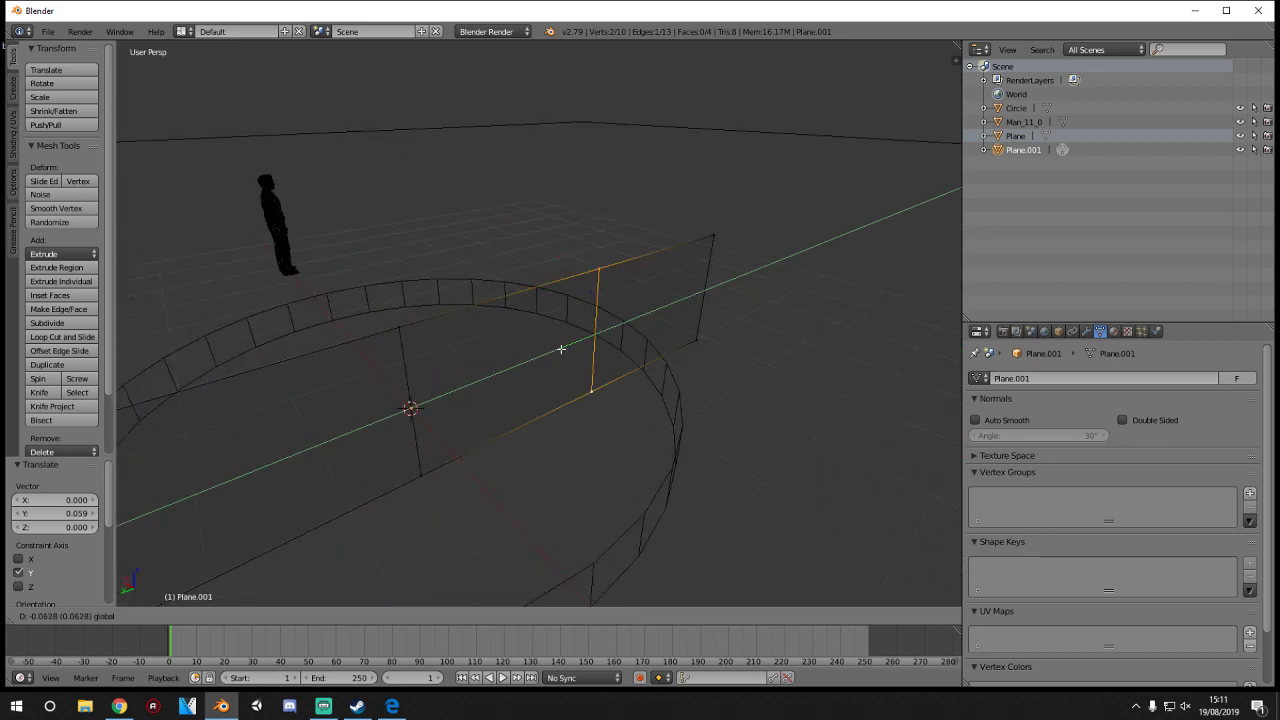
{"action": "left_click", "coordinate": [600, 312]}
{"action": "scroll", "coordinate": [600, 312], "scroll_direction": "down", "scroll_amount": 2}
{"action": "key", "text": "Tab"}
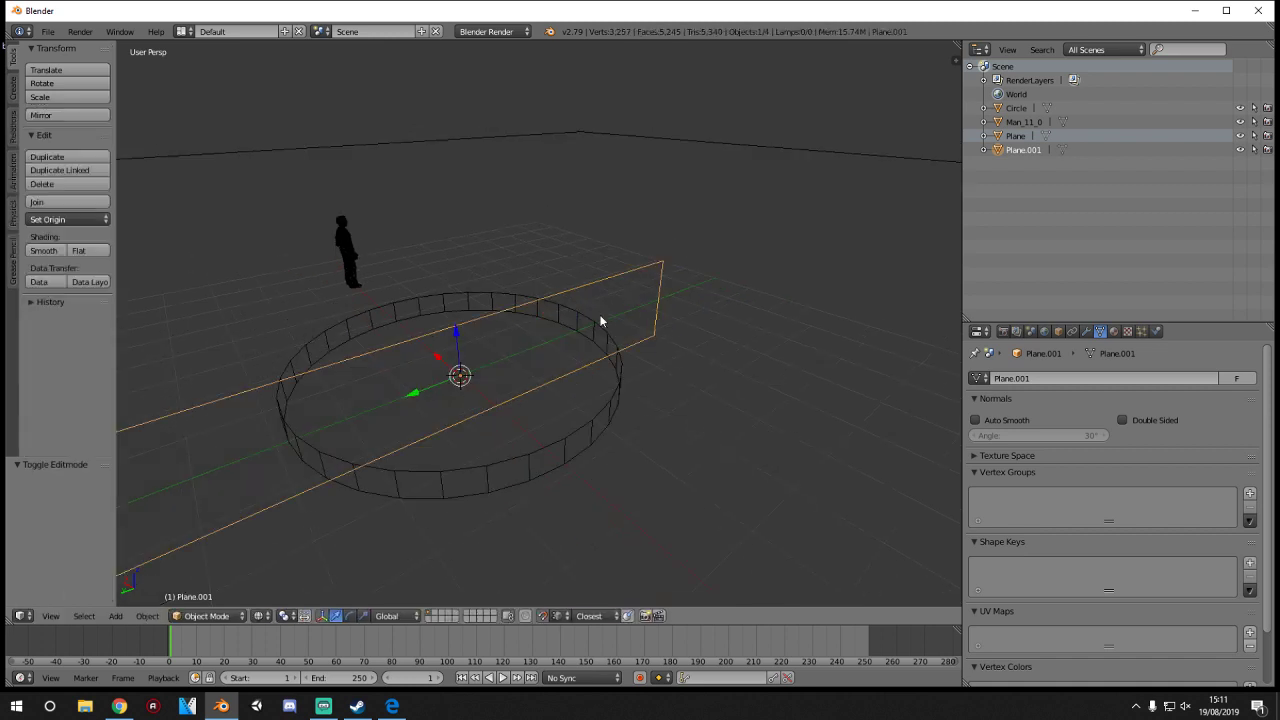
{"action": "key", "text": "z"}
- Lower the upper corner vertex at the wall's -Y end by about 0.55 along Z to form a slope
{"action": "middle_click_drag", "start_coordinate": [600, 318], "coordinate": [517, 333]}
{"action": "key", "text": "Tab"}
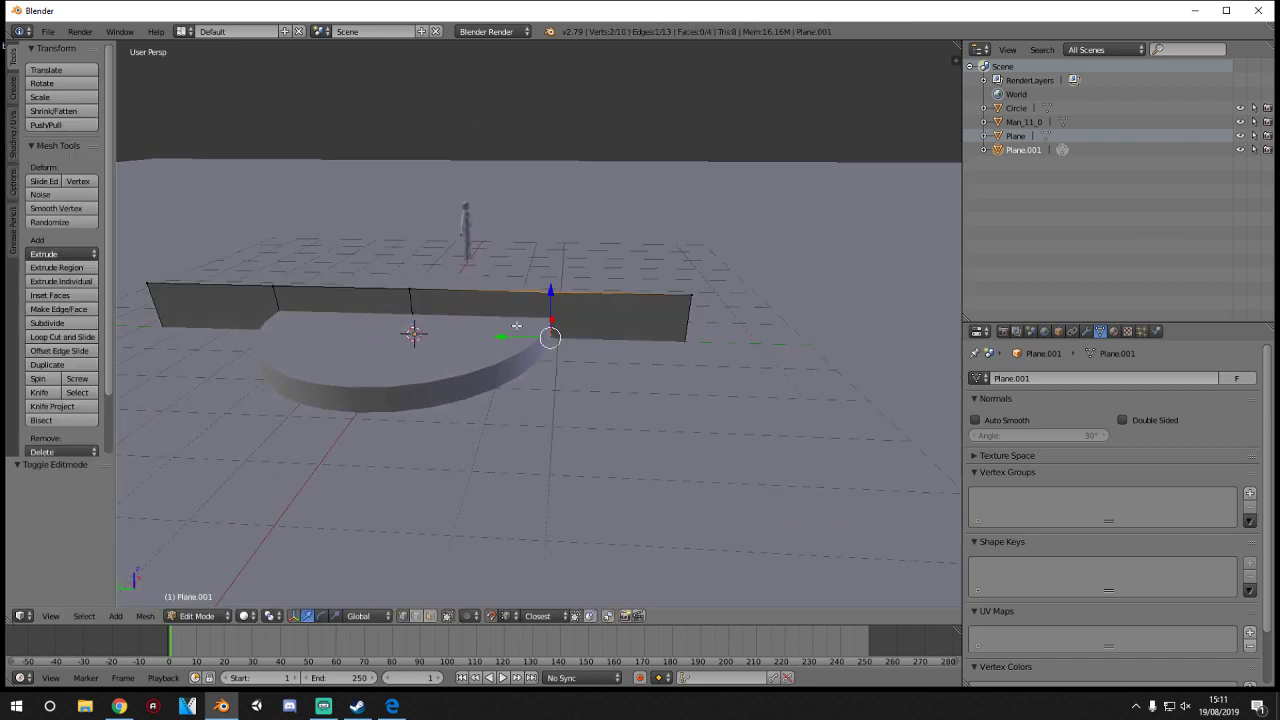
{"action": "right_click", "coordinate": [690, 295]}
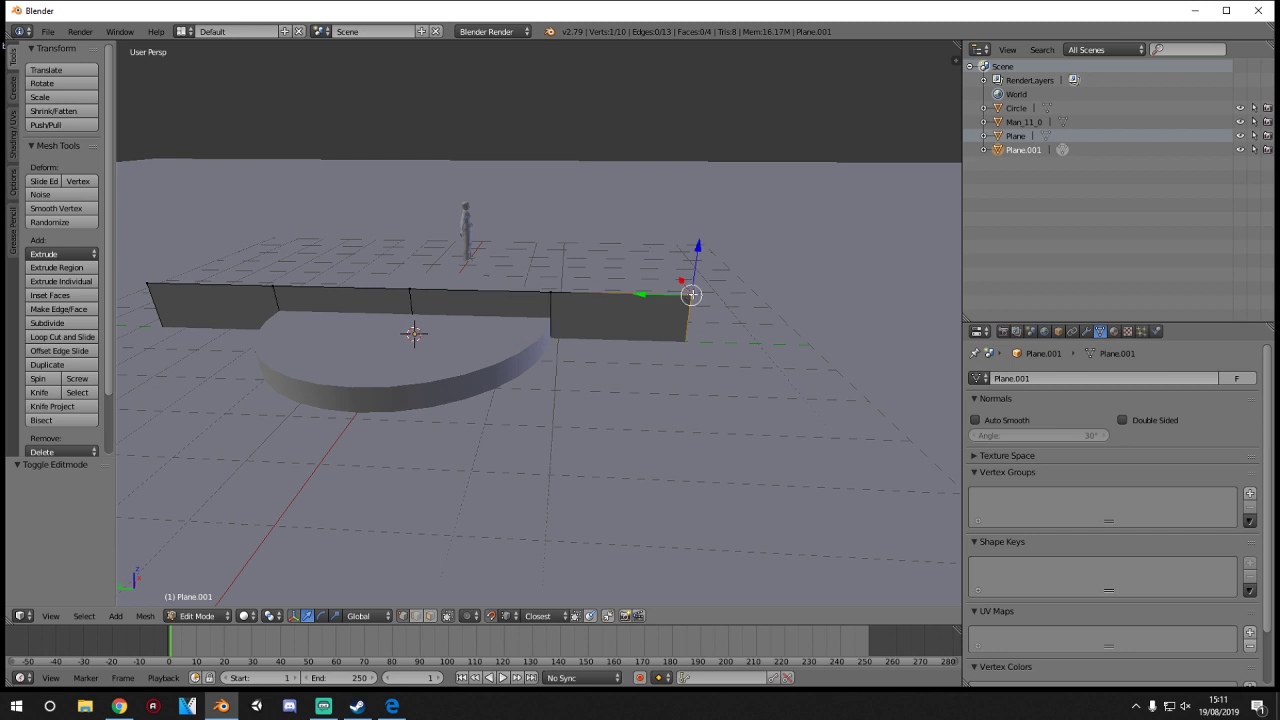
{"action": "key", "text": "g"}
{"action": "key", "text": "z"}
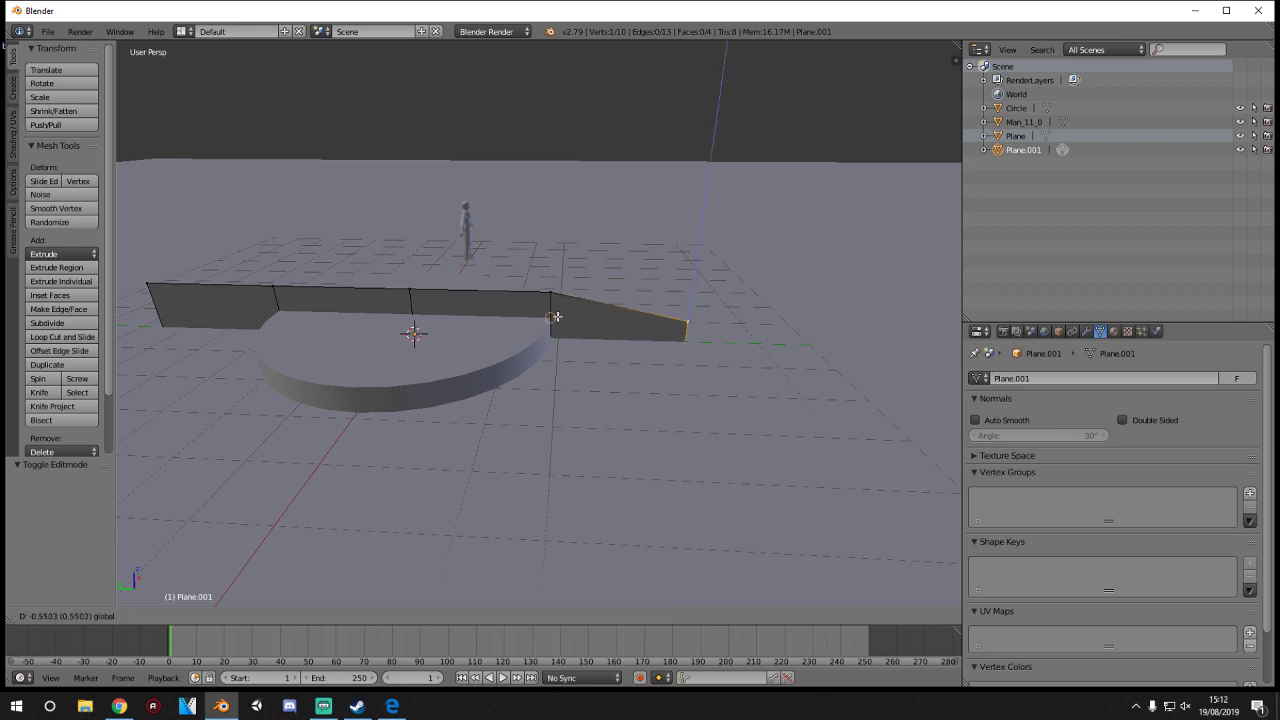
{"action": "left_click", "coordinate": [557, 317]}
- Lower the upper corner vertex at the wall's +Y end by about 0.55 along Z to match the opposite slope
{"action": "middle_click_drag", "start_coordinate": [557, 317], "coordinate": [735, 308], "text": "shift"}
{"action": "right_click", "coordinate": [333, 269]}
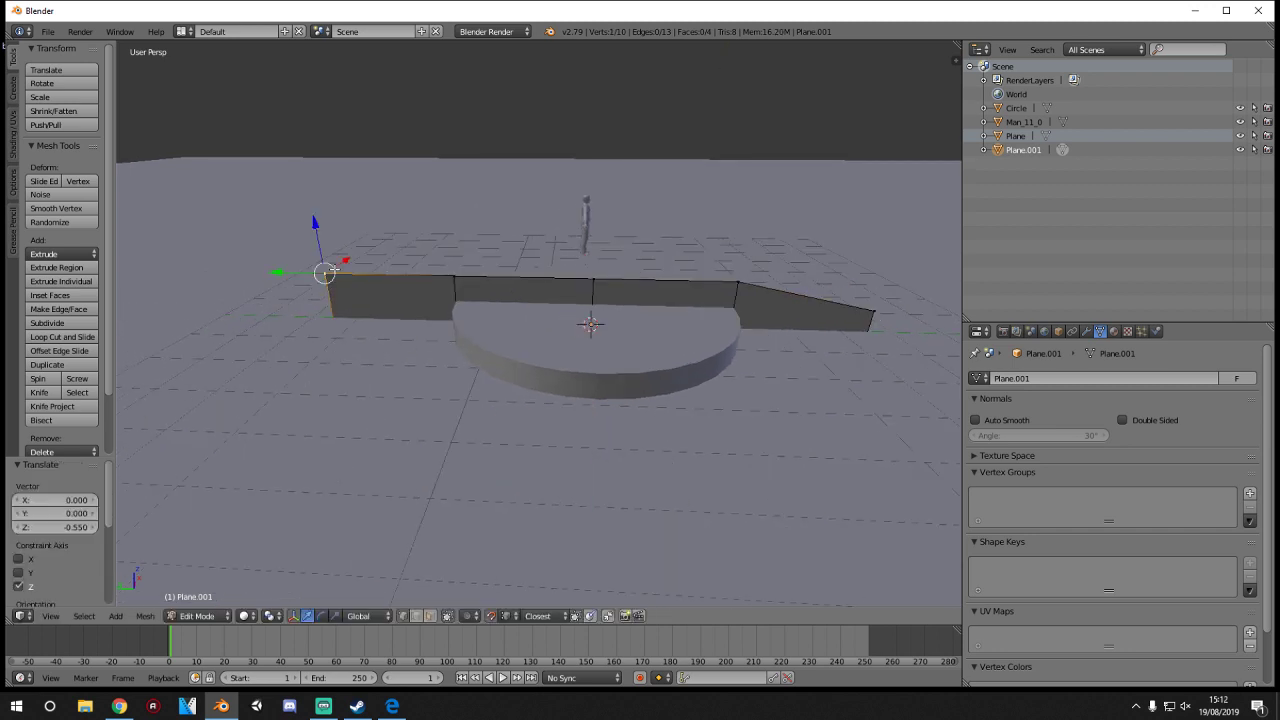
{"action": "key", "text": "g"}
{"action": "key", "text": "z"}
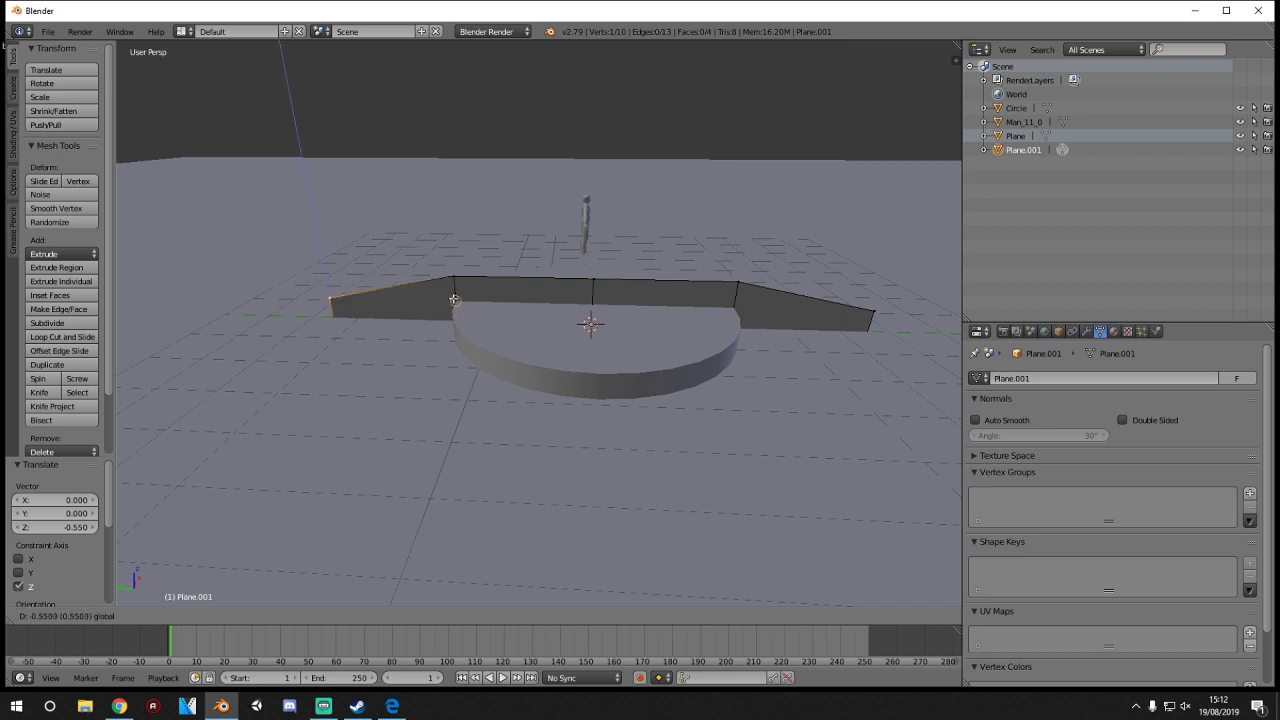
{"action": "left_click", "coordinate": [454, 299]}
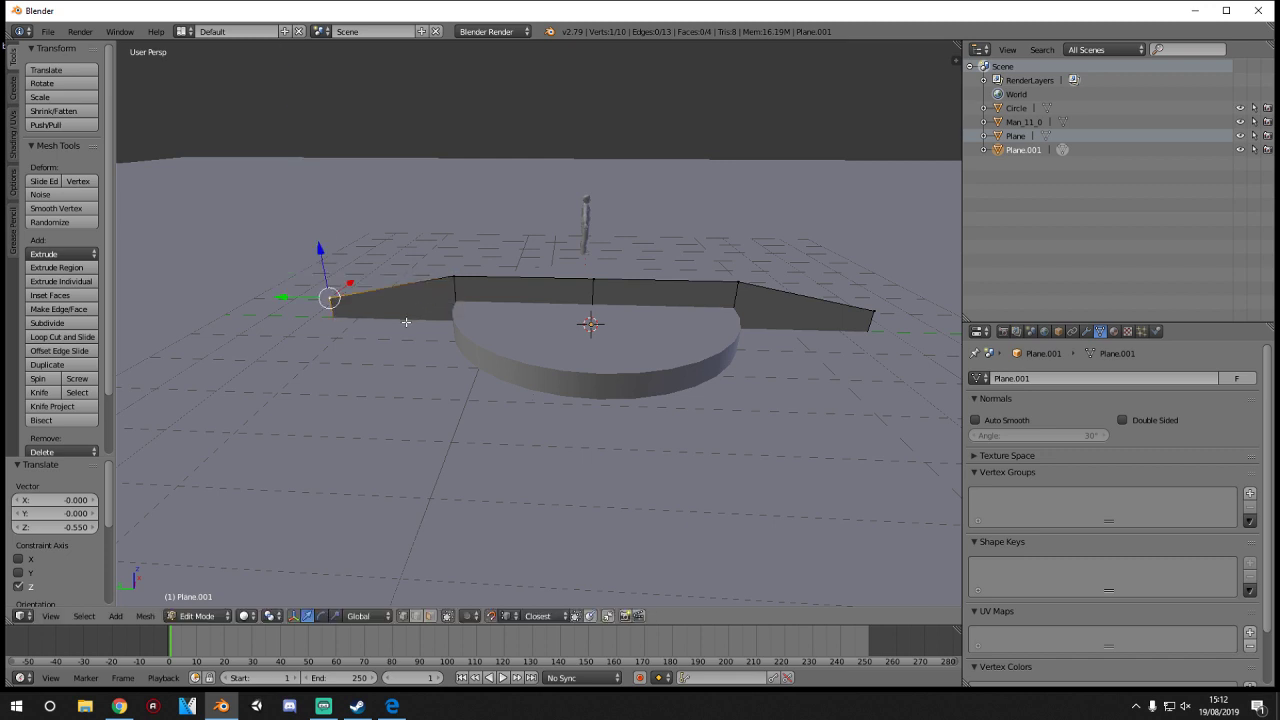
- Raise all of the wall's bottom edges by about 1.000 along Z so they sit at ground level
{"action": "left_click", "coordinate": [416, 615]}
{"action": "key", "text": "z"}
{"action": "right_click", "coordinate": [415, 360]}
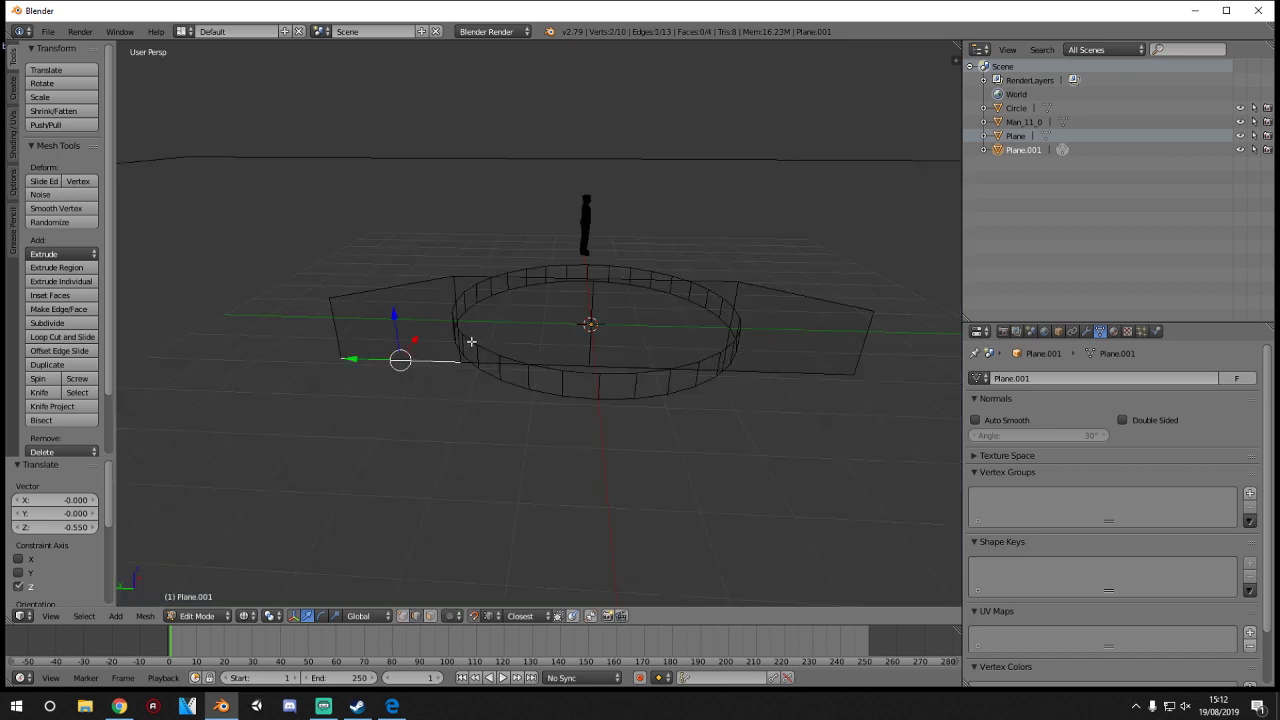
{"action": "right_click", "coordinate": [580, 363], "text": "shift"}
{"action": "right_click", "coordinate": [625, 364], "text": "shift"}
{"action": "right_click", "coordinate": [770, 366], "text": "shift"}
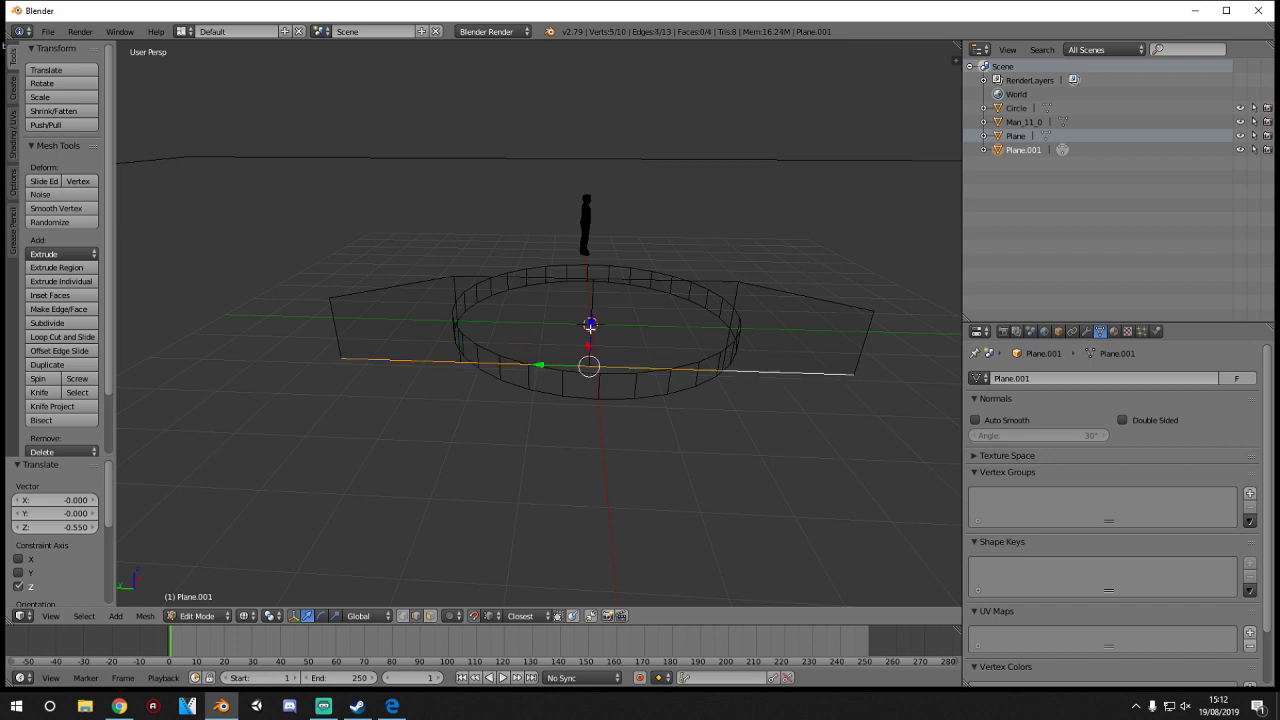
{"action": "left_click_drag", "start_coordinate": [590, 327], "coordinate": [726, 335]}
{"action": "middle_click_drag", "start_coordinate": [726, 335], "coordinate": [551, 357]}
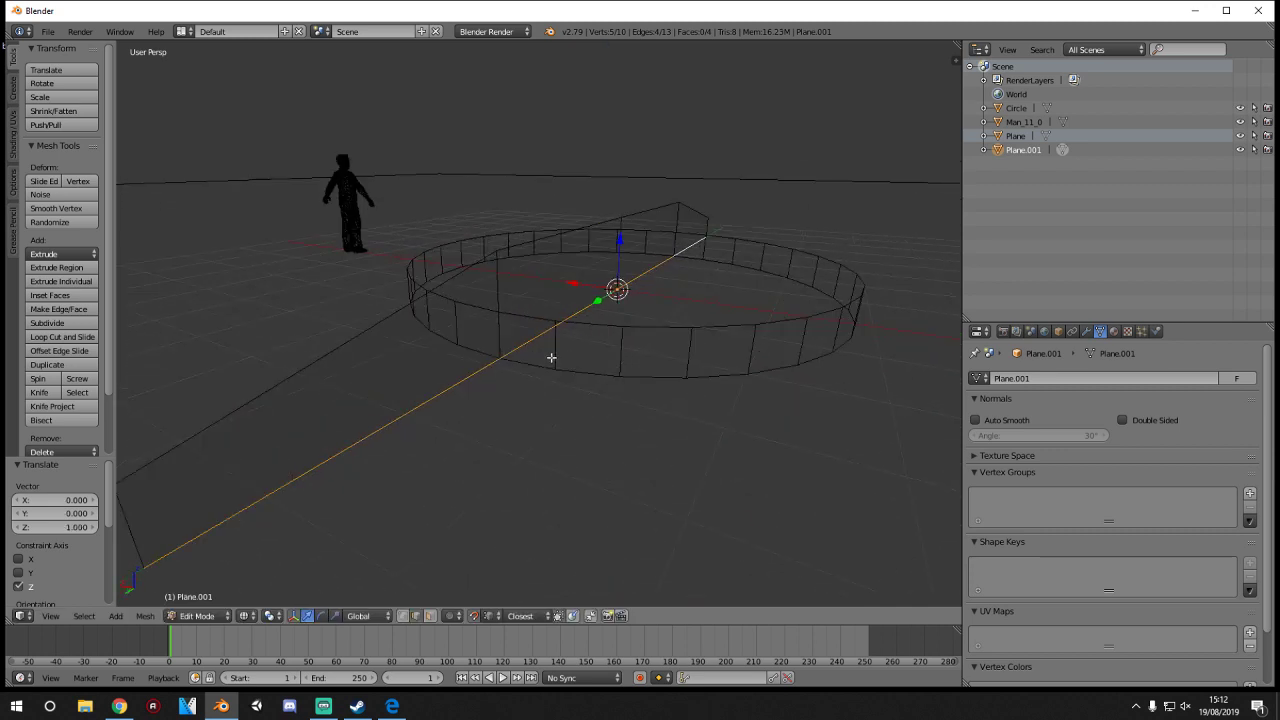
{"action": "left_click_drag", "start_coordinate": [618, 250], "coordinate": [620, 248]}
{"action": "key", "text": "Tab"}
{"action": "key", "text": "z"}
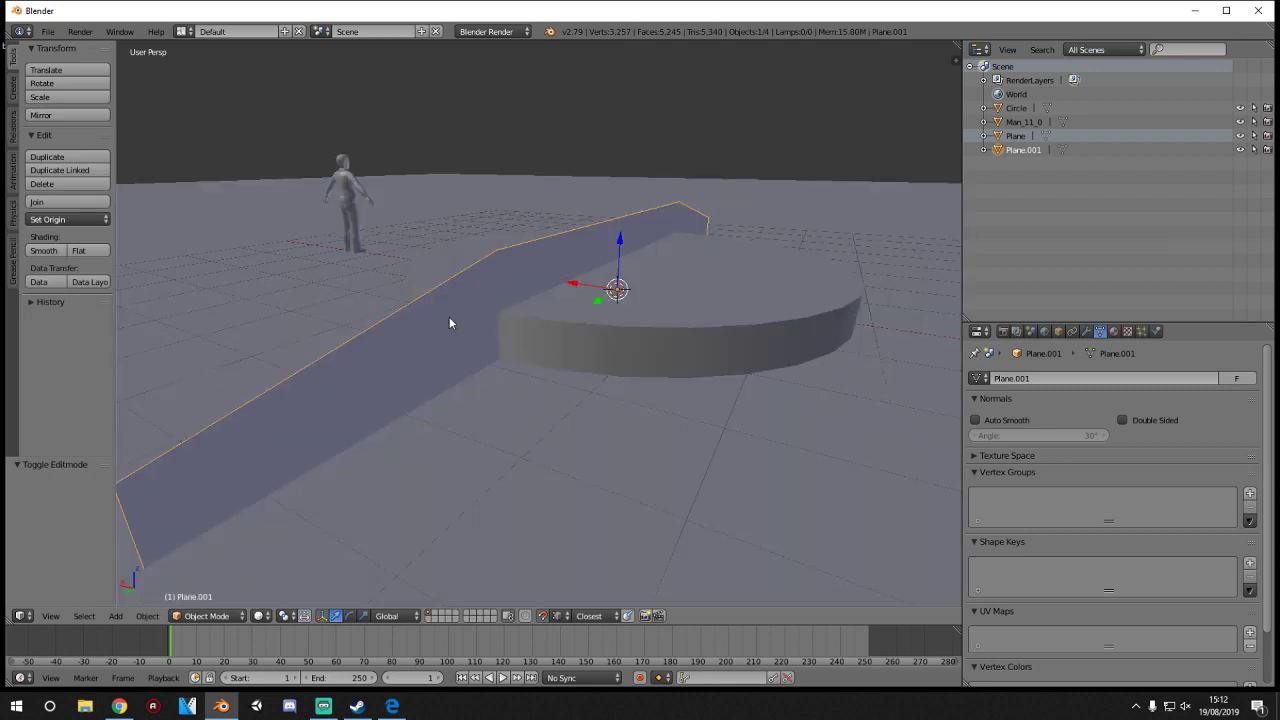
- Delete the four edges along the bottom of the wall, leaving only its top outline and vertical edges
{"action": "key", "text": "Tab"}
{"action": "right_click", "coordinate": [498, 290]}
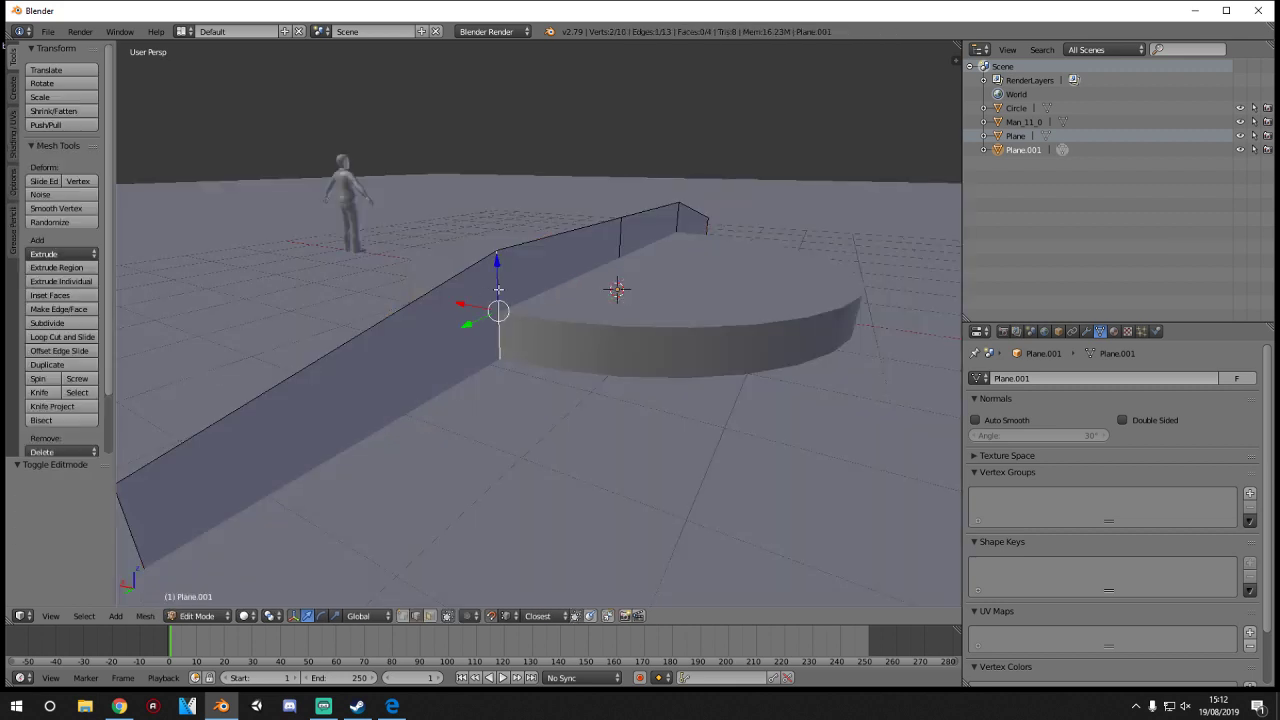
{"action": "right_click", "coordinate": [461, 377]}
{"action": "key", "text": "Tab"}
{"action": "key", "text": "Tab"}
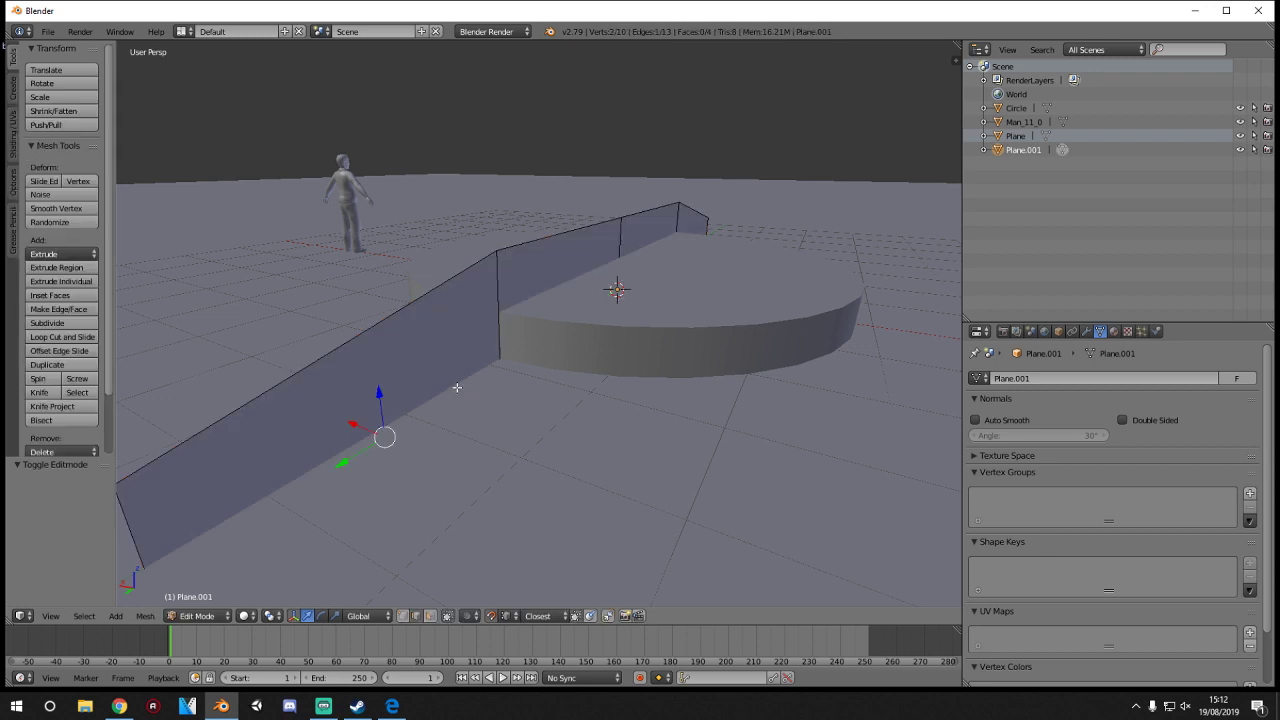
{"action": "key", "text": "z"}
{"action": "right_click", "coordinate": [542, 345], "text": "shift"}
{"action": "right_click", "coordinate": [638, 288], "text": "shift"}
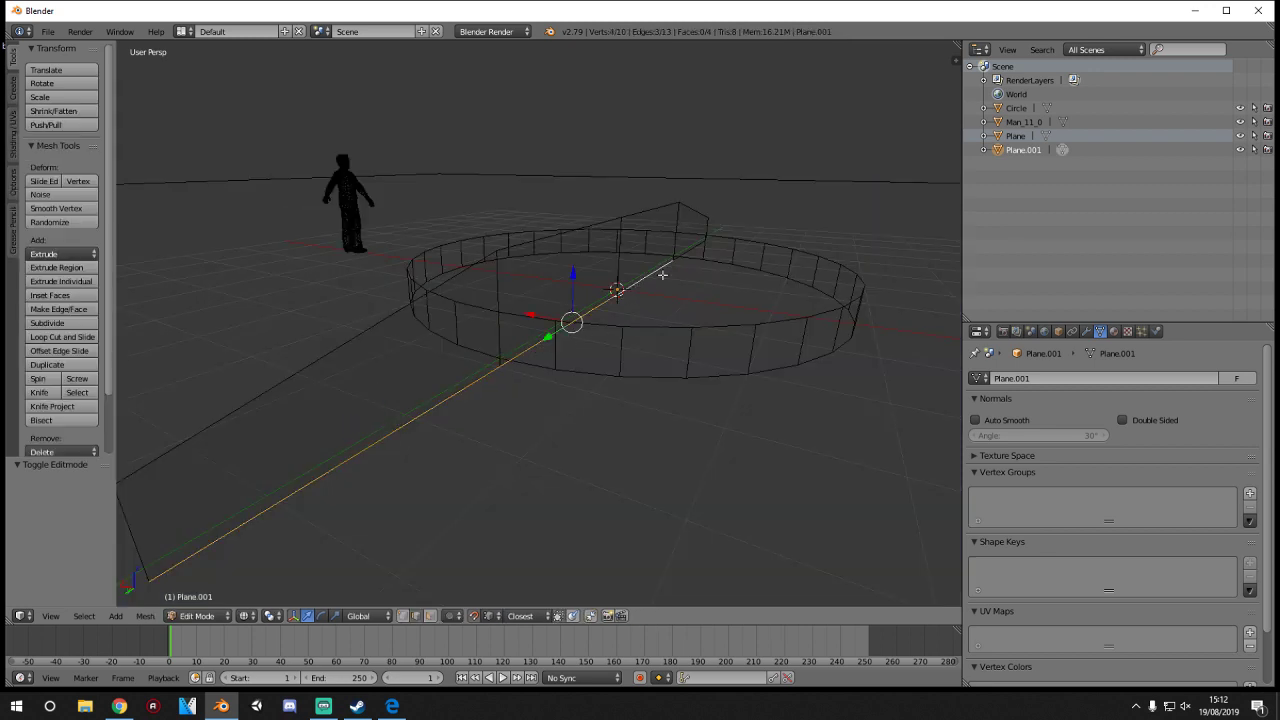
{"action": "right_click", "coordinate": [679, 258], "text": "shift"}
{"action": "key", "text": "x"}
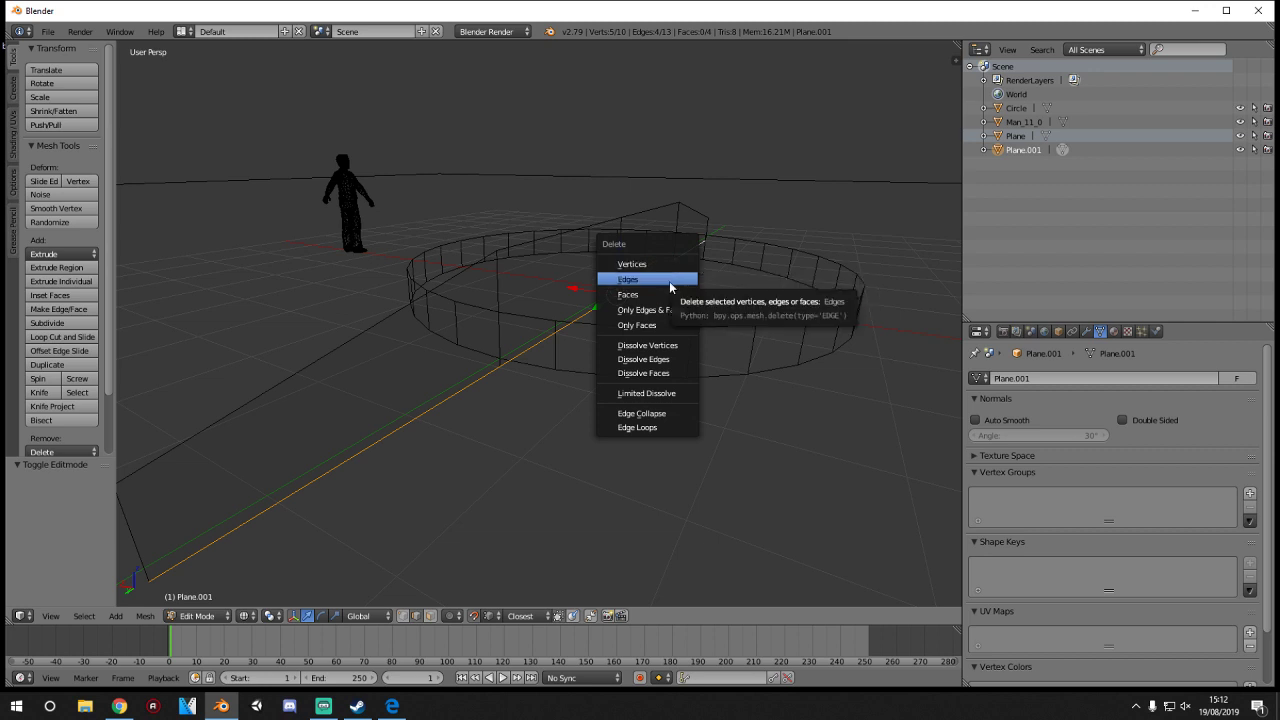
{"action": "left_click", "coordinate": [669, 281]}
- Separate the three inner vertical edges over the platform into their own object
{"action": "key", "text": "z"}
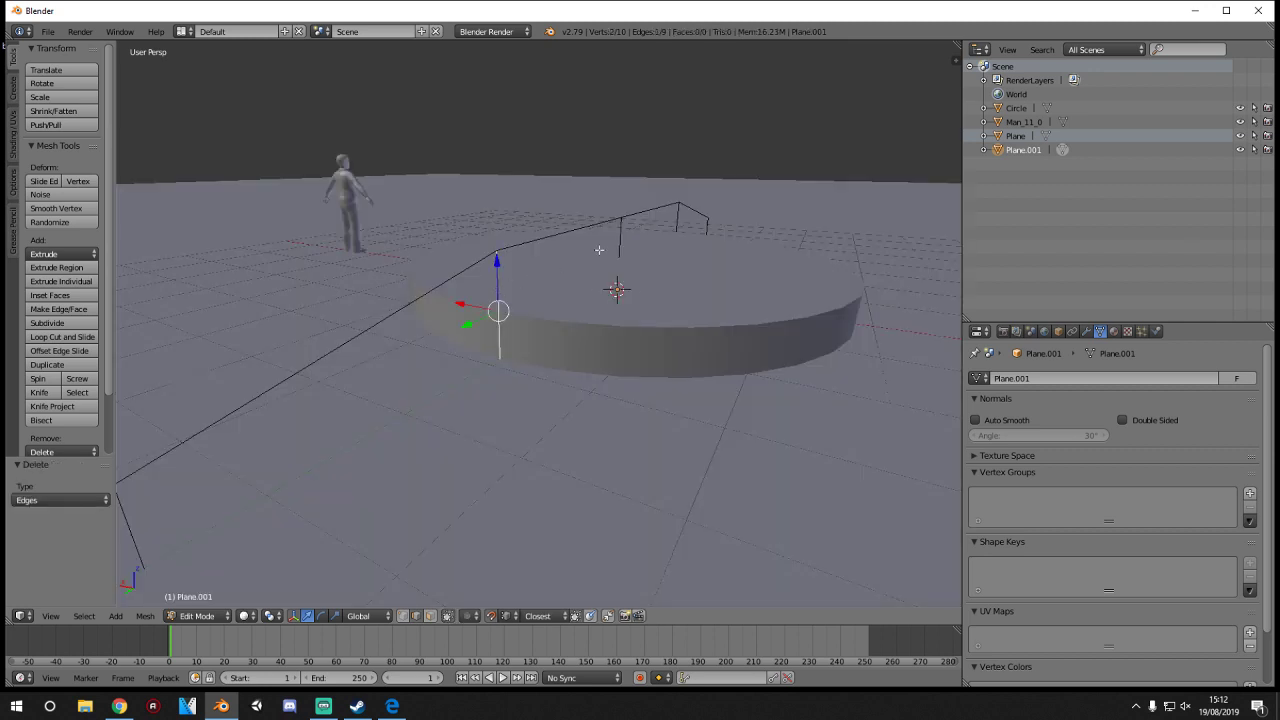
{"action": "right_click", "coordinate": [620, 240], "text": "shift"}
{"action": "right_click", "coordinate": [678, 218], "text": "shift"}
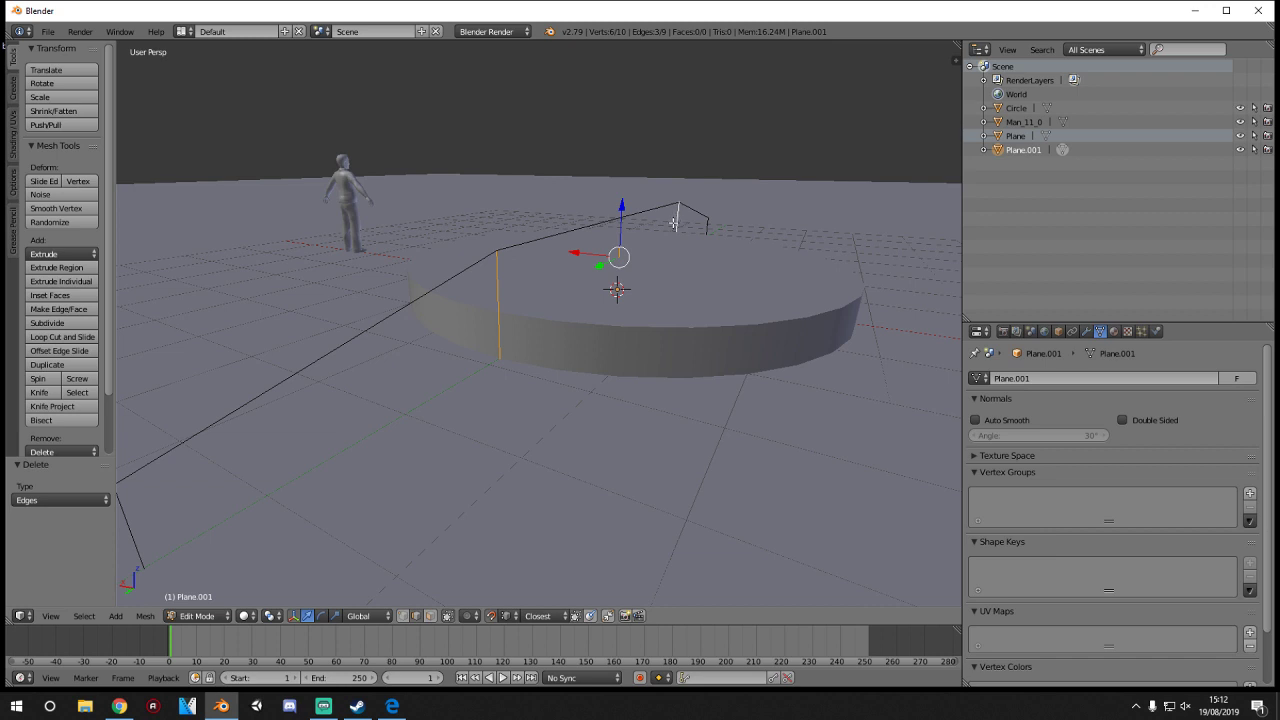
{"action": "key", "text": "p"}
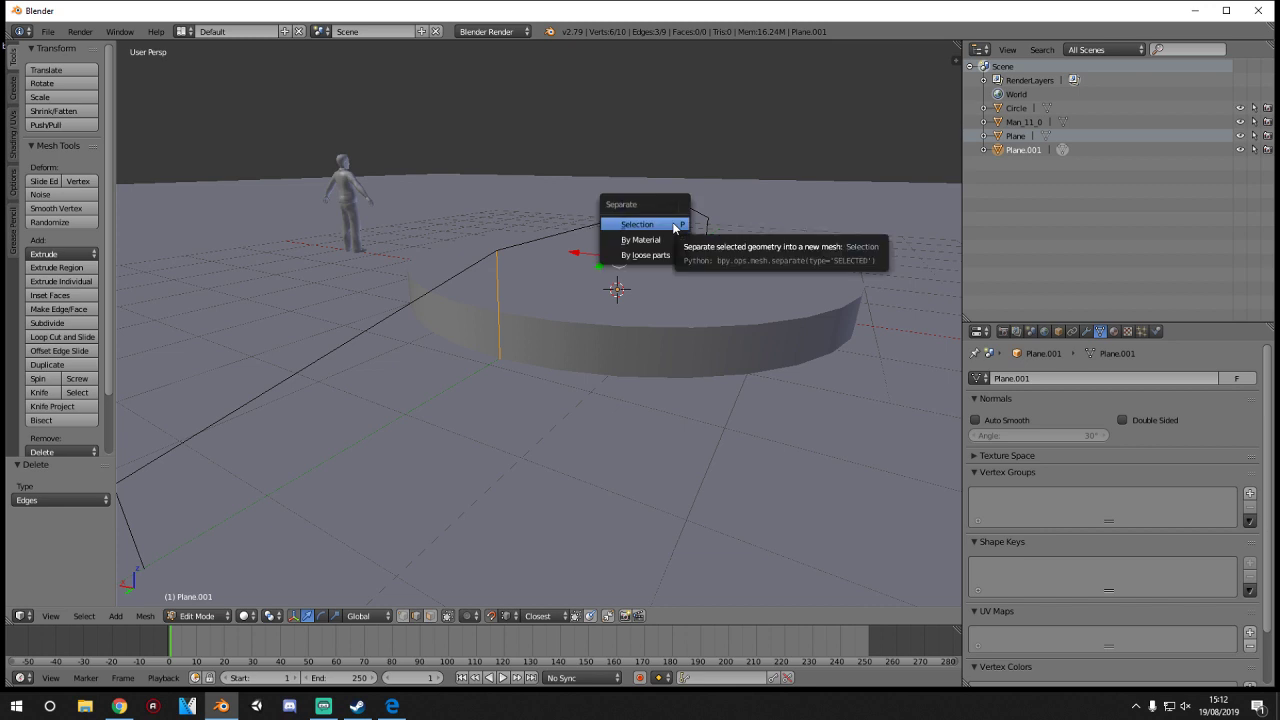
{"action": "left_click", "coordinate": [637, 224]}
{"action": "key", "text": "Tab"}
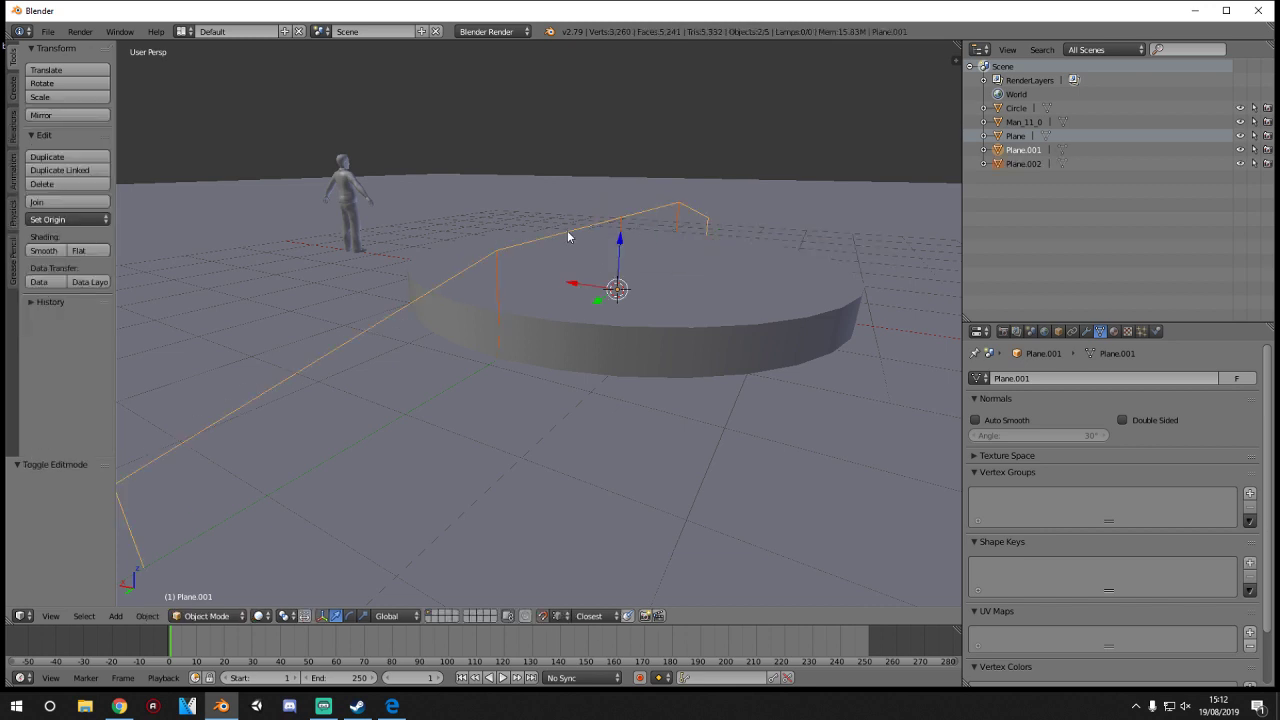
- Dissolve the middle vertex on the top line of the rail outline
{"action": "right_click", "coordinate": [567, 230]}
{"action": "right_click", "coordinate": [570, 233]}
{"action": "key", "text": "Tab"}
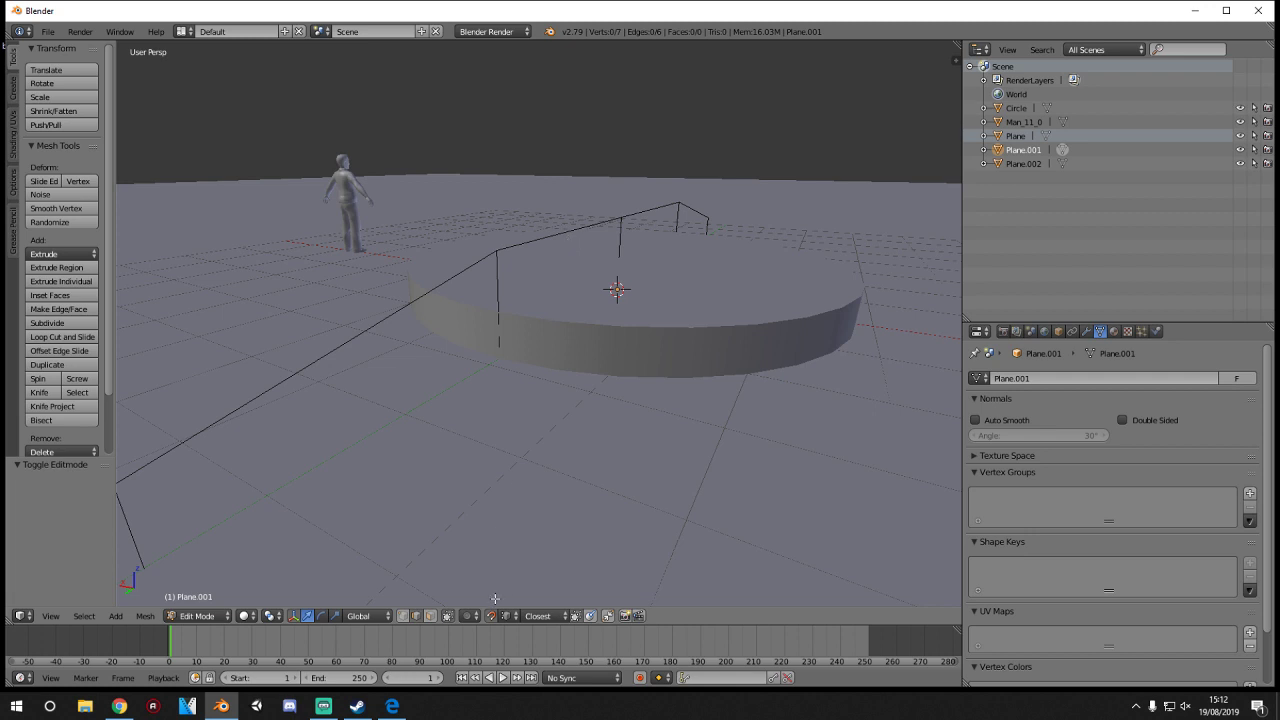
{"action": "right_click", "coordinate": [497, 252]}
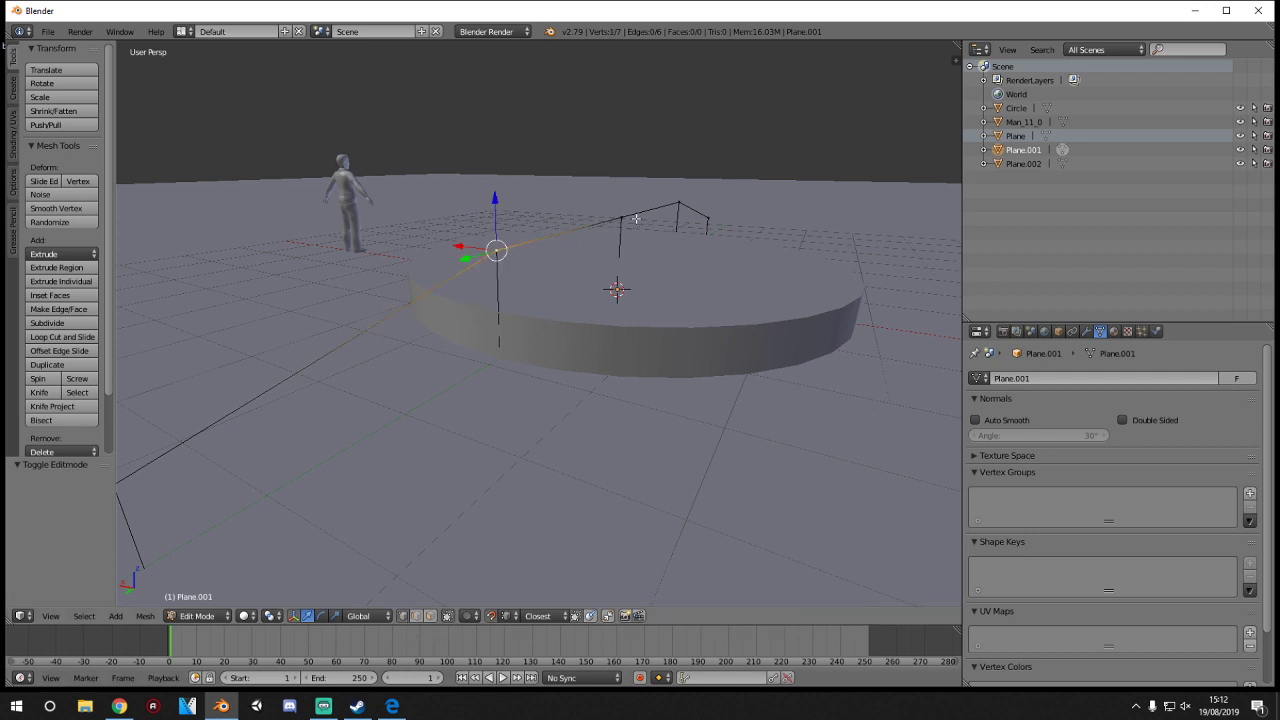
{"action": "right_click", "coordinate": [688, 200], "text": "shift"}
{"action": "right_click", "coordinate": [644, 216], "text": "shift"}
{"action": "right_click", "coordinate": [622, 220]}
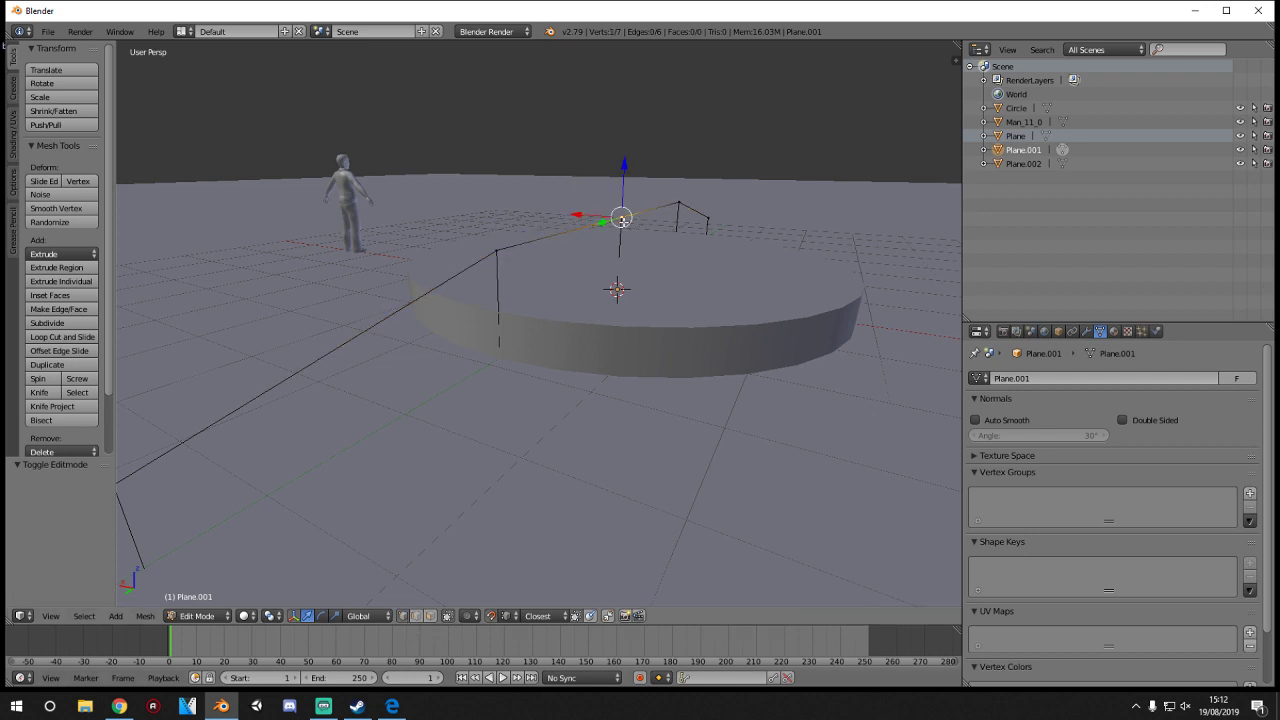
{"action": "key", "text": "x"}
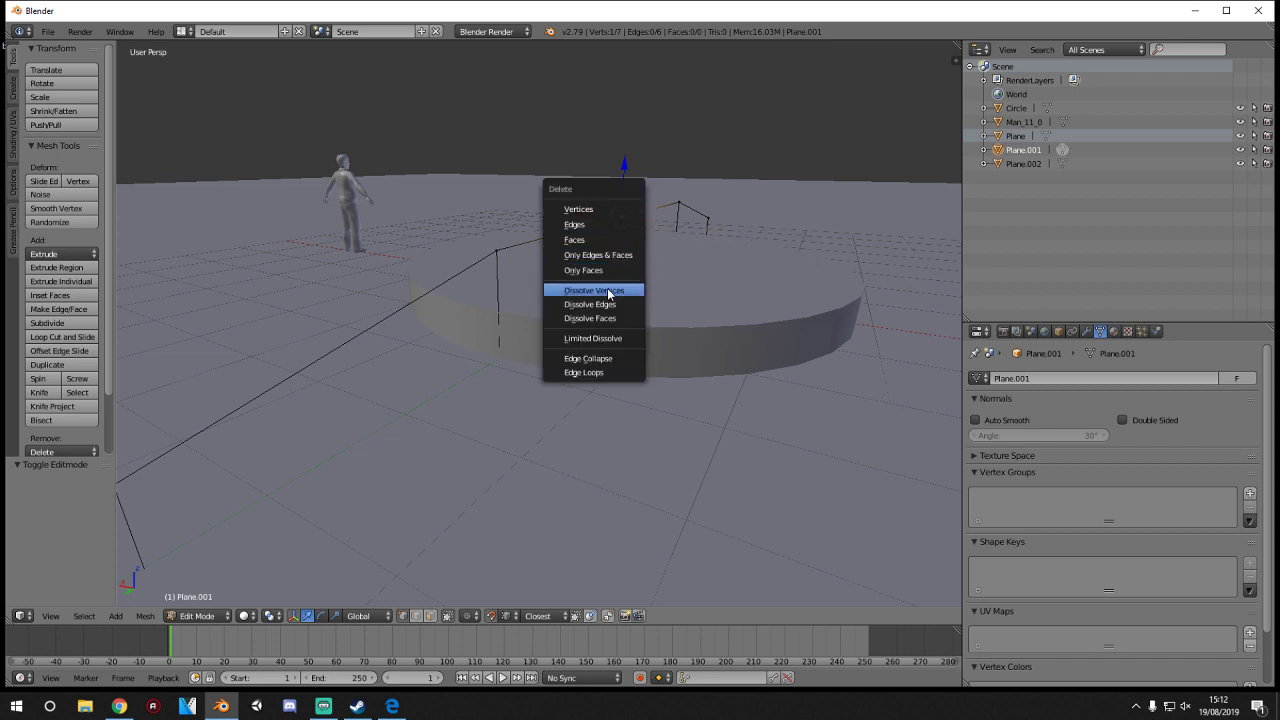
{"action": "left_click", "coordinate": [600, 290]}
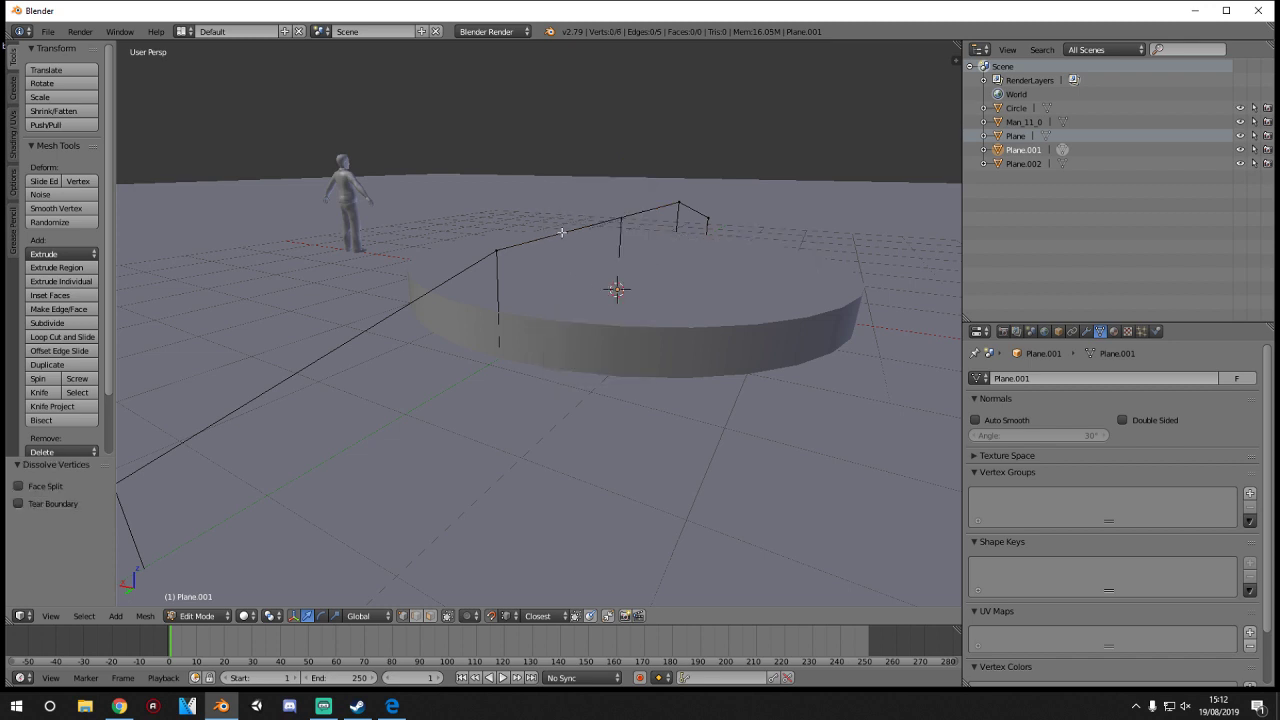
- Check the rail outline's edges by selecting them in turn from one end to the other
{"action": "right_click", "coordinate": [342, 341]}
{"action": "right_click", "coordinate": [144, 522], "text": "shift"}
{"action": "right_click", "coordinate": [140, 523]}
{"action": "right_click", "coordinate": [215, 423], "text": "shift"}
{"action": "right_click", "coordinate": [609, 227], "text": "shift"}
{"action": "right_click", "coordinate": [698, 212], "text": "shift"}
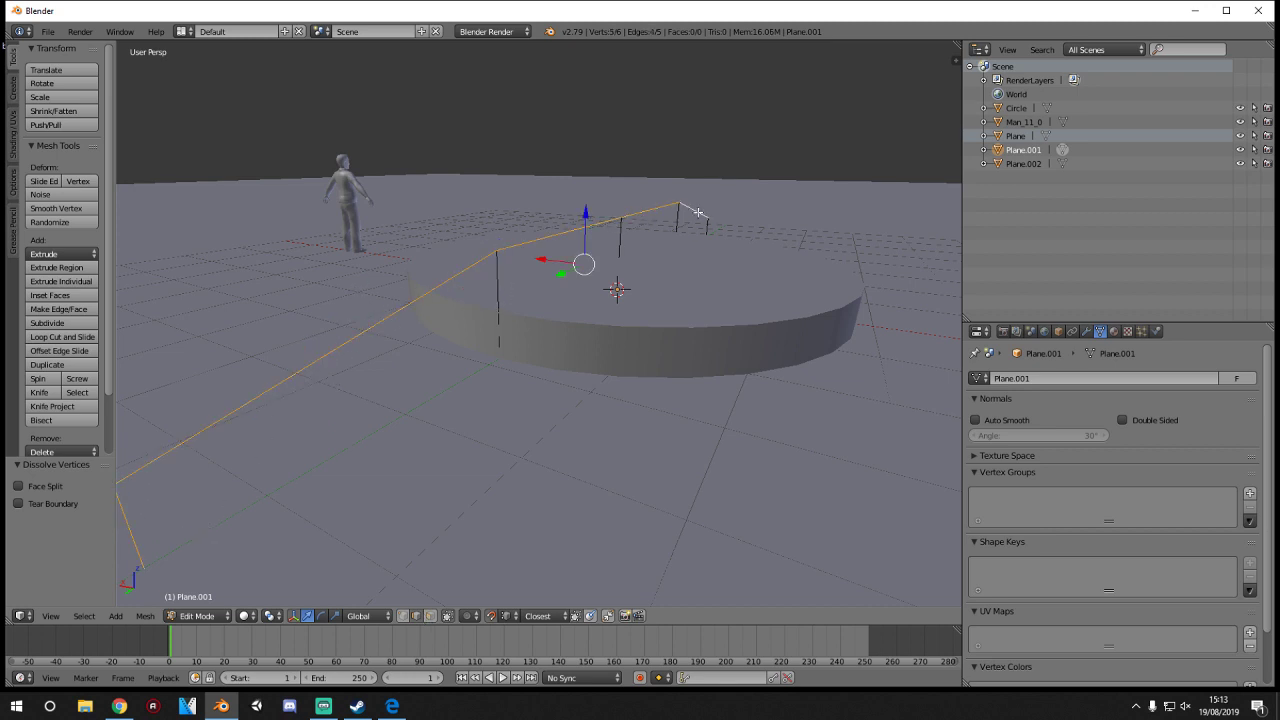
{"action": "right_click", "coordinate": [711, 225], "text": "shift"}
{"action": "key", "text": "Tab"}
{"action": "key", "text": "Tab"}
{"action": "right_click", "coordinate": [647, 209]}
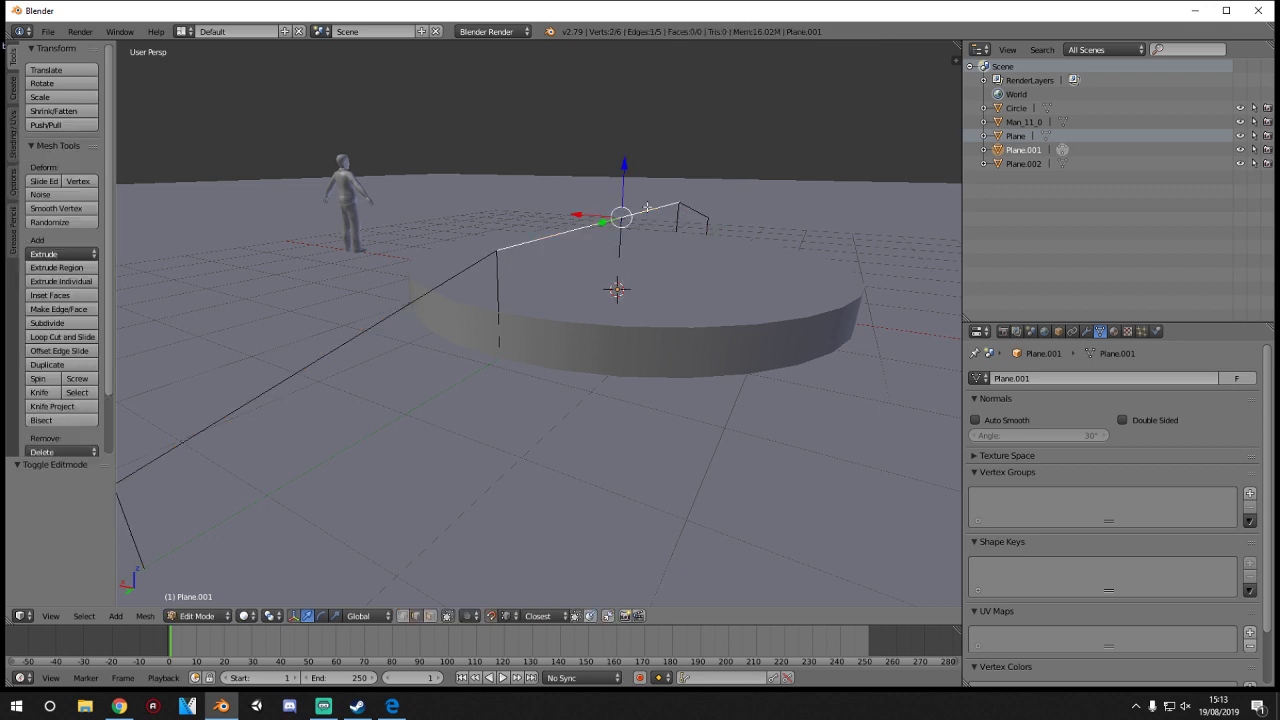
- Join the separated vertical posts with the rail outline into one object
{"action": "key", "text": "Tab"}
{"action": "key", "text": "Tab"}
{"action": "key", "text": "Tab"}
{"action": "left_click", "coordinate": [488, 280]}
{"action": "left_click", "coordinate": [495, 272]}
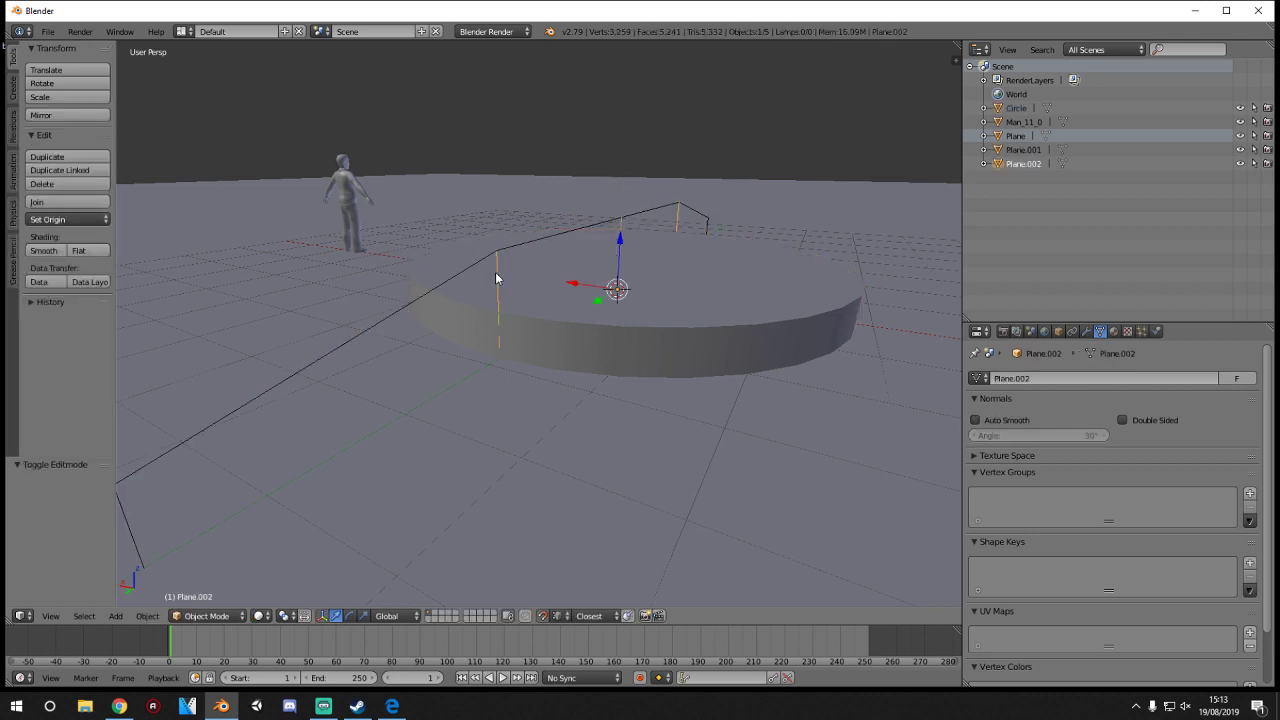
{"action": "left_click", "coordinate": [503, 248], "text": "shift"}
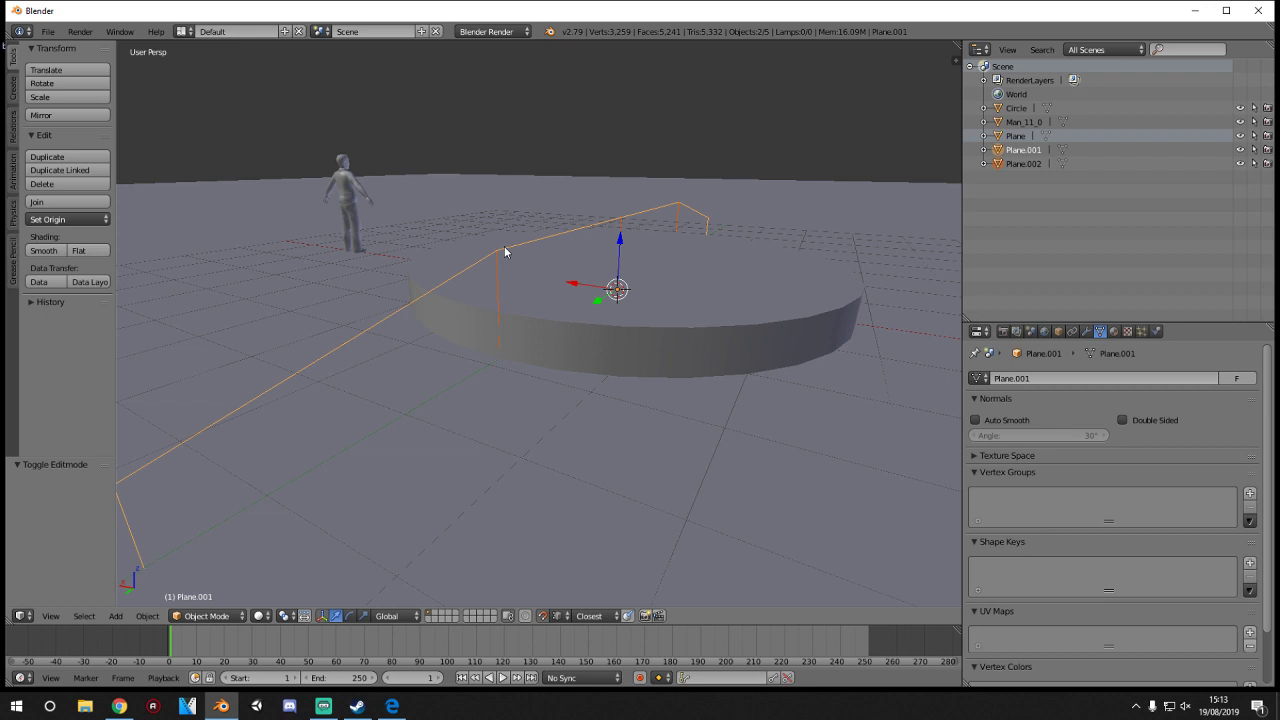
{"action": "left_click", "coordinate": [62, 202]}
{"action": "key", "text": "Tab"}
{"action": "right_click", "coordinate": [471, 263]}
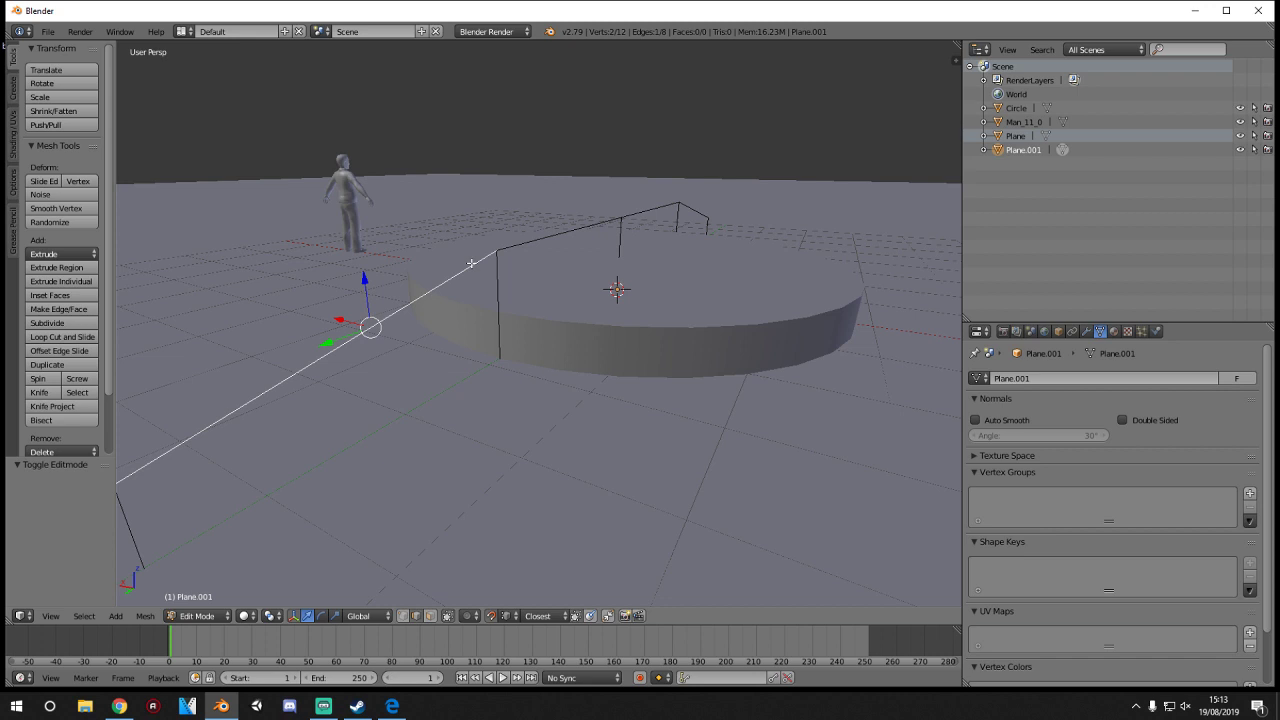
{"action": "key", "text": "a"}
{"action": "key", "text": "Tab"}
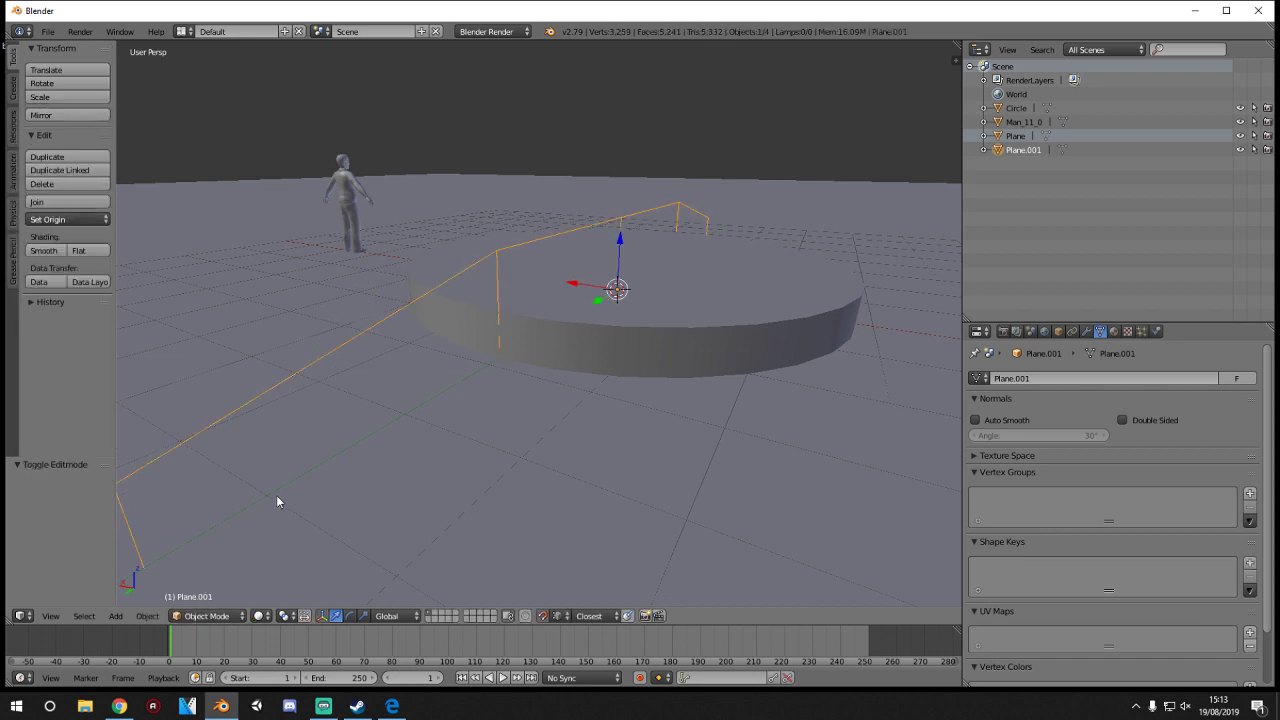
- Convert the joined rail outline from mesh to curve and set its fill to Full
{"action": "key", "text": "alt+c"}
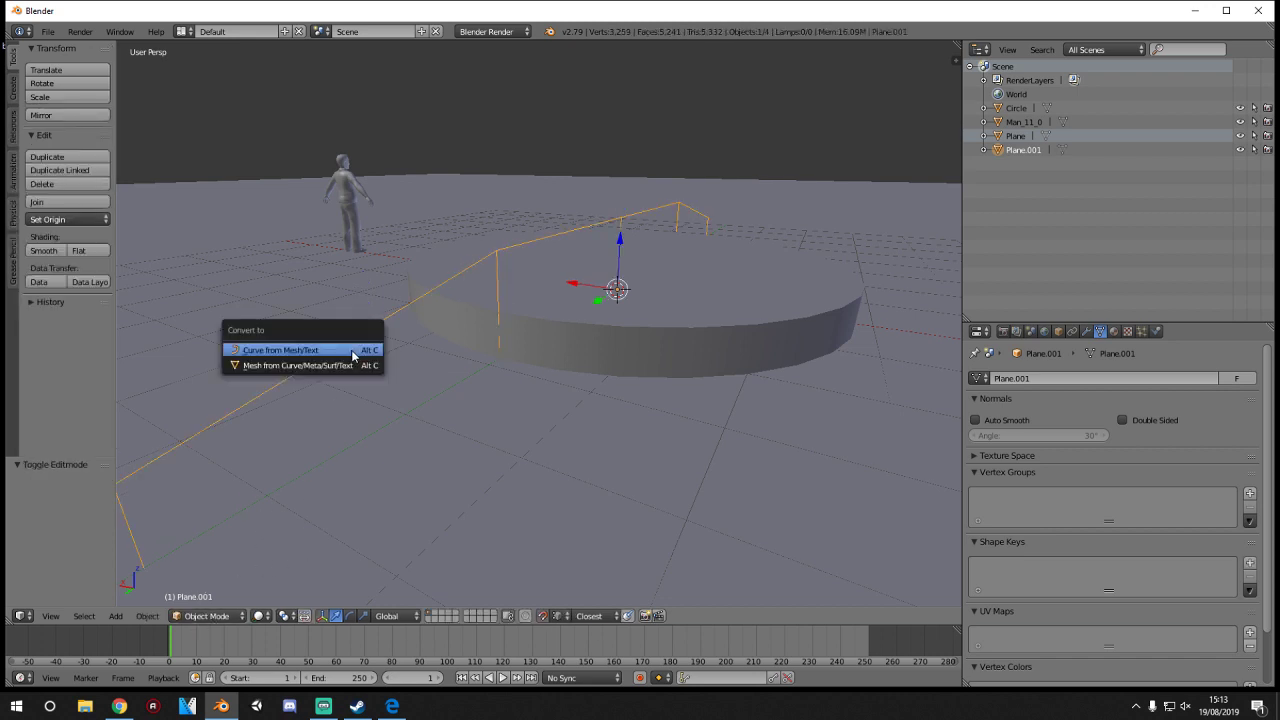
{"action": "left_click", "coordinate": [351, 351]}
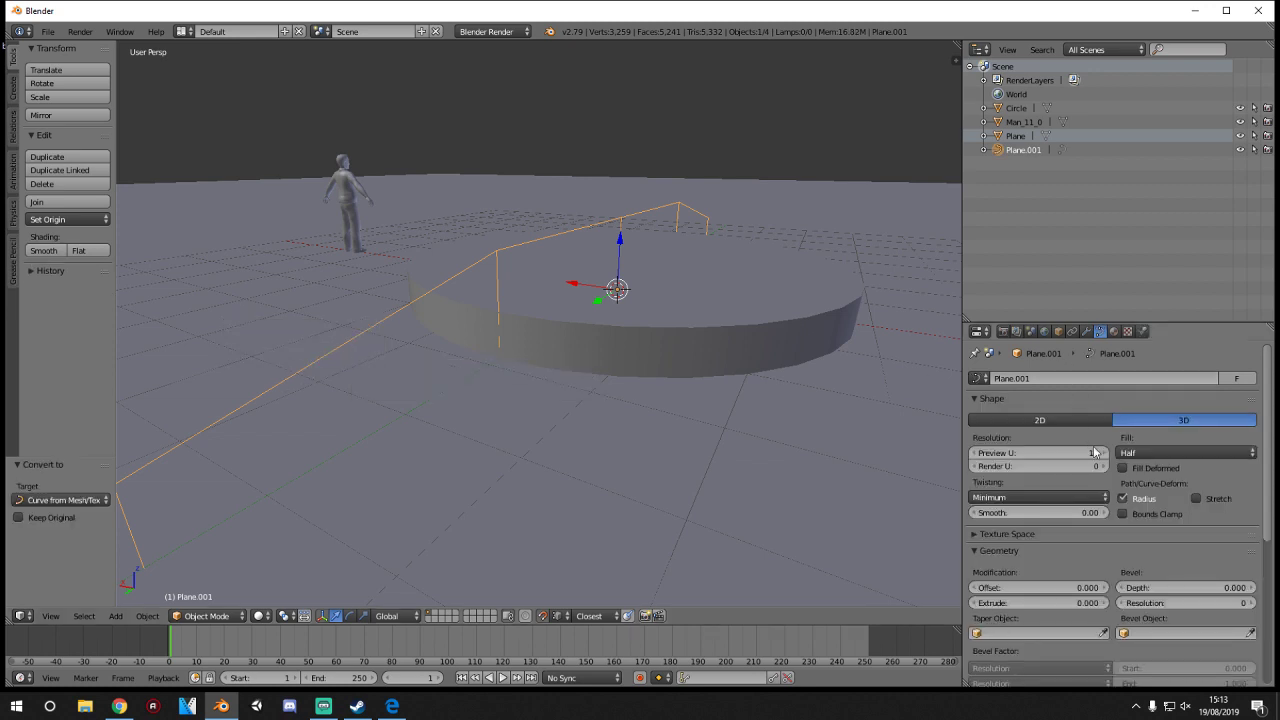
{"action": "left_click", "coordinate": [1185, 453]}
{"action": "left_click", "coordinate": [1140, 422]}
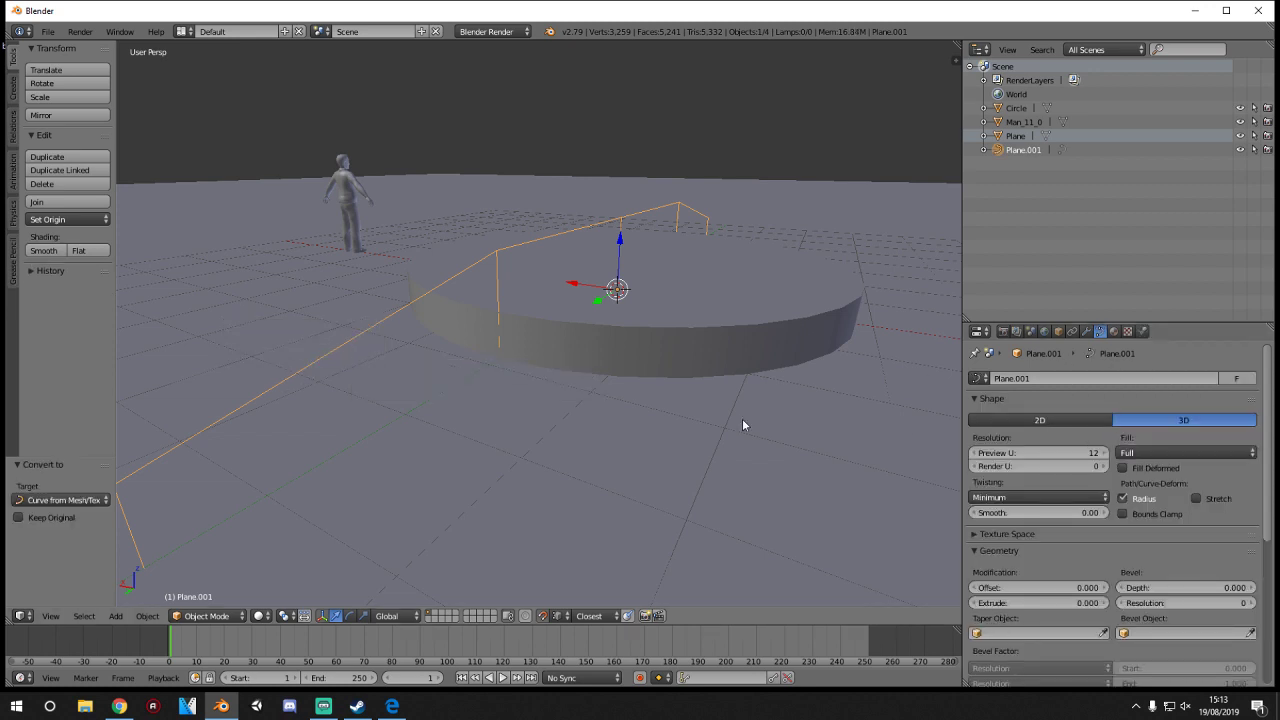
- Give the rail curve thickness with a bevel depth of 0.025 and a bevel resolution of 3
{"action": "middle_click_drag", "start_coordinate": [562, 412], "coordinate": [684, 364], "text": "shift"}
{"action": "scroll", "coordinate": [605, 340], "scroll_direction": "up", "scroll_amount": 2}
{"action": "middle_click_drag", "start_coordinate": [609, 336], "coordinate": [581, 360], "text": "shift"}
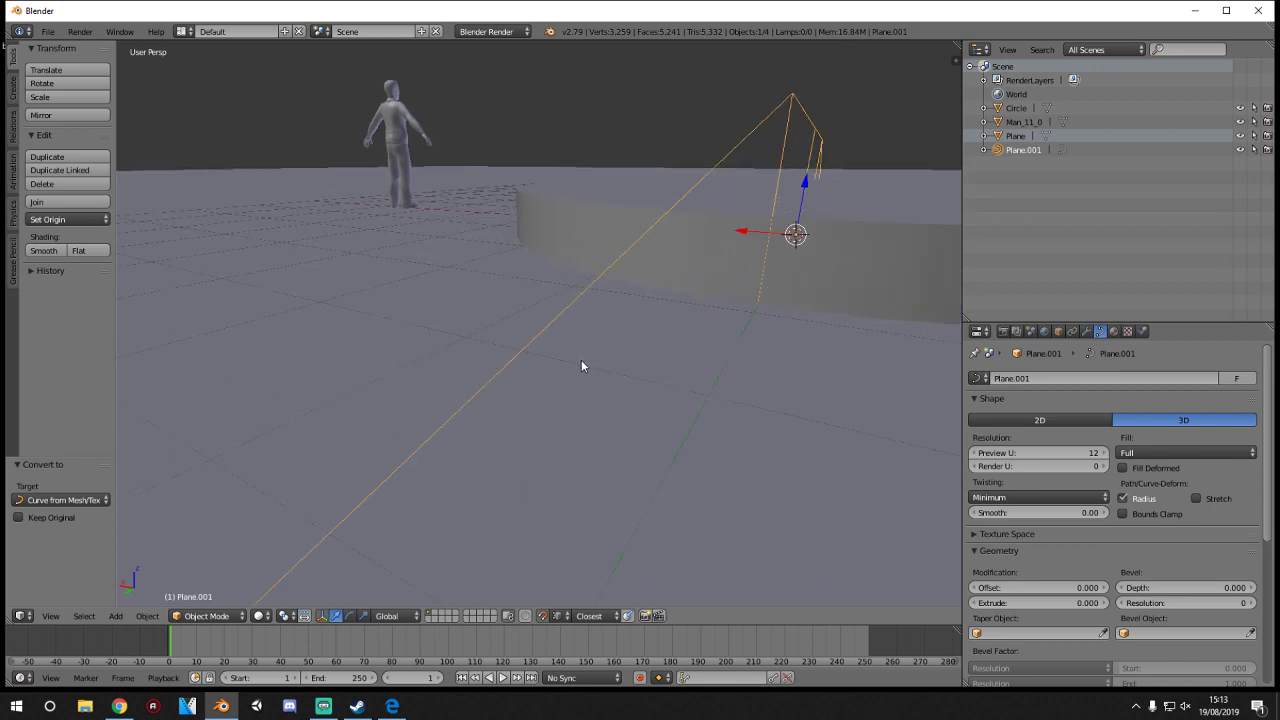
{"action": "scroll", "coordinate": [581, 361], "scroll_direction": "down", "scroll_amount": 3}
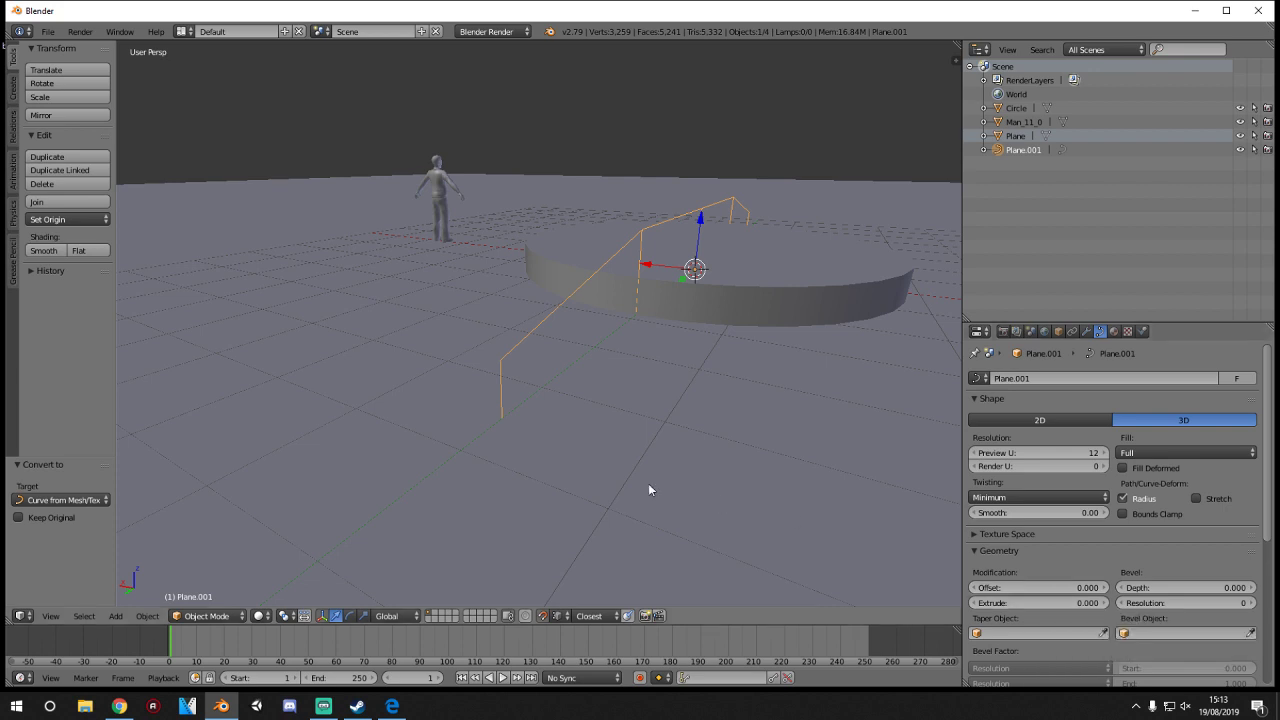
{"action": "scroll", "coordinate": [491, 442], "scroll_direction": "up", "scroll_amount": 3}
{"action": "scroll", "coordinate": [493, 440], "scroll_direction": "down", "scroll_amount": 1}
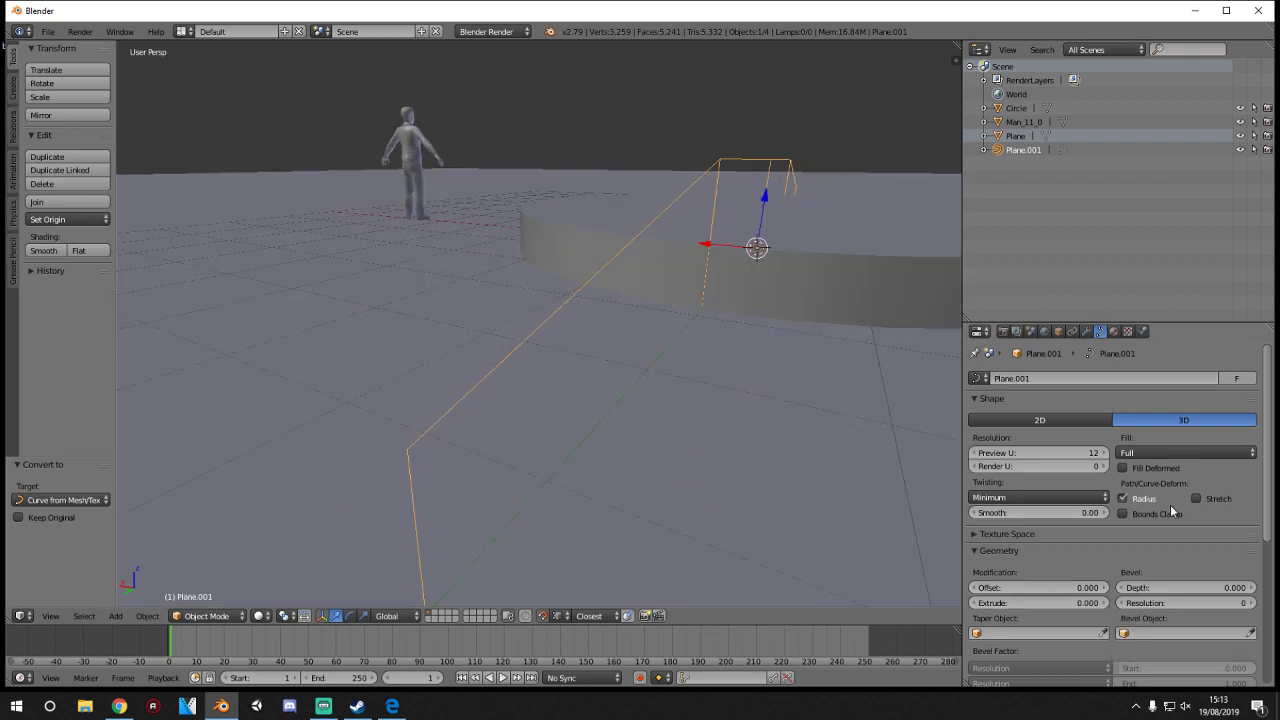
{"action": "left_click_drag", "start_coordinate": [1185, 587], "coordinate": [1210, 605]}
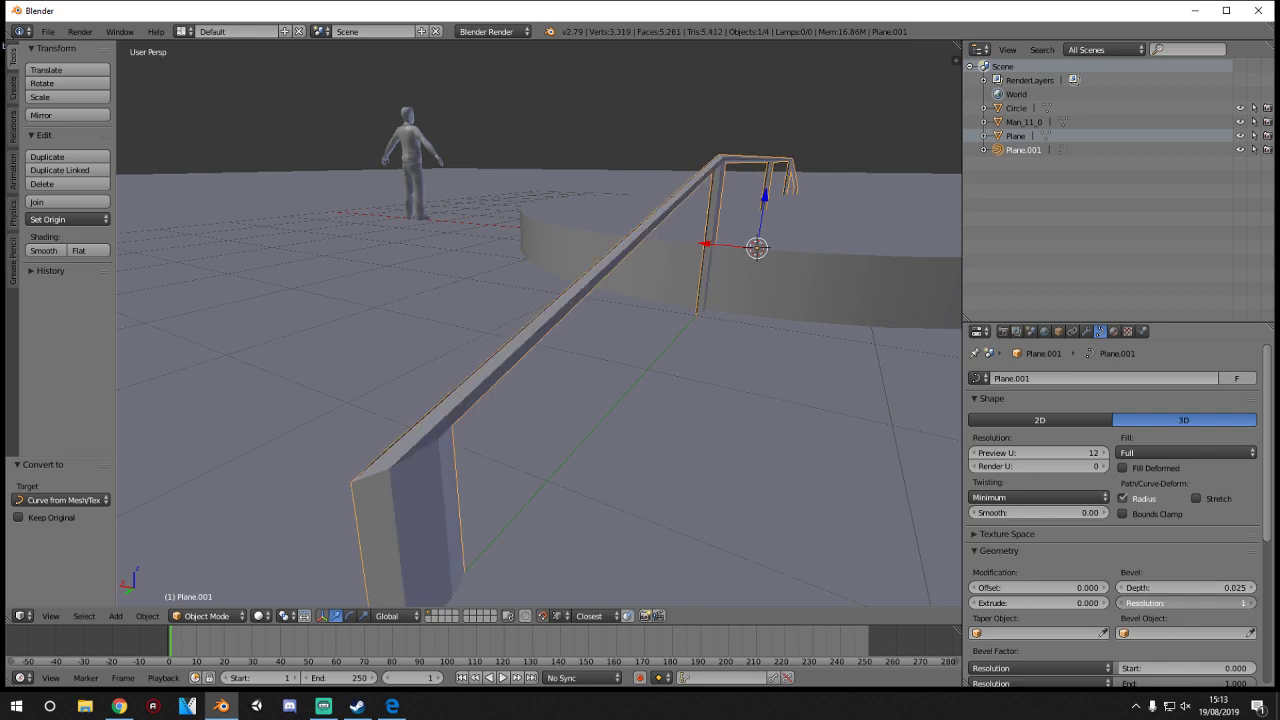
{"action": "mouse_move", "coordinate": [870, 537]}
{"action": "middle_mouse_down"}
{"action": "mouse_move", "coordinate": [898, 520]}
{"action": "mouse_move", "coordinate": [888, 528]}
{"action": "middle_mouse_up"}
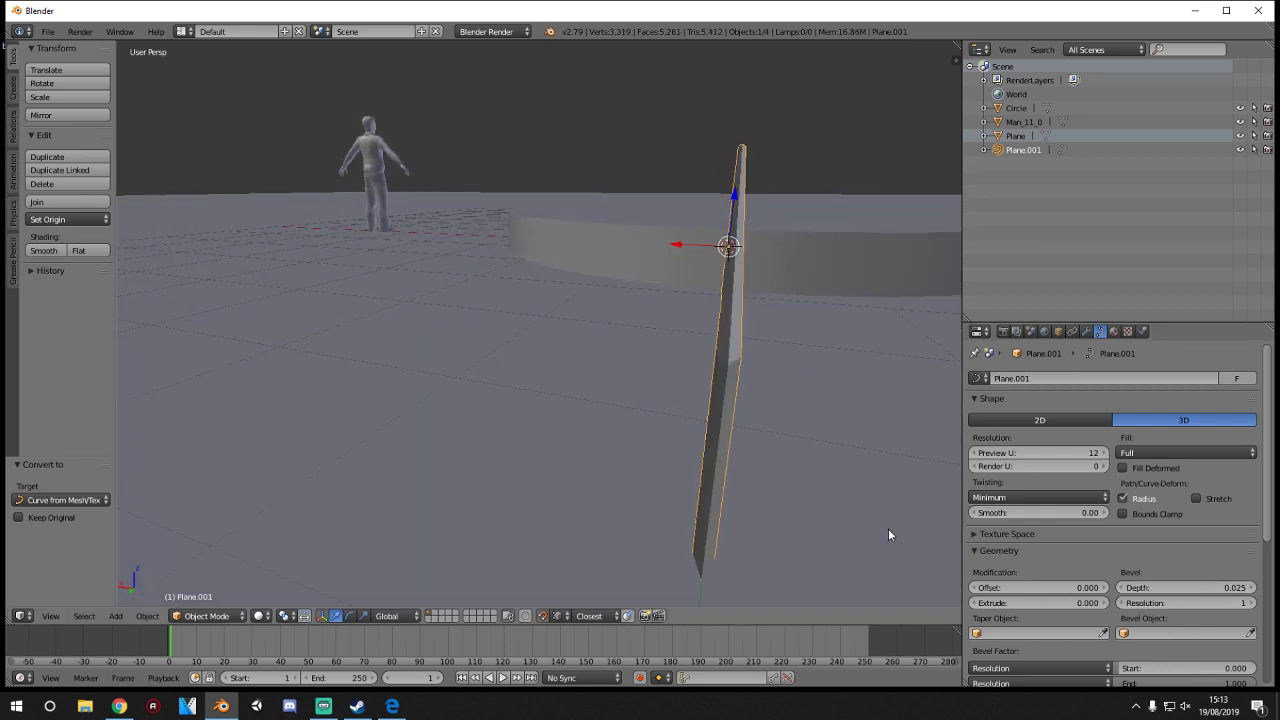
{"action": "mouse_move", "coordinate": [1185, 587]}
{"action": "left_mouse_down"}
{"action": "mouse_move", "coordinate": [1222, 587]}
{"action": "mouse_move", "coordinate": [1208, 605]}
{"action": "mouse_move", "coordinate": [1208, 587]}
{"action": "mouse_move", "coordinate": [1184, 587]}
{"action": "left_mouse_up"}
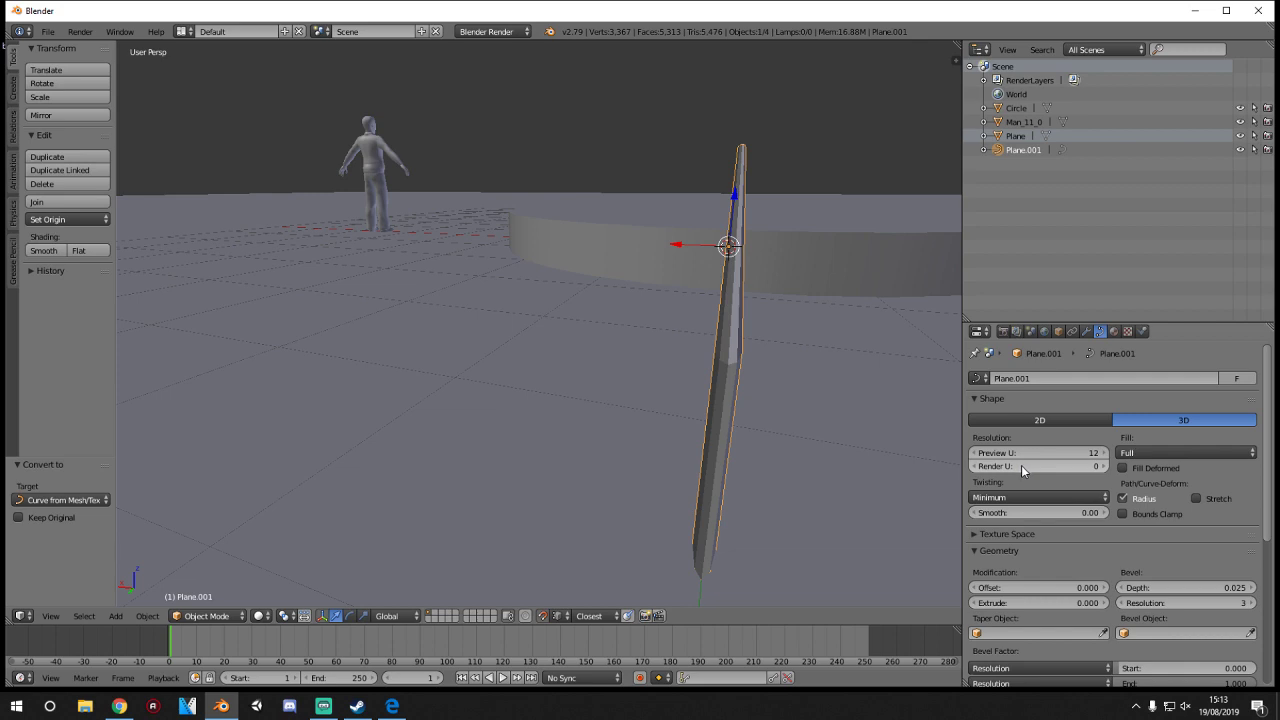
- Undo the bevel depth and bevel resolution changes on the rail curve, keeping its fill at Full
{"action": "key", "text": "Tab"}
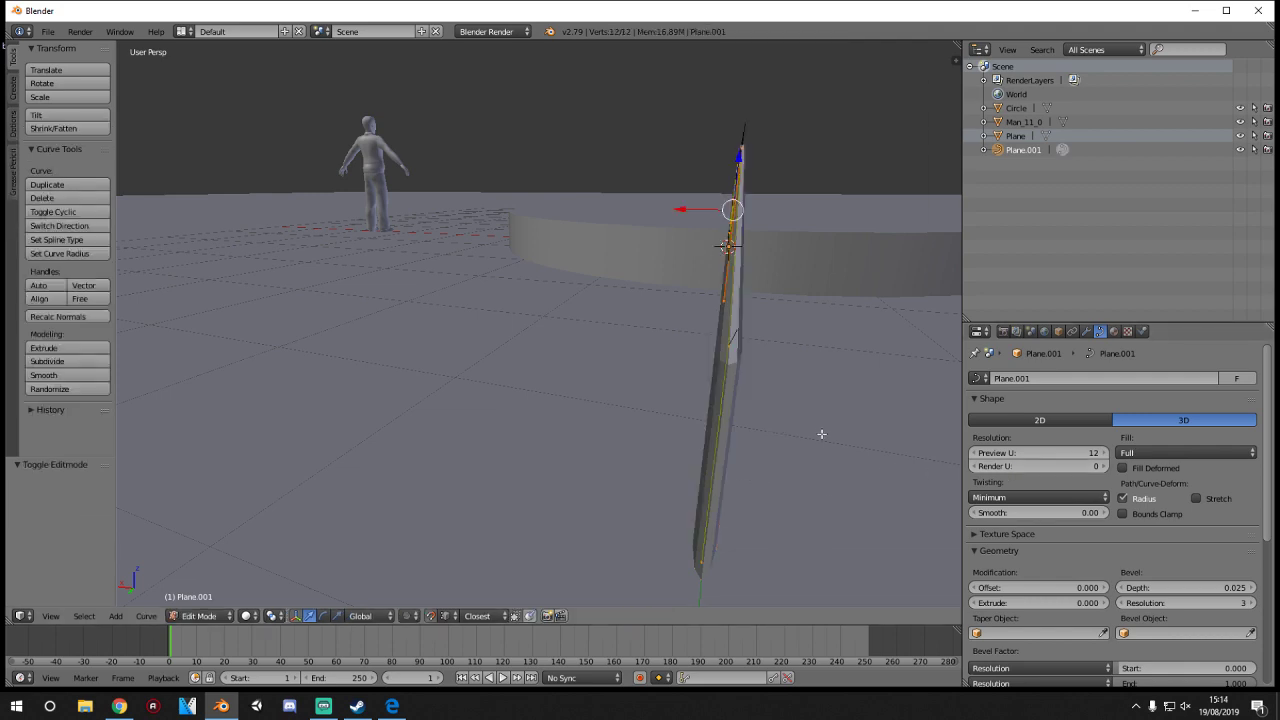
{"action": "middle_click_drag", "start_coordinate": [823, 434], "coordinate": [603, 395]}
{"action": "key", "text": "ctrl+z"}
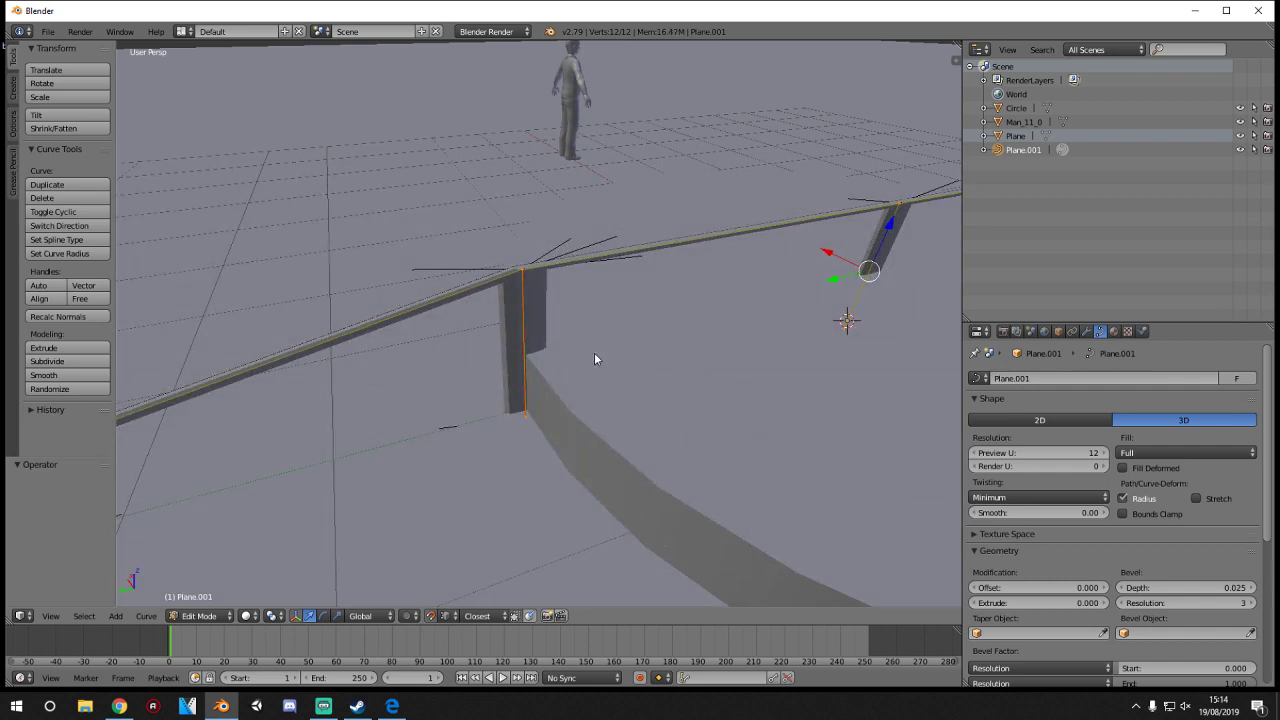
{"action": "key", "text": "ctrl+z"}
{"action": "key", "text": "ctrl+z"}
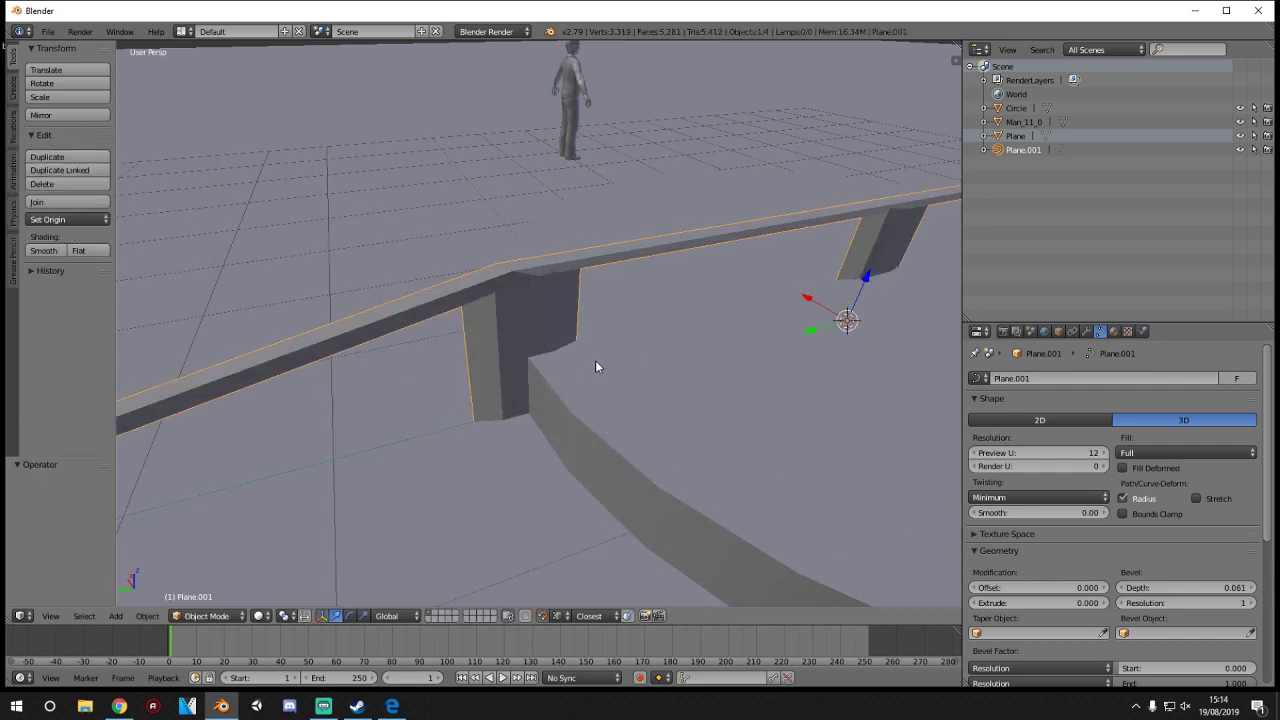
{"action": "key", "text": "ctrl+z"}
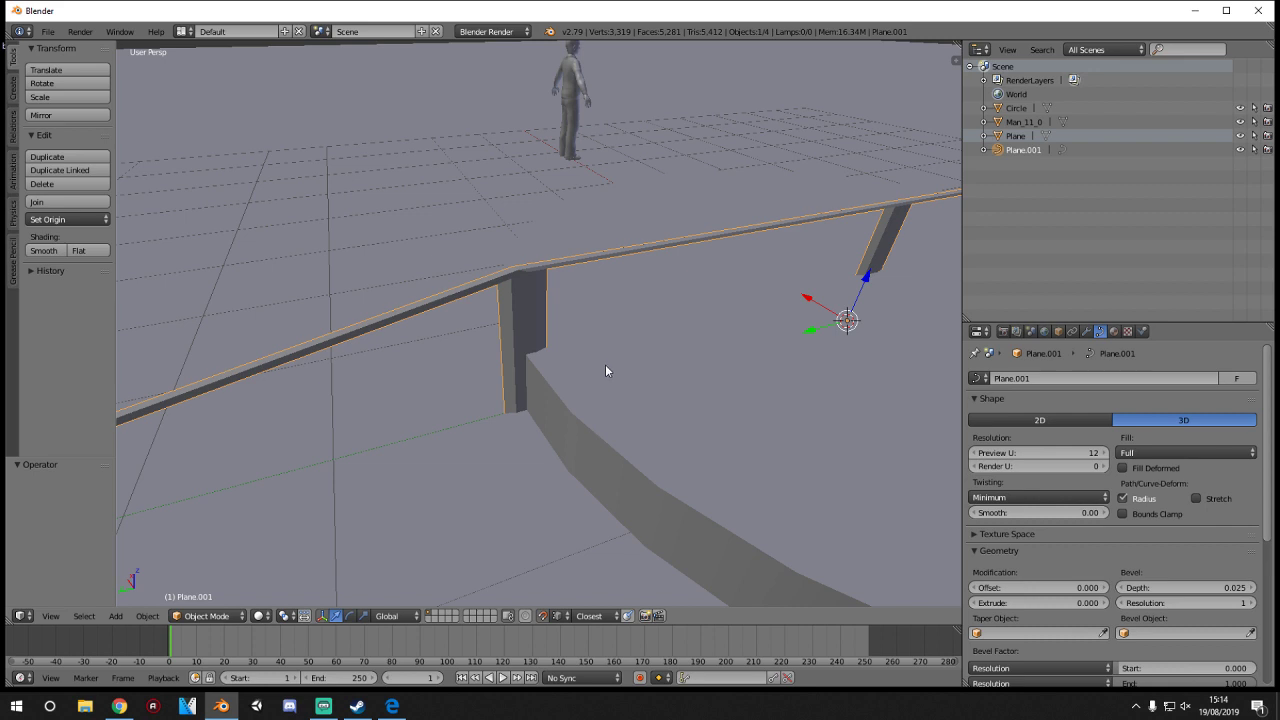
{"action": "key", "text": "ctrl+z"}
{"action": "key", "text": "ctrl+z"}
{"action": "left_click", "coordinate": [1182, 452]}
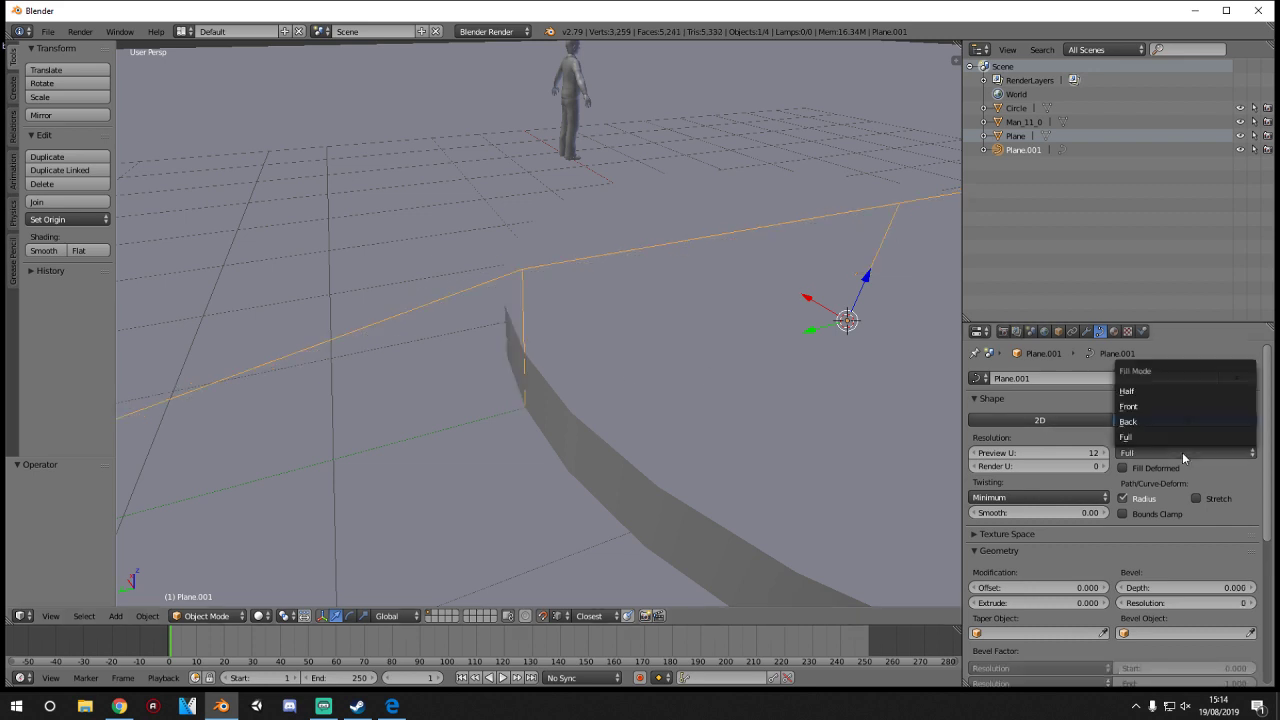
{"action": "left_click", "coordinate": [1173, 444]}
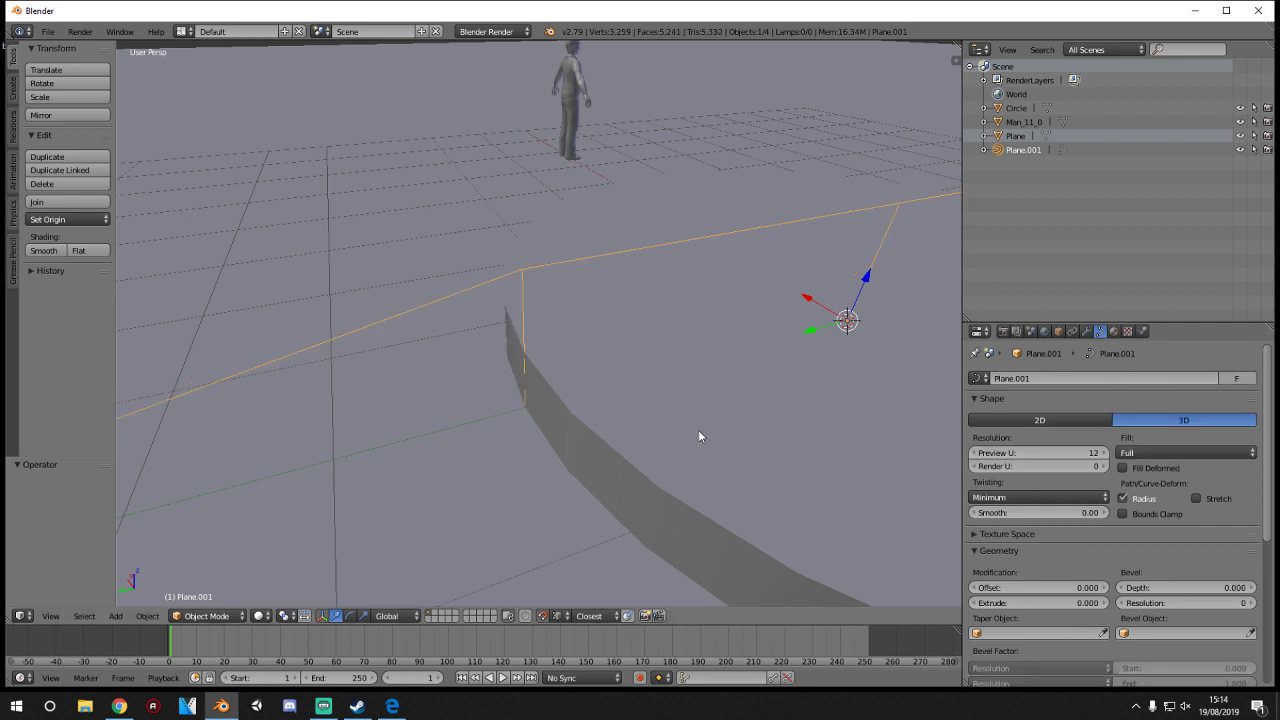
- Convert the rail curve to a mesh
{"action": "key", "text": "Tab"}
{"action": "key", "text": "Tab"}
{"action": "key", "text": "ctrl+z"}
{"action": "key", "text": "Tab"}
{"action": "key", "text": "Tab"}
{"action": "key", "text": "alt+c"}
{"action": "left_click", "coordinate": [526, 318]}
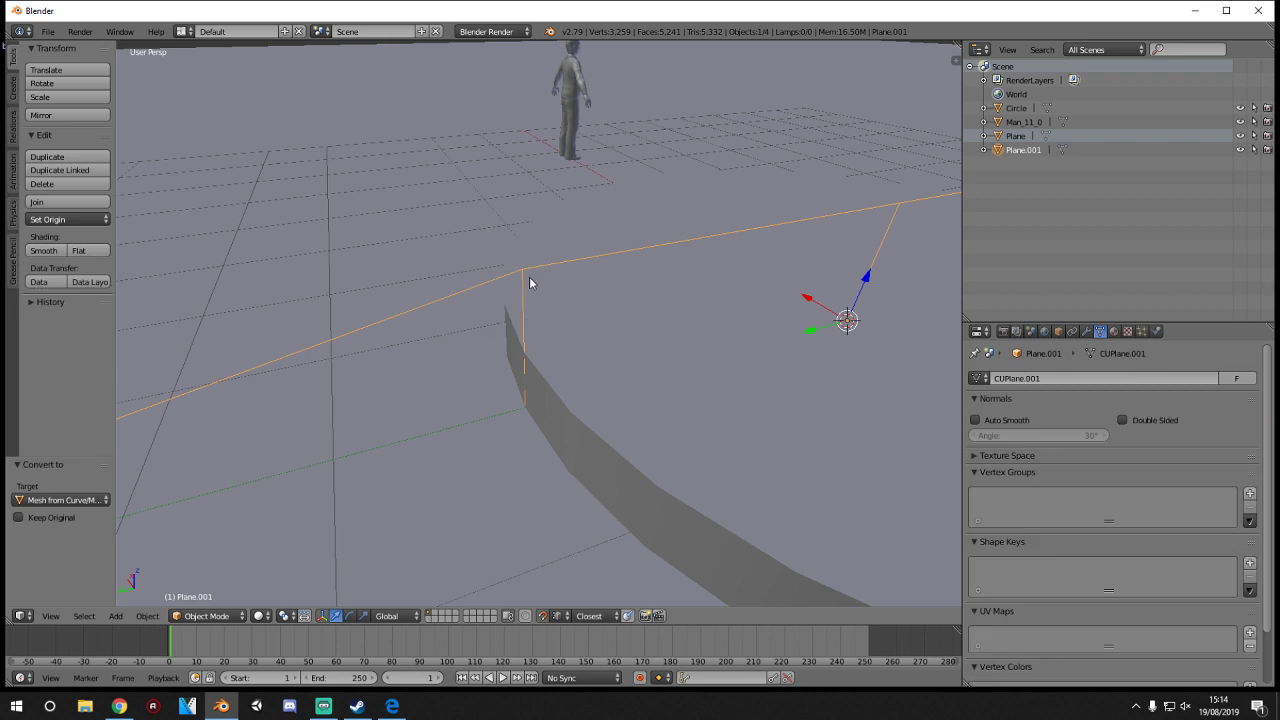
- Separate the three inner vertical post edges from the rail outline into their own object
{"action": "right_click", "coordinate": [522, 275]}
{"action": "key", "text": "Tab"}
{"action": "right_click", "coordinate": [522, 275]}
{"action": "right_click", "coordinate": [882, 244], "text": "shift"}
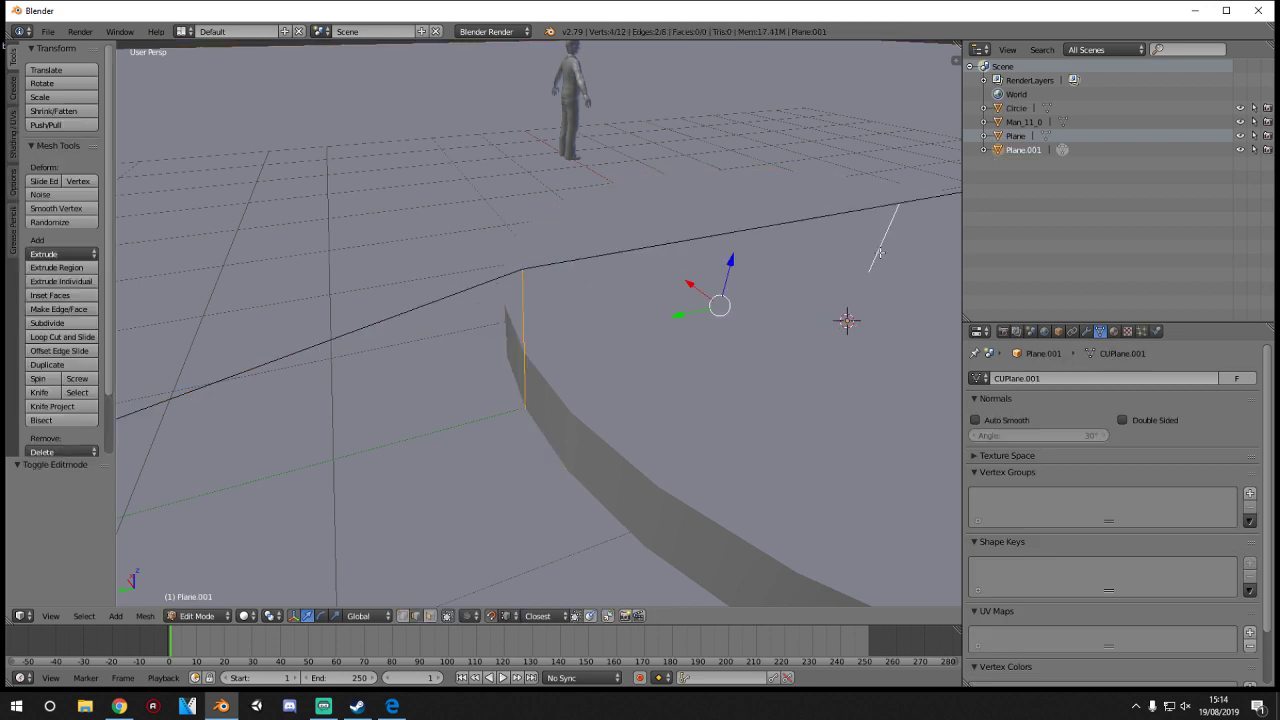
{"action": "middle_click_drag", "start_coordinate": [872, 250], "coordinate": [757, 229]}
{"action": "right_click", "coordinate": [820, 218], "text": "shift"}
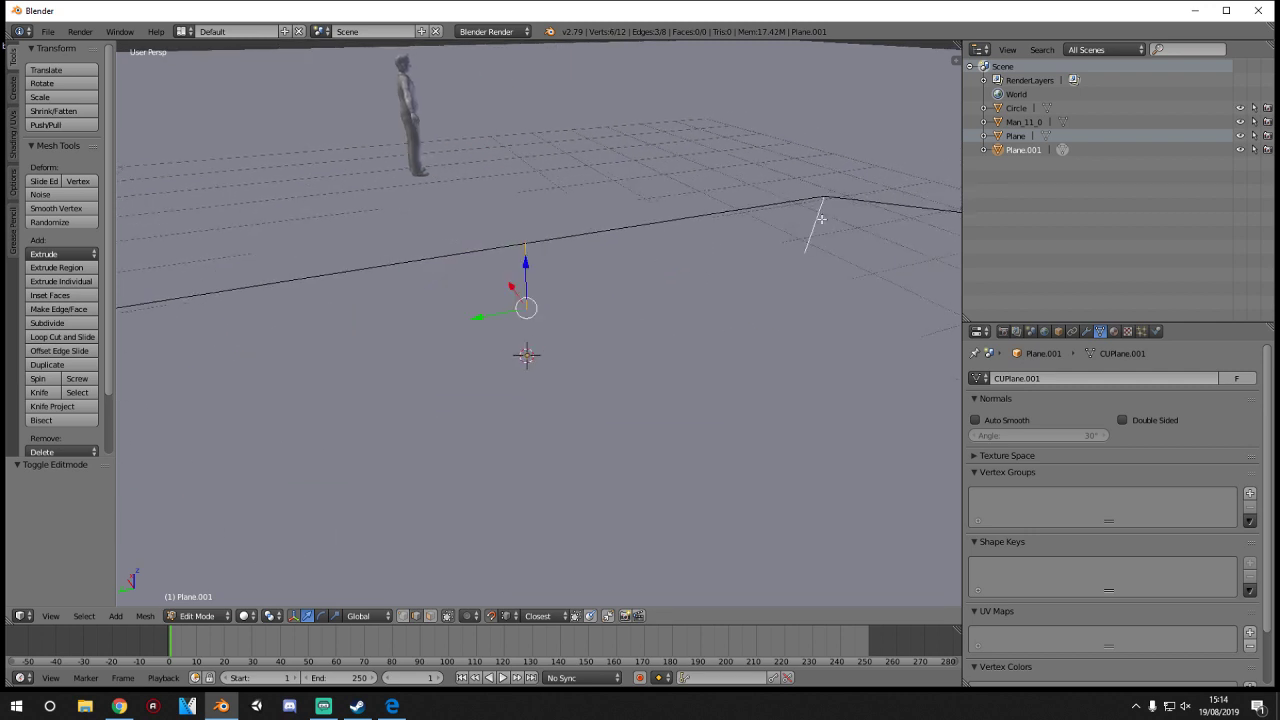
{"action": "key", "text": "Tab"}
{"action": "key", "text": "Tab"}
{"action": "key", "text": "p"}
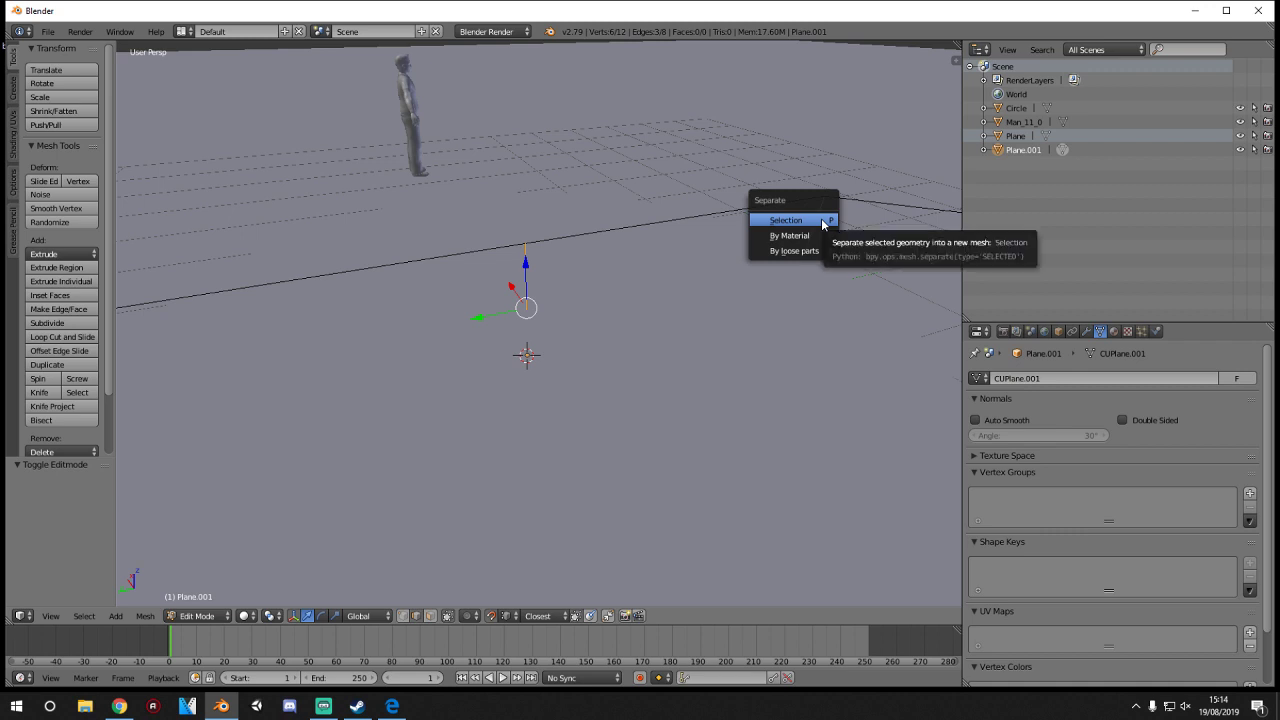
{"action": "left_click", "coordinate": [821, 218]}
{"action": "key", "text": "Tab"}
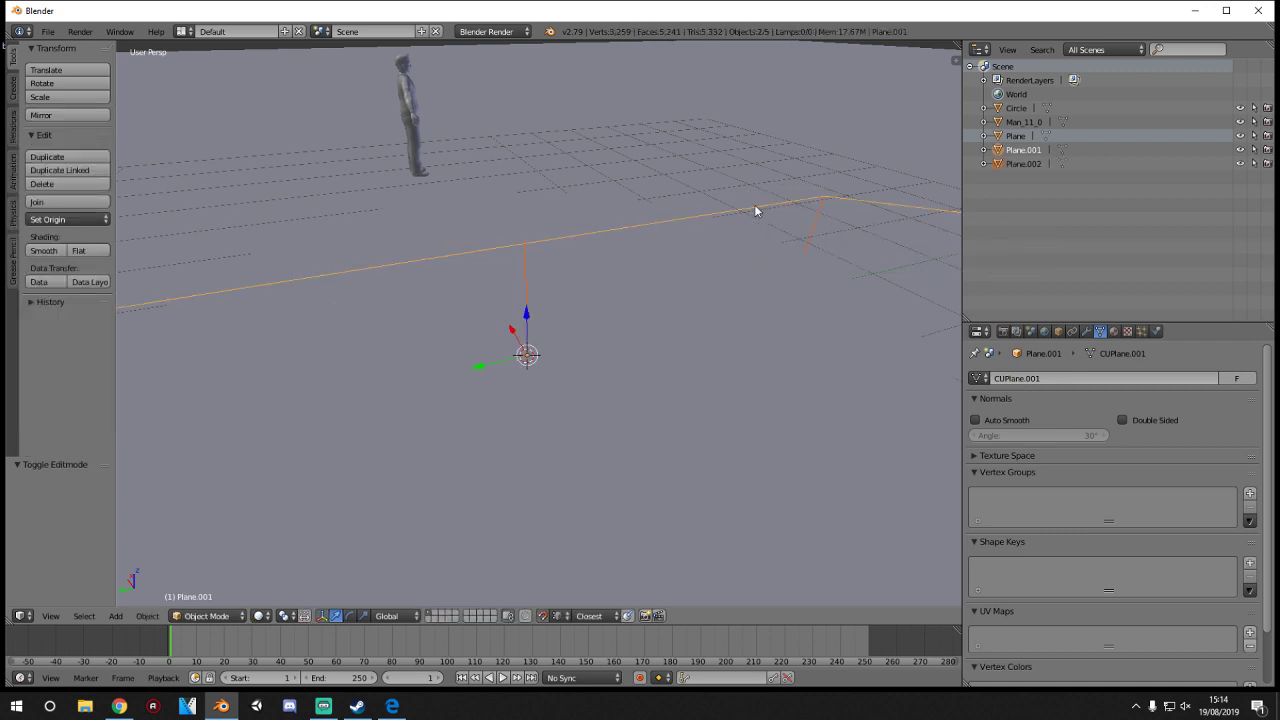
- Convert the rail outline without the inner posts to a curve and set its fill to Full
{"action": "right_click", "coordinate": [754, 204]}
{"action": "right_click", "coordinate": [767, 214]}
{"action": "key", "text": "alt+c"}
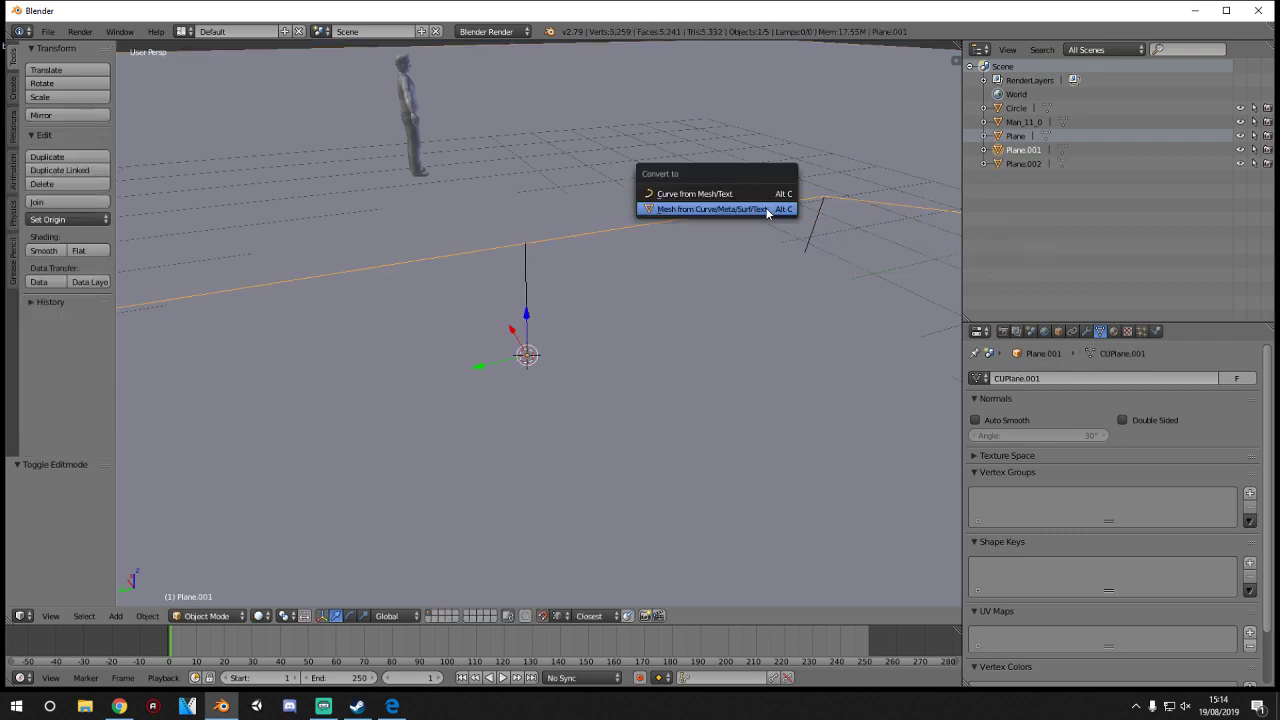
{"action": "left_click", "coordinate": [749, 191]}
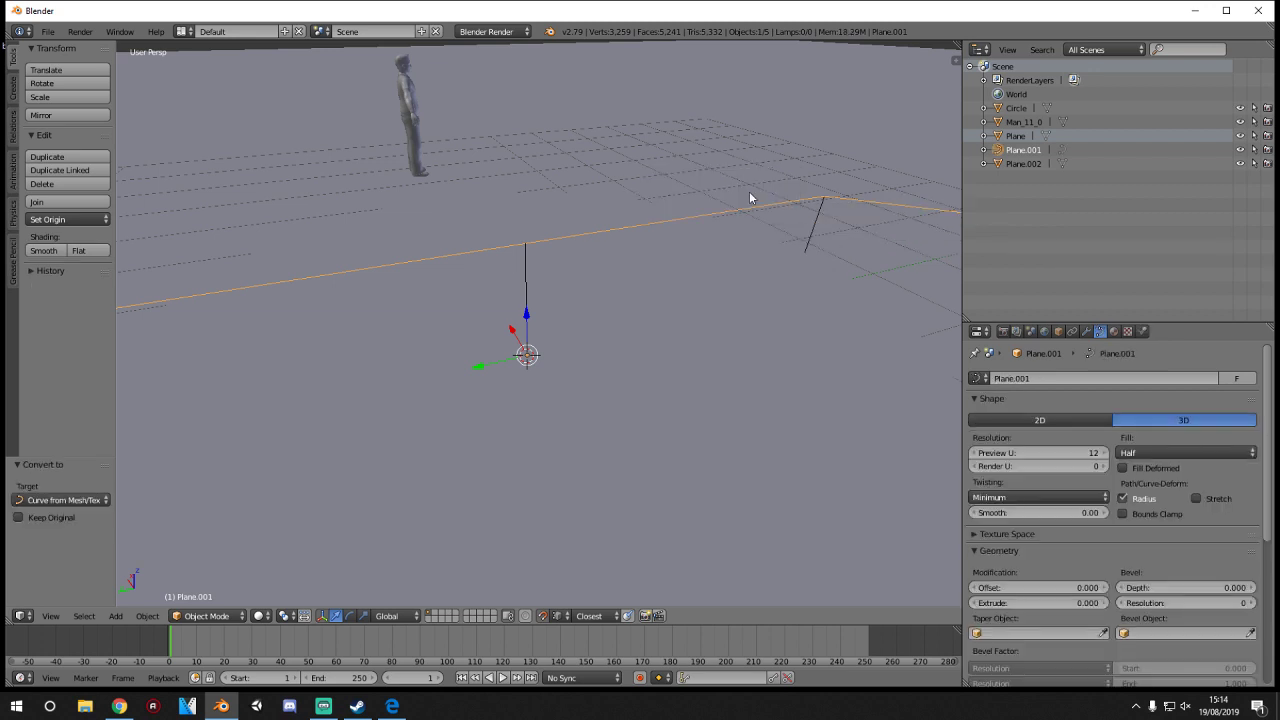
{"action": "left_click", "coordinate": [1153, 451]}
{"action": "left_click", "coordinate": [1128, 440]}
- Give the separated rail curve a bevel depth of 0.022 and a bevel resolution of 3
{"action": "middle_click_drag", "start_coordinate": [540, 411], "coordinate": [736, 361]}
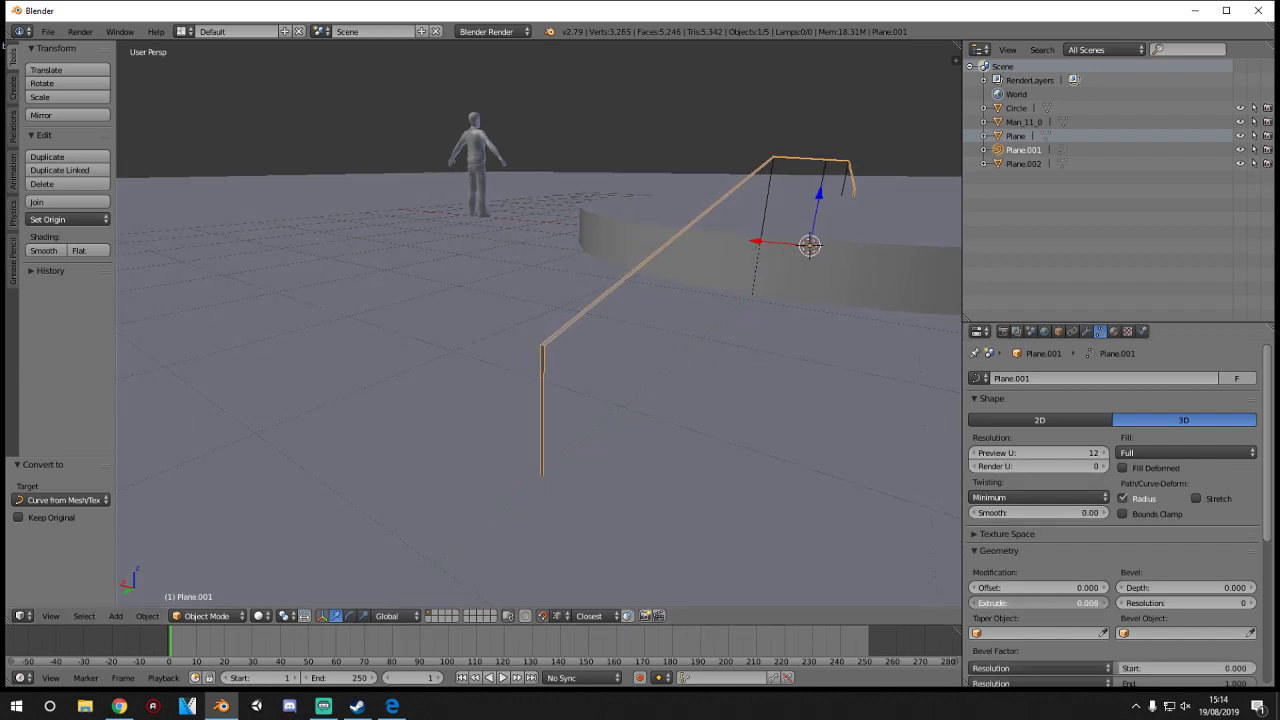
{"action": "middle_click_drag", "start_coordinate": [743, 491], "coordinate": [808, 491]}
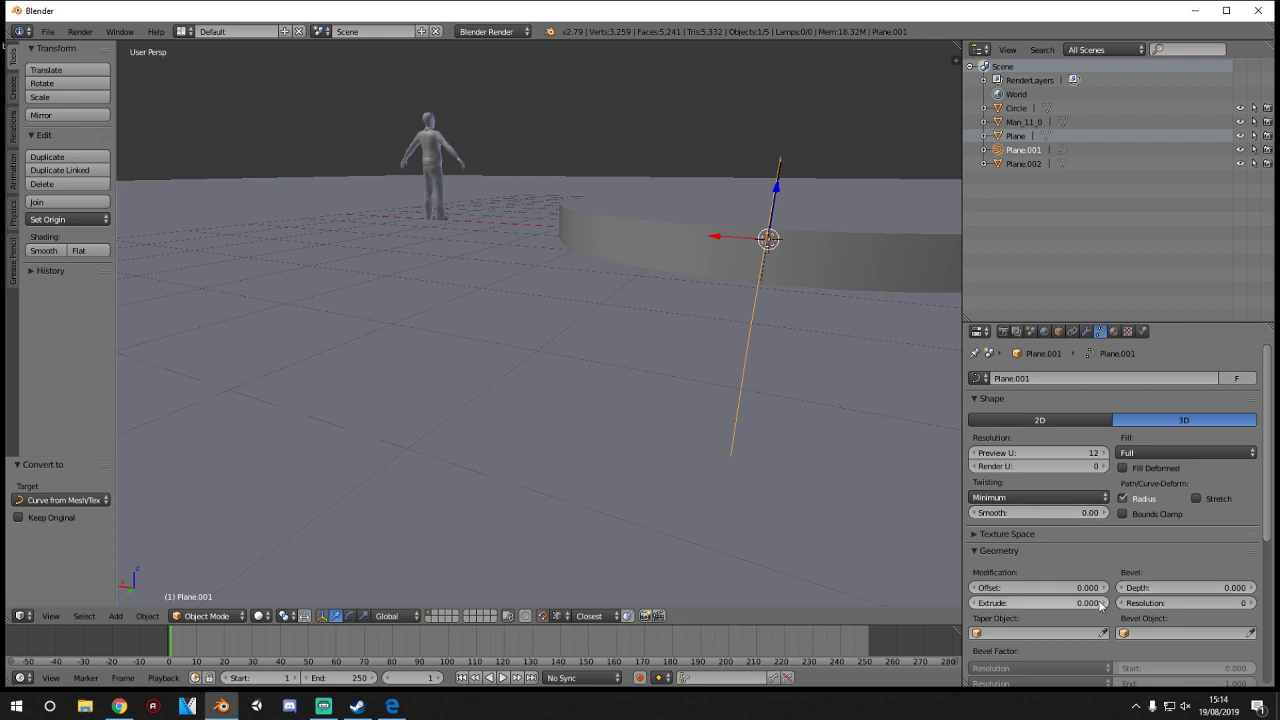
{"action": "left_click_drag", "start_coordinate": [1185, 587], "coordinate": [1206, 587]}
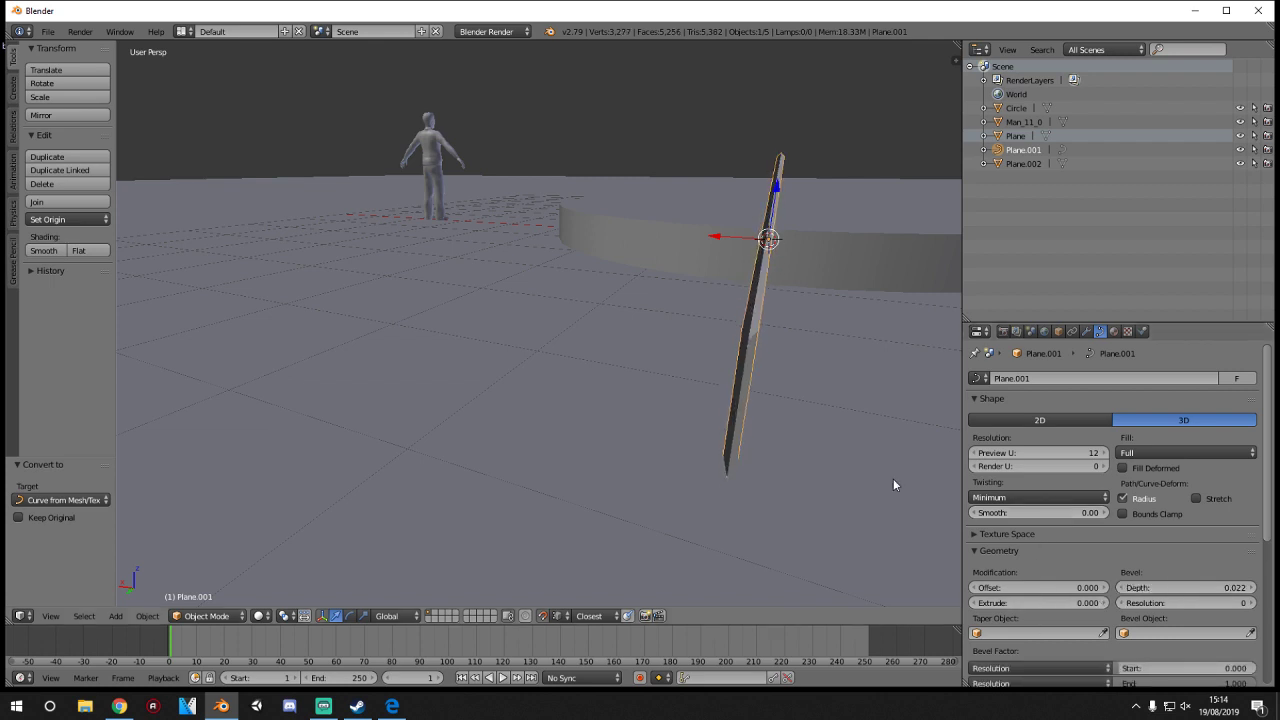
{"action": "mouse_move", "coordinate": [893, 478]}
{"action": "middle_mouse_down"}
{"action": "mouse_move", "coordinate": [783, 475]}
{"action": "mouse_move", "coordinate": [880, 500]}
{"action": "middle_mouse_up"}
{"action": "left_click_drag", "start_coordinate": [1177, 603], "coordinate": [1215, 603]}
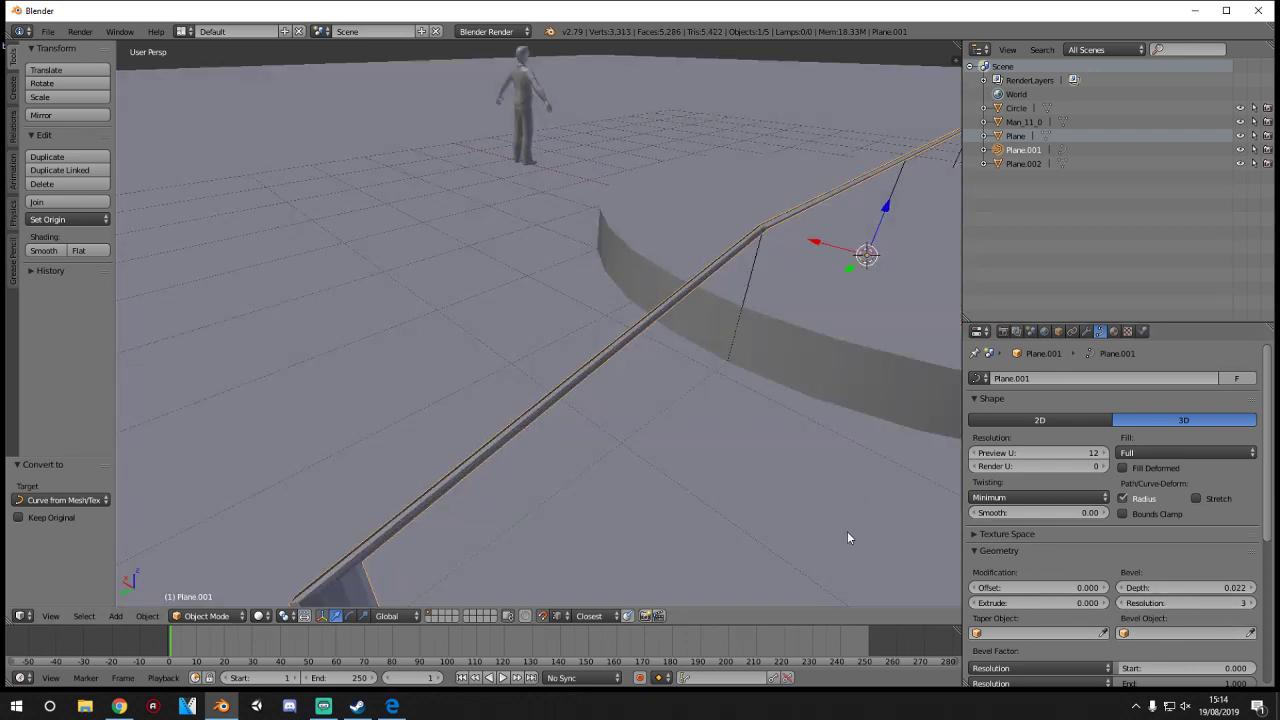
- Try the Half fill mode on the beveled rail curve and return it to Full
{"action": "middle_click_drag", "start_coordinate": [847, 531], "coordinate": [825, 514]}
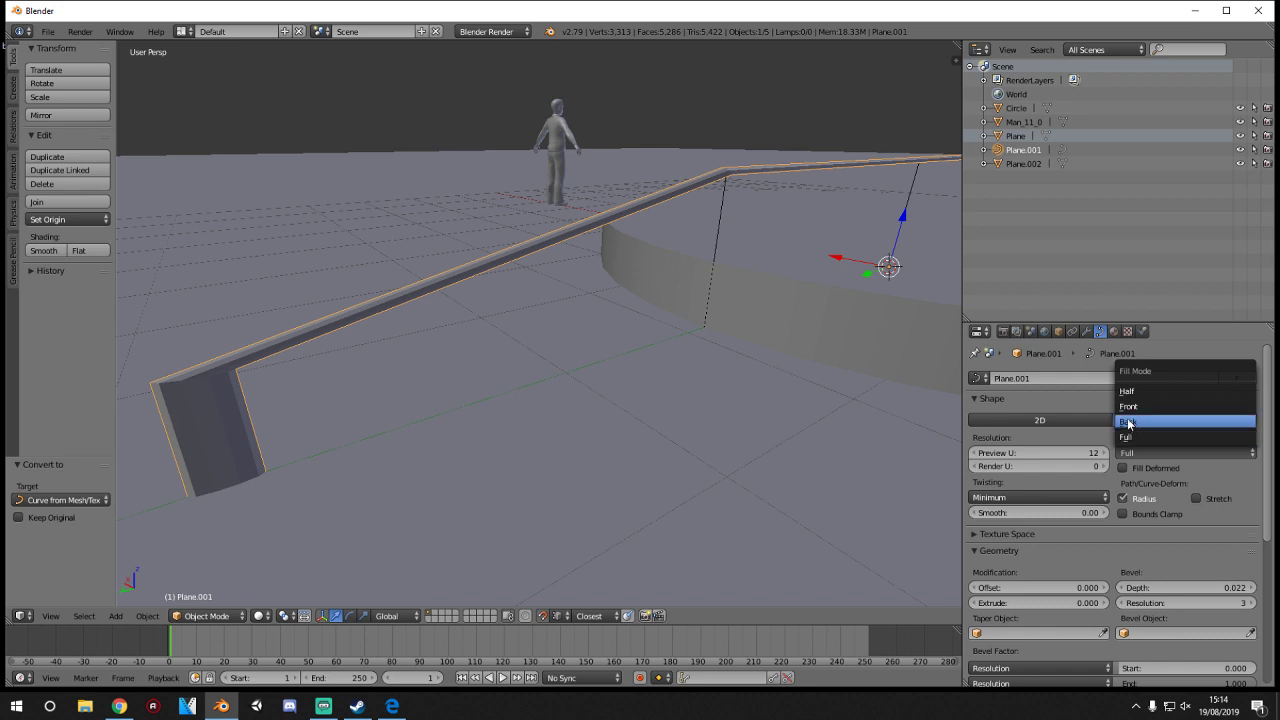
{"action": "left_click", "coordinate": [1128, 391]}
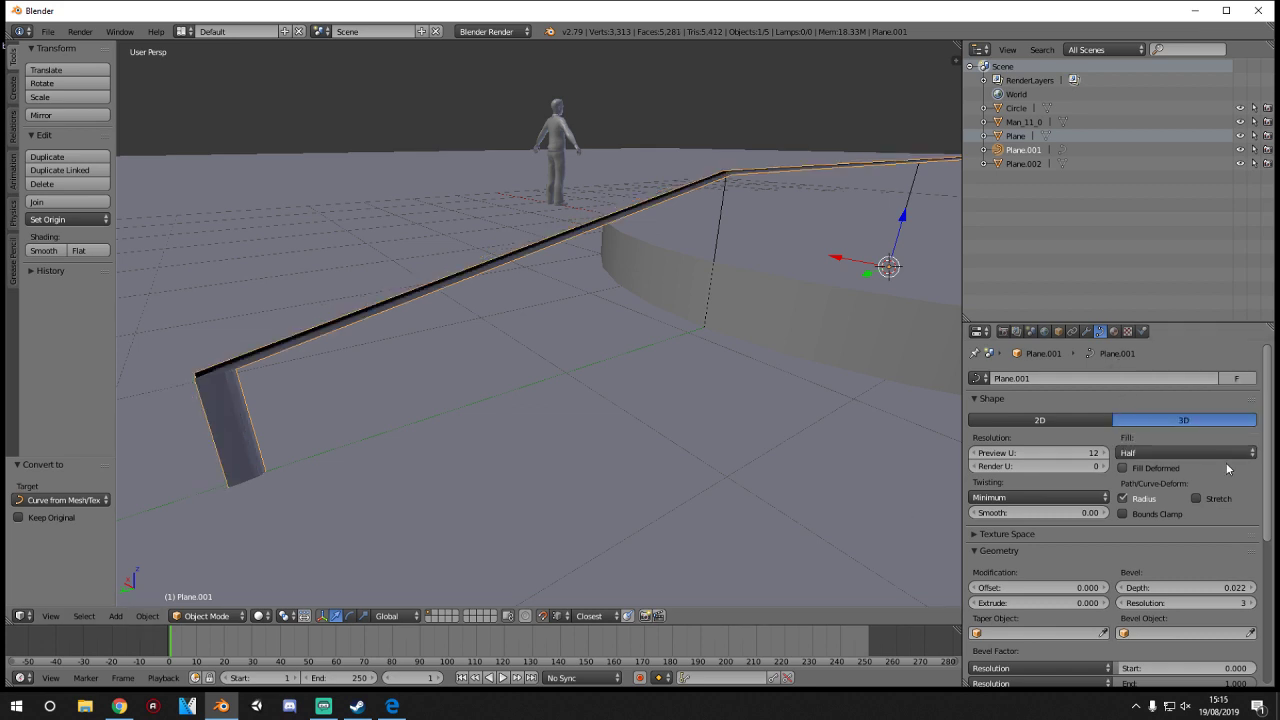
{"action": "left_click", "coordinate": [1140, 452]}
{"action": "left_click", "coordinate": [1140, 437]}
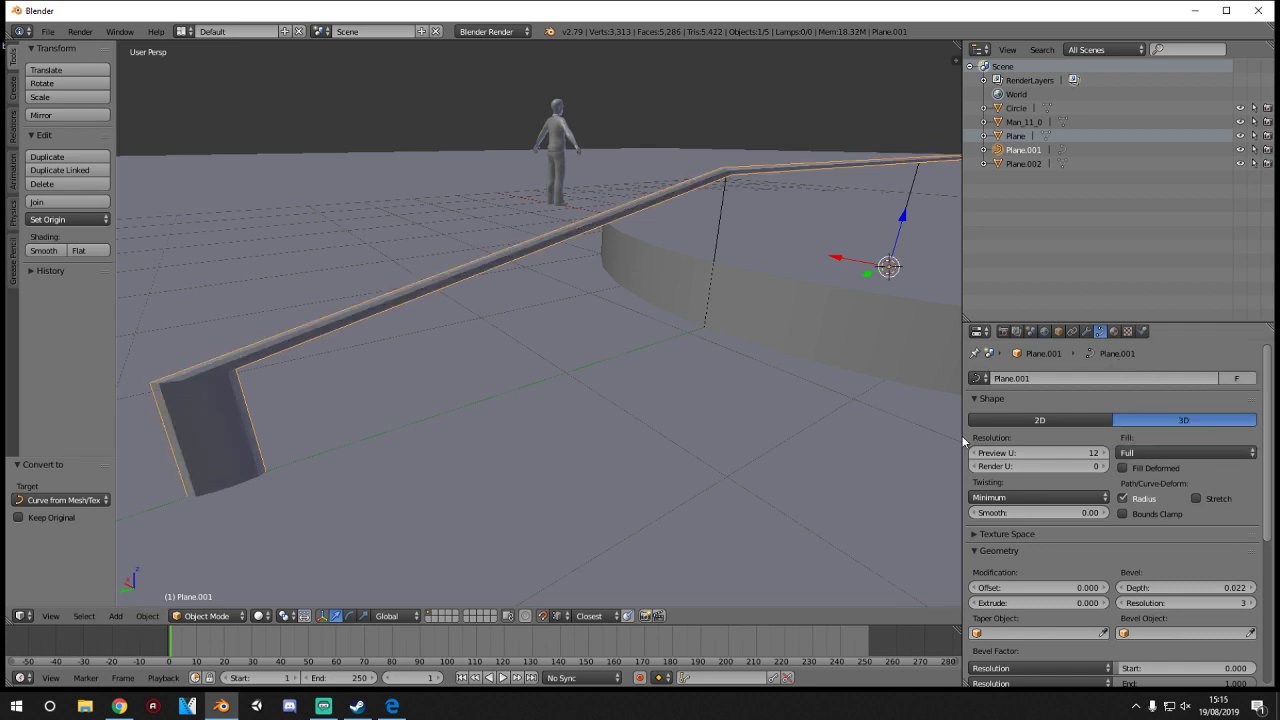
- Try a geometry offset on the rail curve with Minimum twisting and undo it
{"action": "middle_click_drag", "start_coordinate": [478, 509], "coordinate": [552, 506]}
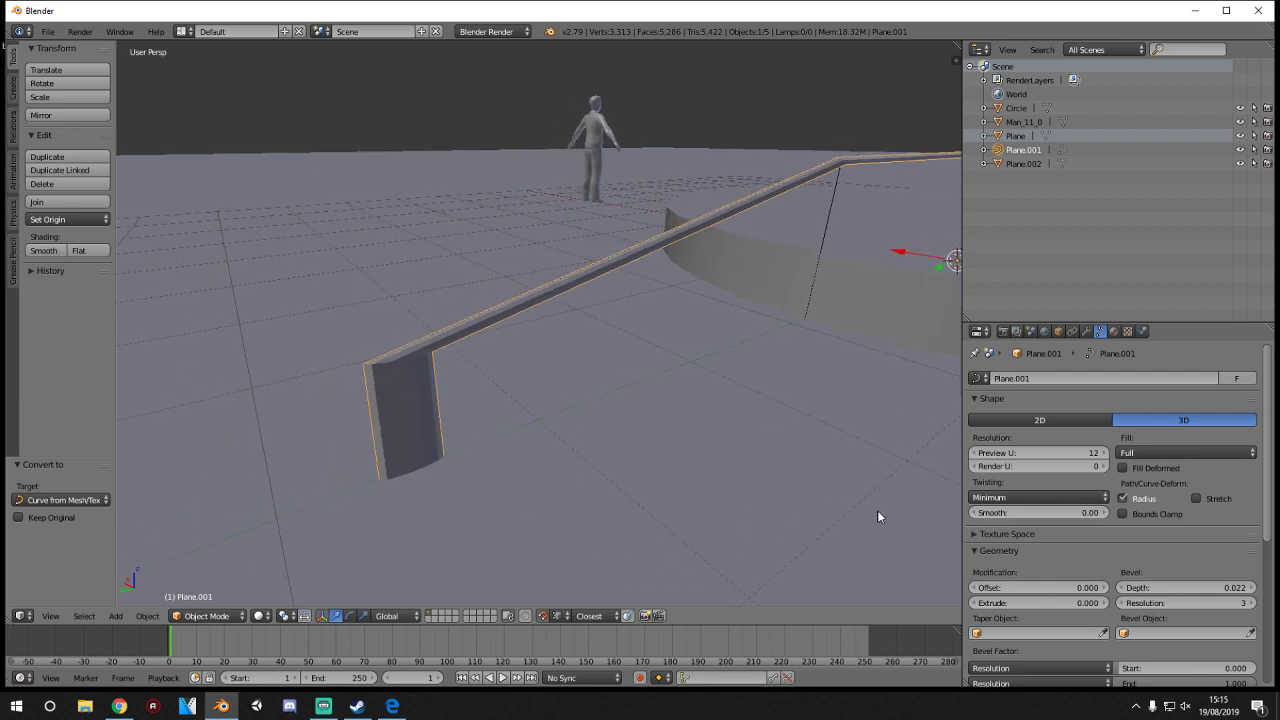
{"action": "left_click", "coordinate": [1058, 497]}
{"action": "left_click", "coordinate": [1055, 491]}
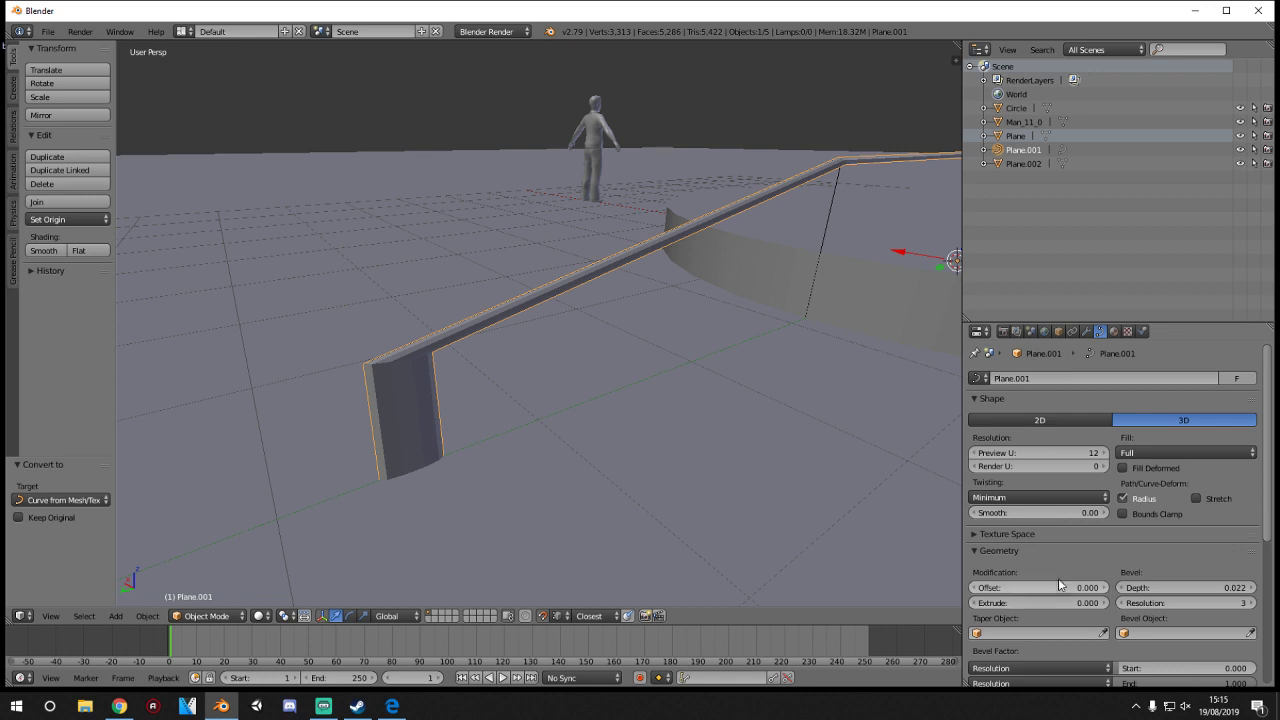
{"action": "mouse_move", "coordinate": [1040, 587]}
{"action": "left_mouse_down"}
{"action": "mouse_move", "coordinate": [1073, 603]}
{"action": "mouse_move", "coordinate": [1057, 603]}
{"action": "left_mouse_up"}
{"action": "key", "text": "ctrl+z"}
- Try another bevel depth on the rail curve and undo all of its bevel settings
{"action": "mouse_move", "coordinate": [1186, 588]}
{"action": "left_mouse_down"}
{"action": "mouse_move", "coordinate": [1198, 588]}
{"action": "mouse_move", "coordinate": [1178, 588]}
{"action": "left_mouse_up"}
{"action": "middle_click_drag", "start_coordinate": [766, 514], "coordinate": [803, 514]}
{"action": "key", "text": "ctrl+z"}
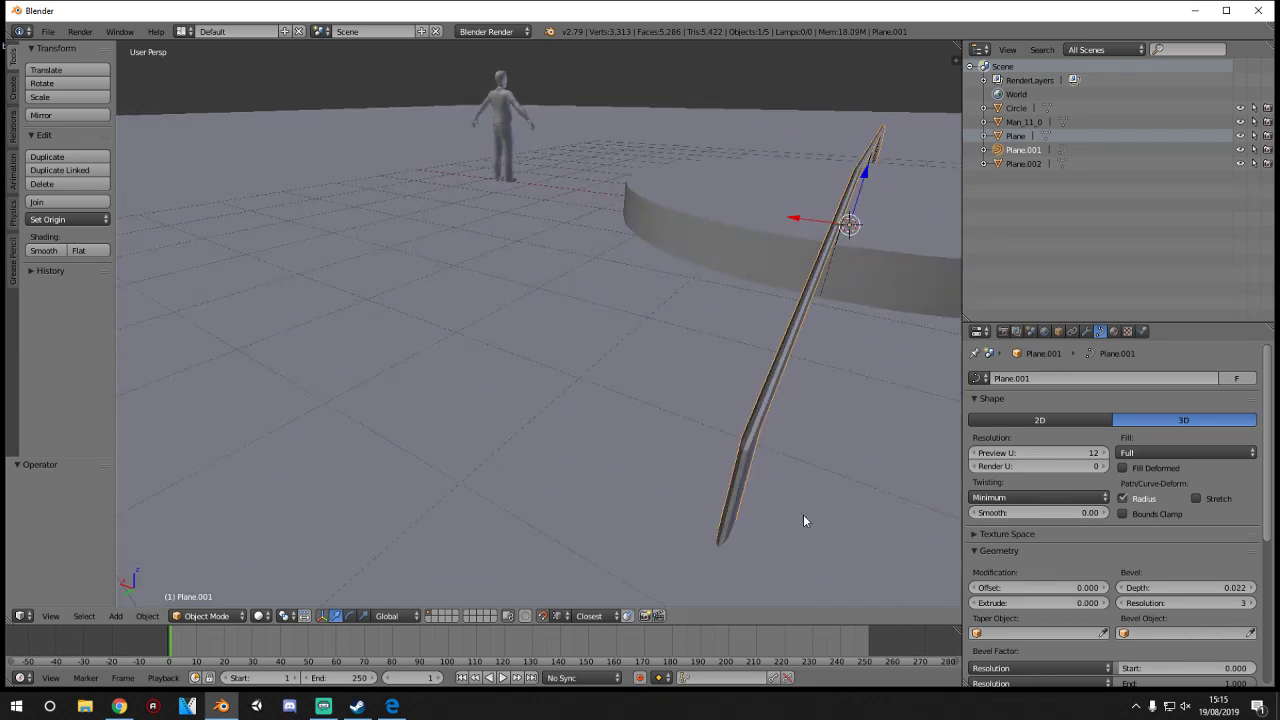
{"action": "key", "text": "ctrl+z"}
- Check the control points of the unbeveled rail curve and convert it back to a mesh
{"action": "key", "text": "Tab"}
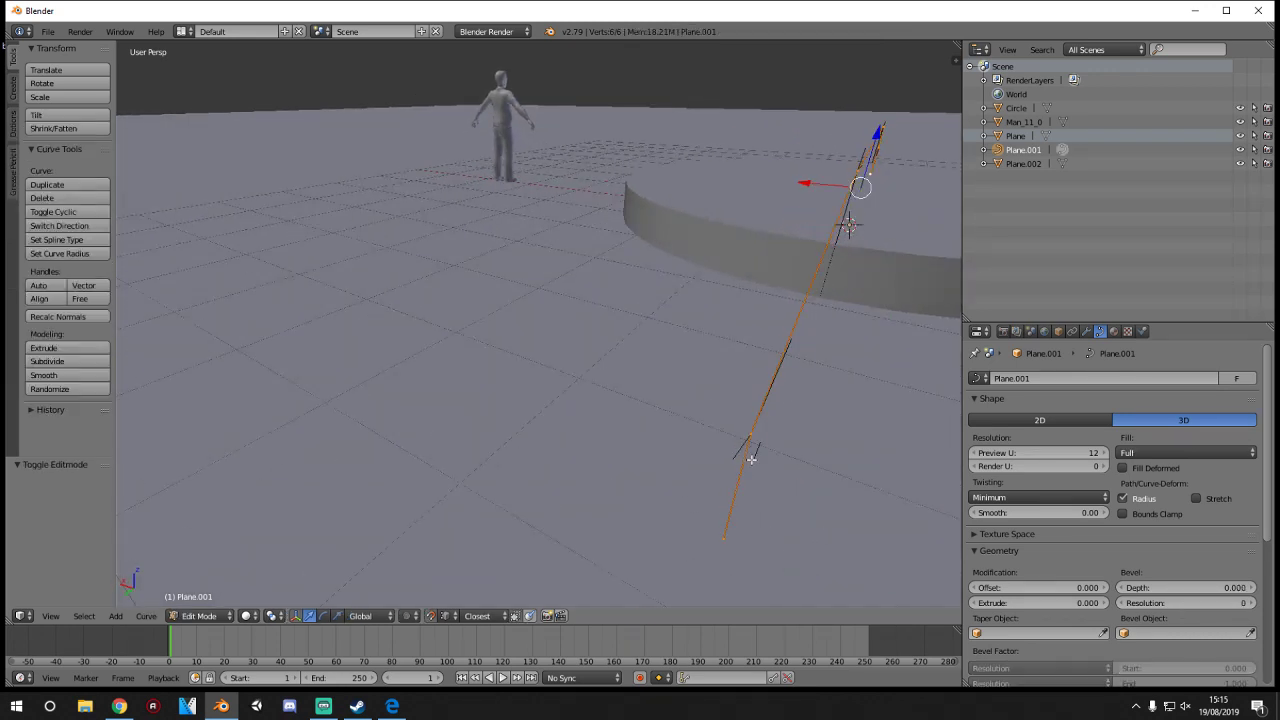
{"action": "right_click", "coordinate": [747, 438]}
{"action": "middle_click_drag", "start_coordinate": [820, 488], "coordinate": [686, 471]}
{"action": "key", "text": "a"}
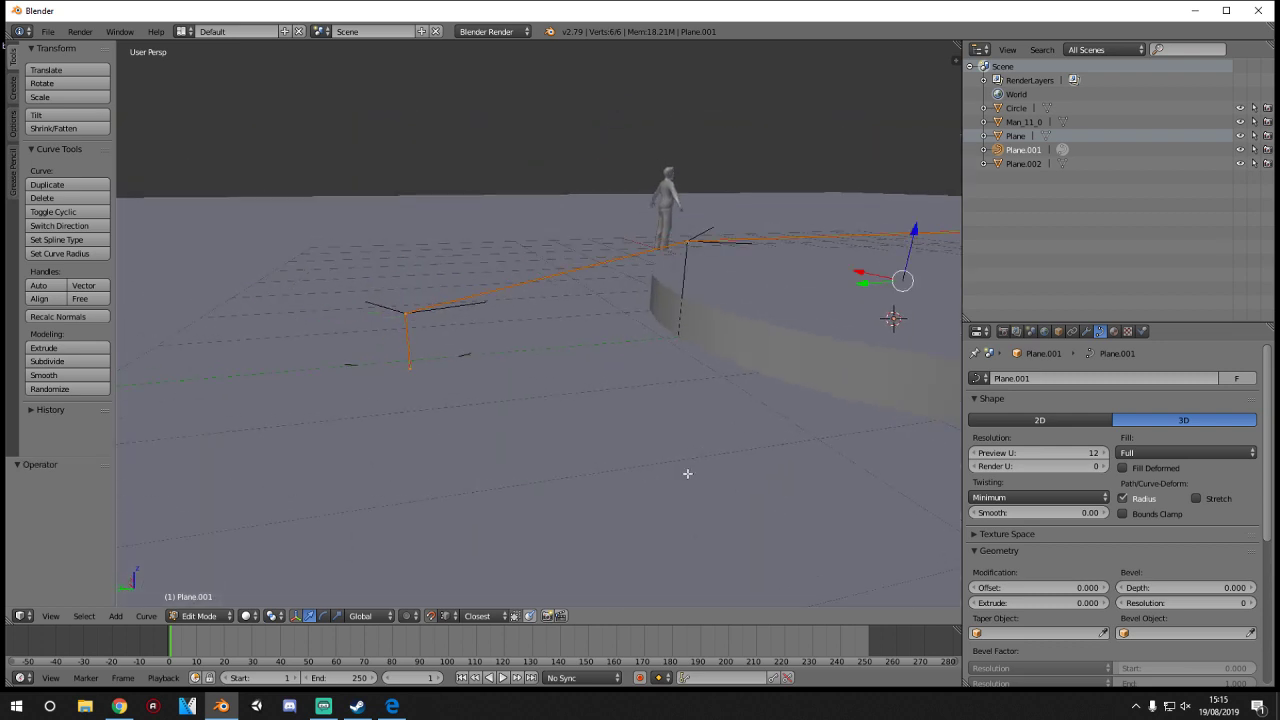
{"action": "key", "text": "Tab"}
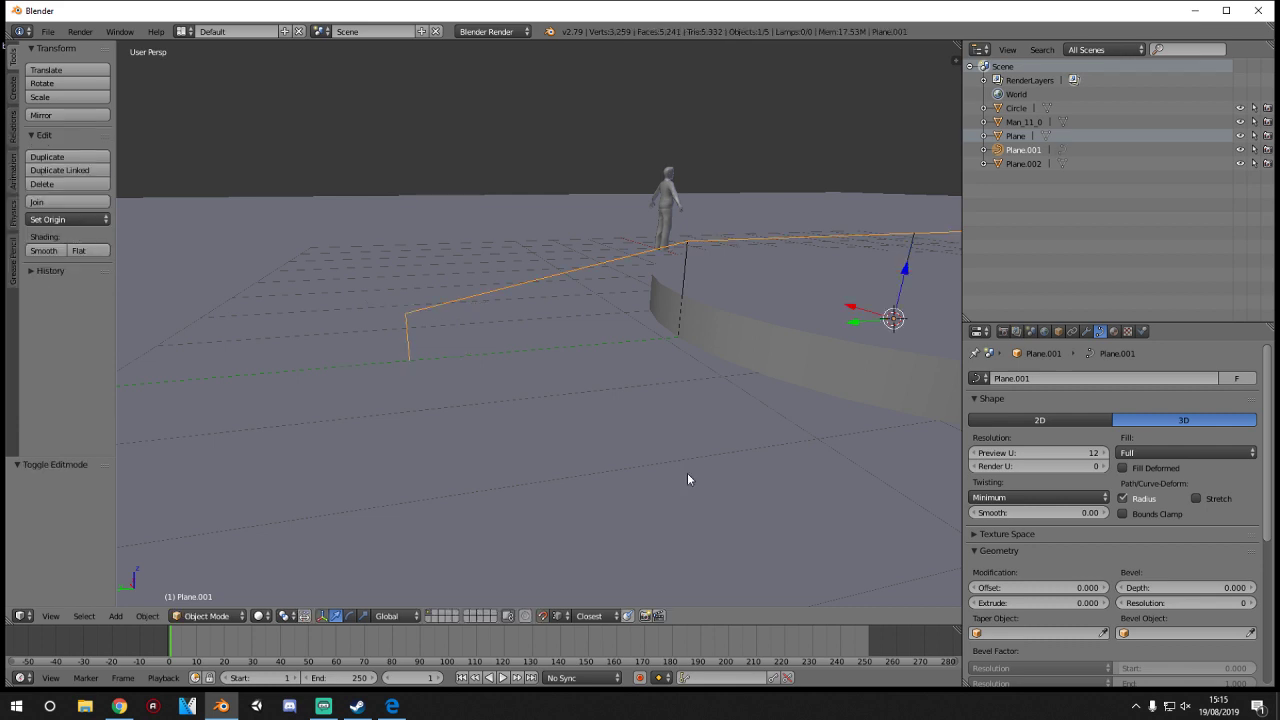
{"action": "key", "text": "alt+c"}
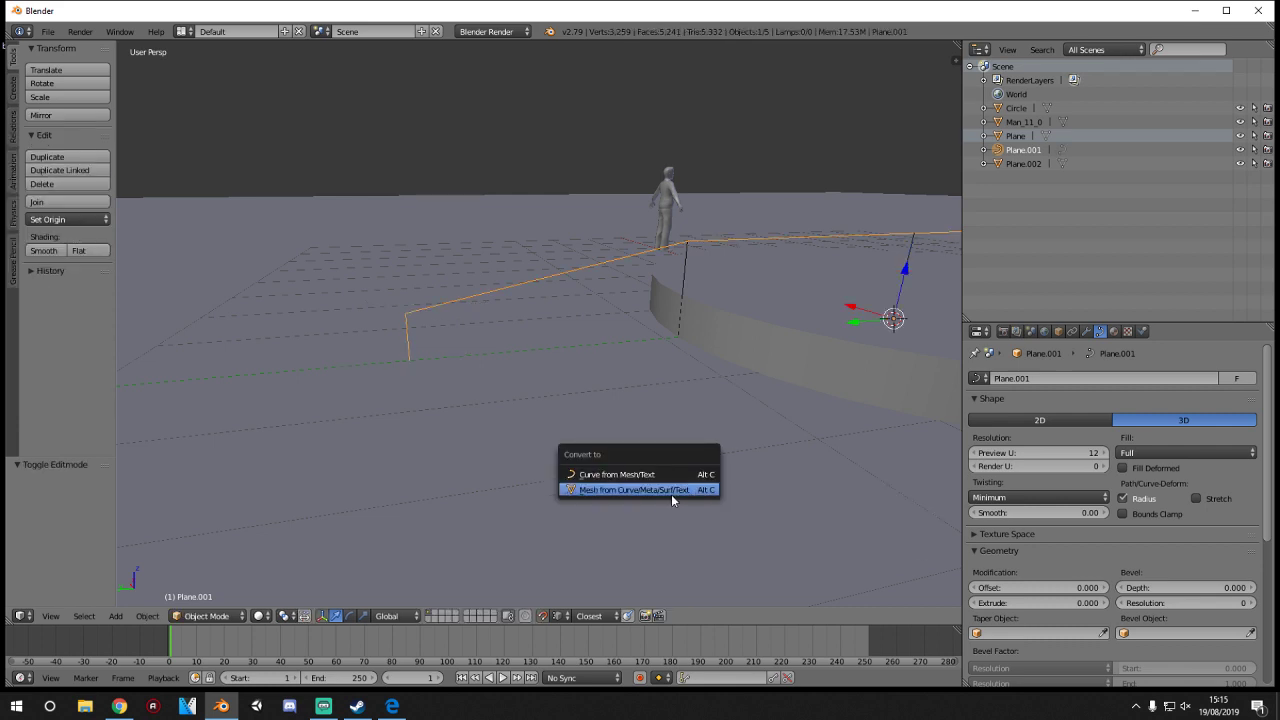
{"action": "left_click", "coordinate": [656, 488]}
- Examine the rail mesh by selecting all of its edges, including both end posts
{"action": "key", "text": "Tab"}
{"action": "right_click", "coordinate": [519, 287]}
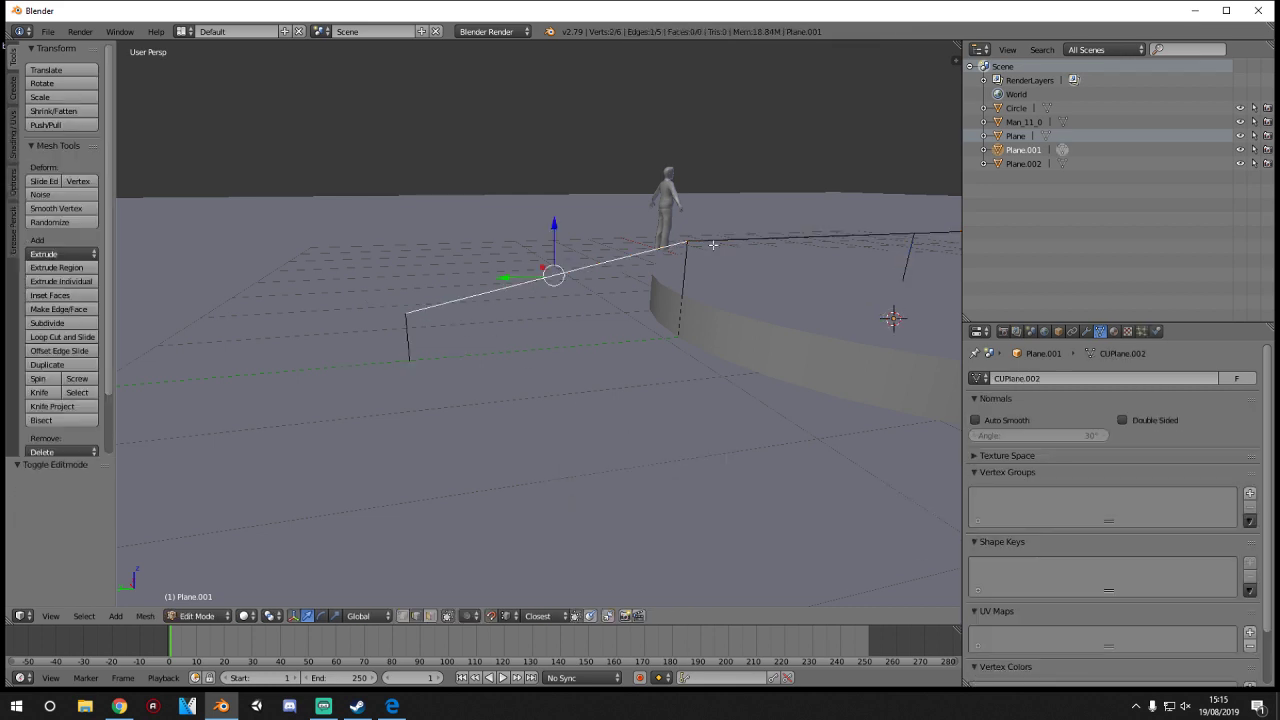
{"action": "right_click", "coordinate": [396, 328], "text": "shift"}
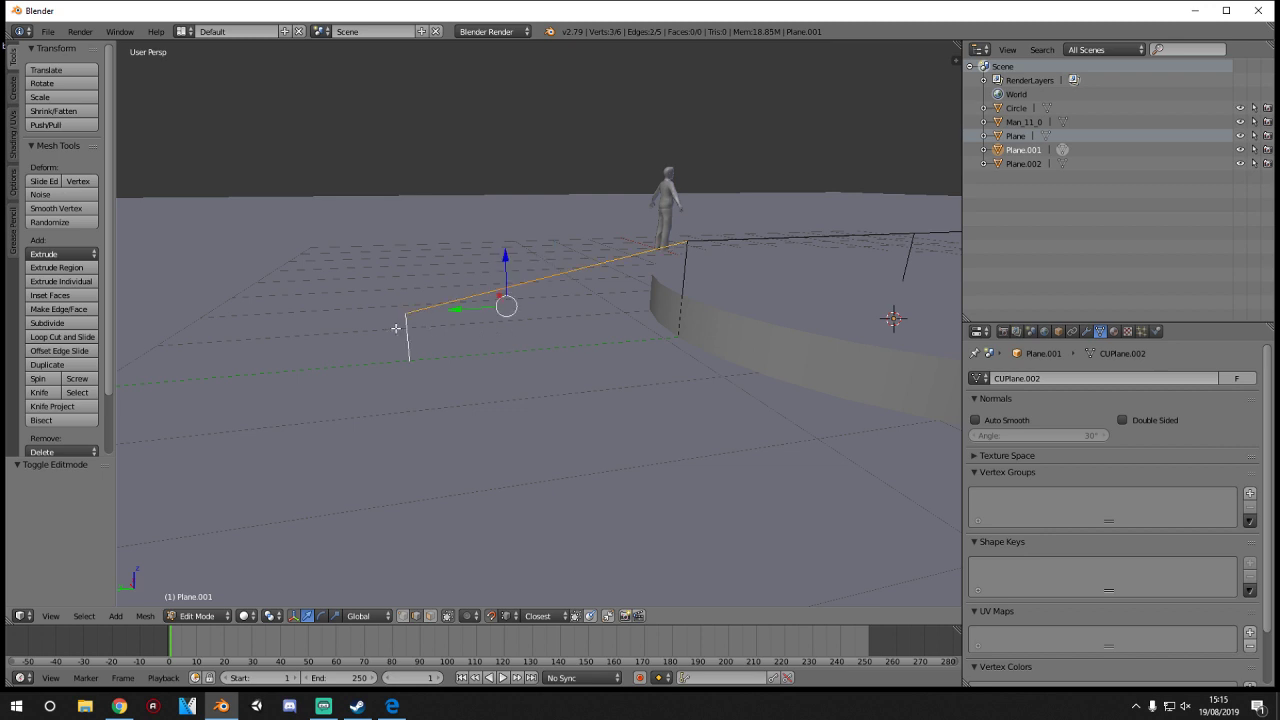
{"action": "right_click", "coordinate": [730, 241], "text": "shift"}
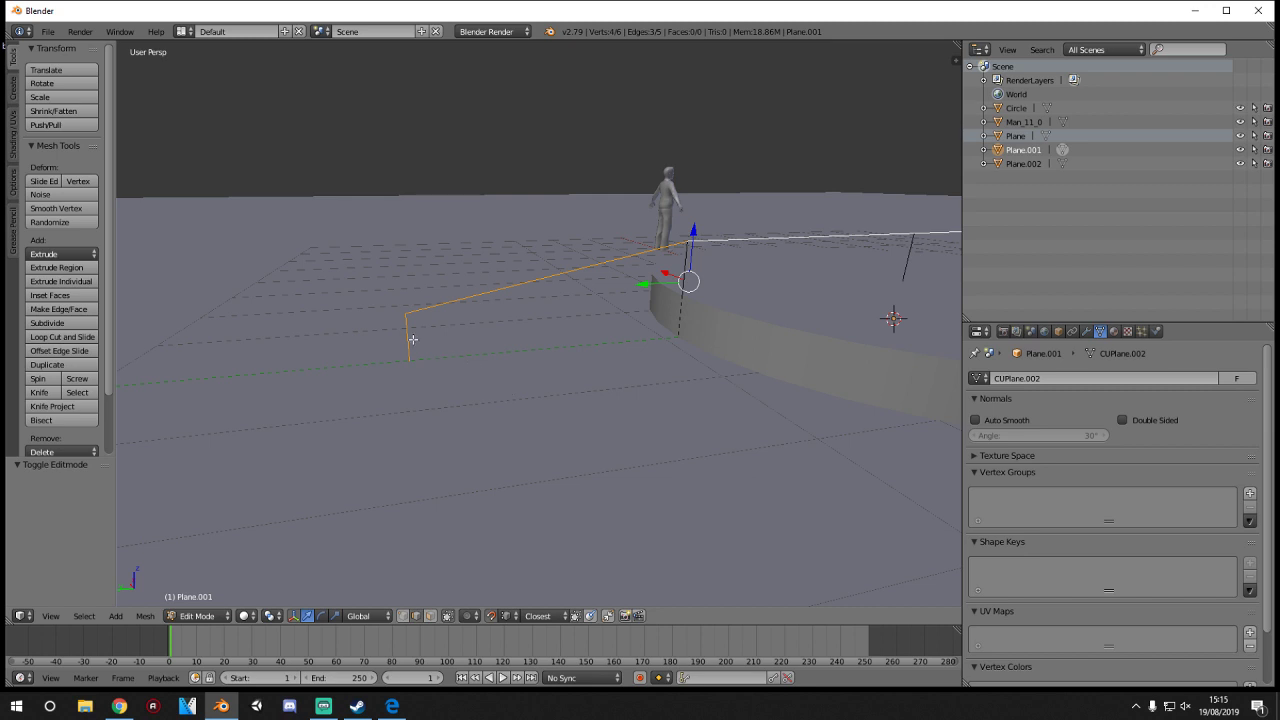
{"action": "middle_click_drag", "start_coordinate": [644, 370], "coordinate": [500, 277]}
{"action": "right_click", "coordinate": [873, 237], "text": "shift"}
{"action": "middle_click_drag", "start_coordinate": [857, 311], "coordinate": [806, 263]}
{"action": "right_click", "coordinate": [805, 264], "text": "shift"}
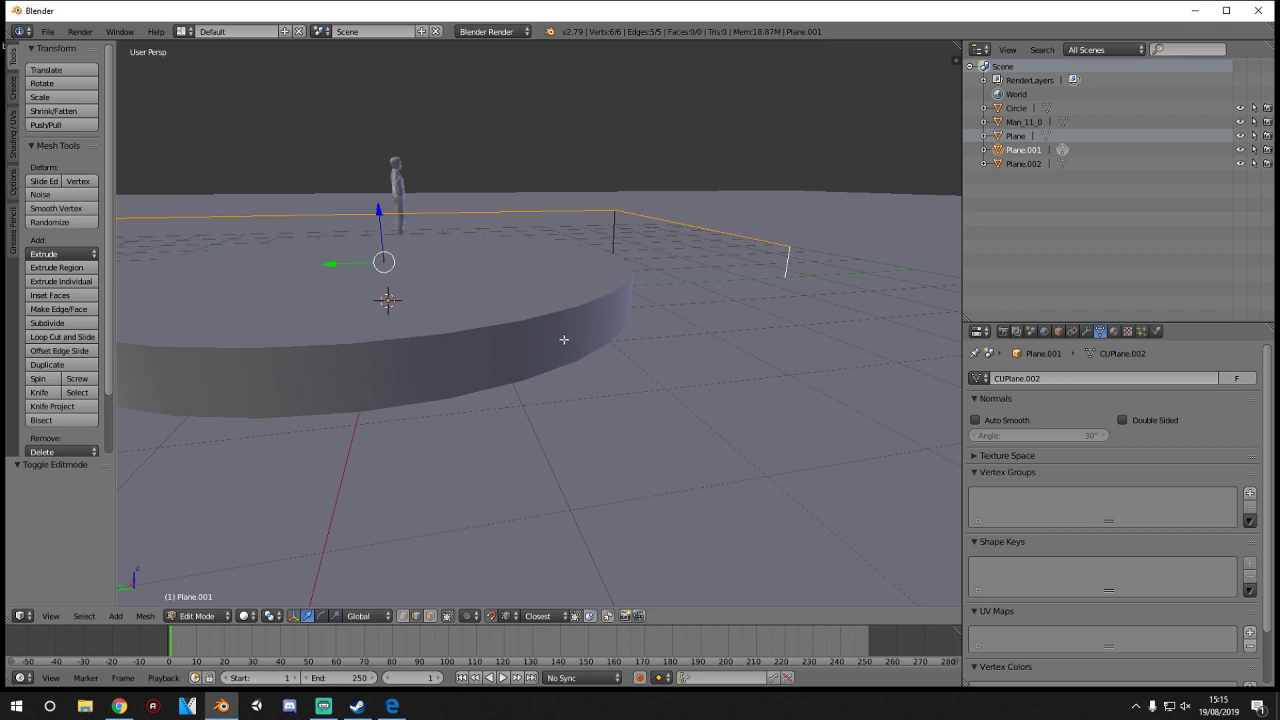
{"action": "middle_click_drag", "start_coordinate": [563, 340], "coordinate": [640, 343]}
{"action": "key", "text": "Tab"}
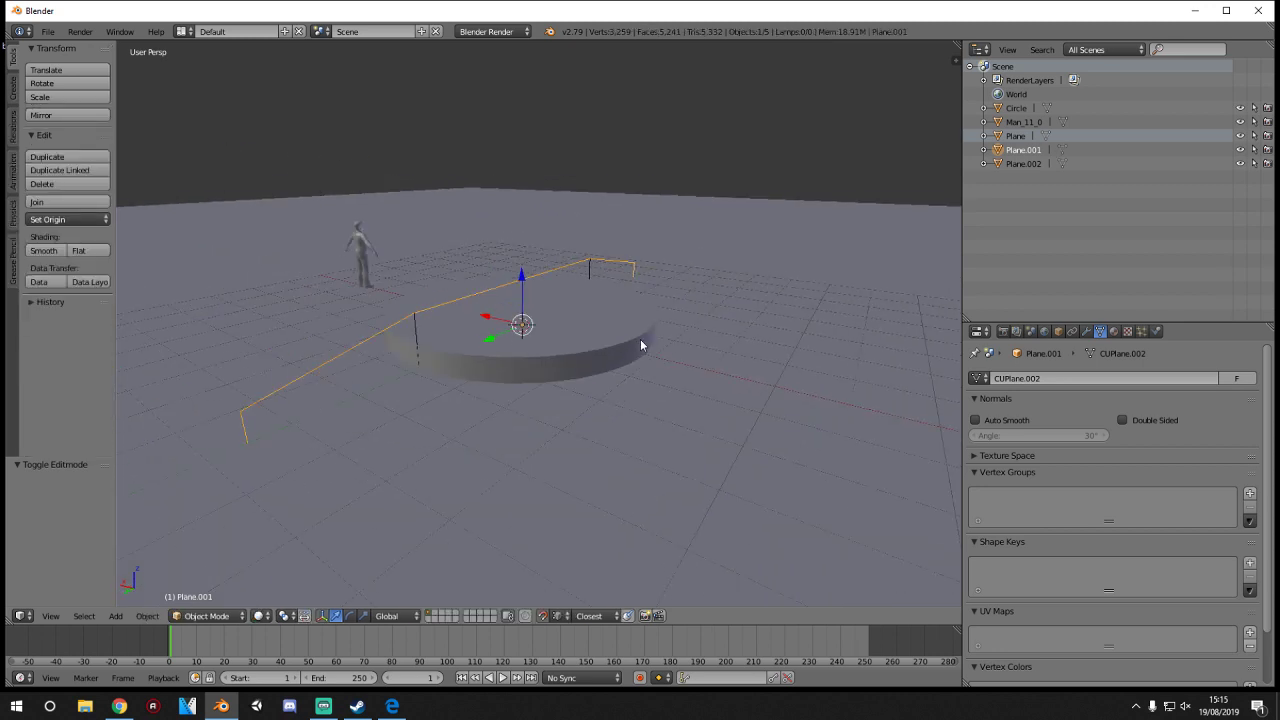
- Convert the checked rail mesh to a curve again with its fill mode set to Full
{"action": "key", "text": "alt+c"}
{"action": "left_click", "coordinate": [638, 323]}
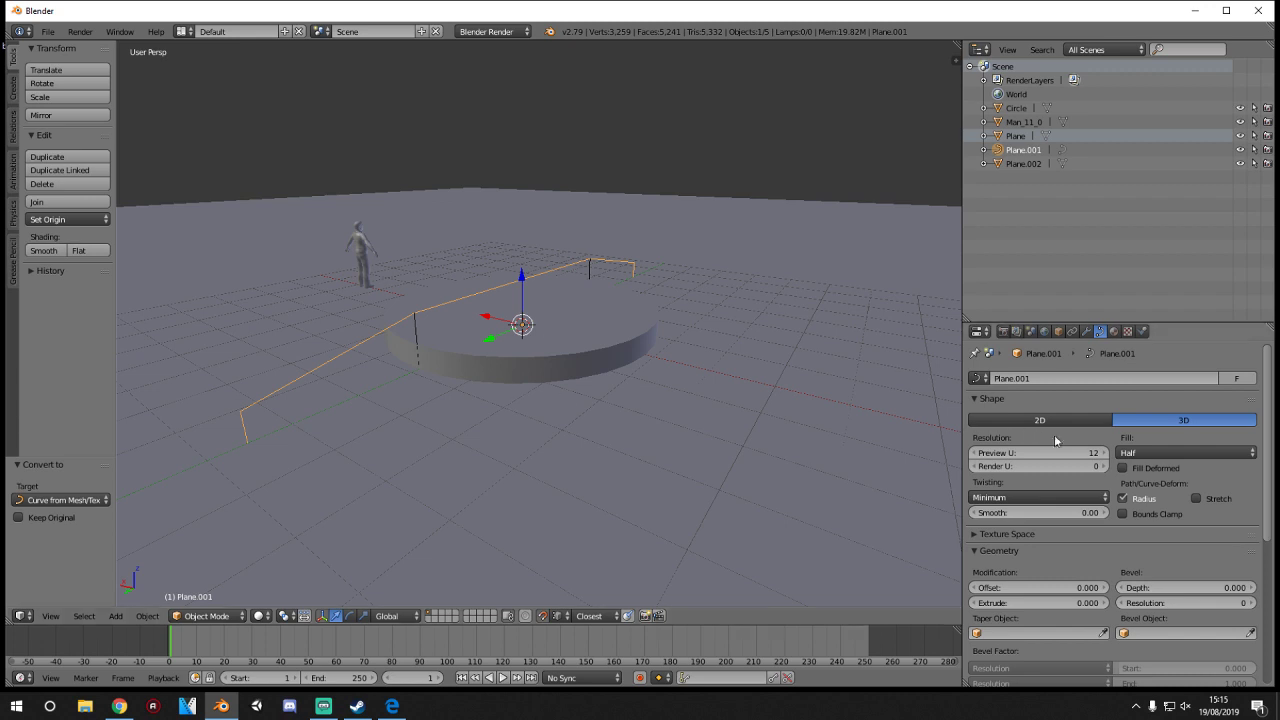
{"action": "left_click", "coordinate": [1182, 452]}
{"action": "left_click", "coordinate": [1132, 437]}
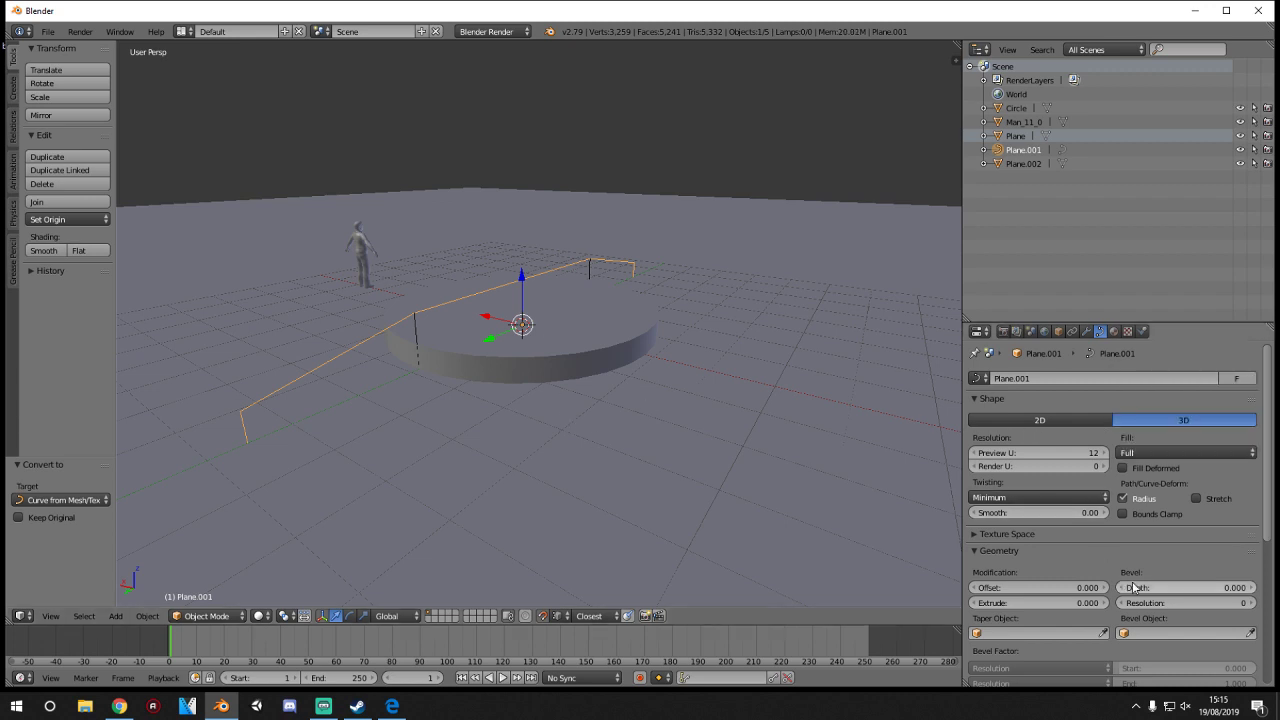
- Set the rail curve's bevel depth to 0.009
{"action": "mouse_move", "coordinate": [1185, 587]}
{"action": "left_mouse_down"}
{"action": "mouse_move", "coordinate": [1215, 587]}
{"action": "mouse_move", "coordinate": [1195, 587]}
{"action": "left_mouse_up"}
{"action": "middle_click_drag", "start_coordinate": [740, 425], "coordinate": [589, 426]}
{"action": "scroll", "coordinate": [518, 314], "scroll_direction": "up", "scroll_amount": 4}
{"action": "scroll", "coordinate": [491, 334], "scroll_direction": "up", "scroll_amount": 3}
{"action": "scroll", "coordinate": [481, 349], "scroll_direction": "down", "scroll_amount": 1}
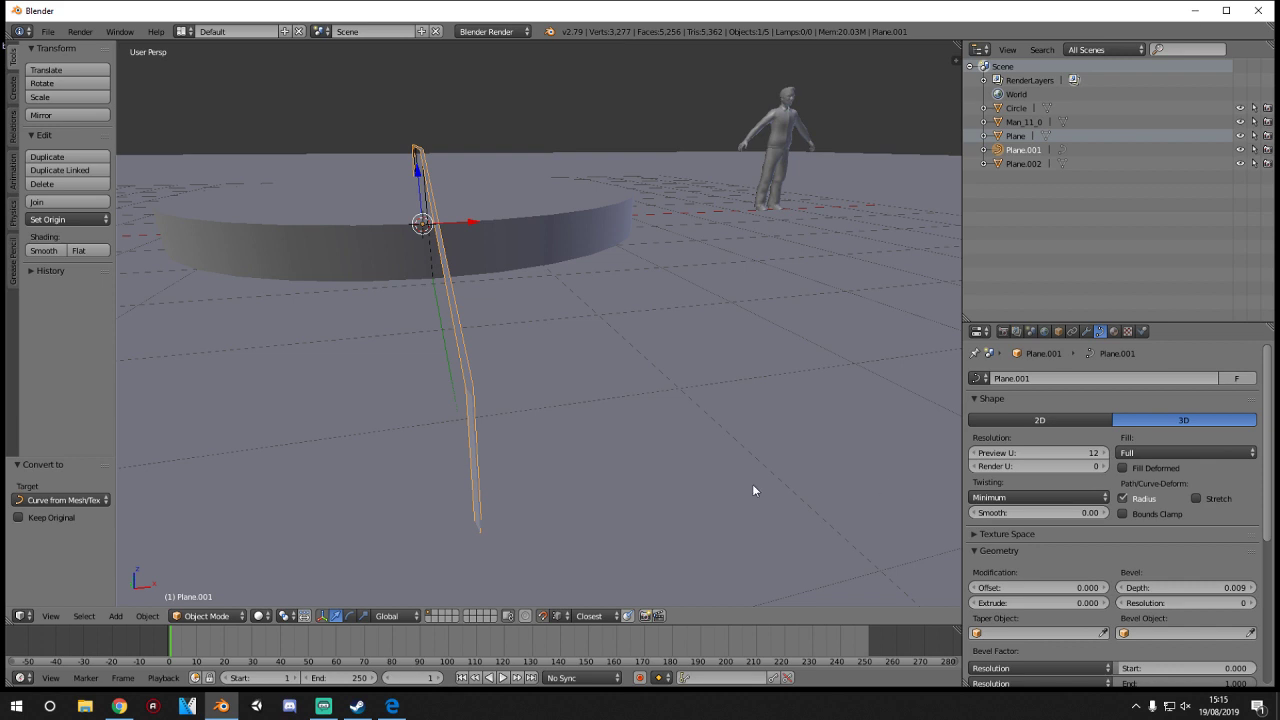
- Try a bevel depth of 0.034 with resolution 5 on the rail curve and inspect its shape around the platform
{"action": "mouse_move", "coordinate": [1196, 606]}
{"action": "left_mouse_down"}
{"action": "mouse_move", "coordinate": [1228, 606]}
{"action": "mouse_move", "coordinate": [1203, 588]}
{"action": "left_mouse_up"}
{"action": "middle_click_drag", "start_coordinate": [715, 478], "coordinate": [645, 394]}
{"action": "scroll", "coordinate": [781, 487], "scroll_direction": "down", "scroll_amount": 5}
{"action": "scroll", "coordinate": [497, 309], "scroll_direction": "up", "scroll_amount": 3}
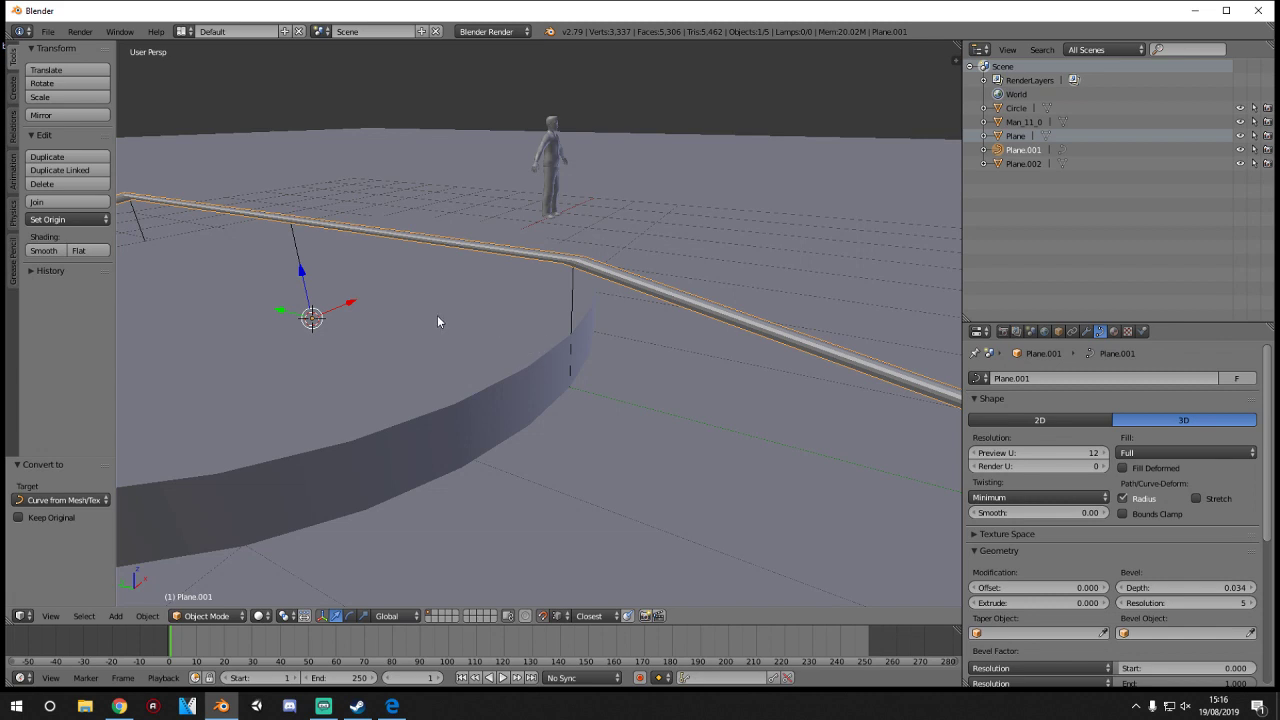
- Undo the rail's bevel, fill mode and curve conversion so that it is a plain mesh again
{"action": "key", "text": "ctrl+z"}
{"action": "key", "text": "ctrl+z"}
{"action": "key", "text": "ctrl+z"}
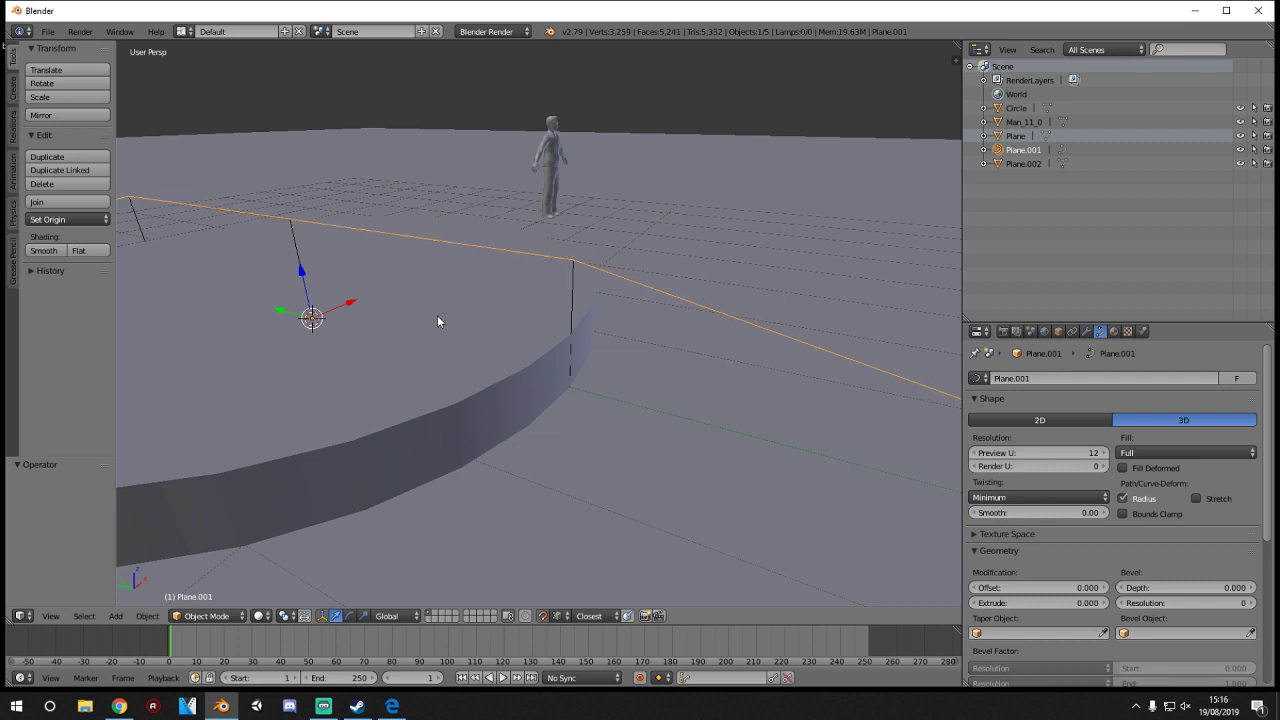
{"action": "key", "text": "ctrl+z"}
{"action": "scroll", "coordinate": [651, 344], "scroll_direction": "down", "scroll_amount": 5}
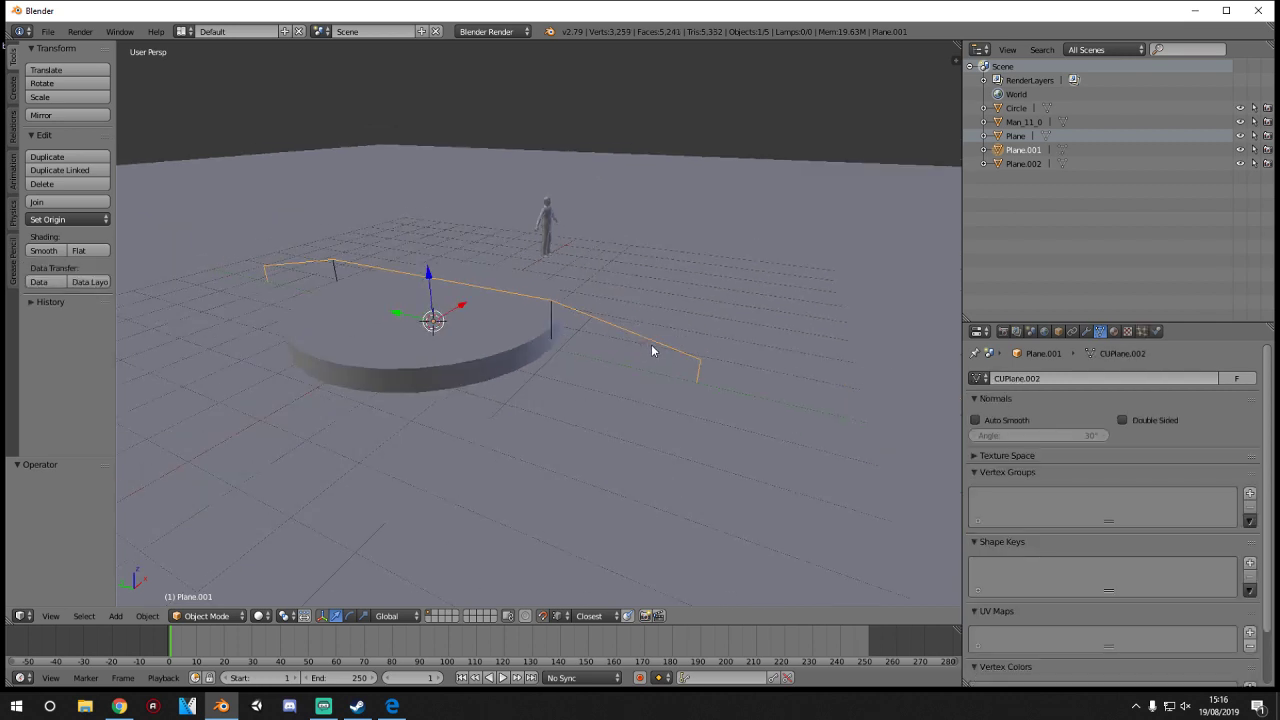
- Examine the rail mesh in Edit Mode by selecting its sloping edge and its long edge over the platform
{"action": "key", "text": "z"}
{"action": "key", "text": "z"}
{"action": "key", "text": "Tab"}
{"action": "key", "text": "Tab"}
{"action": "key", "text": "Tab"}
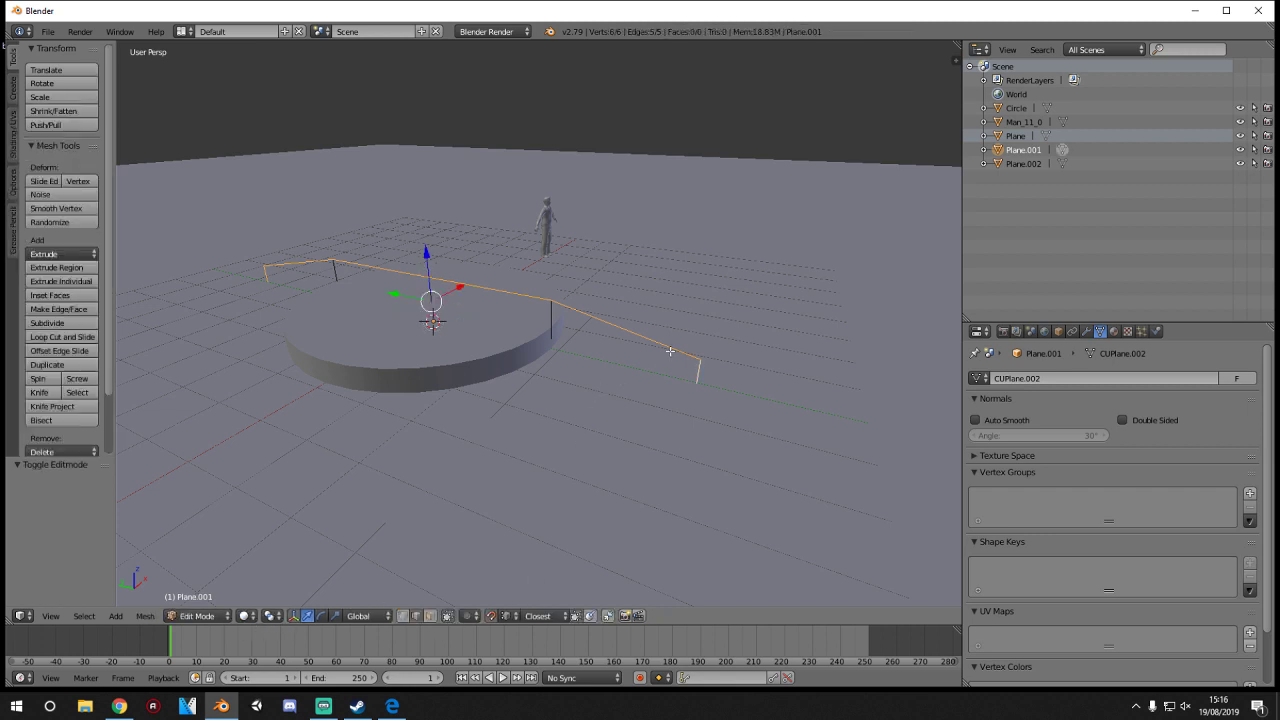
{"action": "right_click", "coordinate": [670, 351]}
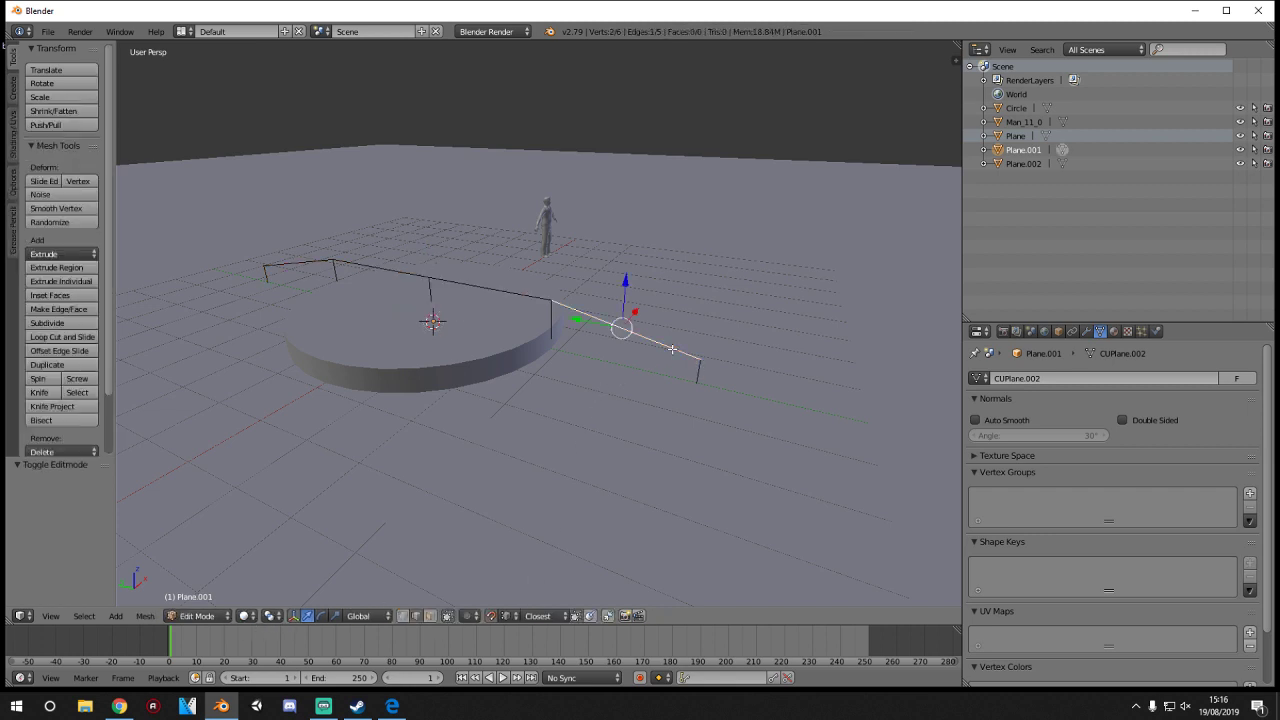
{"action": "right_click", "coordinate": [549, 298]}
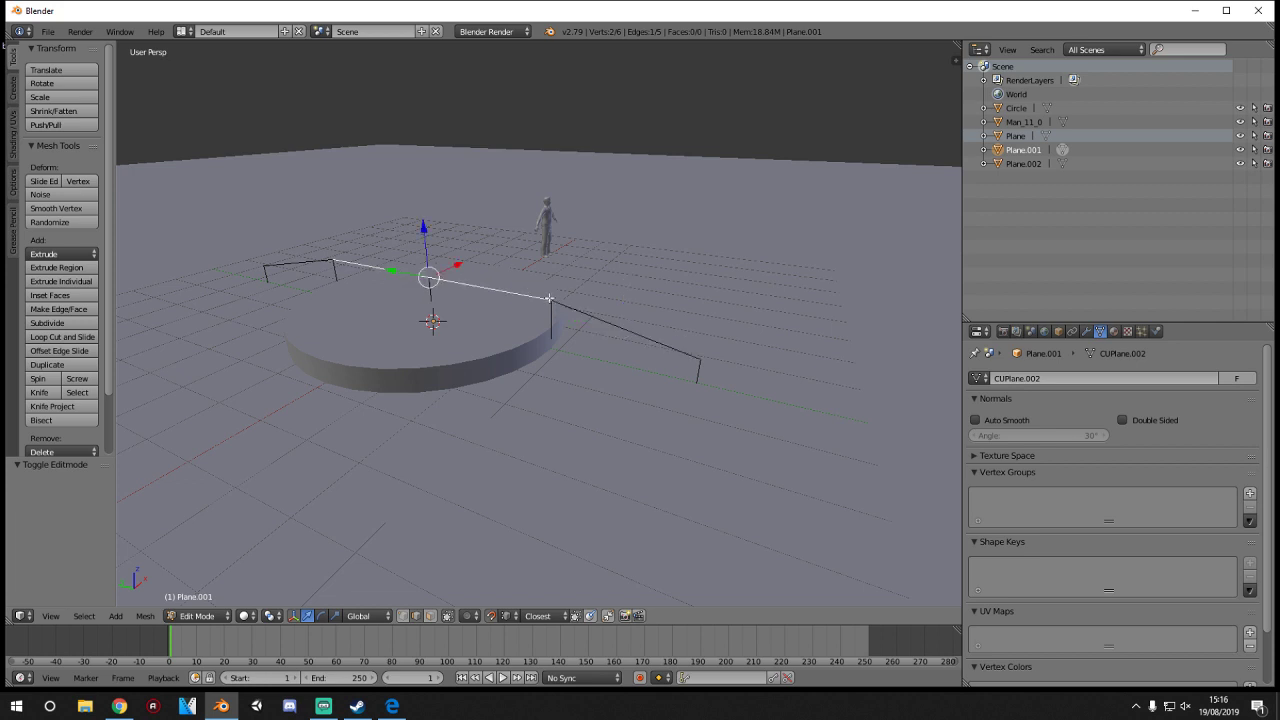
- Examine the rail mesh's individual vertices at the platform edge, the outer corner and the foot of the end post
{"action": "left_click", "coordinate": [403, 617]}
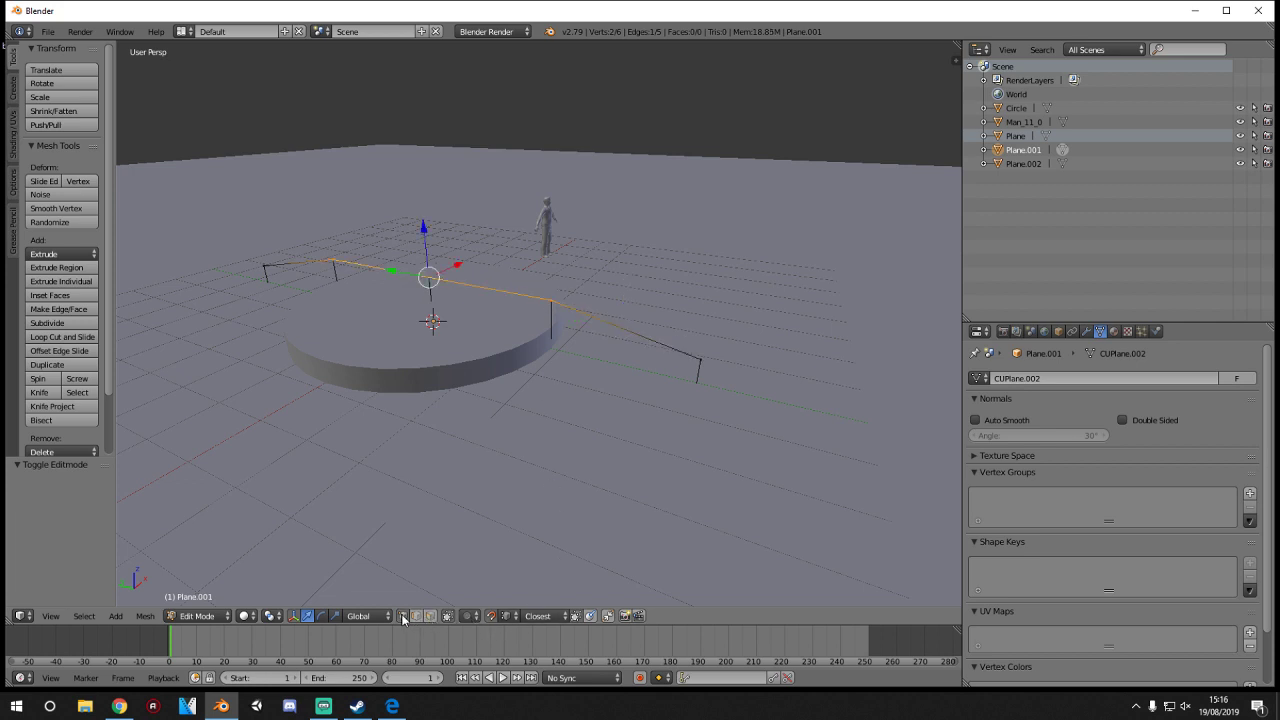
{"action": "right_click", "coordinate": [550, 306]}
{"action": "scroll", "coordinate": [549, 308], "scroll_direction": "up", "scroll_amount": 3}
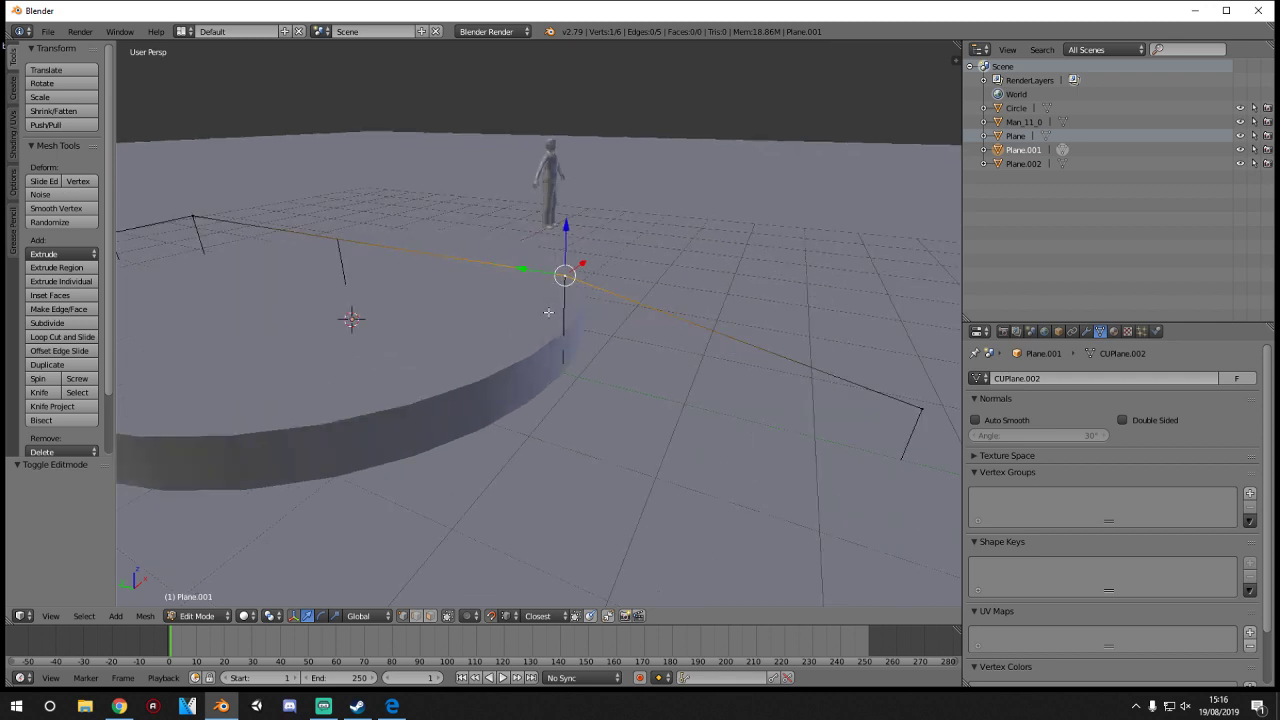
{"action": "right_click", "coordinate": [910, 402]}
{"action": "middle_click_drag", "start_coordinate": [904, 458], "coordinate": [800, 436], "text": "shift"}
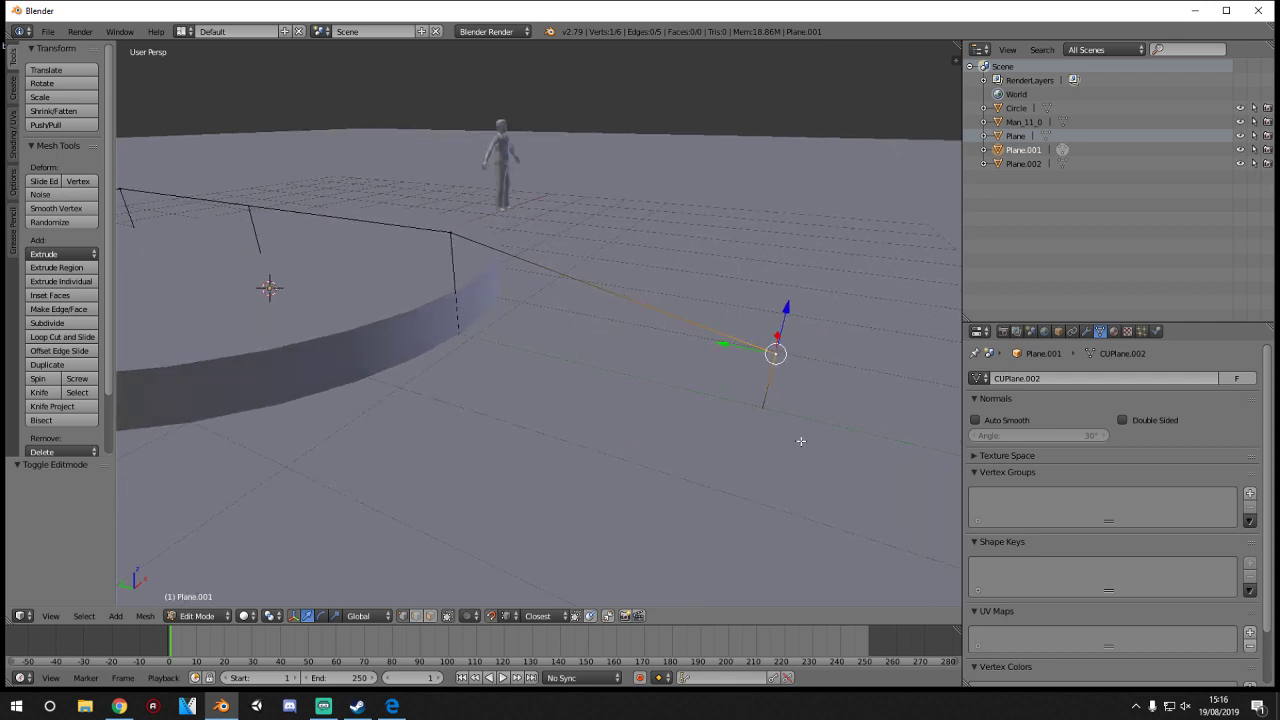
{"action": "right_click", "coordinate": [766, 410]}
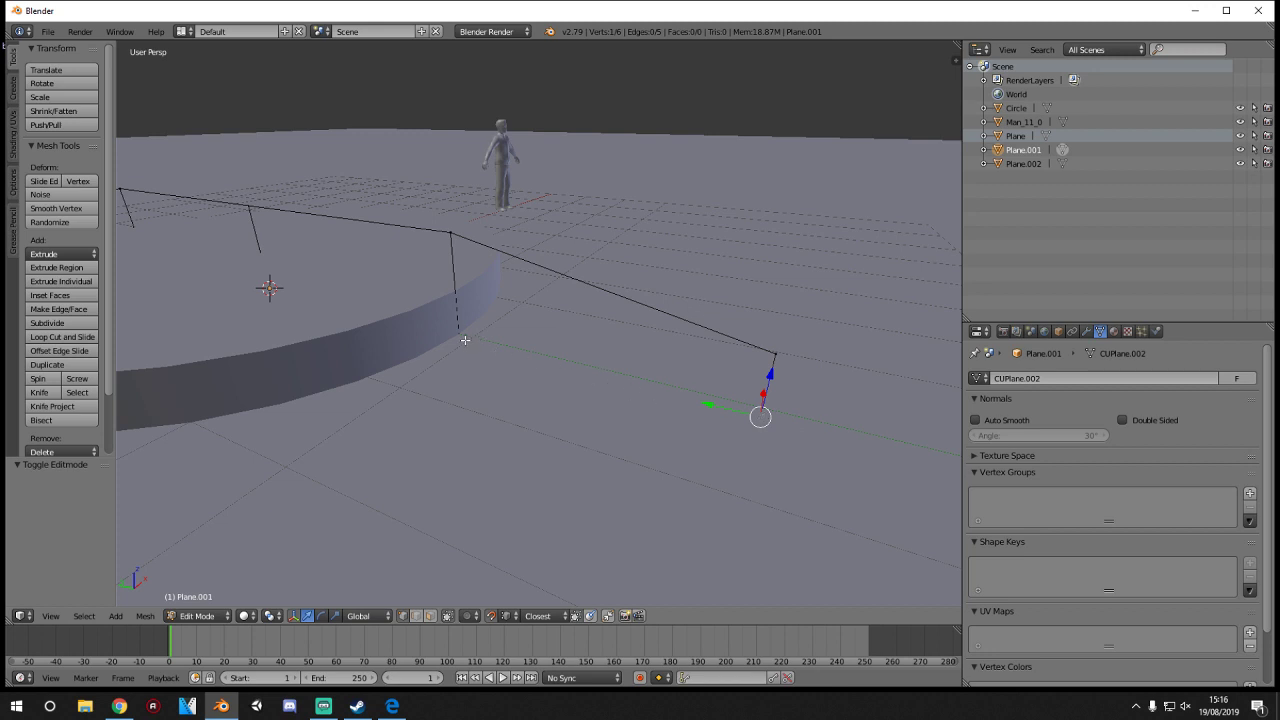
{"action": "right_click", "coordinate": [451, 232]}
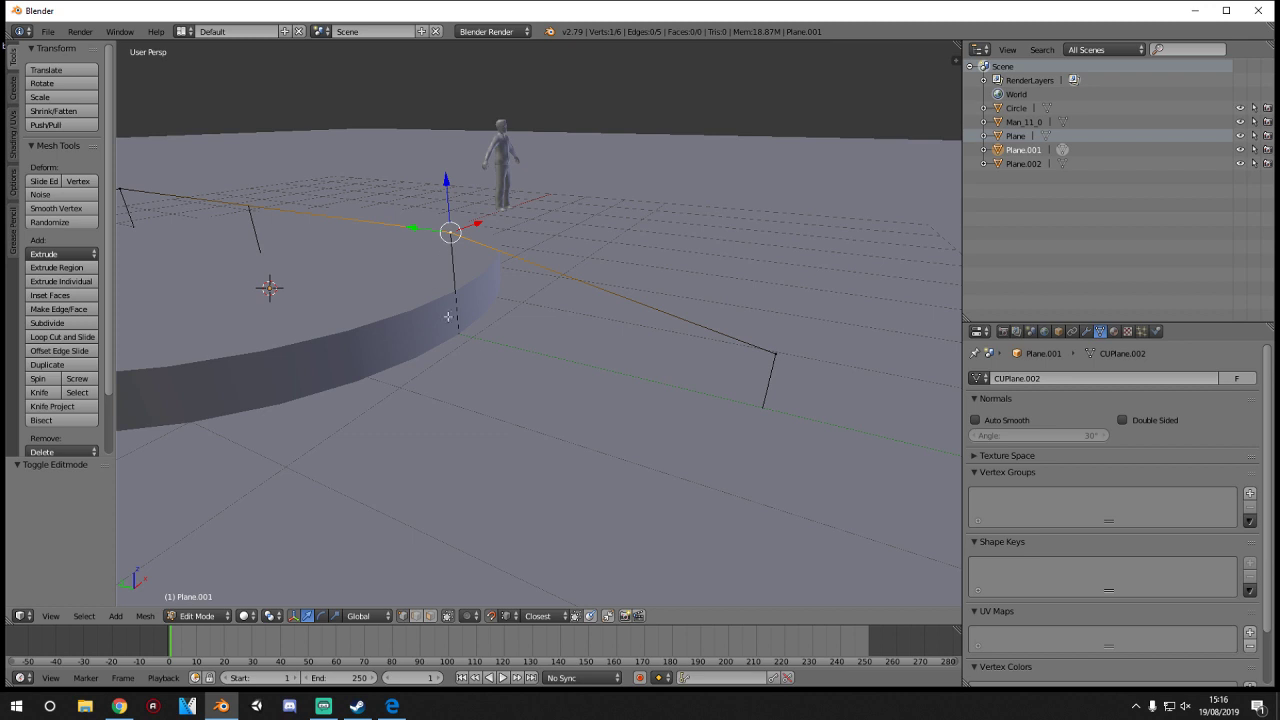
{"action": "middle_click_drag", "start_coordinate": [448, 317], "coordinate": [788, 332], "text": "shift"}
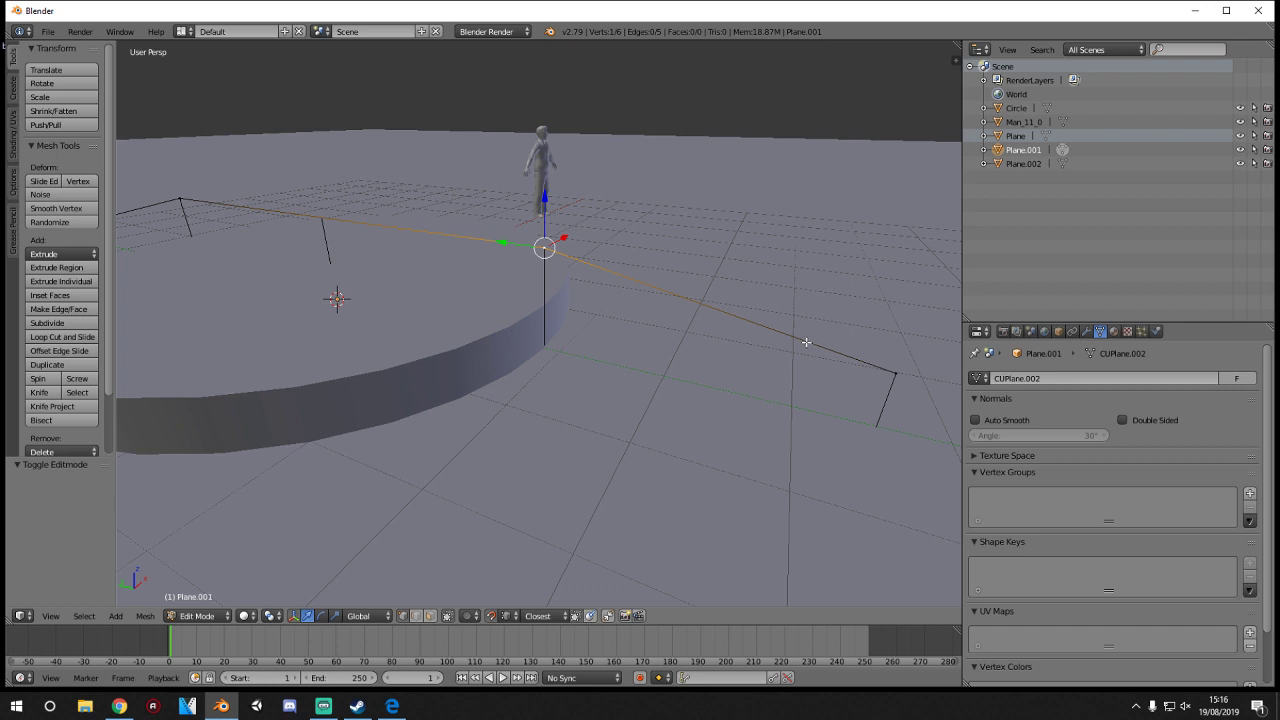
- Examine the rail's end post edge together with the adjoining sloping edge
{"action": "left_click", "coordinate": [417, 615]}
{"action": "right_click", "coordinate": [884, 400]}
{"action": "right_click", "coordinate": [864, 346], "text": "shift"}
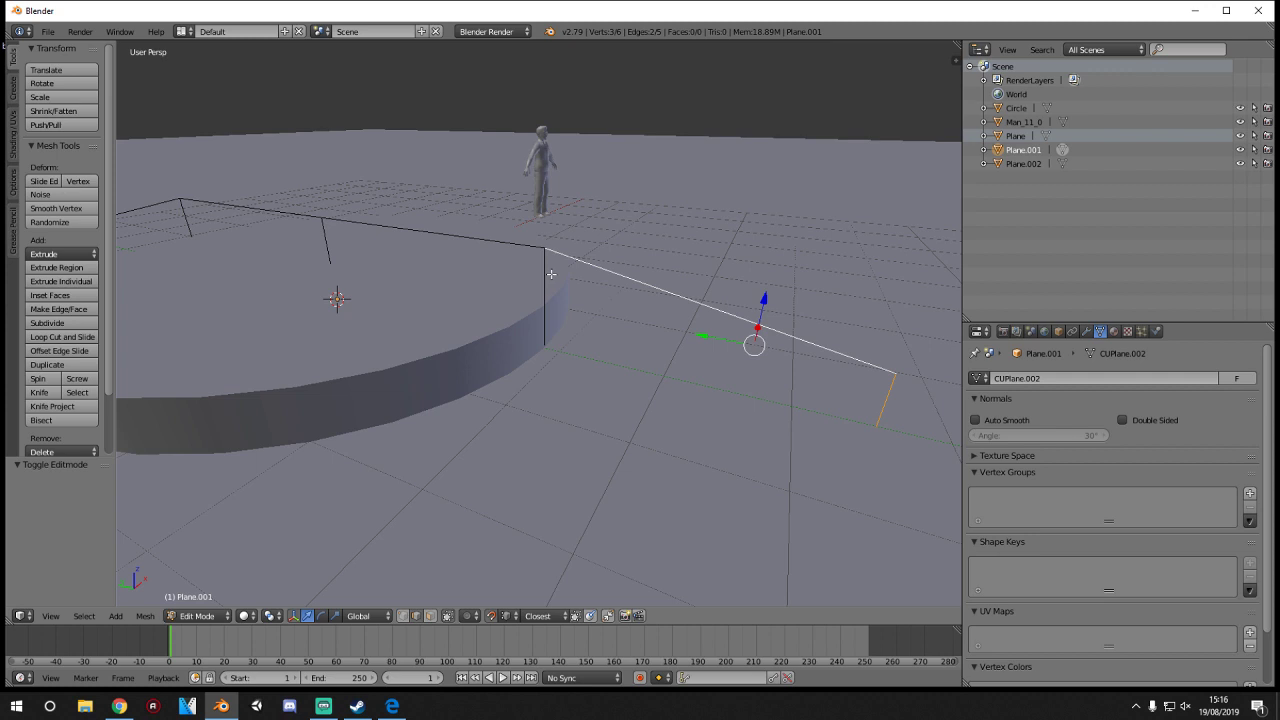
- Convert the whole rail mesh to a curve and set its fill mode to Full
{"action": "key", "text": "Tab"}
{"action": "key", "text": "alt+c"}
{"action": "left_click", "coordinate": [499, 249]}
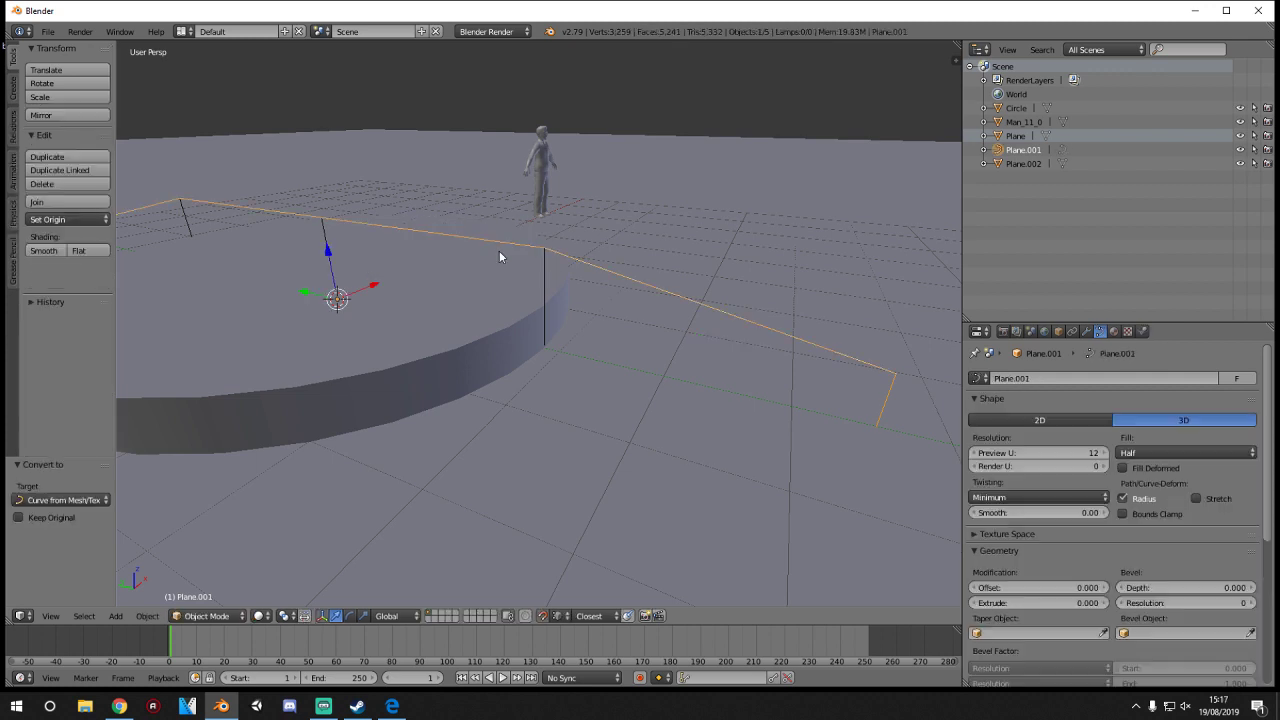
{"action": "left_click", "coordinate": [1165, 452]}
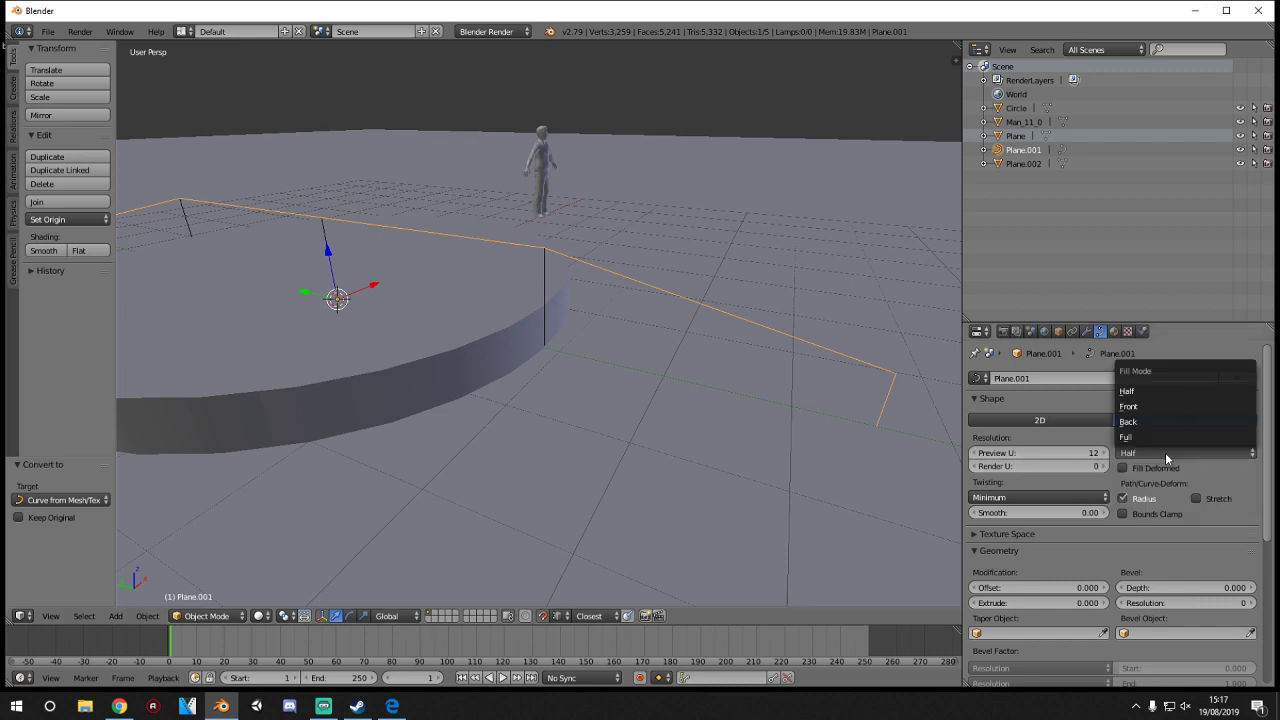
{"action": "left_click", "coordinate": [1153, 421]}
- Try a bevel depth of 0.056 with resolution 2 on the rail curve
{"action": "left_click_drag", "start_coordinate": [1150, 587], "coordinate": [1084, 626]}
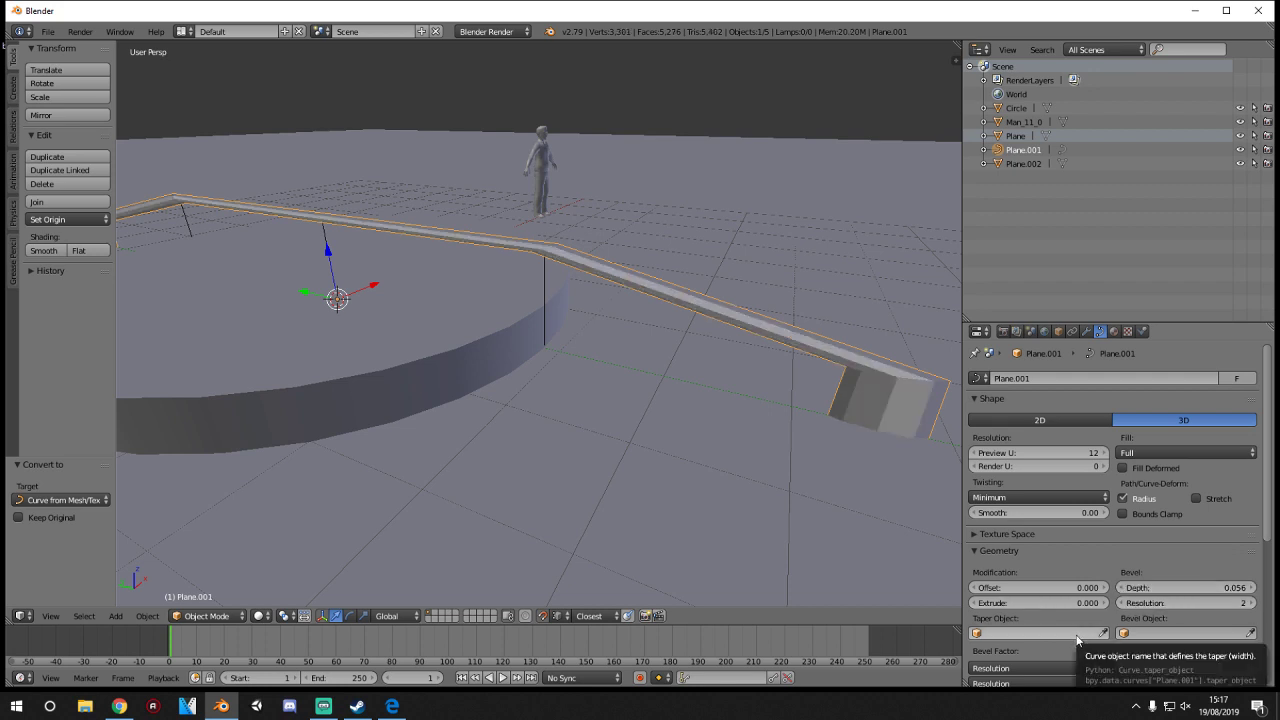
{"action": "scroll", "coordinate": [1081, 641], "scroll_direction": "down", "scroll_amount": 2}
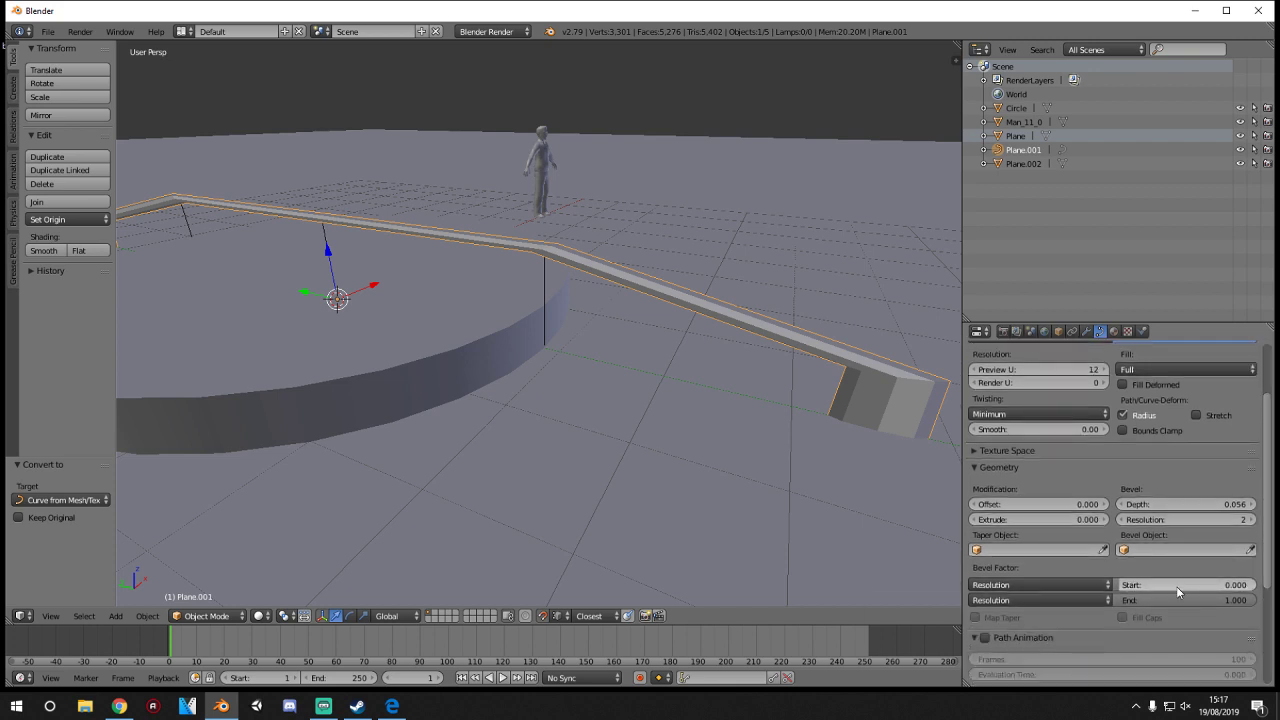
{"action": "left_click_drag", "start_coordinate": [1169, 603], "coordinate": [1077, 597]}
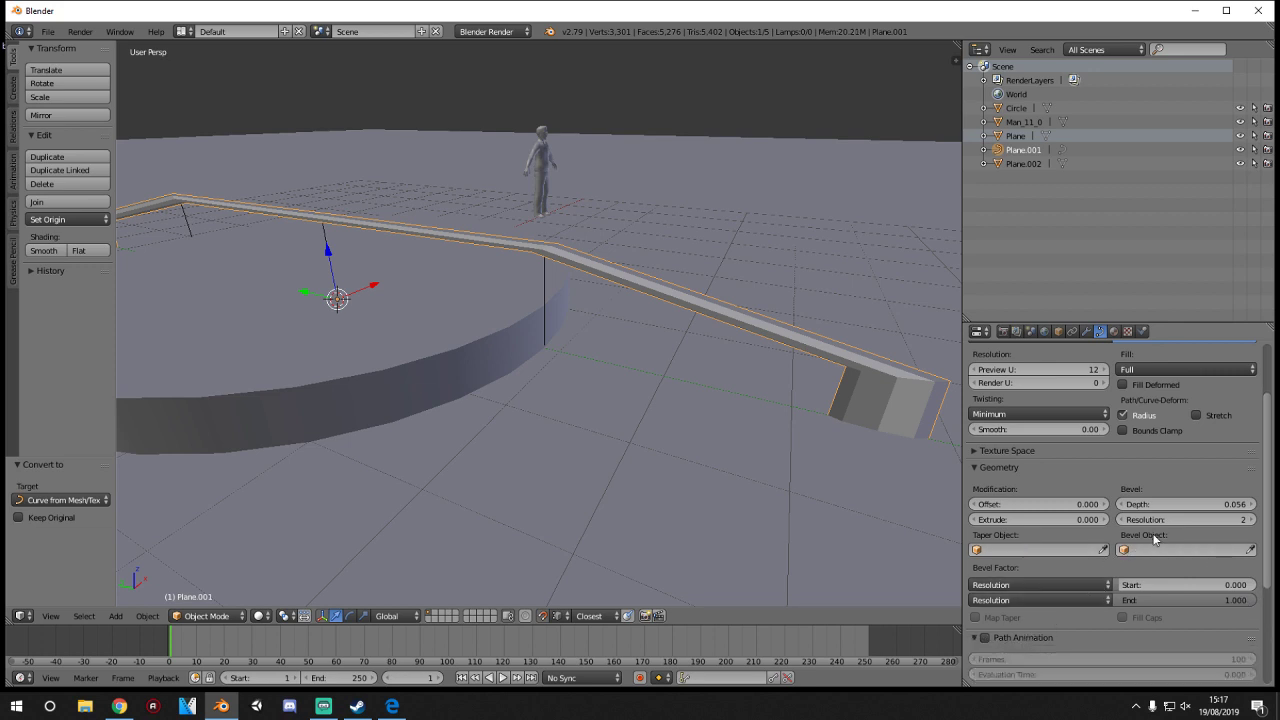
- Return the bevel depth to 0, raise the bevel resolution to 3 and set the rail curve's extrusion to 0.027
{"action": "left_click_drag", "start_coordinate": [1182, 519], "coordinate": [1140, 504]}
{"action": "key", "text": "ctrl+z"}
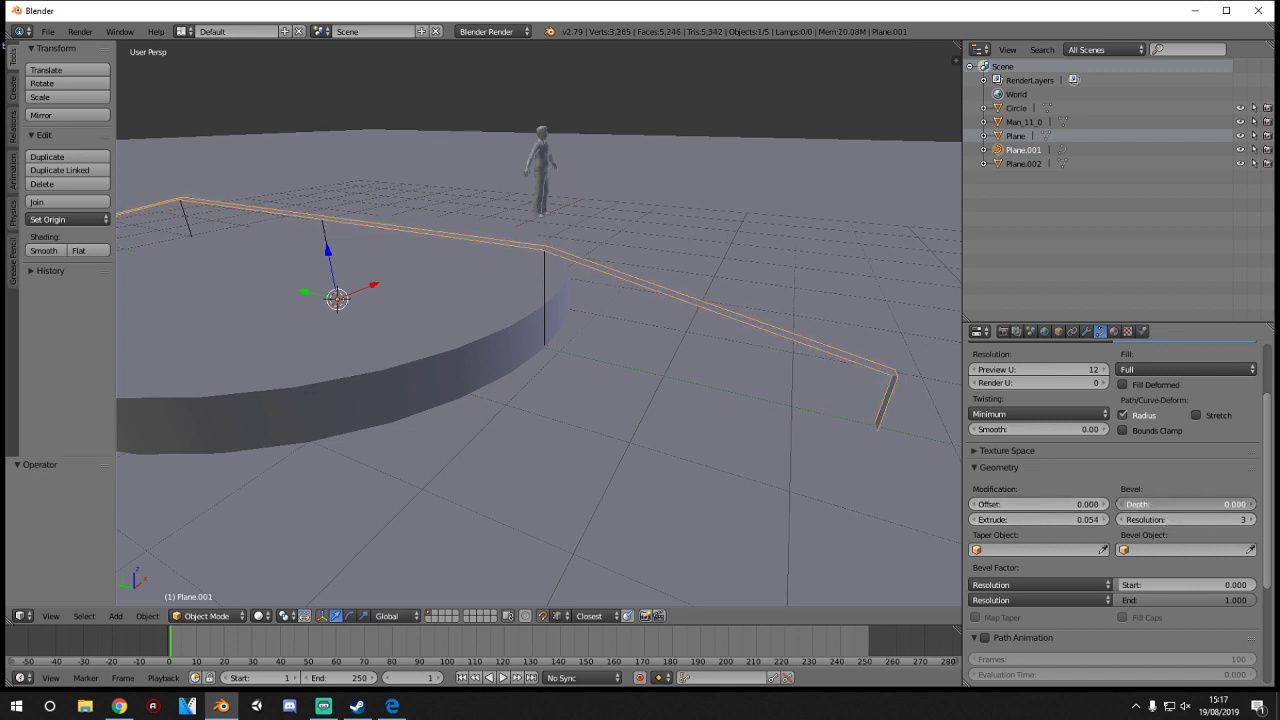
{"action": "middle_click_drag", "start_coordinate": [940, 445], "coordinate": [654, 400]}
{"action": "scroll", "coordinate": [634, 467], "scroll_direction": "up", "scroll_amount": 2}
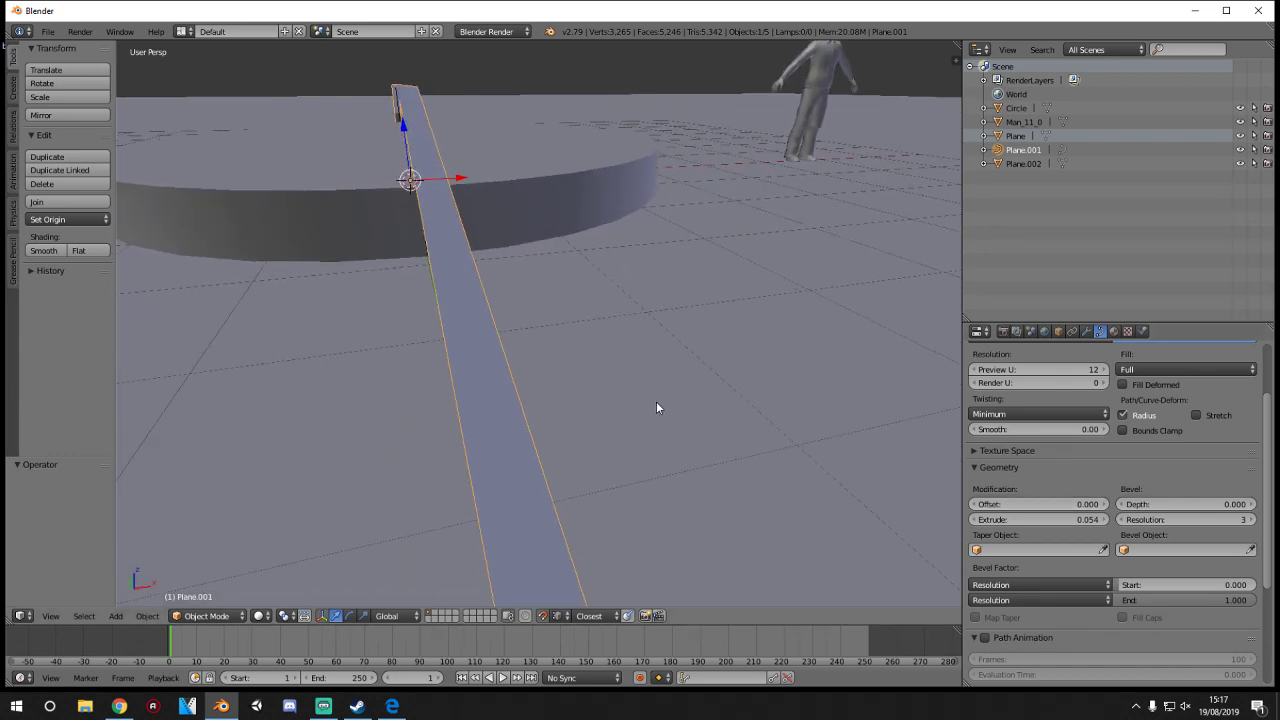
{"action": "scroll", "coordinate": [656, 401], "scroll_direction": "down", "scroll_amount": 1}
{"action": "left_click_drag", "start_coordinate": [1038, 519], "coordinate": [992, 519]}
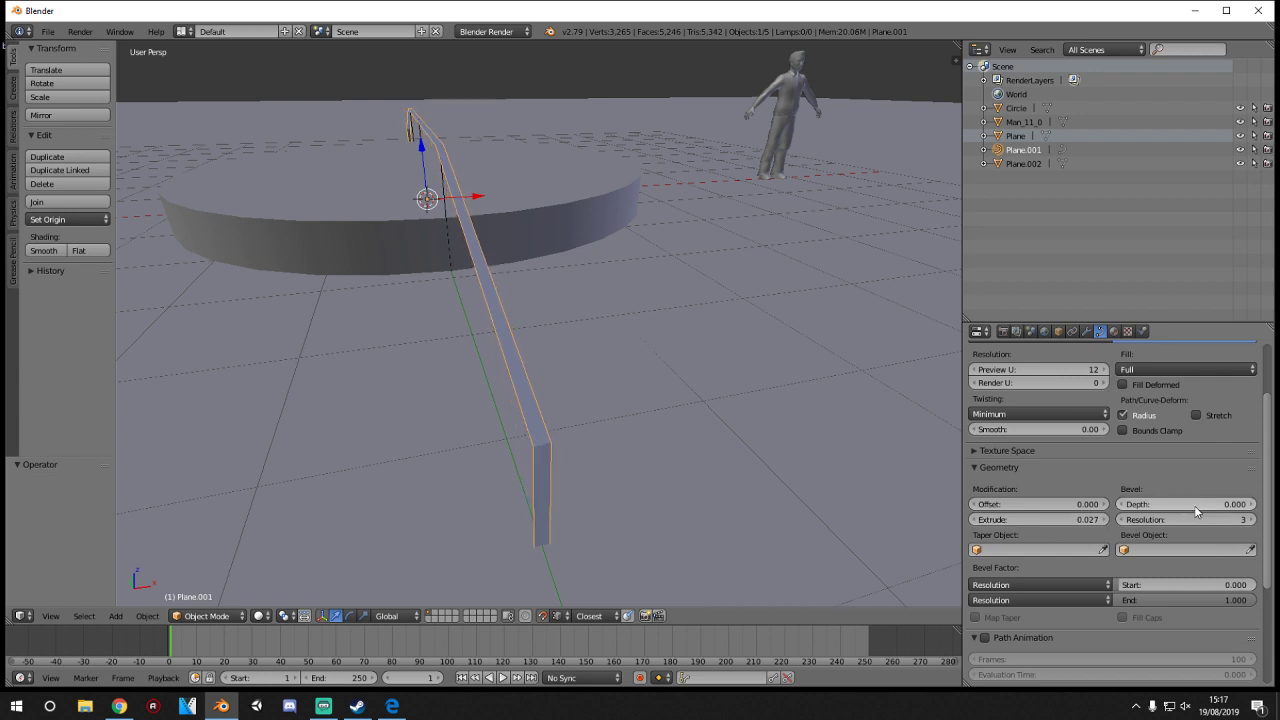
- Set the rail curve's bevel depth to 0.002 and its extrusion to 0.030
{"action": "left_click_drag", "start_coordinate": [1195, 504], "coordinate": [1205, 505]}
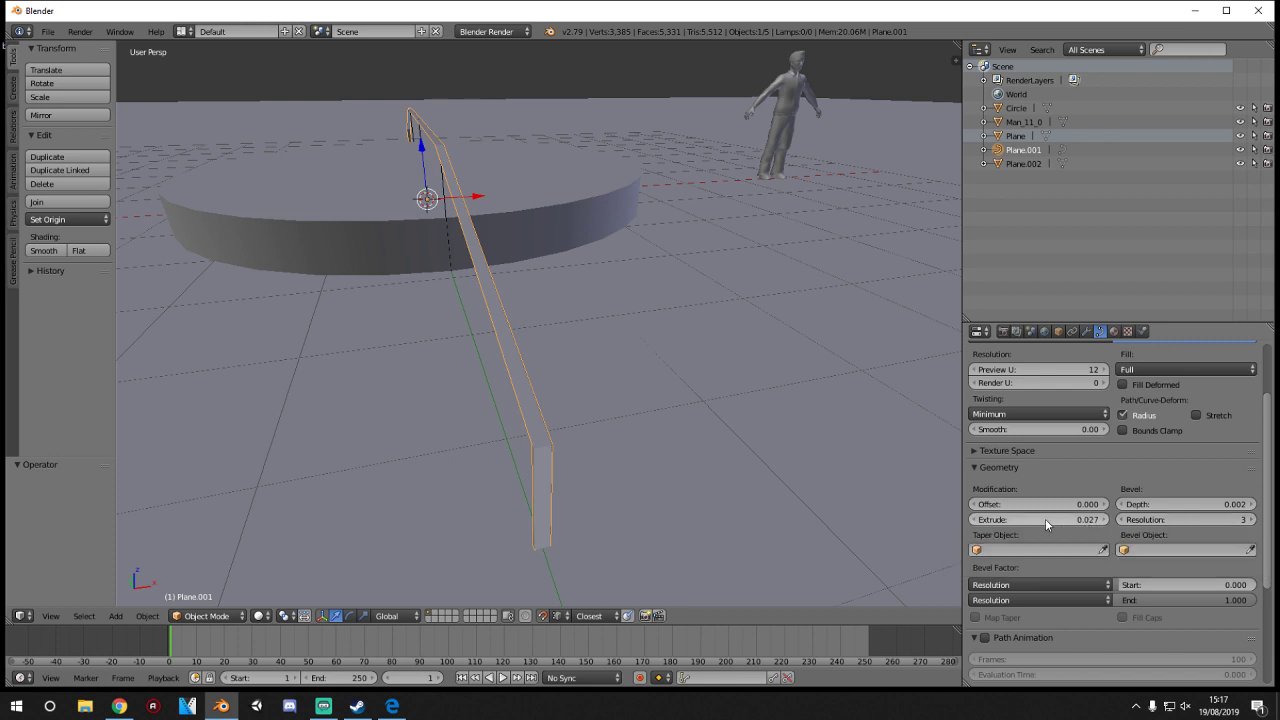
{"action": "middle_click_drag", "start_coordinate": [711, 460], "coordinate": [735, 449]}
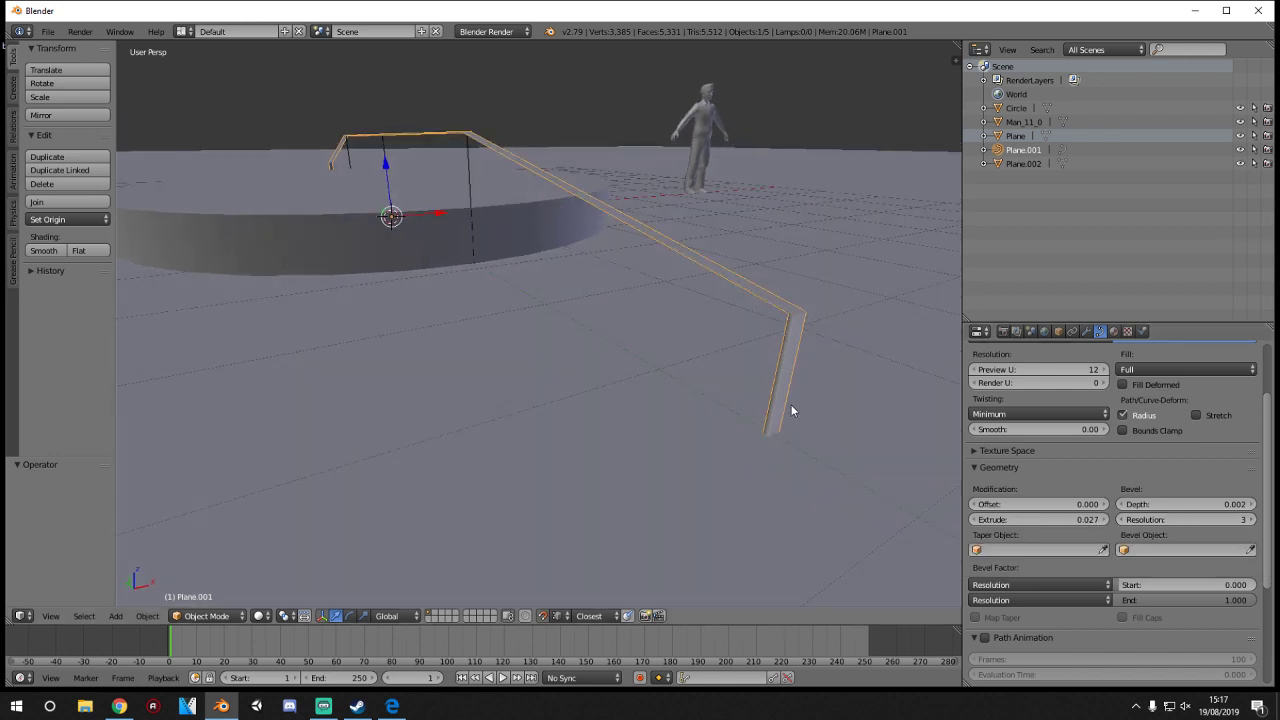
{"action": "key", "text": "Tab"}
{"action": "key", "text": "Tab"}
{"action": "left_click", "coordinate": [1103, 520]}
{"action": "left_click", "coordinate": [1103, 520]}
{"action": "middle_click_drag", "start_coordinate": [950, 468], "coordinate": [883, 463]}
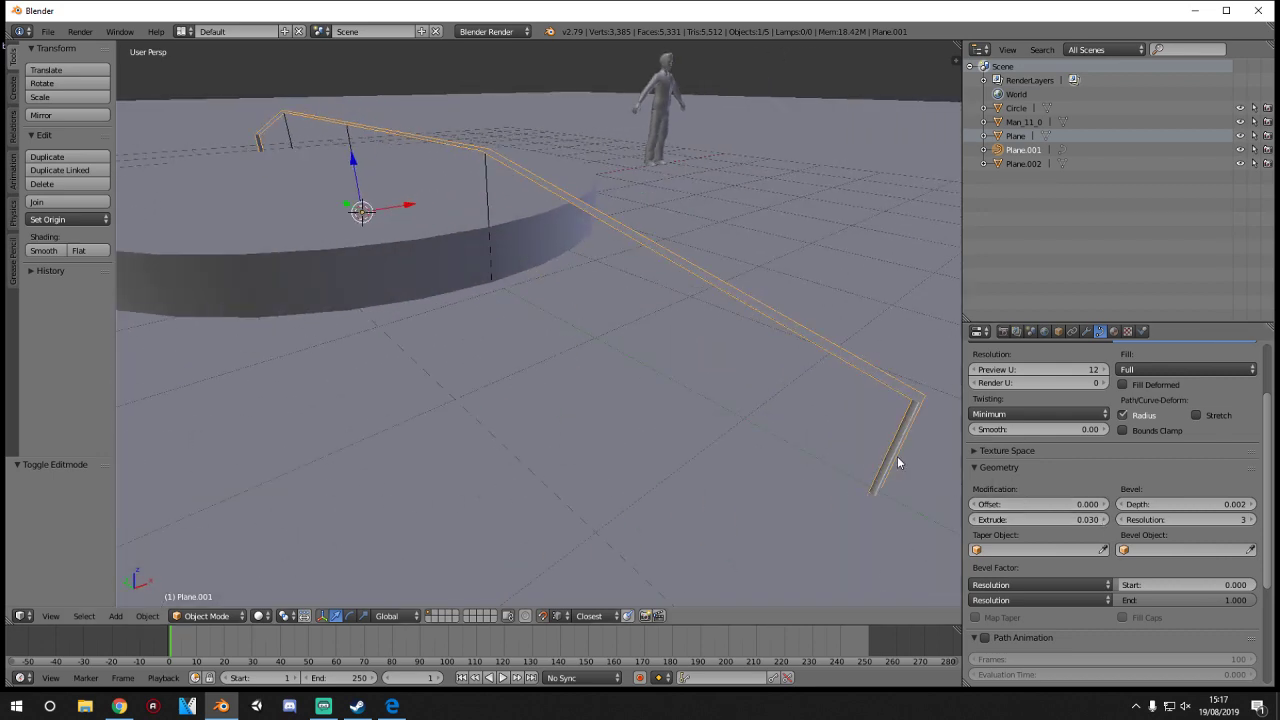
- Reduce the rail curve's extrusion to 0.005 and inspect the thinner rail from several angles
{"action": "left_click_drag", "start_coordinate": [1040, 520], "coordinate": [1000, 520]}
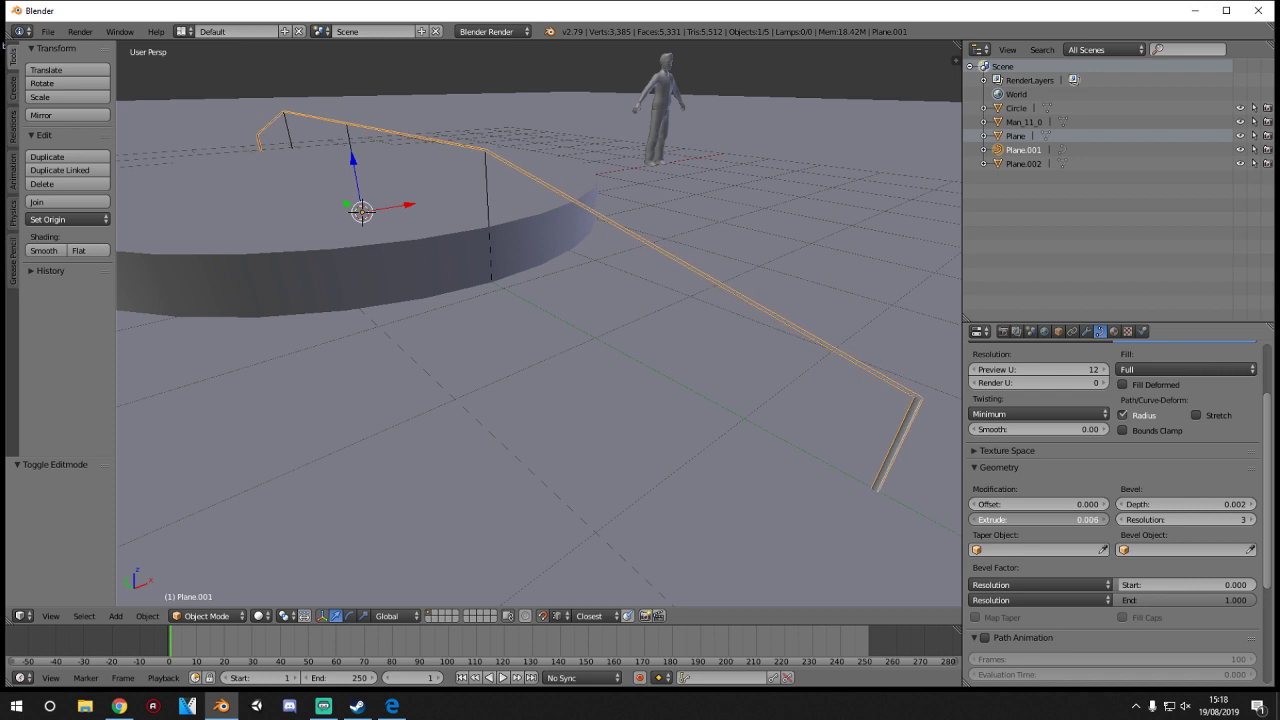
{"action": "left_click_drag", "start_coordinate": [1000, 520], "coordinate": [1040, 517]}
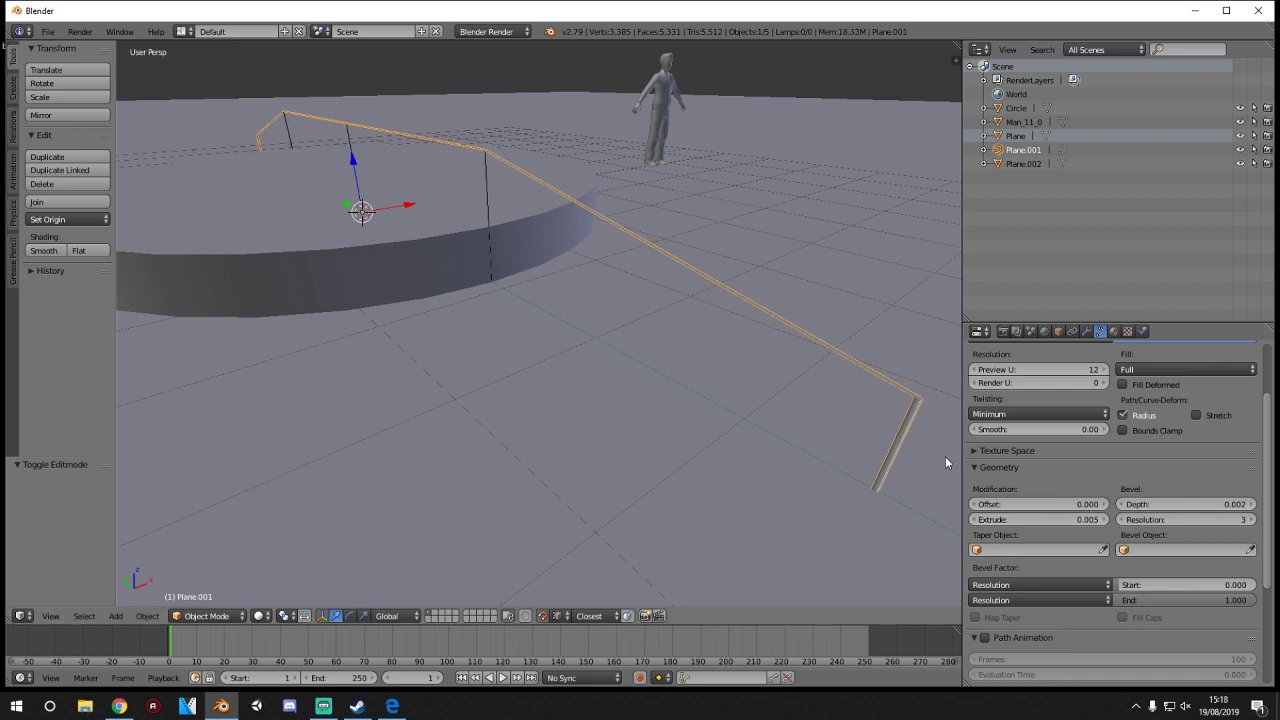
{"action": "middle_click_drag", "start_coordinate": [945, 456], "coordinate": [899, 457]}
{"action": "scroll", "coordinate": [899, 463], "scroll_direction": "up", "scroll_amount": 5}
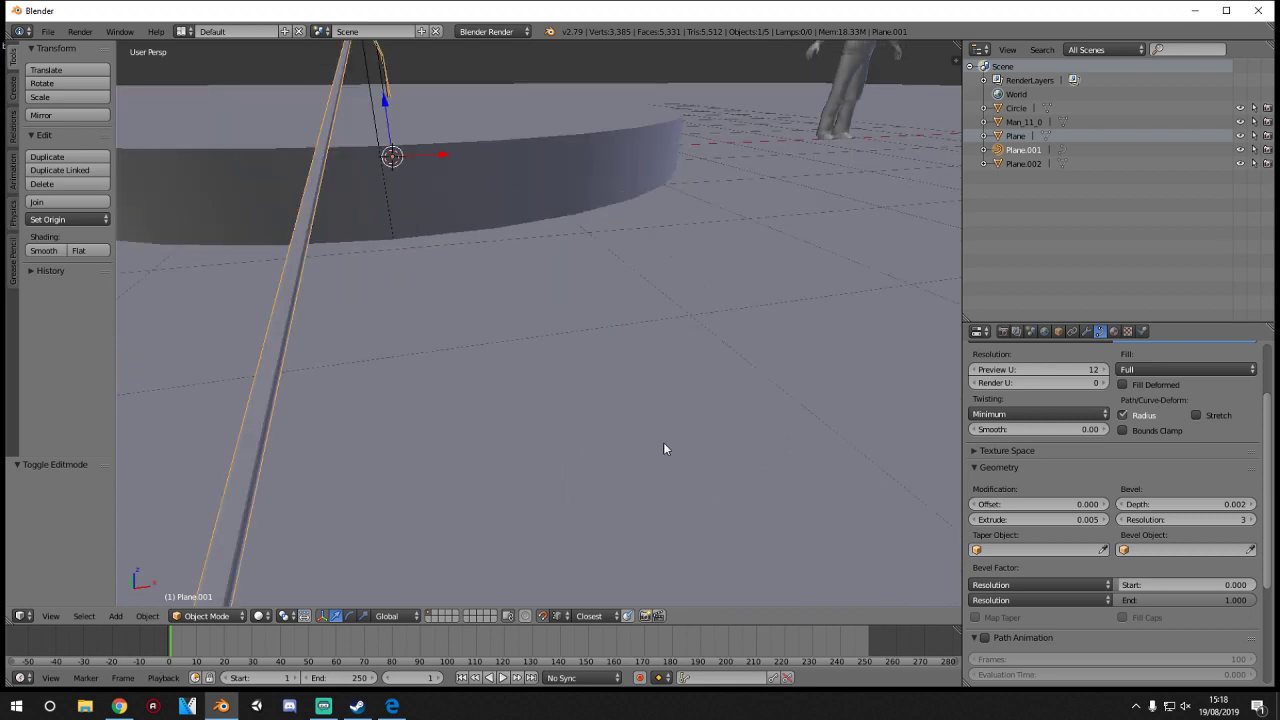
{"action": "scroll", "coordinate": [664, 449], "scroll_direction": "down", "scroll_amount": 6}
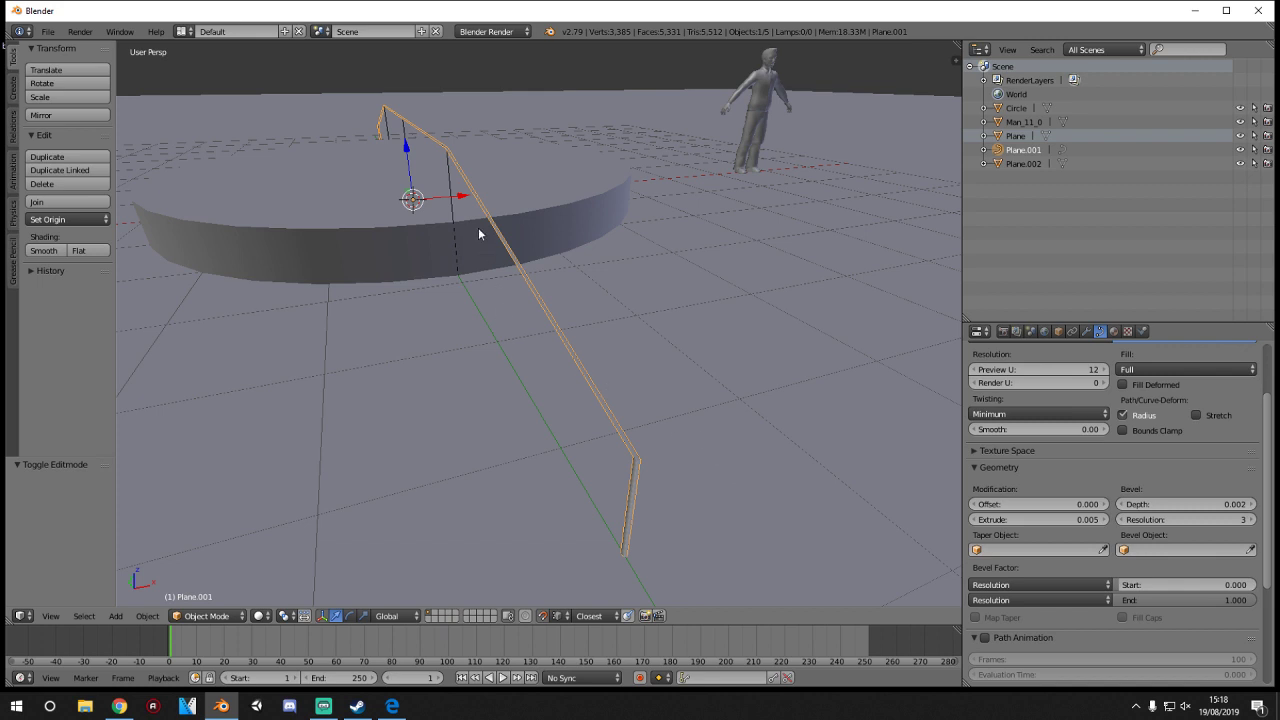
- Undo all of the rail curve's extrusion and bevel changes, keeping the unbeveled curve with Full fill
{"action": "right_click", "coordinate": [450, 181]}
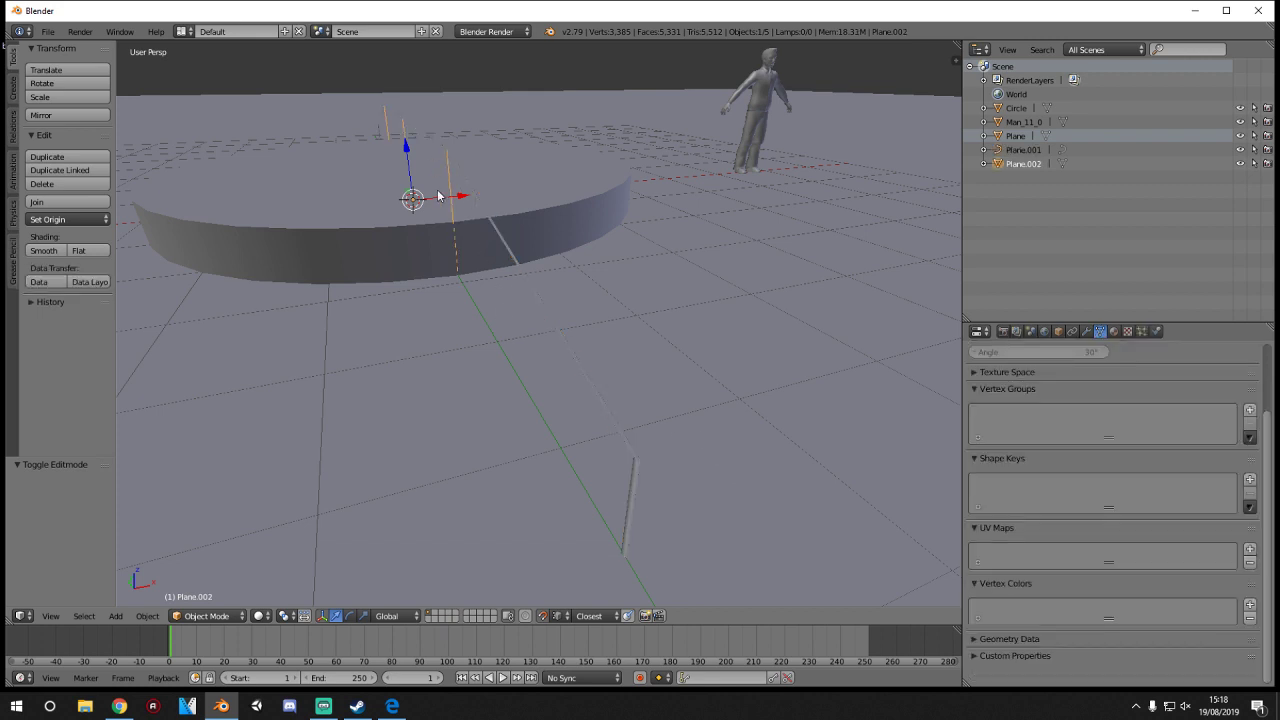
{"action": "right_click", "coordinate": [509, 236]}
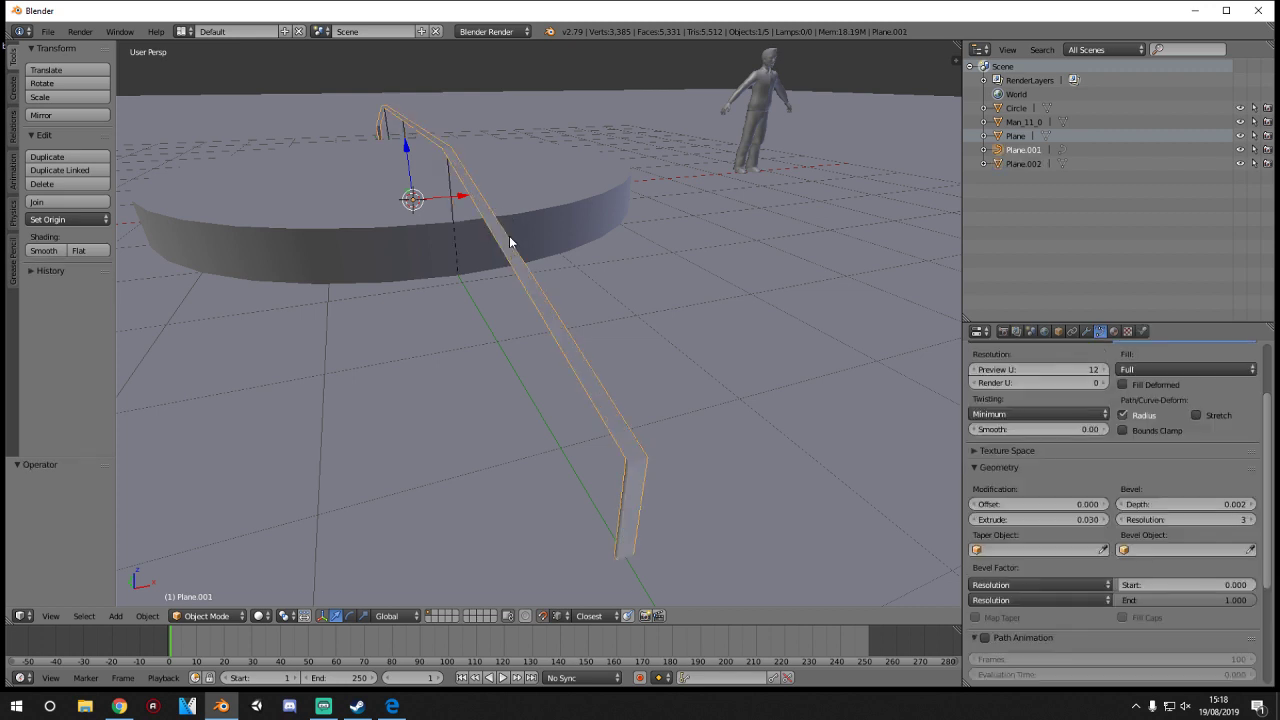
{"action": "key", "text": "ctrl+z"}
{"action": "key", "text": "ctrl+z"}
{"action": "key", "text": "ctrl+z"}
{"action": "key", "text": "ctrl+z"}
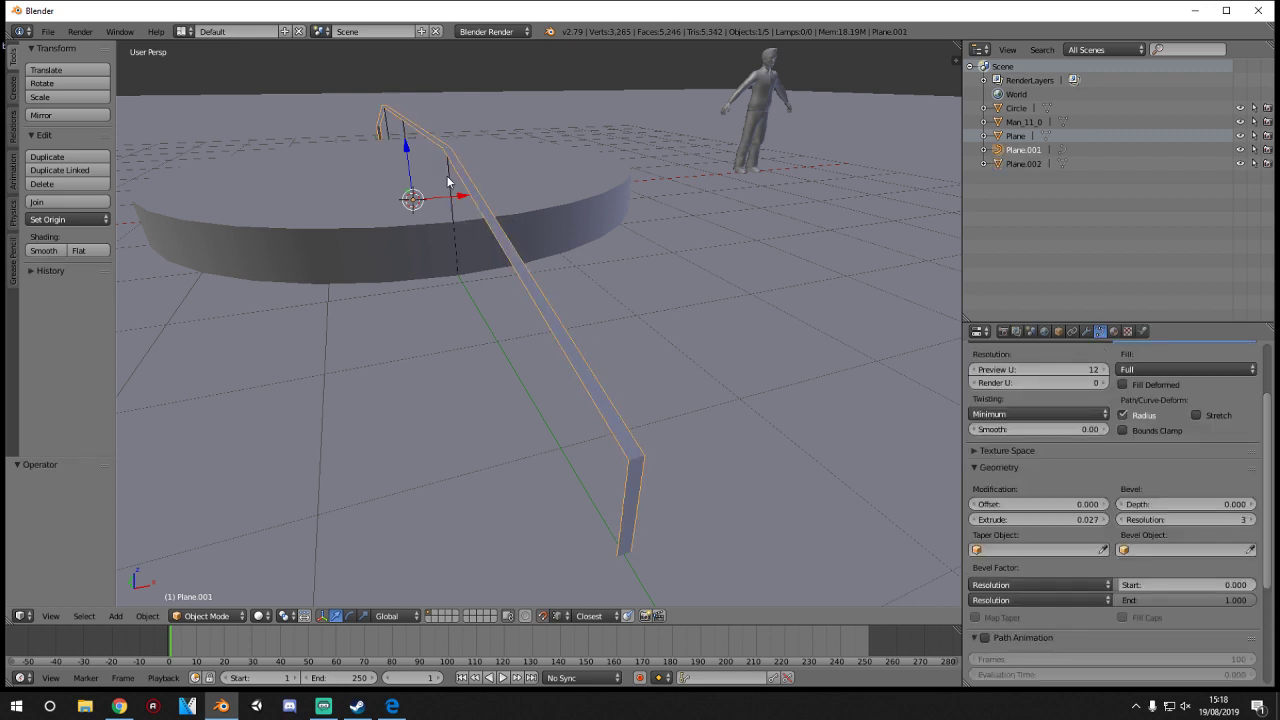
{"action": "key", "text": "ctrl+z"}
{"action": "key", "text": "ctrl+z"}
{"action": "key", "text": "ctrl+z"}
{"action": "key", "text": "ctrl+z"}
{"action": "key", "text": "ctrl+z"}
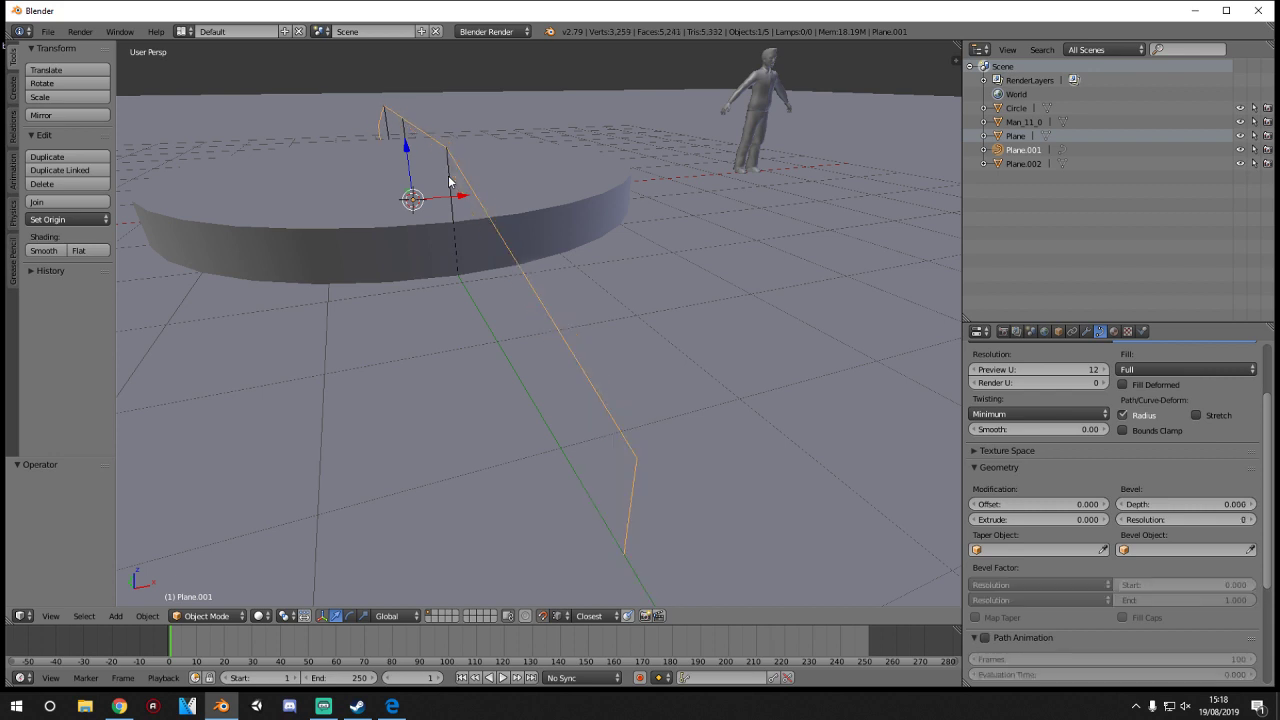
{"action": "key", "text": "ctrl+z"}
{"action": "key", "text": "ctrl+z"}
{"action": "key", "text": "ctrl+shift+z"}
- Convert the grind rail curve to a mesh and join it with the inner posts into one object
{"action": "key", "text": "Tab"}
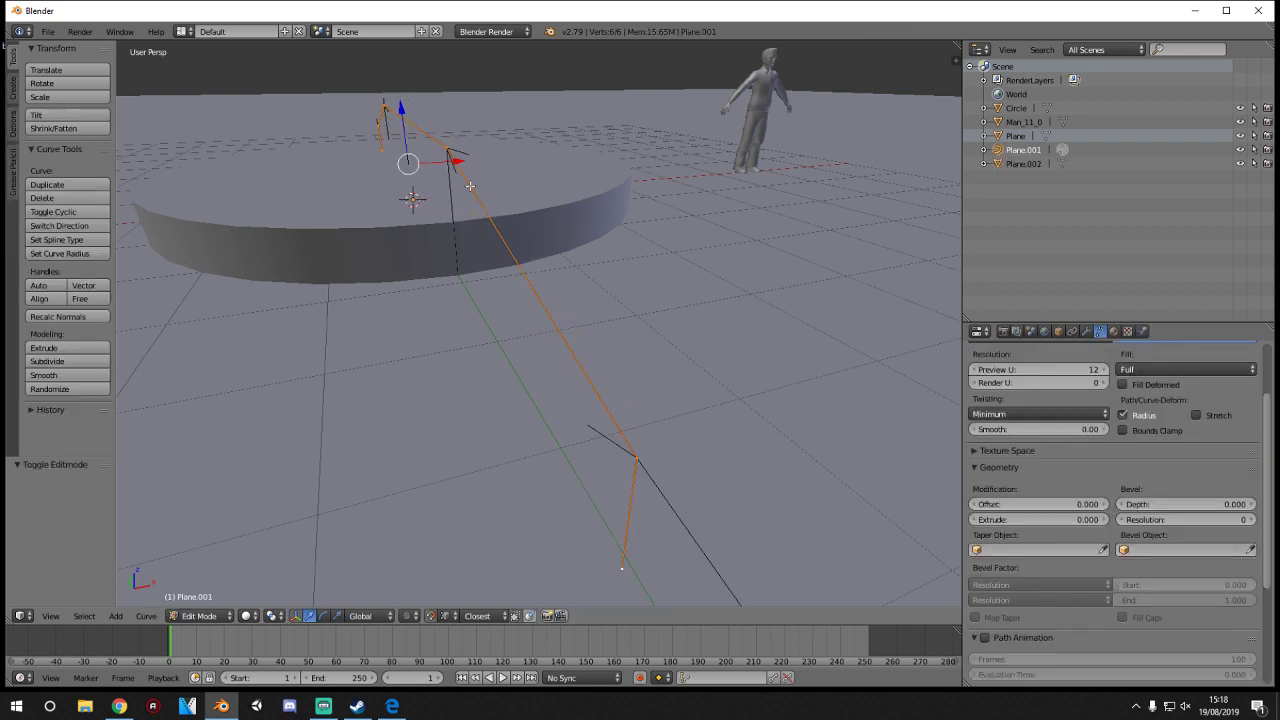
{"action": "key", "text": "Tab"}
{"action": "key", "text": "alt+c"}
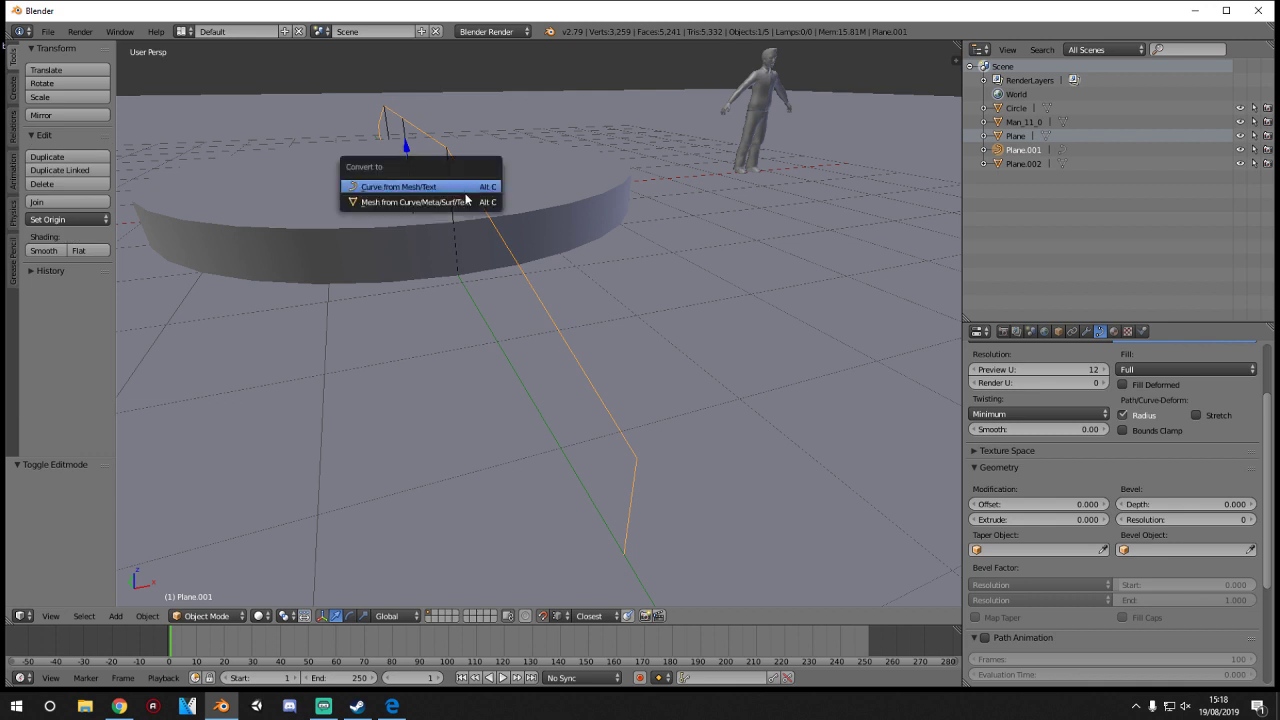
{"action": "left_click", "coordinate": [463, 201]}
{"action": "right_click", "coordinate": [451, 186], "text": "shift"}
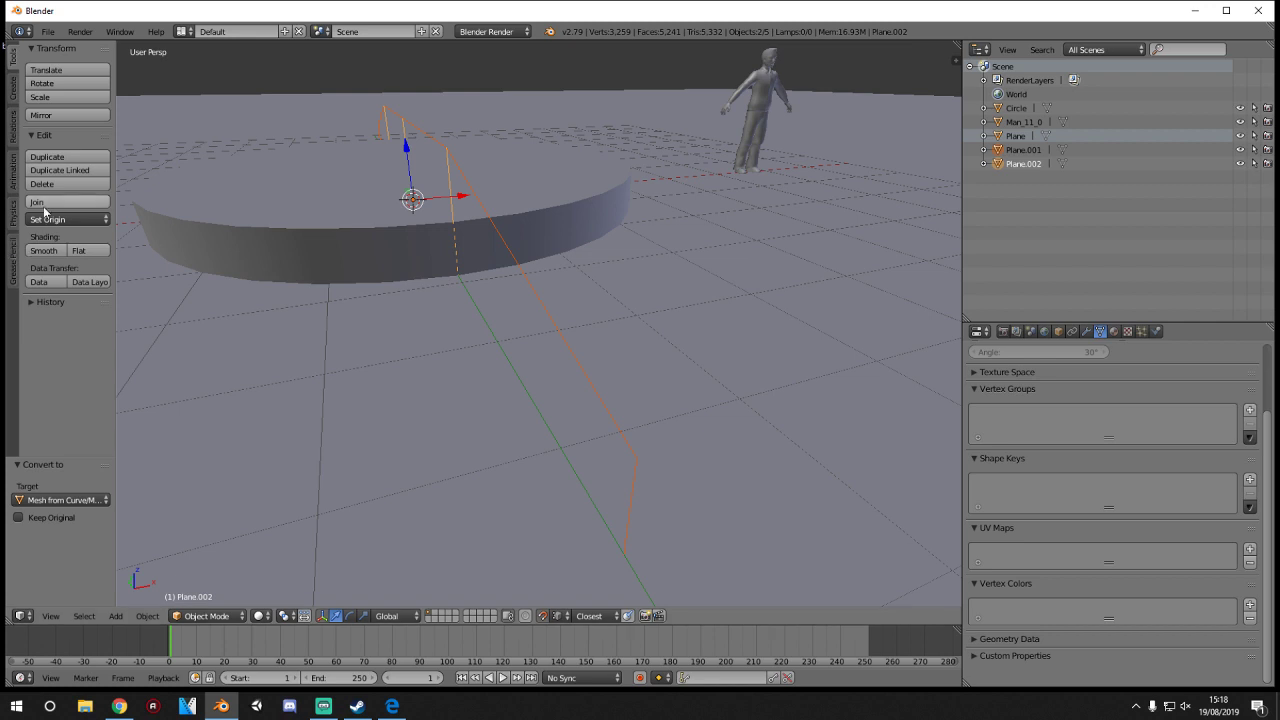
{"action": "left_click", "coordinate": [44, 203]}
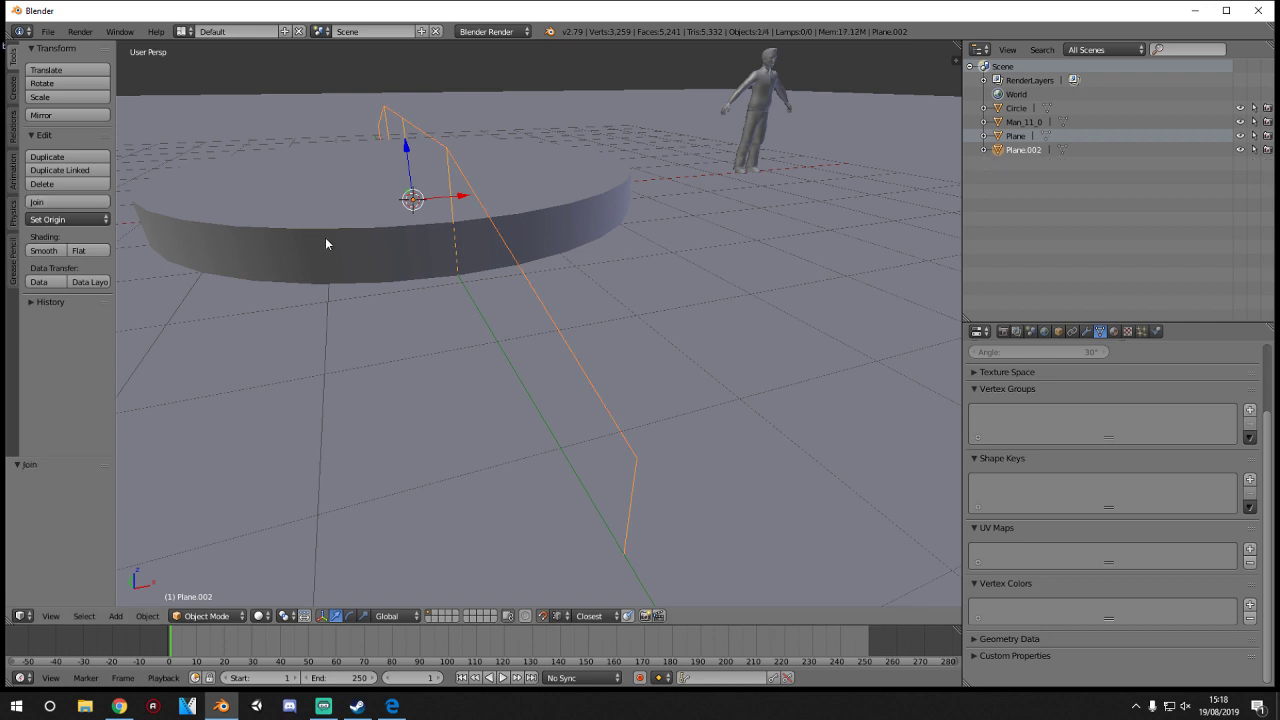
- Check the joined rail and posts in edit mode, then convert the combined mesh to a curve
{"action": "key", "text": "Tab"}
{"action": "right_click", "coordinate": [497, 222]}
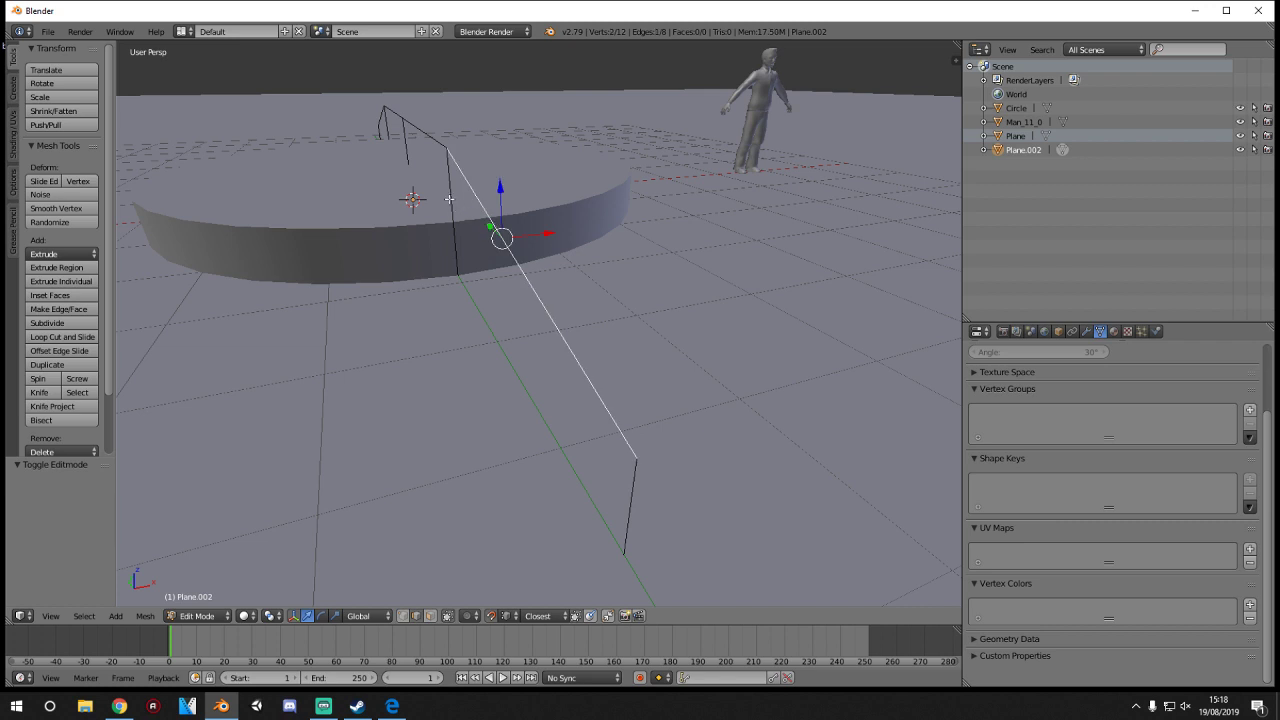
{"action": "key", "text": "Tab"}
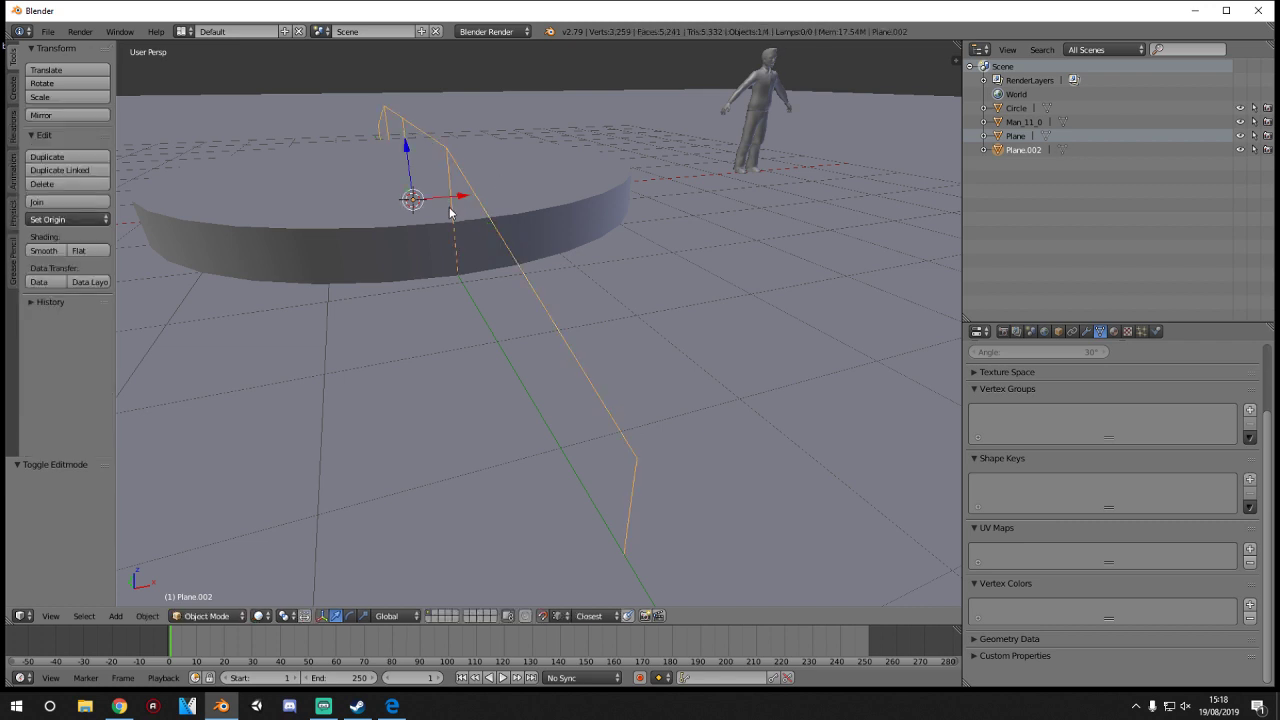
{"action": "key", "text": "alt+c"}
{"action": "left_click", "coordinate": [450, 195]}
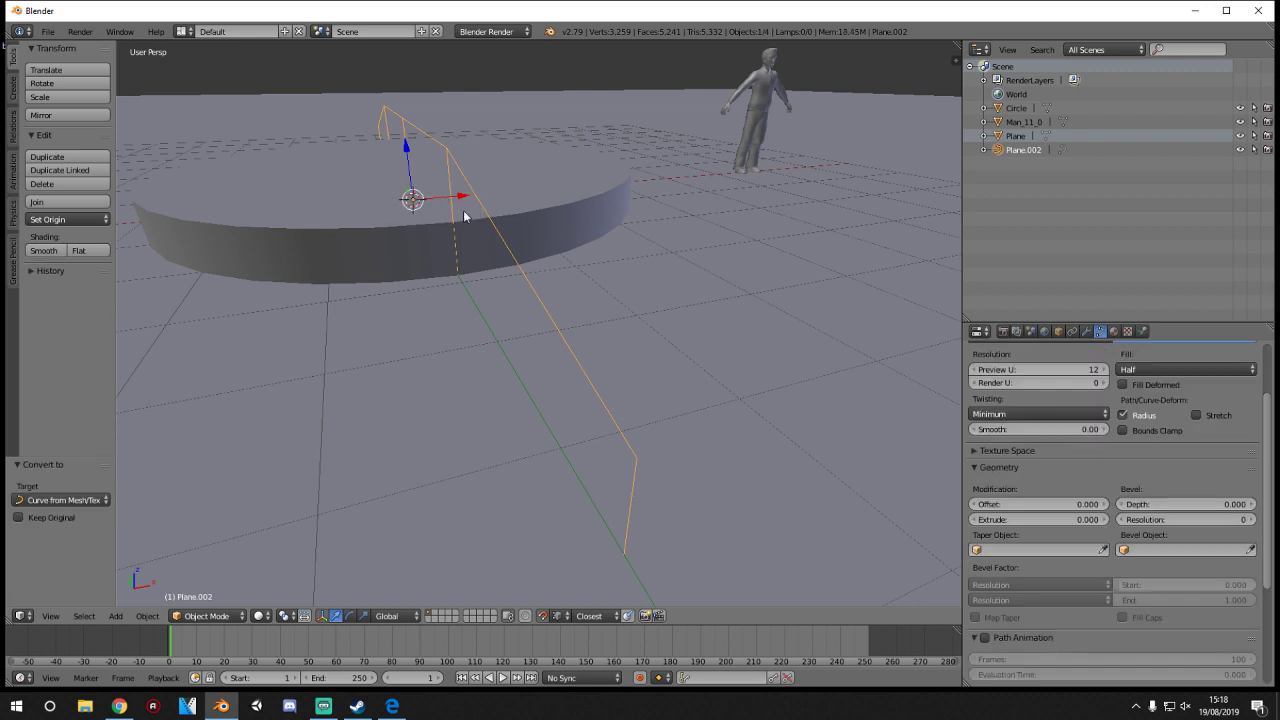
- Set the combined rail curve's extrusion to 0.014, bevel depth to 0.003 and bevel resolution to 3
{"action": "left_click_drag", "start_coordinate": [1100, 520], "coordinate": [1106, 522]}
{"action": "left_click_drag", "start_coordinate": [1180, 504], "coordinate": [1226, 524]}
{"action": "left_click", "coordinate": [1250, 520]}
{"action": "left_click", "coordinate": [1250, 520]}
{"action": "left_click", "coordinate": [1250, 520]}
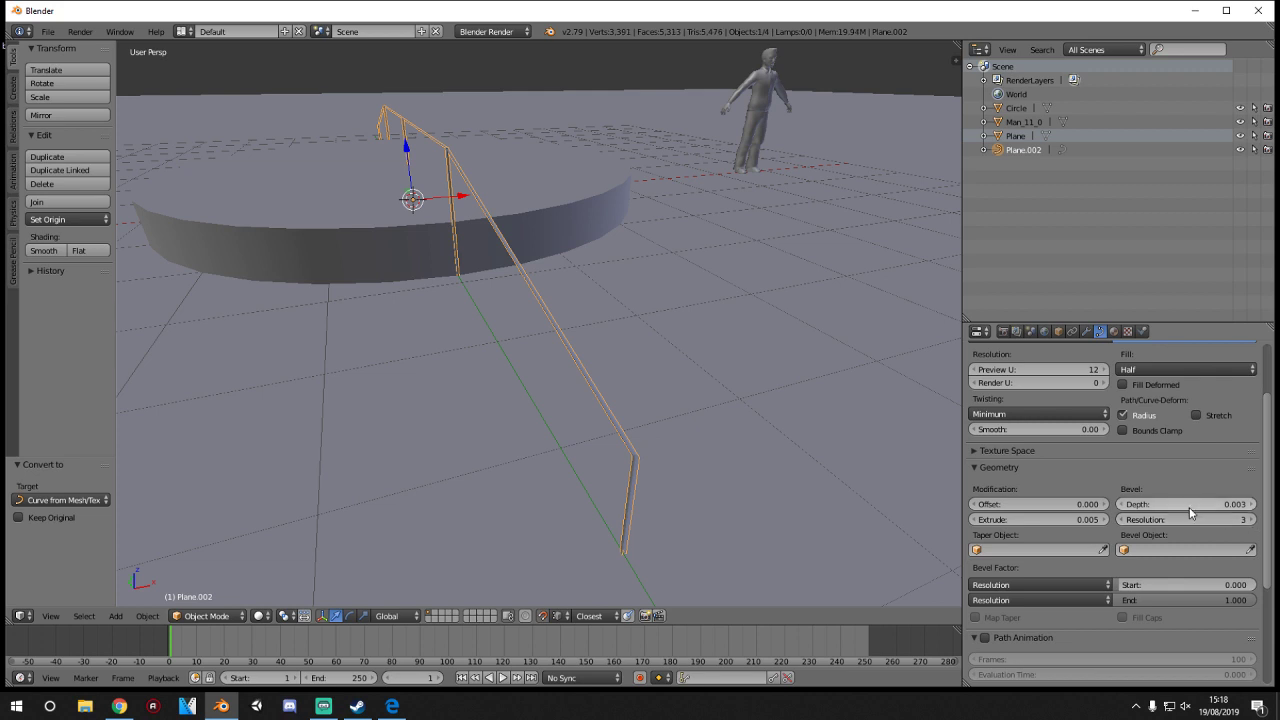
{"action": "mouse_move", "coordinate": [1094, 523]}
{"action": "left_mouse_down"}
{"action": "mouse_move", "coordinate": [1120, 523]}
{"action": "mouse_move", "coordinate": [1109, 520]}
{"action": "left_mouse_up"}
{"action": "scroll", "coordinate": [741, 469], "scroll_direction": "up", "scroll_amount": 3}
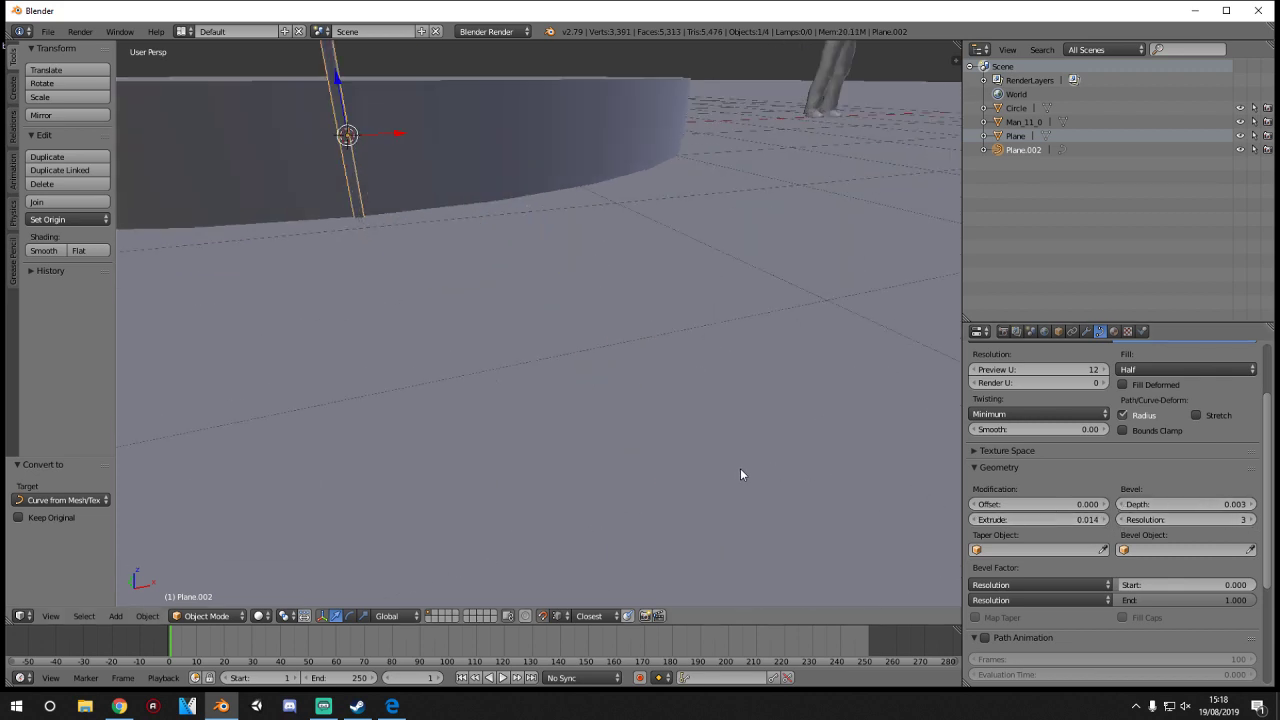
{"action": "scroll", "coordinate": [725, 473], "scroll_direction": "down", "scroll_amount": 1}
{"action": "middle_click_drag", "start_coordinate": [725, 473], "coordinate": [831, 486]}
{"action": "scroll", "coordinate": [717, 470], "scroll_direction": "down", "scroll_amount": 2}
{"action": "mouse_move", "coordinate": [634, 420]}
{"action": "middle_mouse_down"}
{"action": "mouse_move", "coordinate": [562, 418]}
{"action": "mouse_move", "coordinate": [603, 389]}
{"action": "mouse_move", "coordinate": [677, 377]}
{"action": "mouse_move", "coordinate": [668, 394]}
{"action": "mouse_move", "coordinate": [629, 400]}
{"action": "middle_mouse_up"}
{"action": "key", "text": "Tab"}
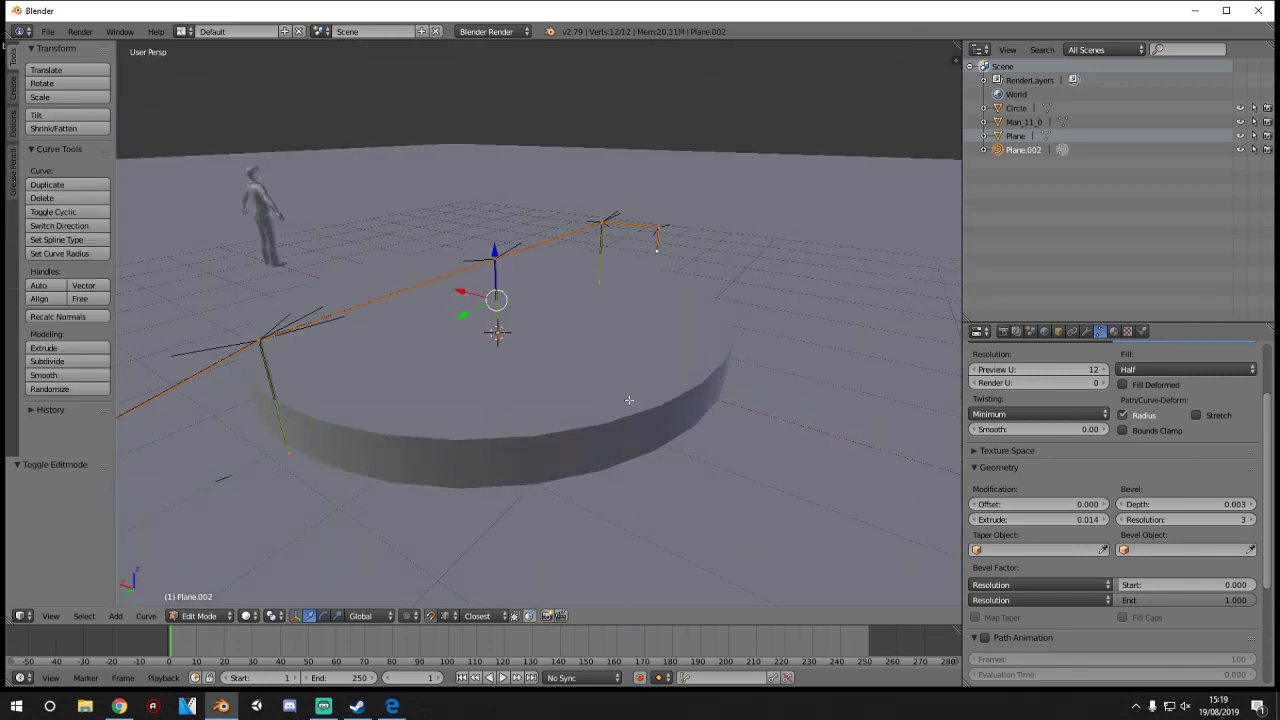
{"action": "right_click", "coordinate": [297, 457]}
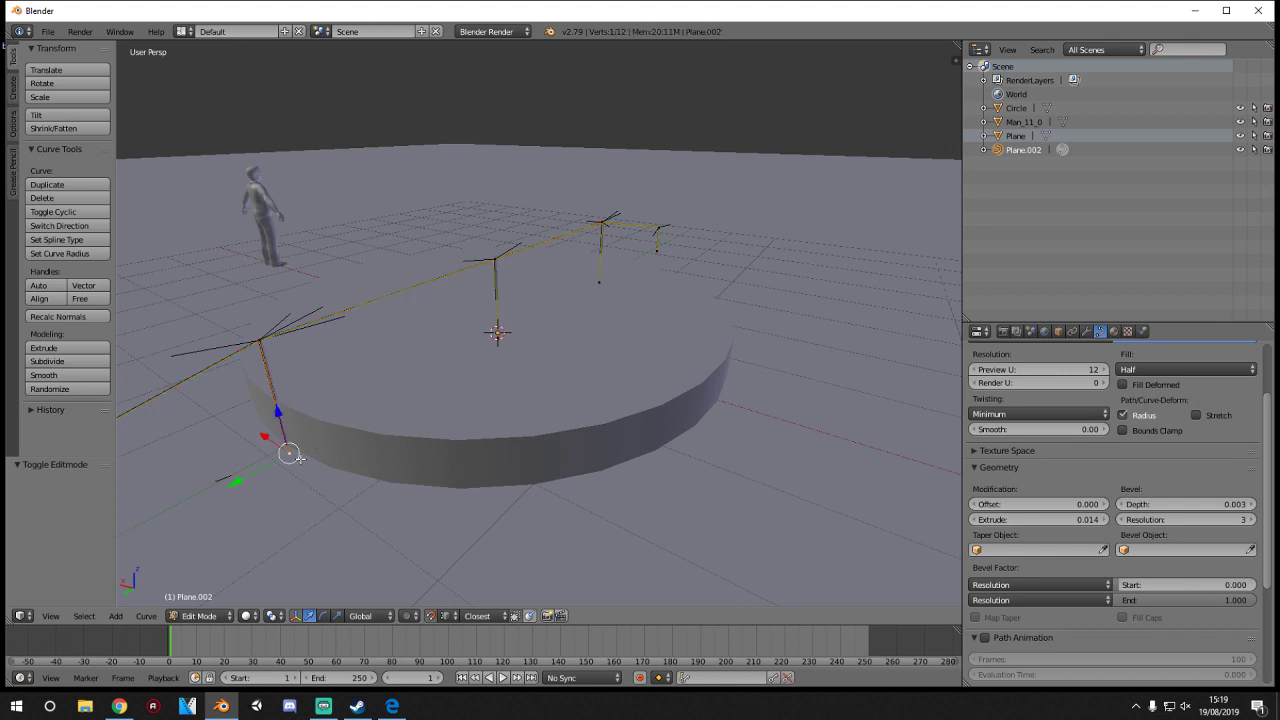
{"action": "right_click", "coordinate": [262, 343], "text": "shift"}
{"action": "left_click_drag", "start_coordinate": [231, 414], "coordinate": [250, 413]}
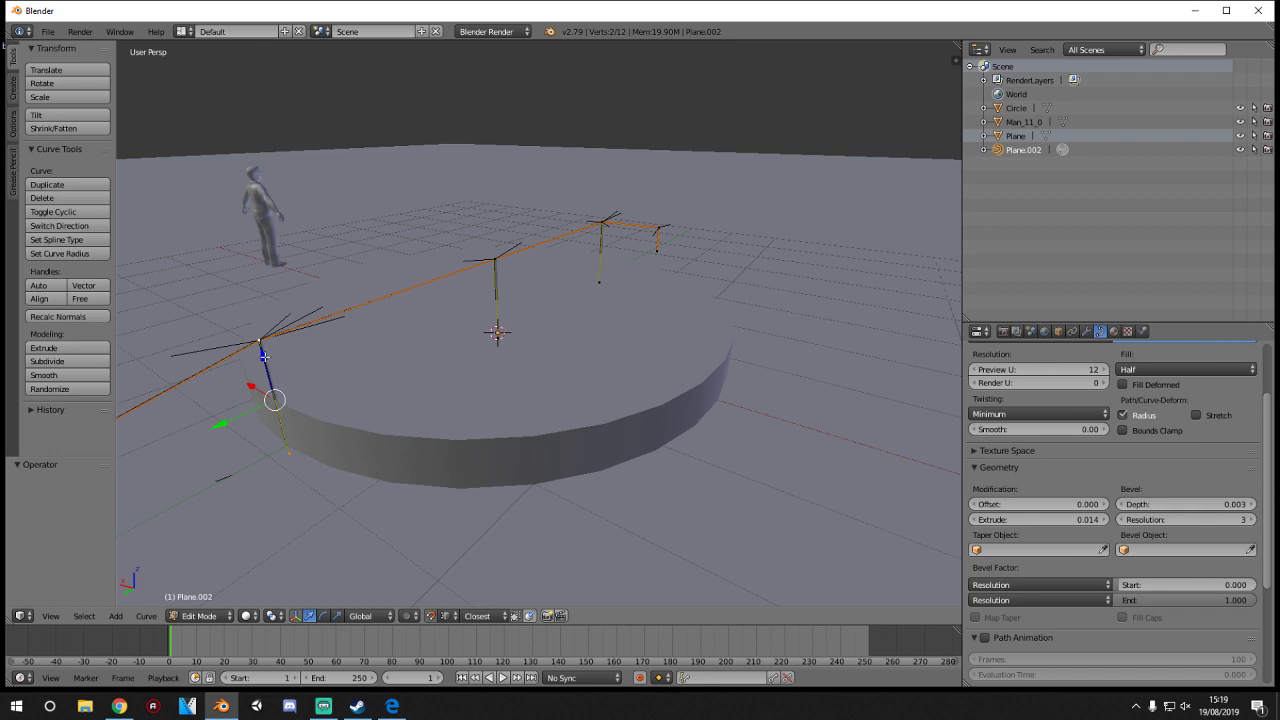
{"action": "key", "text": "Tab"}
- Convert the thickened rail curve to a mesh and apply smooth shading to it
{"action": "key", "text": "alt+c"}
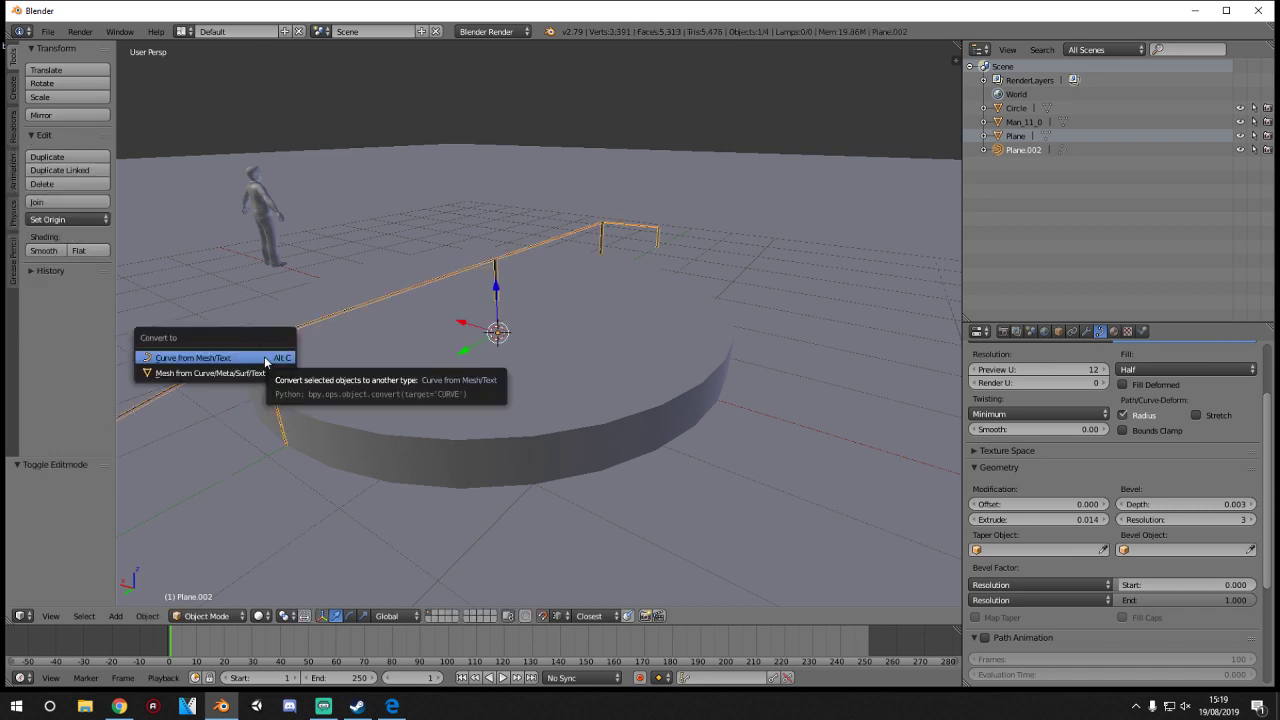
{"action": "left_click", "coordinate": [265, 365]}
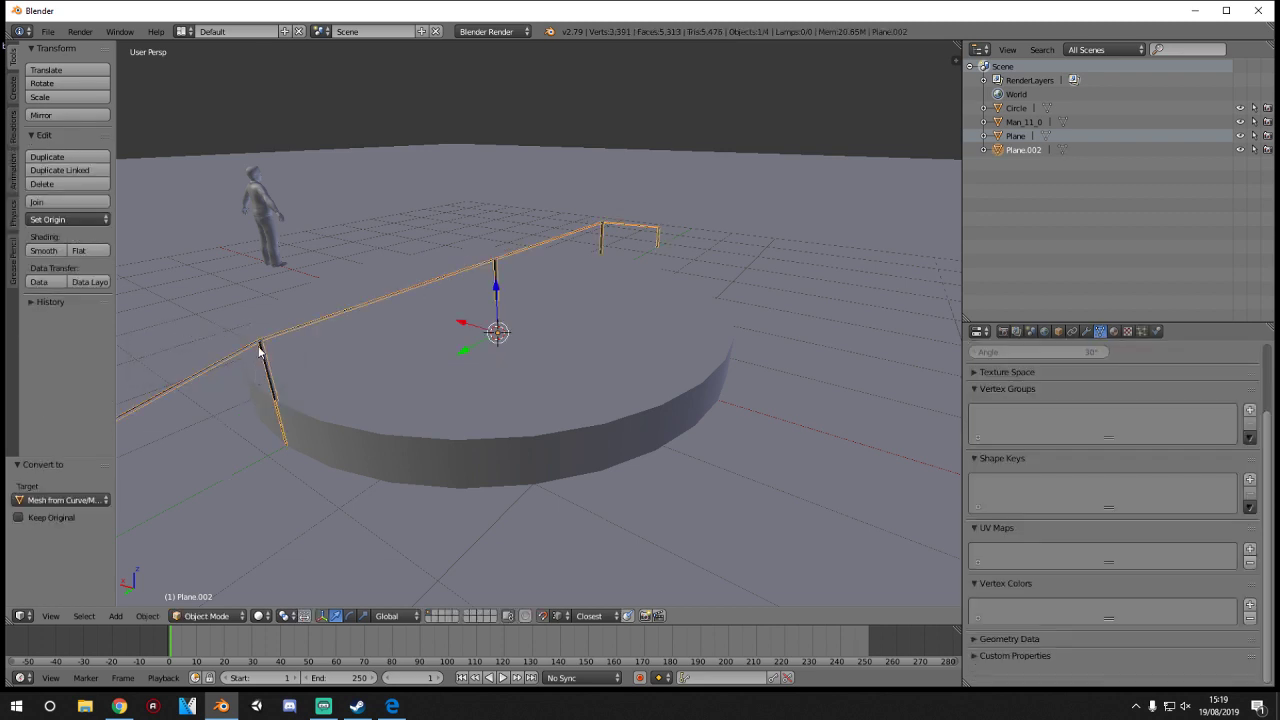
{"action": "left_click", "coordinate": [37, 254]}
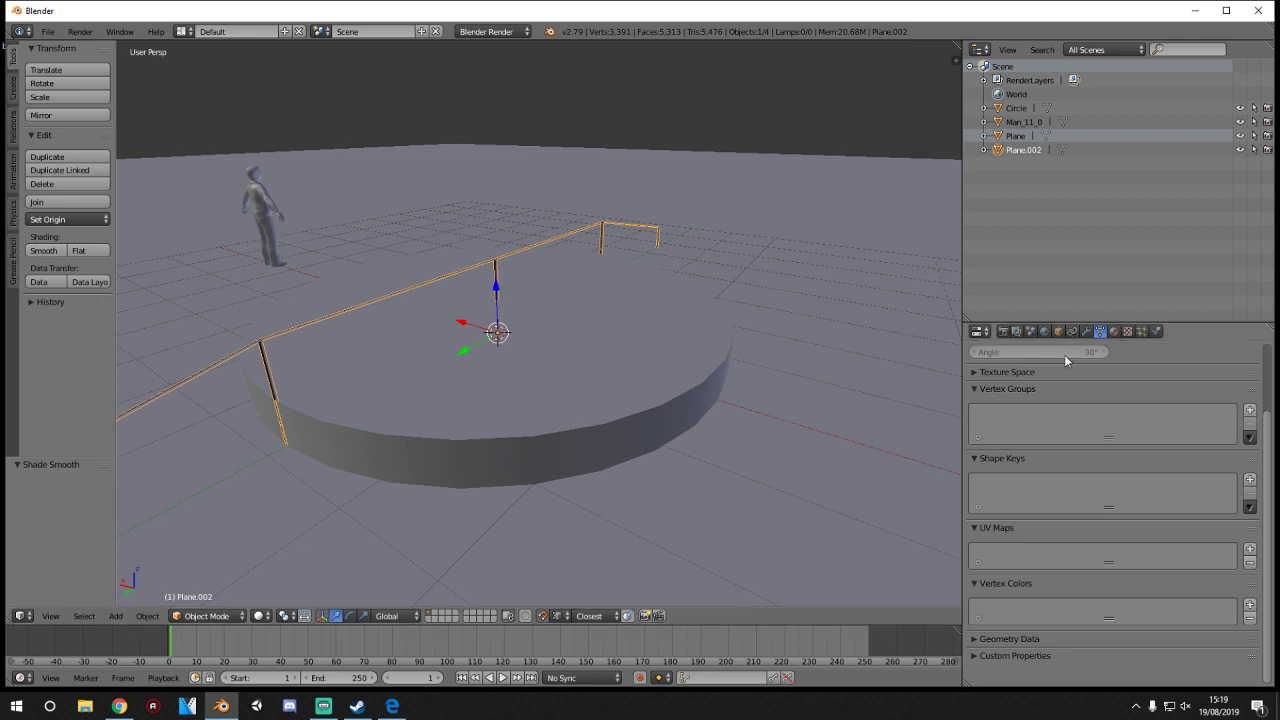
- Enable Auto Smooth on the rail mesh and set its angle to 62.3°
{"action": "scroll", "coordinate": [1064, 354], "scroll_direction": "up", "scroll_amount": 3}
{"action": "left_click", "coordinate": [977, 420]}
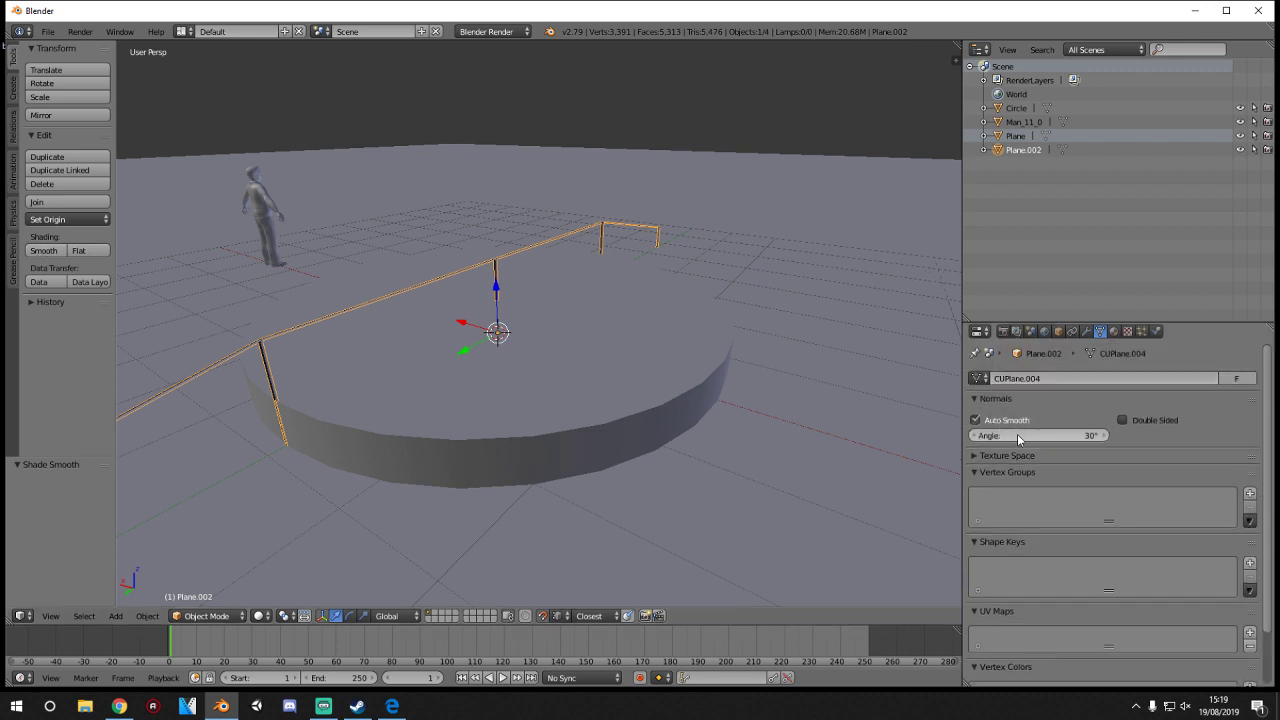
{"action": "left_click_drag", "start_coordinate": [990, 436], "coordinate": [1030, 436]}
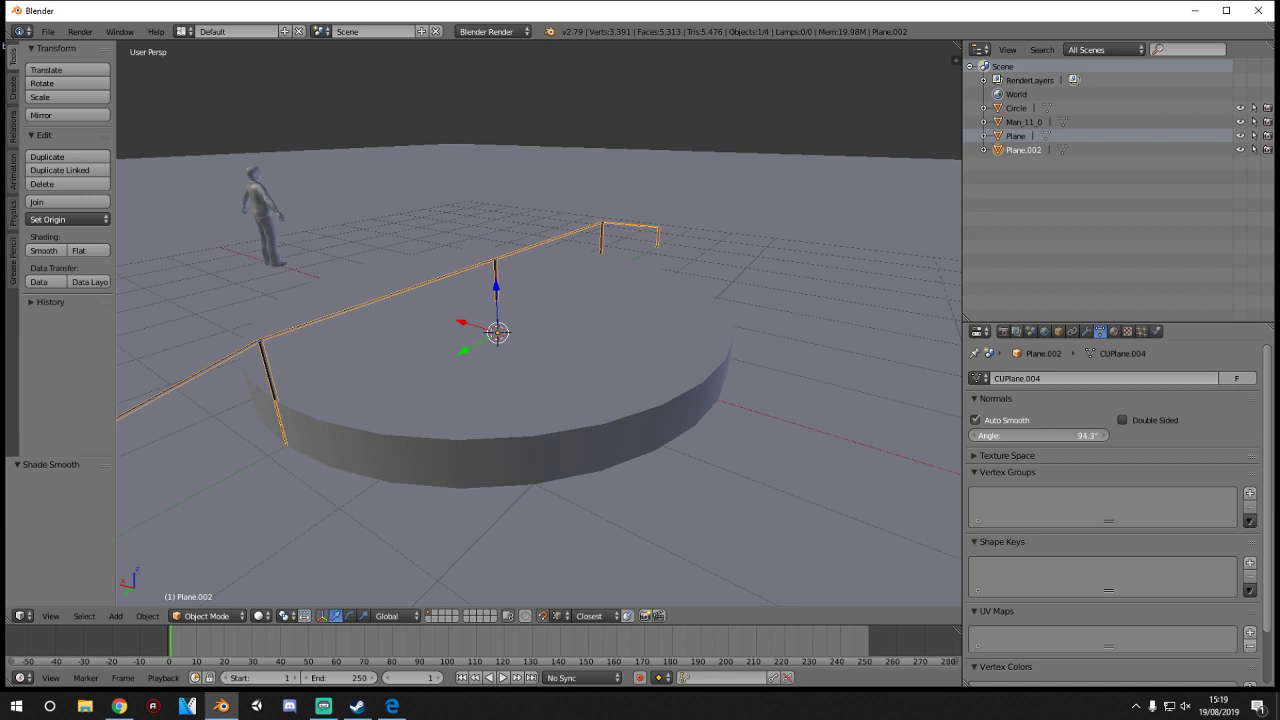
{"action": "left_click_drag", "start_coordinate": [1037, 436], "coordinate": [1033, 436]}
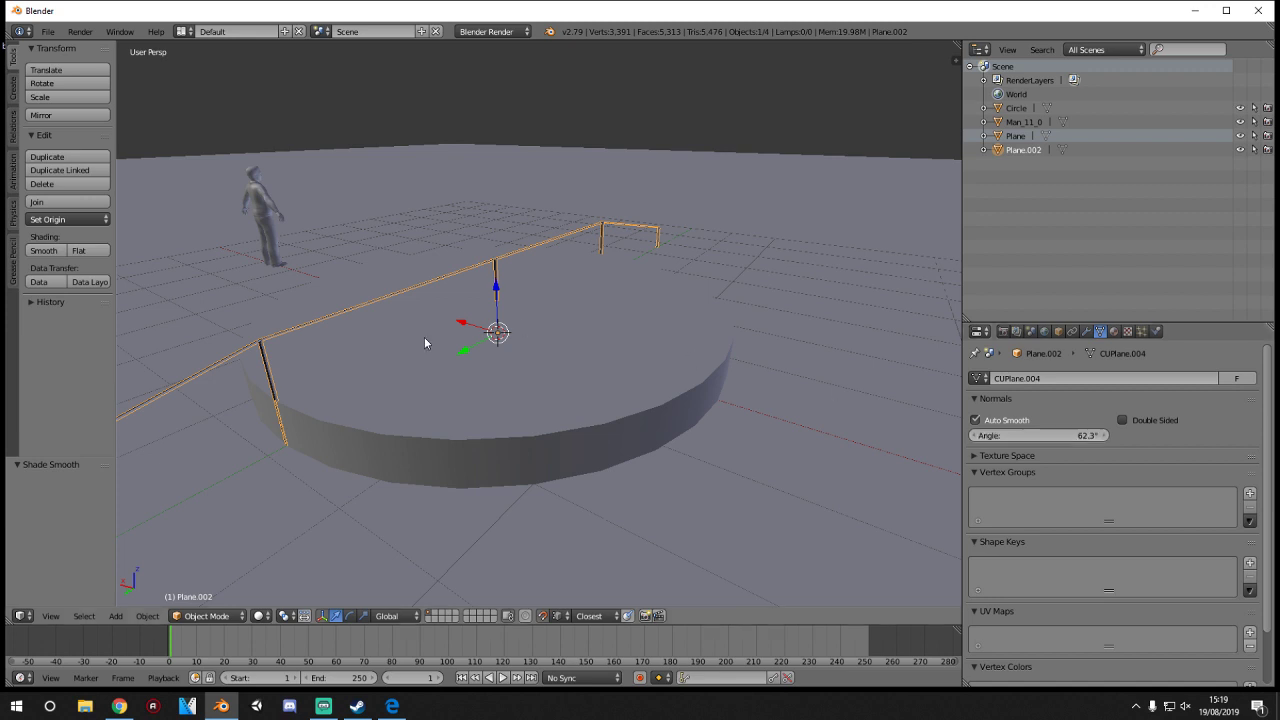
- Scale the round platform outward by about 1.066 in X and Y, keeping its height locked
{"action": "right_click", "coordinate": [323, 318]}
{"action": "right_click", "coordinate": [323, 318]}
{"action": "key", "text": "Tab"}
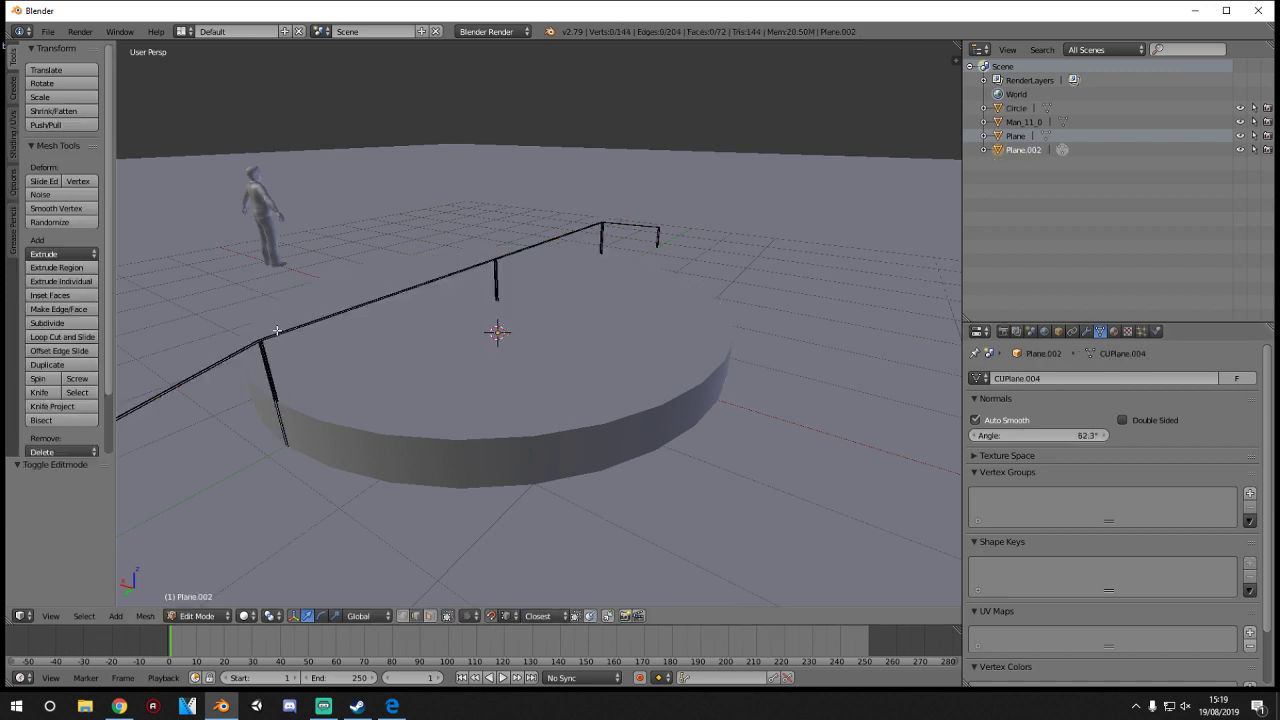
{"action": "right_click", "coordinate": [262, 340]}
{"action": "key", "text": "Tab"}
{"action": "right_click", "coordinate": [262, 346]}
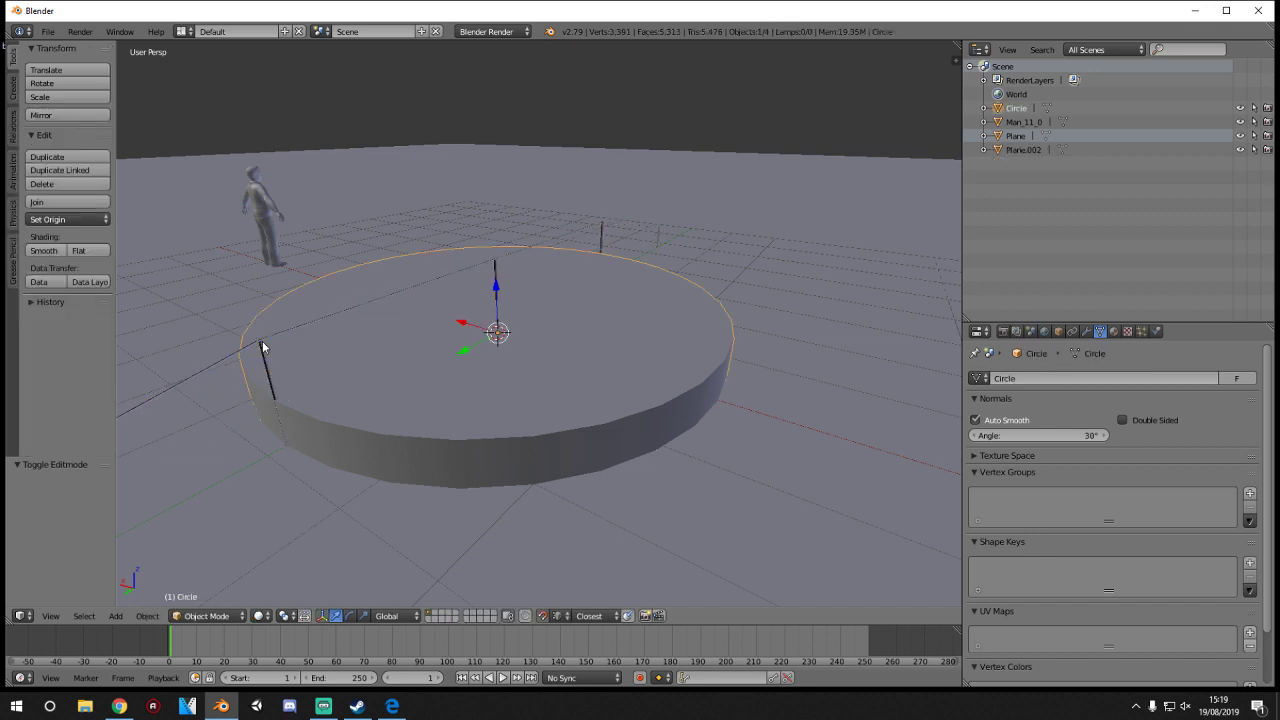
{"action": "key", "text": "s"}
{"action": "key", "text": "shift+z"}
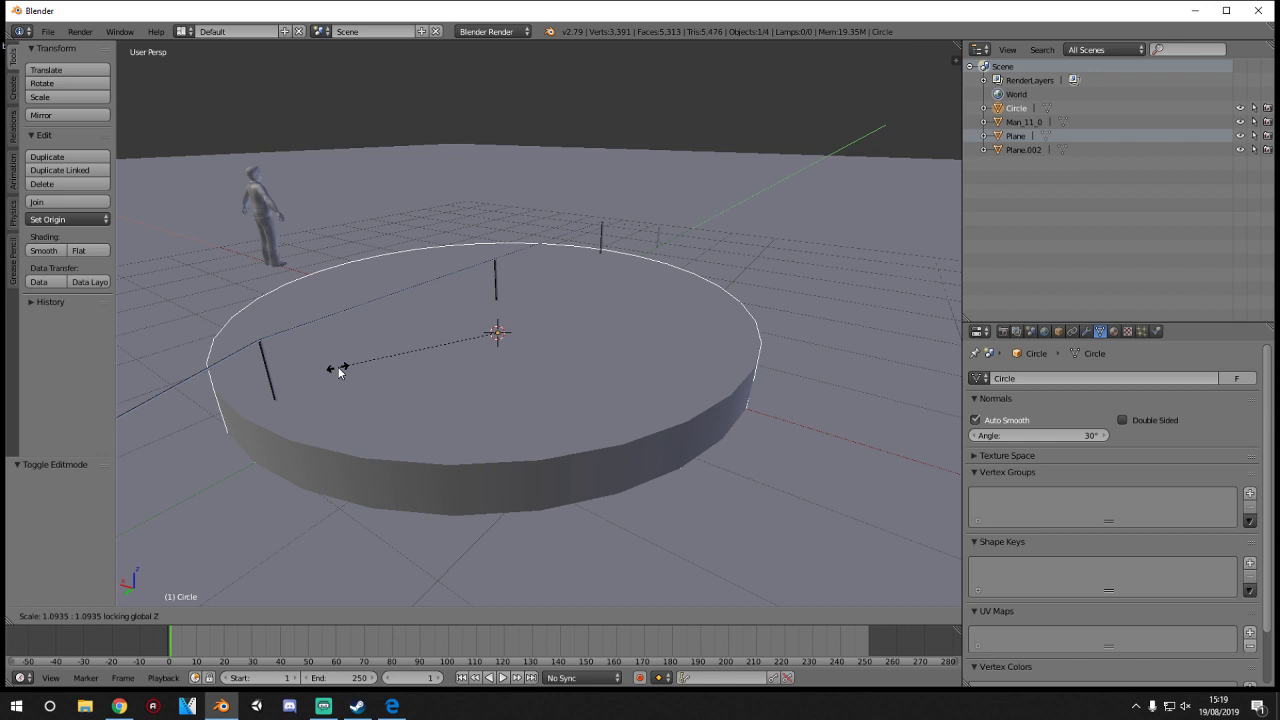
{"action": "left_click", "coordinate": [340, 372]}
- Save the Blender file to the desktop as test.blend
{"action": "scroll", "coordinate": [335, 385], "scroll_direction": "down", "scroll_amount": 5}
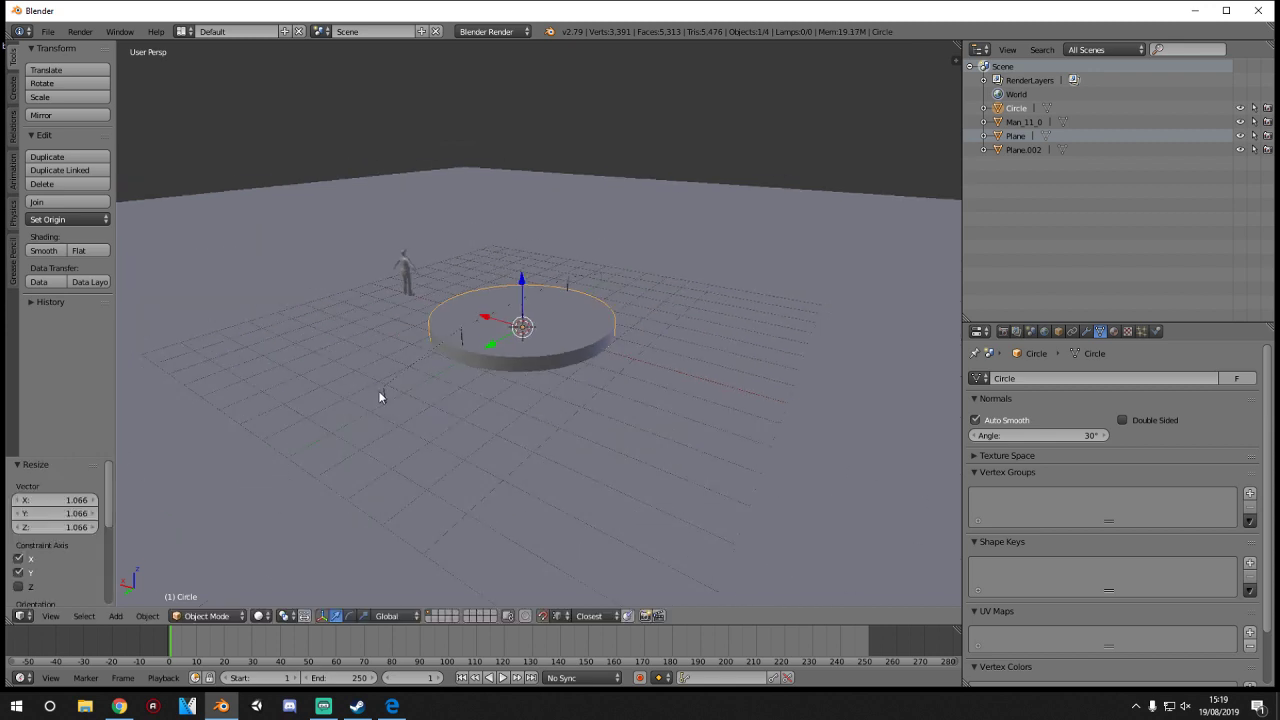
{"action": "middle_click_drag", "start_coordinate": [380, 397], "coordinate": [523, 409]}
{"action": "key", "text": "ctrl+s"}
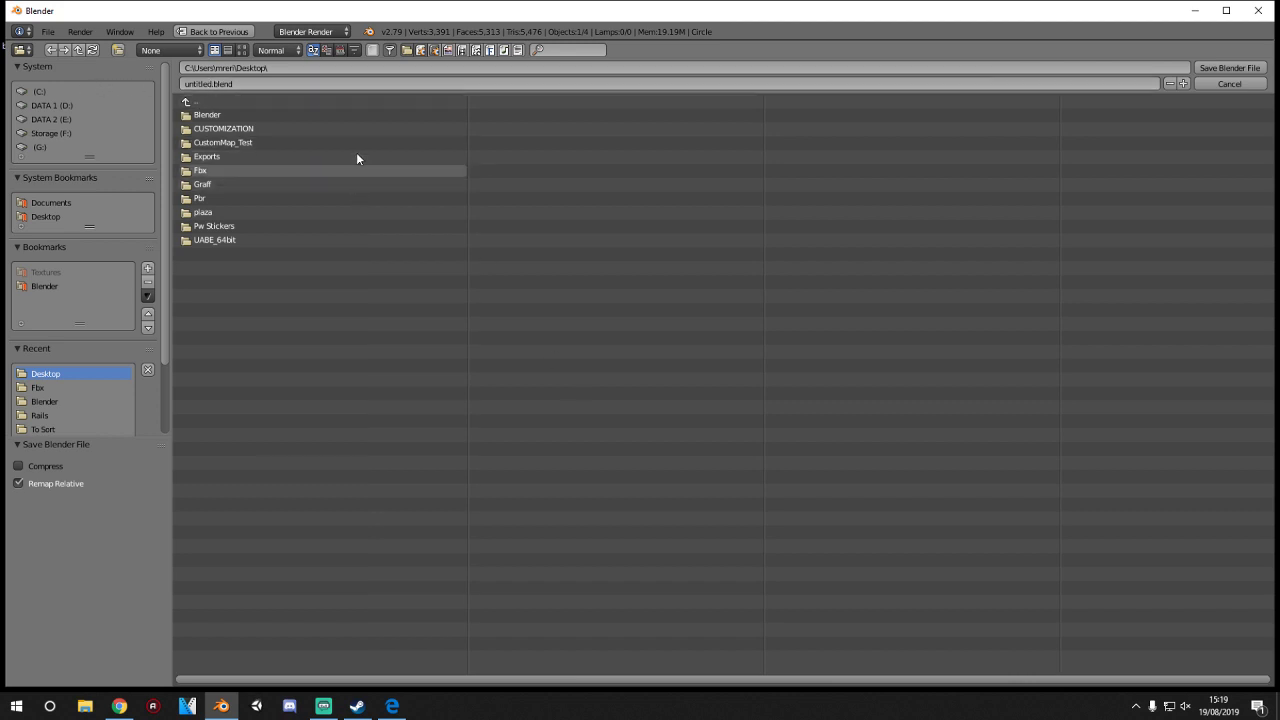
{"action": "left_click", "coordinate": [336, 83]}
{"action": "type", "text": "tut"}
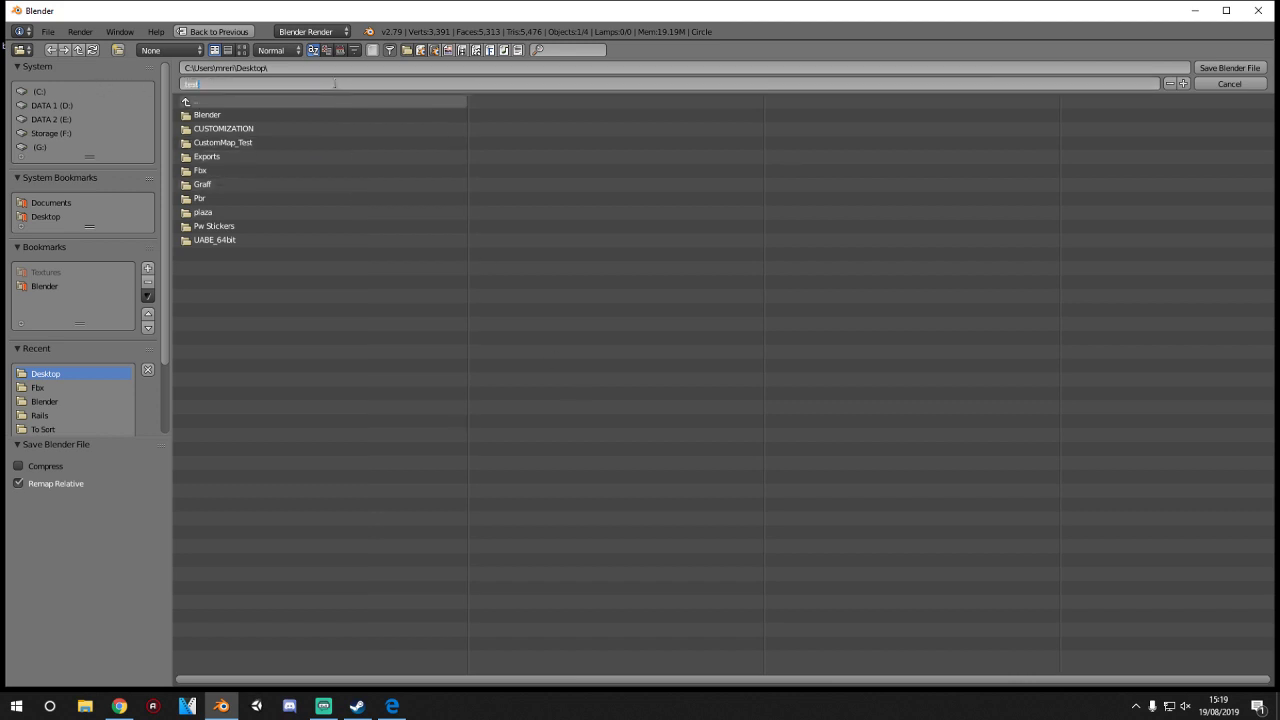
{"action": "key", "text": "Return"}
{"action": "key", "text": "Return"}
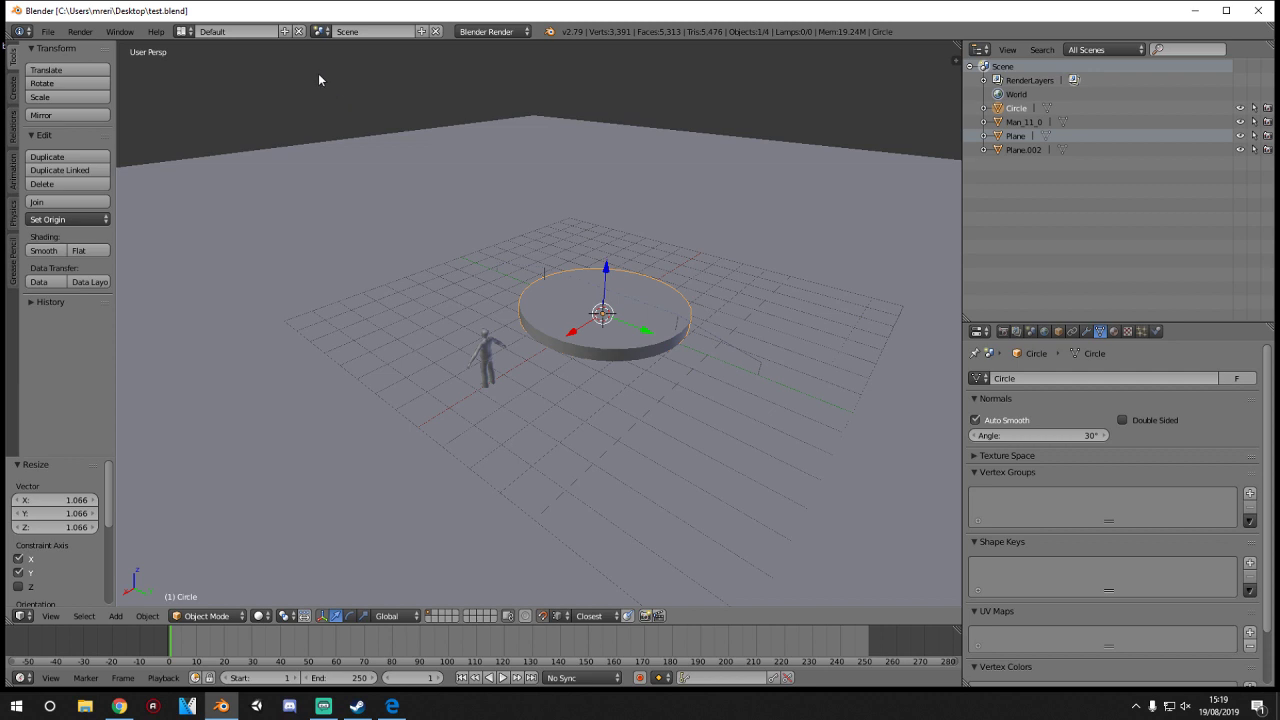
- Select the grind rail and examine how it and its posts sit on the enlarged platform
{"action": "scroll", "coordinate": [587, 288], "scroll_direction": "up", "scroll_amount": 4}
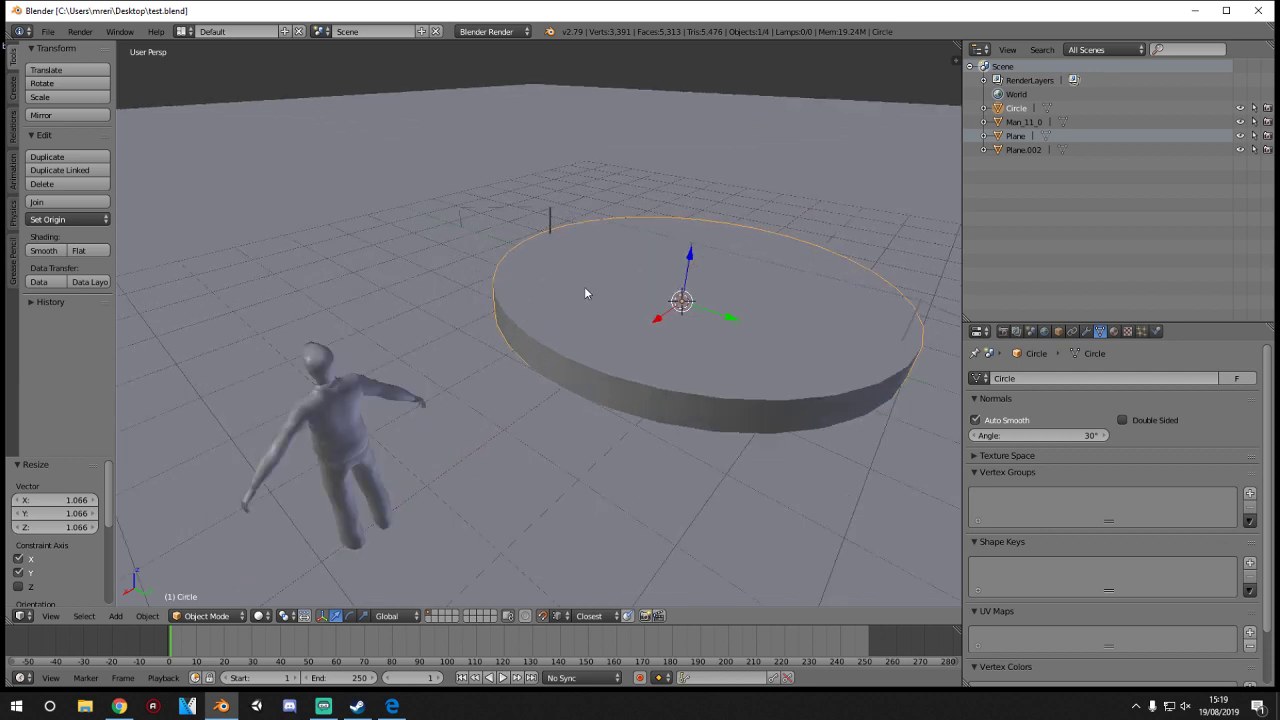
{"action": "left_click", "coordinate": [776, 262]}
{"action": "right_click", "coordinate": [770, 275]}
{"action": "right_click", "coordinate": [768, 262]}
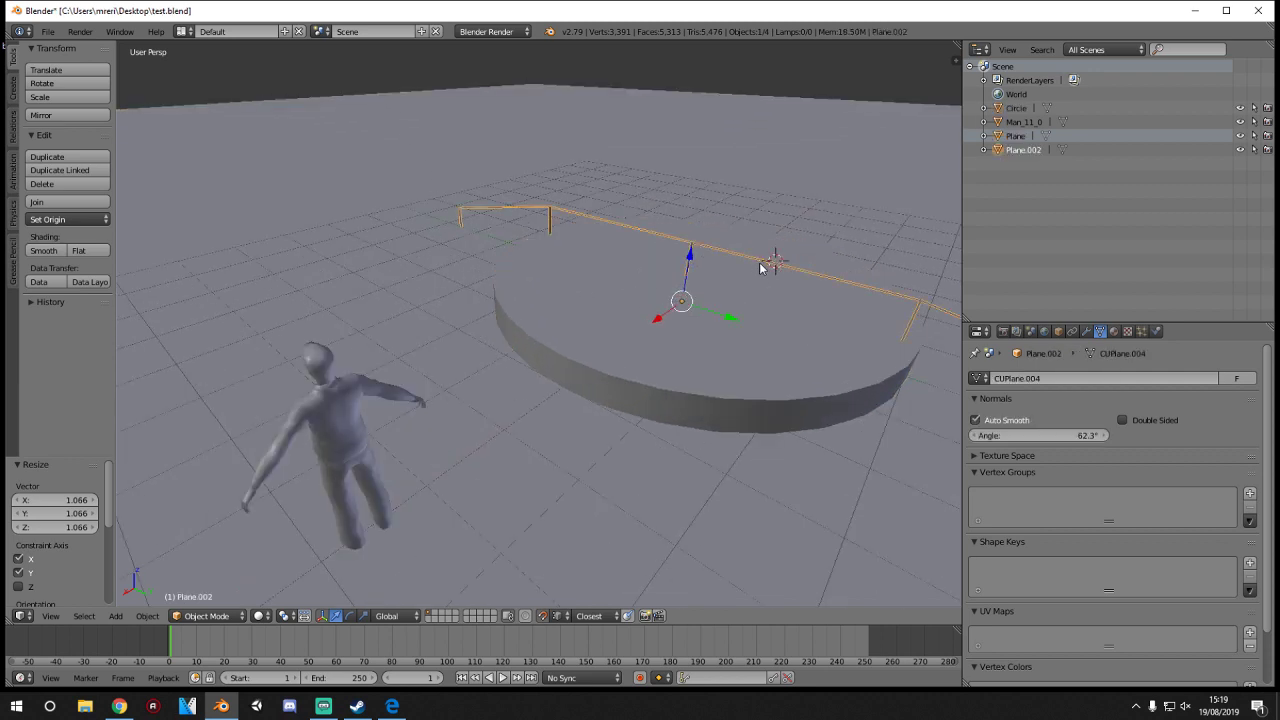
{"action": "middle_click_drag", "start_coordinate": [766, 262], "coordinate": [591, 283]}
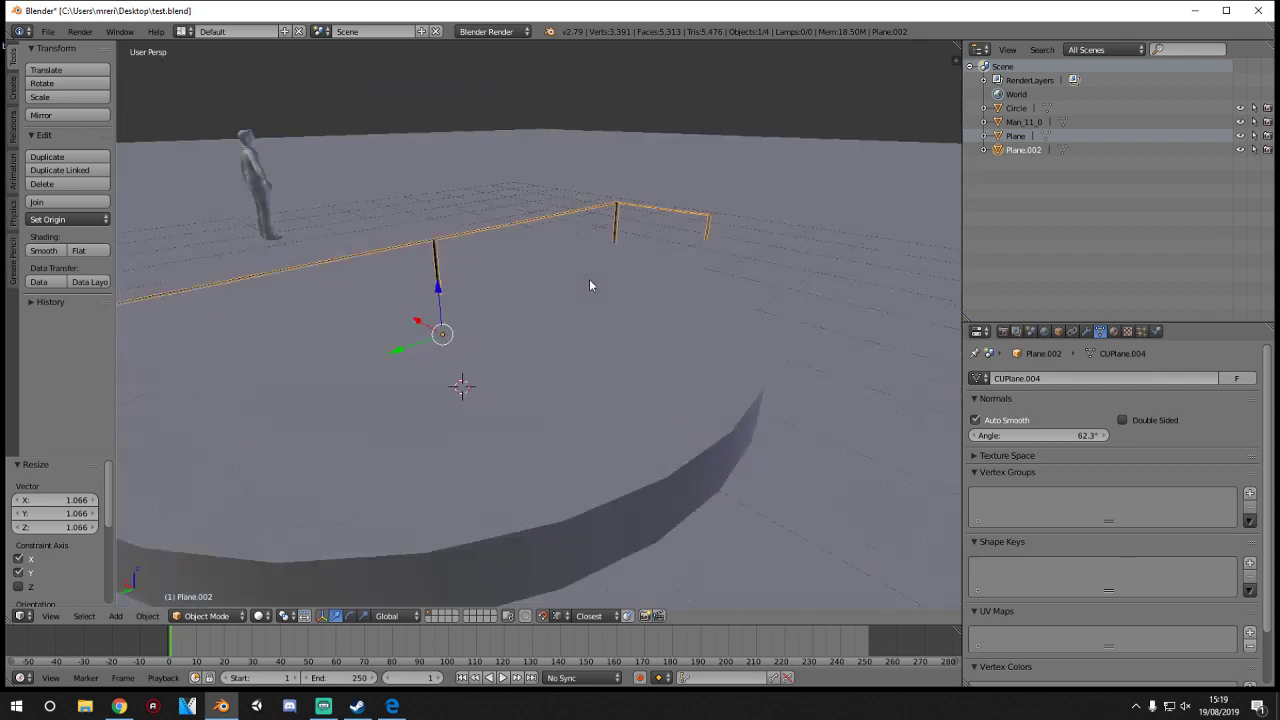
{"action": "scroll", "coordinate": [591, 283], "scroll_direction": "down", "scroll_amount": 5}
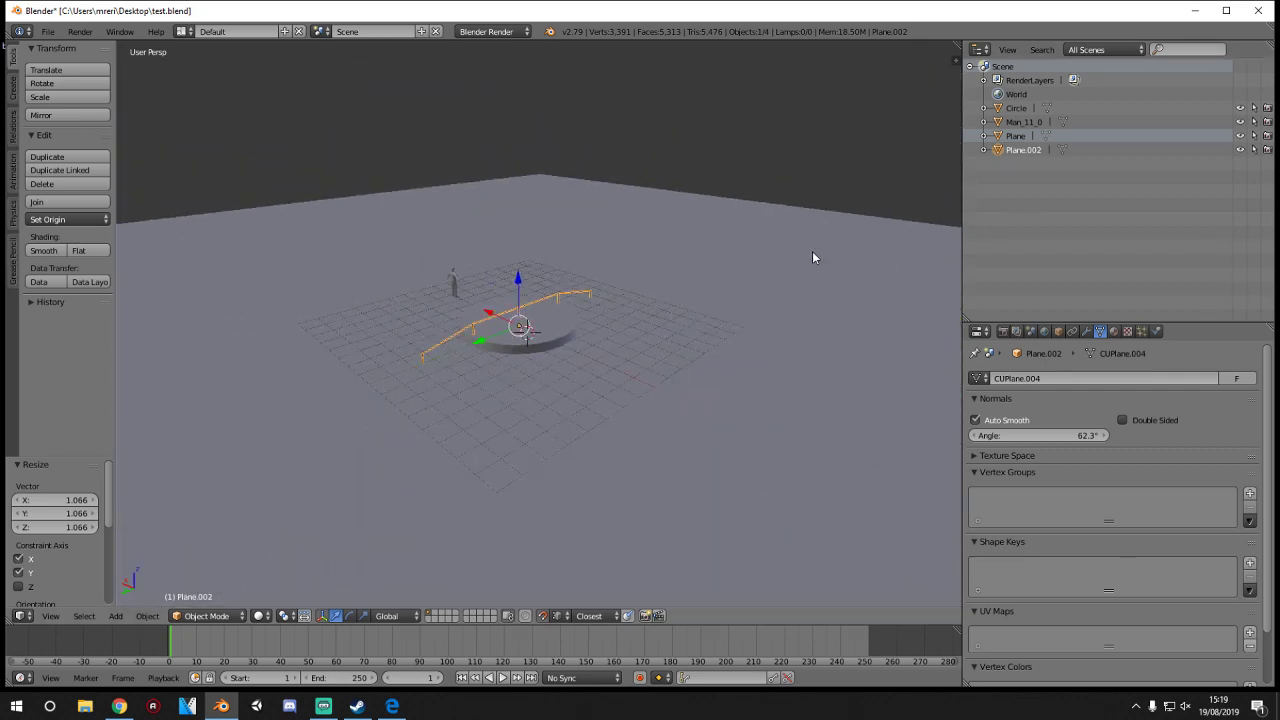
- Add a Plain Axes empty on the ground away from the platform and raise it 0.273 along Z
{"action": "left_click", "coordinate": [805, 355]}
{"action": "key", "text": "shift+a"}
{"action": "mouse_move", "coordinate": [783, 463]}
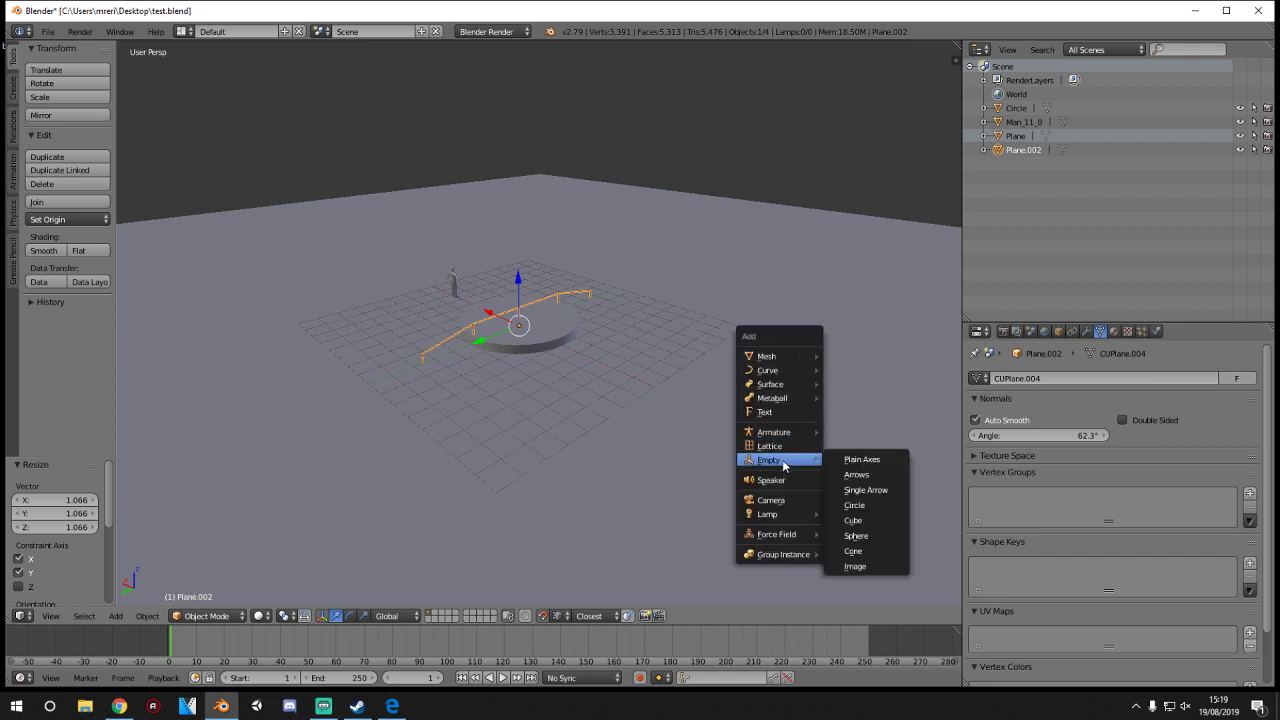
{"action": "left_click", "coordinate": [858, 461]}
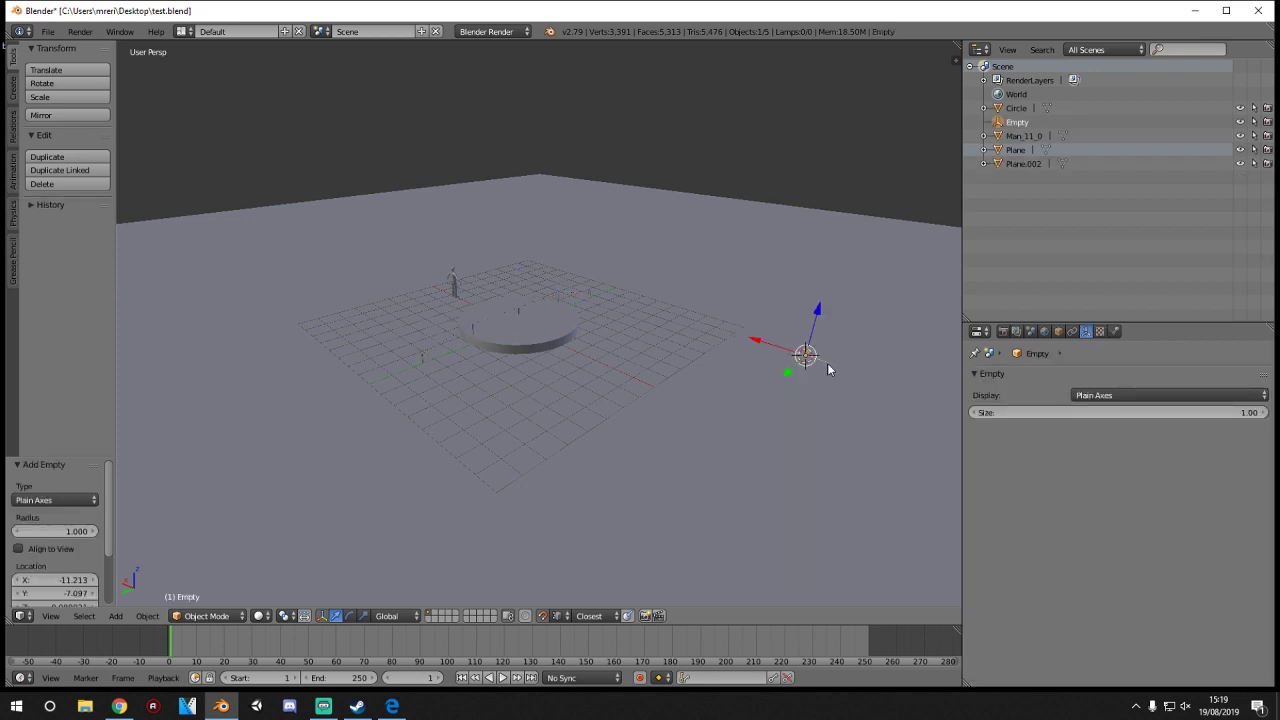
{"action": "middle_click_drag", "start_coordinate": [839, 377], "coordinate": [680, 280]}
{"action": "mouse_move", "coordinate": [603, 298]}
{"action": "left_mouse_down"}
{"action": "mouse_move", "coordinate": [598, 314]}
{"action": "mouse_move", "coordinate": [602, 287]}
{"action": "left_mouse_up"}
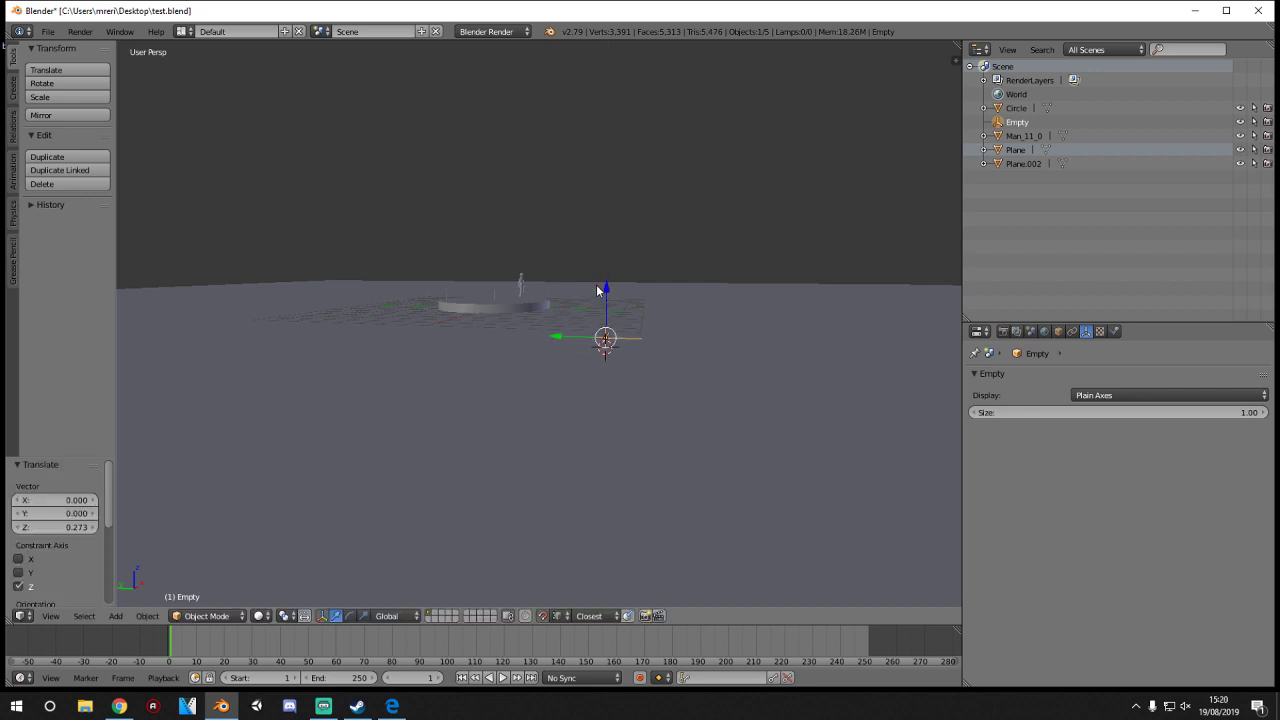
- Rename the empty to SpawnPoint and raise it slightly further above the ground
{"action": "double_click", "coordinate": [1016, 124]}
{"action": "key", "text": "BackSpace"}
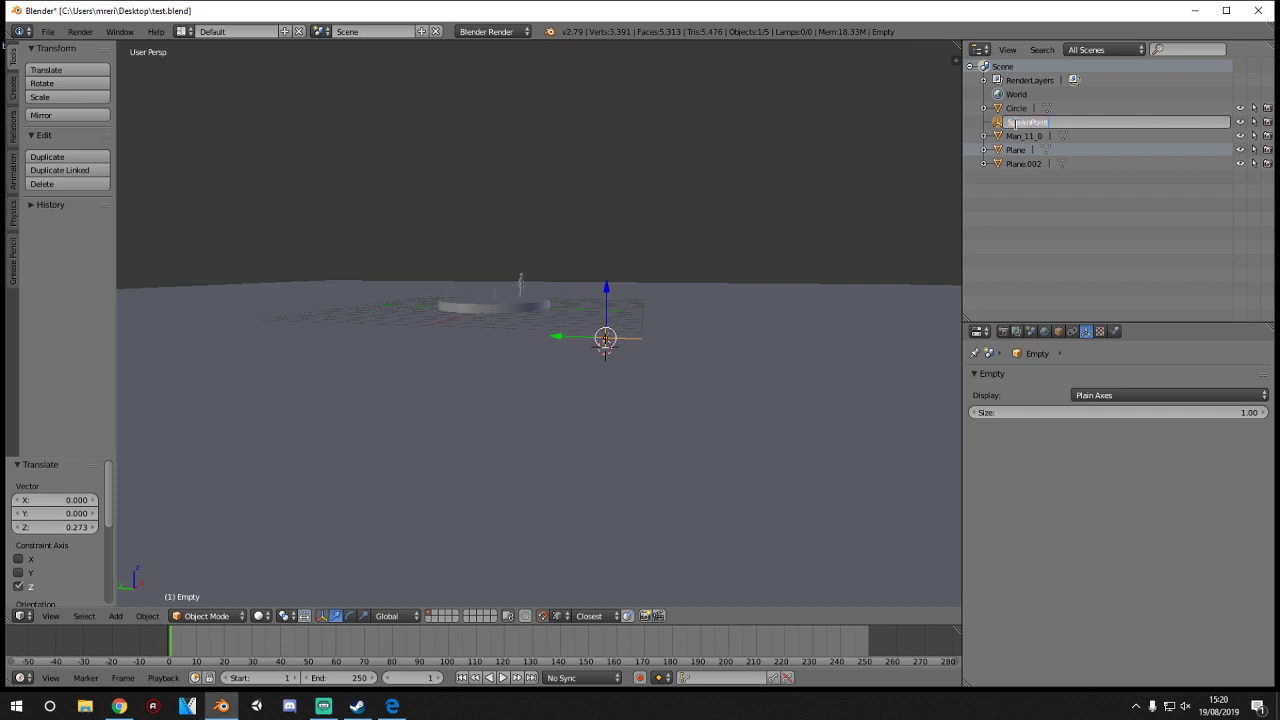
{"action": "type", "text": "SpawnPoint"}
{"action": "key", "text": "Return"}
{"action": "middle_click_drag", "start_coordinate": [583, 357], "coordinate": [709, 400]}
{"action": "left_click_drag", "start_coordinate": [753, 397], "coordinate": [753, 390]}
- Select the ground plane, leaving it at its current position
{"action": "right_click_drag", "start_coordinate": [661, 414], "coordinate": [616, 380]}
{"action": "key", "text": "Escape"}
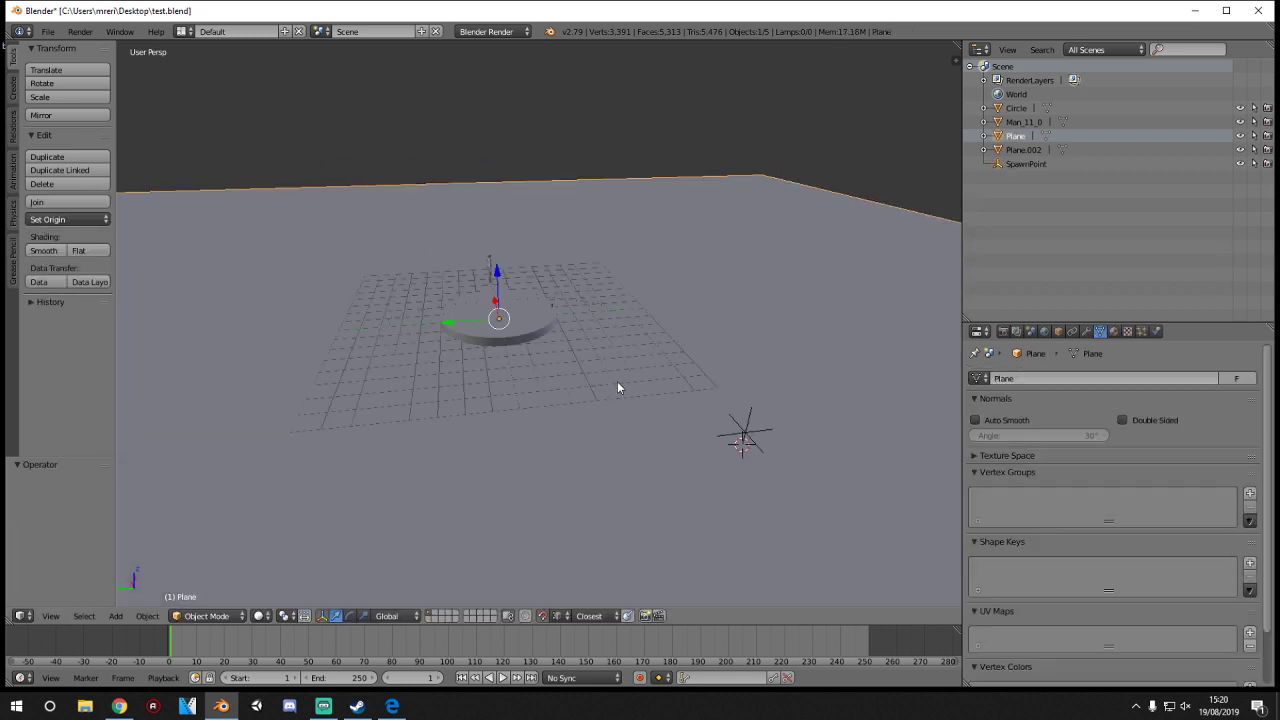
{"action": "middle_click_drag", "start_coordinate": [617, 381], "coordinate": [558, 361]}
{"action": "scroll", "coordinate": [595, 348], "scroll_direction": "up", "scroll_amount": 3}
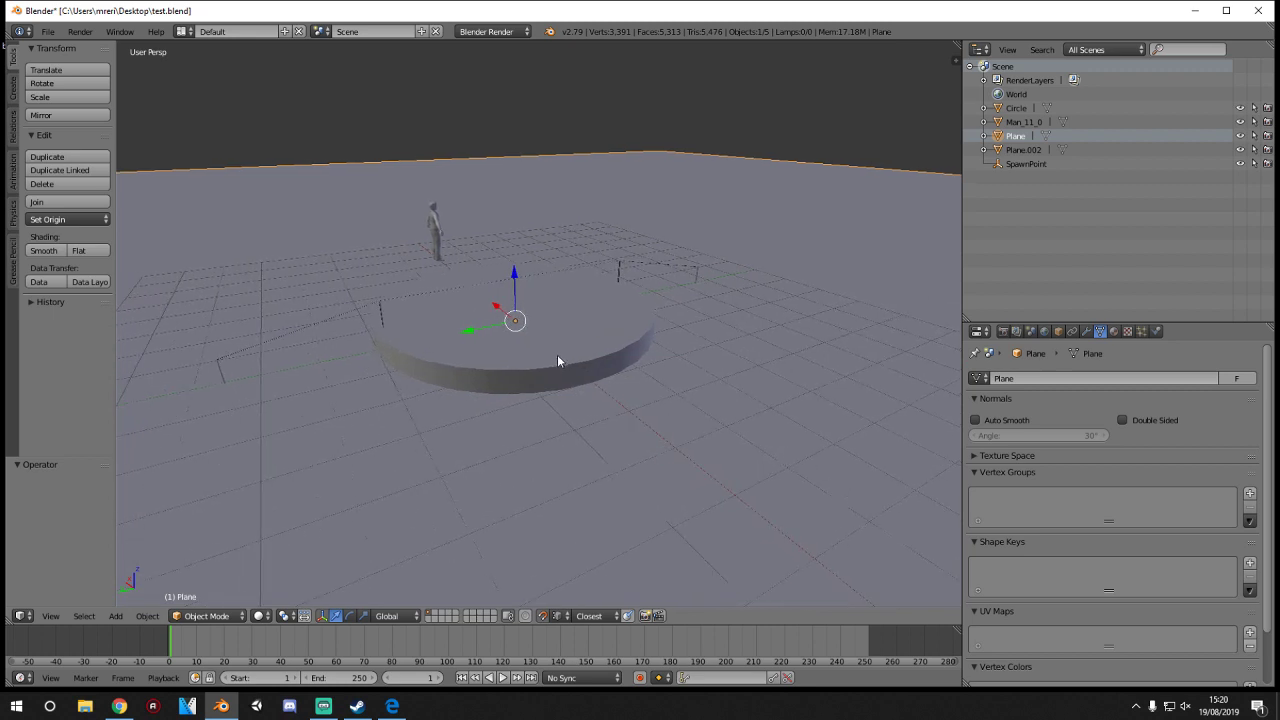
- Select the rail, spawn point, ground plane and human figure in turn to check which scene object each name refers to
{"action": "key", "text": "ctrl+s"}
{"action": "left_click", "coordinate": [642, 354]}
{"action": "scroll", "coordinate": [642, 360], "scroll_direction": "down", "scroll_amount": 3}
{"action": "left_click", "coordinate": [374, 143]}
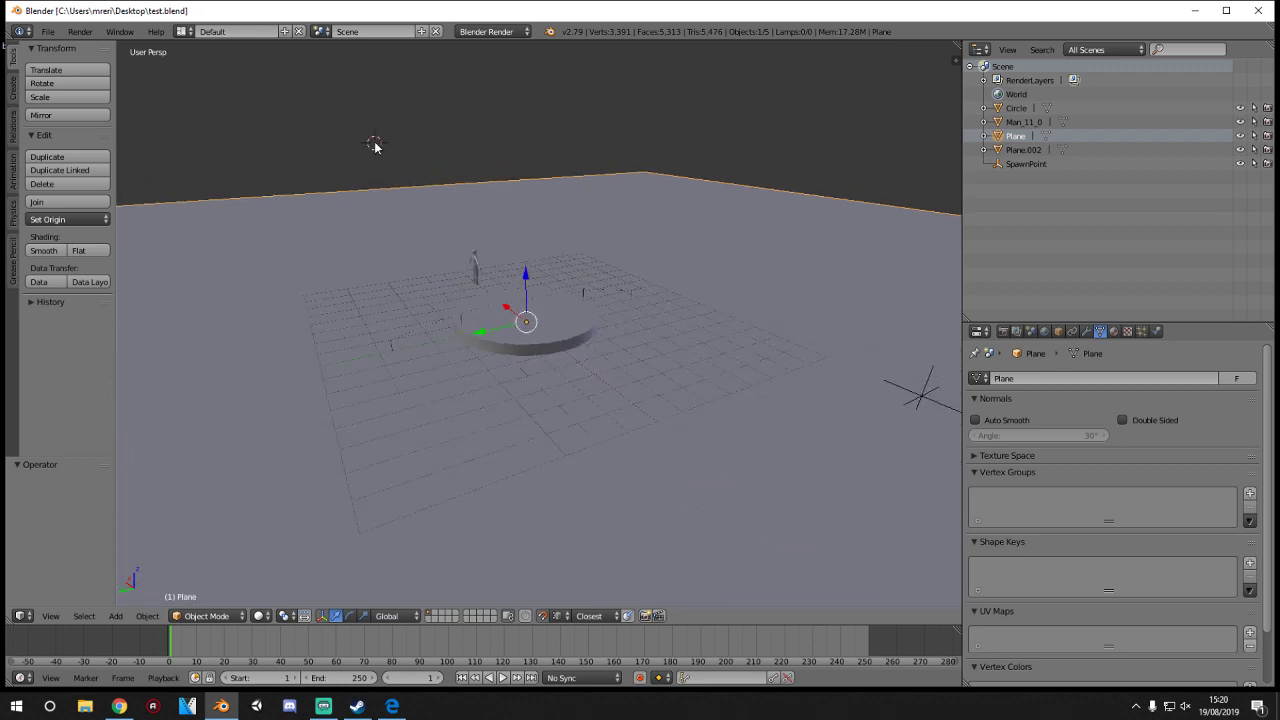
{"action": "right_click", "coordinate": [547, 213]}
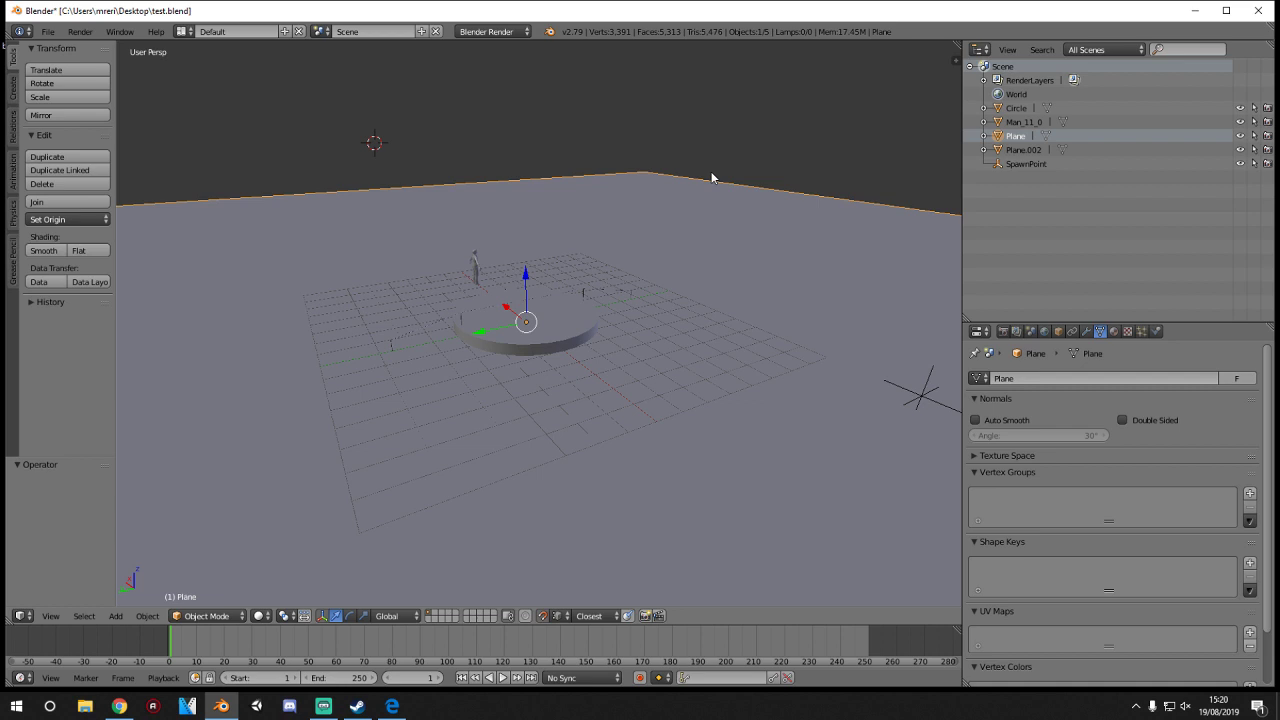
{"action": "right_click", "coordinate": [613, 295]}
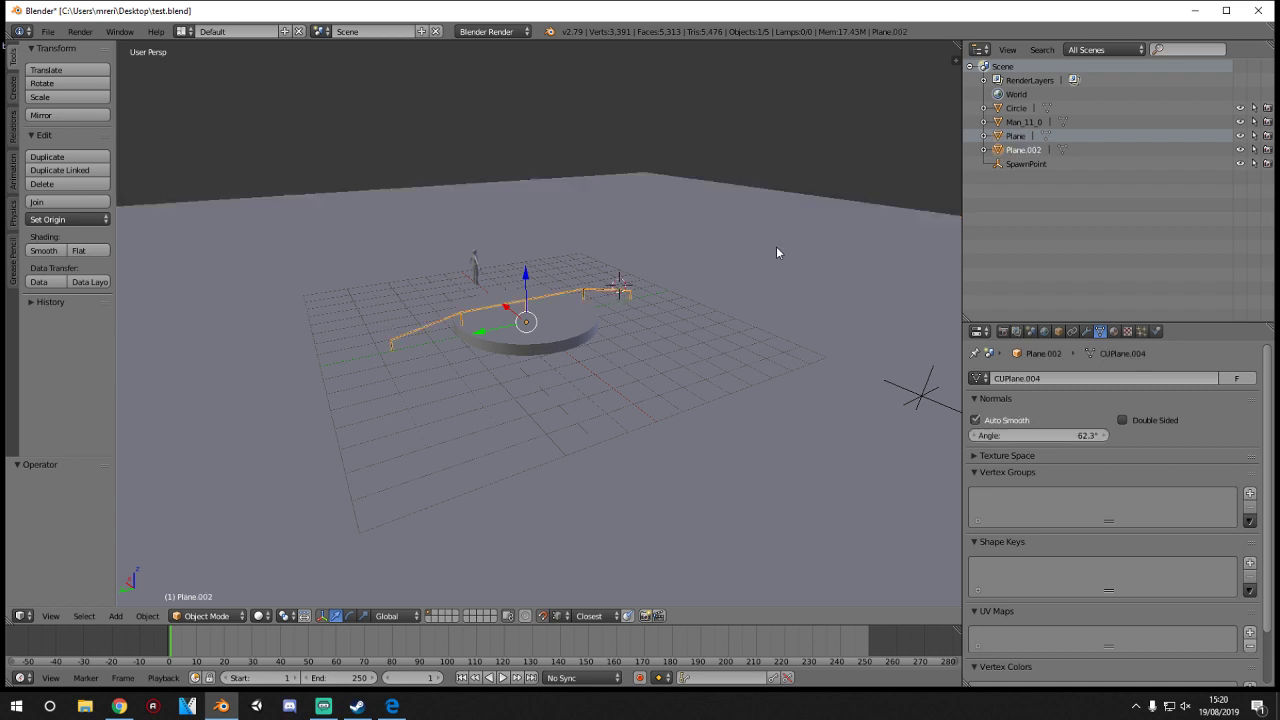
{"action": "left_click", "coordinate": [1012, 165]}
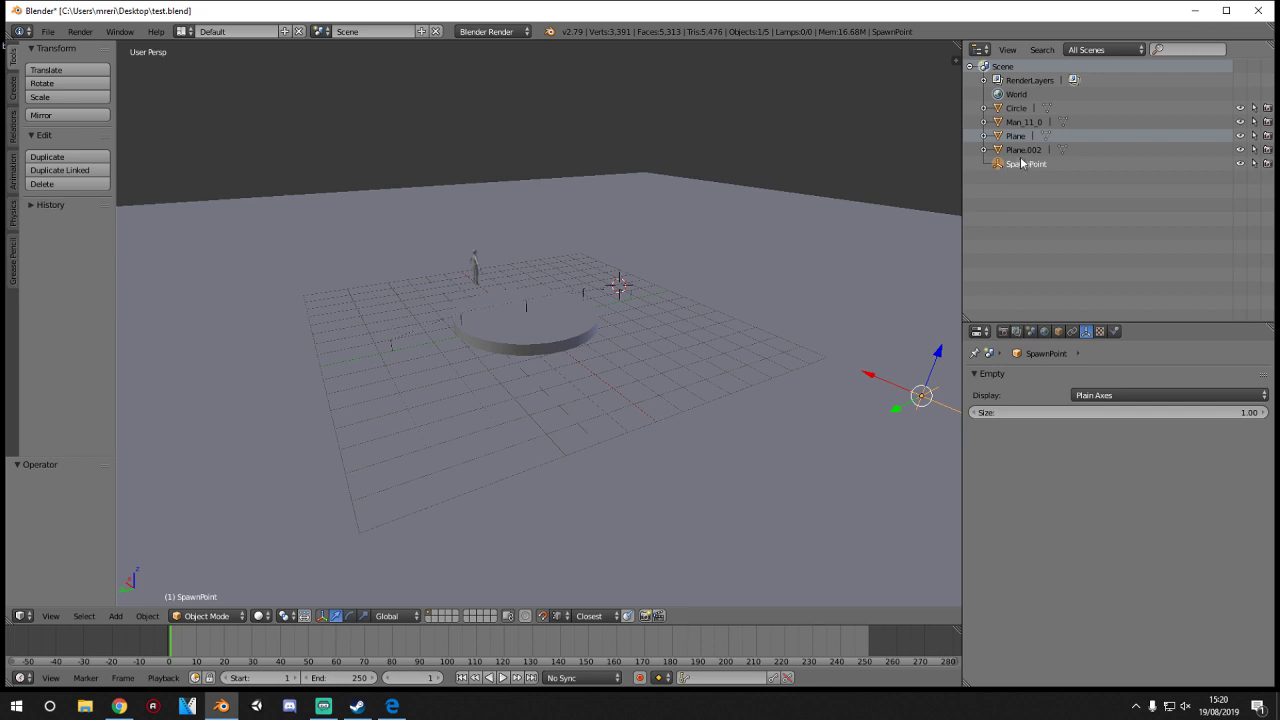
{"action": "left_click", "coordinate": [1021, 151]}
{"action": "left_click", "coordinate": [1016, 137]}
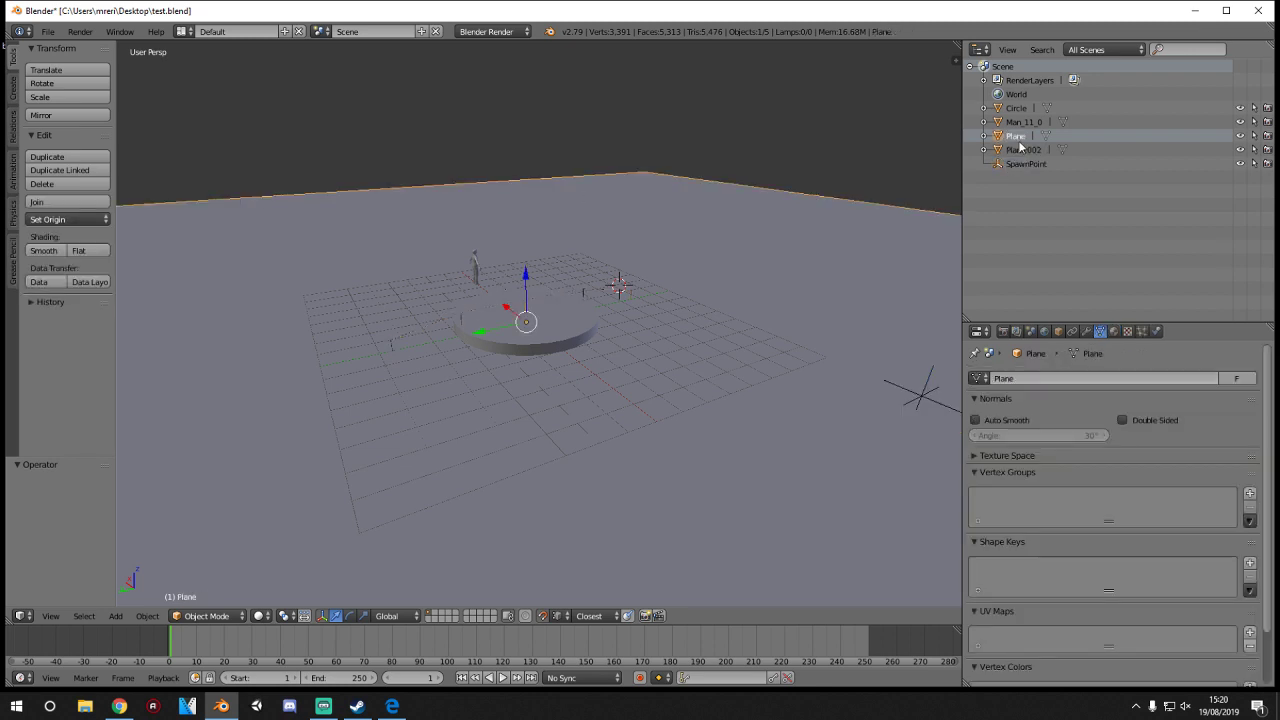
{"action": "left_click", "coordinate": [1019, 123]}
- Rename the Circle object to Platform
{"action": "left_click", "coordinate": [1017, 109]}
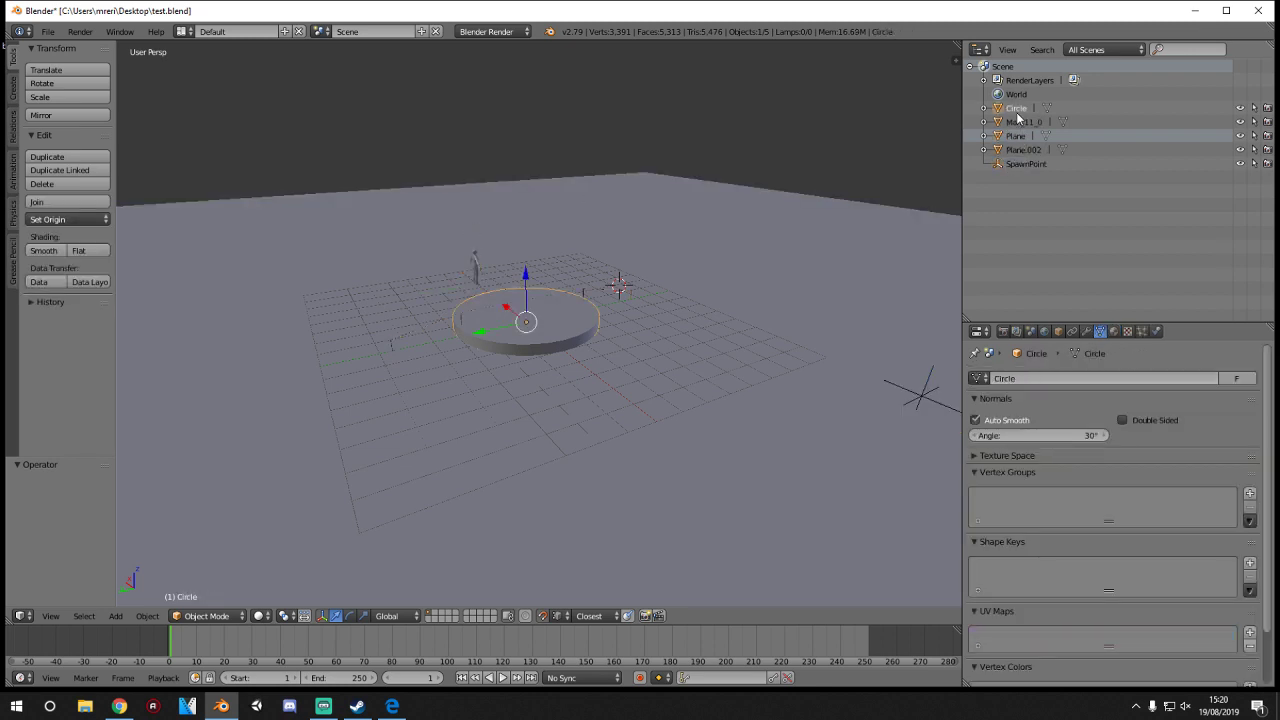
{"action": "double_click", "coordinate": [1017, 109]}
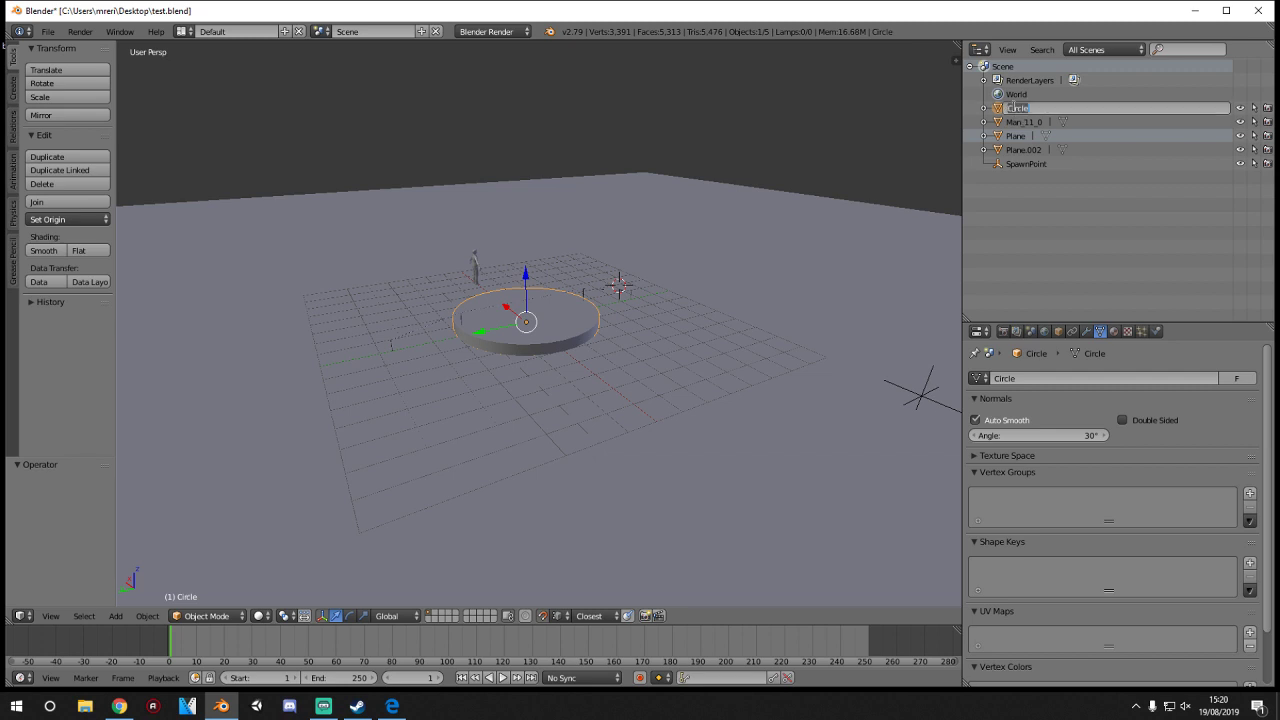
{"action": "key", "text": "BackSpace"}
{"action": "type", "text": "Platform"}
{"action": "key", "text": "Return"}
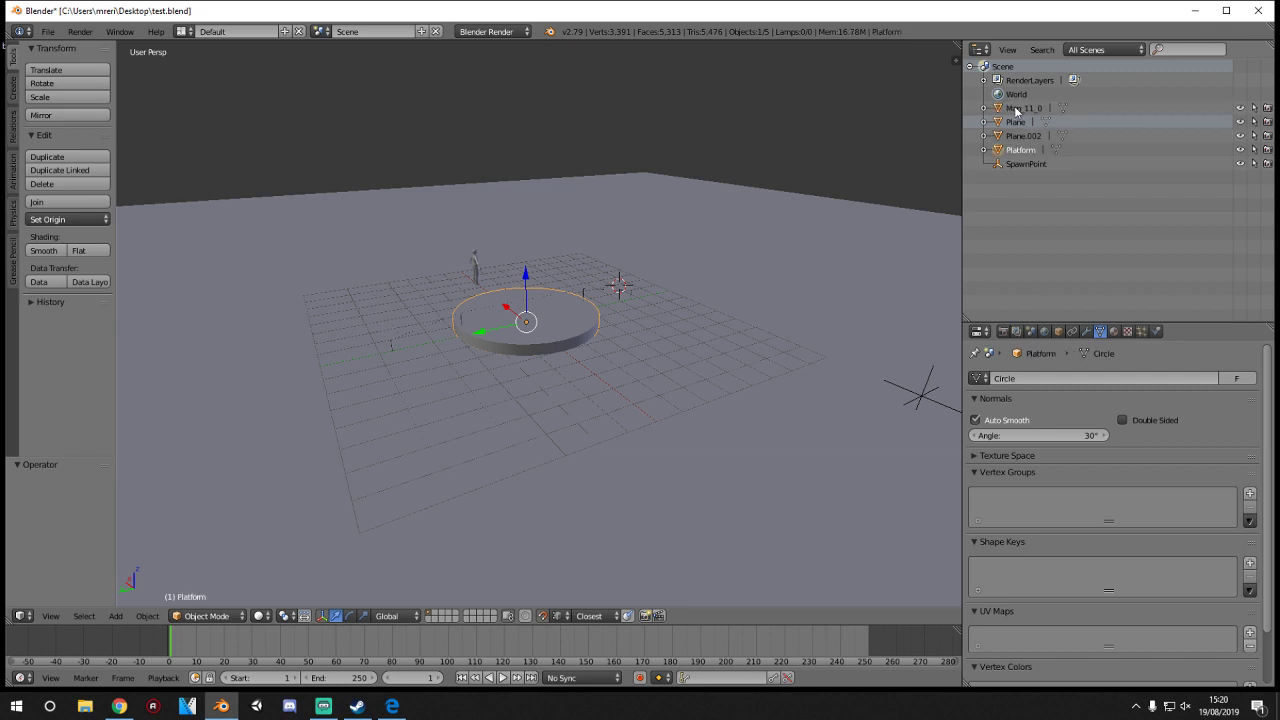
- Rename the grind rail object Plane.002 to Rail and save the scene over test.blend
{"action": "left_click", "coordinate": [1023, 136]}
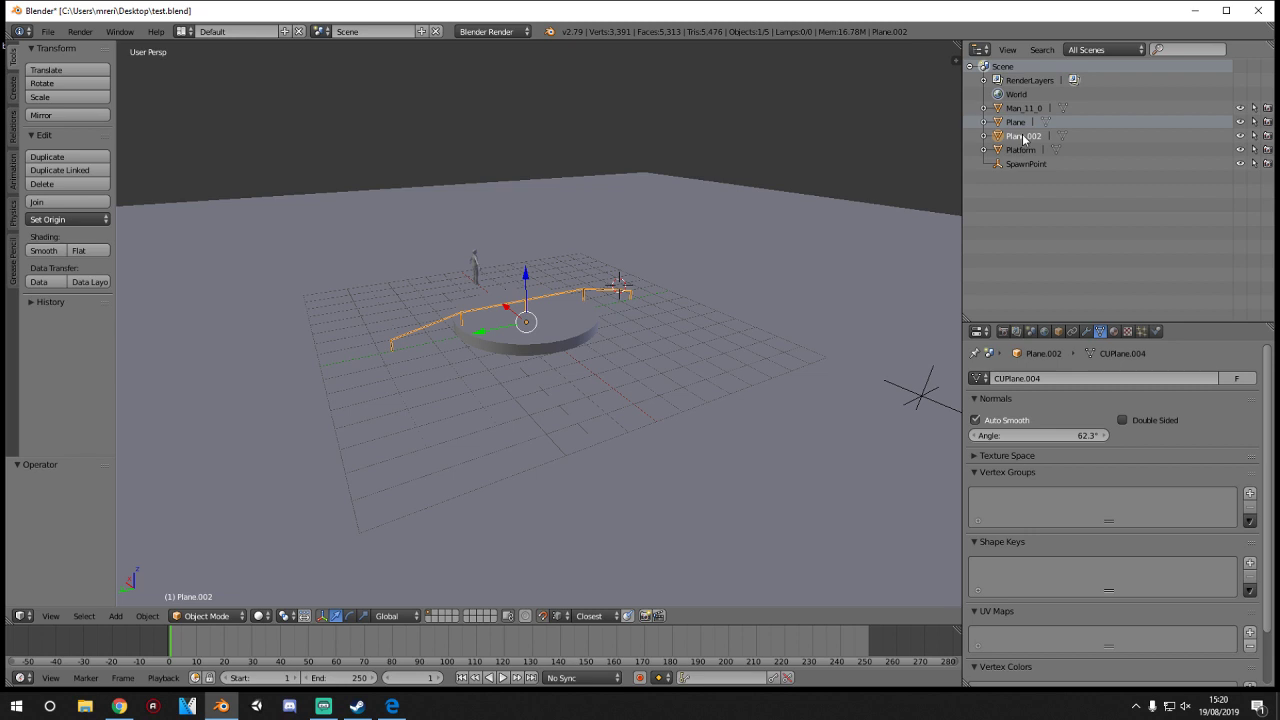
{"action": "double_click", "coordinate": [1023, 137]}
{"action": "key", "text": "BackSpace"}
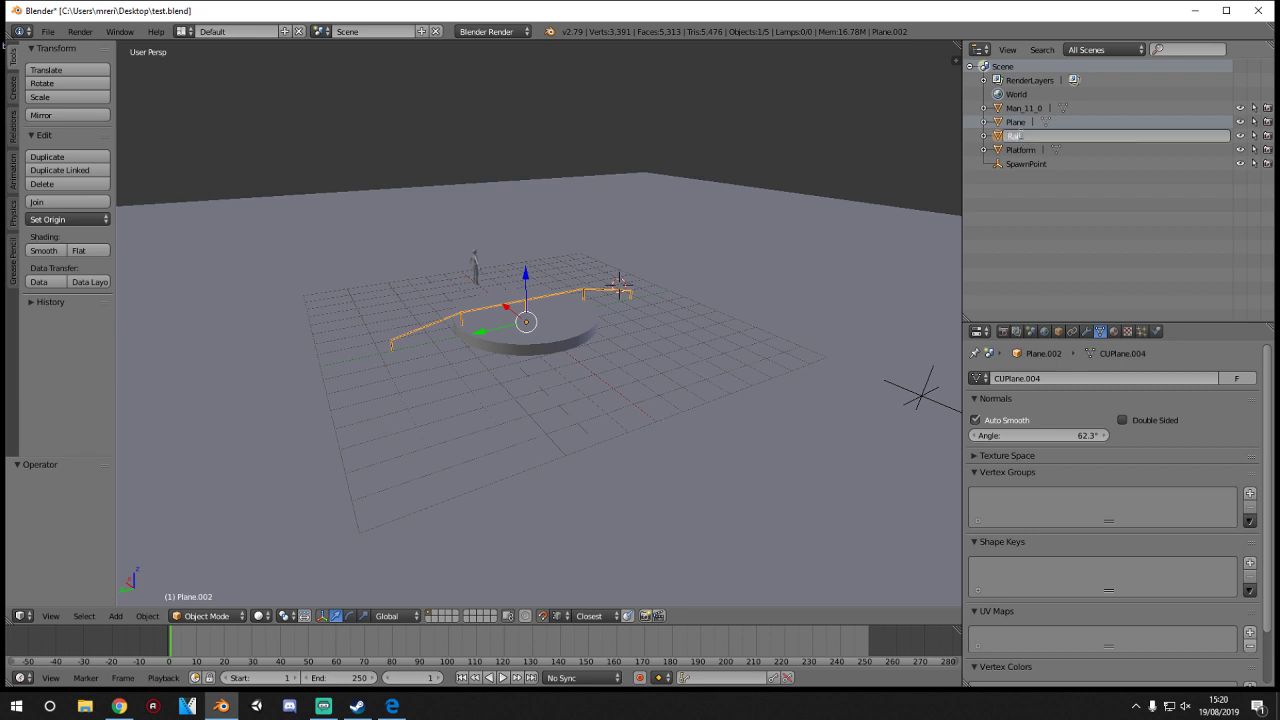
{"action": "type", "text": "Rail"}
{"action": "key", "text": "Return"}
{"action": "key", "text": "ctrl+s"}
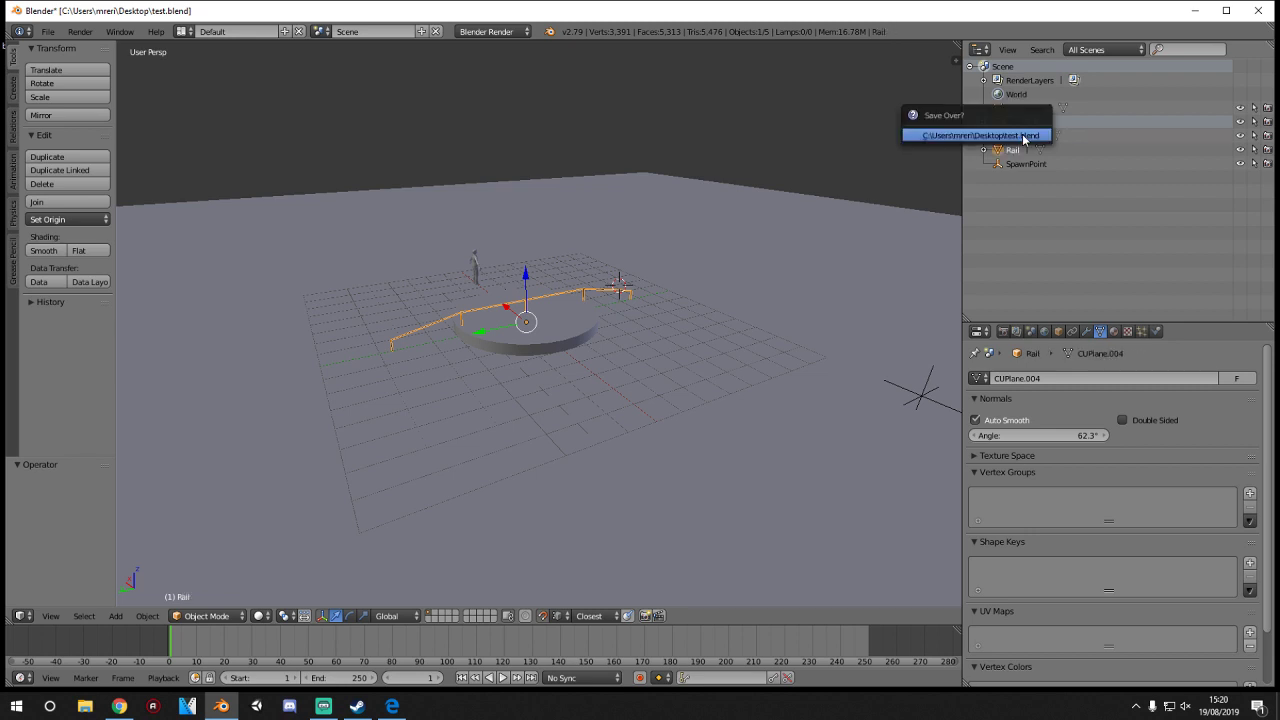
{"action": "left_click", "coordinate": [1023, 137]}
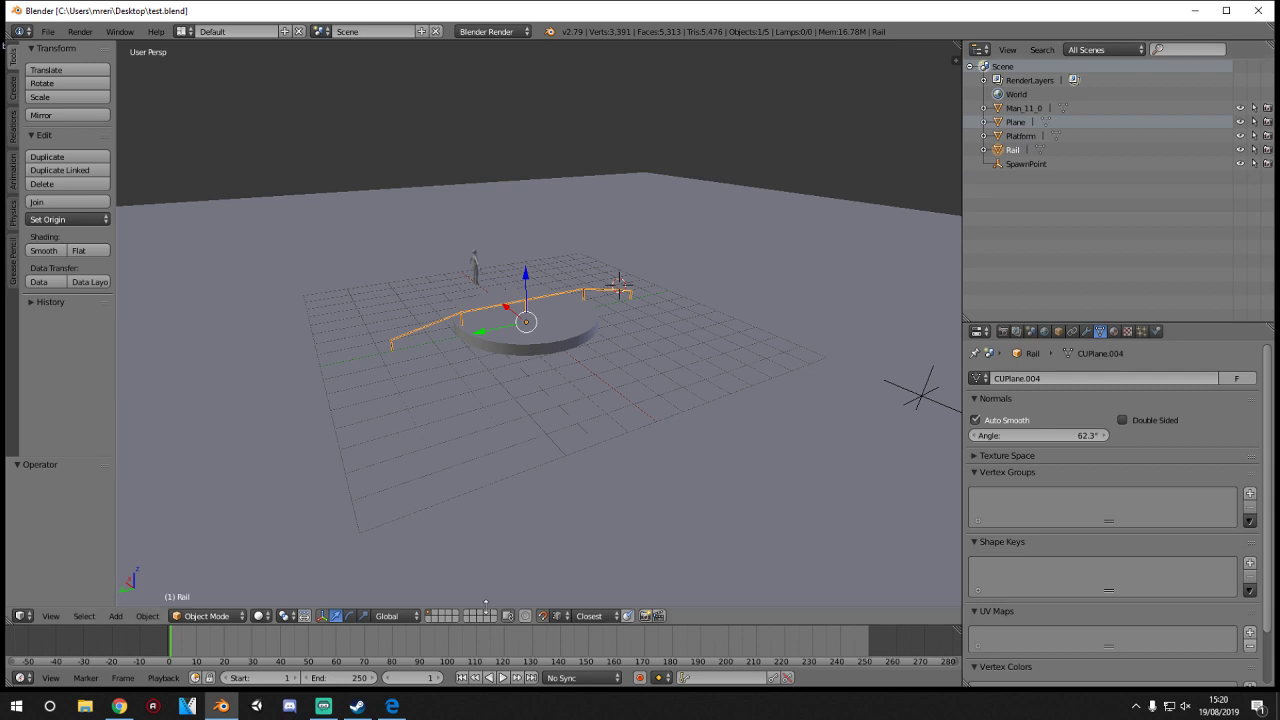
- Switch to File Explorer and open the CUSTOMIZATION folder inside On a Roll
{"action": "left_click", "coordinate": [223, 710]}
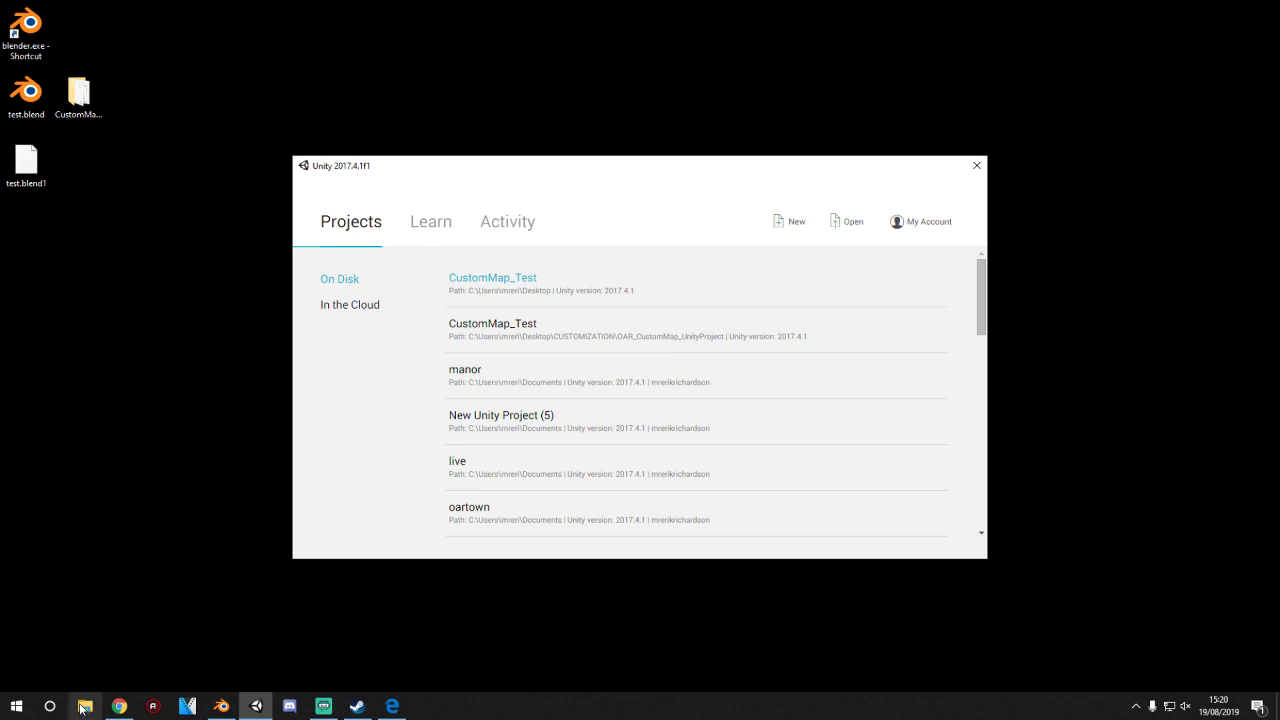
{"action": "left_click", "coordinate": [85, 706]}
{"action": "left_click", "coordinate": [239, 281]}
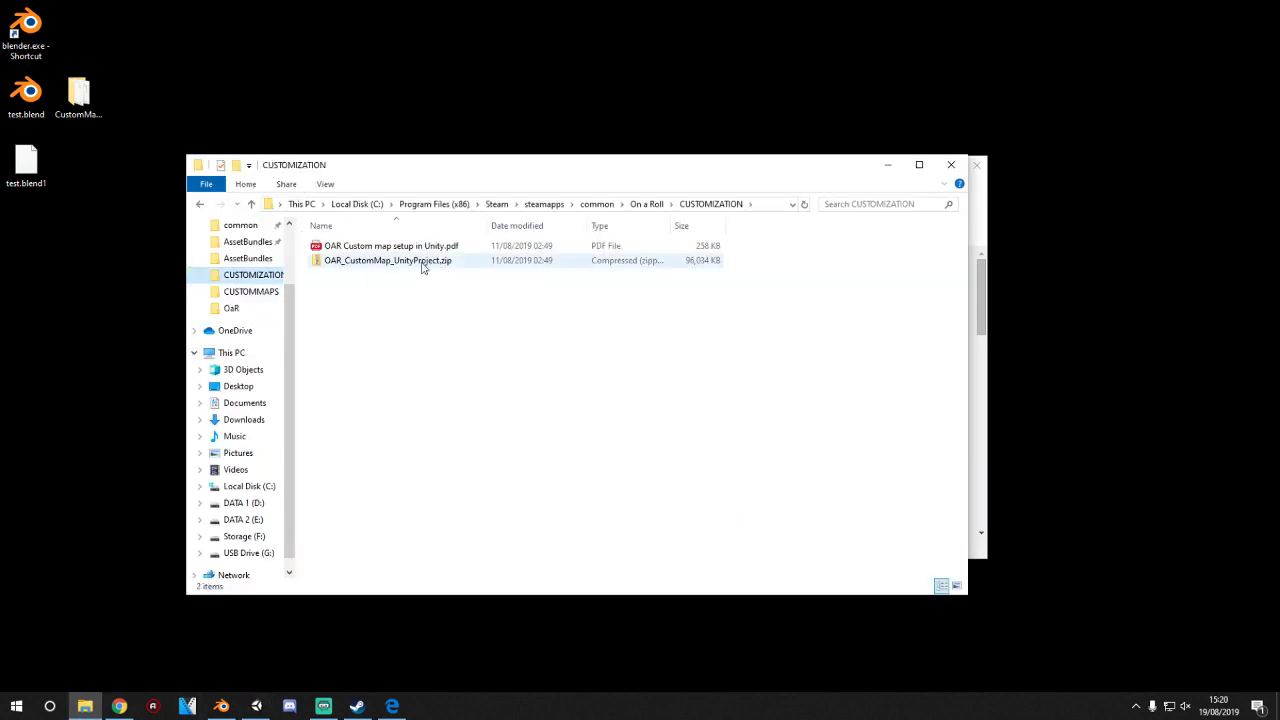
{"action": "left_click", "coordinate": [88, 96]}
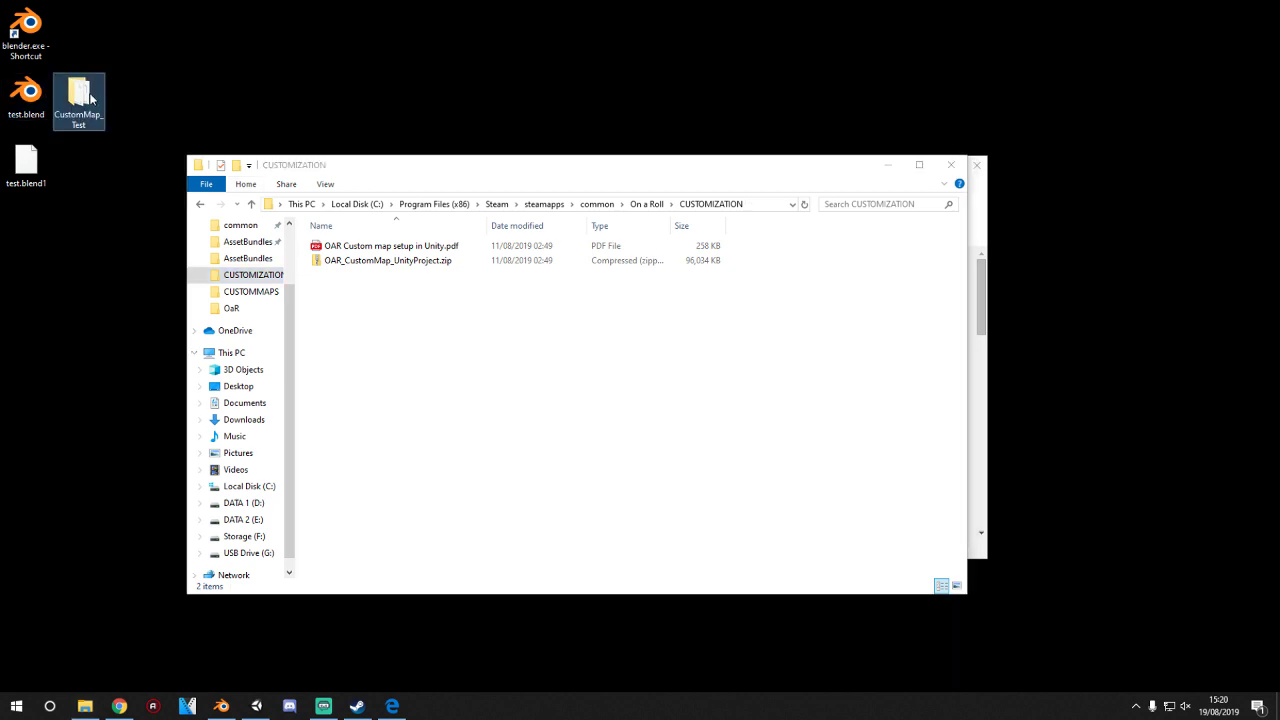
{"action": "right_click", "coordinate": [198, 87]}
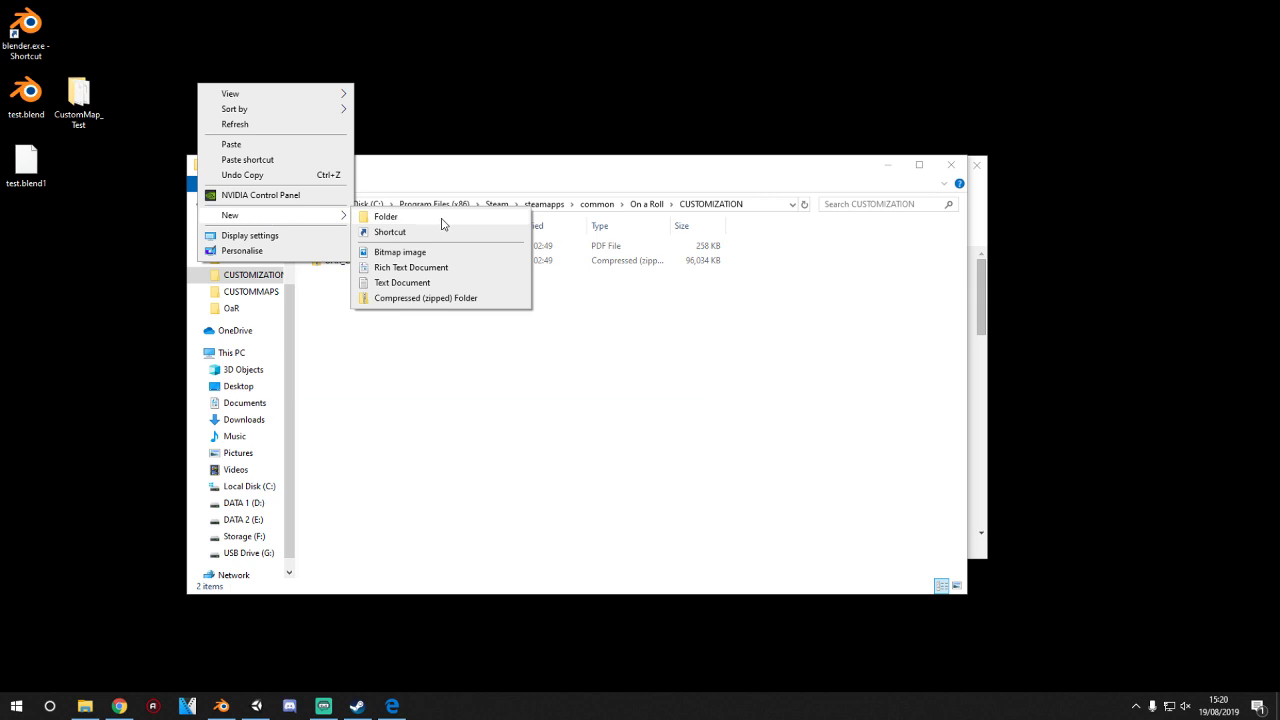
{"action": "left_click", "coordinate": [427, 320]}
- Extract OAR_CustomMap_UnityProject.zip inside the CUSTOMIZATION folder and close the Explorer windows
{"action": "right_click_drag", "start_coordinate": [390, 260], "coordinate": [444, 332]}
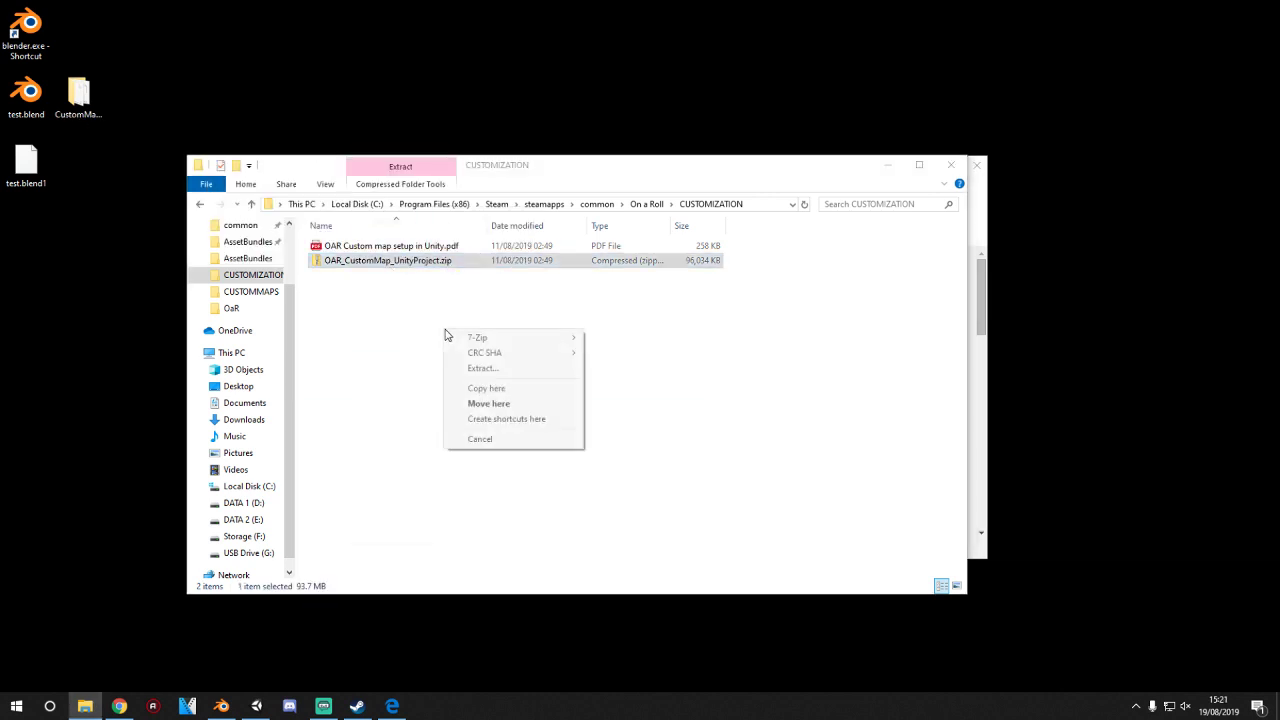
{"action": "left_click", "coordinate": [519, 377]}
{"action": "left_click", "coordinate": [765, 487]}
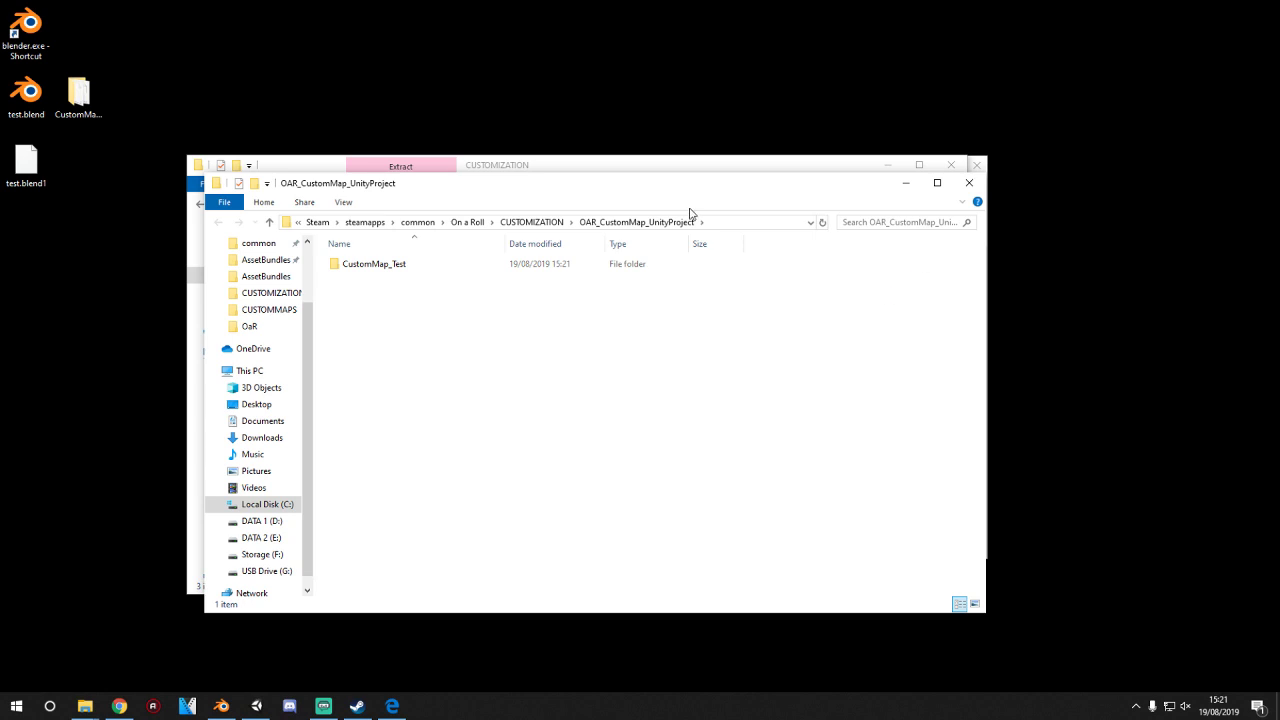
{"action": "left_click", "coordinate": [970, 184]}
{"action": "left_click", "coordinate": [970, 184]}
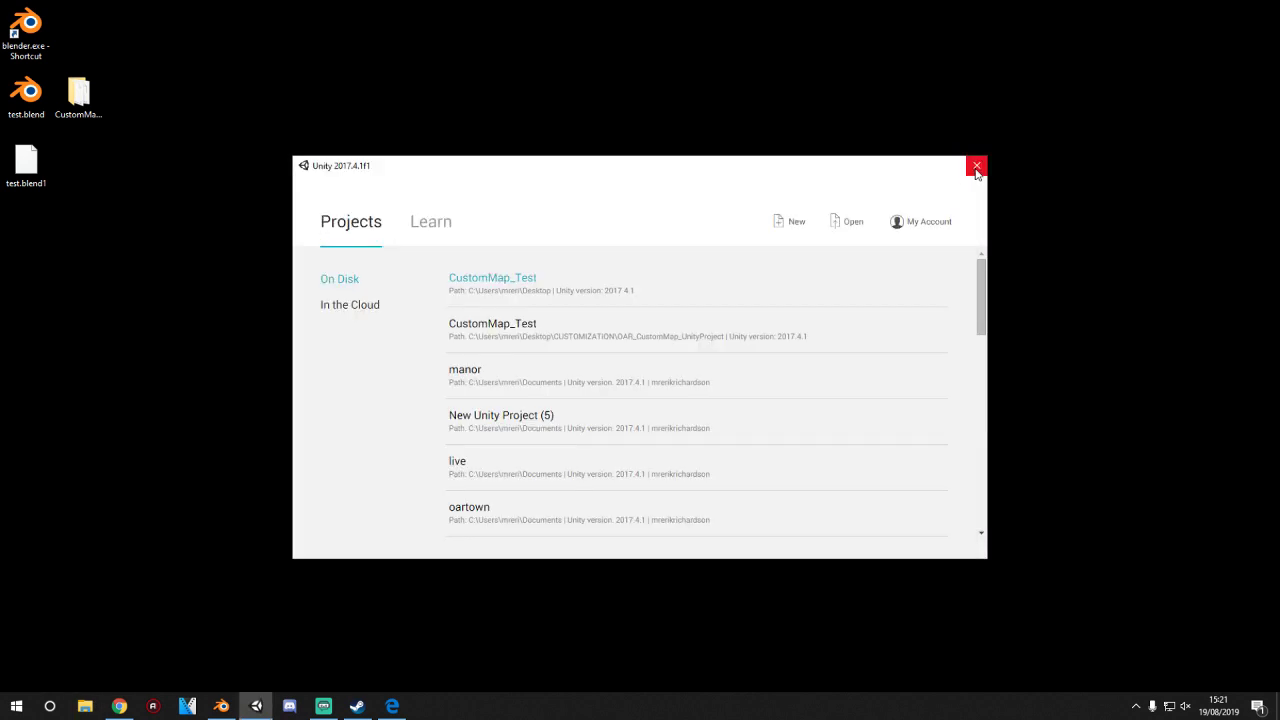
- Open the CustomMap_Test project from the extracted OAR_CustomMap_UnityProject folder in Unity and maximize the editor
{"action": "left_click", "coordinate": [831, 230]}
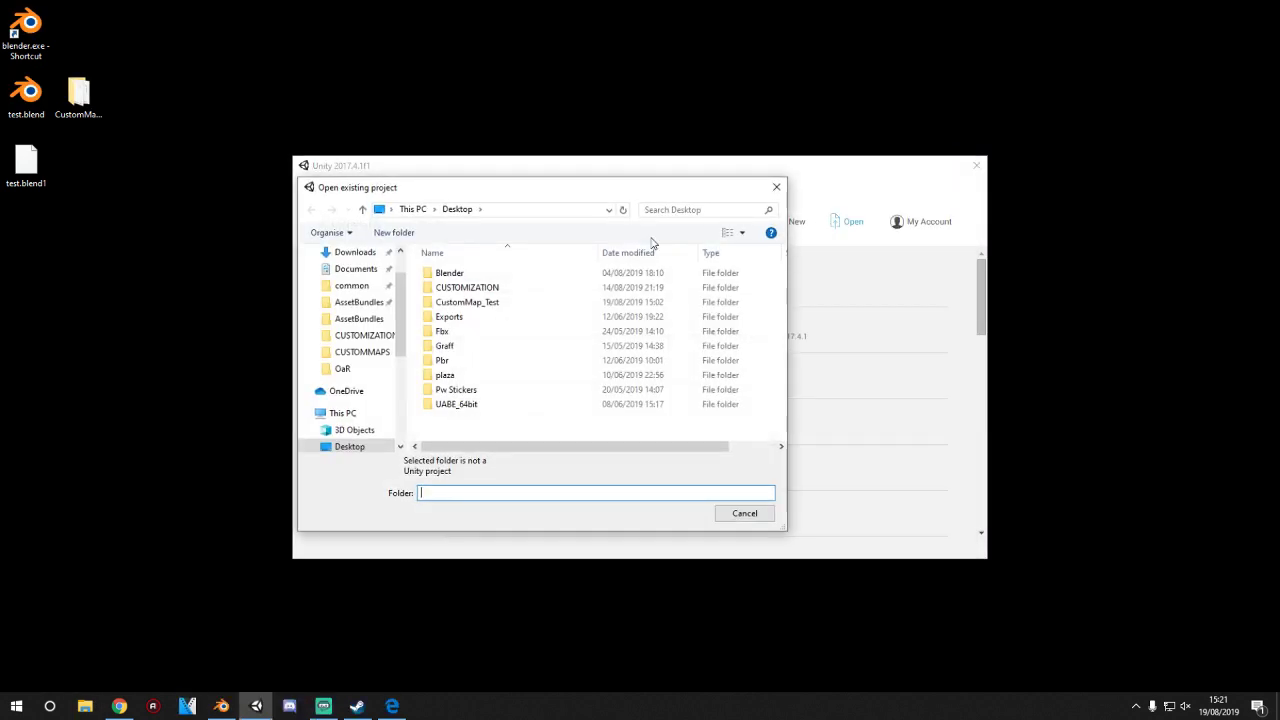
{"action": "left_click", "coordinate": [358, 337]}
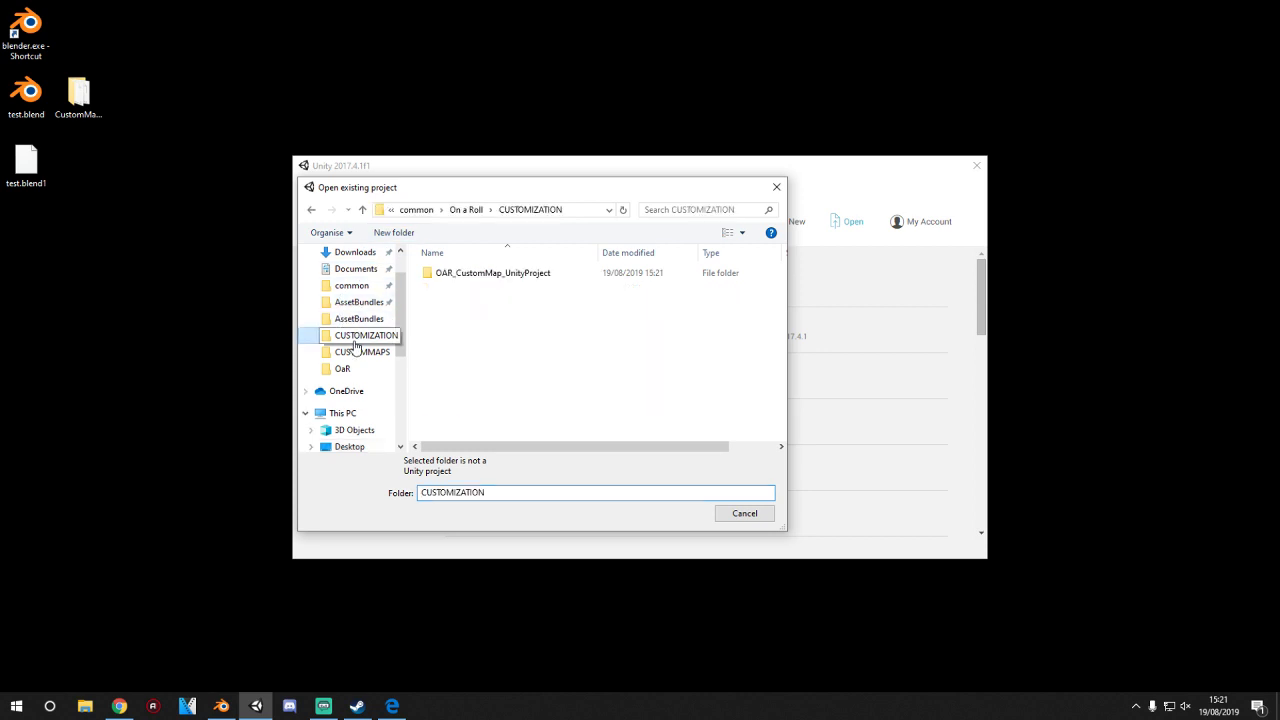
{"action": "left_click", "coordinate": [466, 209]}
{"action": "double_click", "coordinate": [466, 272]}
{"action": "double_click", "coordinate": [466, 272]}
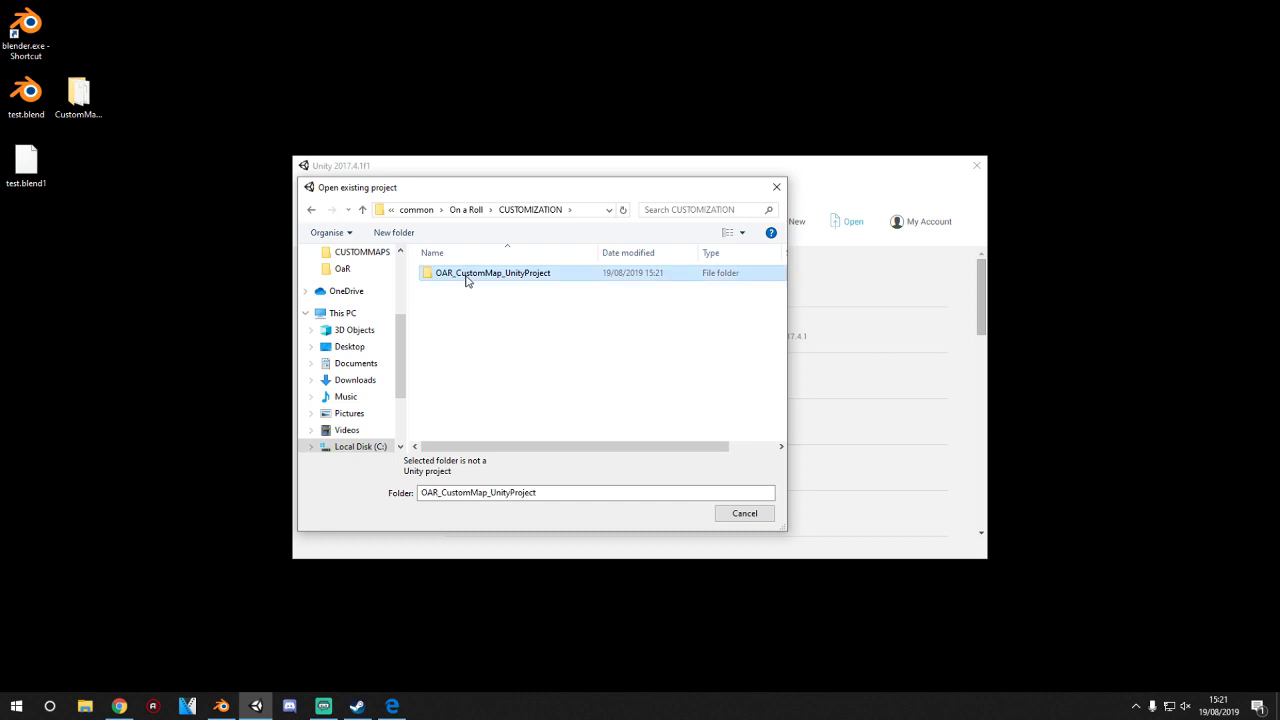
{"action": "left_click", "coordinate": [466, 272]}
{"action": "left_click", "coordinate": [671, 489]}
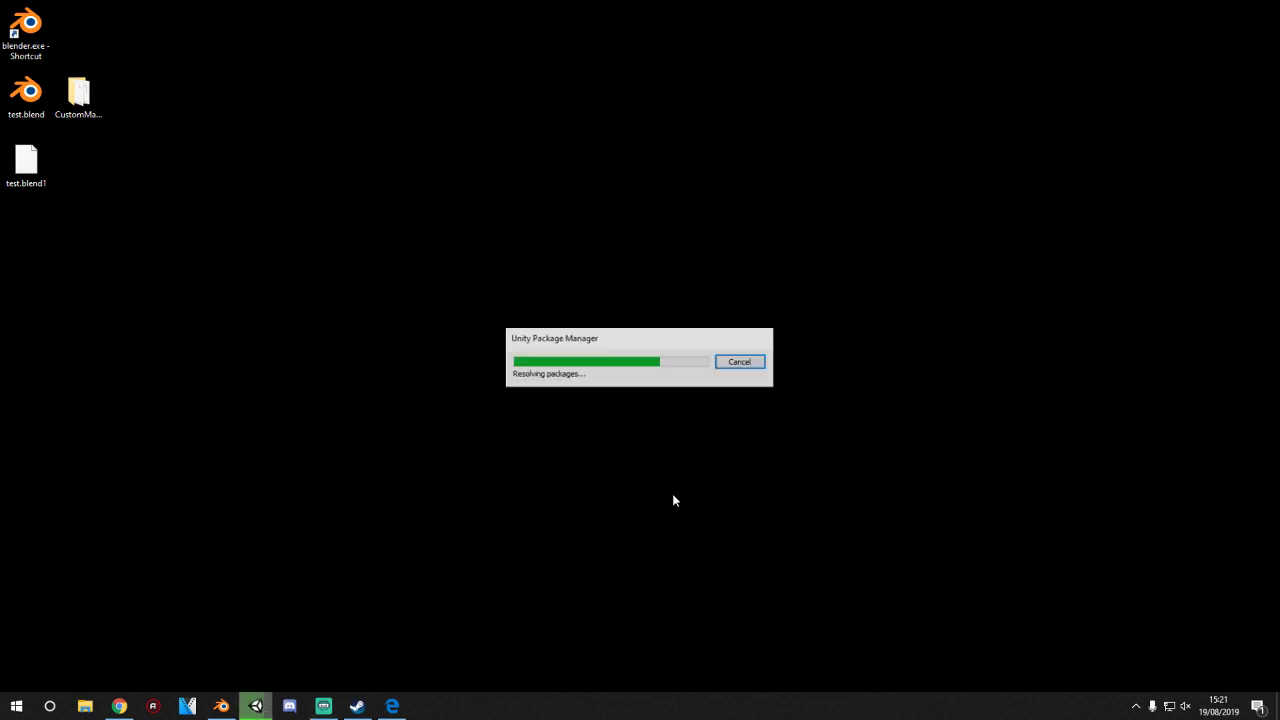
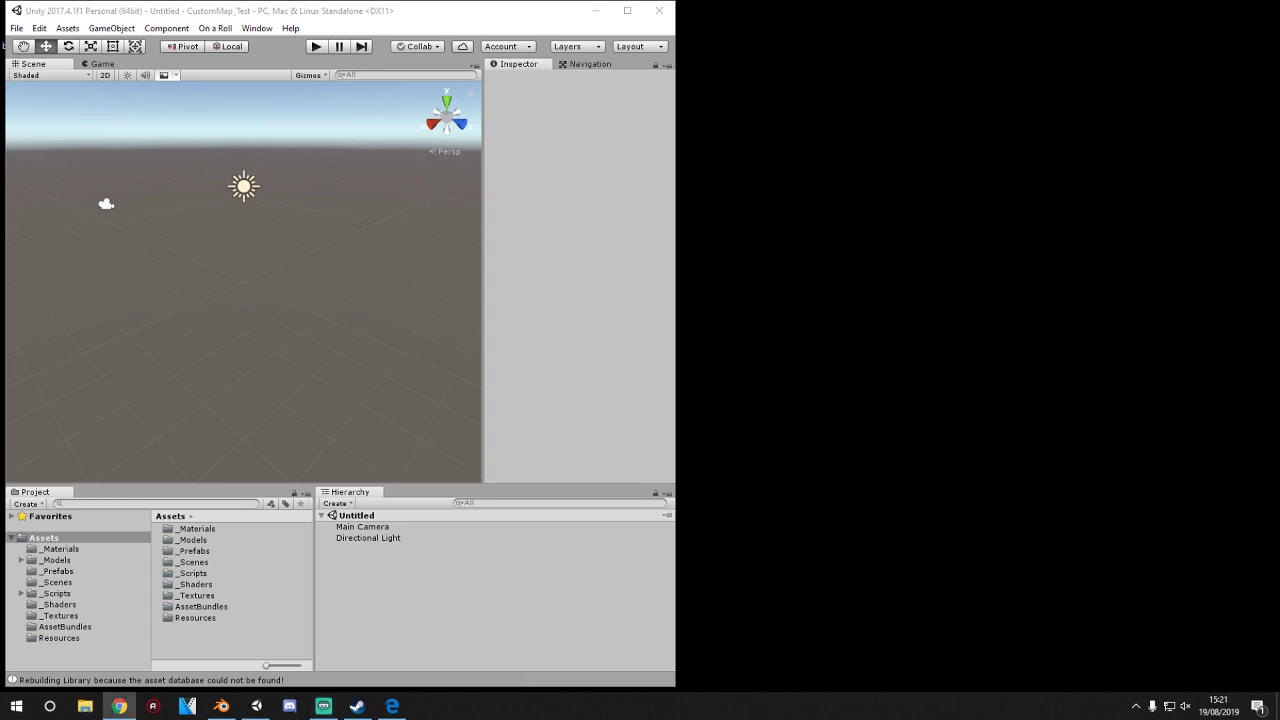
{"action": "left_click", "coordinate": [627, 11]}
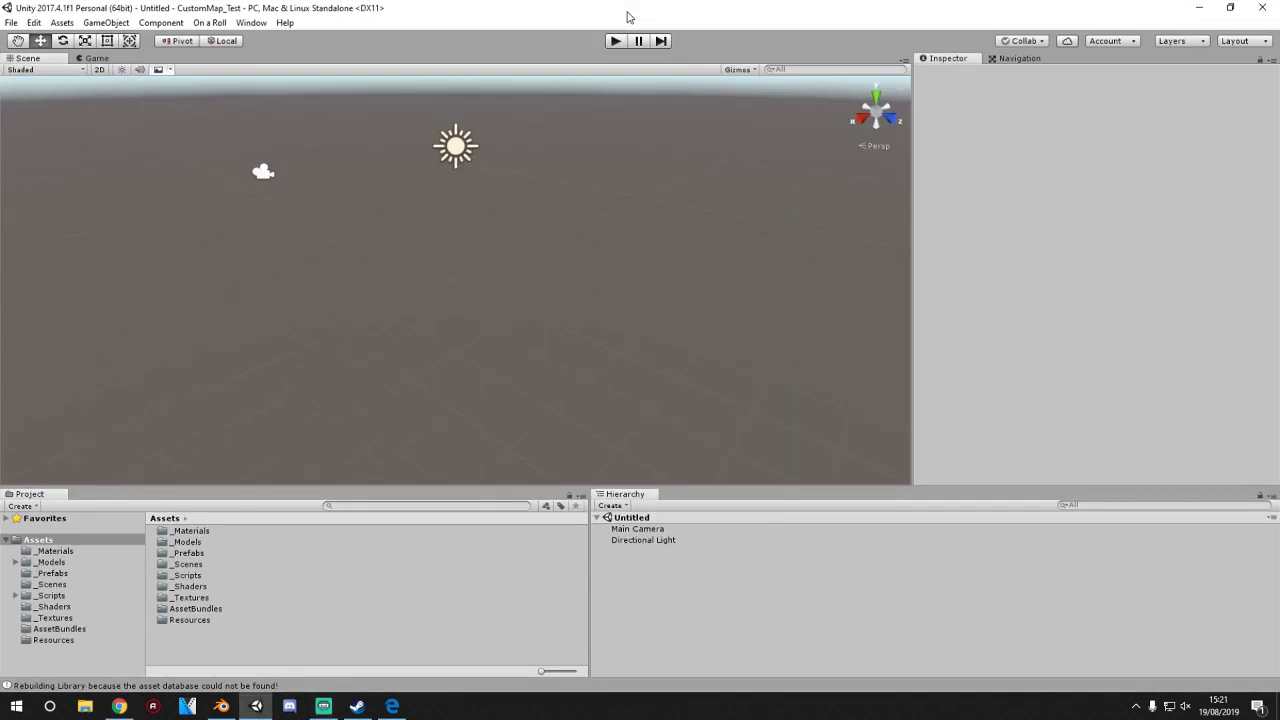
- Import test.blend from the Desktop into the project's _Models folder and place the model in the scene
{"action": "double_click", "coordinate": [185, 542]}
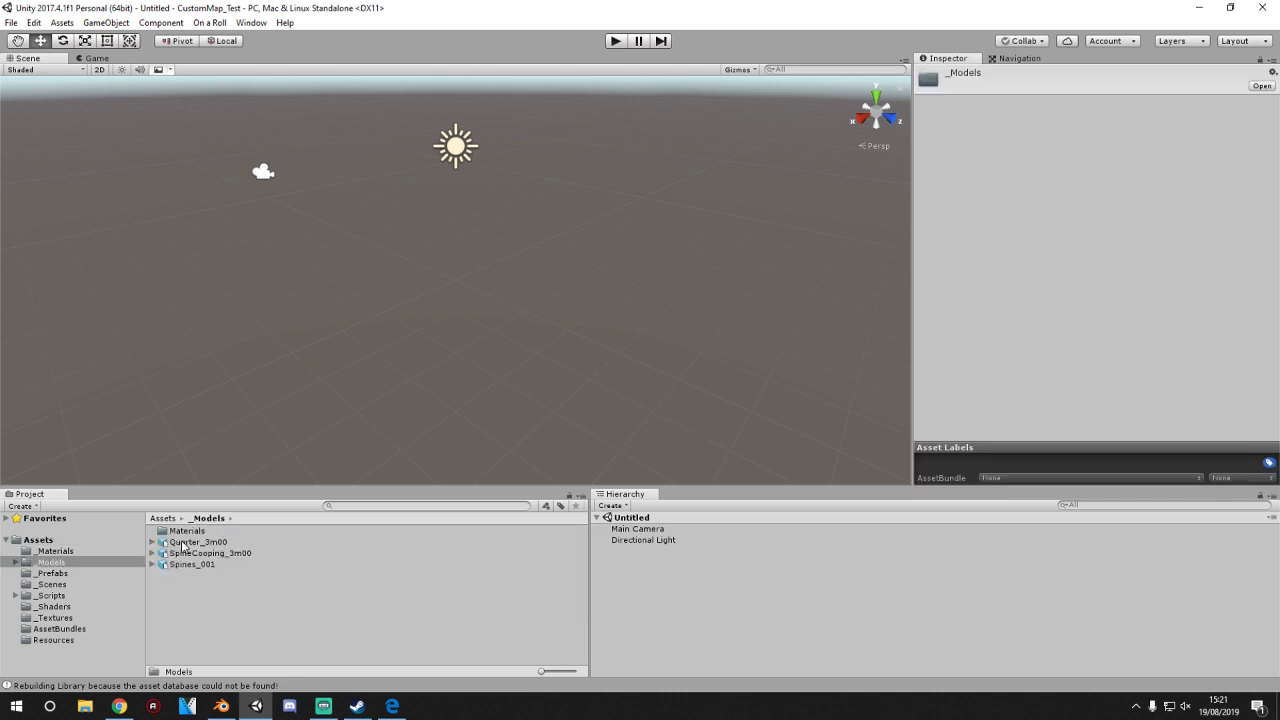
{"action": "right_click", "coordinate": [213, 594]}
{"action": "left_click", "coordinate": [267, 404]}
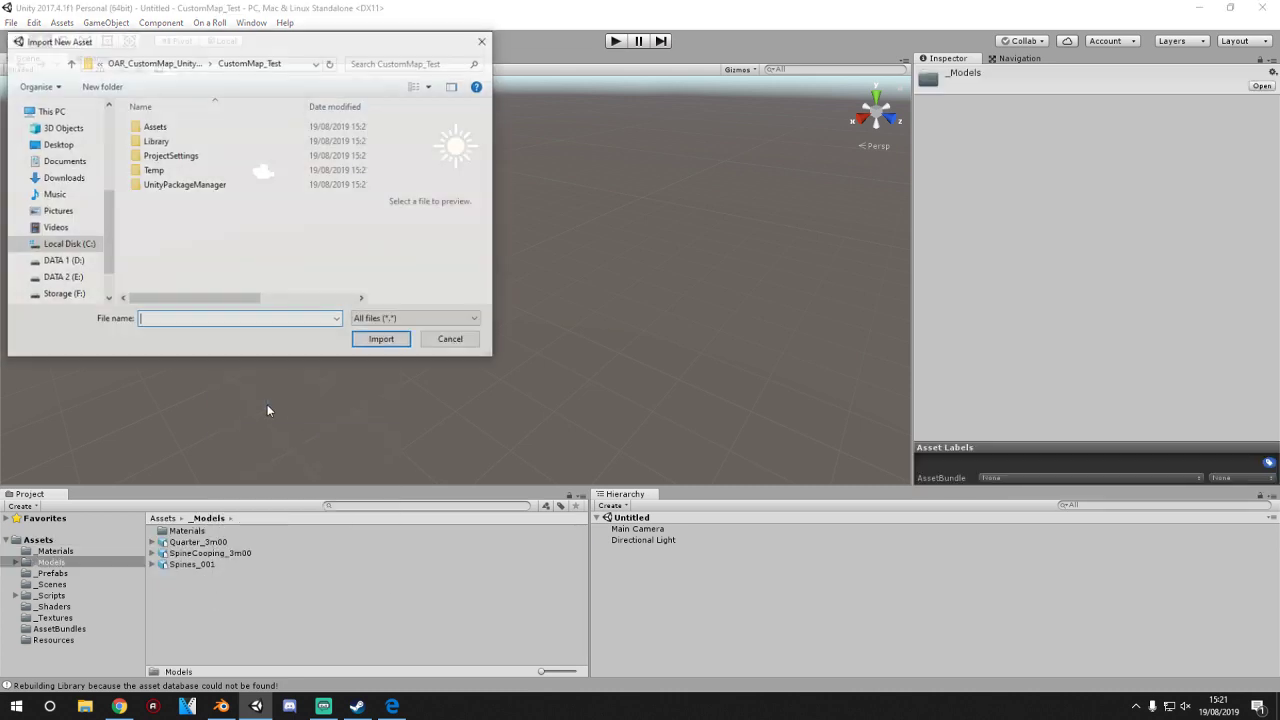
{"action": "left_click", "coordinate": [58, 144]}
{"action": "scroll", "coordinate": [253, 260], "scroll_direction": "down", "scroll_amount": 2}
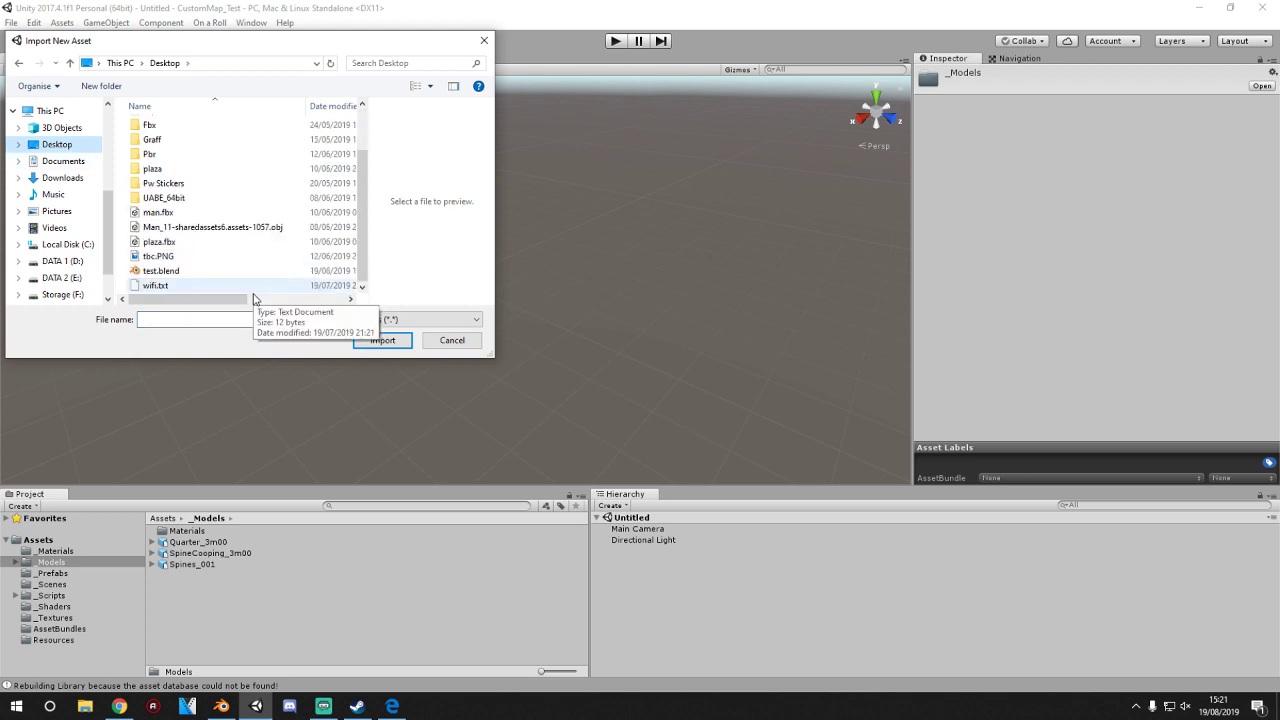
{"action": "double_click", "coordinate": [155, 271]}
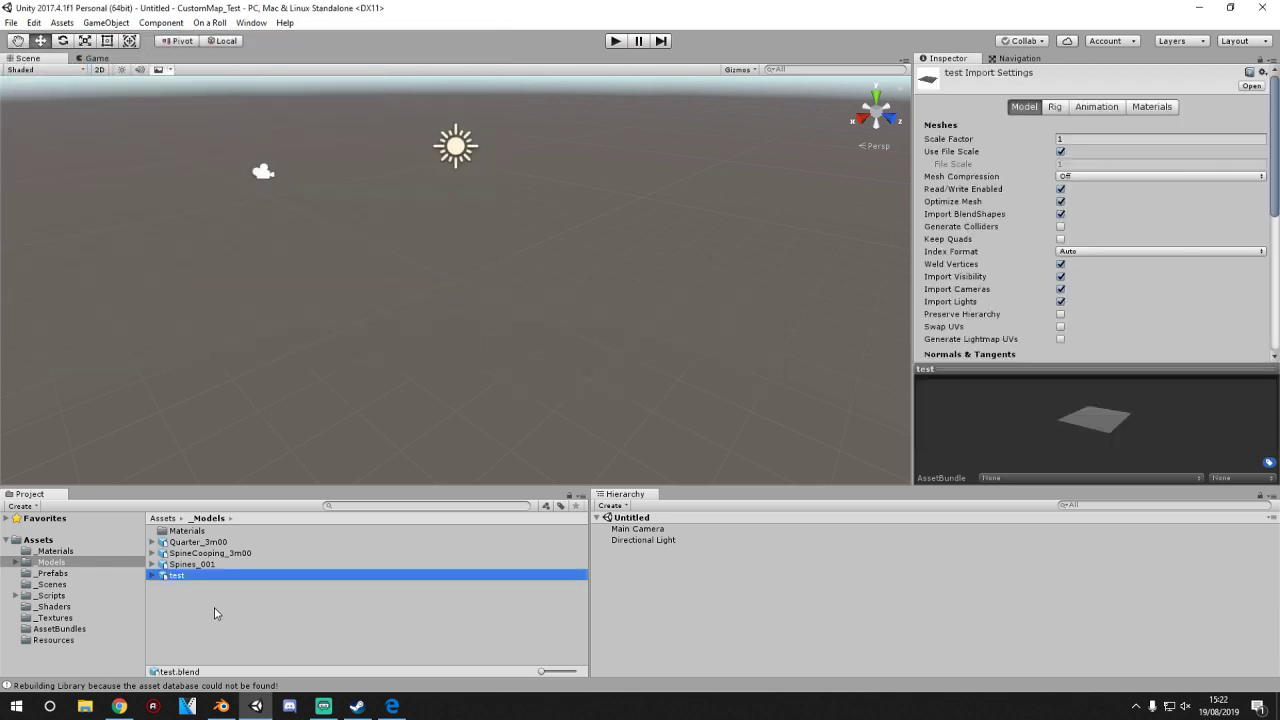
{"action": "left_click_drag", "start_coordinate": [184, 577], "coordinate": [436, 381]}
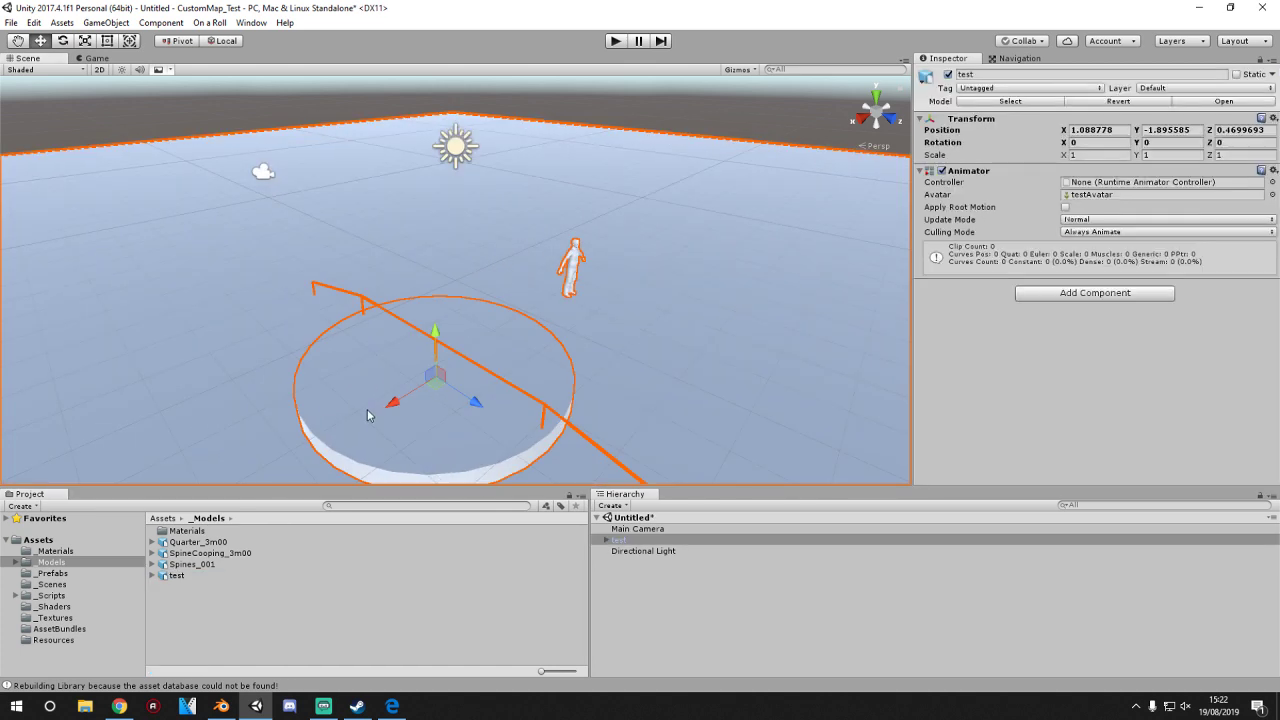
- Run the On a Roll Skateable Surface Setup on the ground plane and the platform with surface type Other
{"action": "left_click", "coordinate": [217, 305]}
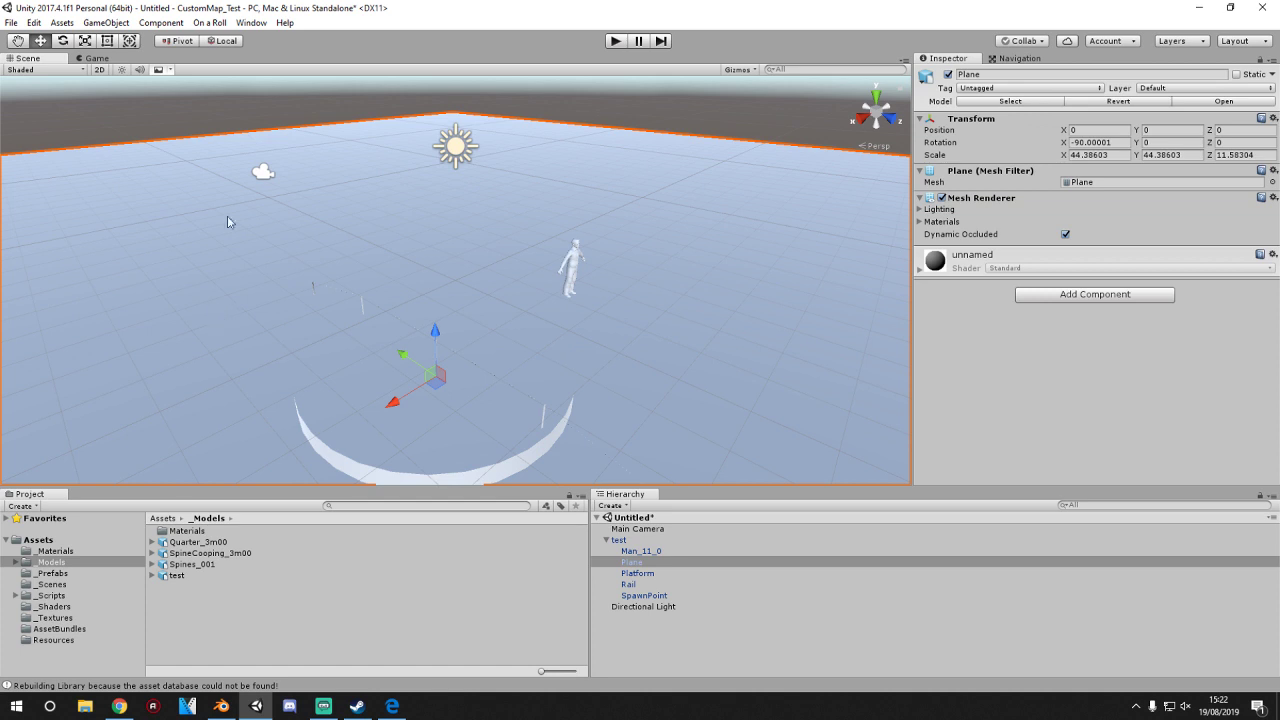
{"action": "left_click", "coordinate": [251, 22]}
{"action": "mouse_move", "coordinate": [211, 23]}
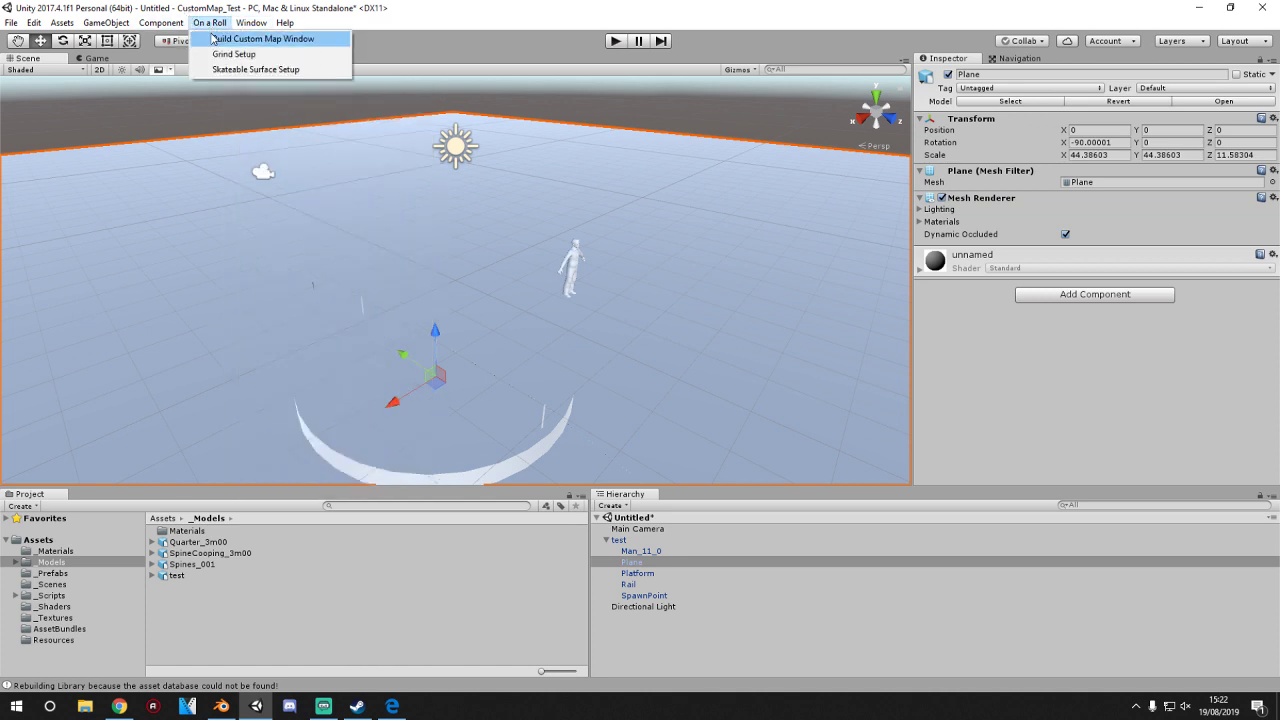
{"action": "left_click", "coordinate": [228, 69]}
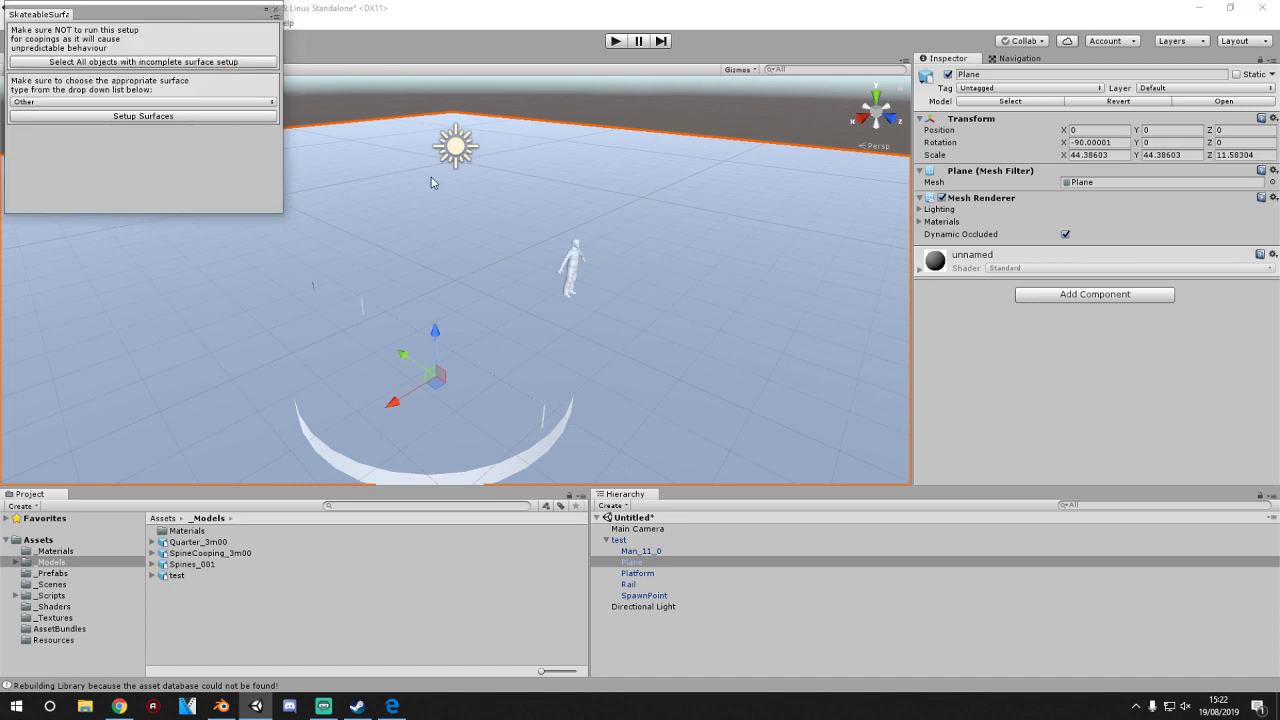
{"action": "left_click", "coordinate": [494, 427], "text": "shift"}
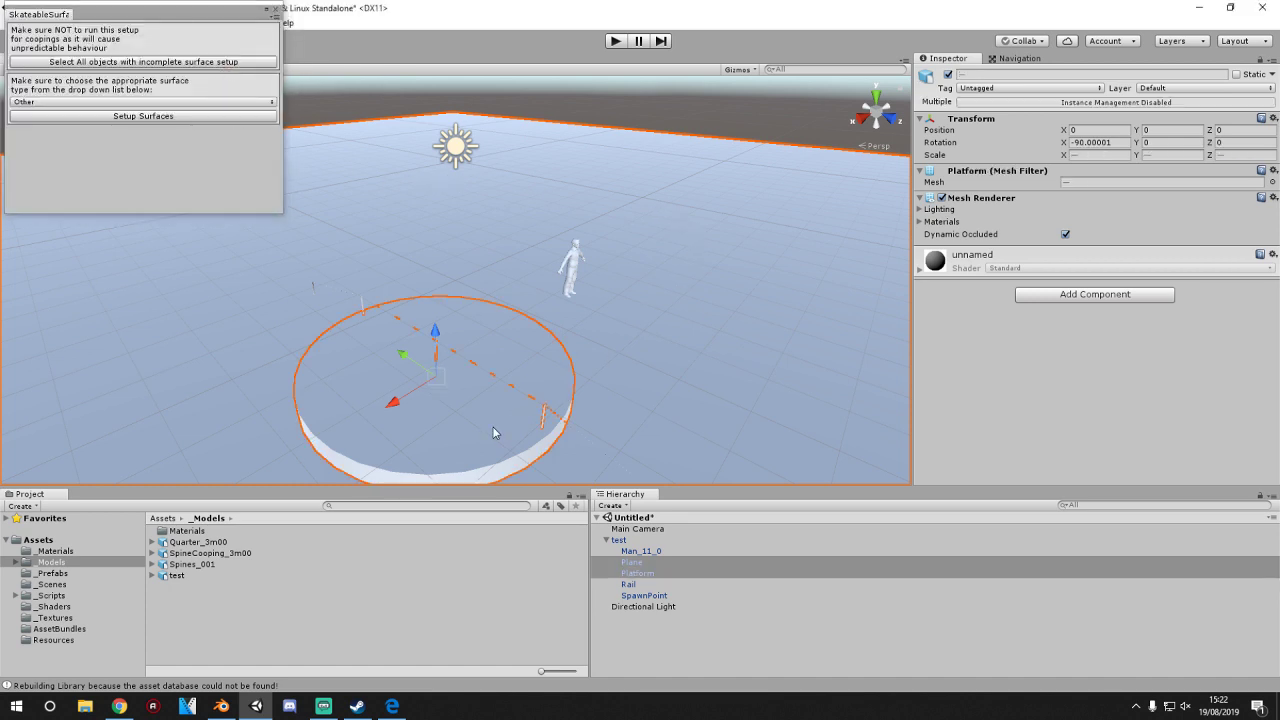
{"action": "left_click", "coordinate": [129, 102]}
{"action": "left_click", "coordinate": [152, 122]}
{"action": "left_click", "coordinate": [152, 122]}
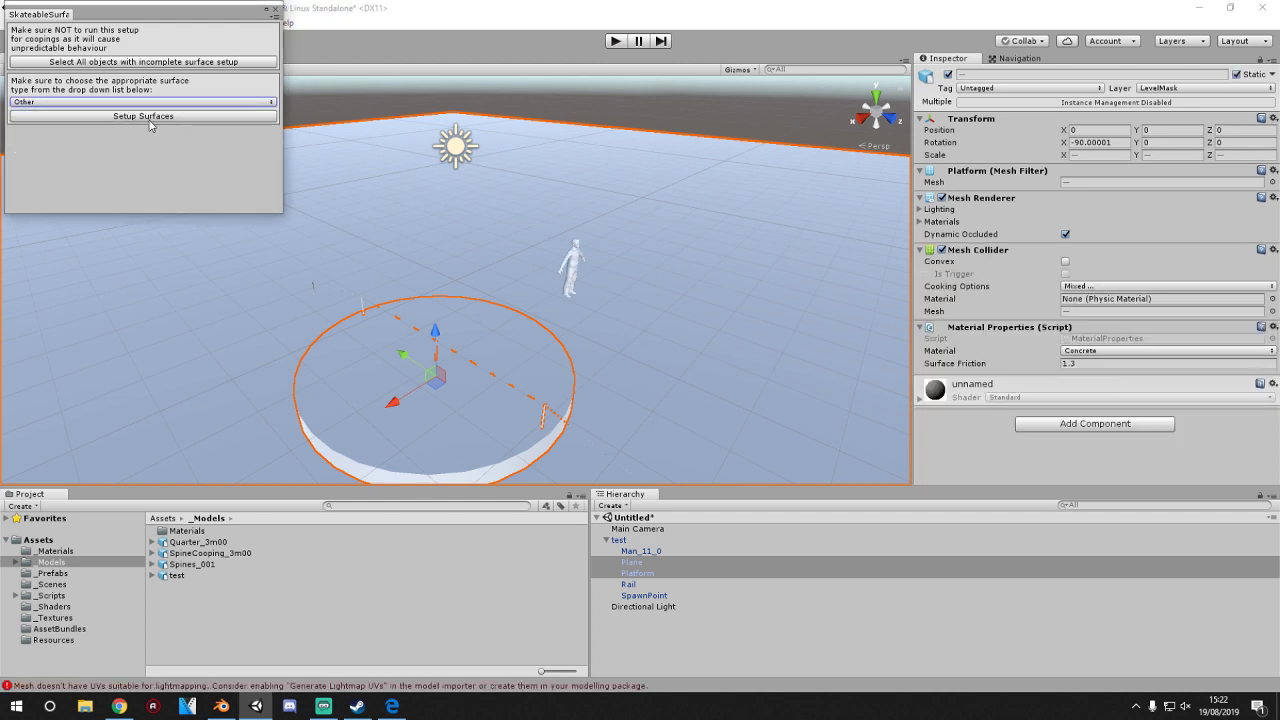
- Check the surface components on the ground plane and platform, select the rail, and close the skateable surface setup window
{"action": "left_click", "coordinate": [417, 401]}
{"action": "left_click", "coordinate": [476, 285]}
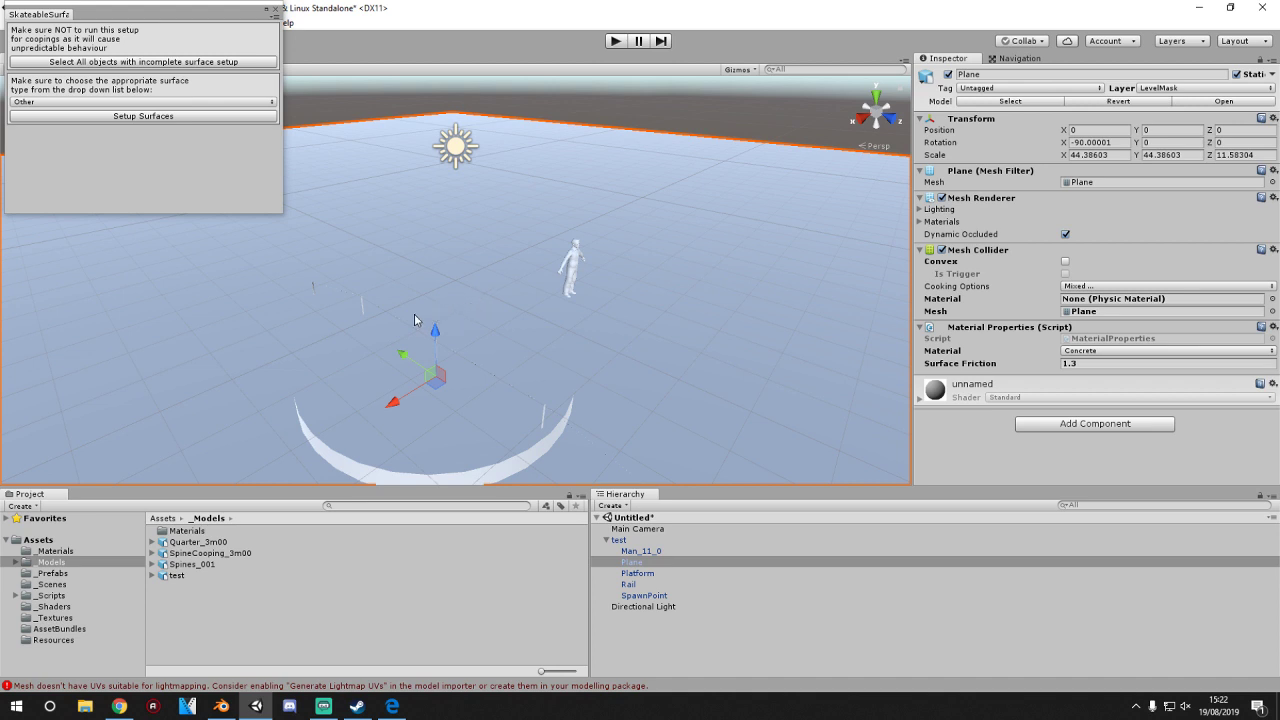
{"action": "left_click", "coordinate": [350, 436]}
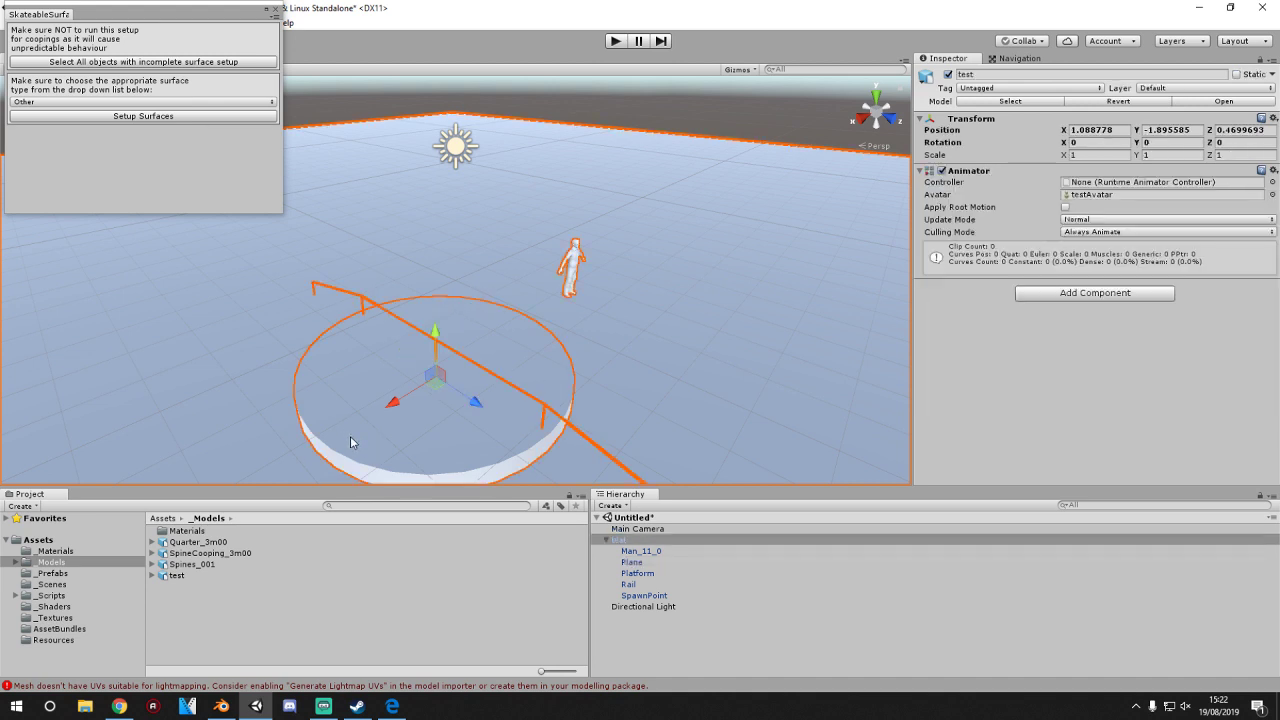
{"action": "left_click", "coordinate": [350, 436]}
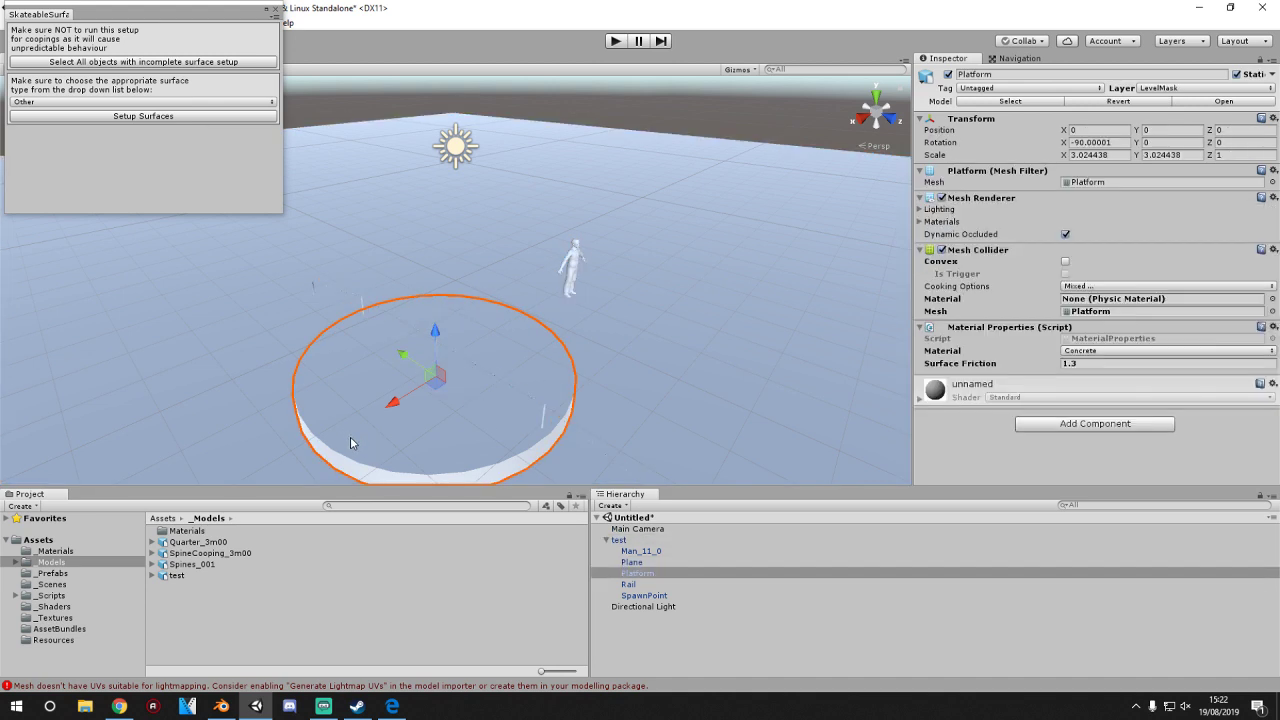
{"action": "left_click", "coordinate": [350, 288]}
{"action": "left_click", "coordinate": [360, 302]}
{"action": "left_click", "coordinate": [360, 302]}
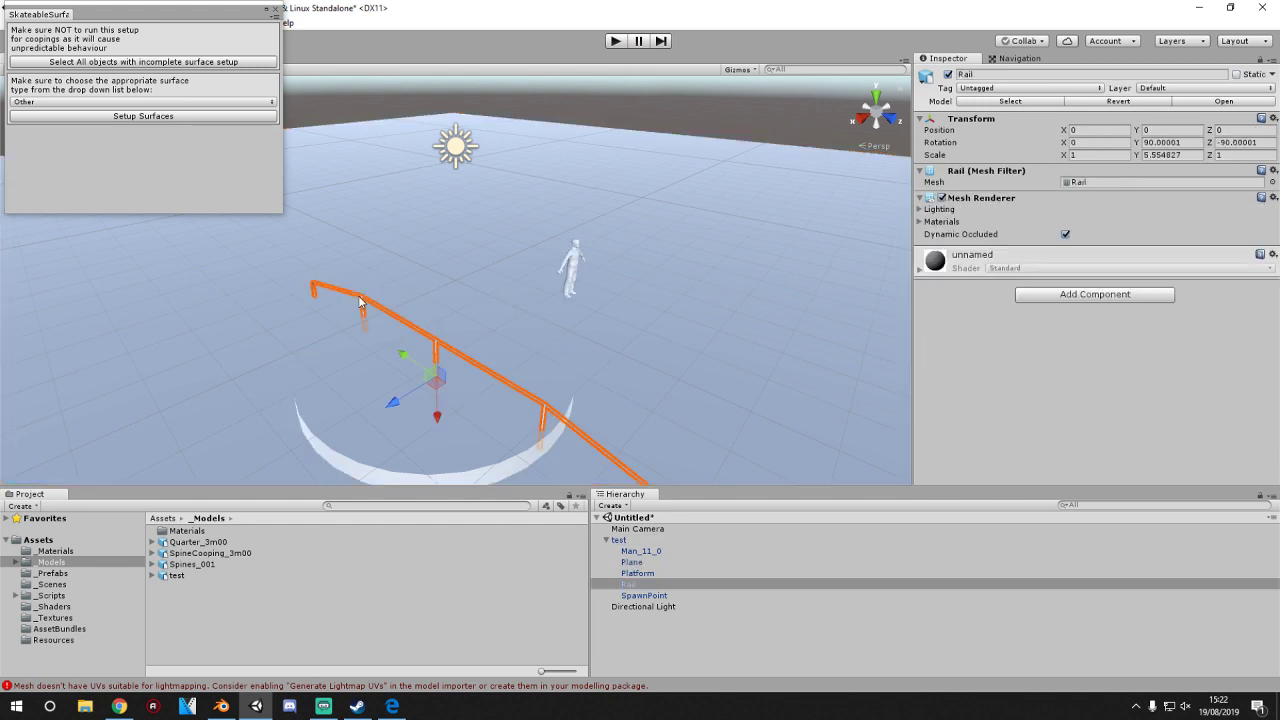
{"action": "left_click", "coordinate": [276, 9]}
{"action": "scroll", "coordinate": [470, 390], "scroll_direction": "up", "scroll_amount": 3}
{"action": "middle_click_drag", "start_coordinate": [487, 410], "coordinate": [478, 384]}
{"action": "scroll", "coordinate": [475, 360], "scroll_direction": "down", "scroll_amount": 10}
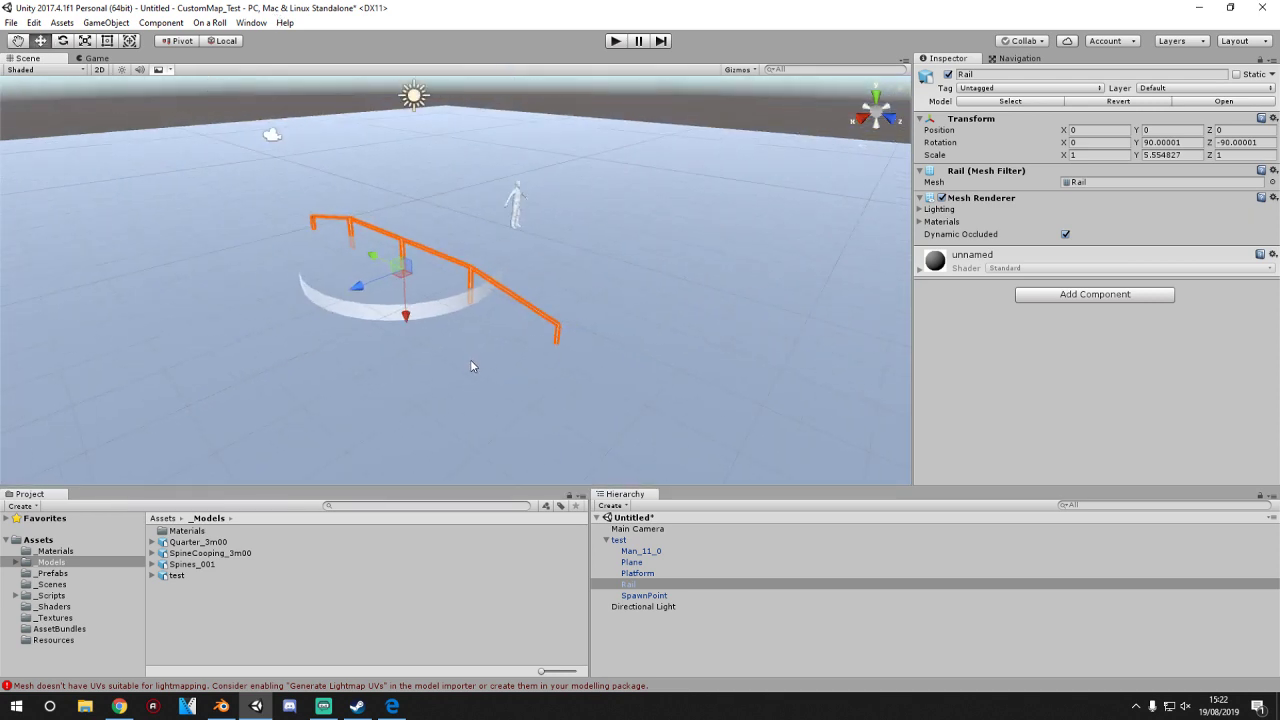
{"action": "scroll", "coordinate": [360, 395], "scroll_direction": "down", "scroll_amount": 2}
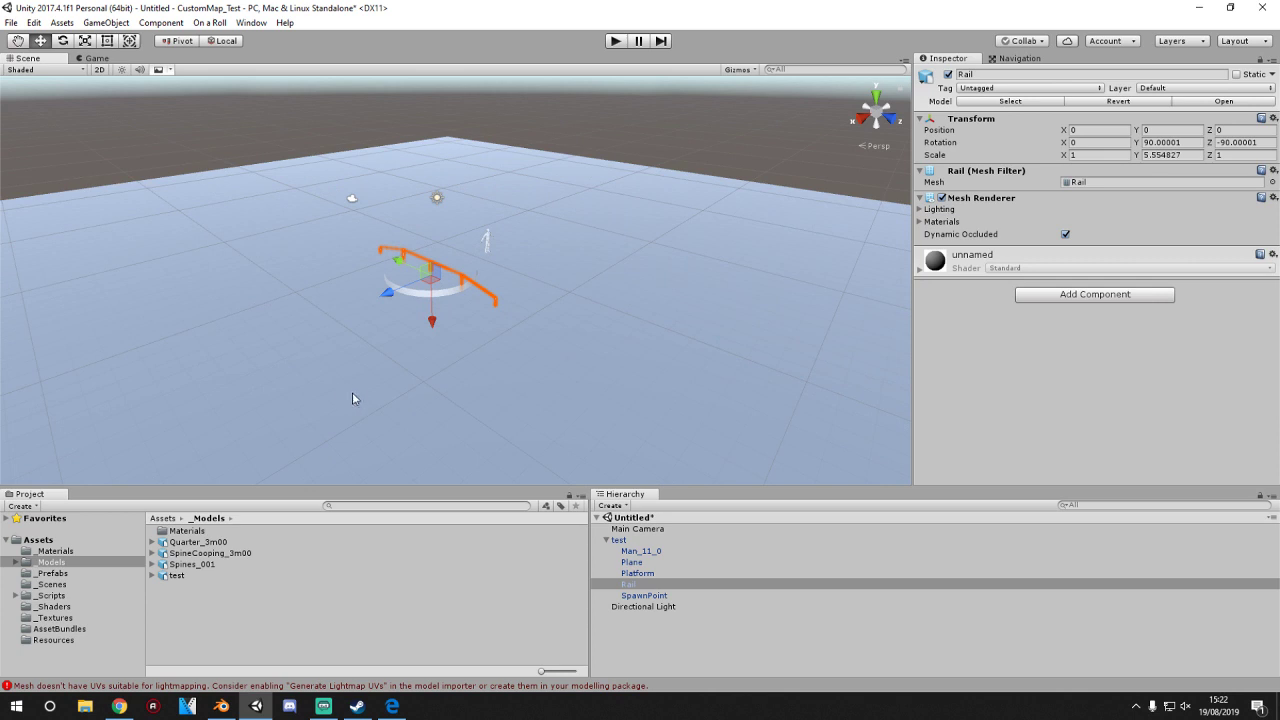
- Add the Point_0 prefab from the _Prefabs folder to the scene
{"action": "right_click", "coordinate": [641, 584]}
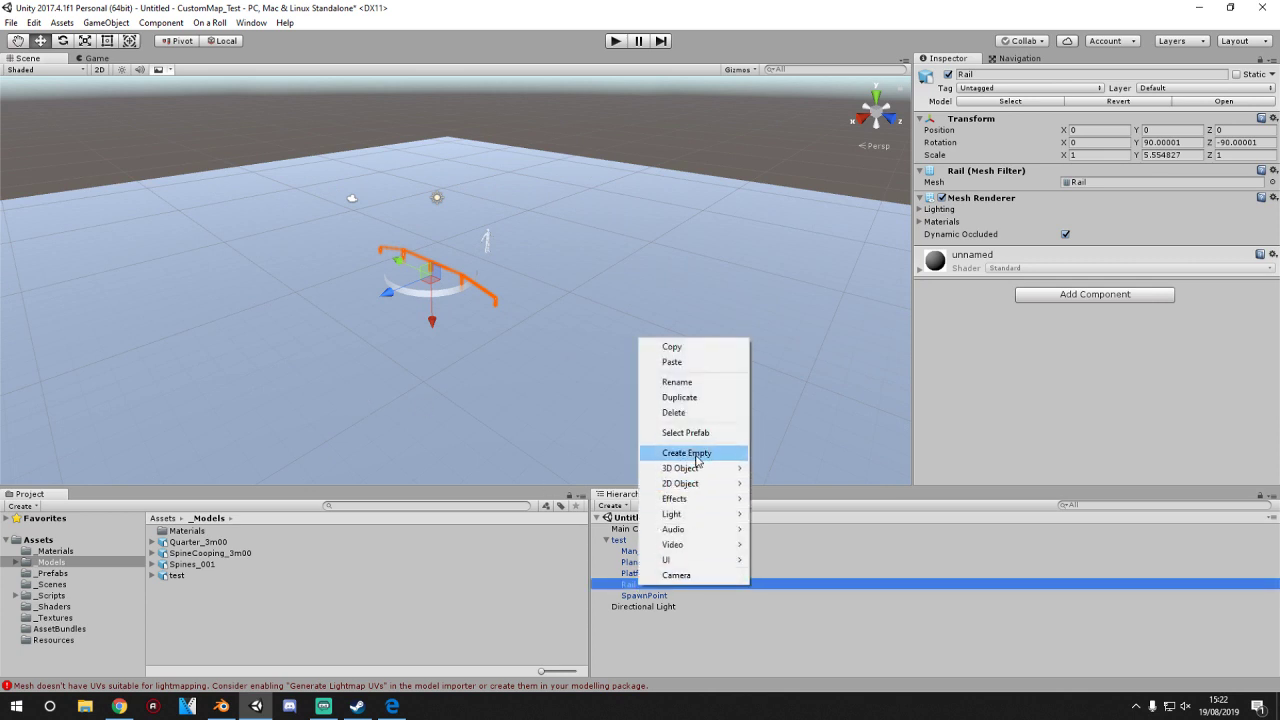
{"action": "left_click", "coordinate": [161, 522]}
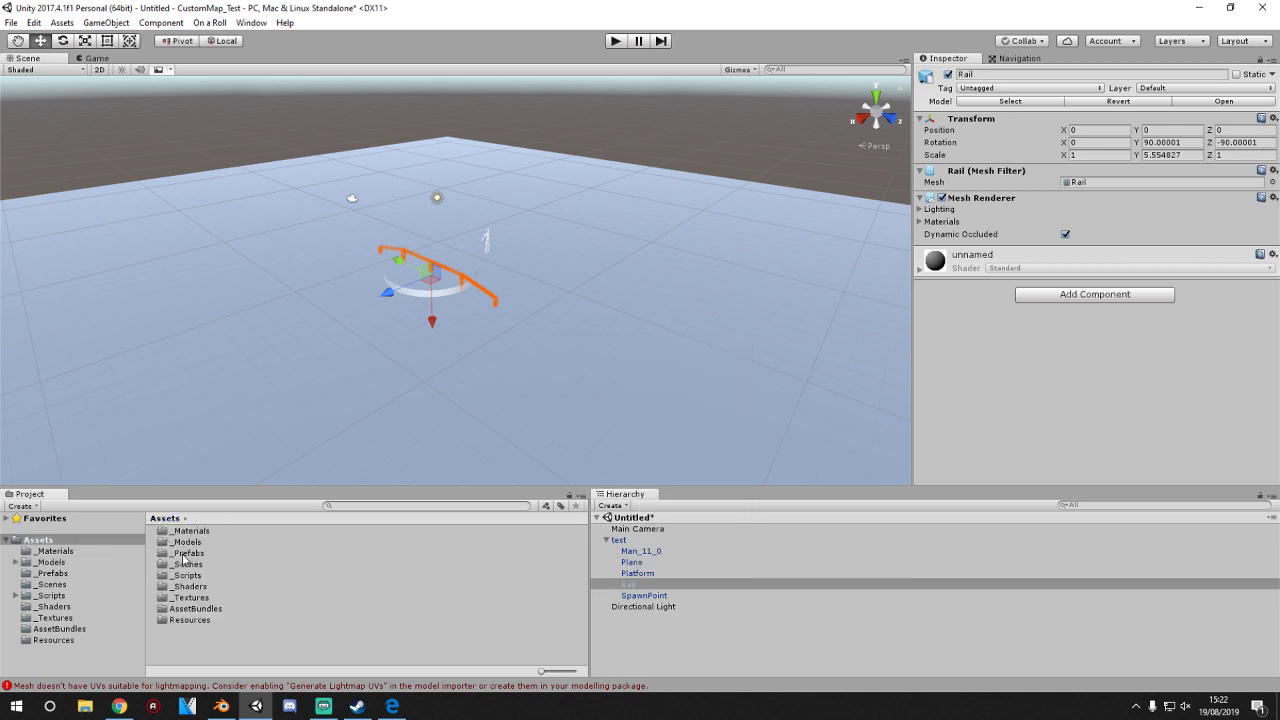
{"action": "left_click", "coordinate": [188, 554]}
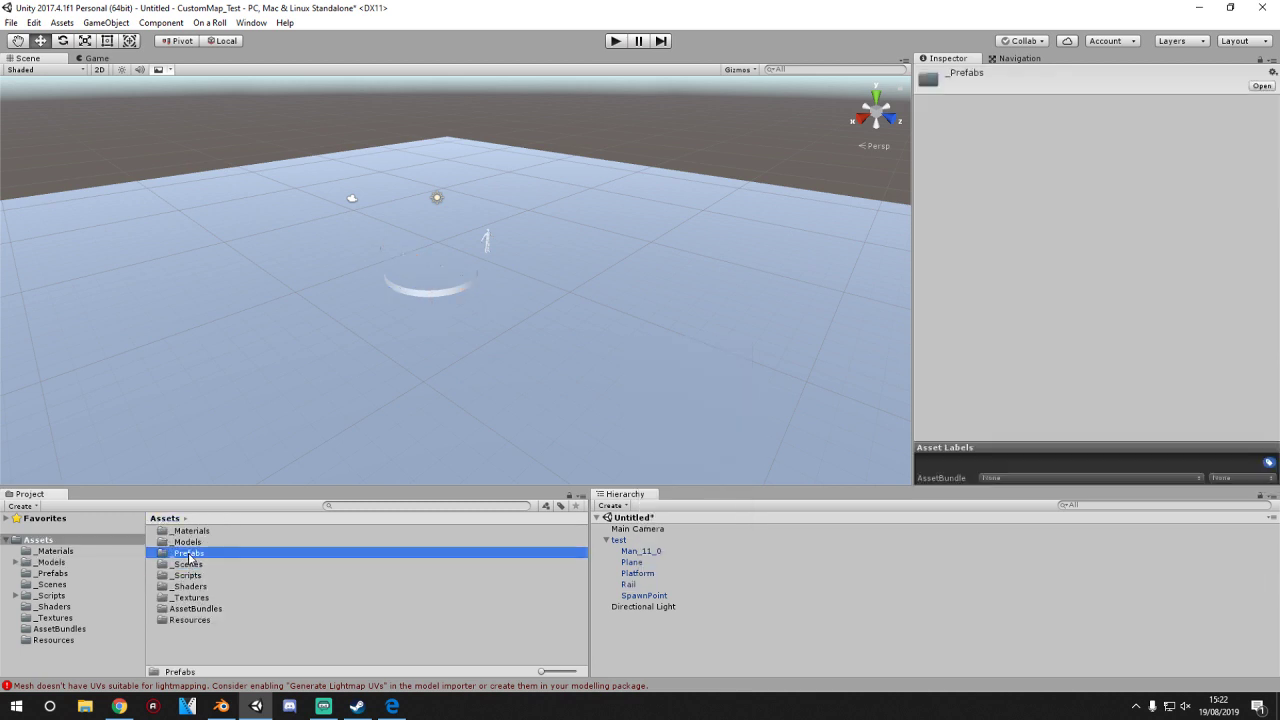
{"action": "double_click", "coordinate": [188, 556]}
{"action": "left_click_drag", "start_coordinate": [184, 542], "coordinate": [264, 394]}
{"action": "scroll", "coordinate": [266, 408], "scroll_direction": "up", "scroll_amount": 1}
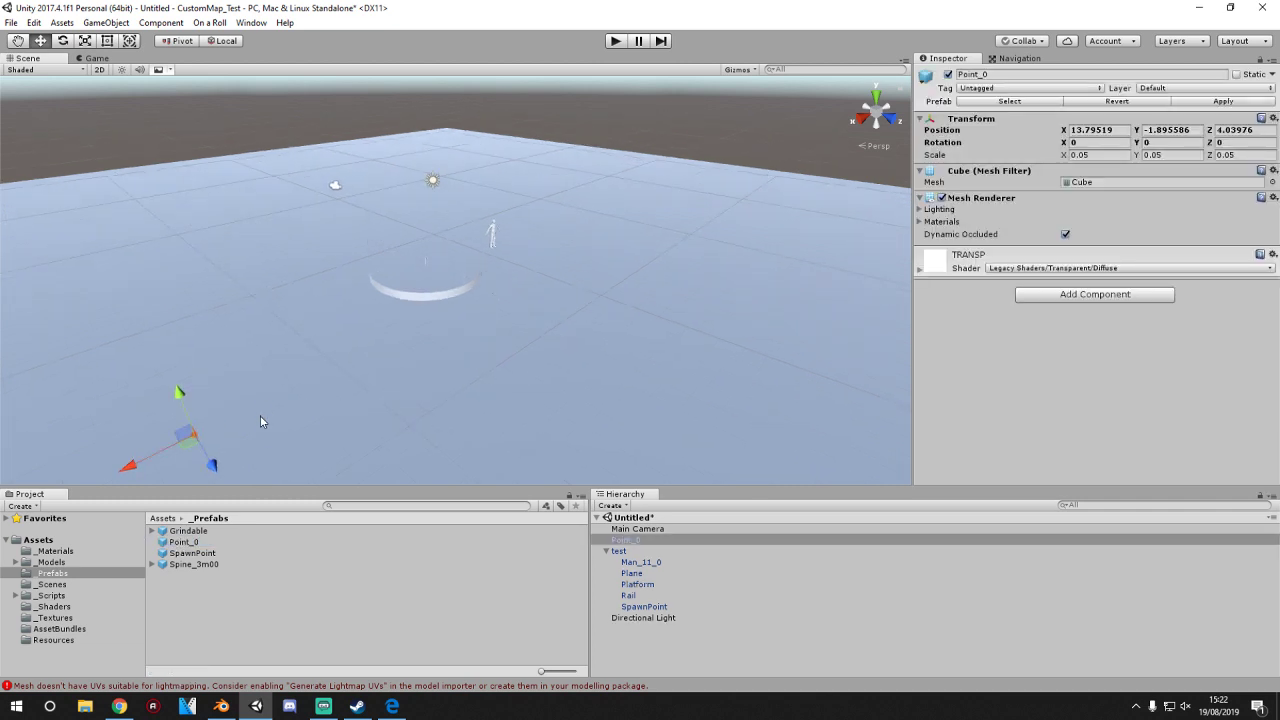
- Move Point_0 onto one end of the rail at X -0.46, Y -1.43, Z 6.02 and make it a child of Rail
{"action": "left_click_drag", "start_coordinate": [175, 441], "coordinate": [650, 250]}
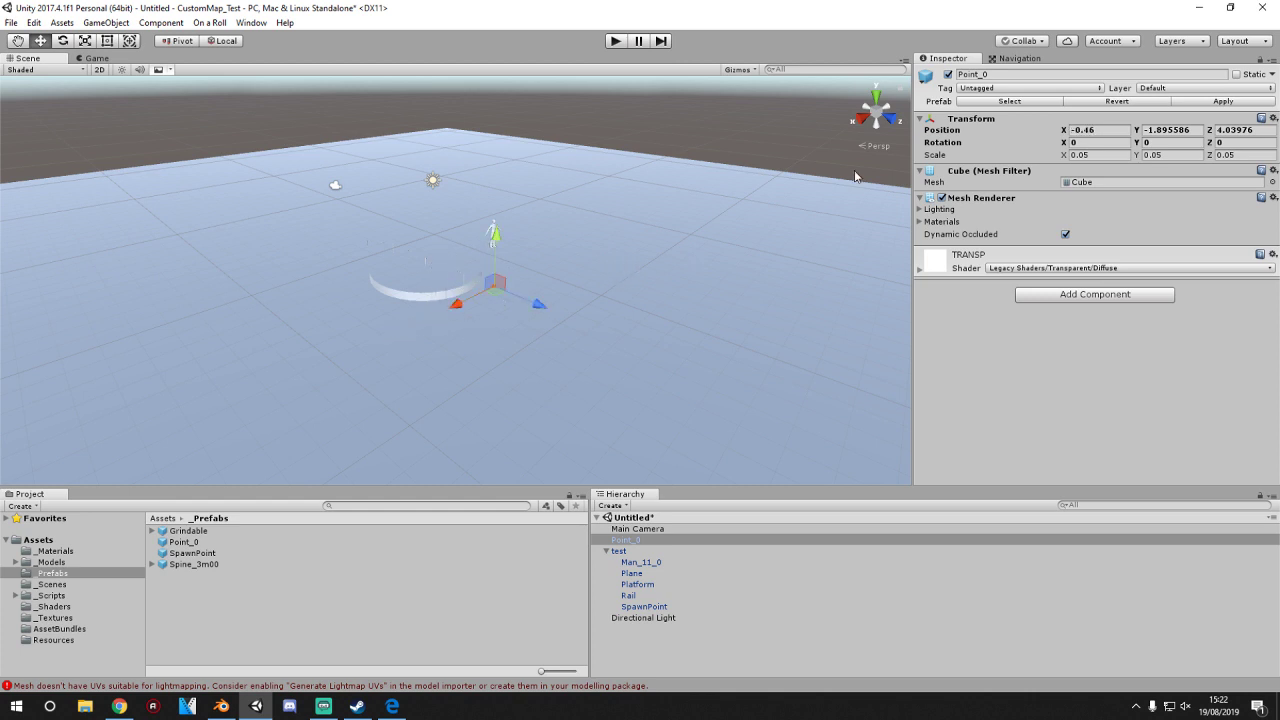
{"action": "left_click", "coordinate": [858, 120]}
{"action": "scroll", "coordinate": [483, 322], "scroll_direction": "up", "scroll_amount": 5}
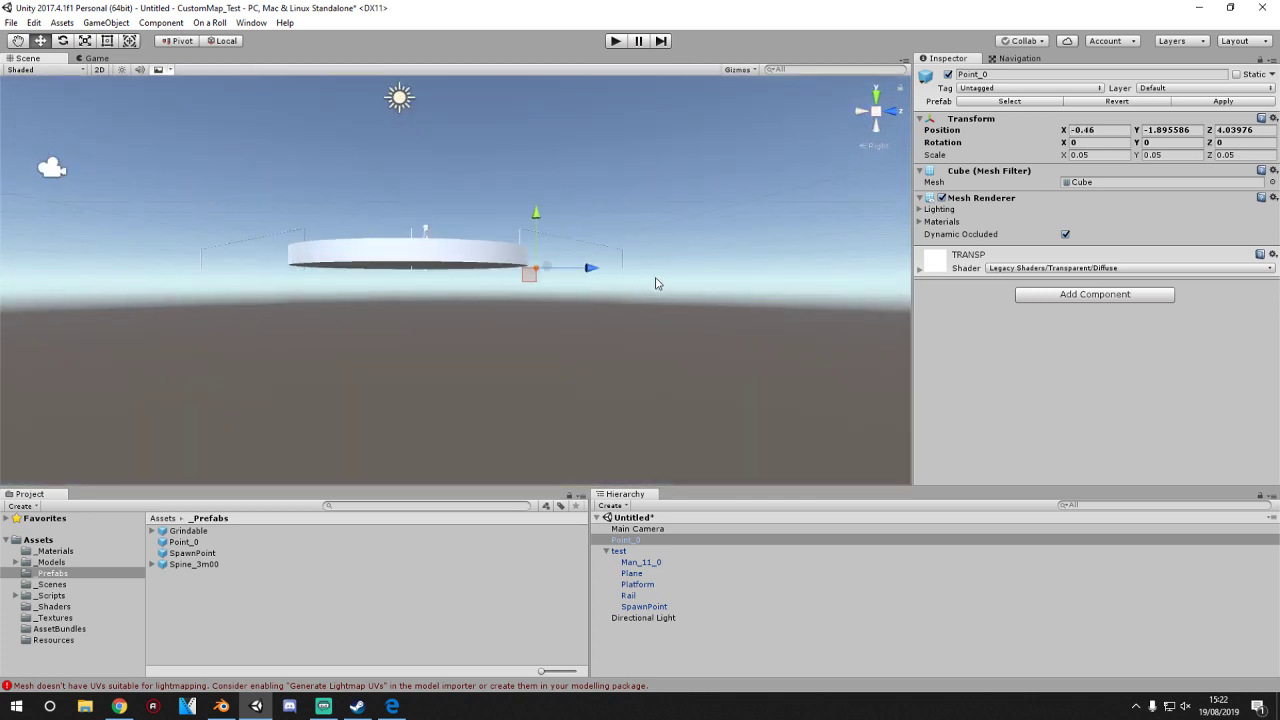
{"action": "left_click", "coordinate": [876, 110]}
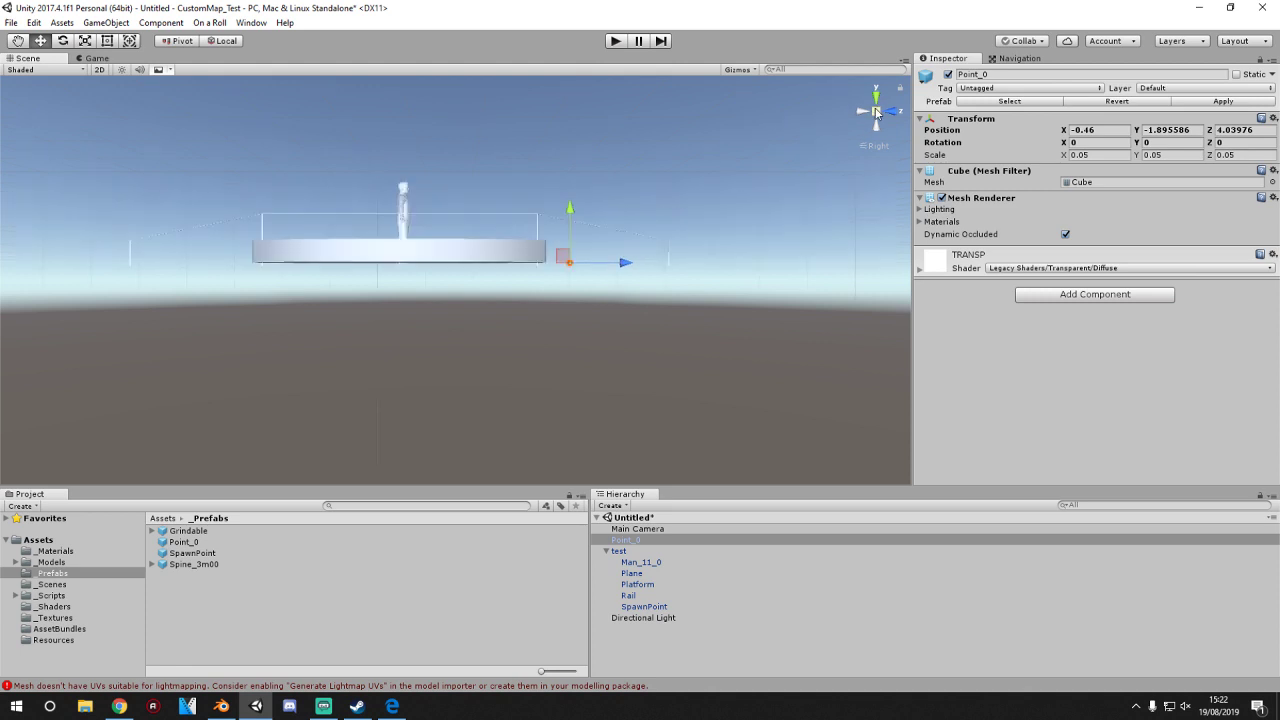
{"action": "middle_click_drag", "start_coordinate": [583, 277], "coordinate": [572, 310]}
{"action": "left_click_drag", "start_coordinate": [619, 334], "coordinate": [757, 334]}
{"action": "left_click_drag", "start_coordinate": [707, 278], "coordinate": [708, 247]}
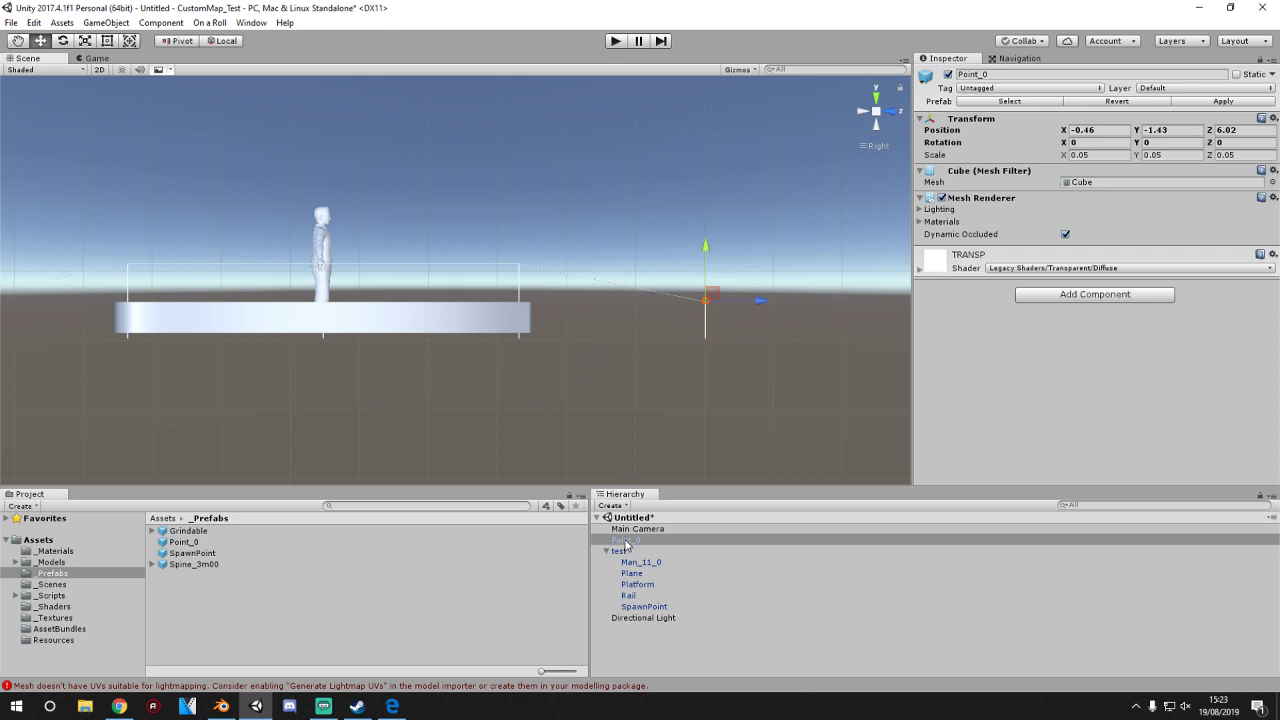
{"action": "left_click_drag", "start_coordinate": [628, 541], "coordinate": [631, 598]}
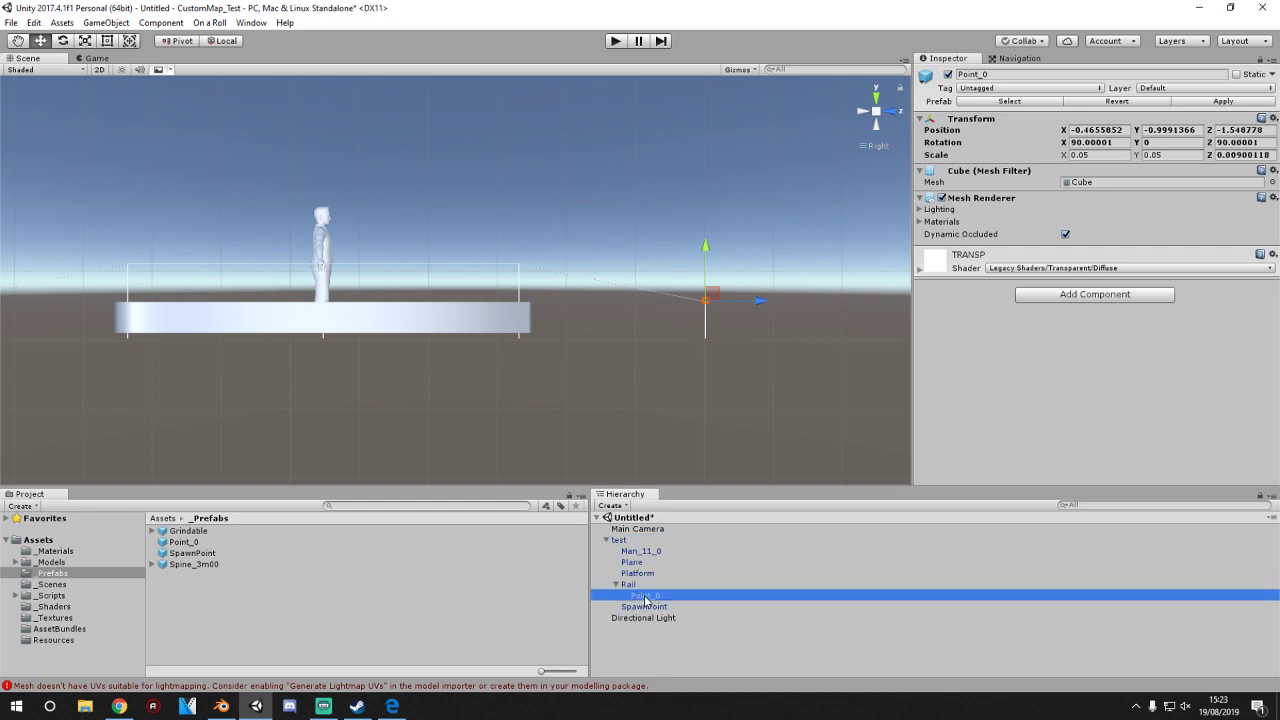
- Duplicate Point_0 under Rail and rename the copy Point_1
{"action": "right_click", "coordinate": [645, 600]}
{"action": "left_click", "coordinate": [688, 408]}
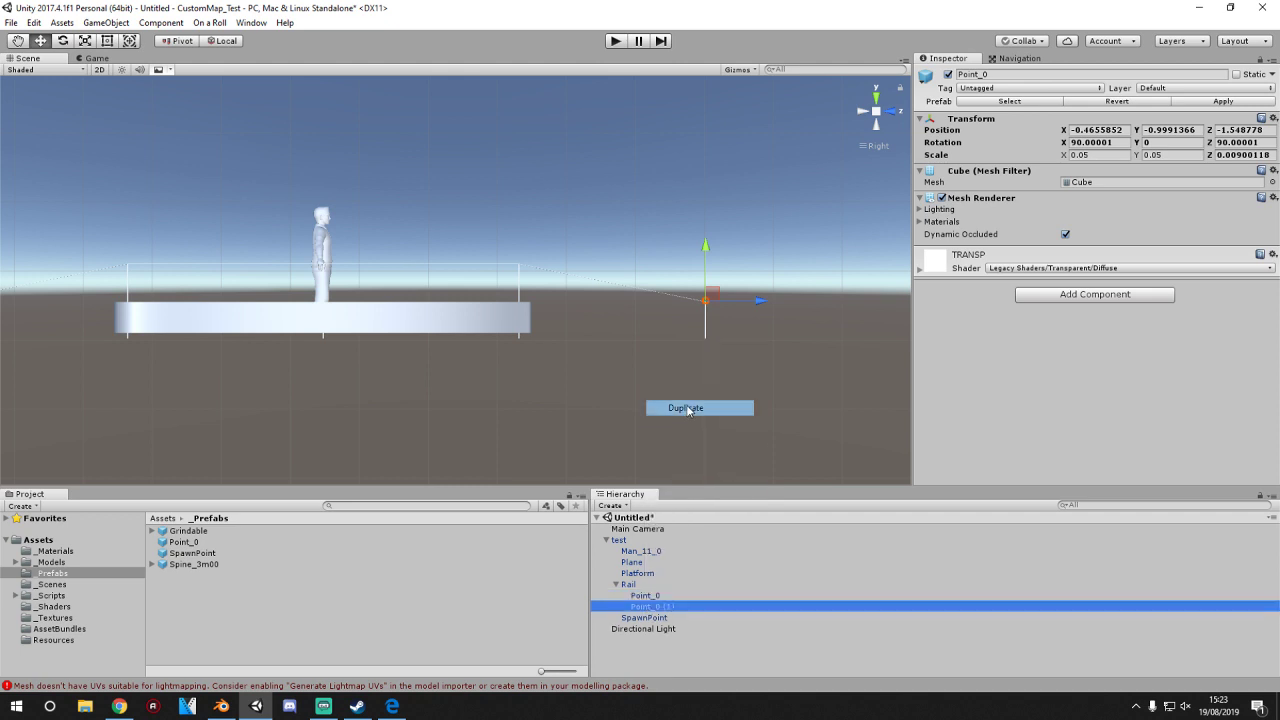
{"action": "left_click", "coordinate": [662, 607]}
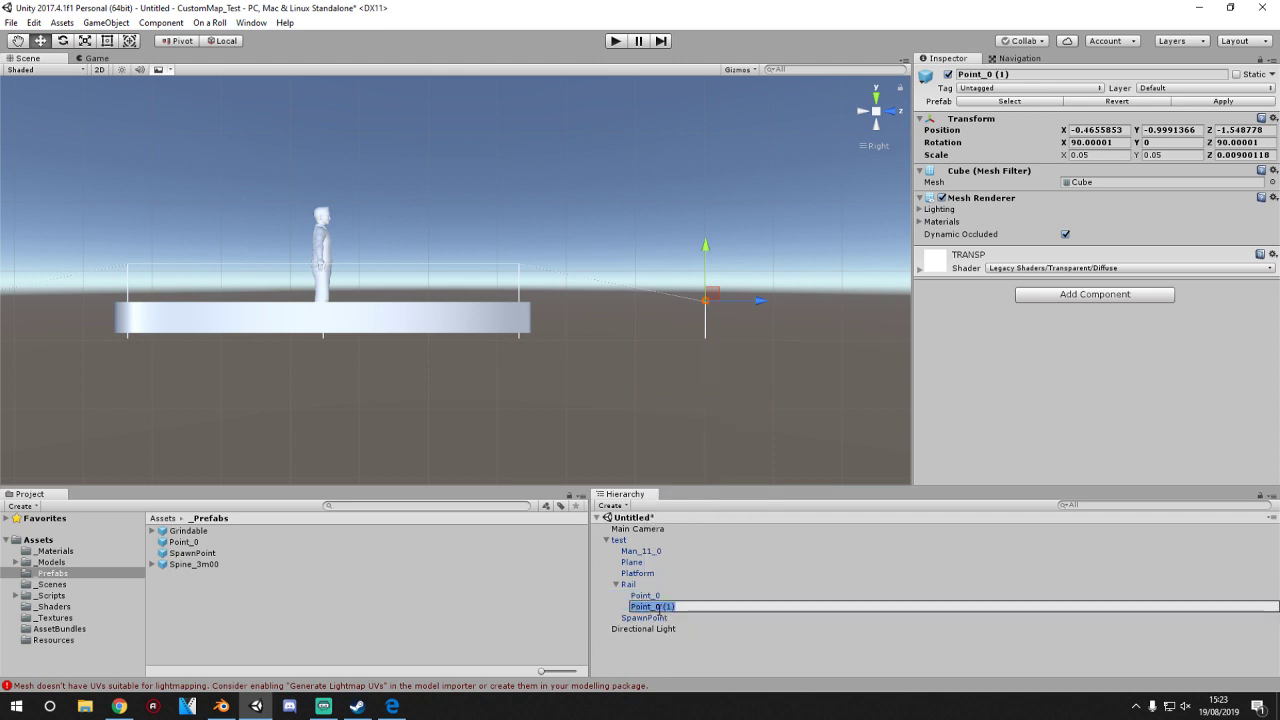
{"action": "type", "text": "Point_1"}
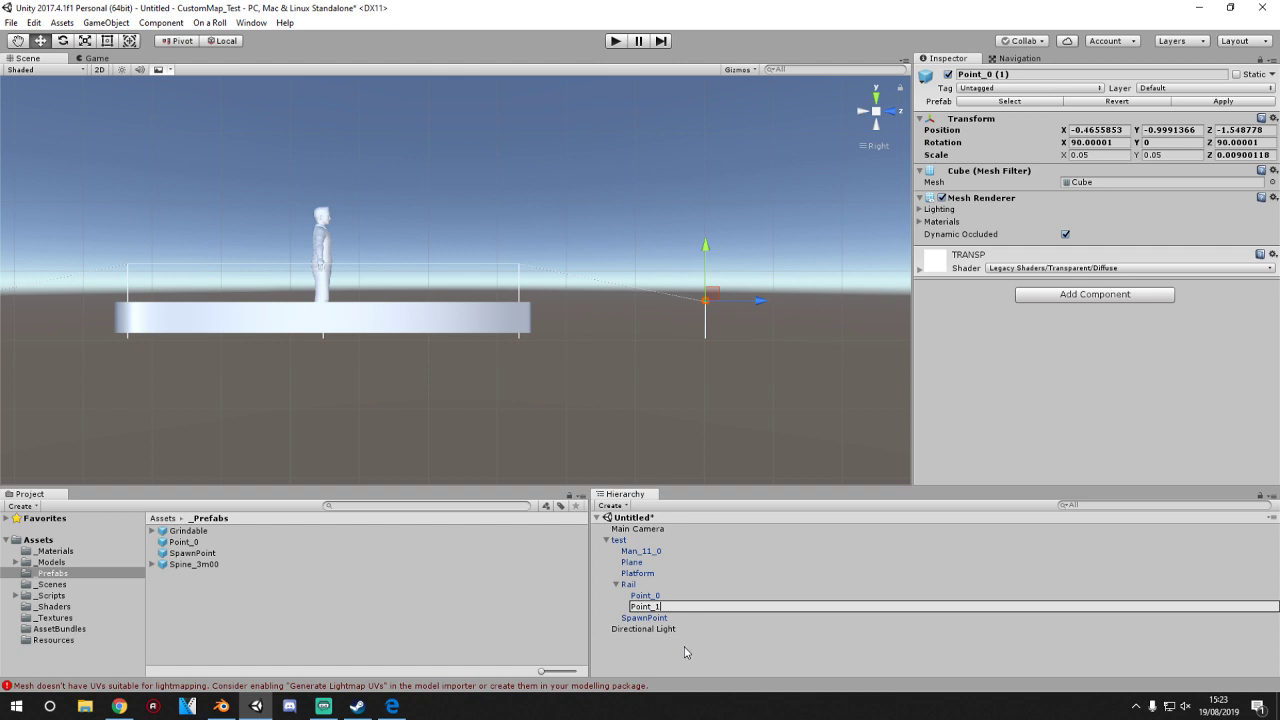
{"action": "left_click", "coordinate": [686, 652]}
- Move Point_1 to the rail's upper bend near the platform edge, at about X -0.99 and Y -0.512
{"action": "left_click", "coordinate": [658, 606]}
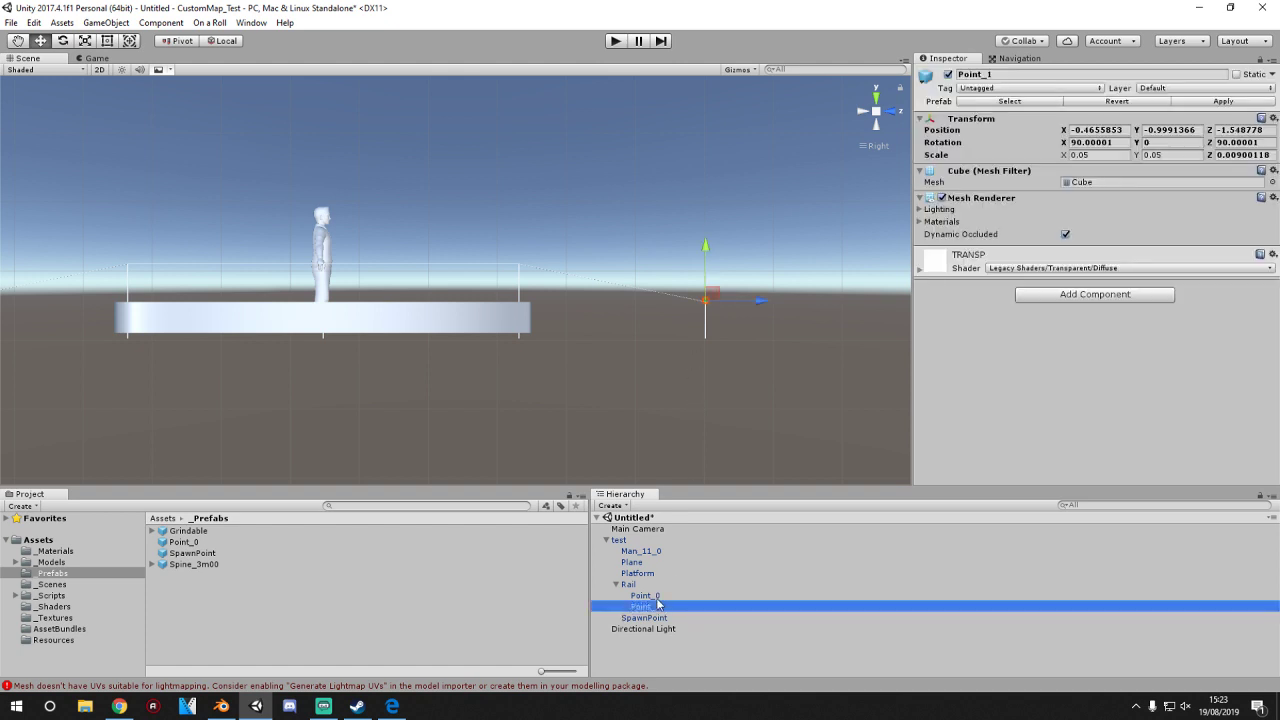
{"action": "key", "text": "Up"}
{"action": "left_click", "coordinate": [658, 607]}
{"action": "left_click_drag", "start_coordinate": [760, 300], "coordinate": [579, 312]}
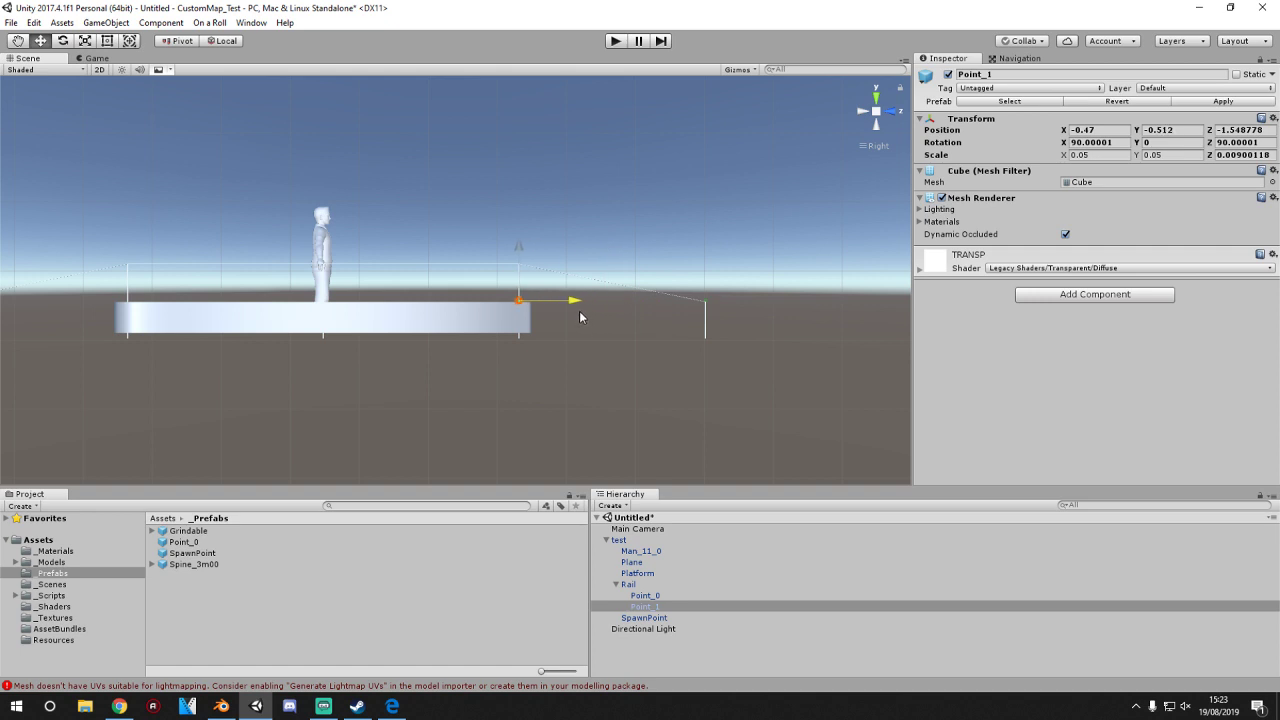
{"action": "left_click_drag", "start_coordinate": [517, 243], "coordinate": [514, 210]}
- Duplicate Point_1 under Rail and rename the copy Point_2
{"action": "right_click", "coordinate": [648, 605]}
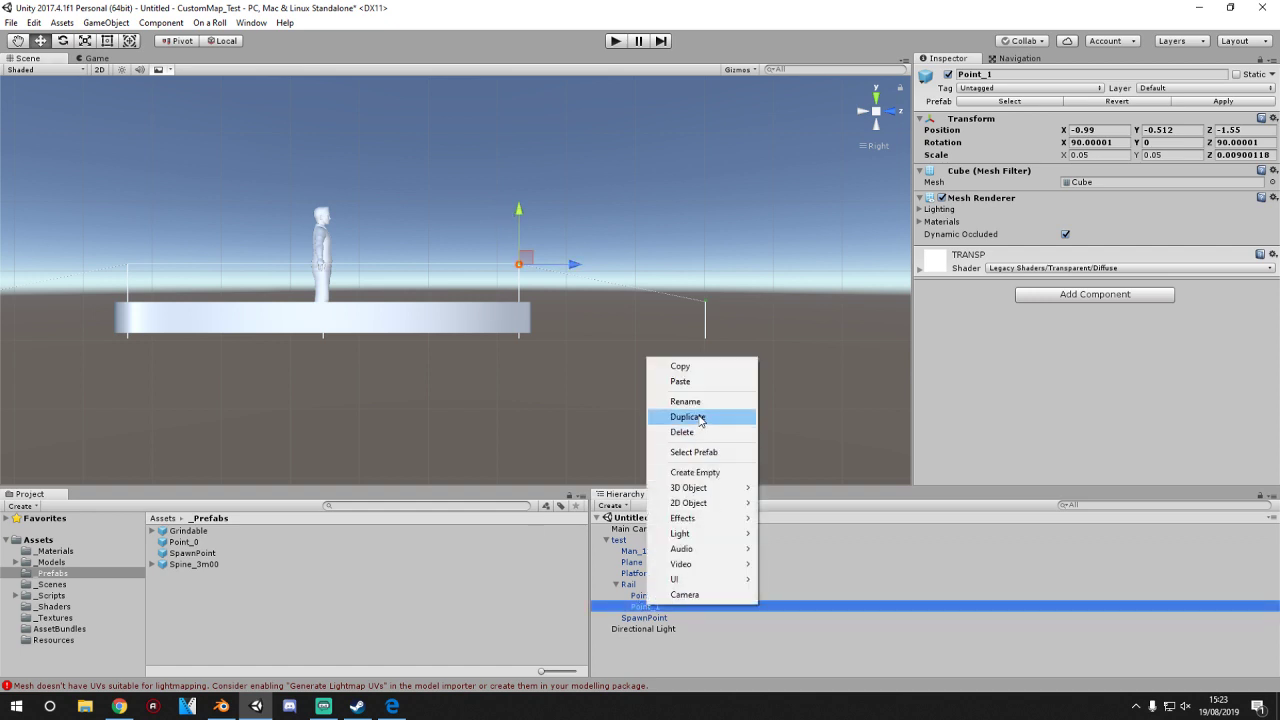
{"action": "left_click", "coordinate": [698, 414]}
{"action": "left_click", "coordinate": [649, 618]}
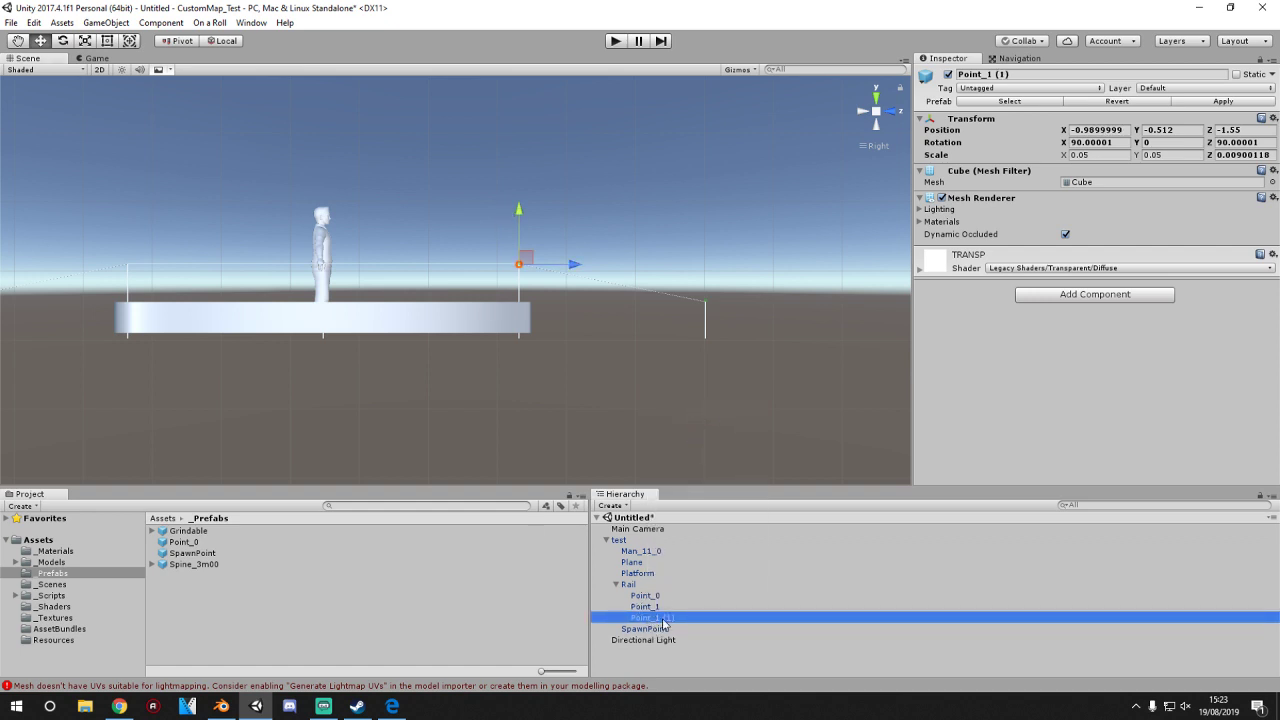
{"action": "type", "text": "Point_2"}
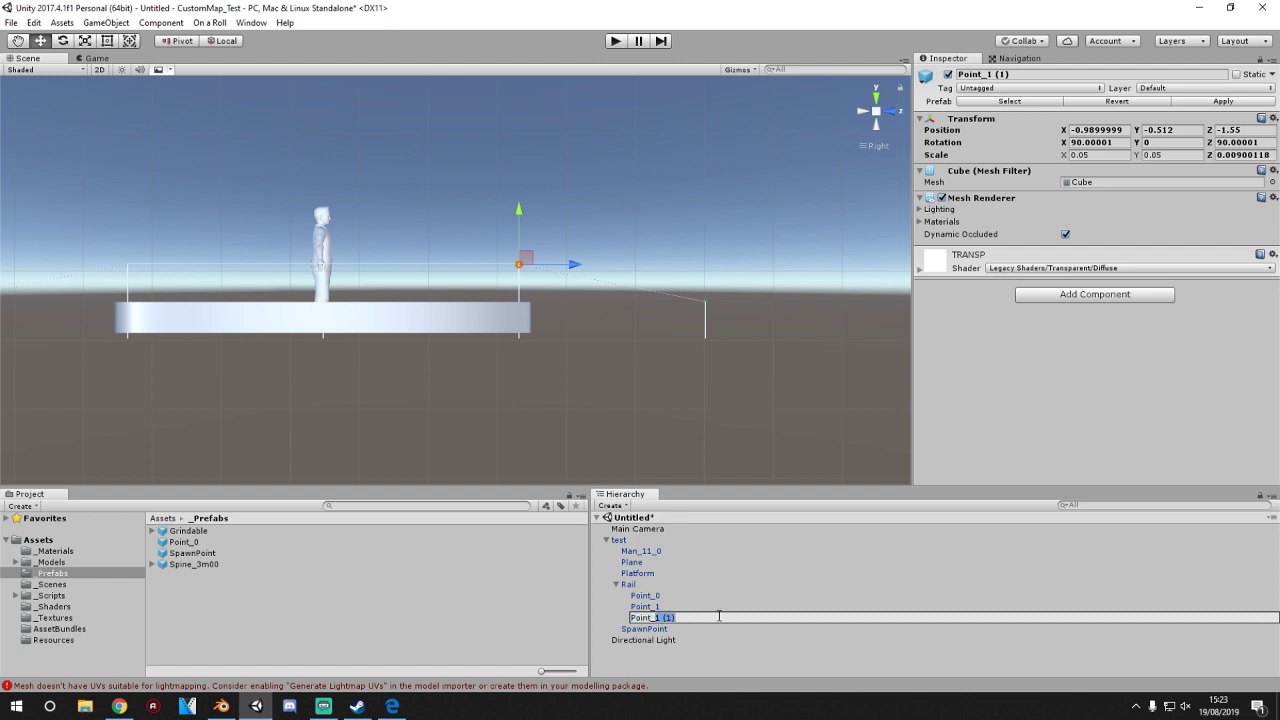
{"action": "left_click", "coordinate": [705, 663]}
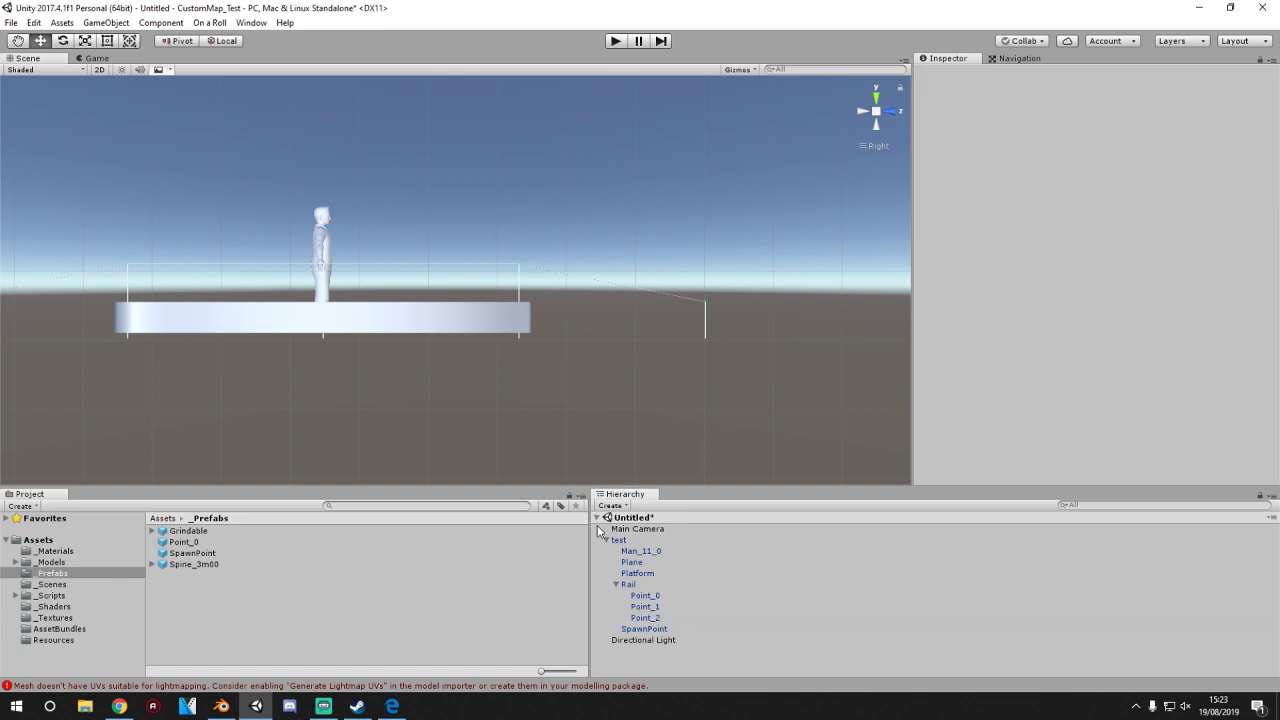
- Move Point_2 along the rail to the bend at the opposite platform edge, at about Y 0.509
{"action": "left_click", "coordinate": [647, 618]}
{"action": "left_click_drag", "start_coordinate": [573, 268], "coordinate": [177, 274]}
{"action": "middle_click_drag", "start_coordinate": [175, 360], "coordinate": [490, 376]}
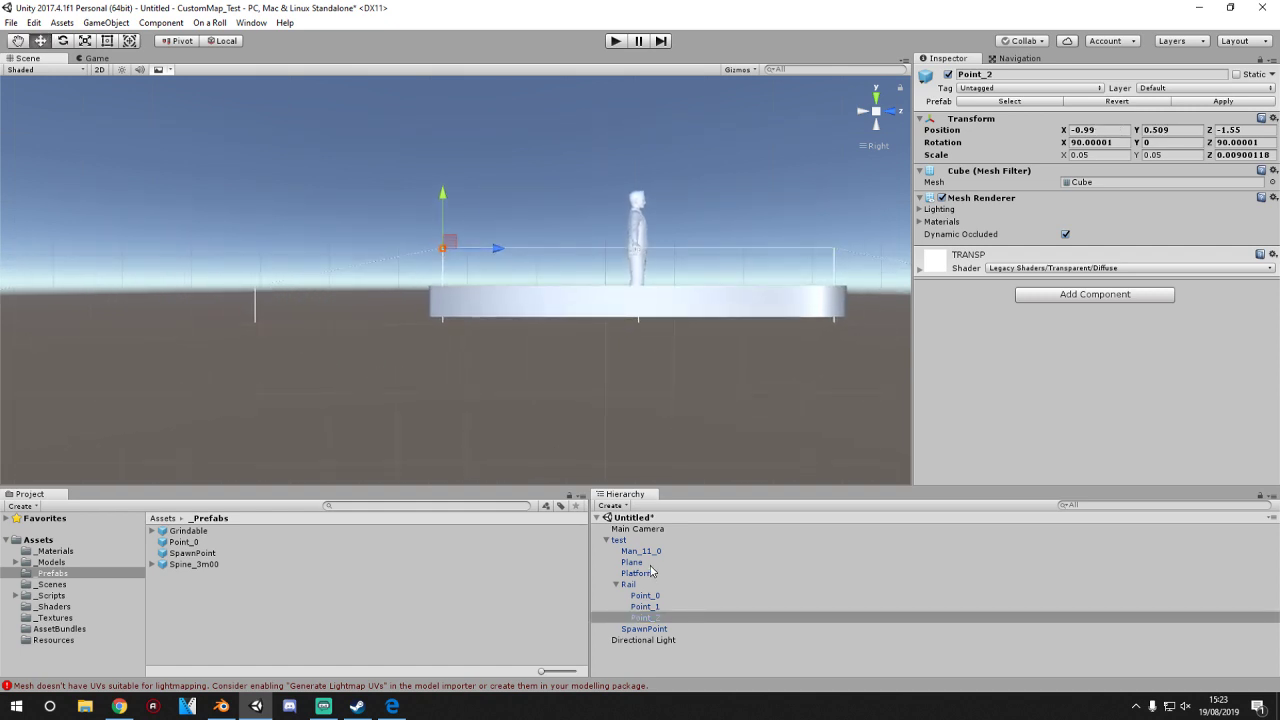
- Duplicate Point_2 under Rail and rename the copy Point_3
{"action": "right_click", "coordinate": [646, 618]}
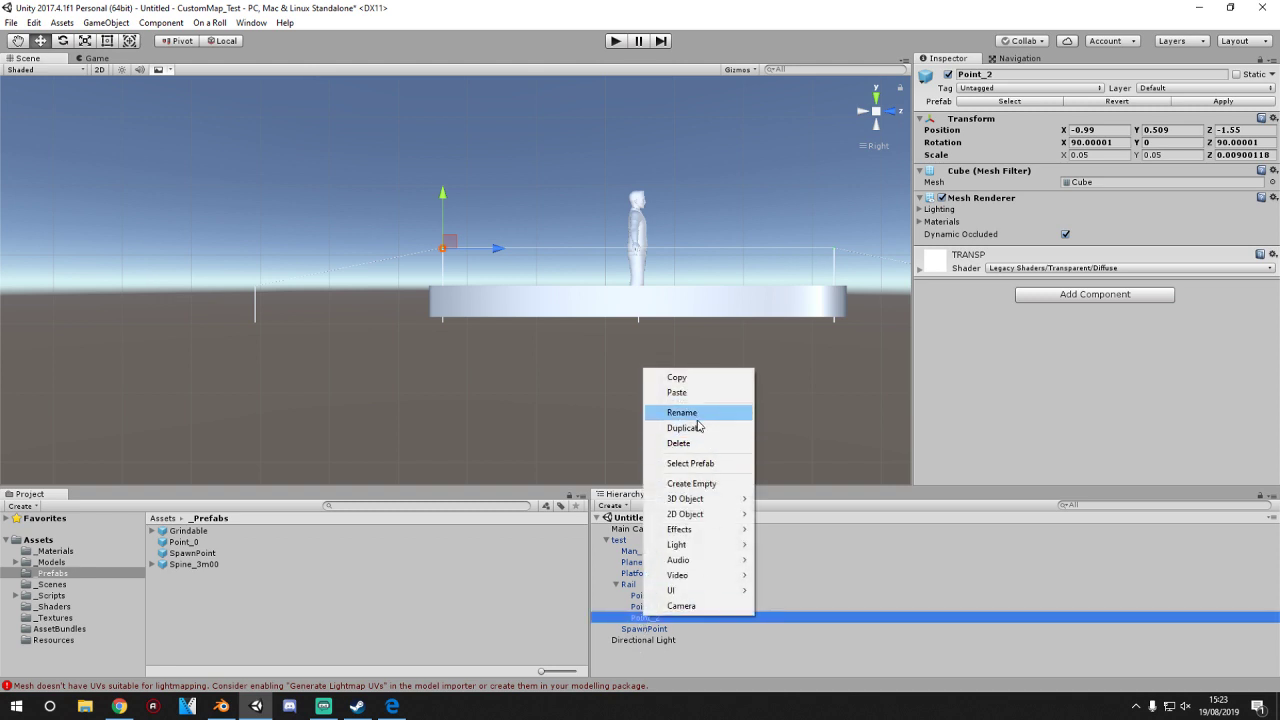
{"action": "left_click", "coordinate": [686, 428]}
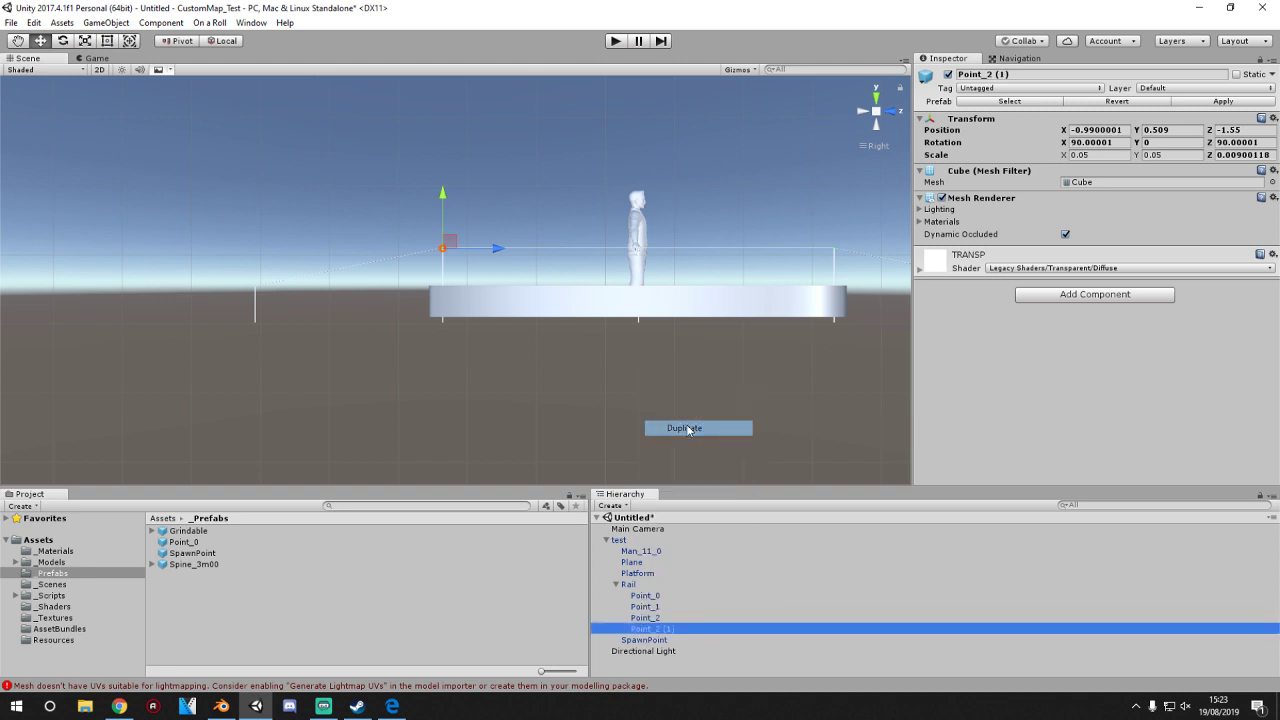
{"action": "left_click", "coordinate": [655, 630]}
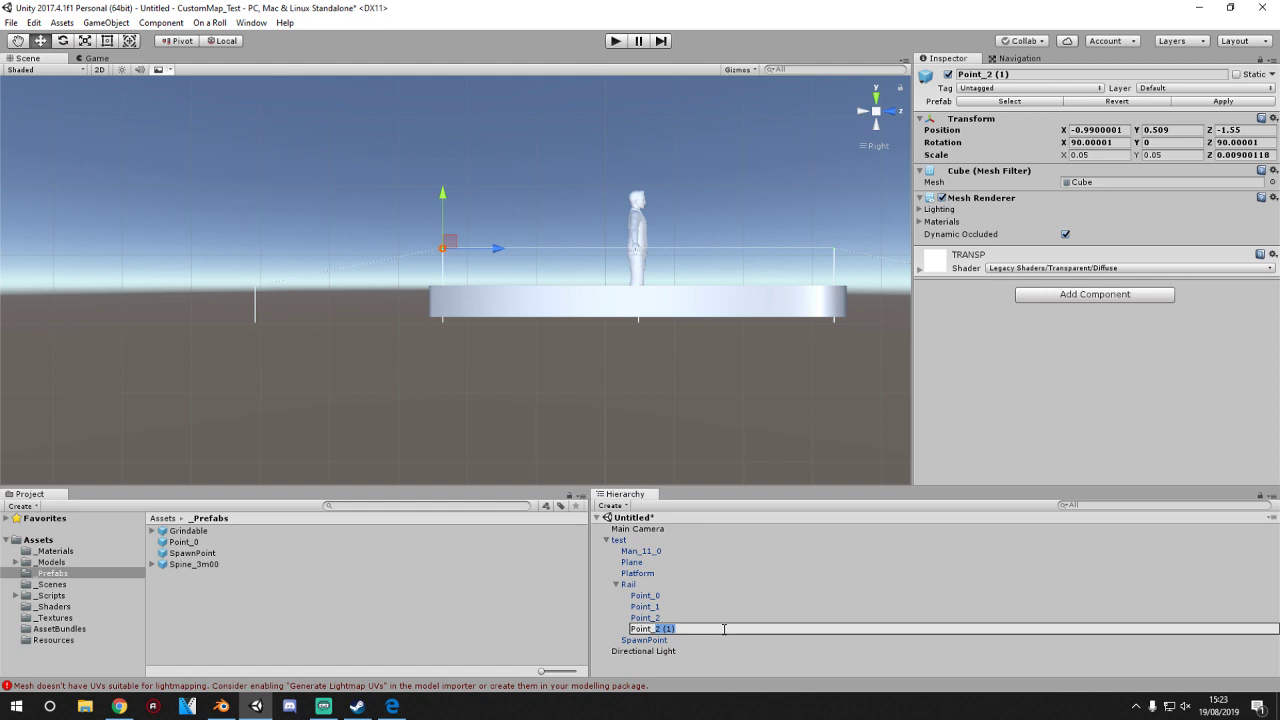
{"action": "type", "text": "3"}
{"action": "left_click", "coordinate": [660, 668]}
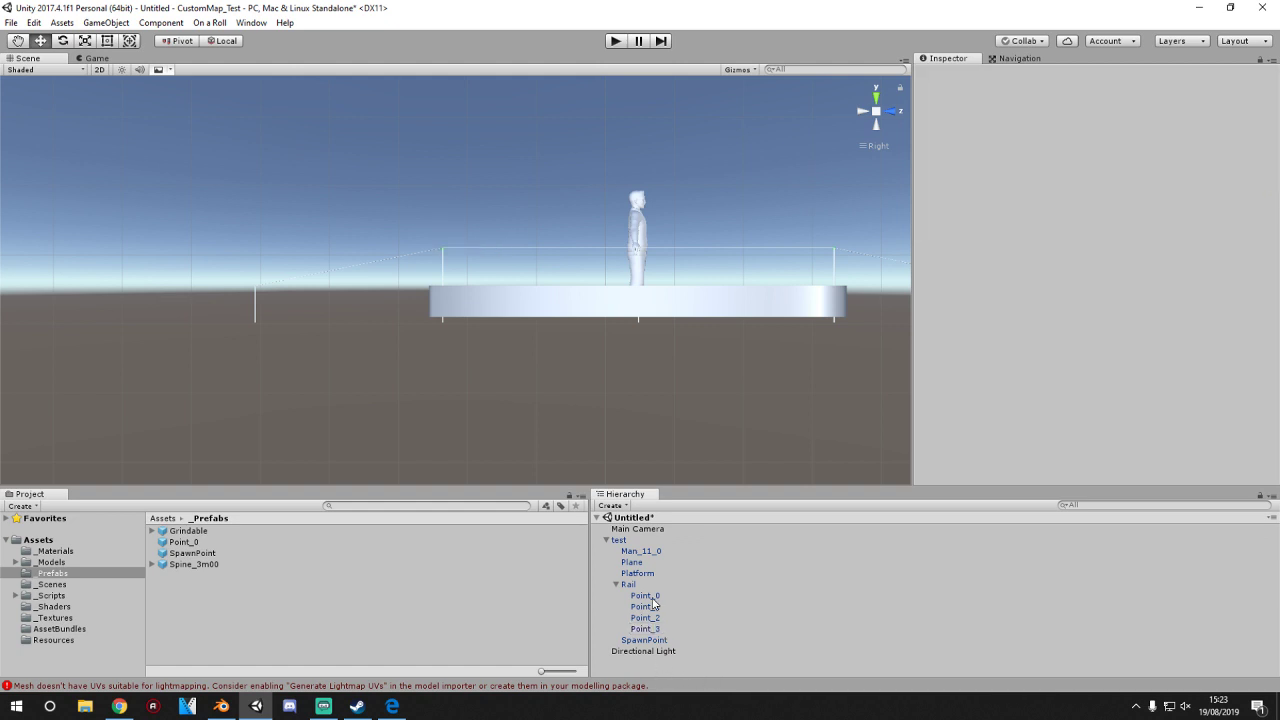
- Move Point_3 to the lower far end of the rail, at about X -0.47 and Y 1
{"action": "left_click", "coordinate": [651, 598]}
{"action": "left_click", "coordinate": [655, 607]}
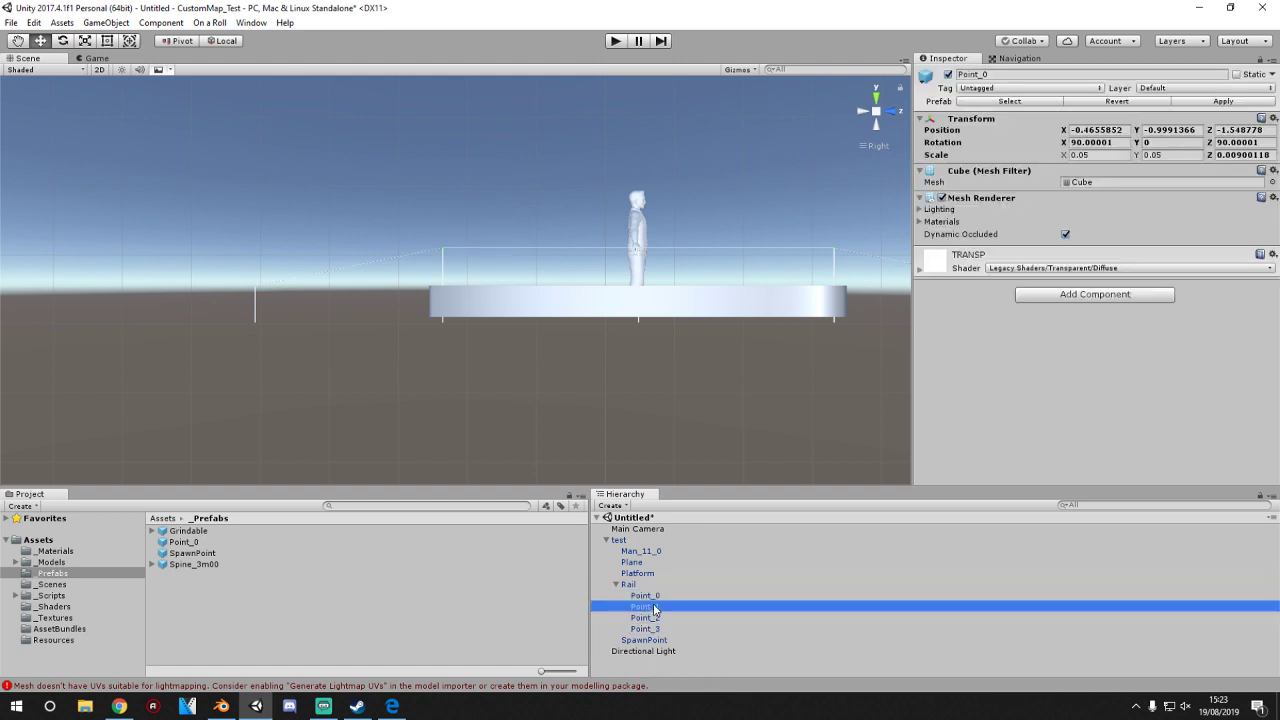
{"action": "left_click", "coordinate": [650, 618]}
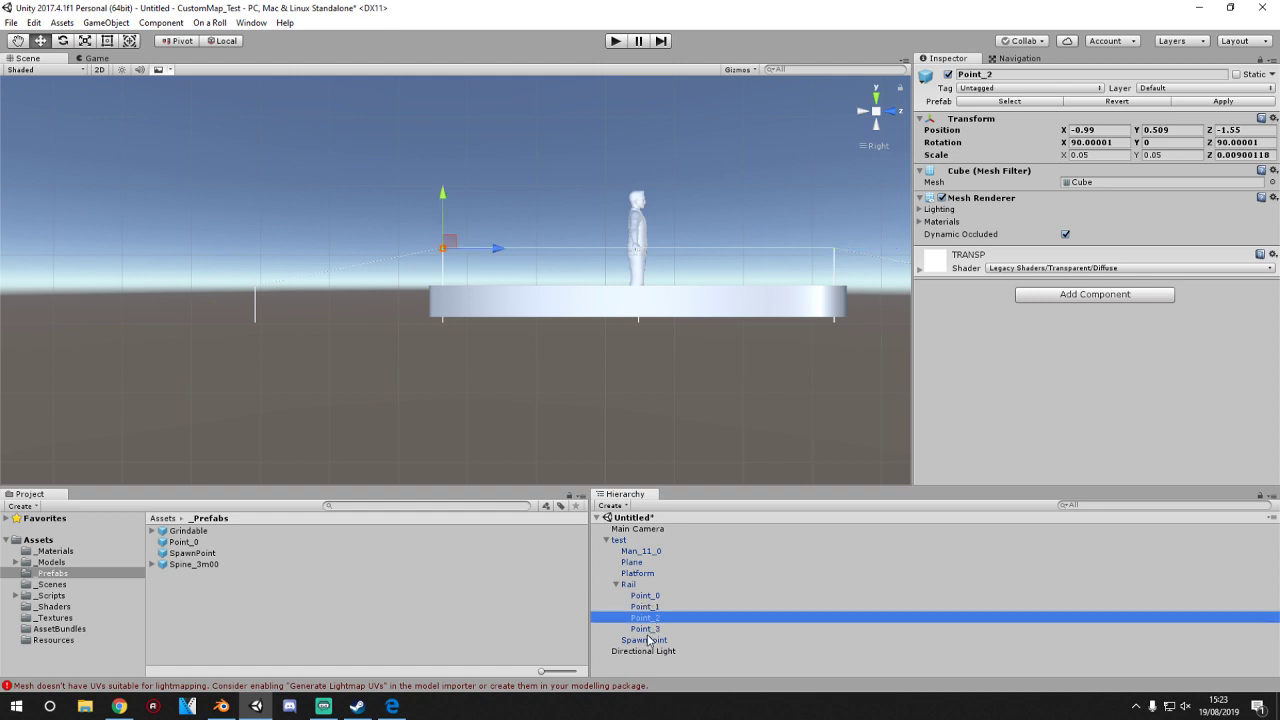
{"action": "left_click", "coordinate": [648, 630]}
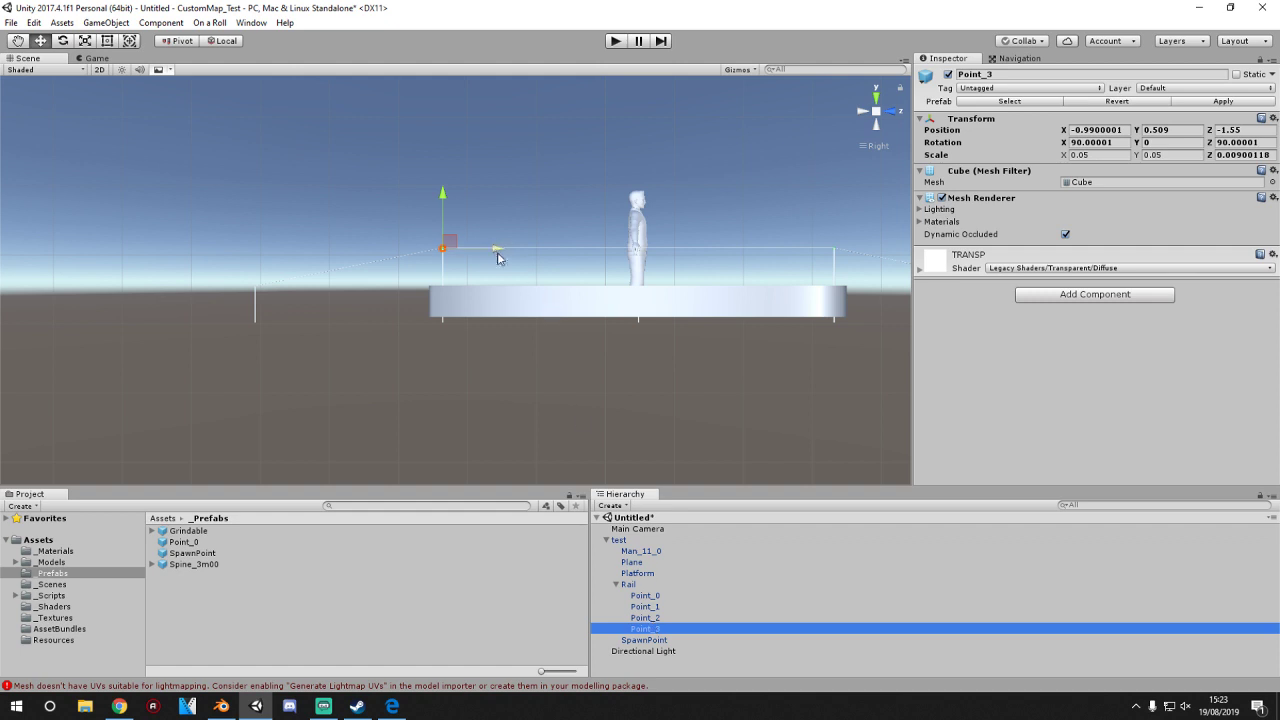
{"action": "left_click_drag", "start_coordinate": [497, 252], "coordinate": [306, 318]}
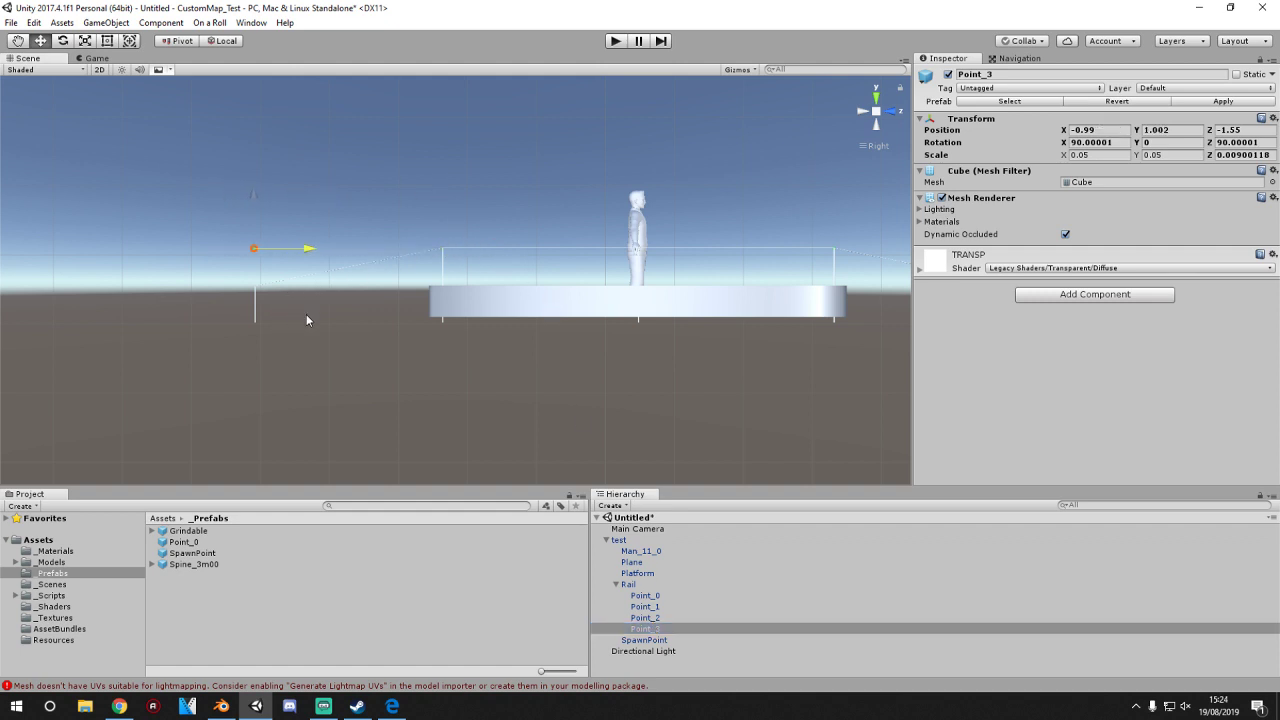
{"action": "left_click_drag", "start_coordinate": [254, 194], "coordinate": [257, 262]}
{"action": "left_click_drag", "start_coordinate": [312, 318], "coordinate": [310, 318]}
{"action": "left_click_drag", "start_coordinate": [260, 261], "coordinate": [261, 230]}
{"action": "scroll", "coordinate": [235, 301], "scroll_direction": "up", "scroll_amount": 6}
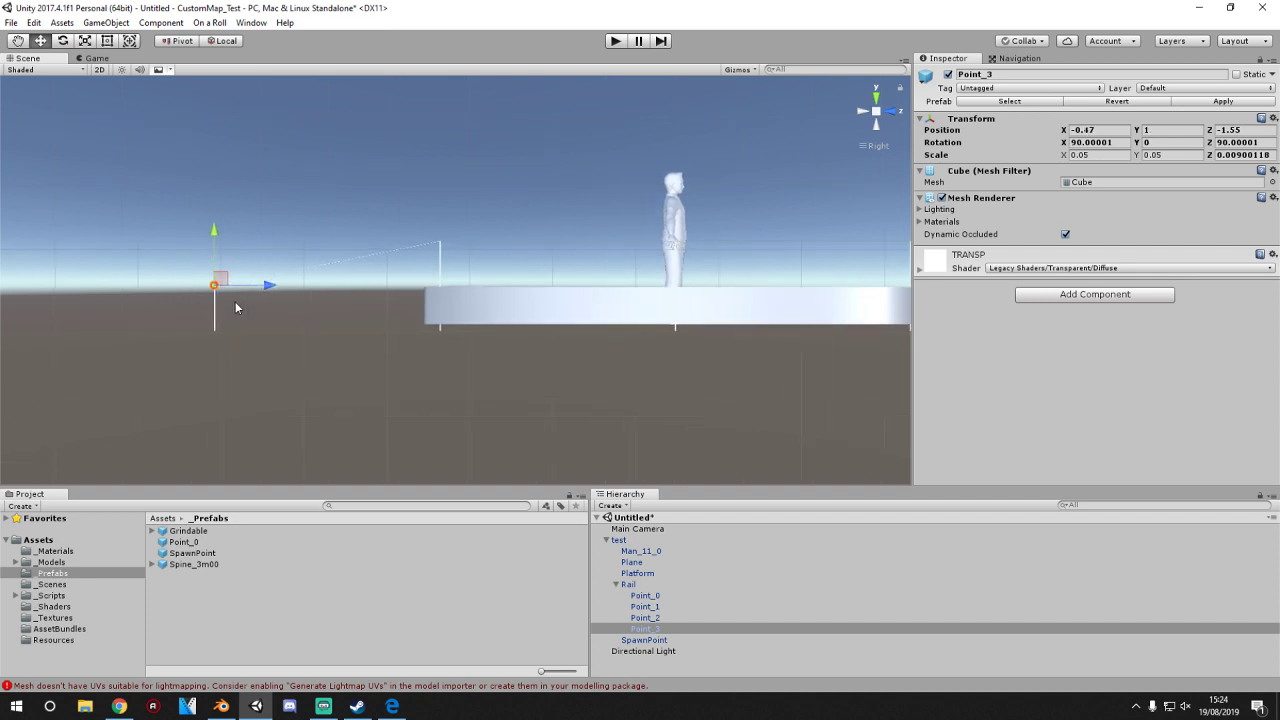
{"action": "key", "text": "f"}
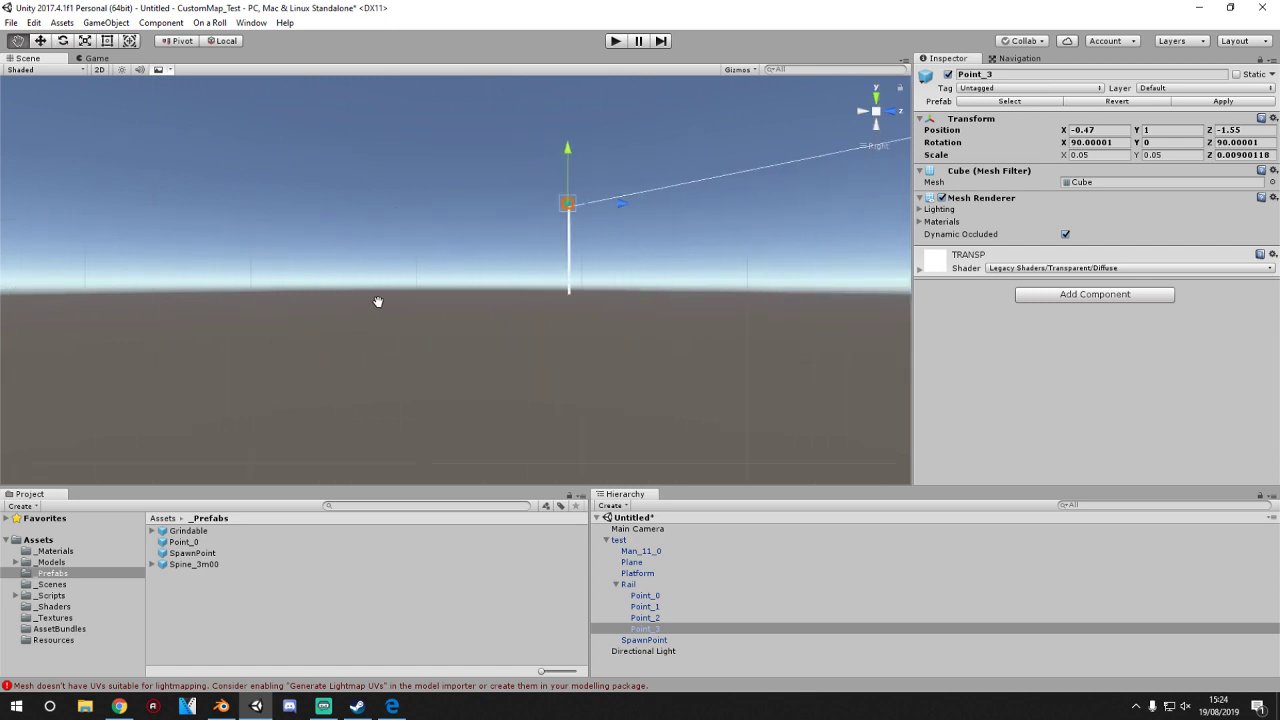
- Fine-tune Point_3's position at the rail's lower far end to about X -0.449 and Y 0.9985
{"action": "left_click_drag", "start_coordinate": [558, 163], "coordinate": [558, 169]}
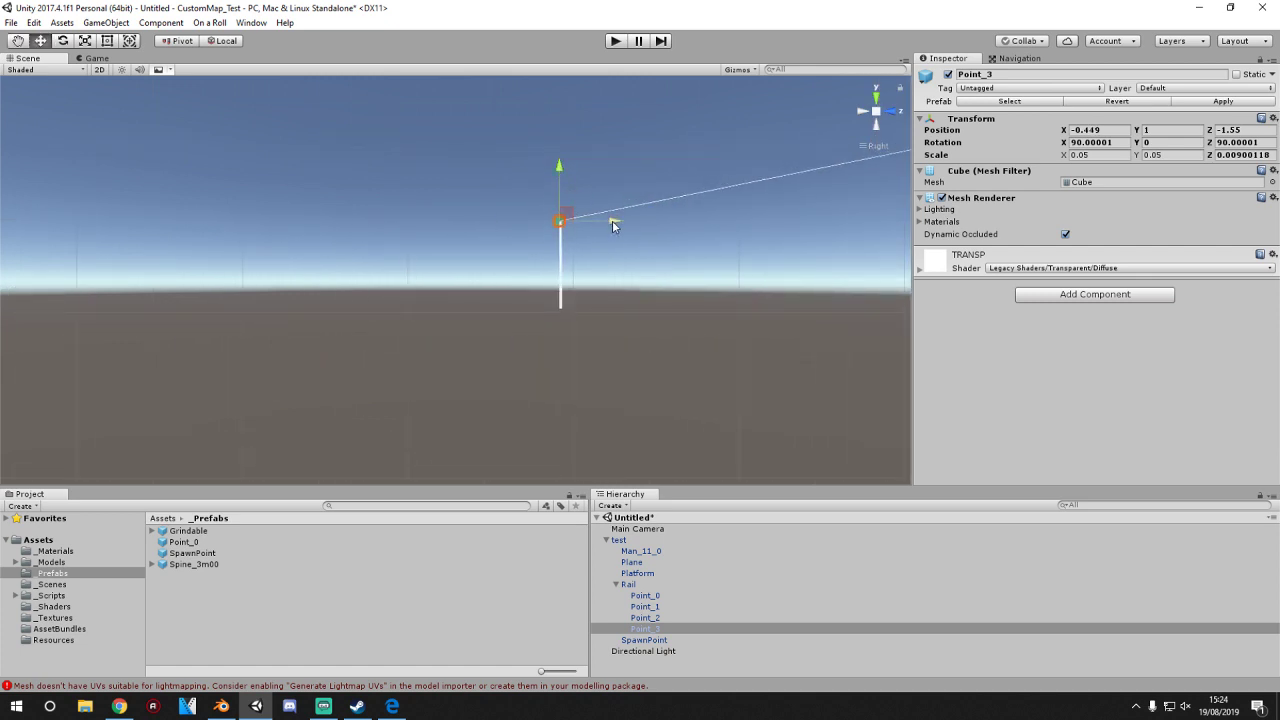
{"action": "left_click_drag", "start_coordinate": [613, 225], "coordinate": [614, 223]}
{"action": "scroll", "coordinate": [636, 344], "scroll_direction": "down", "scroll_amount": 6}
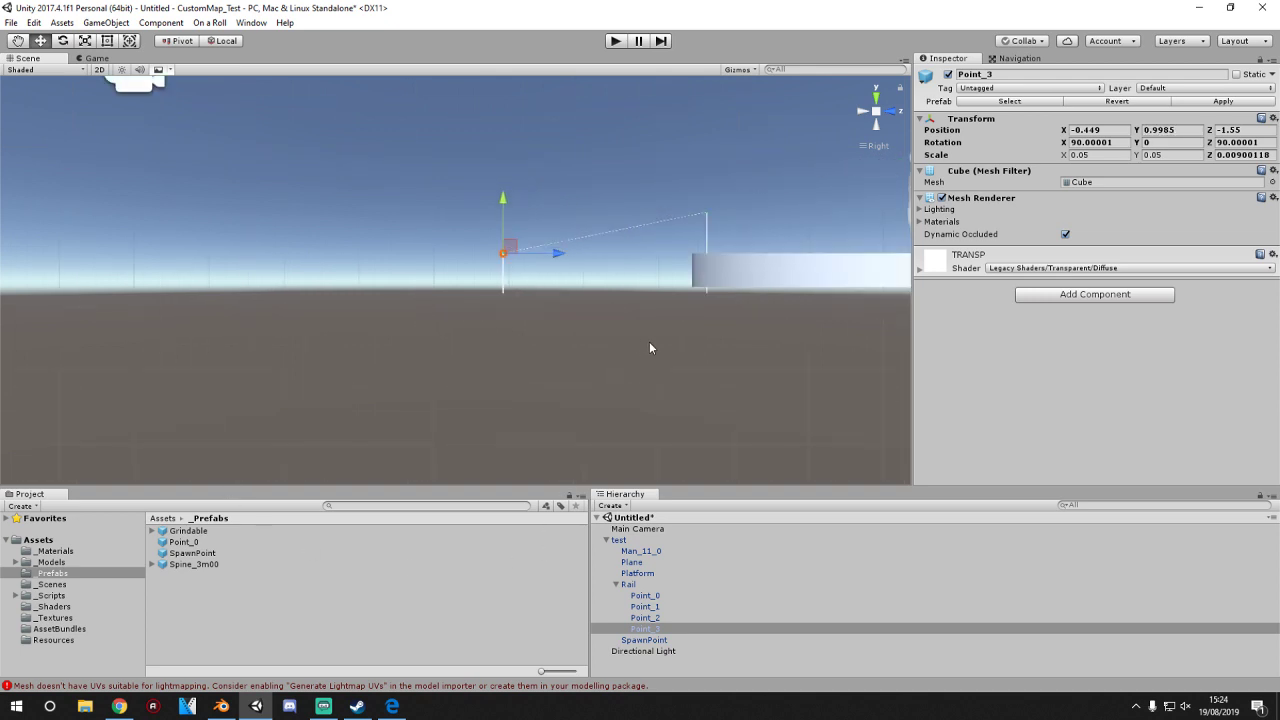
- View the scene from above and turn off the Plane's Mesh Renderer
{"action": "left_click", "coordinate": [876, 93]}
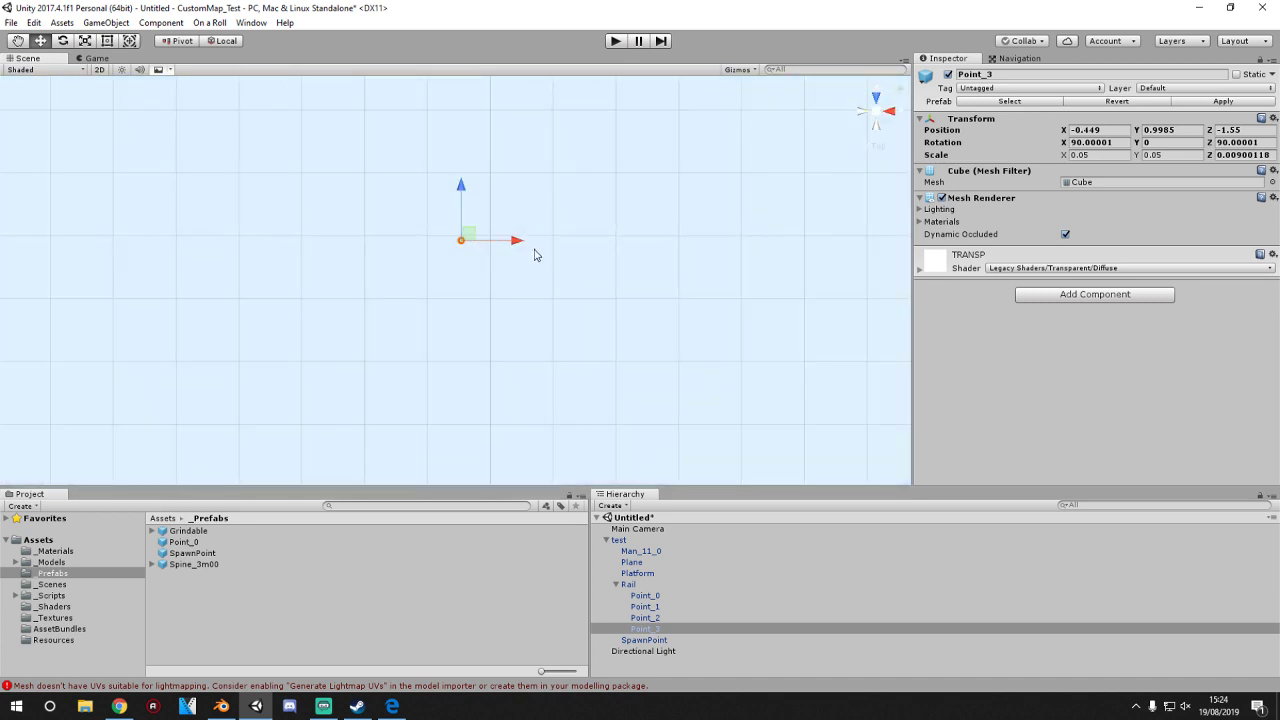
{"action": "left_click", "coordinate": [642, 346]}
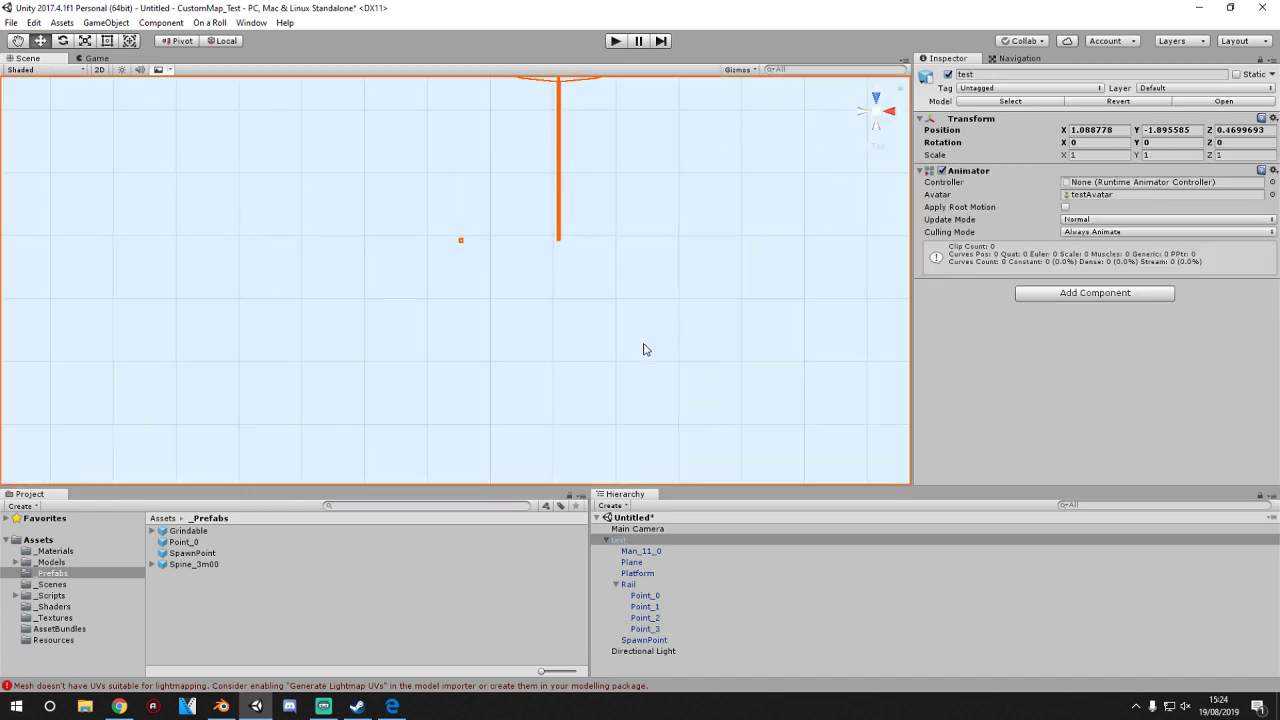
{"action": "left_click", "coordinate": [648, 359]}
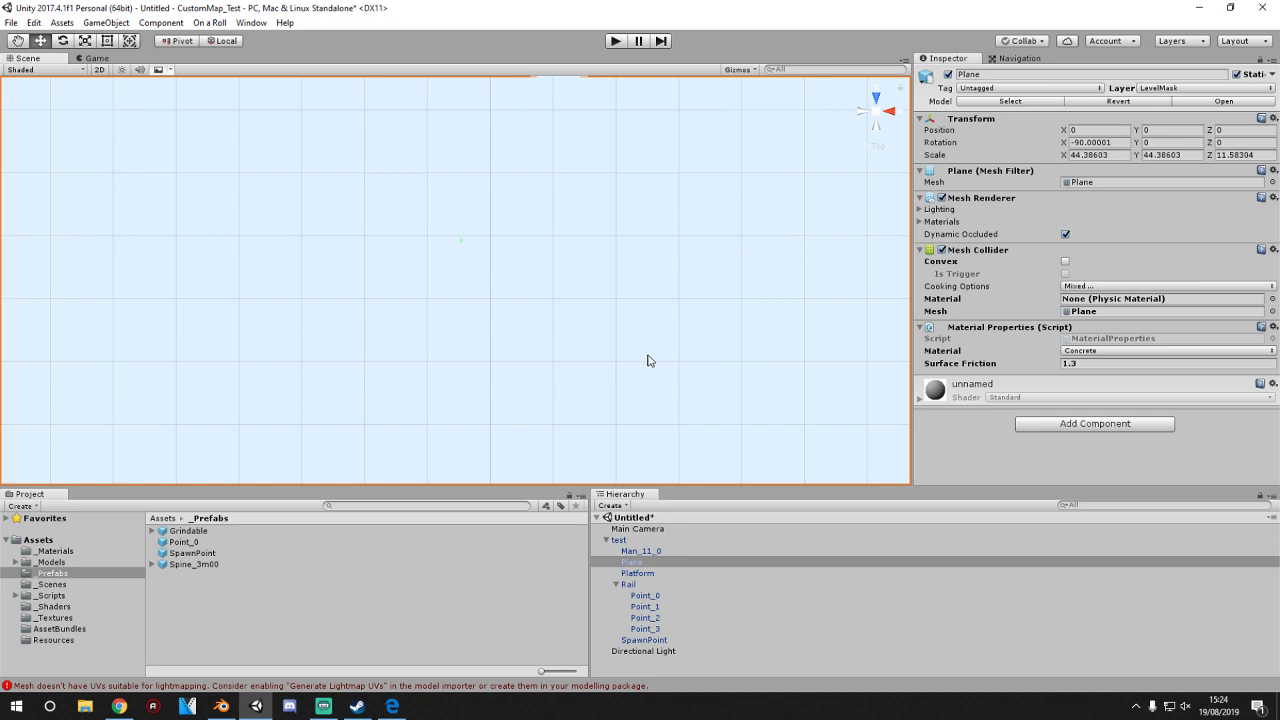
{"action": "right_click", "coordinate": [635, 563]}
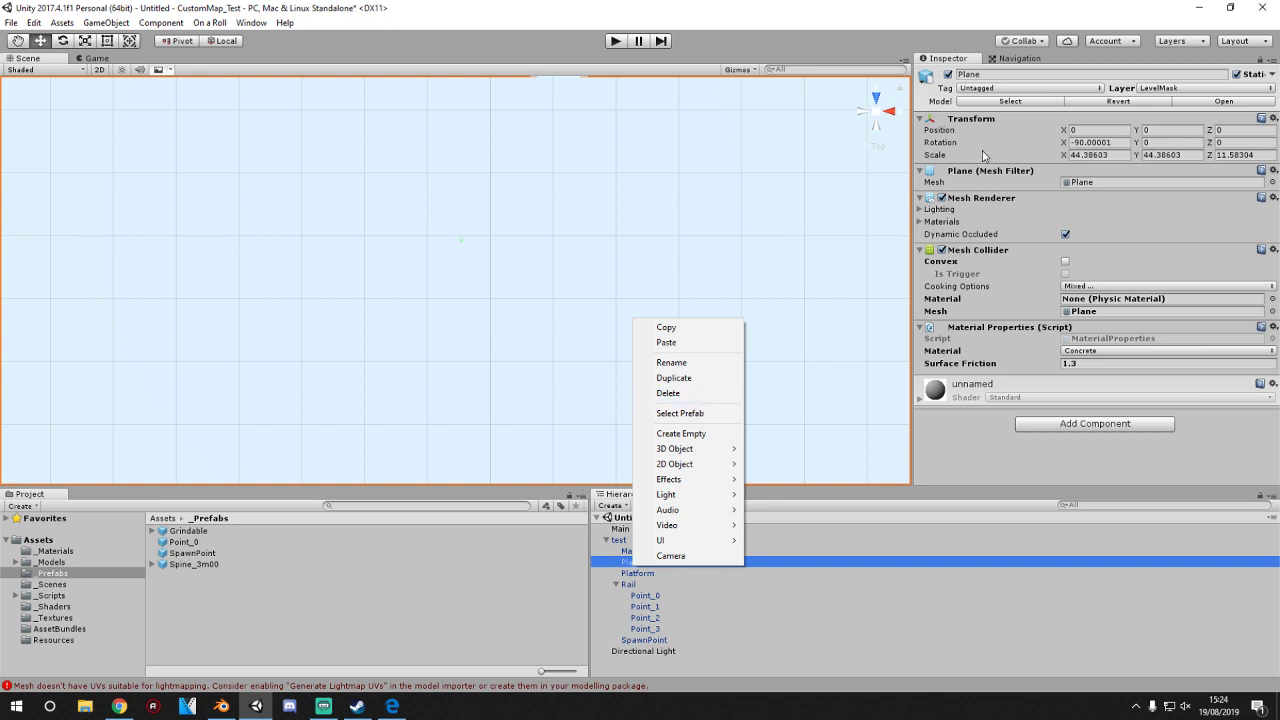
{"action": "left_click", "coordinate": [951, 32]}
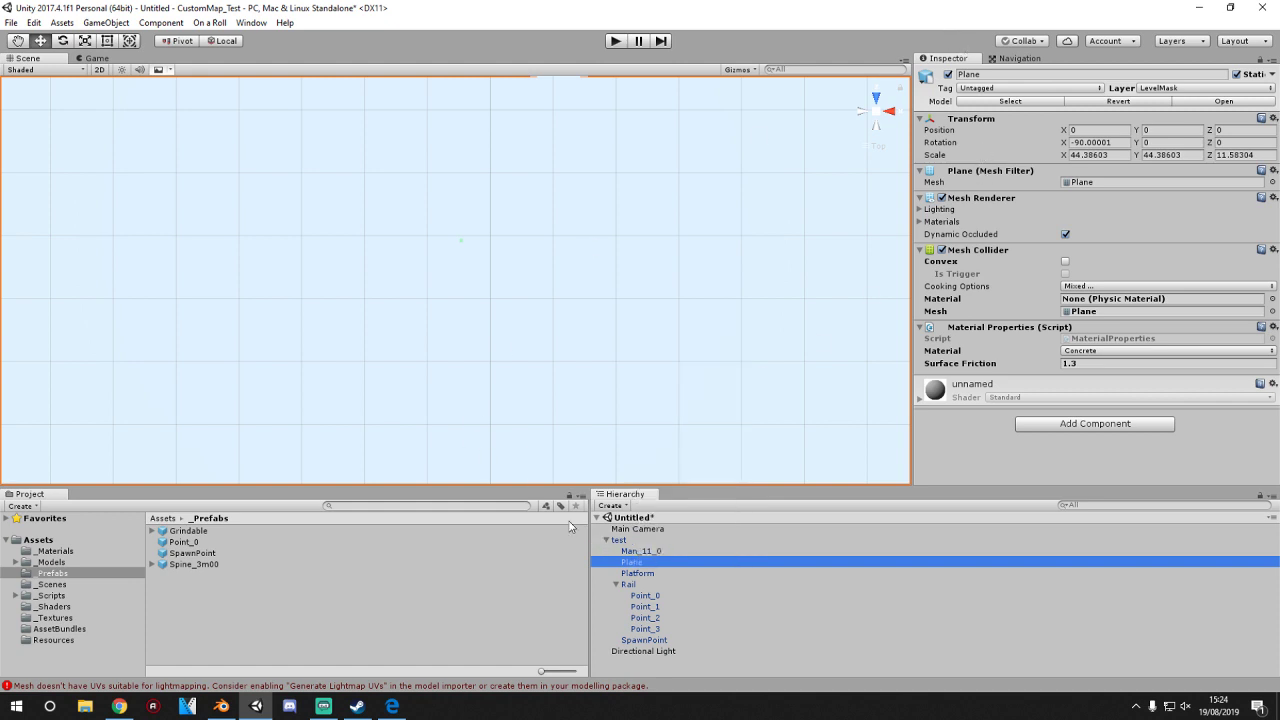
{"action": "left_click", "coordinate": [165, 518]}
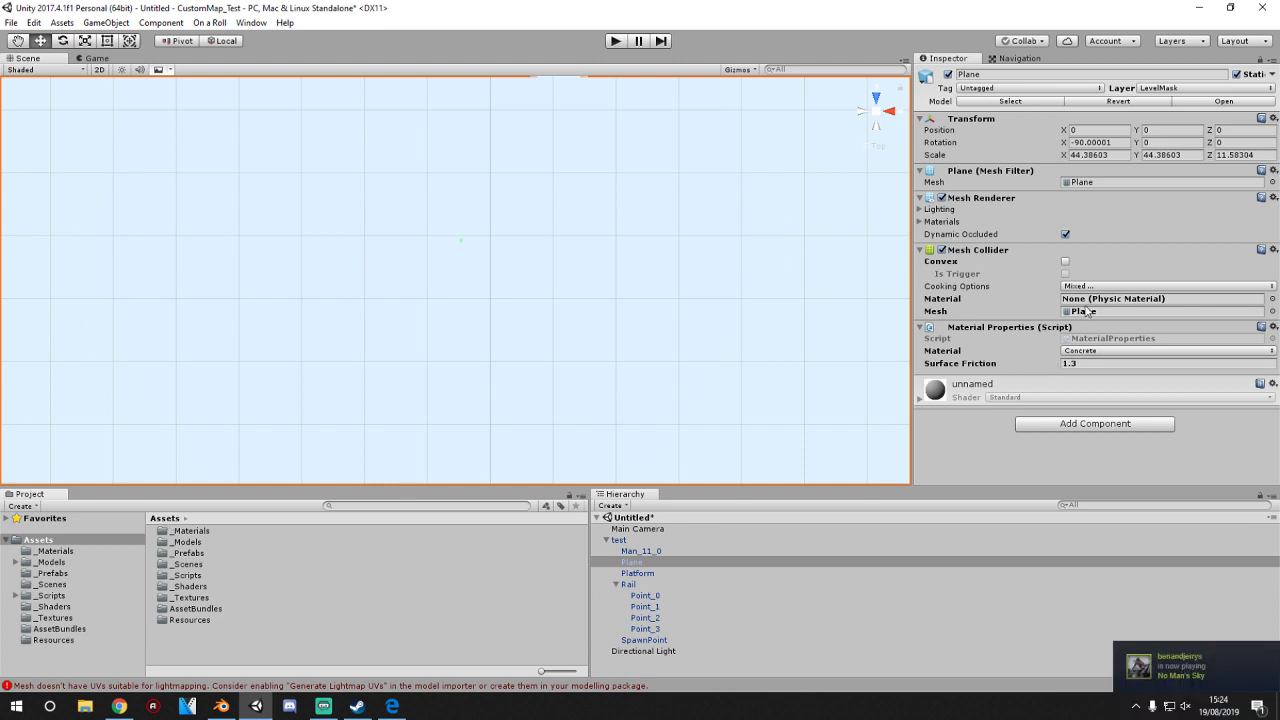
{"action": "left_click", "coordinate": [942, 199]}
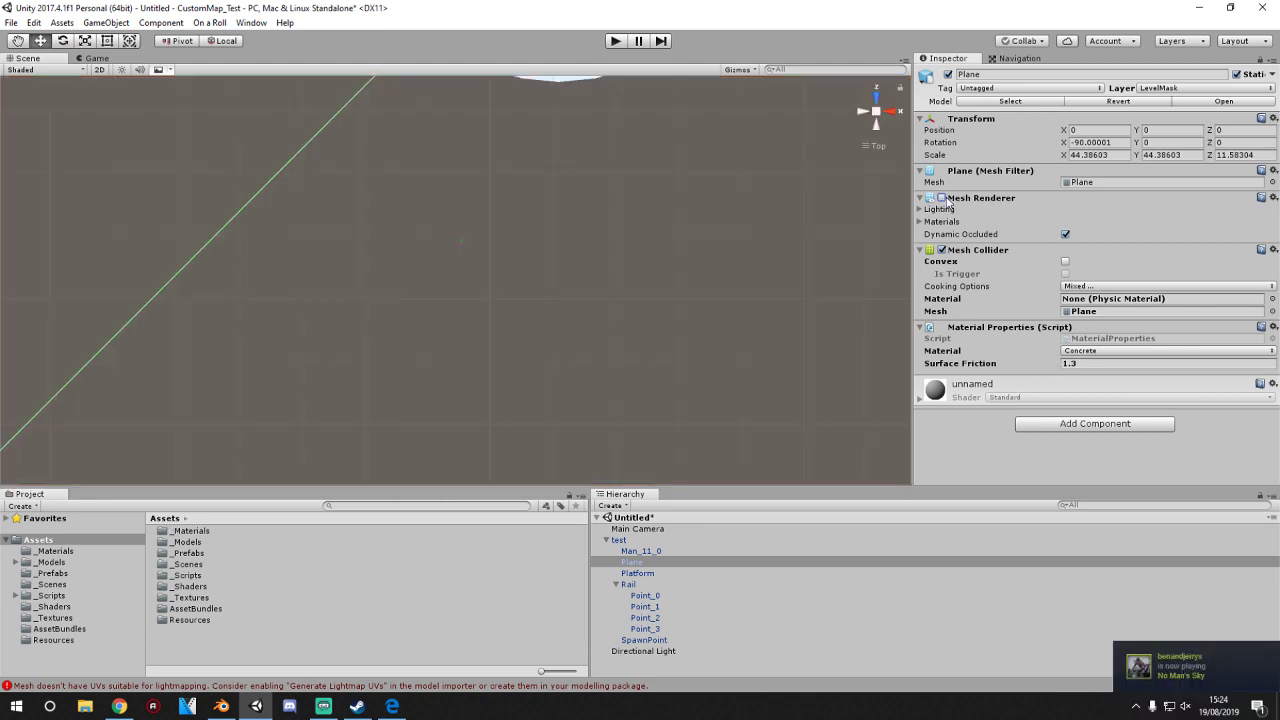
- Select Point_0 through Point_3 together and move them sideways towards the rail's line, to about Z -0.08
{"action": "scroll", "coordinate": [656, 323], "scroll_direction": "down", "scroll_amount": 5}
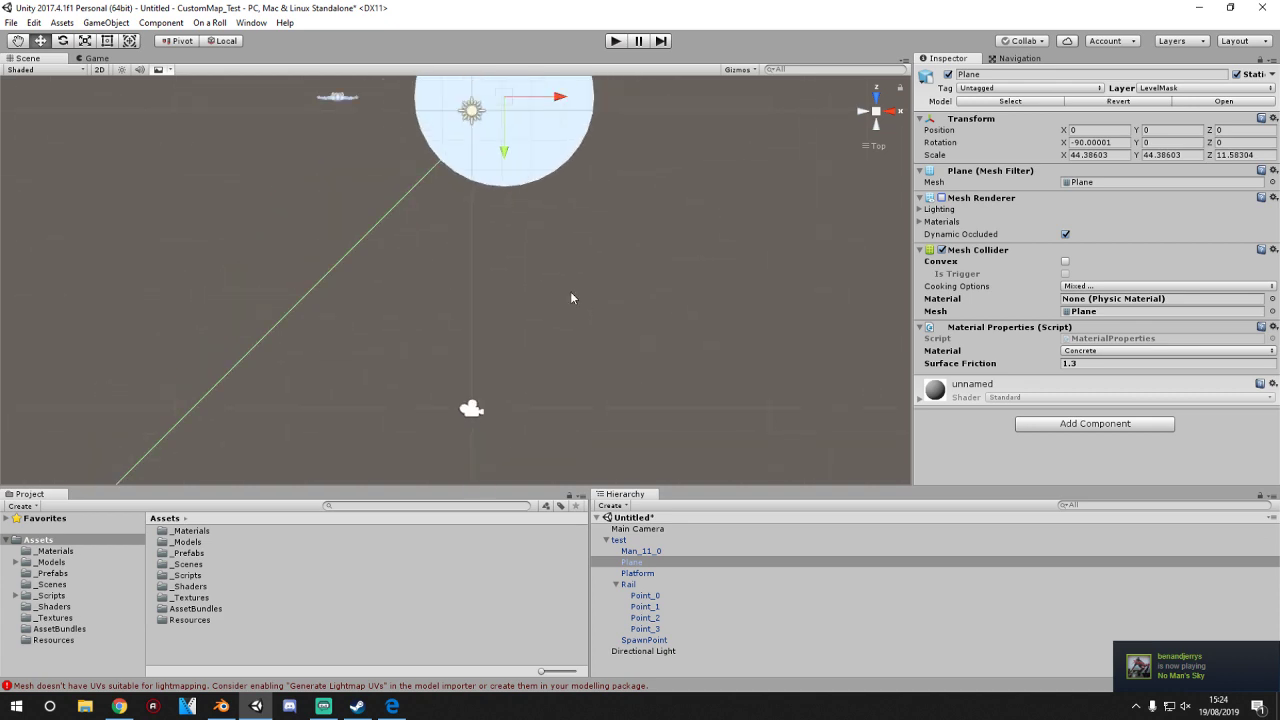
{"action": "middle_click_drag", "start_coordinate": [571, 294], "coordinate": [565, 347]}
{"action": "scroll", "coordinate": [565, 347], "scroll_direction": "up", "scroll_amount": 6}
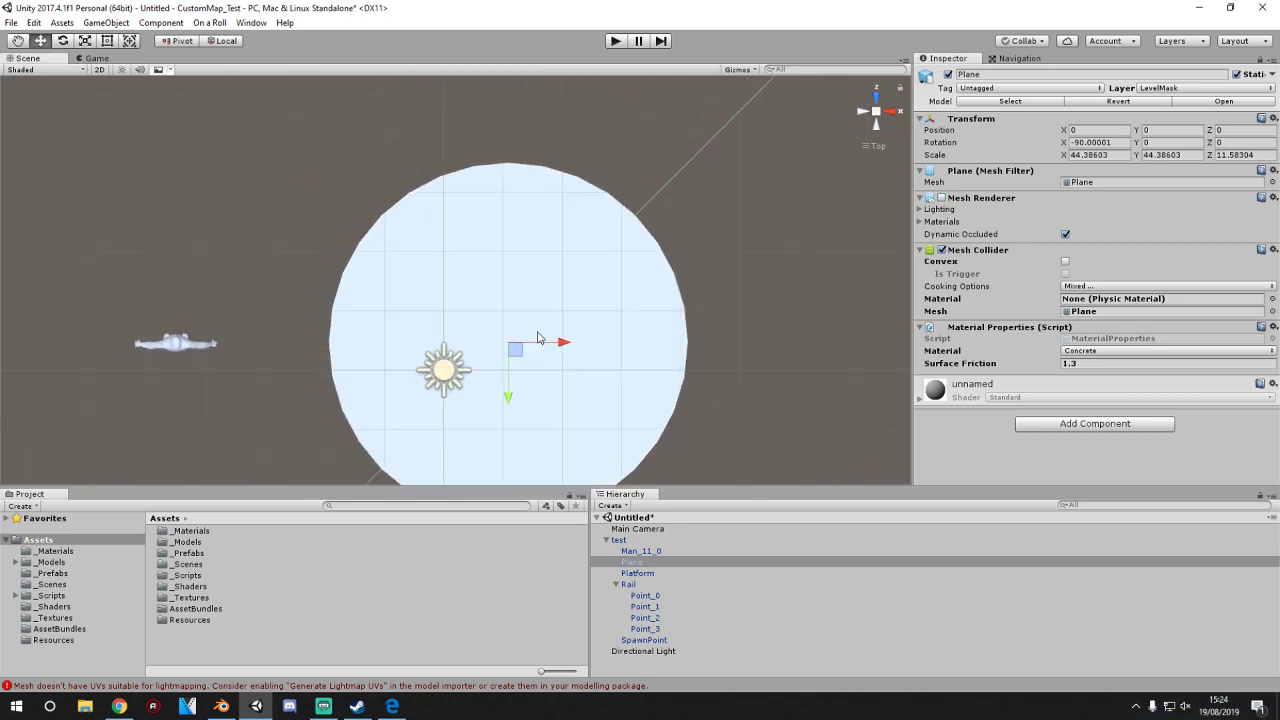
{"action": "left_click", "coordinate": [639, 585]}
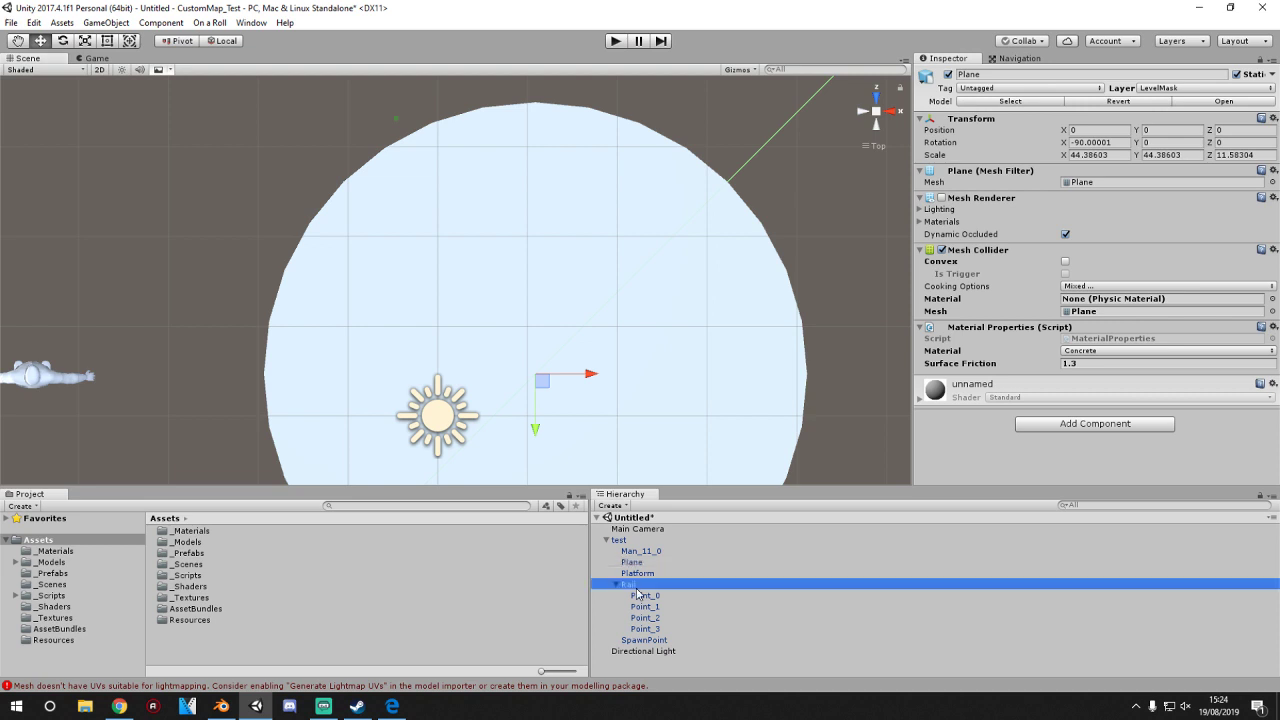
{"action": "scroll", "coordinate": [587, 400], "scroll_direction": "down", "scroll_amount": 1}
{"action": "scroll", "coordinate": [587, 400], "scroll_direction": "down", "scroll_amount": 1}
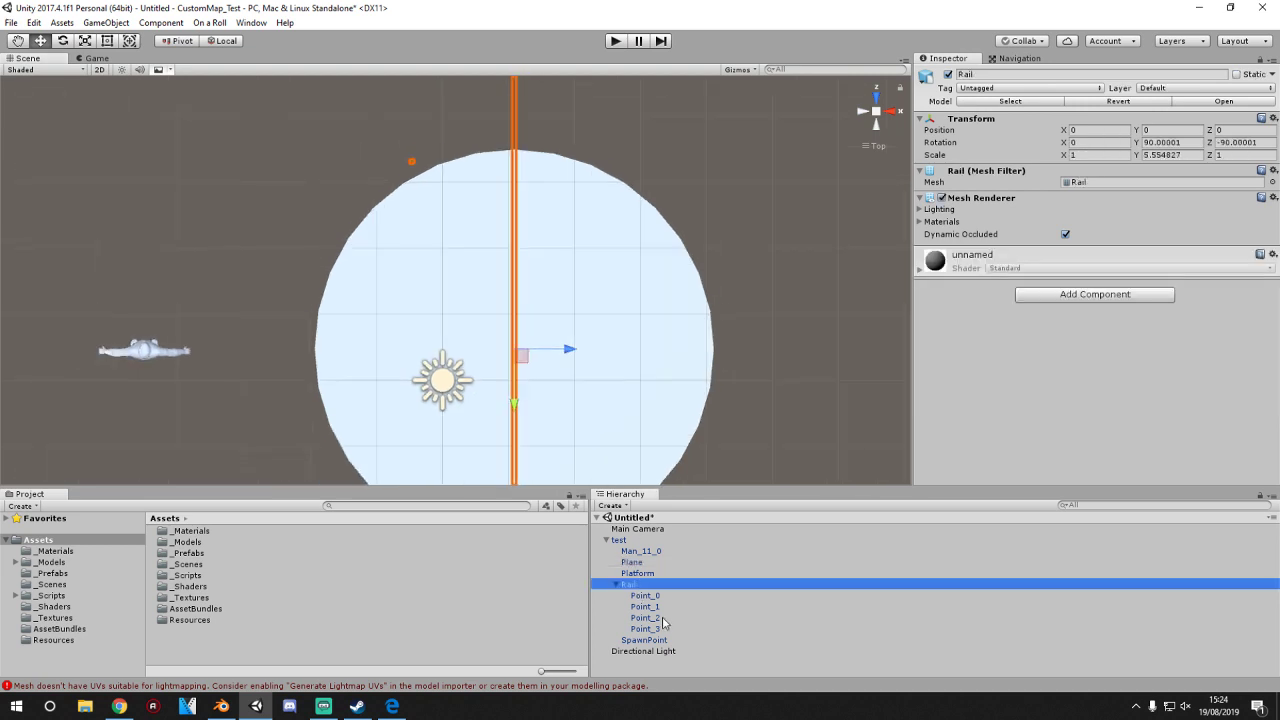
{"action": "left_click", "coordinate": [660, 597]}
{"action": "scroll", "coordinate": [578, 442], "scroll_direction": "down", "scroll_amount": 6}
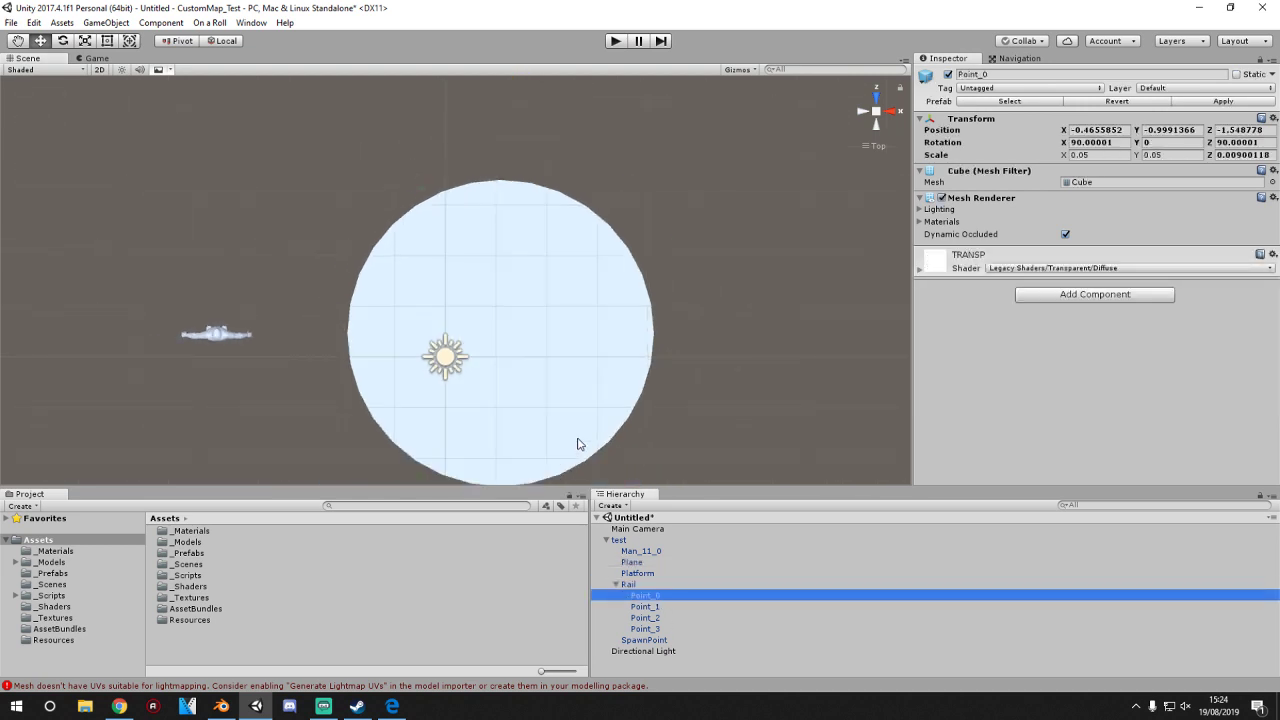
{"action": "mouse_move", "coordinate": [580, 366]}
{"action": "middle_mouse_down", "text": "shift"}
{"action": "mouse_move", "coordinate": [580, 480]}
{"action": "mouse_move", "coordinate": [572, 384]}
{"action": "middle_mouse_up", "text": "shift"}
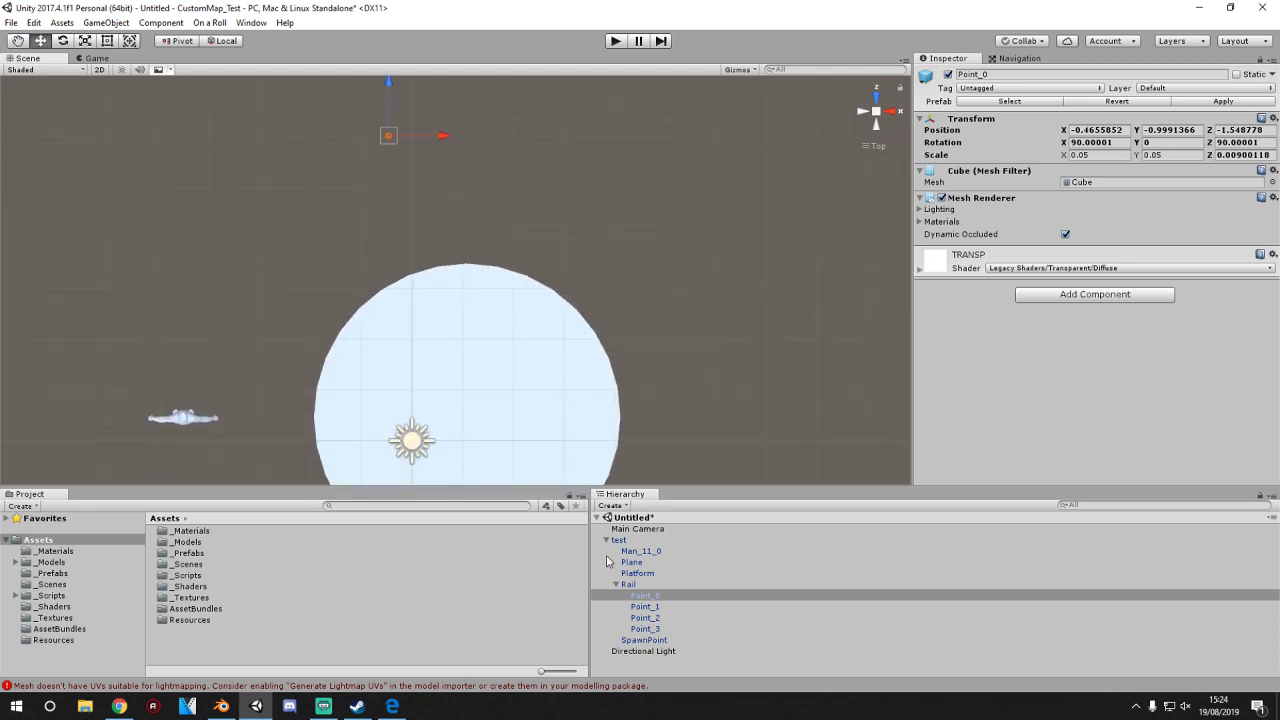
{"action": "left_click", "coordinate": [644, 608], "text": "ctrl"}
{"action": "left_click", "coordinate": [647, 619], "text": "ctrl"}
{"action": "left_click", "coordinate": [651, 631], "text": "ctrl"}
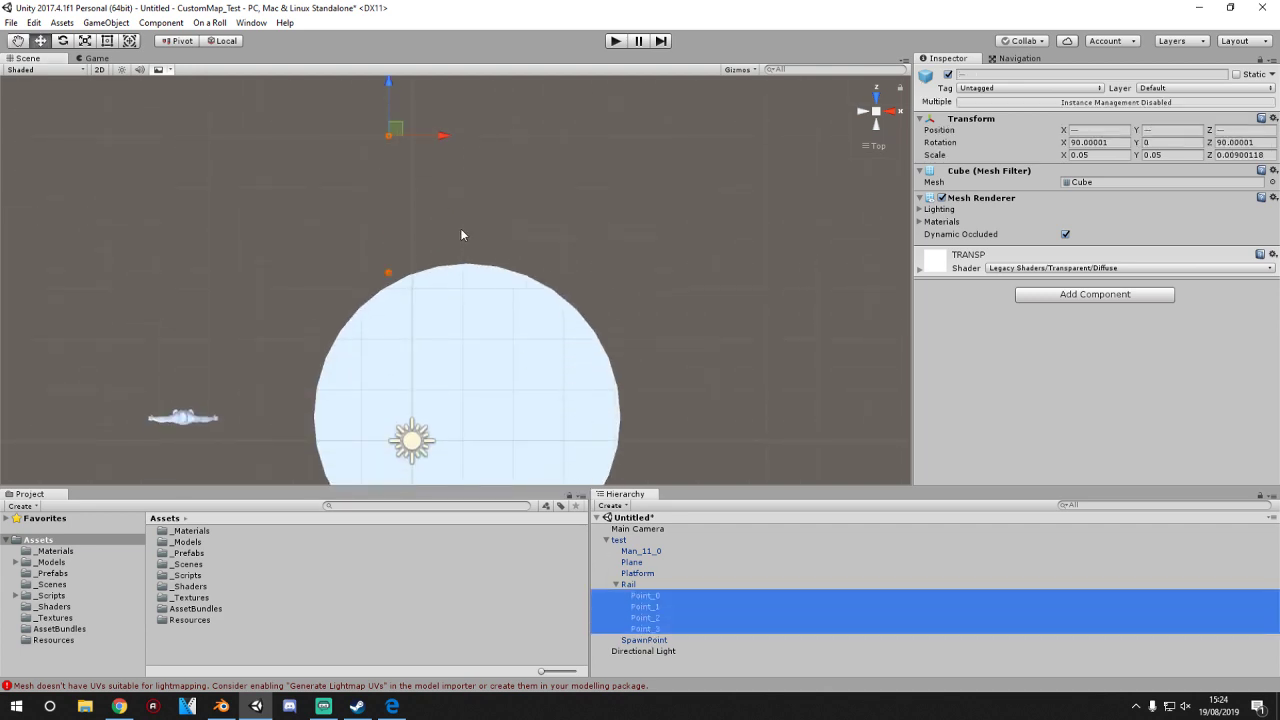
{"action": "left_click_drag", "start_coordinate": [446, 141], "coordinate": [459, 145]}
{"action": "left_click_drag", "start_coordinate": [512, 150], "coordinate": [520, 156]}
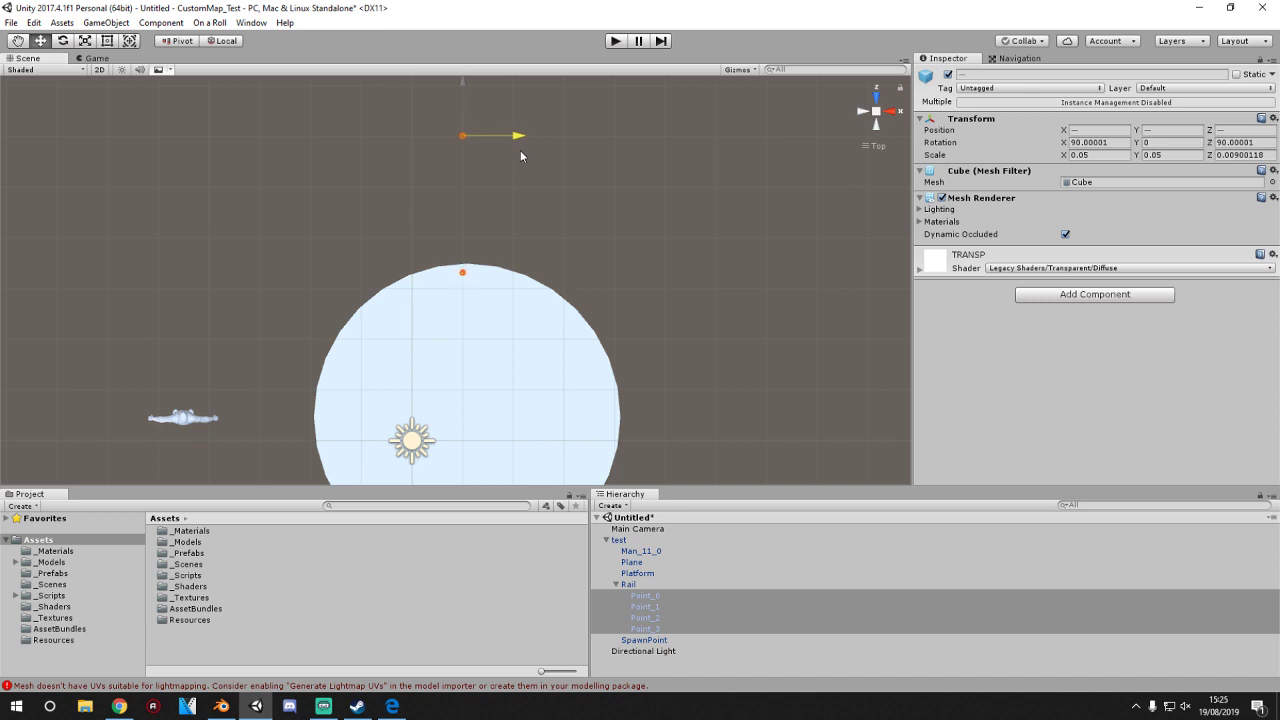
- Compare the grind points' sideways alignment with the Rail outline in the top view
{"action": "left_click", "coordinate": [630, 585]}
{"action": "scroll", "coordinate": [474, 327], "scroll_direction": "up", "scroll_amount": 5}
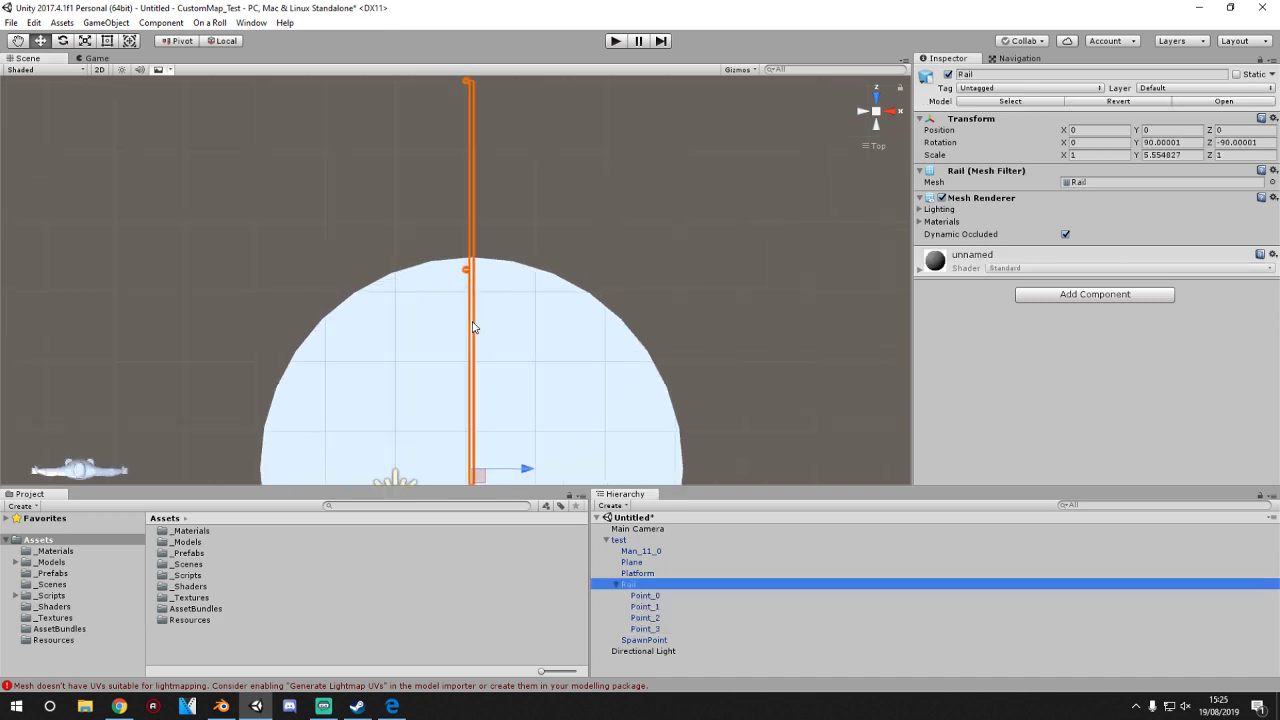
{"action": "left_click", "coordinate": [648, 606]}
{"action": "left_click", "coordinate": [648, 596]}
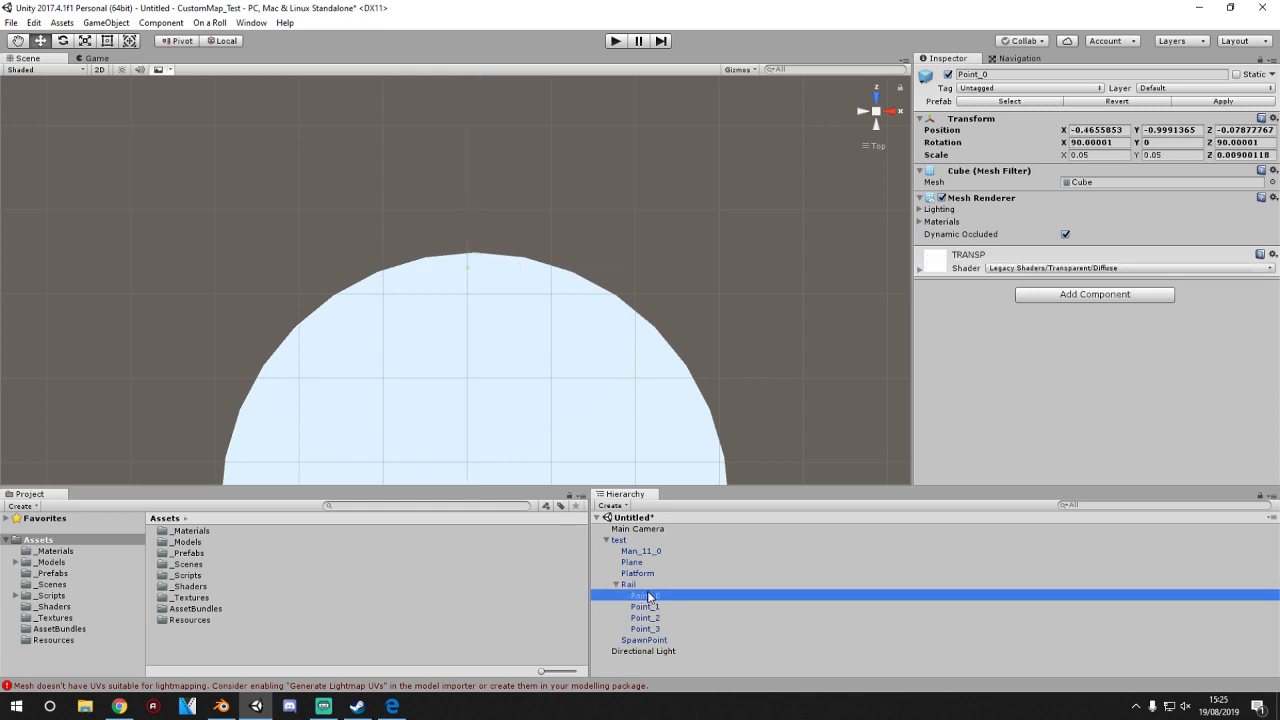
{"action": "left_click", "coordinate": [648, 585]}
{"action": "scroll", "coordinate": [481, 355], "scroll_direction": "up", "scroll_amount": 8}
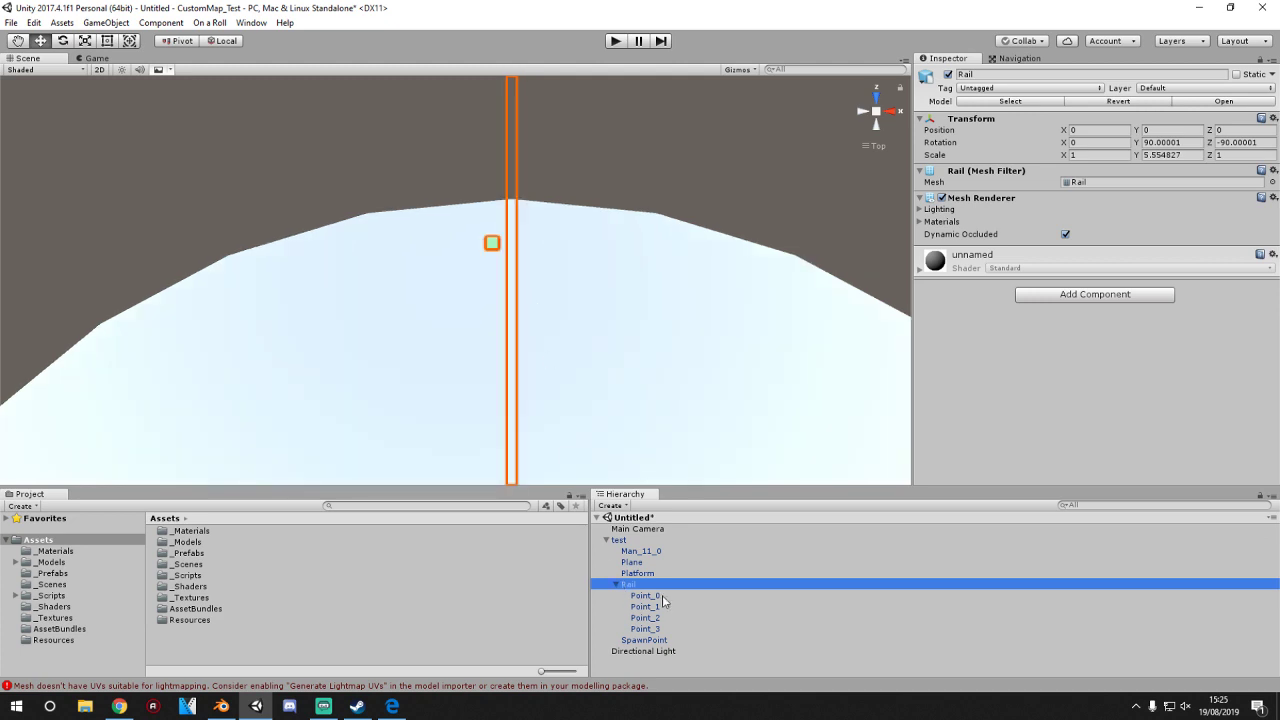
{"action": "left_click", "coordinate": [663, 630], "text": "shift"}
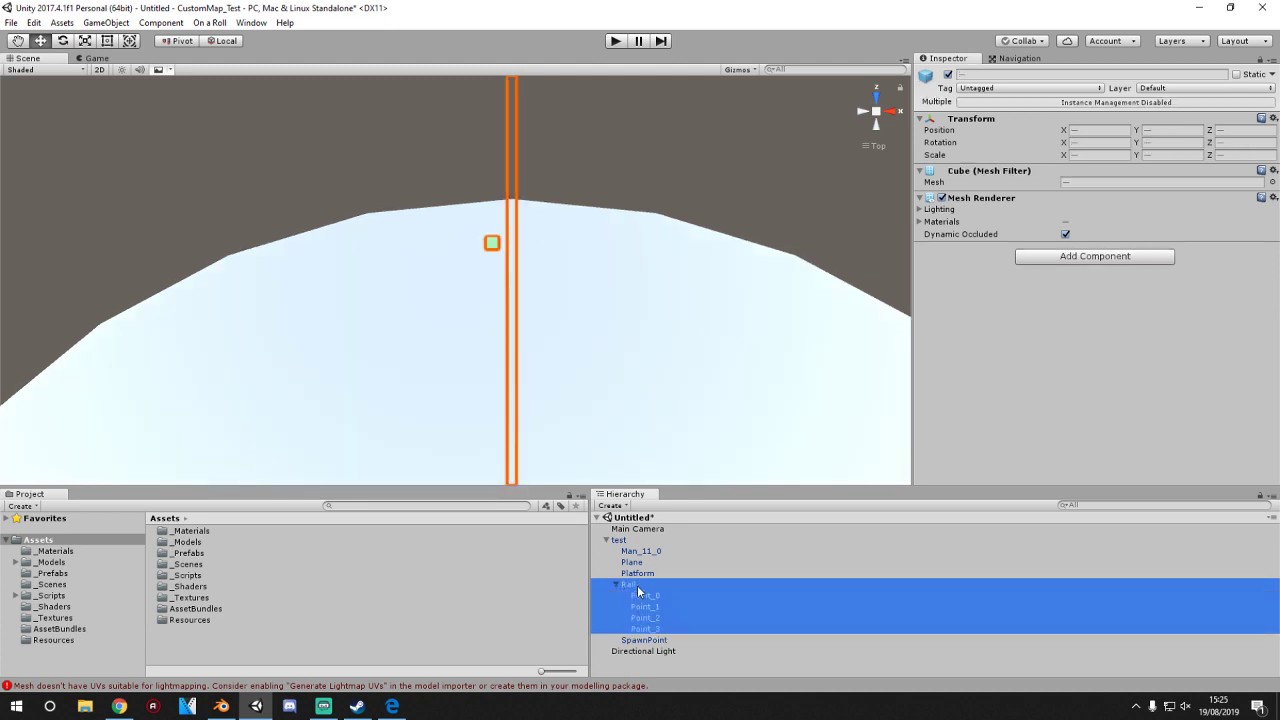
{"action": "left_click", "coordinate": [640, 587]}
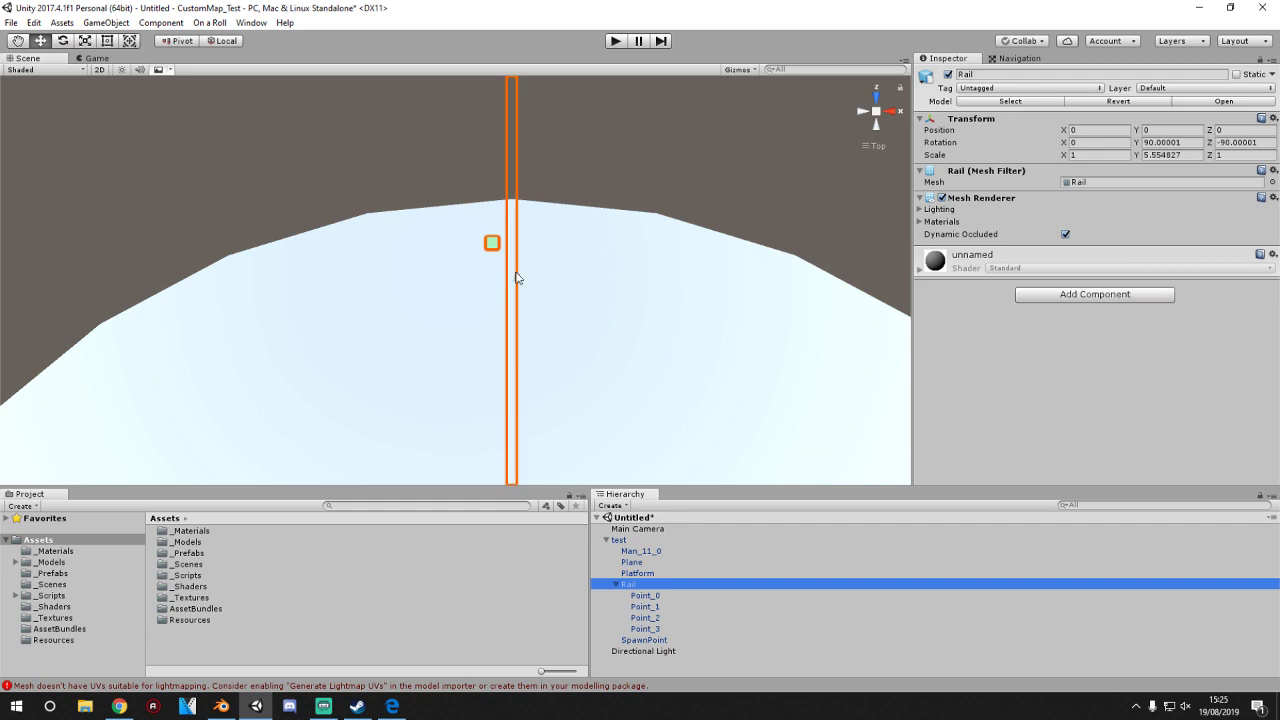
- Reselect only the four grind points and shift them slightly sideways onto the rail with the Move tool
{"action": "left_click", "coordinate": [655, 596]}
{"action": "left_click", "coordinate": [660, 629], "text": "shift"}
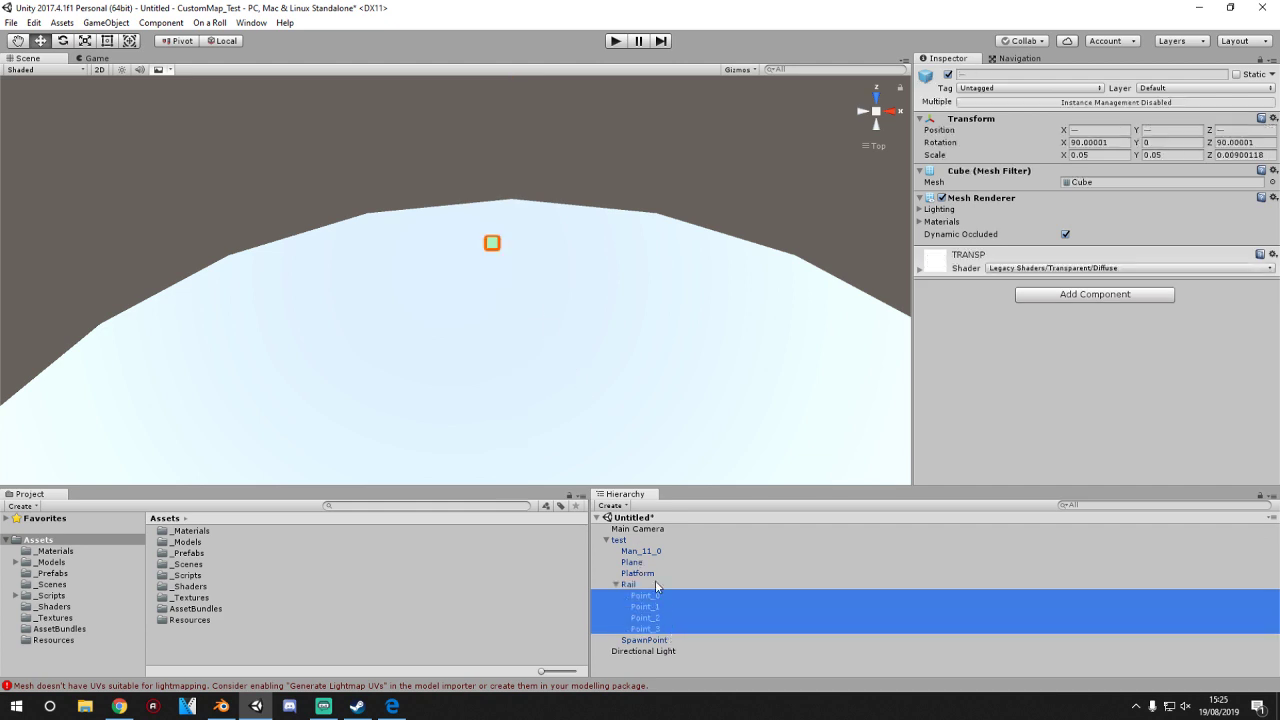
{"action": "left_click", "coordinate": [648, 577], "text": "shift"}
{"action": "left_click", "coordinate": [651, 580], "text": "ctrl"}
{"action": "left_click", "coordinate": [655, 588], "text": "ctrl"}
{"action": "left_click", "coordinate": [86, 42]}
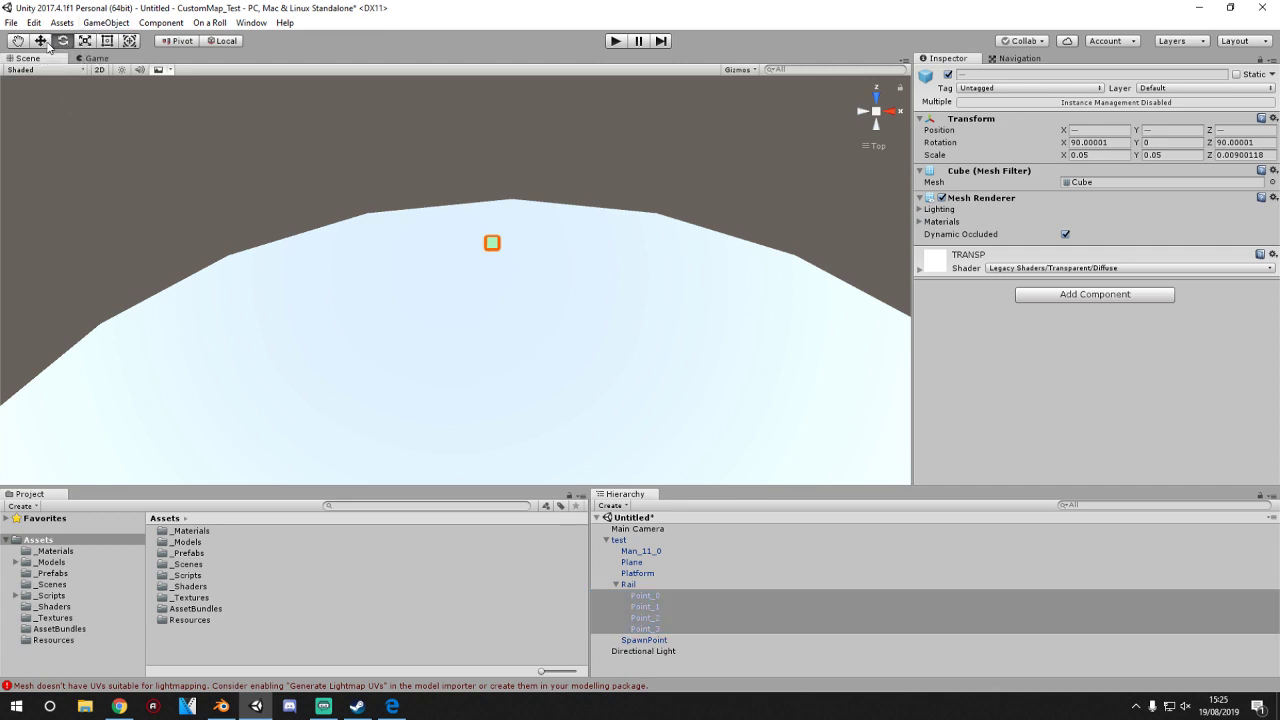
{"action": "left_click", "coordinate": [40, 41]}
{"action": "scroll", "coordinate": [484, 447], "scroll_direction": "down", "scroll_amount": 2}
{"action": "scroll", "coordinate": [488, 460], "scroll_direction": "down", "scroll_amount": 5}
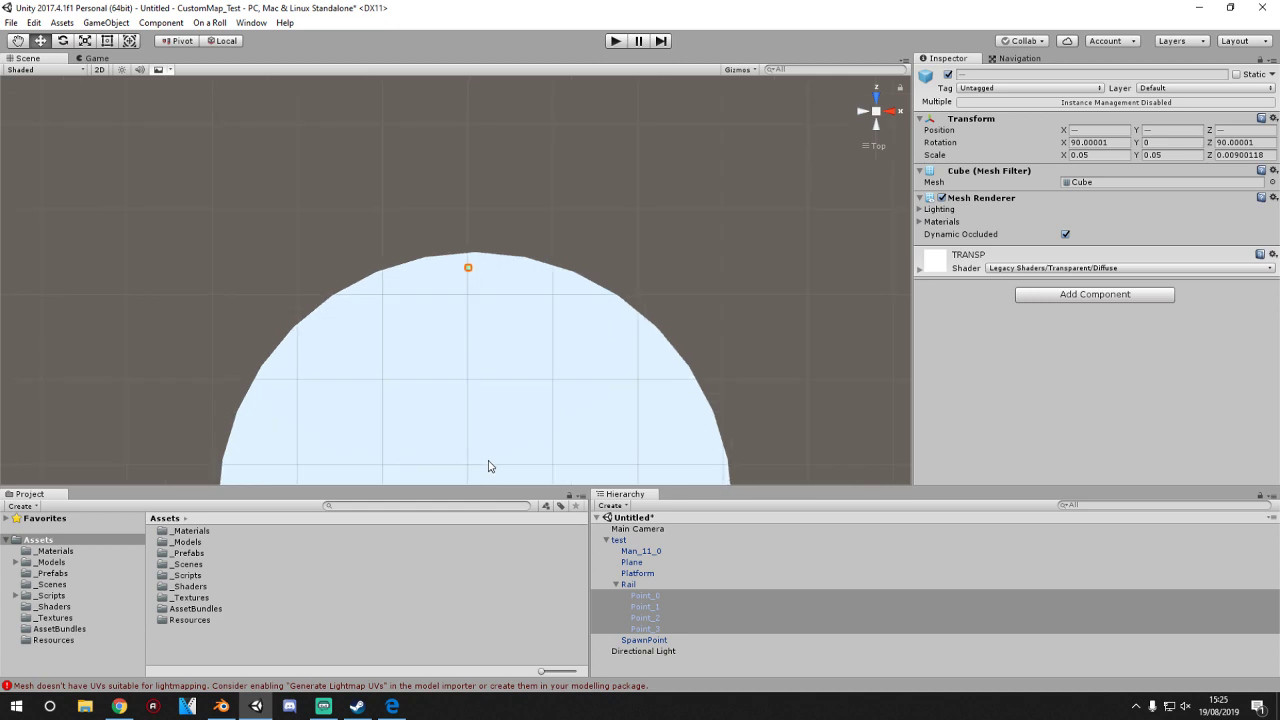
{"action": "scroll", "coordinate": [495, 401], "scroll_direction": "down", "scroll_amount": 6}
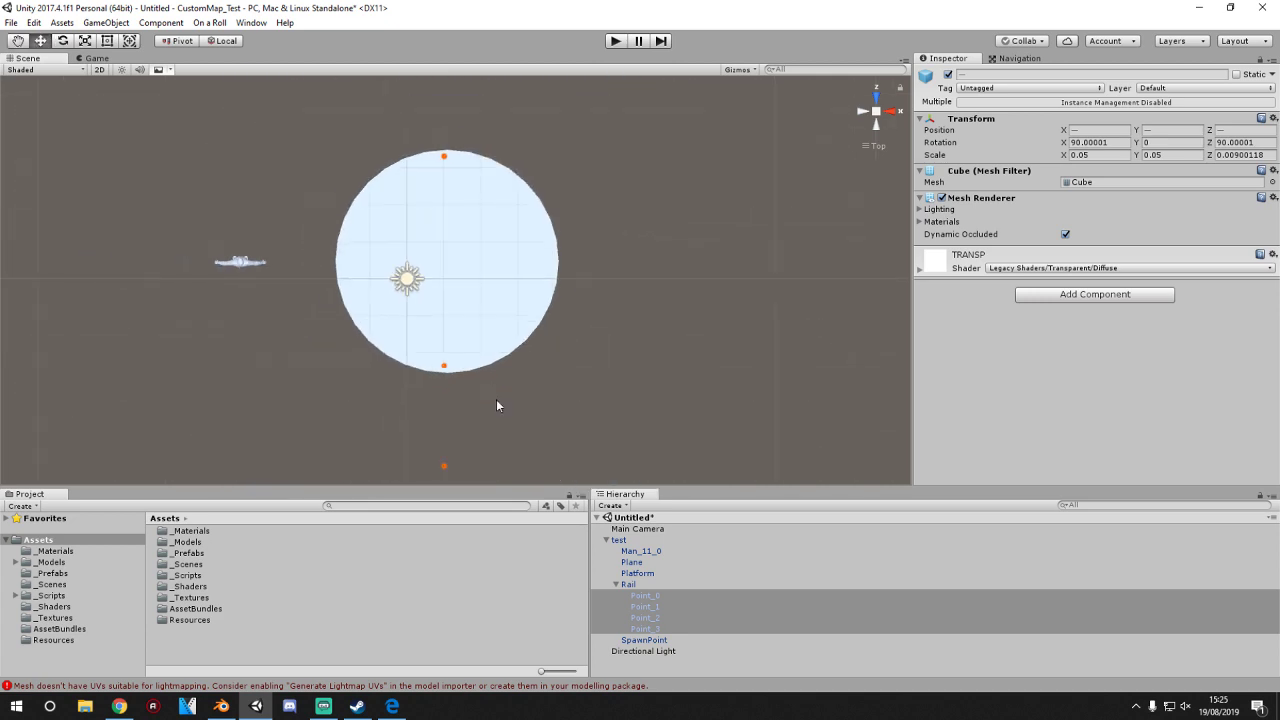
{"action": "middle_click_drag", "start_coordinate": [491, 243], "coordinate": [491, 274]}
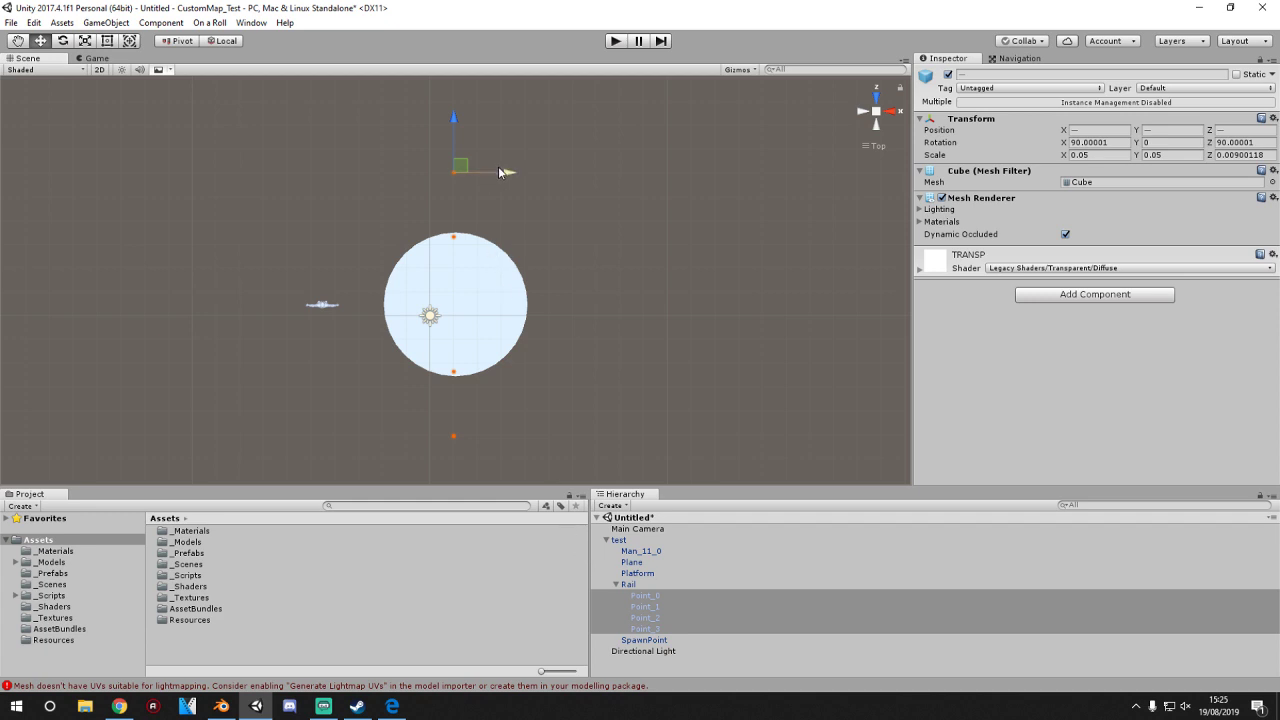
{"action": "left_click_drag", "start_coordinate": [505, 178], "coordinate": [507, 178]}
- Check the points against the Rail outline at its far end and nudge all four sideways to centre them on it
{"action": "left_click", "coordinate": [631, 587], "text": "shift"}
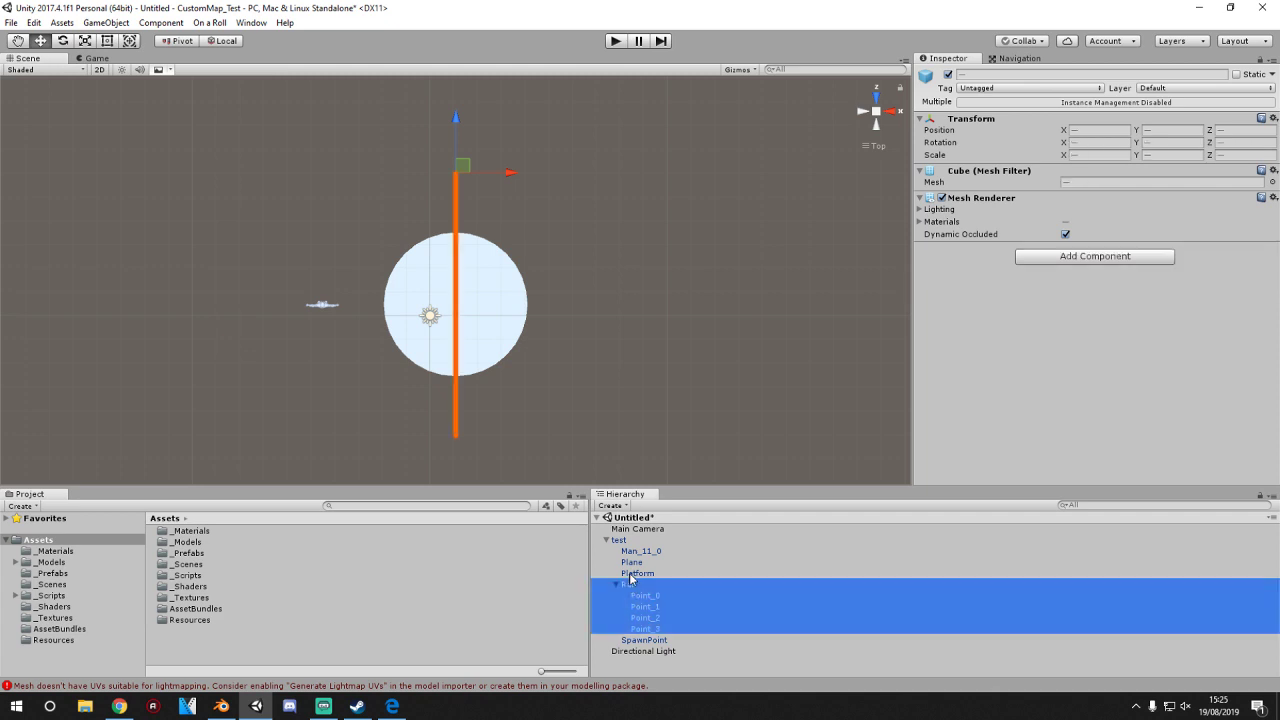
{"action": "scroll", "coordinate": [463, 328], "scroll_direction": "up", "scroll_amount": 5}
{"action": "scroll", "coordinate": [463, 328], "scroll_direction": "up", "scroll_amount": 3}
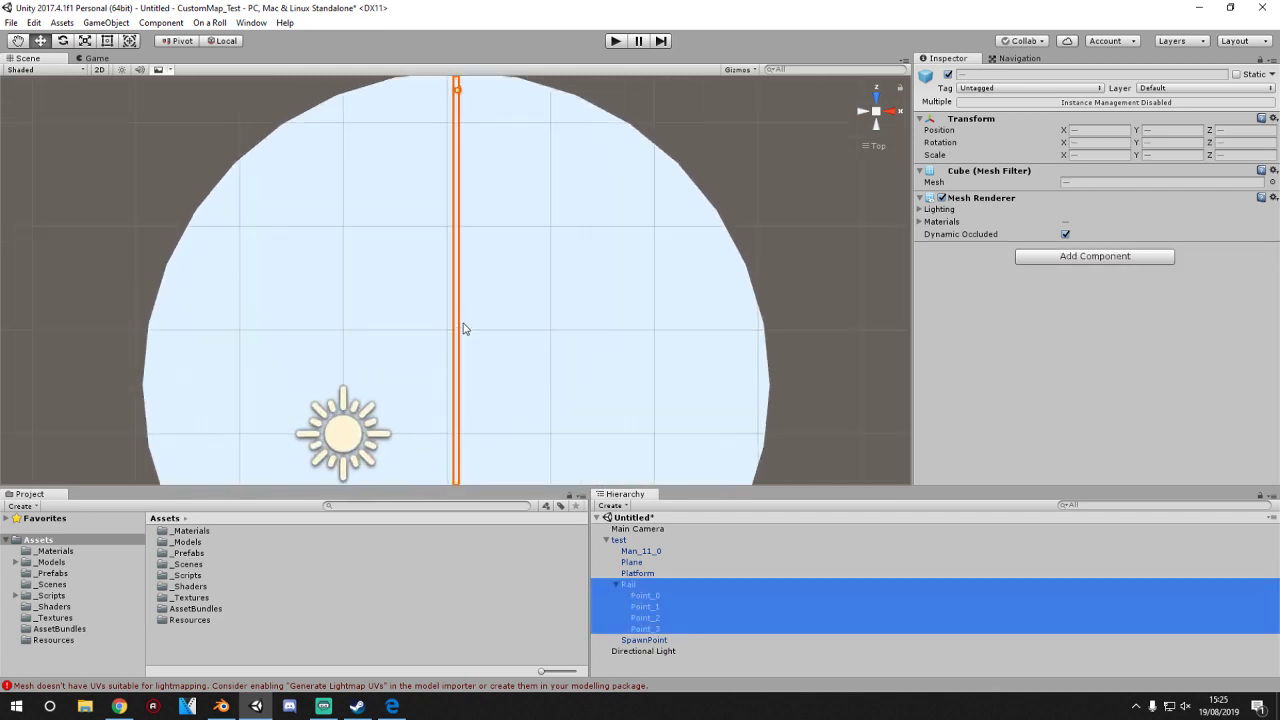
{"action": "scroll", "coordinate": [463, 328], "scroll_direction": "up", "scroll_amount": 3}
{"action": "scroll", "coordinate": [480, 165], "scroll_direction": "up", "scroll_amount": 4}
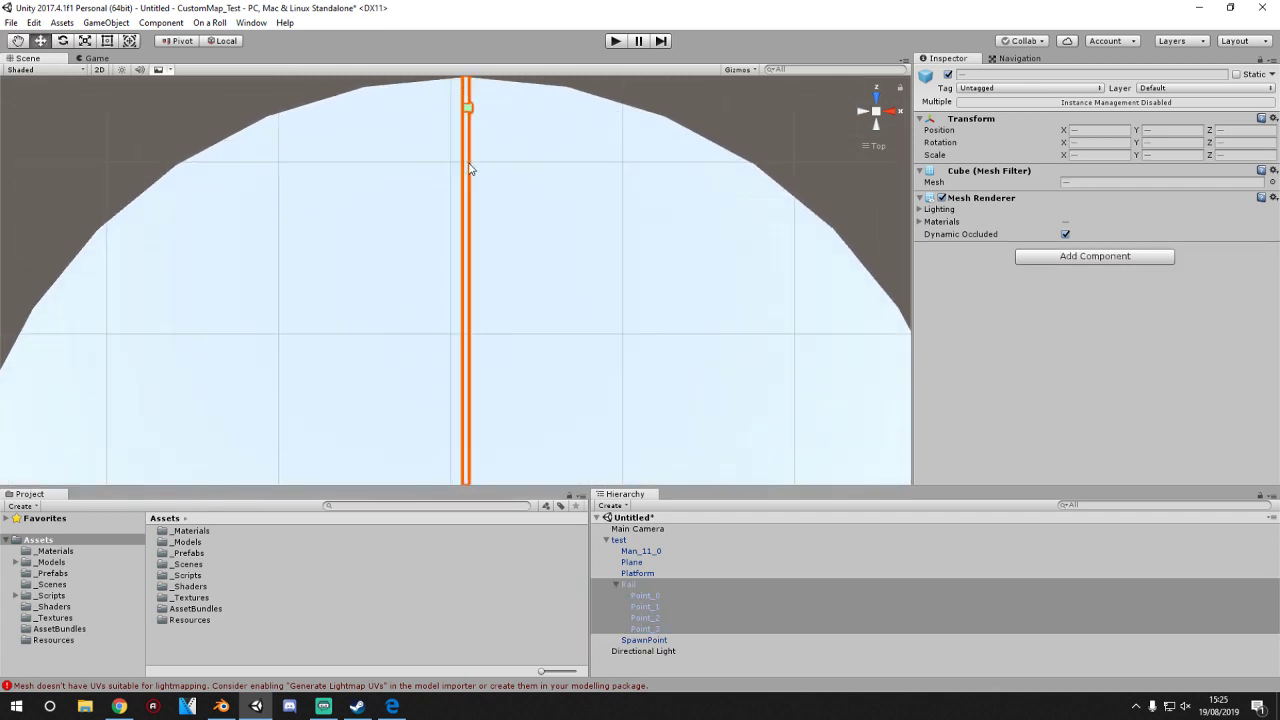
{"action": "middle_click_drag", "start_coordinate": [471, 171], "coordinate": [459, 250]}
{"action": "middle_click_drag", "start_coordinate": [546, 251], "coordinate": [545, 362], "text": "shift"}
{"action": "scroll", "coordinate": [471, 217], "scroll_direction": "up", "scroll_amount": 2}
{"action": "scroll", "coordinate": [470, 216], "scroll_direction": "down", "scroll_amount": 1}
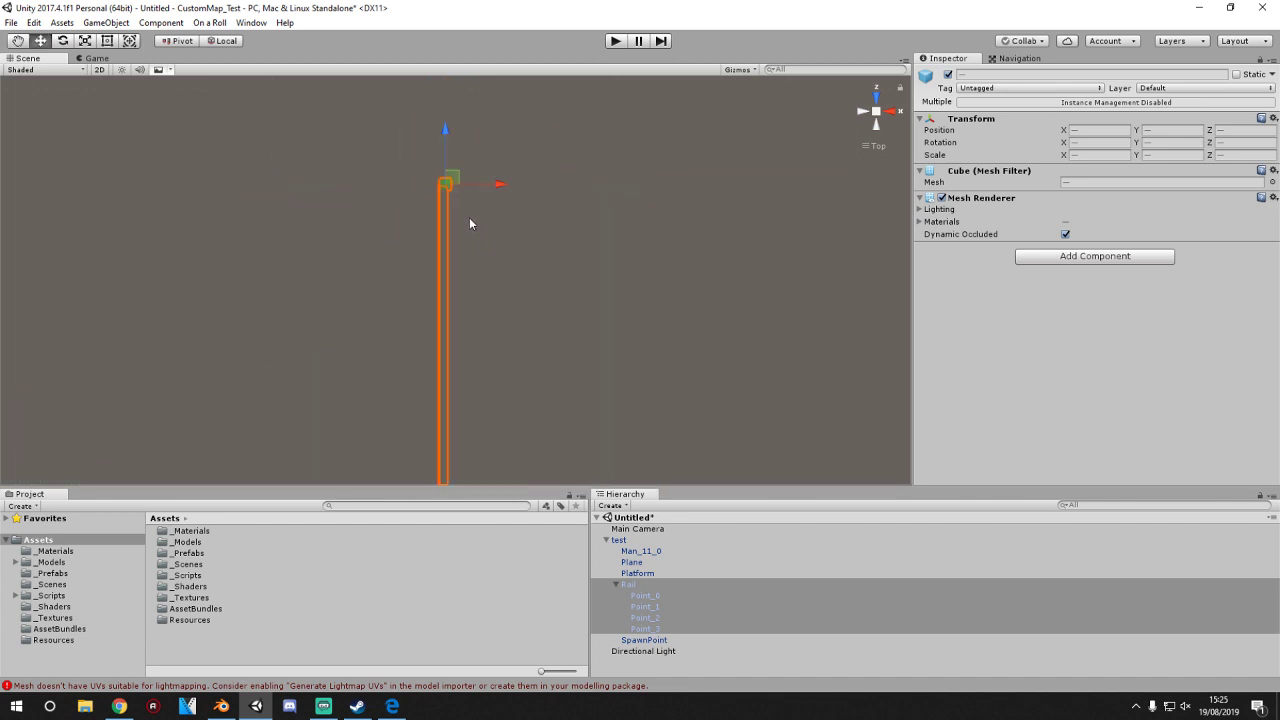
{"action": "left_click", "coordinate": [641, 584], "text": "ctrl"}
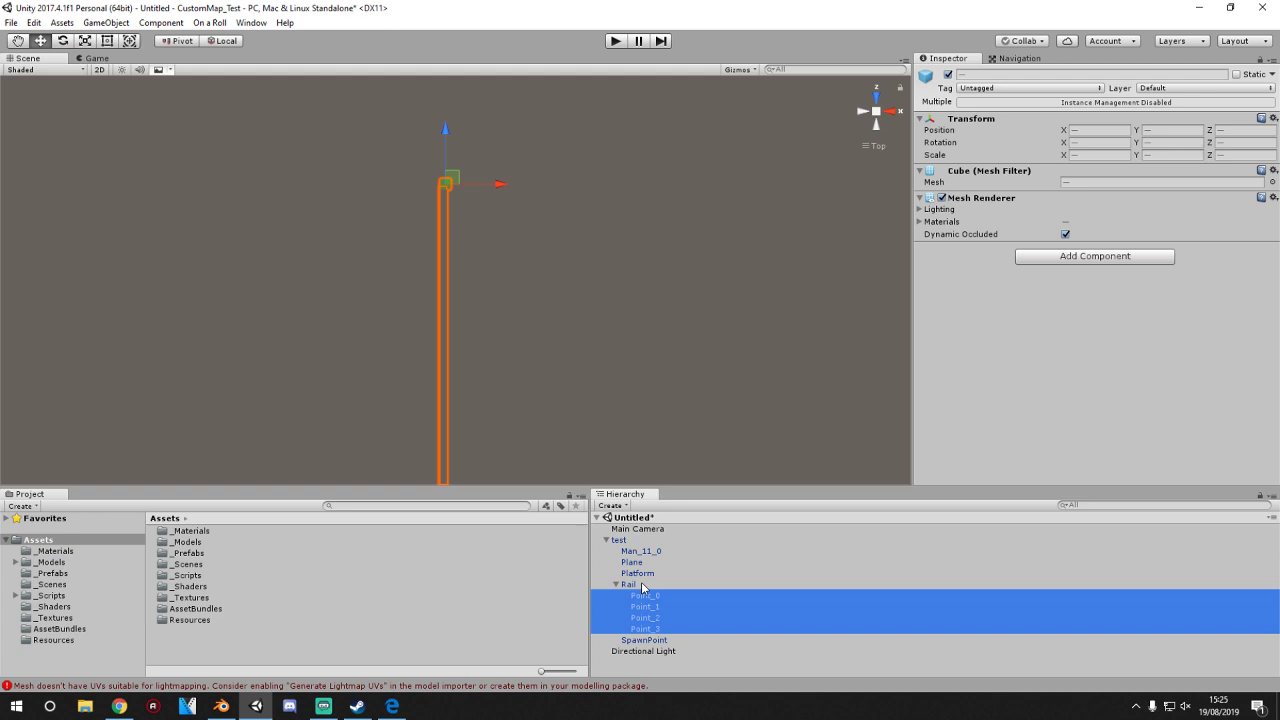
{"action": "left_click", "coordinate": [502, 185]}
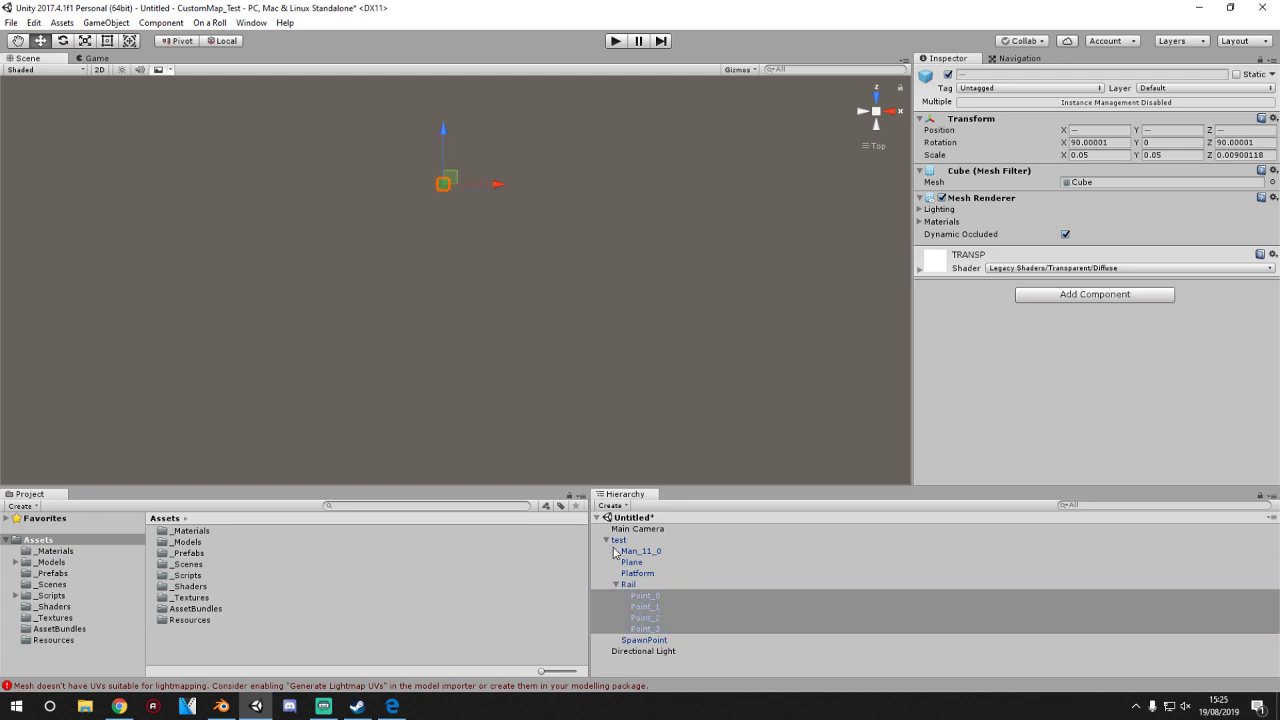
{"action": "left_click", "coordinate": [632, 585], "text": "ctrl"}
{"action": "left_click", "coordinate": [632, 586], "text": "ctrl"}
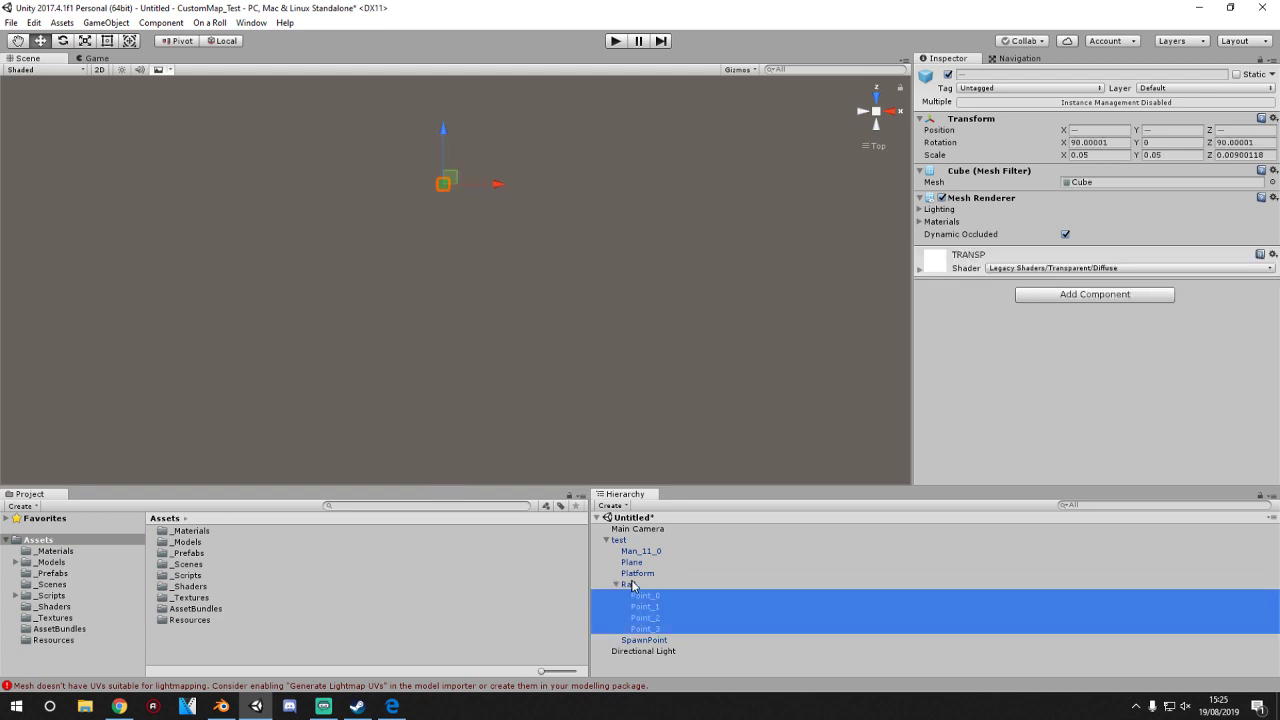
{"action": "left_click", "coordinate": [632, 586], "text": "ctrl"}
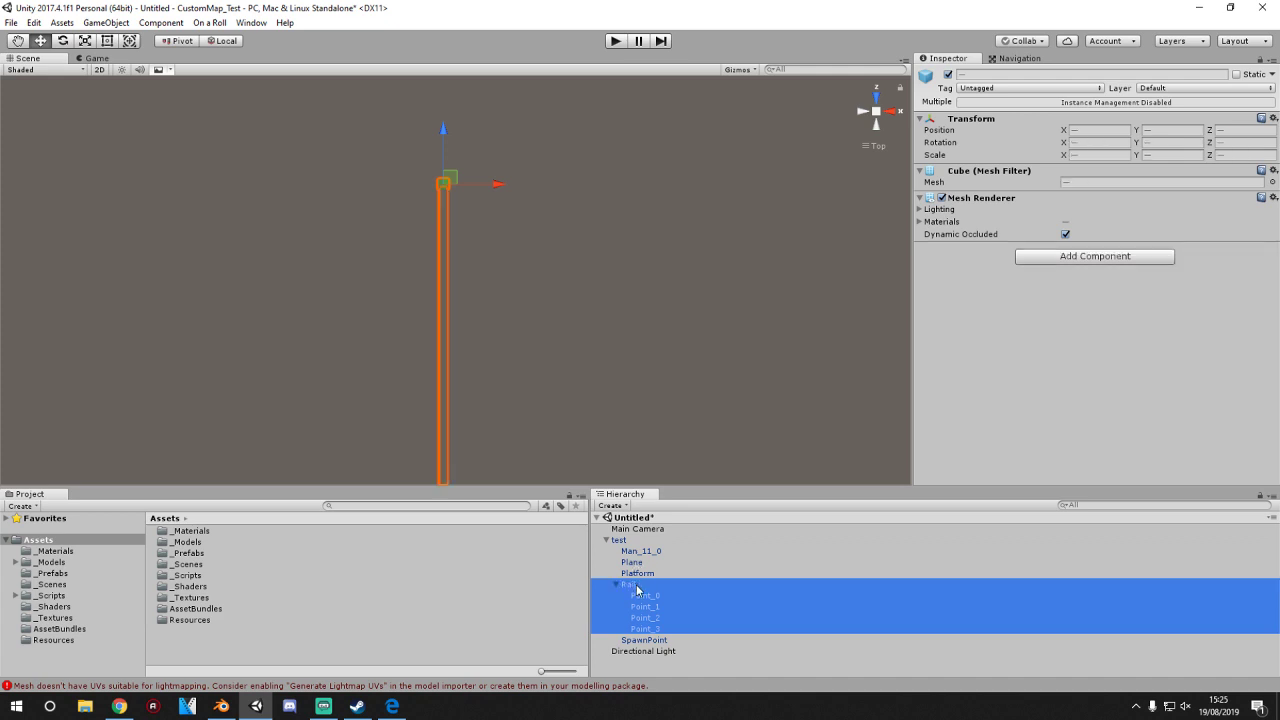
- Nudge the four grind points slightly along the rail's length and check their position against the Rail outline's end
{"action": "left_click", "coordinate": [639, 588], "text": "ctrl"}
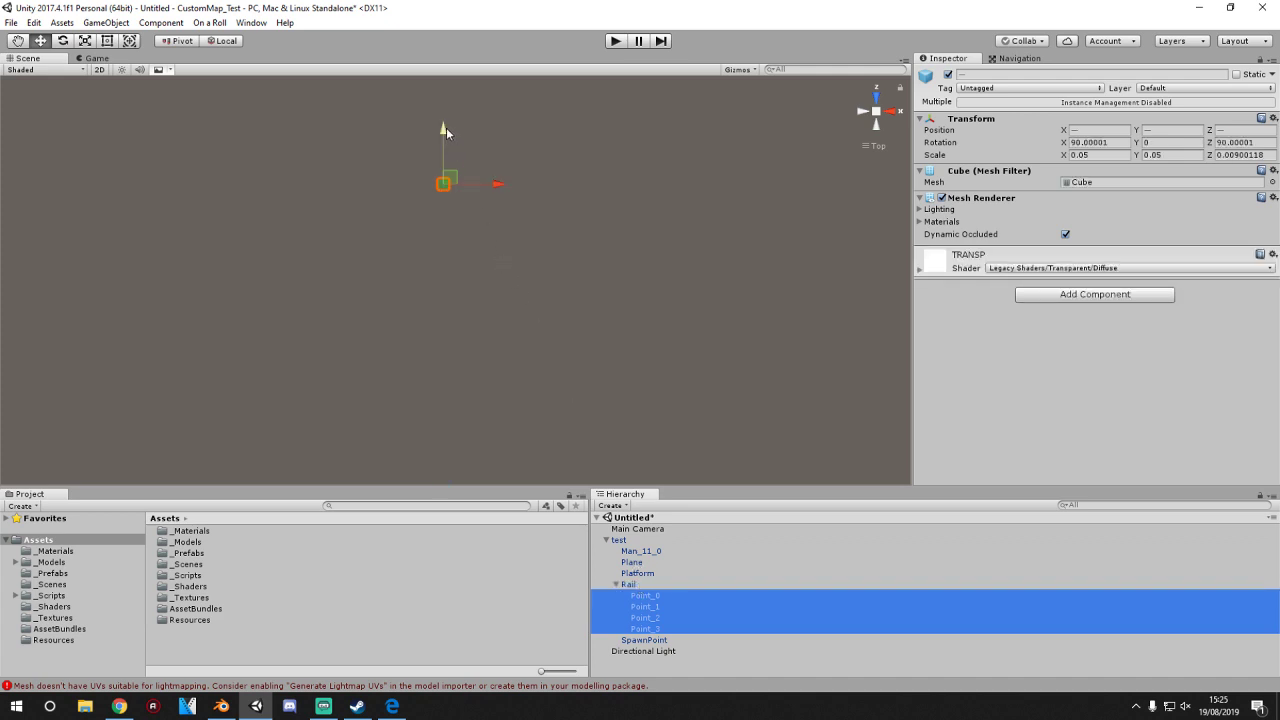
{"action": "left_click", "coordinate": [446, 127]}
{"action": "left_click", "coordinate": [624, 584], "text": "ctrl"}
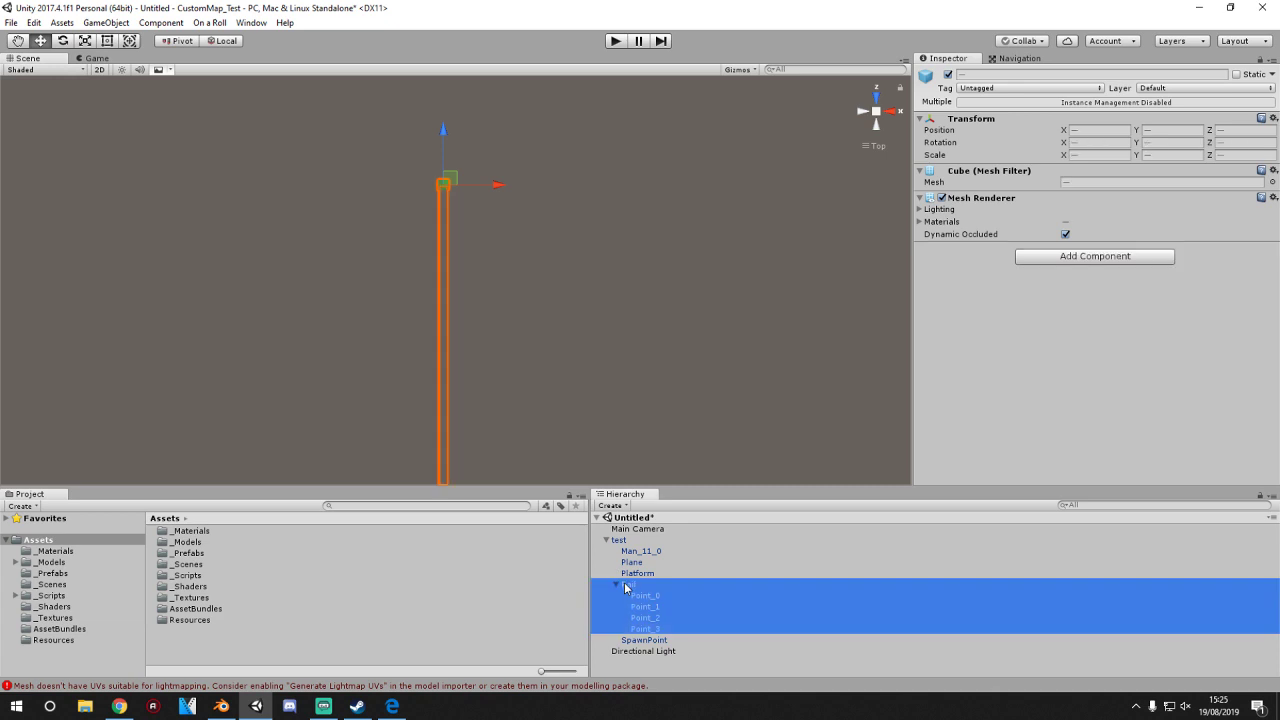
{"action": "left_click", "coordinate": [624, 584], "text": "ctrl"}
{"action": "left_click", "coordinate": [609, 405]}
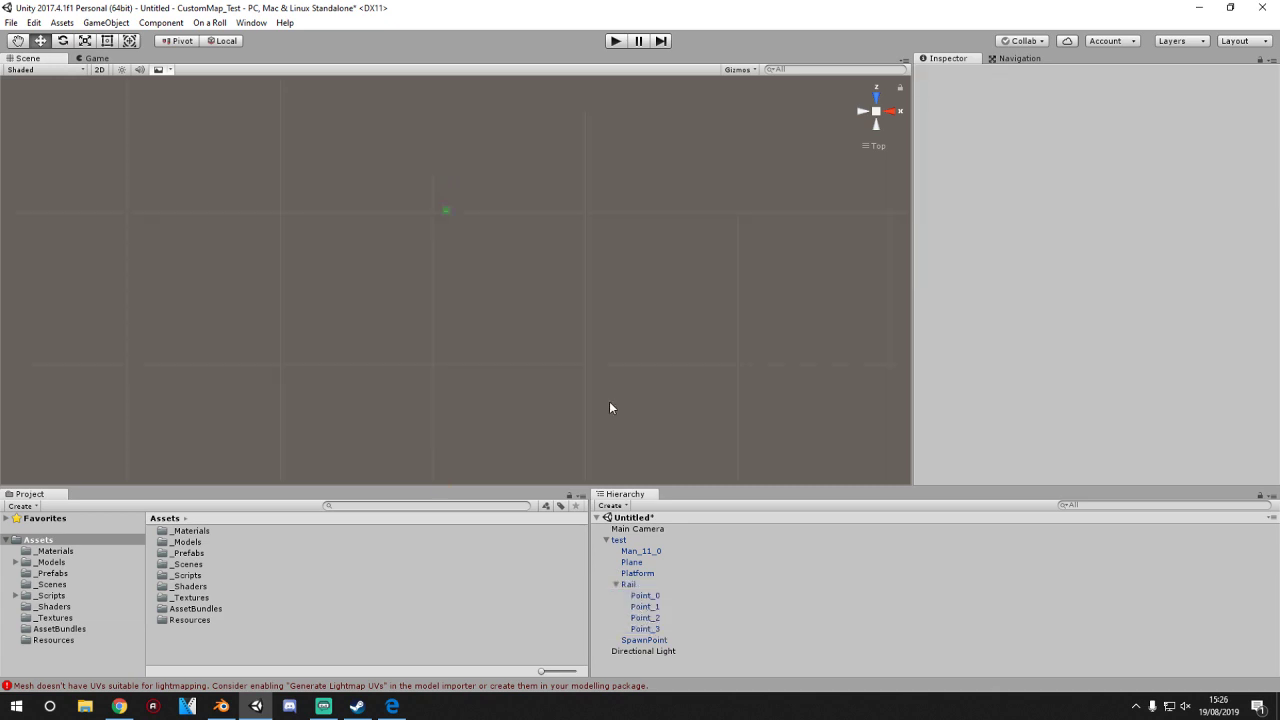
- Make the Plane visible in the scene by enabling its Mesh Renderer
{"action": "left_click_drag", "start_coordinate": [610, 407], "coordinate": [646, 255], "text": "alt"}
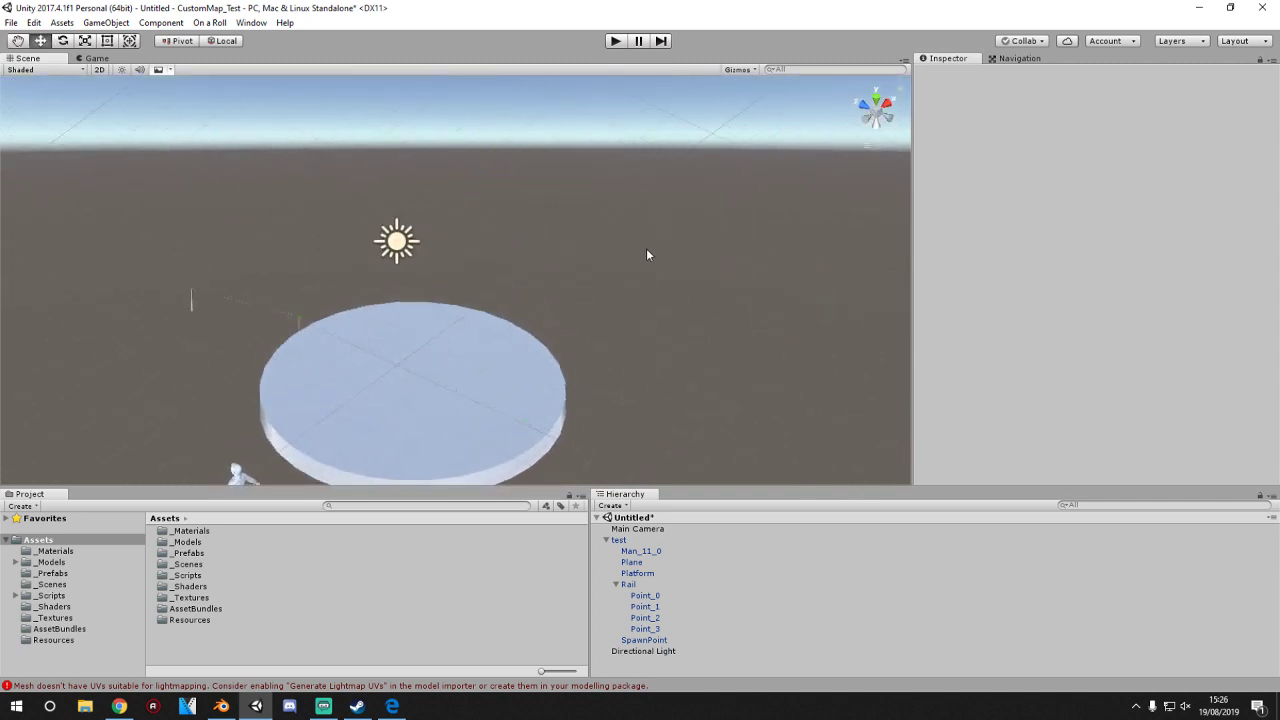
{"action": "left_click_drag", "start_coordinate": [555, 288], "coordinate": [582, 268], "text": "alt"}
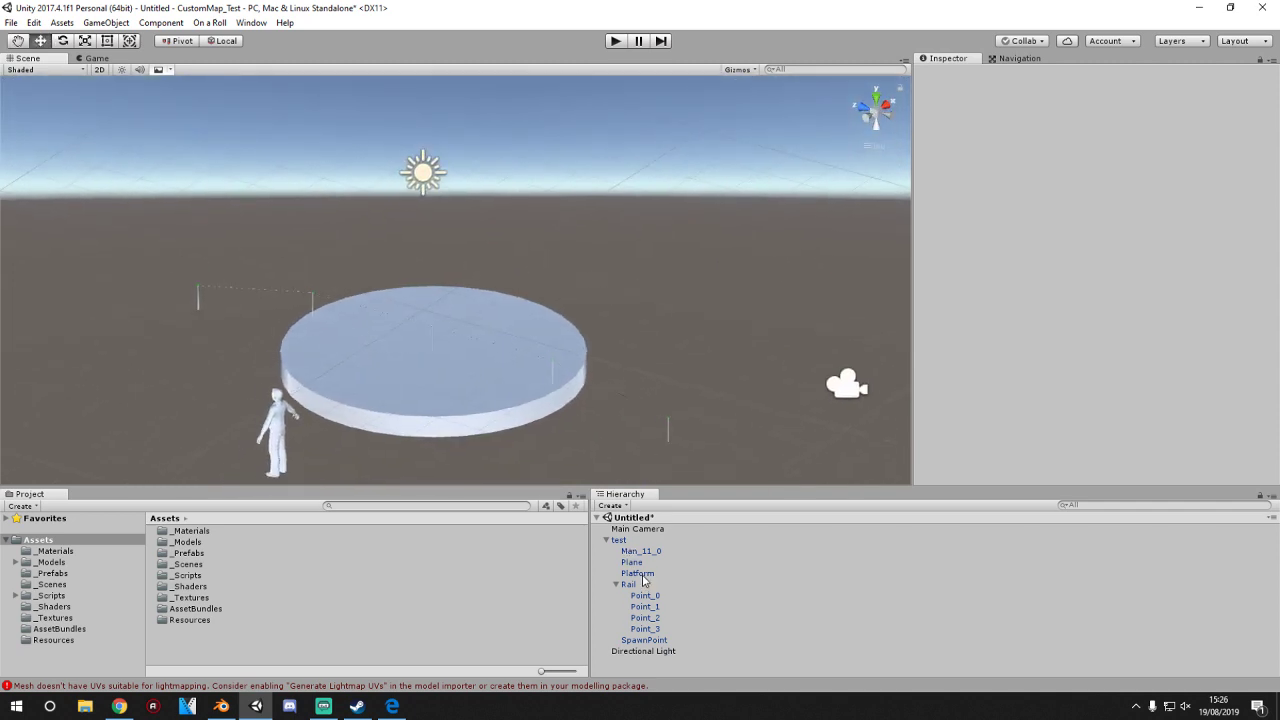
{"action": "left_click", "coordinate": [634, 562]}
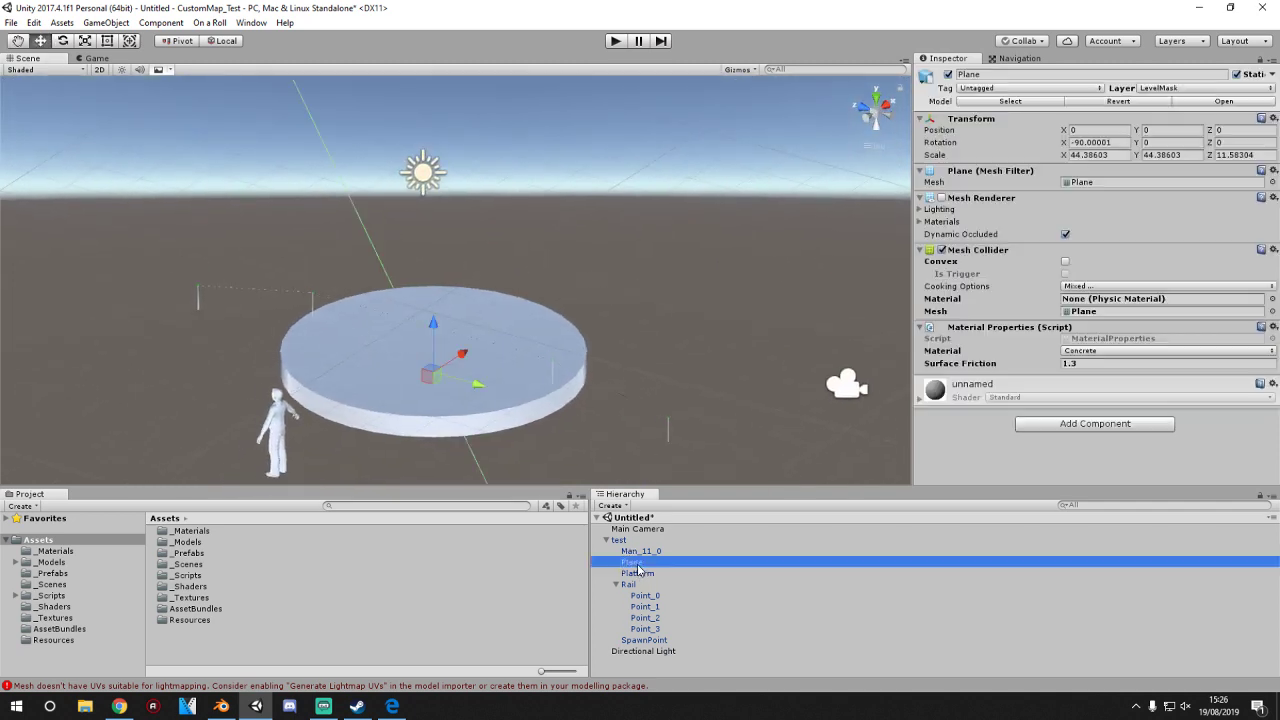
{"action": "left_click", "coordinate": [961, 199]}
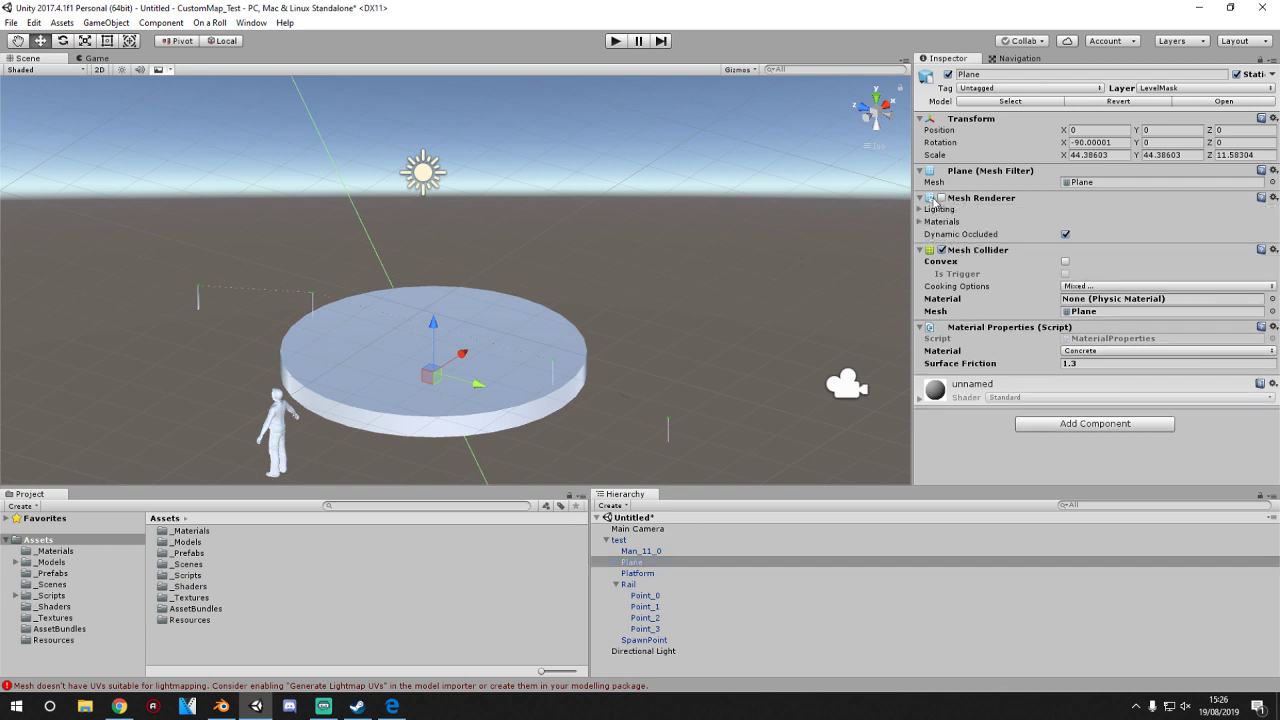
{"action": "left_click", "coordinate": [941, 198]}
{"action": "left_click", "coordinate": [921, 199]}
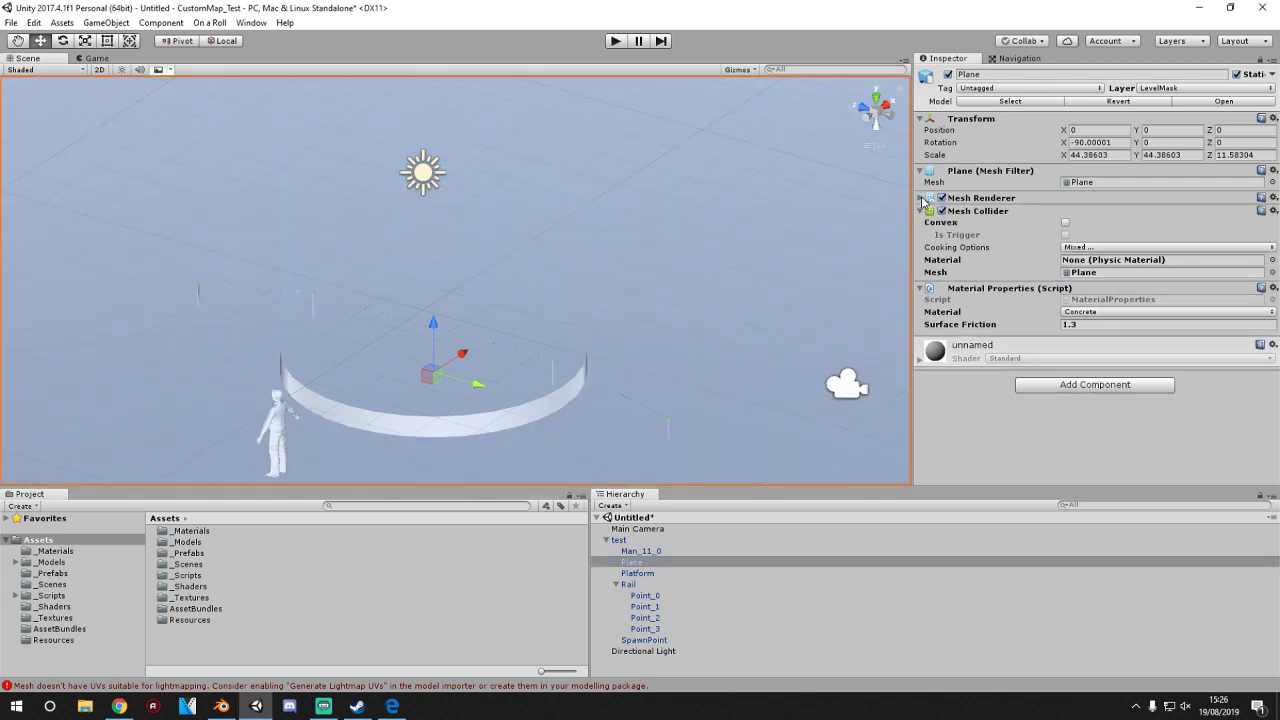
{"action": "left_click", "coordinate": [921, 199]}
{"action": "left_click", "coordinate": [555, 370]}
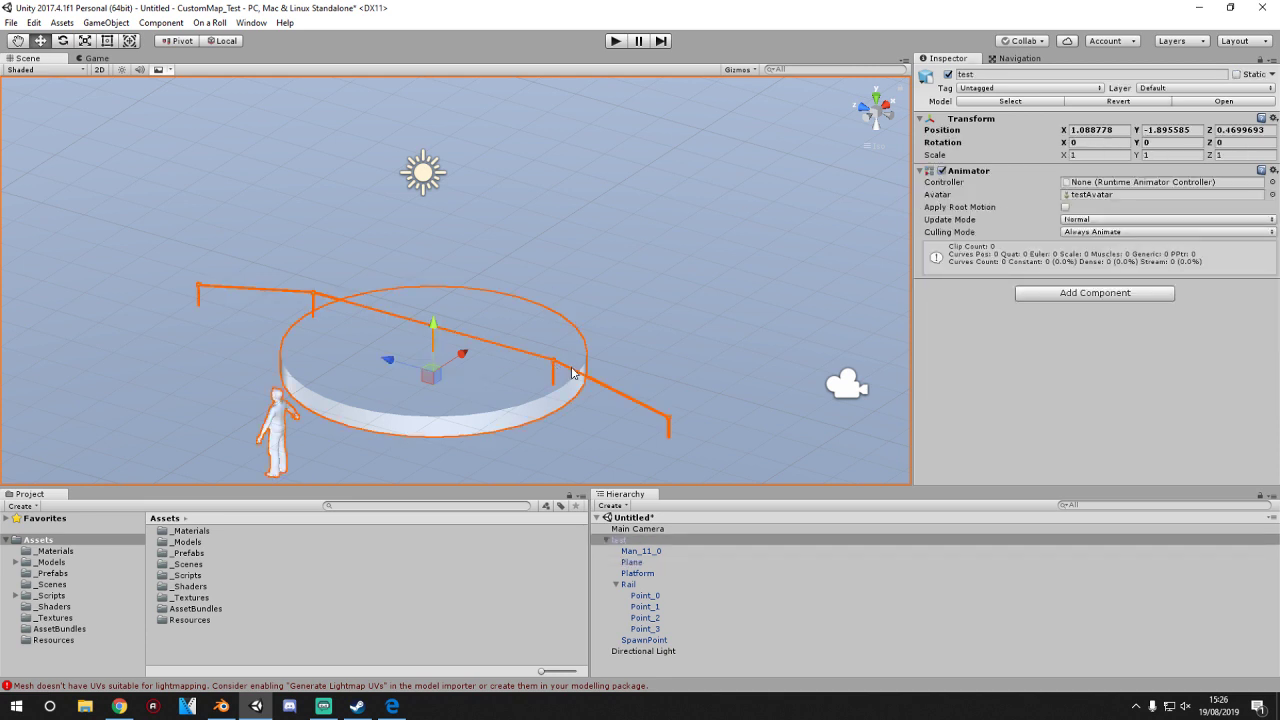
{"action": "left_click", "coordinate": [578, 374]}
{"action": "left_click", "coordinate": [600, 388]}
{"action": "left_click", "coordinate": [634, 403]}
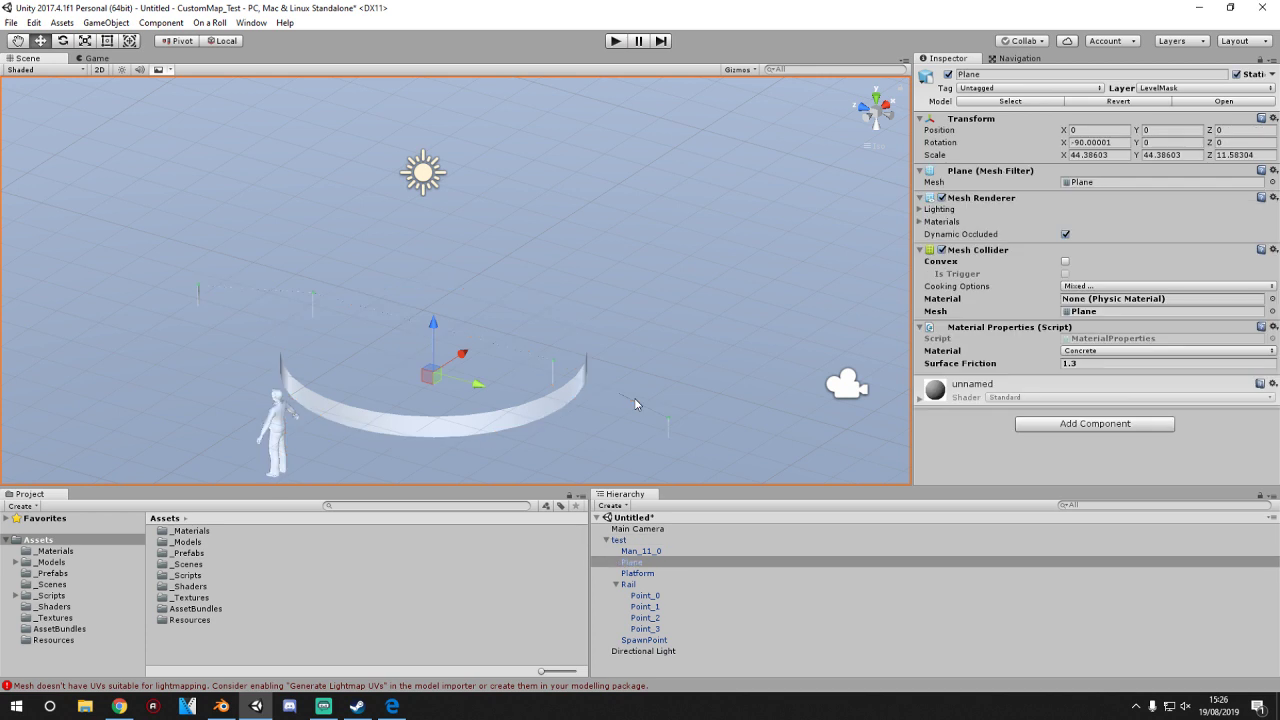
{"action": "left_click", "coordinate": [639, 410]}
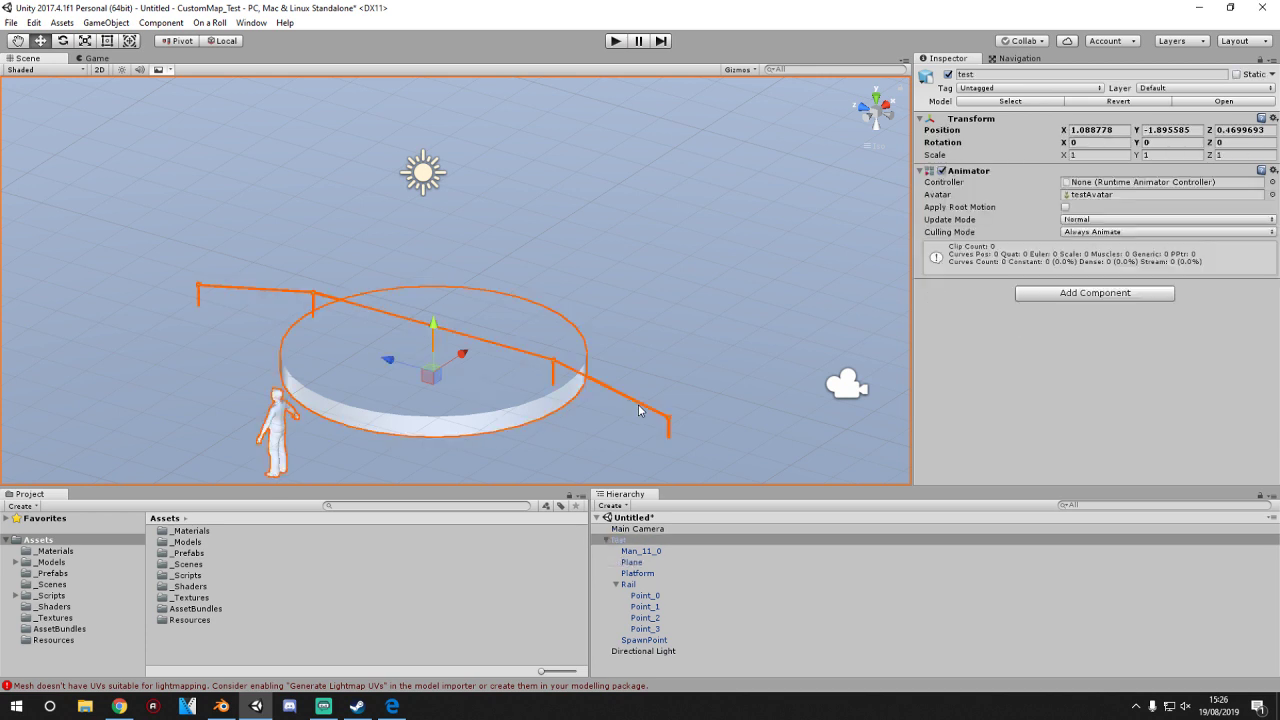
- Open the Grind Setup tool for the Rail object, mark the grind obstacle as RAIL and run the rail setup
{"action": "left_click", "coordinate": [628, 586]}
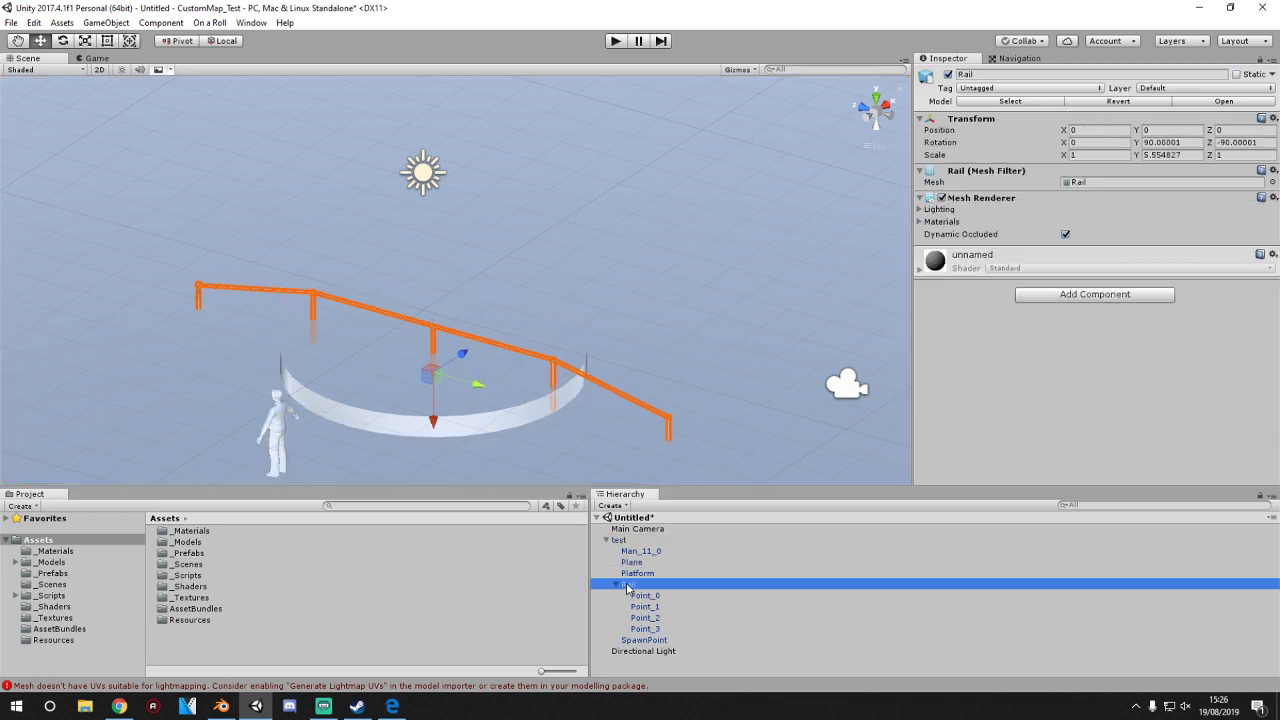
{"action": "left_click", "coordinate": [245, 24]}
{"action": "left_click", "coordinate": [212, 55]}
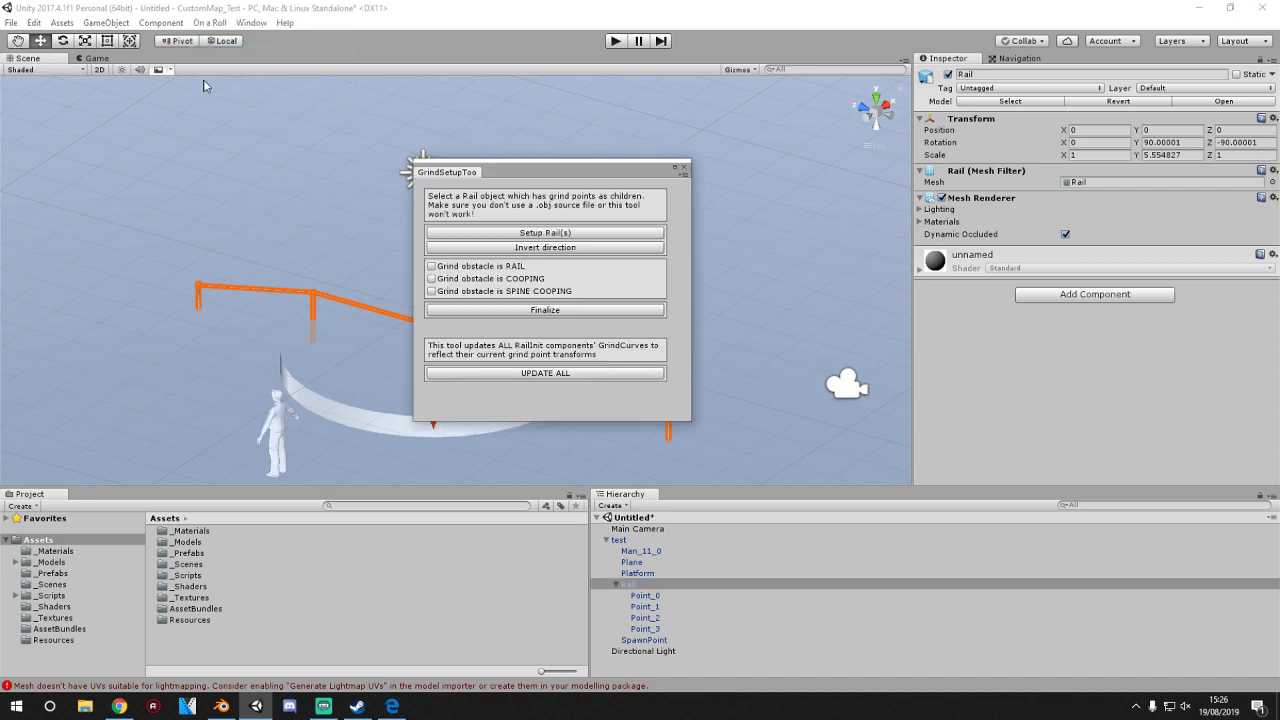
{"action": "left_click", "coordinate": [482, 268]}
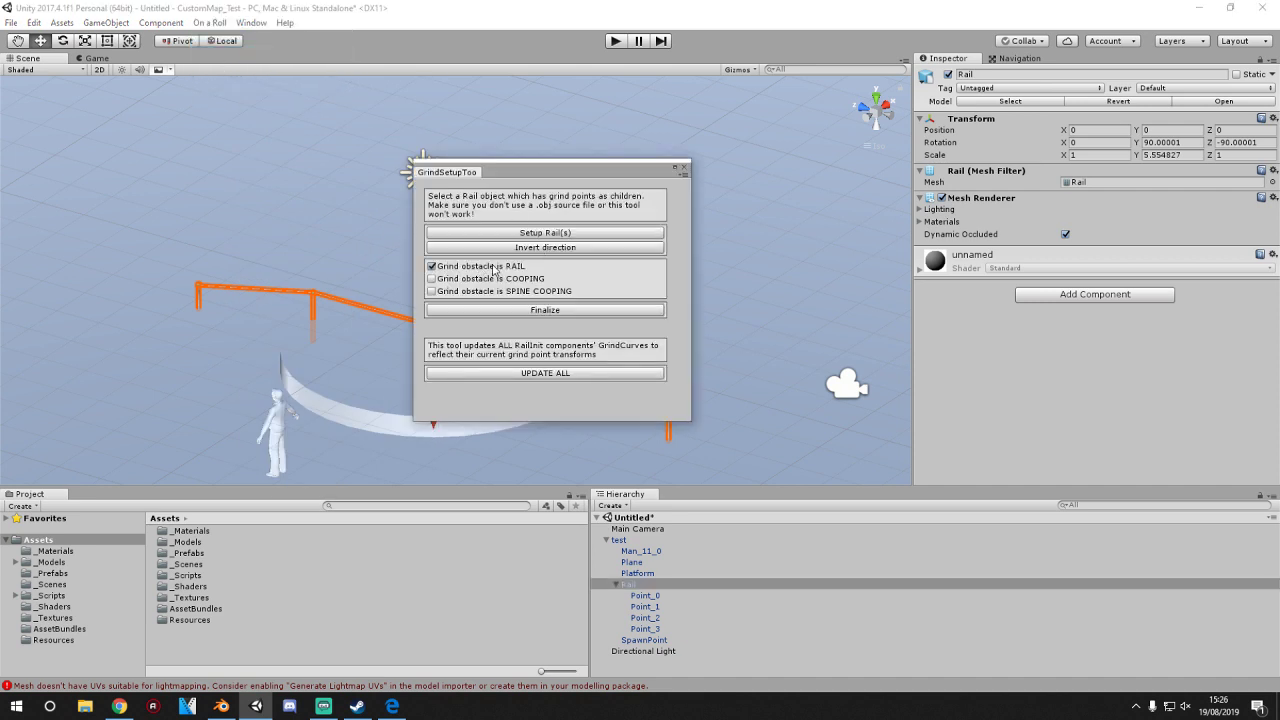
{"action": "left_click", "coordinate": [533, 233]}
{"action": "left_click_drag", "start_coordinate": [533, 172], "coordinate": [661, 201]}
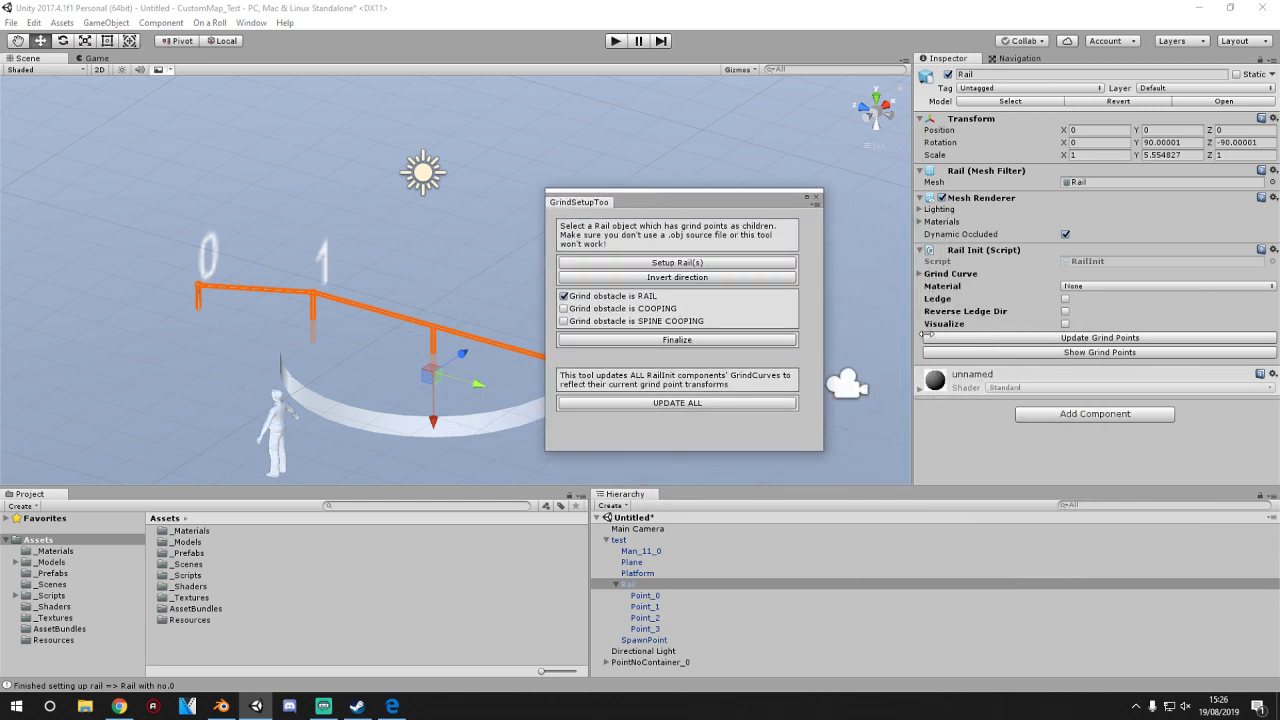
- Finalize the rail setup, close the setup tool and set the Rail Init material to Rail_Galvanized
{"action": "left_click", "coordinate": [700, 341]}
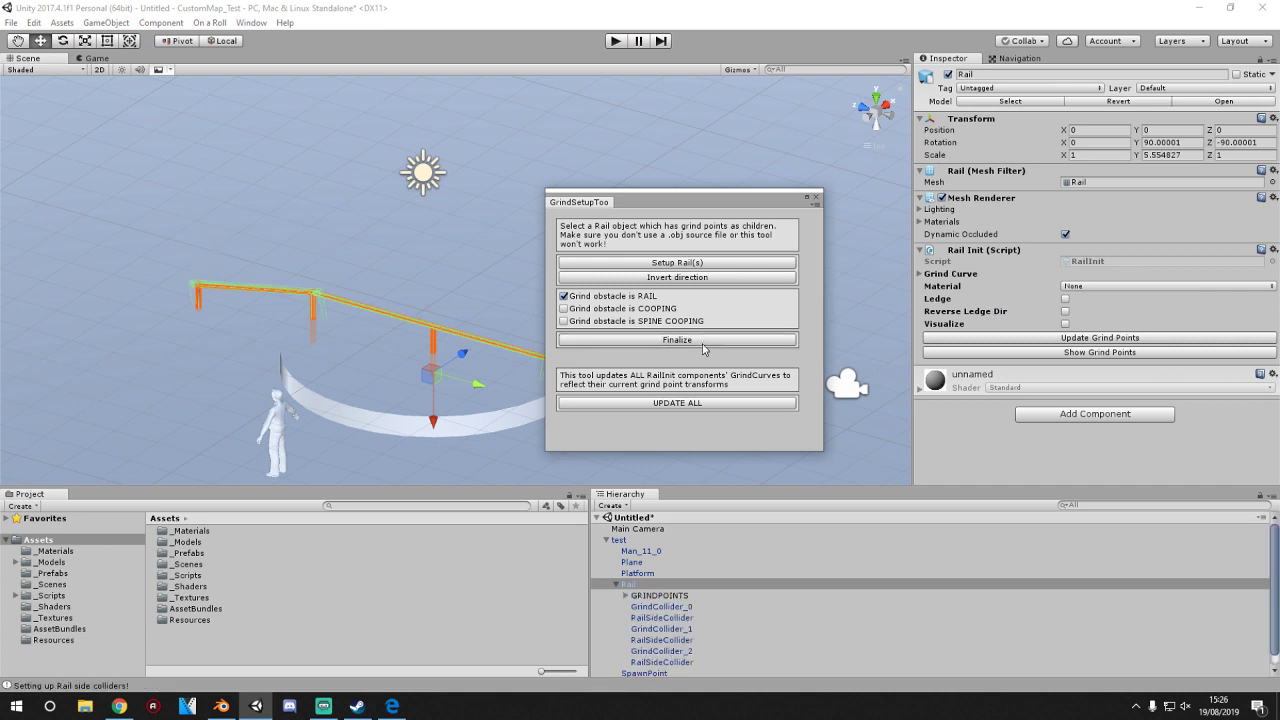
{"action": "left_click", "coordinate": [816, 198]}
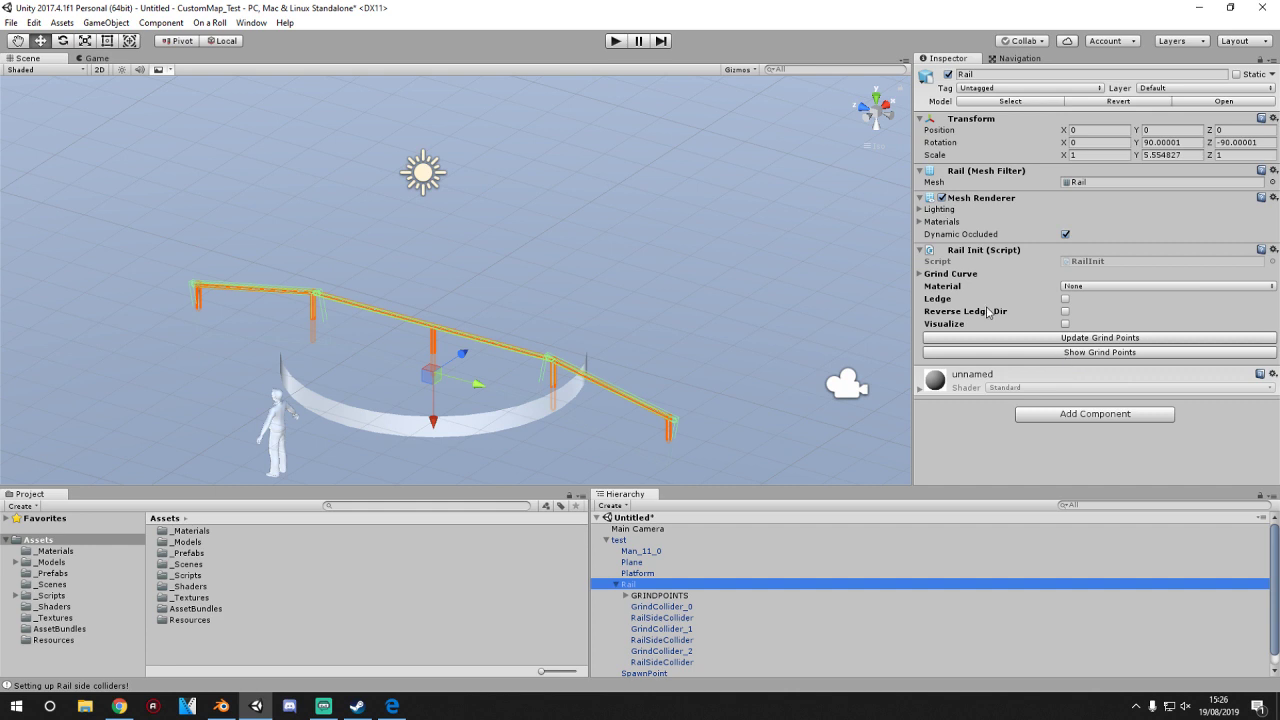
{"action": "left_click", "coordinate": [1073, 287]}
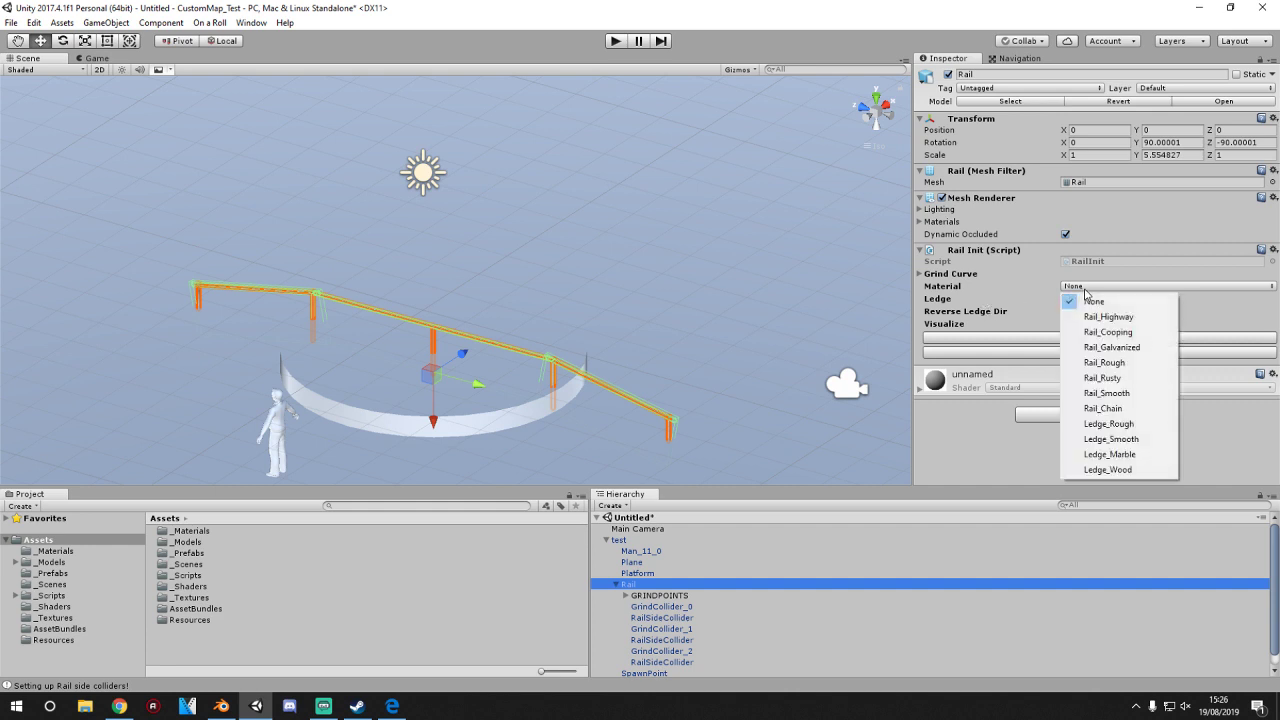
{"action": "left_click", "coordinate": [1126, 350]}
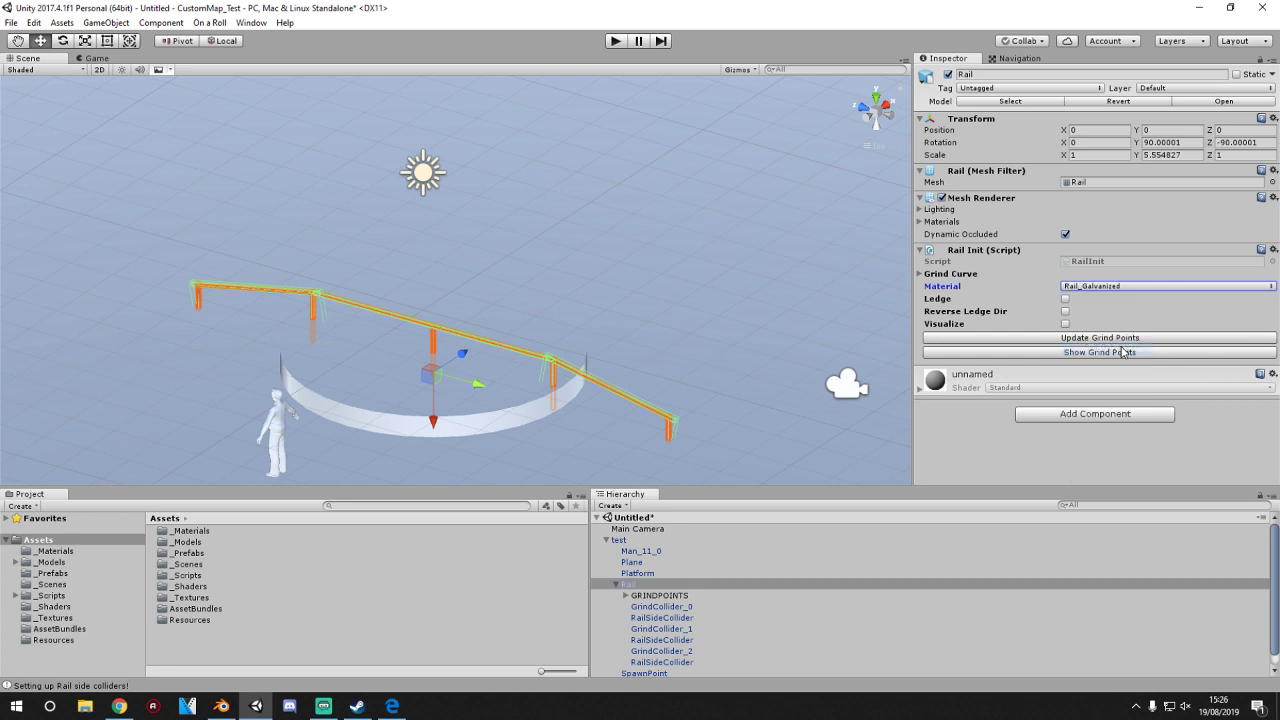
- Save the scene as Test_01 in the project's _Scenes folder
{"action": "key", "text": "ctrl+s"}
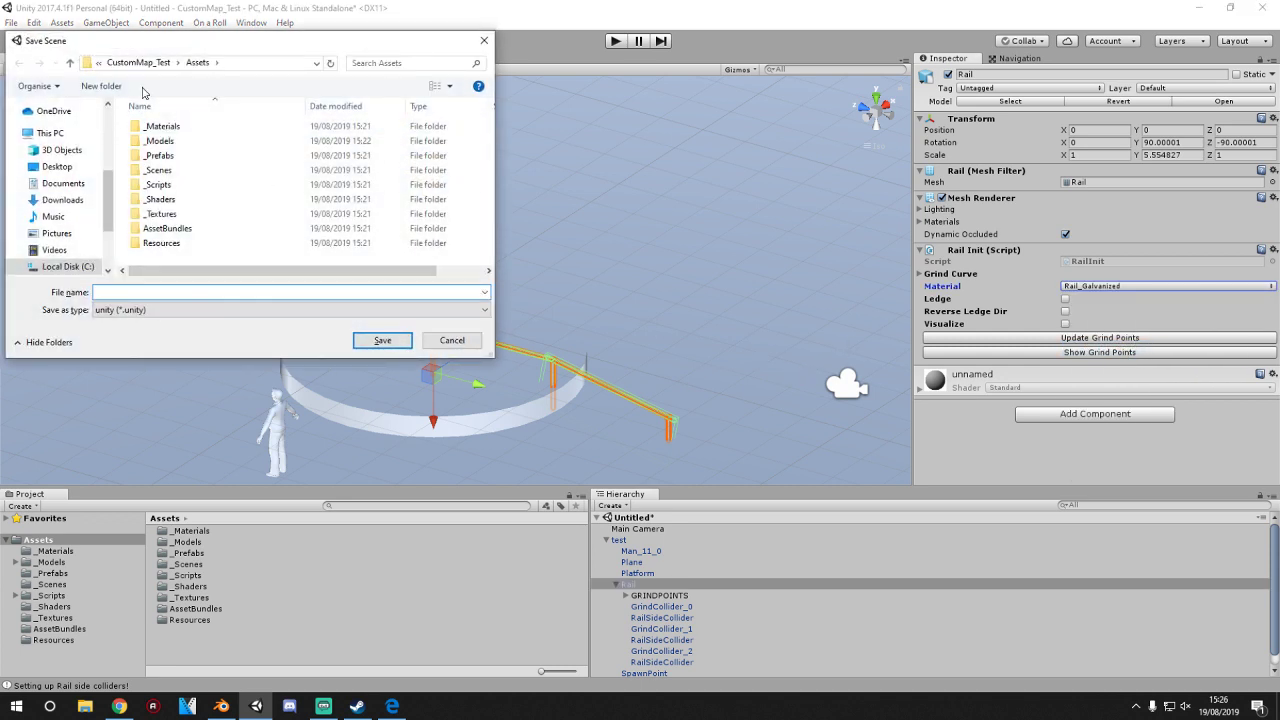
{"action": "double_click", "coordinate": [158, 170]}
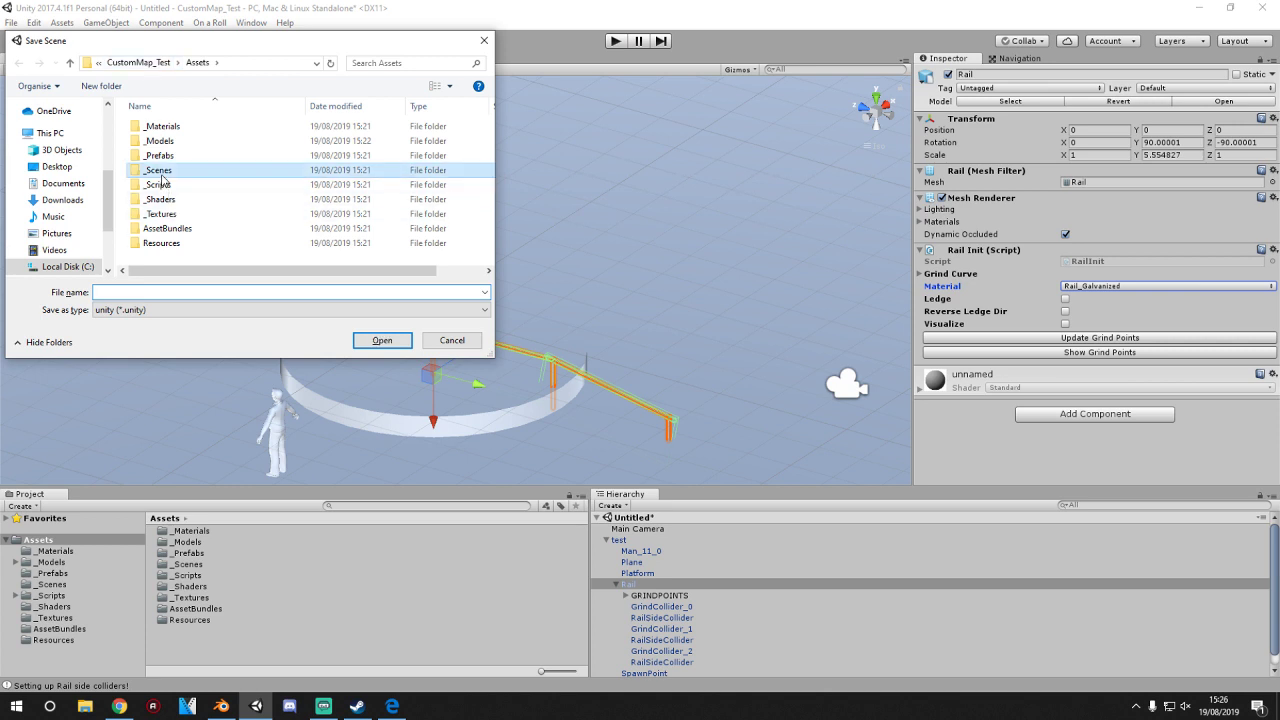
{"action": "left_click", "coordinate": [160, 293]}
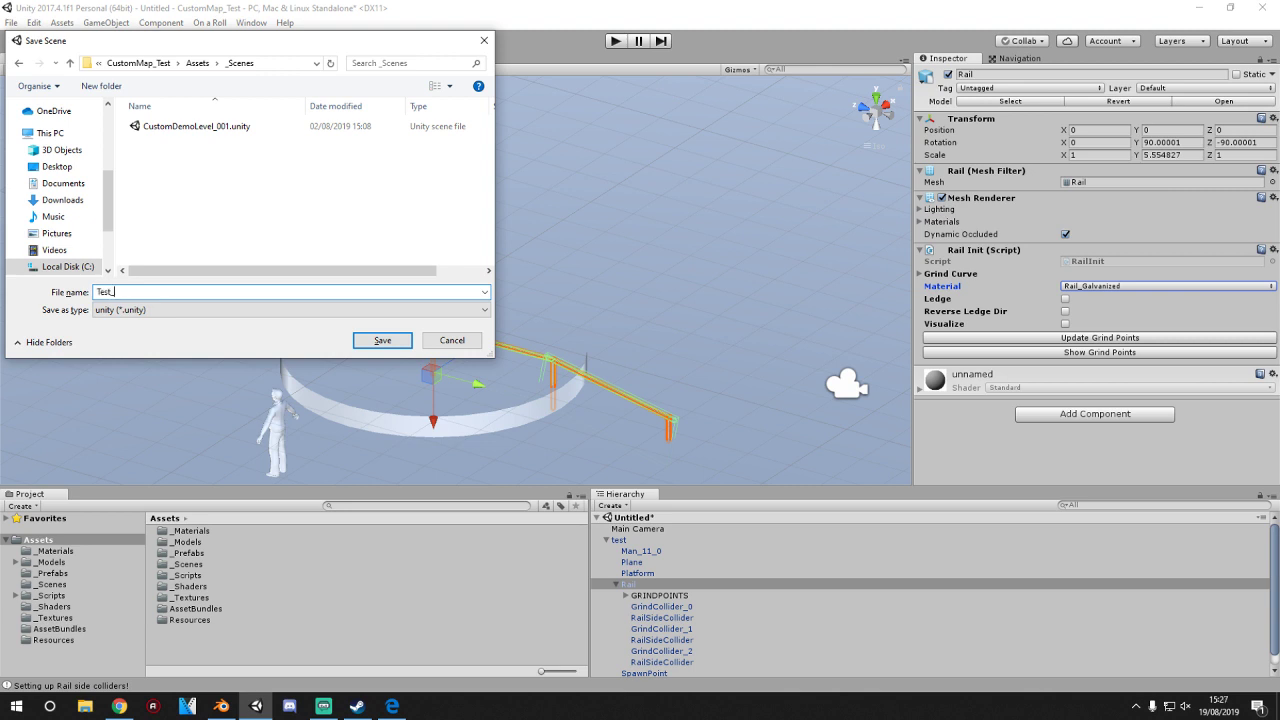
{"action": "type", "text": "Test_01"}
{"action": "key", "text": "Return"}
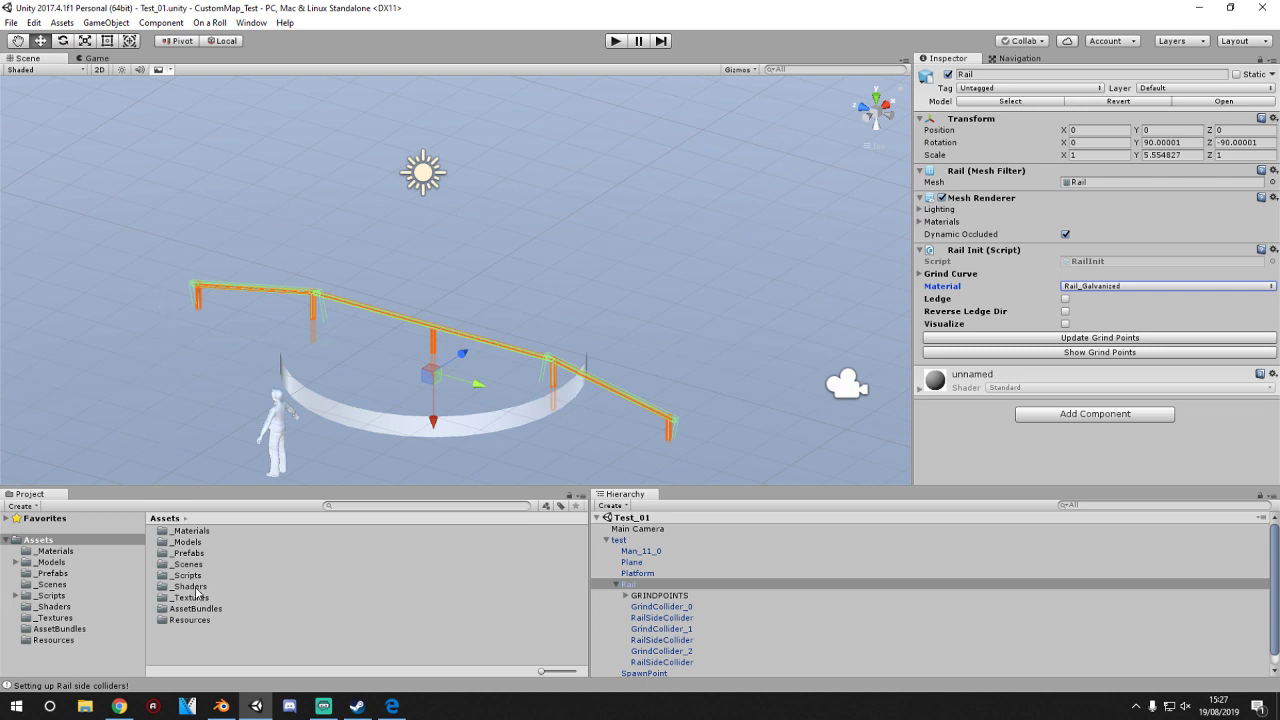
- Delete the Main Camera and the Directional Light from the scene
{"action": "left_click", "coordinate": [621, 585]}
{"action": "left_click", "coordinate": [617, 584]}
{"action": "left_click", "coordinate": [645, 530]}
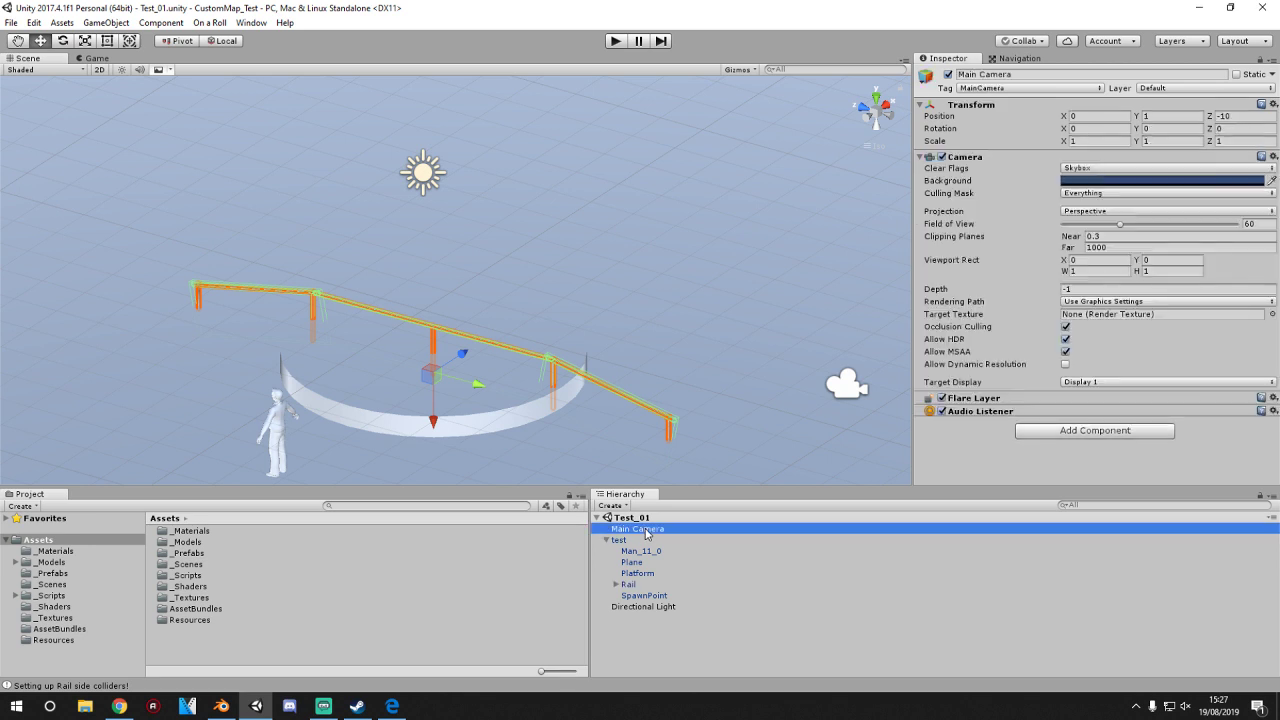
{"action": "key", "text": "Delete"}
{"action": "left_click", "coordinate": [631, 596]}
{"action": "key", "text": "Delete"}
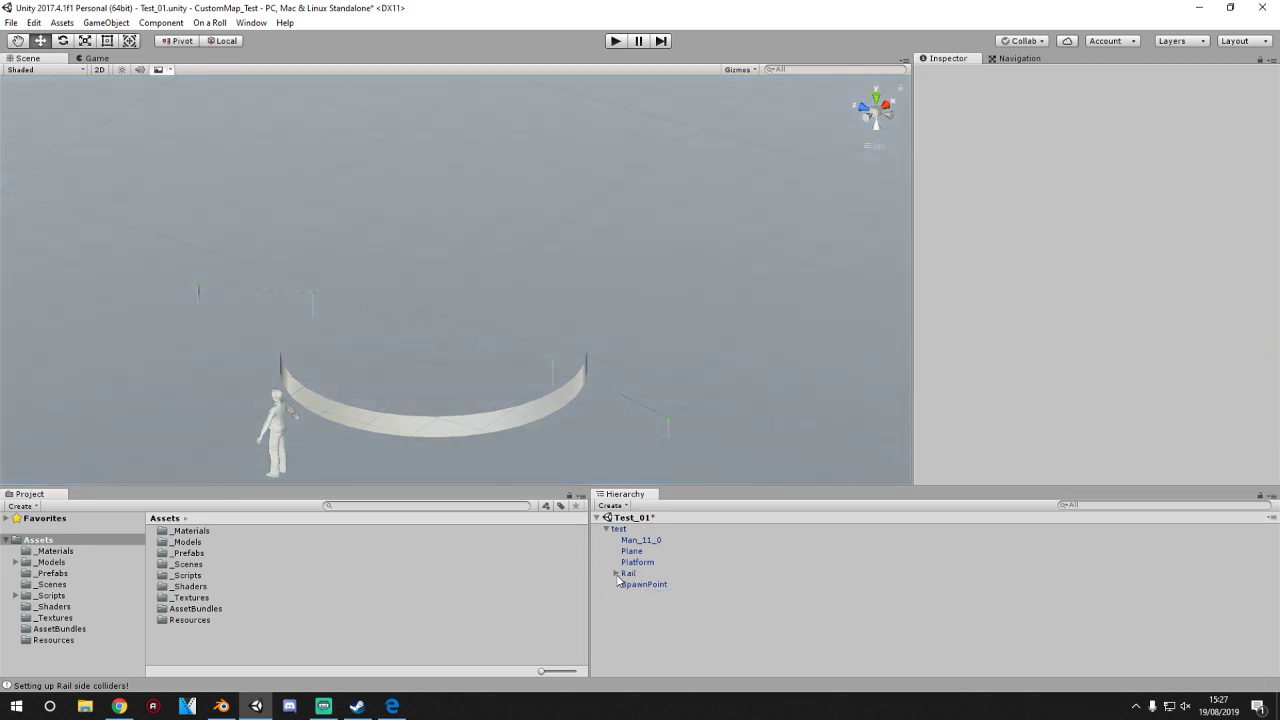
- Inspect the SpawnPoint and the Rail's individual GrindCollider and RailSideCollider objects and their settings
{"action": "left_click_drag", "start_coordinate": [628, 586], "coordinate": [630, 534]}
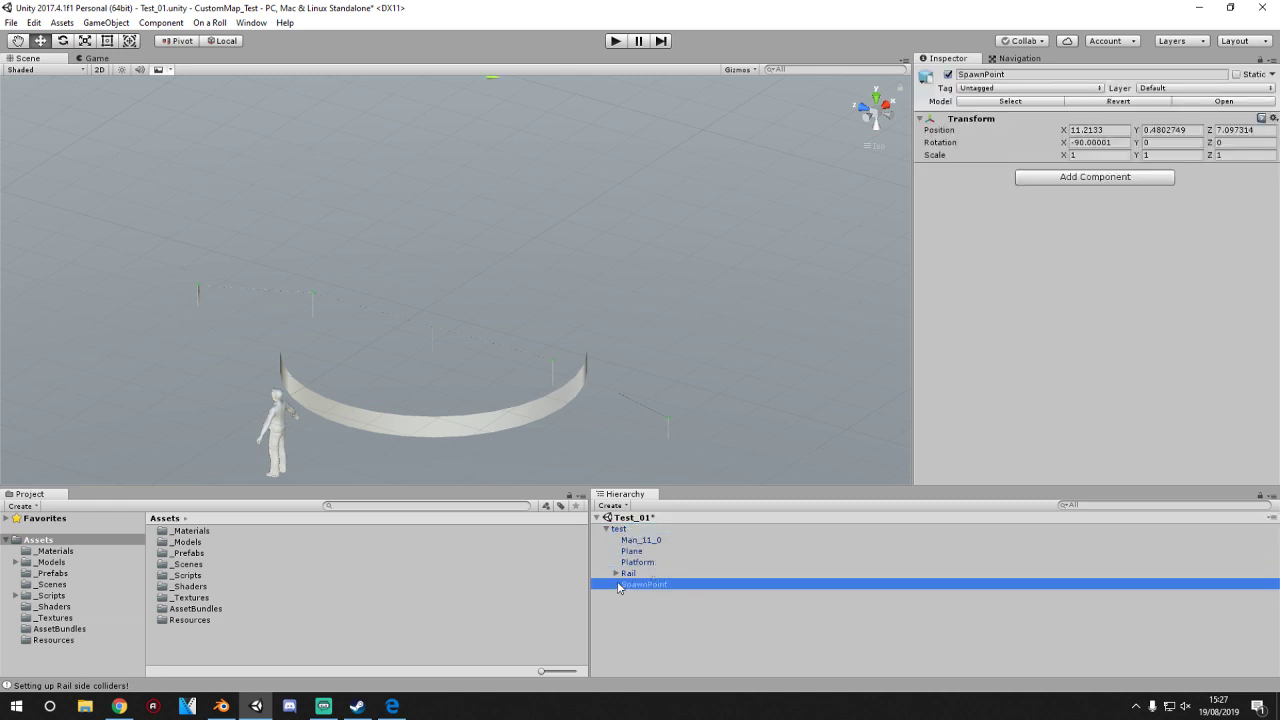
{"action": "left_click", "coordinate": [616, 574]}
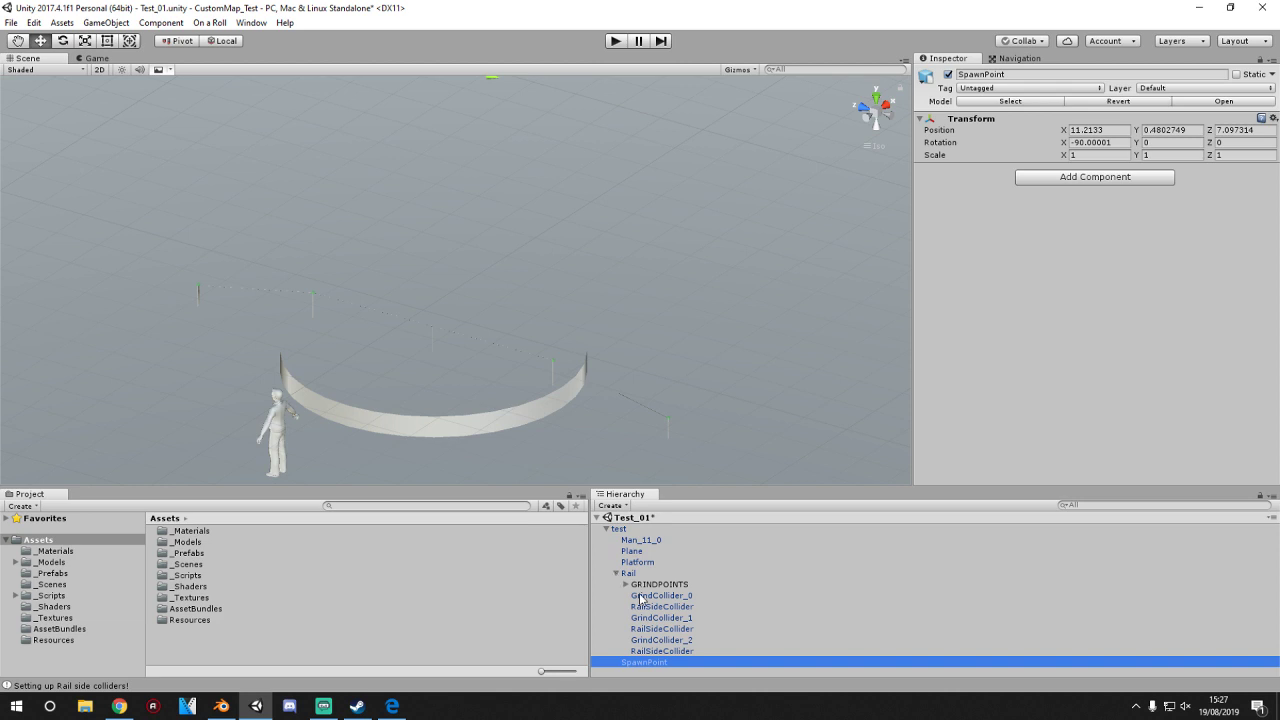
{"action": "left_click", "coordinate": [665, 641]}
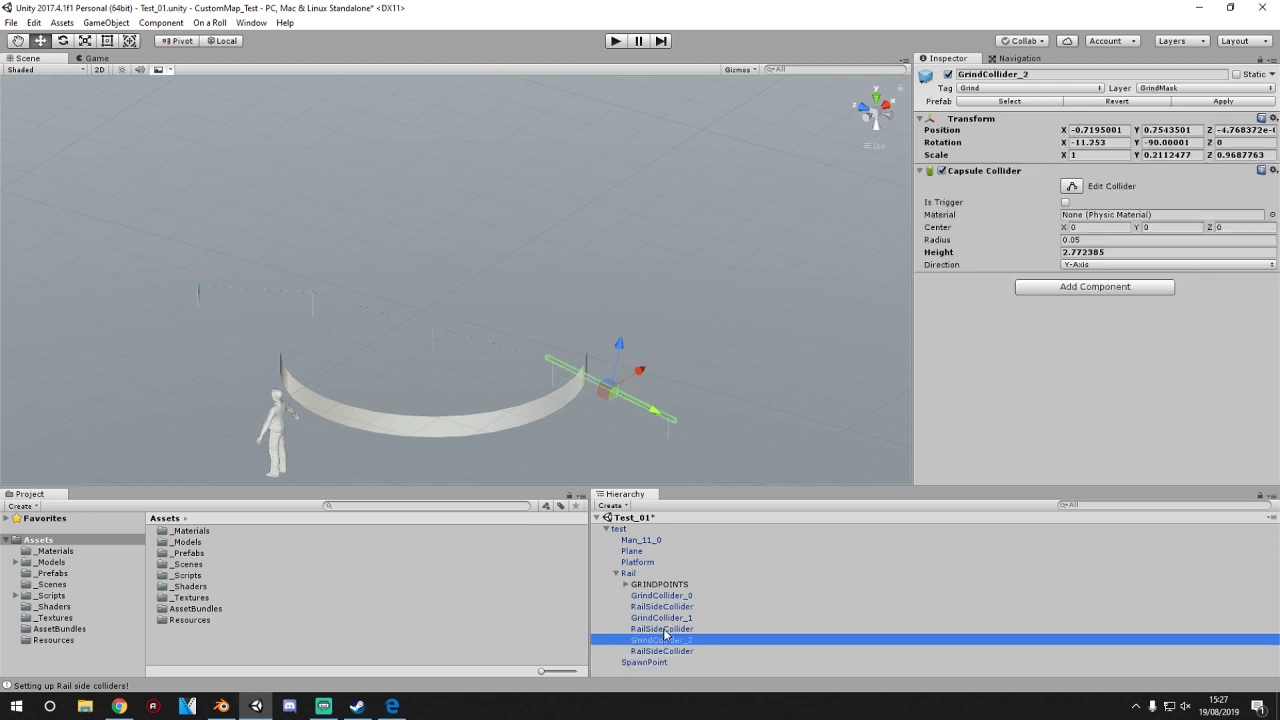
{"action": "left_click", "coordinate": [665, 629]}
{"action": "left_click", "coordinate": [665, 618]}
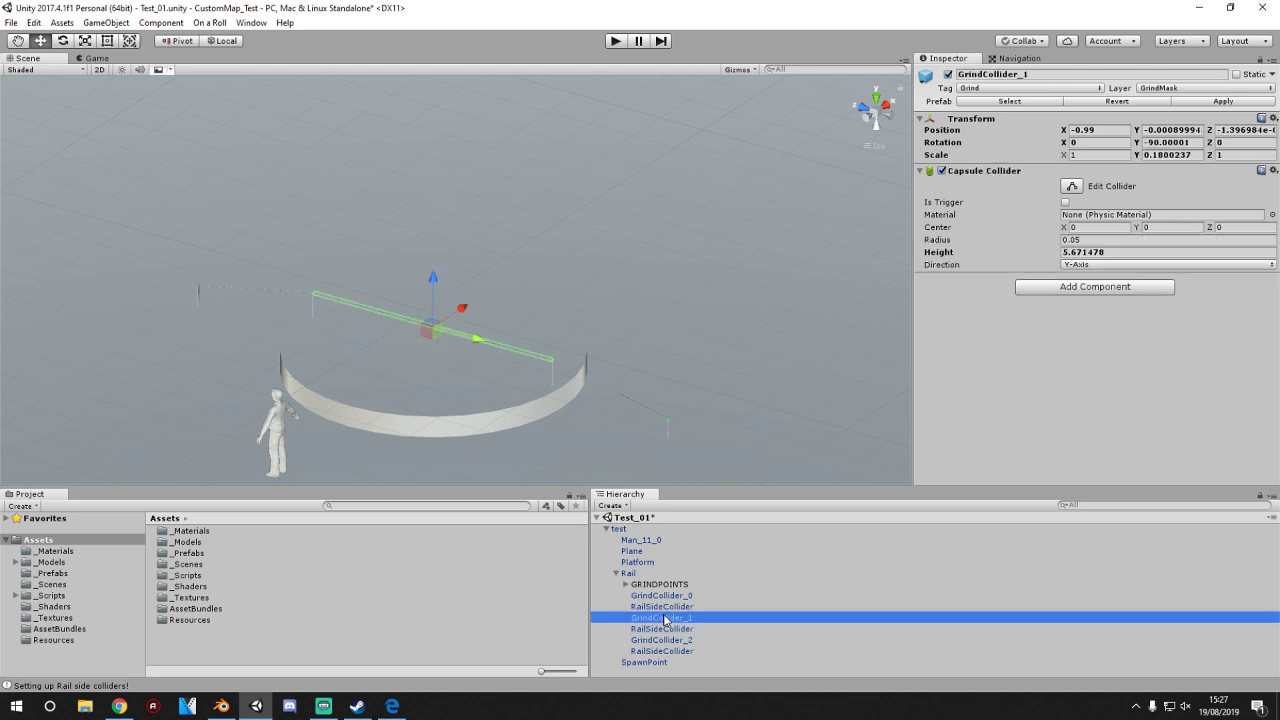
{"action": "left_click", "coordinate": [663, 629]}
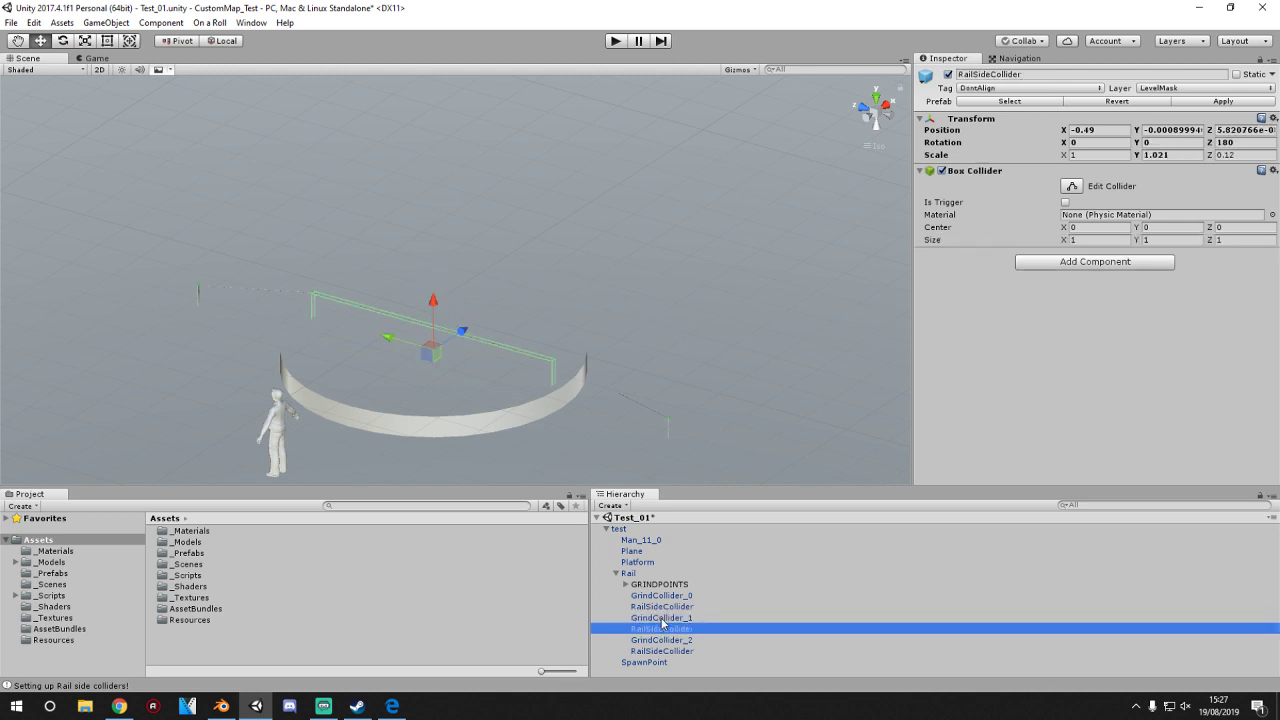
{"action": "left_click", "coordinate": [662, 619]}
{"action": "left_click", "coordinate": [663, 609]}
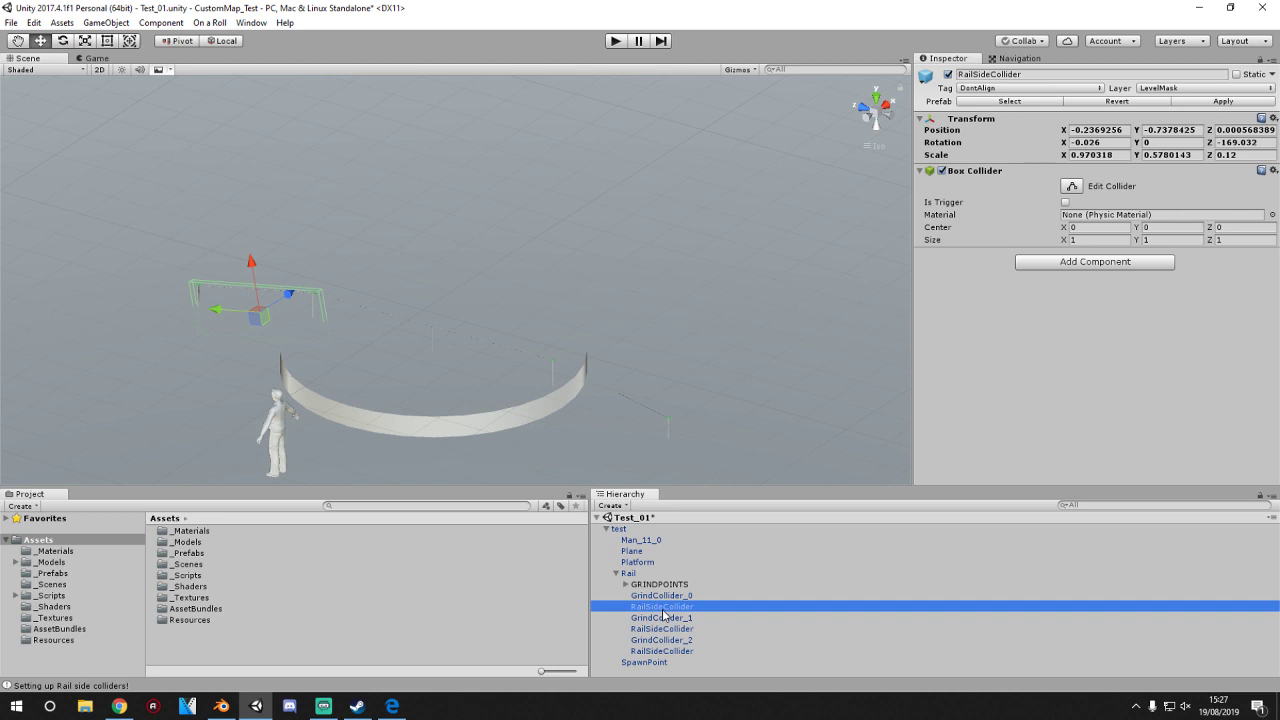
{"action": "left_click", "coordinate": [663, 596]}
{"action": "left_click", "coordinate": [656, 607]}
{"action": "left_click", "coordinate": [665, 651]}
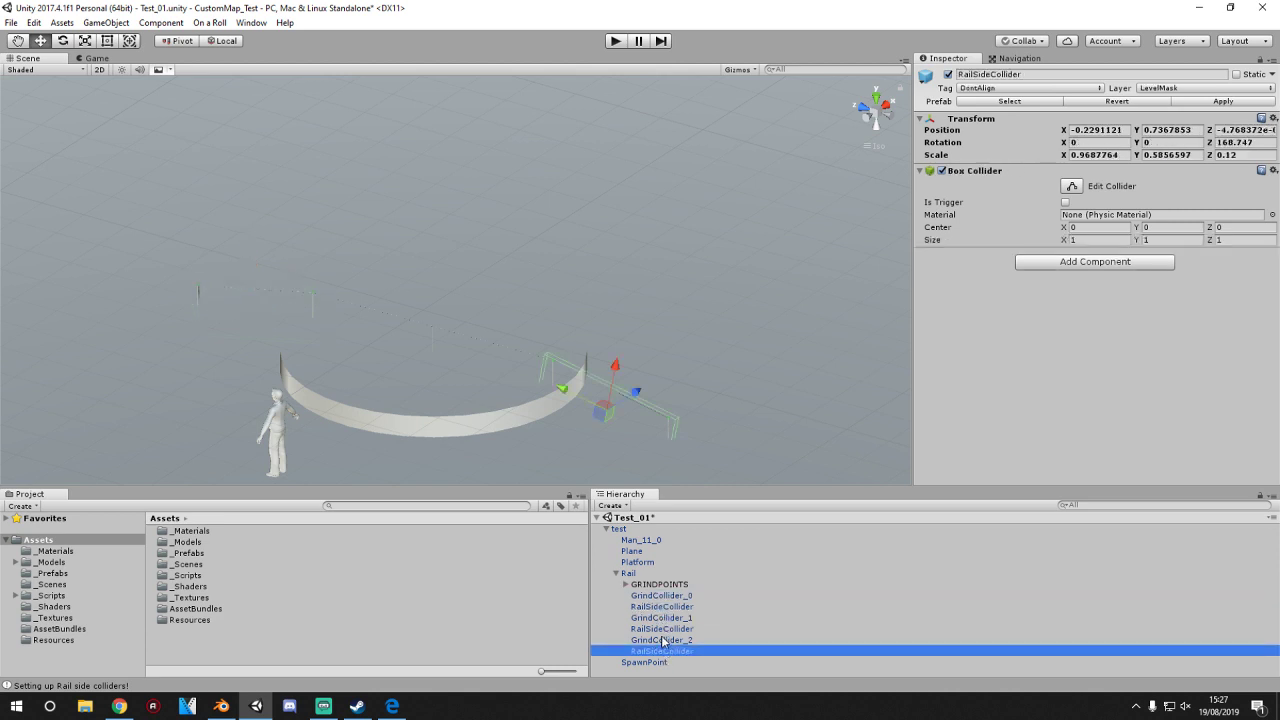
{"action": "left_click", "coordinate": [663, 640]}
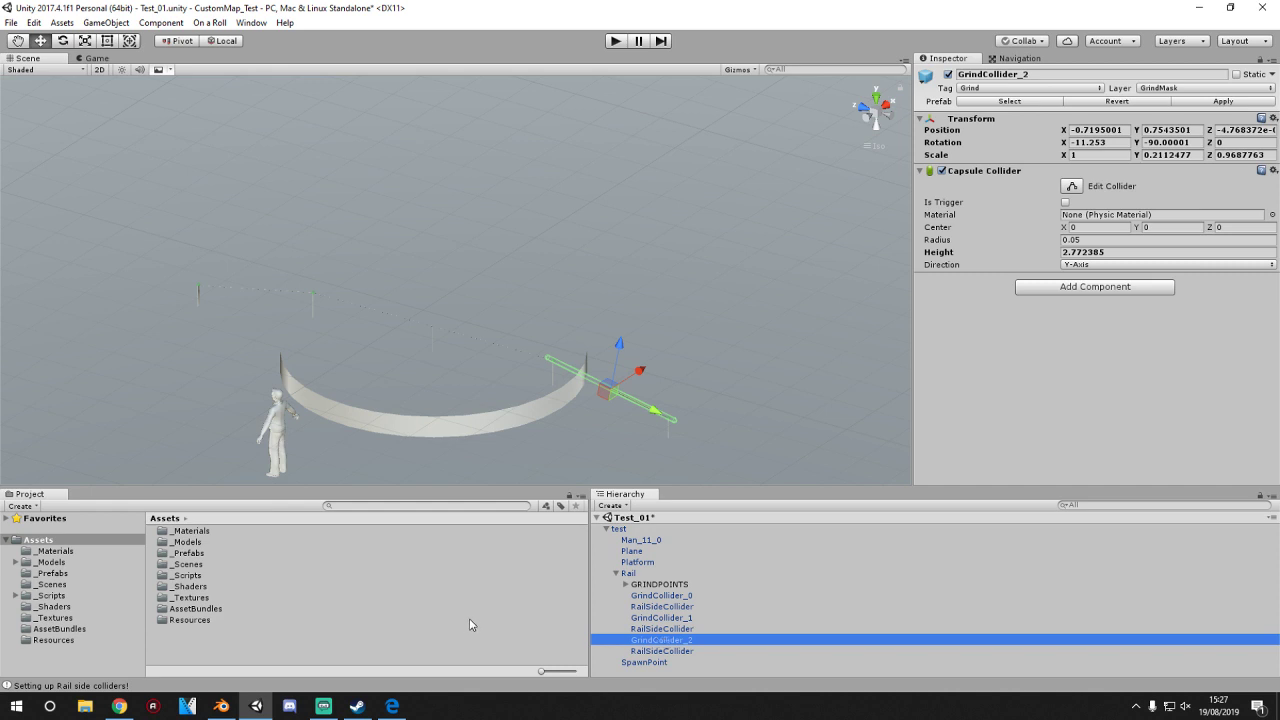
- Select the ground plane in the scene view and save the changes to the scene
{"action": "left_click", "coordinate": [620, 299]}
{"action": "left_click", "coordinate": [600, 300]}
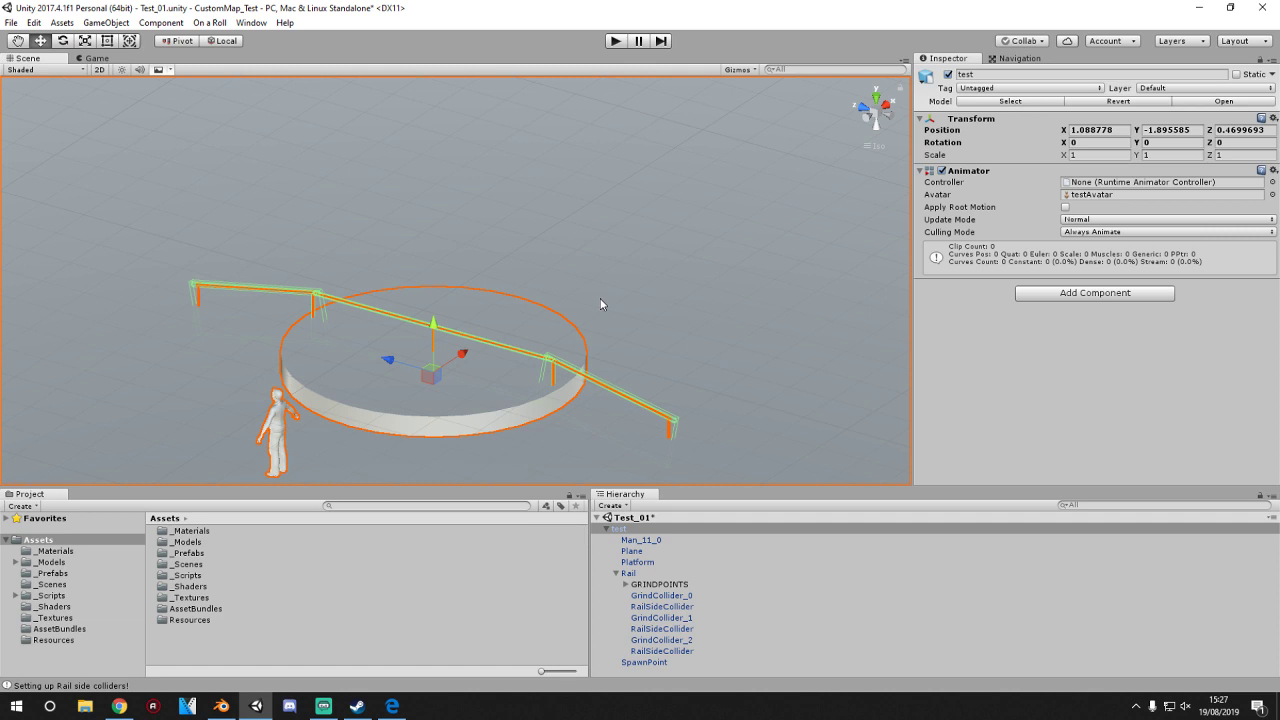
{"action": "left_click", "coordinate": [600, 304]}
{"action": "key", "text": "ctrl+s"}
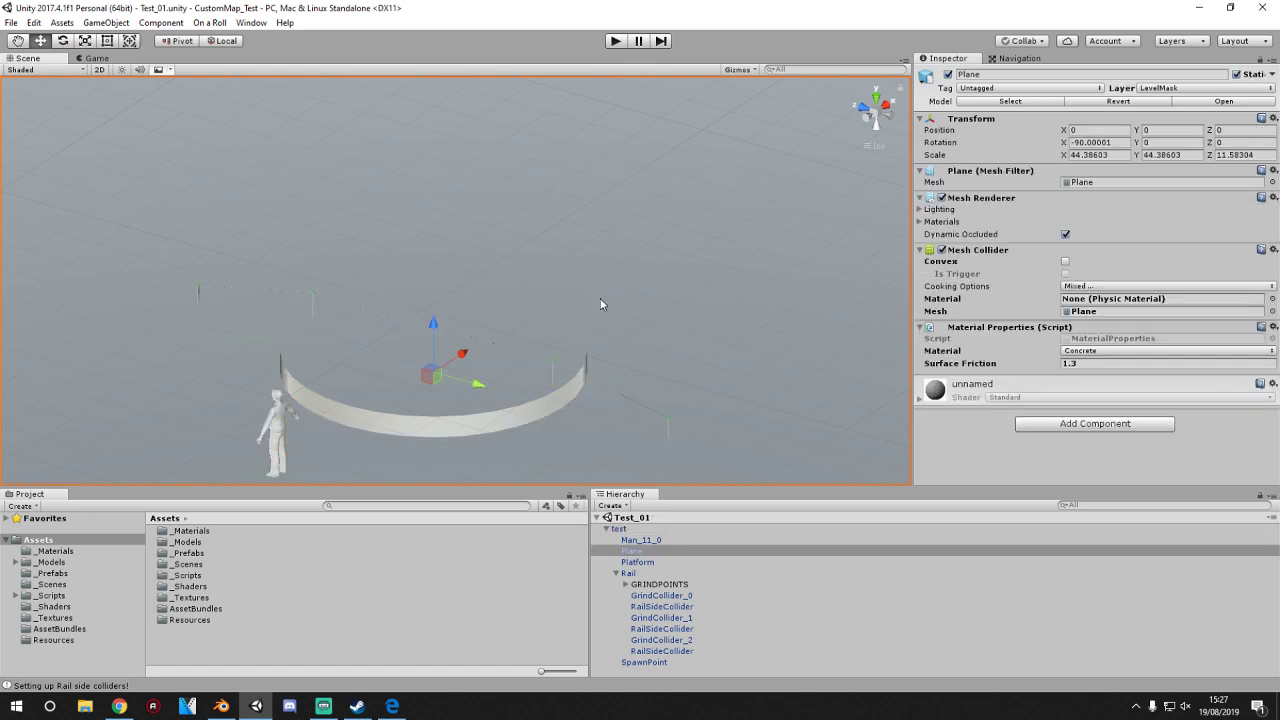
- Assign the Test_01 scene asset in _Scenes to a new AssetBundle named test_01
{"action": "double_click", "coordinate": [188, 564]}
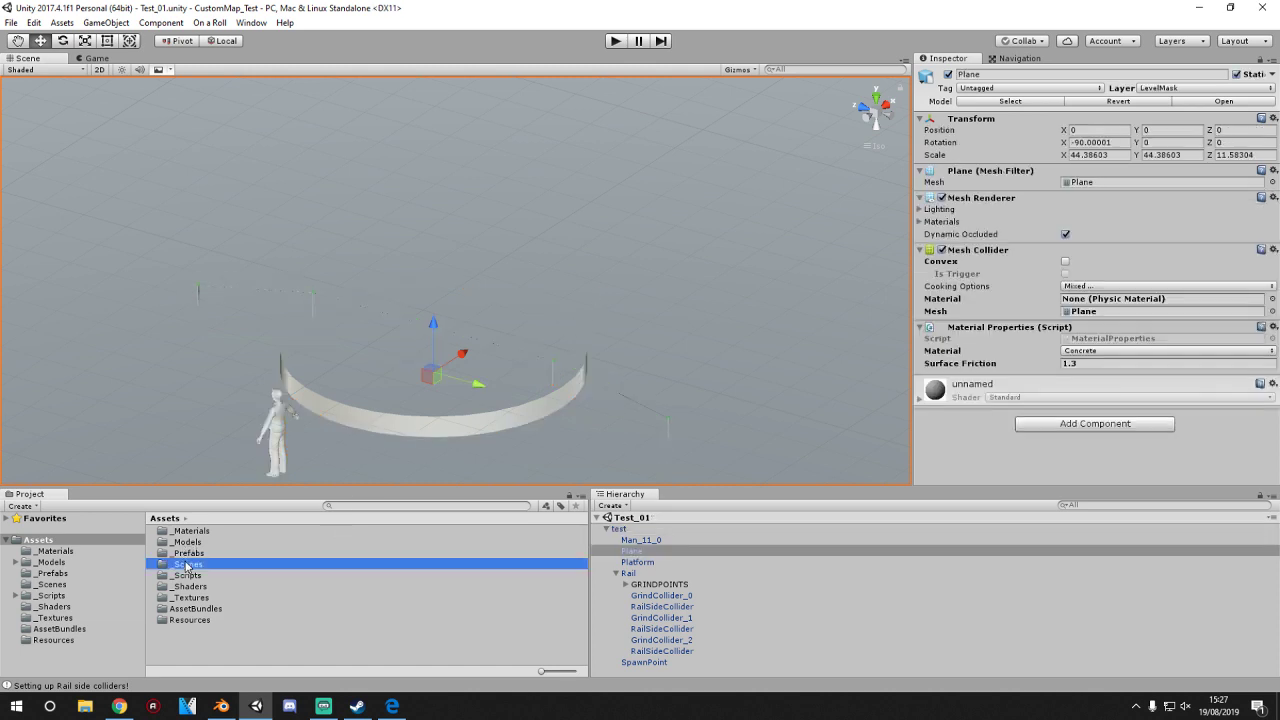
{"action": "left_click", "coordinate": [183, 542]}
{"action": "right_click", "coordinate": [183, 542]}
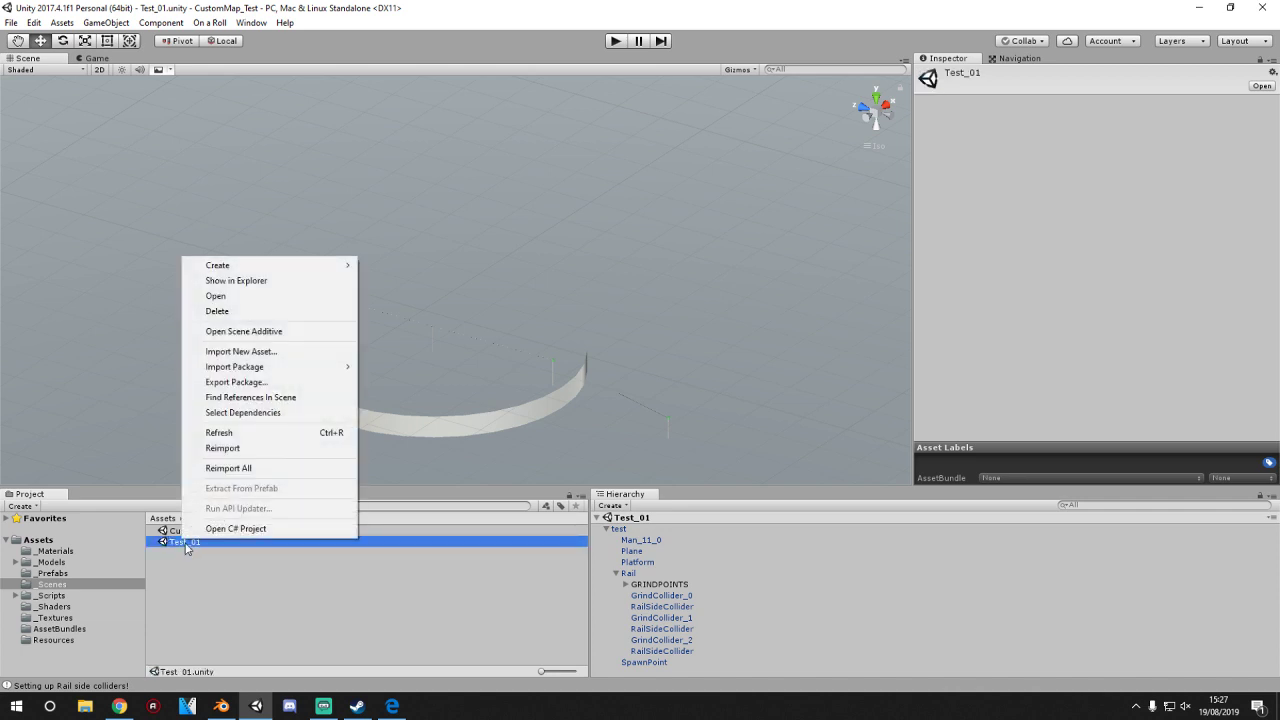
{"action": "left_click", "coordinate": [185, 545]}
{"action": "key", "text": "Return"}
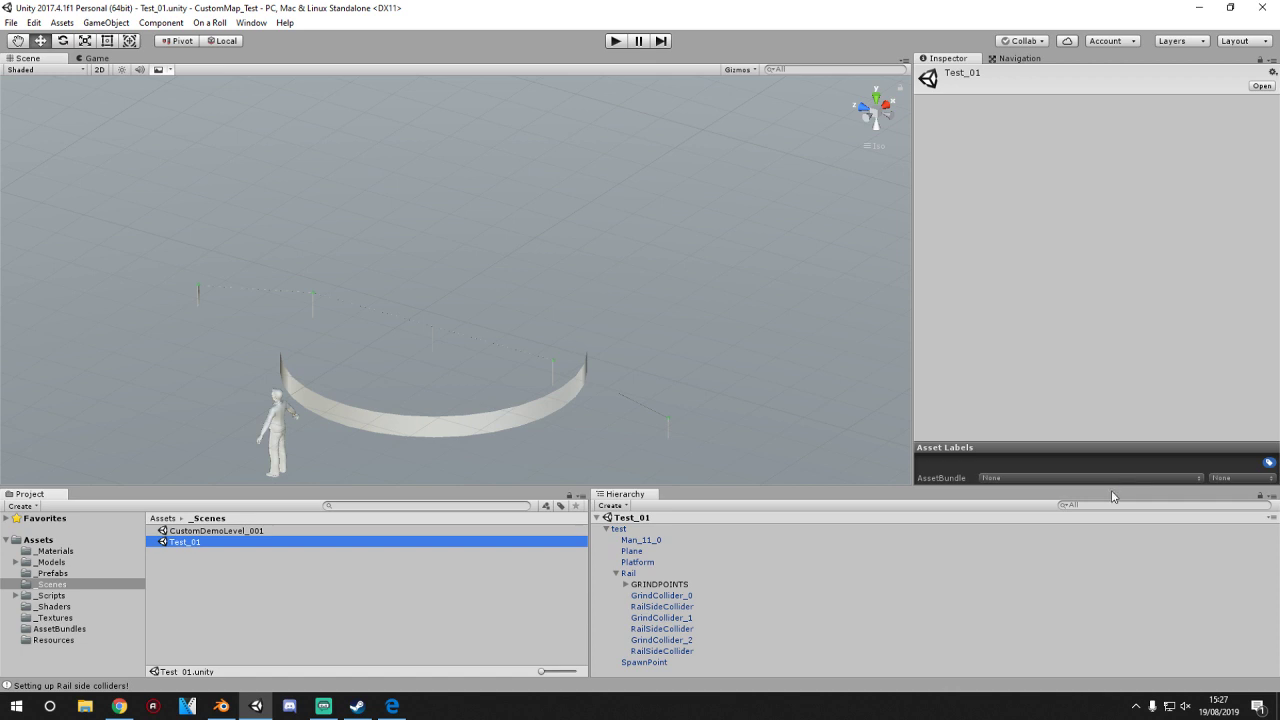
{"action": "left_click", "coordinate": [1134, 477]}
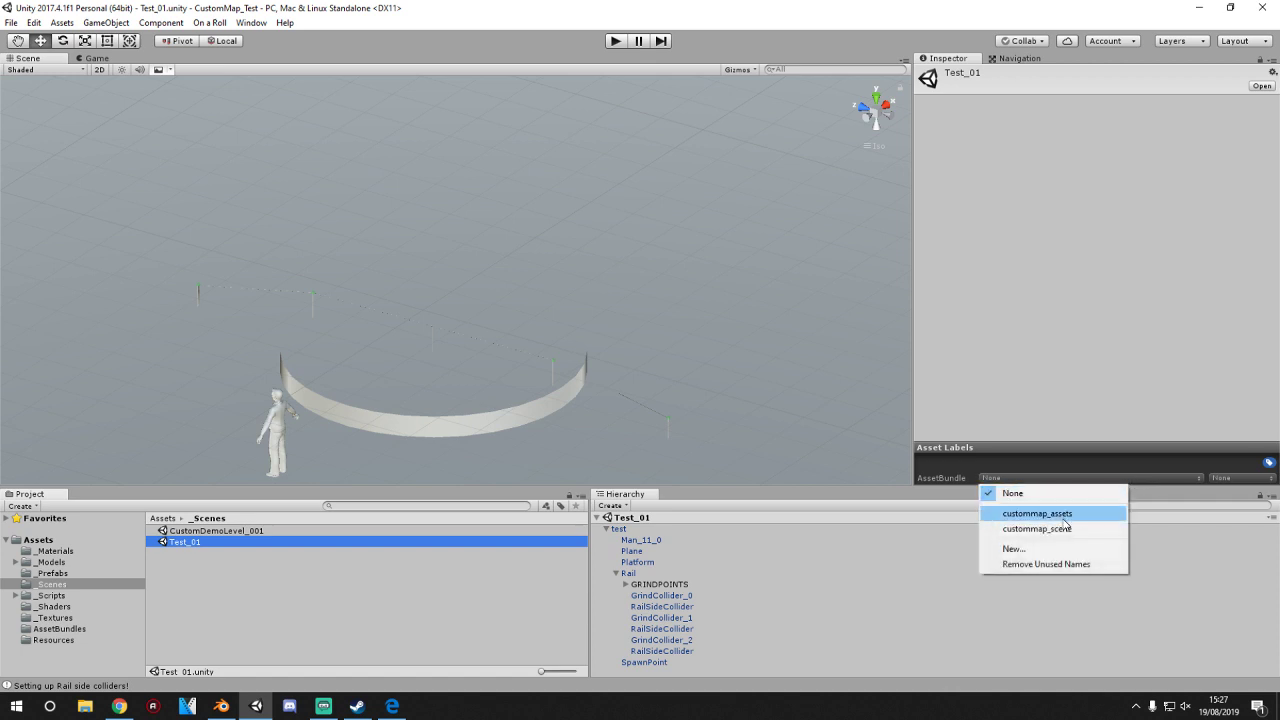
{"action": "left_click", "coordinate": [1048, 549]}
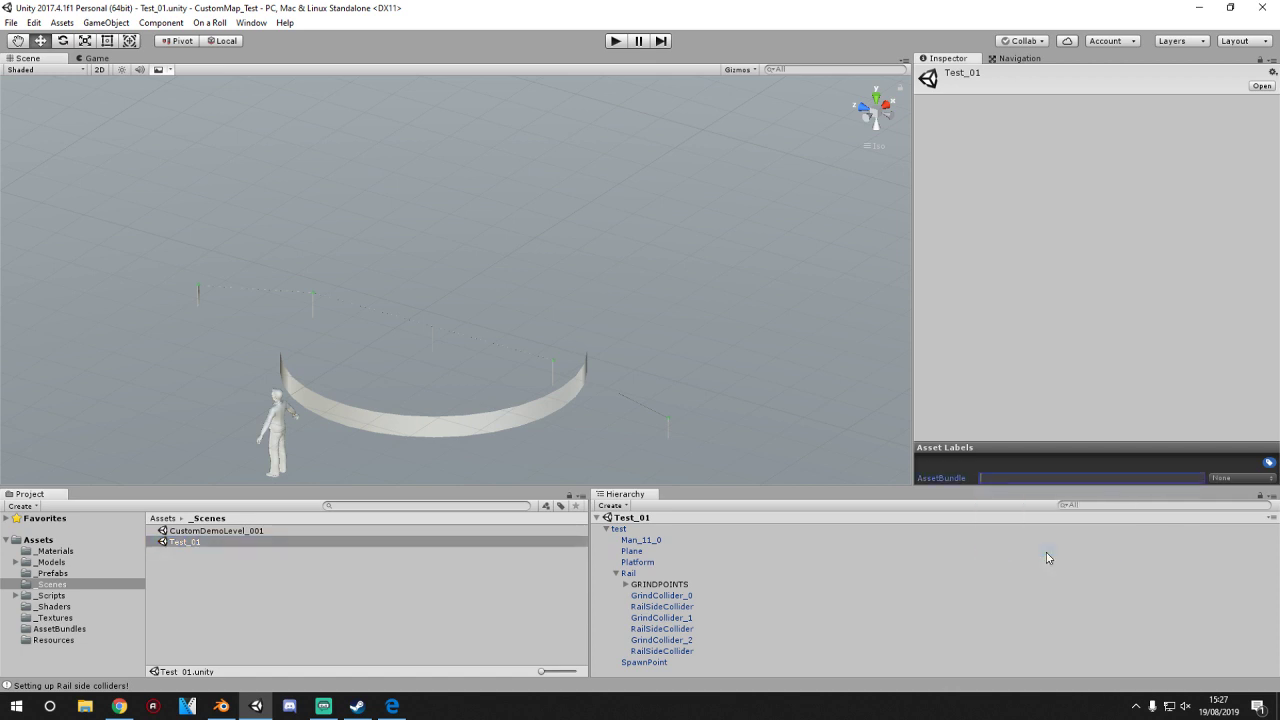
{"action": "type", "text": "Test_01"}
{"action": "key", "text": "Return"}
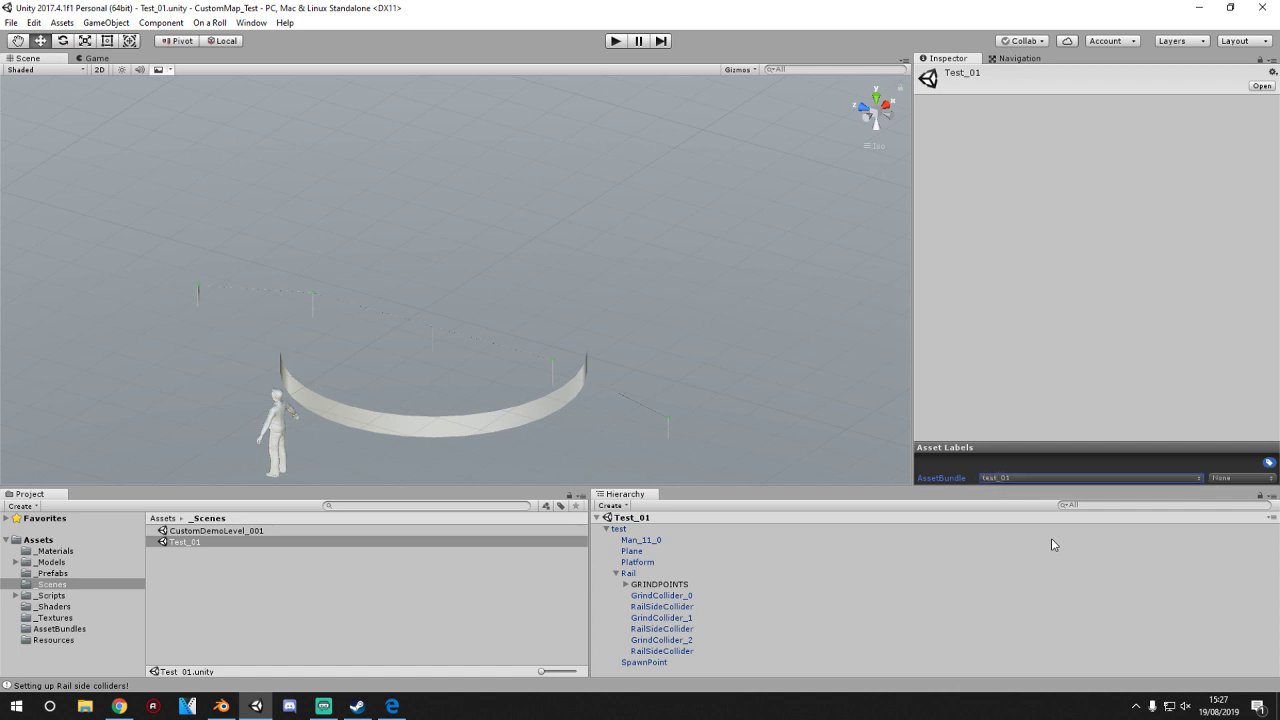
- Check the CustomDemoLevel_001 scene's AssetBundle and assign the test model in _Models to the custommap_assets AssetBundle
{"action": "left_click", "coordinate": [203, 531]}
{"action": "left_click", "coordinate": [164, 519]}
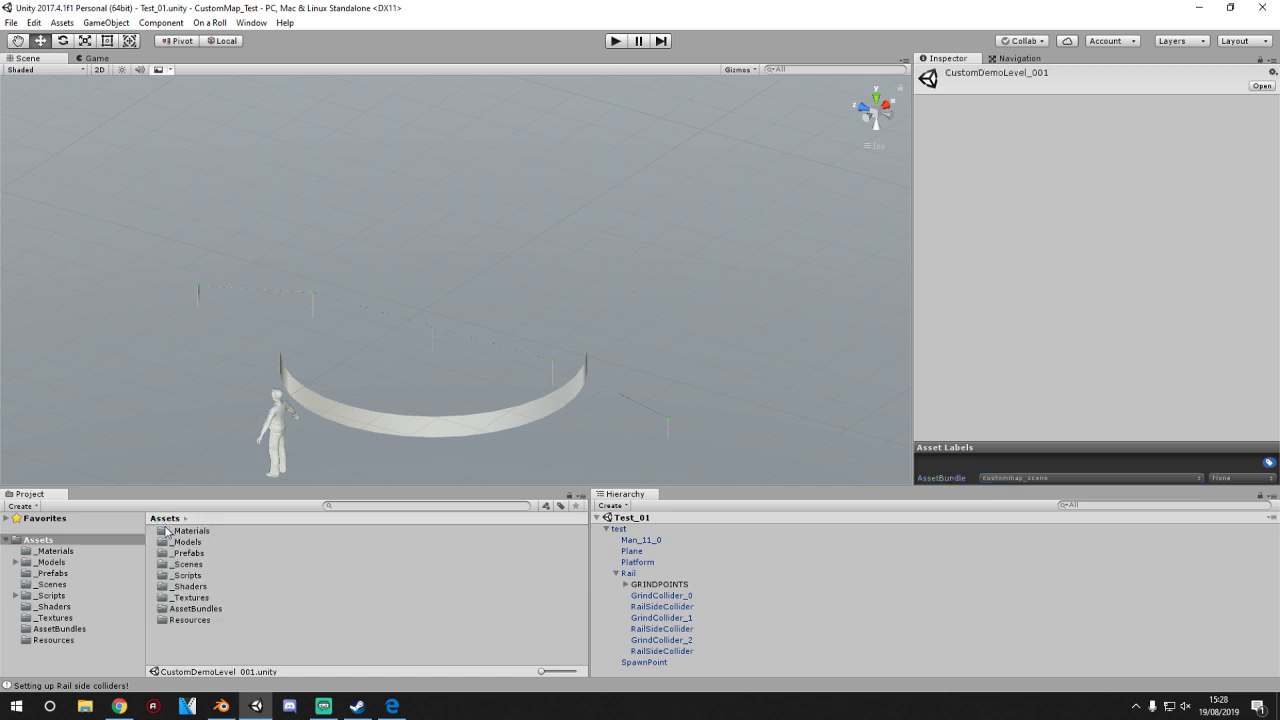
{"action": "double_click", "coordinate": [192, 543]}
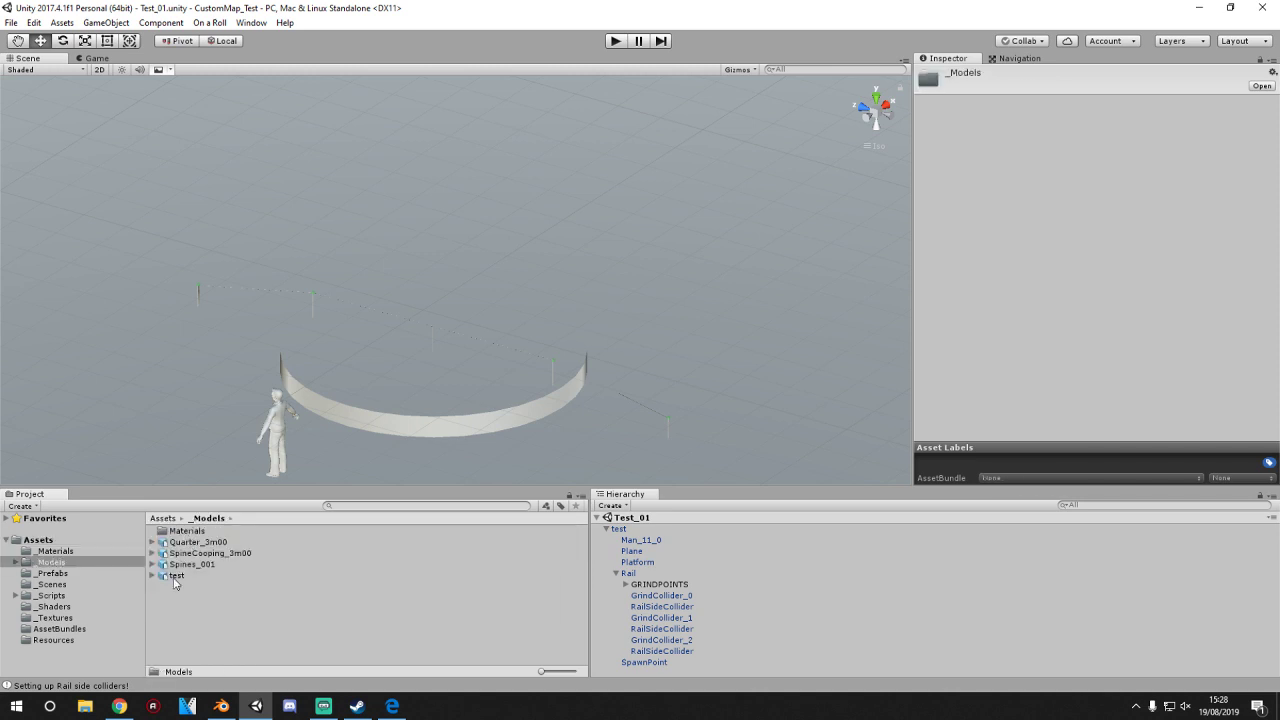
{"action": "left_click", "coordinate": [175, 577]}
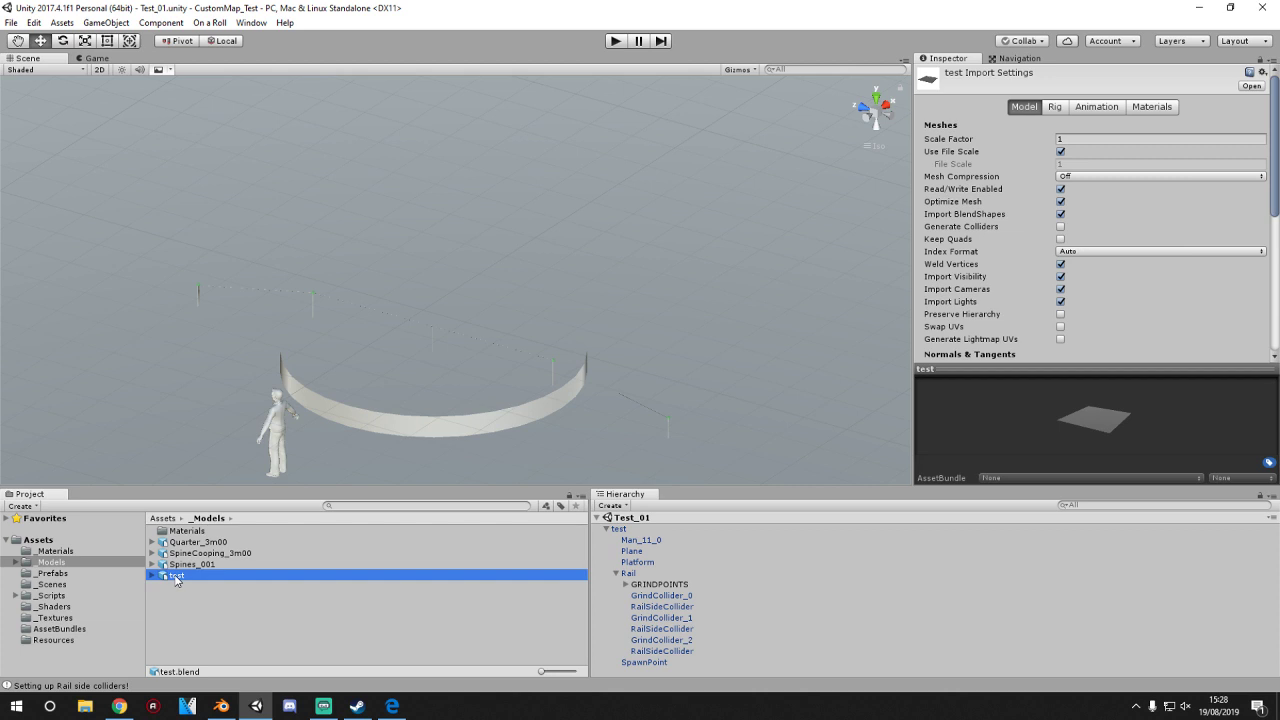
{"action": "right_click", "coordinate": [176, 580]}
{"action": "left_click", "coordinate": [177, 579]}
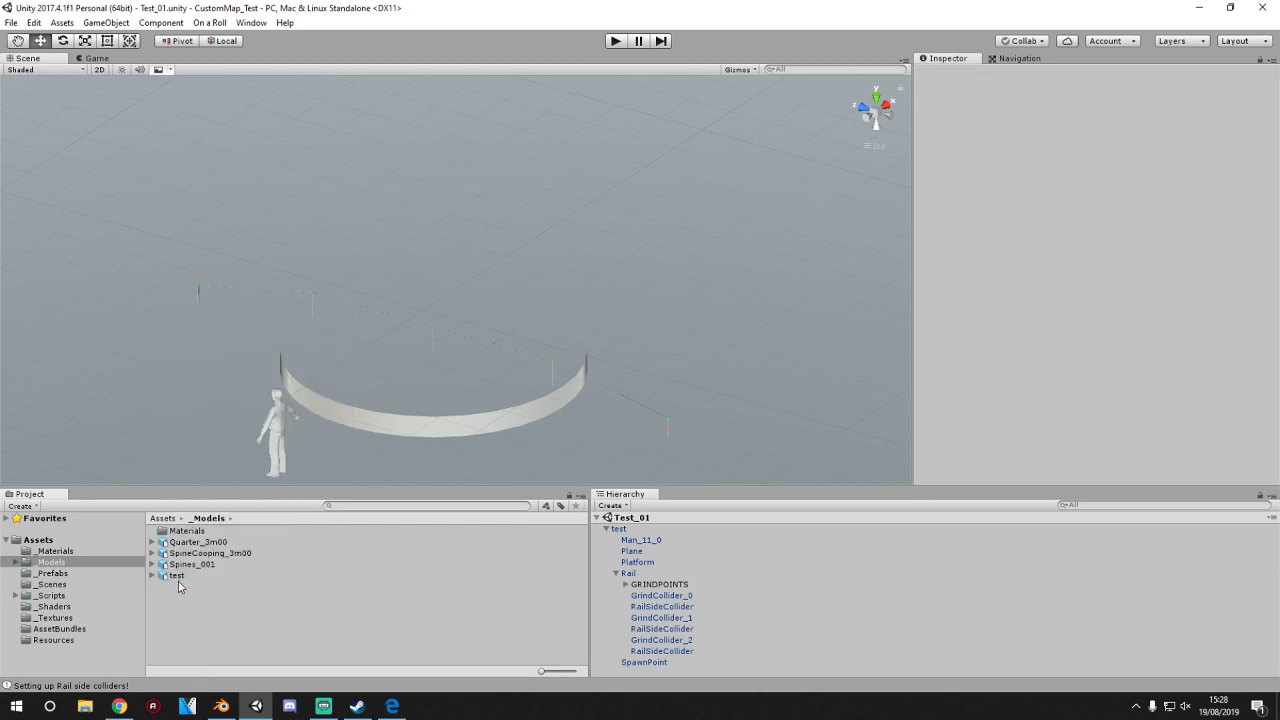
{"action": "left_click", "coordinate": [1019, 477]}
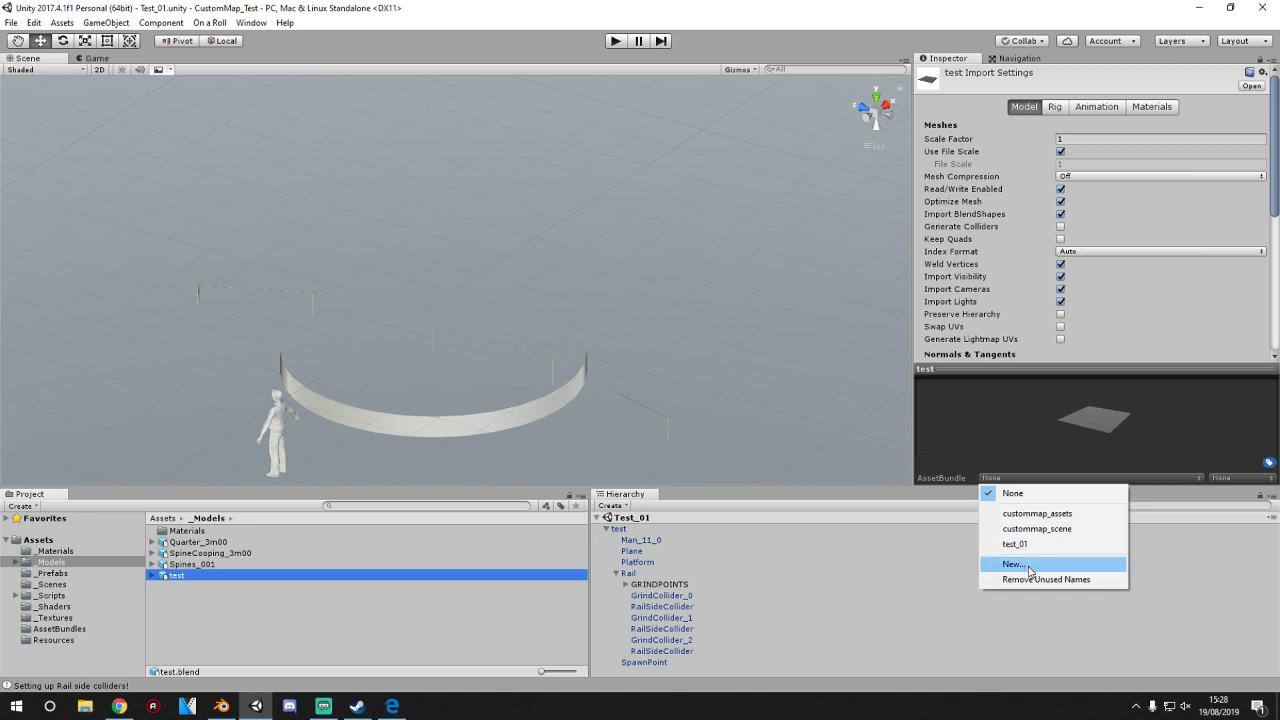
{"action": "left_click", "coordinate": [1019, 514]}
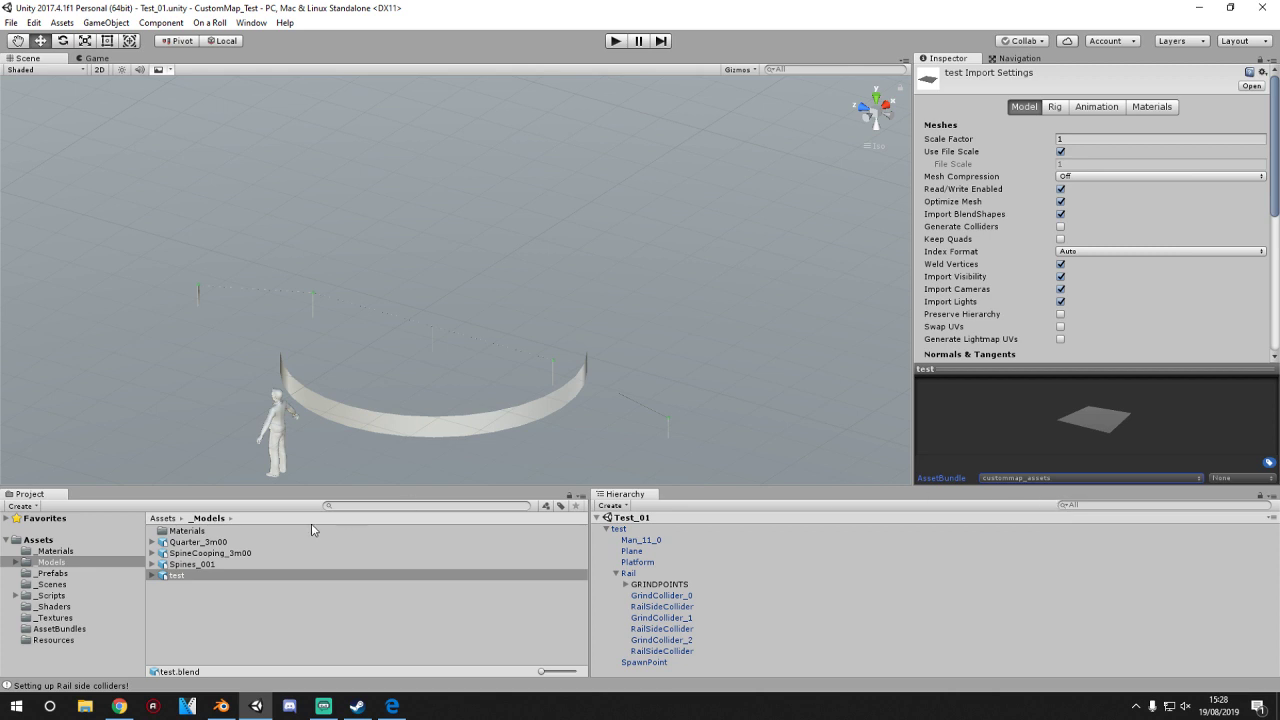
- Set the AssetBundle of the Test_01 scene asset in _Scenes to custommap_scene
{"action": "left_click", "coordinate": [163, 518]}
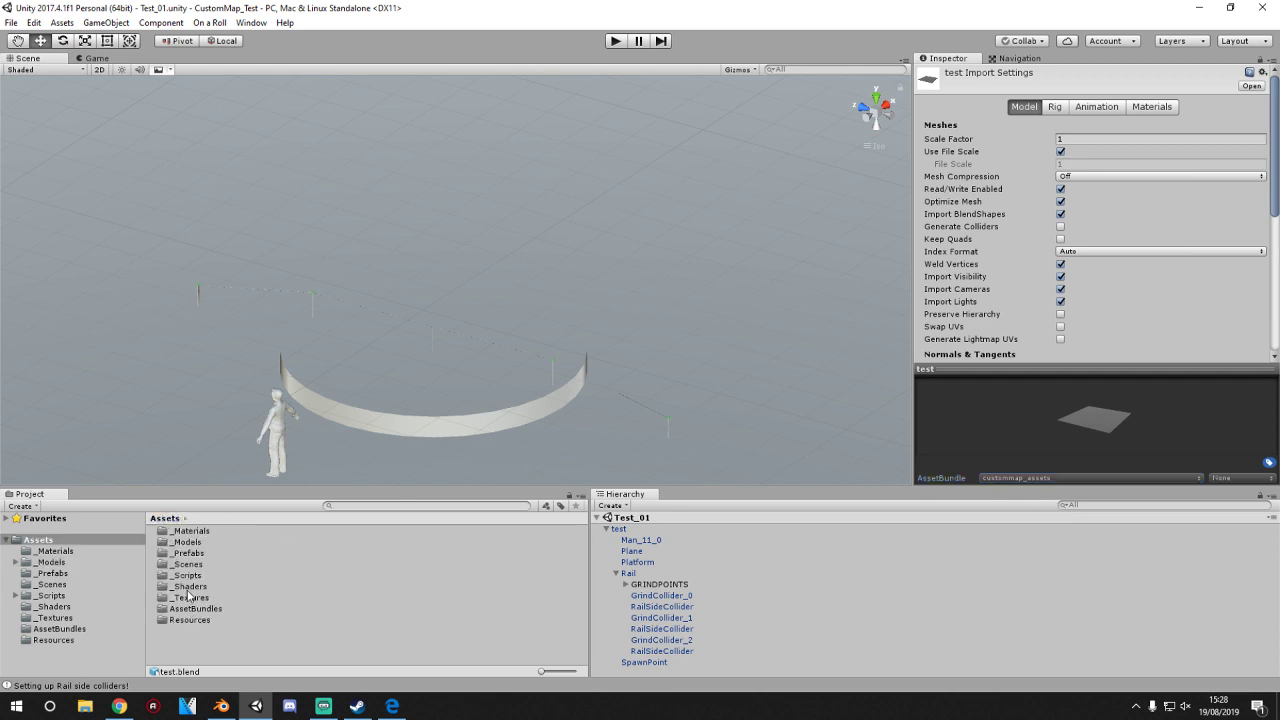
{"action": "double_click", "coordinate": [188, 564]}
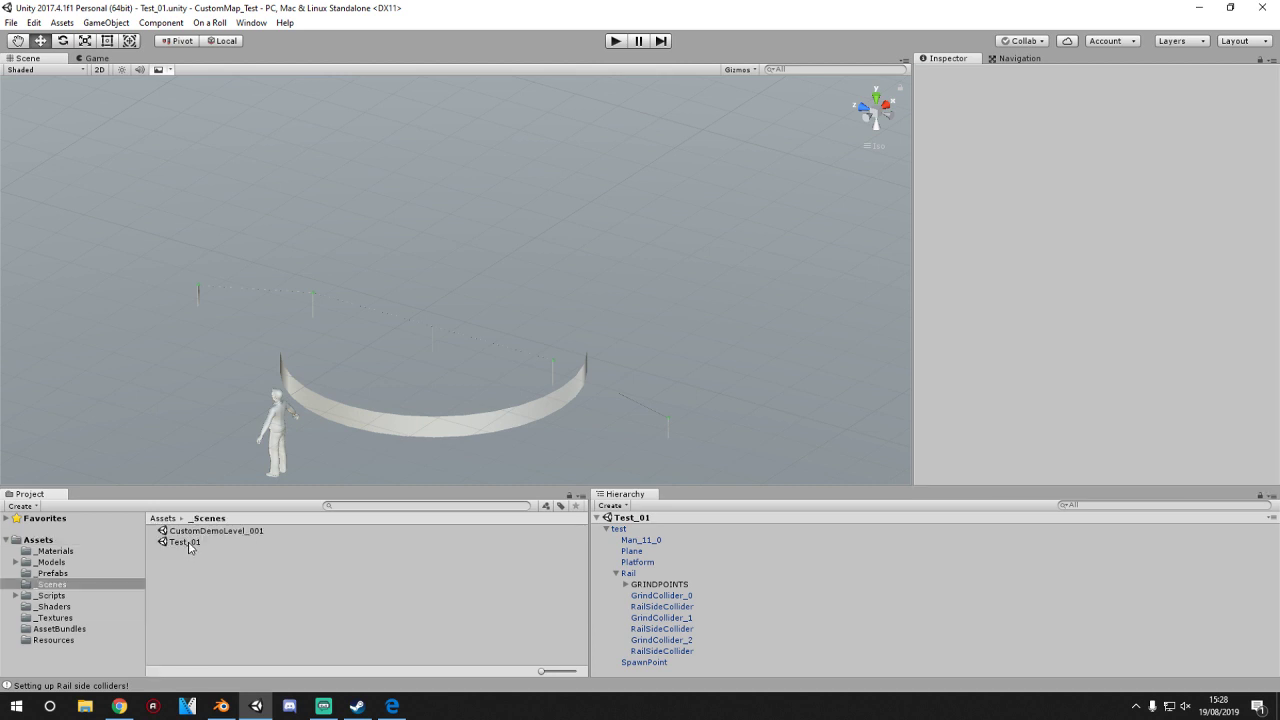
{"action": "left_click", "coordinate": [185, 542]}
{"action": "left_click", "coordinate": [1018, 479]}
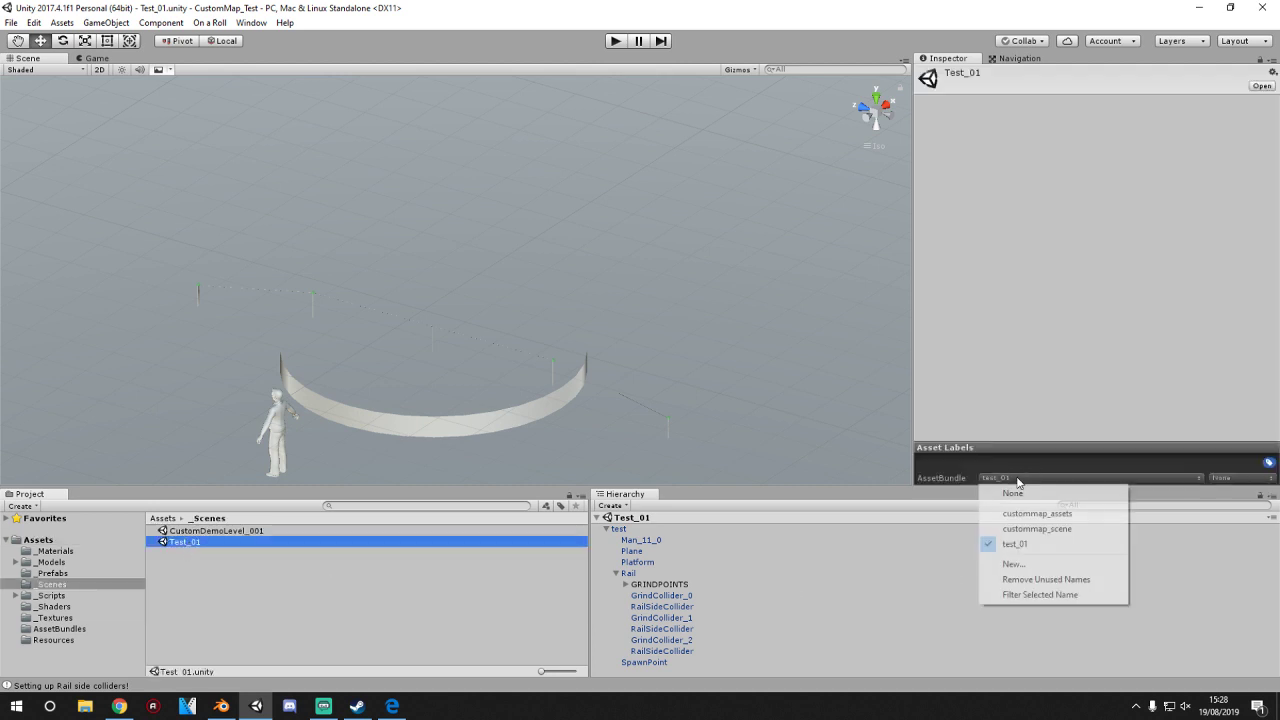
{"action": "left_click", "coordinate": [1030, 529]}
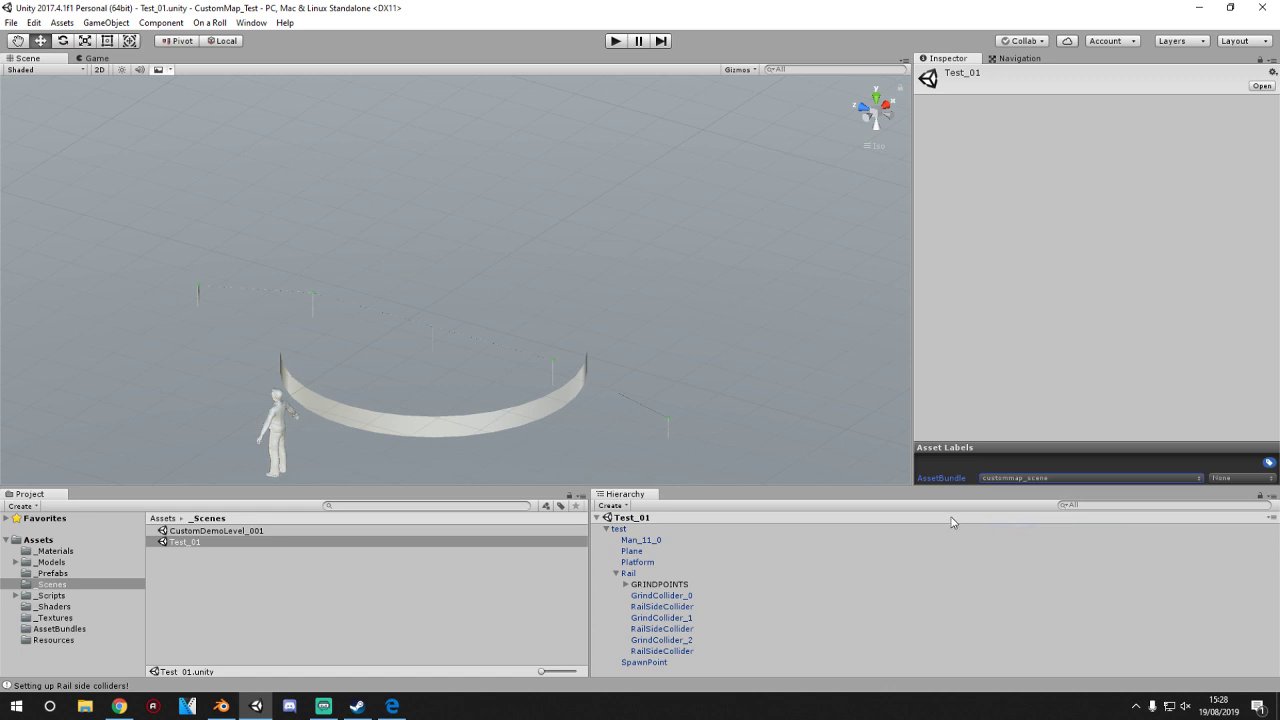
- Return to the project's root Assets folder and open the On a Roll custom map build tool
{"action": "left_click", "coordinate": [163, 518]}
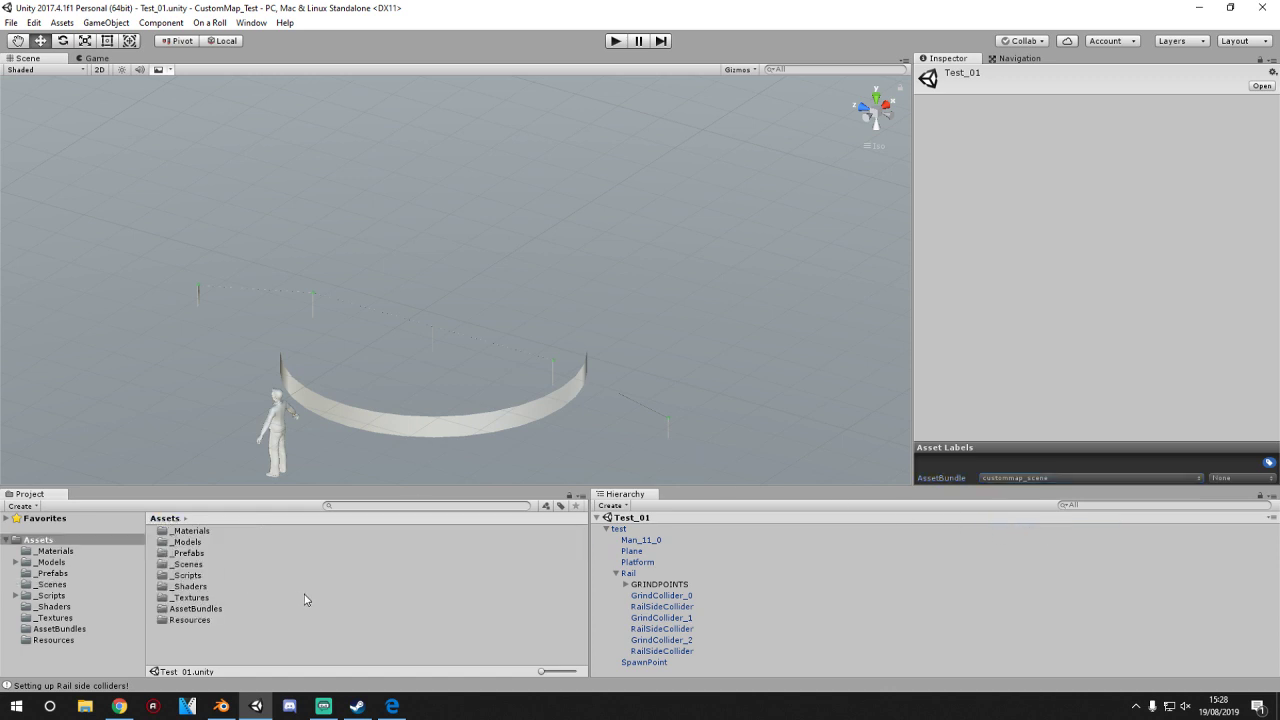
{"action": "left_click", "coordinate": [161, 22]}
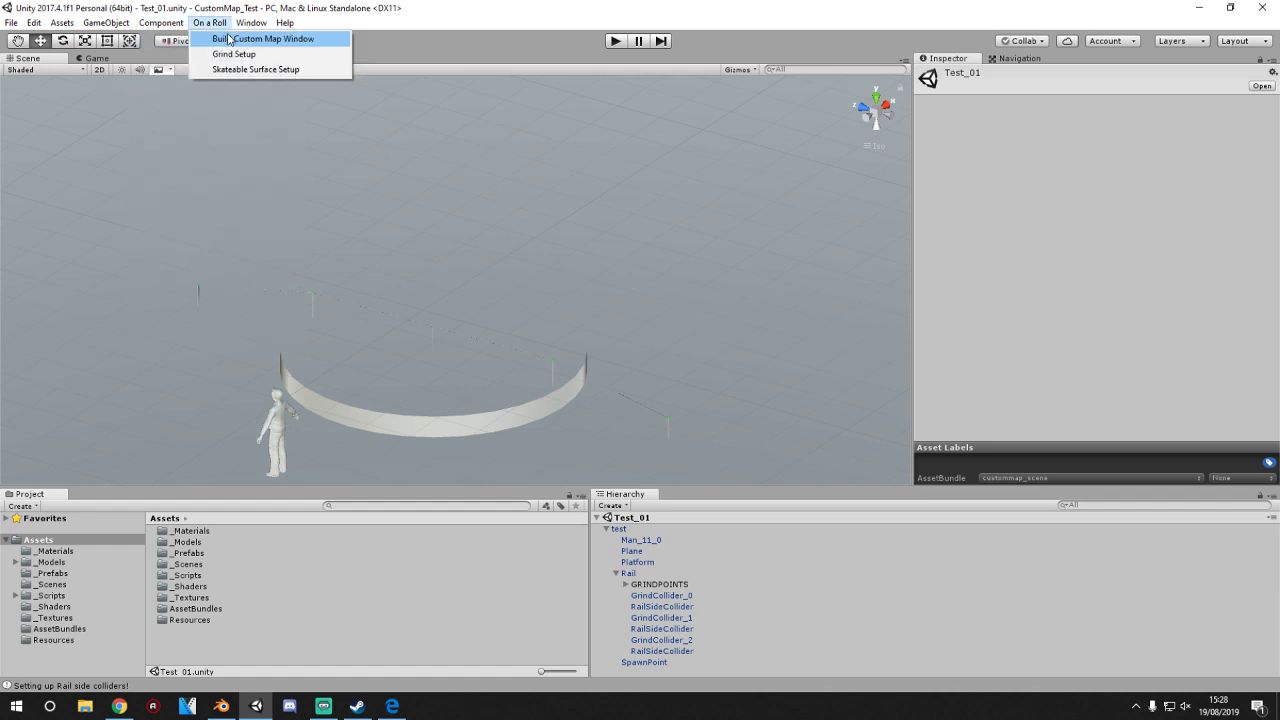
{"action": "left_click", "coordinate": [228, 44]}
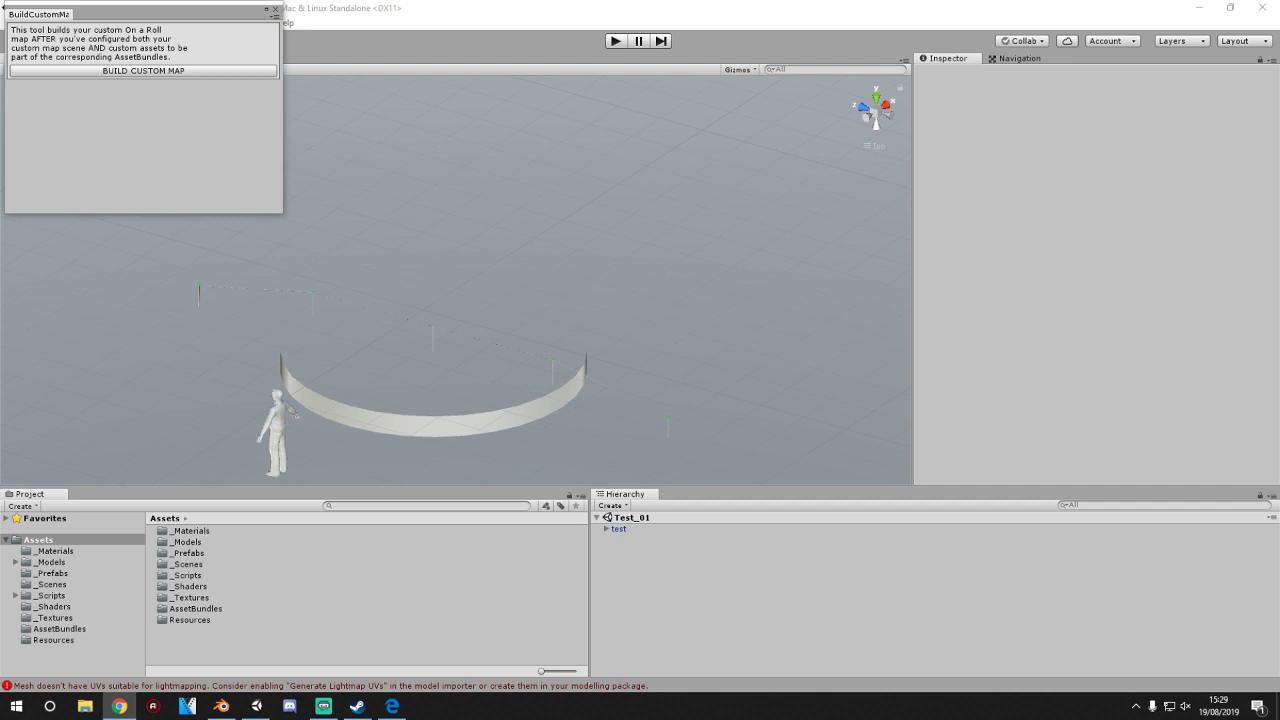
- Close the map build tool and open the CustomMap_Test project's AssetBundles folder under CUSTOMIZATION in File Explorer
{"action": "left_click", "coordinate": [275, 13]}
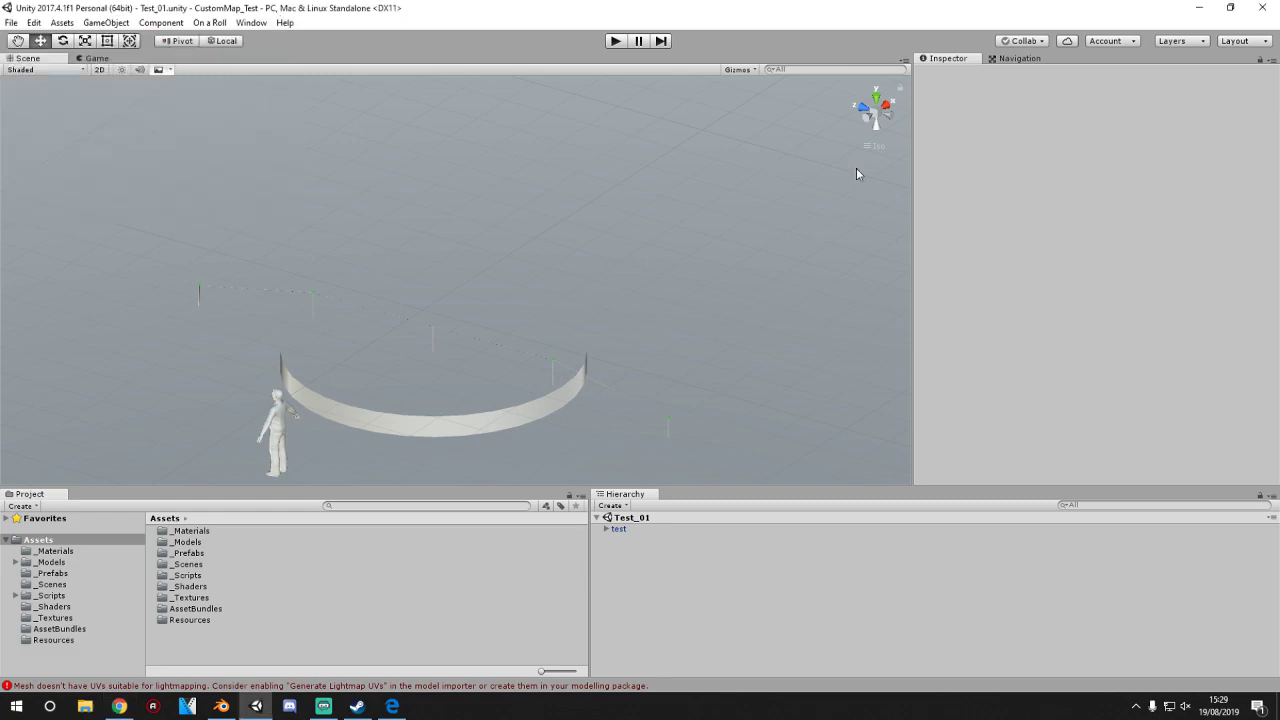
{"action": "left_click", "coordinate": [1198, 8]}
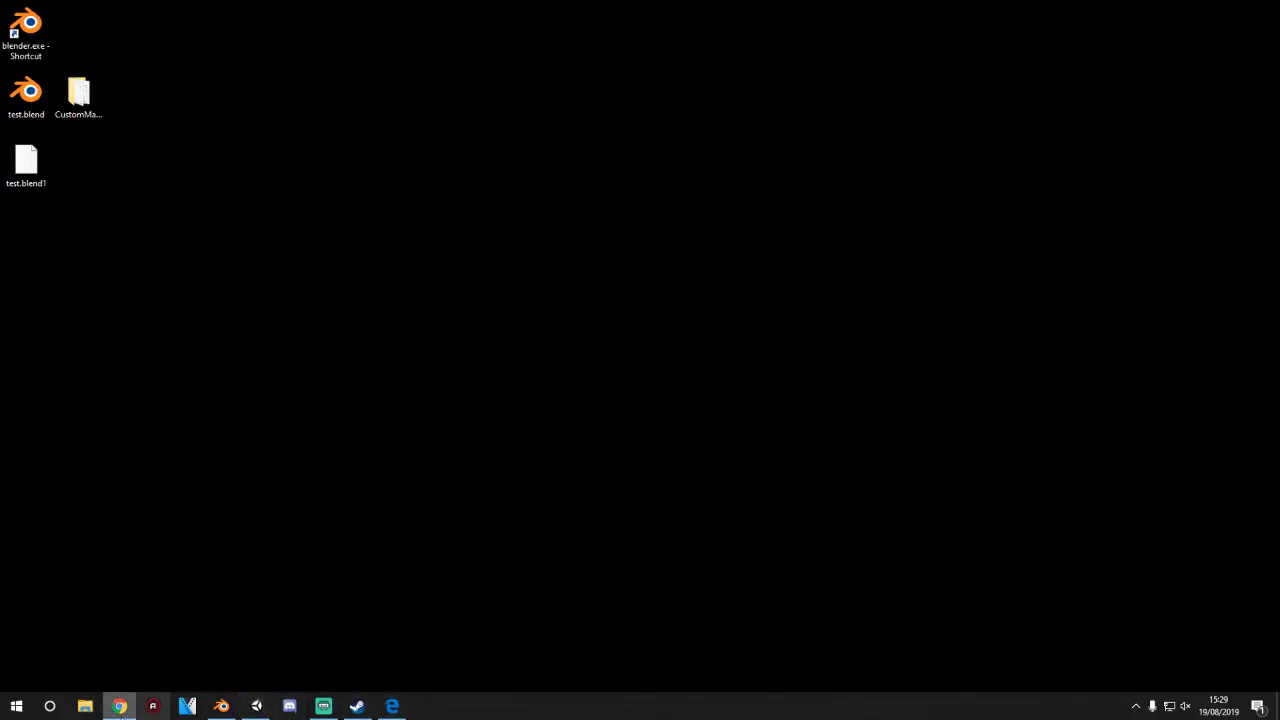
{"action": "left_click", "coordinate": [85, 706]}
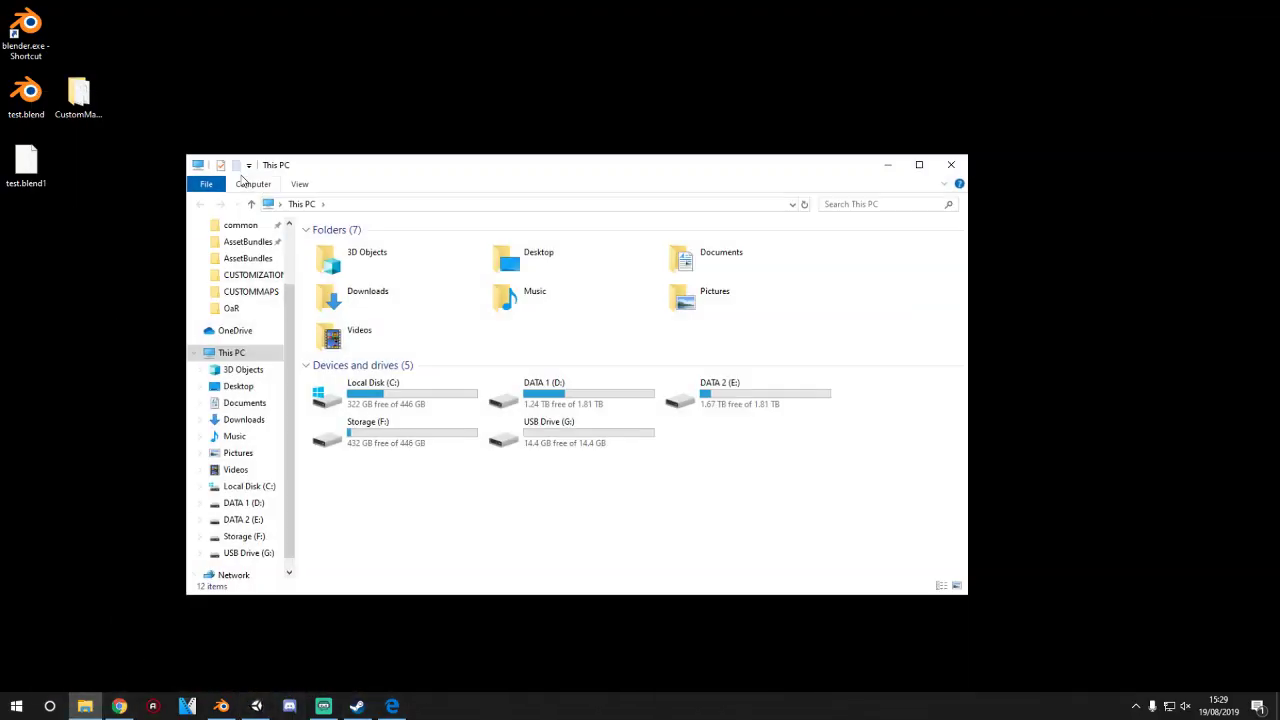
{"action": "left_click", "coordinate": [252, 275]}
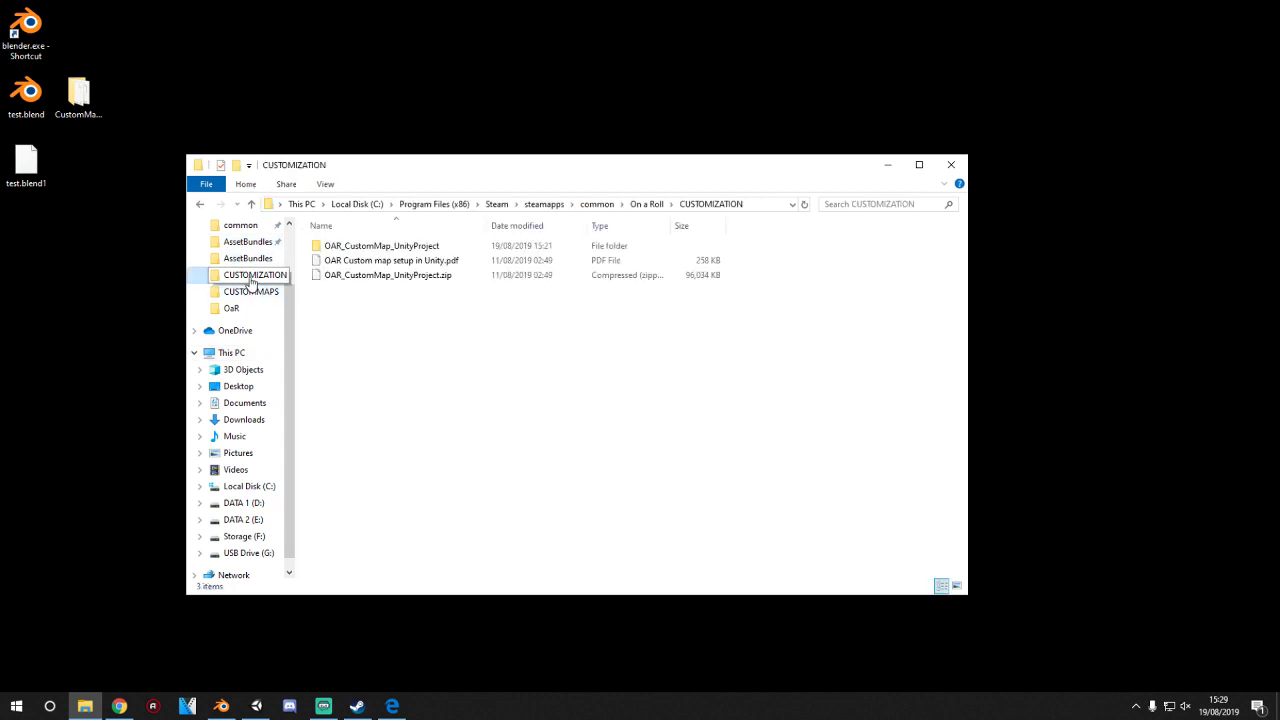
{"action": "double_click", "coordinate": [379, 248]}
{"action": "double_click", "coordinate": [379, 247]}
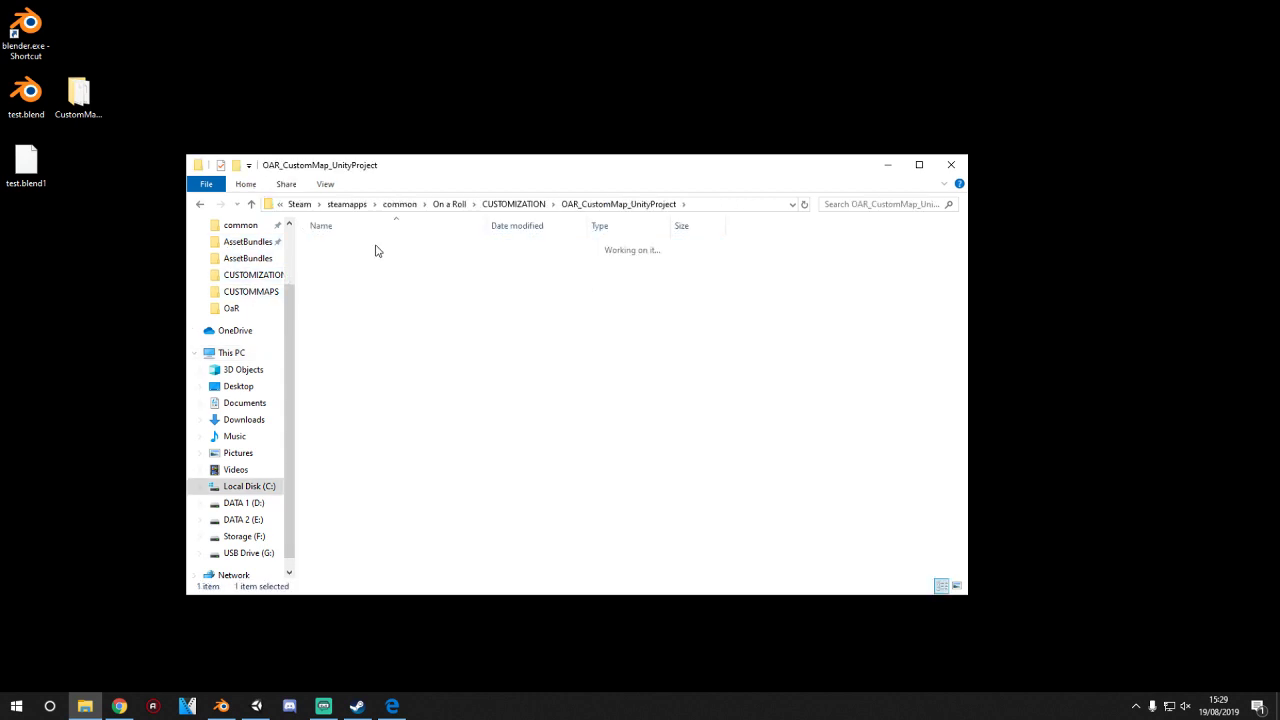
{"action": "left_click", "coordinate": [365, 247]}
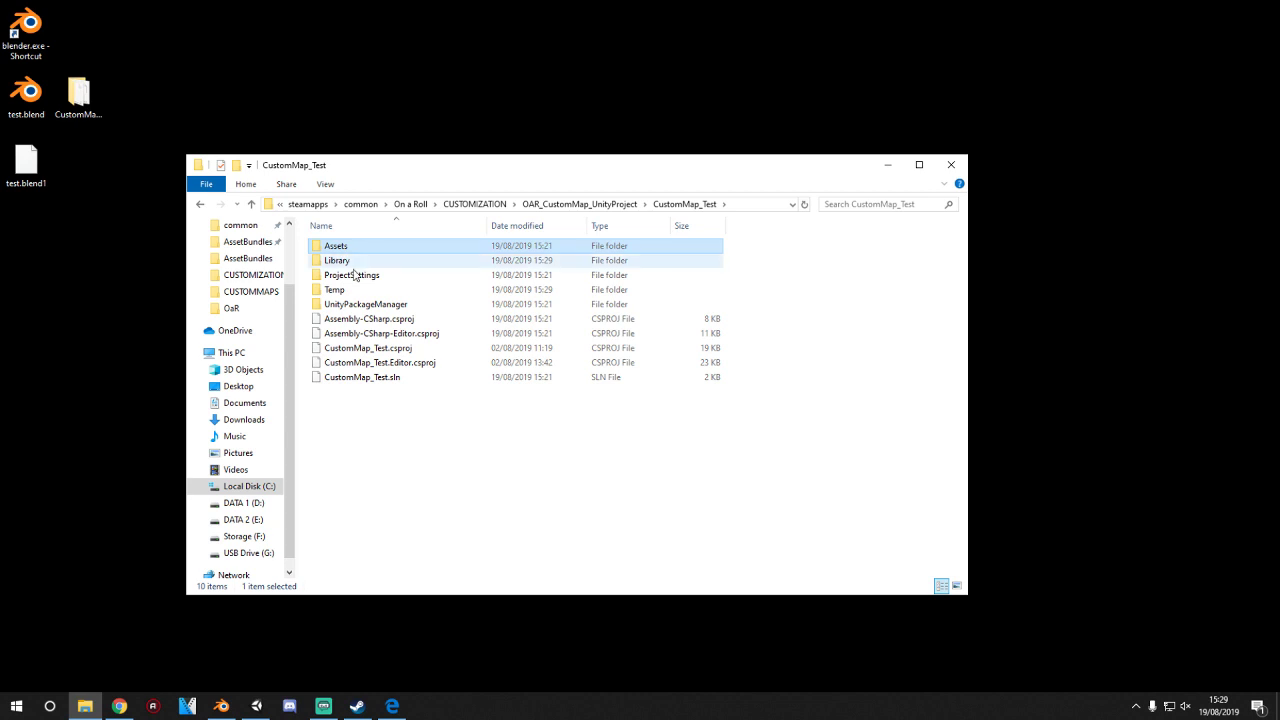
{"action": "double_click", "coordinate": [350, 248]}
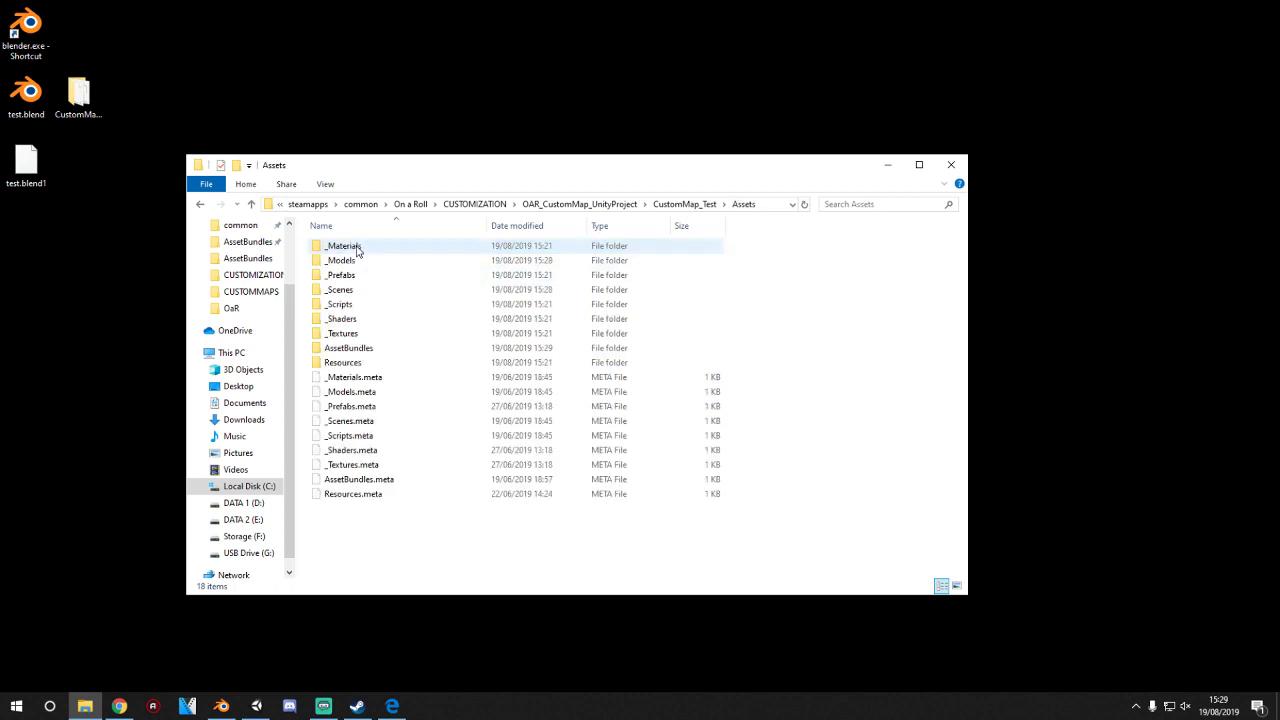
{"action": "double_click", "coordinate": [355, 348]}
- Copy custommap_assets and custommap_scene into the game's CUSTOMMAPS folder, replacing the existing files
{"action": "left_click", "coordinate": [357, 304]}
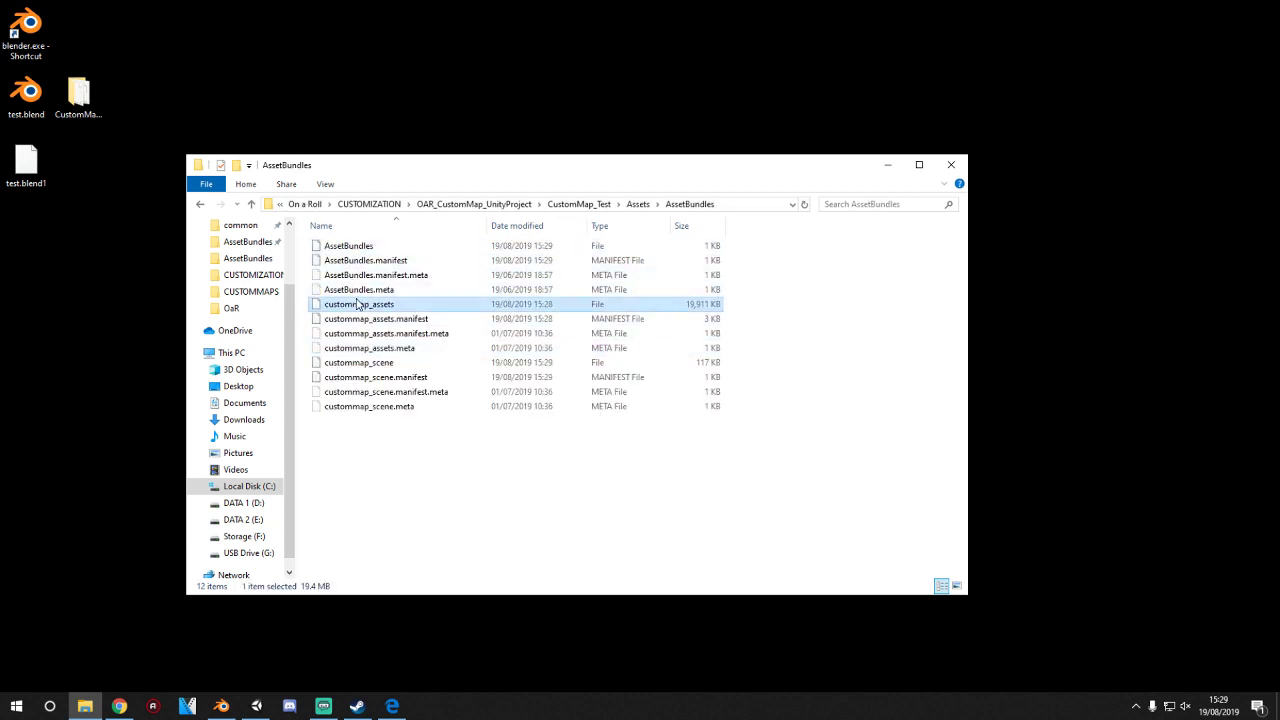
{"action": "left_click", "coordinate": [365, 364], "text": "ctrl"}
{"action": "right_click", "coordinate": [366, 366]}
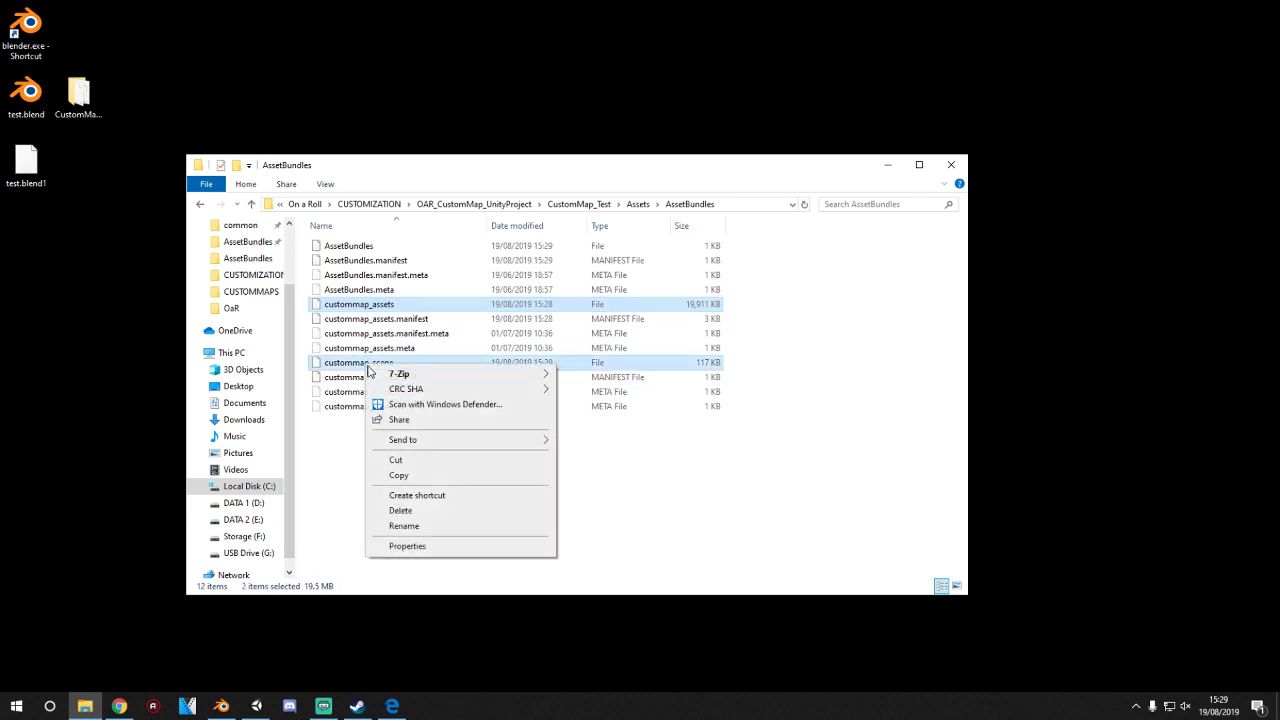
{"action": "left_click", "coordinate": [394, 473]}
{"action": "left_click", "coordinate": [271, 293]}
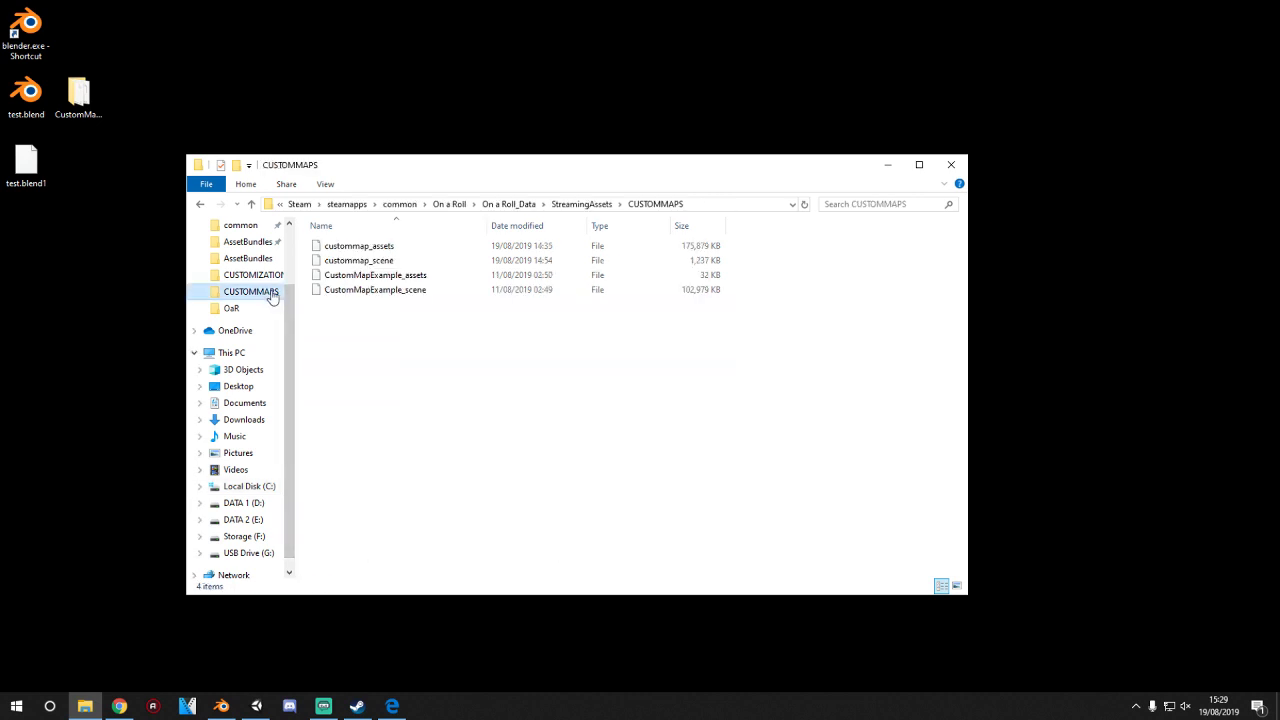
{"action": "right_click", "coordinate": [369, 409]}
{"action": "left_click", "coordinate": [405, 504]}
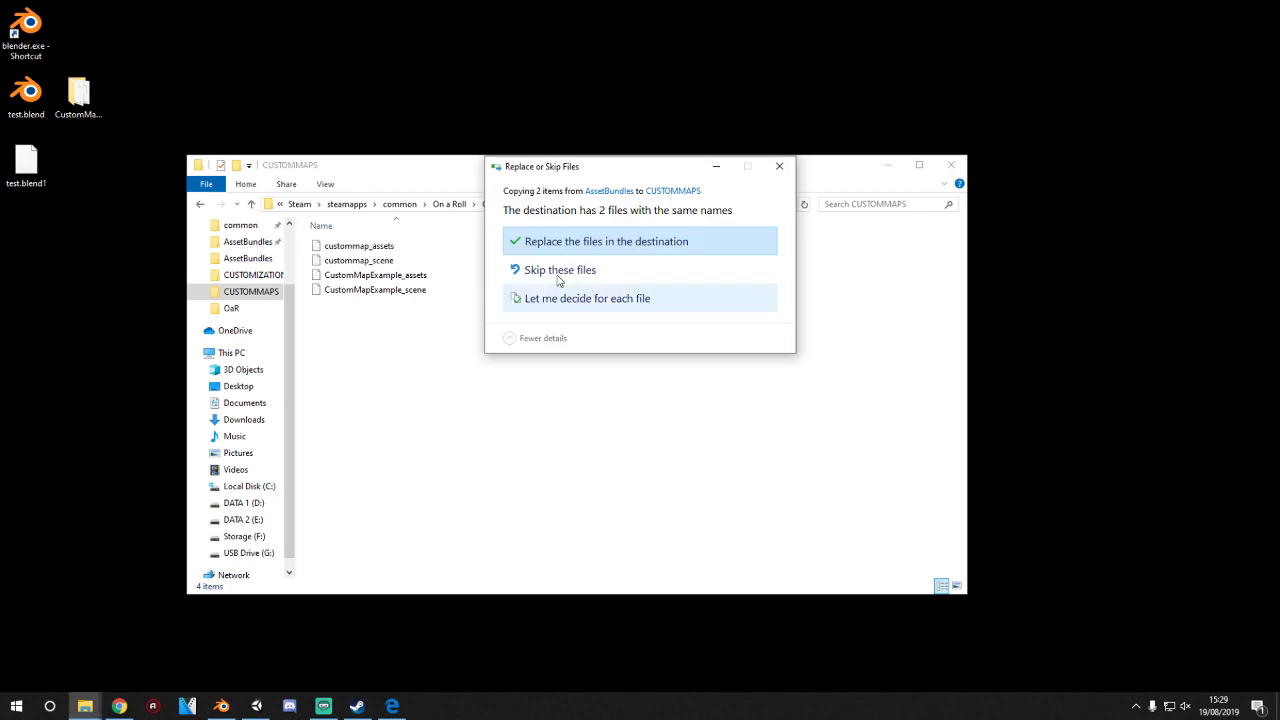
{"action": "left_click", "coordinate": [565, 244]}
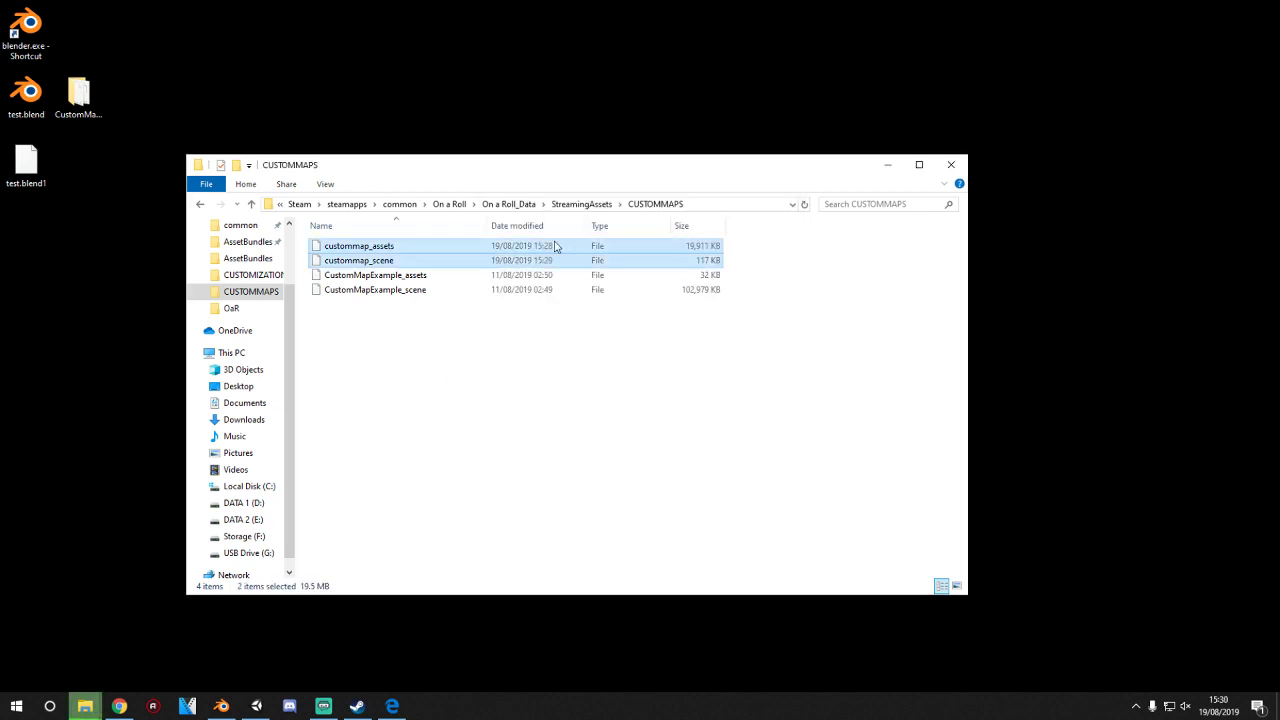
- Launch On a Roll from Steam and load the custom map named custommap
{"action": "right_click", "coordinate": [357, 706]}
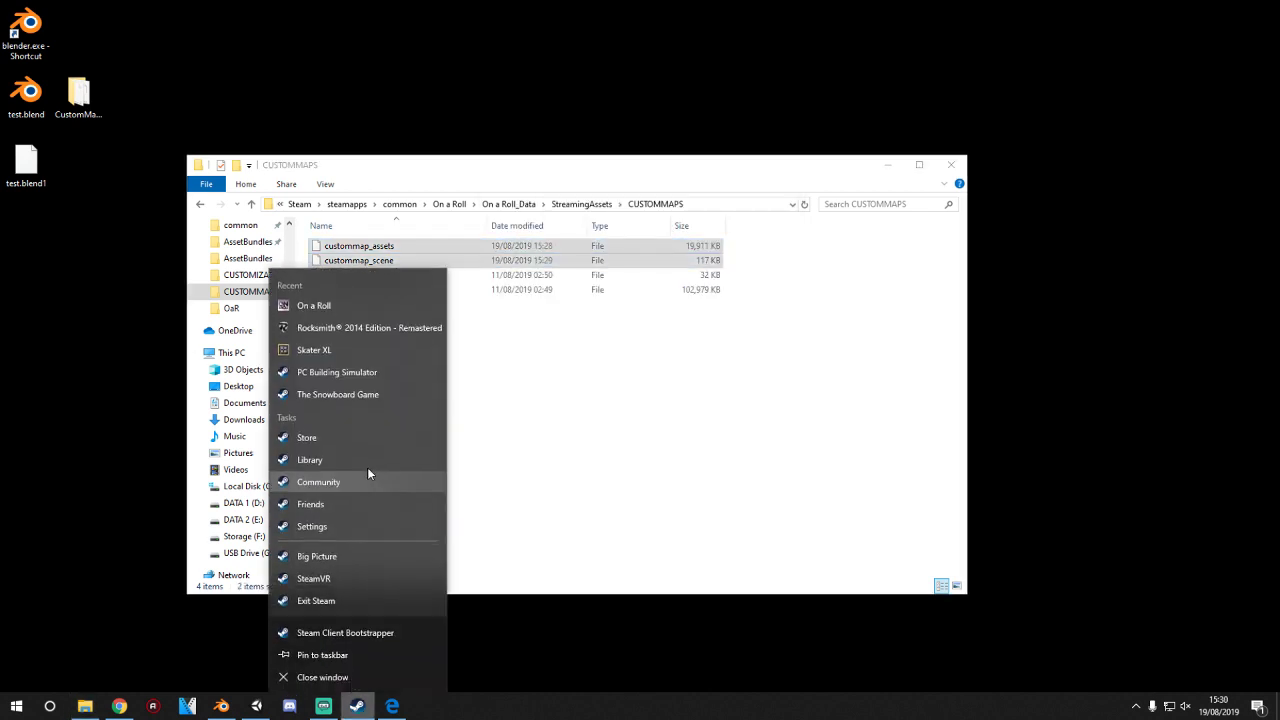
{"action": "left_click", "coordinate": [347, 316]}
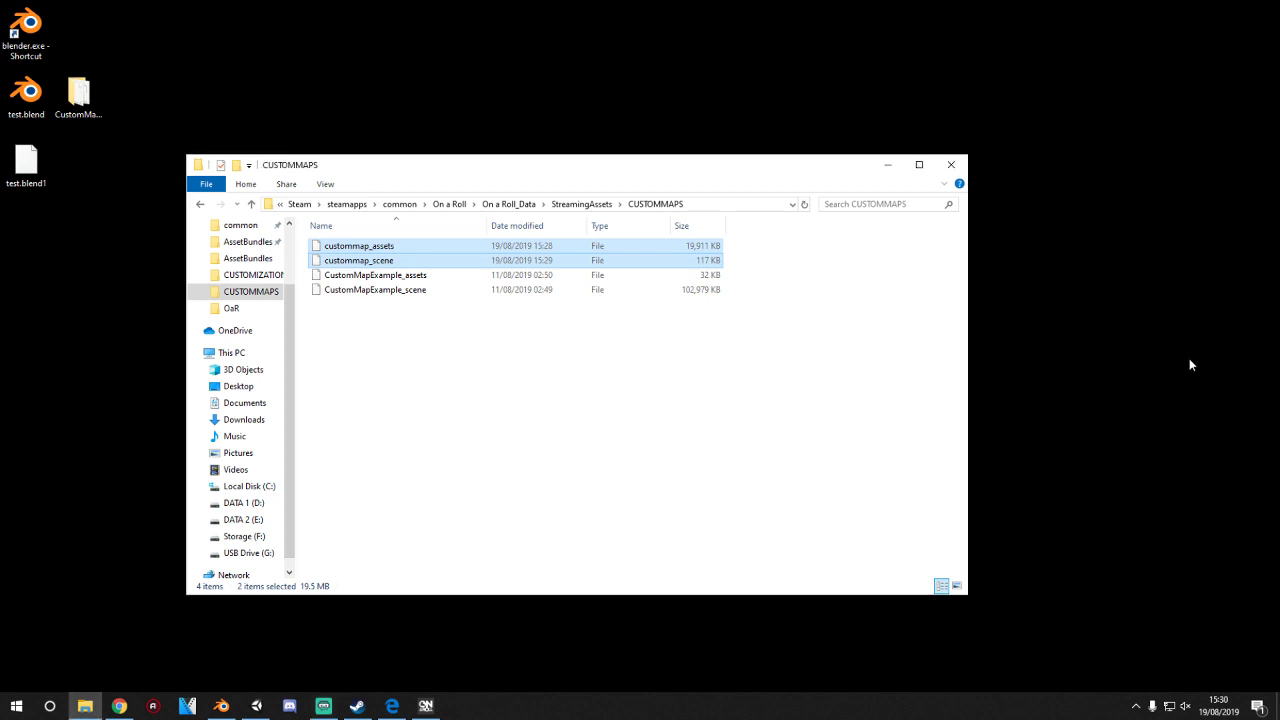
{"action": "left_click", "coordinate": [430, 705]}
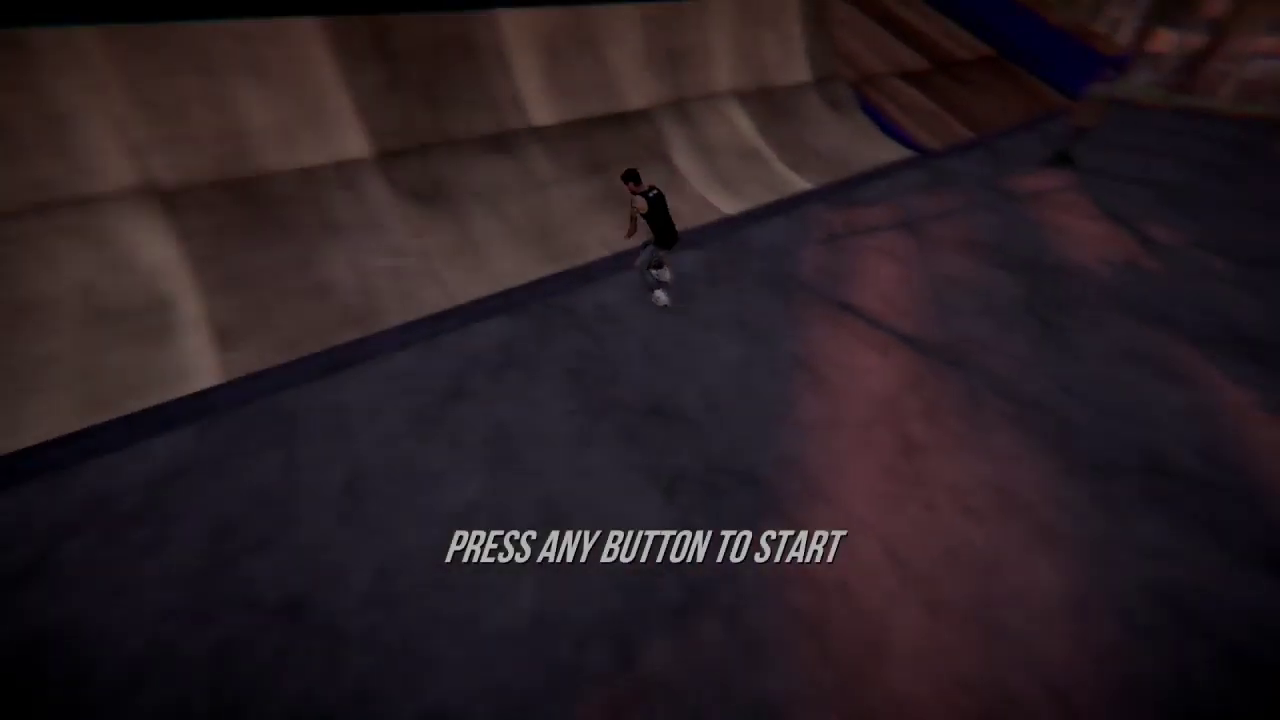
{"action": "key", "text": "Return"}
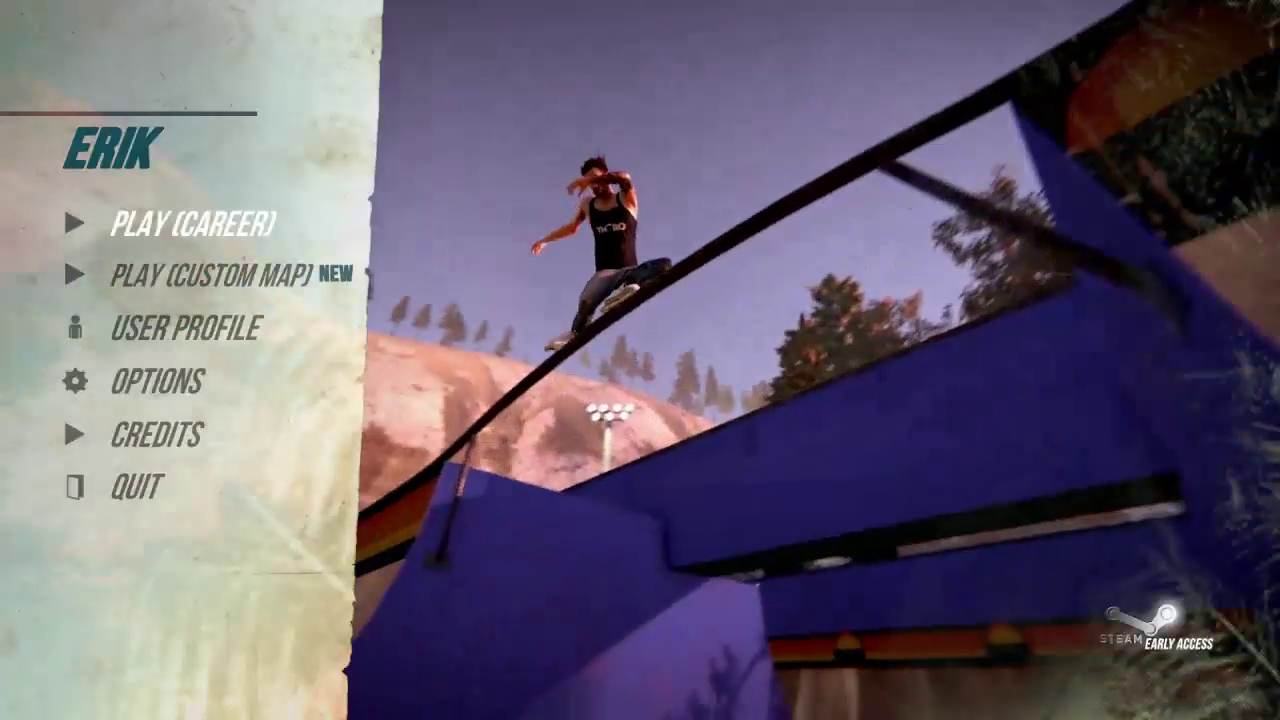
{"action": "key", "text": "Down"}
{"action": "key", "text": "Return"}
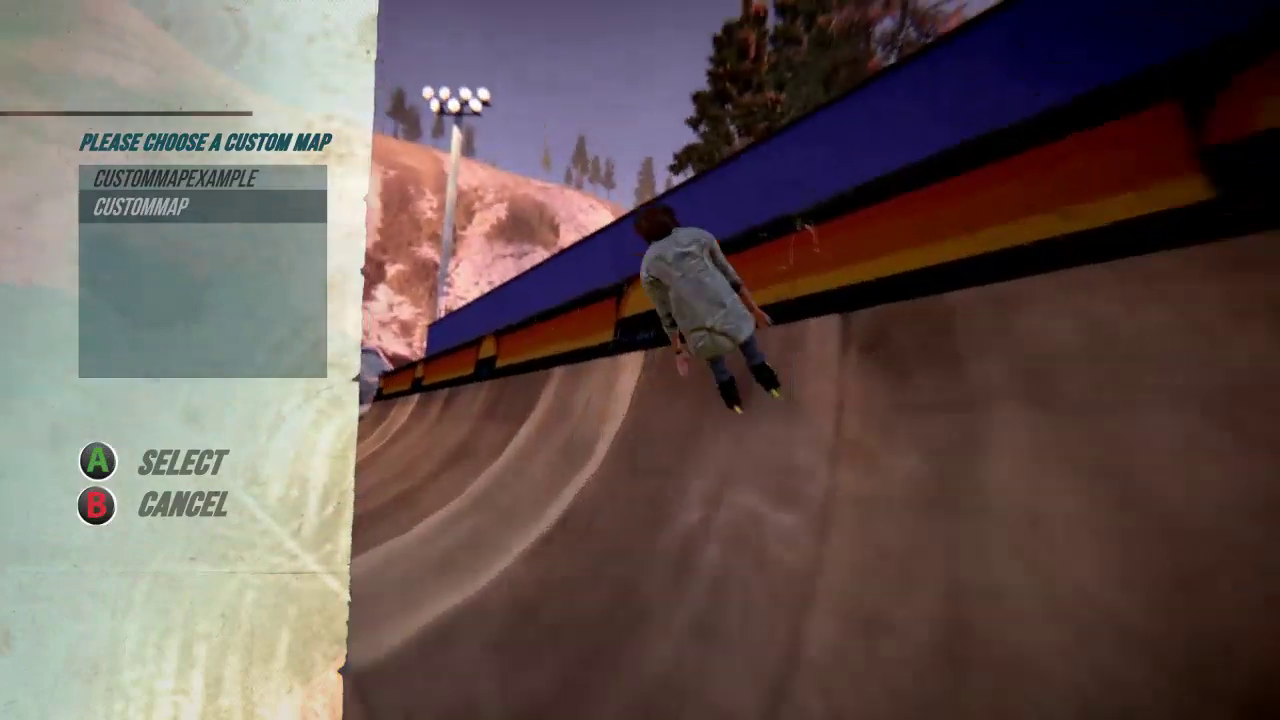
{"action": "key", "text": "Return"}
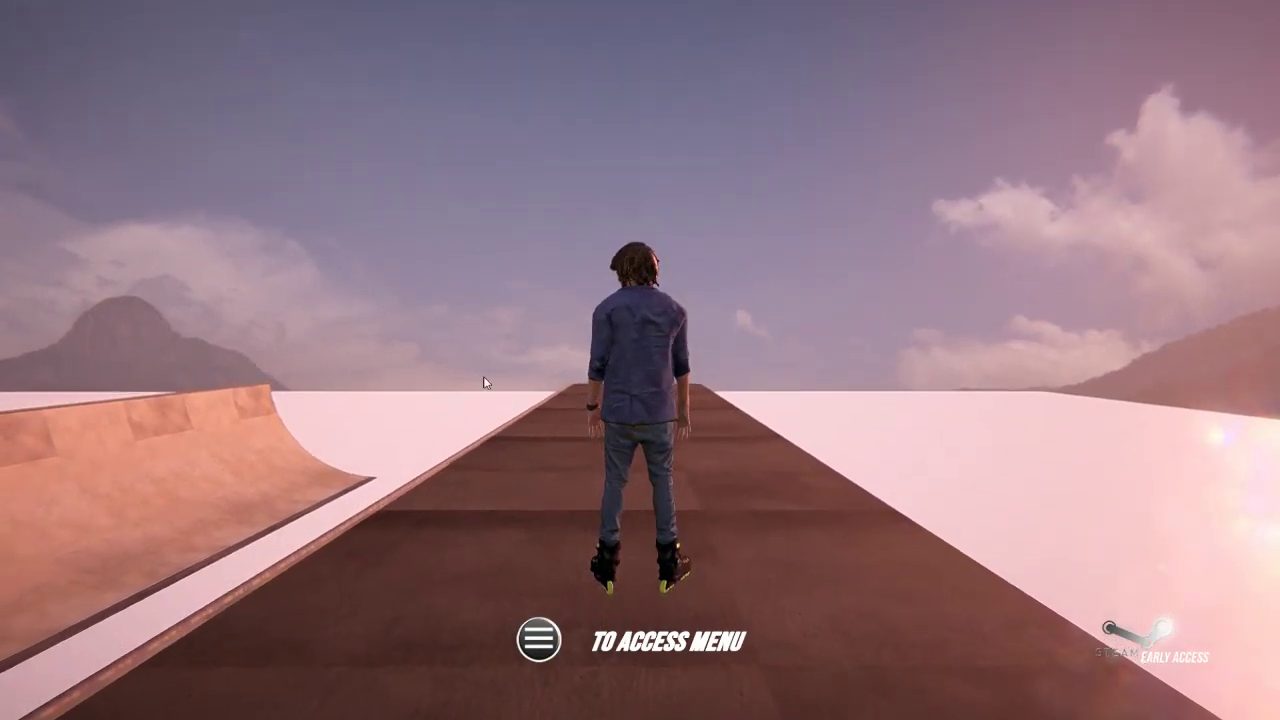
- Leave the game, switch to Unity and delete the CustomDemoLevel_001 scene from the _Scenes folder
{"action": "key", "text": "alt+Tab"}
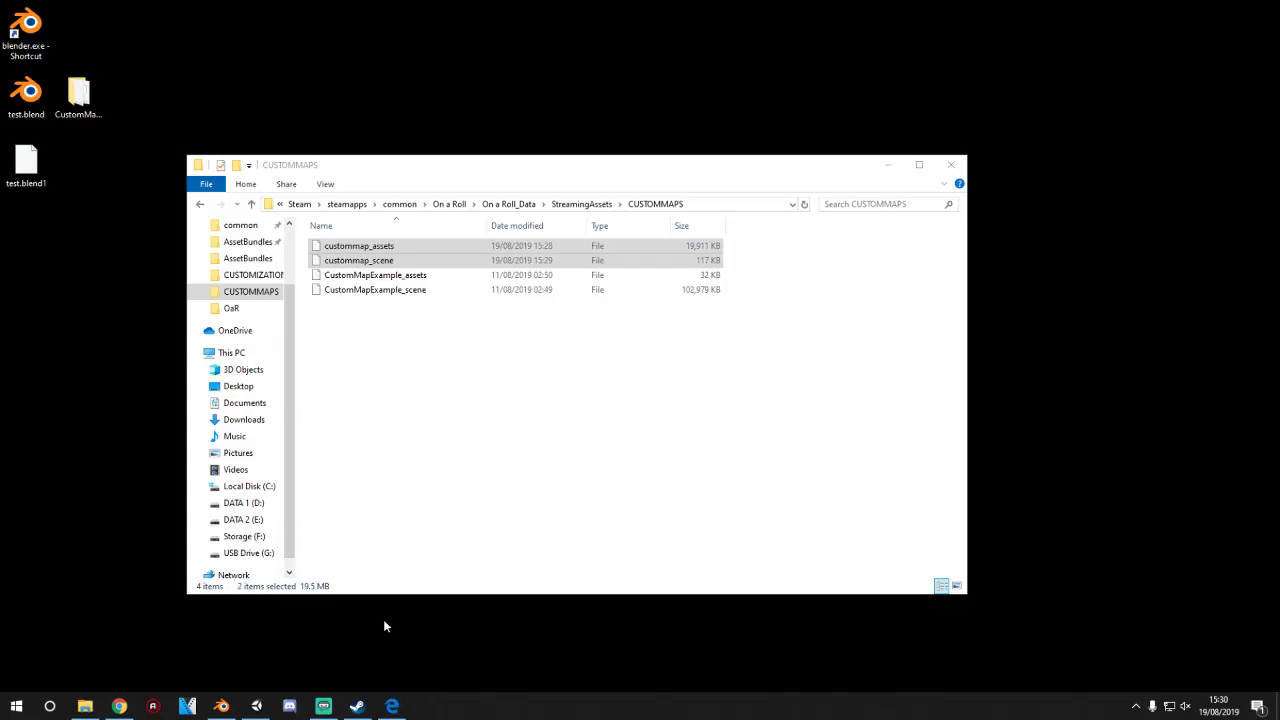
{"action": "left_click", "coordinate": [256, 706]}
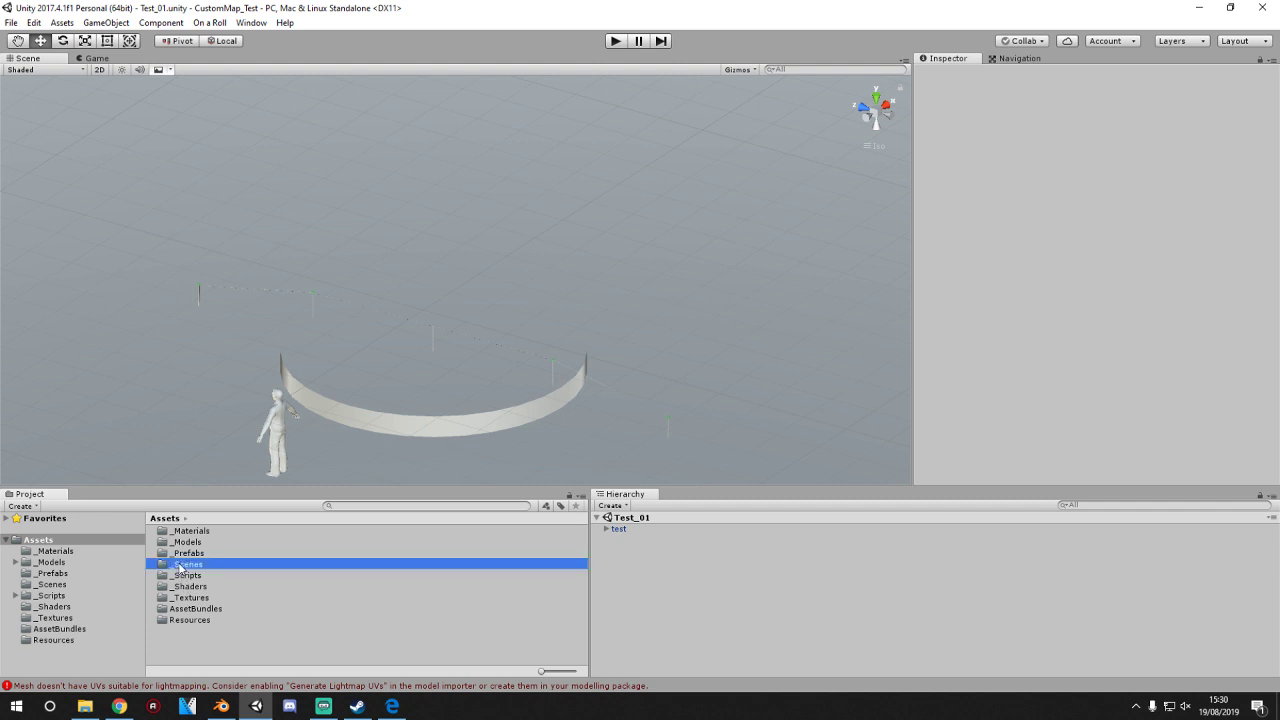
{"action": "double_click", "coordinate": [186, 565]}
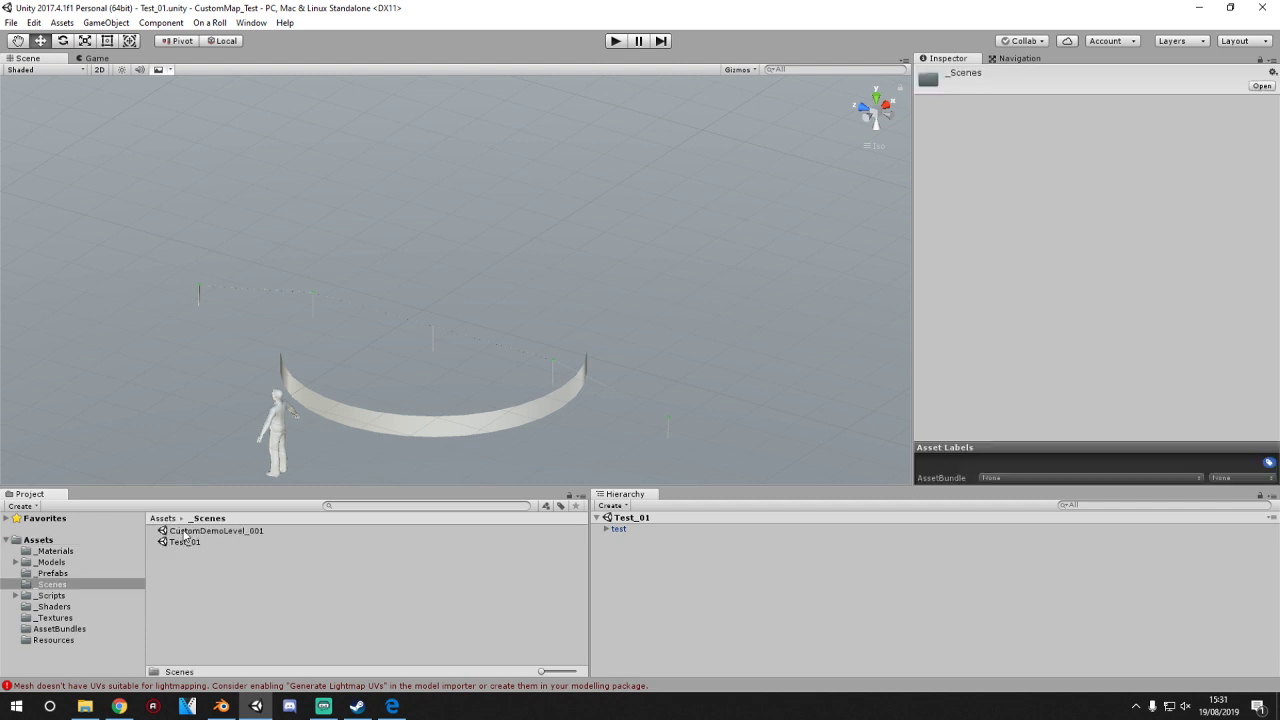
{"action": "left_click", "coordinate": [185, 533]}
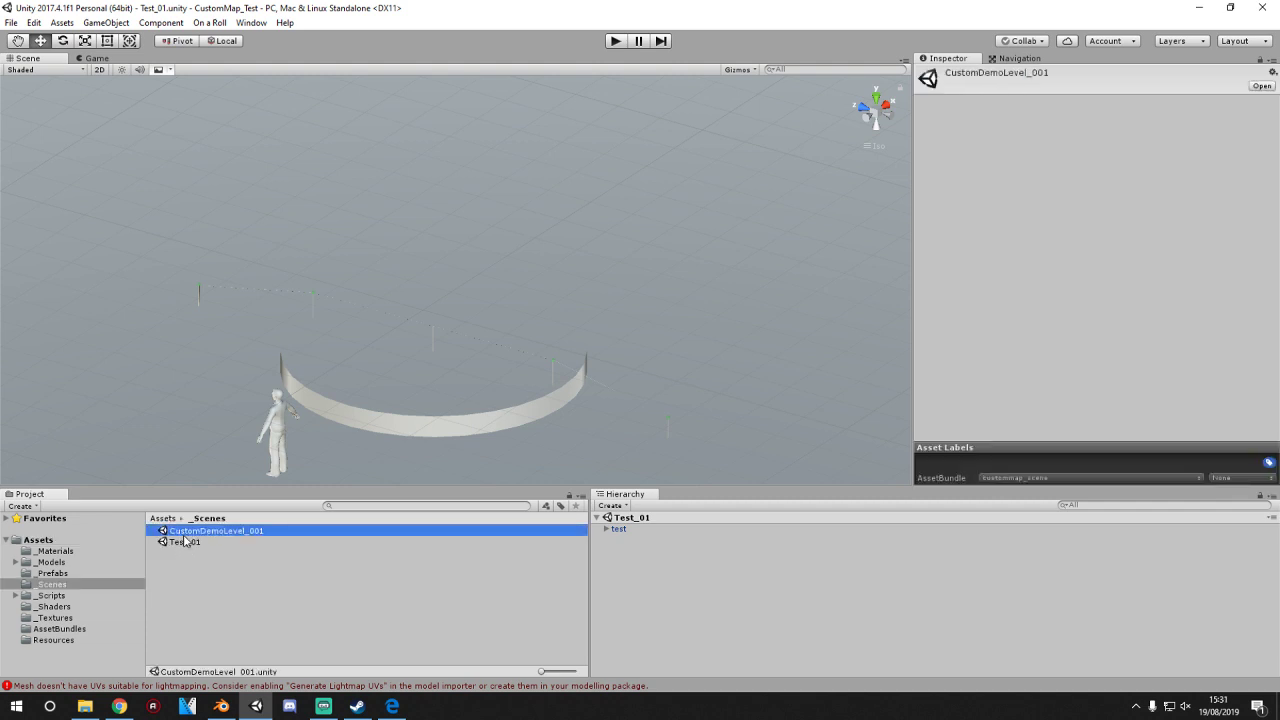
{"action": "left_click", "coordinate": [186, 545]}
{"action": "left_click", "coordinate": [187, 532]}
{"action": "key", "text": "Delete"}
{"action": "left_click", "coordinate": [678, 381]}
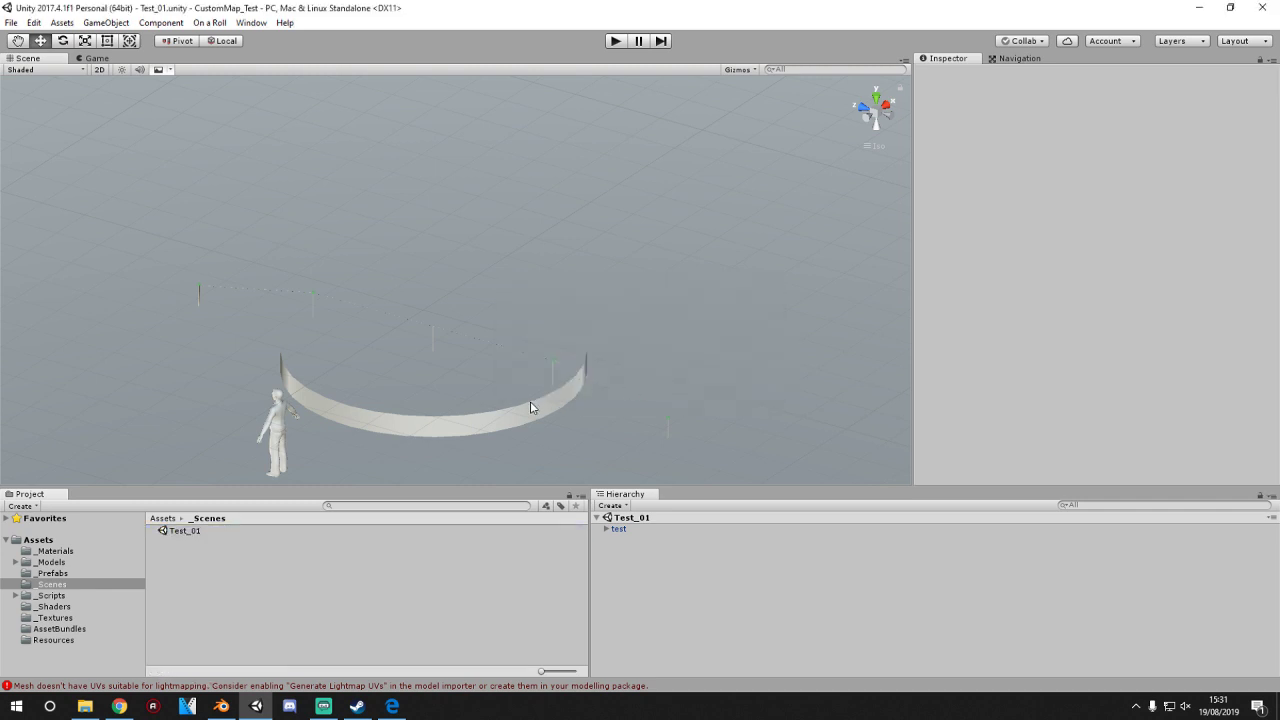
- Rebuild the custom map with the On a Roll custom map build tool
{"action": "left_click", "coordinate": [222, 23]}
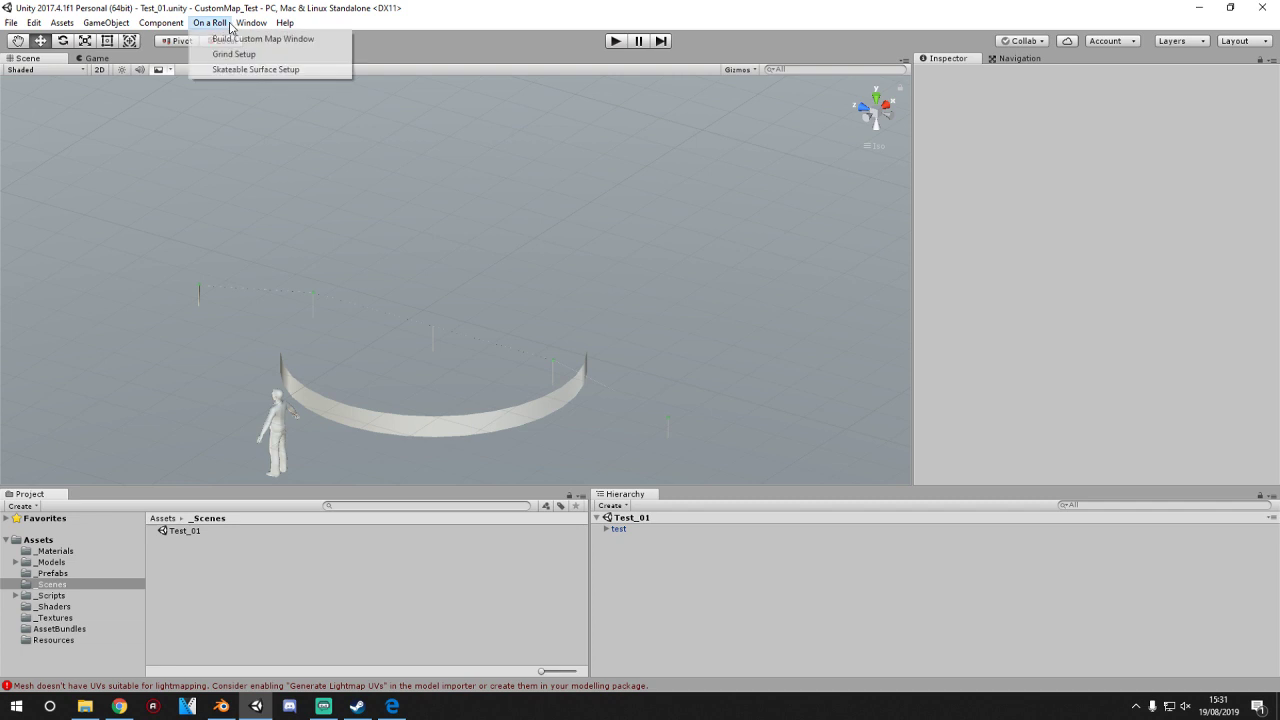
{"action": "left_click", "coordinate": [230, 38]}
{"action": "left_click", "coordinate": [178, 71]}
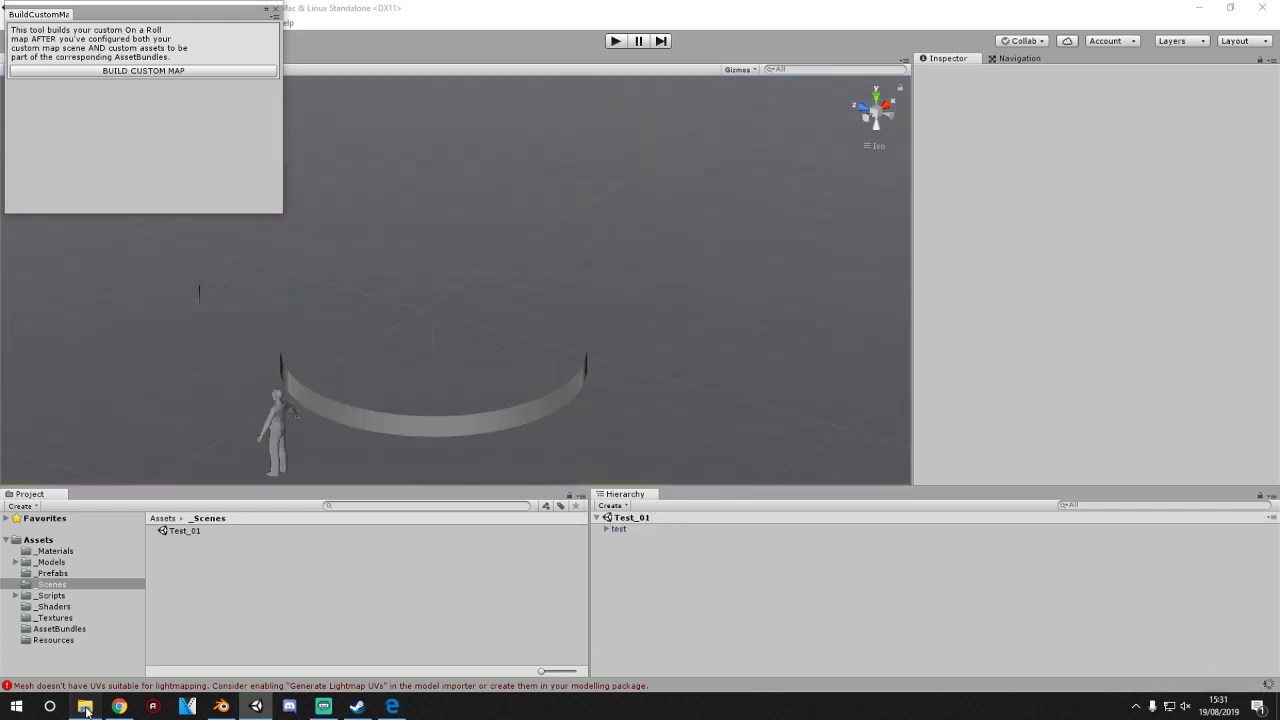
- Copy the rebuilt custommap_assets and custommap_scene from the AssetBundles folder in File Explorer into CUSTOMMAPS, replacing the existing files
{"action": "left_click", "coordinate": [86, 708]}
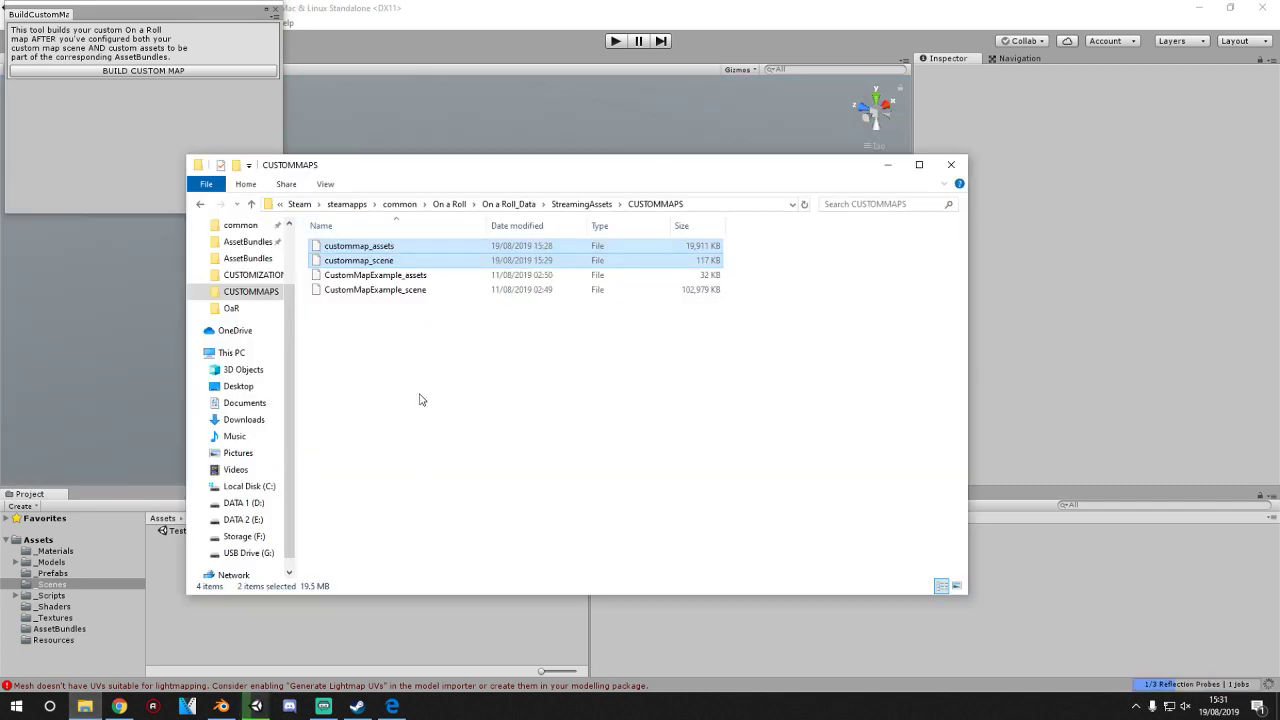
{"action": "key", "text": "alt+Left"}
{"action": "left_click", "coordinate": [366, 364]}
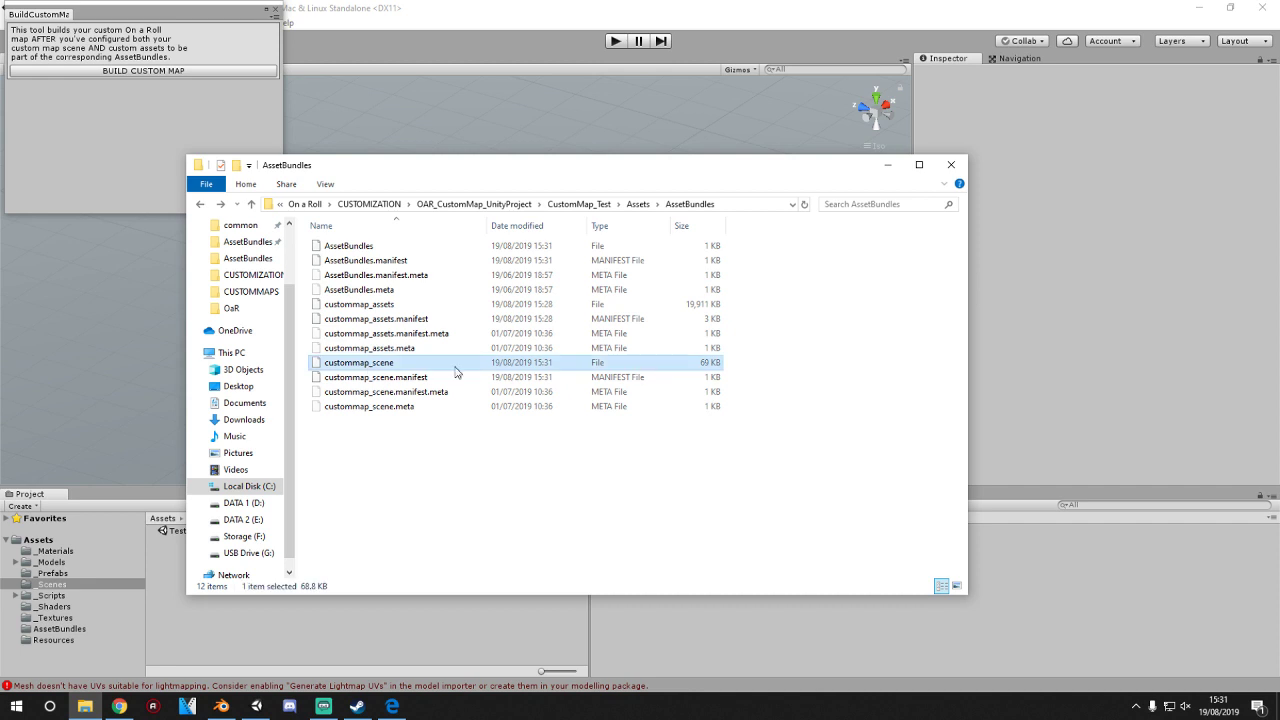
{"action": "left_click", "coordinate": [362, 304], "text": "ctrl"}
{"action": "right_click", "coordinate": [364, 306]}
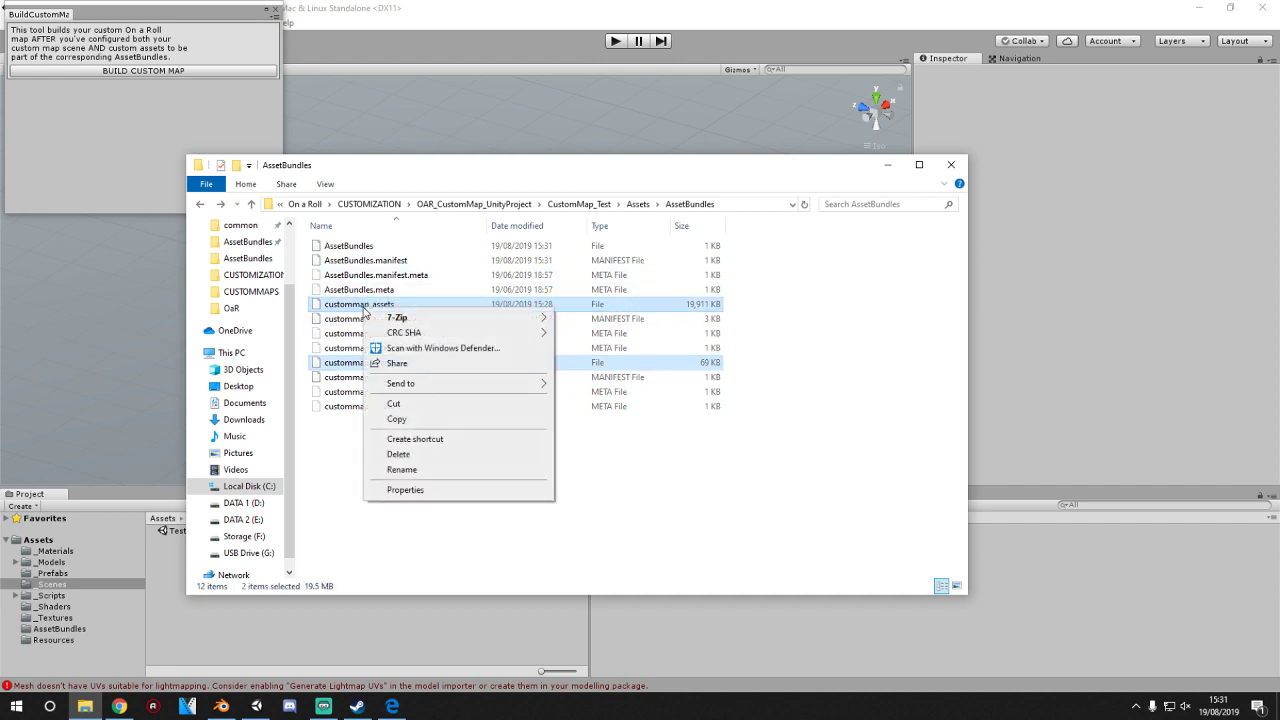
{"action": "left_click", "coordinate": [396, 419]}
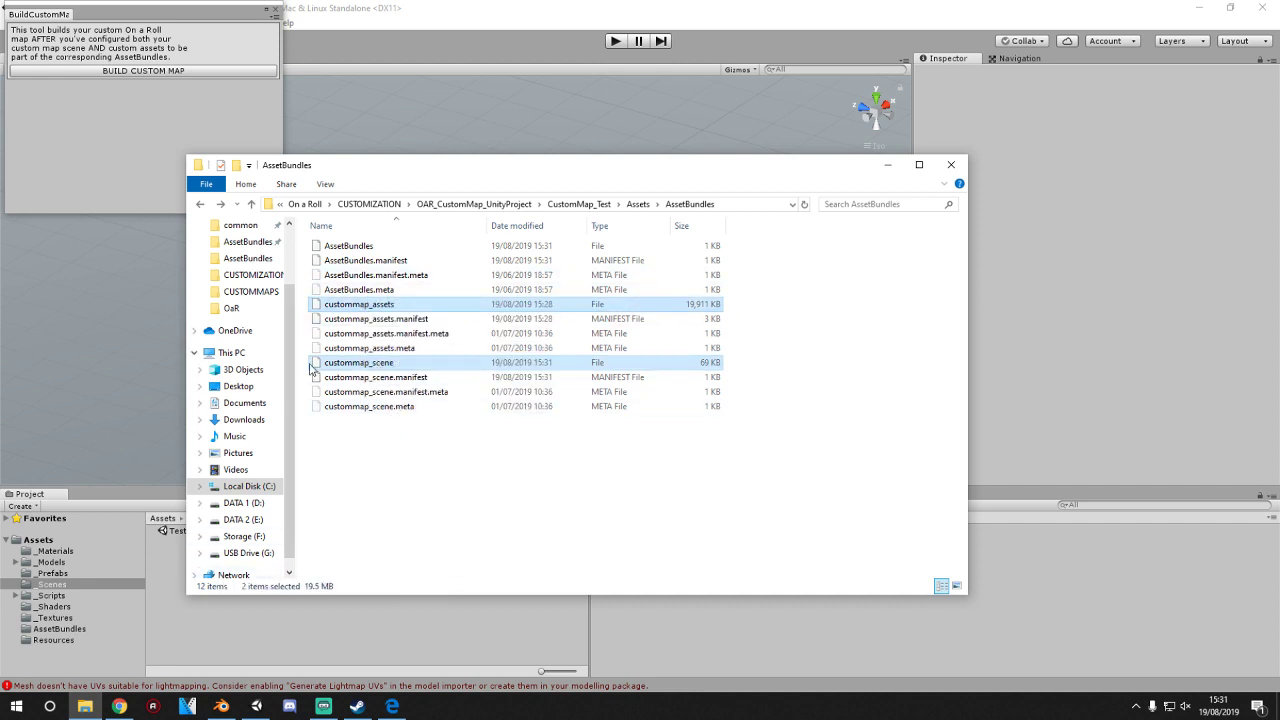
{"action": "left_click", "coordinate": [290, 291]}
{"action": "right_click", "coordinate": [464, 443]}
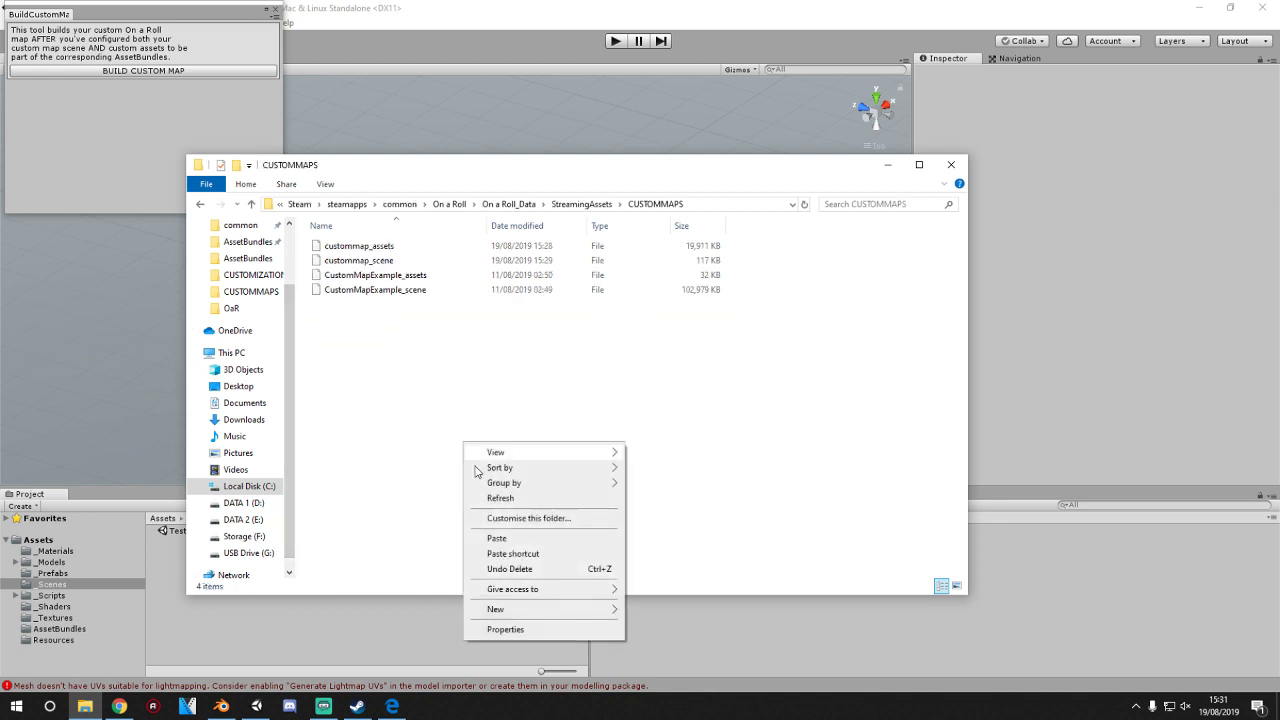
{"action": "left_click", "coordinate": [497, 538]}
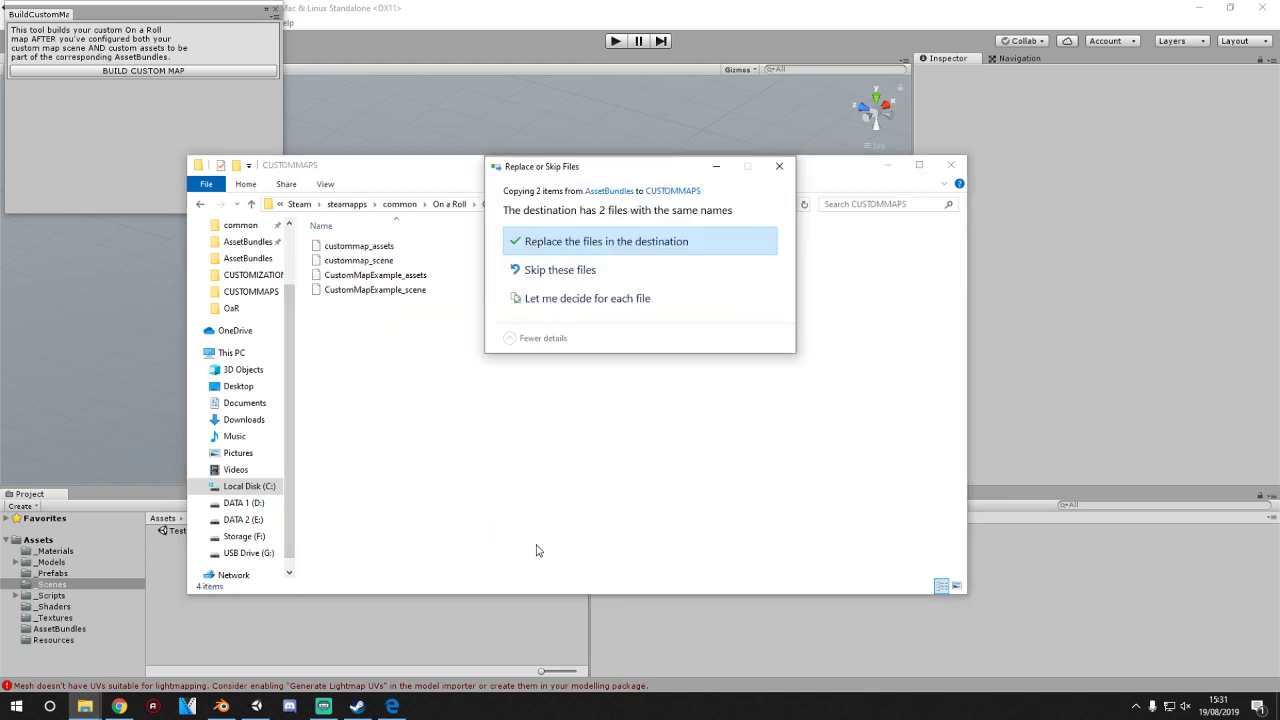
{"action": "left_click", "coordinate": [580, 242]}
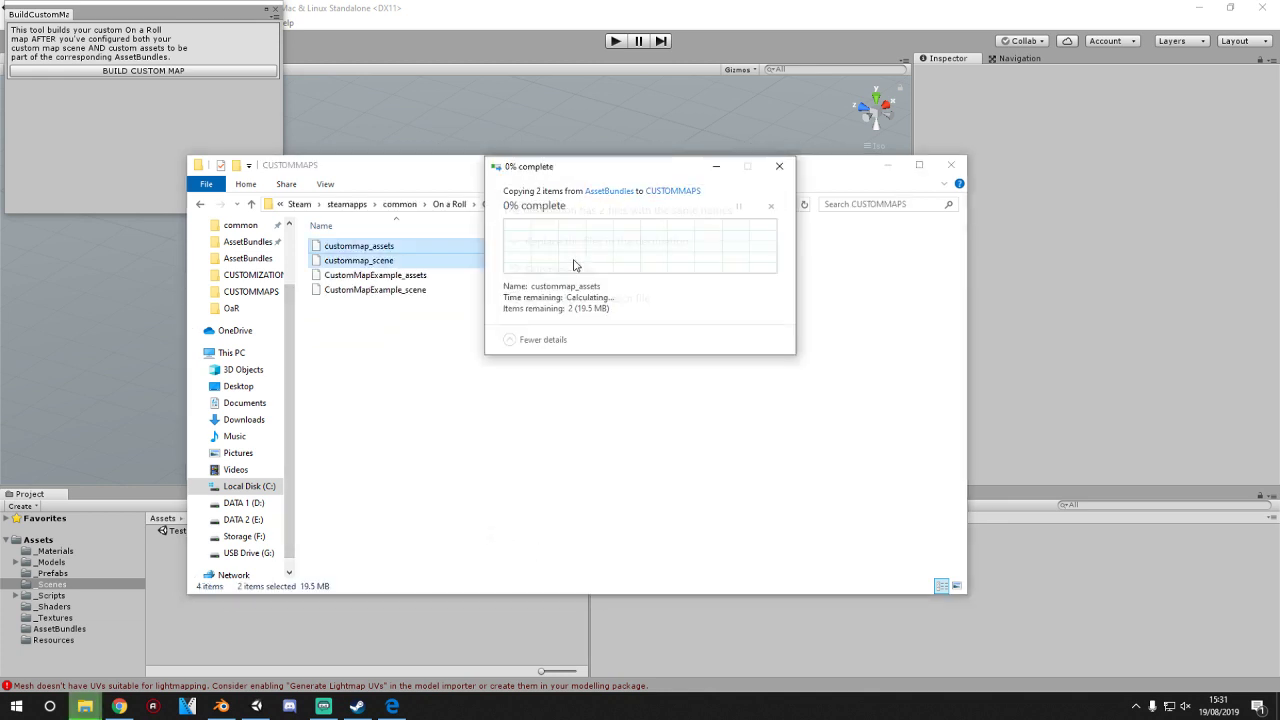
- Launch On a Roll from Steam to test the rebuilt custom map
{"action": "right_click", "coordinate": [355, 708]}
{"action": "left_click", "coordinate": [338, 307]}
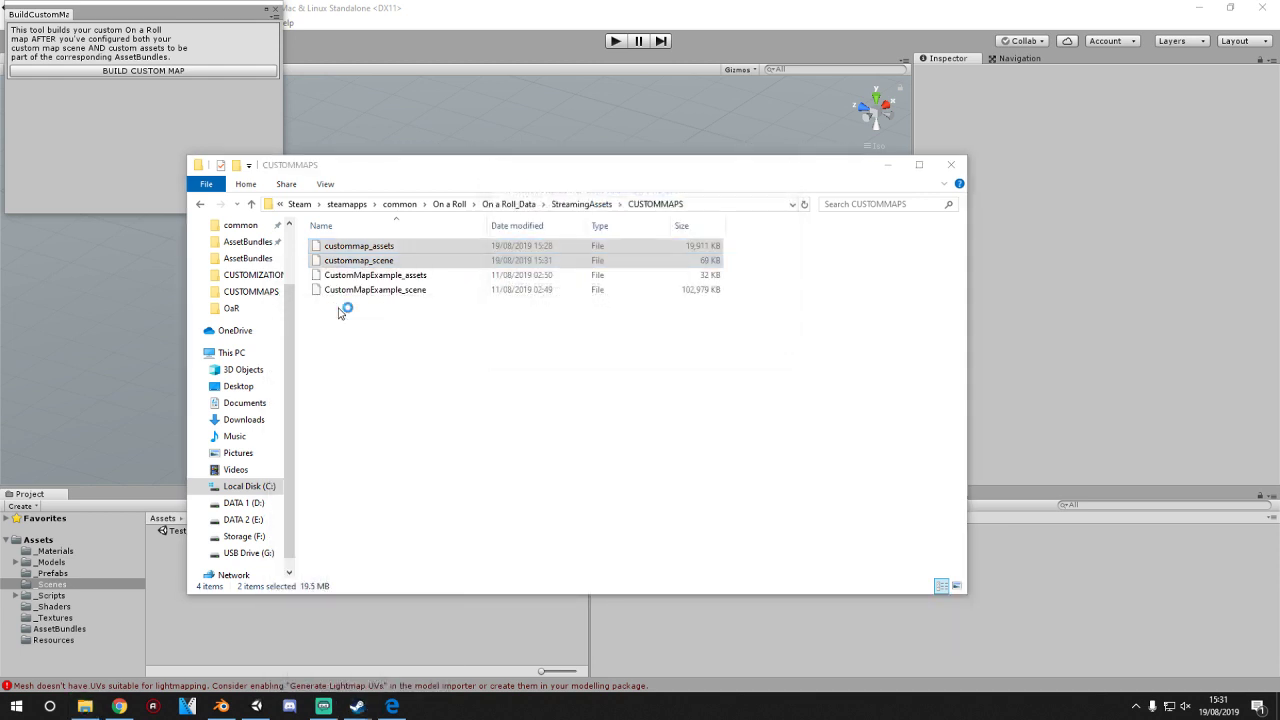
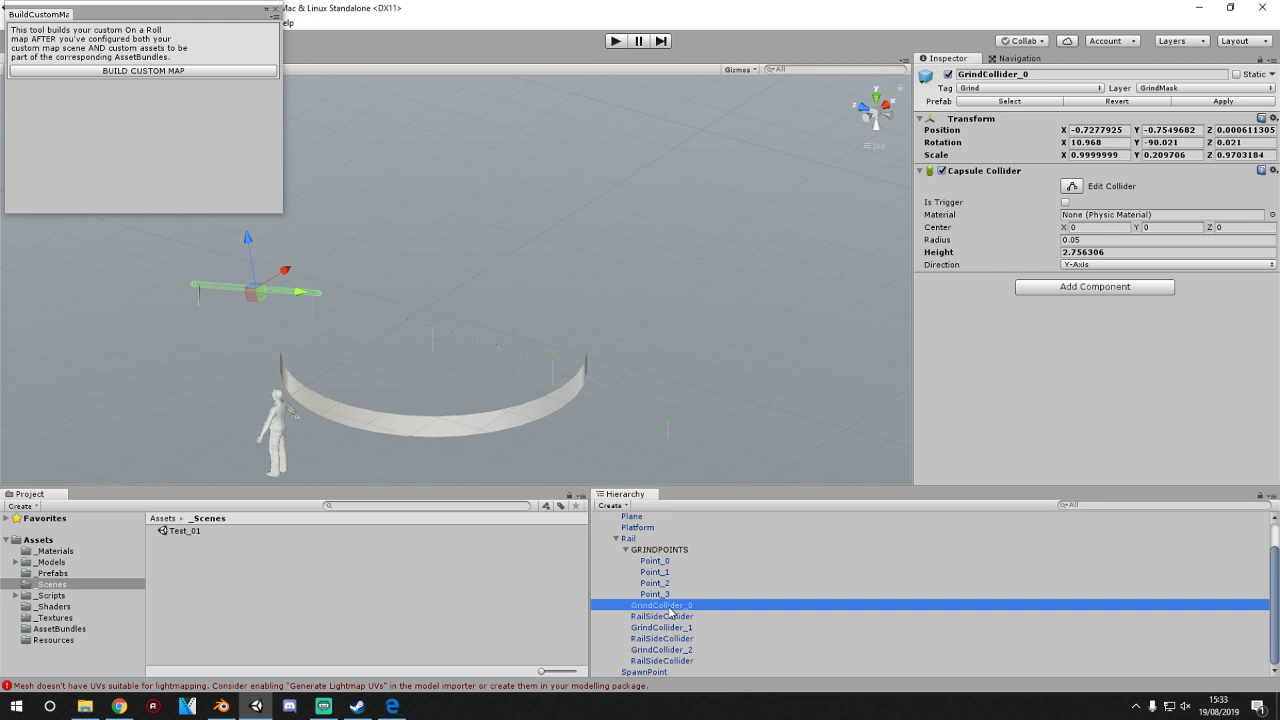
- Inspect the shader options and materials of Point_0 under the rail's GRINDPOINTS, and close the custom map build window
{"action": "left_click", "coordinate": [658, 562]}
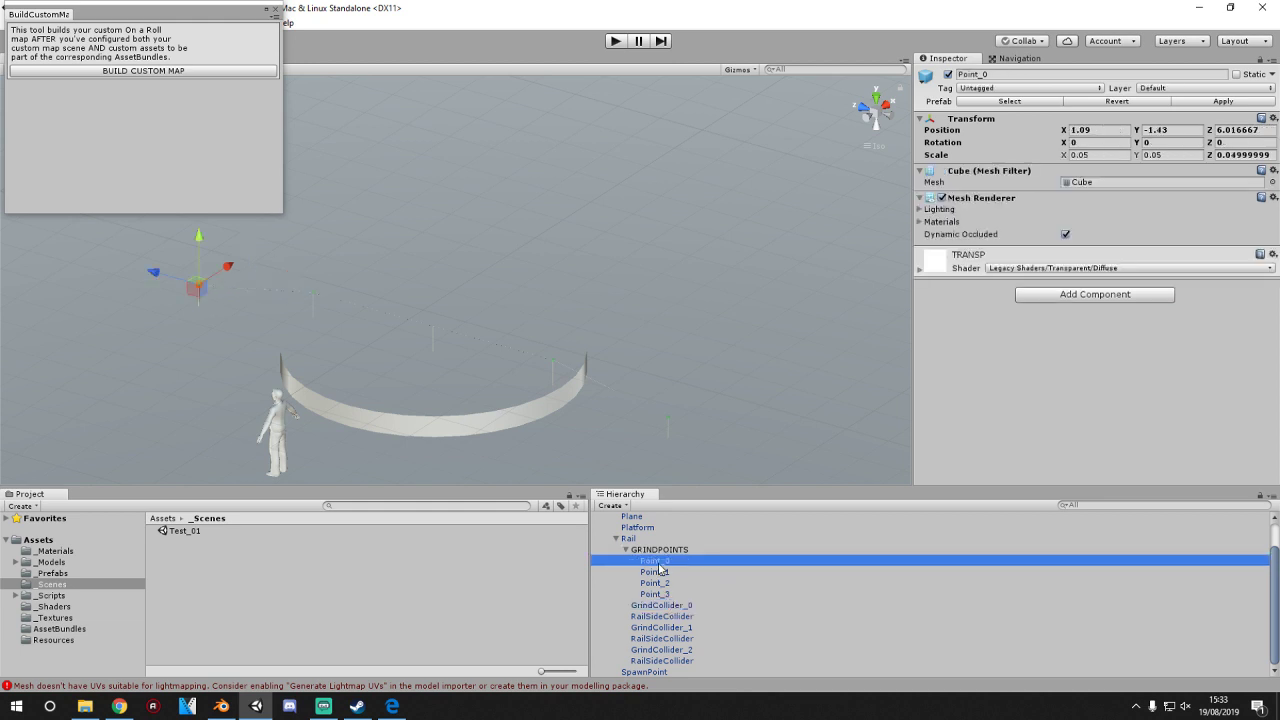
{"action": "left_click", "coordinate": [1040, 270]}
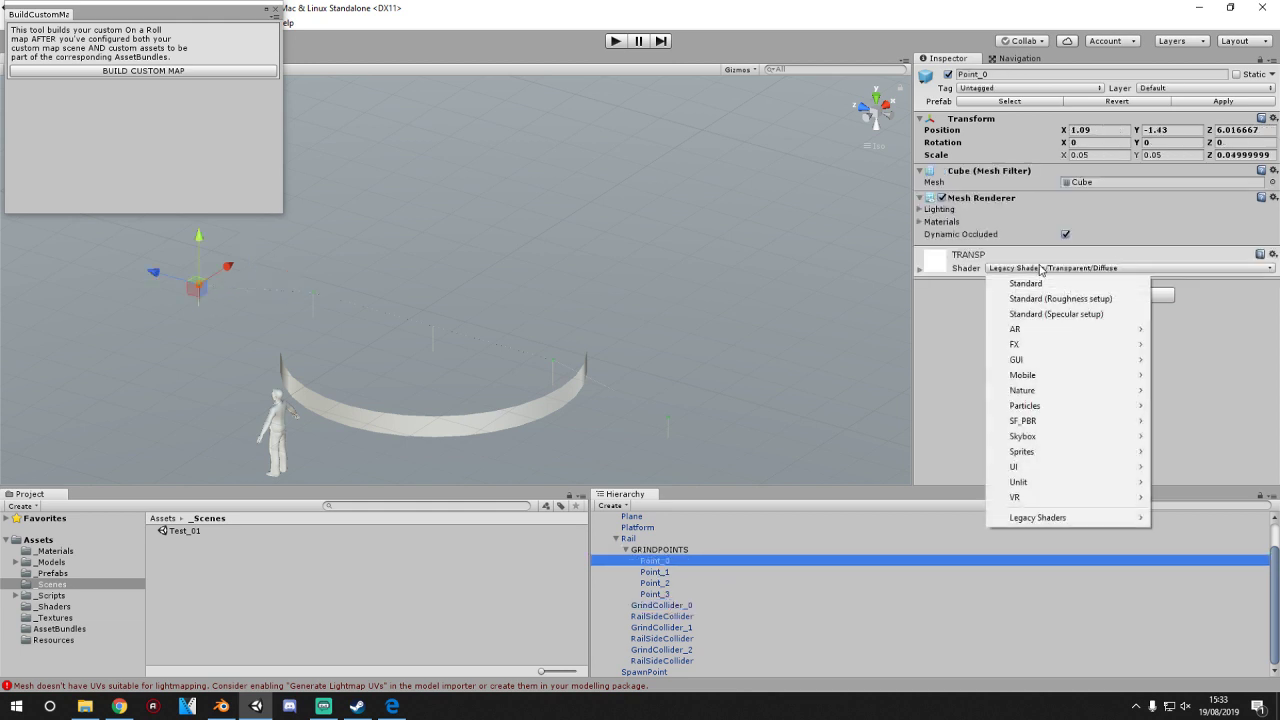
{"action": "left_click", "coordinate": [940, 344]}
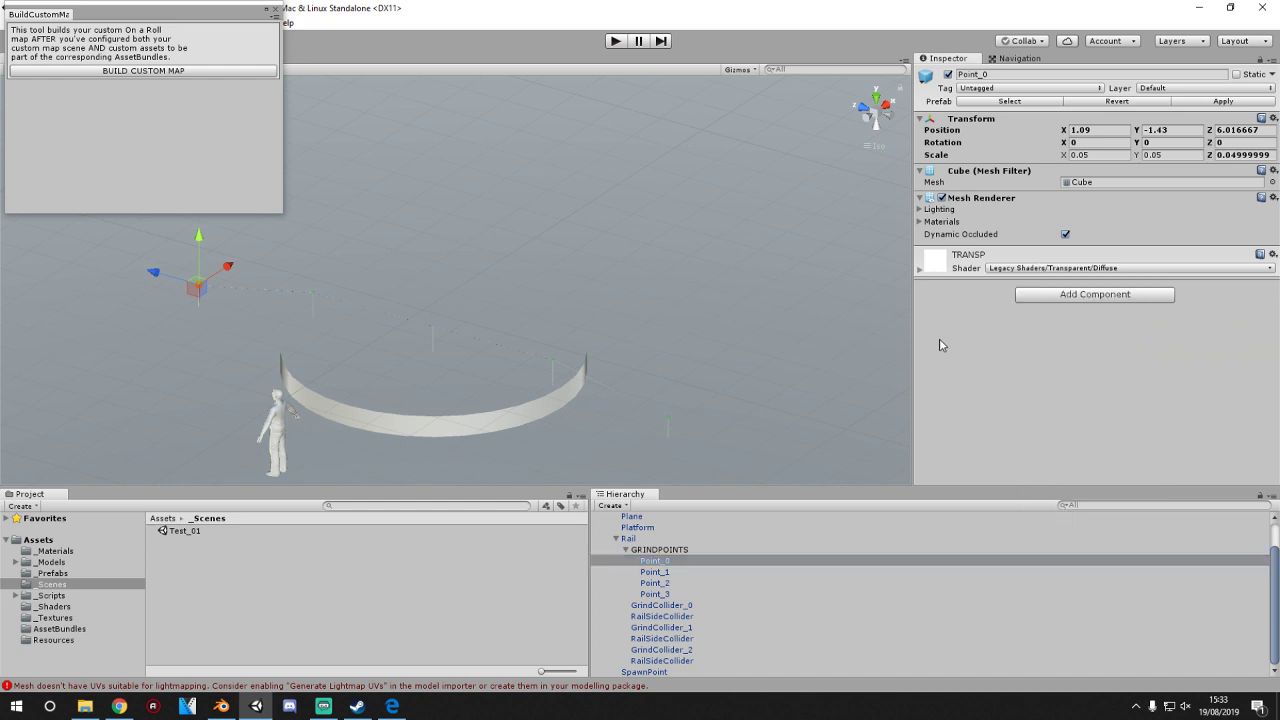
{"action": "left_click", "coordinate": [920, 221]}
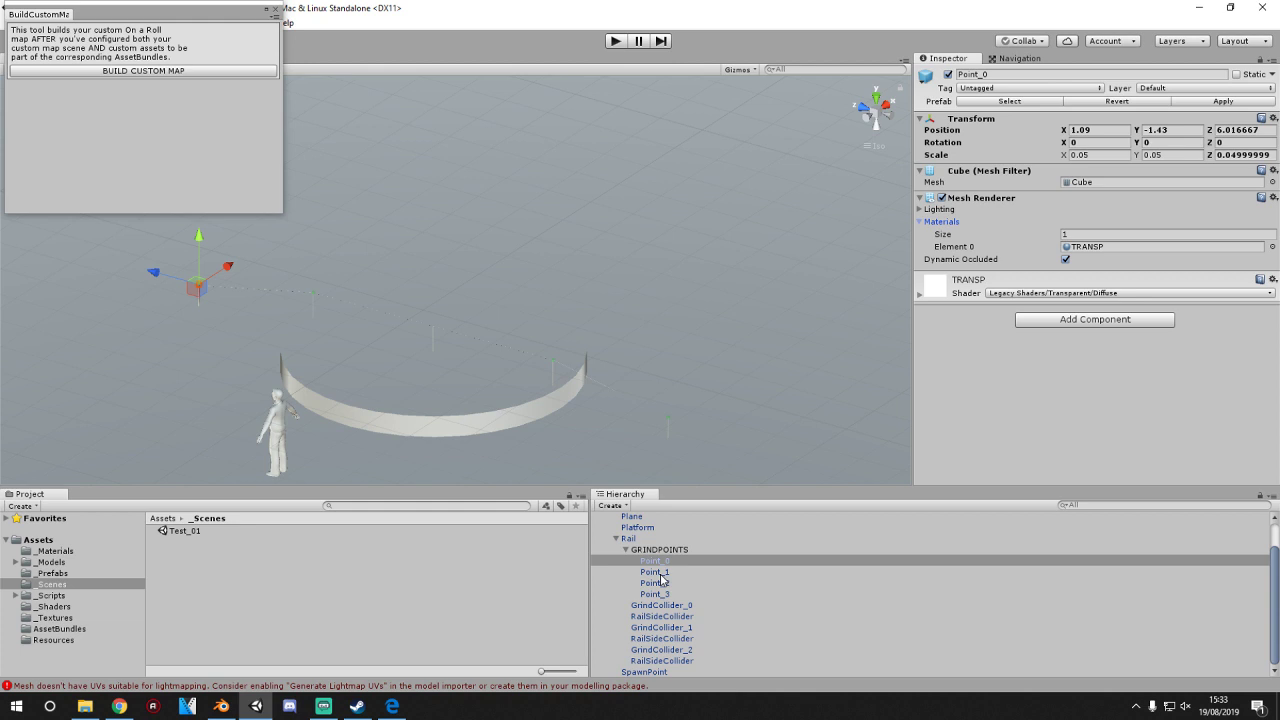
{"action": "scroll", "coordinate": [338, 325], "scroll_direction": "up", "scroll_amount": 3}
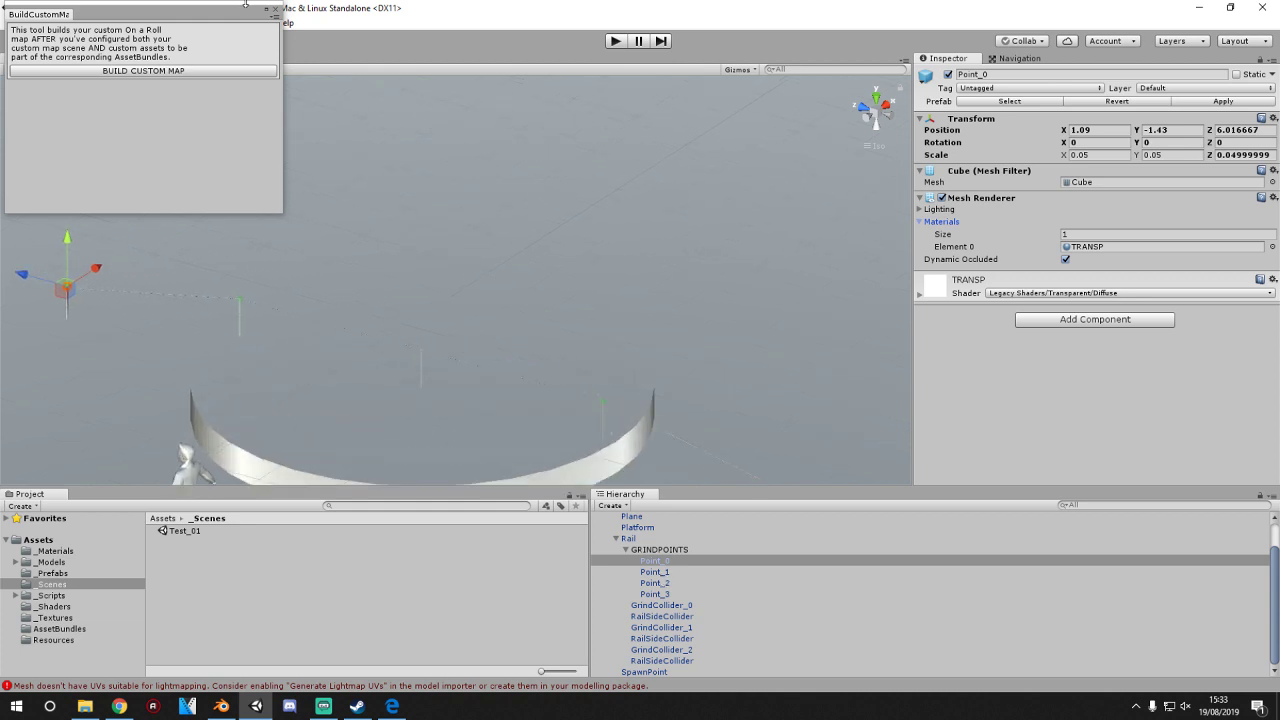
{"action": "left_click", "coordinate": [275, 12]}
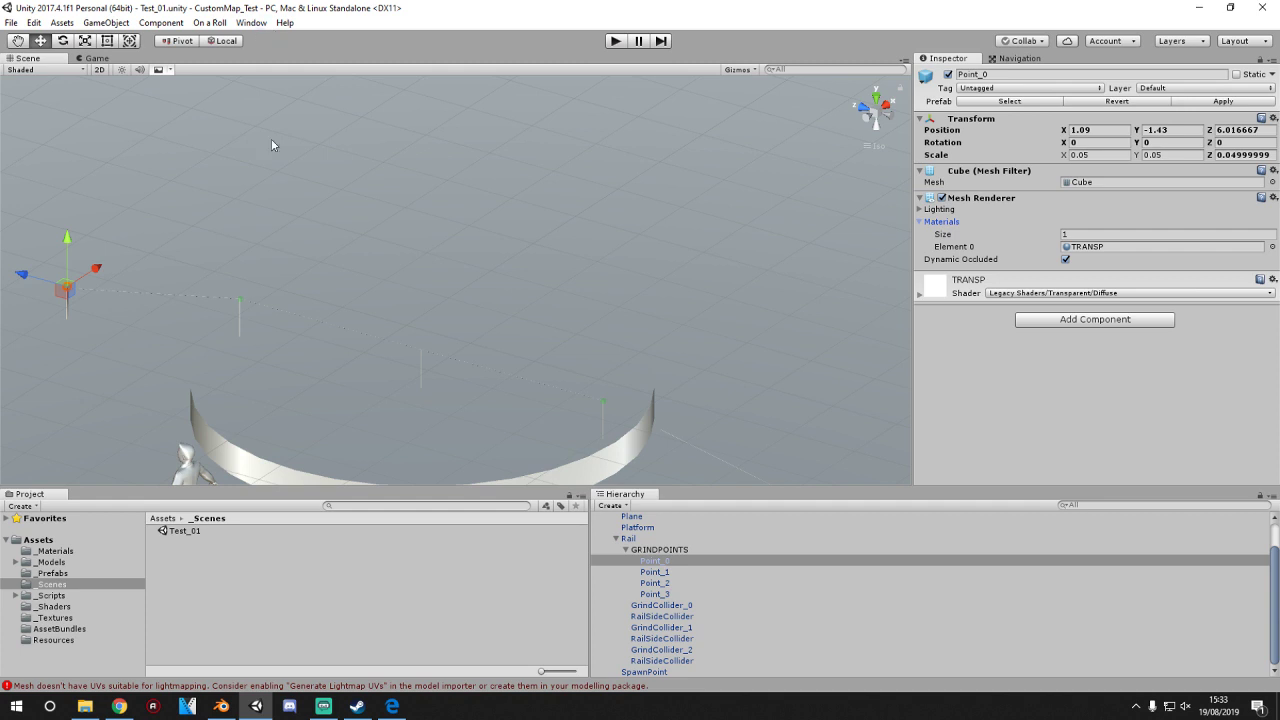
- Examine the Platform and Rail in the scene, checking the rail's mesh, colliders and Rail Init settings
{"action": "left_click", "coordinate": [630, 418]}
{"action": "left_click", "coordinate": [645, 425]}
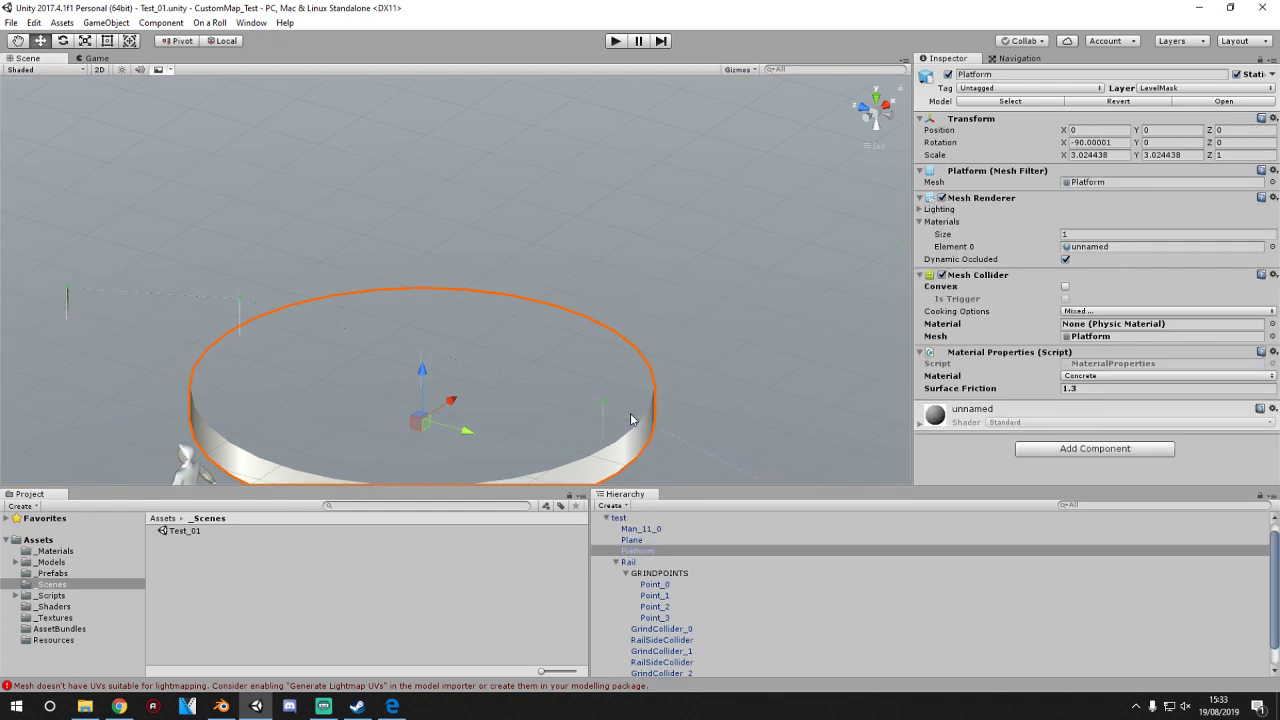
{"action": "left_click", "coordinate": [663, 432]}
{"action": "left_click", "coordinate": [675, 440]}
{"action": "left_click", "coordinate": [675, 434]}
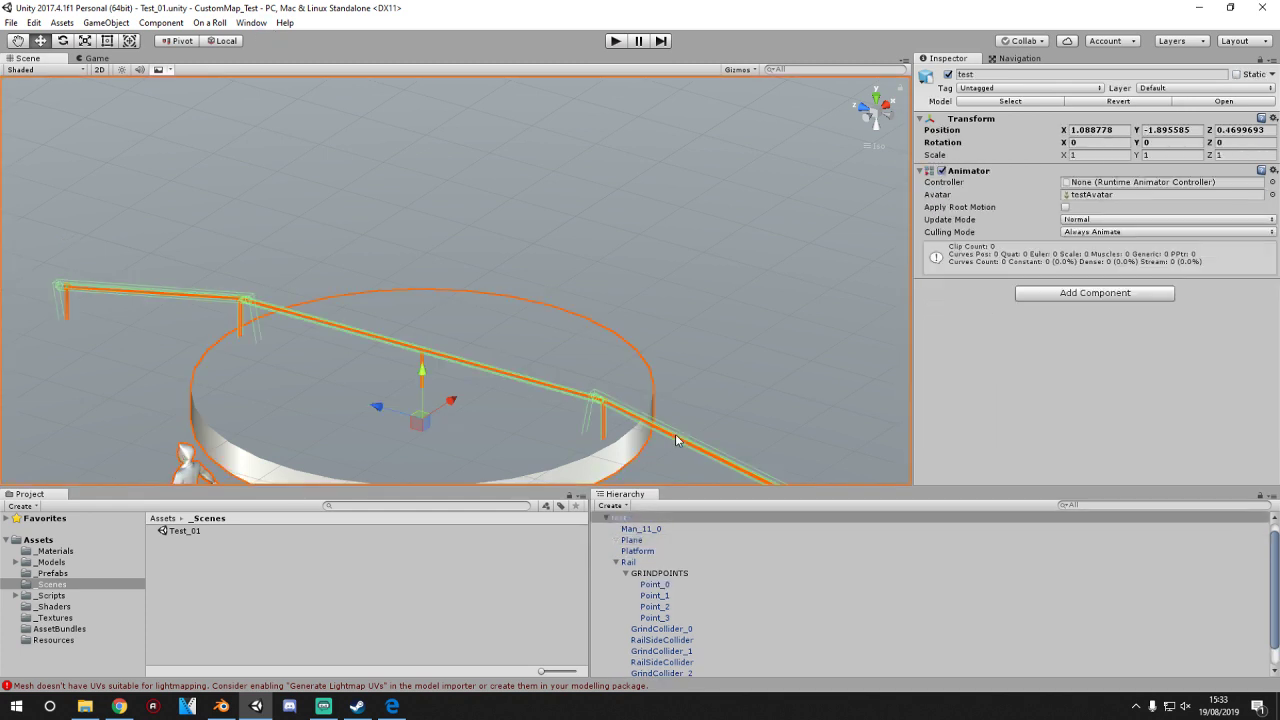
{"action": "left_click", "coordinate": [718, 456]}
{"action": "left_click", "coordinate": [718, 461]}
{"action": "left_click", "coordinate": [718, 462]}
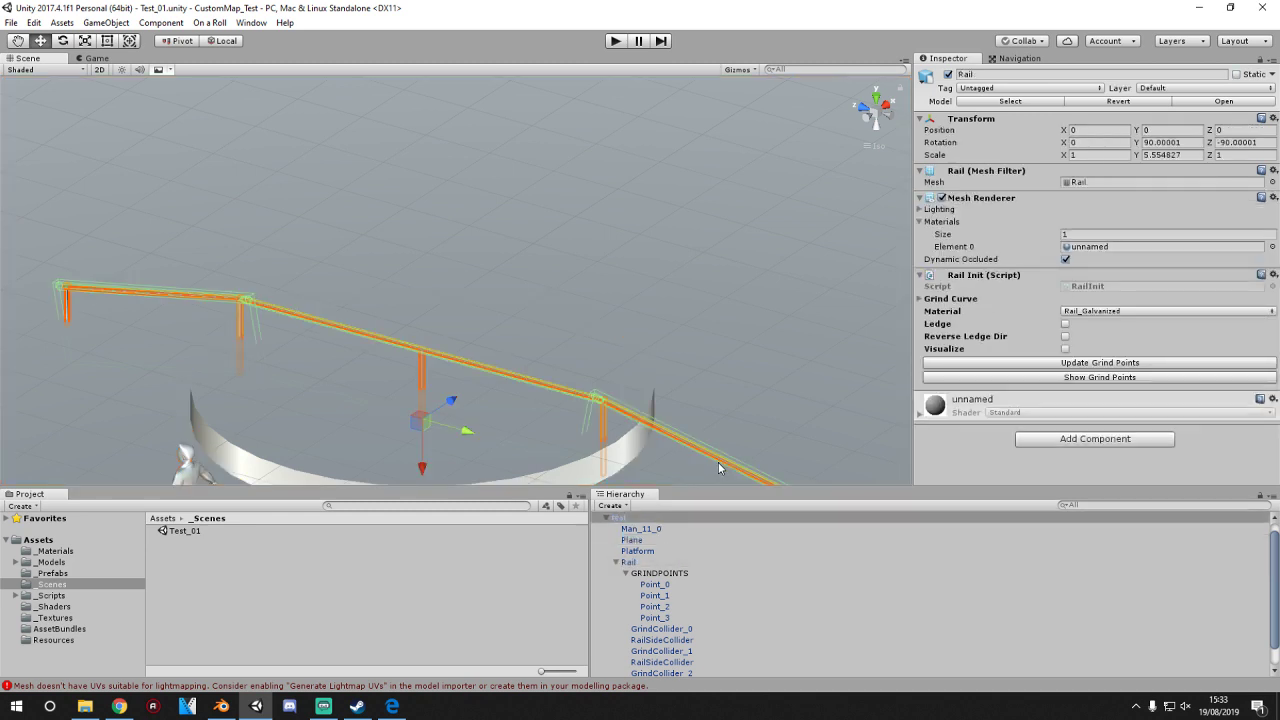
{"action": "left_click", "coordinate": [718, 462]}
{"action": "left_click", "coordinate": [718, 462]}
{"action": "left_click", "coordinate": [718, 460]}
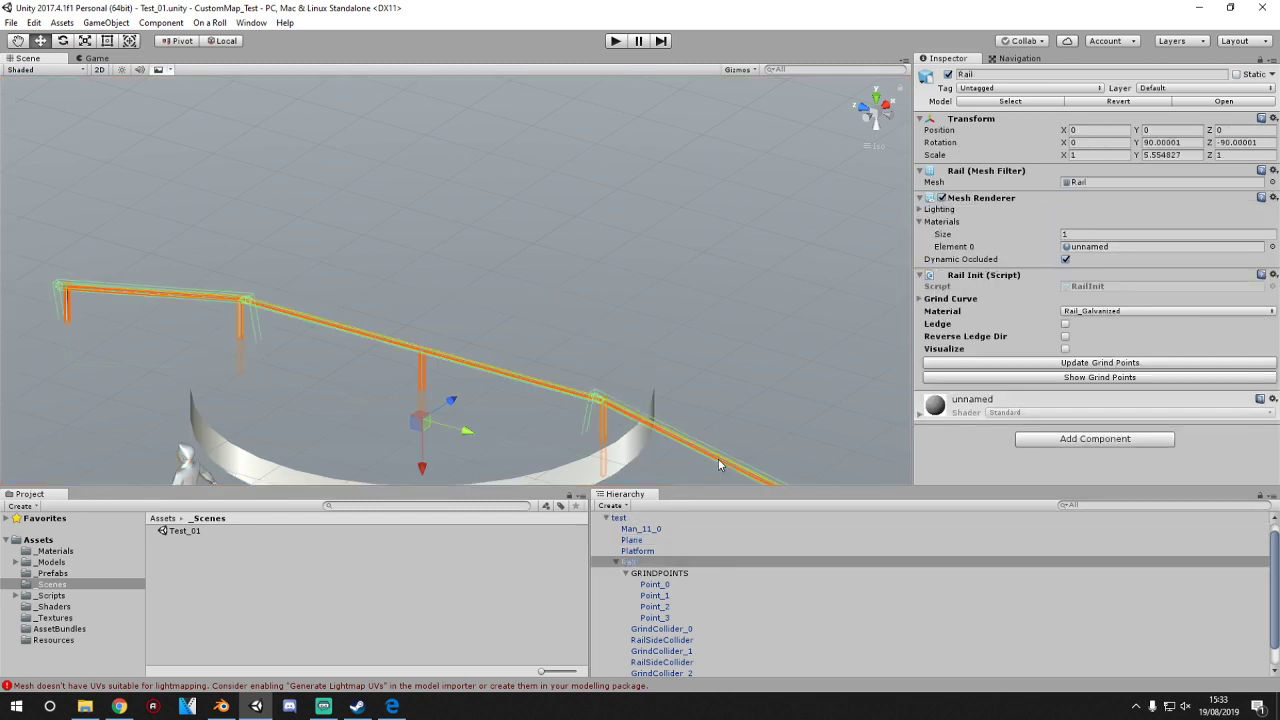
{"action": "left_click_drag", "start_coordinate": [696, 481], "coordinate": [704, 438], "text": "alt"}
{"action": "scroll", "coordinate": [797, 387], "scroll_direction": "up", "scroll_amount": 3}
{"action": "scroll", "coordinate": [795, 380], "scroll_direction": "up", "scroll_amount": 2}
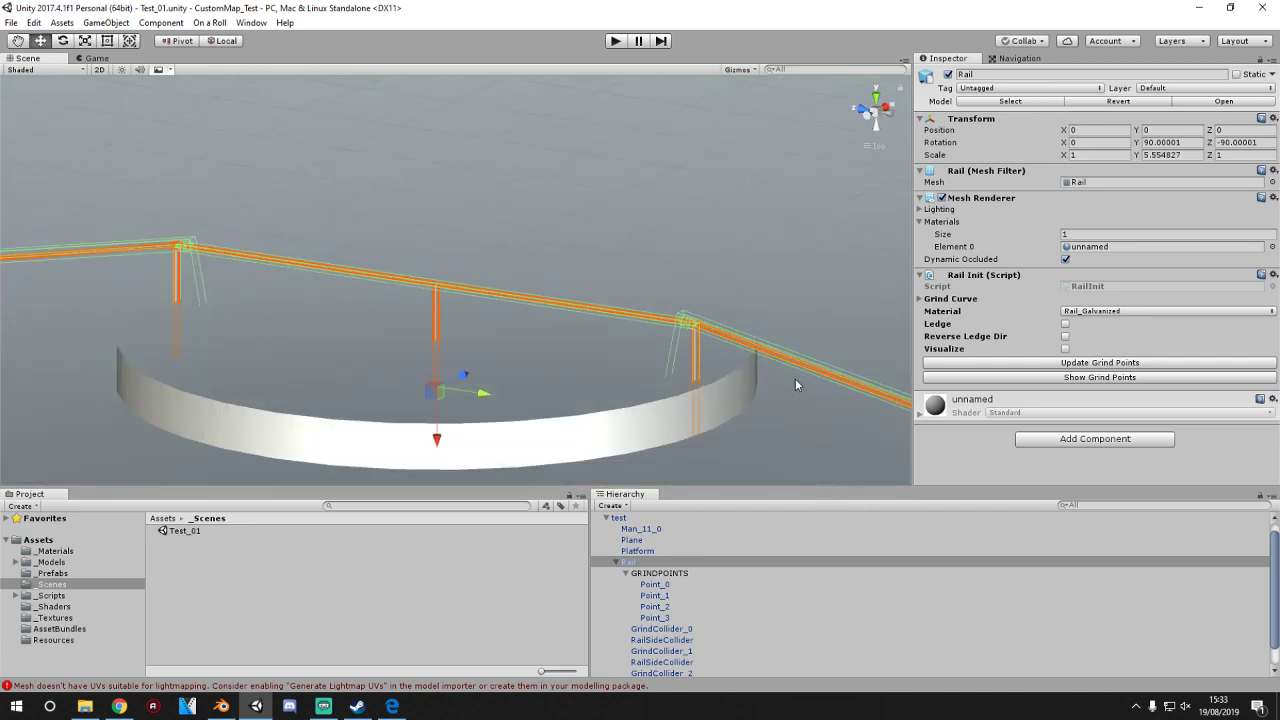
{"action": "left_click", "coordinate": [560, 341]}
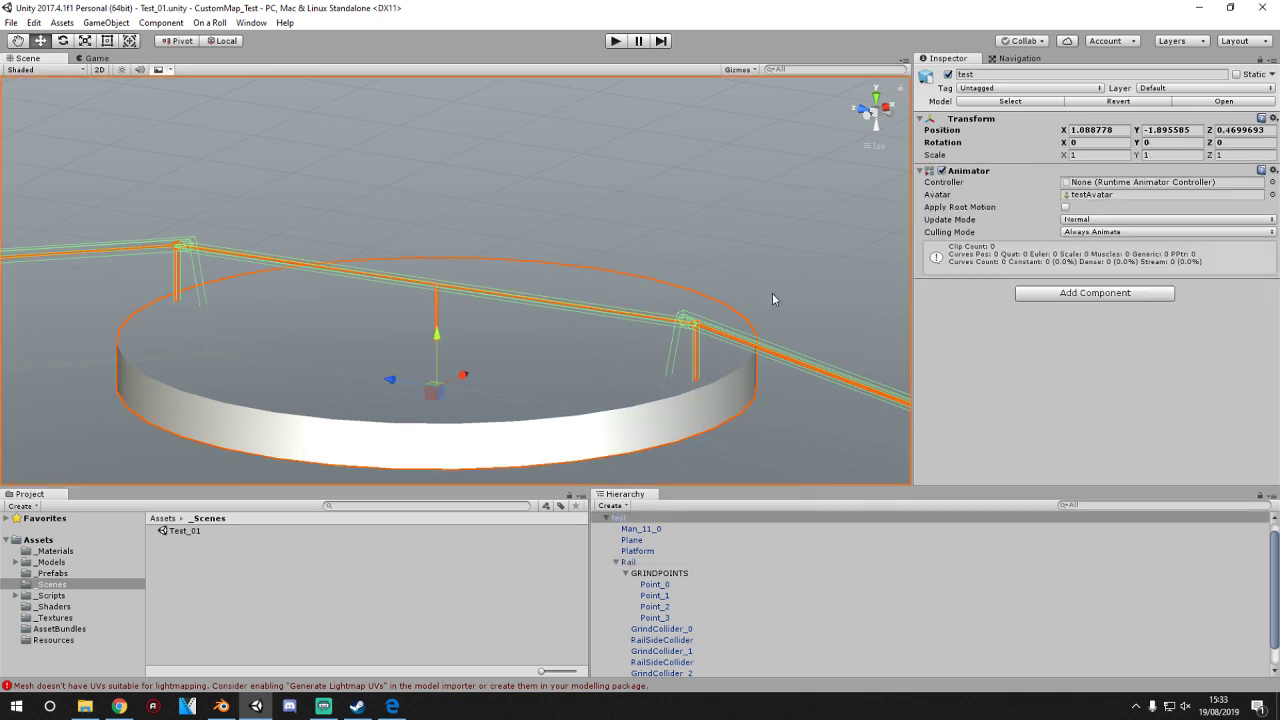
{"action": "left_click", "coordinate": [733, 316]}
{"action": "left_click", "coordinate": [733, 343]}
{"action": "left_click", "coordinate": [734, 343]}
{"action": "left_click", "coordinate": [735, 344]}
{"action": "left_click", "coordinate": [734, 343]}
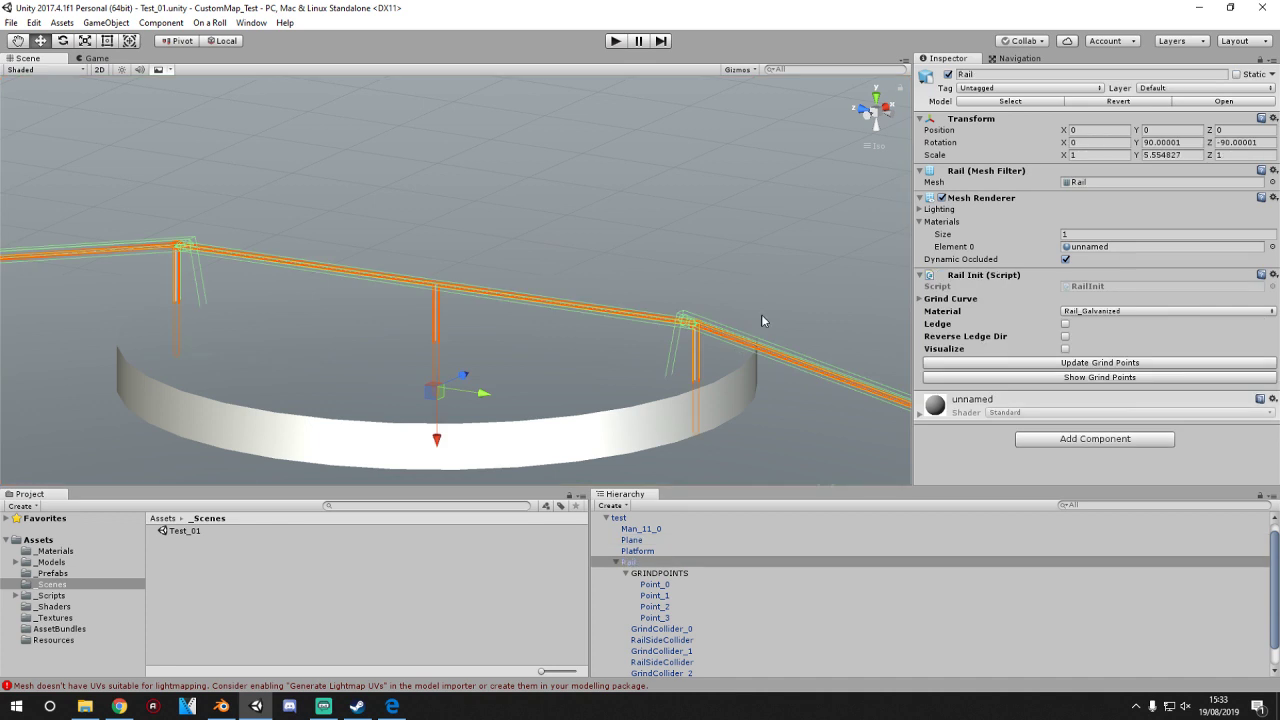
- Minimize Unity, switch to test.blend in Blender and delete the Rail object
{"action": "left_click", "coordinate": [1198, 8]}
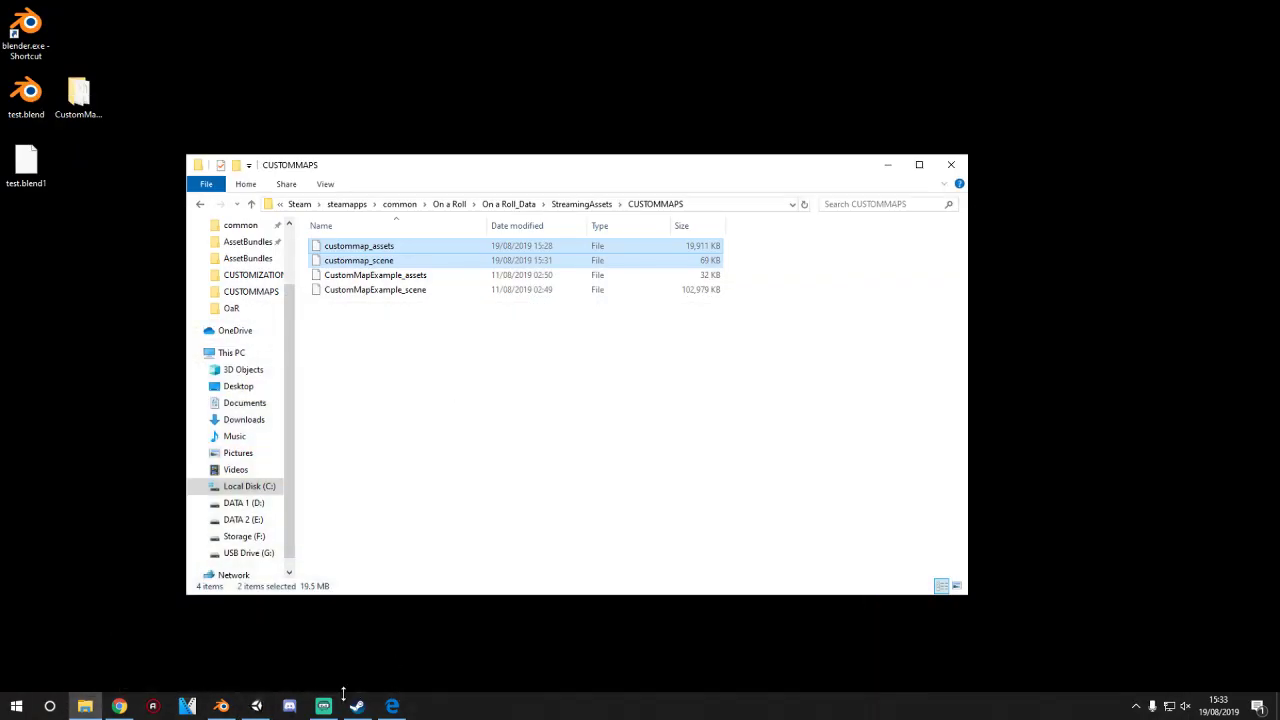
{"action": "left_click", "coordinate": [221, 706]}
{"action": "scroll", "coordinate": [498, 314], "scroll_direction": "up", "scroll_amount": 7}
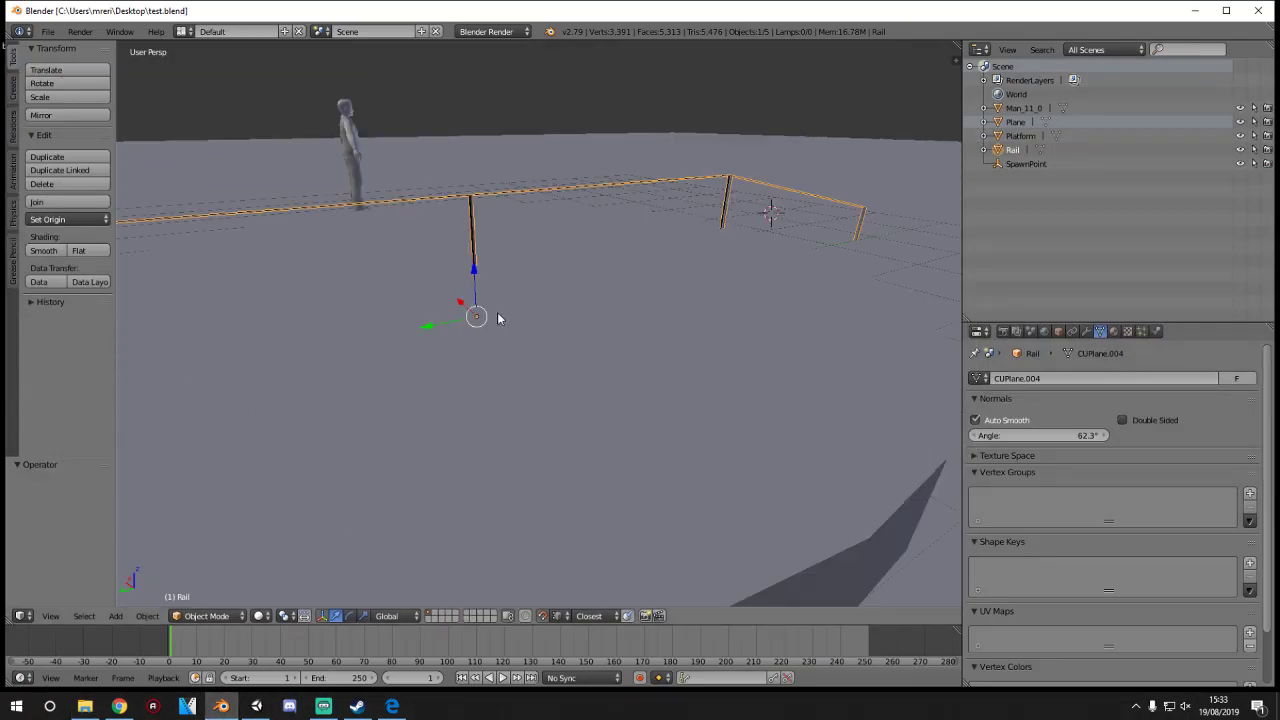
{"action": "middle_click_drag", "start_coordinate": [497, 312], "coordinate": [573, 306]}
{"action": "right_click", "coordinate": [520, 247]}
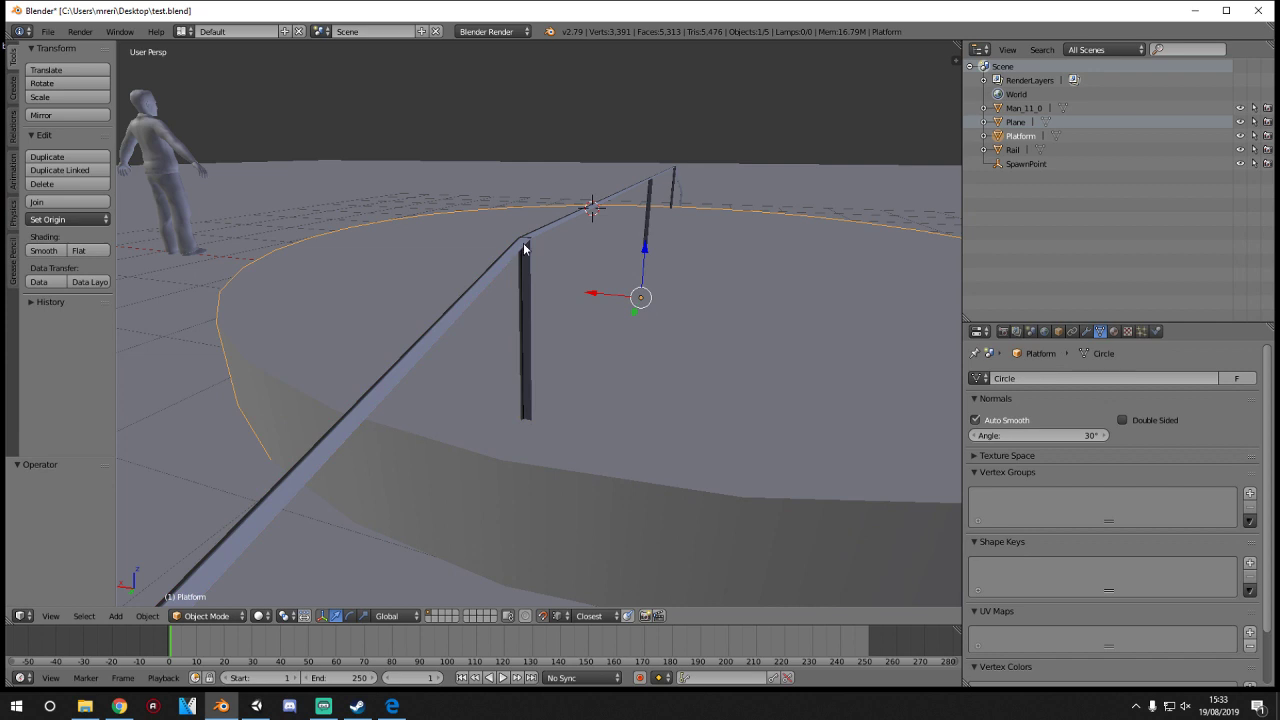
{"action": "right_click", "coordinate": [524, 248]}
{"action": "key", "text": "x"}
{"action": "left_click", "coordinate": [523, 245]}
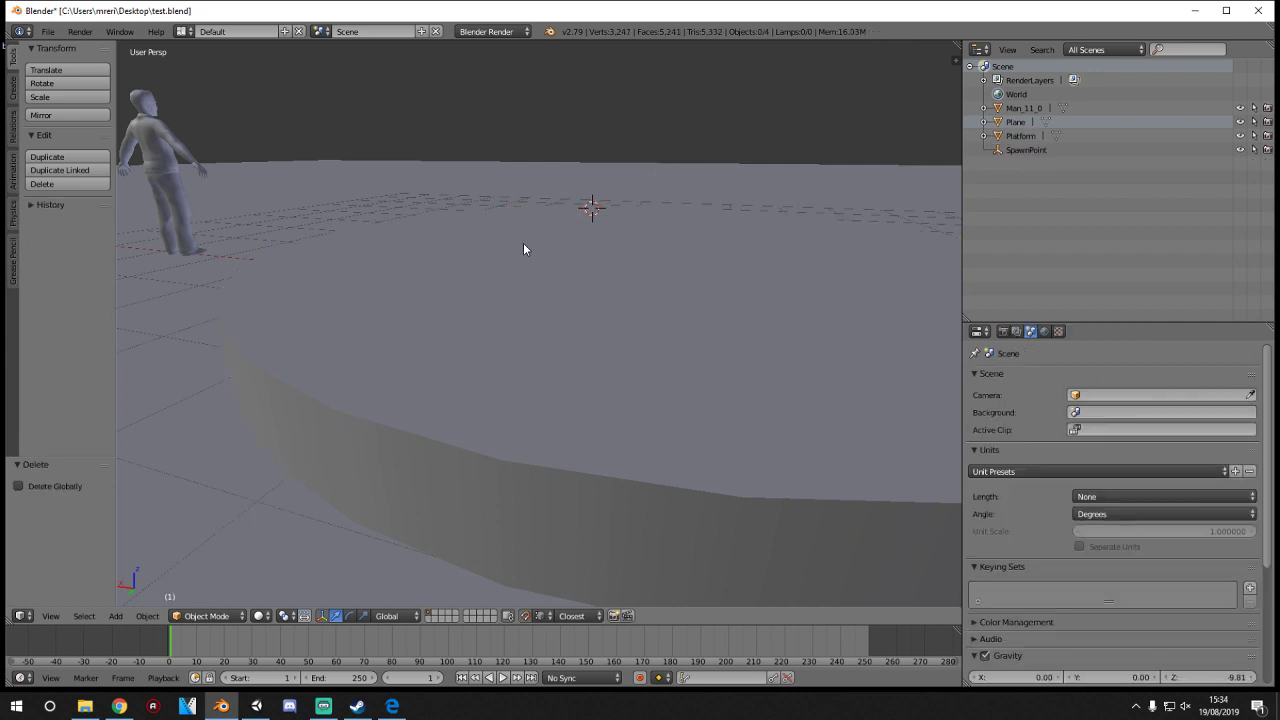
- Snap the 3D cursor to the scene centre and add a plane mesh there
{"action": "scroll", "coordinate": [650, 290], "scroll_direction": "down", "scroll_amount": 3}
{"action": "scroll", "coordinate": [640, 312], "scroll_direction": "down", "scroll_amount": 2}
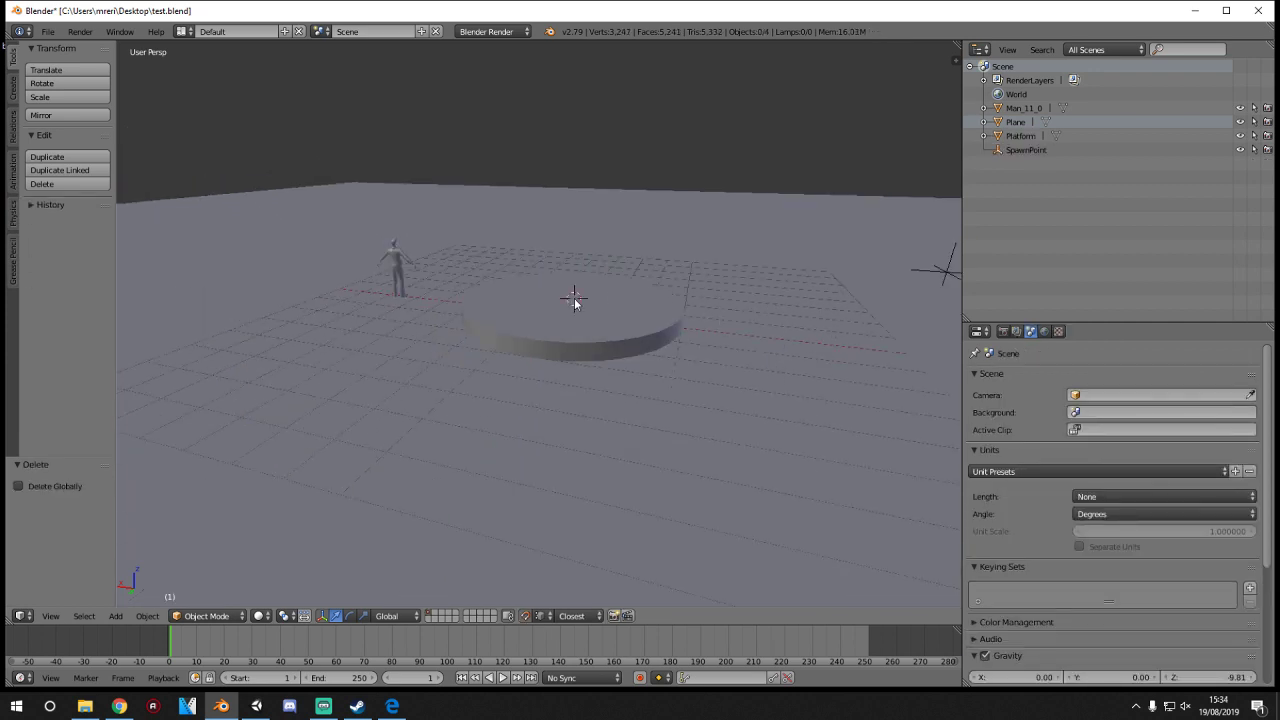
{"action": "key", "text": "shift+s"}
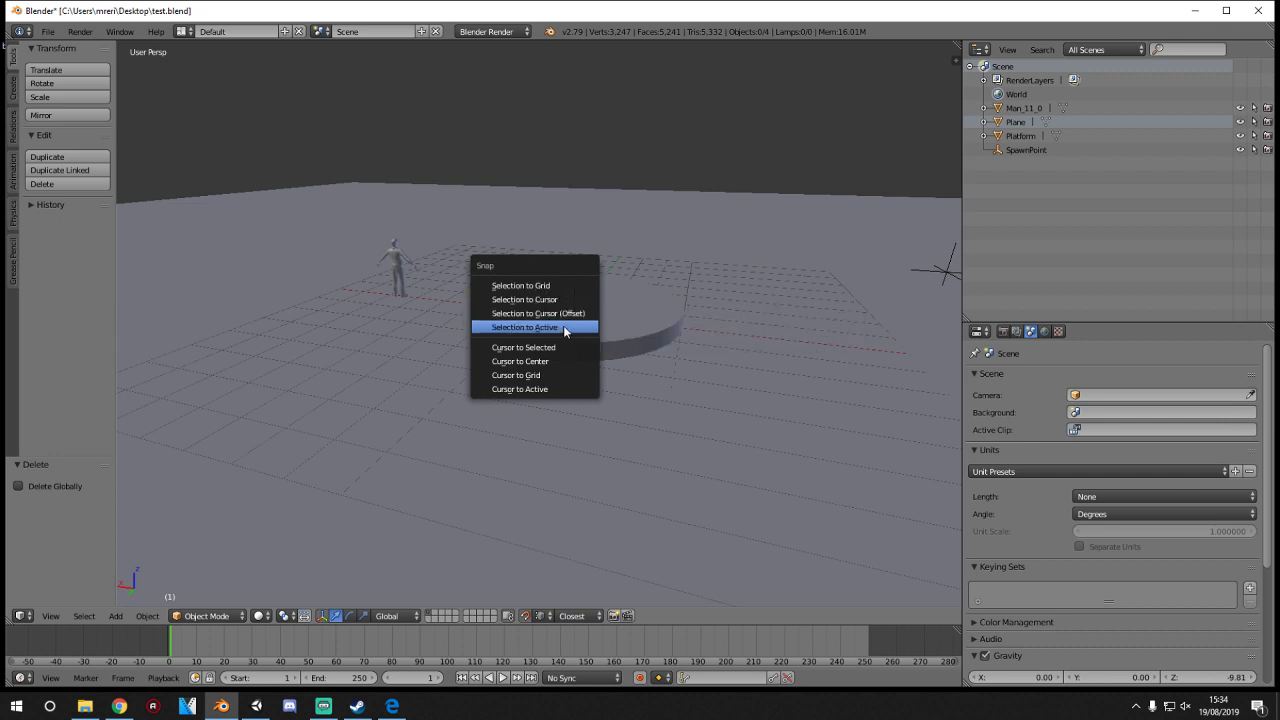
{"action": "left_click", "coordinate": [549, 361]}
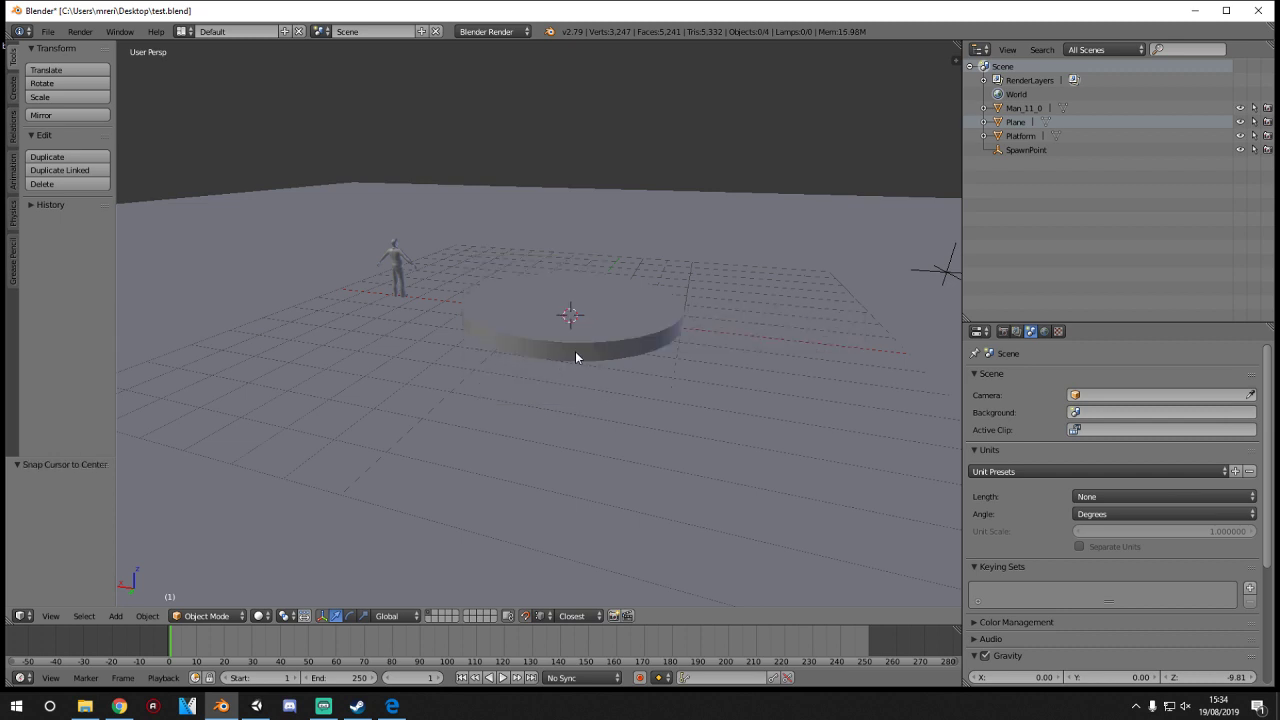
{"action": "key", "text": "shift+a"}
{"action": "mouse_move", "coordinate": [567, 250]}
{"action": "left_click", "coordinate": [620, 249]}
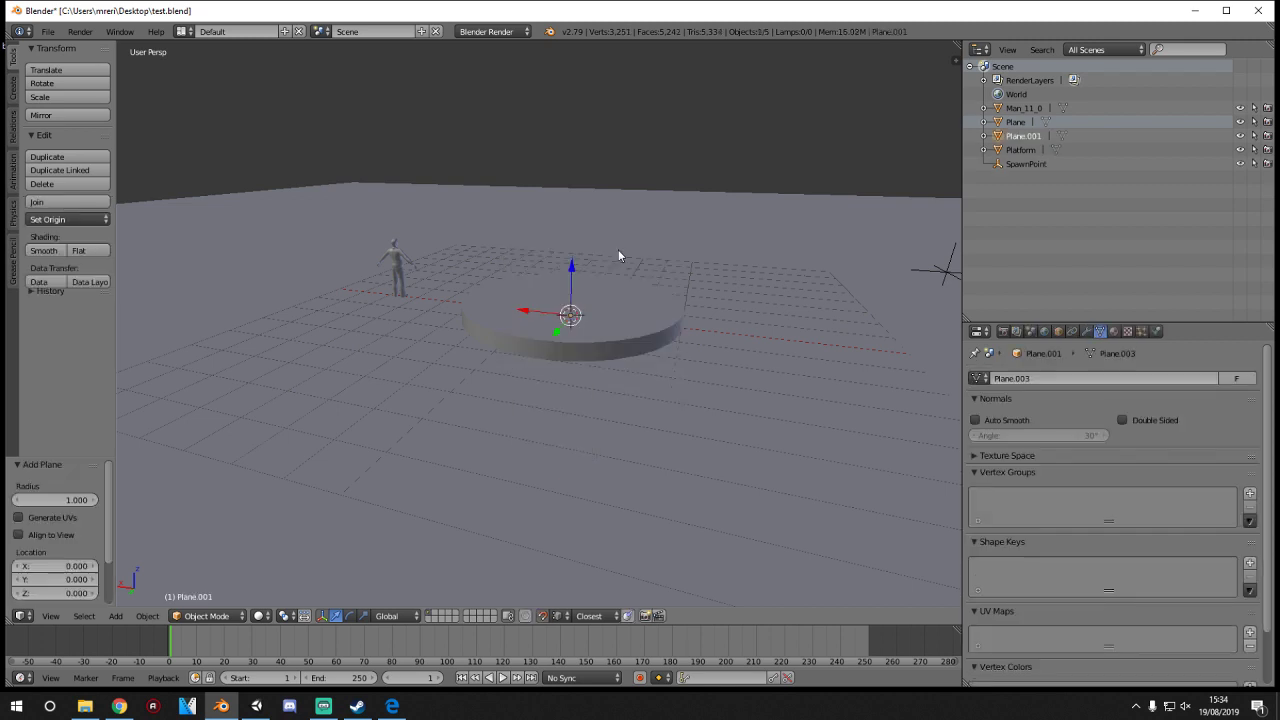
- Rotate the new plane -90 degrees about the global Y axis so that it stands upright
{"action": "type", "text": "ry"}
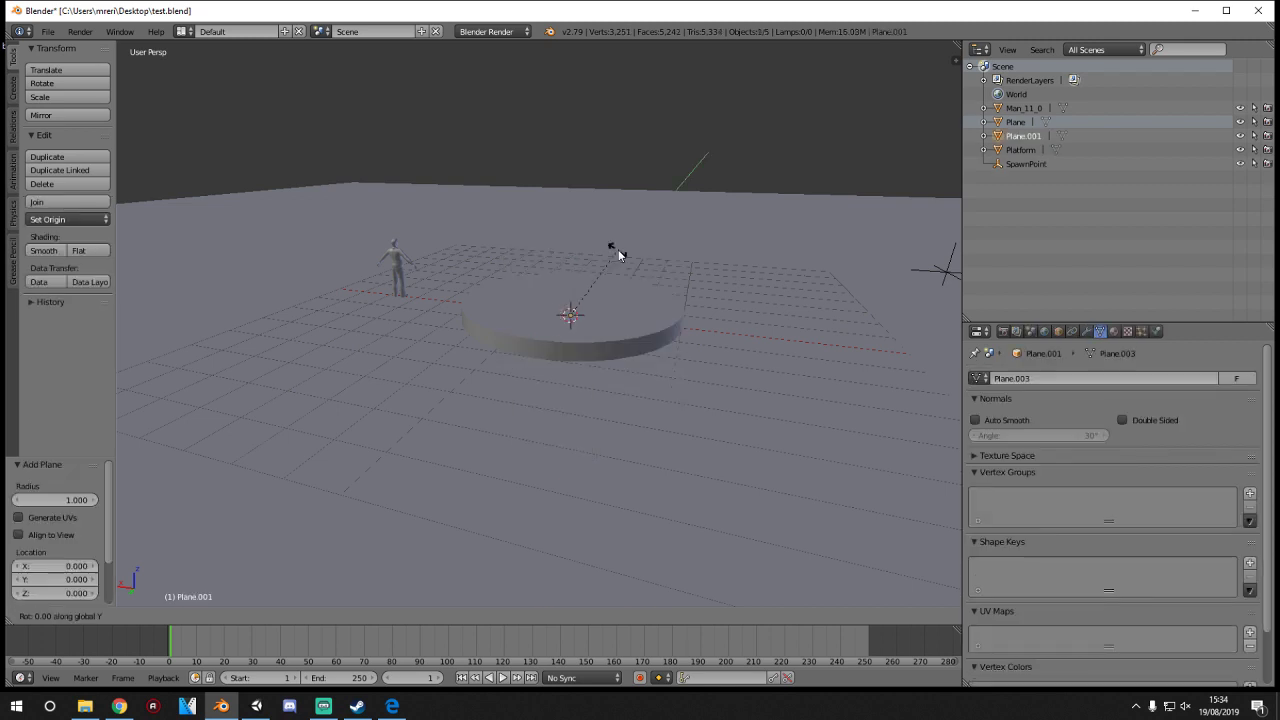
{"action": "type", "text": "-90"}
{"action": "key", "text": "Return"}
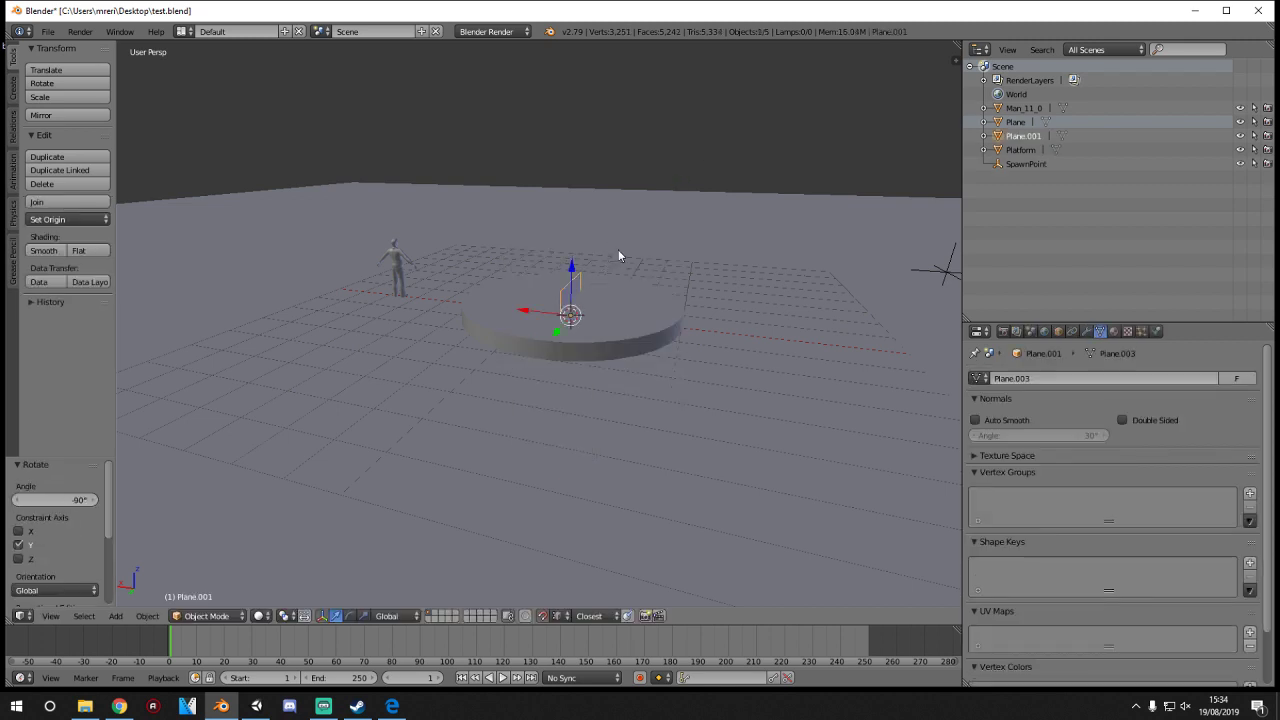
- Stretch the upright plane along the global Y axis by a factor of about 3.02
{"action": "scroll", "coordinate": [618, 250], "scroll_direction": "up", "scroll_amount": 4}
{"action": "middle_click_drag", "start_coordinate": [618, 250], "coordinate": [660, 315]}
{"action": "scroll", "coordinate": [703, 338], "scroll_direction": "down", "scroll_amount": 8}
{"action": "scroll", "coordinate": [713, 349], "scroll_direction": "up", "scroll_amount": 3}
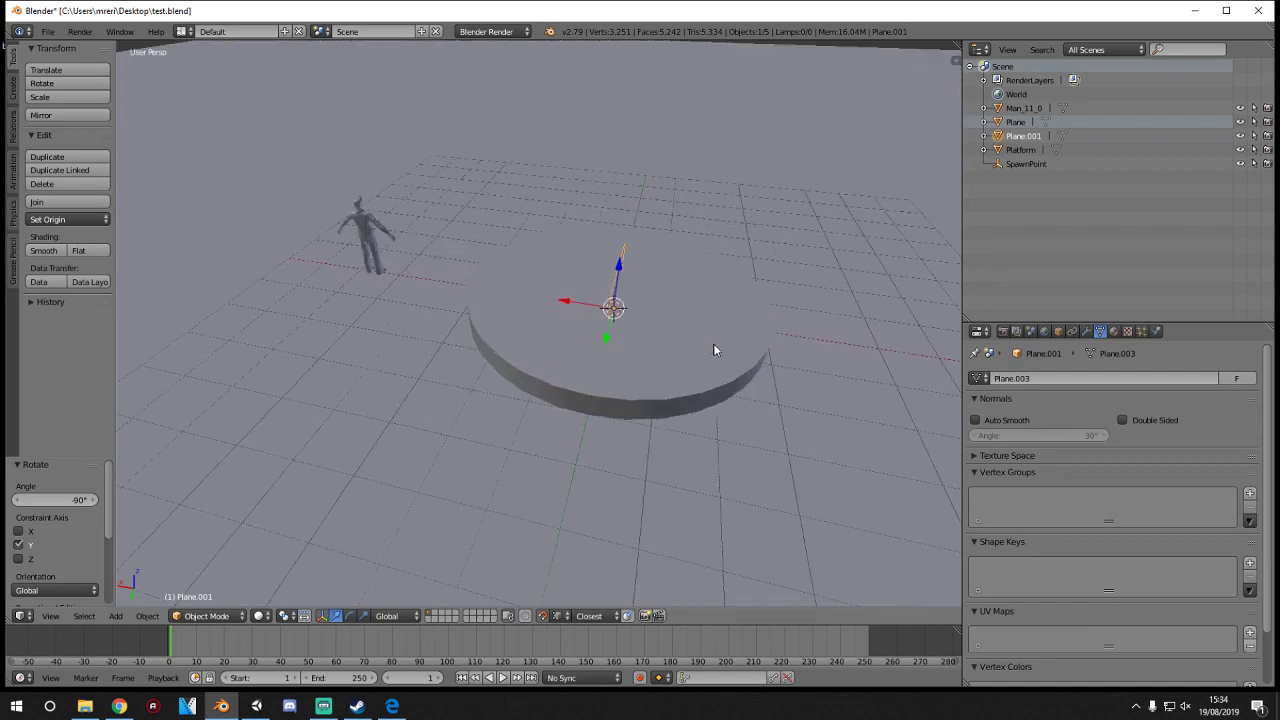
{"action": "middle_click_drag", "start_coordinate": [654, 334], "coordinate": [481, 309]}
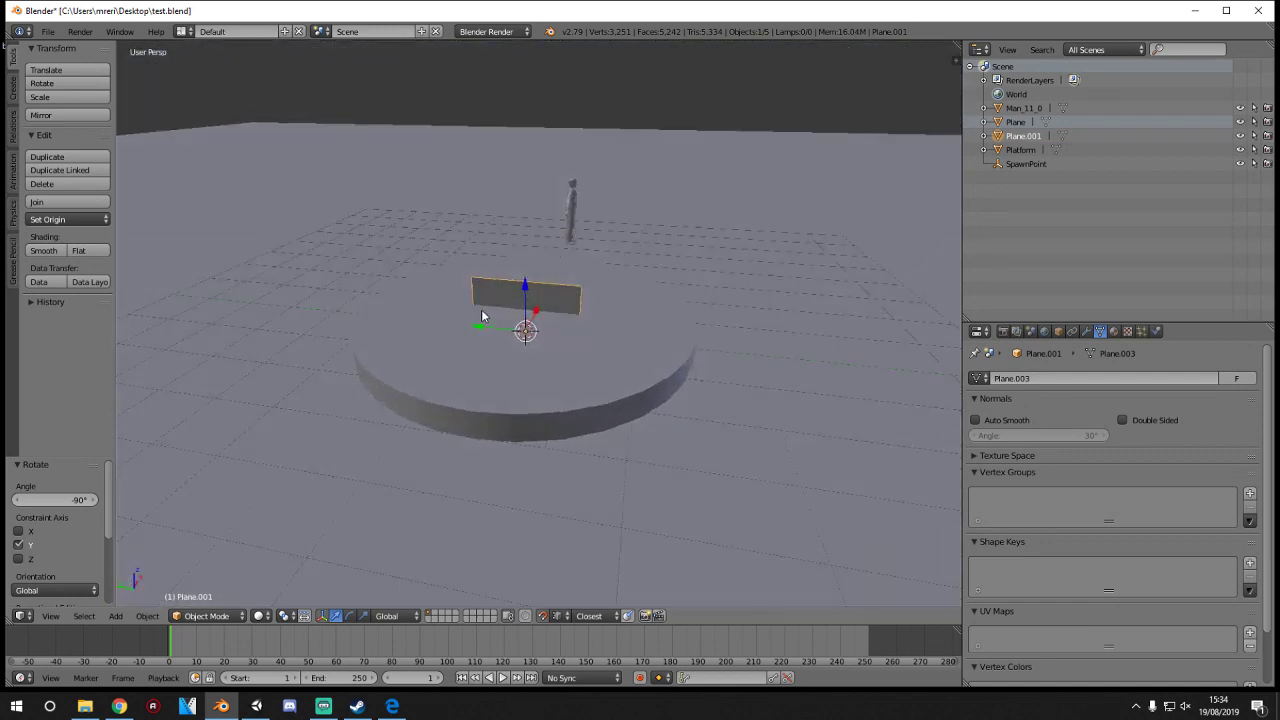
{"action": "key", "text": "s"}
{"action": "key", "text": "y"}
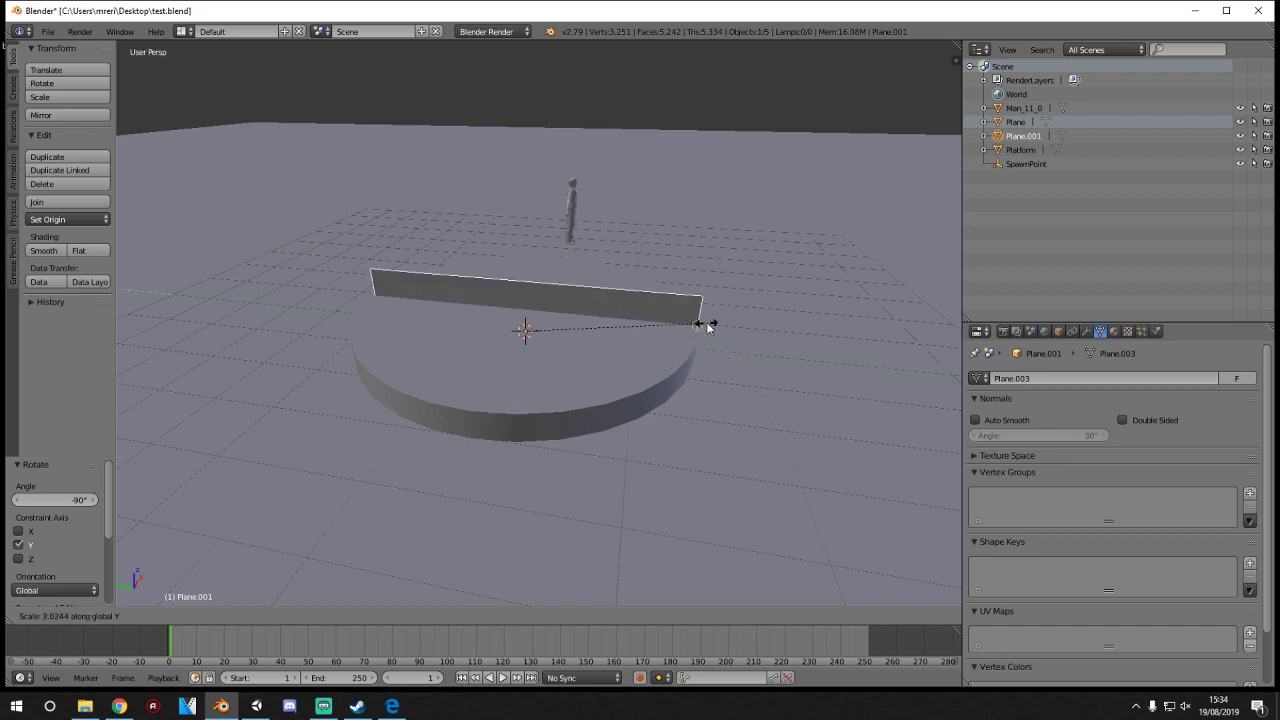
{"action": "left_click", "coordinate": [715, 320]}
- Scale the upright plane to about 0.92 along Y and lower it by about 0.35 along Z
{"action": "middle_click_drag", "start_coordinate": [755, 356], "coordinate": [753, 410]}
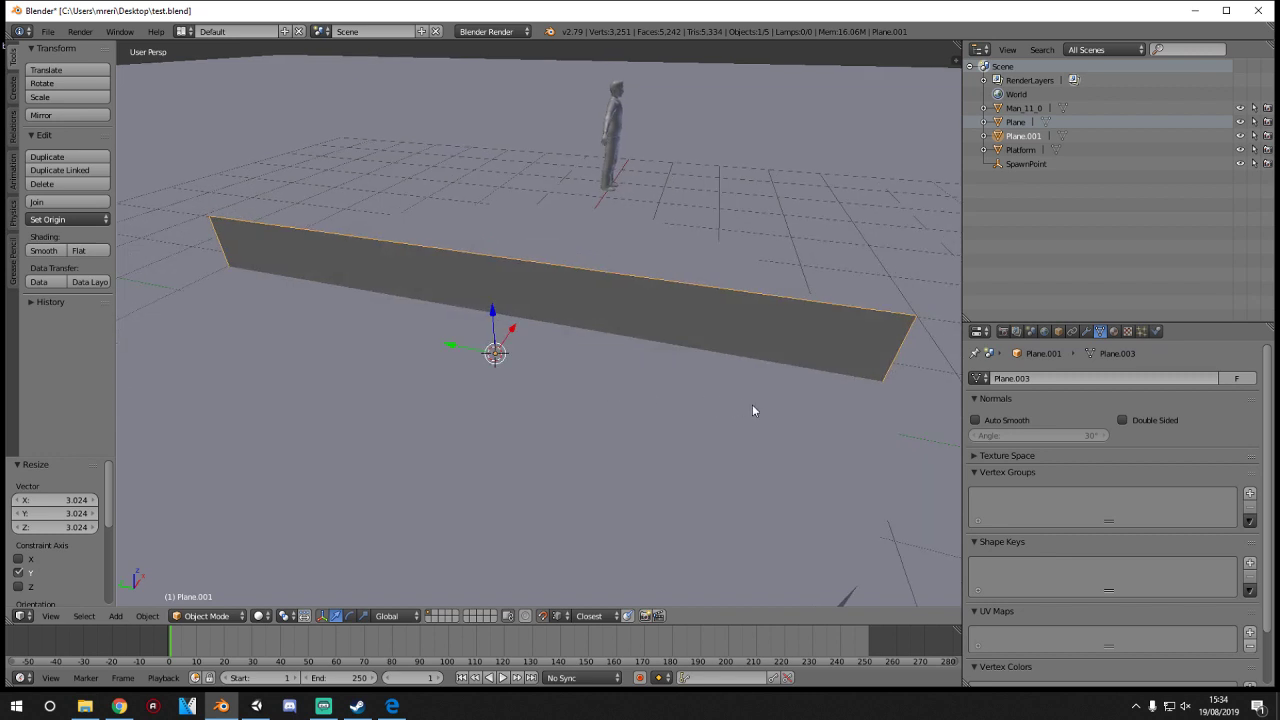
{"action": "key", "text": "s"}
{"action": "key", "text": "y"}
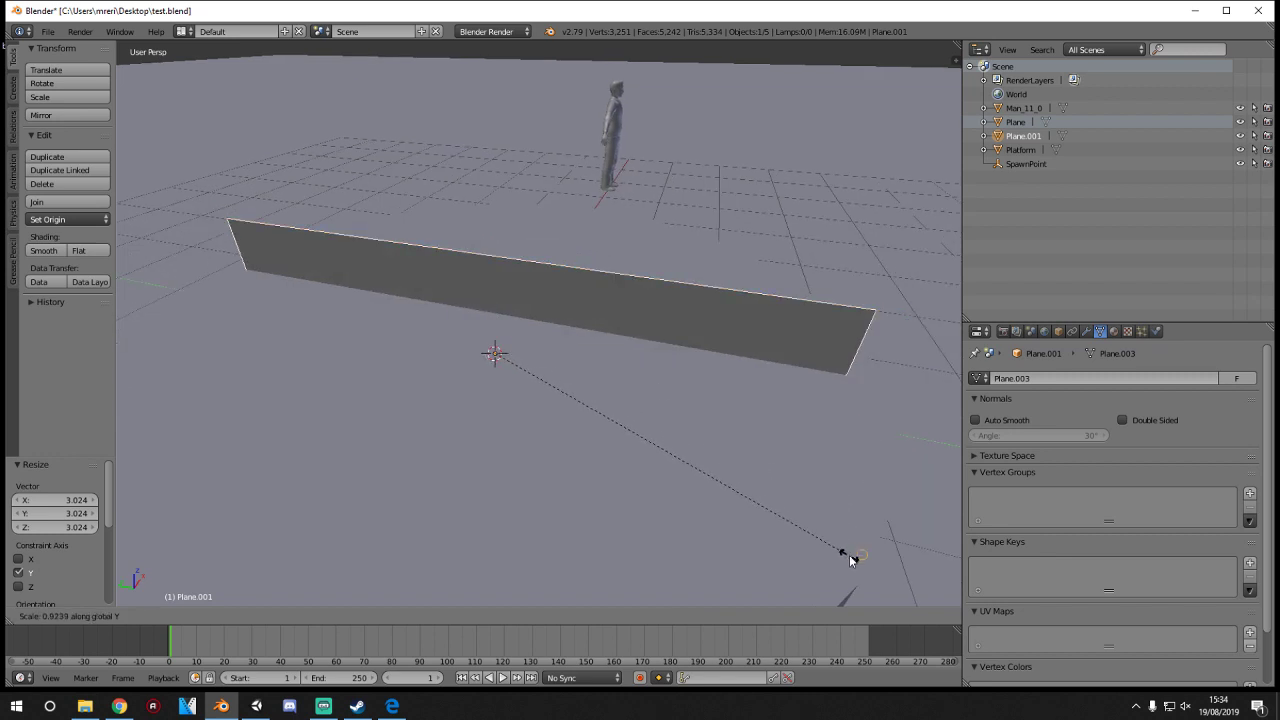
{"action": "left_click", "coordinate": [847, 561]}
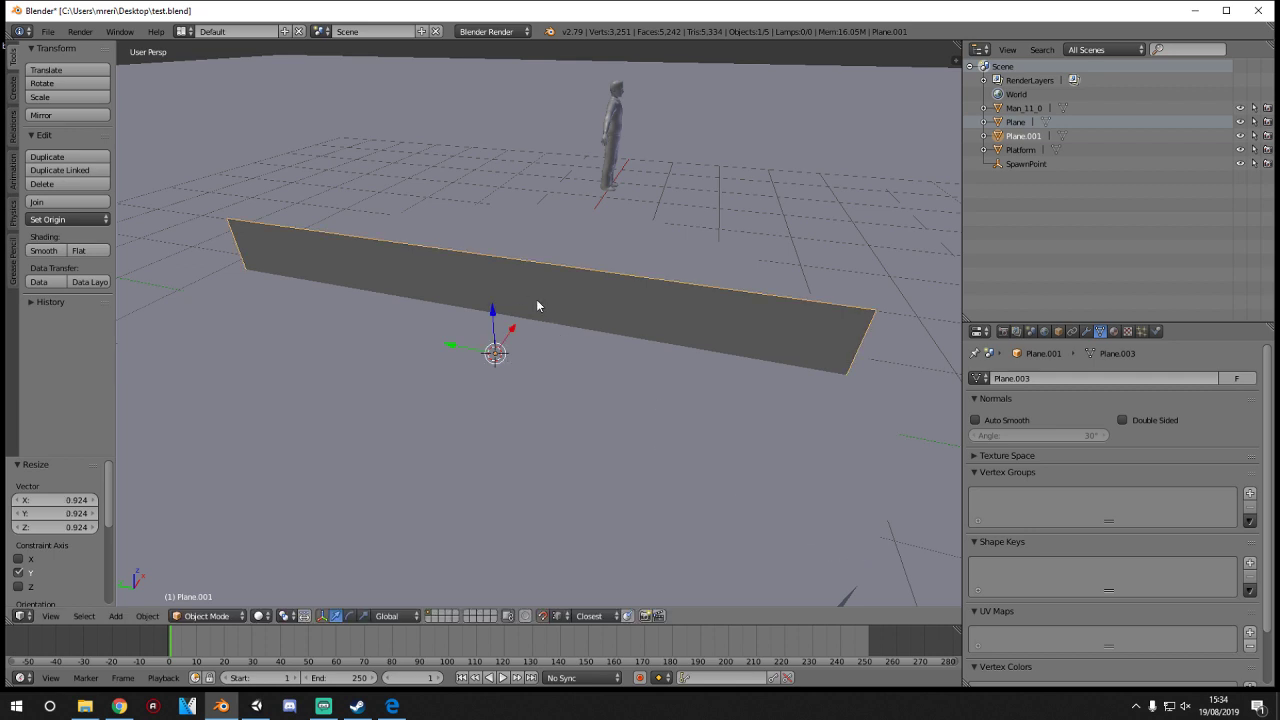
{"action": "left_click_drag", "start_coordinate": [492, 313], "coordinate": [484, 357]}
- Create a new material on the Platform object
{"action": "mouse_move", "coordinate": [521, 354]}
{"action": "middle_mouse_down"}
{"action": "mouse_move", "coordinate": [602, 334]}
{"action": "mouse_move", "coordinate": [532, 320]}
{"action": "mouse_move", "coordinate": [527, 339]}
{"action": "middle_mouse_up"}
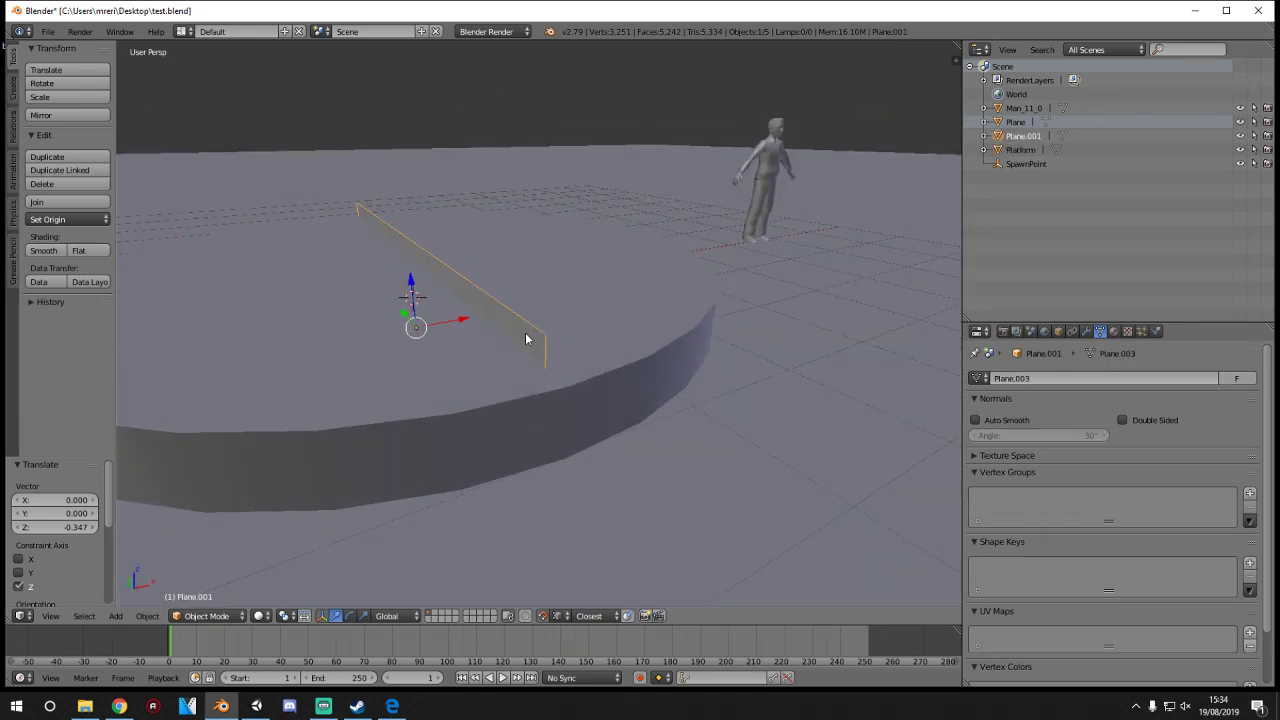
{"action": "right_click", "coordinate": [388, 386]}
{"action": "left_click", "coordinate": [1113, 331]}
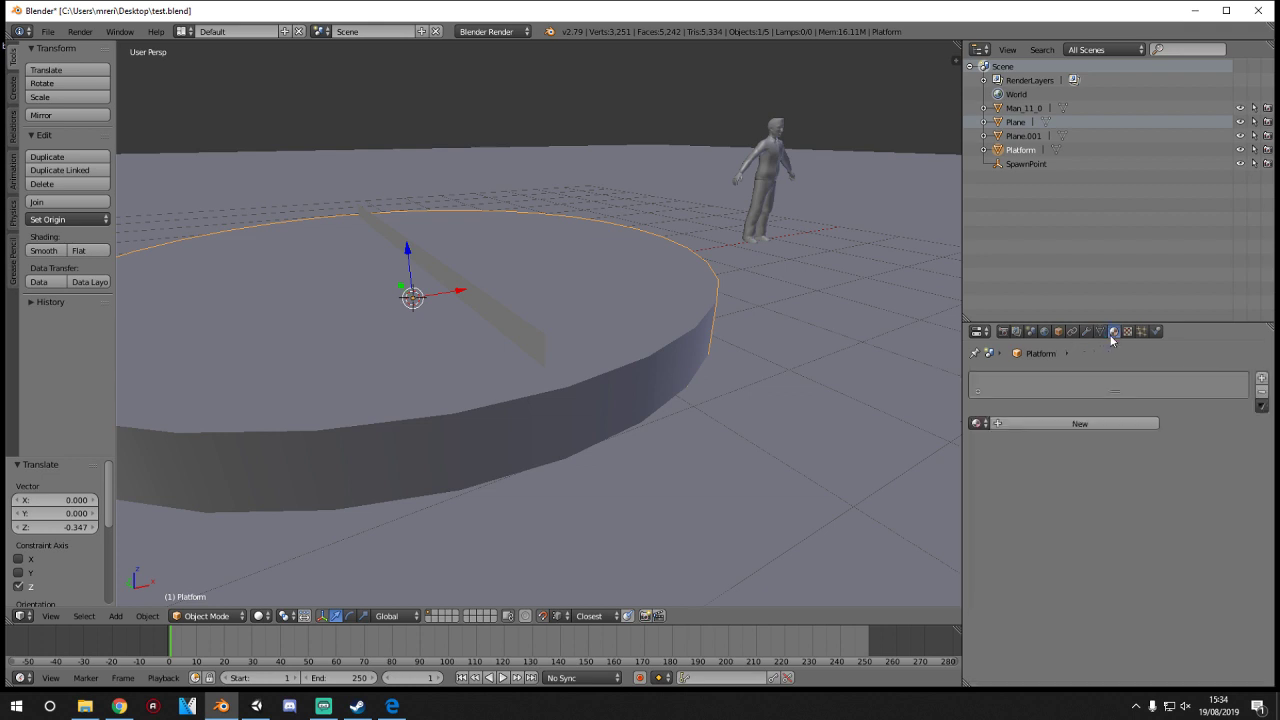
{"action": "left_click", "coordinate": [976, 424]}
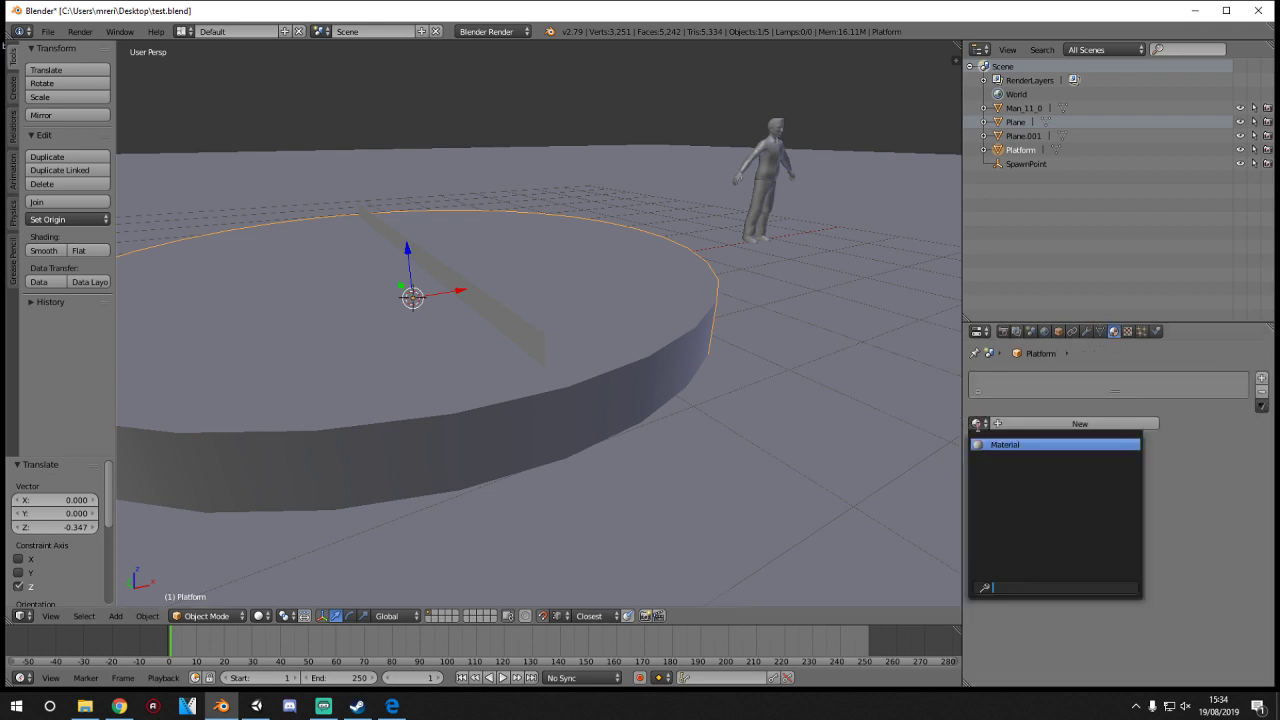
{"action": "left_click", "coordinate": [1035, 425]}
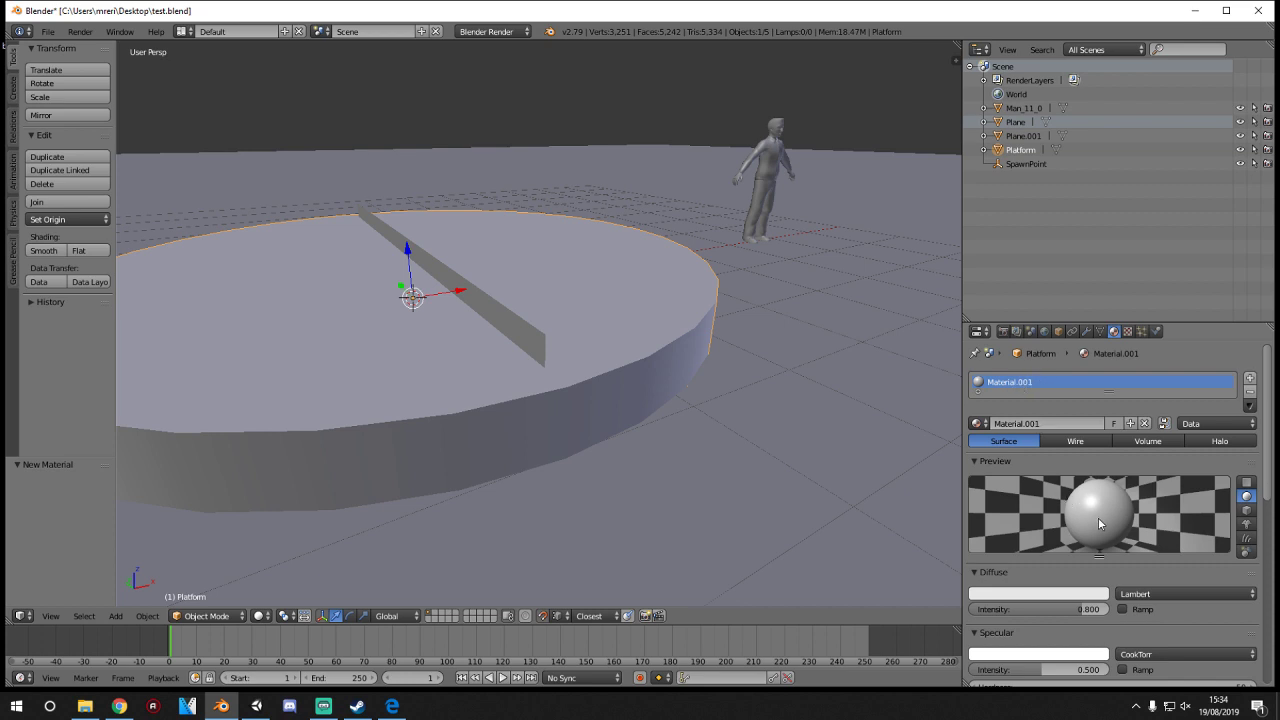
- Raise the bottom edge of the upright plane along Z so that the plane reaches only about the platform's base
{"action": "right_click", "coordinate": [535, 344]}
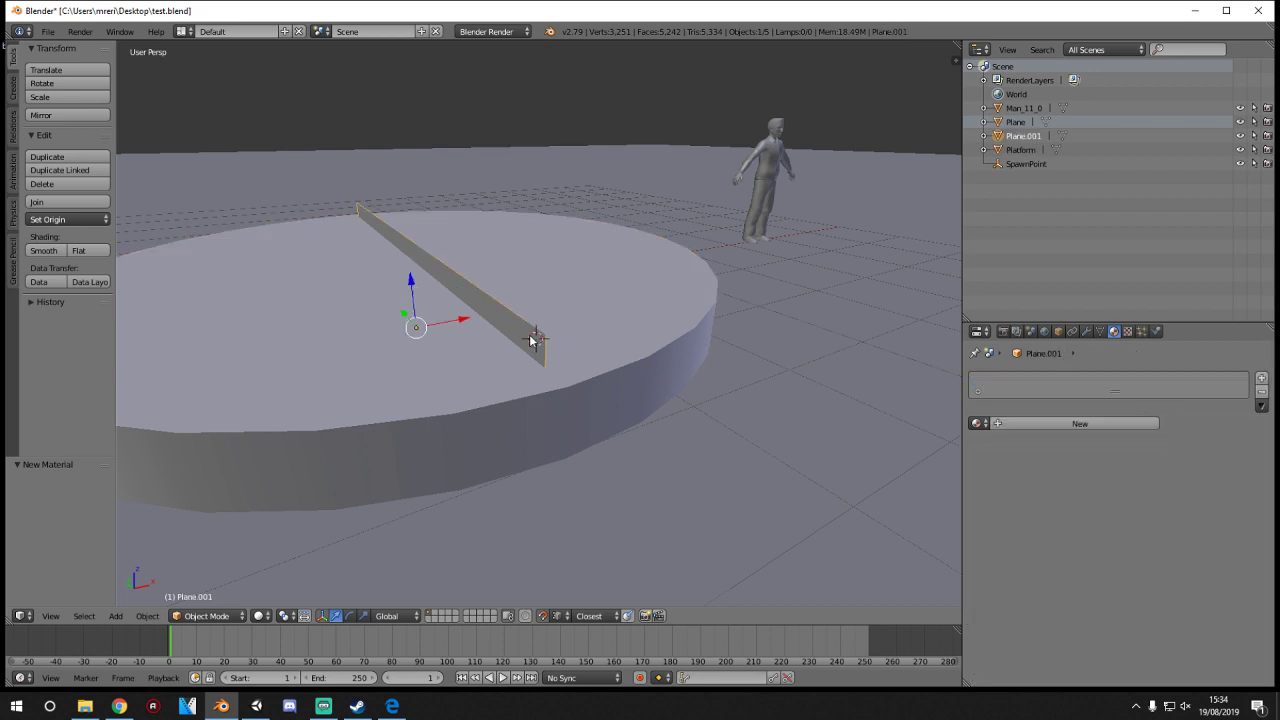
{"action": "key", "text": "Tab"}
{"action": "key", "text": "z"}
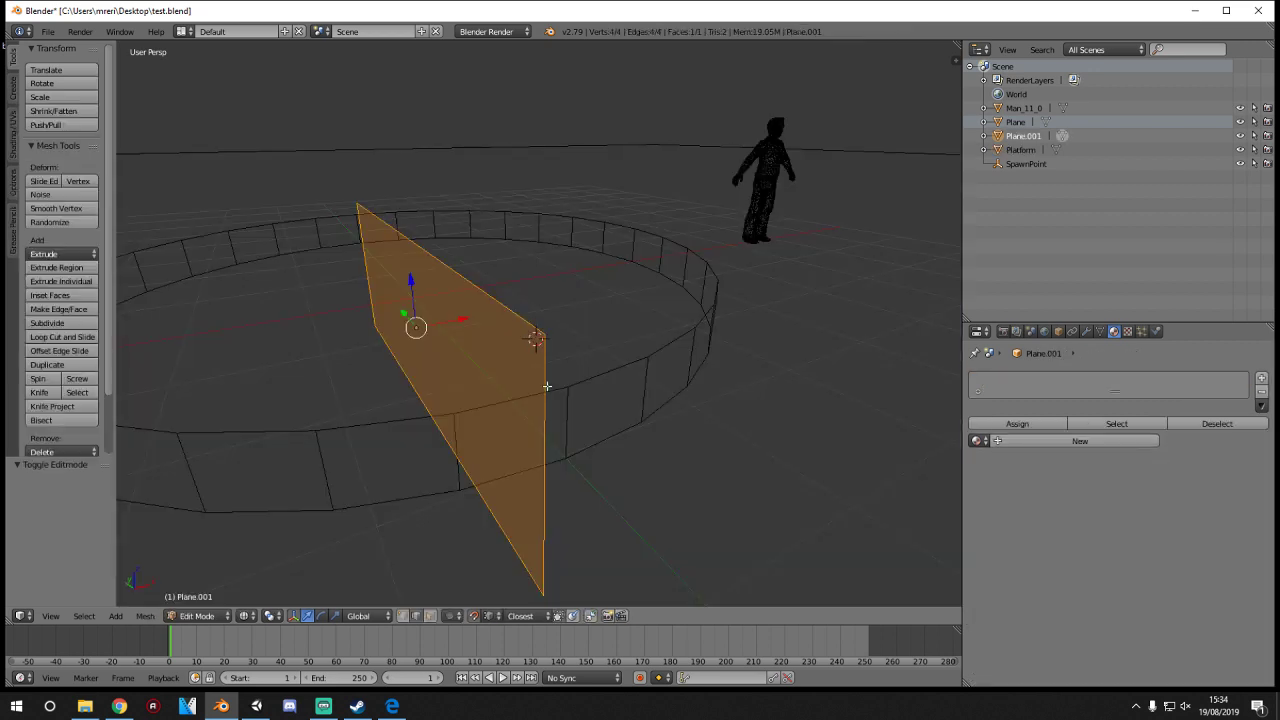
{"action": "right_click", "coordinate": [505, 541]}
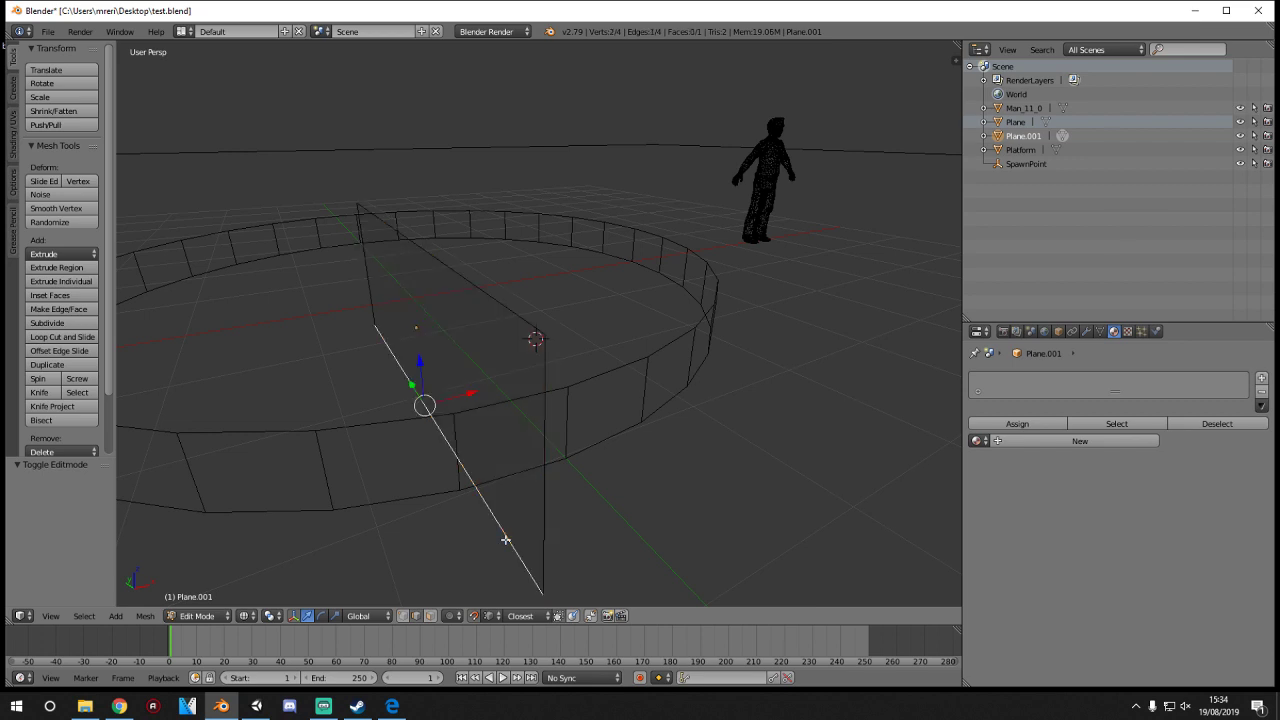
{"action": "left_click_drag", "start_coordinate": [421, 368], "coordinate": [558, 449]}
{"action": "key", "text": "Tab"}
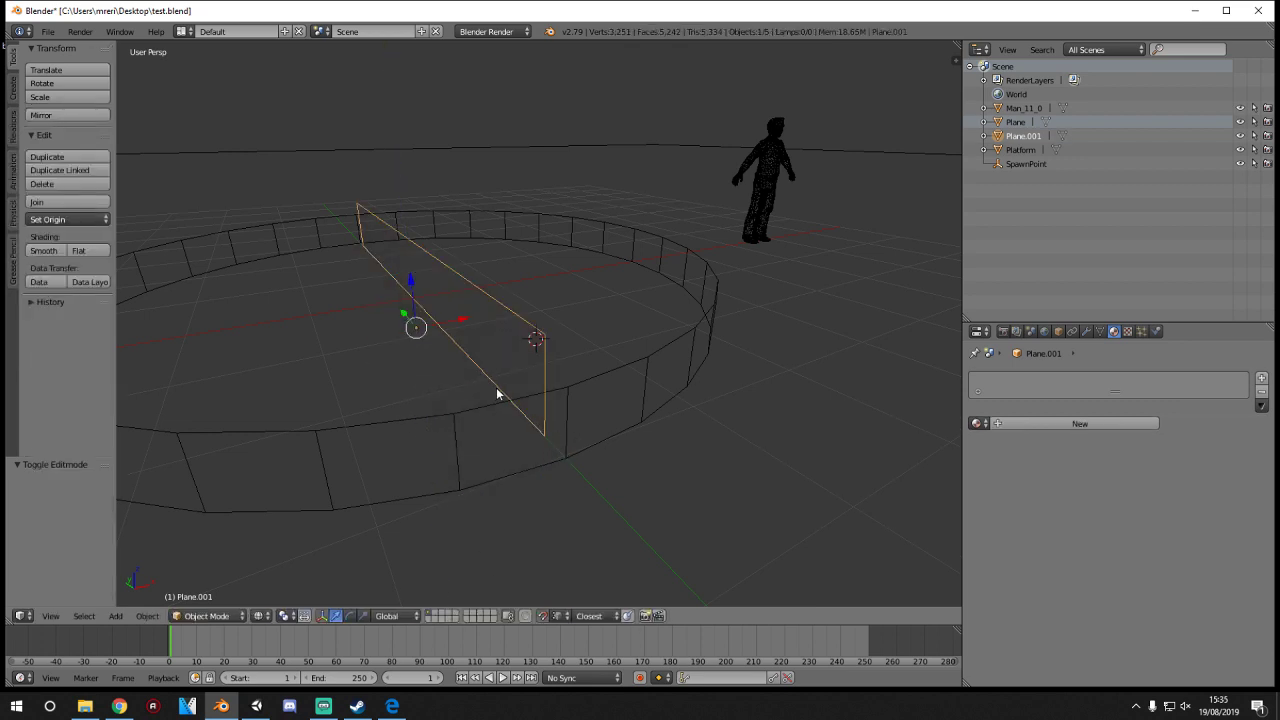
- Delete the bottom edge of the upright plane, leaving an open outline of two posts and a top bar
{"action": "key", "text": "Tab"}
{"action": "key", "text": "x"}
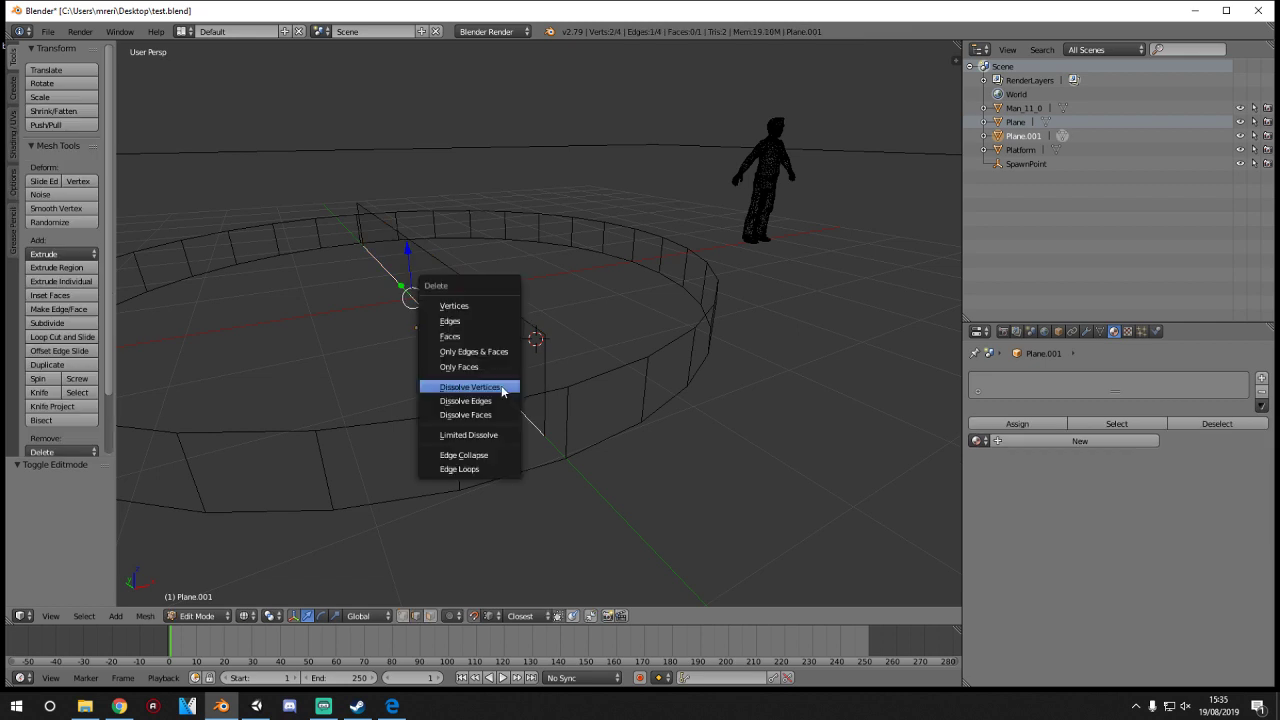
{"action": "left_click", "coordinate": [477, 322]}
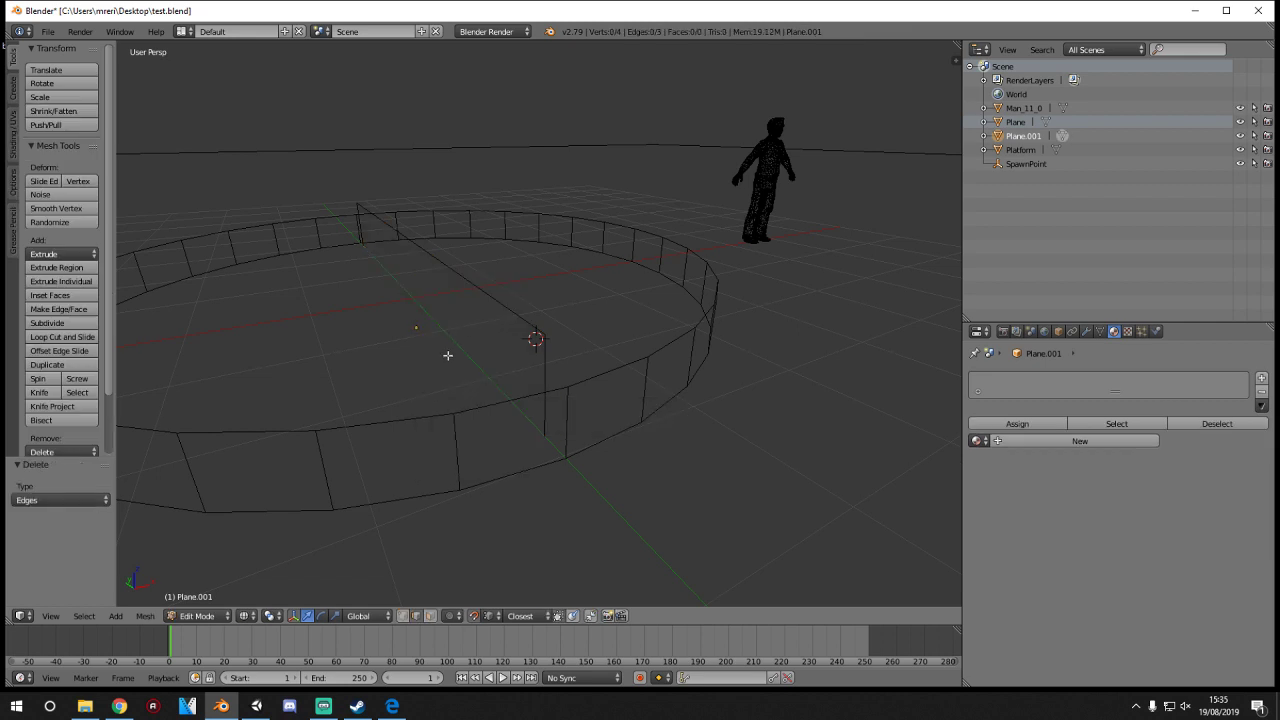
{"action": "middle_click_drag", "start_coordinate": [446, 354], "coordinate": [579, 313]}
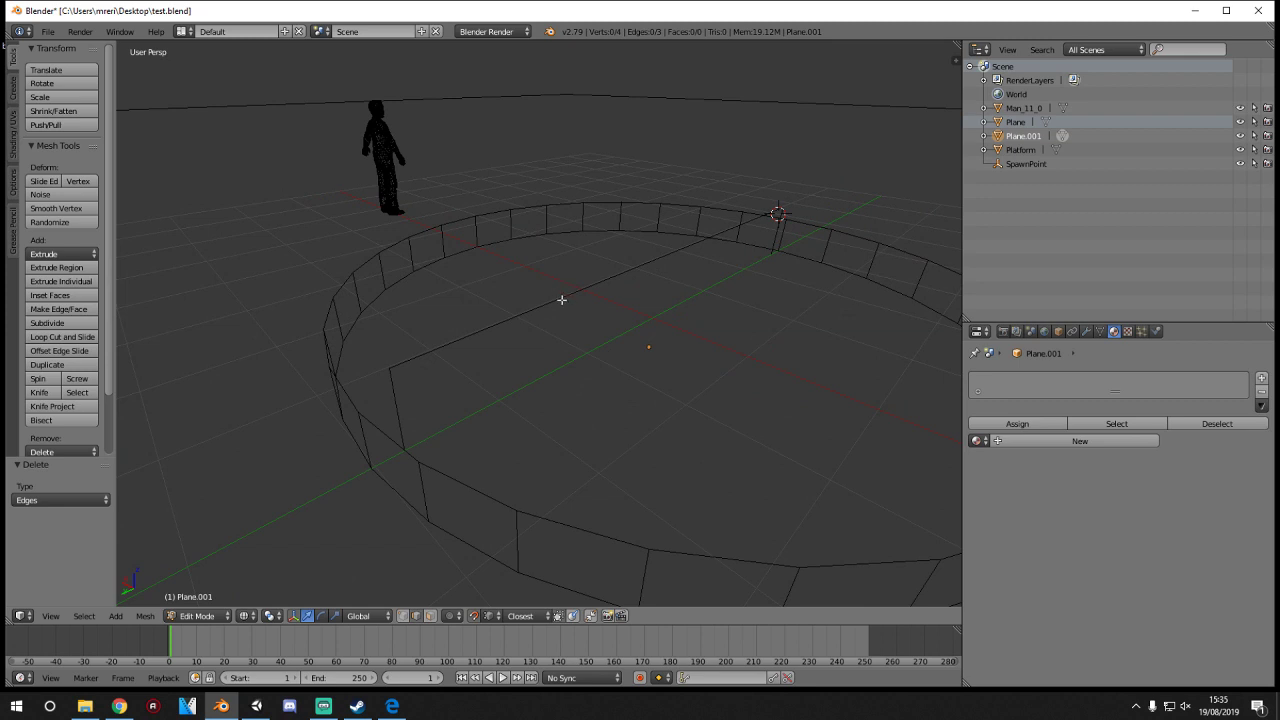
{"action": "right_click", "coordinate": [562, 300]}
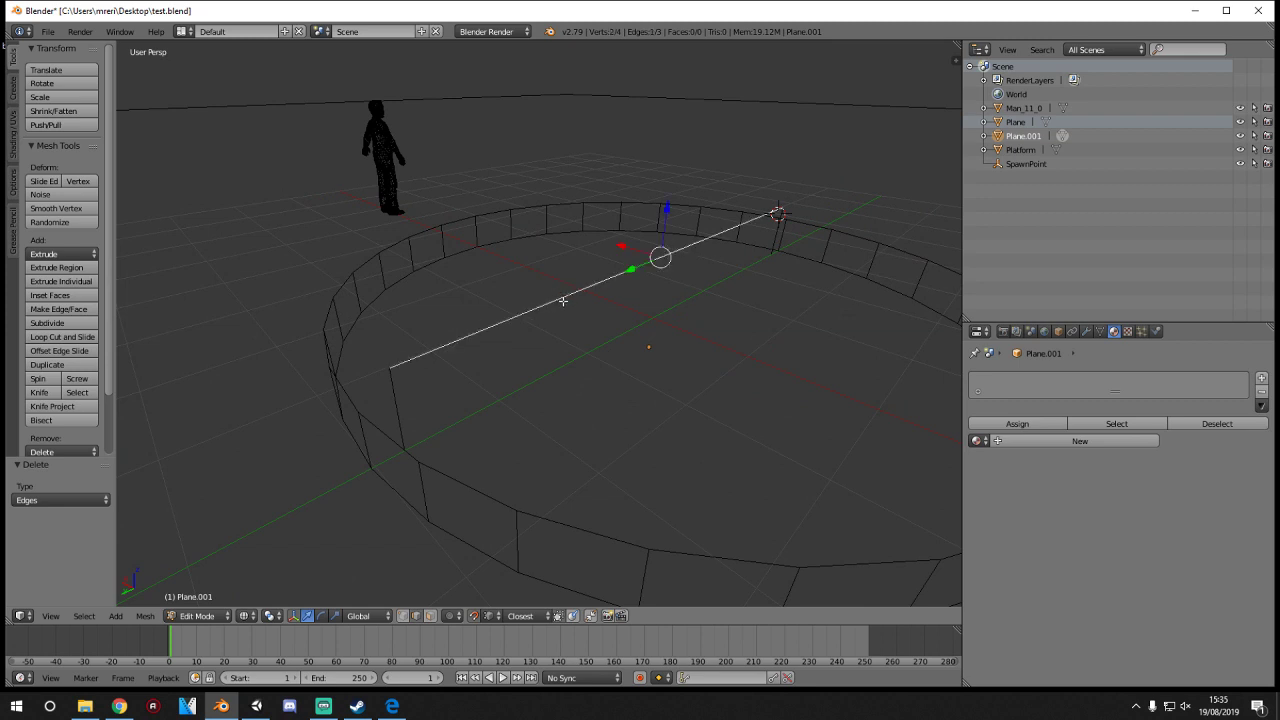
{"action": "key", "text": "Tab"}
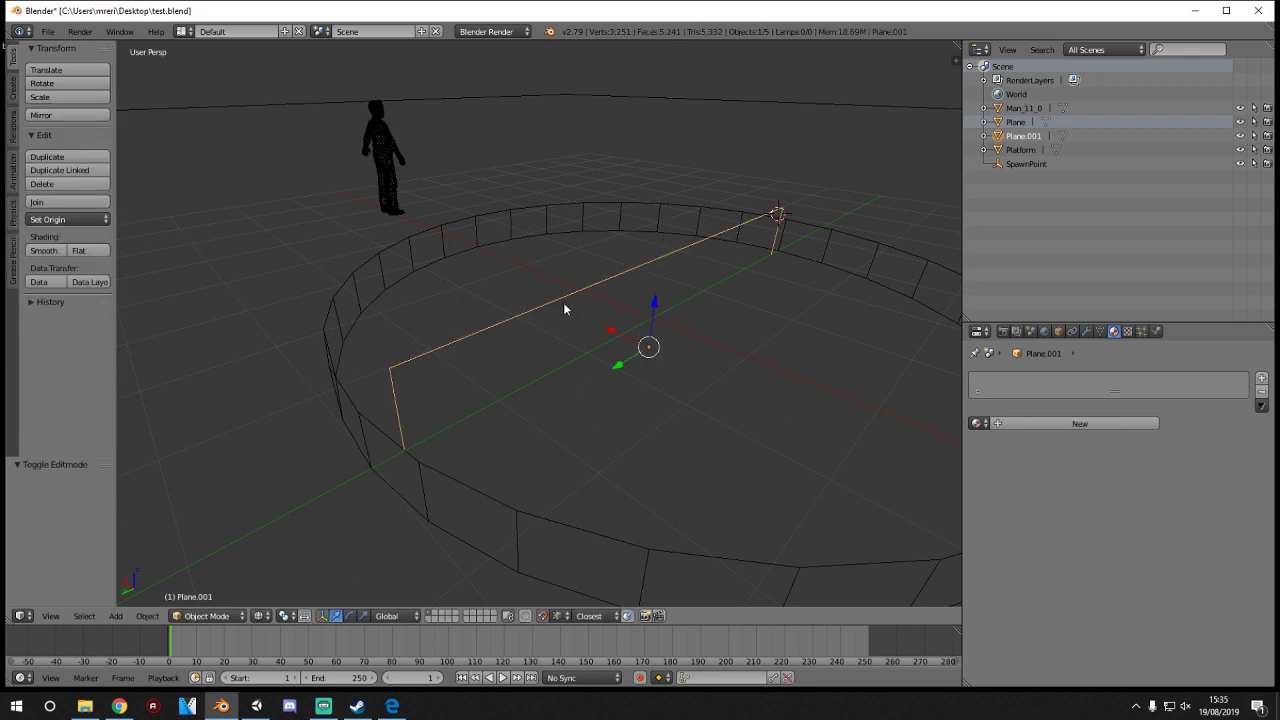
{"action": "key", "text": "Tab"}
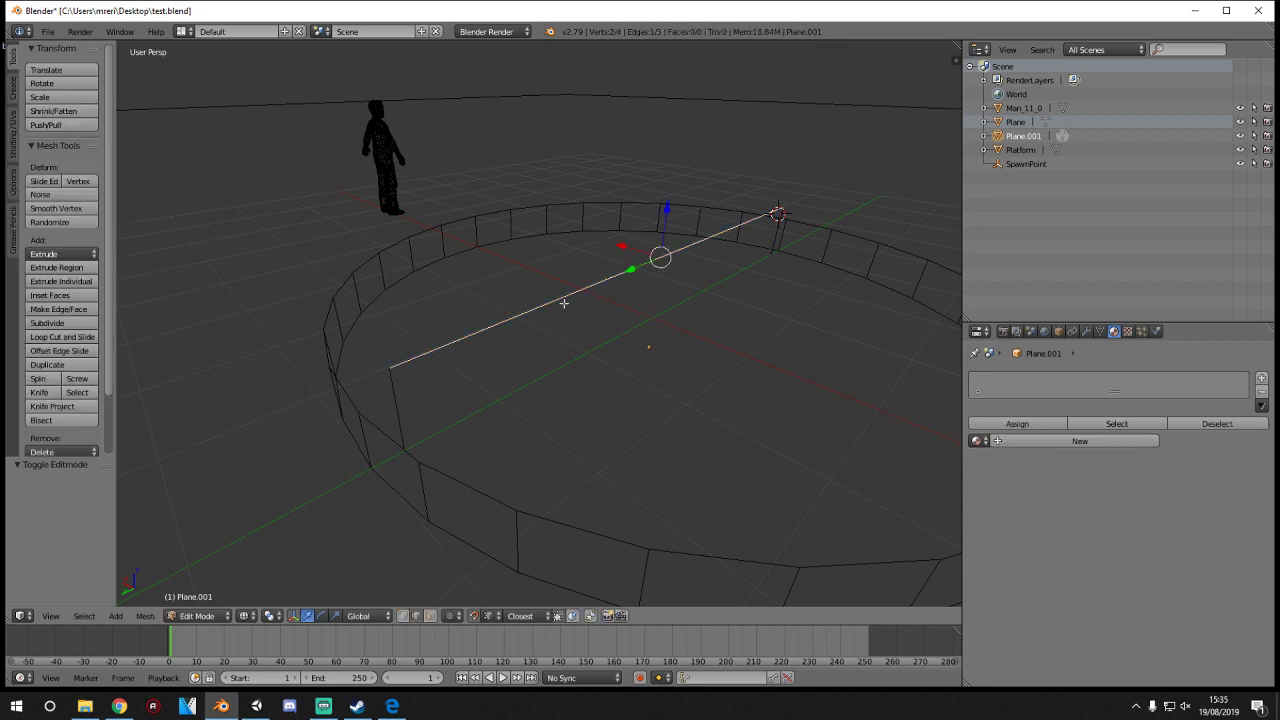
{"action": "key", "text": "a"}
{"action": "key", "text": "Tab"}
{"action": "key", "text": "a"}
{"action": "key", "text": "Tab"}
{"action": "key", "text": "a"}
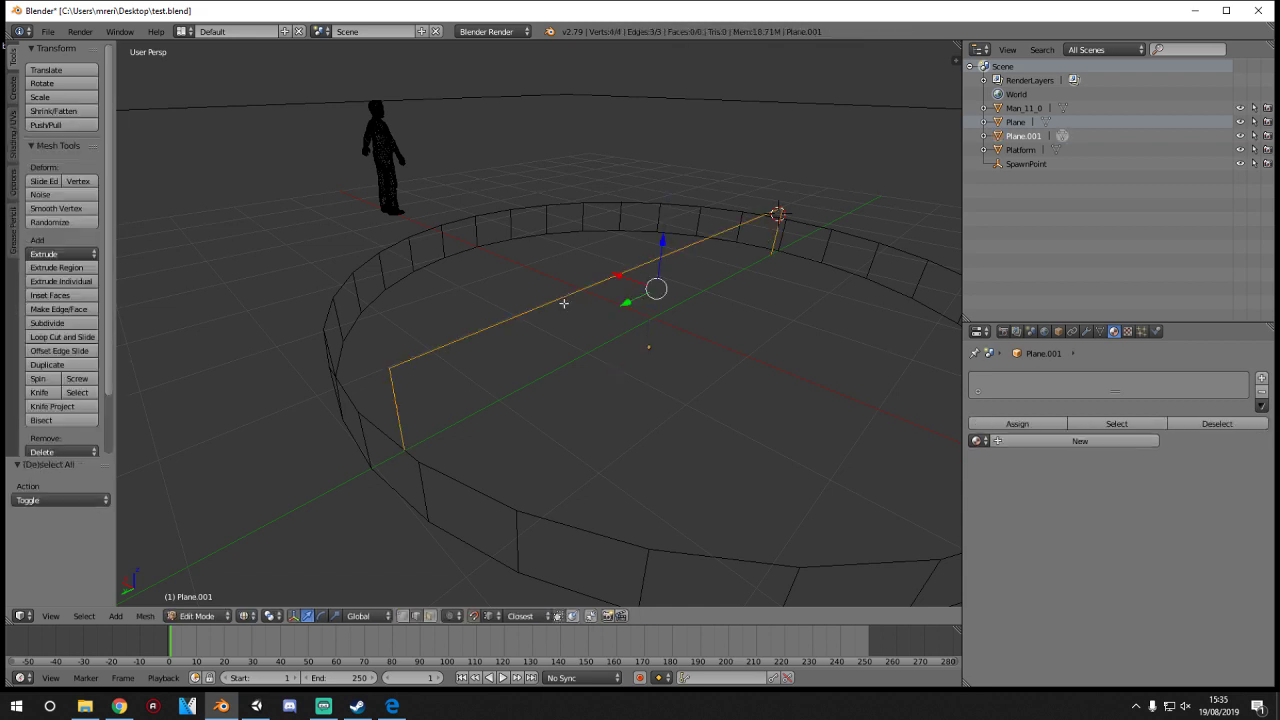
{"action": "key", "text": "Tab"}
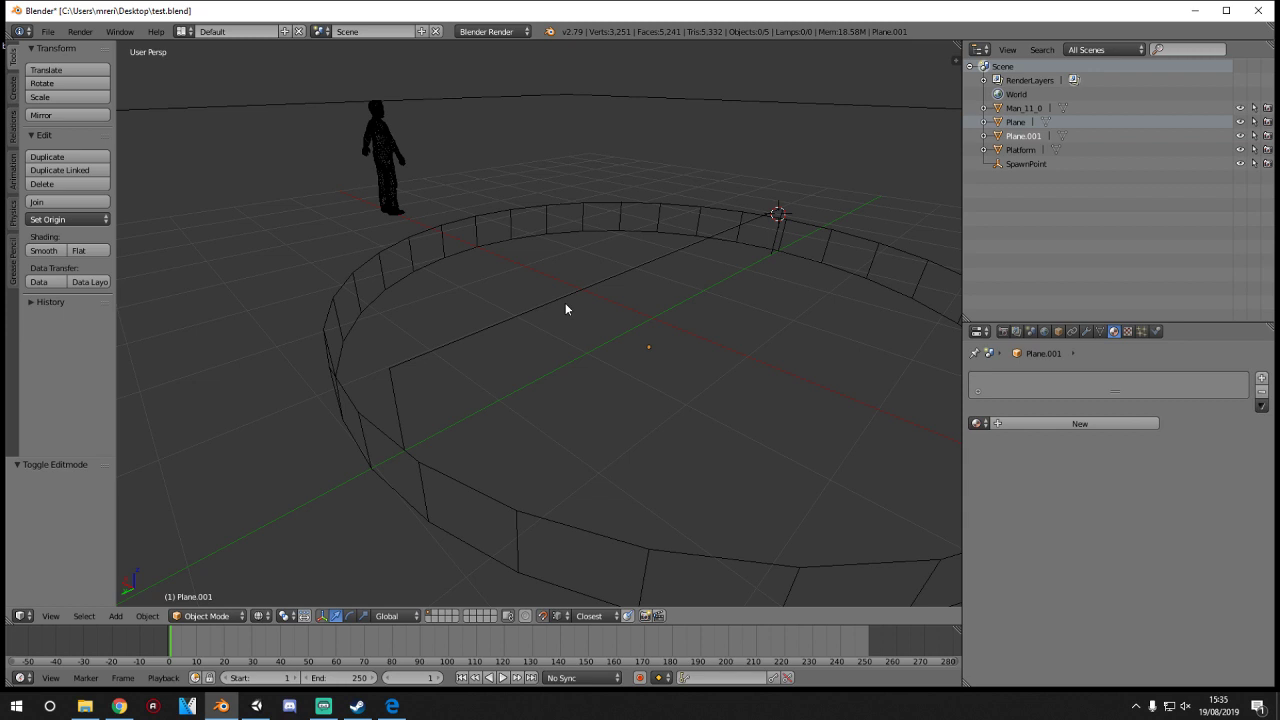
- Convert the open rail outline from a mesh to a curve and return to solid shading
{"action": "right_click", "coordinate": [565, 303]}
{"action": "key", "text": "alt+c"}
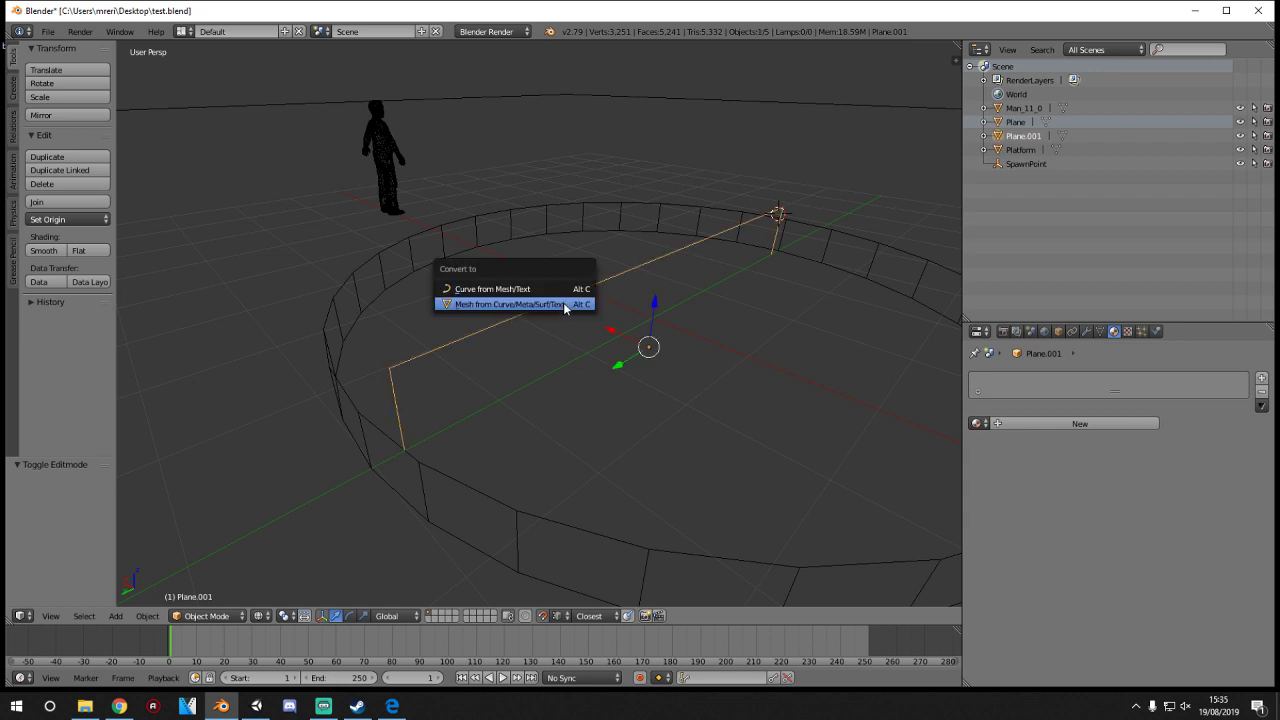
{"action": "left_click", "coordinate": [543, 289]}
{"action": "key", "text": "z"}
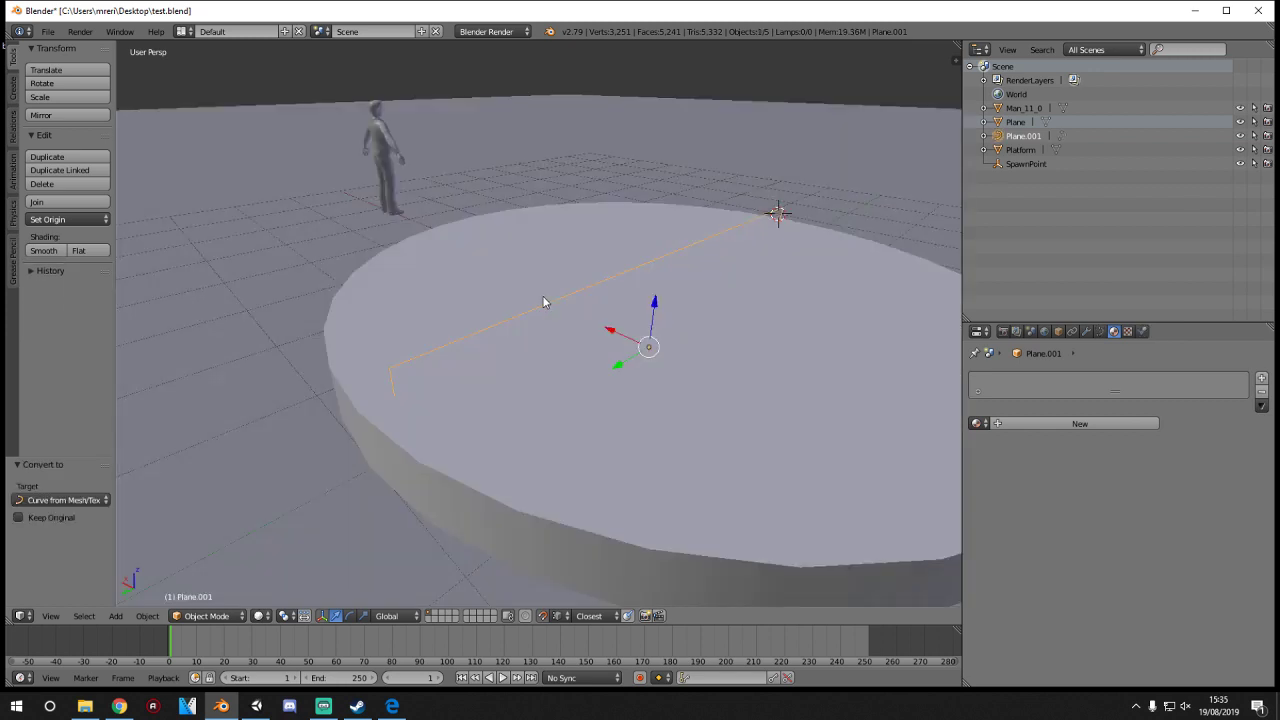
- Give the rail curve thickness with Full fill, a bevel depth of 0.020 and a bevel resolution of 3
{"action": "middle_click_drag", "start_coordinate": [751, 363], "coordinate": [1162, 337]}
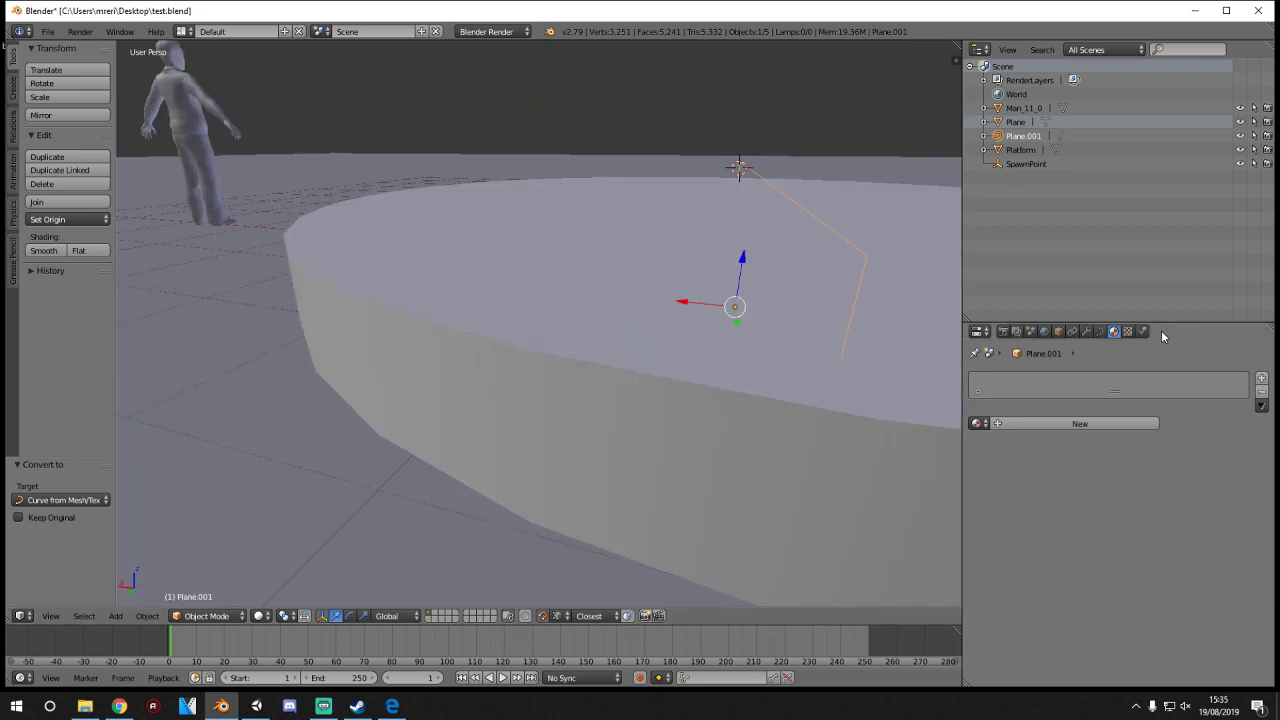
{"action": "left_click", "coordinate": [1100, 331]}
{"action": "left_click", "coordinate": [1172, 453]}
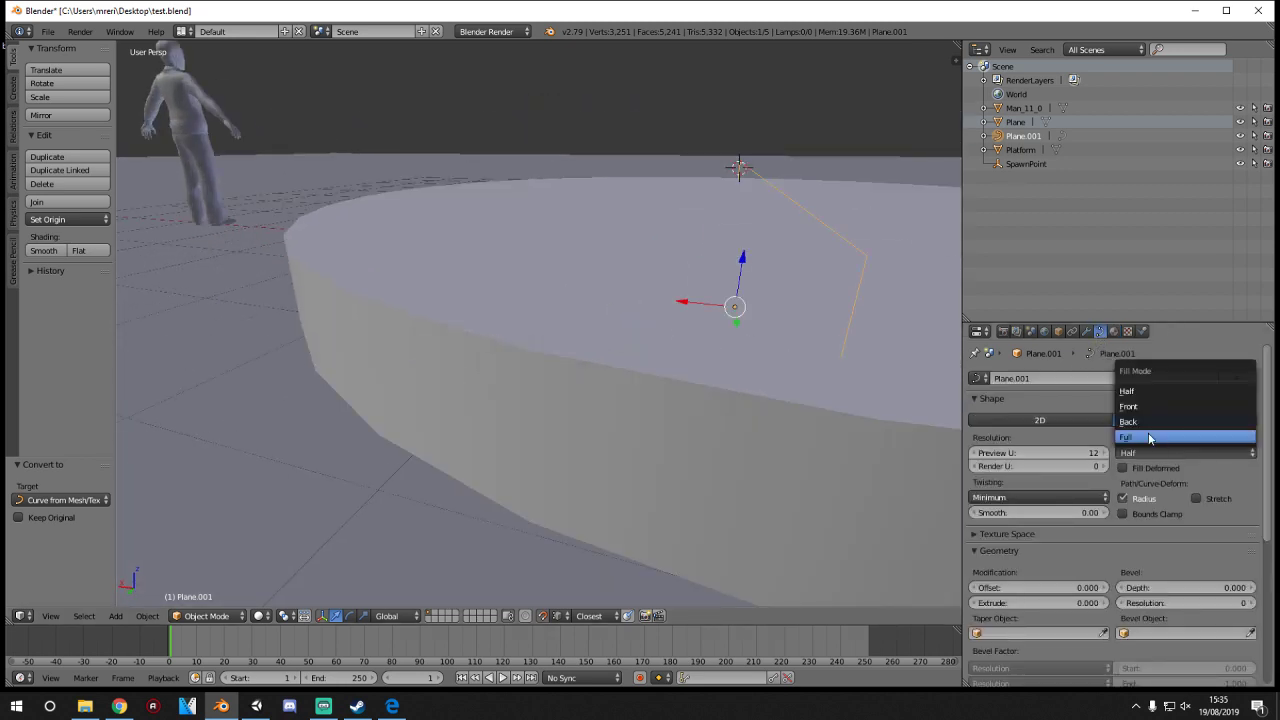
{"action": "left_click", "coordinate": [1137, 438]}
{"action": "middle_click_drag", "start_coordinate": [910, 354], "coordinate": [842, 358]}
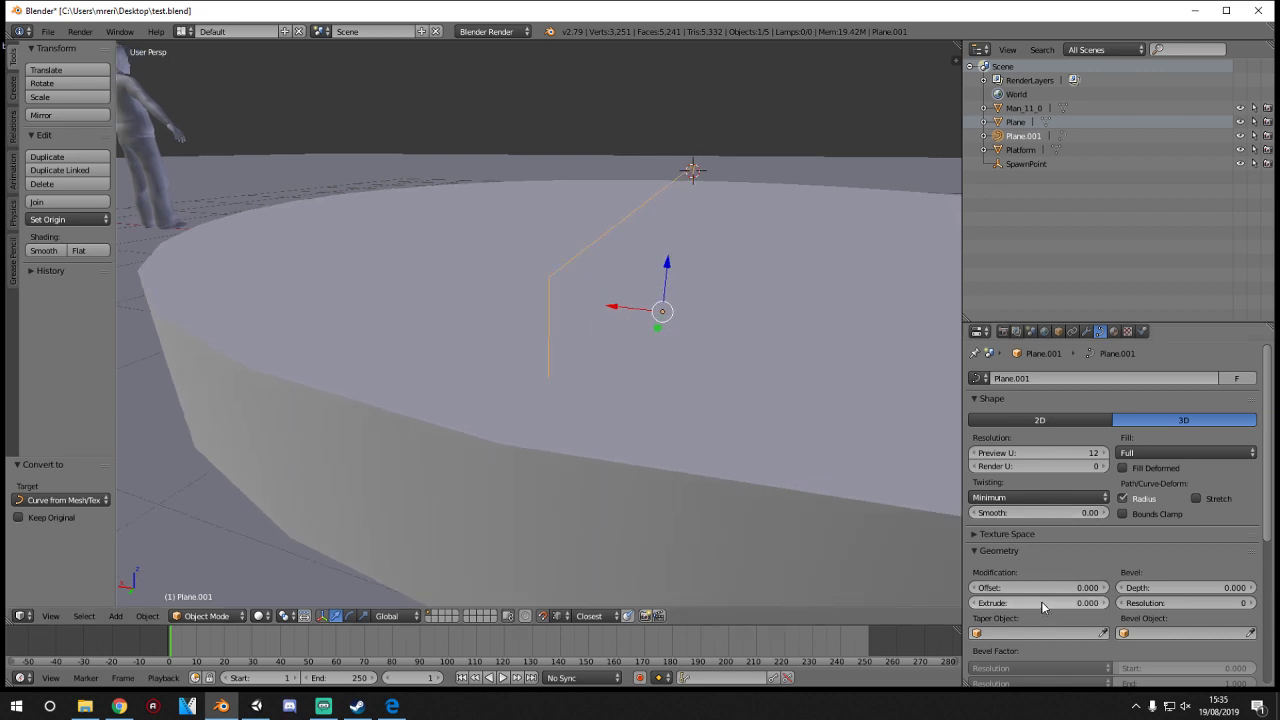
{"action": "left_click_drag", "start_coordinate": [1167, 592], "coordinate": [1122, 592]}
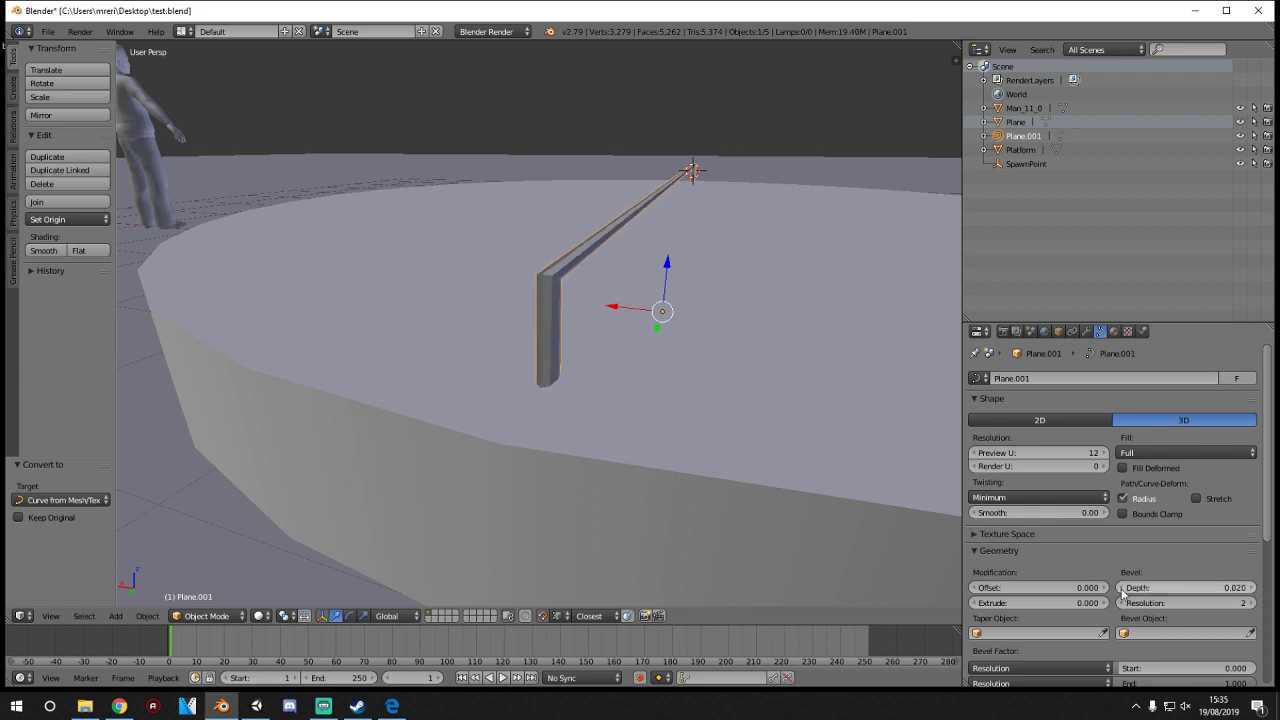
{"action": "left_click", "coordinate": [1252, 603]}
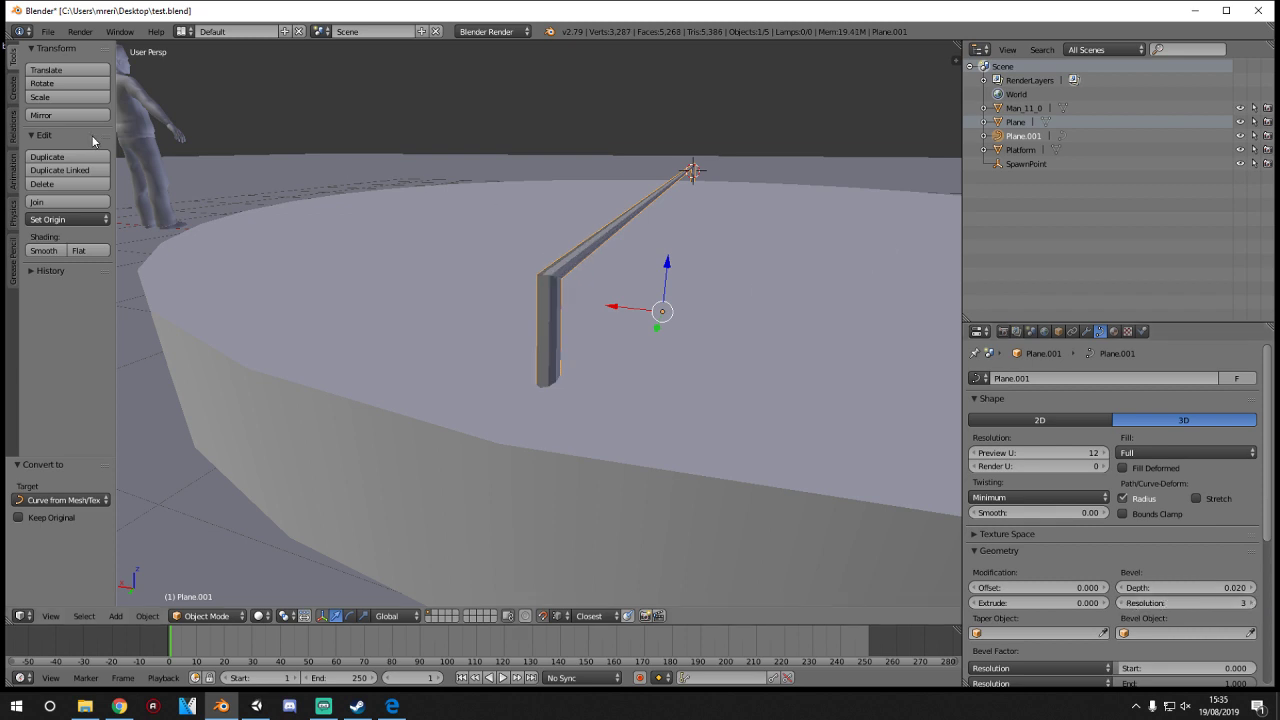
- Shade the rail curve smooth and convert it to a mesh
{"action": "left_click", "coordinate": [44, 251]}
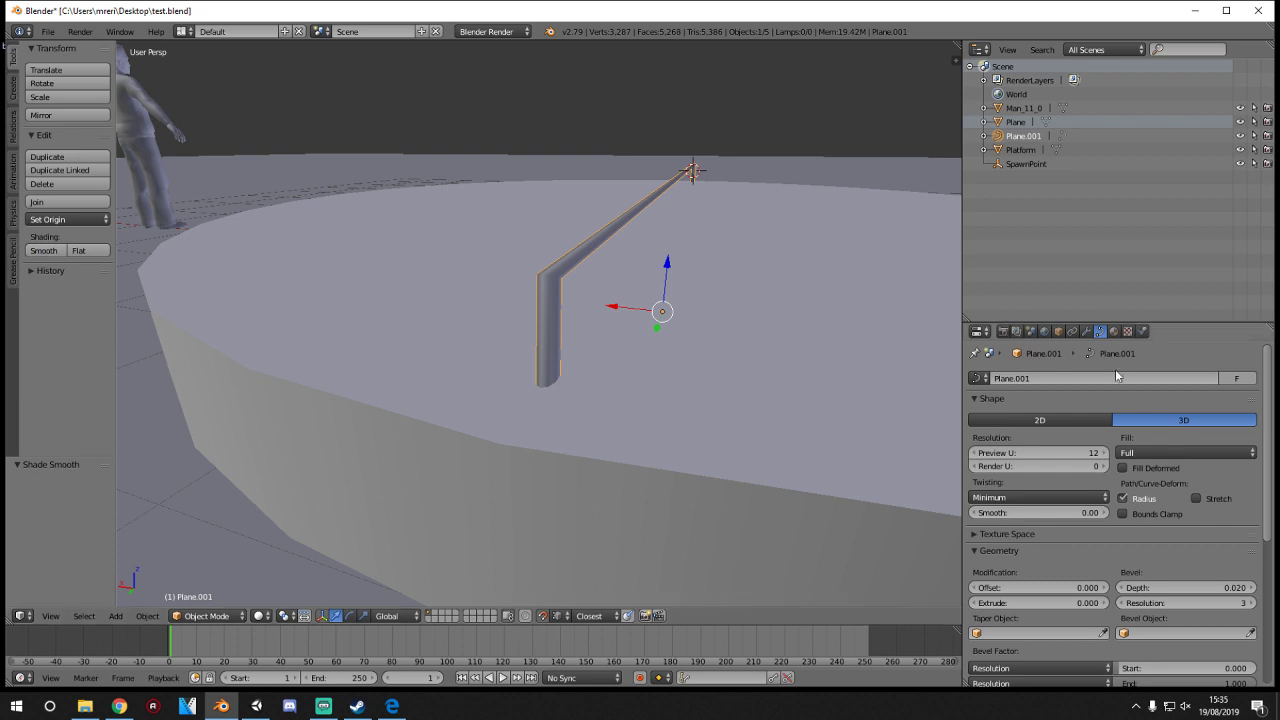
{"action": "middle_click_drag", "start_coordinate": [786, 360], "coordinate": [720, 380]}
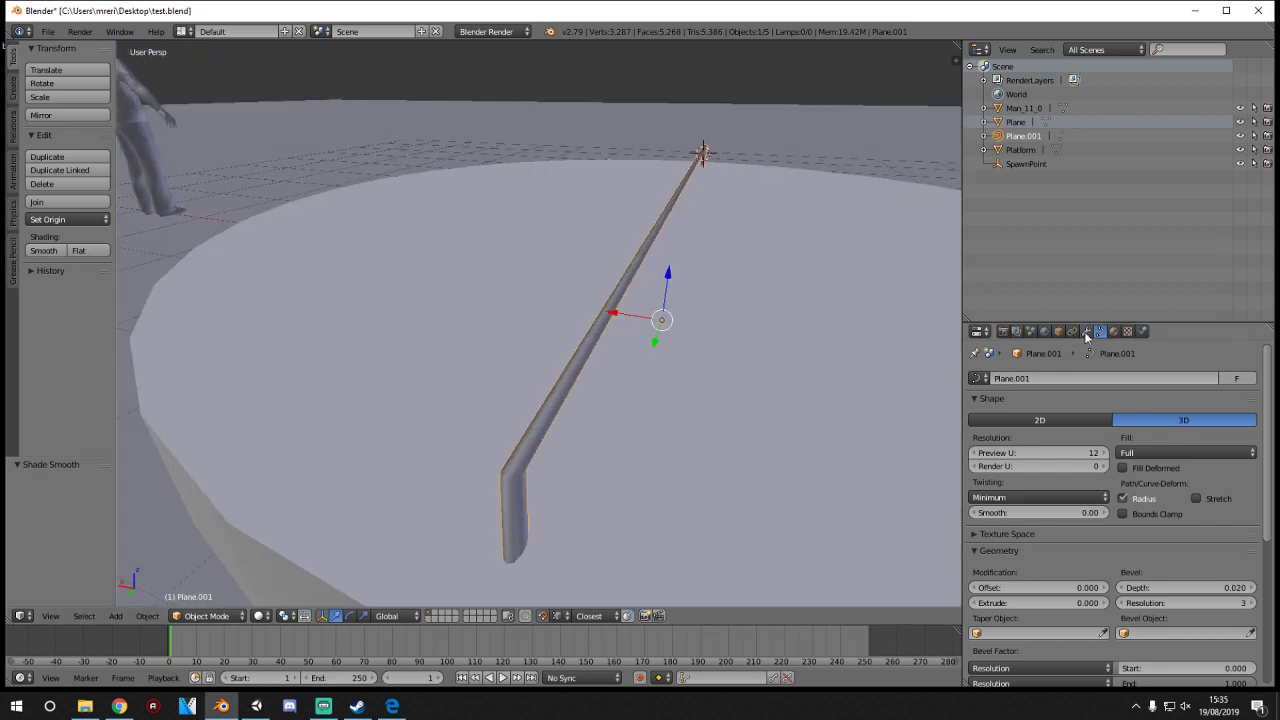
{"action": "key", "text": "alt+c"}
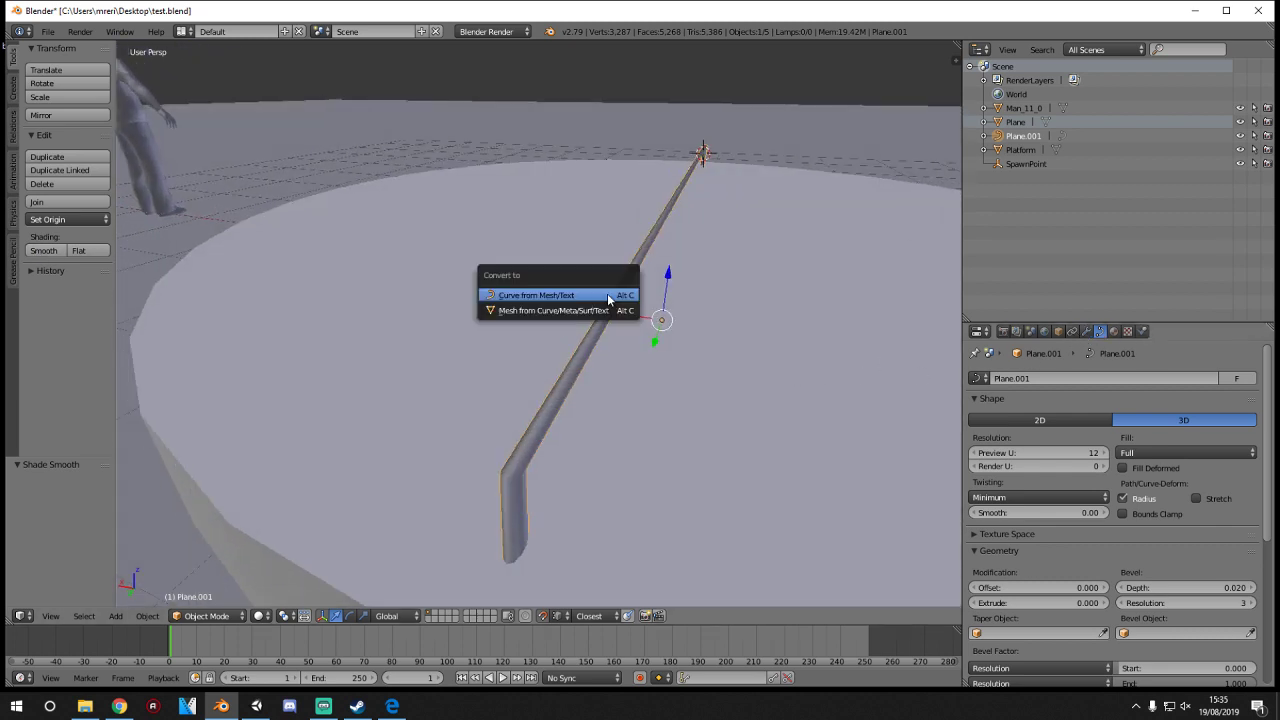
{"action": "left_click", "coordinate": [610, 297]}
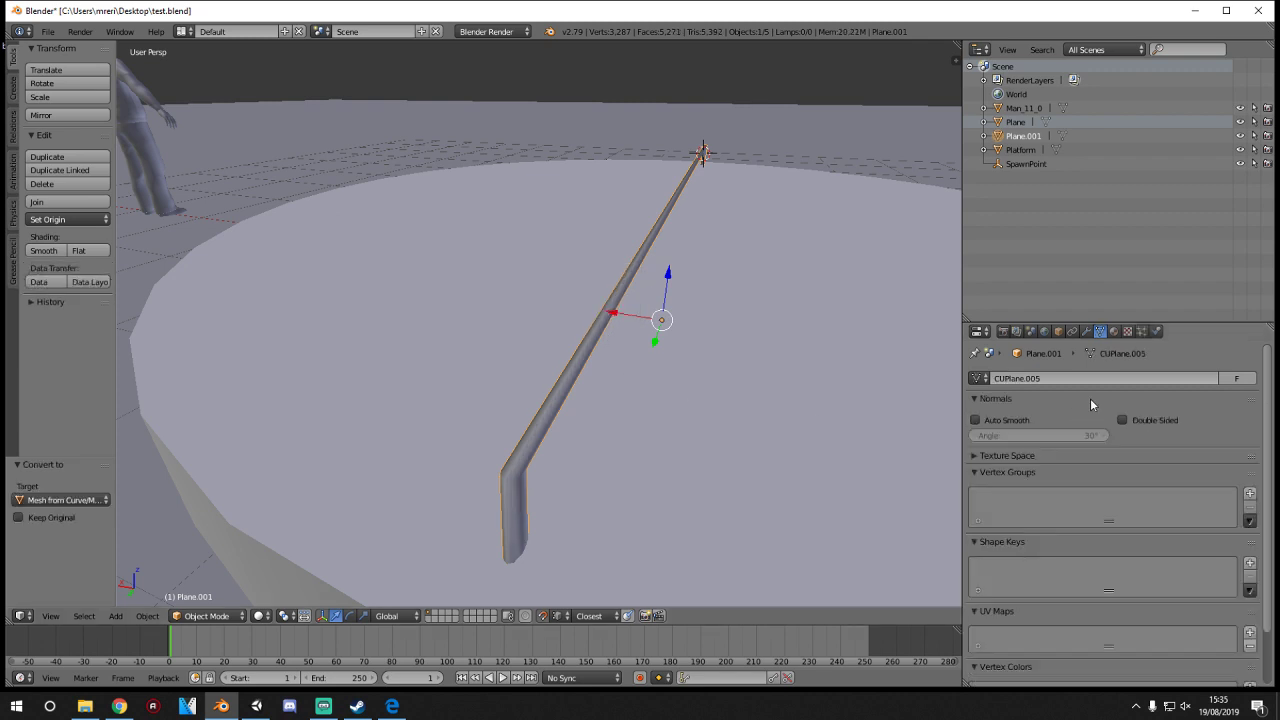
- Enable Auto Smooth on the rail mesh with an angle of about 37.6°
{"action": "left_click", "coordinate": [989, 420]}
{"action": "mouse_move", "coordinate": [995, 435]}
{"action": "left_mouse_down"}
{"action": "mouse_move", "coordinate": [1030, 435]}
{"action": "mouse_move", "coordinate": [1015, 435]}
{"action": "left_mouse_up"}
{"action": "middle_click_drag", "start_coordinate": [837, 428], "coordinate": [683, 429]}
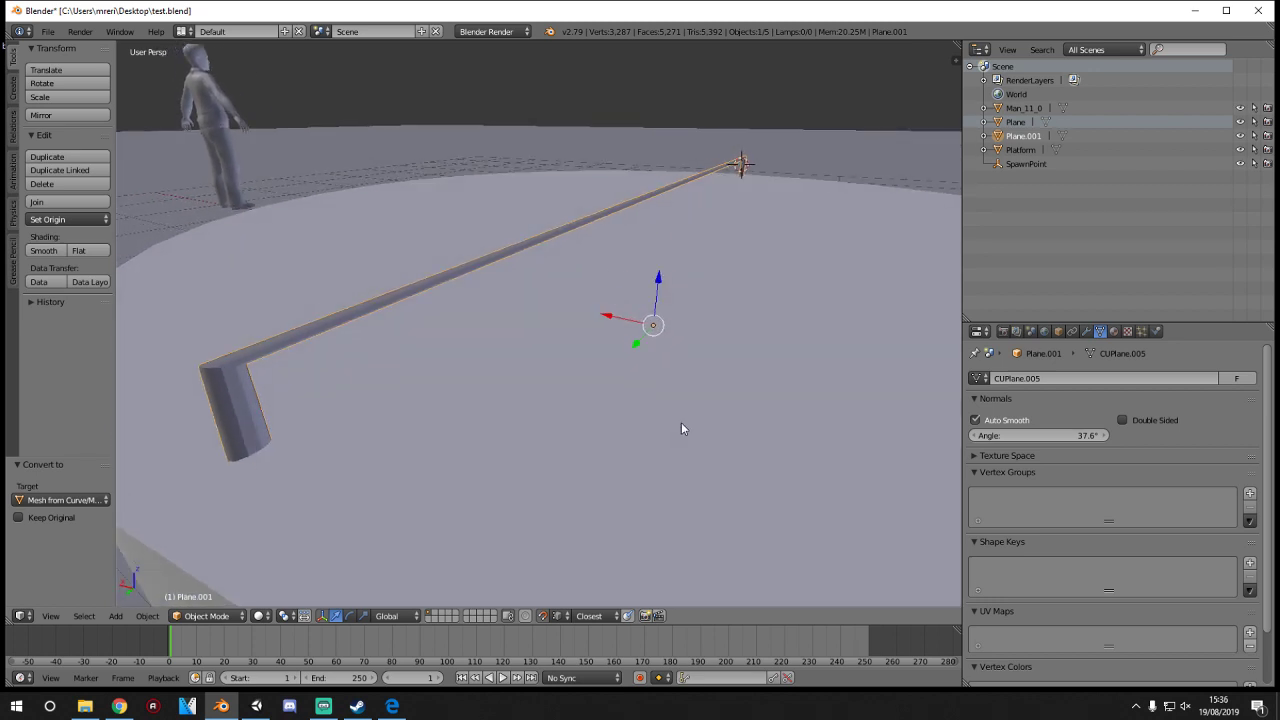
{"action": "right_click_drag", "start_coordinate": [681, 422], "coordinate": [769, 426]}
{"action": "left_click", "coordinate": [777, 424]}
{"action": "key", "text": "ctrl+z"}
- Assign the existing Material.001 to the large ground plane
{"action": "scroll", "coordinate": [777, 424], "scroll_direction": "down", "scroll_amount": 5}
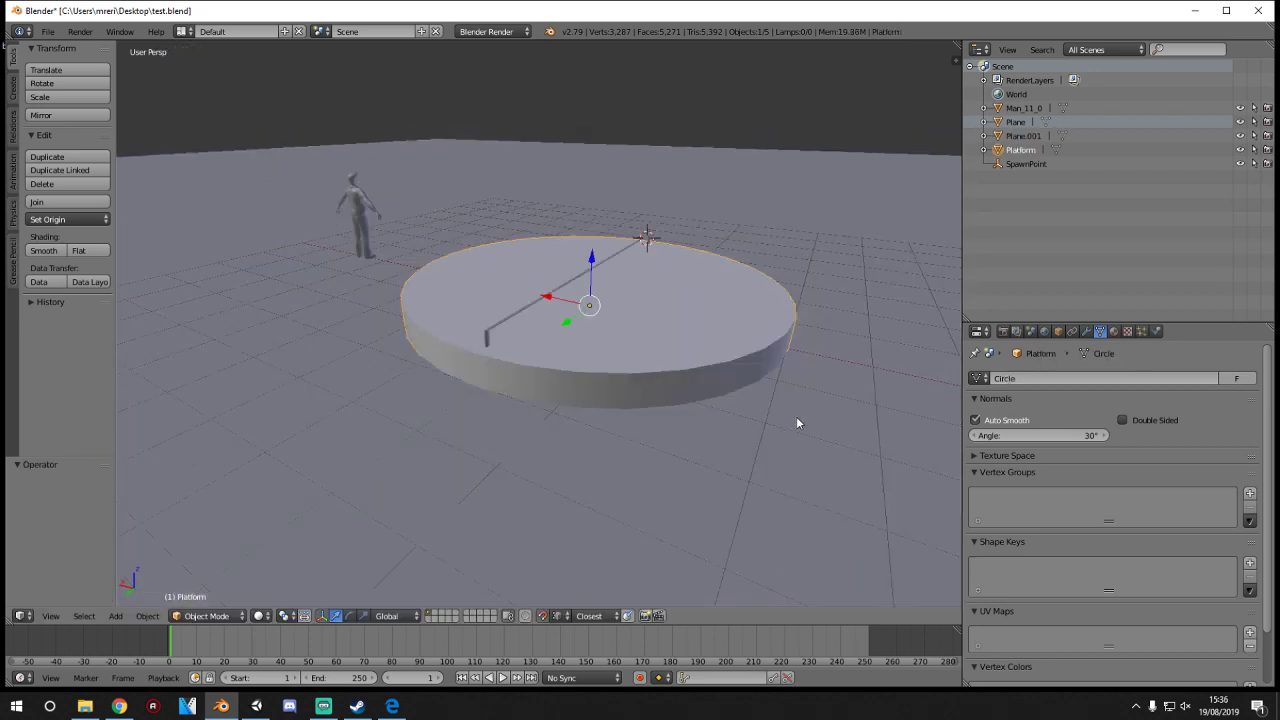
{"action": "middle_click_drag", "start_coordinate": [796, 422], "coordinate": [637, 404]}
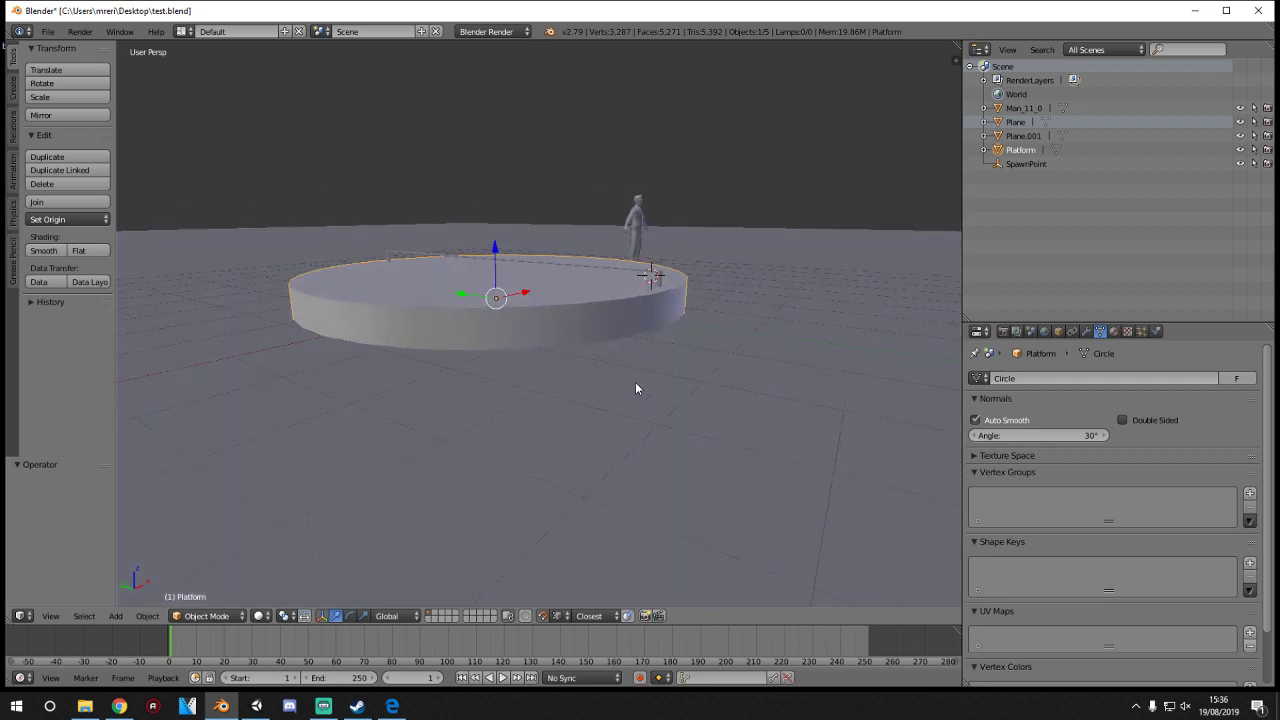
{"action": "right_click", "coordinate": [636, 384]}
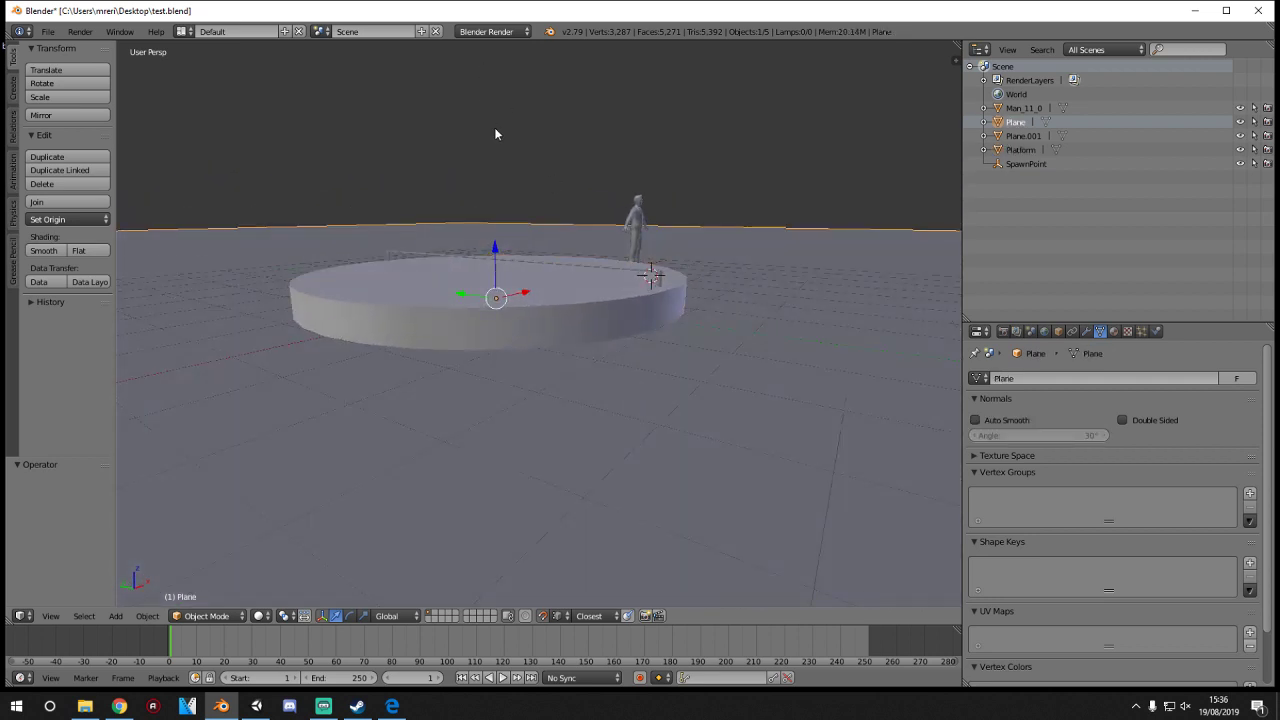
{"action": "right_click", "coordinate": [592, 268]}
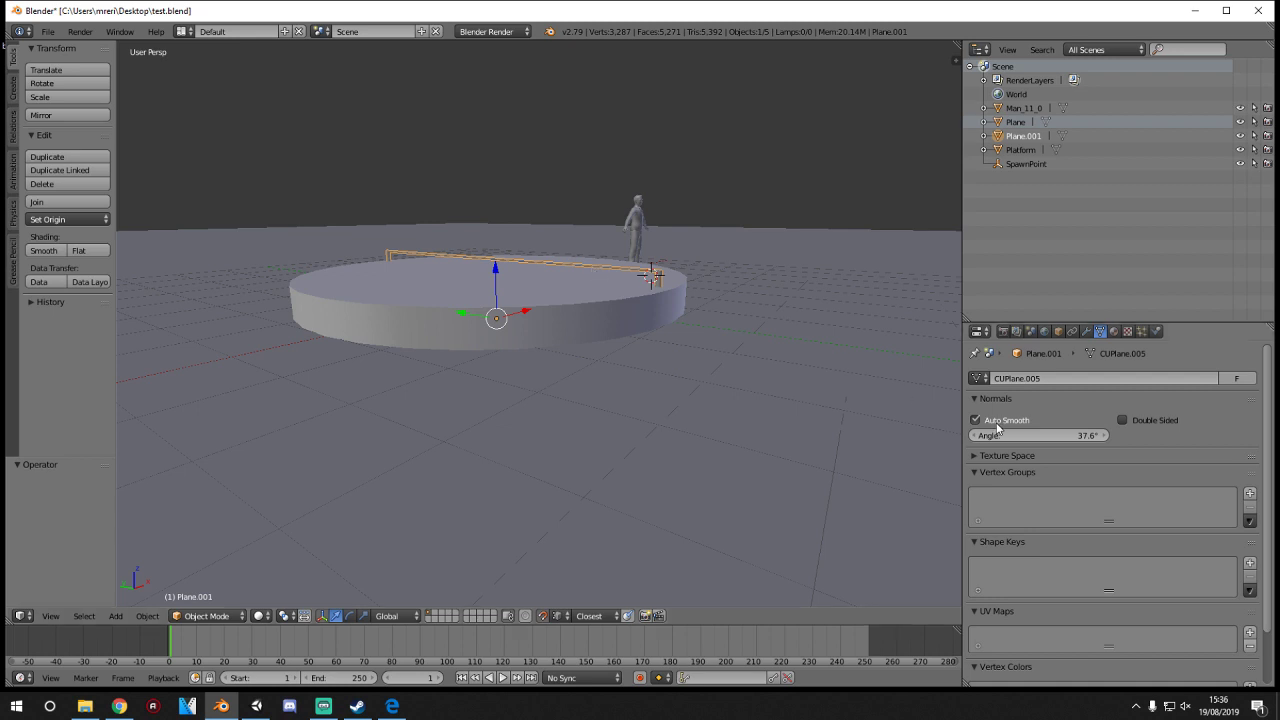
{"action": "right_click", "coordinate": [630, 400]}
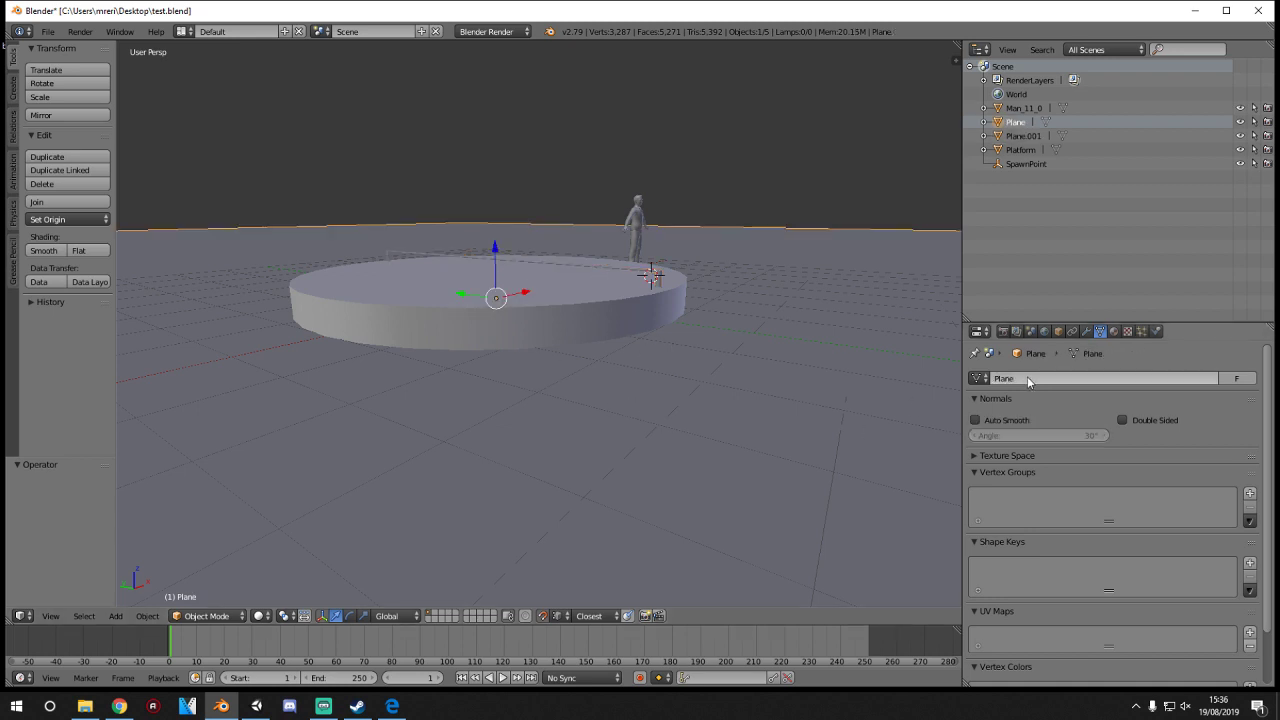
{"action": "left_click", "coordinate": [1114, 331]}
{"action": "left_click", "coordinate": [976, 422]}
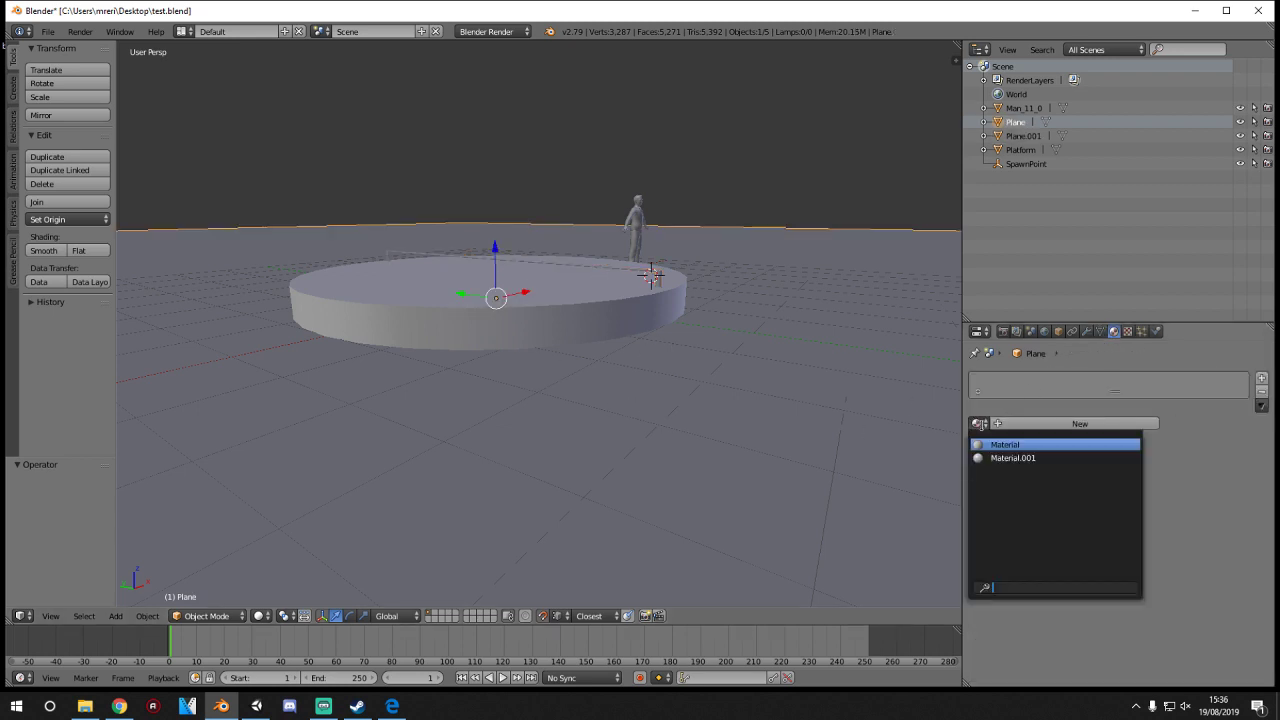
{"action": "left_click", "coordinate": [997, 459]}
- Switch the Platform object to the existing material named Material and set its diffuse colour to black
{"action": "right_click", "coordinate": [543, 301]}
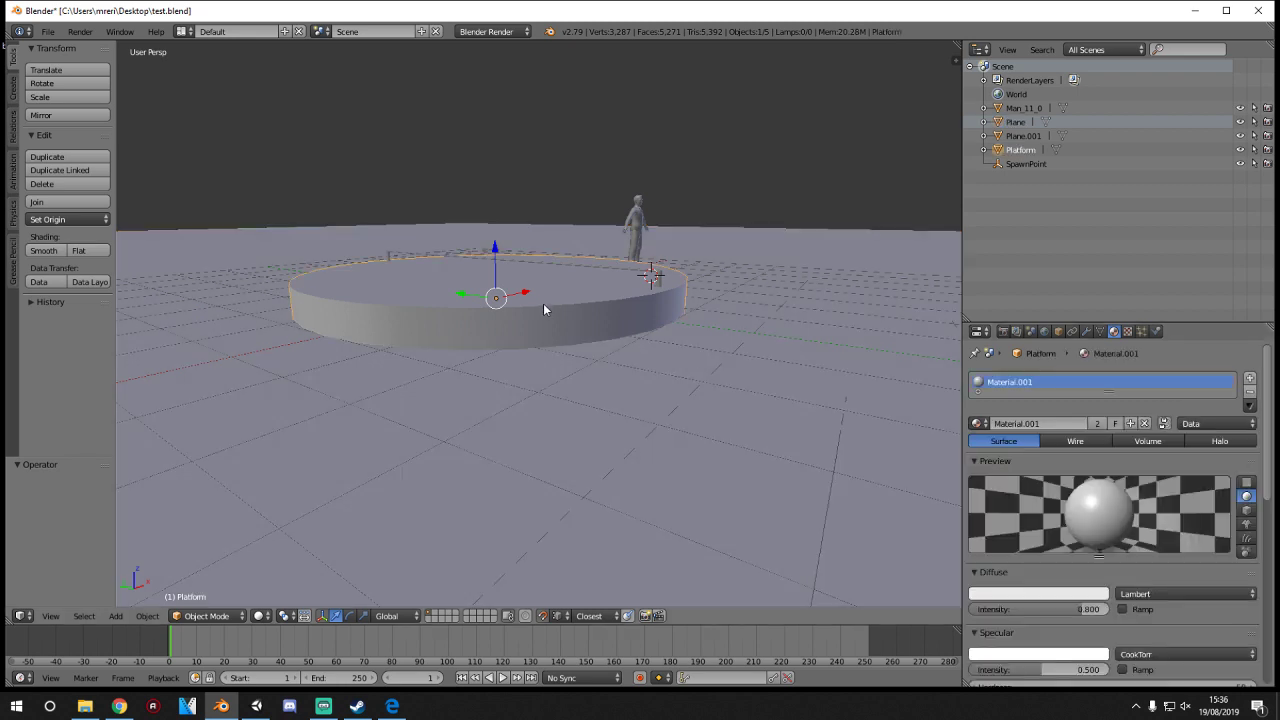
{"action": "left_click", "coordinate": [977, 423]}
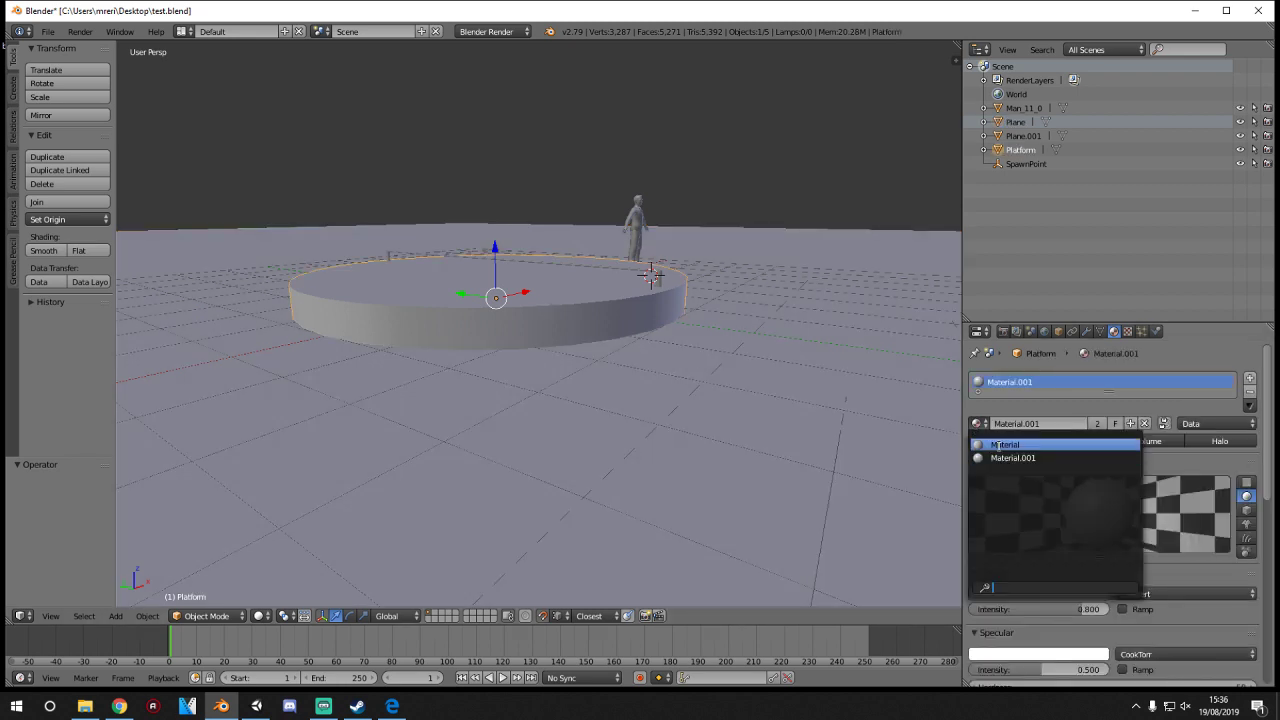
{"action": "left_click", "coordinate": [997, 444]}
{"action": "scroll", "coordinate": [1140, 497], "scroll_direction": "down", "scroll_amount": 3}
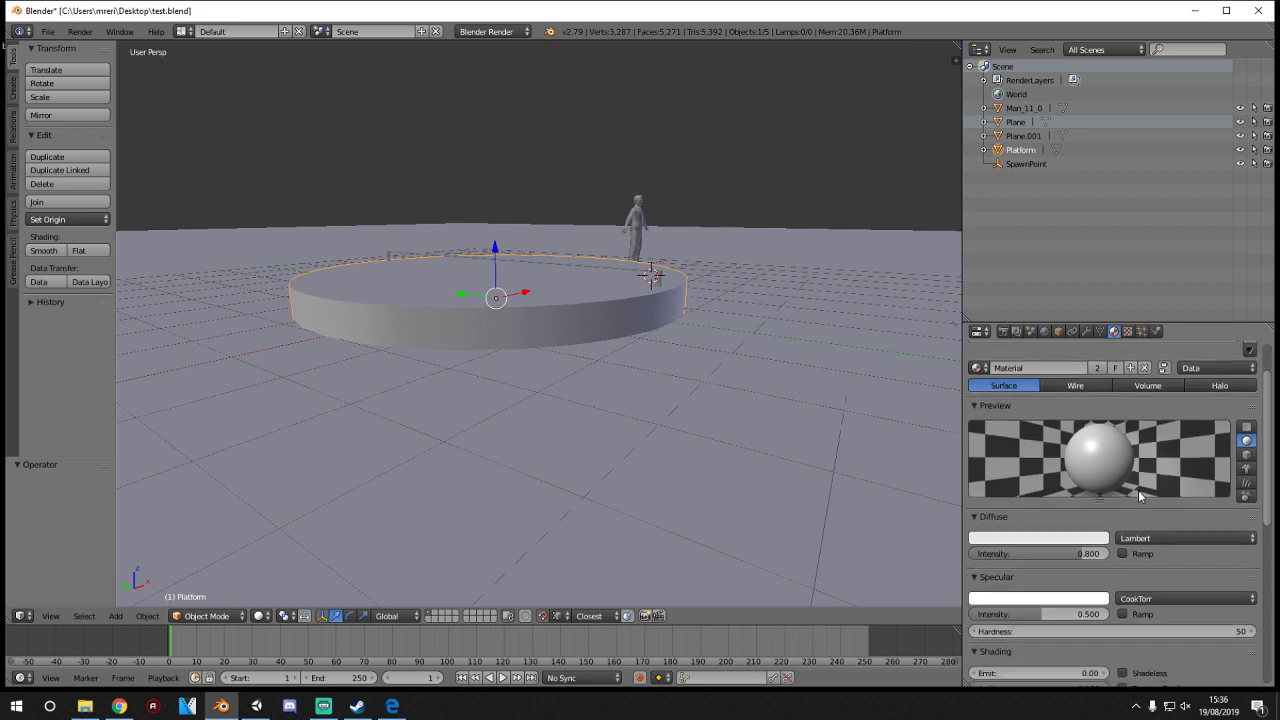
{"action": "left_click", "coordinate": [1059, 511]}
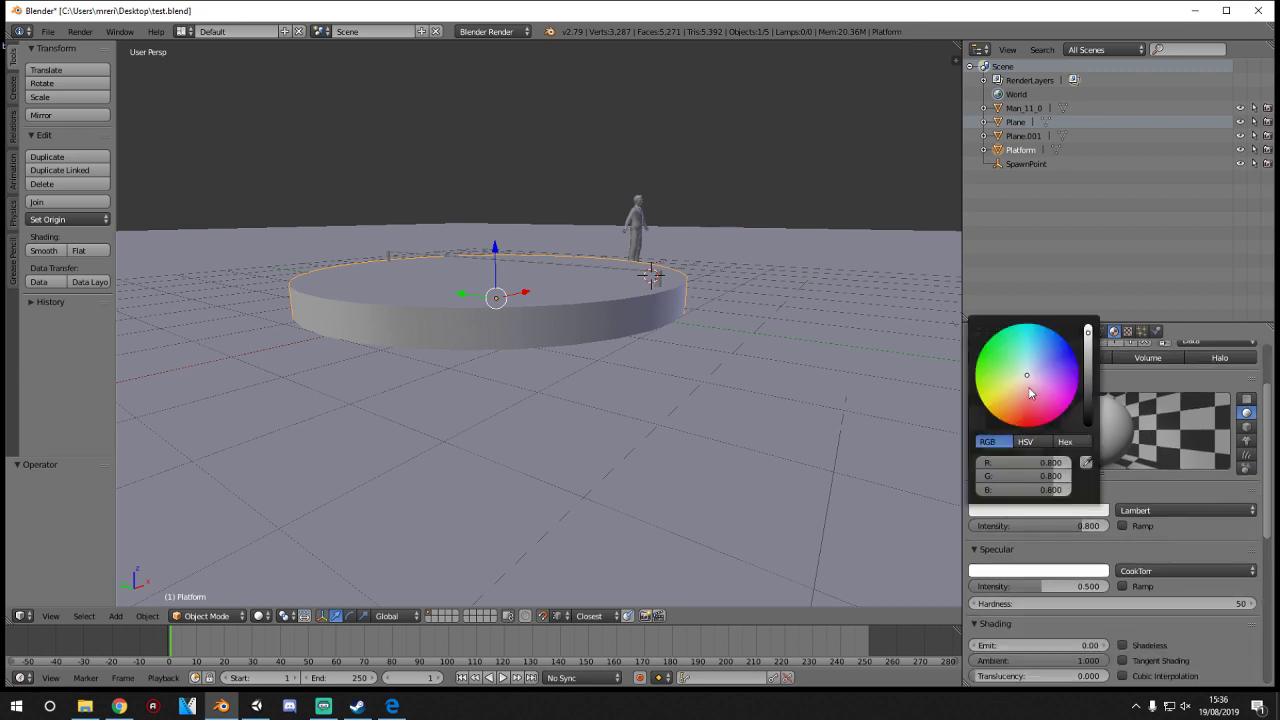
{"action": "left_click_drag", "start_coordinate": [1094, 387], "coordinate": [1095, 436]}
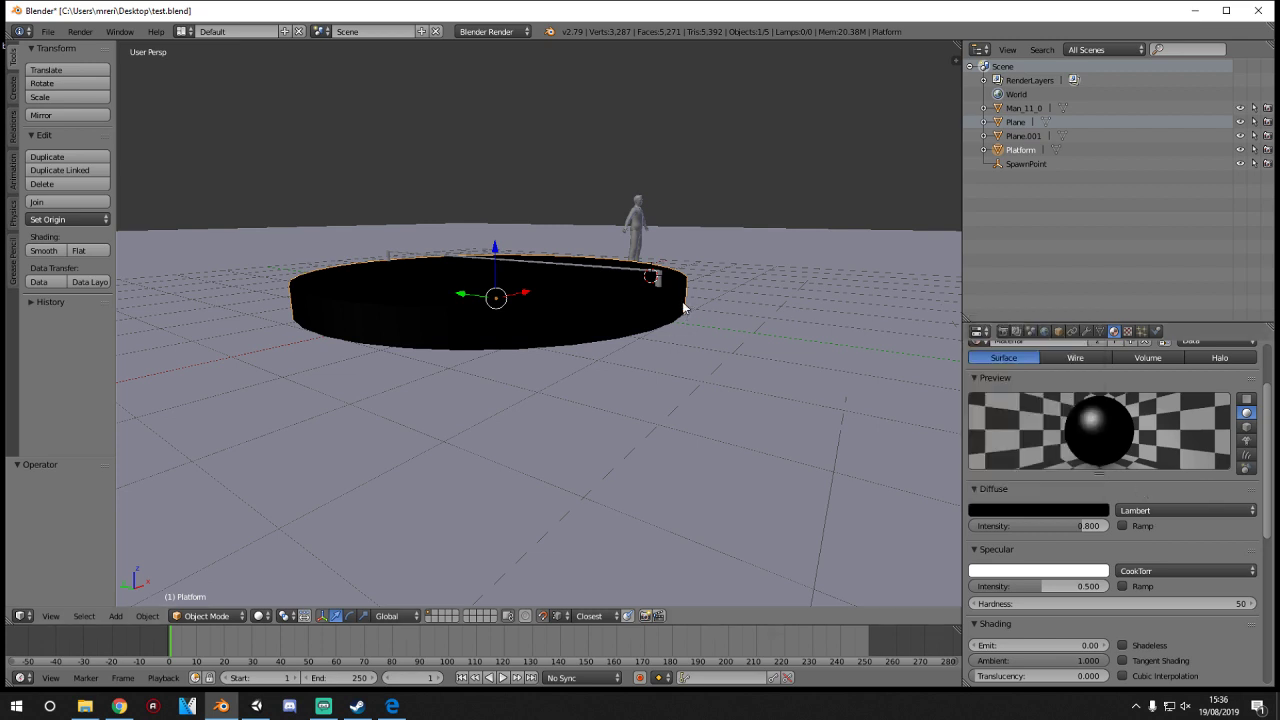
- Assign the existing Material.001 to the rail mesh and set its diffuse colour to red, about R 0.800, G 0.052, B 0.057
{"action": "right_click", "coordinate": [644, 272]}
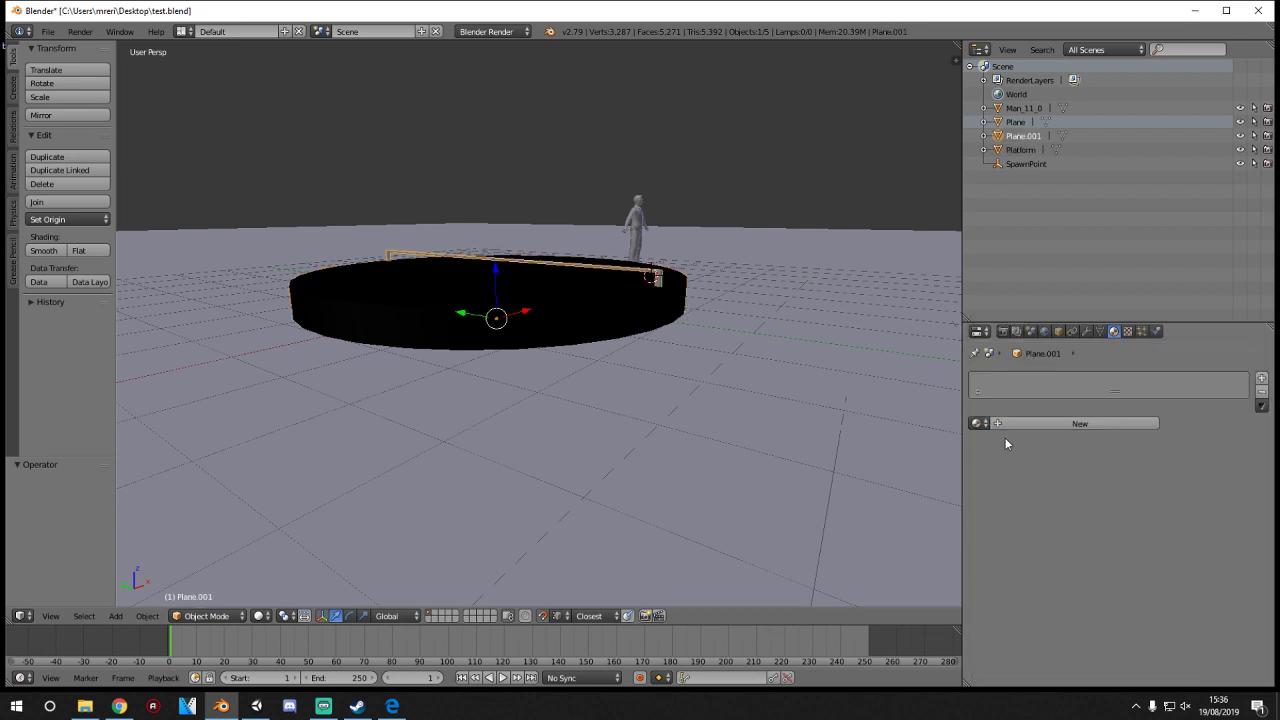
{"action": "left_click", "coordinate": [978, 424]}
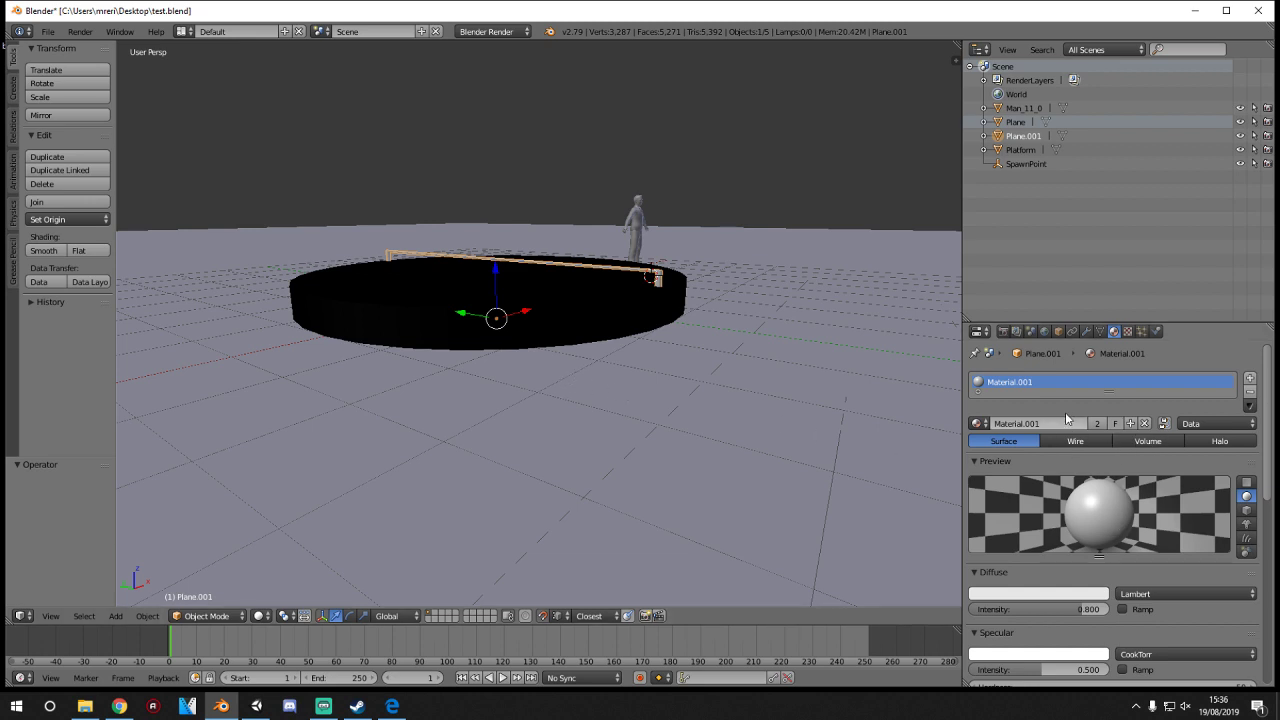
{"action": "left_click", "coordinate": [1064, 598]}
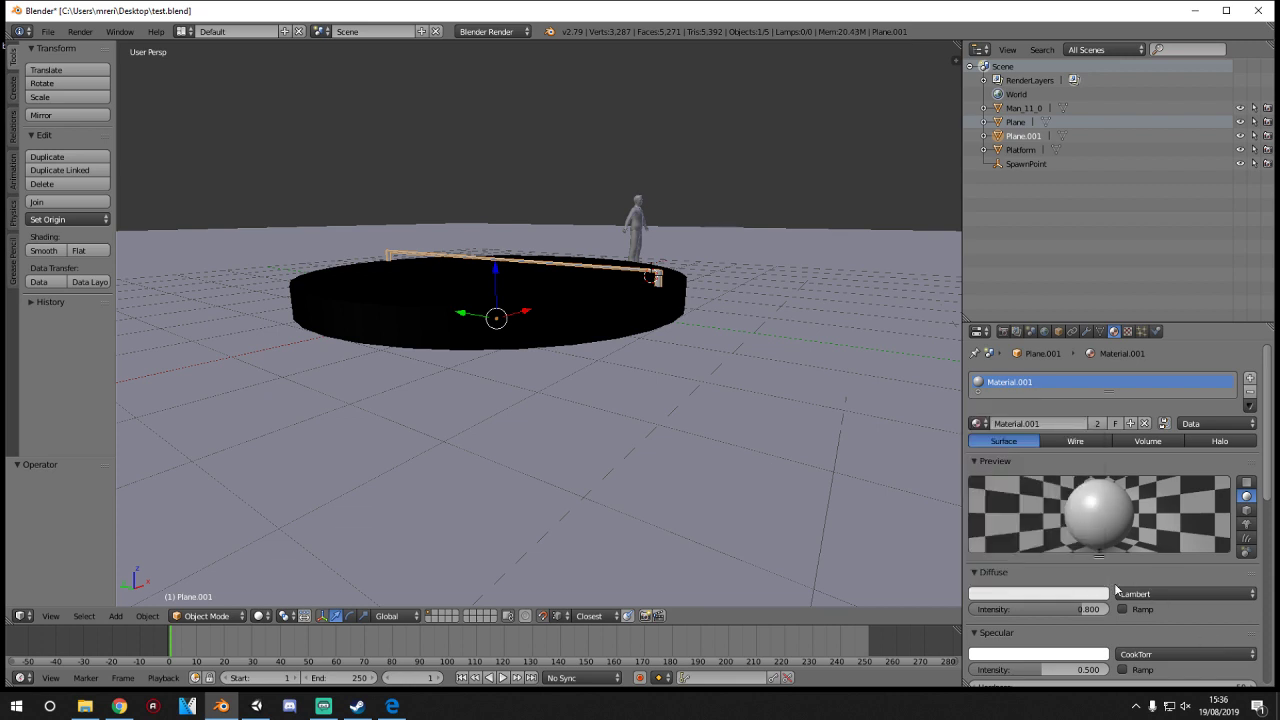
{"action": "left_click", "coordinate": [1075, 598]}
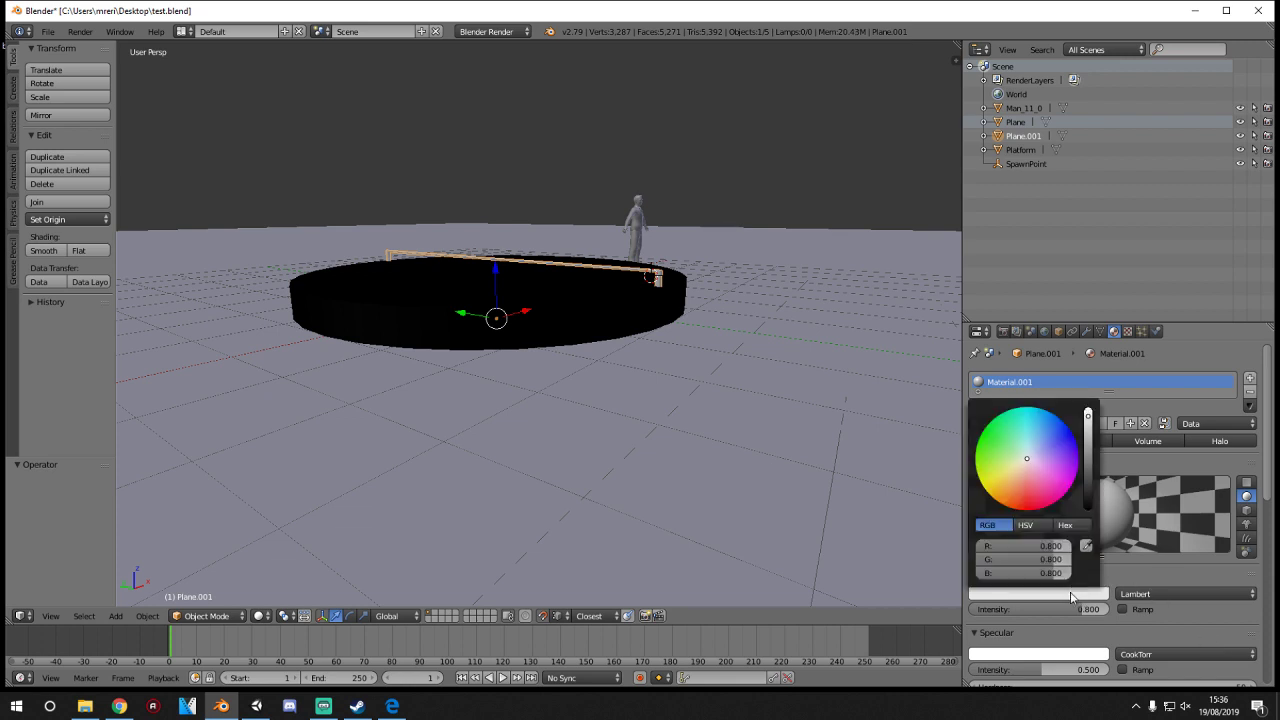
{"action": "mouse_move", "coordinate": [1048, 511]}
{"action": "left_mouse_down"}
{"action": "mouse_move", "coordinate": [1048, 493]}
{"action": "mouse_move", "coordinate": [1020, 504]}
{"action": "mouse_move", "coordinate": [1030, 497]}
{"action": "left_mouse_up"}
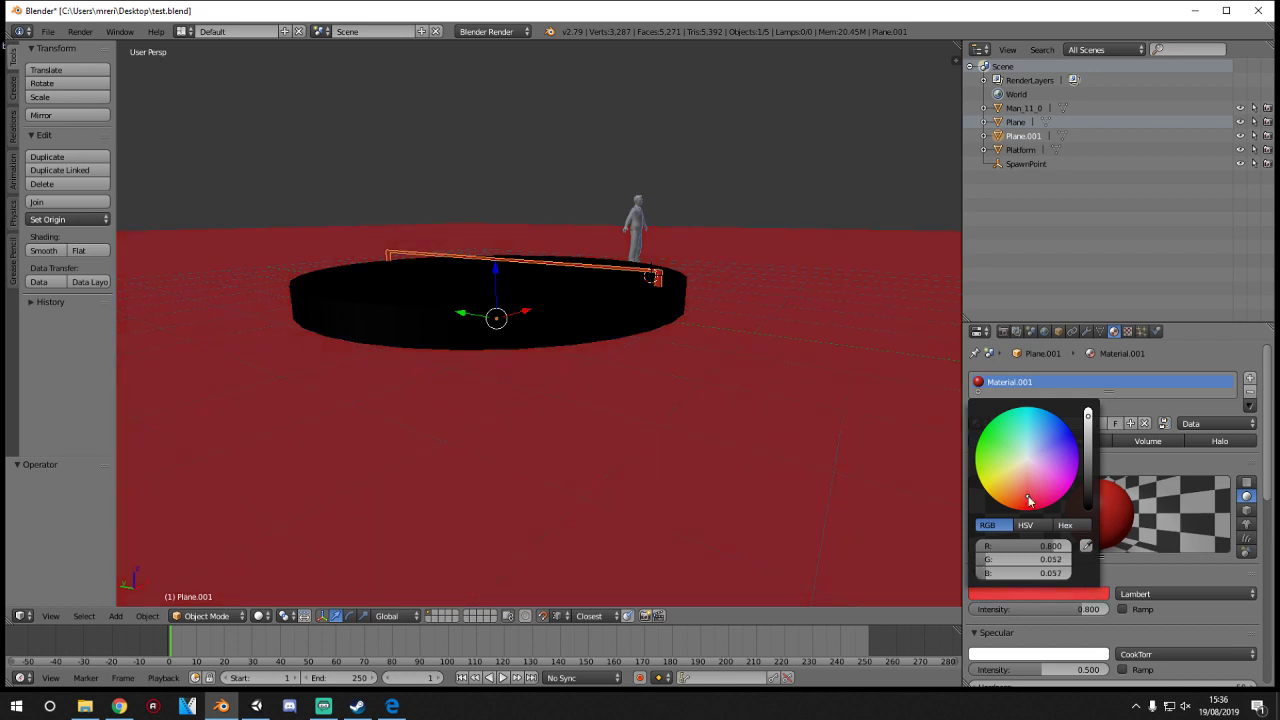
- Remove the Material.001 slot from the large ground plane
{"action": "right_click", "coordinate": [655, 372]}
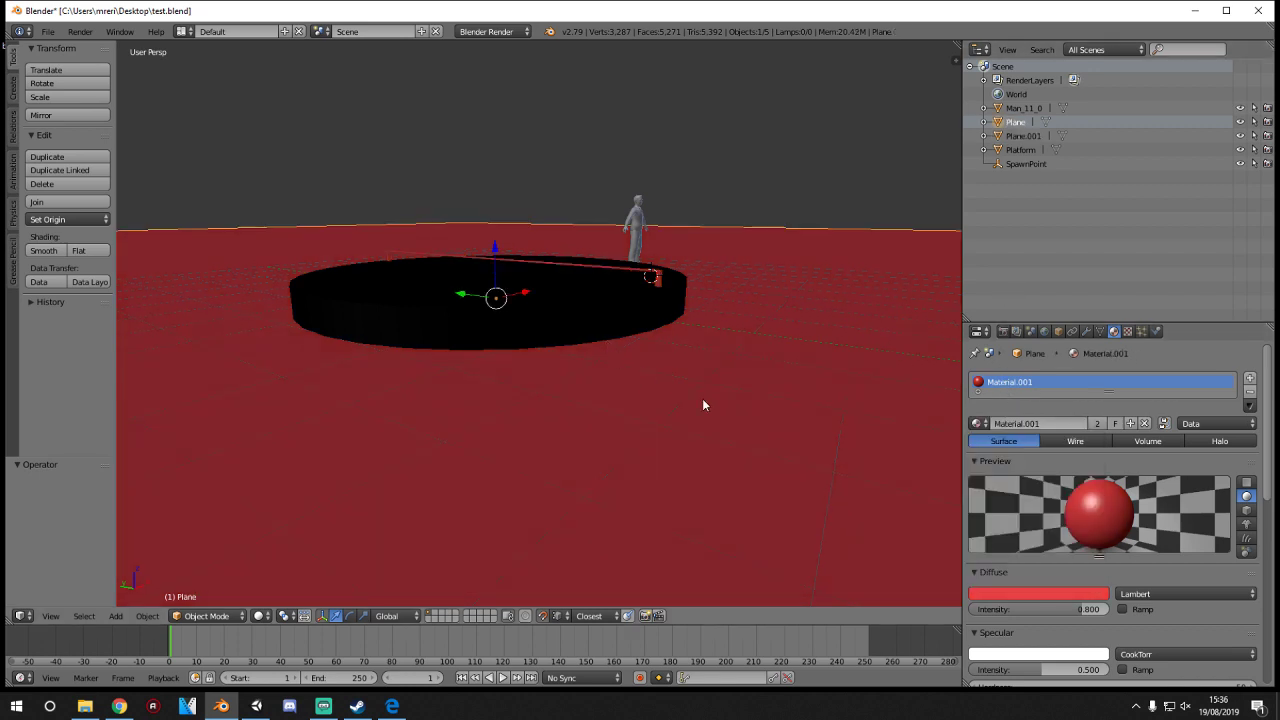
{"action": "left_click", "coordinate": [978, 423]}
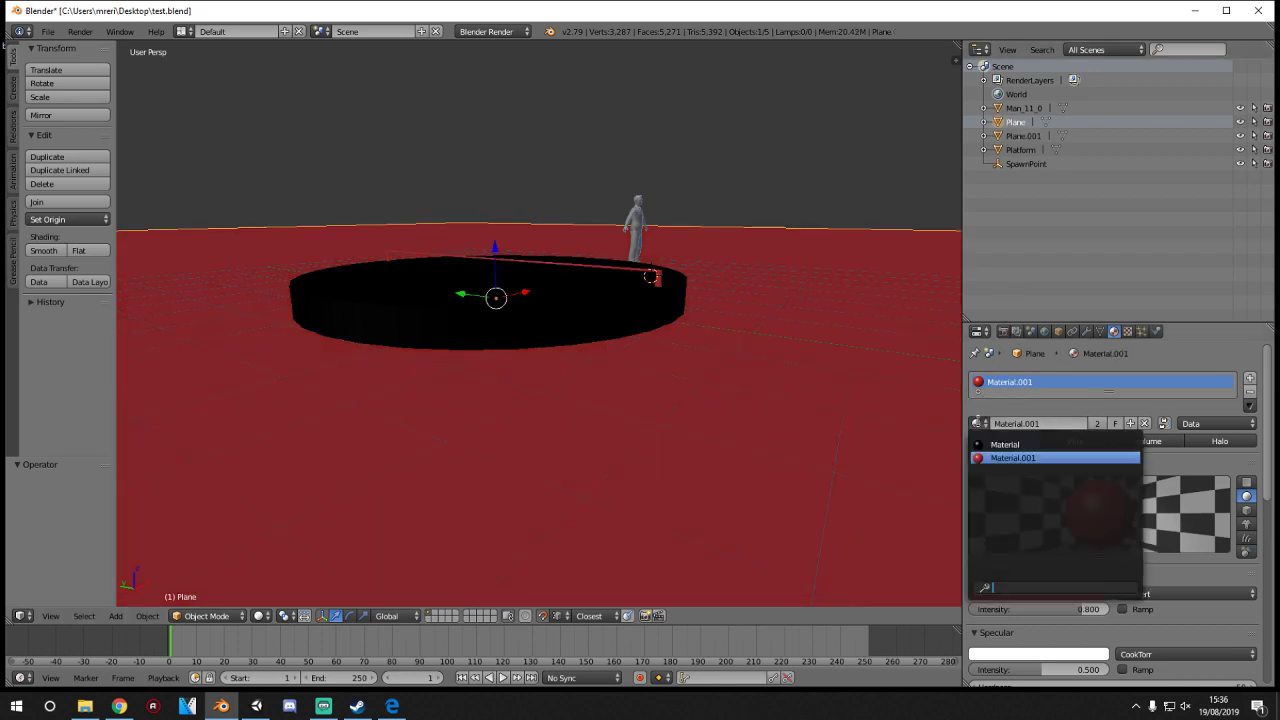
{"action": "key", "text": "Up"}
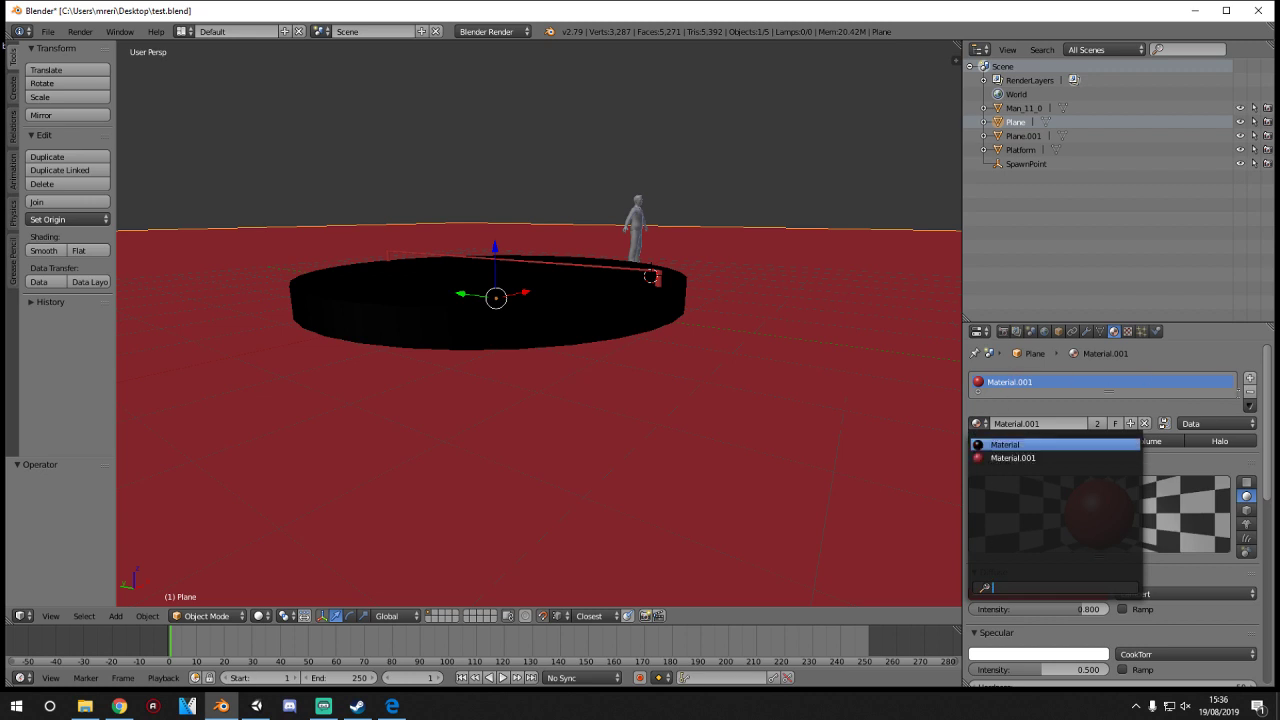
{"action": "left_click", "coordinate": [1259, 392]}
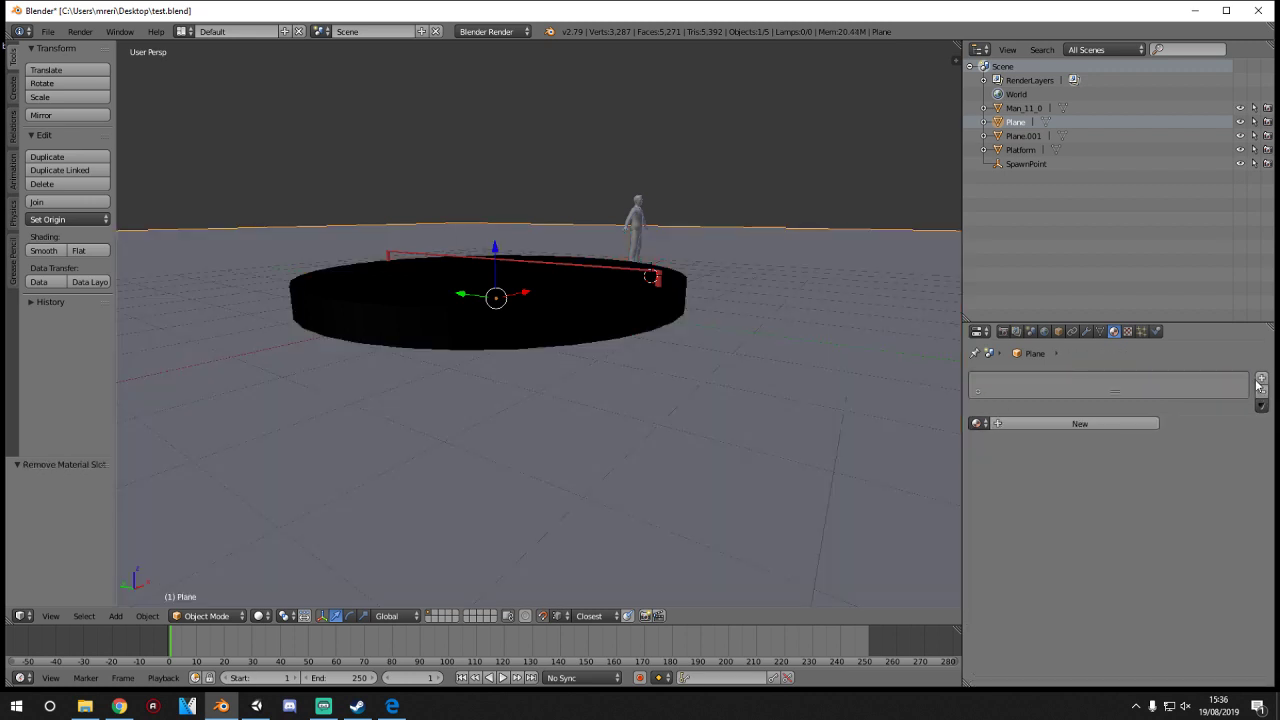
- Set the Platform material's diffuse intensity to 0.496 and its diffuse colour to dark grey with R, G and B at 0.240
{"action": "middle_click_drag", "start_coordinate": [663, 337], "coordinate": [591, 377]}
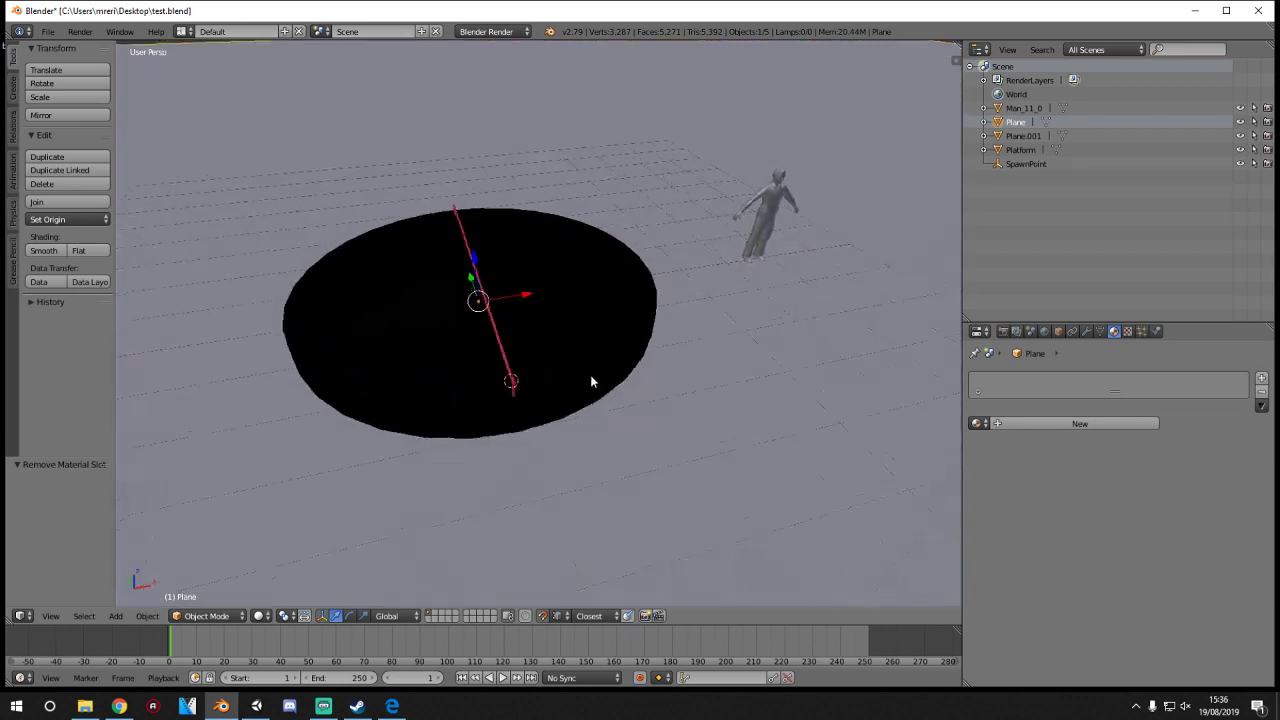
{"action": "right_click", "coordinate": [548, 321]}
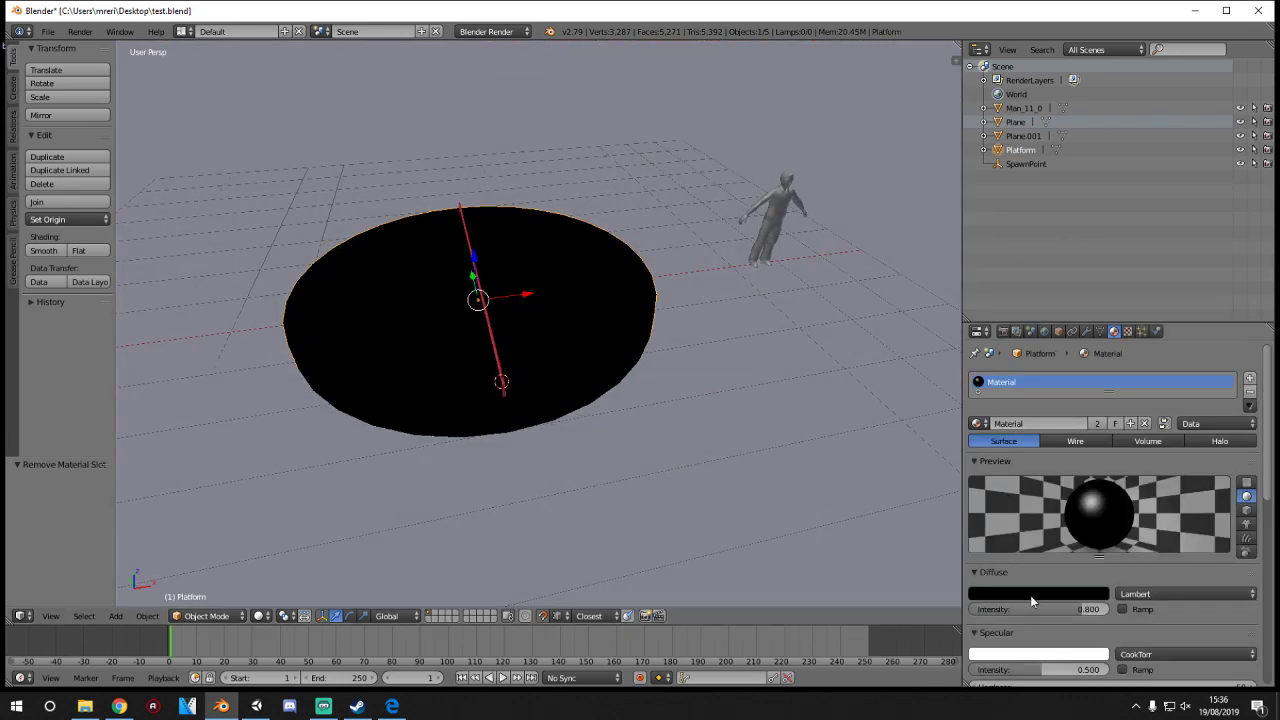
{"action": "left_click_drag", "start_coordinate": [1033, 601], "coordinate": [992, 605]}
{"action": "left_click", "coordinate": [1058, 594]}
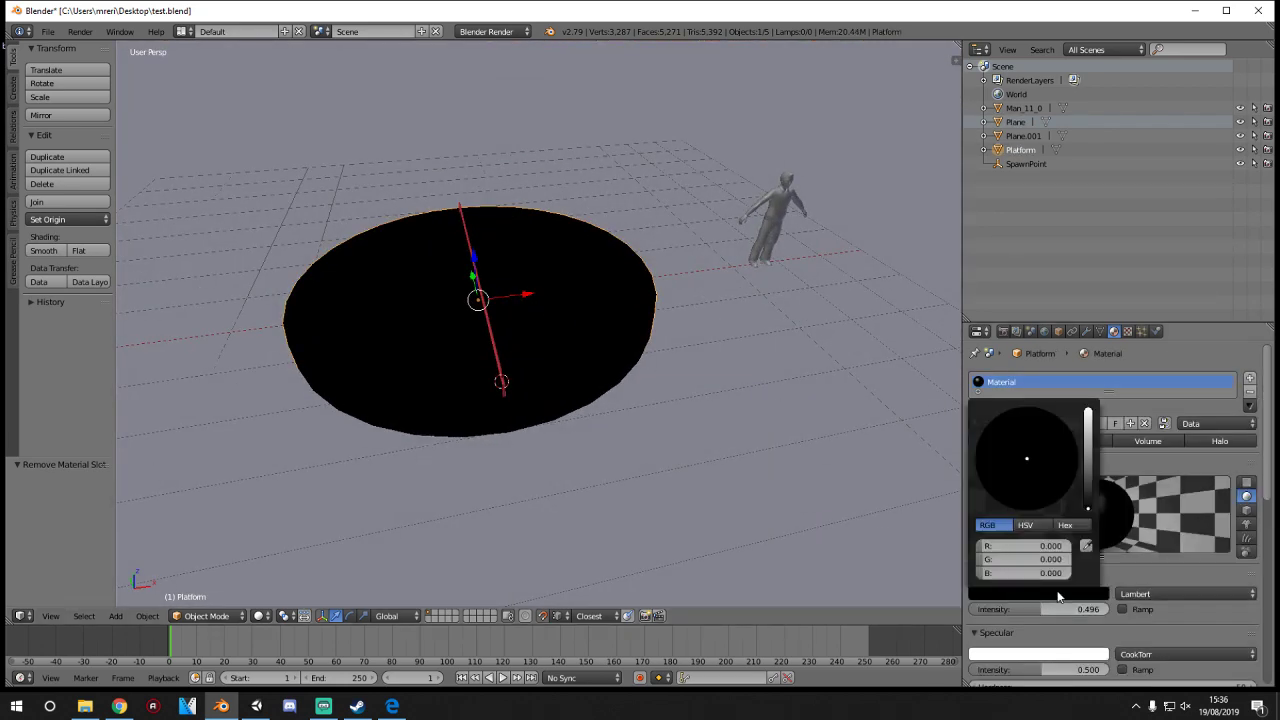
{"action": "left_click_drag", "start_coordinate": [1091, 489], "coordinate": [1088, 456]}
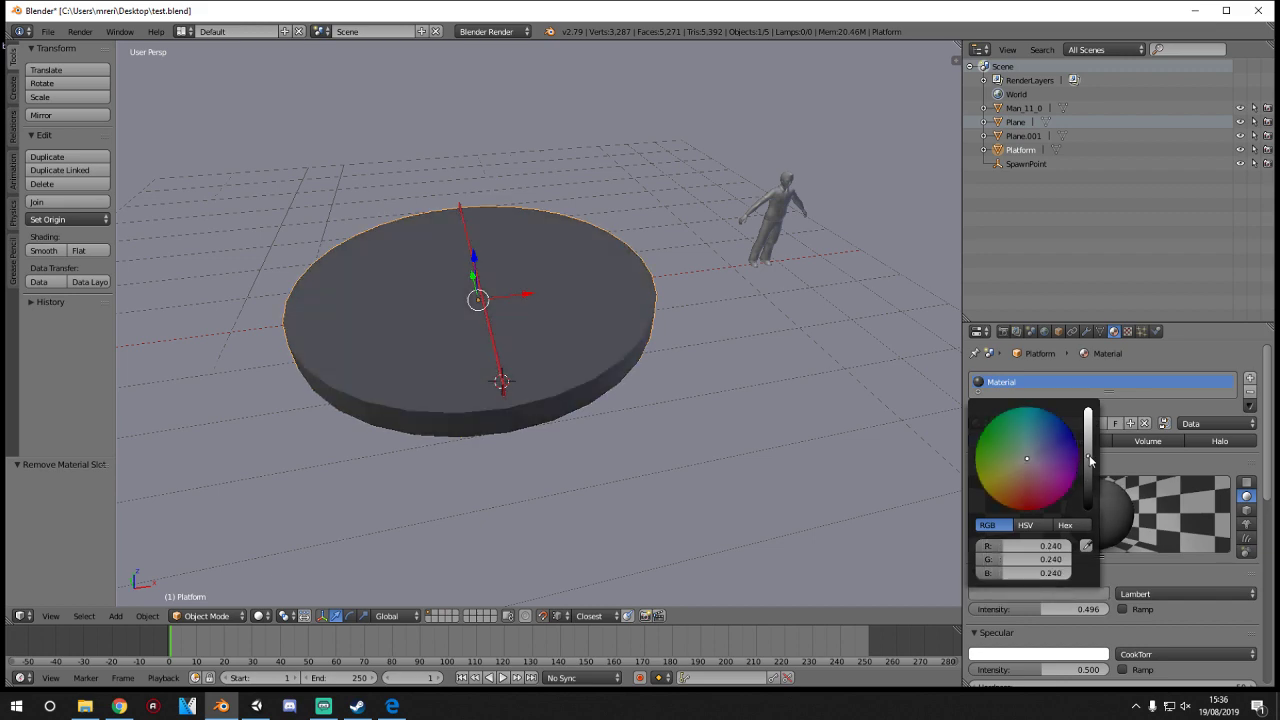
- Select the ground plane and save test.blend over the existing file
{"action": "right_click", "coordinate": [718, 264]}
{"action": "middle_click_drag", "start_coordinate": [718, 264], "coordinate": [806, 423]}
{"action": "key", "text": "ctrl+s"}
{"action": "left_click", "coordinate": [806, 421]}
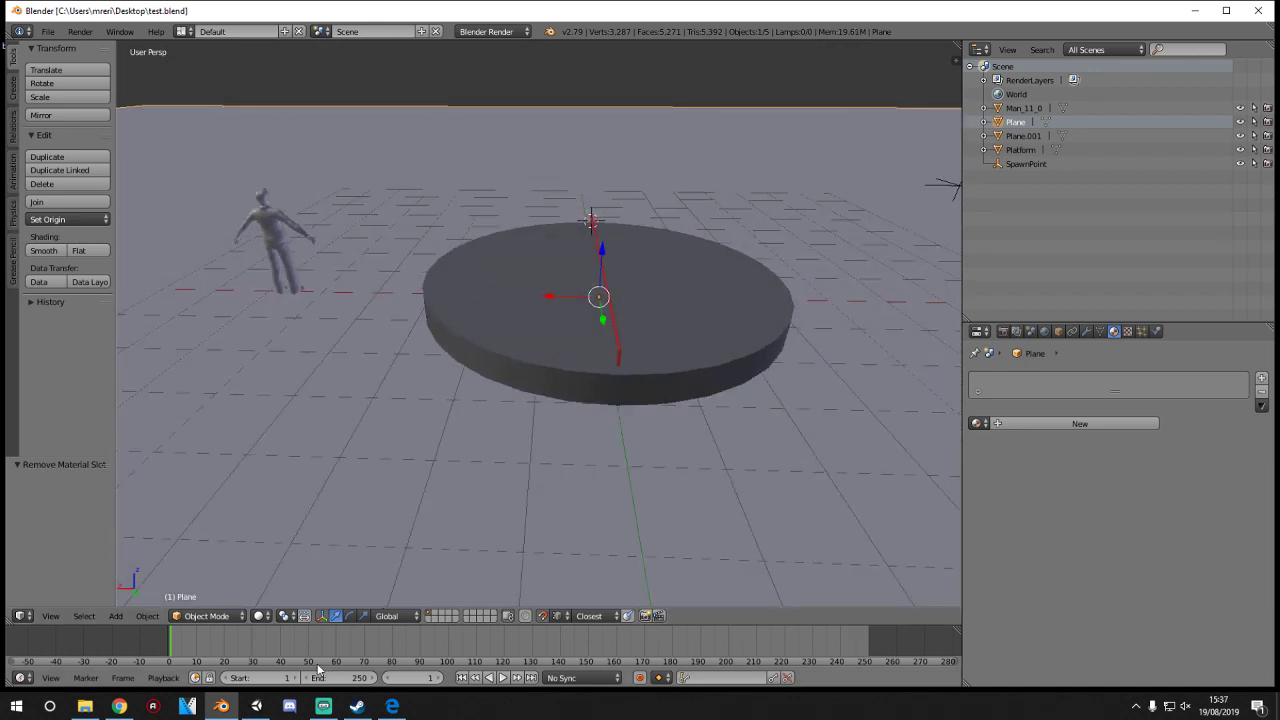
- Switch to Unity and reimport the test model in the project's _Models folder
{"action": "left_click", "coordinate": [256, 706]}
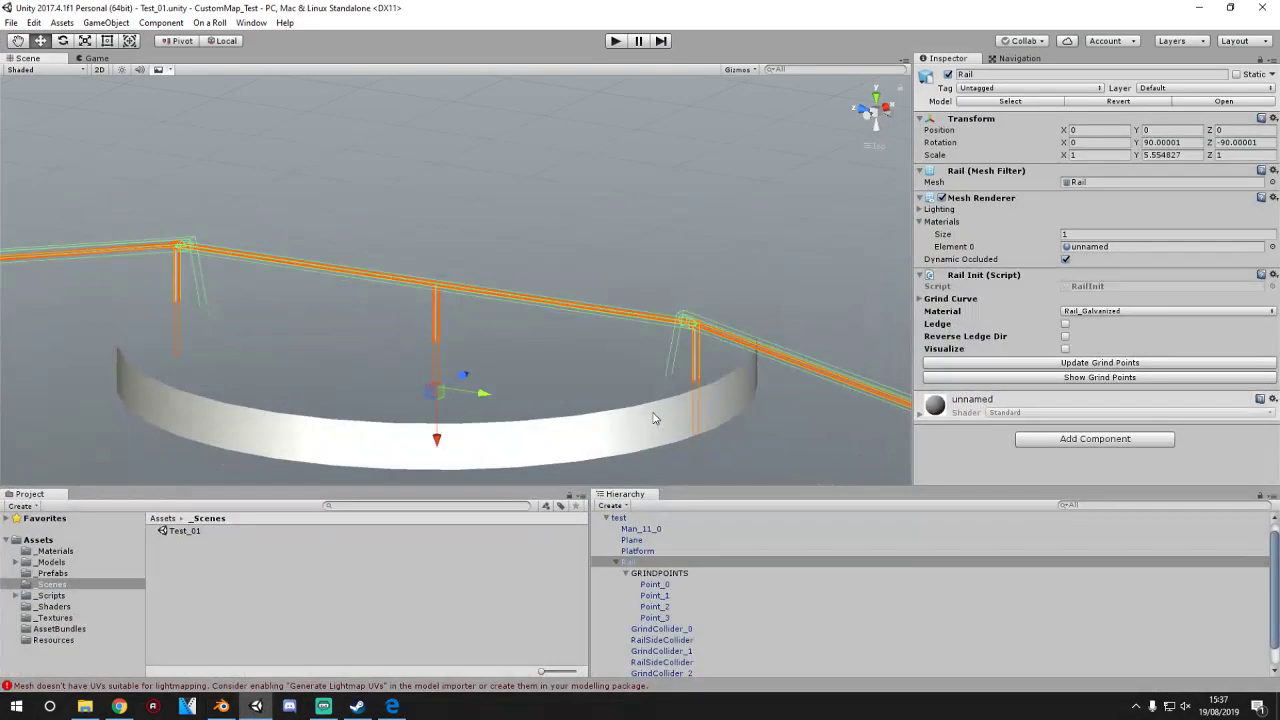
{"action": "scroll", "coordinate": [652, 418], "scroll_direction": "down", "scroll_amount": 5}
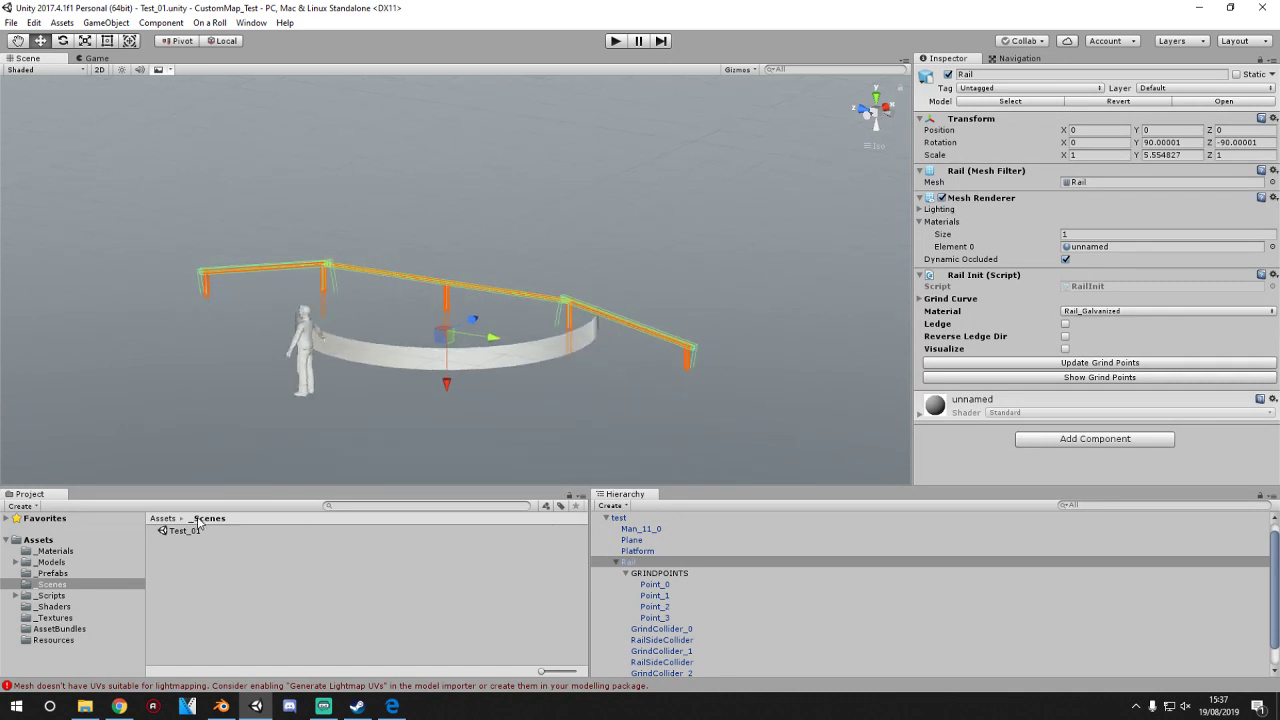
{"action": "left_click", "coordinate": [163, 518]}
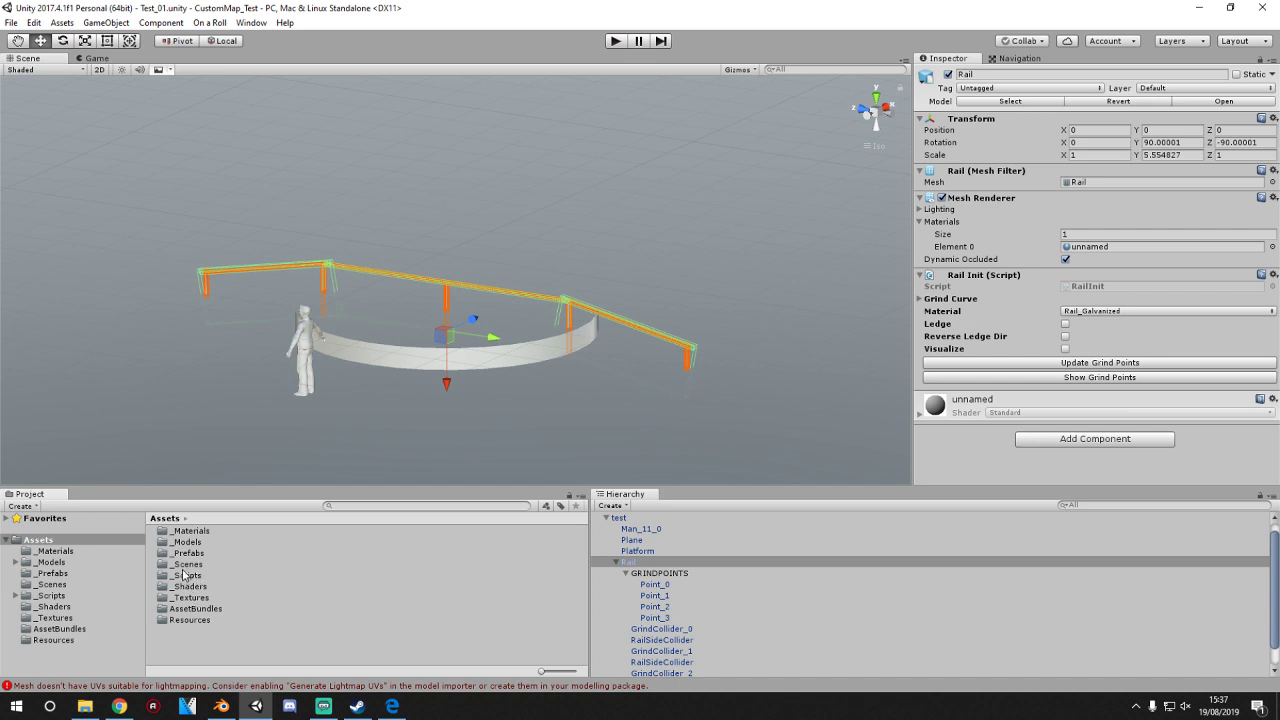
{"action": "double_click", "coordinate": [184, 541]}
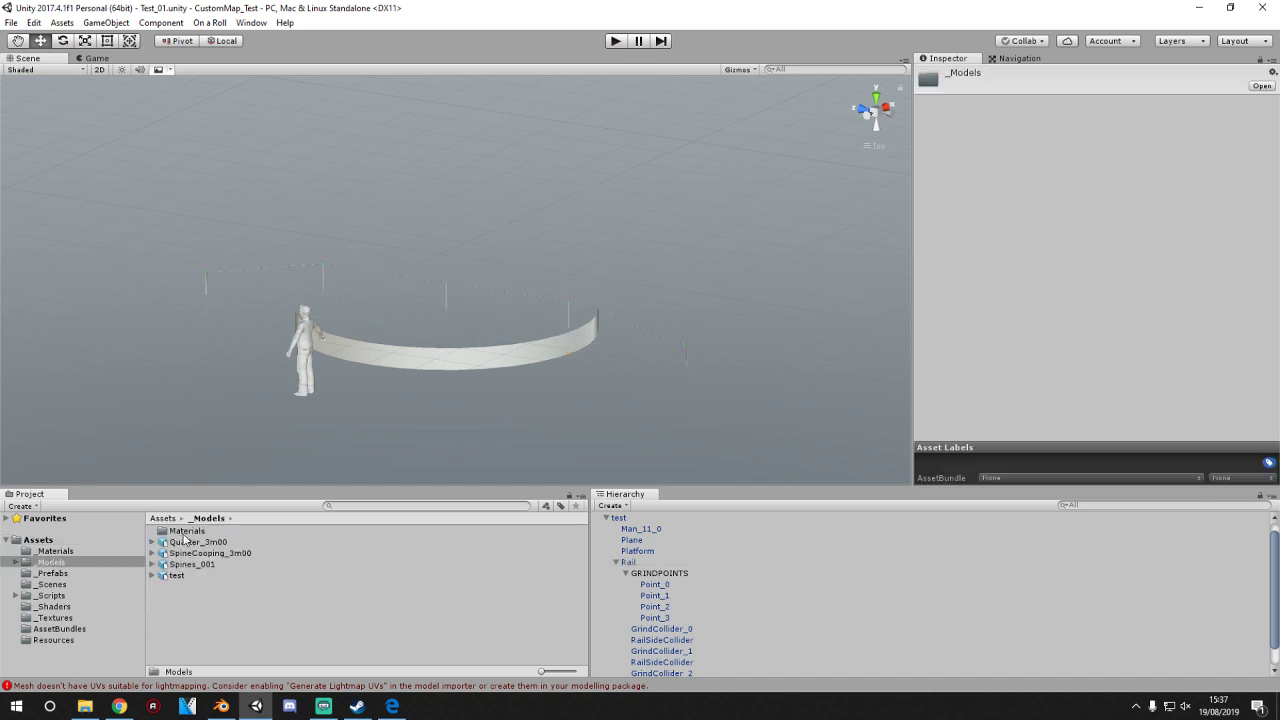
{"action": "left_click", "coordinate": [180, 576]}
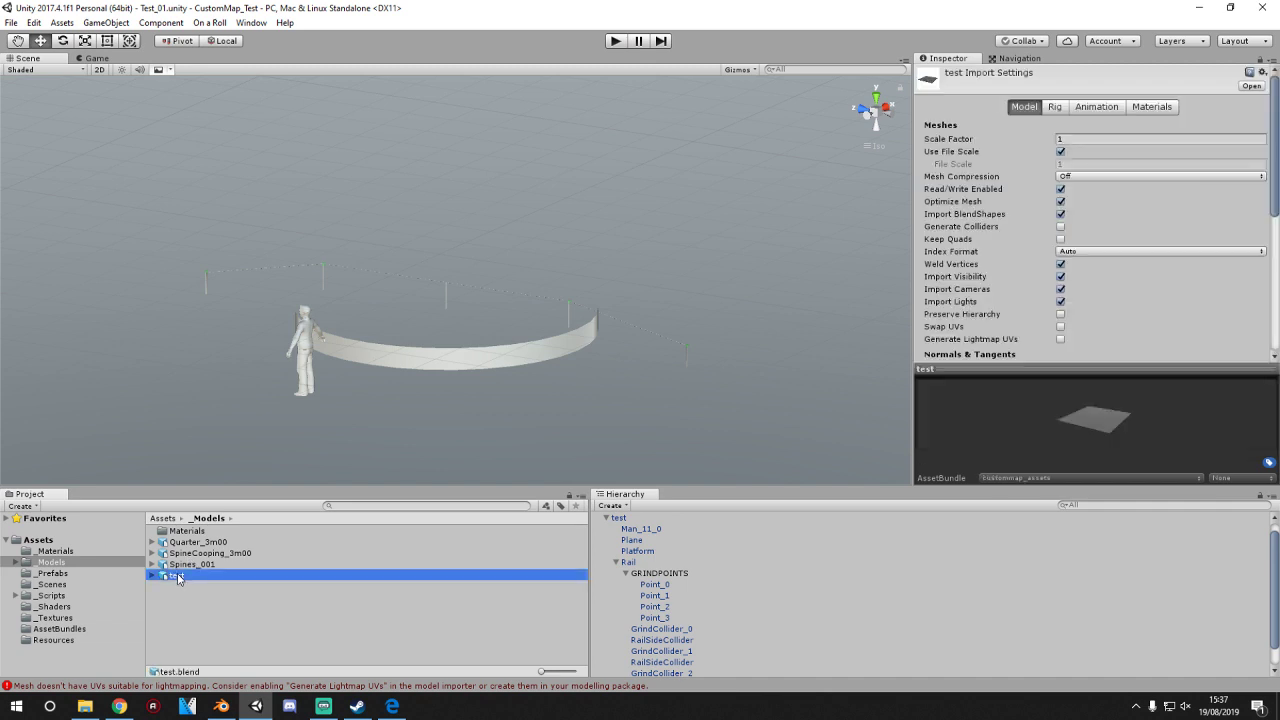
{"action": "right_click", "coordinate": [179, 577]}
{"action": "left_click", "coordinate": [237, 484]}
{"action": "scroll", "coordinate": [499, 326], "scroll_direction": "down", "scroll_amount": 4}
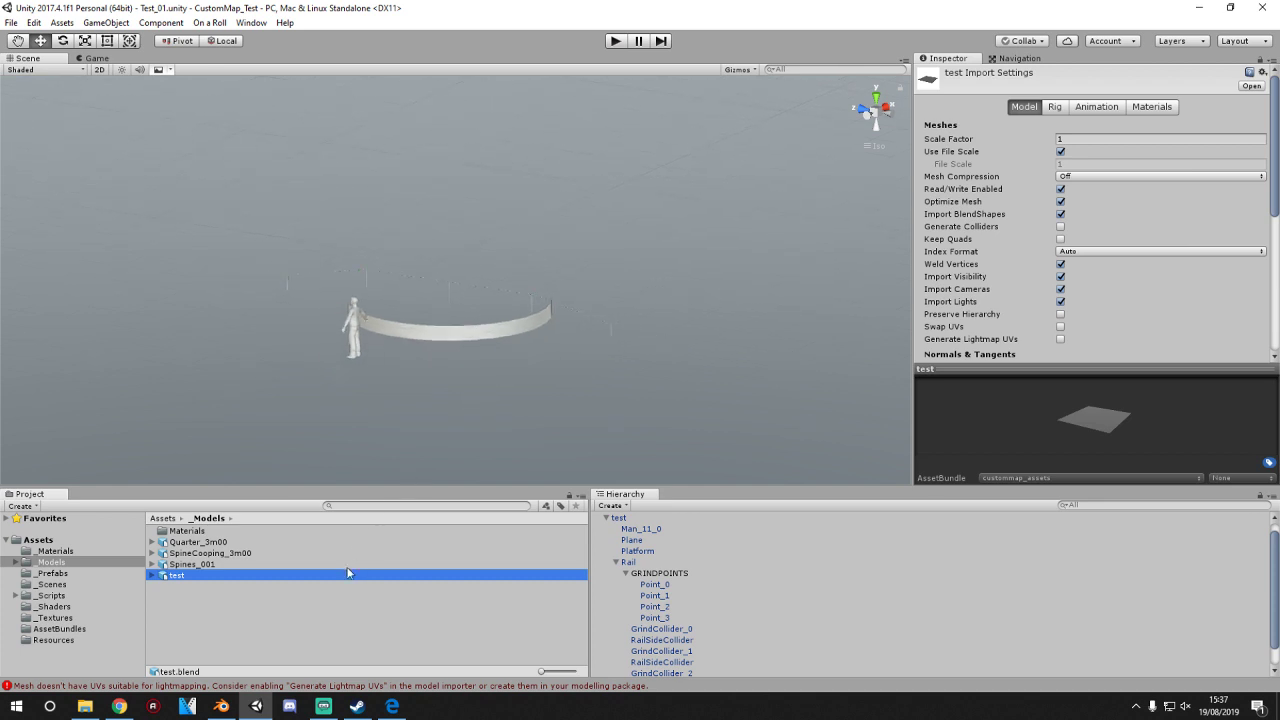
- Delete all objects from the Test_01 scene, including a trial placement of the existing test model
{"action": "left_click", "coordinate": [520, 359]}
{"action": "key", "text": "ctrl+a"}
{"action": "key", "text": "Delete"}
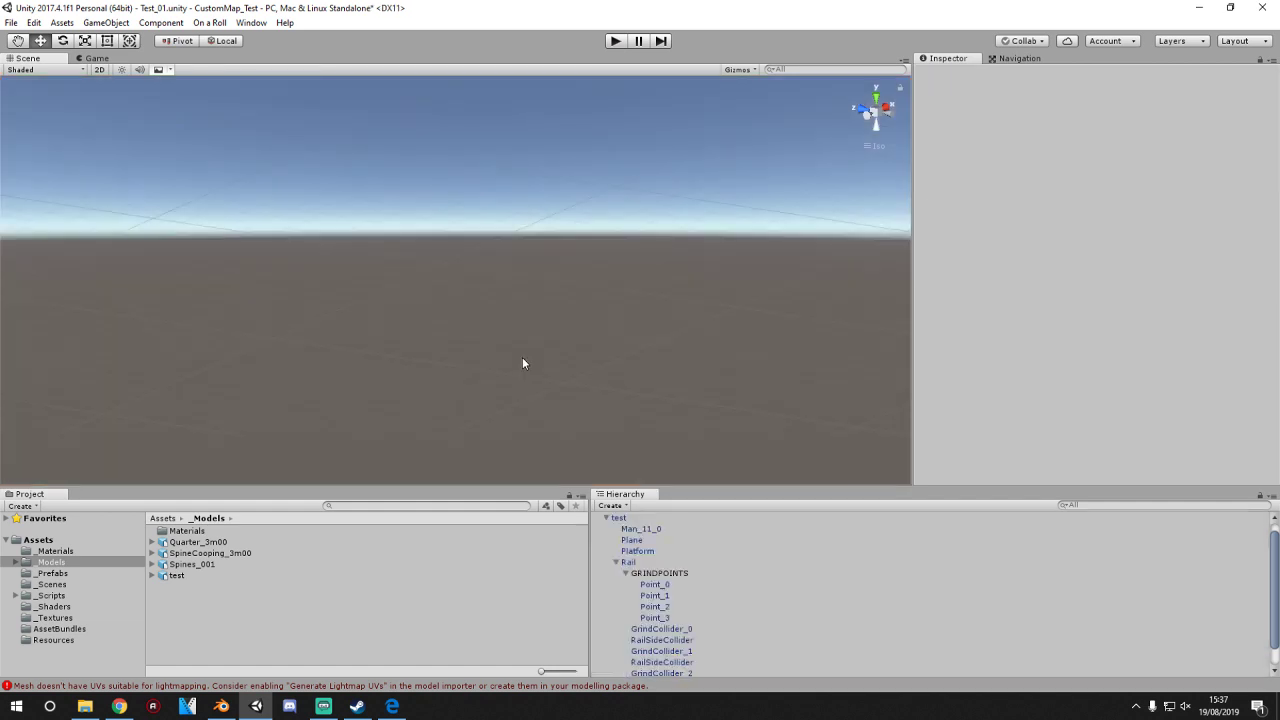
{"action": "left_click_drag", "start_coordinate": [176, 576], "coordinate": [409, 368]}
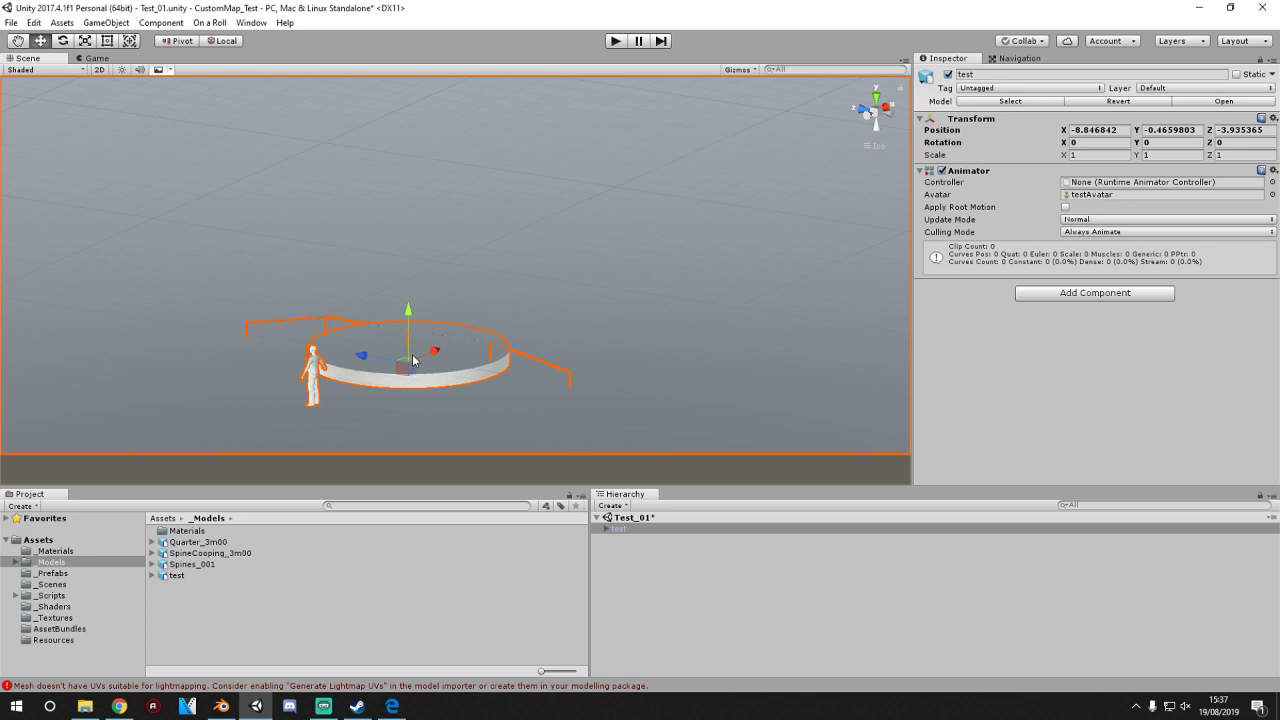
{"action": "key", "text": "Delete"}
- Delete the test model asset from the _Models folder
{"action": "left_click", "coordinate": [170, 577]}
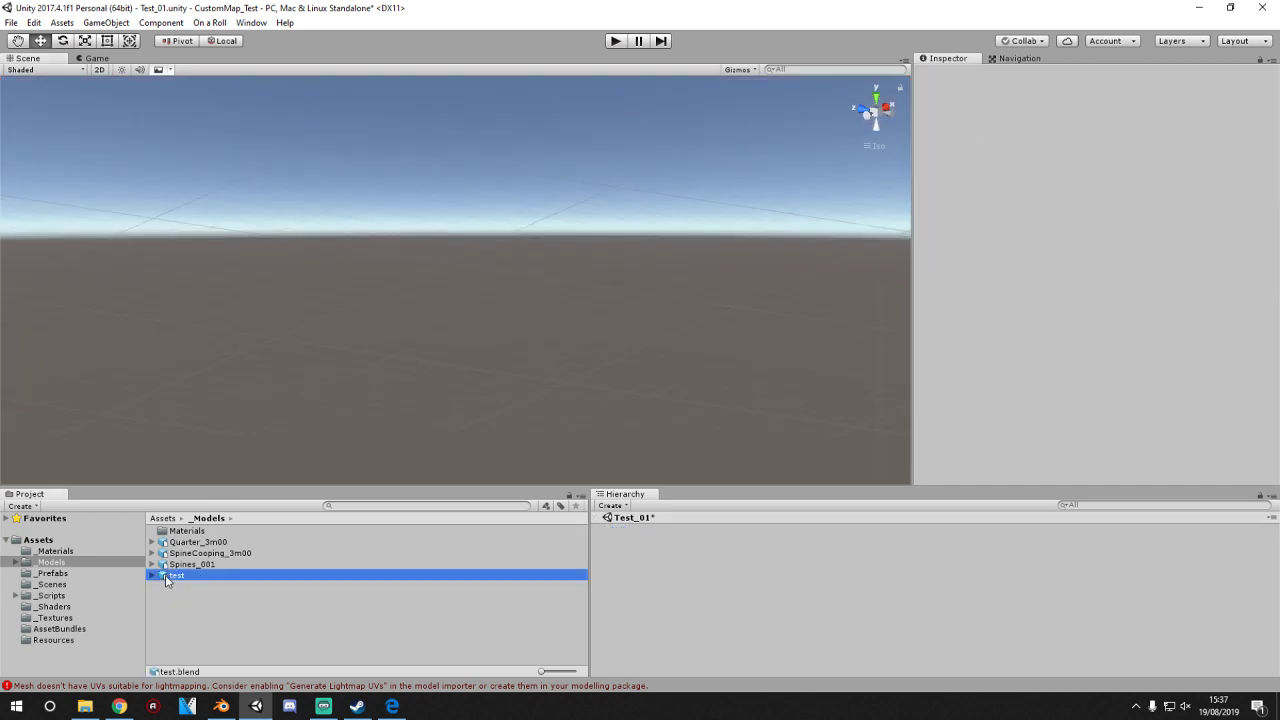
{"action": "key", "text": "Delete"}
{"action": "left_click", "coordinate": [672, 382]}
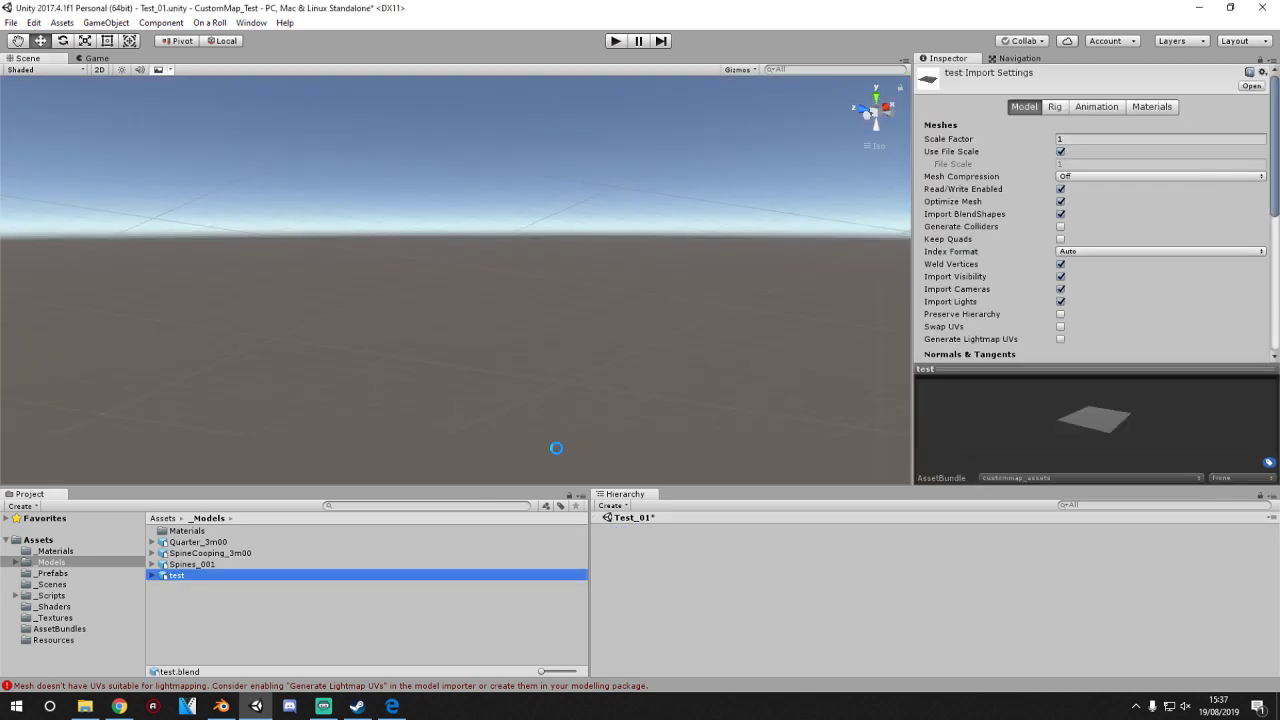
- Import test.blend from the Desktop into the _Models folder and place the model in the scene
{"action": "right_click", "coordinate": [258, 599]}
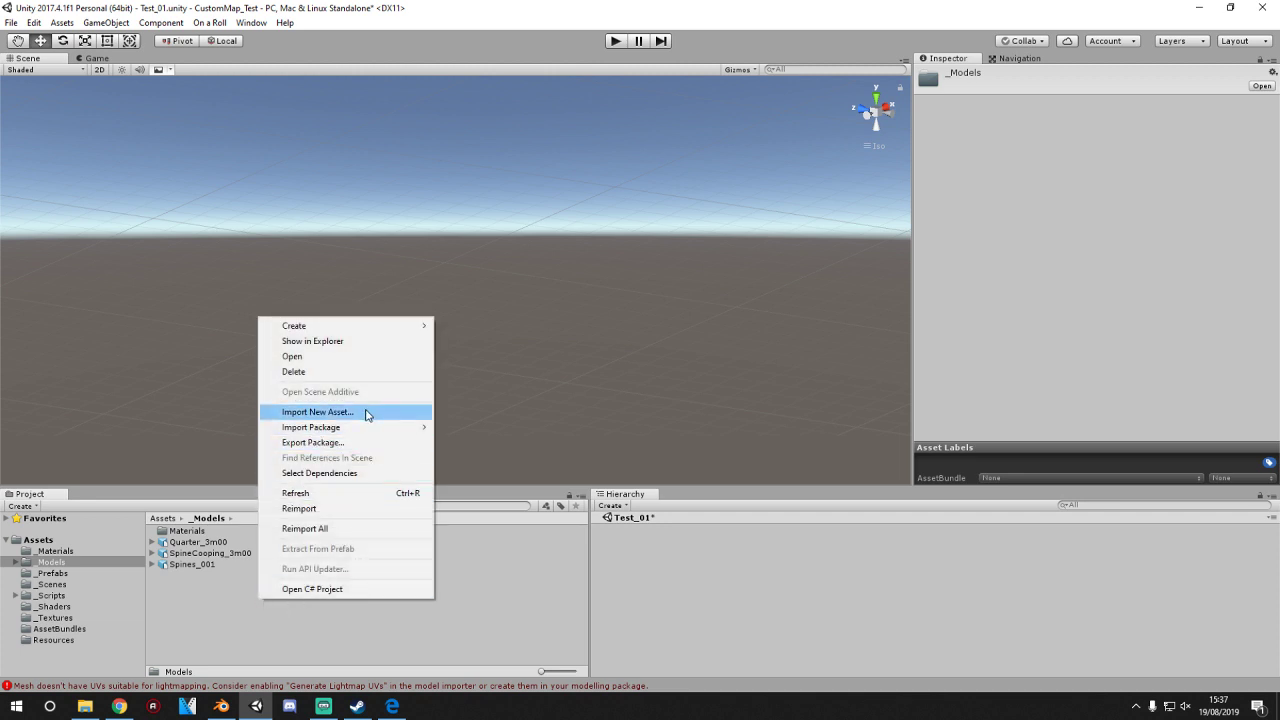
{"action": "left_click", "coordinate": [369, 411]}
{"action": "left_click", "coordinate": [57, 144]}
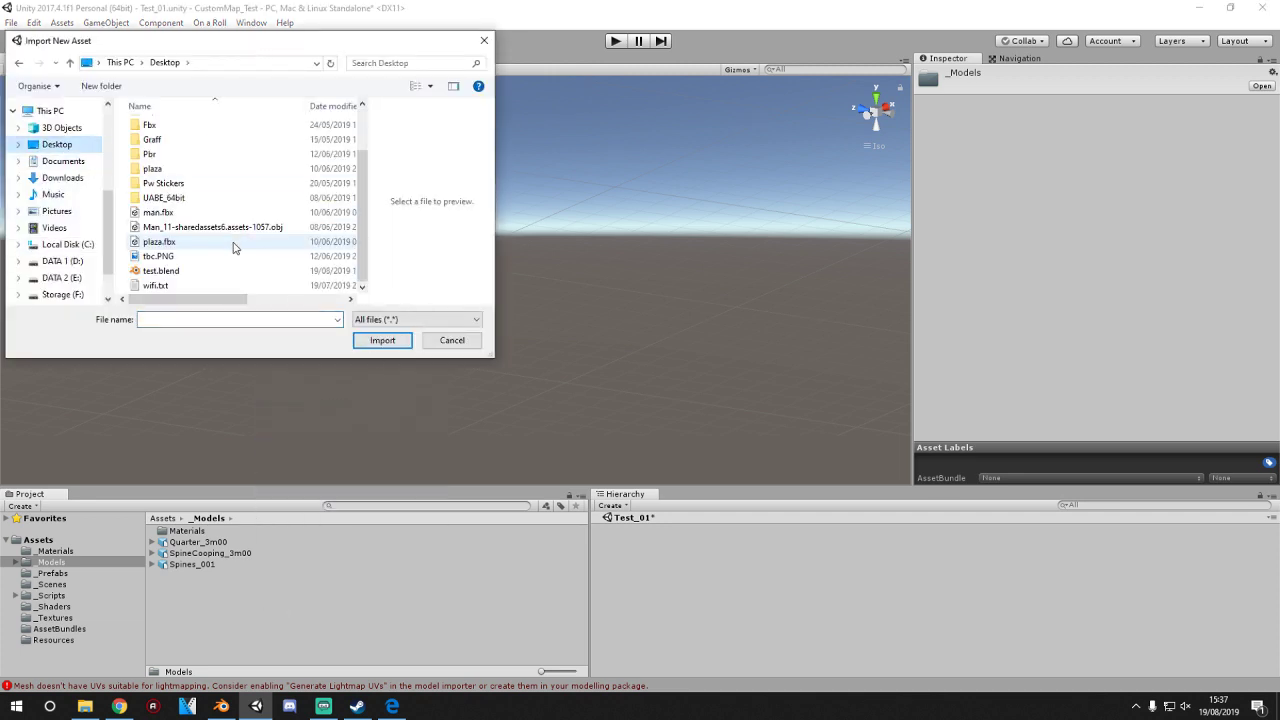
{"action": "double_click", "coordinate": [153, 283]}
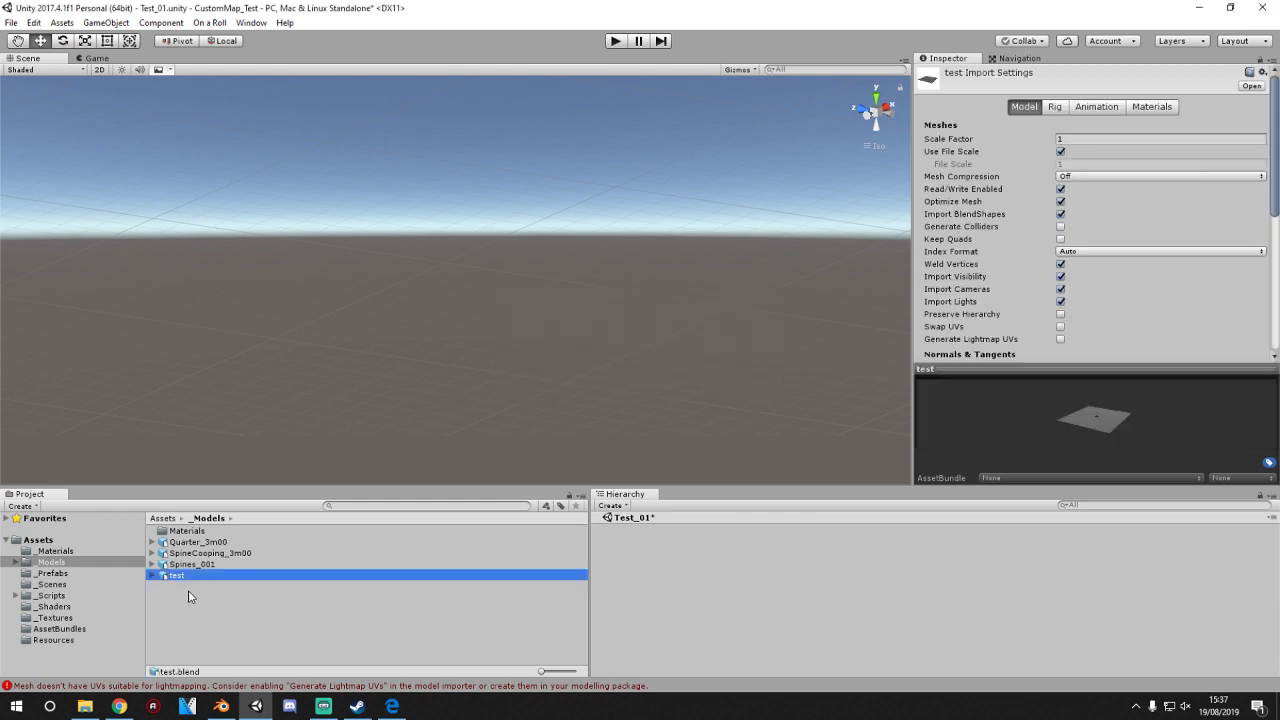
{"action": "left_click_drag", "start_coordinate": [182, 565], "coordinate": [450, 438]}
{"action": "scroll", "coordinate": [450, 436], "scroll_direction": "down", "scroll_amount": 10}
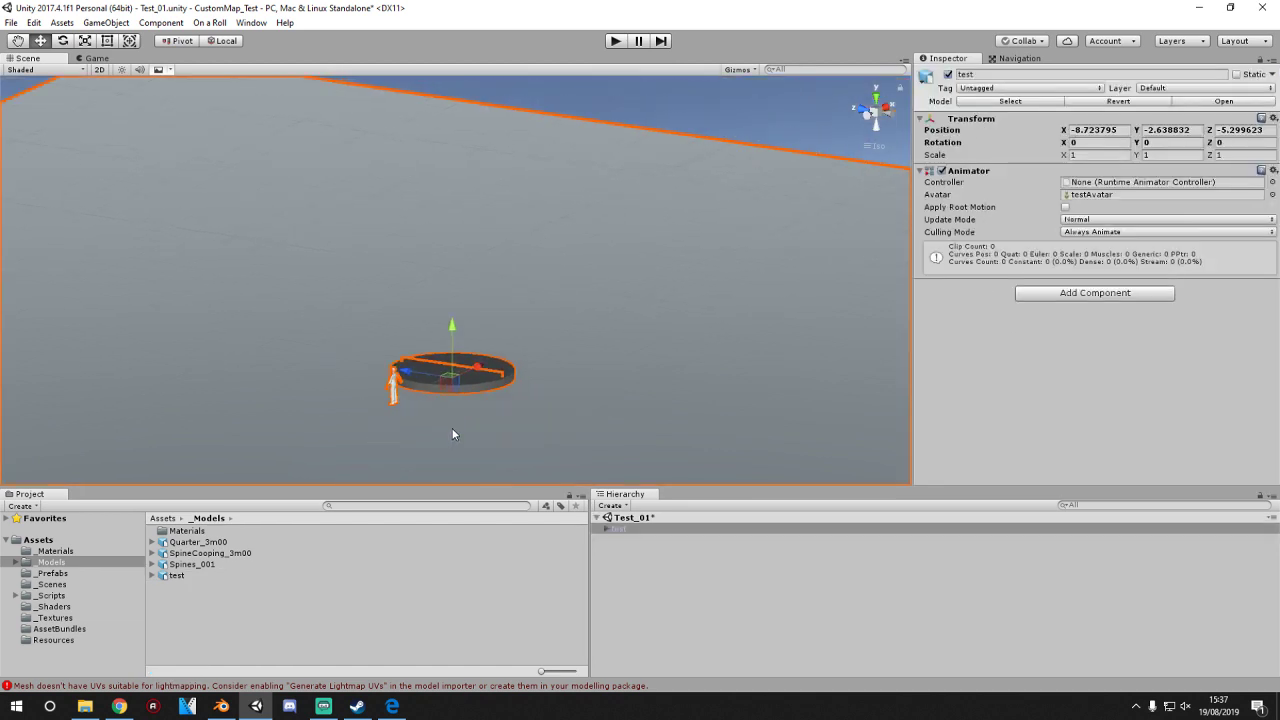
- Inspect the placed model's Platform, SpawnPoint and Plane_001 child objects, examining the rail up close in the scene
{"action": "left_click", "coordinate": [607, 529]}
{"action": "left_click", "coordinate": [640, 573]}
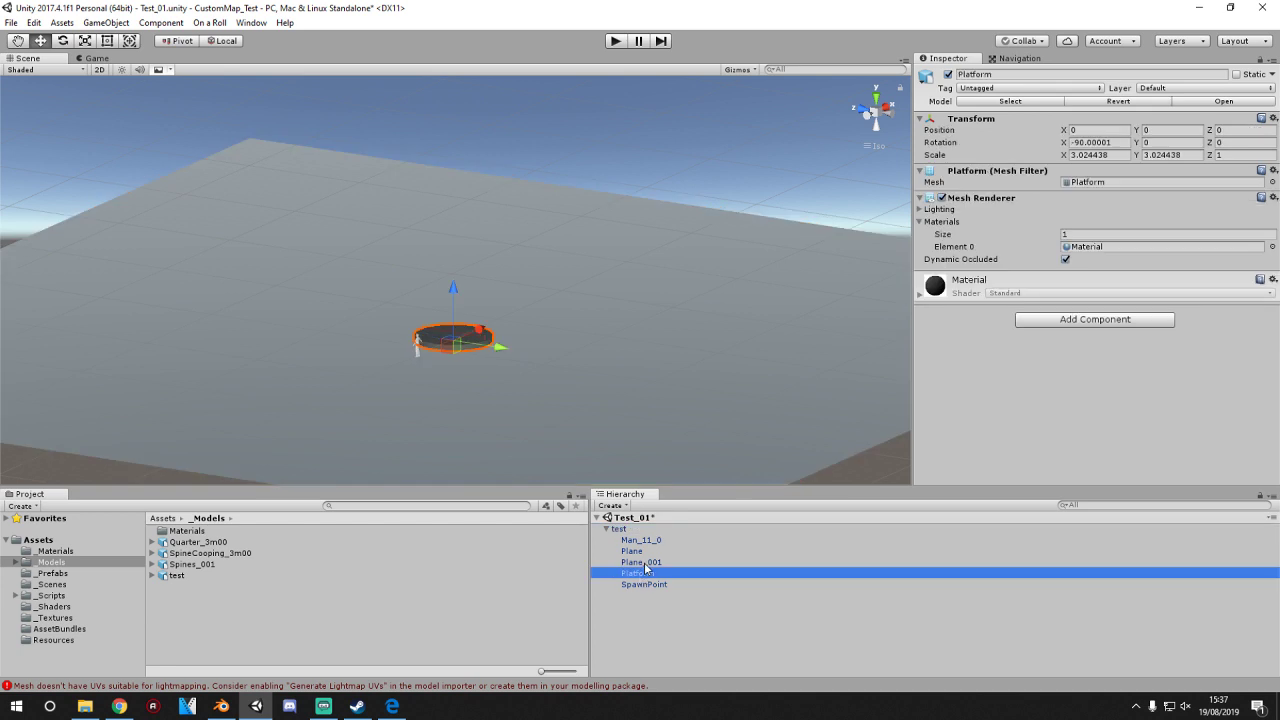
{"action": "left_click", "coordinate": [644, 563]}
{"action": "left_click", "coordinate": [636, 585]}
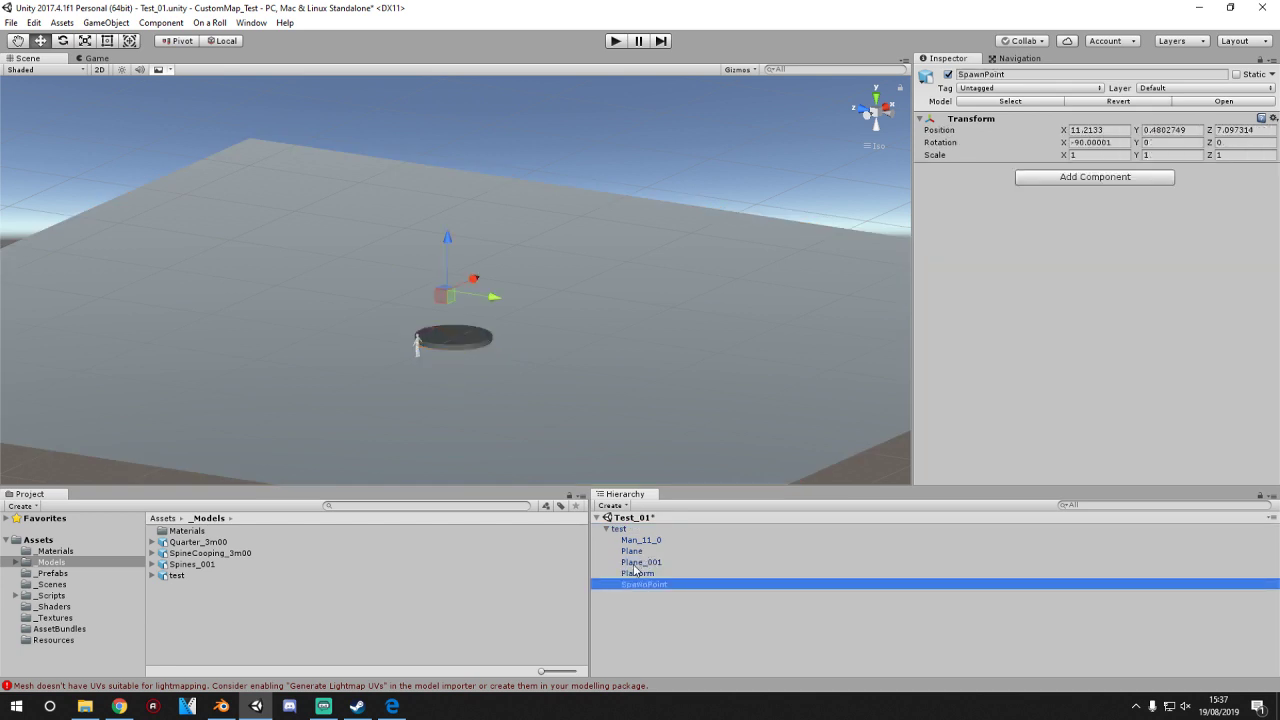
{"action": "left_click", "coordinate": [638, 561]}
{"action": "scroll", "coordinate": [387, 365], "scroll_direction": "up", "scroll_amount": 10}
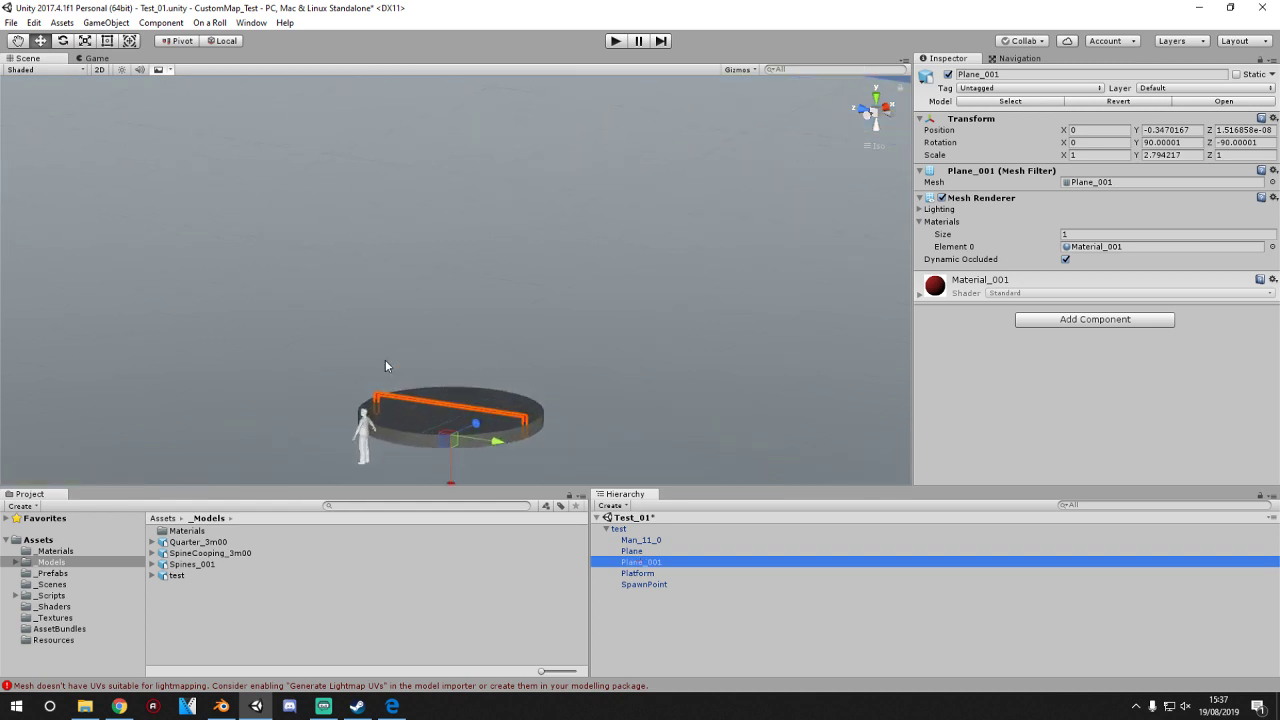
{"action": "middle_click_drag", "start_coordinate": [412, 430], "coordinate": [490, 369]}
{"action": "scroll", "coordinate": [688, 340], "scroll_direction": "up", "scroll_amount": 5}
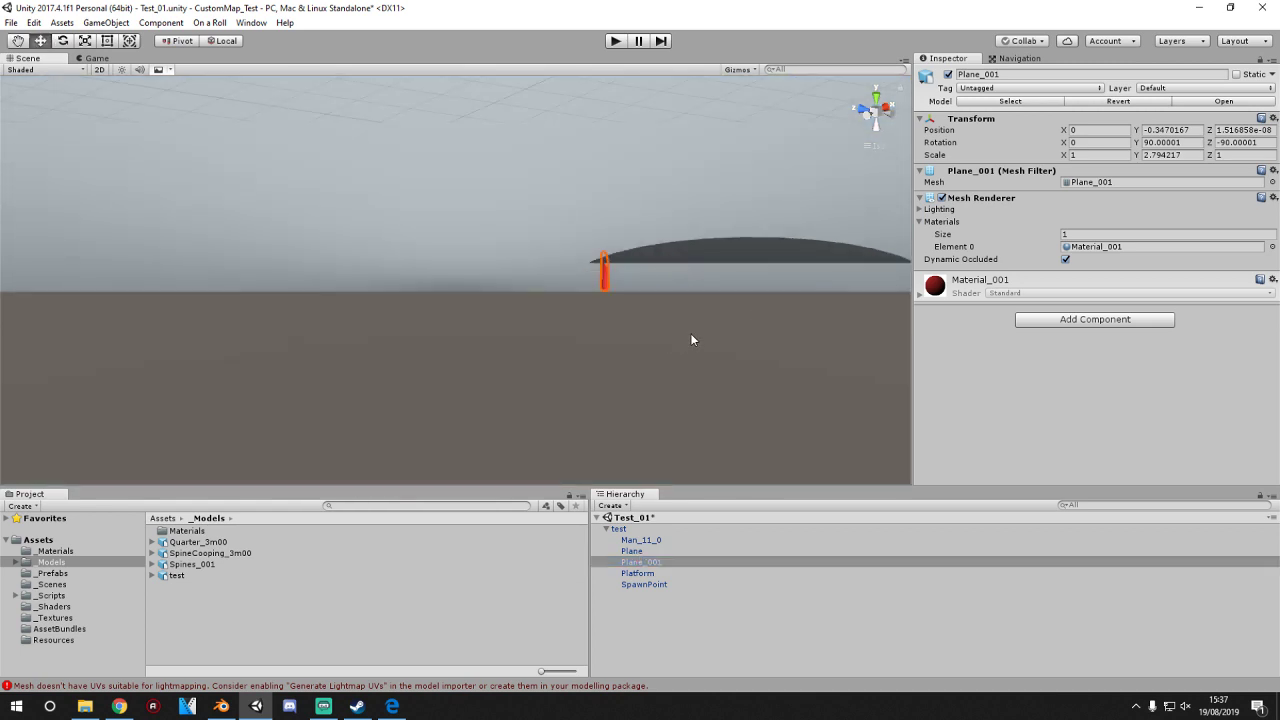
- Switch the scene view to perspective projection and bring the platform and rail back into view
{"action": "left_click", "coordinate": [875, 112]}
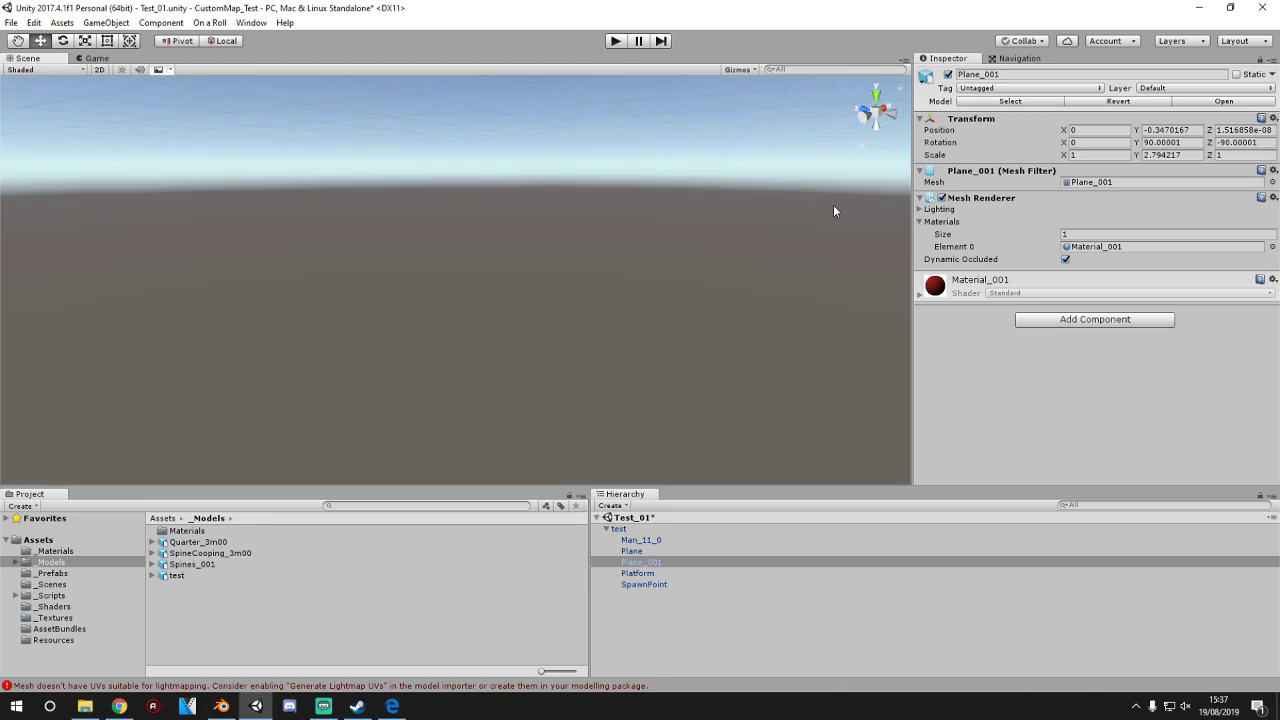
{"action": "middle_click_drag", "start_coordinate": [569, 257], "coordinate": [569, 257]}
{"action": "scroll", "coordinate": [452, 362], "scroll_direction": "down", "scroll_amount": 5}
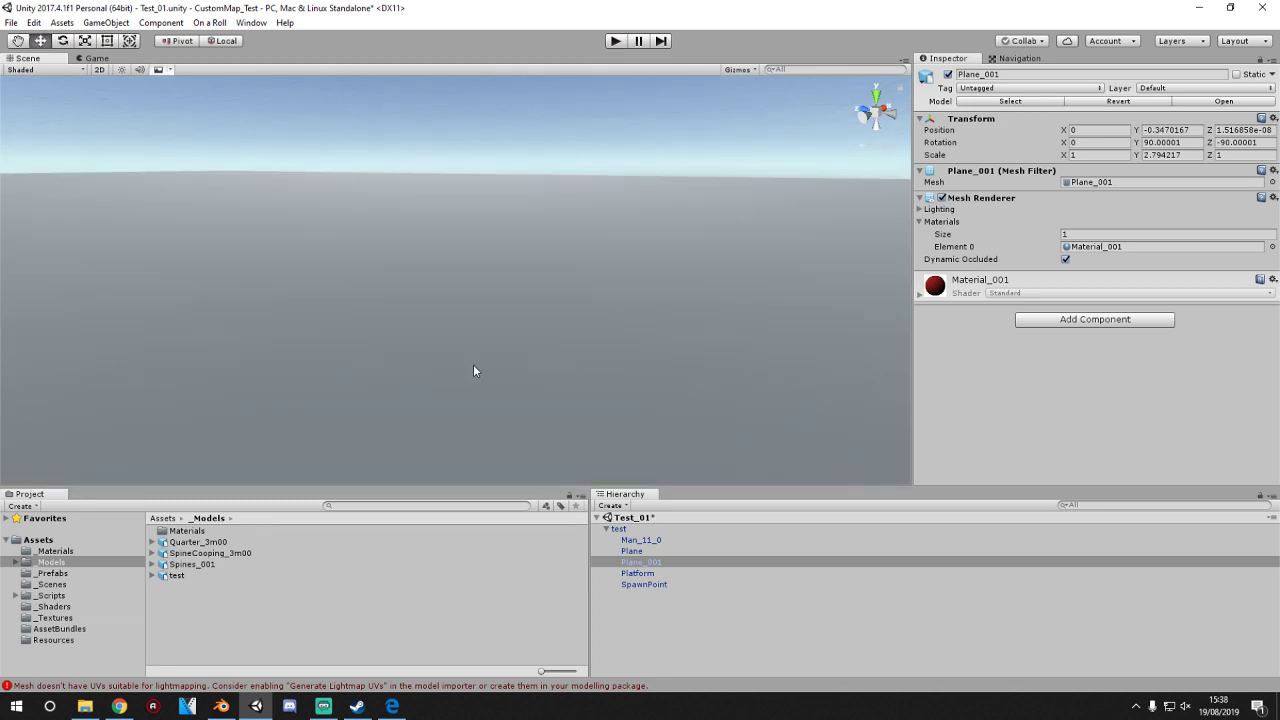
{"action": "scroll", "coordinate": [462, 340], "scroll_direction": "down", "scroll_amount": 5}
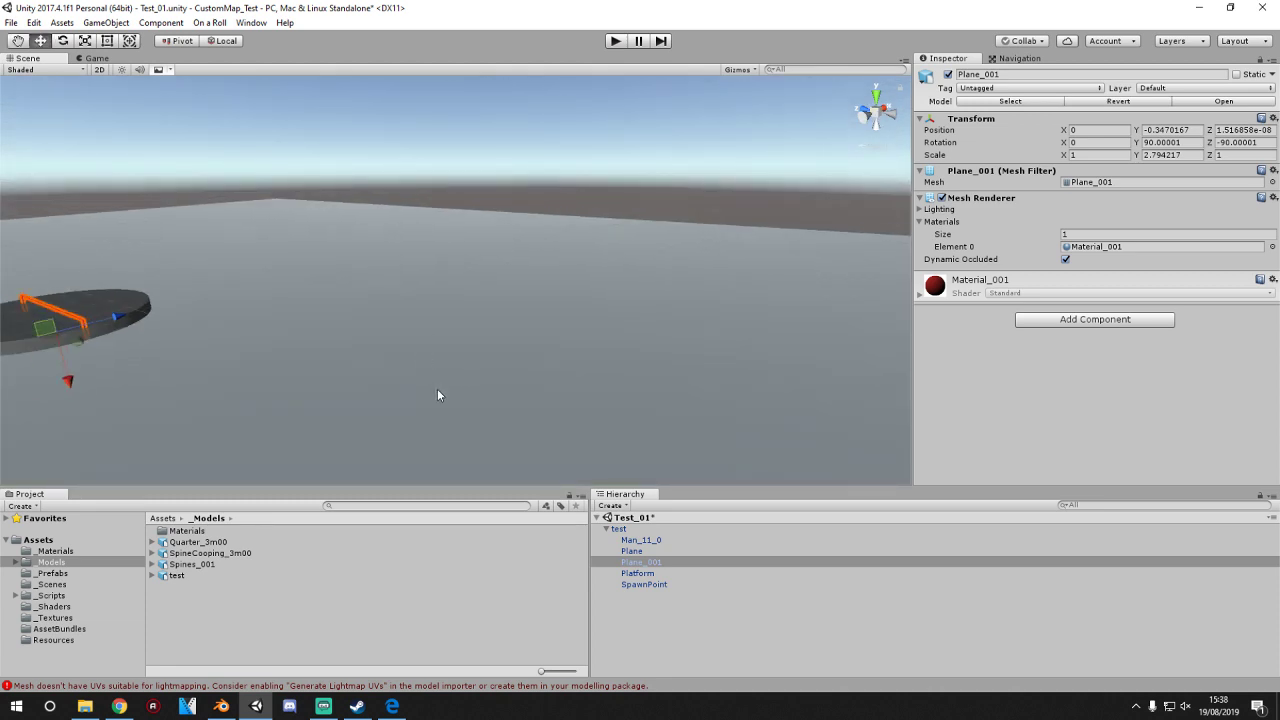
- Examine the Platform and the Plane_001 rail up close in the scene, including how the rail's legs meet the platform
{"action": "key", "text": "f"}
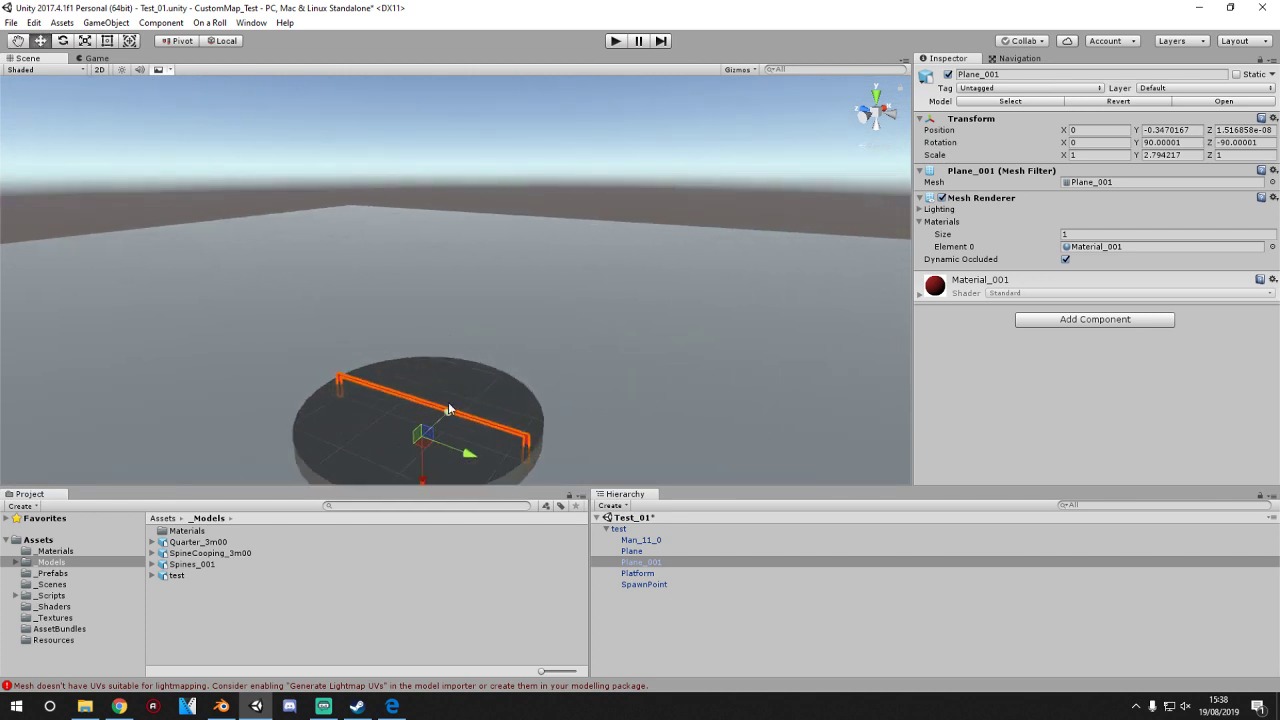
{"action": "left_click", "coordinate": [433, 406]}
{"action": "left_click", "coordinate": [512, 432]}
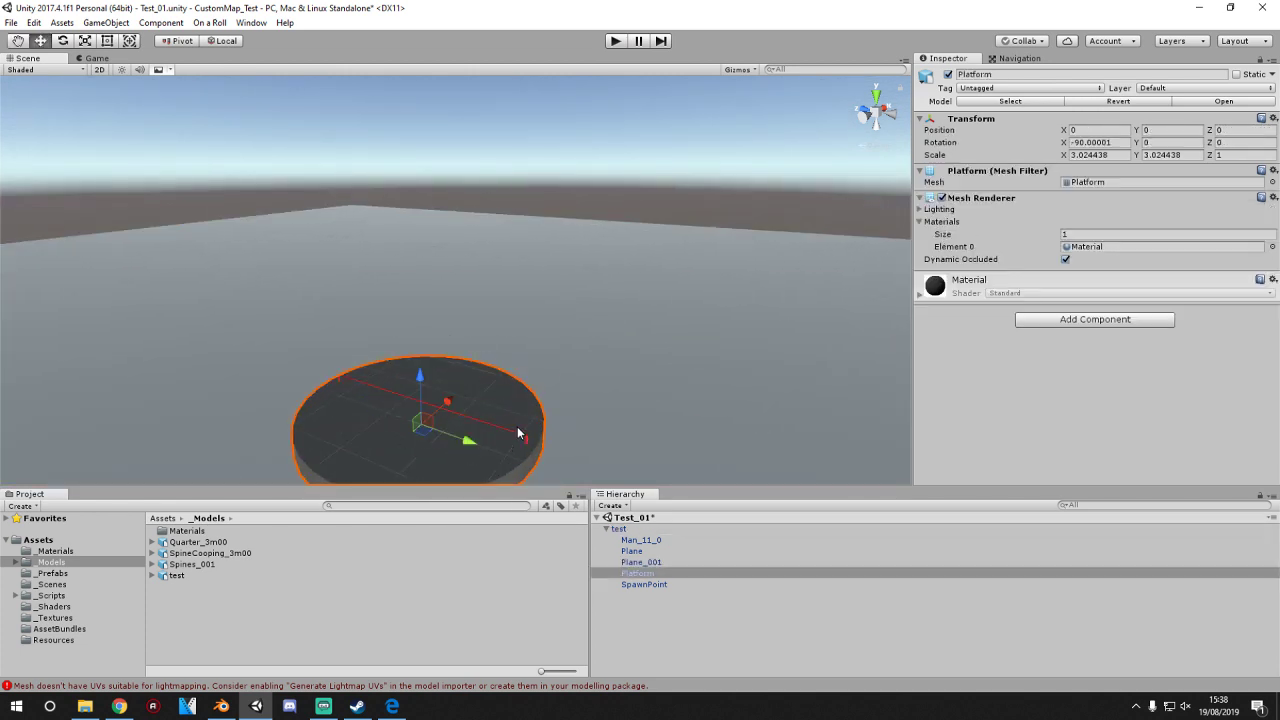
{"action": "left_click", "coordinate": [515, 428]}
{"action": "left_click", "coordinate": [515, 428]}
{"action": "key", "text": "f"}
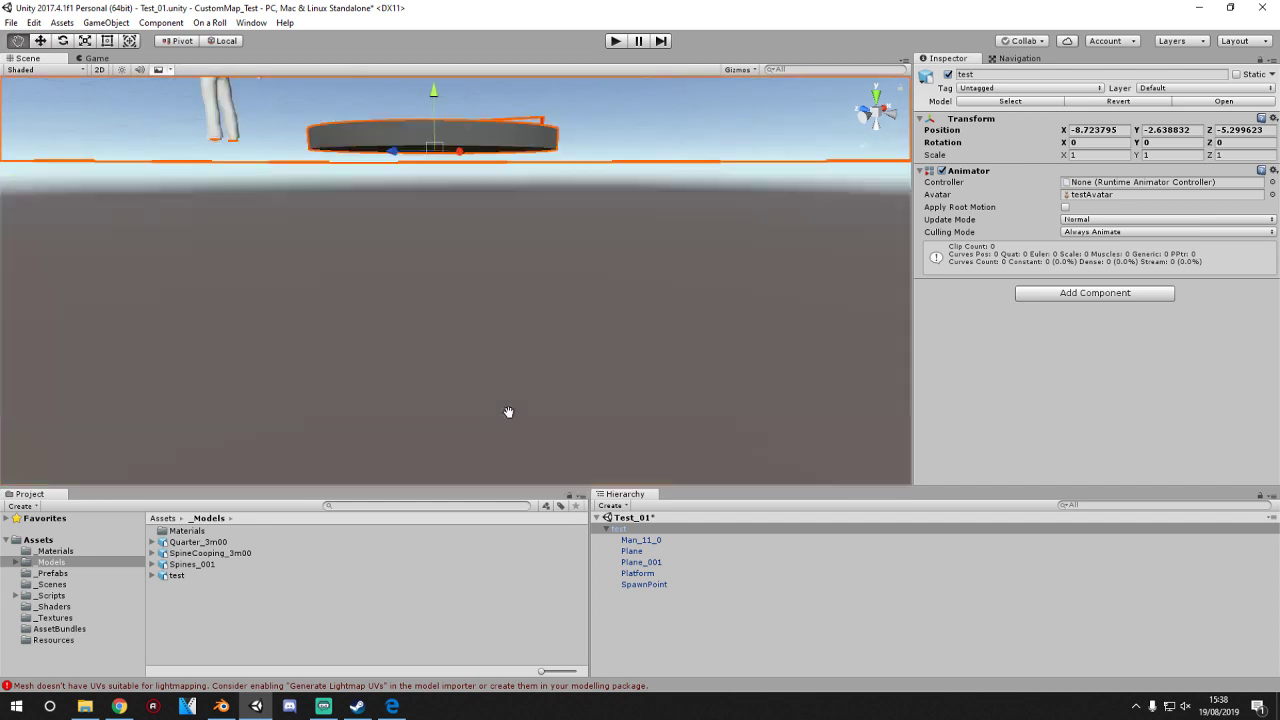
{"action": "left_click", "coordinate": [491, 285]}
{"action": "key", "text": "f"}
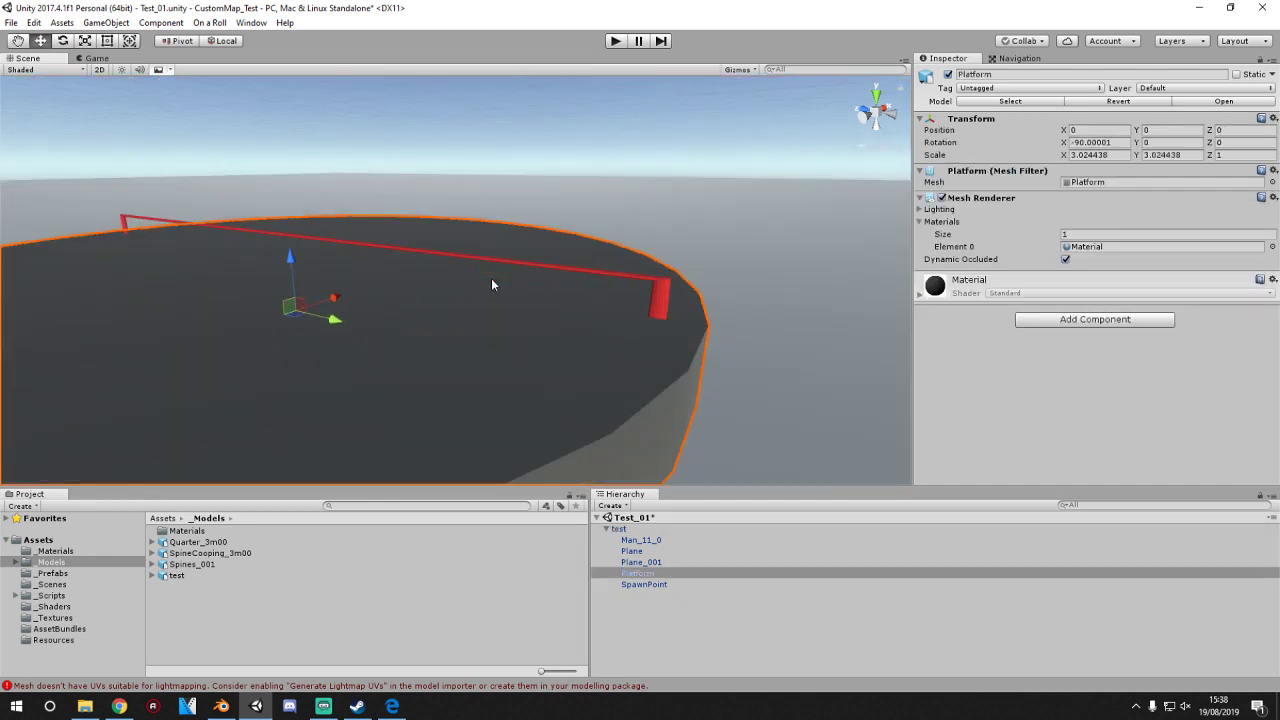
{"action": "left_click", "coordinate": [527, 267]}
{"action": "left_click", "coordinate": [530, 262]}
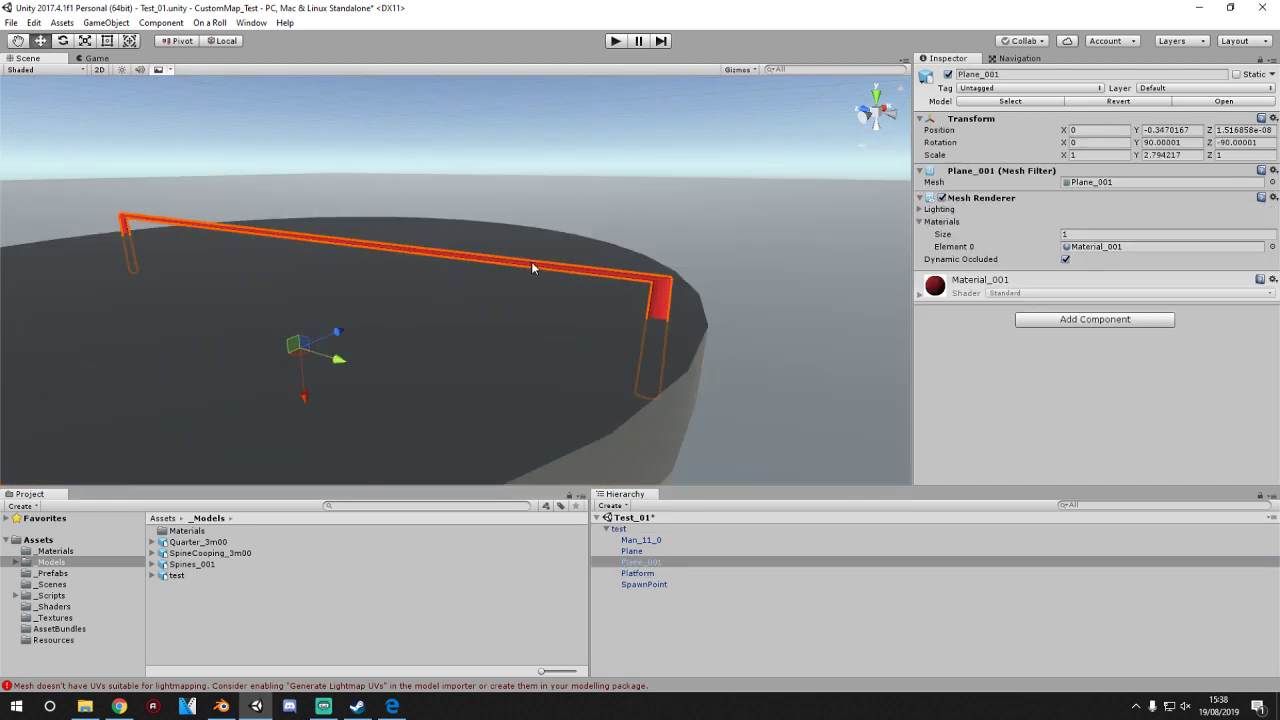
{"action": "key", "text": "f"}
{"action": "right_click_drag", "start_coordinate": [597, 393], "coordinate": [495, 385]}
{"action": "middle_click_drag", "start_coordinate": [855, 374], "coordinate": [545, 398]}
- Rename the Plane_001 rail object in the test model as Flat_Rail
{"action": "double_click", "coordinate": [637, 565]}
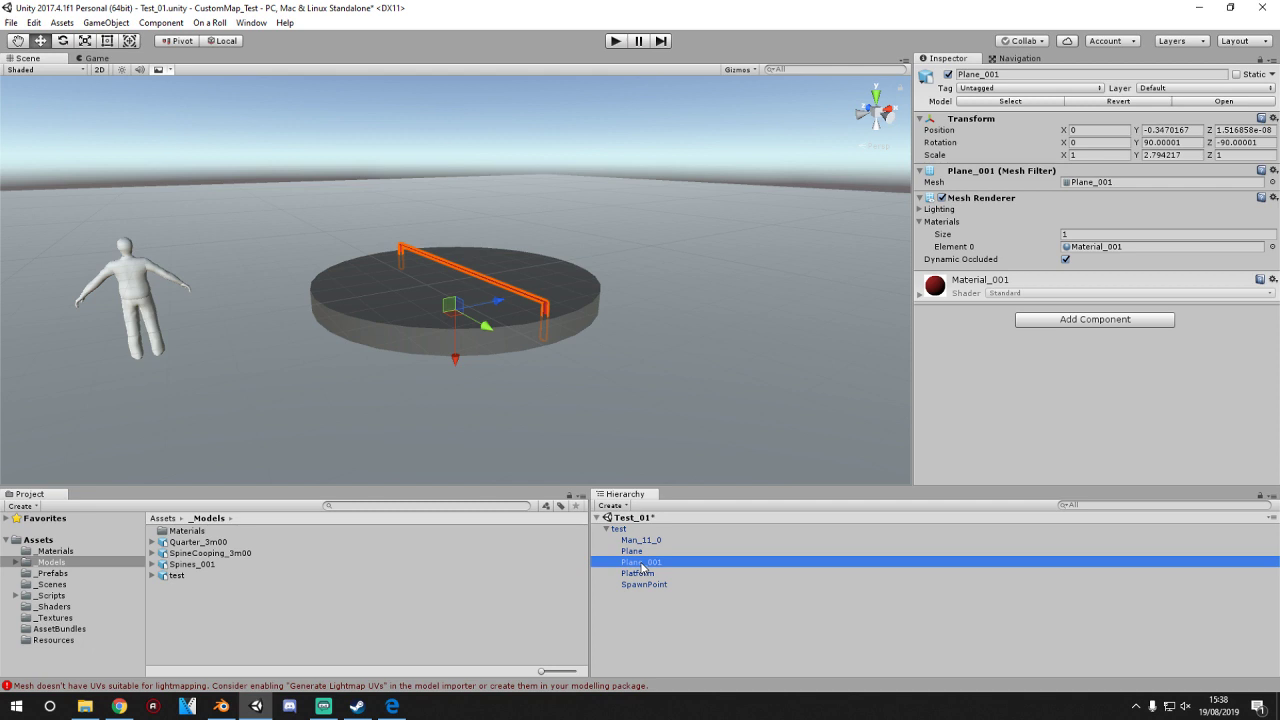
{"action": "key", "text": "F2"}
{"action": "type", "text": "F"}
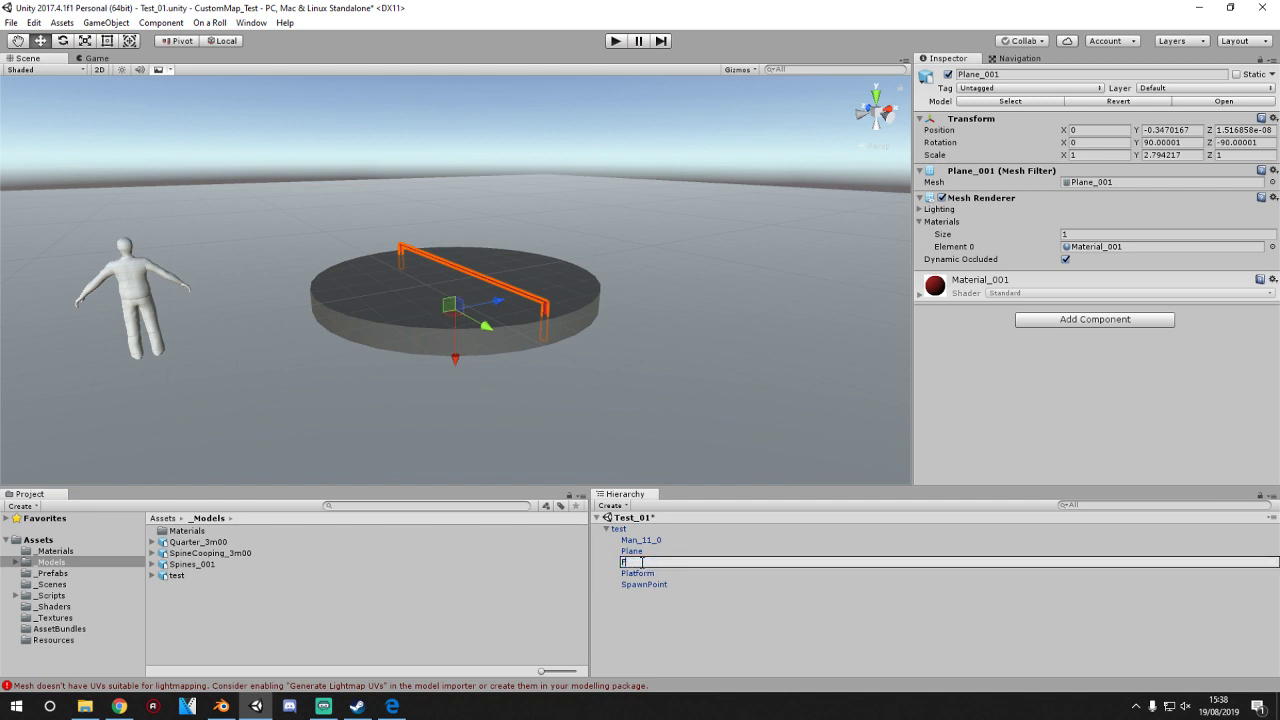
{"action": "type", "text": "lat_Rail"}
{"action": "key", "text": "Return"}
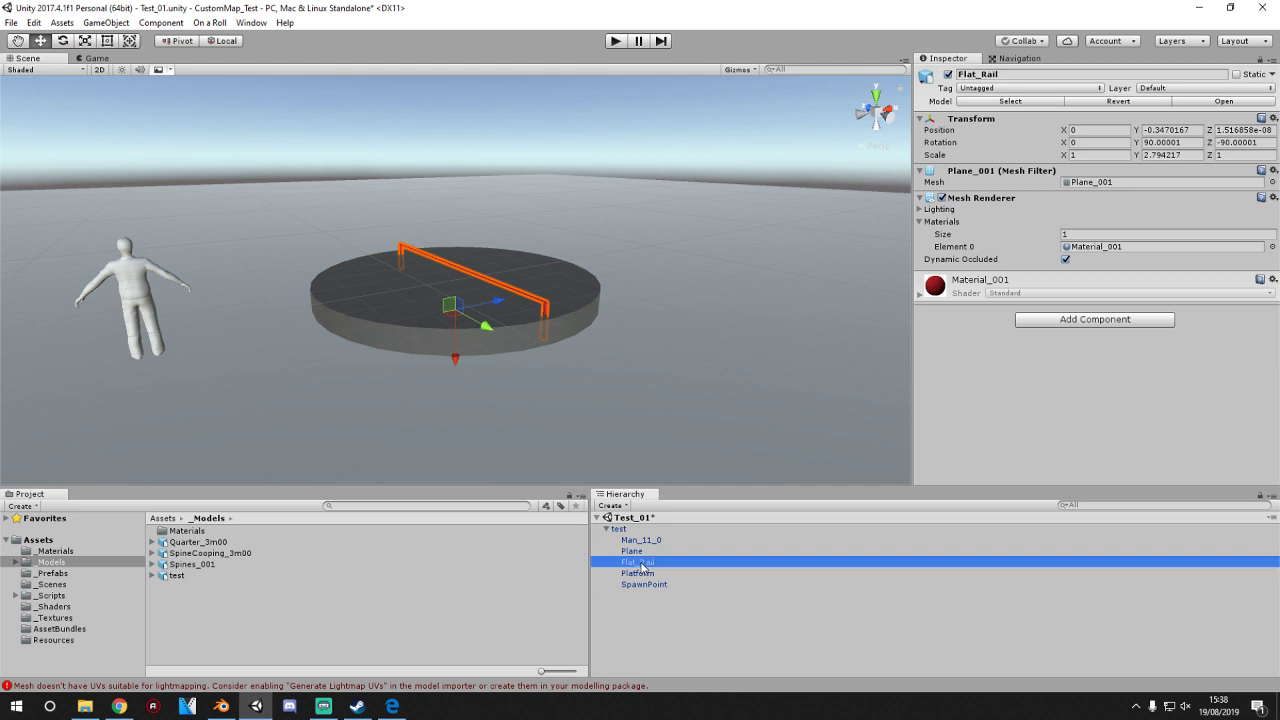
- Add the Point_0 prefab from the _Prefabs folder as a child of Flat_Rail
{"action": "right_click", "coordinate": [641, 566]}
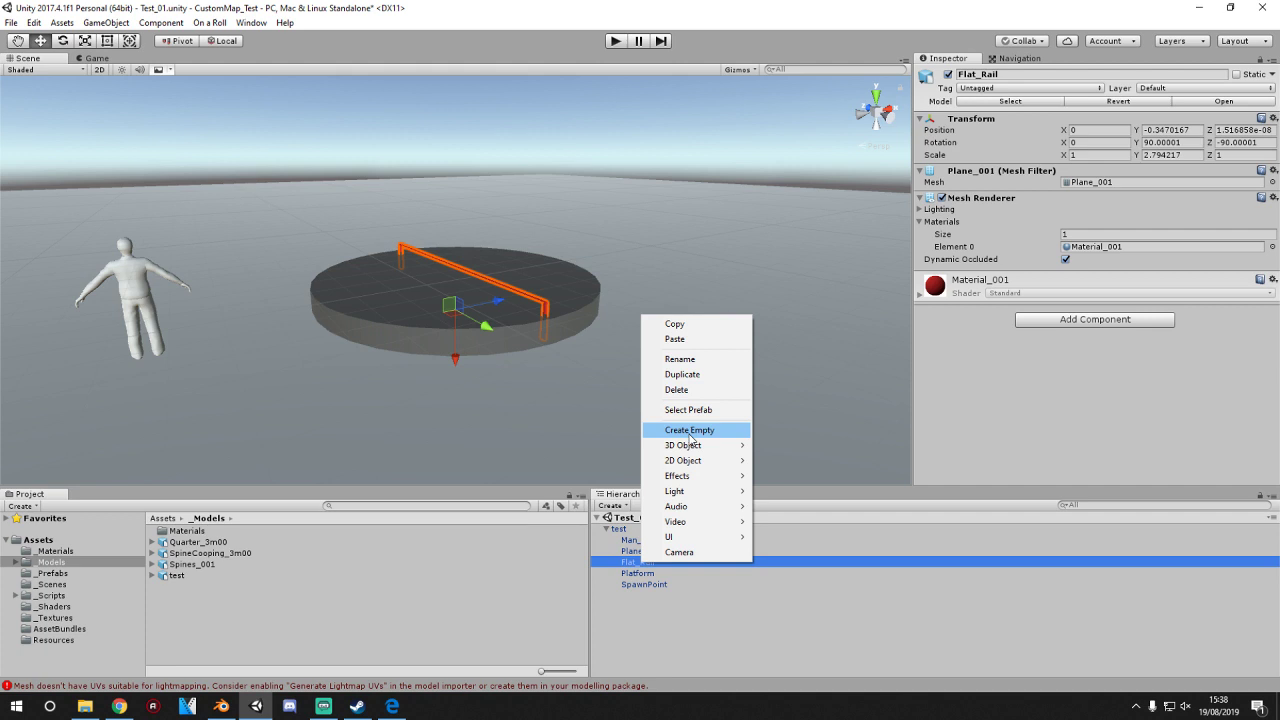
{"action": "left_click", "coordinate": [172, 519]}
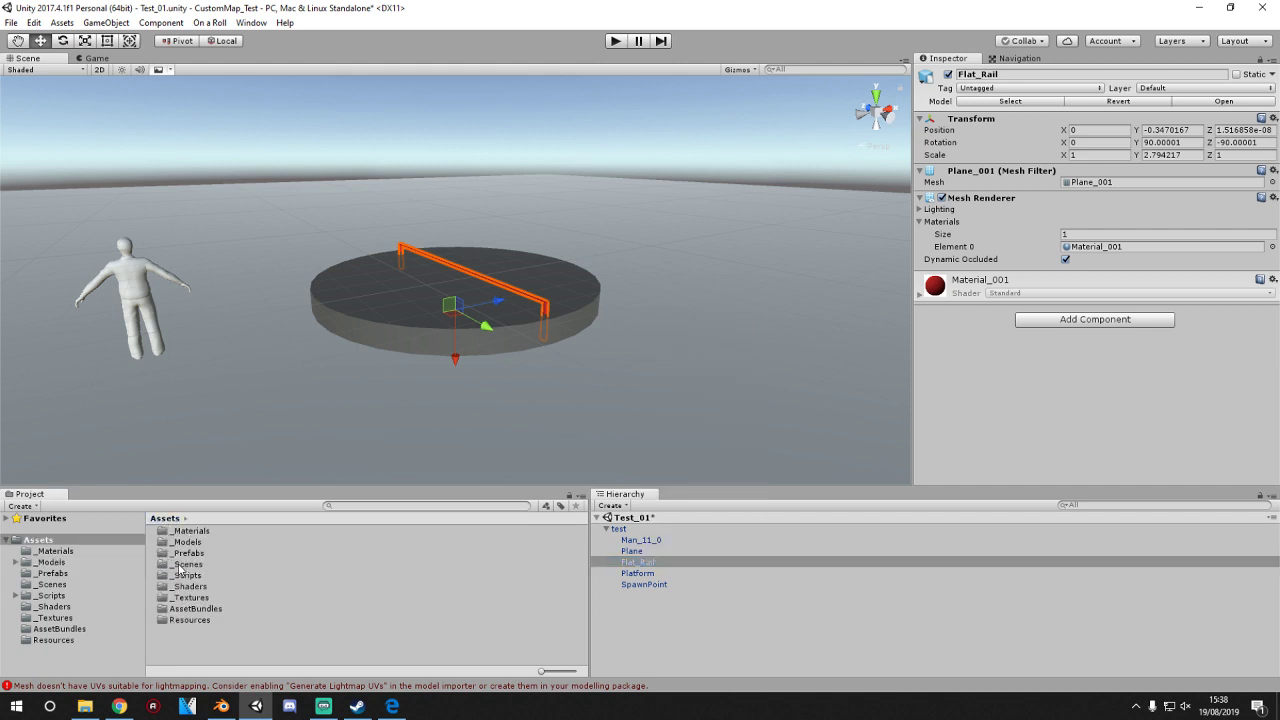
{"action": "double_click", "coordinate": [189, 553]}
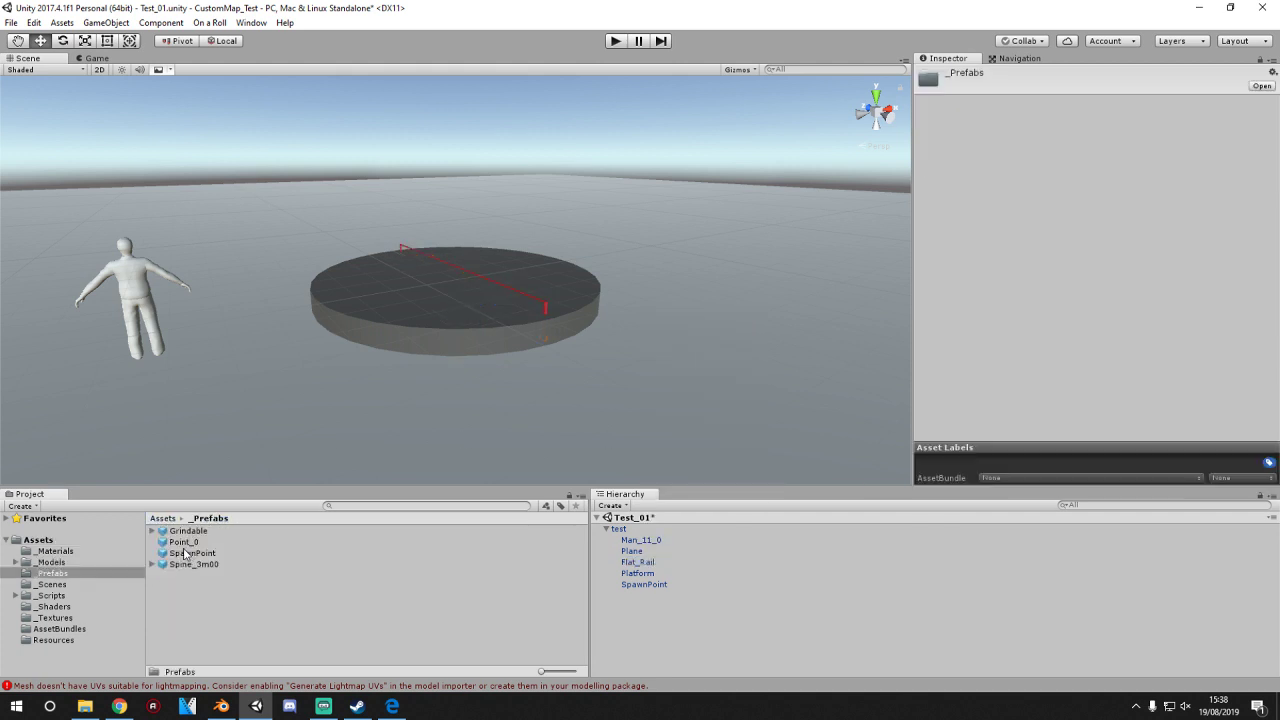
{"action": "left_click_drag", "start_coordinate": [178, 547], "coordinate": [459, 376]}
{"action": "left_click_drag", "start_coordinate": [537, 310], "coordinate": [676, 567]}
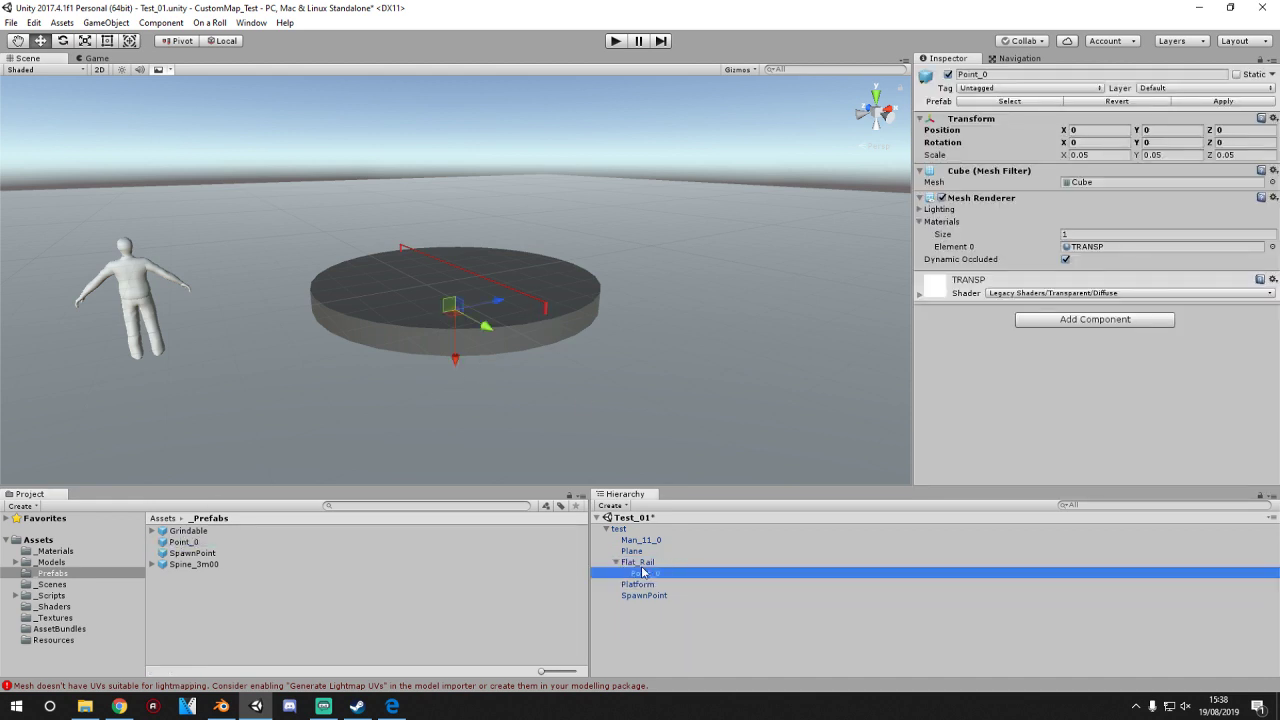
{"action": "left_click", "coordinate": [635, 564]}
{"action": "left_click", "coordinate": [638, 575]}
- Raise Point_0 to the height of the rail's top bar, at about X -1.009, checking it from the side view
{"action": "left_click_drag", "start_coordinate": [457, 356], "coordinate": [679, 268]}
{"action": "left_click", "coordinate": [887, 108]}
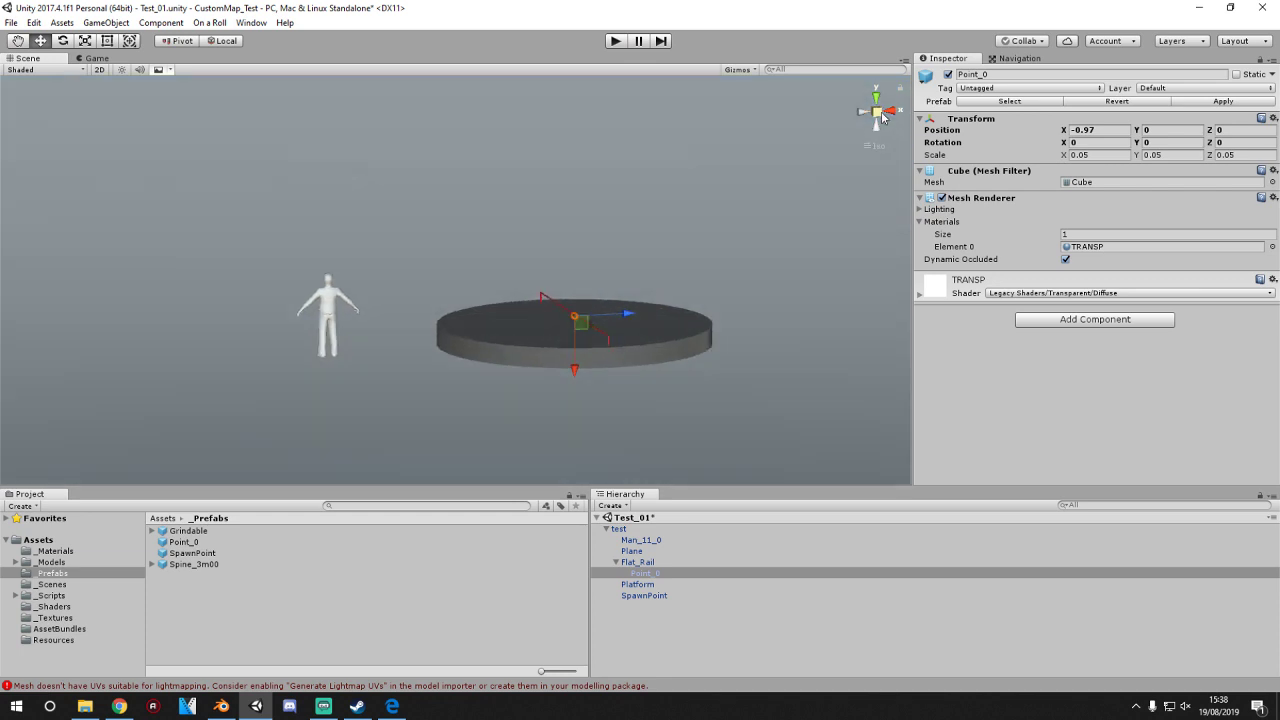
{"action": "scroll", "coordinate": [683, 192], "scroll_direction": "up", "scroll_amount": 6}
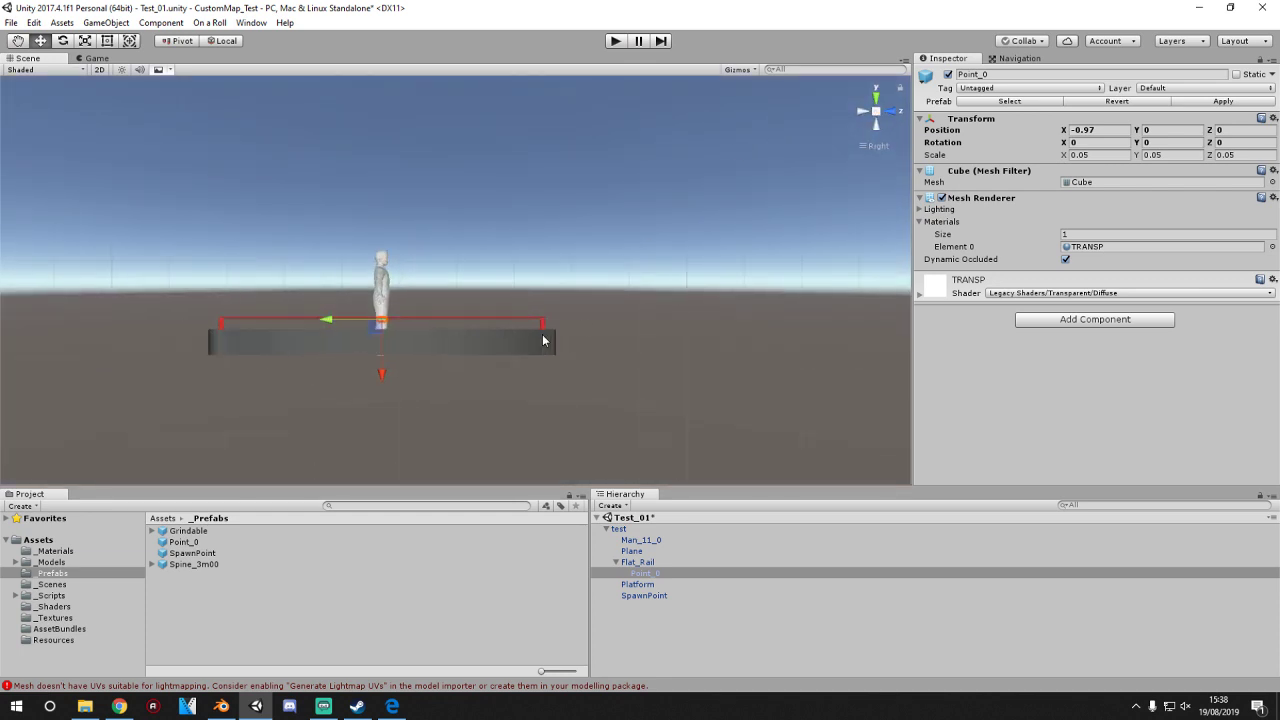
{"action": "middle_click_drag", "start_coordinate": [344, 416], "coordinate": [409, 386]}
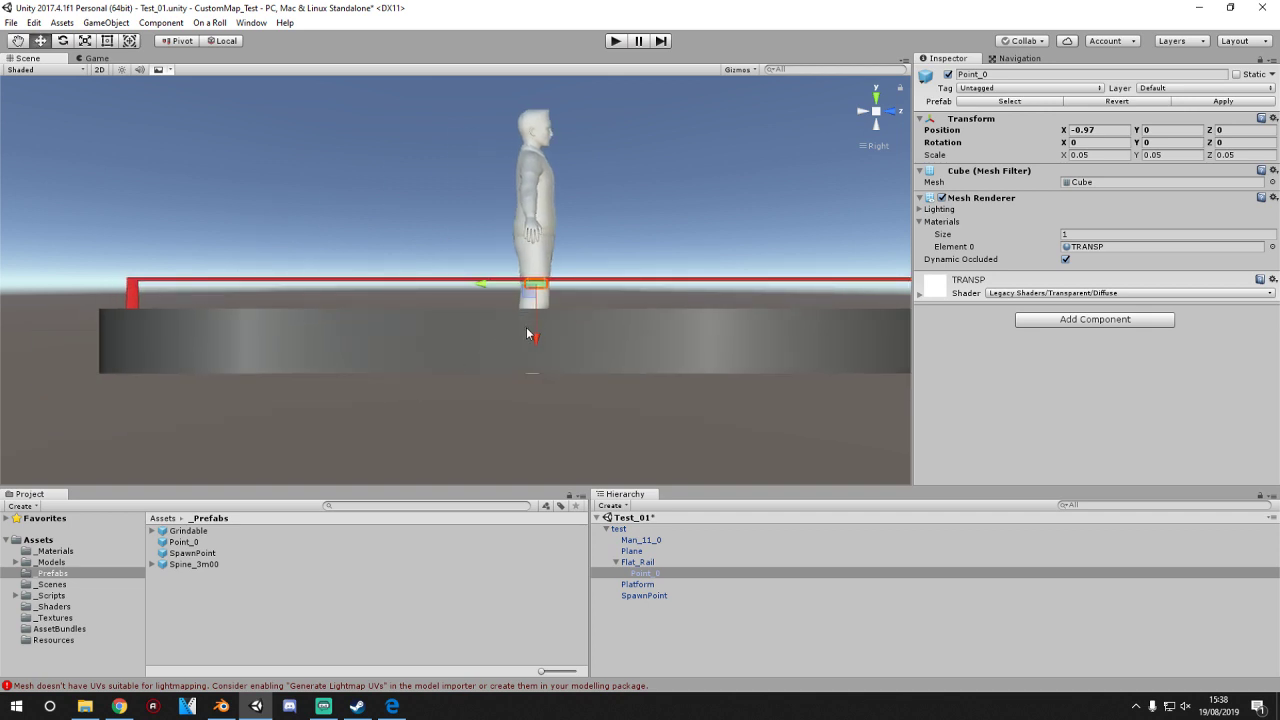
{"action": "left_click_drag", "start_coordinate": [536, 340], "coordinate": [535, 328]}
- Move Point_0 along the rail onto its end post and fine-tune its height, reaching about X -0.986, Y -0.997
{"action": "left_click_drag", "start_coordinate": [502, 276], "coordinate": [708, 286]}
{"action": "middle_click_drag", "start_coordinate": [708, 286], "coordinate": [603, 311]}
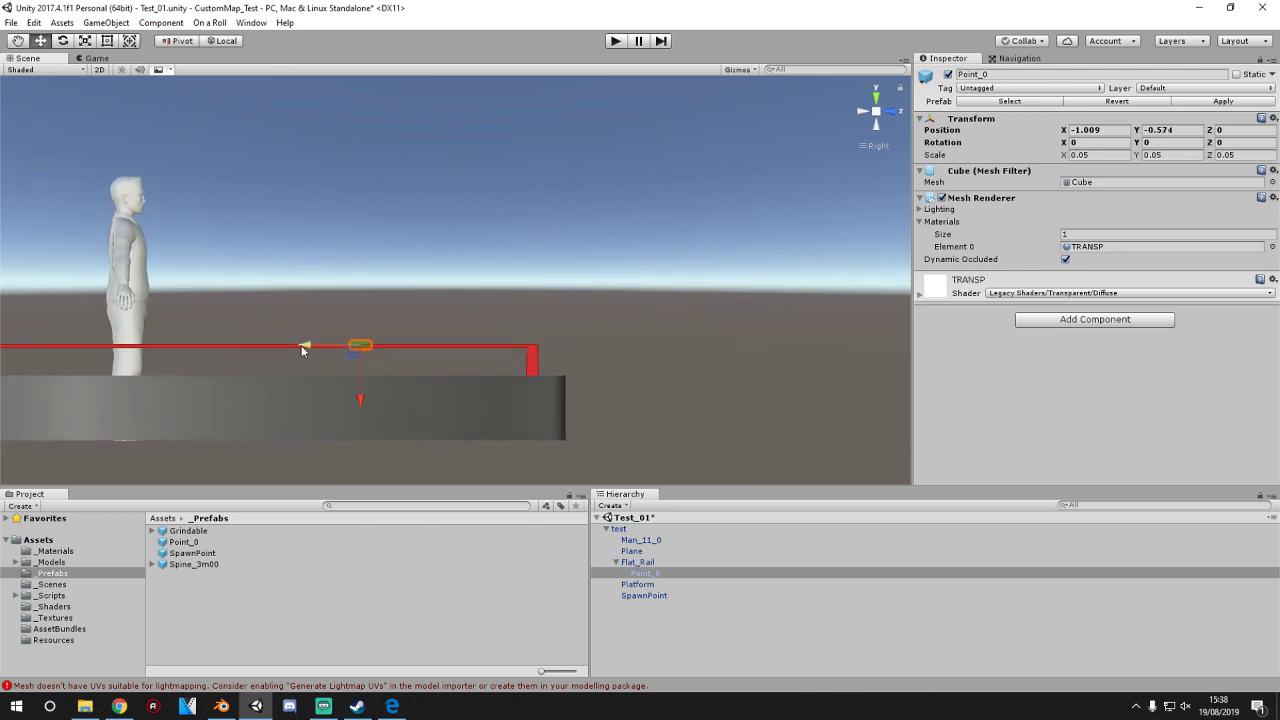
{"action": "left_click_drag", "start_coordinate": [301, 345], "coordinate": [469, 353]}
{"action": "scroll", "coordinate": [472, 354], "scroll_direction": "up", "scroll_amount": 5}
{"action": "middle_click_drag", "start_coordinate": [598, 404], "coordinate": [590, 369]}
{"action": "left_click_drag", "start_coordinate": [579, 377], "coordinate": [576, 386]}
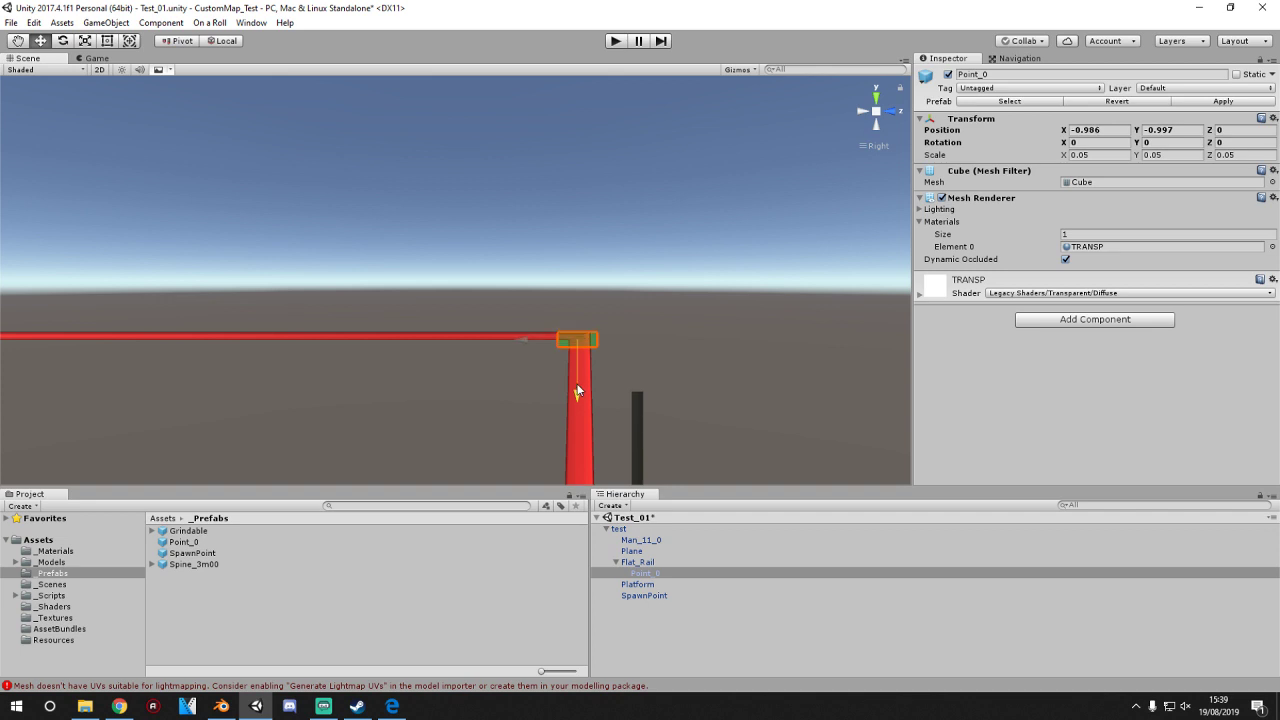
- Try to place a second Point_0 prefab directly at the opposite end of the rail
{"action": "scroll", "coordinate": [583, 386], "scroll_direction": "down", "scroll_amount": 5}
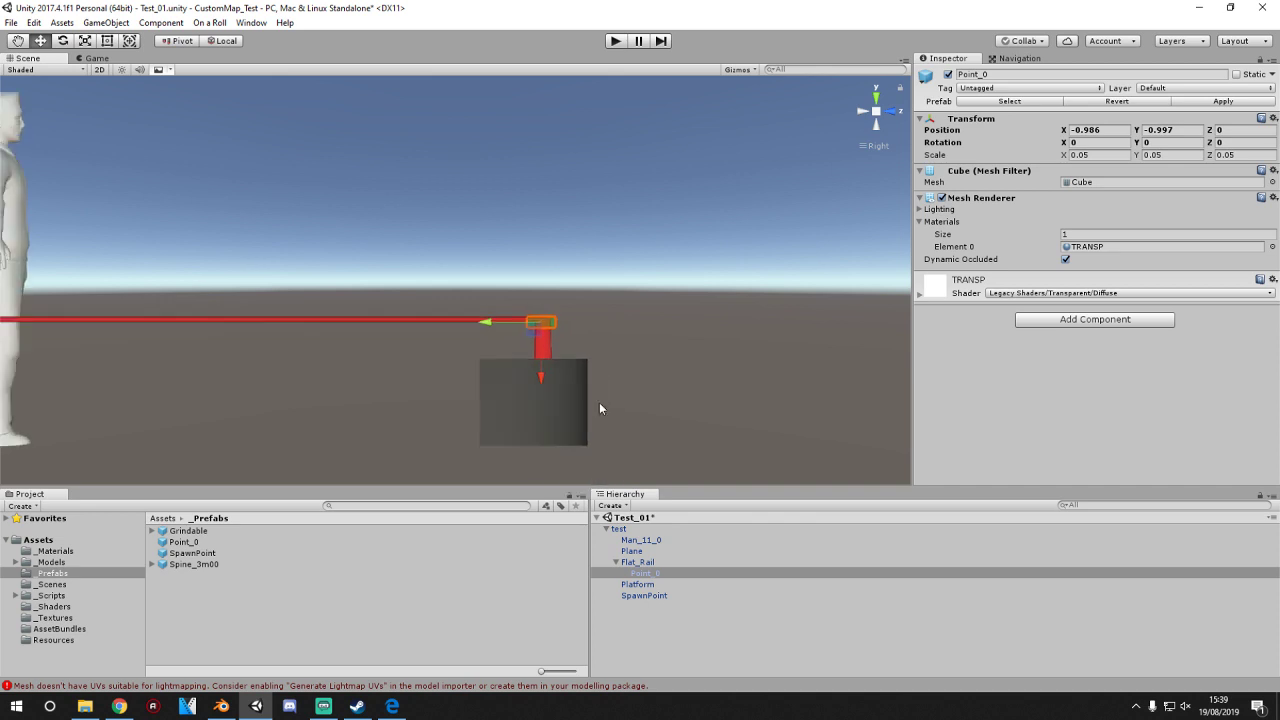
{"action": "scroll", "coordinate": [590, 460], "scroll_direction": "down", "scroll_amount": 4}
{"action": "middle_click_drag", "start_coordinate": [252, 389], "coordinate": [520, 440]}
{"action": "scroll", "coordinate": [520, 440], "scroll_direction": "down", "scroll_amount": 5}
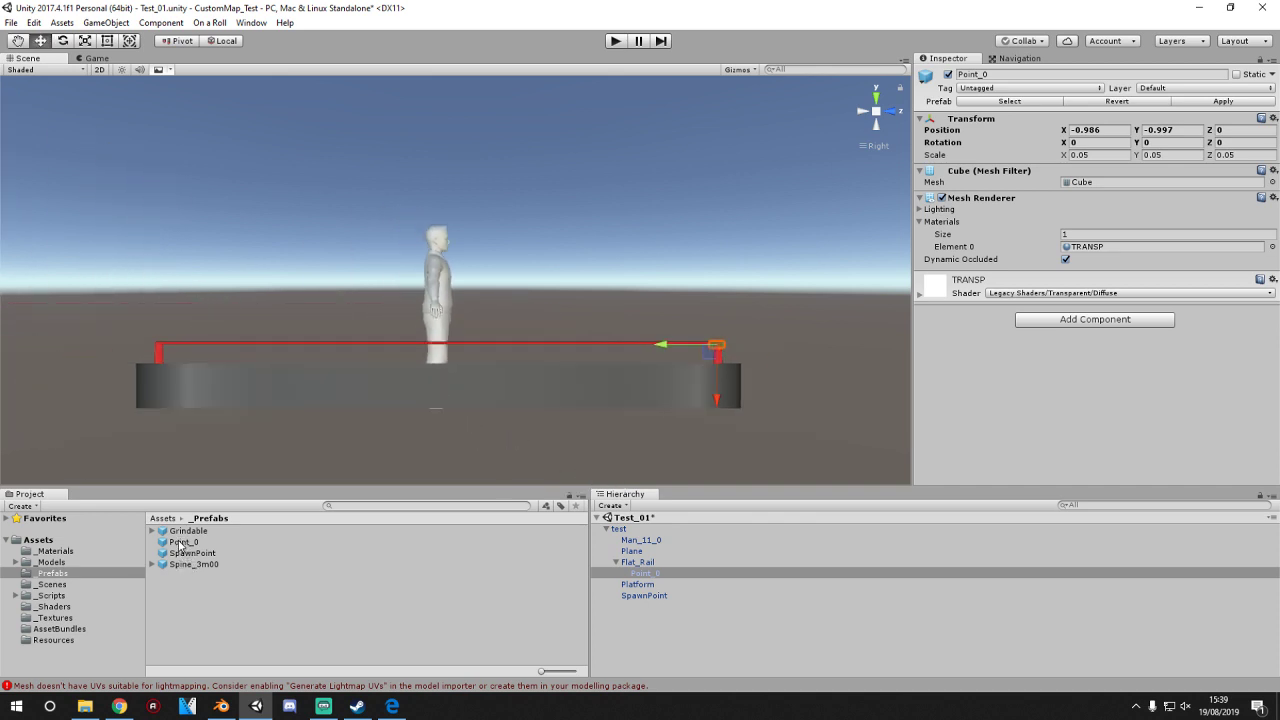
{"action": "left_click_drag", "start_coordinate": [180, 547], "coordinate": [158, 345]}
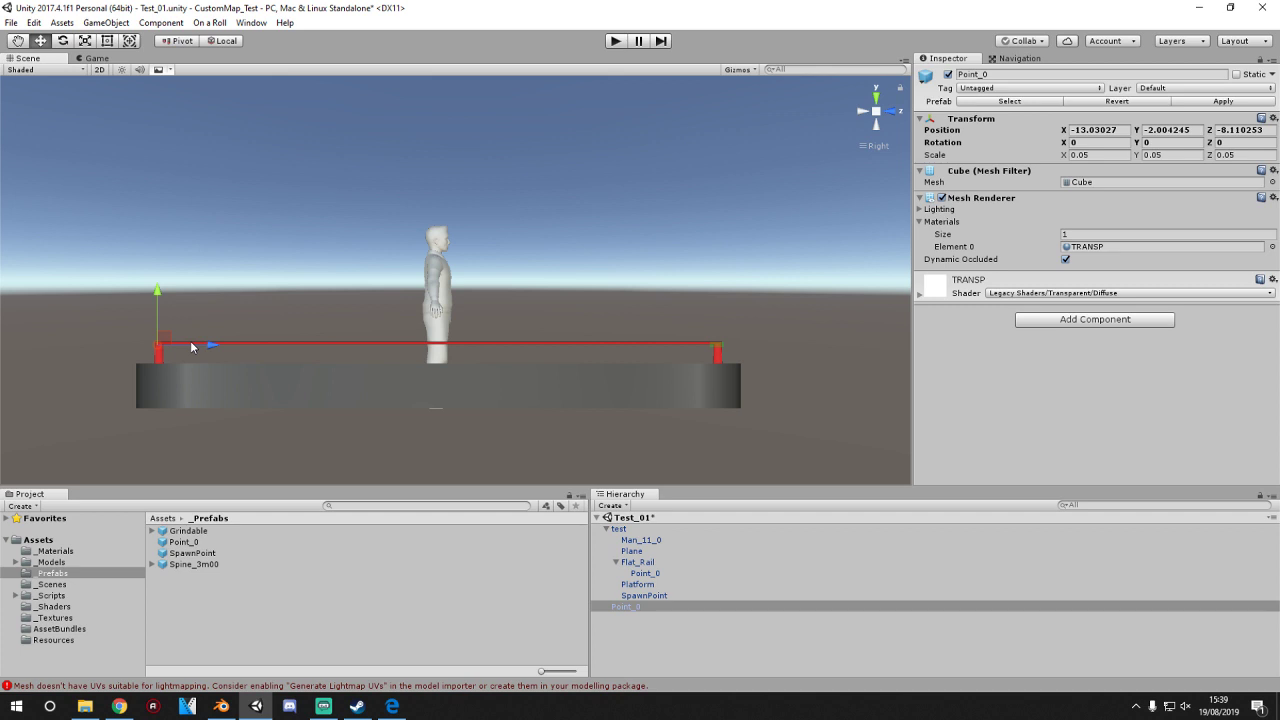
- Duplicate Point_0 under Flat_Rail and rename the copy as Point_1
{"action": "right_click", "coordinate": [657, 575]}
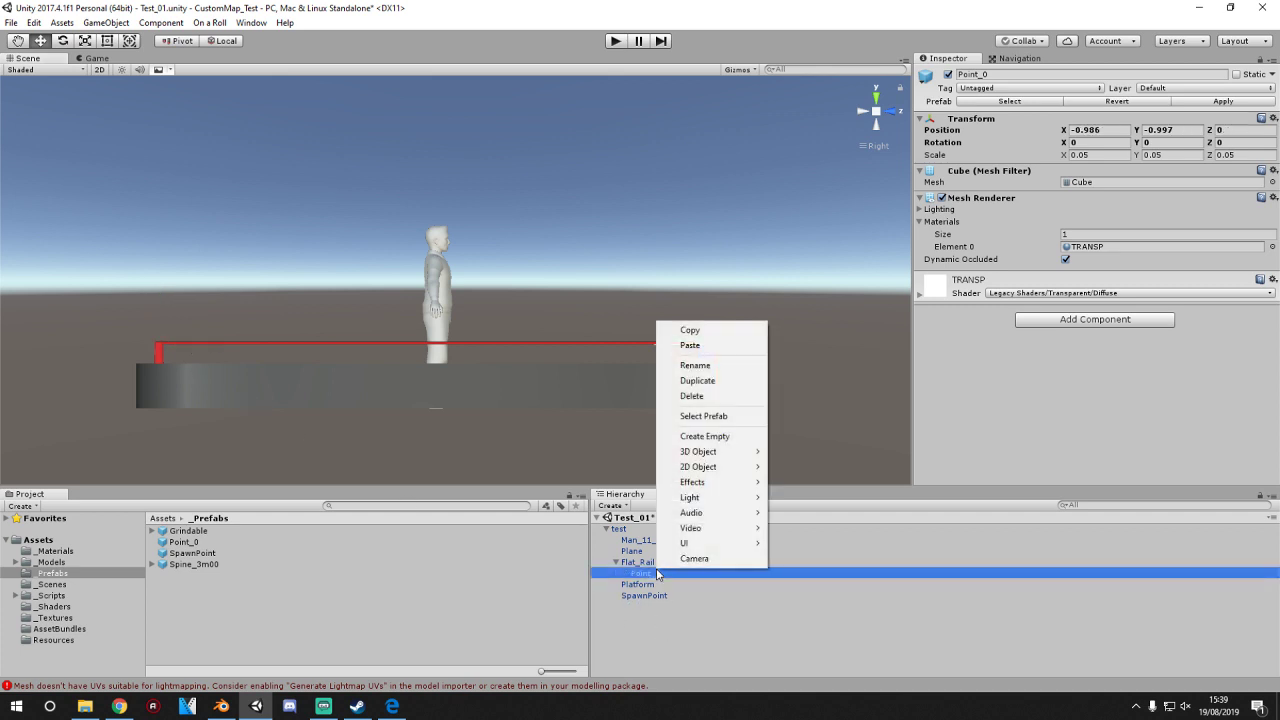
{"action": "left_click", "coordinate": [680, 381]}
{"action": "left_click", "coordinate": [664, 588]}
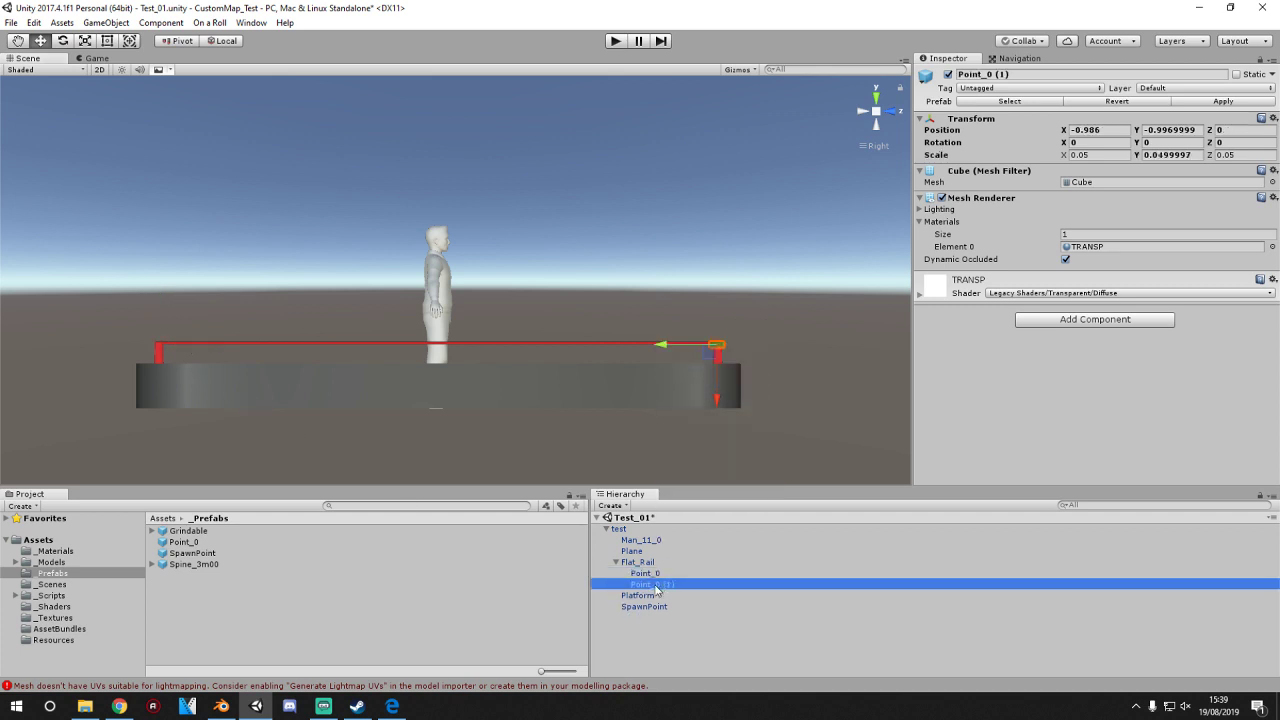
{"action": "left_click_drag", "start_coordinate": [655, 590], "coordinate": [715, 595]}
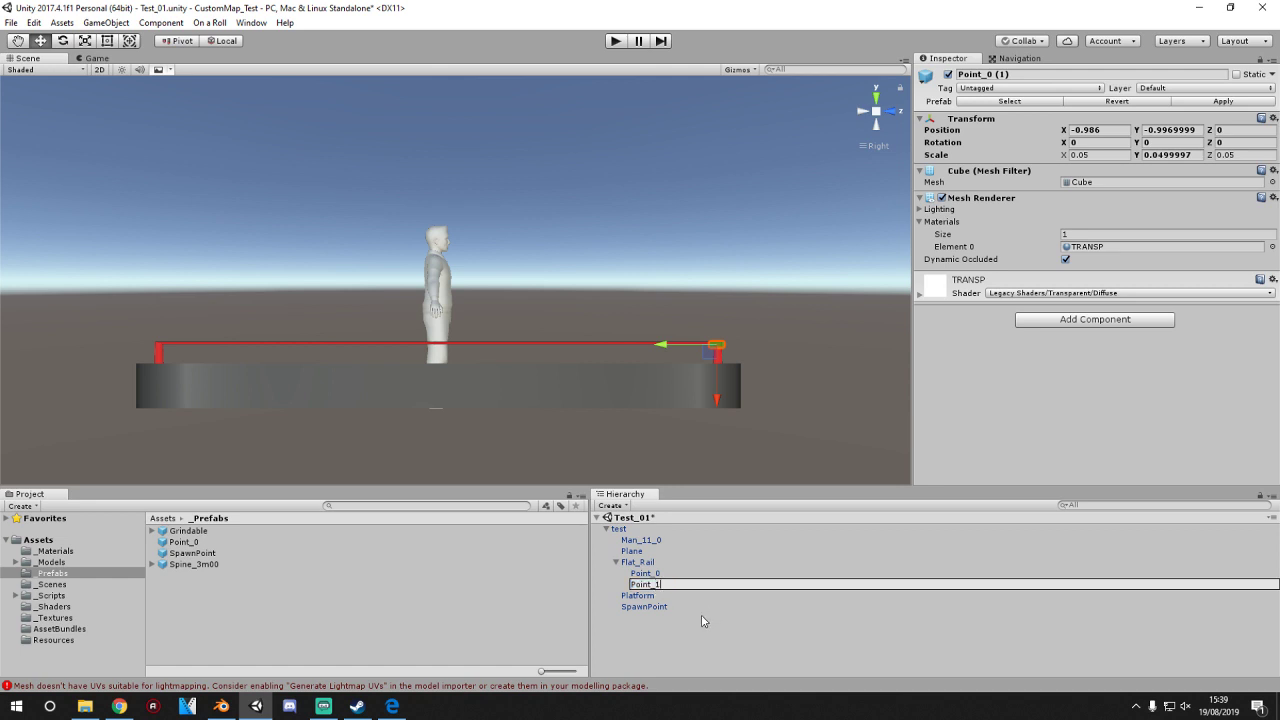
{"action": "type", "text": "1"}
{"action": "left_click", "coordinate": [655, 648]}
- Move Point_1 along the rail to the opposite end post, at about Y 0.992, and compare it with Point_0
{"action": "left_click", "coordinate": [679, 582]}
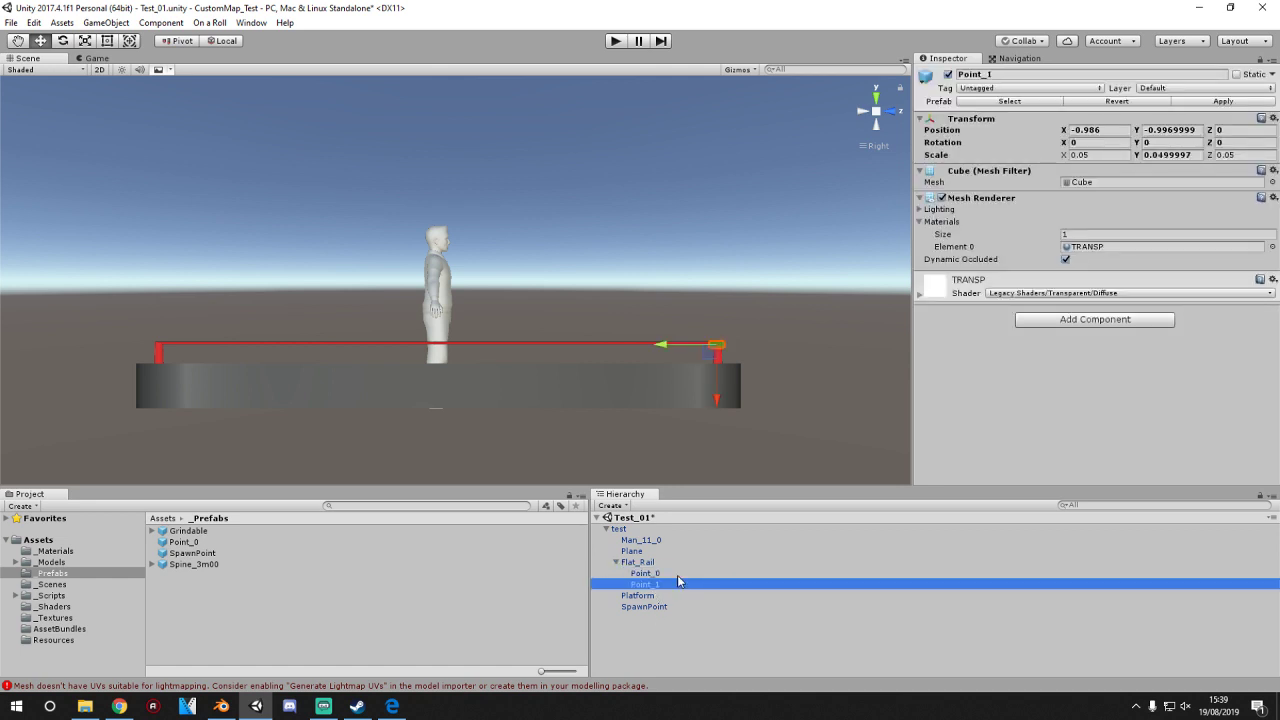
{"action": "left_click_drag", "start_coordinate": [673, 350], "coordinate": [109, 369]}
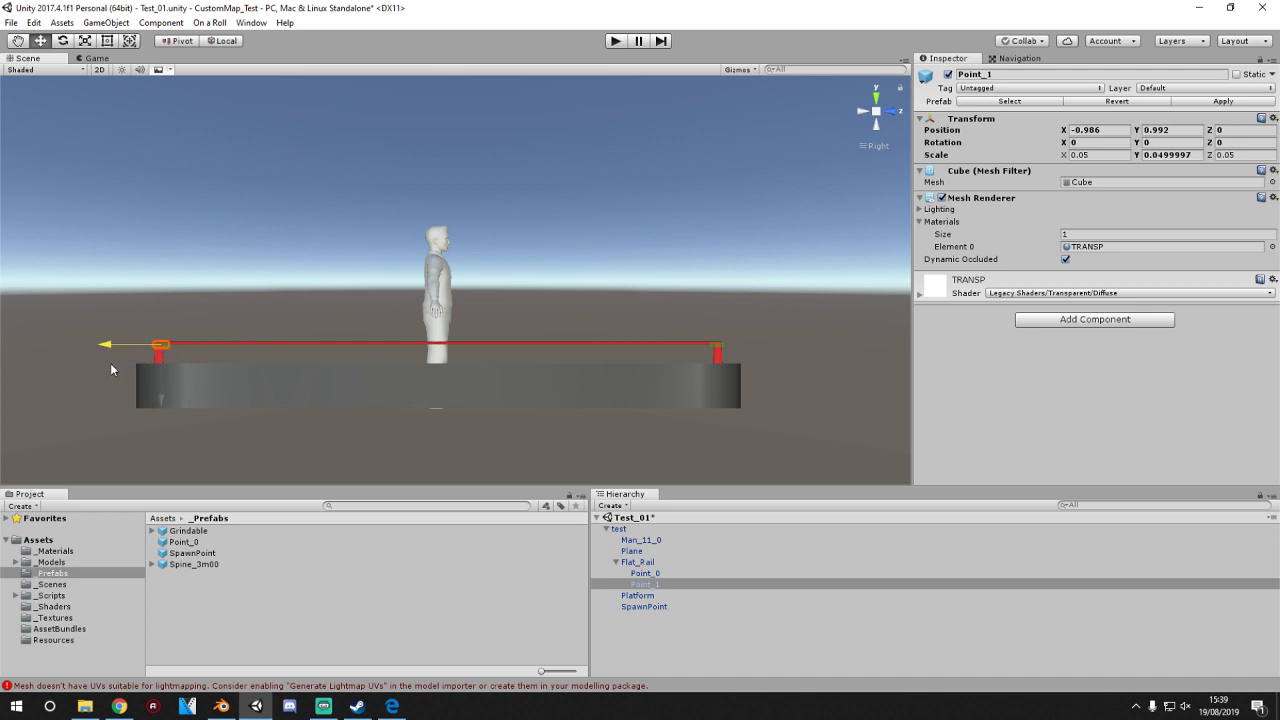
{"action": "left_click", "coordinate": [659, 574]}
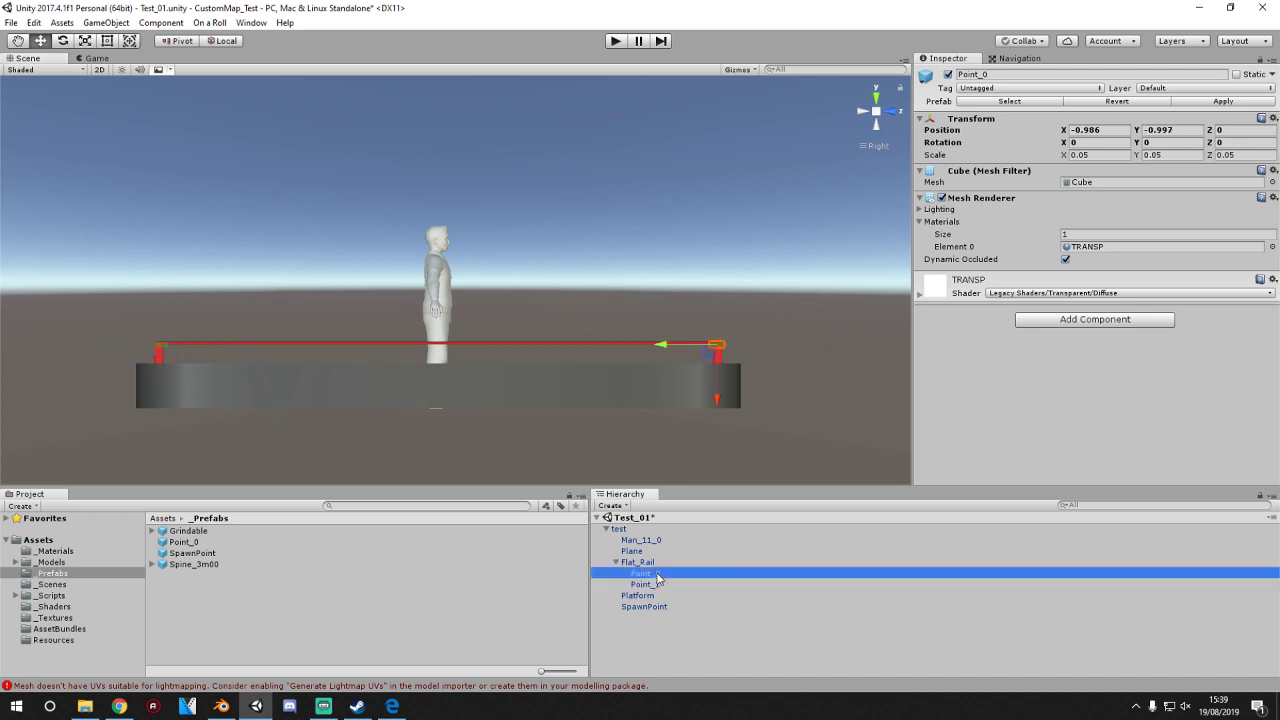
- Set up Flat_Rail for grinding with the On a Roll Grind Setup tool, using the RAIL obstacle type
{"action": "left_click", "coordinate": [650, 562]}
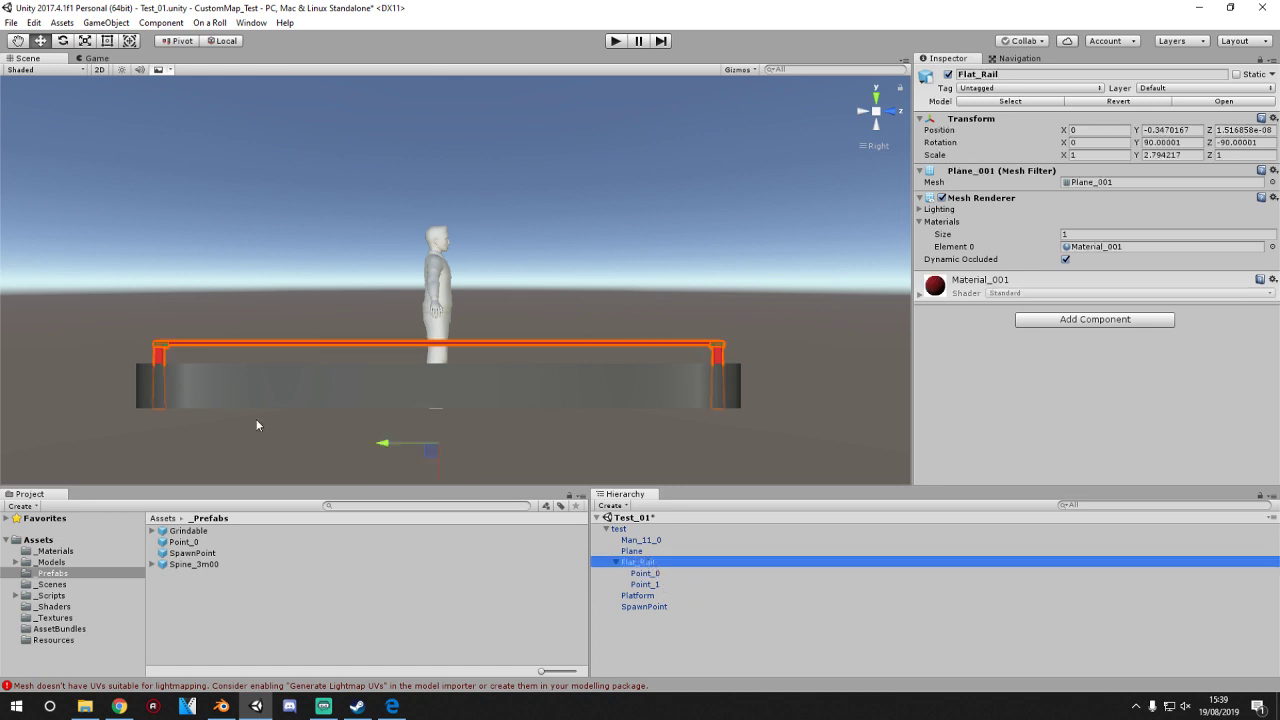
{"action": "left_click_drag", "start_coordinate": [256, 425], "coordinate": [564, 447], "text": "alt"}
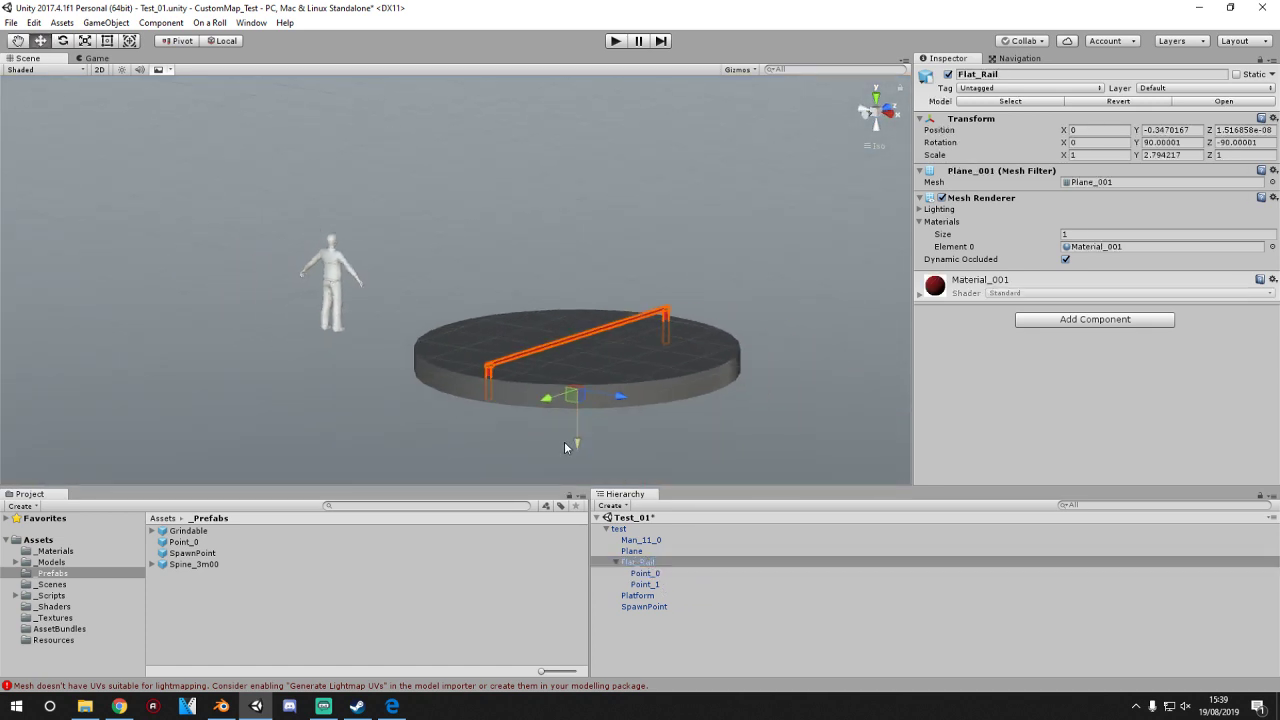
{"action": "left_click", "coordinate": [209, 22]}
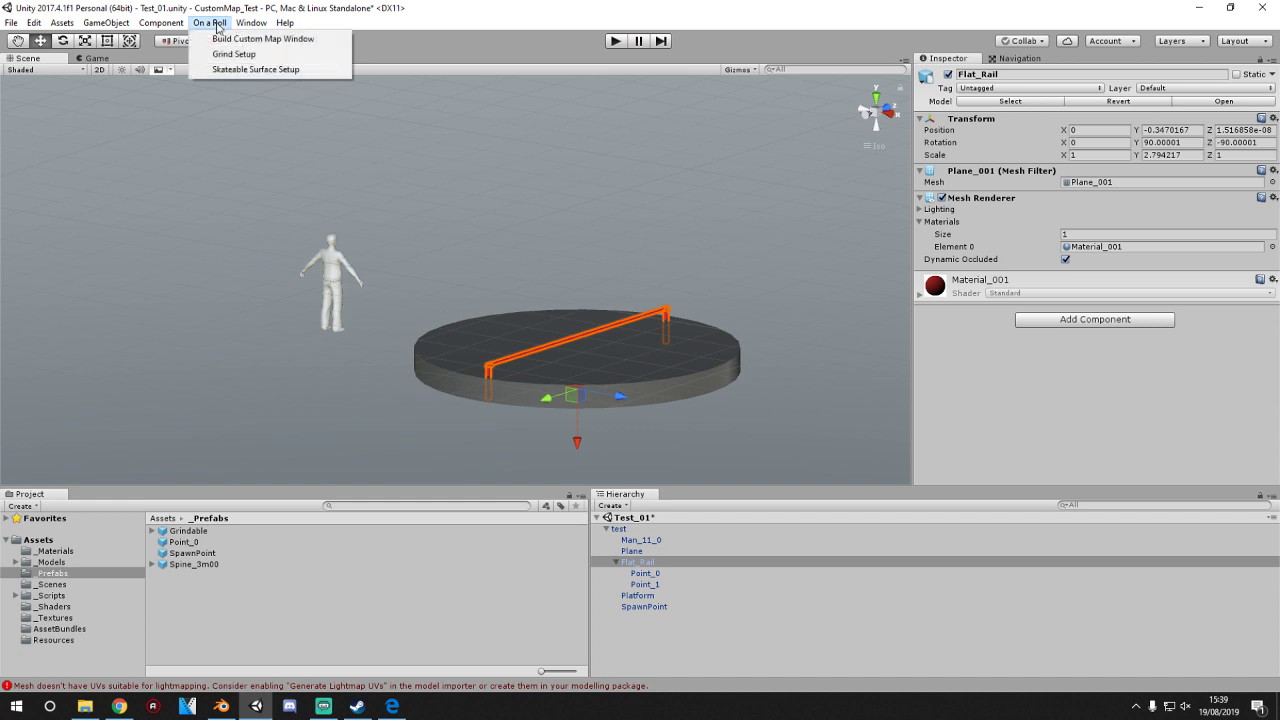
{"action": "left_click", "coordinate": [231, 54]}
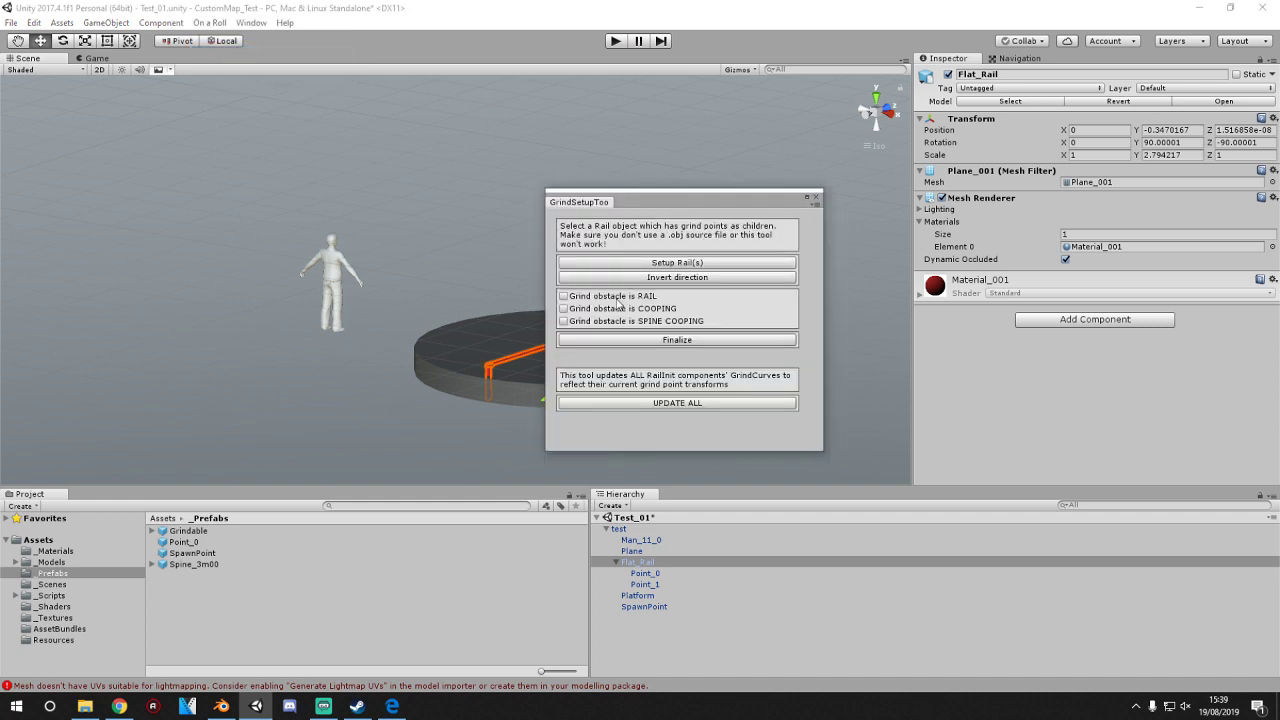
{"action": "left_click", "coordinate": [665, 263]}
{"action": "left_click_drag", "start_coordinate": [662, 199], "coordinate": [629, 234]}
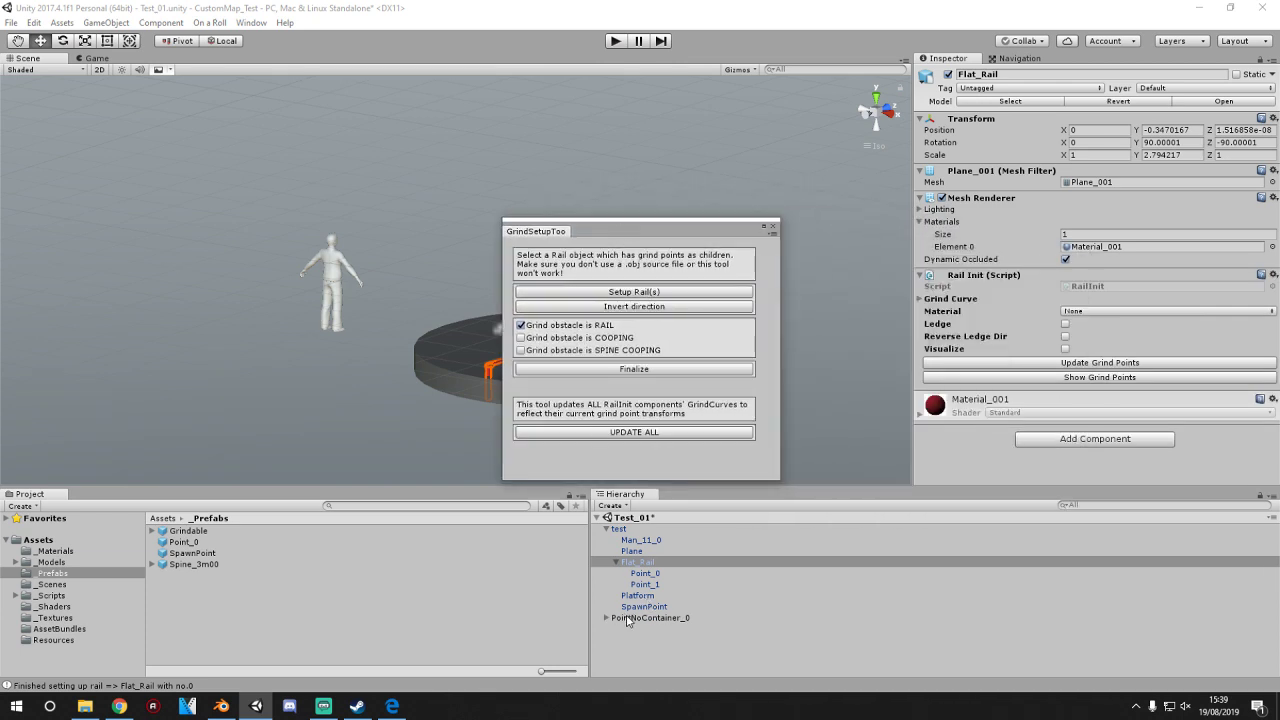
- Delete the PointNoContainer_0 object from the scene
{"action": "mouse_move", "coordinate": [620, 624]}
{"action": "left_mouse_down"}
{"action": "mouse_move", "coordinate": [640, 563]}
{"action": "mouse_move", "coordinate": [637, 648]}
{"action": "left_mouse_up"}
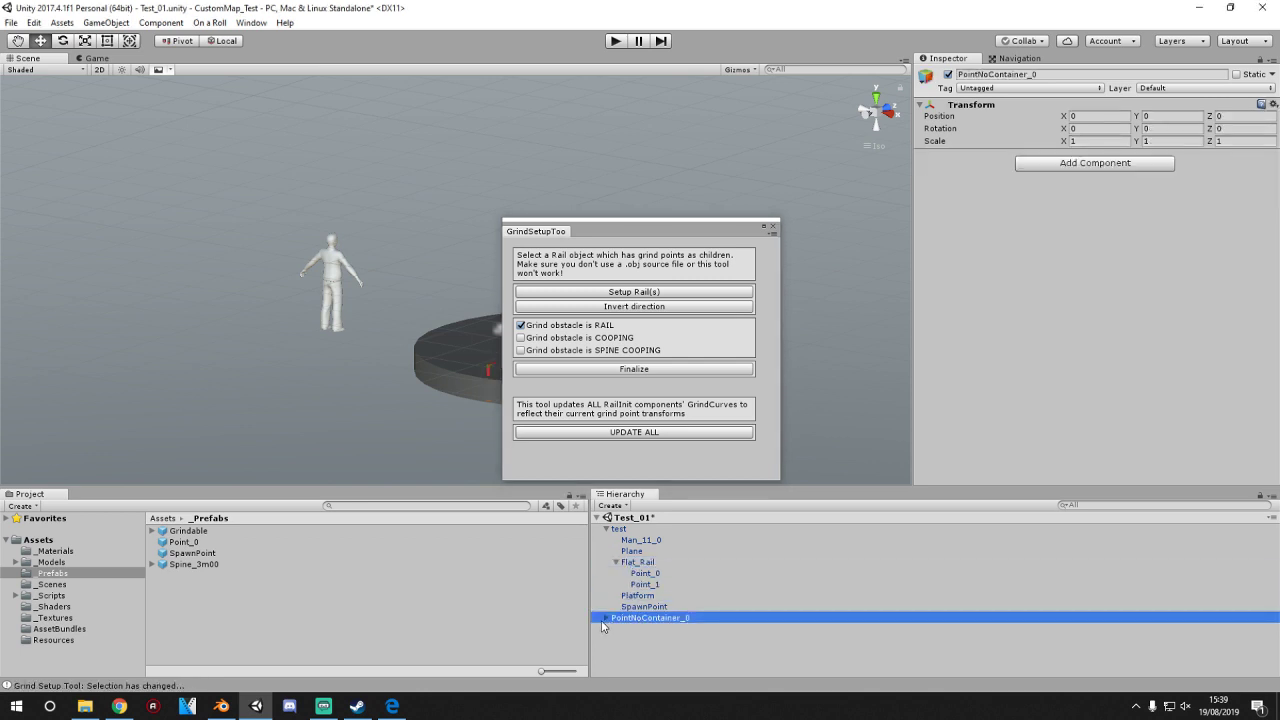
{"action": "left_click", "coordinate": [607, 618]}
{"action": "key", "text": "Delete"}
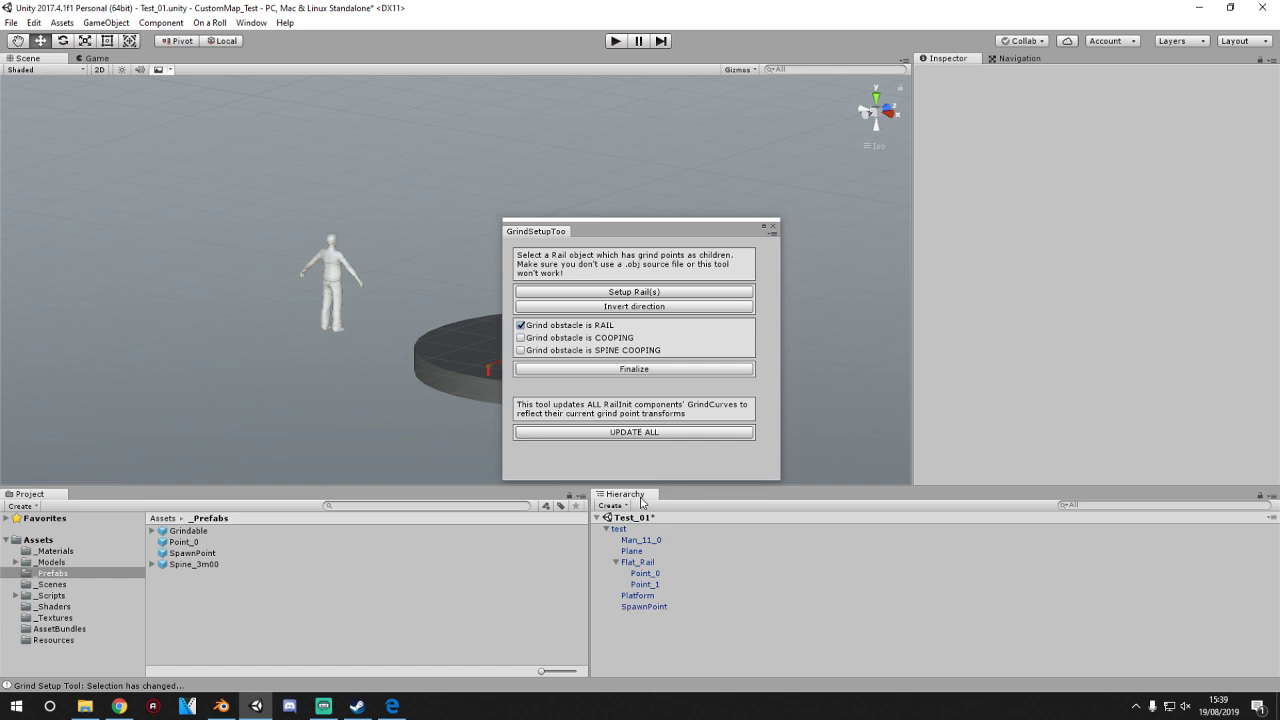
- Run the rail setup on Flat_Rail with the Grind Setup tool, and delete the resulting PointNoContainer_0 object
{"action": "left_click", "coordinate": [641, 574]}
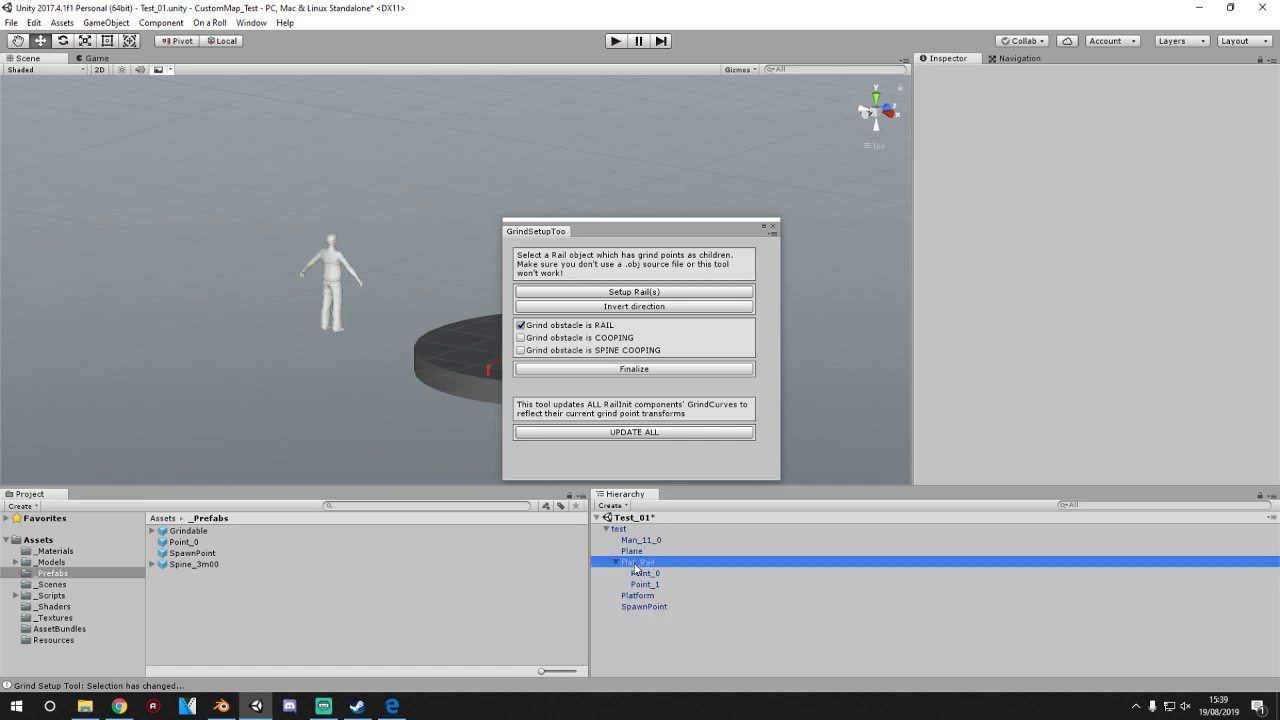
{"action": "left_click", "coordinate": [645, 584]}
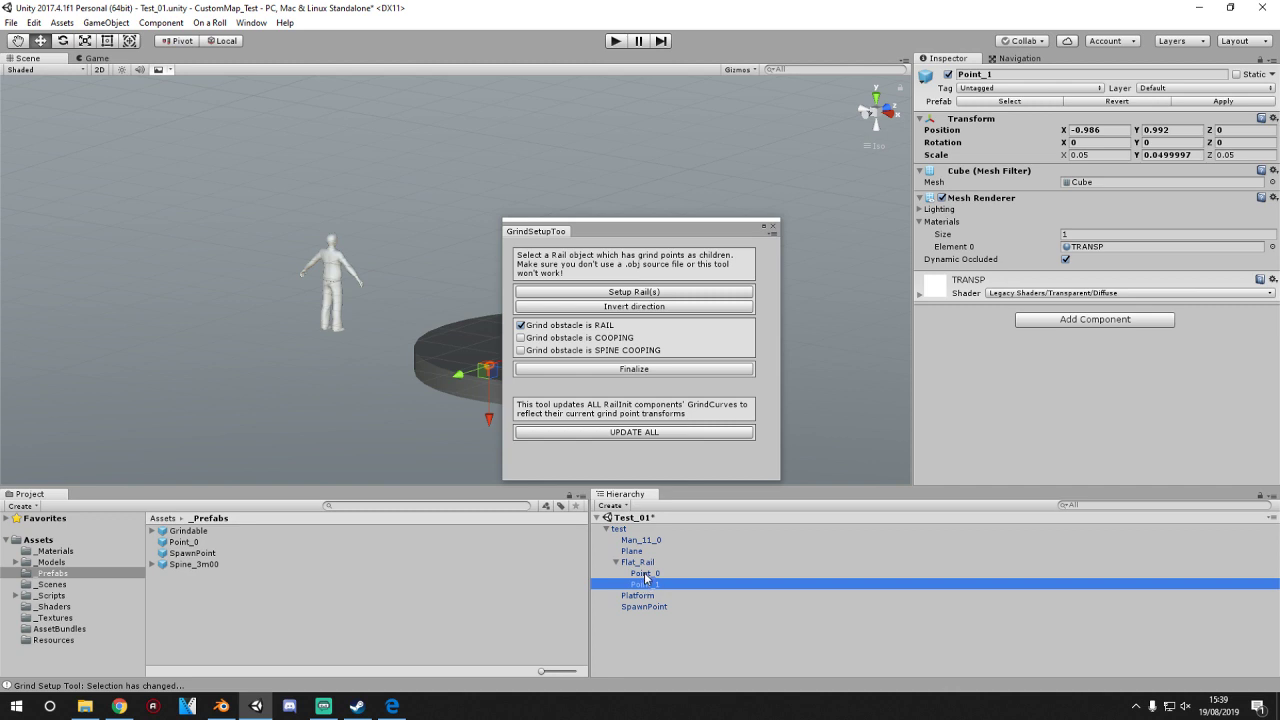
{"action": "left_click", "coordinate": [645, 573]}
{"action": "left_click", "coordinate": [636, 563]}
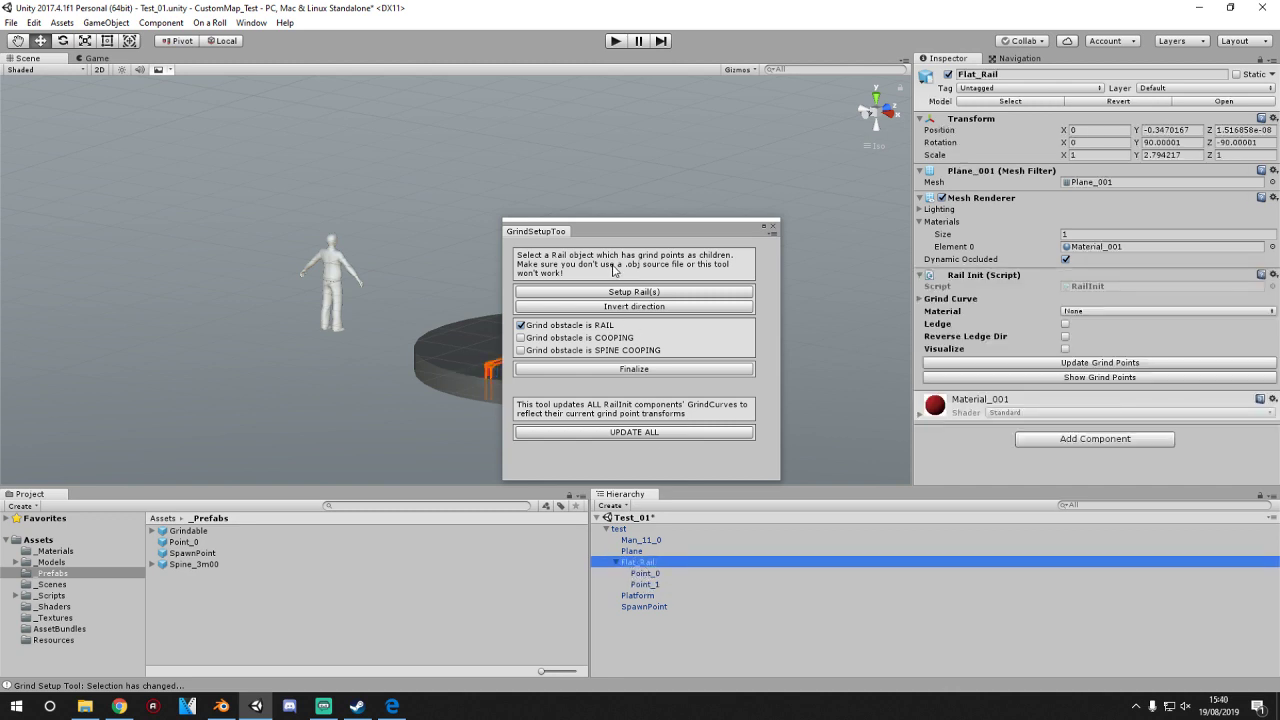
{"action": "left_click_drag", "start_coordinate": [651, 232], "coordinate": [890, 241]}
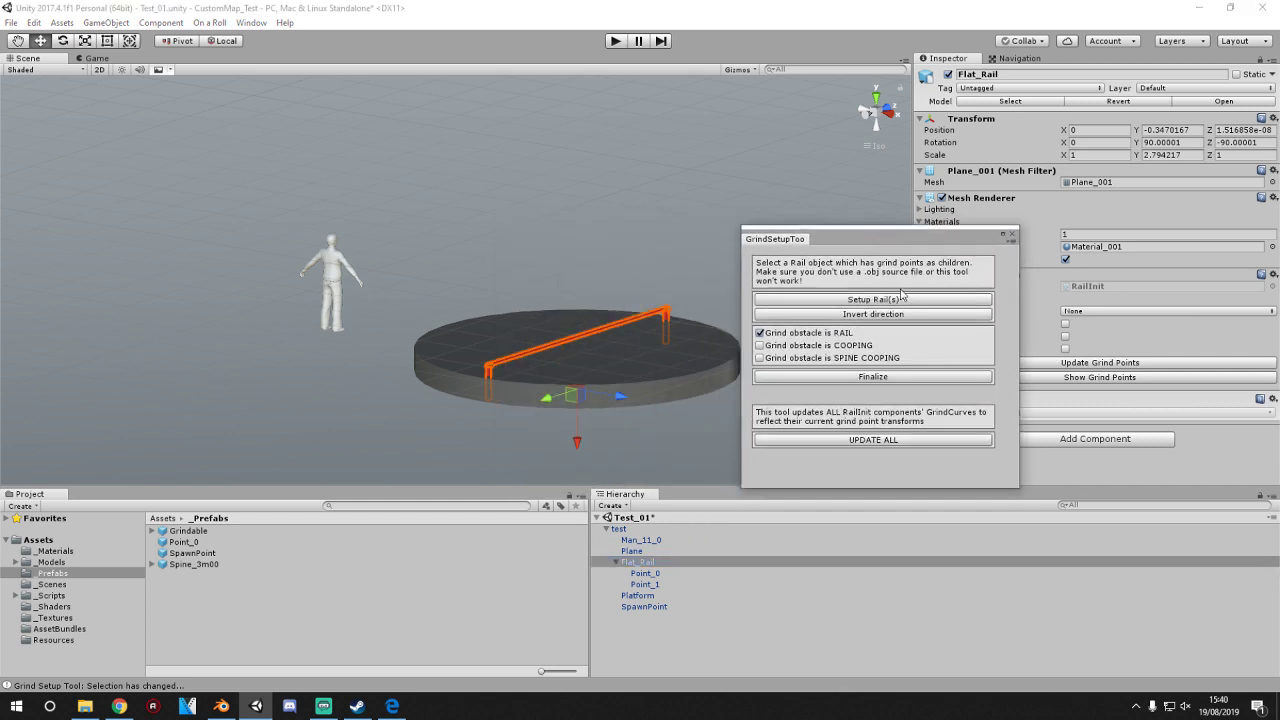
{"action": "left_click", "coordinate": [905, 300]}
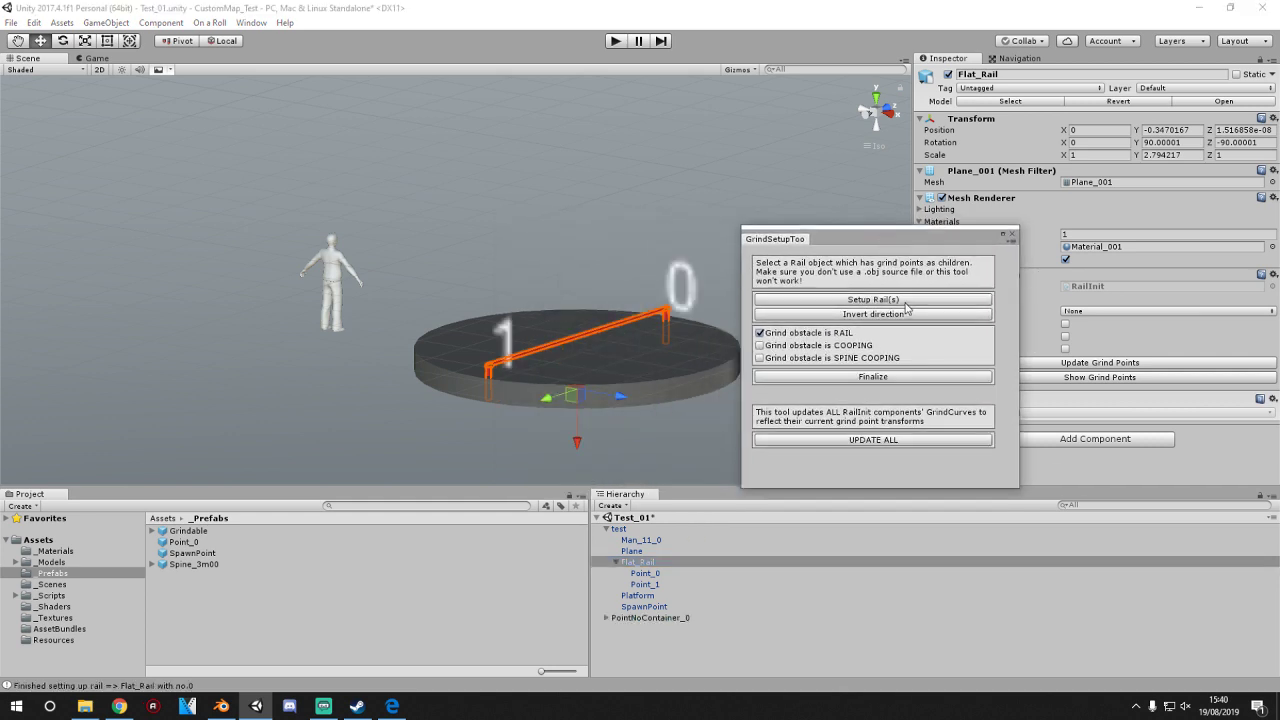
{"action": "left_click", "coordinate": [628, 618]}
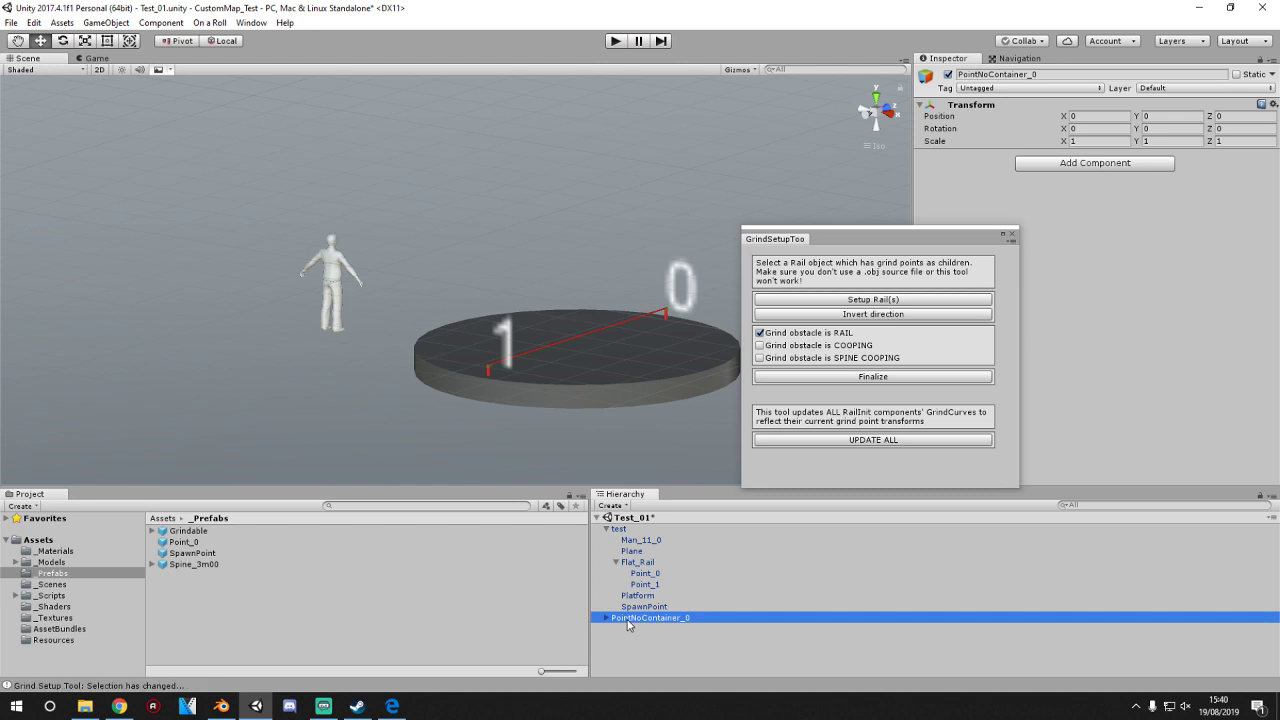
{"action": "key", "text": "Delete"}
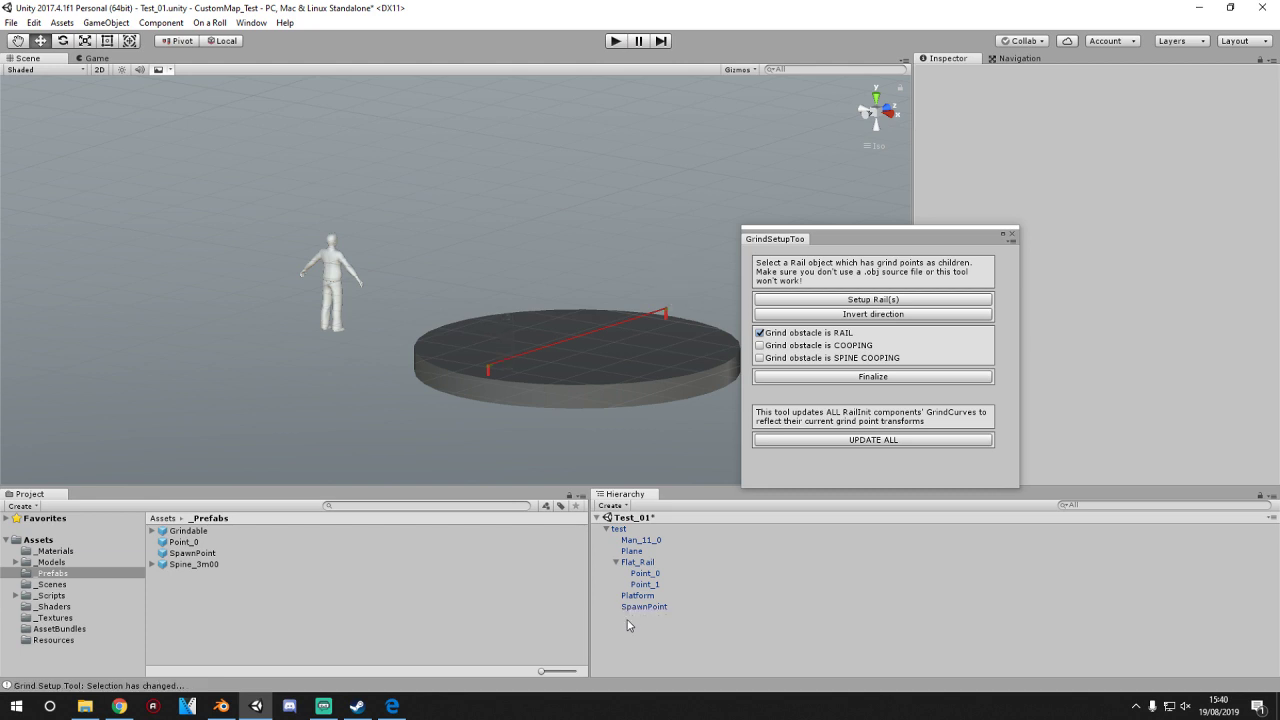
- Try the rail setup on Point_0 and Point_1 together, and inspect both points and Flat_Rail
{"action": "left_click", "coordinate": [641, 563]}
{"action": "left_click", "coordinate": [643, 575]}
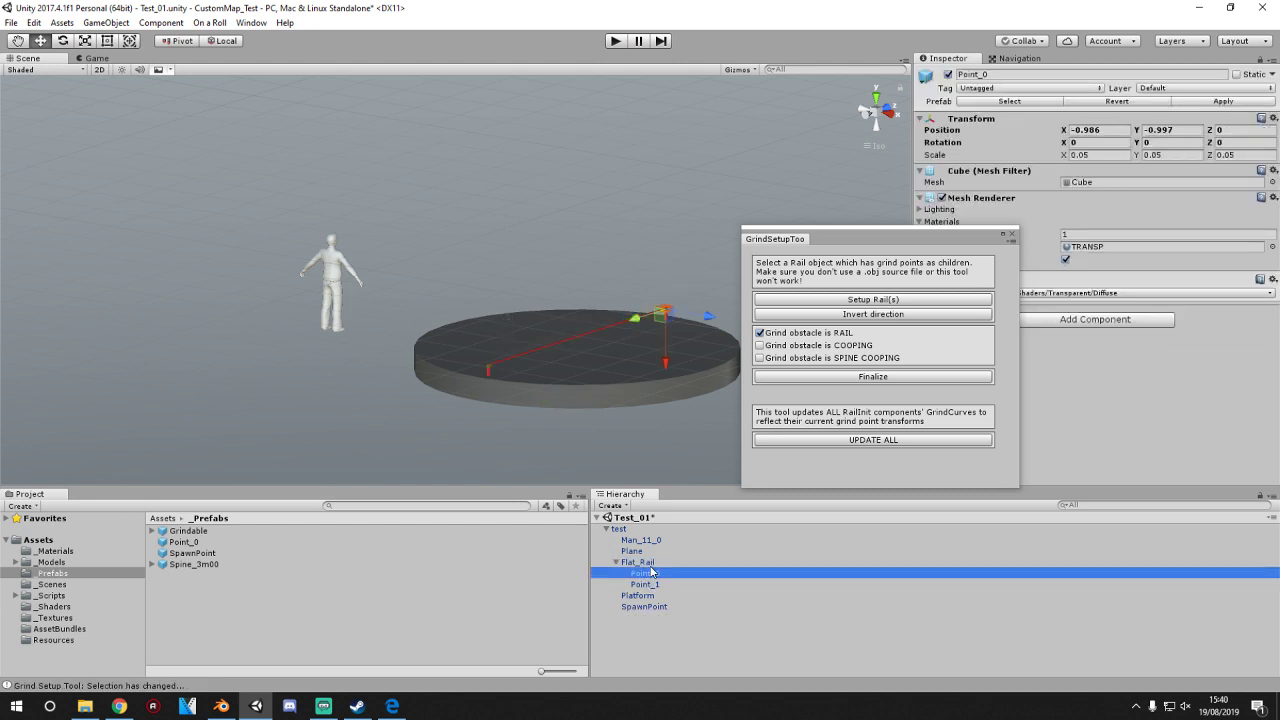
{"action": "left_click", "coordinate": [645, 586], "text": "shift"}
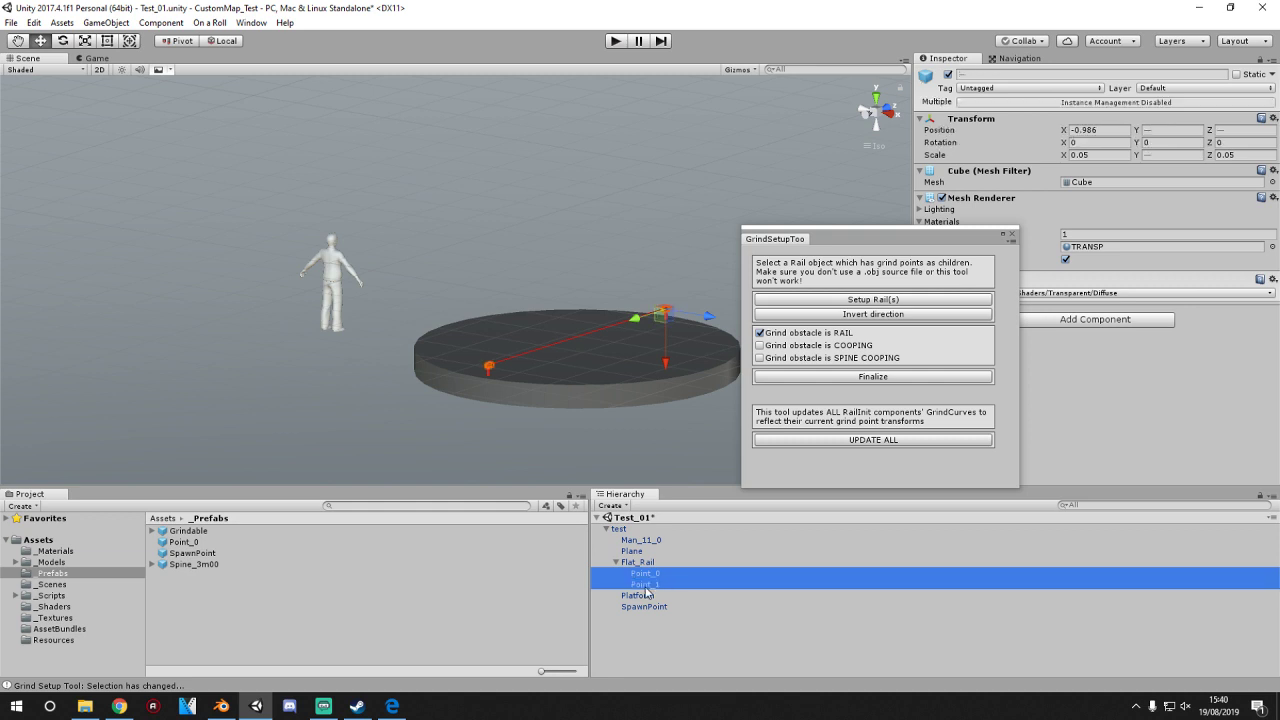
{"action": "left_click", "coordinate": [876, 300]}
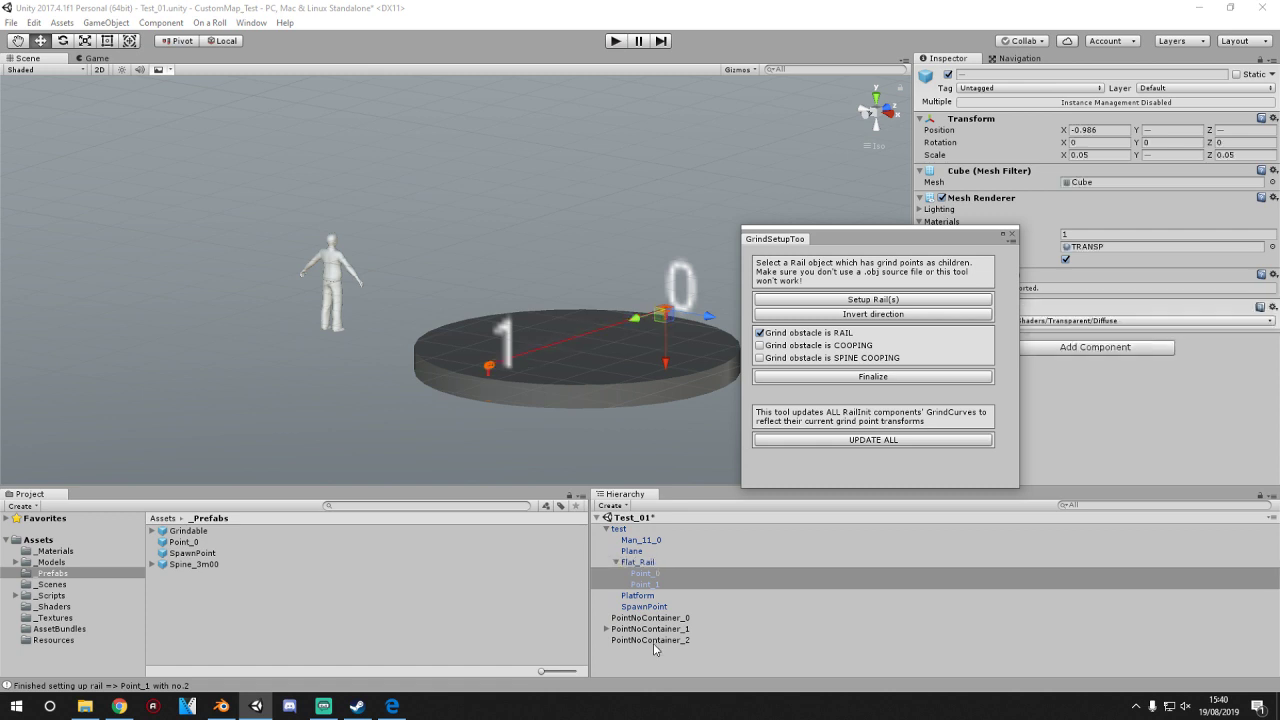
{"action": "left_click", "coordinate": [650, 574]}
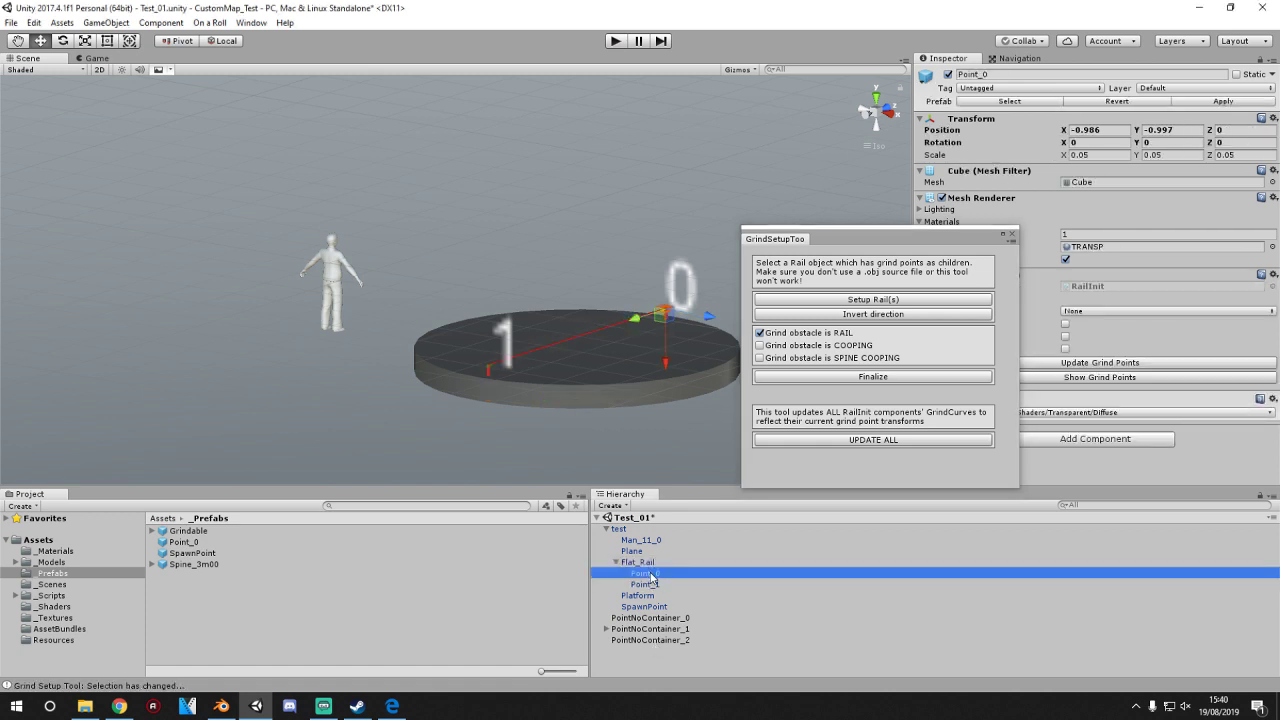
{"action": "left_click", "coordinate": [654, 585]}
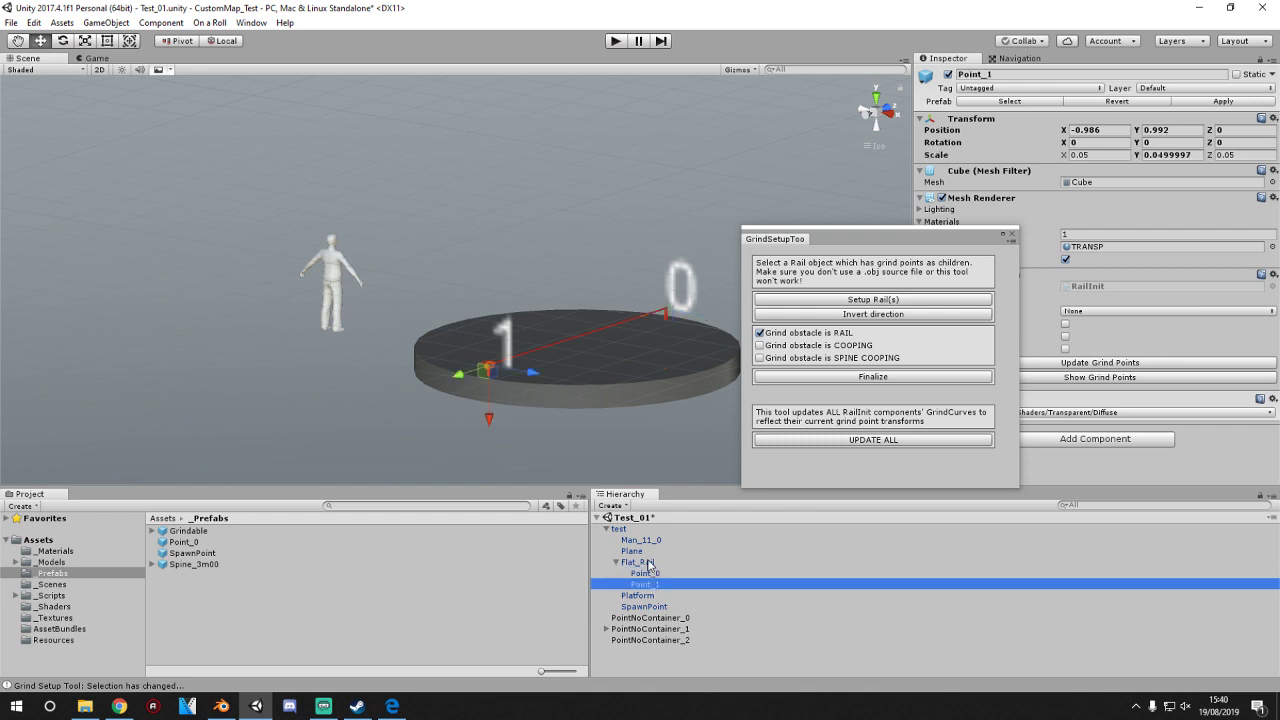
{"action": "left_click", "coordinate": [649, 563]}
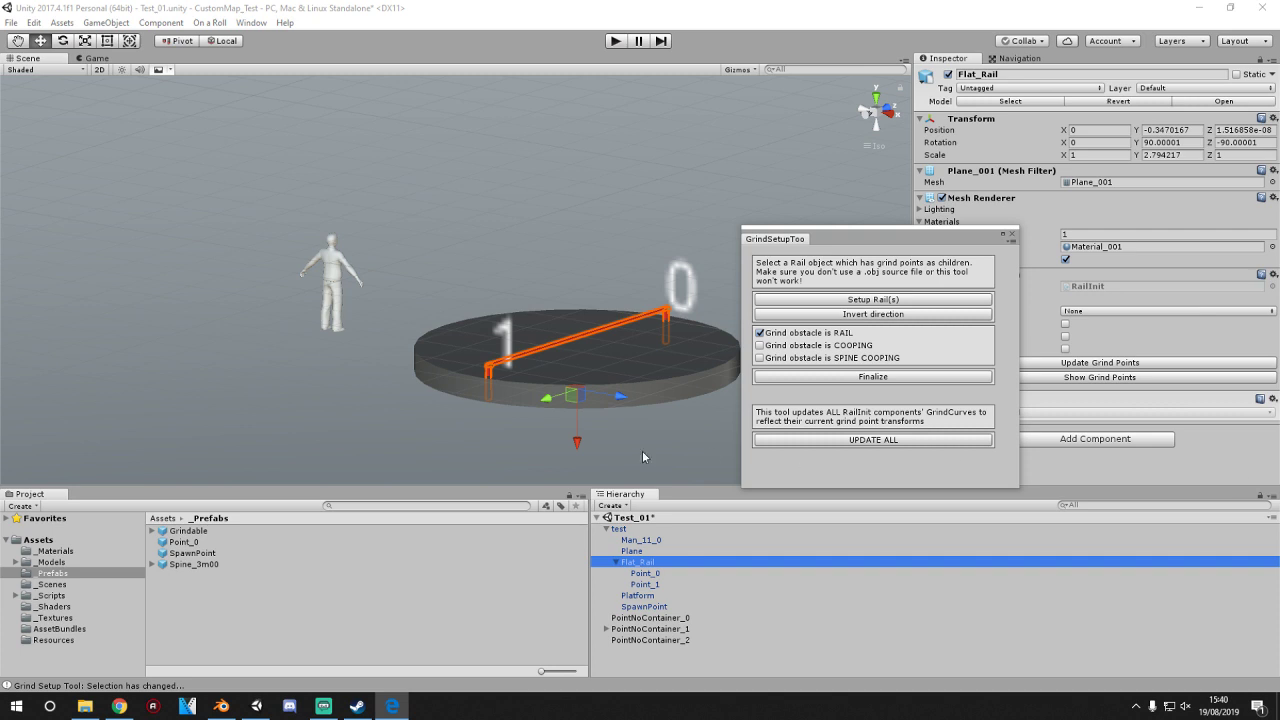
- Delete the PointNoContainer_0, PointNoContainer_1 and PointNoContainer_2 objects from the scene
{"action": "left_click", "coordinate": [677, 628]}
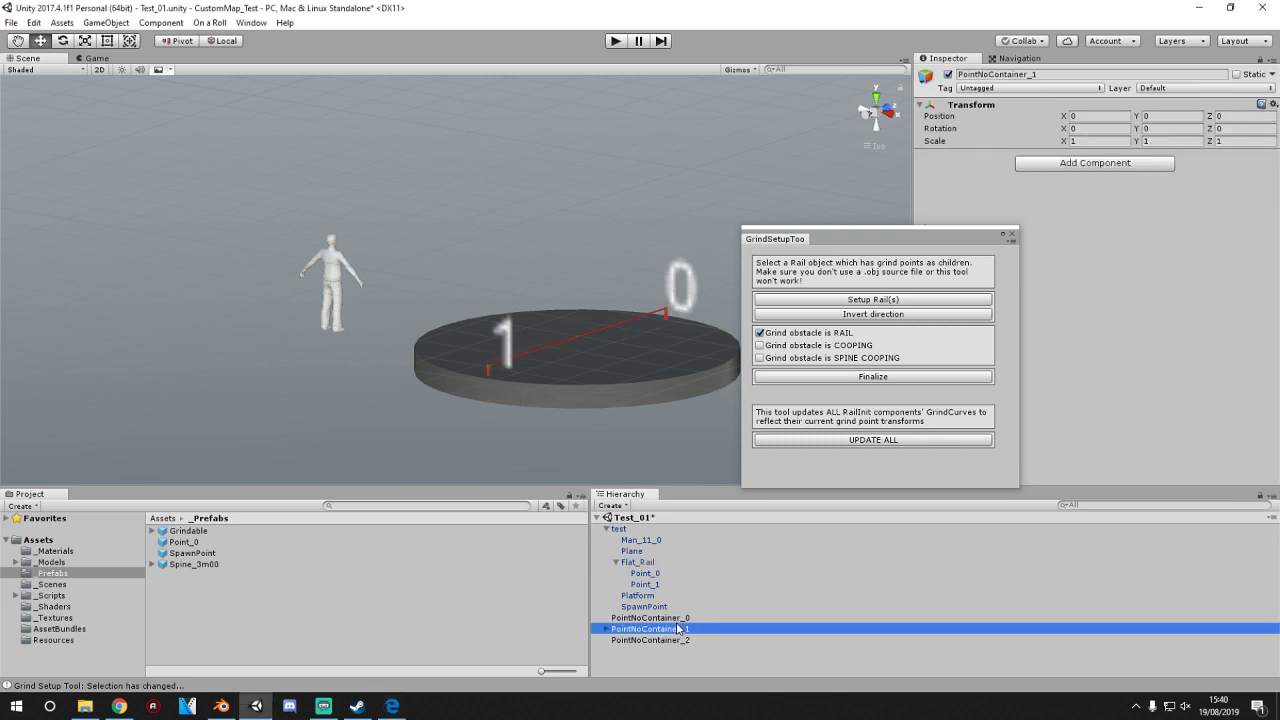
{"action": "key", "text": "Delete"}
{"action": "left_click", "coordinate": [677, 628]}
{"action": "key", "text": "Delete"}
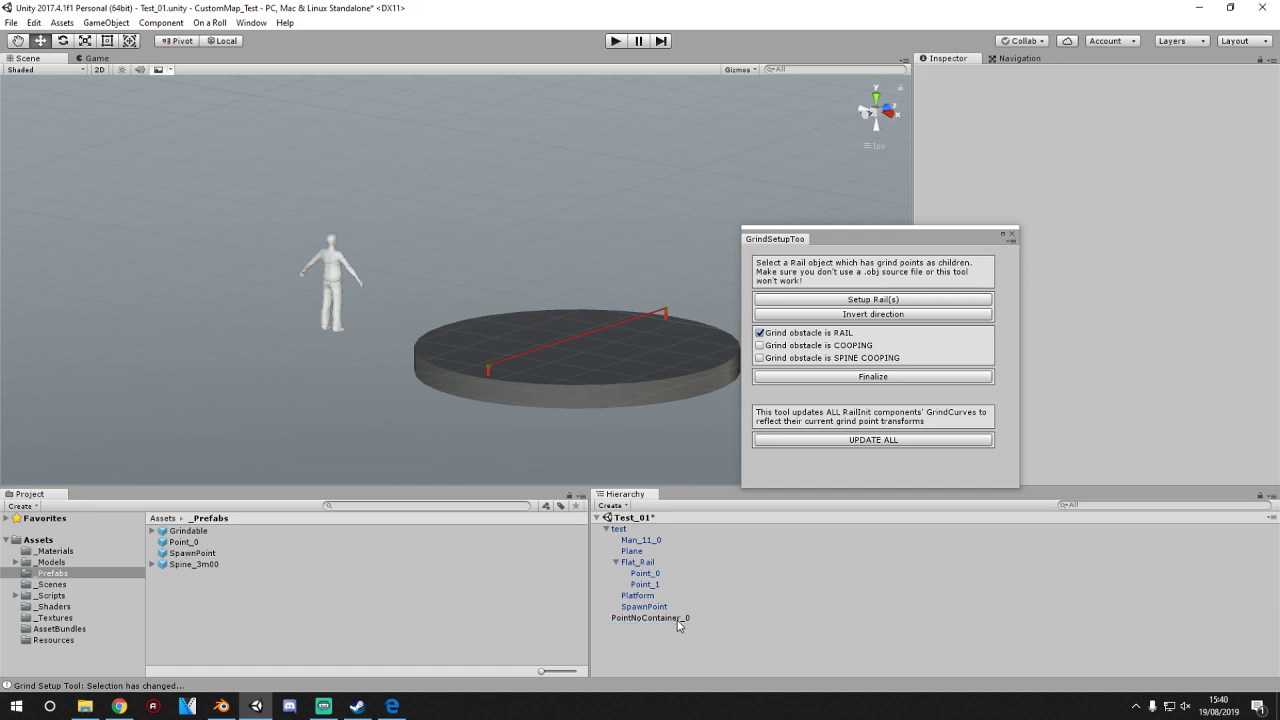
{"action": "left_click", "coordinate": [677, 618]}
{"action": "key", "text": "Delete"}
- Set up Flat_Rail for grinding as a RAIL obstacle, finalize it and close the Grind Setup tool
{"action": "left_click", "coordinate": [574, 362]}
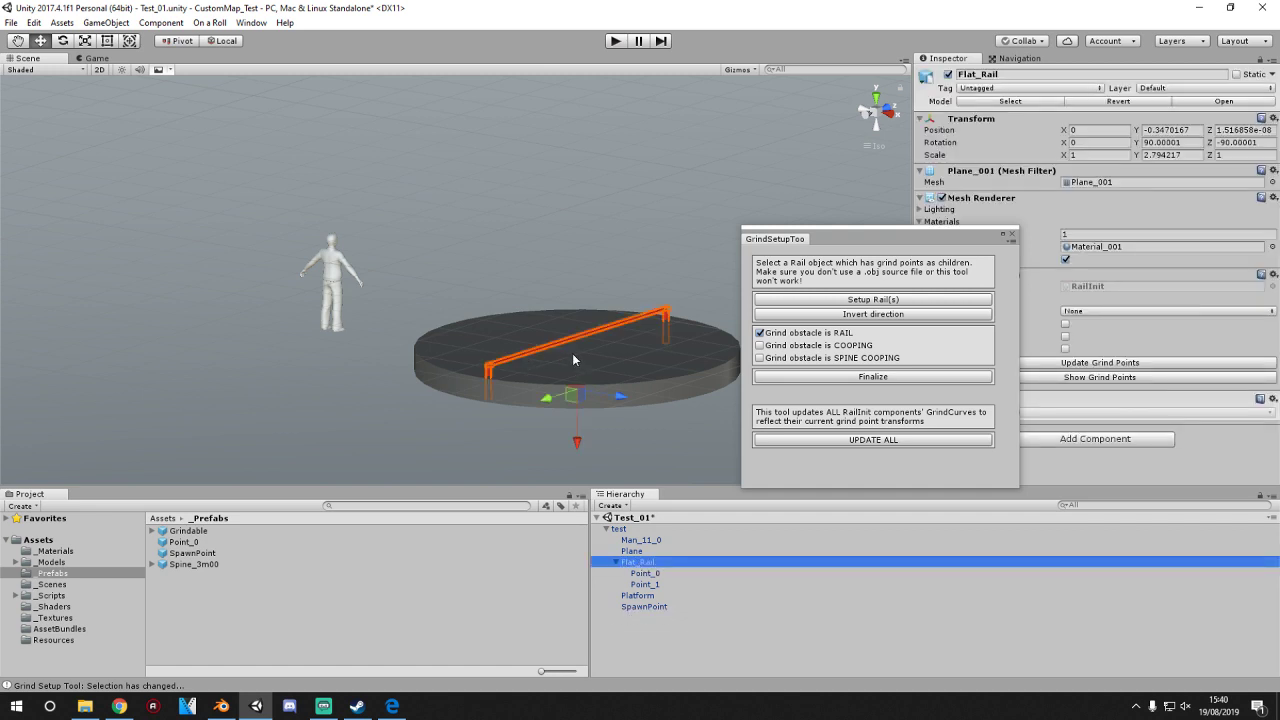
{"action": "left_click", "coordinate": [838, 334]}
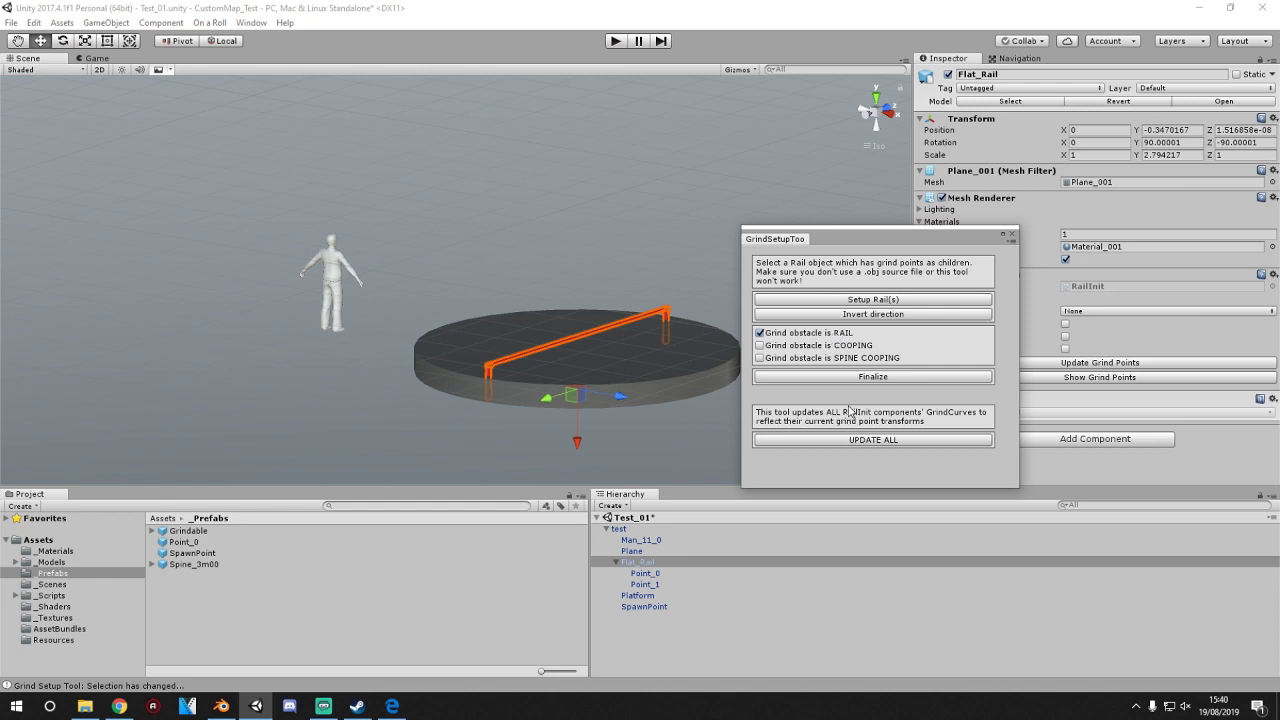
{"action": "left_click", "coordinate": [838, 300]}
{"action": "left_click", "coordinate": [859, 377]}
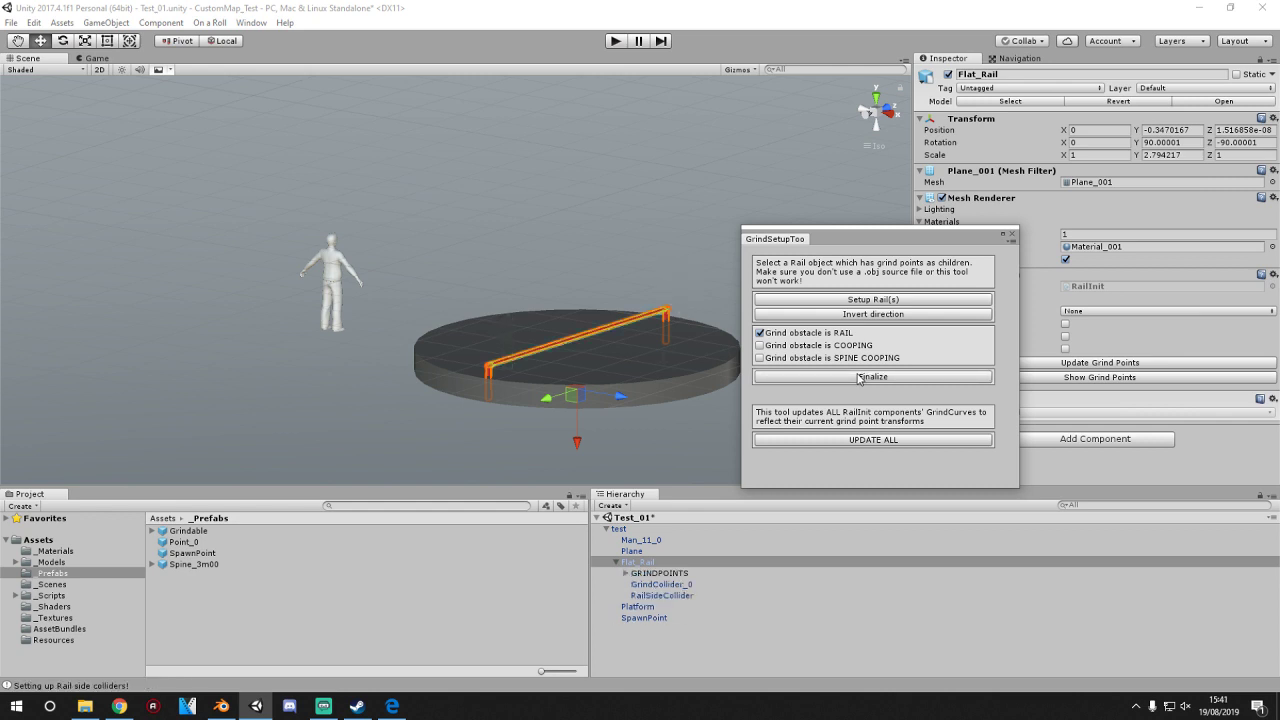
{"action": "left_click", "coordinate": [1014, 235]}
- Set up Plane and Platform as skateable surfaces of type Other with the Skateable Surface Setup tool
{"action": "left_click", "coordinate": [721, 224]}
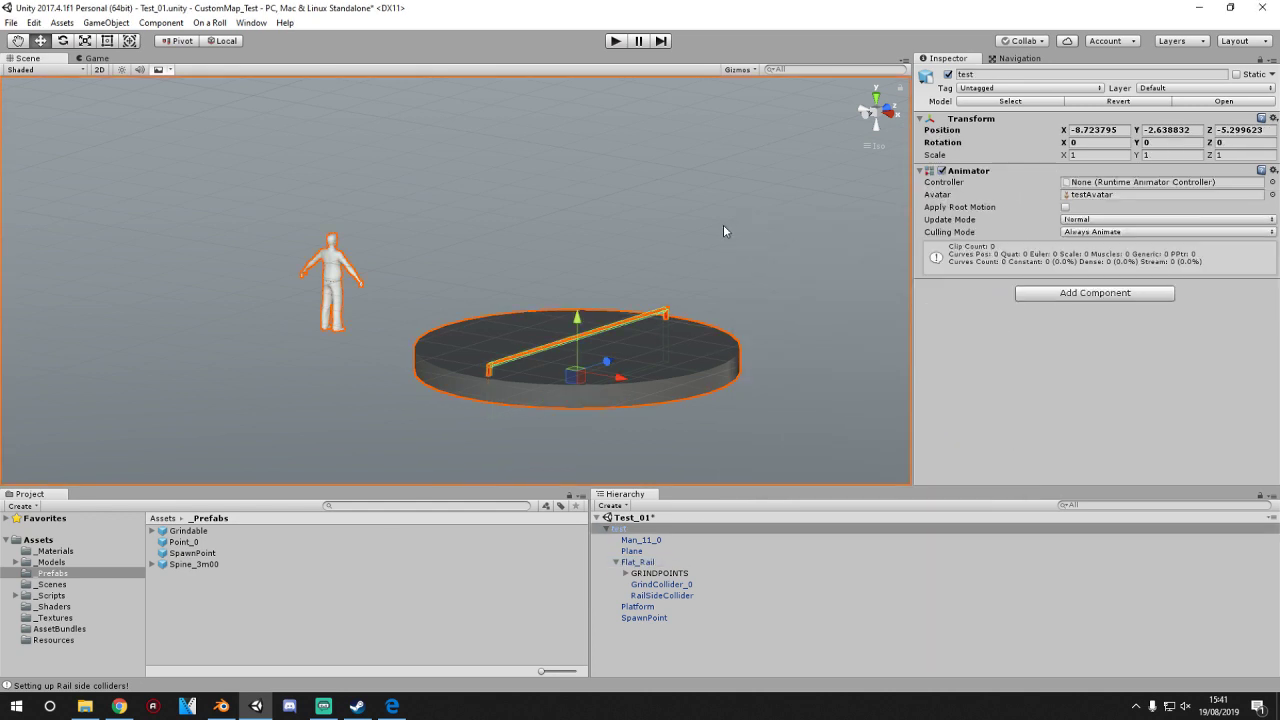
{"action": "left_click", "coordinate": [723, 224]}
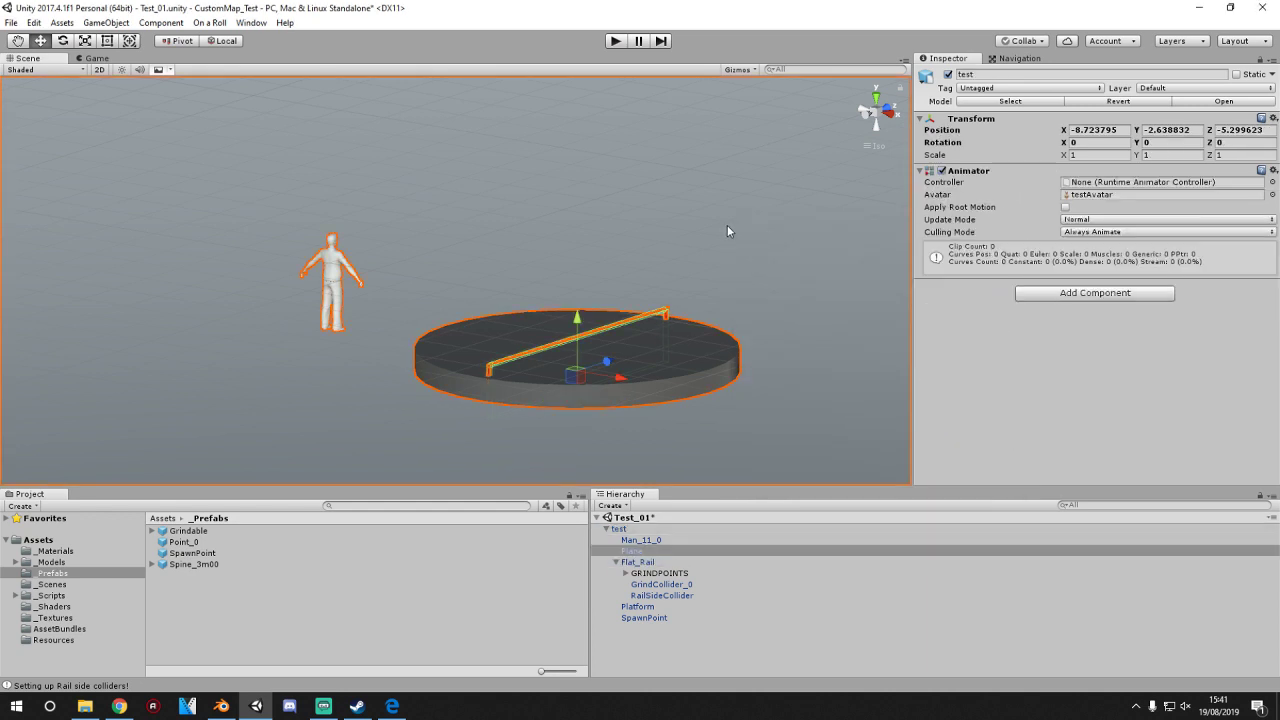
{"action": "left_click", "coordinate": [210, 22]}
{"action": "left_click", "coordinate": [237, 70]}
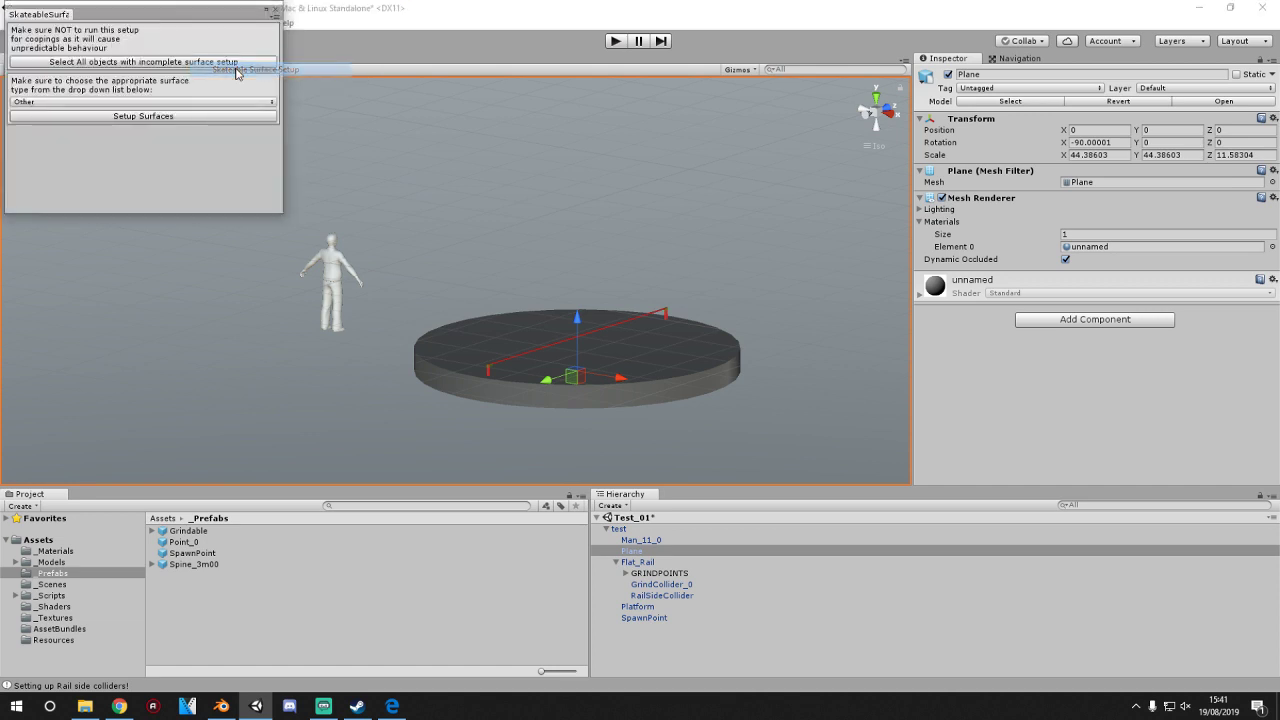
{"action": "left_click", "coordinate": [119, 116]}
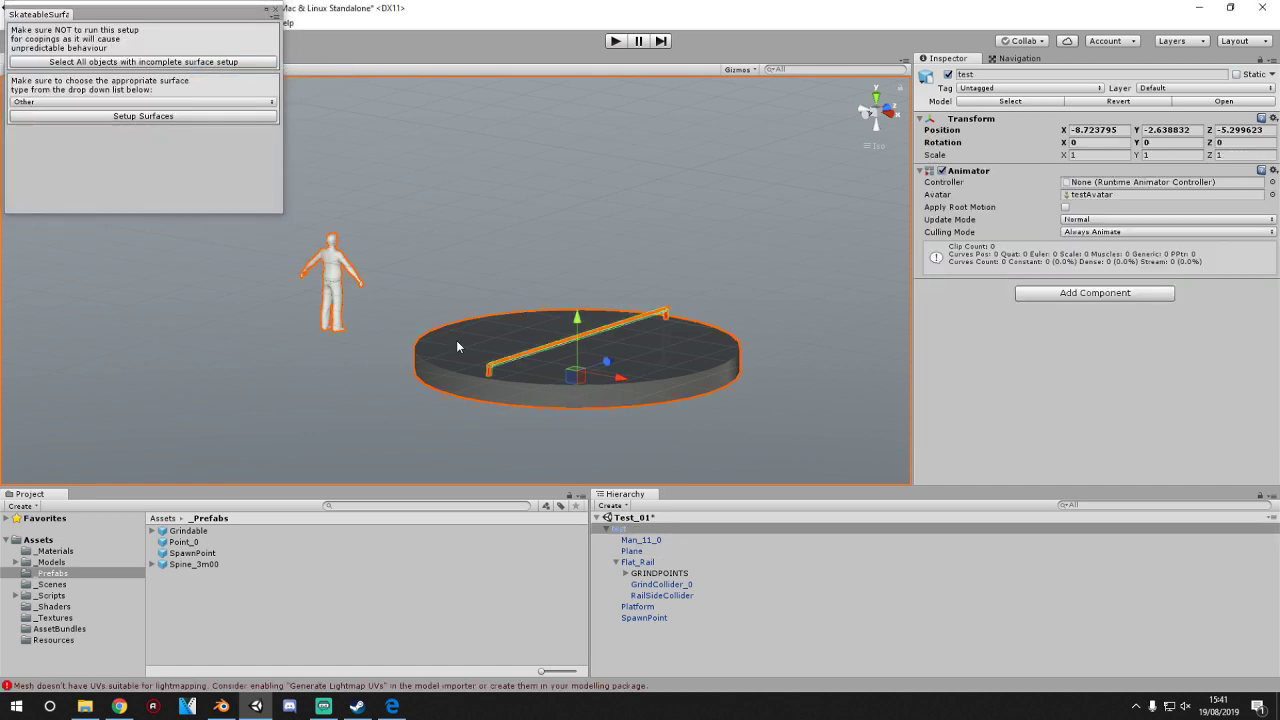
{"action": "left_click", "coordinate": [457, 343]}
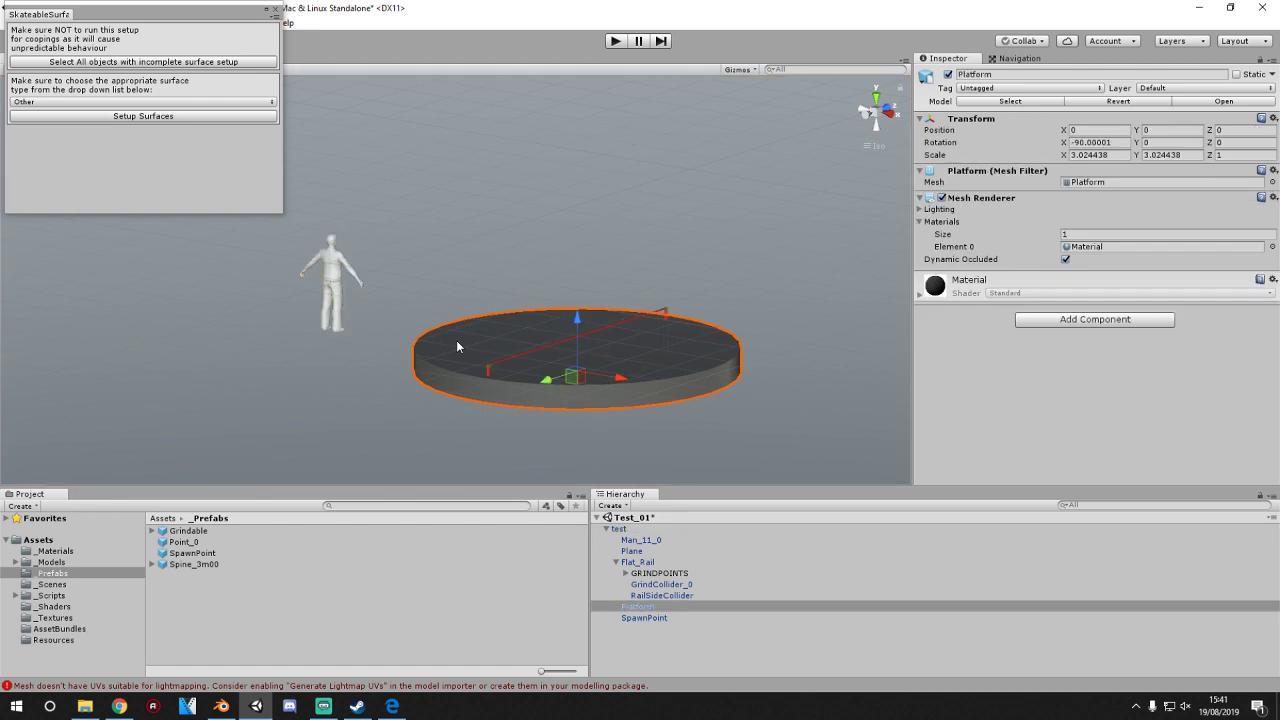
{"action": "left_click", "coordinate": [113, 120]}
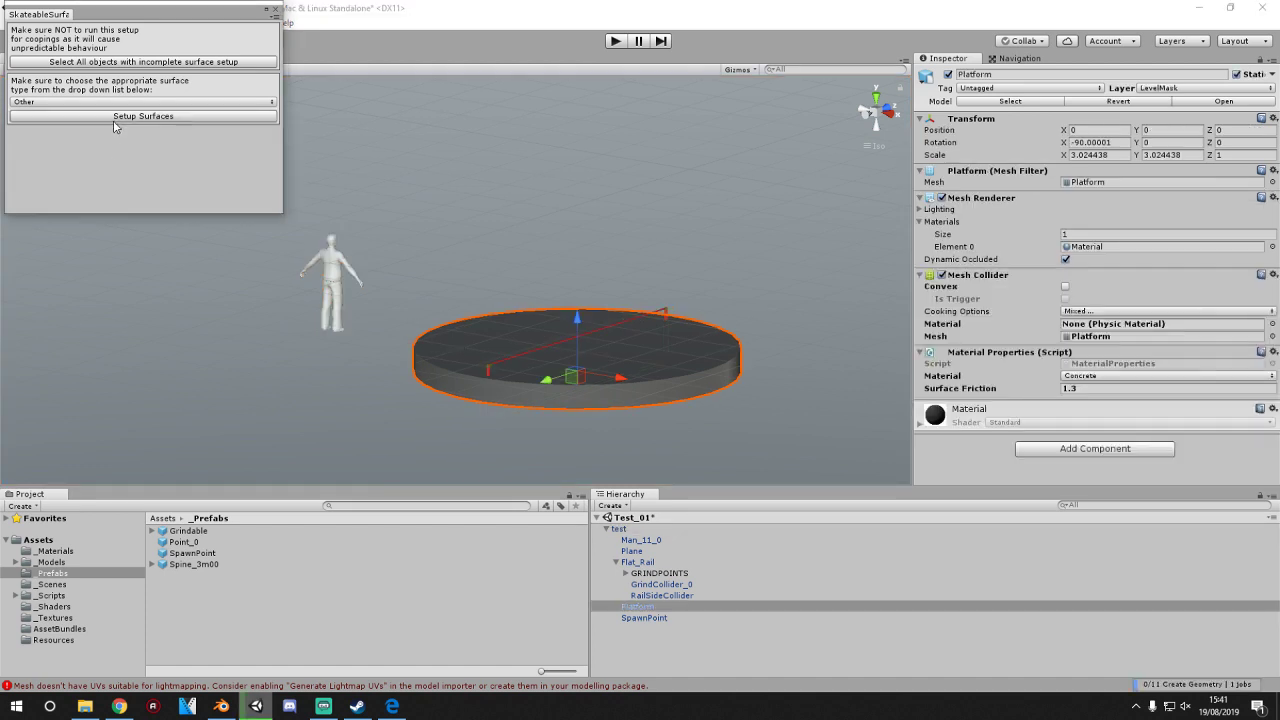
- Set the Rail Init material of Flat_Rail to Rail_Cooping
{"action": "left_click", "coordinate": [642, 312]}
{"action": "left_click", "coordinate": [636, 313]}
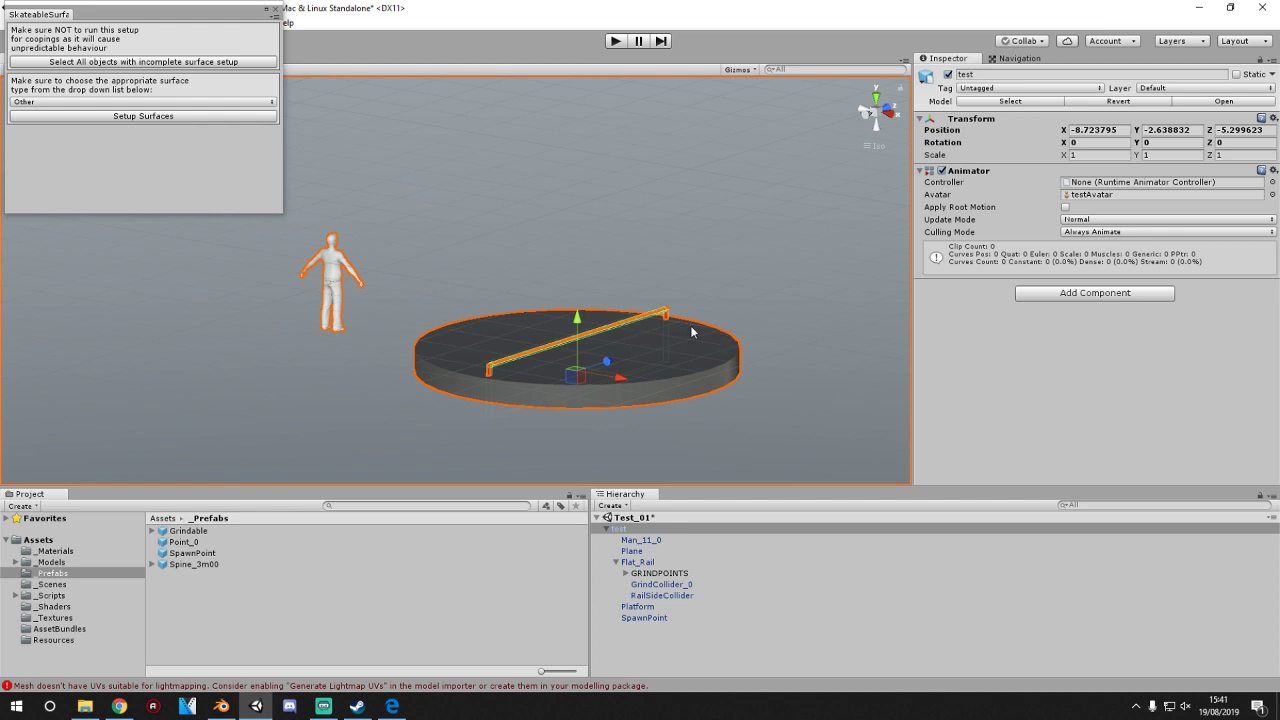
{"action": "left_click", "coordinate": [631, 317]}
{"action": "left_click", "coordinate": [631, 317]}
{"action": "left_click", "coordinate": [631, 317]}
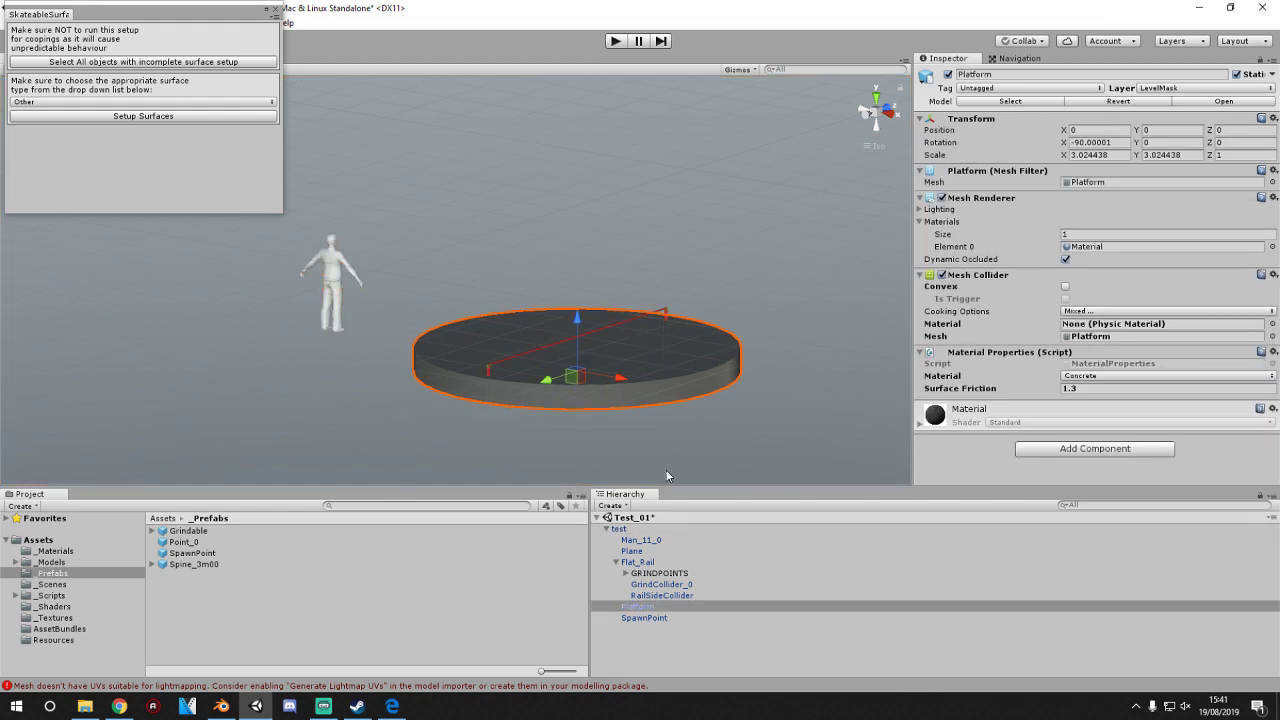
{"action": "left_click", "coordinate": [645, 562]}
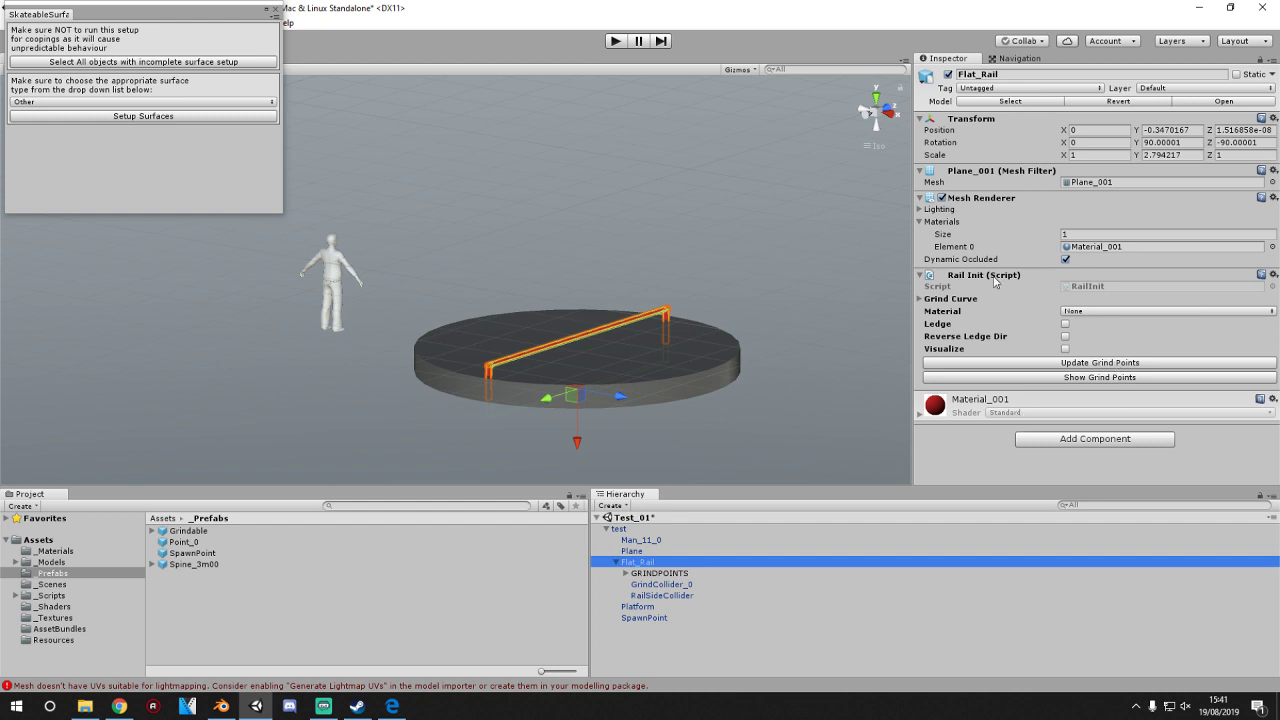
{"action": "left_click", "coordinate": [1112, 313]}
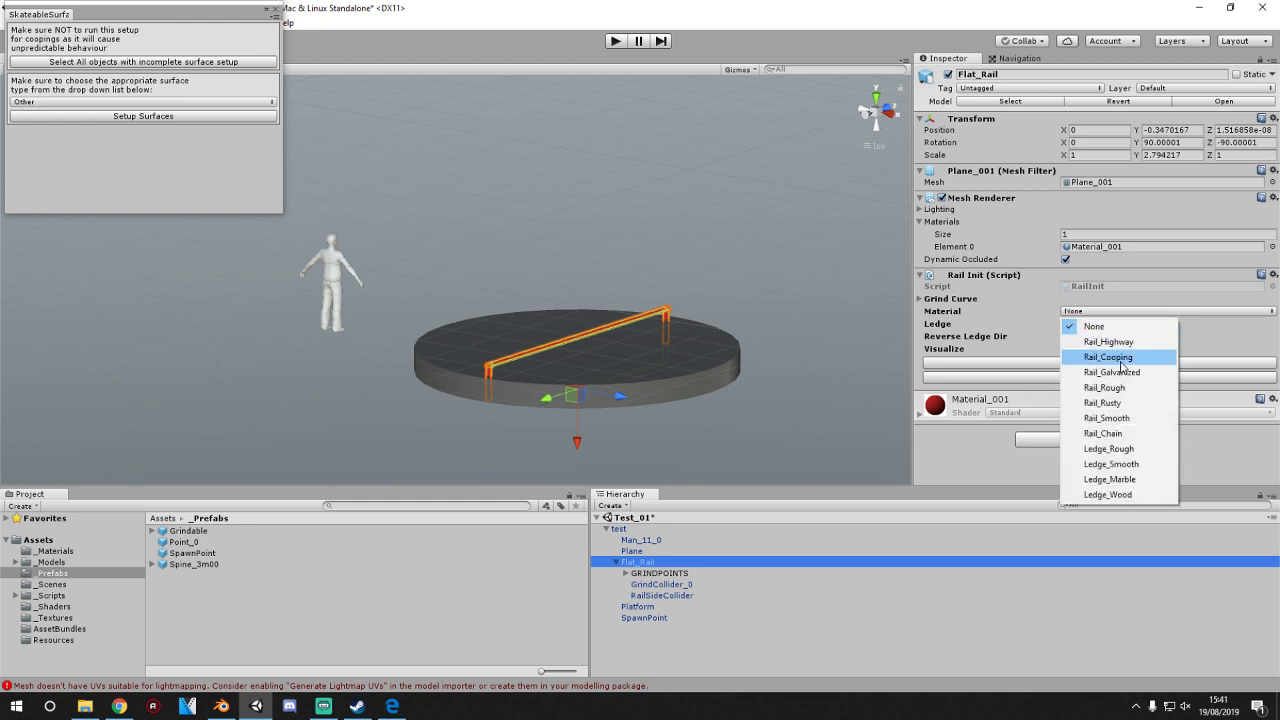
{"action": "left_click", "coordinate": [1120, 362]}
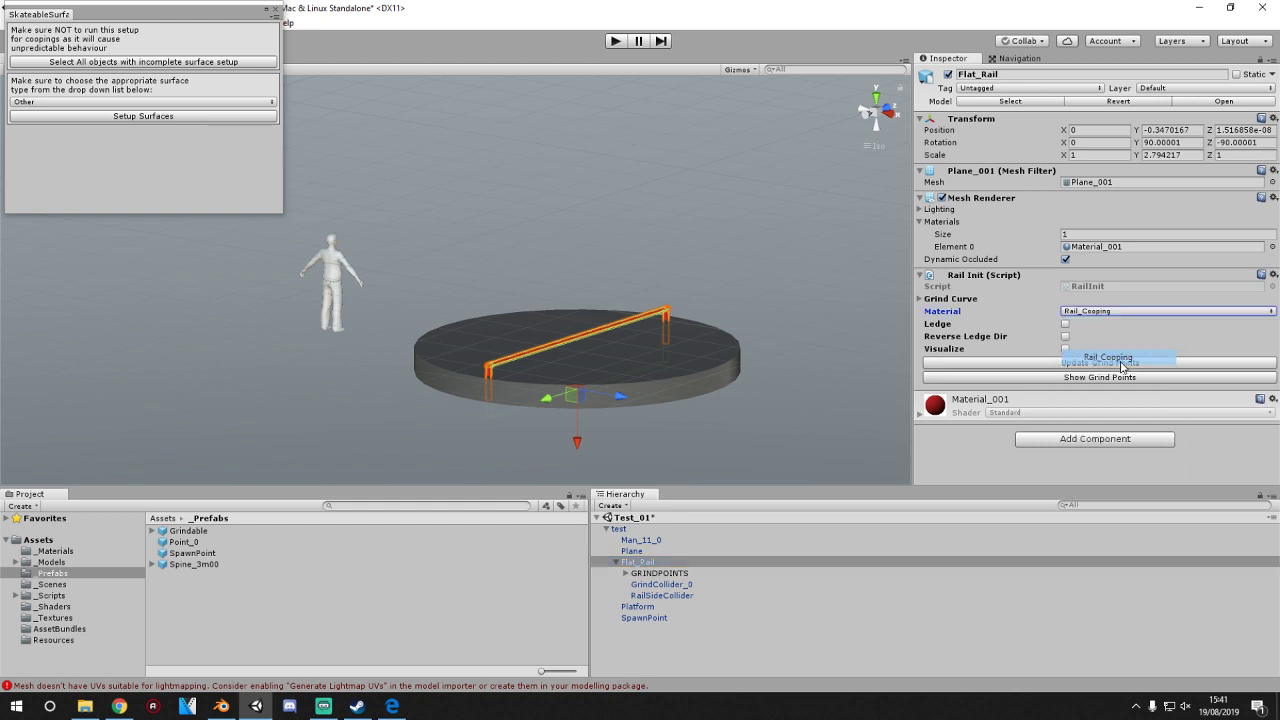
- Review the surface material options in the Platform's Material Properties without changing them
{"action": "left_click", "coordinate": [638, 352]}
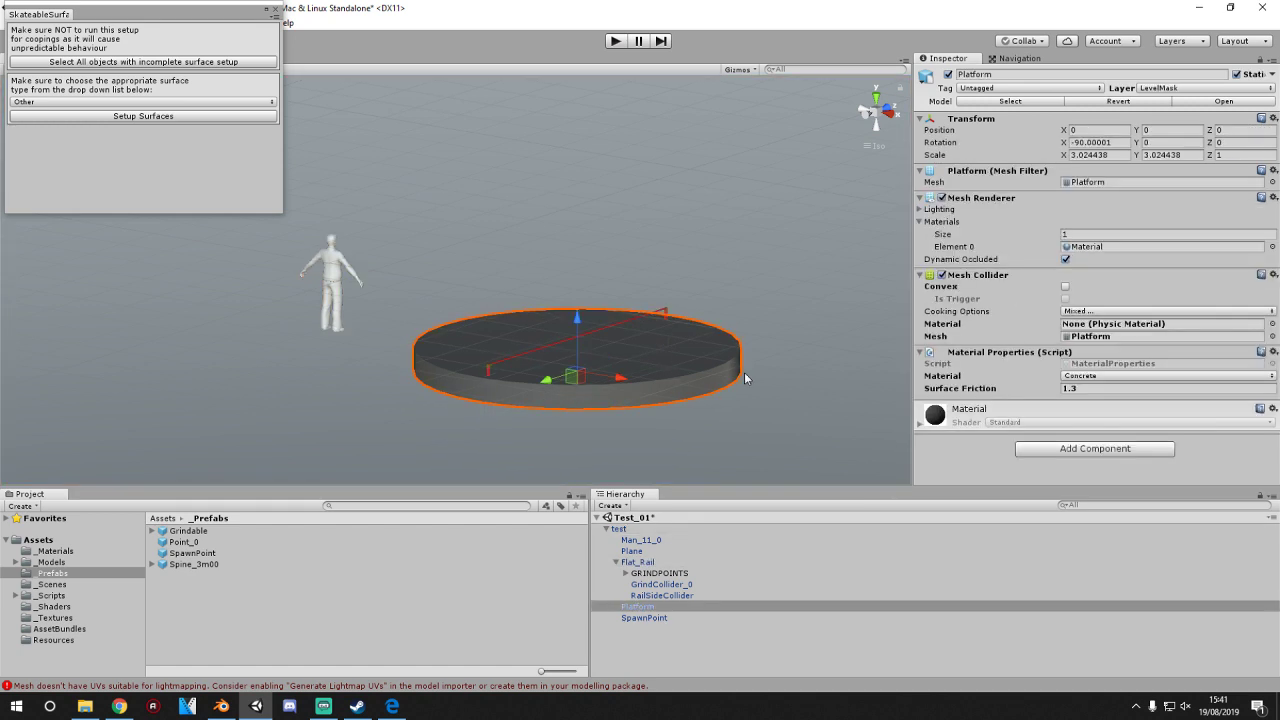
{"action": "left_click", "coordinate": [1094, 325]}
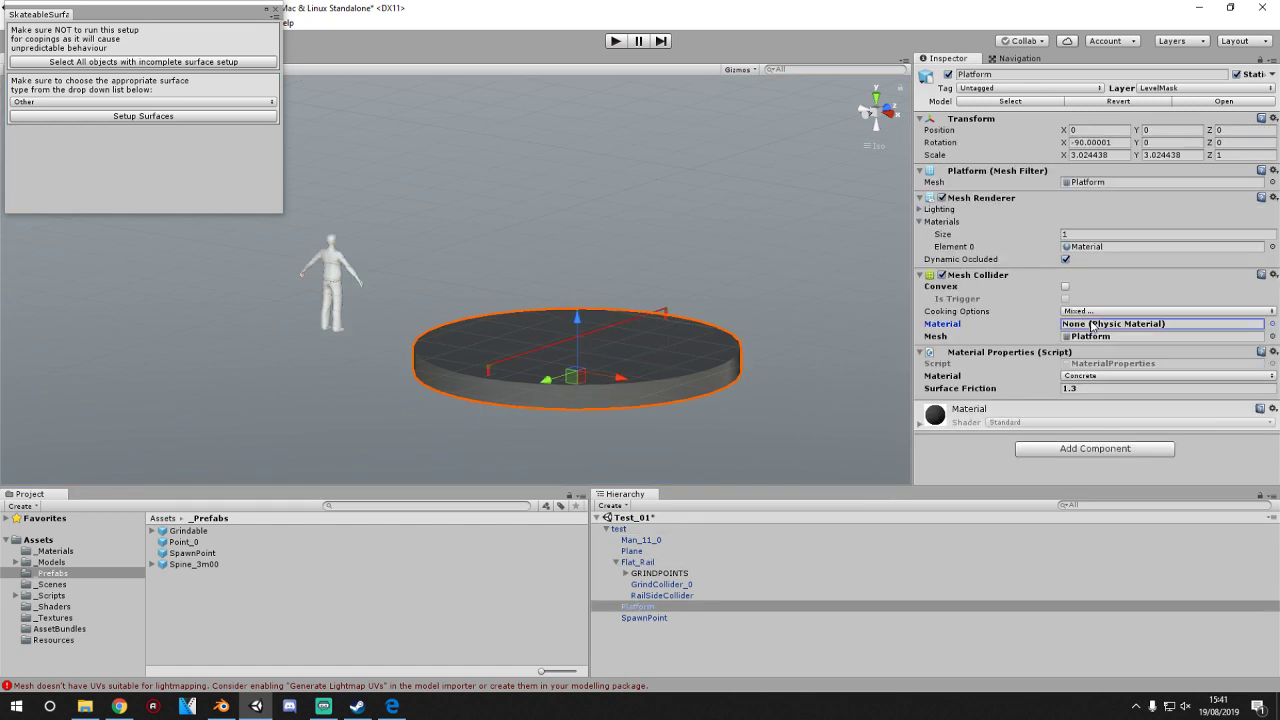
{"action": "left_click", "coordinate": [1127, 376]}
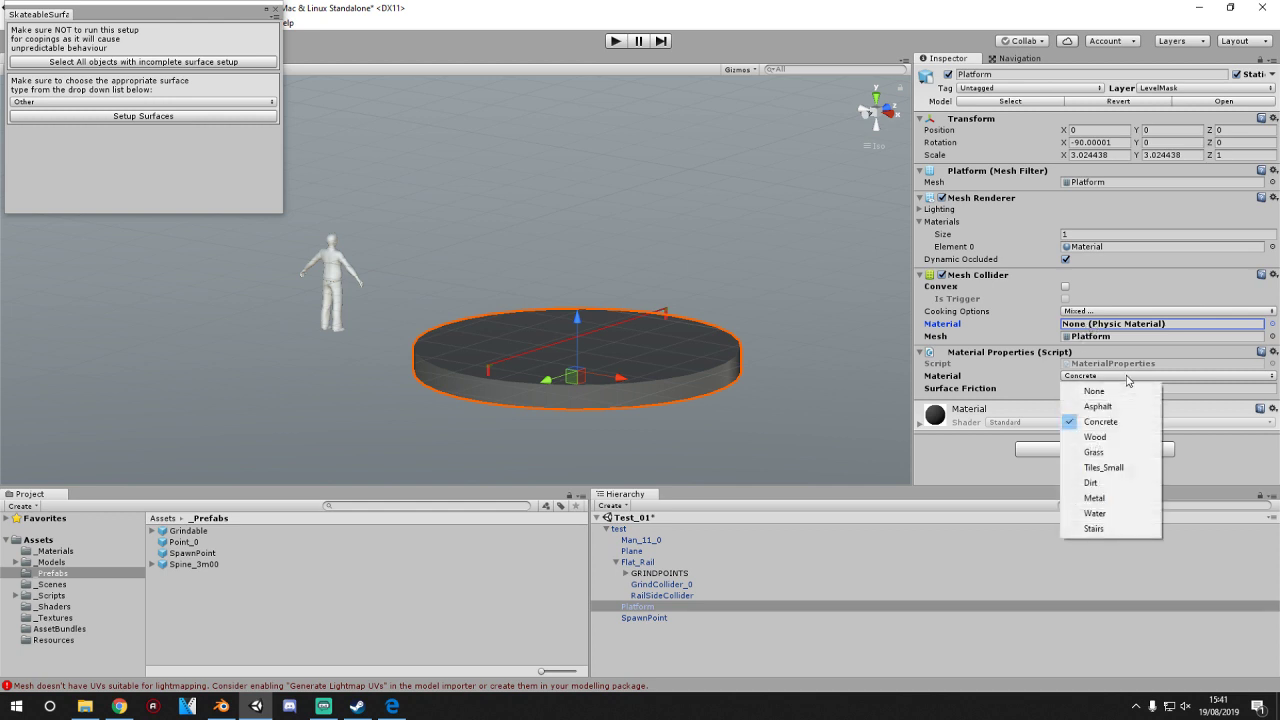
{"action": "left_click", "coordinate": [1015, 575]}
- Save the Test_01 scene and show the top-level Assets folder of the project
{"action": "left_click", "coordinate": [684, 431]}
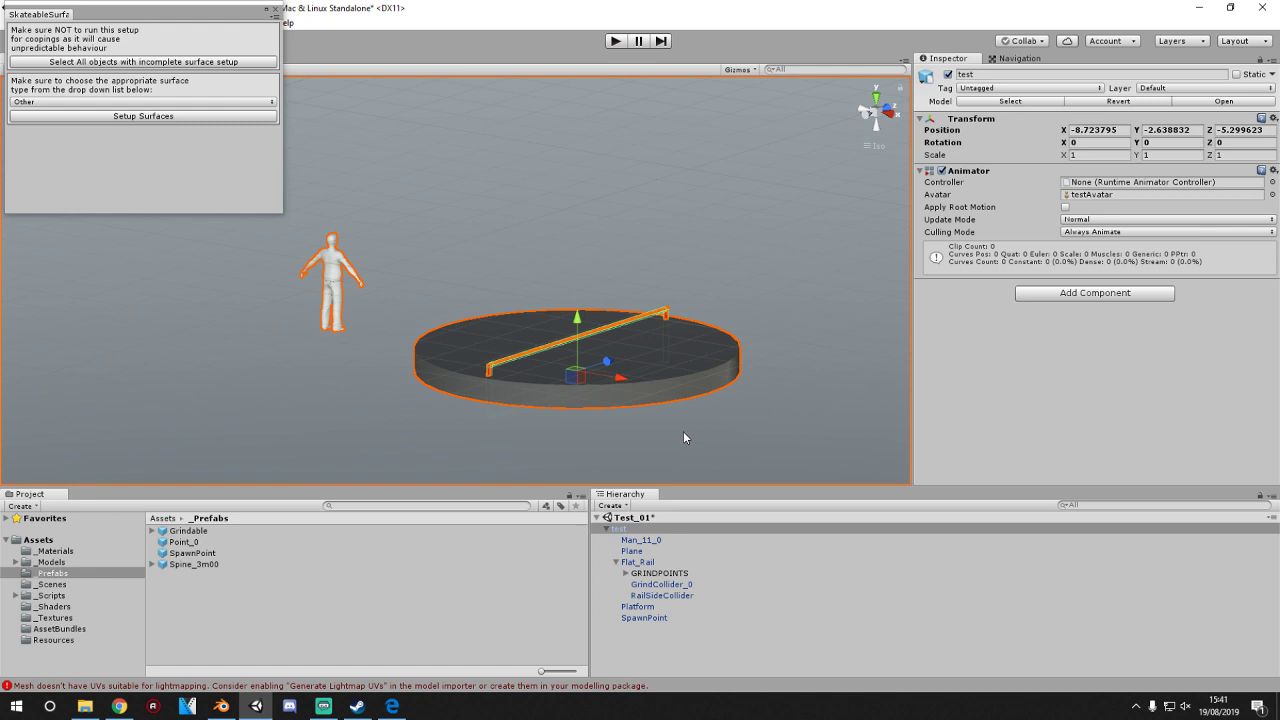
{"action": "left_click", "coordinate": [742, 437]}
{"action": "key", "text": "ctrl+s"}
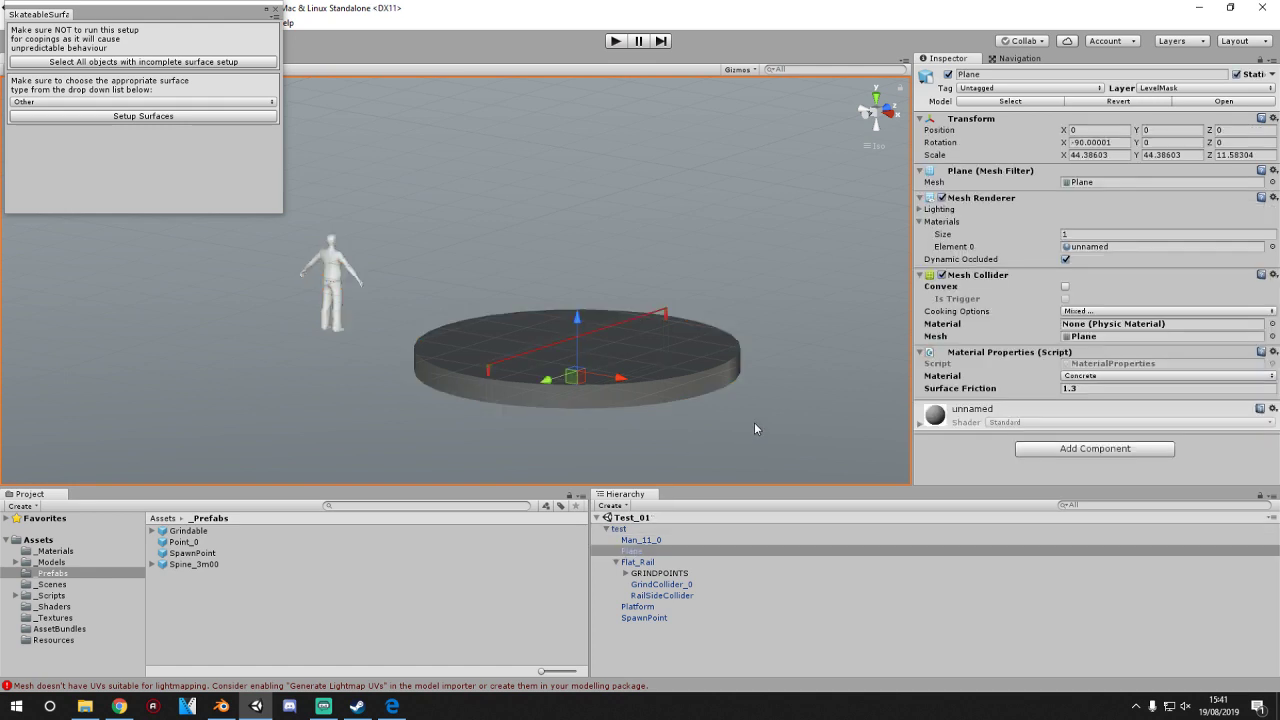
{"action": "left_click", "coordinate": [163, 518]}
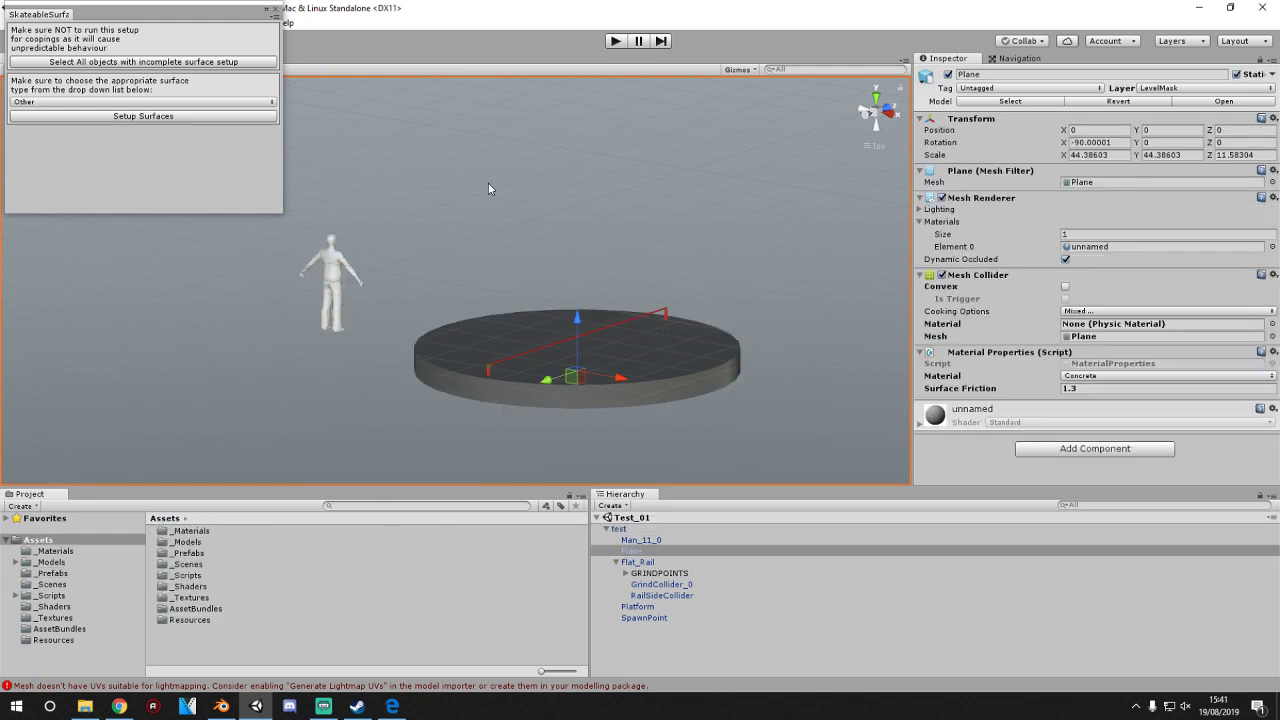
- Close the surface setup tool and build the custom map from the Test_01 scene with the Build Custom Map tool
{"action": "left_click", "coordinate": [277, 9]}
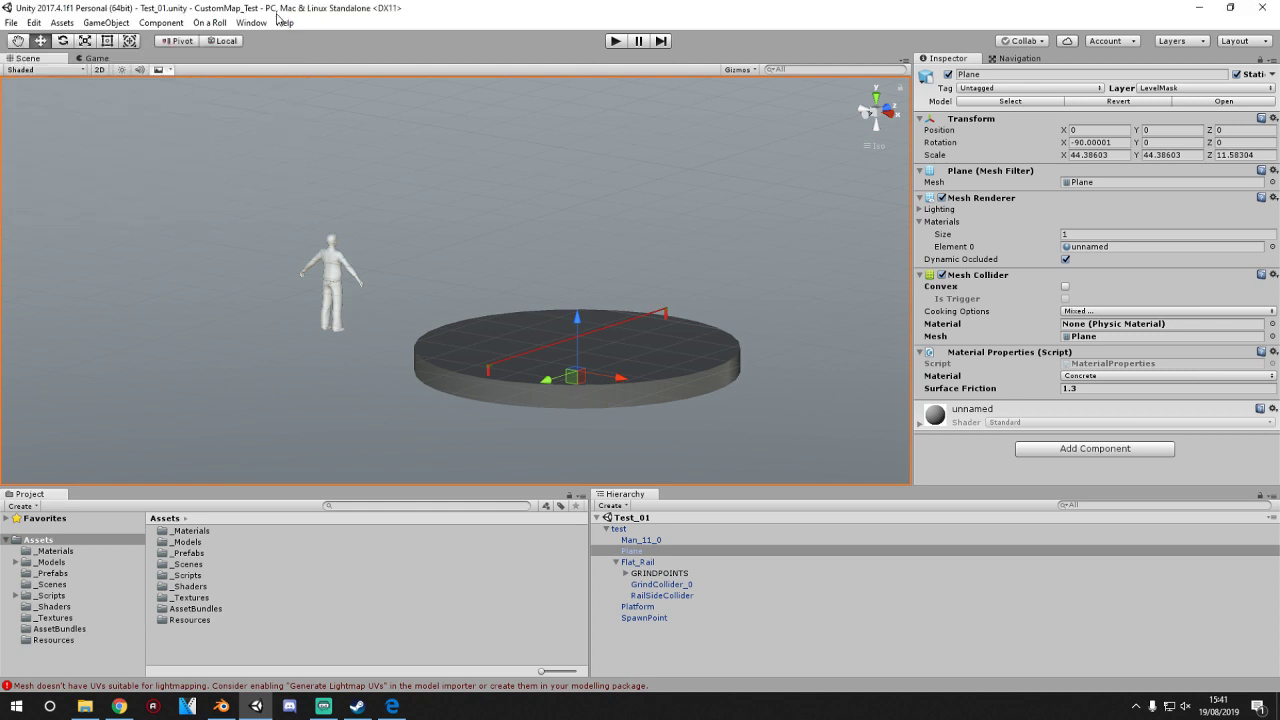
{"action": "left_click", "coordinate": [245, 22]}
{"action": "left_click", "coordinate": [212, 37]}
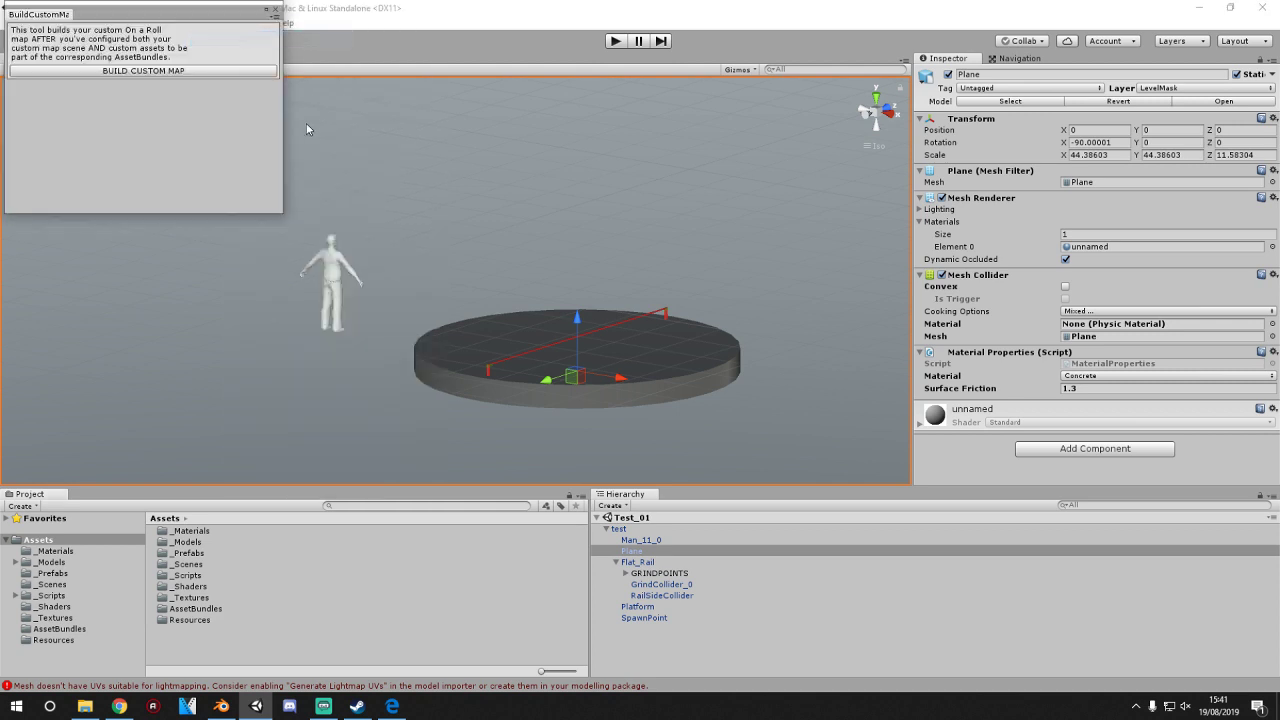
{"action": "left_click", "coordinate": [146, 70]}
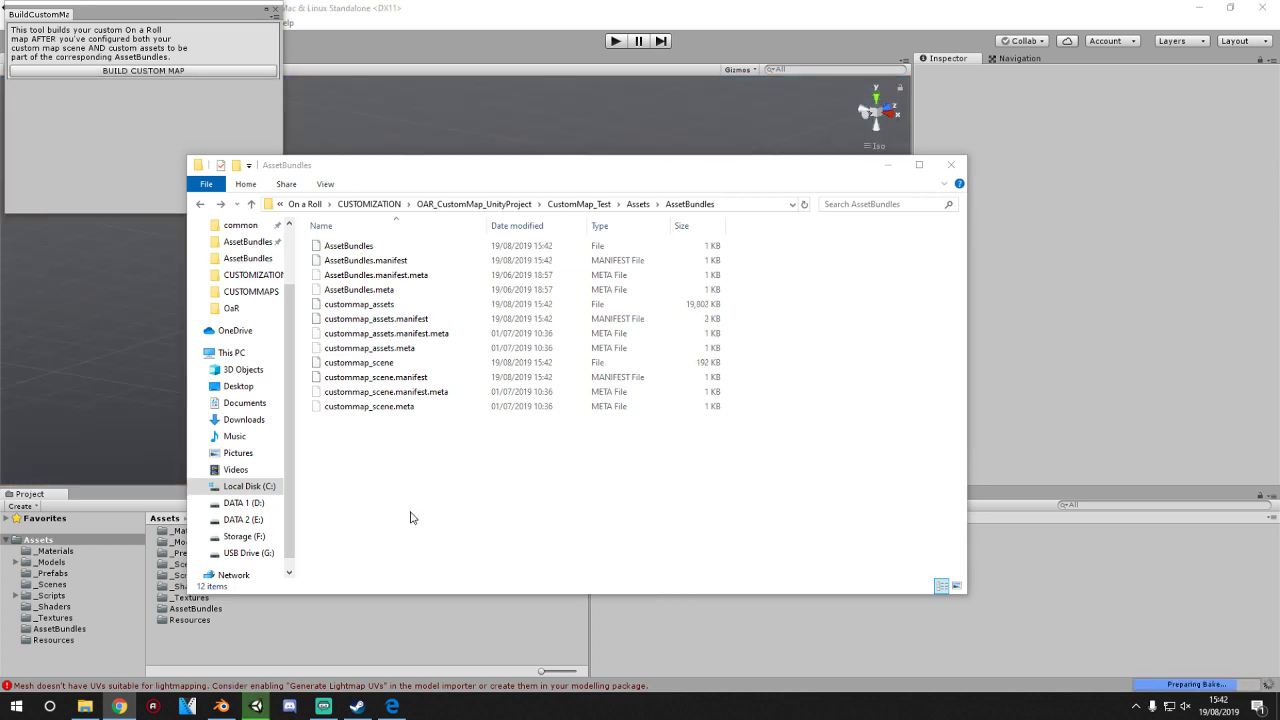
- Refresh the project's AssetBundles folder in File Explorer and copy the custommap_assets and custommap_scene files
{"action": "right_click", "coordinate": [410, 516]}
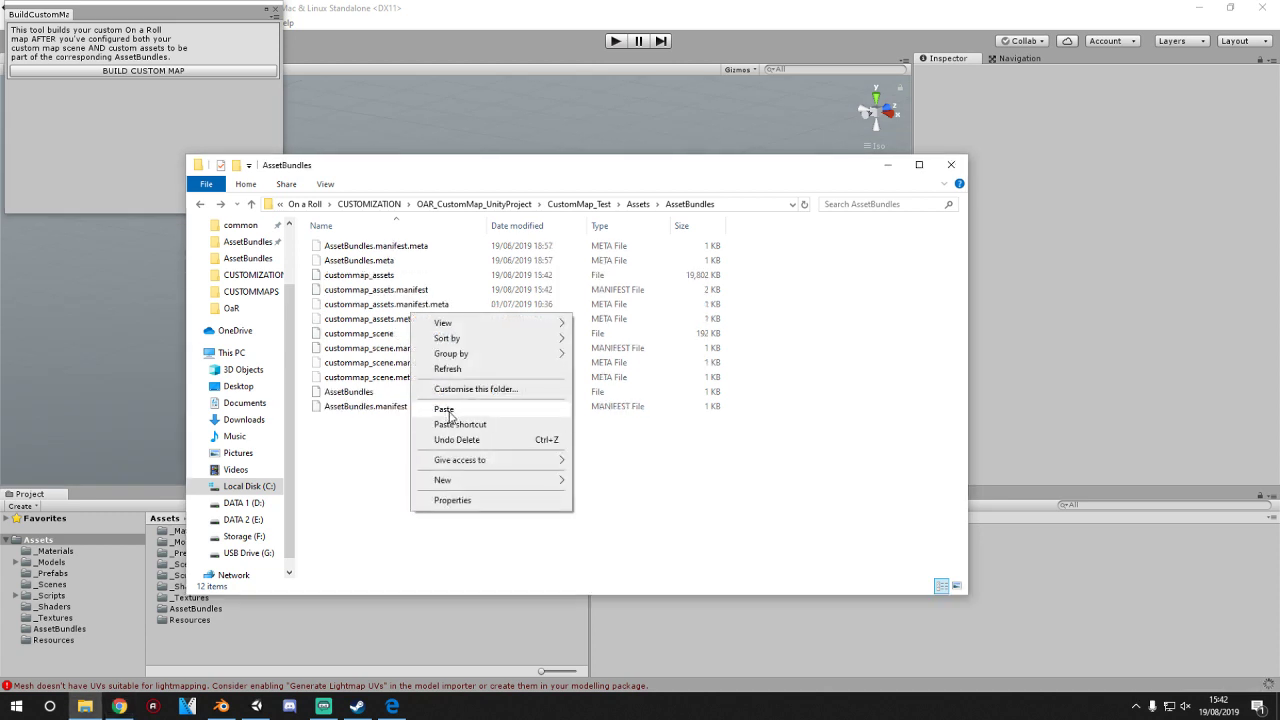
{"action": "left_click", "coordinate": [442, 368]}
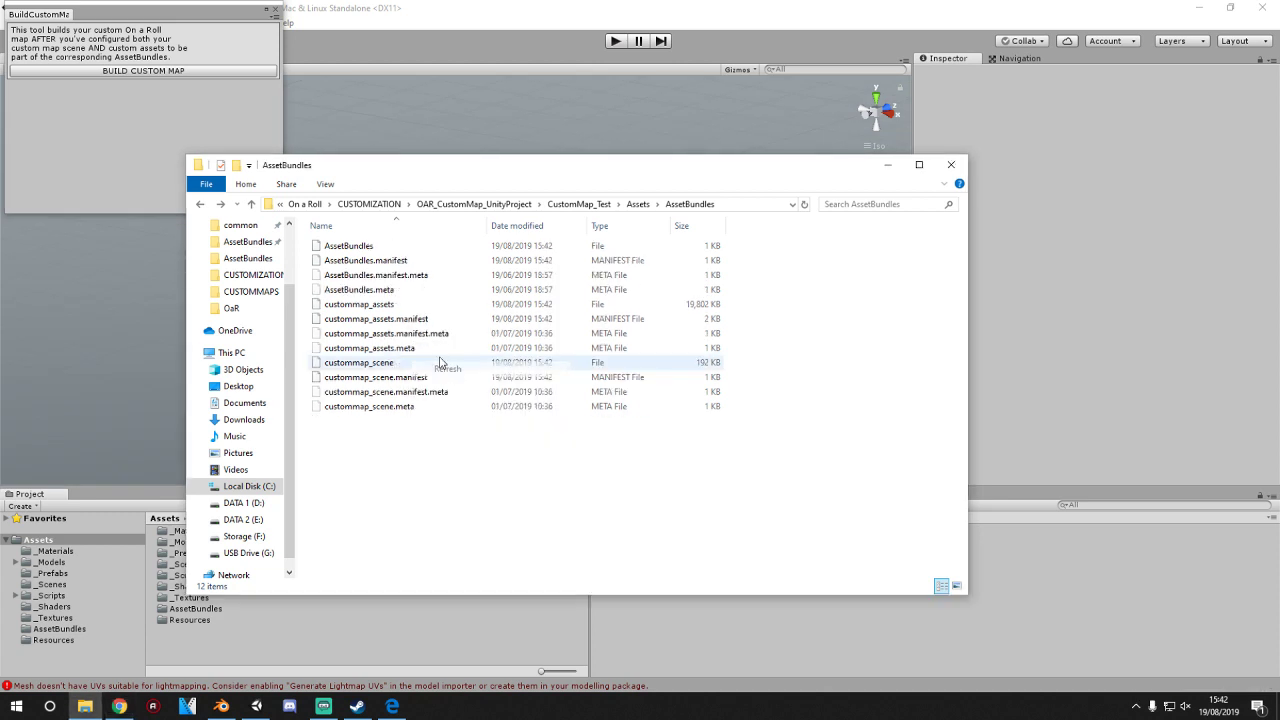
{"action": "left_click", "coordinate": [345, 246]}
{"action": "left_click", "coordinate": [363, 303]}
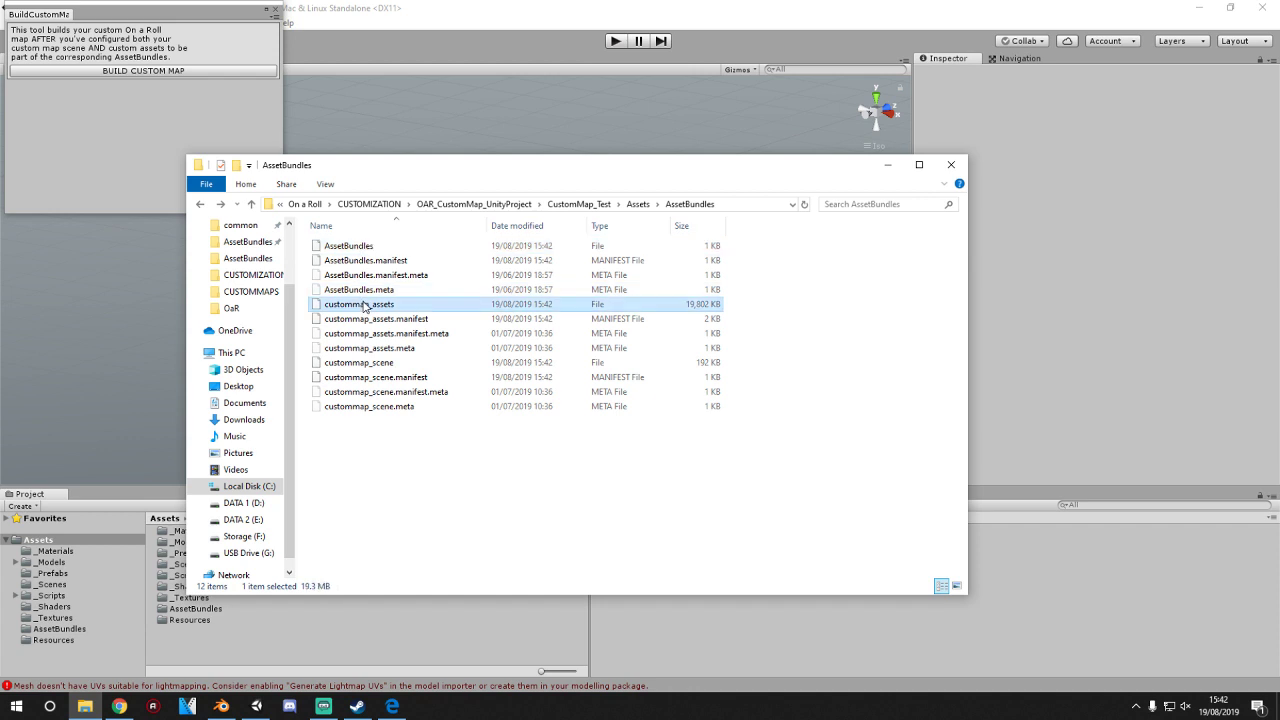
{"action": "left_click", "coordinate": [375, 363], "text": "ctrl"}
{"action": "right_click", "coordinate": [375, 362]}
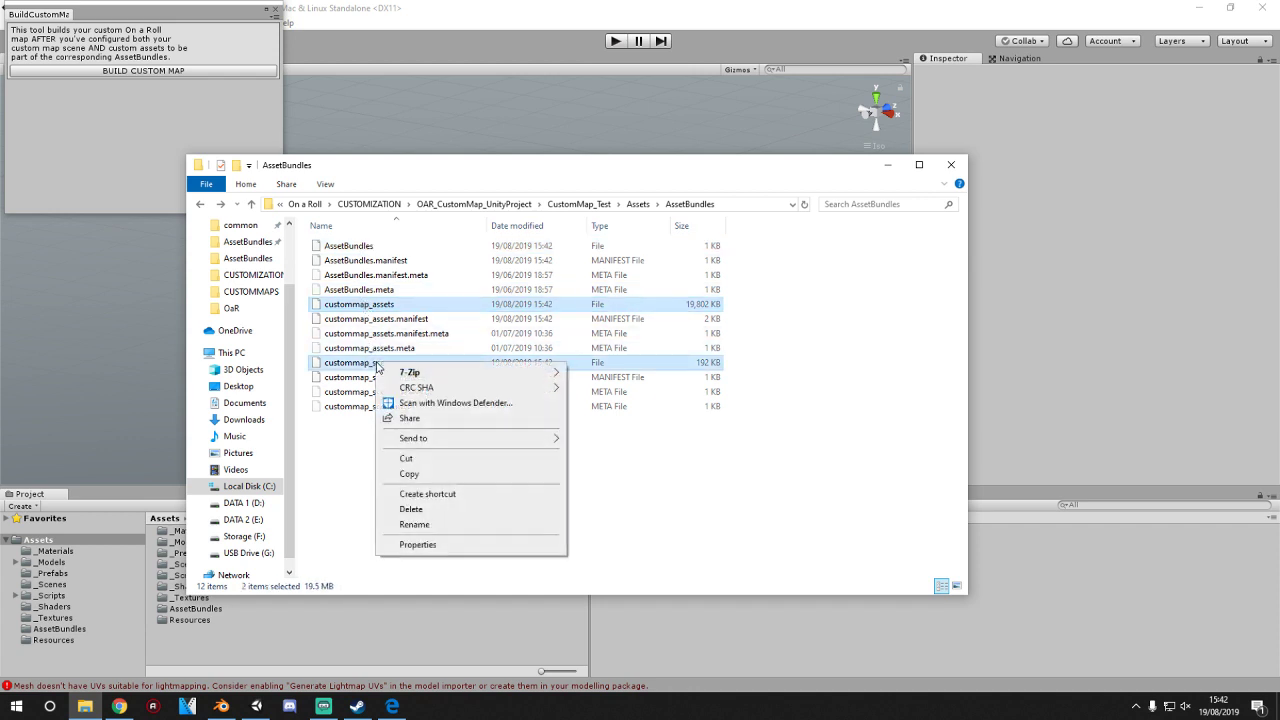
{"action": "left_click", "coordinate": [420, 476]}
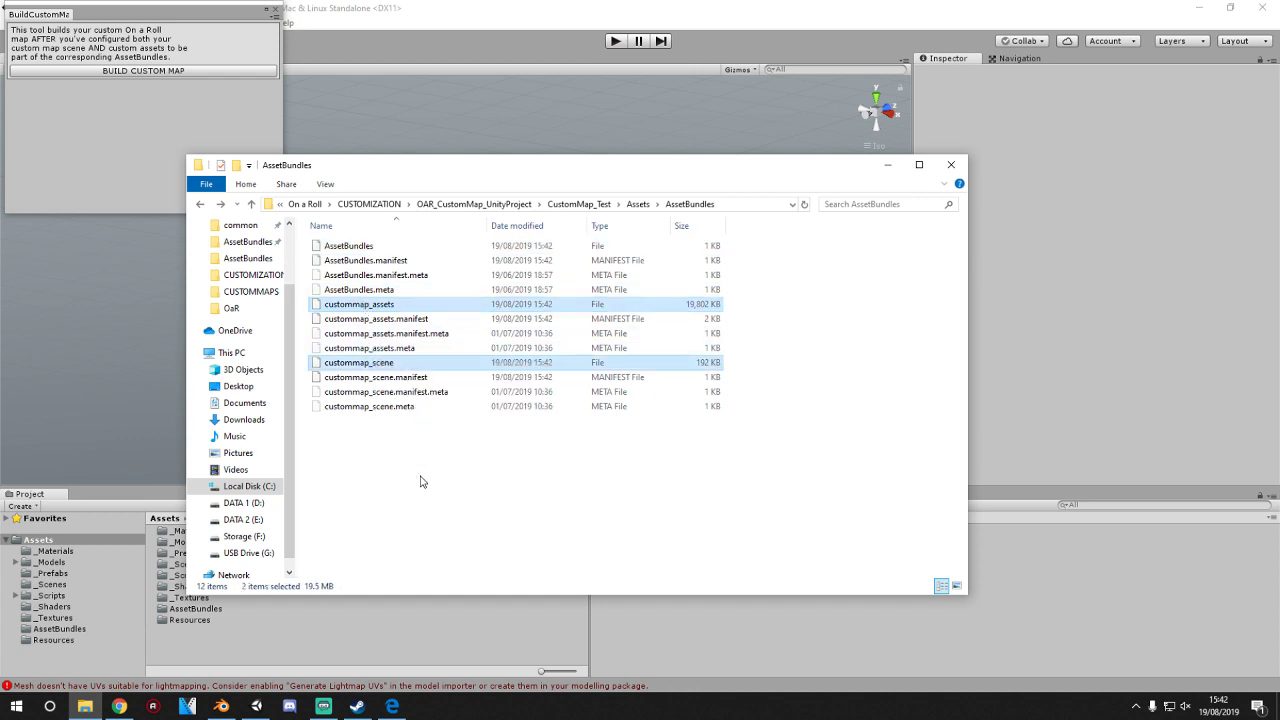
- Paste both files into the game's StreamingAssets CUSTOMMAPS folder, replacing the existing versions
{"action": "key", "text": "alt+Left"}
{"action": "key", "text": "alt+Left"}
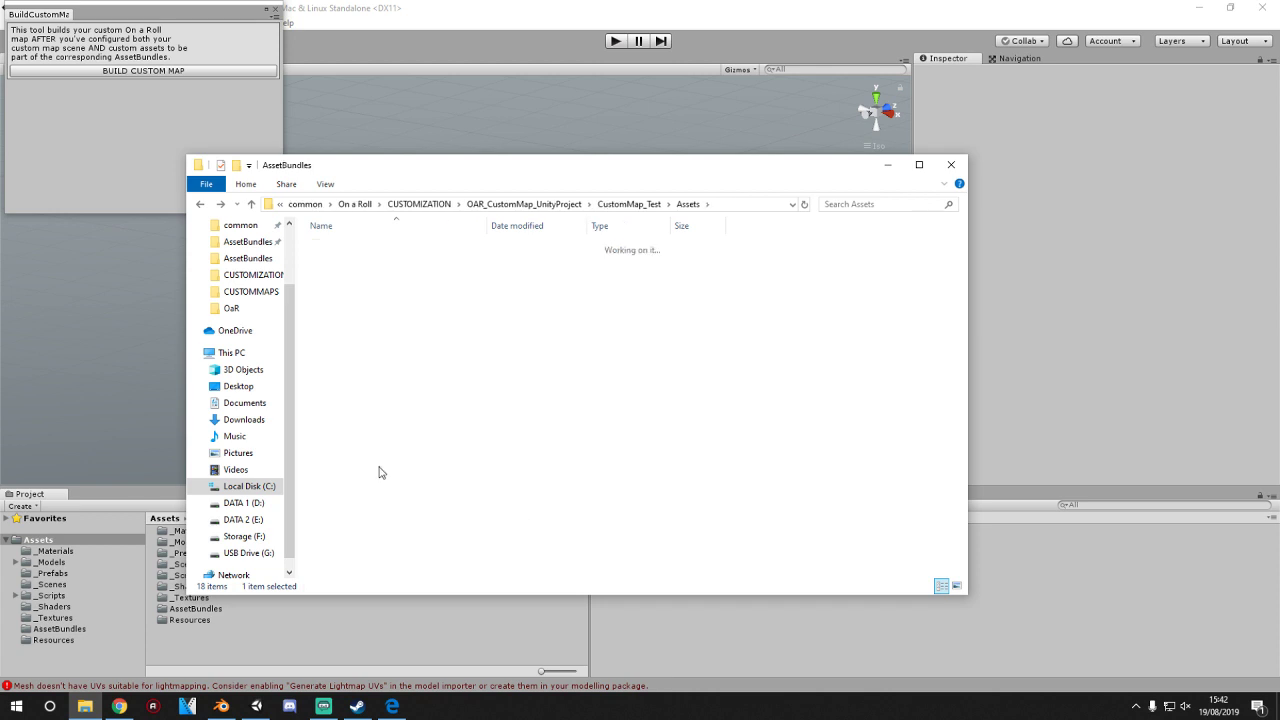
{"action": "right_click", "coordinate": [378, 468]}
{"action": "left_click", "coordinate": [435, 565]}
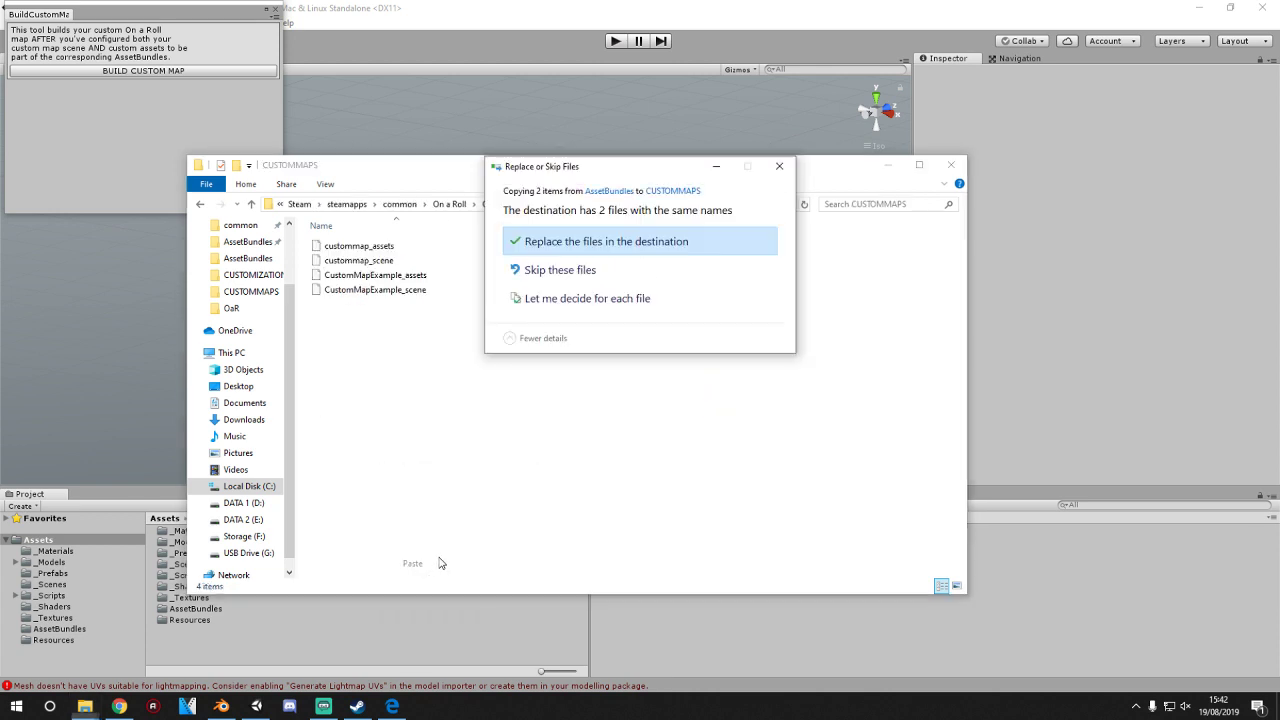
{"action": "left_click", "coordinate": [553, 249]}
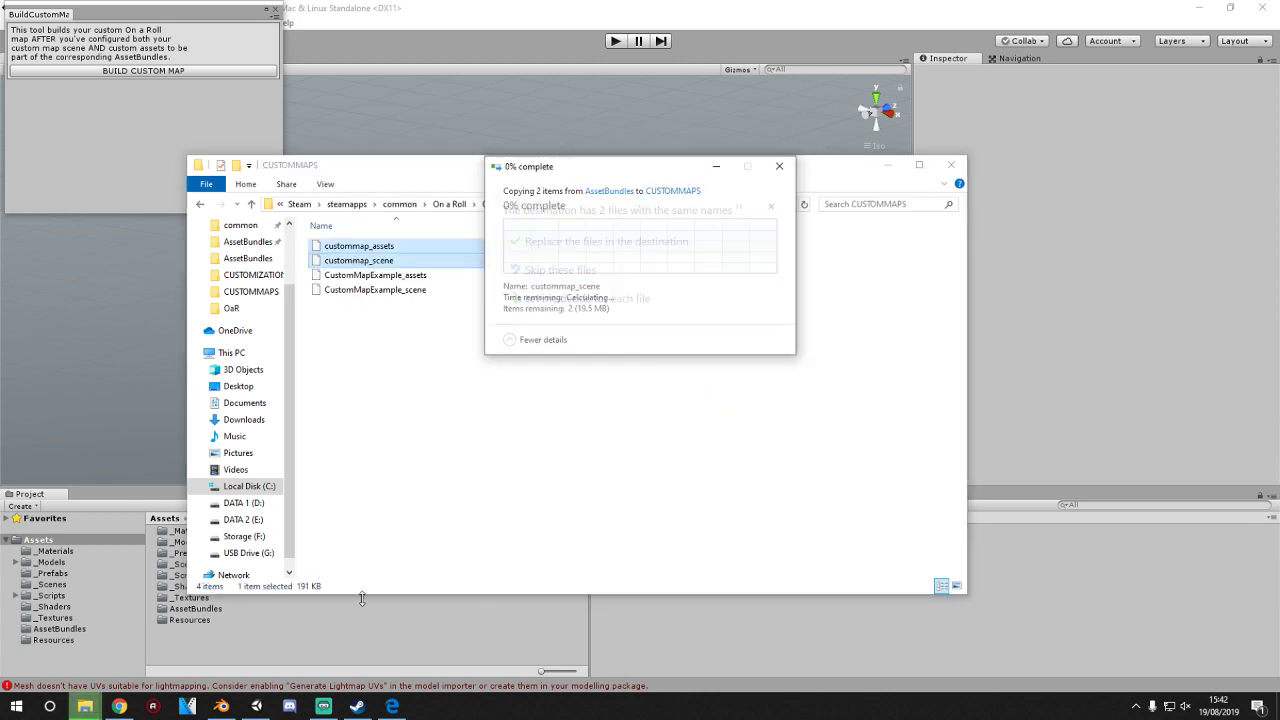
- Launch On a Roll through Steam
{"action": "right_click", "coordinate": [376, 710]}
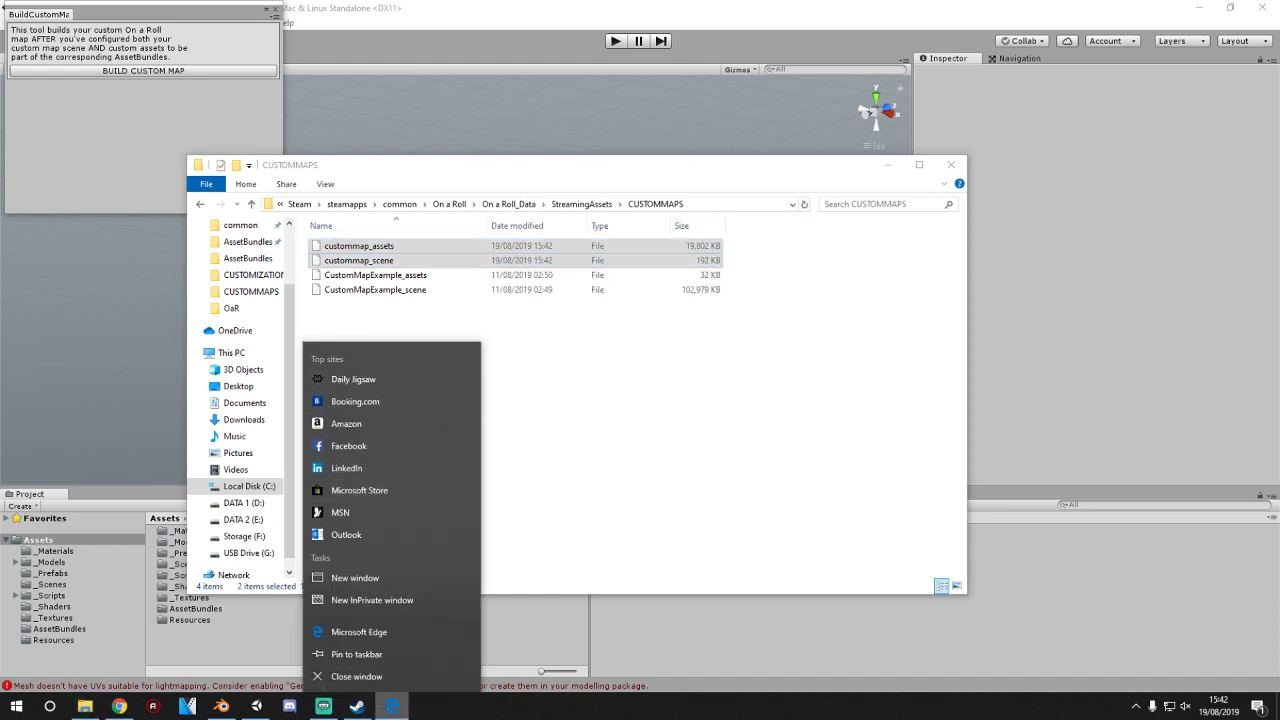
{"action": "left_click", "coordinate": [440, 706]}
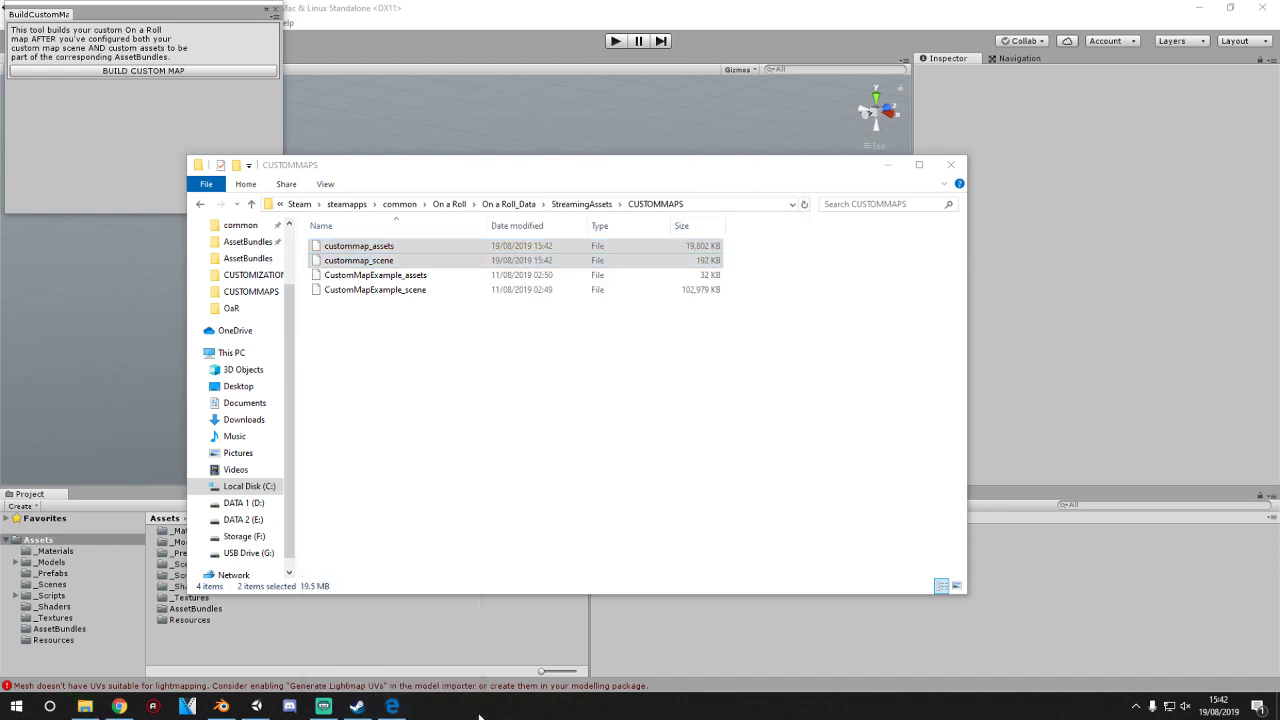
{"action": "right_click", "coordinate": [357, 706]}
{"action": "left_click", "coordinate": [324, 304]}
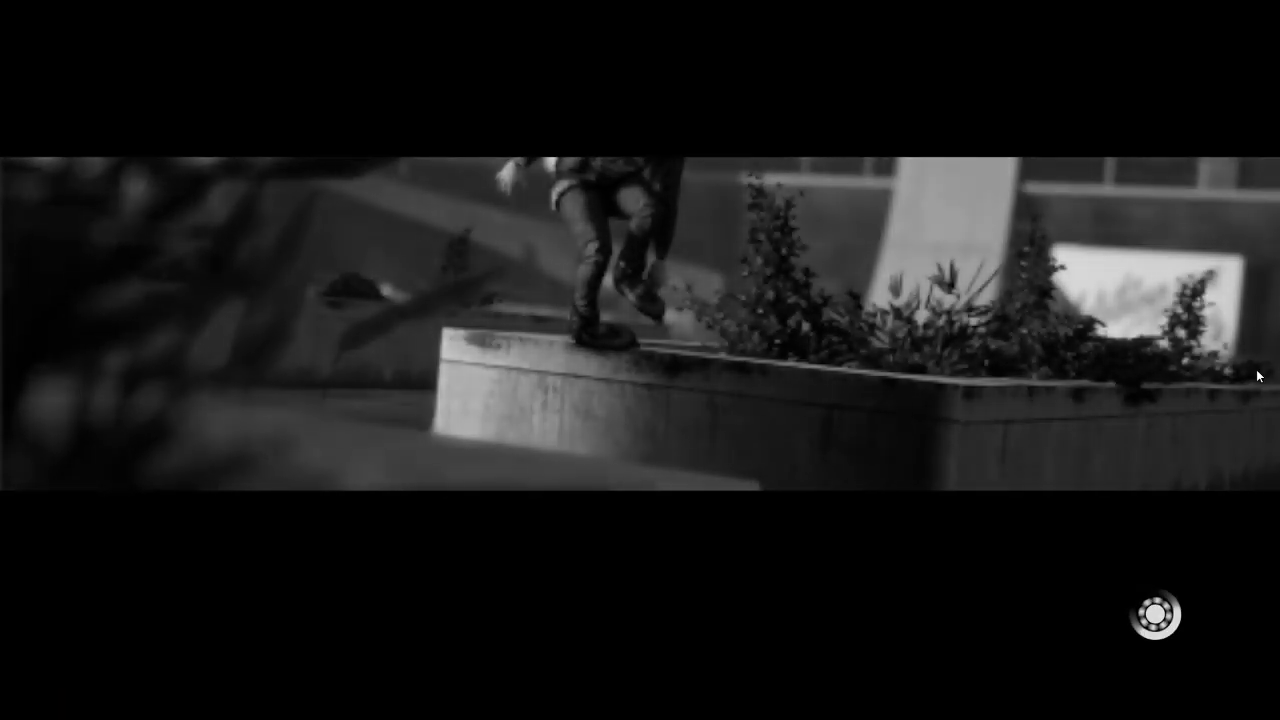
- Start Play (Custom Map) from the game's main menu and load the newly built map
{"action": "key", "text": "Return"}
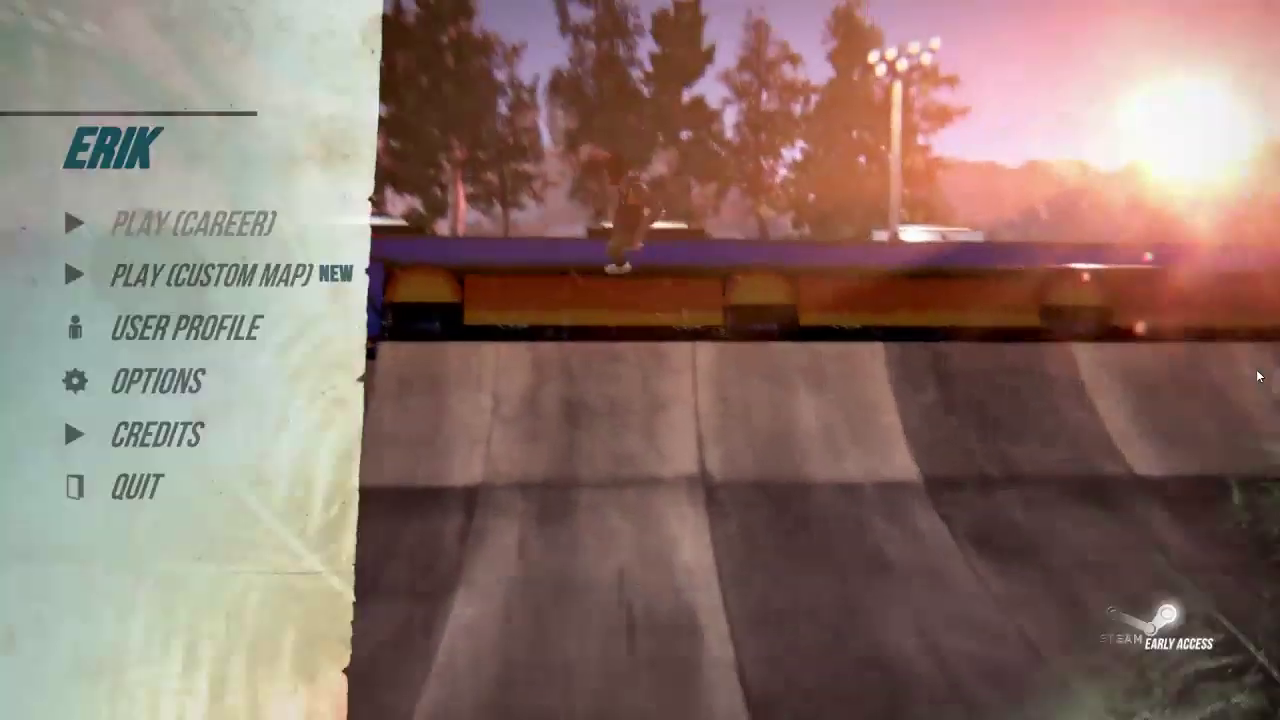
{"action": "key", "text": "Down"}
{"action": "key", "text": "Return"}
{"action": "key", "text": "Return"}
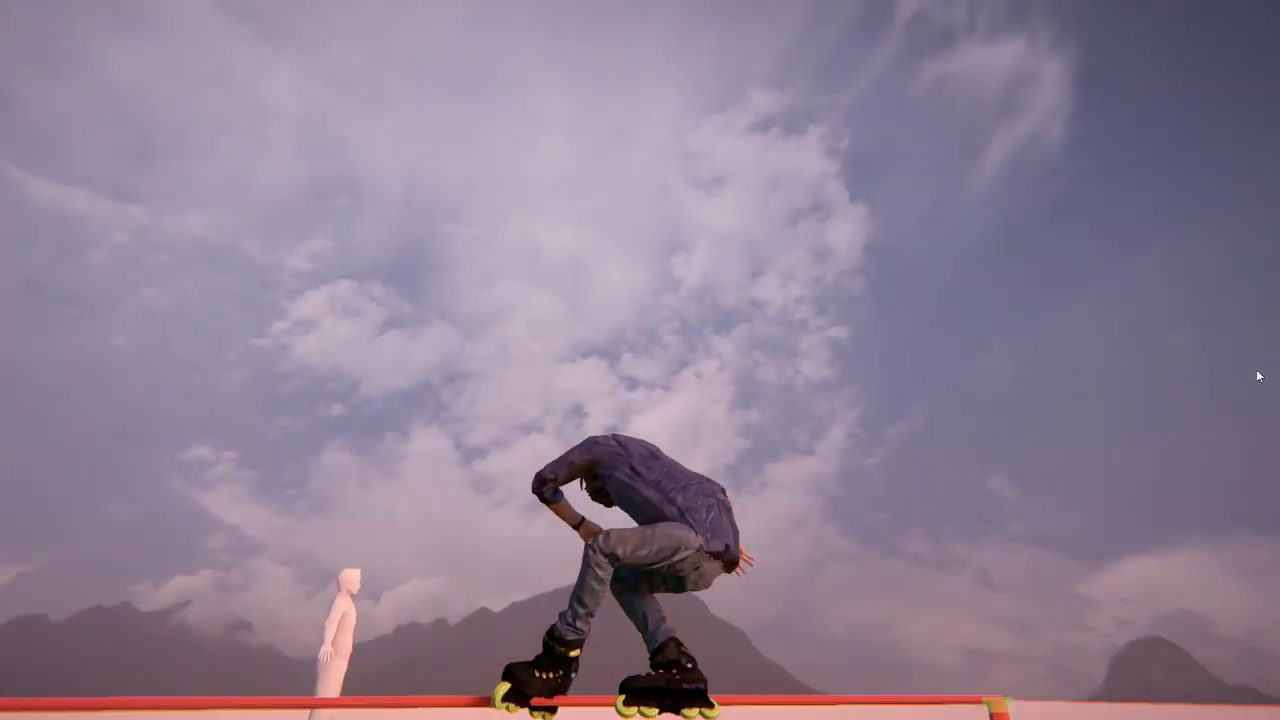
- Exit the replay and test the custom map by skating onto the platform and grinding the red rail, restarting between attempts
{"action": "key", "text": "Escape"}
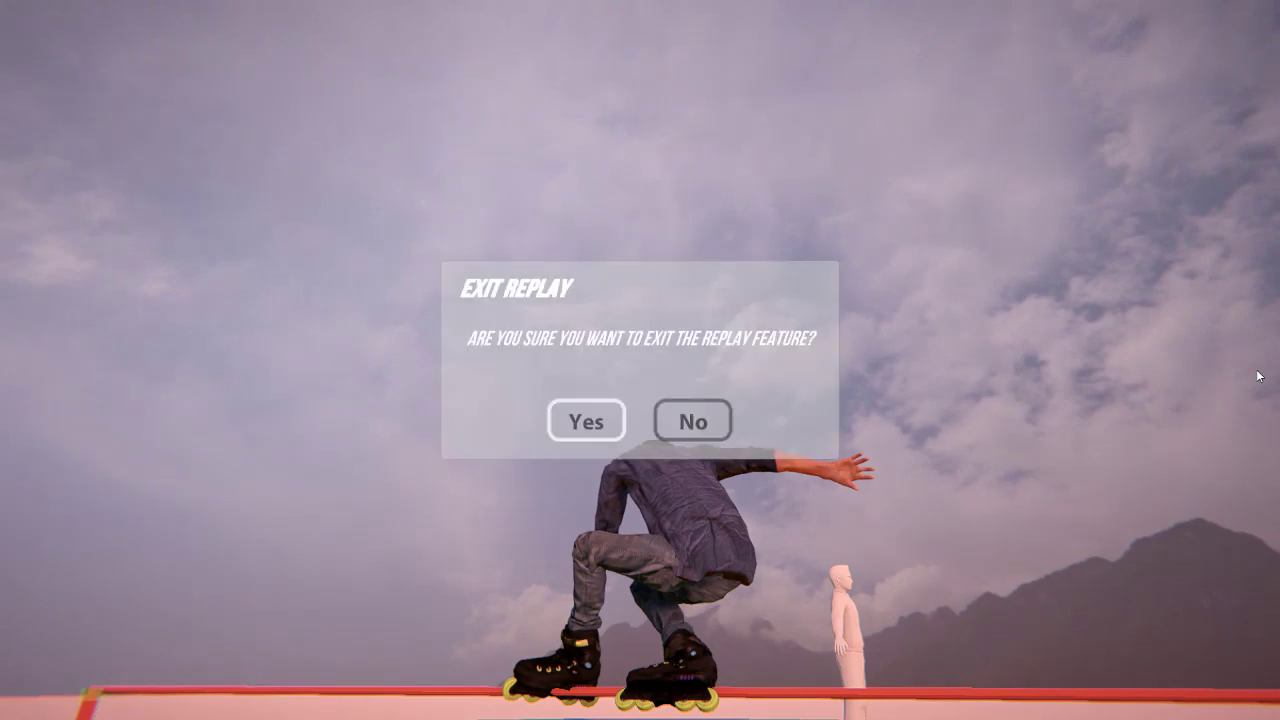
{"action": "key", "text": "Return"}
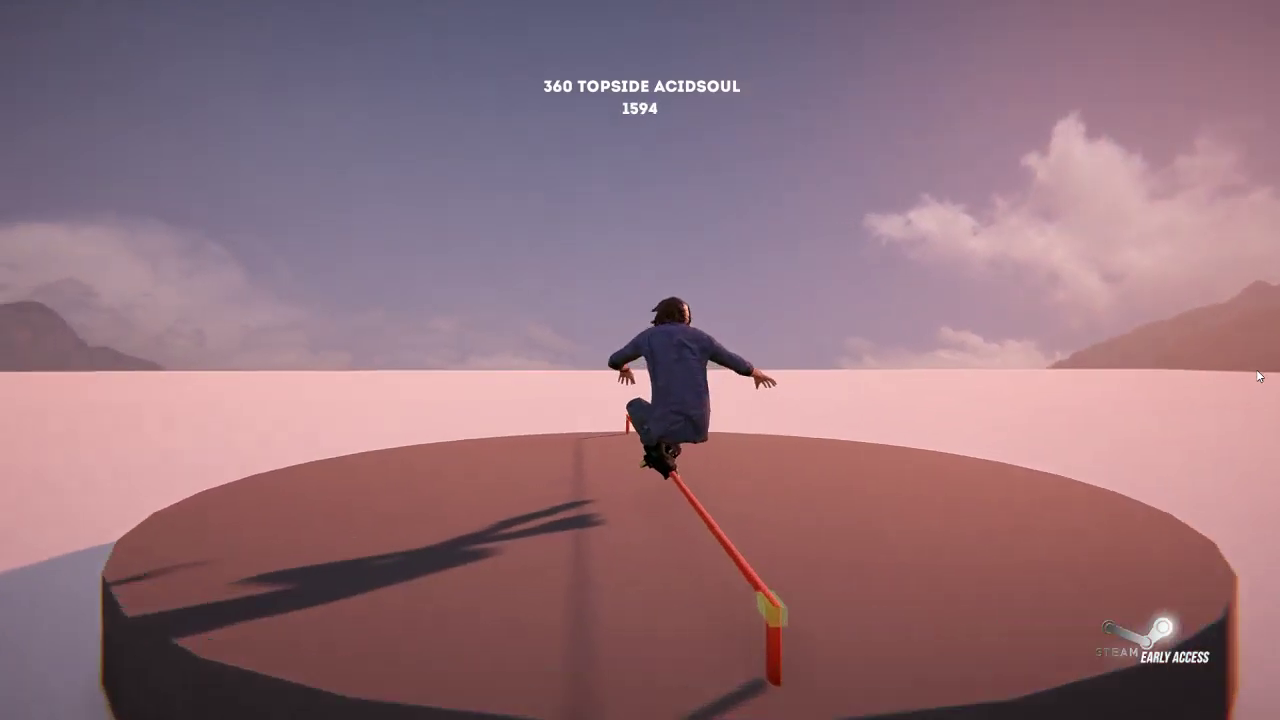
{"action": "key", "text": "r"}
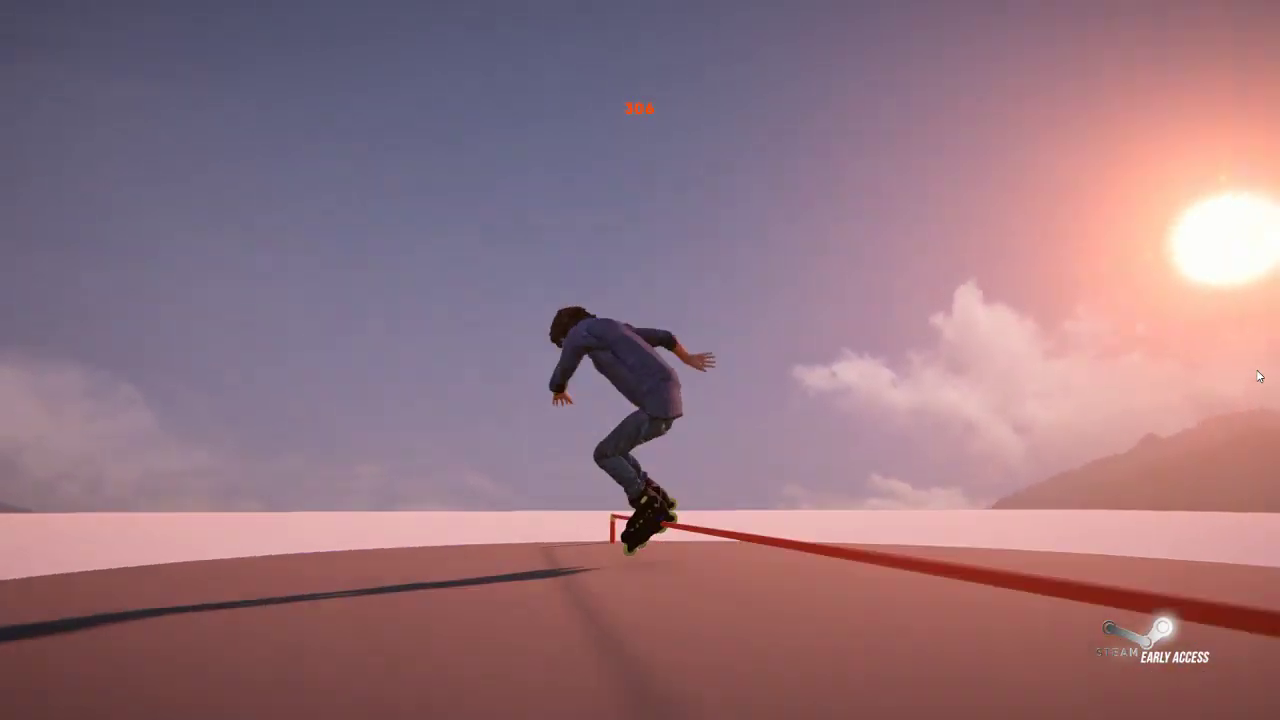
{"action": "key", "text": "r"}
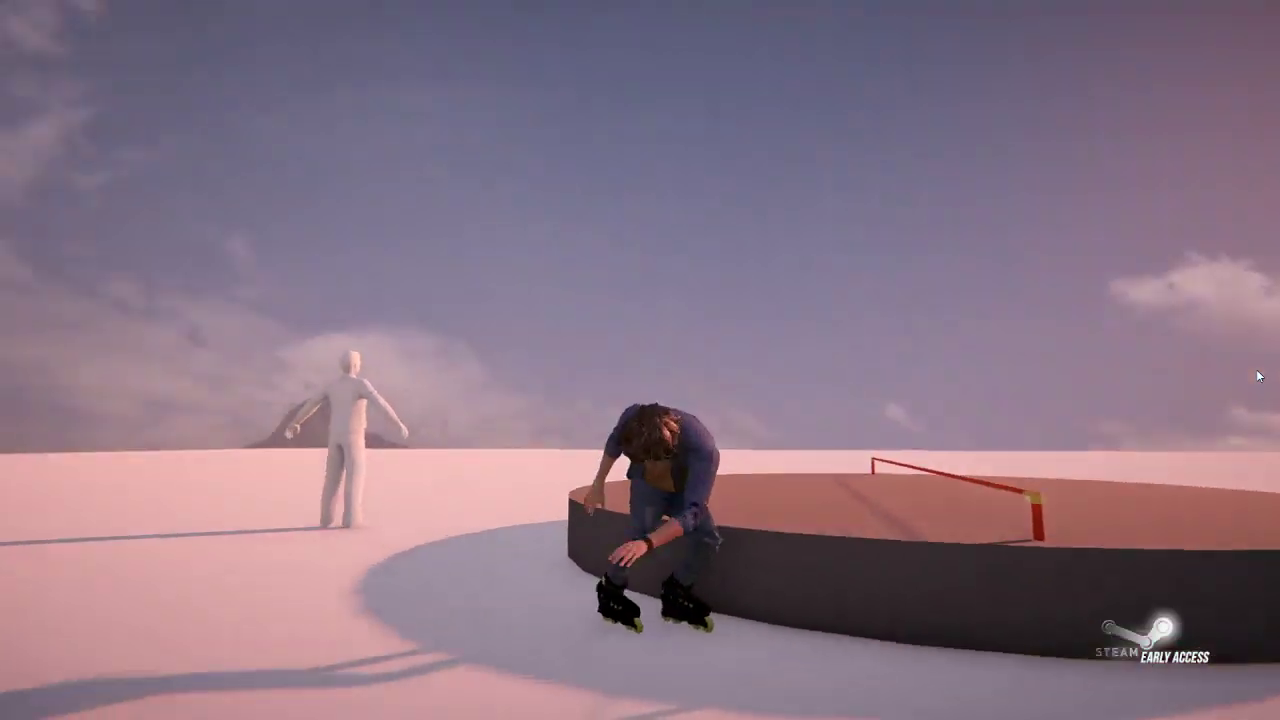
{"action": "key", "text": "r"}
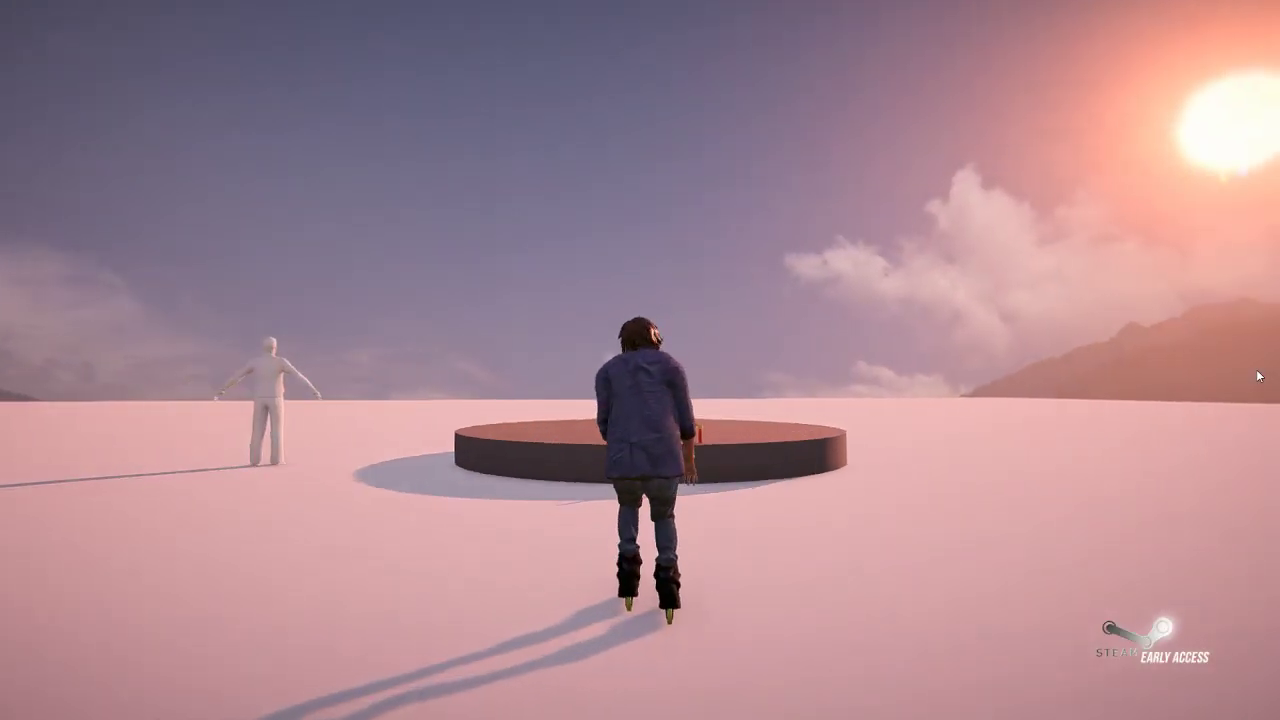
{"action": "key", "text": "r"}
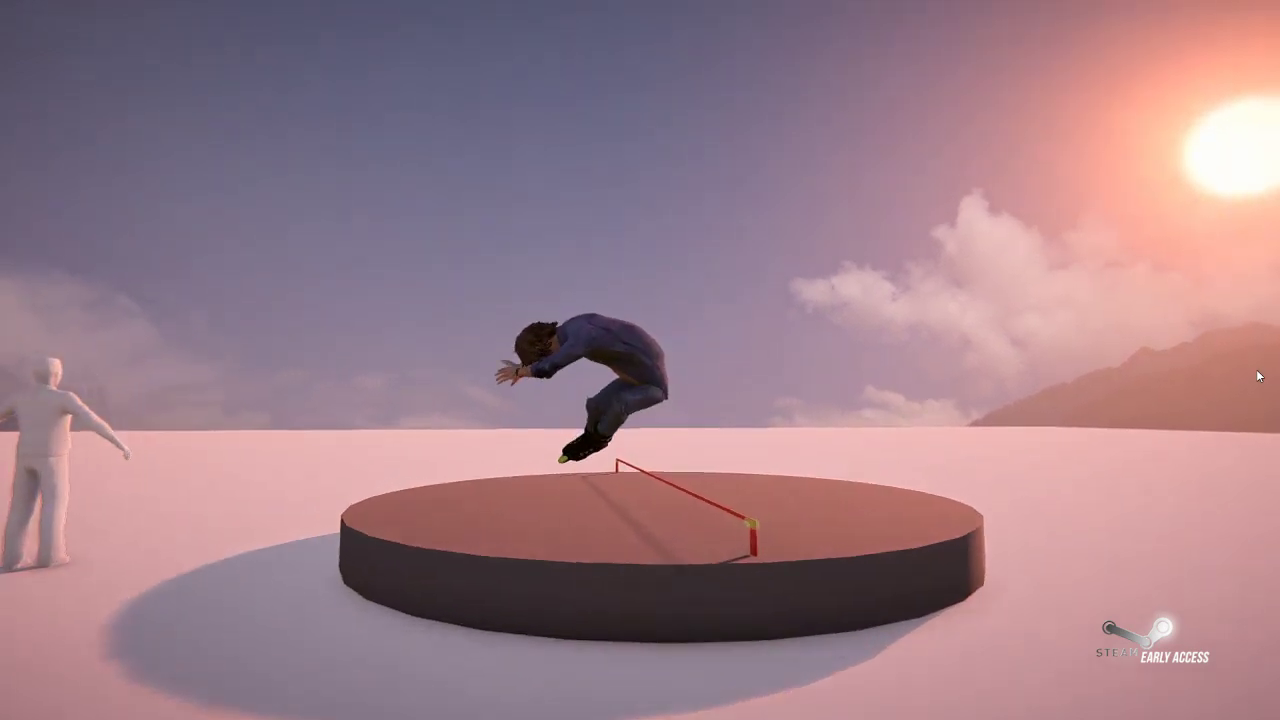
{"action": "key", "text": "r"}
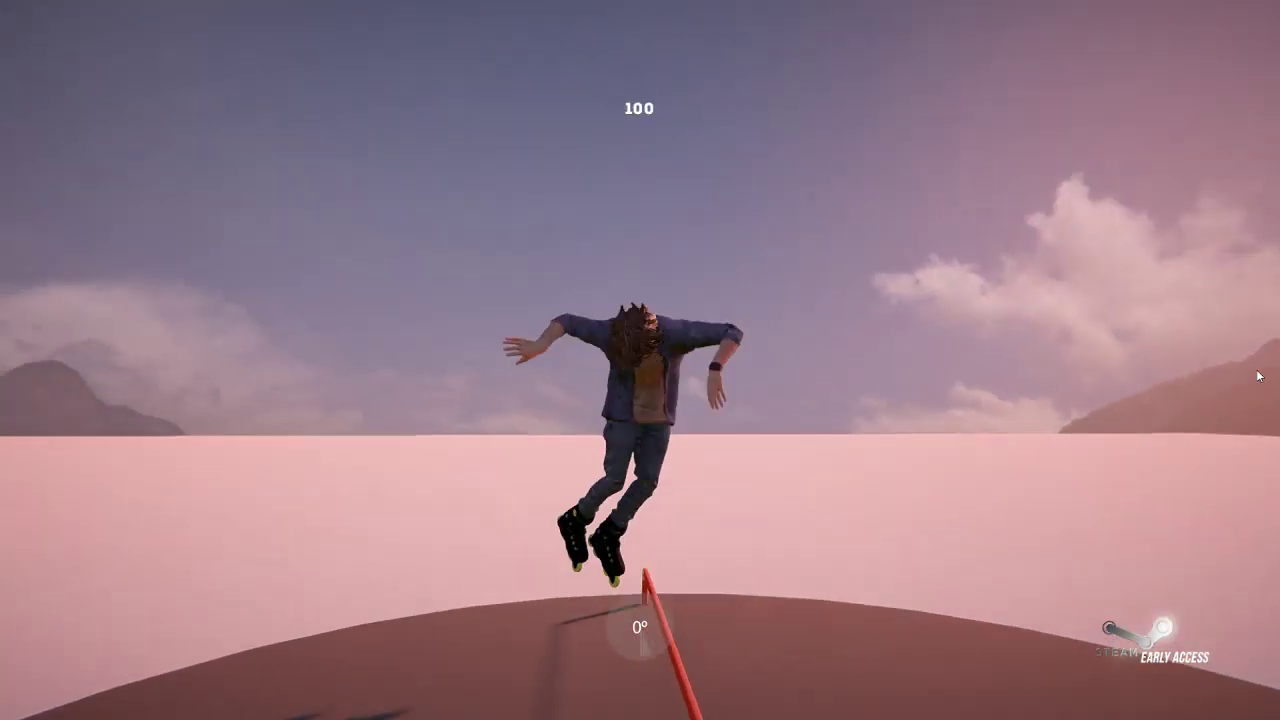
{"action": "key", "text": "r"}
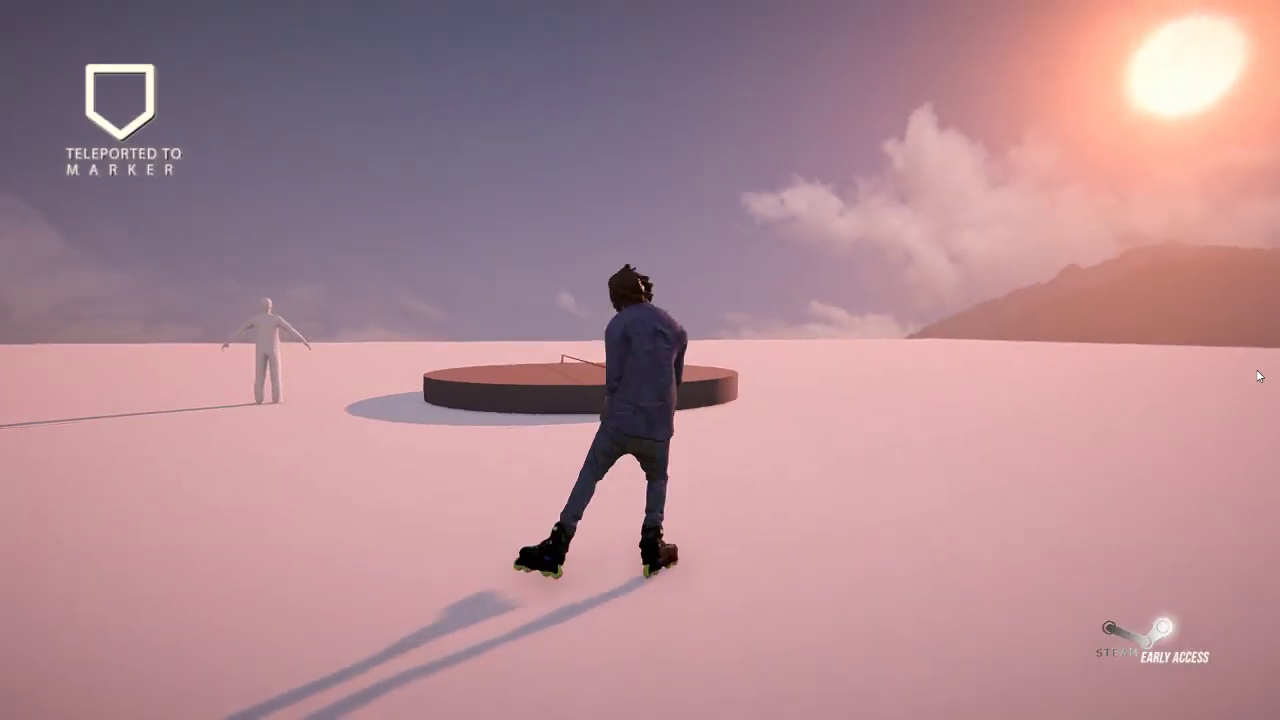
{"action": "key", "text": "r"}
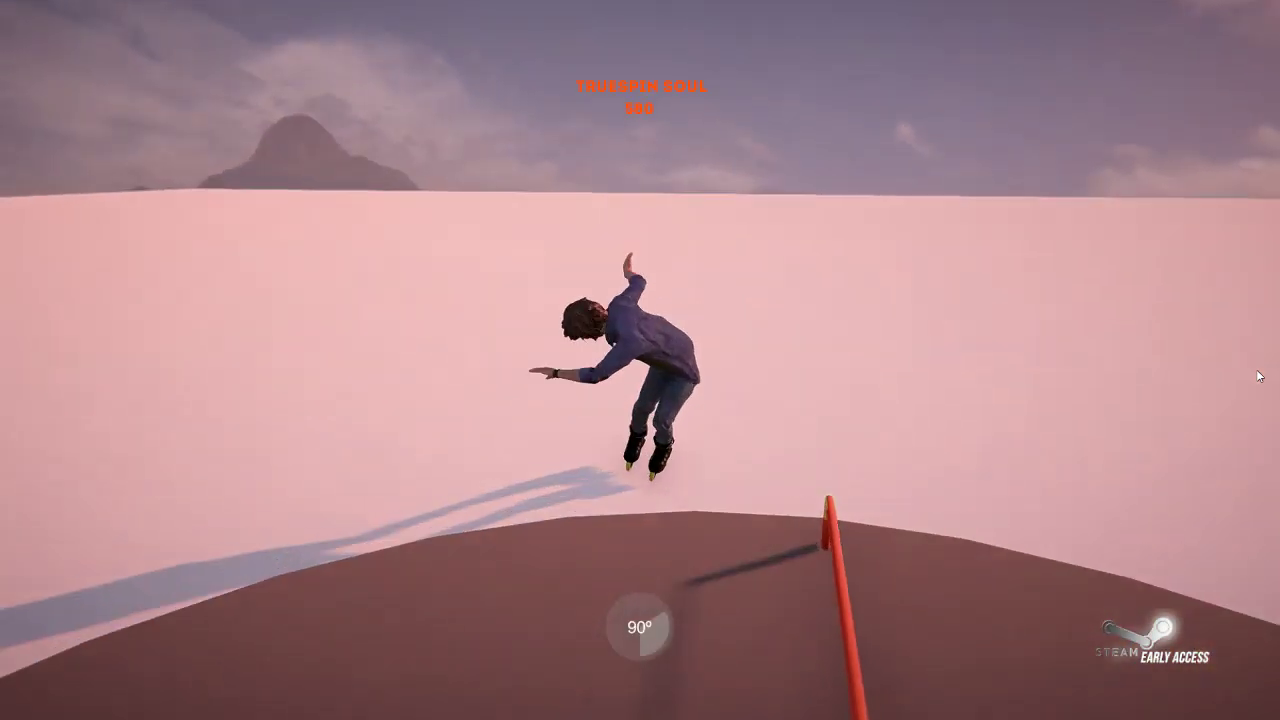
- Watch the replay of the latest rail grind and exit the replay feature
{"action": "key", "text": "Escape"}
{"action": "key", "text": "Return"}
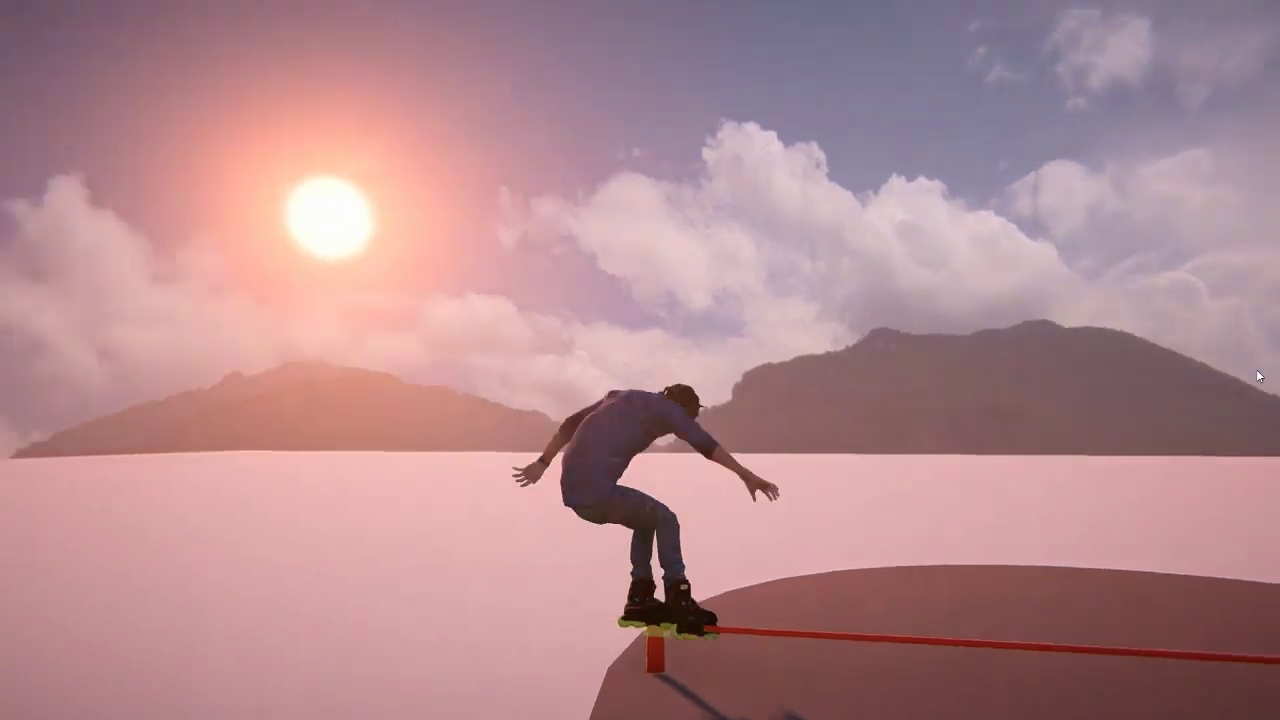
{"action": "key", "text": "Escape"}
{"action": "key", "text": "Return"}
- Quit the game, switch back to Unity and close the Build Custom Map tool
{"action": "key", "text": "Escape"}
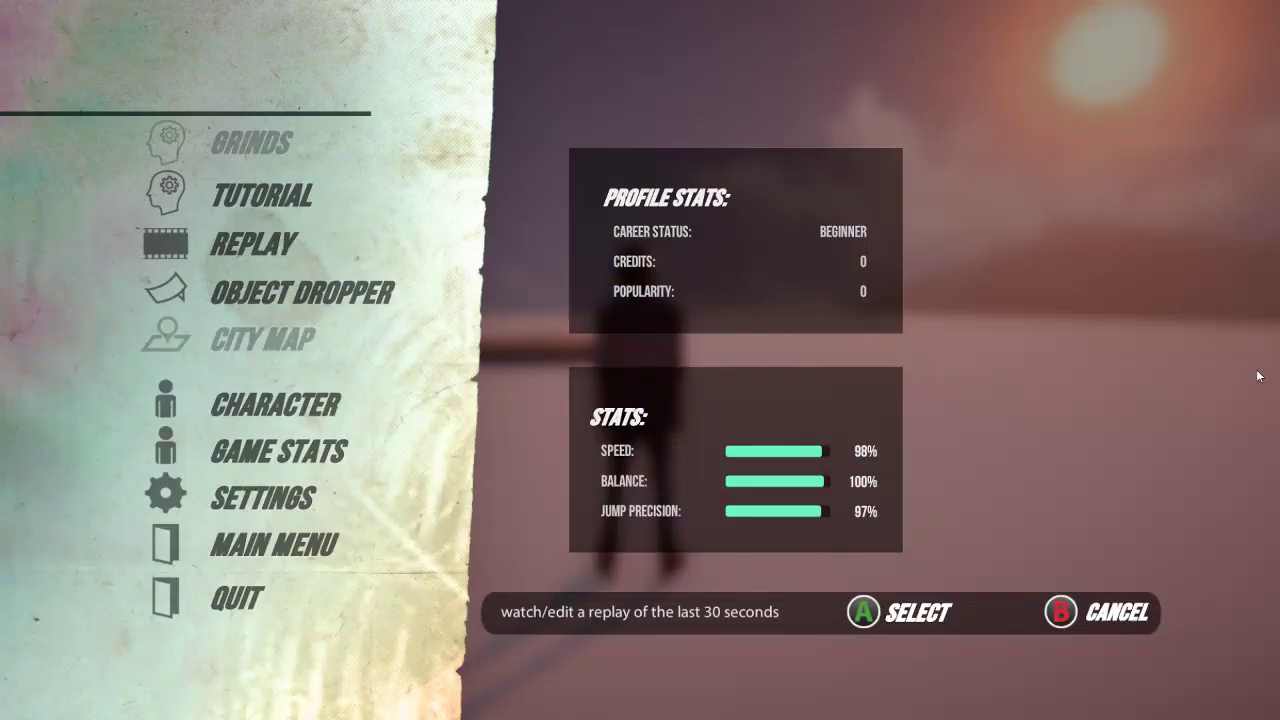
{"action": "key", "text": "Up"}
{"action": "key", "text": "alt+F4"}
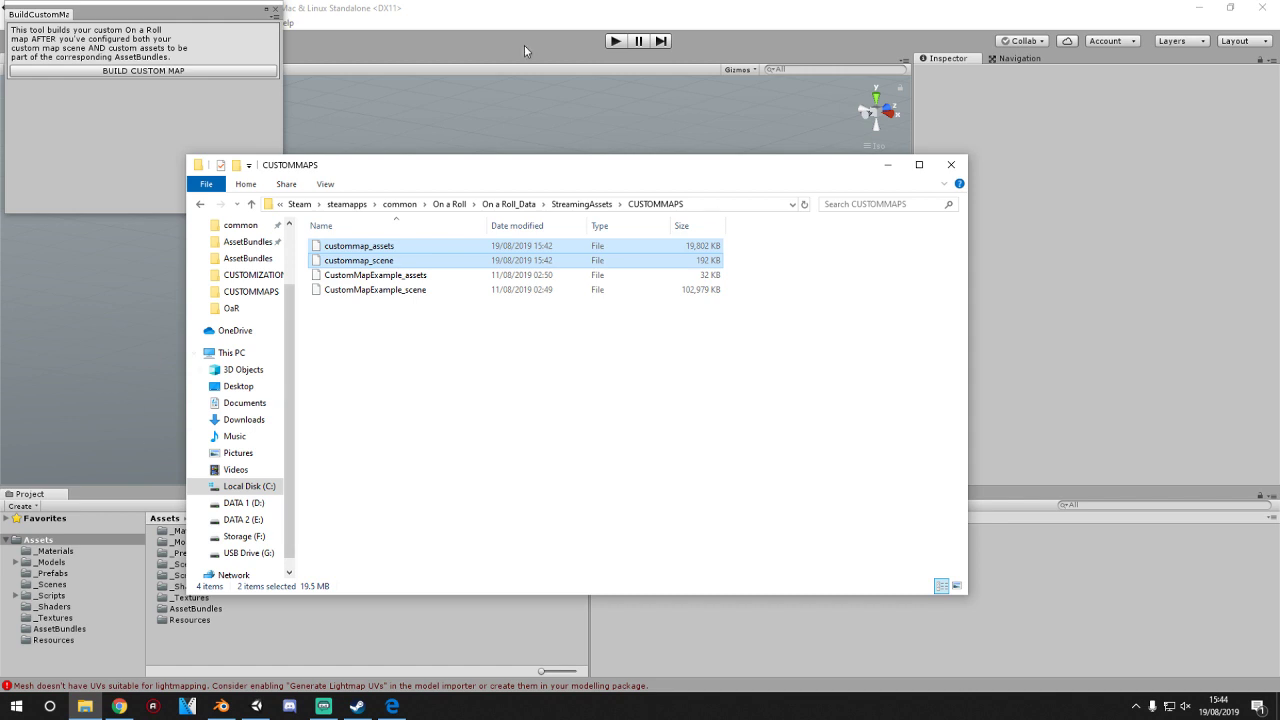
{"action": "left_click", "coordinate": [407, 11]}
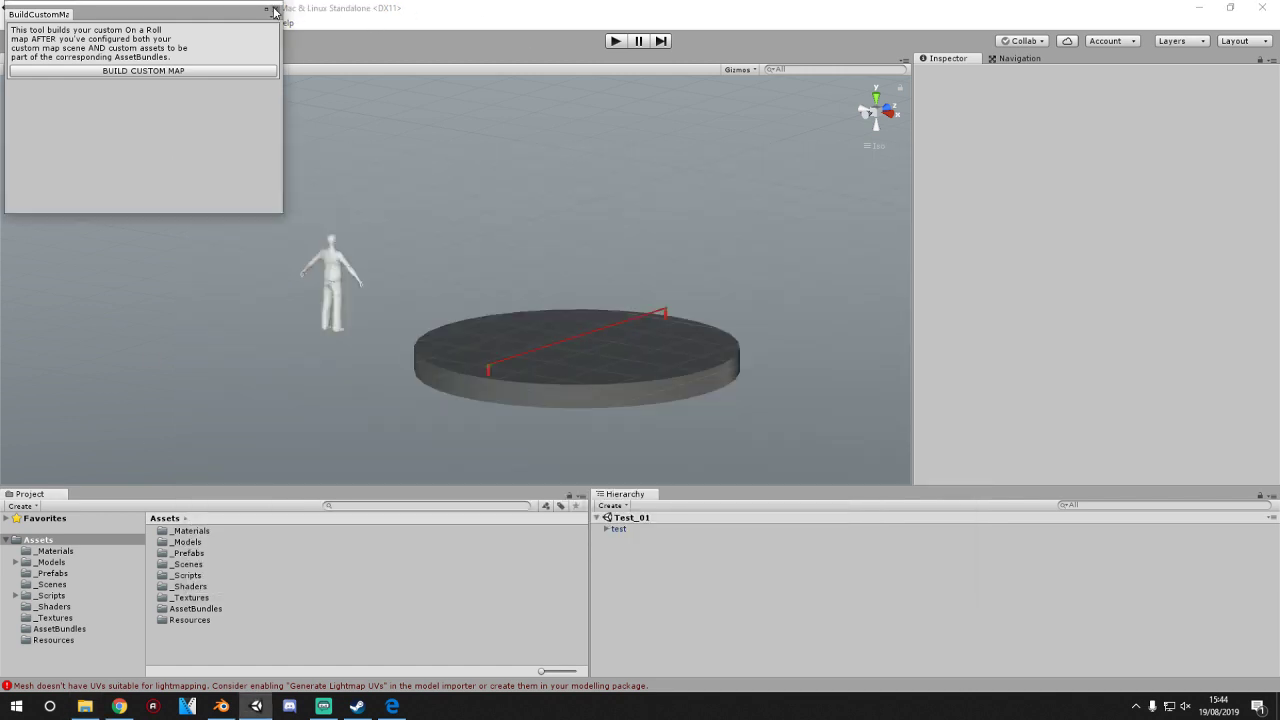
{"action": "left_click", "coordinate": [274, 12]}
- Examine the Point_0 and Point_1 grind points of Flat_Rail and locate their TRANSP material in the project
{"action": "scroll", "coordinate": [466, 388], "scroll_direction": "up", "scroll_amount": 5}
{"action": "middle_click_drag", "start_coordinate": [638, 424], "coordinate": [397, 301]}
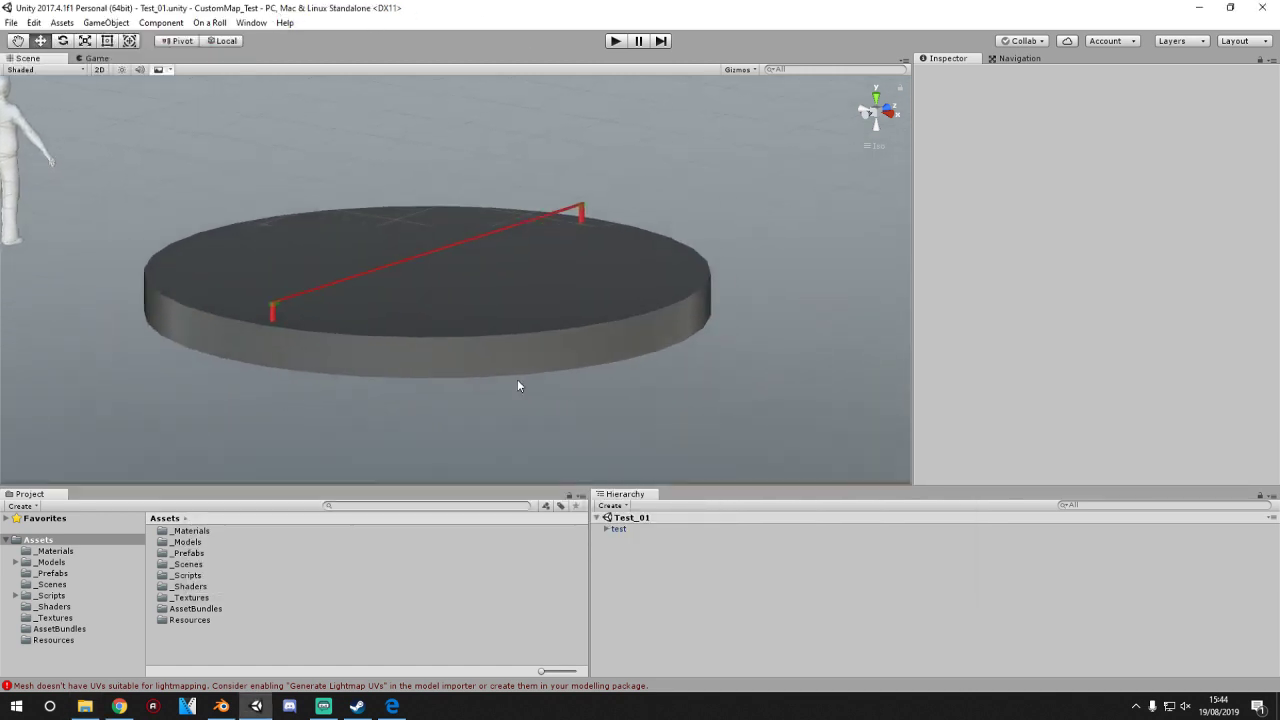
{"action": "scroll", "coordinate": [300, 352], "scroll_direction": "up", "scroll_amount": 11}
{"action": "middle_click_drag", "start_coordinate": [182, 362], "coordinate": [256, 349]}
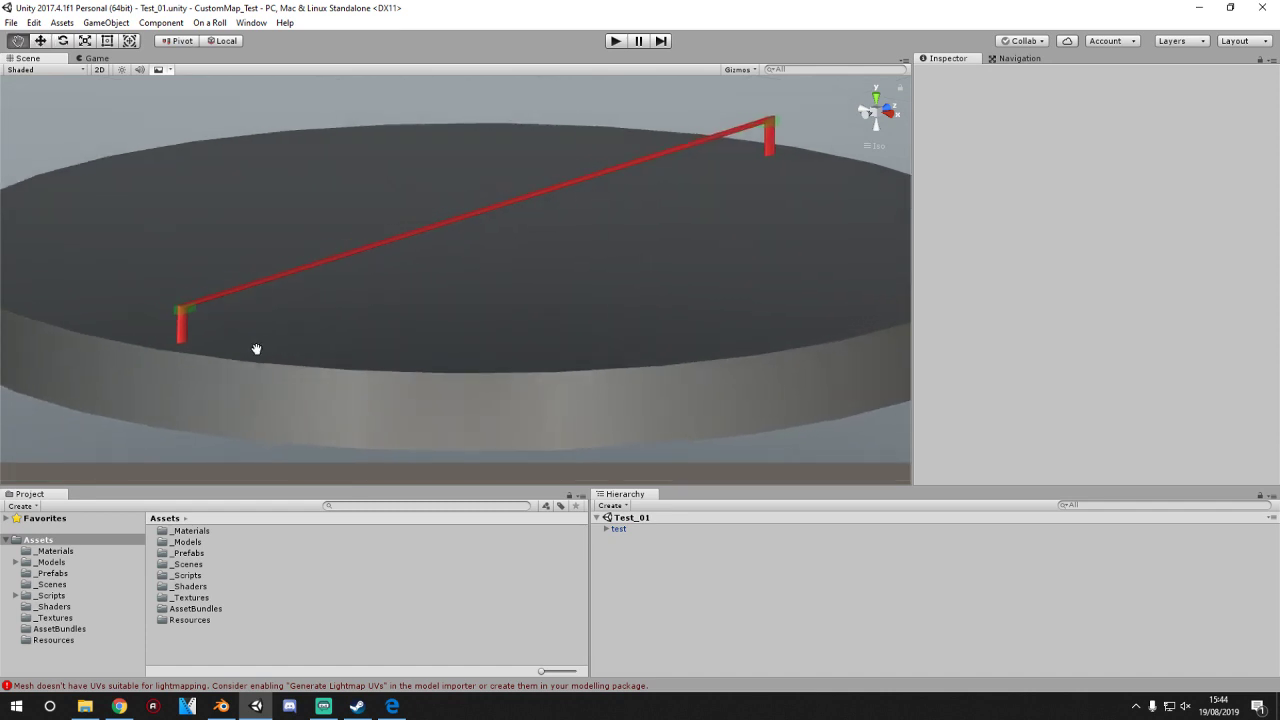
{"action": "left_click", "coordinate": [187, 313]}
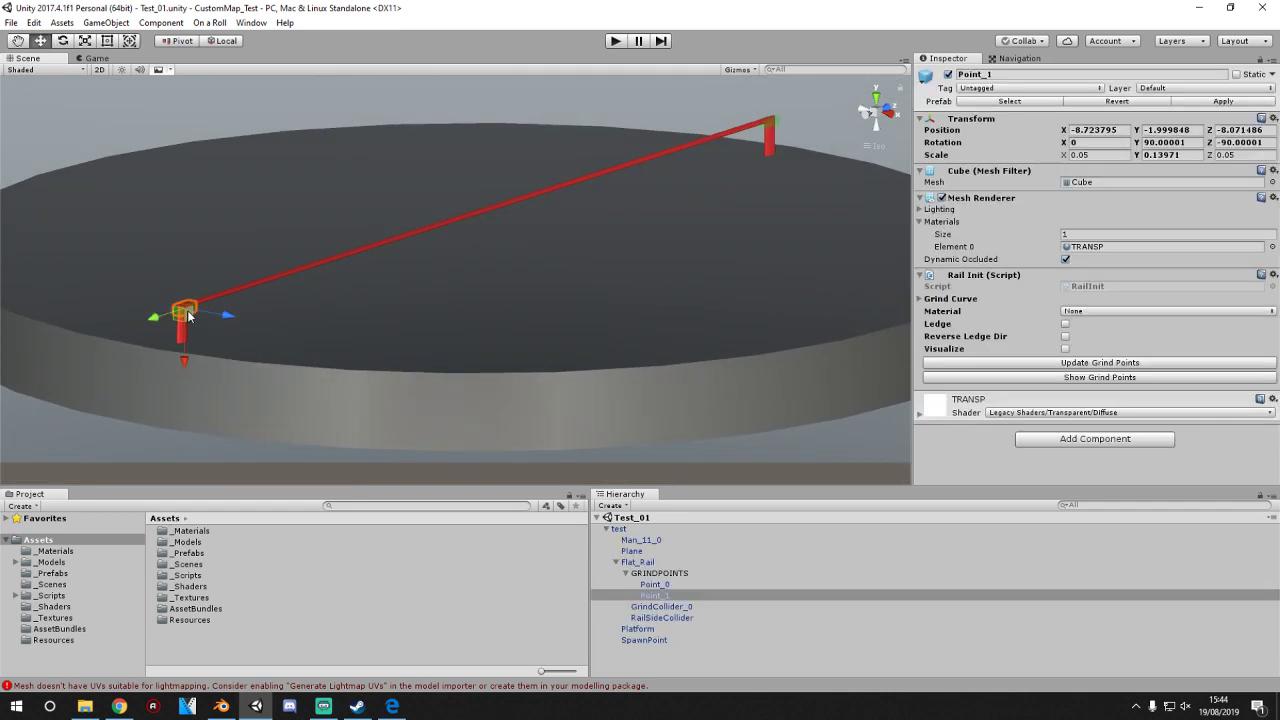
{"action": "left_click", "coordinate": [689, 583]}
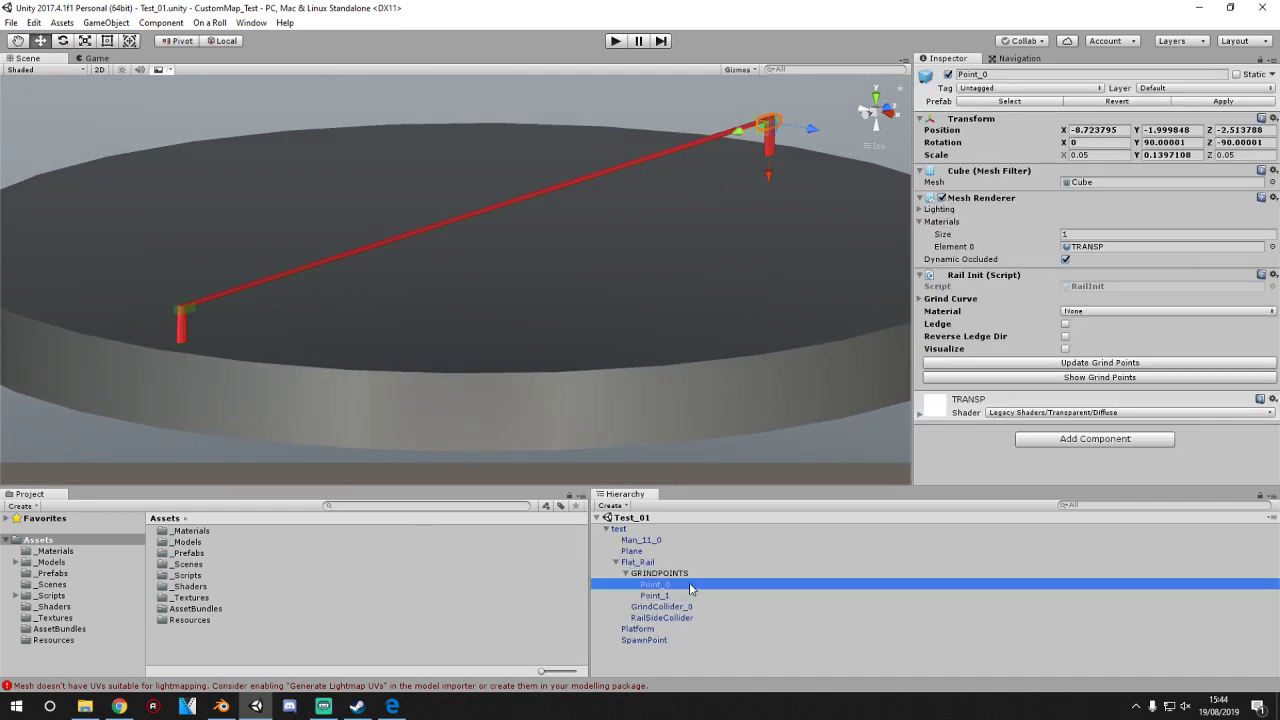
{"action": "left_click", "coordinate": [1233, 250]}
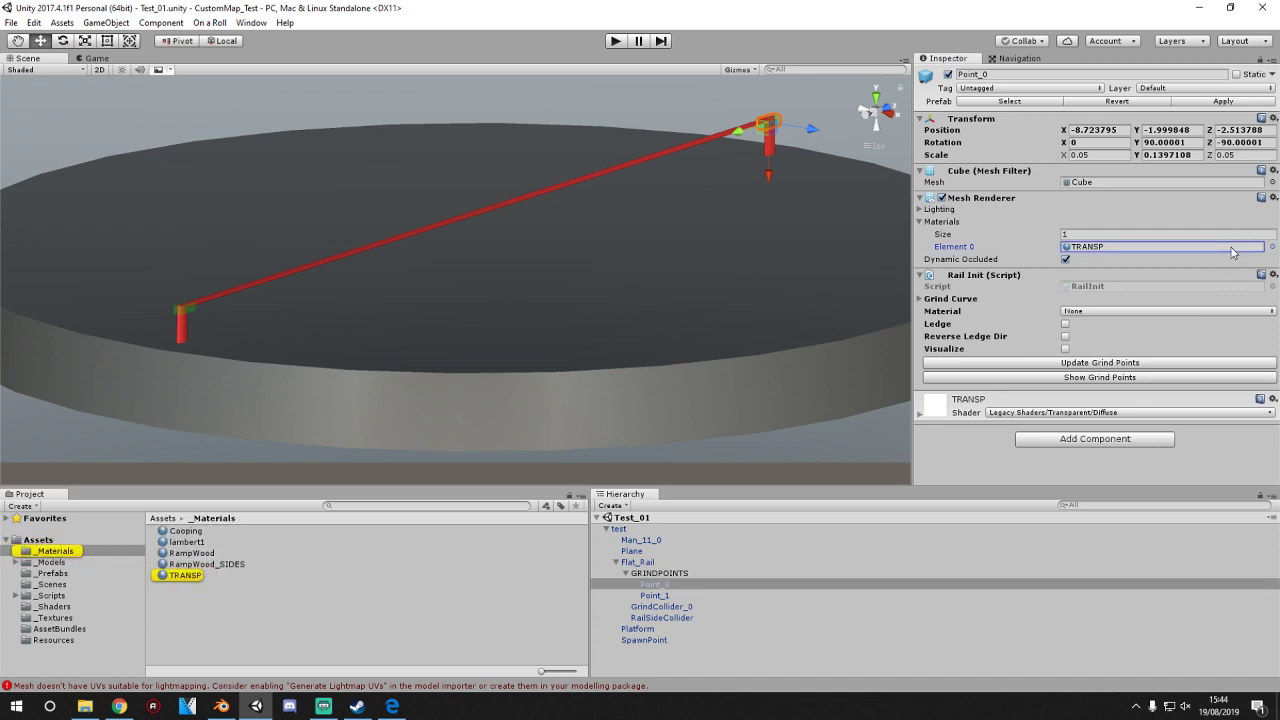
{"action": "left_click", "coordinate": [183, 311]}
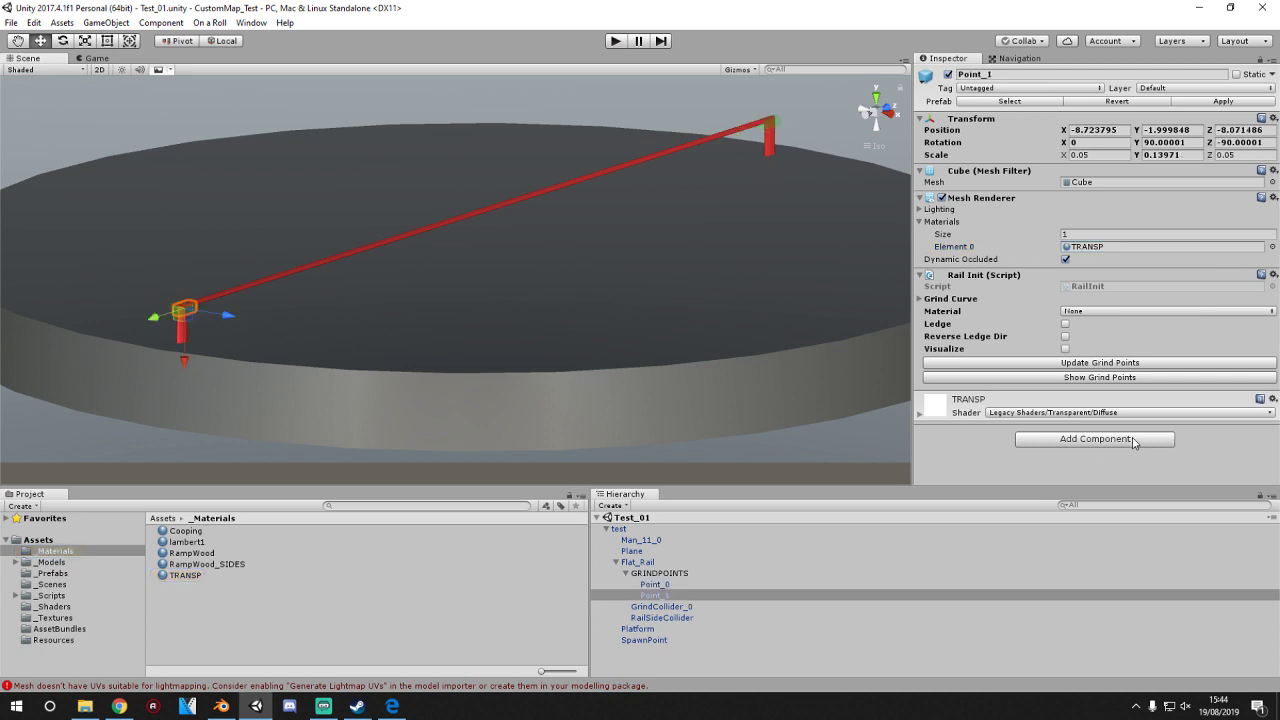
- Check the rail material options and the Grind Curve entries in Point_1's Rail Init script, keeping Point_1 selected
{"action": "left_click", "coordinate": [1119, 312]}
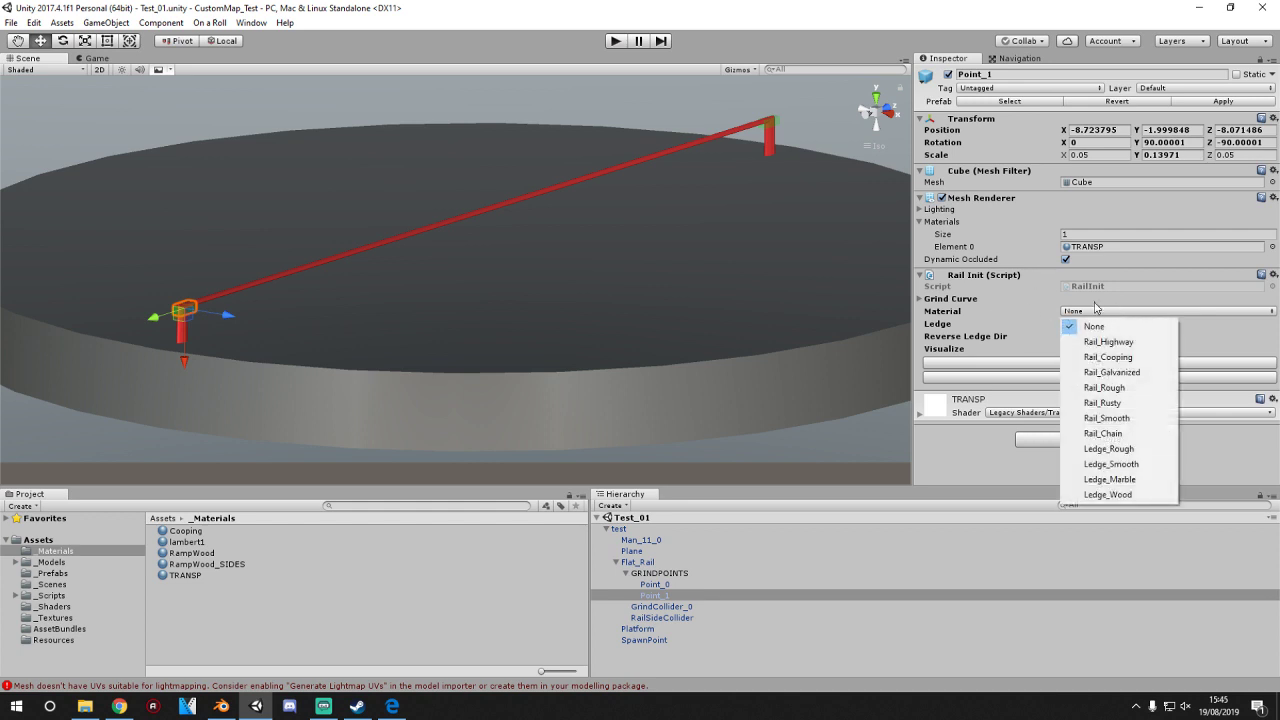
{"action": "left_click", "coordinate": [1087, 304]}
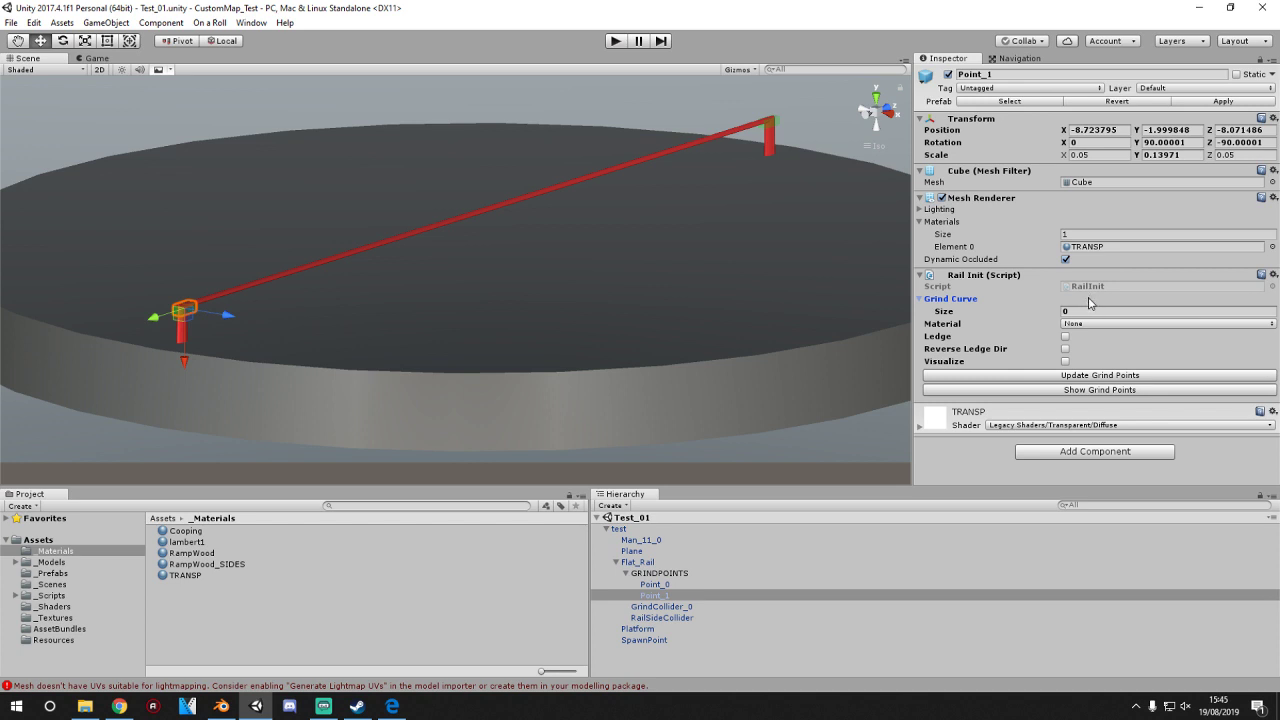
{"action": "left_click_drag", "start_coordinate": [46, 345], "coordinate": [382, 324], "text": "alt"}
{"action": "left_click", "coordinate": [382, 324]}
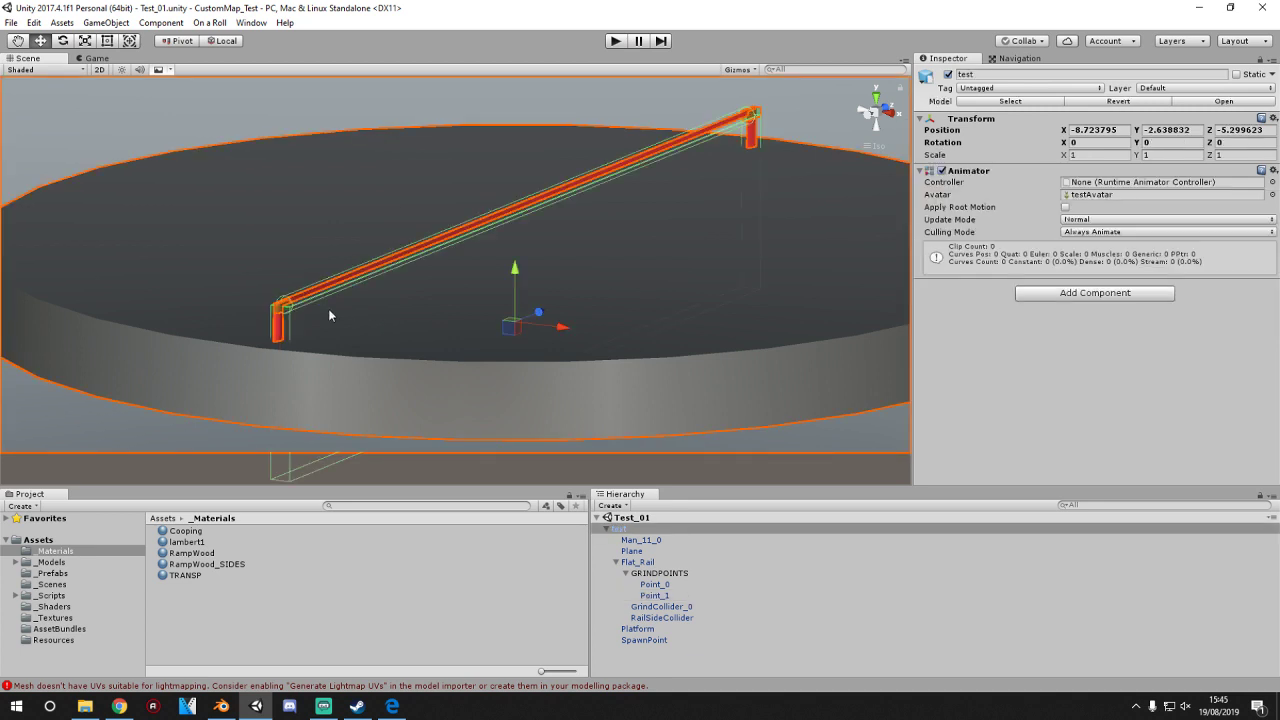
{"action": "left_click", "coordinate": [284, 308]}
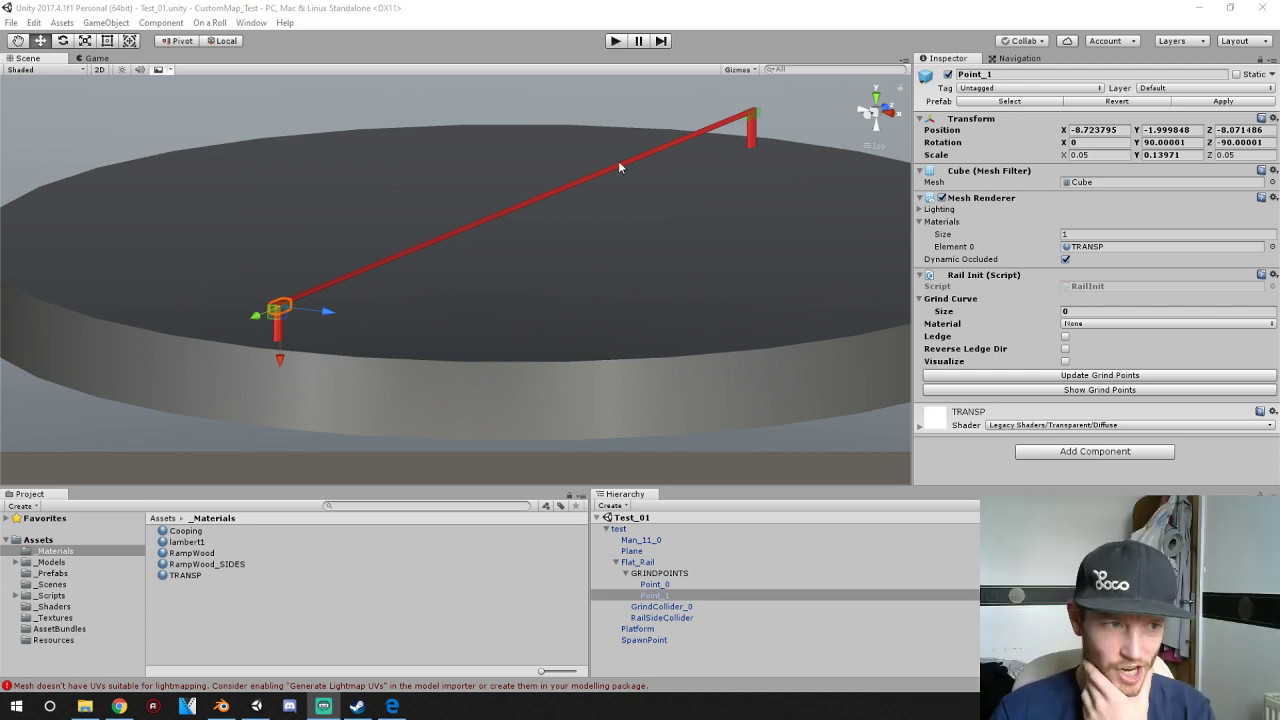
- Examine the rail end around Point_1 and compare the component settings of Flat_Rail, GrindCollider_0 and Point_1
{"action": "key", "text": "alt+Tab"}
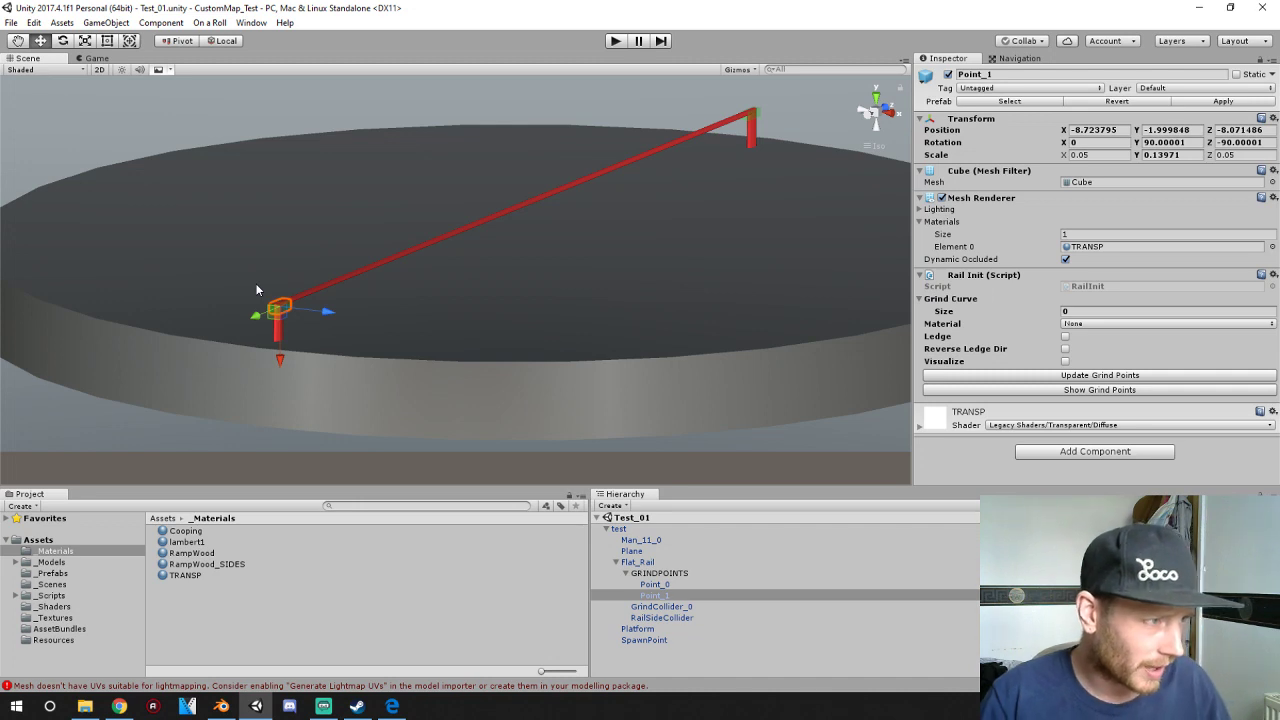
{"action": "scroll", "coordinate": [255, 305], "scroll_direction": "up", "scroll_amount": 2}
{"action": "left_click_drag", "start_coordinate": [255, 312], "coordinate": [460, 308], "text": "alt"}
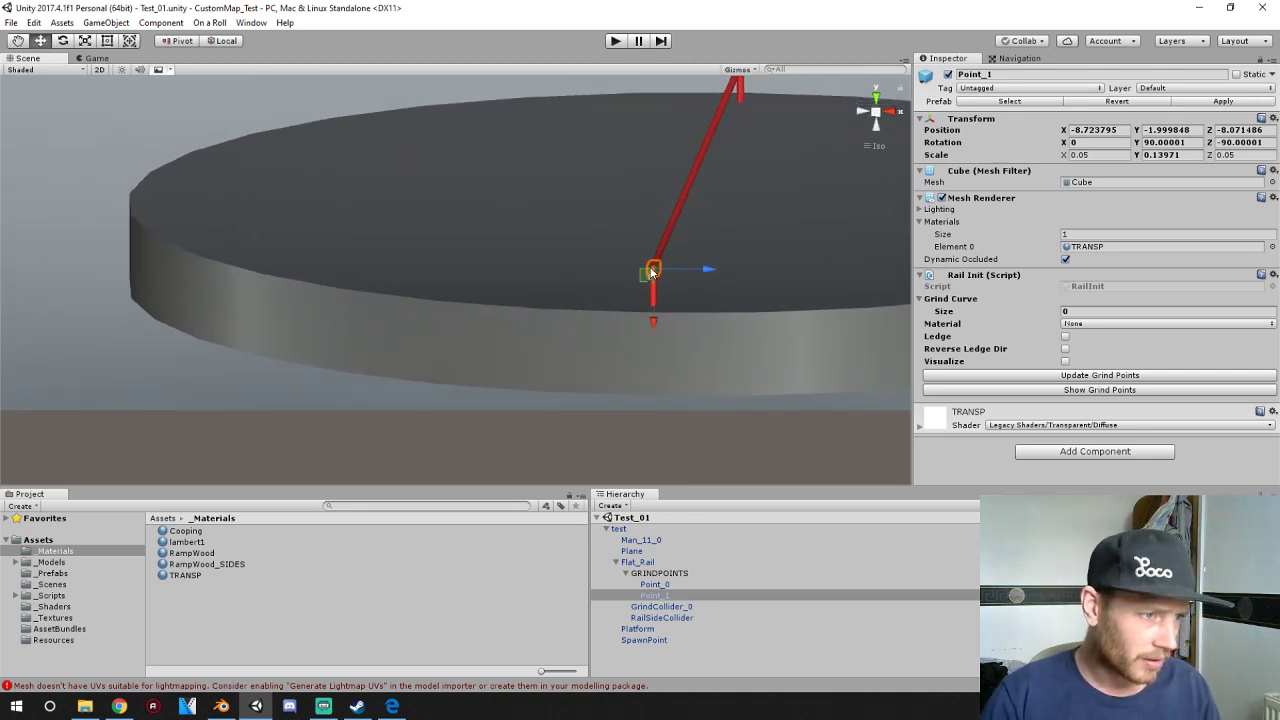
{"action": "middle_click_drag", "start_coordinate": [743, 166], "coordinate": [720, 191]}
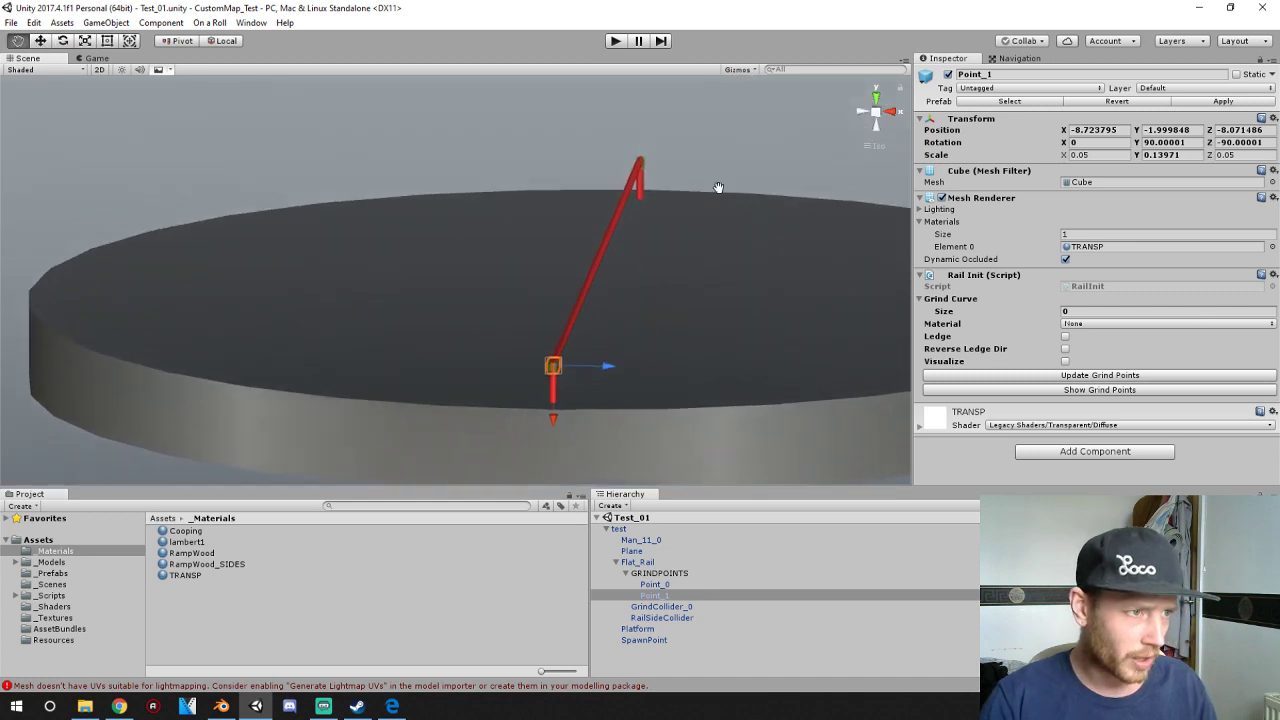
{"action": "left_click", "coordinate": [162, 518]}
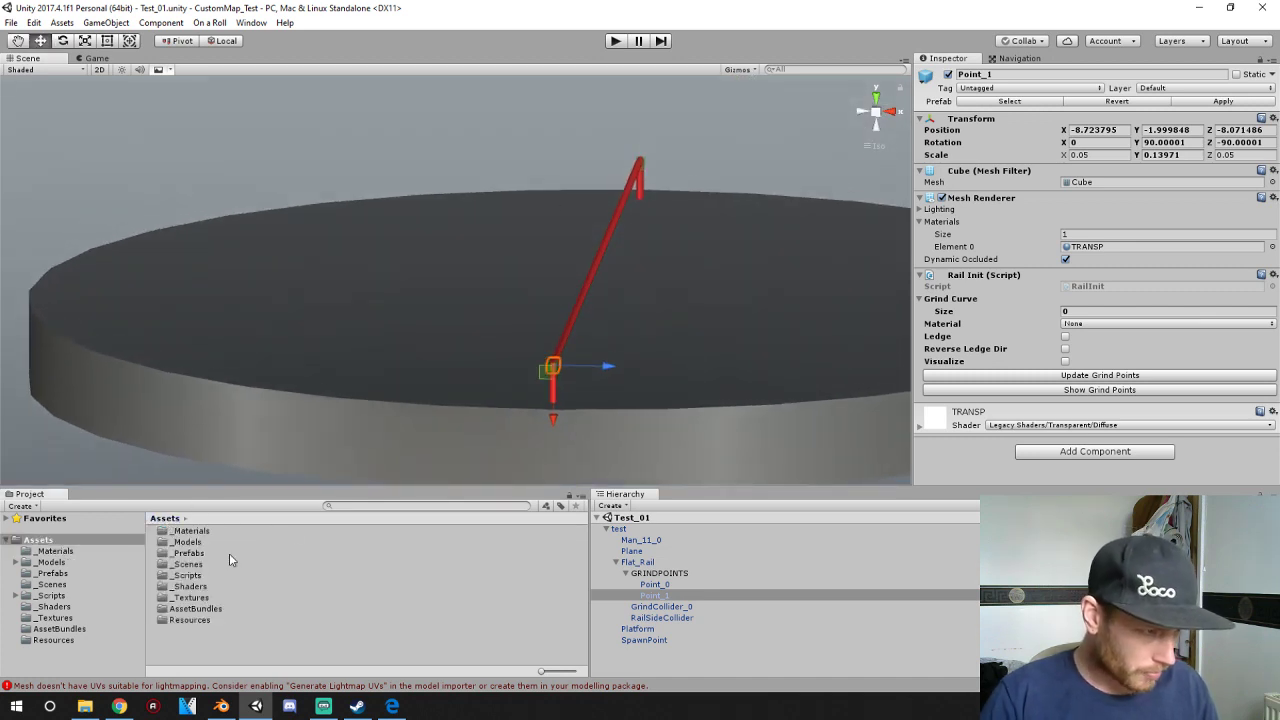
{"action": "left_click", "coordinate": [530, 379]}
{"action": "left_click", "coordinate": [557, 369]}
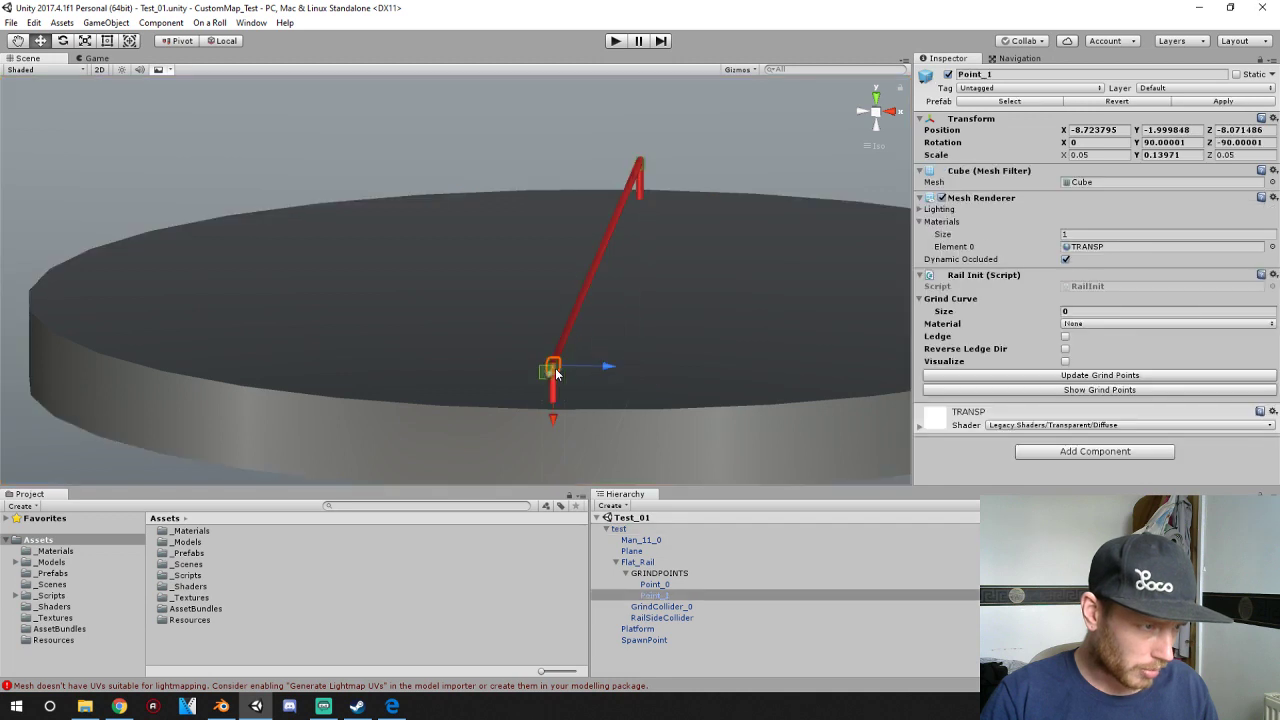
{"action": "left_click", "coordinate": [563, 325]}
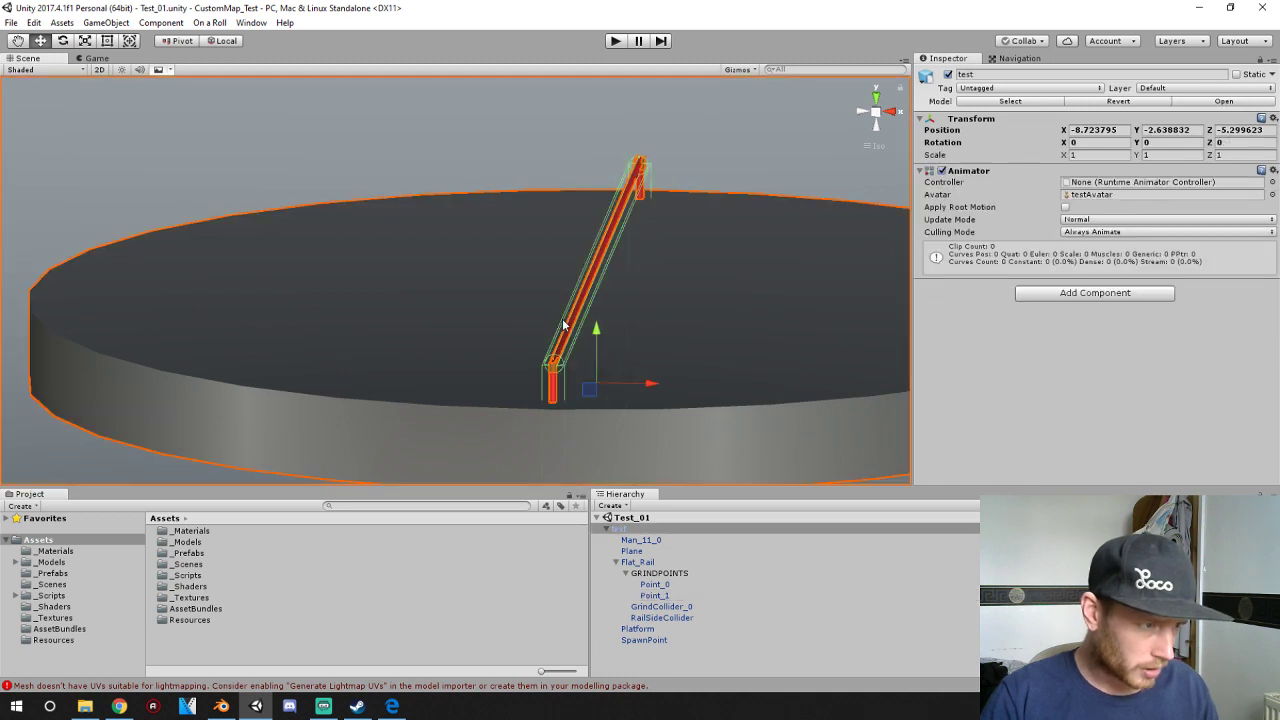
{"action": "left_click", "coordinate": [571, 325]}
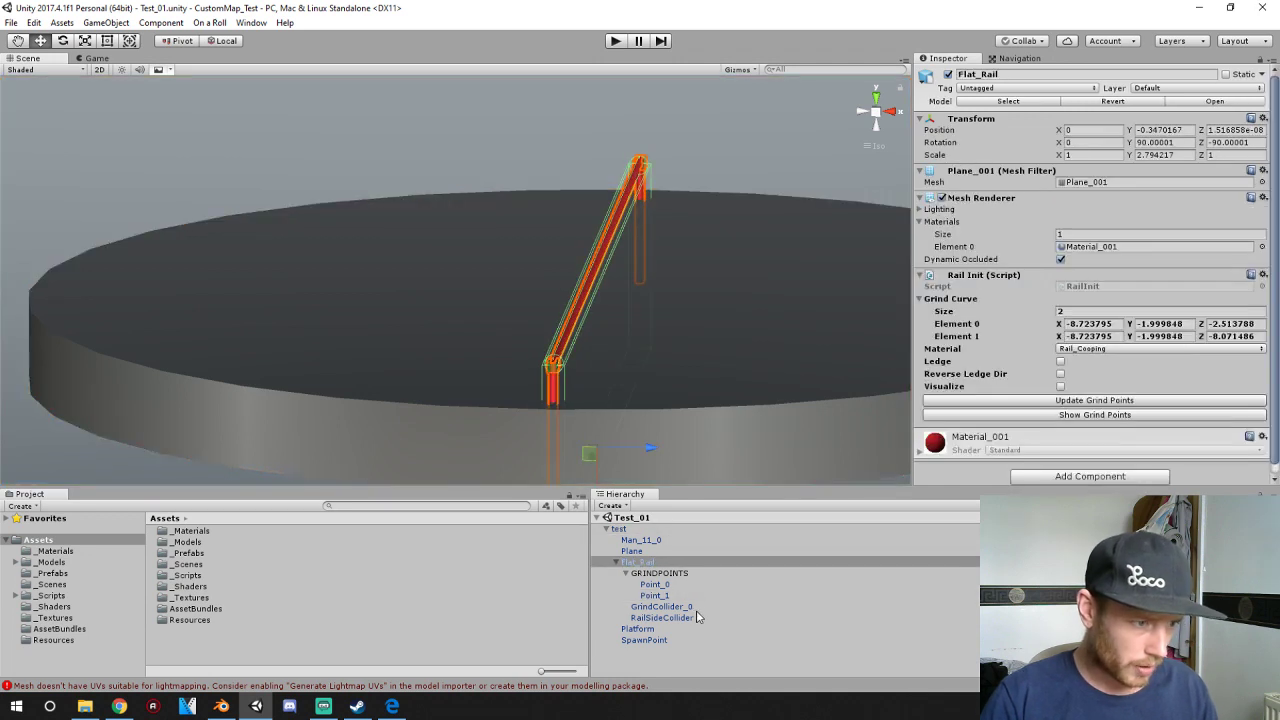
{"action": "left_click", "coordinate": [659, 607]}
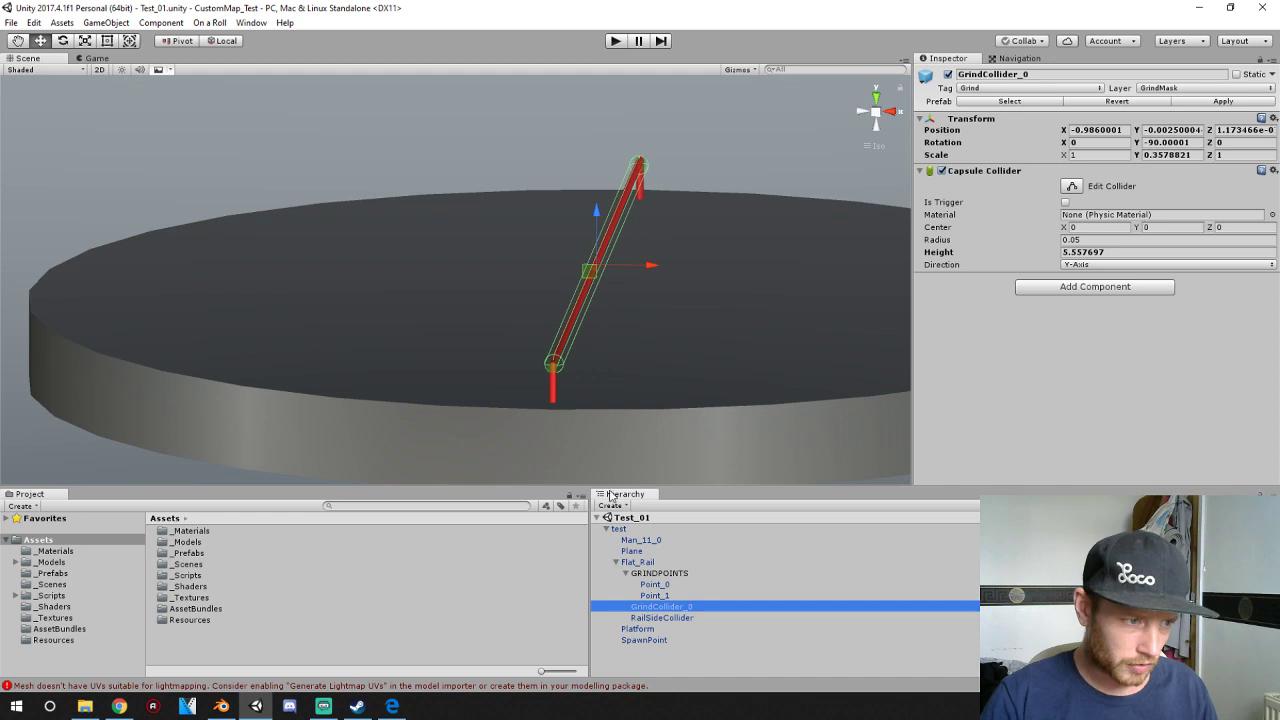
{"action": "left_click", "coordinate": [668, 597]}
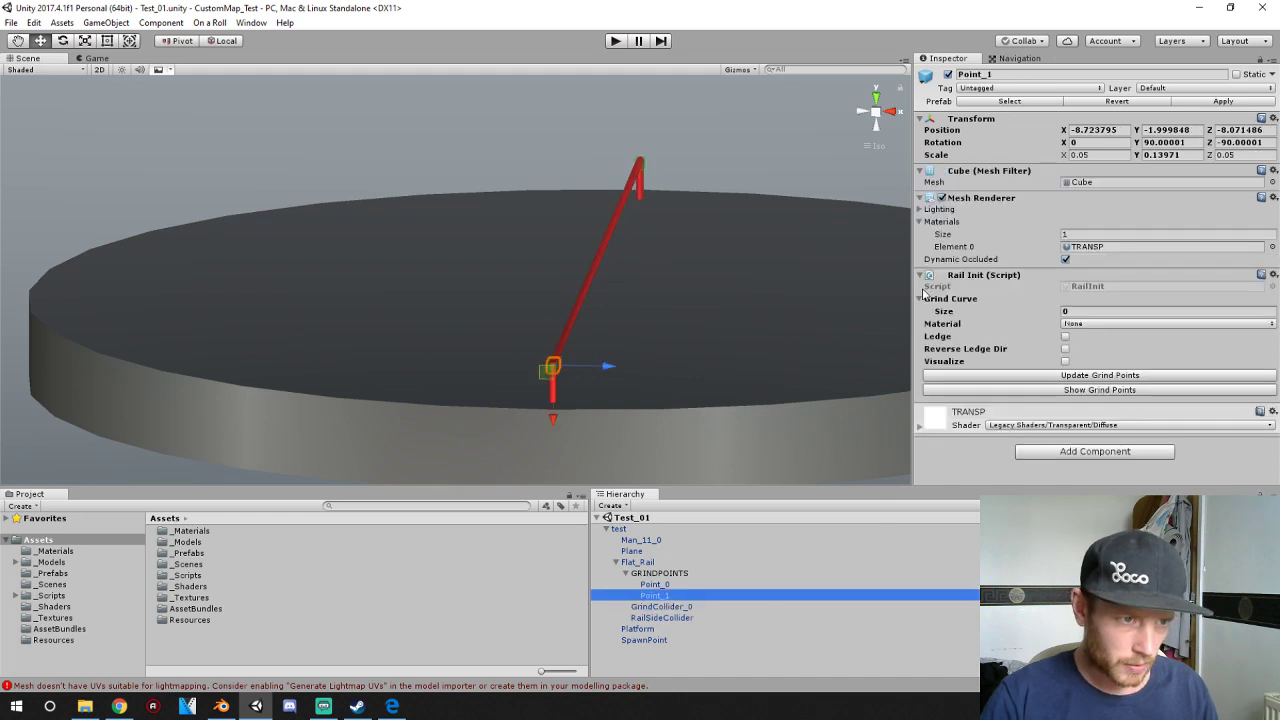
- Try None, Default-Skybox, Cooping and Default-Particle as the mesh material of grind point Point_1
{"action": "left_click", "coordinate": [1271, 247]}
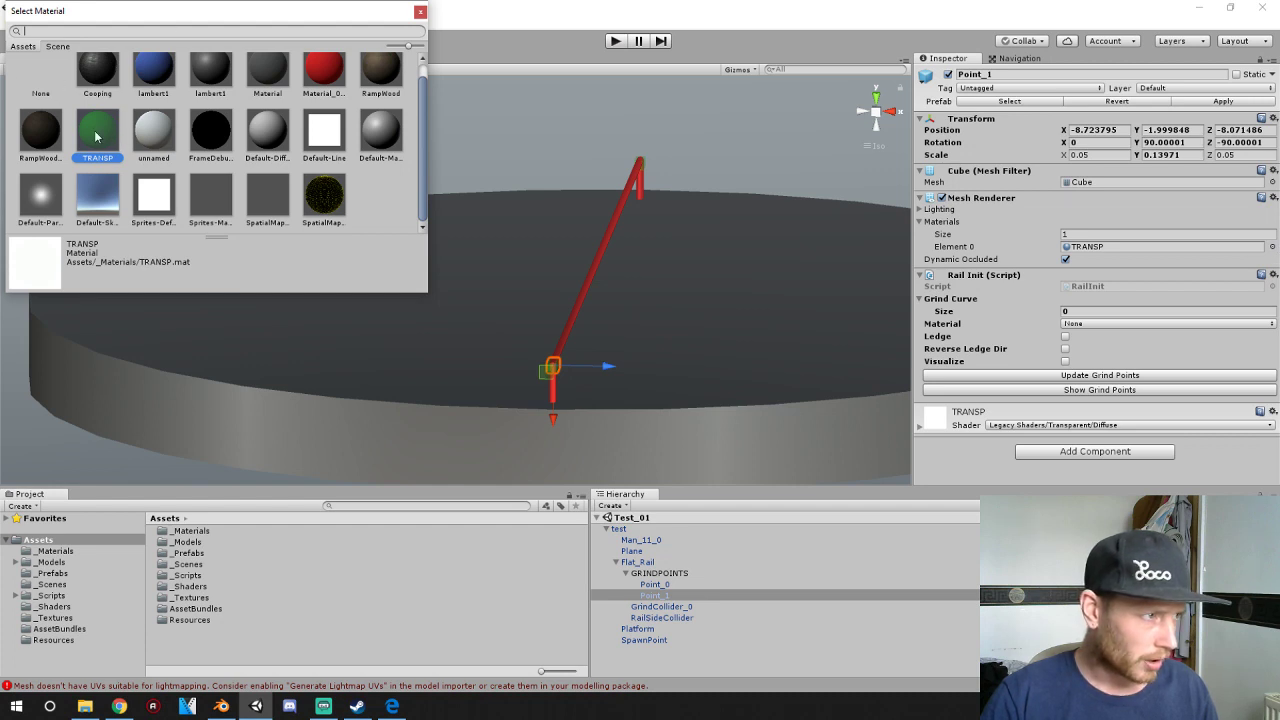
{"action": "left_click", "coordinate": [57, 76]}
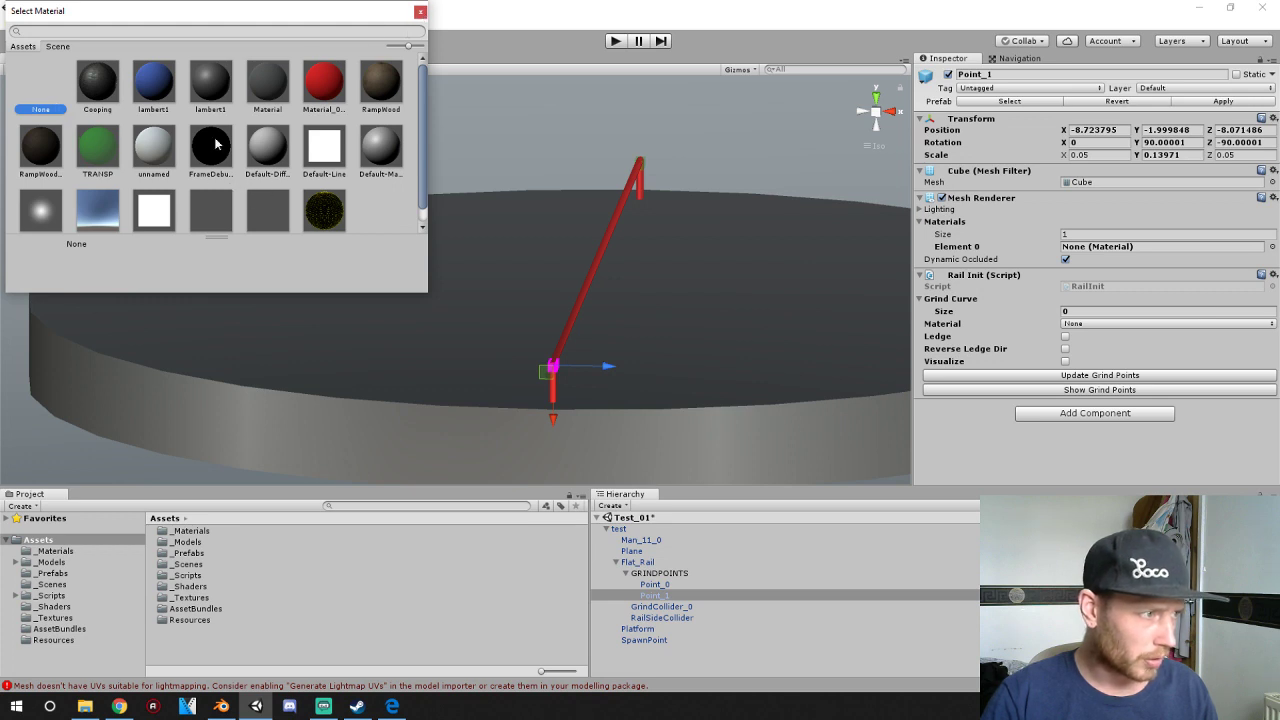
{"action": "left_click", "coordinate": [97, 207]}
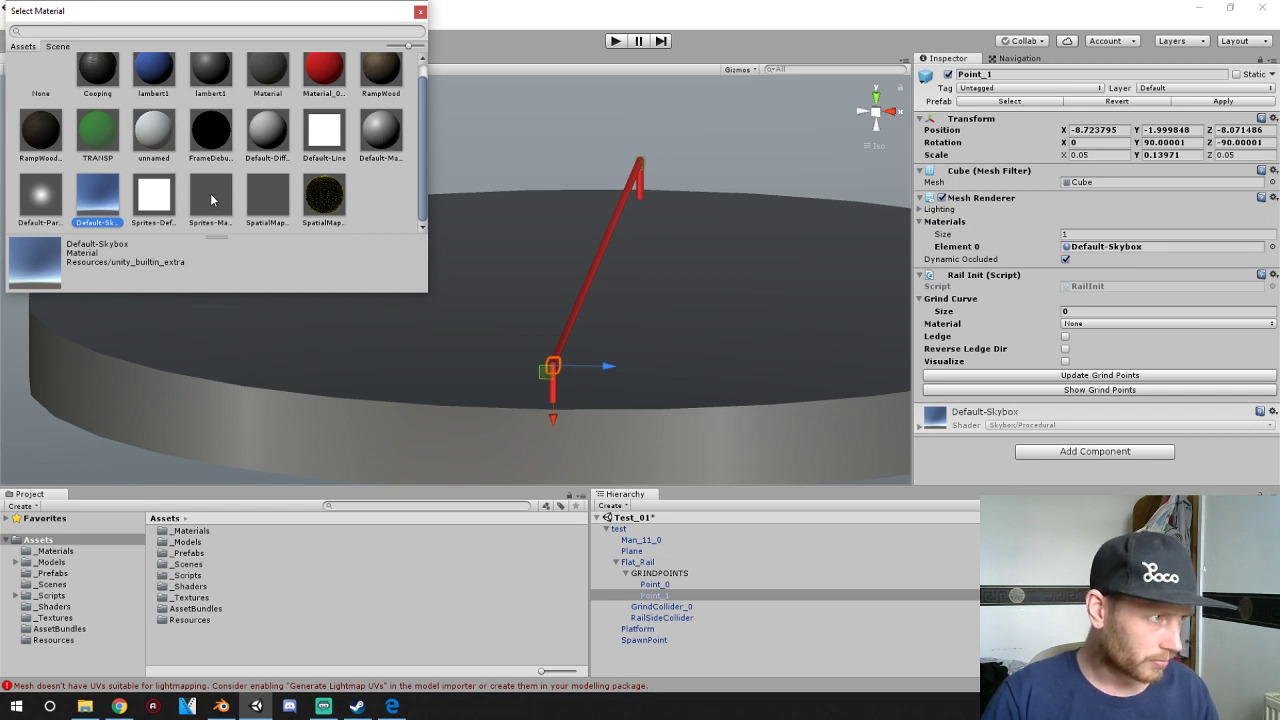
{"action": "scroll", "coordinate": [211, 195], "scroll_direction": "up", "scroll_amount": 1}
{"action": "left_click", "coordinate": [97, 83]}
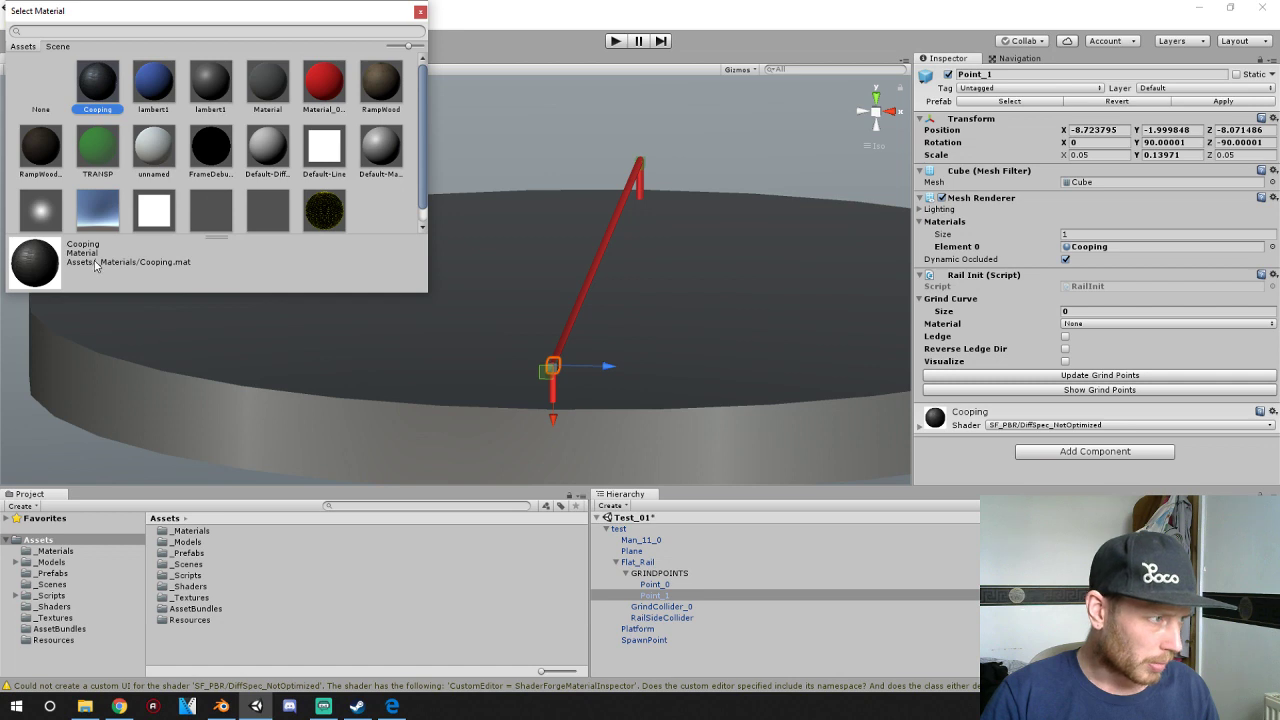
{"action": "left_click", "coordinate": [44, 88]}
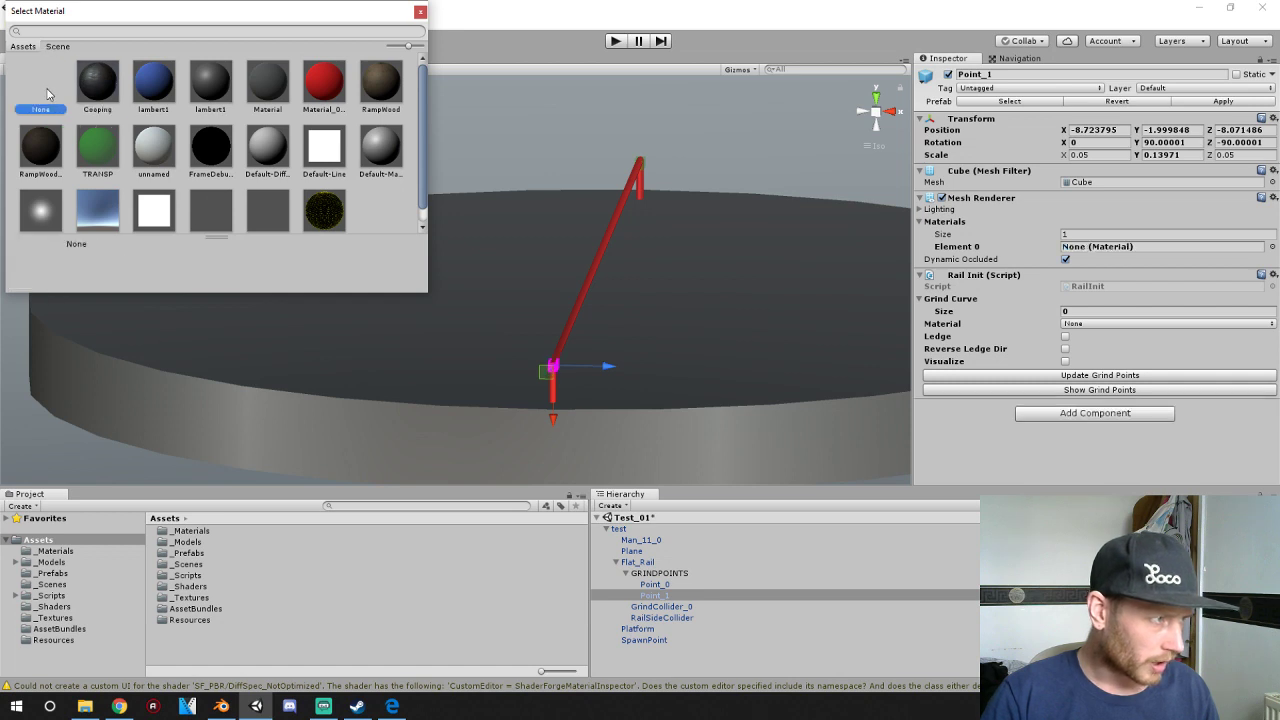
{"action": "left_click", "coordinate": [60, 203]}
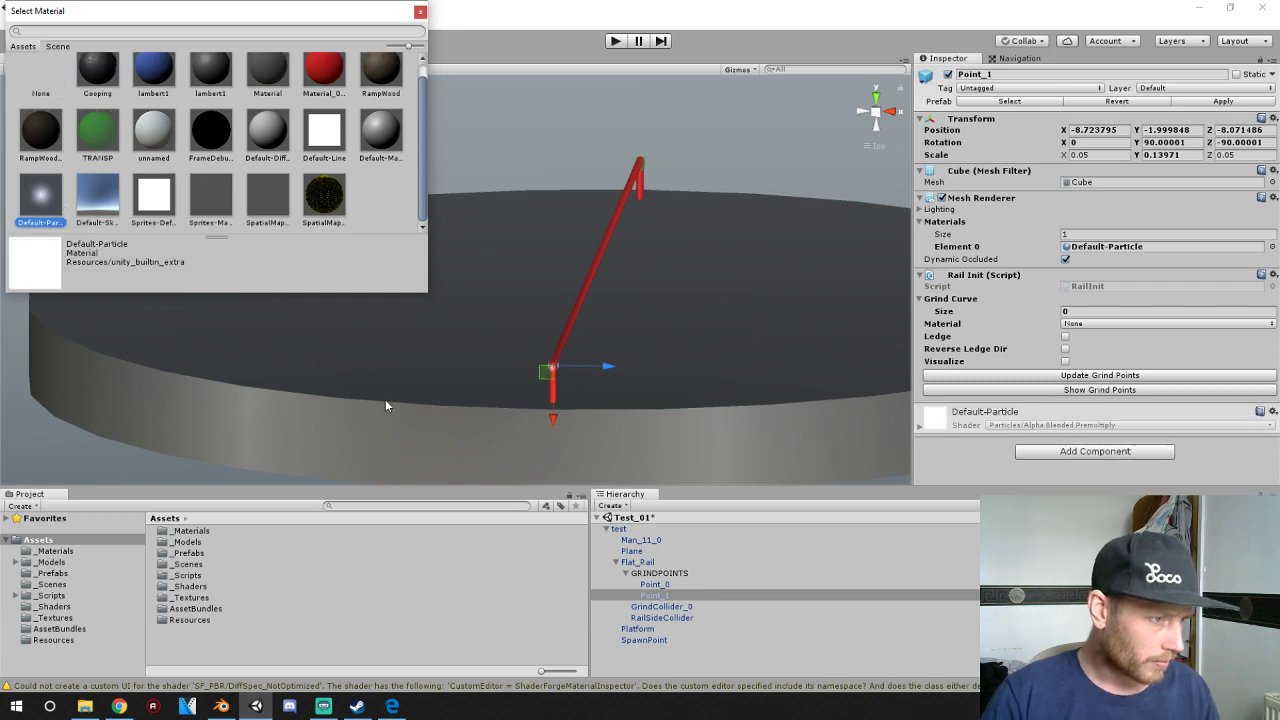
- Switch the scene to perspective view and examine Point_1 with its Default-Particle material at the rail end up close
{"action": "scroll", "coordinate": [613, 427], "scroll_direction": "up", "scroll_amount": 7}
{"action": "scroll", "coordinate": [614, 426], "scroll_direction": "down", "scroll_amount": 5}
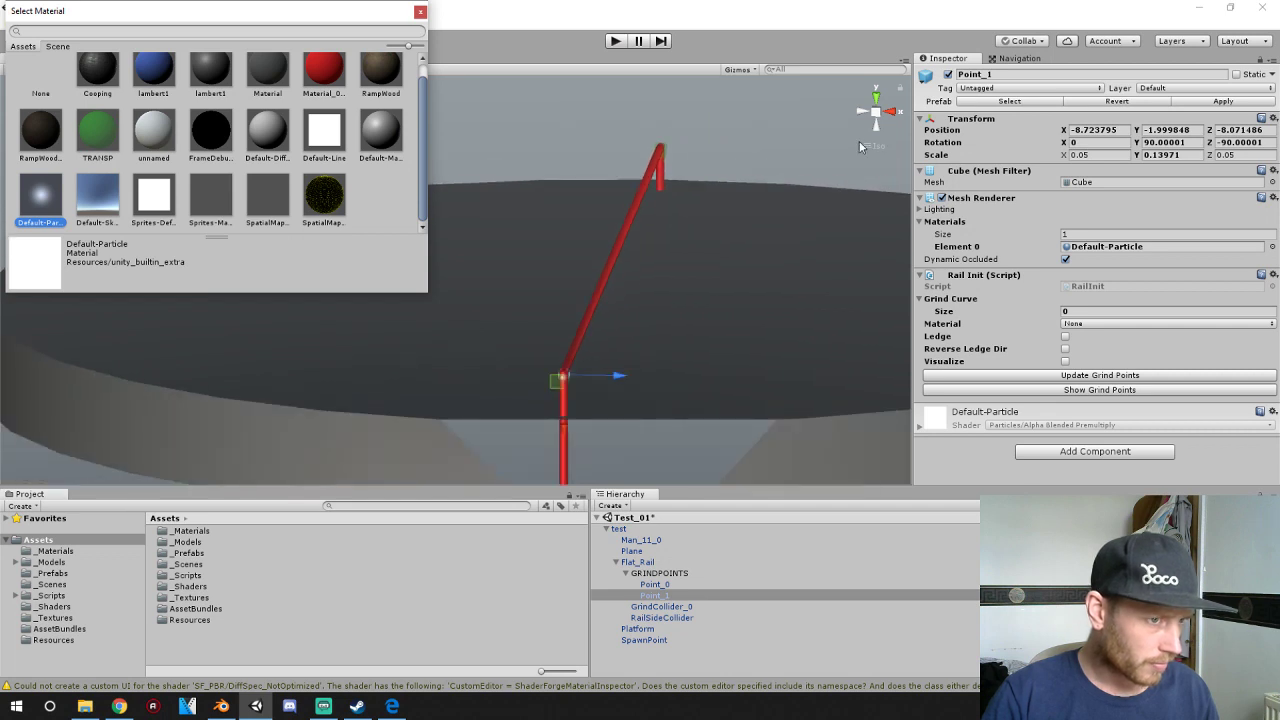
{"action": "left_click", "coordinate": [876, 116]}
{"action": "left_click", "coordinate": [875, 114]}
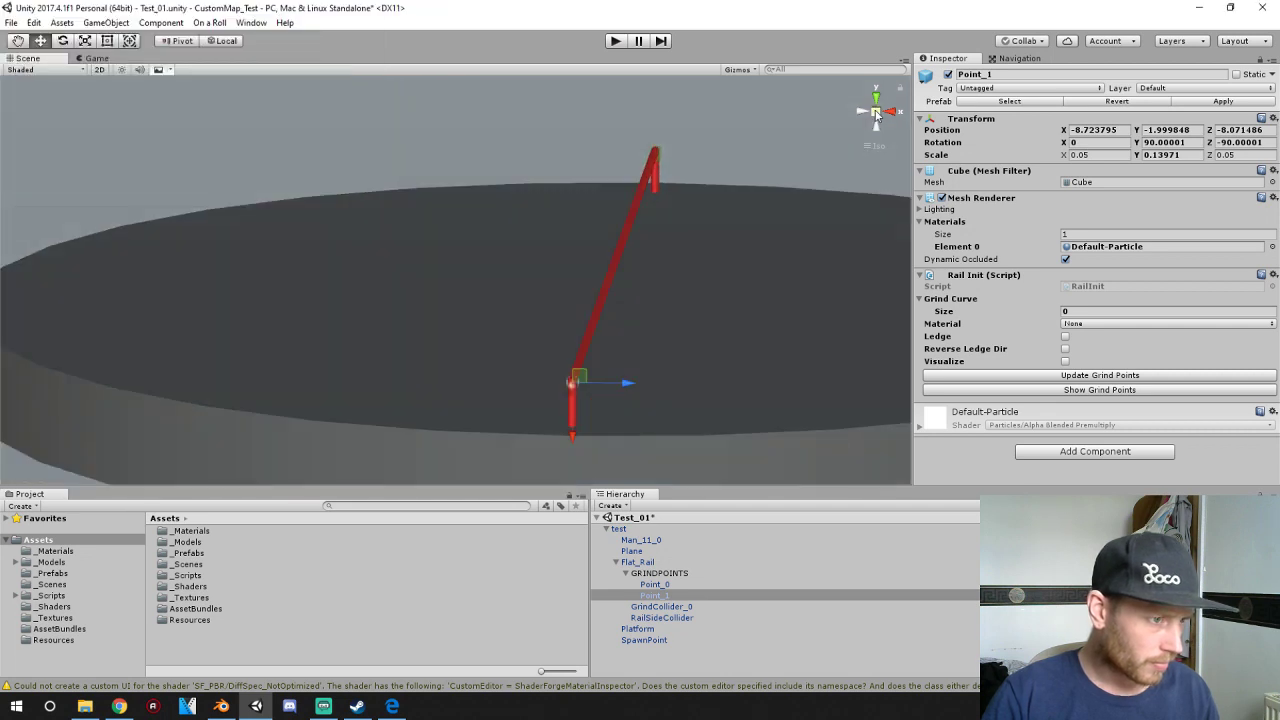
{"action": "middle_click_drag", "start_coordinate": [777, 245], "coordinate": [747, 245]}
{"action": "scroll", "coordinate": [520, 264], "scroll_direction": "down", "scroll_amount": 5}
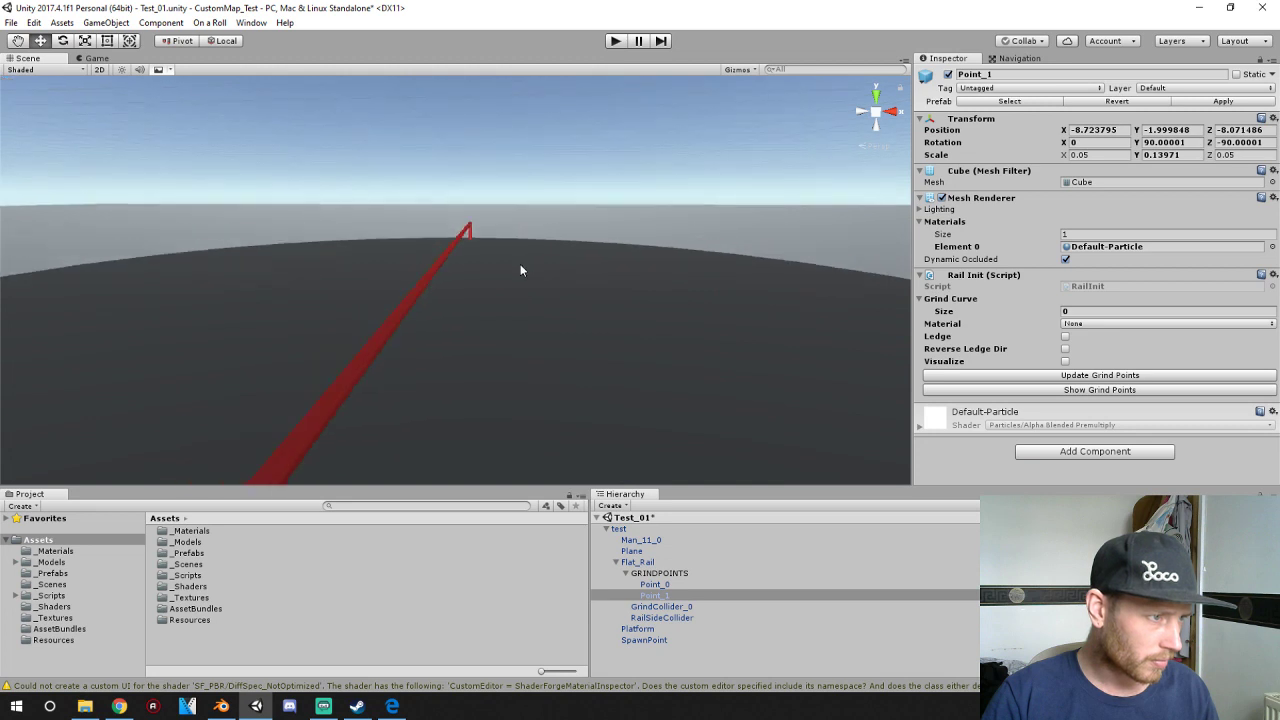
{"action": "middle_click_drag", "start_coordinate": [488, 284], "coordinate": [492, 264]}
{"action": "scroll", "coordinate": [492, 264], "scroll_direction": "down", "scroll_amount": 5}
{"action": "right_click_drag", "start_coordinate": [522, 264], "coordinate": [506, 272]}
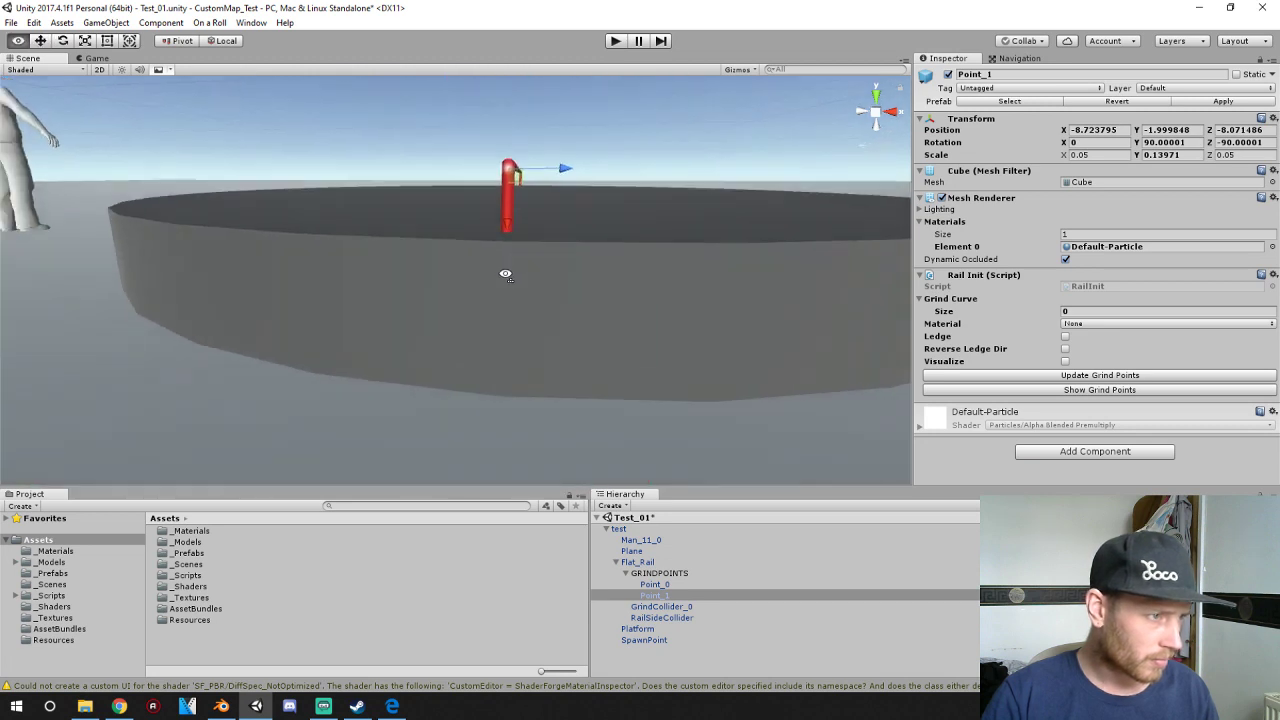
{"action": "middle_click_drag", "start_coordinate": [510, 264], "coordinate": [320, 314]}
{"action": "scroll", "coordinate": [340, 314], "scroll_direction": "up", "scroll_amount": 3}
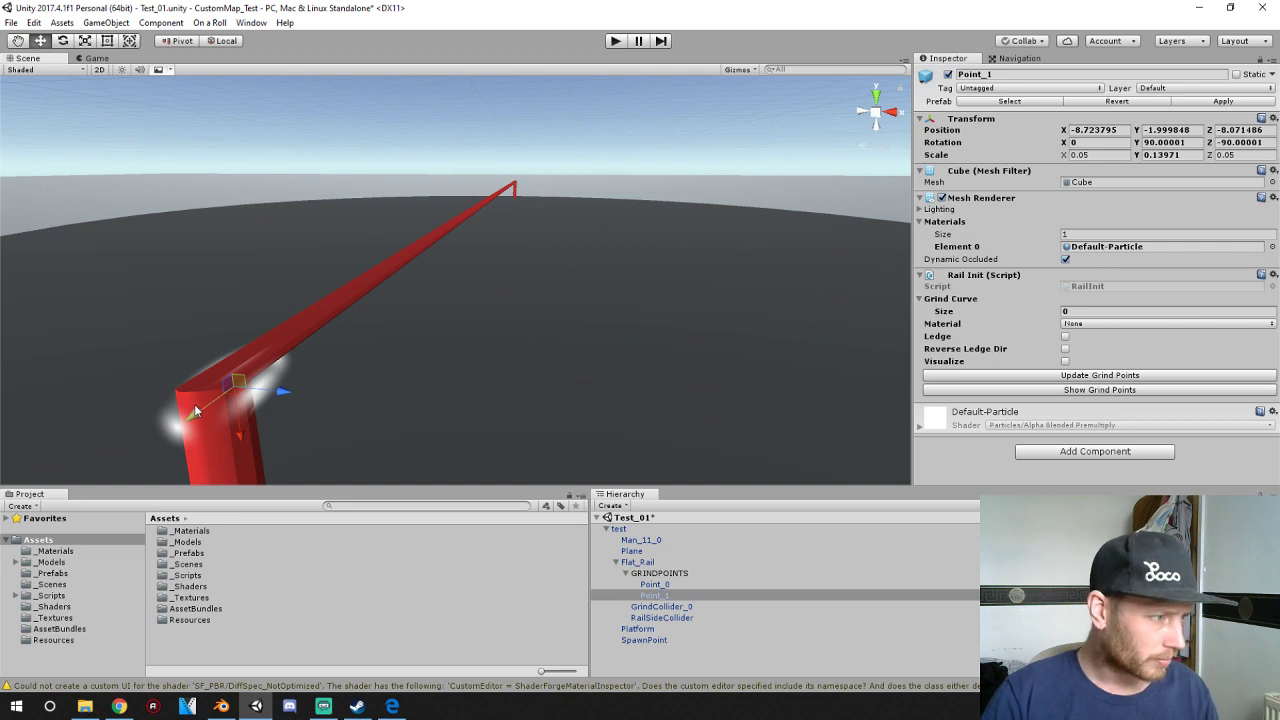
- Assign the TRANSP material back to the mesh renderer of grind point Point_1
{"action": "left_click", "coordinate": [682, 585]}
{"action": "left_click", "coordinate": [682, 595]}
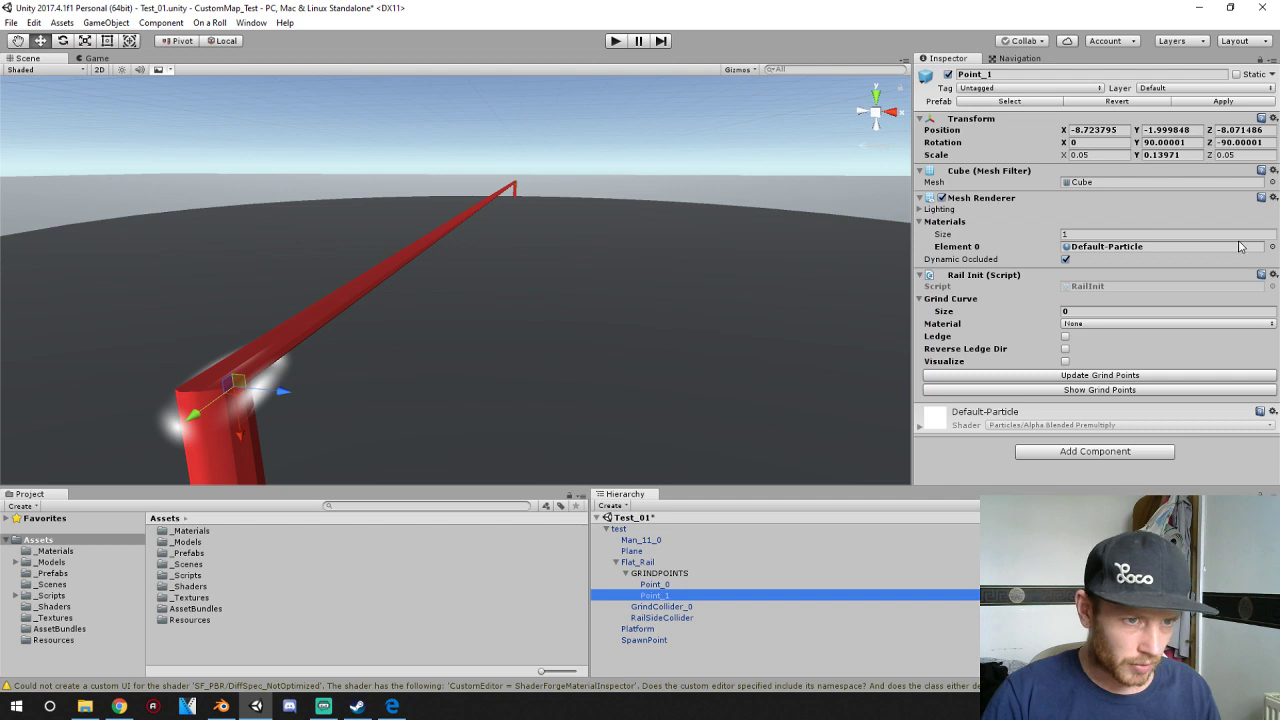
{"action": "left_click", "coordinate": [1272, 247]}
{"action": "left_click", "coordinate": [138, 146]}
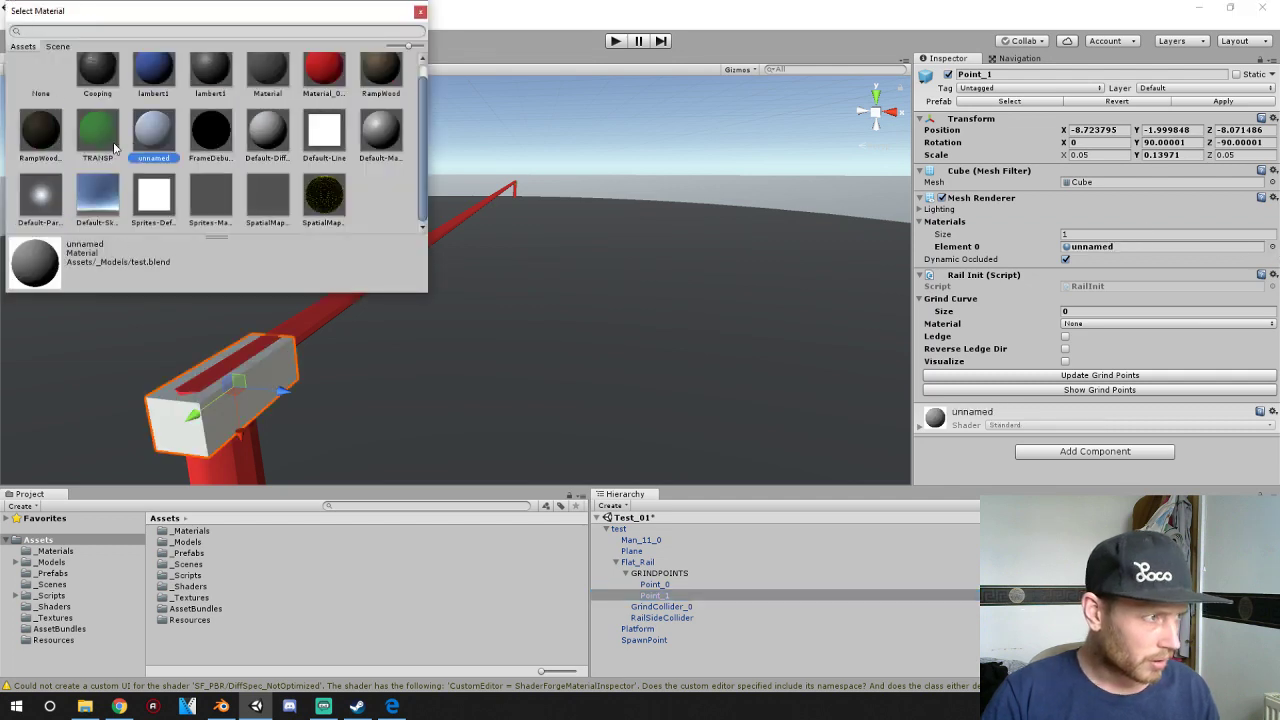
{"action": "left_click", "coordinate": [99, 140]}
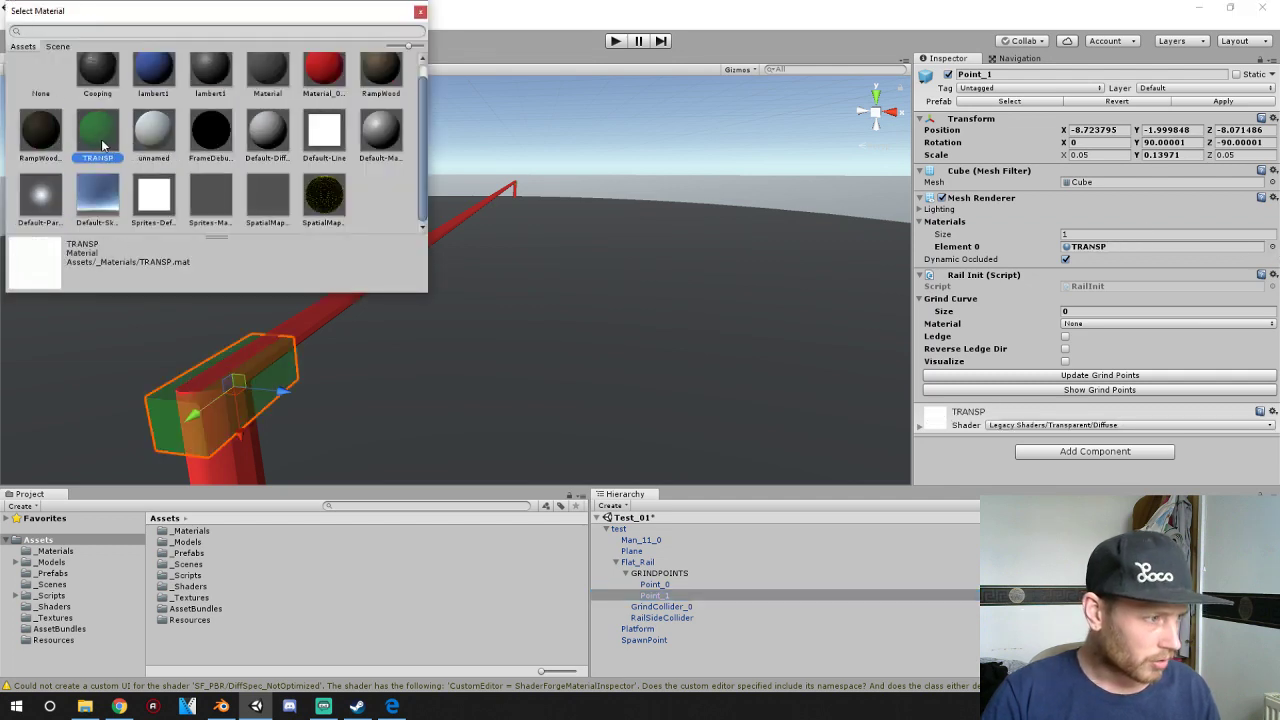
- Set the main colour of the TRANSP material in the _Materials folder to black with alpha 0, and inspect the rail
{"action": "double_click", "coordinate": [184, 531]}
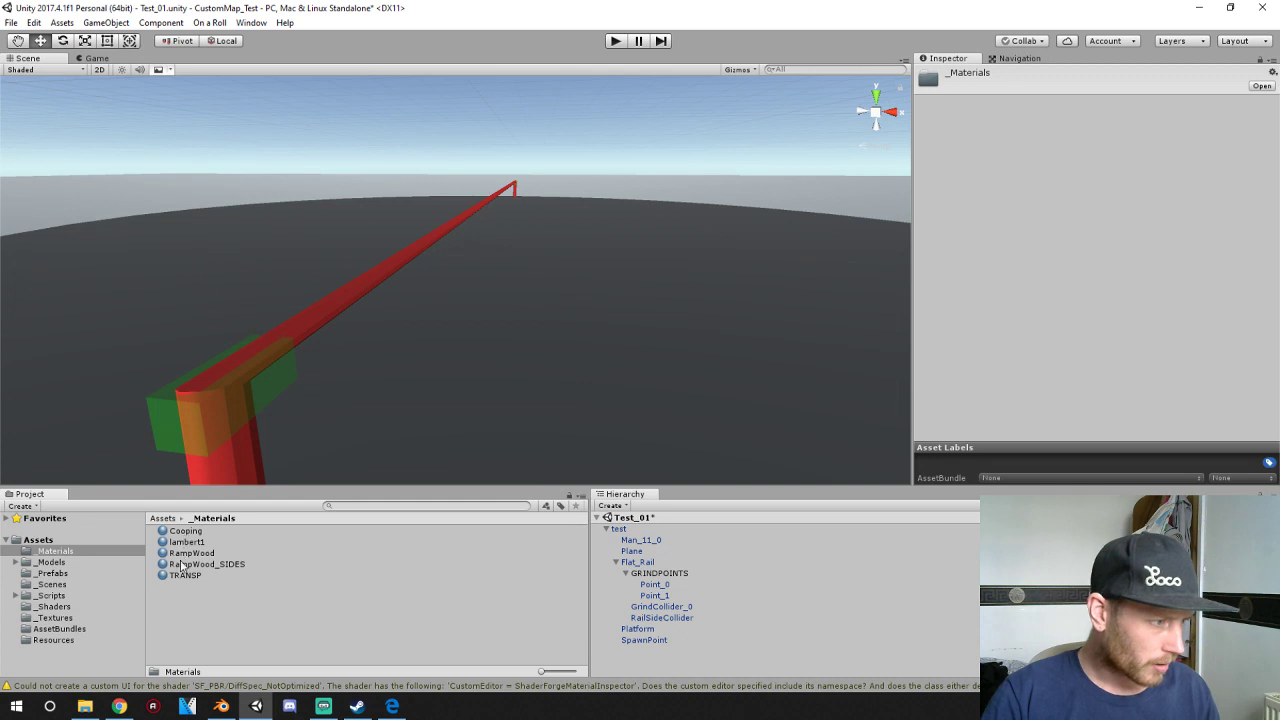
{"action": "left_click", "coordinate": [177, 575]}
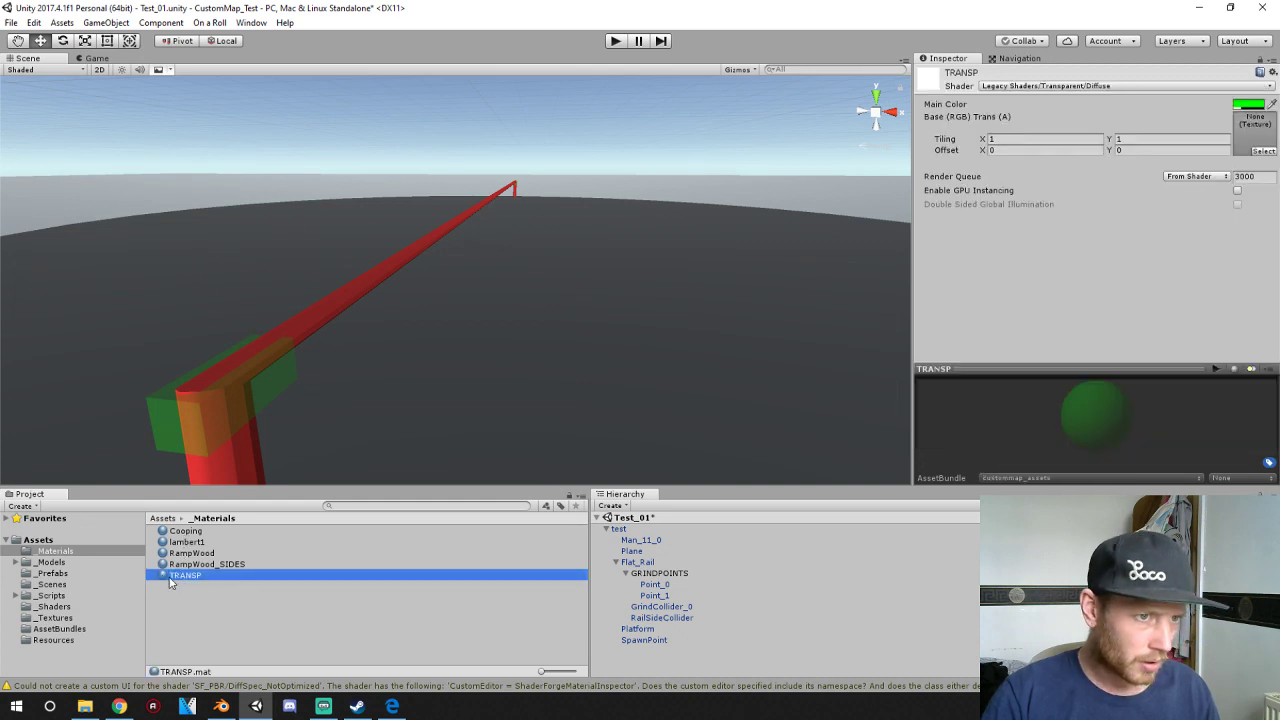
{"action": "left_click", "coordinate": [1250, 105]}
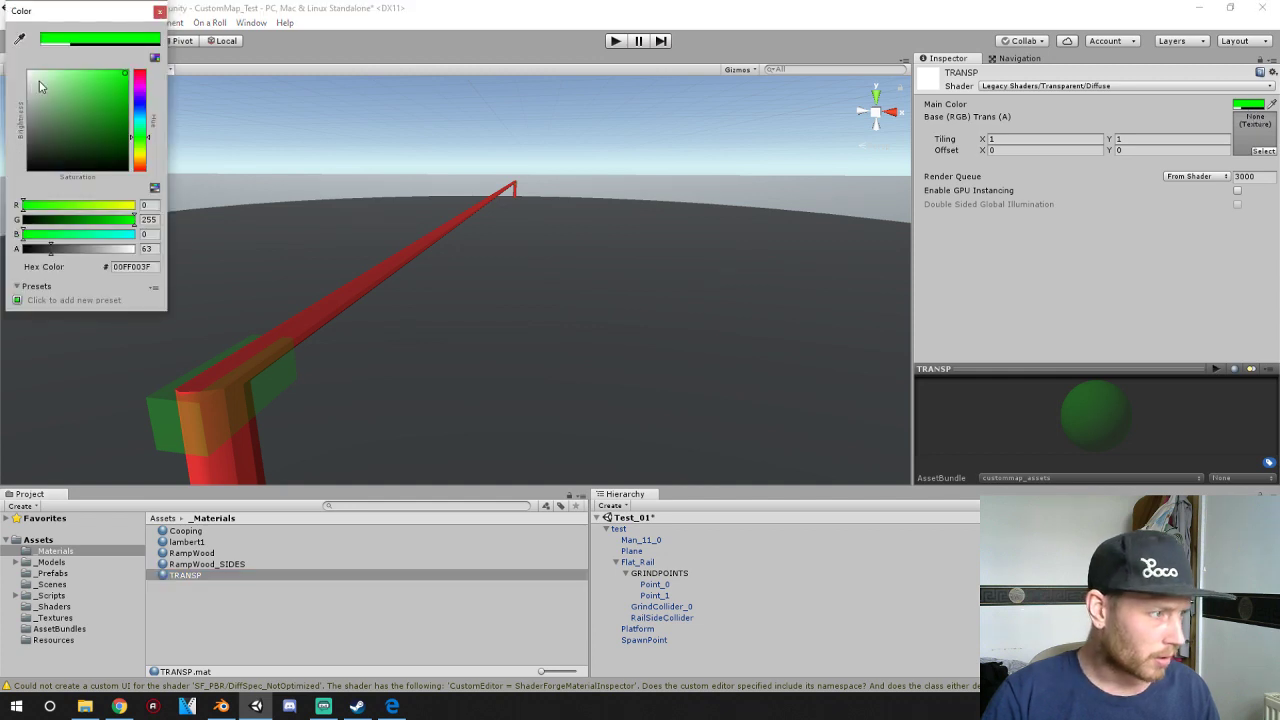
{"action": "left_click_drag", "start_coordinate": [40, 87], "coordinate": [26, 66]}
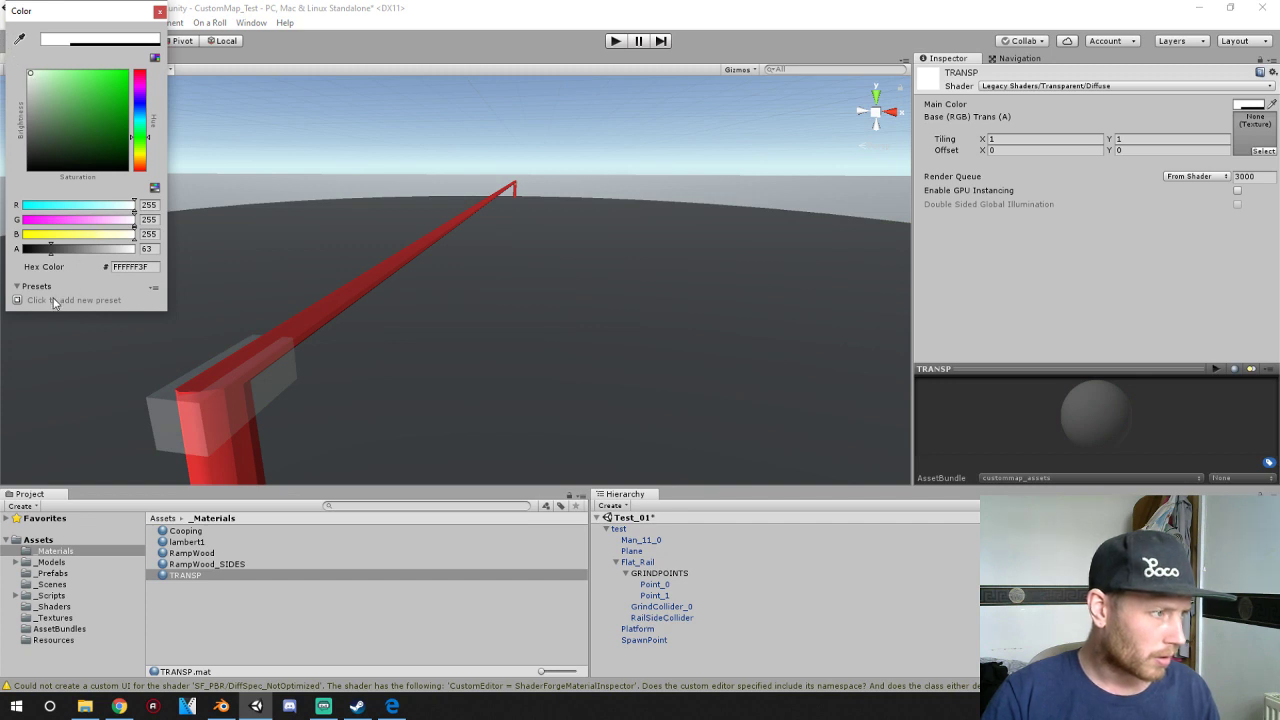
{"action": "mouse_move", "coordinate": [57, 145]}
{"action": "left_mouse_down"}
{"action": "mouse_move", "coordinate": [130, 97]}
{"action": "mouse_move", "coordinate": [68, 187]}
{"action": "mouse_move", "coordinate": [80, 150]}
{"action": "mouse_move", "coordinate": [85, 185]}
{"action": "mouse_move", "coordinate": [95, 150]}
{"action": "mouse_move", "coordinate": [101, 197]}
{"action": "left_mouse_up"}
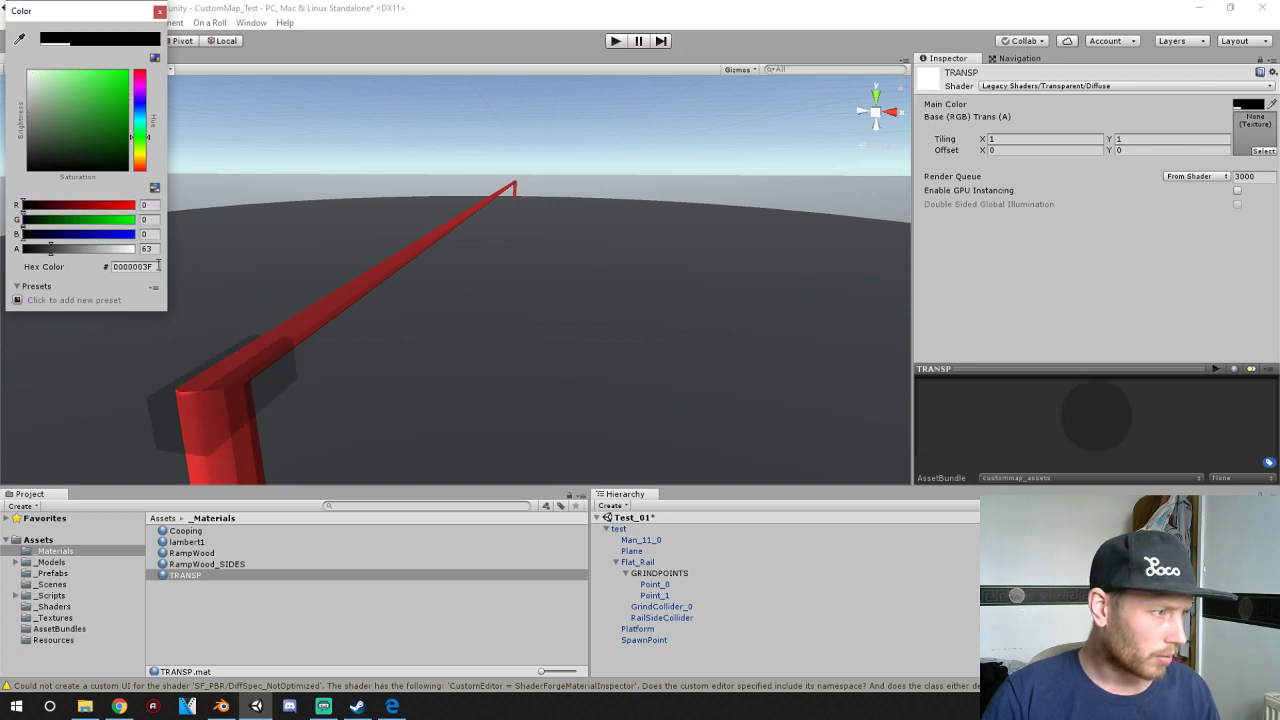
{"action": "left_click_drag", "start_coordinate": [55, 254], "coordinate": [5, 232]}
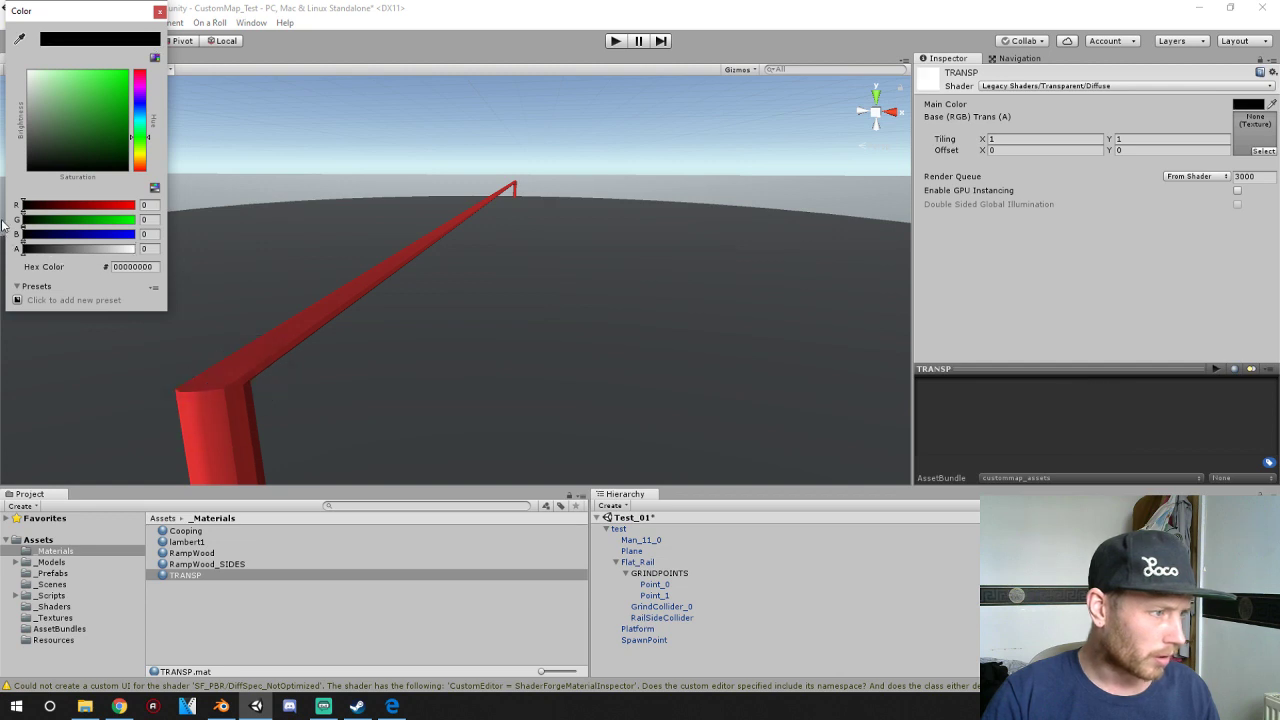
{"action": "left_click", "coordinate": [159, 12]}
{"action": "scroll", "coordinate": [403, 475], "scroll_direction": "down", "scroll_amount": 5}
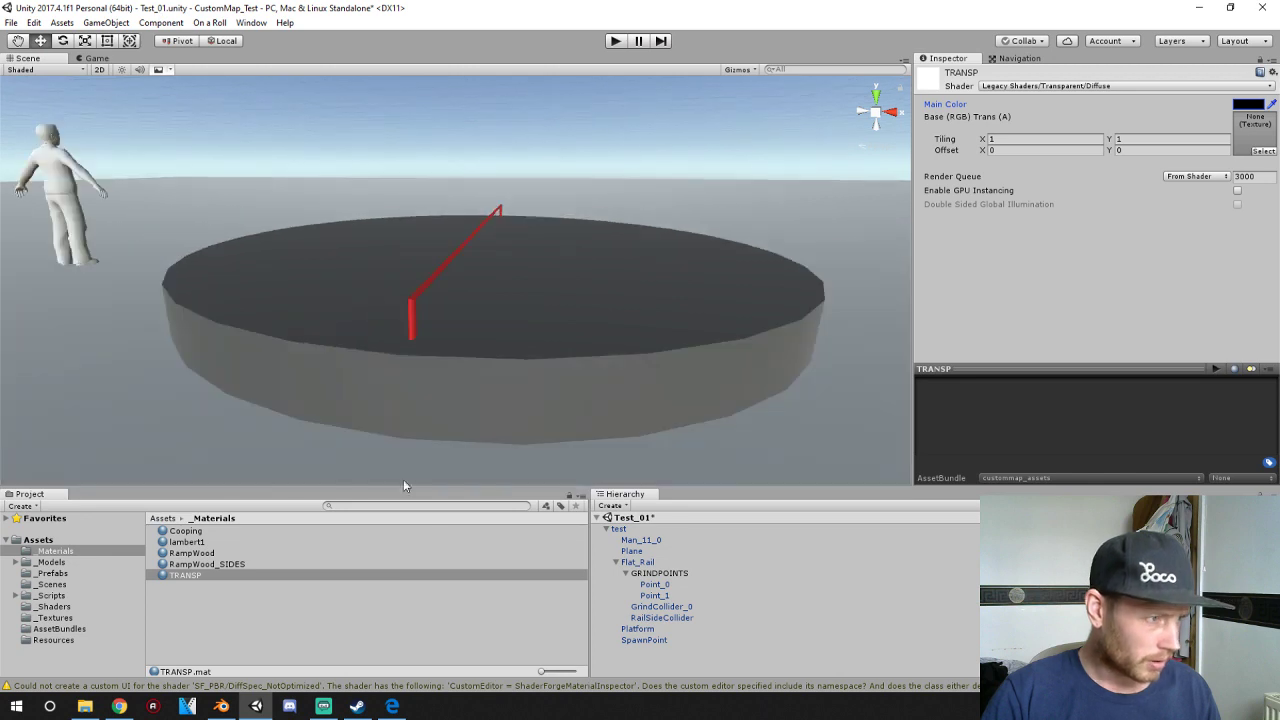
{"action": "right_click_drag", "start_coordinate": [496, 336], "coordinate": [400, 340]}
{"action": "middle_click_drag", "start_coordinate": [531, 339], "coordinate": [371, 366]}
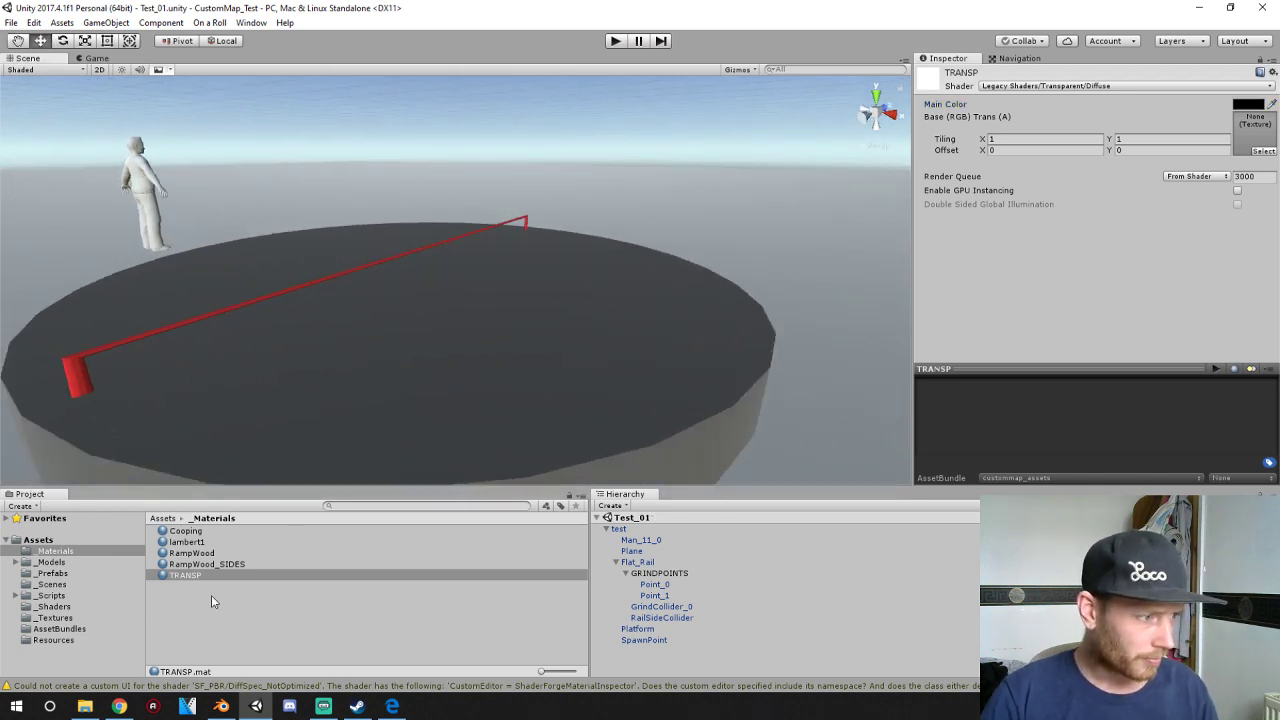
- Build the Test_01 custom map with the Build Custom Map tool from the project's Assets root
{"action": "left_click", "coordinate": [162, 518]}
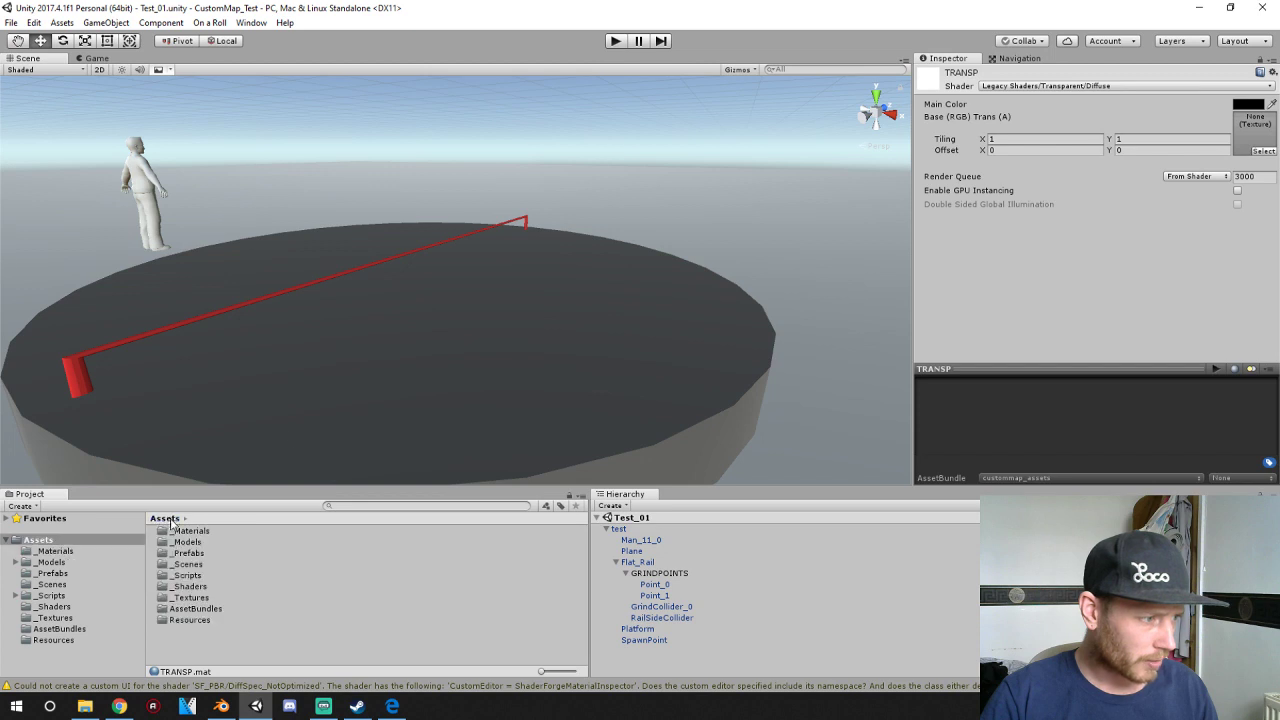
{"action": "left_click", "coordinate": [208, 22]}
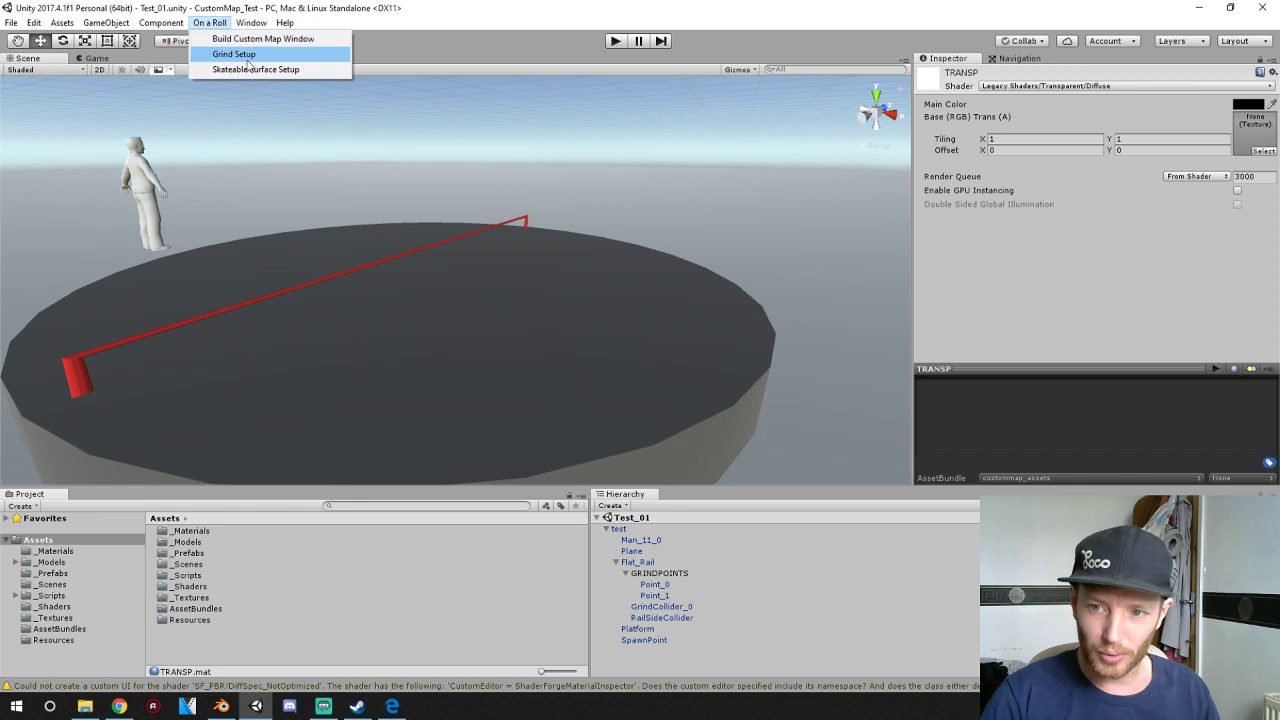
{"action": "mouse_move", "coordinate": [241, 26]}
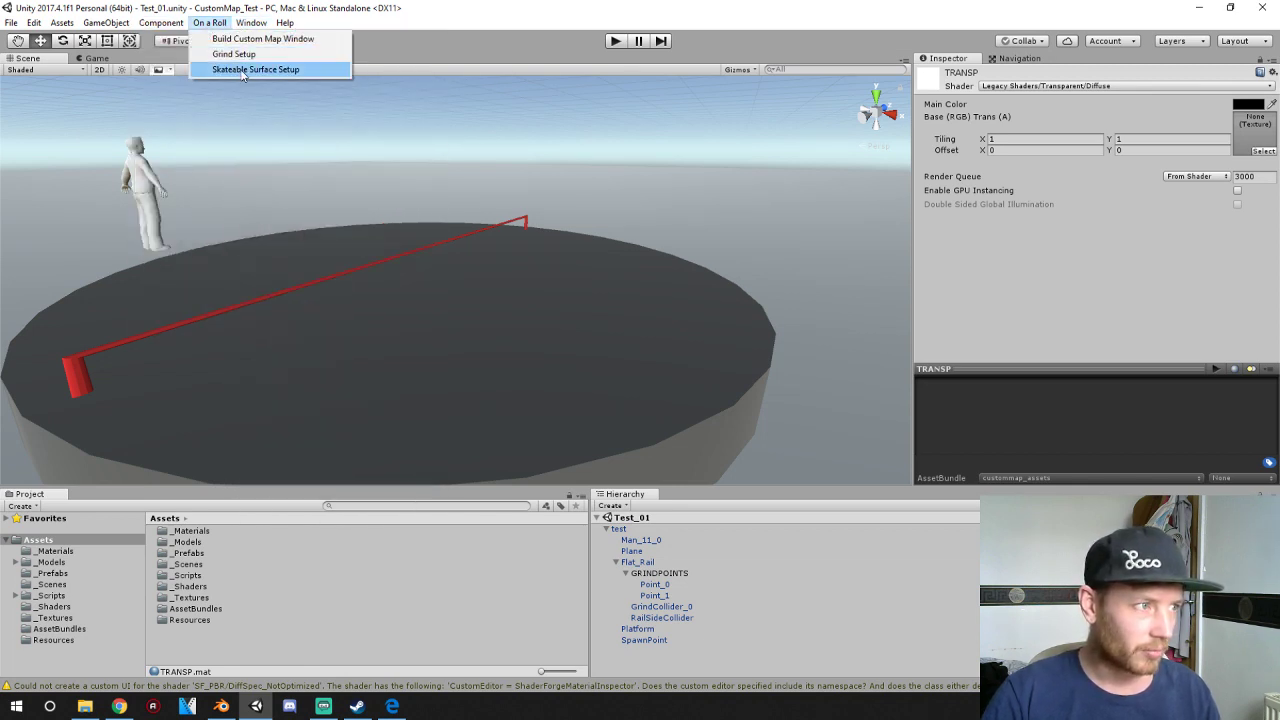
{"action": "left_click", "coordinate": [267, 42]}
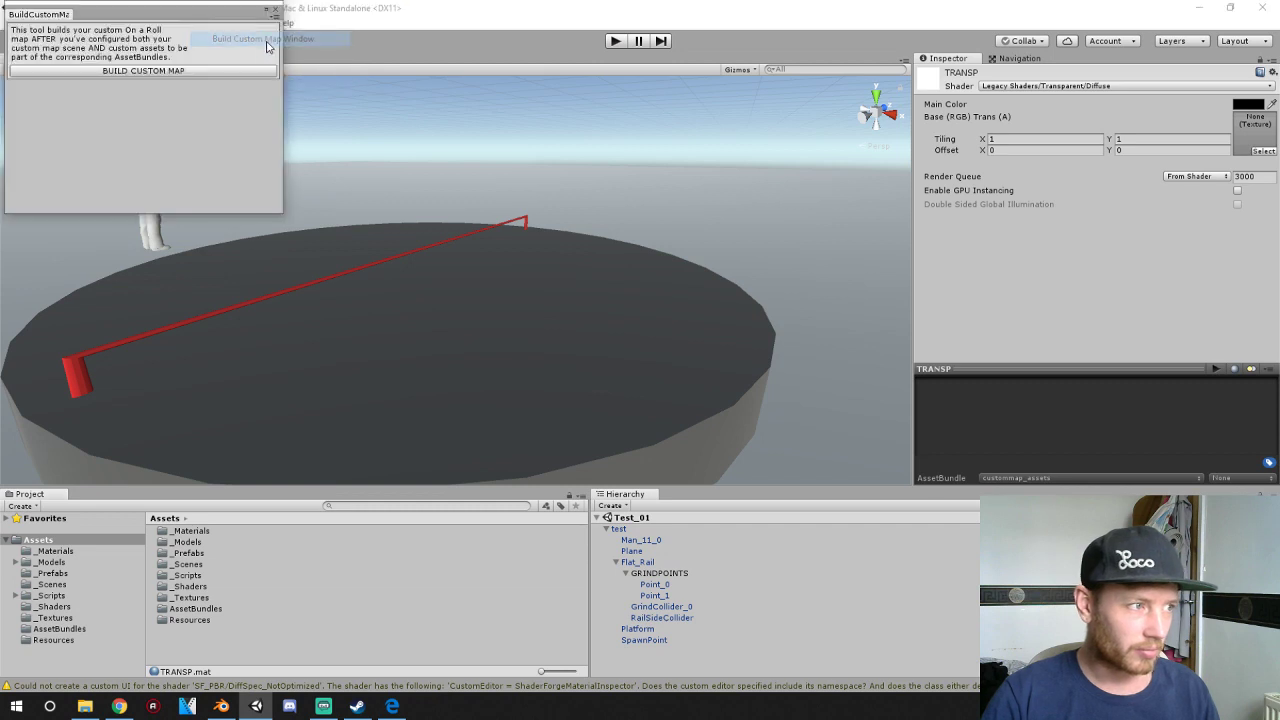
{"action": "left_click", "coordinate": [180, 72]}
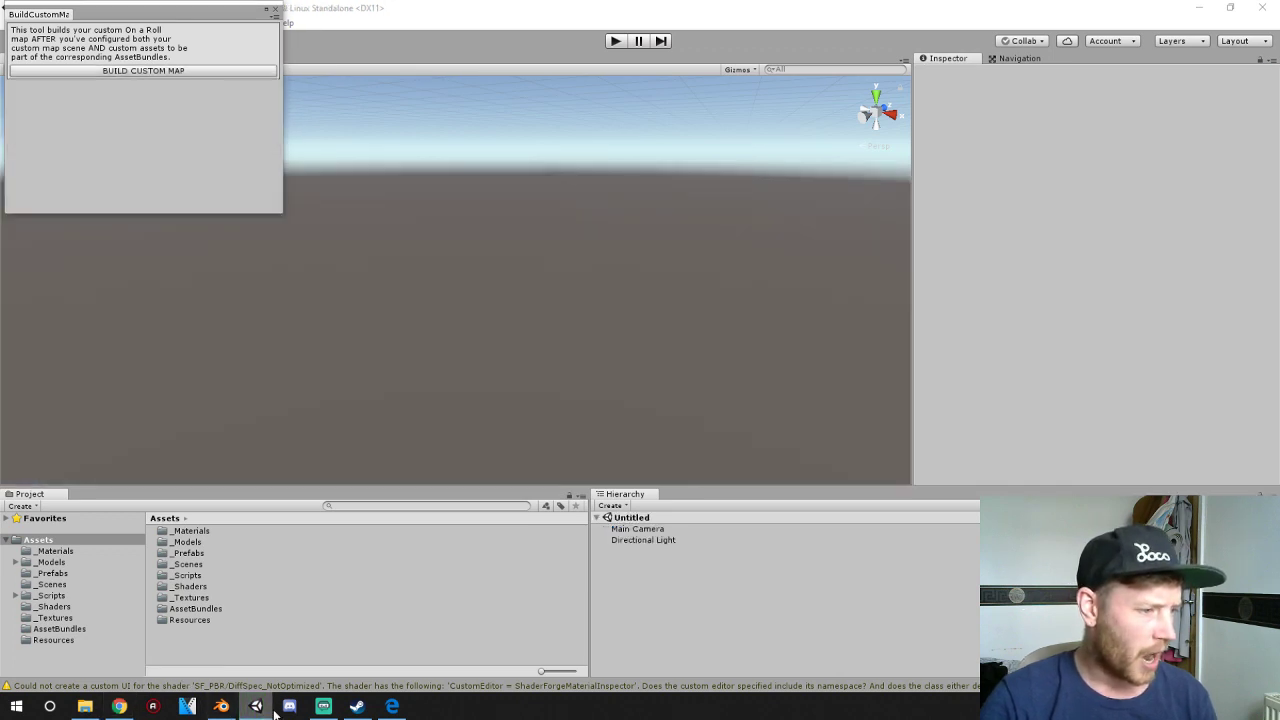
{"action": "mouse_move", "coordinate": [323, 707]}
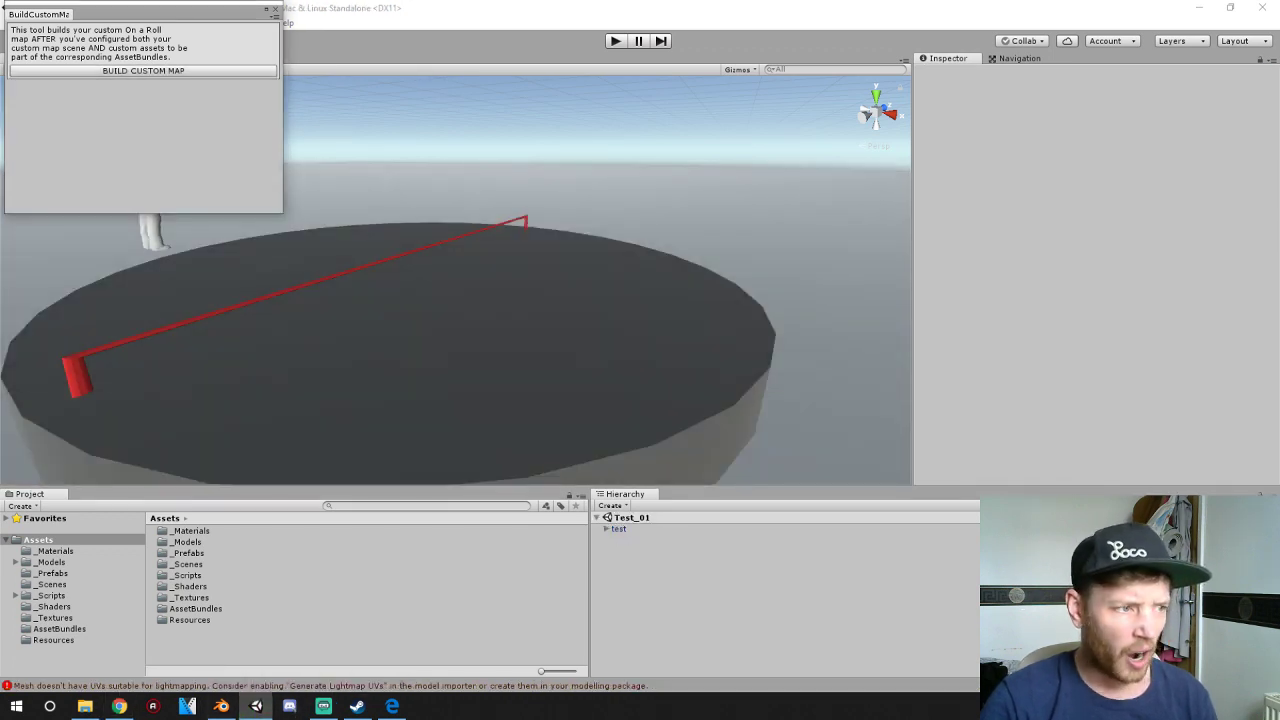
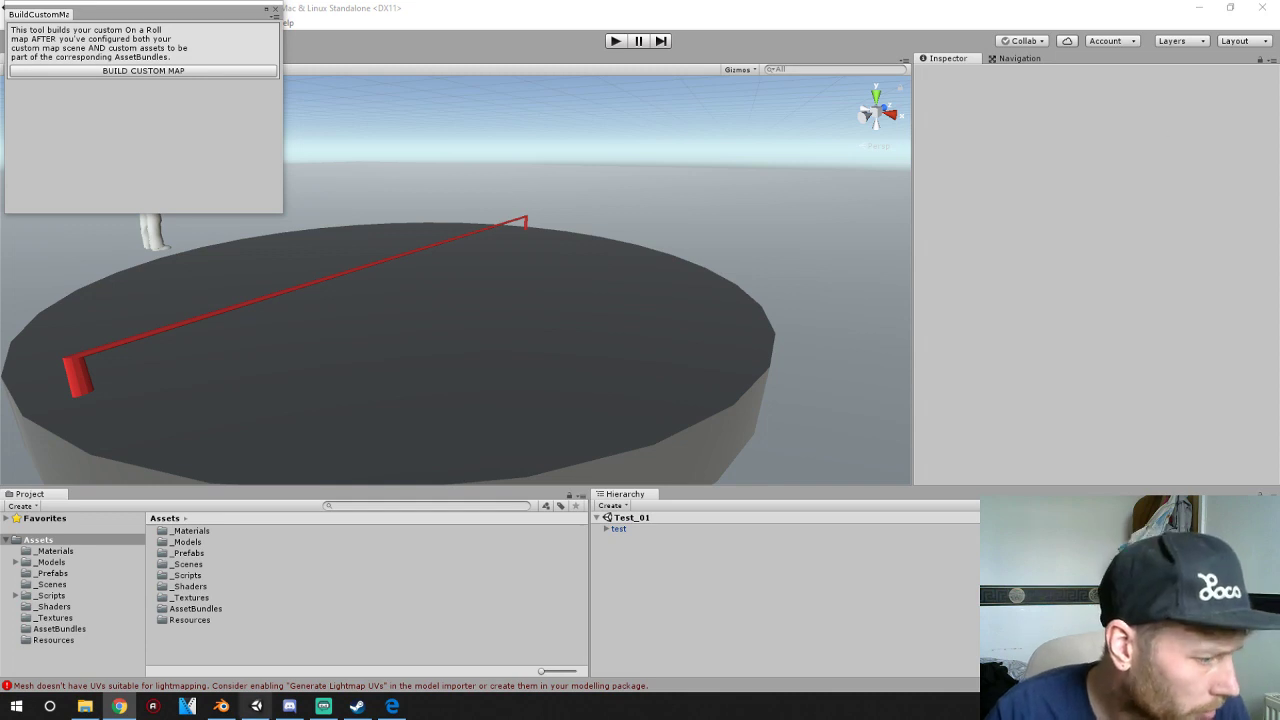
- Copy custommap_assets and custommap_scene from the project's AssetBundles folder into the game's CUSTOMMAPS folder, replacing the existing files
{"action": "left_click", "coordinate": [1198, 10]}
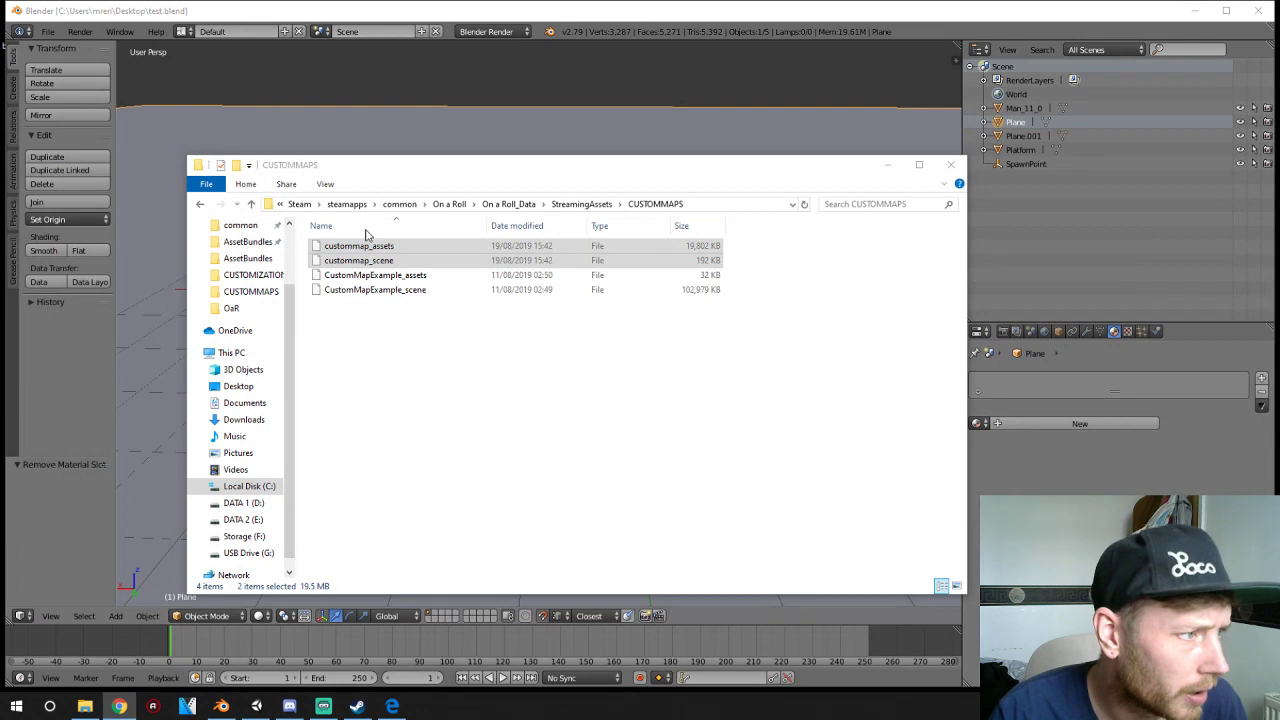
{"action": "left_click", "coordinate": [401, 354]}
{"action": "key", "text": "alt+Left"}
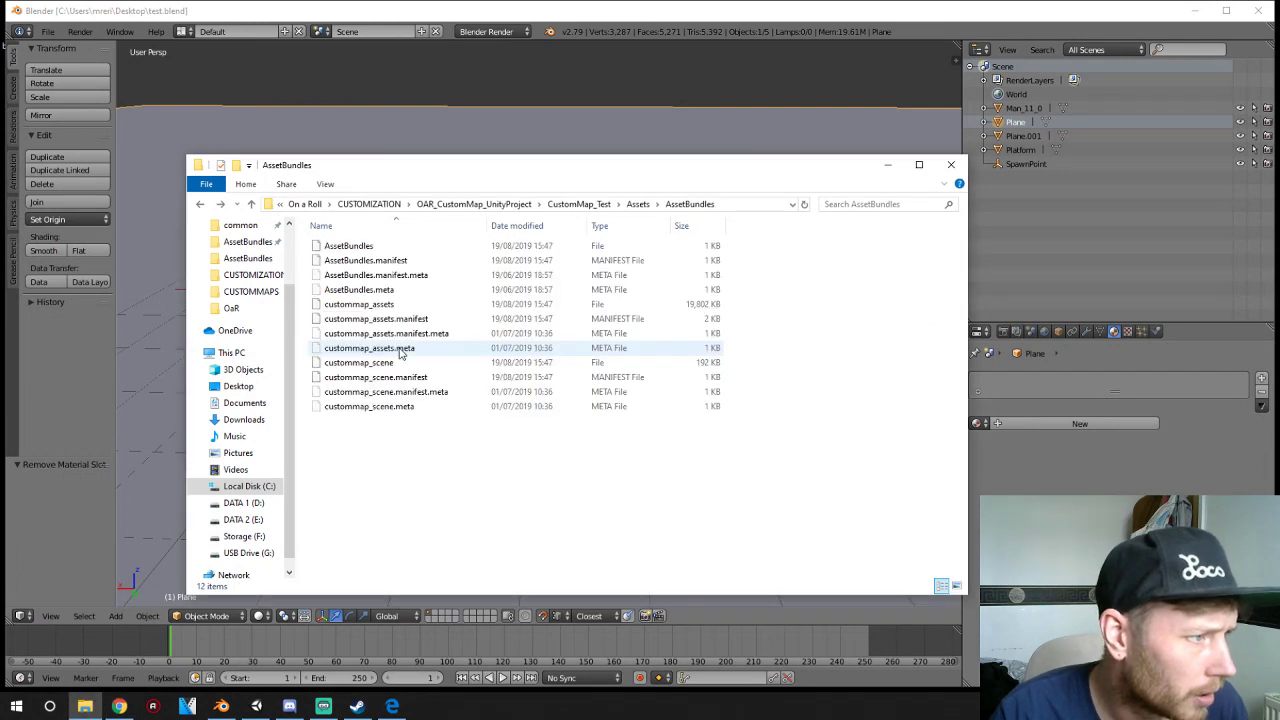
{"action": "left_click", "coordinate": [355, 304]}
{"action": "left_click", "coordinate": [360, 362], "text": "ctrl"}
{"action": "right_click", "coordinate": [360, 364]}
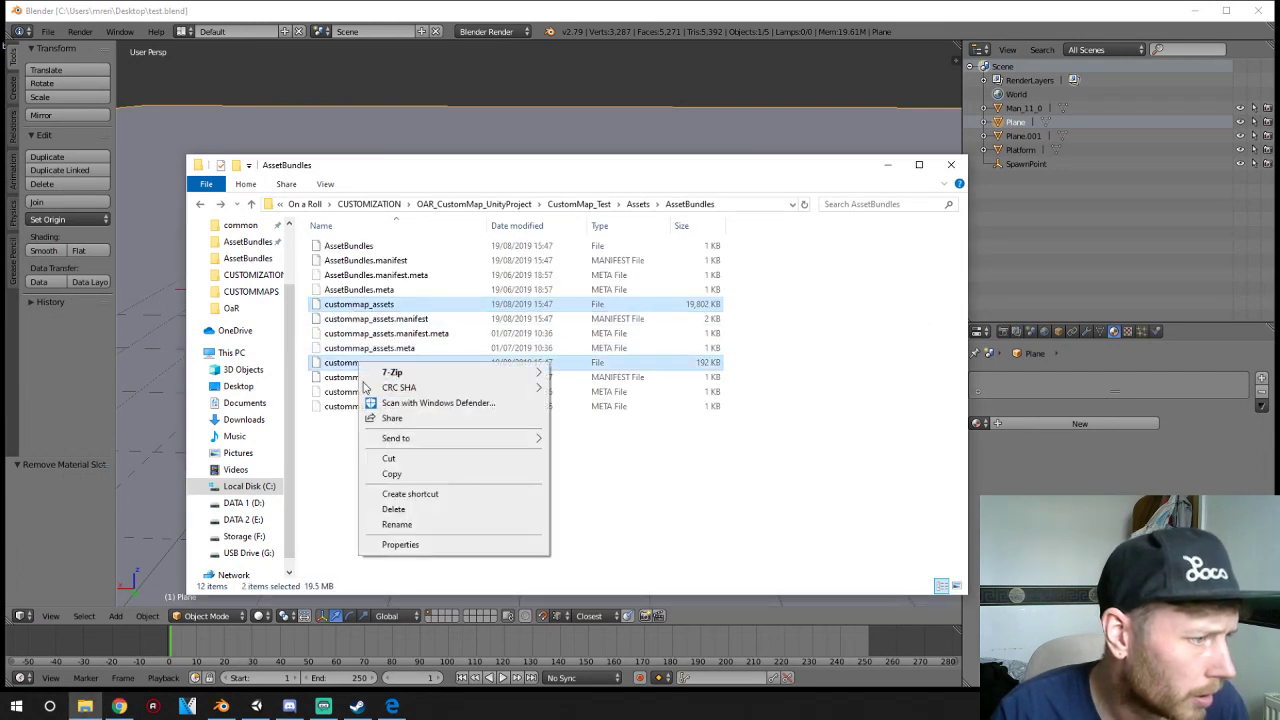
{"action": "left_click", "coordinate": [391, 474]}
{"action": "key", "text": "alt+Right"}
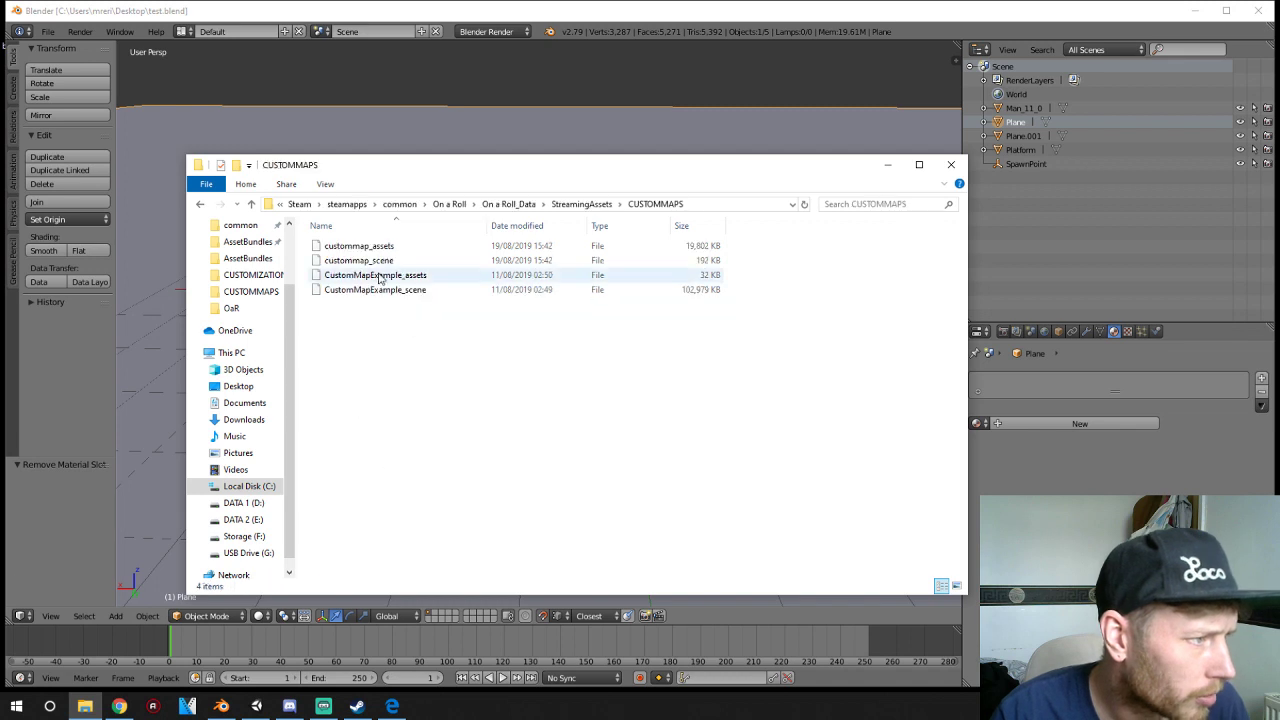
{"action": "right_click", "coordinate": [399, 376]}
{"action": "left_click", "coordinate": [466, 463]}
{"action": "left_click", "coordinate": [578, 254]}
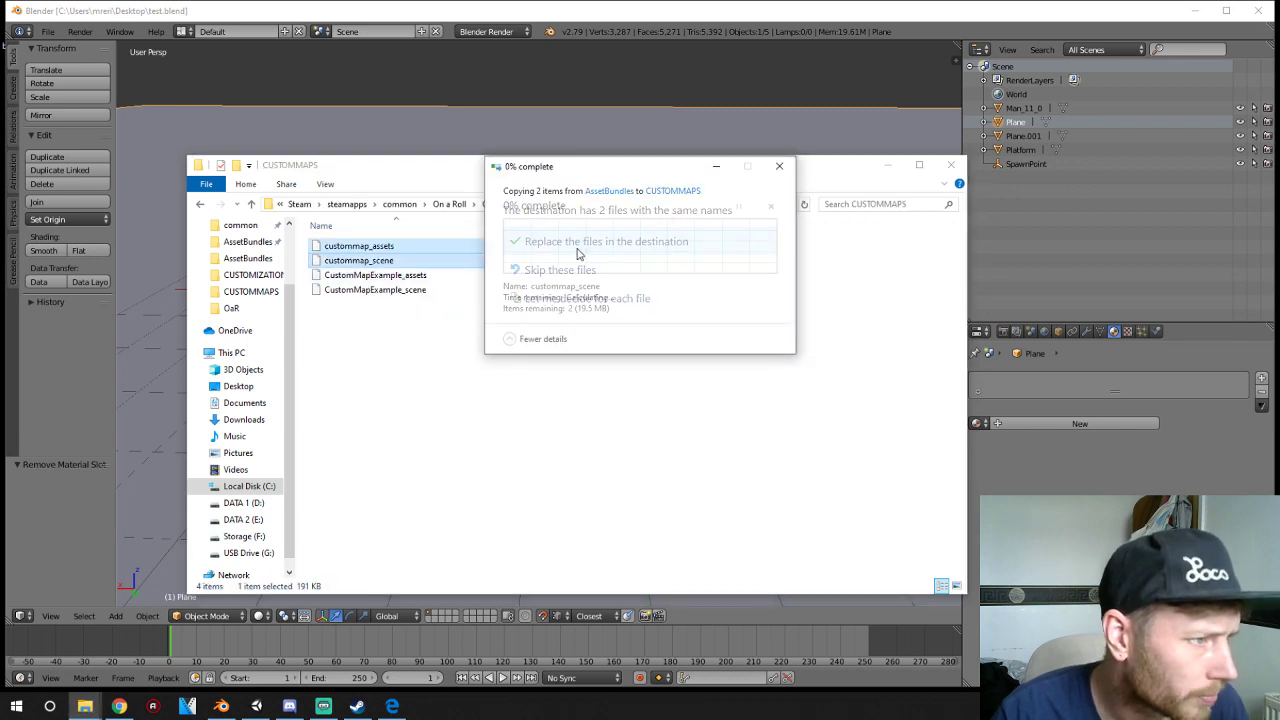
{"action": "left_click", "coordinate": [815, 14]}
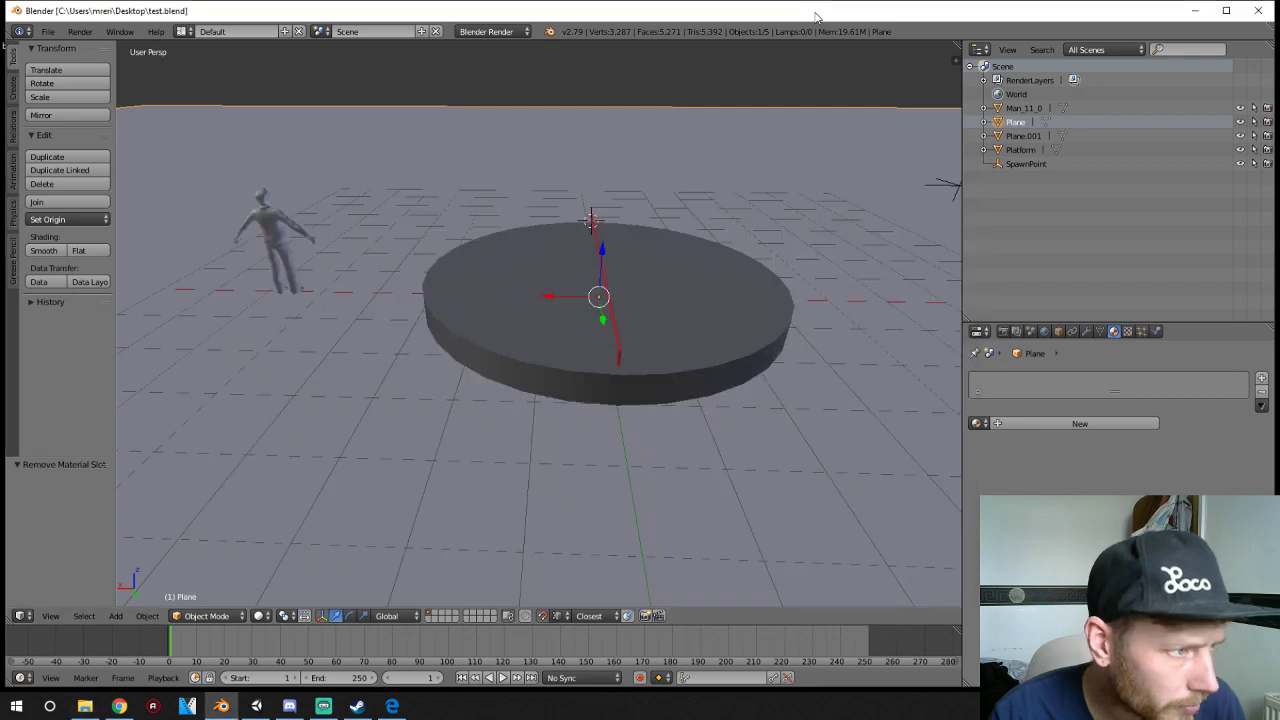
{"action": "scroll", "coordinate": [517, 419], "scroll_direction": "down", "scroll_amount": 11}
{"action": "middle_click_drag", "start_coordinate": [612, 424], "coordinate": [745, 412]}
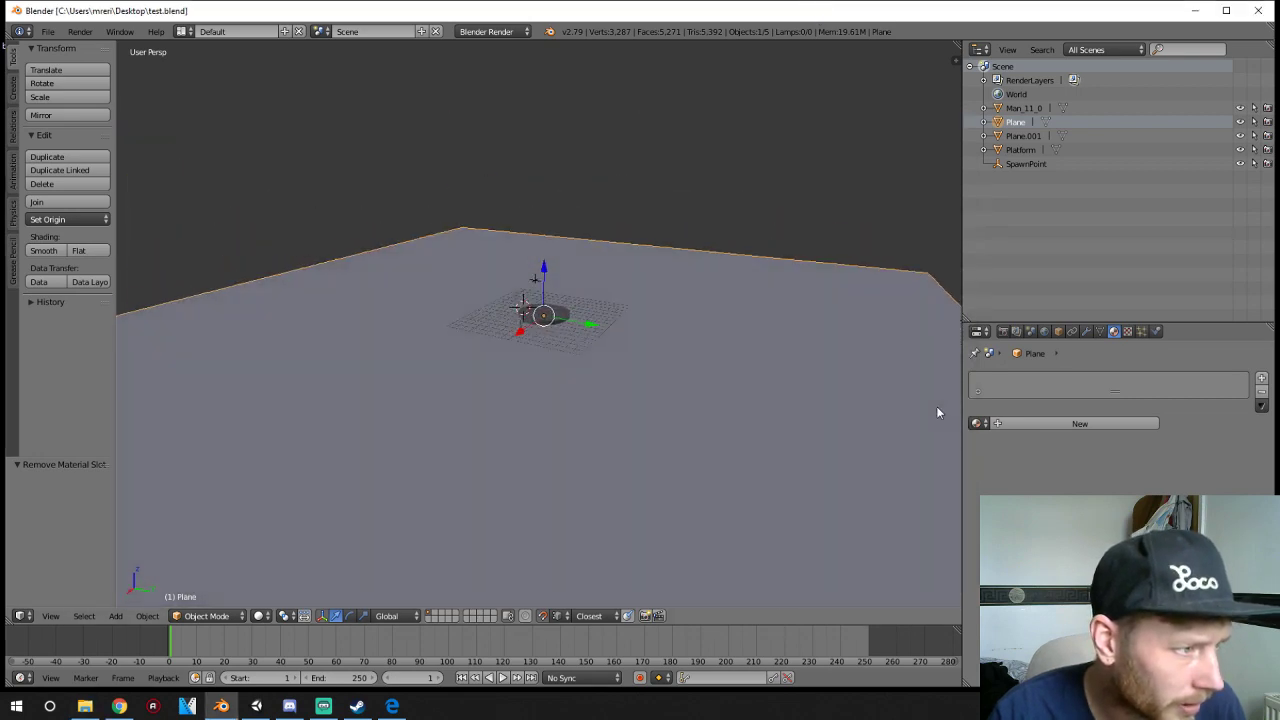
{"action": "scroll", "coordinate": [900, 398], "scroll_direction": "up", "scroll_amount": 8}
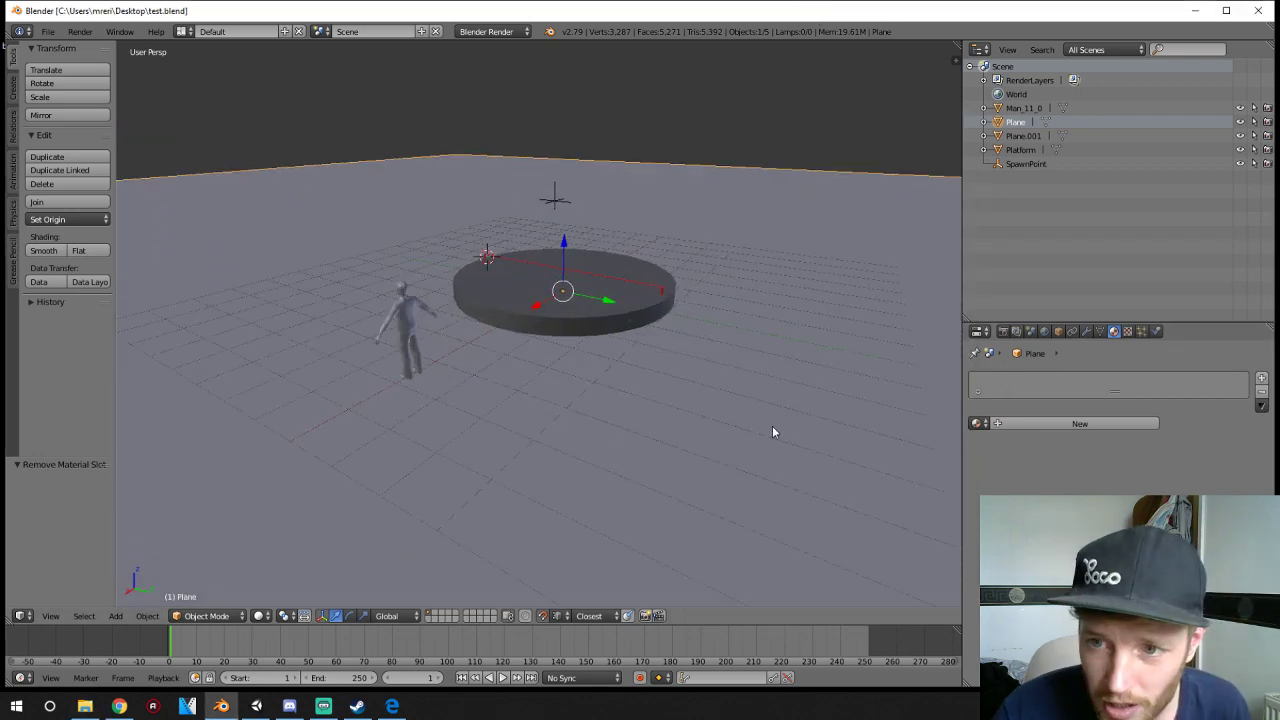
{"action": "middle_click_drag", "start_coordinate": [773, 427], "coordinate": [296, 438]}
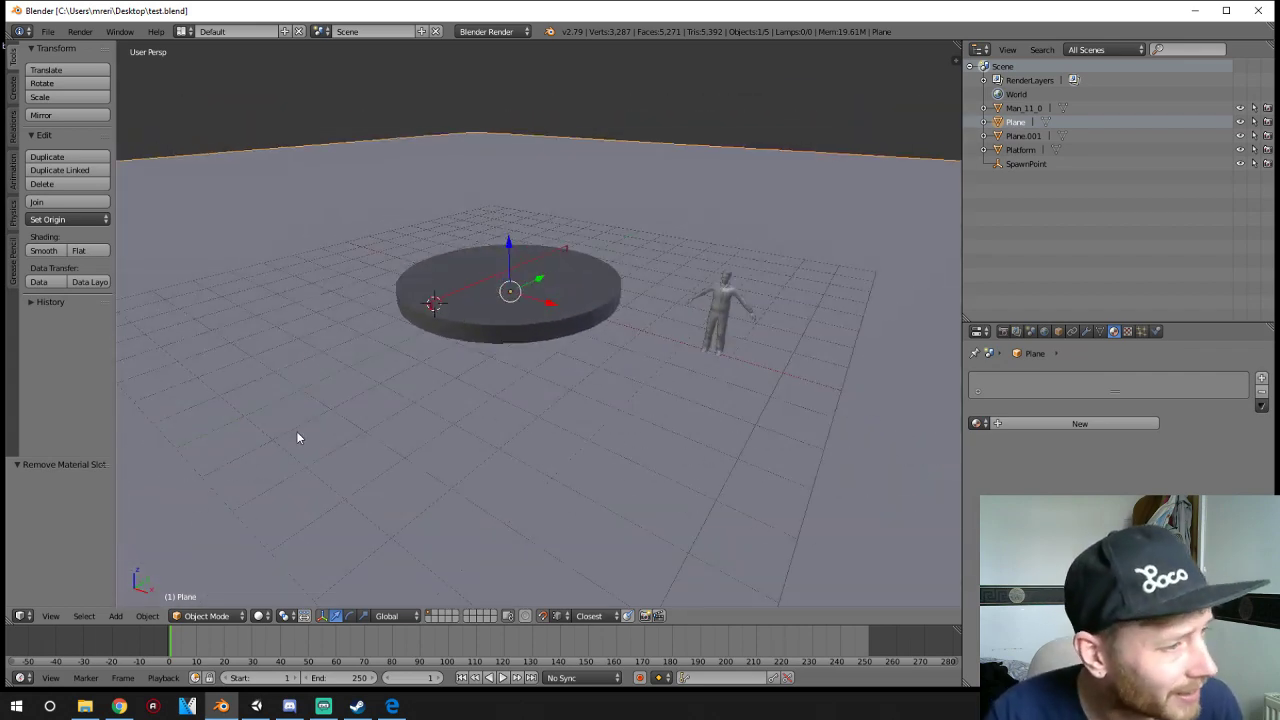
{"action": "left_click", "coordinate": [1194, 10]}
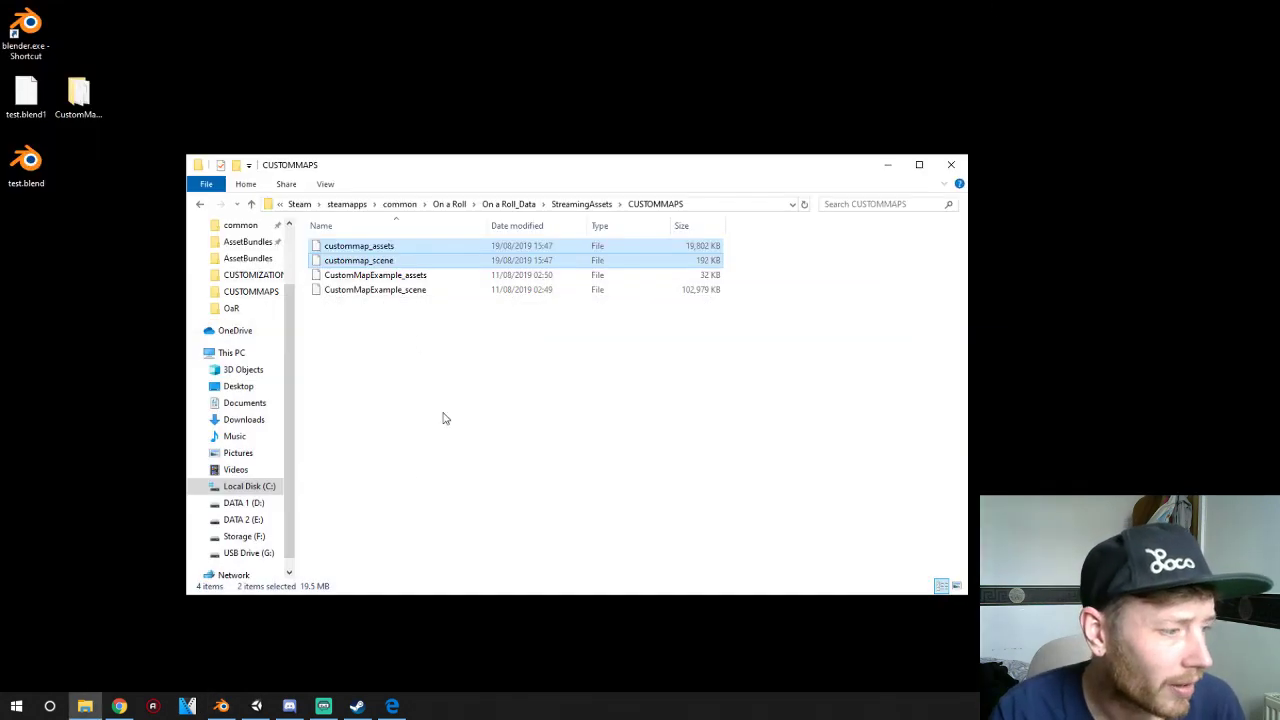
- Launch On a Roll from Steam and load the CUSTOMMAP custom map
{"action": "right_click", "coordinate": [357, 706]}
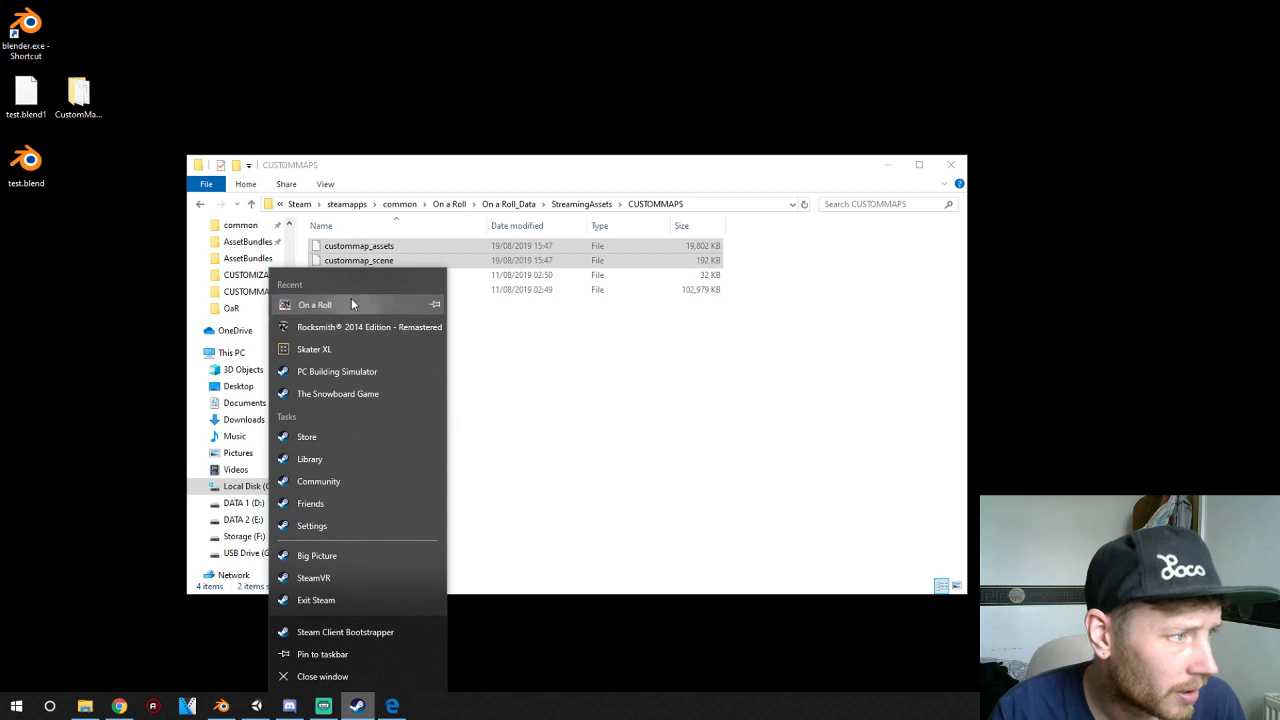
{"action": "left_click", "coordinate": [573, 262]}
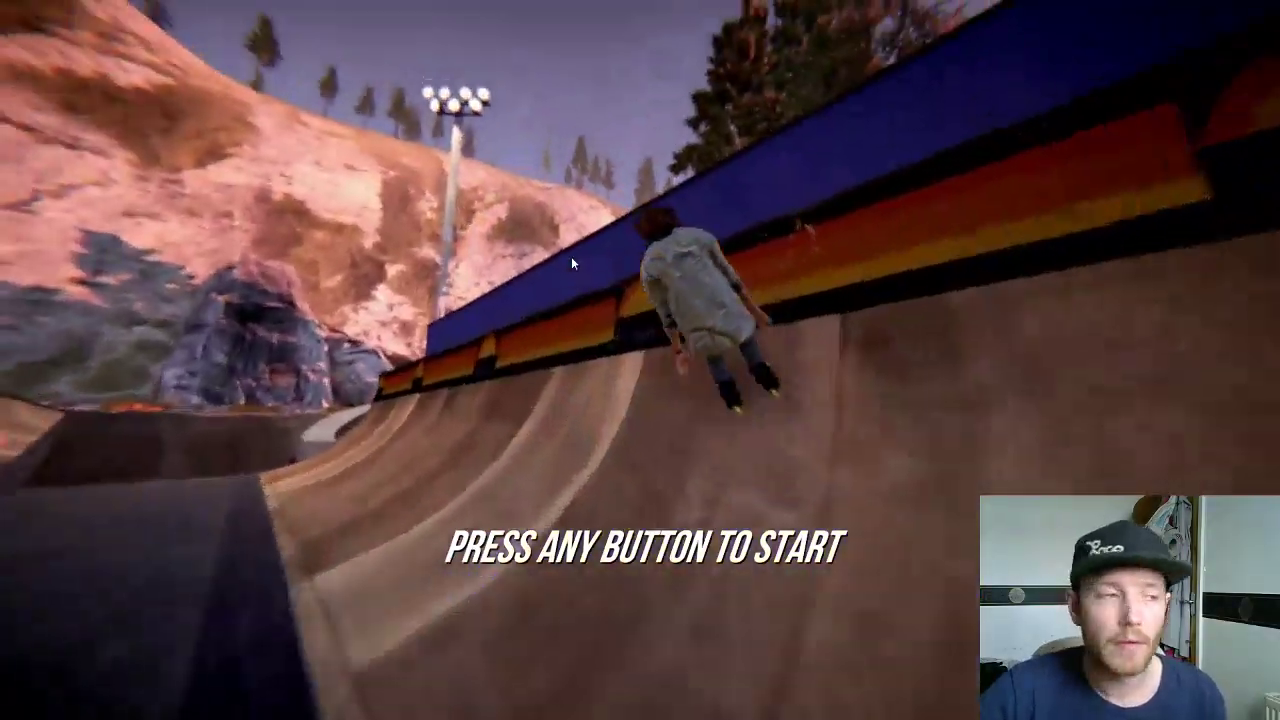
{"action": "key", "text": "Return"}
{"action": "key", "text": "Down"}
{"action": "key", "text": "Return"}
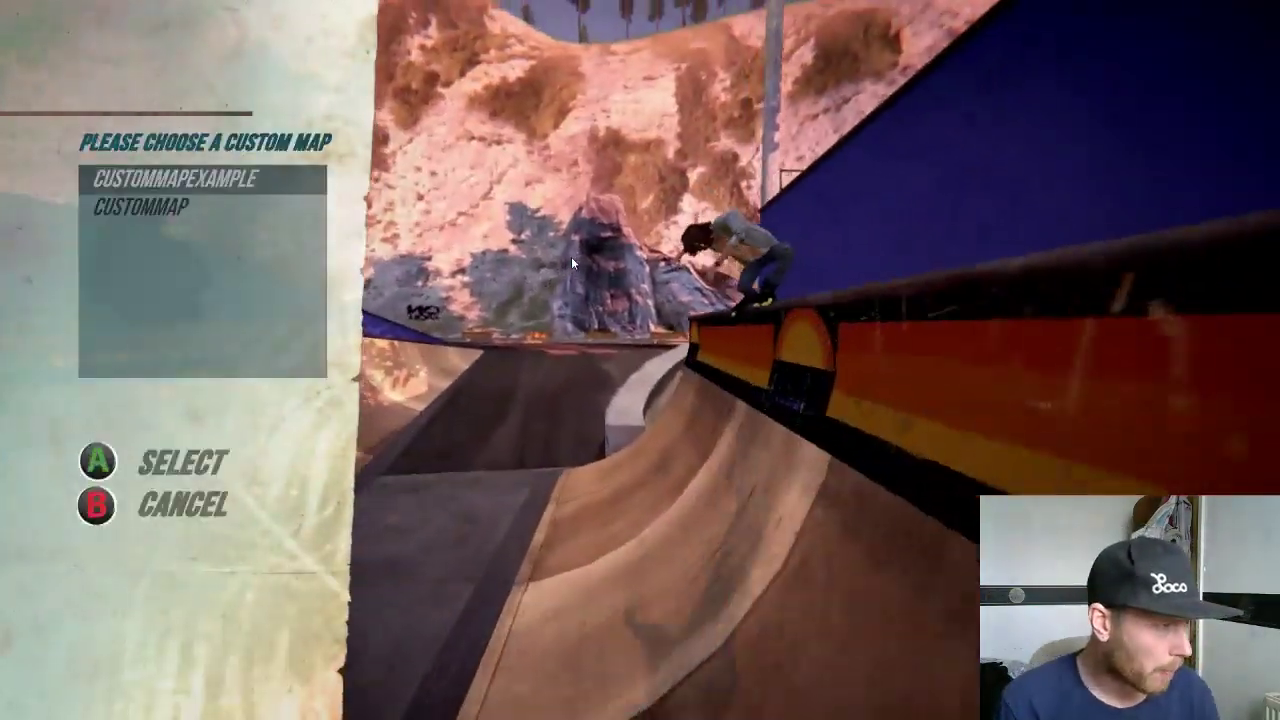
{"action": "key", "text": "Return"}
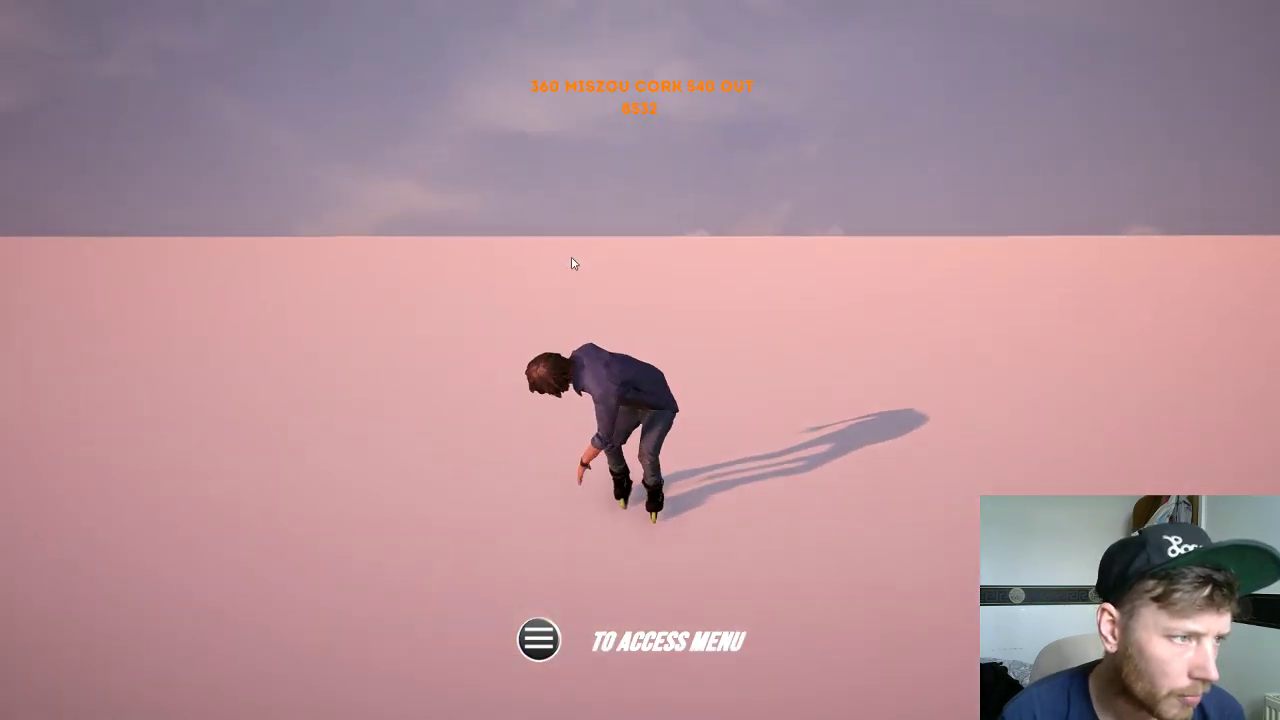
- Examine the skater grinding the red rail up close and quit the game
{"action": "key", "text": "Escape"}
{"action": "key", "text": "Return"}
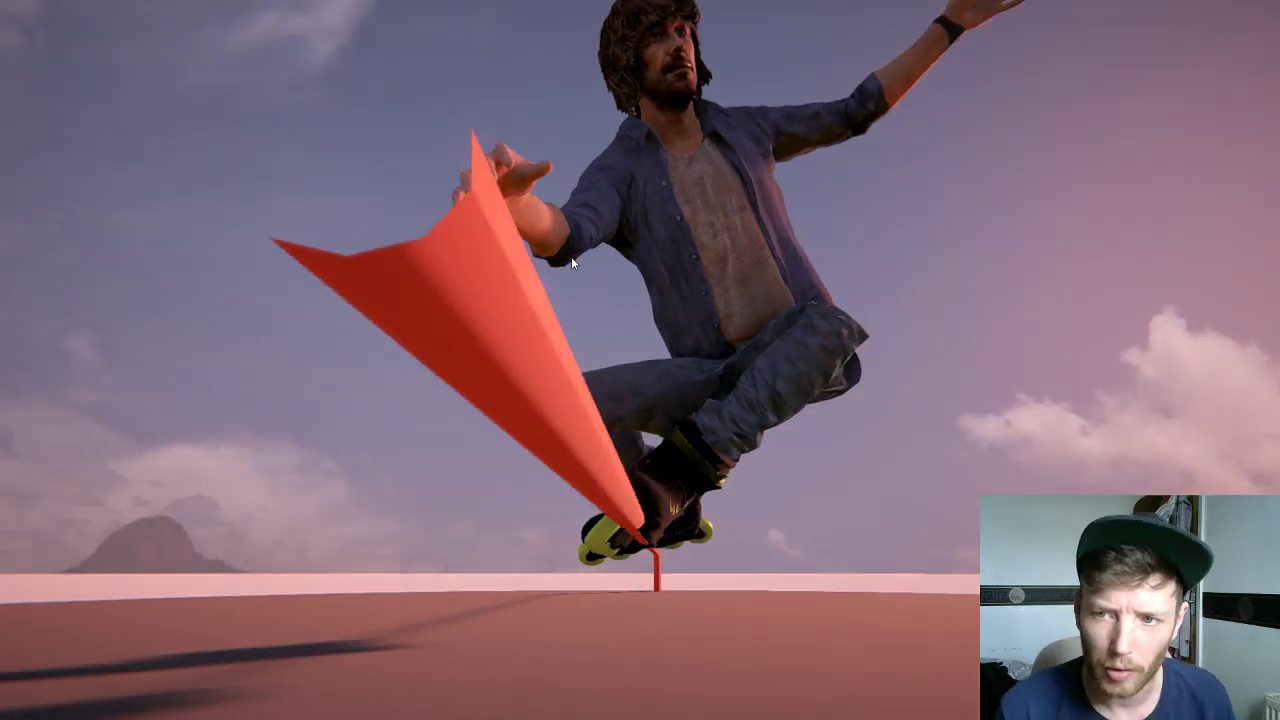
{"action": "key", "text": "alt+F4"}
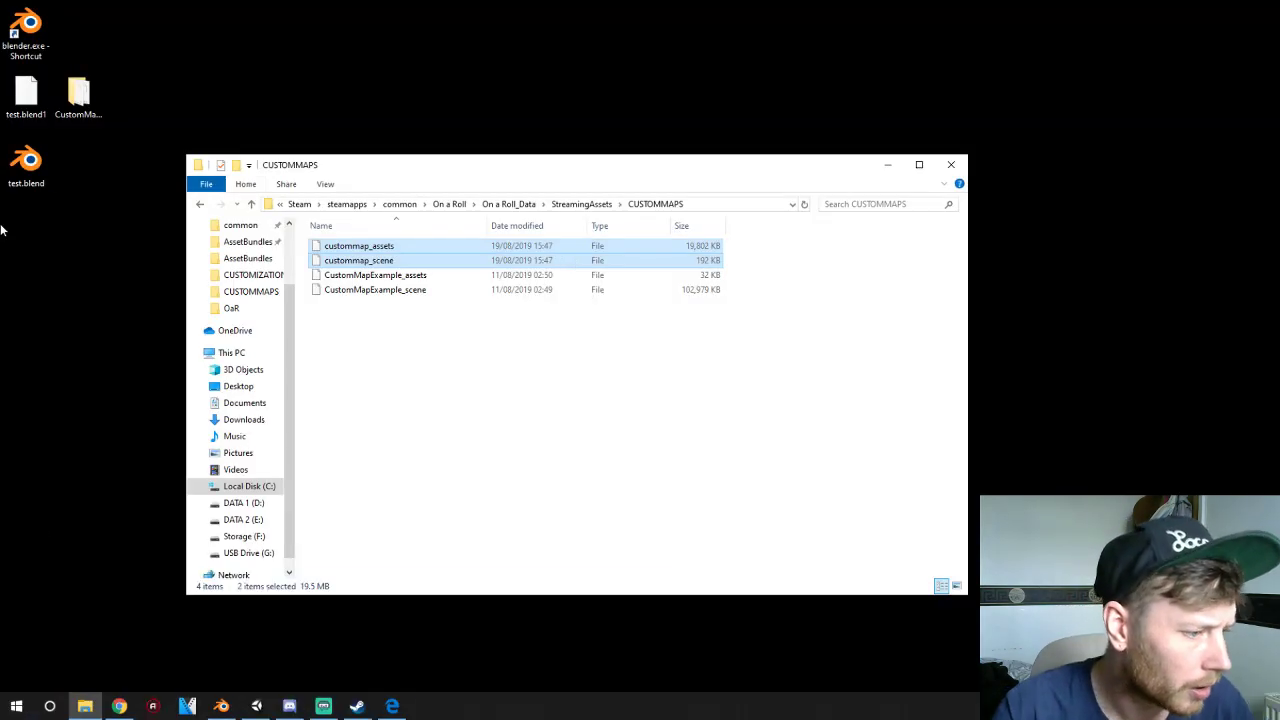
- Switch to Unity and compare Flat_Rail's GrindCollider_0 and RailSideCollider along the rail
{"action": "left_click", "coordinate": [256, 706]}
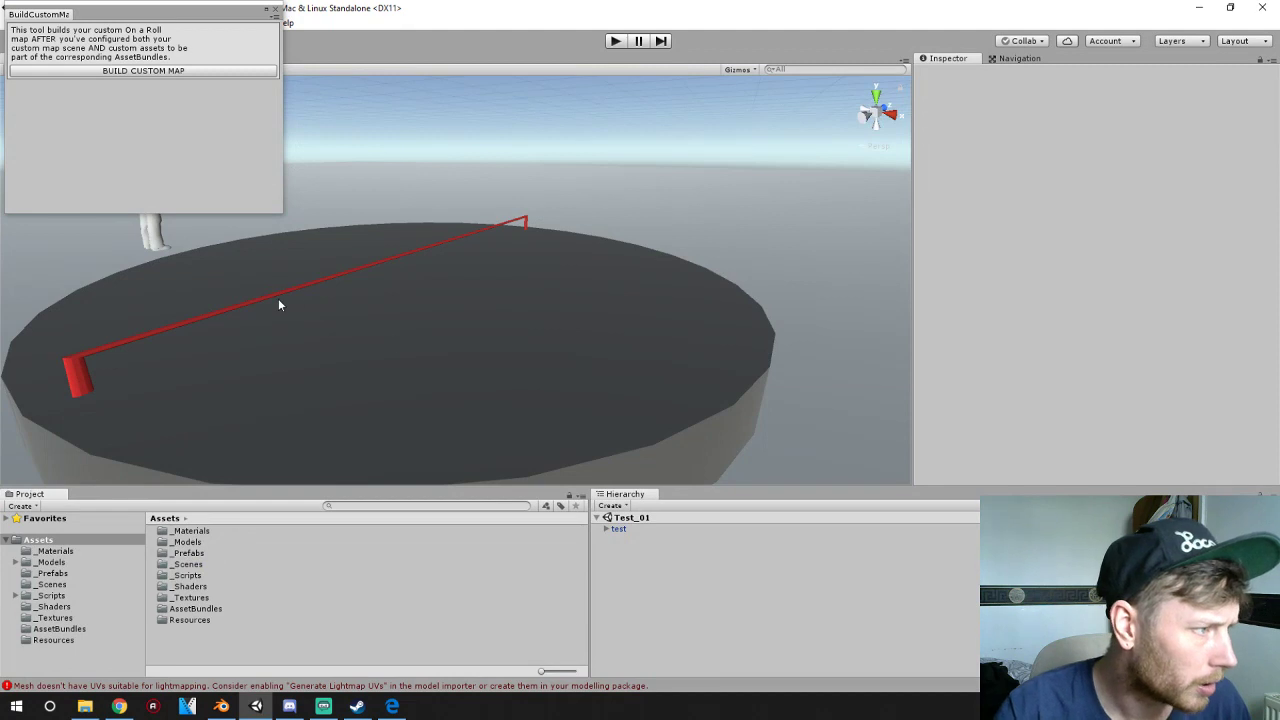
{"action": "left_click", "coordinate": [275, 302]}
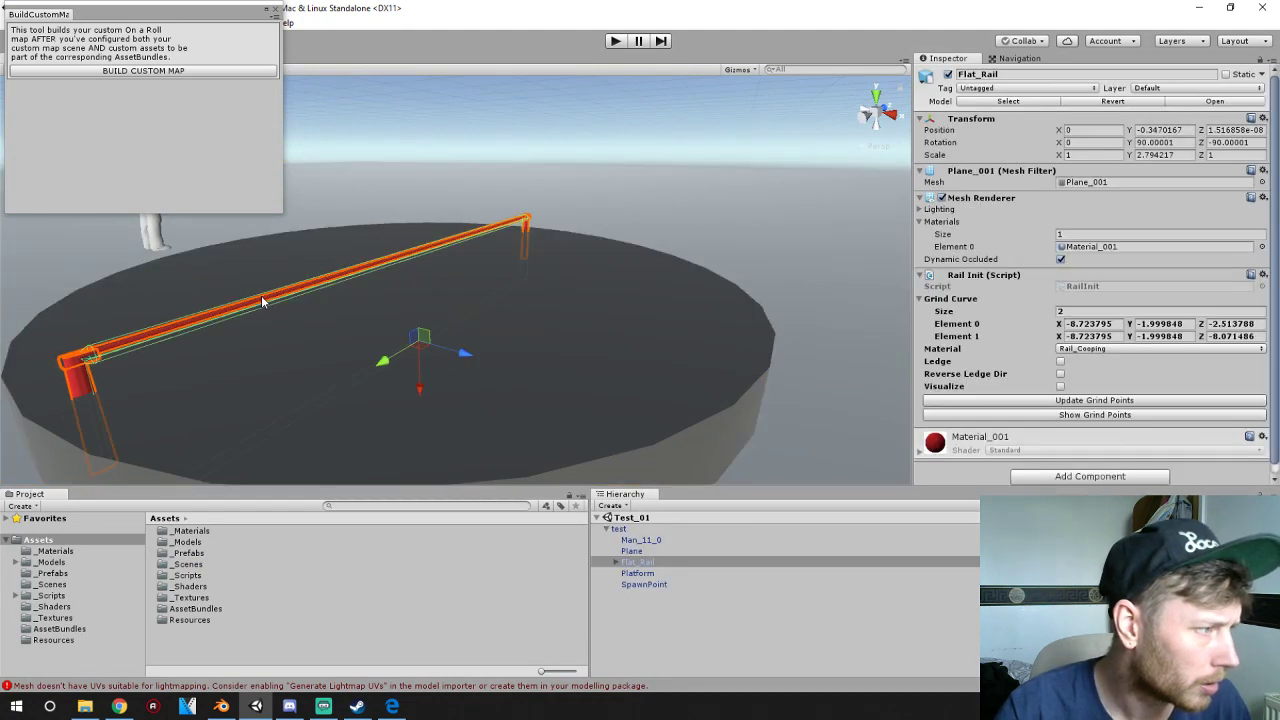
{"action": "left_click", "coordinate": [630, 562]}
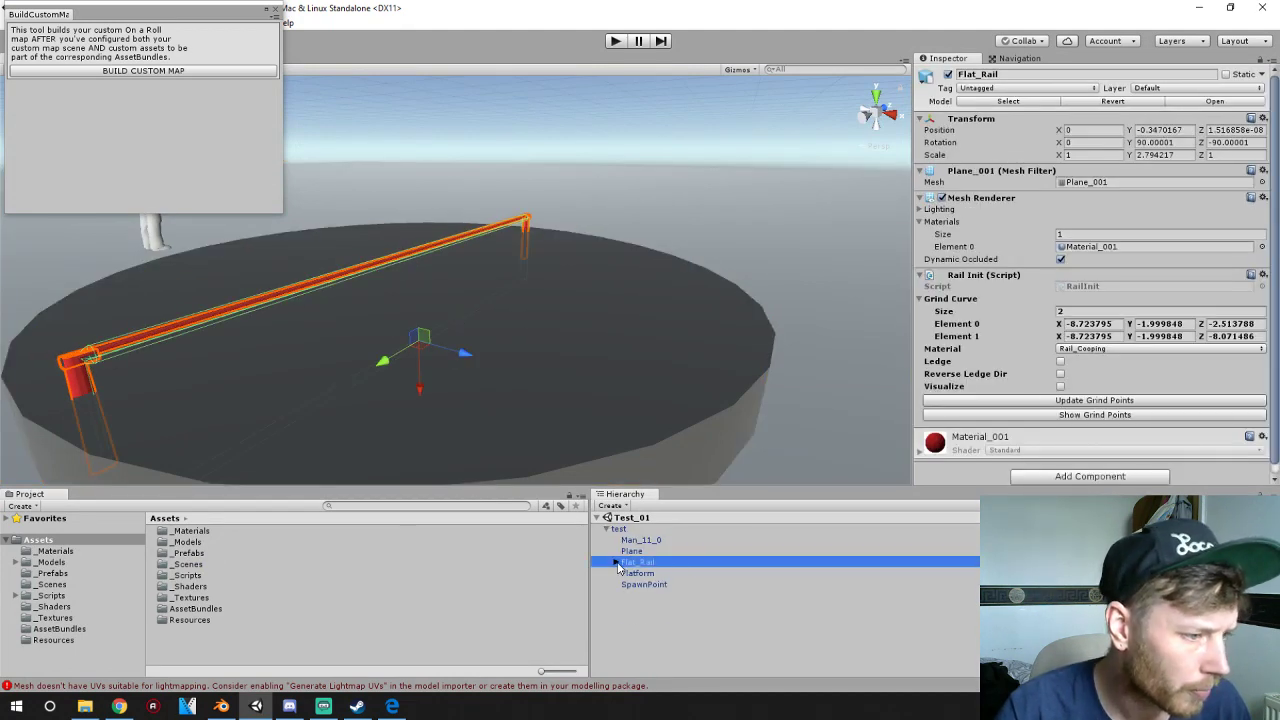
{"action": "left_click", "coordinate": [616, 562]}
{"action": "left_click", "coordinate": [661, 585]}
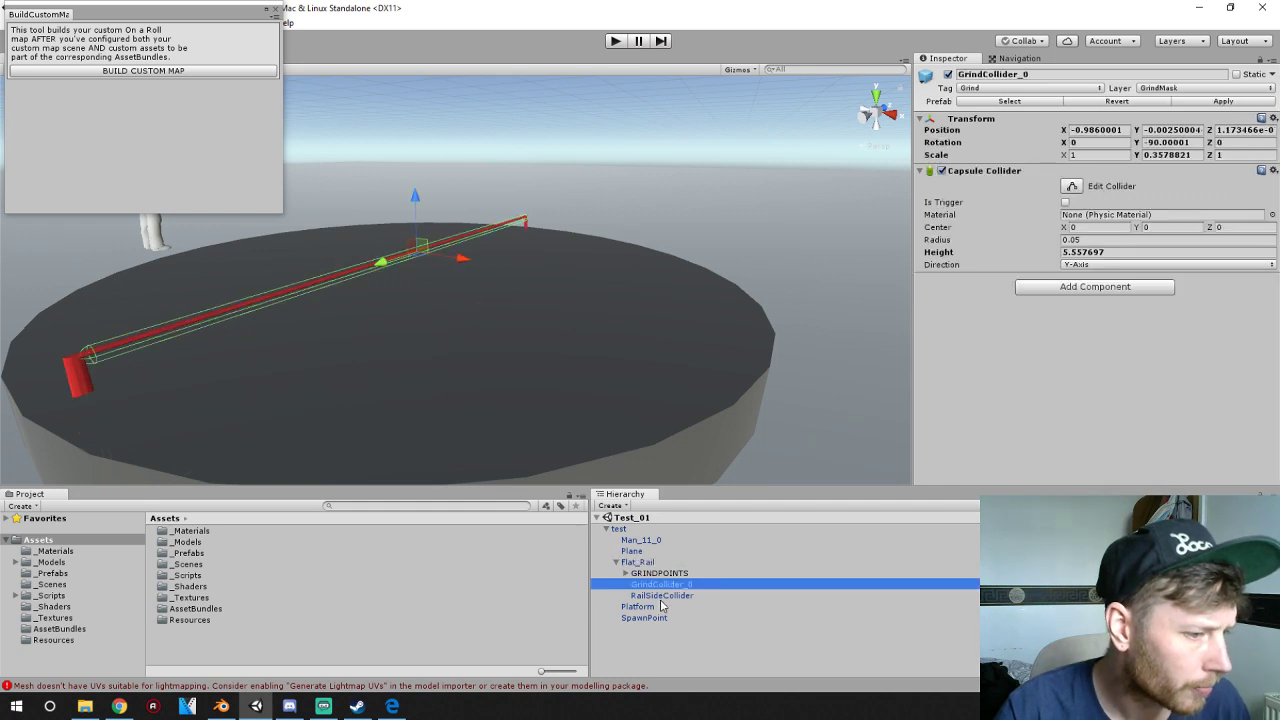
{"action": "left_click", "coordinate": [661, 596]}
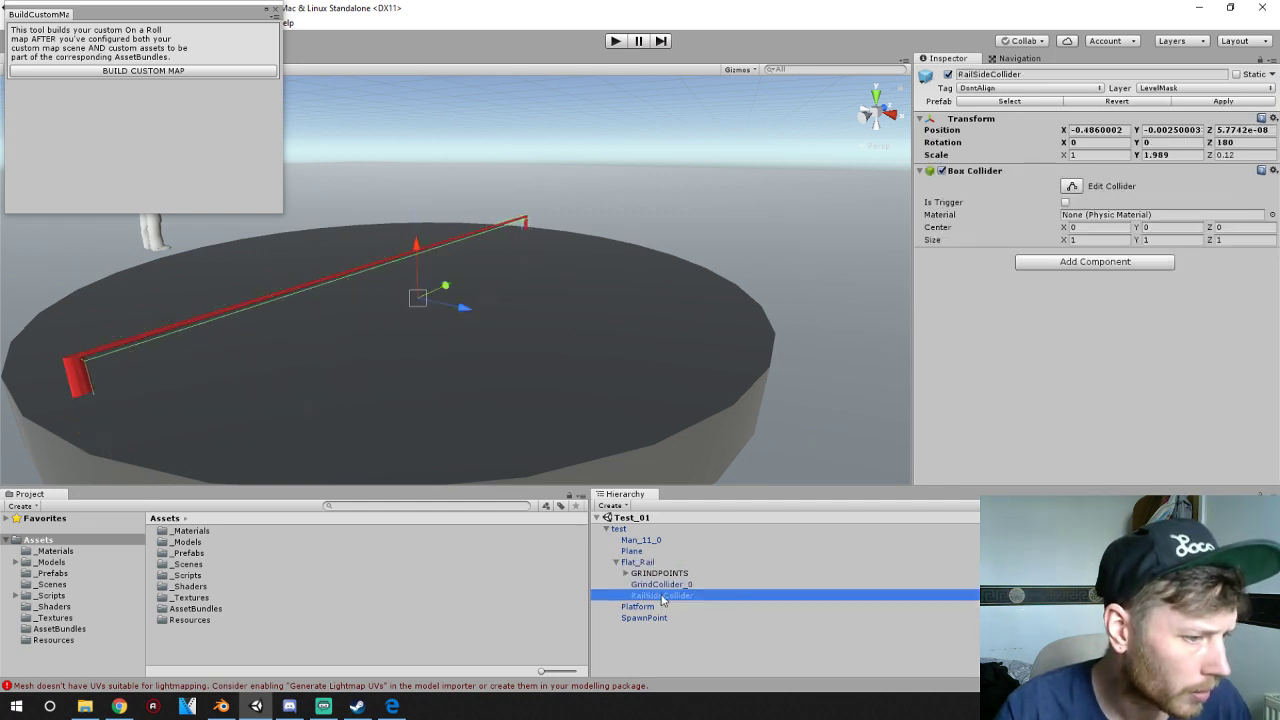
{"action": "left_click", "coordinate": [662, 585], "text": "shift"}
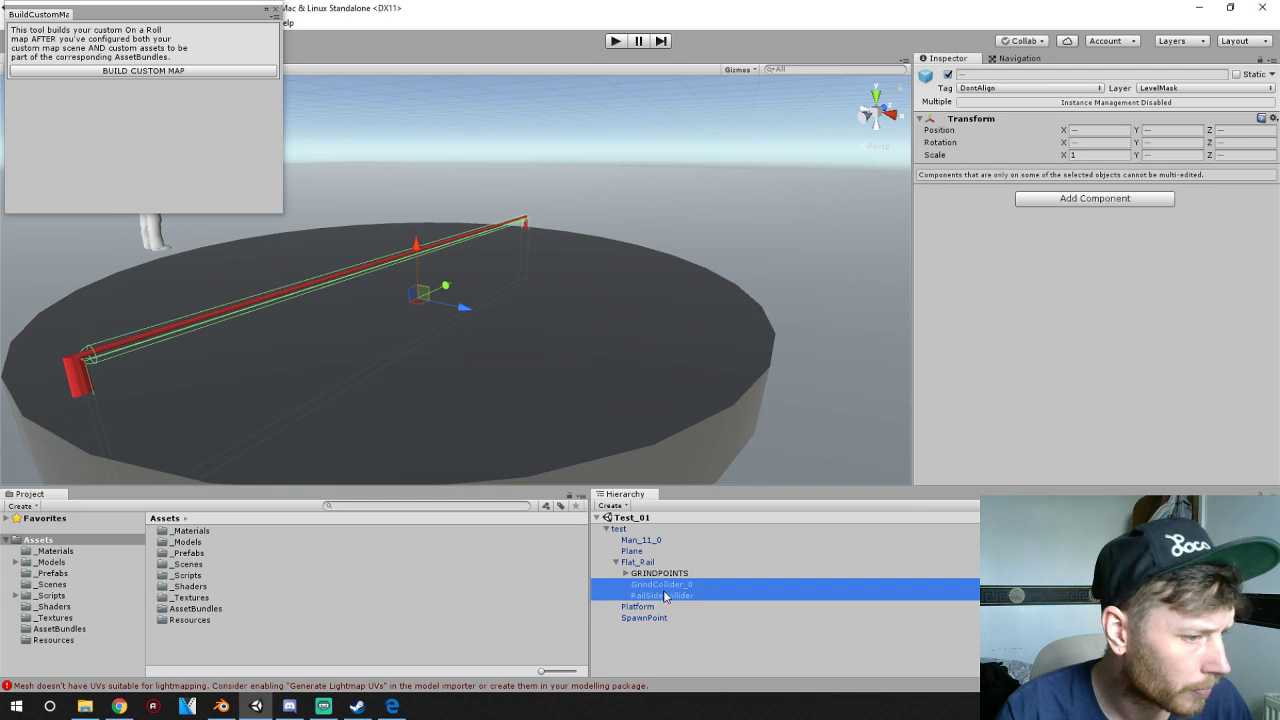
- Raise RailSideCollider slightly relative to the rail, to an X position of -0.515 and a Z position of 0
{"action": "left_click", "coordinate": [662, 596]}
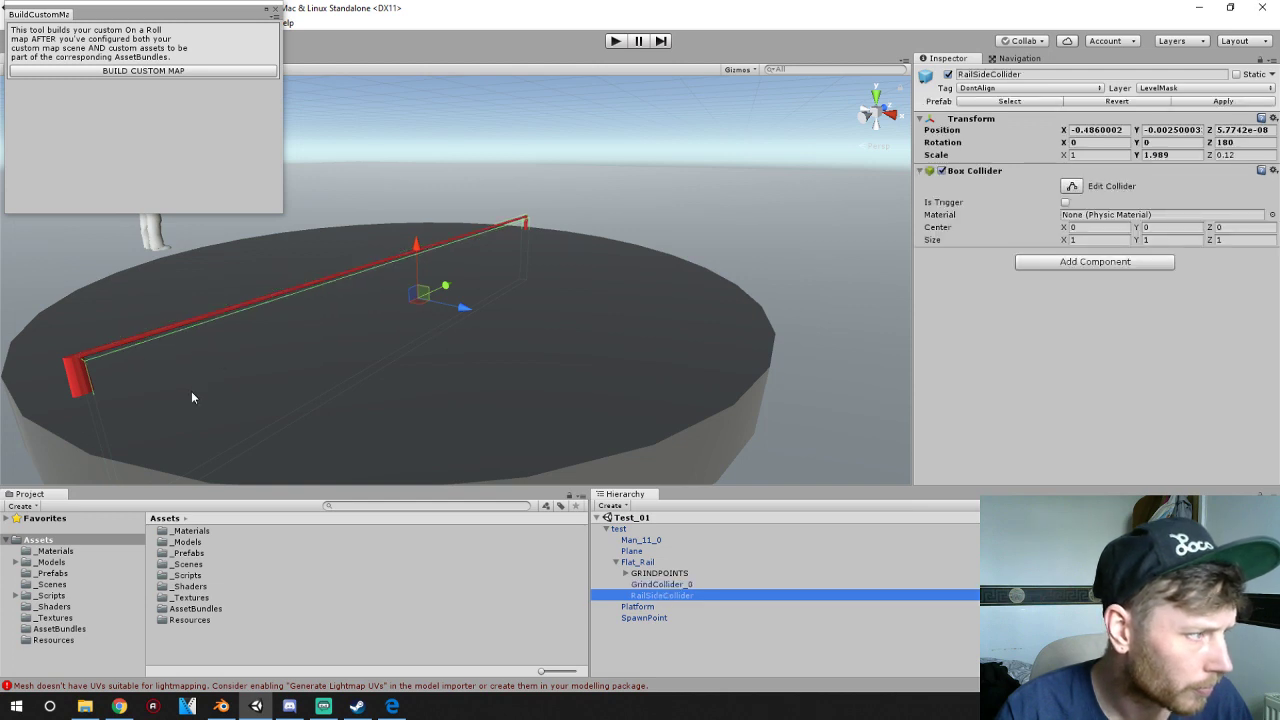
{"action": "right_click_drag", "start_coordinate": [272, 304], "coordinate": [416, 271]}
{"action": "middle_click_drag", "start_coordinate": [372, 292], "coordinate": [502, 290]}
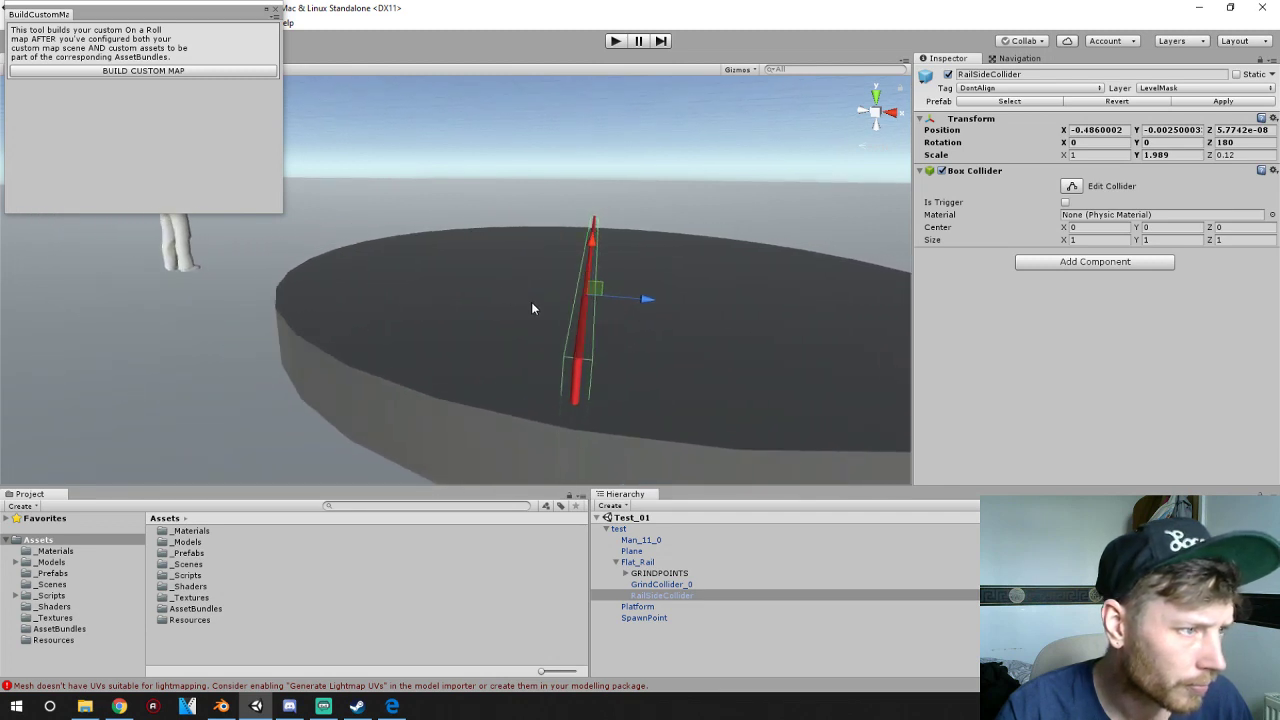
{"action": "middle_click_drag", "start_coordinate": [589, 310], "coordinate": [590, 264]}
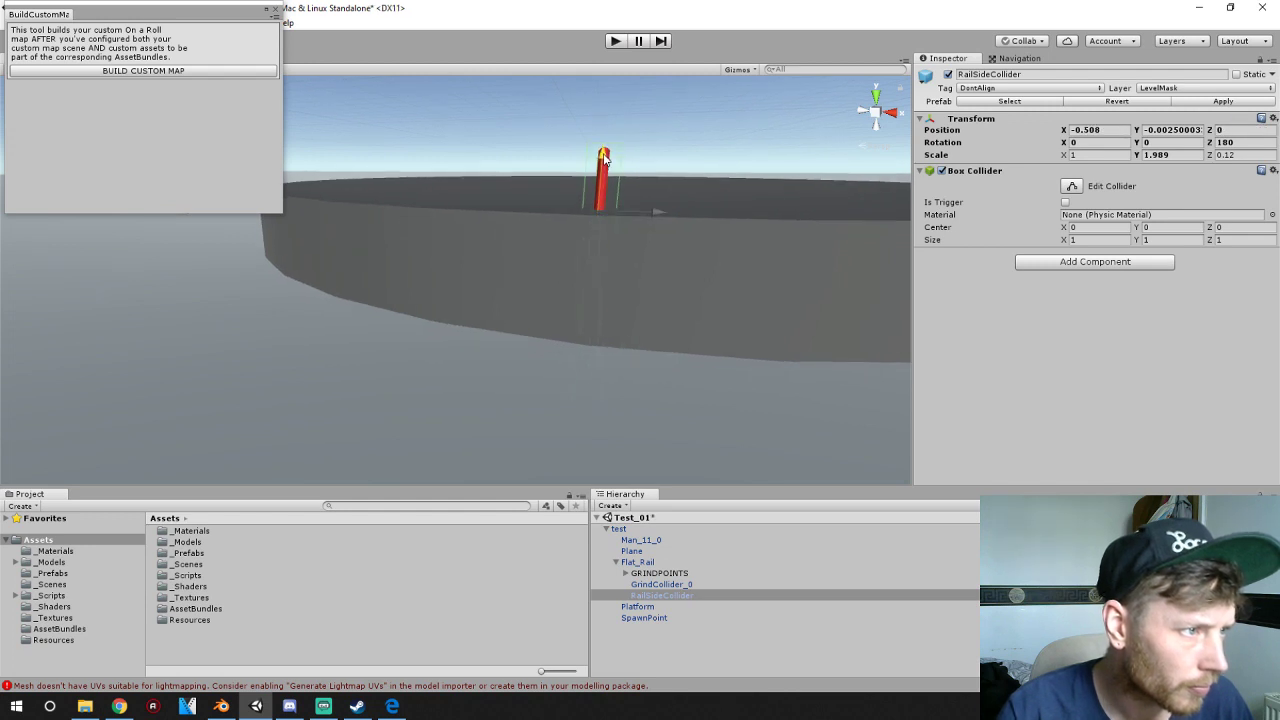
{"action": "middle_click_drag", "start_coordinate": [604, 157], "coordinate": [603, 209]}
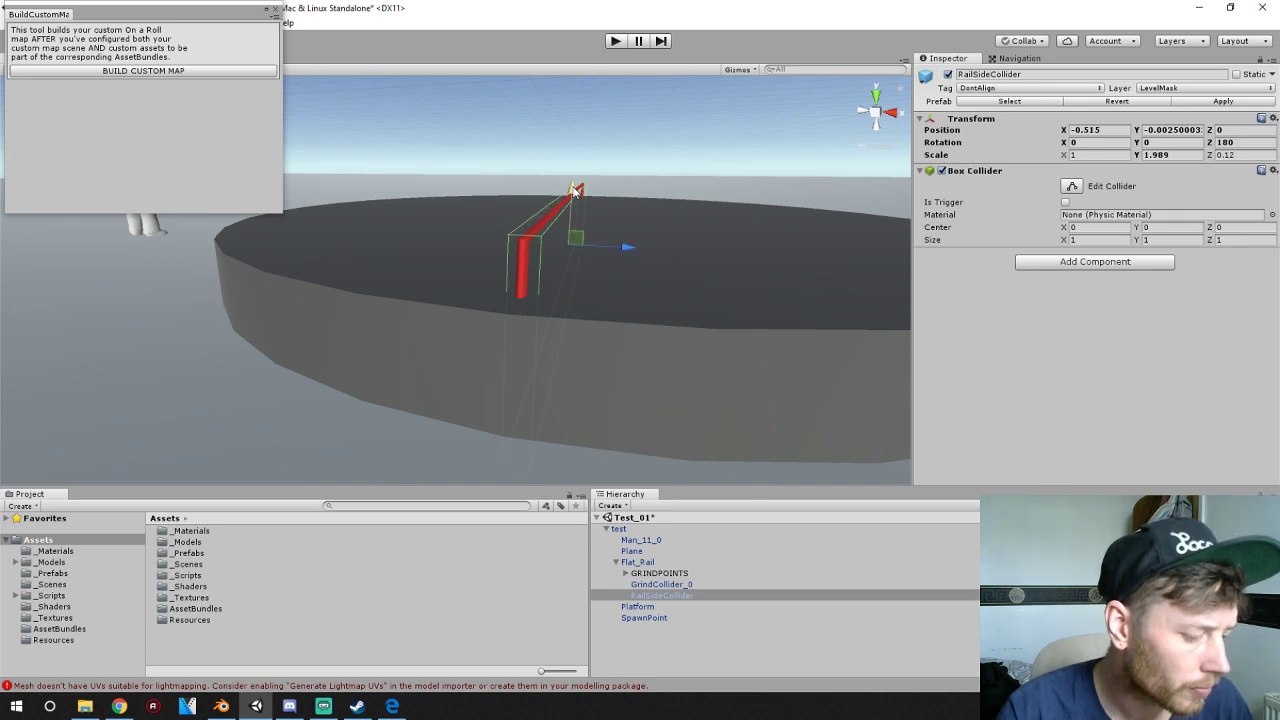
- Rebuild the custom map with the moved side collider and close the build window
{"action": "left_click", "coordinate": [182, 70]}
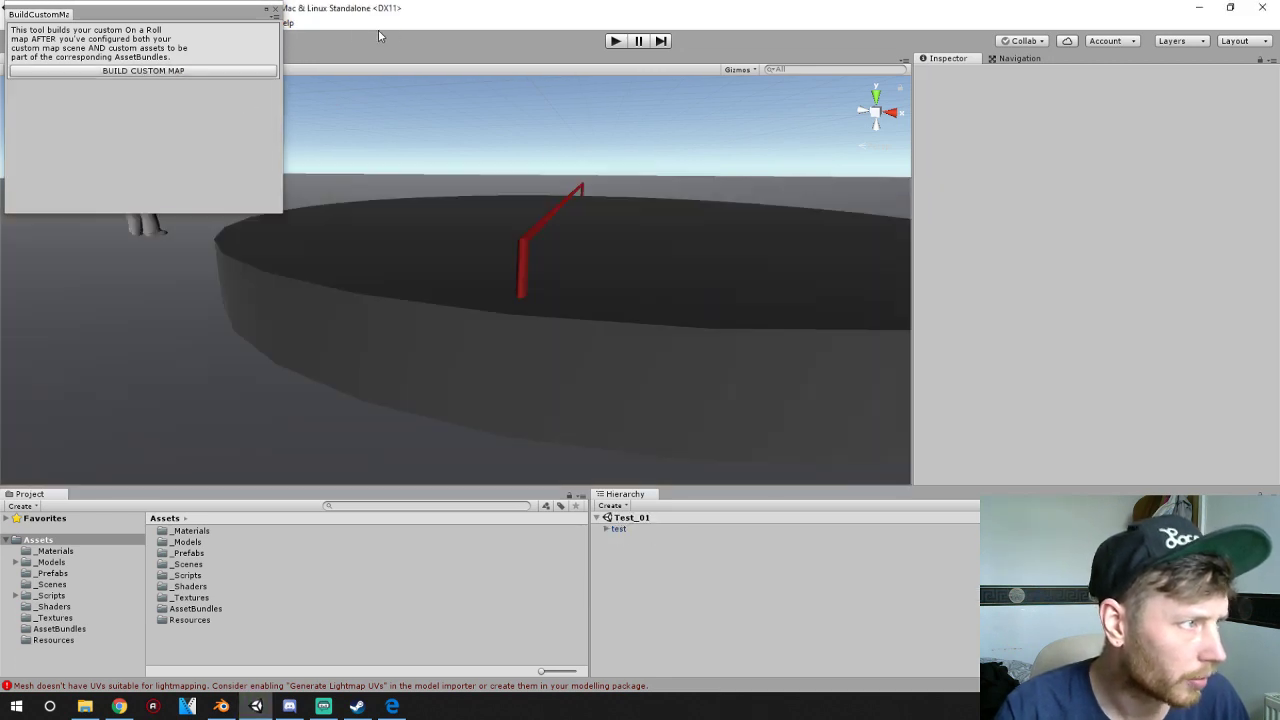
{"action": "left_click", "coordinate": [274, 10]}
{"action": "left_click", "coordinate": [213, 23]}
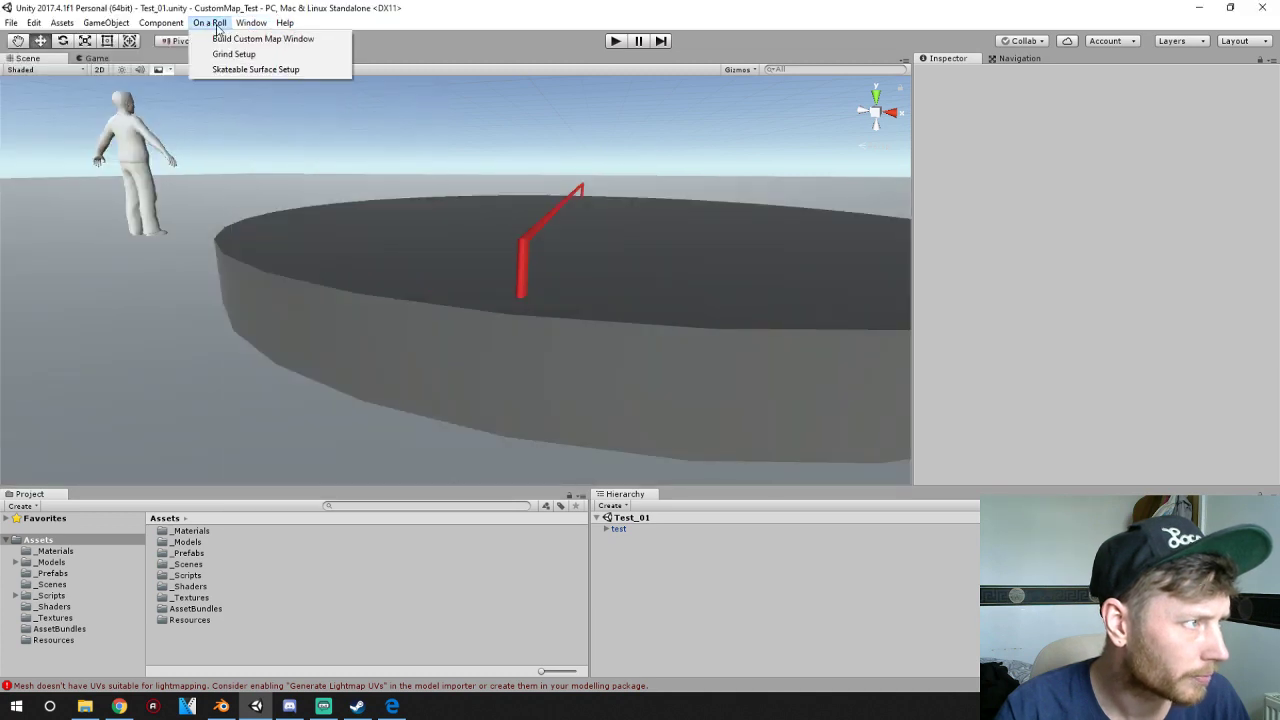
- Open the Grind Setup tool, select Flat_Rail in the scene and update the grind curves of all rails
{"action": "left_click", "coordinate": [220, 52]}
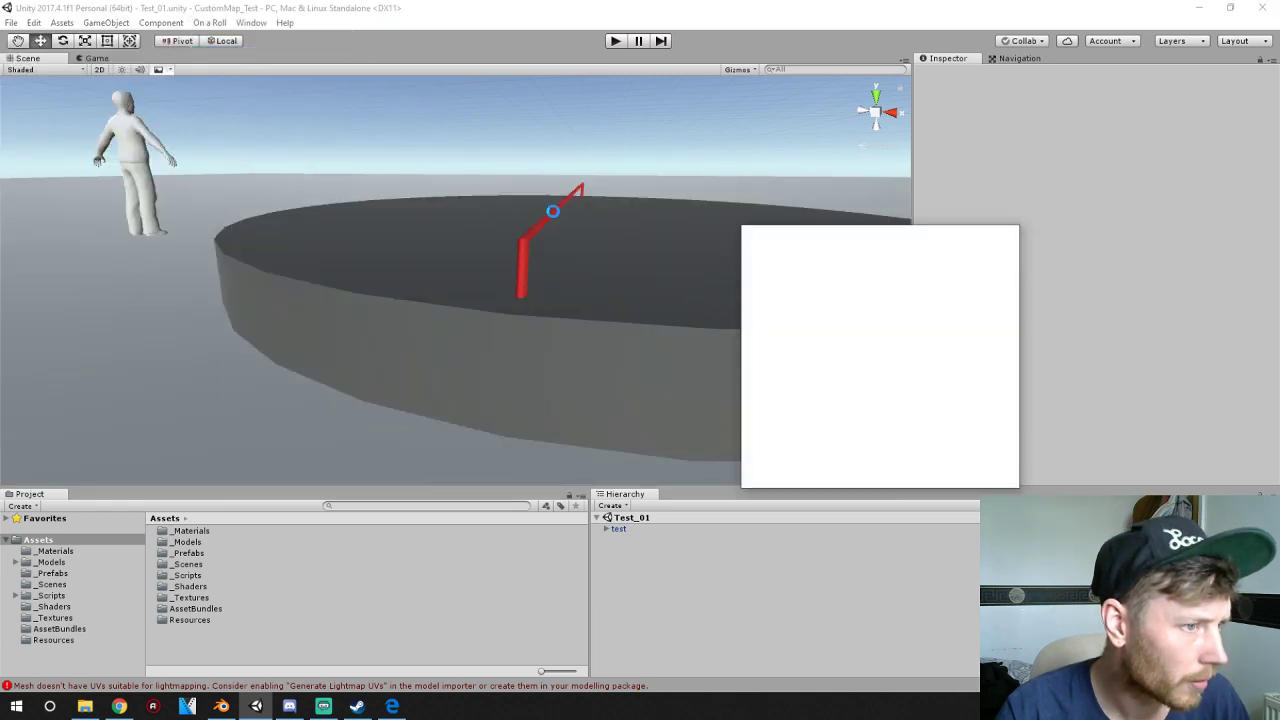
{"action": "left_click", "coordinate": [553, 213]}
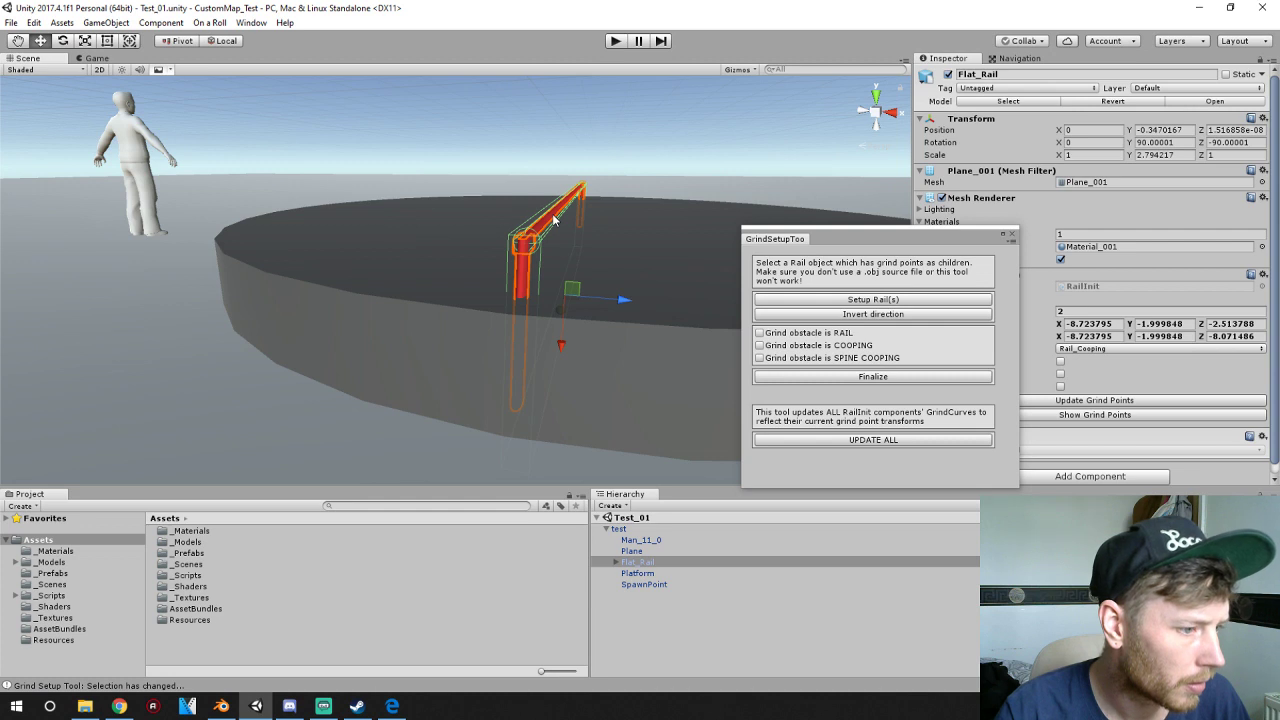
{"action": "left_click", "coordinate": [862, 442]}
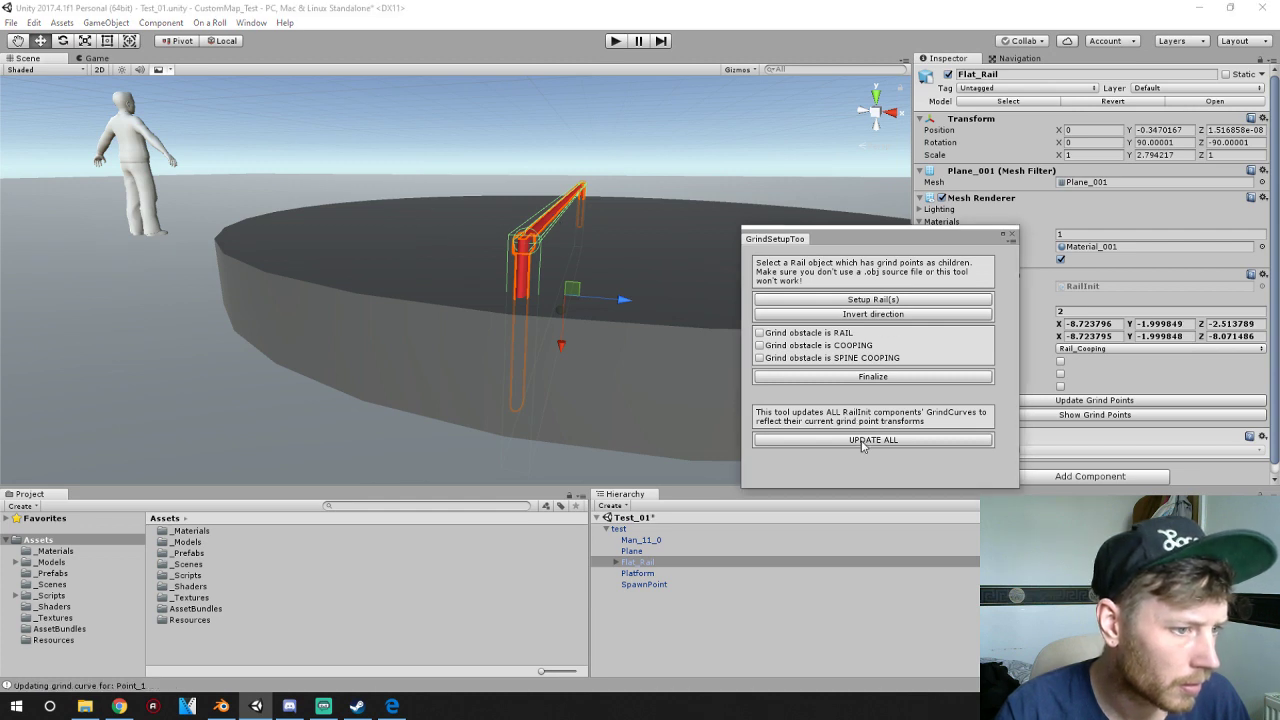
- Expand Flat_Rail and inspect its GrindCollider_0 and RailSideCollider after the grind curve update
{"action": "left_click", "coordinate": [621, 565]}
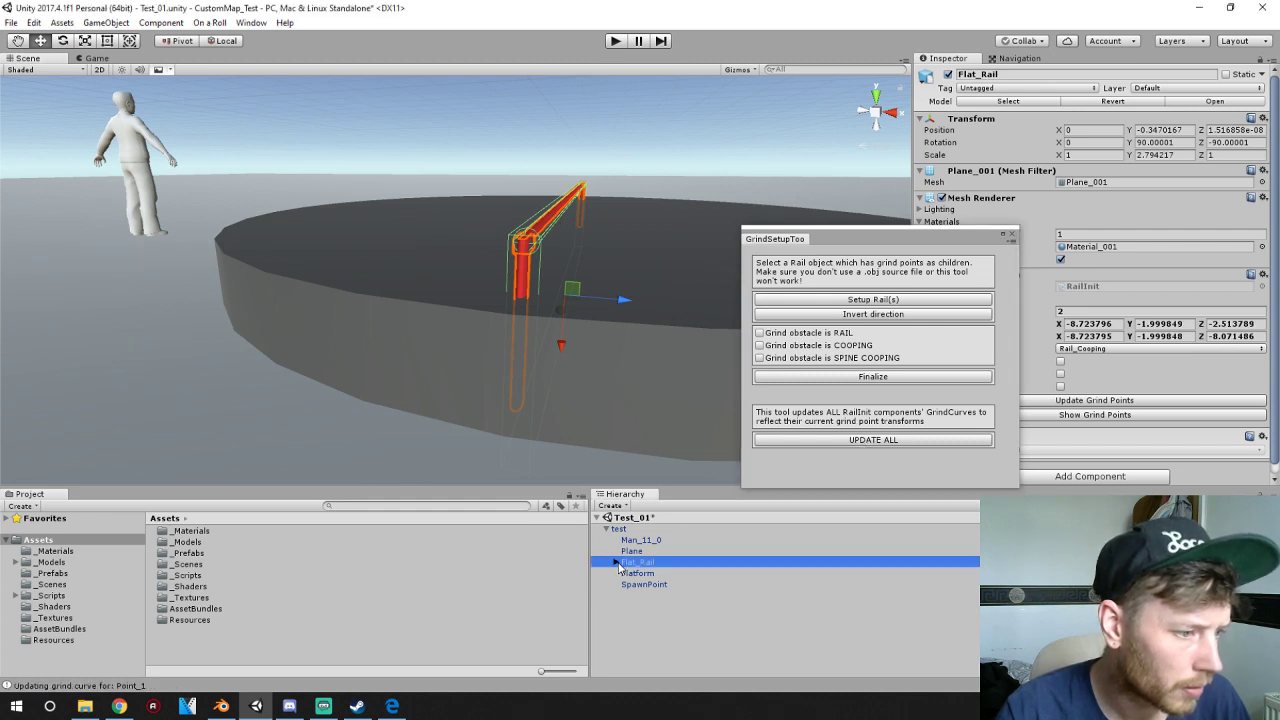
{"action": "left_click", "coordinate": [649, 585]}
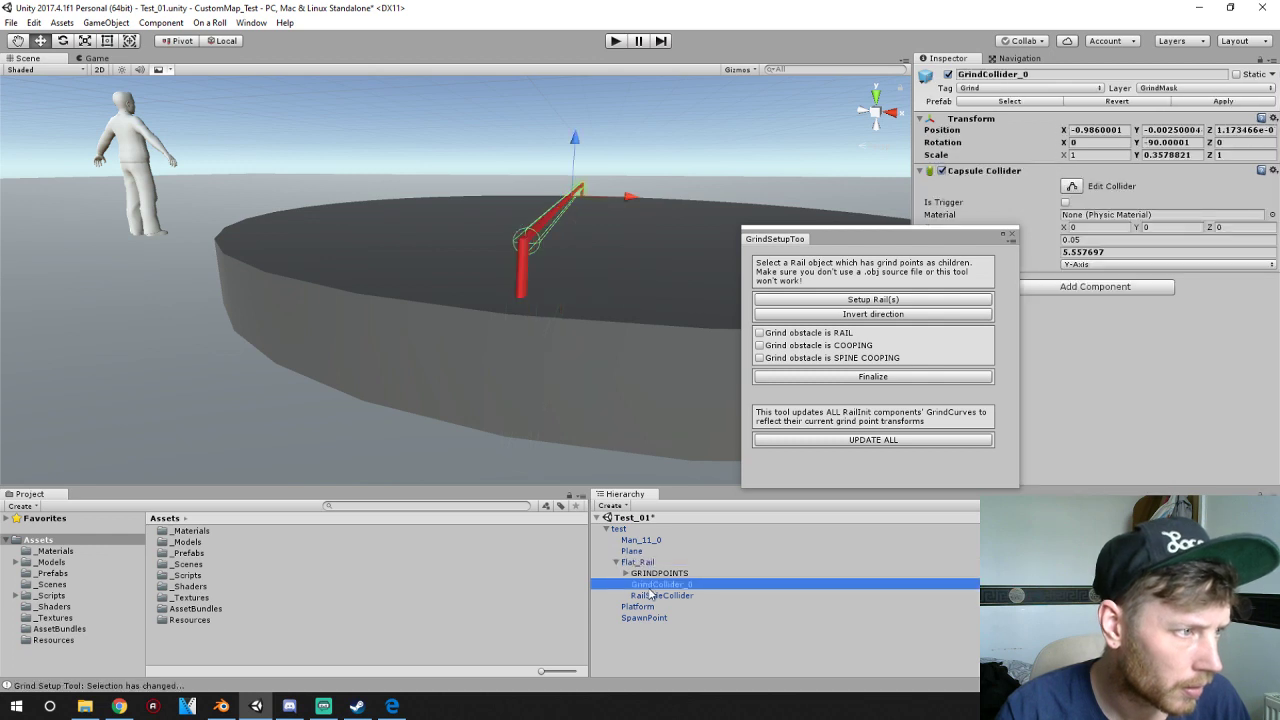
{"action": "left_click", "coordinate": [656, 596]}
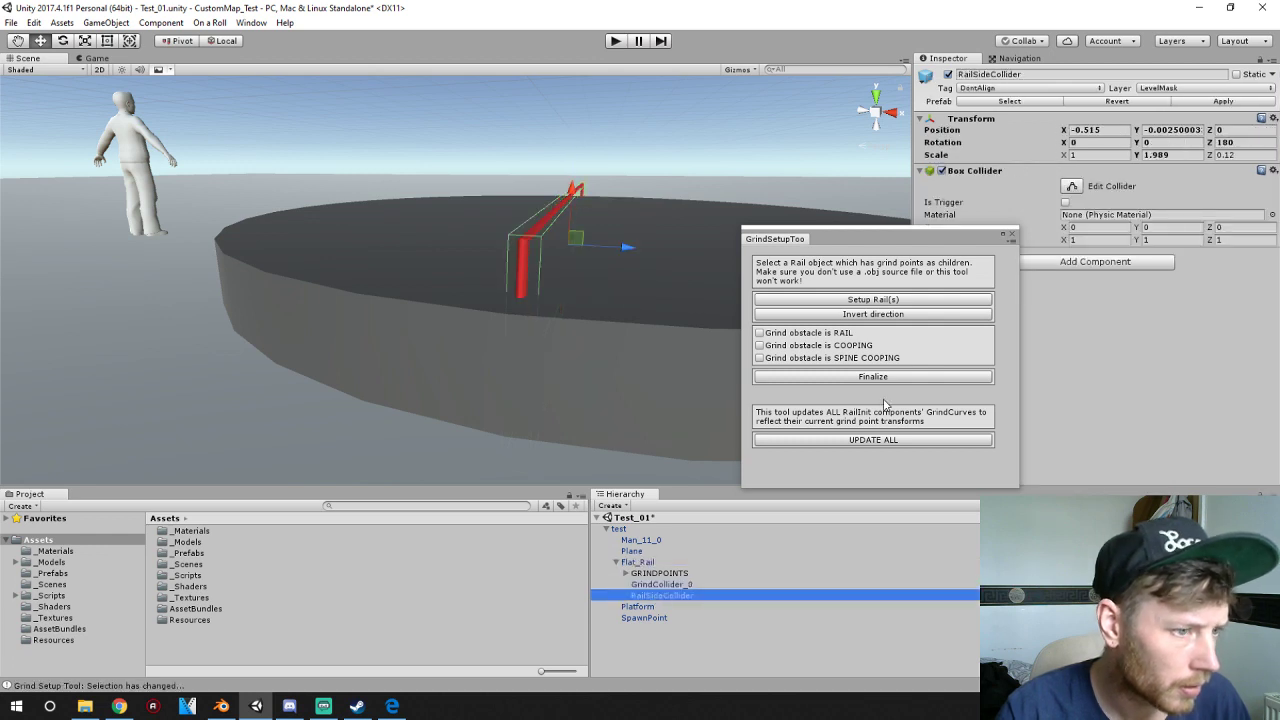
- Finalize Flat_Rail with the grind obstacle set as RAIL and update all grind curves again
{"action": "left_click", "coordinate": [760, 333]}
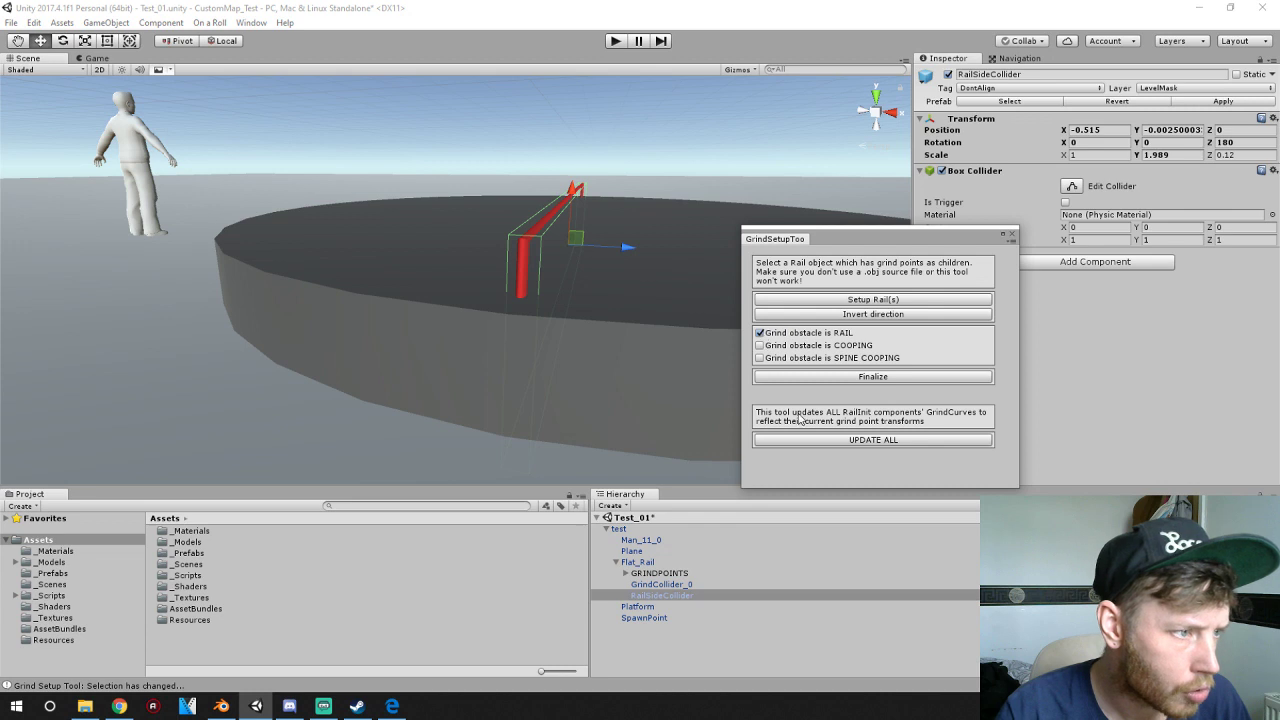
{"action": "left_click", "coordinate": [850, 378]}
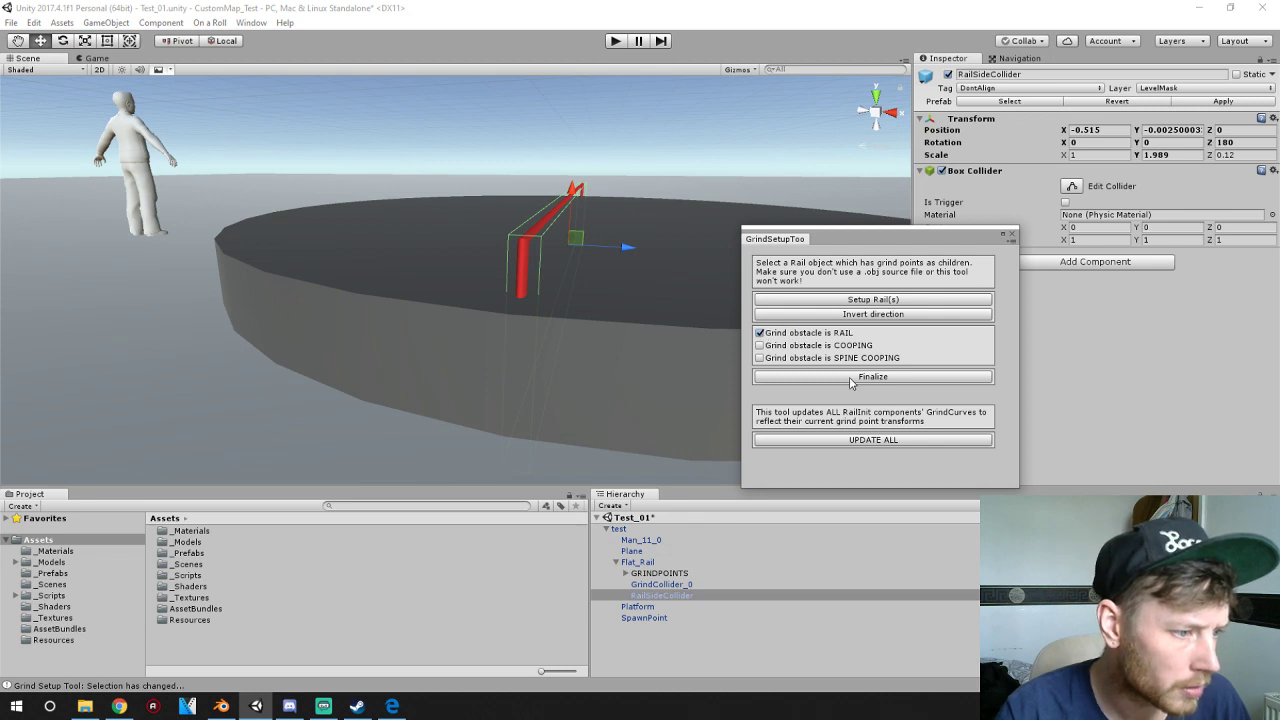
{"action": "left_click", "coordinate": [639, 563]}
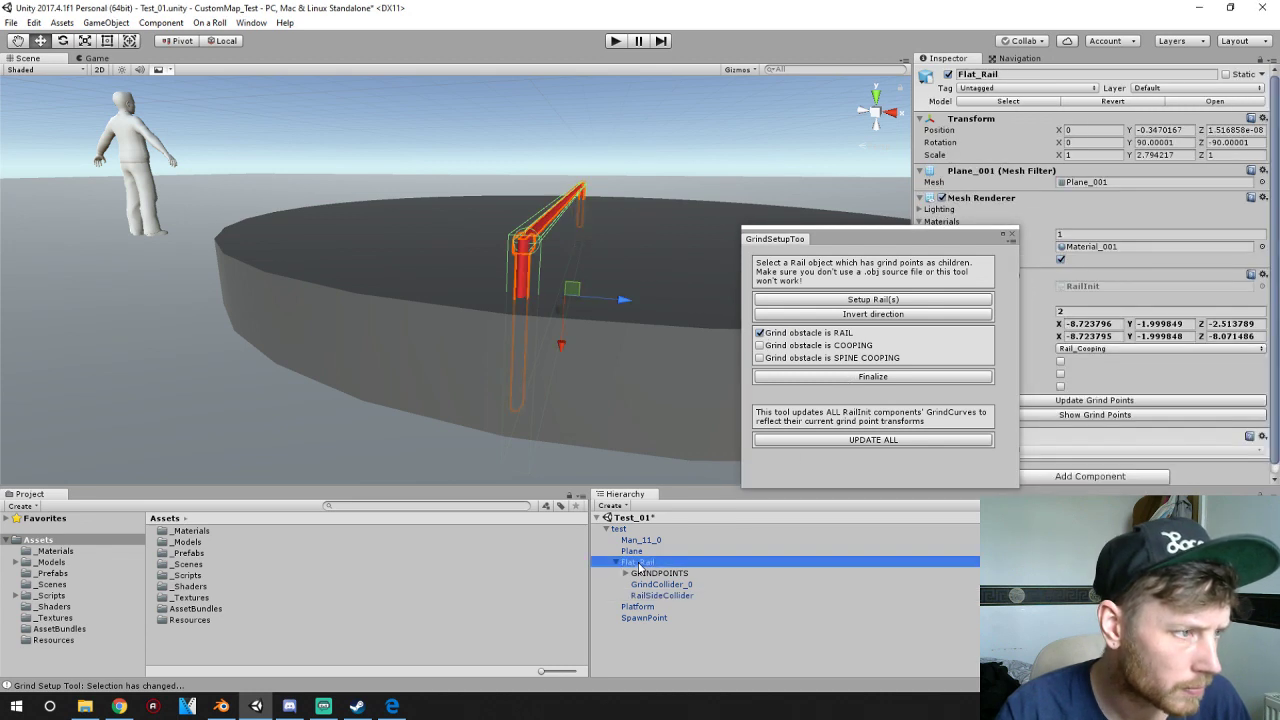
{"action": "left_click", "coordinate": [893, 379]}
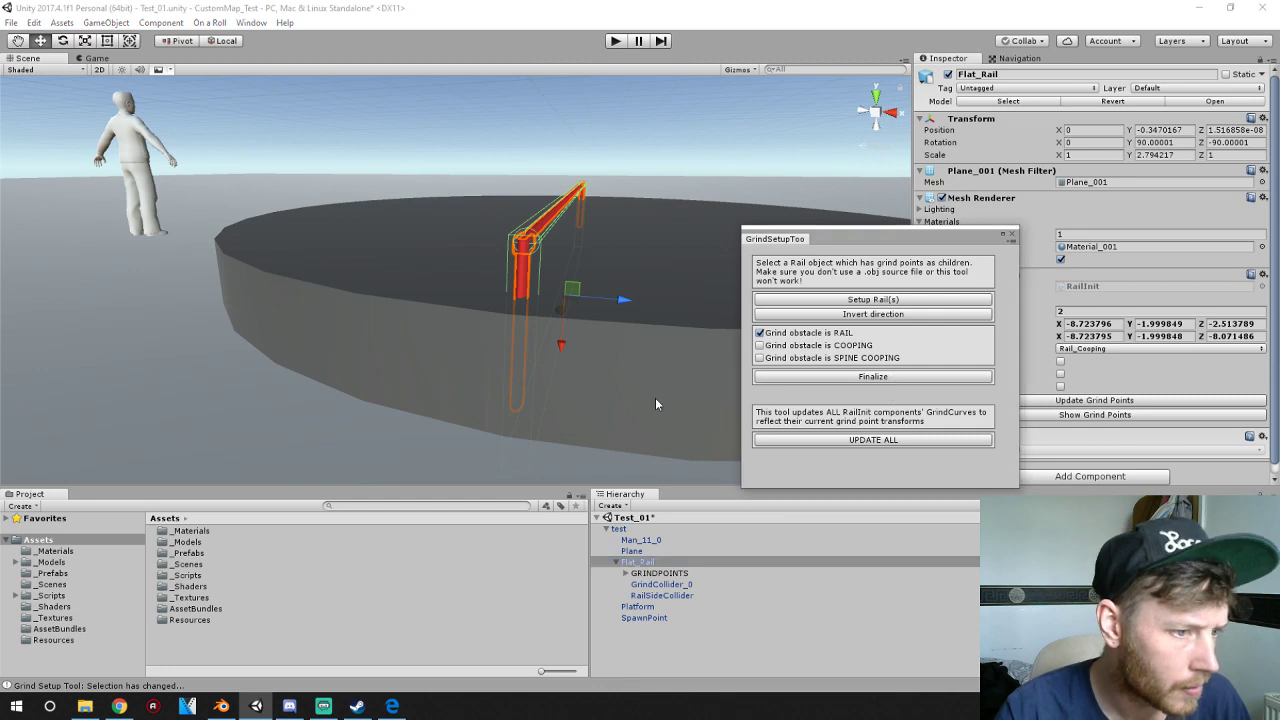
{"action": "left_click", "coordinate": [840, 440]}
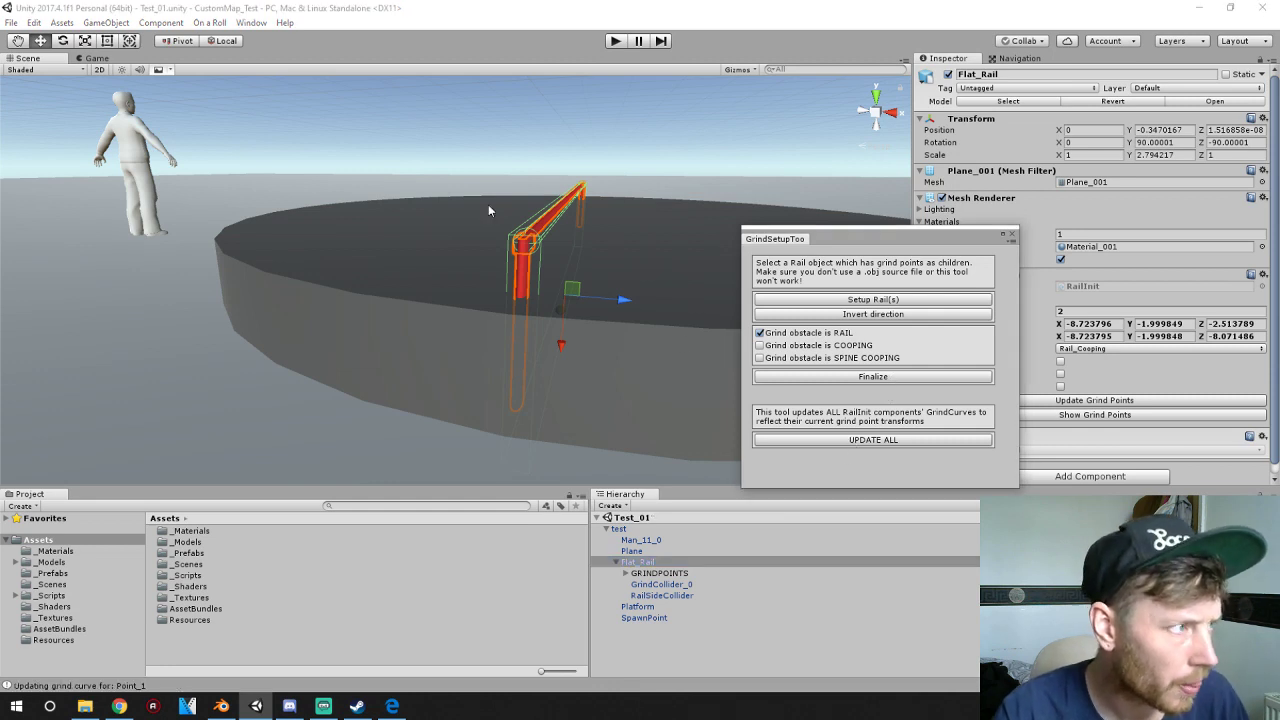
- Rebuild the custom map and switch to the AssetBundles folder in File Explorer
{"action": "left_click", "coordinate": [205, 23]}
{"action": "left_click", "coordinate": [225, 35]}
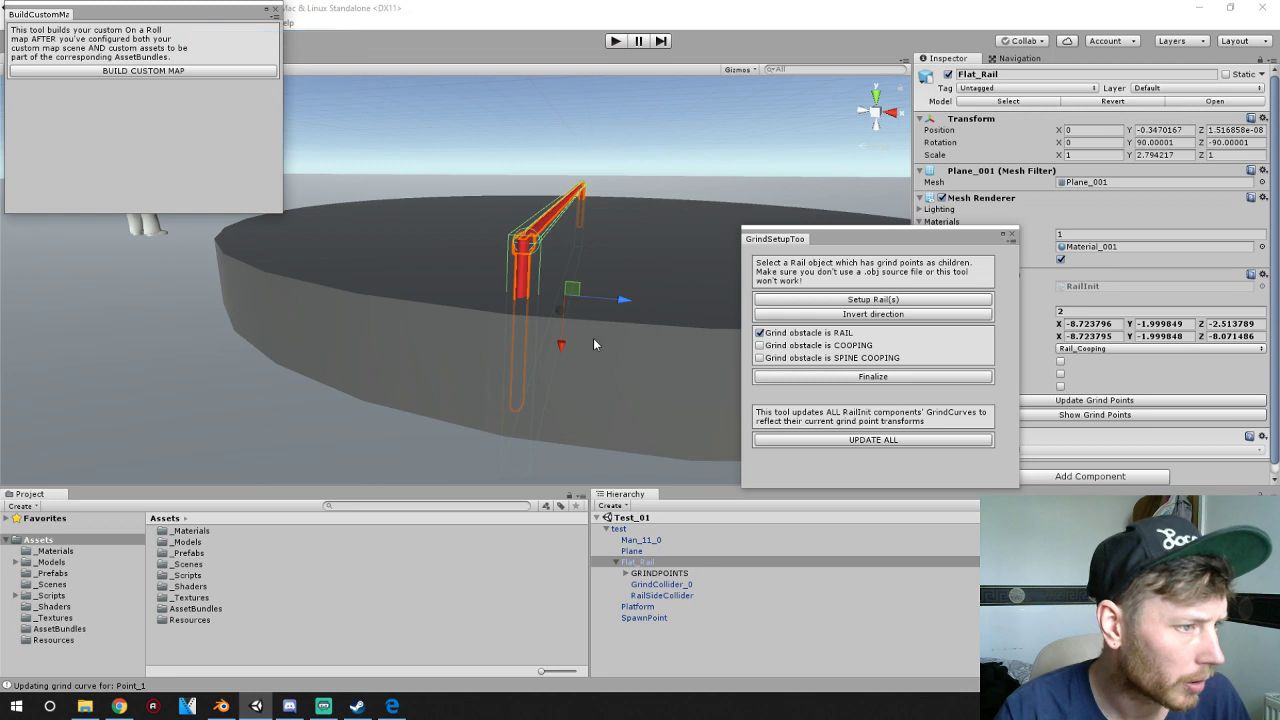
{"action": "left_click", "coordinate": [172, 72]}
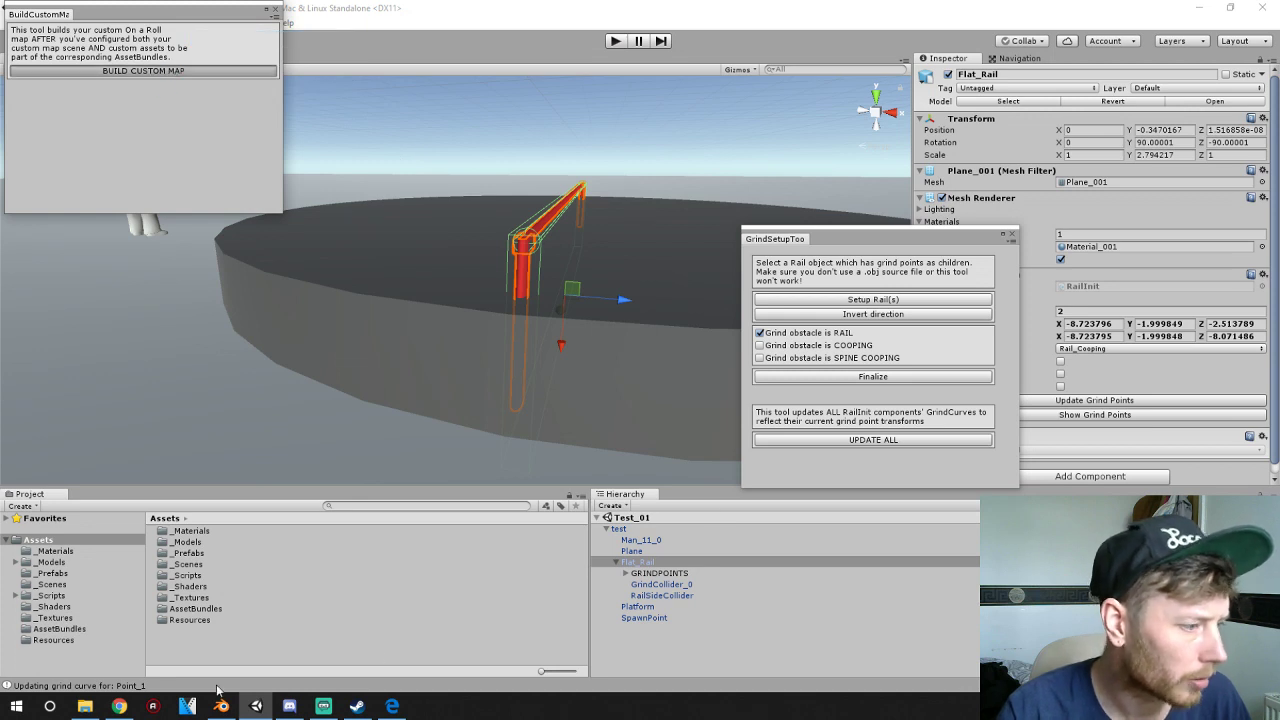
{"action": "left_click", "coordinate": [84, 706]}
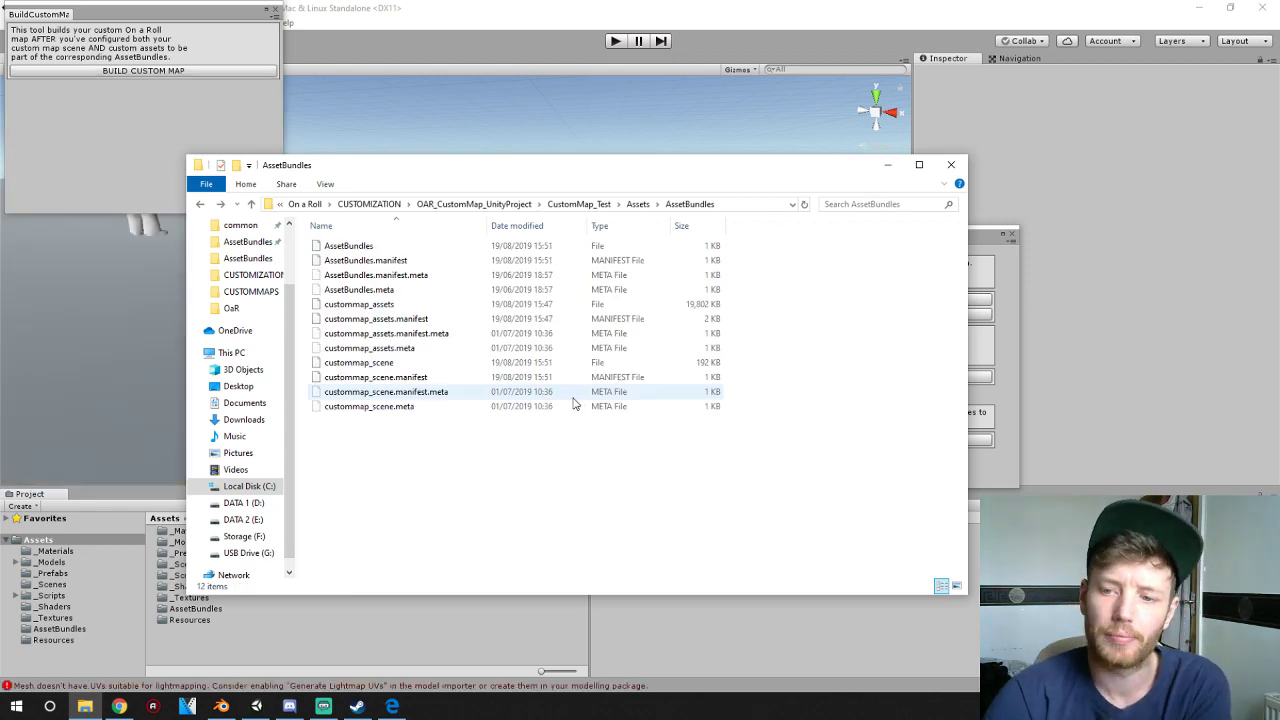
- Copy custommap_scene and custommap_assets from the AssetBundles folder into the game's CUSTOMMAPS folder, replacing the existing files
{"action": "left_click", "coordinate": [382, 366]}
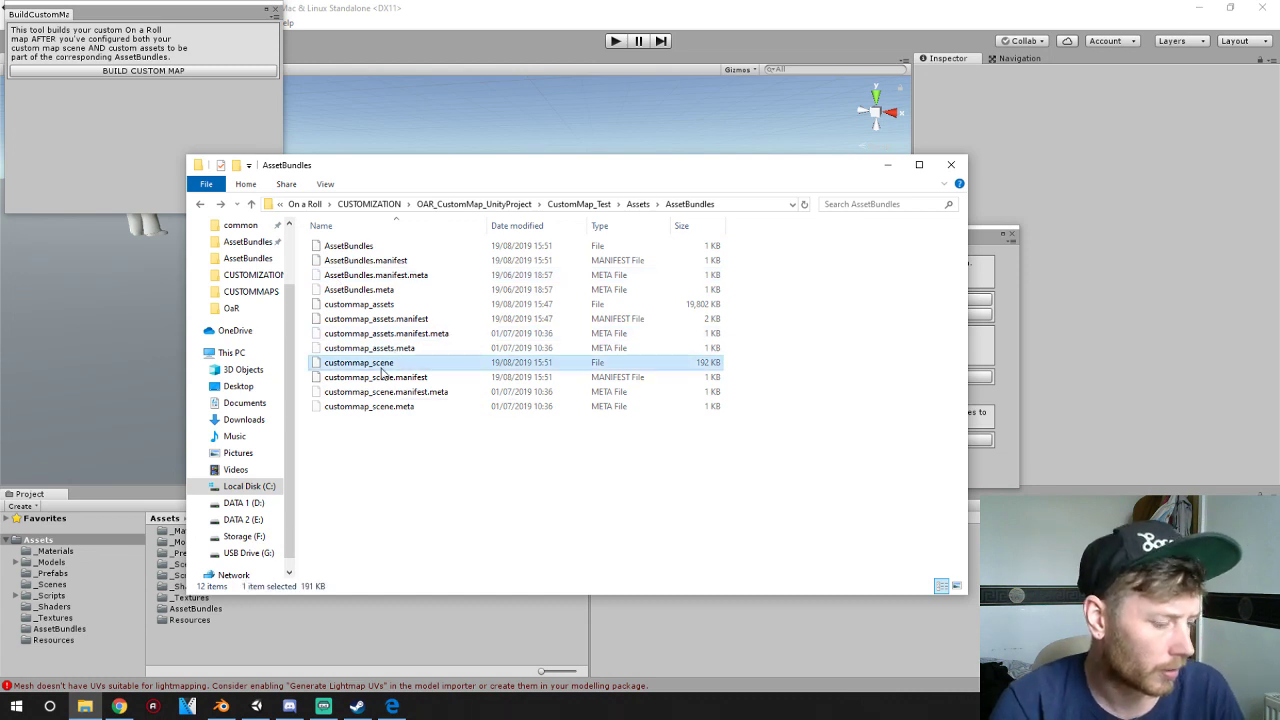
{"action": "left_click", "coordinate": [382, 305], "text": "ctrl"}
{"action": "right_click", "coordinate": [351, 307]}
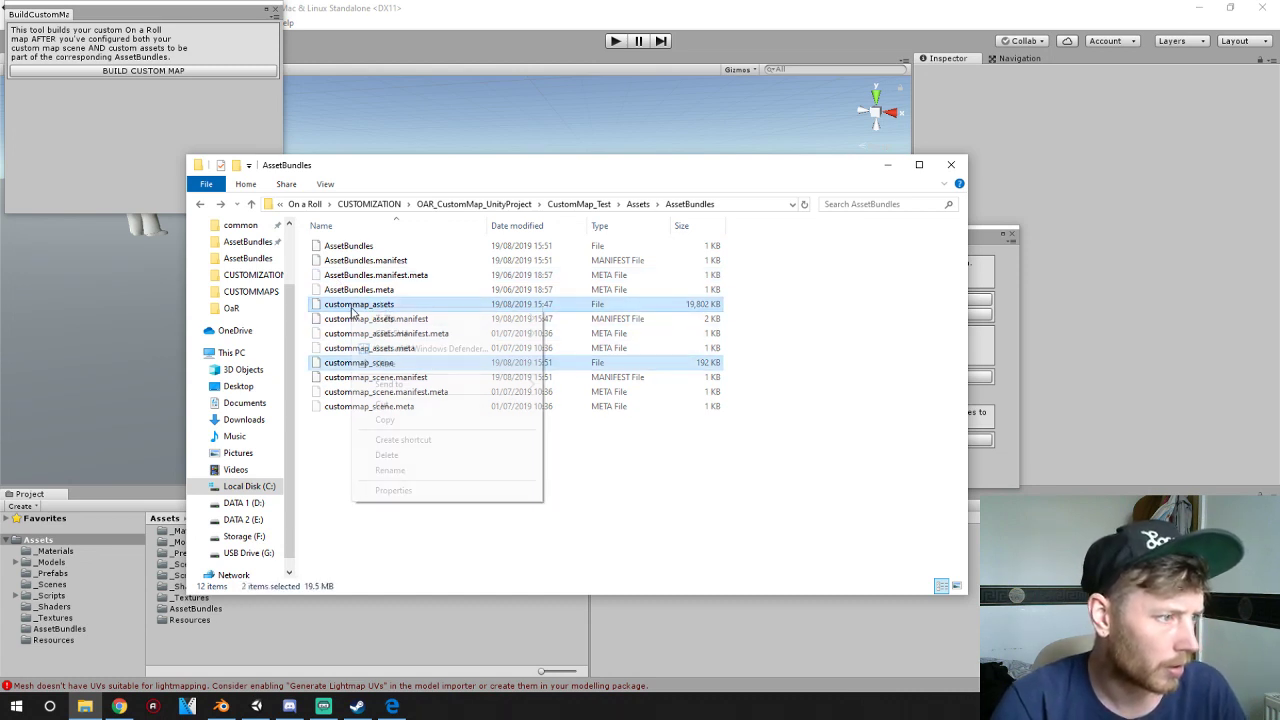
{"action": "left_click", "coordinate": [395, 422]}
{"action": "left_click", "coordinate": [407, 503]}
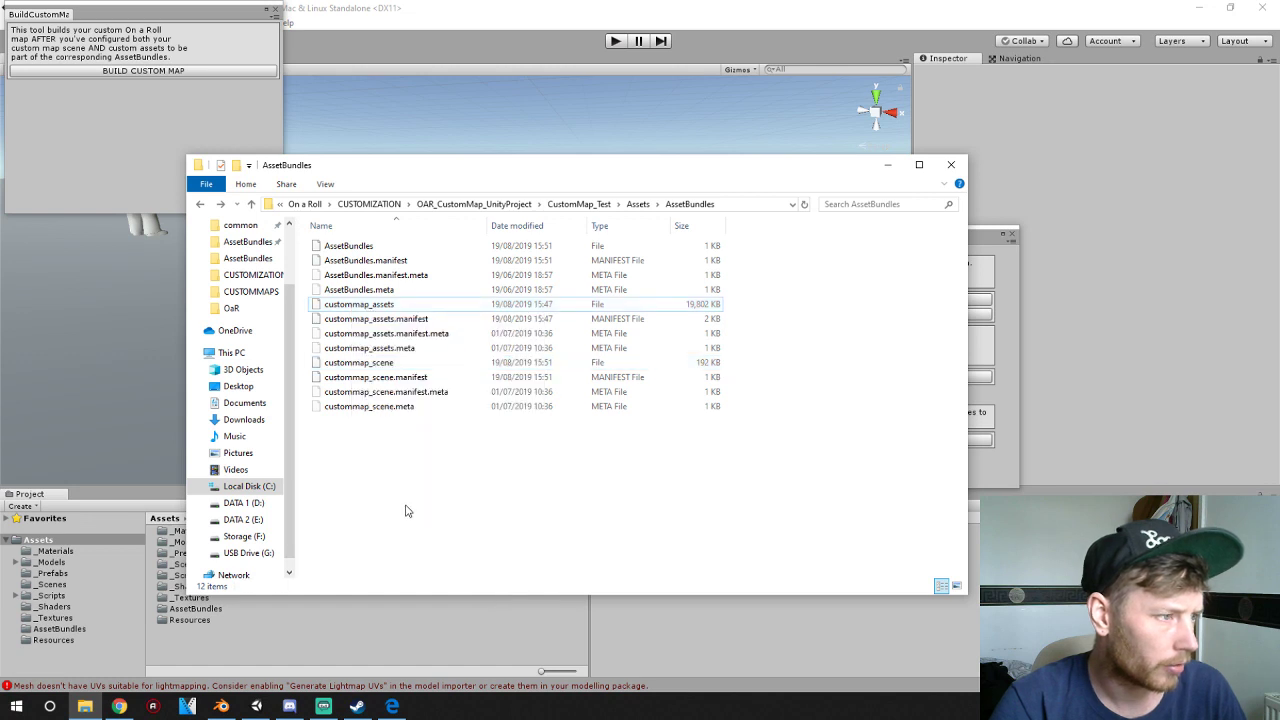
{"action": "key", "text": "alt+Right"}
{"action": "right_click", "coordinate": [404, 507]}
{"action": "left_click", "coordinate": [446, 402]}
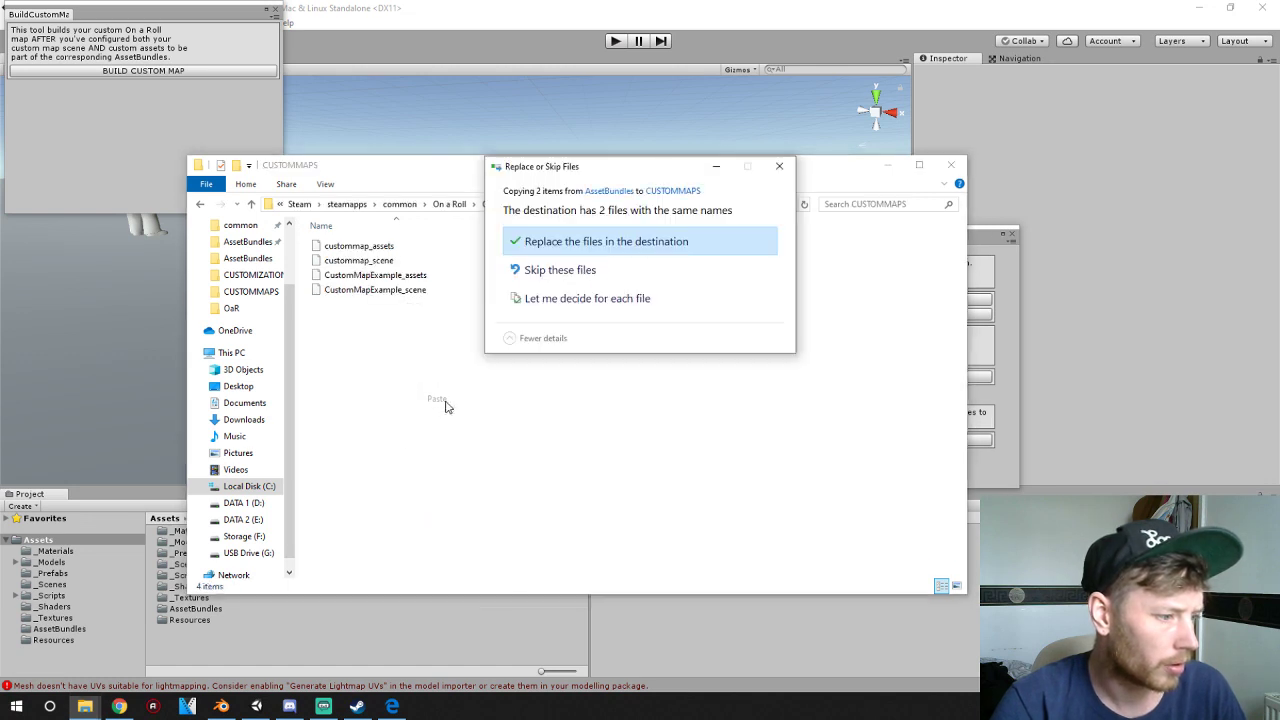
{"action": "left_click", "coordinate": [619, 238]}
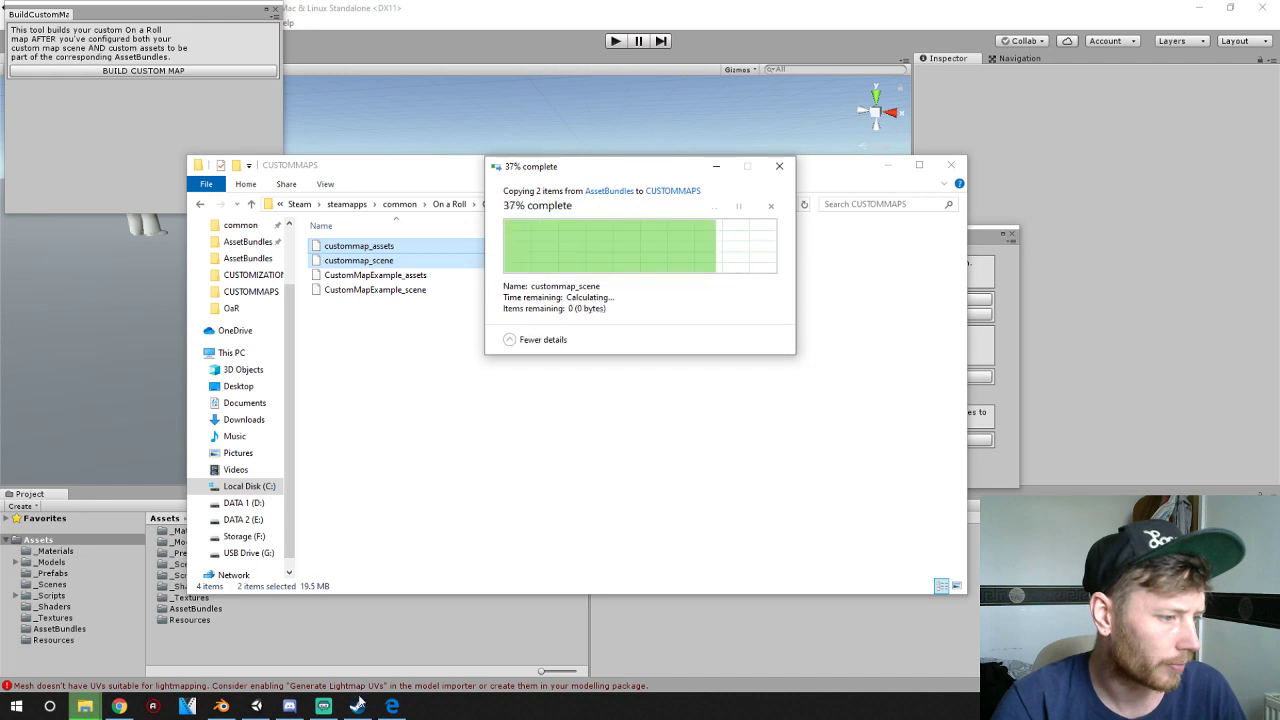
- Launch On a Roll through Steam and load the custom map named CUSTOMMAP
{"action": "right_click", "coordinate": [355, 702]}
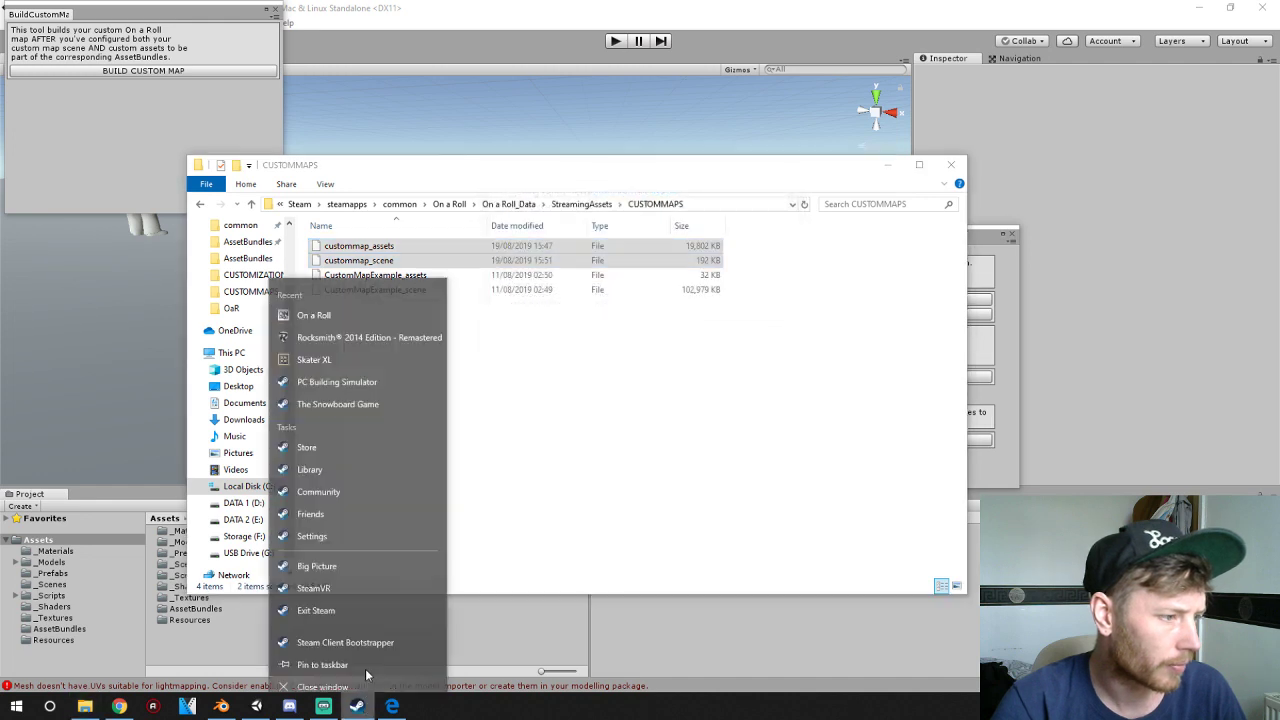
{"action": "left_click", "coordinate": [347, 303]}
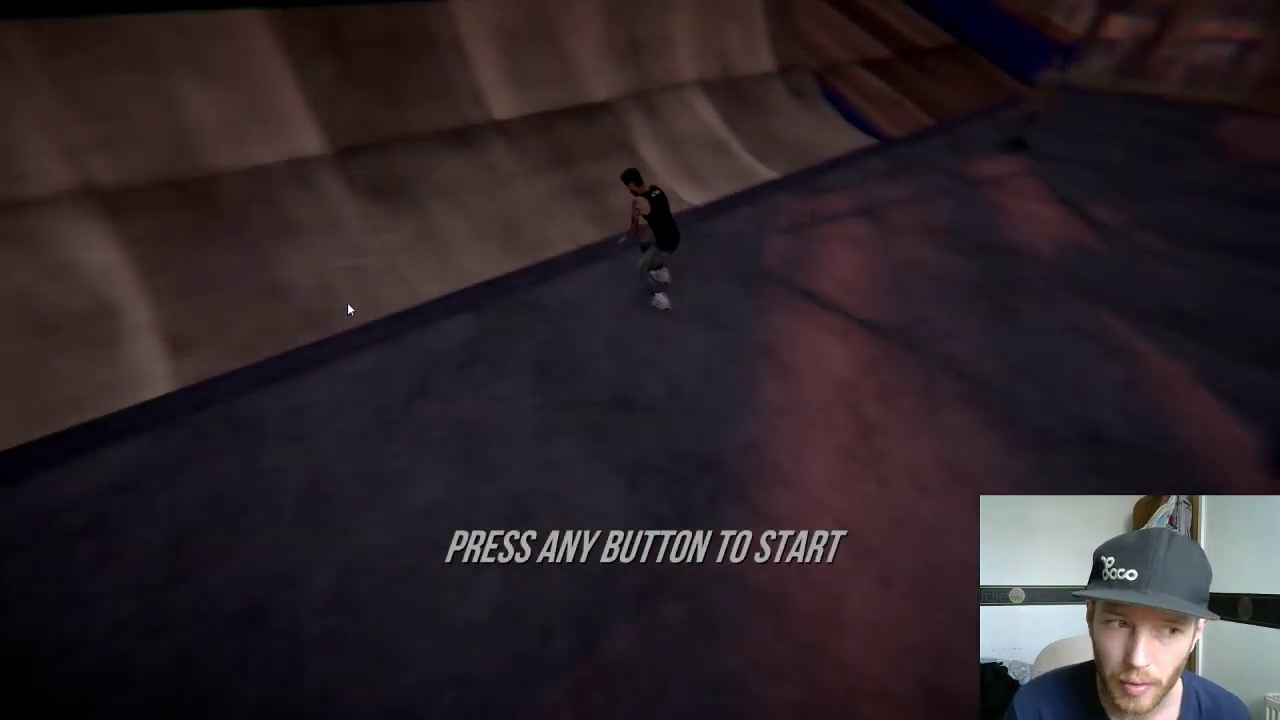
{"action": "key", "text": "Return"}
{"action": "key", "text": "Down"}
{"action": "key", "text": "Return"}
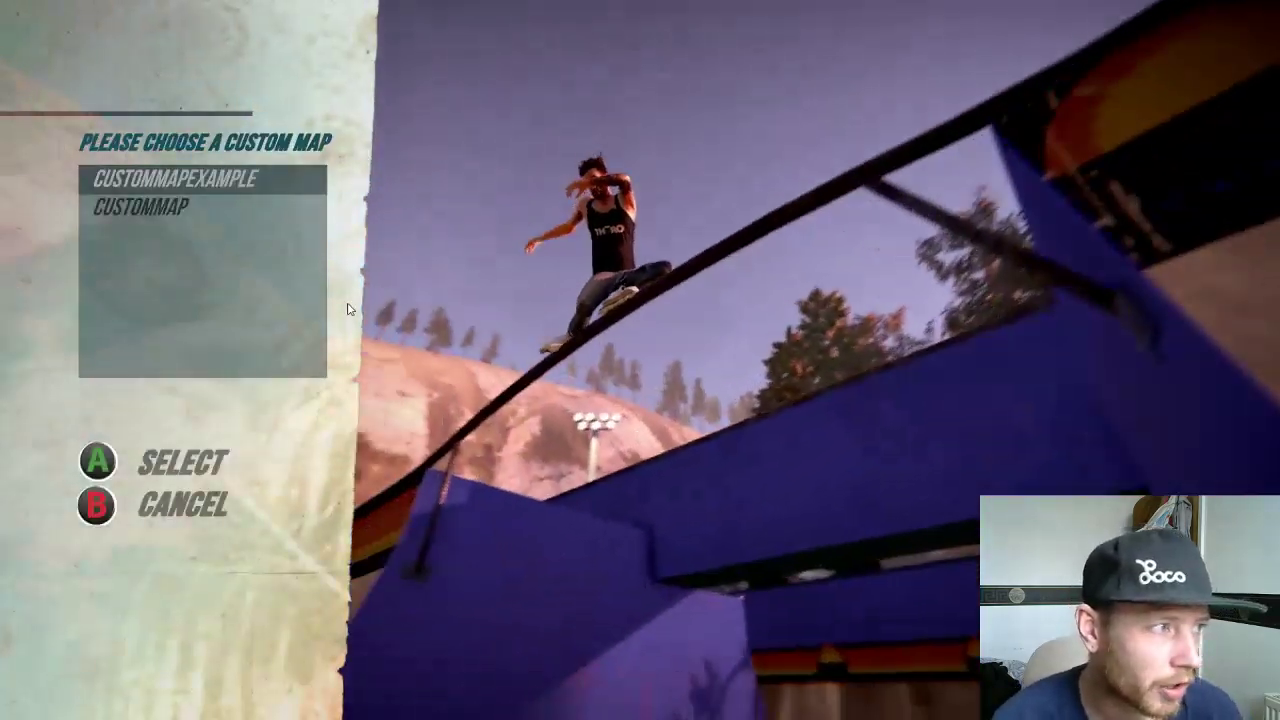
{"action": "key", "text": "Down"}
{"action": "key", "text": "Return"}
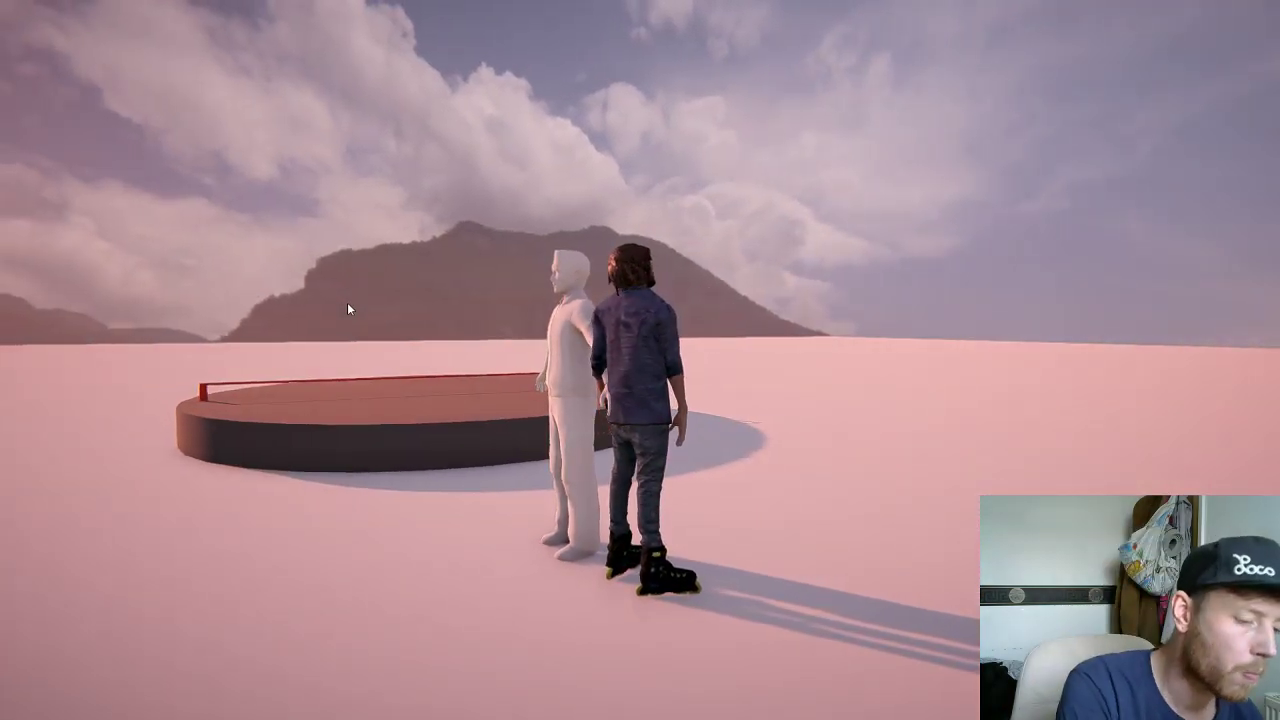
- Leave the game, close Unity's GrindSetupTool and BuildCustomMap windows, and close Unity and the CUSTOMMAPS folder
{"action": "key", "text": "alt+Tab"}
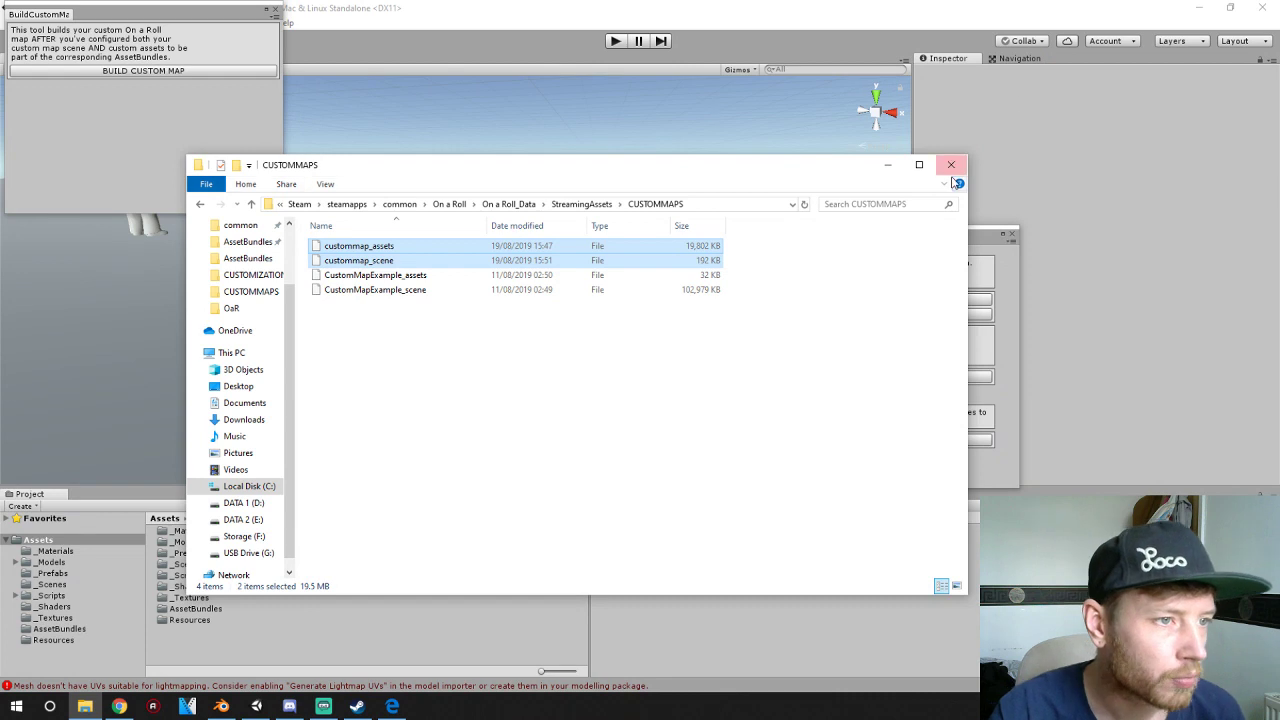
{"action": "left_click", "coordinate": [837, 18]}
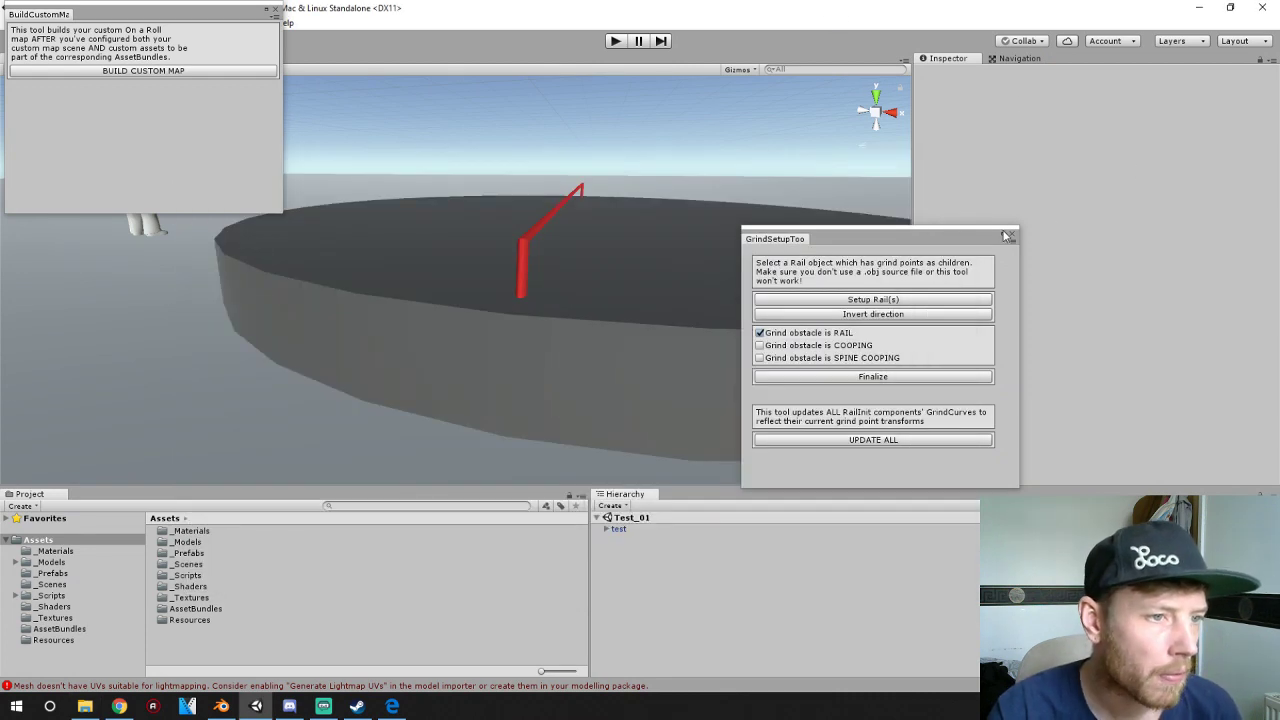
{"action": "left_click", "coordinate": [1008, 236]}
{"action": "left_click", "coordinate": [277, 10]}
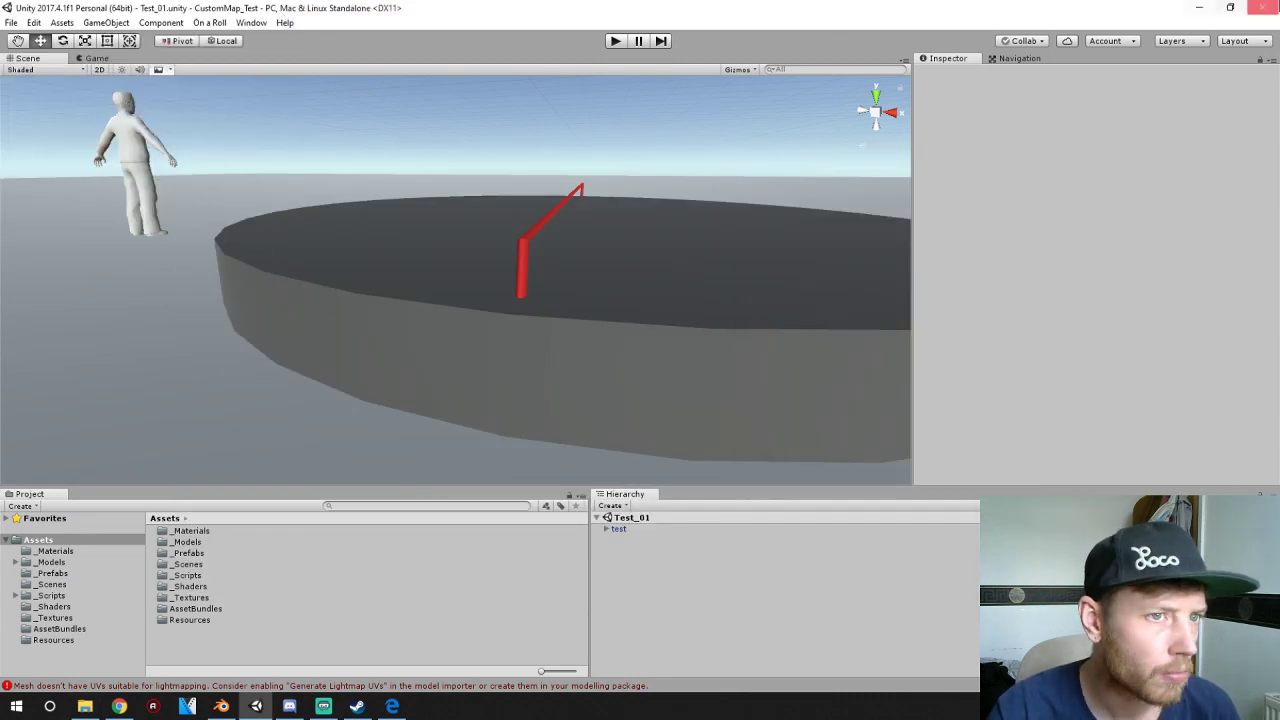
{"action": "key", "text": "alt+F4"}
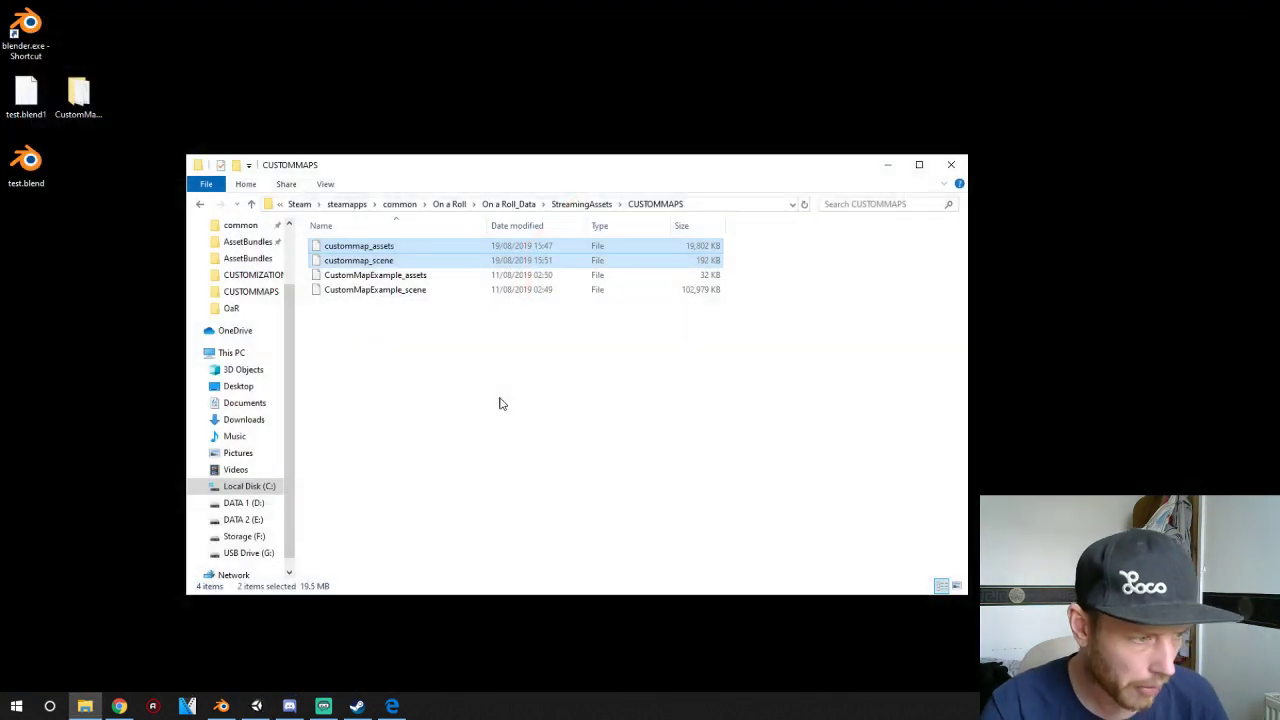
{"action": "left_click", "coordinate": [950, 164]}
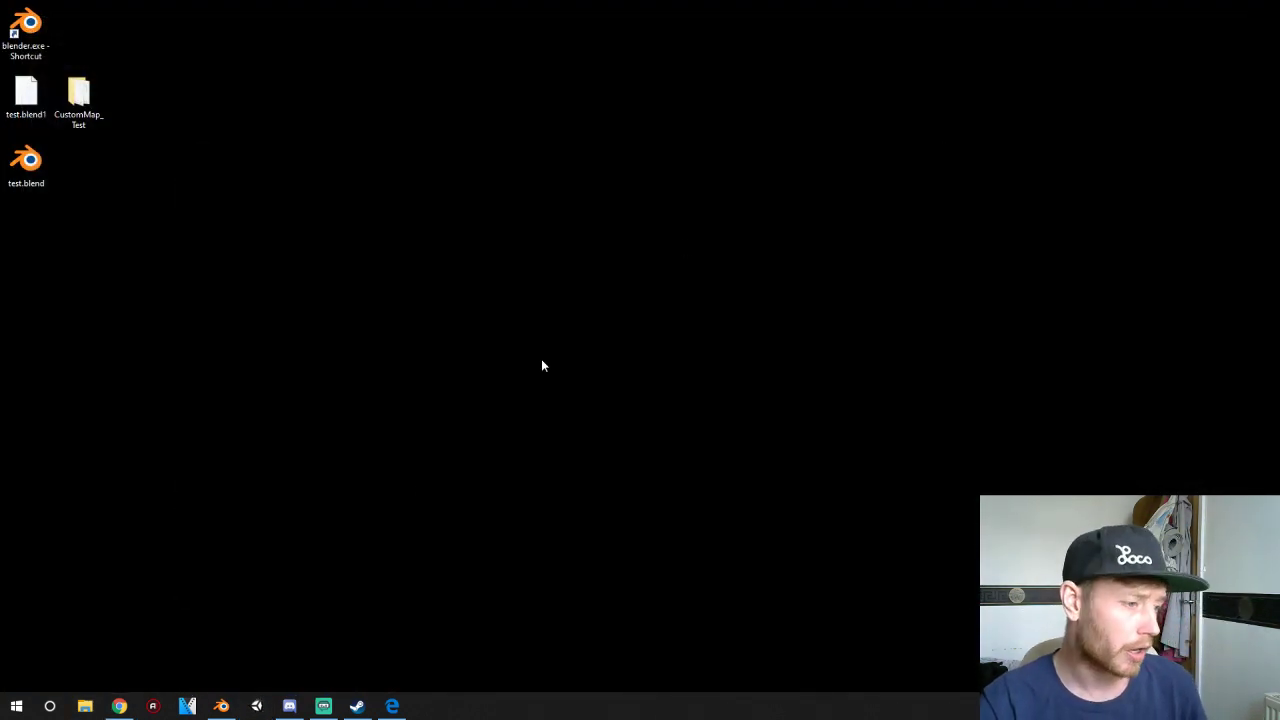
- Switch to Blender and examine the test.blend scene, focusing on the round platform, its red rail and the ground plane
{"action": "left_click", "coordinate": [221, 706]}
{"action": "scroll", "coordinate": [630, 486], "scroll_direction": "down", "scroll_amount": 5}
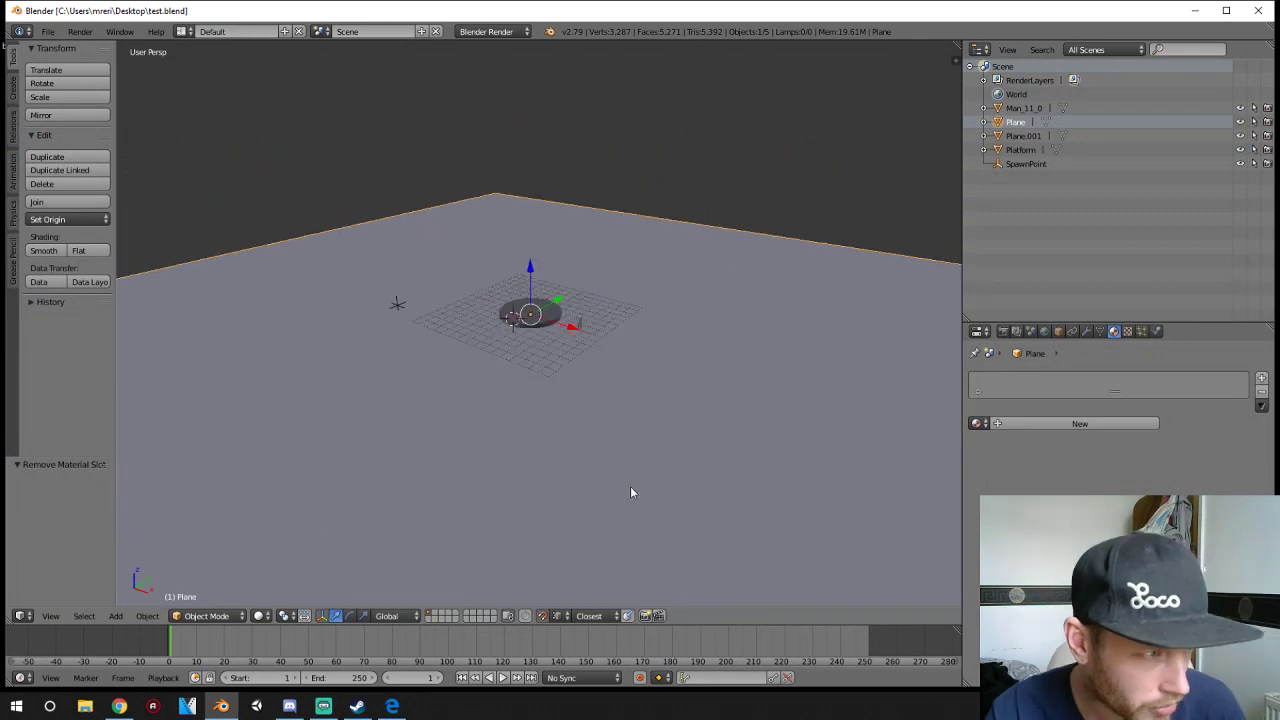
{"action": "middle_click_drag", "start_coordinate": [477, 424], "coordinate": [526, 357]}
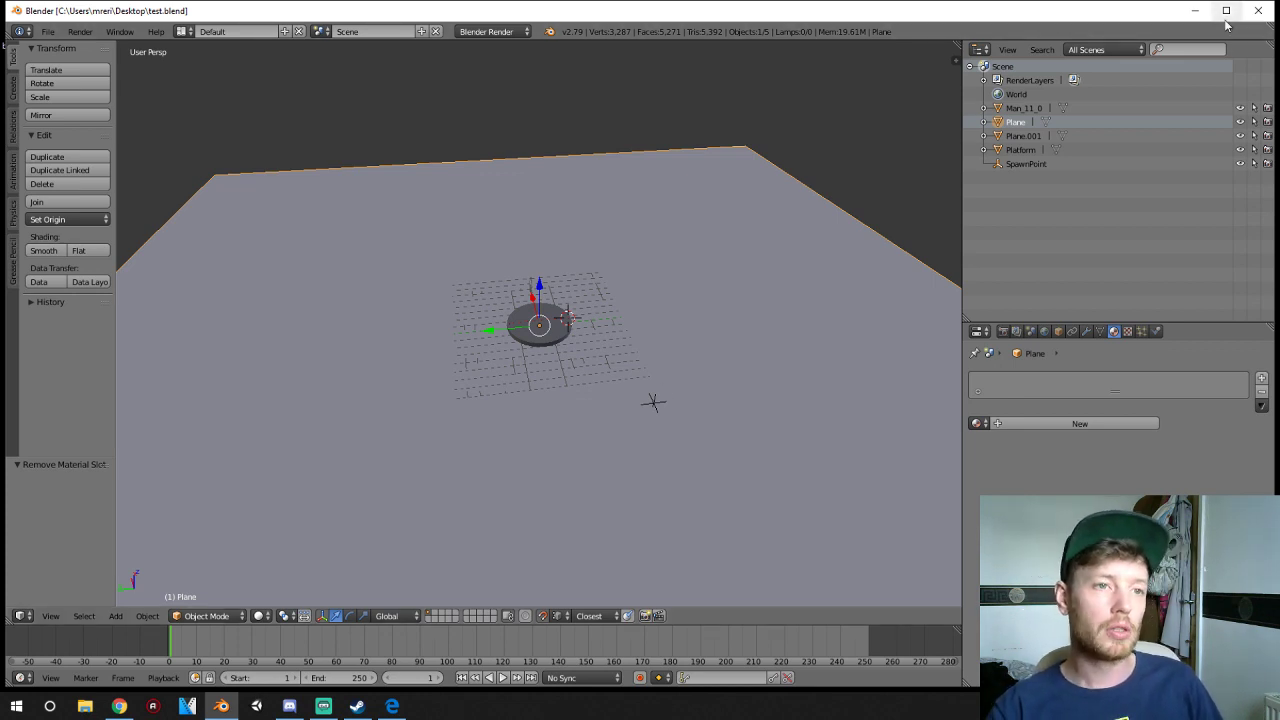
{"action": "left_click", "coordinate": [1195, 10]}
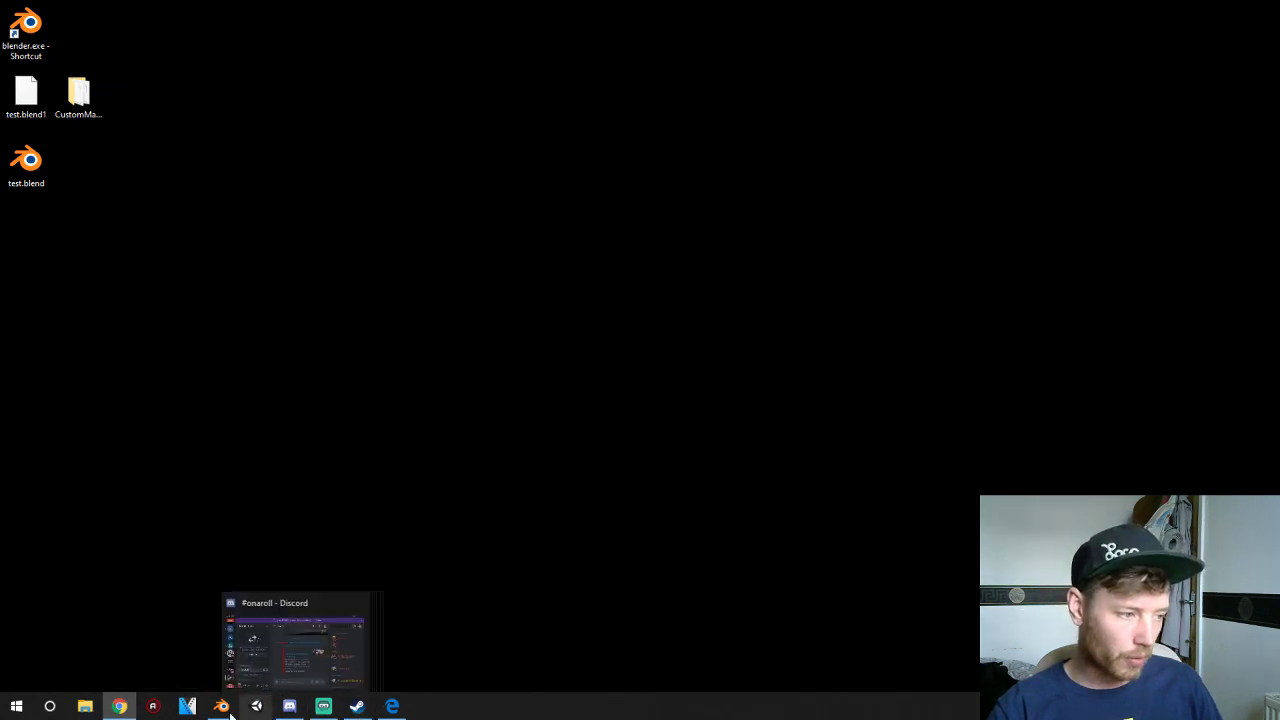
{"action": "left_click", "coordinate": [219, 706]}
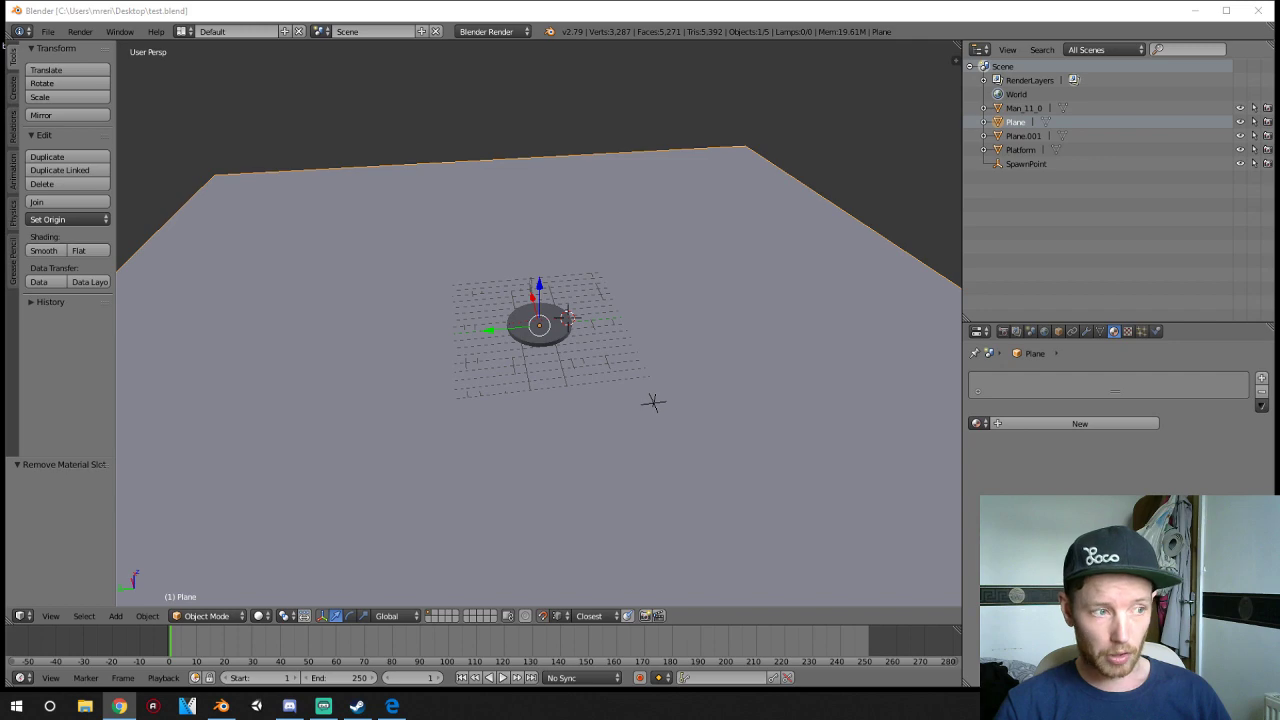
{"action": "scroll", "coordinate": [516, 354], "scroll_direction": "up", "scroll_amount": 6}
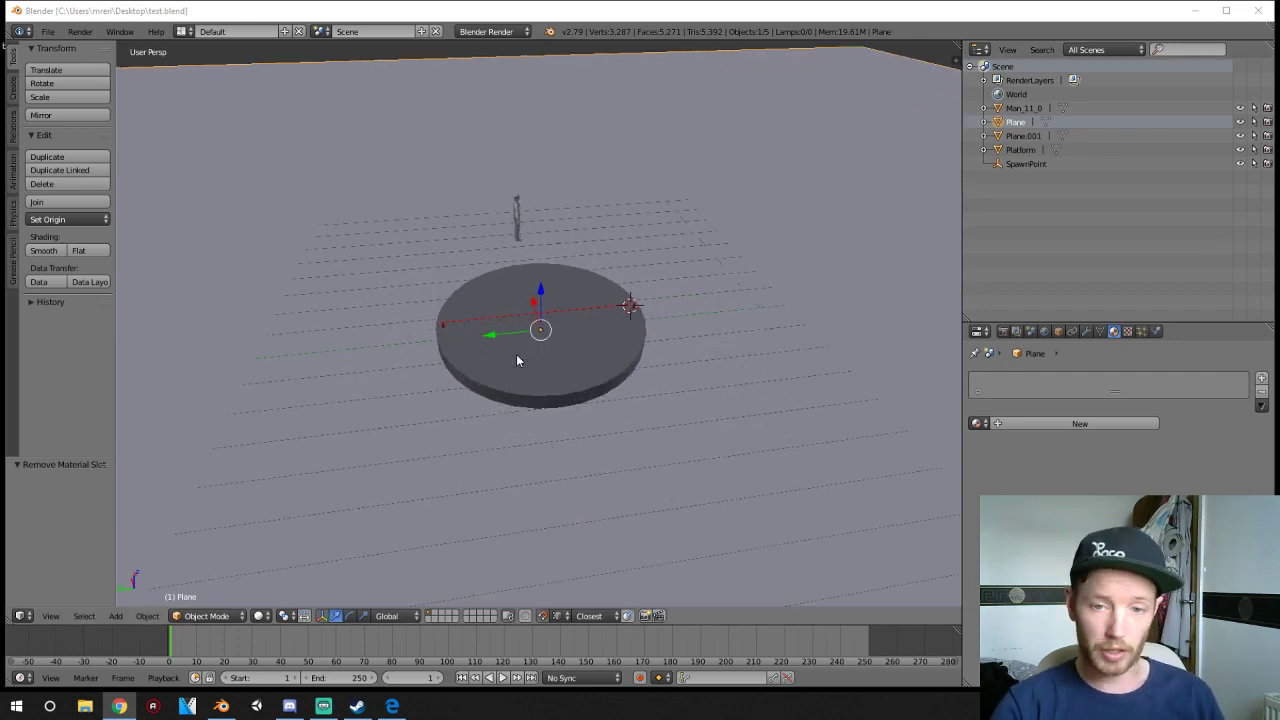
{"action": "scroll", "coordinate": [516, 354], "scroll_direction": "up", "scroll_amount": 1}
{"action": "middle_click_drag", "start_coordinate": [545, 342], "coordinate": [700, 345]}
{"action": "scroll", "coordinate": [610, 341], "scroll_direction": "up", "scroll_amount": 6}
{"action": "scroll", "coordinate": [612, 348], "scroll_direction": "down", "scroll_amount": 3}
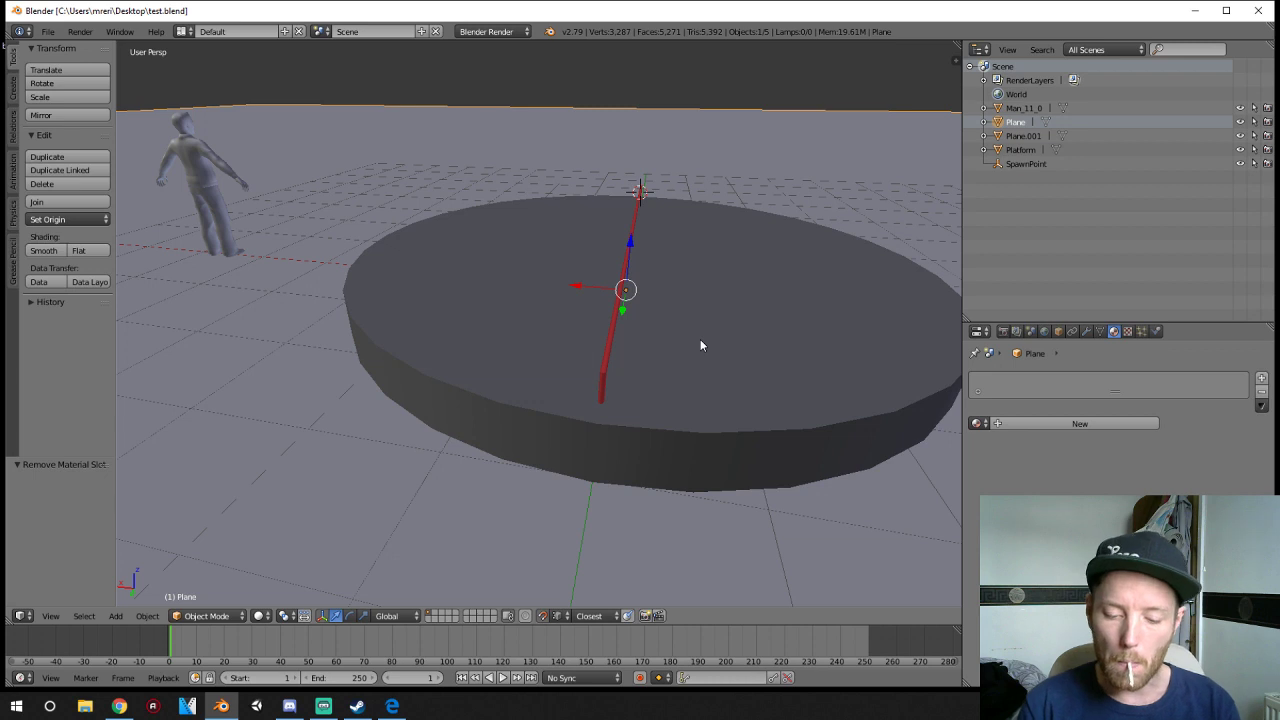
- Start a new Blender file with the startup scene
{"action": "left_click", "coordinate": [47, 31]}
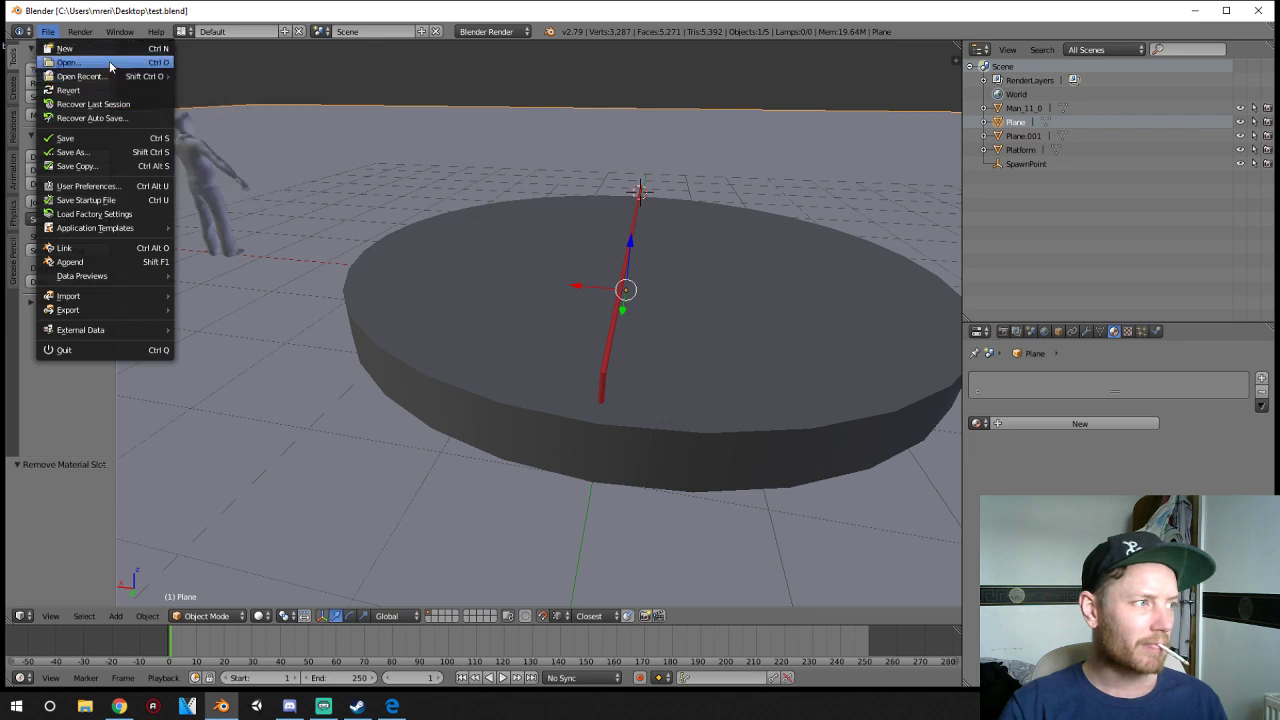
{"action": "left_click", "coordinate": [100, 49]}
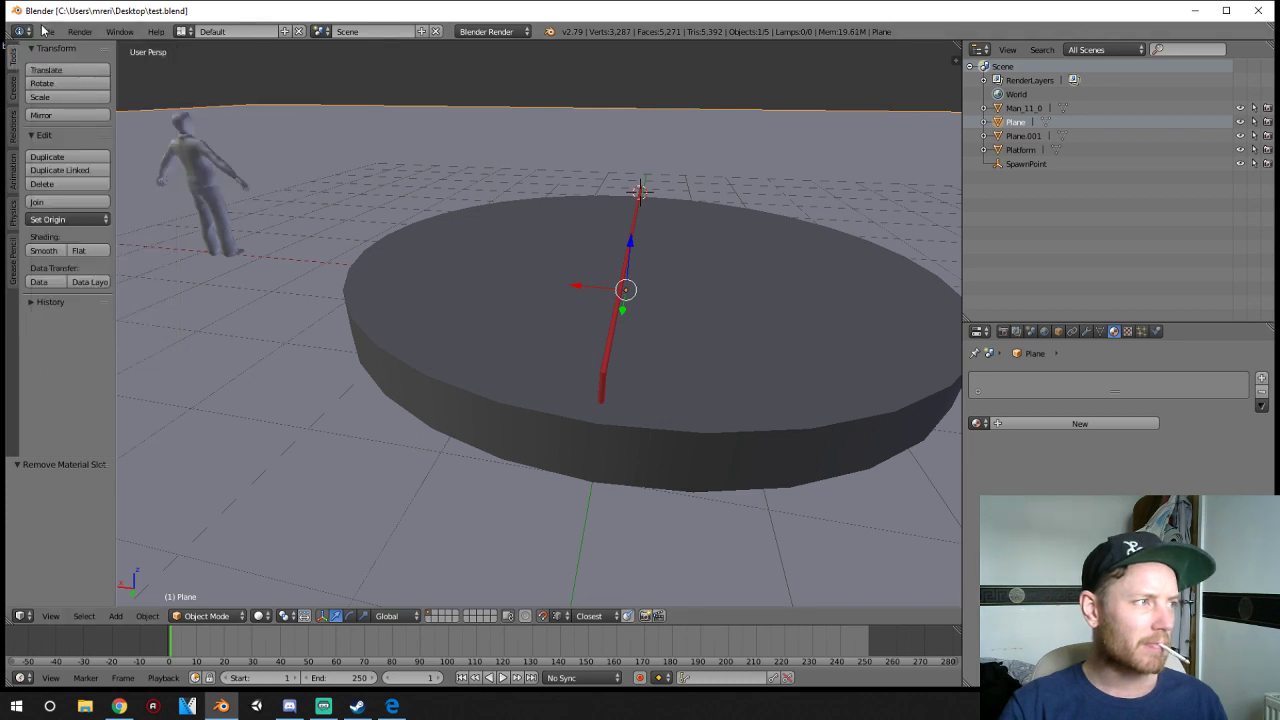
{"action": "left_click", "coordinate": [47, 31]}
{"action": "left_click", "coordinate": [63, 49]}
{"action": "left_click", "coordinate": [65, 56]}
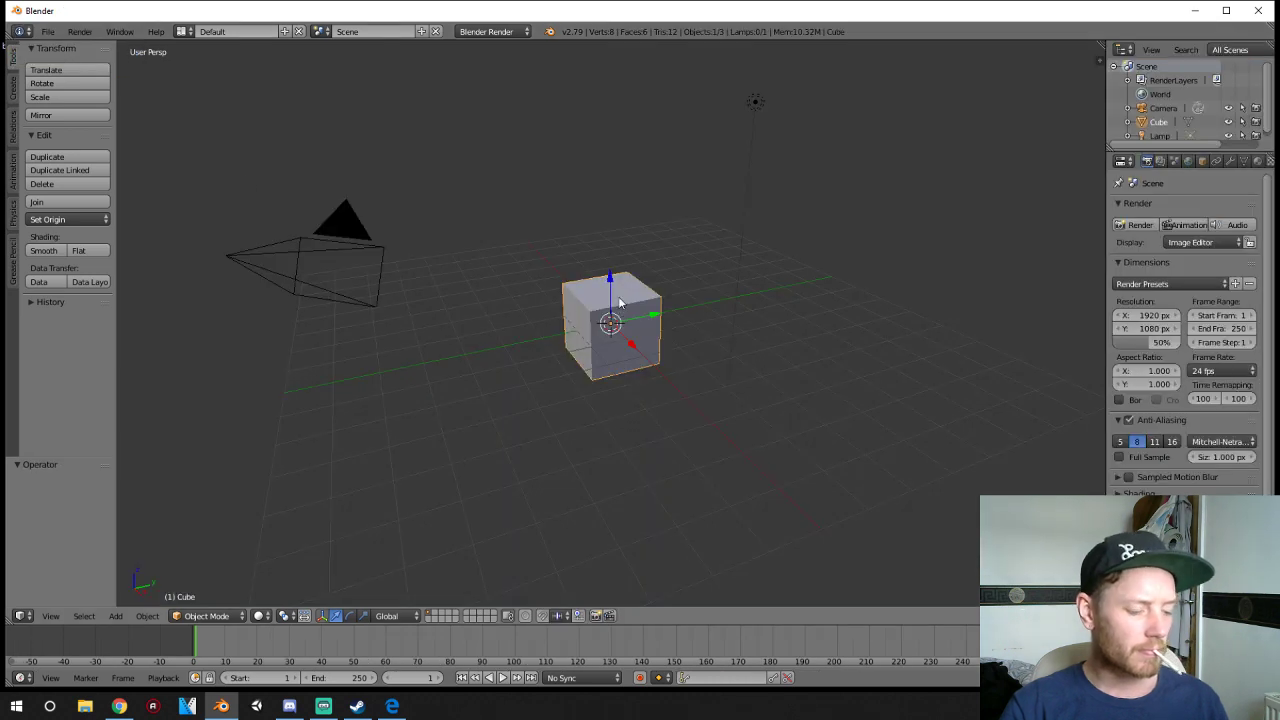
{"action": "key", "text": "s"}
{"action": "key", "text": "shift+z"}
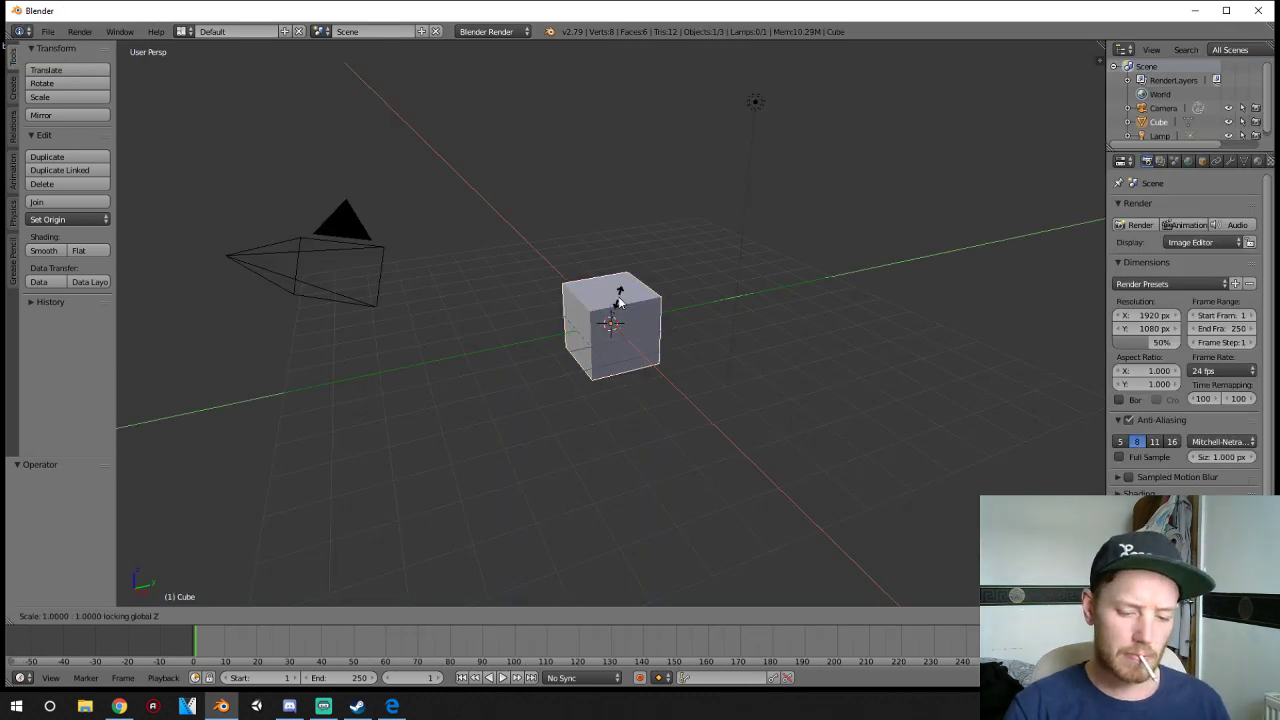
{"action": "type", "text": ".05"}
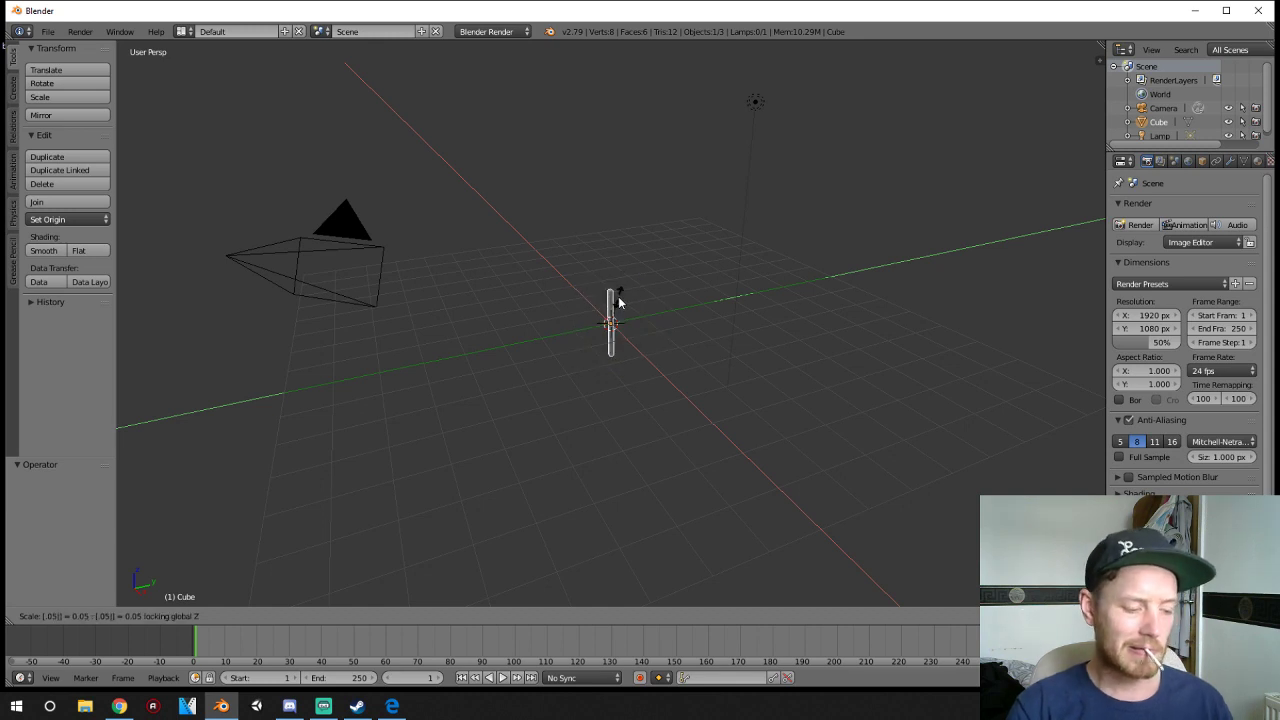
{"action": "key", "text": "Escape"}
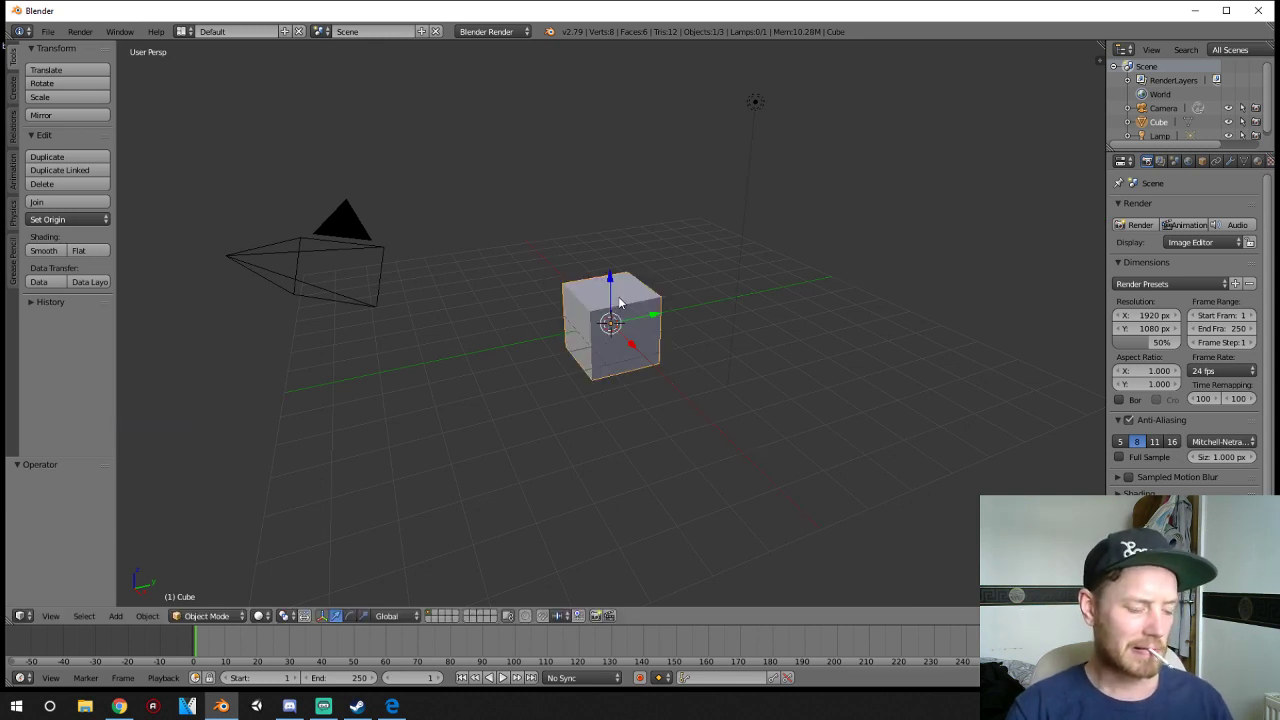
{"action": "key", "text": "s"}
{"action": "key", "text": "shift+z"}
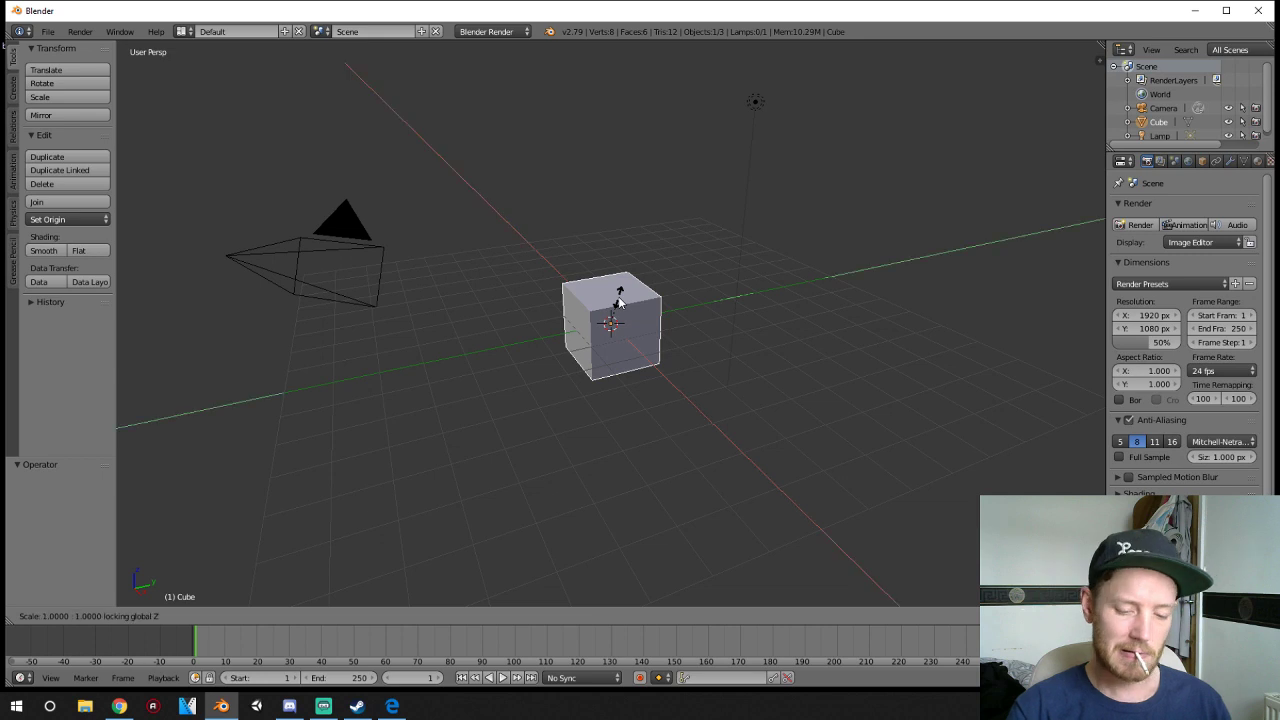
{"action": "type", "text": ".05"}
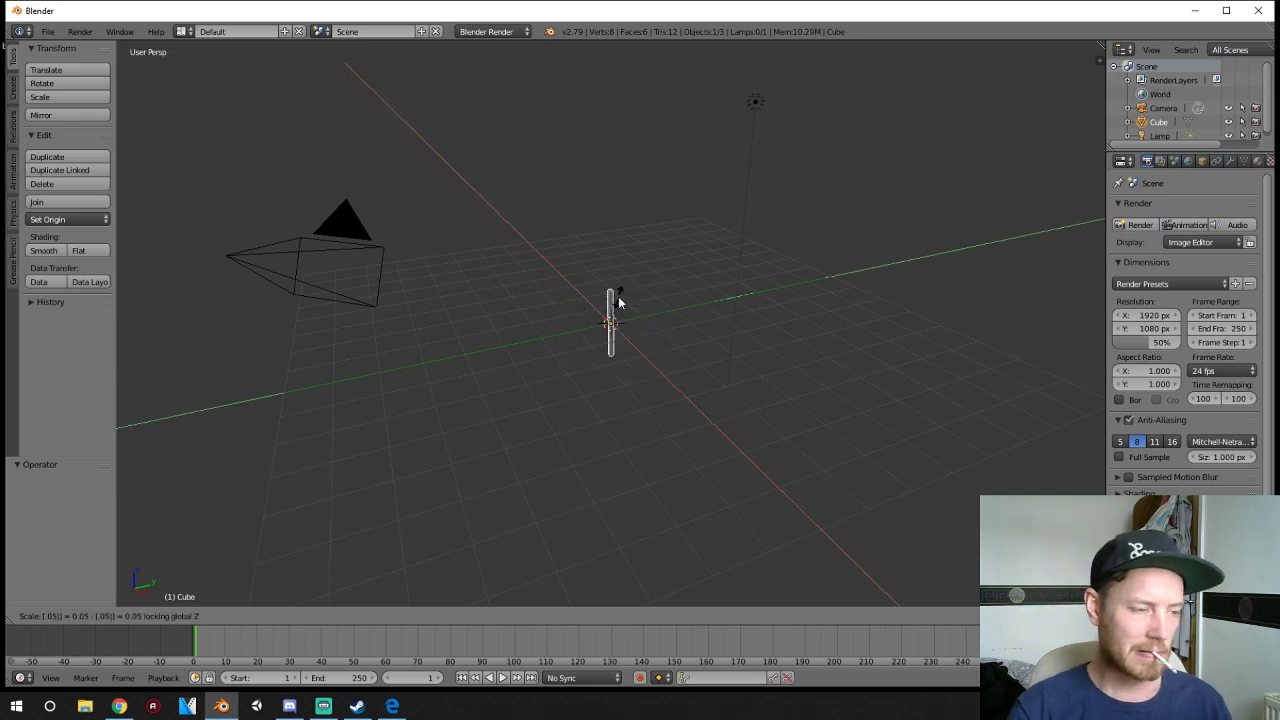
{"action": "key", "text": "Escape"}
- Flatten the default cube into a thin slab by scaling it to 0.05 along the Z axis
{"action": "scroll", "coordinate": [620, 295], "scroll_direction": "up", "scroll_amount": 4}
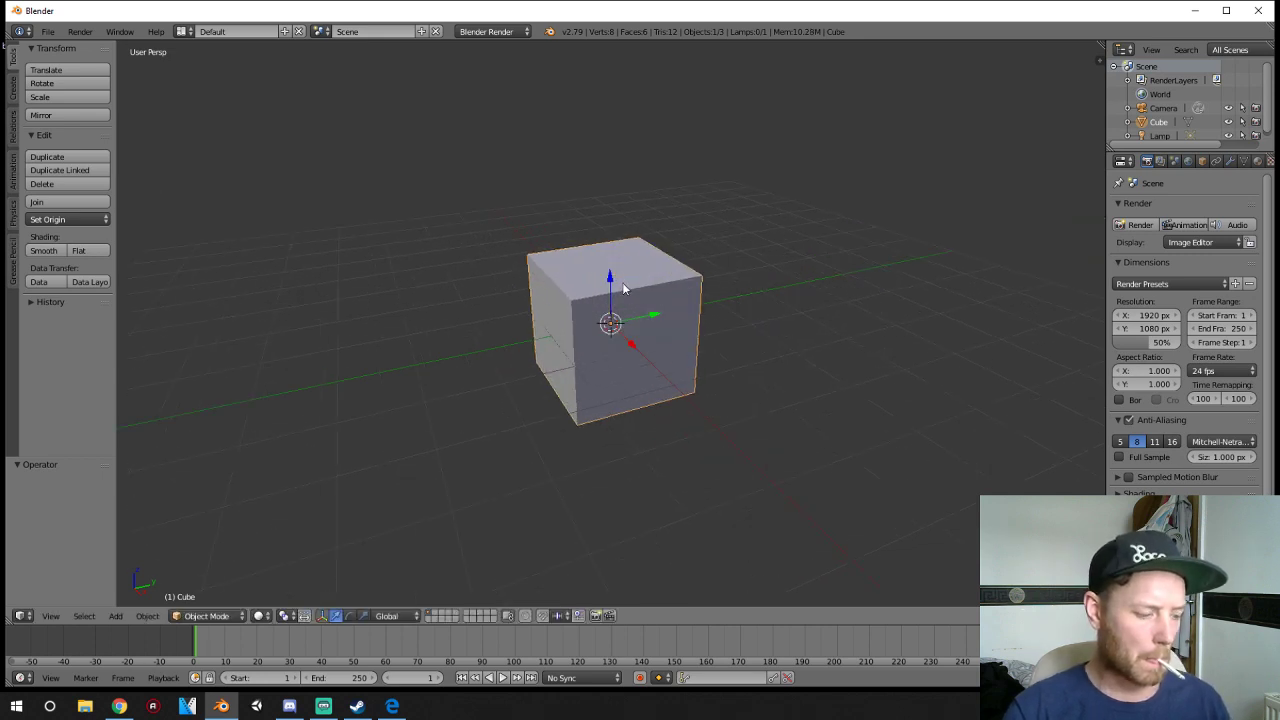
{"action": "key", "text": "s"}
{"action": "type", "text": "z"}
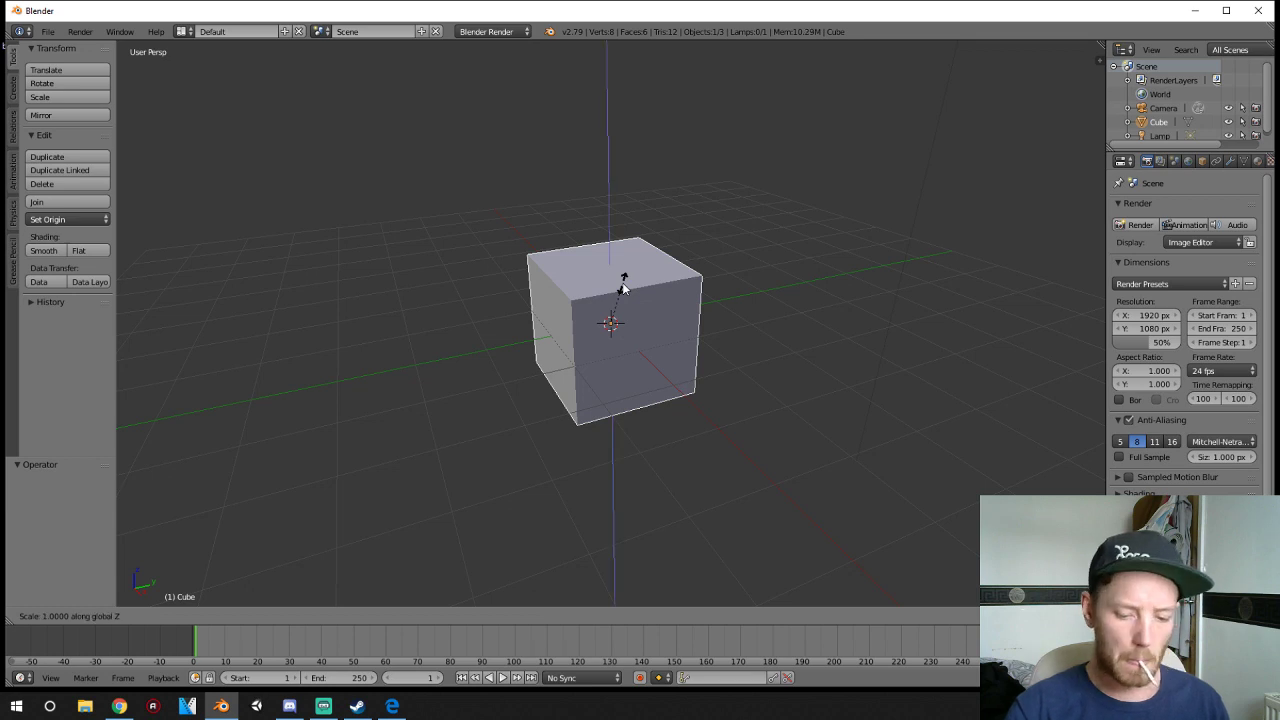
{"action": "type", "text": ".05"}
{"action": "key", "text": "Return"}
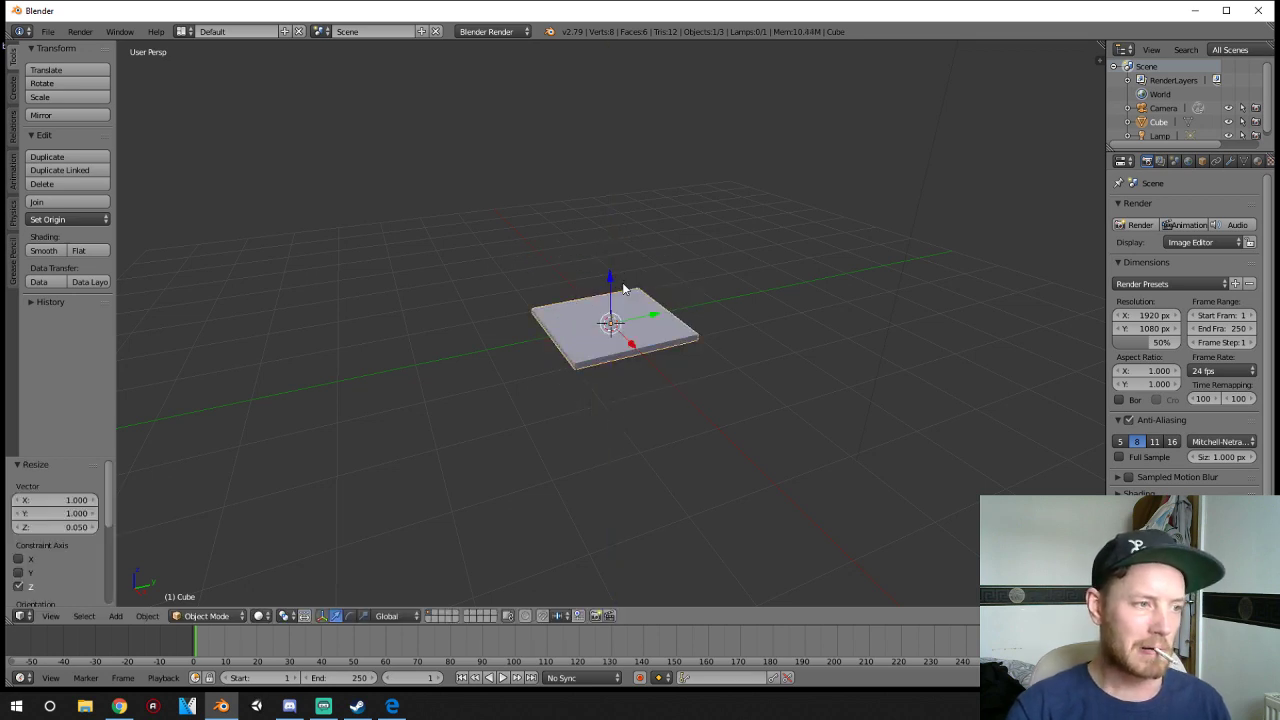
- Enlarge the slab about 12 times in X and Y without changing its thickness, and lower it 0.05 along Z
{"action": "key", "text": "s"}
{"action": "key", "text": "shift+z"}
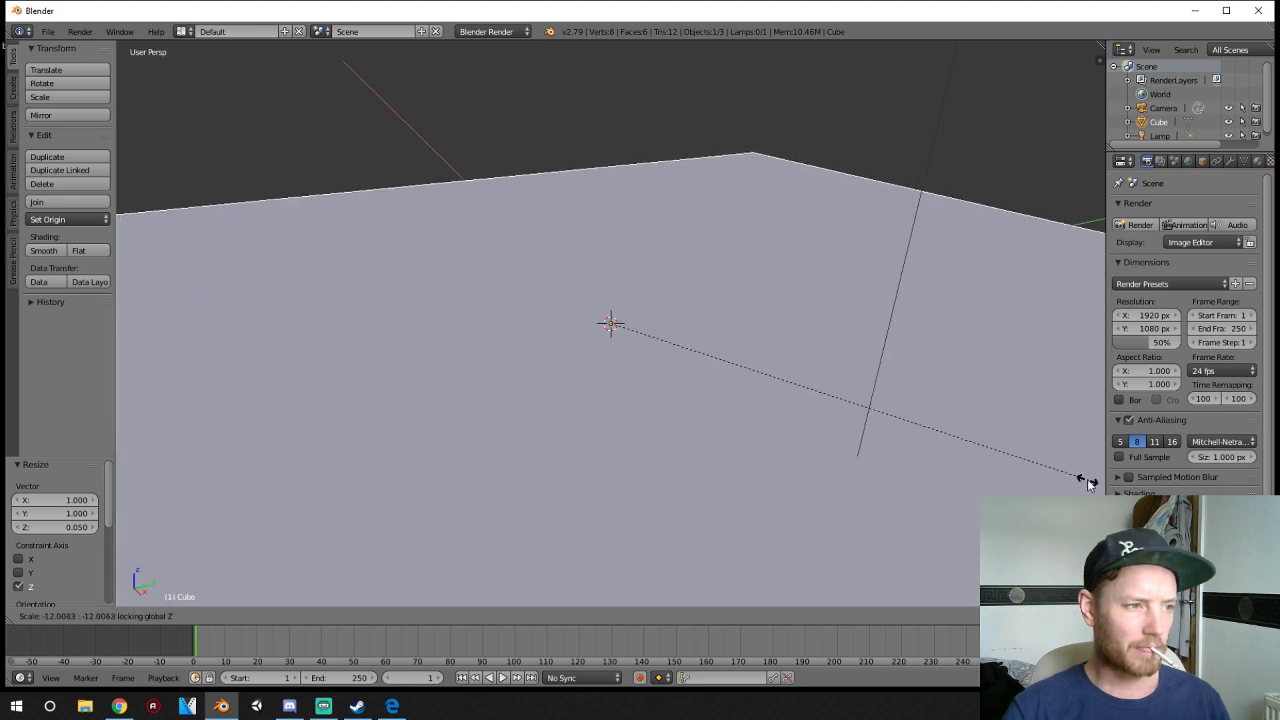
{"action": "left_click", "coordinate": [1087, 479]}
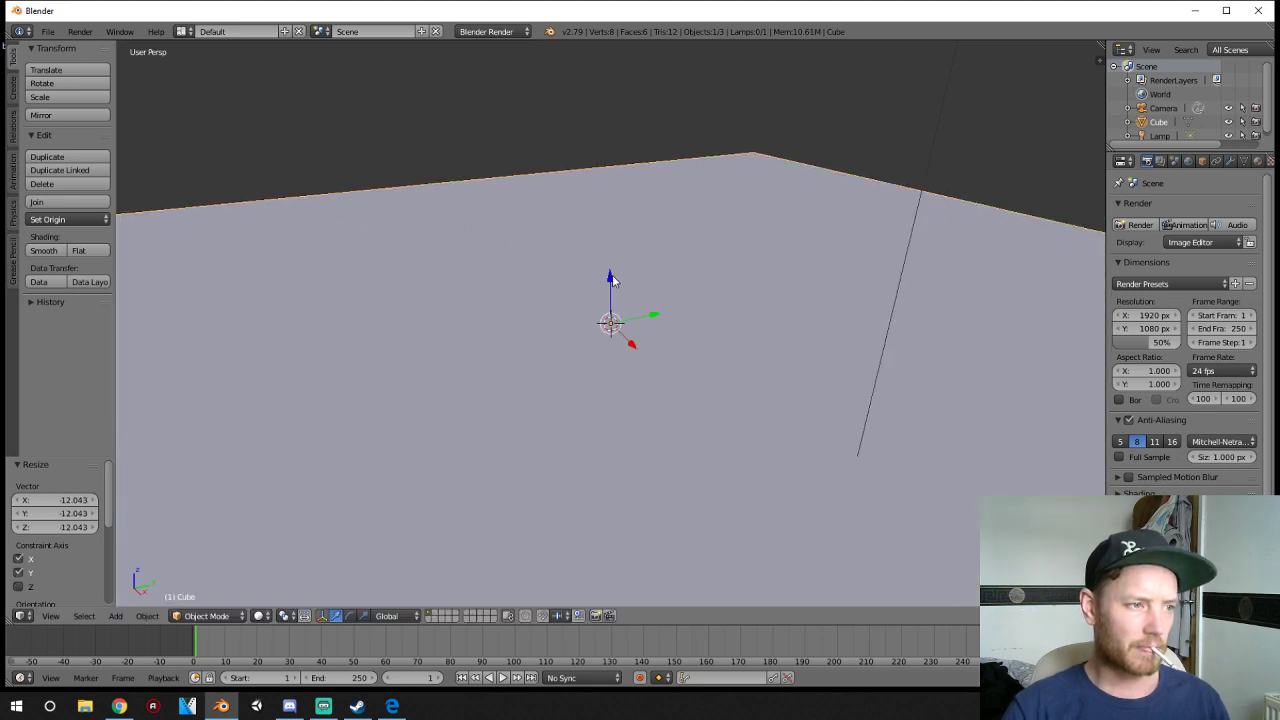
{"action": "mouse_move", "coordinate": [611, 279]}
{"action": "left_mouse_down"}
{"action": "mouse_move", "coordinate": [612, 303]}
{"action": "mouse_move", "coordinate": [612, 275]}
{"action": "mouse_move", "coordinate": [612, 286]}
{"action": "left_mouse_up"}
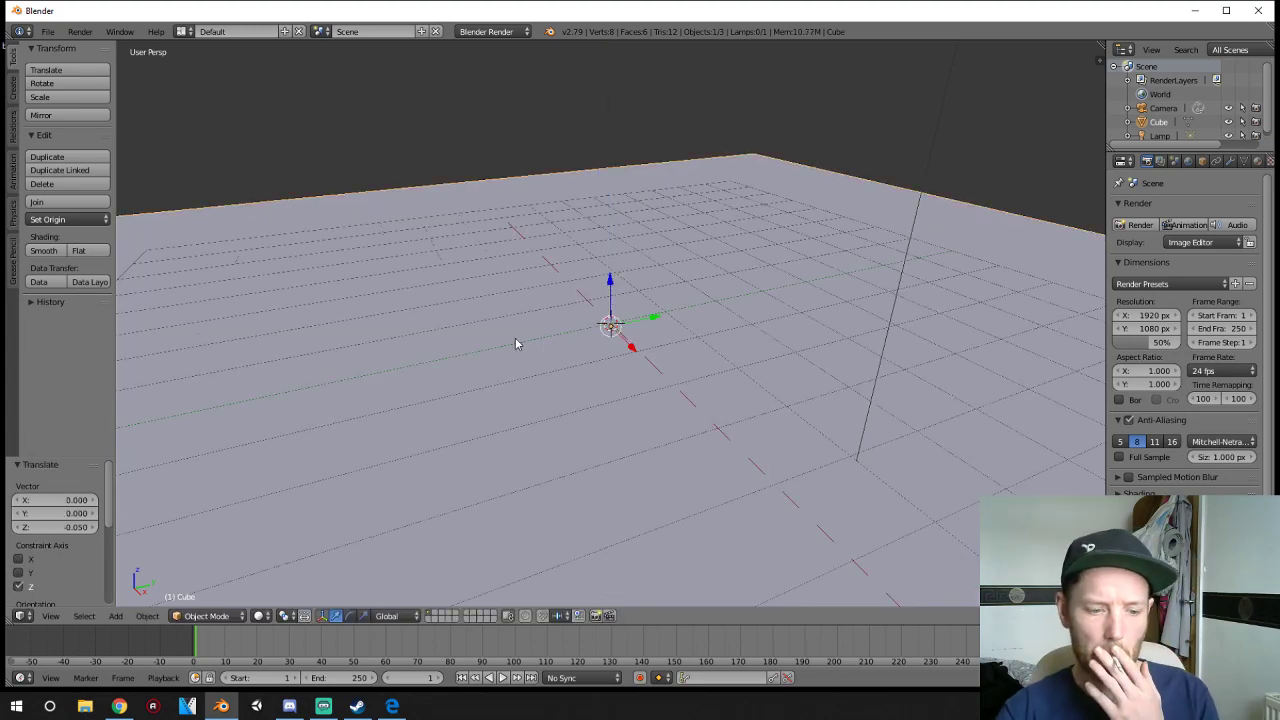
- Import the human figure from its FBX file on the Desktop as a scale reference
{"action": "middle_click_drag", "start_coordinate": [516, 344], "coordinate": [680, 330]}
{"action": "left_click", "coordinate": [47, 31]}
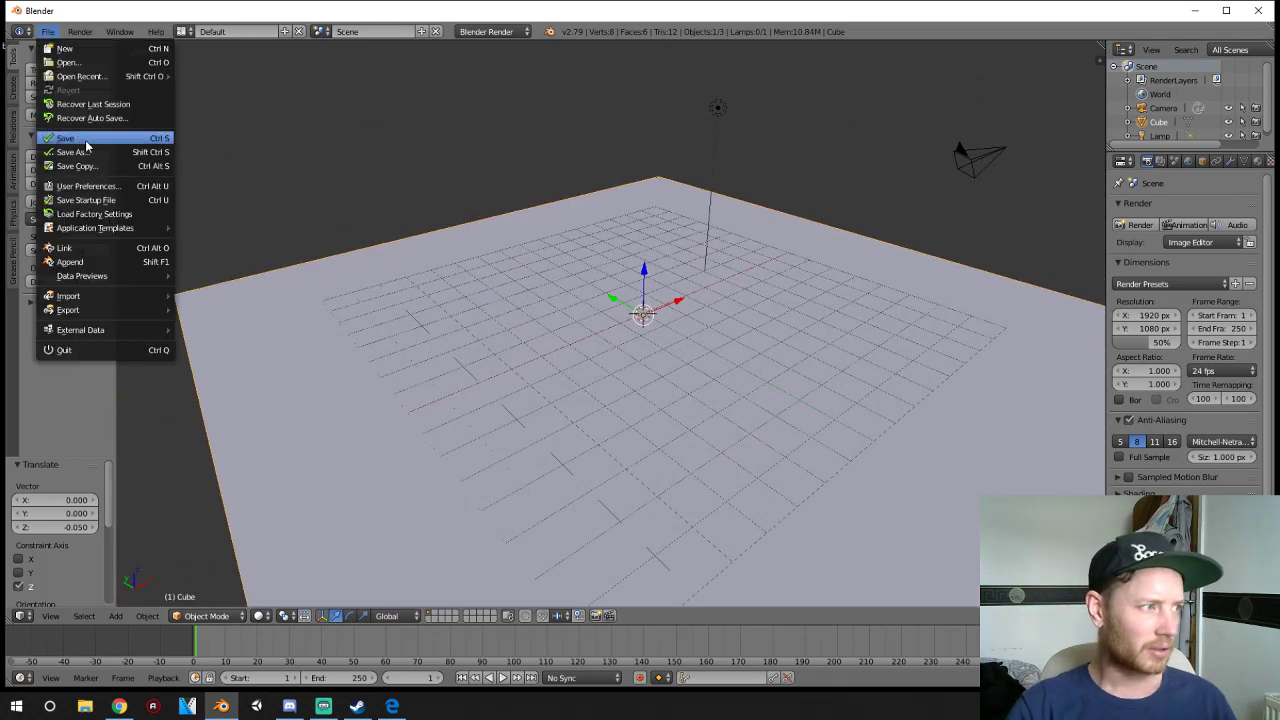
{"action": "mouse_move", "coordinate": [105, 296]}
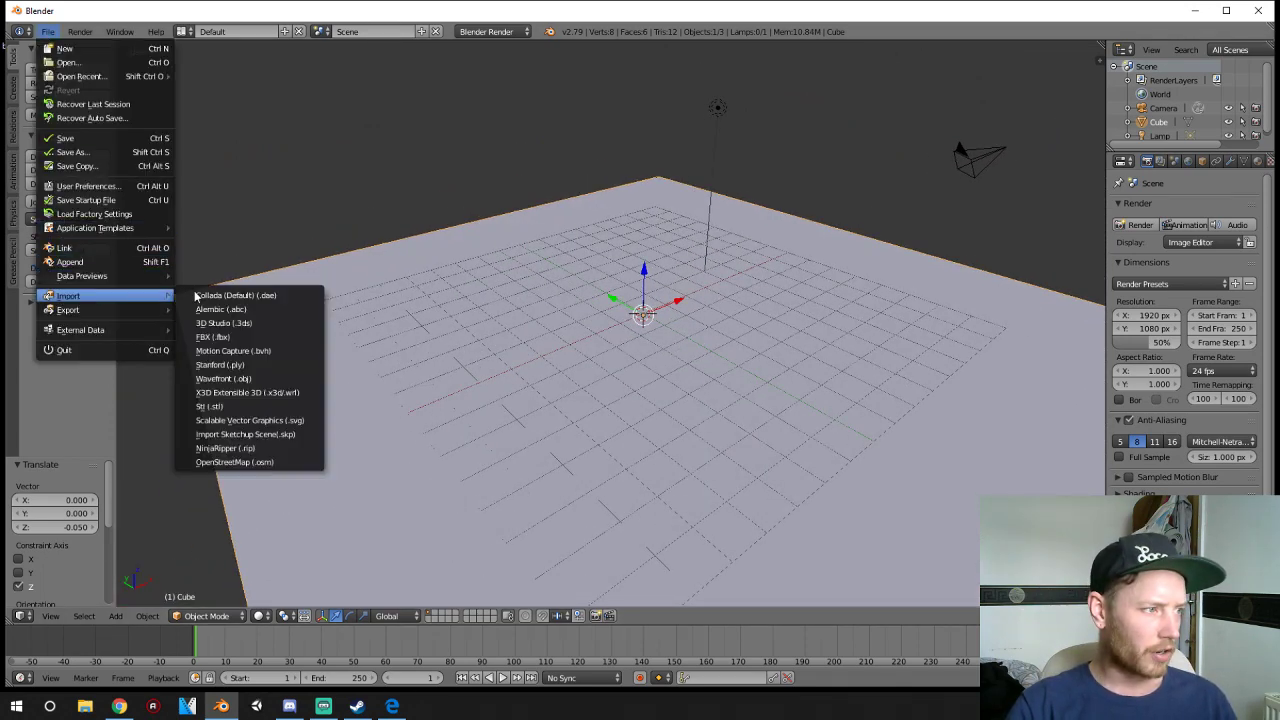
{"action": "left_click", "coordinate": [251, 338]}
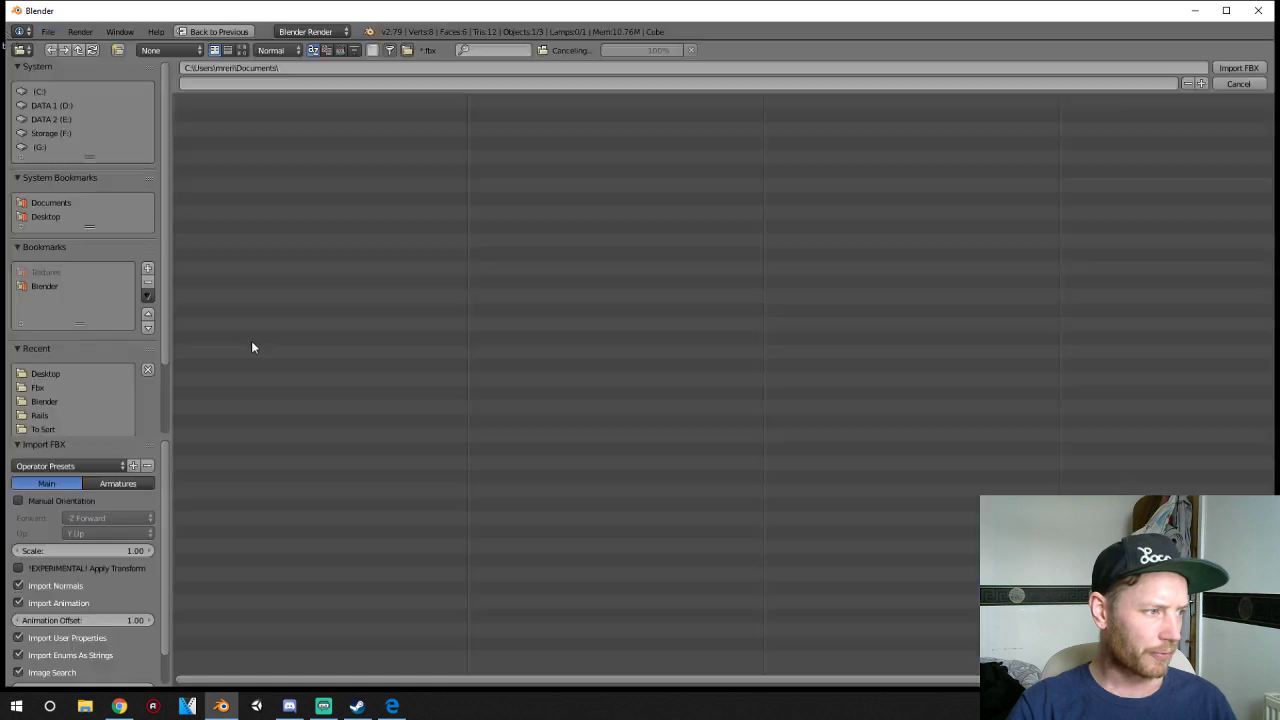
{"action": "left_click", "coordinate": [46, 217]}
{"action": "double_click", "coordinate": [210, 254]}
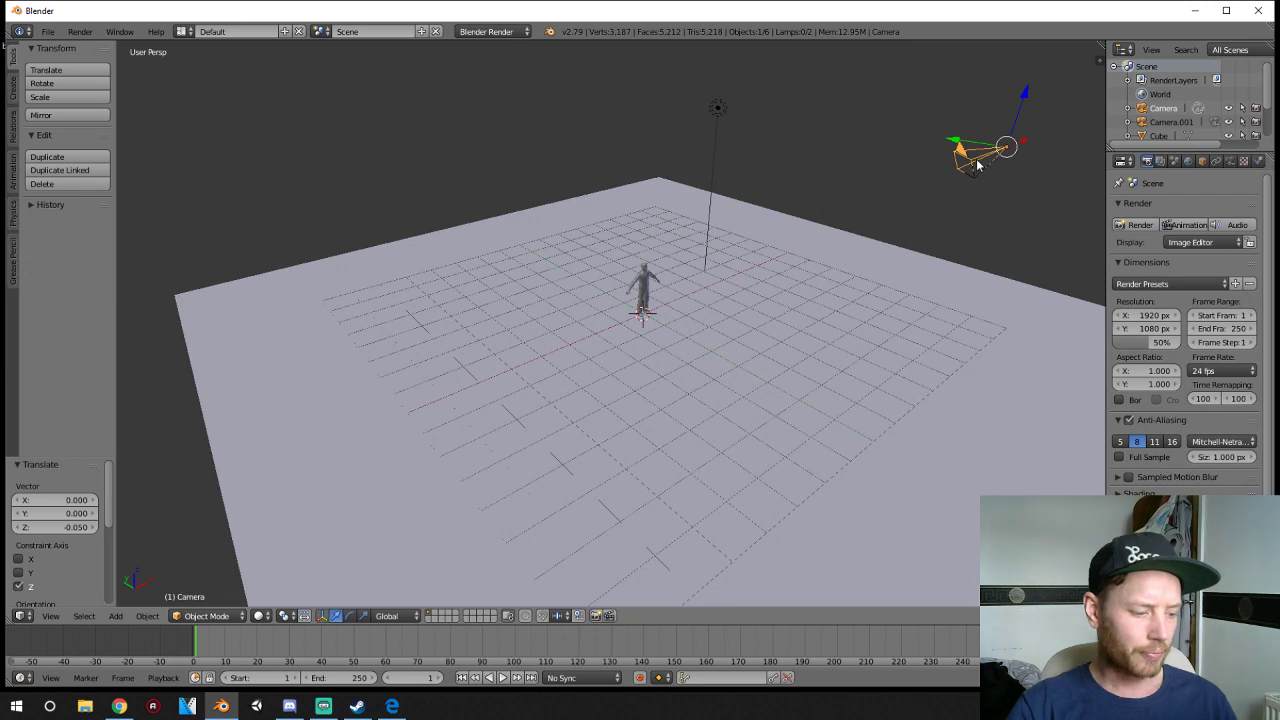
- Delete the startup camera and the lamp above the slab, and enlarge the outliner and properties areas
{"action": "key", "text": "x"}
{"action": "left_click", "coordinate": [972, 160]}
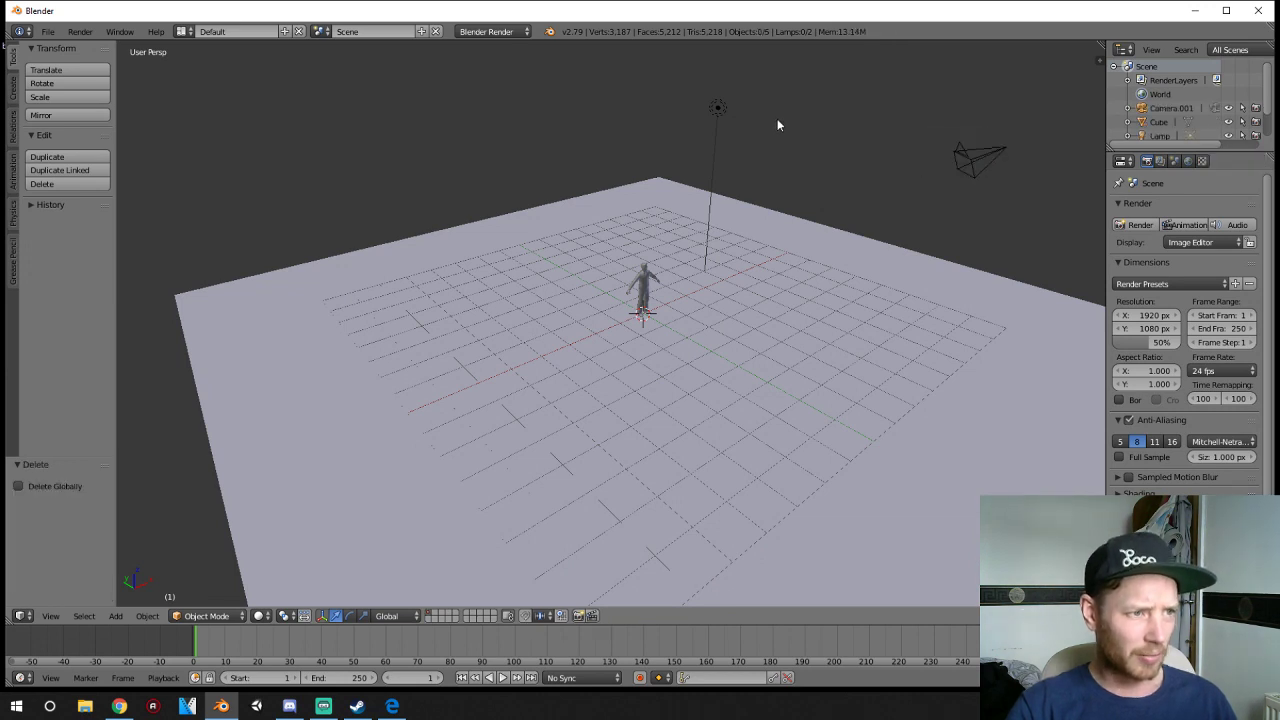
{"action": "right_click", "coordinate": [717, 110]}
{"action": "key", "text": "x"}
{"action": "left_click", "coordinate": [718, 114]}
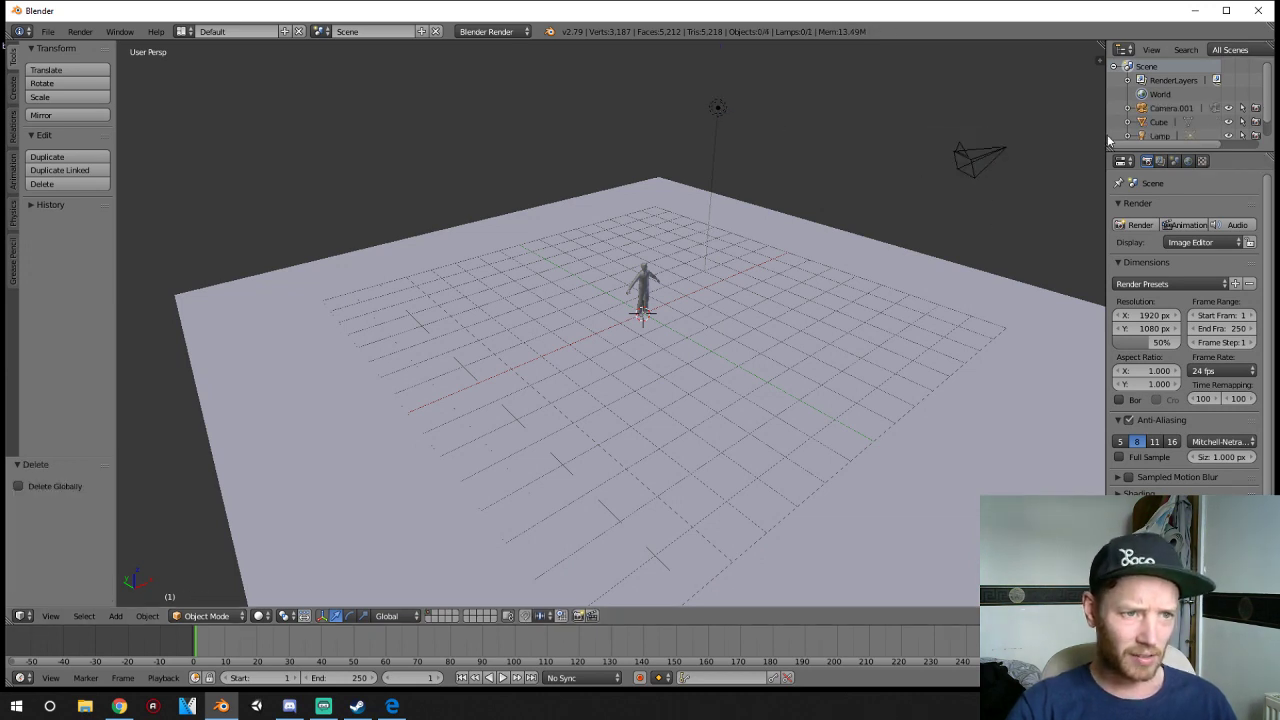
{"action": "left_click_drag", "start_coordinate": [1105, 146], "coordinate": [1020, 239]}
- Snap the 3D cursor to the vertex at the slab's far corner, using the slab's Edit Mode
{"action": "right_click", "coordinate": [561, 200]}
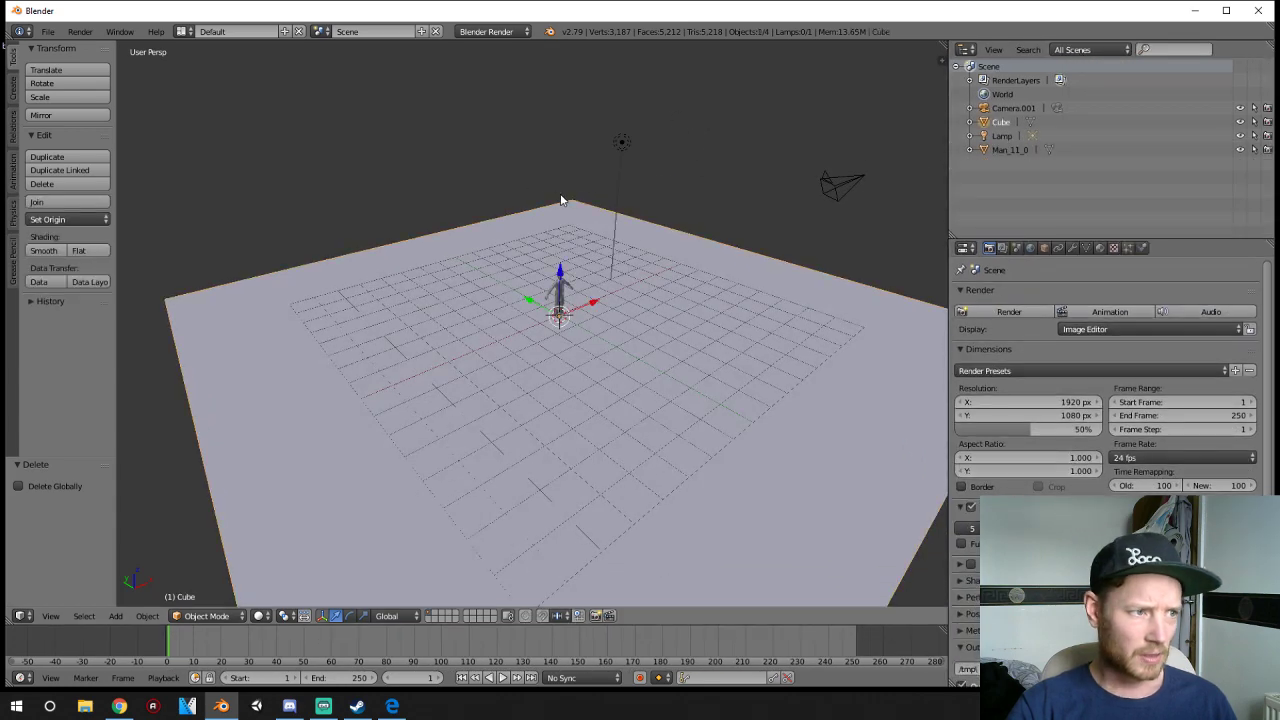
{"action": "key", "text": "Tab"}
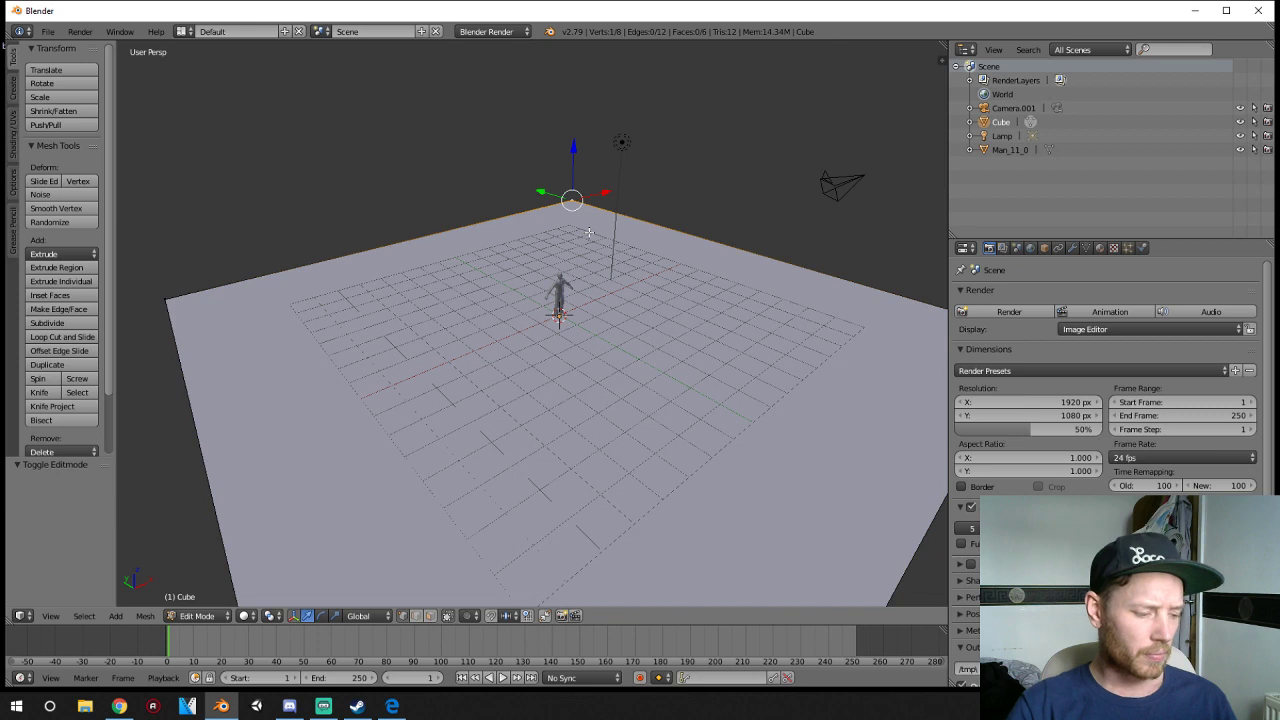
{"action": "key", "text": "shift+s"}
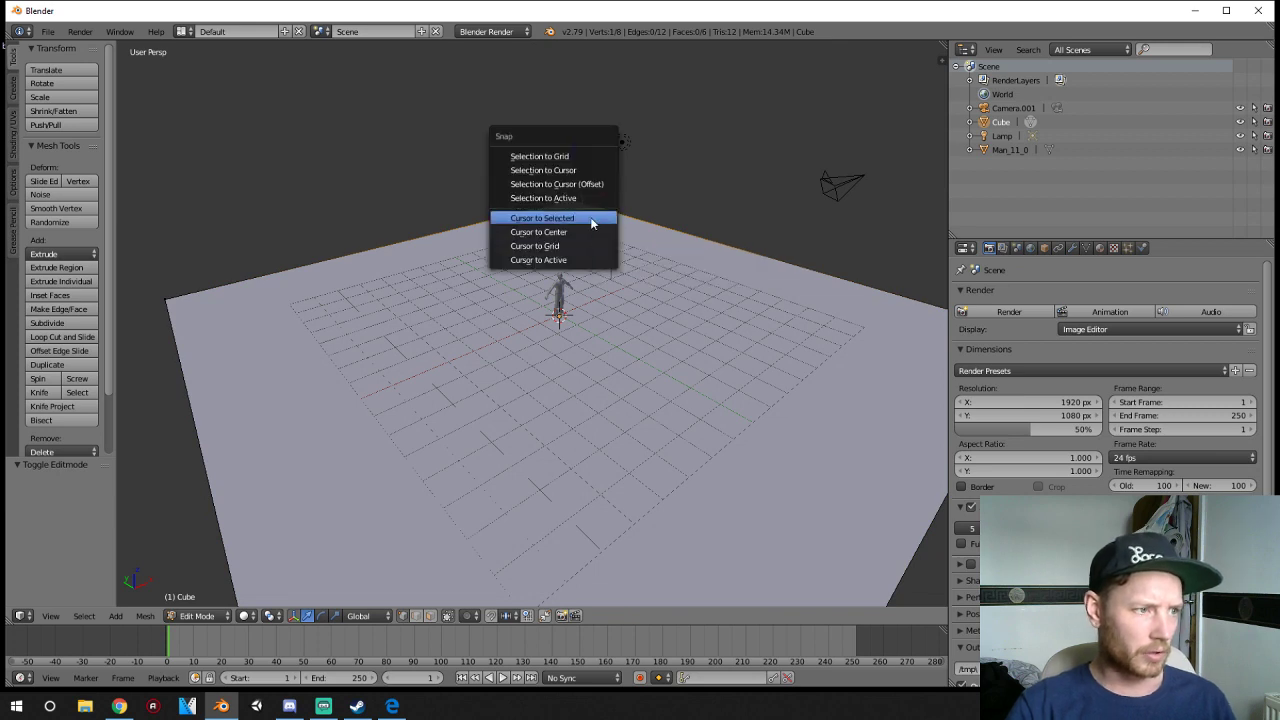
{"action": "left_click", "coordinate": [591, 222]}
{"action": "key", "text": "Tab"}
- Add a plane at the 3D cursor and stand it upright by rotating it -90° about the Y axis
{"action": "key", "text": "shift+a"}
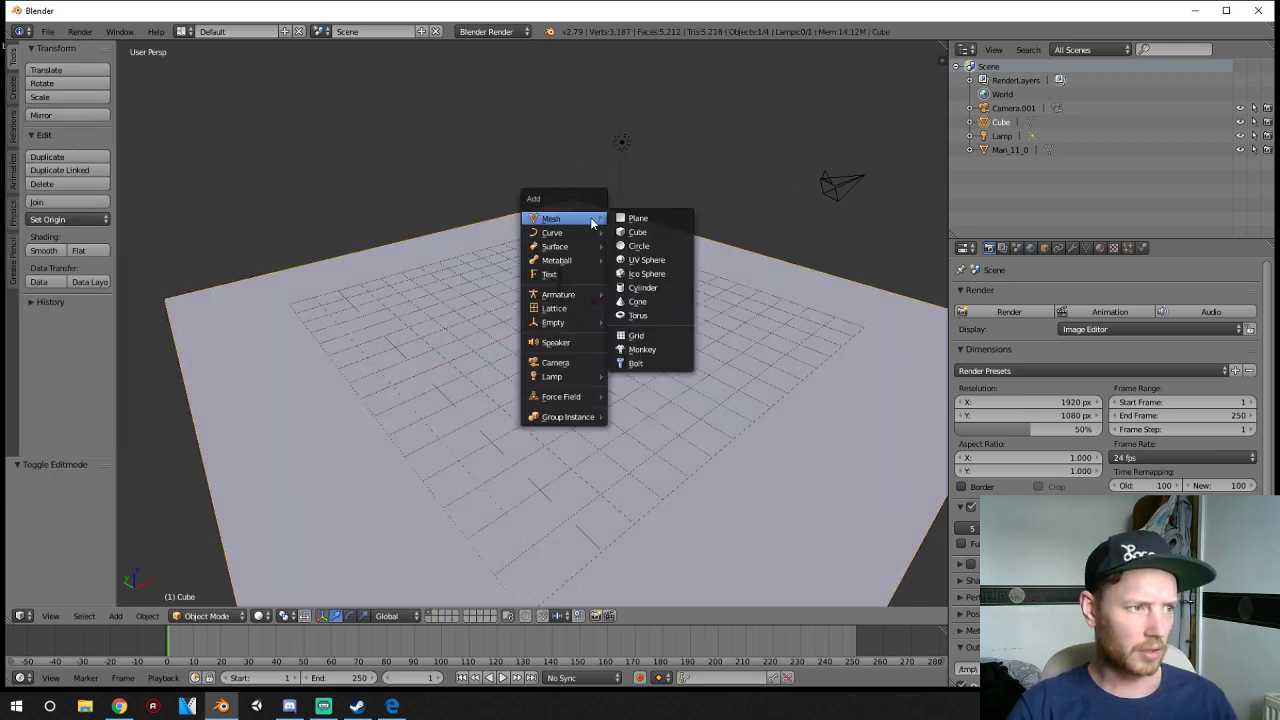
{"action": "left_click", "coordinate": [626, 220]}
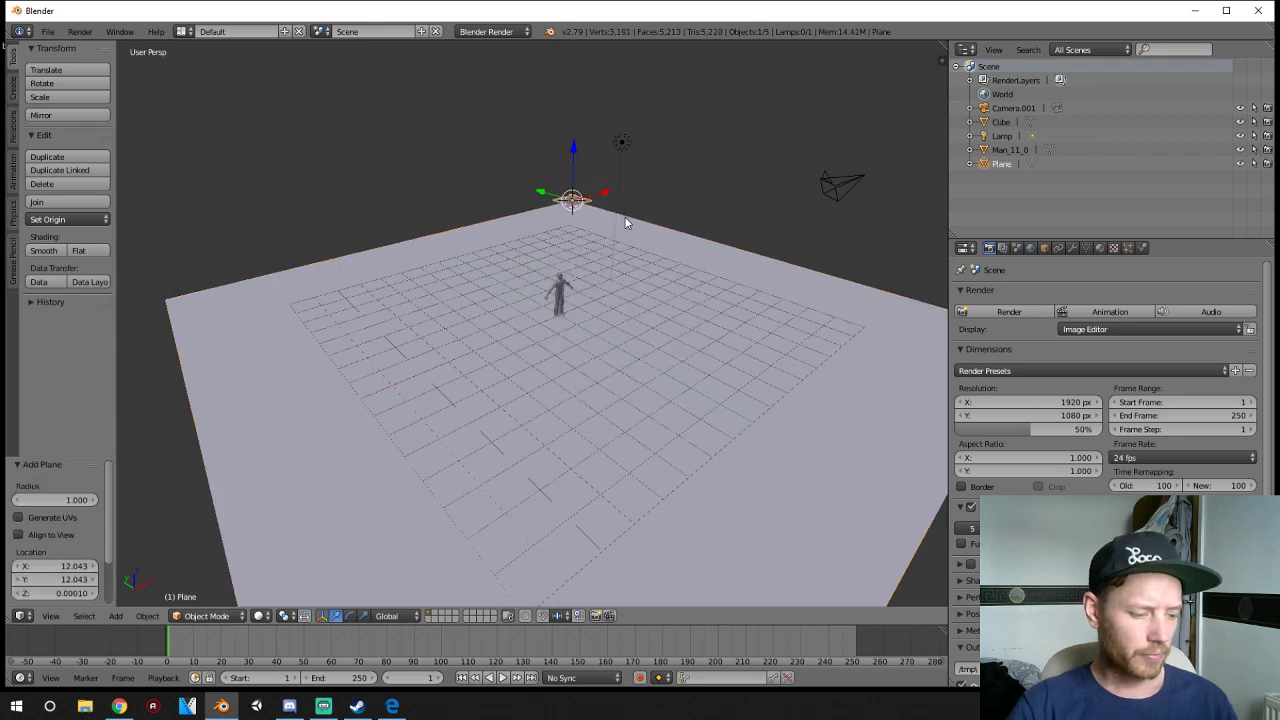
{"action": "key", "text": "r"}
{"action": "type", "text": "y"}
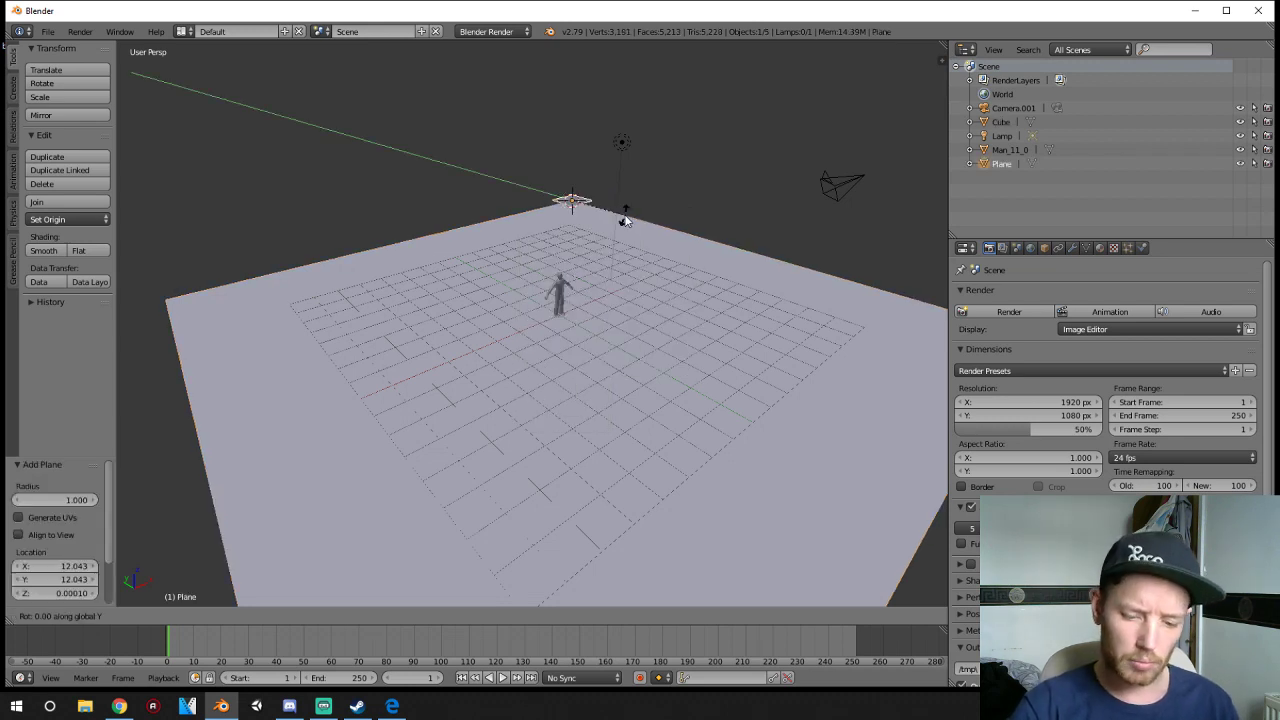
{"action": "type", "text": "-90"}
{"action": "key", "text": "Return"}
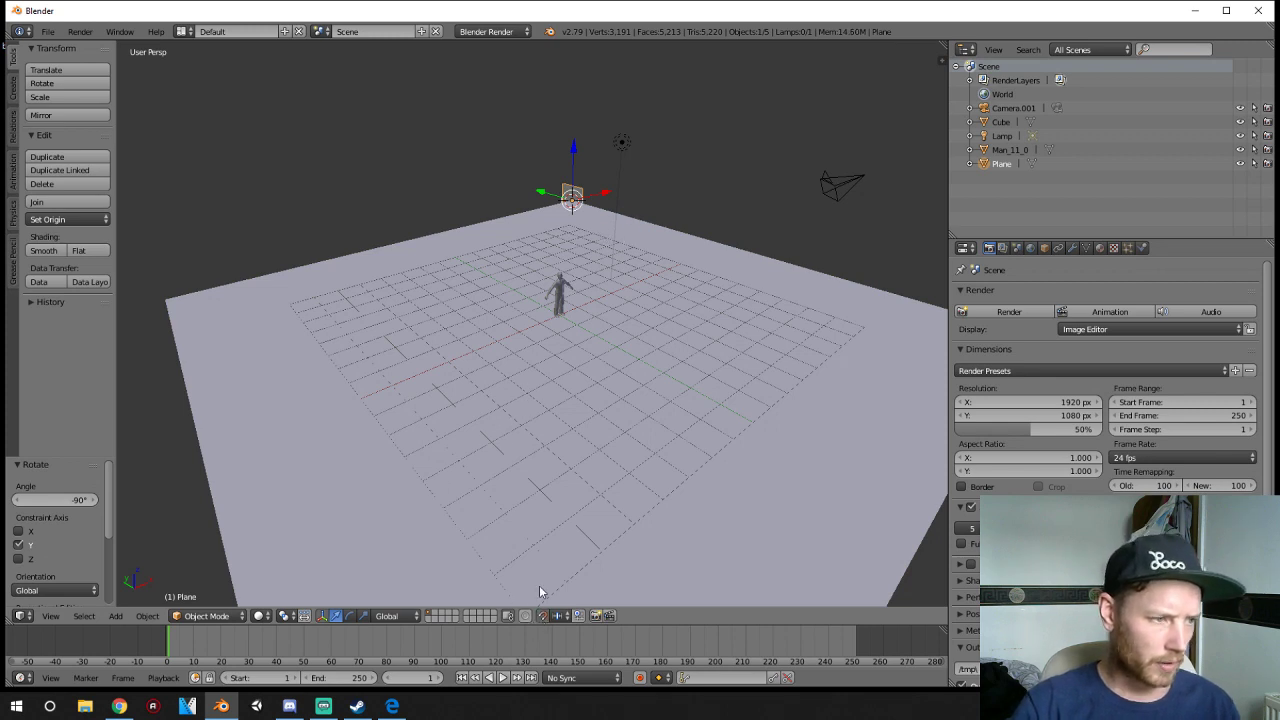
- Set the snap element to Vertex and move the upright plane so its lower corner meets the slab's far corner
{"action": "key", "text": "g"}
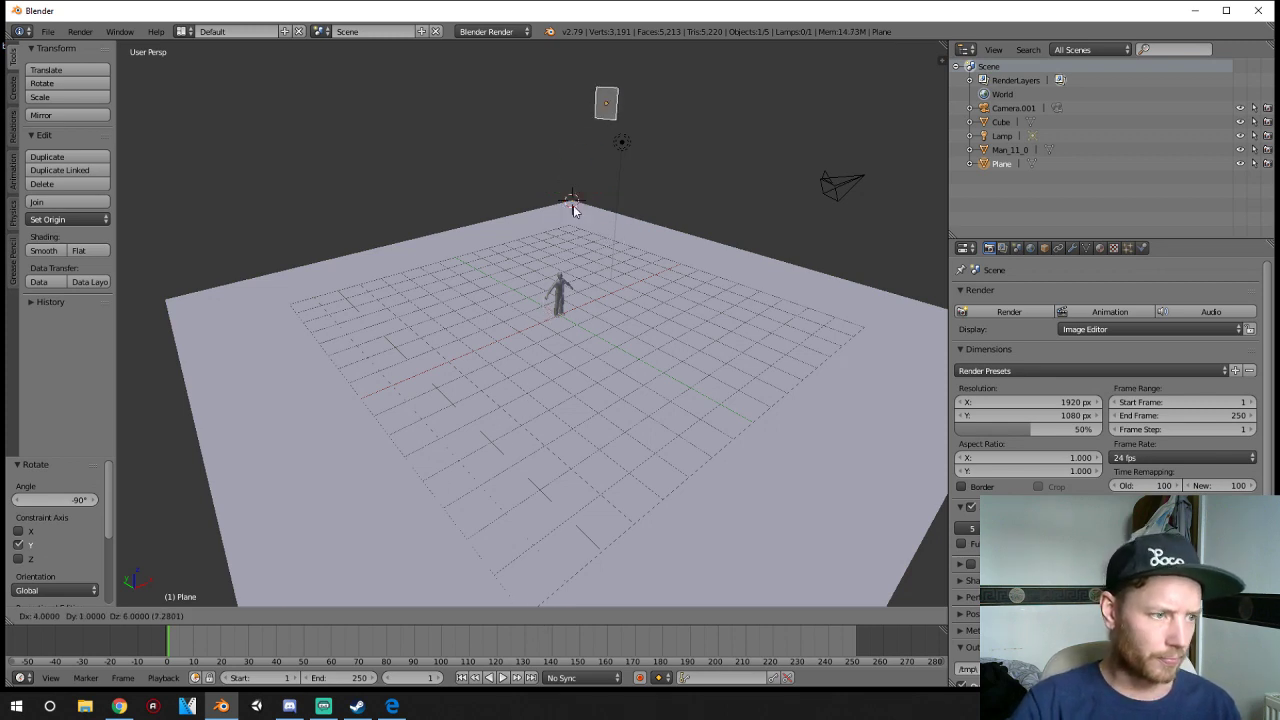
{"action": "left_click", "coordinate": [572, 205]}
{"action": "left_click", "coordinate": [561, 615]}
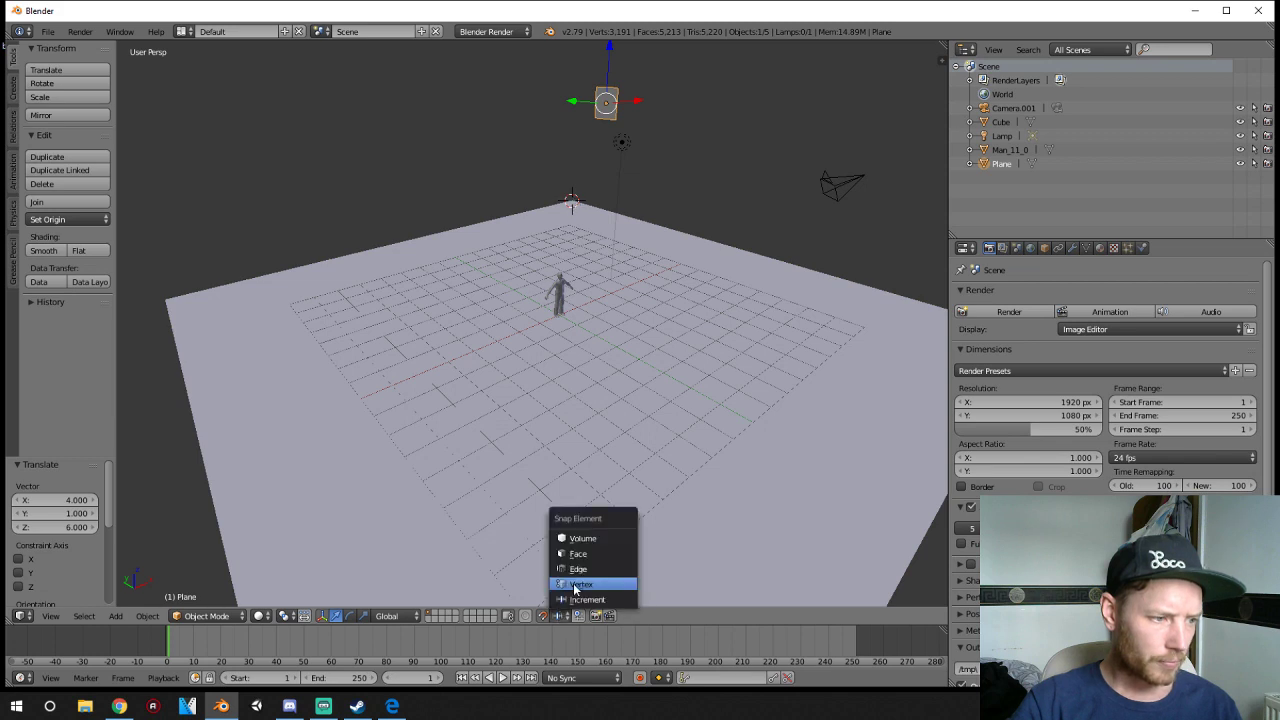
{"action": "left_click", "coordinate": [572, 584]}
{"action": "key", "text": "g"}
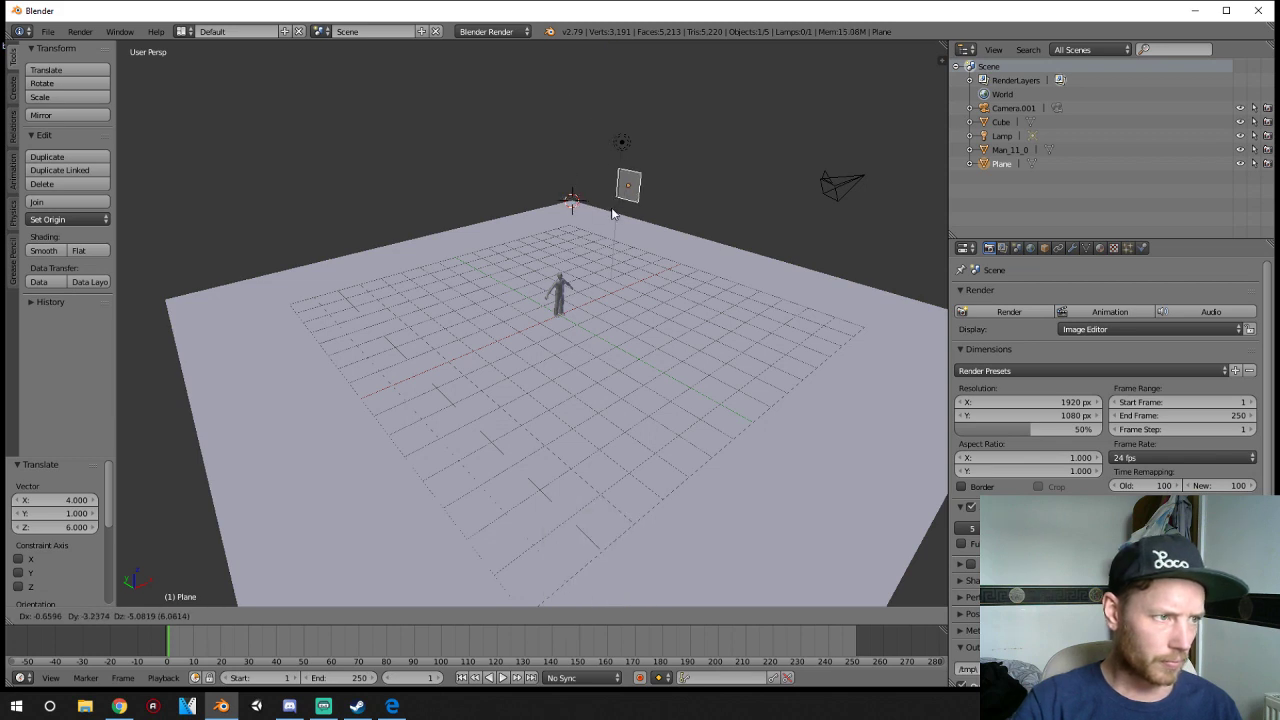
{"action": "left_click", "coordinate": [568, 203]}
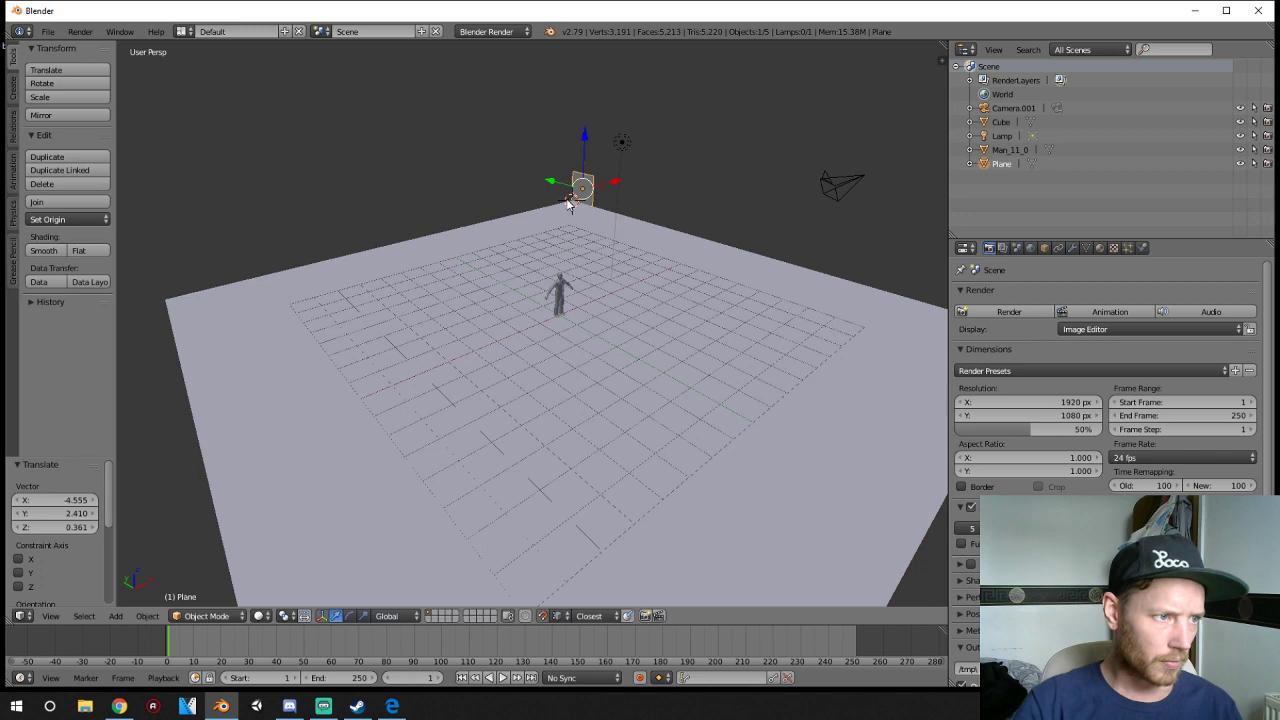
- Move the human figure horizontally about 11.34 in X and 11.88 in Y, placing it beside the upright plane at the slab's corner
{"action": "middle_click_drag", "start_coordinate": [550, 220], "coordinate": [579, 248]}
{"action": "right_click", "coordinate": [543, 288]}
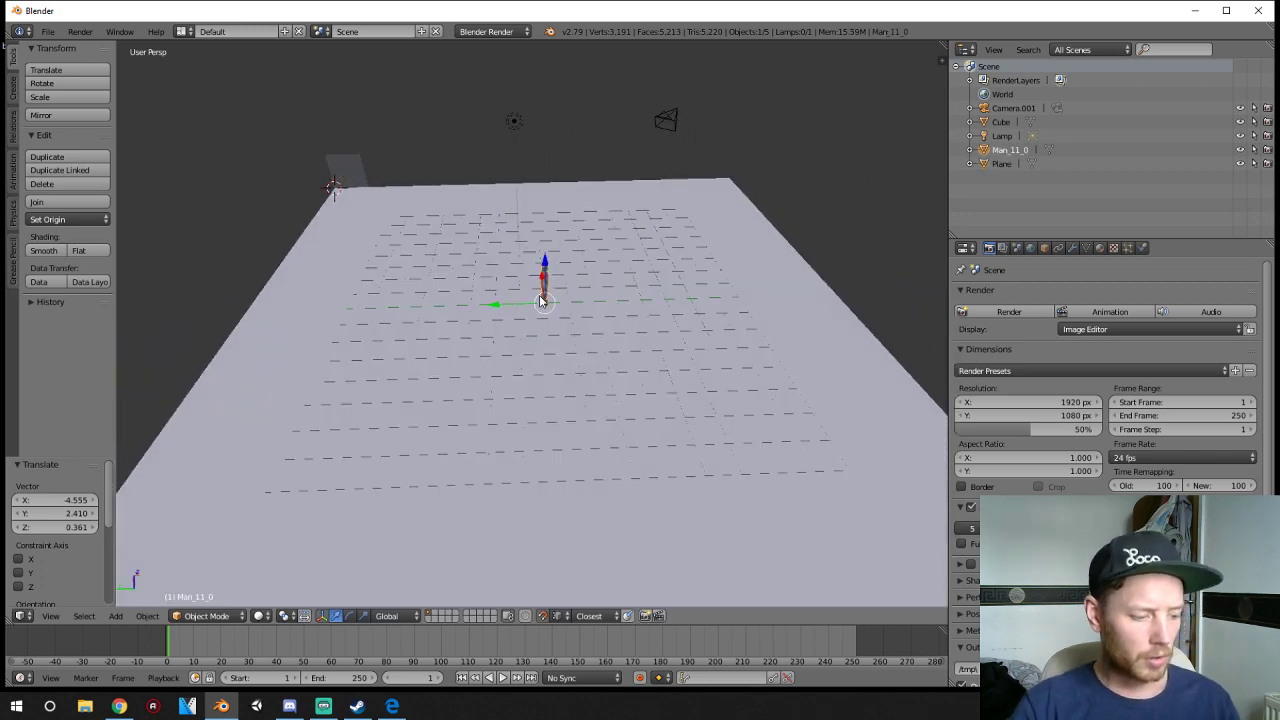
{"action": "key", "text": "g"}
{"action": "key", "text": "shift+z"}
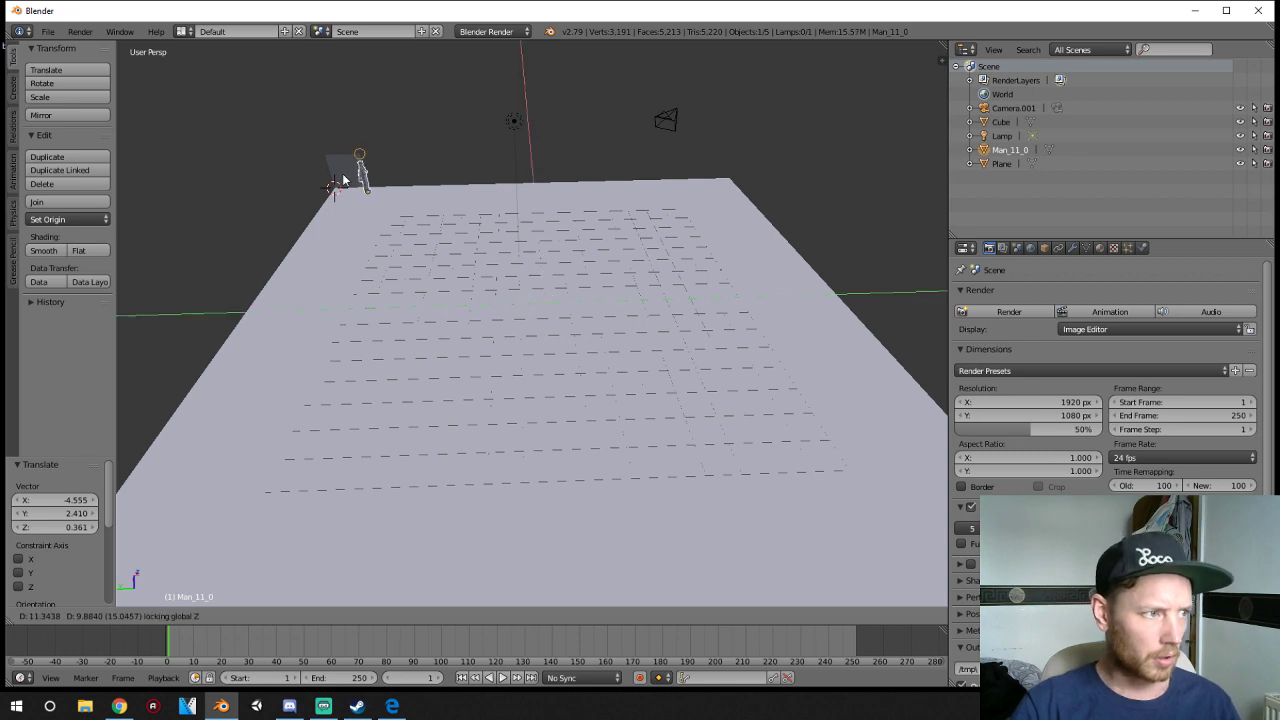
{"action": "left_click", "coordinate": [322, 193]}
- Lower the upright plane's top edge about 0.986 along Z, to around the figure's waist height
{"action": "scroll", "coordinate": [342, 126], "scroll_direction": "up", "scroll_amount": 5}
{"action": "middle_click_drag", "start_coordinate": [344, 126], "coordinate": [866, 428], "text": "shift"}
{"action": "scroll", "coordinate": [386, 277], "scroll_direction": "up", "scroll_amount": 4}
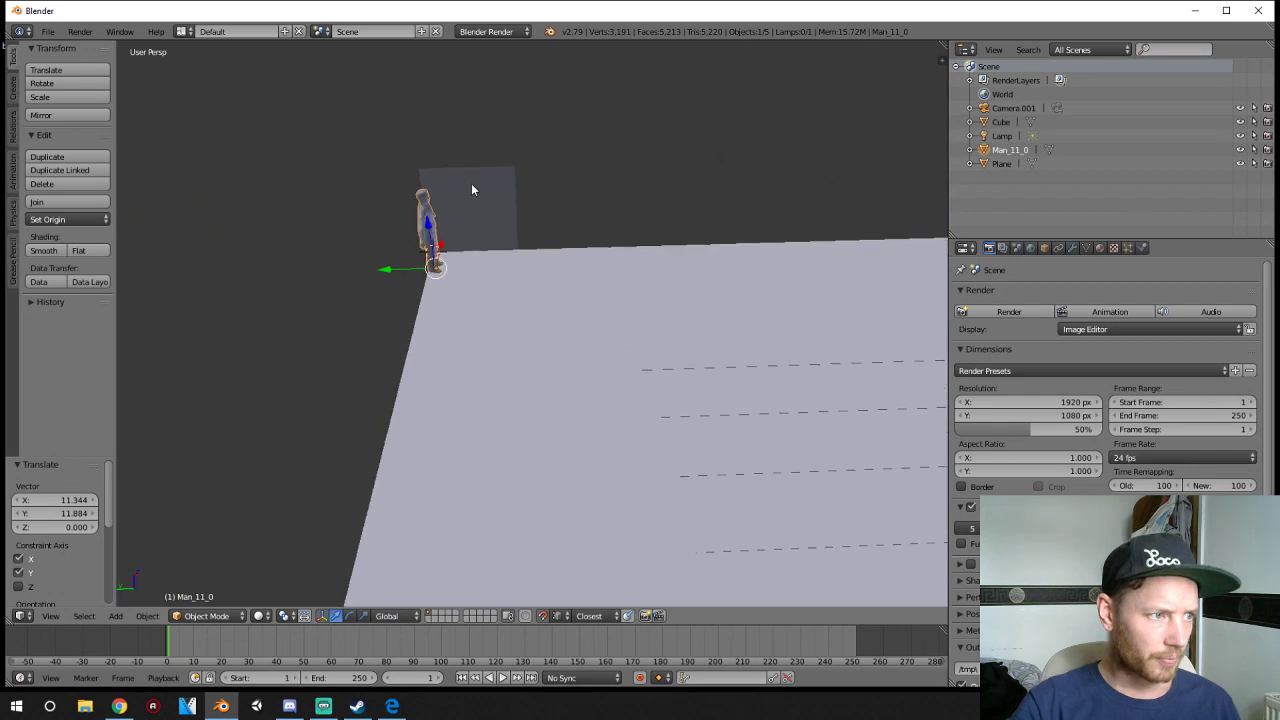
{"action": "scroll", "coordinate": [503, 243], "scroll_direction": "up", "scroll_amount": 7}
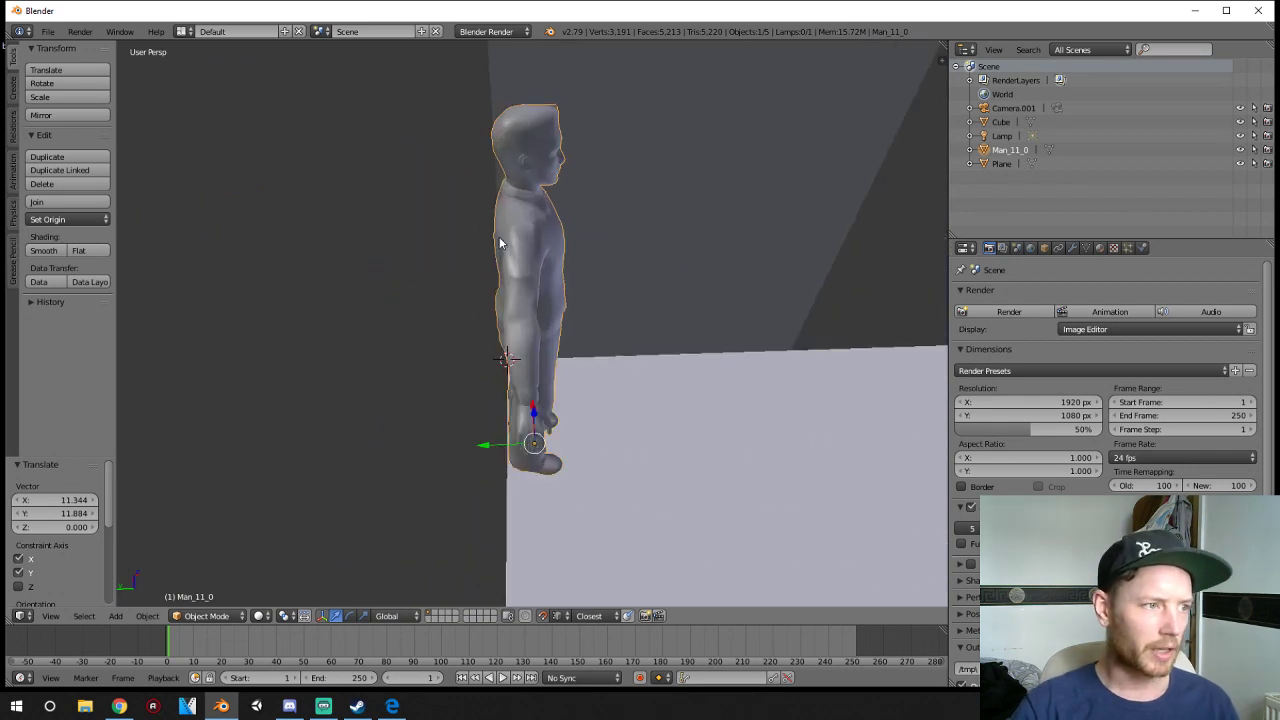
{"action": "scroll", "coordinate": [505, 275], "scroll_direction": "down", "scroll_amount": 5}
{"action": "middle_click_drag", "start_coordinate": [505, 278], "coordinate": [580, 285]}
{"action": "right_click", "coordinate": [587, 287]}
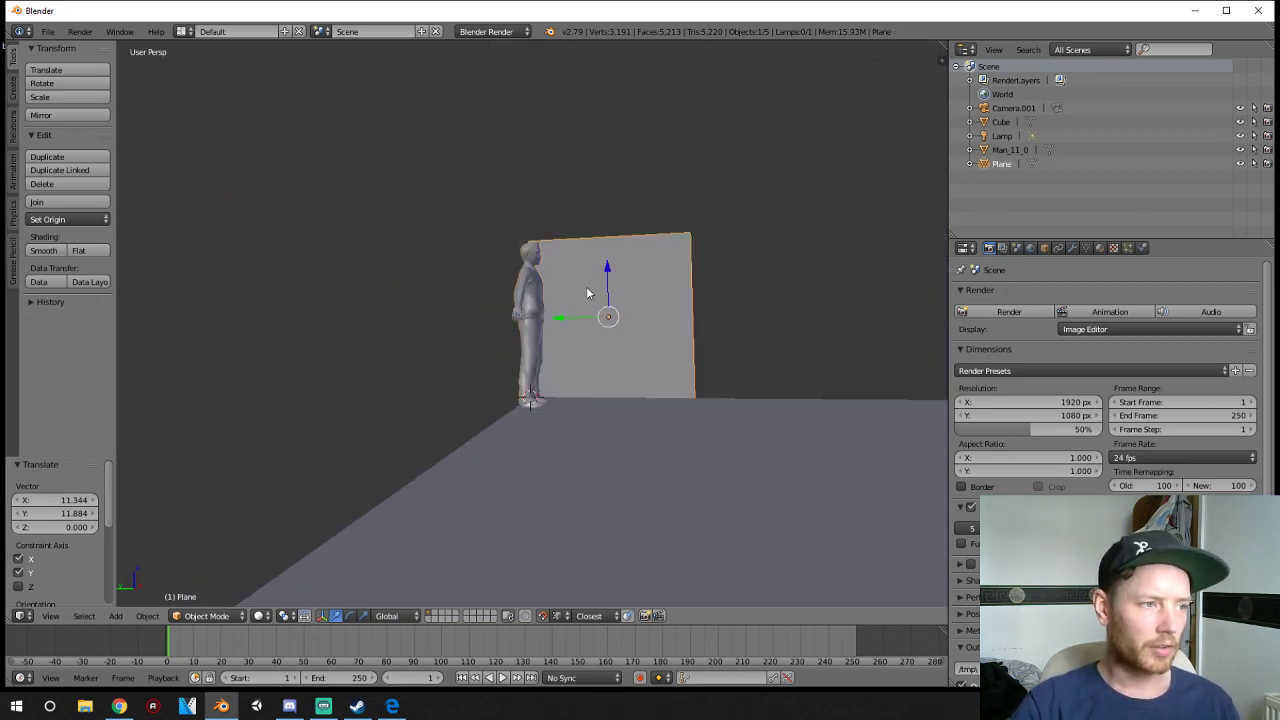
{"action": "key", "text": "Tab"}
{"action": "right_click", "coordinate": [690, 233]}
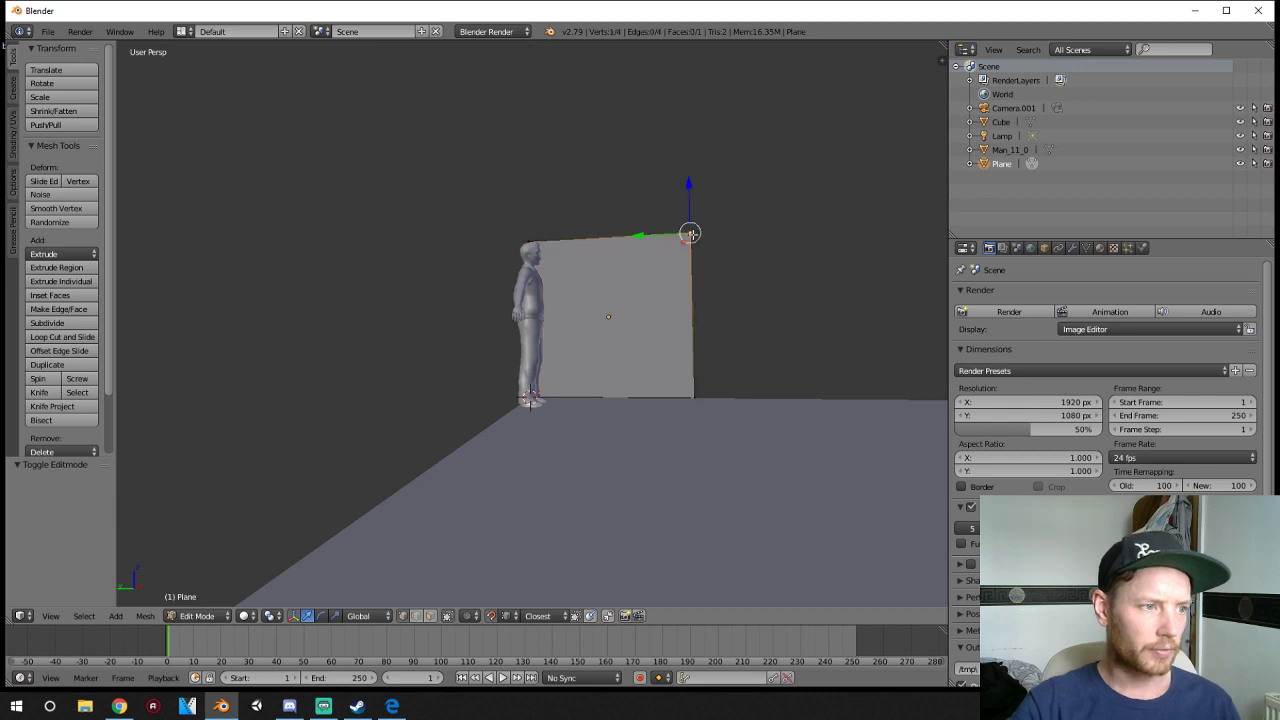
{"action": "right_click", "coordinate": [531, 227], "text": "shift"}
{"action": "key", "text": "g"}
{"action": "key", "text": "z"}
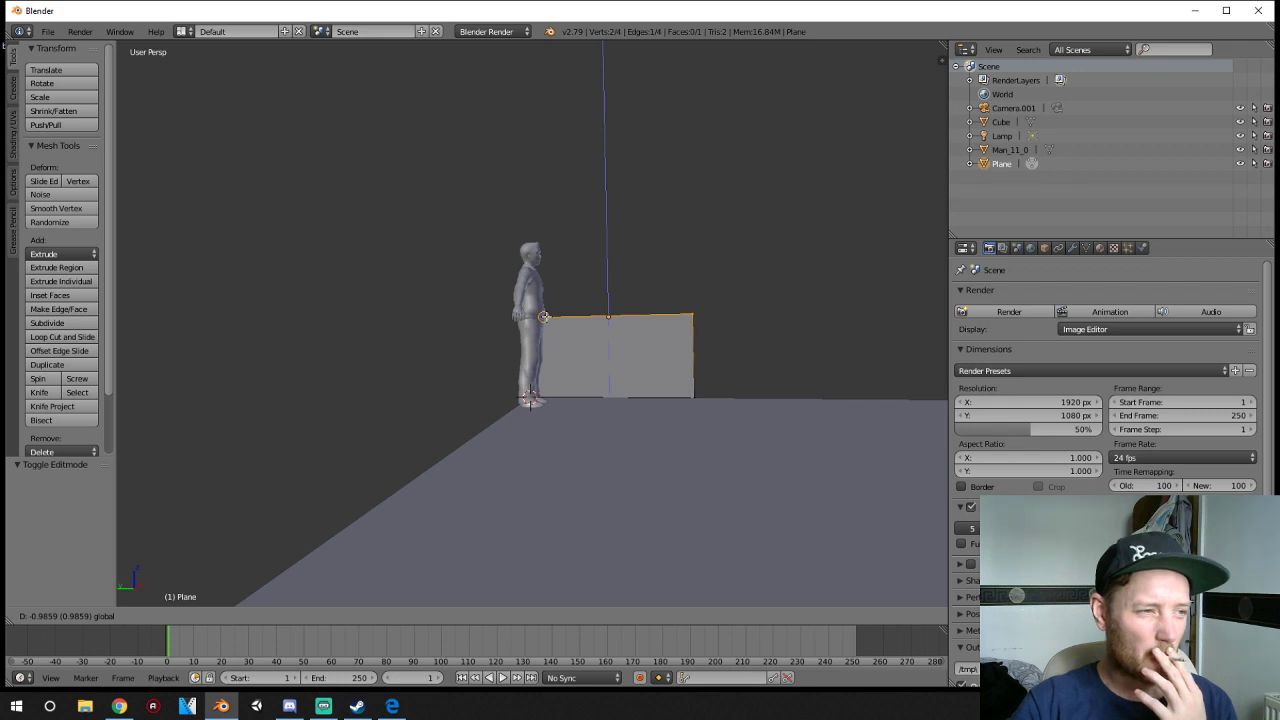
{"action": "left_click", "coordinate": [545, 317]}
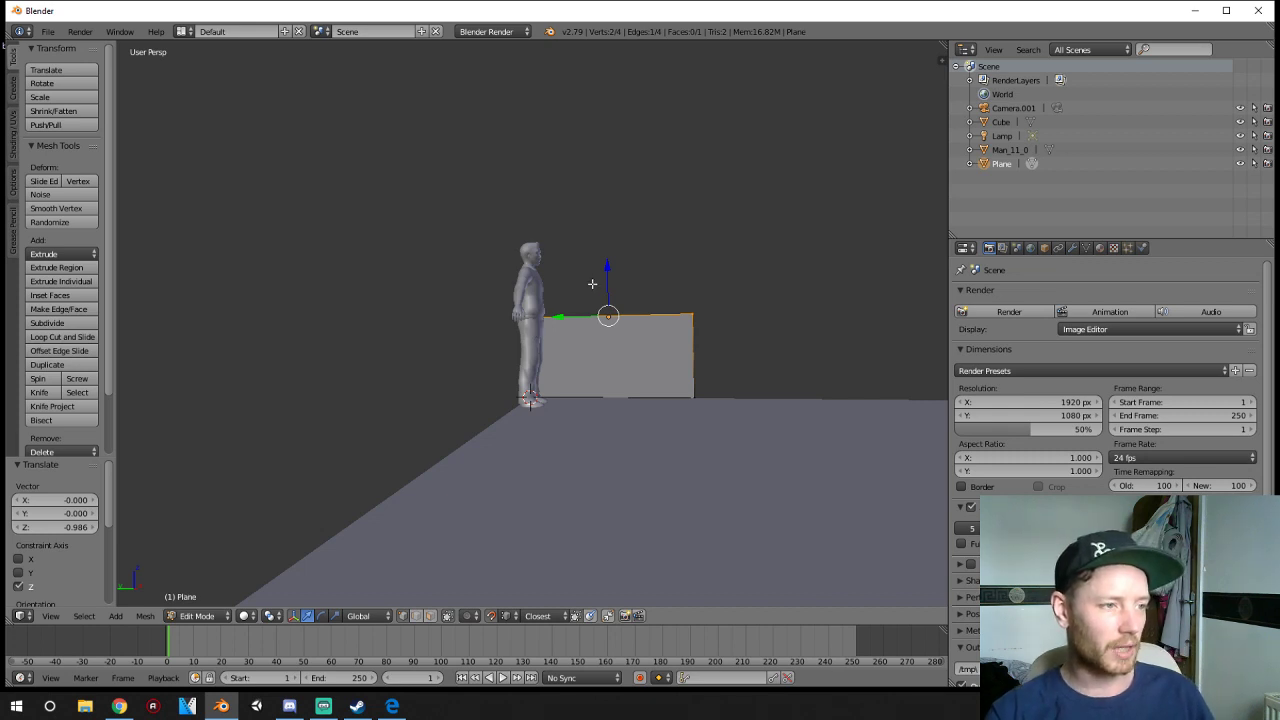
- Raise the upright plane's top edge about 0.268 along Z and return to Object Mode
{"action": "key", "text": "g"}
{"action": "key", "text": "z"}
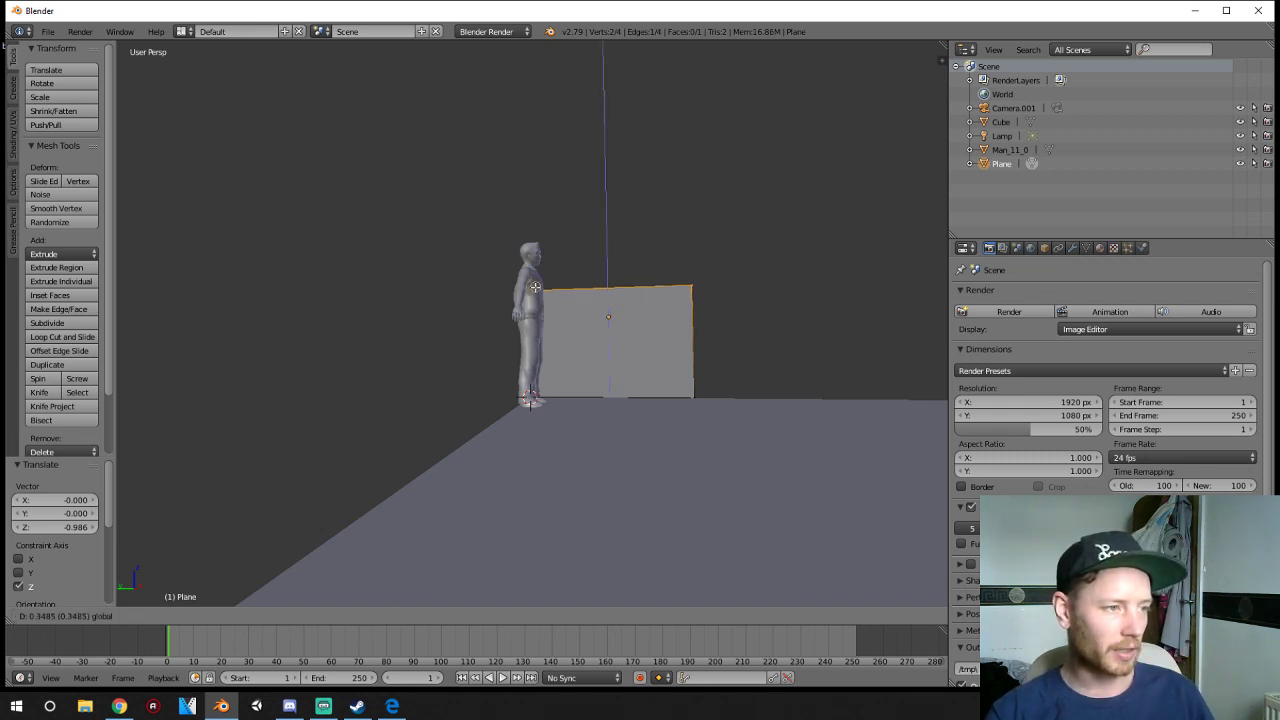
{"action": "left_click", "coordinate": [540, 289]}
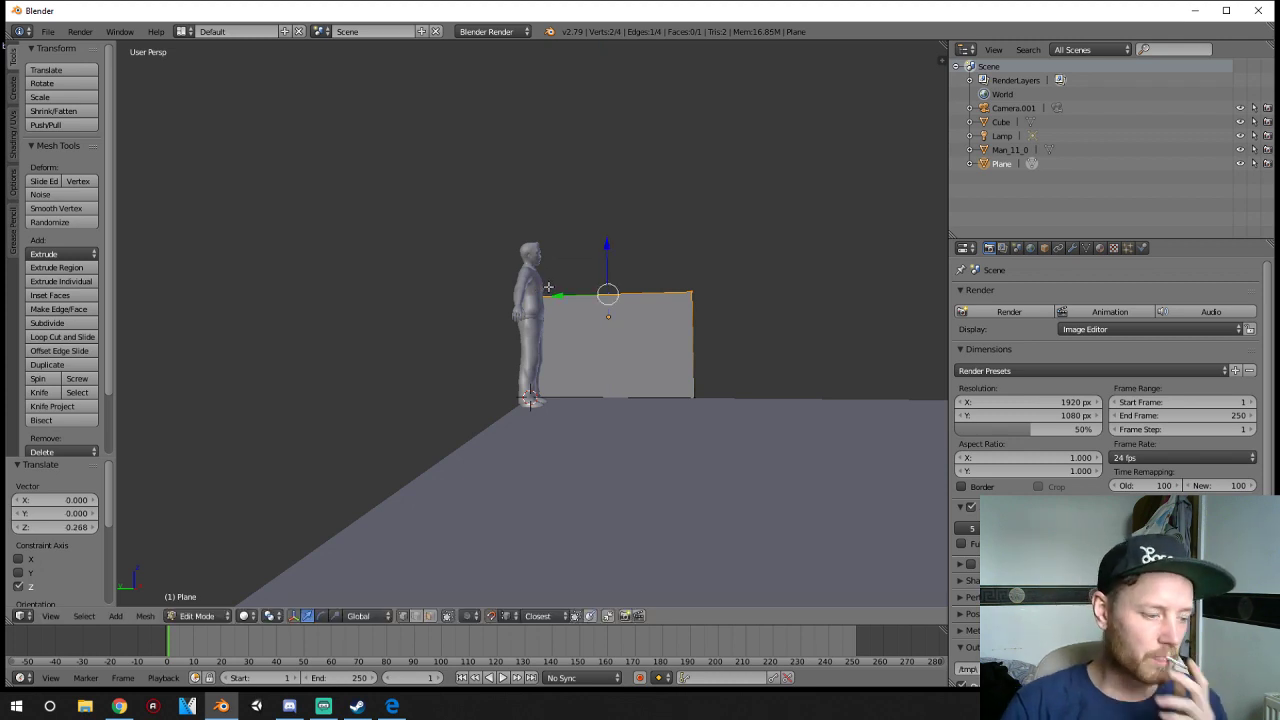
{"action": "key", "text": "Tab"}
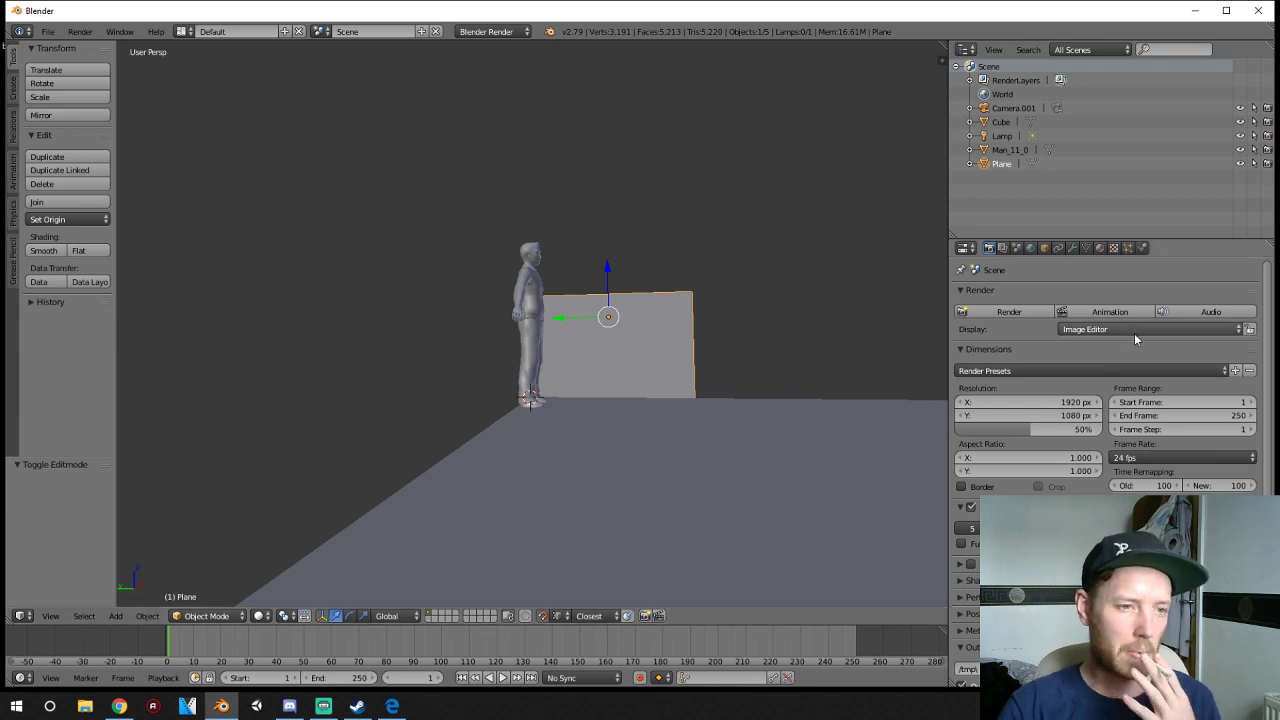
- Add an Array modifier to the wall plane with a relative offset of 0 in X and -1 in Y
{"action": "left_click", "coordinate": [1076, 248]}
{"action": "left_click", "coordinate": [1053, 291]}
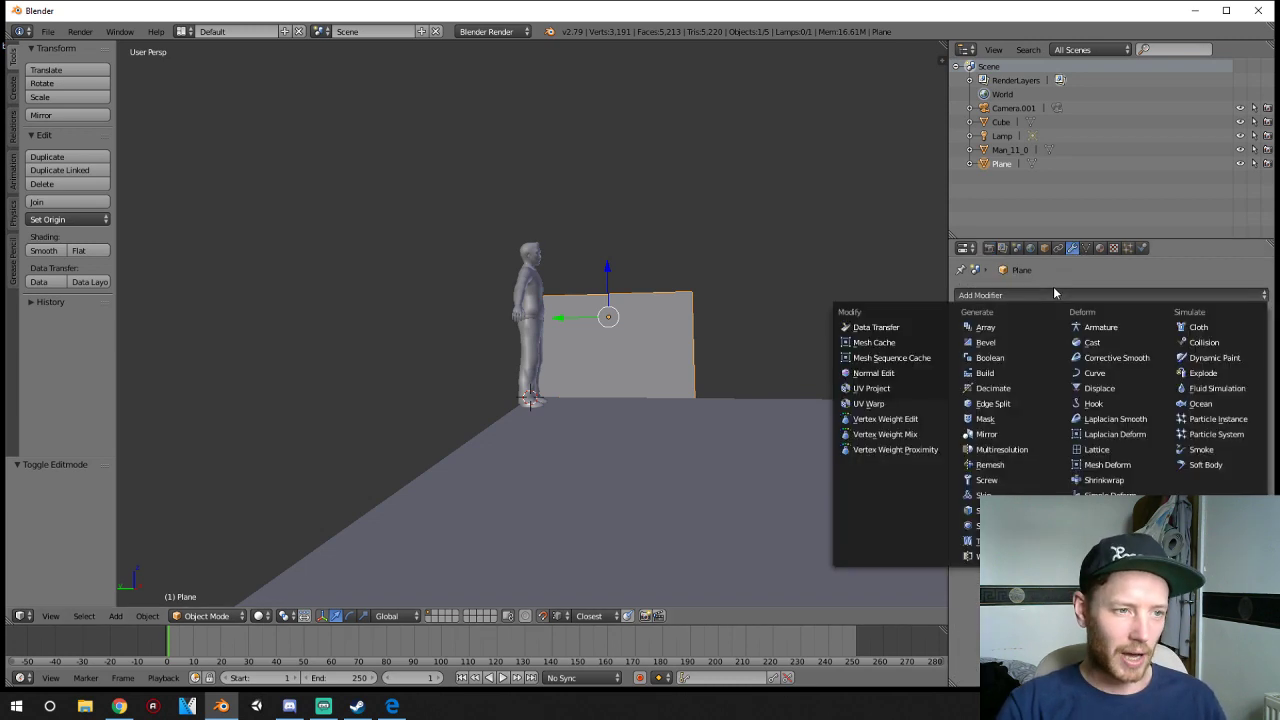
{"action": "left_click", "coordinate": [988, 328]}
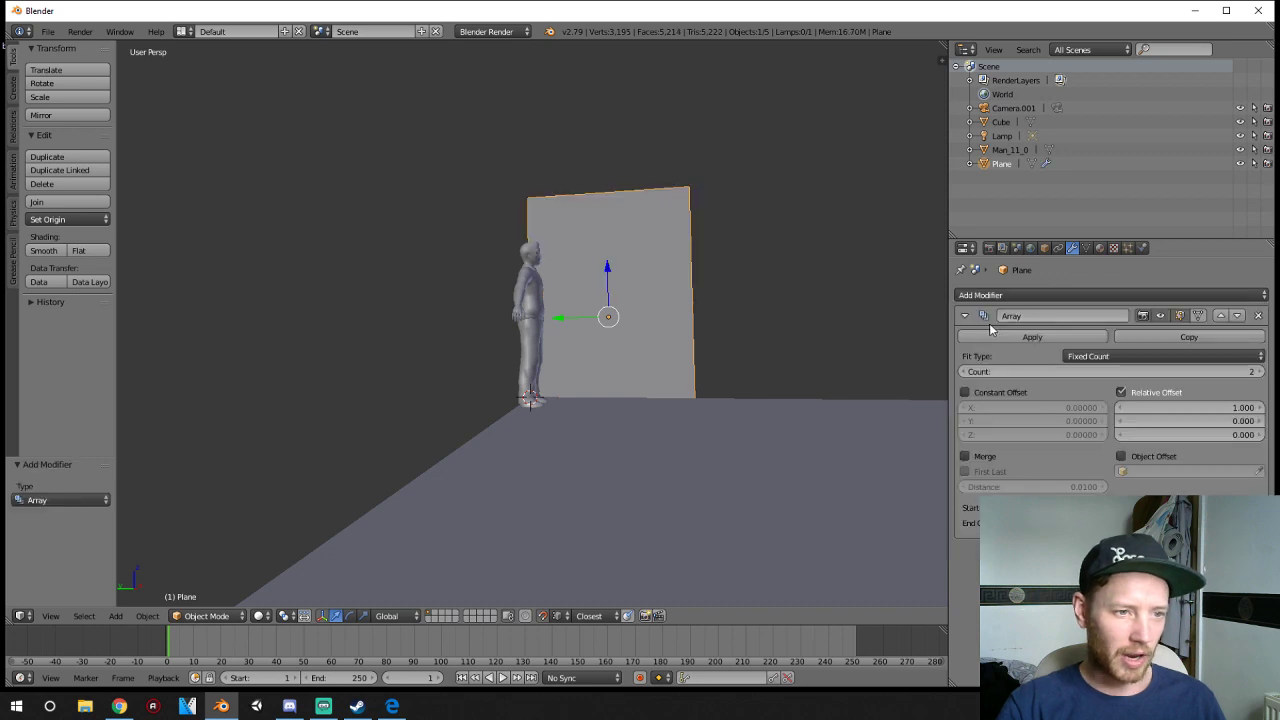
{"action": "left_click_drag", "start_coordinate": [1206, 411], "coordinate": [1243, 424]}
{"action": "left_click", "coordinate": [1206, 409]}
{"action": "type", "text": "0"}
{"action": "key", "text": "Return"}
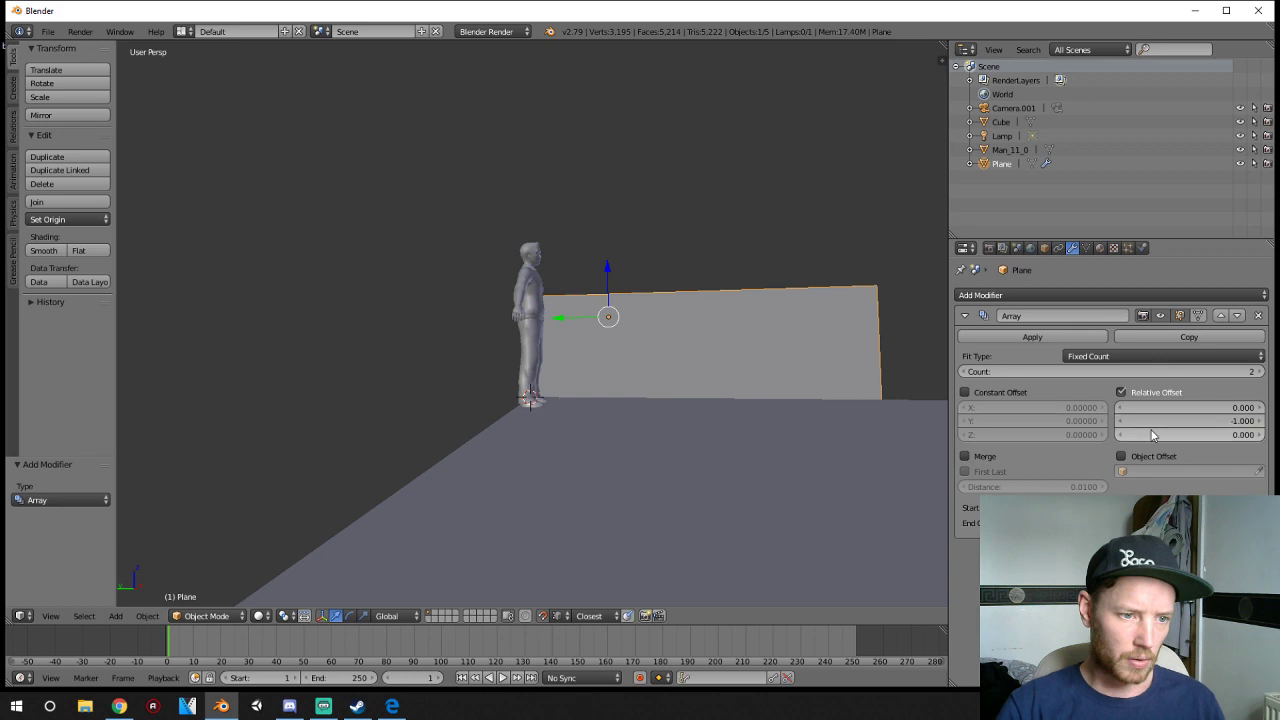
- Set the array's relative X offset to 1.000, so the second panel sits diagonally above the first
{"action": "left_click_drag", "start_coordinate": [1153, 435], "coordinate": [1165, 409]}
{"action": "key", "text": "ctrl+z"}
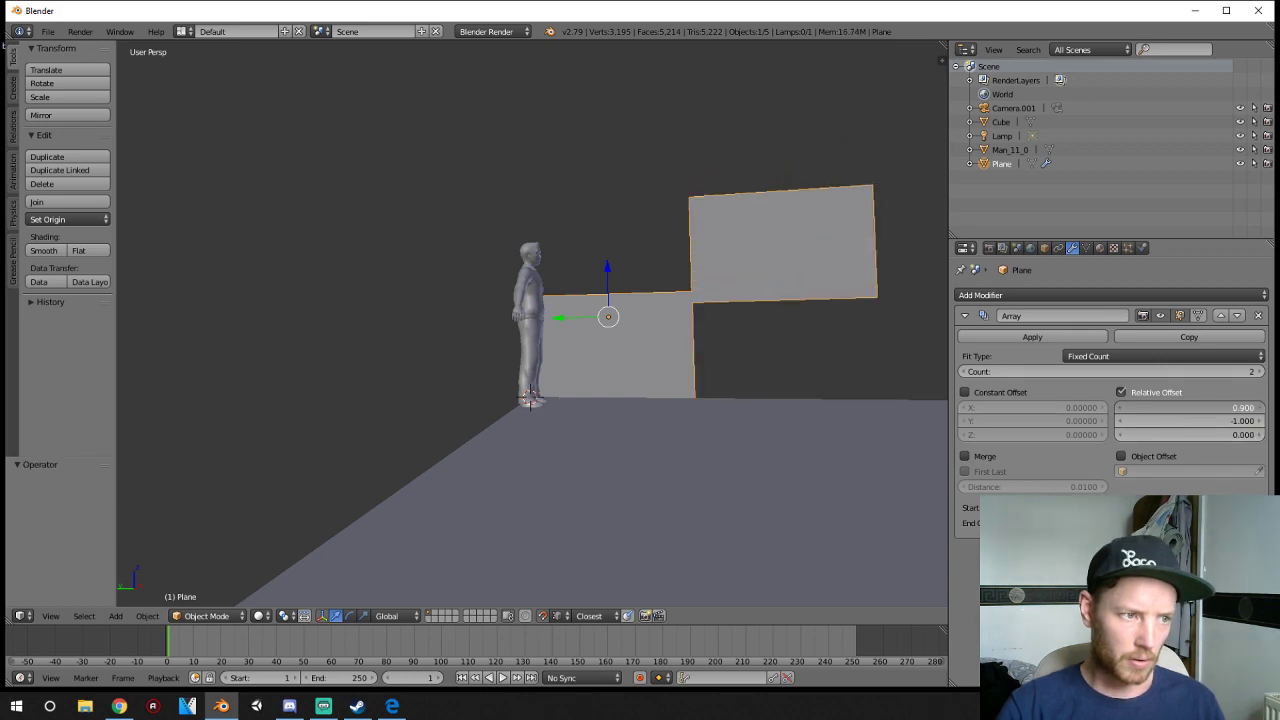
{"action": "left_click", "coordinate": [1263, 409]}
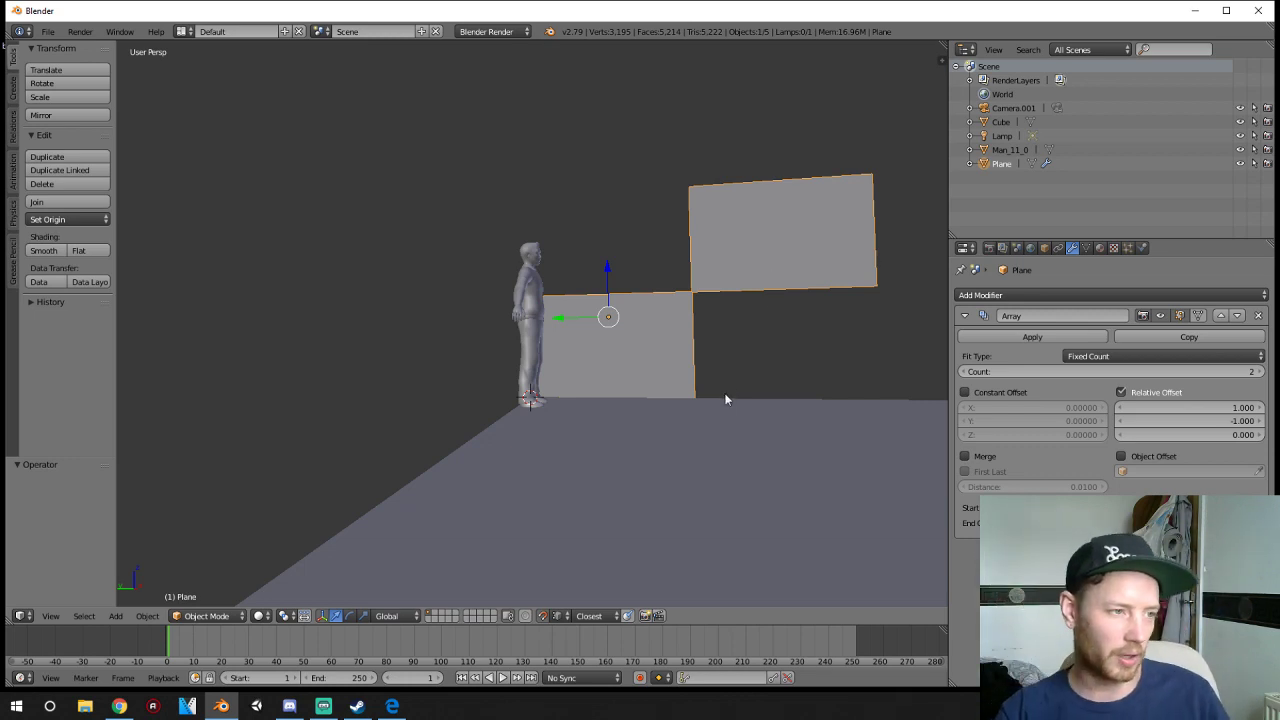
{"action": "scroll", "coordinate": [725, 405], "scroll_direction": "down", "scroll_amount": 1}
{"action": "middle_click_drag", "start_coordinate": [726, 408], "coordinate": [726, 437]}
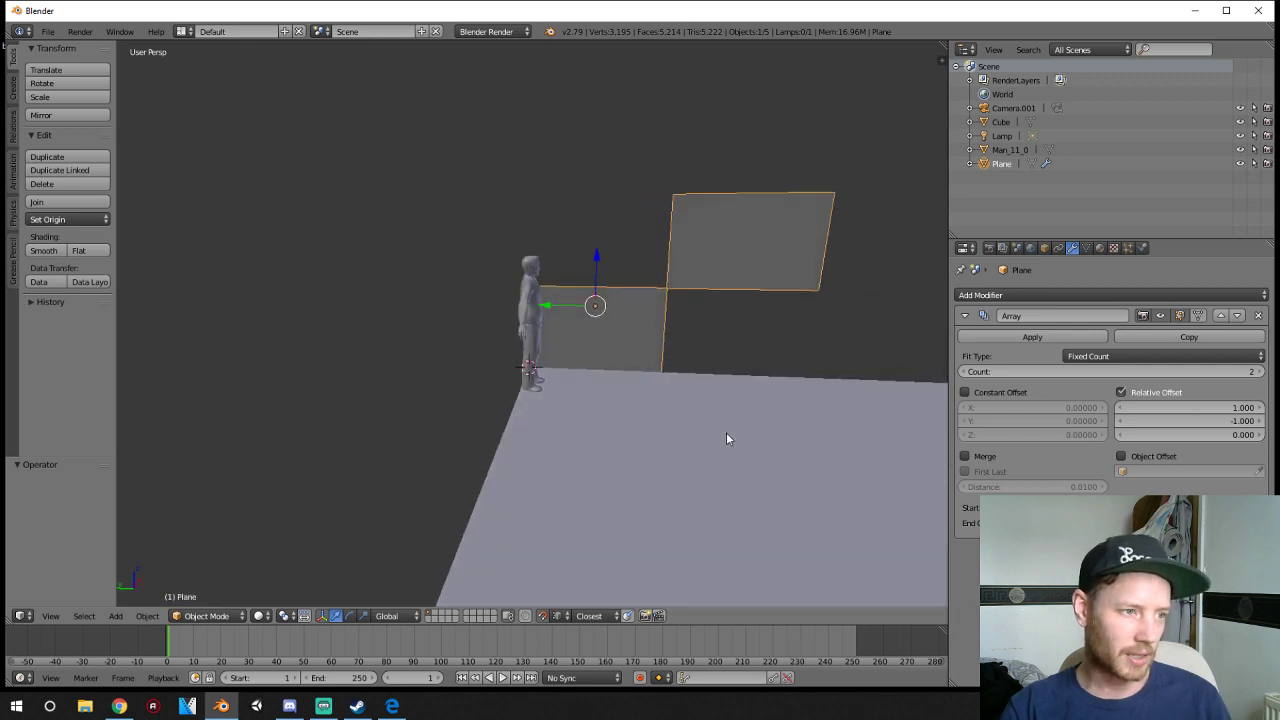
{"action": "scroll", "coordinate": [726, 435], "scroll_direction": "down", "scroll_amount": 2}
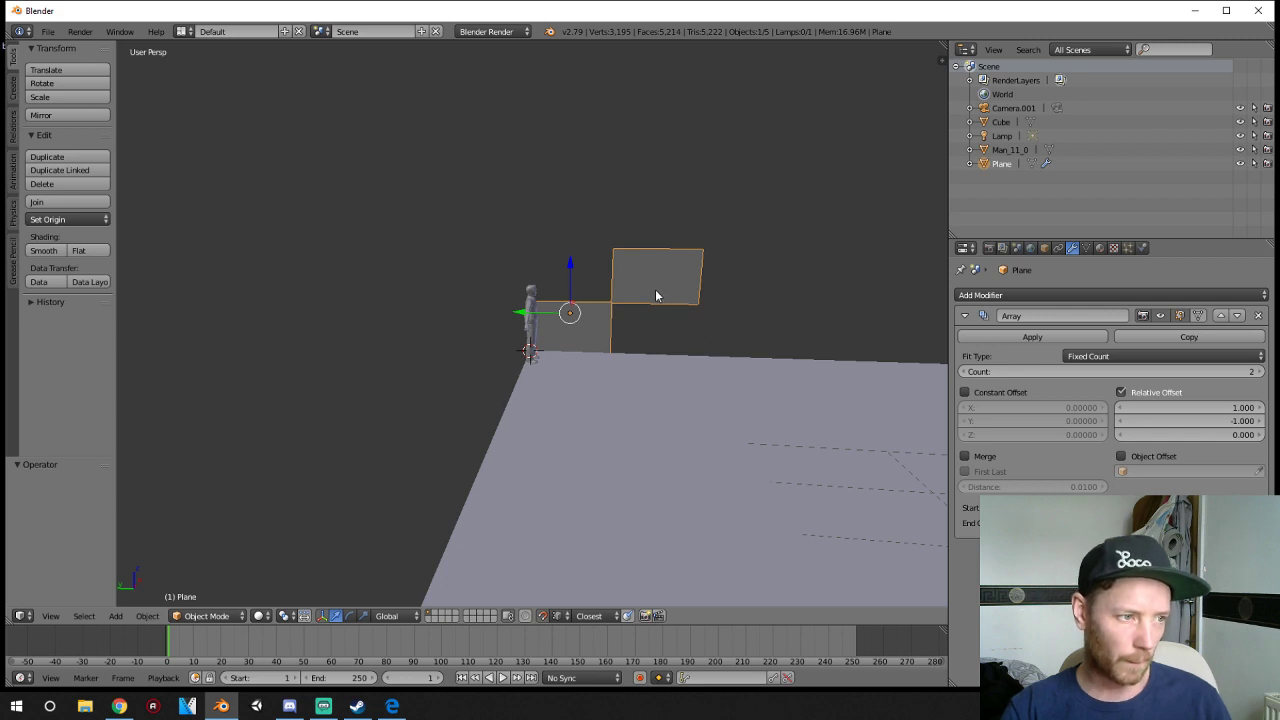
- Remove the Array modifier from the upright wall plane
{"action": "scroll", "coordinate": [656, 290], "scroll_direction": "up", "scroll_amount": 2, "text": "ctrl"}
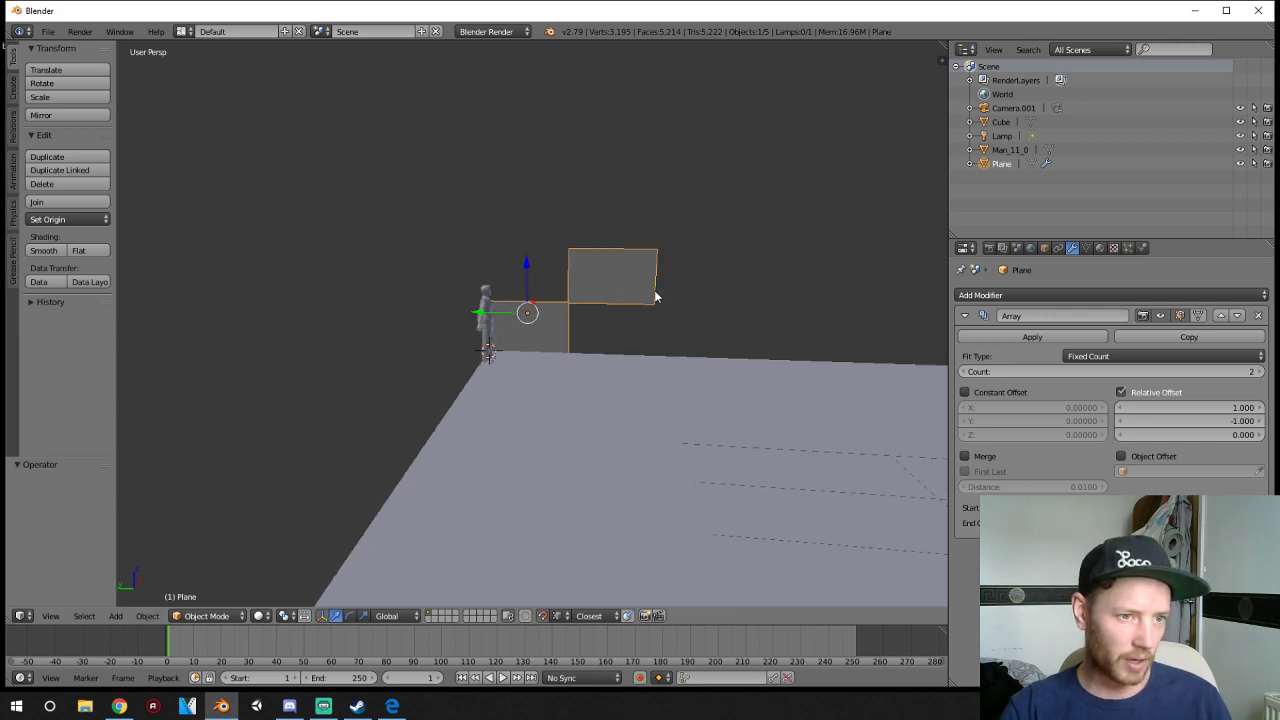
{"action": "scroll", "coordinate": [650, 300], "scroll_direction": "up", "scroll_amount": 3}
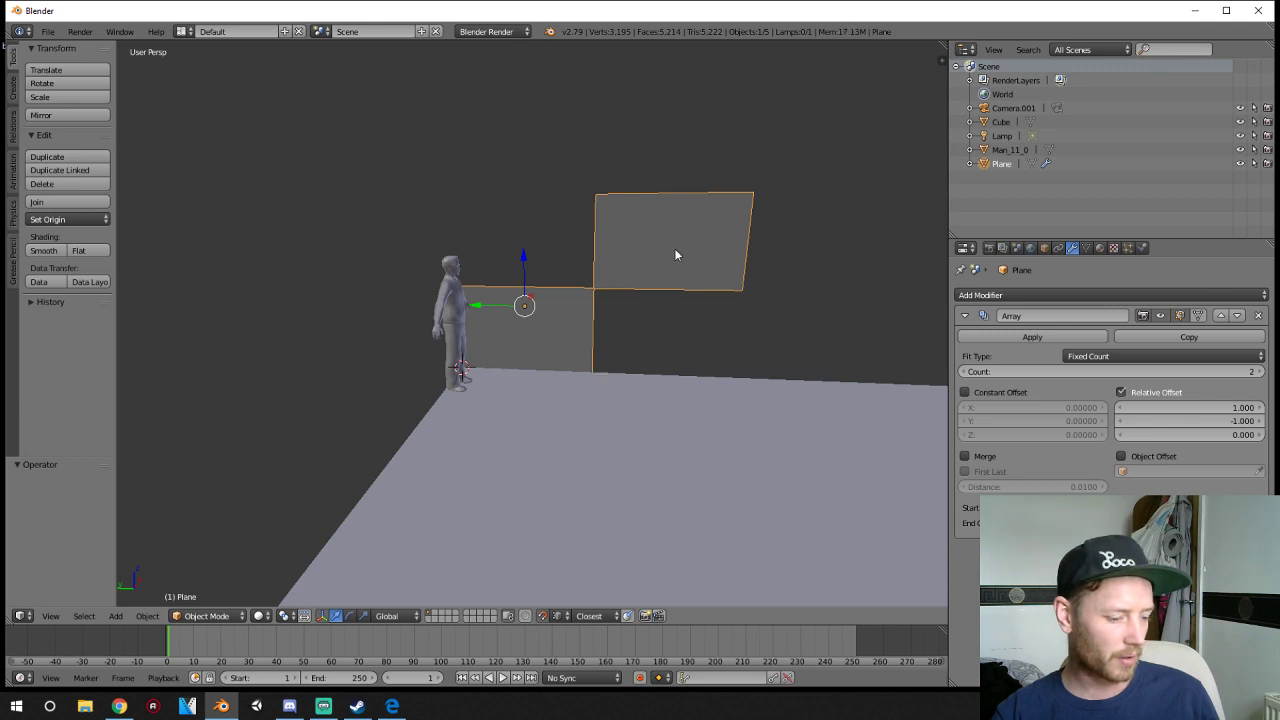
{"action": "left_click", "coordinate": [1258, 315]}
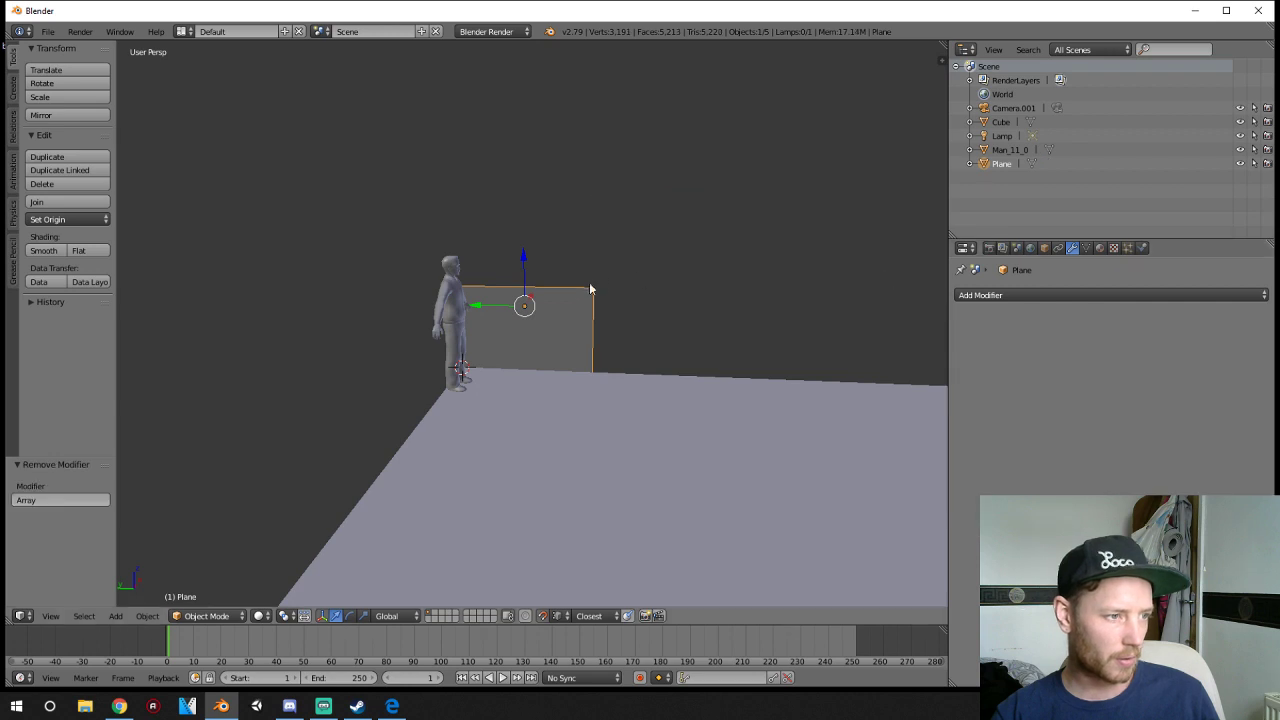
- Duplicate the wall plane and snap the copy's lower corner onto the original's upper corner farthest from the figure
{"action": "scroll", "coordinate": [548, 313], "scroll_direction": "up", "scroll_amount": 5}
{"action": "scroll", "coordinate": [531, 331], "scroll_direction": "down", "scroll_amount": 3}
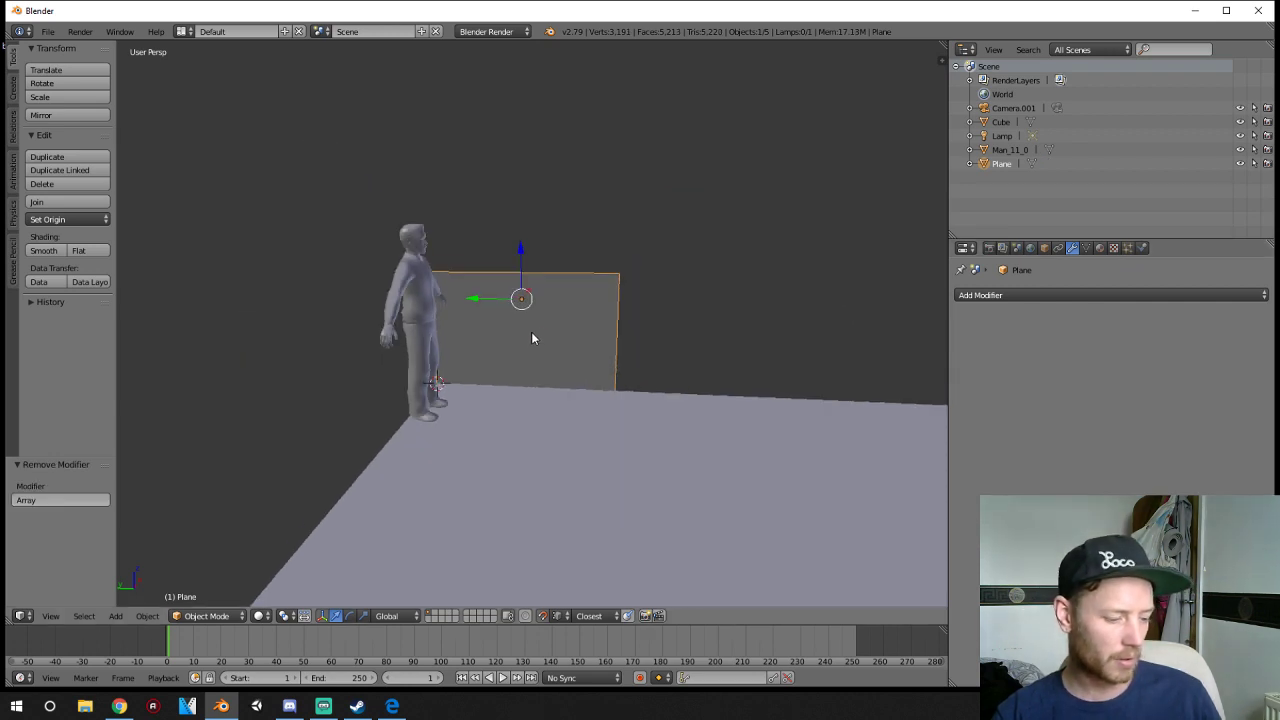
{"action": "key", "text": "shift+d"}
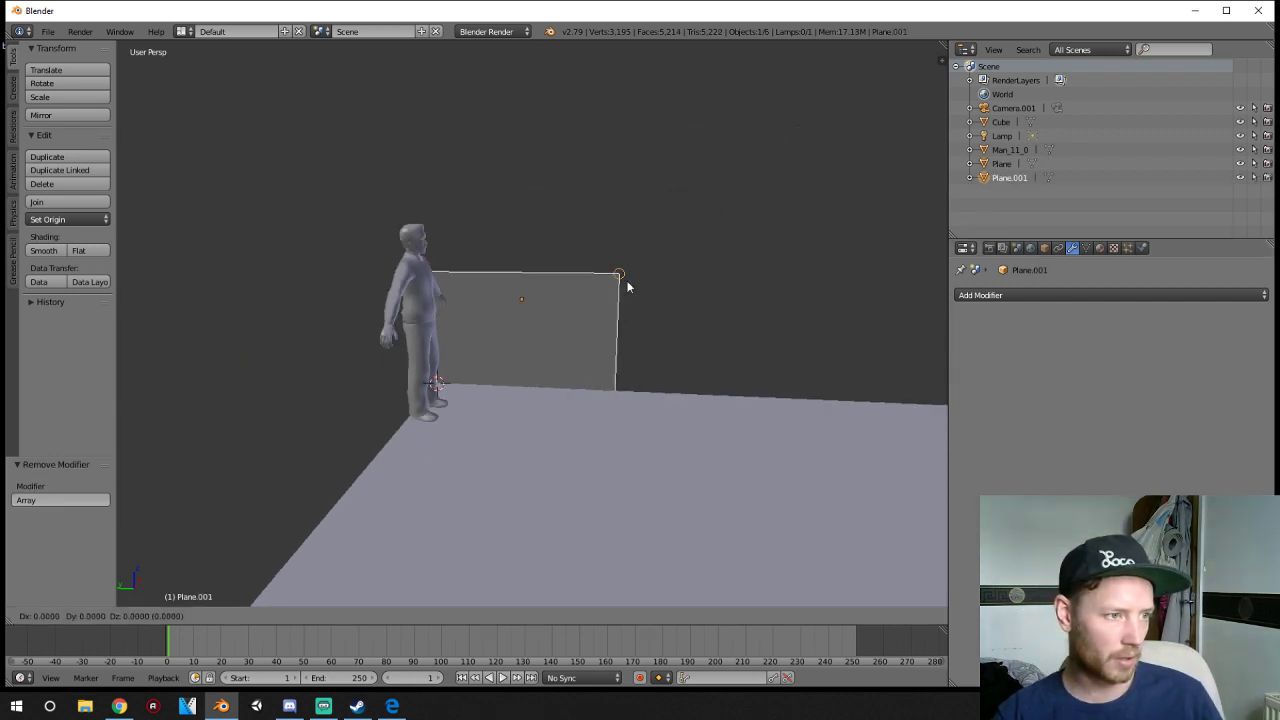
{"action": "left_click", "coordinate": [834, 152]}
{"action": "key", "text": "g"}
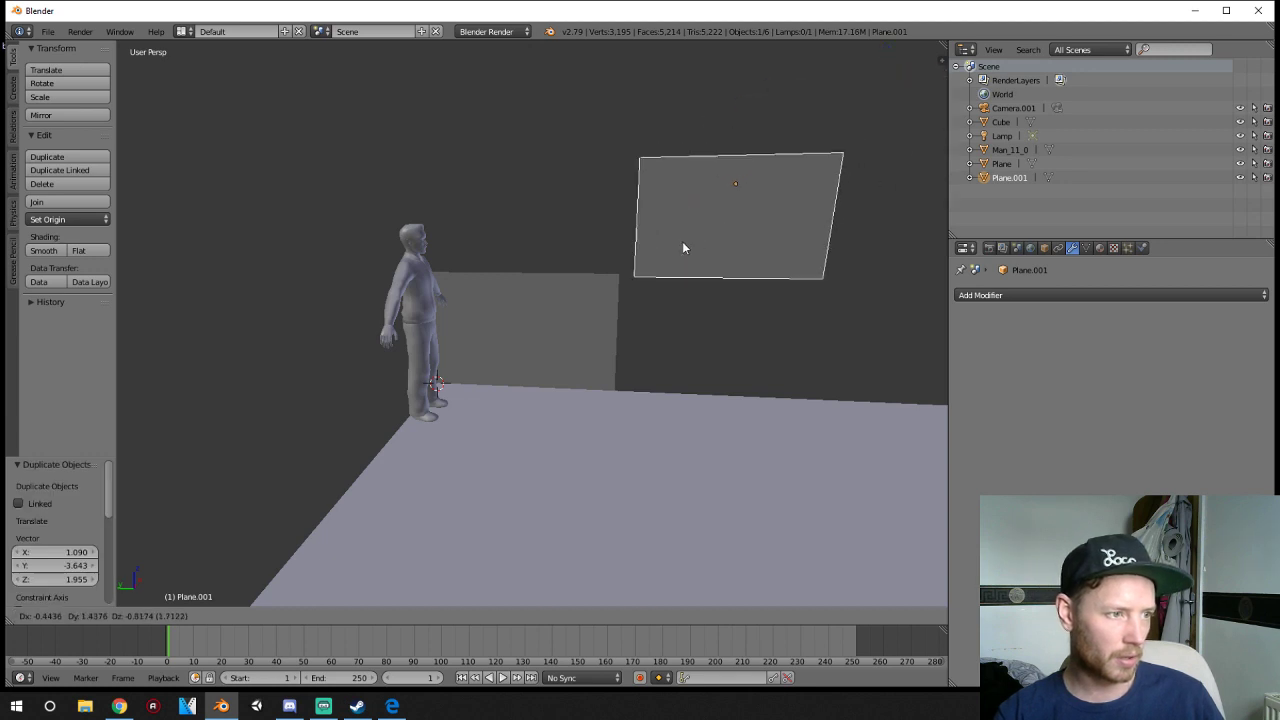
{"action": "left_click", "coordinate": [615, 286]}
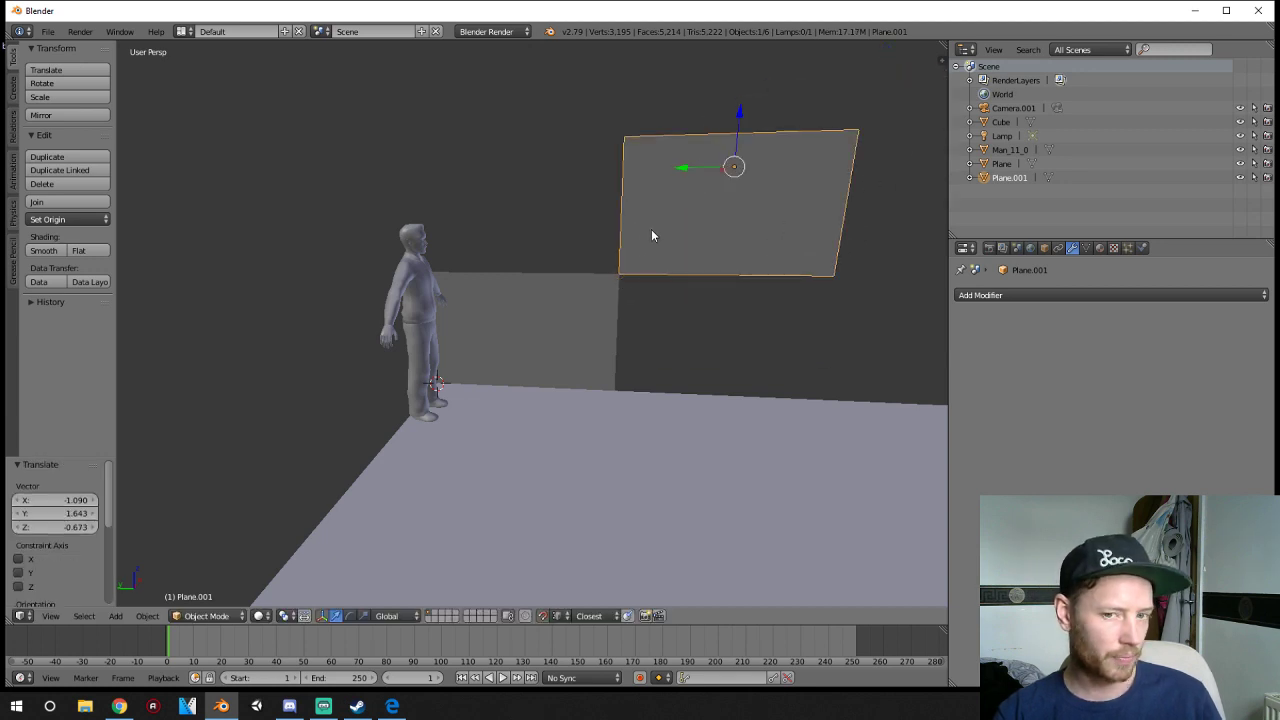
- Dissolve the duplicate panel's upper vertex nearest the figure to form a triangle, and return to Object Mode
{"action": "key", "text": "Tab"}
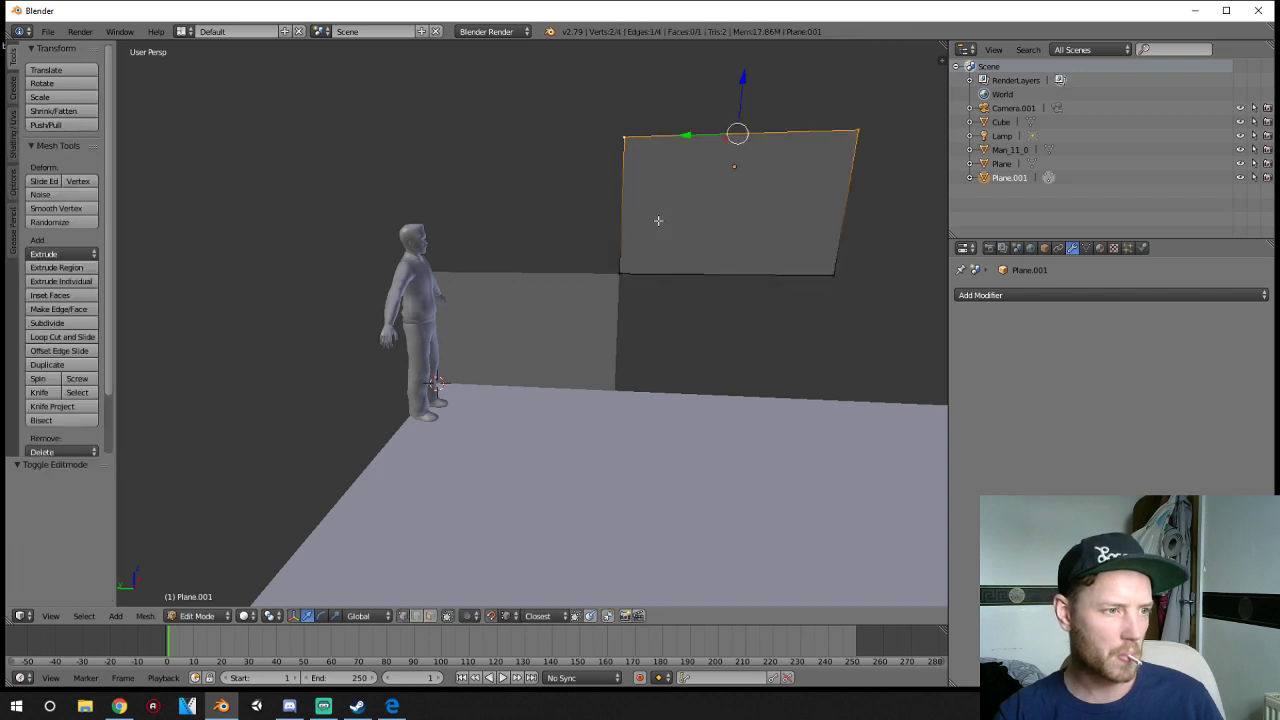
{"action": "right_click", "coordinate": [631, 272]}
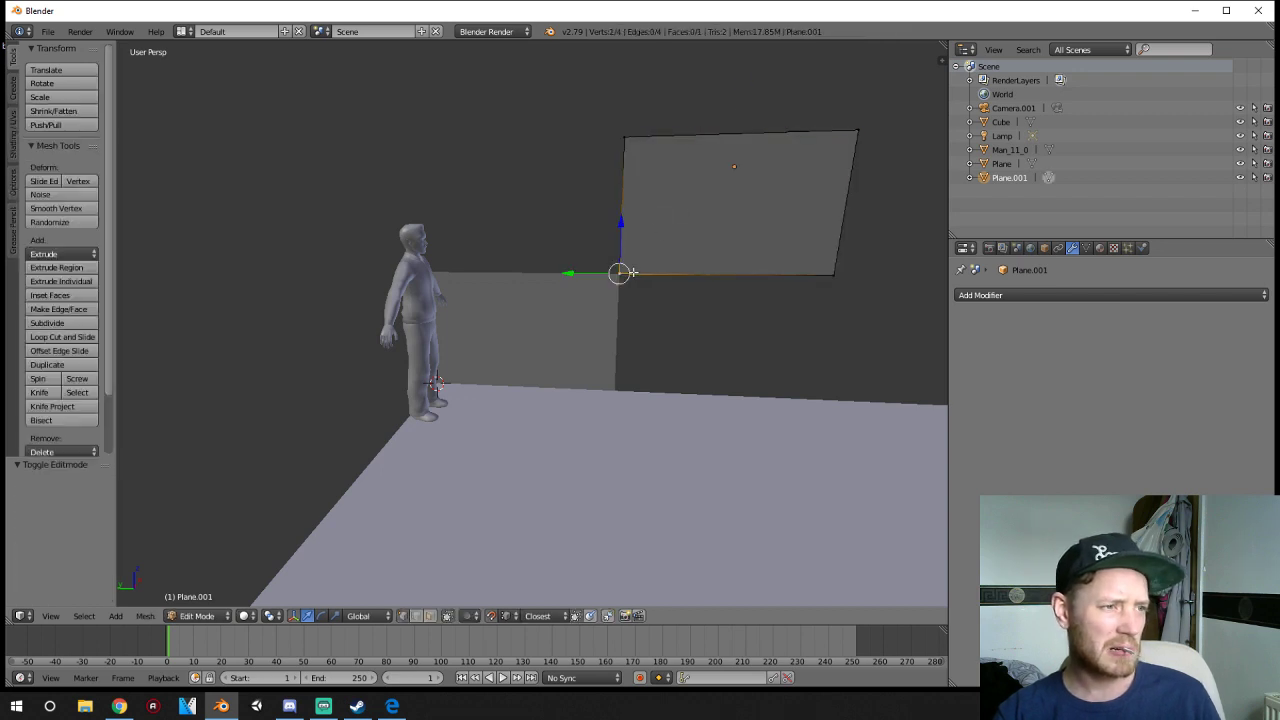
{"action": "right_click", "coordinate": [636, 137]}
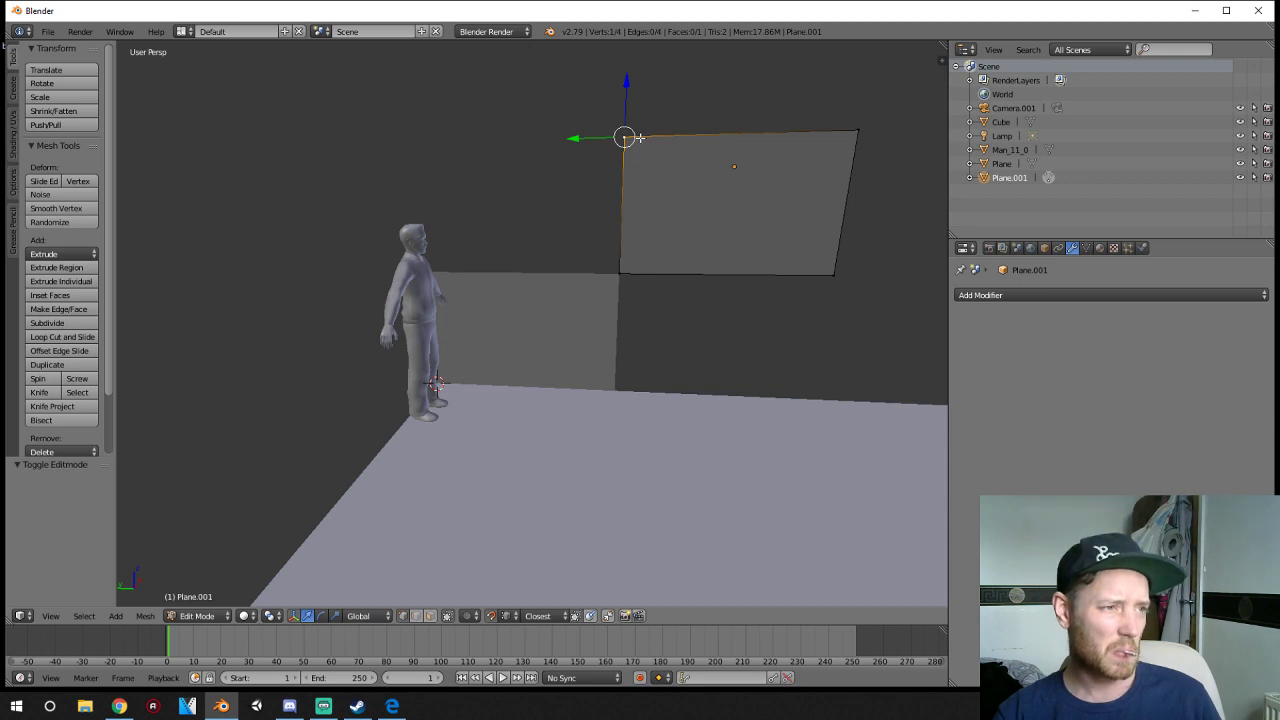
{"action": "key", "text": "x"}
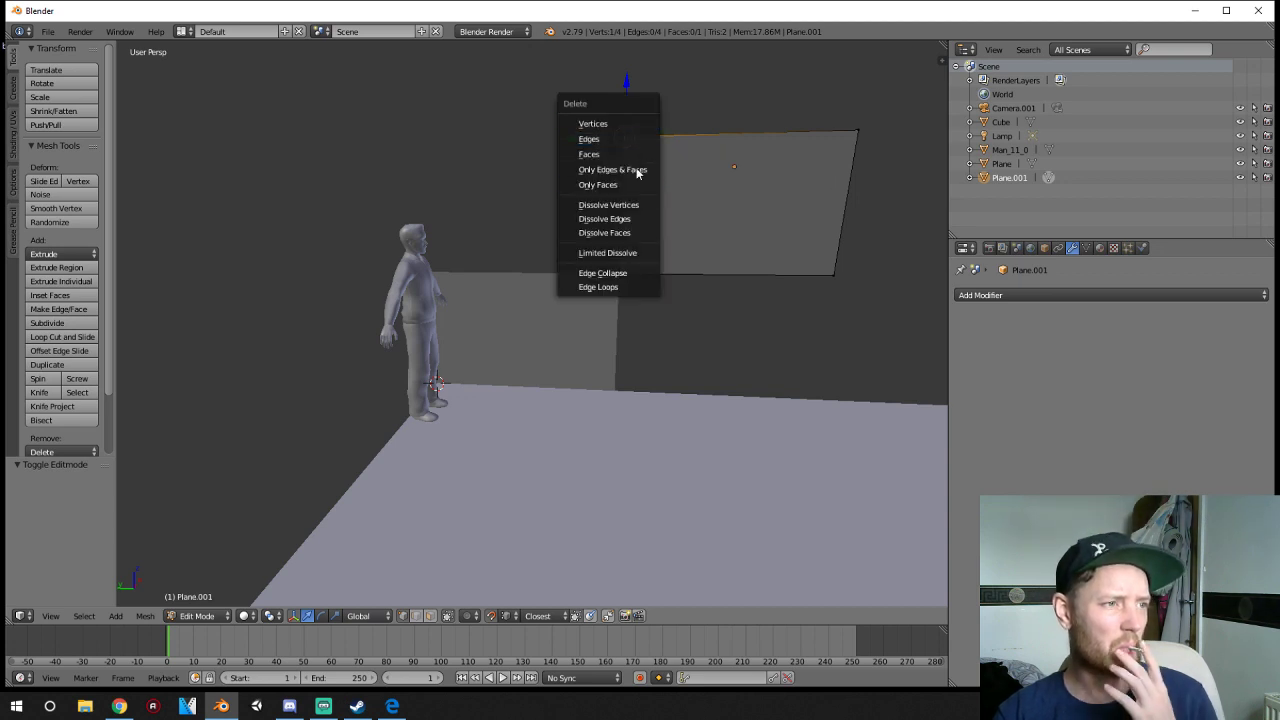
{"action": "left_click", "coordinate": [609, 205]}
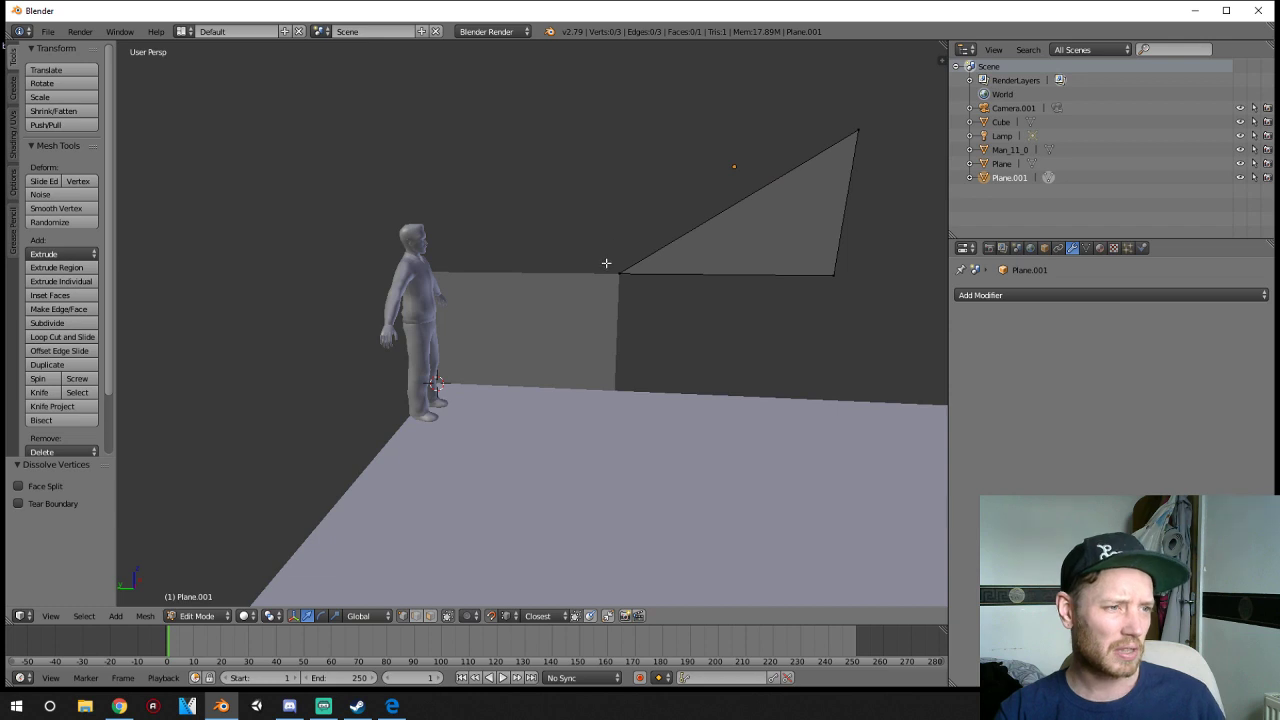
{"action": "key", "text": "Tab"}
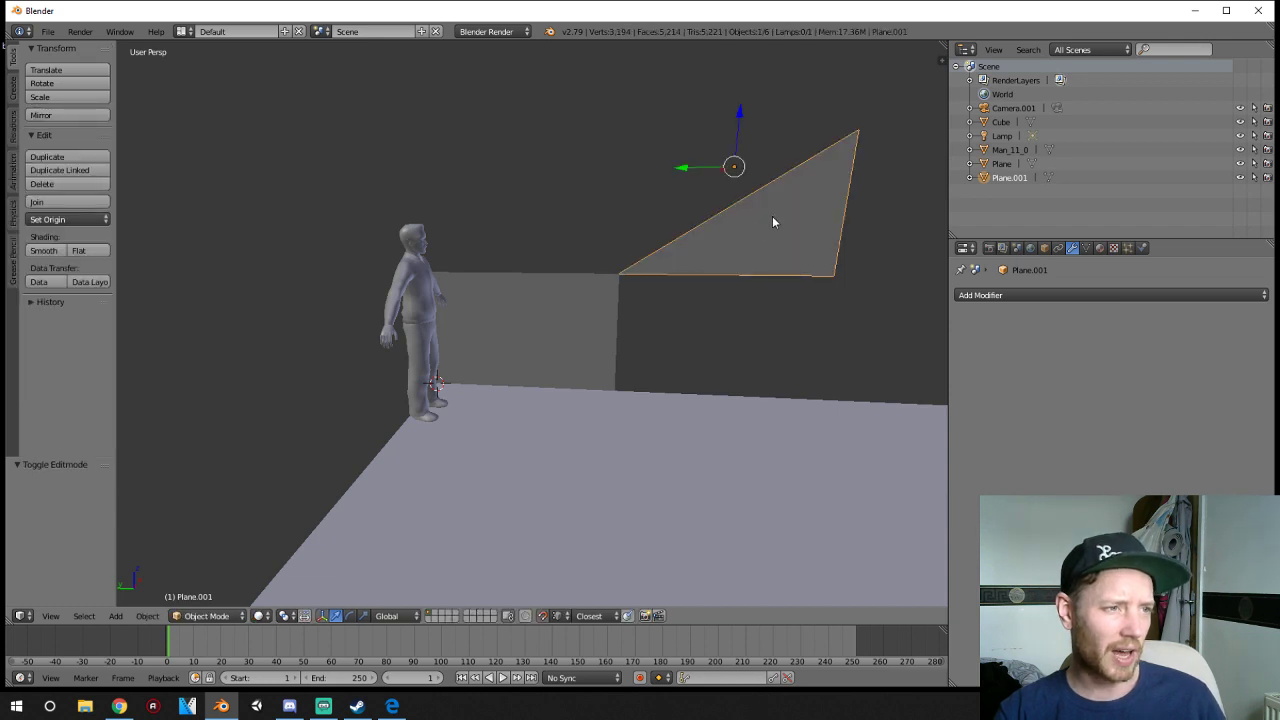
{"action": "key", "text": "Tab"}
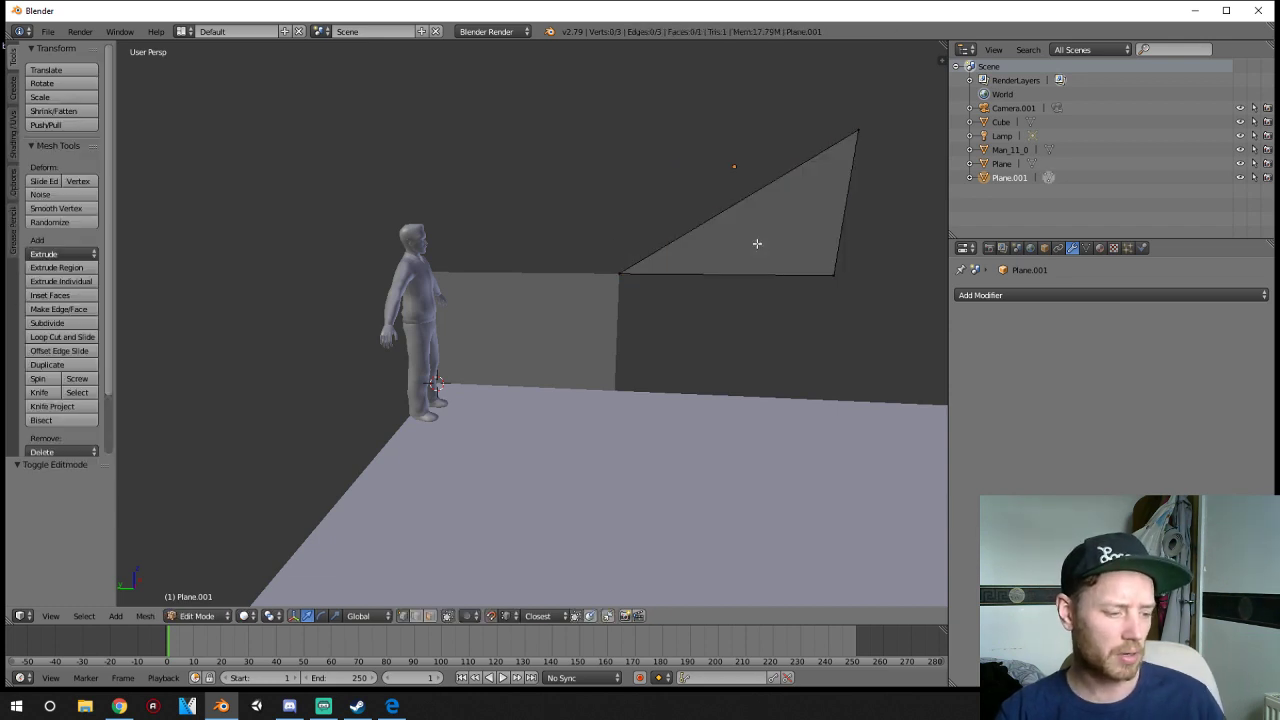
{"action": "key", "text": "k"}
{"action": "key", "text": "Escape"}
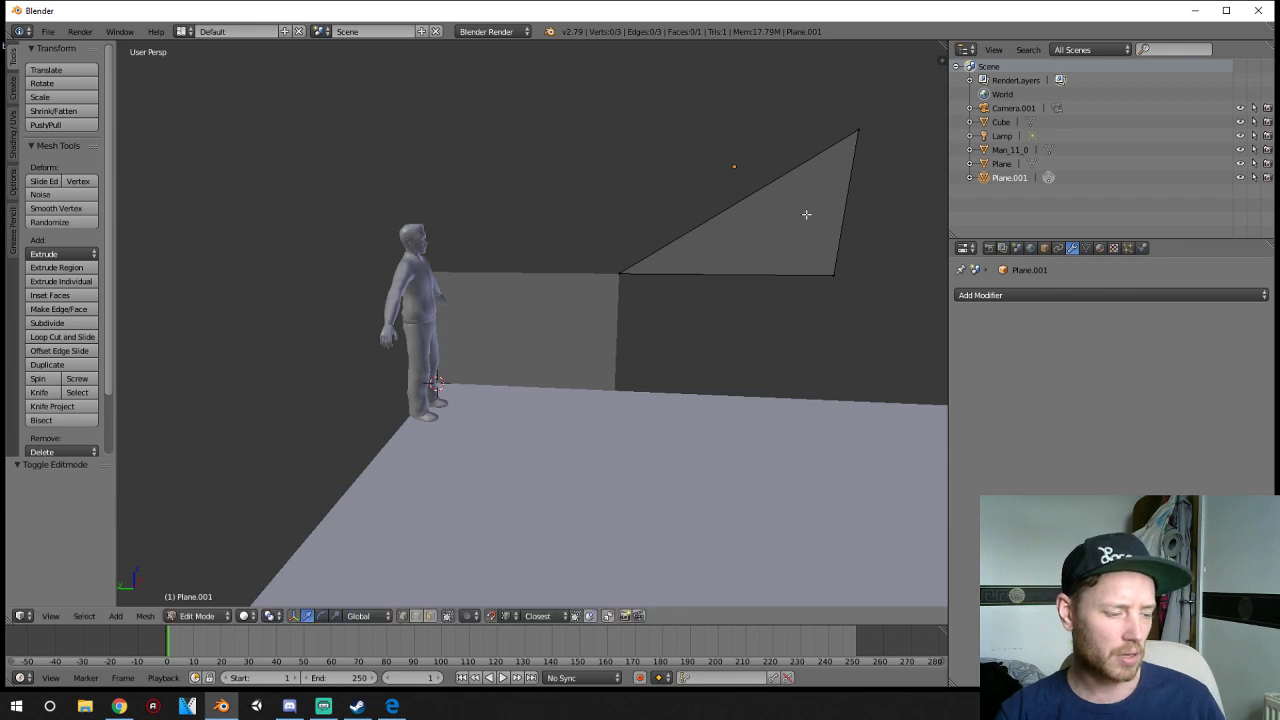
{"action": "key", "text": "a"}
{"action": "key", "text": "ctrl+r"}
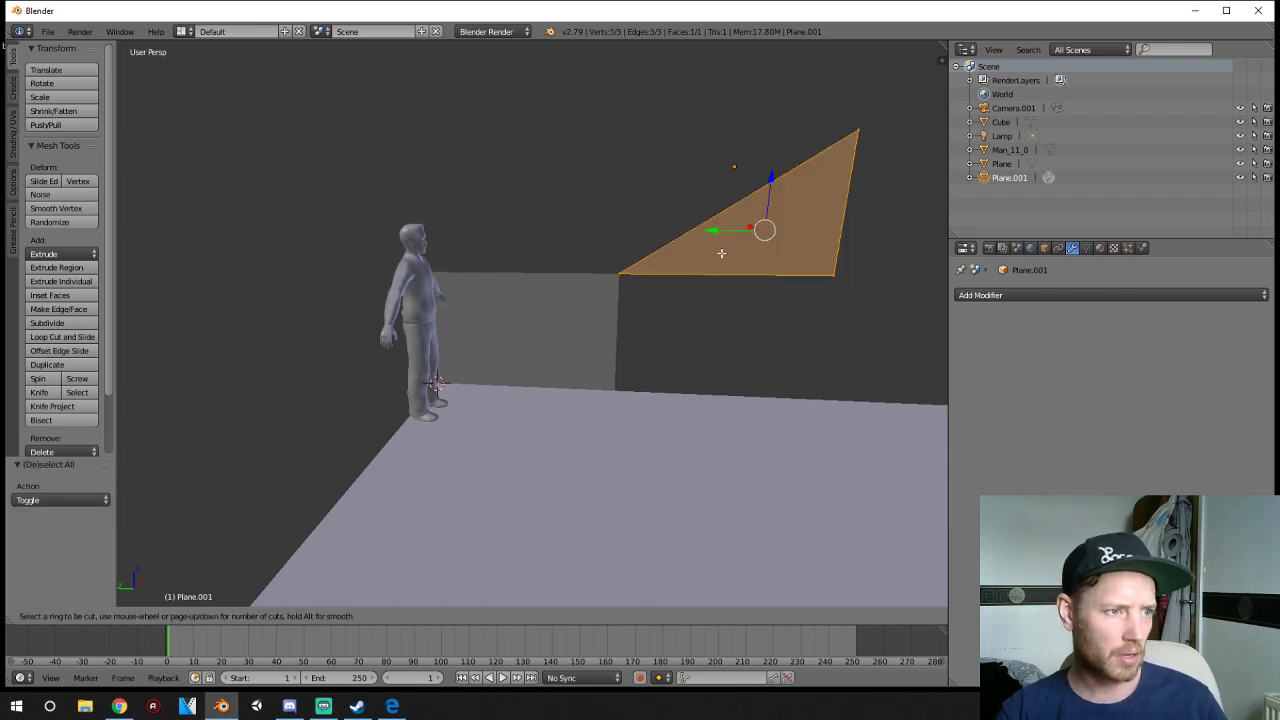
{"action": "key", "text": "Escape"}
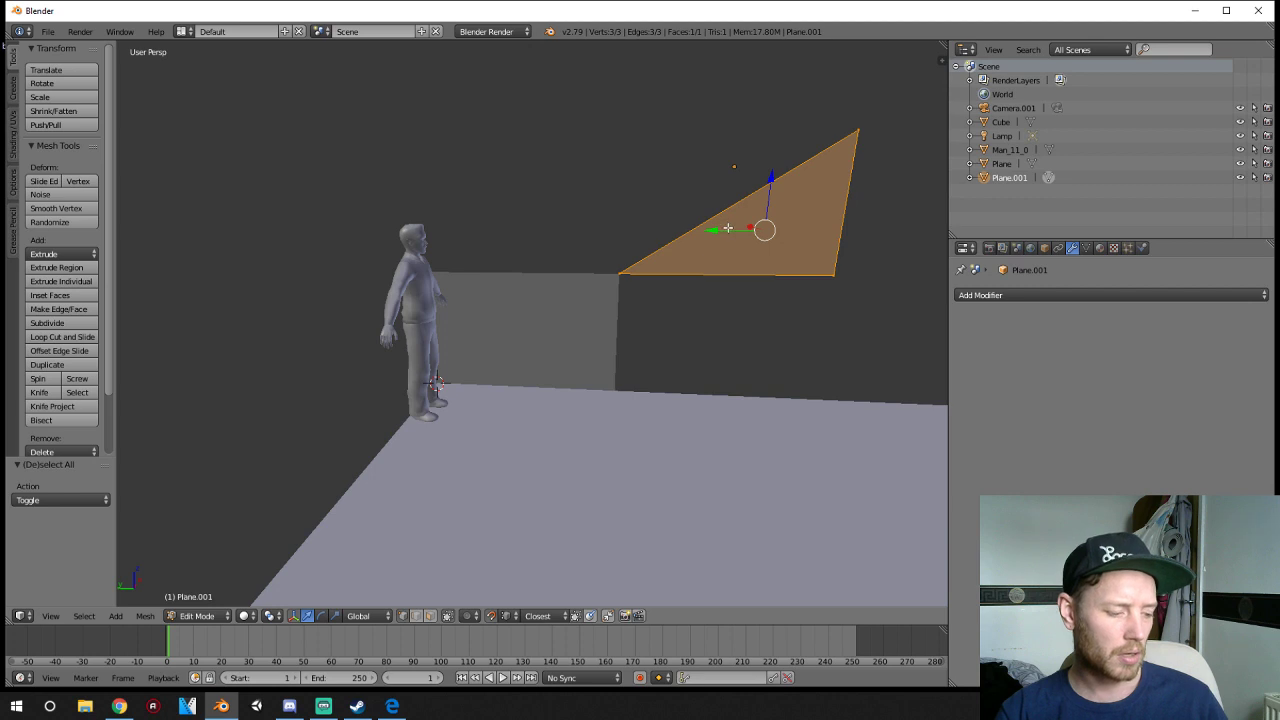
- Undo the vertex dissolve and add one horizontal loop cut across the middle of the duplicate panel
{"action": "key", "text": "Tab"}
{"action": "key", "text": "ctrl+z"}
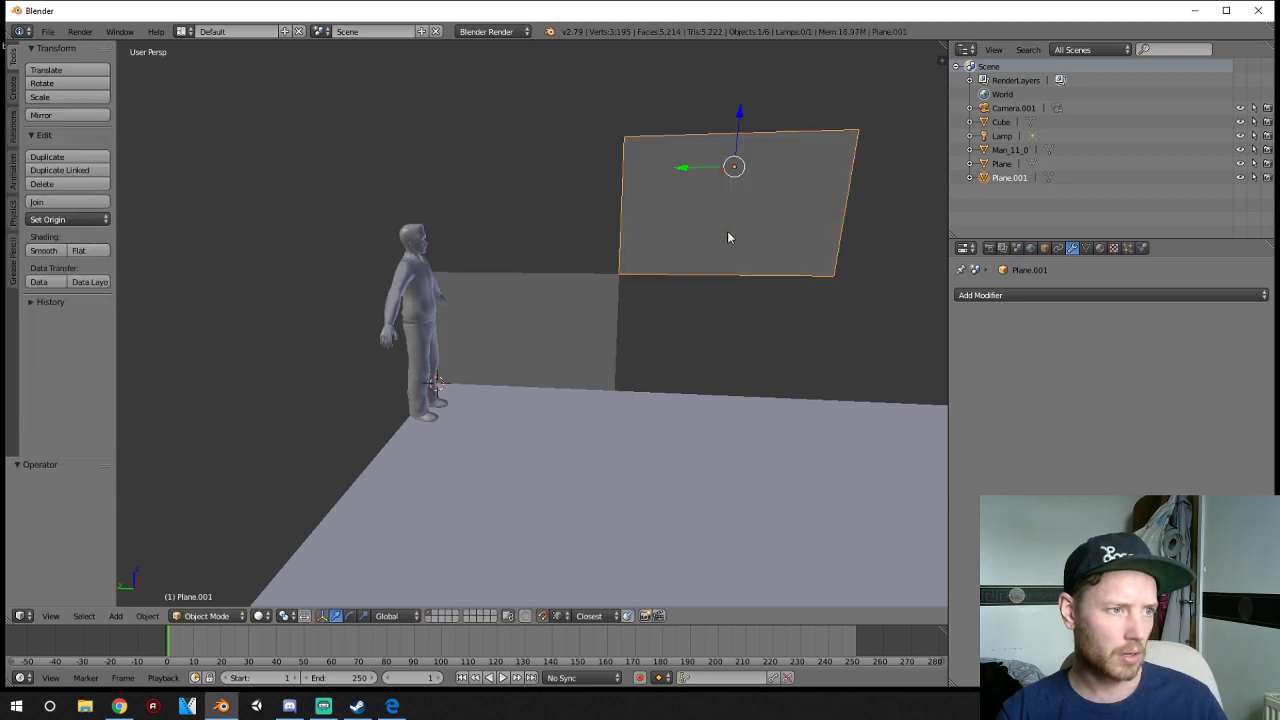
{"action": "key", "text": "Tab"}
{"action": "key", "text": "ctrl+r"}
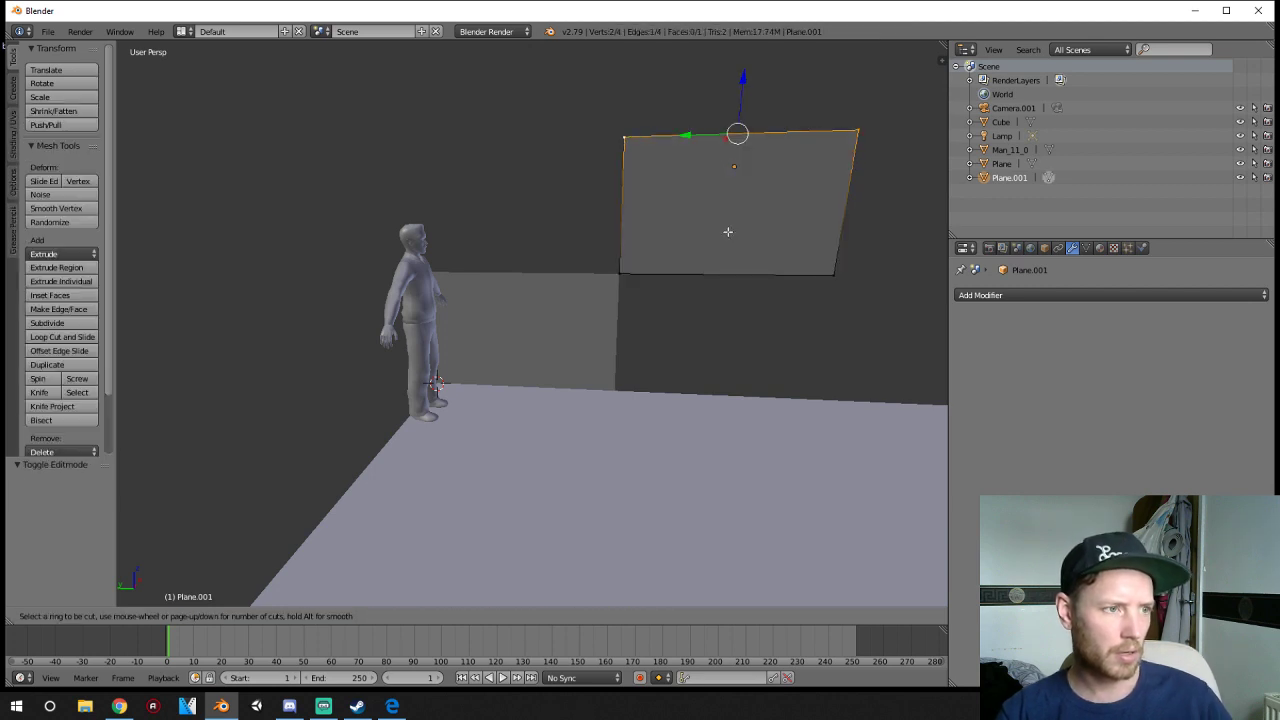
{"action": "left_click", "coordinate": [627, 203]}
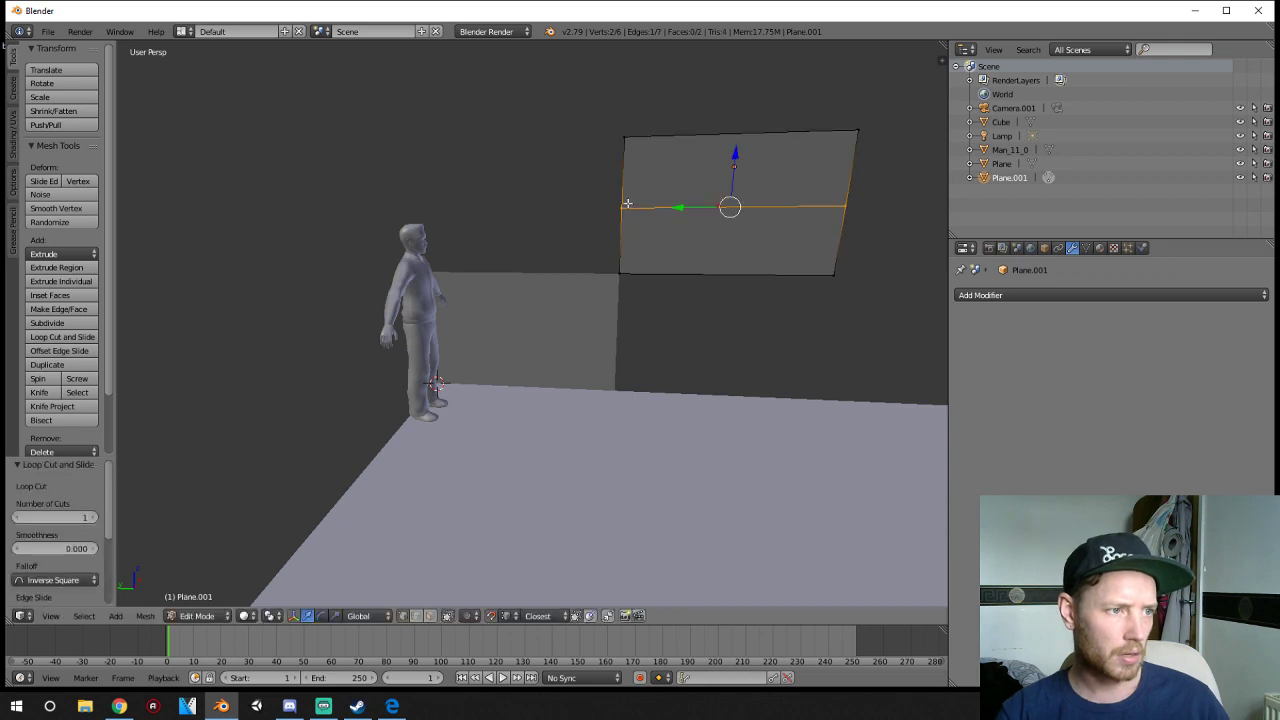
- Dissolve the duplicate panel's two top corner vertices, leaving only the half below the loop cut
{"action": "key", "text": "Tab"}
{"action": "key", "text": "Tab"}
{"action": "right_click", "coordinate": [624, 137]}
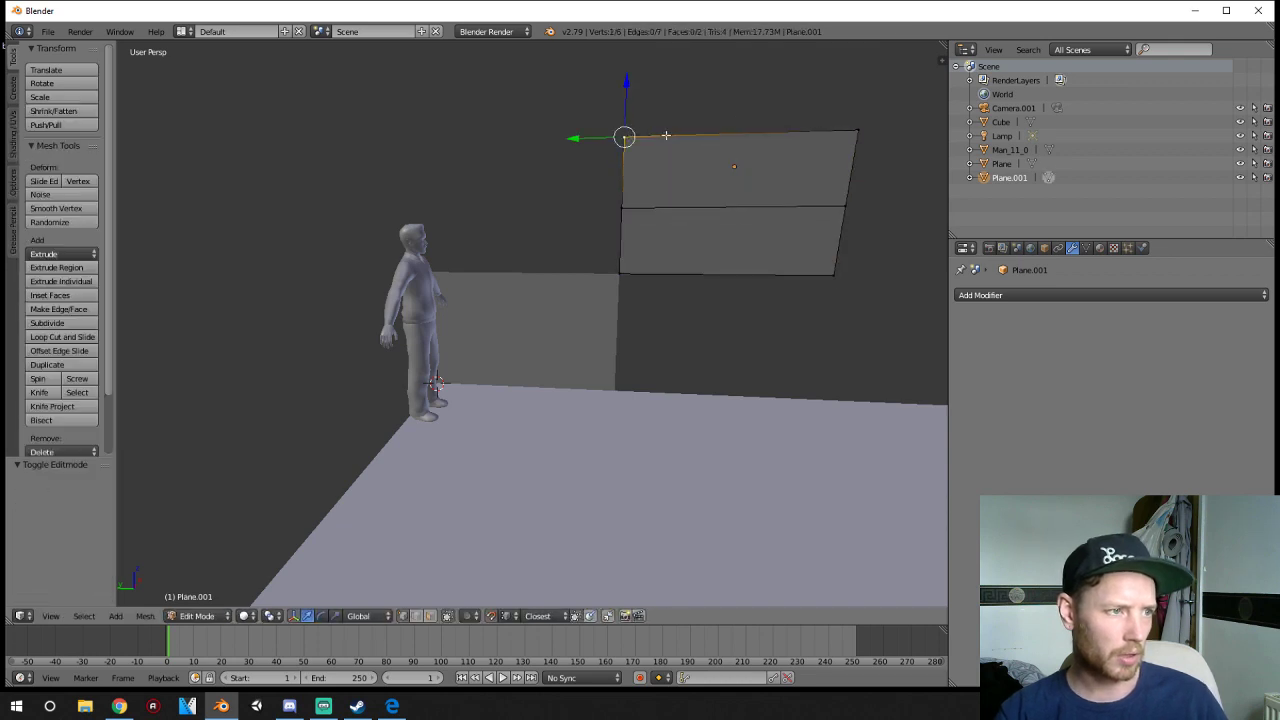
{"action": "right_click", "coordinate": [859, 129], "text": "shift"}
{"action": "key", "text": "x"}
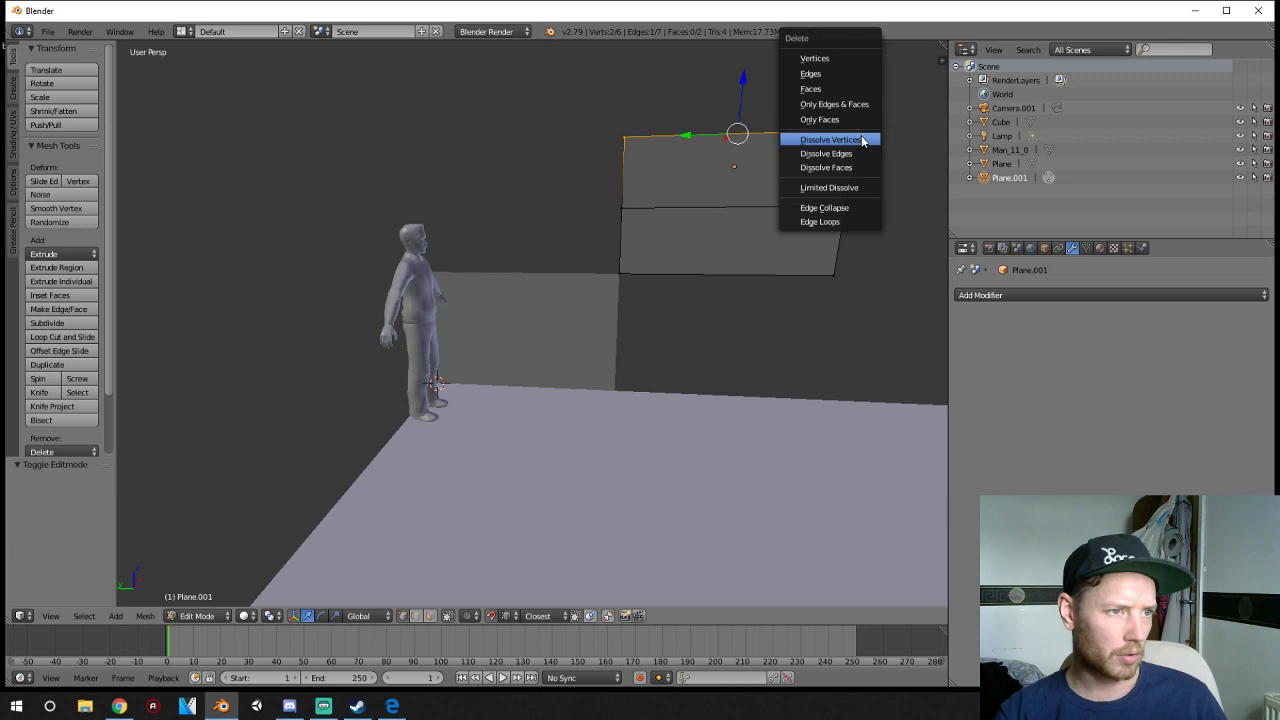
{"action": "left_click", "coordinate": [864, 138]}
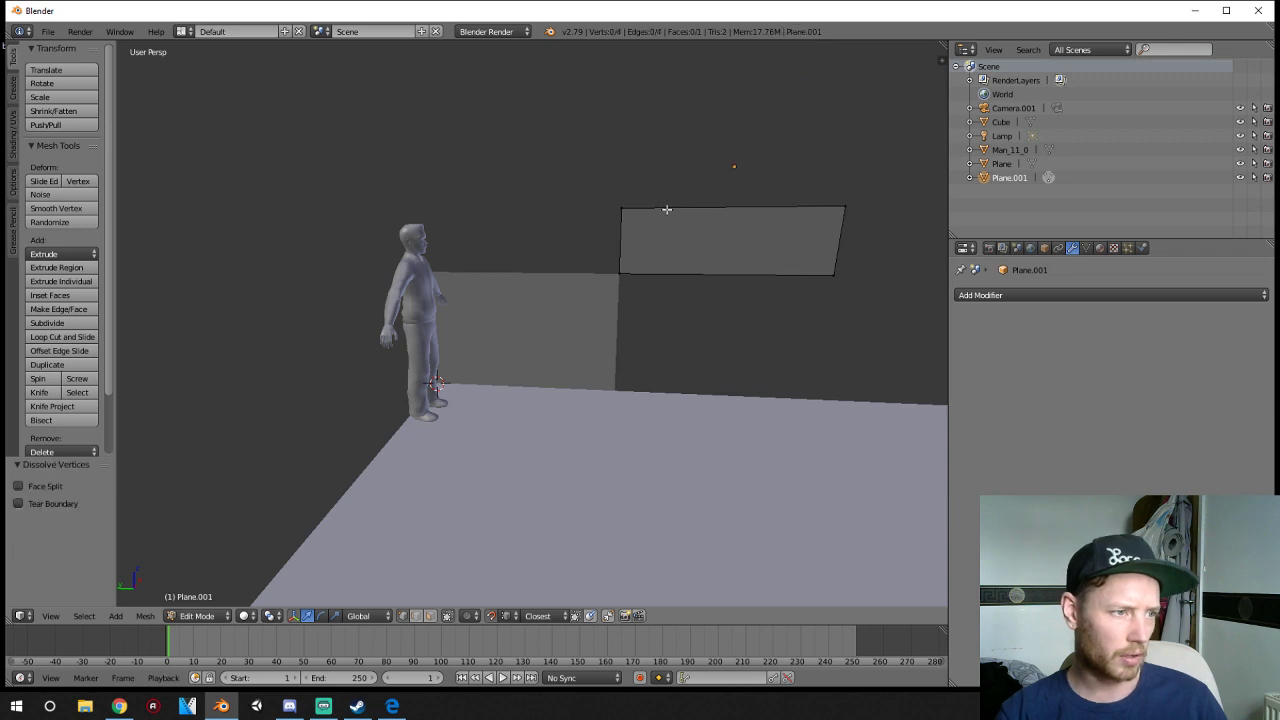
- Dissolve the half-height panel's upper vertex nearest the figure to form a low wedge, and return to Object Mode
{"action": "key", "text": "Tab"}
{"action": "key", "text": "Tab"}
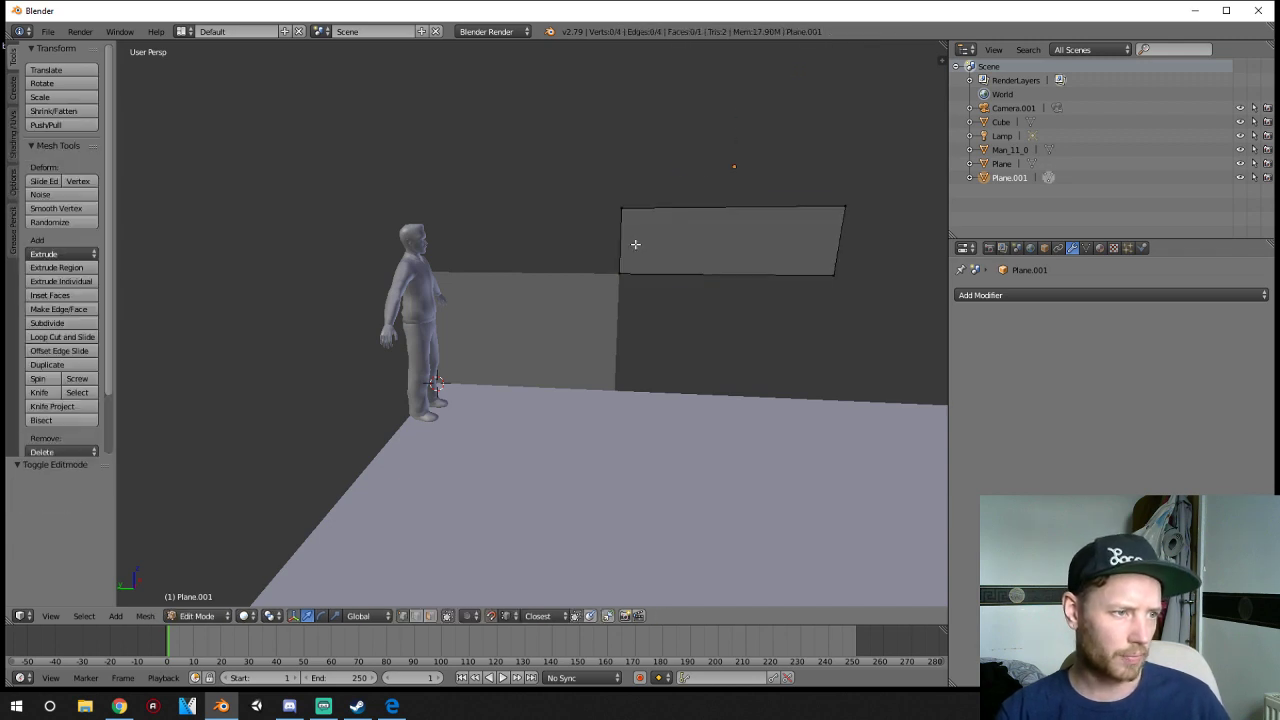
{"action": "right_click", "coordinate": [621, 208]}
{"action": "key", "text": "x"}
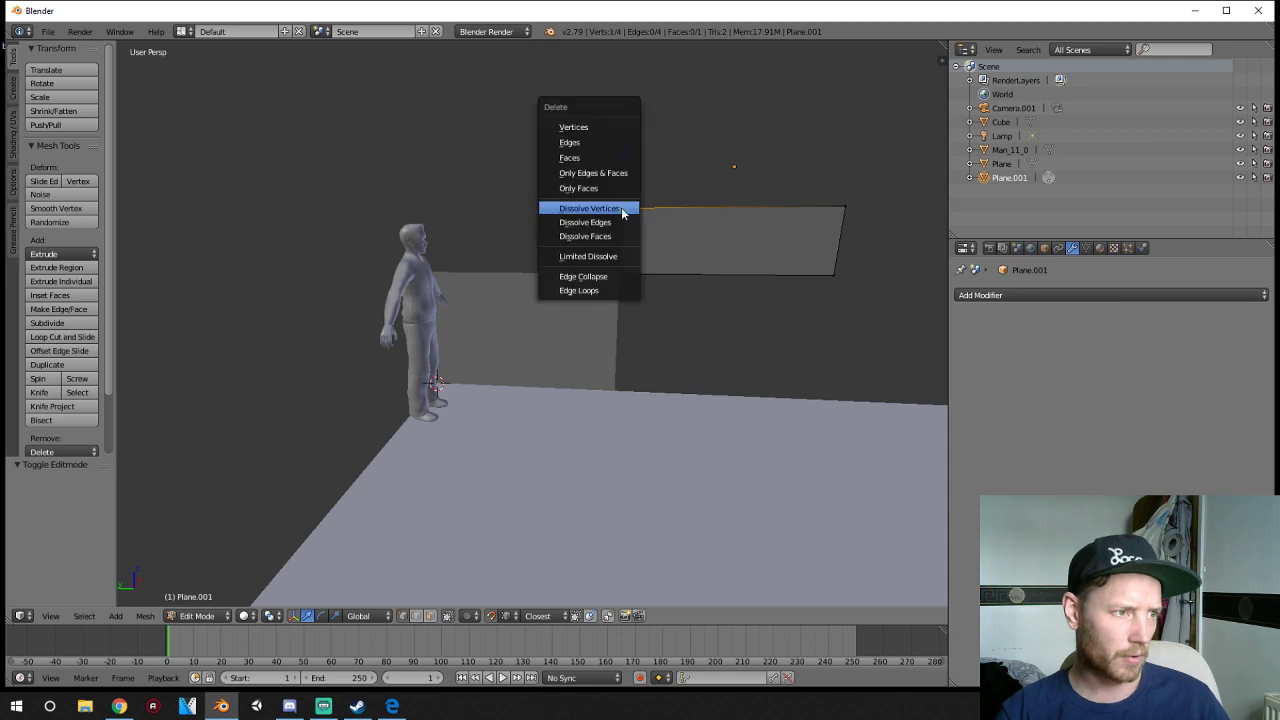
{"action": "left_click", "coordinate": [621, 207]}
{"action": "key", "text": "Tab"}
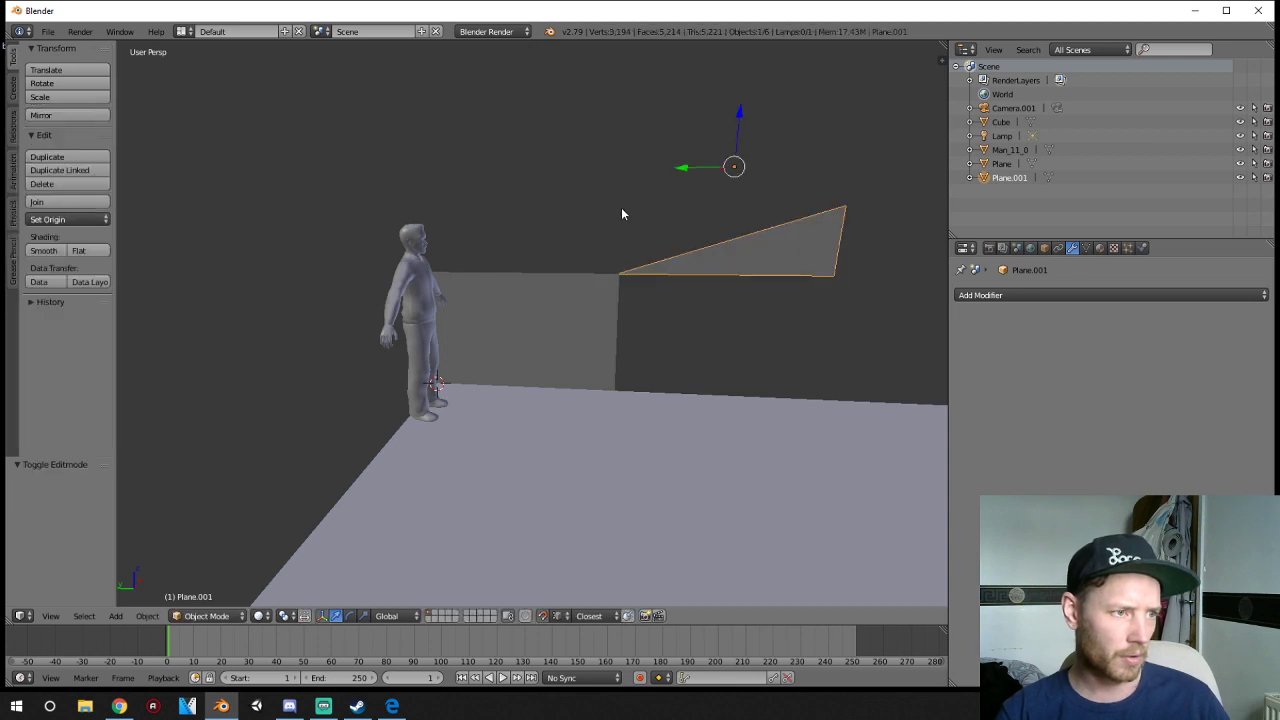
- Delete the triangular wedge object above the wall plane
{"action": "right_click", "coordinate": [588, 292]}
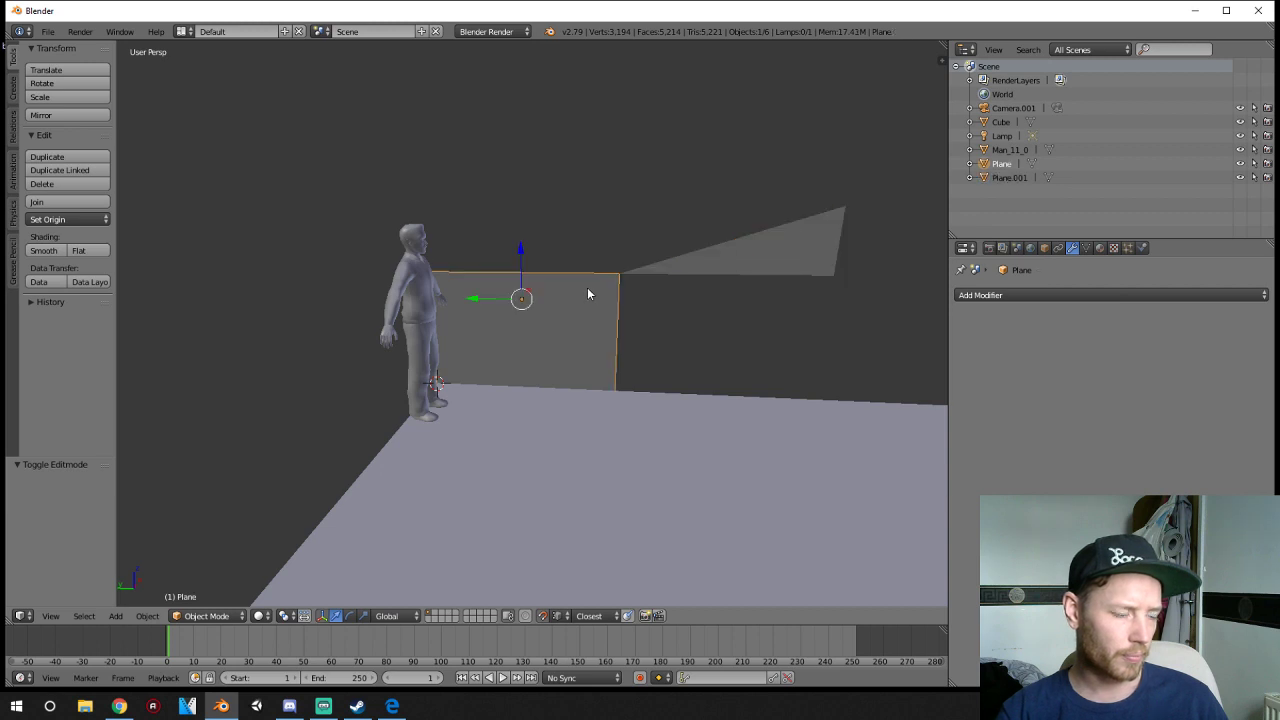
{"action": "right_click", "coordinate": [686, 256]}
{"action": "key", "text": "x"}
{"action": "left_click", "coordinate": [668, 261]}
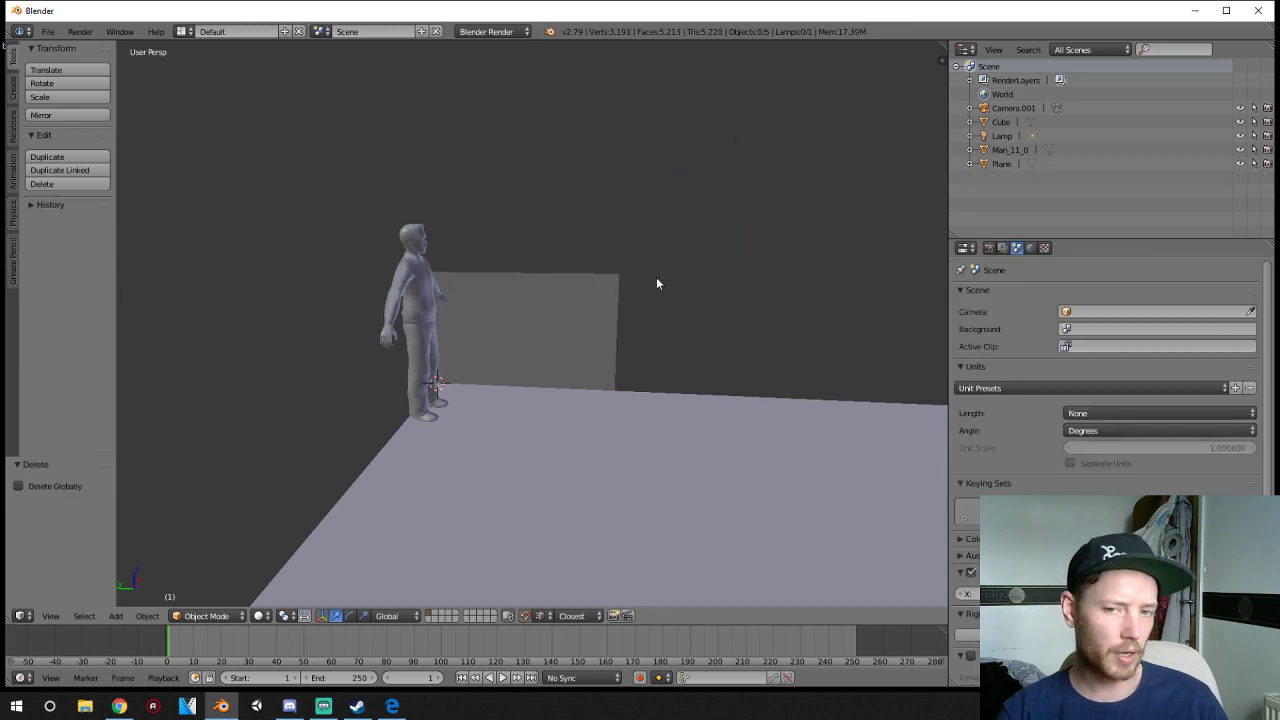
- Duplicate the wall plane and snap the copy edge to edge beside it, on the side away from the figure
{"action": "right_click", "coordinate": [583, 289]}
{"action": "key", "text": "shift+d"}
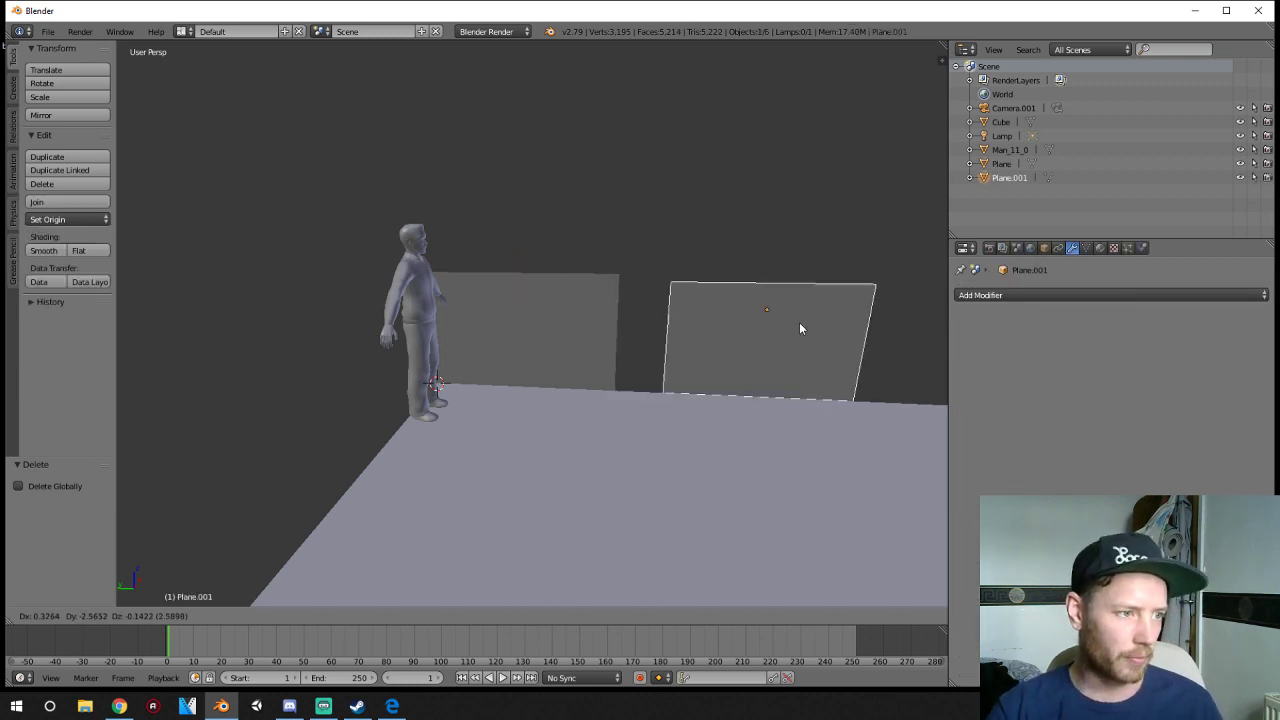
{"action": "left_click", "coordinate": [802, 292]}
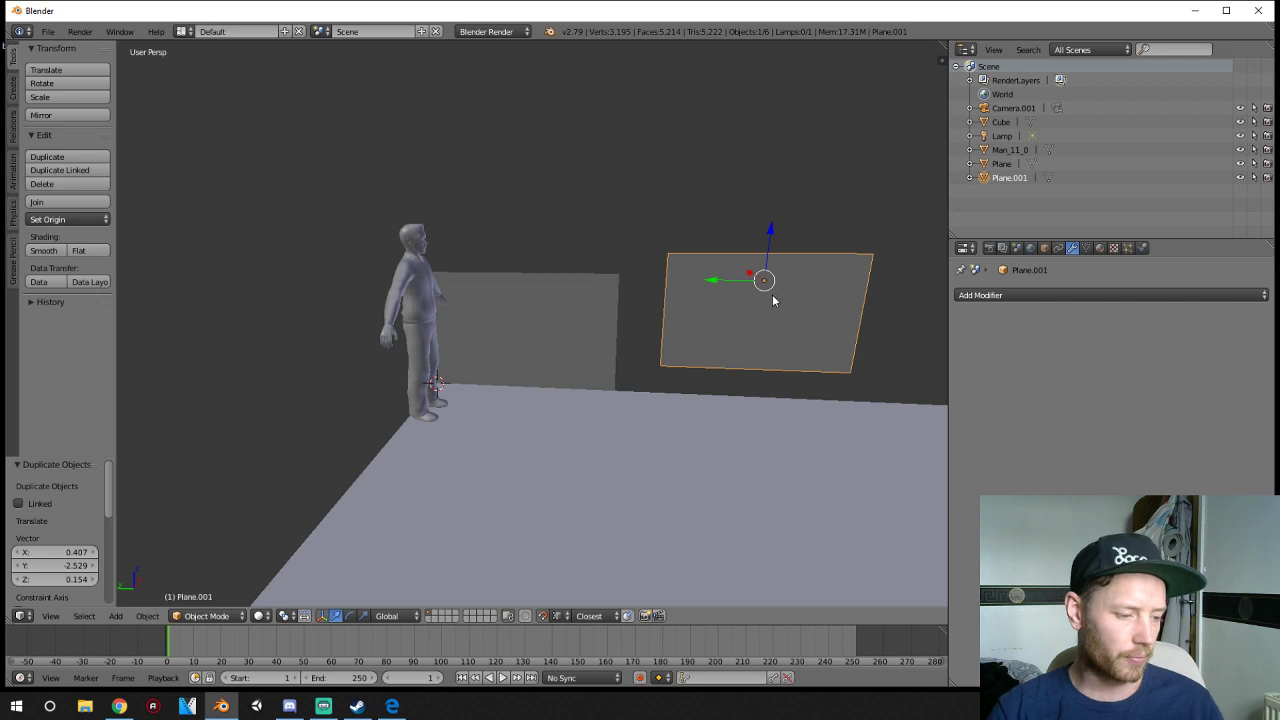
{"action": "key", "text": "g"}
{"action": "left_click", "coordinate": [617, 284]}
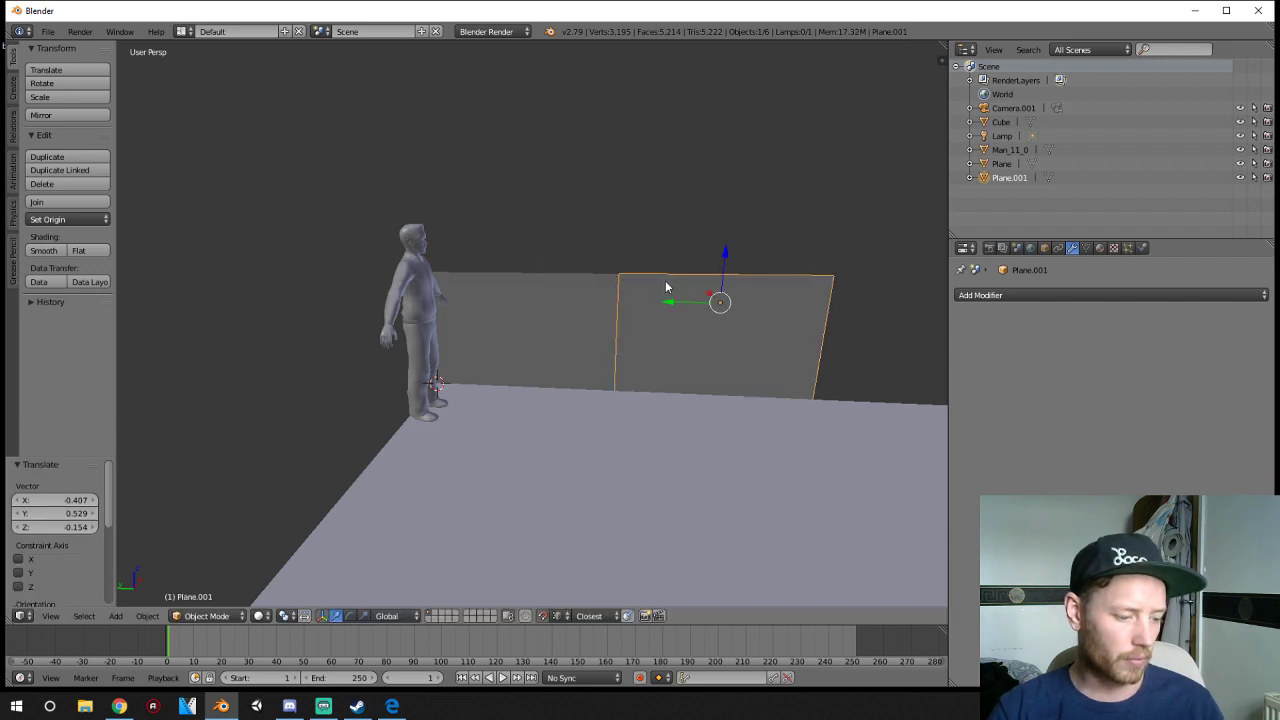
- Rotate the duplicated wall plane -30° about the global X axis and snap its upper corner to the first panel's top corner
{"action": "type", "text": "r45"}
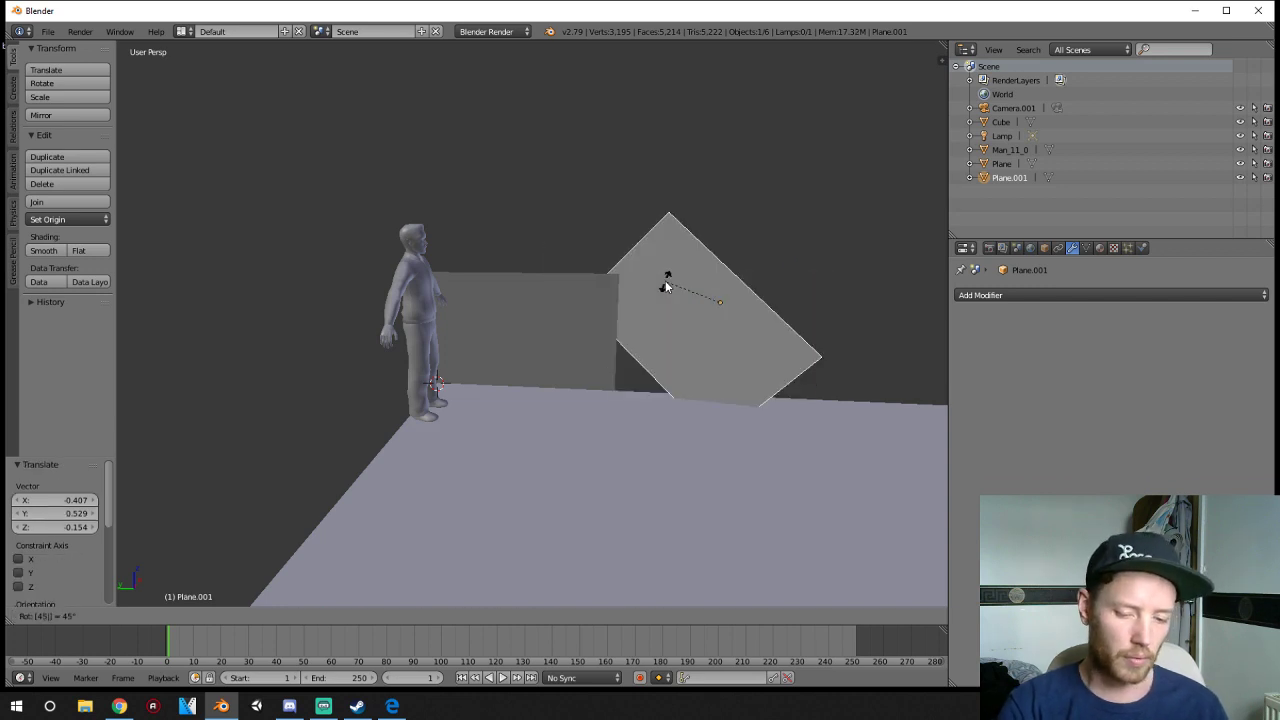
{"action": "type", "text": "y"}
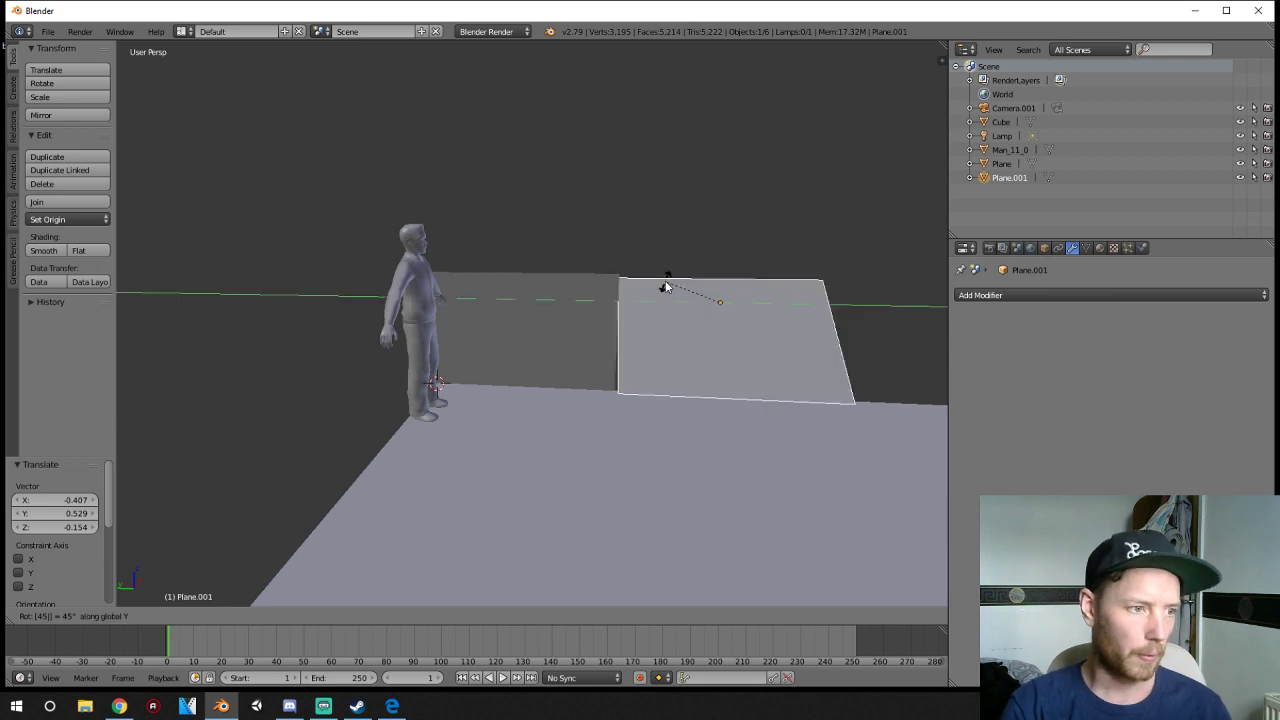
{"action": "type", "text": "x"}
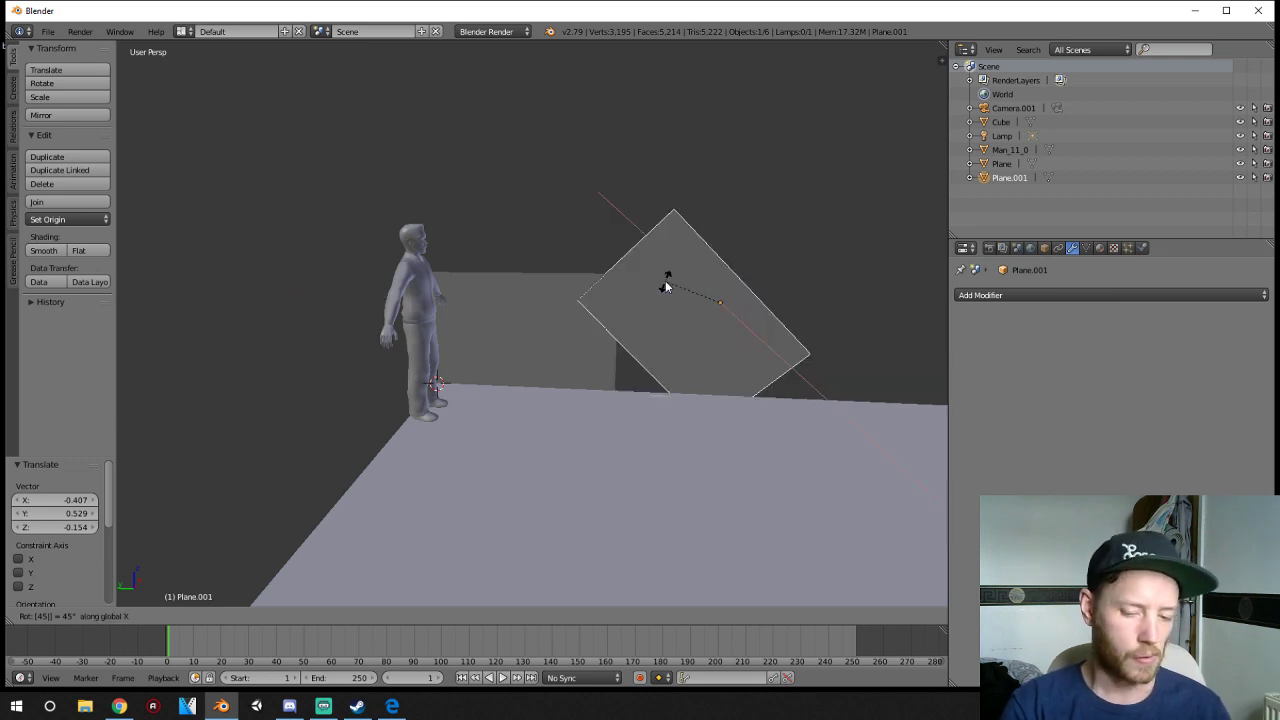
{"action": "key", "text": "minus"}
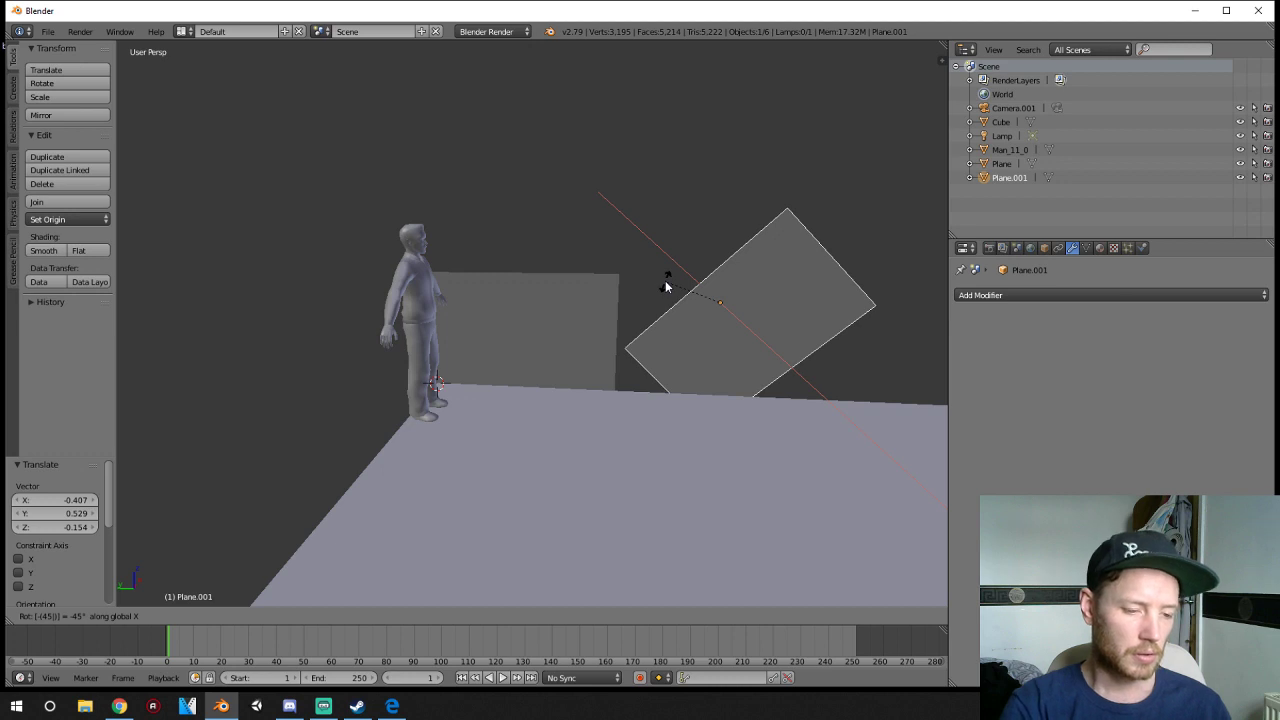
{"action": "key", "text": "BackSpace"}
{"action": "key", "text": "BackSpace"}
{"action": "key", "text": "BackSpace"}
{"action": "type", "text": "30"}
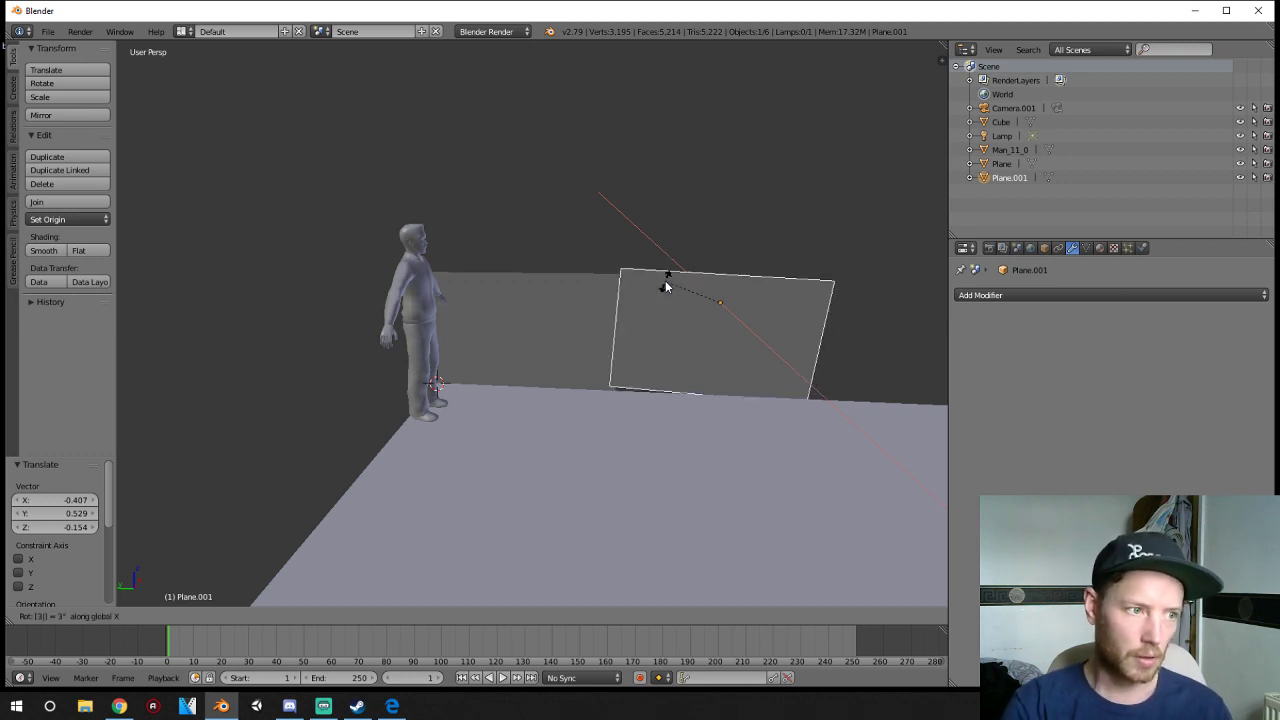
{"action": "key", "text": "BackSpace"}
{"action": "key", "text": "BackSpace"}
{"action": "type", "text": "30"}
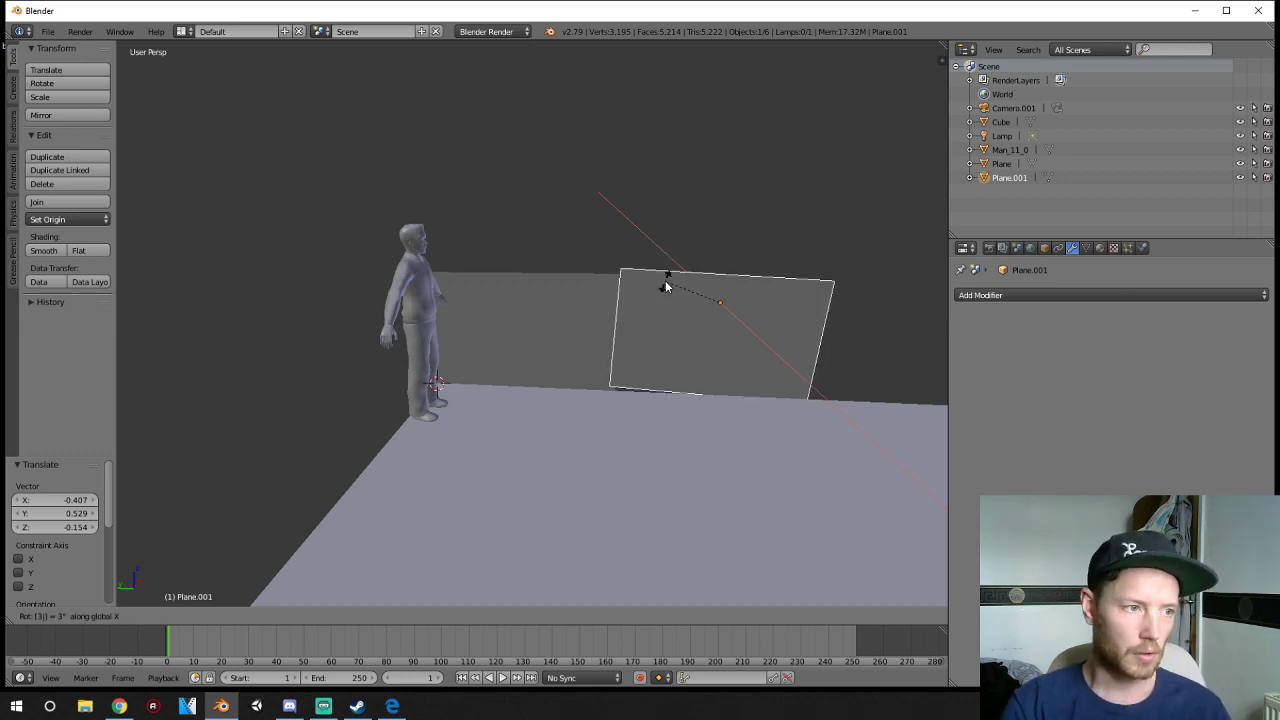
{"action": "key", "text": "minus"}
{"action": "key", "text": "Return"}
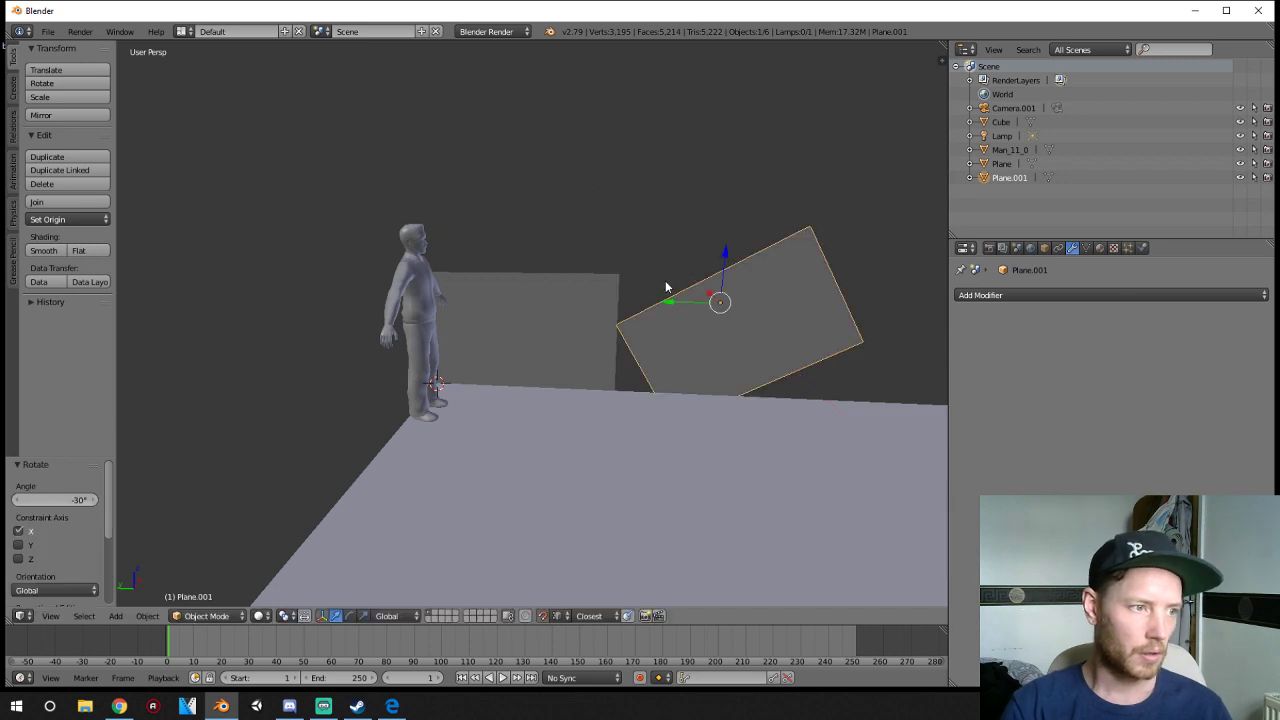
{"action": "key", "text": "g"}
{"action": "left_click", "coordinate": [626, 282]}
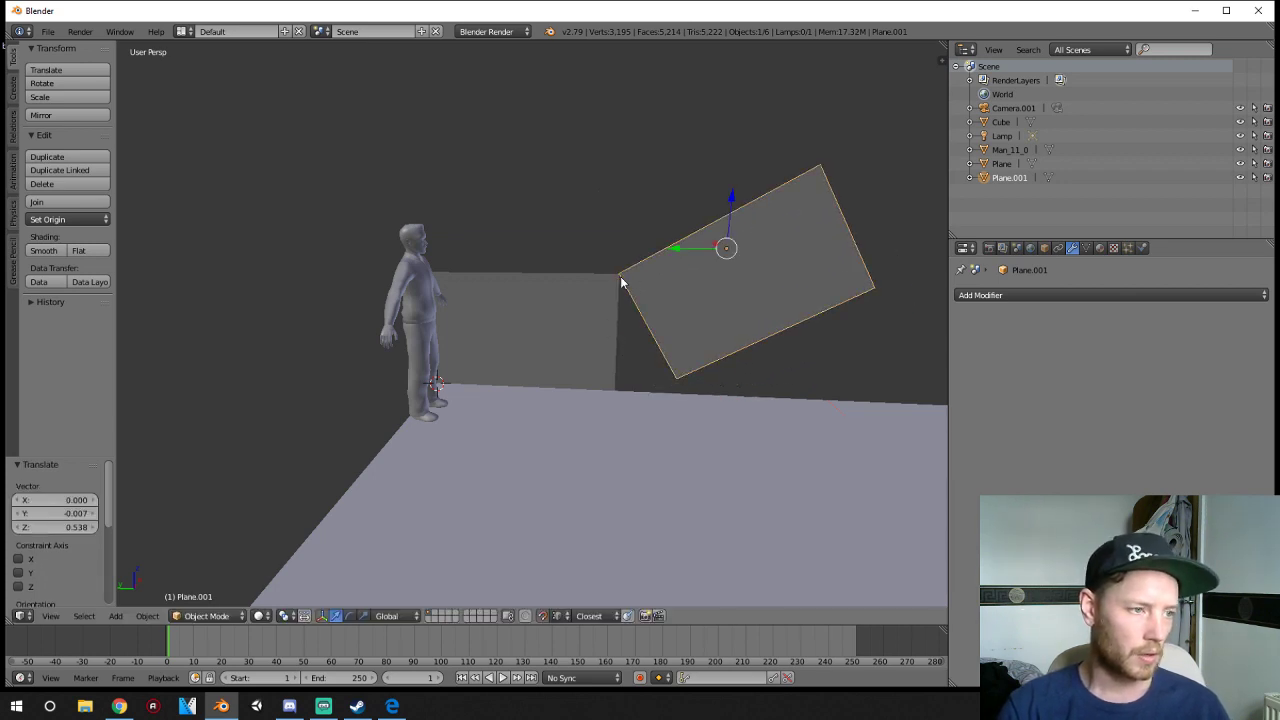
- Duplicate the flat and sloped panels together and snap the copies to the sloped panel's upper end
{"action": "middle_click_drag", "start_coordinate": [659, 286], "coordinate": [697, 330]}
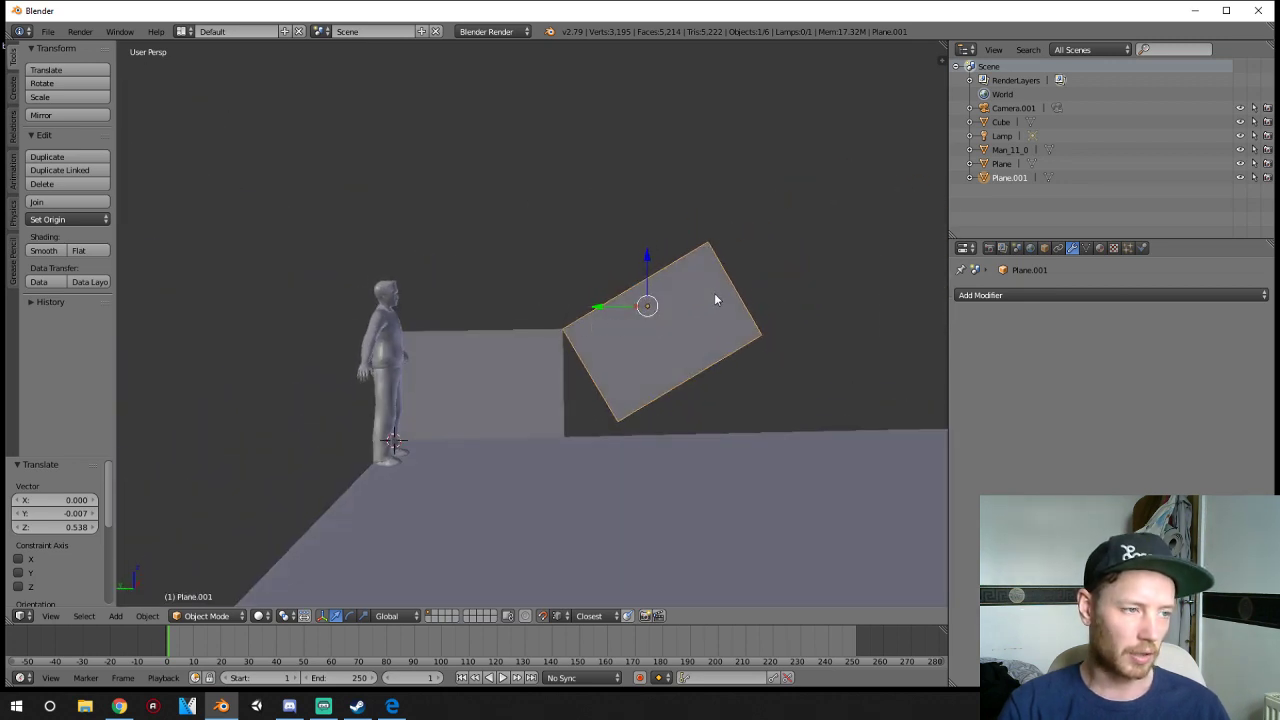
{"action": "right_click", "coordinate": [539, 376]}
{"action": "right_click", "coordinate": [643, 347], "text": "shift"}
{"action": "key", "text": "shift+d"}
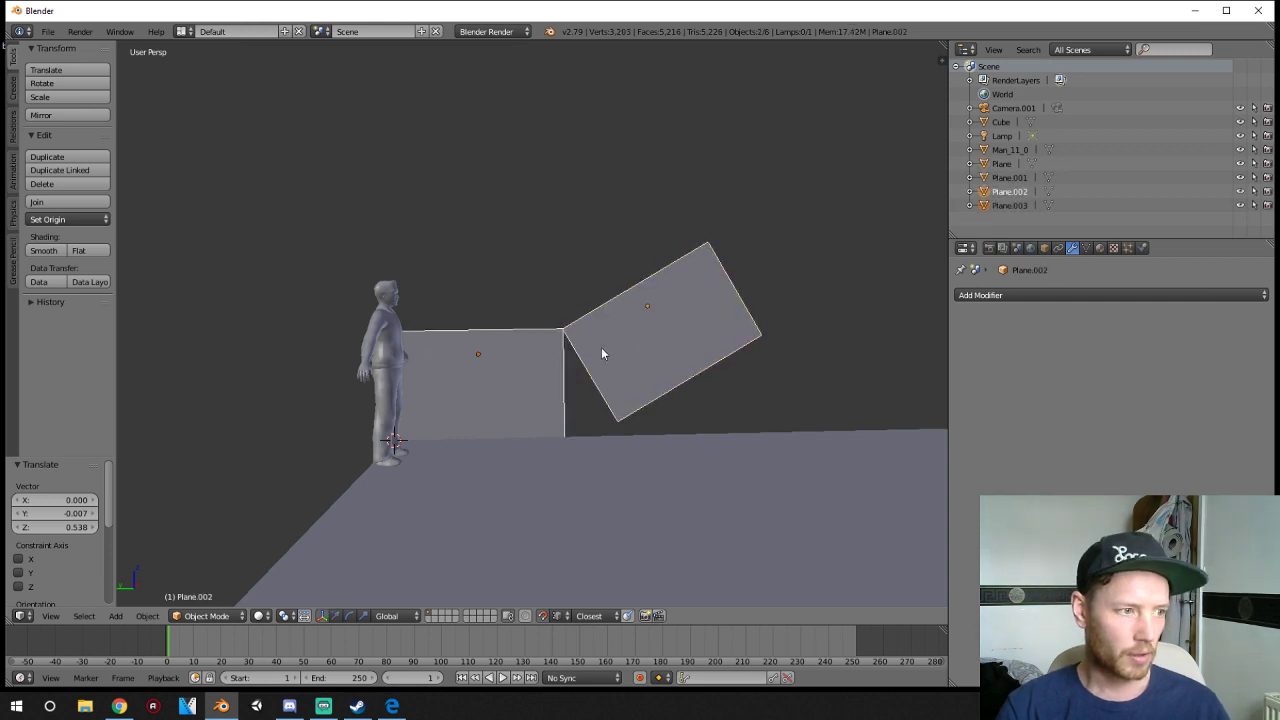
{"action": "left_click", "coordinate": [975, 242]}
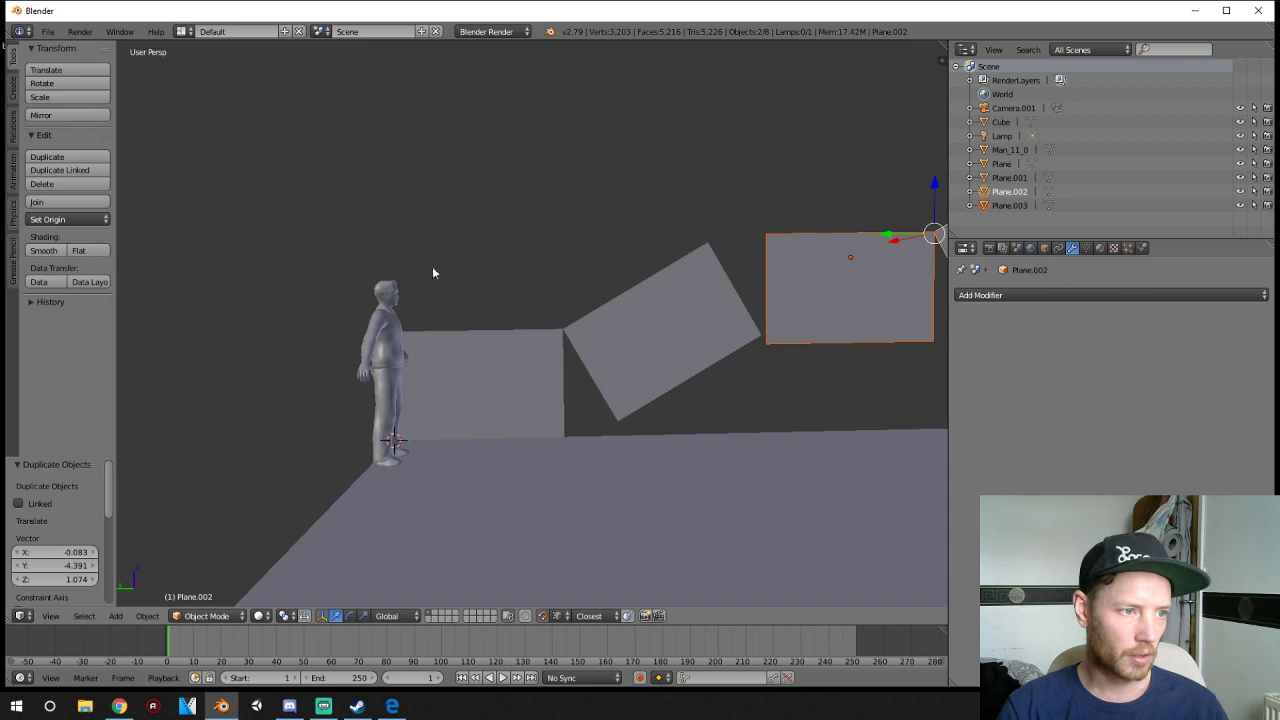
{"action": "key", "text": "g"}
{"action": "left_click", "coordinate": [700, 253]}
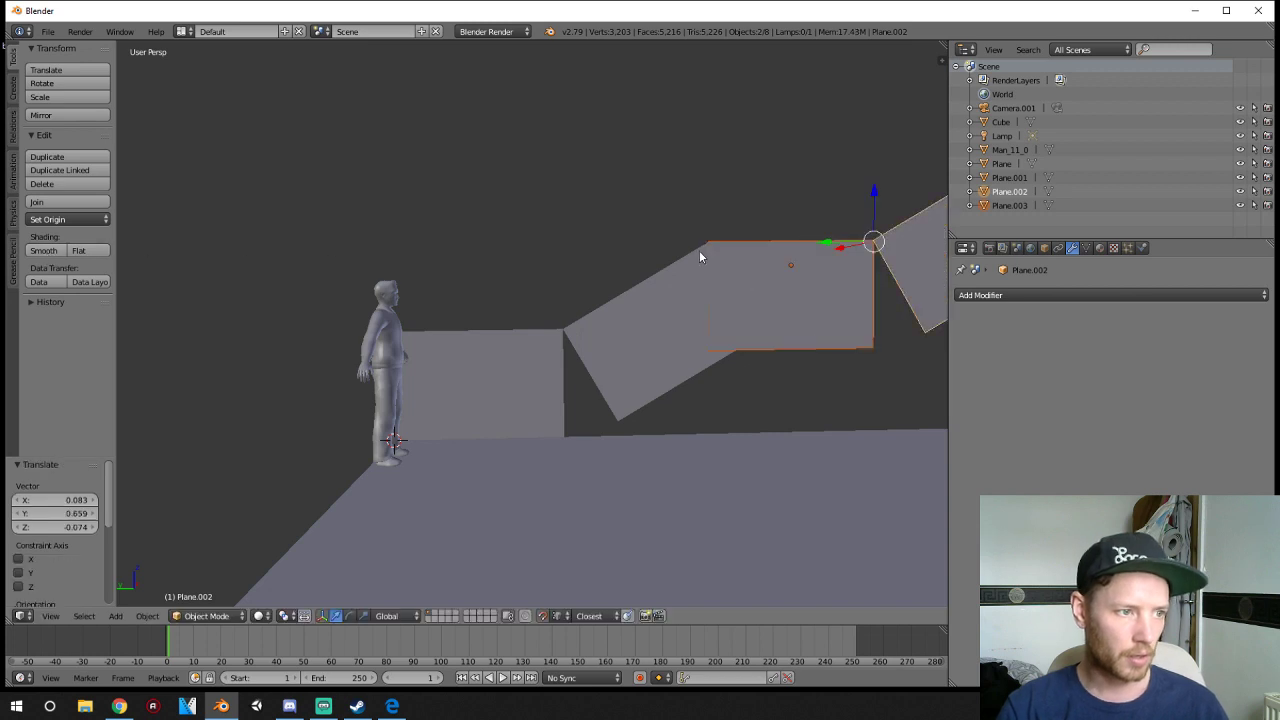
- Select all four wall panels and place a duplicate set beyond the end of the rising row
{"action": "middle_click_drag", "start_coordinate": [697, 262], "coordinate": [467, 320], "text": "shift"}
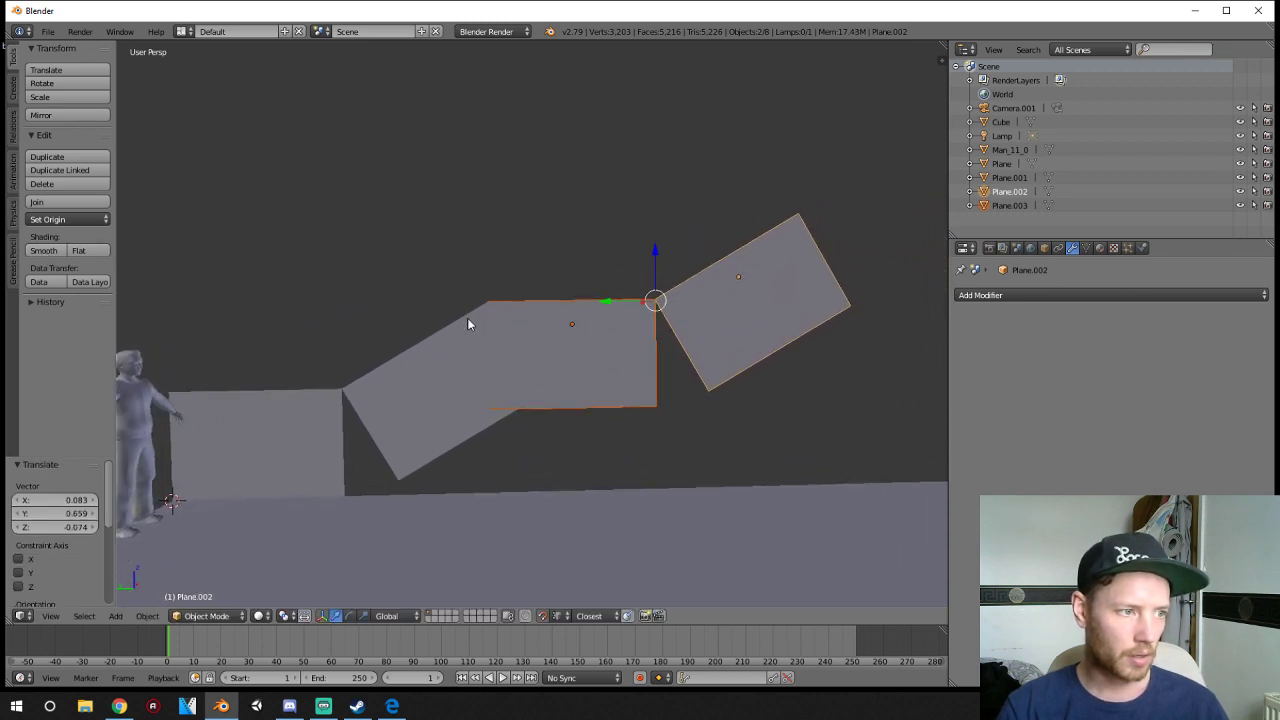
{"action": "right_click", "coordinate": [458, 435]}
{"action": "right_click", "coordinate": [561, 359]}
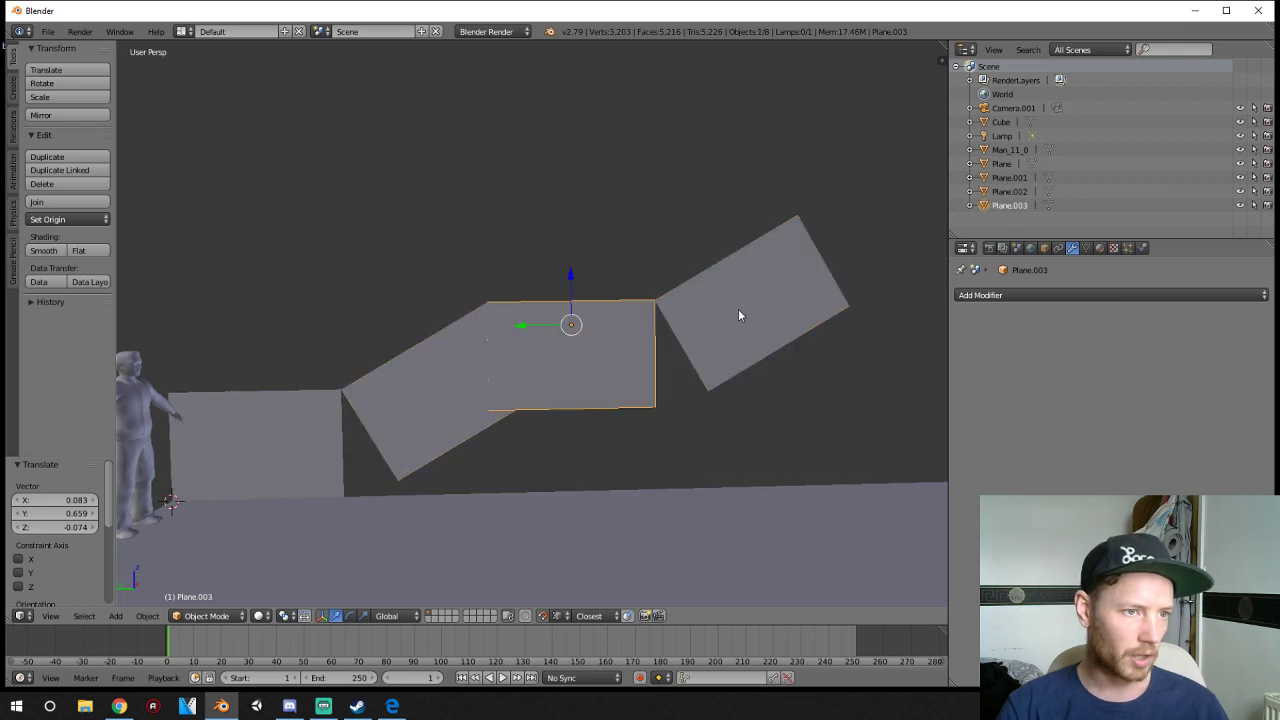
{"action": "right_click", "coordinate": [345, 417], "text": "shift"}
{"action": "right_click", "coordinate": [408, 394], "text": "shift"}
{"action": "right_click", "coordinate": [574, 364], "text": "shift"}
{"action": "scroll", "coordinate": [713, 305], "scroll_direction": "down", "scroll_amount": 4}
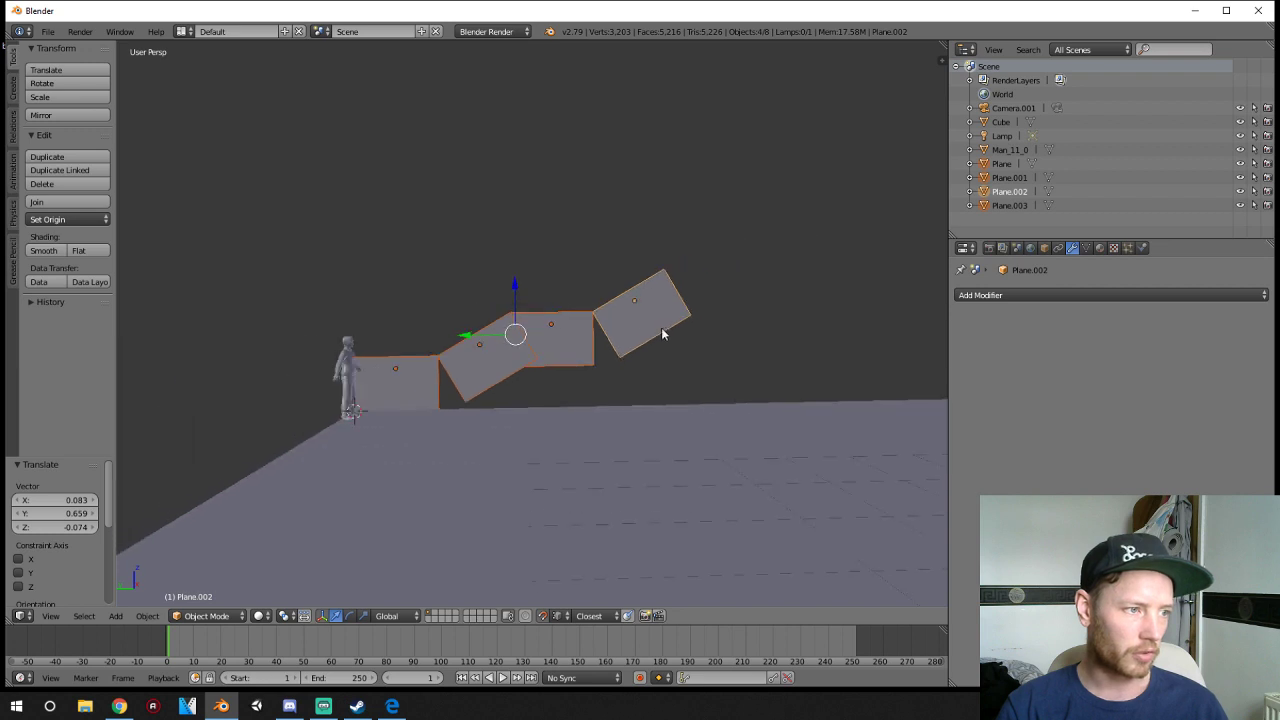
{"action": "key", "text": "shift+d"}
{"action": "left_click", "coordinate": [155, 207]}
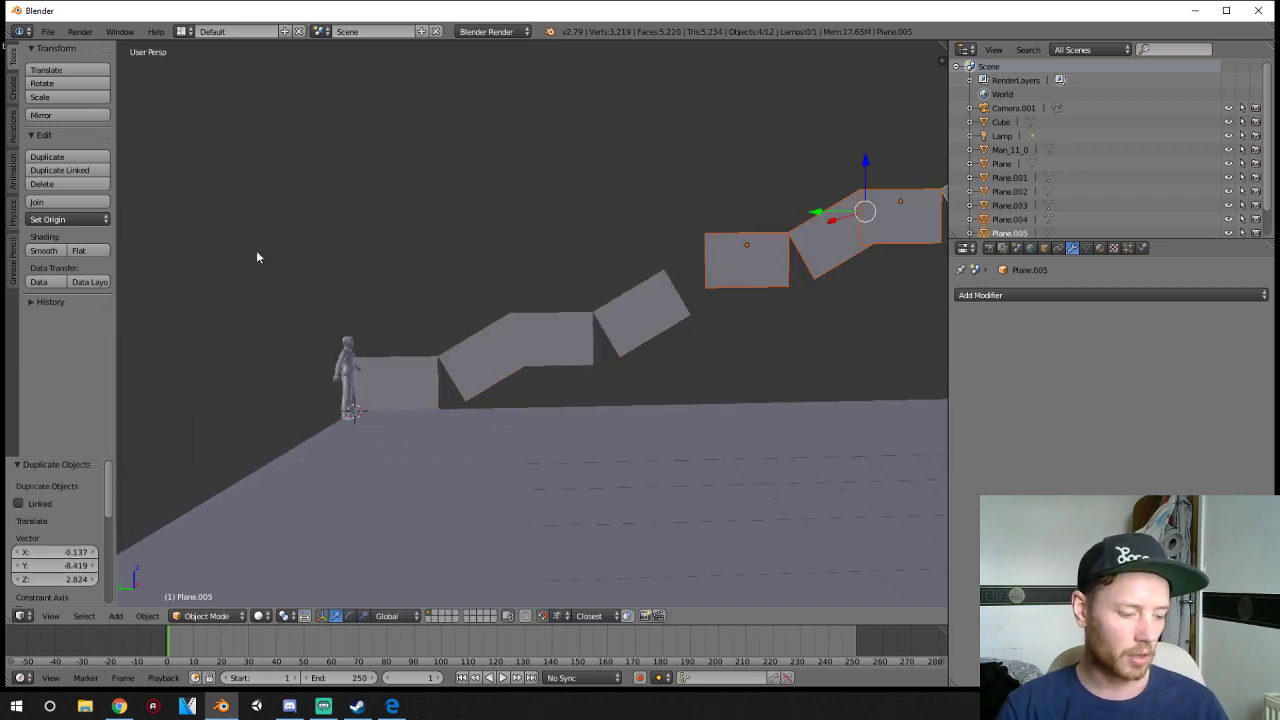
- Snap the four duplicated panels to the top corner of the last sloped panel so the rising row continues
{"action": "key", "text": "g"}
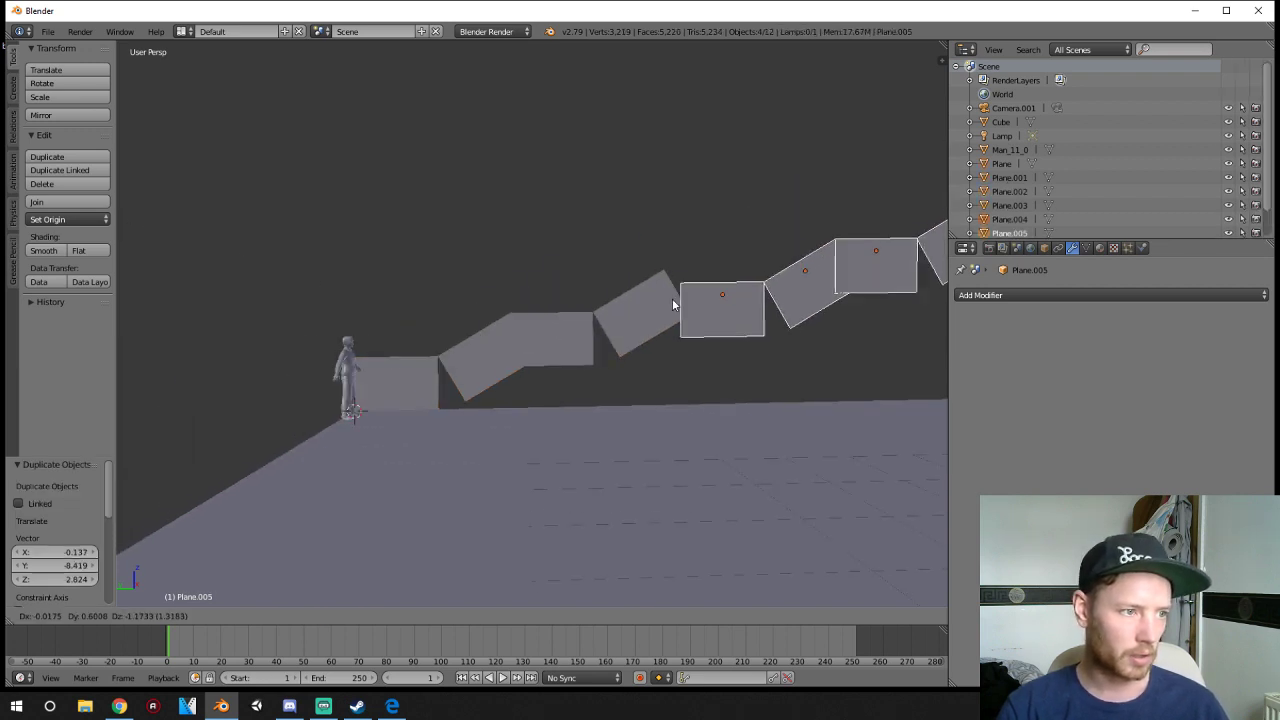
{"action": "left_click", "coordinate": [680, 318]}
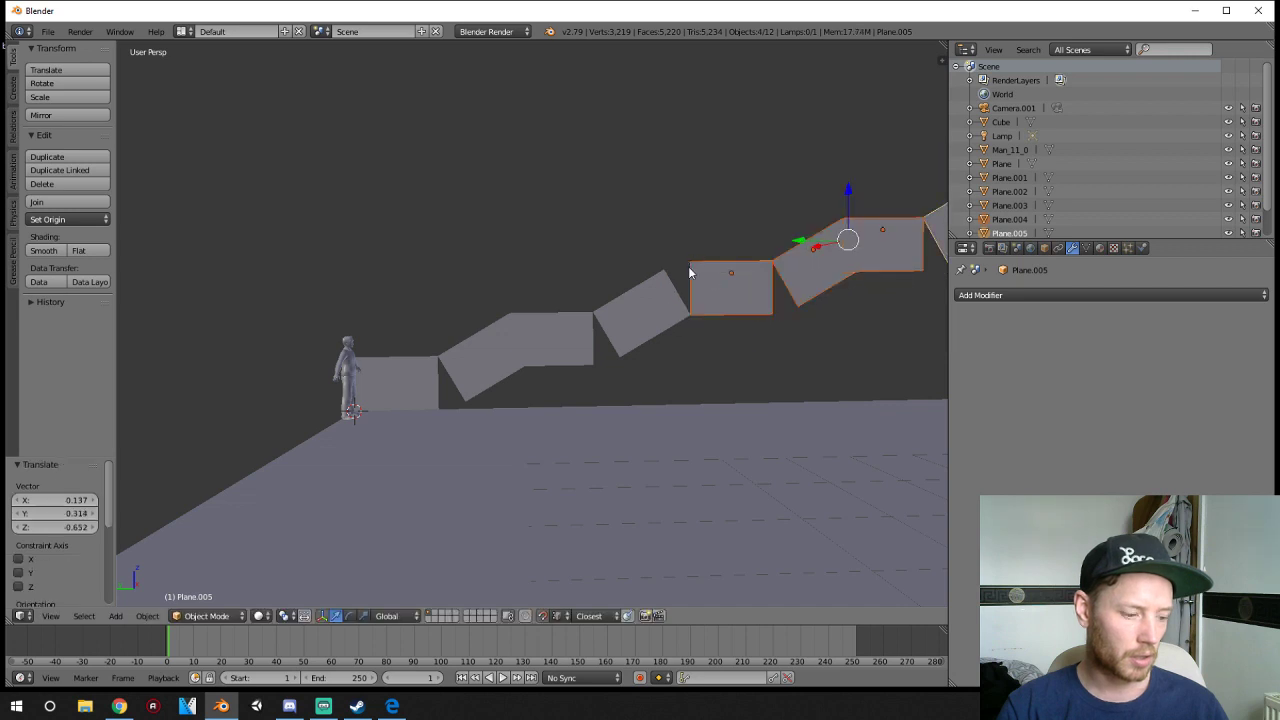
{"action": "key", "text": "g"}
{"action": "left_click", "coordinate": [663, 280]}
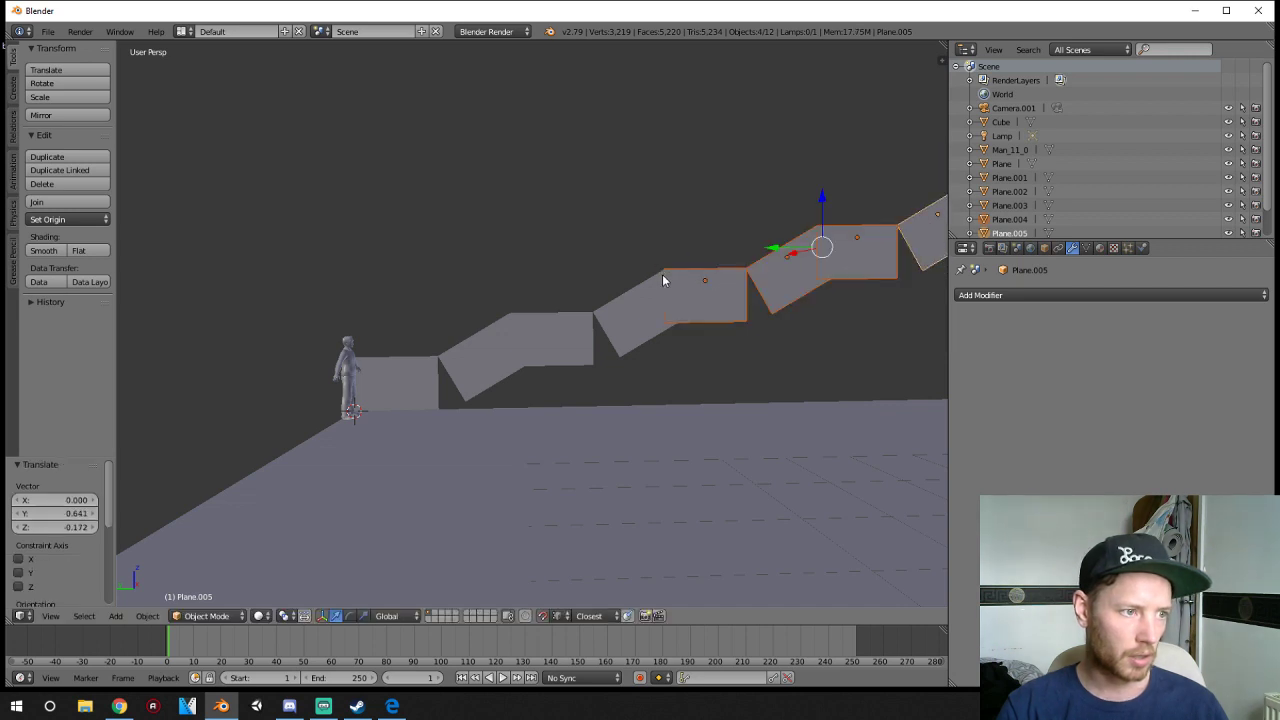
- Duplicate one flat panel and snap it to the upper end of the highest sloped panel
{"action": "middle_click_drag", "start_coordinate": [662, 280], "coordinate": [610, 291]}
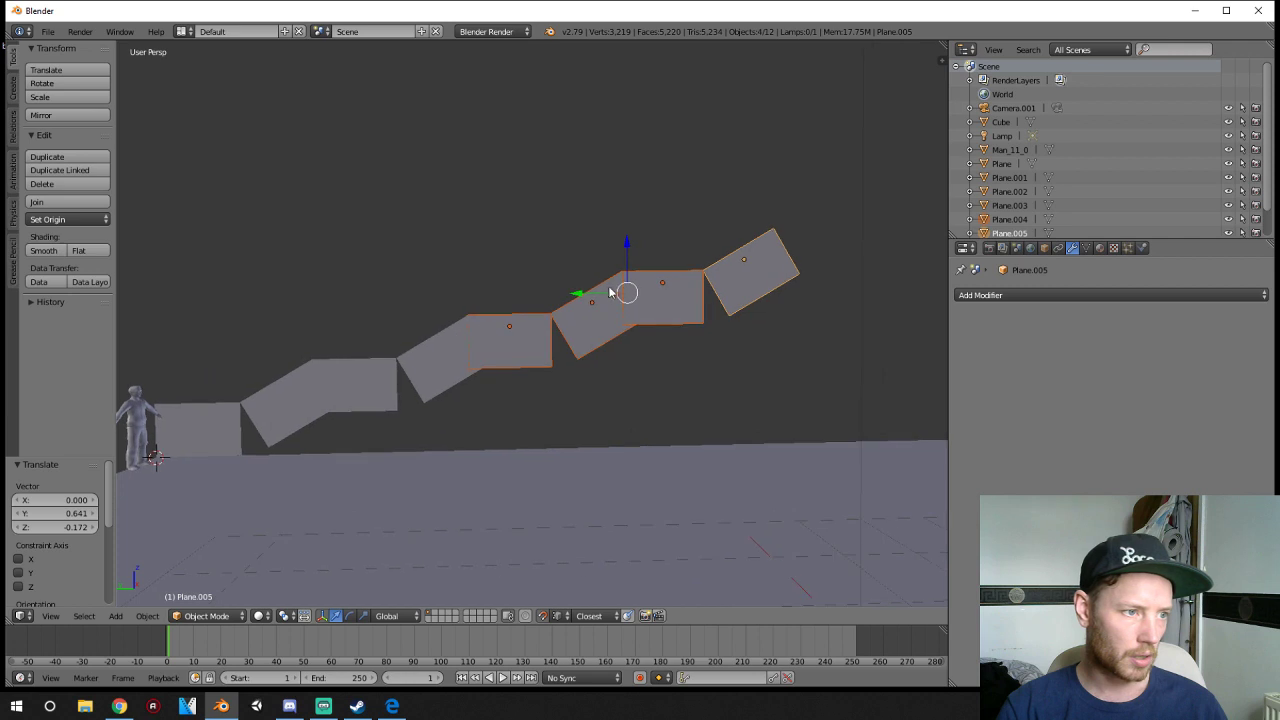
{"action": "right_click", "coordinate": [665, 297]}
{"action": "key", "text": "shift+d"}
{"action": "left_click", "coordinate": [872, 258]}
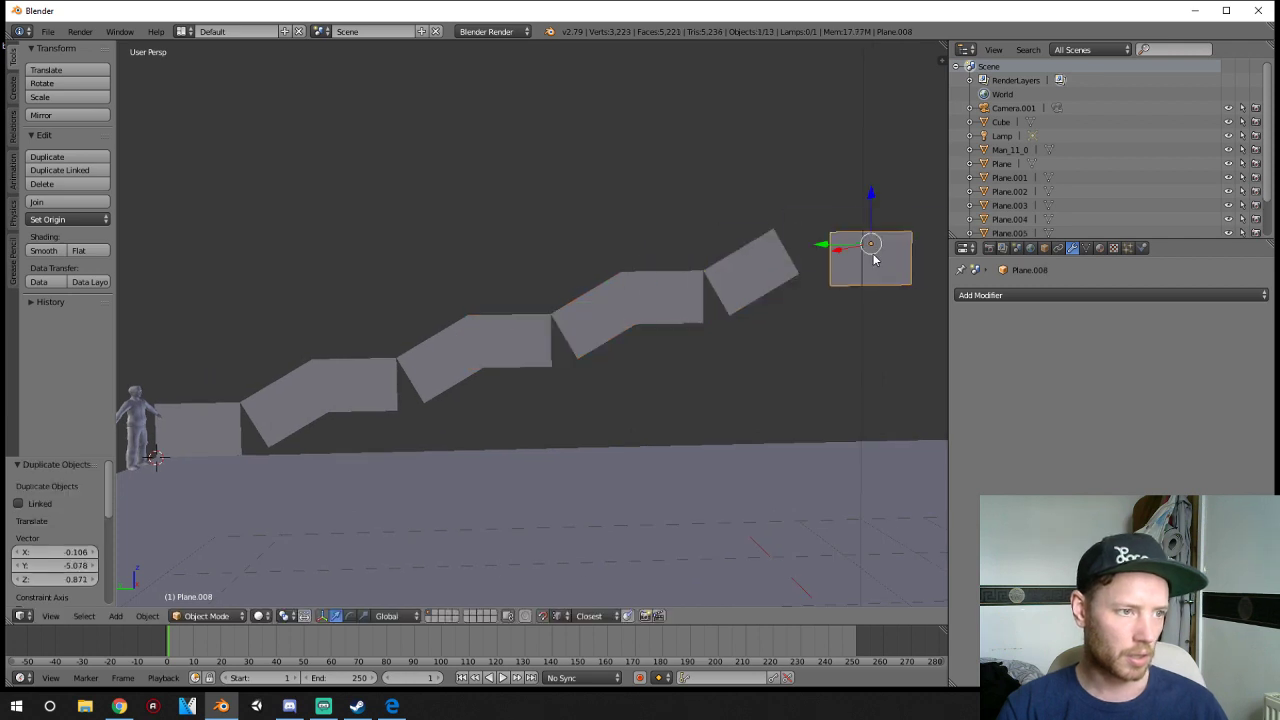
{"action": "key", "text": "g"}
{"action": "left_click_drag", "start_coordinate": [814, 231], "coordinate": [777, 234]}
{"action": "left_click", "coordinate": [777, 234]}
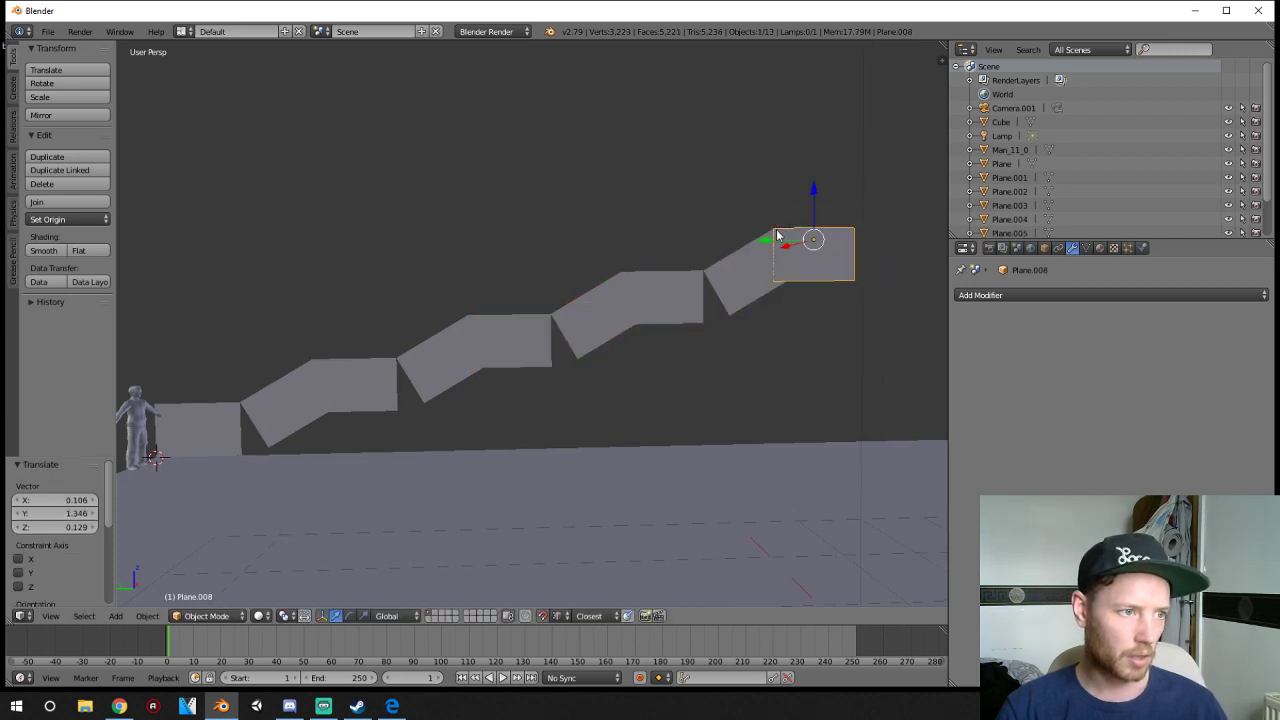
- Select every wall panel from the highest down to the one beside the figure and join them into one object
{"action": "right_click", "coordinate": [765, 273], "text": "shift"}
{"action": "right_click", "coordinate": [677, 316], "text": "shift"}
{"action": "right_click", "coordinate": [582, 322], "text": "shift"}
{"action": "right_click", "coordinate": [502, 364], "text": "shift"}
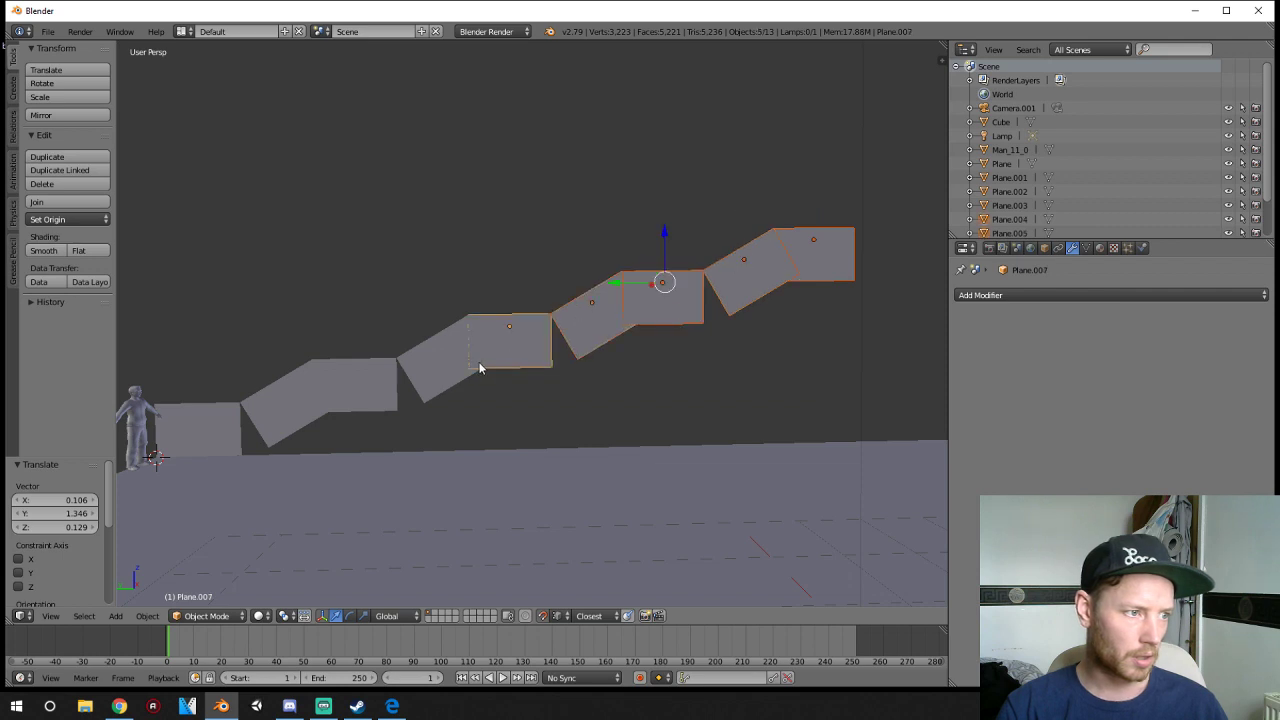
{"action": "right_click", "coordinate": [446, 366], "text": "shift"}
{"action": "right_click", "coordinate": [373, 389], "text": "shift"}
{"action": "right_click", "coordinate": [289, 398], "text": "shift"}
{"action": "right_click", "coordinate": [196, 450], "text": "shift"}
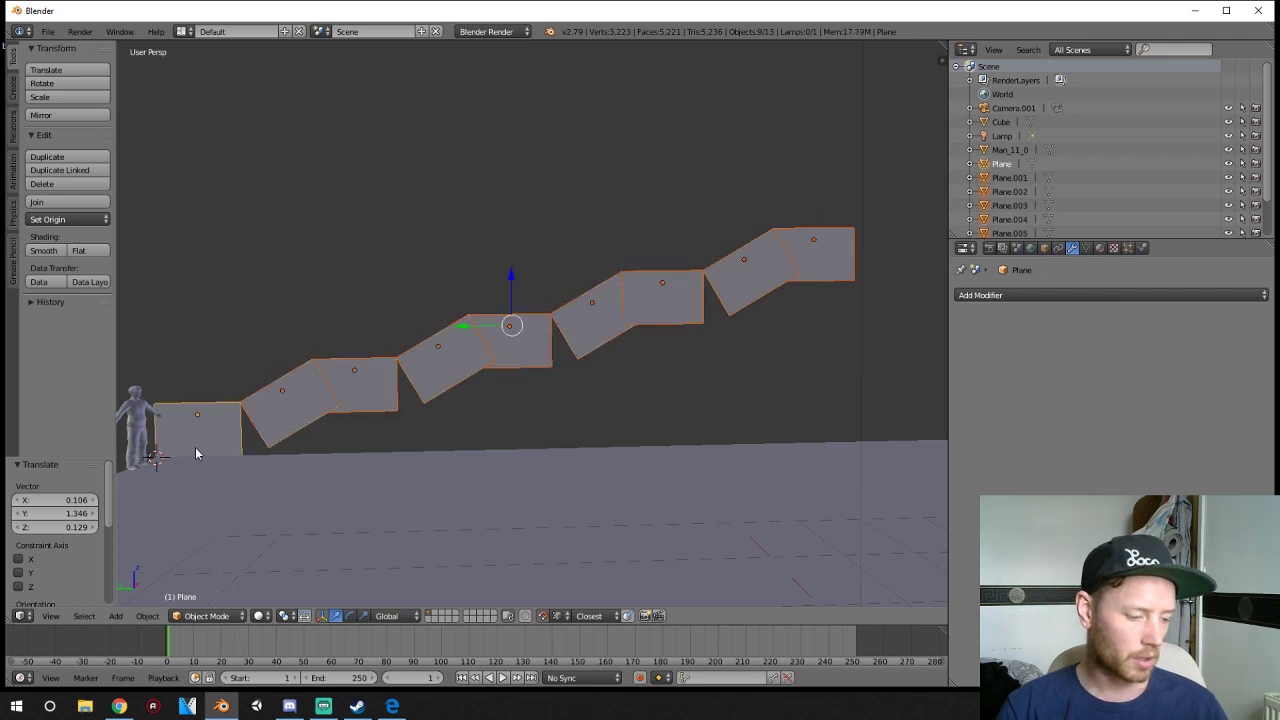
{"action": "left_click", "coordinate": [46, 209]}
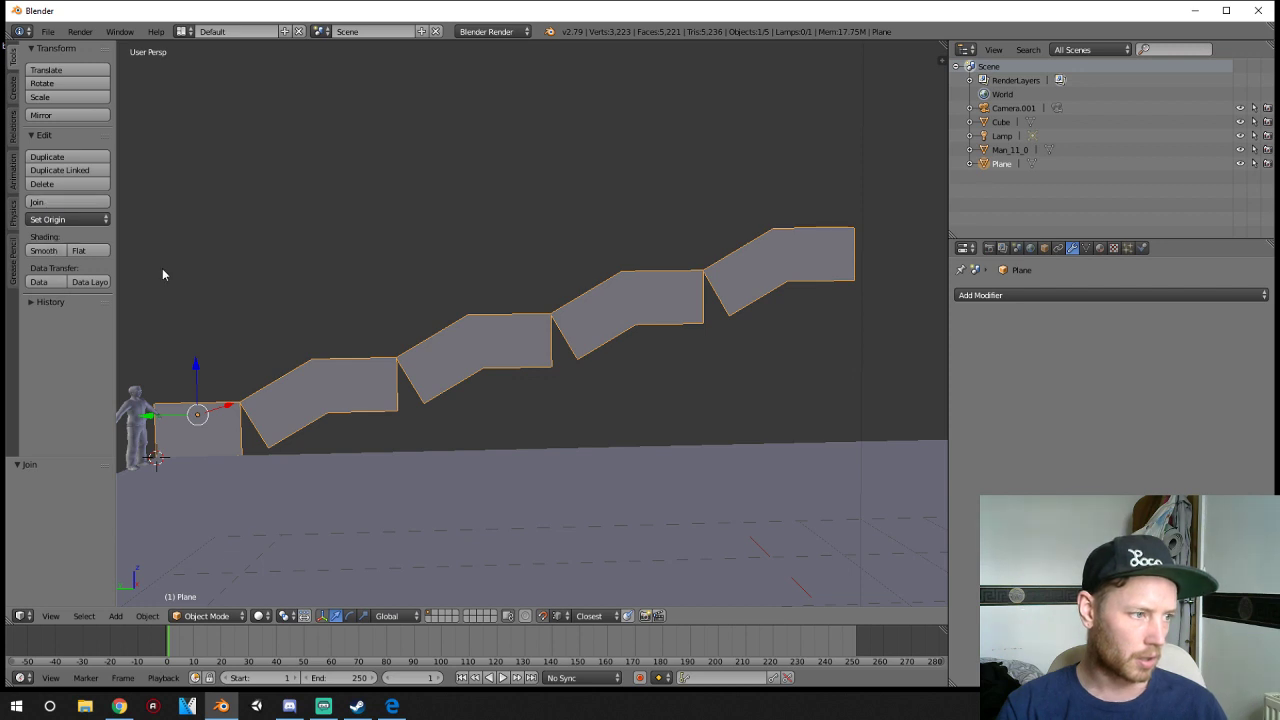
- Remove doubles across the whole wall mesh with a merge distance of 0.790, and return to Object Mode
{"action": "key", "text": "Tab"}
{"action": "key", "text": "a"}
{"action": "key", "text": "a"}
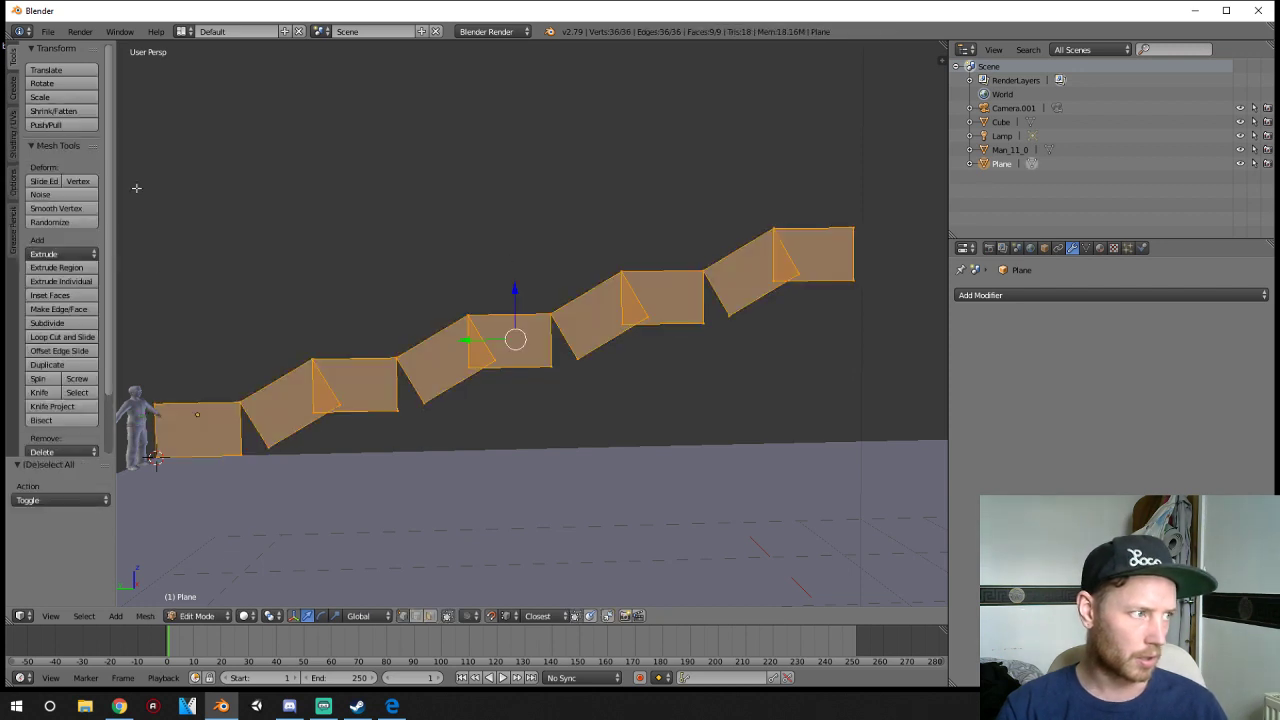
{"action": "scroll", "coordinate": [42, 428], "scroll_direction": "down", "scroll_amount": 3}
{"action": "left_click", "coordinate": [47, 412]}
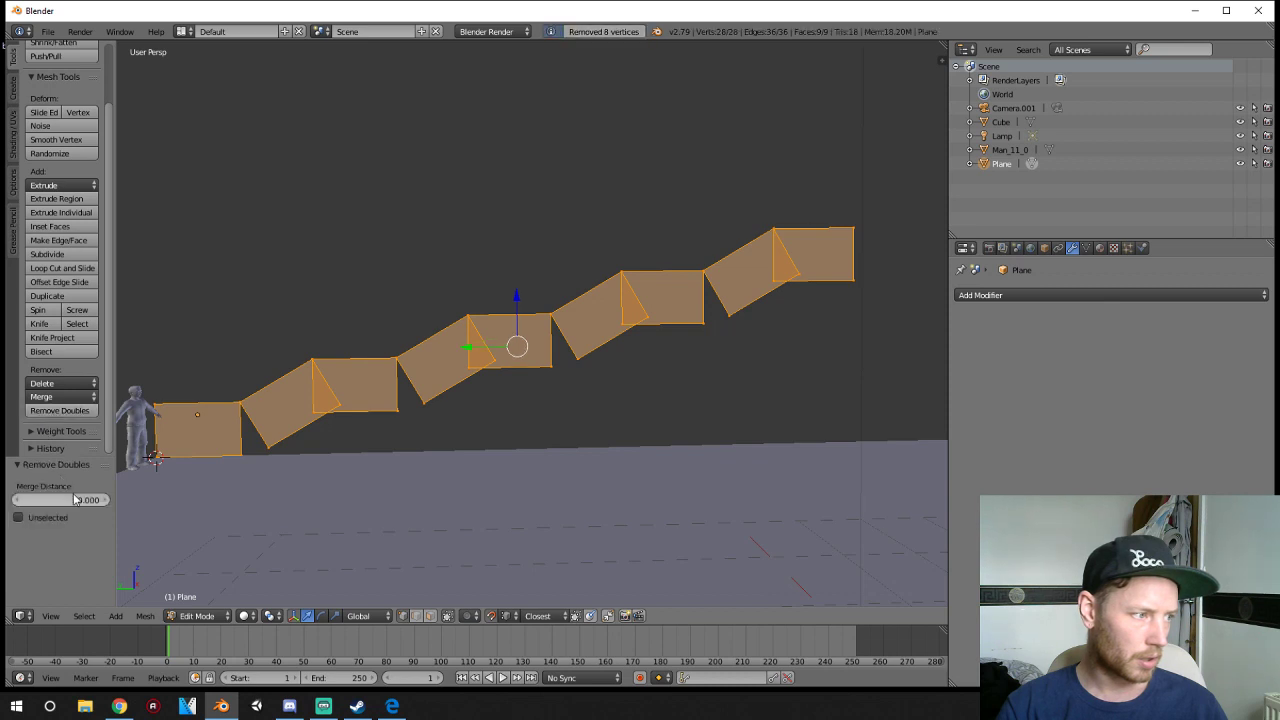
{"action": "mouse_move", "coordinate": [76, 499]}
{"action": "left_mouse_down"}
{"action": "mouse_move", "coordinate": [110, 499]}
{"action": "mouse_move", "coordinate": [95, 499]}
{"action": "left_mouse_up"}
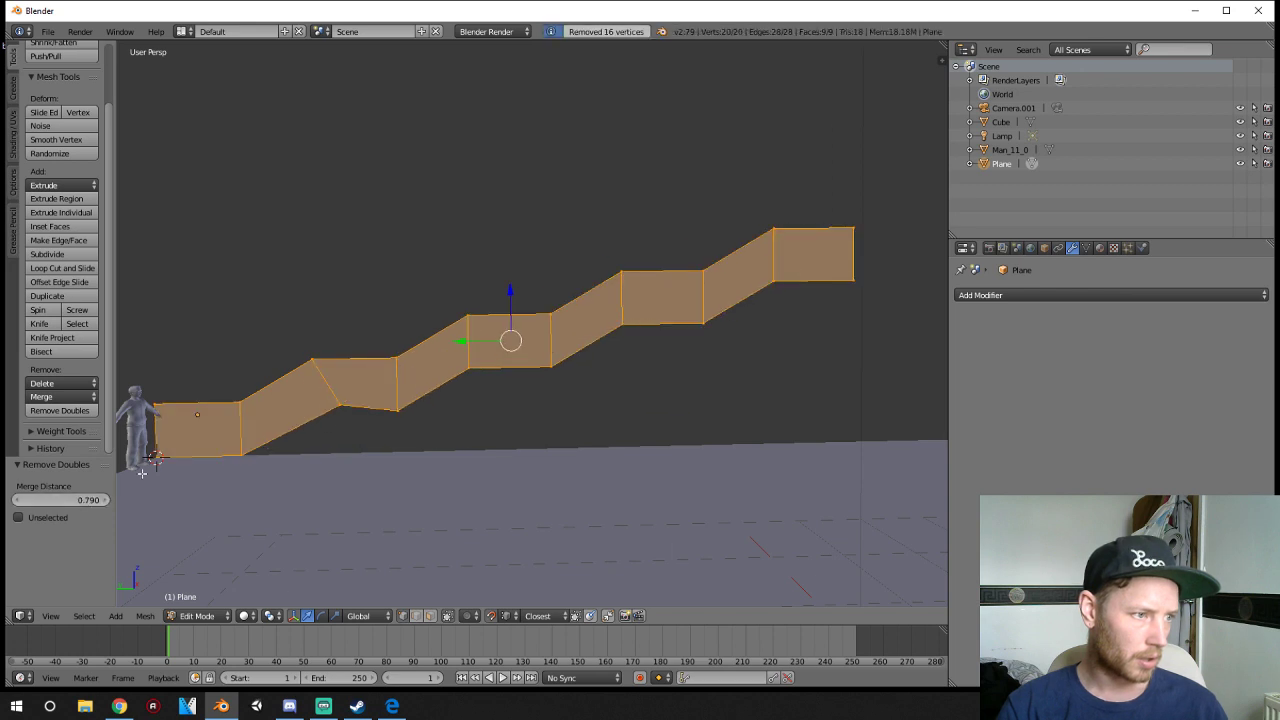
{"action": "key", "text": "Tab"}
- Reopen the joined wall in Edit Mode and select the misaligned lower vertex at the top of the first slope
{"action": "middle_click_drag", "start_coordinate": [429, 391], "coordinate": [786, 355]}
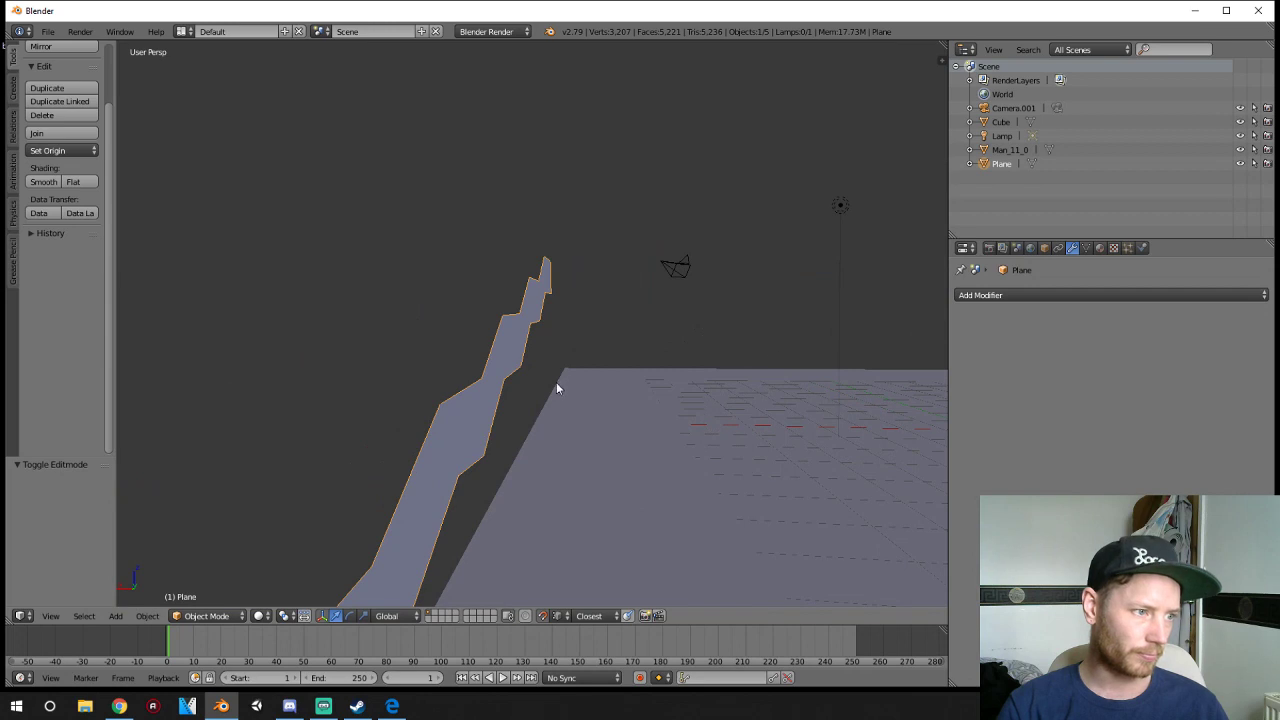
{"action": "middle_click_drag", "start_coordinate": [556, 388], "coordinate": [474, 368]}
{"action": "key", "text": "Tab"}
{"action": "right_click", "coordinate": [355, 470]}
{"action": "left_click", "coordinate": [352, 472]}
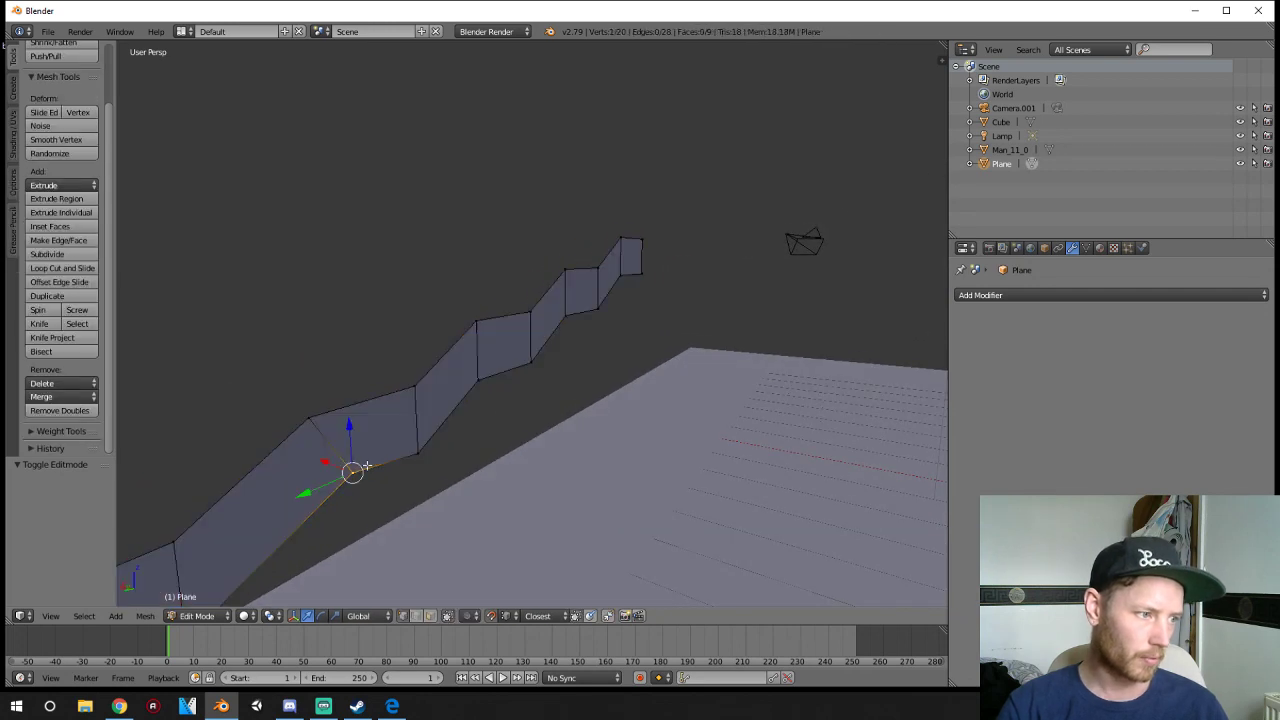
- Switch to edge selection and select all bottom edges of the wall, from the figure to the highest panel
{"action": "middle_click_drag", "start_coordinate": [394, 478], "coordinate": [436, 426]}
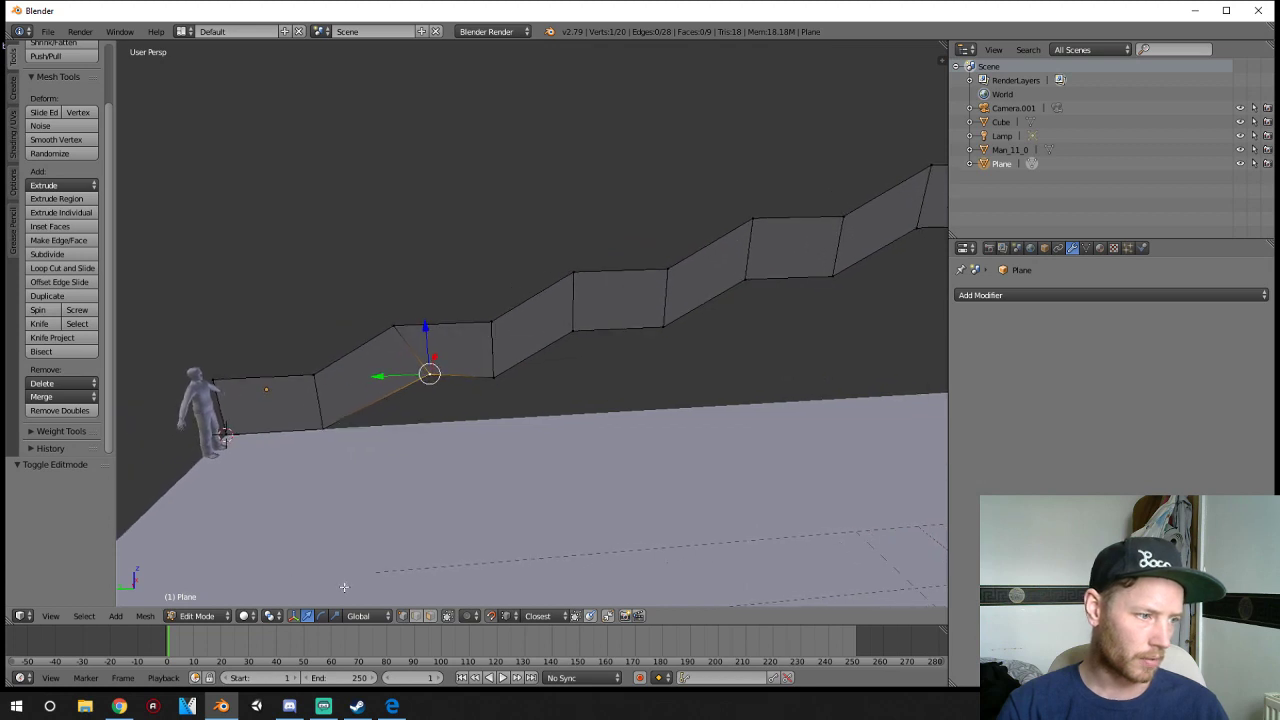
{"action": "left_click", "coordinate": [417, 616]}
{"action": "right_click", "coordinate": [403, 388]}
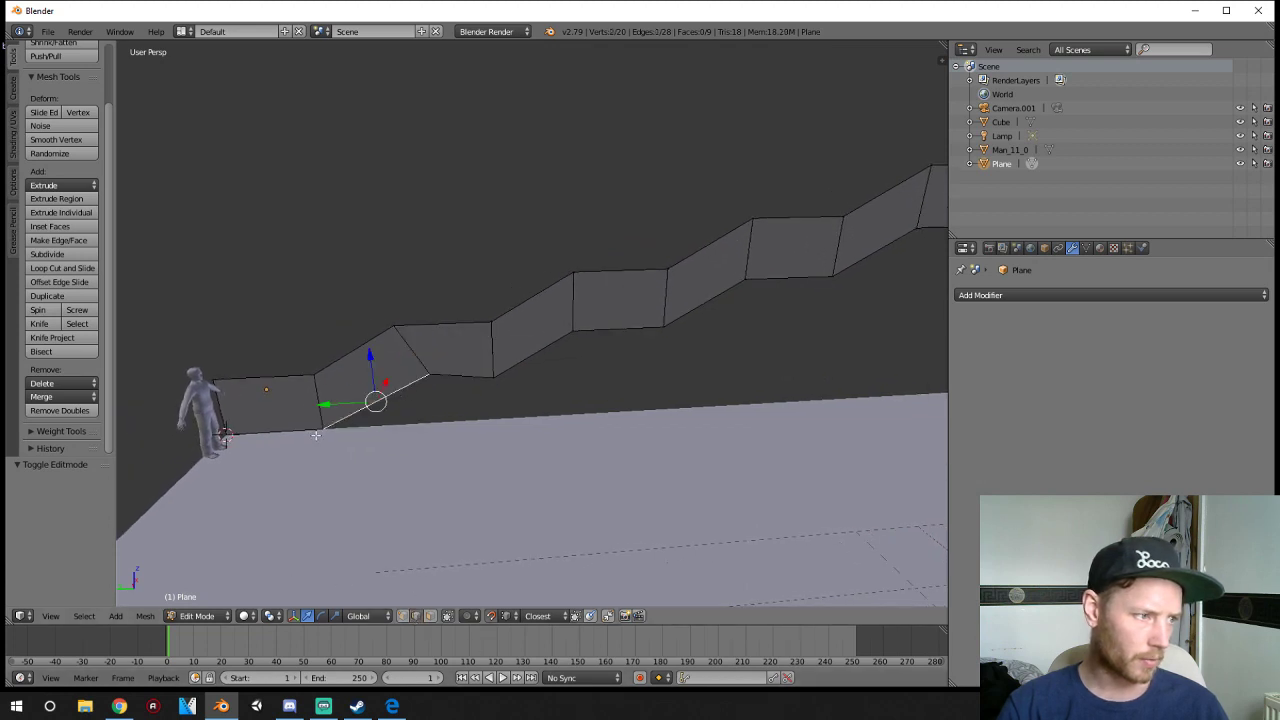
{"action": "right_click", "coordinate": [287, 428], "text": "shift"}
{"action": "right_click", "coordinate": [485, 375], "text": "shift"}
{"action": "right_click", "coordinate": [523, 356], "text": "shift"}
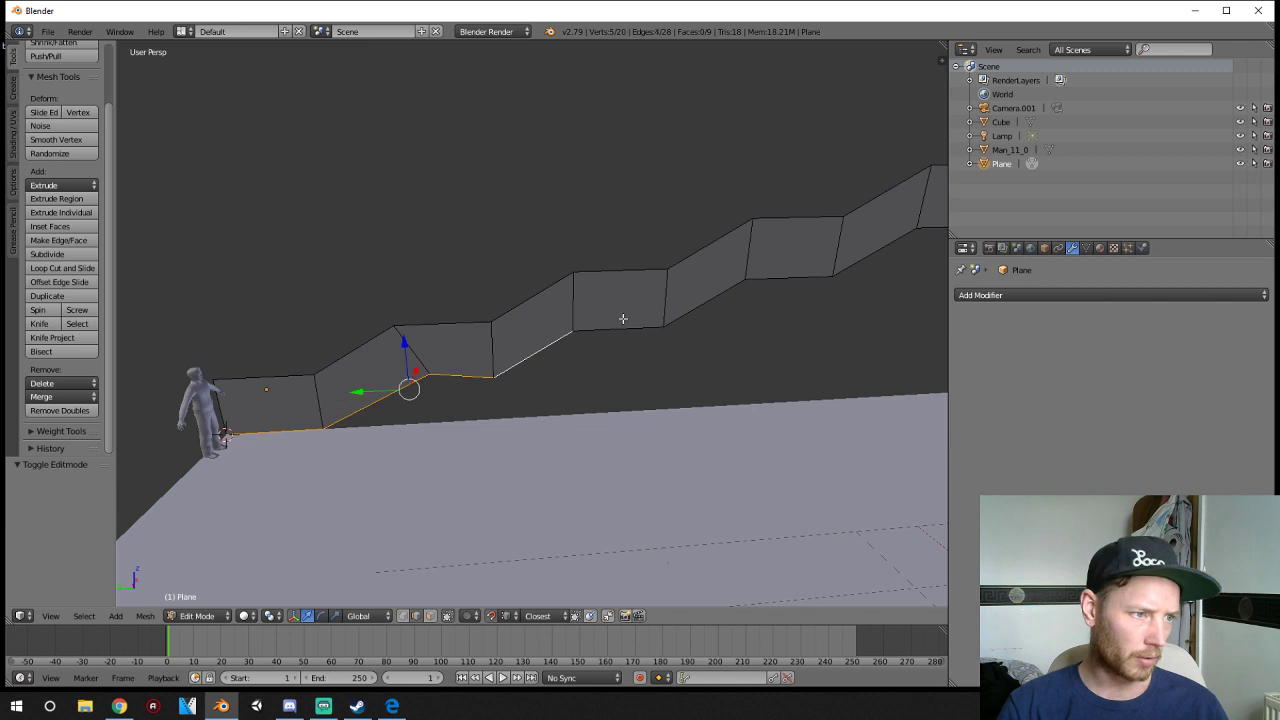
{"action": "right_click", "coordinate": [624, 320], "text": "shift"}
{"action": "right_click", "coordinate": [706, 301], "text": "shift"}
{"action": "right_click", "coordinate": [788, 277], "text": "shift"}
{"action": "right_click", "coordinate": [866, 259], "text": "shift"}
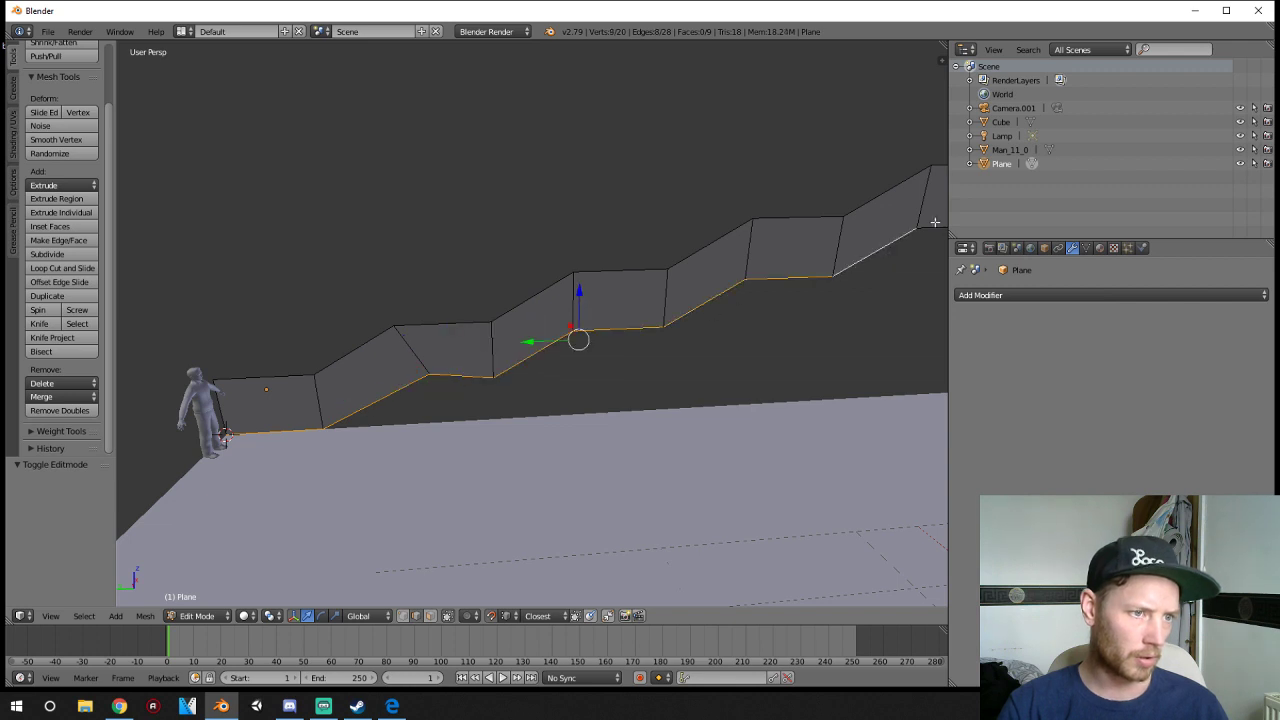
{"action": "right_click", "coordinate": [935, 228], "text": "shift"}
{"action": "mouse_move", "coordinate": [873, 281]}
{"action": "middle_mouse_down"}
{"action": "mouse_move", "coordinate": [643, 277]}
{"action": "mouse_move", "coordinate": [589, 297]}
{"action": "middle_mouse_up"}
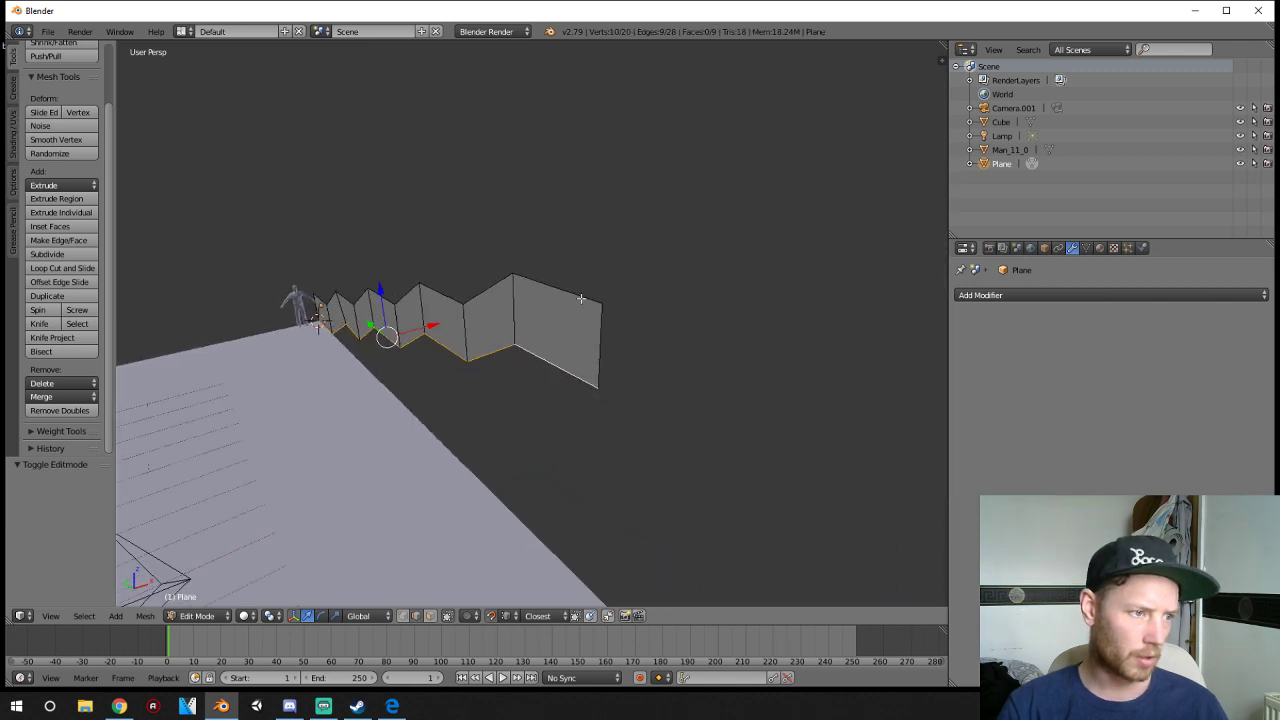
- Delete the selected bottom edges of the wall, using the Edges option so only its top line and uprights remain
{"action": "key", "text": "z"}
{"action": "key", "text": "x"}
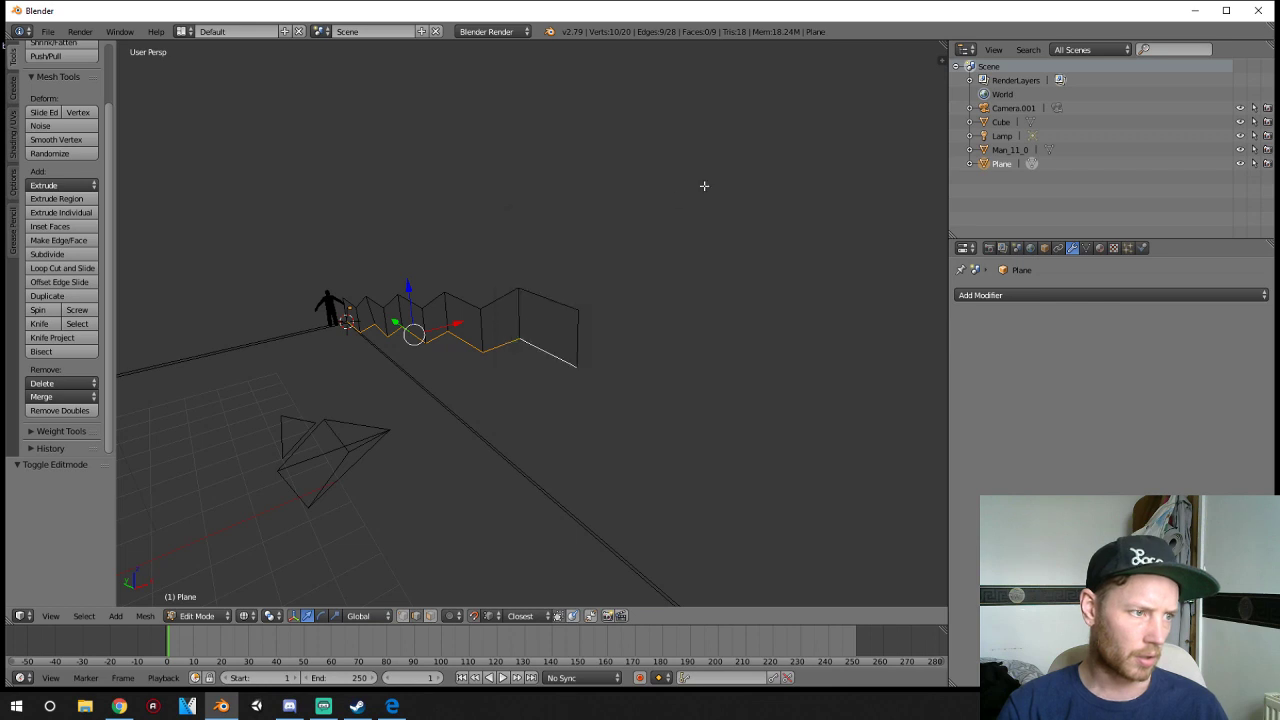
{"action": "key", "text": "z"}
{"action": "key", "text": "x"}
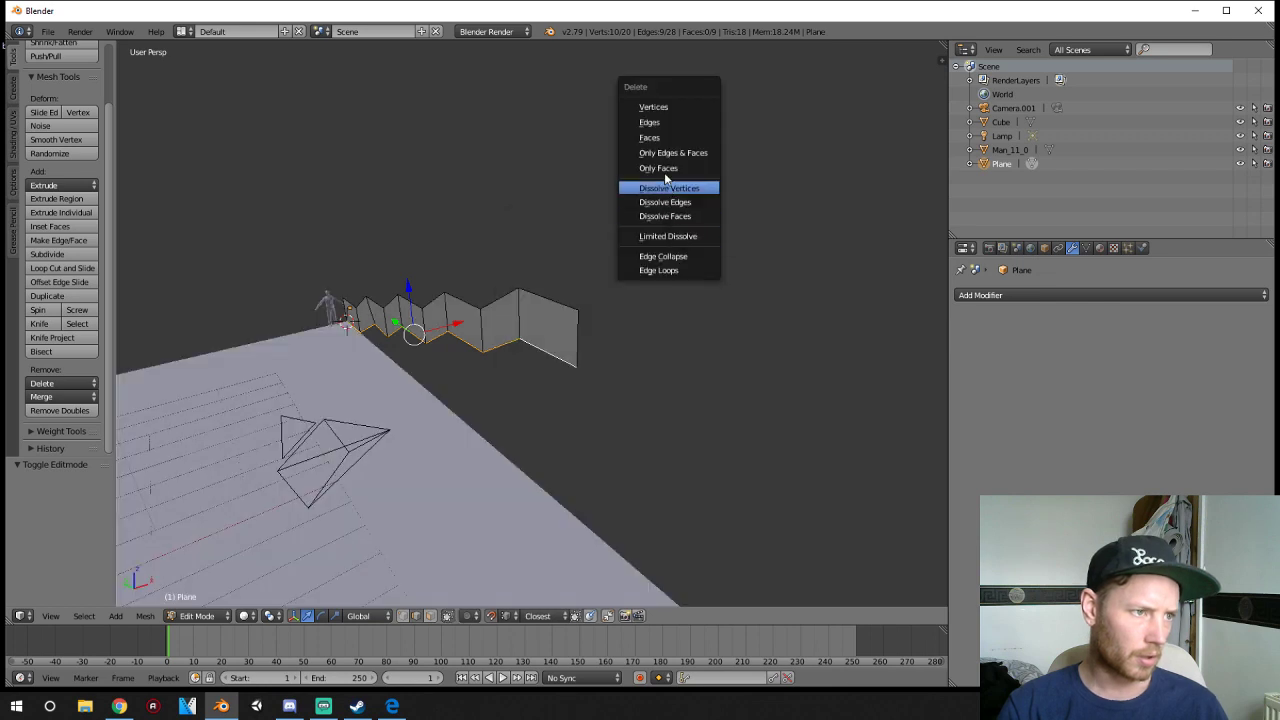
{"action": "left_click", "coordinate": [652, 122]}
- Return to Object Mode and convert the remaining wall outline from mesh to a curve
{"action": "middle_click_drag", "start_coordinate": [652, 125], "coordinate": [389, 328]}
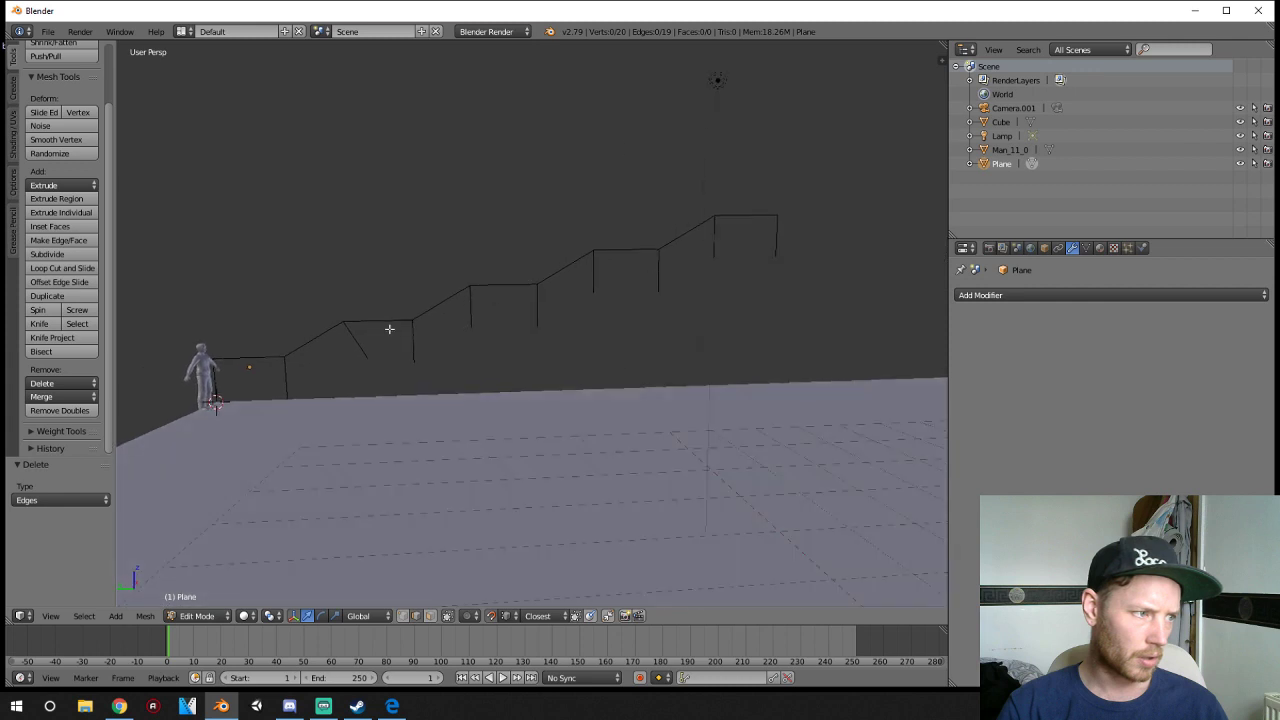
{"action": "right_click", "coordinate": [262, 365]}
{"action": "right_click", "coordinate": [214, 380]}
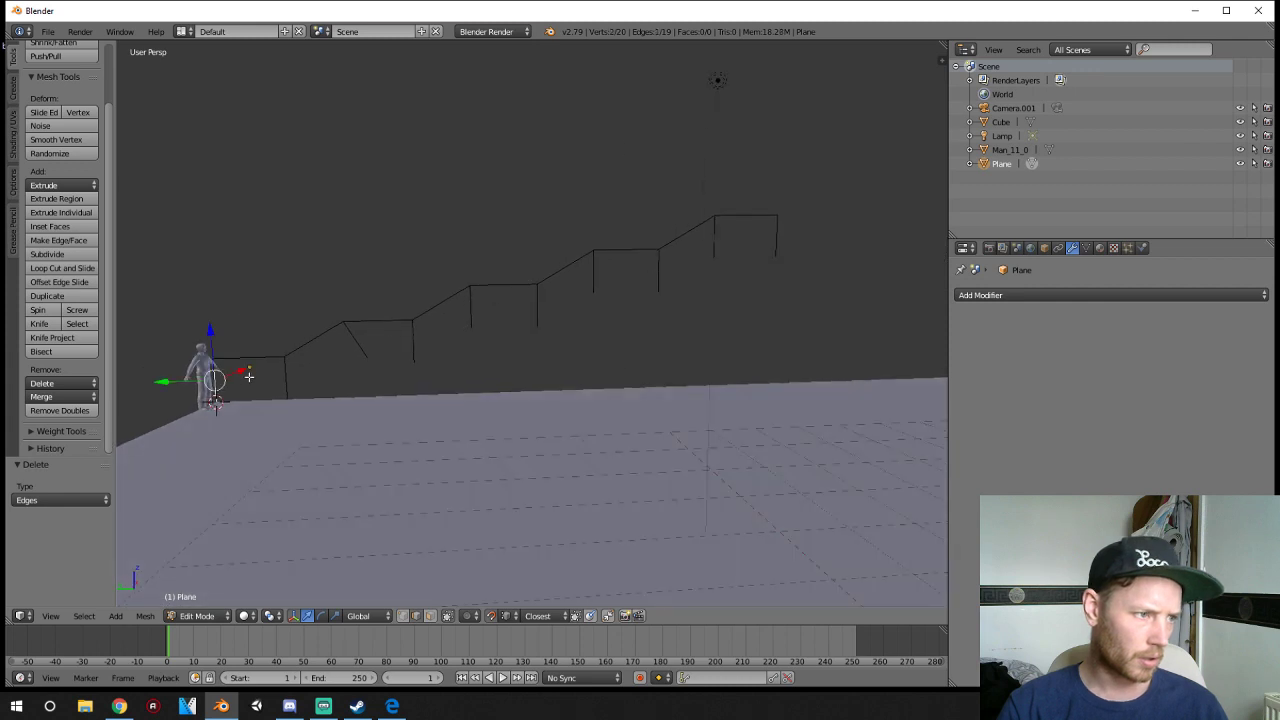
{"action": "key", "text": "Tab"}
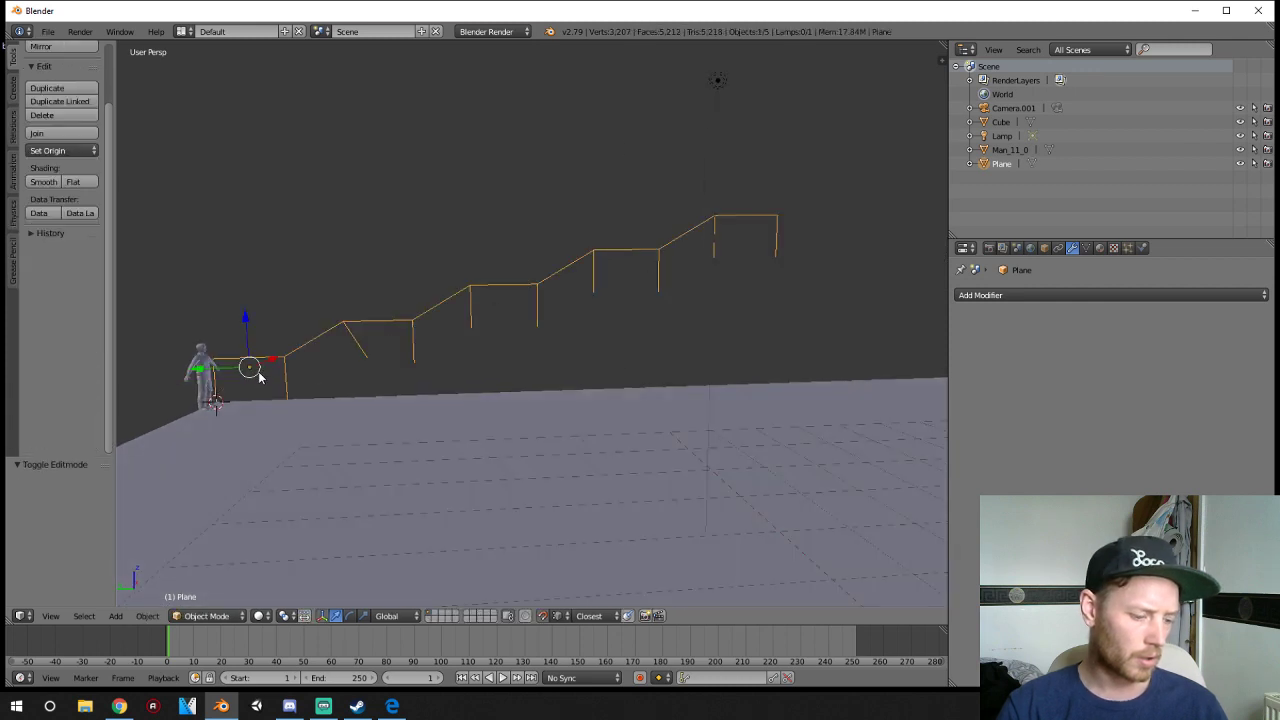
{"action": "key", "text": "alt+c"}
{"action": "left_click", "coordinate": [262, 371]}
- Set the curve's fill to Full, add bevel depth for a thin railing, and raise the bevel resolution by two
{"action": "middle_click_drag", "start_coordinate": [246, 363], "coordinate": [418, 358]}
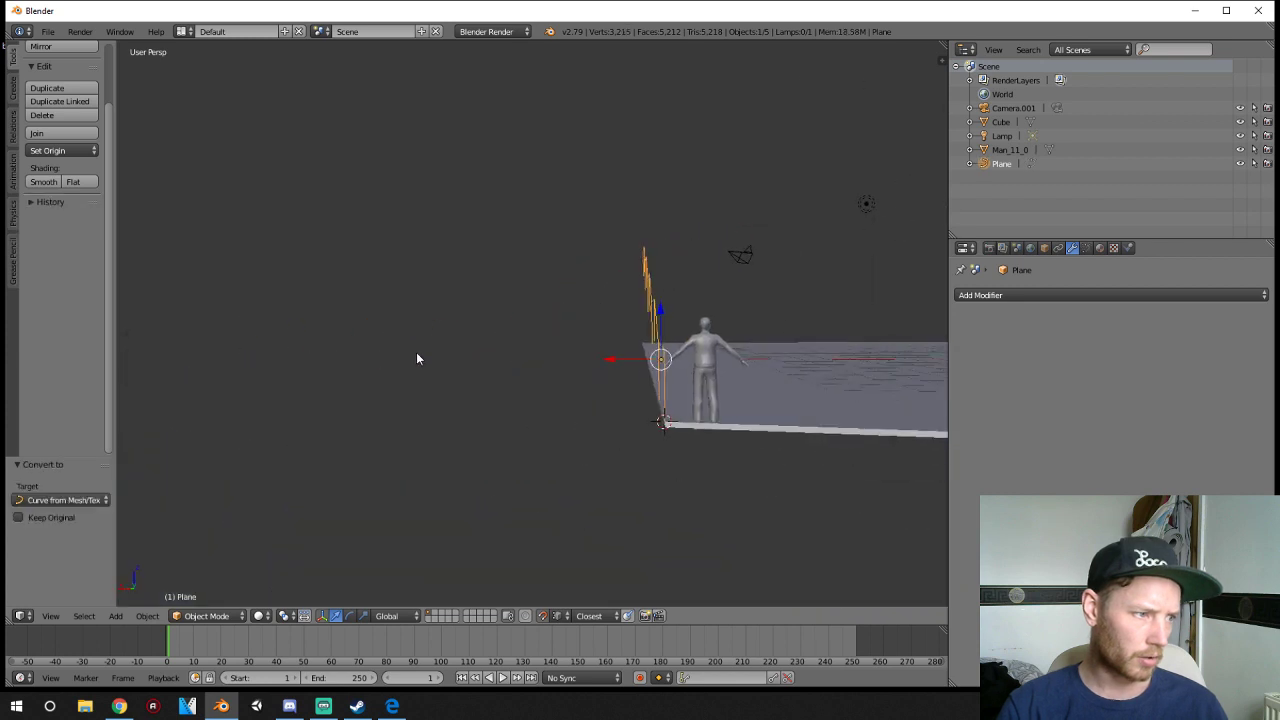
{"action": "scroll", "coordinate": [623, 391], "scroll_direction": "up", "scroll_amount": 8}
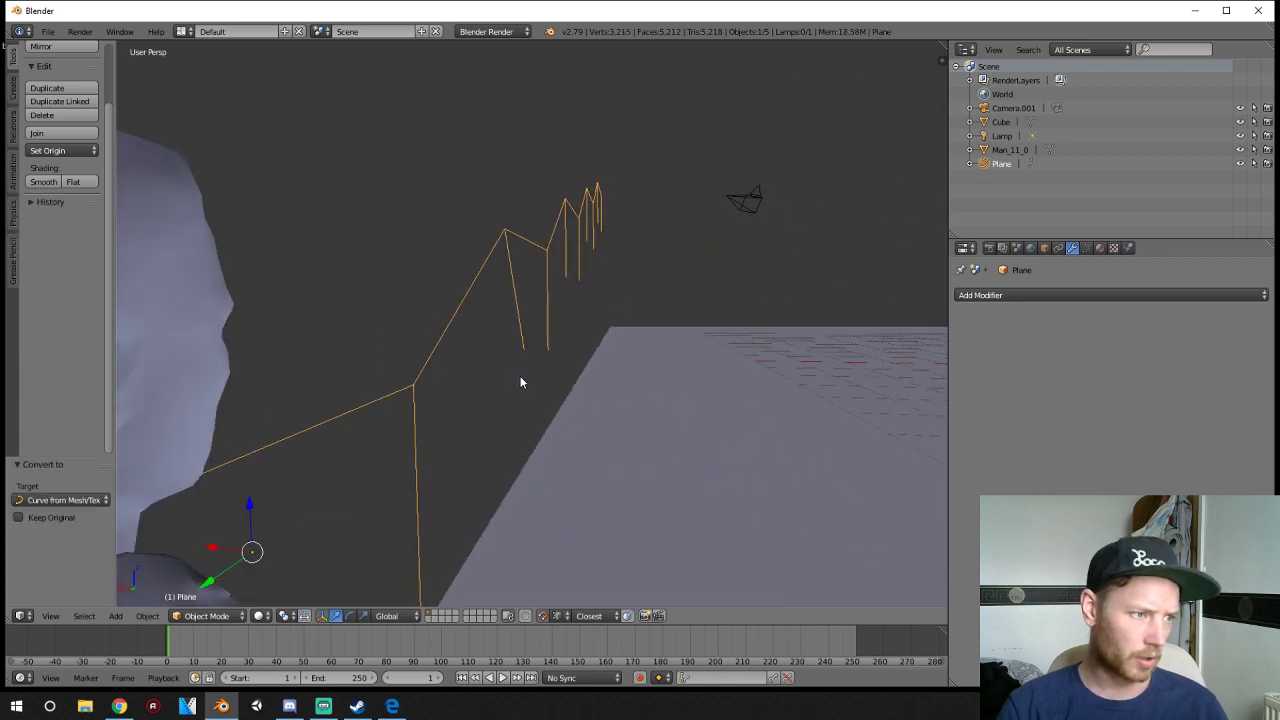
{"action": "scroll", "coordinate": [530, 378], "scroll_direction": "down", "scroll_amount": 4}
{"action": "middle_click_drag", "start_coordinate": [544, 378], "coordinate": [645, 344]}
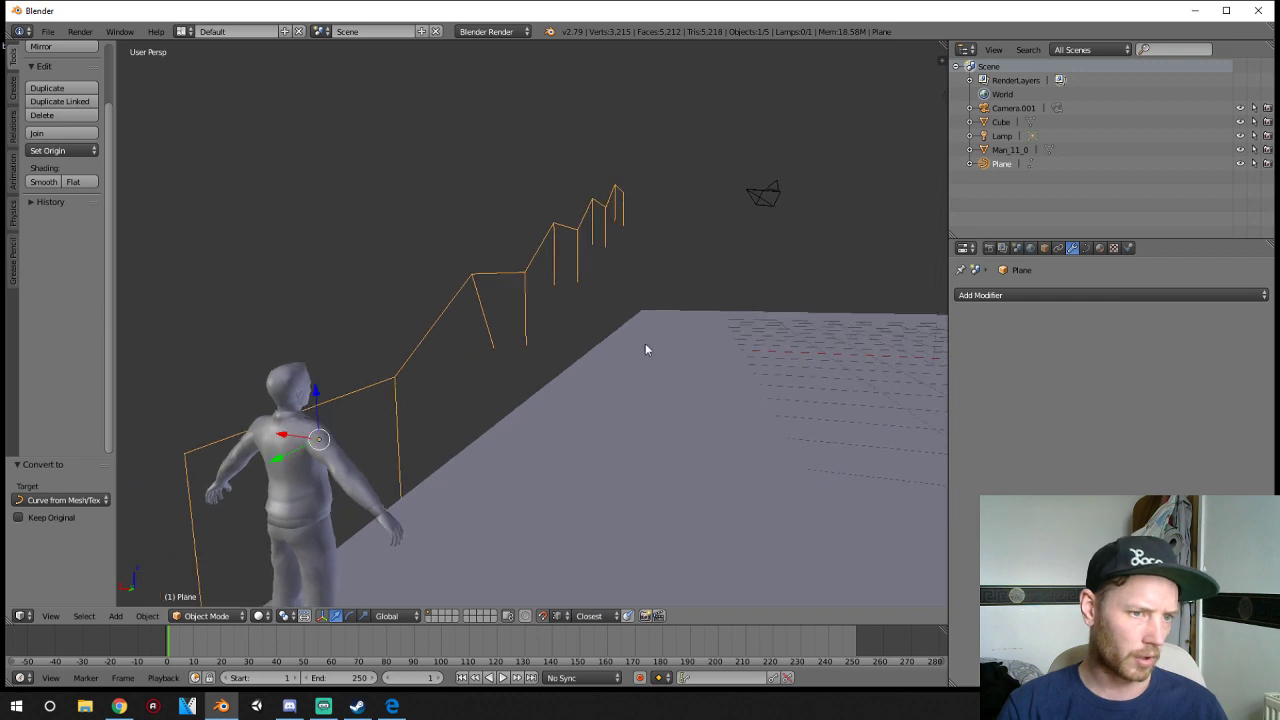
{"action": "left_click", "coordinate": [1085, 249]}
{"action": "left_click", "coordinate": [1132, 369]}
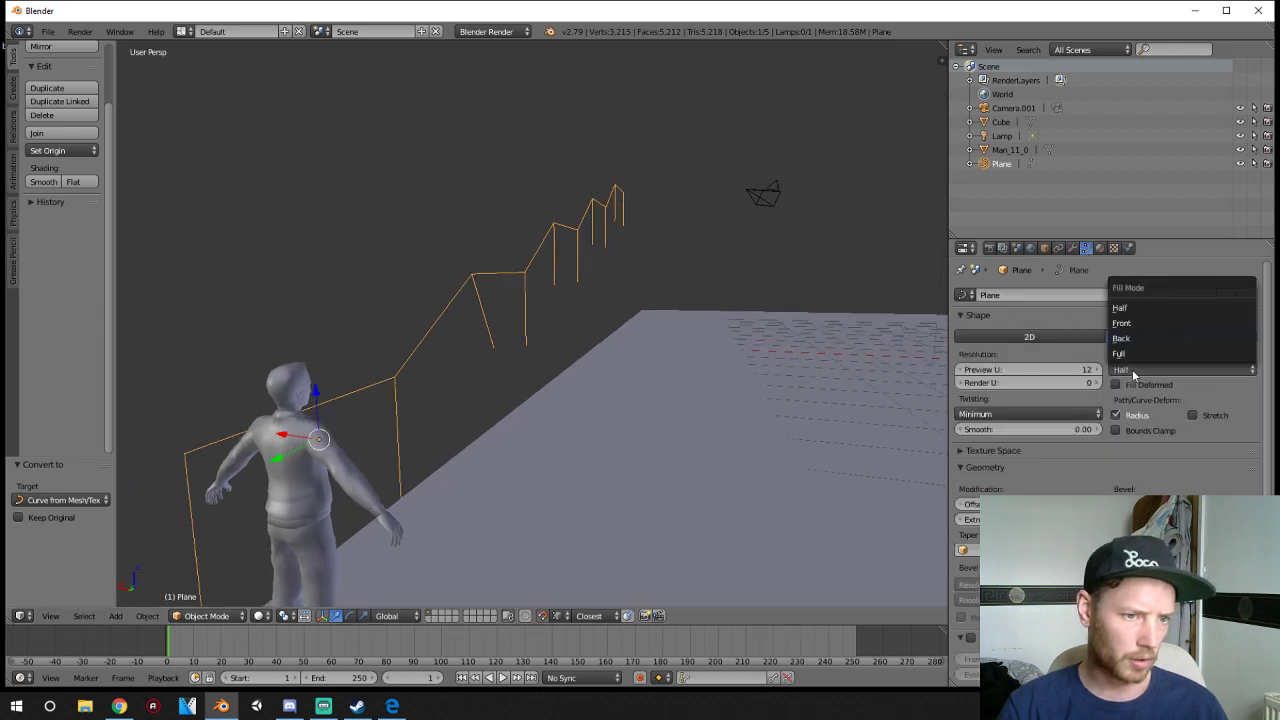
{"action": "left_click", "coordinate": [1132, 355]}
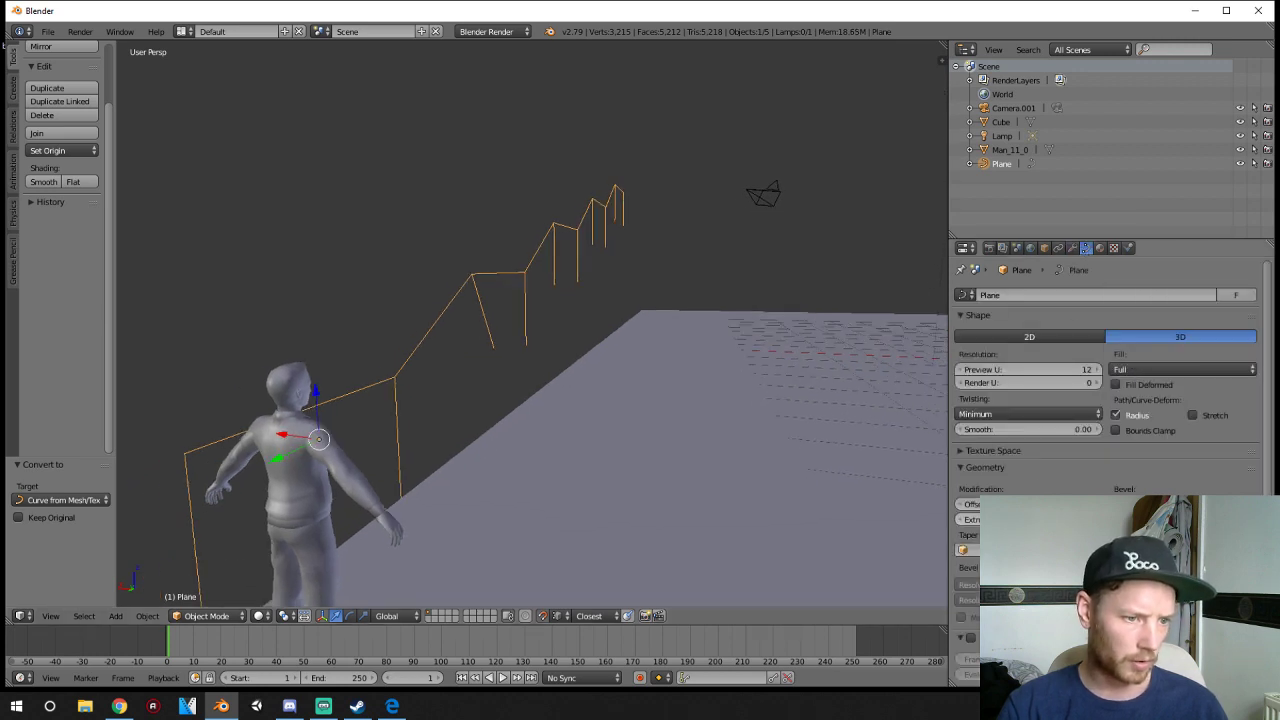
{"action": "left_click_drag", "start_coordinate": [1180, 505], "coordinate": [1197, 505]}
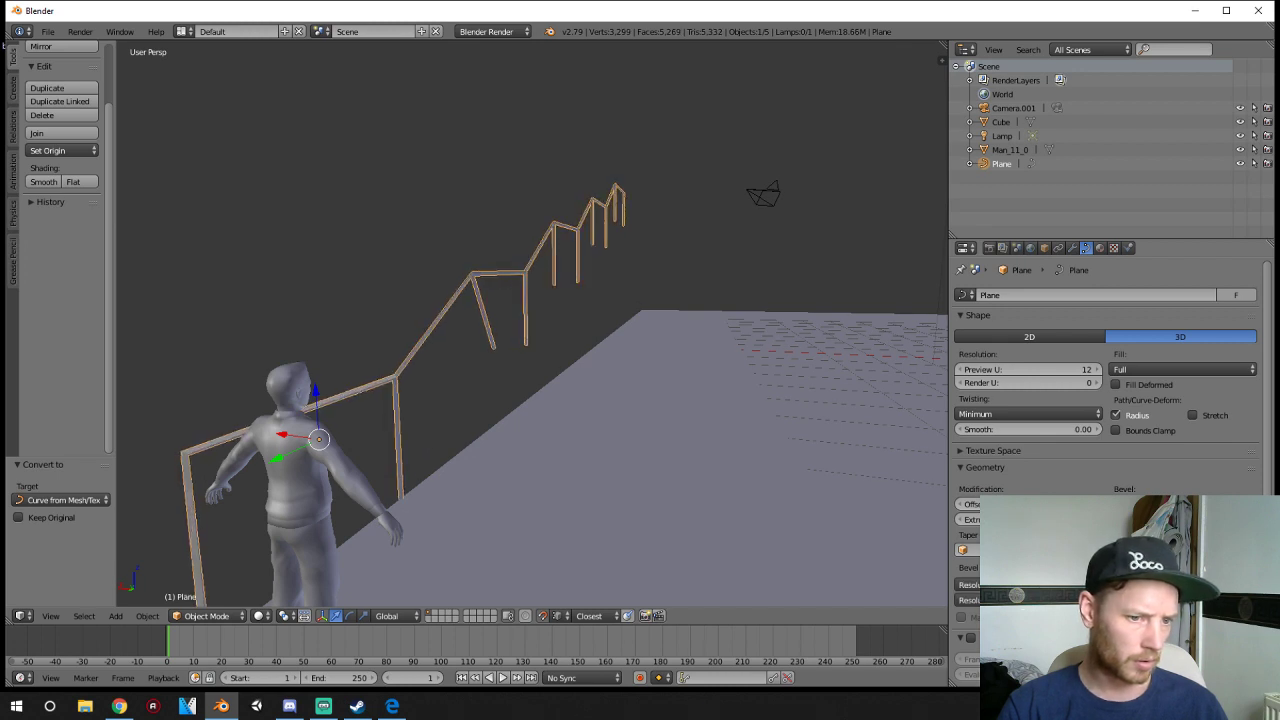
{"action": "left_click", "coordinate": [1250, 519]}
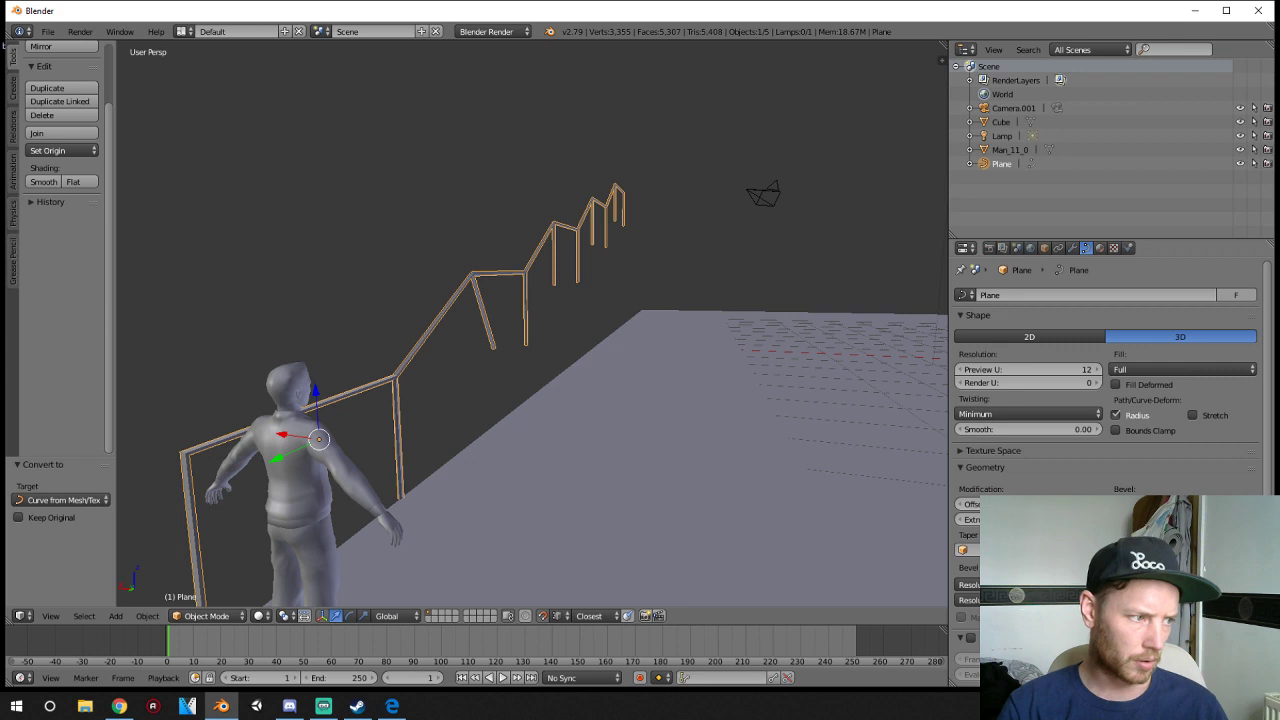
{"action": "left_click", "coordinate": [1250, 519]}
{"action": "middle_click_drag", "start_coordinate": [720, 514], "coordinate": [713, 544]}
{"action": "right_click_drag", "start_coordinate": [700, 544], "coordinate": [636, 543]}
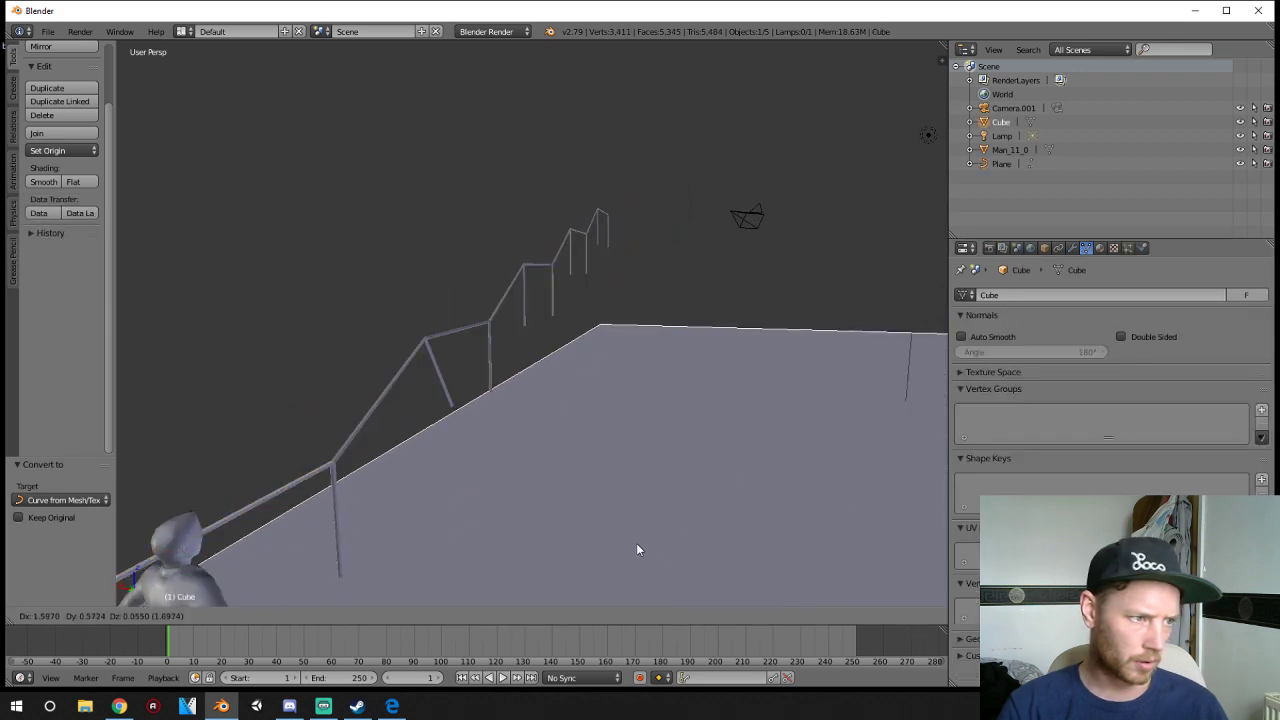
{"action": "left_click", "coordinate": [636, 542]}
{"action": "key", "text": "ctrl+z"}
{"action": "middle_click_drag", "start_coordinate": [645, 502], "coordinate": [534, 509]}
{"action": "key", "text": "Tab"}
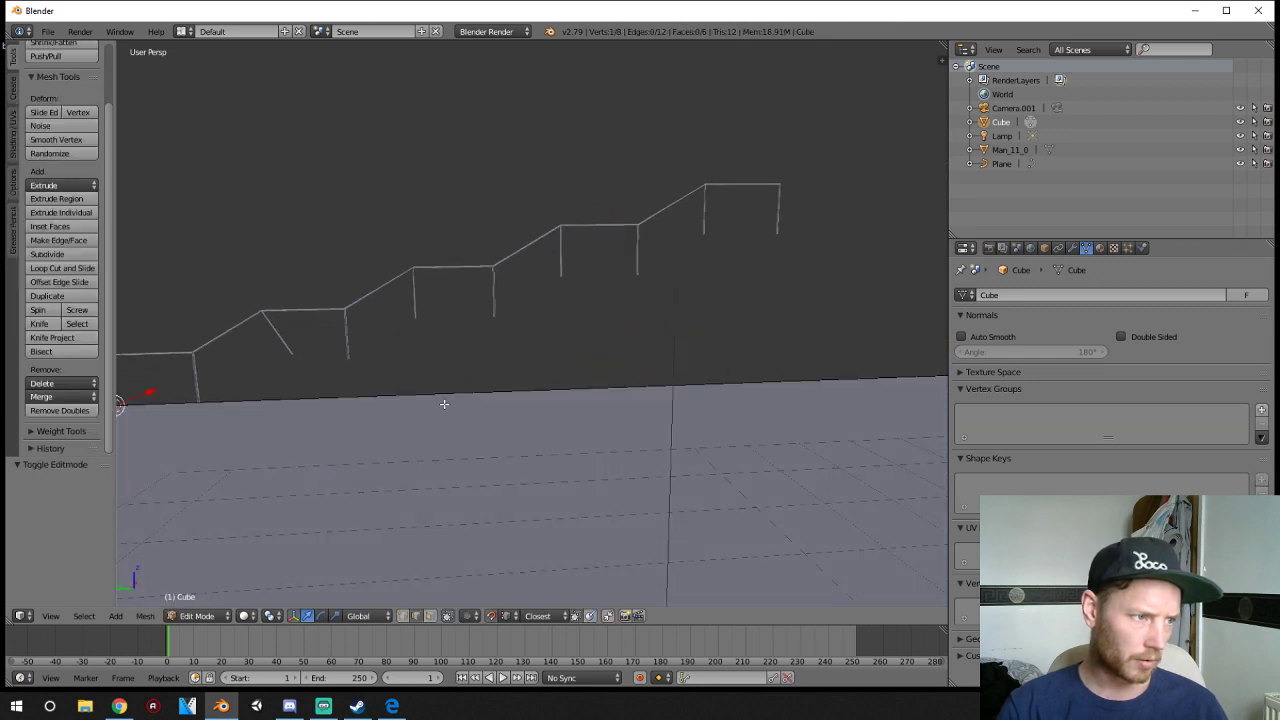
{"action": "middle_click_drag", "start_coordinate": [394, 386], "coordinate": [556, 386]}
{"action": "key", "text": "Tab"}
{"action": "scroll", "coordinate": [561, 389], "scroll_direction": "down", "scroll_amount": 4}
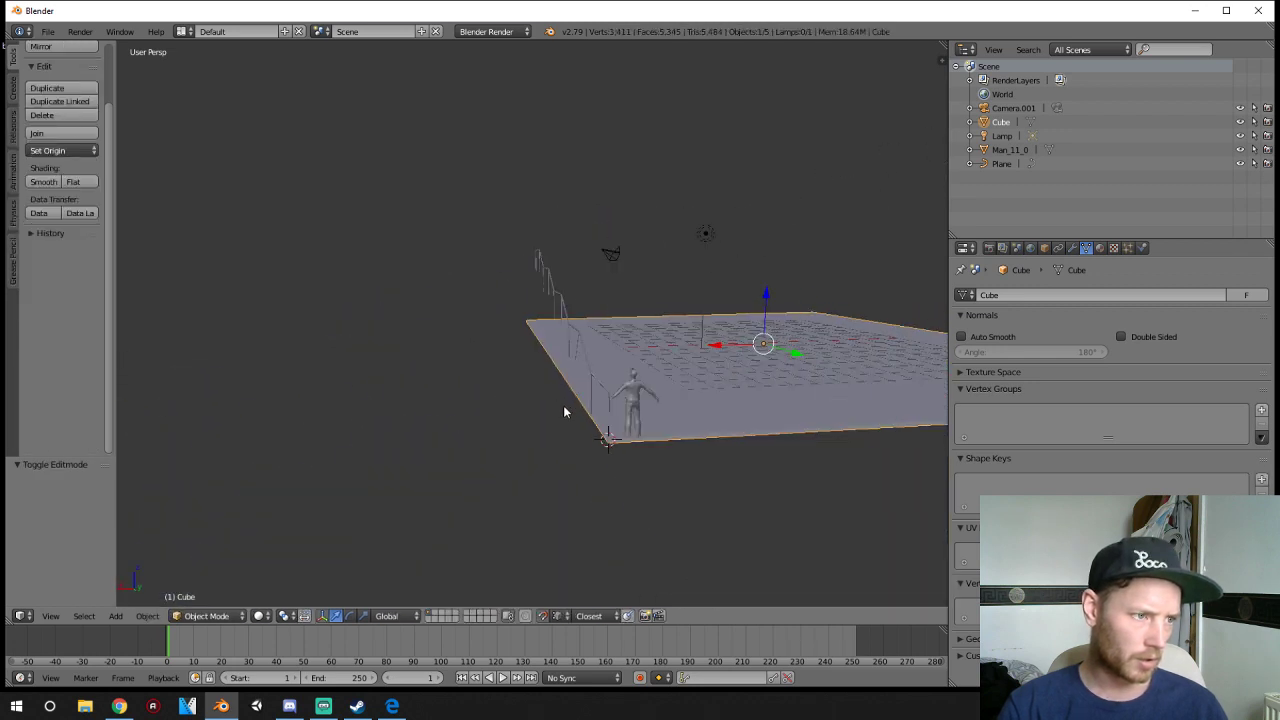
- Select the railing and undo its bevel settings, the curve conversion and the edge deletion to restore the solid wall panels
{"action": "right_click", "coordinate": [574, 349]}
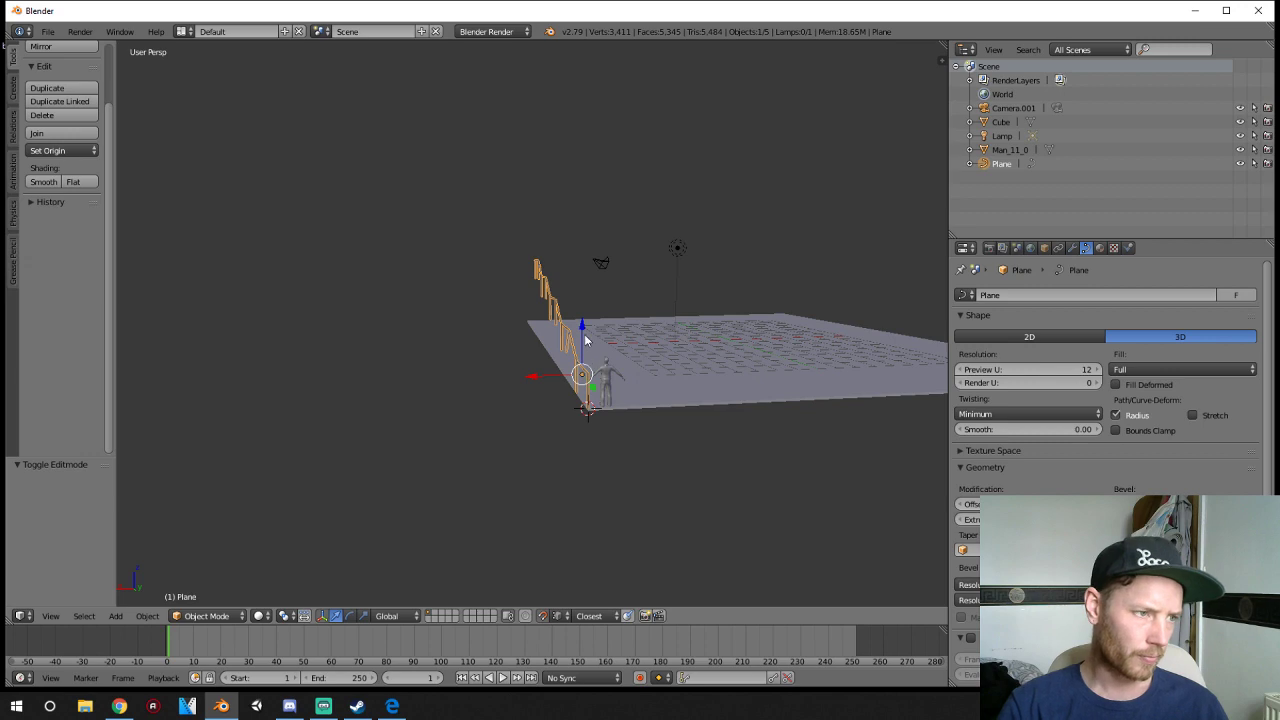
{"action": "middle_click_drag", "start_coordinate": [585, 338], "coordinate": [430, 370]}
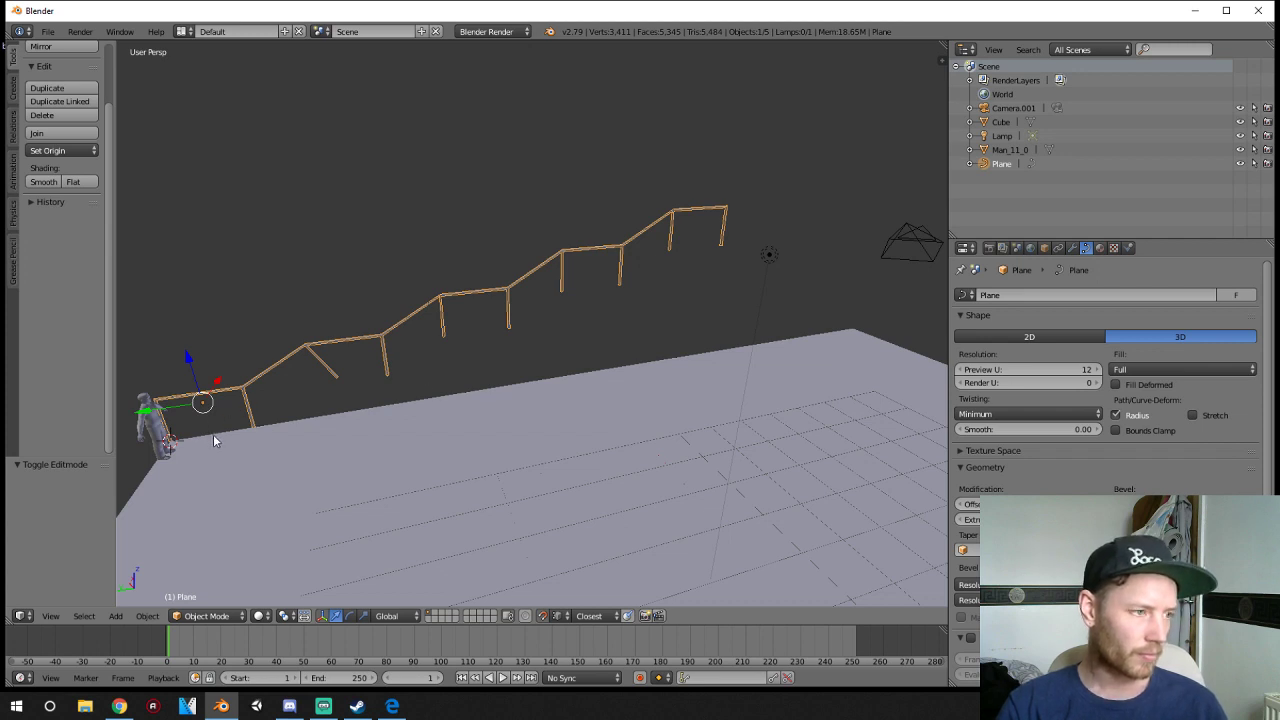
{"action": "key", "text": "ctrl+z"}
{"action": "key", "text": "ctrl+z"}
{"action": "key", "text": "ctrl+z"}
{"action": "key", "text": "ctrl+z"}
{"action": "key", "text": "ctrl+z"}
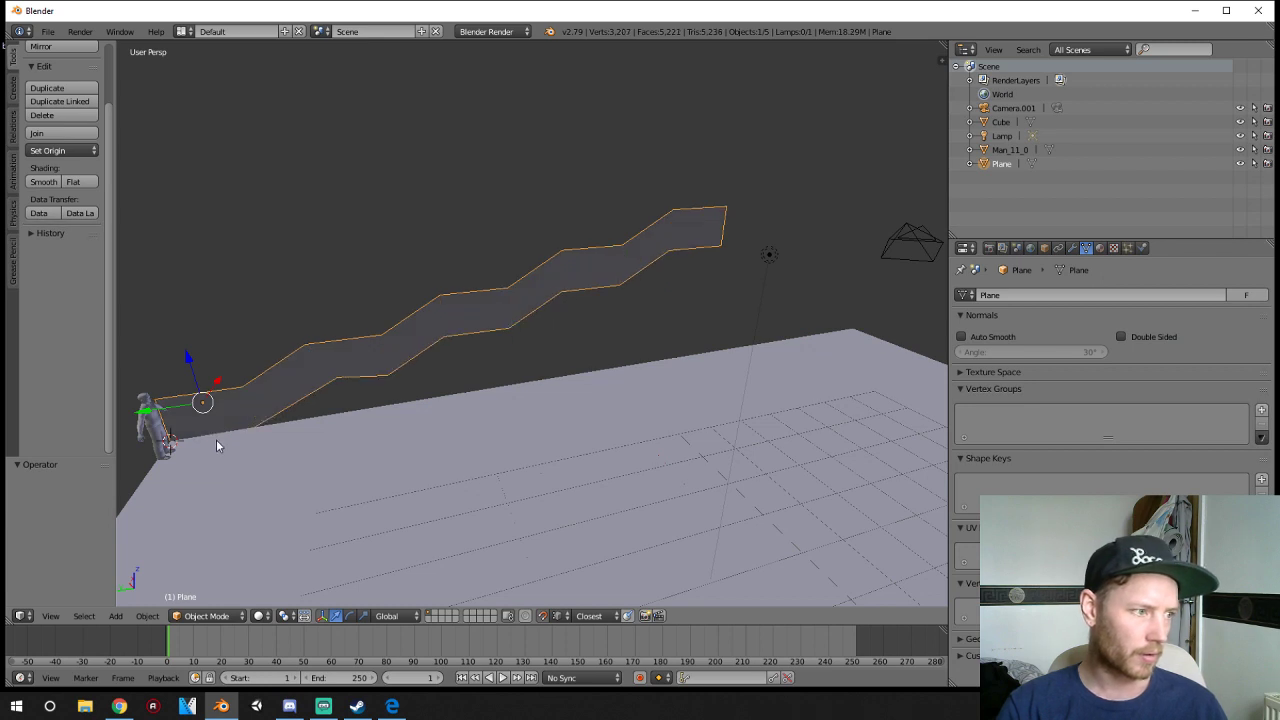
{"action": "key", "text": "Tab"}
{"action": "key", "text": "Tab"}
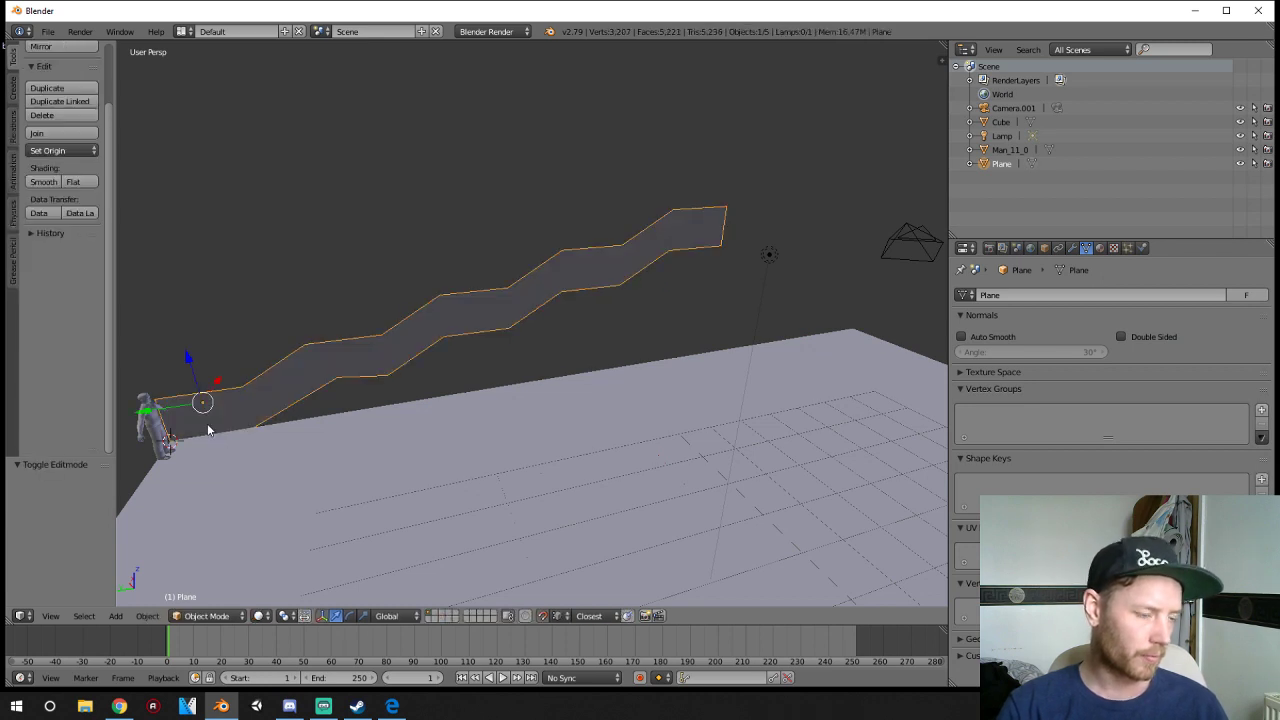
- Duplicate the stepped wall and place the copy on the slab, offset -3.517 along the global X axis
{"action": "middle_click_drag", "start_coordinate": [209, 423], "coordinate": [324, 420]}
{"action": "middle_click_drag", "start_coordinate": [557, 448], "coordinate": [520, 441]}
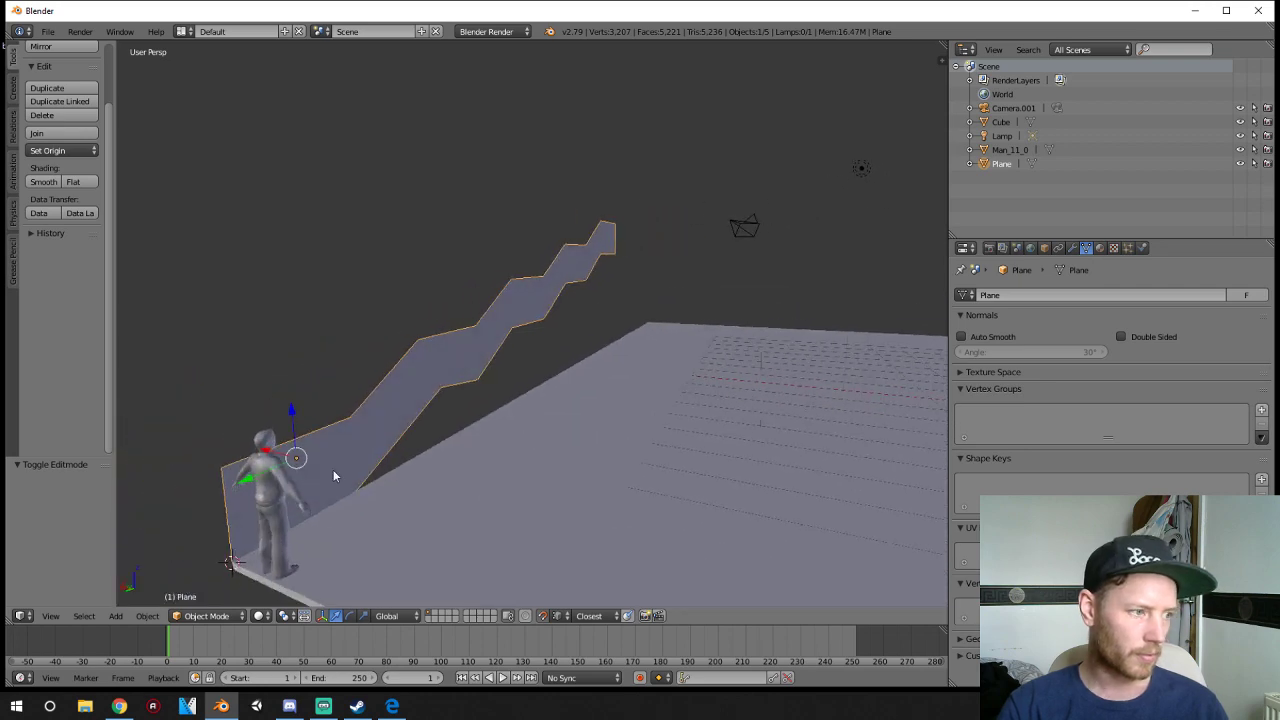
{"action": "key", "text": "shift+d"}
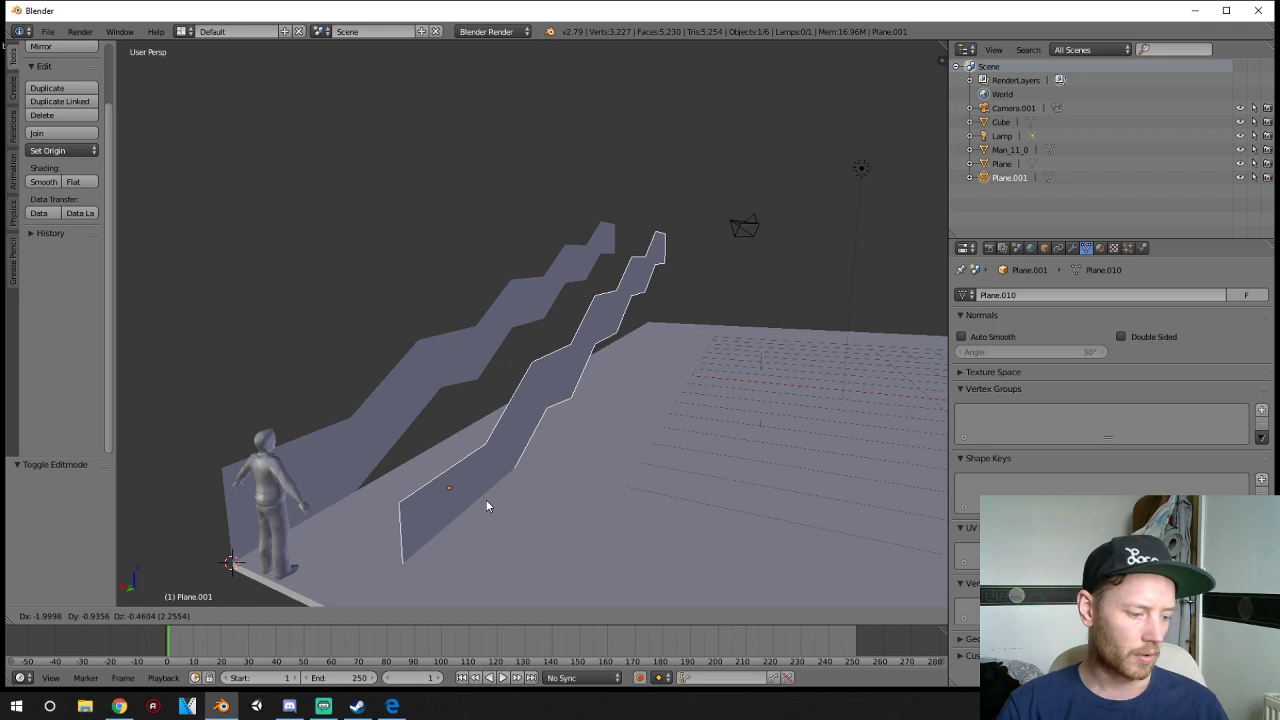
{"action": "key", "text": "x"}
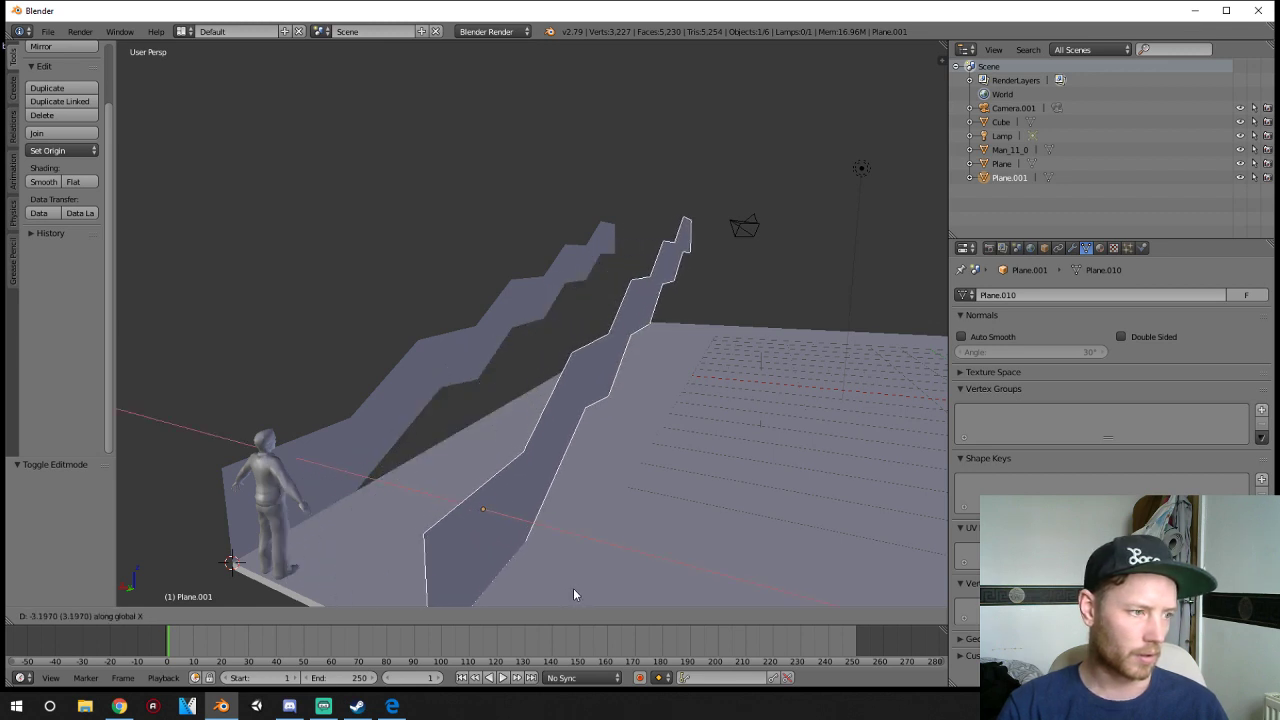
{"action": "left_click", "coordinate": [598, 600]}
- Add one lengthwise loop cut through the original wall in Edit Mode and slide it toward the bottom edge by 0.3
{"action": "middle_click_drag", "start_coordinate": [518, 581], "coordinate": [546, 581]}
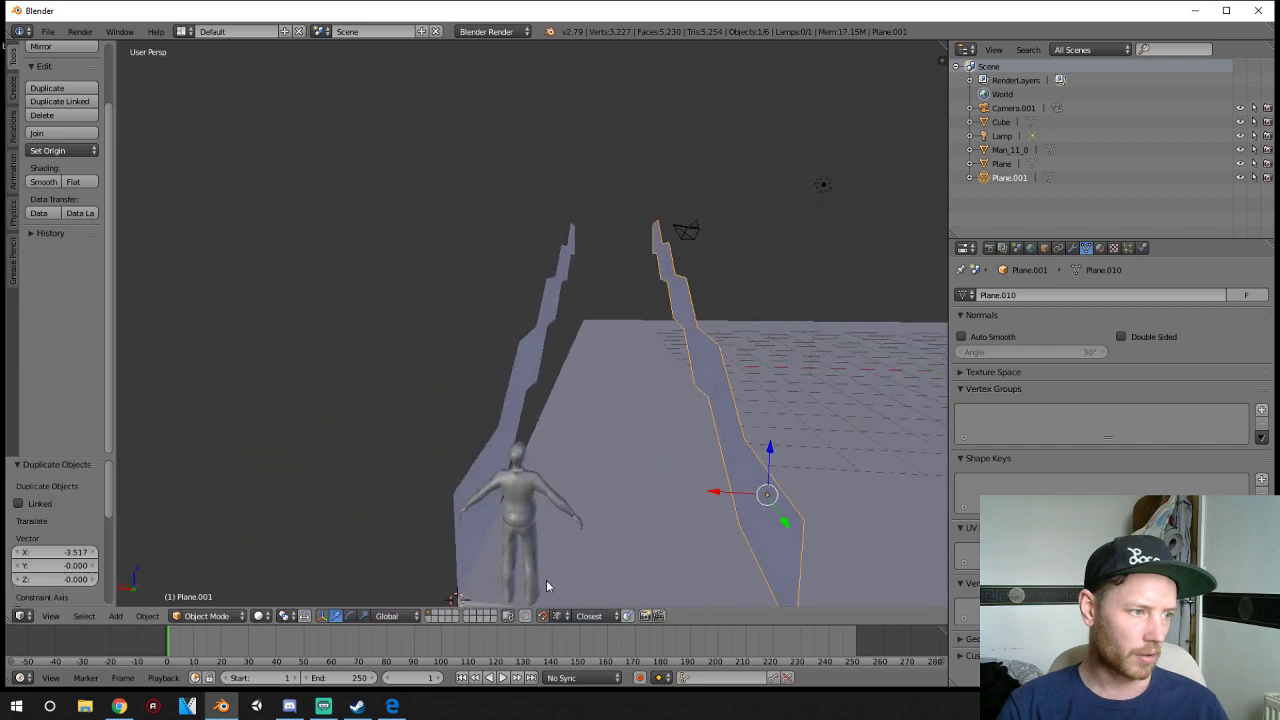
{"action": "right_click", "coordinate": [491, 452]}
{"action": "middle_click_drag", "start_coordinate": [581, 451], "coordinate": [520, 473]}
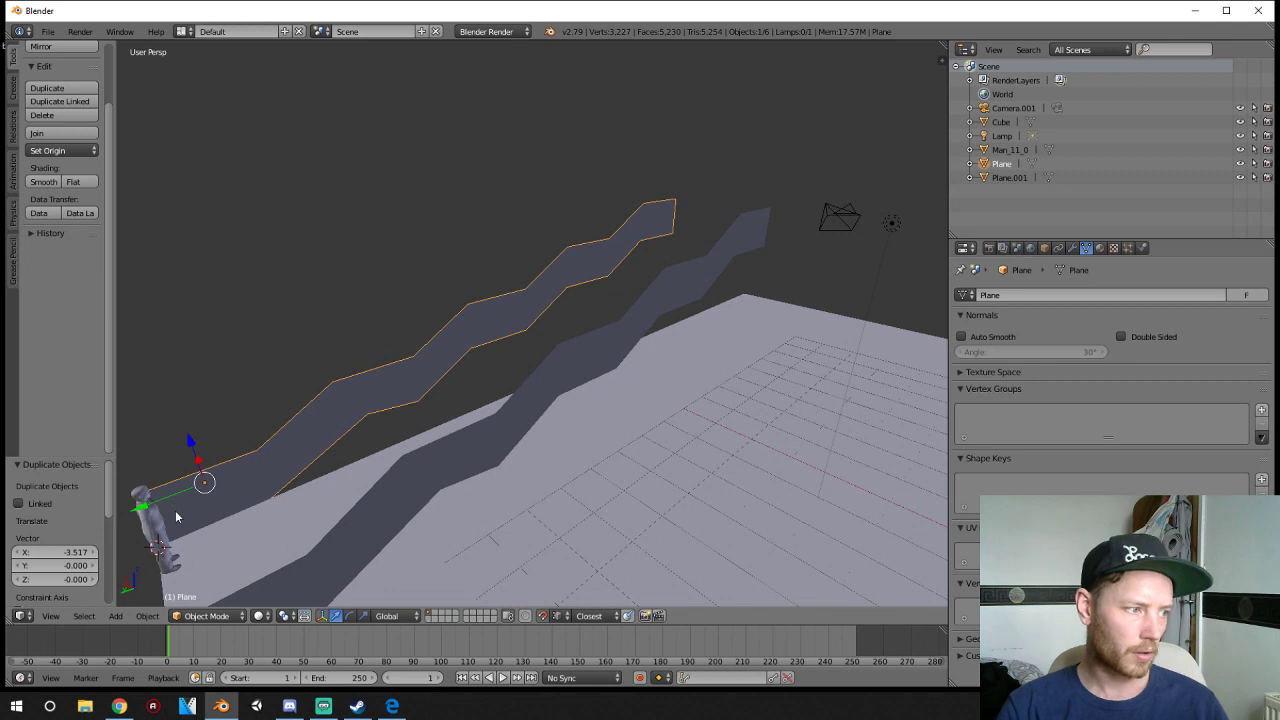
{"action": "key", "text": "Tab"}
{"action": "key", "text": "ctrl+r"}
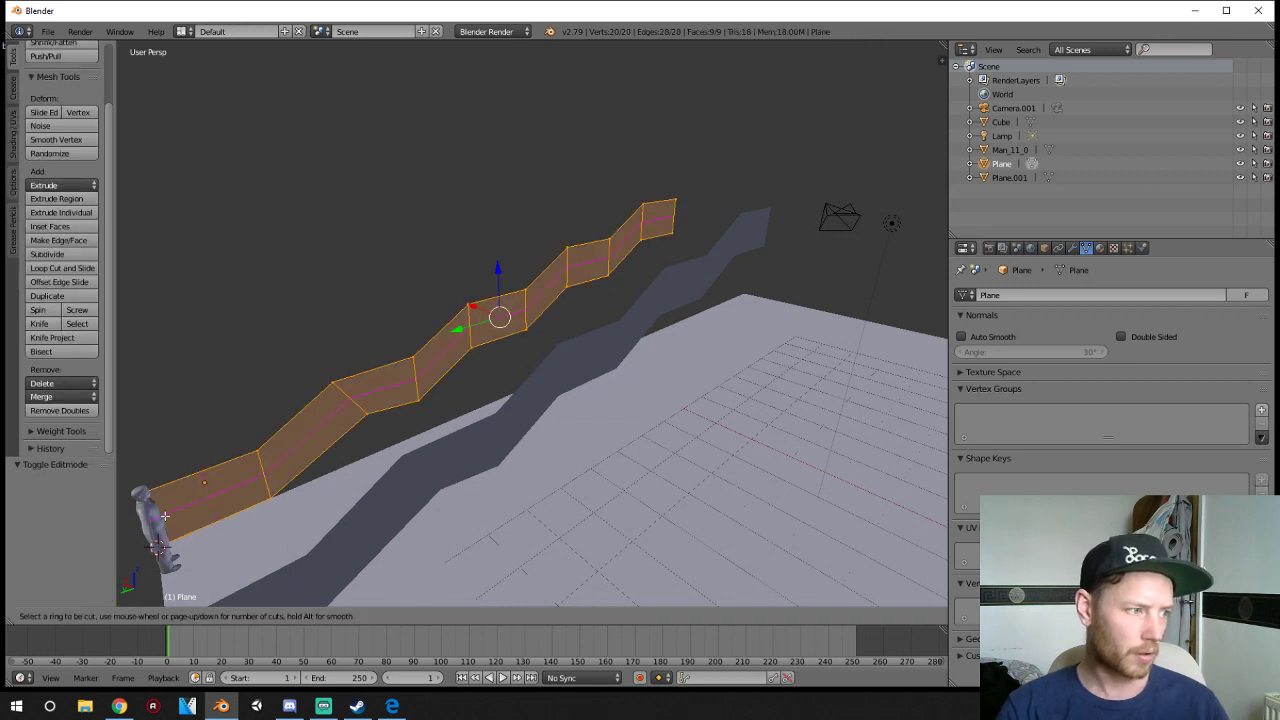
{"action": "left_click", "coordinate": [161, 517]}
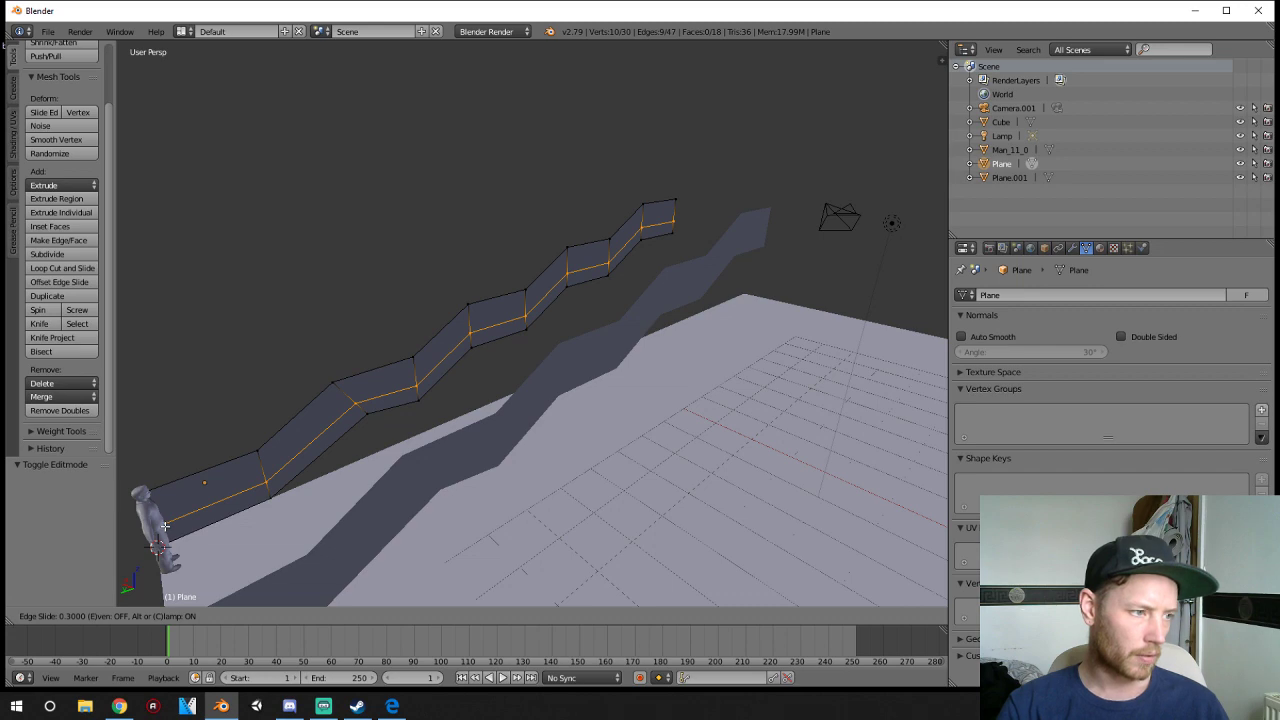
{"action": "left_click", "coordinate": [165, 525]}
- Extrude the new edge loop -3.517 along X to form a floor reaching the duplicate wall, and return to Object Mode
{"action": "middle_click_drag", "start_coordinate": [271, 530], "coordinate": [312, 517]}
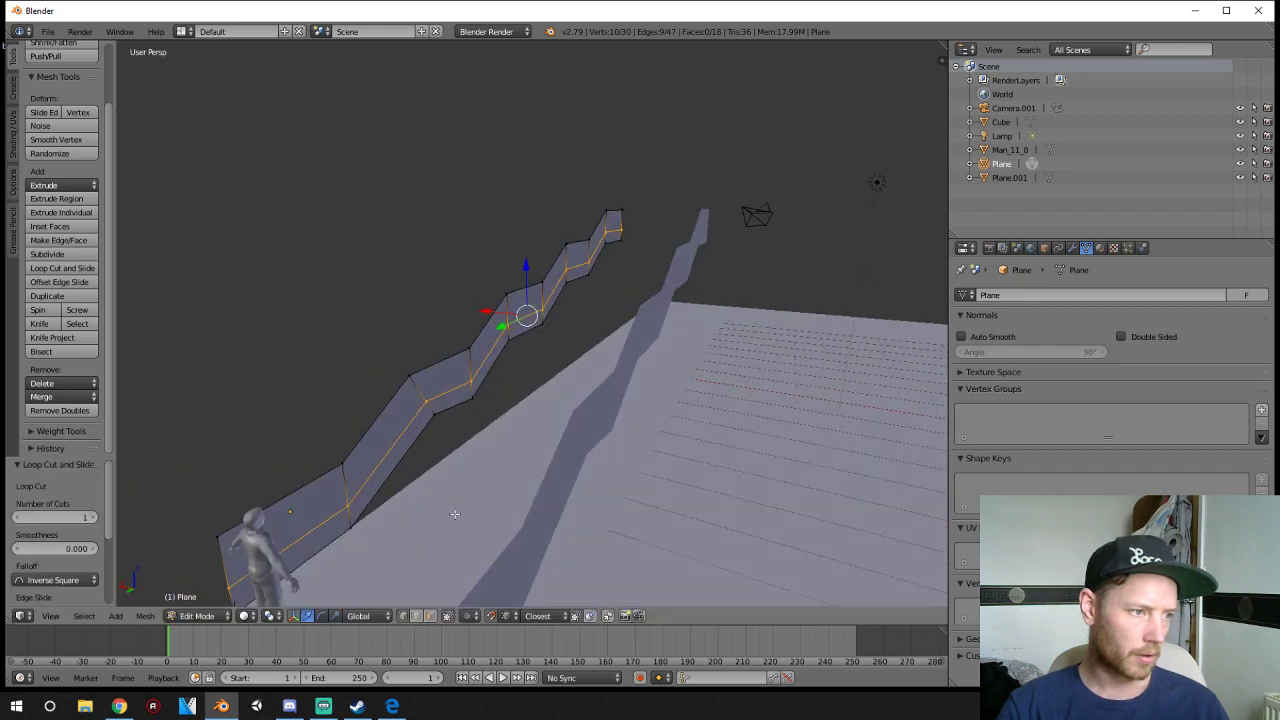
{"action": "middle_click_drag", "start_coordinate": [455, 514], "coordinate": [470, 497]}
{"action": "key", "text": "e"}
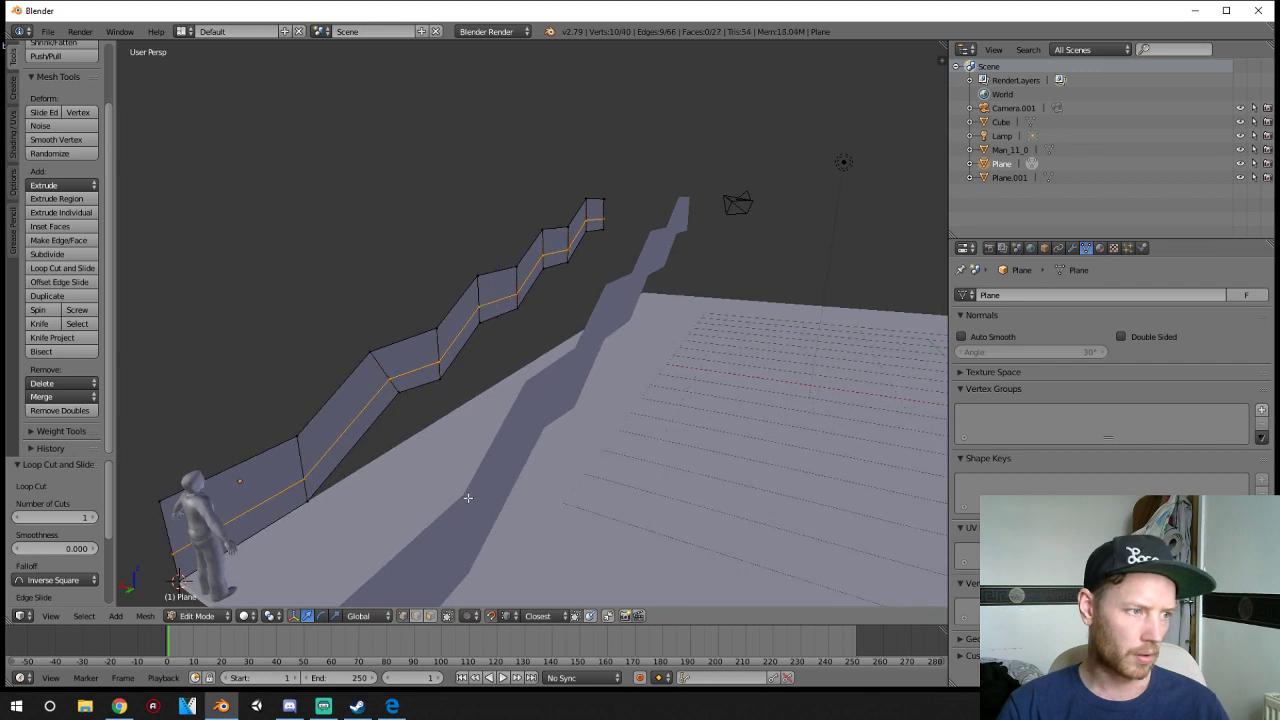
{"action": "key", "text": "x"}
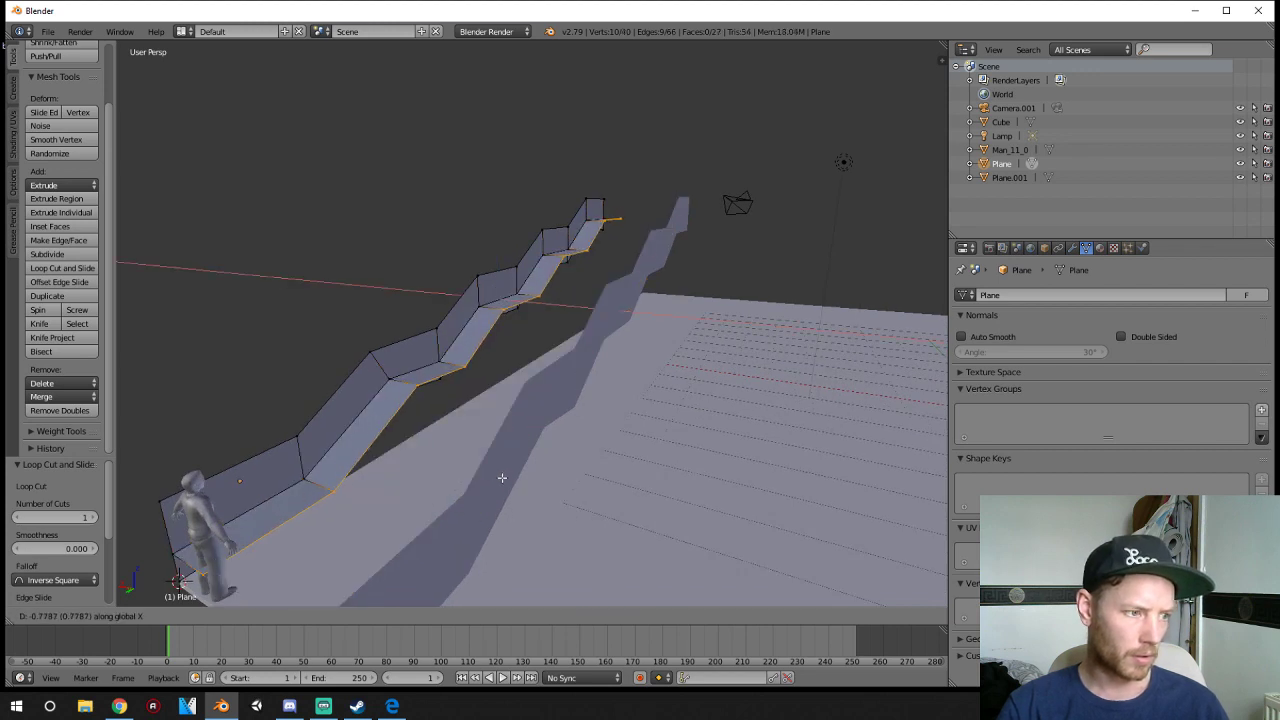
{"action": "left_click", "coordinate": [526, 384]}
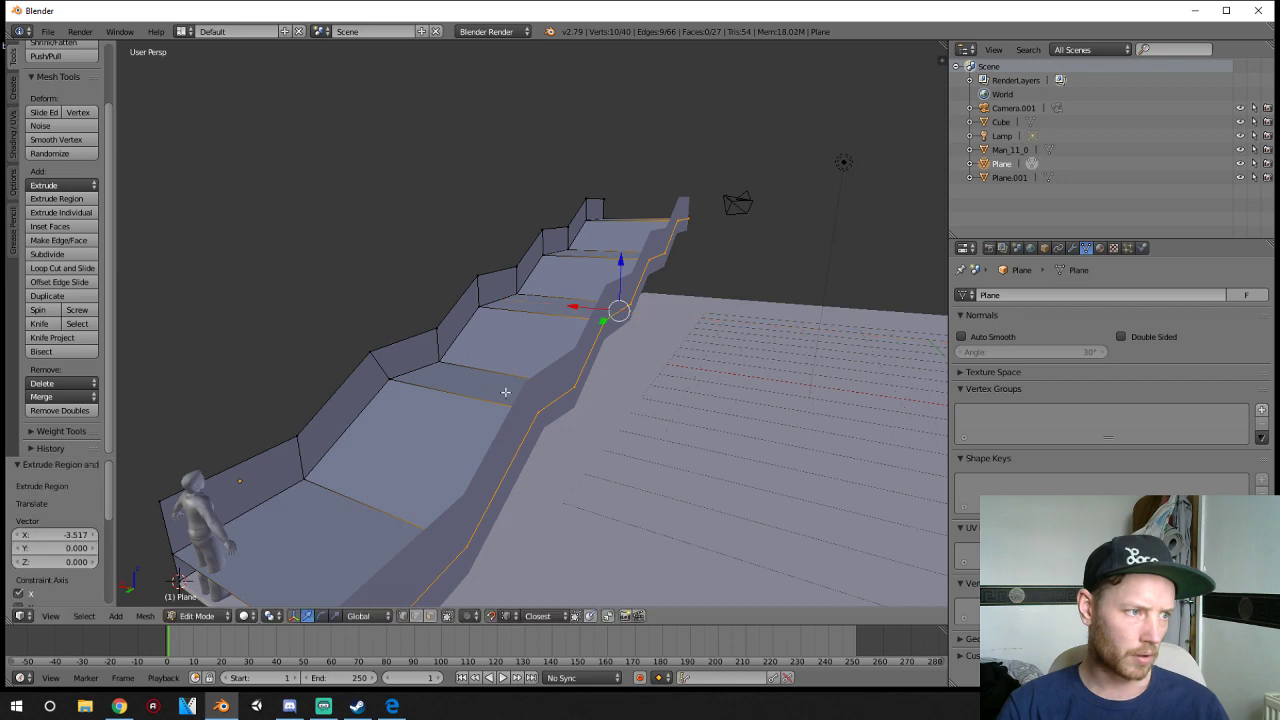
{"action": "key", "text": "Tab"}
{"action": "middle_click_drag", "start_coordinate": [526, 384], "coordinate": [392, 436]}
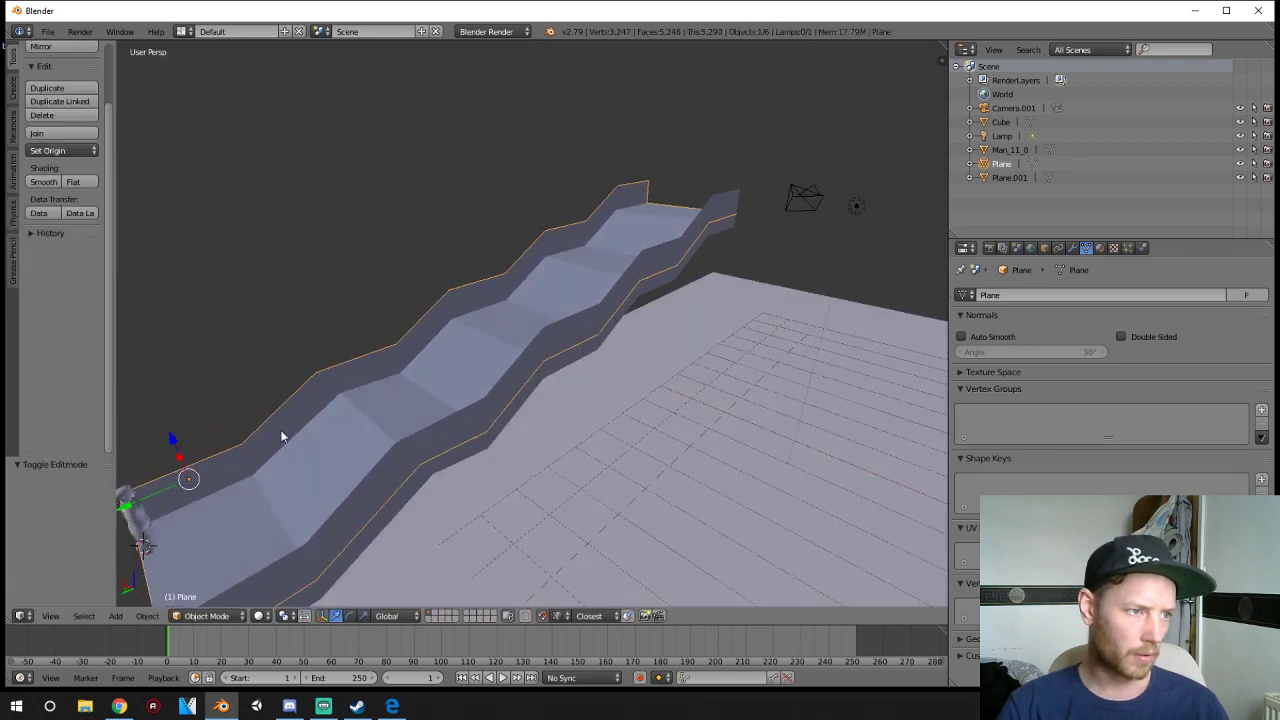
{"action": "middle_click_drag", "start_coordinate": [457, 422], "coordinate": [526, 392]}
- Select the original wall with its stepped floor and reopen it in Edit Mode
{"action": "right_click", "coordinate": [526, 392]}
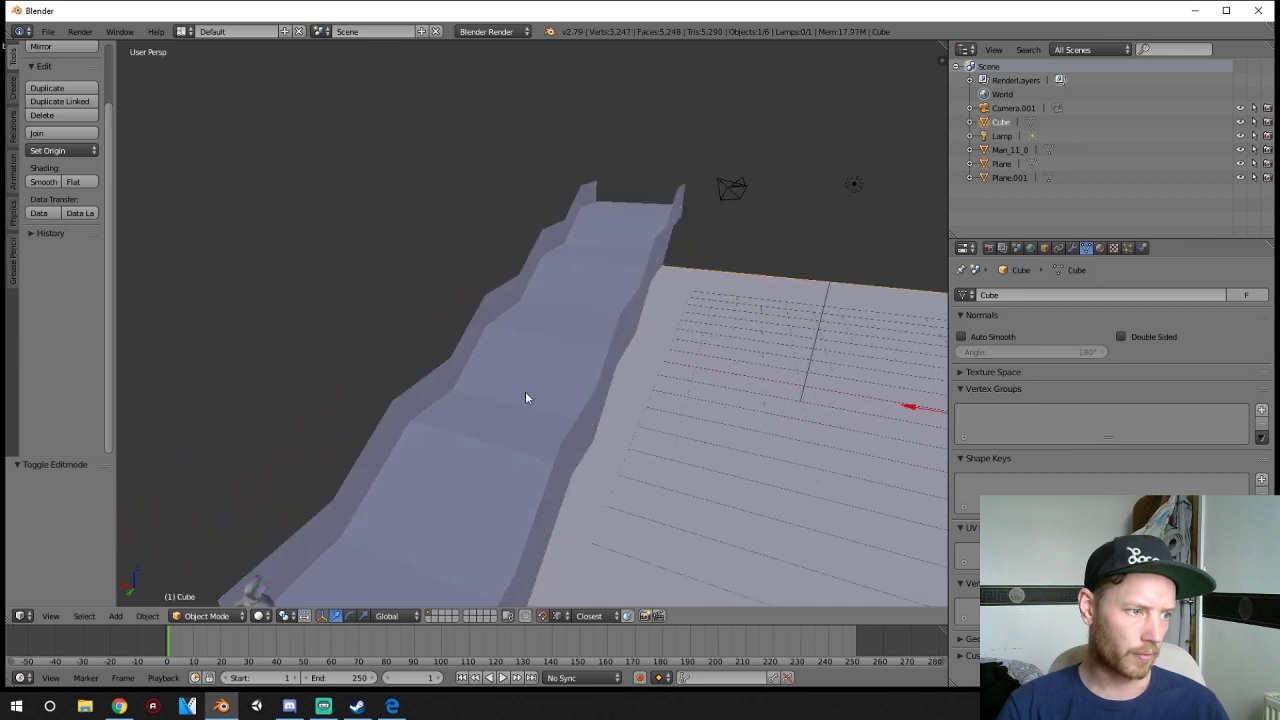
{"action": "key", "text": "Tab"}
{"action": "key", "text": "Tab"}
{"action": "right_click", "coordinate": [525, 392]}
{"action": "key", "text": "Tab"}
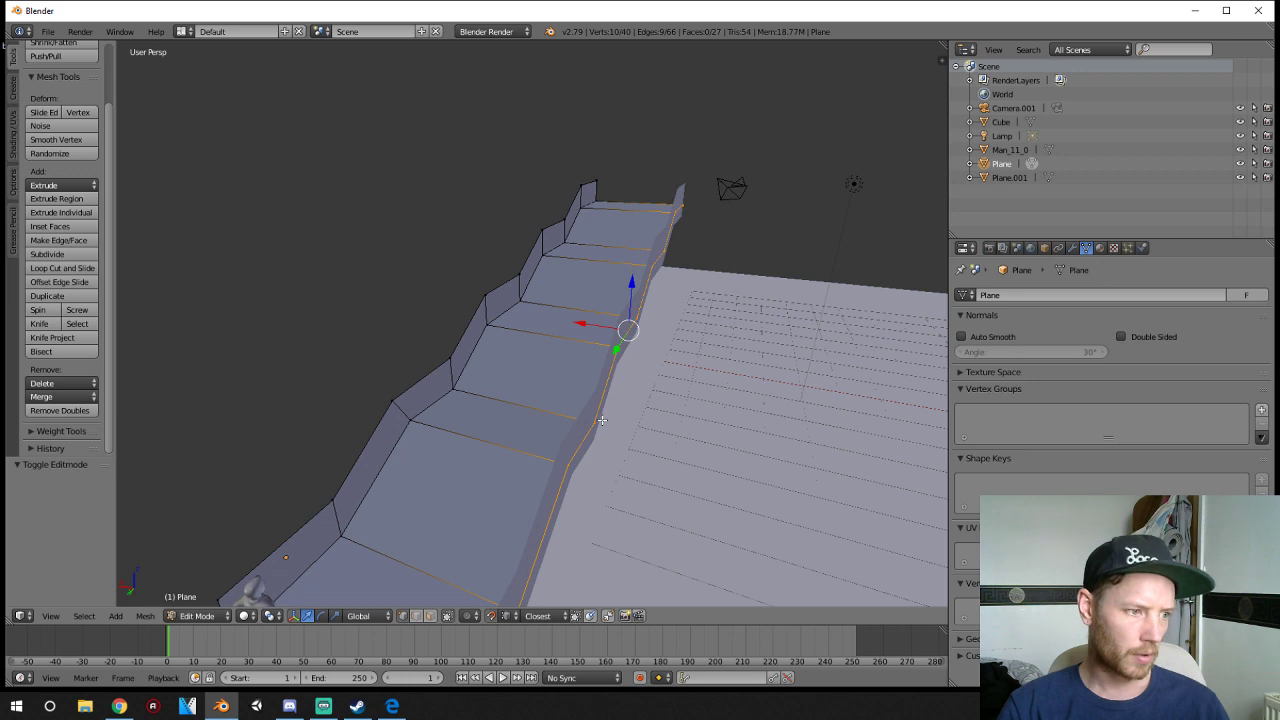
- Try to extrude the stepped floor's outer edge loop further along the X axis, past the duplicate wall
{"action": "key", "text": "e"}
{"action": "key", "text": "x"}
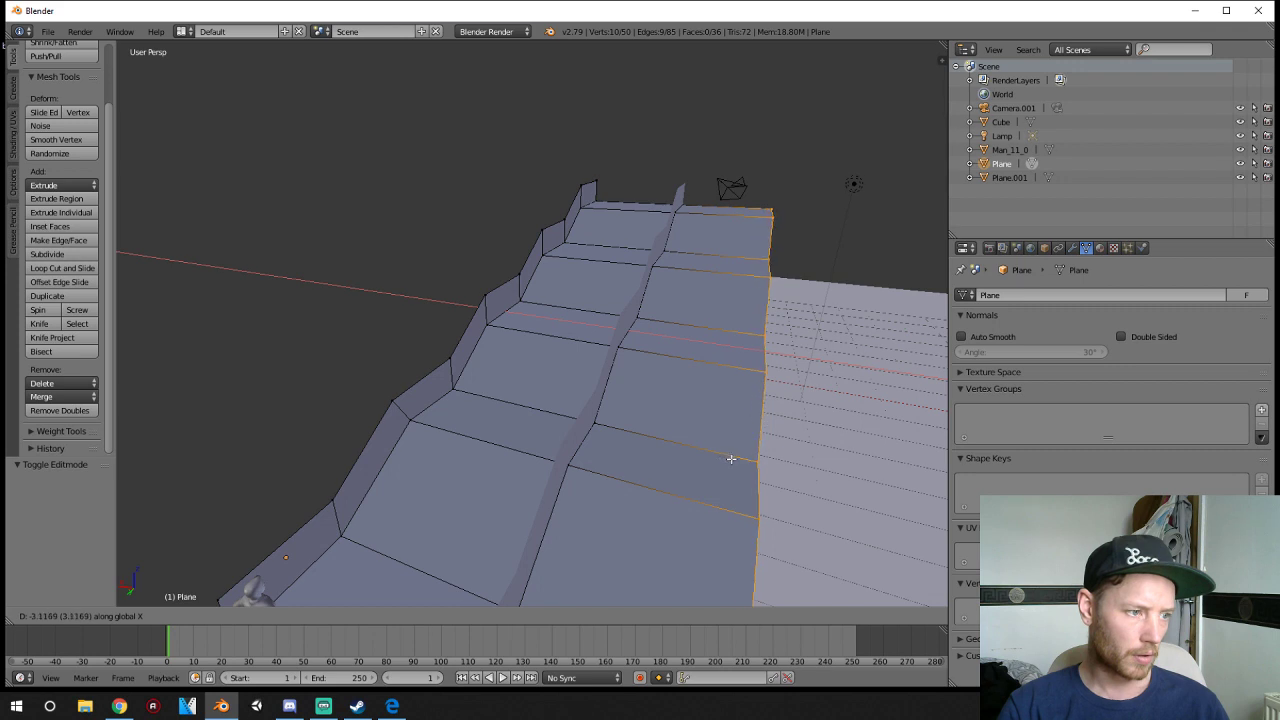
{"action": "key", "text": "Escape"}
{"action": "key", "text": "ctrl+z"}
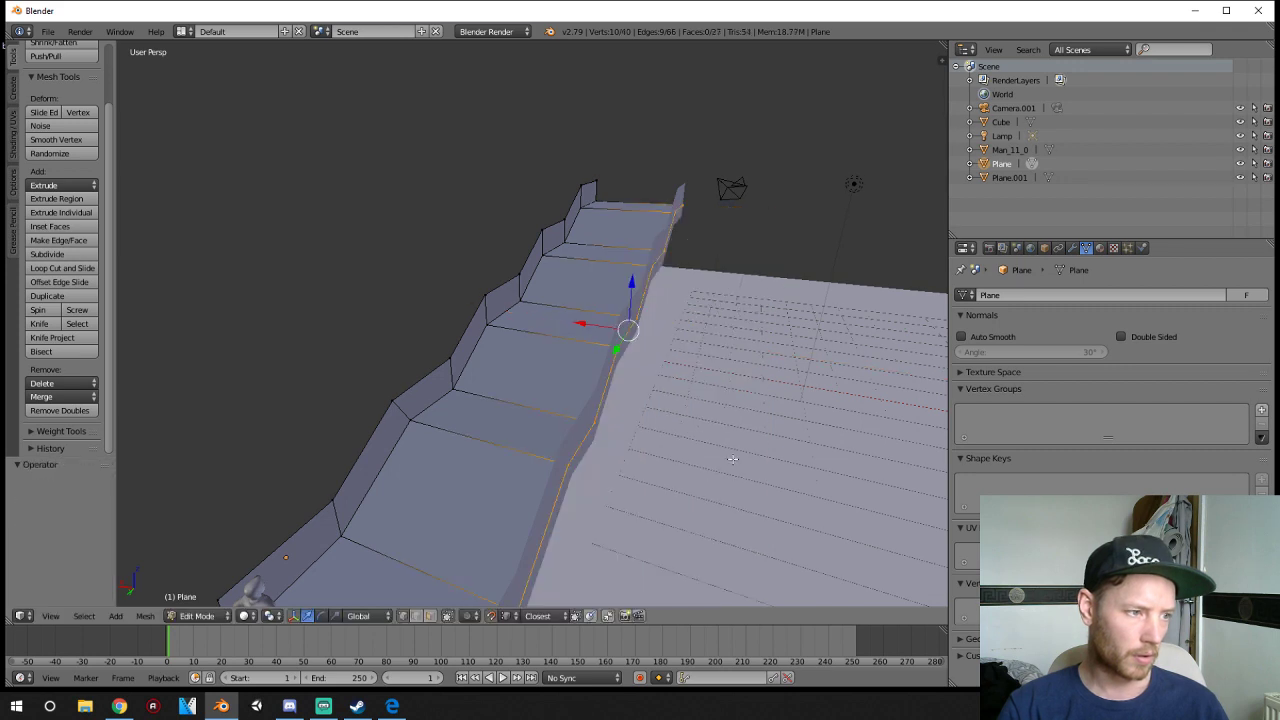
- Re-extrude the stepped floor from the original wall -6.444 along X, extending it past the duplicate wall
{"action": "key", "text": "ctrl+z"}
{"action": "key", "text": "g"}
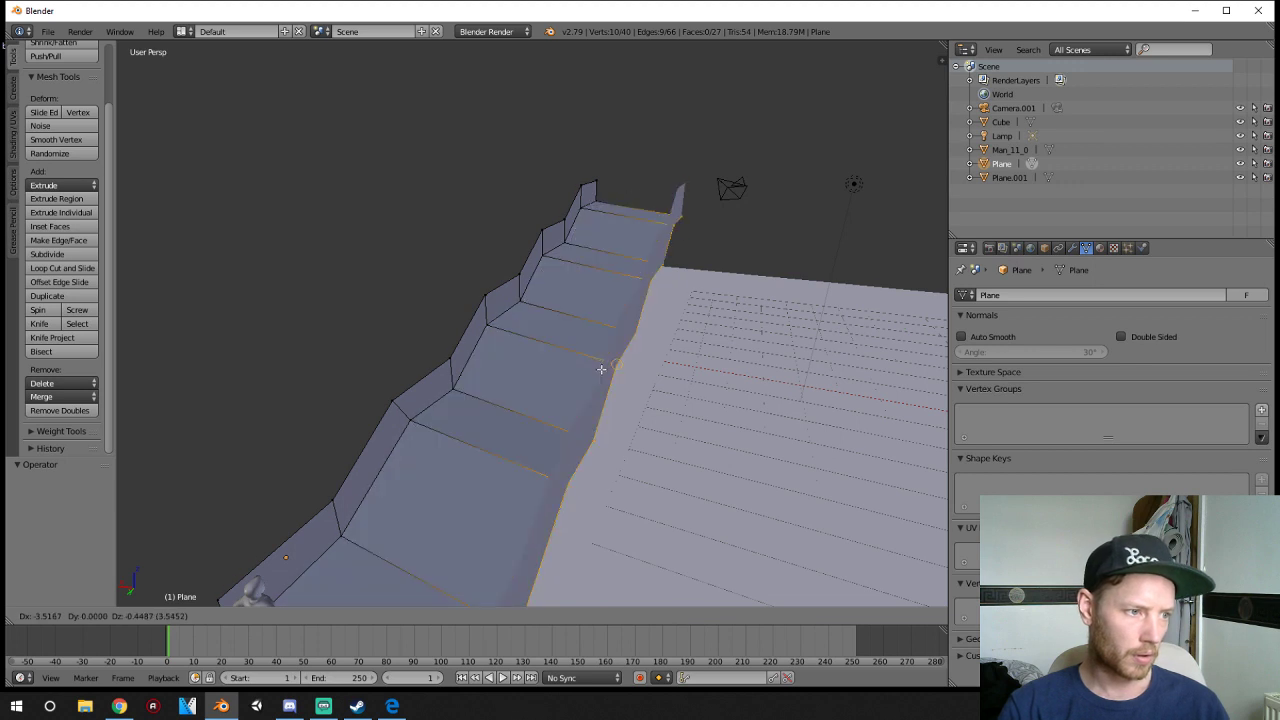
{"action": "key", "text": "x"}
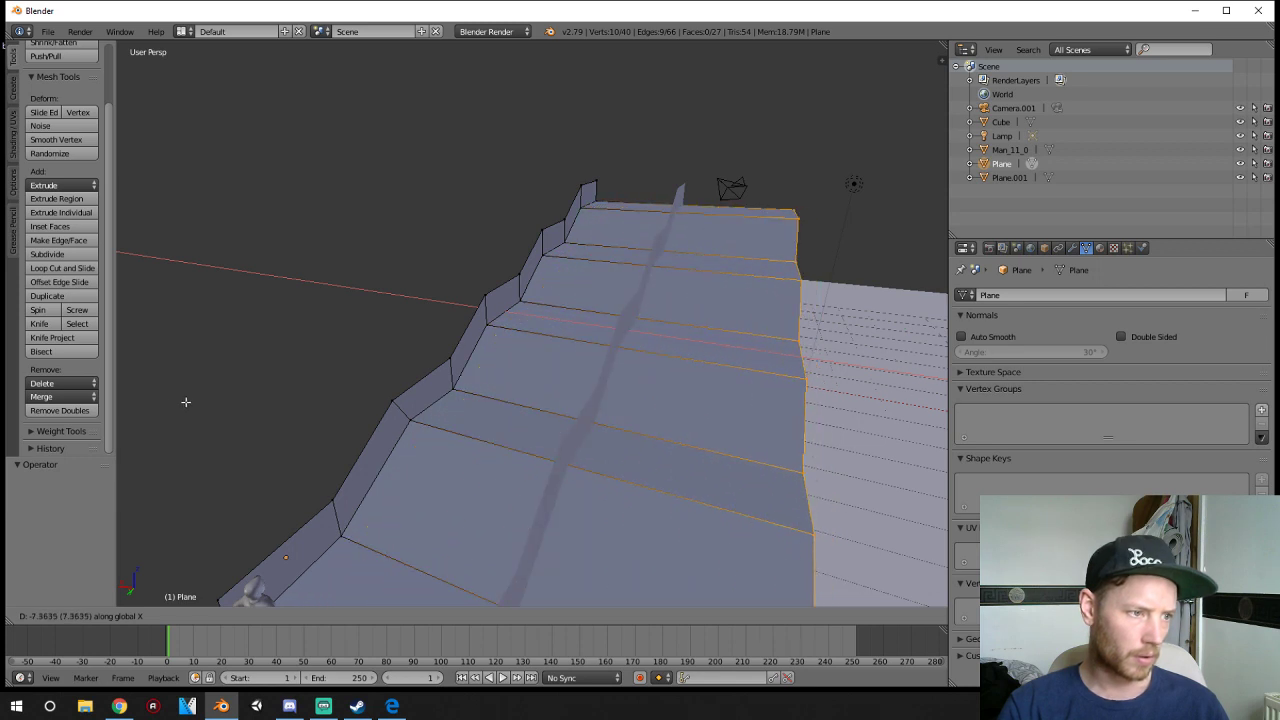
{"action": "left_click", "coordinate": [105, 407]}
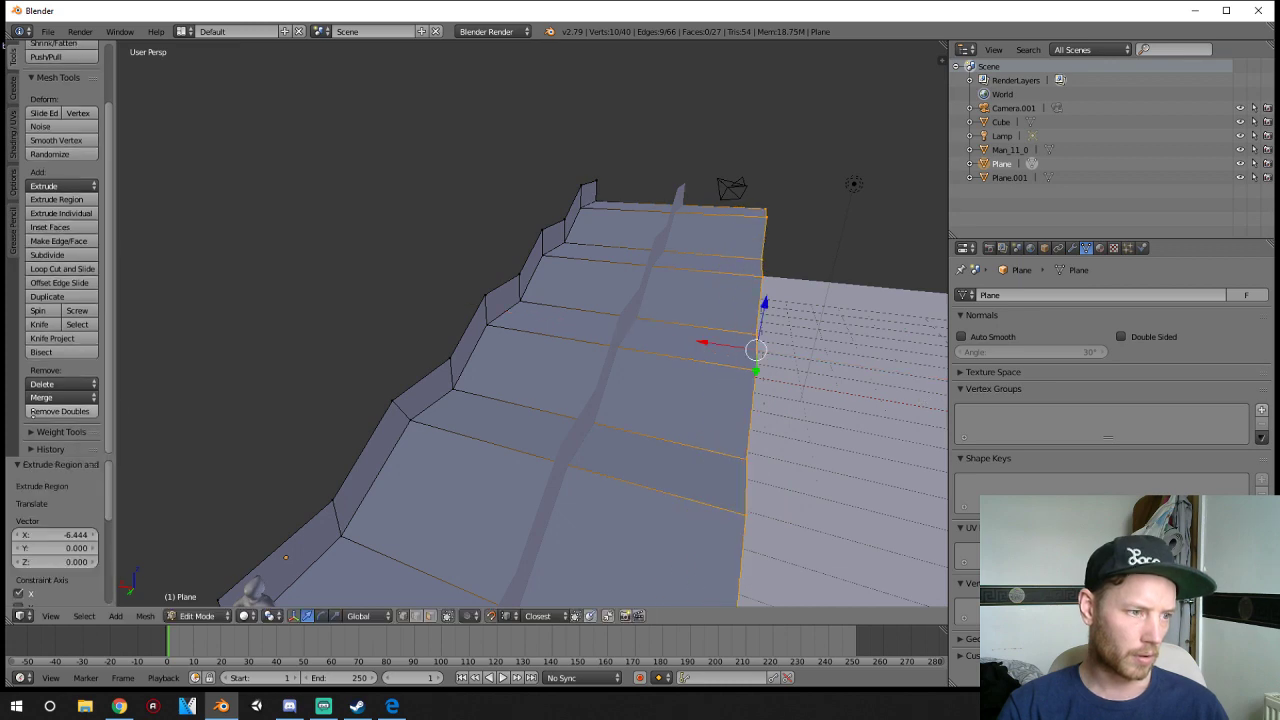
{"action": "middle_click_drag", "start_coordinate": [391, 377], "coordinate": [339, 378]}
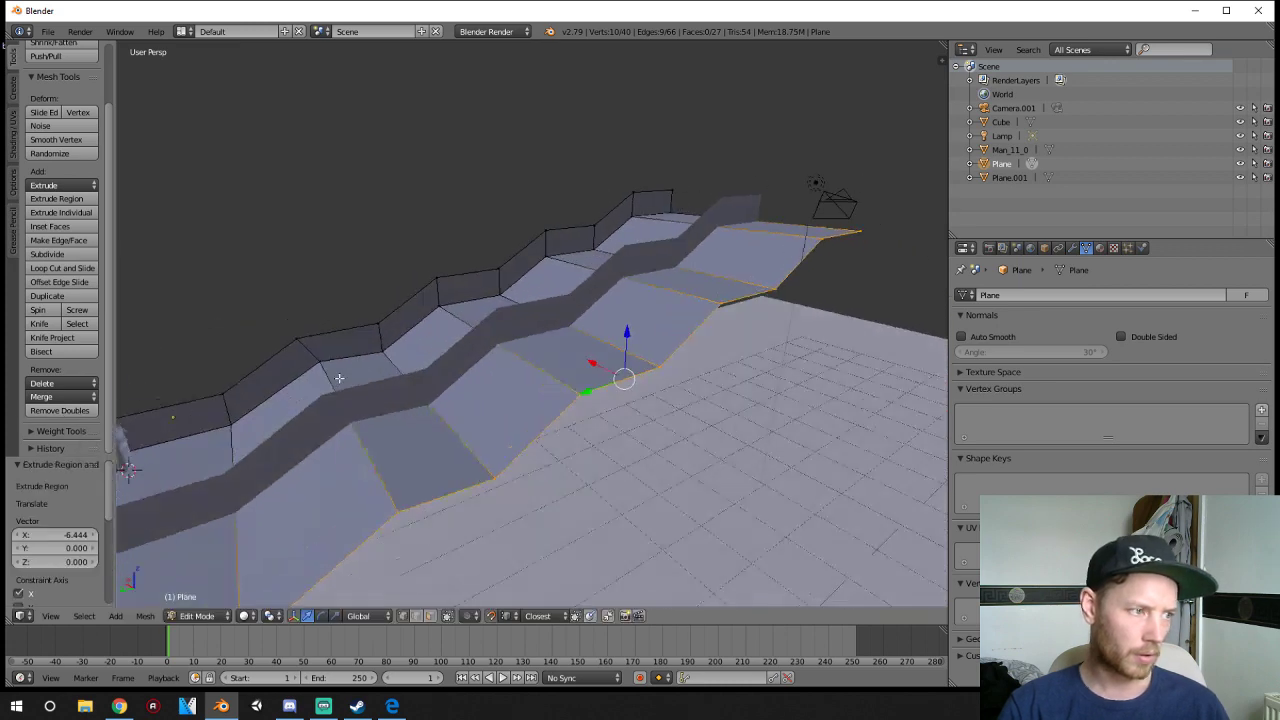
- Undo the stepped floor extrusion and the lengthwise loop cut on the original wall, returning to Object Mode
{"action": "key", "text": "Tab"}
{"action": "key", "text": "Tab"}
{"action": "right_click", "coordinate": [327, 367]}
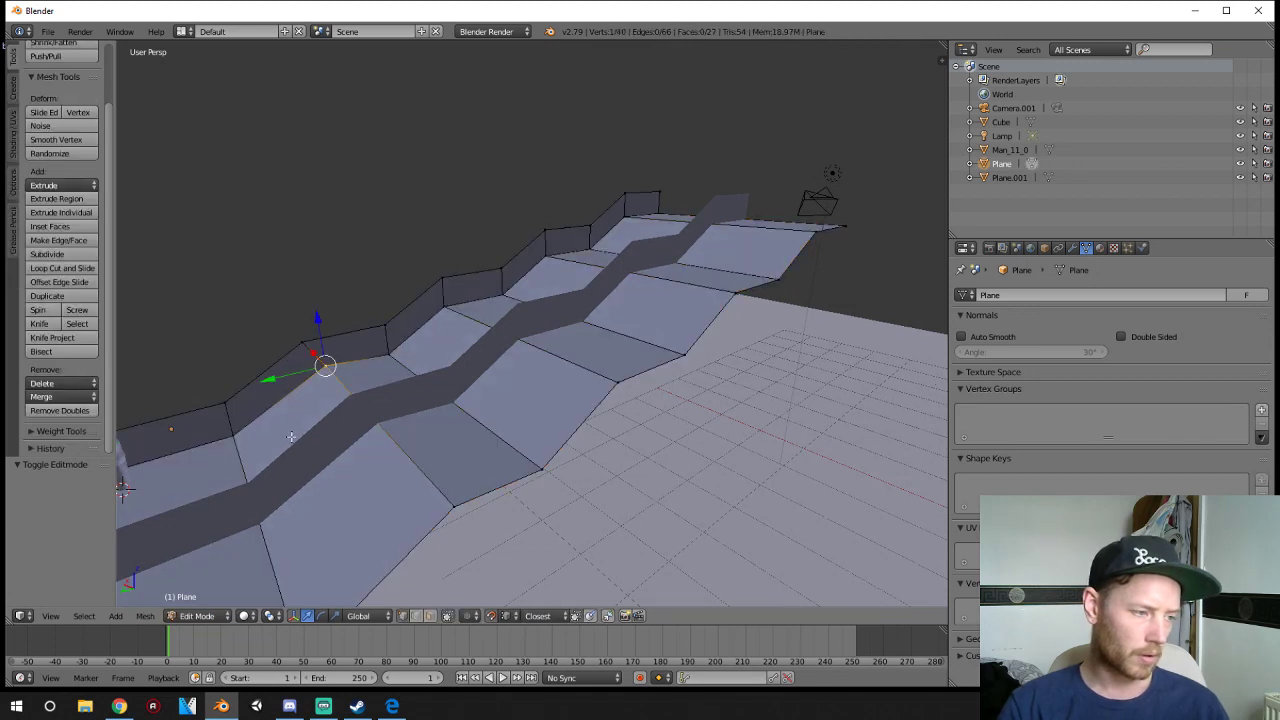
{"action": "right_click", "coordinate": [352, 597], "text": "alt"}
{"action": "key", "text": "ctrl+z"}
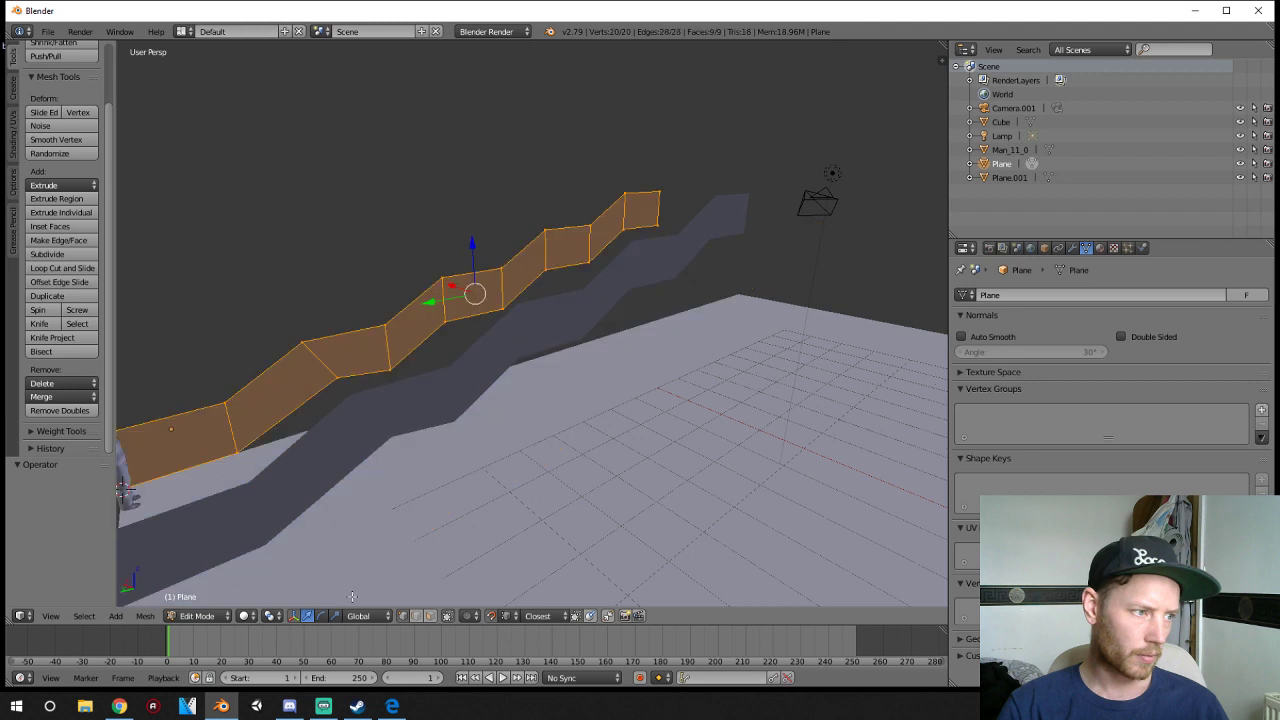
{"action": "key", "text": "Tab"}
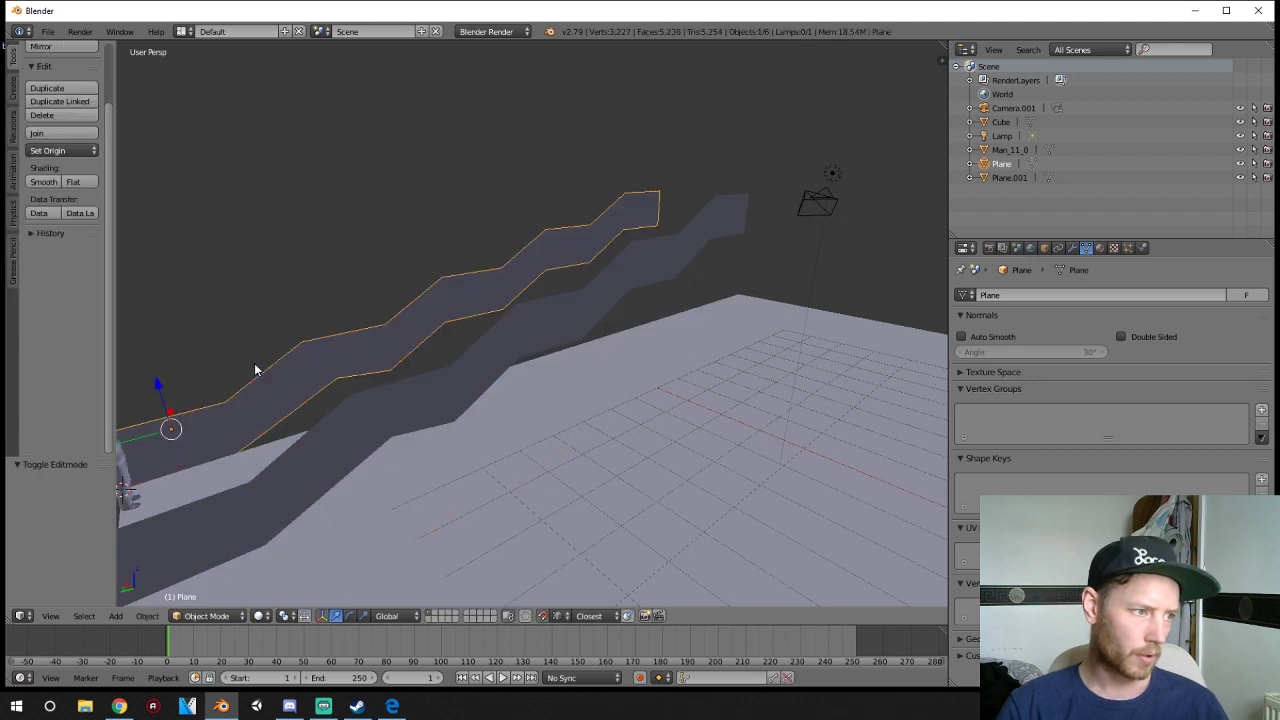
- Add one lengthwise loop cut to the original wall, slide it 0.2 toward the bottom edge, and separate the loop into its own object
{"action": "key", "text": "Tab"}
{"action": "key", "text": "ctrl+r"}
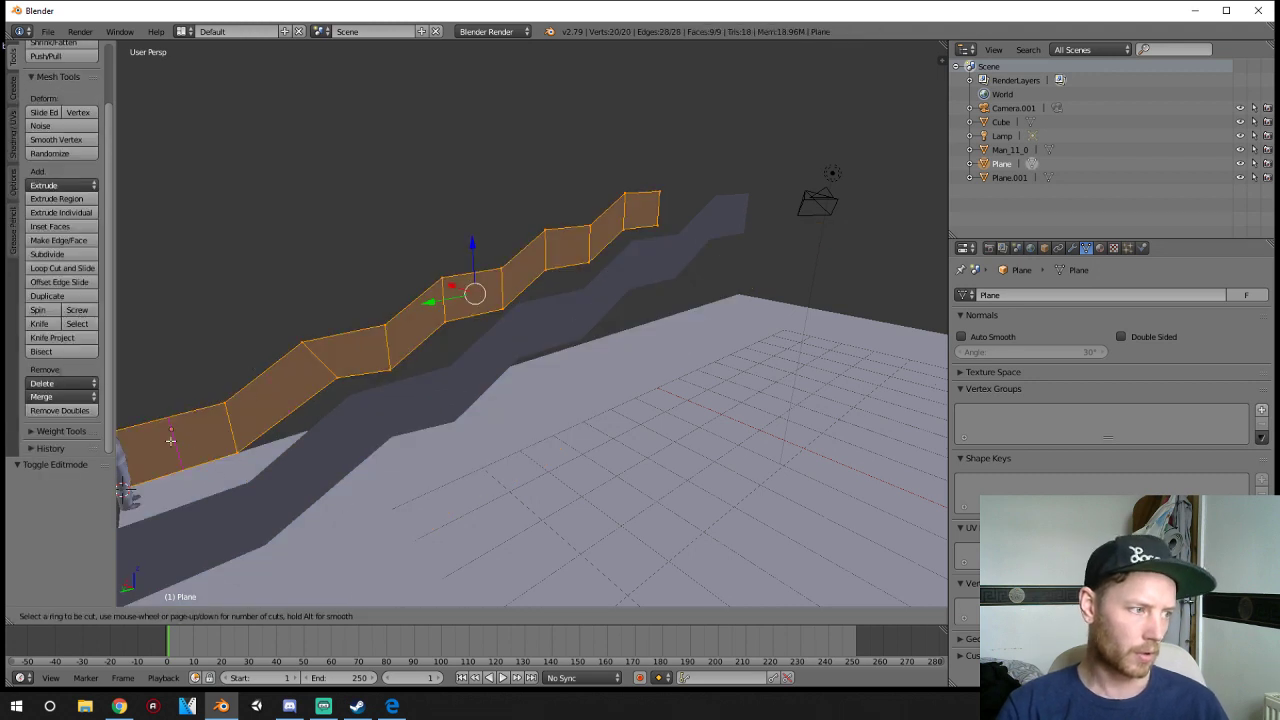
{"action": "left_click", "coordinate": [226, 431]}
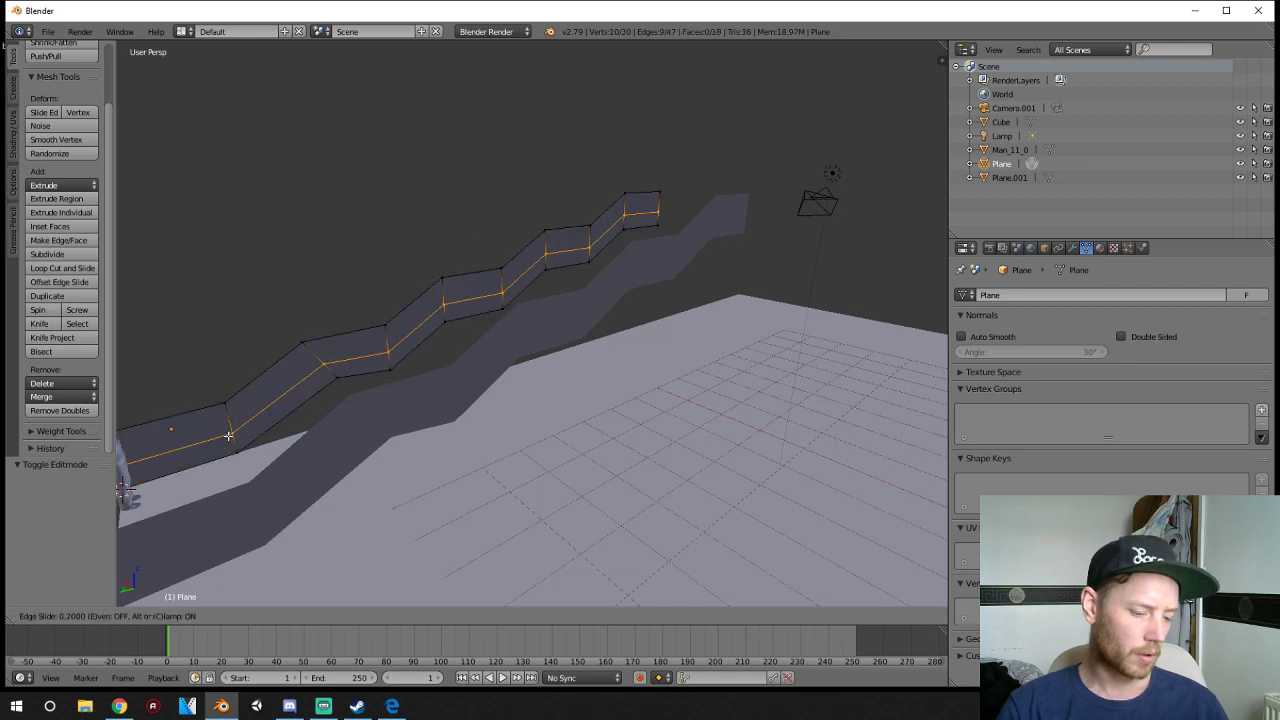
{"action": "left_click", "coordinate": [228, 436]}
{"action": "key", "text": "p"}
{"action": "left_click", "coordinate": [236, 441]}
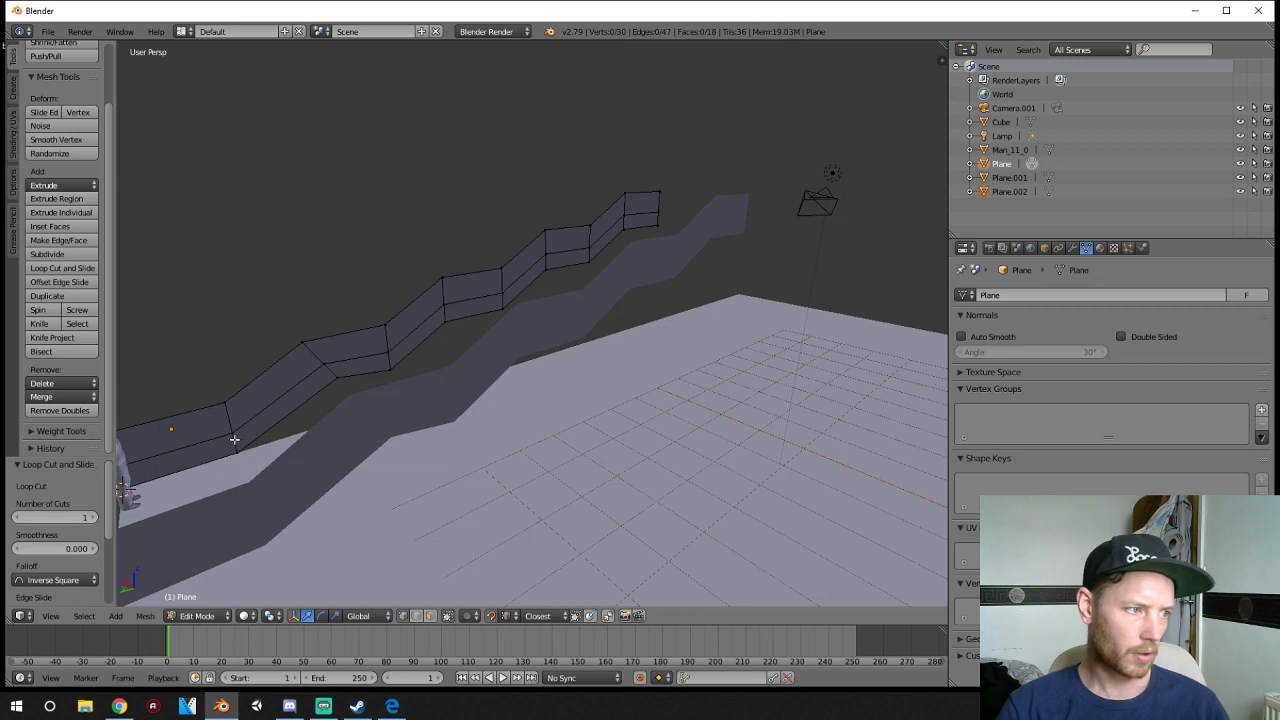
- Reopen the original wall in Edit Mode and select a vertex on its remaining lengthwise cut
{"action": "key", "text": "Tab"}
{"action": "right_click", "coordinate": [258, 417]}
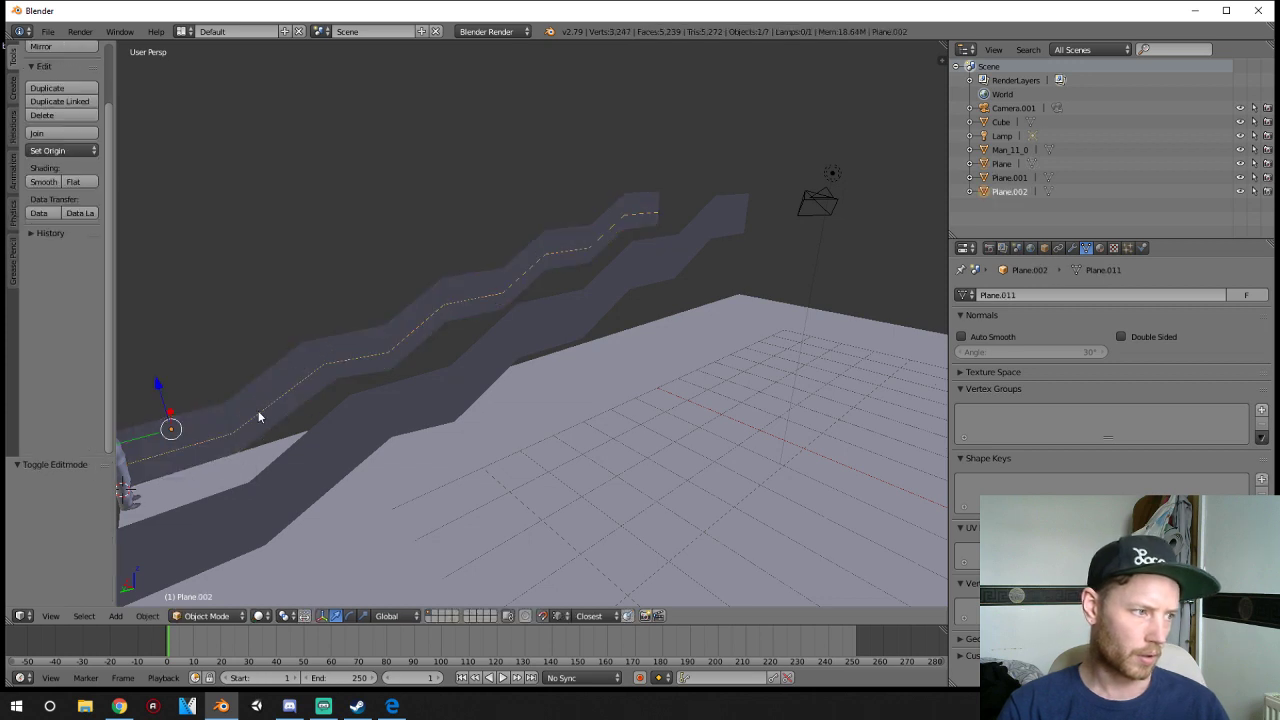
{"action": "right_click", "coordinate": [257, 391]}
{"action": "key", "text": "Tab"}
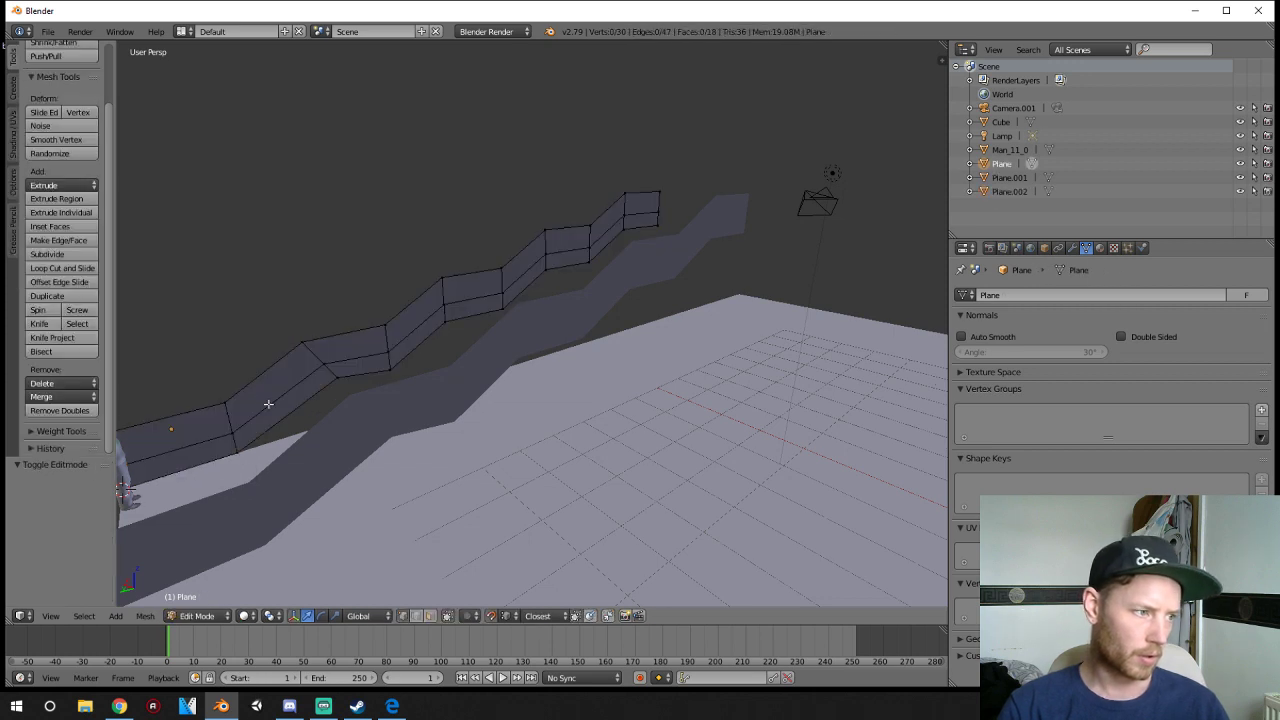
{"action": "right_click", "coordinate": [257, 422]}
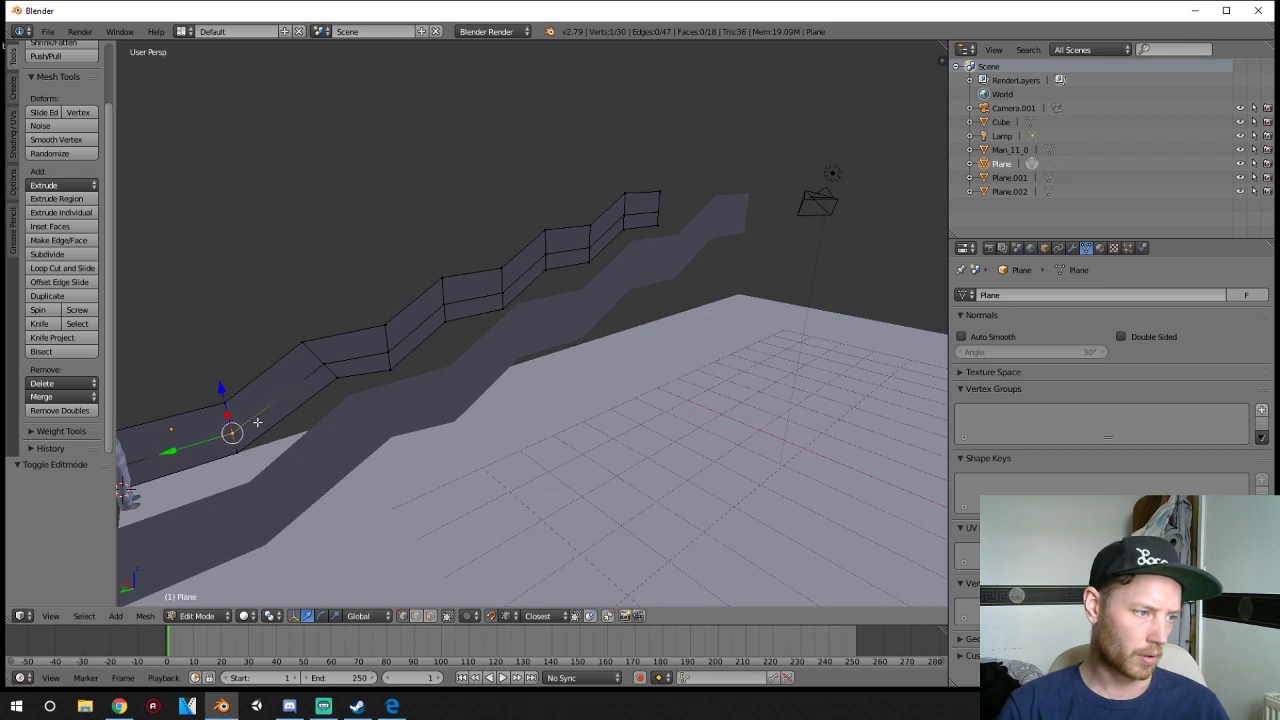
- Undo the loop separation and the lengthwise loop cut, with the original wall open in Edit Mode
{"action": "key", "text": "ctrl+z"}
{"action": "key", "text": "ctrl+z"}
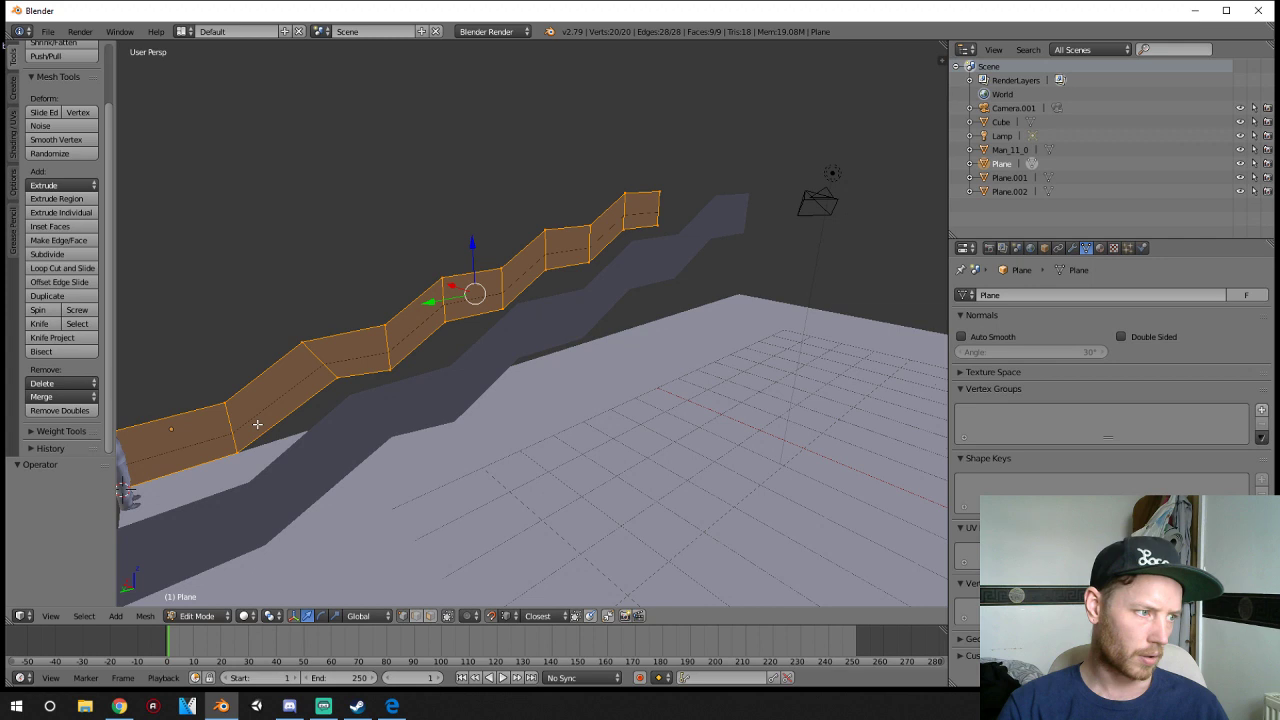
{"action": "key", "text": "Tab"}
{"action": "key", "text": "a"}
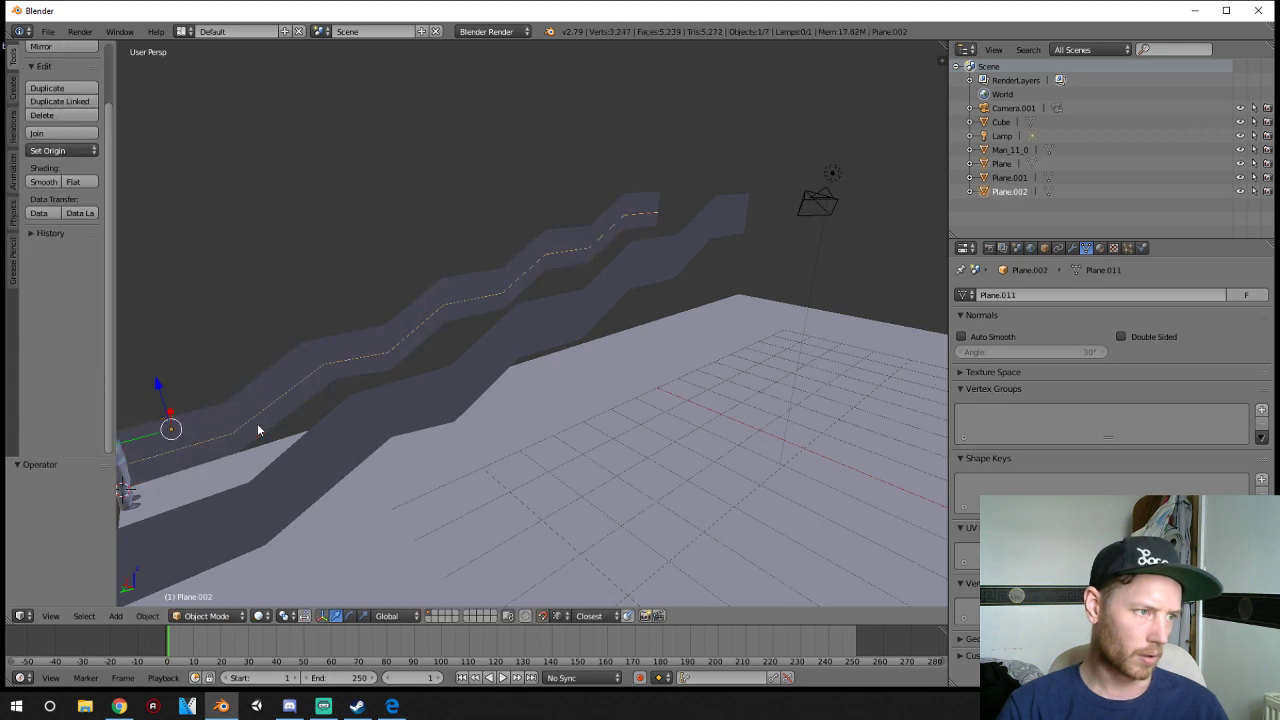
{"action": "key", "text": "a"}
{"action": "key", "text": "ctrl+z"}
{"action": "key", "text": "Tab"}
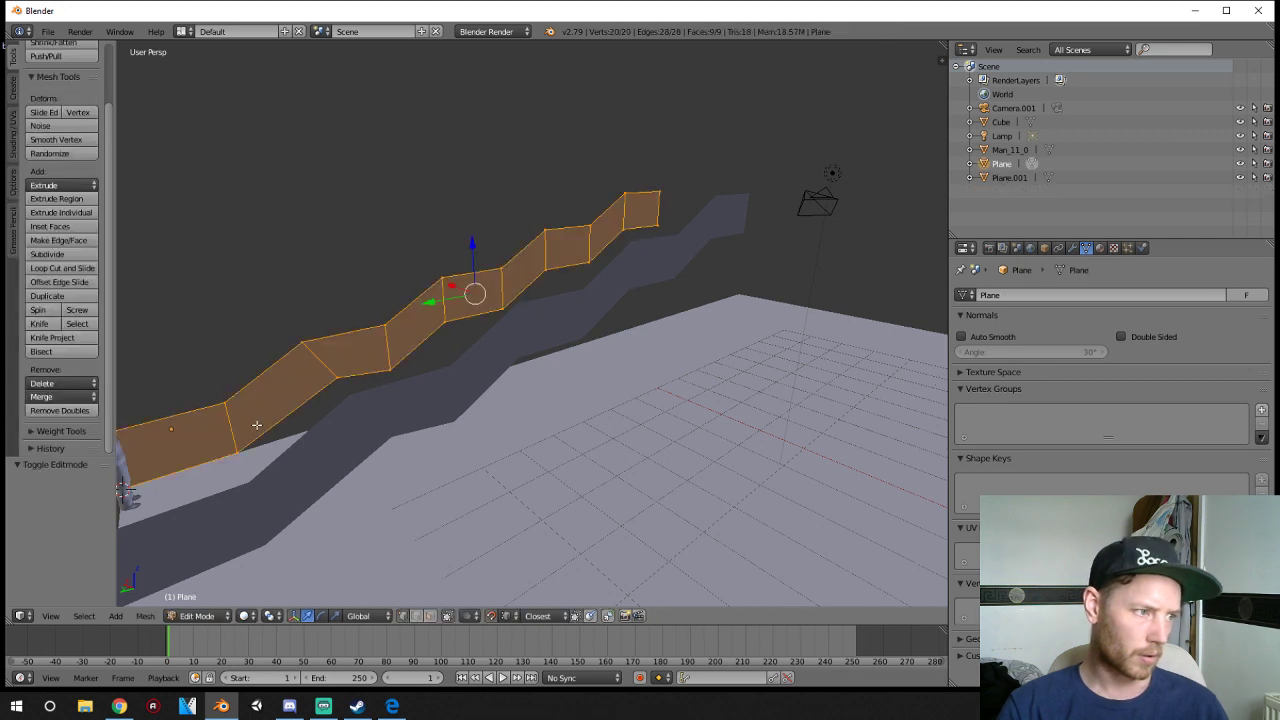
- Cut one lengthwise edge loop slightly below the wall's middle, separate that selection into its own object, and return to Object Mode
{"action": "key", "text": "ctrl+r"}
{"action": "left_click", "coordinate": [214, 428]}
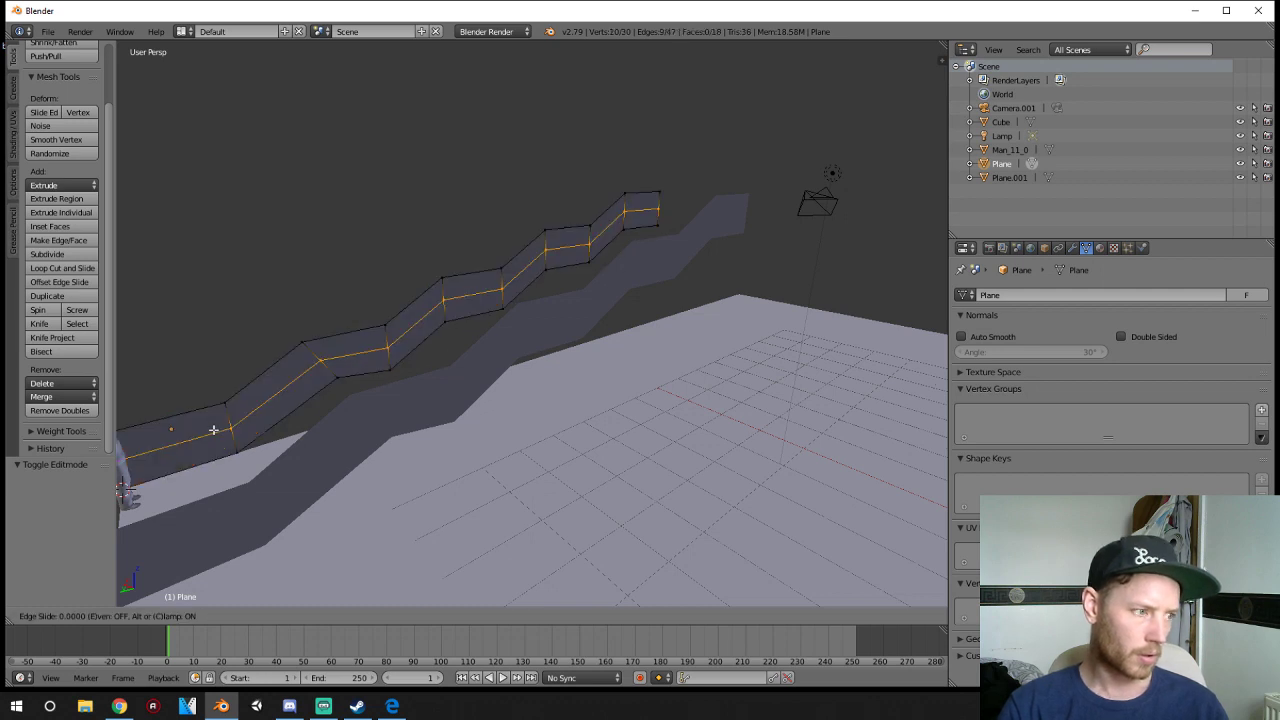
{"action": "left_click", "coordinate": [213, 432]}
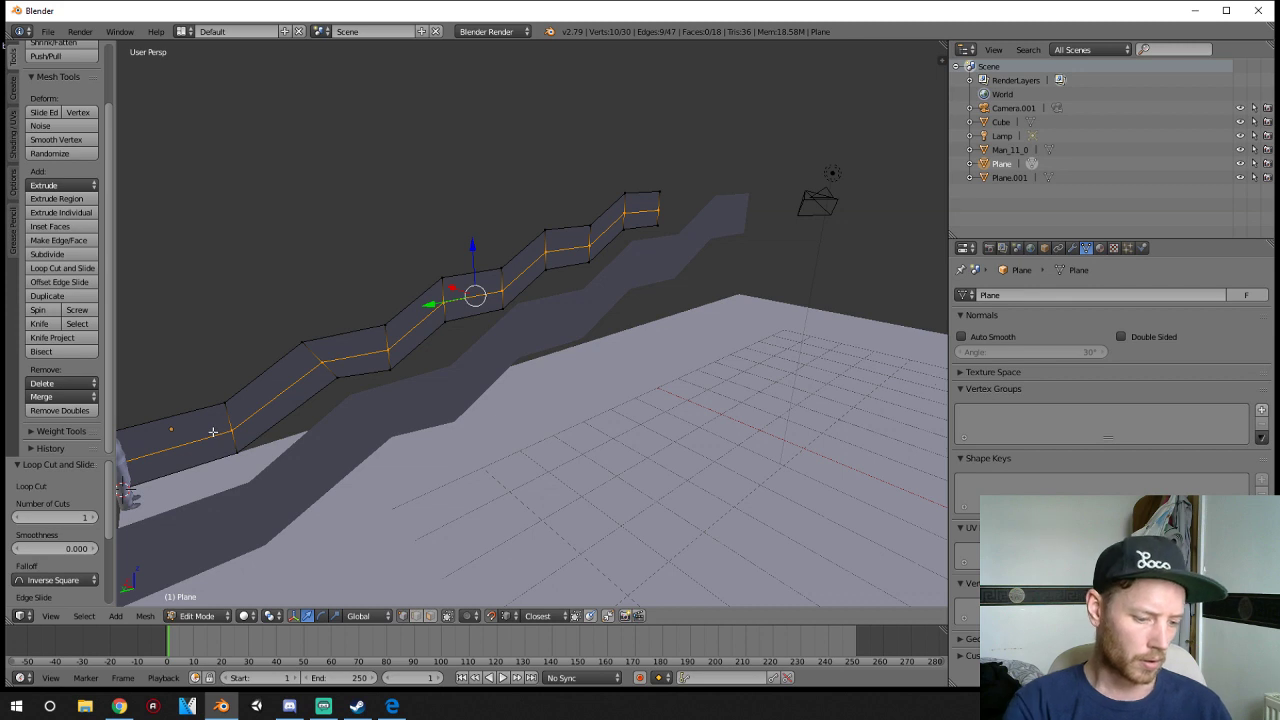
{"action": "key", "text": "ctrl+p"}
{"action": "key", "text": "Escape"}
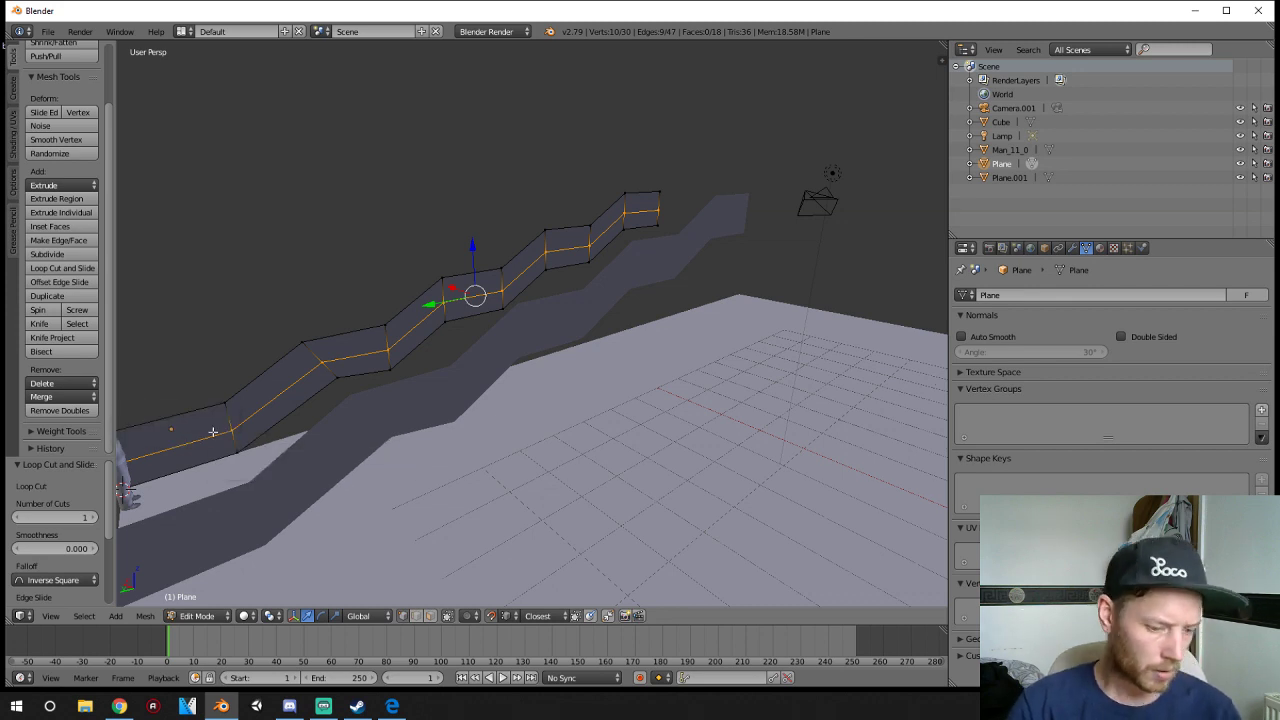
{"action": "key", "text": "p"}
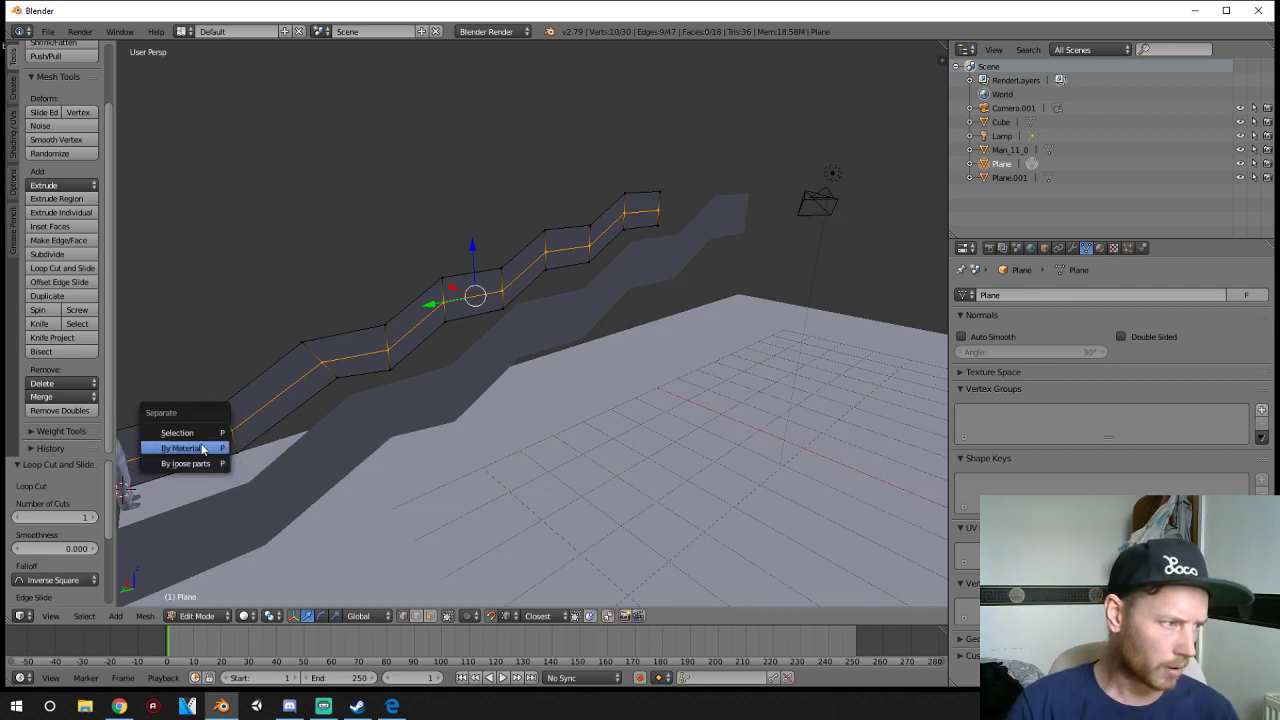
{"action": "left_click", "coordinate": [195, 432]}
{"action": "key", "text": "Tab"}
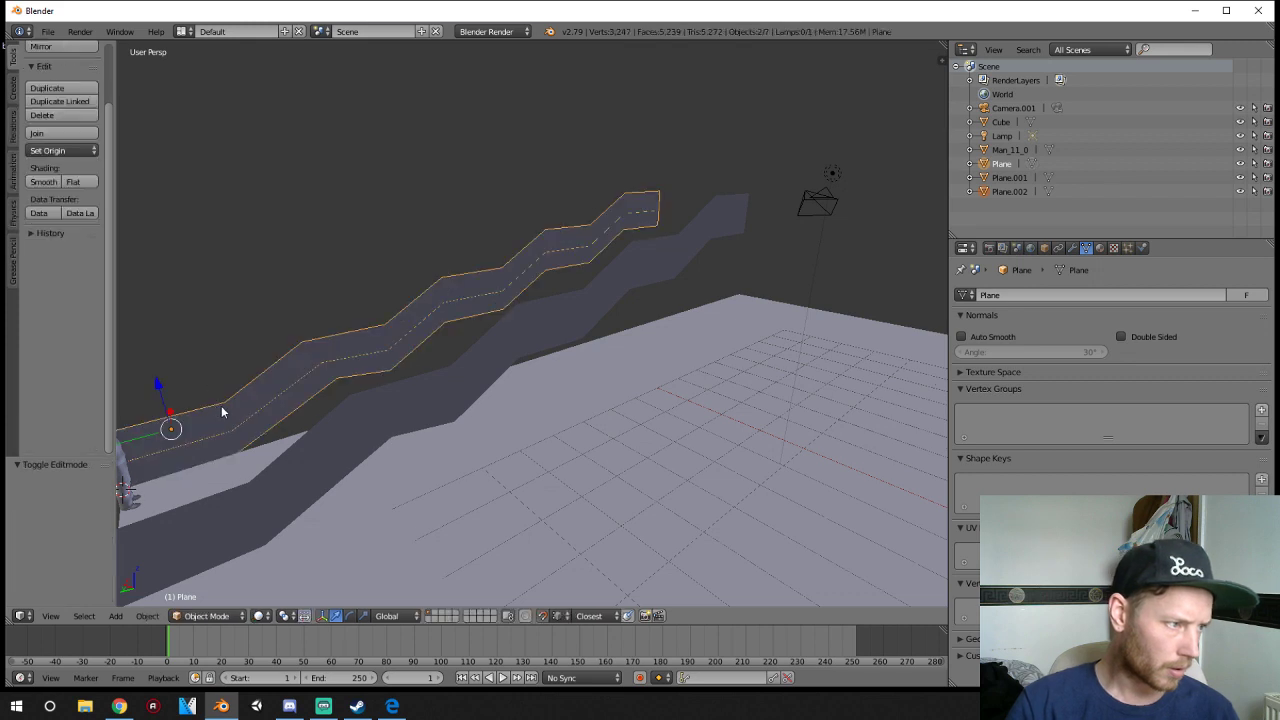
- Dissolve the lengthwise edge loop remaining in the original wall, leaving the separated edge line as its own object
{"action": "right_click", "coordinate": [232, 424]}
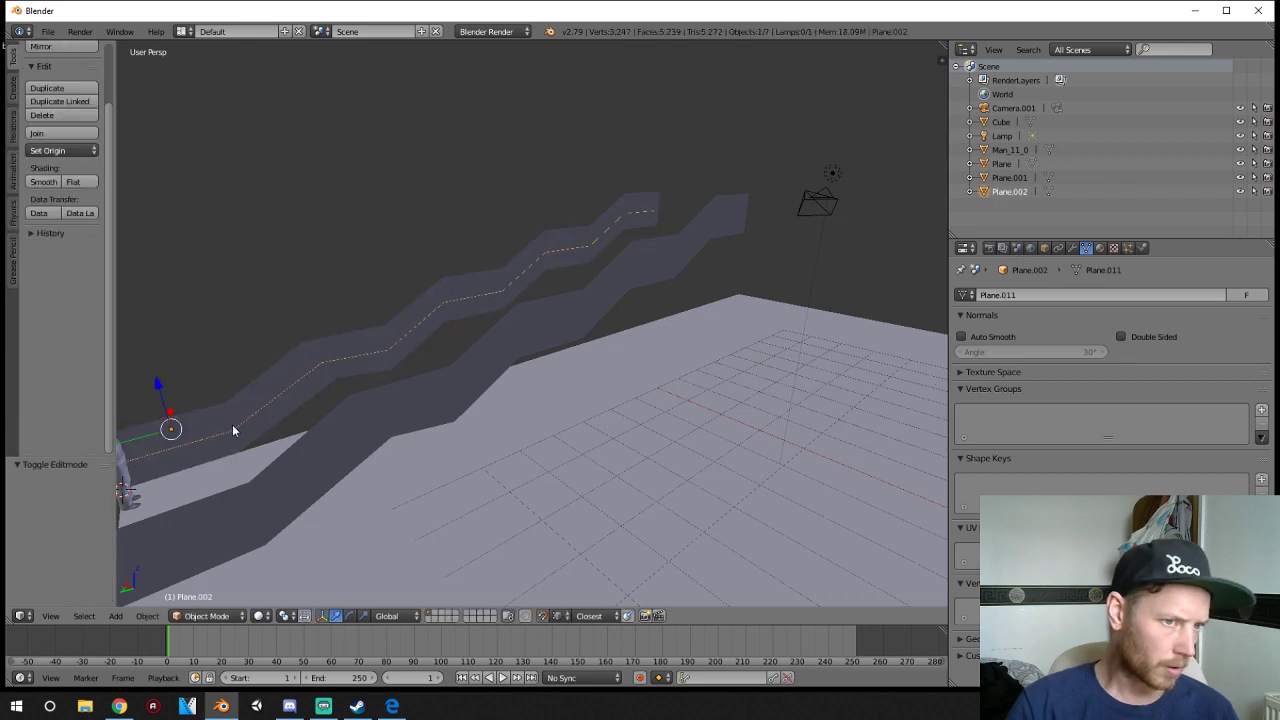
{"action": "right_click", "coordinate": [232, 420]}
{"action": "key", "text": "Tab"}
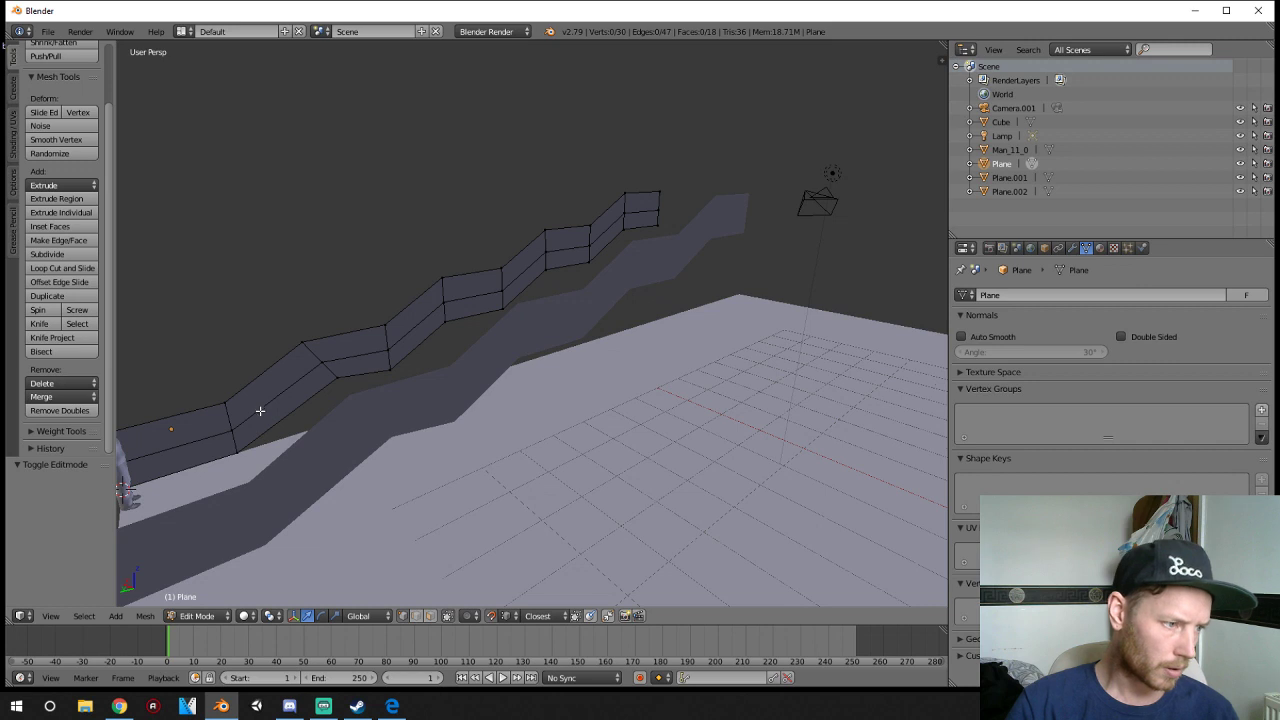
{"action": "right_click", "coordinate": [271, 402]}
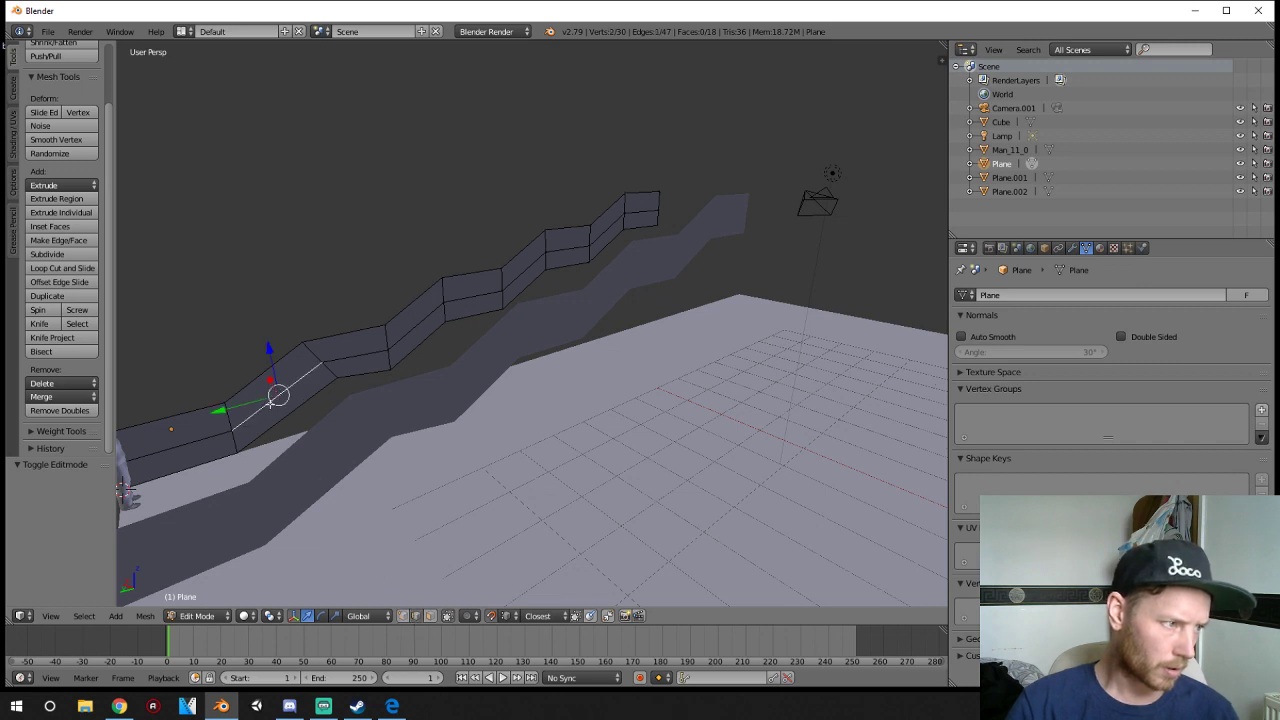
{"action": "right_click", "coordinate": [259, 411], "text": "alt"}
{"action": "key", "text": "x"}
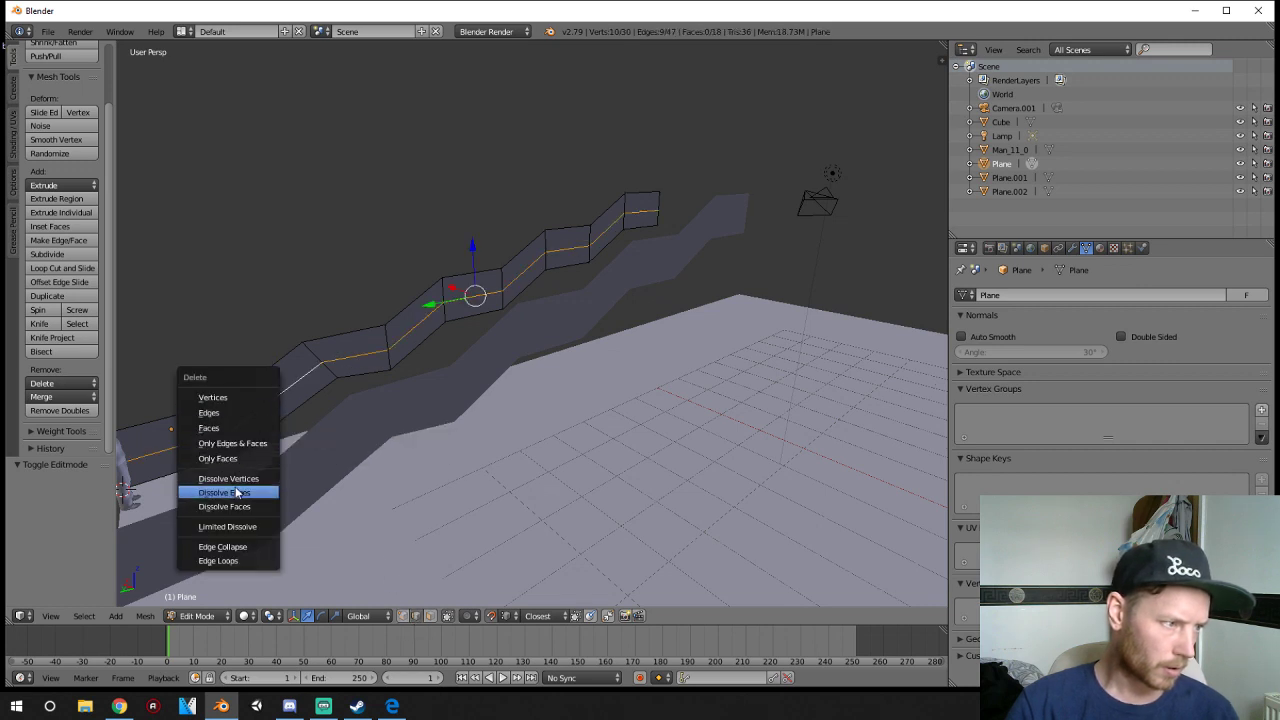
{"action": "left_click", "coordinate": [235, 491]}
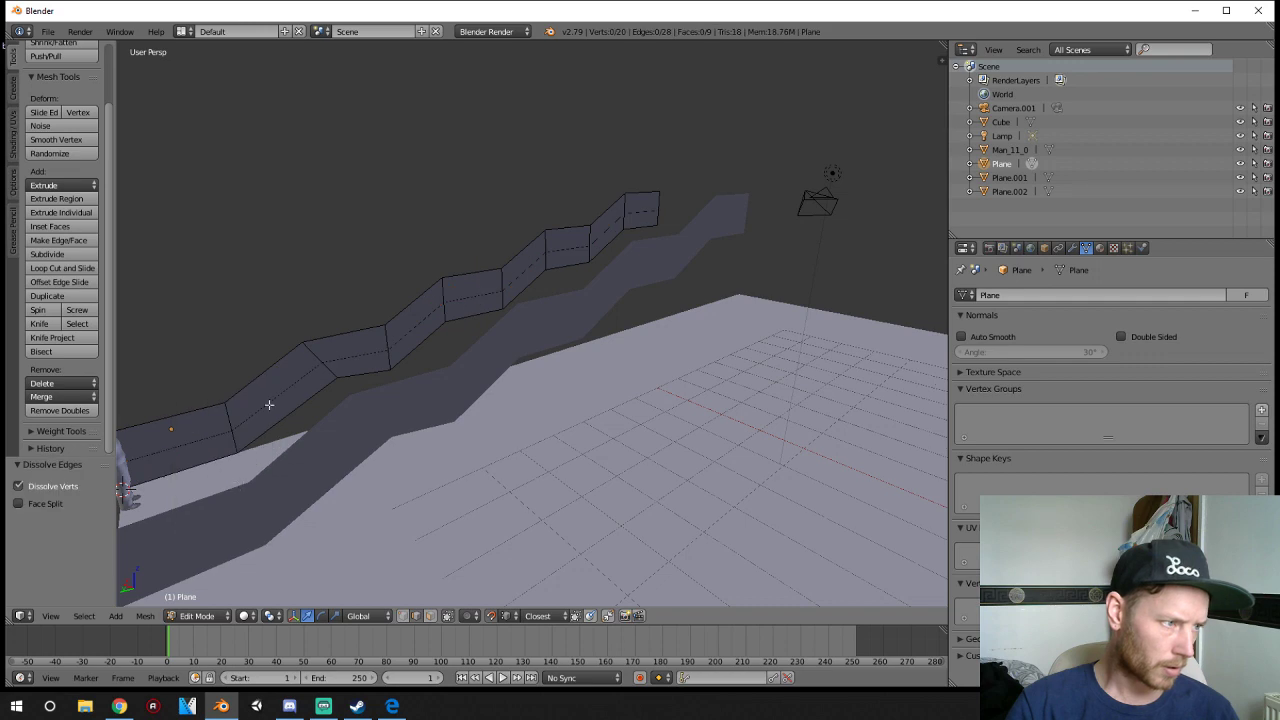
{"action": "right_click", "coordinate": [269, 404]}
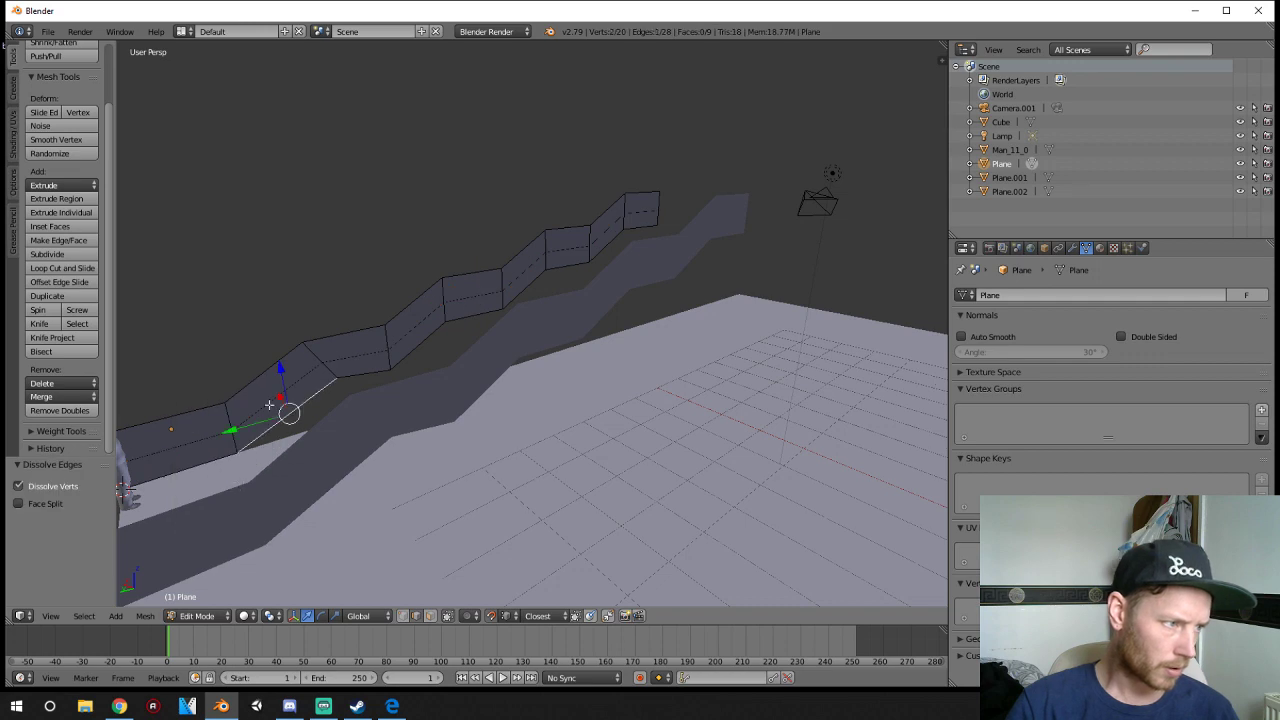
{"action": "key", "text": "Tab"}
- Extrude all of the separated edge line -3.517 along X to form a stepped floor reaching the duplicate wall
{"action": "right_click", "coordinate": [269, 404]}
{"action": "middle_click_drag", "start_coordinate": [269, 400], "coordinate": [319, 403]}
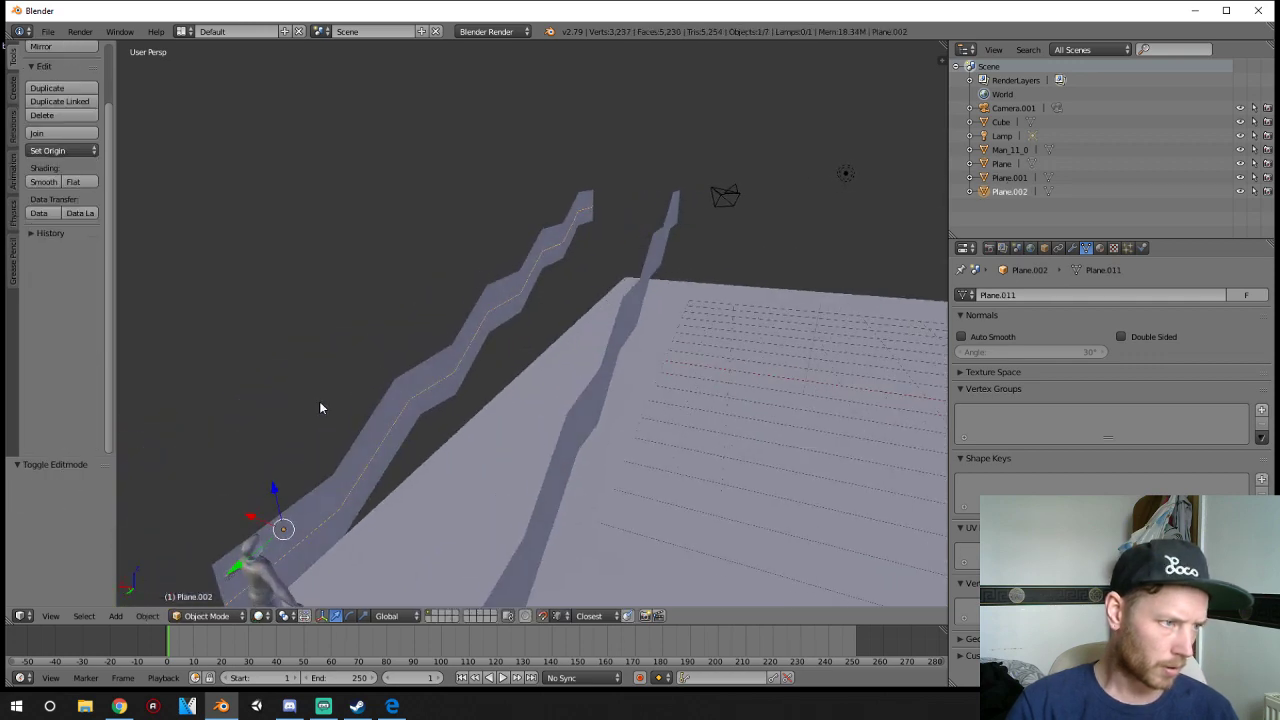
{"action": "key", "text": "Tab"}
{"action": "right_click", "coordinate": [368, 462]}
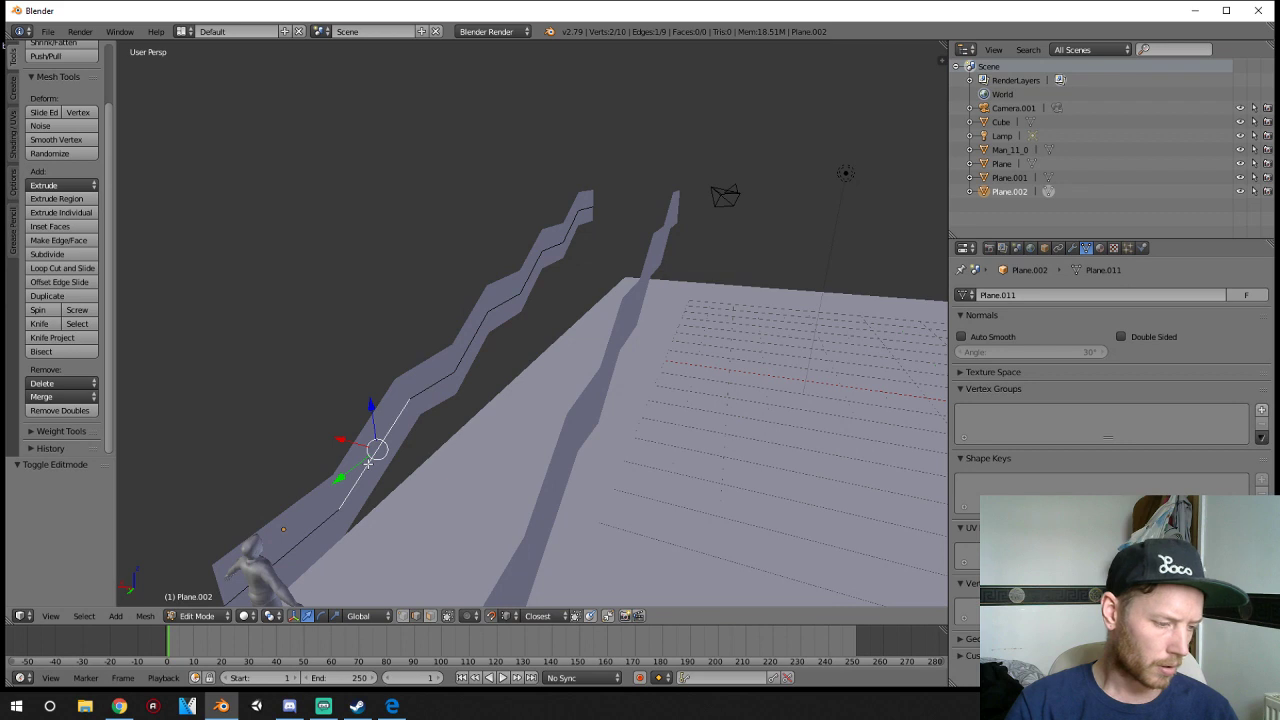
{"action": "key", "text": "a"}
{"action": "key", "text": "a"}
{"action": "key", "text": "e"}
{"action": "key", "text": "x"}
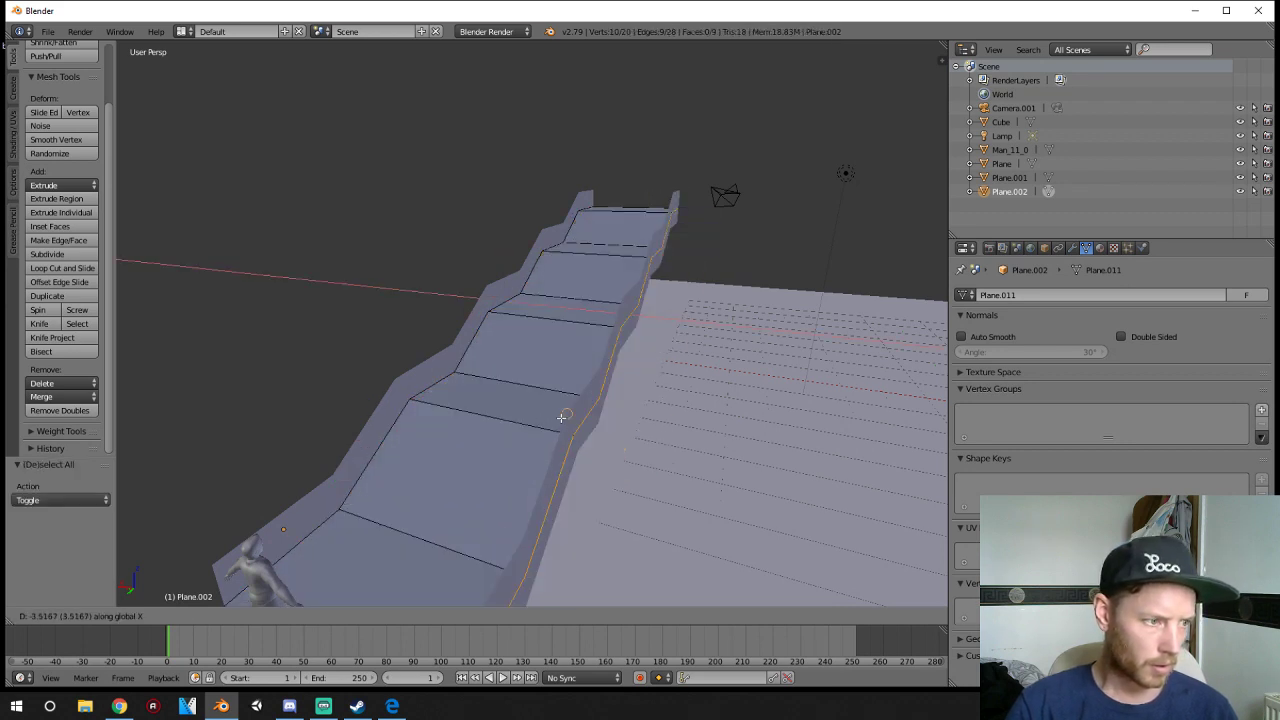
{"action": "left_click", "coordinate": [561, 418]}
{"action": "key", "text": "Tab"}
- Delete the edges of the original wall's bottom edge loop in wireframe view, then restore solid shading
{"action": "right_click", "coordinate": [402, 405]}
{"action": "key", "text": "Tab"}
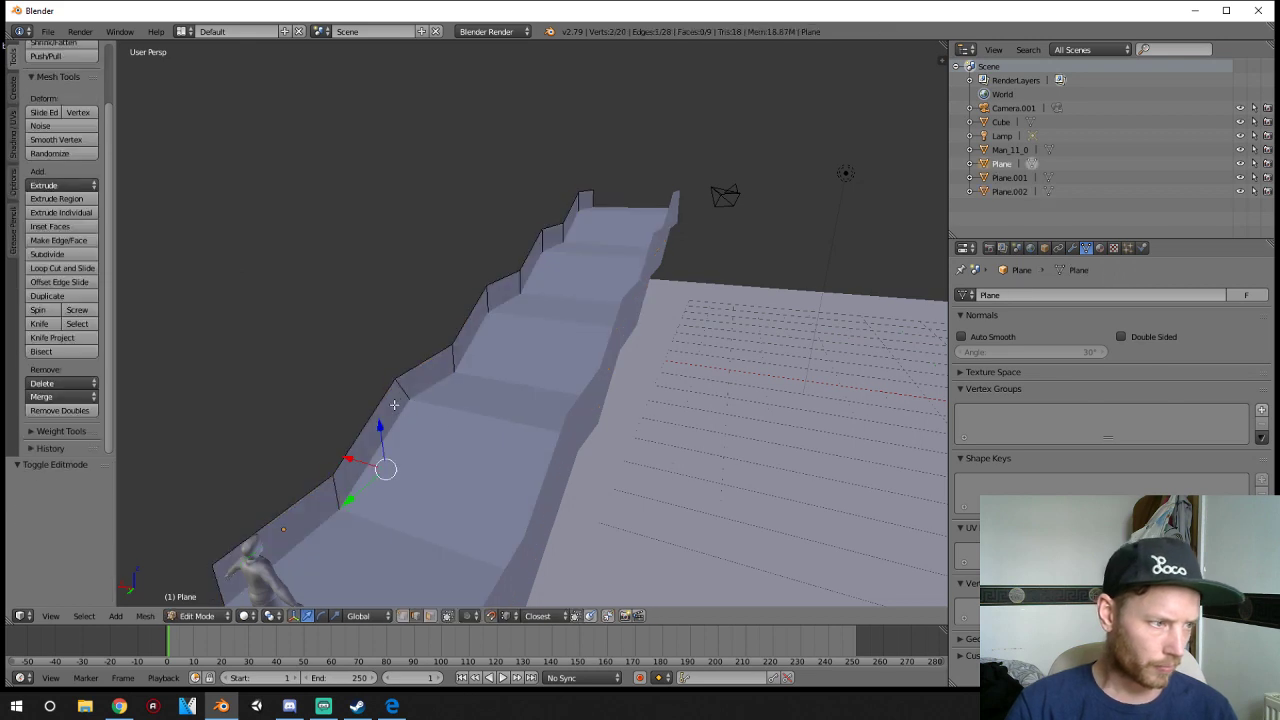
{"action": "key", "text": "z"}
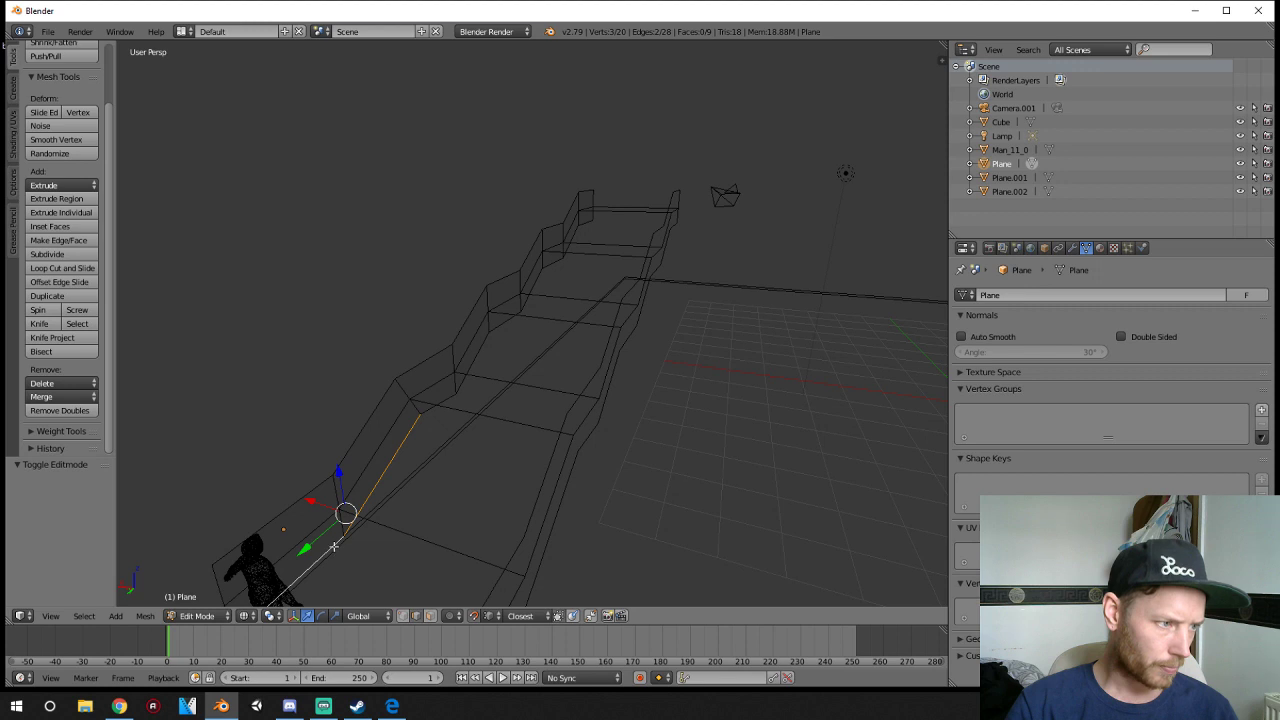
{"action": "left_click", "coordinate": [333, 546], "text": "alt"}
{"action": "key", "text": "x"}
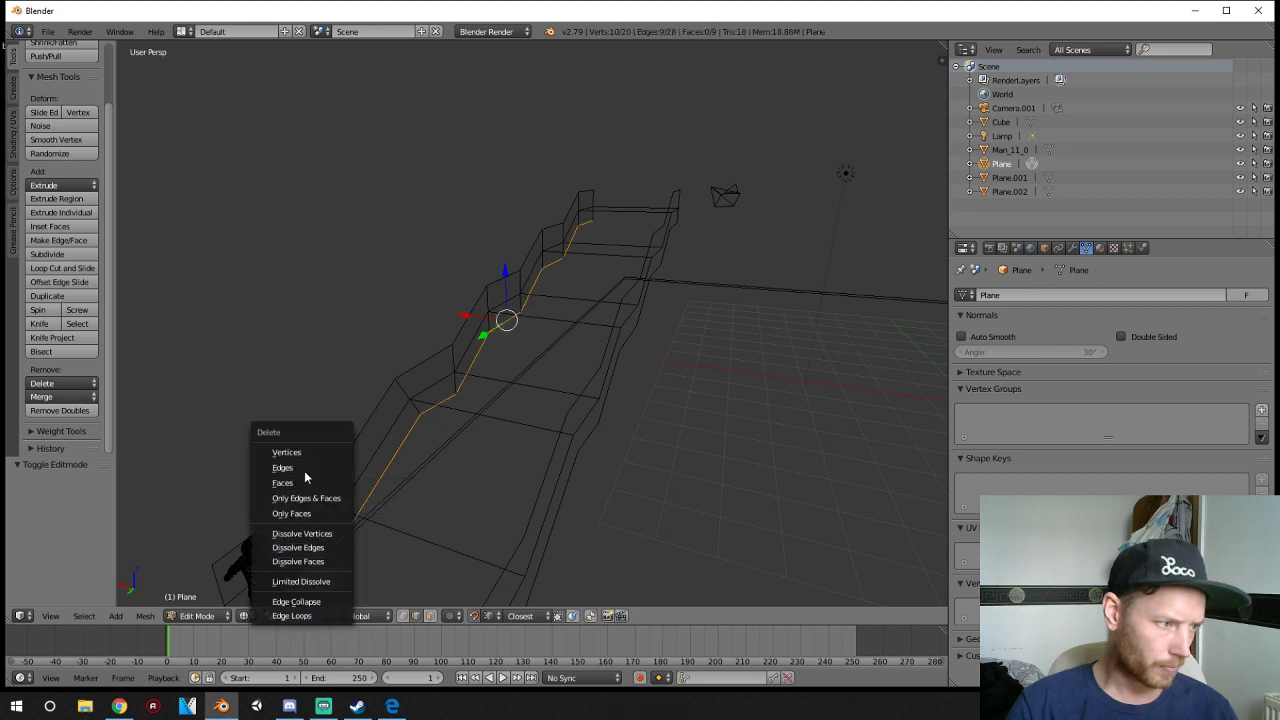
{"action": "left_click", "coordinate": [304, 469]}
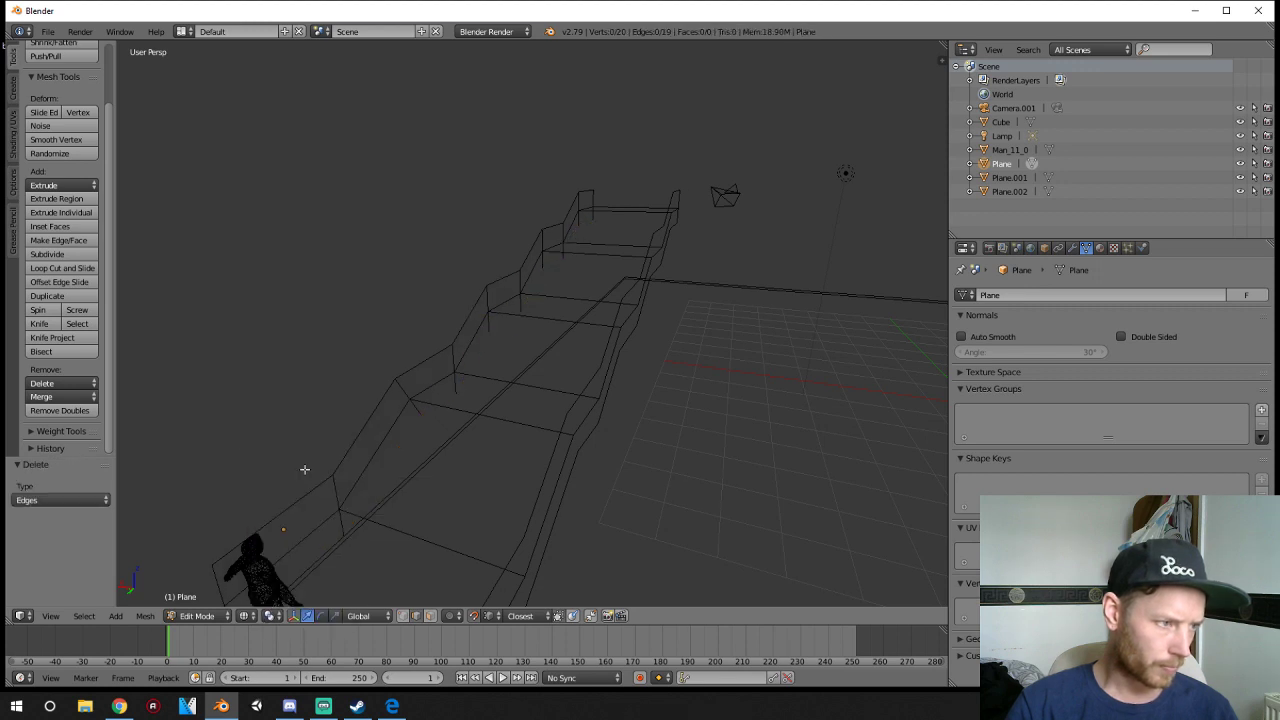
{"action": "key", "text": "Tab"}
{"action": "key", "text": "Tab"}
{"action": "key", "text": "z"}
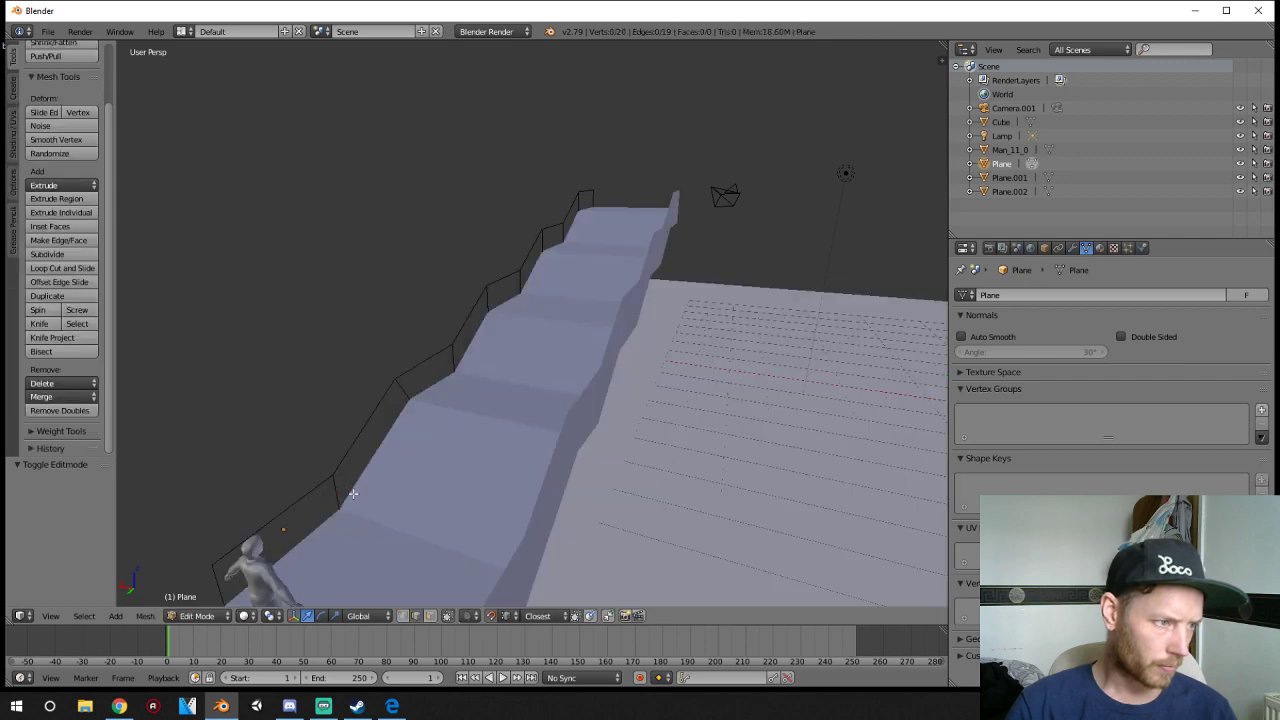
- Delete the edges of the duplicate wall's bottom edge loop, leaving only its open railing outline, and return to Object Mode
{"action": "middle_click_drag", "start_coordinate": [358, 500], "coordinate": [428, 504]}
{"action": "middle_click_drag", "start_coordinate": [717, 403], "coordinate": [502, 408]}
{"action": "key", "text": "Tab"}
{"action": "right_click", "coordinate": [439, 367]}
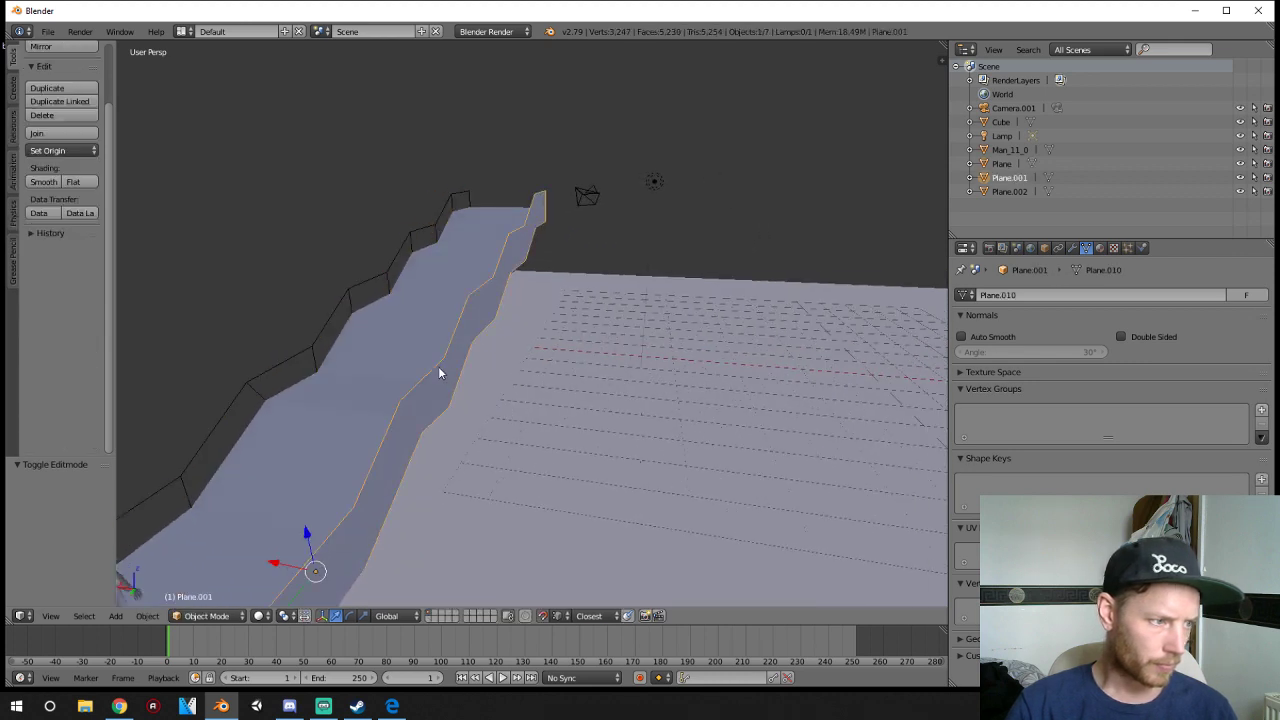
{"action": "key", "text": "Tab"}
{"action": "right_click", "coordinate": [455, 389]}
{"action": "right_click", "coordinate": [455, 389], "text": "alt"}
{"action": "key", "text": "x"}
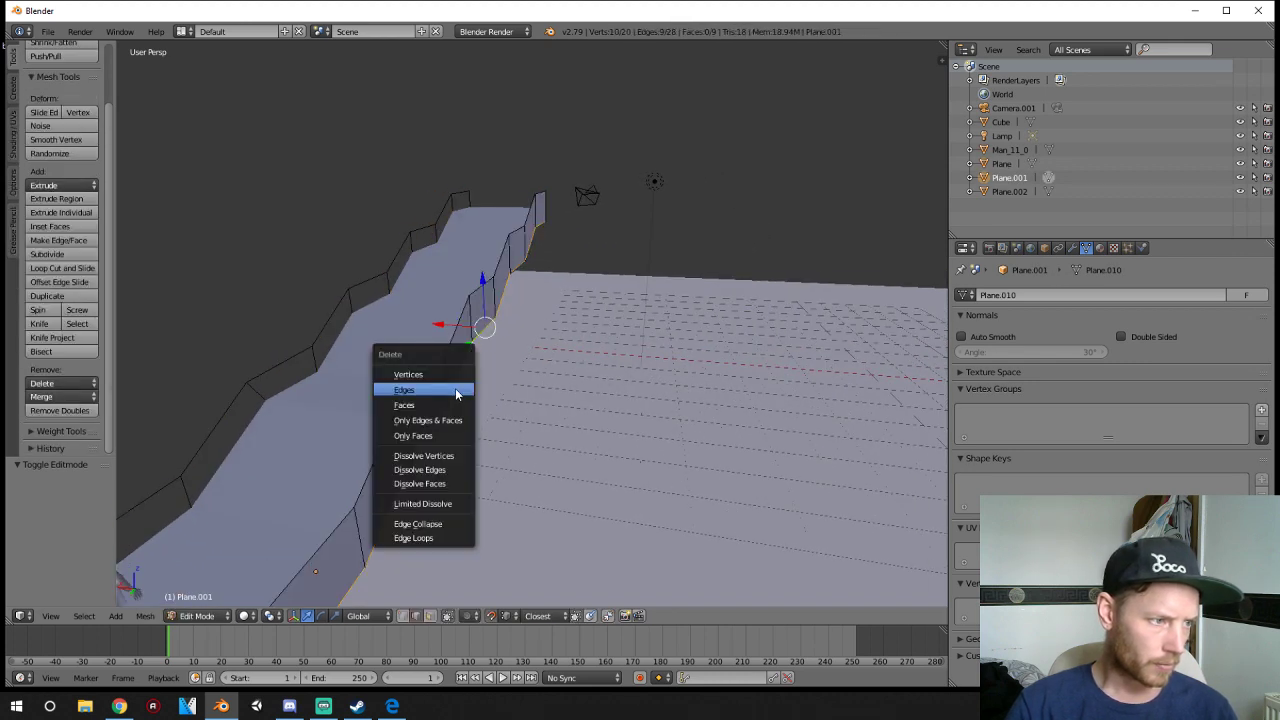
{"action": "left_click", "coordinate": [455, 390]}
{"action": "key", "text": "Tab"}
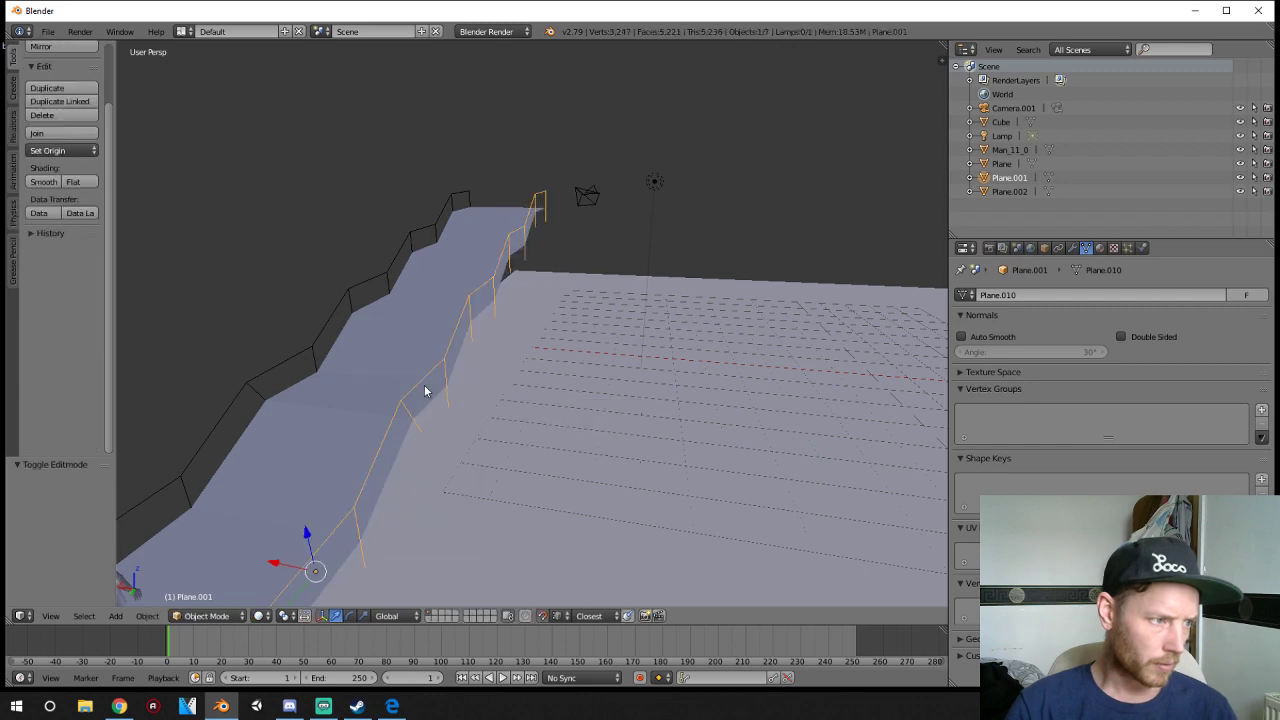
{"action": "right_click", "coordinate": [425, 391]}
{"action": "right_click", "coordinate": [419, 391]}
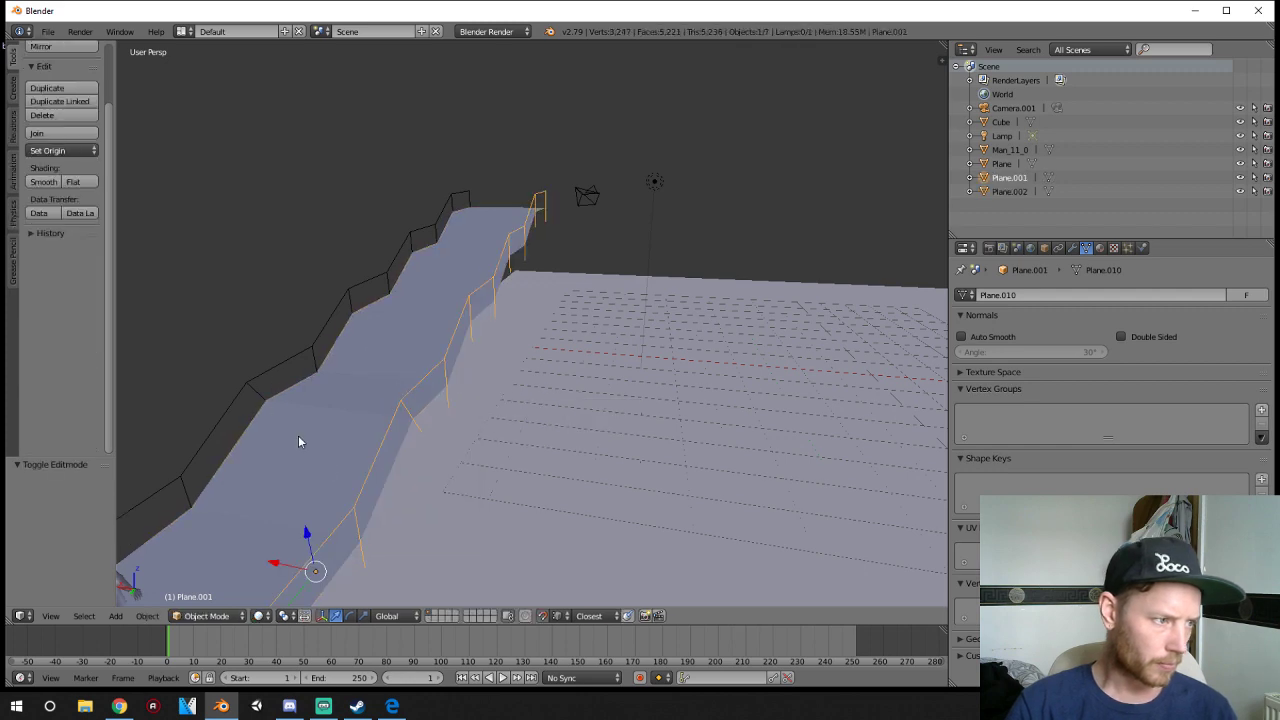
- Scale the ground slab by 2.978 in X and Y, leaving Z locked
{"action": "middle_click_drag", "start_coordinate": [335, 481], "coordinate": [379, 413]}
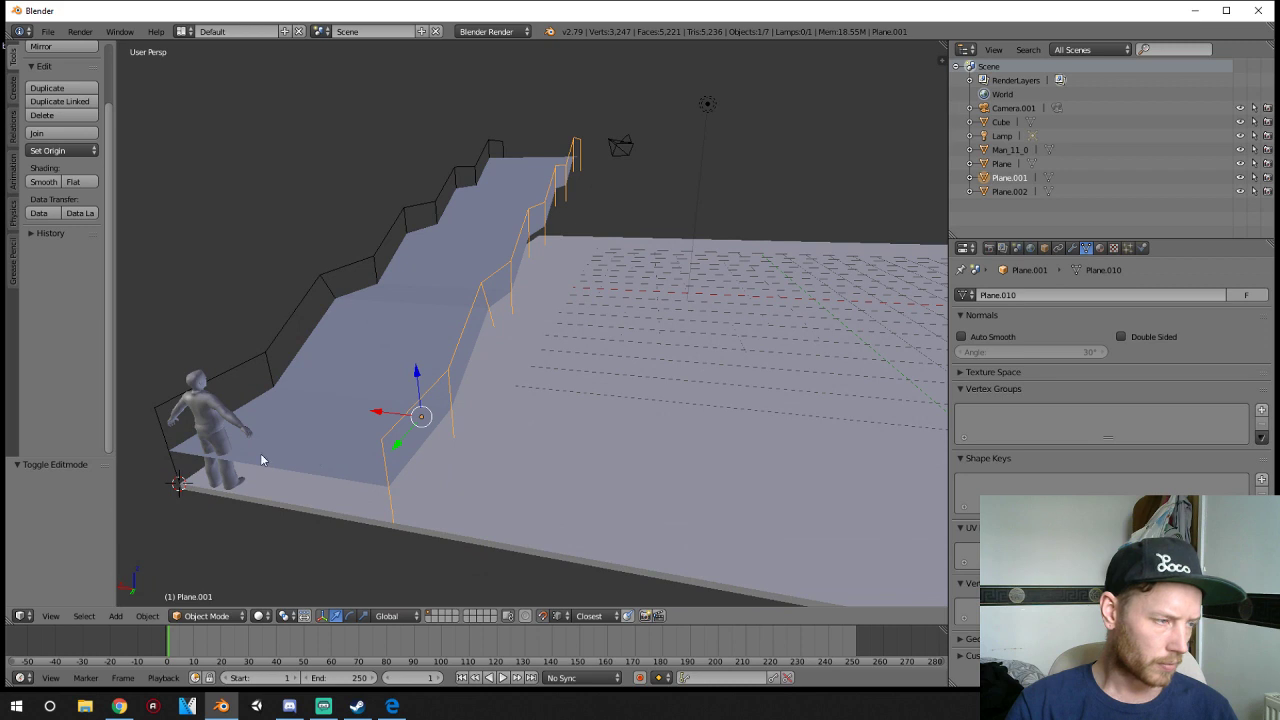
{"action": "right_click", "coordinate": [450, 521]}
{"action": "key", "text": "s"}
{"action": "key", "text": "shift+z"}
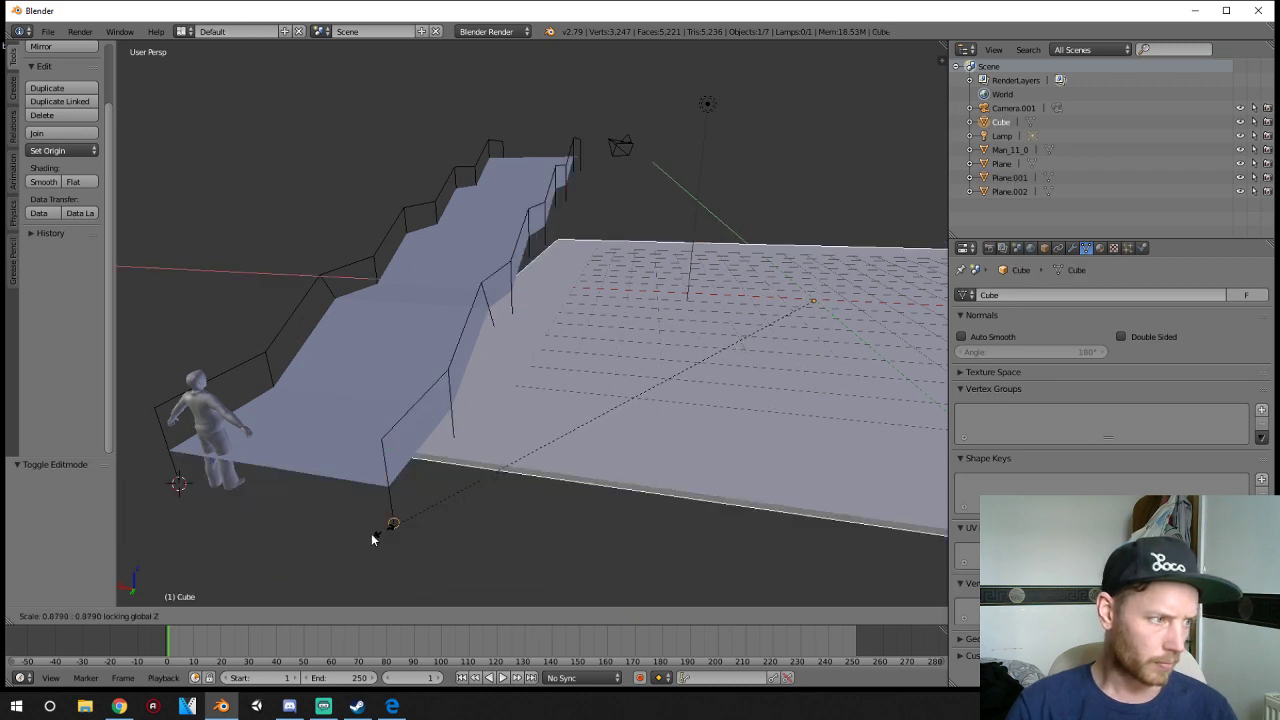
{"action": "left_click", "coordinate": [568, 223]}
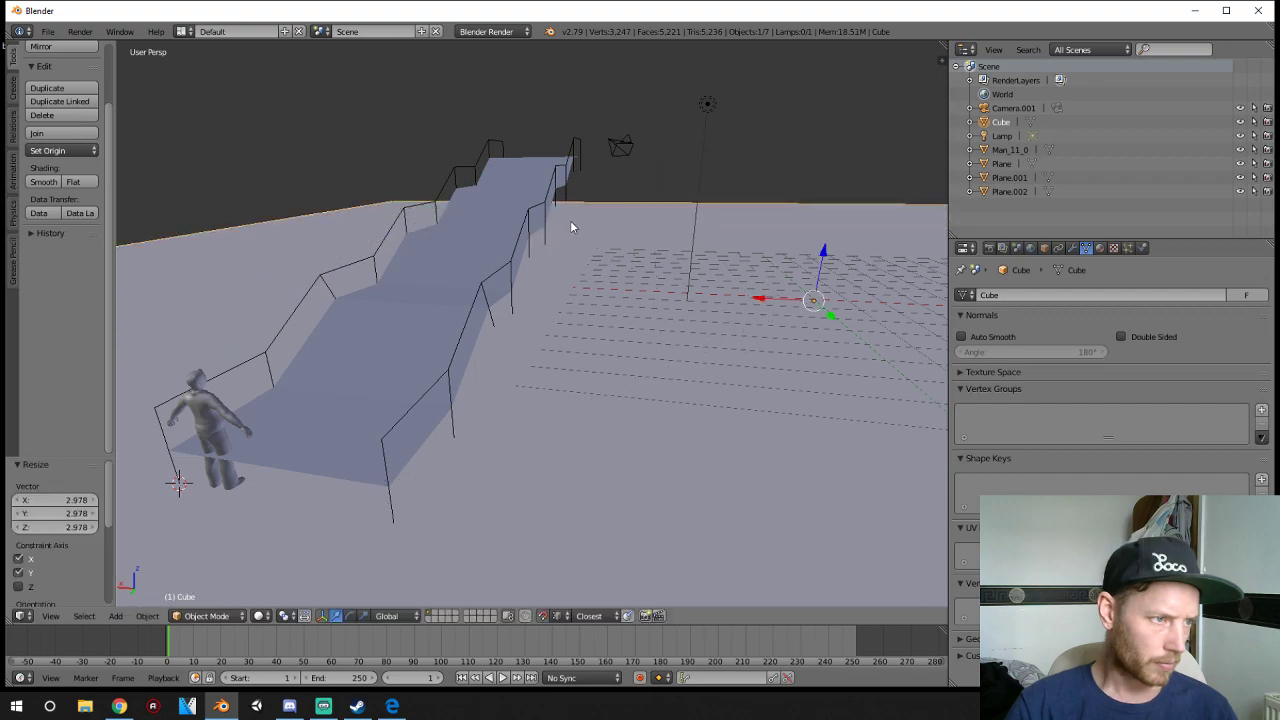
- Try to extend the walkway floor by extruding its upper end edge -5.259 along Y
{"action": "scroll", "coordinate": [600, 215], "scroll_direction": "down", "scroll_amount": 2}
{"action": "middle_click_drag", "start_coordinate": [629, 206], "coordinate": [654, 263]}
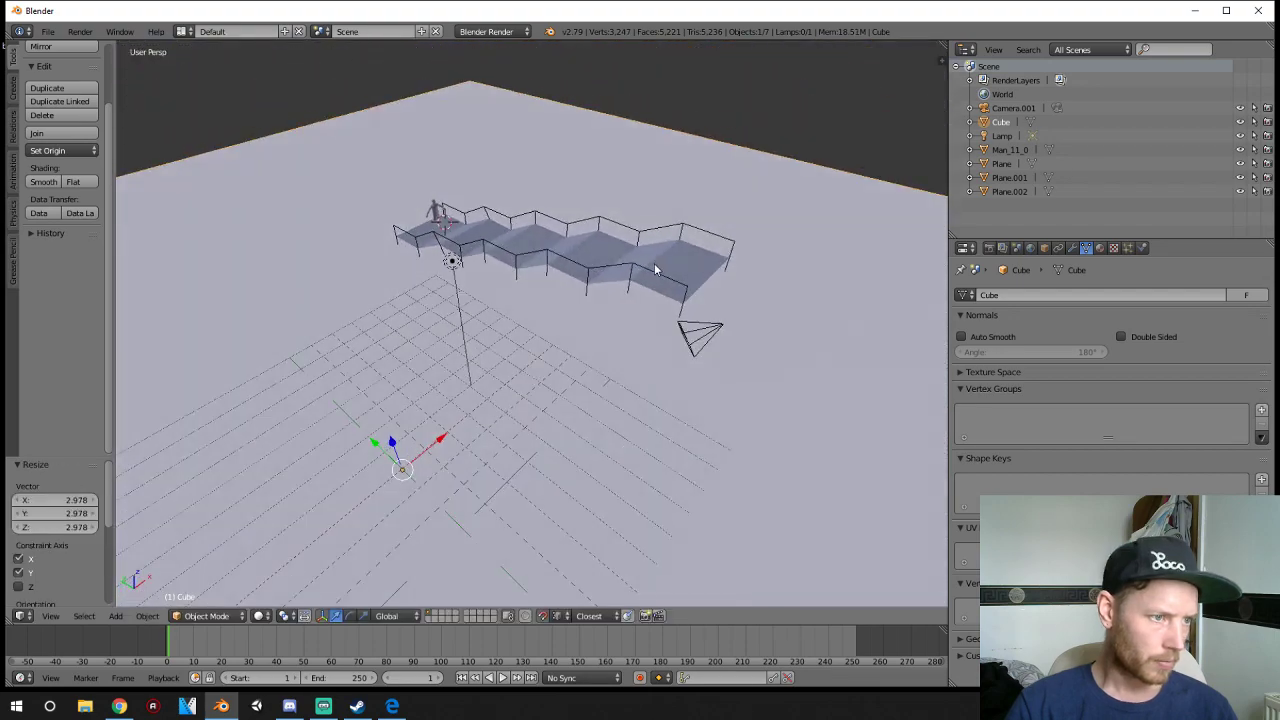
{"action": "right_click", "coordinate": [688, 262]}
{"action": "key", "text": "Tab"}
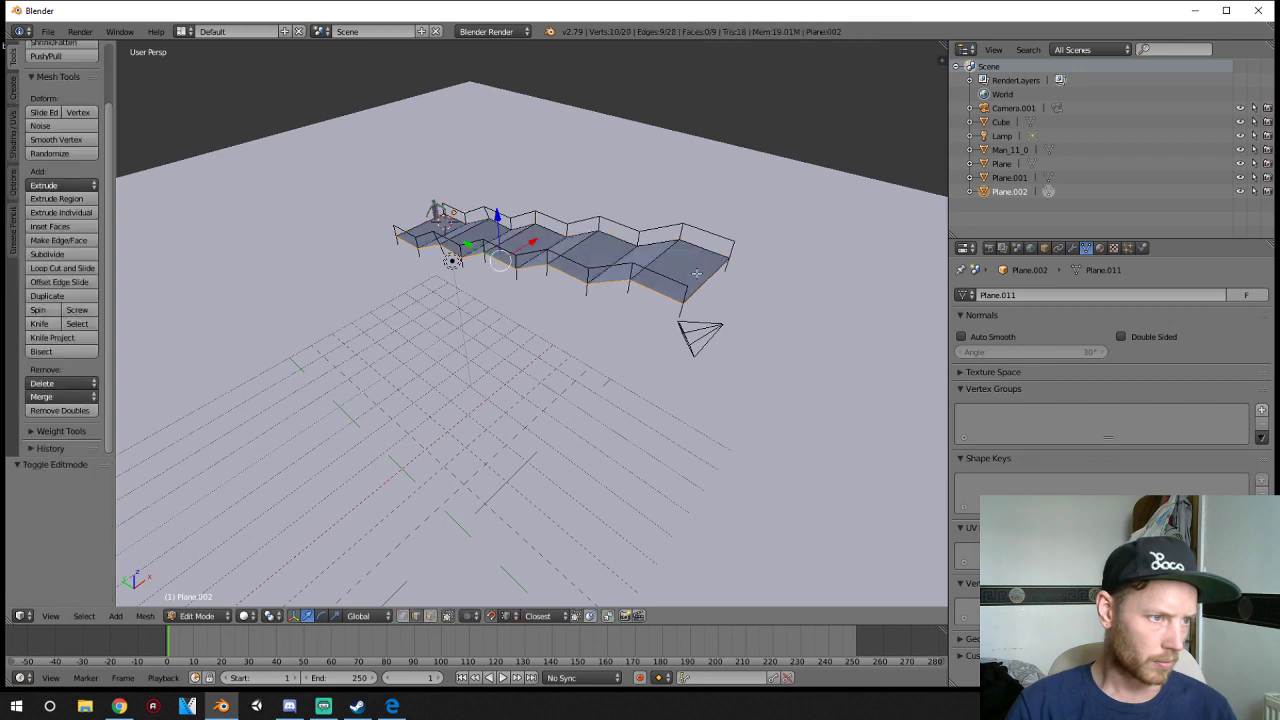
{"action": "right_click", "coordinate": [704, 284]}
{"action": "right_click", "coordinate": [657, 260], "text": "shift"}
{"action": "right_click", "coordinate": [704, 280]}
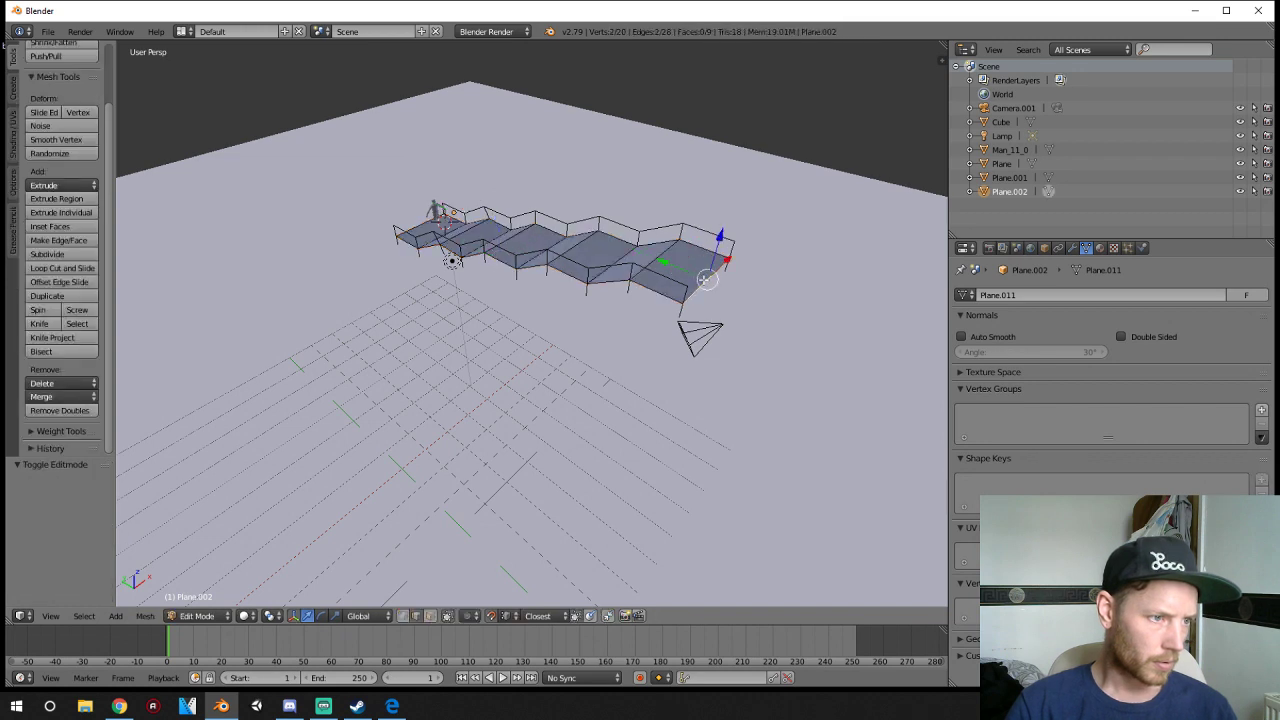
{"action": "key", "text": "e"}
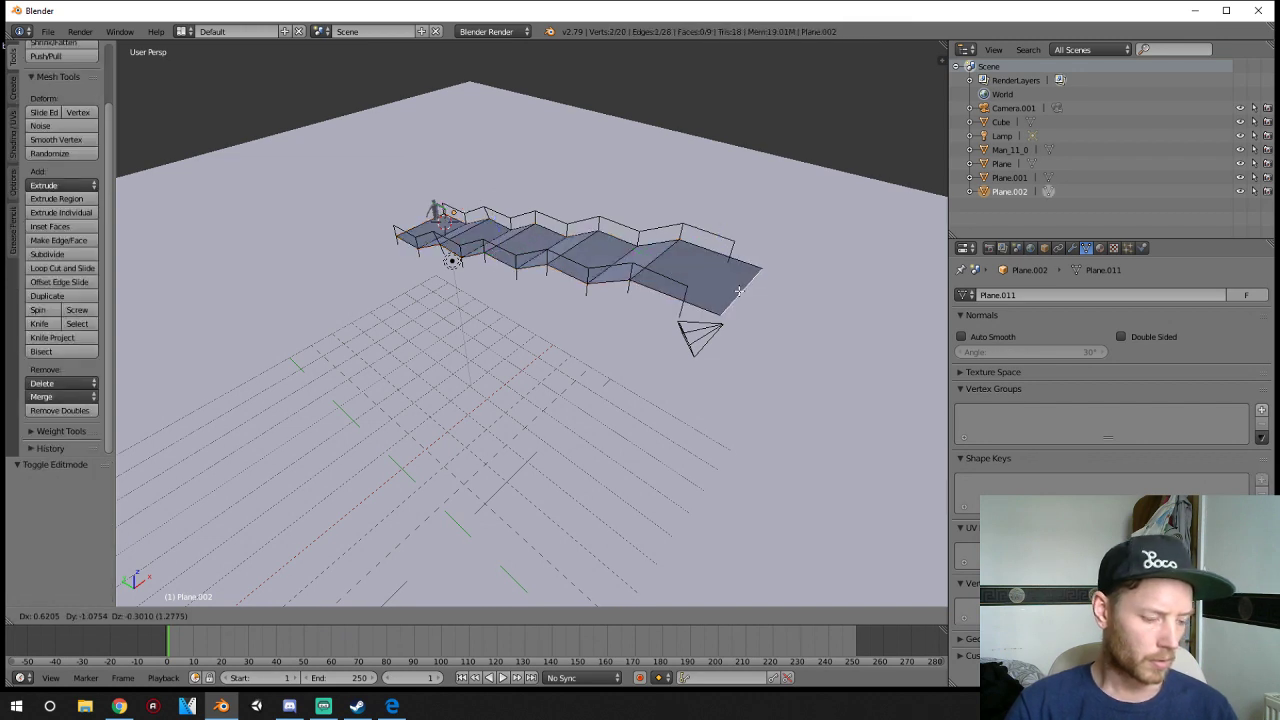
{"action": "key", "text": "y"}
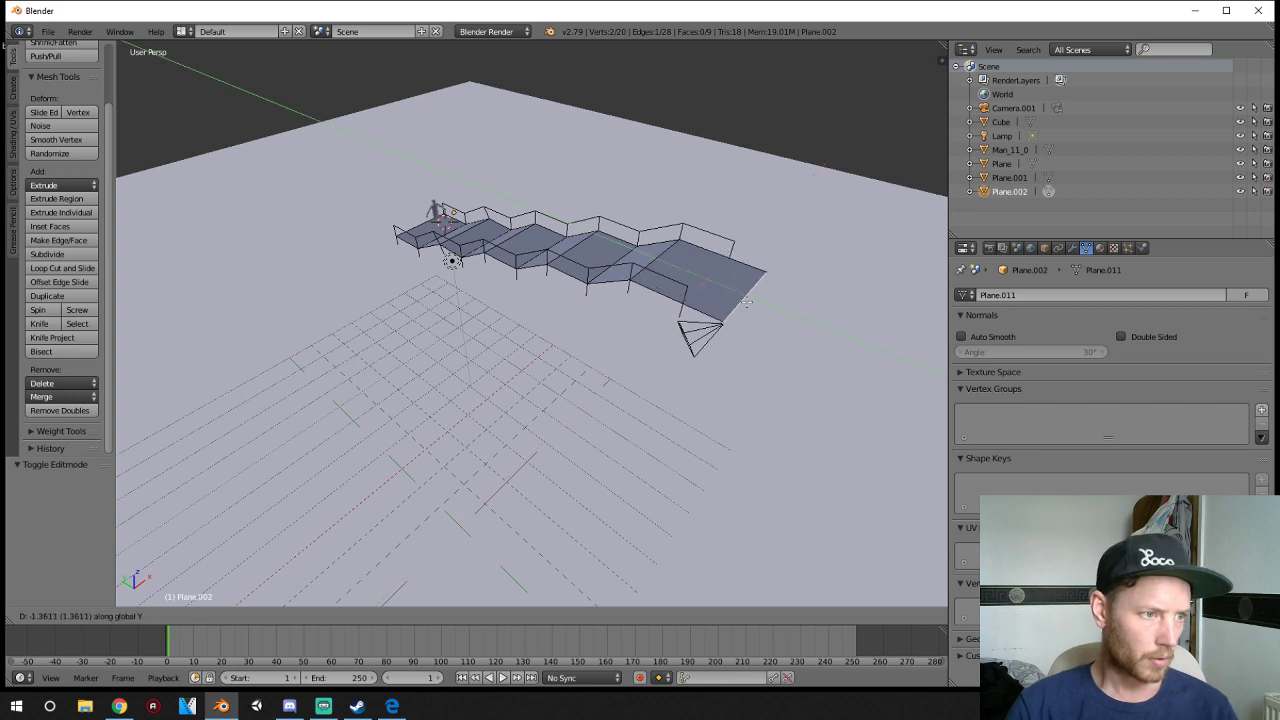
{"action": "left_click", "coordinate": [869, 354]}
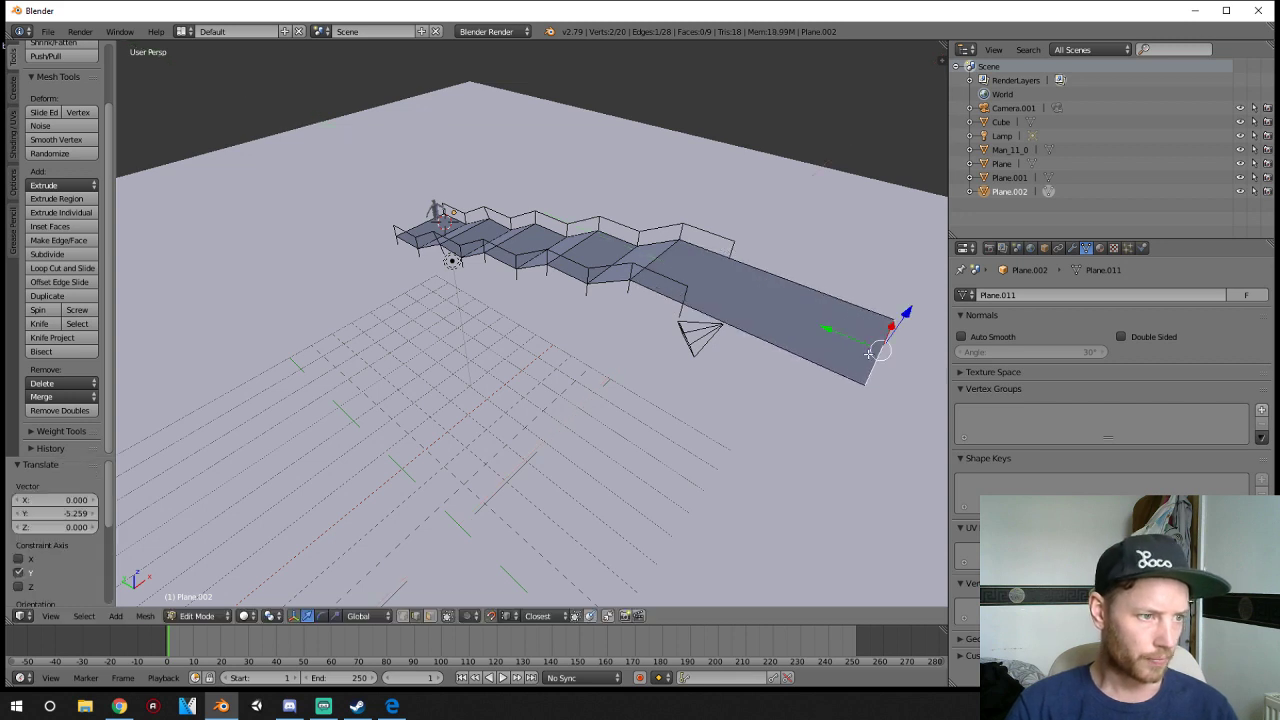
{"action": "scroll", "coordinate": [858, 338], "scroll_direction": "down", "scroll_amount": 4}
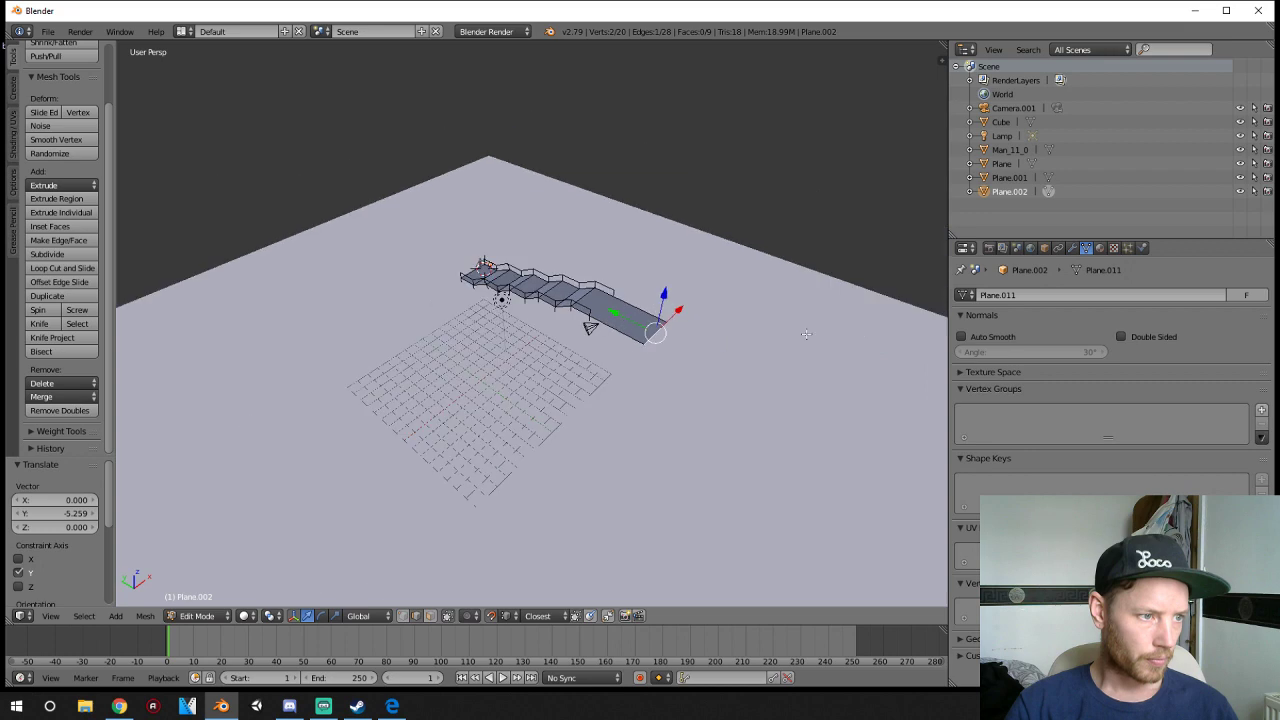
{"action": "key", "text": "Tab"}
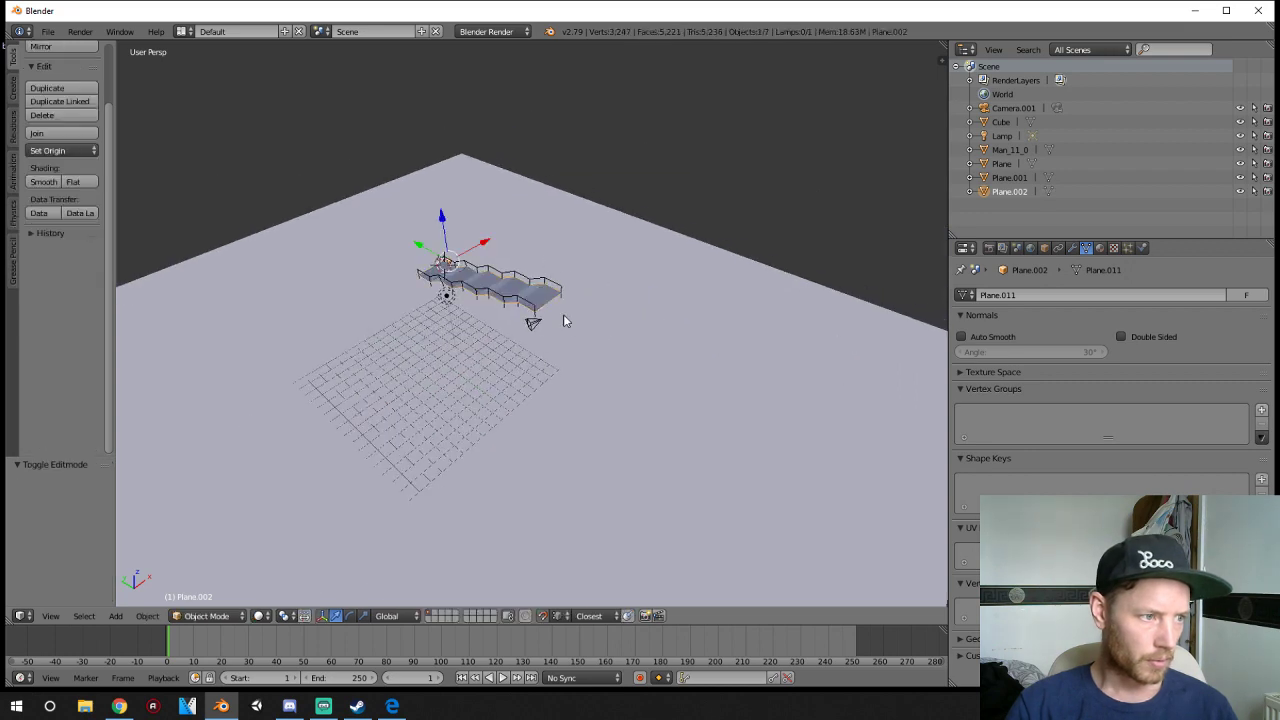
- Try a longer walkway extension by extruding the floor's upper end edge -8.805 along Y
{"action": "key", "text": "Tab"}
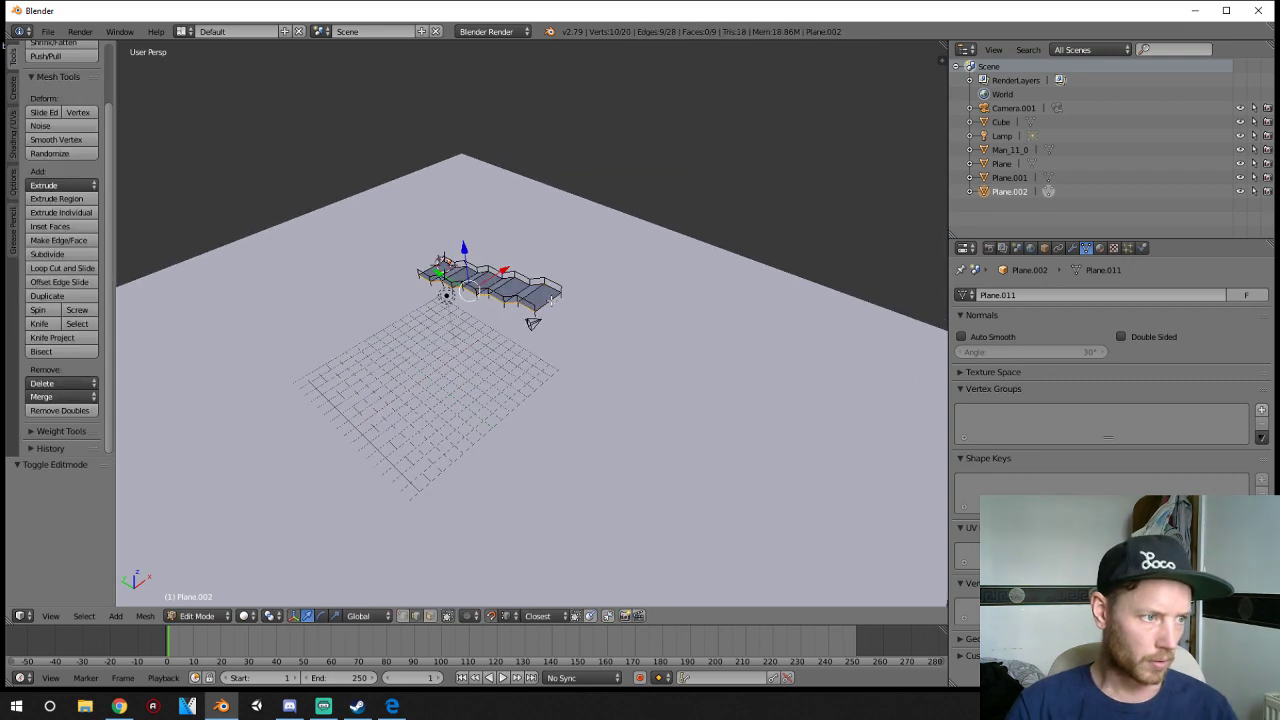
{"action": "right_click", "coordinate": [549, 300]}
{"action": "left_click_drag", "start_coordinate": [514, 285], "coordinate": [621, 334]}
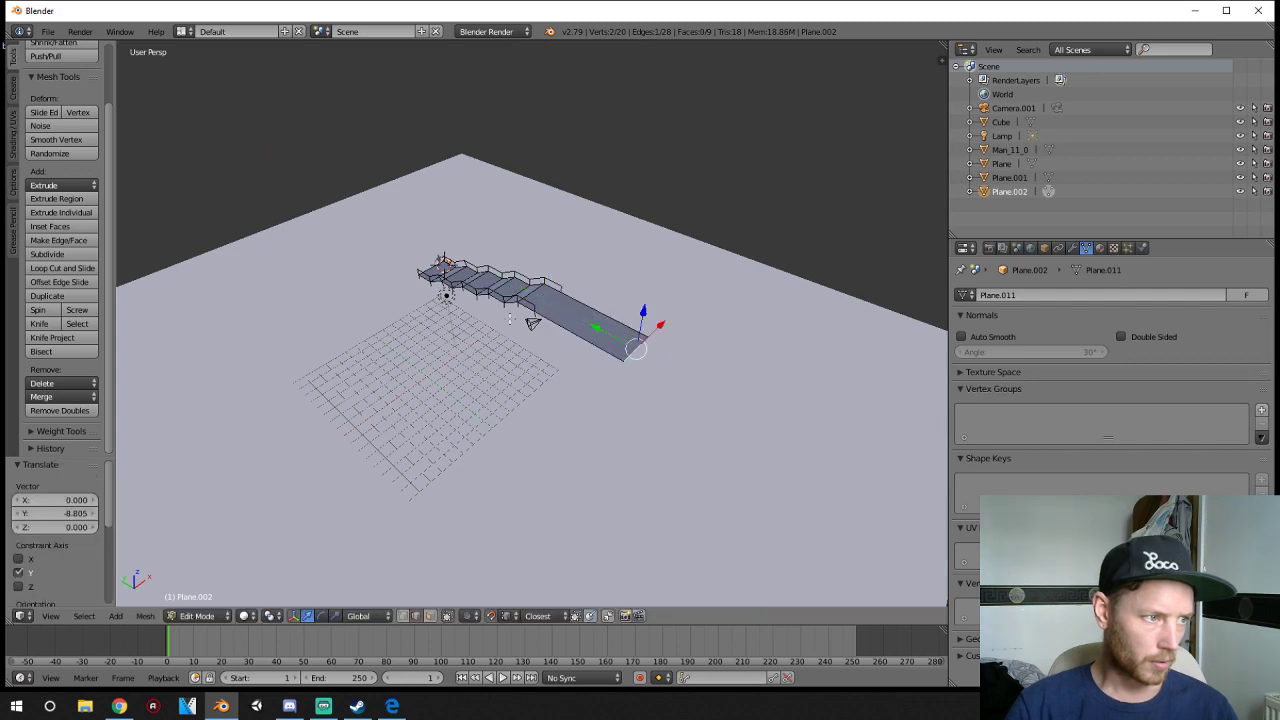
{"action": "middle_click_drag", "start_coordinate": [540, 328], "coordinate": [718, 281]}
{"action": "key", "text": "Tab"}
- Raise the ground slab 0.577 along Z to meet the lower end of the walkway floor
{"action": "scroll", "coordinate": [618, 368], "scroll_direction": "up", "scroll_amount": 5}
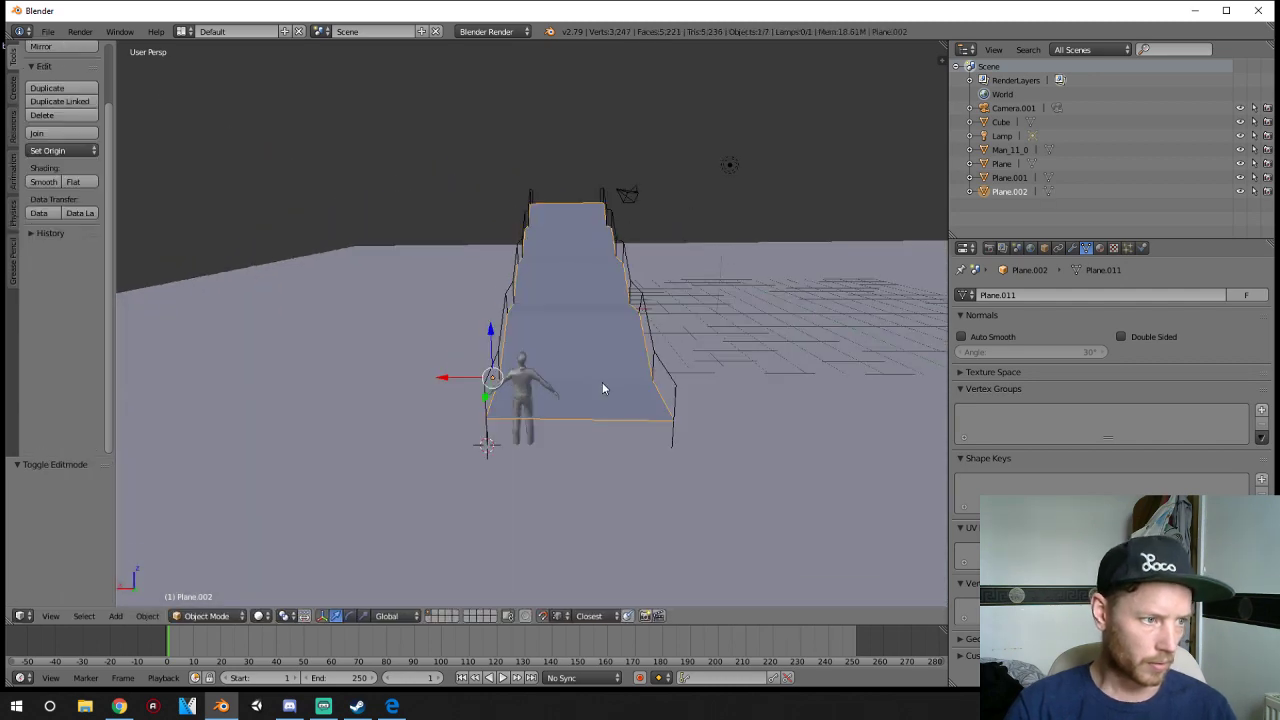
{"action": "right_click", "coordinate": [631, 468]}
{"action": "key", "text": "g"}
{"action": "key", "text": "z"}
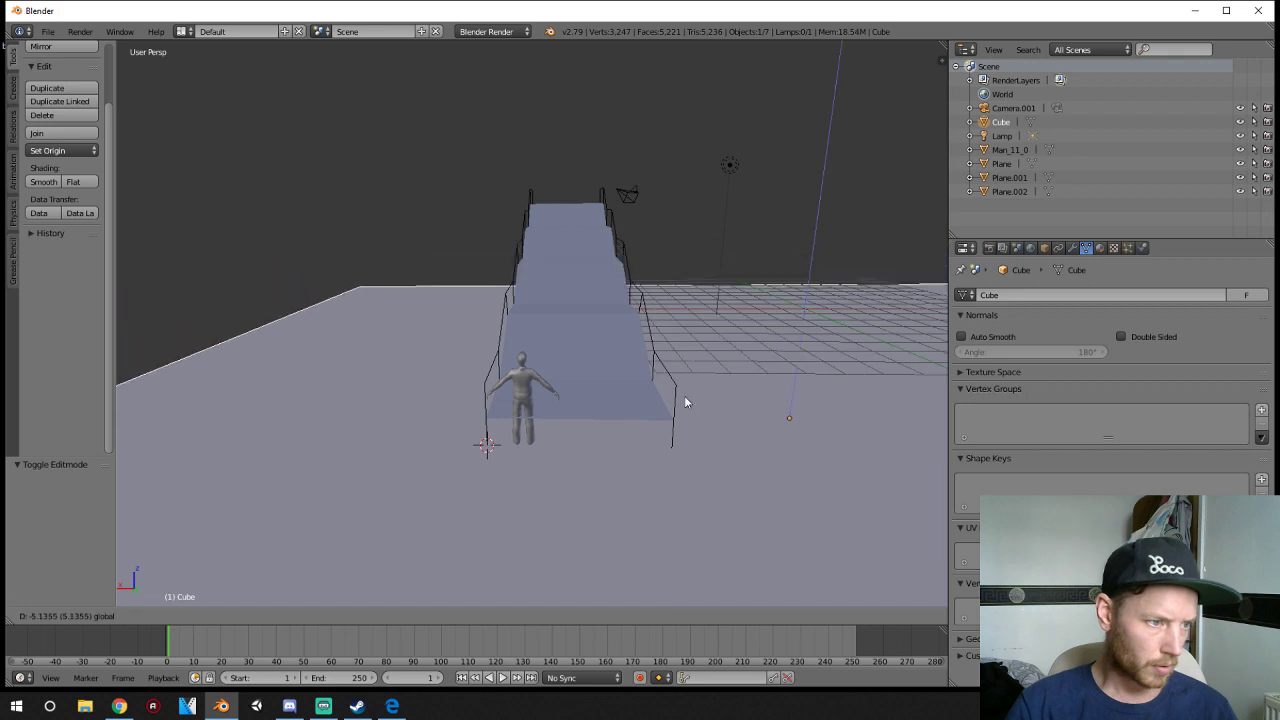
{"action": "left_click", "coordinate": [668, 422]}
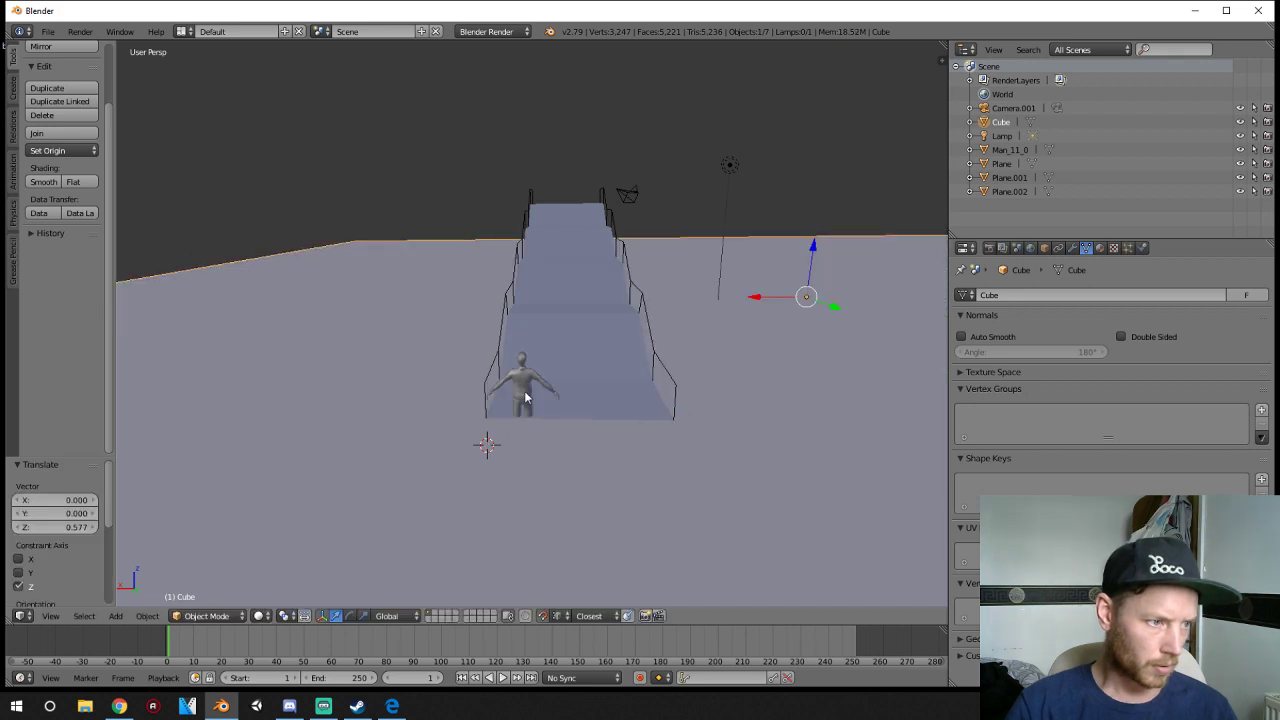
- Move the human figure -0.657 along Z, then 1.362 along Z to bring its feet above the slab
{"action": "right_click", "coordinate": [525, 397]}
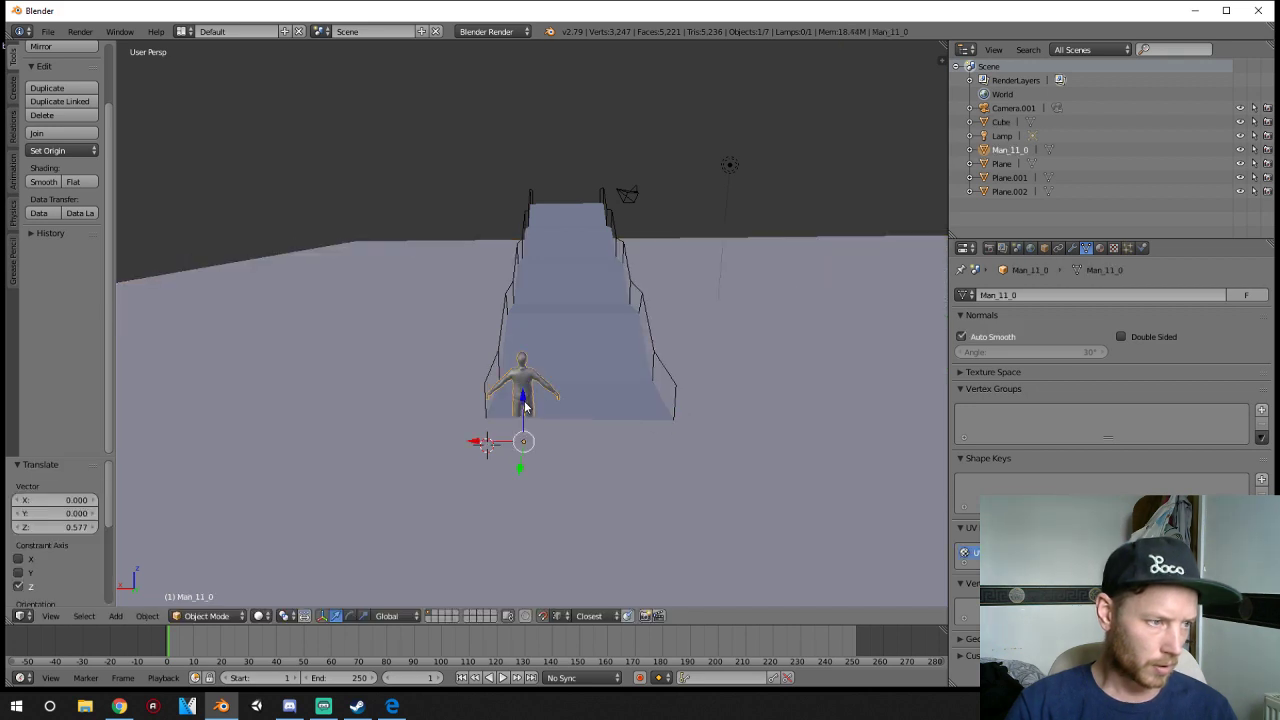
{"action": "key", "text": "g"}
{"action": "key", "text": "z"}
{"action": "left_click", "coordinate": [503, 360]}
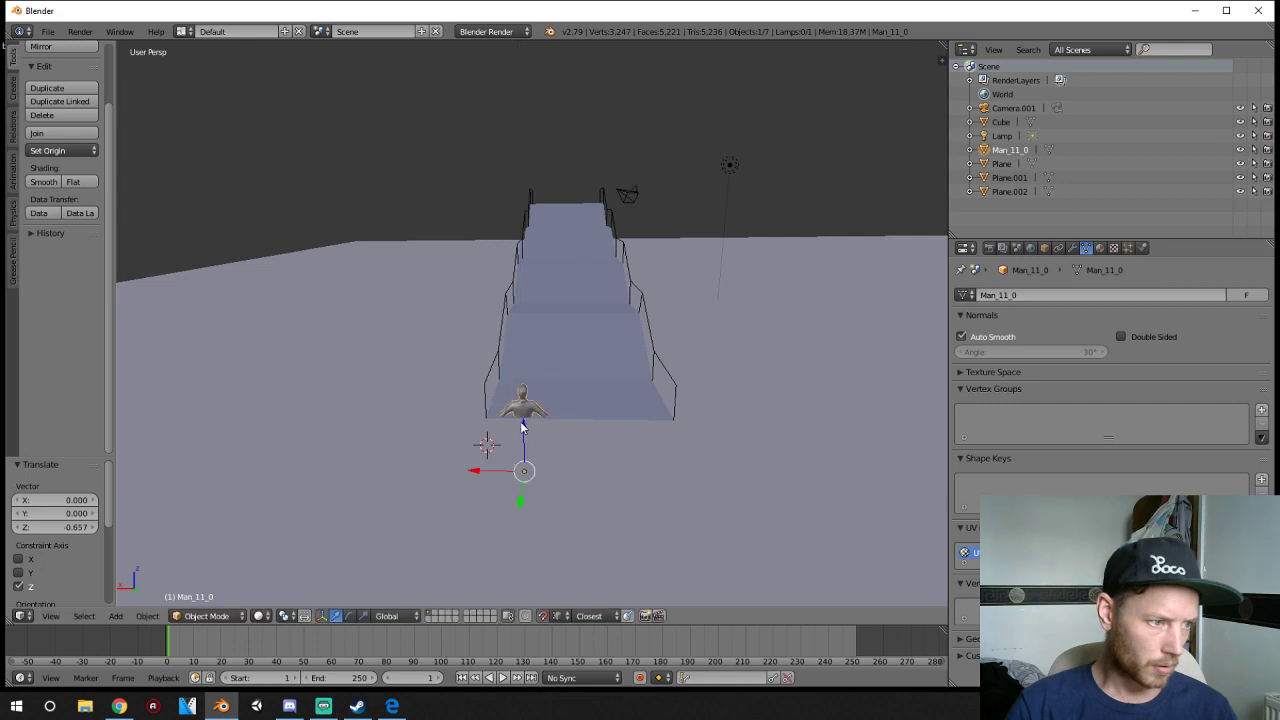
{"action": "key", "text": "g"}
{"action": "key", "text": "z"}
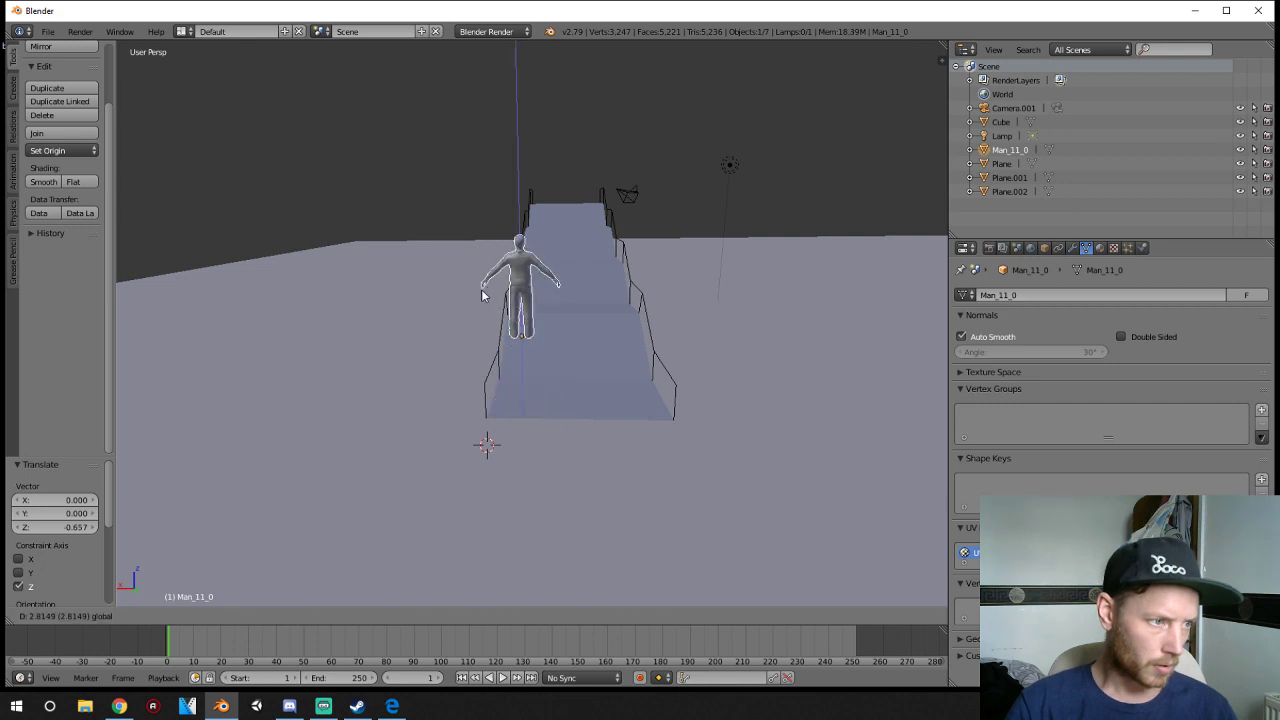
{"action": "right_click", "coordinate": [418, 367]}
- Move the human figure 3.174 along X to stand beside the walkway and lower it 0.125 along Z
{"action": "key", "text": "g"}
{"action": "key", "text": "x"}
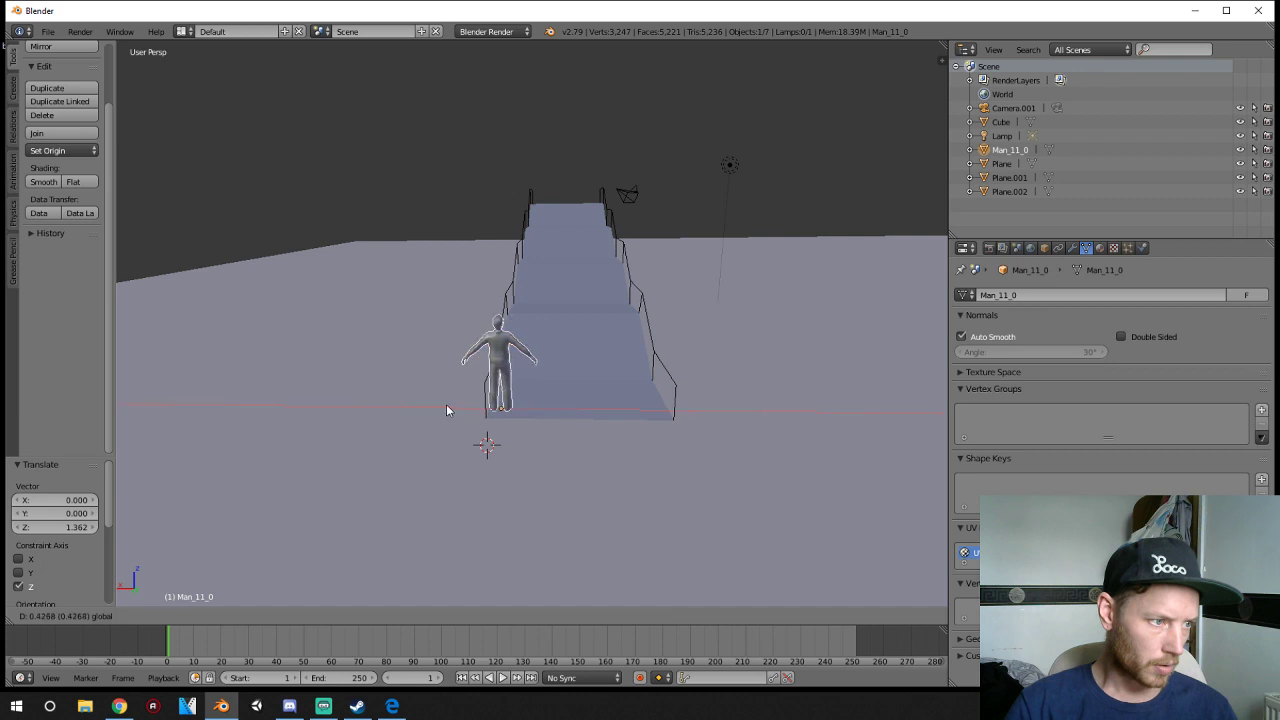
{"action": "left_click", "coordinate": [362, 420]}
{"action": "key", "text": "g"}
{"action": "key", "text": "z"}
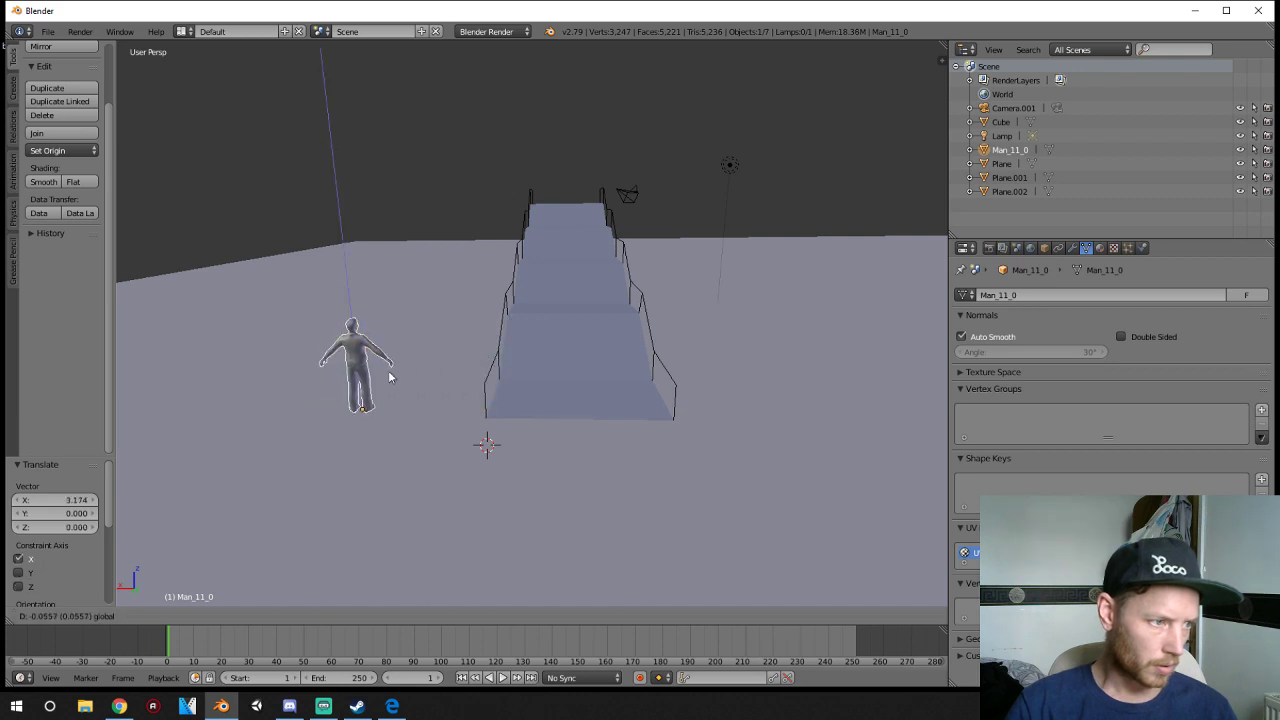
{"action": "left_click", "coordinate": [494, 420]}
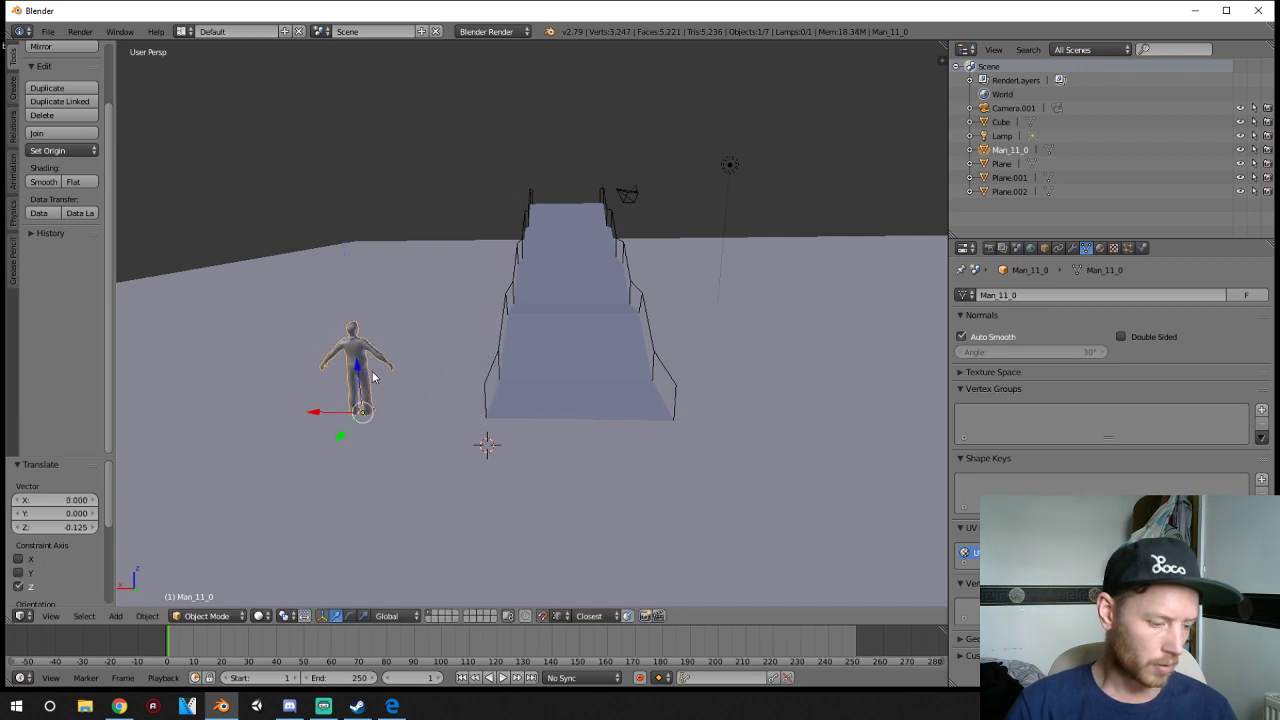
- Rotate the human figure -90° about Z, then about 46.1° back to face partly toward the walkway
{"action": "type", "text": "rz"}
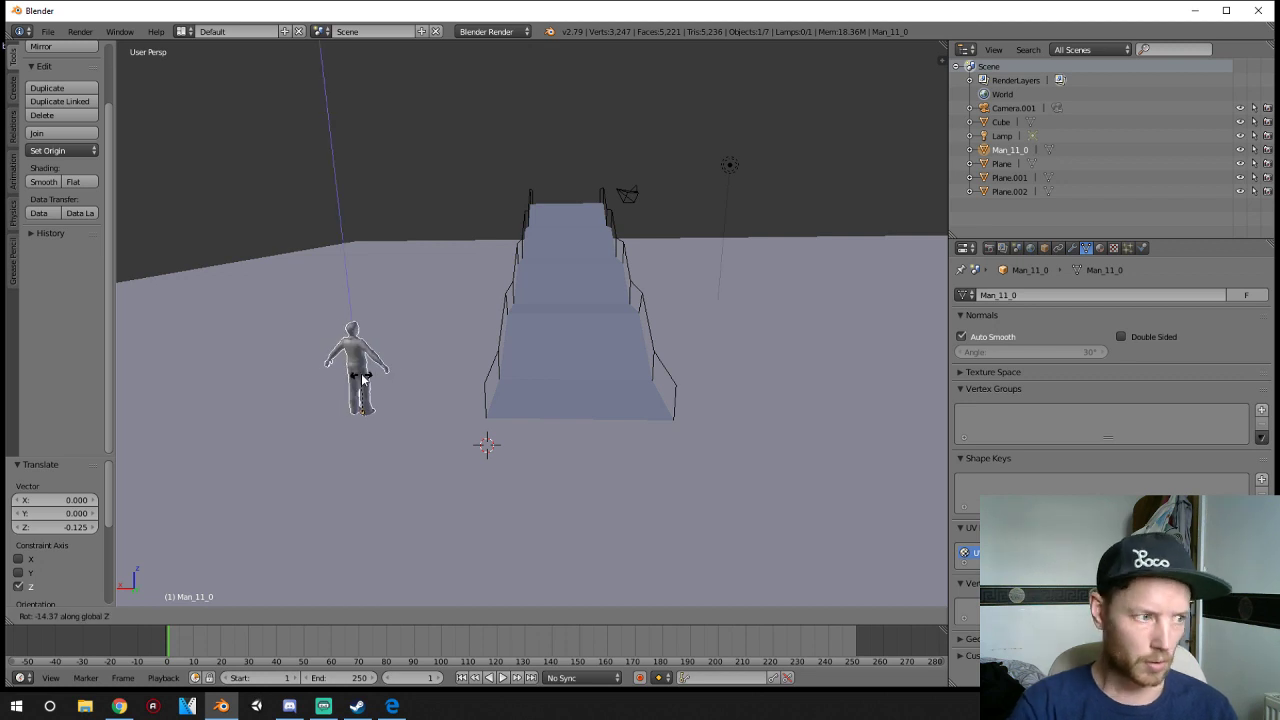
{"action": "type", "text": "90"}
{"action": "key", "text": "minus"}
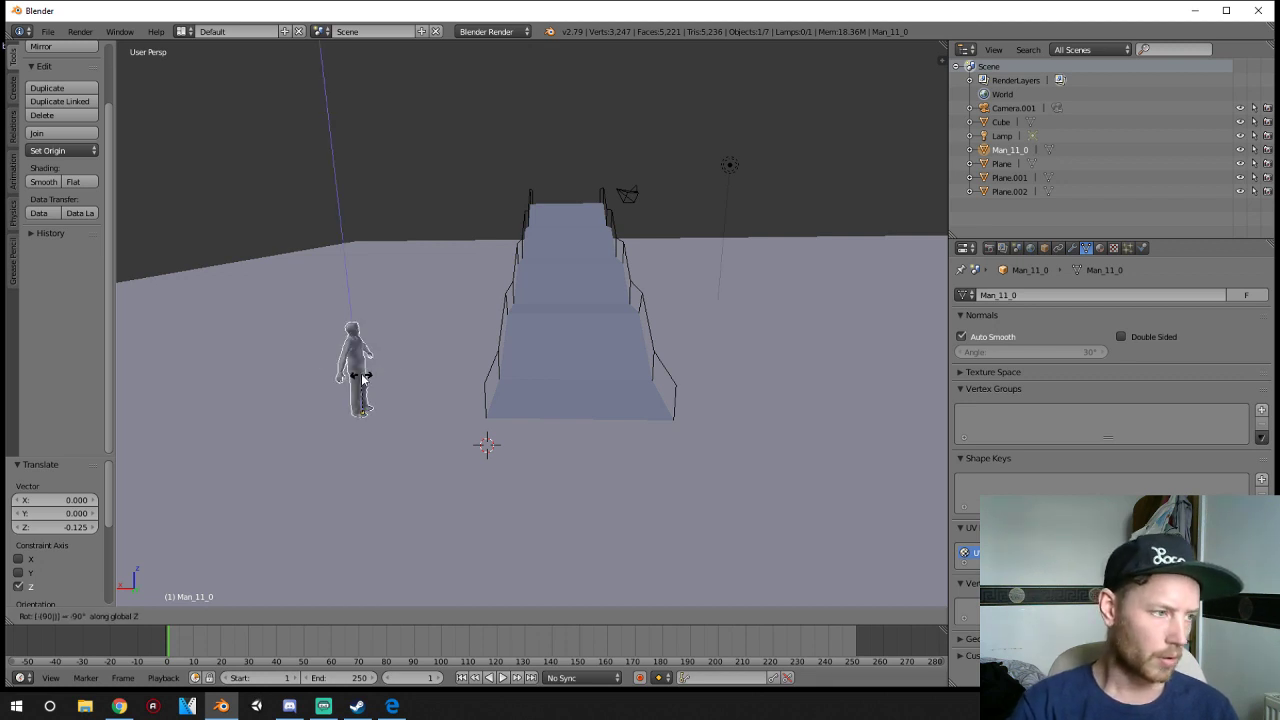
{"action": "key", "text": "Return"}
{"action": "key", "text": "r"}
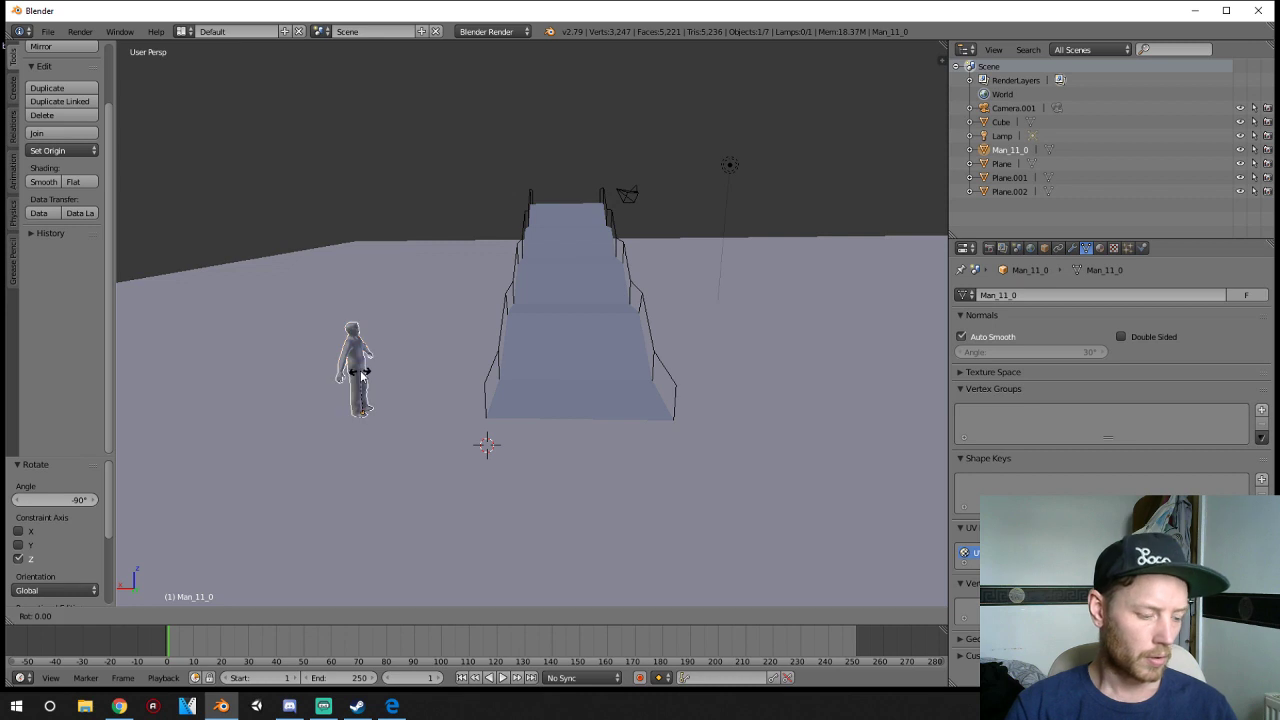
{"action": "key", "text": "z"}
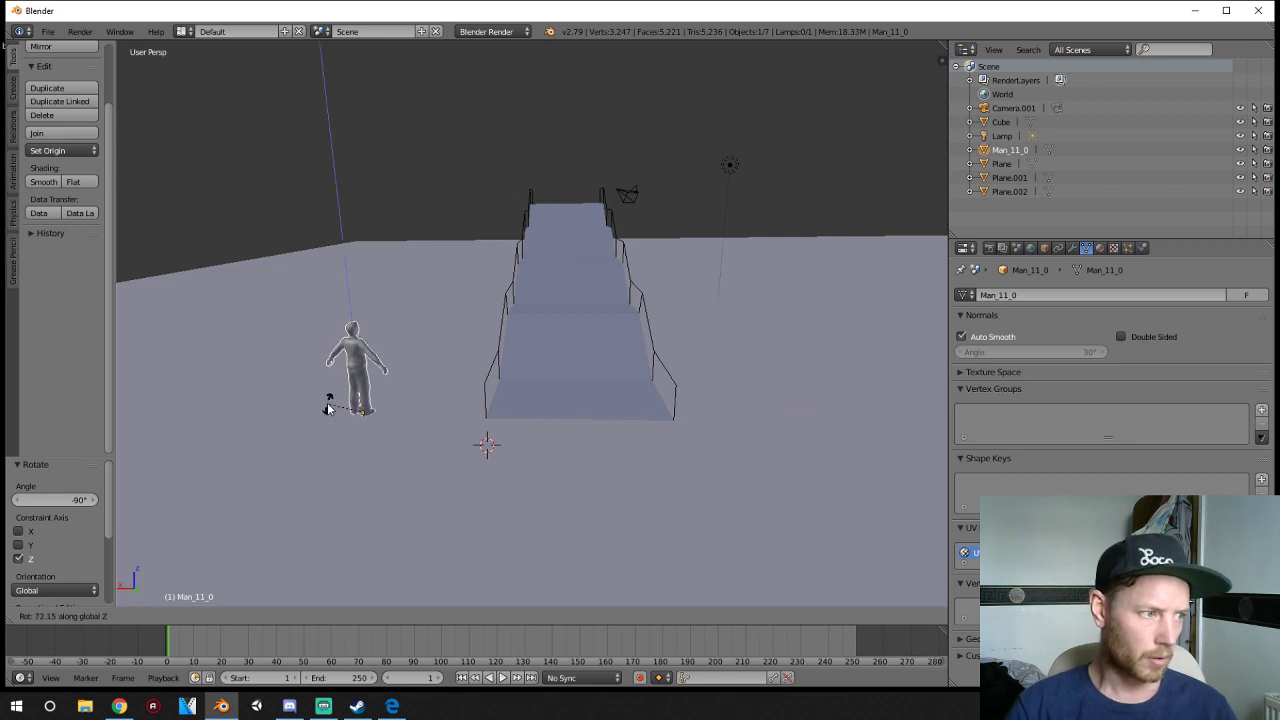
{"action": "left_click", "coordinate": [414, 397]}
- Convert the railing outline on the human figure's side of the walkway from mesh to a curve
{"action": "right_click", "coordinate": [504, 318]}
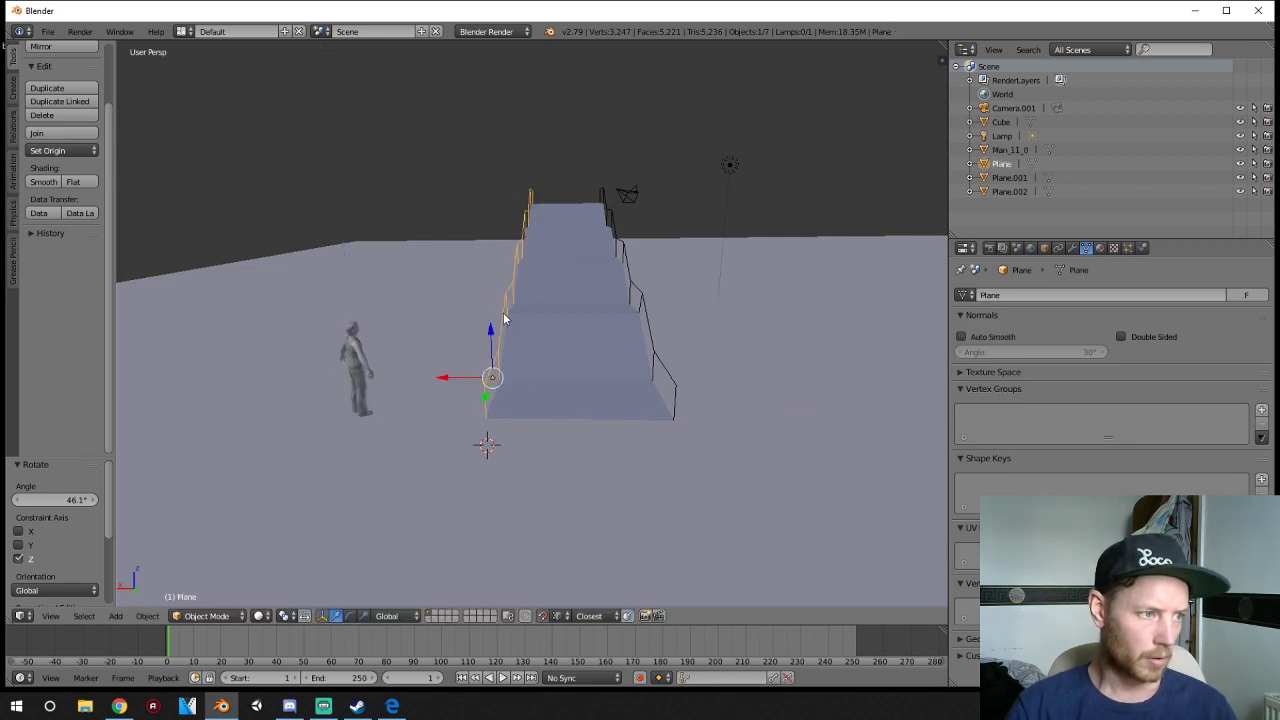
{"action": "key", "text": "alt+c"}
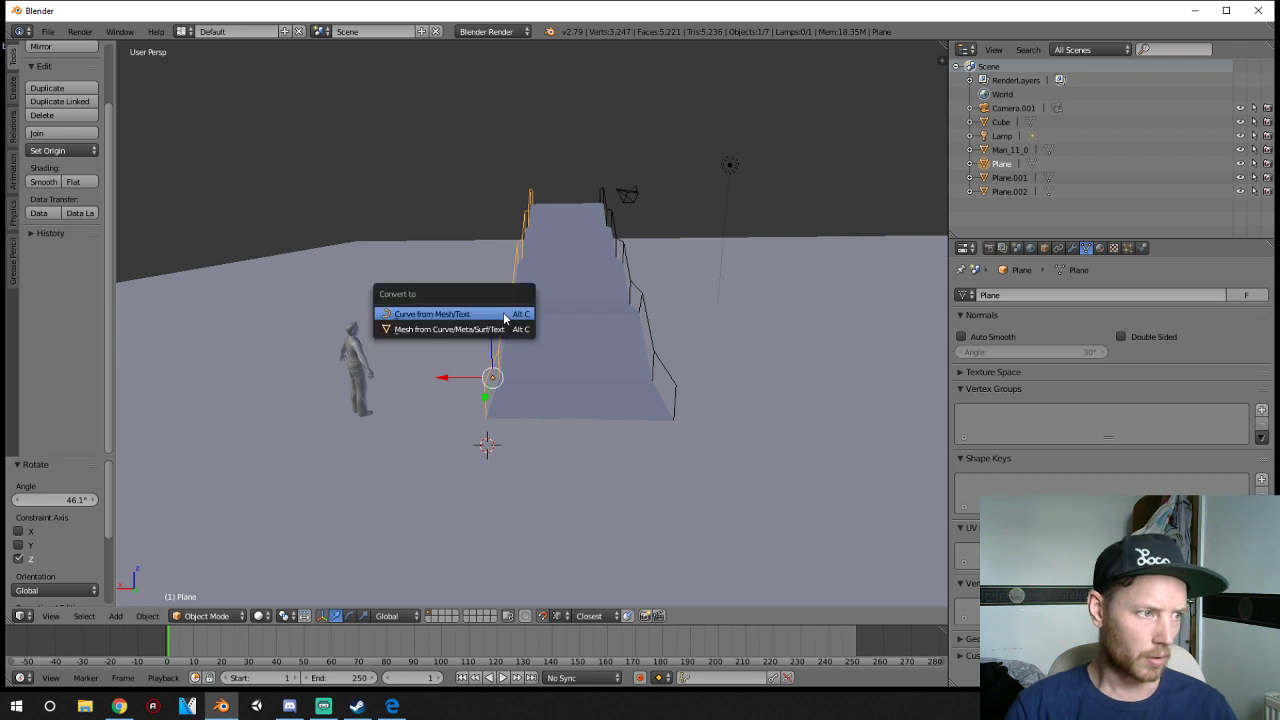
{"action": "left_click", "coordinate": [504, 316]}
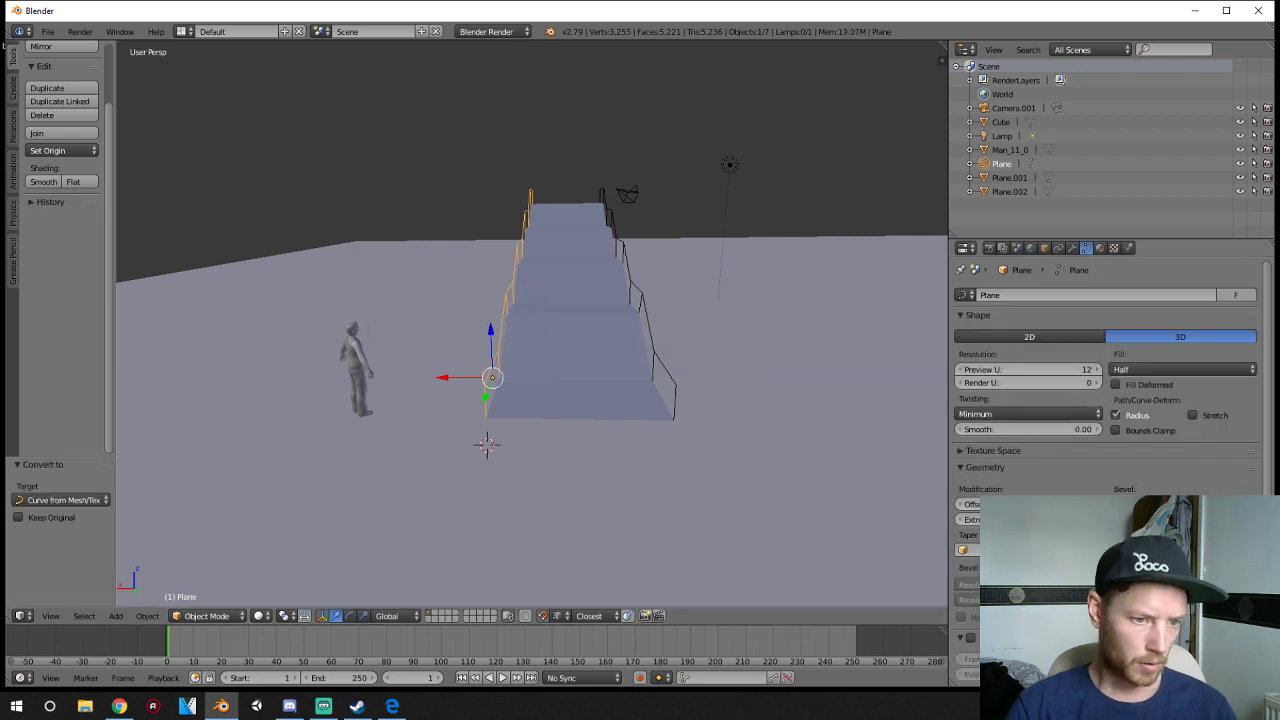
- Give the railing curve a thin bevel depth and raise its bevel resolution to form round bars
{"action": "left_click_drag", "start_coordinate": [1180, 504], "coordinate": [1205, 504]}
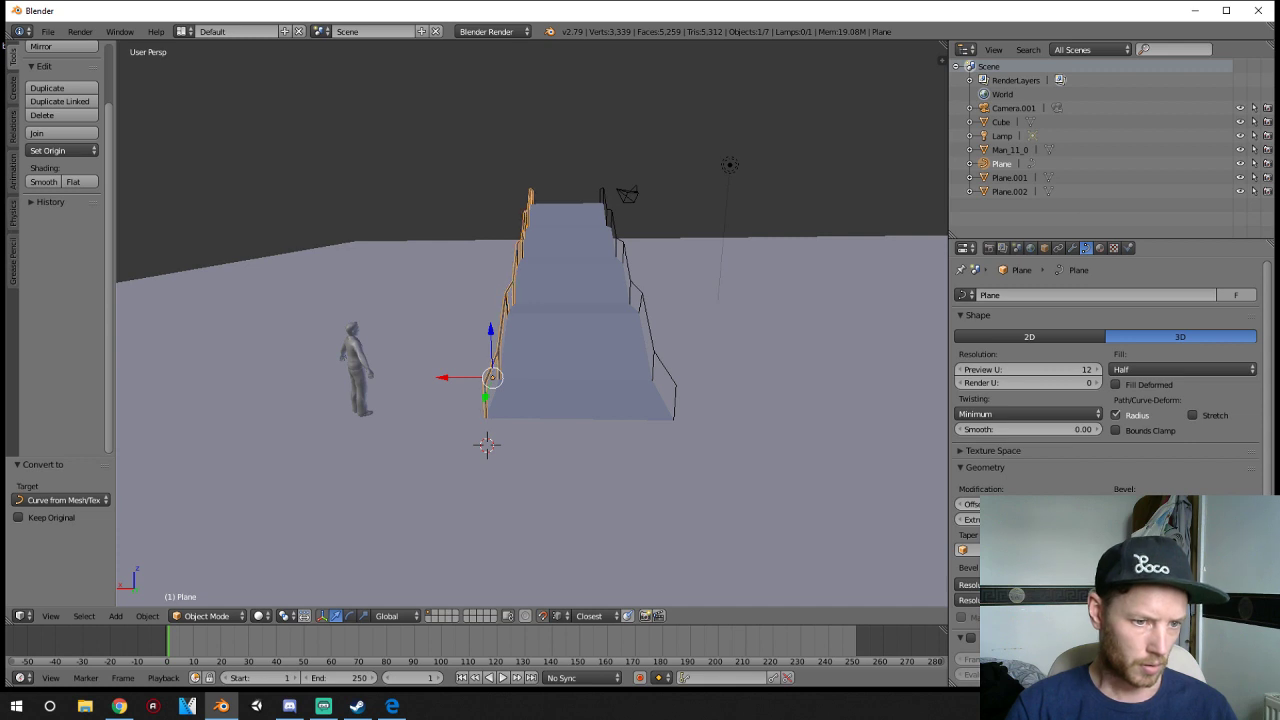
{"action": "left_click", "coordinate": [1250, 519]}
{"action": "left_click", "coordinate": [1250, 519]}
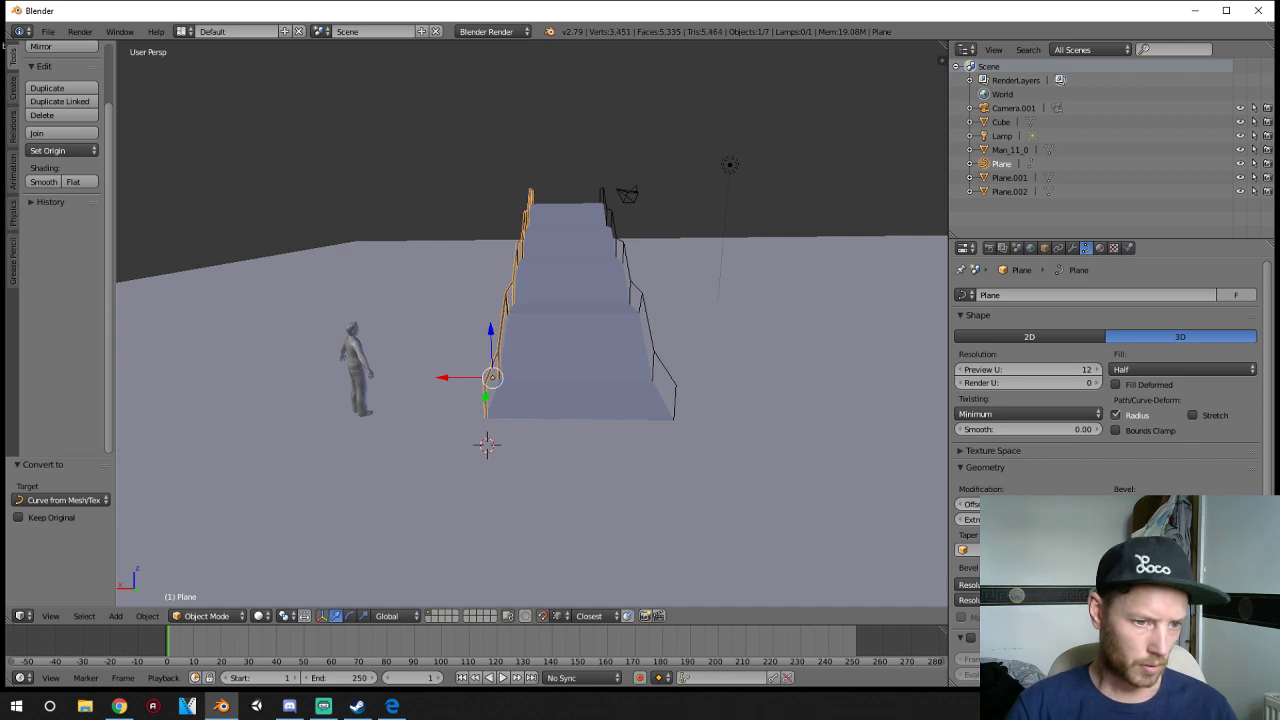
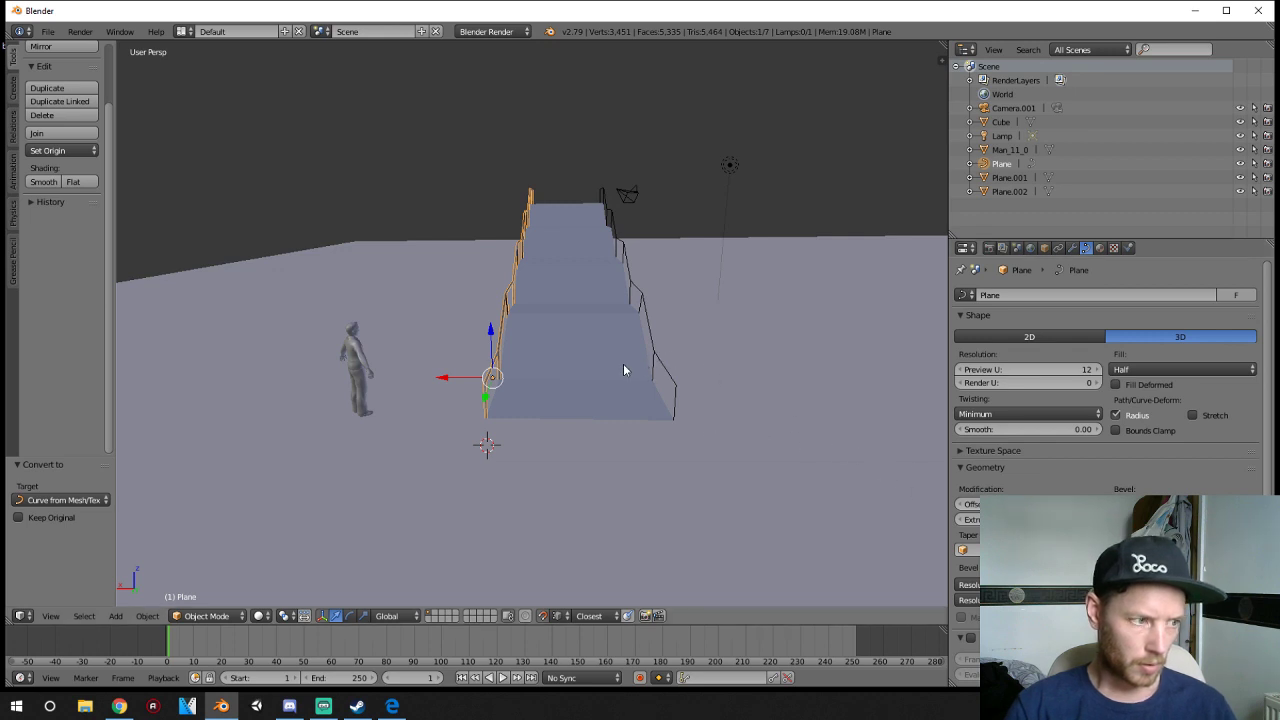
- Convert the railing outline on the side away from the human figure from mesh to a curve
{"action": "key", "text": "alt+c"}
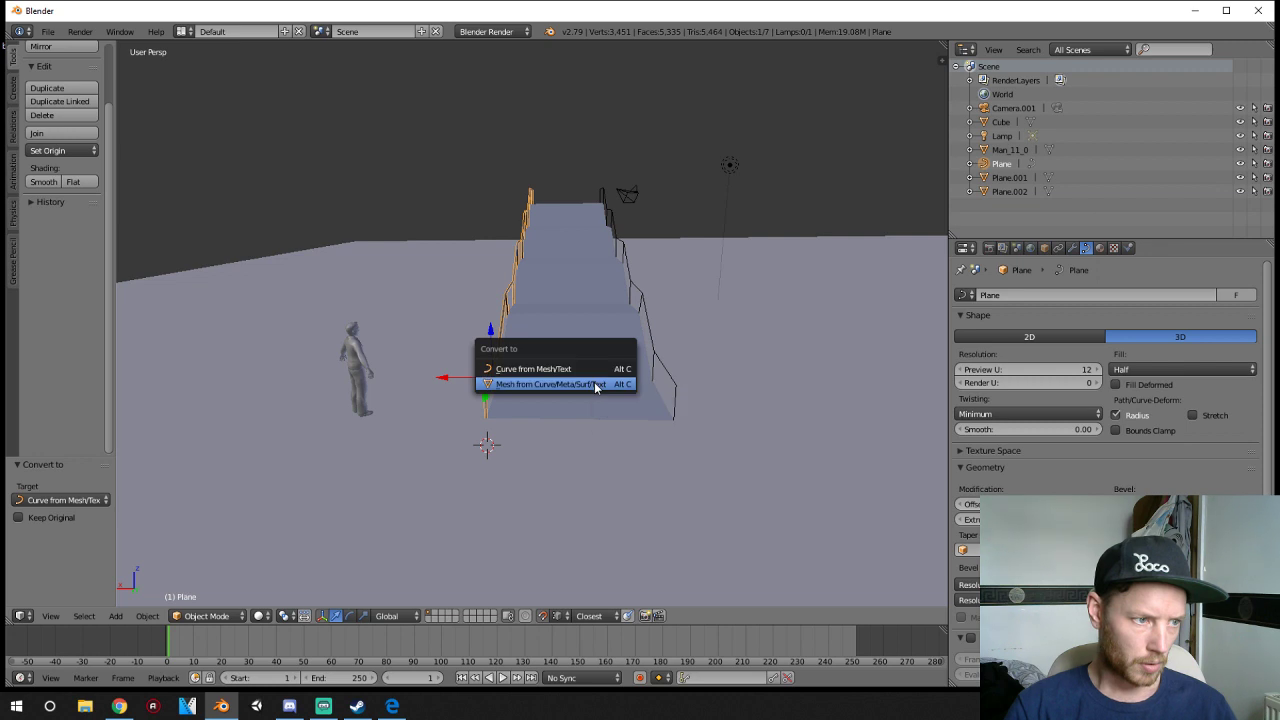
{"action": "right_click", "coordinate": [658, 360]}
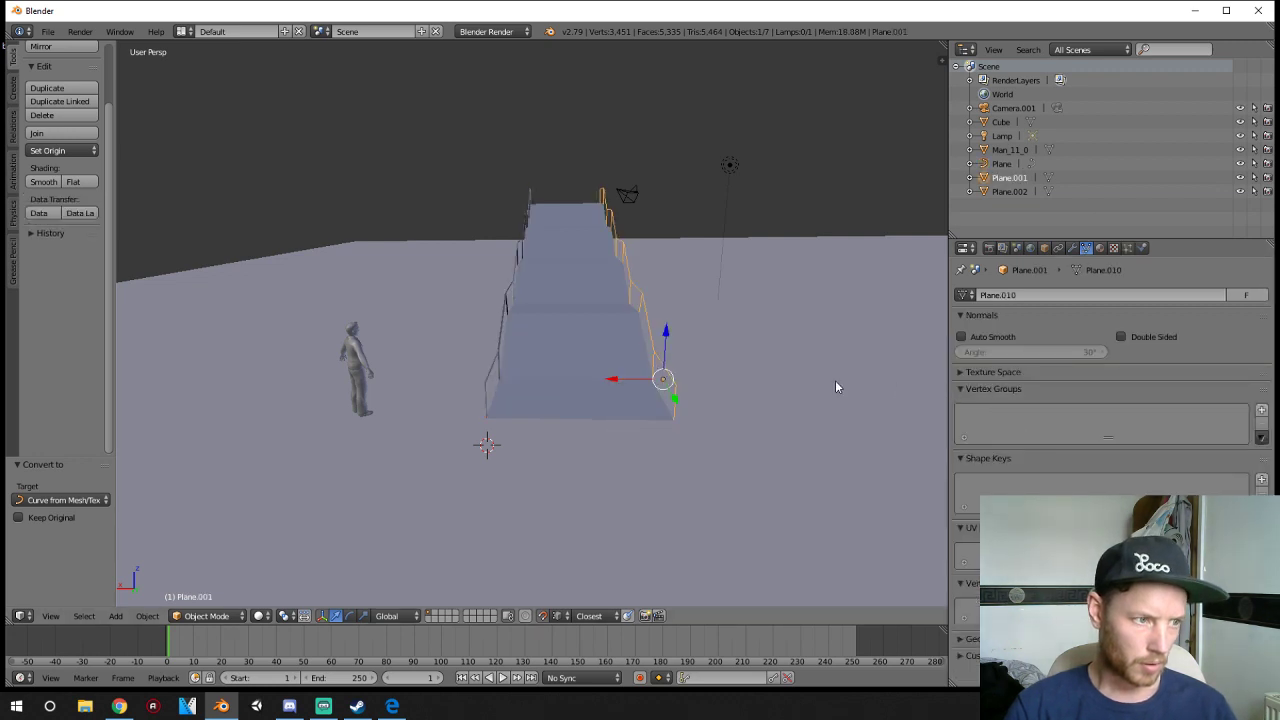
{"action": "key", "text": "alt+c"}
{"action": "left_click", "coordinate": [772, 379]}
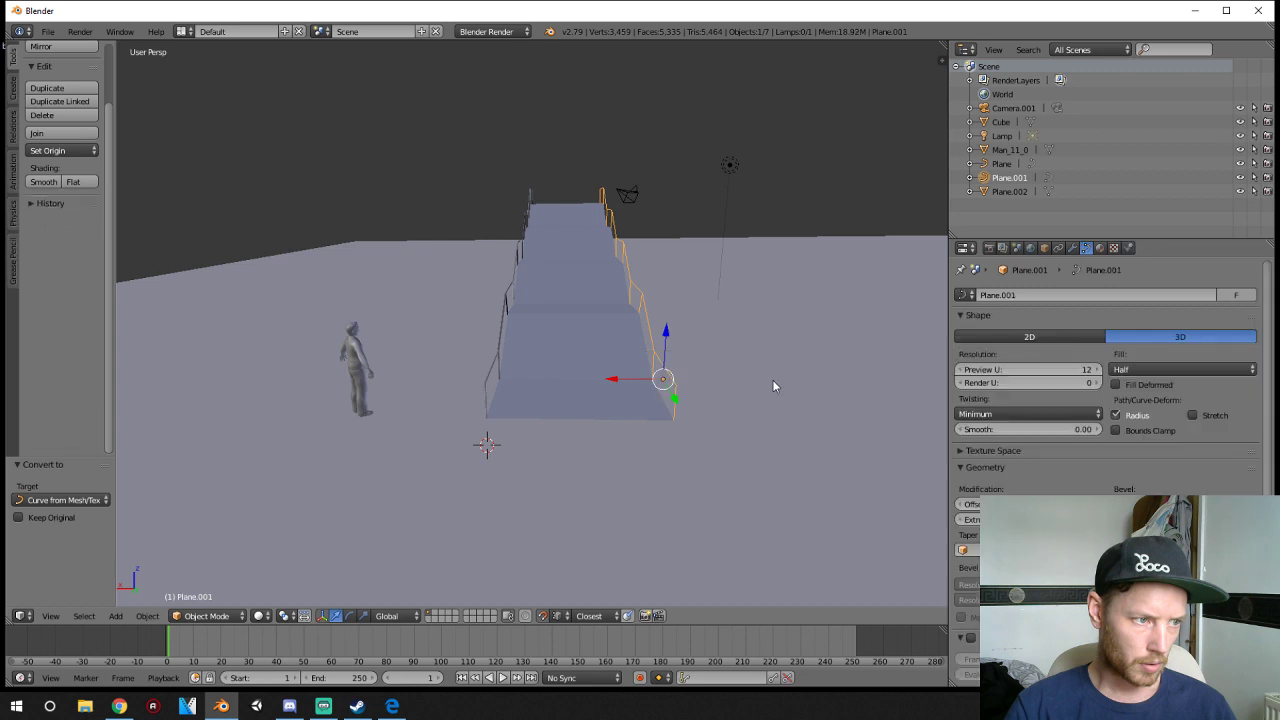
- Give the railing curve on the side away from the human figure a thin bevel so it forms bars
{"action": "left_click", "coordinate": [496, 353]}
{"action": "right_click", "coordinate": [487, 360]}
{"action": "right_click", "coordinate": [487, 360]}
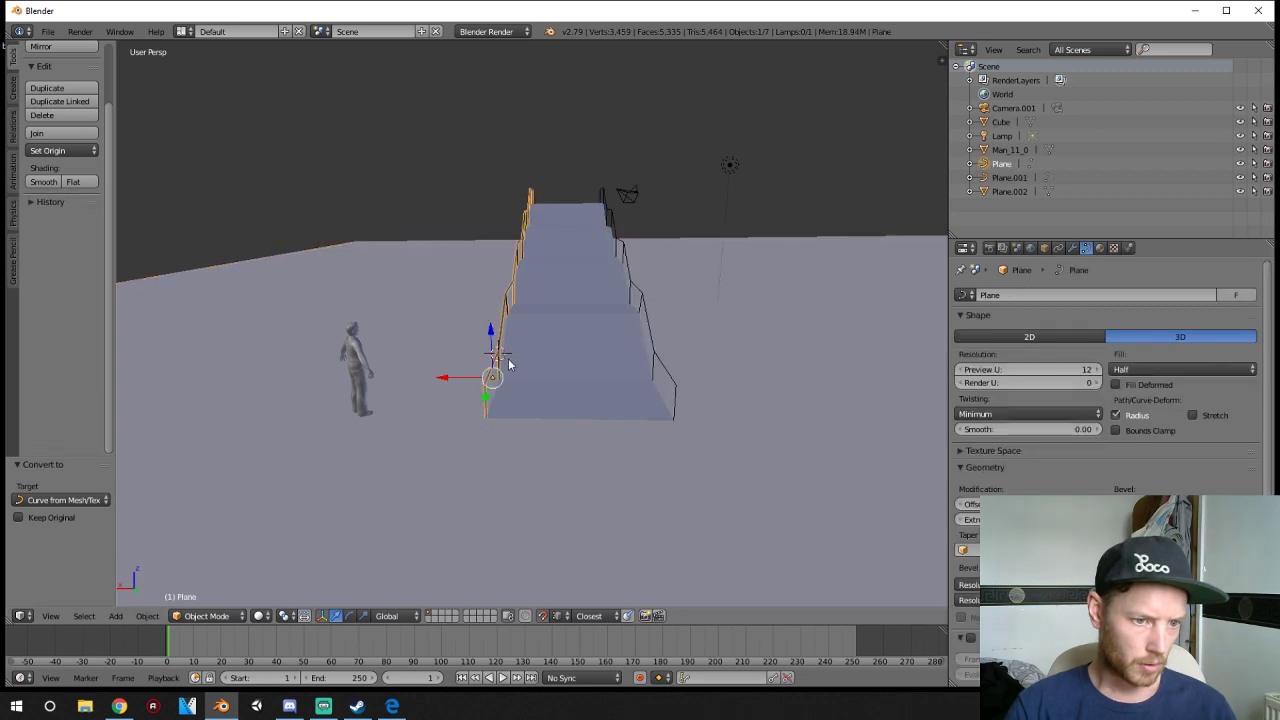
{"action": "right_click", "coordinate": [655, 350]}
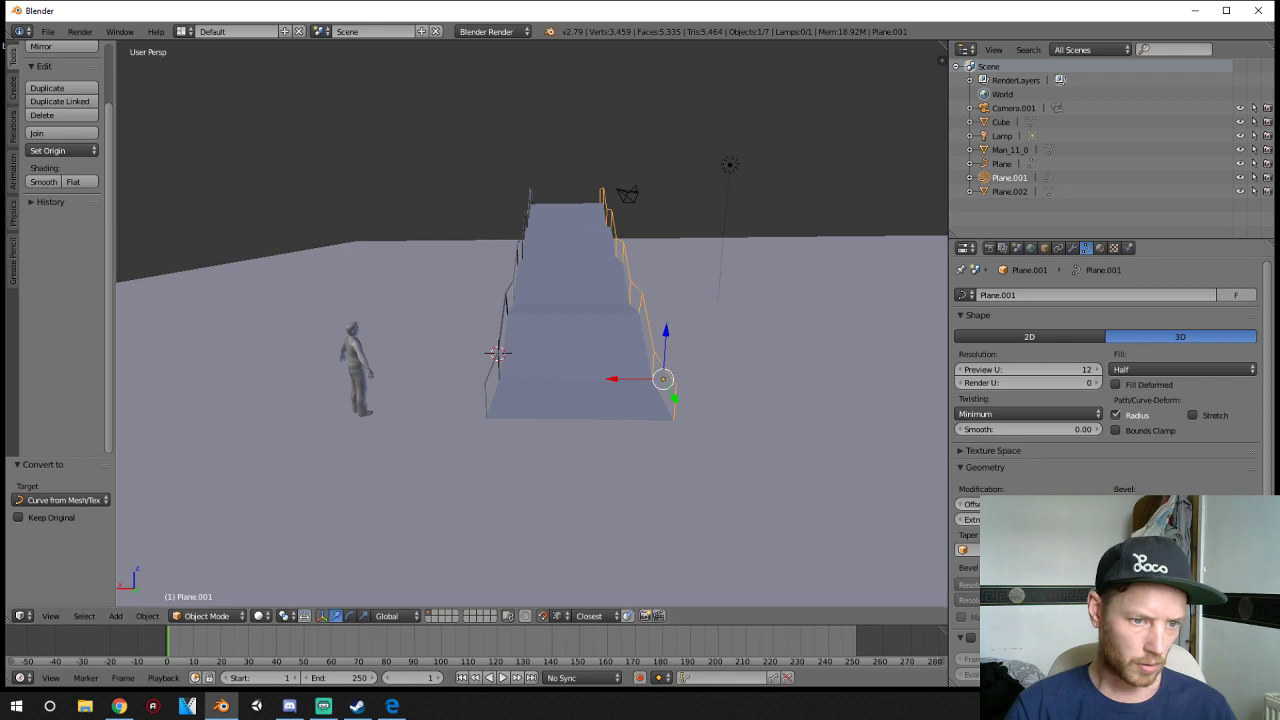
{"action": "left_click_drag", "start_coordinate": [1192, 504], "coordinate": [1205, 504]}
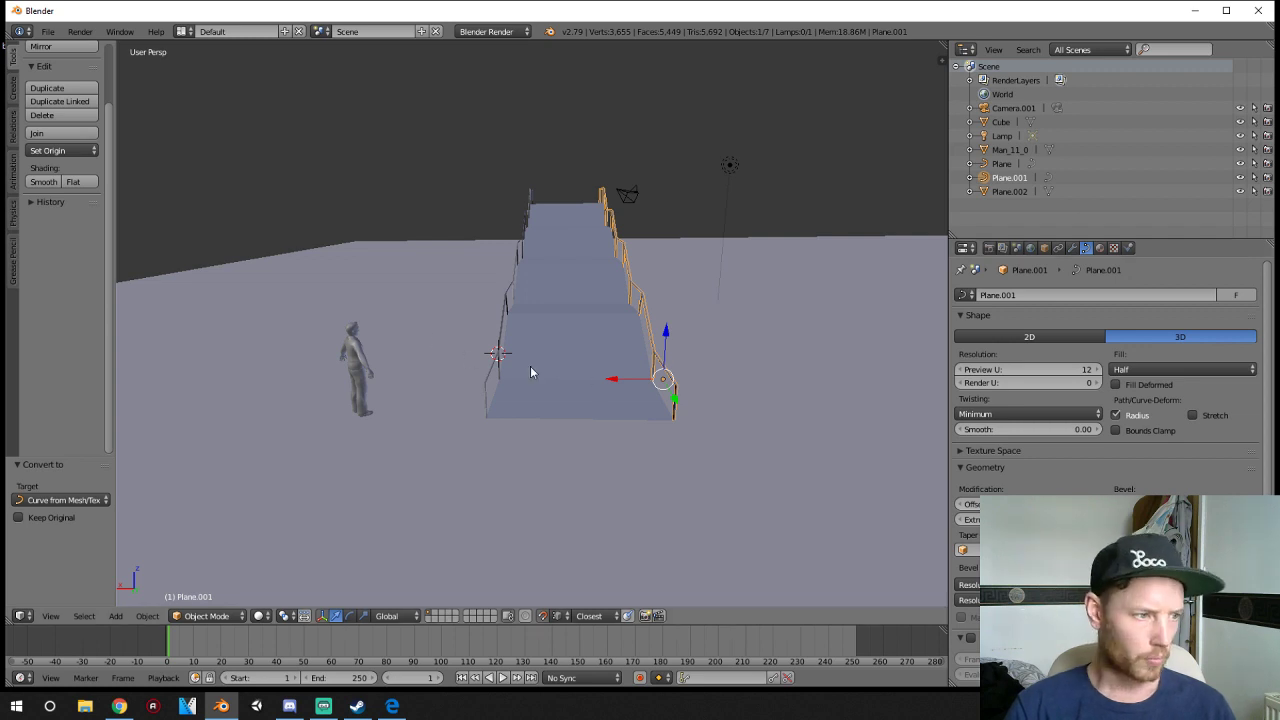
- Convert both beveled railing curves back to meshes, one after the other
{"action": "right_click", "coordinate": [490, 373]}
{"action": "key", "text": "alt+c"}
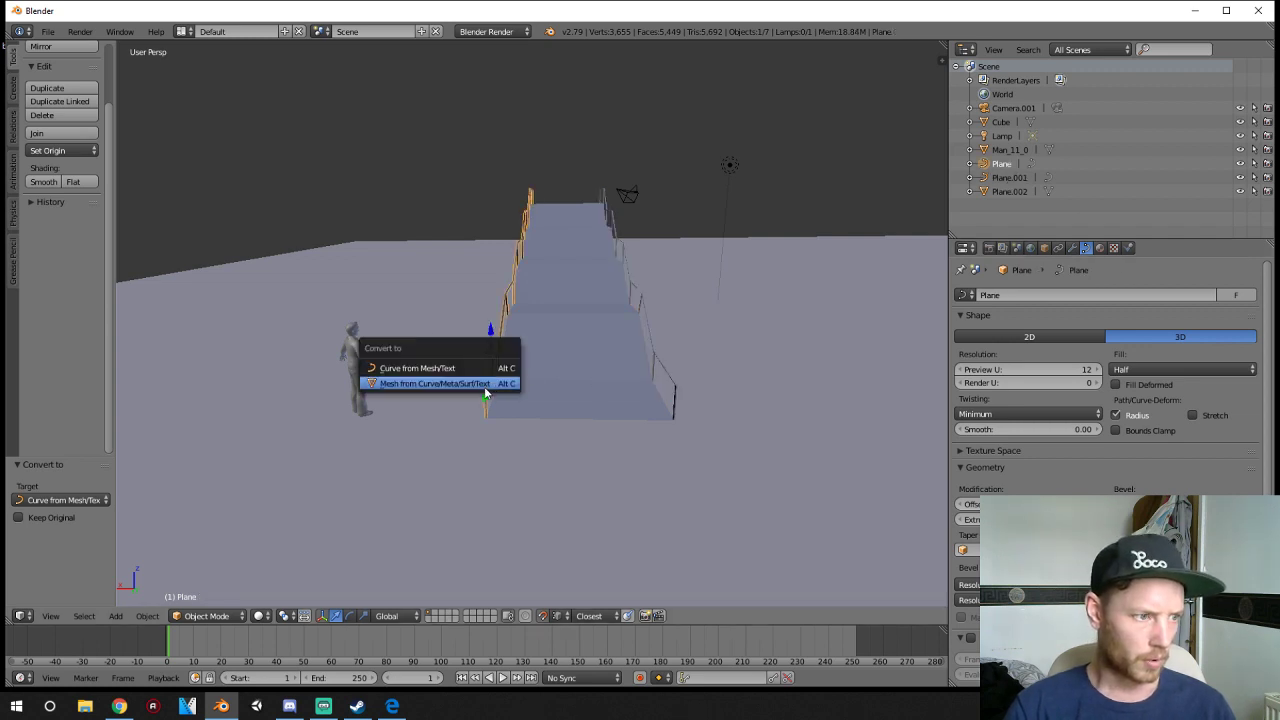
{"action": "left_click", "coordinate": [482, 385]}
{"action": "right_click", "coordinate": [665, 372]}
{"action": "key", "text": "alt+c"}
{"action": "left_click", "coordinate": [655, 357]}
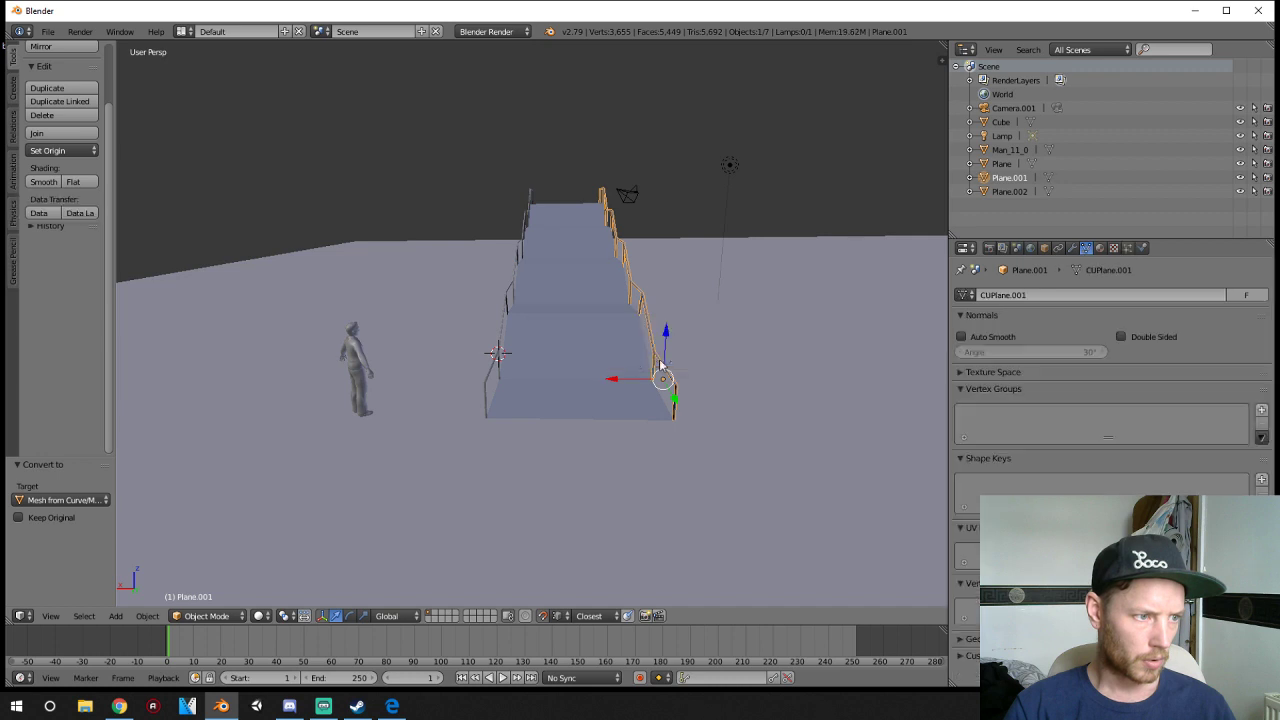
- Delete the outer edges of the walkway floor's flat end segment beside the human figure, leaving the adjoining slope
{"action": "middle_click_drag", "start_coordinate": [660, 362], "coordinate": [620, 410]}
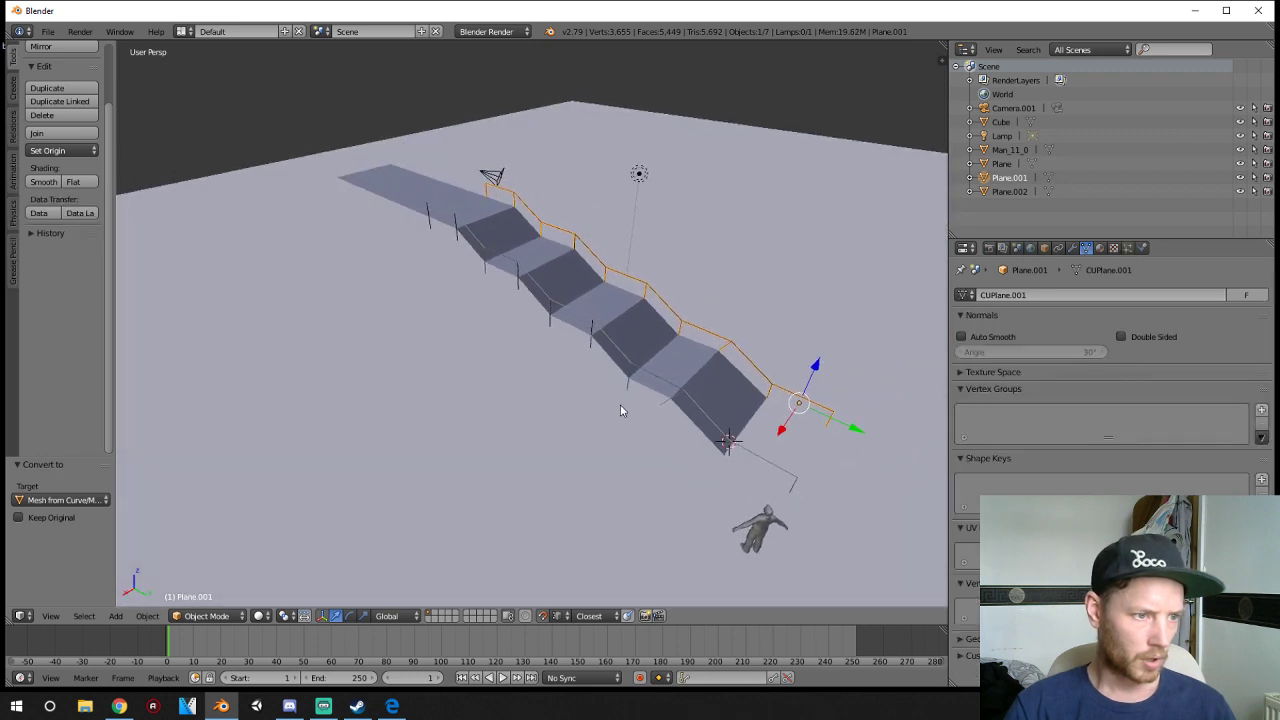
{"action": "right_click", "coordinate": [758, 406]}
{"action": "key", "text": "Tab"}
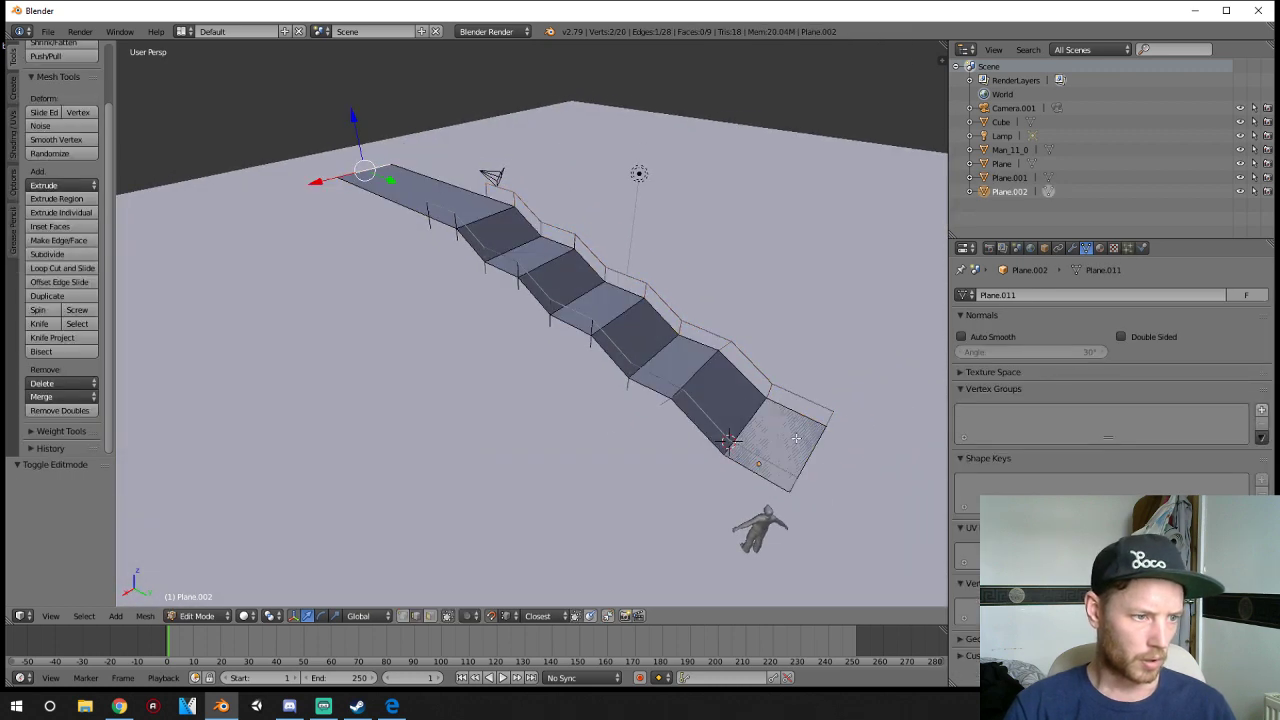
{"action": "key", "text": "x"}
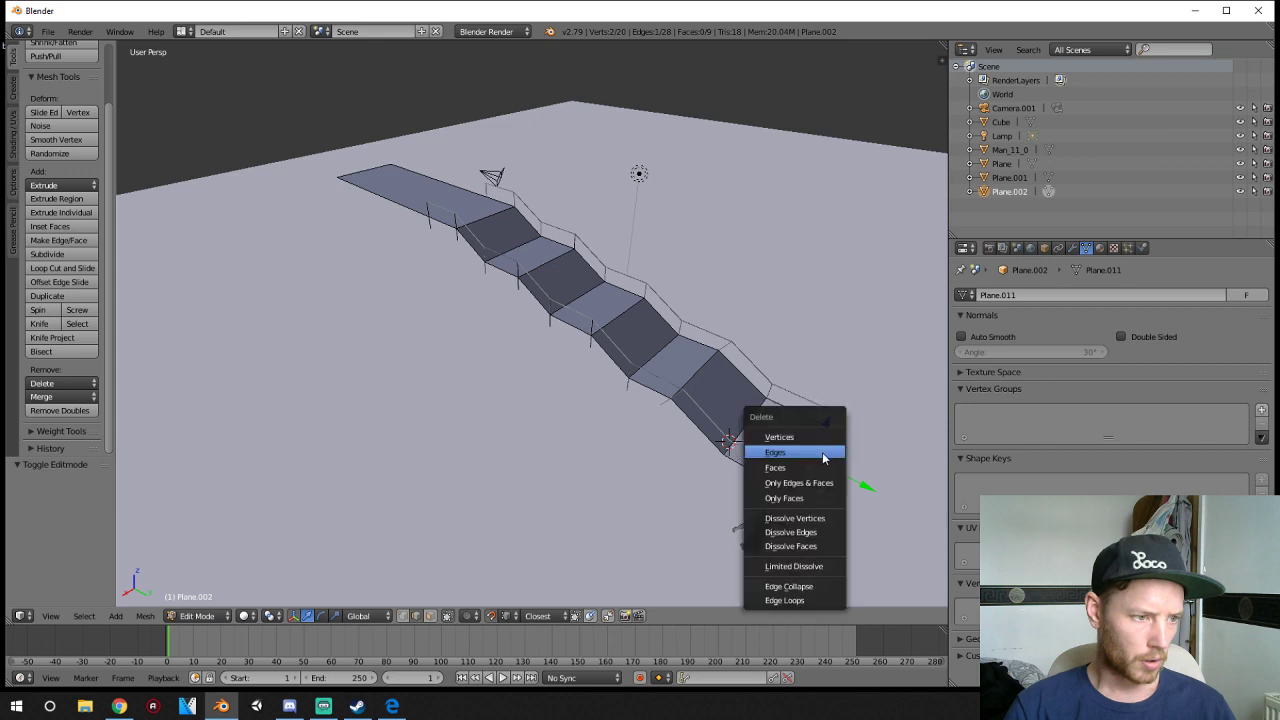
{"action": "left_click", "coordinate": [823, 455]}
{"action": "right_click", "coordinate": [764, 470]}
{"action": "key", "text": "x"}
{"action": "left_click", "coordinate": [757, 477]}
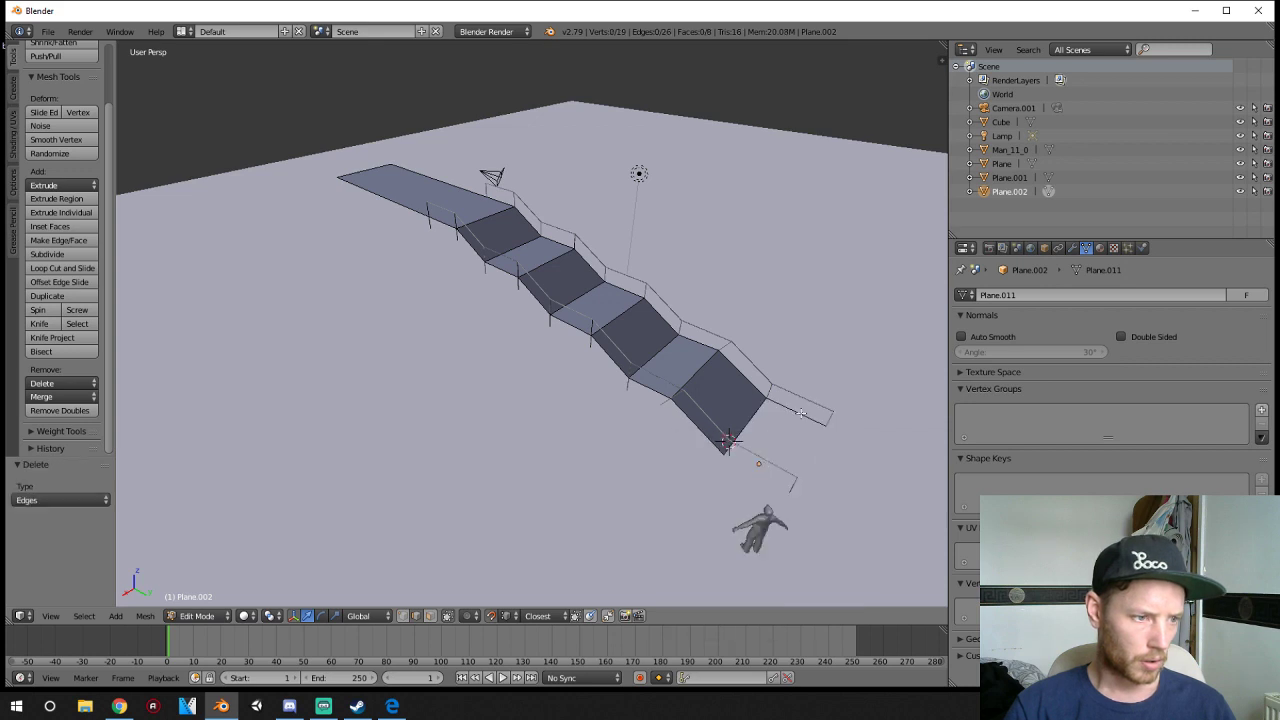
{"action": "right_click", "coordinate": [800, 413]}
{"action": "key", "text": "x"}
{"action": "left_click", "coordinate": [808, 412]}
{"action": "key", "text": "Tab"}
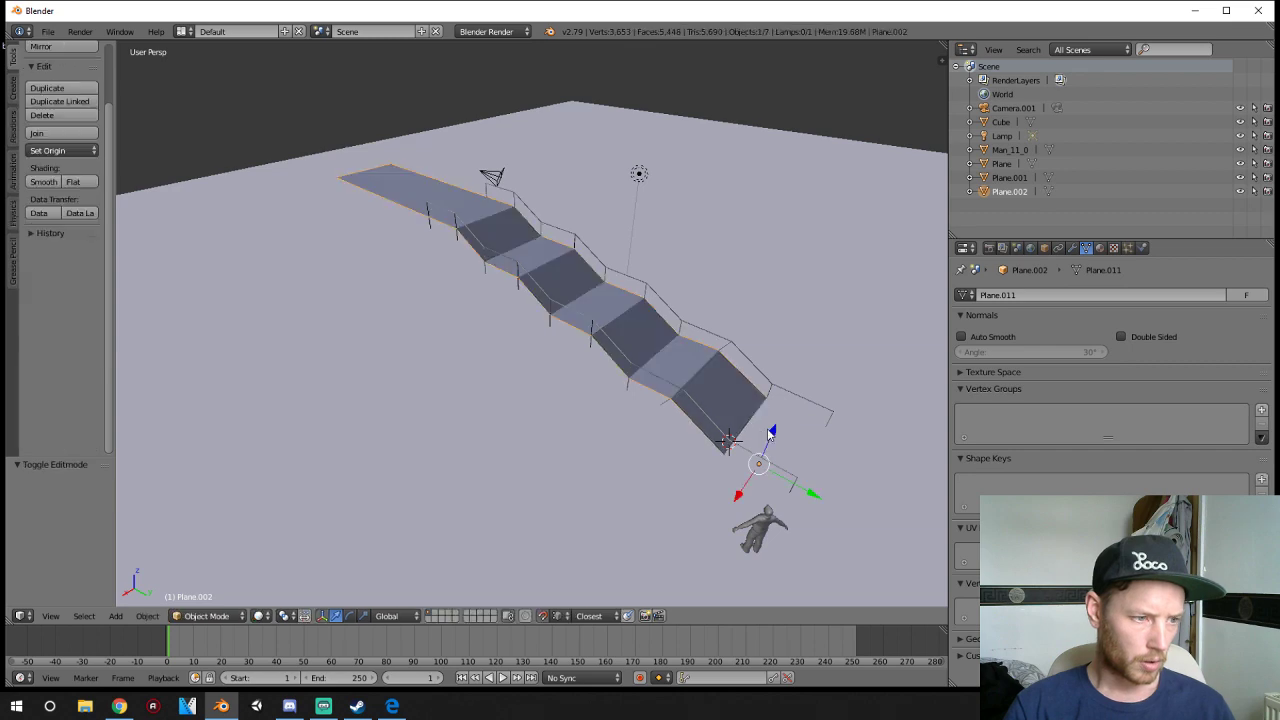
- Try to widen the walkway floor along X by scaling the whole object in Object Mode
{"action": "middle_click_drag", "start_coordinate": [740, 430], "coordinate": [590, 392]}
{"action": "scroll", "coordinate": [534, 366], "scroll_direction": "up", "scroll_amount": 4}
{"action": "key", "text": "Tab"}
{"action": "key", "text": "Tab"}
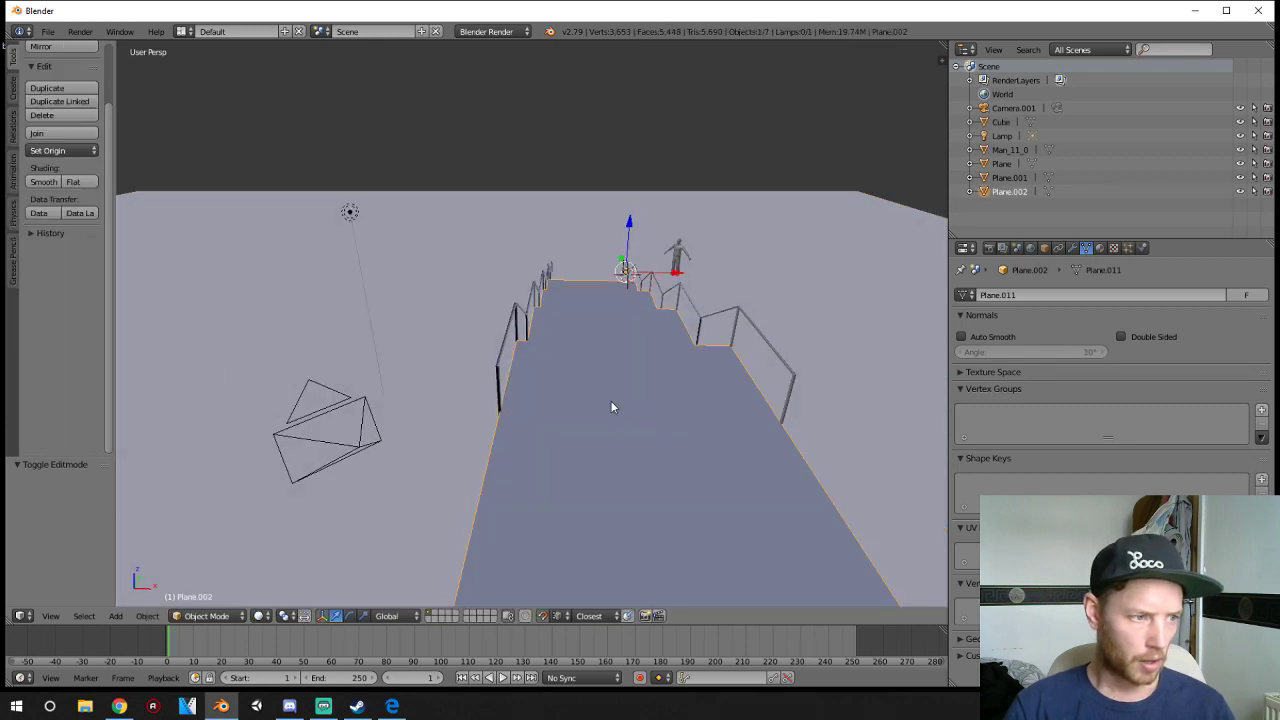
{"action": "key", "text": "s"}
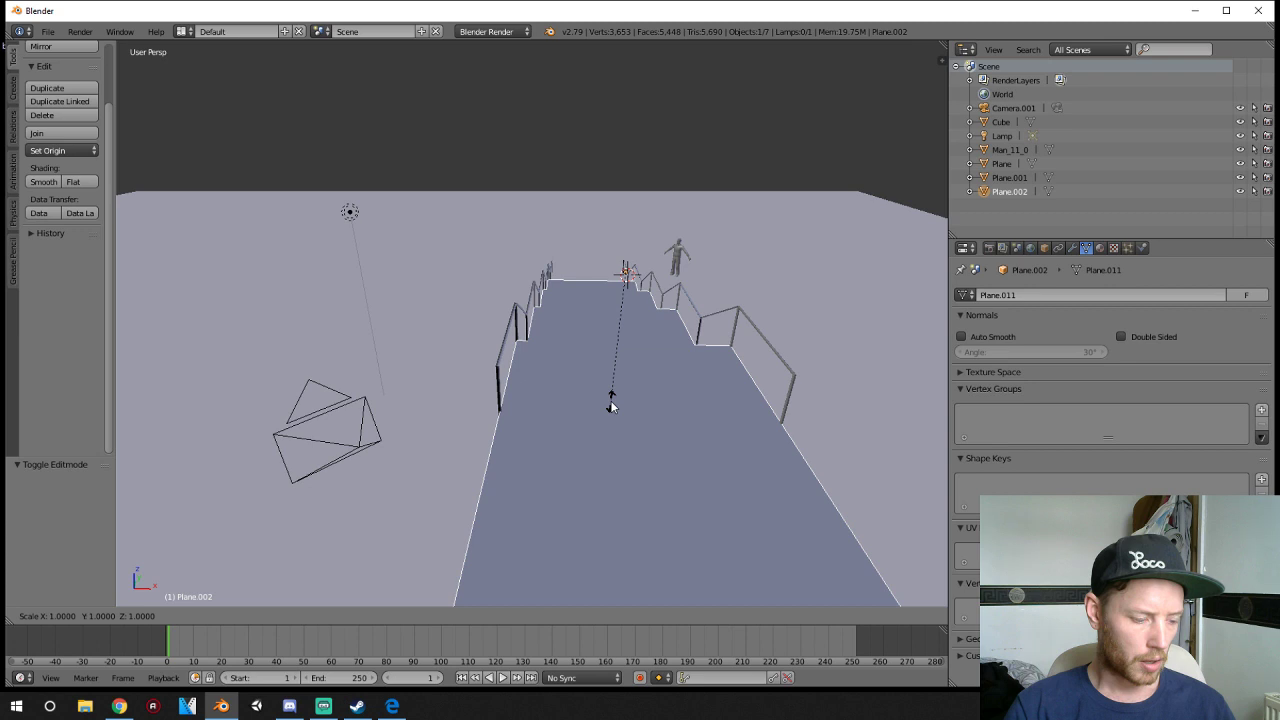
{"action": "key", "text": "x"}
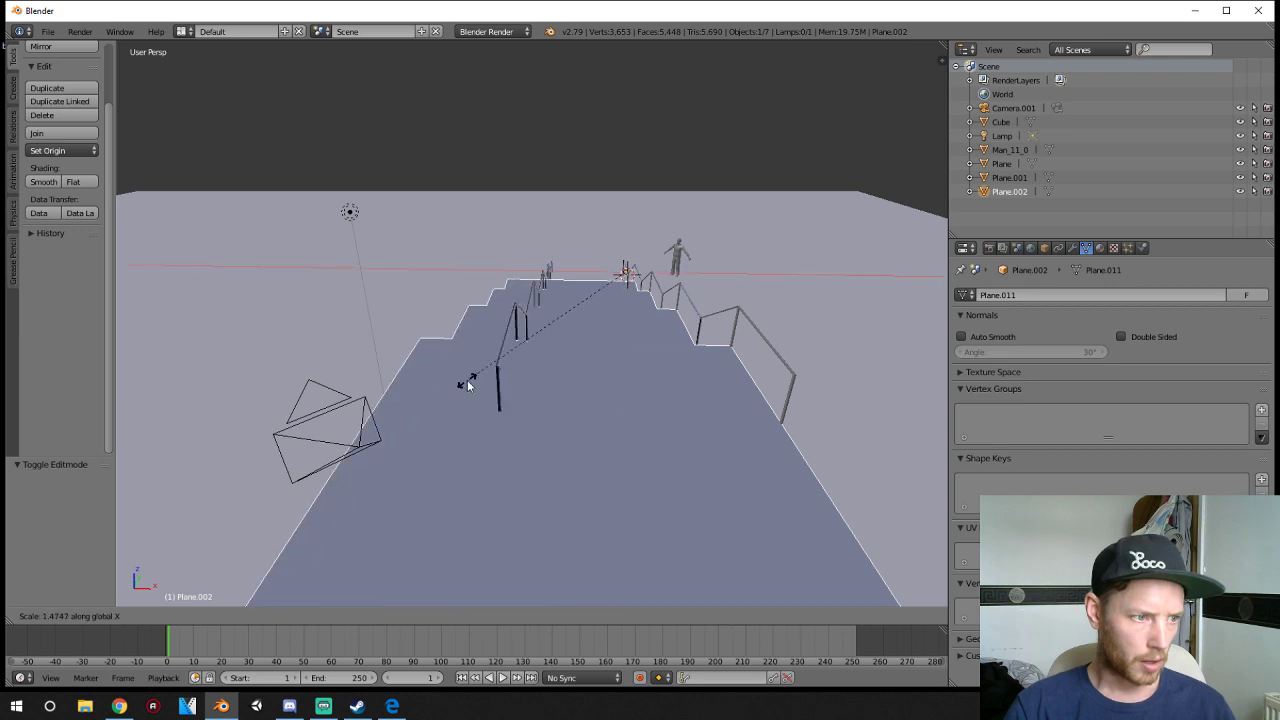
{"action": "left_click", "coordinate": [417, 372]}
{"action": "key", "text": "ctrl+z"}
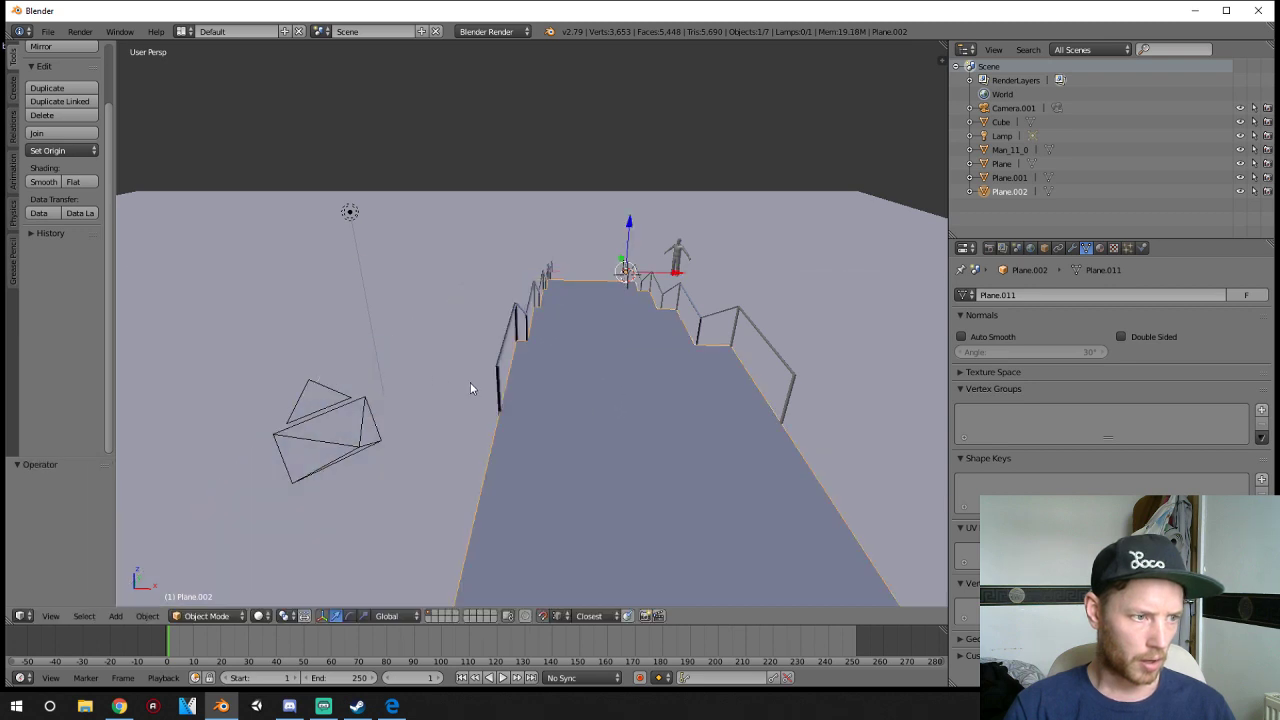
- Widen the walkway floor by scaling all its geometry 1.876 along X in Edit Mode
{"action": "key", "text": "Tab"}
{"action": "key", "text": "a"}
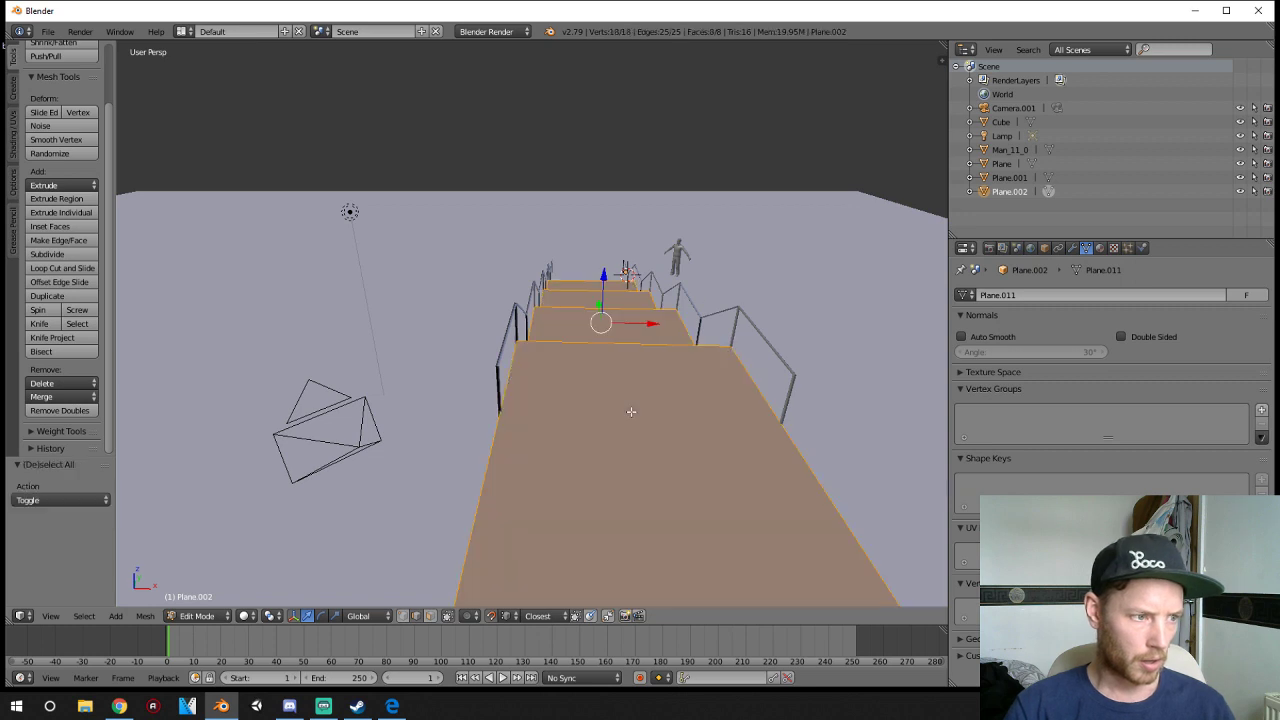
{"action": "key", "text": "s"}
{"action": "key", "text": "x"}
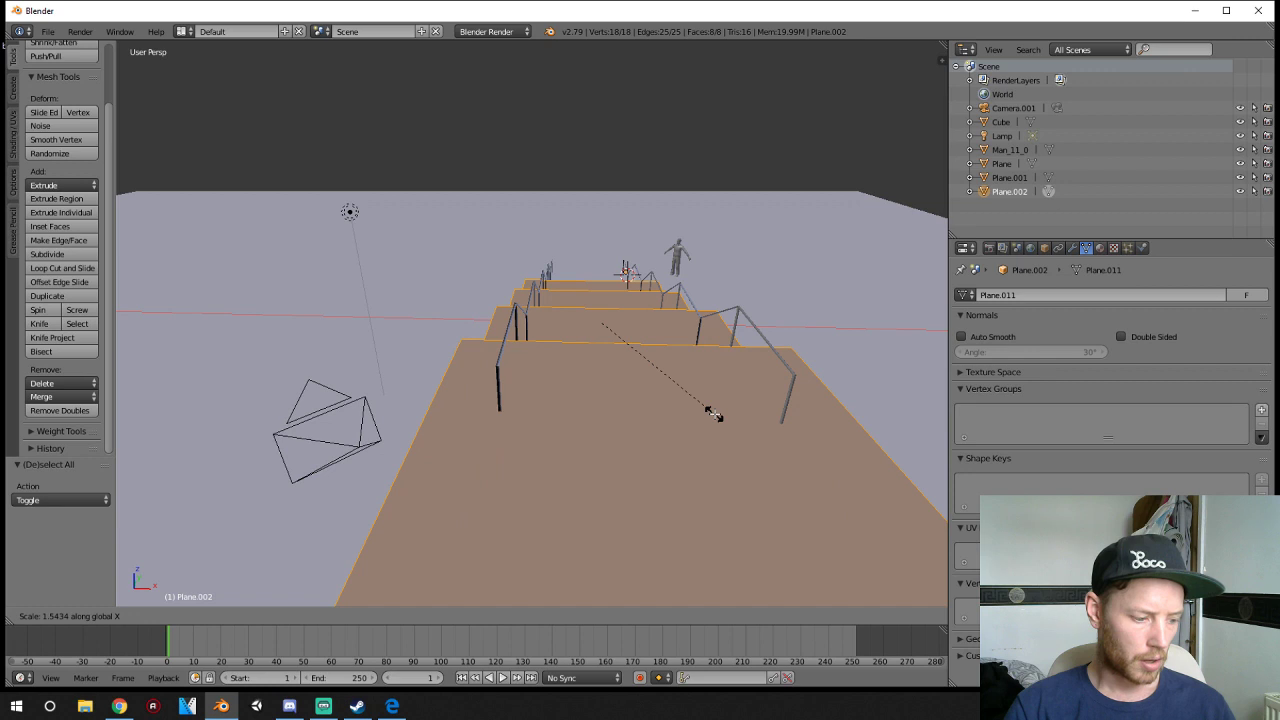
{"action": "key", "text": "shift+z"}
{"action": "key", "text": "x"}
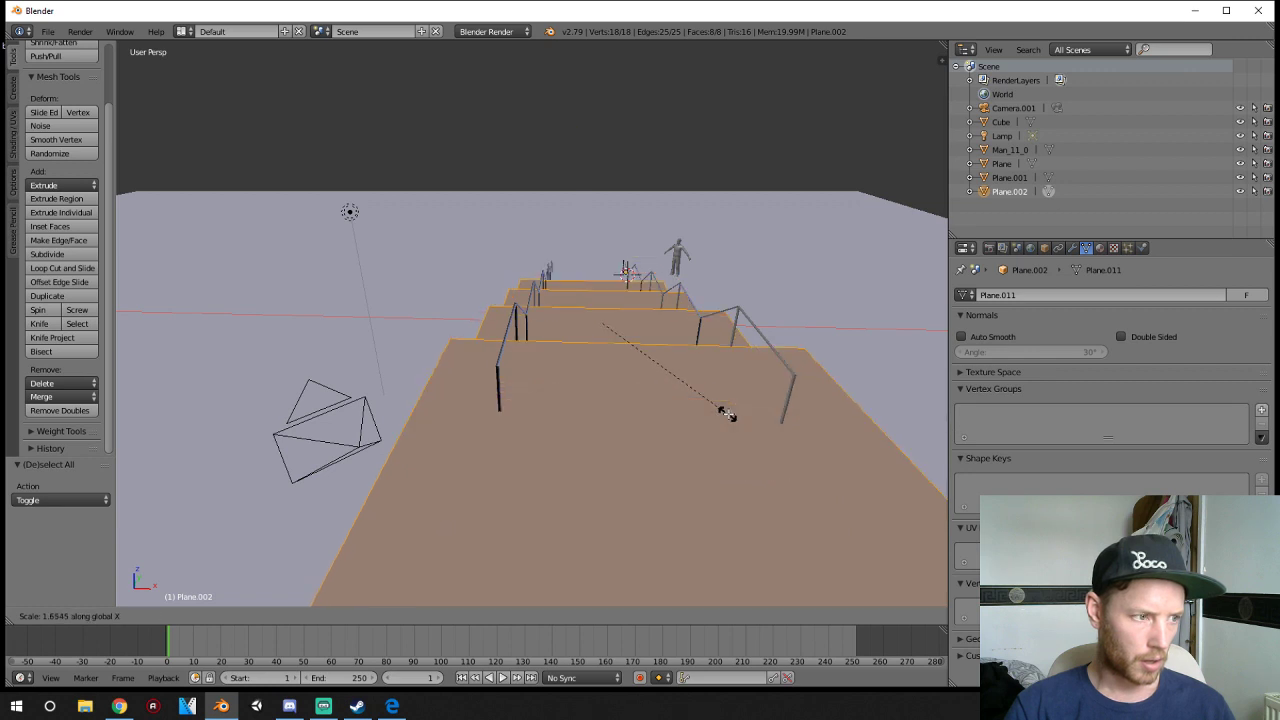
{"action": "left_click", "coordinate": [750, 417]}
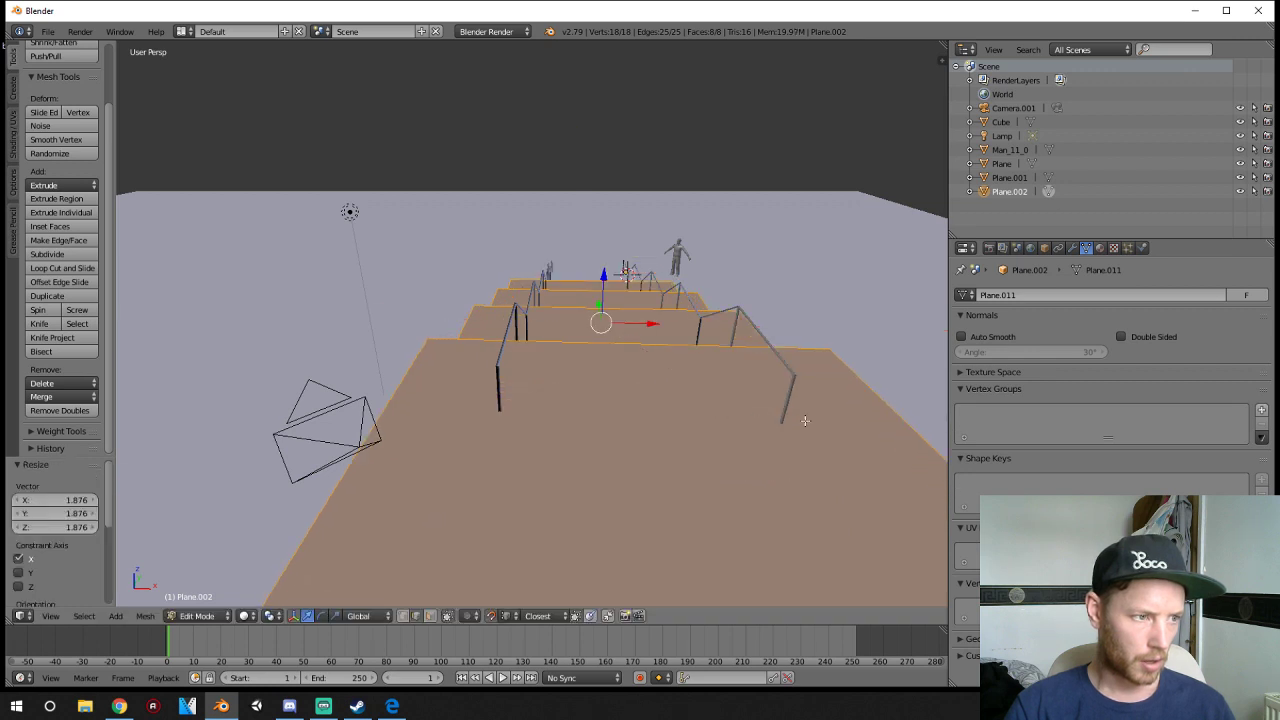
{"action": "mouse_move", "coordinate": [807, 421]}
{"action": "middle_mouse_down"}
{"action": "mouse_move", "coordinate": [500, 402]}
{"action": "mouse_move", "coordinate": [789, 417]}
{"action": "middle_mouse_up"}
{"action": "key", "text": "Tab"}
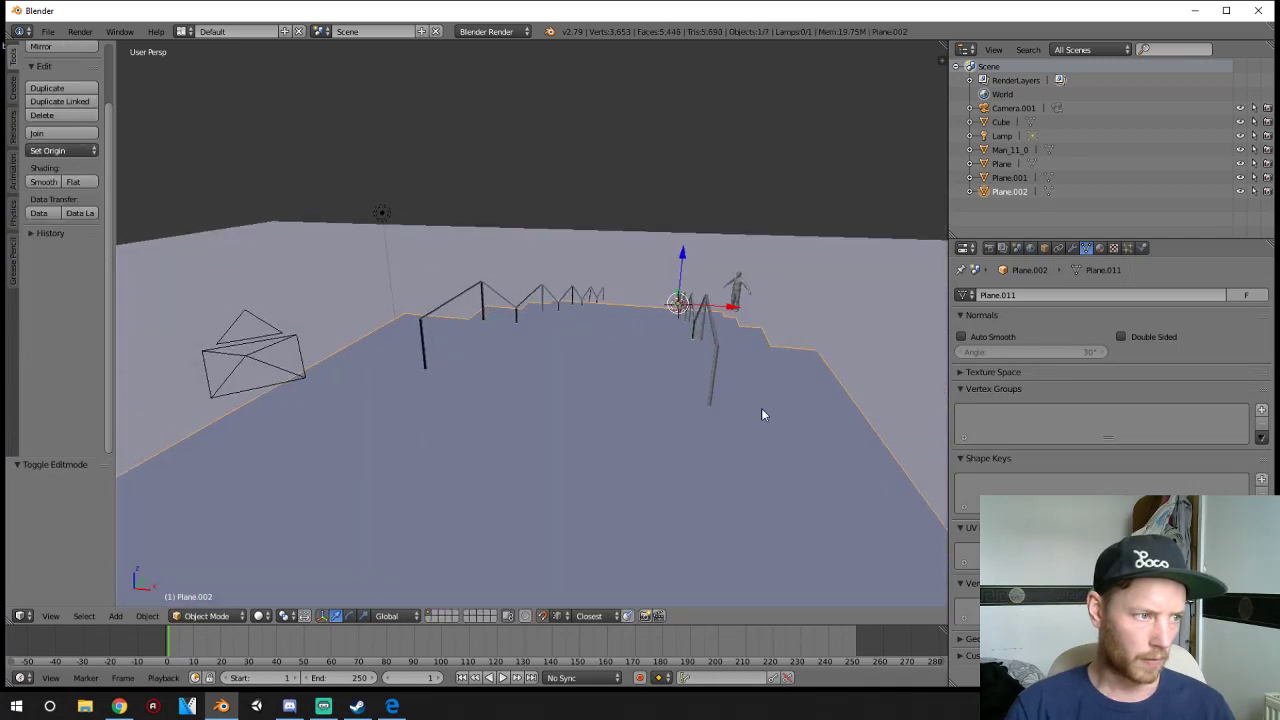
- Add a Plain Axes empty on the walkway floor near the end opposite the human figure
{"action": "right_click", "coordinate": [590, 396]}
{"action": "scroll", "coordinate": [560, 400], "scroll_direction": "down", "scroll_amount": 4}
{"action": "left_click", "coordinate": [486, 402]}
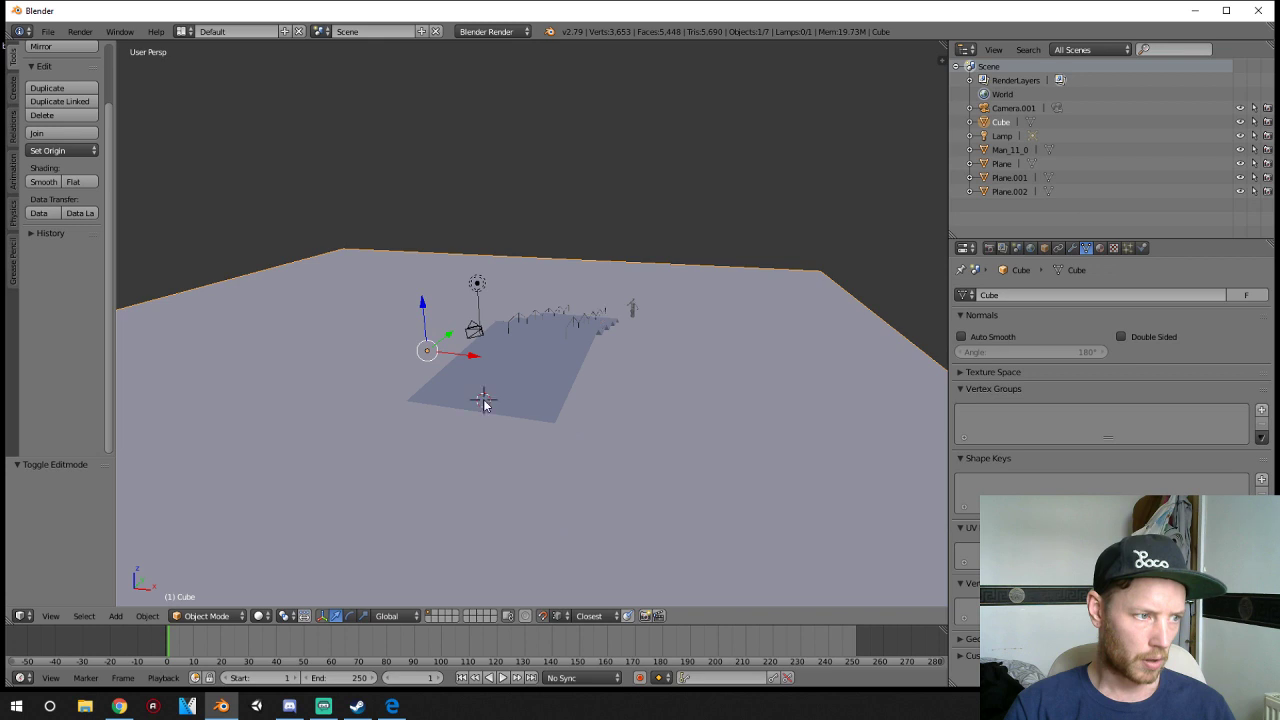
{"action": "key", "text": "shift+a"}
{"action": "mouse_move", "coordinate": [502, 401]}
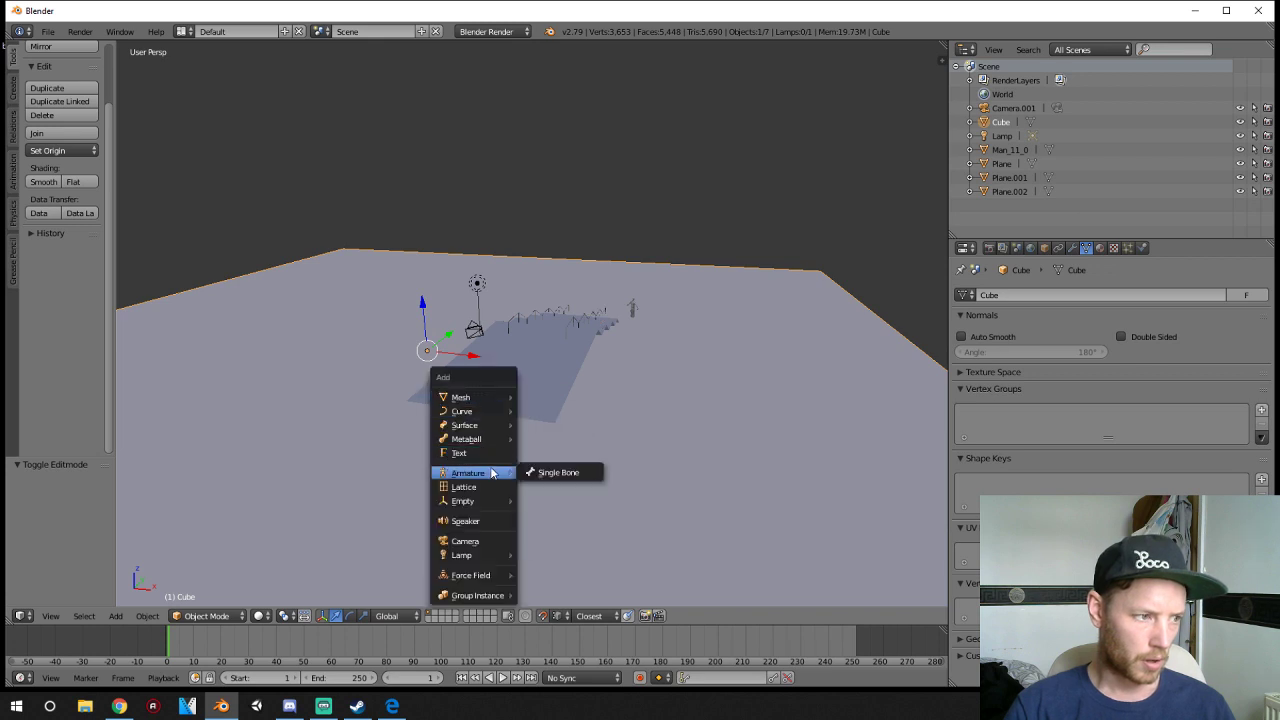
{"action": "mouse_move", "coordinate": [499, 502]}
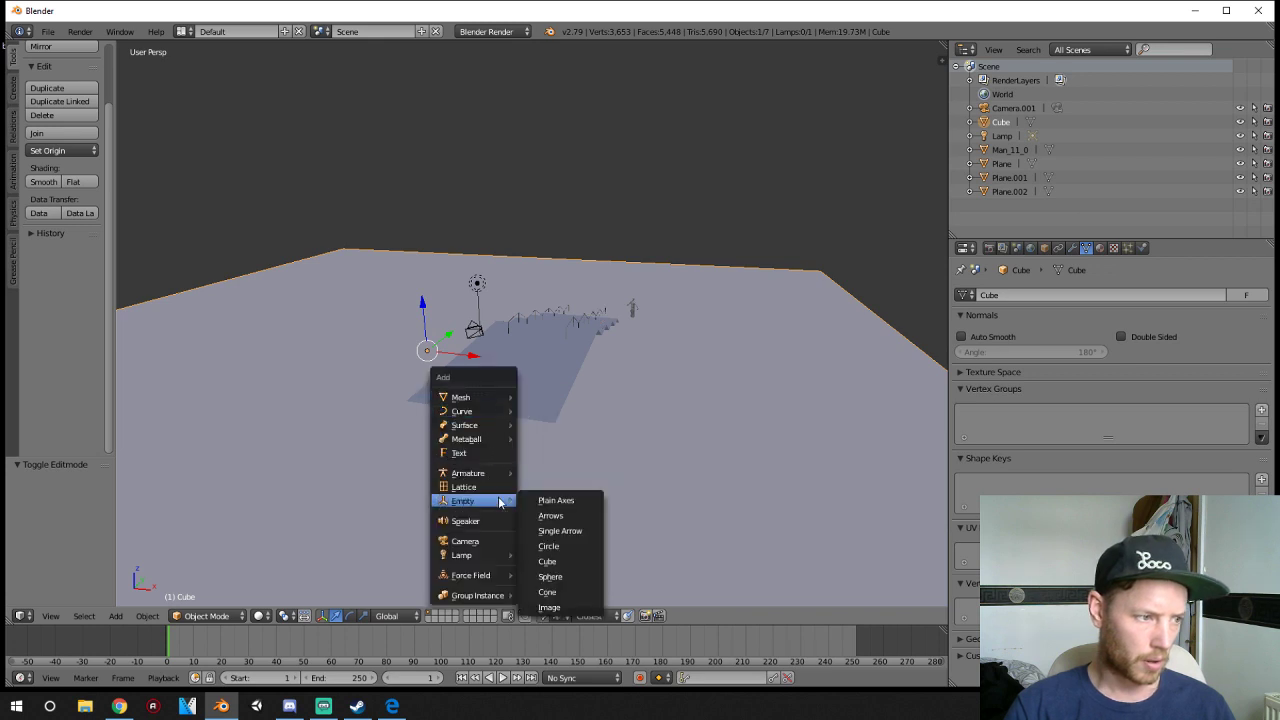
{"action": "left_click", "coordinate": [556, 500]}
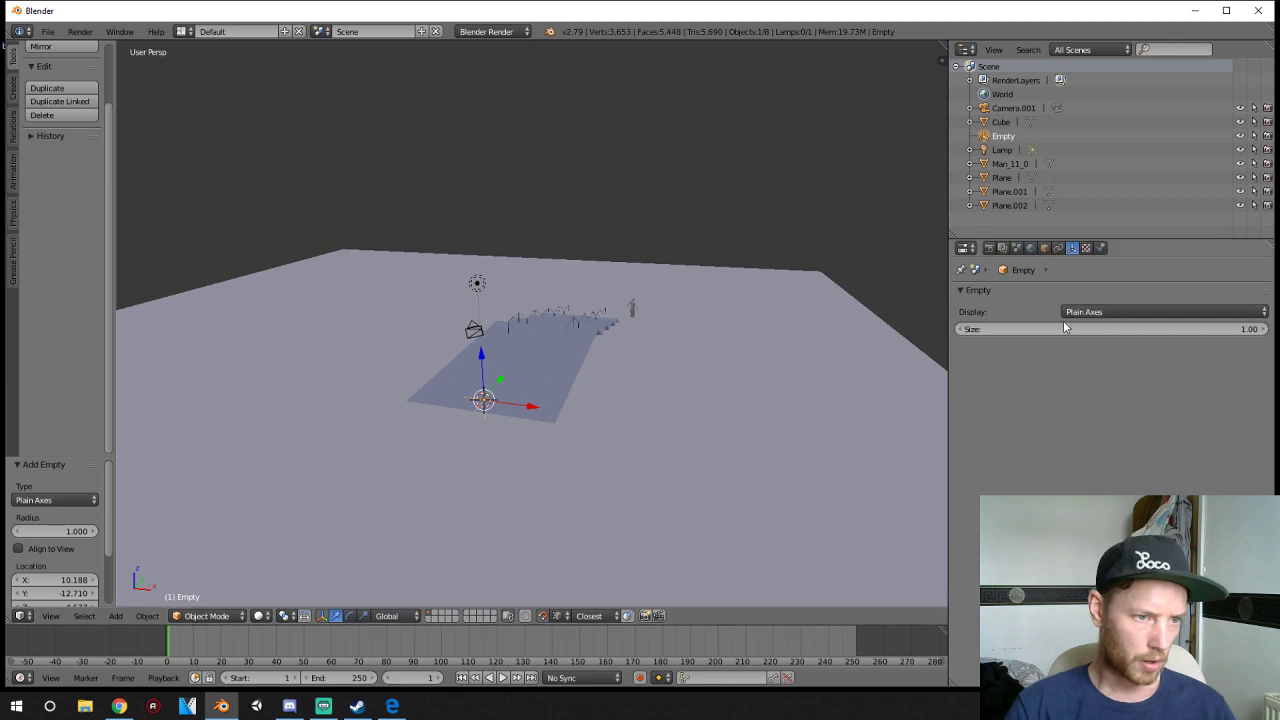
- Rename the new empty as SpawnPoint
{"action": "double_click", "coordinate": [1004, 137]}
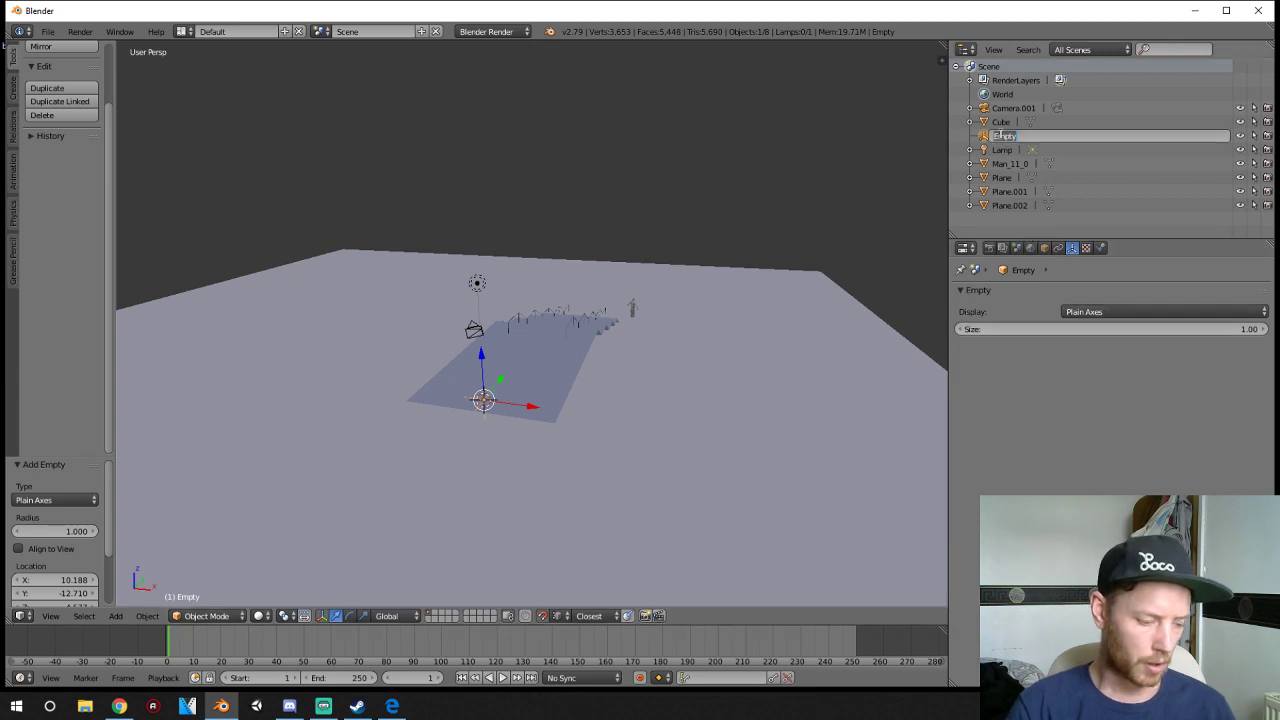
{"action": "type", "text": "Spawn"}
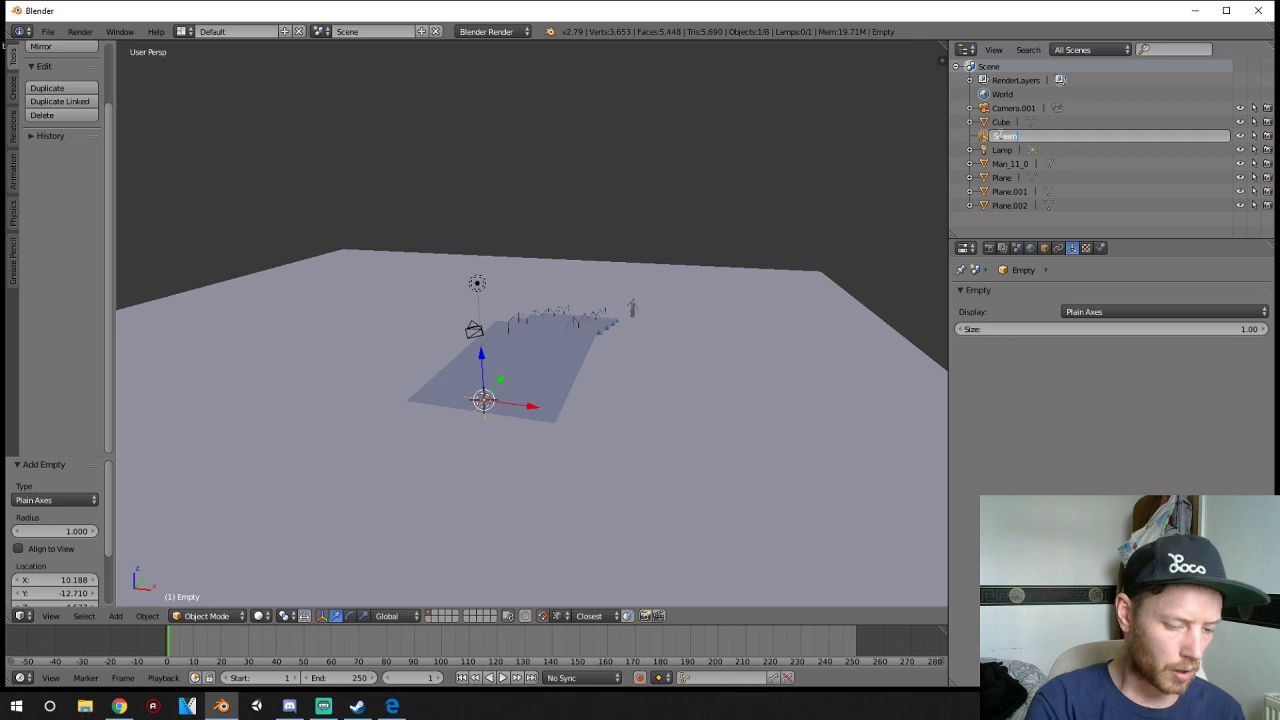
{"action": "type", "text": "Point"}
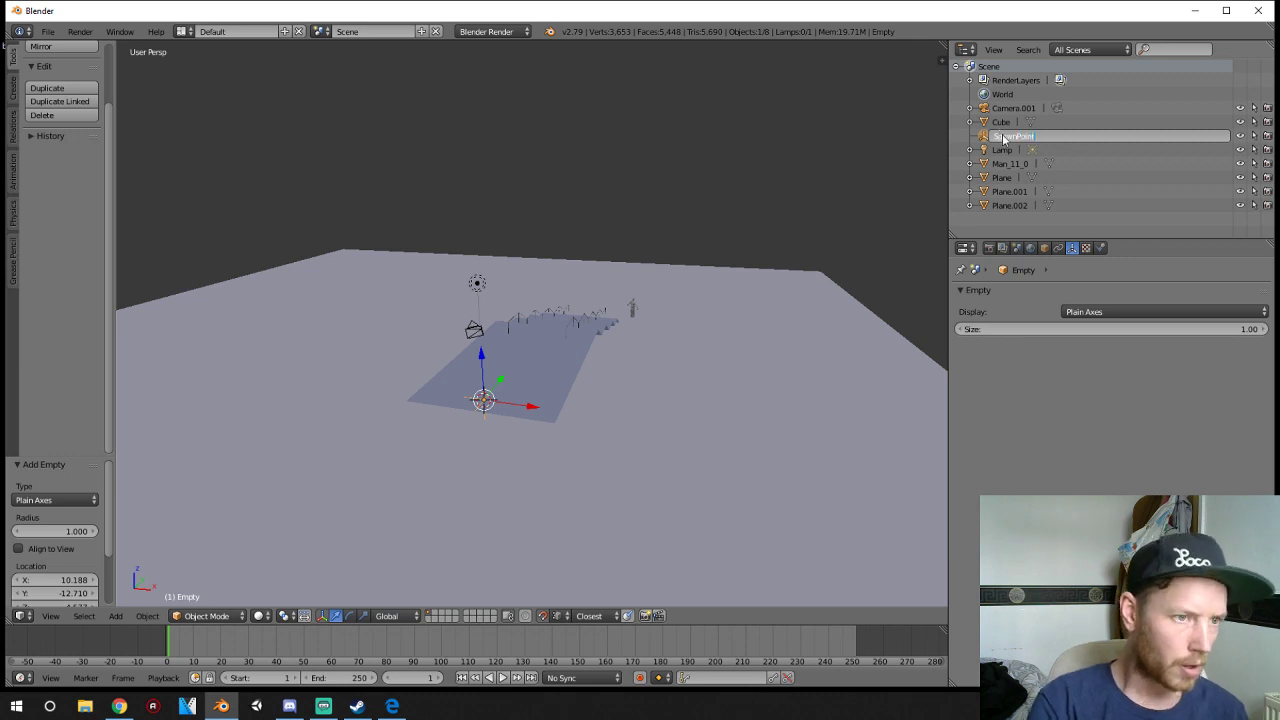
{"action": "key", "text": "Return"}
- Delete the lamp and the camera from the scene
{"action": "left_click", "coordinate": [1002, 136]}
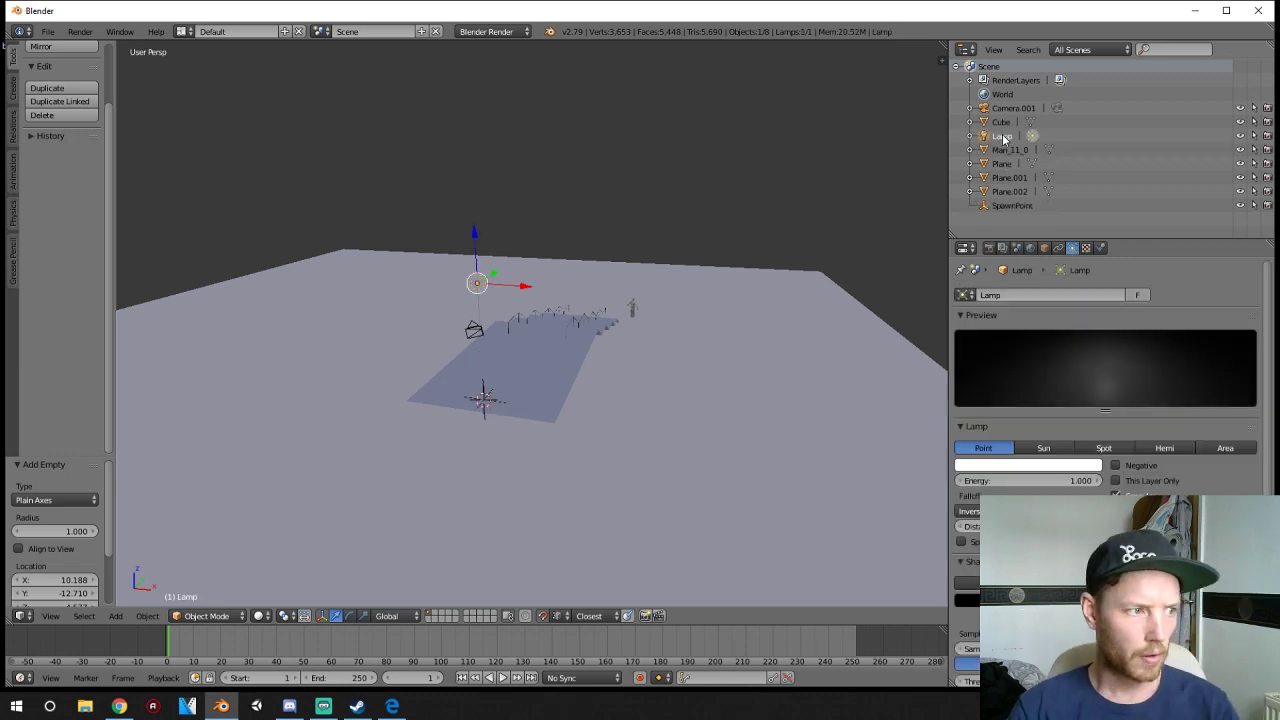
{"action": "key", "text": "x"}
{"action": "left_click", "coordinate": [582, 279]}
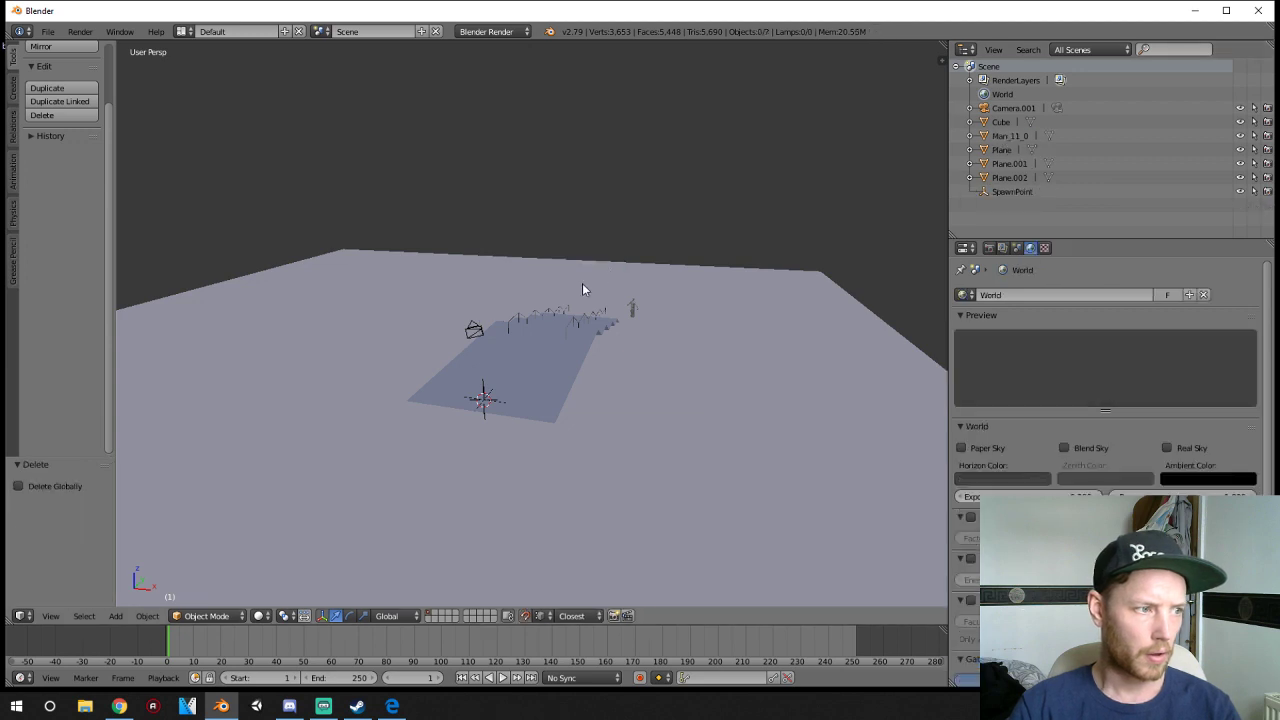
{"action": "right_click", "coordinate": [474, 330]}
{"action": "key", "text": "x"}
{"action": "left_click", "coordinate": [446, 328]}
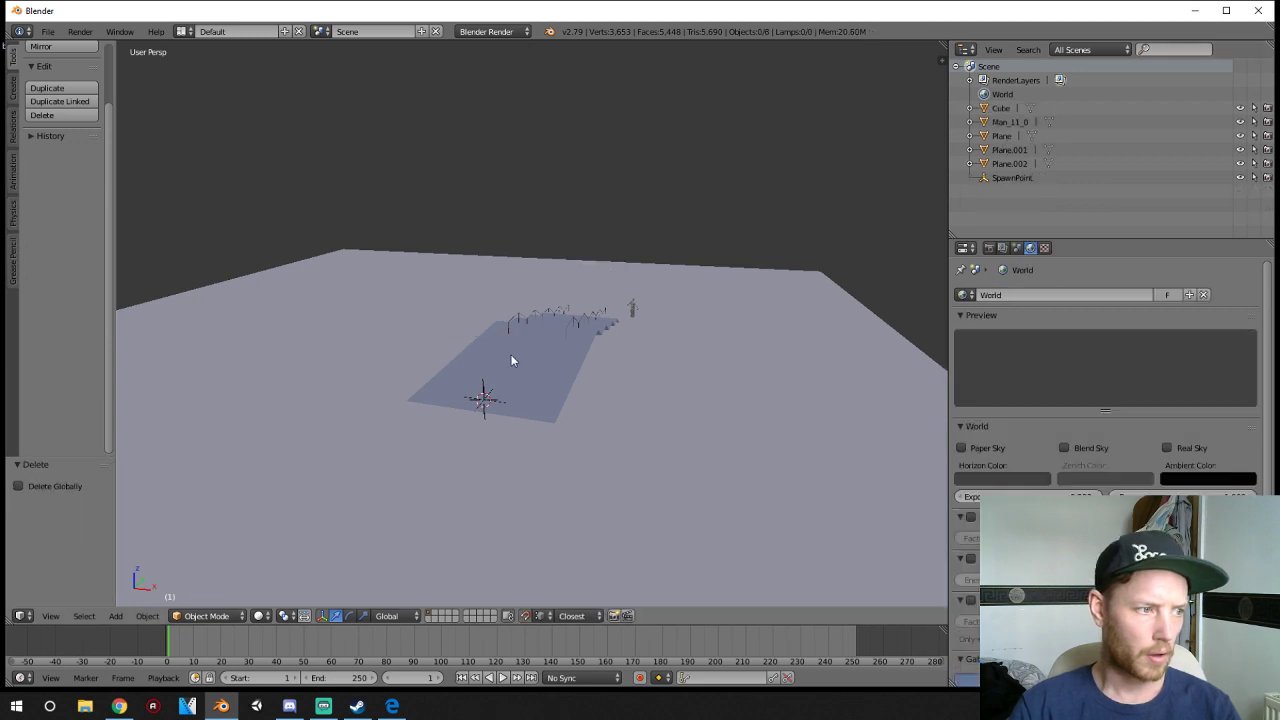
- Move the SpawnPoint empty about 0.55 along Y and adjust its height along Z
{"action": "right_click", "coordinate": [486, 399]}
{"action": "key", "text": "g"}
{"action": "key", "text": "y"}
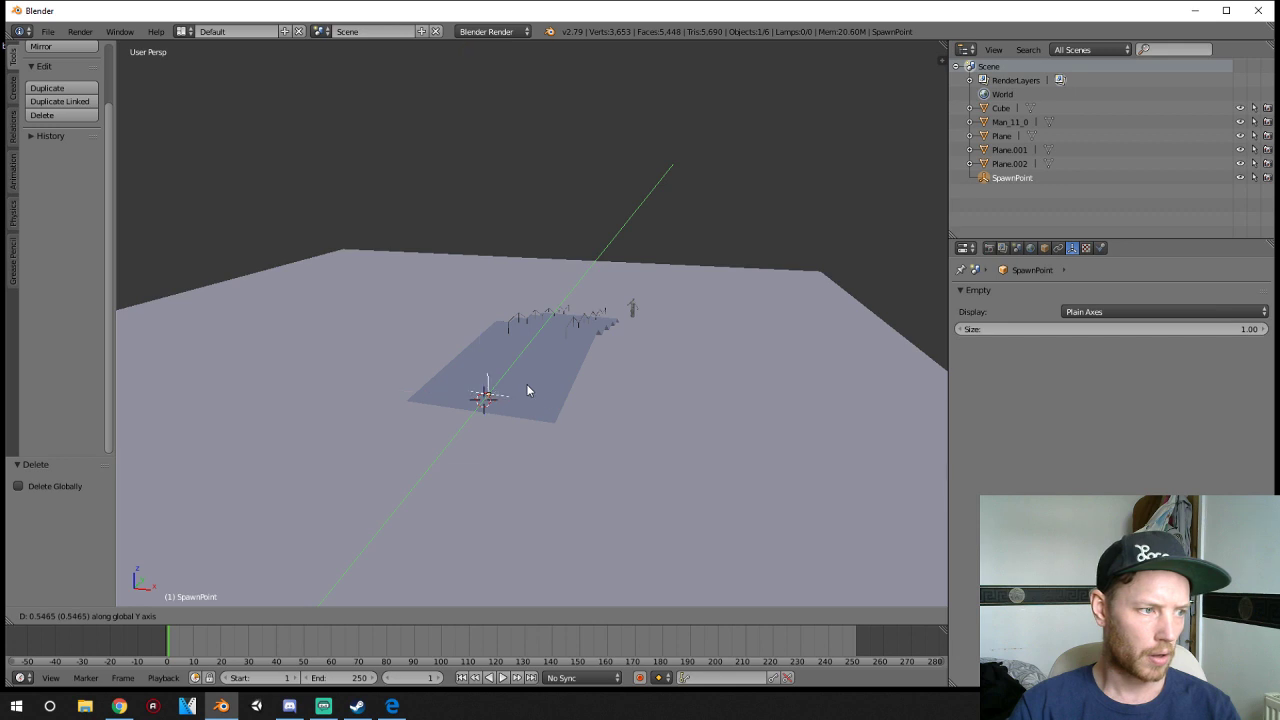
{"action": "left_click", "coordinate": [528, 390]}
{"action": "middle_click_drag", "start_coordinate": [551, 381], "coordinate": [597, 327]}
{"action": "key", "text": "g"}
{"action": "key", "text": "z"}
{"action": "left_click", "coordinate": [564, 245]}
- Save the scene on the Desktop as "kink rail"
{"action": "key", "text": "ctrl+s"}
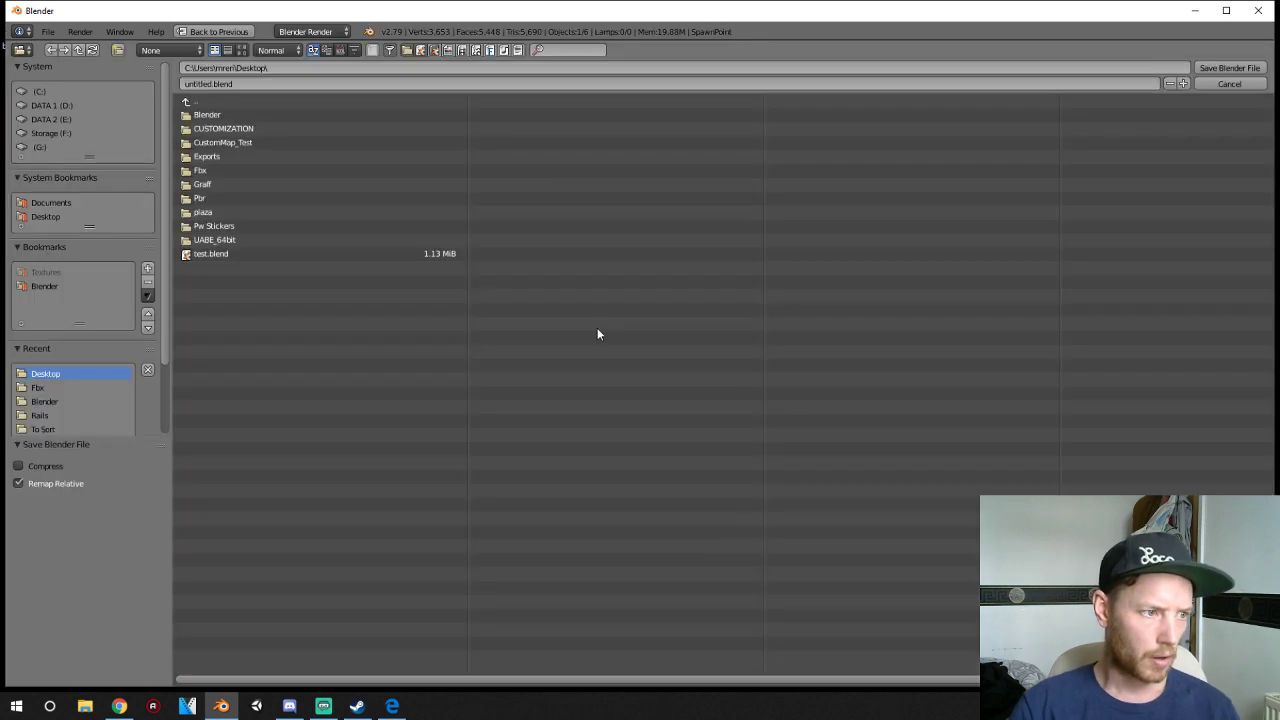
{"action": "left_click", "coordinate": [240, 84]}
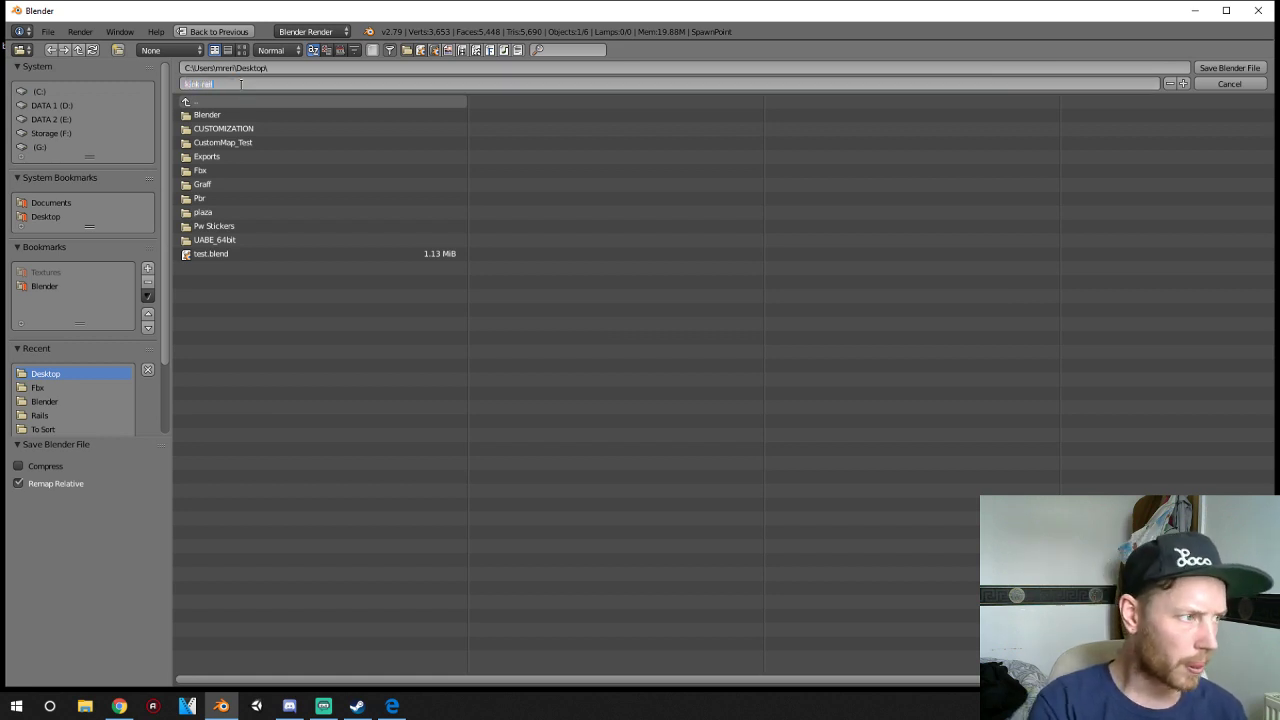
{"action": "type", "text": "kink rail"}
{"action": "key", "text": "Return"}
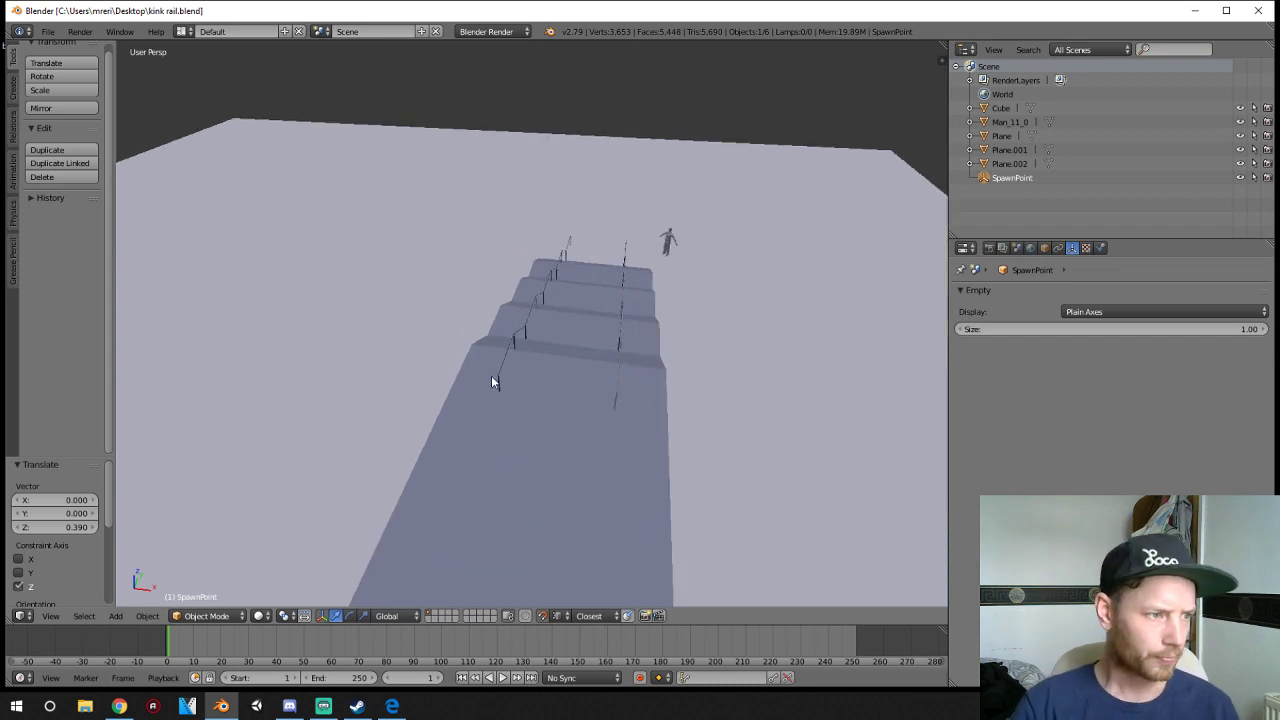
- Rename the railing on the side of the walkway away from the human figure as Rail_01
{"action": "right_click", "coordinate": [491, 381]}
{"action": "middle_click_drag", "start_coordinate": [503, 371], "coordinate": [575, 389]}
{"action": "double_click", "coordinate": [1010, 149]}
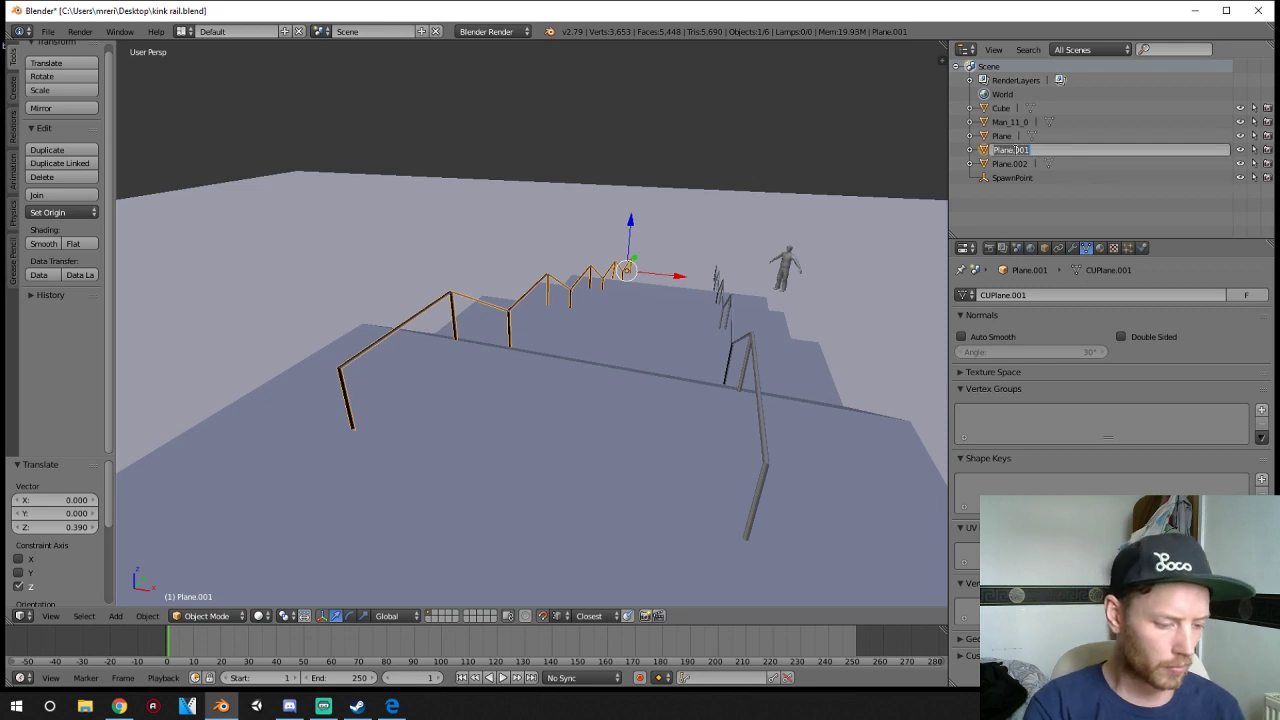
{"action": "key", "text": "BackSpace"}
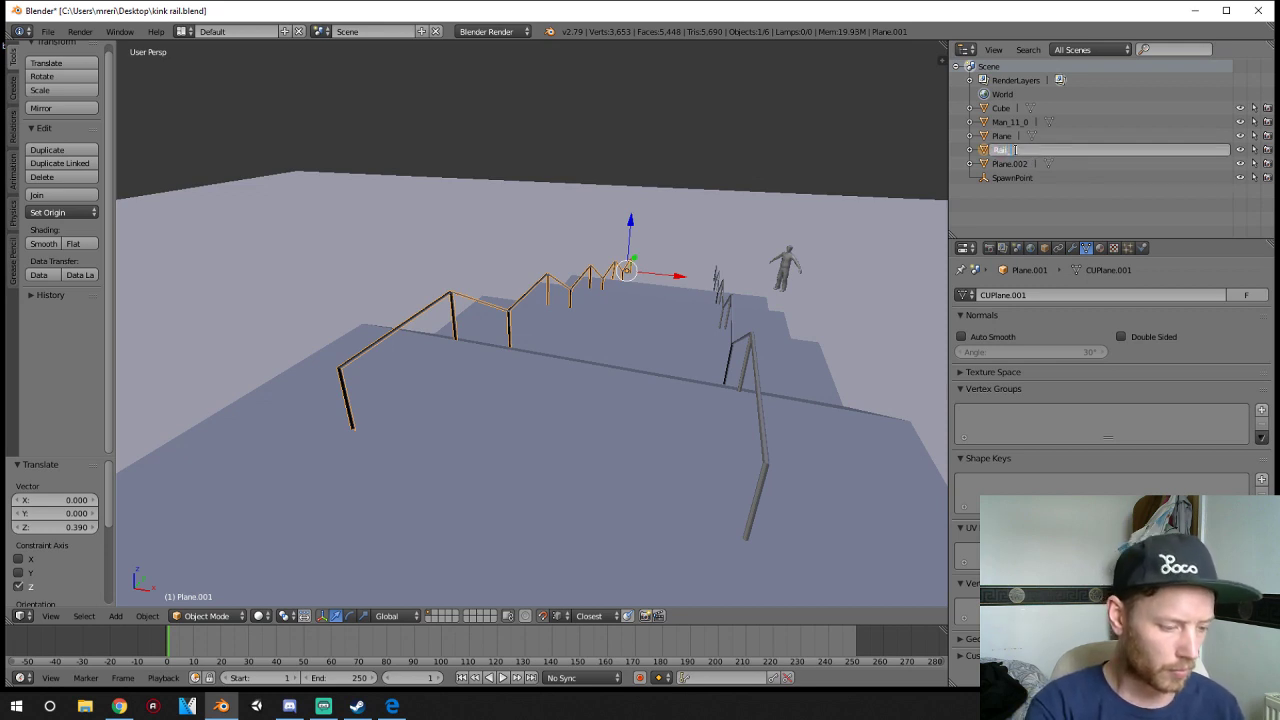
{"action": "type", "text": "Rail_01"}
{"action": "key", "text": "Return"}
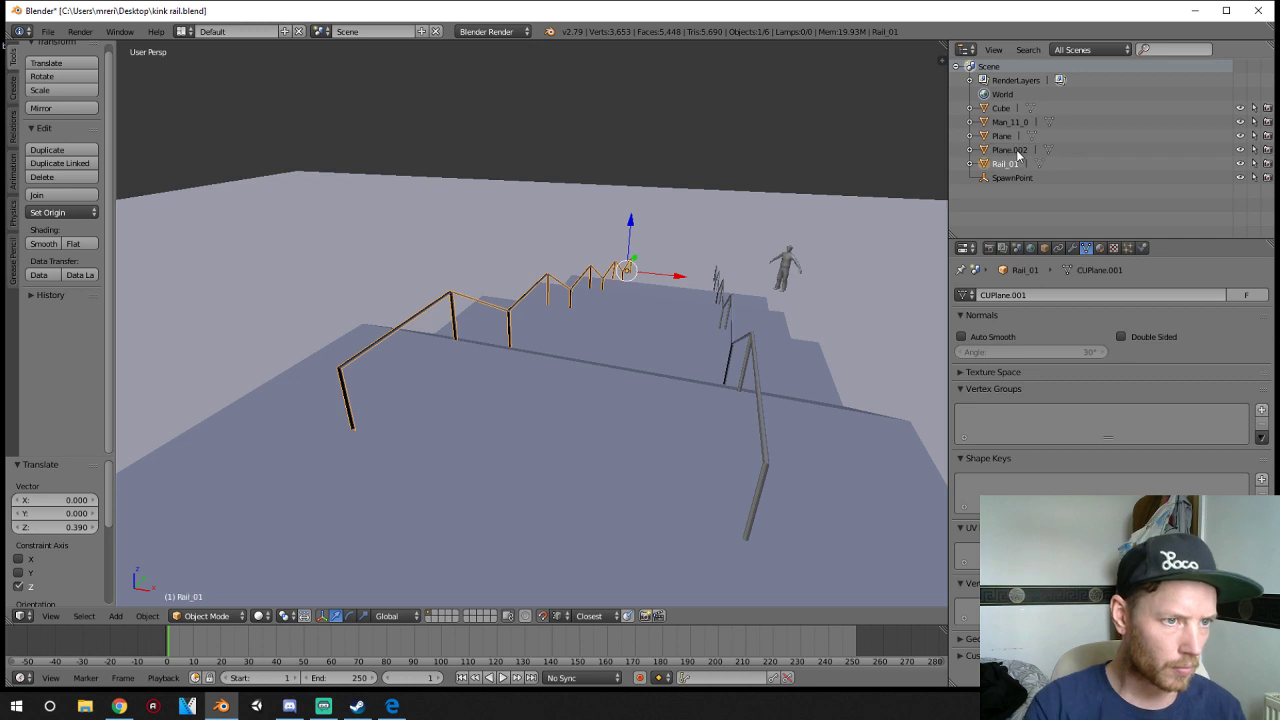
- Rename the railing nearer the human figure as Rail_02
{"action": "left_click", "coordinate": [1016, 151]}
{"action": "left_click", "coordinate": [1012, 136]}
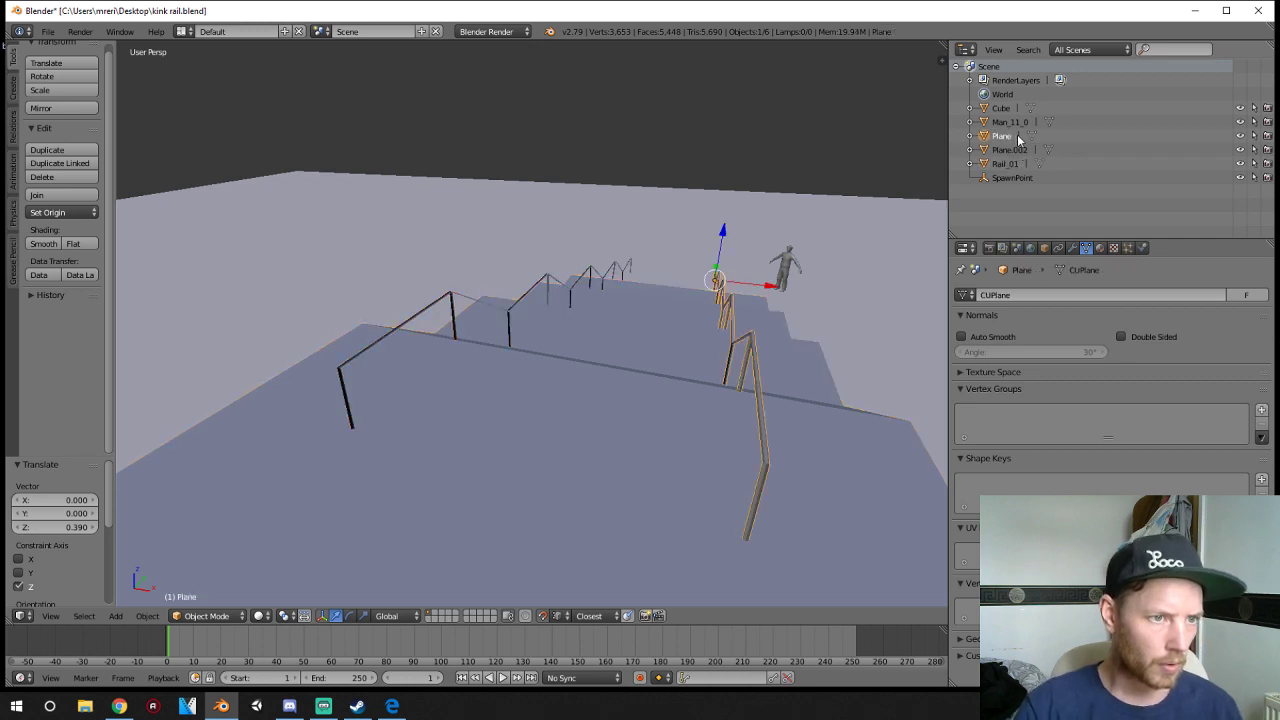
{"action": "double_click", "coordinate": [999, 135]}
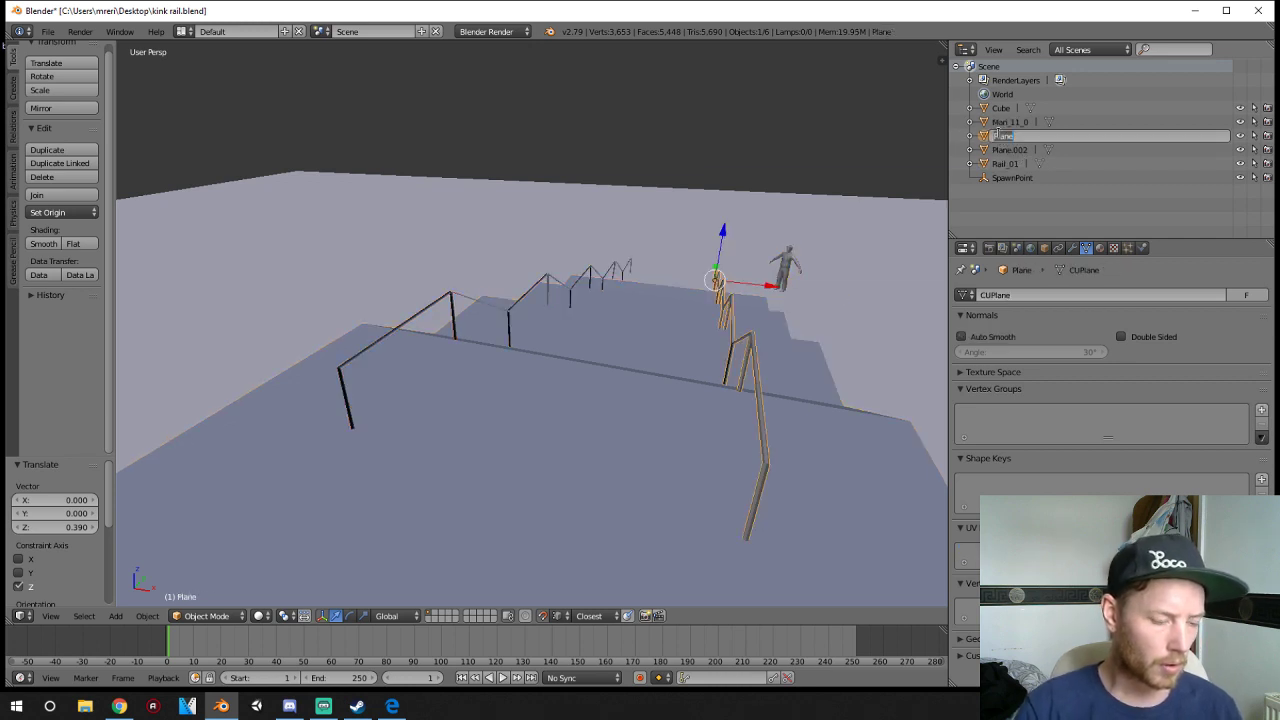
{"action": "key", "text": "BackSpace"}
{"action": "type", "text": "Rail_02"}
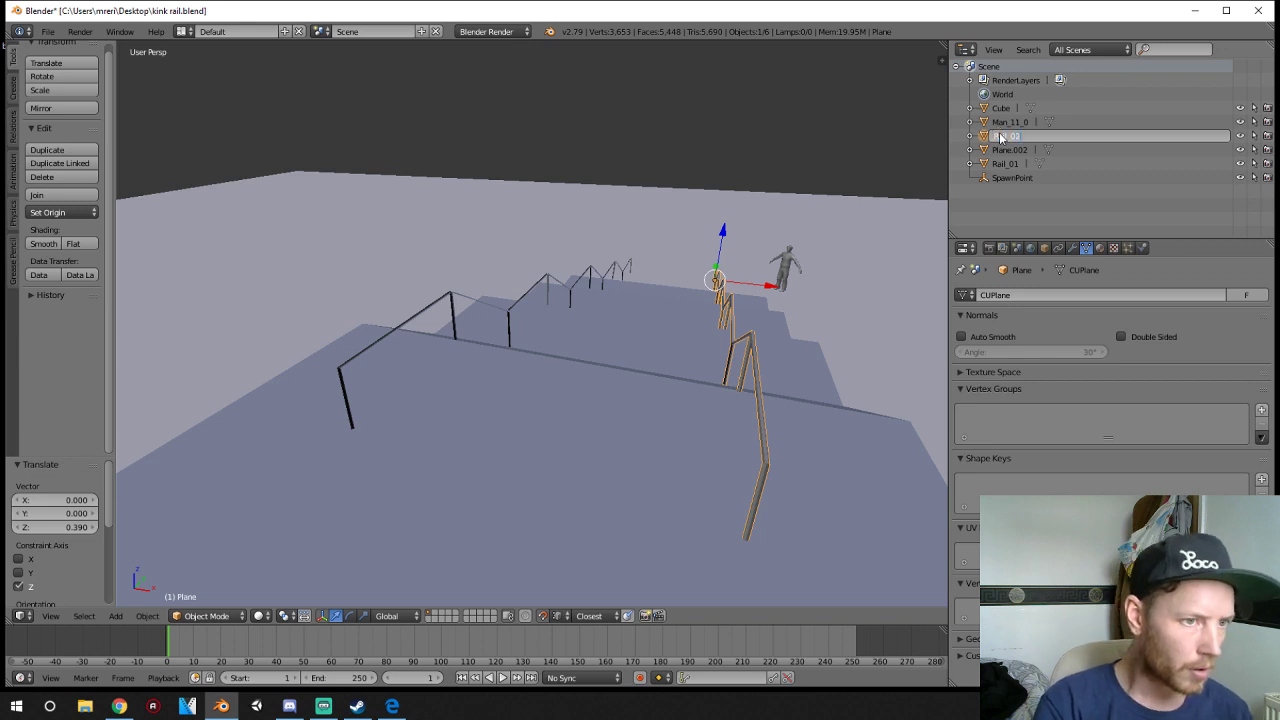
{"action": "key", "text": "Return"}
- Rename the stepped walkway object as Ramp
{"action": "right_click", "coordinate": [660, 344]}
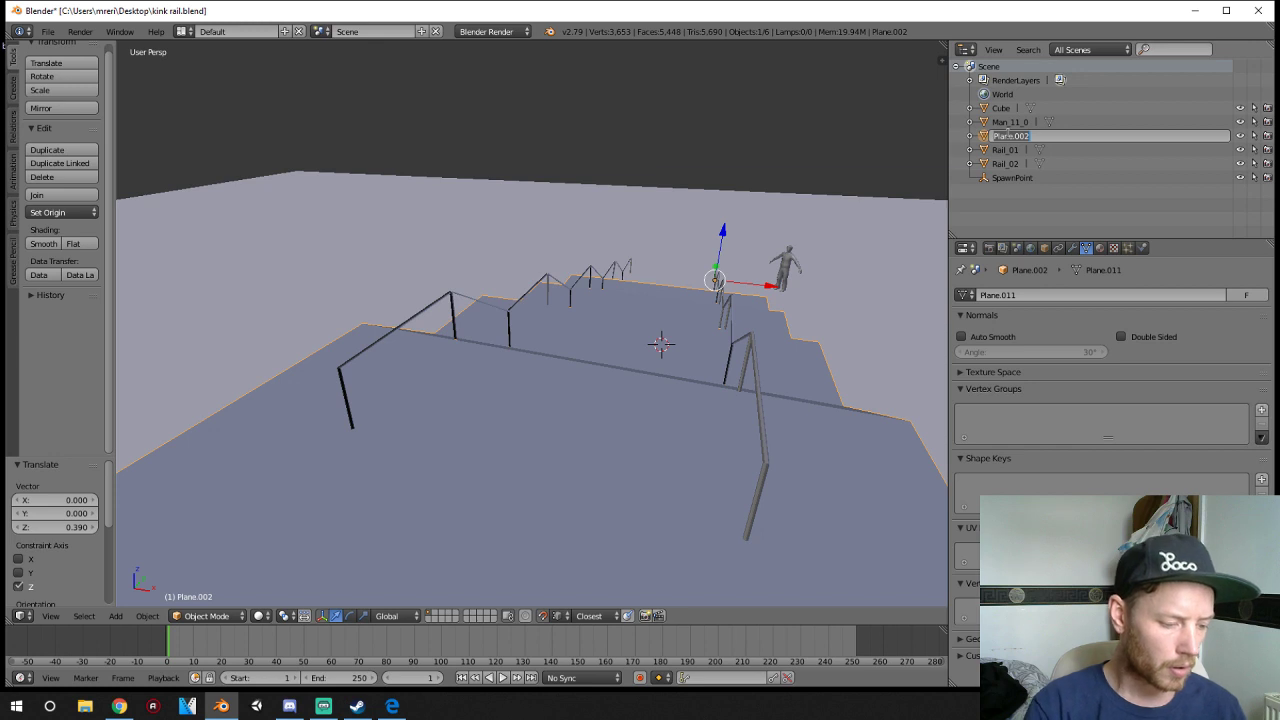
{"action": "type", "text": "Ra"}
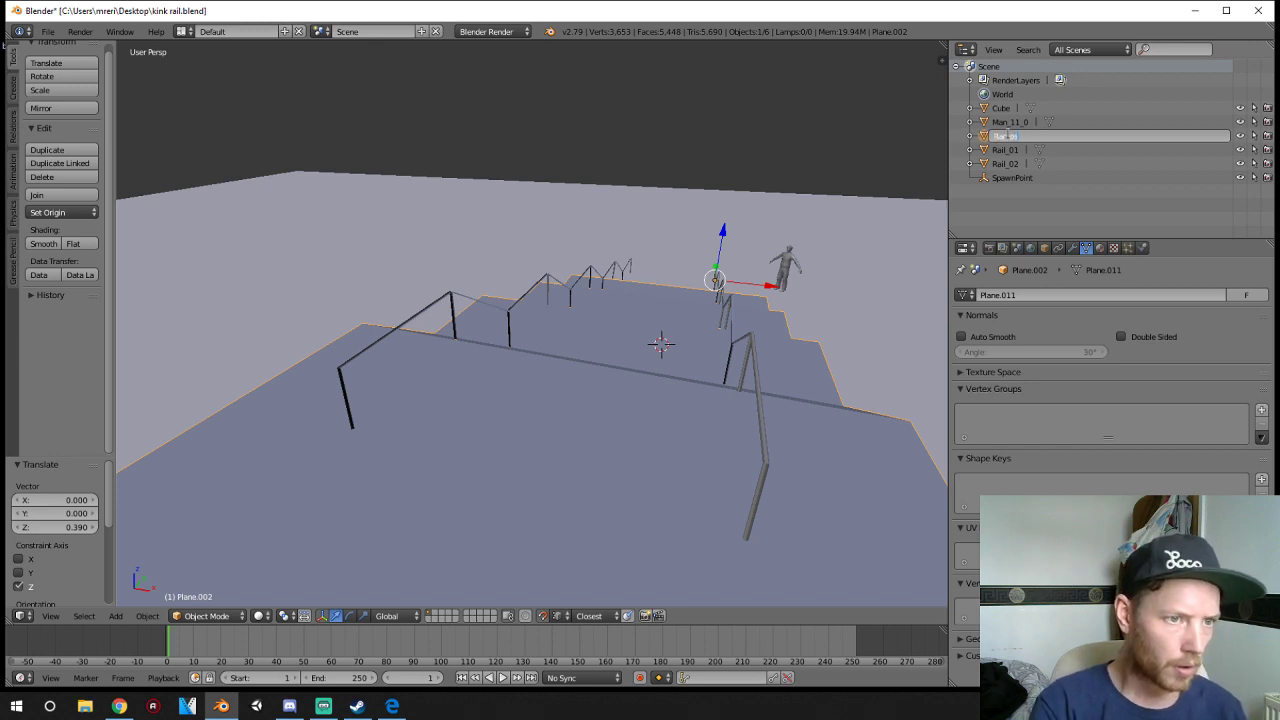
{"action": "type", "text": "mp"}
{"action": "key", "text": "Return"}
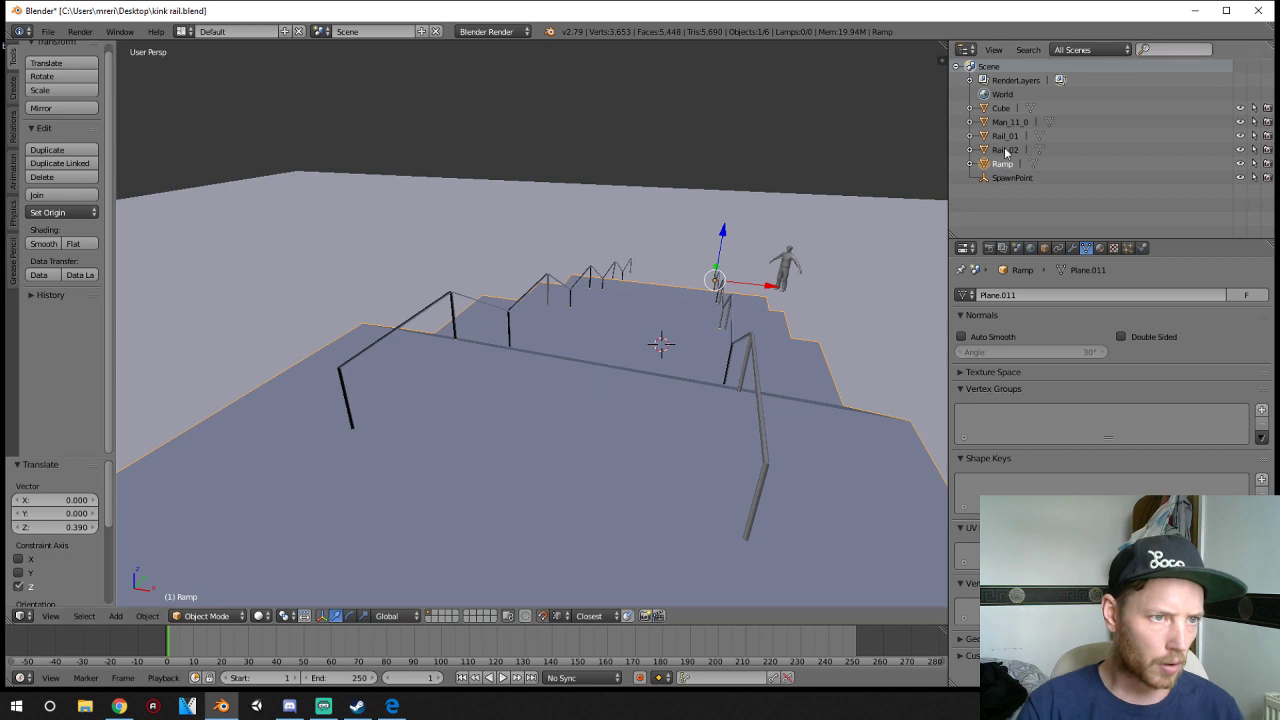
- Rename the ground slab object as Floor
{"action": "right_click", "coordinate": [995, 116]}
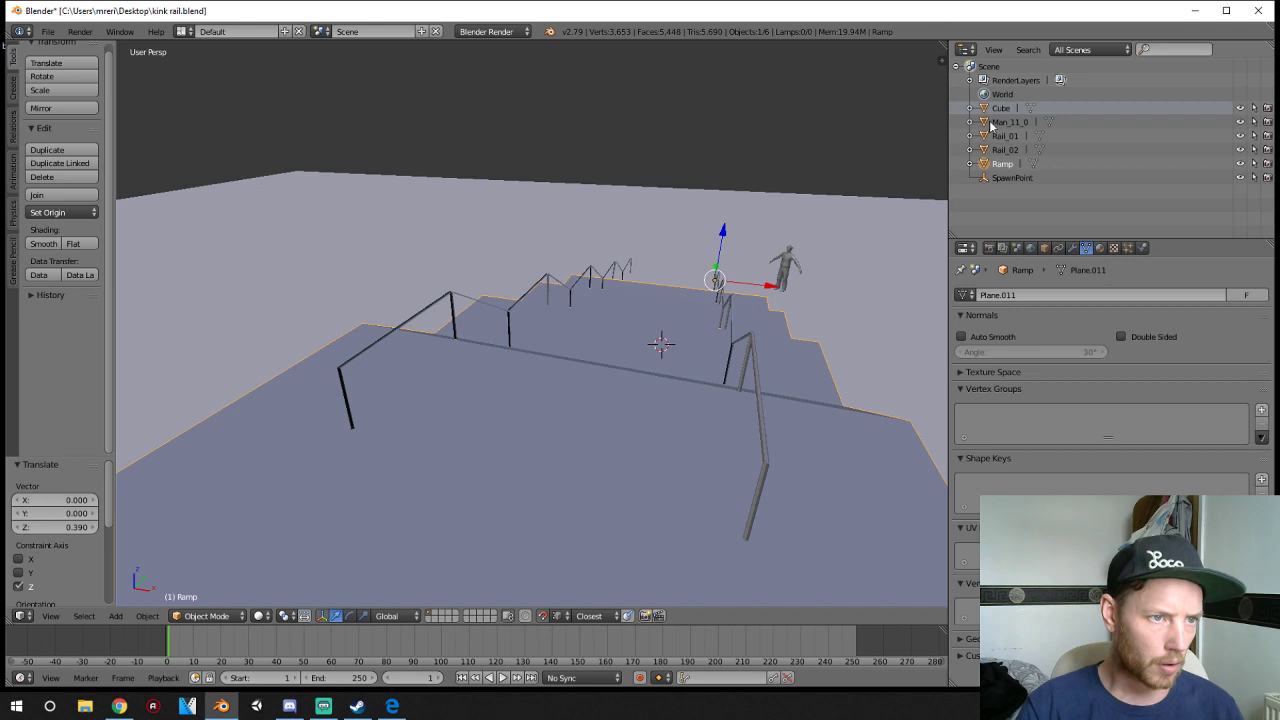
{"action": "left_click", "coordinate": [1003, 110]}
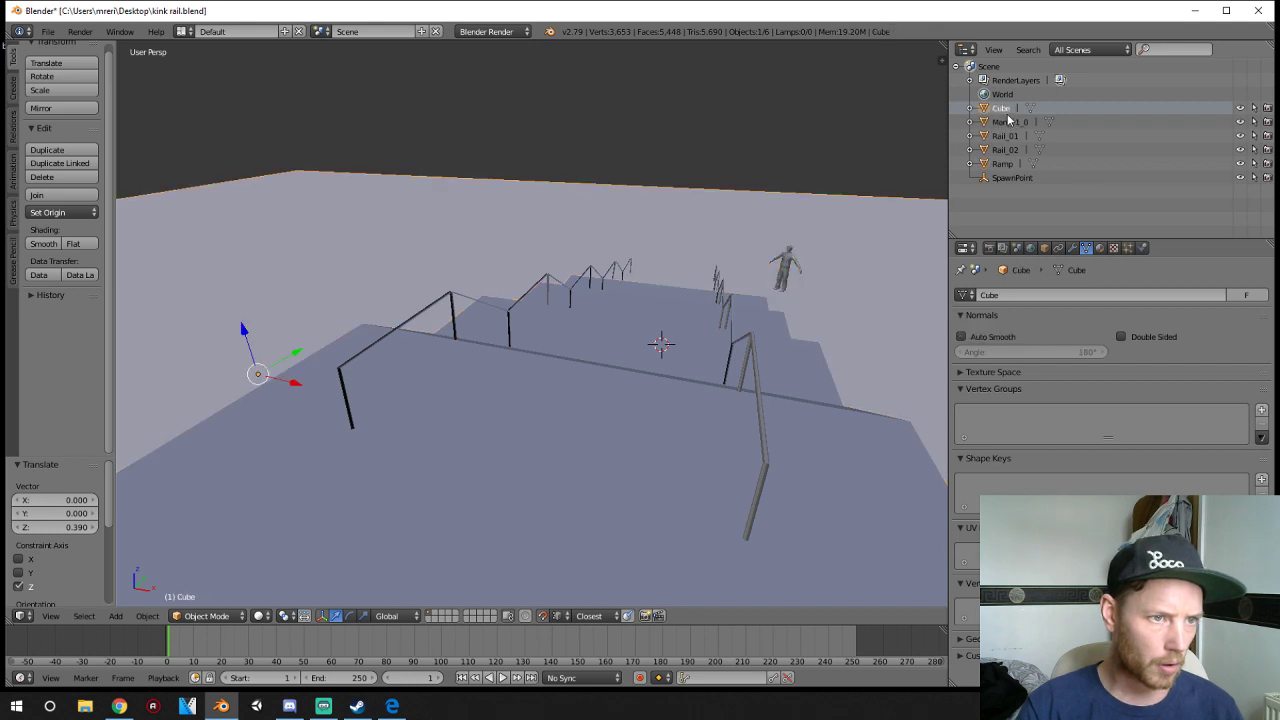
{"action": "double_click", "coordinate": [1002, 108]}
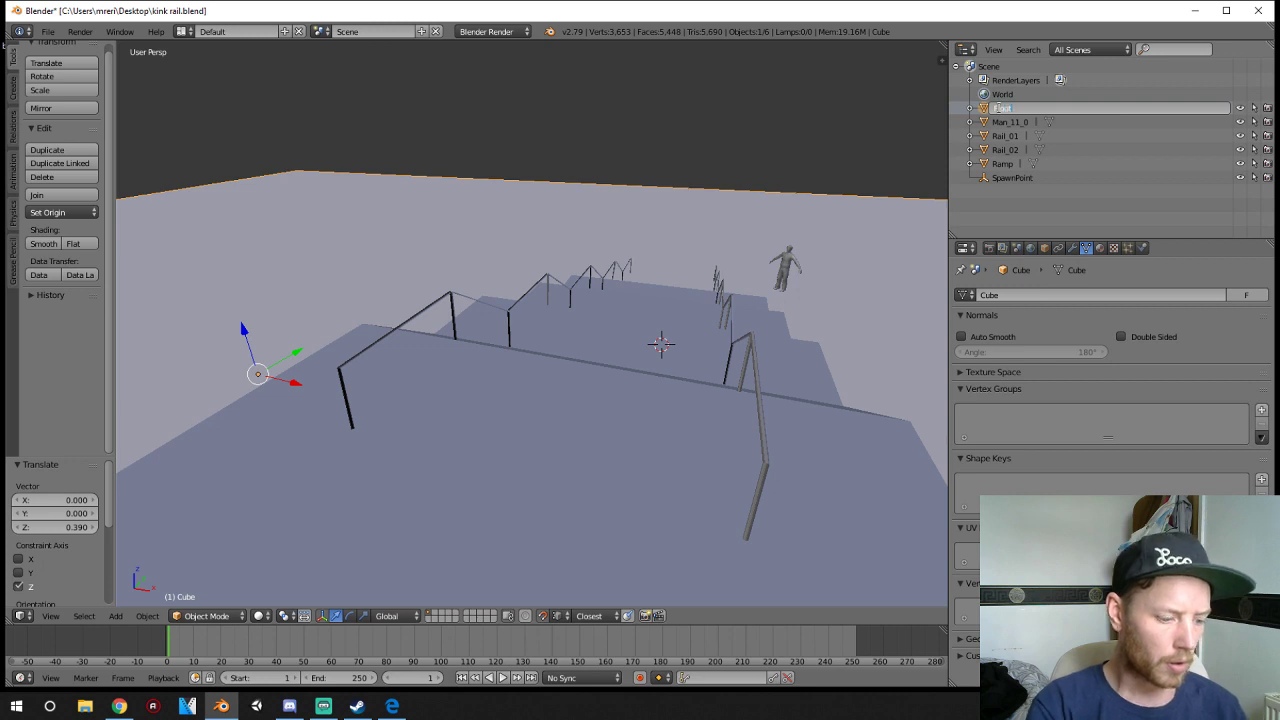
{"action": "type", "text": "Floor"}
{"action": "key", "text": "Return"}
- Save the scene over the existing kink rail.blend file
{"action": "key", "text": "ctrl+s"}
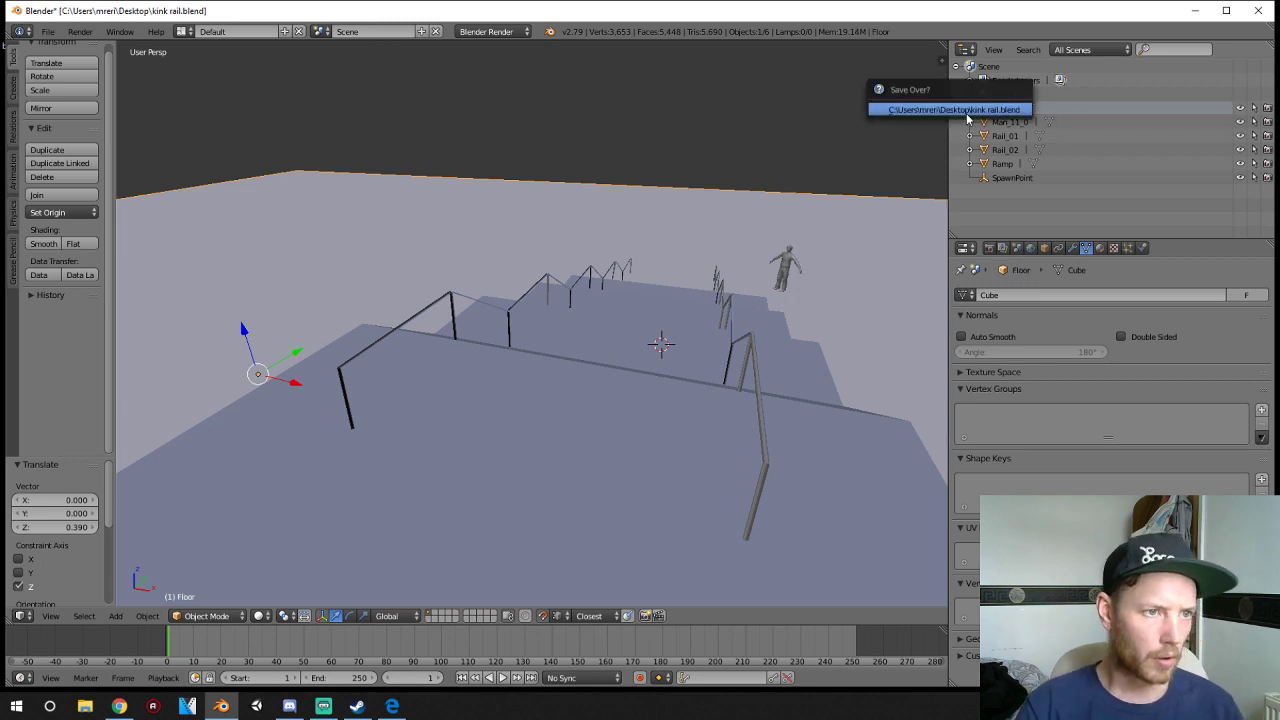
{"action": "left_click", "coordinate": [1002, 108]}
{"action": "scroll", "coordinate": [602, 425], "scroll_direction": "down", "scroll_amount": 4}
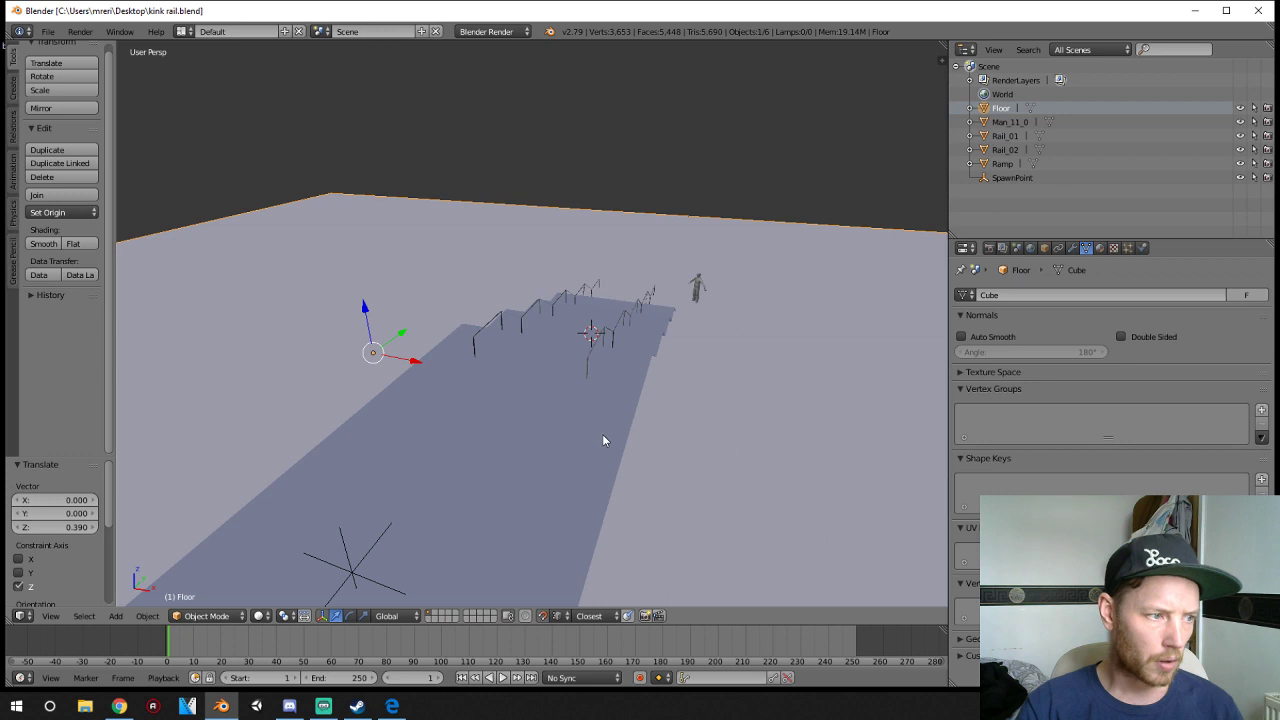
{"action": "scroll", "coordinate": [602, 441], "scroll_direction": "up", "scroll_amount": 3}
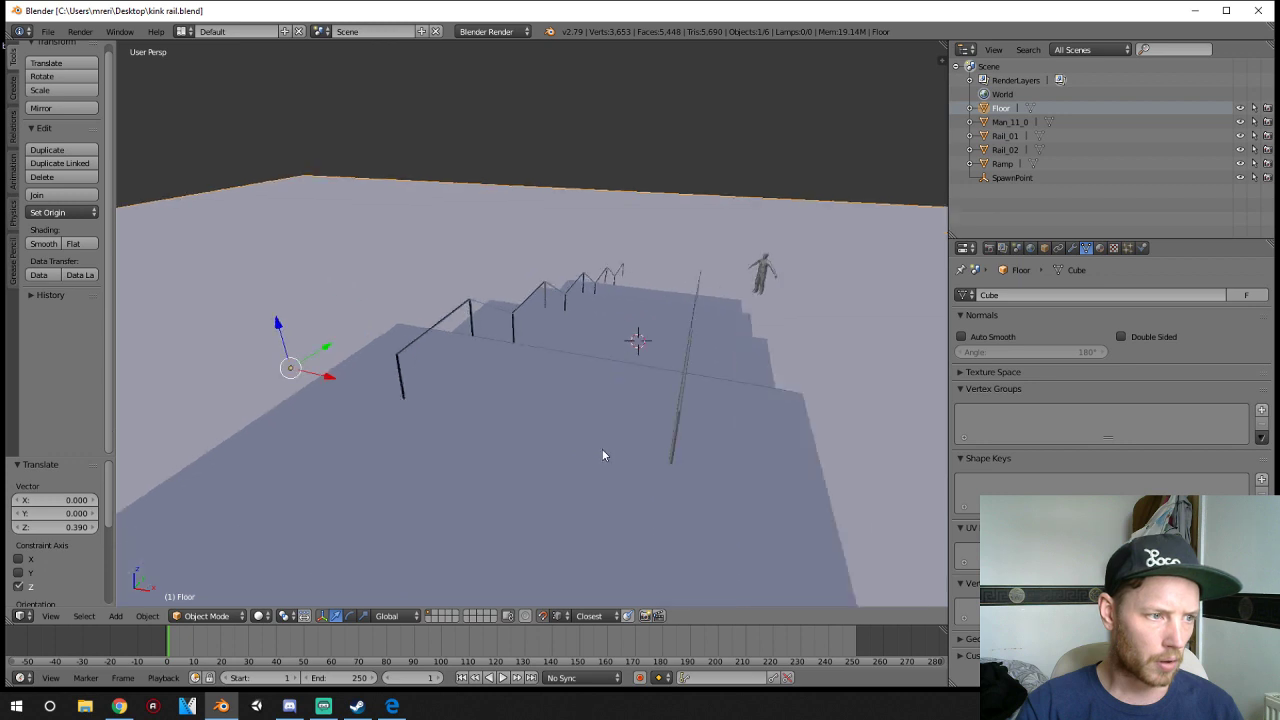
- Switch to Unity, open the CustomMap_Test project stored in the On a Roll CUSTOMIZATION folder and select the test model in its scene
{"action": "left_click", "coordinate": [1191, 12]}
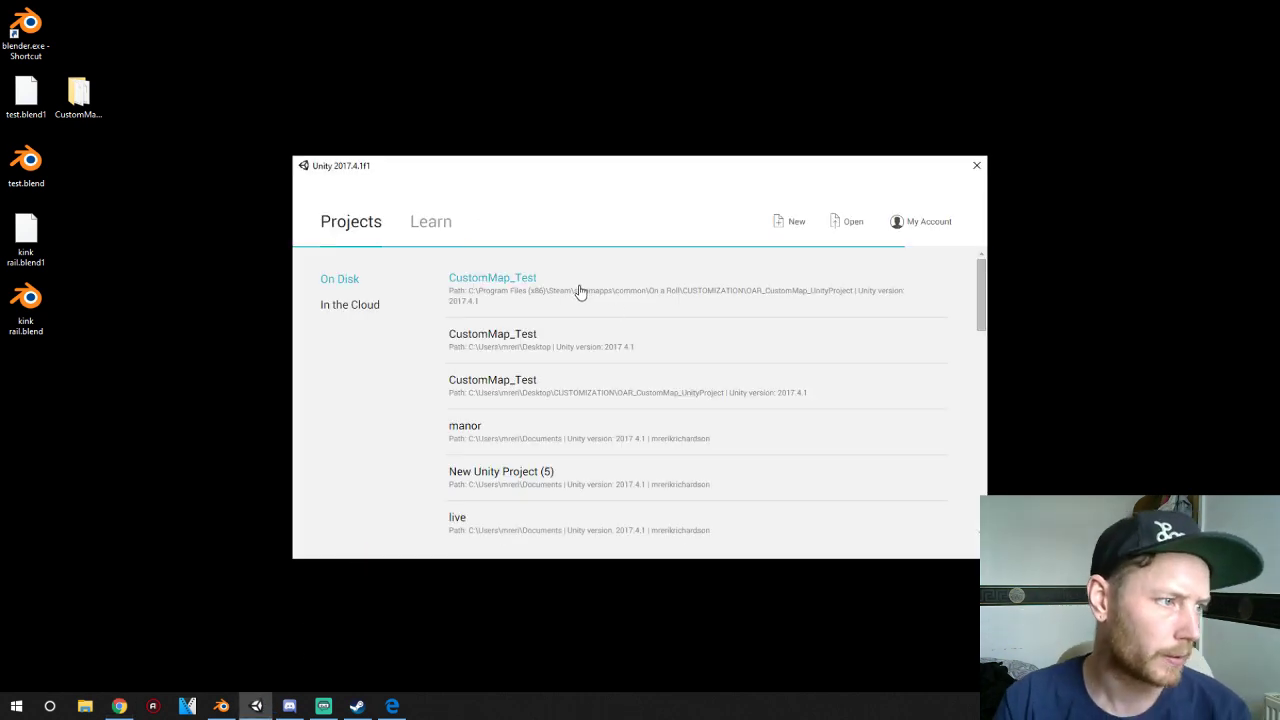
{"action": "left_click", "coordinate": [578, 290]}
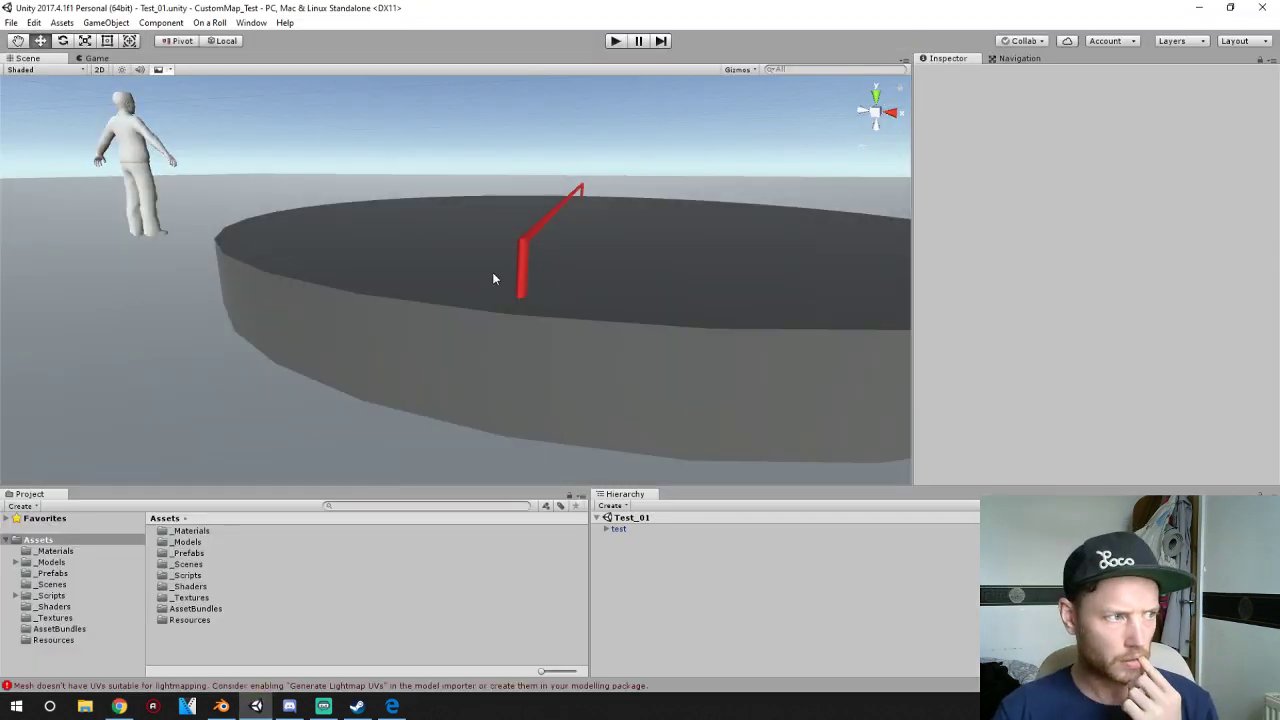
{"action": "left_click", "coordinate": [456, 282]}
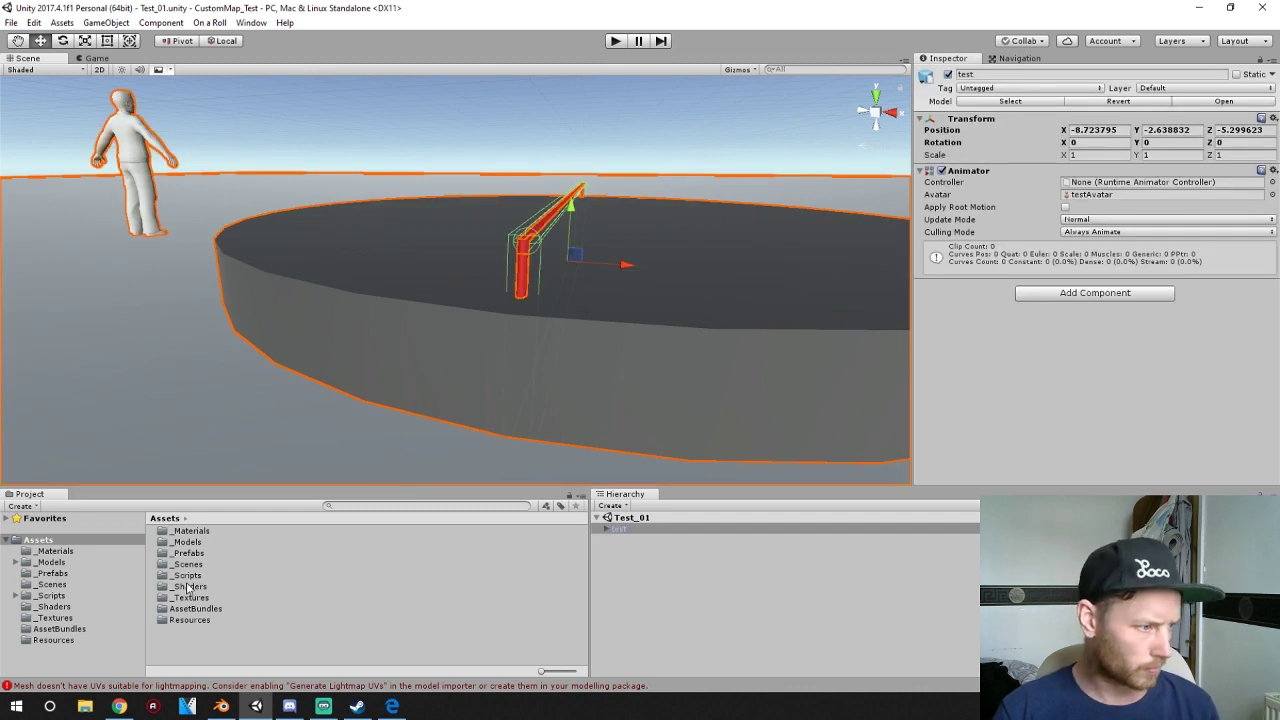
- Delete the test model from the project's _Models folder
{"action": "double_click", "coordinate": [188, 543]}
{"action": "left_click", "coordinate": [175, 576]}
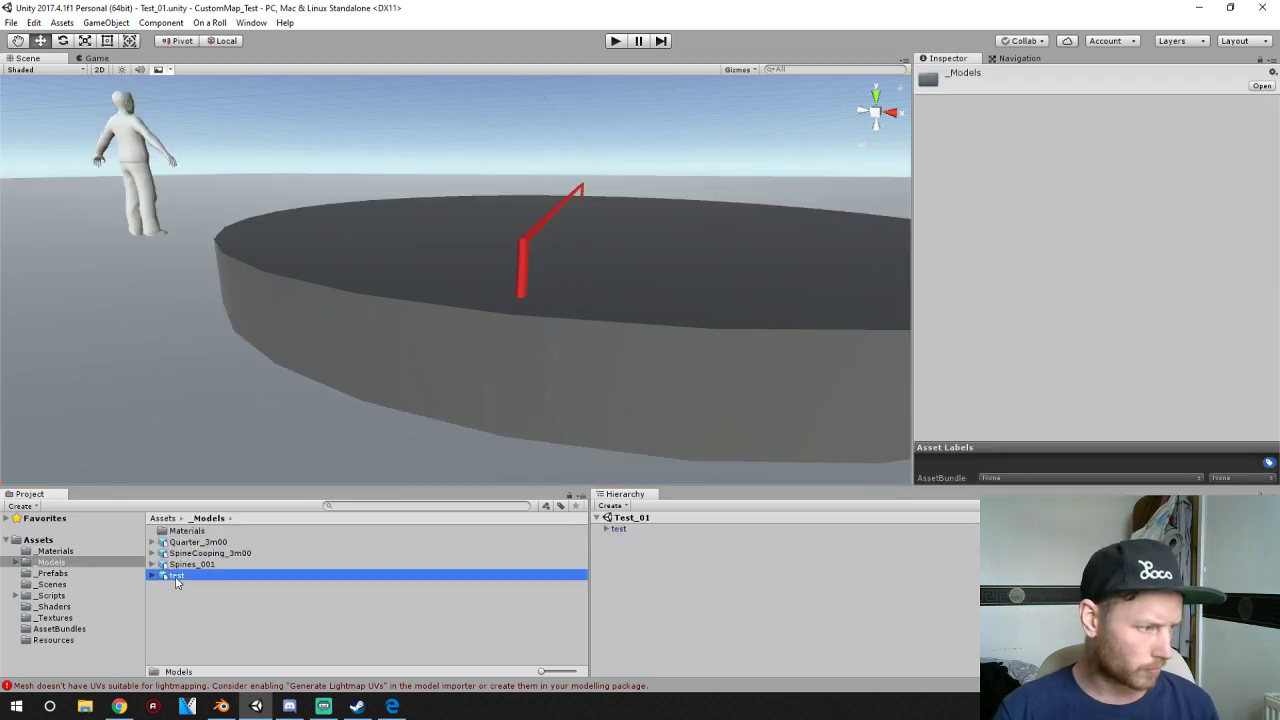
{"action": "key", "text": "Delete"}
{"action": "left_click", "coordinate": [679, 380]}
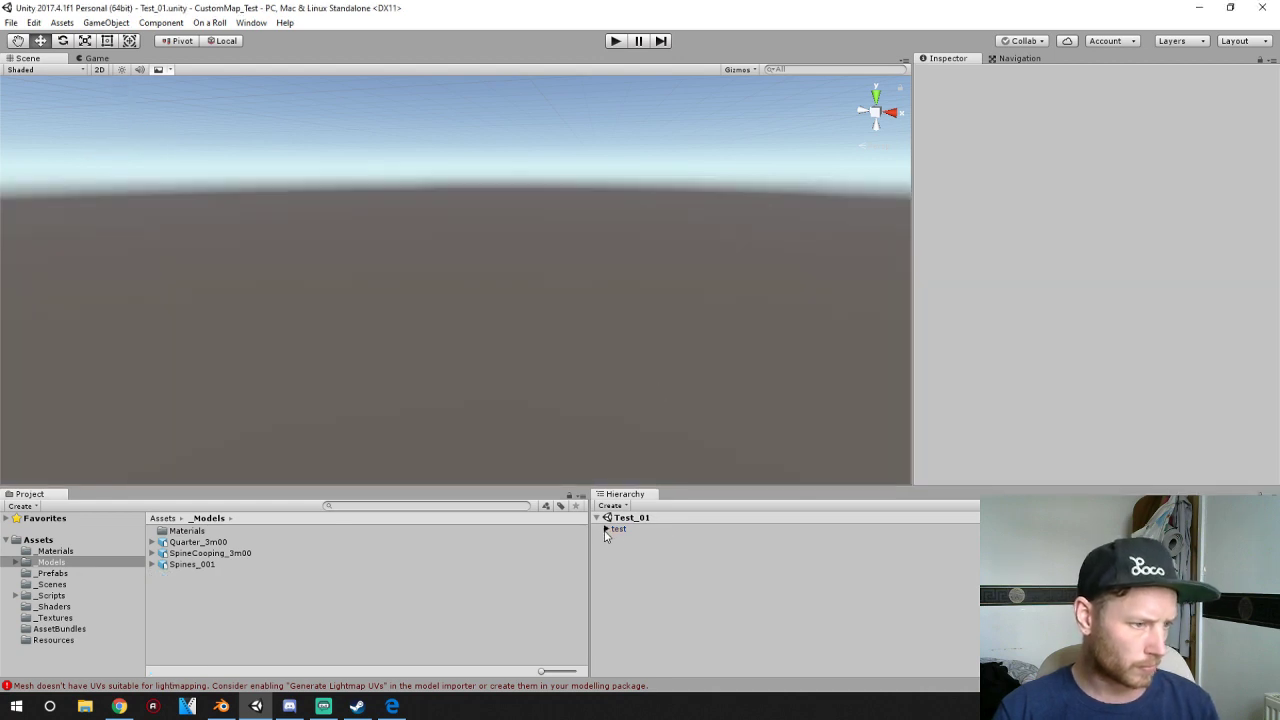
- Delete the test object and all its children, from Man_11_0 to SpawnPoint, from the Test_01 scene
{"action": "left_click", "coordinate": [605, 530]}
{"action": "left_click", "coordinate": [636, 541]}
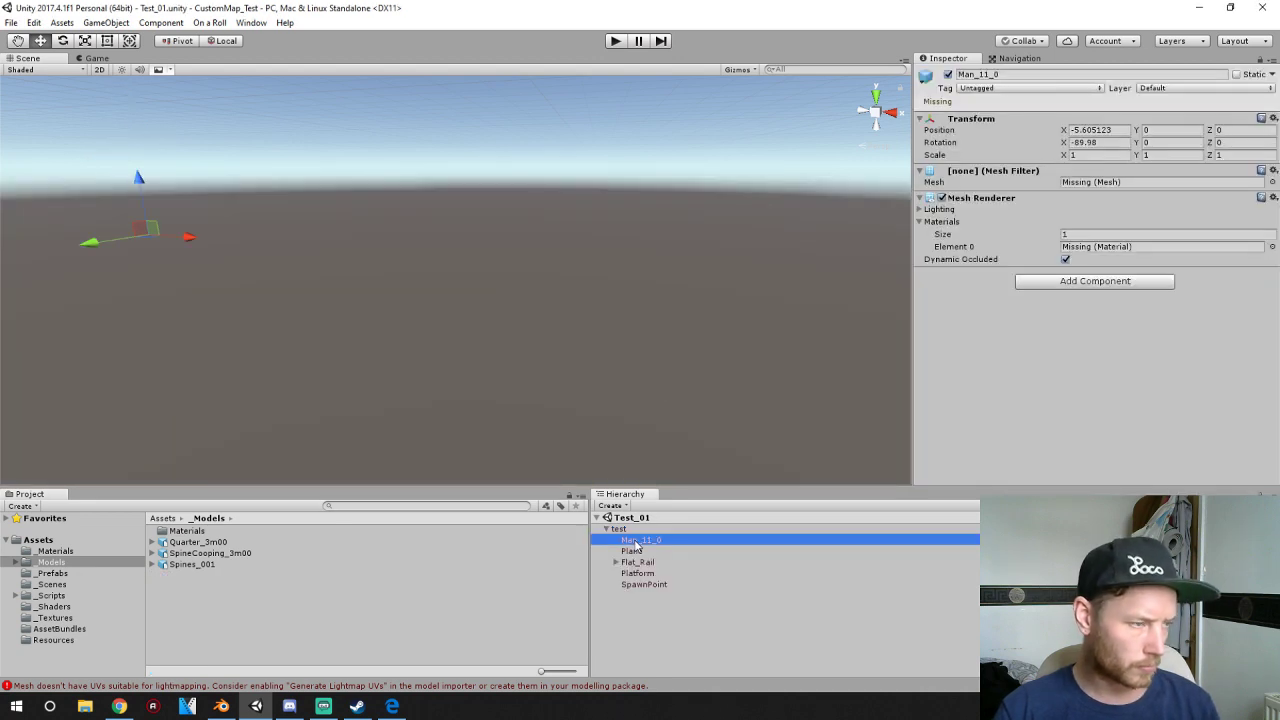
{"action": "key", "text": "Delete"}
{"action": "left_click", "coordinate": [636, 541]}
{"action": "key", "text": "Delete"}
{"action": "left_click", "coordinate": [636, 541]}
{"action": "key", "text": "Delete"}
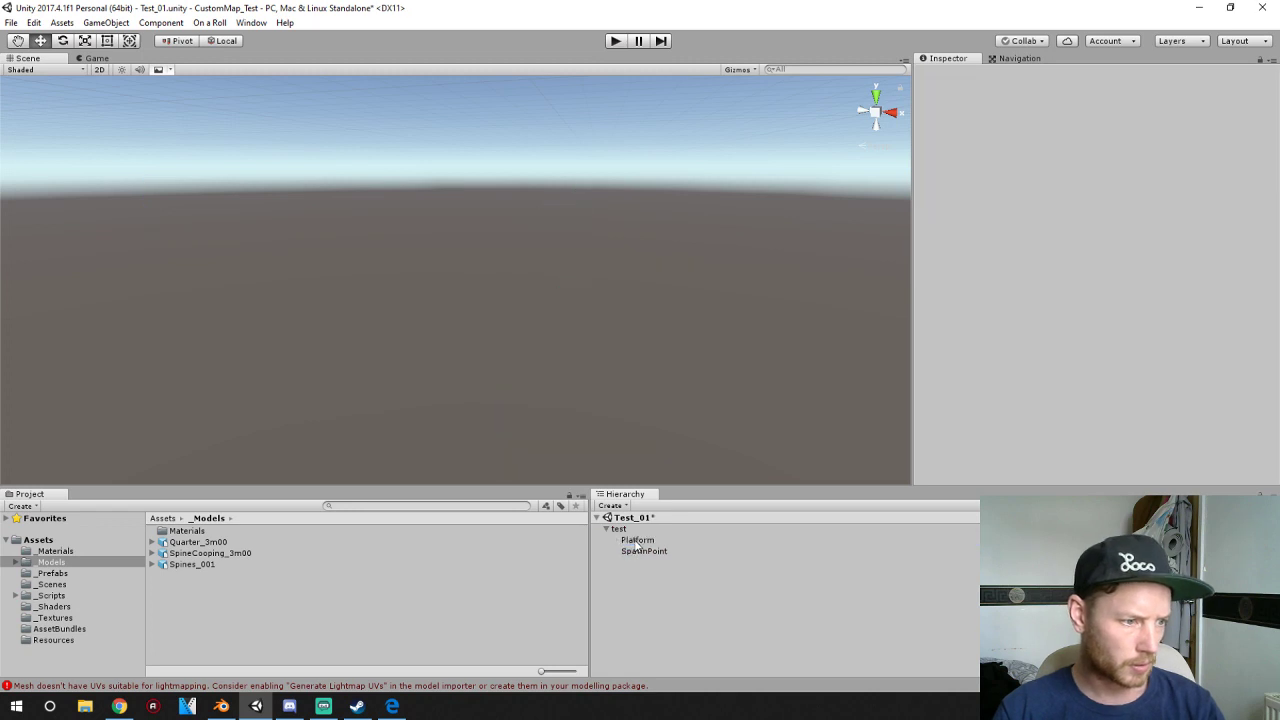
{"action": "left_click", "coordinate": [636, 540]}
{"action": "key", "text": "Delete"}
{"action": "left_click", "coordinate": [636, 540]}
{"action": "key", "text": "Delete"}
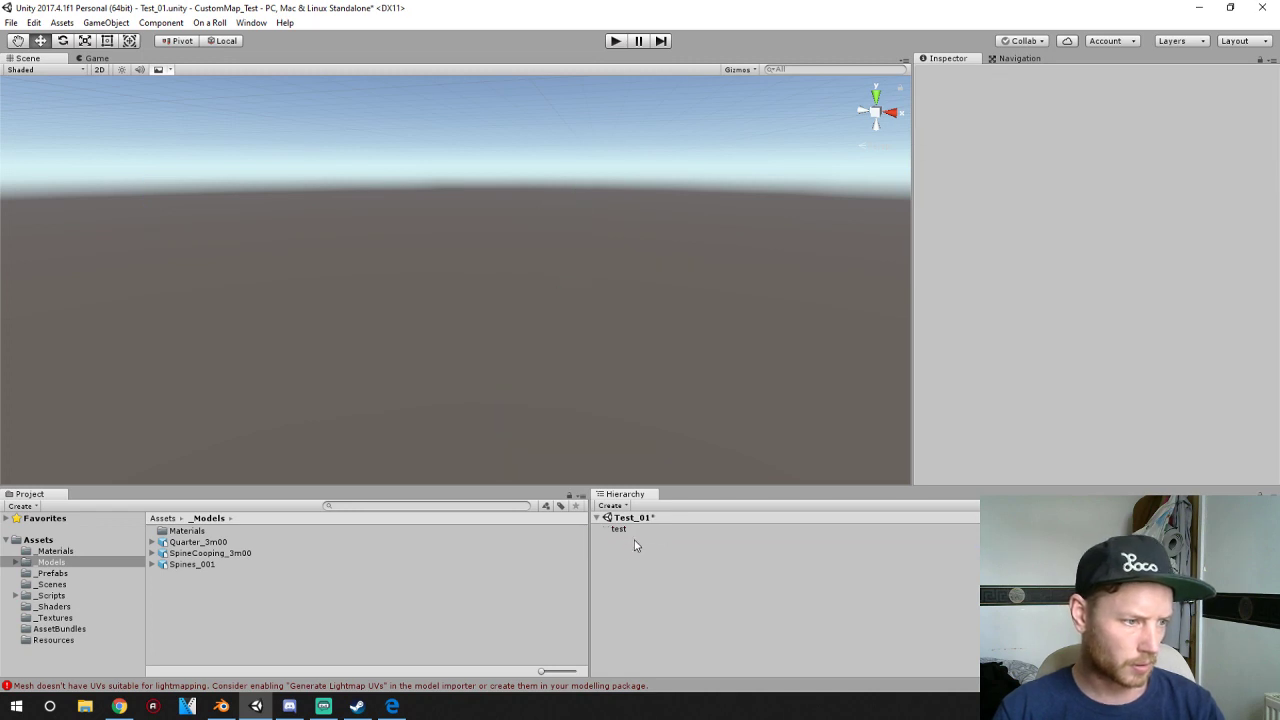
{"action": "left_click", "coordinate": [619, 529]}
{"action": "key", "text": "Delete"}
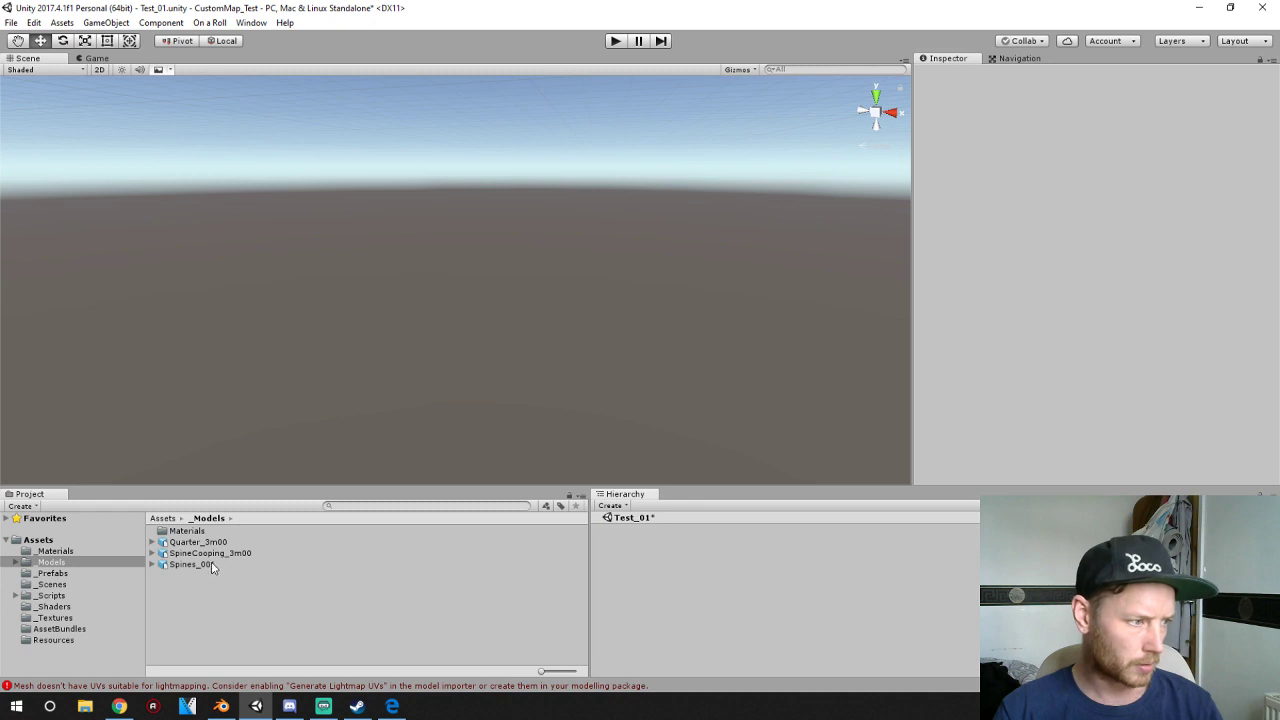
- Import kink rail.blend from the Desktop into the _Models folder as a new asset
{"action": "right_click", "coordinate": [248, 616]}
{"action": "left_click", "coordinate": [322, 426]}
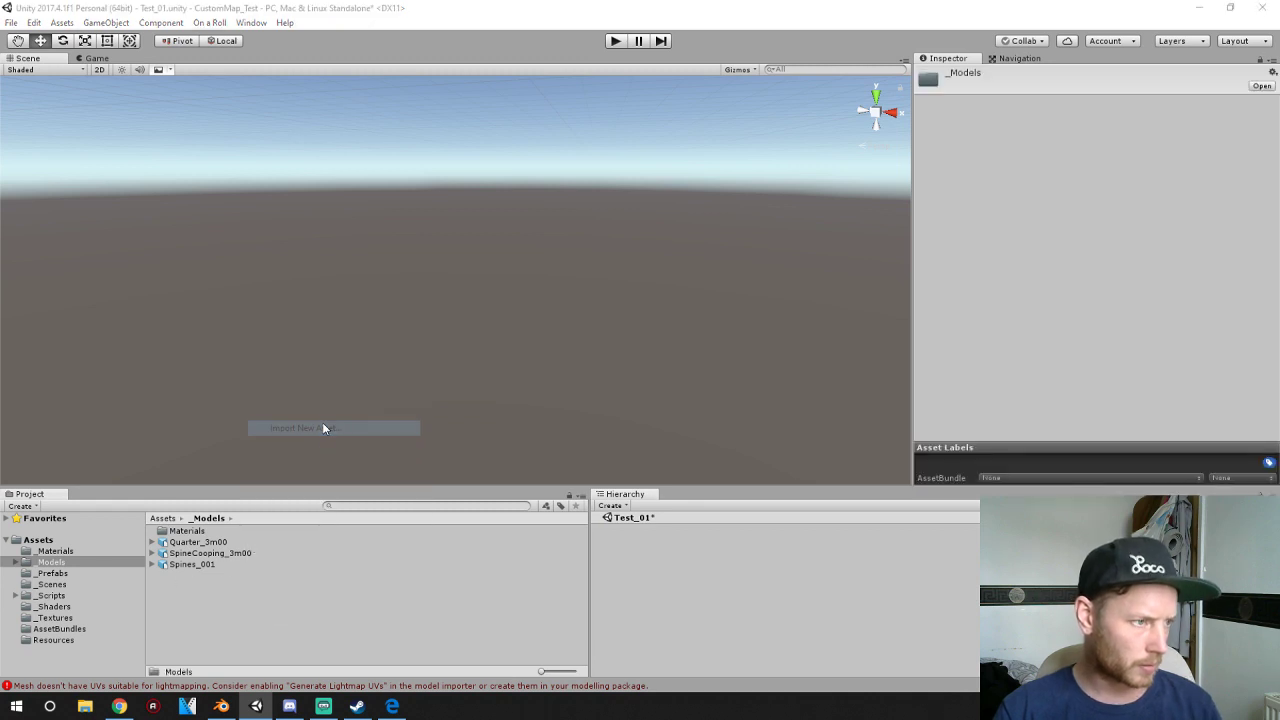
{"action": "scroll", "coordinate": [175, 225], "scroll_direction": "down", "scroll_amount": 2}
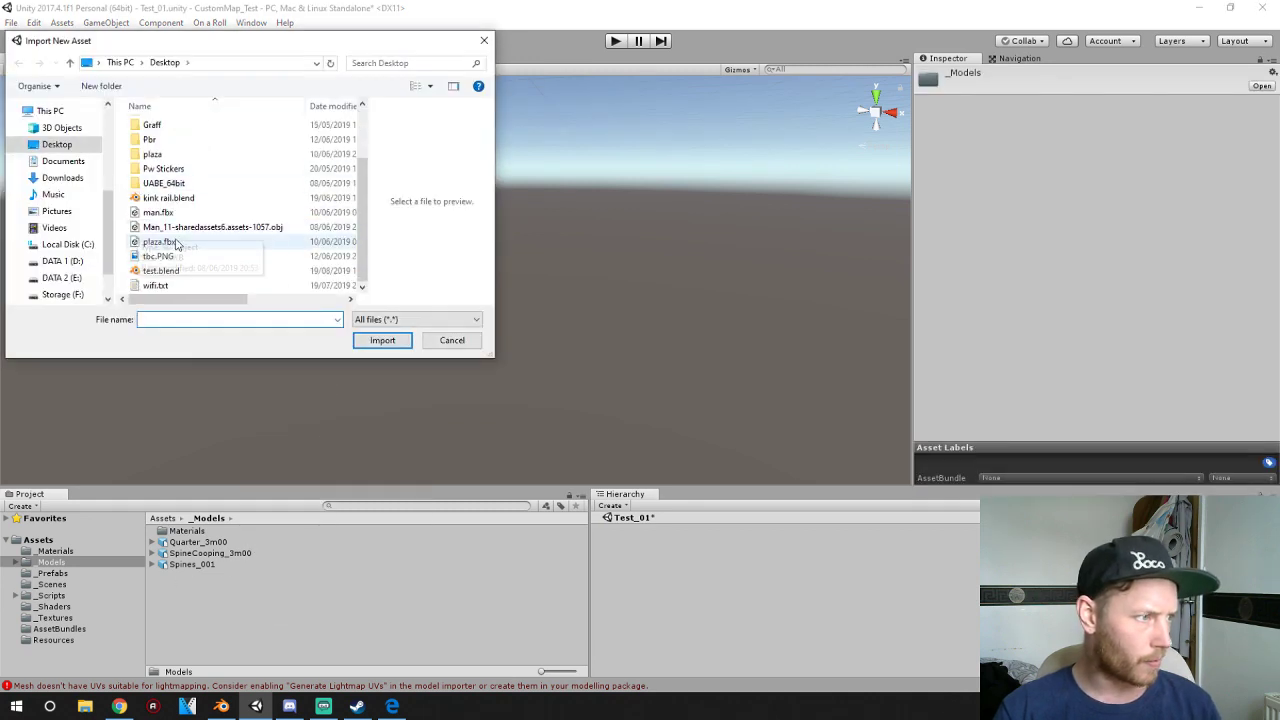
{"action": "left_click", "coordinate": [170, 198]}
{"action": "left_click", "coordinate": [382, 340]}
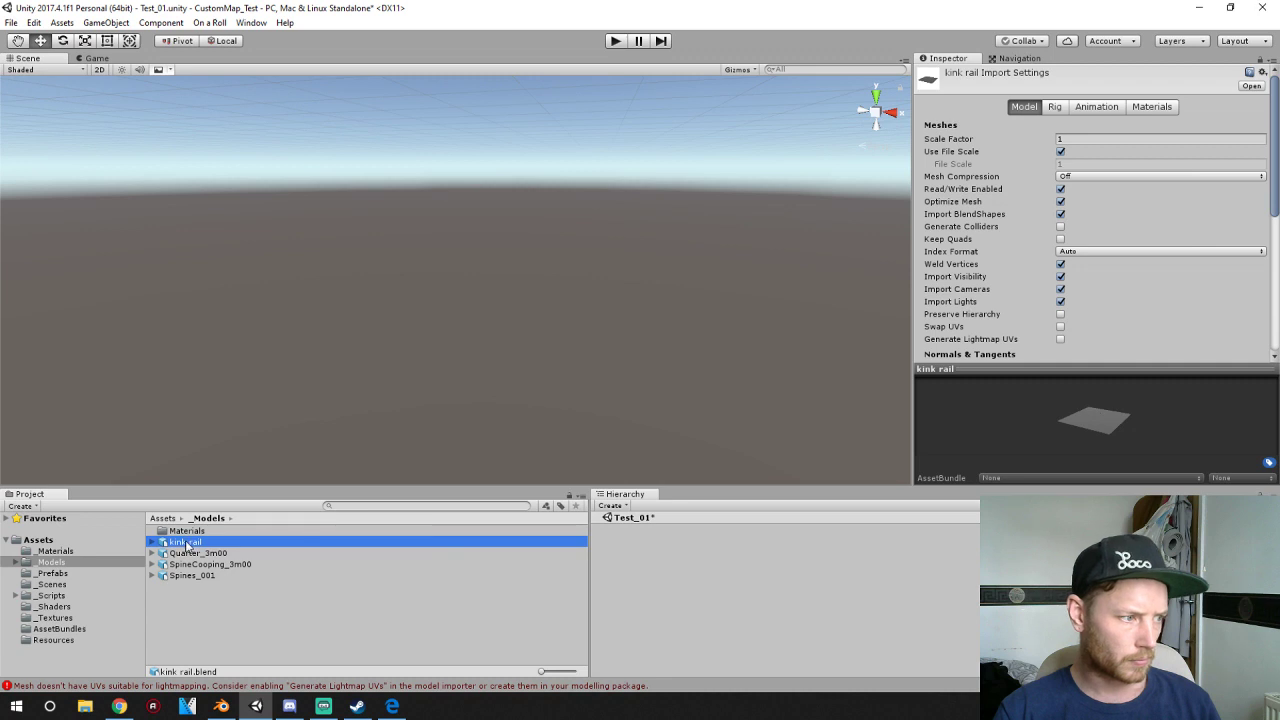
- Try placing the kink rail model in the Test_01 scene and delete it from the scene again
{"action": "left_click_drag", "start_coordinate": [187, 546], "coordinate": [540, 370]}
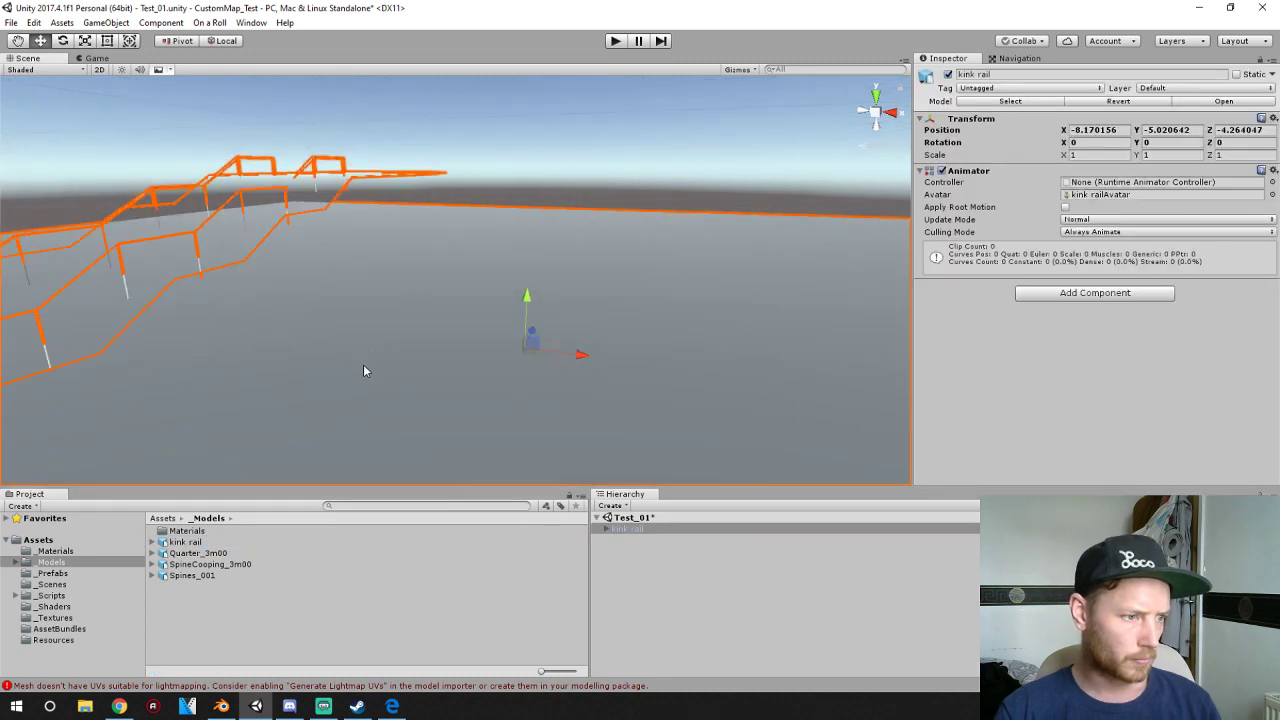
{"action": "key", "text": "Delete"}
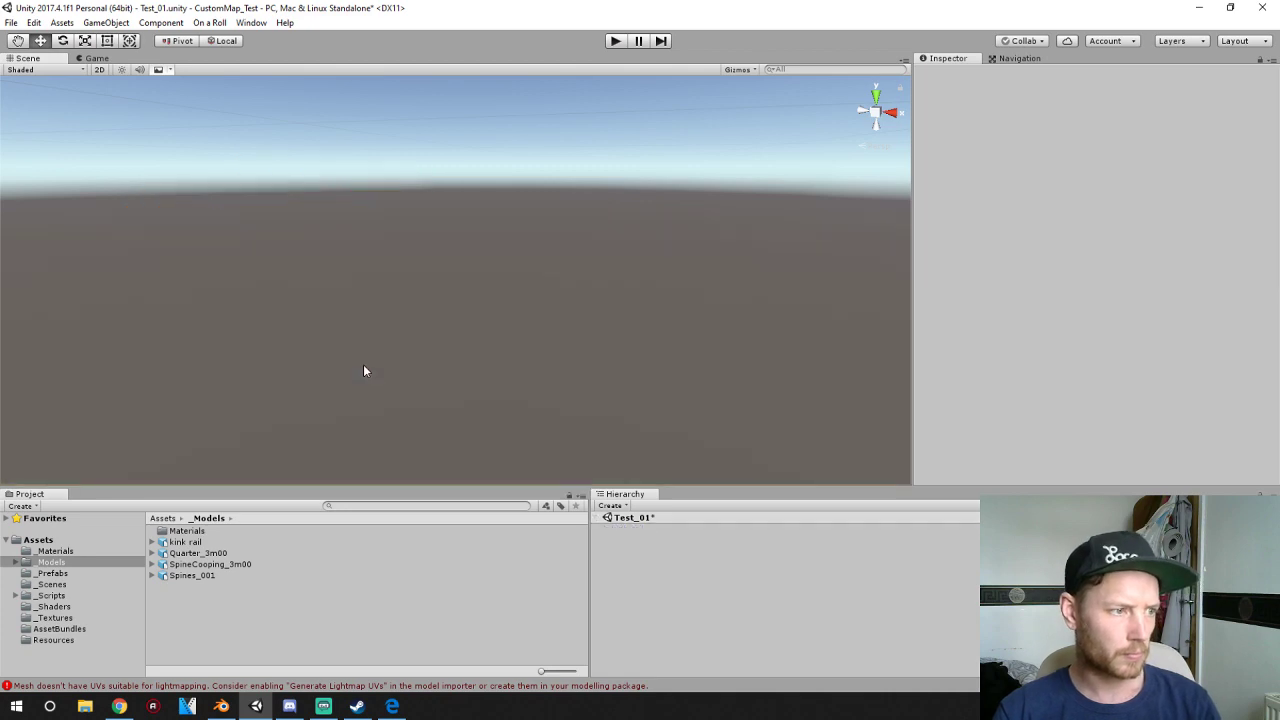
- Switch back to Blender, select the whole Ramp mesh in Edit Mode and correct its face normals
{"action": "left_click", "coordinate": [220, 707]}
{"action": "right_click", "coordinate": [423, 393]}
{"action": "key", "text": "Tab"}
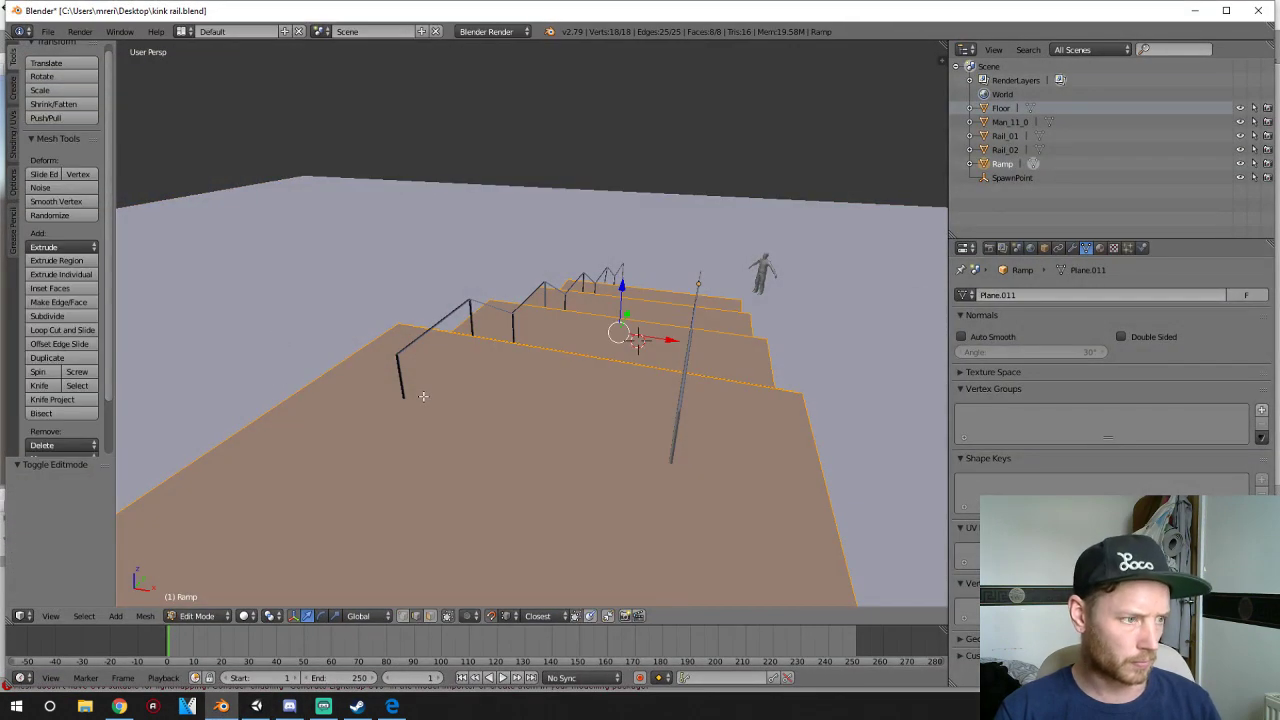
{"action": "key", "text": "a"}
{"action": "key", "text": "a"}
{"action": "key", "text": "Tab"}
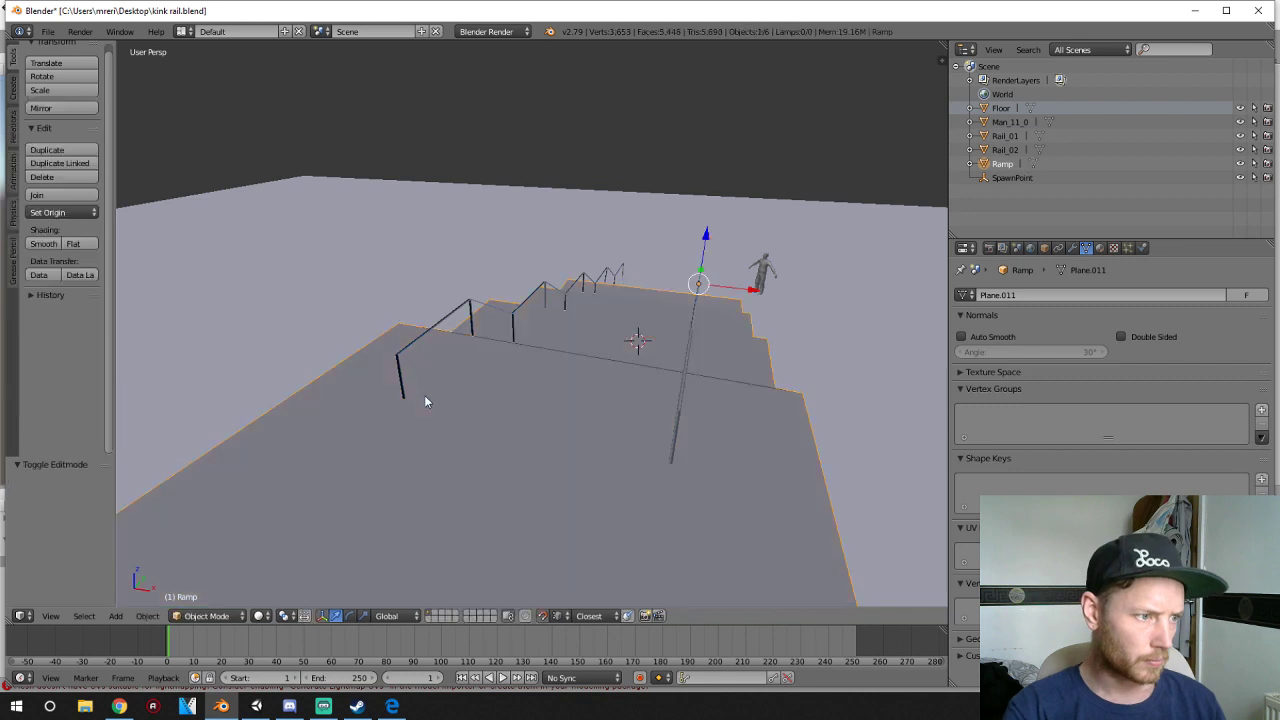
- Select the whole Floor mesh in Edit Mode, return to Object Mode and save over kink rail.blend
{"action": "right_click", "coordinate": [368, 293]}
{"action": "key", "text": "Tab"}
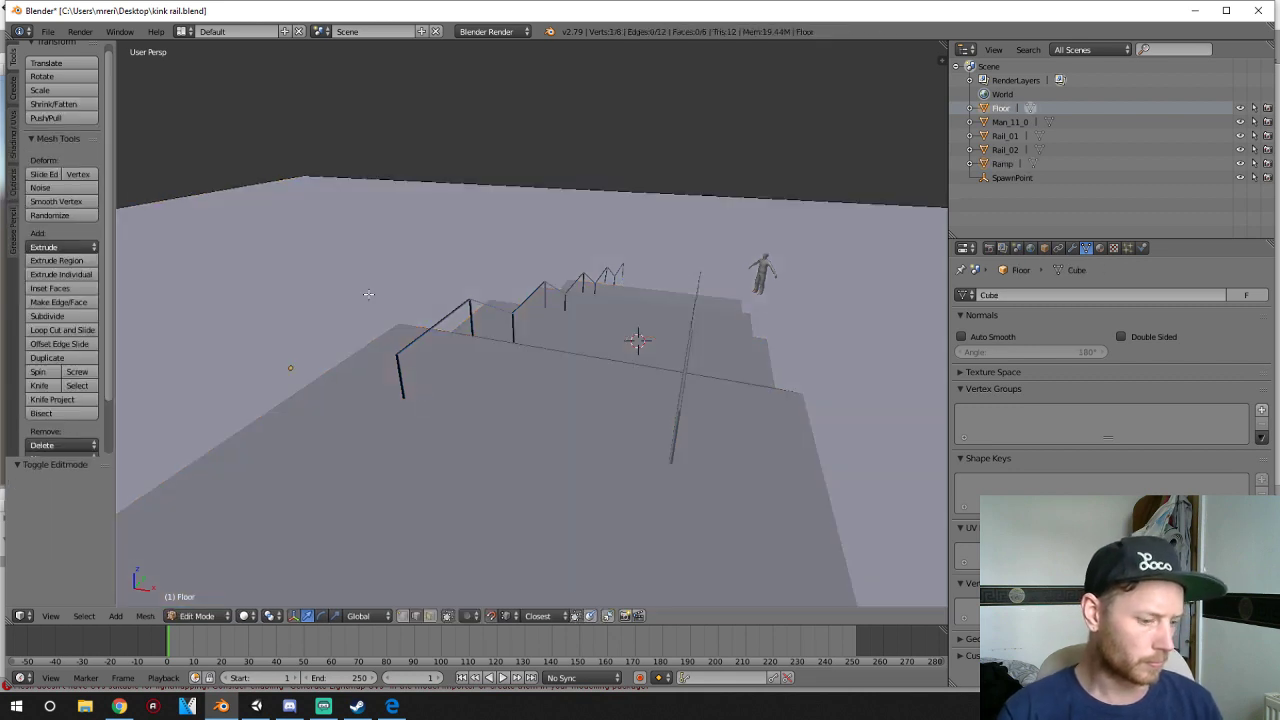
{"action": "key", "text": "a"}
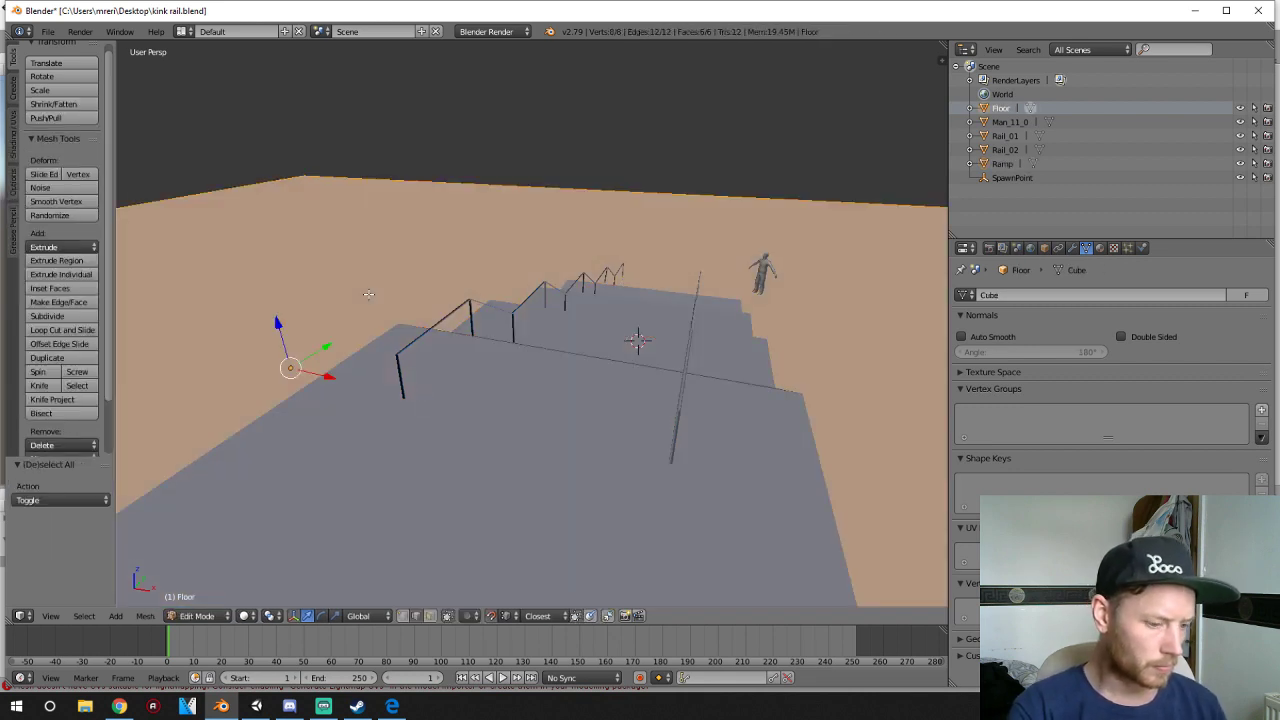
{"action": "key", "text": "Tab"}
{"action": "key", "text": "ctrl+s"}
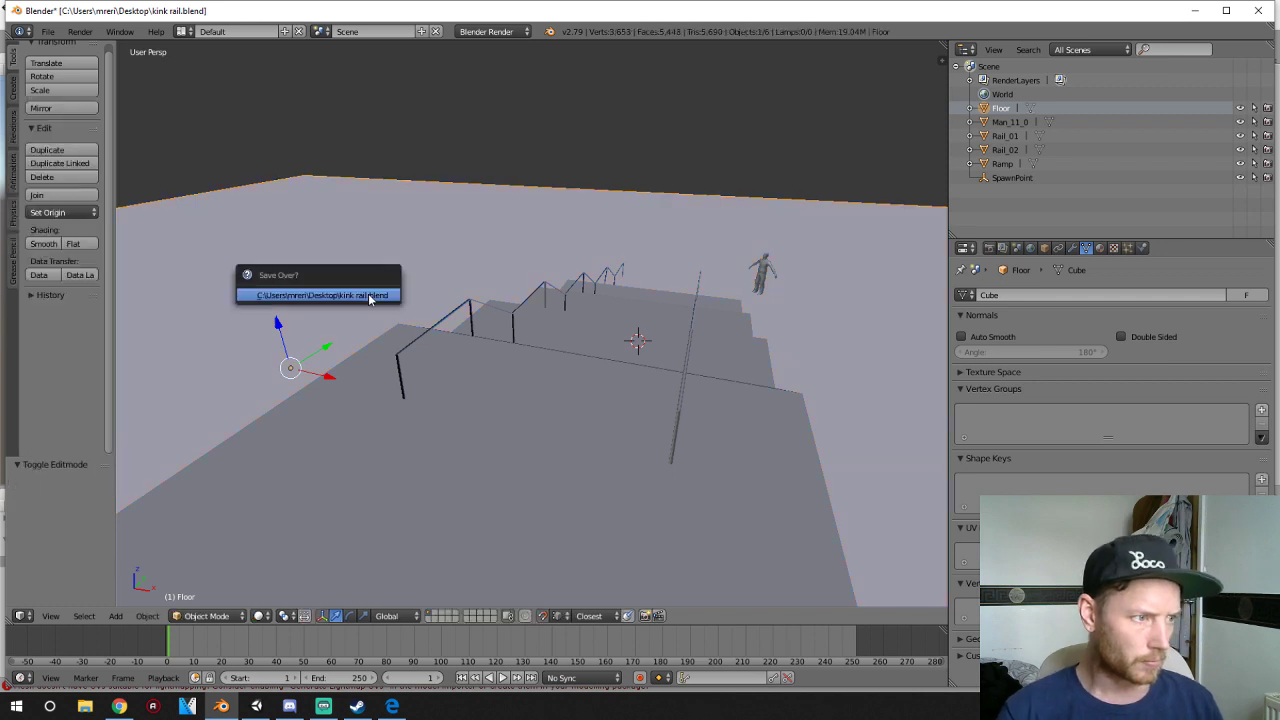
{"action": "left_click", "coordinate": [368, 293]}
- Select the whole Rail_01 mesh in Edit Mode and make its face normals consistent
{"action": "right_click", "coordinate": [417, 337]}
{"action": "key", "text": "Tab"}
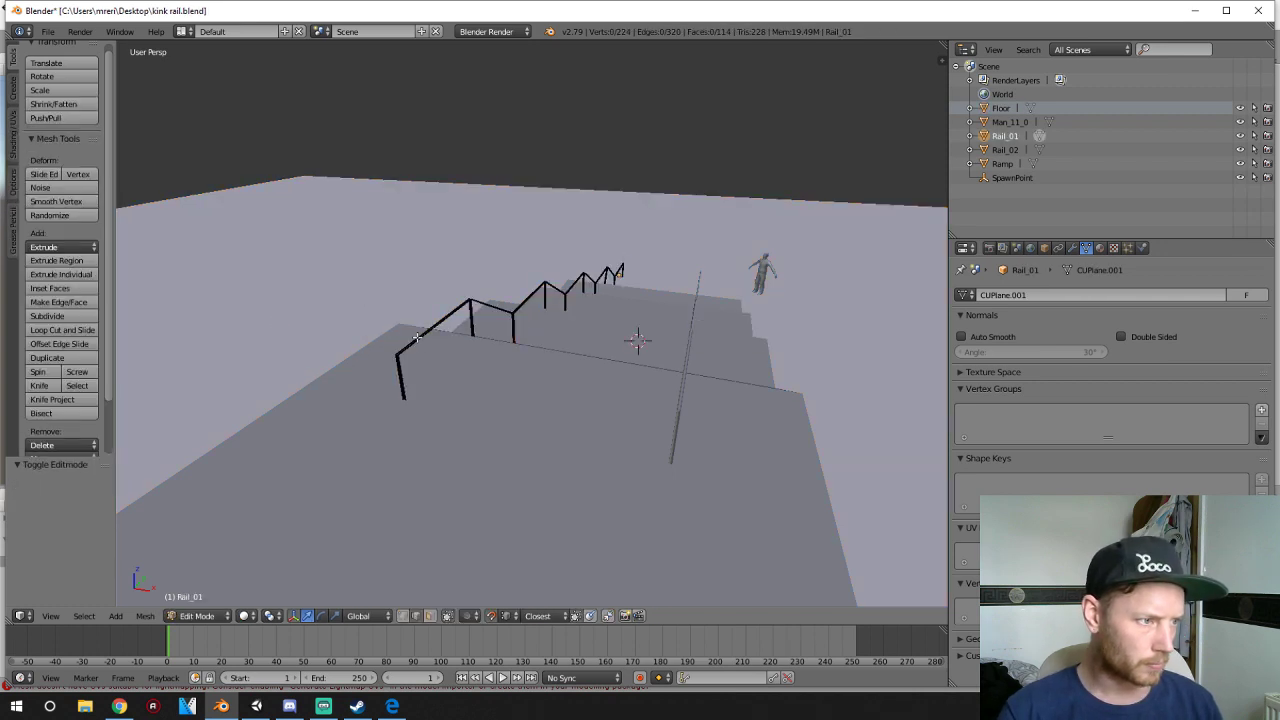
{"action": "key", "text": "a"}
{"action": "key", "text": "ctrl+n"}
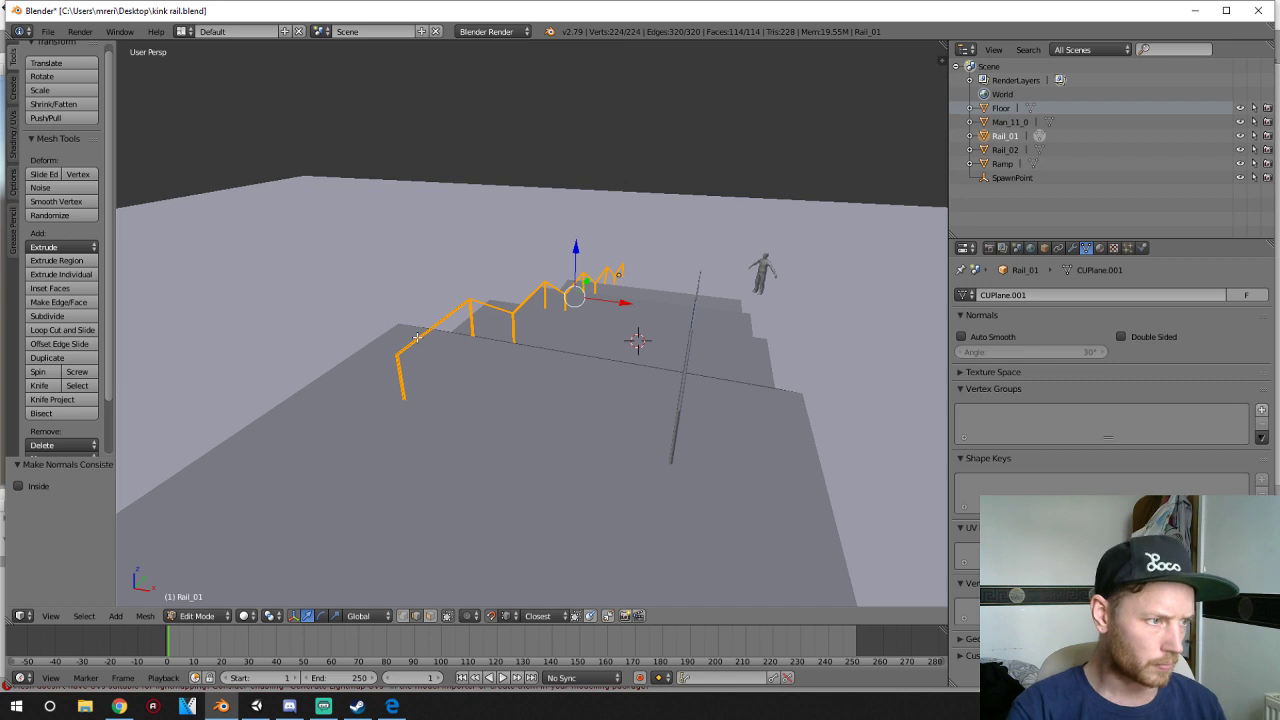
{"action": "key", "text": "Tab"}
- Select the whole Rail_02 mesh in Edit Mode, return to Object Mode and save over kink rail.blend
{"action": "right_click", "coordinate": [681, 388]}
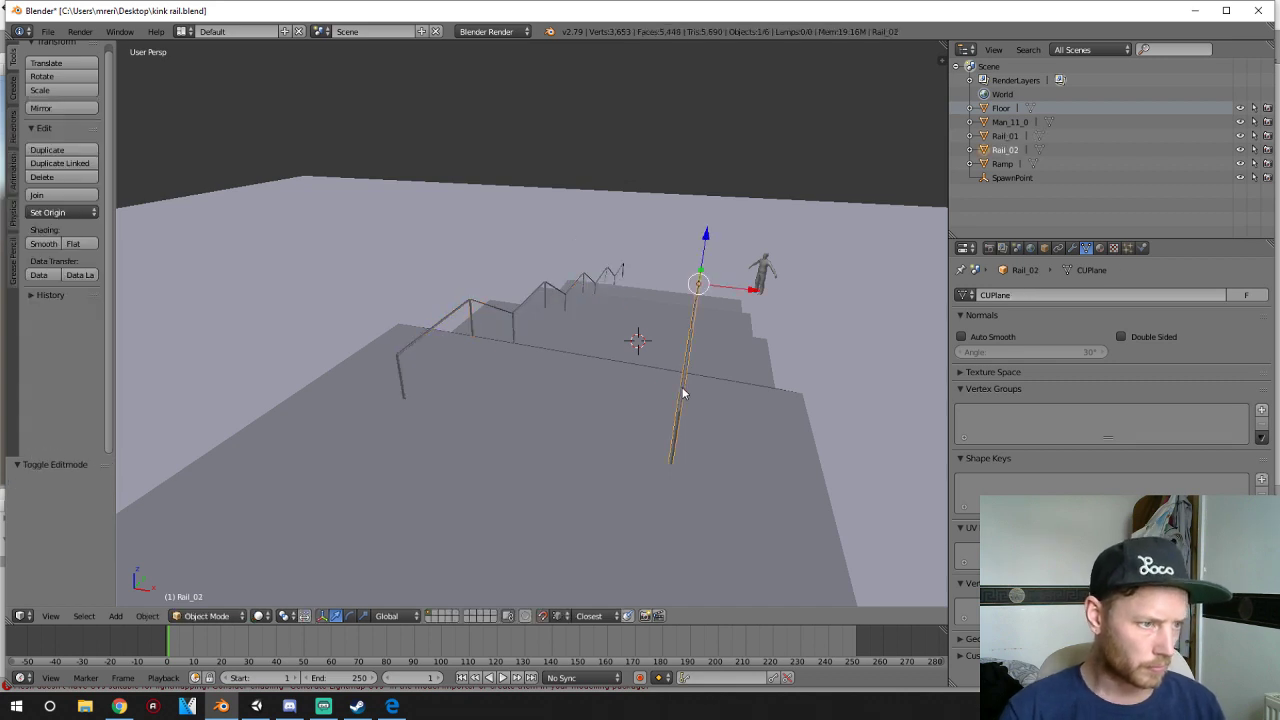
{"action": "key", "text": "Tab"}
{"action": "key", "text": "a"}
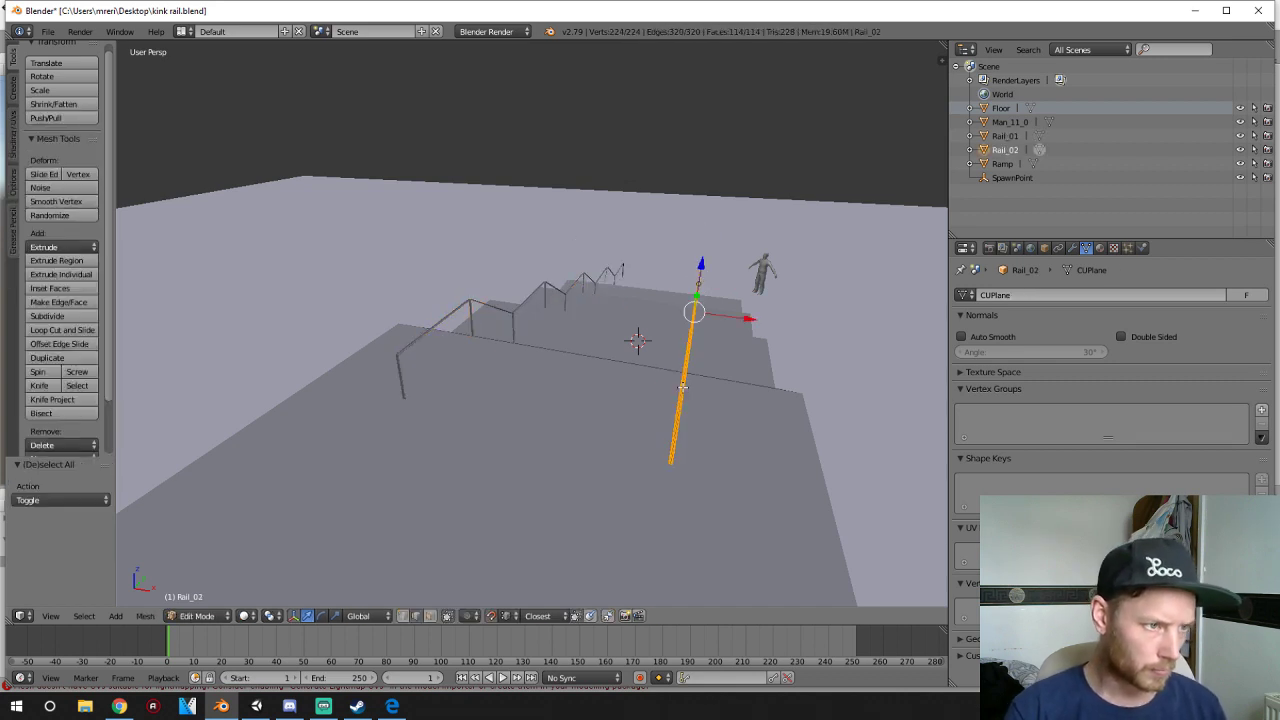
{"action": "key", "text": "Tab"}
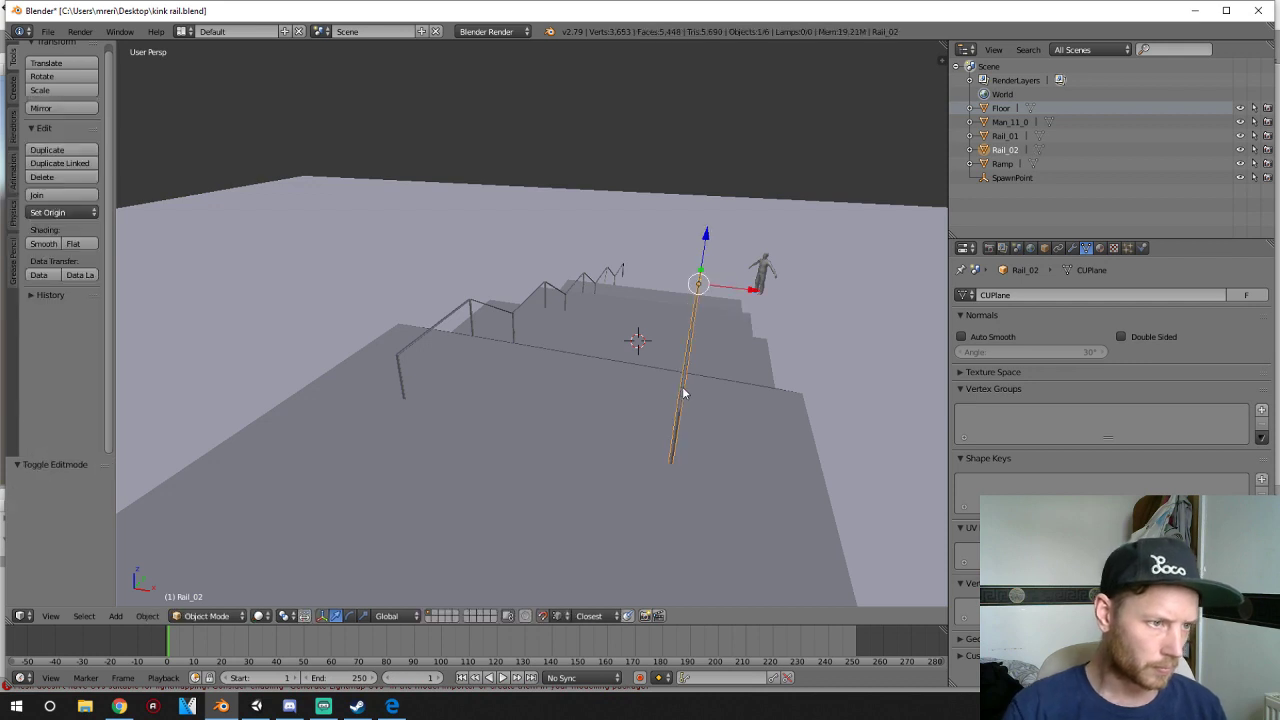
{"action": "key", "text": "ctrl+s"}
{"action": "left_click", "coordinate": [683, 393]}
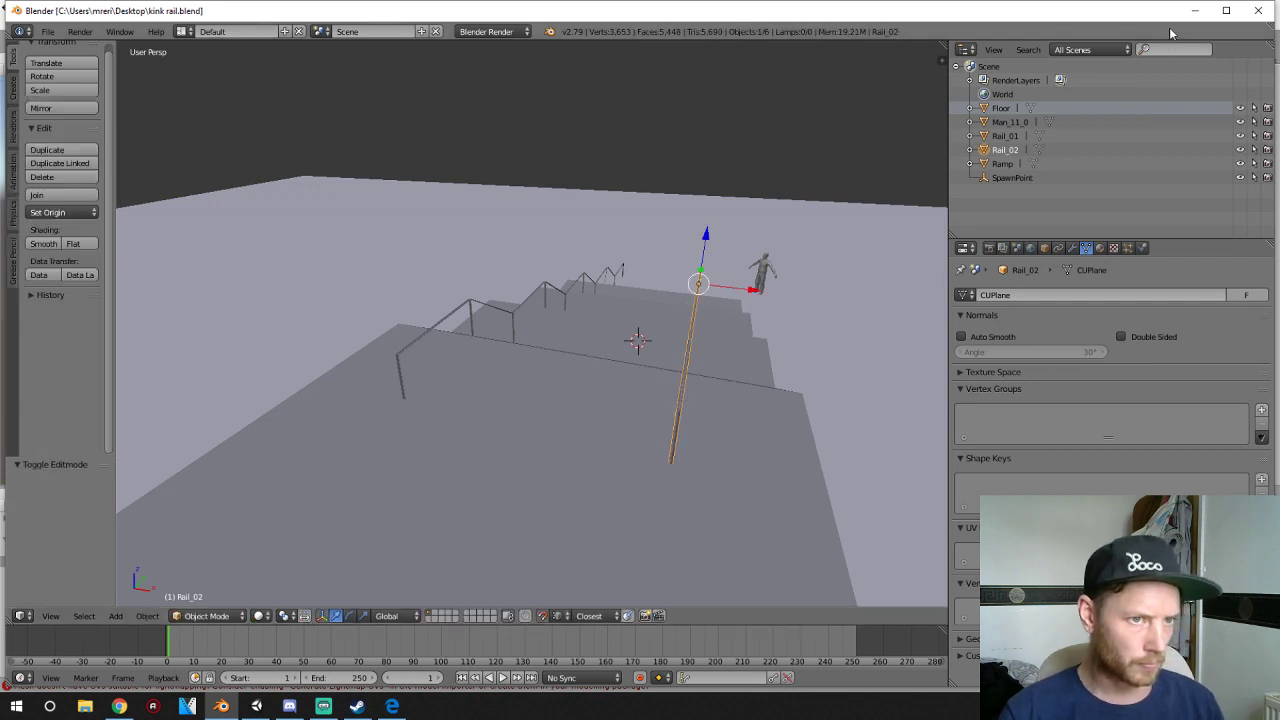
- Switch to Unity and delete the kink rail asset from the _Models folder
{"action": "left_click", "coordinate": [1196, 12]}
{"action": "right_click", "coordinate": [277, 590]}
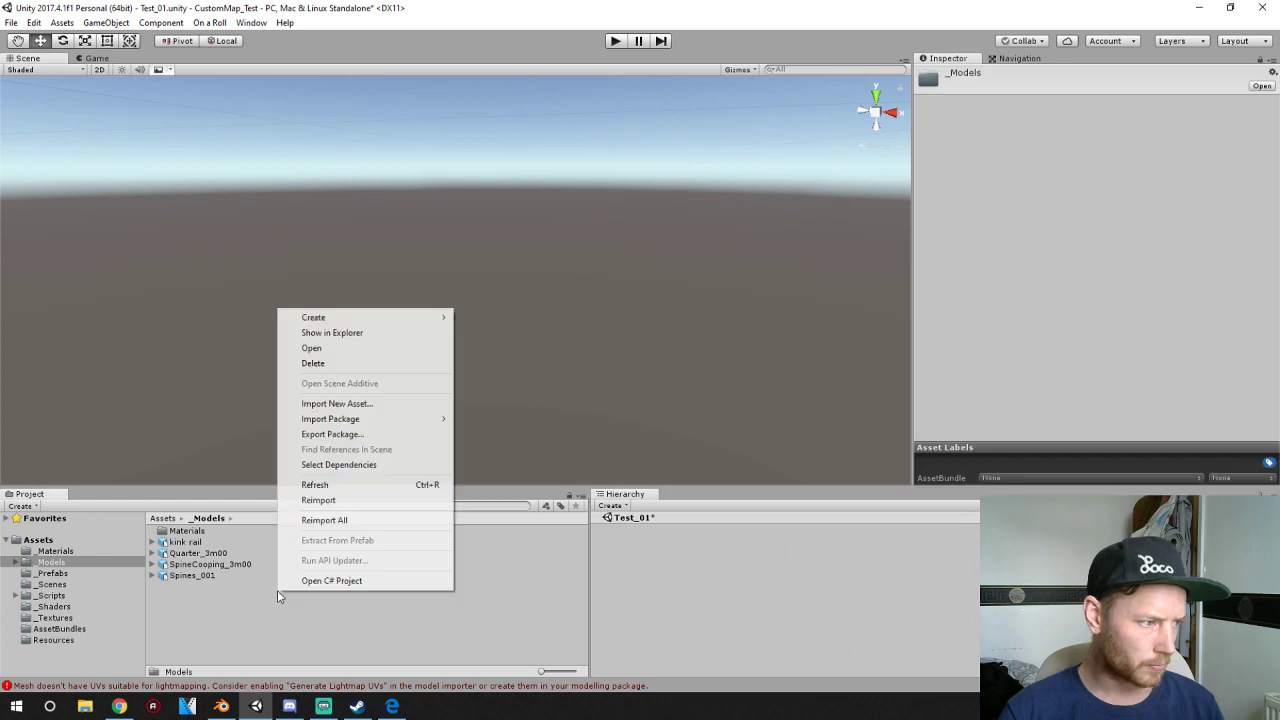
{"action": "left_click", "coordinate": [199, 542]}
{"action": "key", "text": "Delete"}
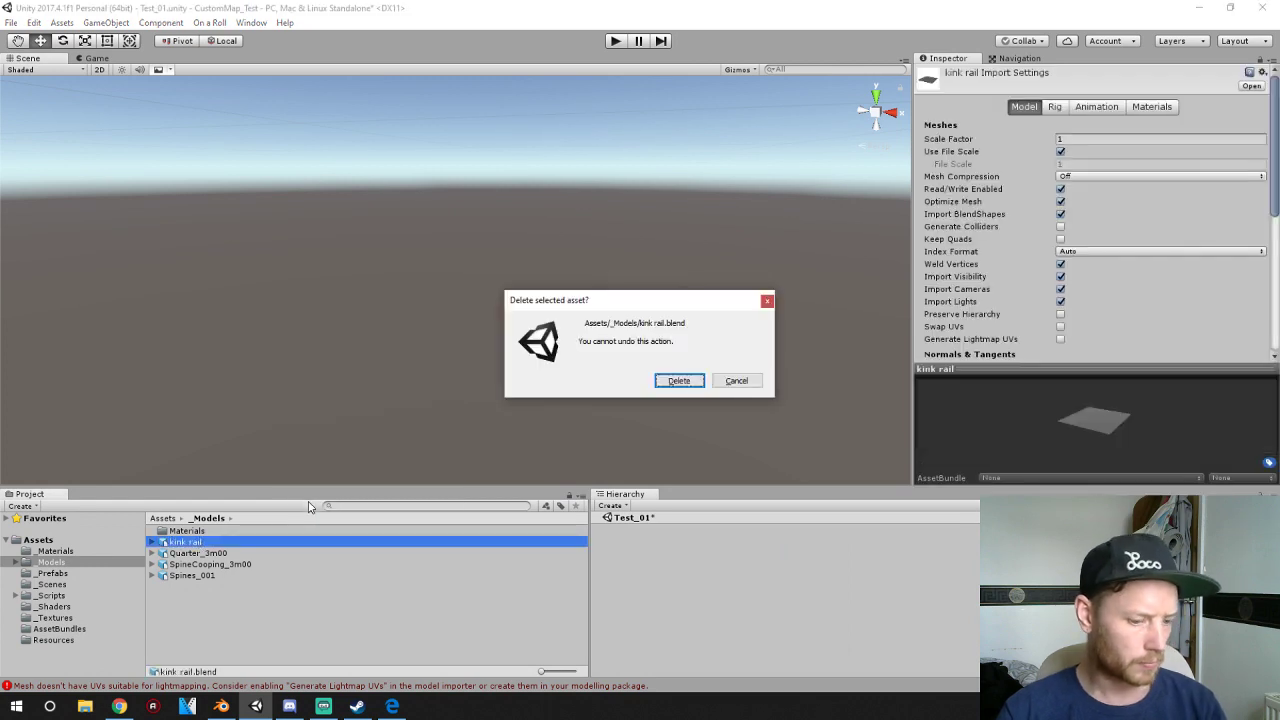
{"action": "key", "text": "Return"}
- Import the re-saved kink rail.blend into the _Models folder as a new asset
{"action": "right_click", "coordinate": [234, 567]}
{"action": "right_click", "coordinate": [222, 595]}
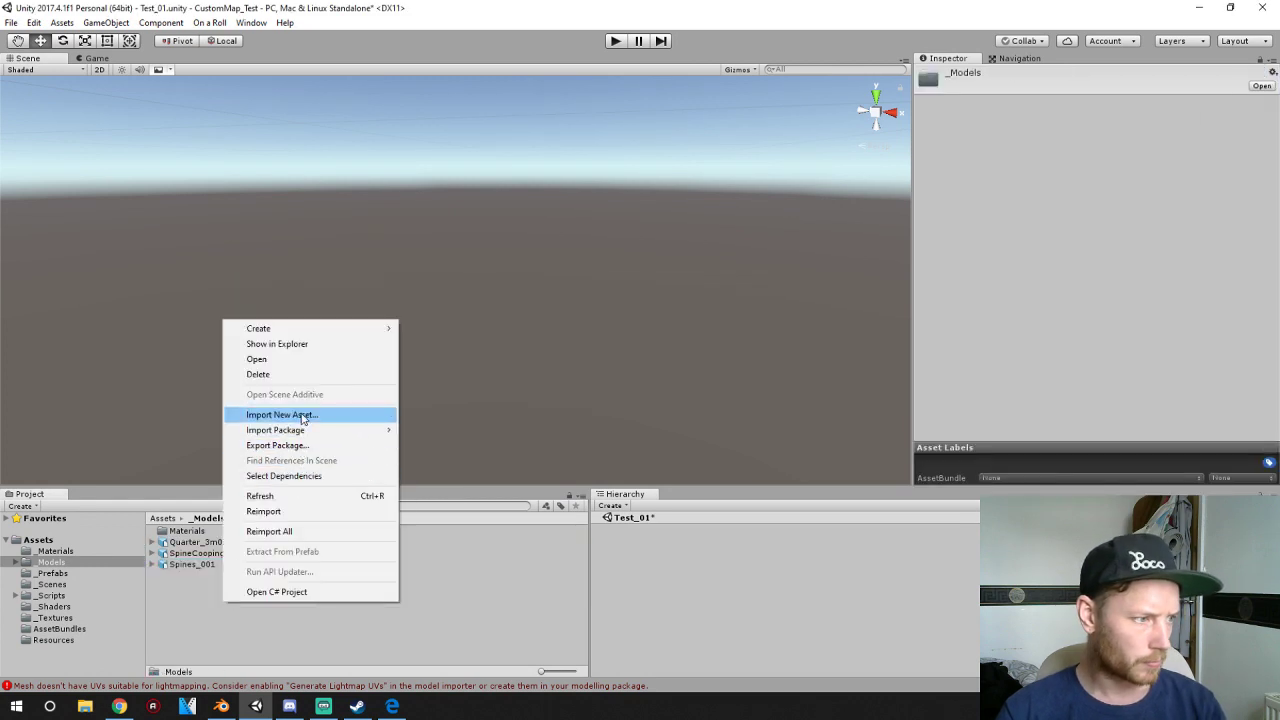
{"action": "left_click", "coordinate": [265, 415]}
{"action": "double_click", "coordinate": [170, 272]}
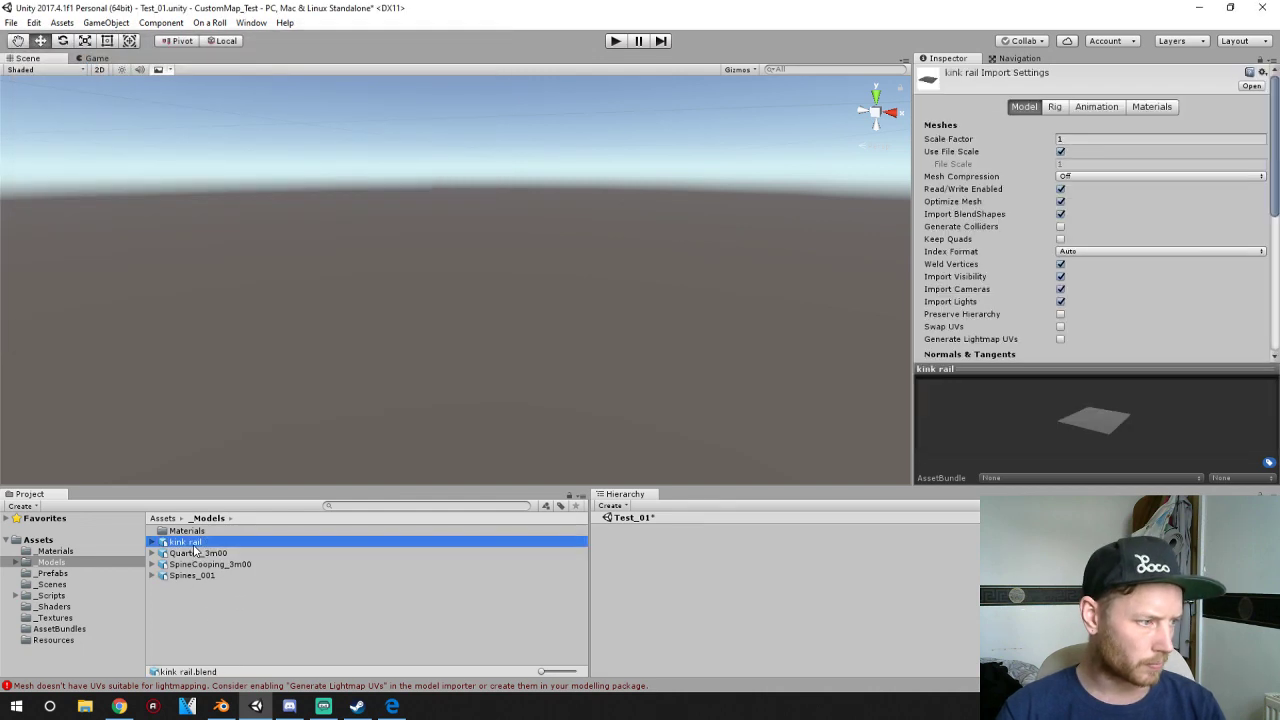
- Place the kink rail model in the Test_01 scene and expand its child objects in the hierarchy
{"action": "left_click_drag", "start_coordinate": [185, 542], "coordinate": [377, 366]}
{"action": "scroll", "coordinate": [377, 366], "scroll_direction": "down", "scroll_amount": 2}
{"action": "right_click_drag", "start_coordinate": [340, 372], "coordinate": [208, 380]}
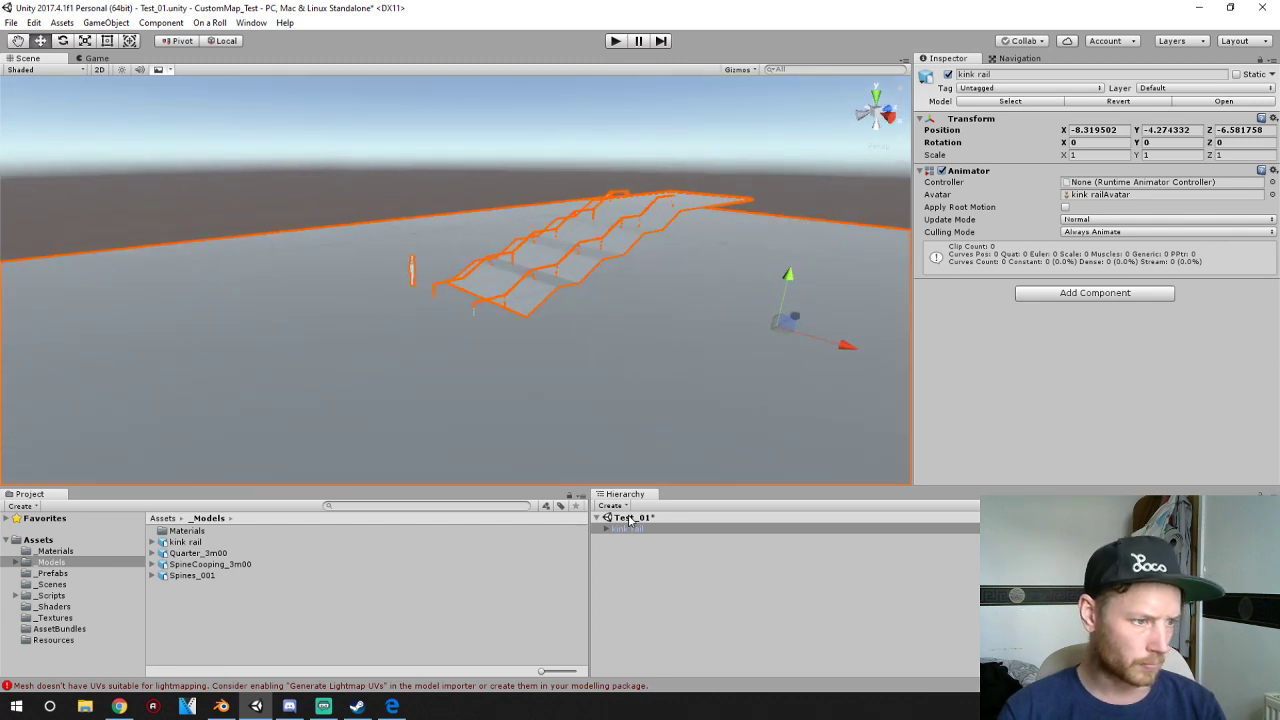
{"action": "left_click", "coordinate": [622, 528]}
{"action": "left_click", "coordinate": [606, 529]}
{"action": "left_click", "coordinate": [651, 607]}
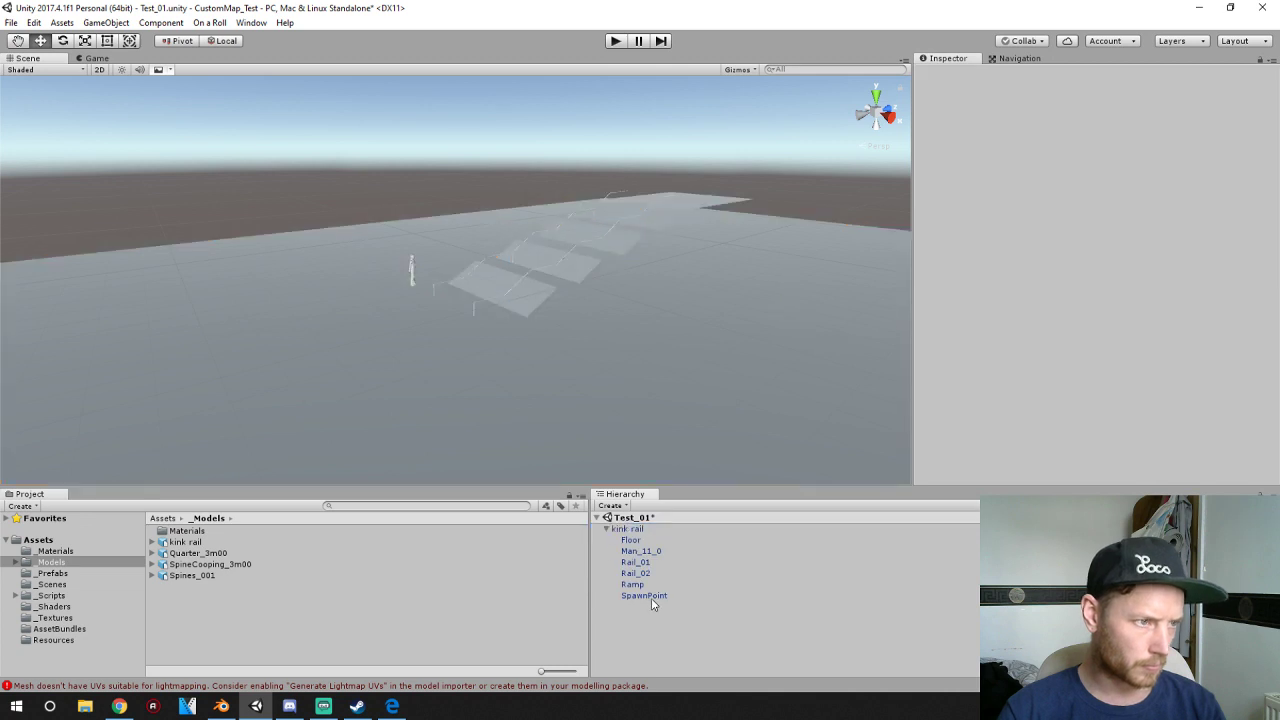
- Examine the SpawnPoint, the ramp and the faces of Rail_01 up close from several sides in the scene
{"action": "left_click", "coordinate": [651, 598]}
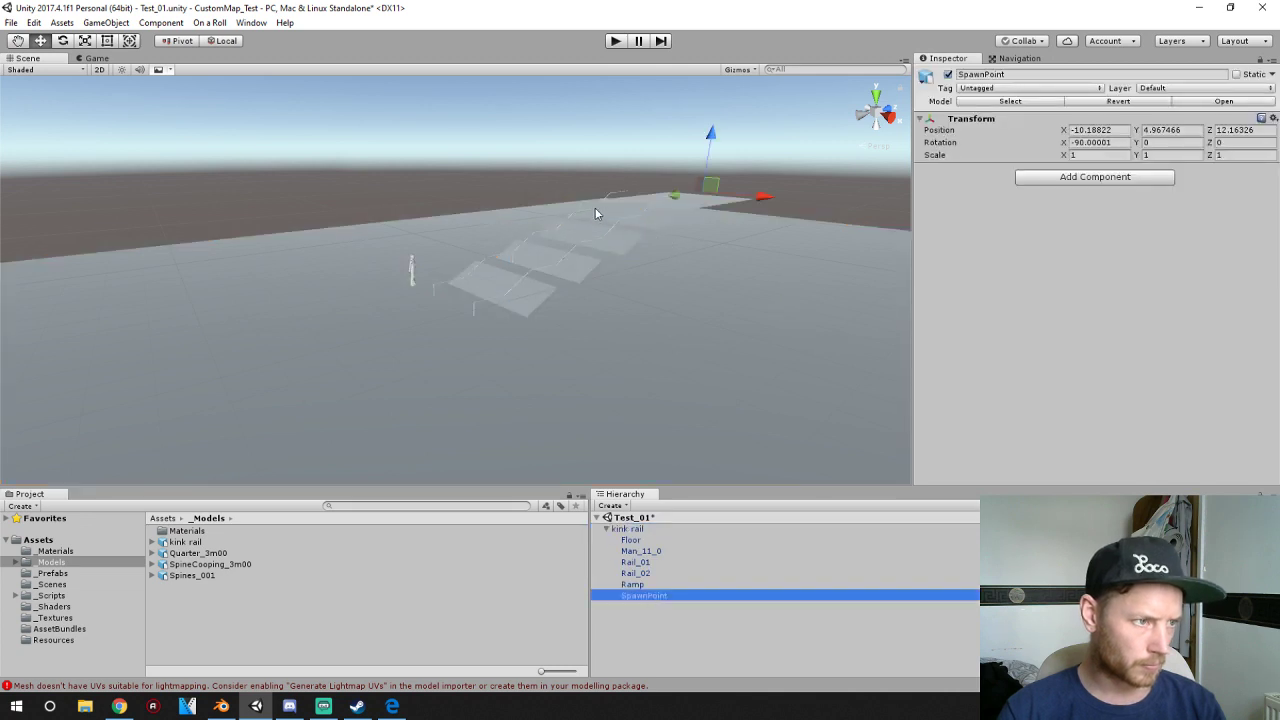
{"action": "scroll", "coordinate": [597, 208], "scroll_direction": "up", "scroll_amount": 7}
{"action": "middle_click_drag", "start_coordinate": [626, 246], "coordinate": [337, 441]}
{"action": "left_click", "coordinate": [469, 277]}
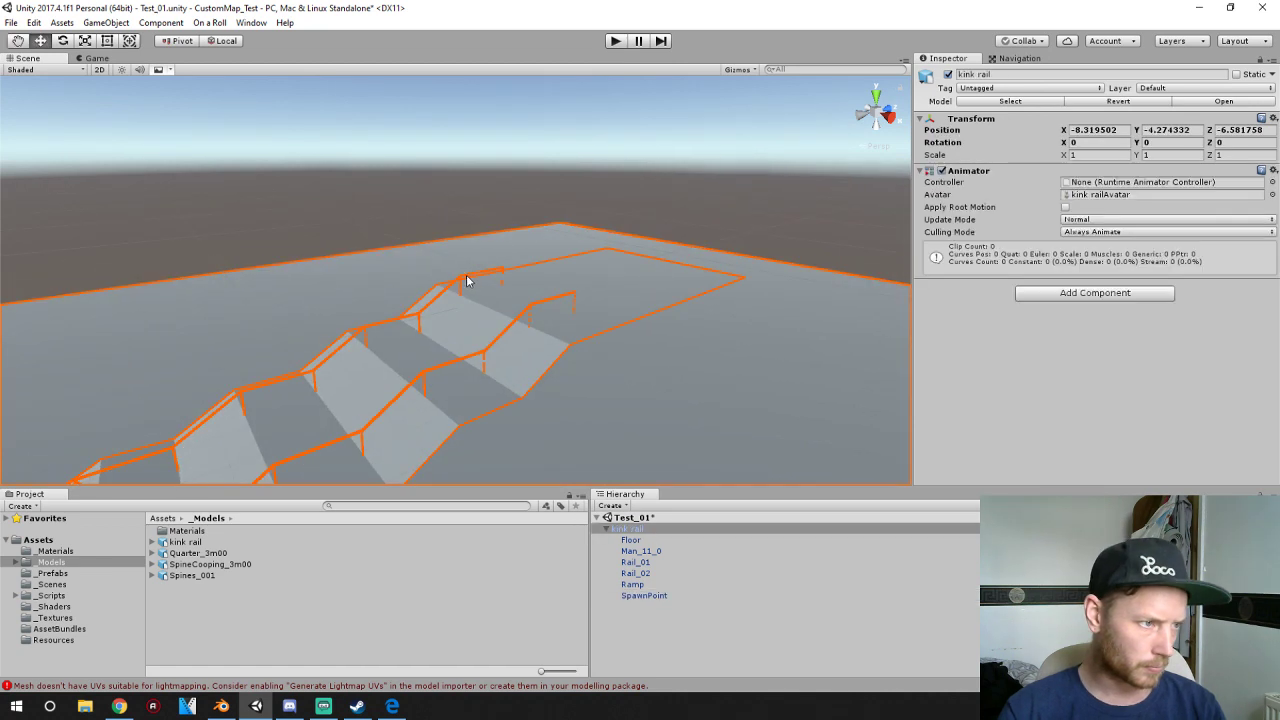
{"action": "left_click", "coordinate": [466, 277]}
{"action": "left_click", "coordinate": [460, 282]}
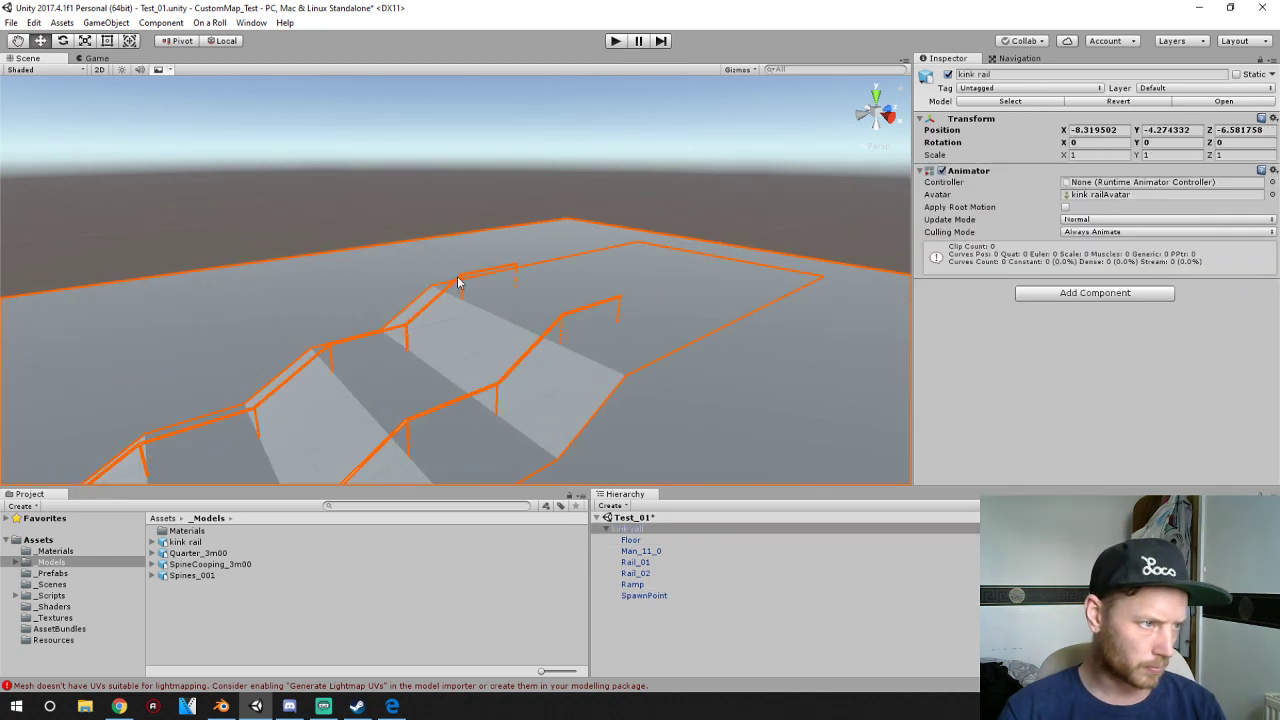
{"action": "left_click", "coordinate": [458, 283]}
{"action": "left_click", "coordinate": [639, 563]}
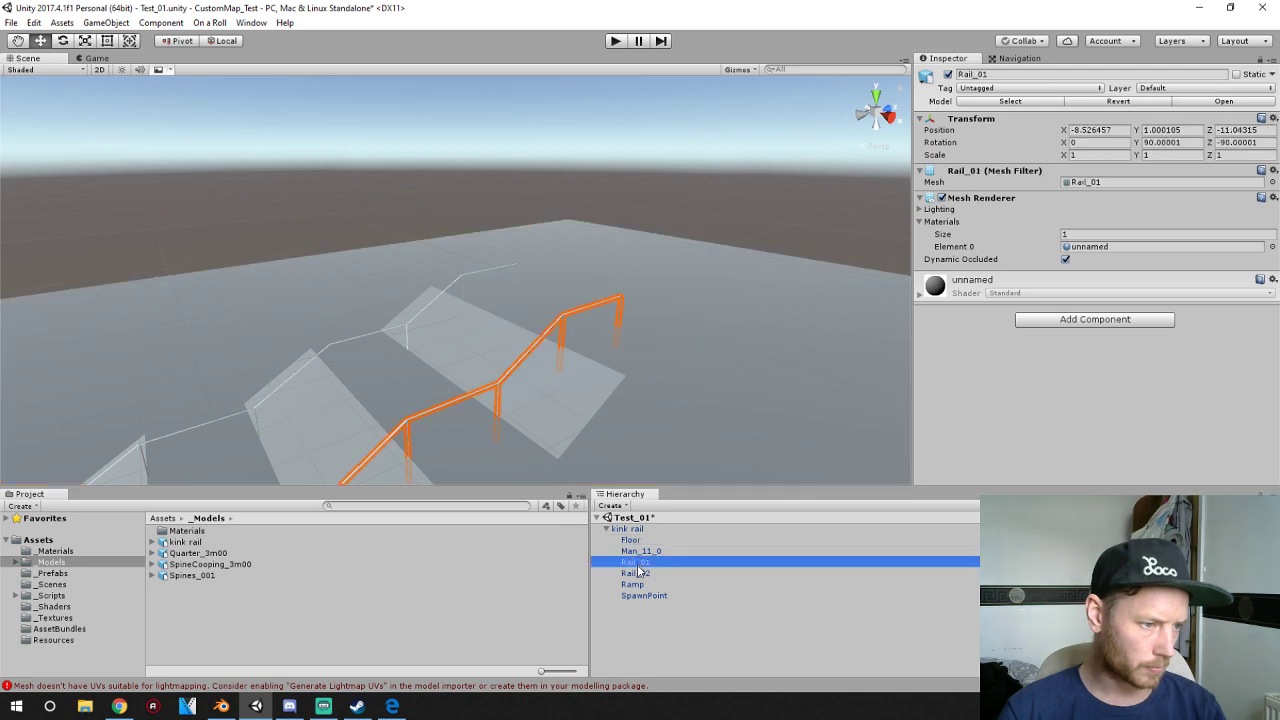
{"action": "scroll", "coordinate": [576, 376], "scroll_direction": "up", "scroll_amount": 2}
{"action": "middle_click_drag", "start_coordinate": [634, 395], "coordinate": [557, 376]}
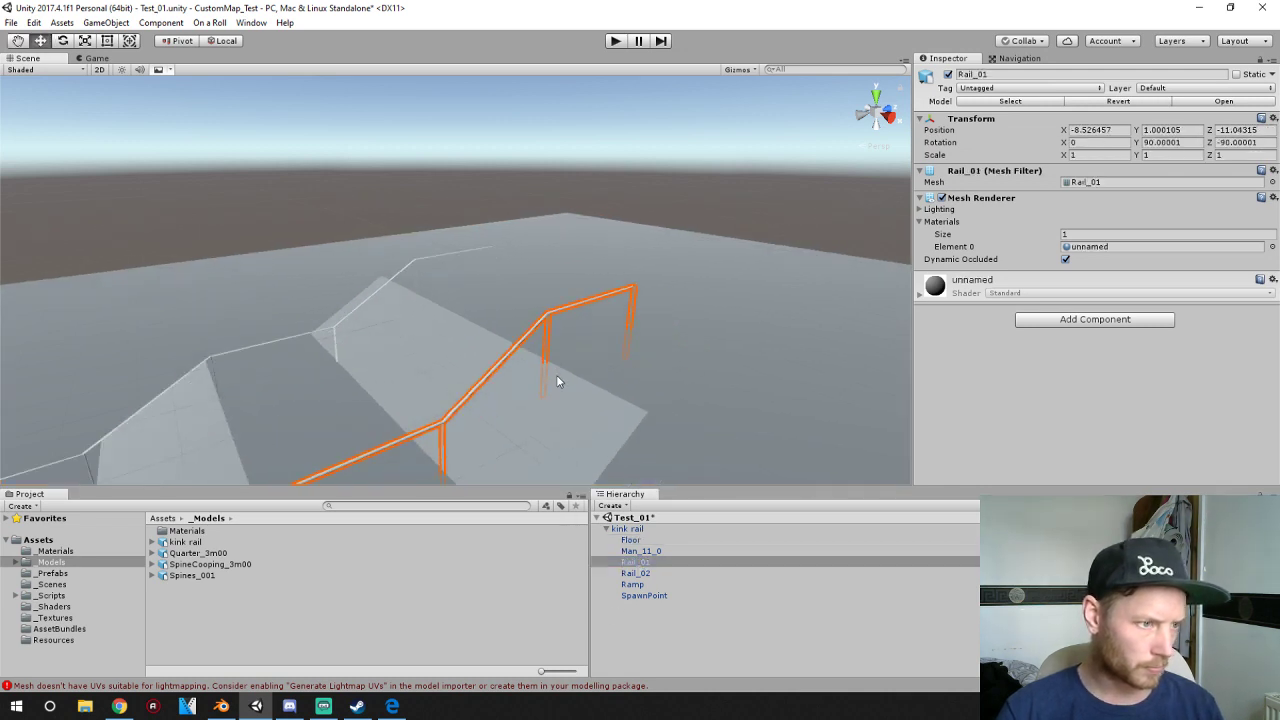
{"action": "right_click_drag", "start_coordinate": [557, 376], "coordinate": [504, 364]}
{"action": "middle_click_drag", "start_coordinate": [680, 400], "coordinate": [470, 311]}
{"action": "scroll", "coordinate": [471, 312], "scroll_direction": "up", "scroll_amount": 6}
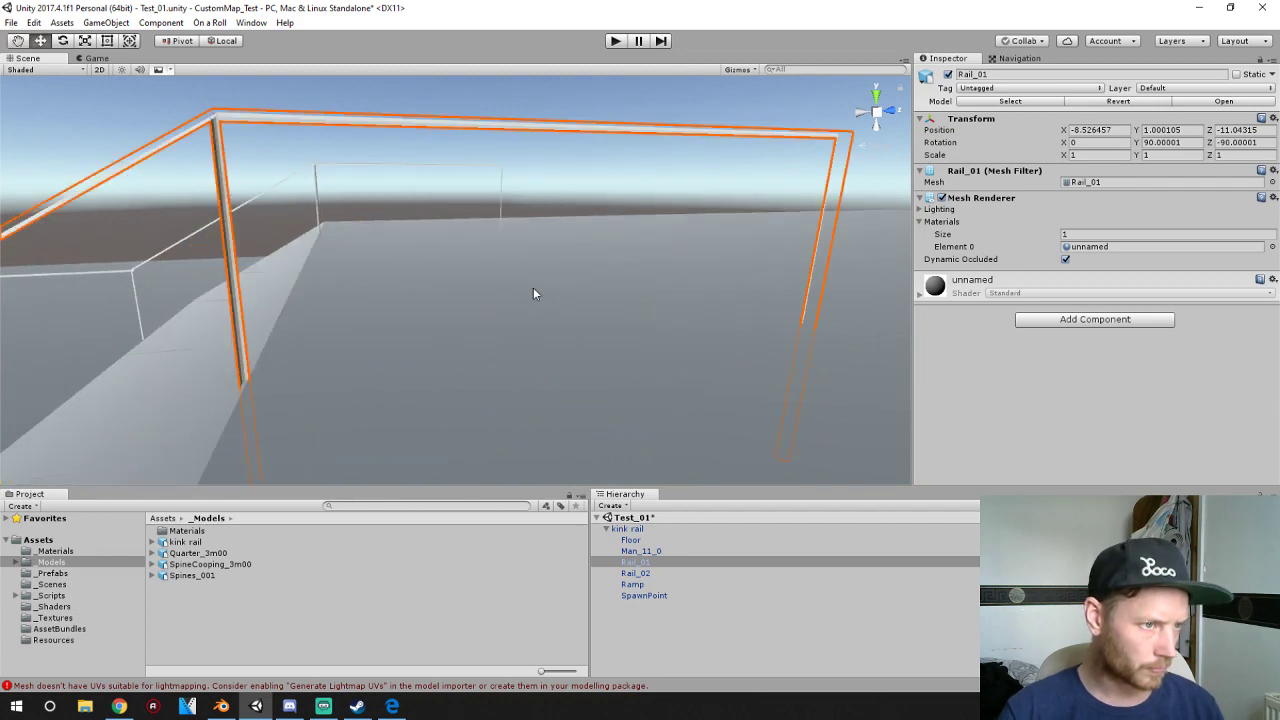
{"action": "middle_click_drag", "start_coordinate": [618, 289], "coordinate": [569, 324]}
{"action": "right_click_drag", "start_coordinate": [569, 324], "coordinate": [94, 309]}
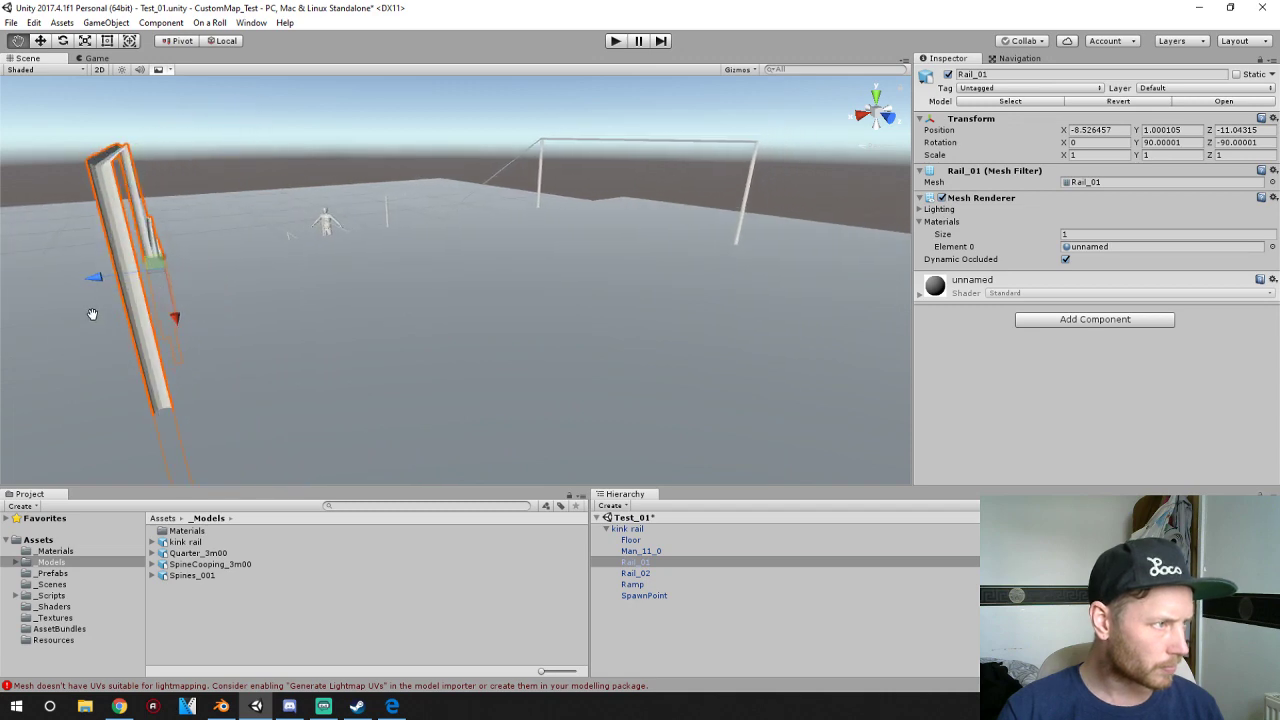
- Switch back to Blender and make the face normals of the whole Rail_02 mesh consistent in Edit Mode
{"action": "left_click", "coordinate": [221, 706]}
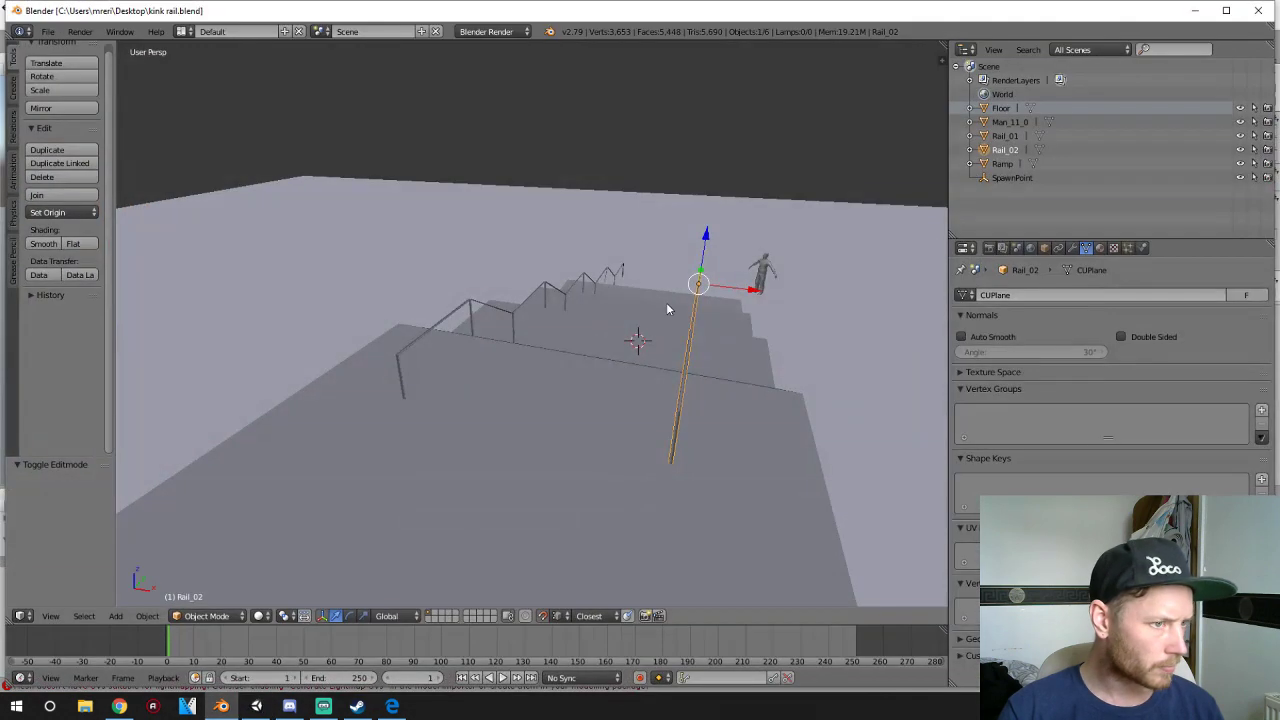
{"action": "middle_click_drag", "start_coordinate": [737, 429], "coordinate": [635, 422]}
{"action": "scroll", "coordinate": [699, 413], "scroll_direction": "down", "scroll_amount": 1}
{"action": "key", "text": "a"}
{"action": "right_click", "coordinate": [622, 414]}
{"action": "key", "text": "Tab"}
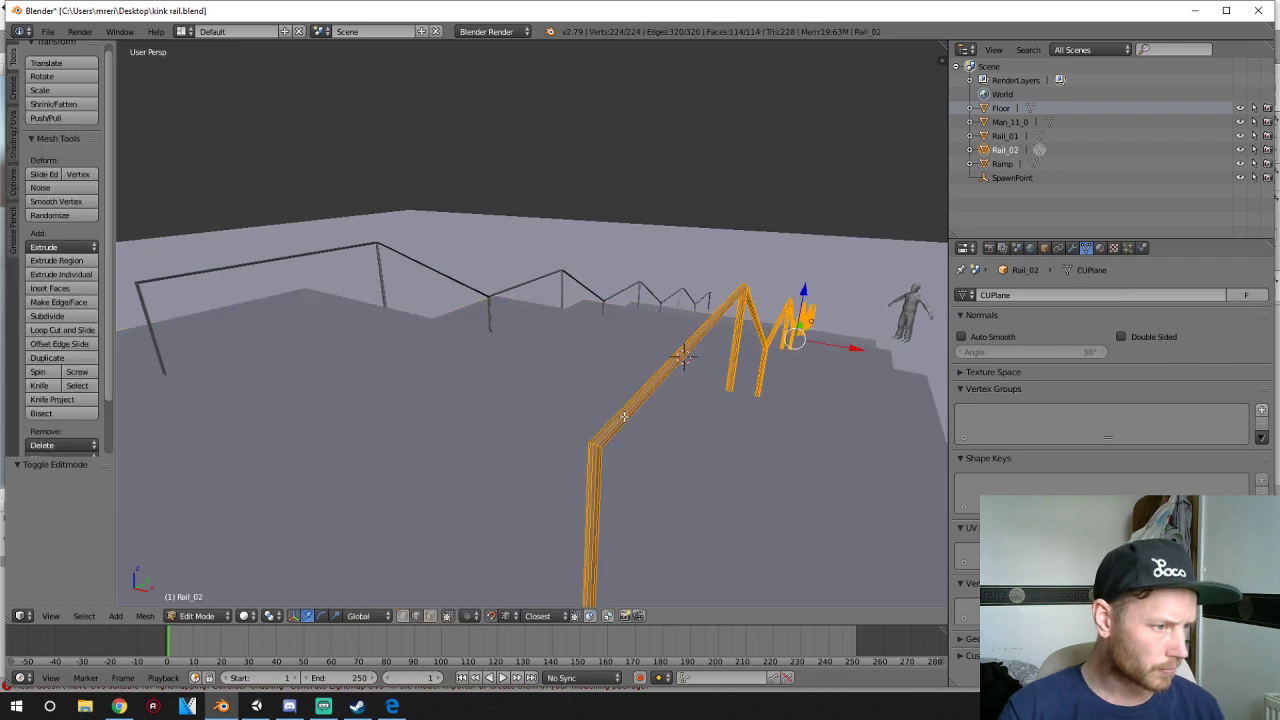
{"action": "key", "text": "a"}
{"action": "key", "text": "a"}
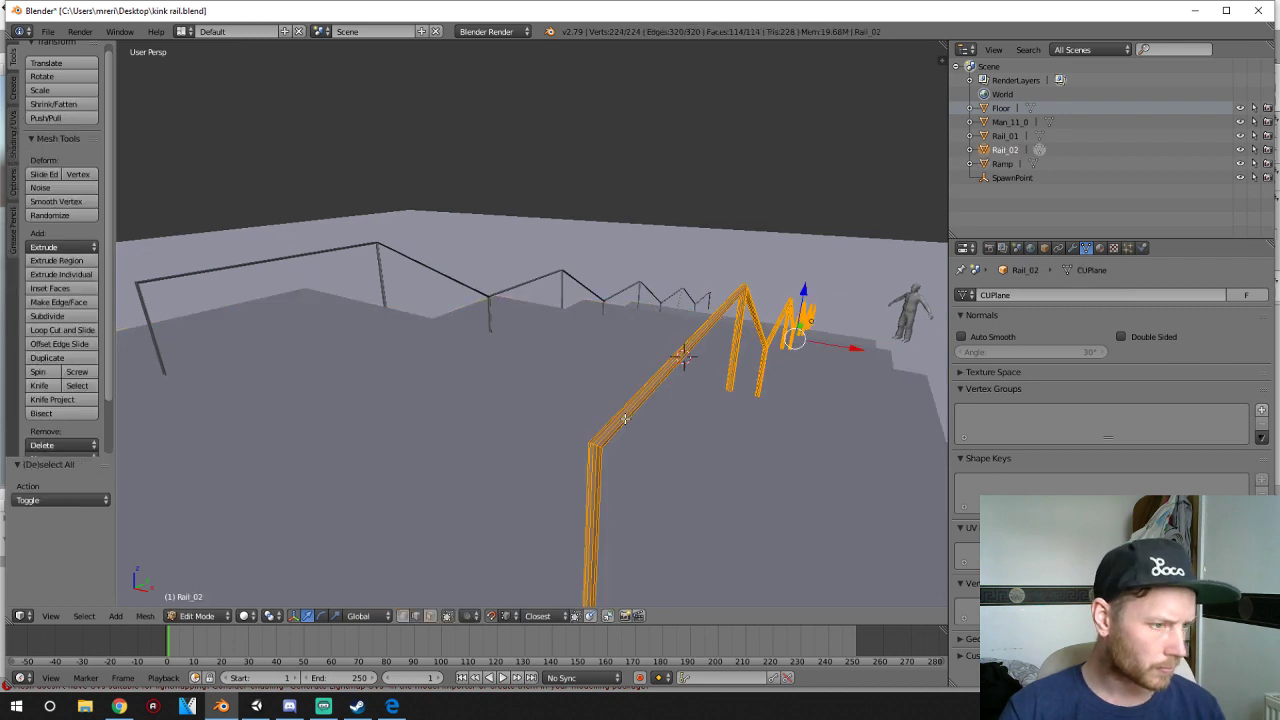
{"action": "key", "text": "ctrl+n"}
{"action": "key", "text": "n"}
{"action": "key", "text": "n"}
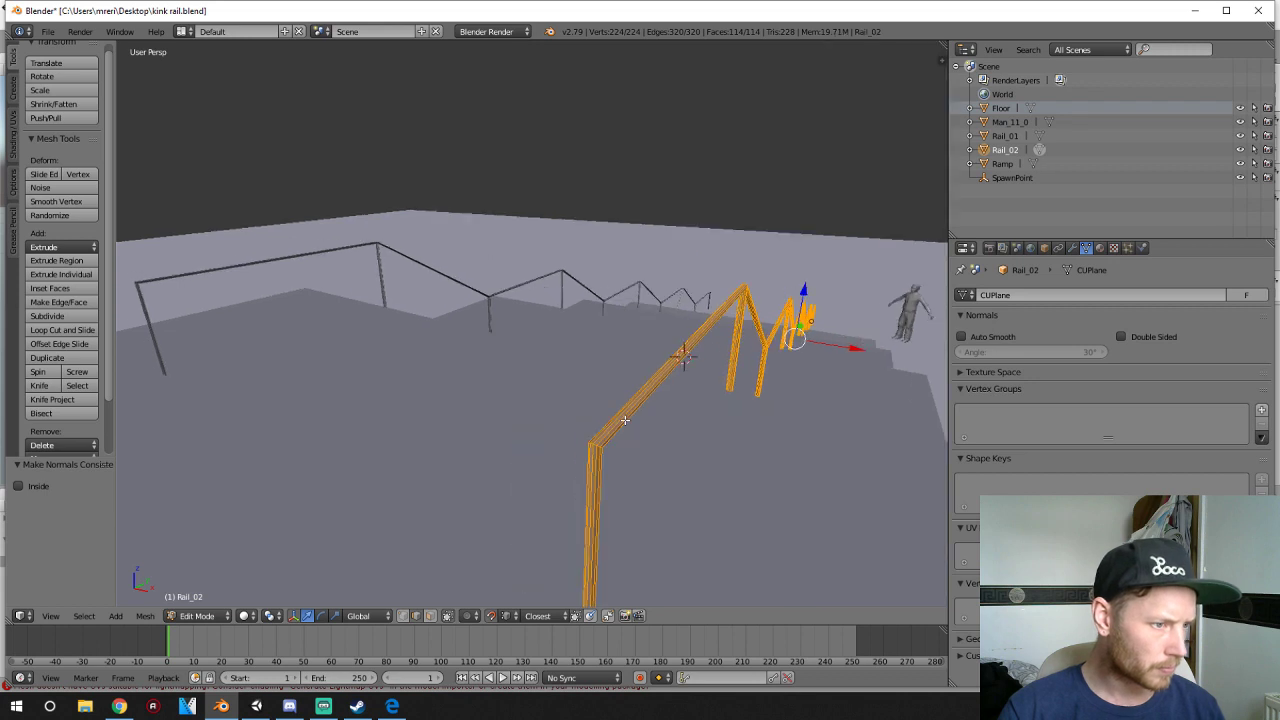
{"action": "right_click", "coordinate": [624, 421]}
{"action": "key", "text": "Tab"}
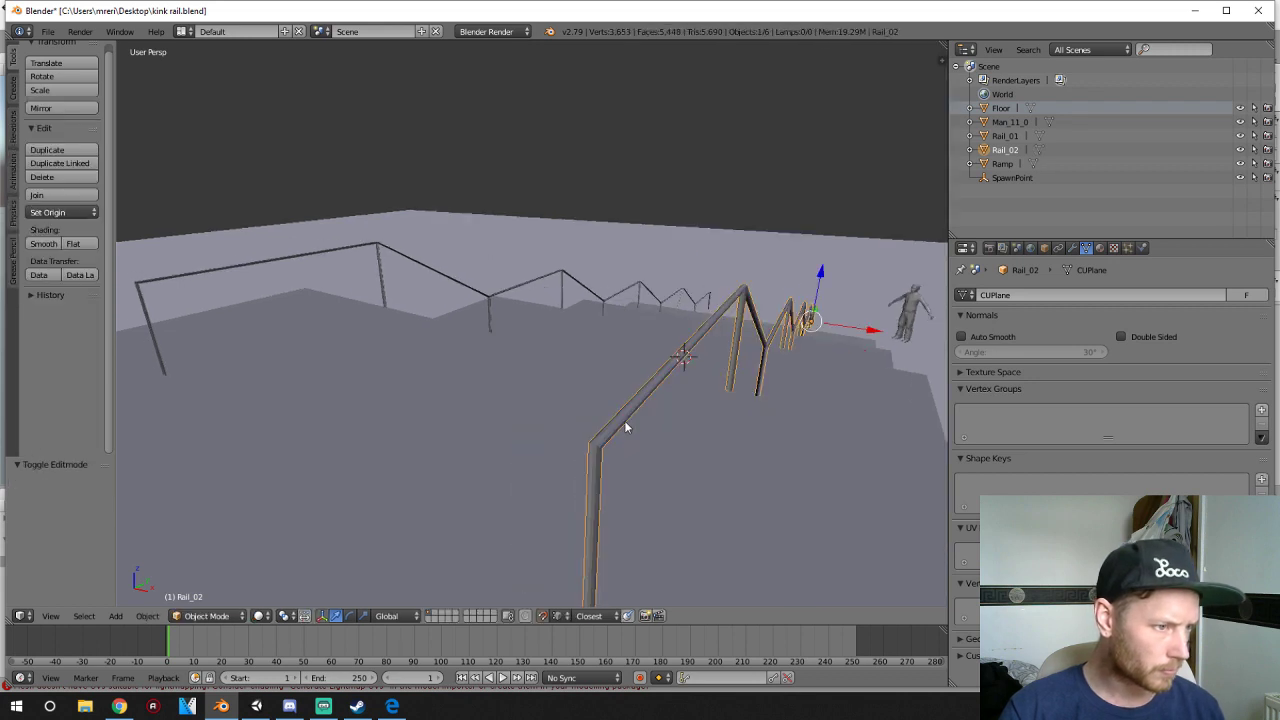
- Undo the recent edits to Rail_02 and Rail_01, including their normals changes
{"action": "key", "text": "ctrl+z"}
{"action": "key", "text": "ctrl+z"}
{"action": "key", "text": "ctrl+z"}
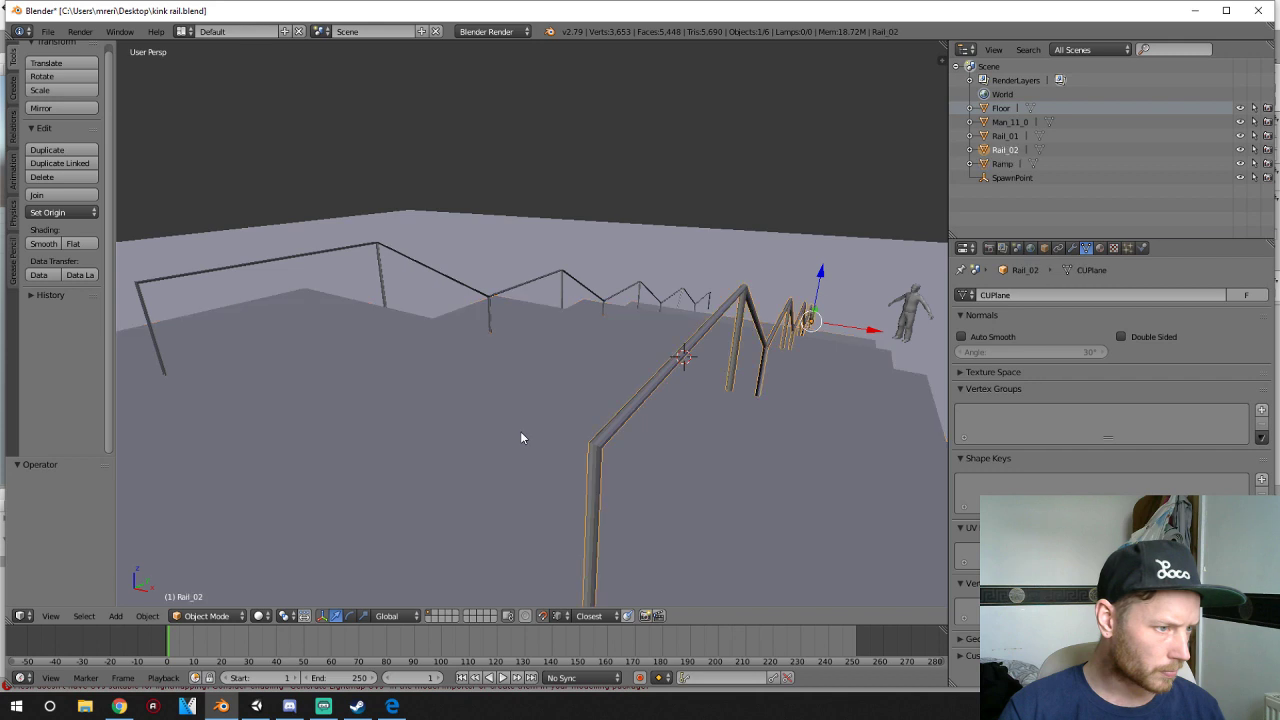
{"action": "key", "text": "ctrl+z"}
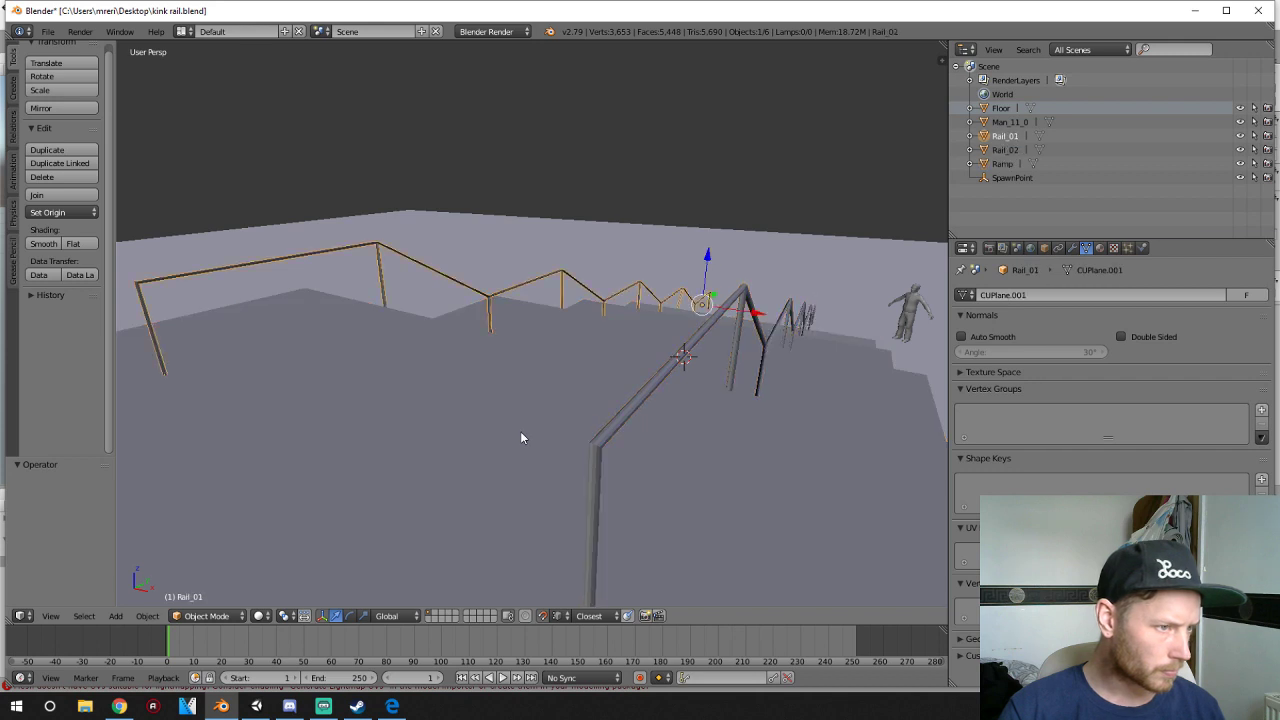
{"action": "key", "text": "ctrl+z"}
{"action": "middle_click_drag", "start_coordinate": [520, 437], "coordinate": [584, 450]}
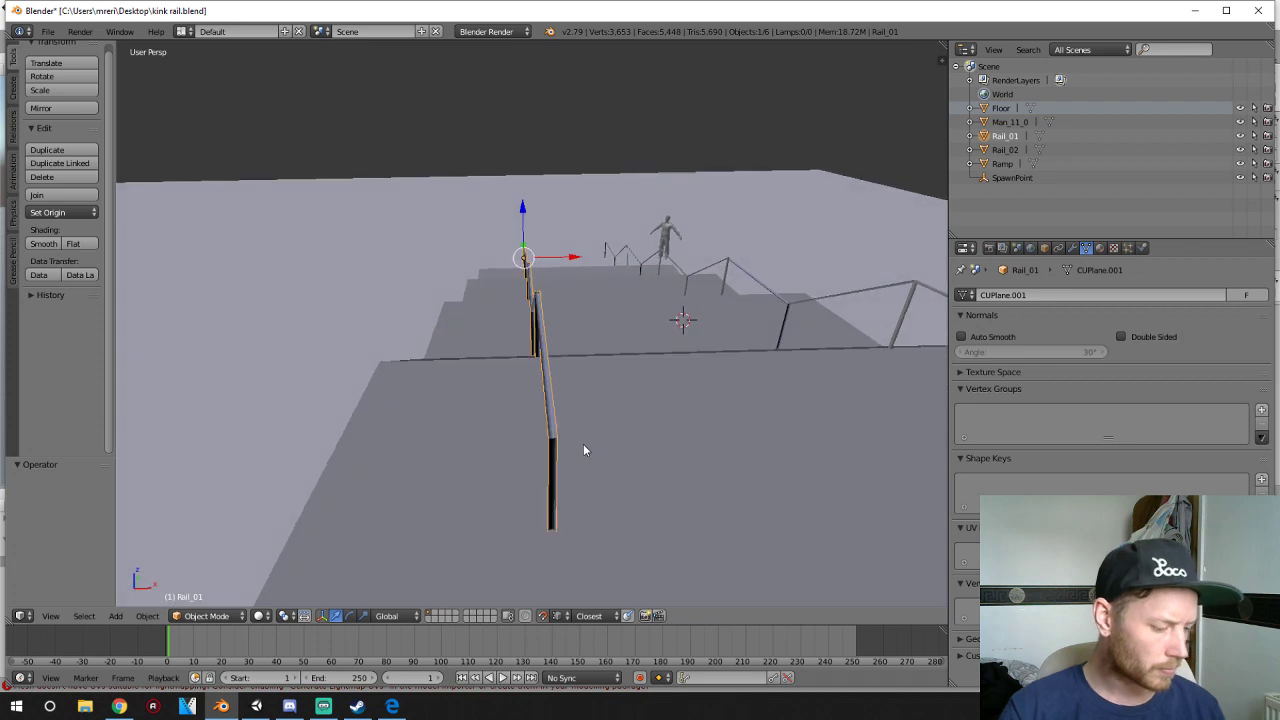
- Deselect everything and save over kink rail.blend
{"action": "key", "text": "a"}
{"action": "key", "text": "ctrl+s"}
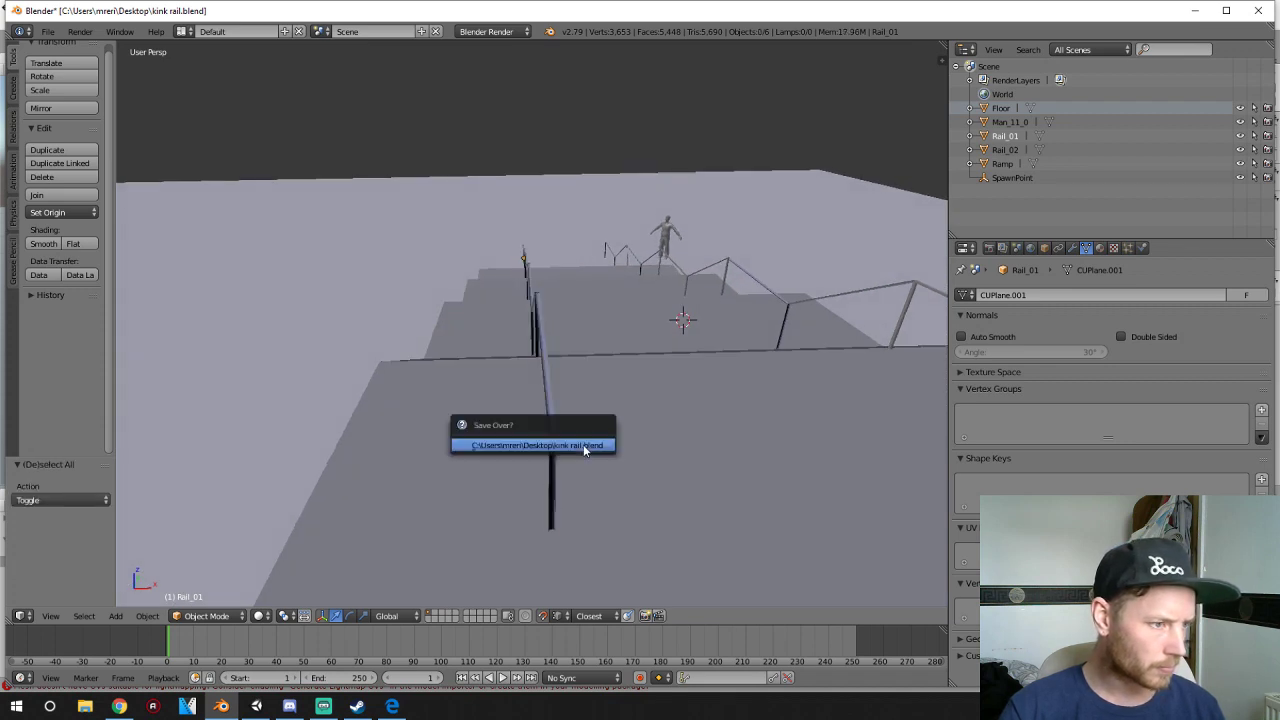
{"action": "left_click", "coordinate": [583, 444]}
- Switch back to Unity and delete the kink rail model asset from the _Models folder
{"action": "left_click", "coordinate": [256, 706]}
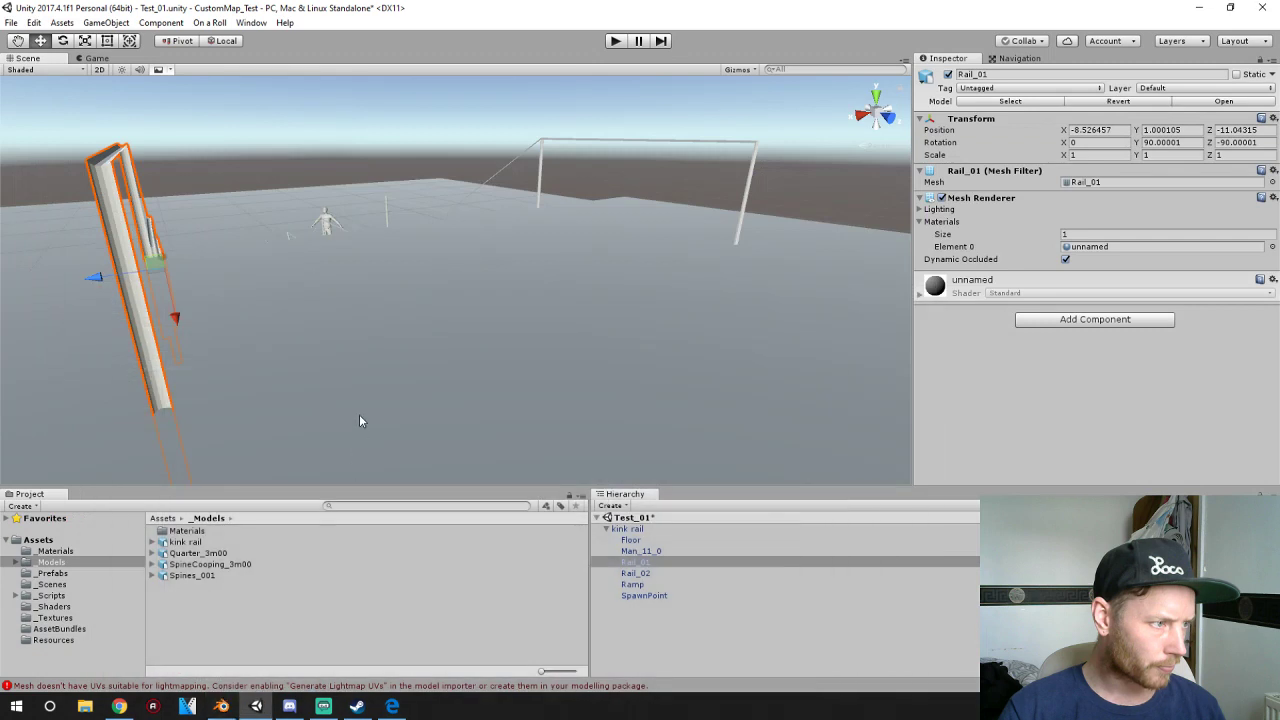
{"action": "left_click", "coordinate": [195, 543]}
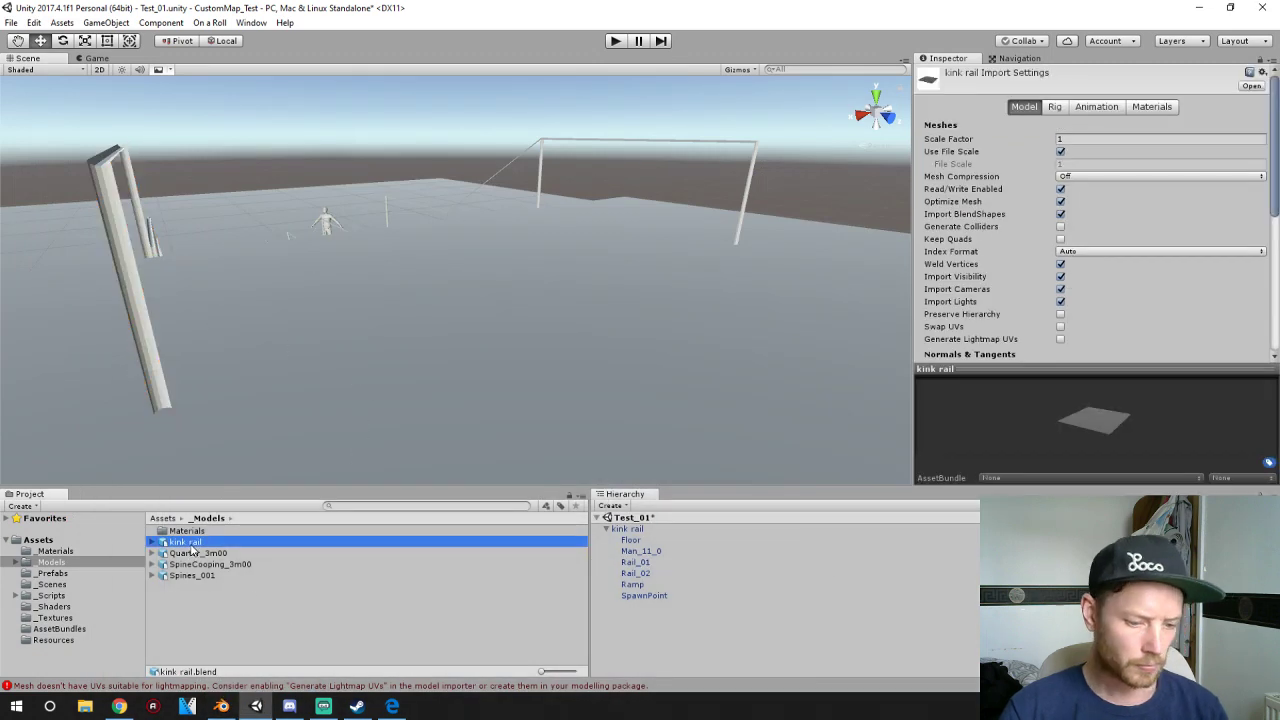
{"action": "key", "text": "Delete"}
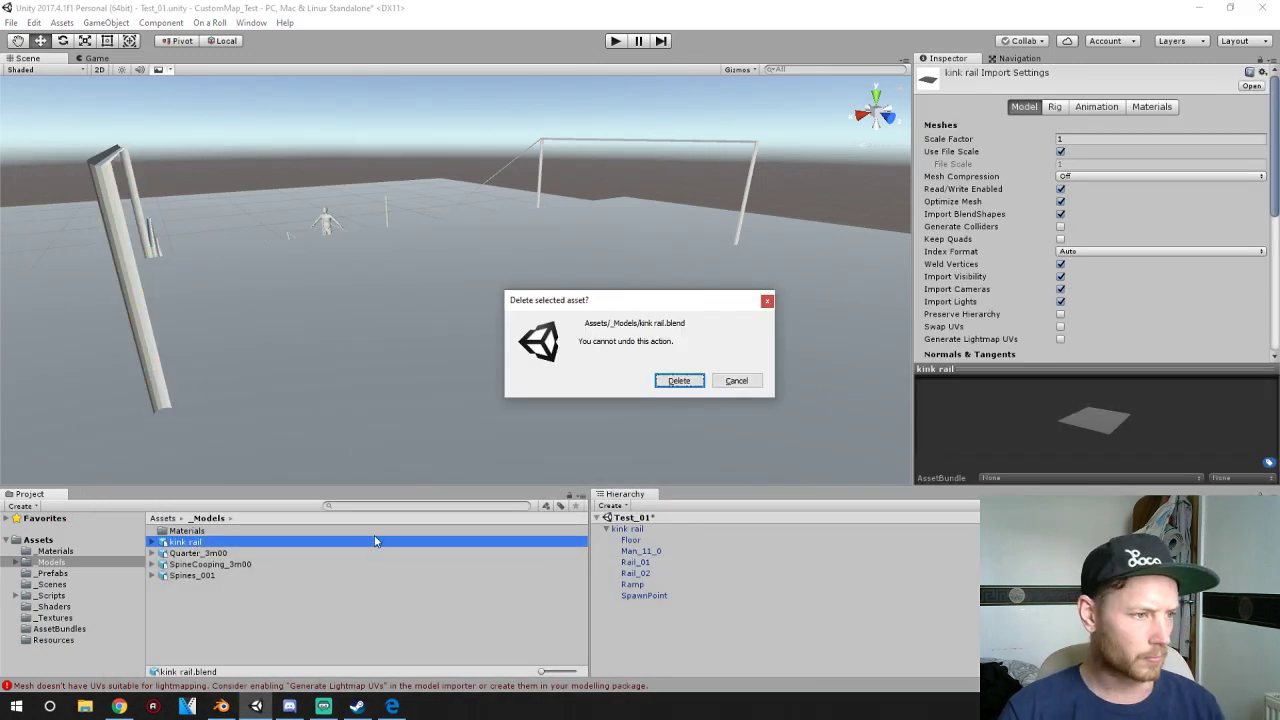
{"action": "left_click", "coordinate": [689, 381]}
- Import kink rail.blend from the Desktop into the _Models folder as a new asset
{"action": "right_click", "coordinate": [244, 598]}
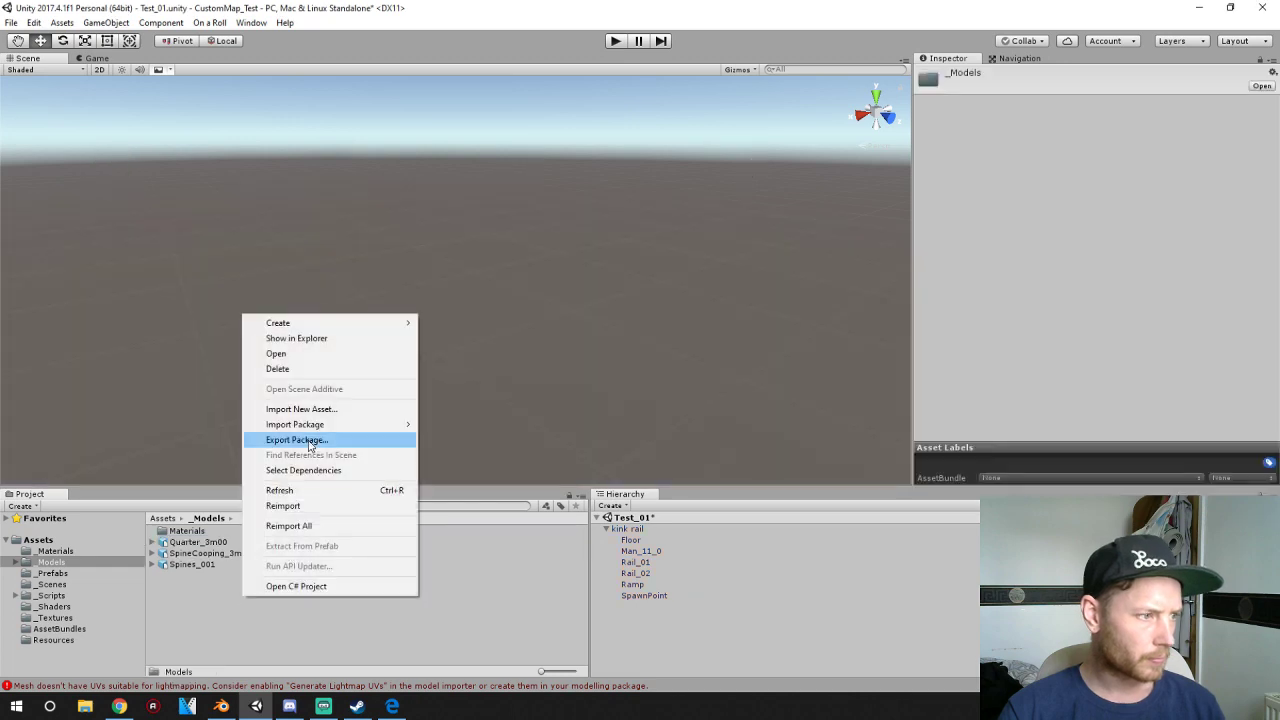
{"action": "left_click", "coordinate": [305, 409]}
{"action": "left_click", "coordinate": [162, 272]}
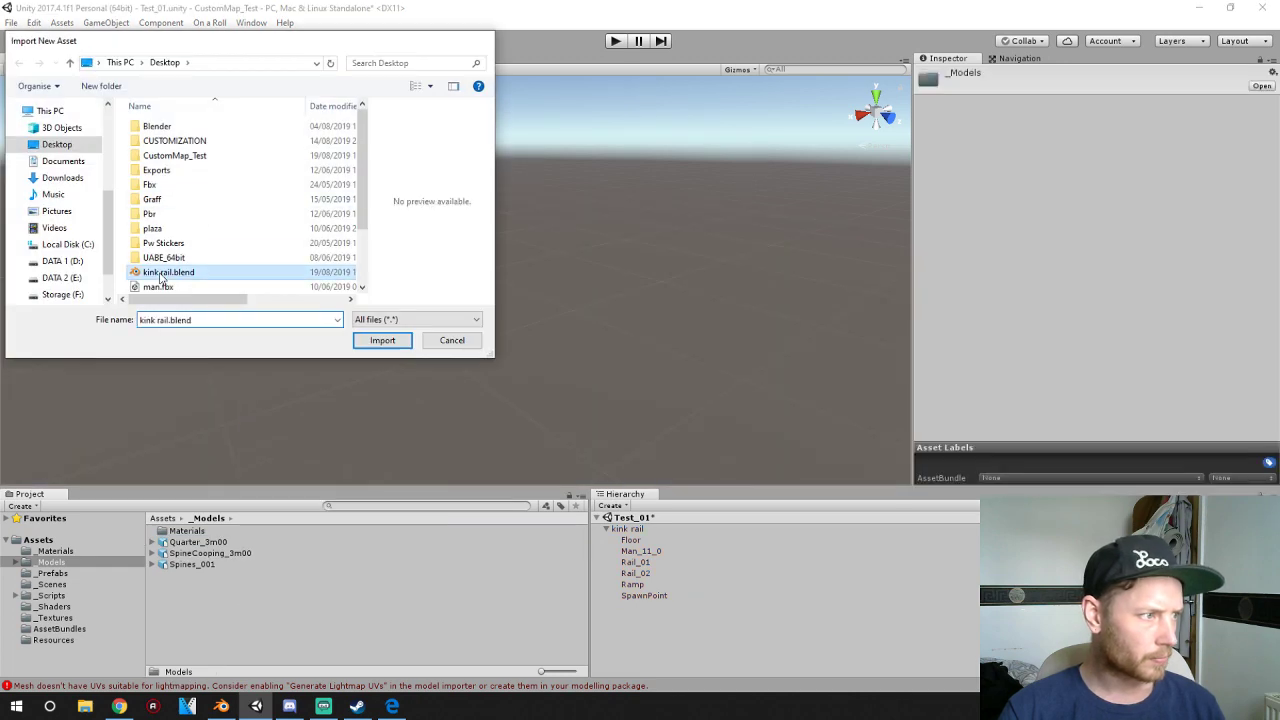
{"action": "double_click", "coordinate": [162, 274]}
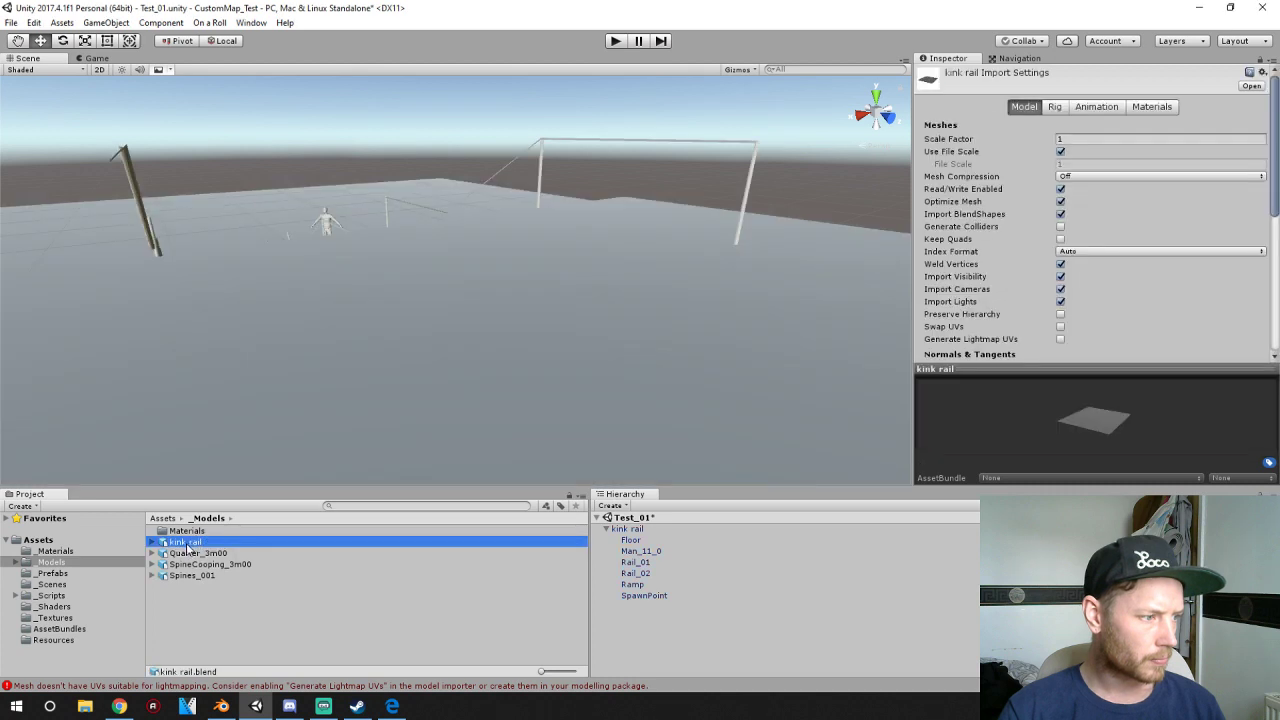
- Delete the old kink rail object from the Test_01 scene and place the newly imported kink rail model in it
{"action": "left_click_drag", "start_coordinate": [188, 542], "coordinate": [286, 559]}
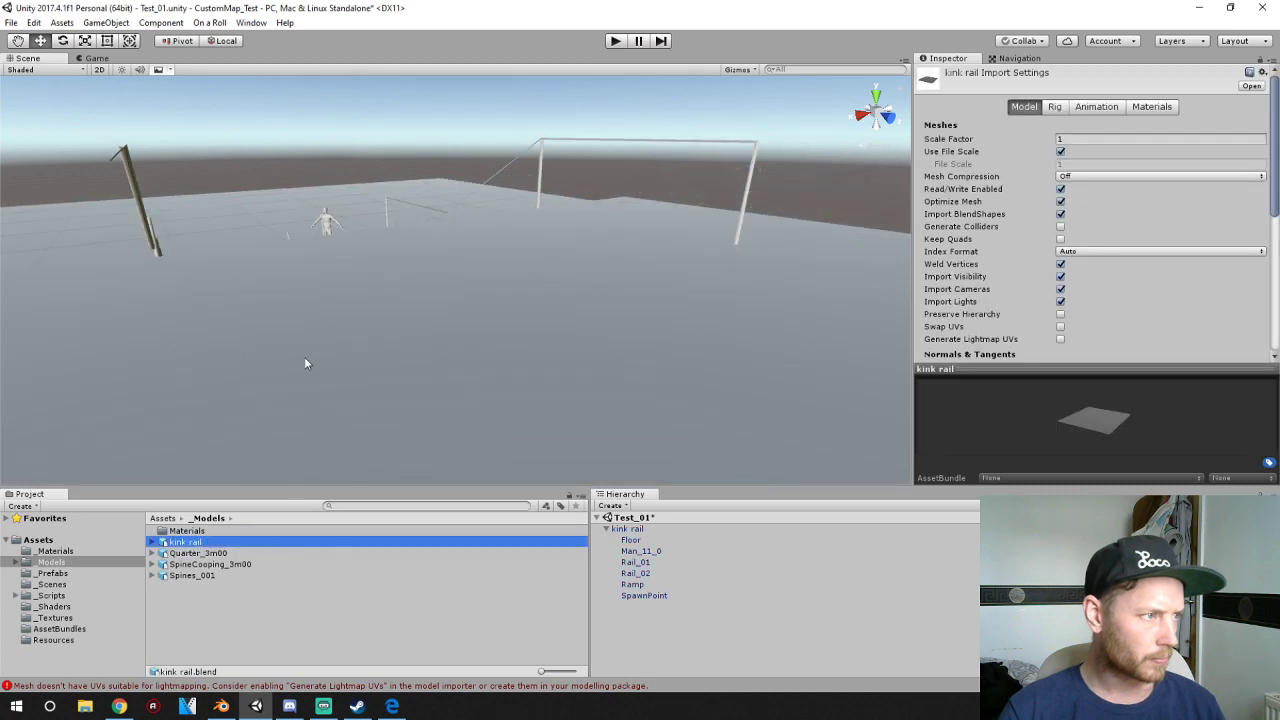
{"action": "key", "text": "ctrl+a"}
{"action": "key", "text": "Delete"}
{"action": "left_click_drag", "start_coordinate": [188, 545], "coordinate": [310, 305]}
- Examine the placed kink rail model and its Ramp from several angles in the scene
{"action": "middle_click_drag", "start_coordinate": [481, 267], "coordinate": [261, 448]}
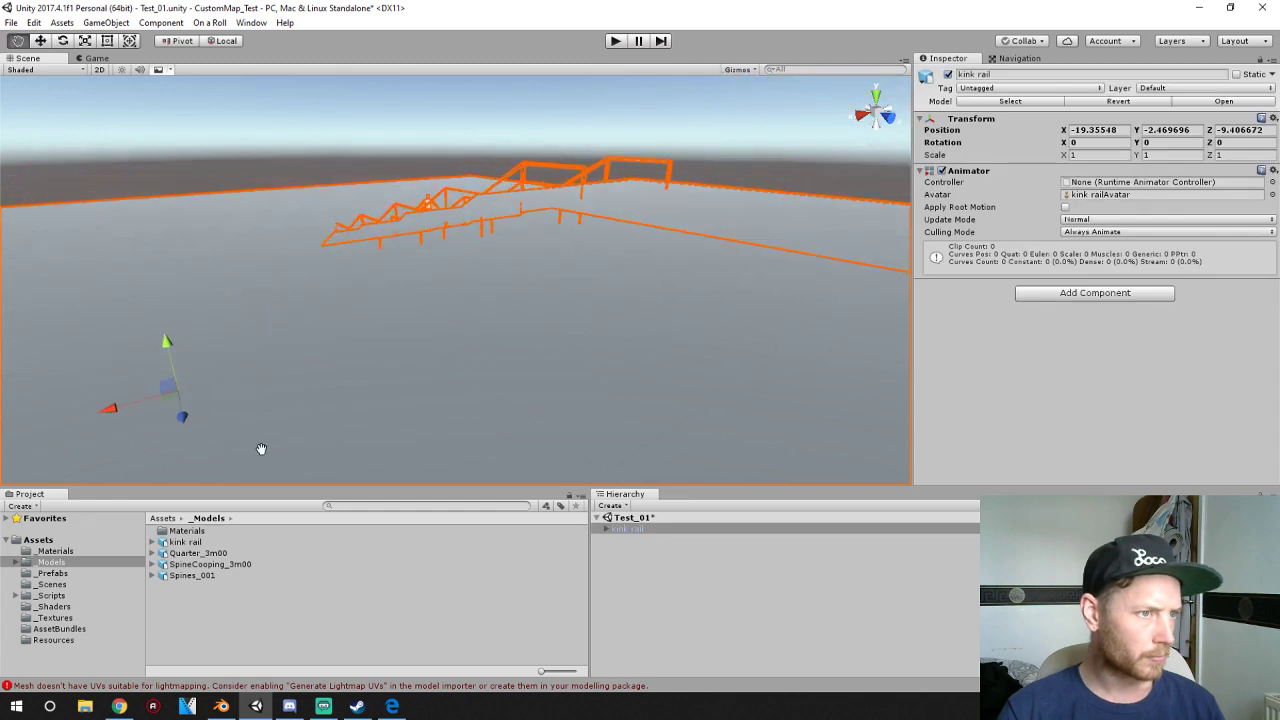
{"action": "left_click_drag", "start_coordinate": [261, 448], "coordinate": [591, 283], "text": "alt"}
{"action": "left_click", "coordinate": [651, 262]}
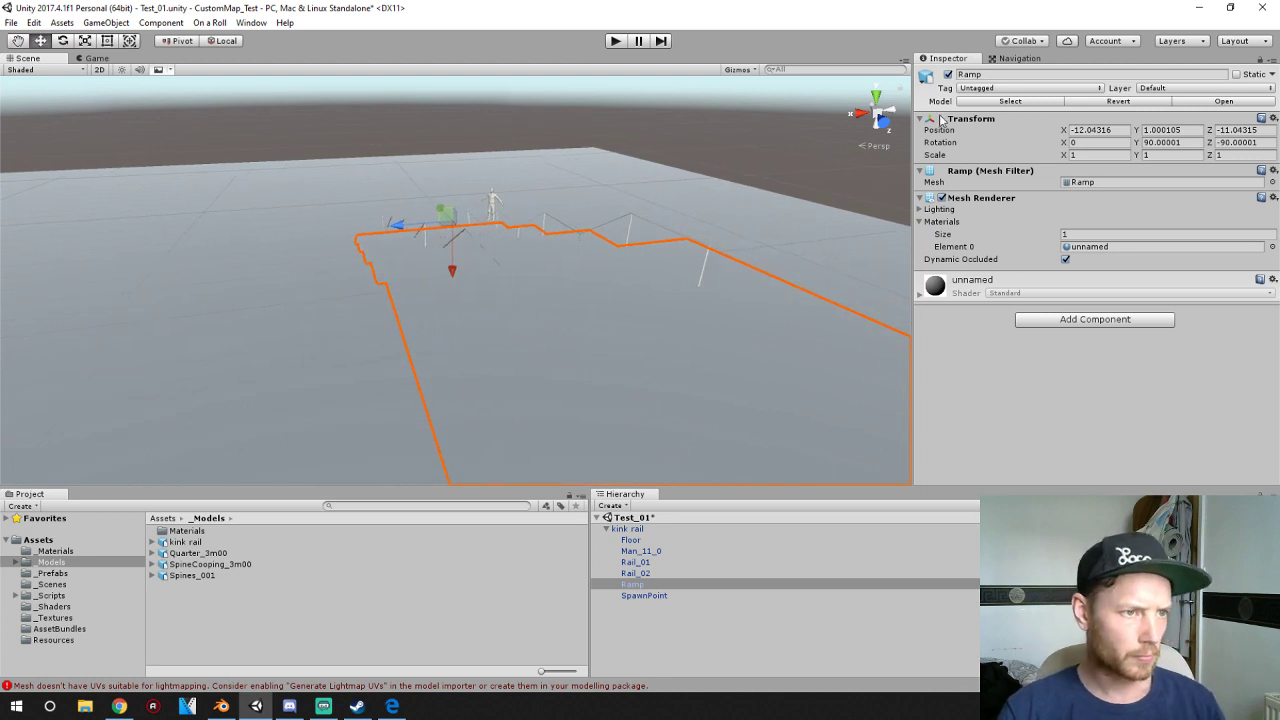
{"action": "left_click", "coordinate": [876, 115]}
{"action": "left_click", "coordinate": [876, 115]}
{"action": "scroll", "coordinate": [557, 329], "scroll_direction": "up", "scroll_amount": 3}
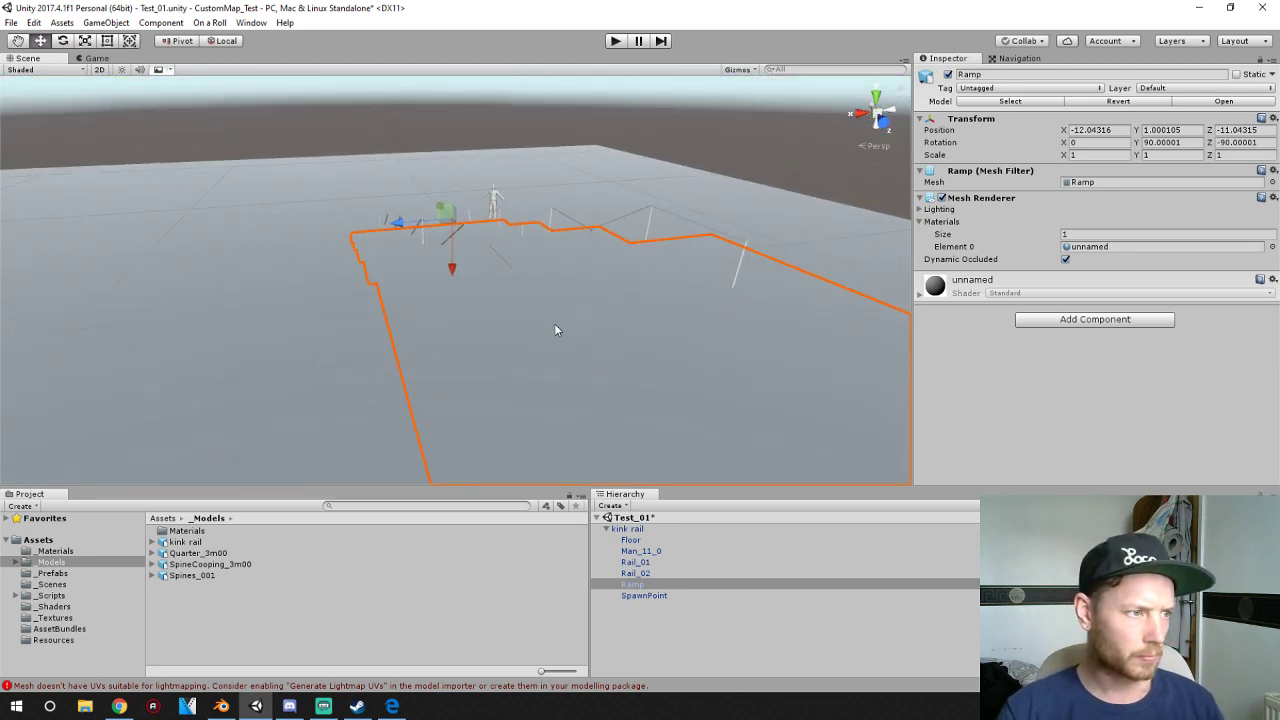
{"action": "scroll", "coordinate": [557, 329], "scroll_direction": "down", "scroll_amount": 2}
- Select Rail_02 in the placed model and create an empty child object under it
{"action": "left_click", "coordinate": [484, 238]}
{"action": "left_click", "coordinate": [462, 252]}
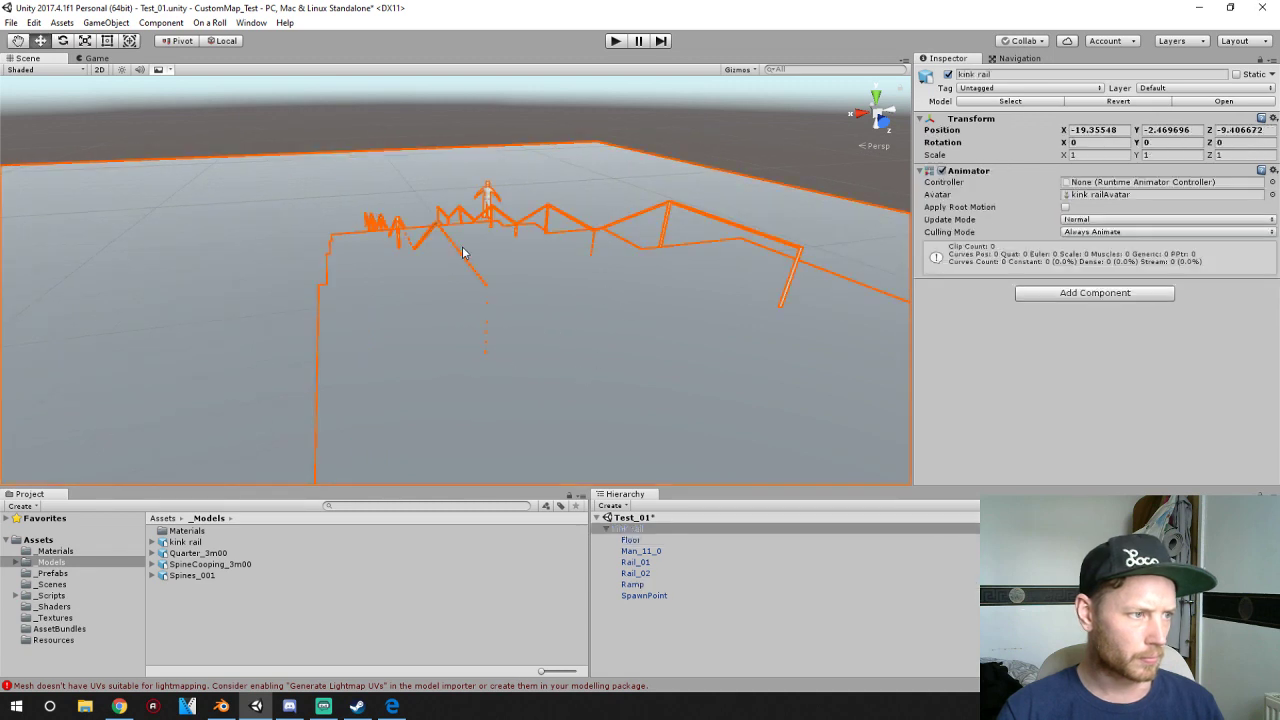
{"action": "left_click", "coordinate": [800, 249]}
{"action": "left_click", "coordinate": [800, 251]}
{"action": "left_click", "coordinate": [798, 255]}
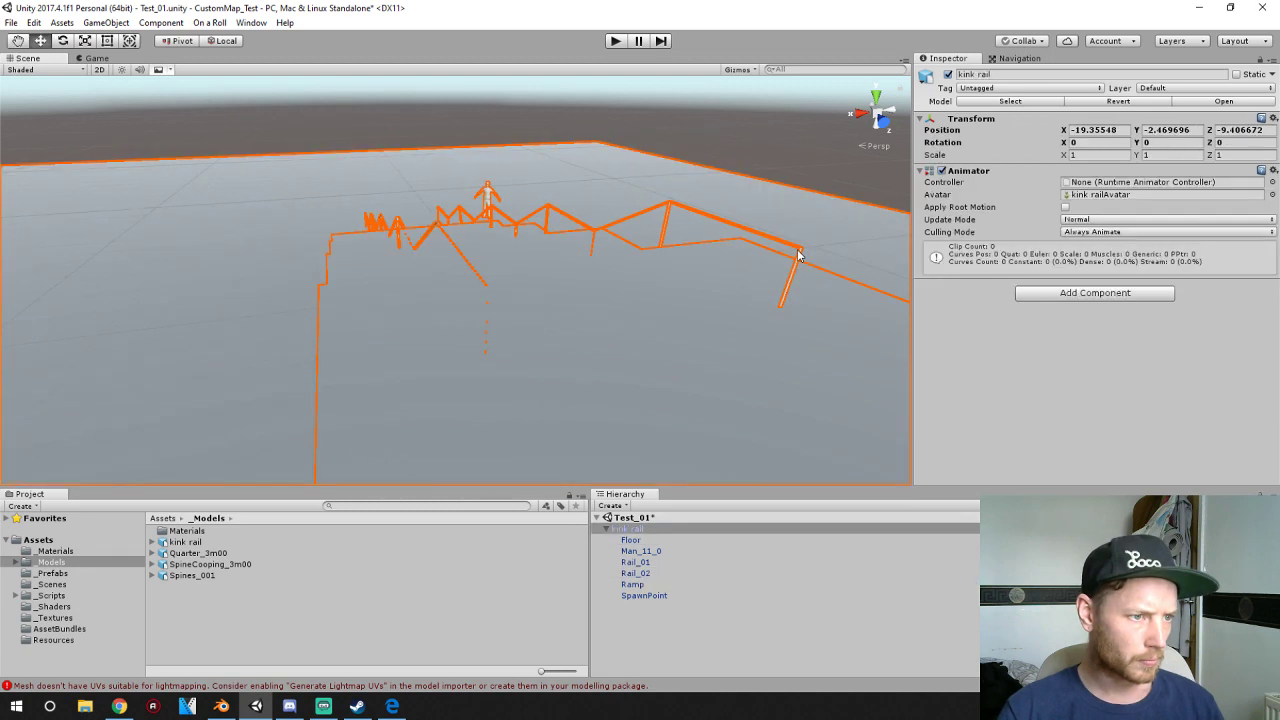
{"action": "left_click", "coordinate": [802, 254]}
{"action": "middle_click_drag", "start_coordinate": [803, 254], "coordinate": [21, 327]}
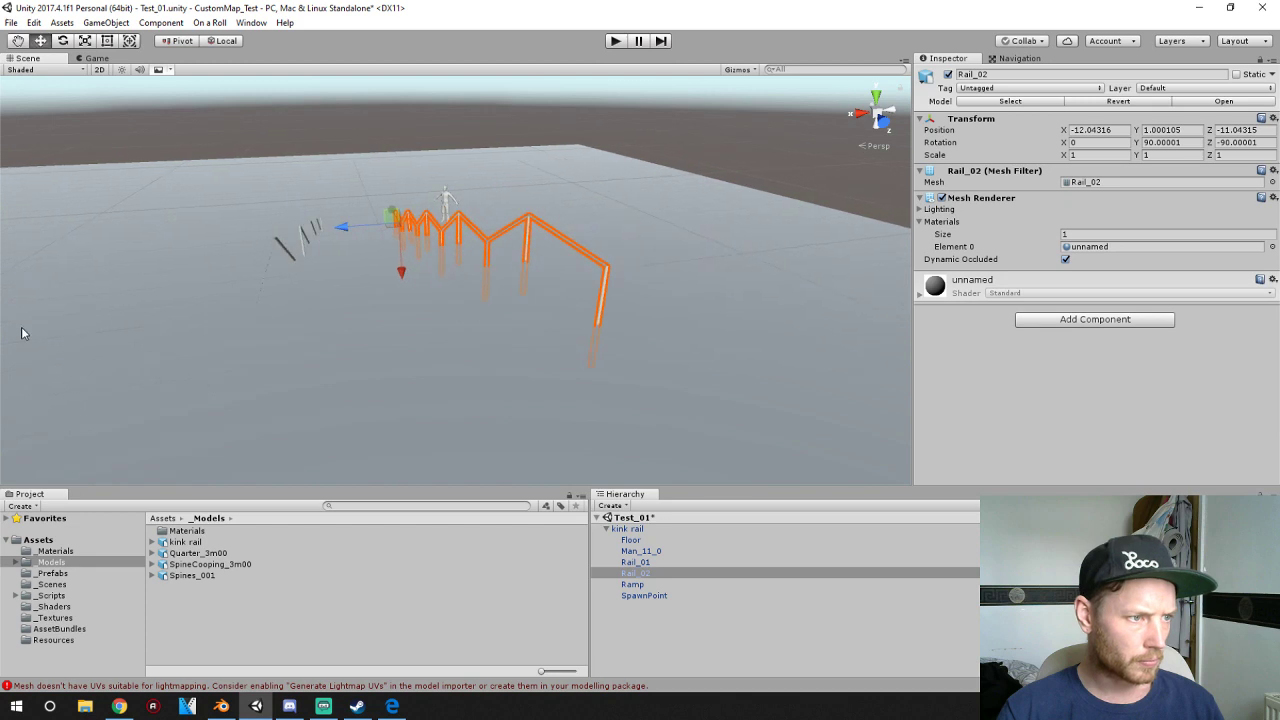
{"action": "scroll", "coordinate": [674, 266], "scroll_direction": "up", "scroll_amount": 4}
{"action": "middle_click_drag", "start_coordinate": [691, 271], "coordinate": [436, 315]}
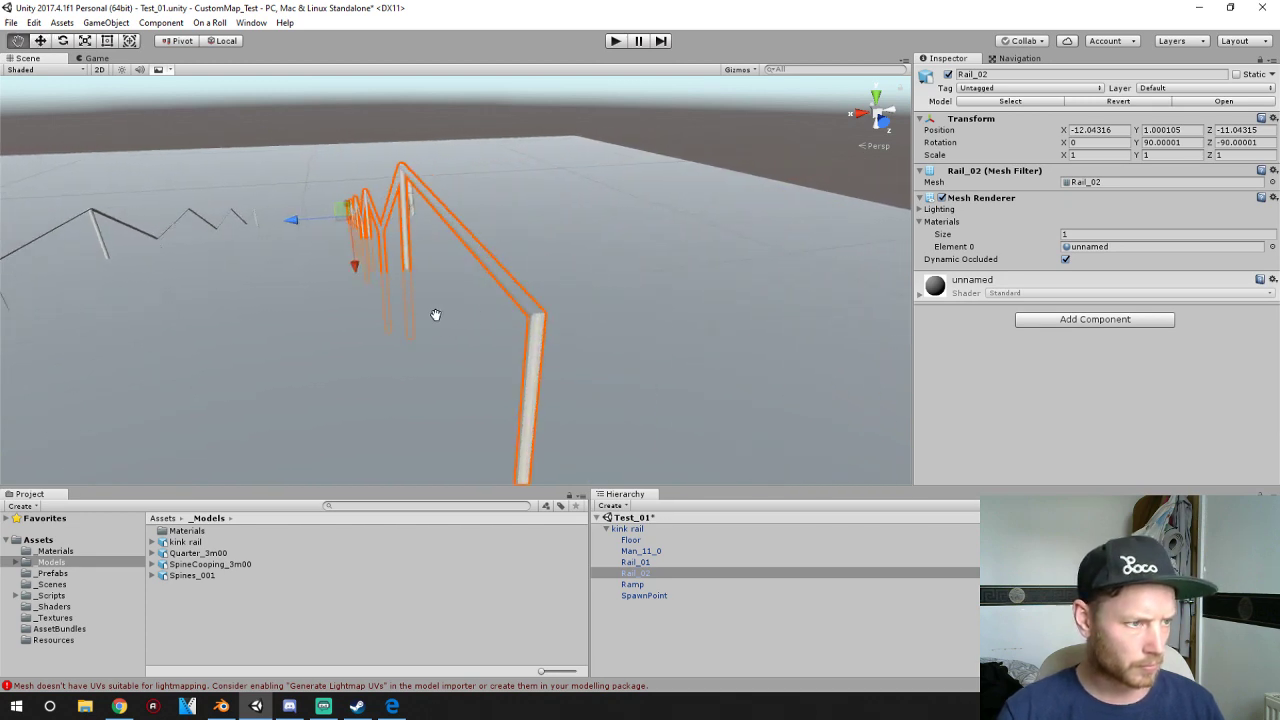
{"action": "left_click", "coordinate": [635, 574]}
{"action": "right_click", "coordinate": [634, 576]}
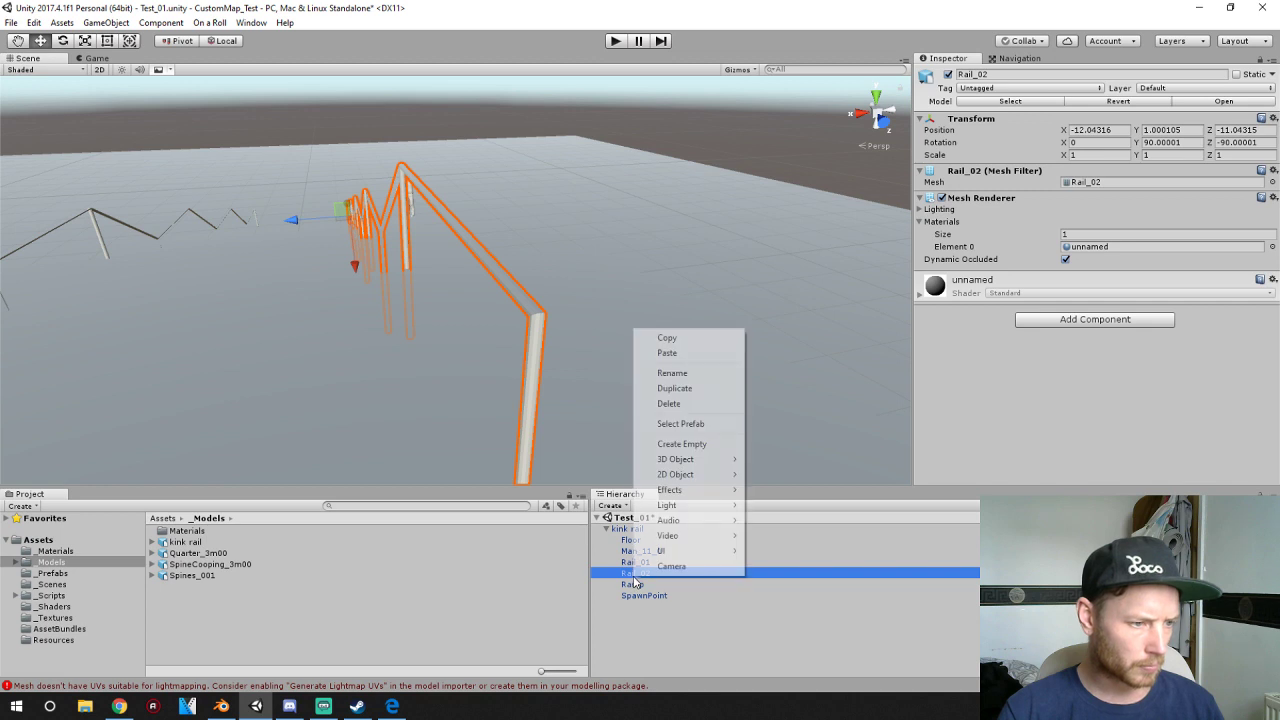
{"action": "left_click", "coordinate": [676, 446]}
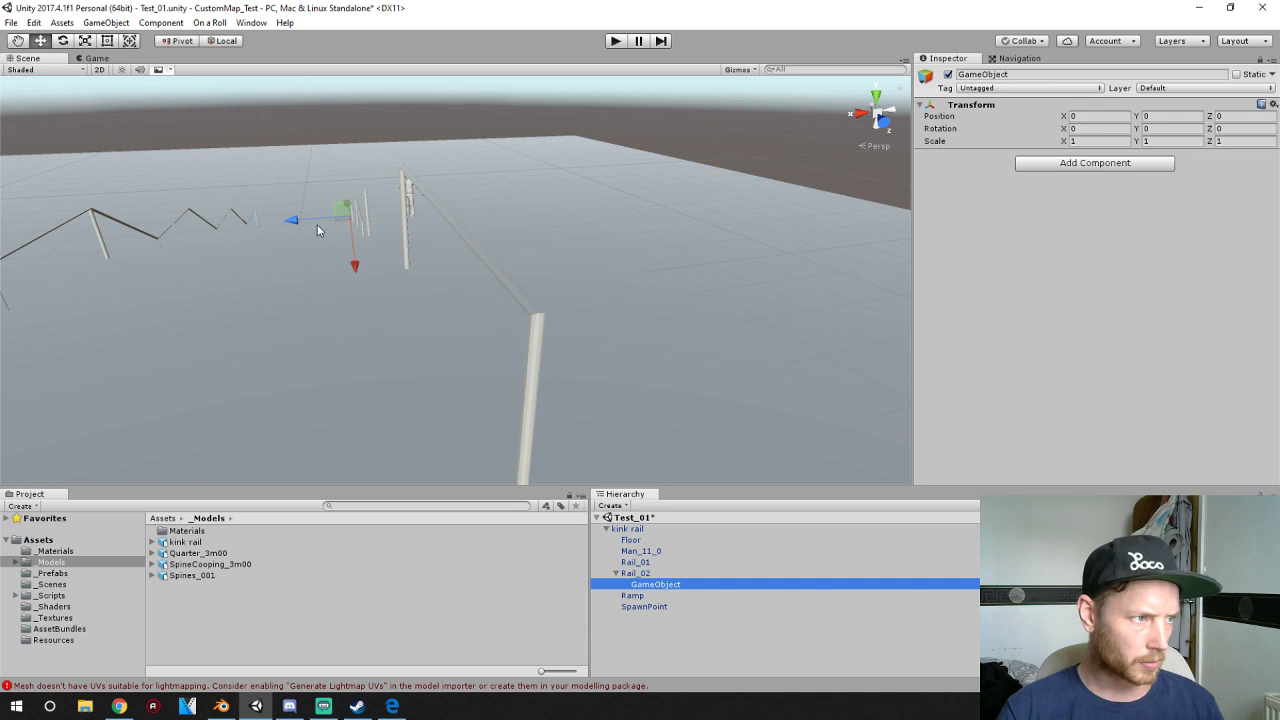
- Move the new empty object up along its X axis to about -7.61, near Rail_02's end post
{"action": "left_click", "coordinate": [885, 121]}
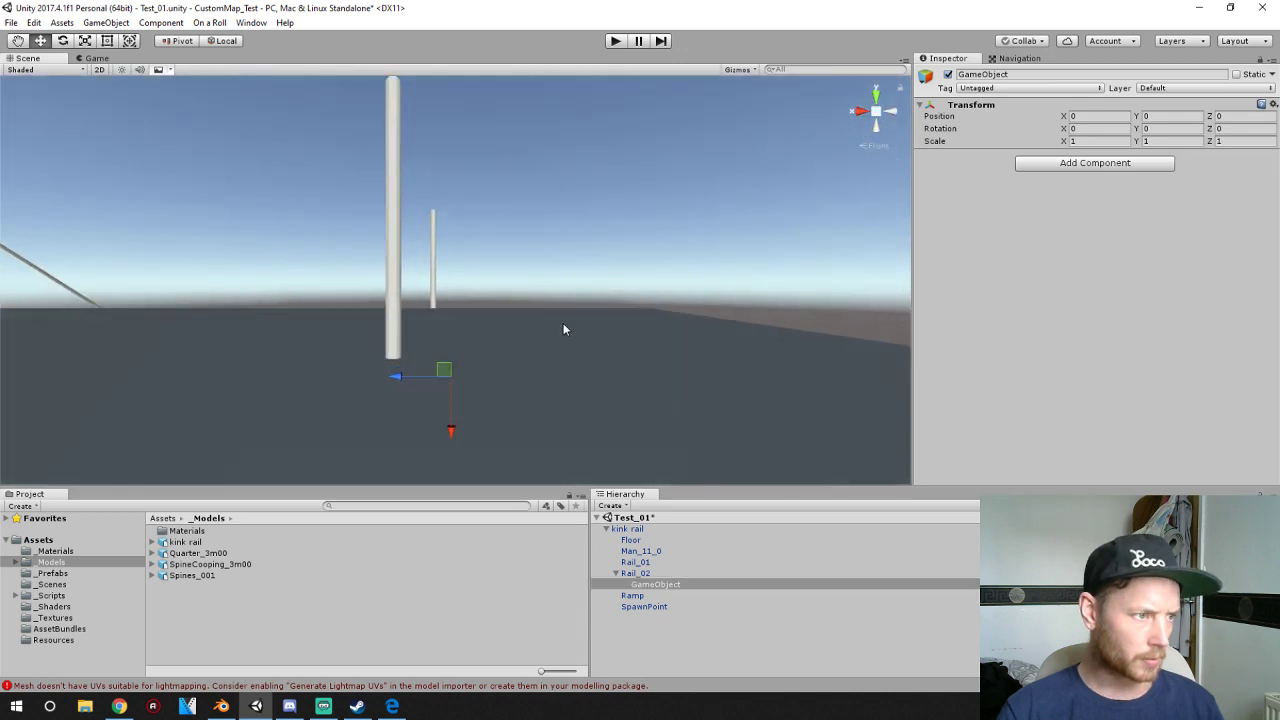
{"action": "left_click_drag", "start_coordinate": [450, 429], "coordinate": [440, 242]}
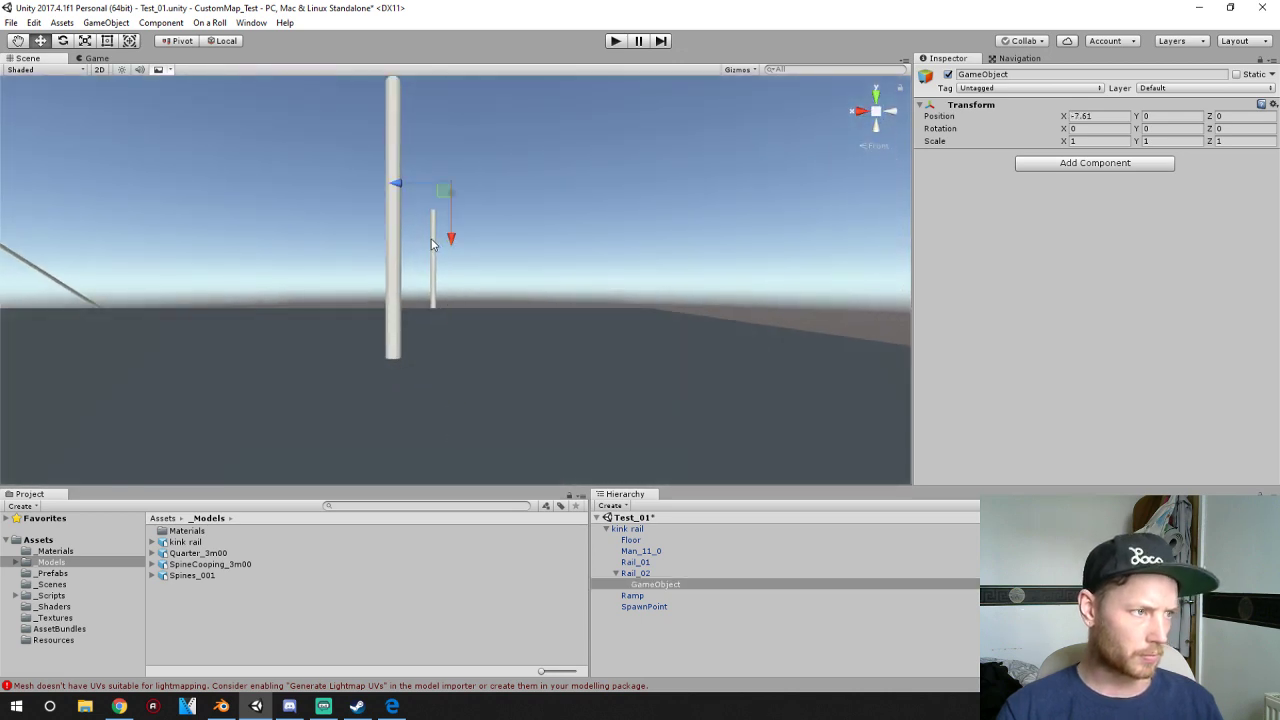
{"action": "middle_click_drag", "start_coordinate": [418, 252], "coordinate": [459, 322]}
{"action": "left_click", "coordinate": [878, 112]}
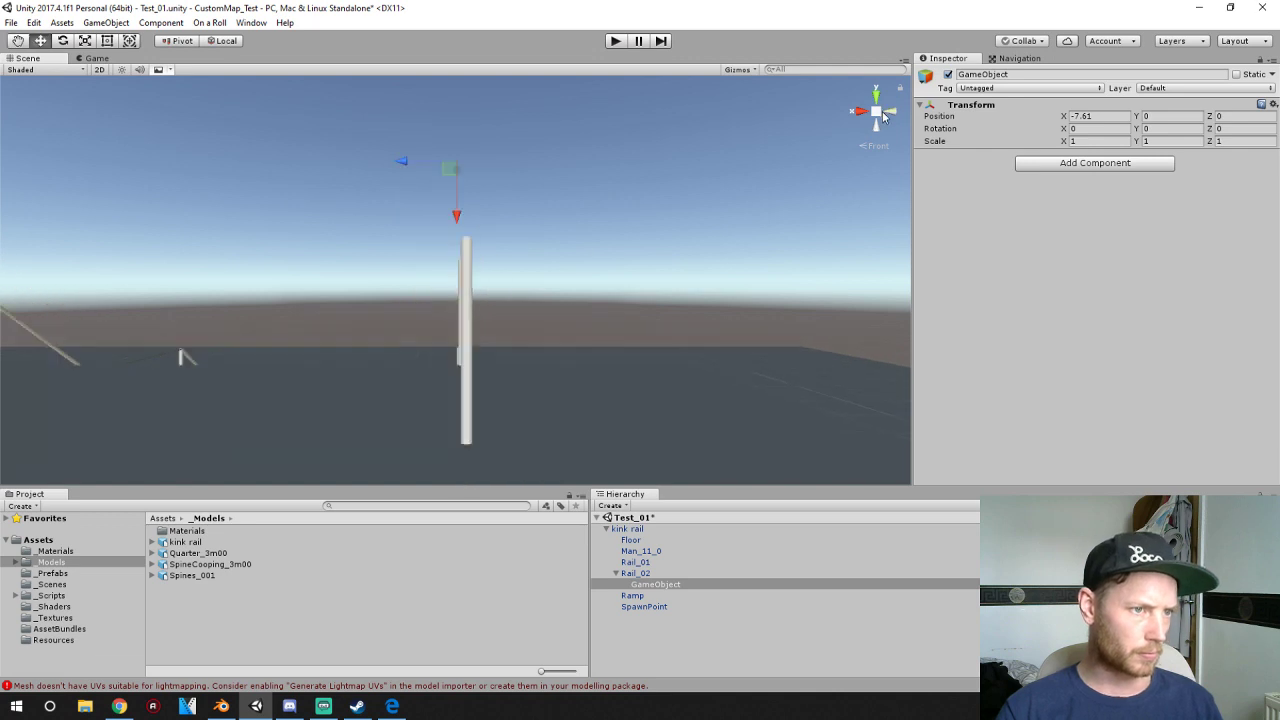
- Align the empty GameObject with the top of the rail in the front view, at X about -4.3 and Z about -0.017
{"action": "scroll", "coordinate": [524, 323], "scroll_direction": "down", "scroll_amount": 5}
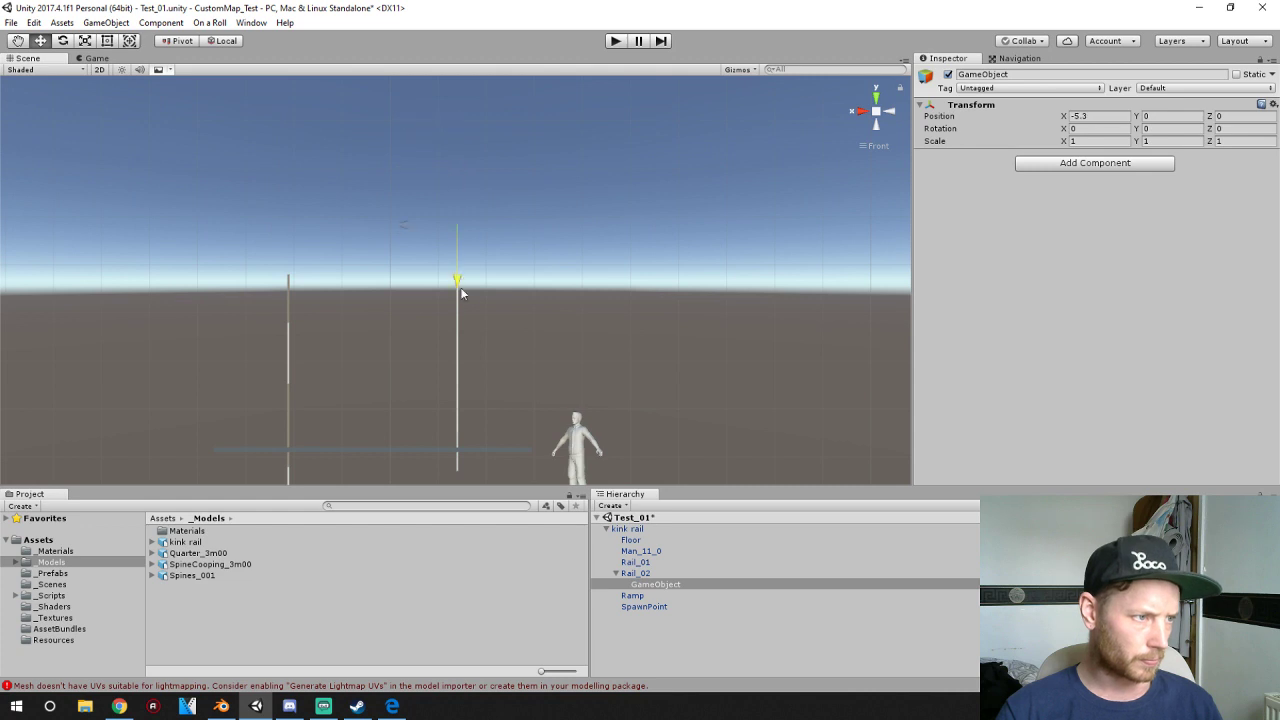
{"action": "left_click_drag", "start_coordinate": [466, 323], "coordinate": [465, 340]}
{"action": "scroll", "coordinate": [453, 276], "scroll_direction": "up", "scroll_amount": 5}
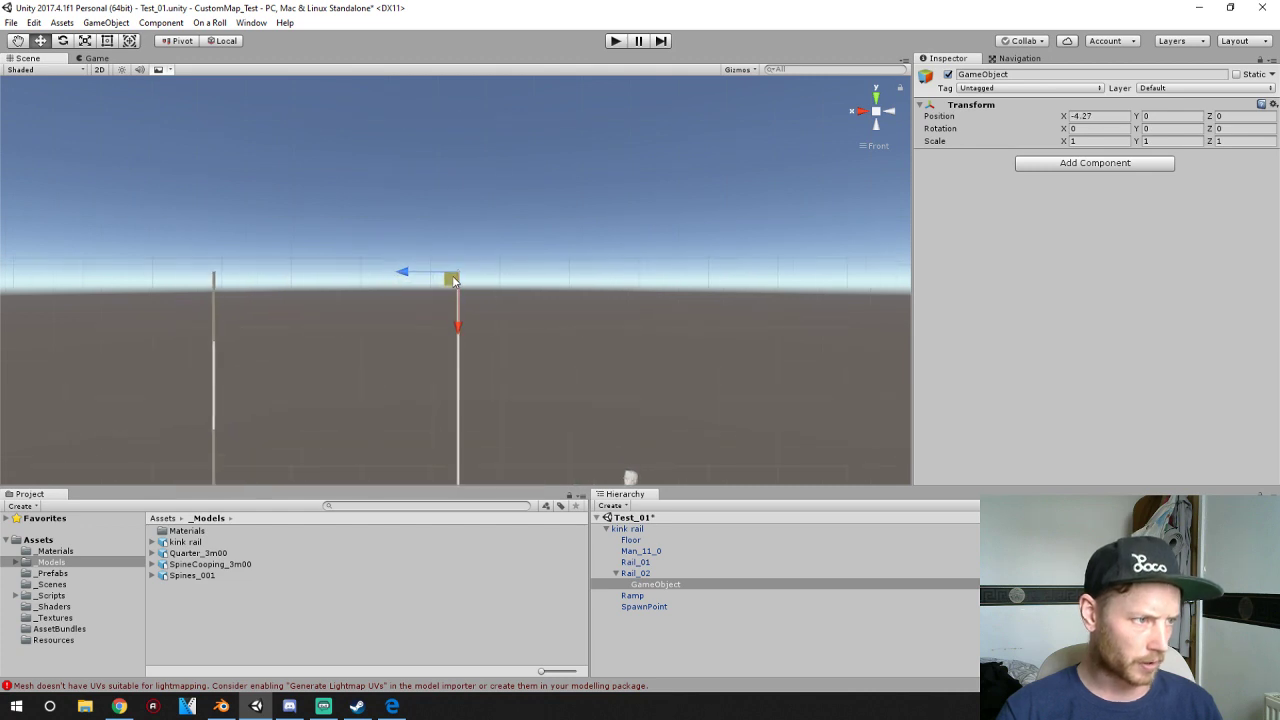
{"action": "scroll", "coordinate": [453, 279], "scroll_direction": "up", "scroll_amount": 3}
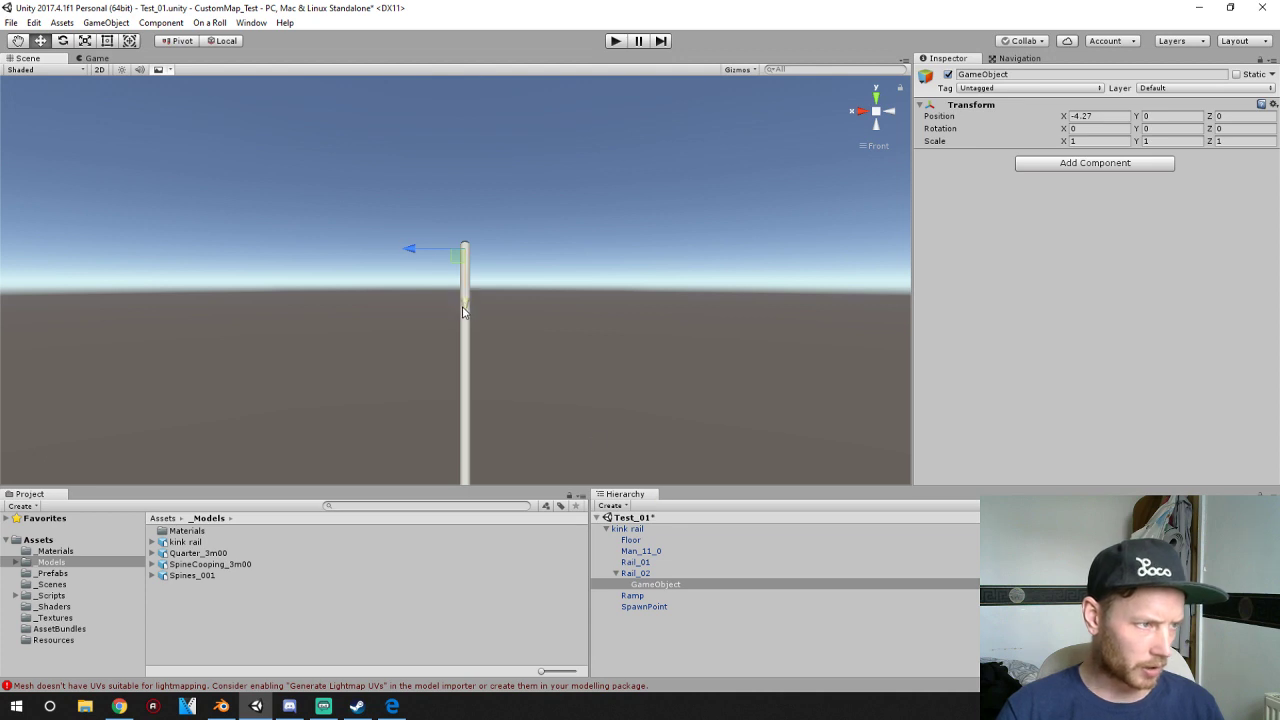
{"action": "left_click_drag", "start_coordinate": [408, 247], "coordinate": [417, 254]}
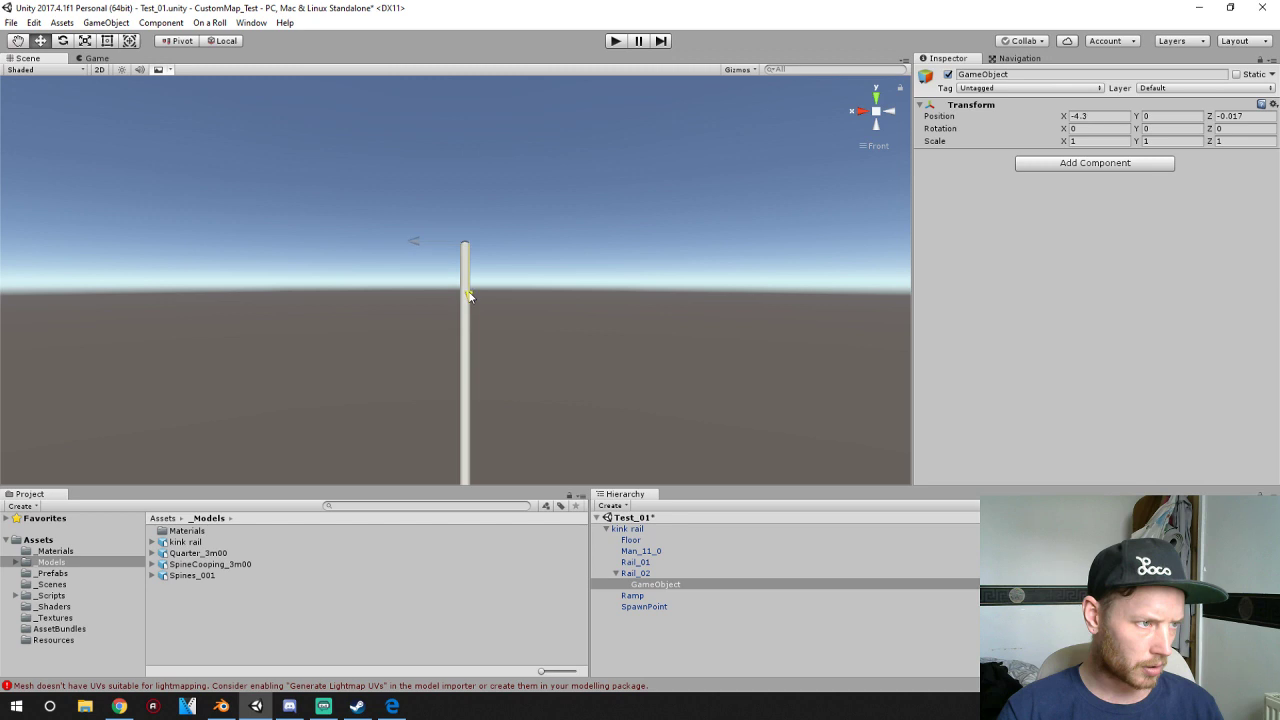
- Rename the empty GameObject under Rail_02 to Point_01
{"action": "left_click", "coordinate": [635, 574]}
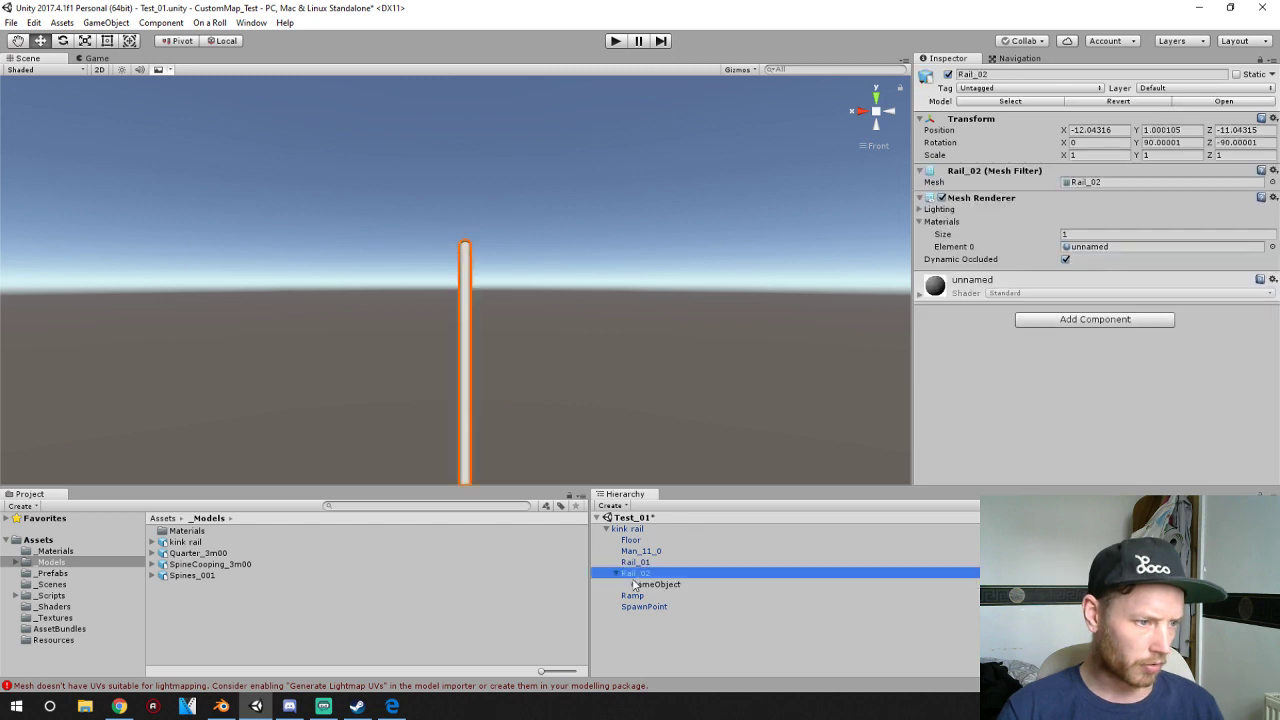
{"action": "left_click", "coordinate": [655, 585]}
{"action": "left_click", "coordinate": [655, 586]}
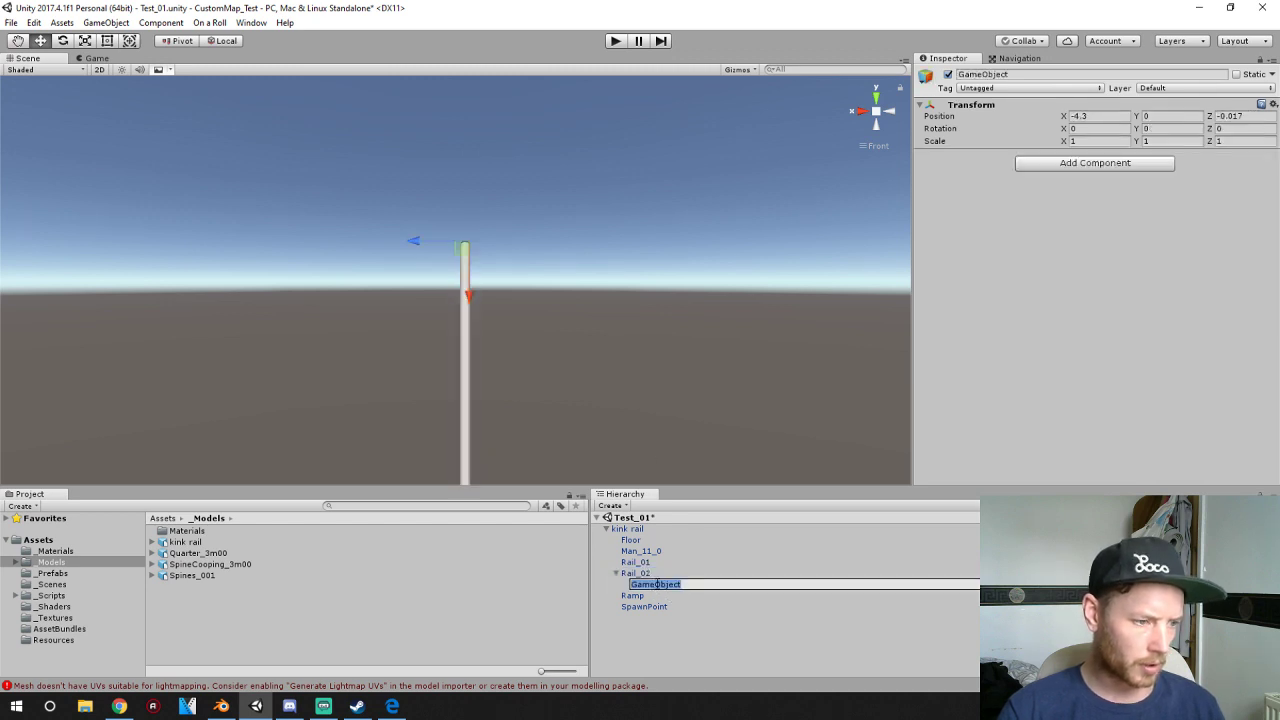
{"action": "type", "text": "P"}
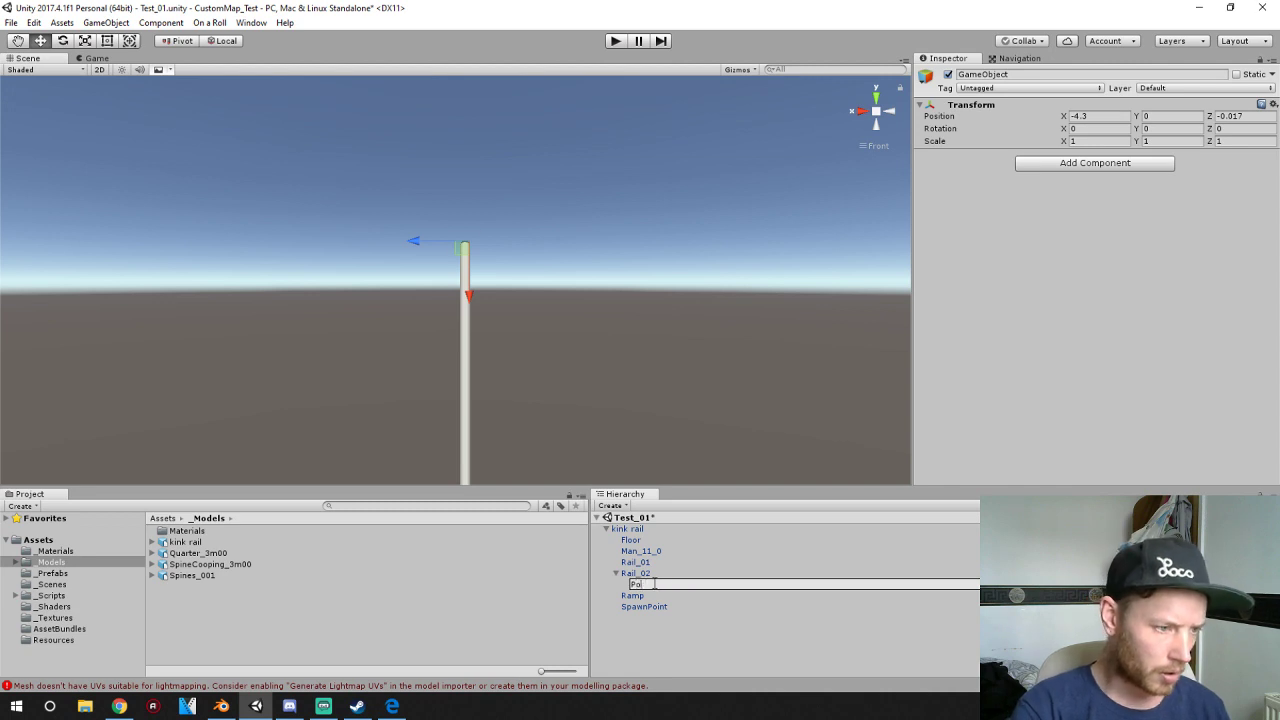
{"action": "type", "text": "oint_01"}
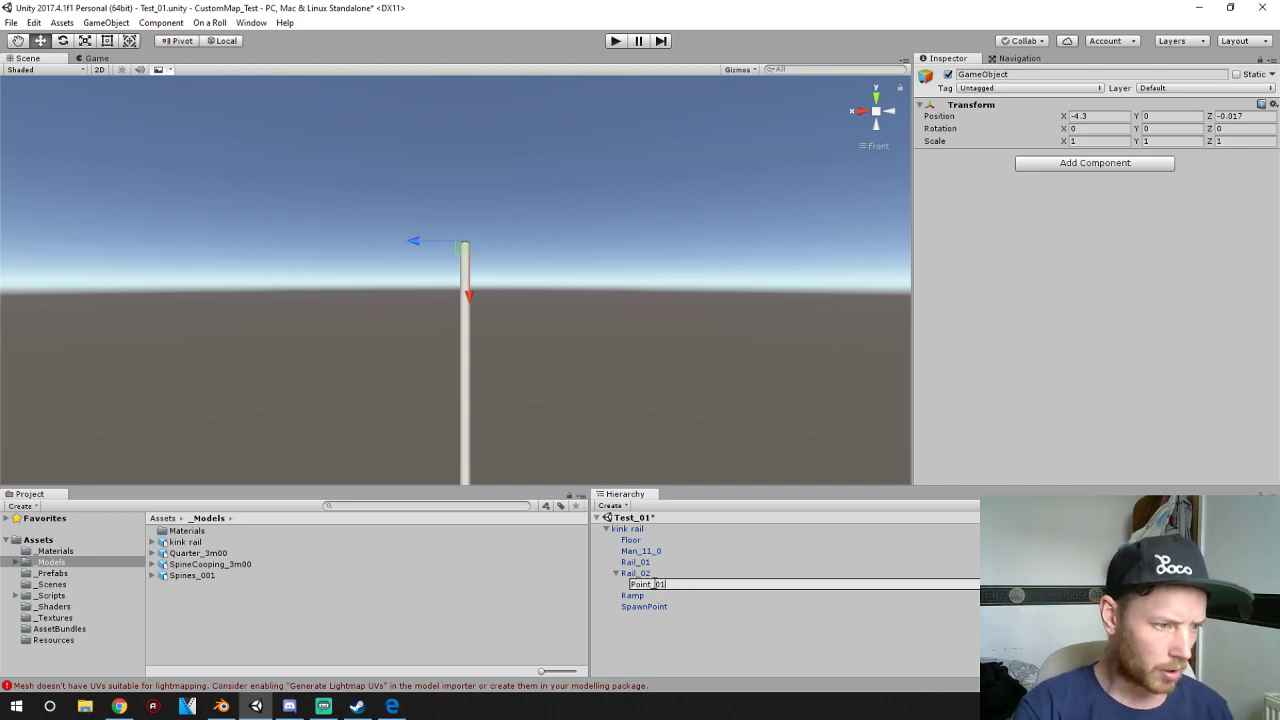
{"action": "key", "text": "Return"}
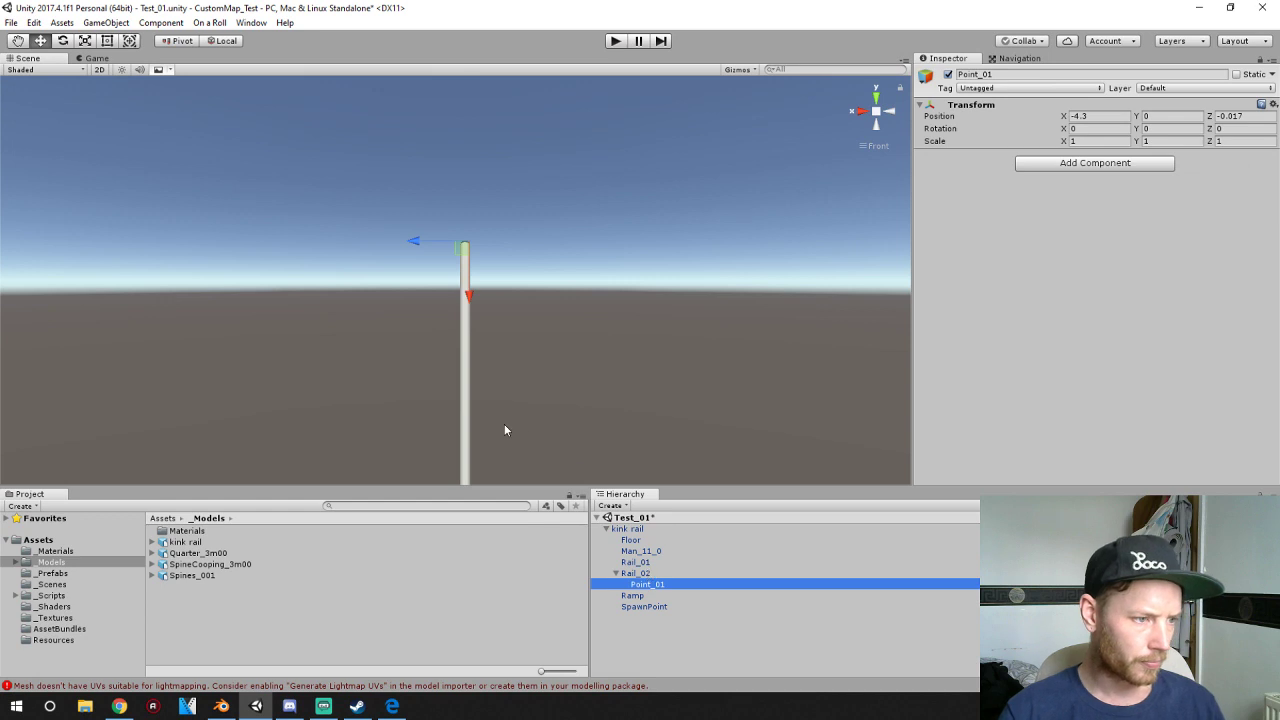
- From the right-side view, move Point_01 along the Y axis onto the highest rail section, to Y about -15.59
{"action": "left_click_drag", "start_coordinate": [447, 410], "coordinate": [752, 454], "text": "alt"}
{"action": "left_click", "coordinate": [882, 114]}
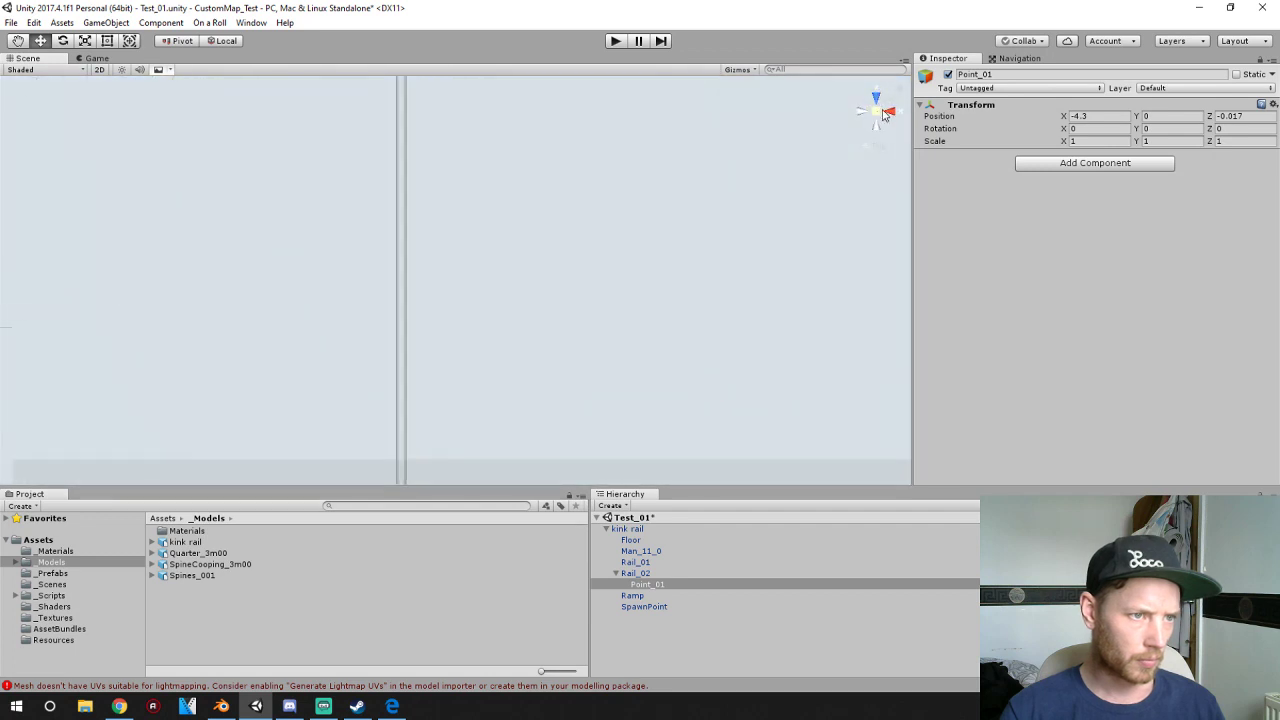
{"action": "left_click", "coordinate": [889, 112]}
{"action": "scroll", "coordinate": [712, 286], "scroll_direction": "down", "scroll_amount": 5}
{"action": "scroll", "coordinate": [504, 376], "scroll_direction": "down", "scroll_amount": 6}
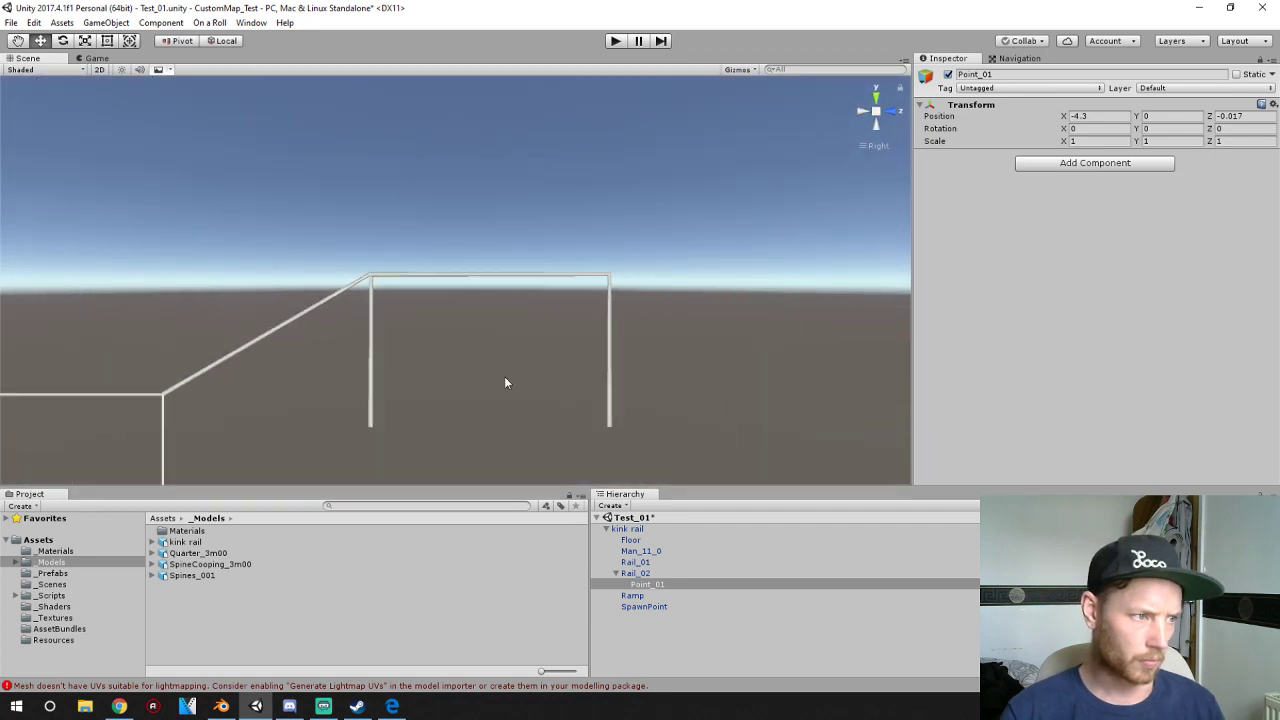
{"action": "middle_click_drag", "start_coordinate": [411, 403], "coordinate": [446, 358]}
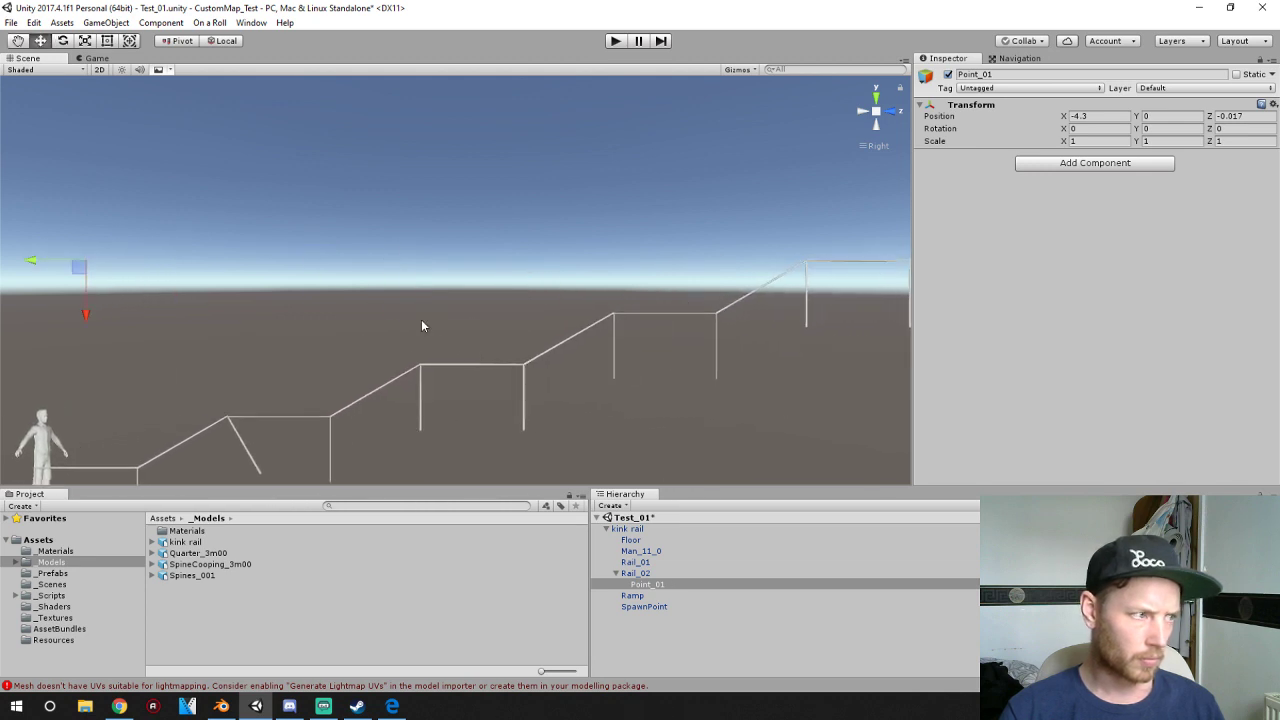
{"action": "left_click_drag", "start_coordinate": [30, 268], "coordinate": [837, 266]}
- Fine-position Point_01 on the outer end corner of the highest rail section, at Y about -15.943
{"action": "middle_click_drag", "start_coordinate": [837, 266], "coordinate": [791, 308]}
{"action": "scroll", "coordinate": [440, 314], "scroll_direction": "up", "scroll_amount": 9}
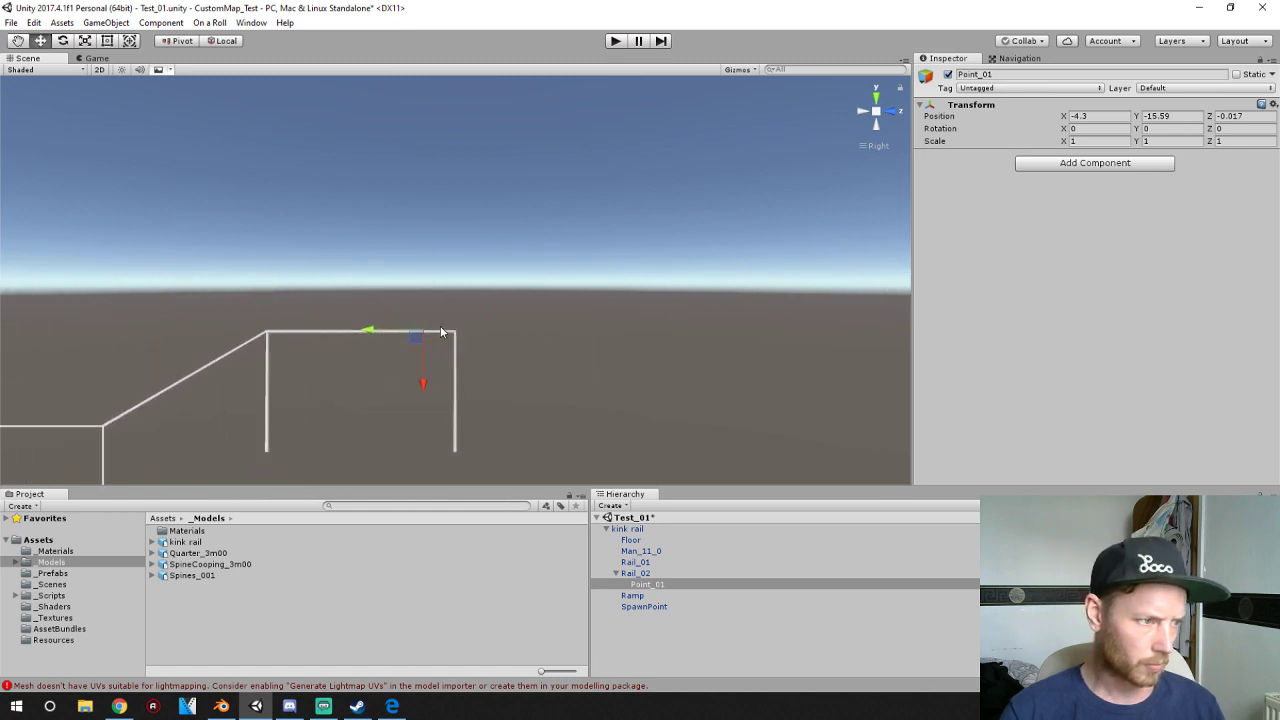
{"action": "middle_click_drag", "start_coordinate": [457, 340], "coordinate": [488, 281]}
{"action": "scroll", "coordinate": [500, 240], "scroll_direction": "up", "scroll_amount": 9}
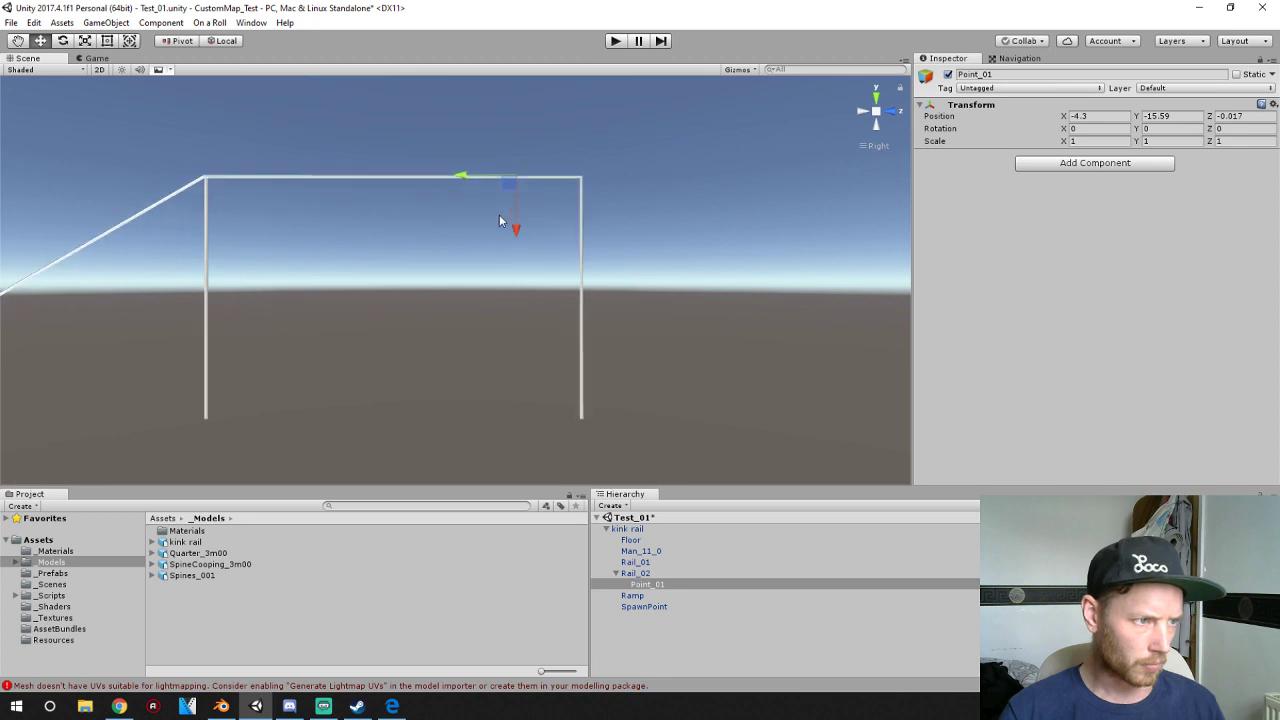
{"action": "left_click_drag", "start_coordinate": [481, 165], "coordinate": [547, 176]}
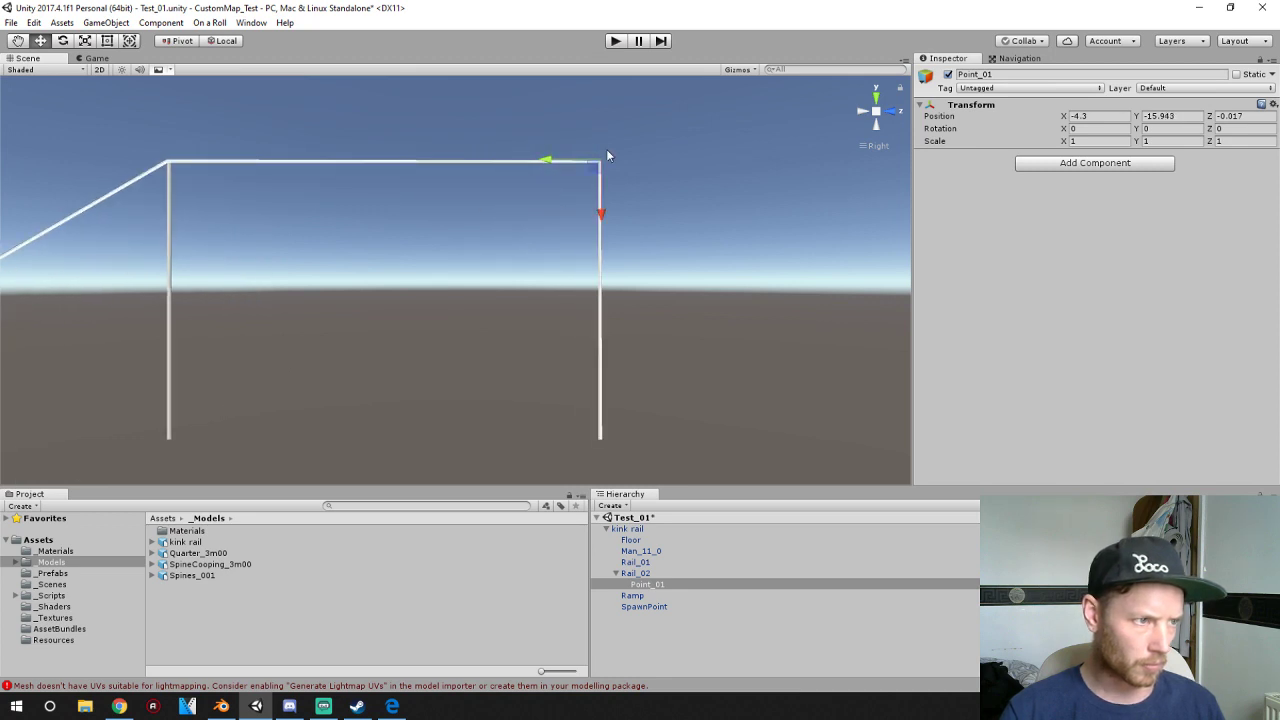
- Duplicate Point_01 as Point_02 and move the copy to the inner end of the highest flat section, at Y about -13.992
{"action": "middle_click_drag", "start_coordinate": [615, 165], "coordinate": [588, 210]}
{"action": "mouse_move", "coordinate": [522, 270]}
{"action": "middle_mouse_down"}
{"action": "mouse_move", "coordinate": [545, 208]}
{"action": "mouse_move", "coordinate": [541, 255]}
{"action": "mouse_move", "coordinate": [550, 234]}
{"action": "middle_mouse_up"}
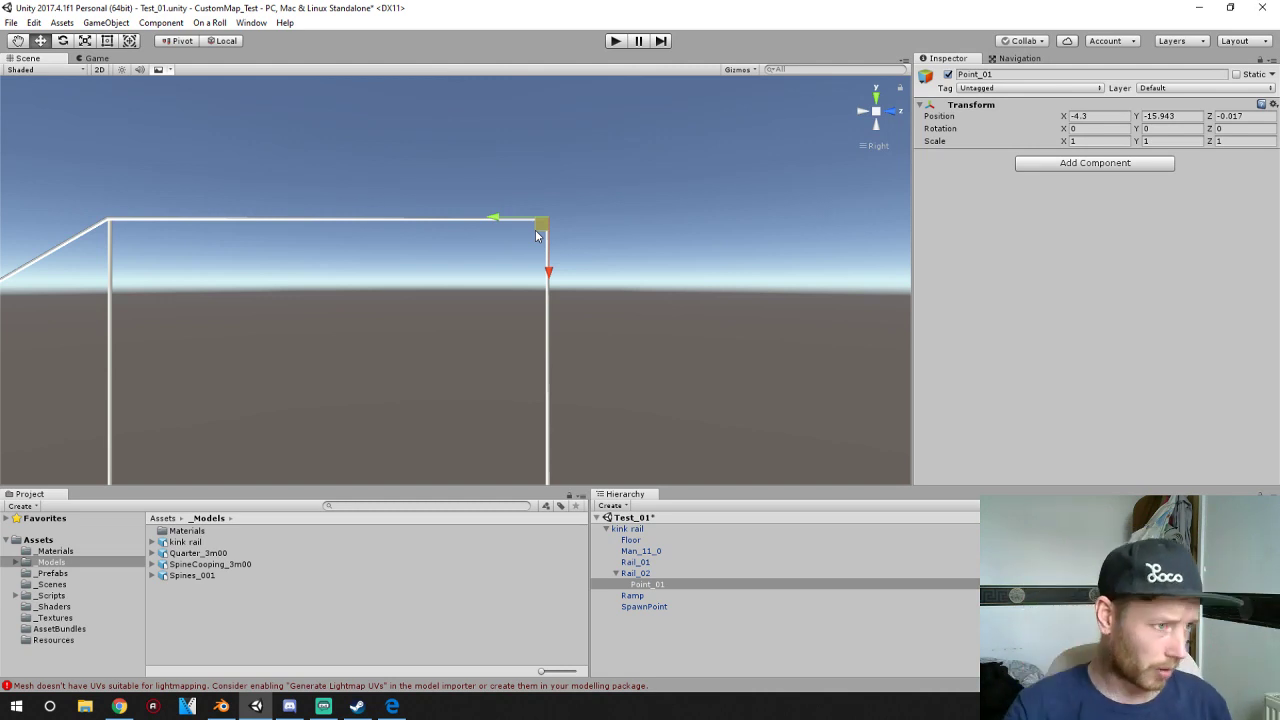
{"action": "right_click", "coordinate": [647, 584]}
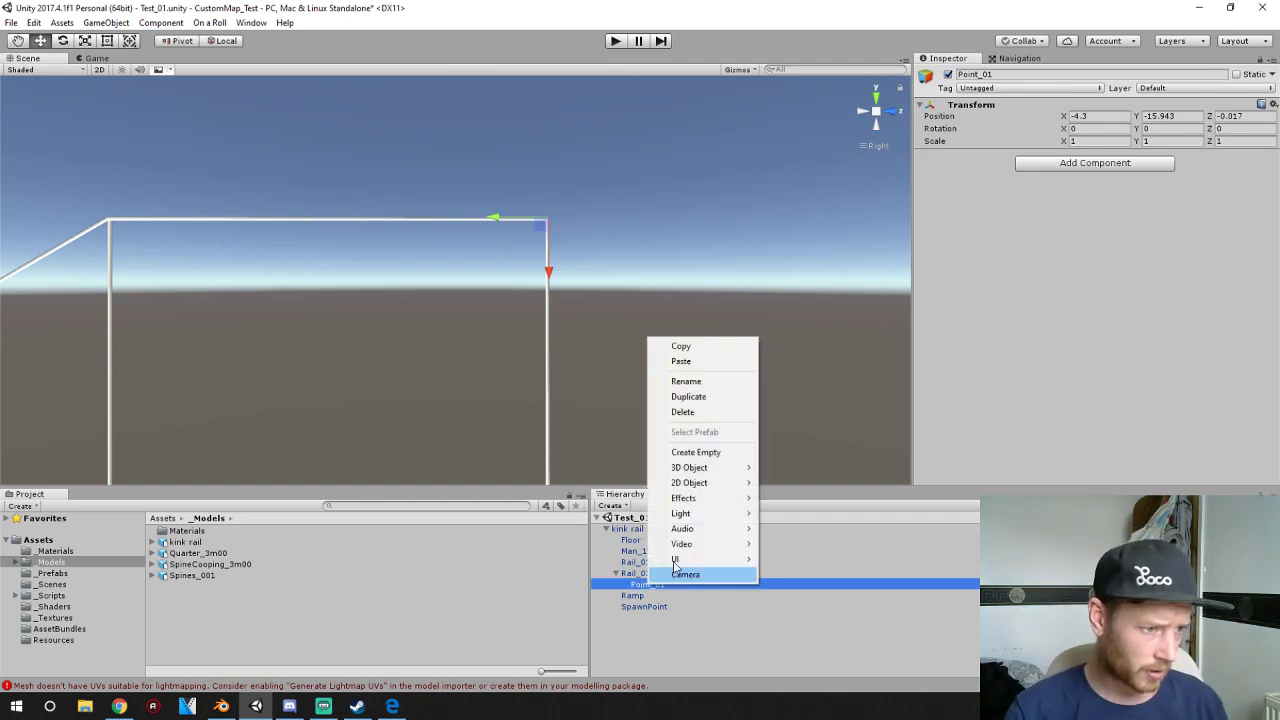
{"action": "left_click", "coordinate": [686, 398]}
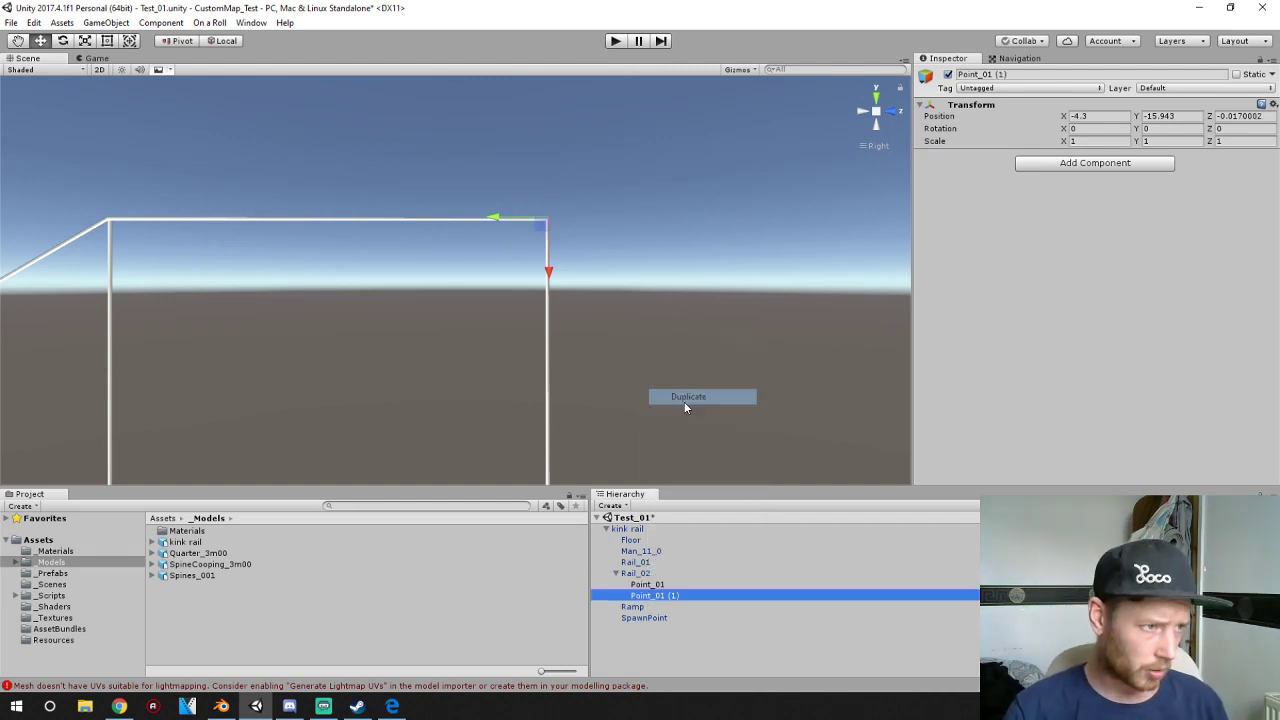
{"action": "left_click", "coordinate": [660, 597]}
{"action": "type", "text": "Point_02"}
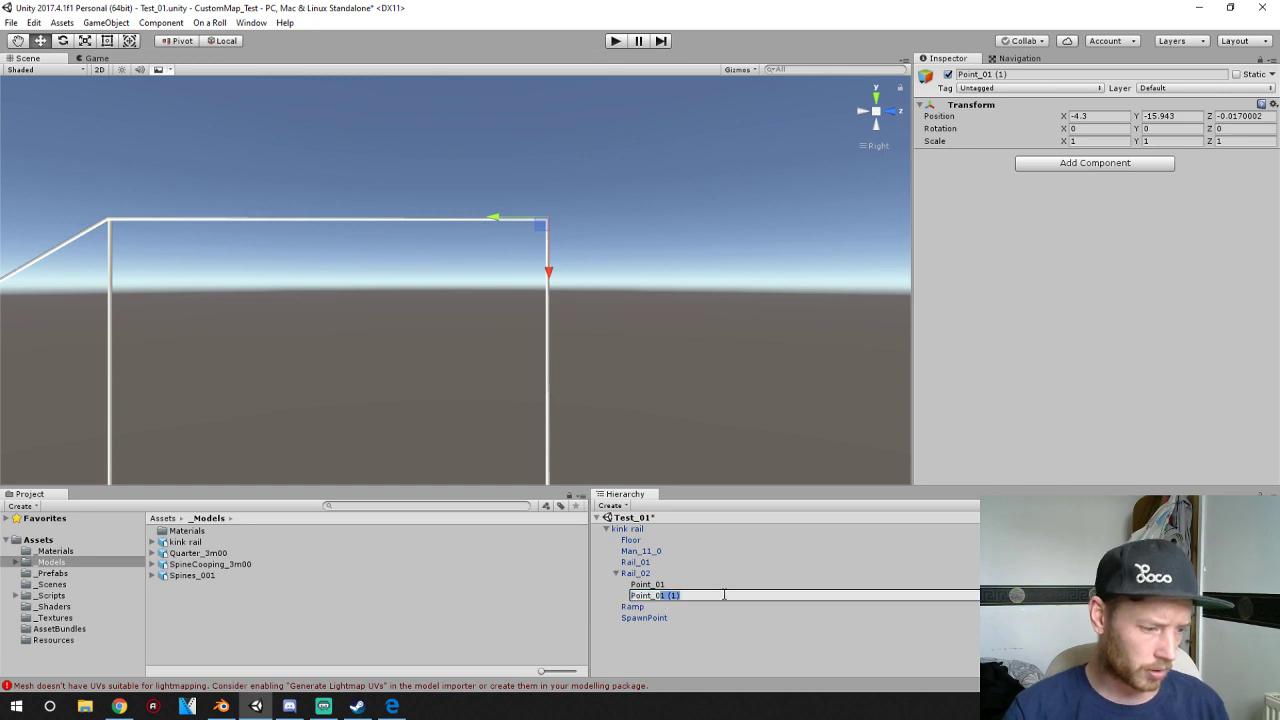
{"action": "left_click", "coordinate": [702, 607]}
{"action": "left_click", "coordinate": [687, 597]}
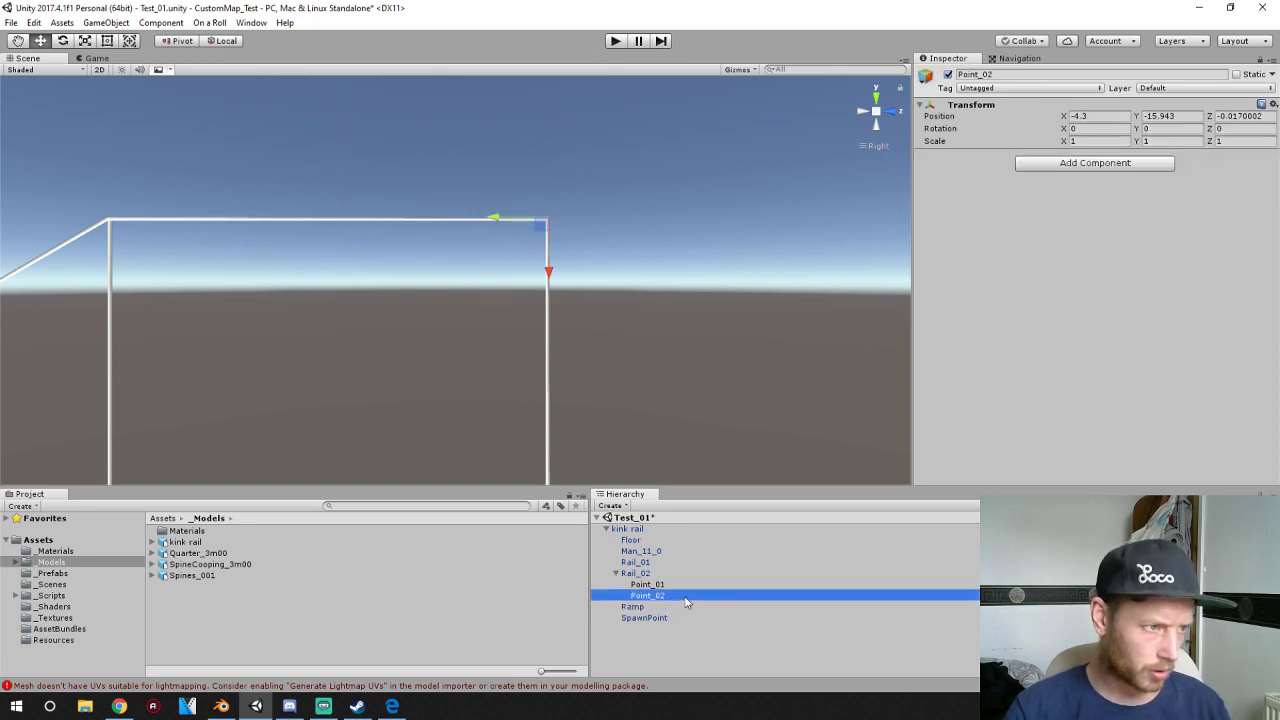
{"action": "left_click_drag", "start_coordinate": [490, 218], "coordinate": [69, 218]}
- Duplicate Point_02 as Point_03 and move the copy to the foot of the first slope, at X about -3.287 and Y about -12.2
{"action": "middle_click_drag", "start_coordinate": [172, 282], "coordinate": [431, 297]}
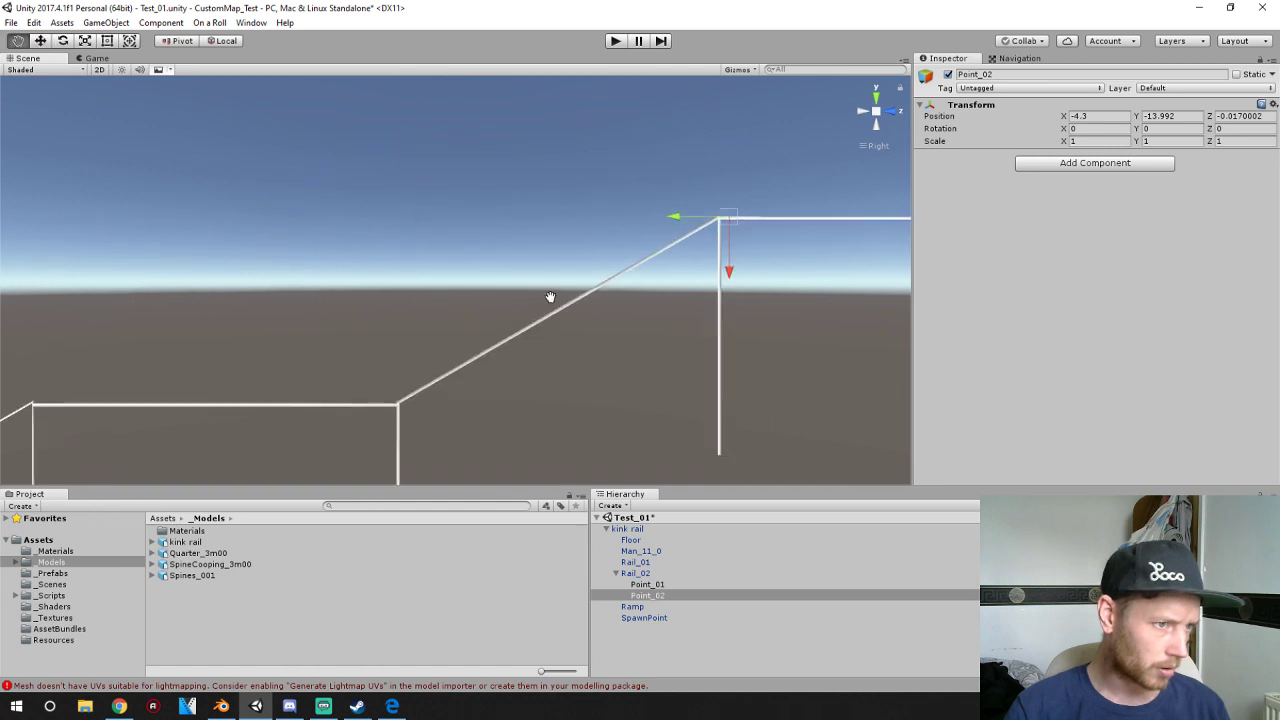
{"action": "middle_click_drag", "start_coordinate": [551, 297], "coordinate": [520, 293]}
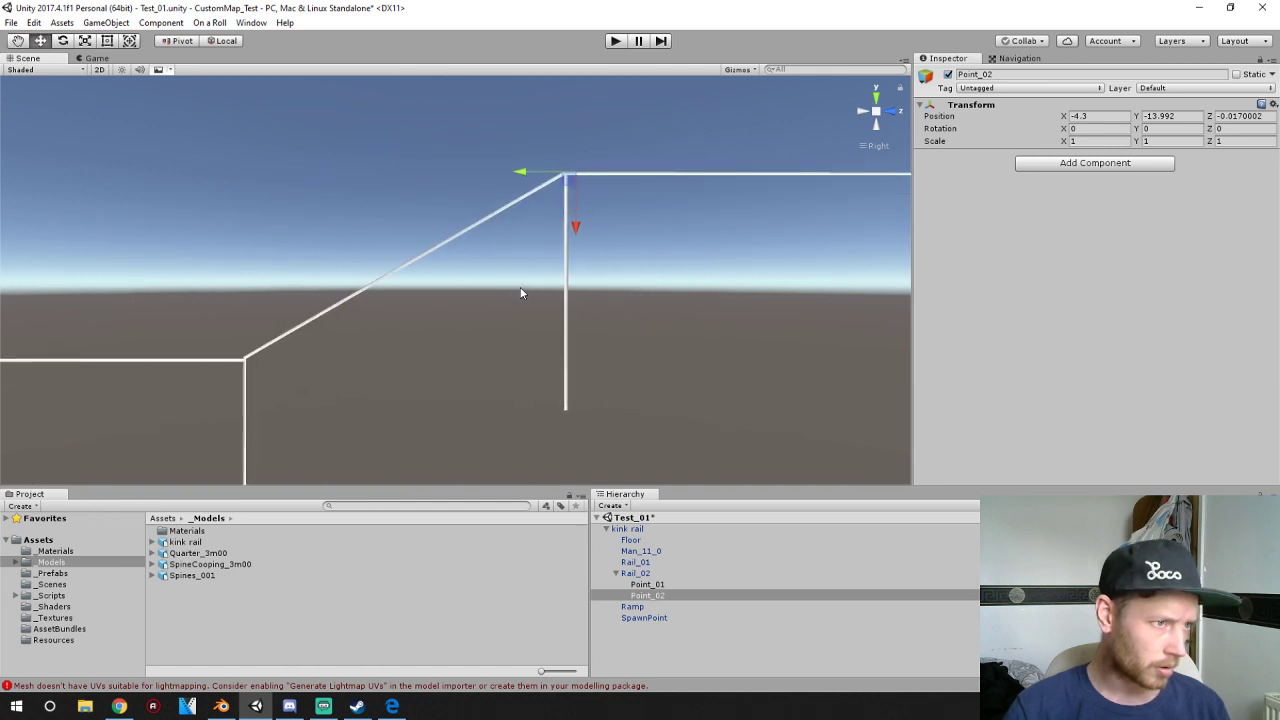
{"action": "right_click", "coordinate": [647, 600]}
{"action": "left_click", "coordinate": [691, 409]}
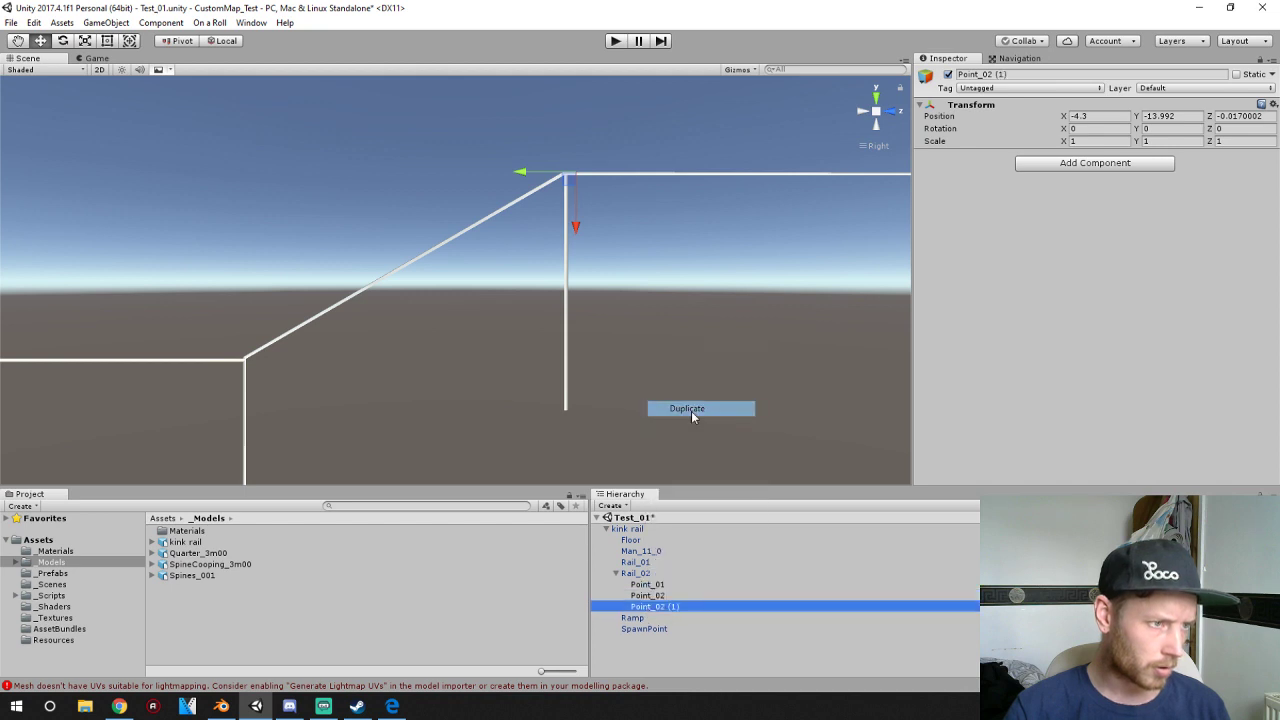
{"action": "left_click", "coordinate": [664, 610]}
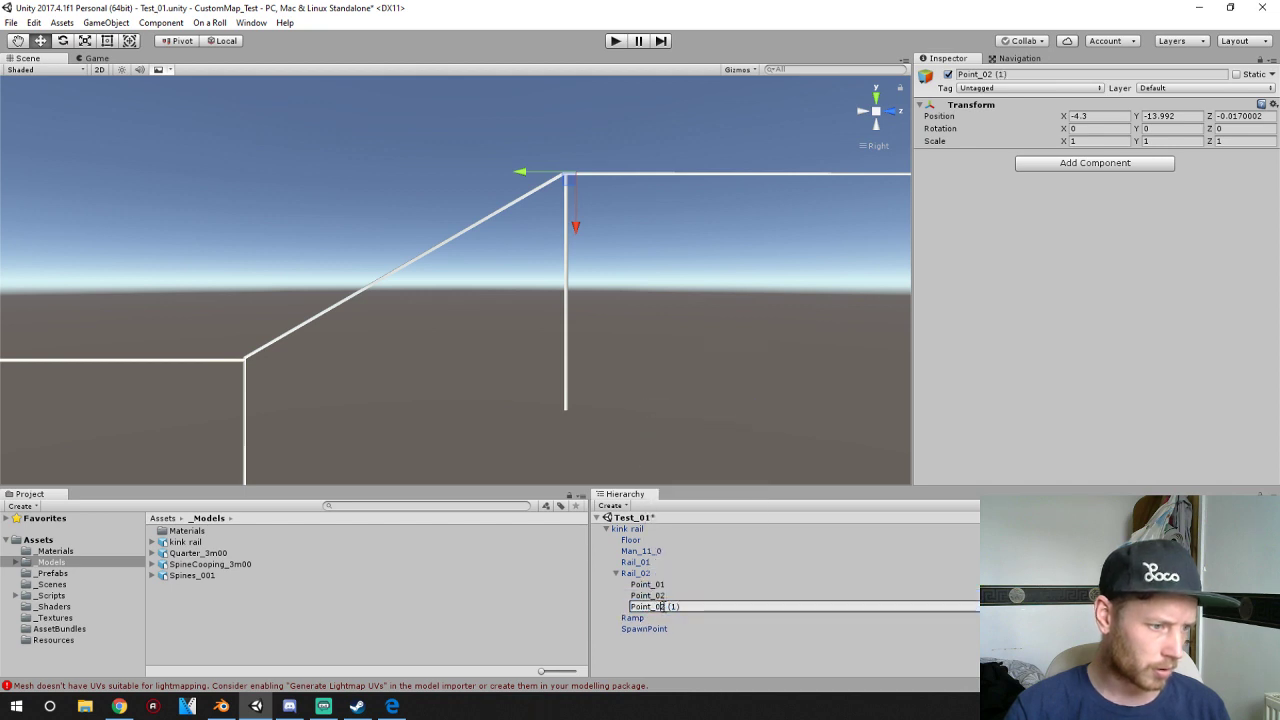
{"action": "left_click_drag", "start_coordinate": [661, 607], "coordinate": [681, 607]}
{"action": "type", "text": "3"}
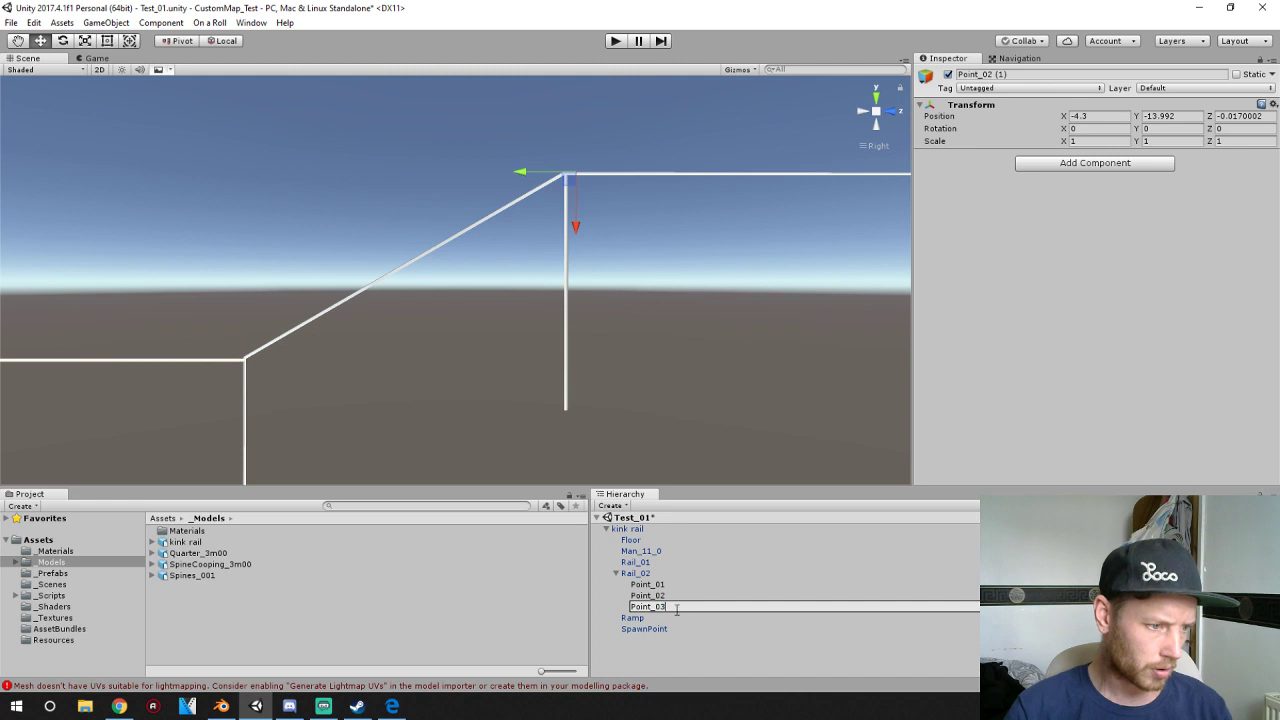
{"action": "key", "text": "Return"}
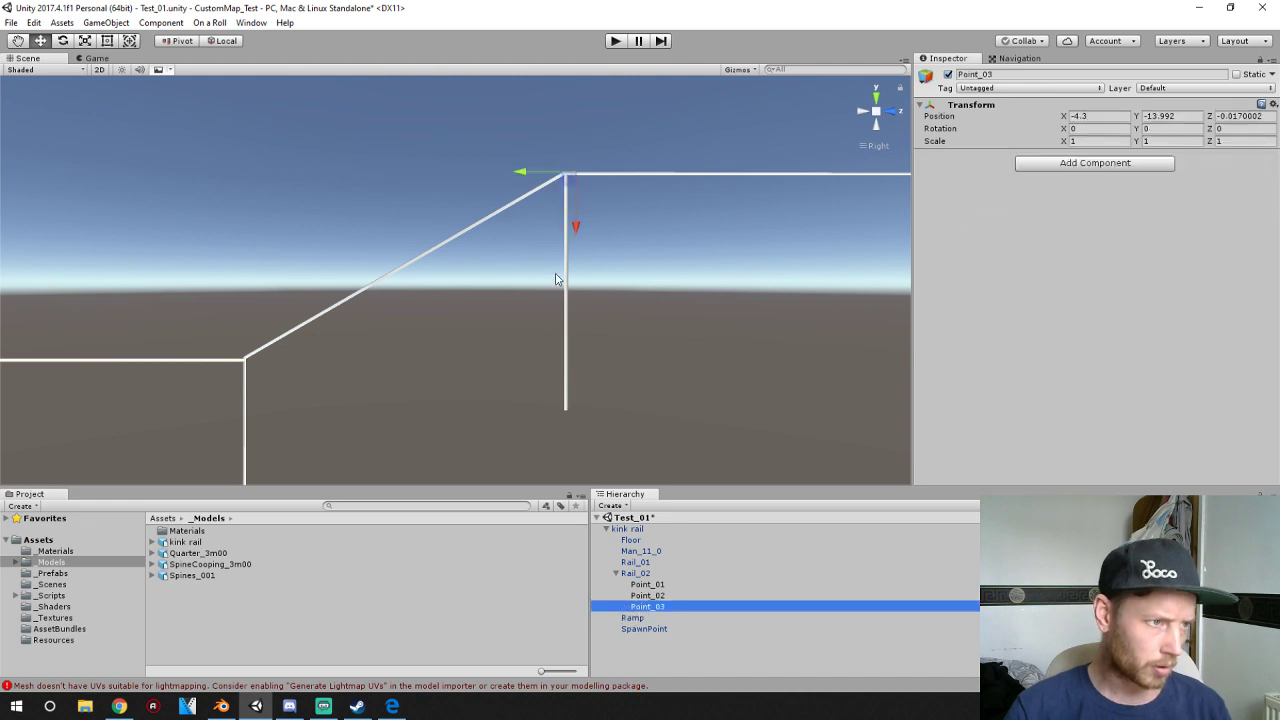
{"action": "left_click_drag", "start_coordinate": [517, 174], "coordinate": [246, 413]}
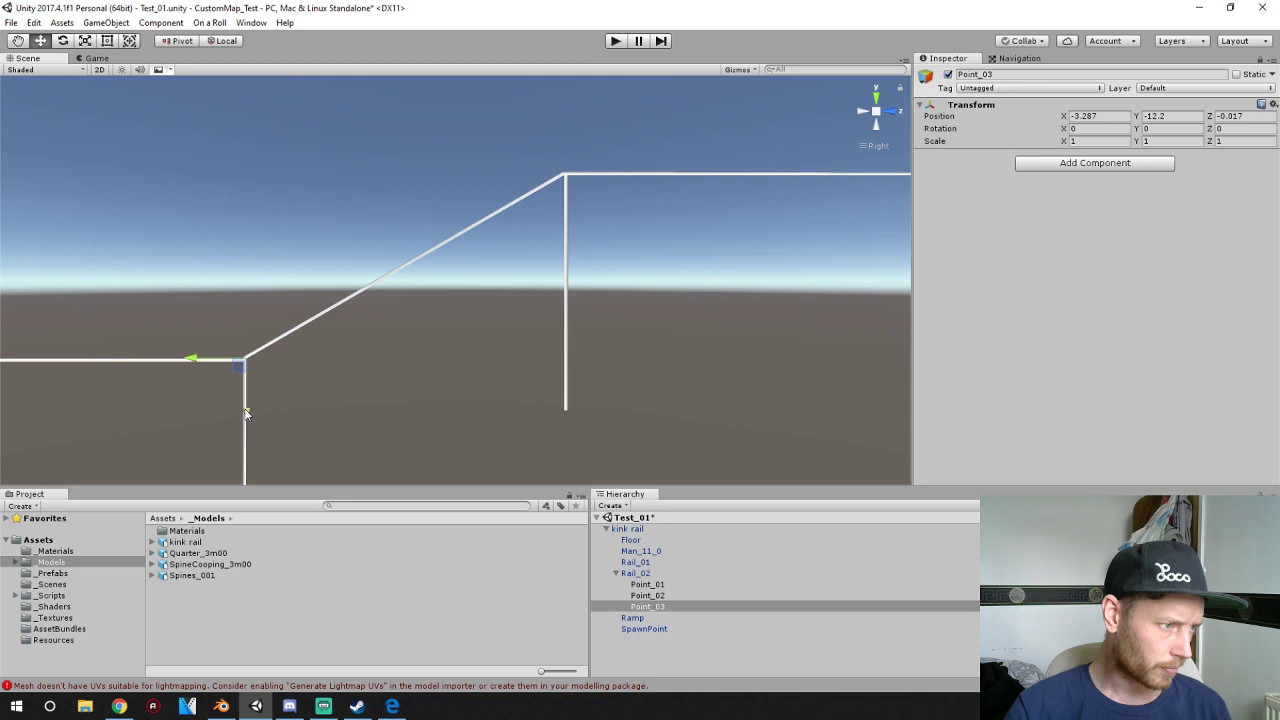
- Duplicate Point_03 as Point_04 and move the copy to the other end of the second flat section, at Y about -10.263
{"action": "middle_click_drag", "start_coordinate": [289, 421], "coordinate": [371, 402]}
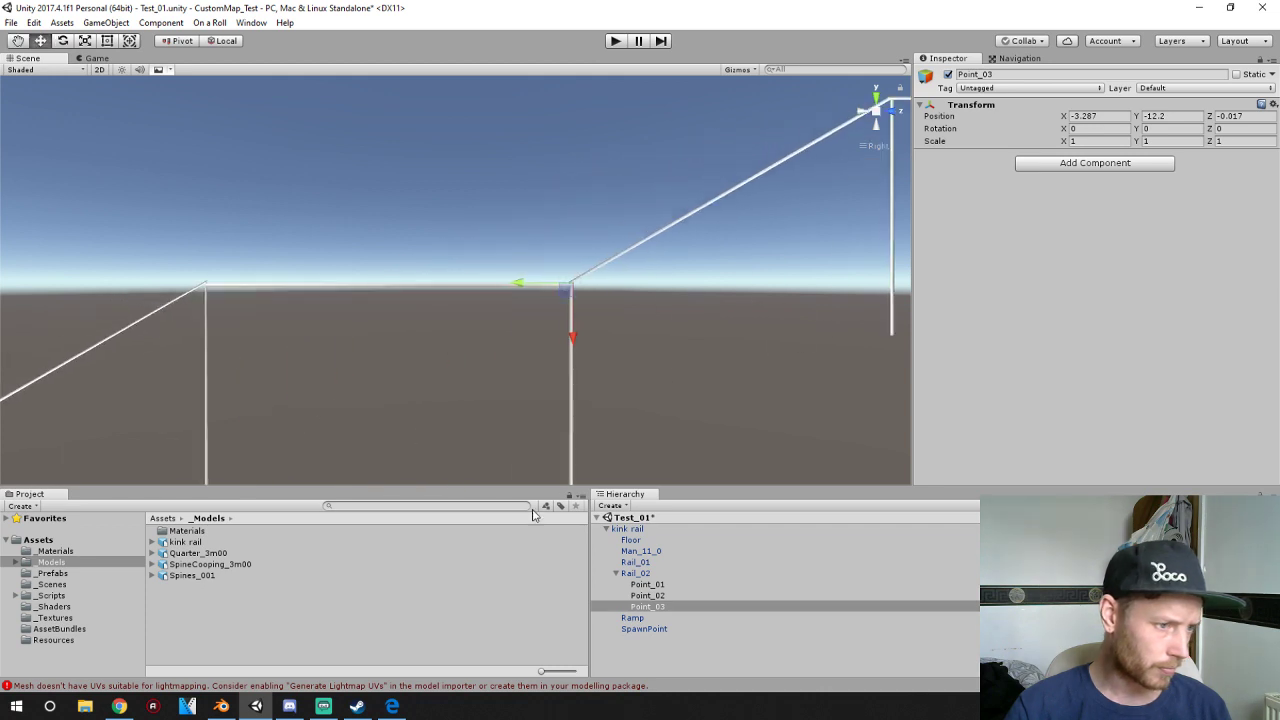
{"action": "right_click", "coordinate": [661, 620]}
{"action": "right_click", "coordinate": [645, 607]}
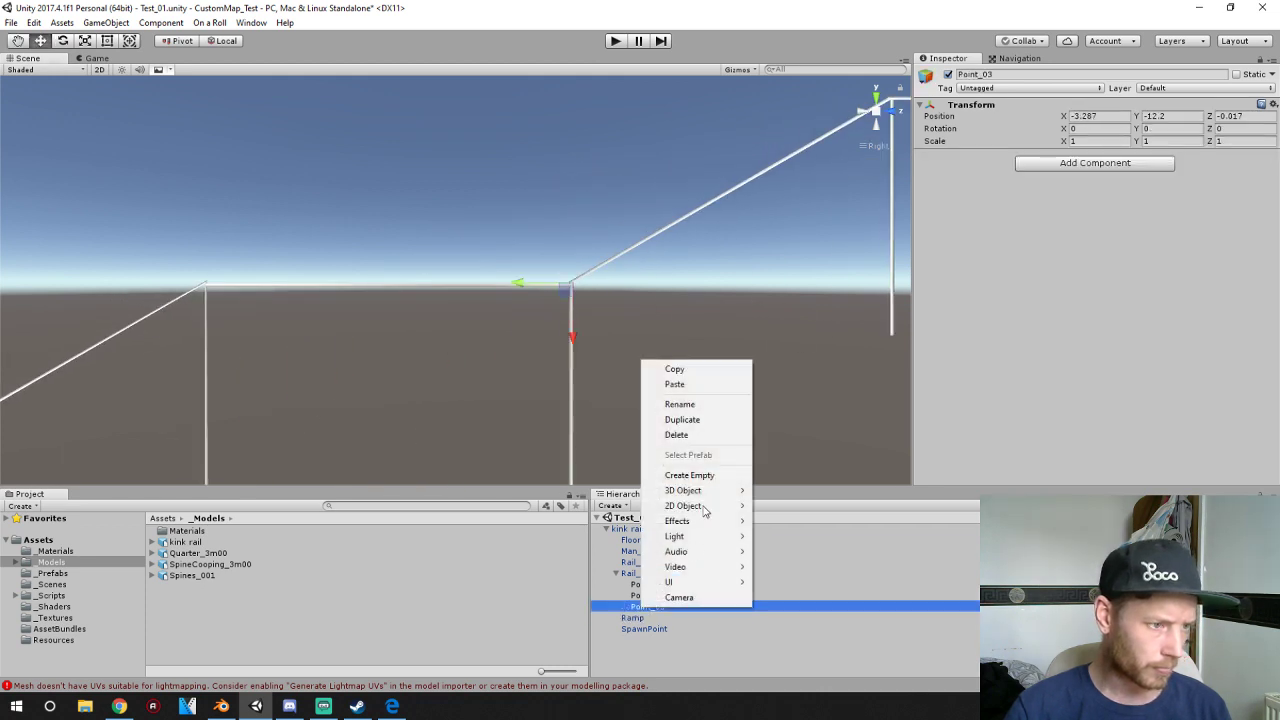
{"action": "left_click", "coordinate": [700, 420]}
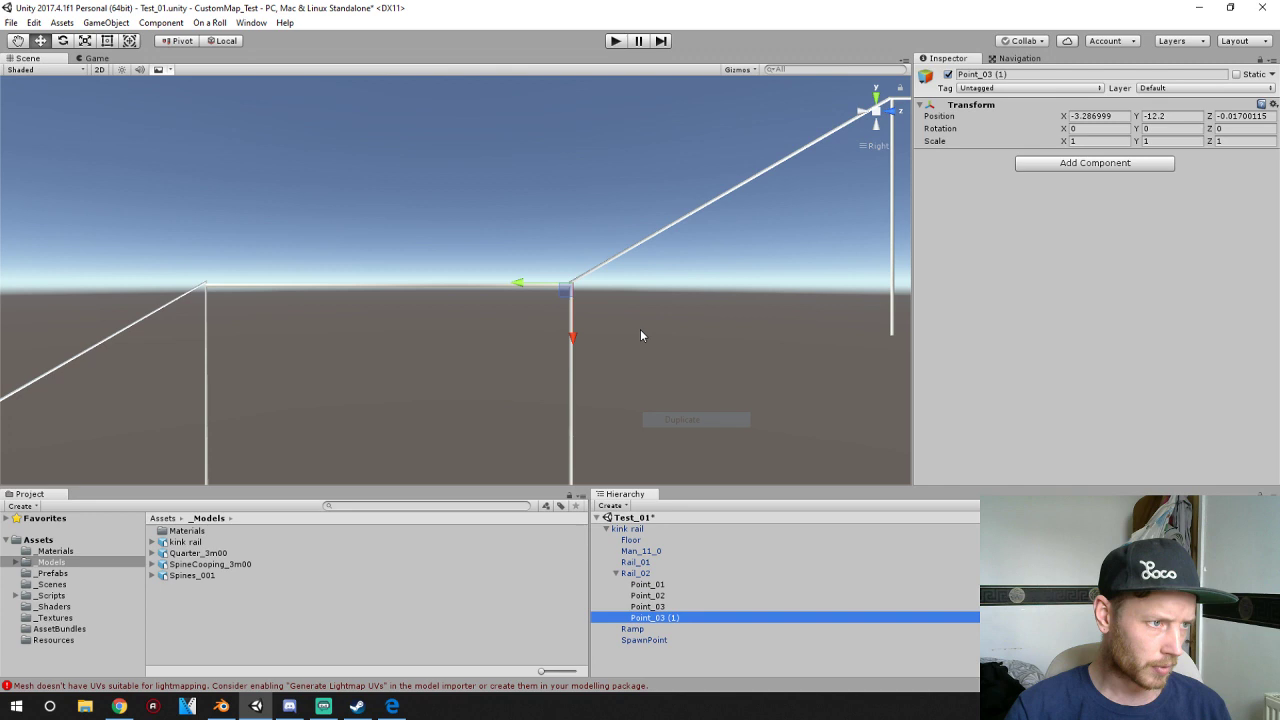
{"action": "left_click", "coordinate": [660, 620]}
{"action": "left_click_drag", "start_coordinate": [665, 618], "coordinate": [710, 621]}
{"action": "type", "text": "4"}
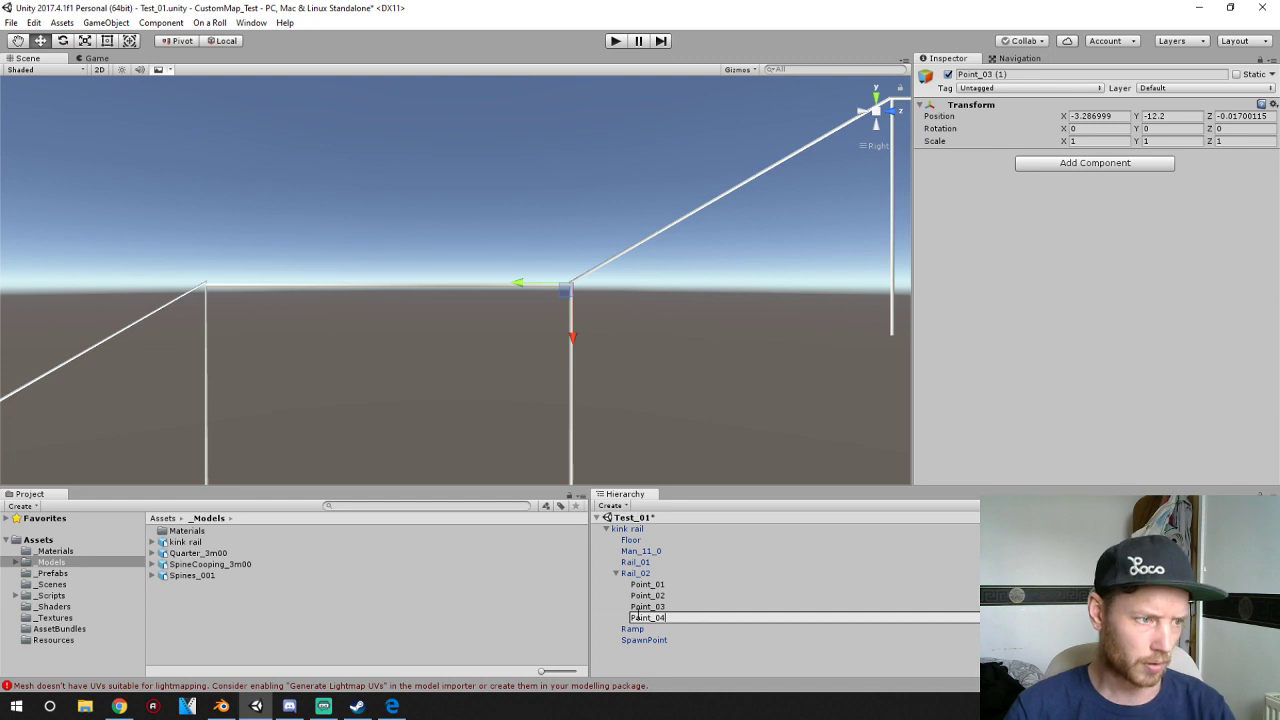
{"action": "key", "text": "Return"}
{"action": "left_click_drag", "start_coordinate": [515, 287], "coordinate": [171, 314]}
- Duplicate Point_04 as Point_05 and move the copy to the foot of the second slope, at X about -2.293 and Y about -8.476
{"action": "middle_click_drag", "start_coordinate": [354, 360], "coordinate": [449, 347]}
{"action": "scroll", "coordinate": [446, 352], "scroll_direction": "down", "scroll_amount": 3}
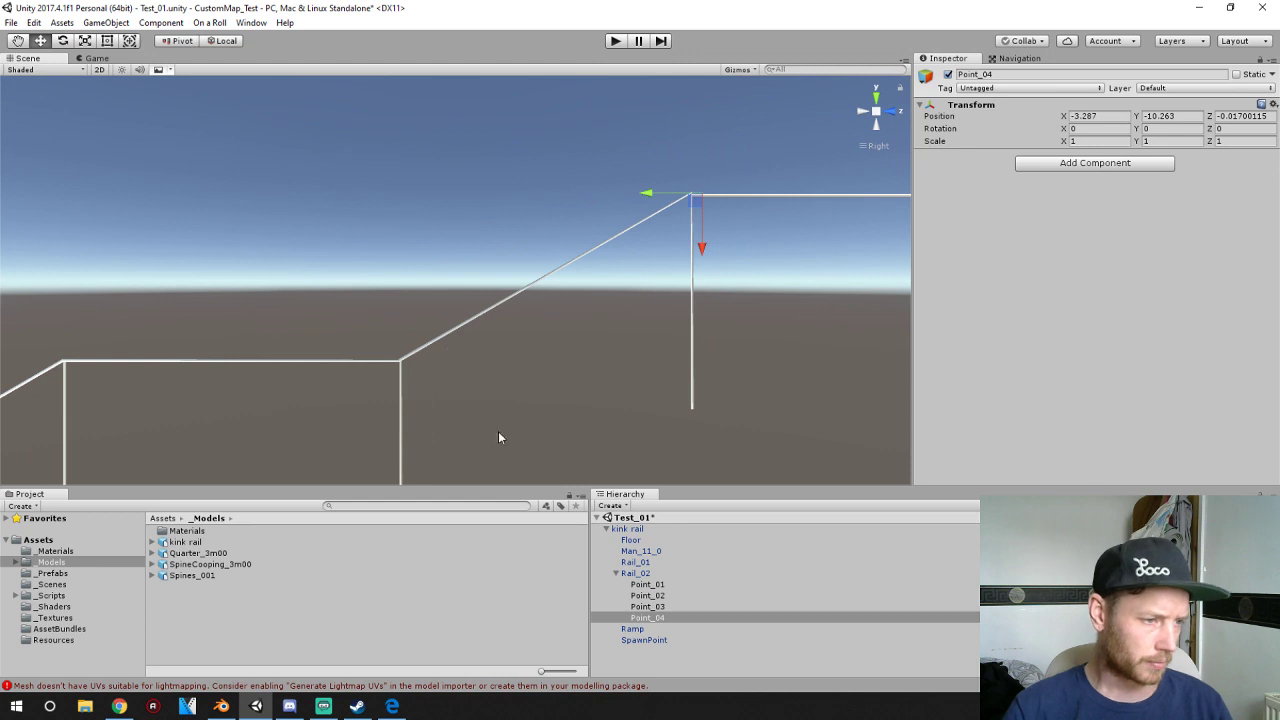
{"action": "right_click", "coordinate": [653, 619]}
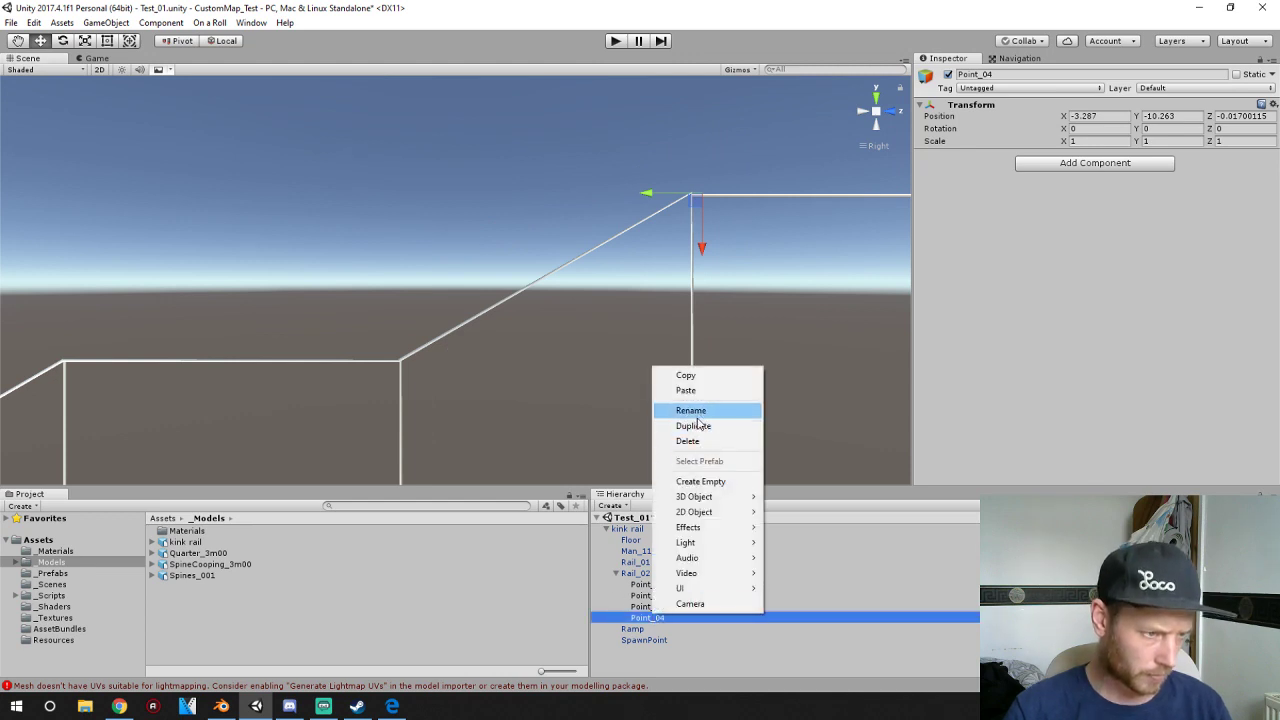
{"action": "left_click", "coordinate": [697, 426]}
{"action": "left_click", "coordinate": [660, 631]}
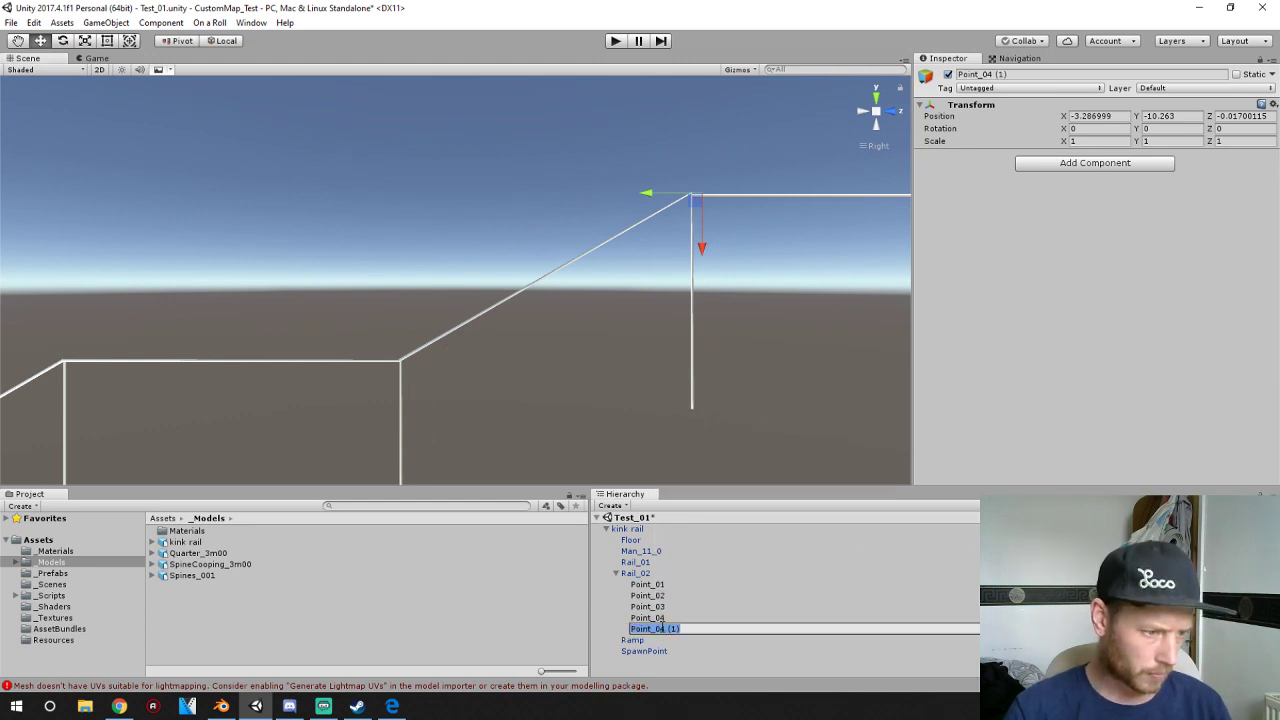
{"action": "left_click_drag", "start_coordinate": [661, 630], "coordinate": [707, 633]}
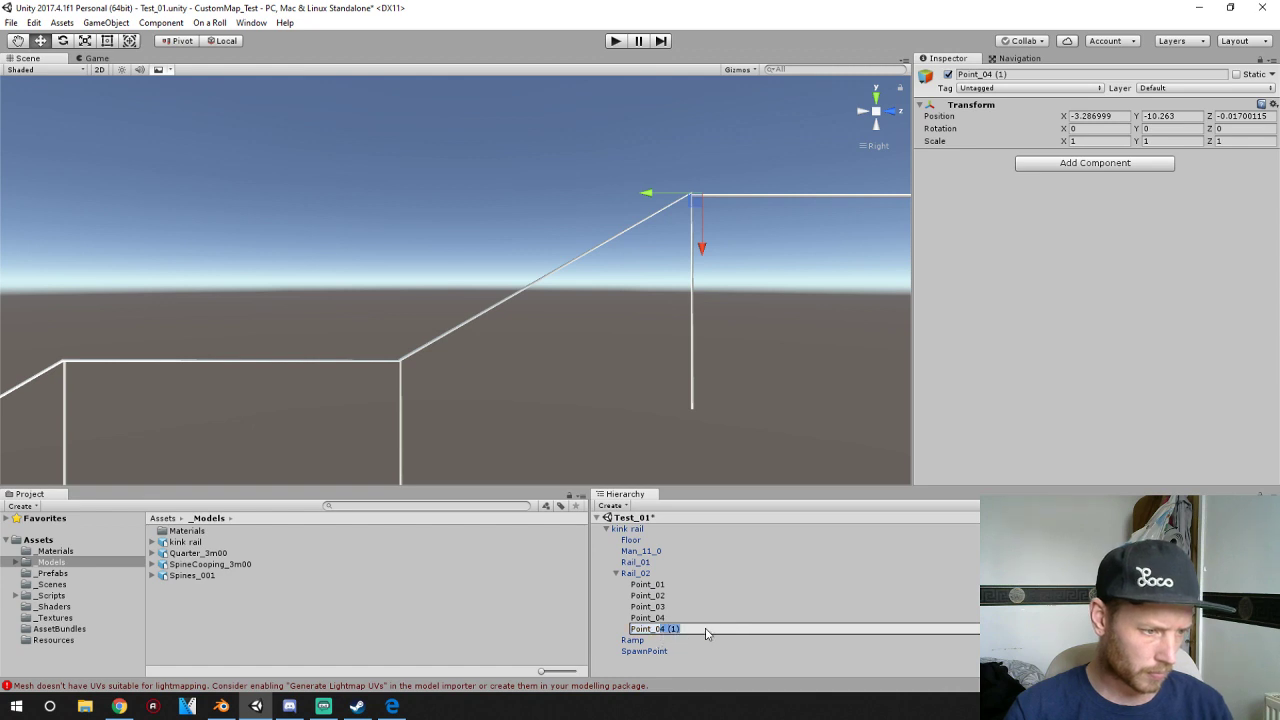
{"action": "type", "text": "5"}
{"action": "key", "text": "Return"}
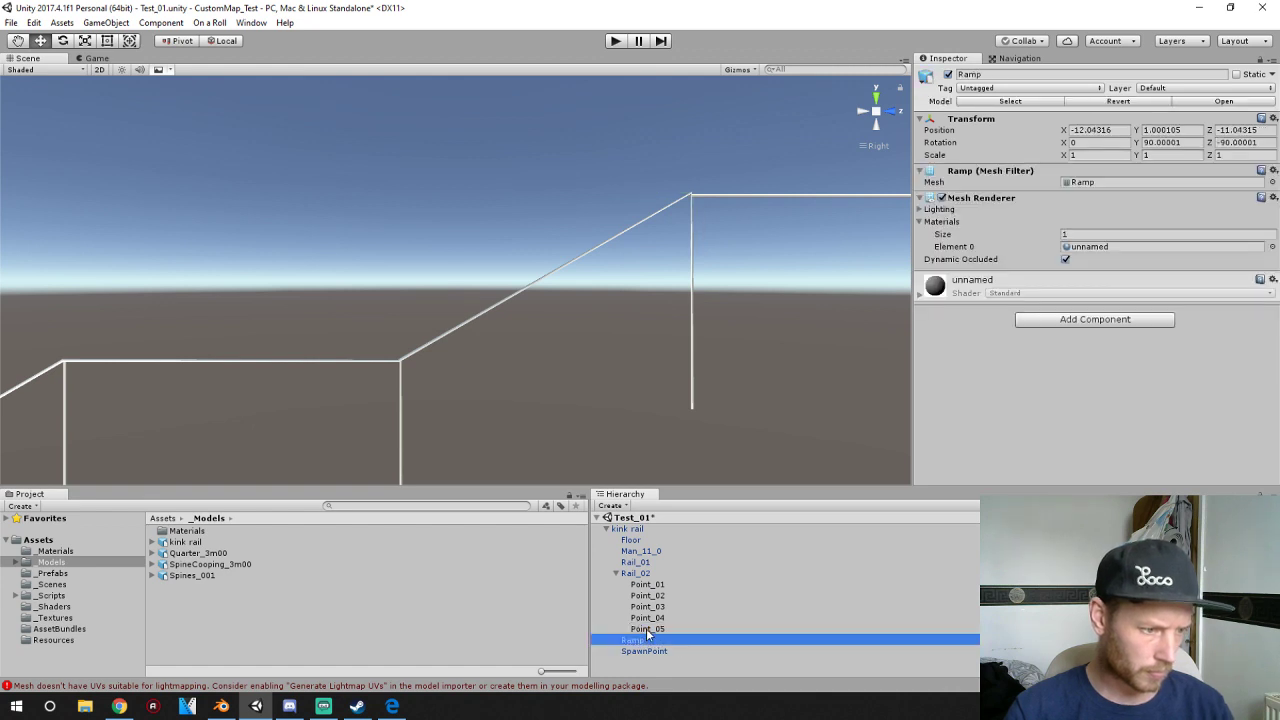
{"action": "left_click_drag", "start_coordinate": [658, 192], "coordinate": [388, 420]}
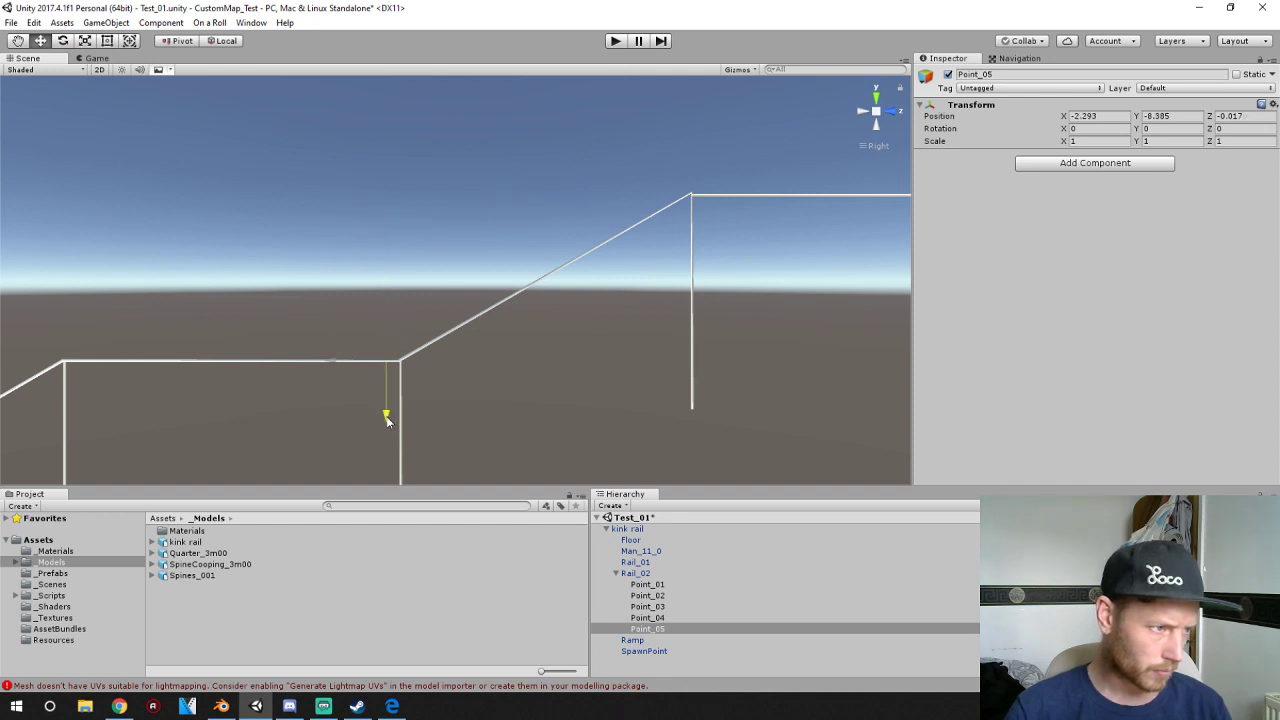
{"action": "left_click_drag", "start_coordinate": [339, 364], "coordinate": [346, 364]}
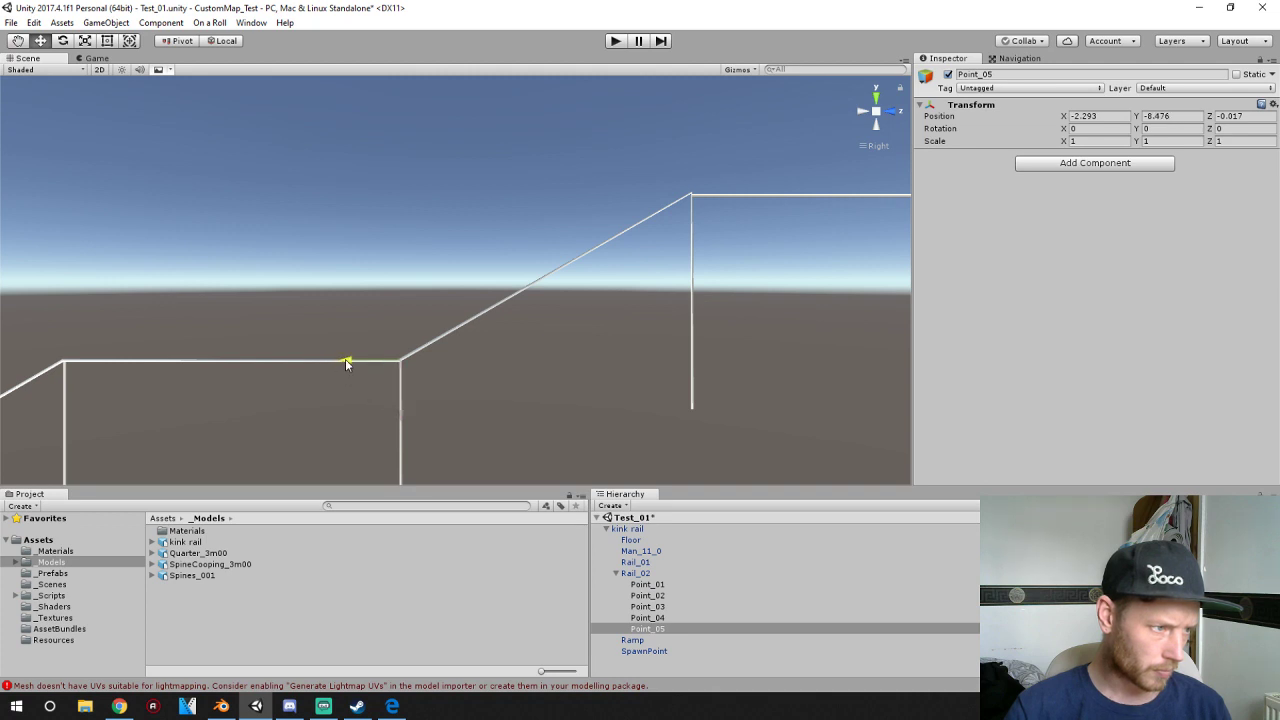
- Duplicate Point_05 as Point_06 and move the copy to the other end of the third flat section, at Y about -6.544
{"action": "middle_click_drag", "start_coordinate": [340, 362], "coordinate": [436, 347]}
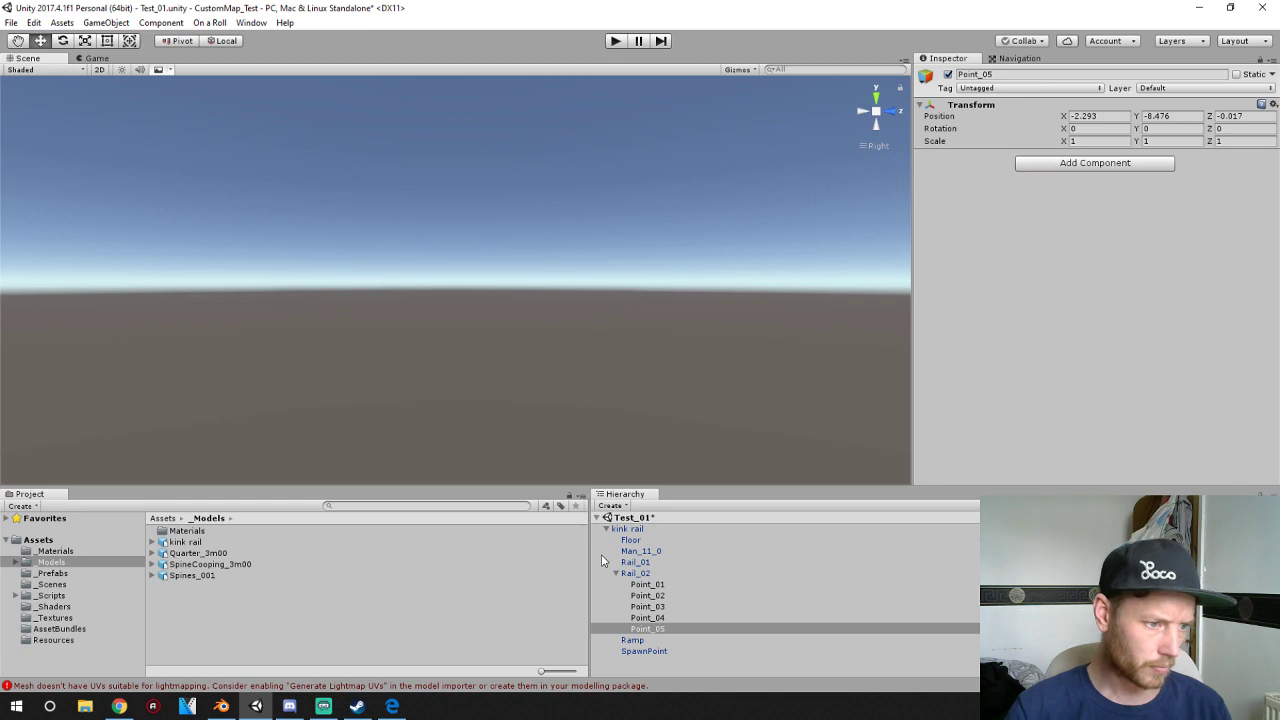
{"action": "scroll", "coordinate": [623, 423], "scroll_direction": "down", "scroll_amount": 3}
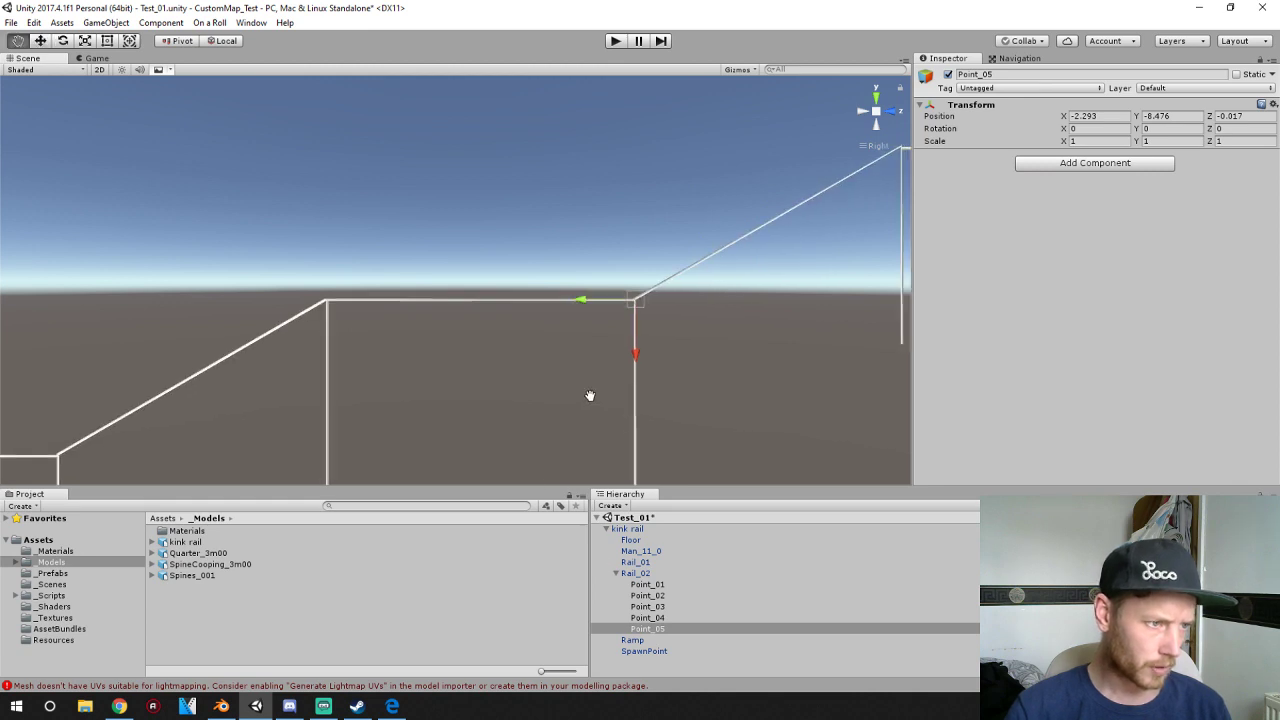
{"action": "middle_click_drag", "start_coordinate": [589, 394], "coordinate": [689, 398]}
{"action": "right_click", "coordinate": [663, 633]}
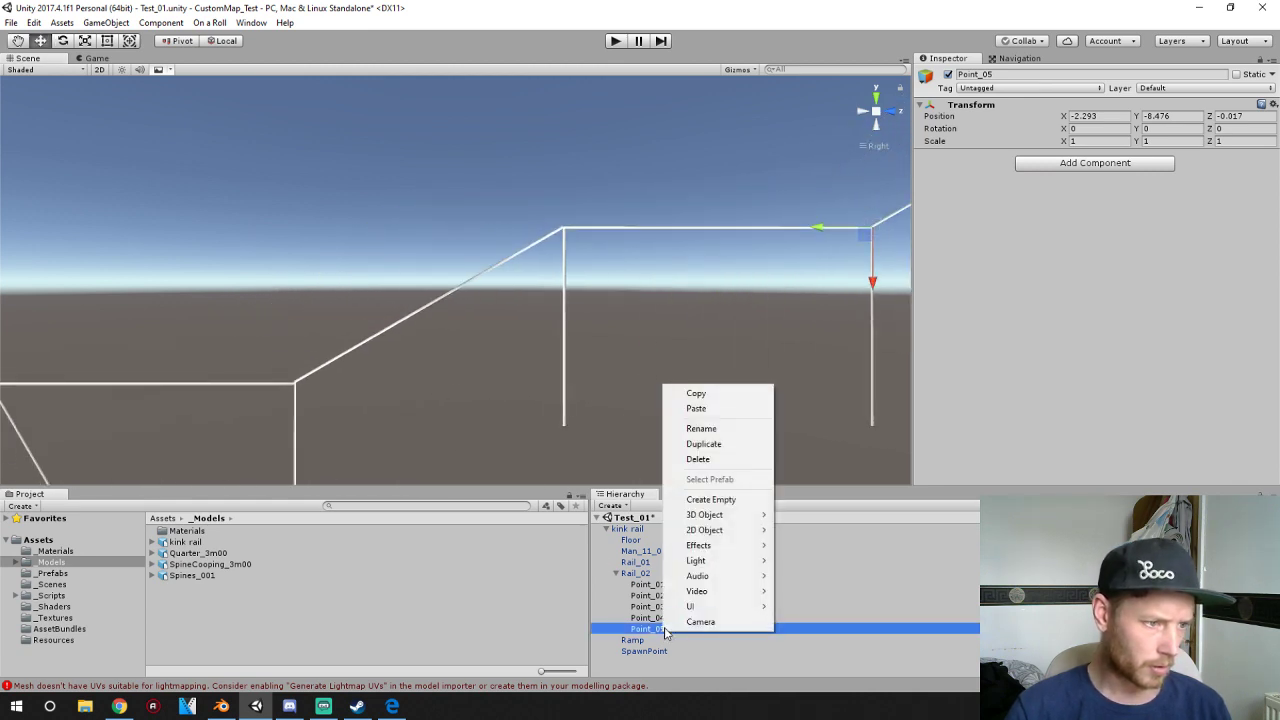
{"action": "left_click", "coordinate": [712, 445]}
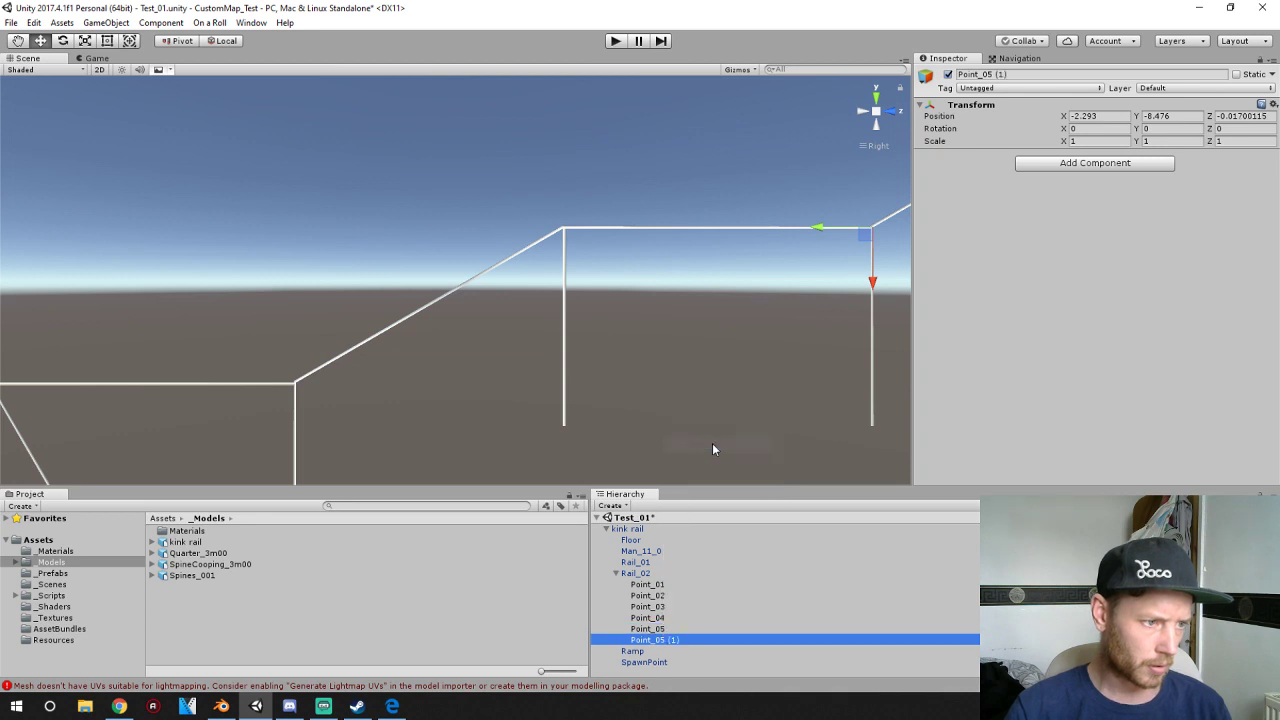
{"action": "left_click", "coordinate": [663, 642]}
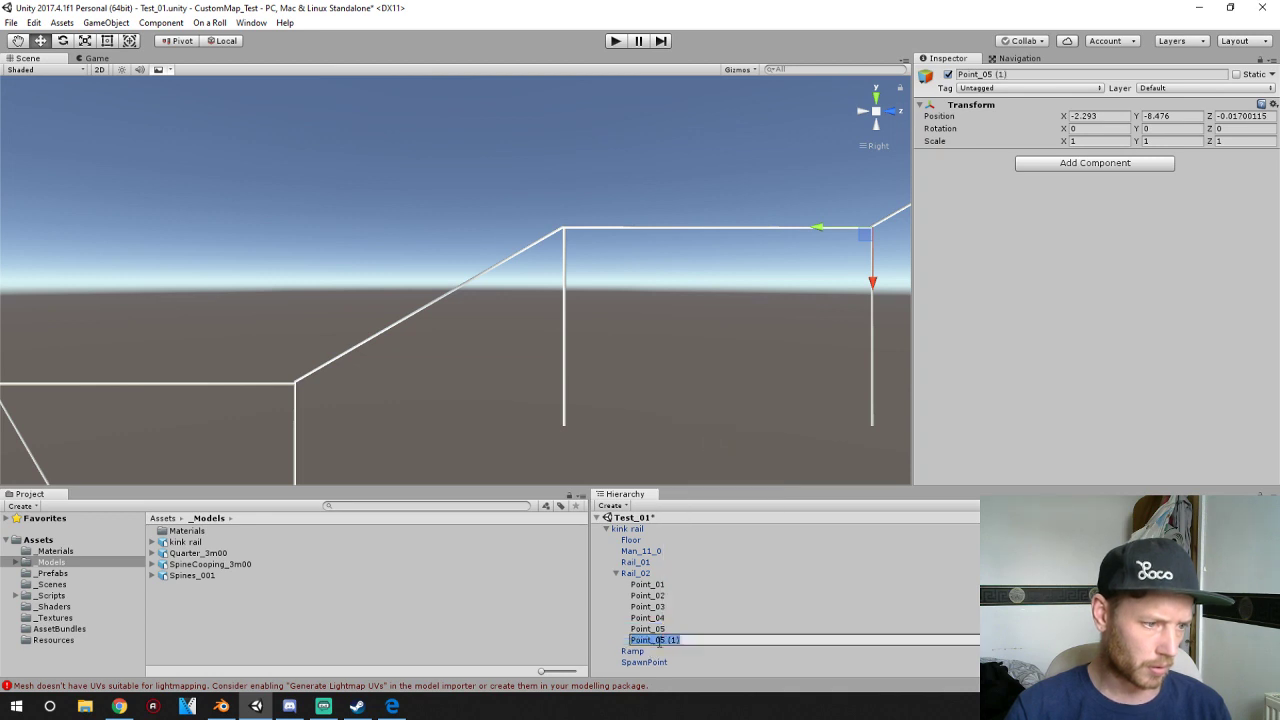
{"action": "left_click_drag", "start_coordinate": [659, 641], "coordinate": [690, 642]}
{"action": "type", "text": "6"}
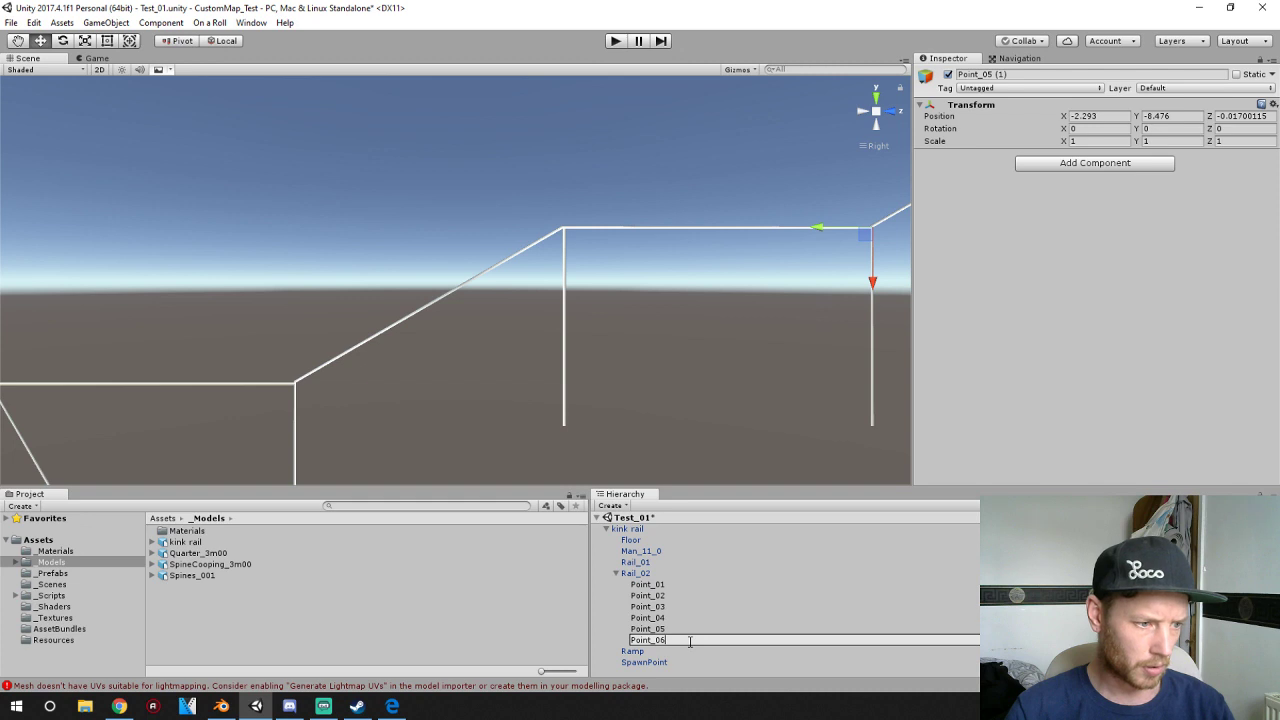
{"action": "key", "text": "Return"}
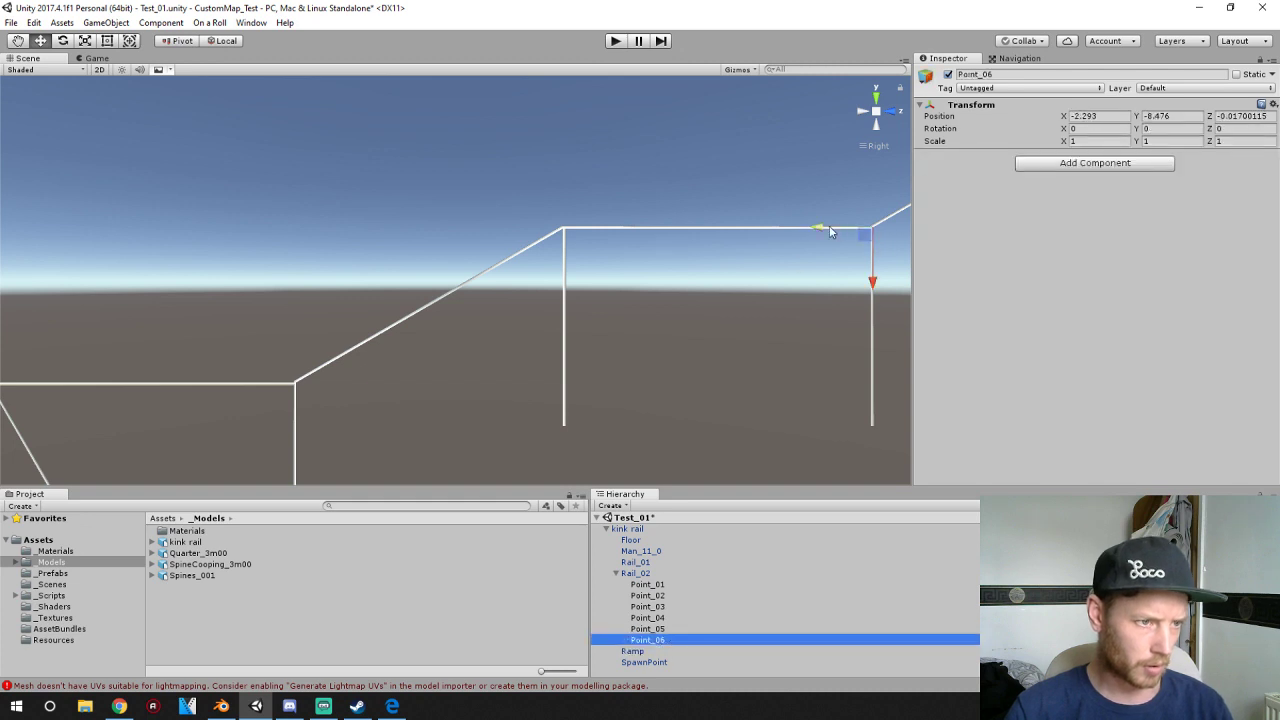
{"action": "left_click_drag", "start_coordinate": [829, 231], "coordinate": [530, 232]}
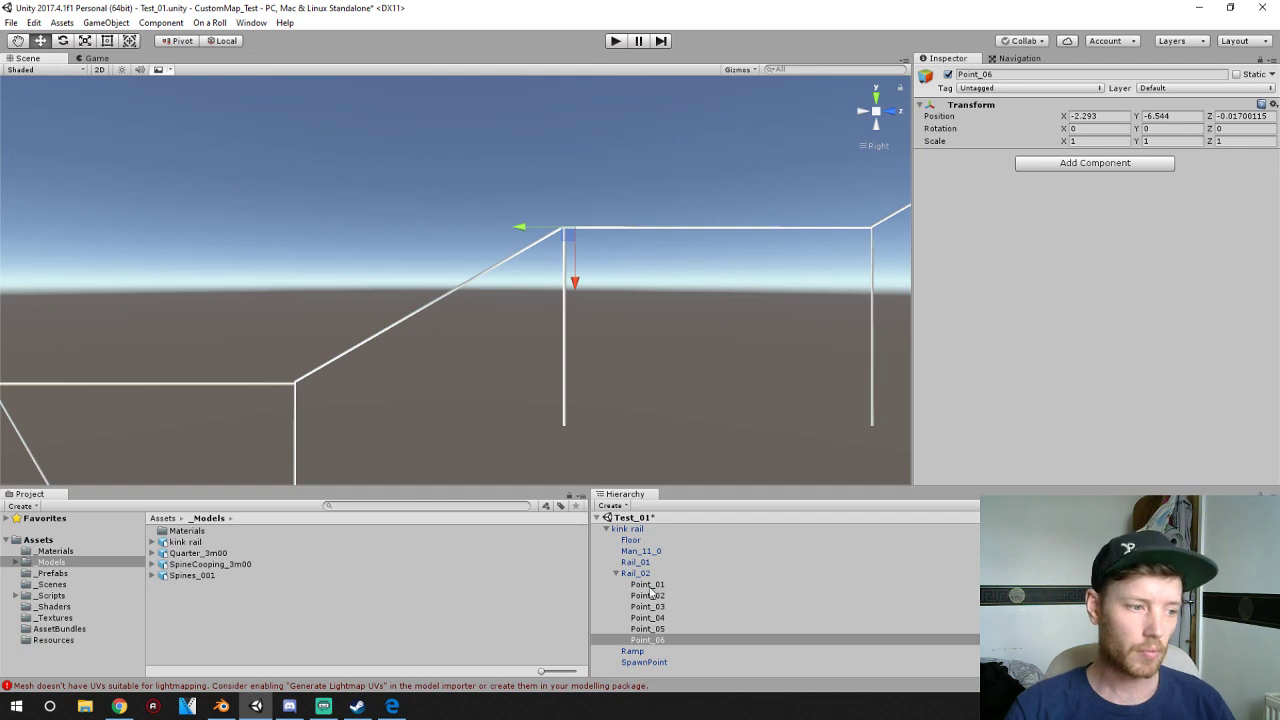
- Duplicate Point_06 as Point_07 and move the copy to the foot of the third slope, at X about -1.279 and Y about -4.743
{"action": "right_click", "coordinate": [656, 643]}
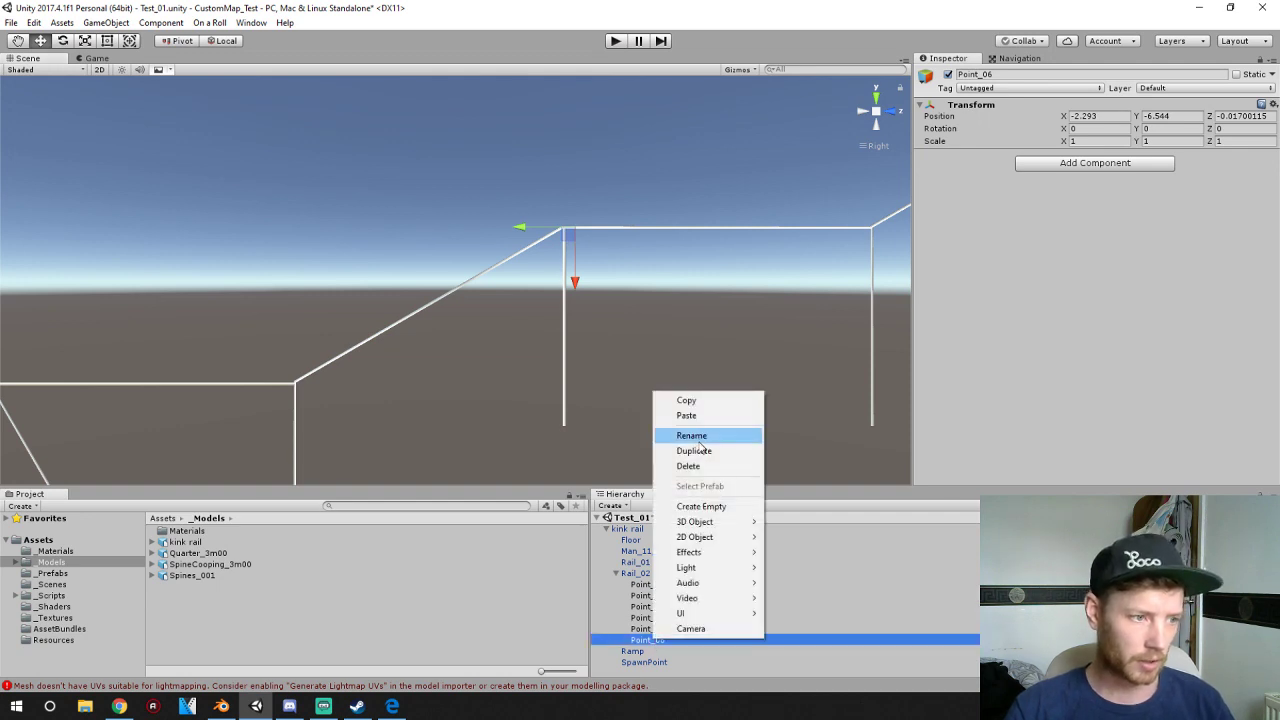
{"action": "left_click", "coordinate": [702, 452]}
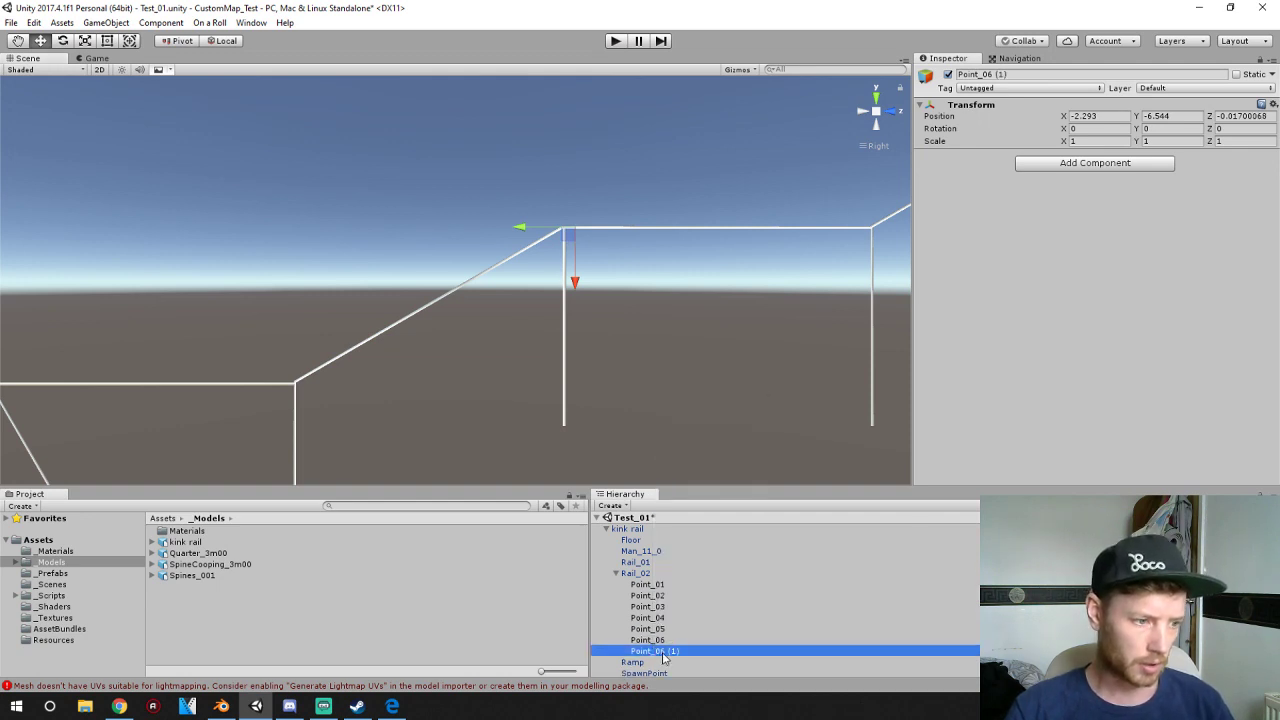
{"action": "left_click", "coordinate": [663, 655]}
{"action": "left_click_drag", "start_coordinate": [663, 652], "coordinate": [718, 651]}
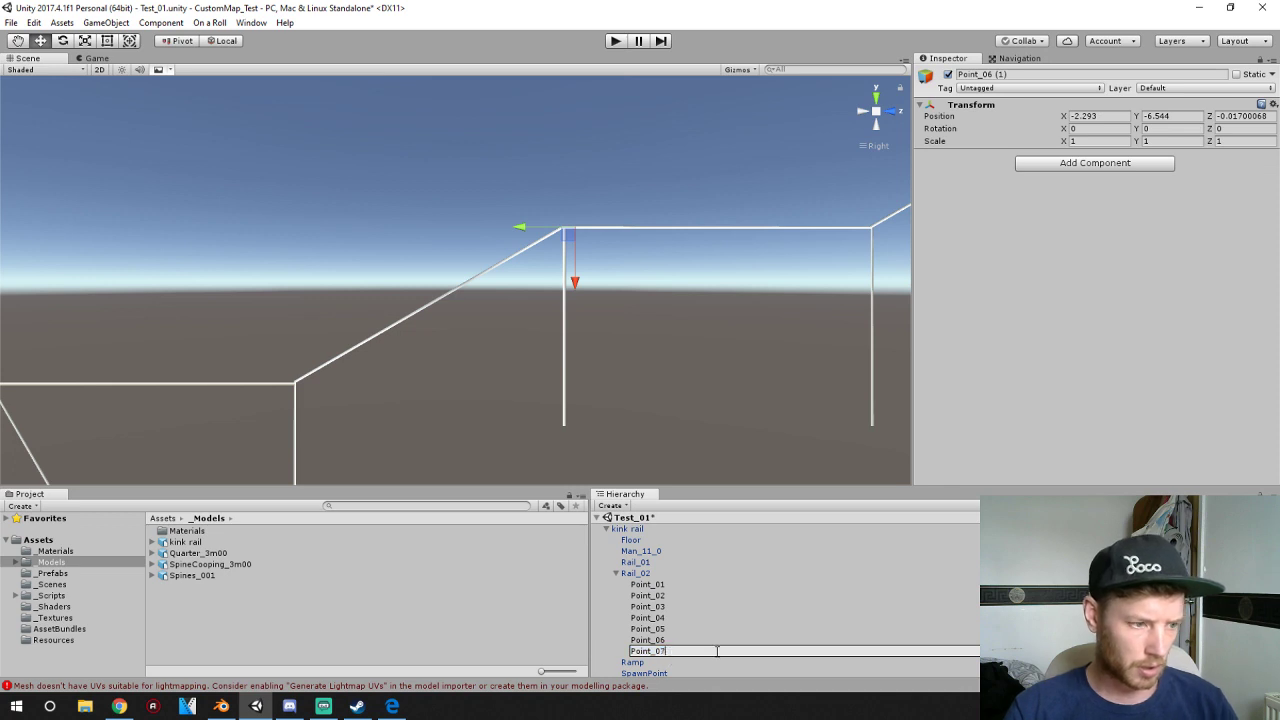
{"action": "key", "text": "Return"}
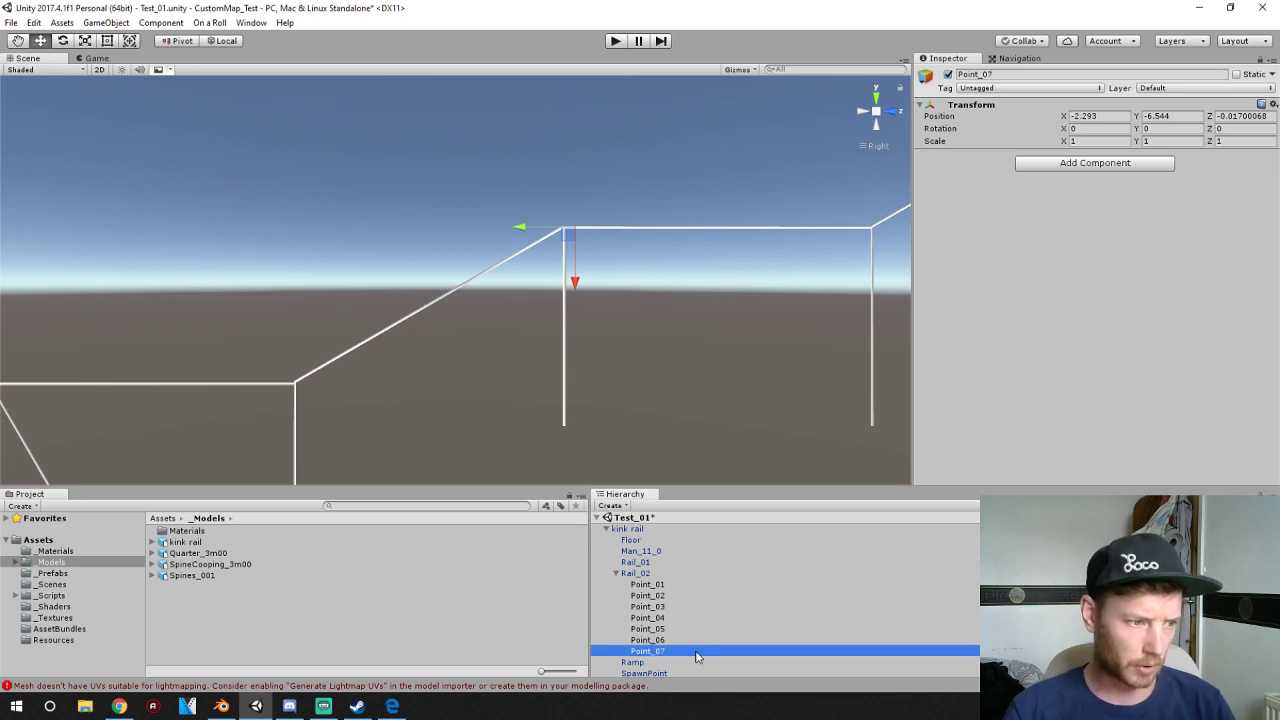
{"action": "left_click_drag", "start_coordinate": [588, 285], "coordinate": [297, 437]}
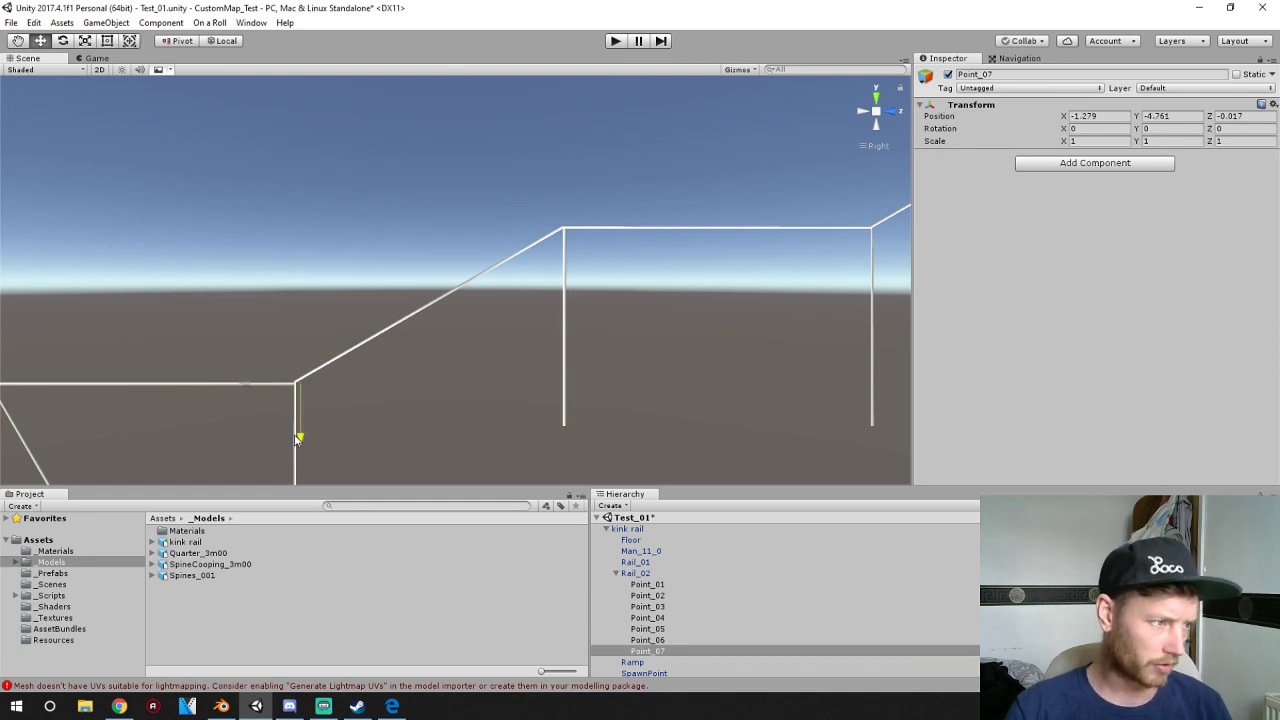
{"action": "left_click_drag", "start_coordinate": [263, 386], "coordinate": [229, 333]}
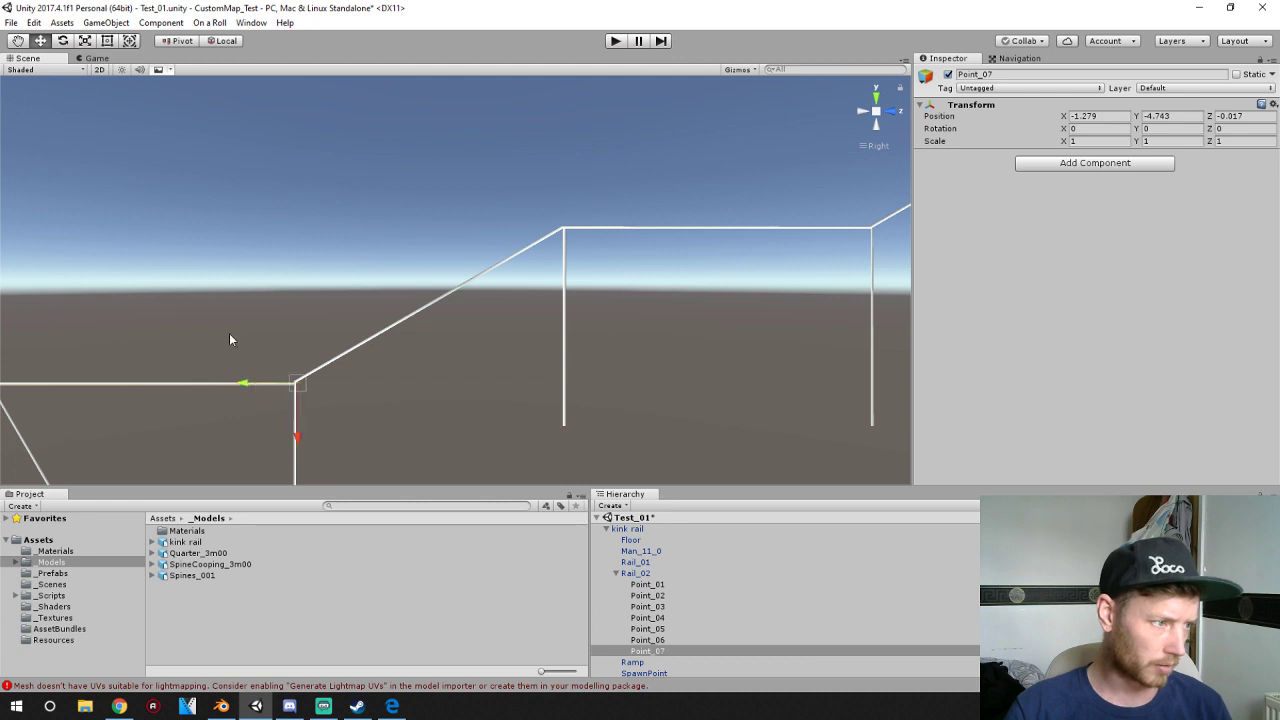
- Duplicate Point_07 as Point_08 and move the copy to the other end of the fourth flat section, at Y about -2.822
{"action": "middle_click_drag", "start_coordinate": [229, 333], "coordinate": [485, 328]}
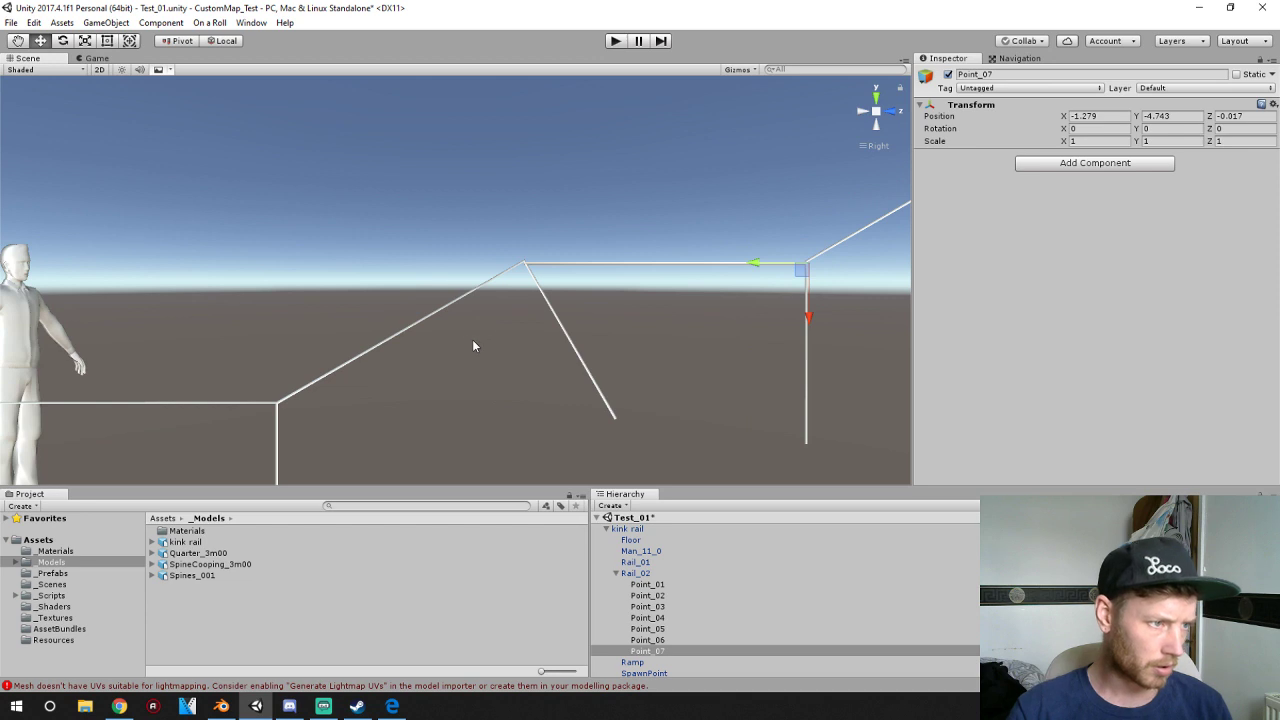
{"action": "right_click", "coordinate": [655, 651]}
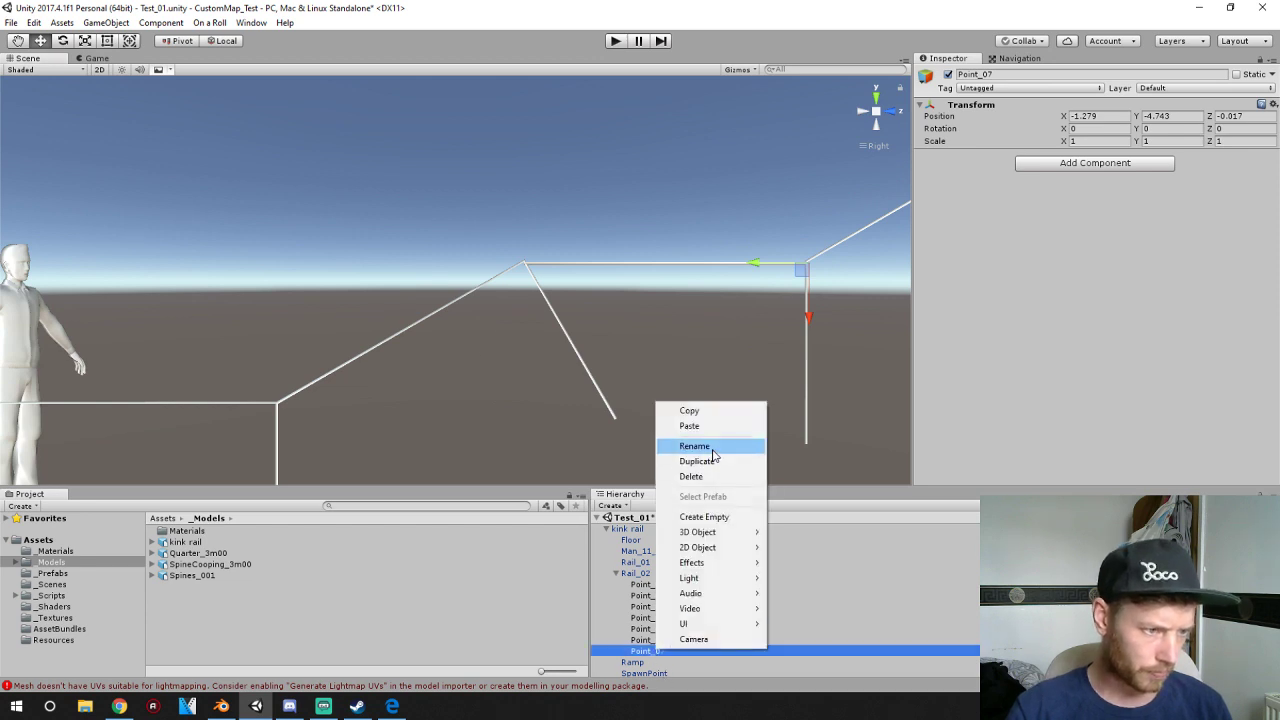
{"action": "left_click", "coordinate": [710, 461]}
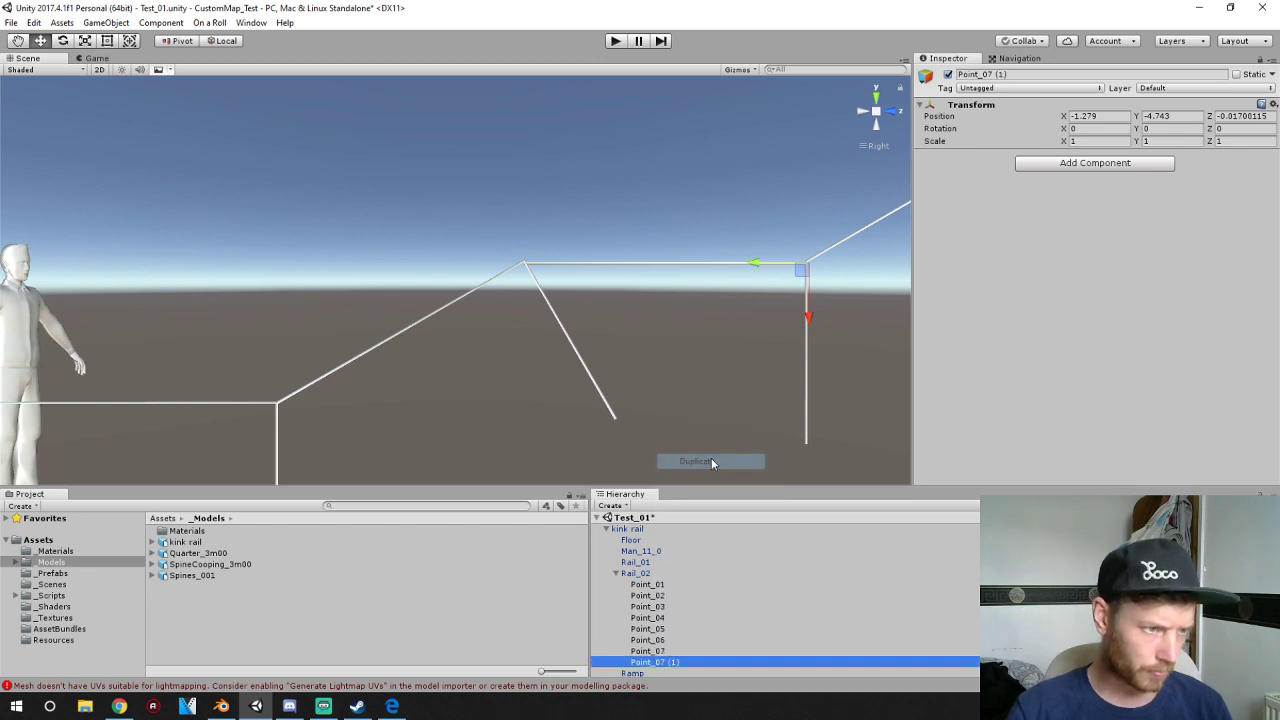
{"action": "left_click", "coordinate": [661, 663]}
{"action": "left_click_drag", "start_coordinate": [659, 663], "coordinate": [681, 664]}
{"action": "type", "text": "8"}
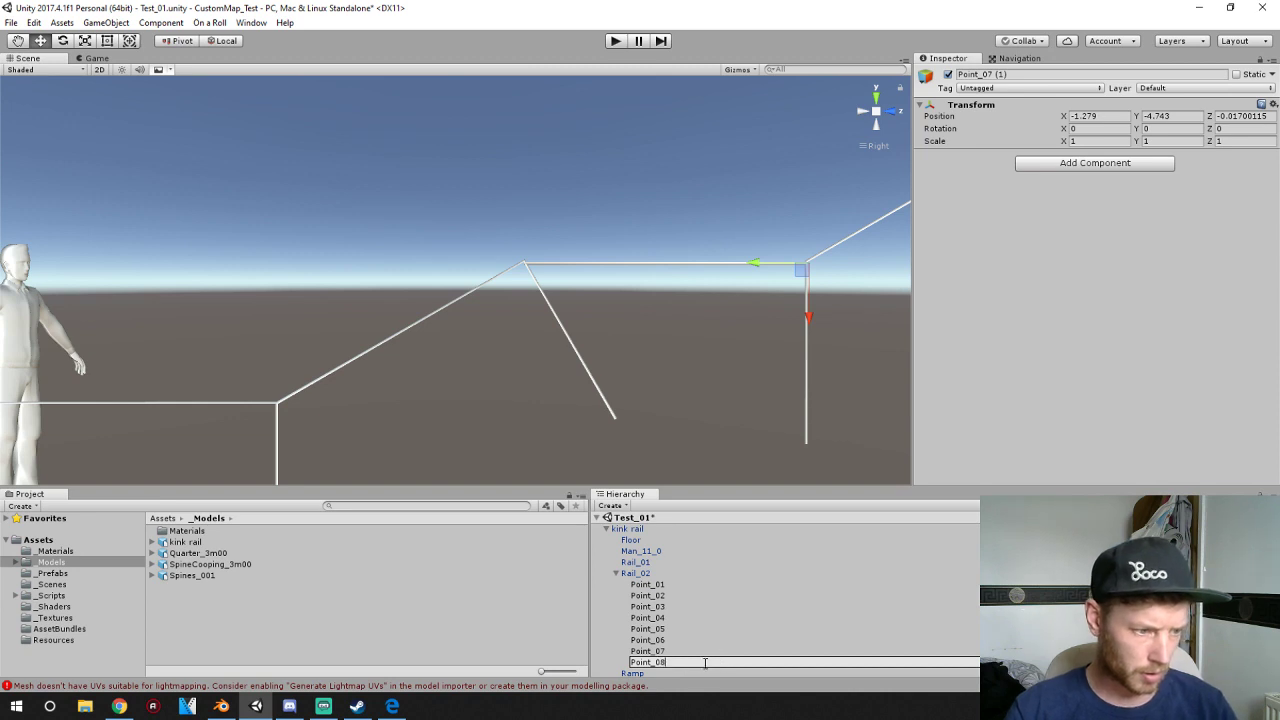
{"action": "key", "text": "Return"}
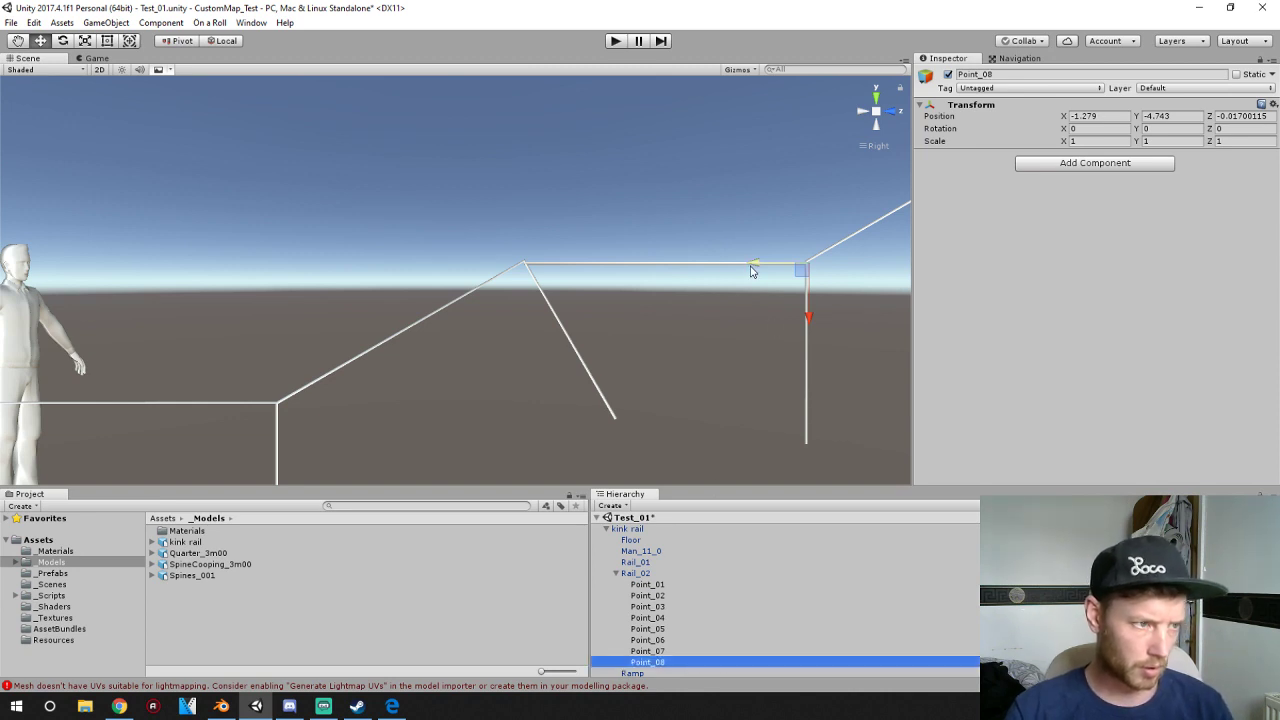
{"action": "left_click_drag", "start_coordinate": [754, 266], "coordinate": [478, 271]}
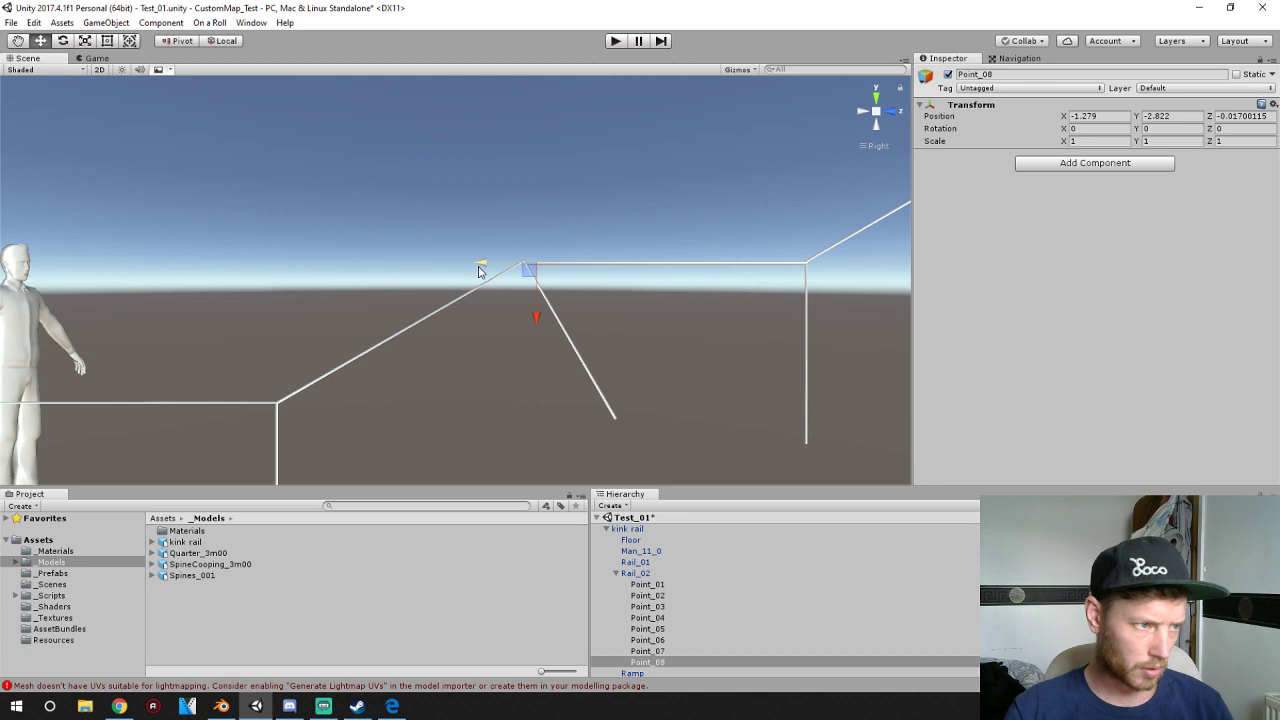
- Duplicate Point_08 as Point_09 and move the copy to the foot of the last slope, at X about -0.292 and Y about -0.999
{"action": "middle_click_drag", "start_coordinate": [465, 308], "coordinate": [524, 281], "text": "shift"}
{"action": "right_click", "coordinate": [664, 671]}
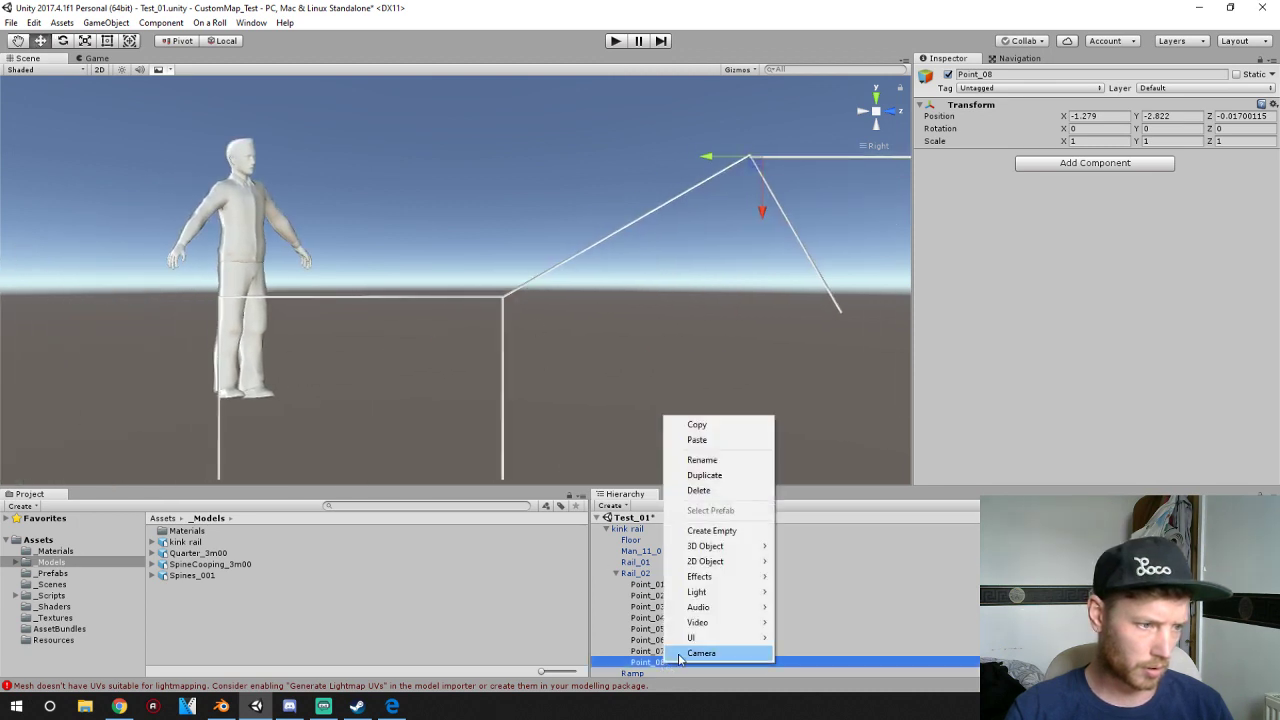
{"action": "left_click", "coordinate": [729, 474]}
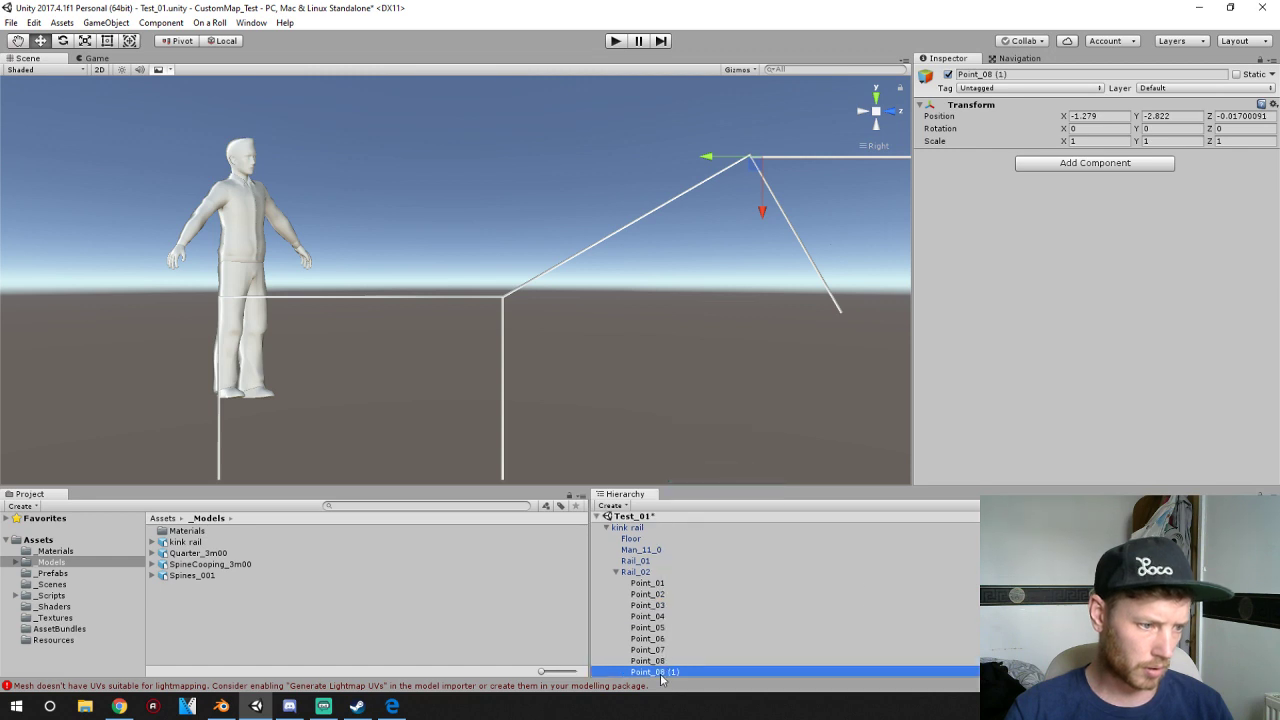
{"action": "left_click_drag", "start_coordinate": [665, 673], "coordinate": [712, 674]}
{"action": "key", "text": "BackSpace"}
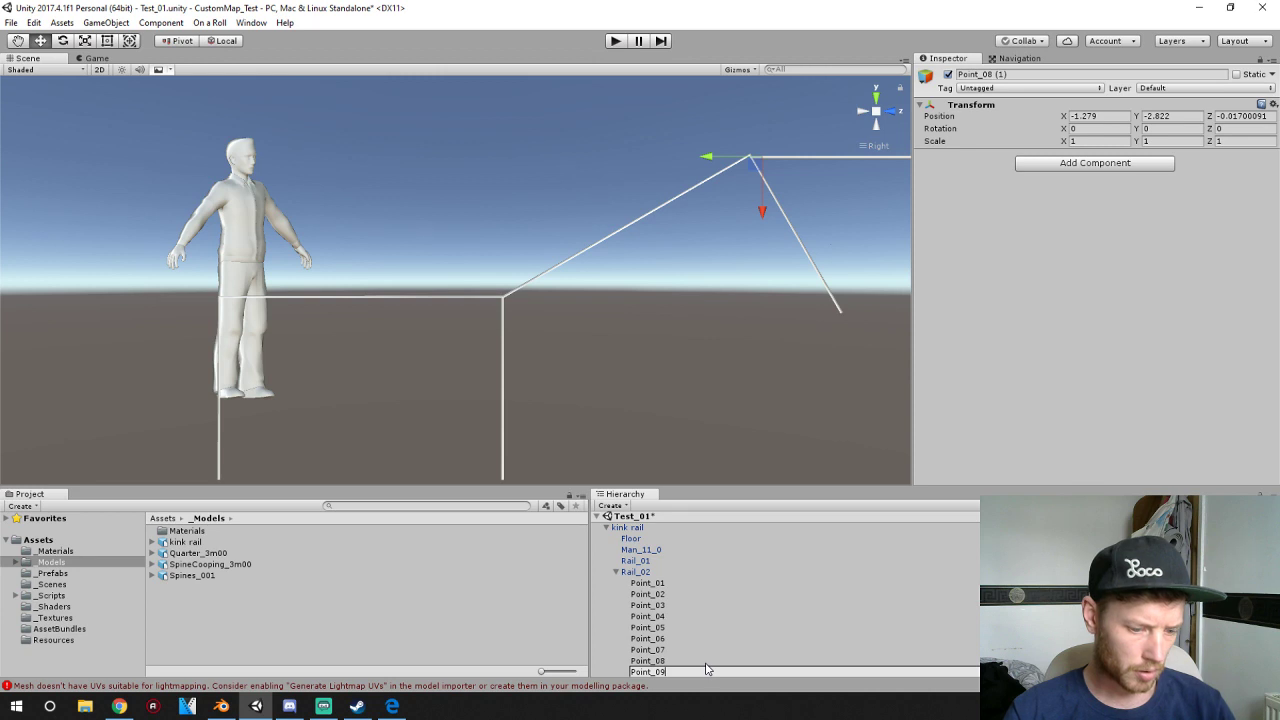
{"action": "key", "text": "Return"}
{"action": "scroll", "coordinate": [715, 620], "scroll_direction": "down", "scroll_amount": 1}
{"action": "left_click_drag", "start_coordinate": [707, 158], "coordinate": [511, 349]}
{"action": "left_click_drag", "start_coordinate": [465, 293], "coordinate": [455, 293]}
{"action": "left_click_drag", "start_coordinate": [503, 334], "coordinate": [503, 343]}
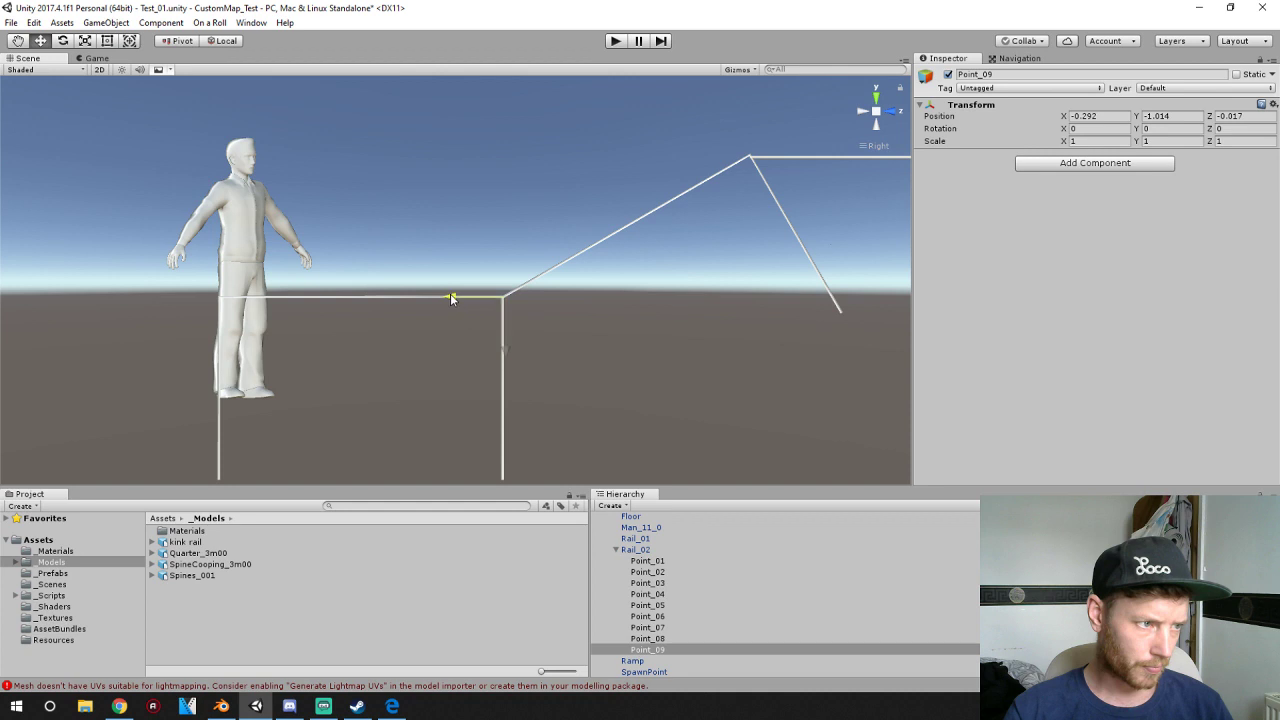
{"action": "left_click_drag", "start_coordinate": [450, 295], "coordinate": [448, 295]}
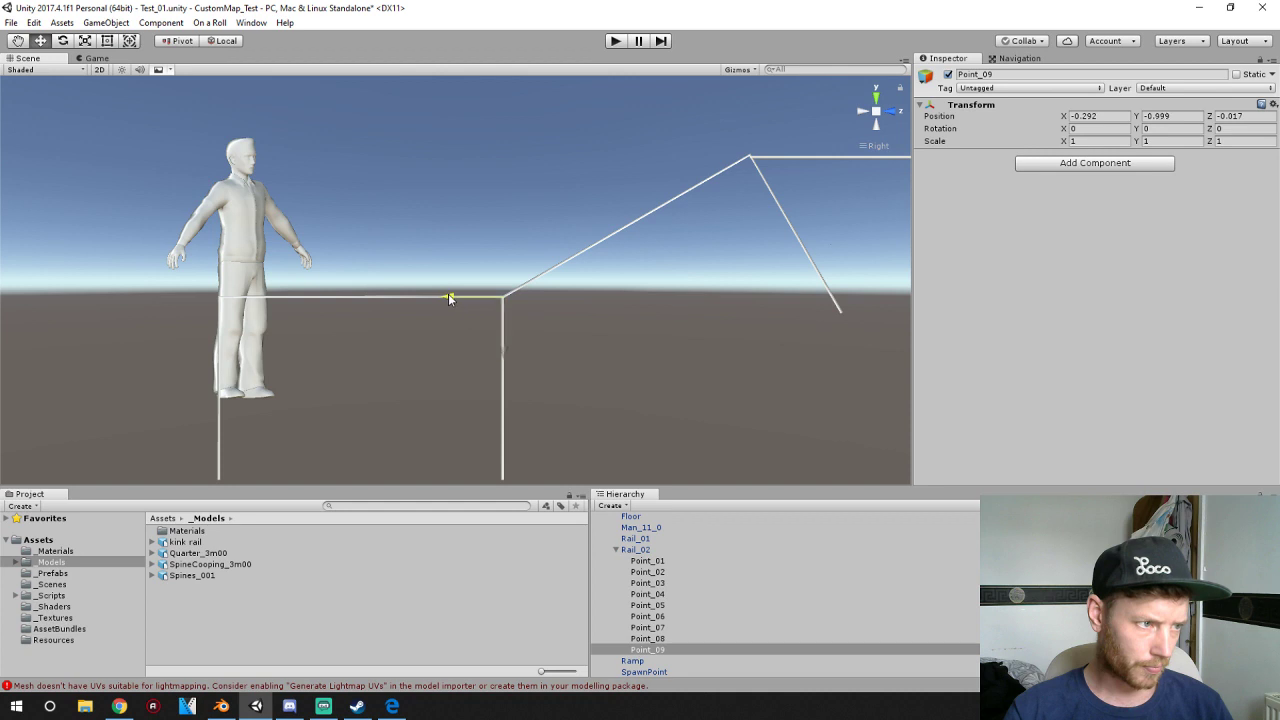
- Duplicate Point_09 as Point_10 and move the copy towards the far end of the last flat section, at Y about 0.873
{"action": "right_click", "coordinate": [653, 652]}
{"action": "left_click", "coordinate": [709, 465]}
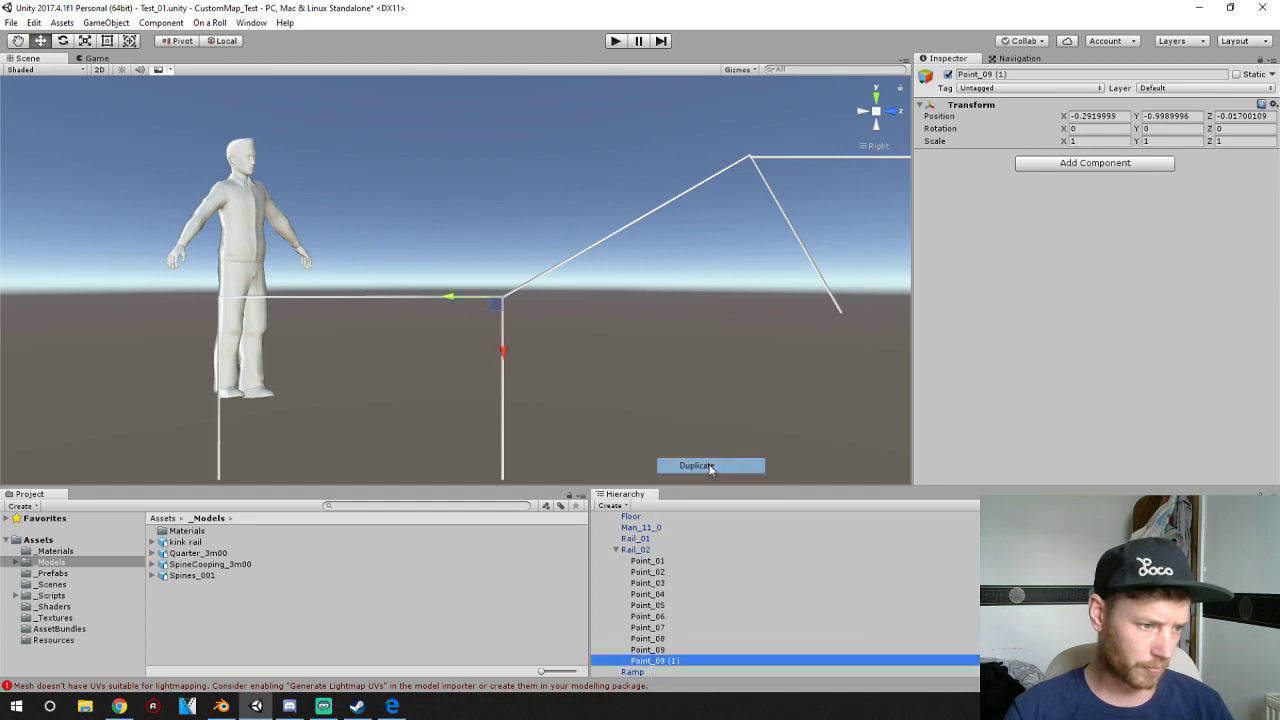
{"action": "left_click", "coordinate": [662, 663]}
{"action": "left_click_drag", "start_coordinate": [658, 663], "coordinate": [721, 663]}
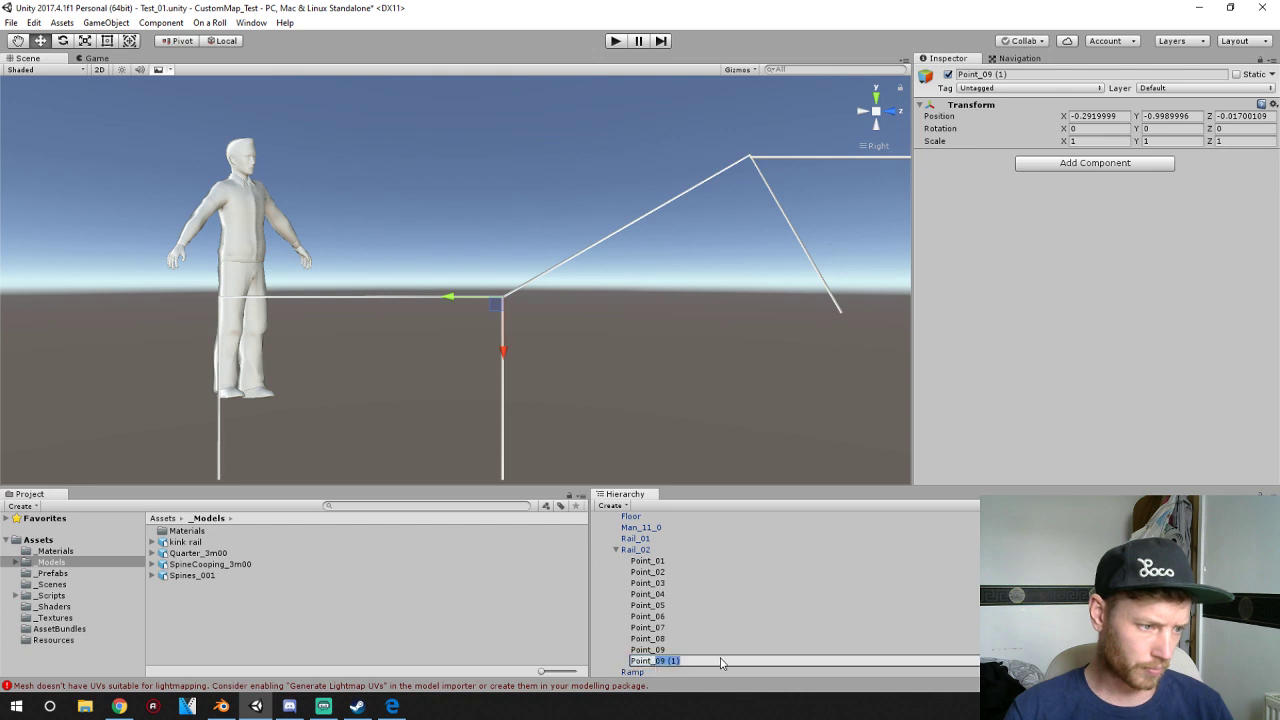
{"action": "type", "text": "1"}
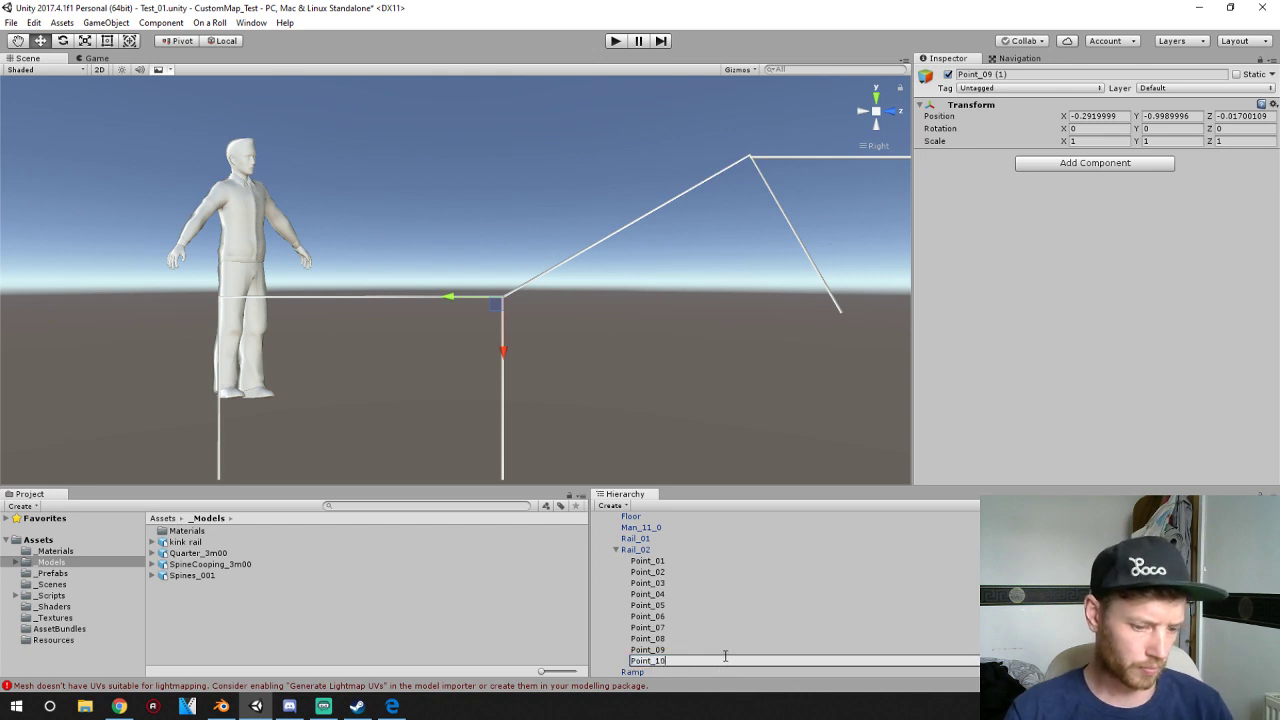
{"action": "key", "text": "Return"}
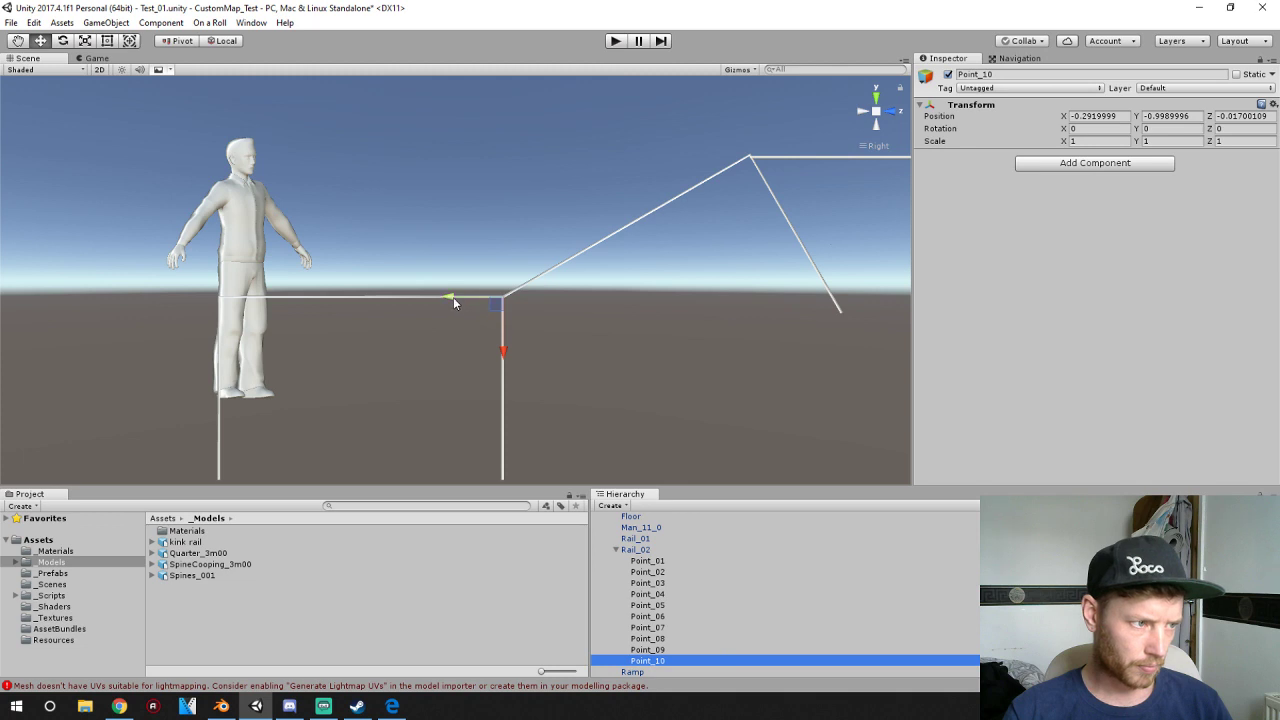
{"action": "left_click_drag", "start_coordinate": [453, 297], "coordinate": [186, 300]}
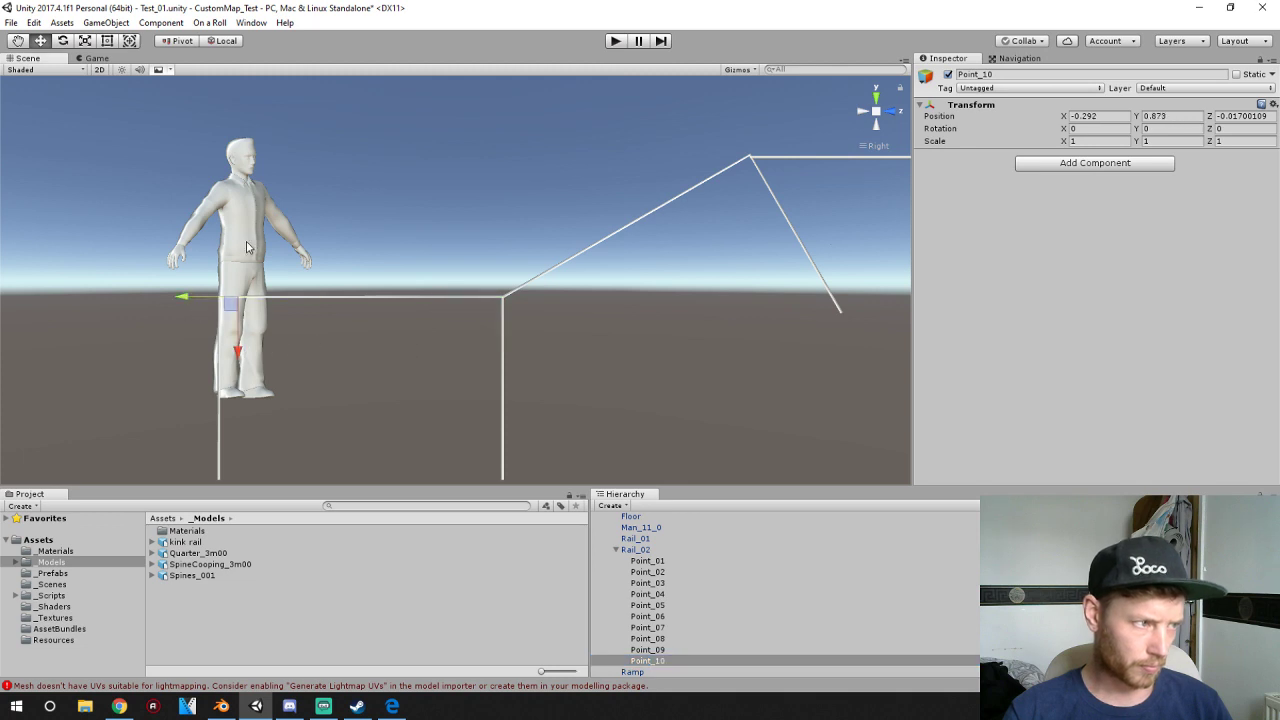
- Move the Man_11_0 figure clear of the rail end, to X about -15.909 and Z about -13.328
{"action": "left_click", "coordinate": [247, 247]}
{"action": "left_click", "coordinate": [247, 247]}
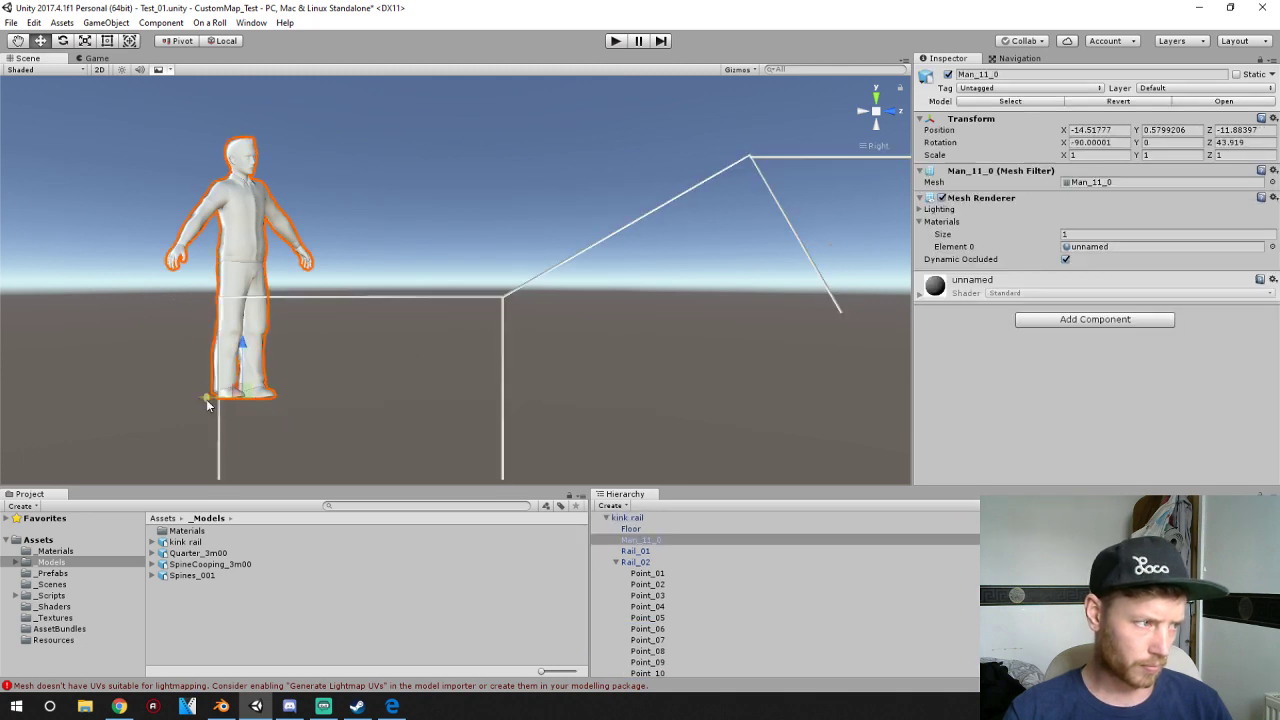
{"action": "left_click_drag", "start_coordinate": [207, 403], "coordinate": [3, 398]}
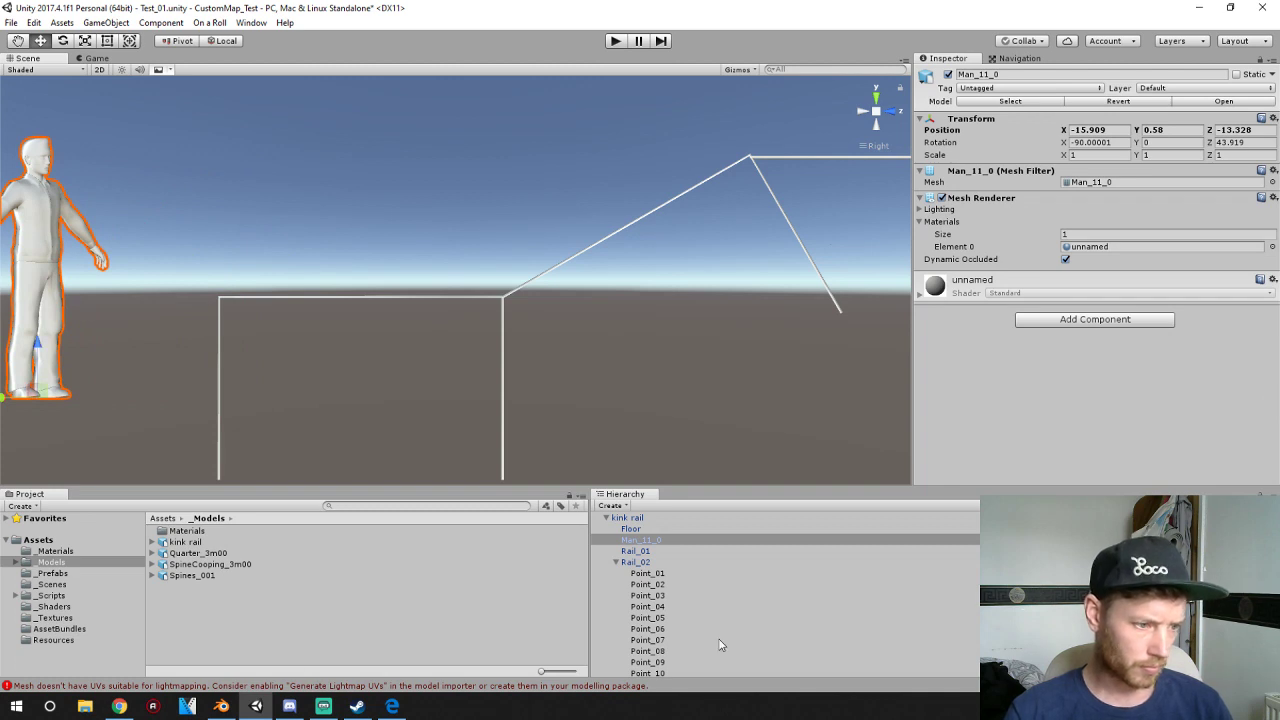
- Align Point_10 with the far end of the last flat section, at Y about 0.991
{"action": "scroll", "coordinate": [718, 645], "scroll_direction": "down", "scroll_amount": 1}
{"action": "left_click", "coordinate": [655, 650]}
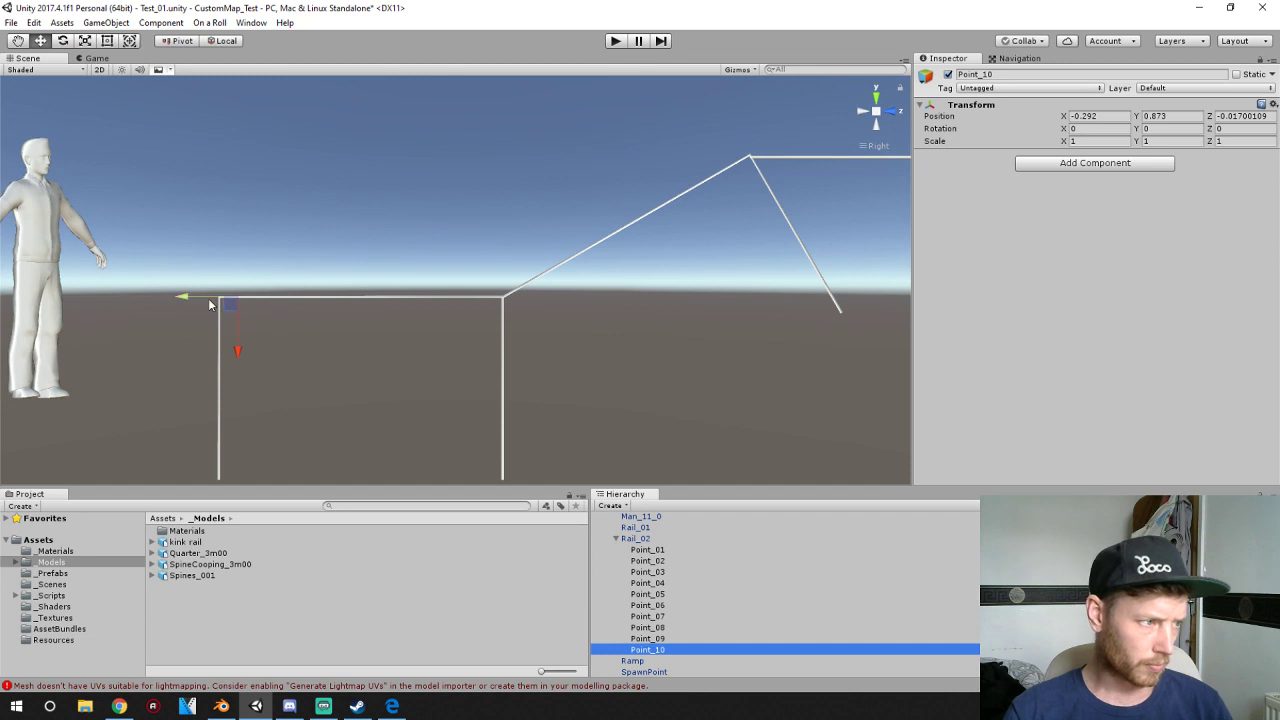
{"action": "left_click_drag", "start_coordinate": [184, 297], "coordinate": [169, 290]}
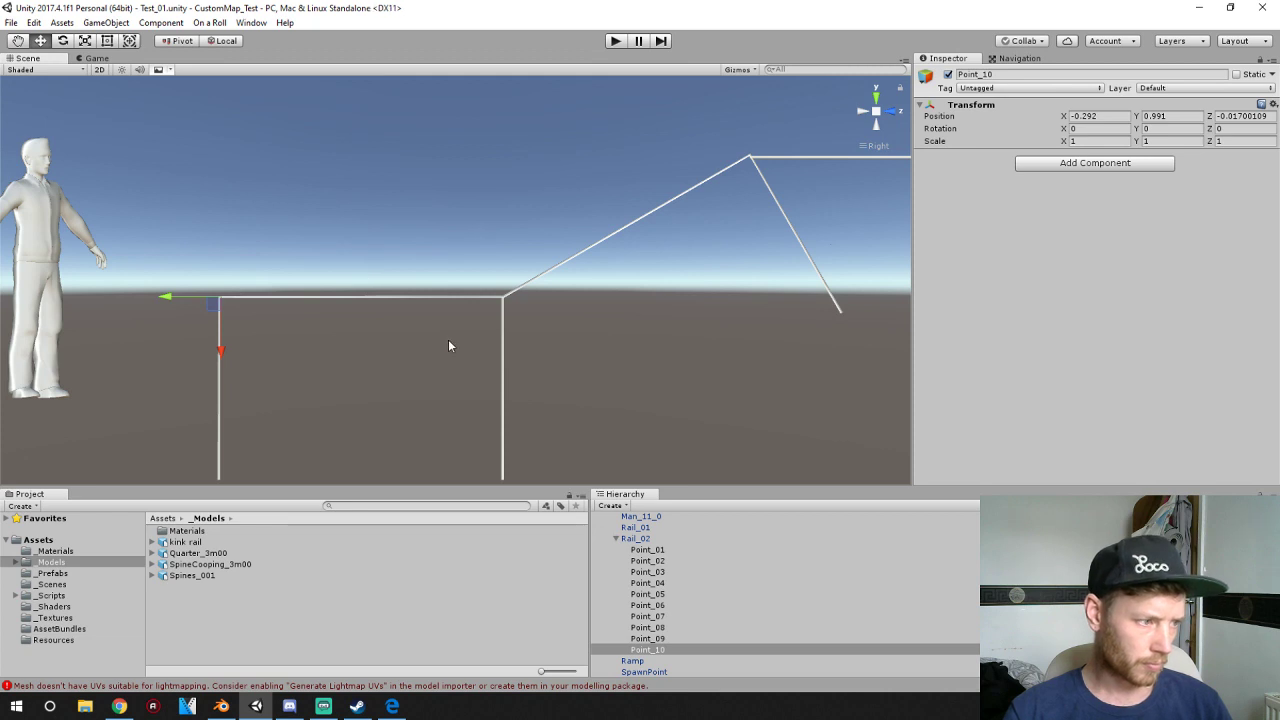
- Select all the points from Point_01 to Point_10 under Rail_02
{"action": "right_click_drag", "start_coordinate": [376, 420], "coordinate": [535, 445]}
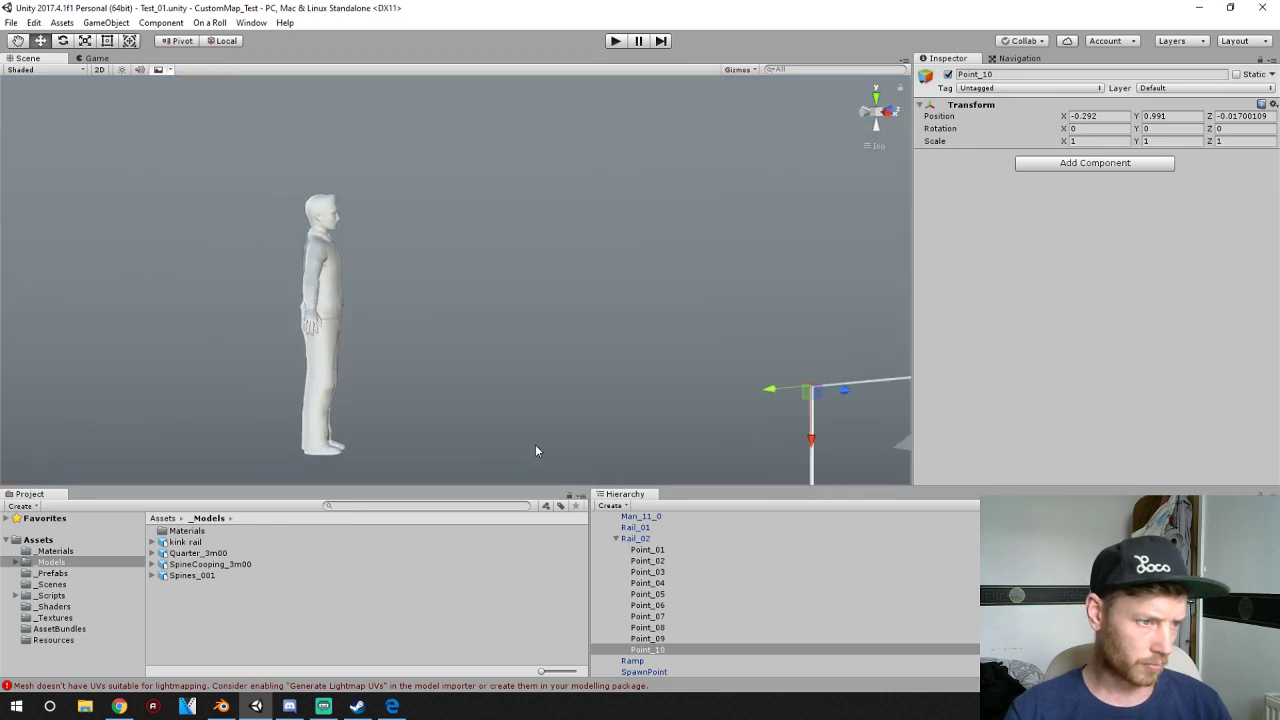
{"action": "scroll", "coordinate": [535, 445], "scroll_direction": "down", "scroll_amount": 14}
{"action": "middle_click_drag", "start_coordinate": [765, 427], "coordinate": [537, 420], "text": "shift"}
{"action": "left_click", "coordinate": [634, 540]}
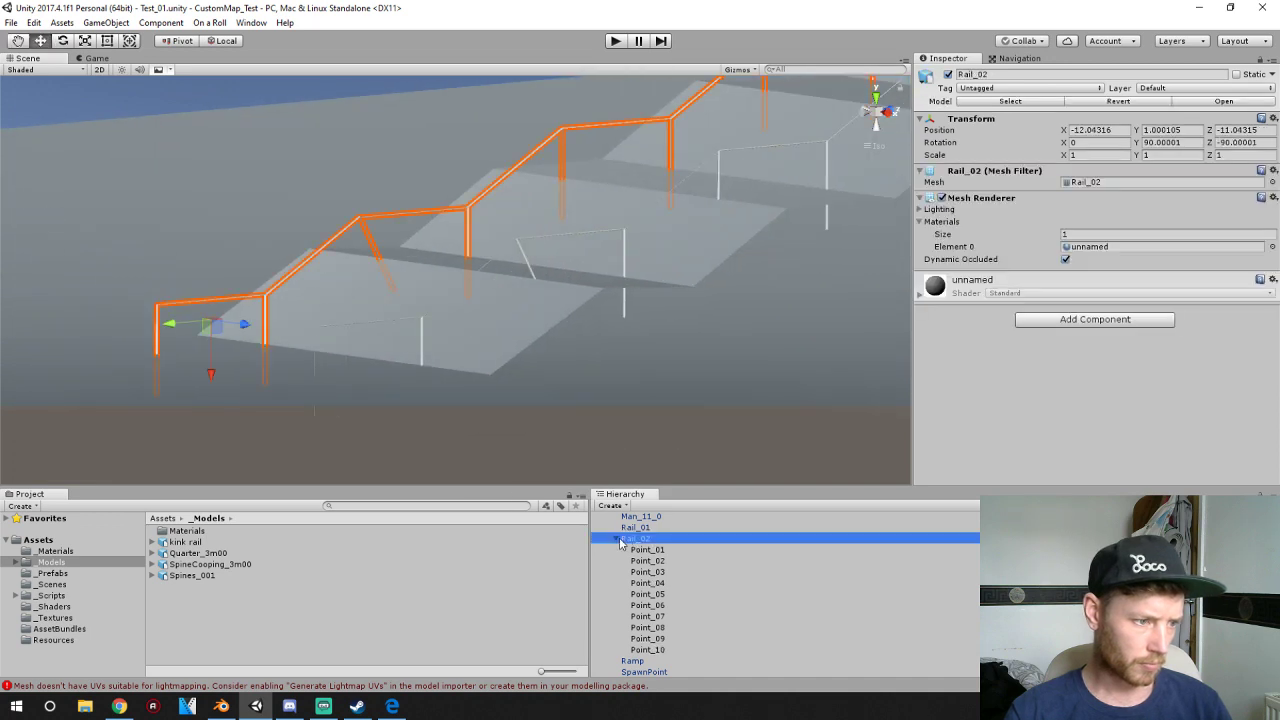
{"action": "left_click", "coordinate": [618, 539]}
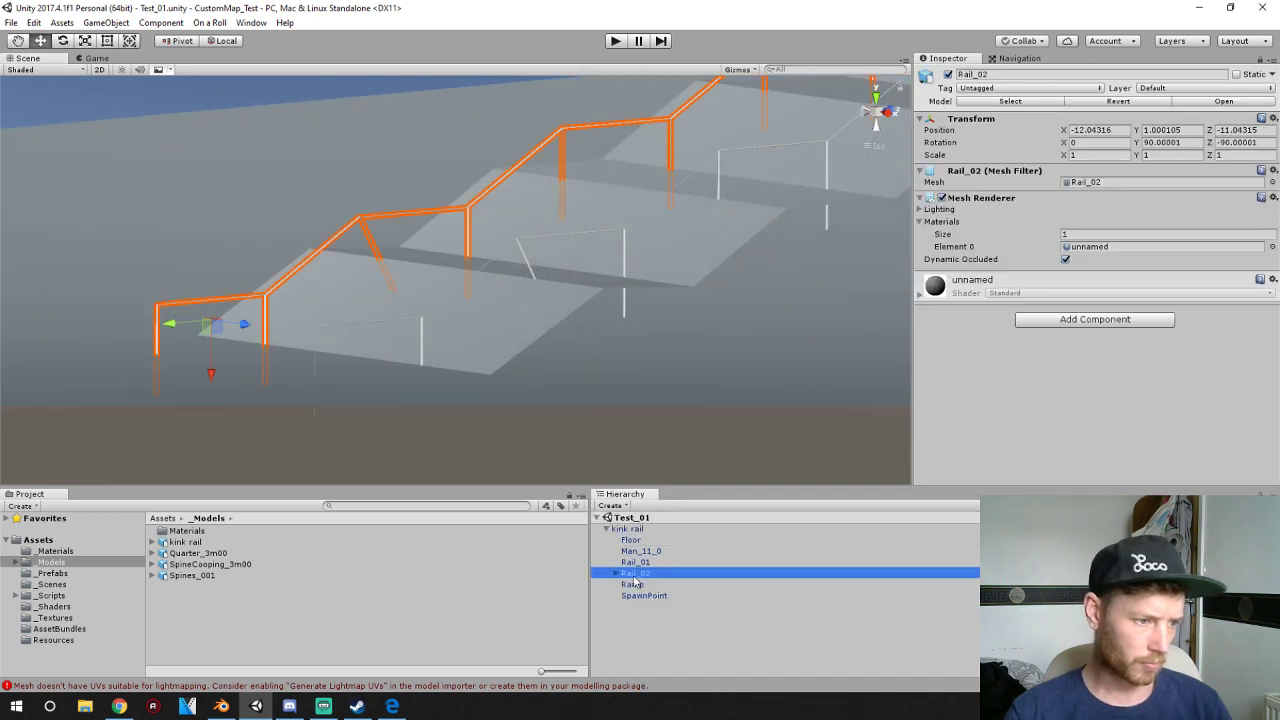
{"action": "left_click", "coordinate": [615, 573]}
{"action": "left_click", "coordinate": [656, 585]}
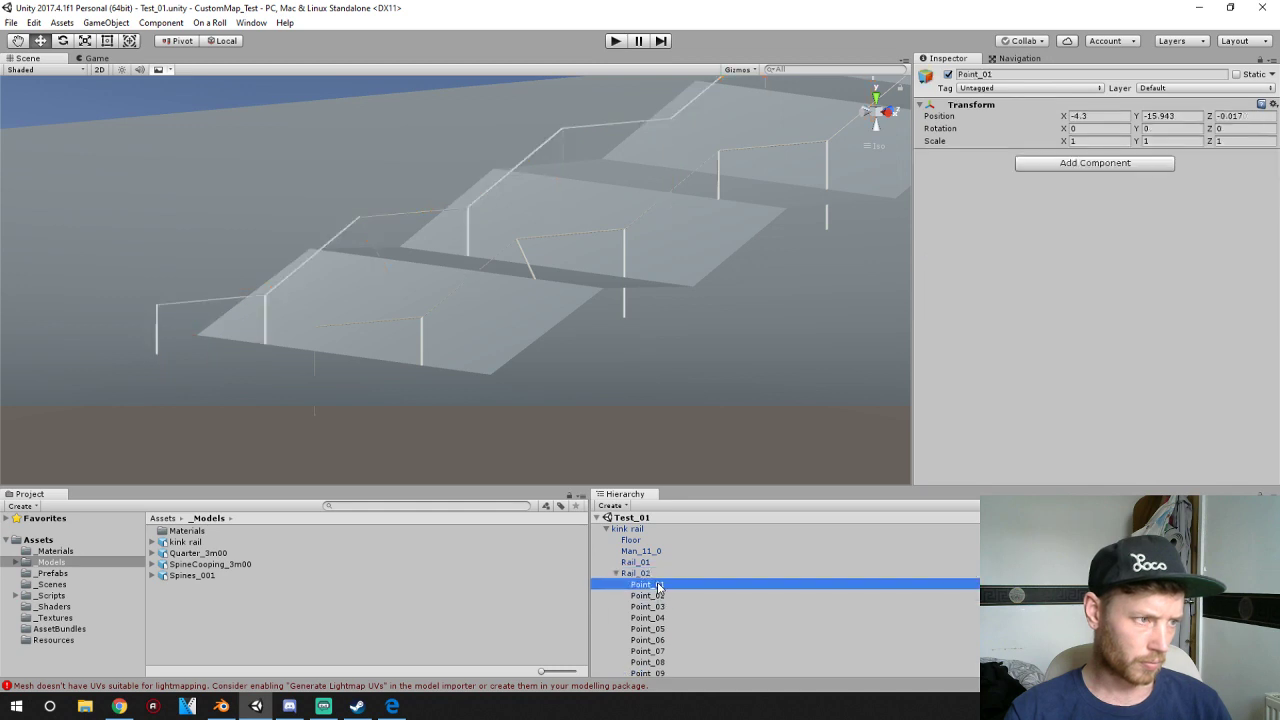
{"action": "scroll", "coordinate": [657, 587], "scroll_direction": "down", "scroll_amount": 1}
{"action": "left_click", "coordinate": [656, 651], "text": "shift"}
{"action": "scroll", "coordinate": [655, 648], "scroll_direction": "up", "scroll_amount": 1}
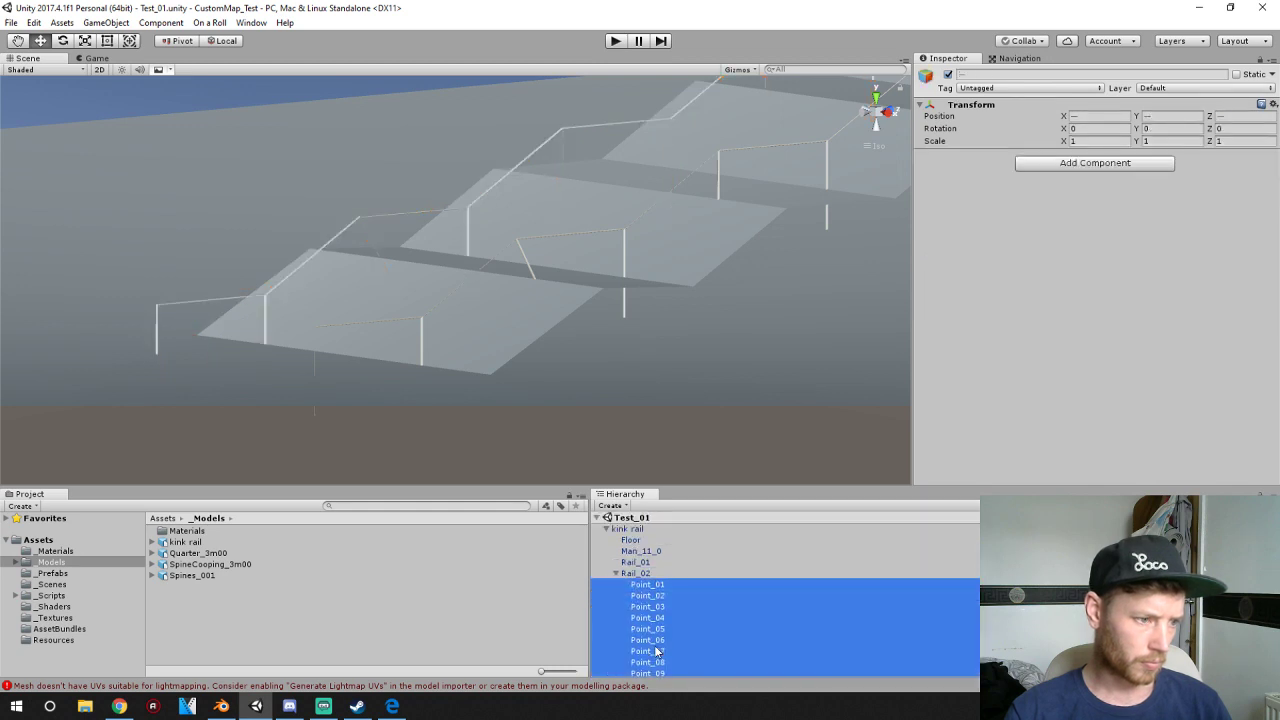
{"action": "left_click_drag", "start_coordinate": [654, 590], "coordinate": [644, 564]}
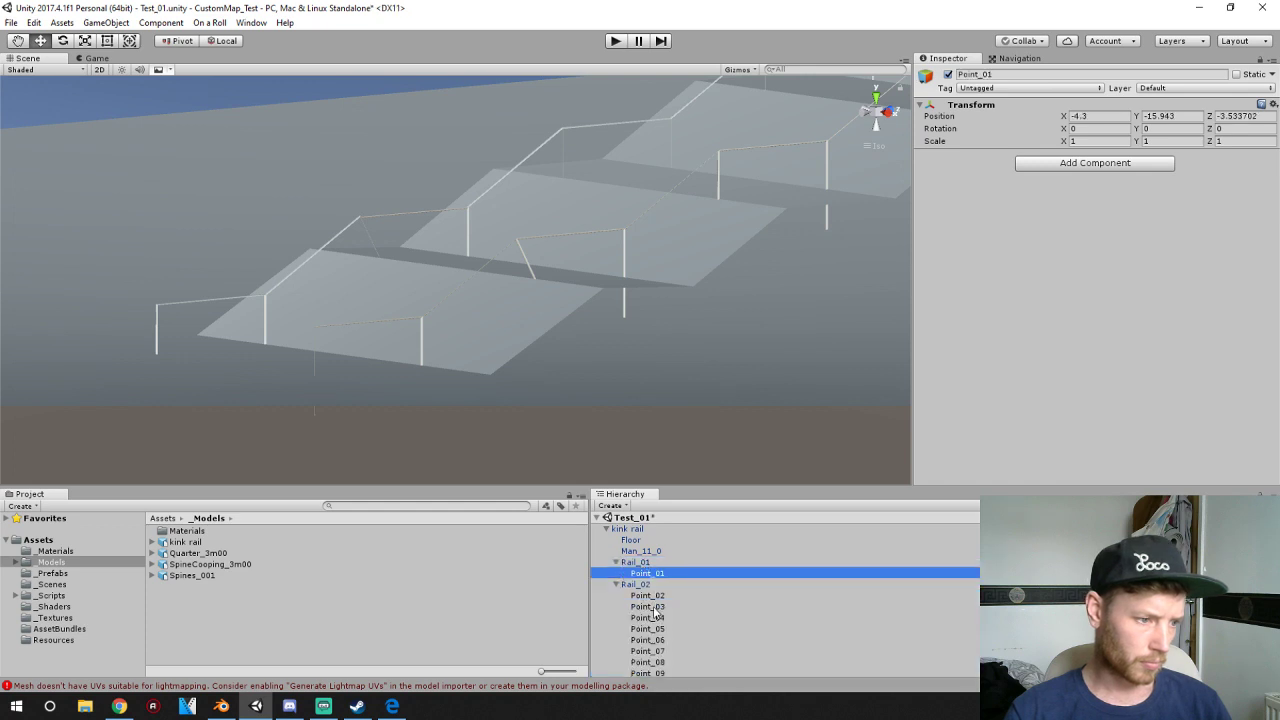
{"action": "left_click", "coordinate": [658, 597]}
{"action": "key", "text": "ctrl+z"}
{"action": "key", "text": "ctrl+z"}
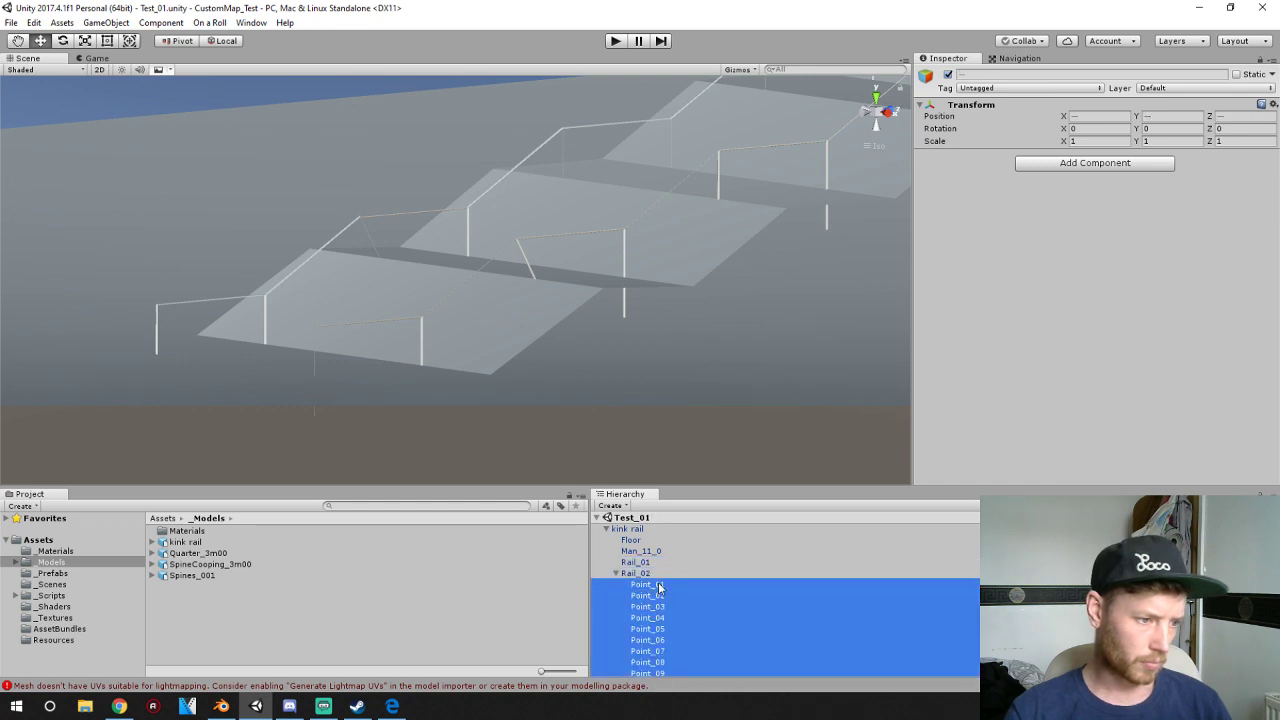
- Duplicate the ten selected points and make the copies children of Rail_01
{"action": "right_click", "coordinate": [654, 594]}
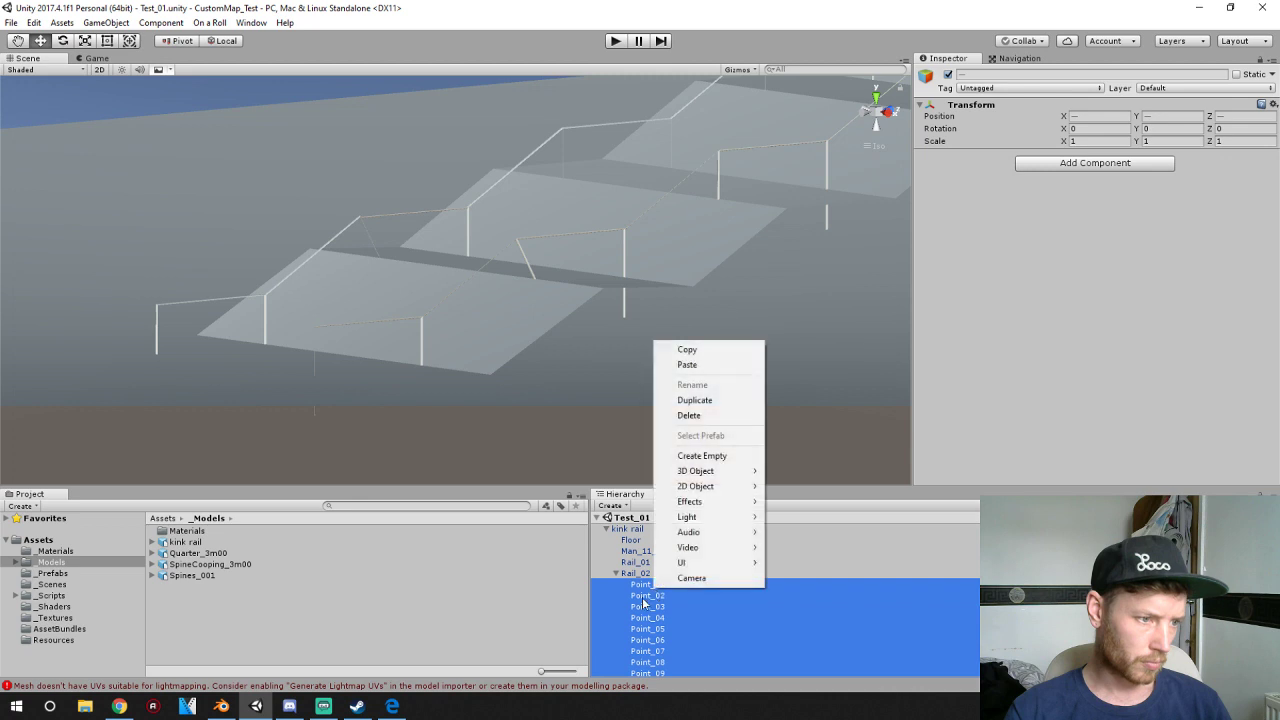
{"action": "left_click", "coordinate": [690, 402]}
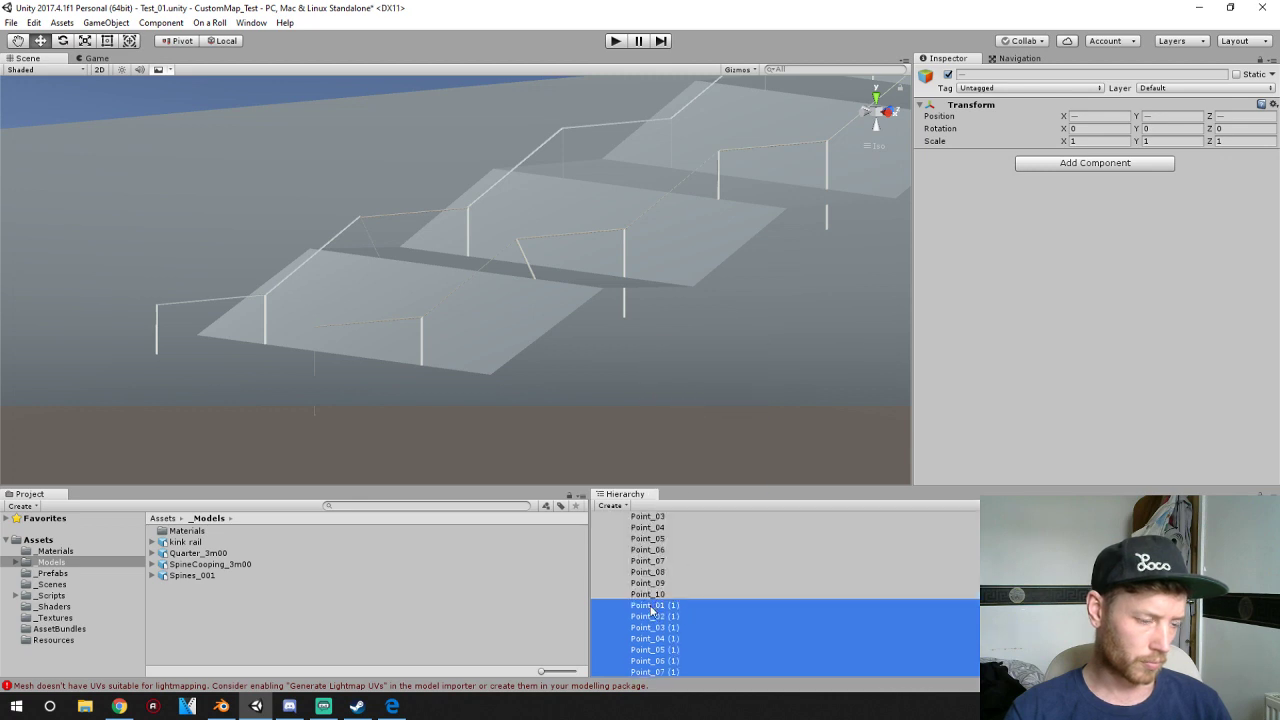
{"action": "left_click_drag", "start_coordinate": [652, 610], "coordinate": [643, 567]}
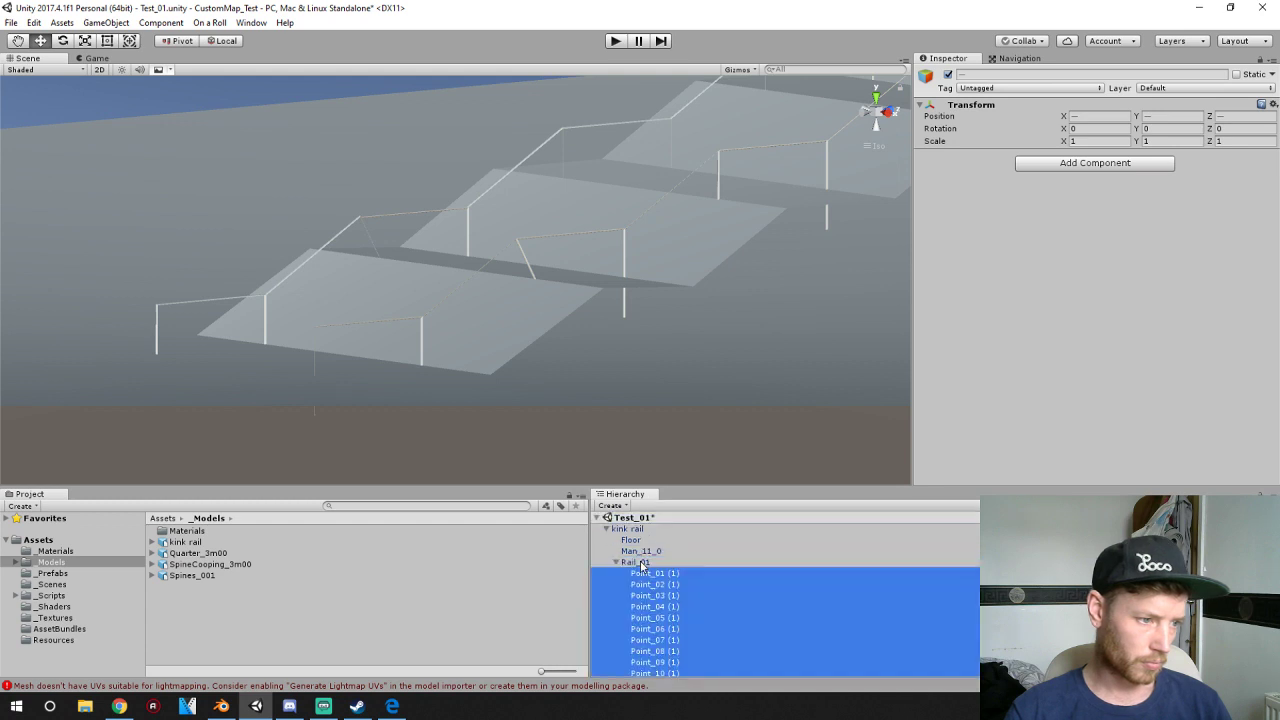
- Rename the first two point copies under Rail_01 as Point_01 and Point_02
{"action": "left_click", "coordinate": [668, 576]}
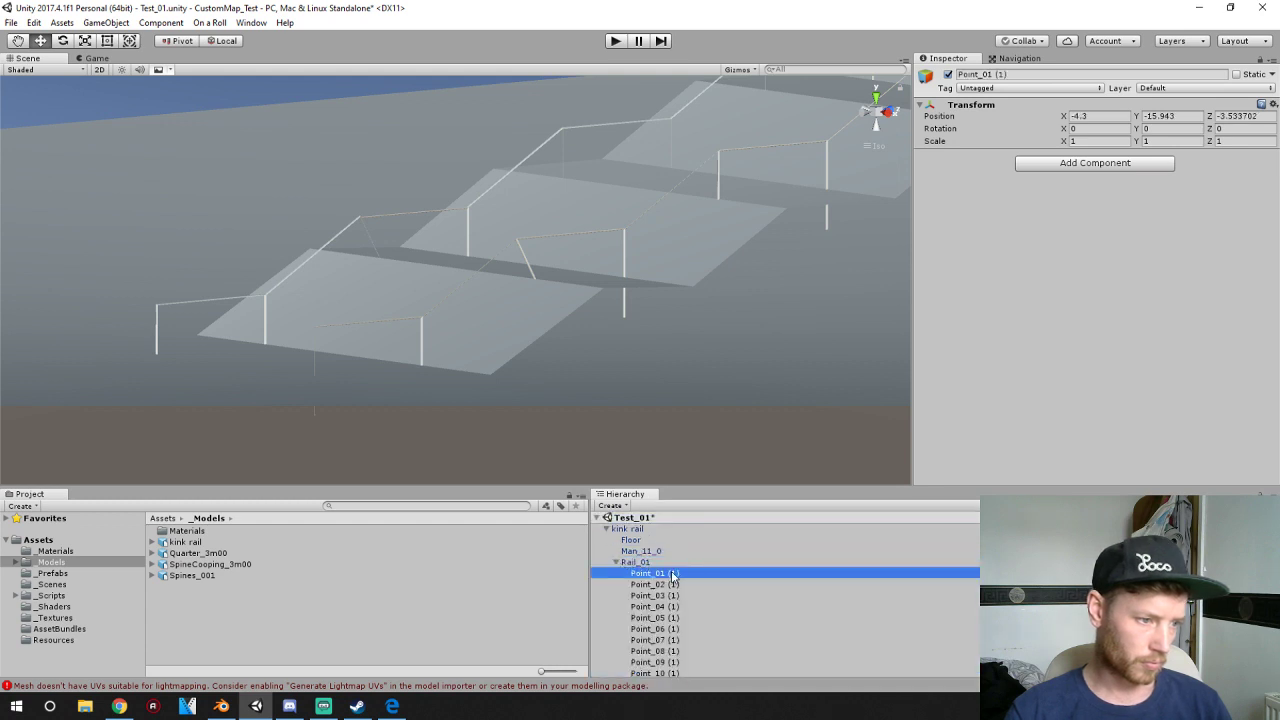
{"action": "left_click", "coordinate": [684, 573]}
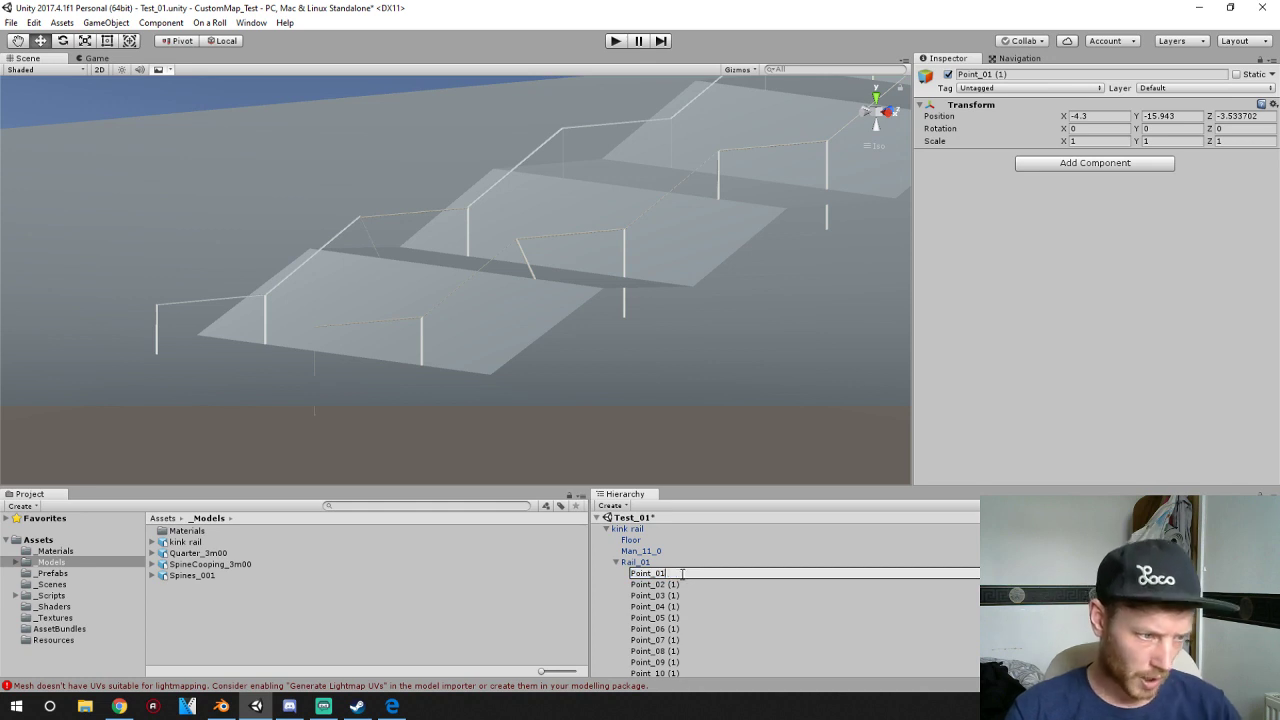
{"action": "key", "text": "BackSpace"}
{"action": "key", "text": "BackSpace"}
{"action": "key", "text": "BackSpace"}
{"action": "key", "text": "BackSpace"}
{"action": "key", "text": "Return"}
{"action": "left_click", "coordinate": [675, 587]}
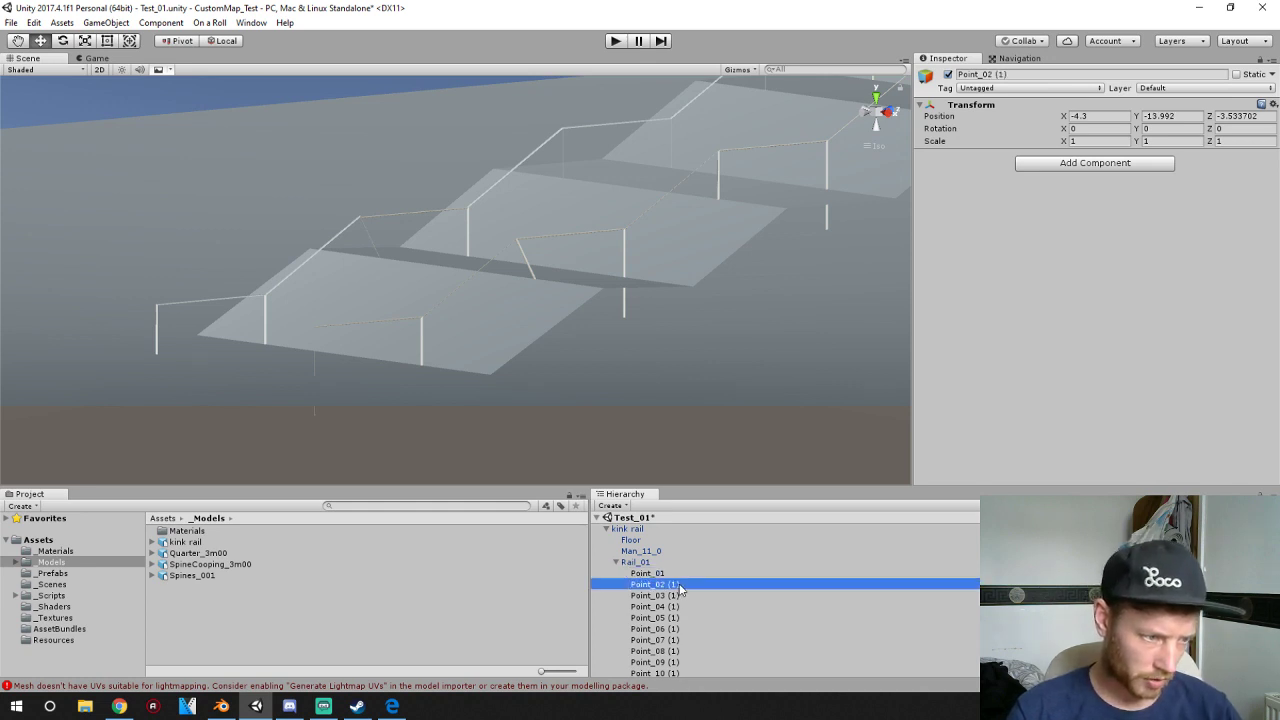
{"action": "left_click", "coordinate": [680, 588]}
{"action": "key", "text": "Return"}
- Rename the third and fourth point copies under Rail_01 as Point_03 and Point_04
{"action": "left_click", "coordinate": [683, 596]}
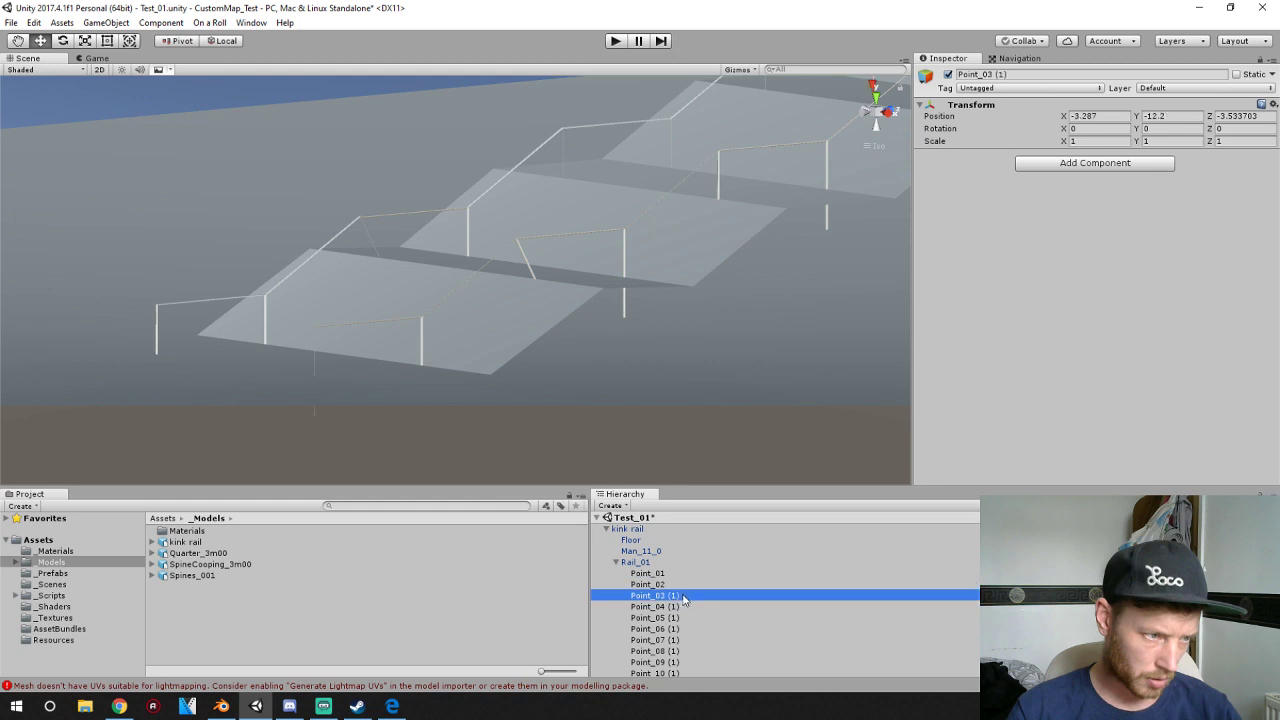
{"action": "left_click", "coordinate": [683, 597]}
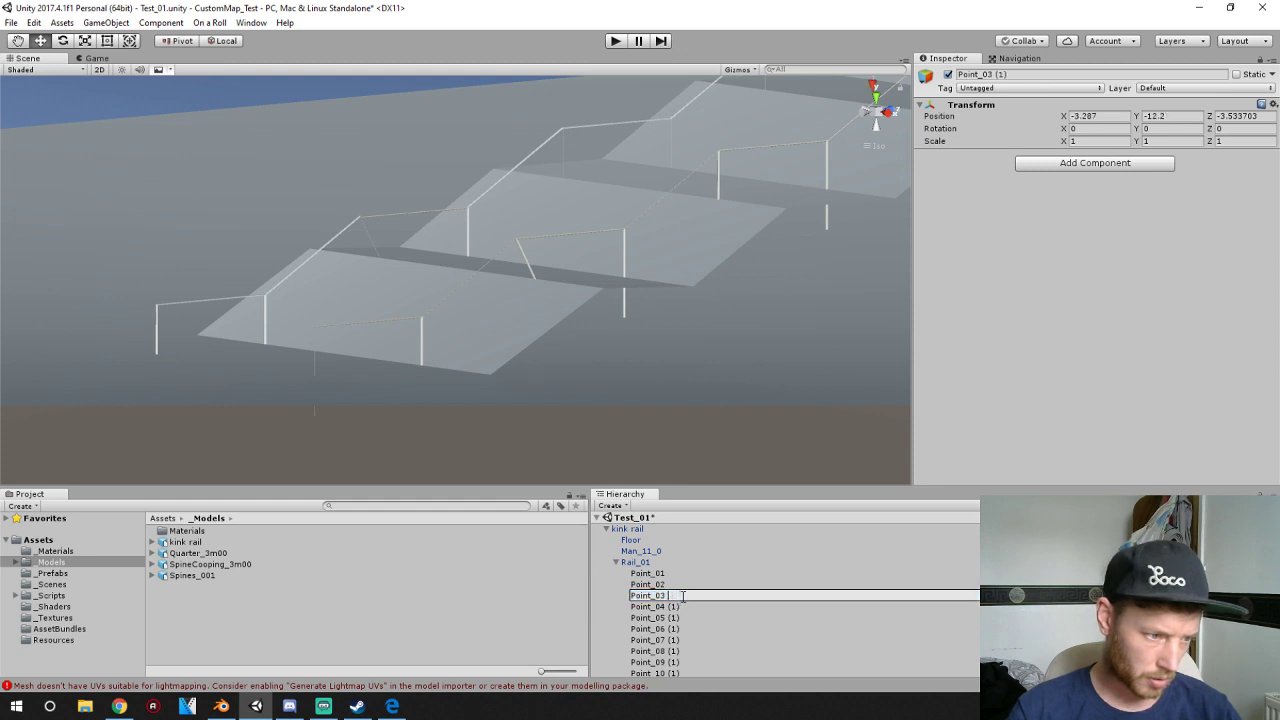
{"action": "key", "text": "Return"}
{"action": "left_click", "coordinate": [683, 607]}
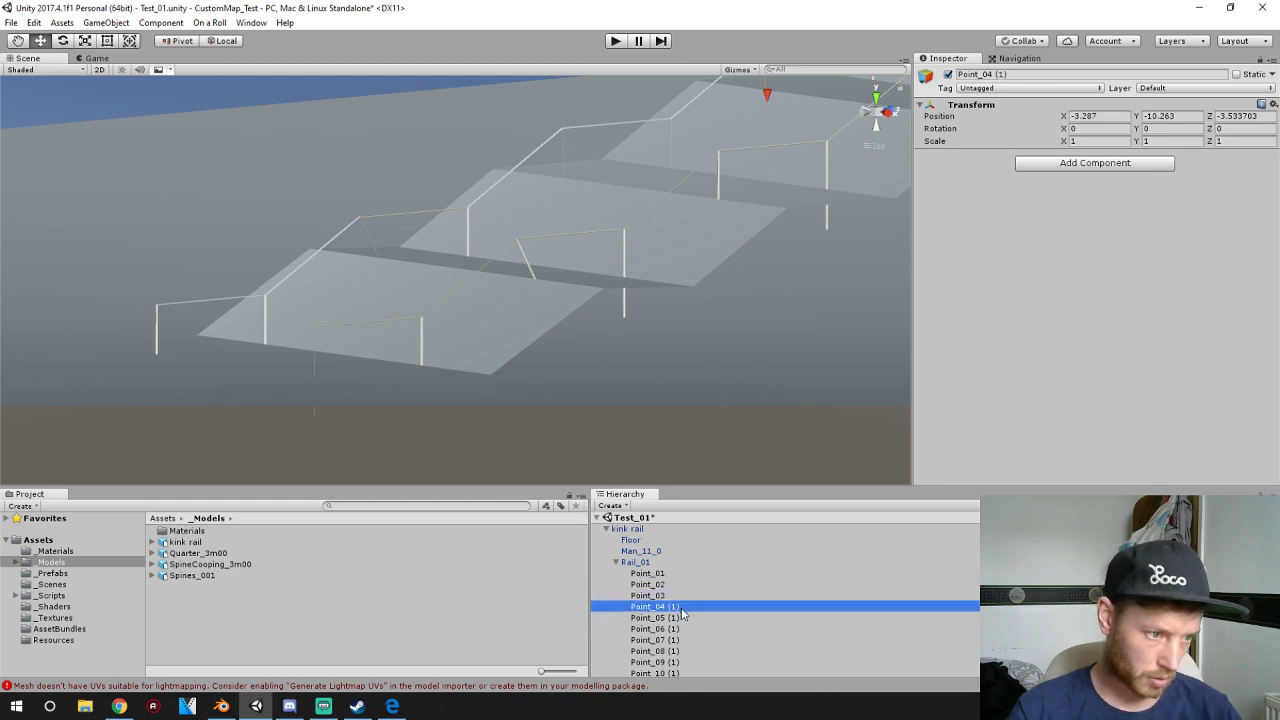
{"action": "left_click", "coordinate": [682, 610]}
{"action": "left_click", "coordinate": [680, 607]}
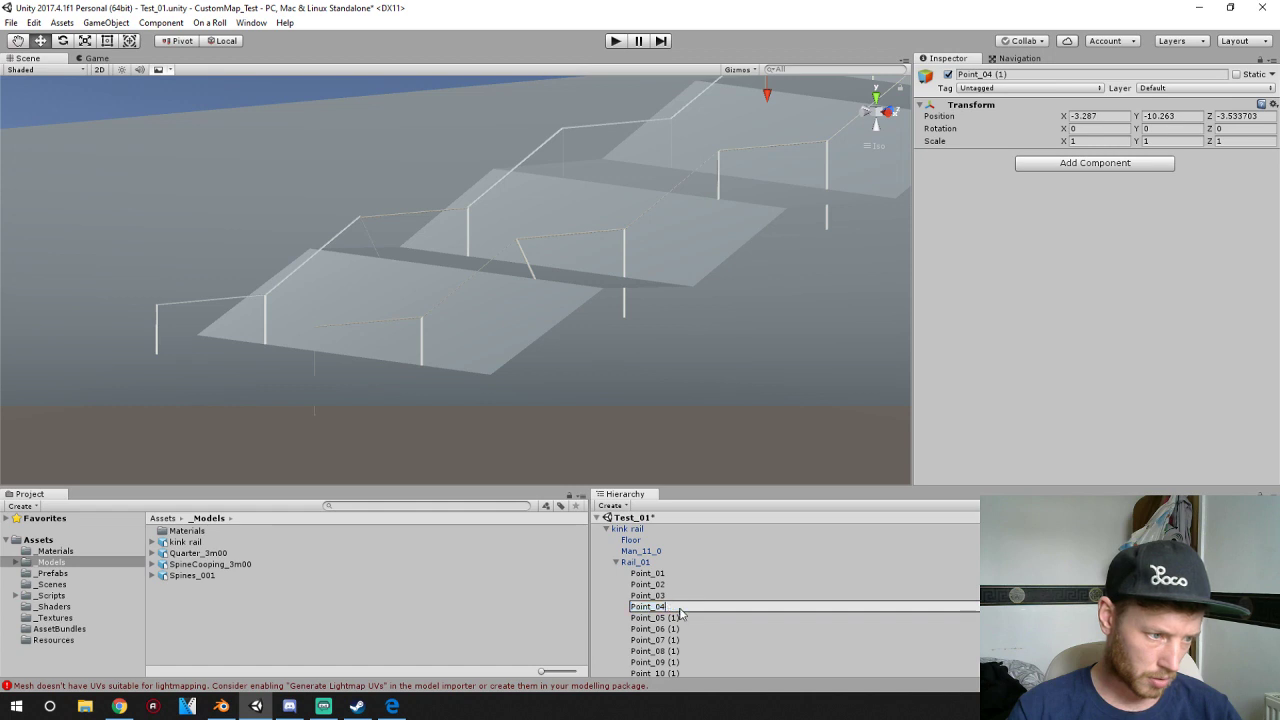
{"action": "key", "text": "Return"}
- Rename the fifth and sixth point copies under Rail_01 as Point_05 and Point_06
{"action": "left_click", "coordinate": [680, 618]}
{"action": "left_click", "coordinate": [680, 618]}
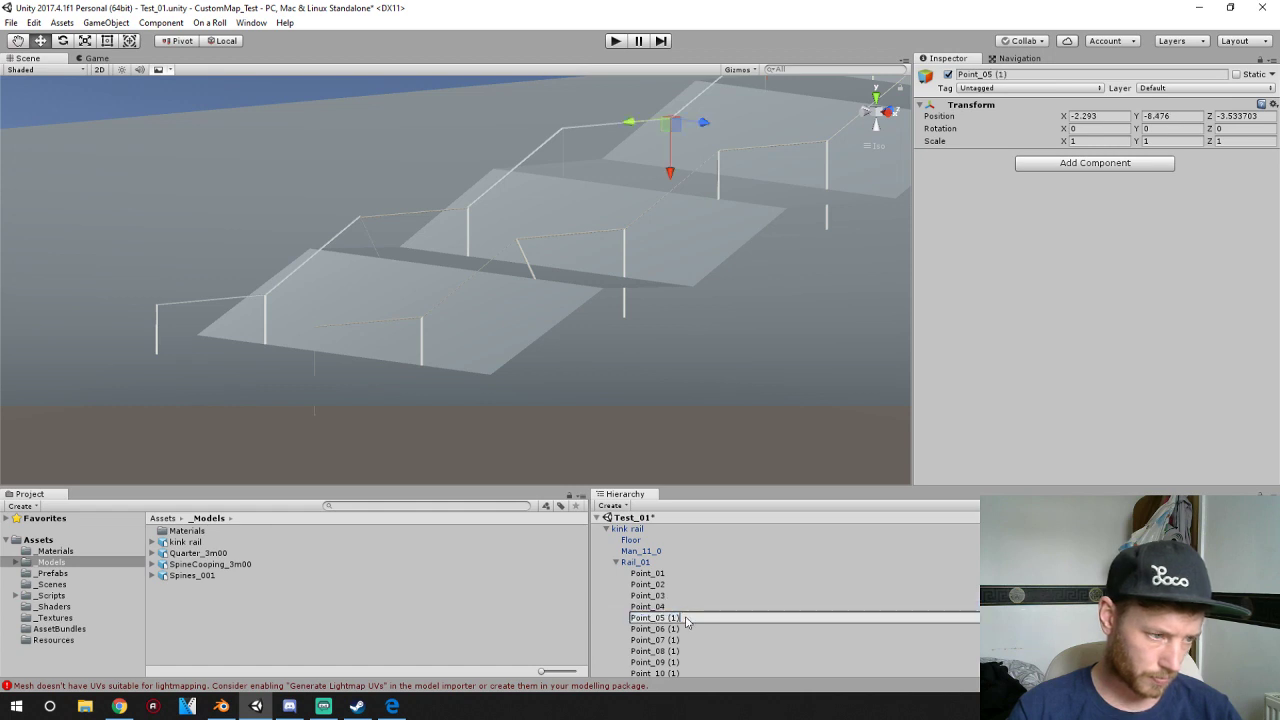
{"action": "key", "text": "BackSpace"}
{"action": "key", "text": "BackSpace"}
{"action": "key", "text": "Return"}
{"action": "scroll", "coordinate": [690, 565], "scroll_direction": "down", "scroll_amount": 3}
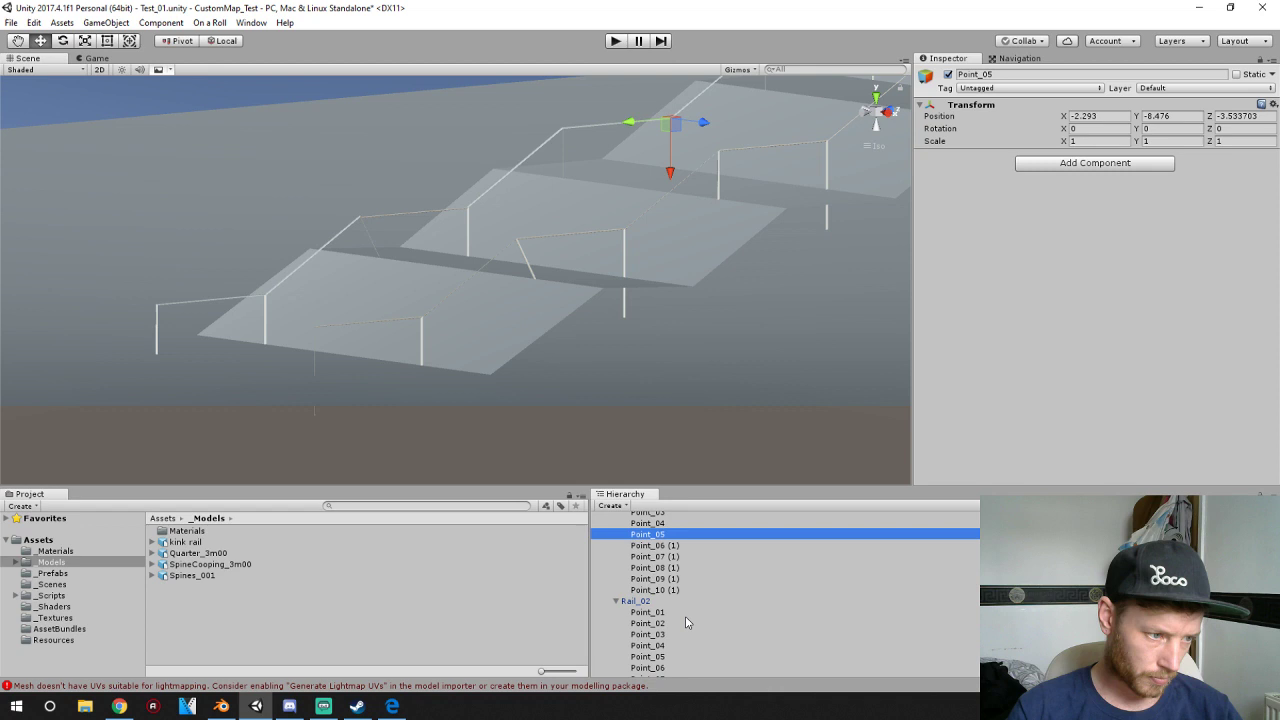
{"action": "left_click", "coordinate": [678, 546]}
{"action": "left_click", "coordinate": [676, 546]}
{"action": "key", "text": "End"}
{"action": "key", "text": "BackSpace"}
{"action": "key", "text": "BackSpace"}
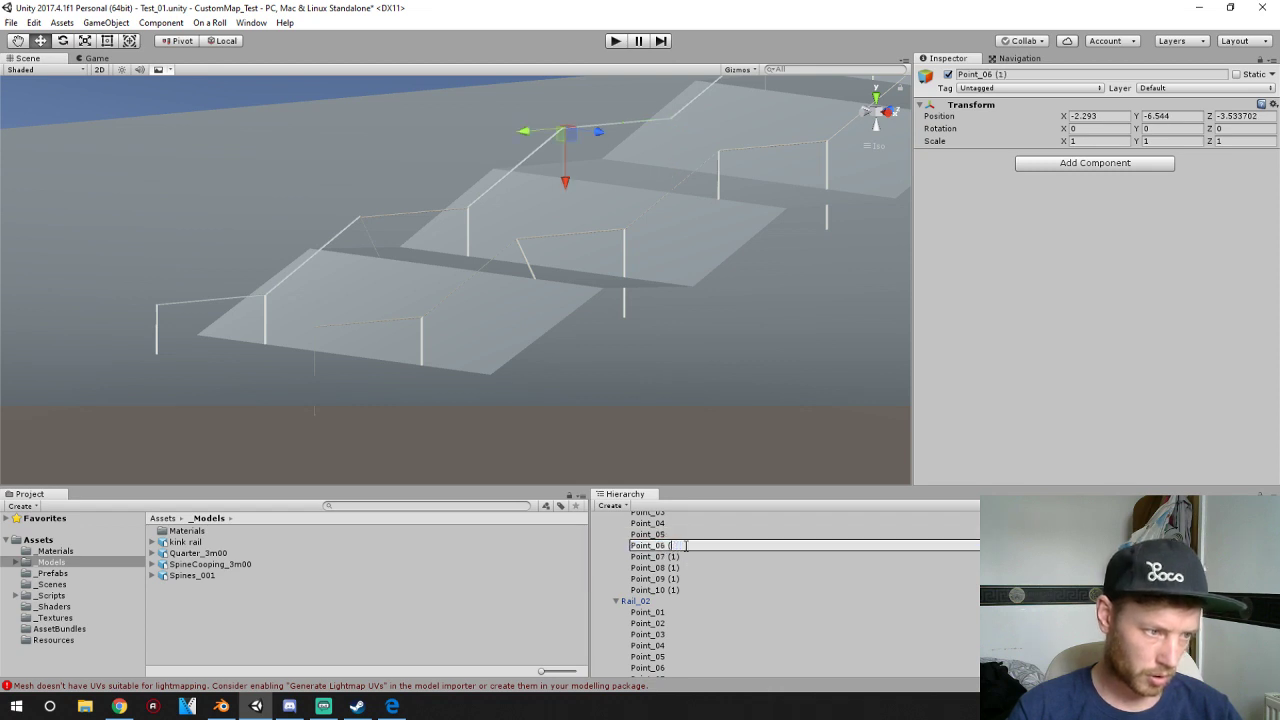
{"action": "key", "text": "Return"}
- Rename the seventh and eighth point copies under Rail_01 as Point_07 and Point_08
{"action": "left_click", "coordinate": [680, 557]}
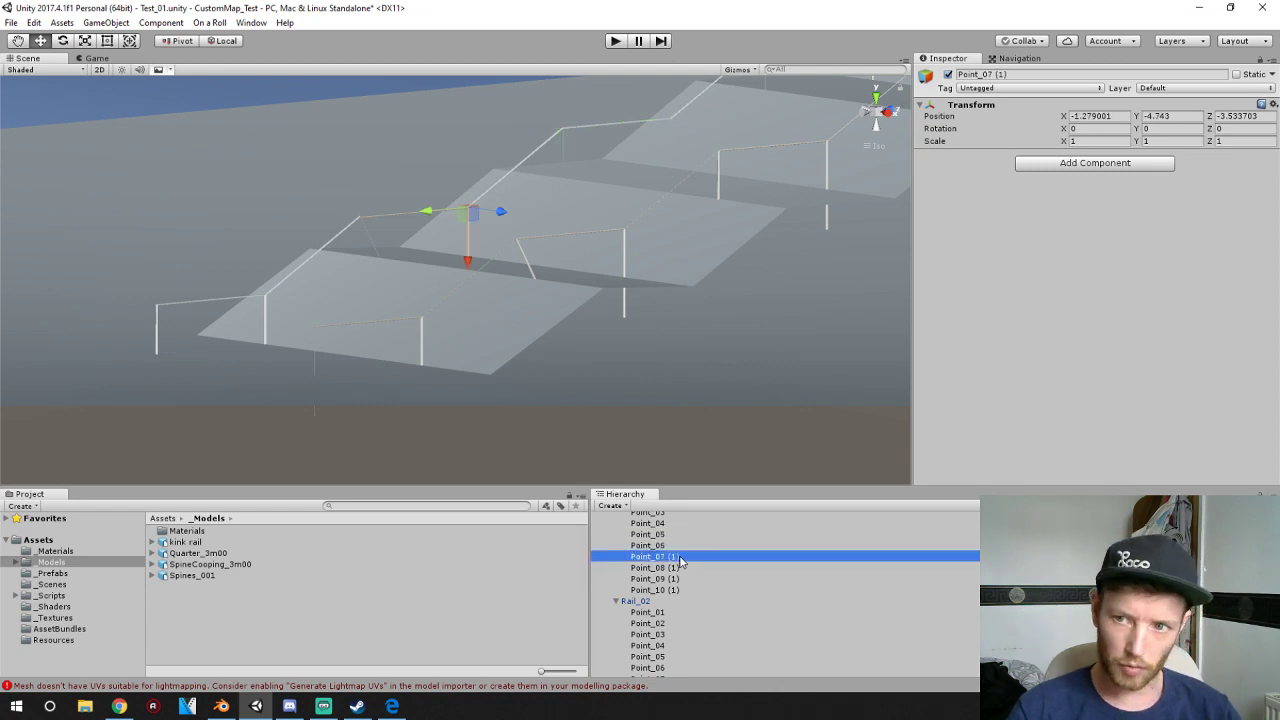
{"action": "left_click", "coordinate": [680, 557]}
{"action": "key", "text": "End"}
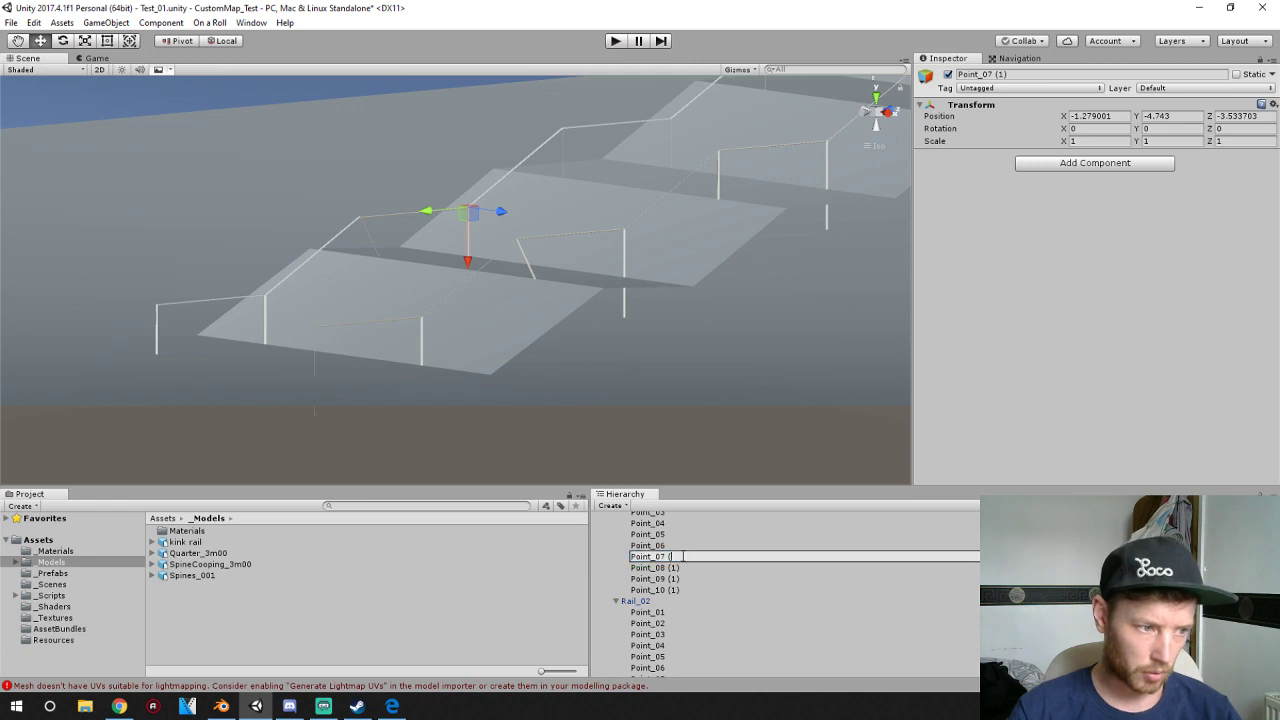
{"action": "key", "text": "Return"}
{"action": "left_click", "coordinate": [678, 568]}
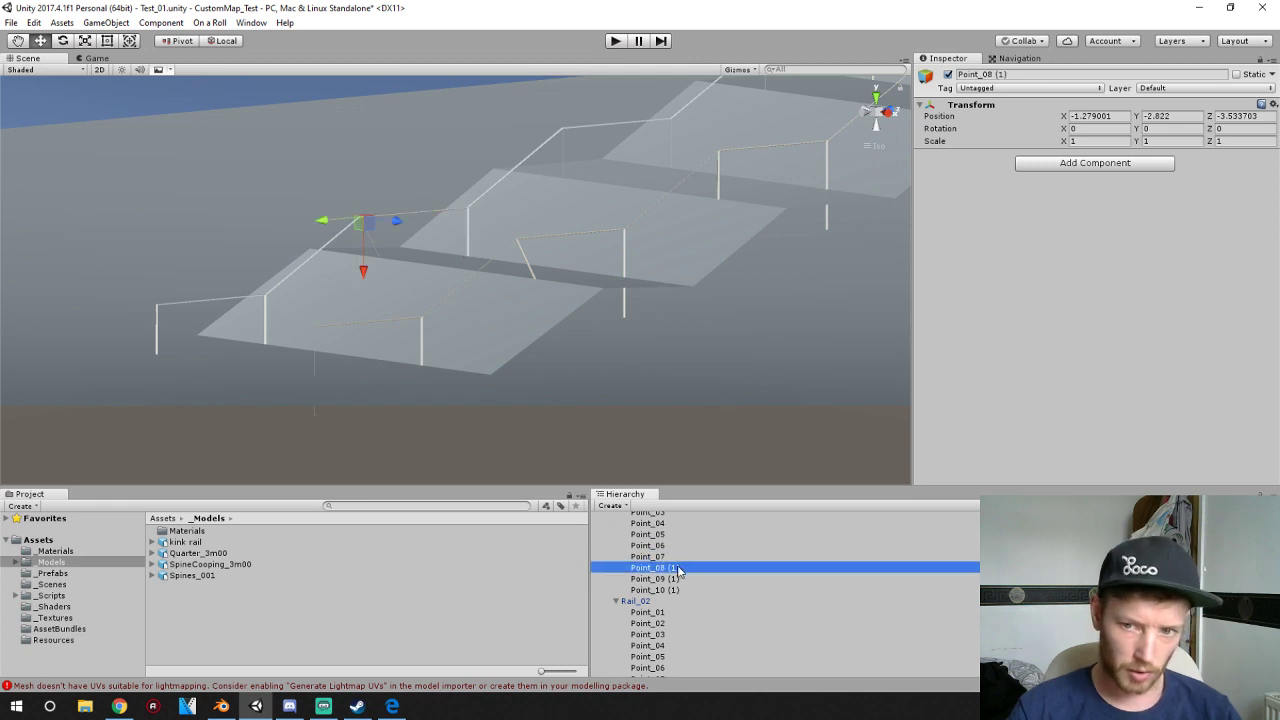
{"action": "left_click", "coordinate": [678, 568]}
{"action": "key", "text": "End"}
{"action": "key", "text": "Return"}
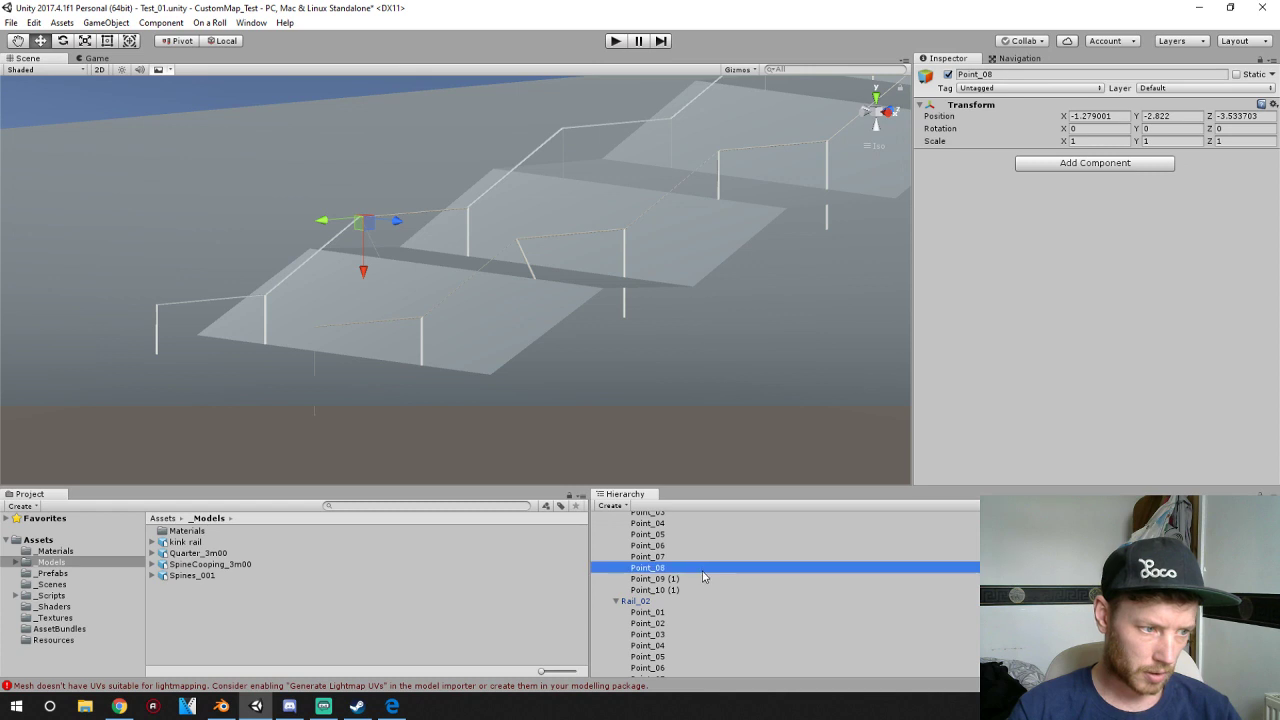
- Rename the ninth point copy under Rail_01 as Point_09
{"action": "left_click", "coordinate": [703, 589]}
{"action": "left_click", "coordinate": [700, 579]}
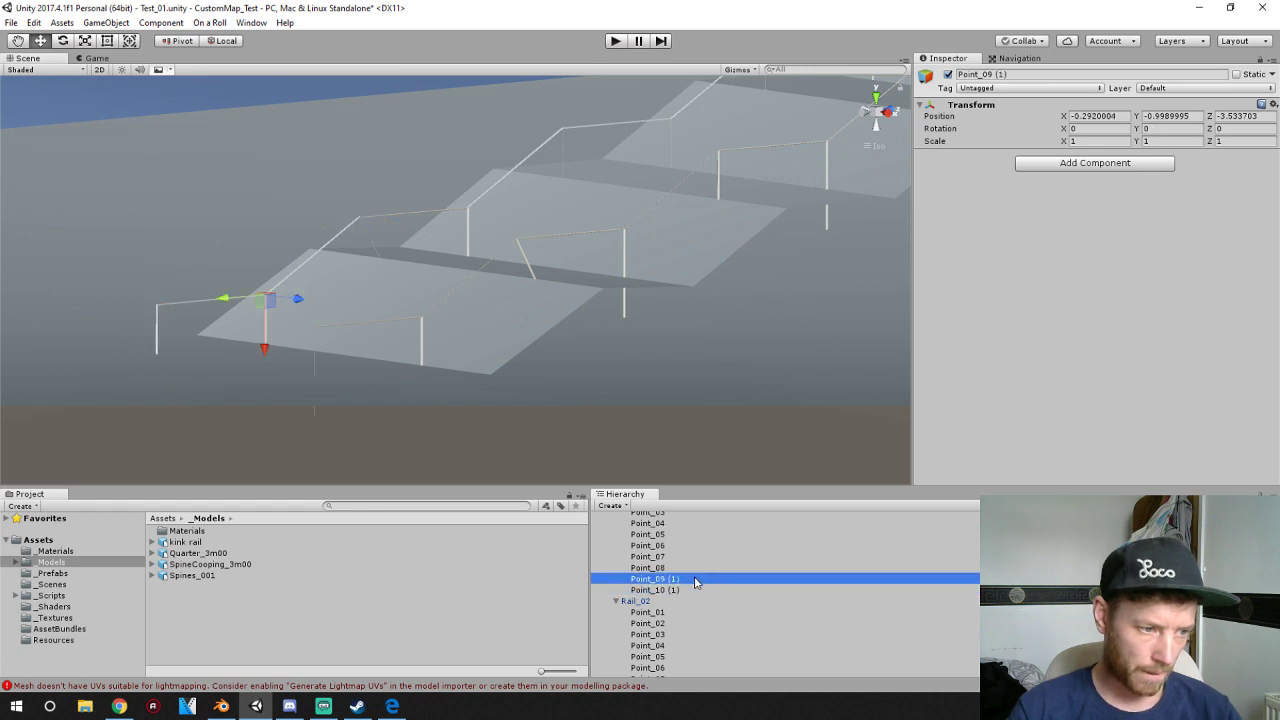
{"action": "left_click", "coordinate": [695, 580]}
{"action": "key", "text": "End"}
{"action": "key", "text": "BackSpace"}
{"action": "key", "text": "Return"}
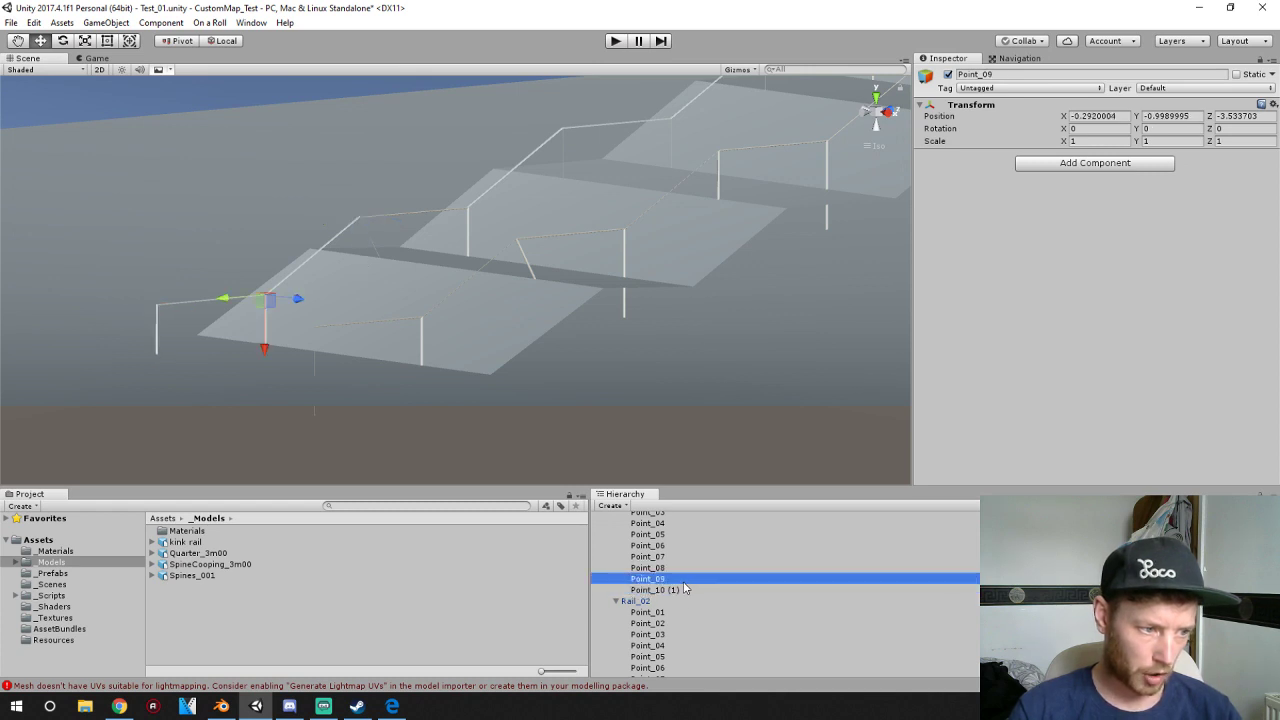
- Rename the tenth point copy under Rail_01 as Point_10
{"action": "left_click", "coordinate": [686, 590]}
{"action": "left_click", "coordinate": [685, 591]}
{"action": "key", "text": "BackSpace"}
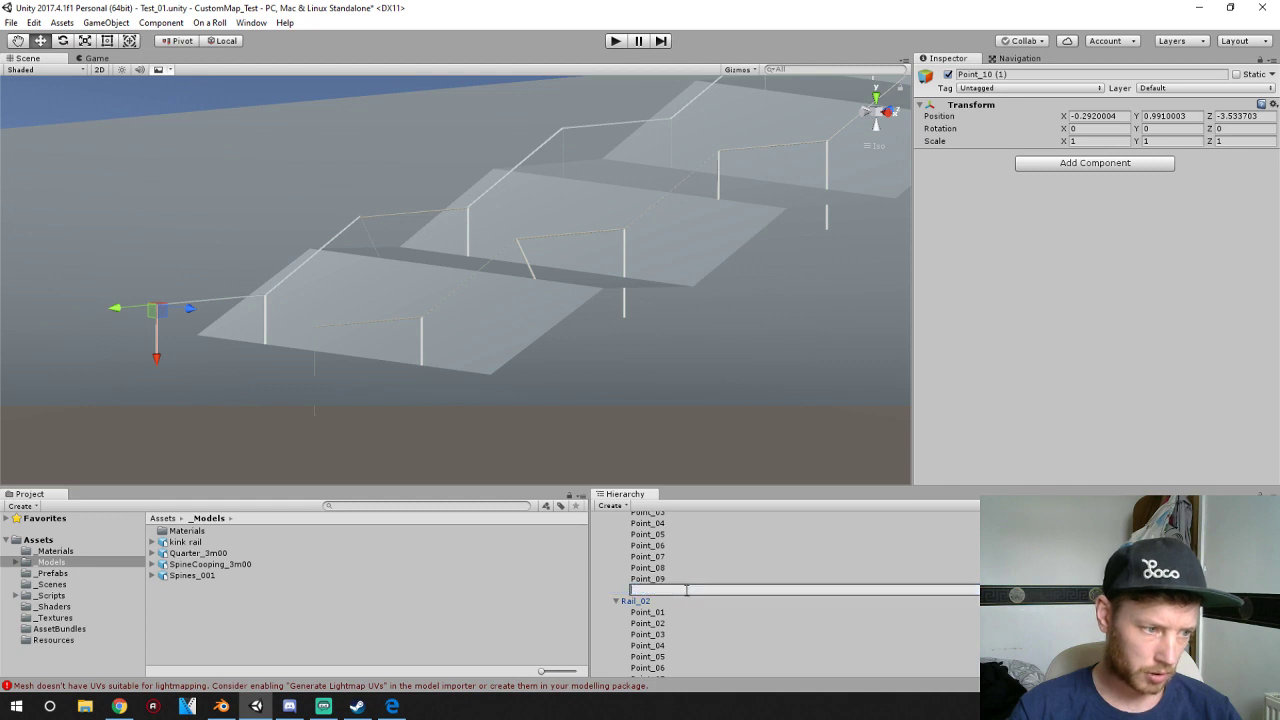
{"action": "key", "text": "ctrl+z"}
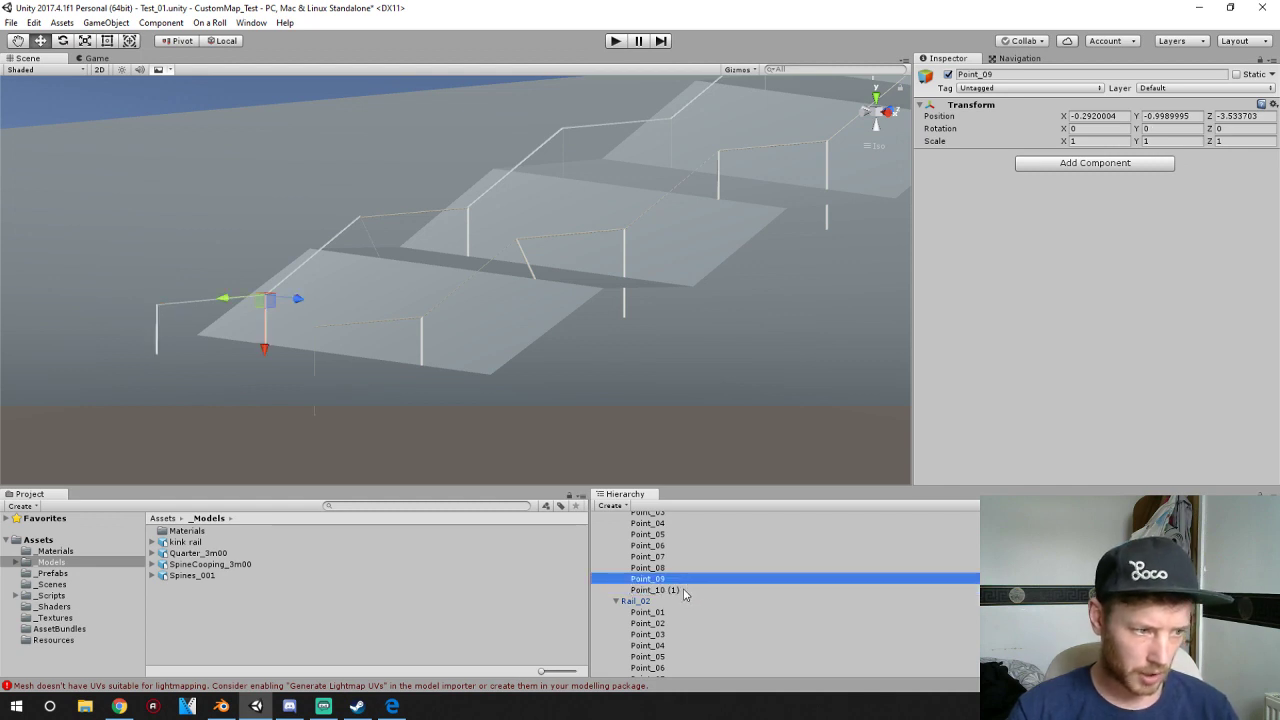
{"action": "left_click", "coordinate": [682, 592]}
{"action": "left_click", "coordinate": [681, 591]}
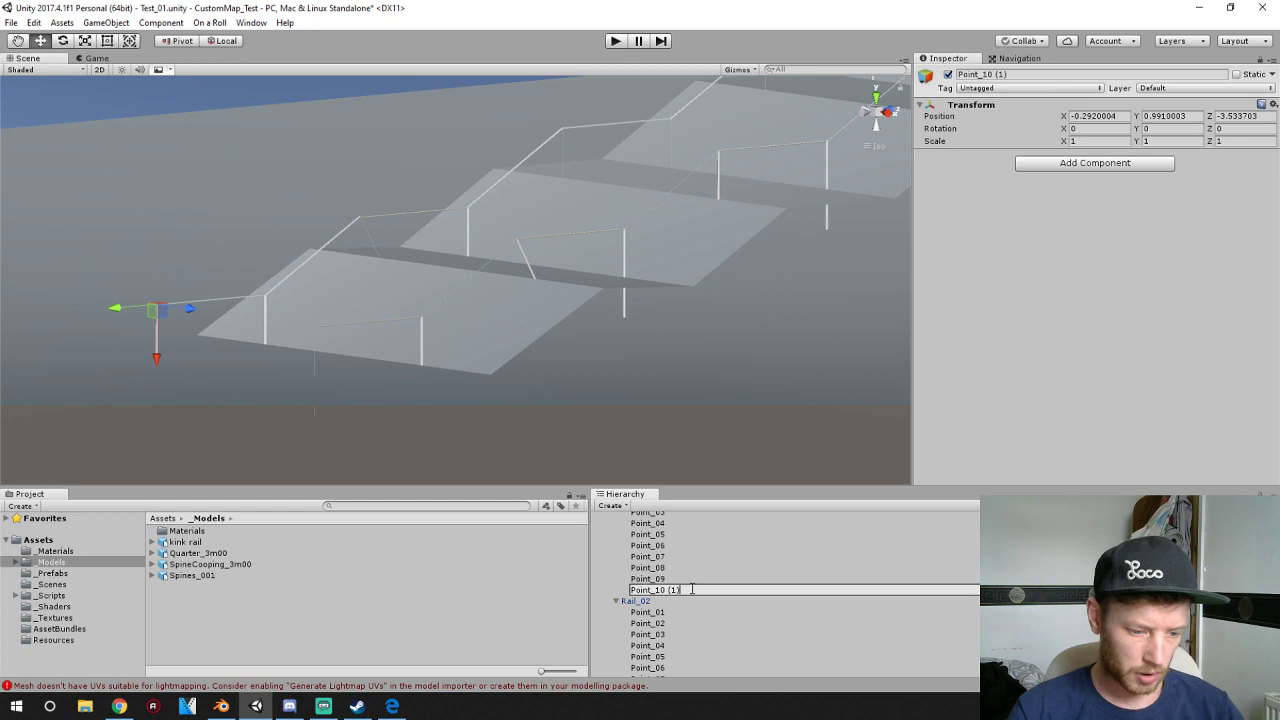
{"action": "key", "text": "Return"}
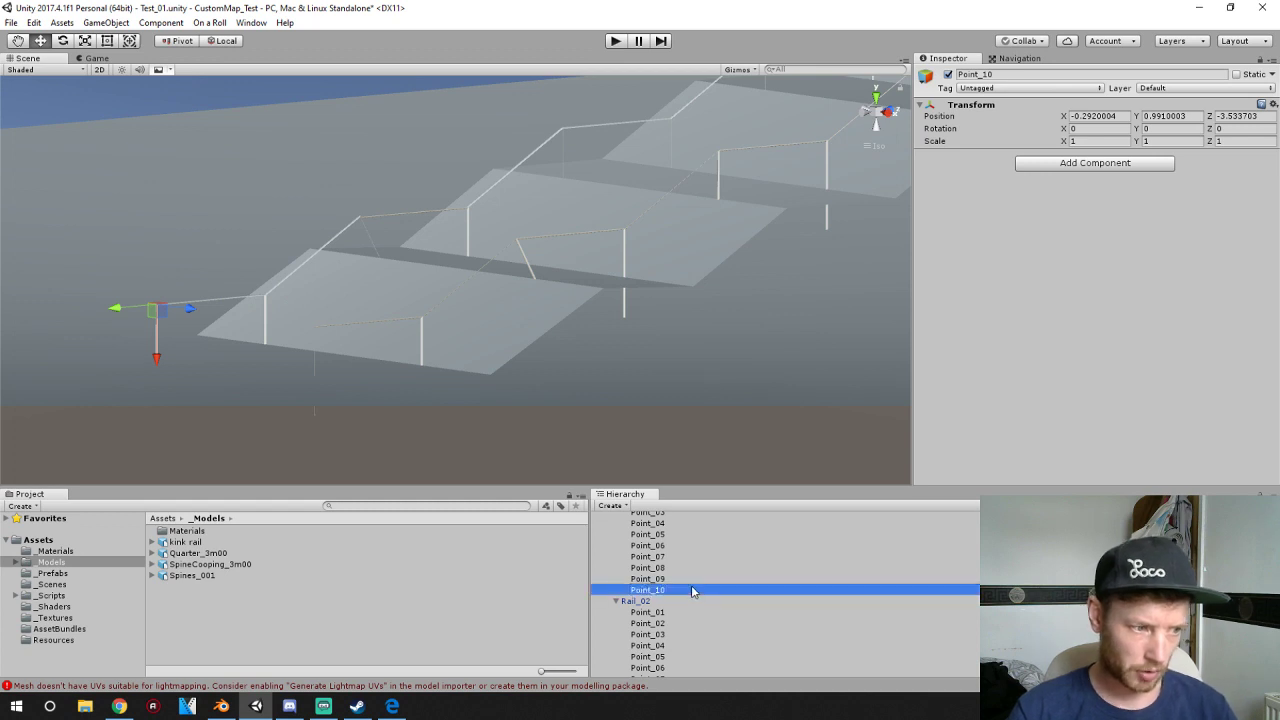
- Collapse the points of Rail_02 in the scene hierarchy
{"action": "scroll", "coordinate": [693, 597], "scroll_direction": "down", "scroll_amount": 3}
{"action": "left_click", "coordinate": [626, 540]}
{"action": "scroll", "coordinate": [622, 556], "scroll_direction": "up", "scroll_amount": 3}
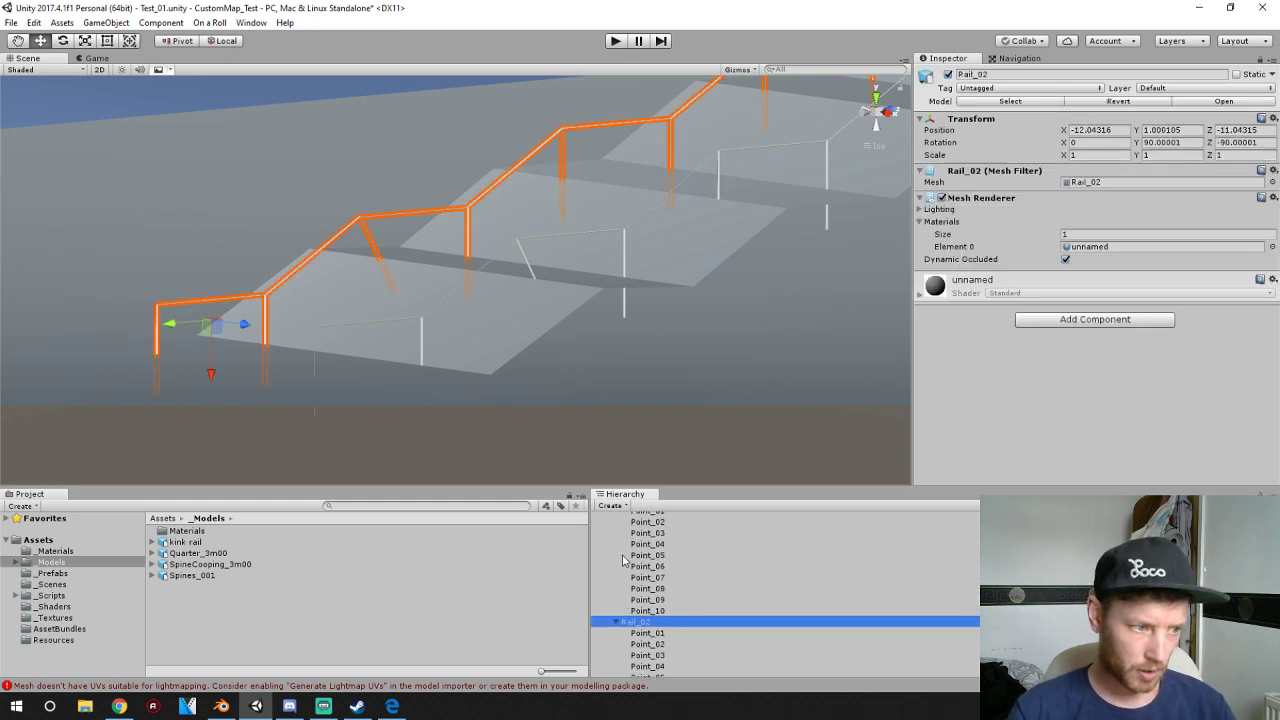
{"action": "left_click", "coordinate": [615, 624]}
{"action": "scroll", "coordinate": [617, 628], "scroll_direction": "up", "scroll_amount": 2}
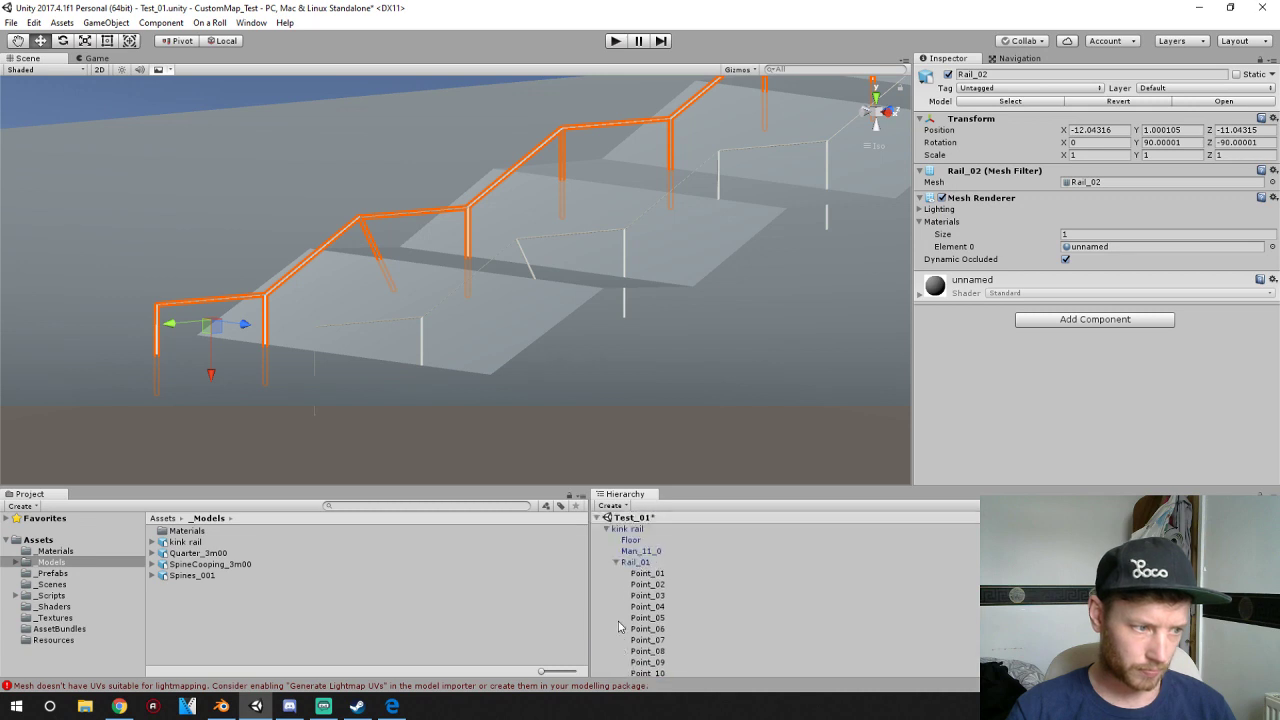
{"action": "left_click", "coordinate": [643, 563]}
{"action": "left_click", "coordinate": [647, 574]}
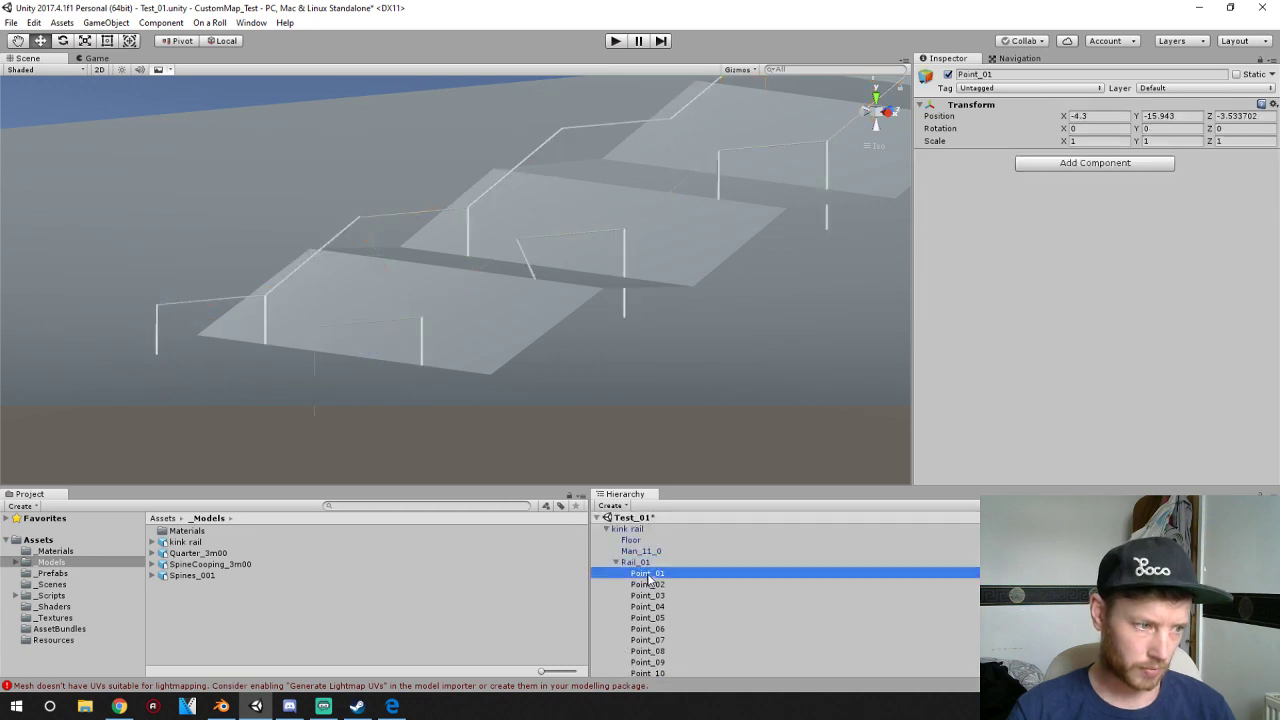
{"action": "scroll", "coordinate": [645, 600], "scroll_direction": "down", "scroll_amount": 2}
{"action": "left_click", "coordinate": [648, 638], "text": "shift"}
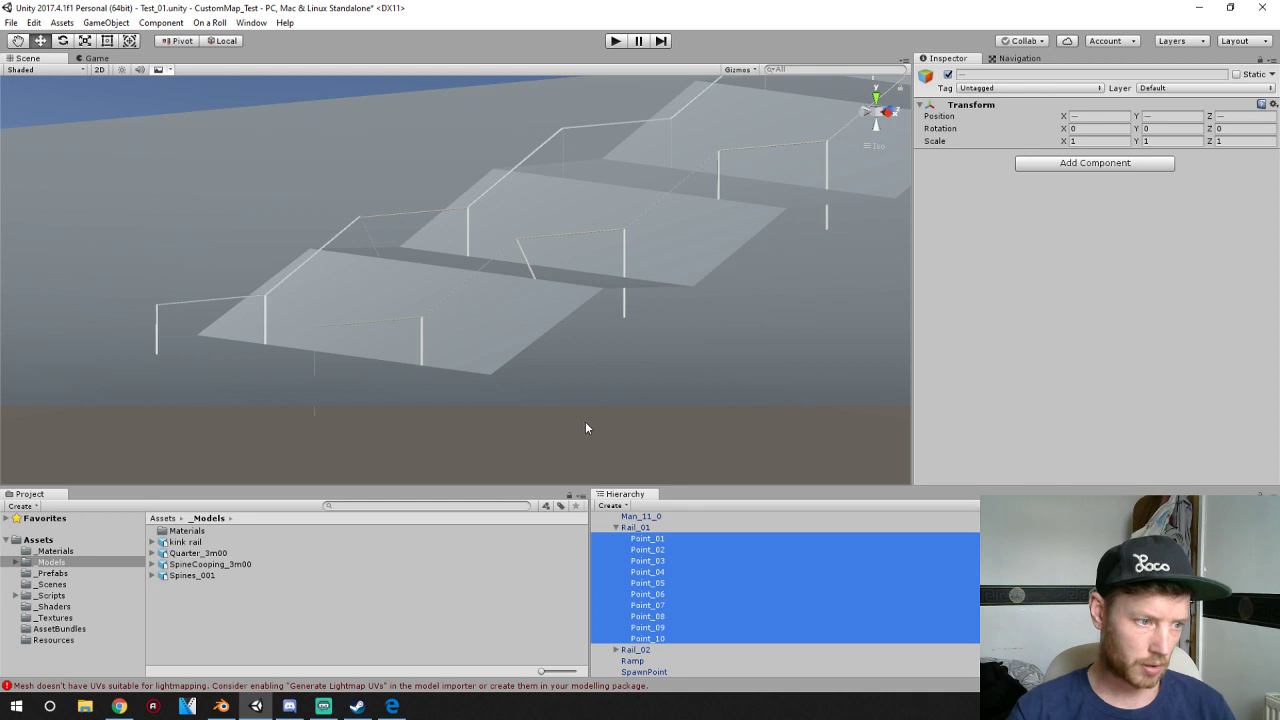
{"action": "scroll", "coordinate": [588, 421], "scroll_direction": "down", "scroll_amount": 4}
{"action": "middle_click_drag", "start_coordinate": [651, 190], "coordinate": [617, 376]}
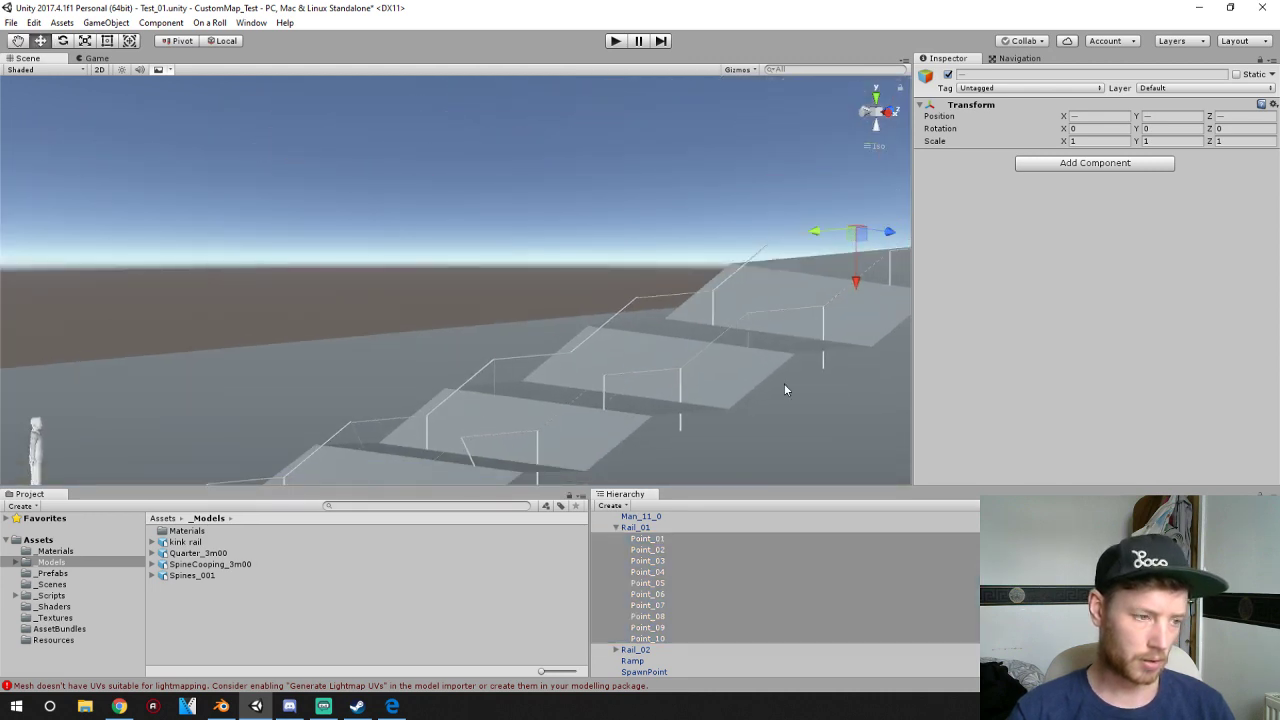
{"action": "left_click", "coordinate": [648, 539]}
{"action": "left_click", "coordinate": [658, 550]}
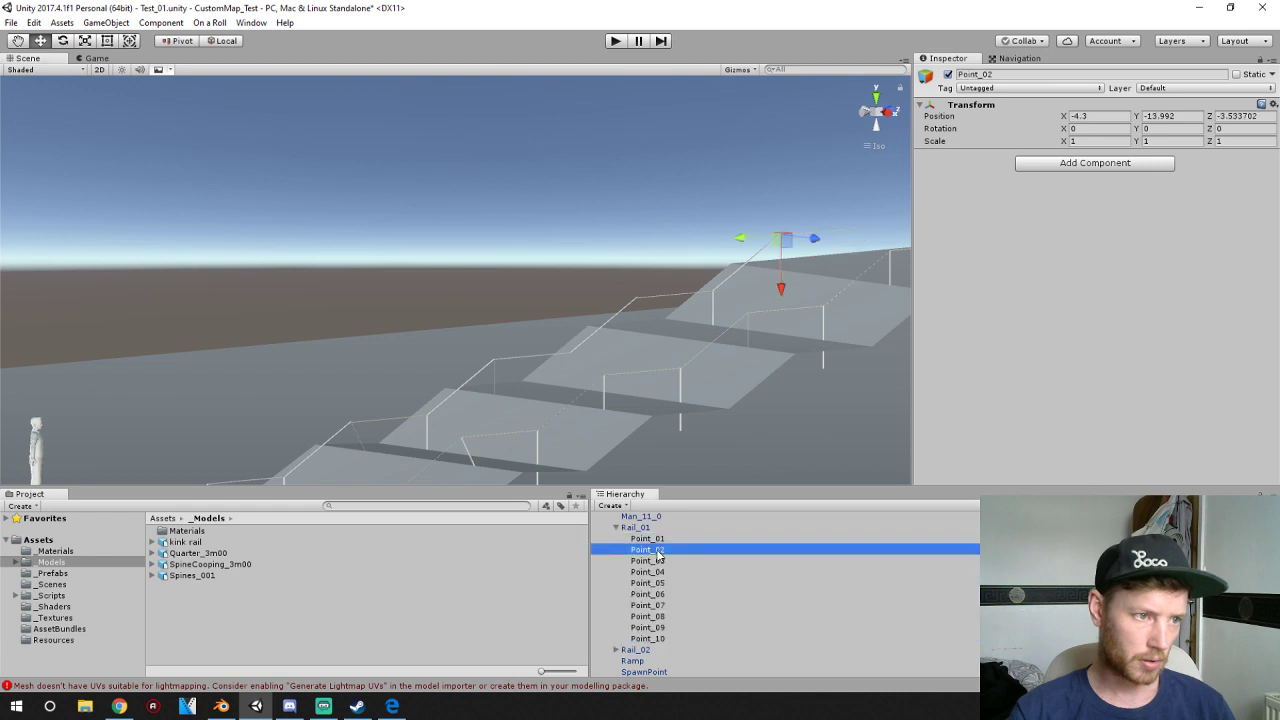
{"action": "left_click", "coordinate": [657, 562]}
- Select all ten points, Point_01 to Point_10, under Rail_01 together
{"action": "left_click", "coordinate": [657, 540]}
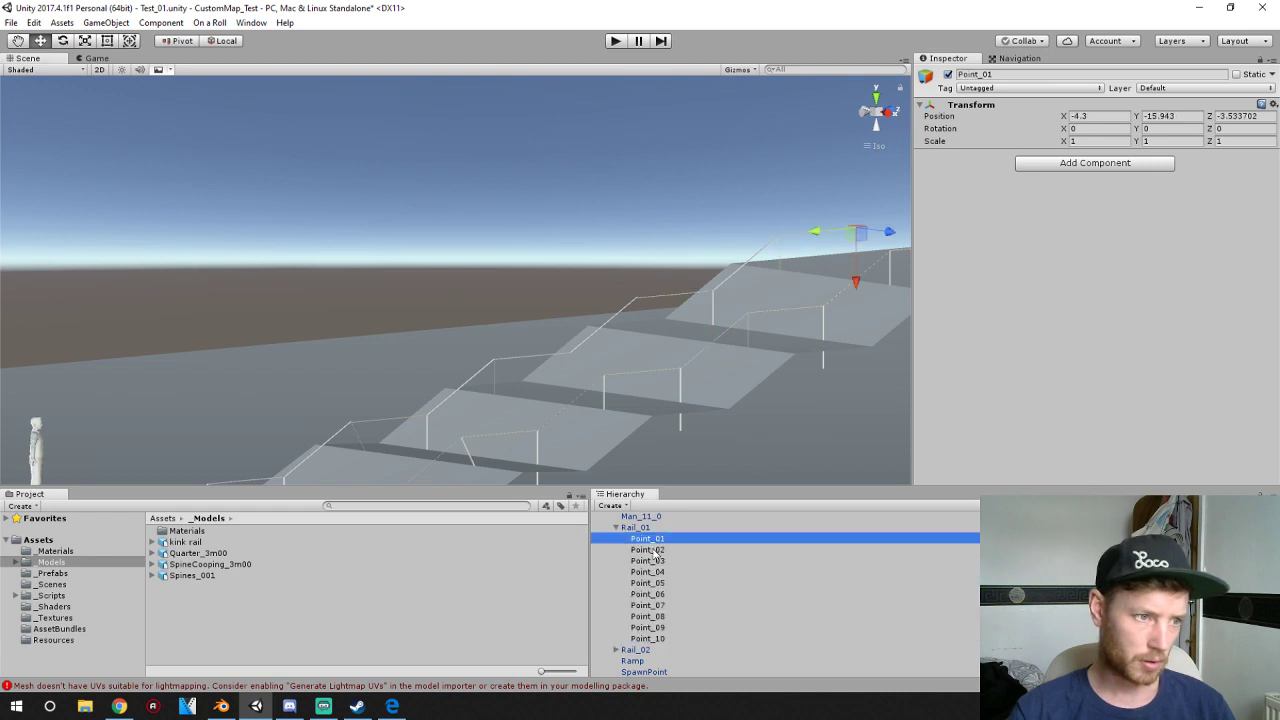
{"action": "left_click", "coordinate": [657, 551], "text": "ctrl"}
{"action": "left_click", "coordinate": [656, 563], "text": "ctrl"}
{"action": "left_click", "coordinate": [656, 571], "text": "ctrl"}
{"action": "left_click", "coordinate": [657, 583], "text": "ctrl"}
{"action": "left_click", "coordinate": [657, 594], "text": "ctrl"}
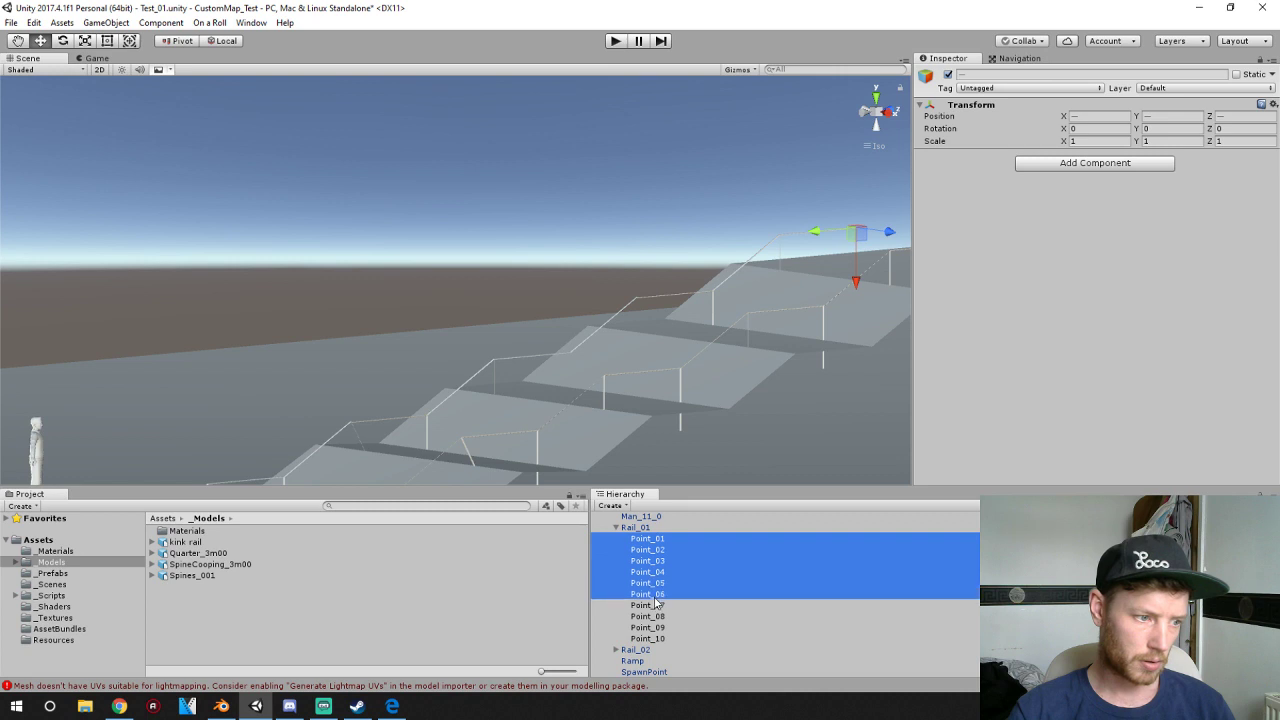
{"action": "left_click", "coordinate": [657, 616], "text": "ctrl"}
{"action": "left_click", "coordinate": [656, 606], "text": "ctrl"}
{"action": "left_click", "coordinate": [655, 627], "text": "ctrl"}
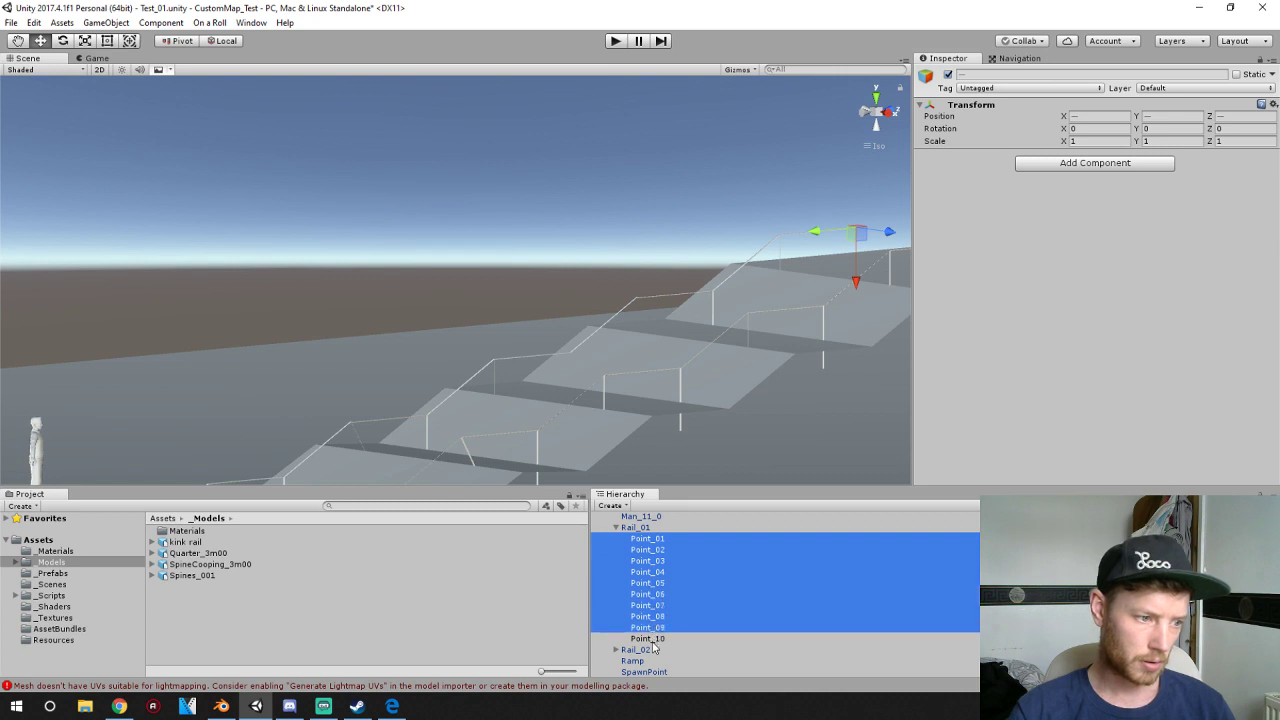
{"action": "left_click", "coordinate": [656, 638], "text": "ctrl"}
- Align the scene to the front view and move the ten selected points along Z onto Rail_01, to about -0.044
{"action": "middle_click_drag", "start_coordinate": [805, 387], "coordinate": [631, 397]}
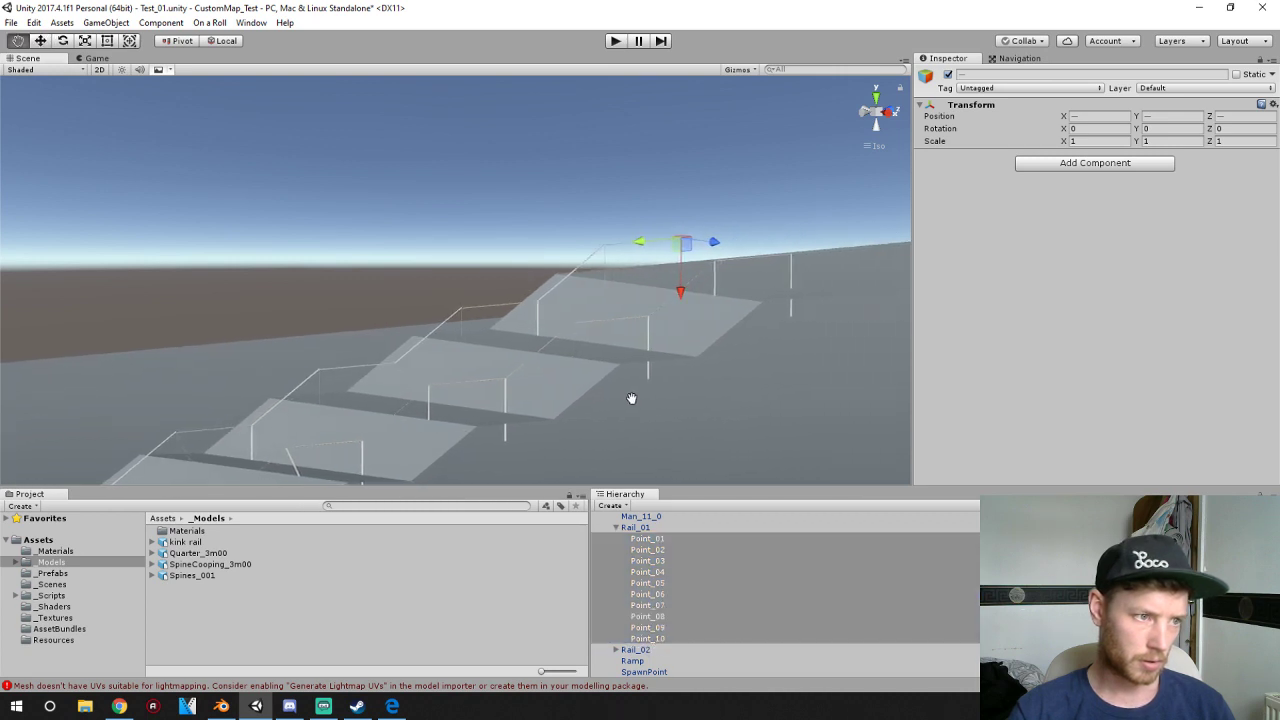
{"action": "left_click_drag", "start_coordinate": [762, 336], "coordinate": [661, 155], "text": "alt"}
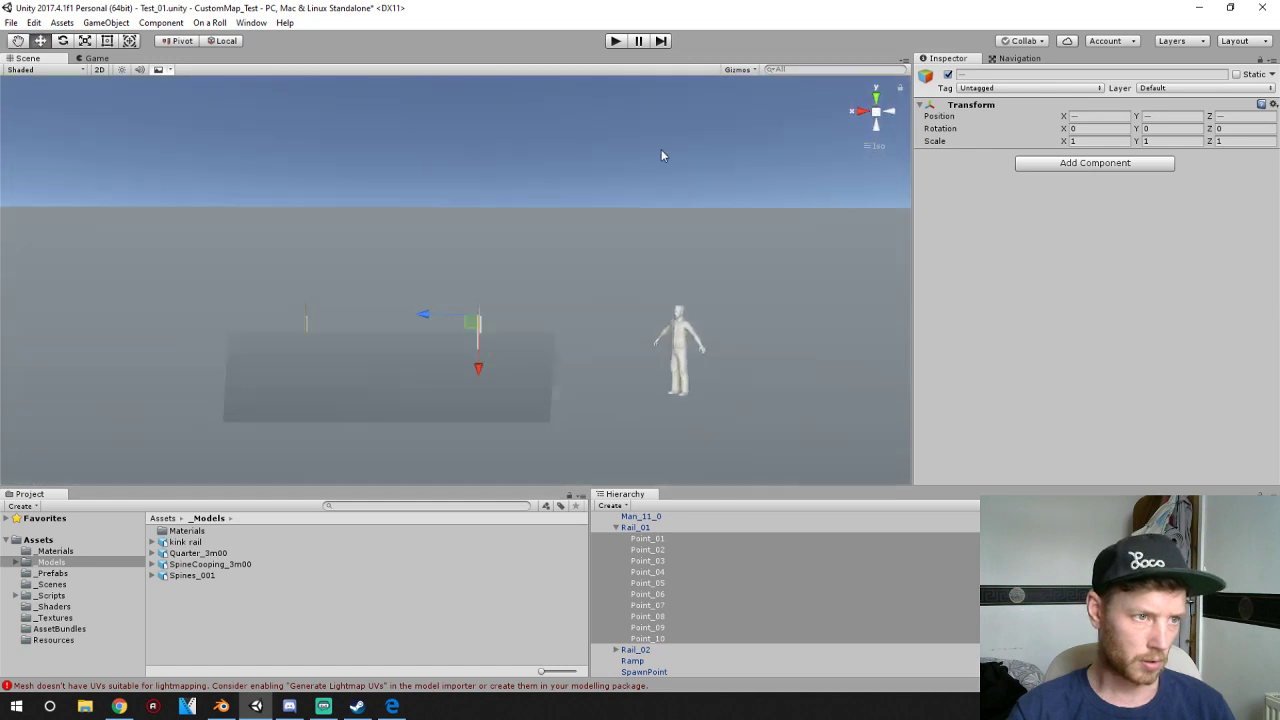
{"action": "left_click", "coordinate": [877, 114]}
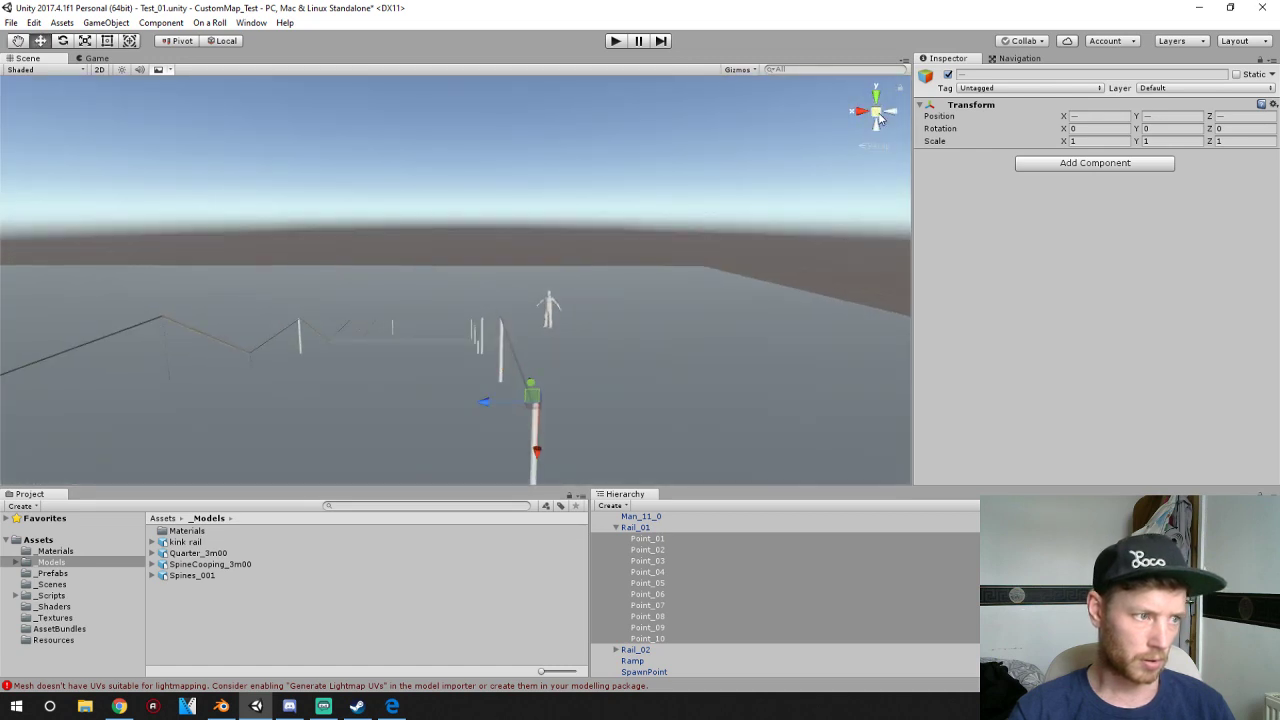
{"action": "left_click", "coordinate": [877, 110]}
{"action": "left_click", "coordinate": [877, 102]}
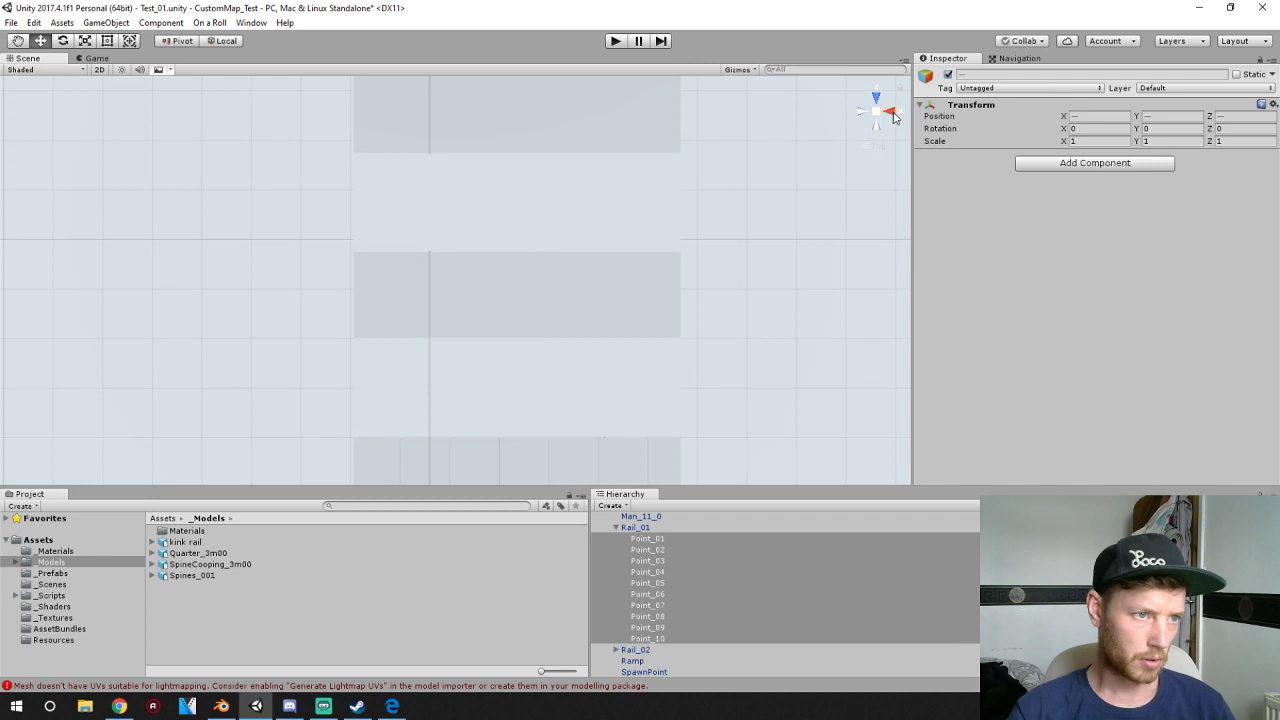
{"action": "left_click", "coordinate": [894, 113]}
{"action": "left_click", "coordinate": [894, 113]}
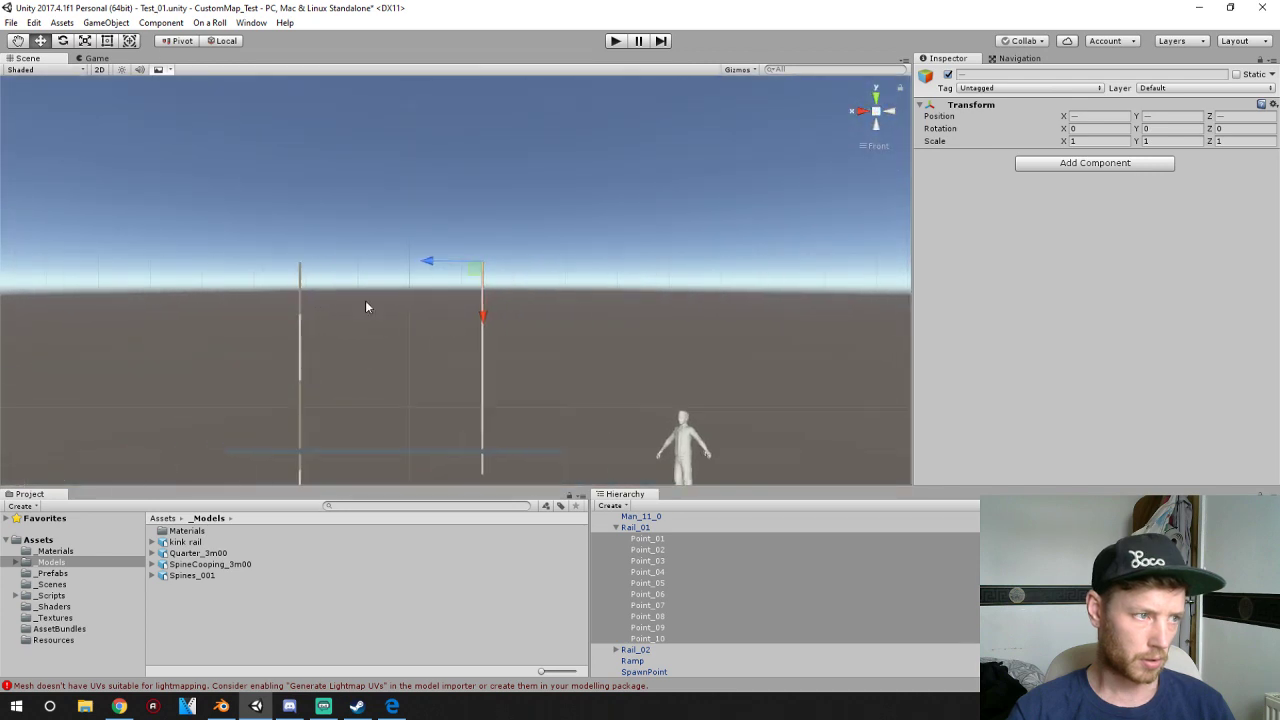
{"action": "left_click_drag", "start_coordinate": [447, 247], "coordinate": [96, 273]}
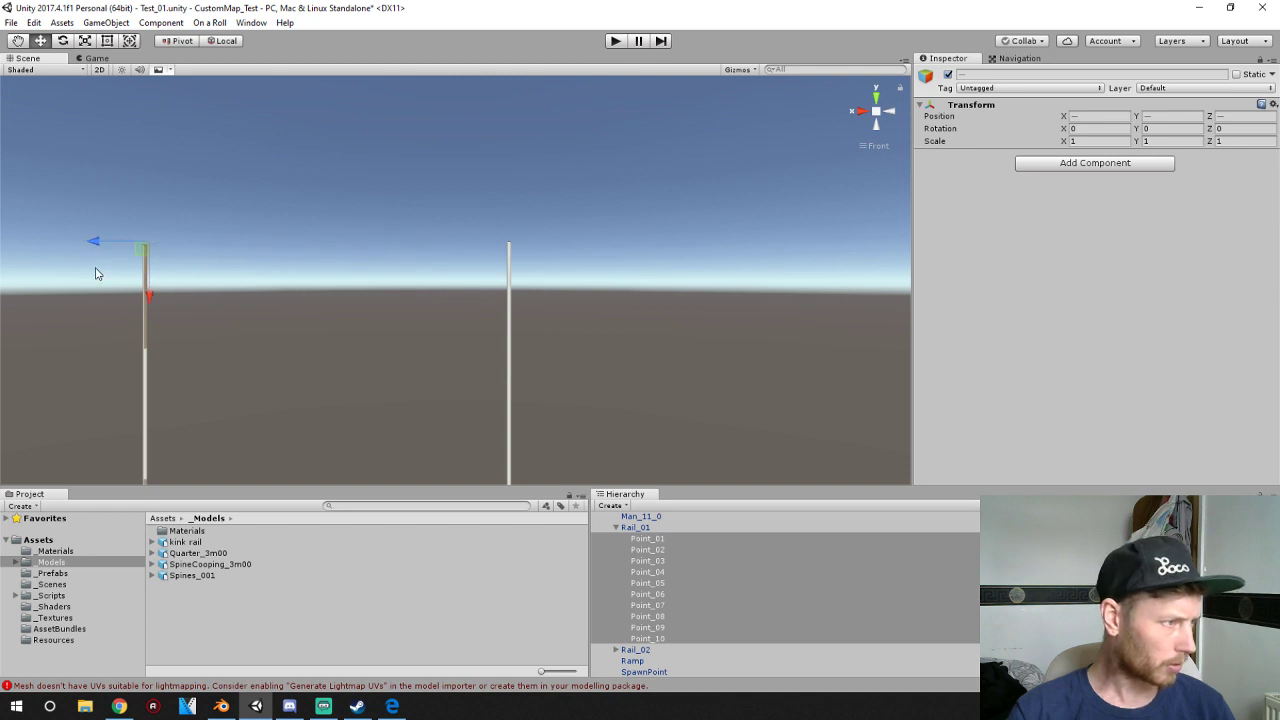
- Go through the points under Rail_01 one by one and check their positions on the rail
{"action": "left_click", "coordinate": [638, 550]}
{"action": "left_click", "coordinate": [648, 561]}
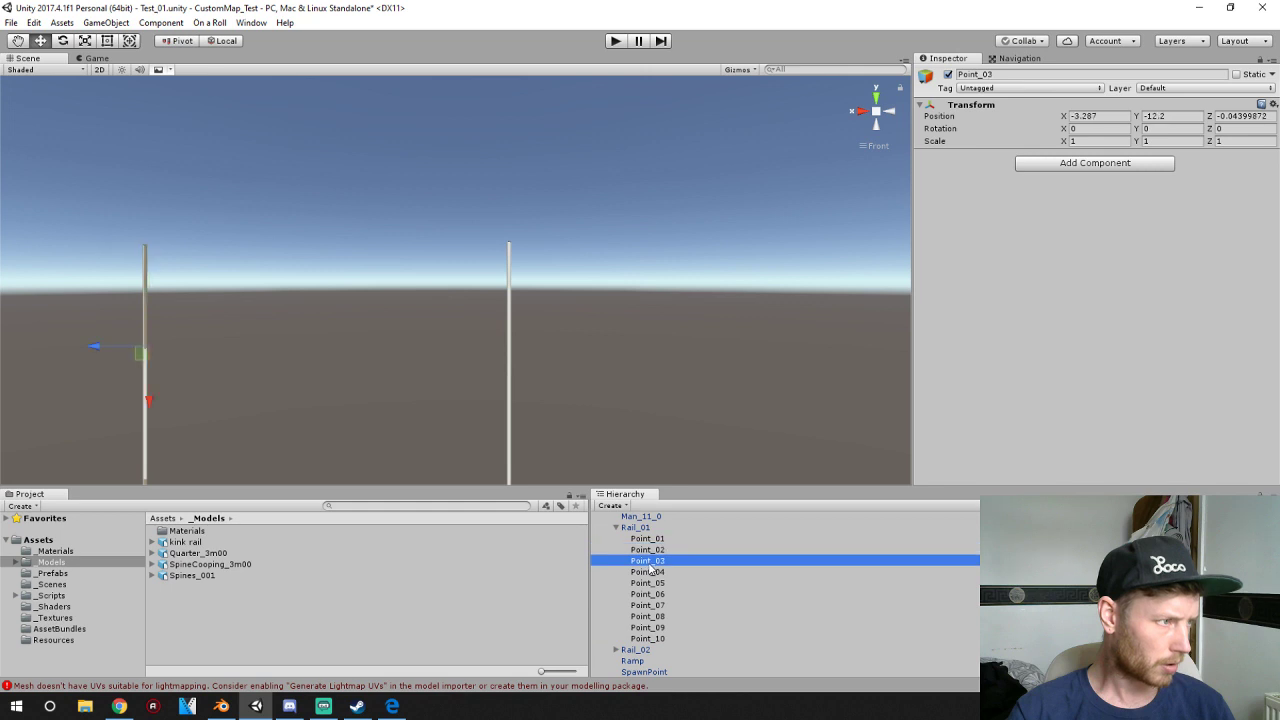
{"action": "key", "text": "Down"}
{"action": "key", "text": "Down"}
{"action": "key", "text": "Down"}
{"action": "key", "text": "Down"}
{"action": "key", "text": "Down"}
{"action": "key", "text": "Down"}
{"action": "key", "text": "Down"}
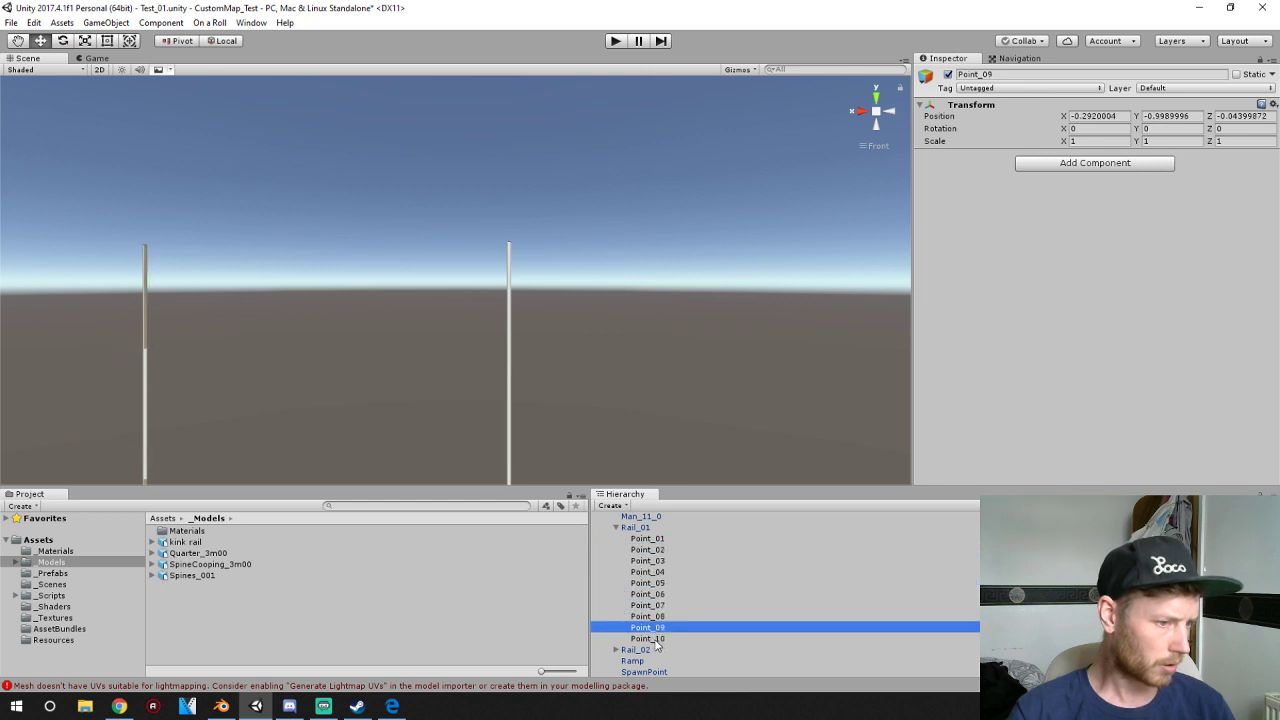
- Collapse the points of Rail_01 in the hierarchy and save the Test_01 scene
{"action": "left_click", "coordinate": [616, 527]}
{"action": "left_click_drag", "start_coordinate": [310, 395], "coordinate": [689, 386], "text": "alt"}
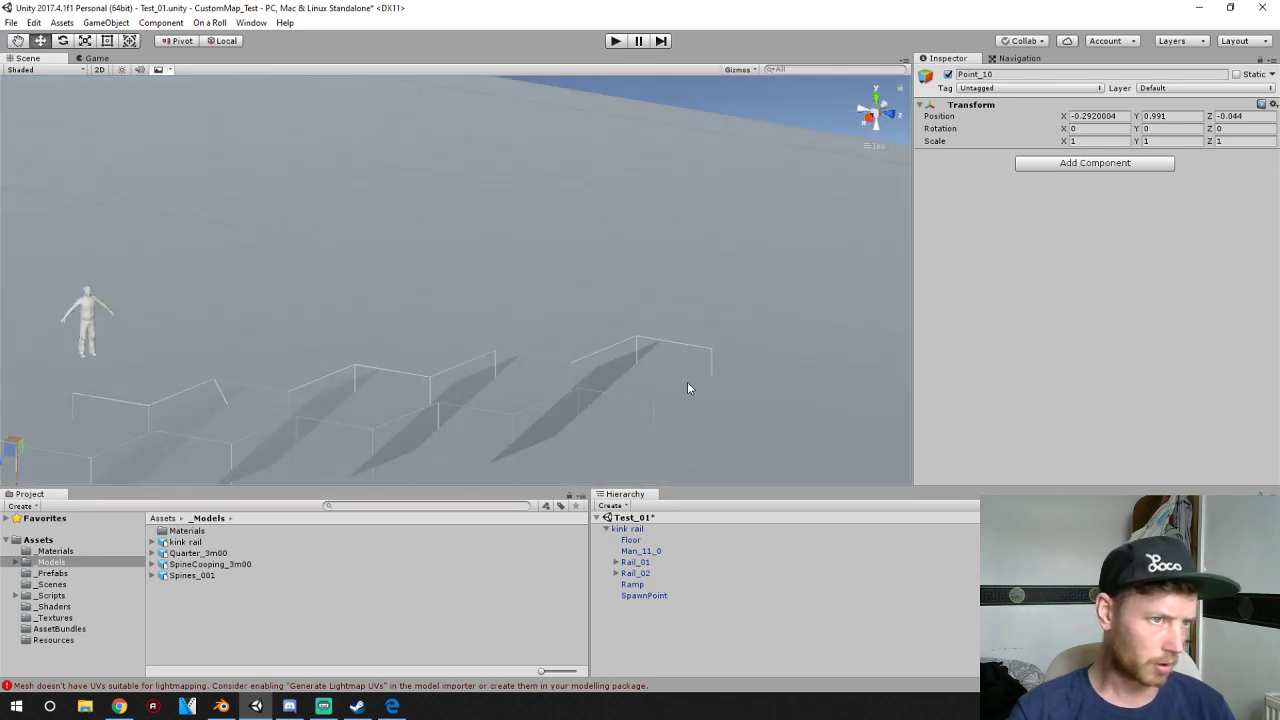
{"action": "left_click", "coordinate": [880, 116]}
{"action": "left_click", "coordinate": [890, 112]}
{"action": "left_click", "coordinate": [876, 112]}
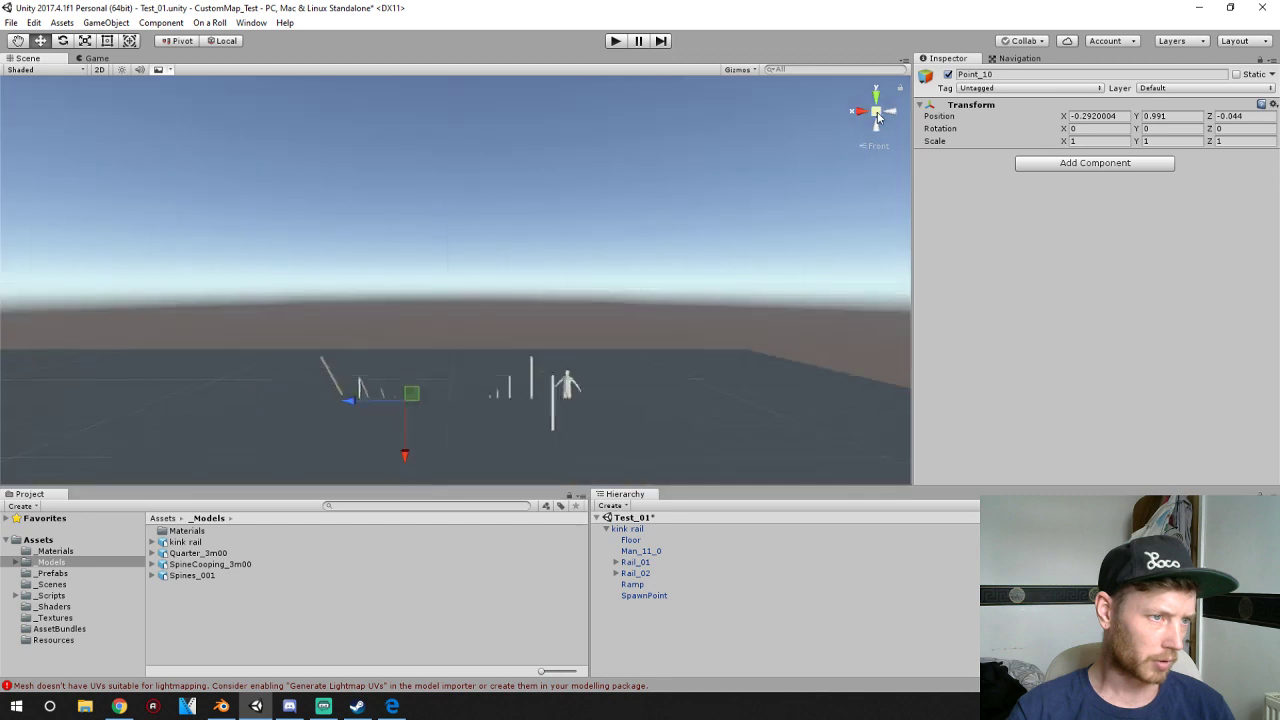
{"action": "mouse_move", "coordinate": [636, 284]}
{"action": "middle_mouse_down"}
{"action": "mouse_move", "coordinate": [580, 329]}
{"action": "mouse_move", "coordinate": [634, 286]}
{"action": "middle_mouse_up"}
{"action": "left_click_drag", "start_coordinate": [634, 286], "coordinate": [589, 343], "text": "alt"}
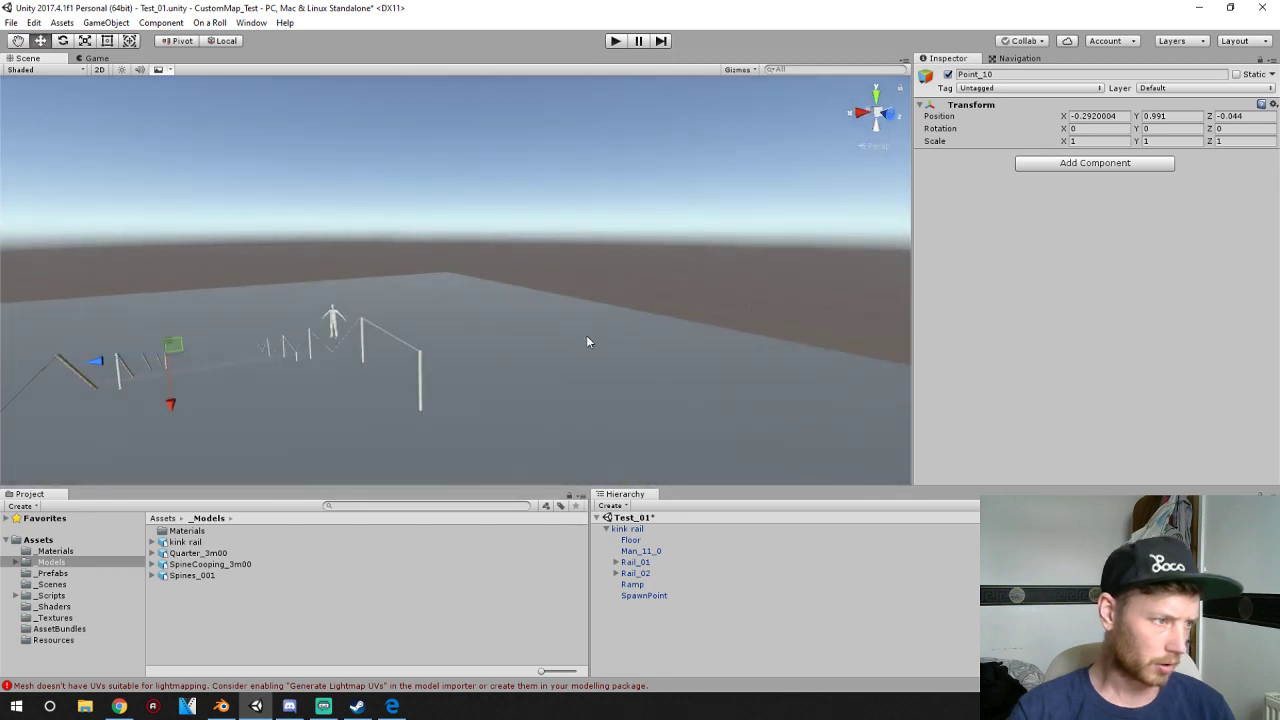
{"action": "middle_click_drag", "start_coordinate": [589, 343], "coordinate": [844, 294]}
{"action": "left_click_drag", "start_coordinate": [651, 309], "coordinate": [537, 328], "text": "alt"}
{"action": "key", "text": "ctrl+s"}
- Run the On a Roll skateable surface setup on the Ramp with the surface type Other
{"action": "left_click_drag", "start_coordinate": [645, 309], "coordinate": [577, 351], "text": "alt"}
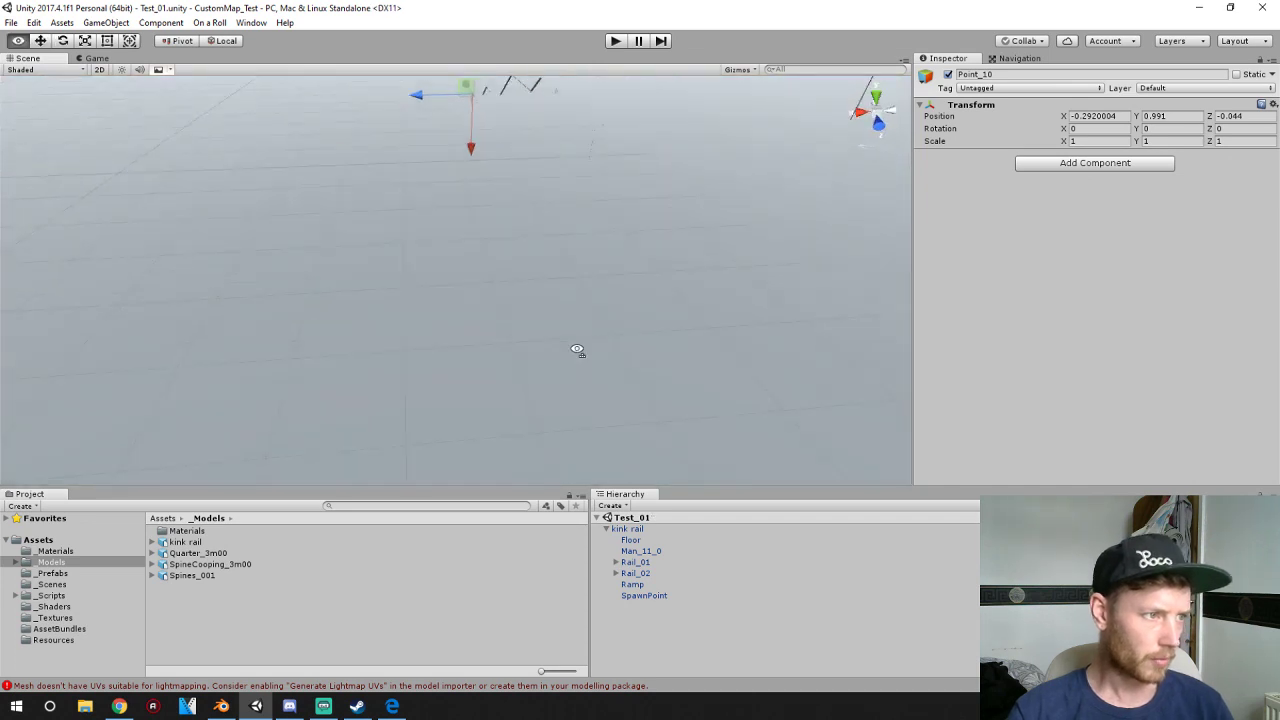
{"action": "middle_click_drag", "start_coordinate": [632, 284], "coordinate": [566, 438]}
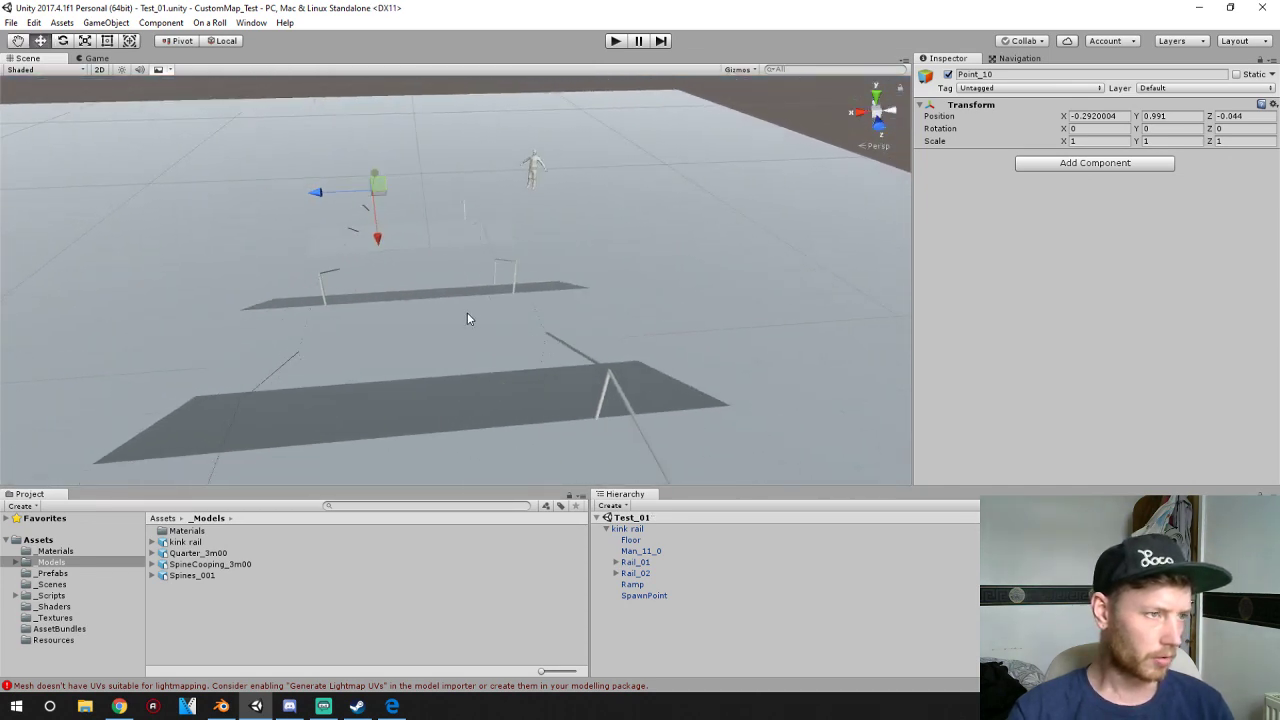
{"action": "scroll", "coordinate": [467, 312], "scroll_direction": "down", "scroll_amount": 4}
{"action": "middle_click_drag", "start_coordinate": [495, 384], "coordinate": [541, 374]}
{"action": "left_click_drag", "start_coordinate": [540, 377], "coordinate": [651, 306], "text": "alt"}
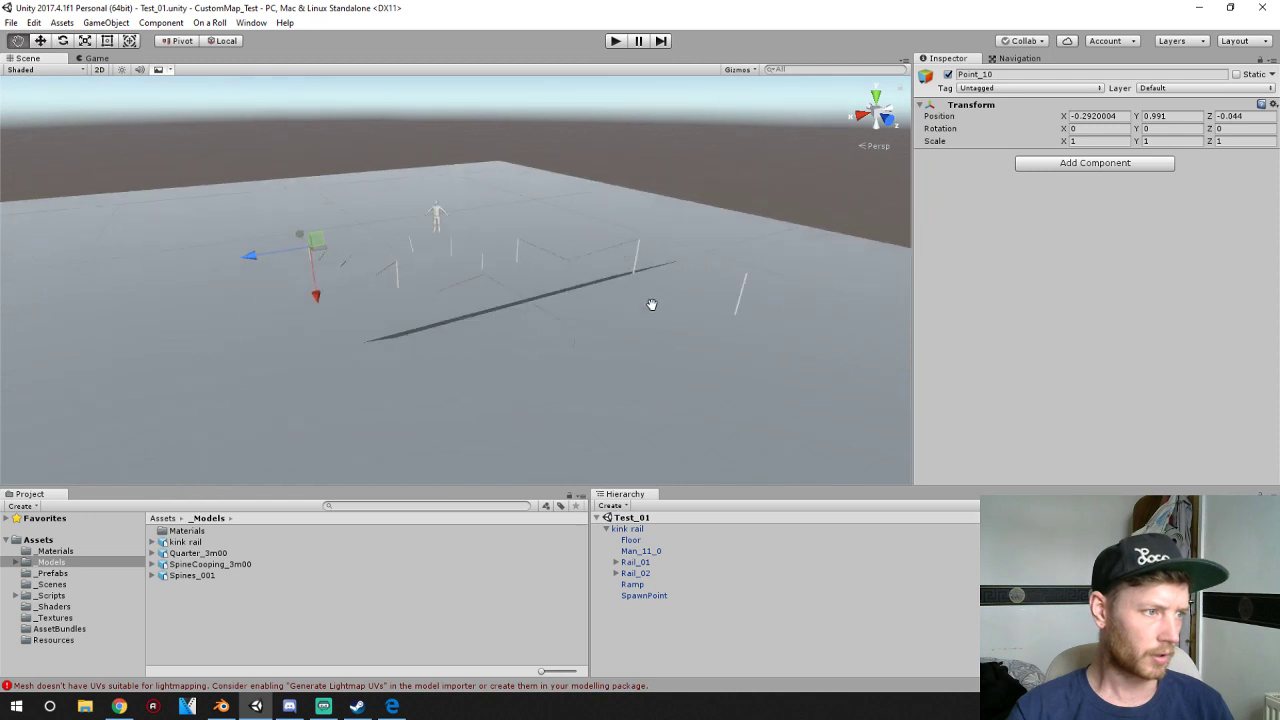
{"action": "left_click", "coordinate": [530, 345]}
{"action": "left_click", "coordinate": [540, 350]}
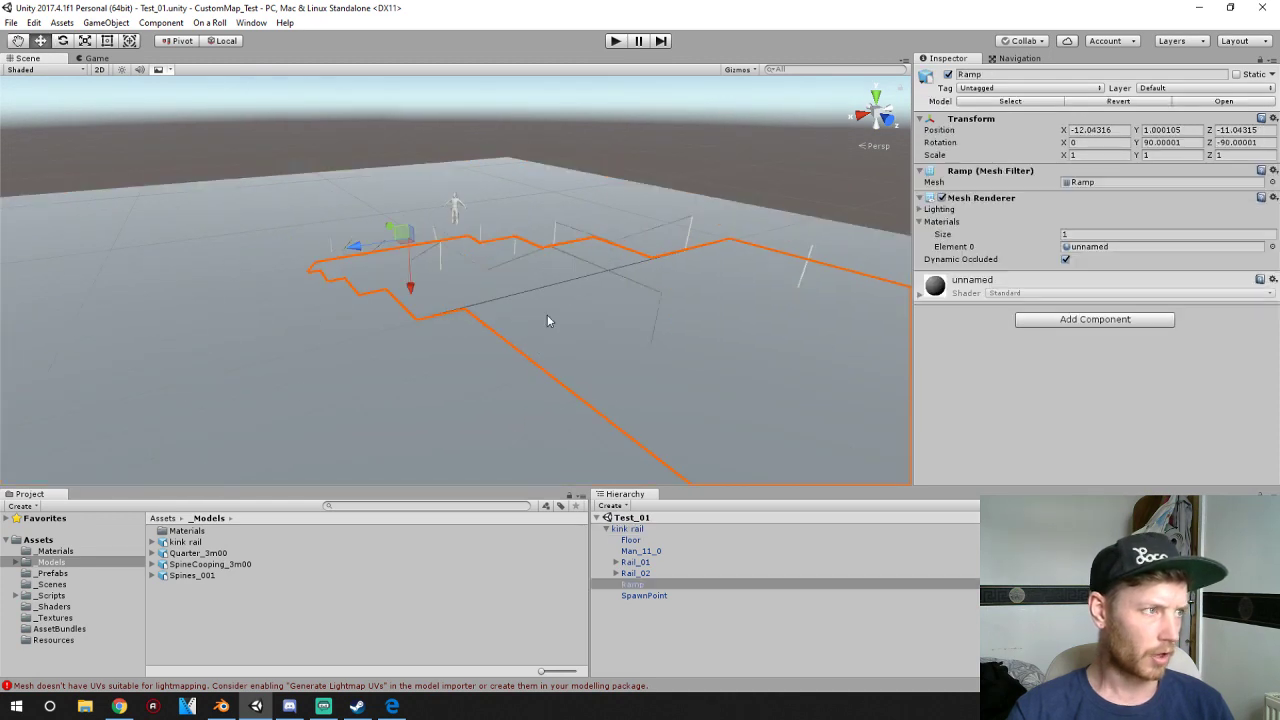
{"action": "left_click", "coordinate": [210, 23]}
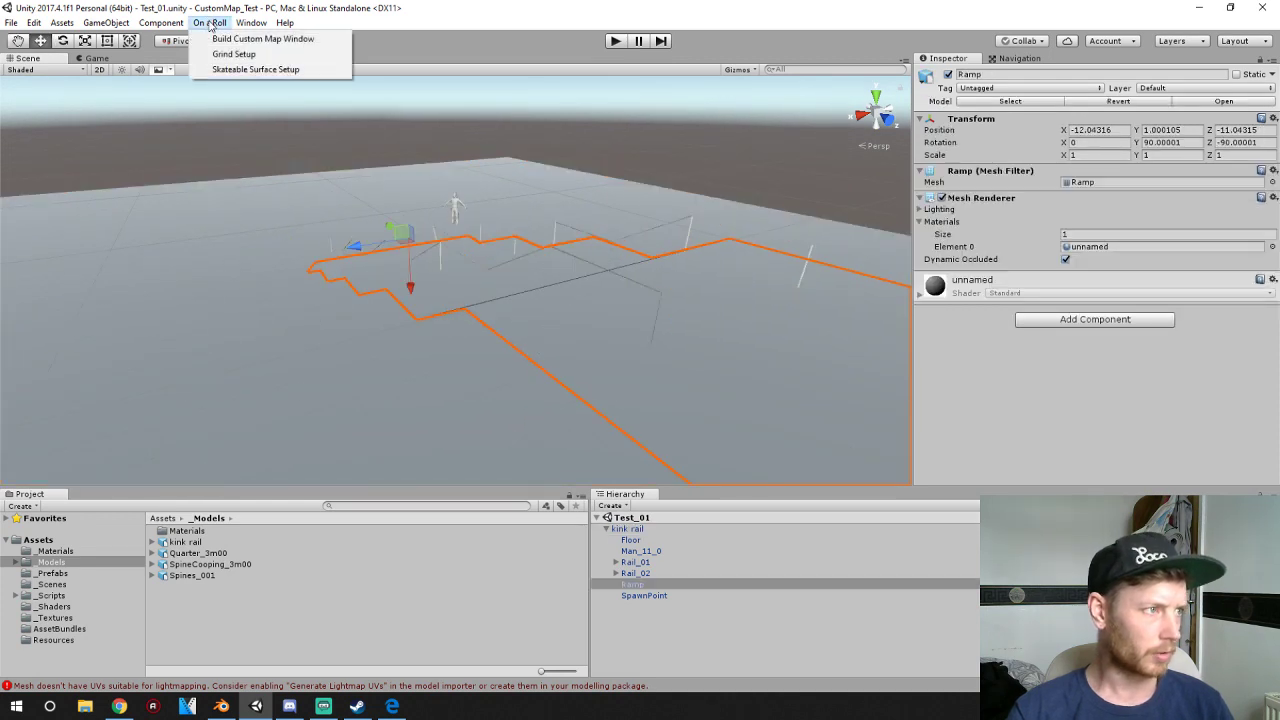
{"action": "left_click", "coordinate": [253, 71]}
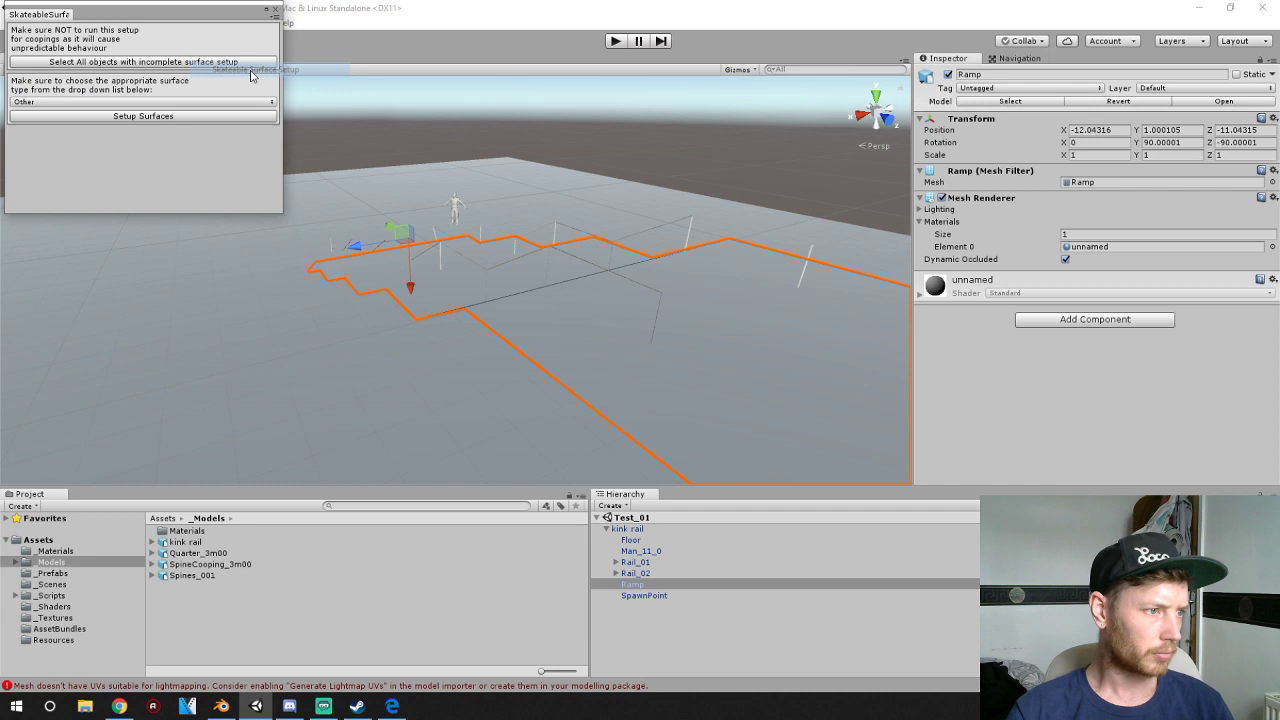
{"action": "left_click", "coordinate": [169, 117]}
- Apply the skateable surface setup with type Other to the Floor as well
{"action": "left_click", "coordinate": [293, 366]}
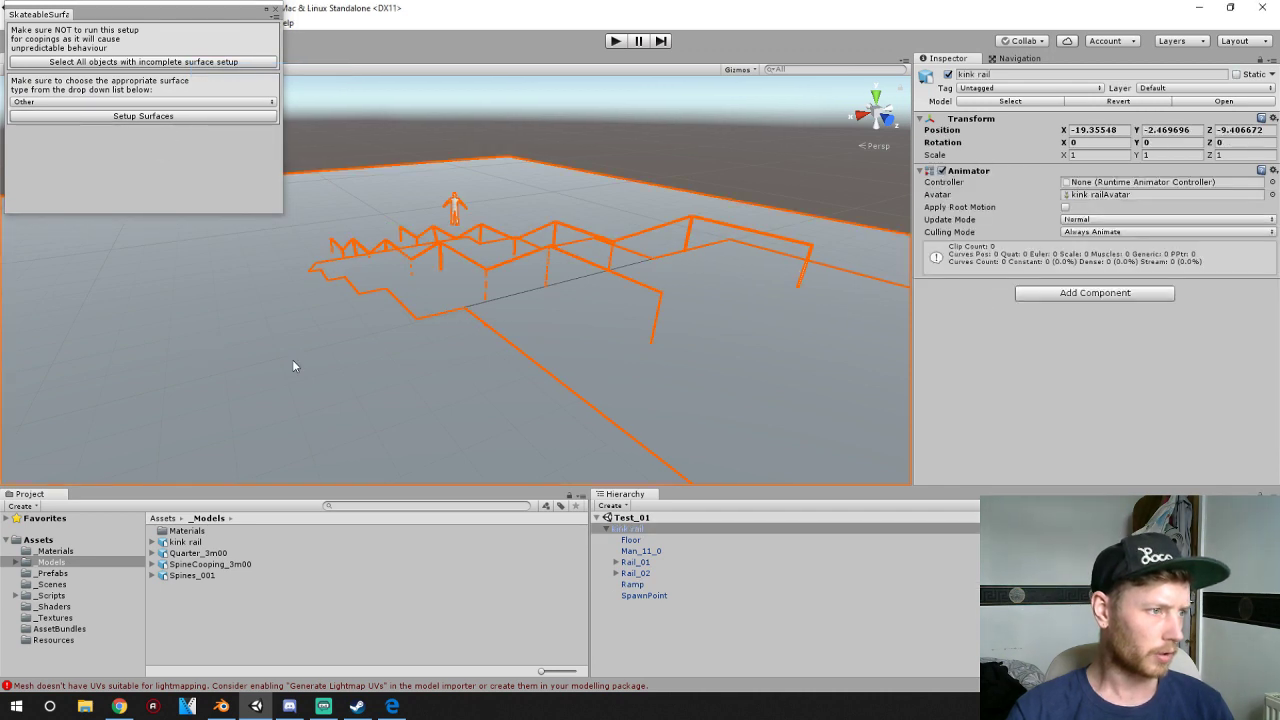
{"action": "left_click", "coordinate": [293, 366]}
{"action": "left_click", "coordinate": [183, 116]}
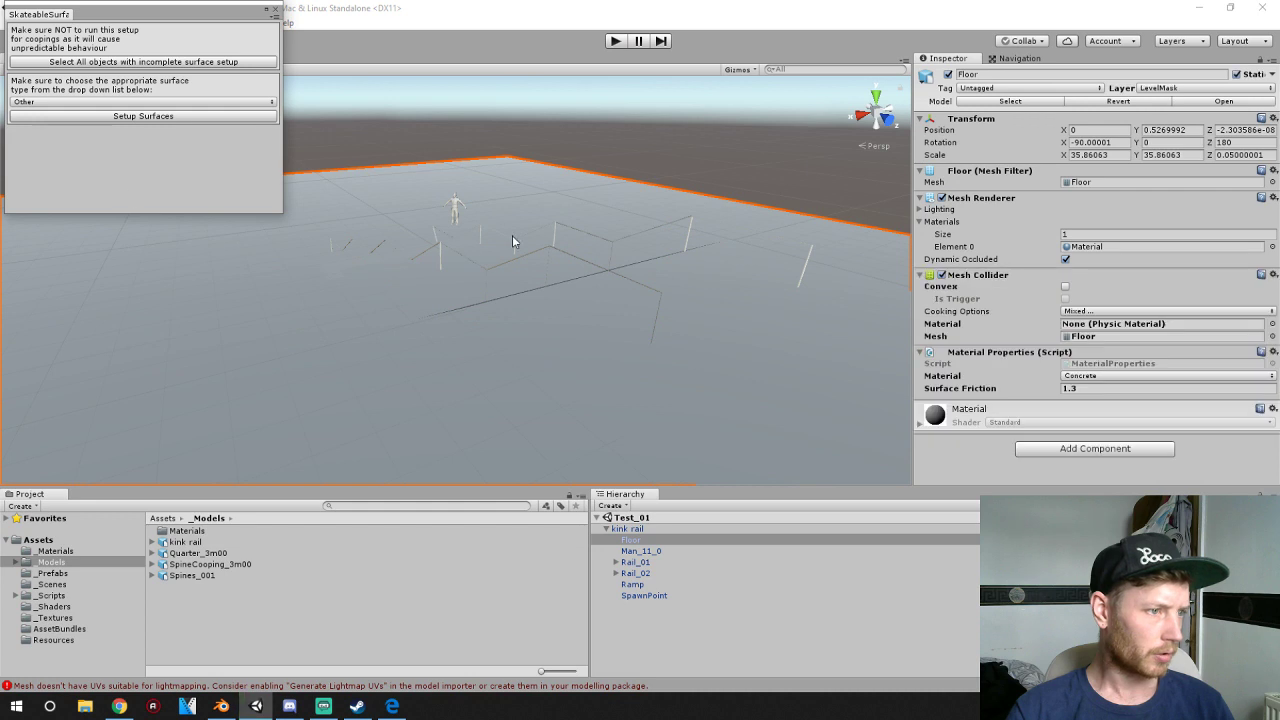
- Inspect the Ramp's components for the collider and surface material settings
{"action": "left_click", "coordinate": [605, 274]}
{"action": "left_click", "coordinate": [605, 274]}
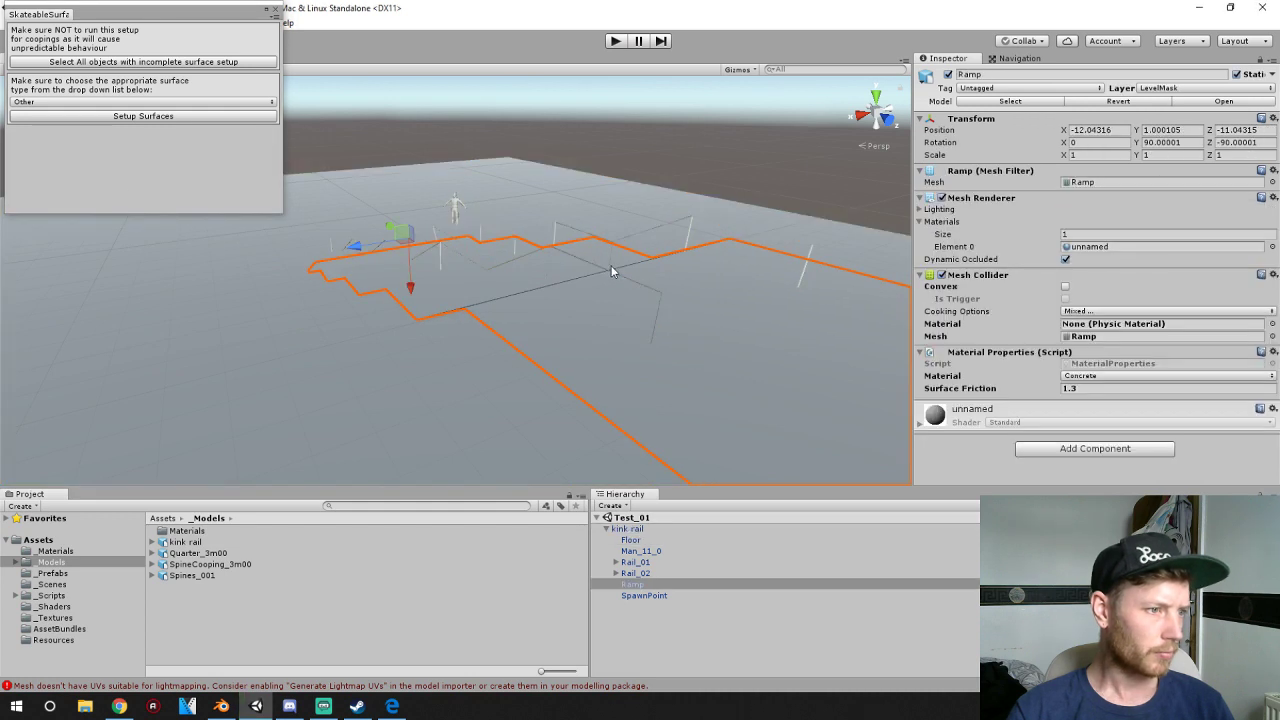
{"action": "left_click", "coordinate": [612, 271]}
- Run the Grind Setup tool on Rail_01 with the grind obstacle set as RAIL and finalize it
{"action": "left_click", "coordinate": [633, 563]}
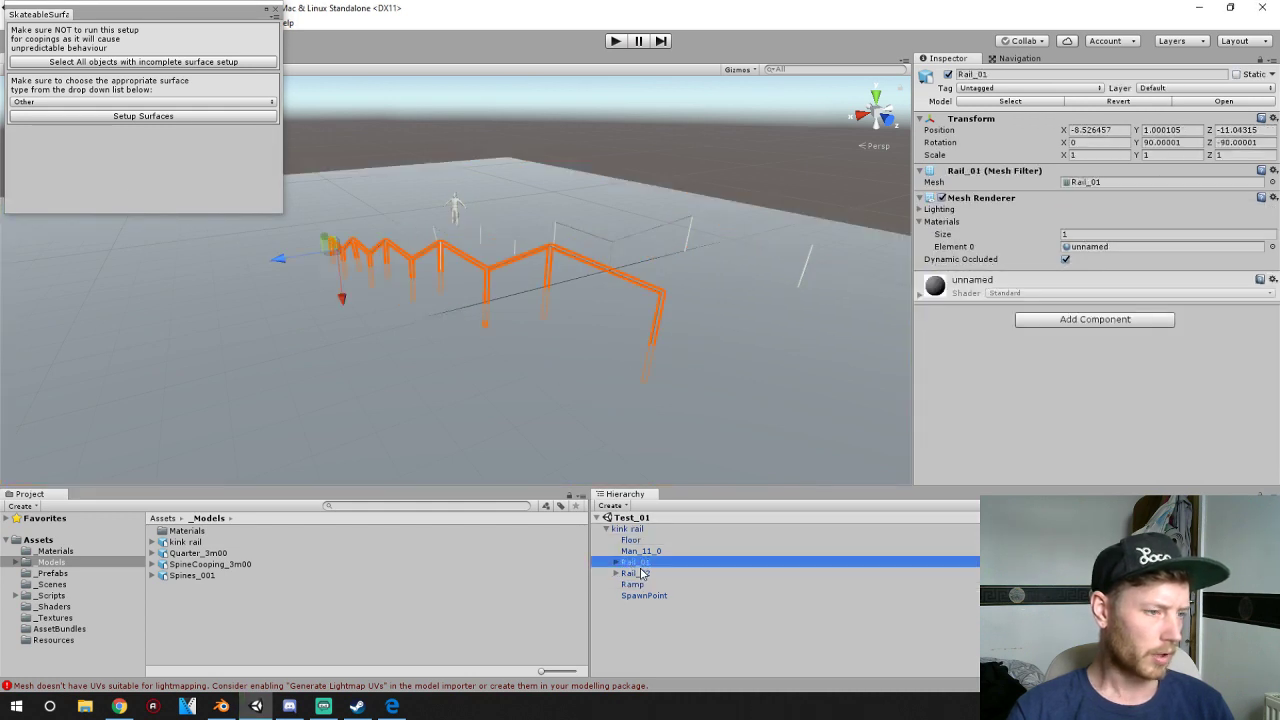
{"action": "left_click", "coordinate": [617, 563]}
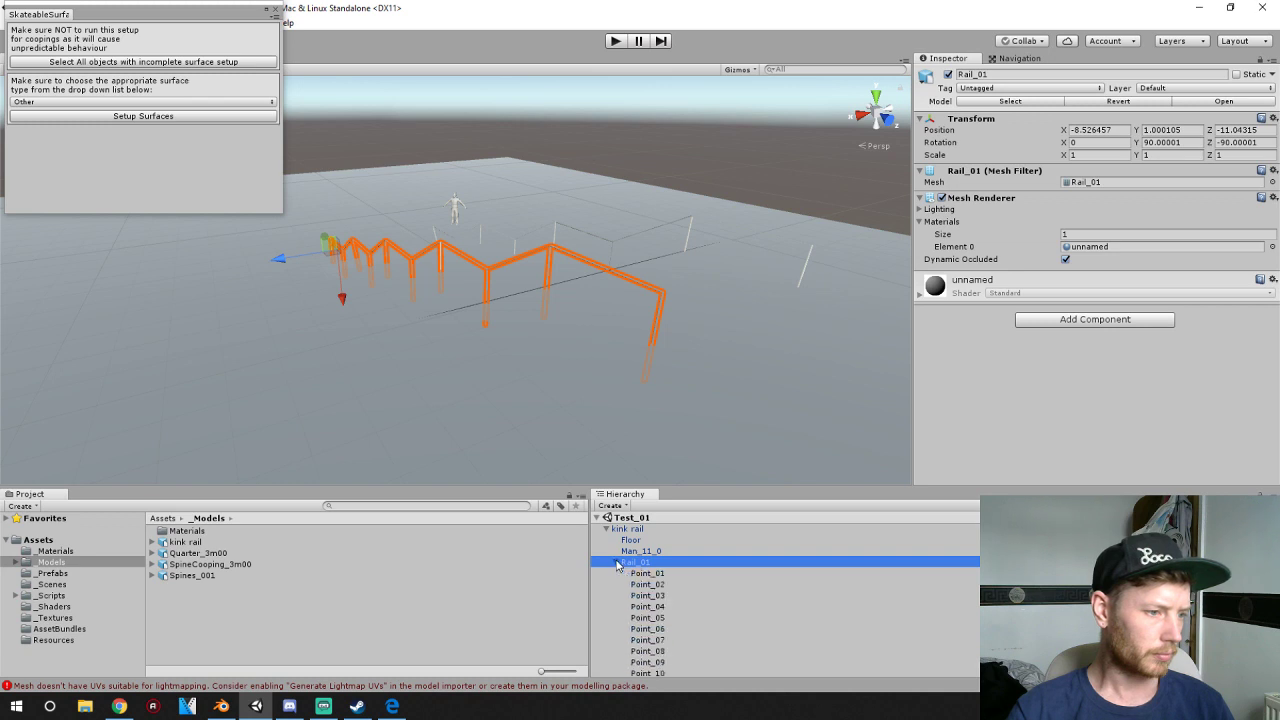
{"action": "scroll", "coordinate": [675, 571], "scroll_direction": "down", "scroll_amount": 1}
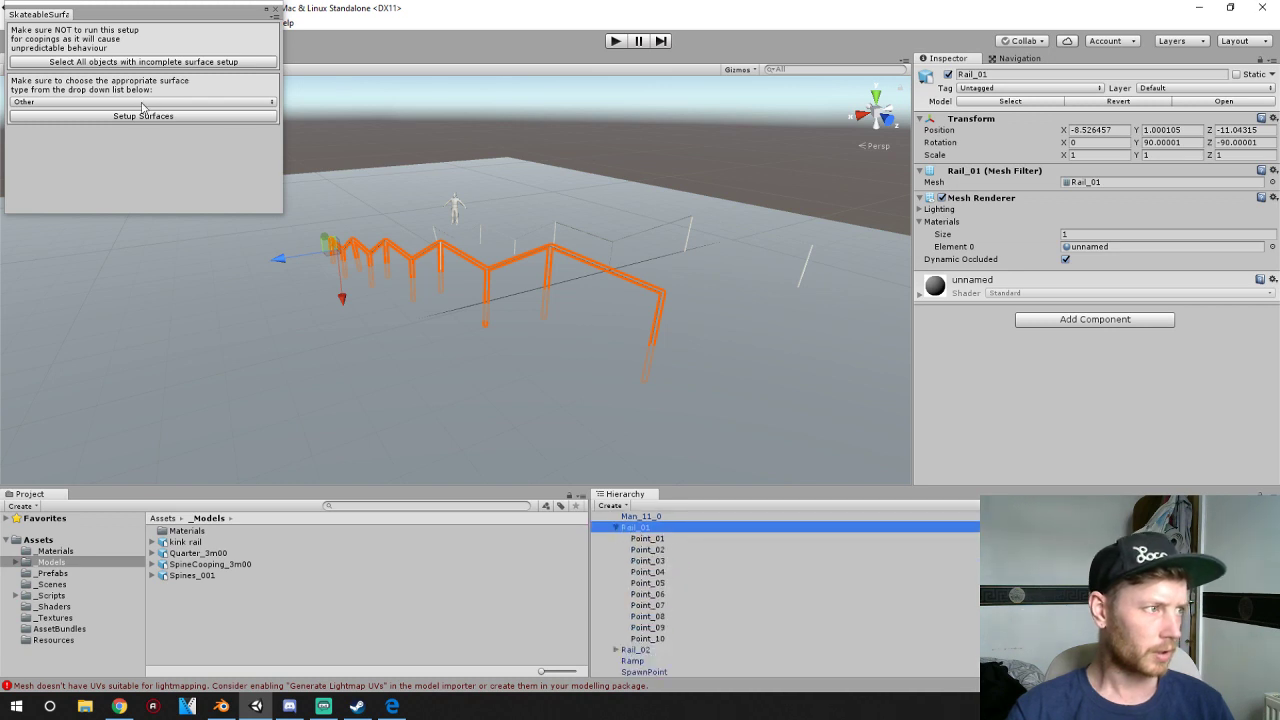
{"action": "left_click", "coordinate": [275, 14]}
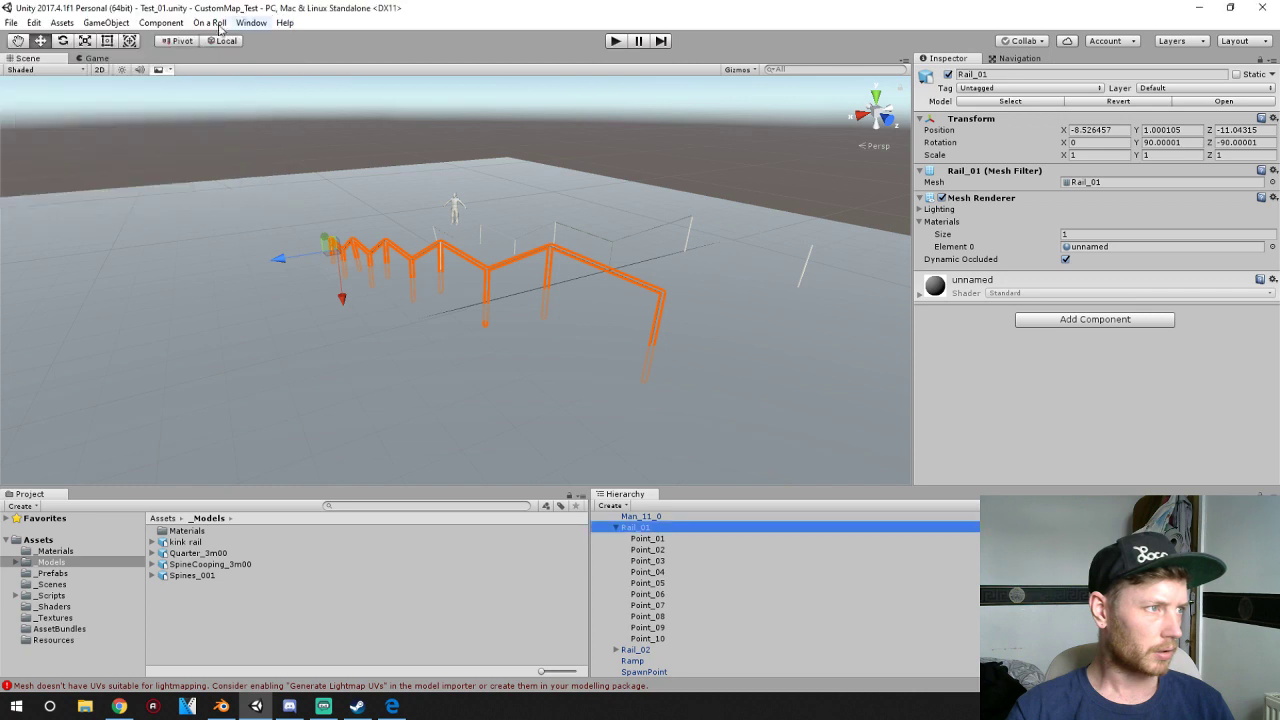
{"action": "left_click", "coordinate": [165, 22]}
{"action": "mouse_move", "coordinate": [210, 22]}
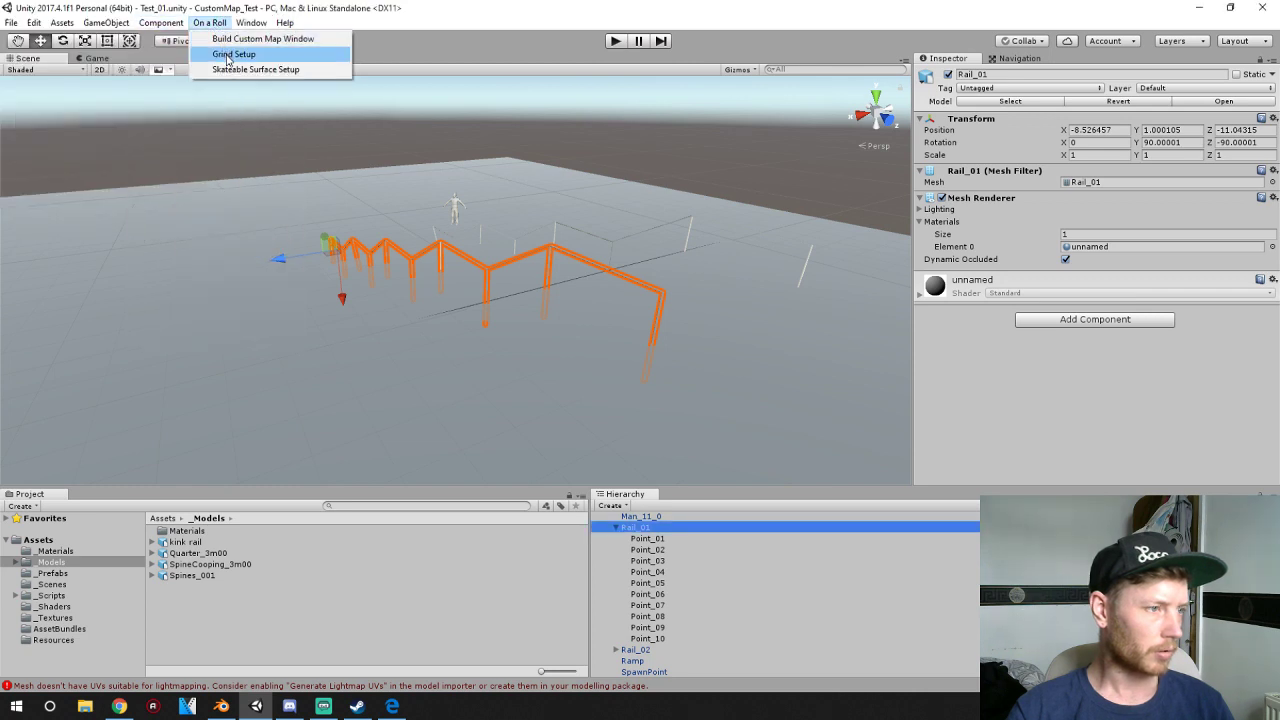
{"action": "left_click", "coordinate": [233, 54]}
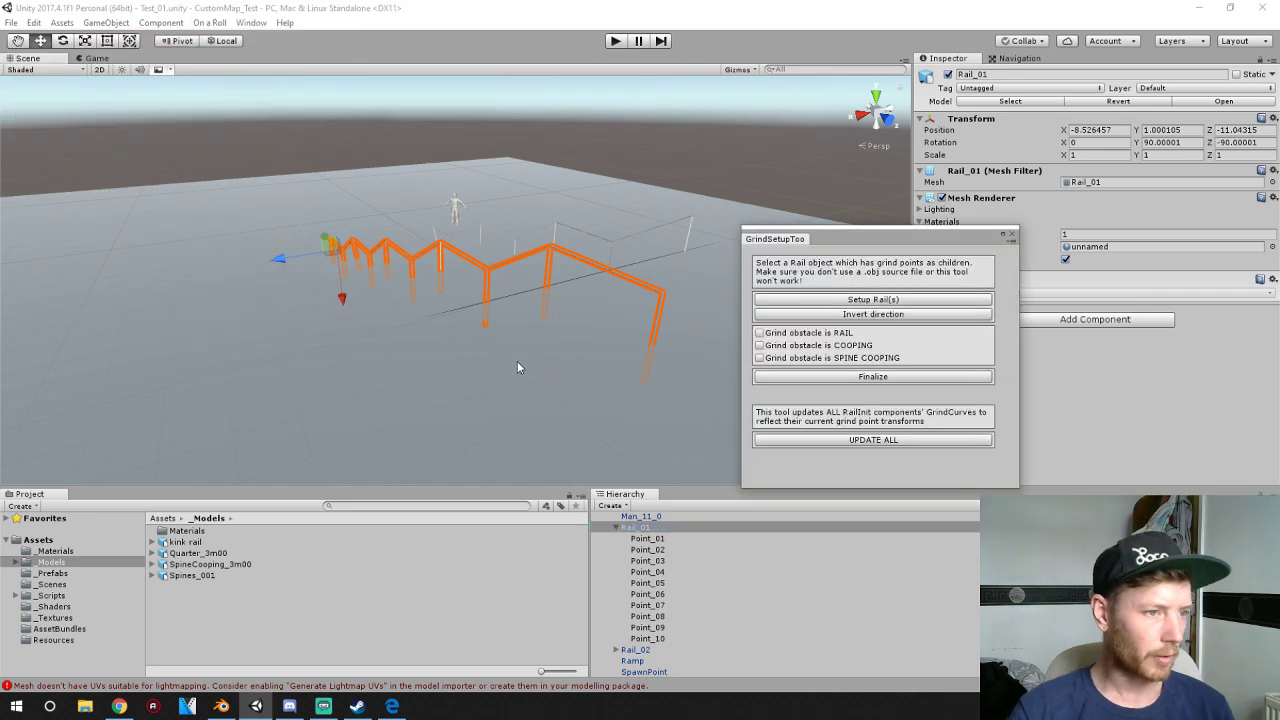
{"action": "left_click", "coordinate": [863, 300]}
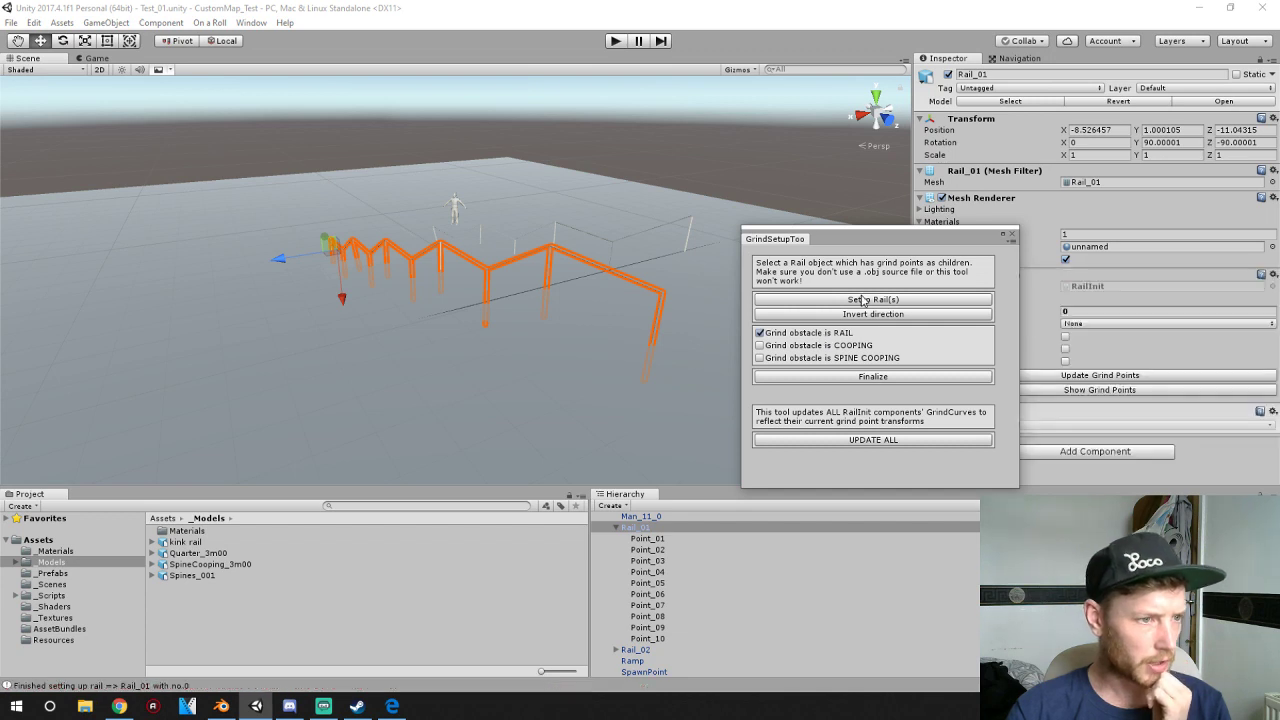
{"action": "left_click", "coordinate": [853, 380]}
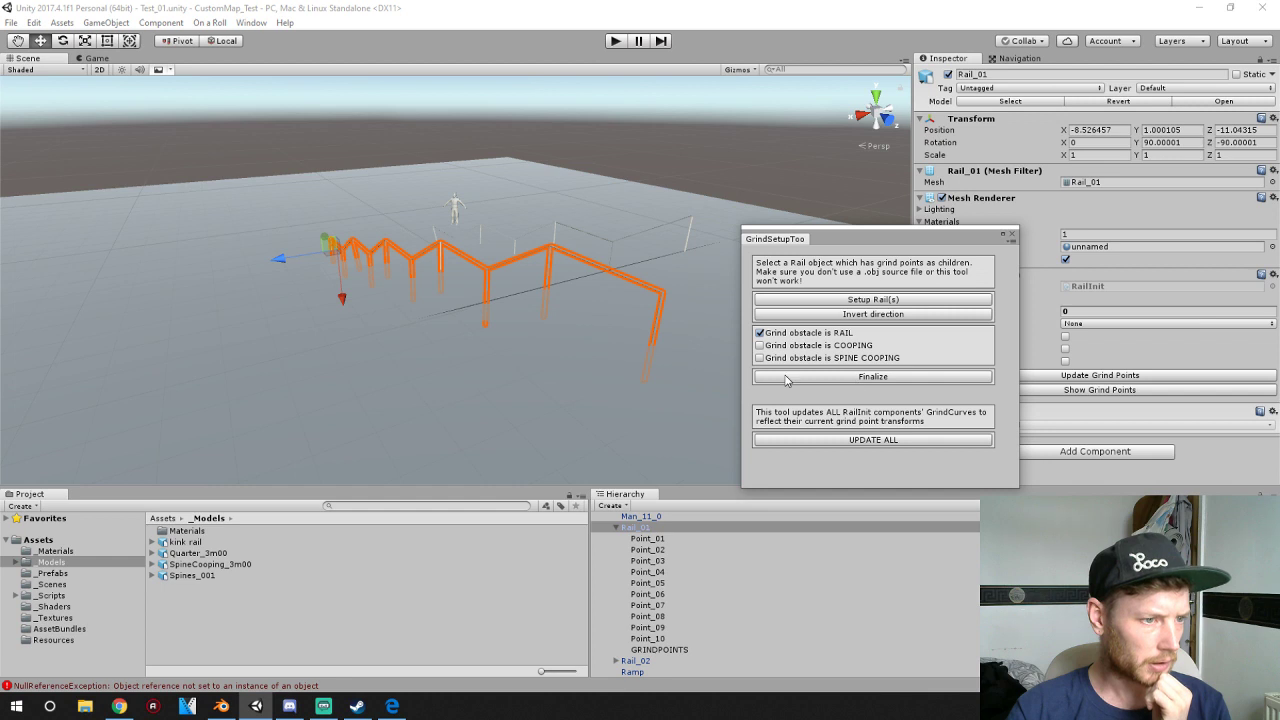
- Move Point_01 to Point_10 of Rail_01 inside its GRINDPOINTS object
{"action": "left_click", "coordinate": [597, 270]}
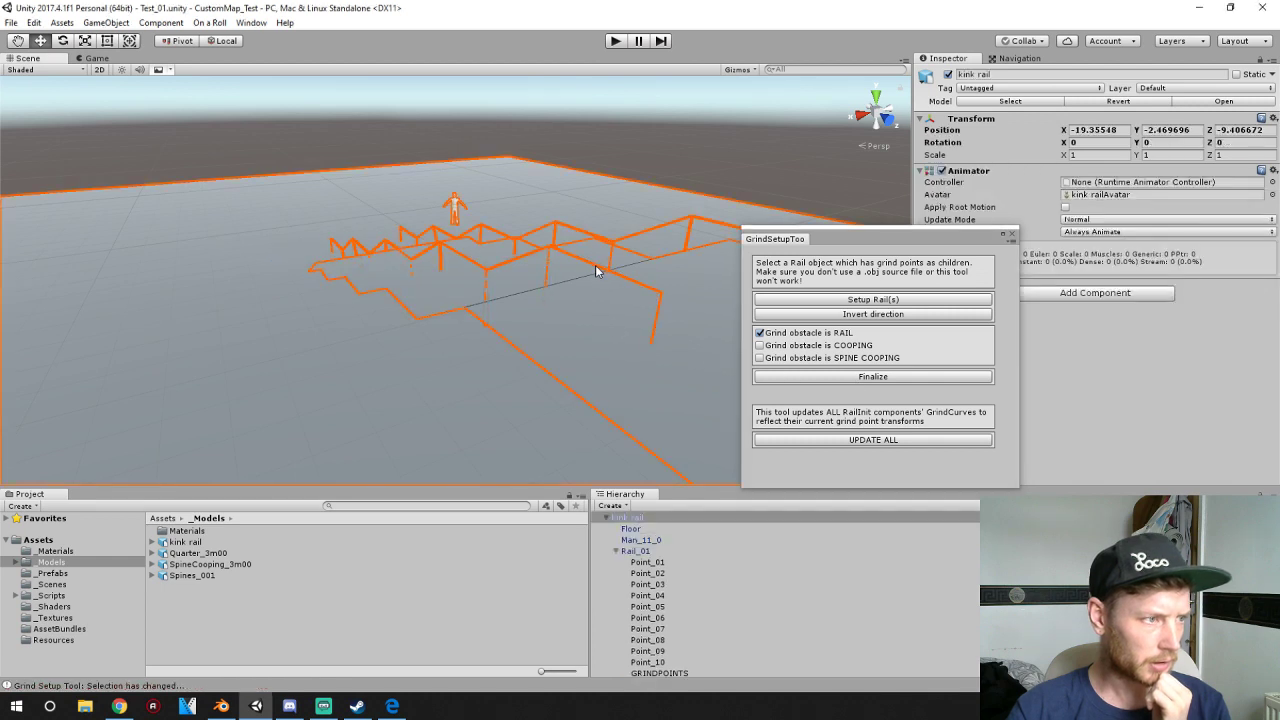
{"action": "left_click", "coordinate": [597, 268]}
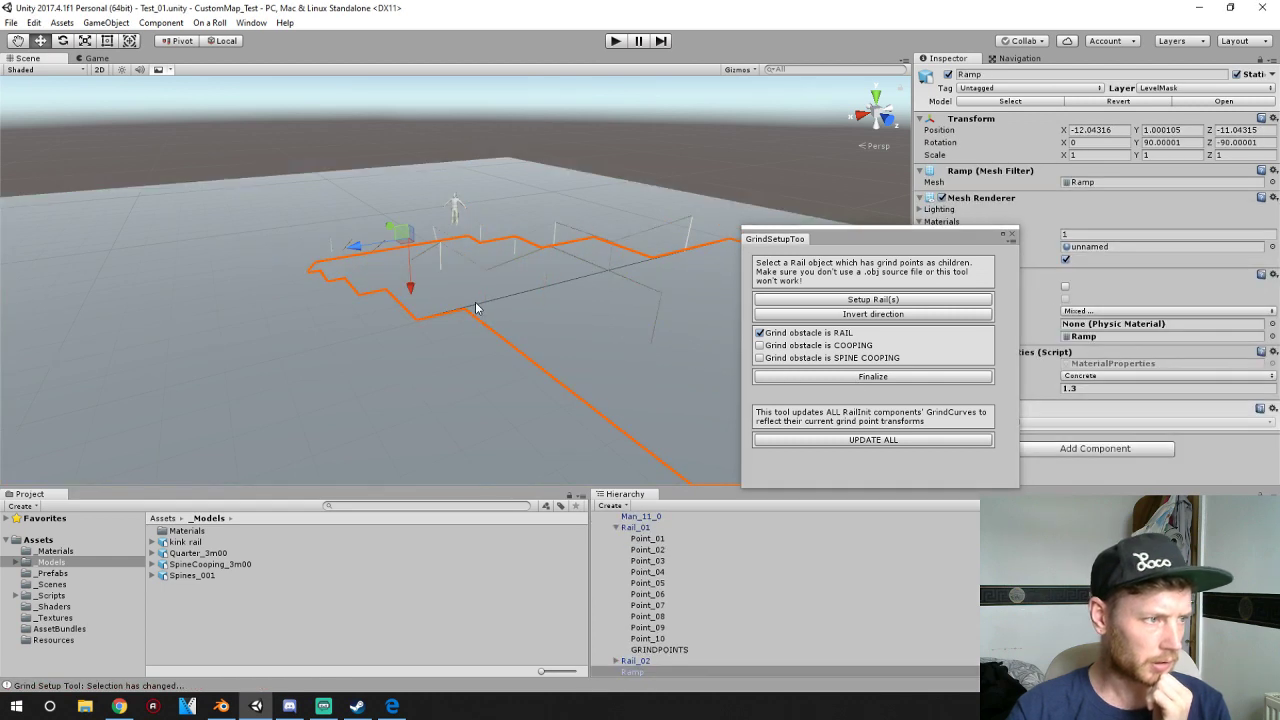
{"action": "left_click", "coordinate": [523, 262]}
{"action": "left_click", "coordinate": [523, 262]}
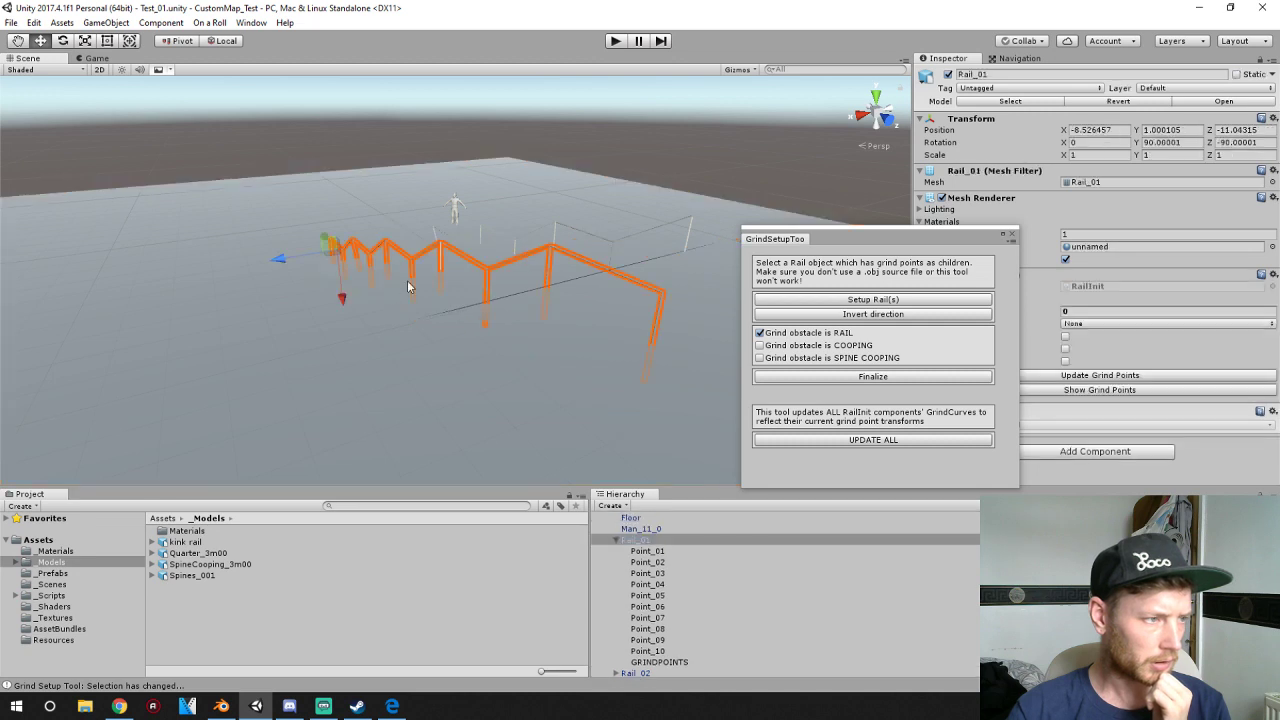
{"action": "middle_click_drag", "start_coordinate": [523, 262], "coordinate": [602, 309]}
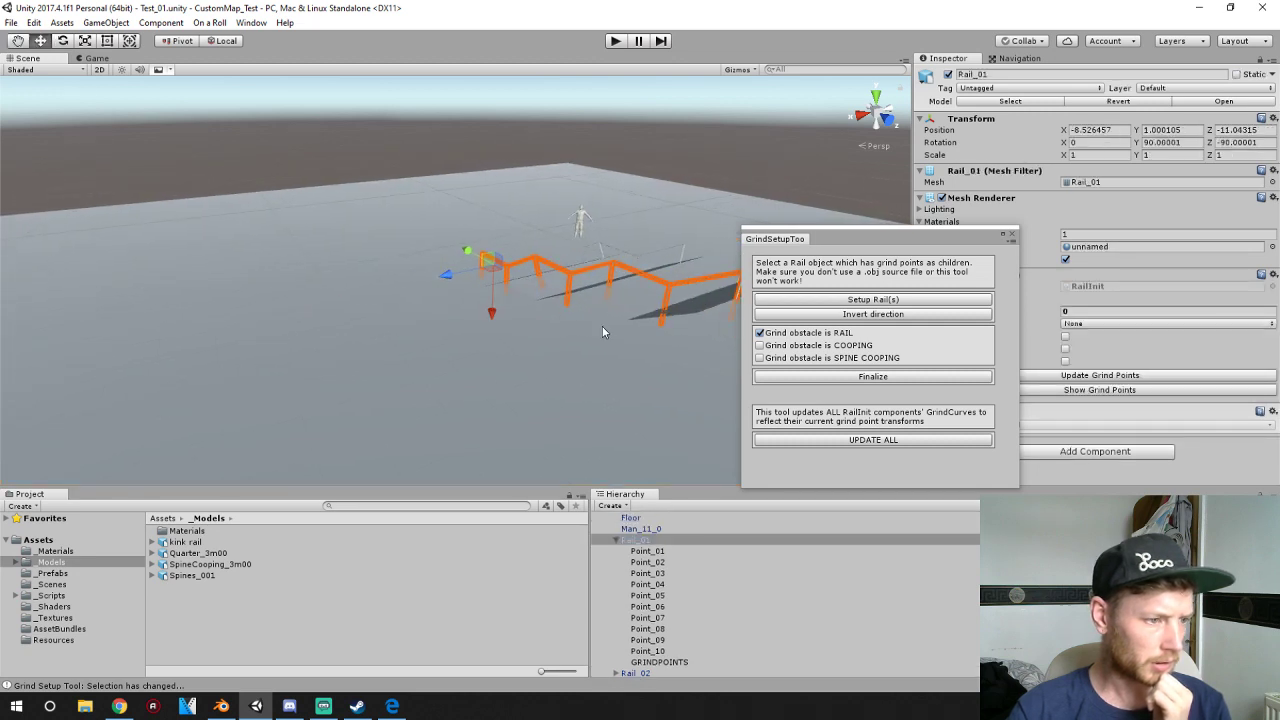
{"action": "left_click", "coordinate": [825, 335]}
{"action": "left_click", "coordinate": [645, 662], "text": "shift"}
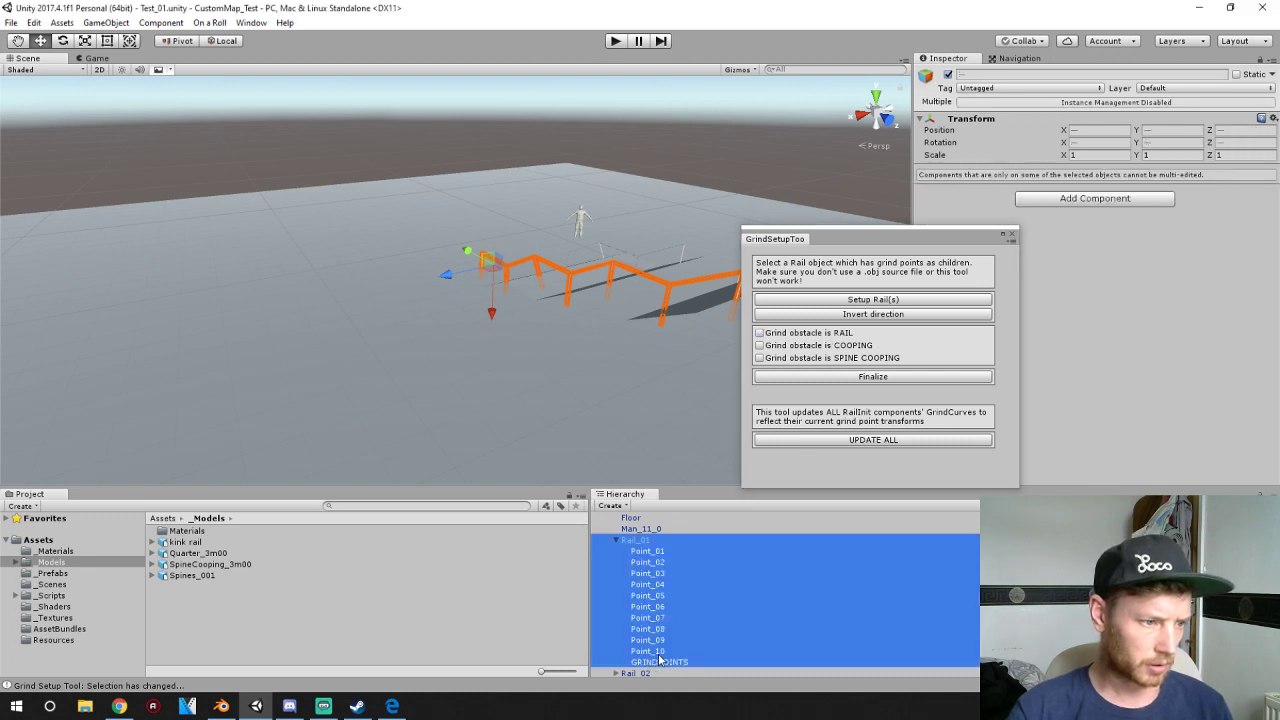
{"action": "left_click", "coordinate": [660, 651]}
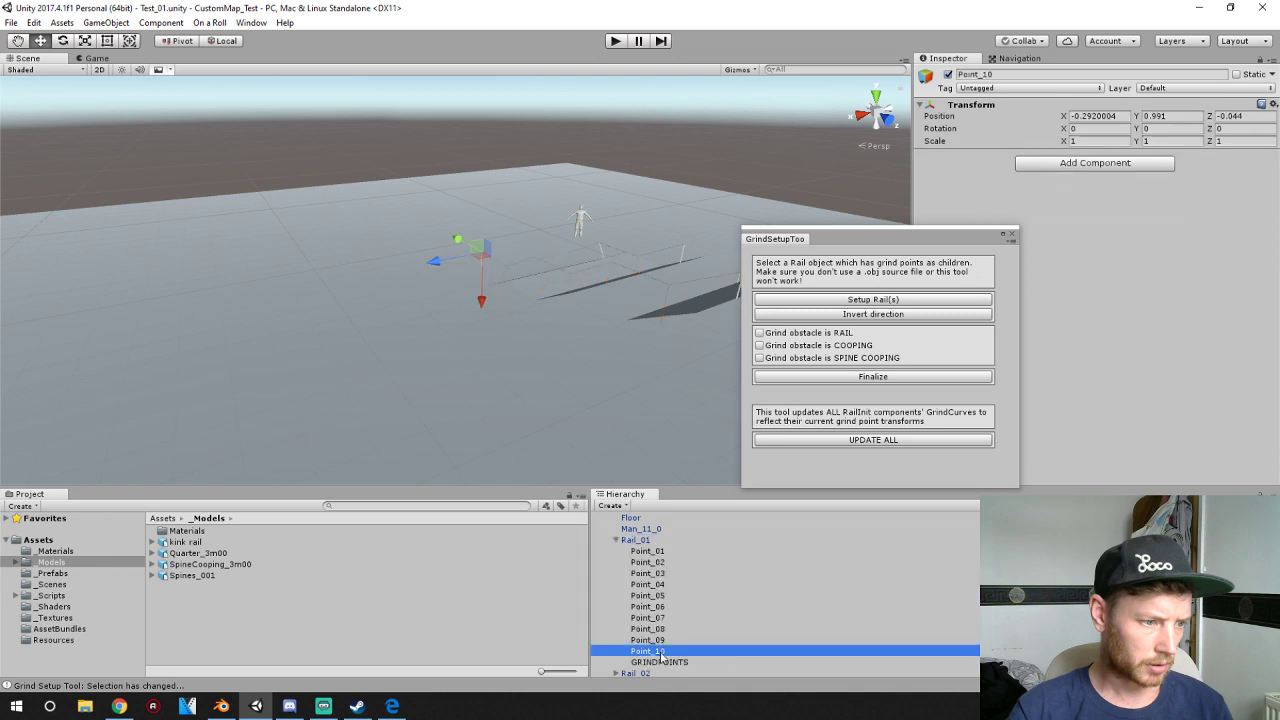
{"action": "left_click", "coordinate": [656, 562], "text": "shift"}
{"action": "left_click", "coordinate": [656, 551], "text": "shift"}
{"action": "left_click_drag", "start_coordinate": [656, 551], "coordinate": [670, 672]}
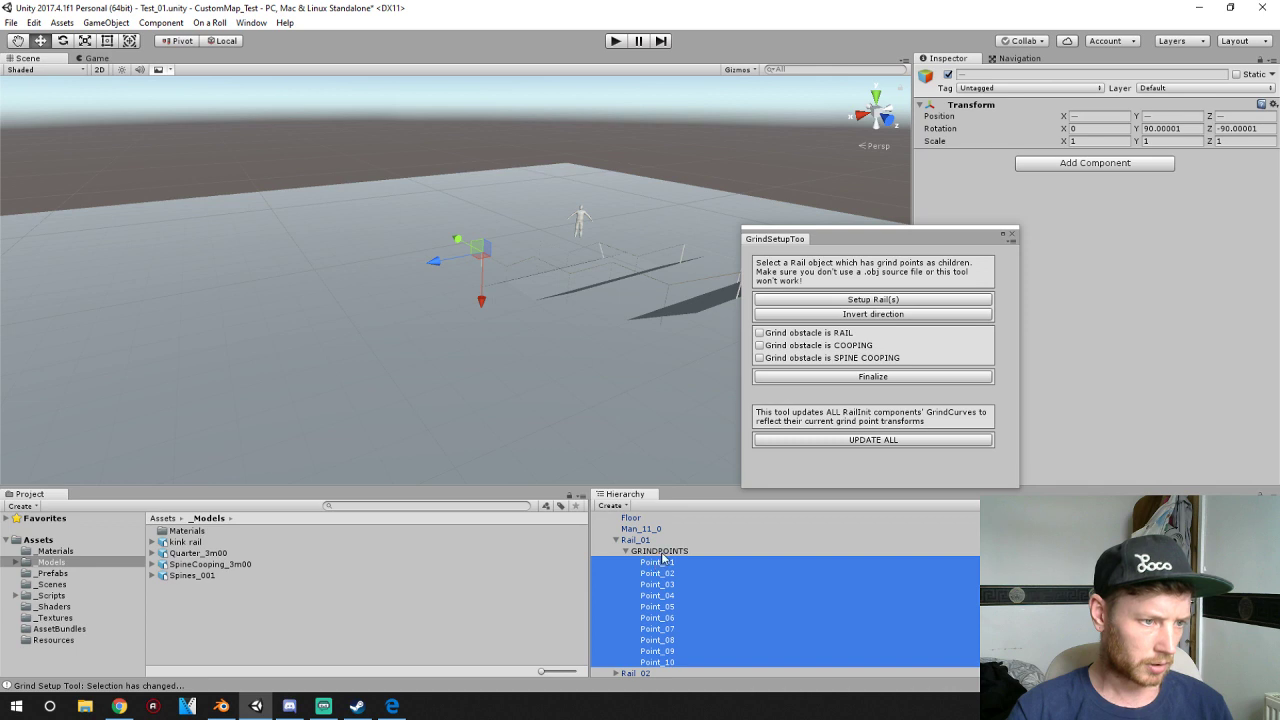
- Run the rail setup on Point_01 to Point_10 as RAIL obstacles, finalize them and check the GRINDPOINTS children
{"action": "left_click", "coordinate": [873, 376]}
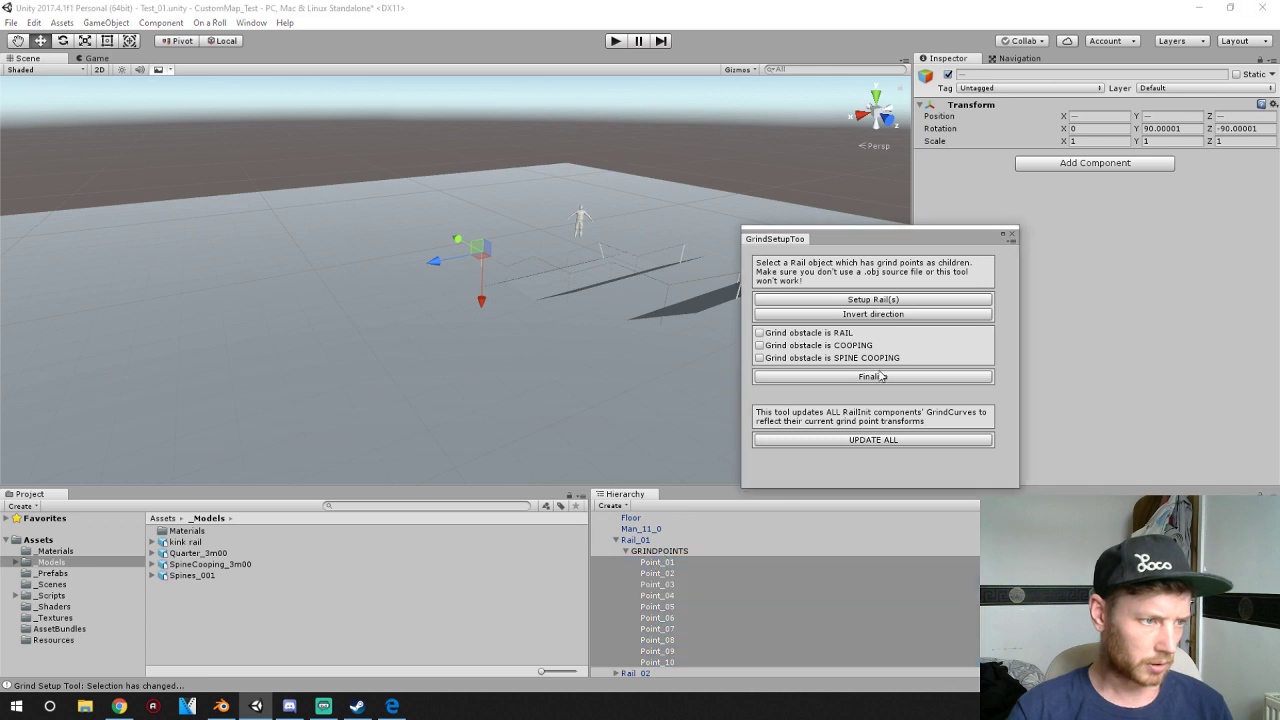
{"action": "left_click", "coordinate": [809, 338]}
{"action": "left_click", "coordinate": [882, 302]}
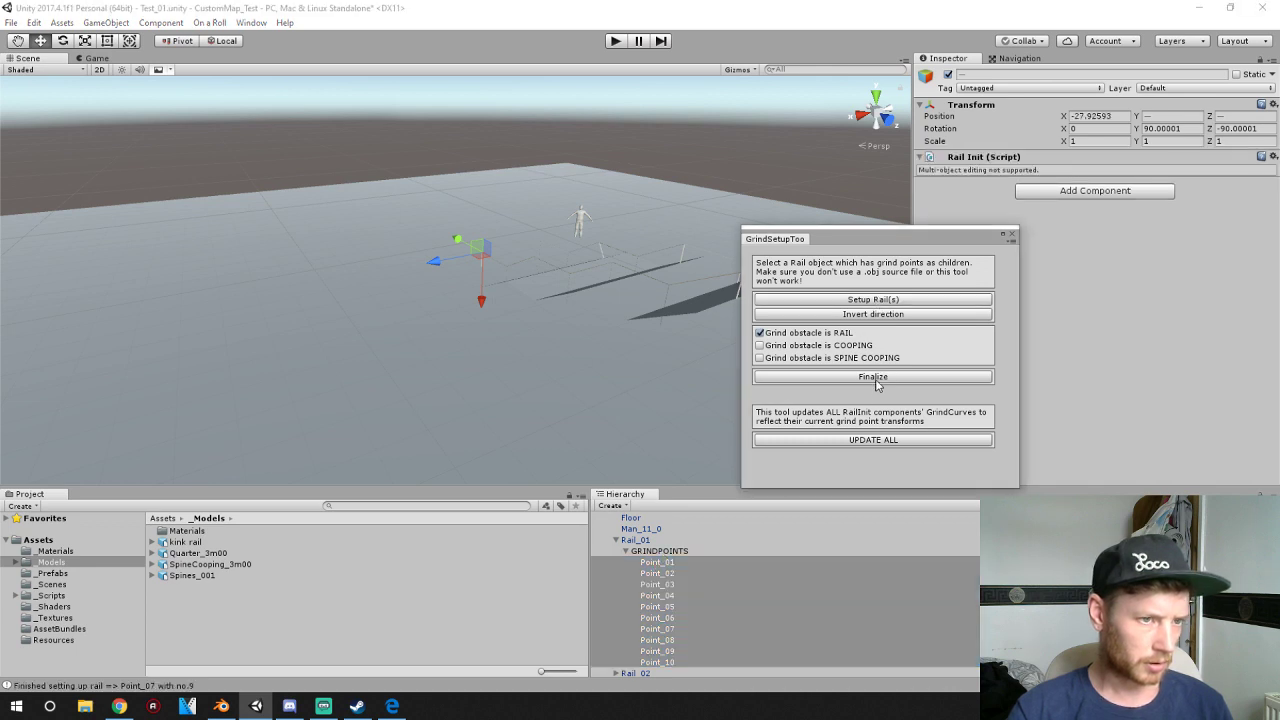
{"action": "left_click", "coordinate": [876, 378]}
{"action": "mouse_move", "coordinate": [479, 297]}
{"action": "right_mouse_down"}
{"action": "mouse_move", "coordinate": [457, 315]}
{"action": "mouse_move", "coordinate": [646, 306]}
{"action": "mouse_move", "coordinate": [477, 315]}
{"action": "right_mouse_up"}
{"action": "left_click", "coordinate": [631, 554]}
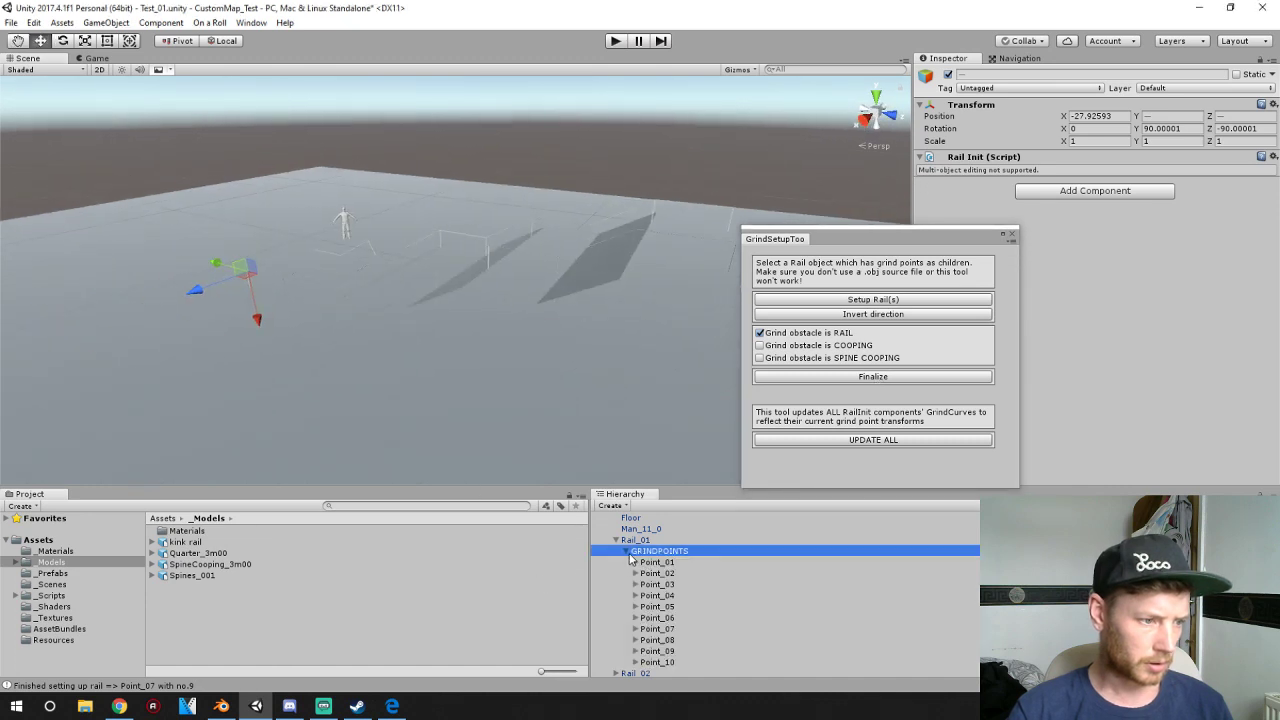
{"action": "left_click", "coordinate": [635, 562]}
{"action": "left_click", "coordinate": [635, 562]}
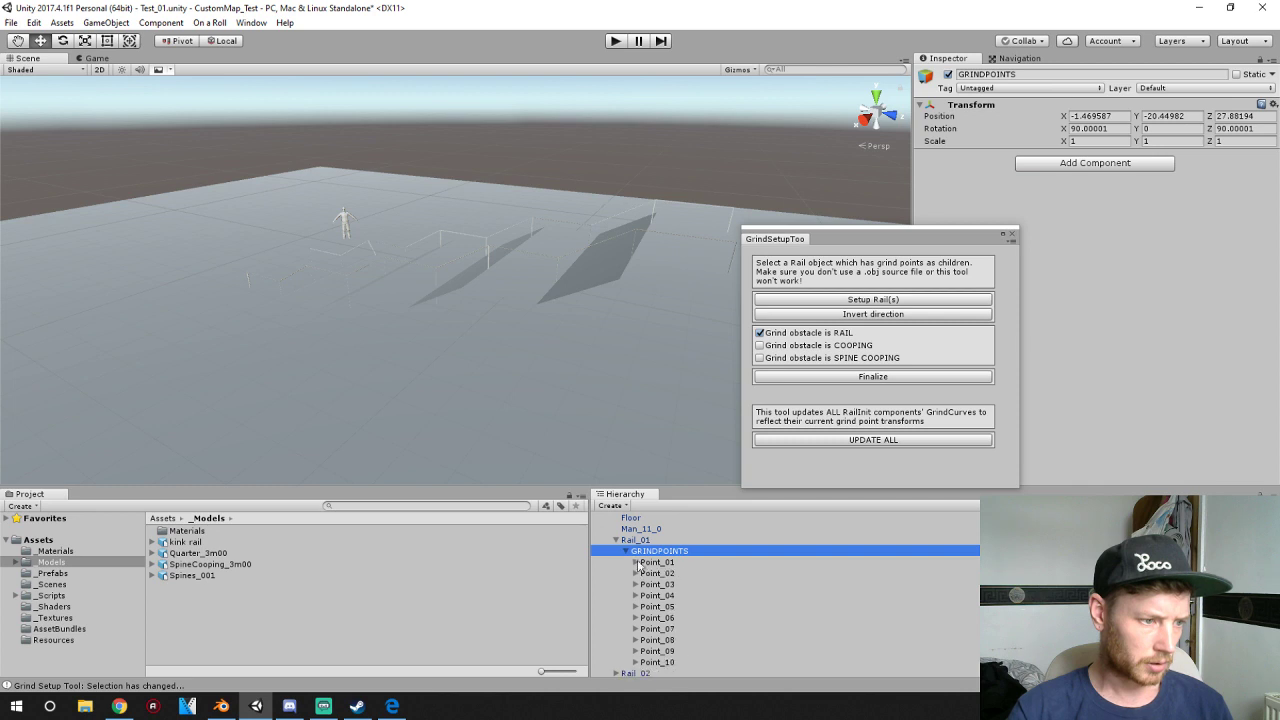
- Undo moving Rail_01's points into the GRINDPOINTS object
{"action": "key", "text": "ctrl+z"}
{"action": "key", "text": "ctrl+z"}
{"action": "key", "text": "ctrl+z"}
{"action": "key", "text": "ctrl+z"}
{"action": "key", "text": "ctrl+z"}
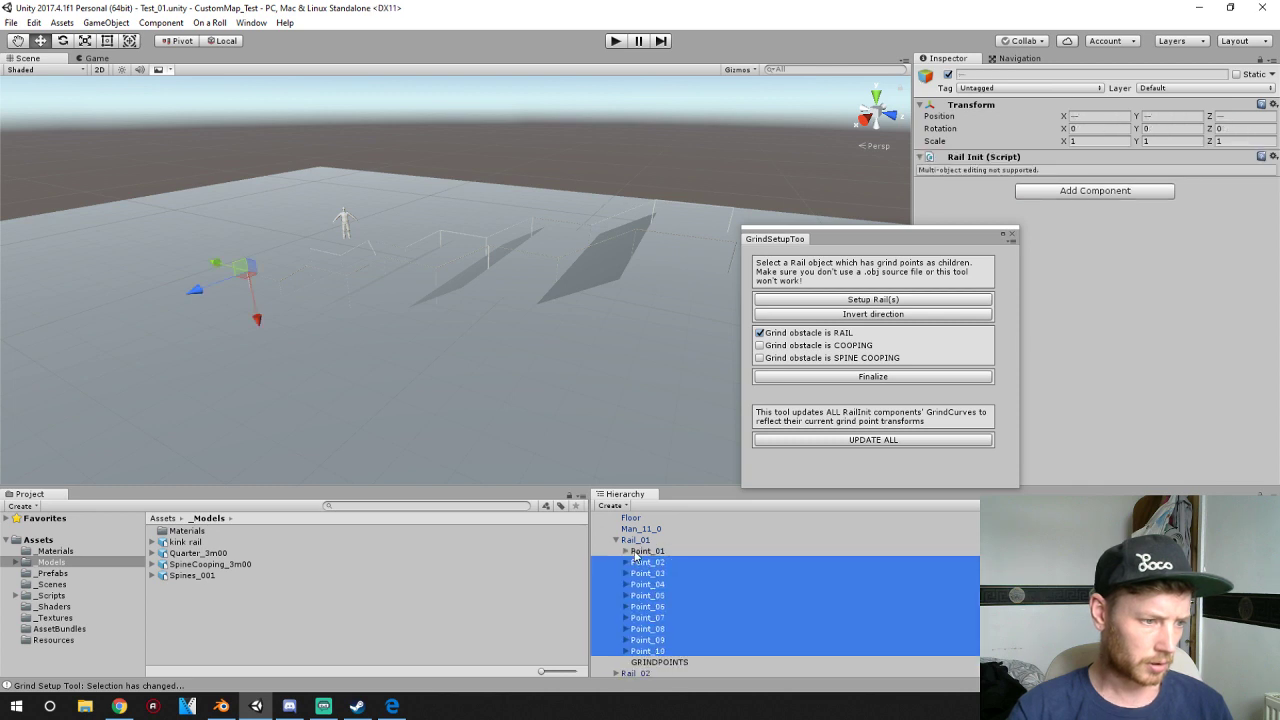
- Keep undoing the earlier changes on Rail_01, back past the renaming of its Point_08, Point_09 and Point_10
{"action": "key", "text": "ctrl+z"}
{"action": "key", "text": "ctrl+z"}
{"action": "key", "text": "ctrl+z"}
{"action": "key", "text": "ctrl+z"}
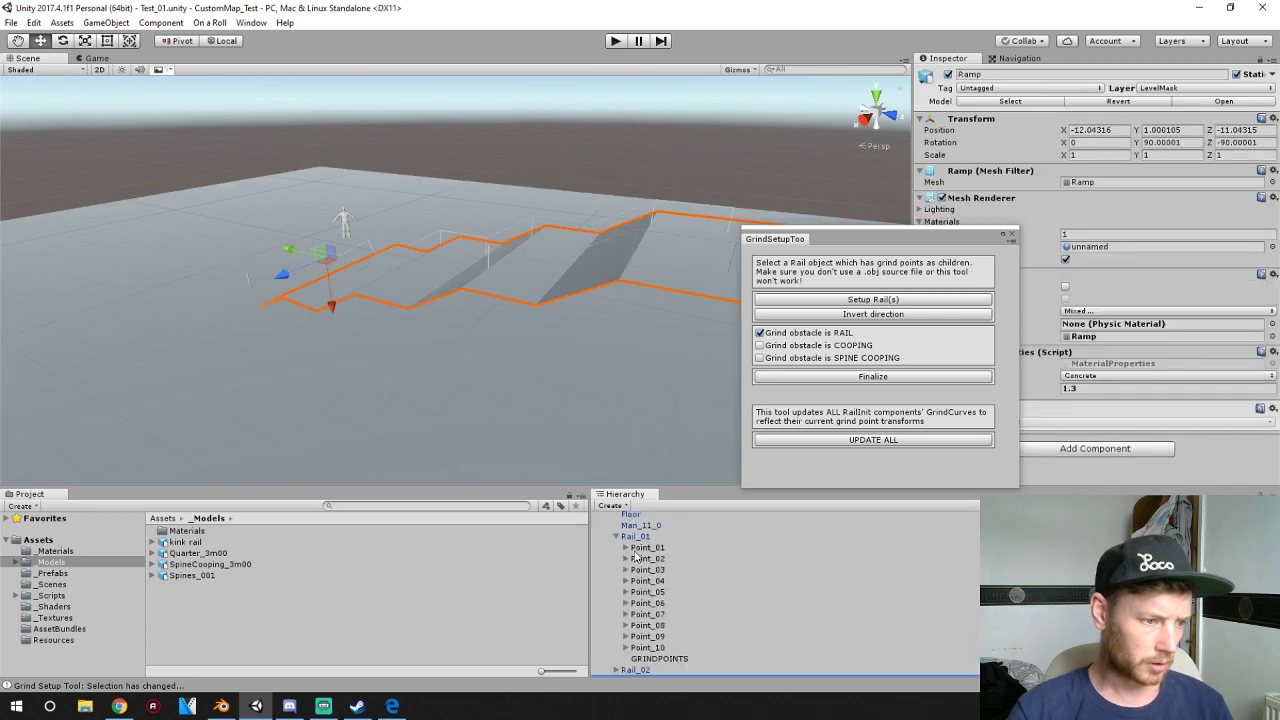
{"action": "key", "text": "ctrl+z"}
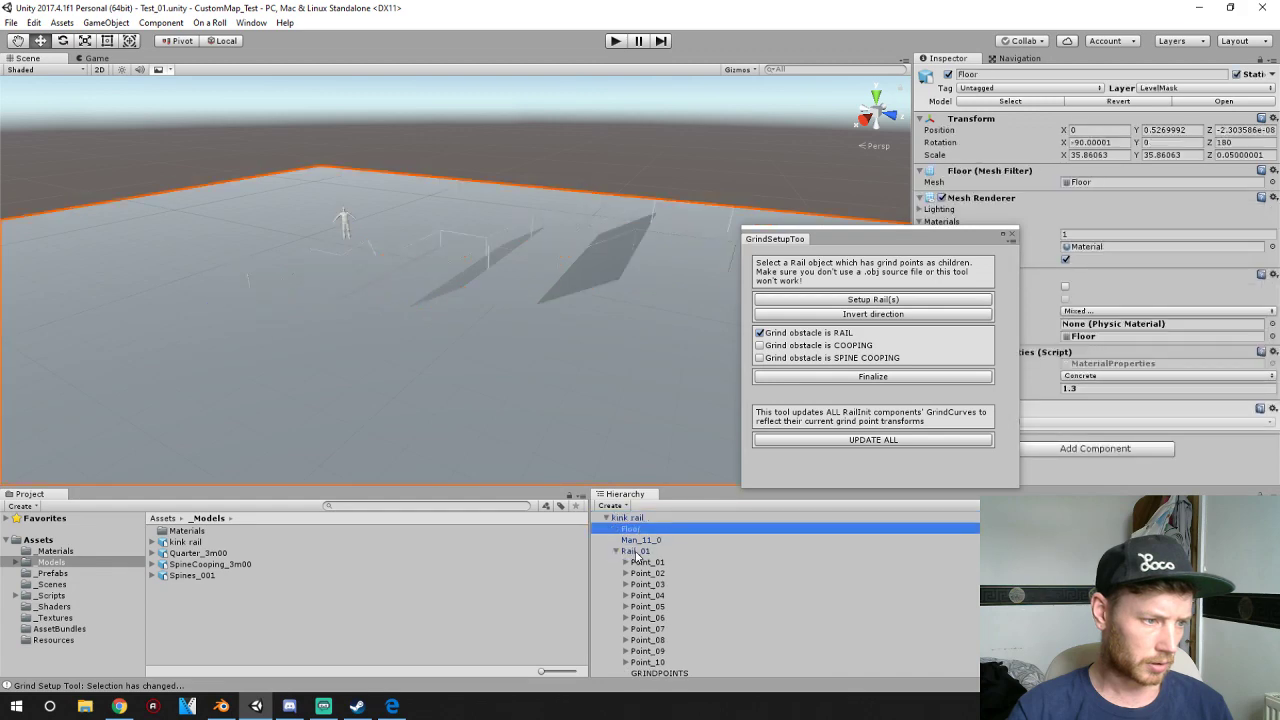
{"action": "key", "text": "ctrl+z"}
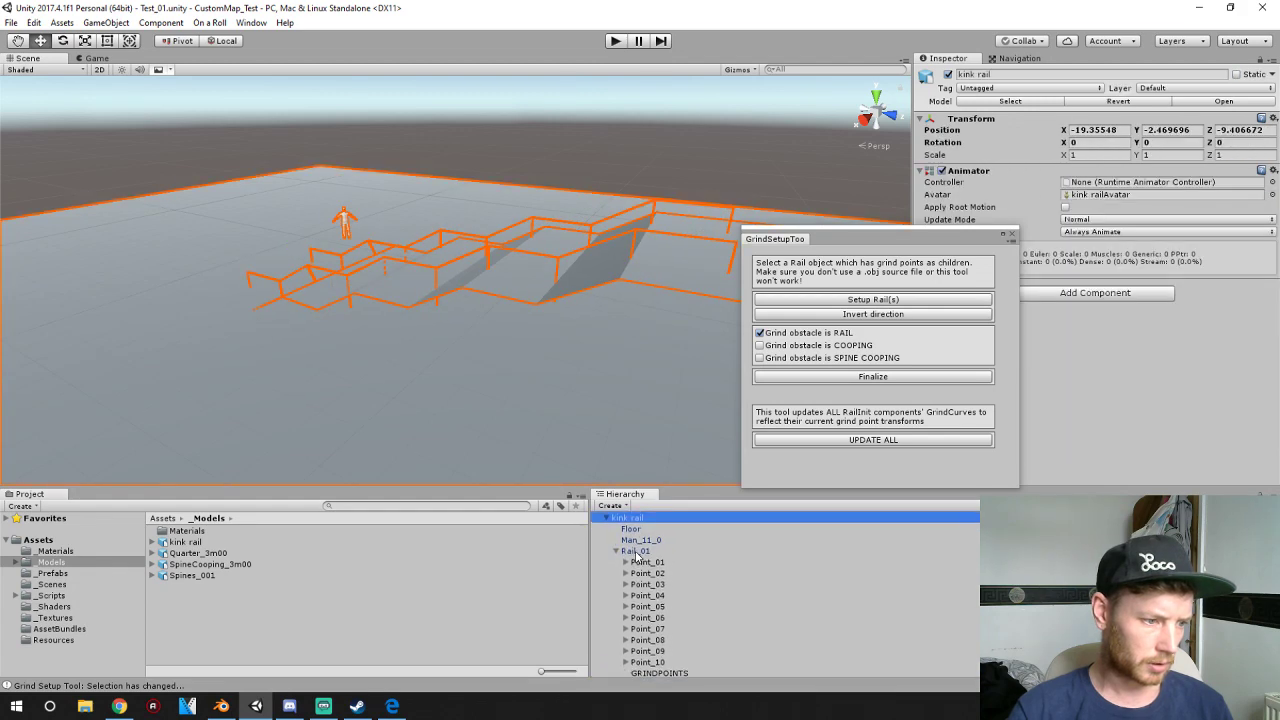
{"action": "key", "text": "ctrl+z"}
{"action": "key", "text": "ctrl+z"}
{"action": "key", "text": "ctrl+z"}
{"action": "key", "text": "ctrl+z"}
{"action": "key", "text": "ctrl+z"}
{"action": "key", "text": "ctrl+z"}
{"action": "key", "text": "ctrl+z"}
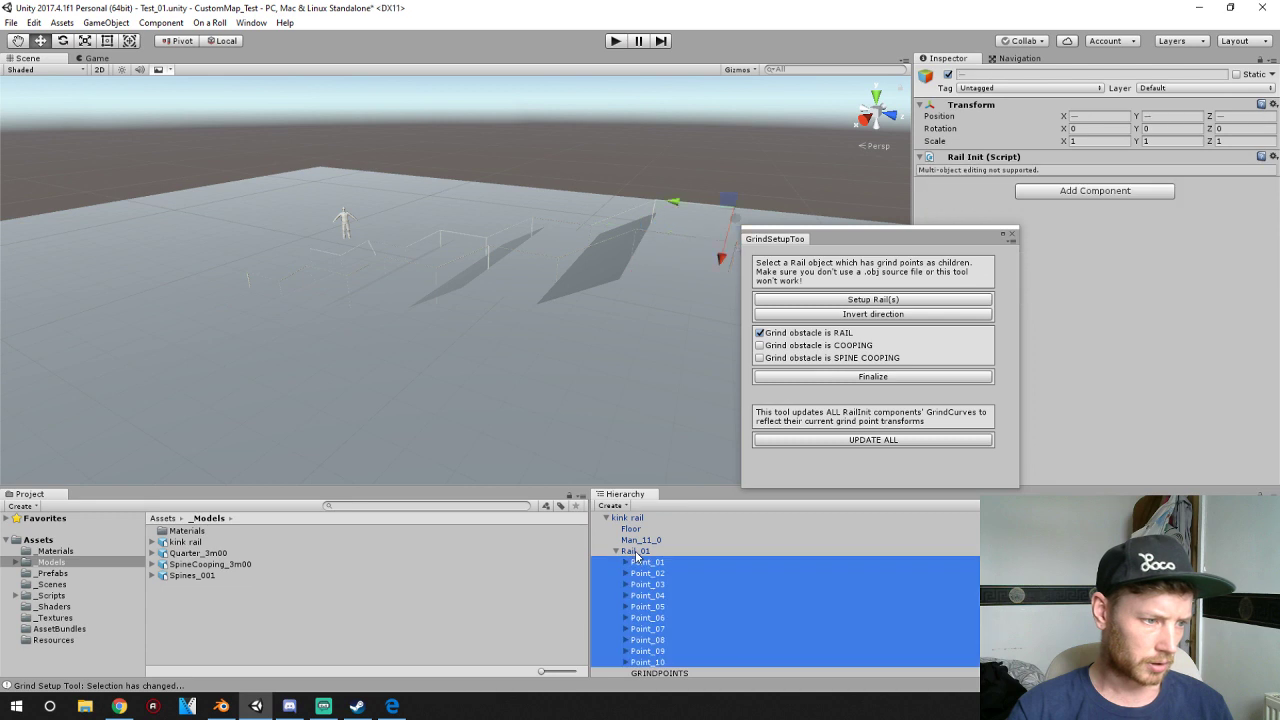
{"action": "key", "text": "ctrl+z"}
{"action": "key", "text": "ctrl+z"}
{"action": "key", "text": "ctrl+z"}
{"action": "key", "text": "ctrl+z"}
{"action": "key", "text": "ctrl+z"}
{"action": "key", "text": "ctrl+z"}
{"action": "key", "text": "ctrl+z"}
{"action": "key", "text": "ctrl+z"}
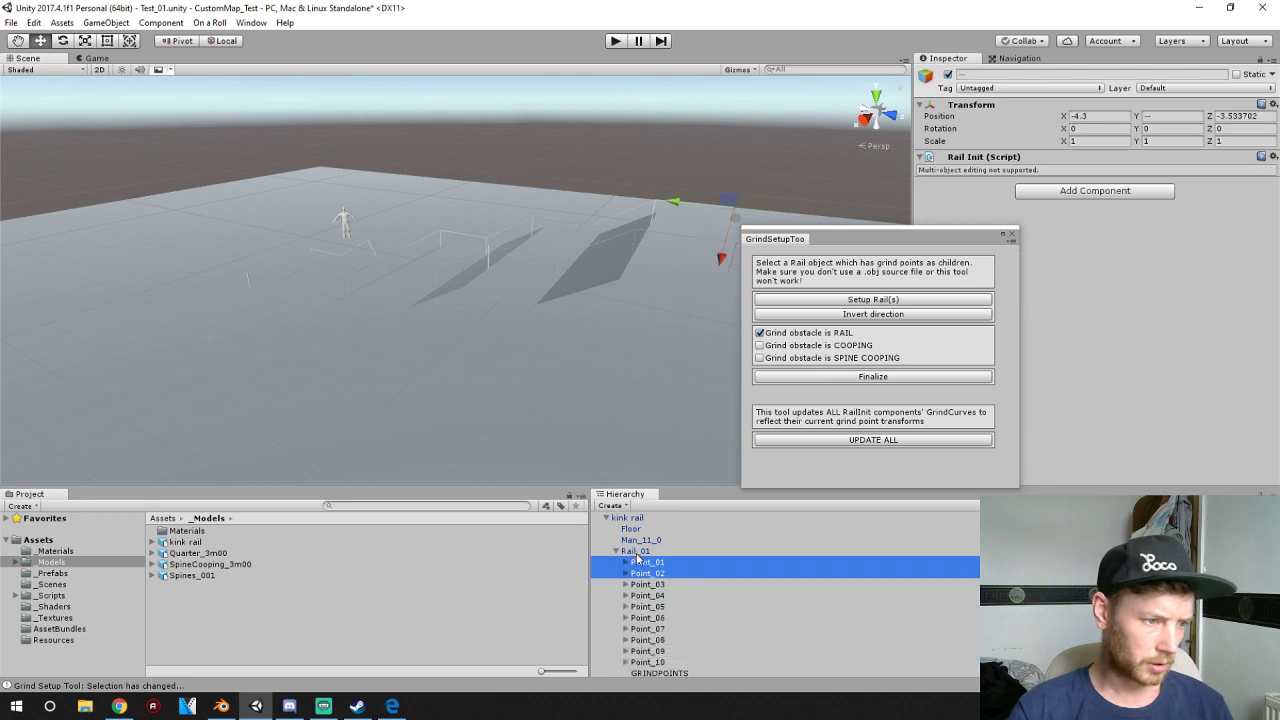
{"action": "key", "text": "ctrl+z"}
{"action": "key", "text": "ctrl+z"}
{"action": "key", "text": "ctrl+z"}
{"action": "key", "text": "ctrl+z"}
{"action": "key", "text": "ctrl+z"}
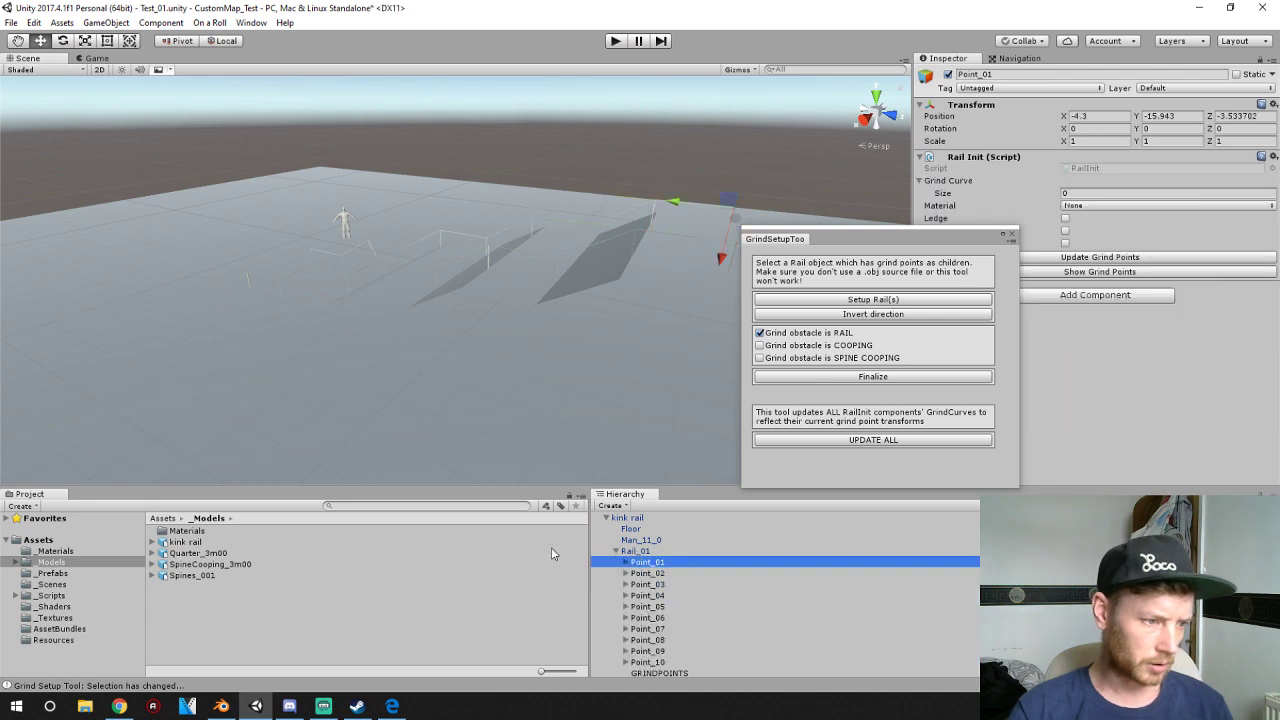
{"action": "key", "text": "ctrl+z"}
{"action": "key", "text": "ctrl+z"}
{"action": "key", "text": "ctrl+z"}
{"action": "key", "text": "ctrl+z"}
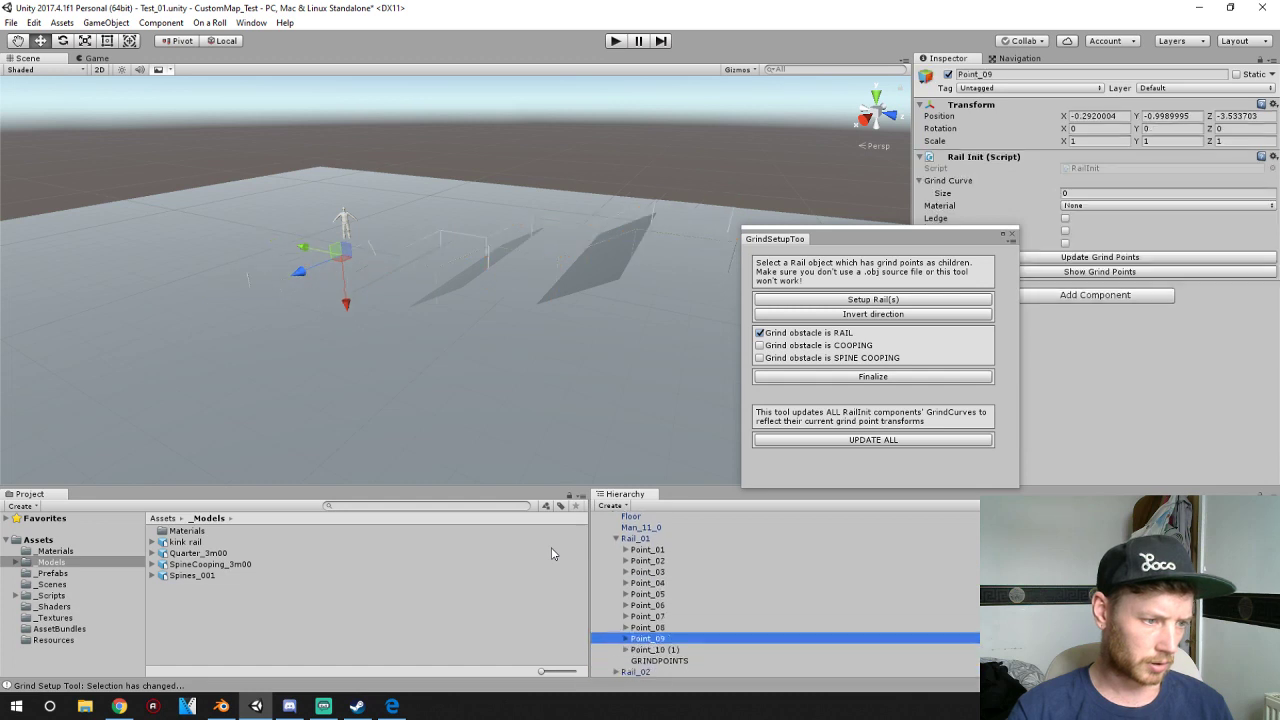
{"action": "key", "text": "ctrl+z"}
{"action": "key", "text": "ctrl+z"}
{"action": "key", "text": "ctrl+z"}
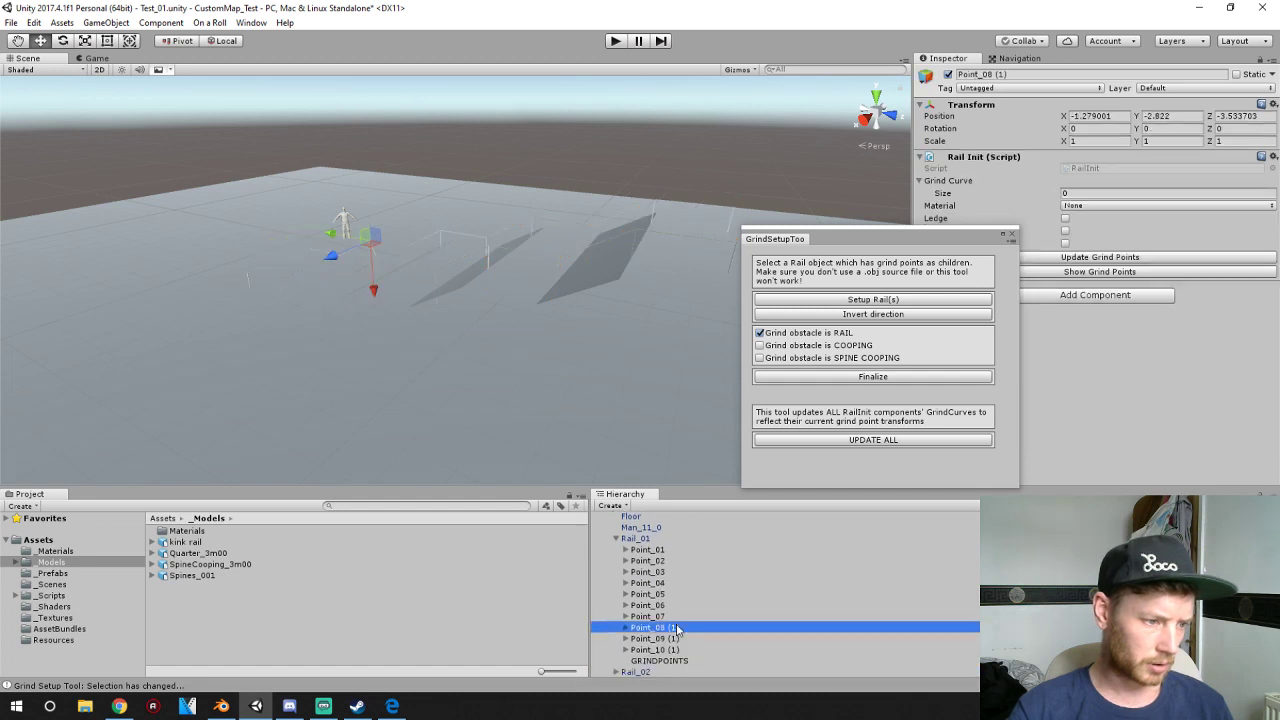
- Delete the GRINDPOINTS object from Rail_01 and expand Rail_02 to show its points
{"action": "scroll", "coordinate": [677, 628], "scroll_direction": "down", "scroll_amount": 1}
{"action": "left_click", "coordinate": [658, 640]}
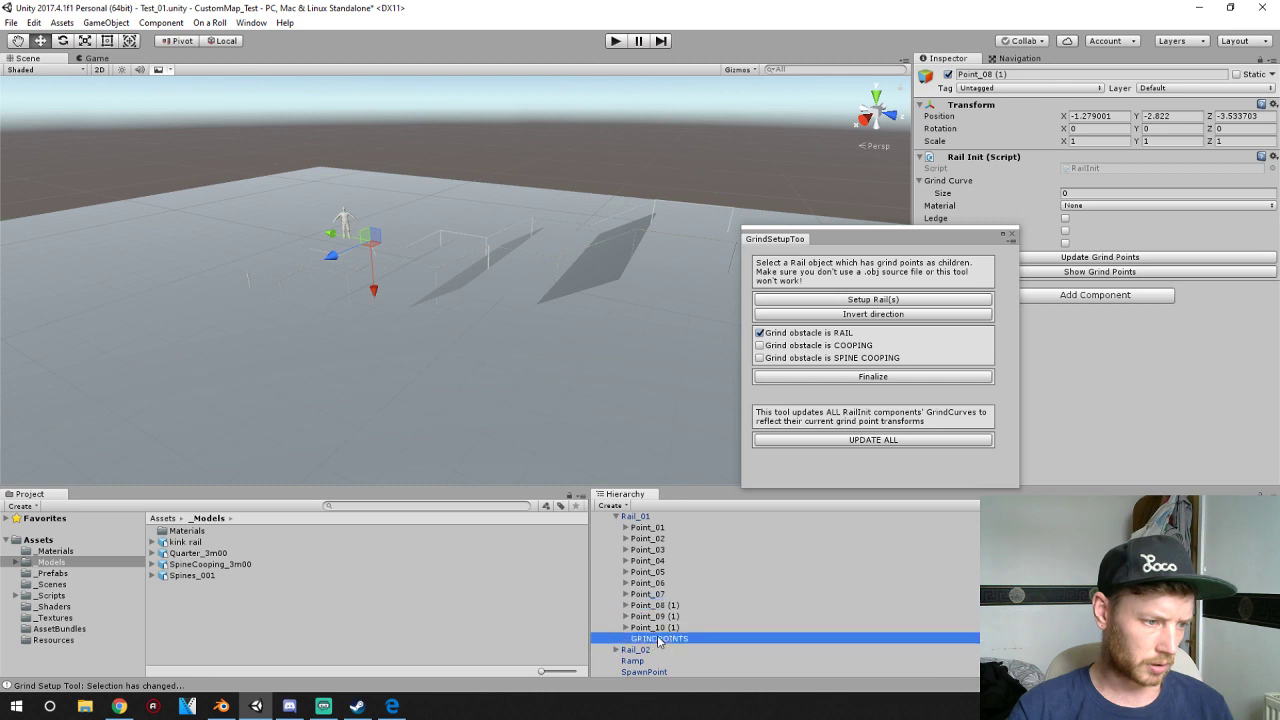
{"action": "key", "text": "Delete"}
{"action": "left_click", "coordinate": [617, 651]}
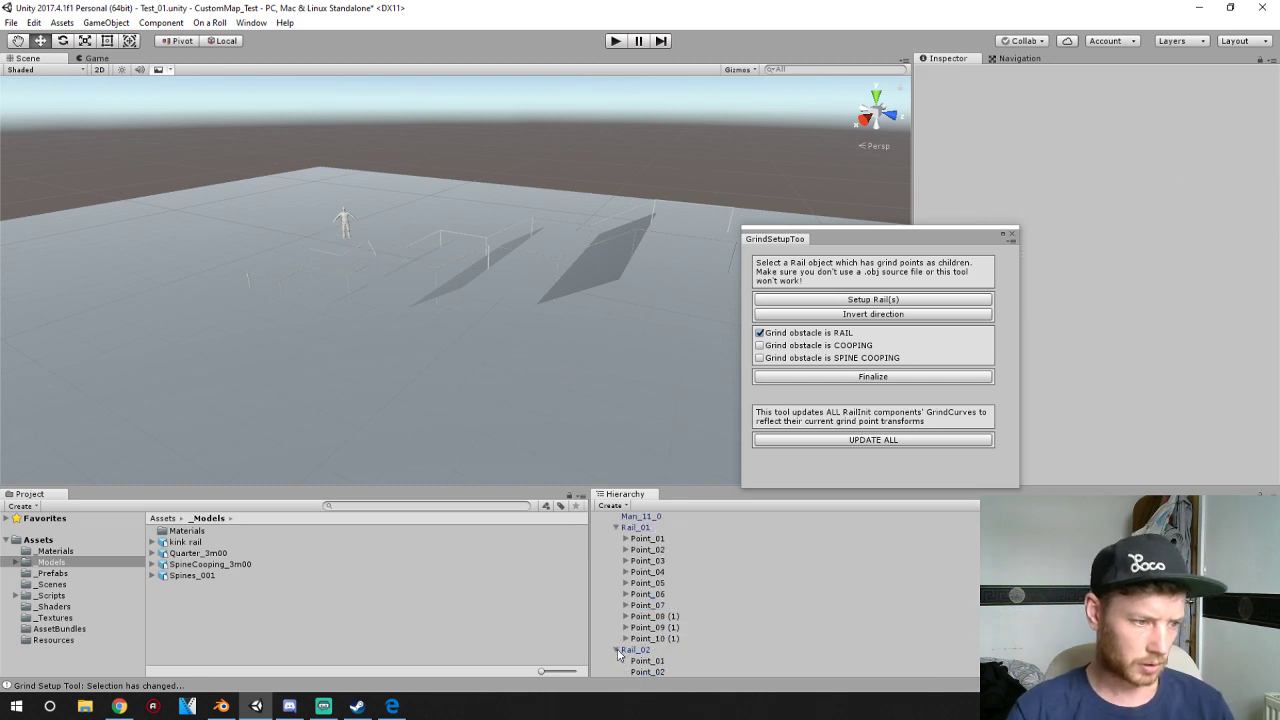
{"action": "scroll", "coordinate": [636, 651], "scroll_direction": "down", "scroll_amount": 3}
{"action": "scroll", "coordinate": [642, 645], "scroll_direction": "up", "scroll_amount": 2}
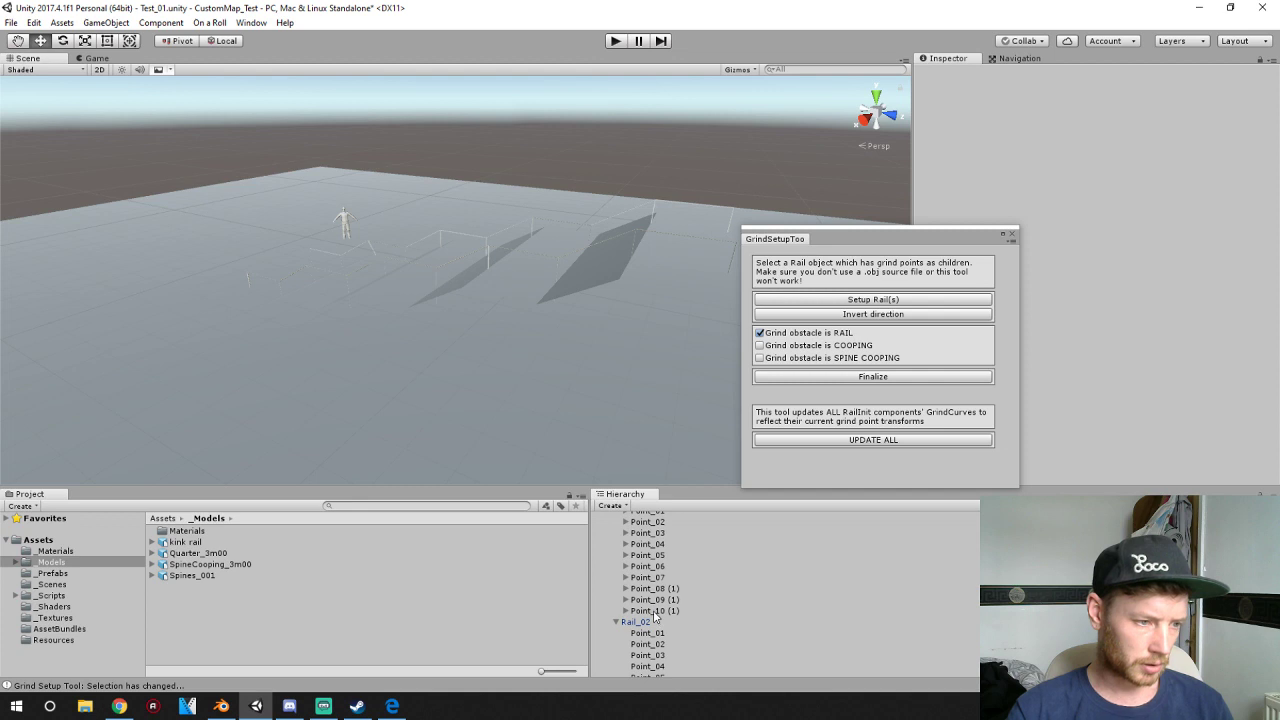
- Rename Point_08 (1) under Rail_01 to Point_08
{"action": "left_click", "coordinate": [667, 589]}
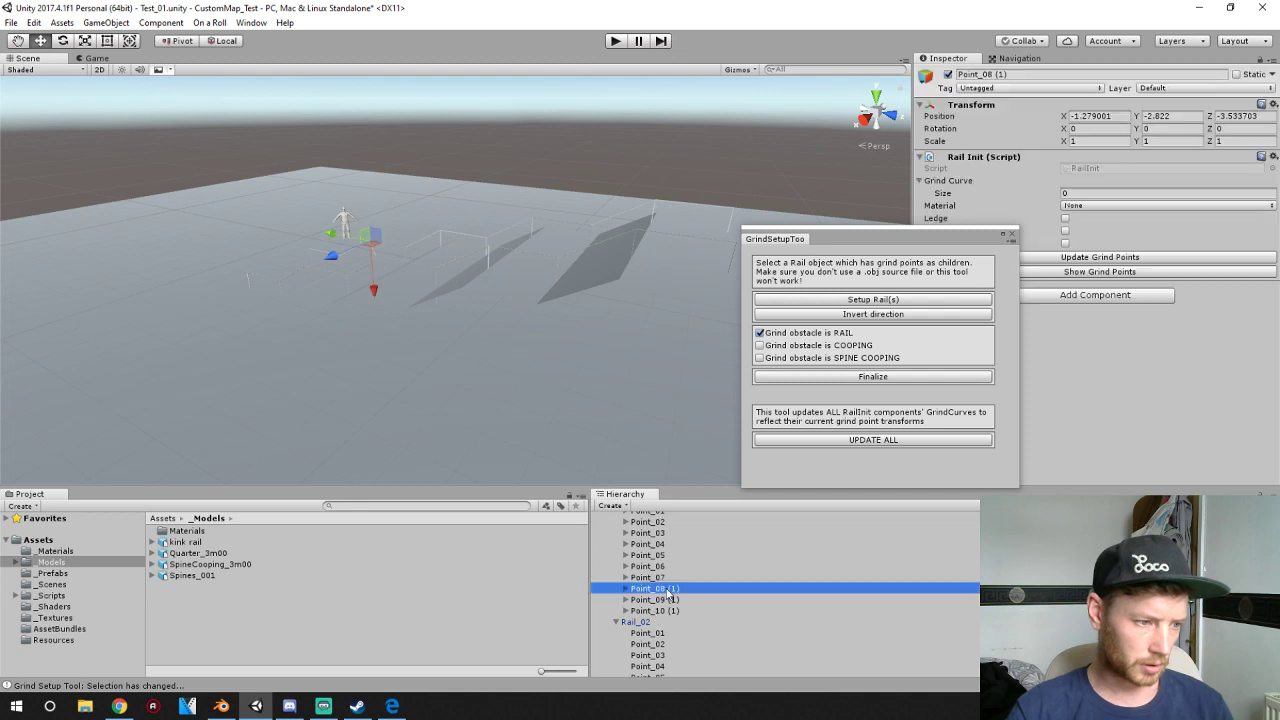
{"action": "left_click", "coordinate": [677, 592]}
{"action": "left_click", "coordinate": [709, 588]}
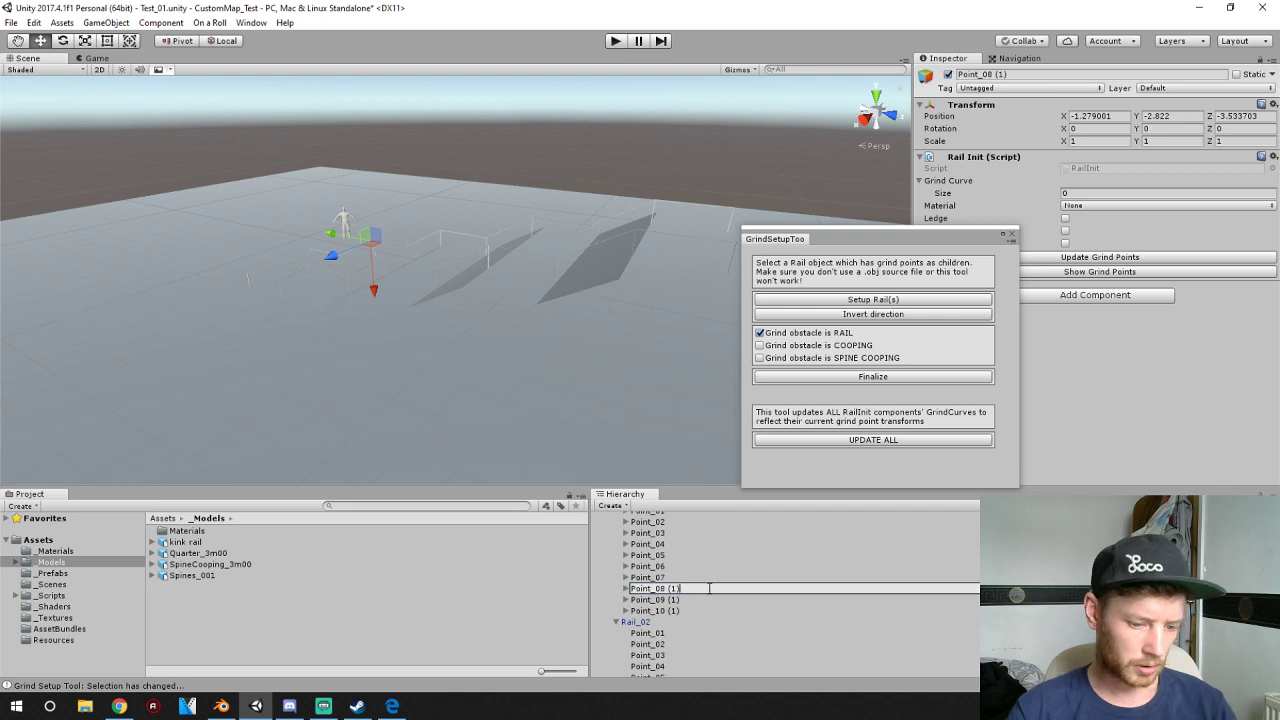
{"action": "right_click_drag", "start_coordinate": [484, 410], "coordinate": [375, 396]}
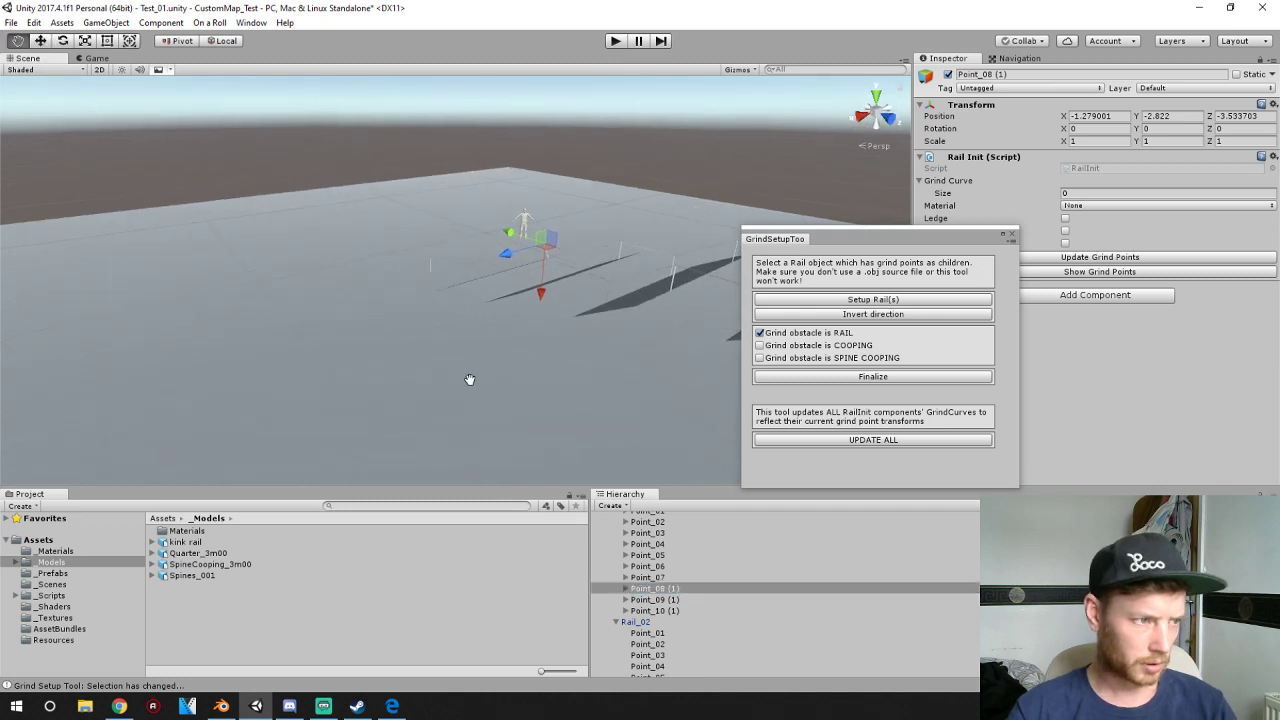
{"action": "middle_click_drag", "start_coordinate": [471, 380], "coordinate": [192, 430]}
{"action": "right_click_drag", "start_coordinate": [583, 445], "coordinate": [432, 441]}
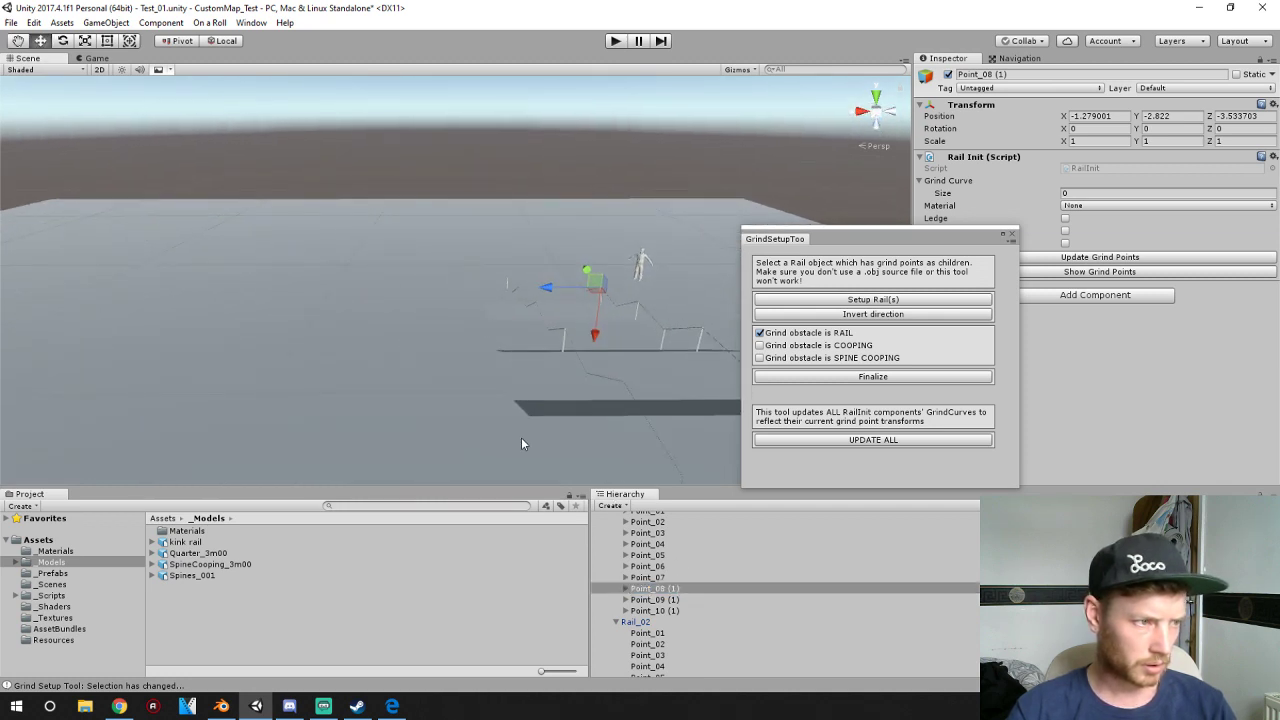
{"action": "middle_click_drag", "start_coordinate": [522, 440], "coordinate": [284, 440]}
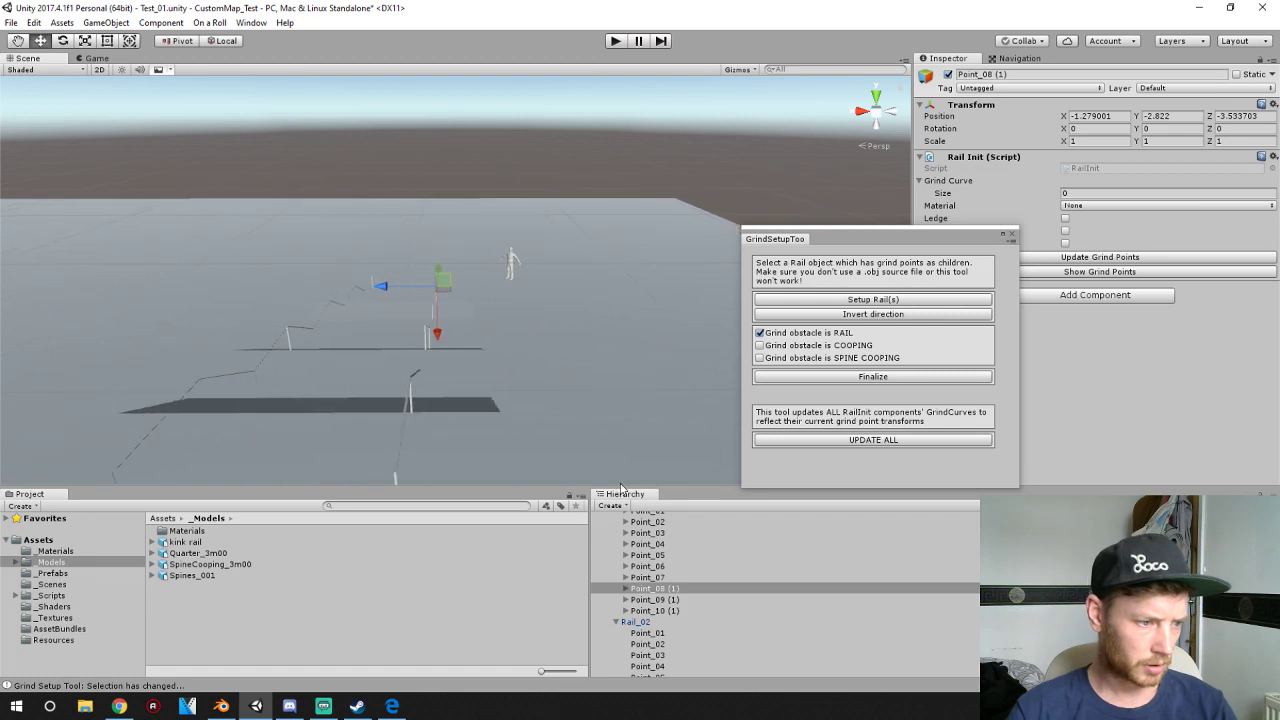
{"action": "left_click", "coordinate": [677, 589]}
{"action": "left_click", "coordinate": [686, 589]}
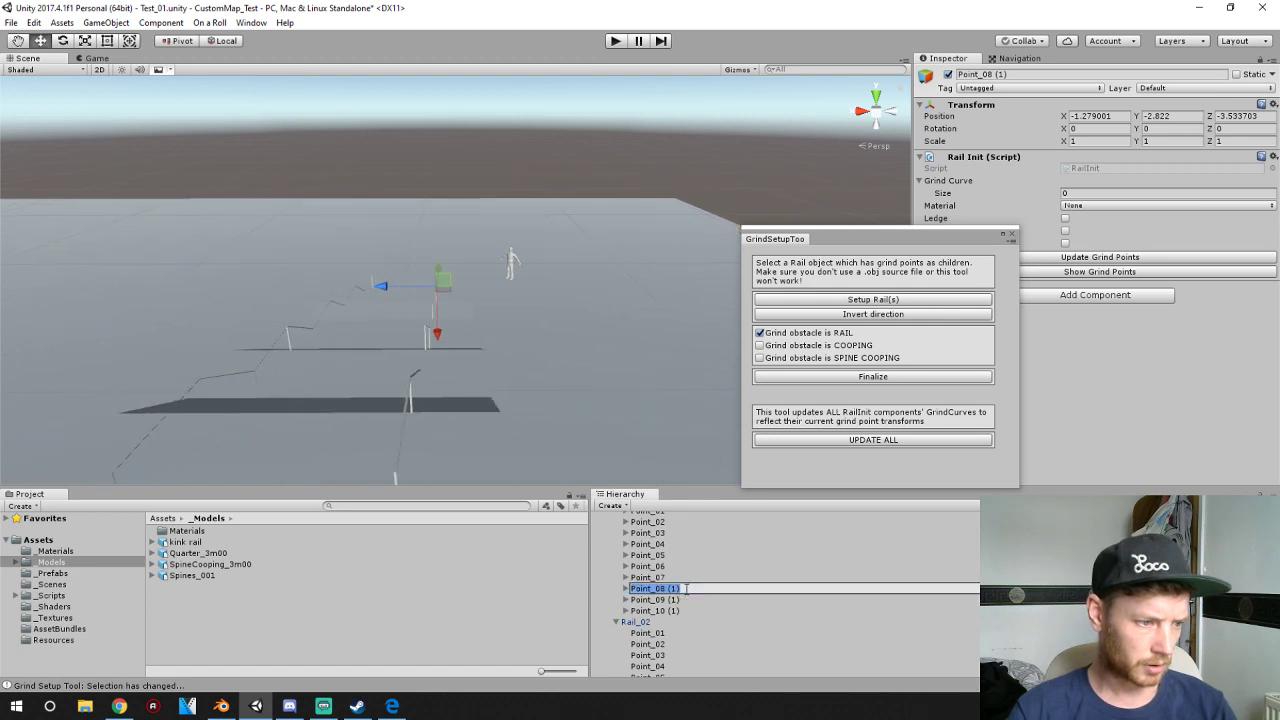
{"action": "left_click", "coordinate": [686, 589]}
{"action": "key", "text": "BackSpace"}
{"action": "key", "text": "BackSpace"}
{"action": "key", "text": "BackSpace"}
{"action": "key", "text": "BackSpace"}
{"action": "key", "text": "Return"}
- Rename Point_09 (1) and Point_10 (1) under Rail_01 to Point_09 and Point_10
{"action": "left_click", "coordinate": [682, 600]}
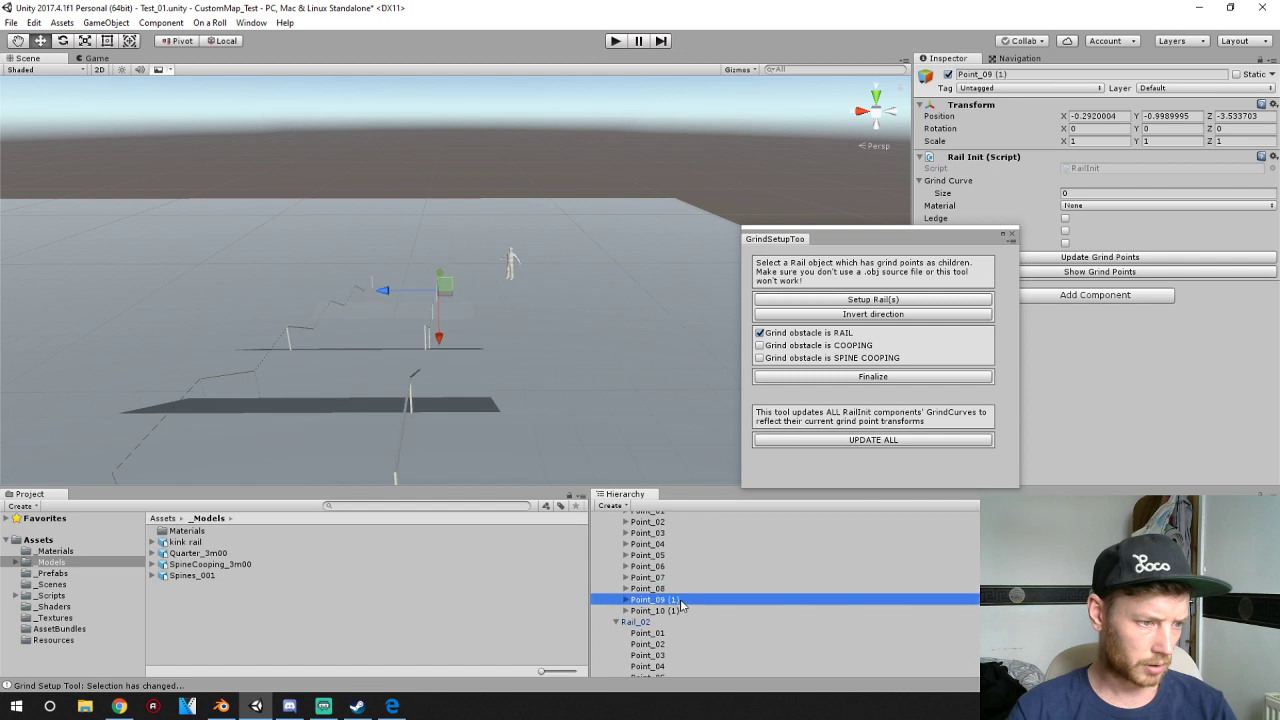
{"action": "left_click", "coordinate": [626, 600]}
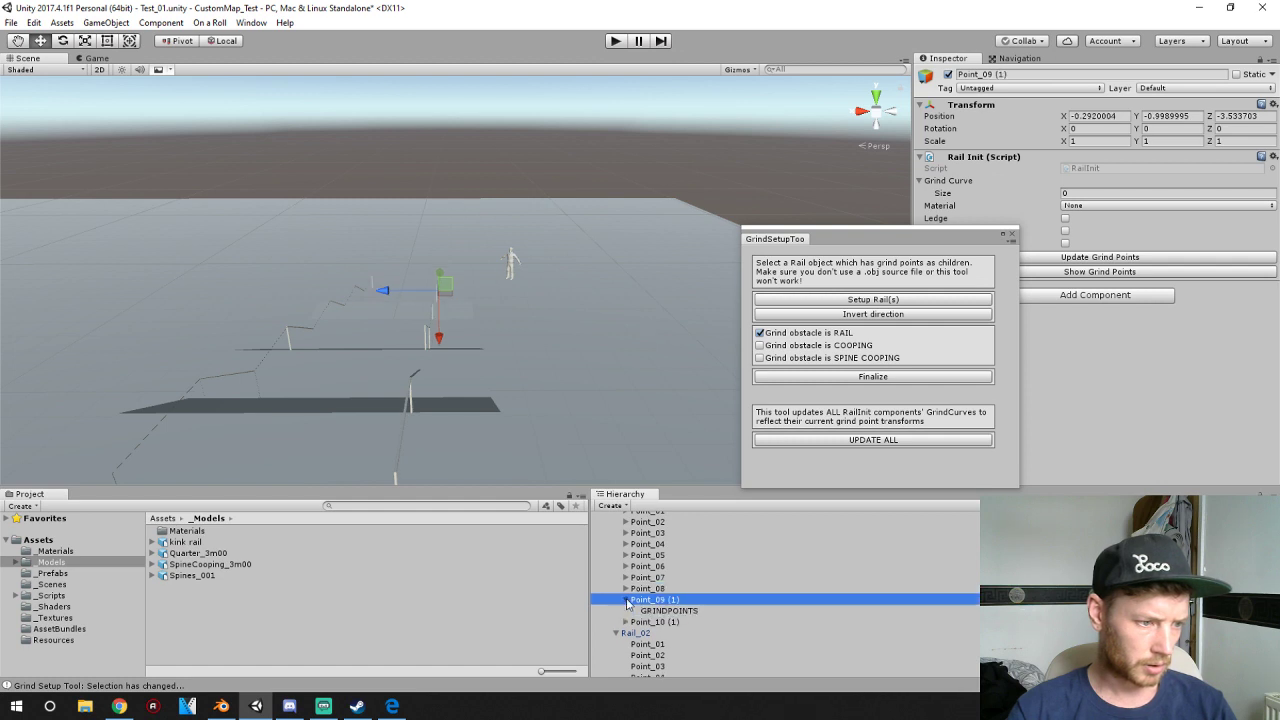
{"action": "left_click", "coordinate": [677, 601]}
{"action": "left_click", "coordinate": [675, 622]}
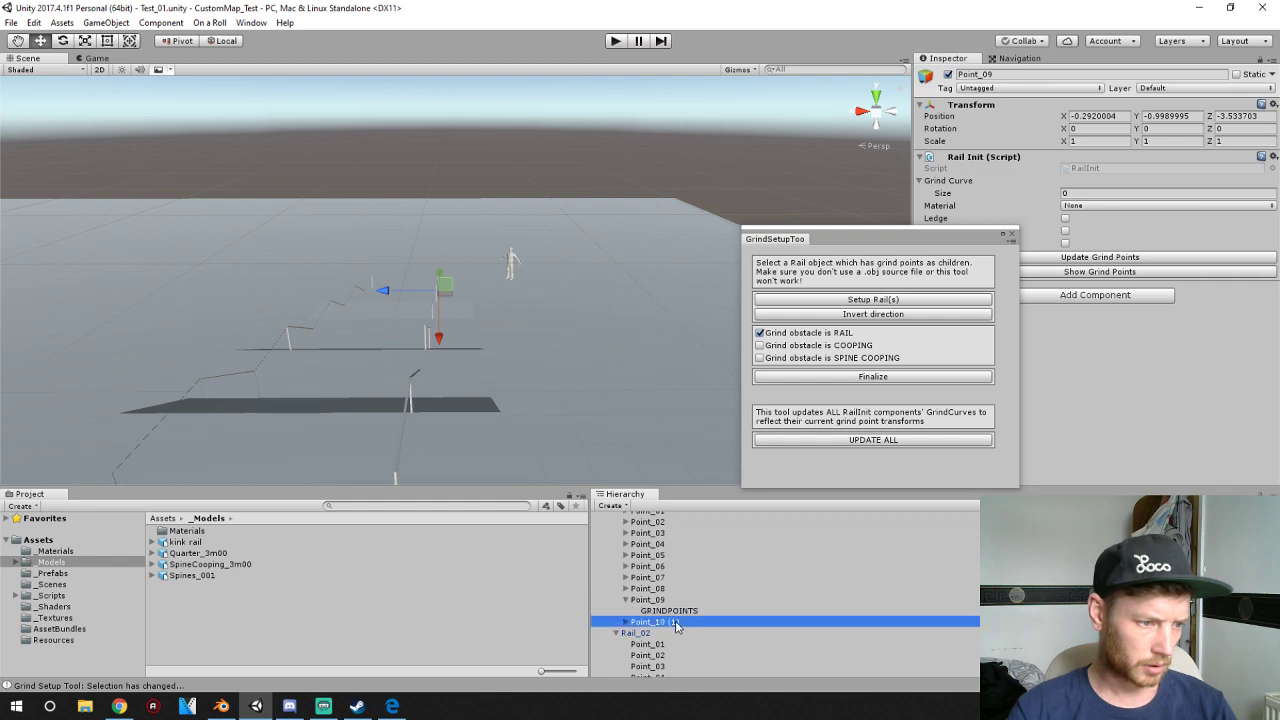
{"action": "left_click", "coordinate": [677, 622]}
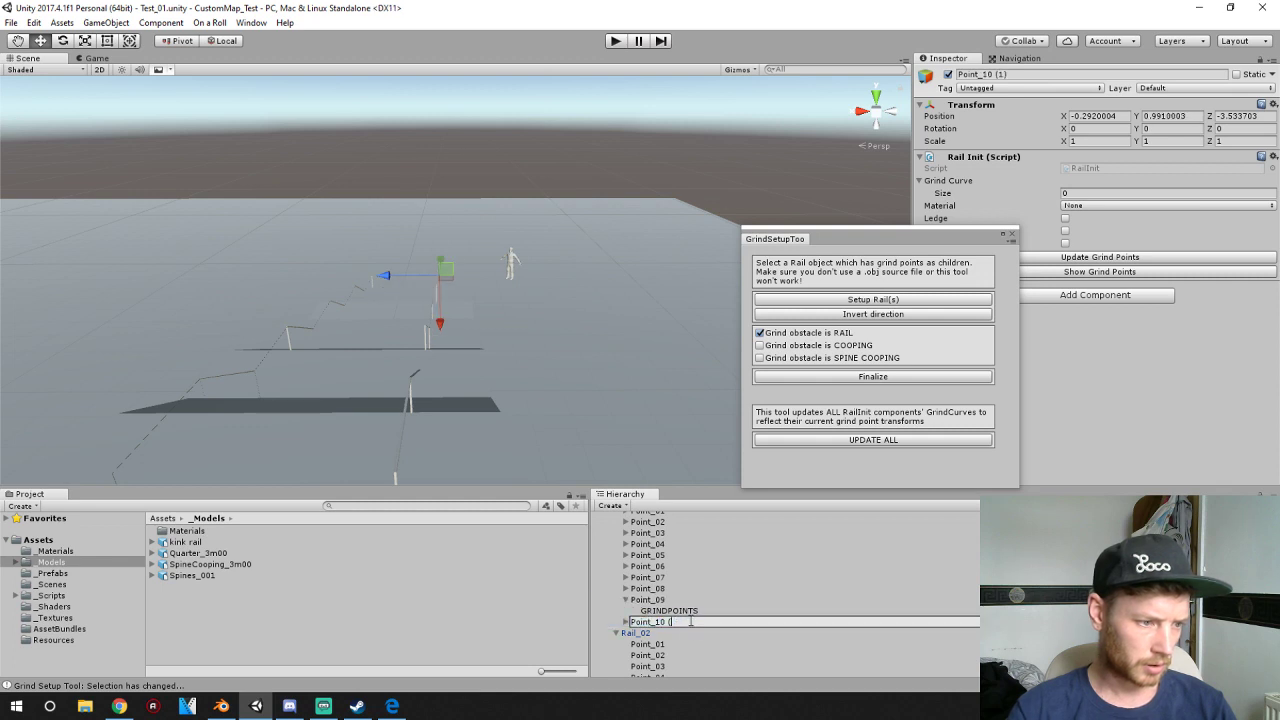
{"action": "key", "text": "BackSpace"}
{"action": "key", "text": "BackSpace"}
{"action": "key", "text": "Return"}
- Delete the GRINDPOINTS children of Rail_01's Point_09, Point_10 and Point_08
{"action": "left_click", "coordinate": [680, 612]}
{"action": "key", "text": "Delete"}
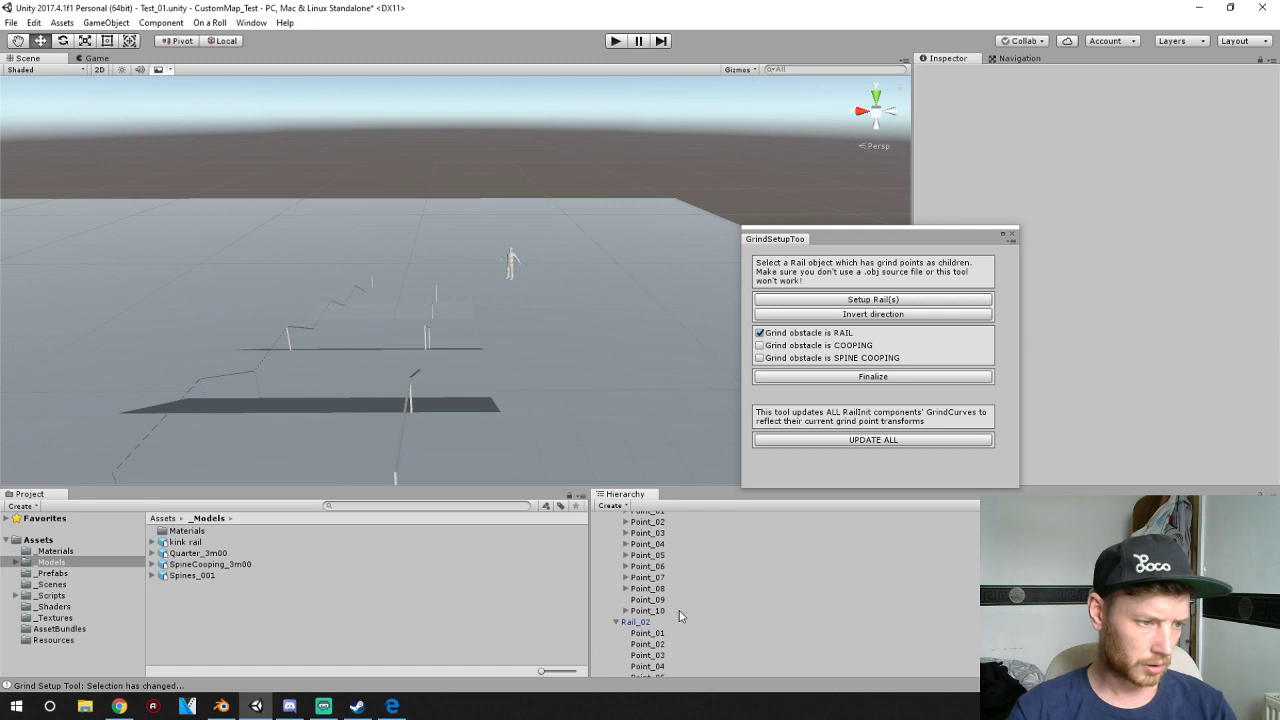
{"action": "left_click", "coordinate": [632, 612]}
{"action": "left_click", "coordinate": [626, 611]}
{"action": "left_click", "coordinate": [669, 622]}
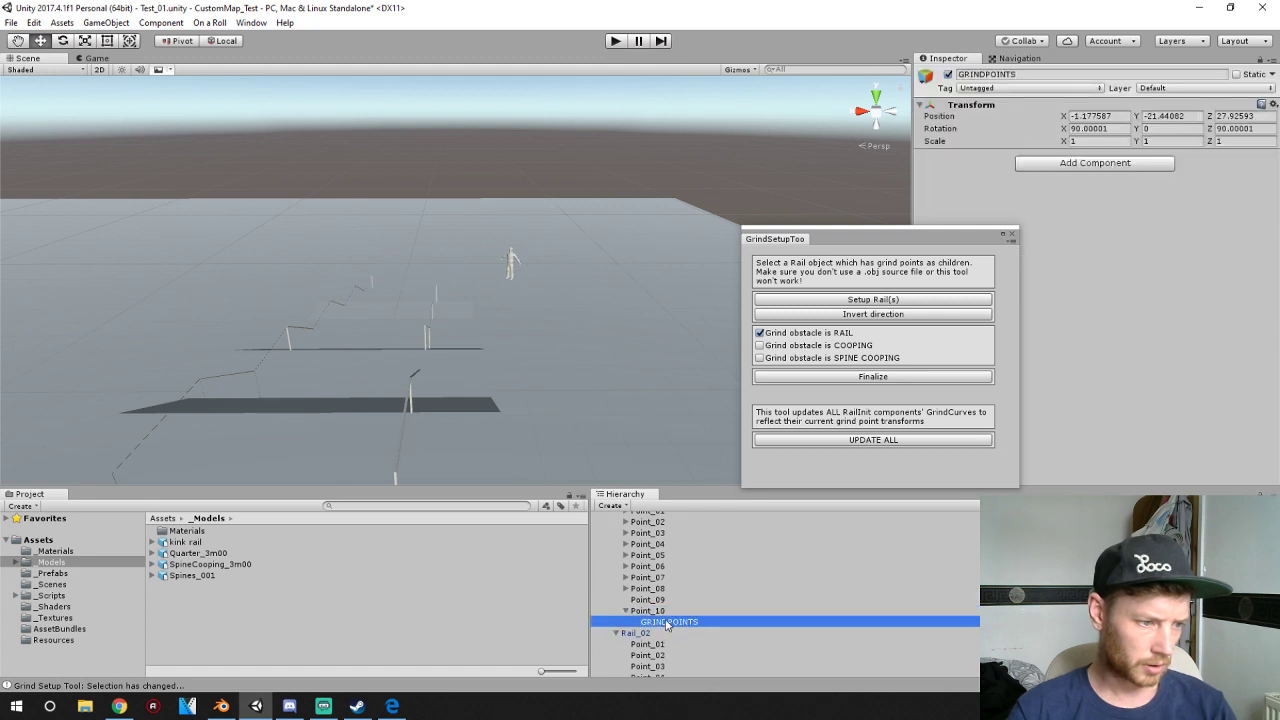
{"action": "key", "text": "Delete"}
{"action": "left_click", "coordinate": [626, 588]}
{"action": "left_click", "coordinate": [670, 600]}
{"action": "key", "text": "Delete"}
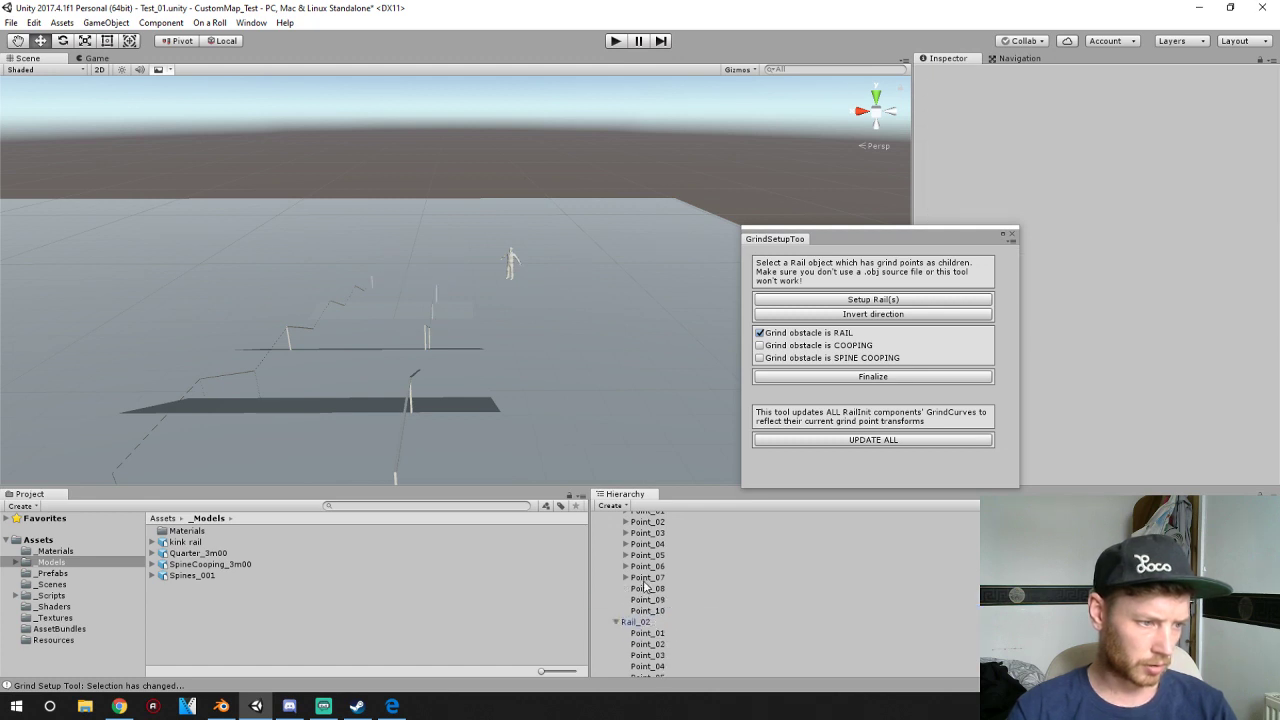
- Delete the GRINDPOINTS children of Rail_01's Point_07 and Point_06
{"action": "left_click", "coordinate": [636, 578]}
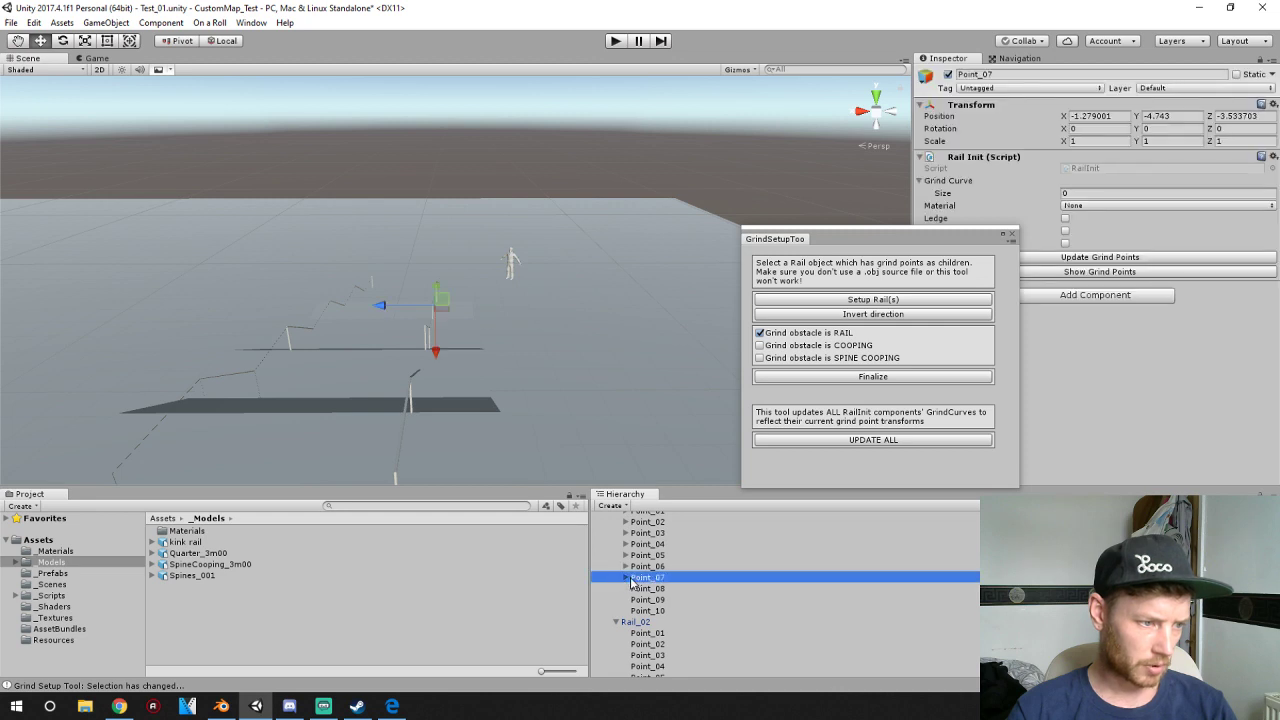
{"action": "left_click", "coordinate": [626, 578]}
{"action": "left_click", "coordinate": [669, 589]}
{"action": "key", "text": "Delete"}
{"action": "left_click", "coordinate": [640, 566]}
{"action": "left_click", "coordinate": [626, 566]}
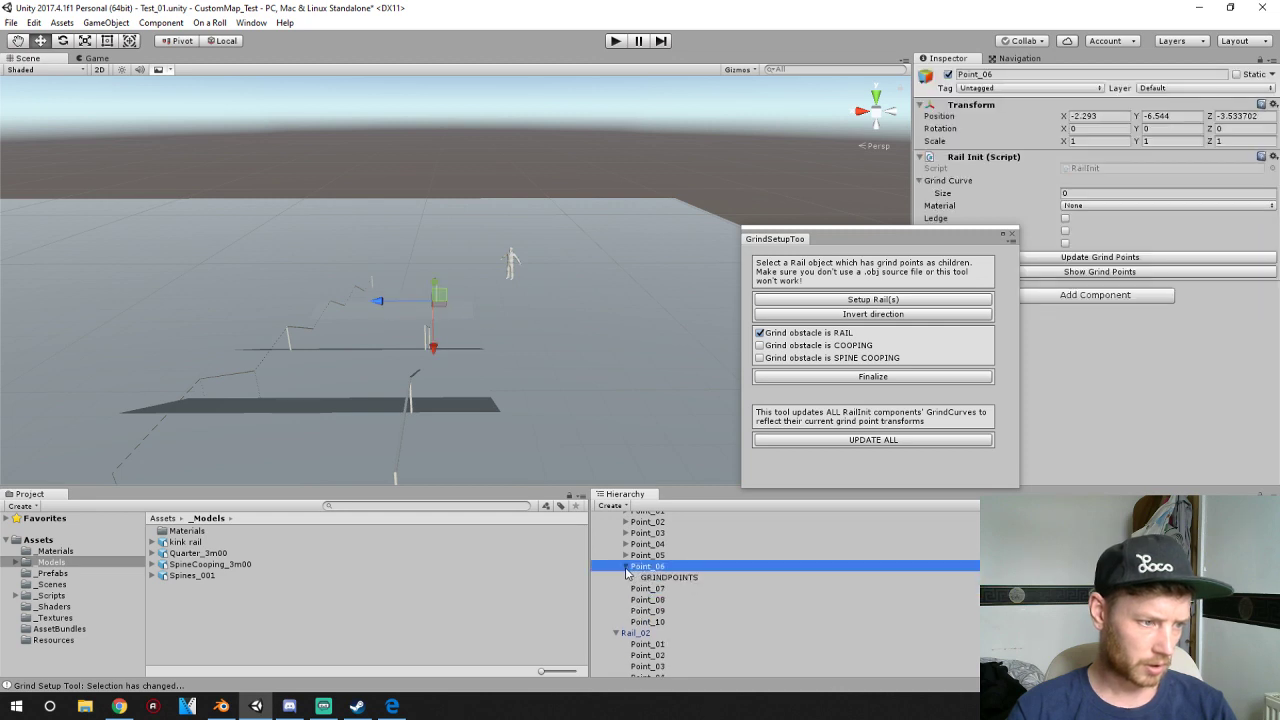
{"action": "left_click", "coordinate": [669, 577]}
{"action": "key", "text": "Delete"}
- Delete the GRINDPOINTS children of Rail_01's Point_05, Point_04 and Point_03
{"action": "left_click", "coordinate": [626, 555]}
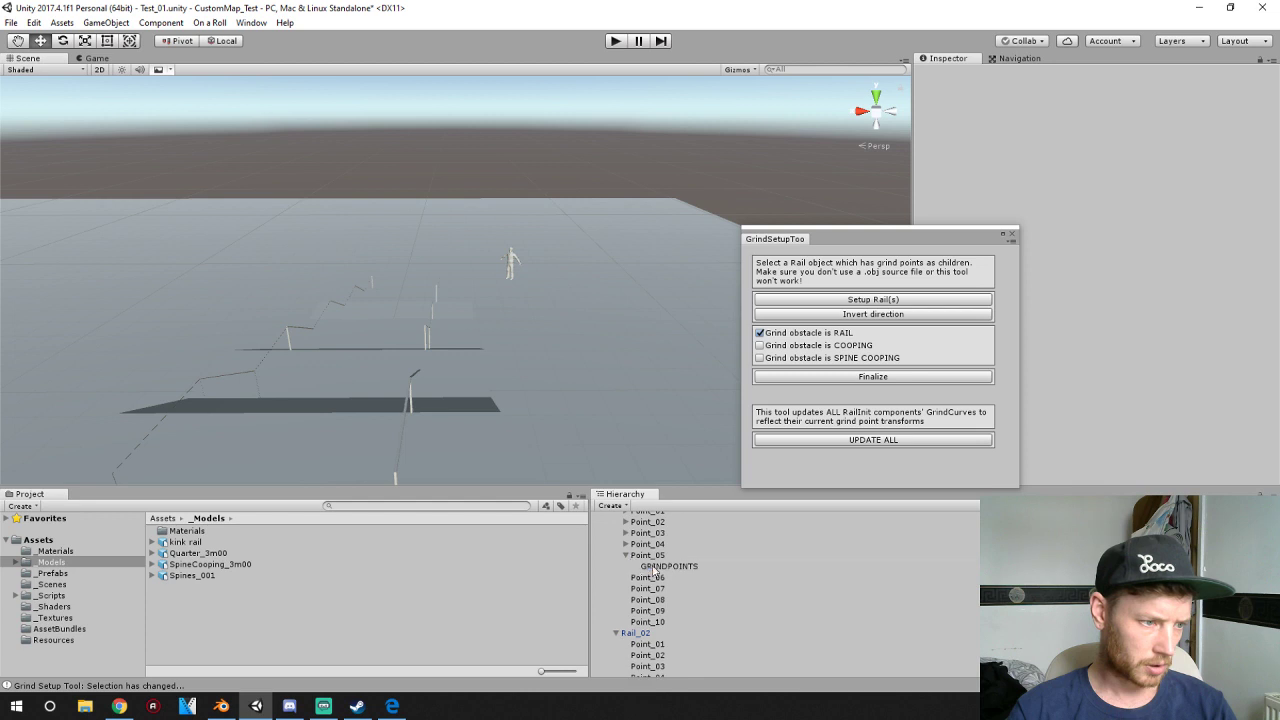
{"action": "left_click", "coordinate": [669, 566]}
{"action": "key", "text": "Delete"}
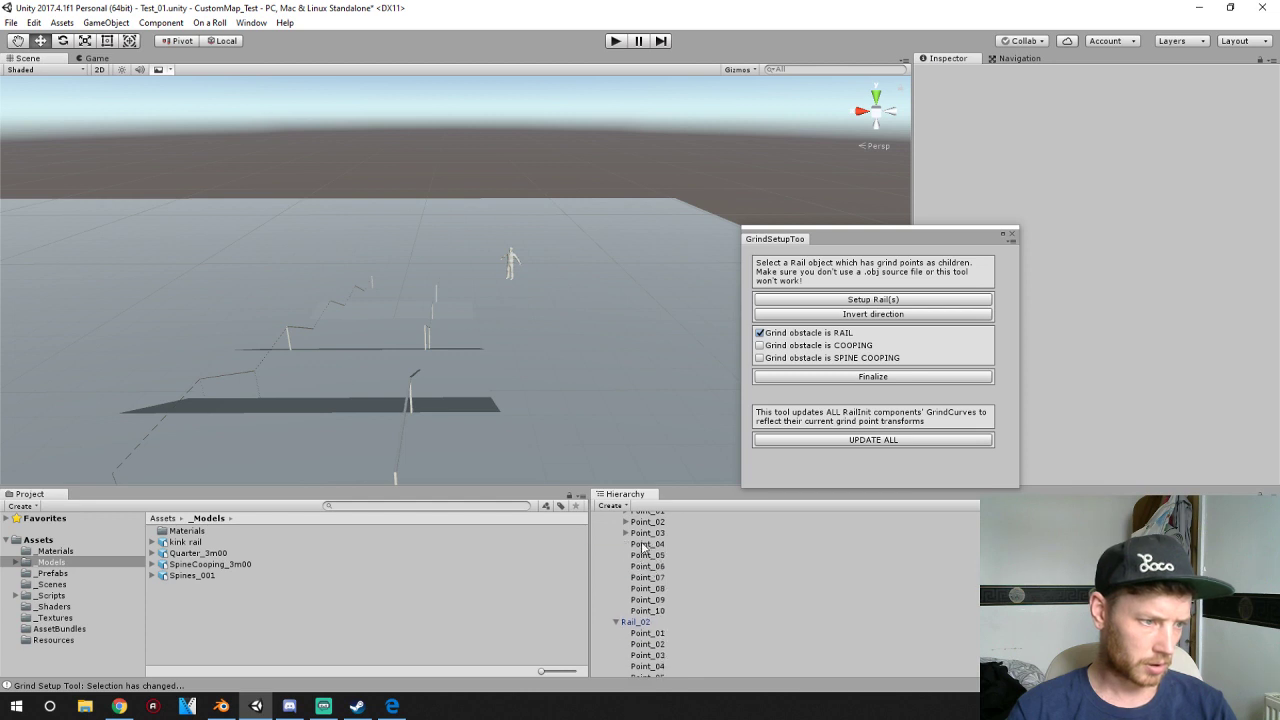
{"action": "left_click", "coordinate": [626, 532]}
{"action": "left_click", "coordinate": [669, 543]}
{"action": "key", "text": "Delete"}
- Delete the GRINDPOINTS children of Rail_01's Point_02 and Point_01
{"action": "scroll", "coordinate": [636, 560], "scroll_direction": "up", "scroll_amount": 3}
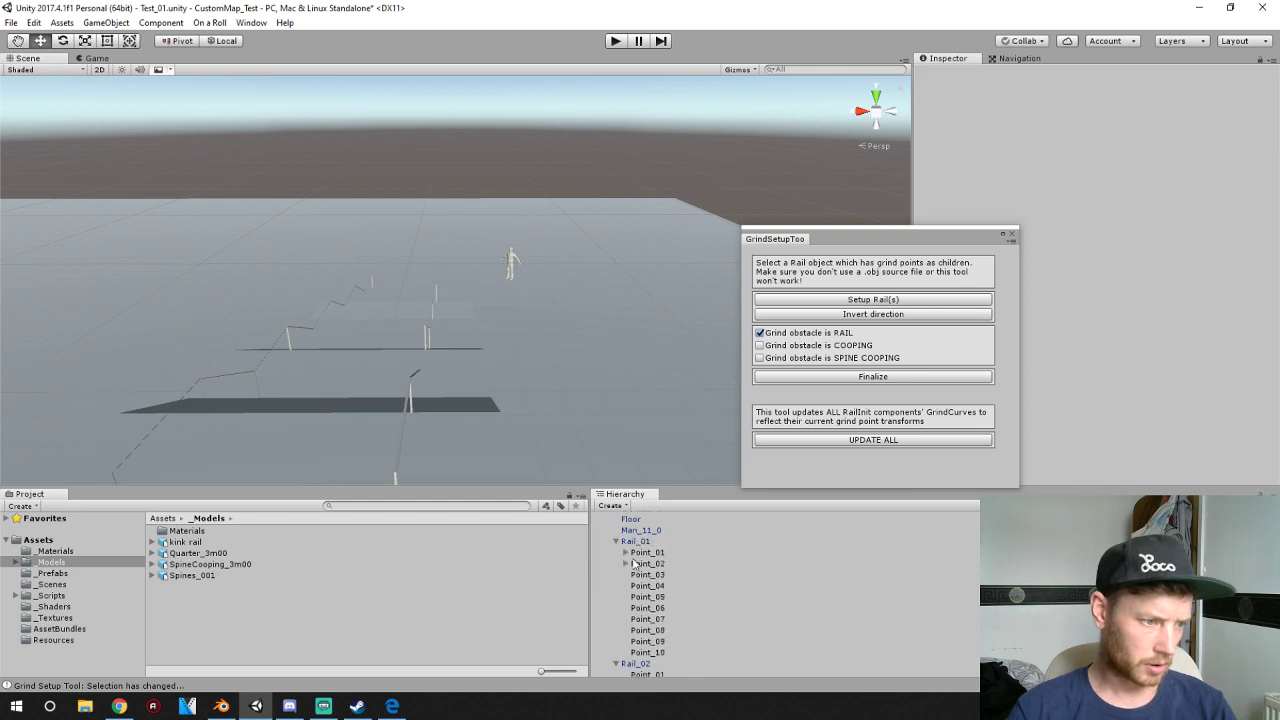
{"action": "left_click", "coordinate": [636, 566]}
{"action": "left_click", "coordinate": [626, 564]}
{"action": "left_click", "coordinate": [668, 575]}
{"action": "key", "text": "Delete"}
{"action": "left_click", "coordinate": [626, 553]}
{"action": "left_click", "coordinate": [626, 553]}
{"action": "left_click", "coordinate": [626, 553]}
{"action": "left_click", "coordinate": [660, 564]}
{"action": "key", "text": "Delete"}
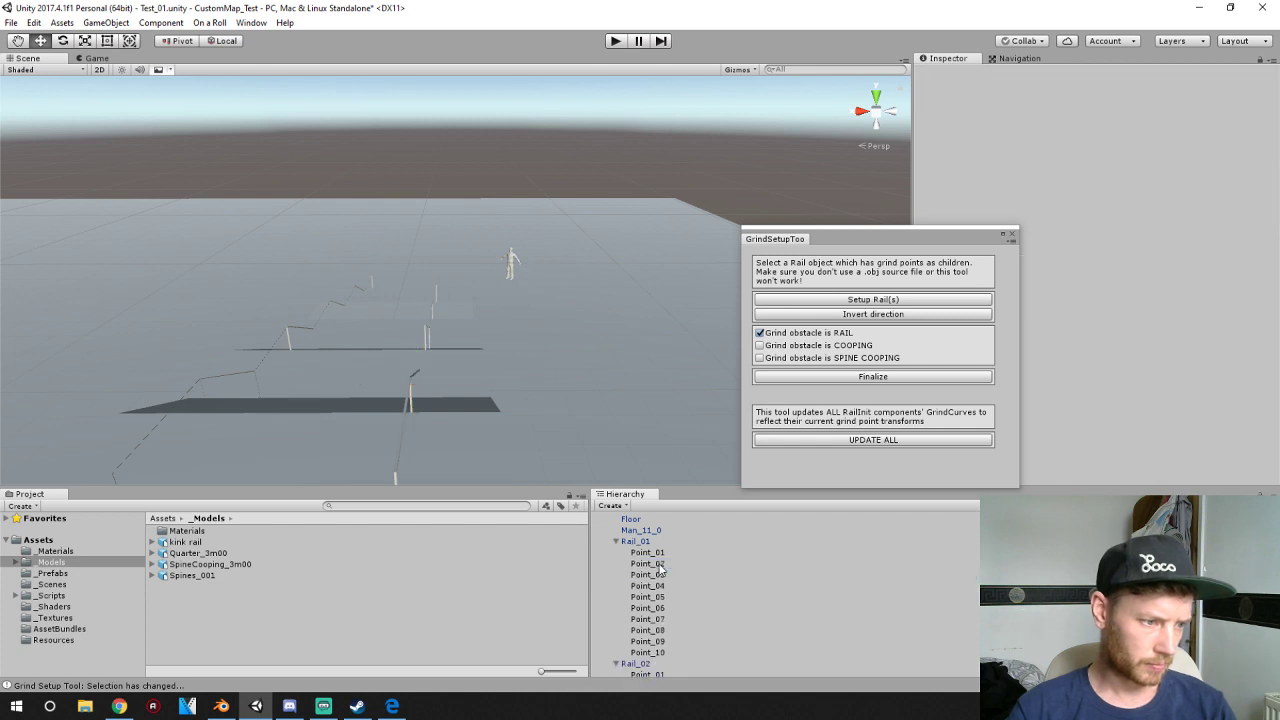
- Run the rail setup on Rail_01 together with its Point_01 to Point_10 and finalize them as RAIL obstacles
{"action": "left_click", "coordinate": [627, 542]}
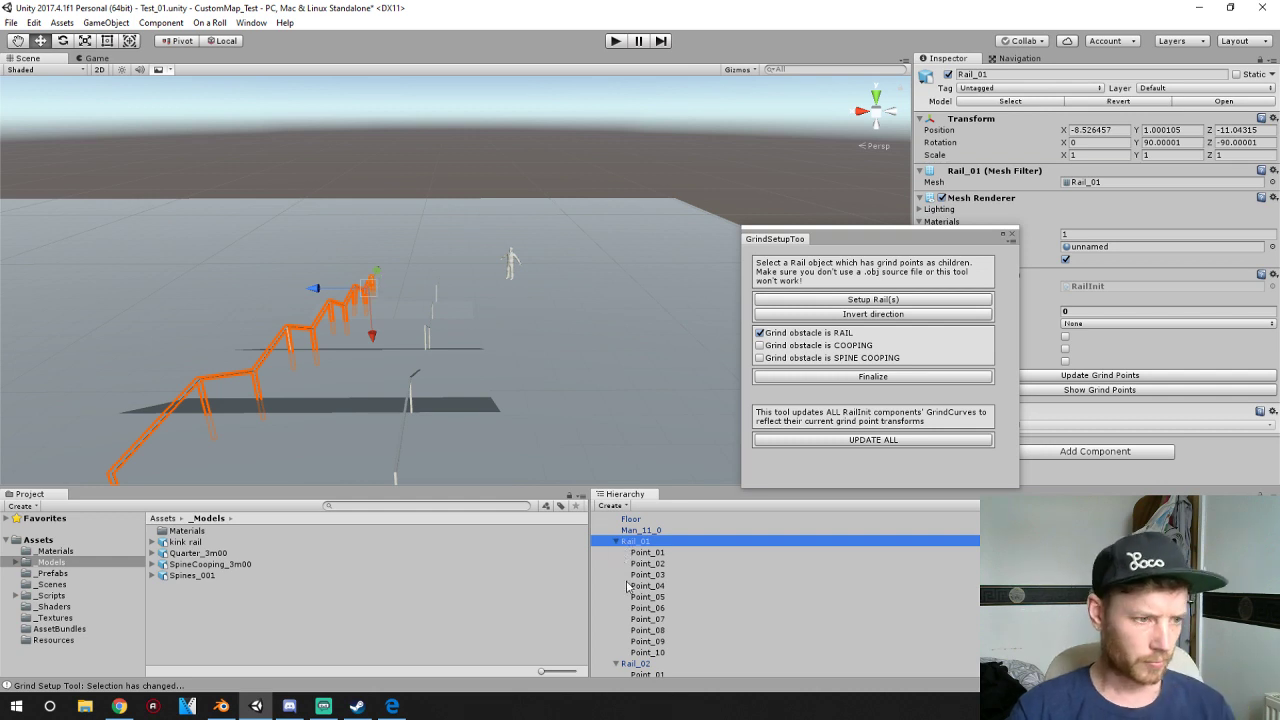
{"action": "left_click", "coordinate": [647, 652], "text": "shift"}
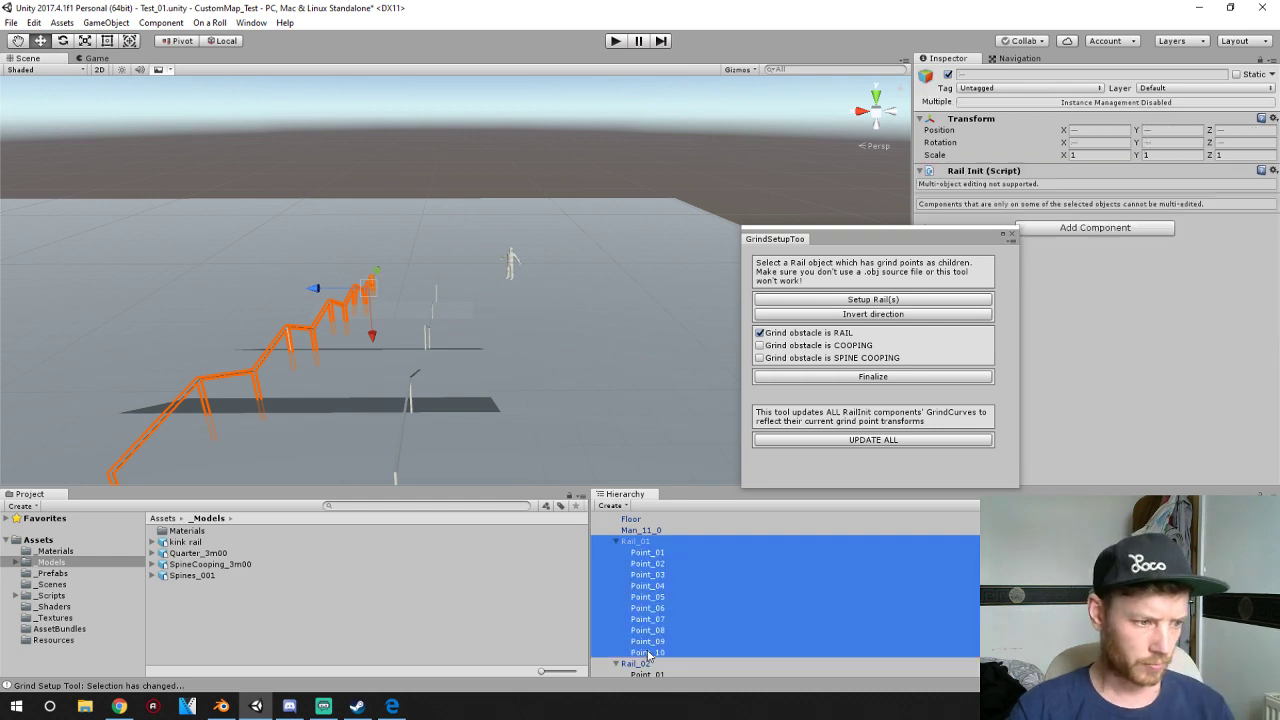
{"action": "left_click", "coordinate": [868, 300]}
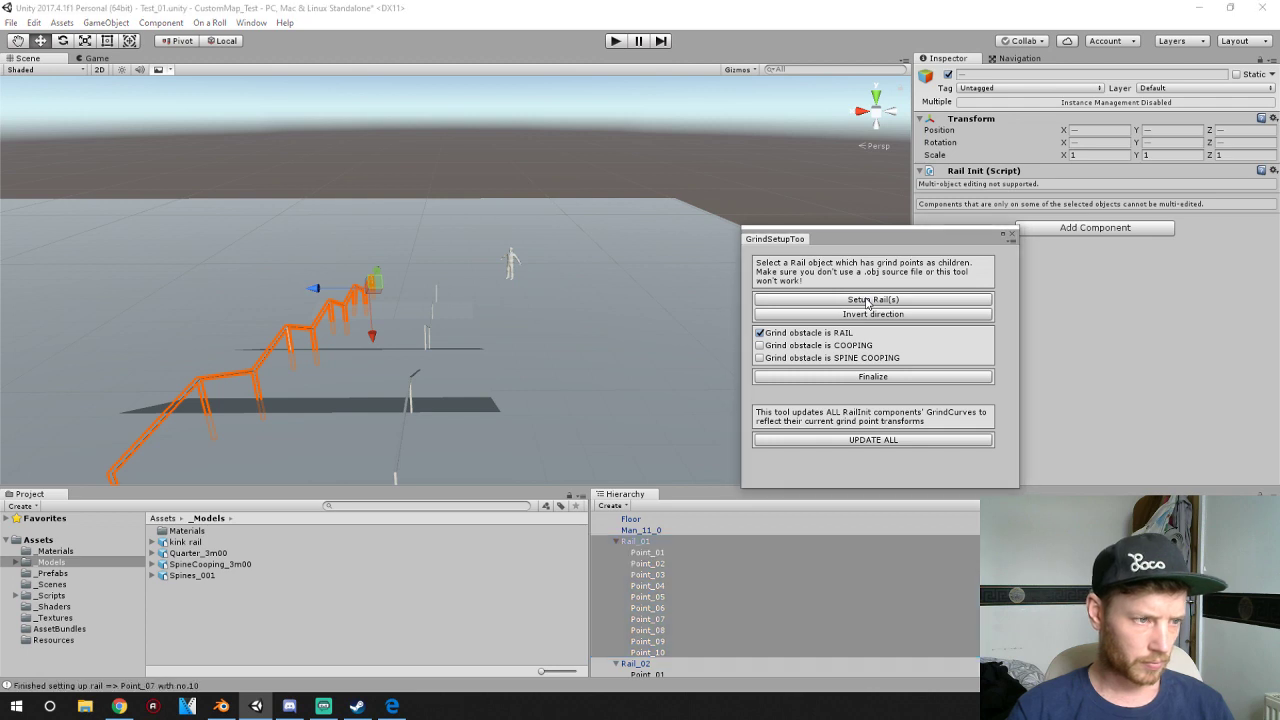
{"action": "scroll", "coordinate": [670, 597], "scroll_direction": "down", "scroll_amount": 2}
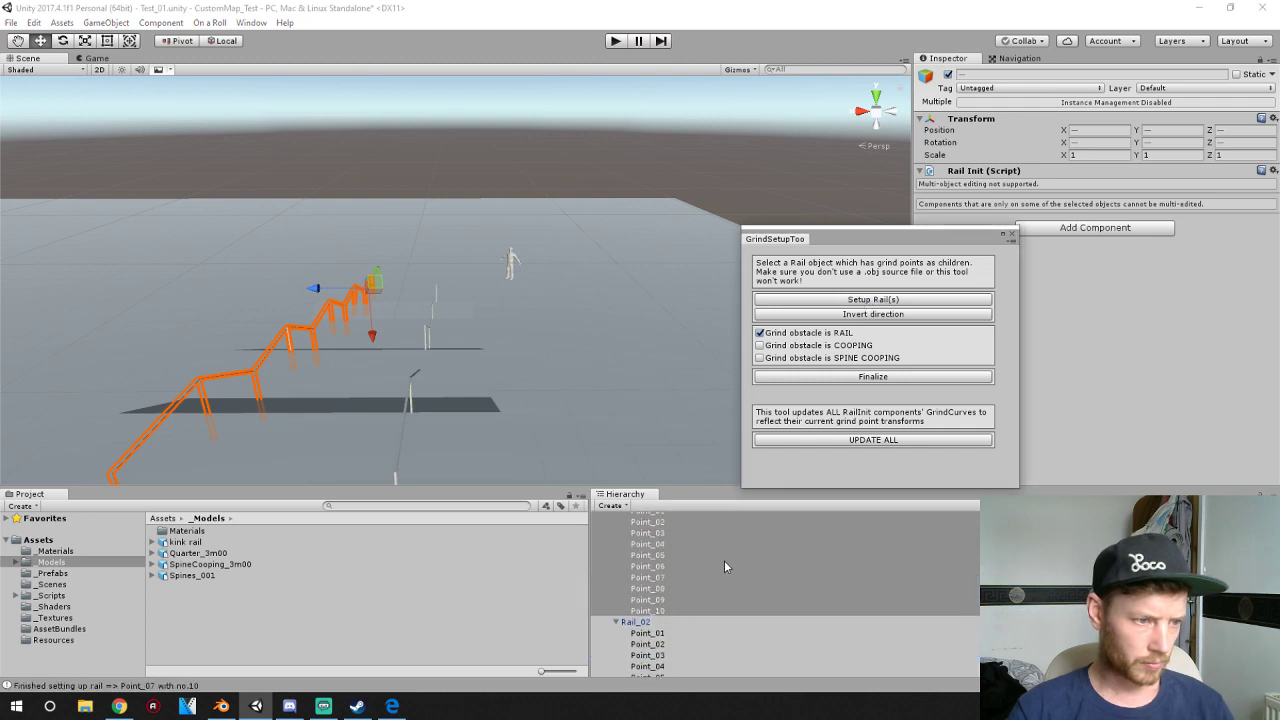
{"action": "scroll", "coordinate": [702, 631], "scroll_direction": "down", "scroll_amount": 4}
{"action": "scroll", "coordinate": [702, 631], "scroll_direction": "up", "scroll_amount": 6}
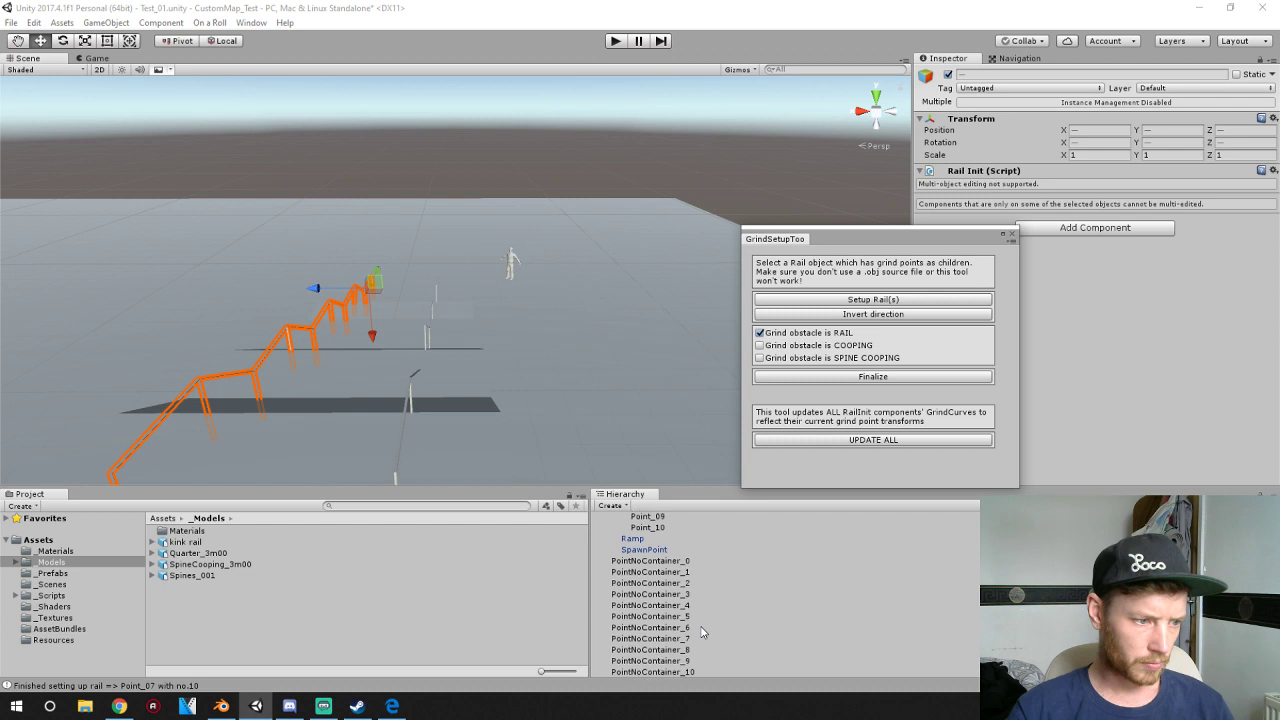
{"action": "left_click", "coordinate": [889, 377]}
{"action": "scroll", "coordinate": [330, 412], "scroll_direction": "up", "scroll_amount": 1}
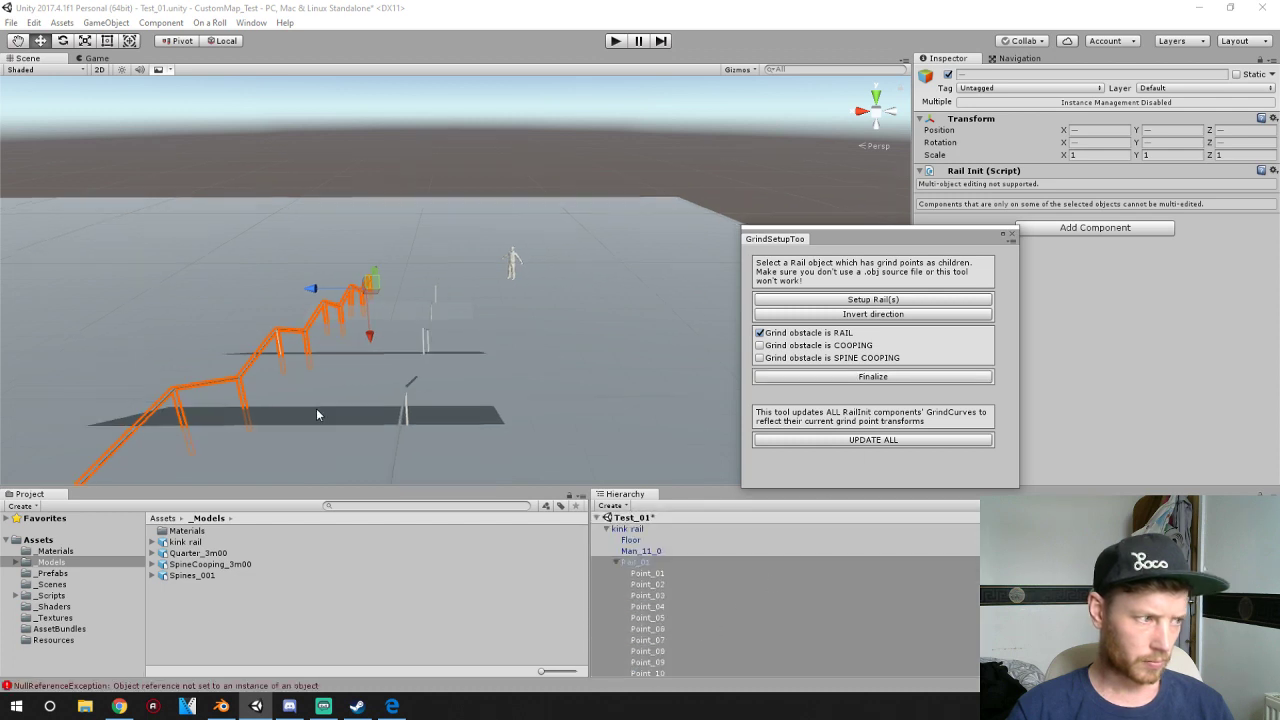
{"action": "scroll", "coordinate": [728, 636], "scroll_direction": "down", "scroll_amount": 4}
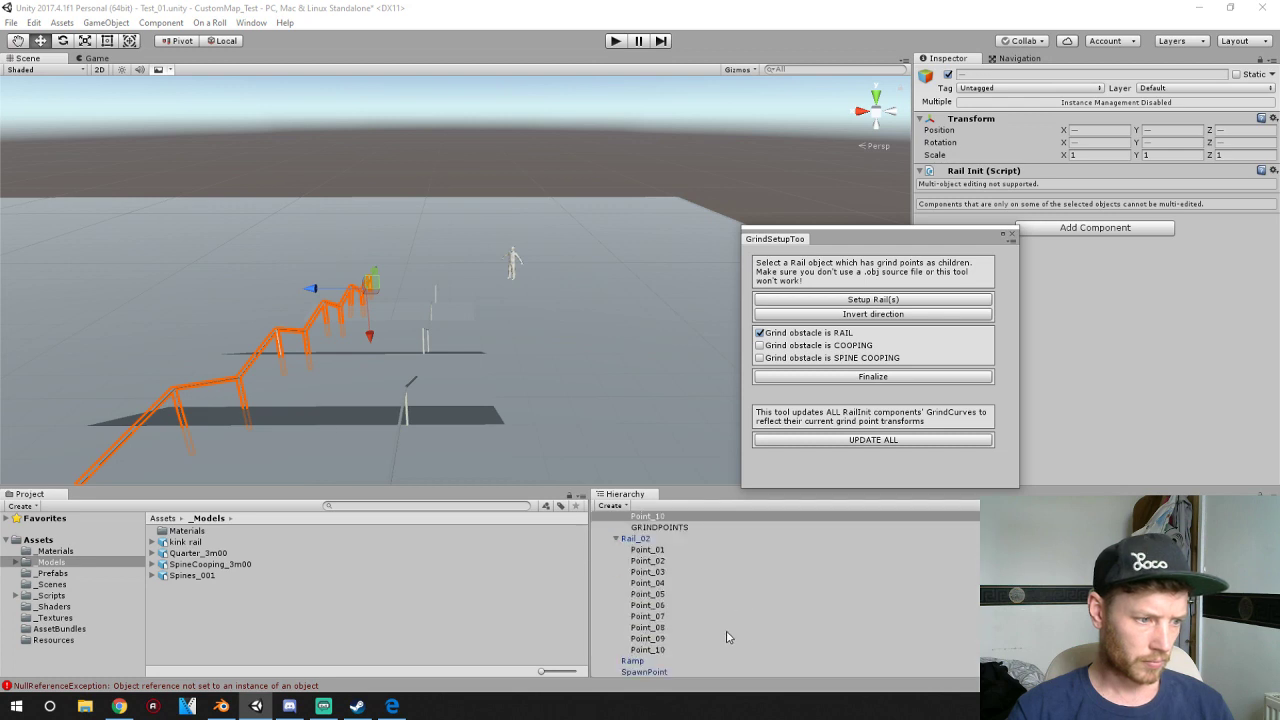
{"action": "scroll", "coordinate": [727, 636], "scroll_direction": "up", "scroll_amount": 4}
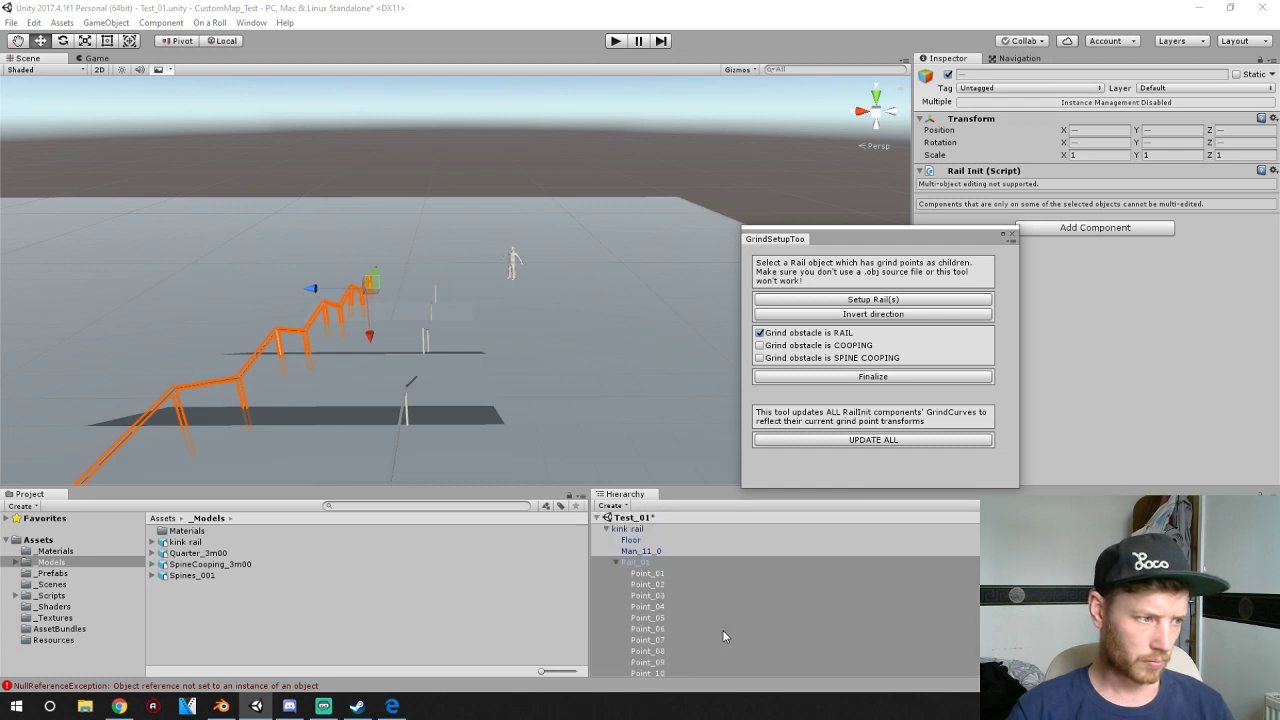
{"action": "scroll", "coordinate": [304, 440], "scroll_direction": "down", "scroll_amount": 2}
- Select Rail_01 in the scene and check the points and GRINDPOINTS object beneath it in the hierarchy
{"action": "right_click_drag", "start_coordinate": [304, 419], "coordinate": [401, 388]}
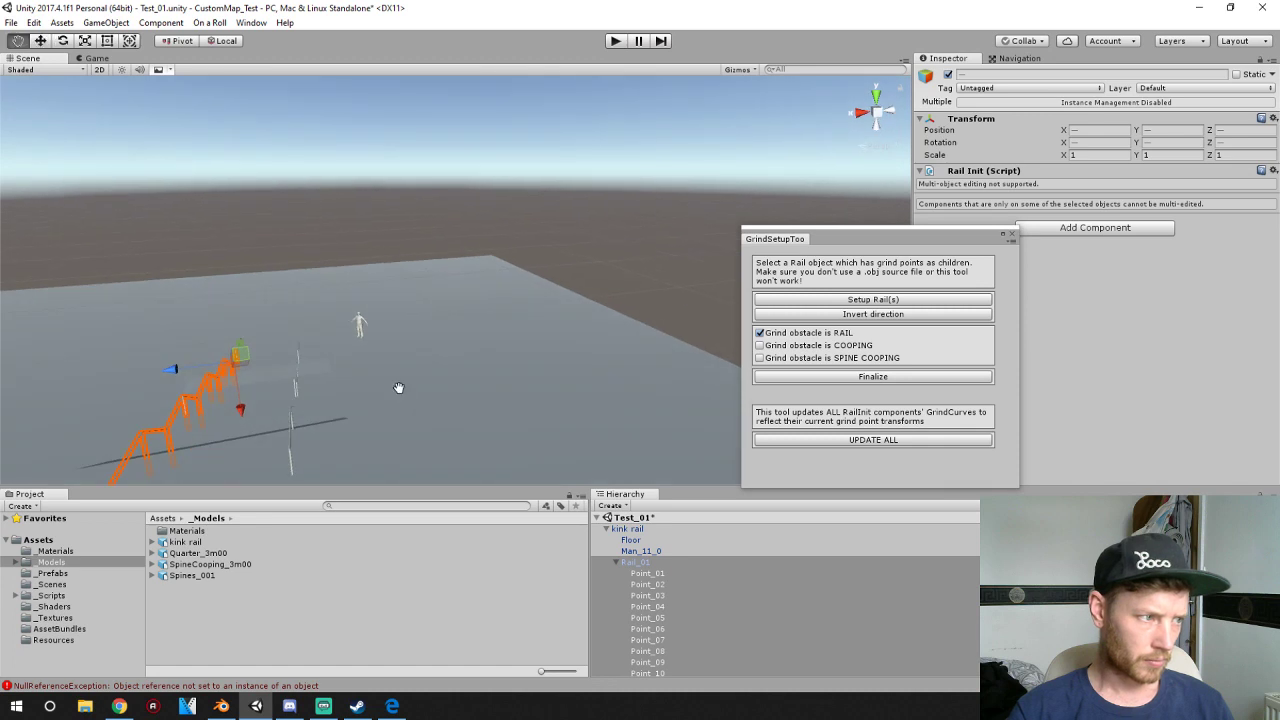
{"action": "middle_click_drag", "start_coordinate": [401, 388], "coordinate": [594, 306]}
{"action": "left_click", "coordinate": [502, 302]}
{"action": "left_click", "coordinate": [505, 300]}
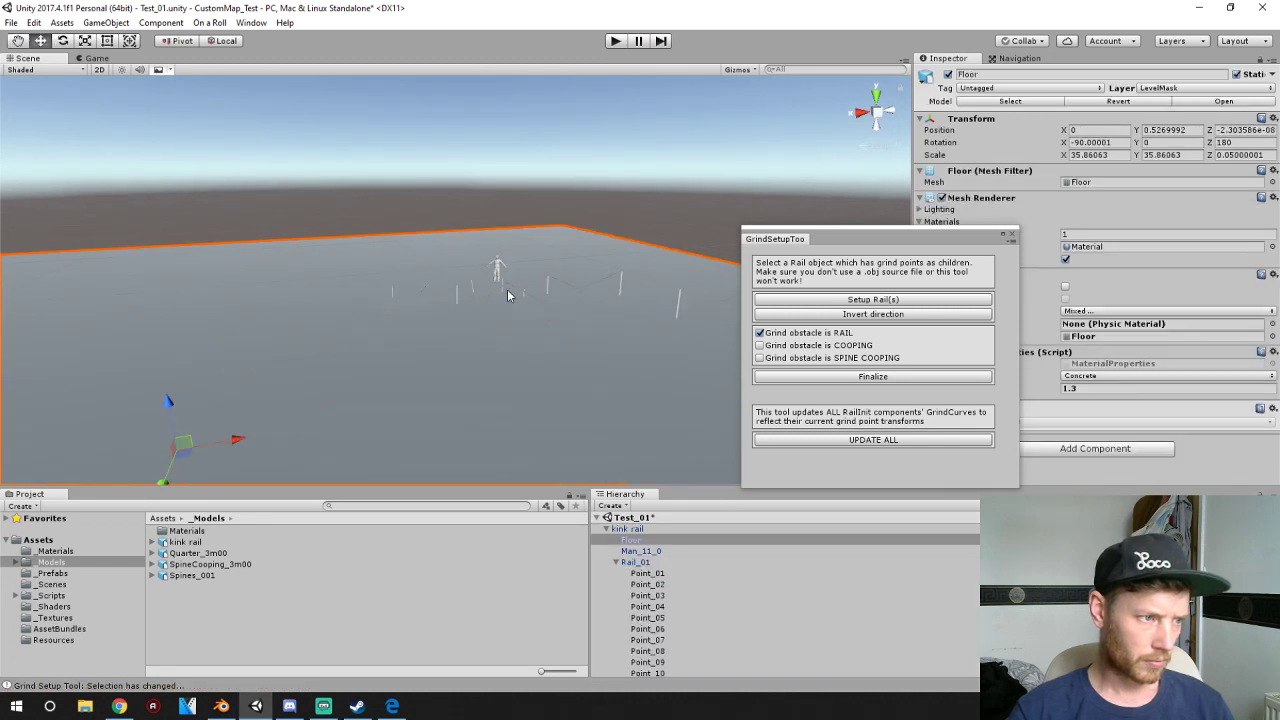
{"action": "left_click", "coordinate": [510, 296]}
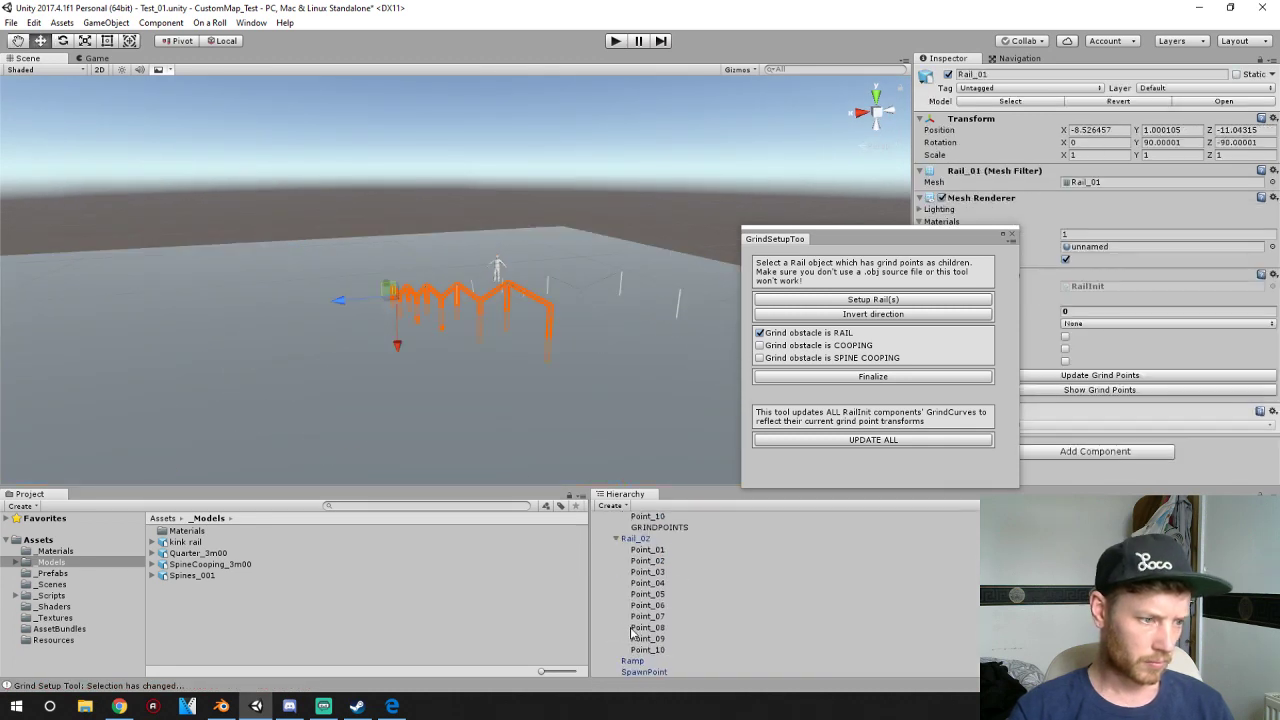
{"action": "scroll", "coordinate": [680, 606], "scroll_direction": "down", "scroll_amount": 3}
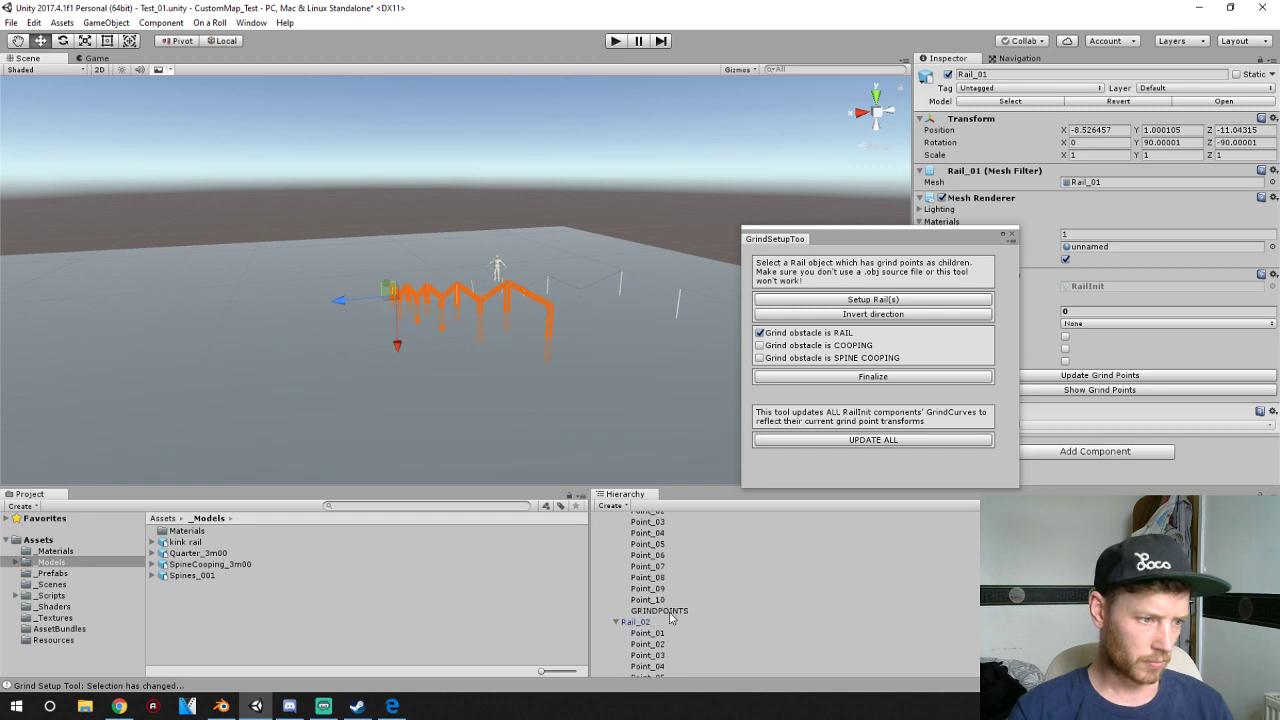
{"action": "scroll", "coordinate": [669, 611], "scroll_direction": "up", "scroll_amount": 3}
- Move Rail_01's Point_01 to Point_10 into its GRINDPOINTS object and select Rail_01
{"action": "left_click", "coordinate": [648, 573]}
{"action": "scroll", "coordinate": [648, 580], "scroll_direction": "down", "scroll_amount": 2}
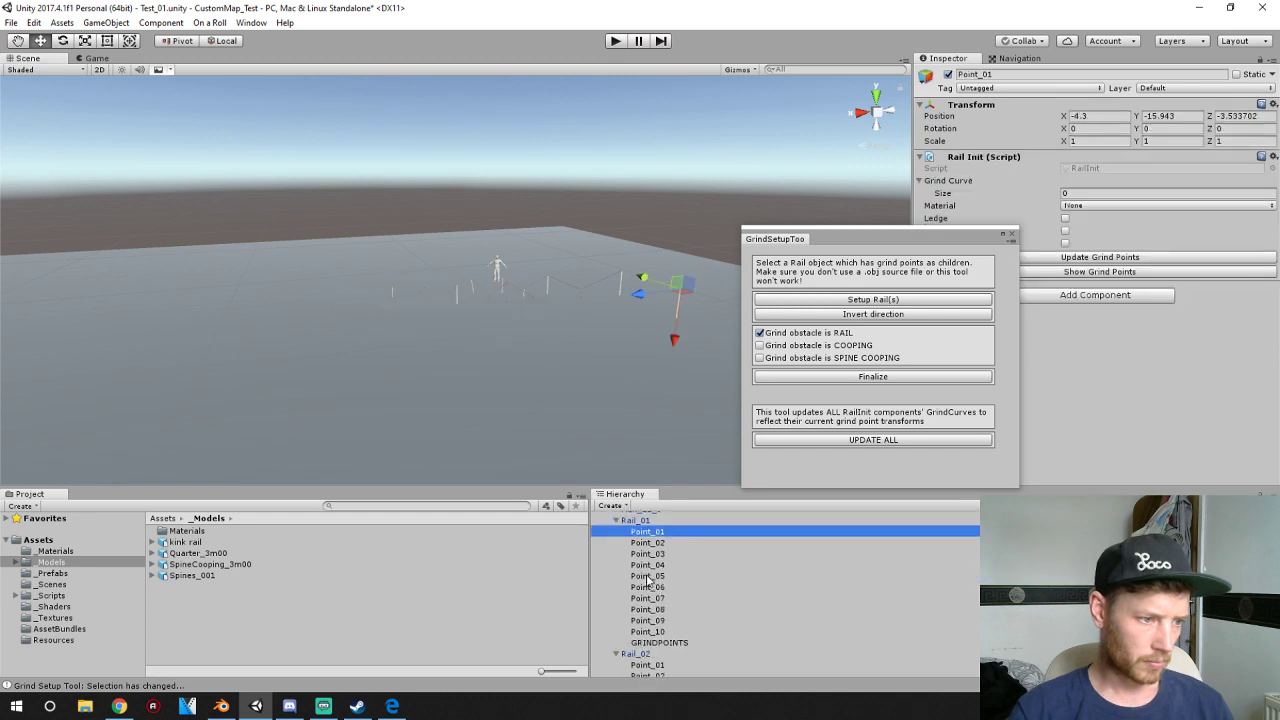
{"action": "left_click", "coordinate": [658, 632], "text": "shift"}
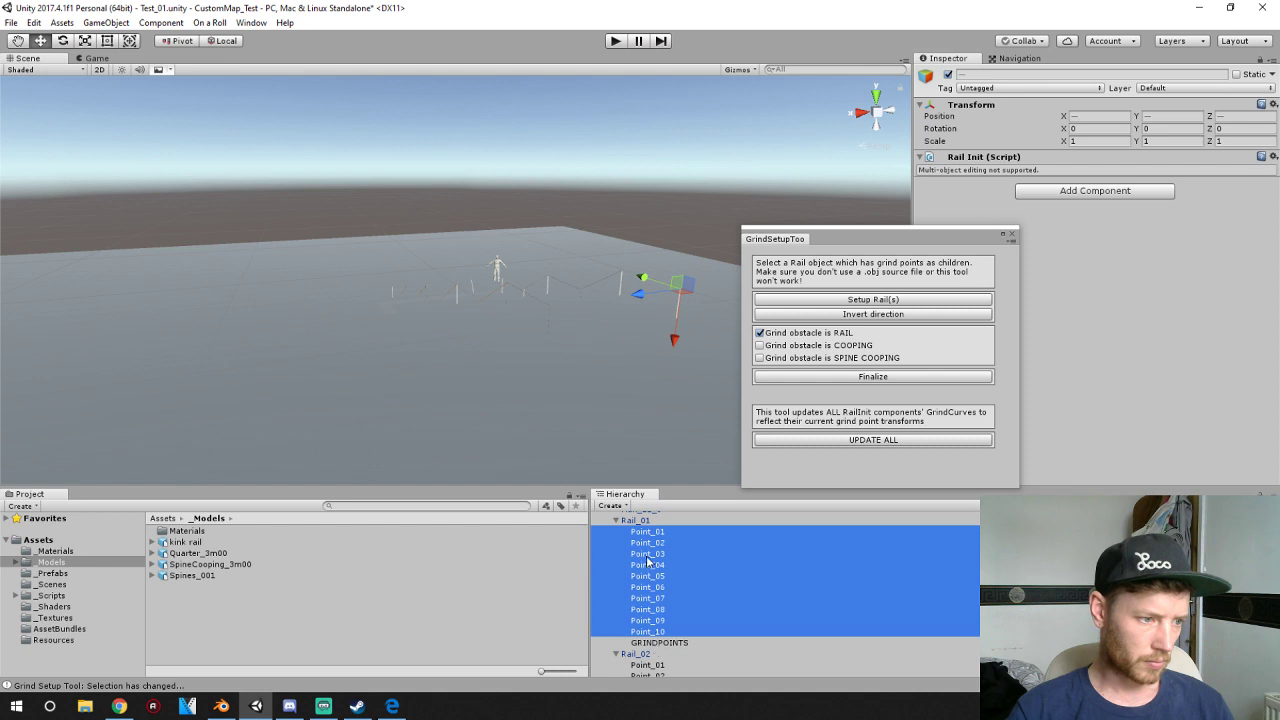
{"action": "left_click_drag", "start_coordinate": [650, 537], "coordinate": [669, 645]}
{"action": "left_click", "coordinate": [627, 533]}
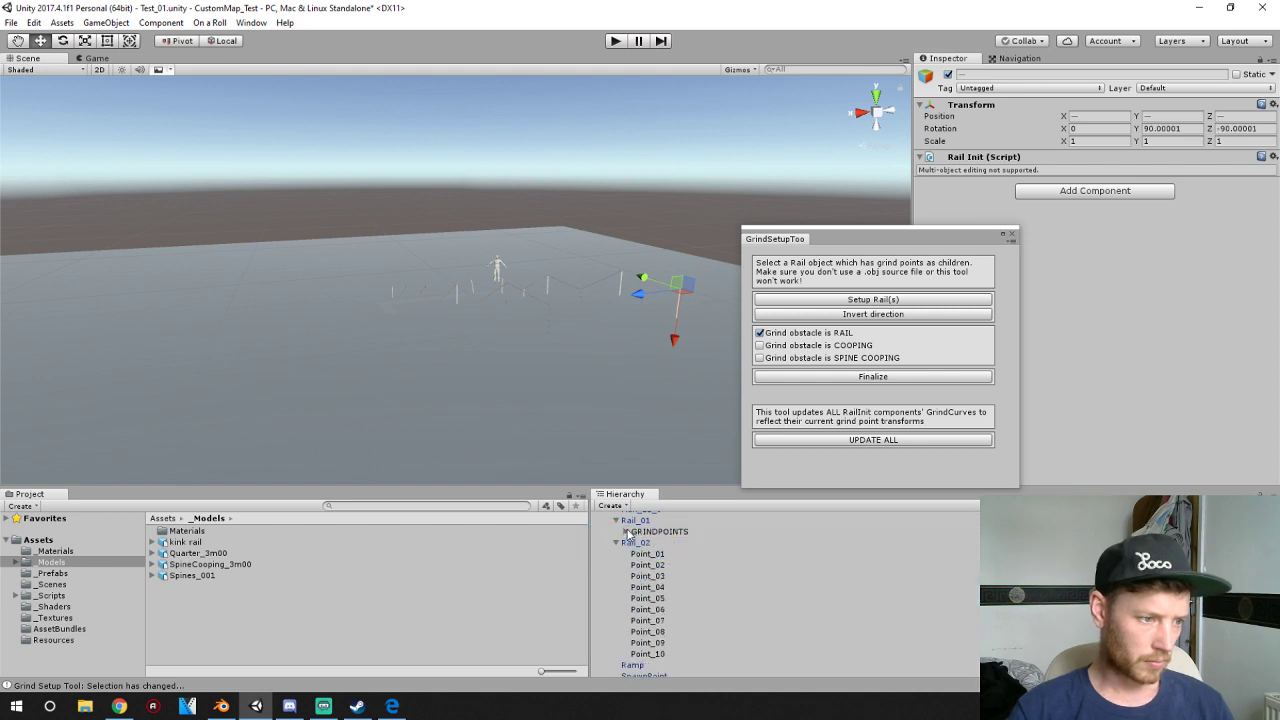
{"action": "left_click", "coordinate": [648, 533]}
{"action": "left_click", "coordinate": [648, 520]}
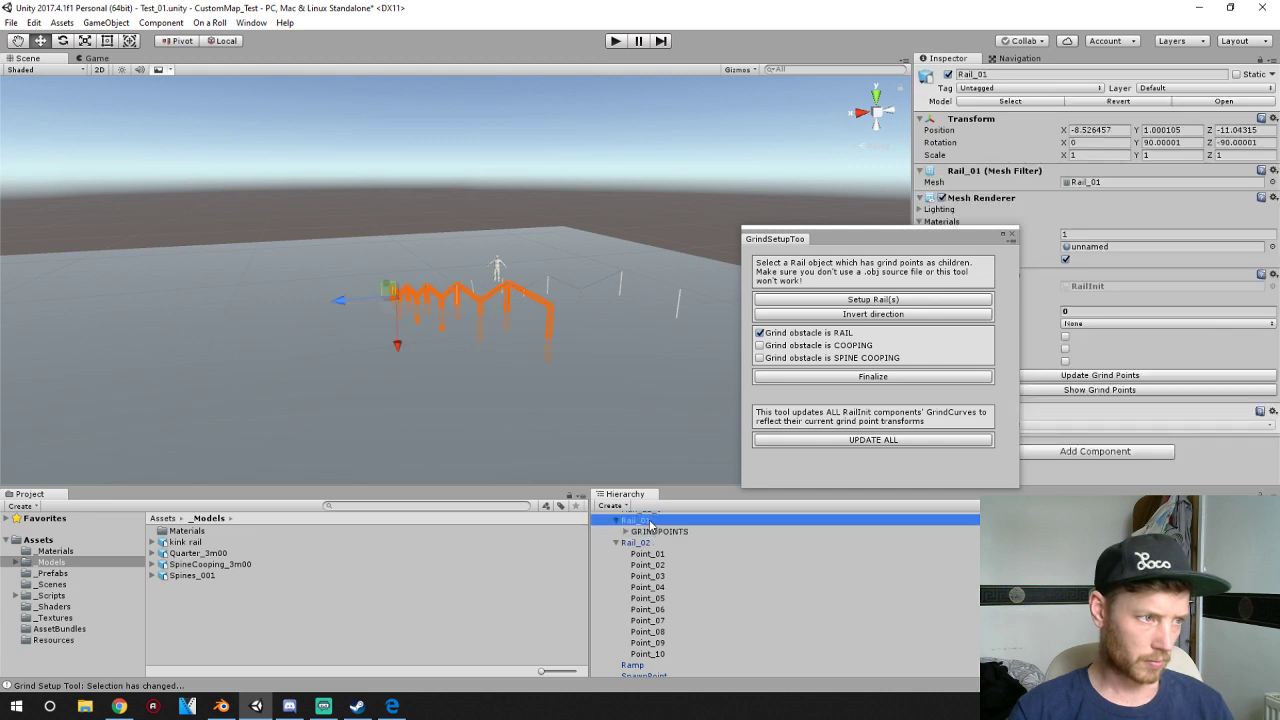
- Finalize Rail_01 as a RAIL grind obstacle and expand its GRINDPOINTS object
{"action": "left_click", "coordinate": [846, 377]}
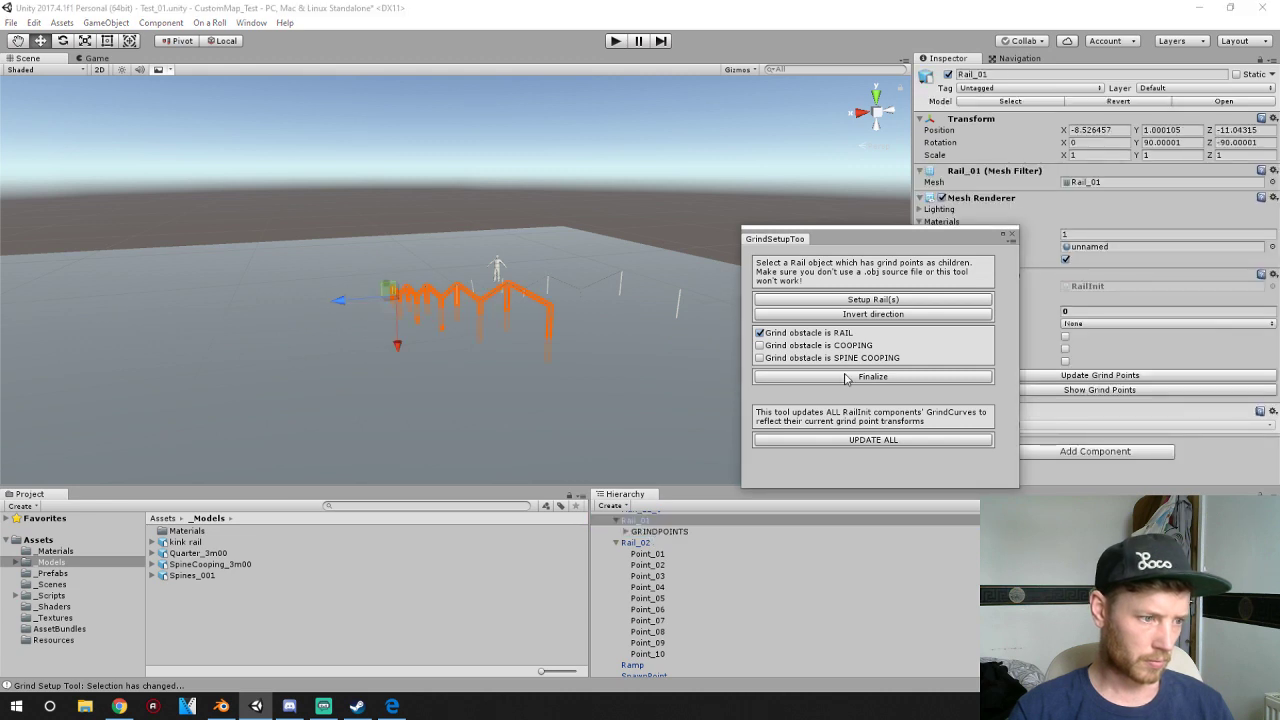
{"action": "scroll", "coordinate": [627, 545], "scroll_direction": "up", "scroll_amount": 2}
{"action": "left_click", "coordinate": [626, 574]}
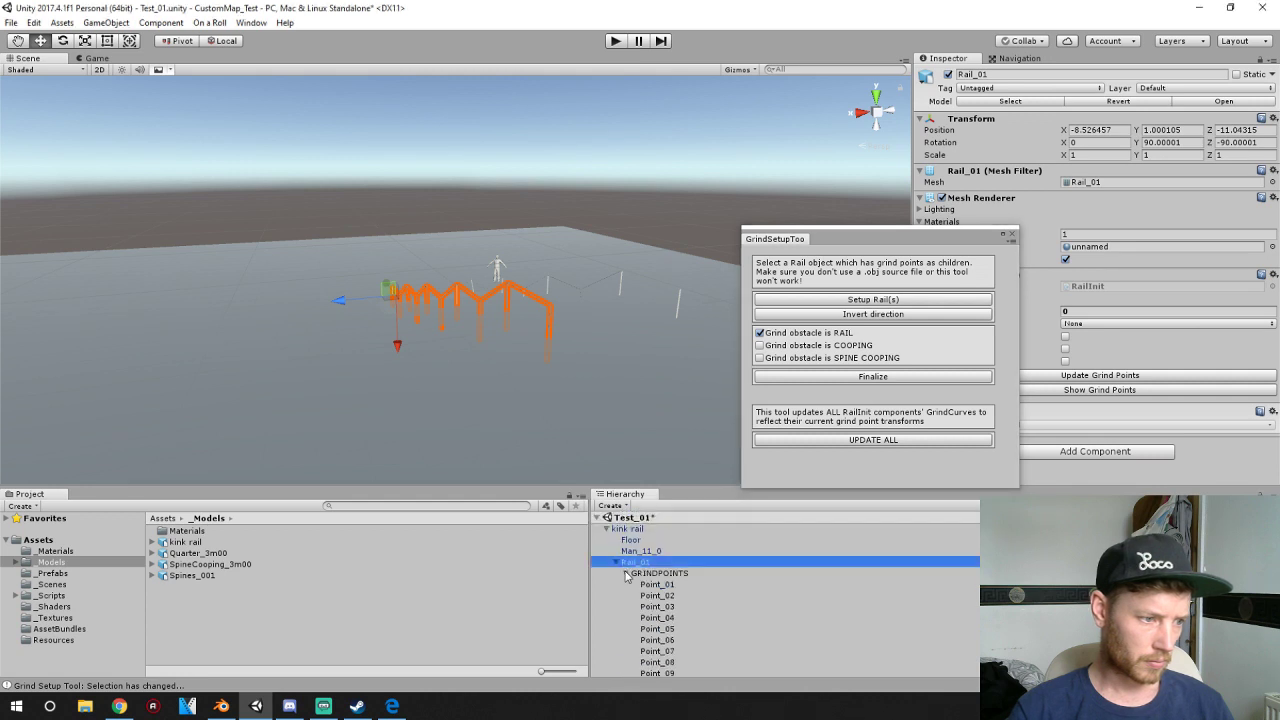
- Move Point_01 to Point_10 under Rail_01's GRINDPOINTS together along X to about -28.09
{"action": "left_click", "coordinate": [650, 585]}
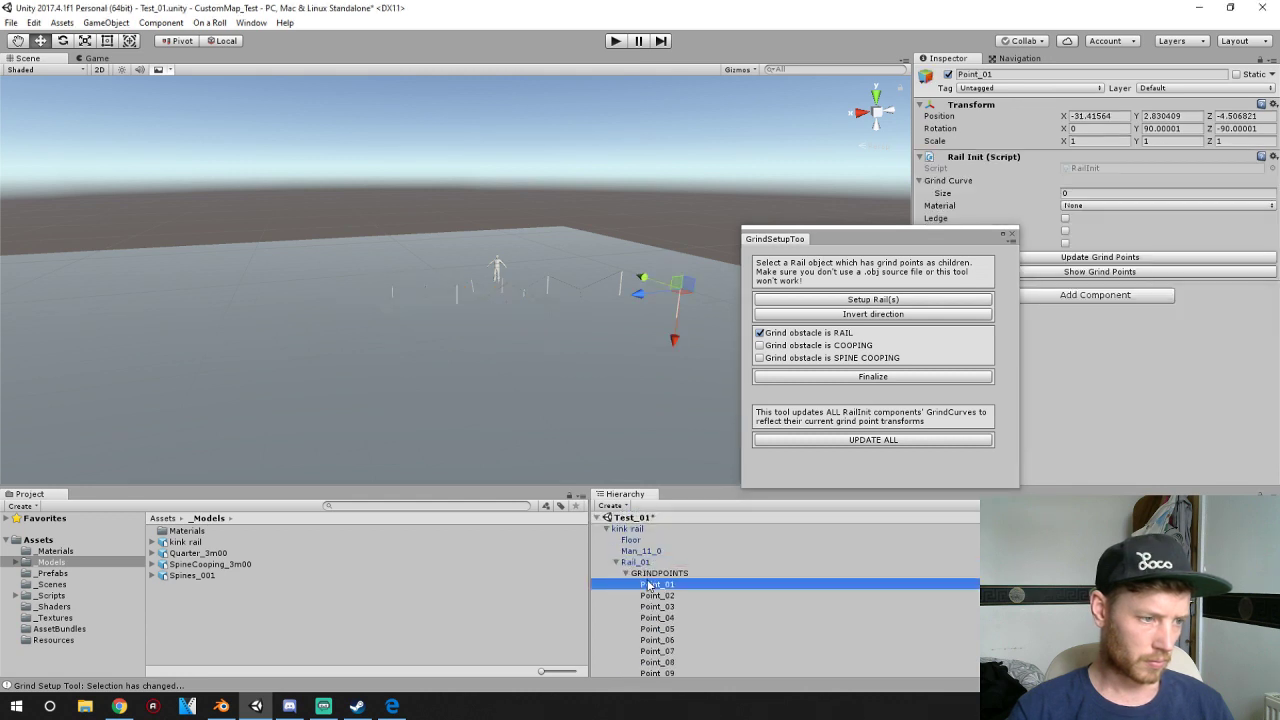
{"action": "scroll", "coordinate": [668, 606], "scroll_direction": "down", "scroll_amount": 4}
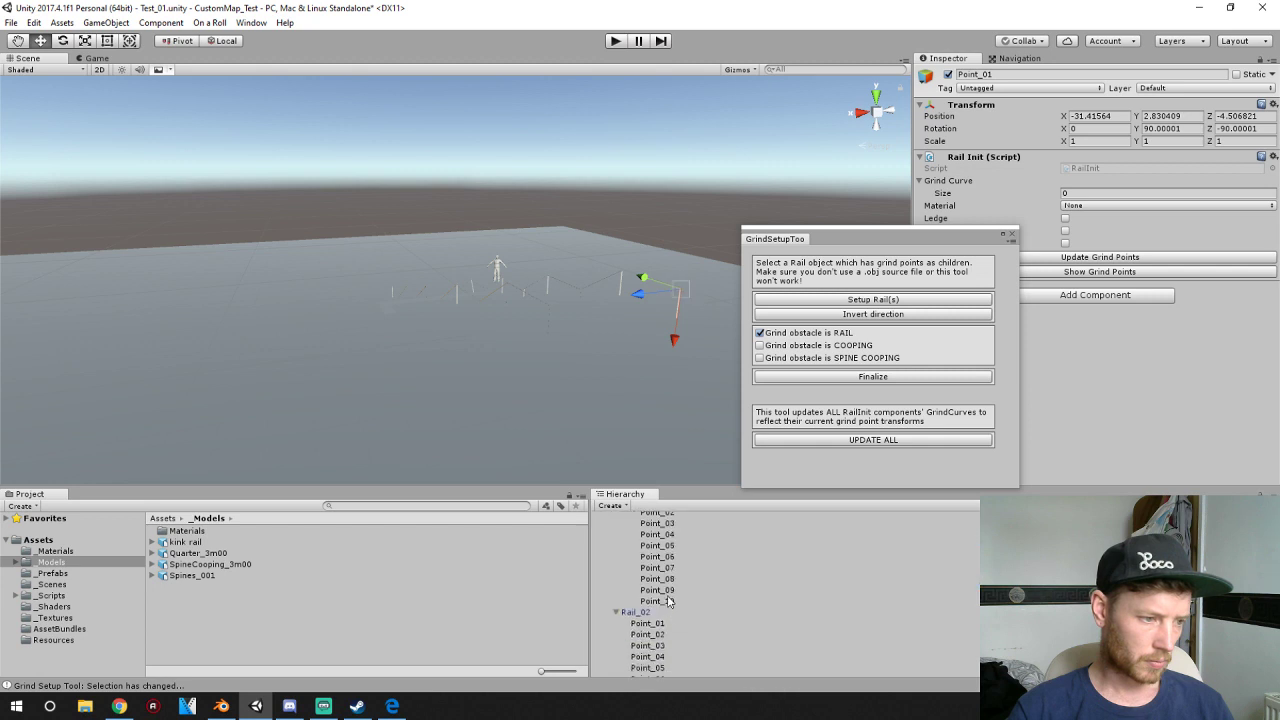
{"action": "left_click", "coordinate": [668, 602], "text": "shift"}
{"action": "left_click_drag", "start_coordinate": [645, 296], "coordinate": [521, 318]}
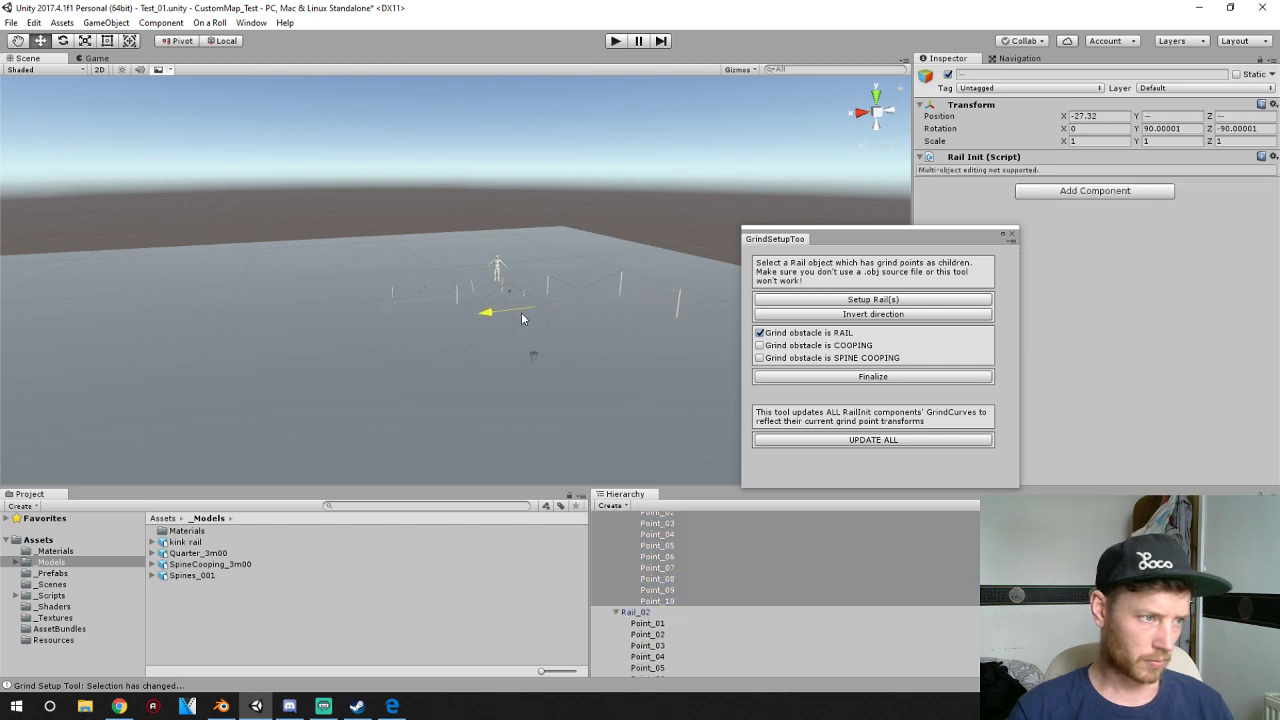
{"action": "right_click_drag", "start_coordinate": [645, 321], "coordinate": [588, 323]}
{"action": "middle_click_drag", "start_coordinate": [588, 323], "coordinate": [501, 318]}
{"action": "scroll", "coordinate": [433, 296], "scroll_direction": "up", "scroll_amount": 4}
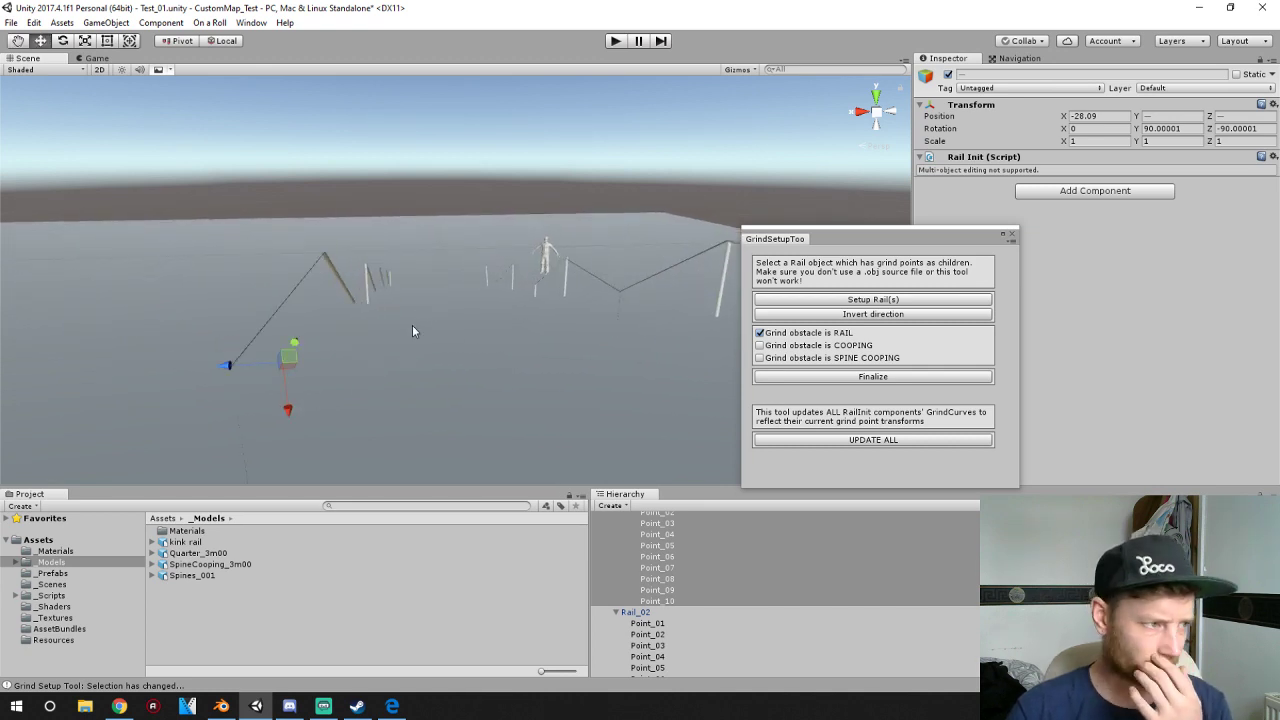
- In a front view, align Rail_01's selected grind points with the rail by shifting them to X -27.97
{"action": "left_click", "coordinate": [876, 115]}
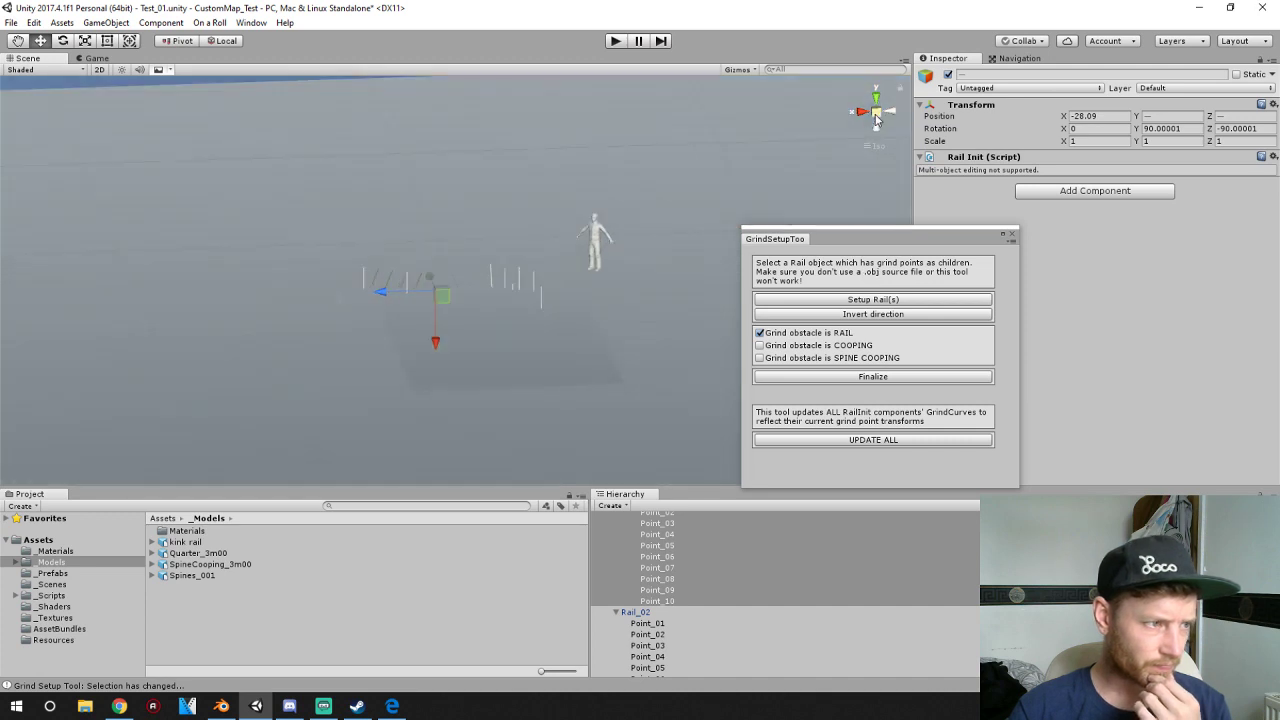
{"action": "left_click", "coordinate": [876, 115]}
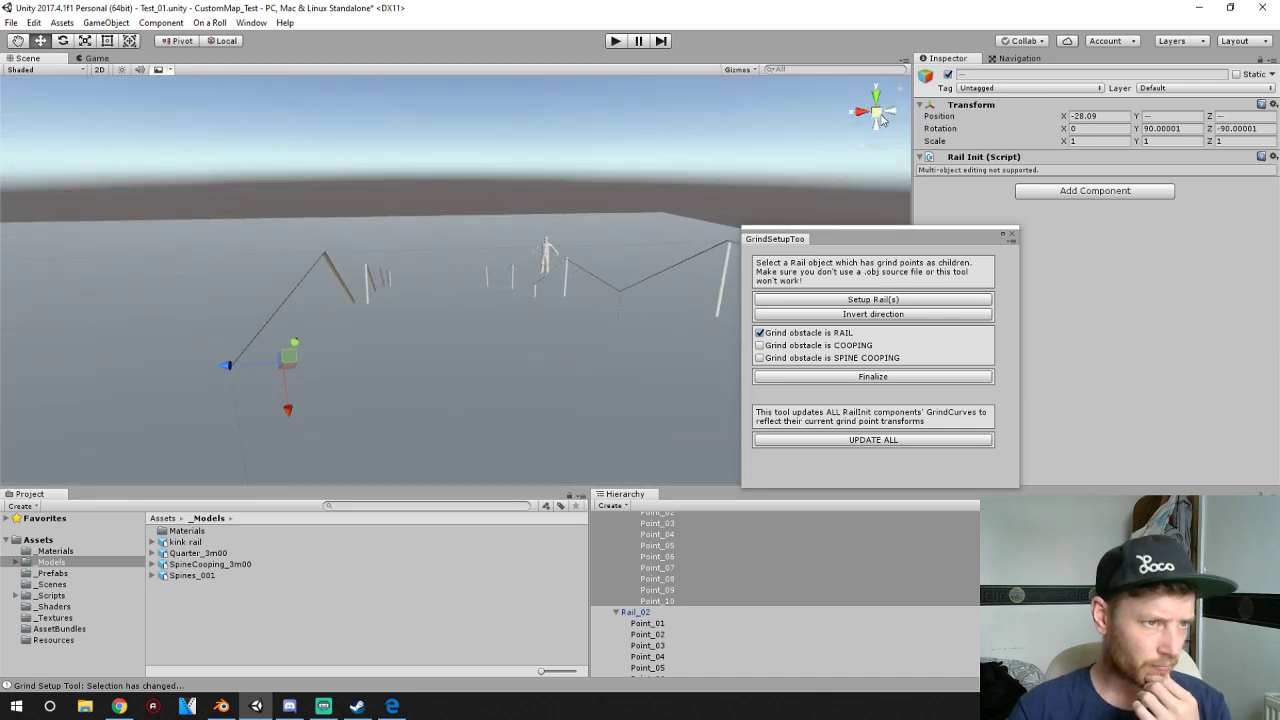
{"action": "left_click", "coordinate": [861, 113]}
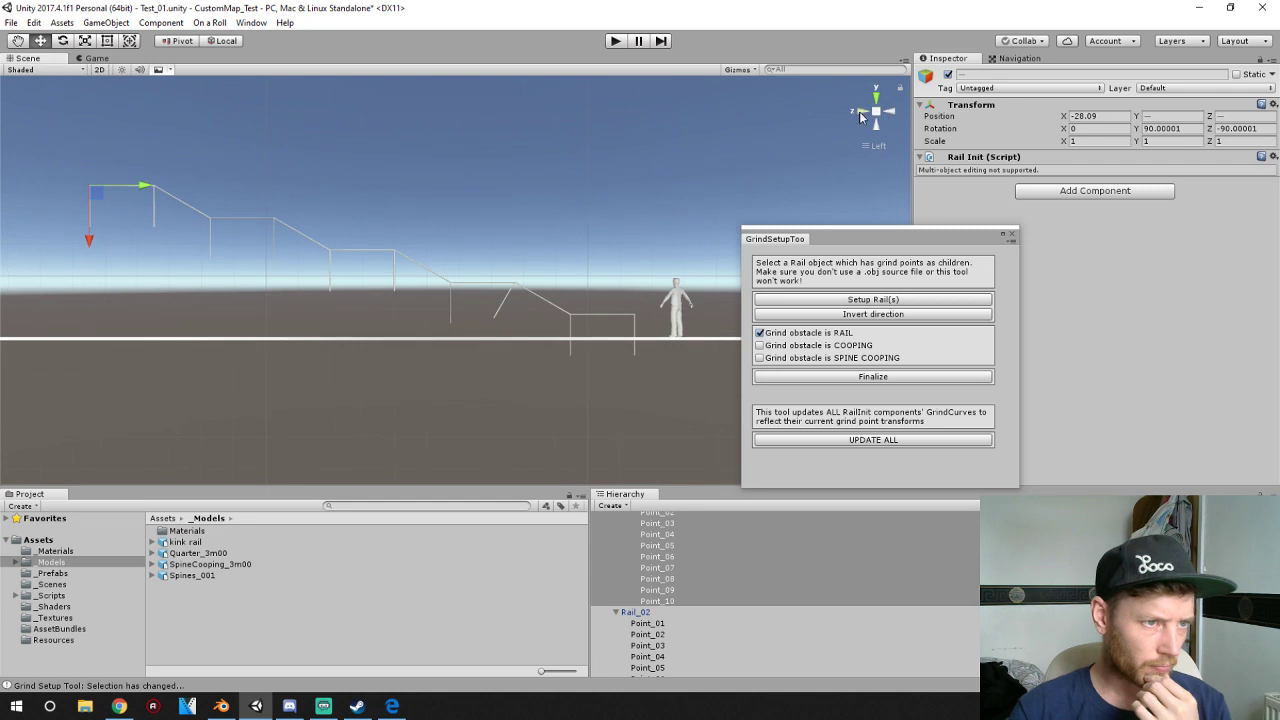
{"action": "left_click", "coordinate": [861, 115]}
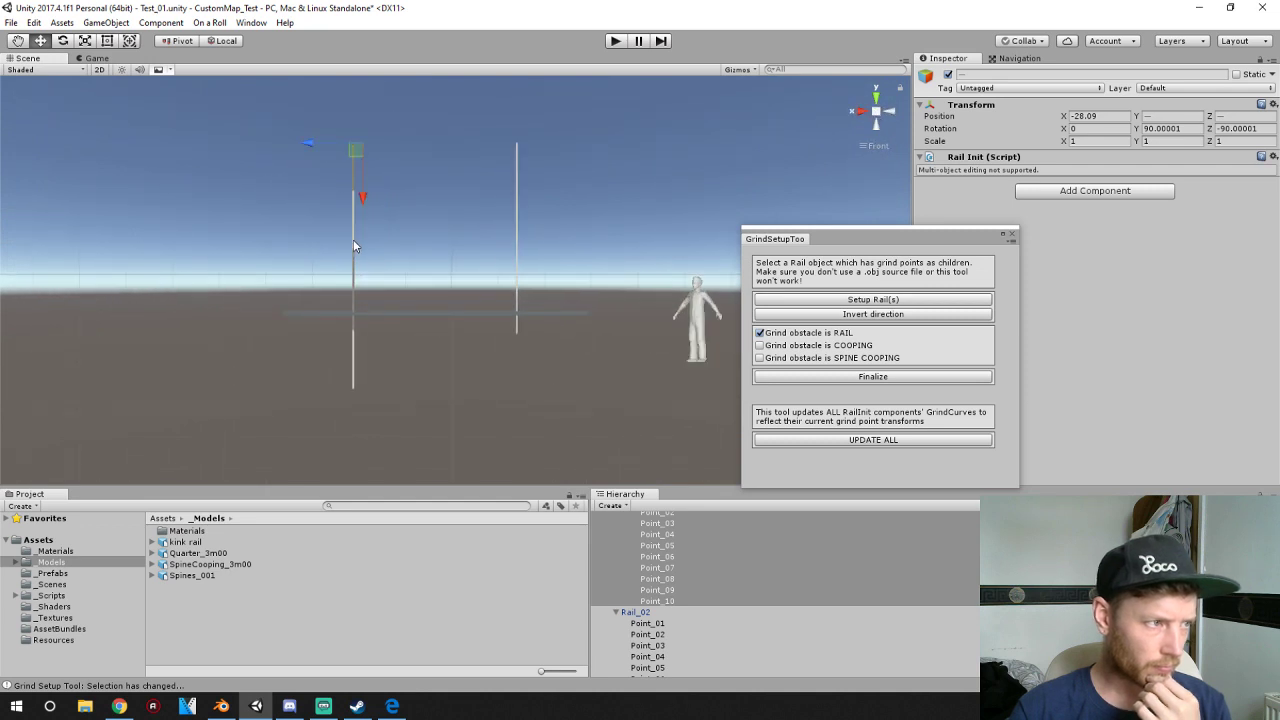
{"action": "middle_click_drag", "start_coordinate": [353, 241], "coordinate": [439, 298]}
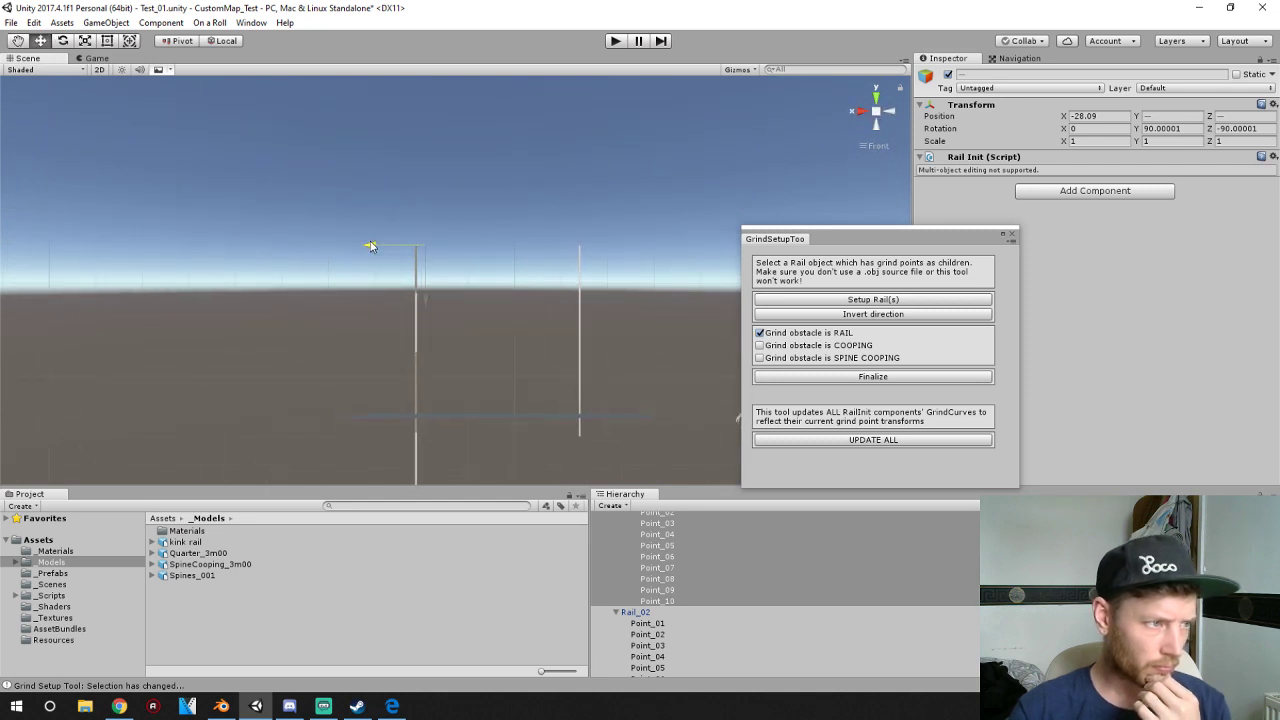
{"action": "left_click_drag", "start_coordinate": [370, 246], "coordinate": [366, 247]}
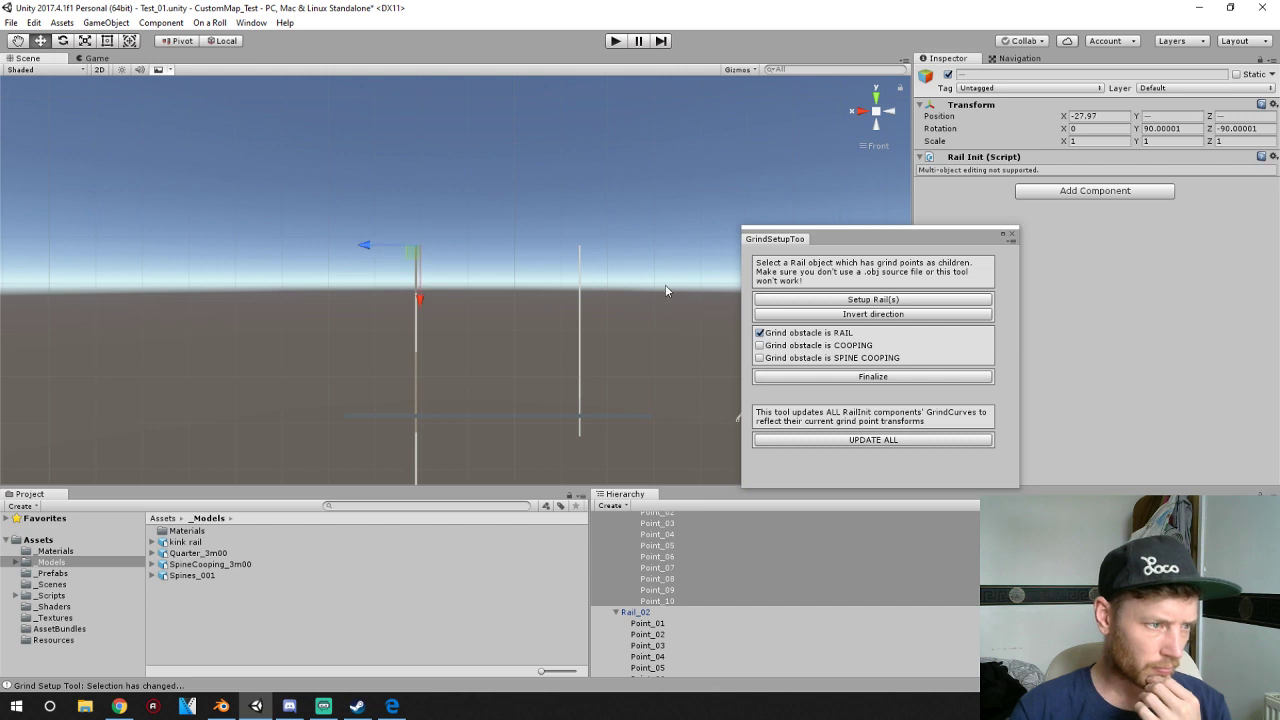
- Run the rail setup on Rail_02 and finalize it as a RAIL grind obstacle
{"action": "left_click", "coordinate": [633, 612]}
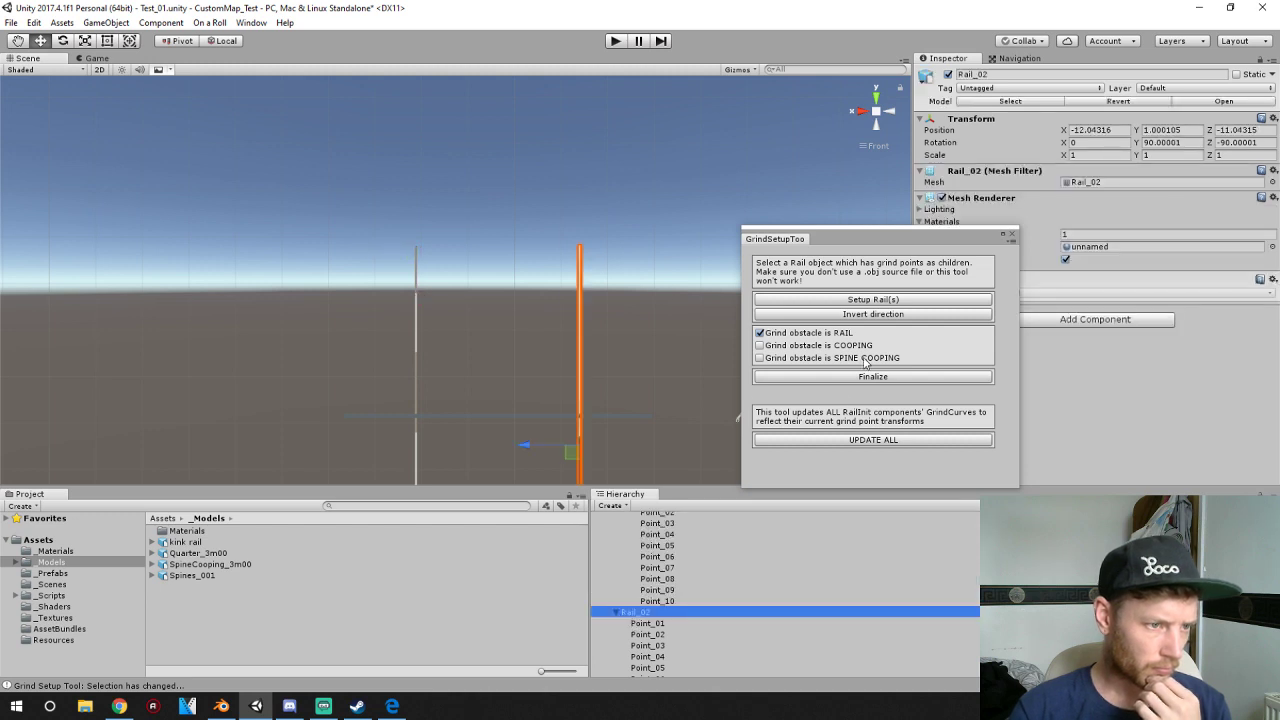
{"action": "left_click", "coordinate": [872, 299]}
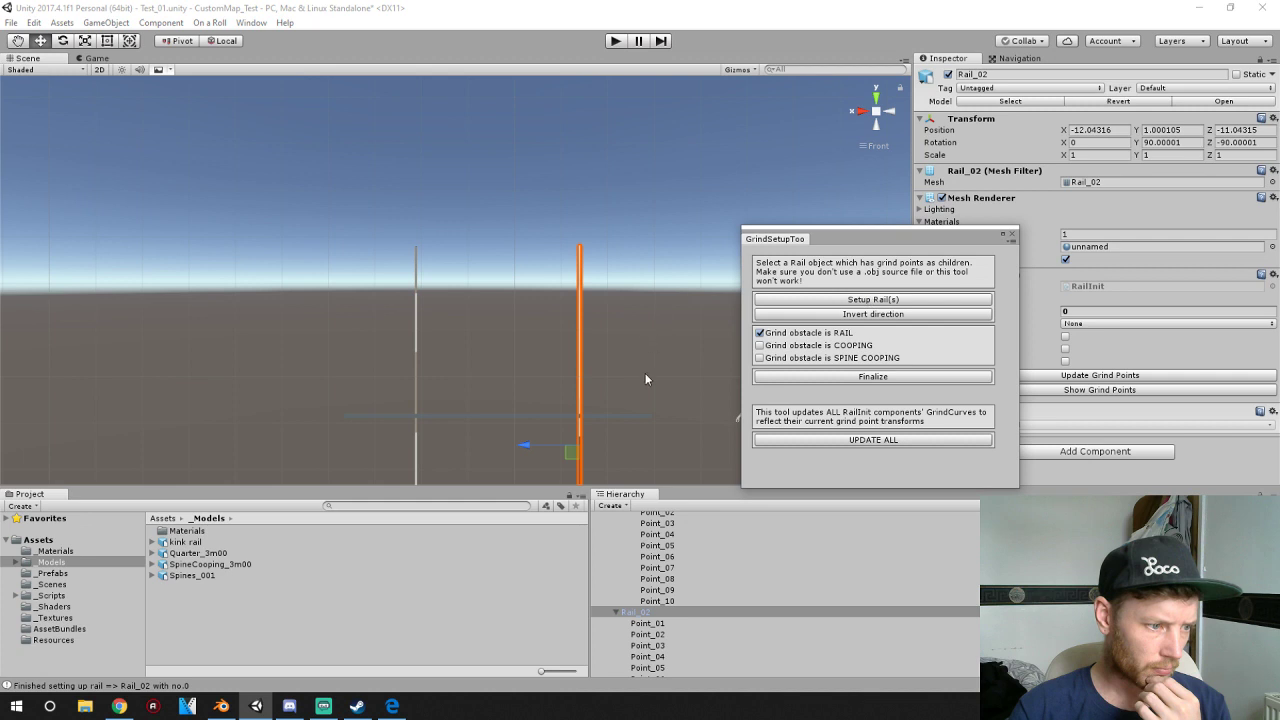
{"action": "scroll", "coordinate": [700, 420], "scroll_direction": "down", "scroll_amount": 4}
{"action": "scroll", "coordinate": [636, 613], "scroll_direction": "down", "scroll_amount": 3}
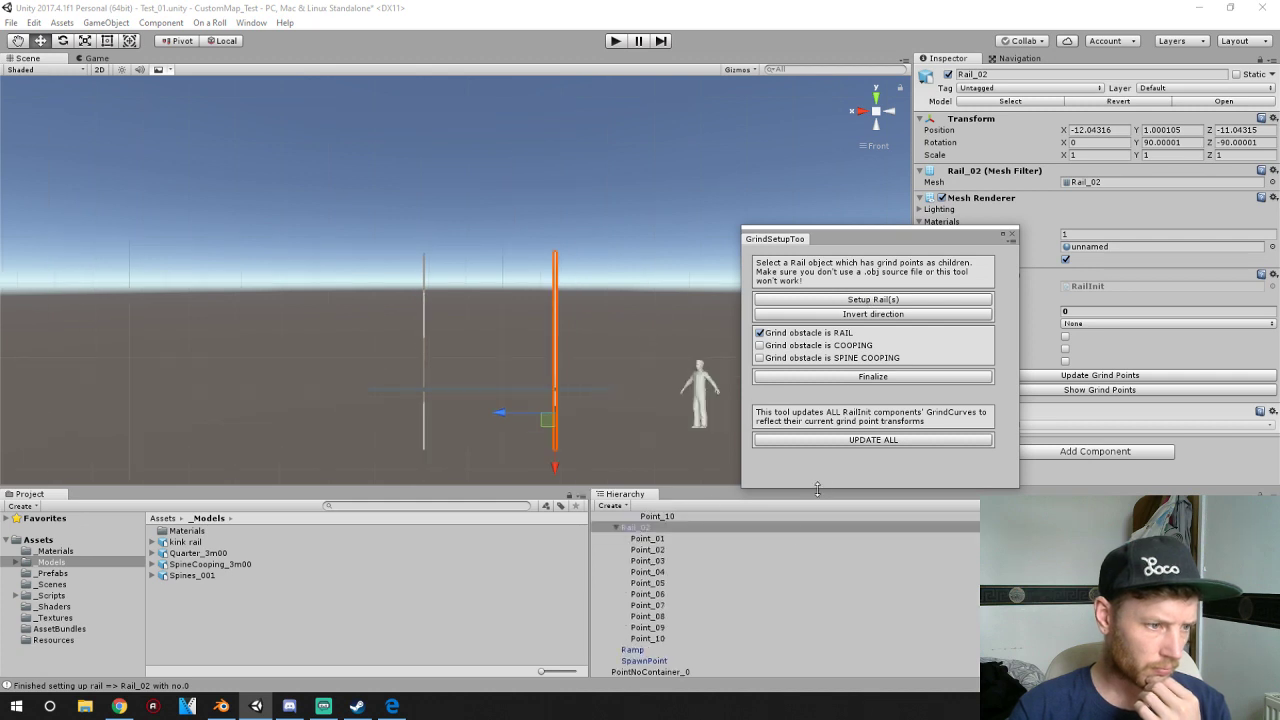
{"action": "left_click", "coordinate": [838, 376]}
{"action": "left_click_drag", "start_coordinate": [531, 321], "coordinate": [639, 403], "text": "alt"}
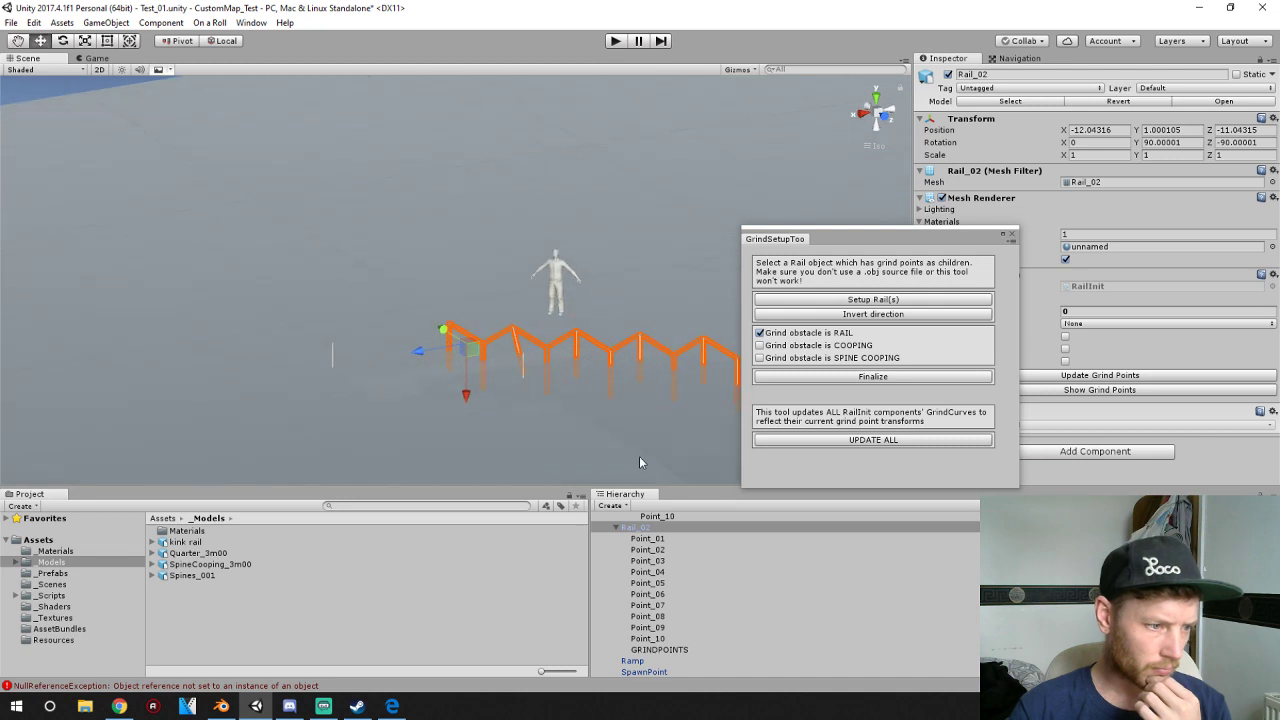
- Check the grind point hierarchies of Rail_01 and Rail_02, and open the _Prefabs asset folder
{"action": "scroll", "coordinate": [674, 613], "scroll_direction": "up", "scroll_amount": 3}
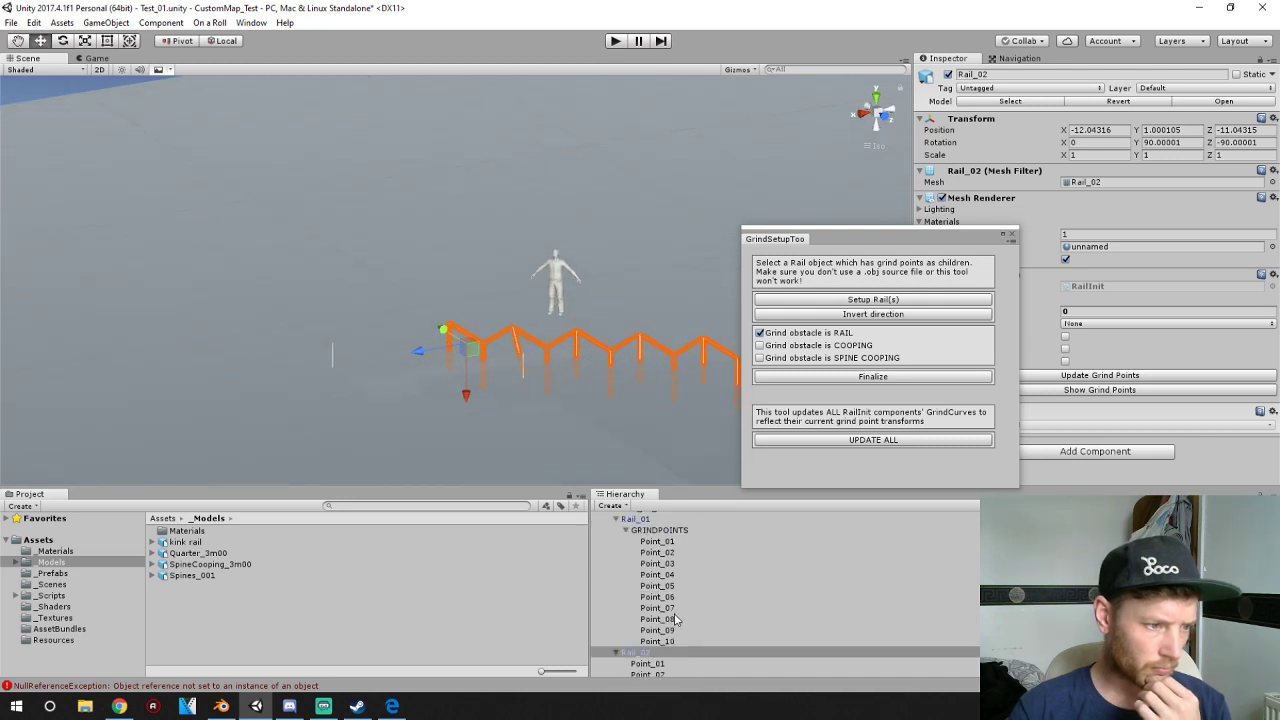
{"action": "scroll", "coordinate": [674, 618], "scroll_direction": "down", "scroll_amount": 3}
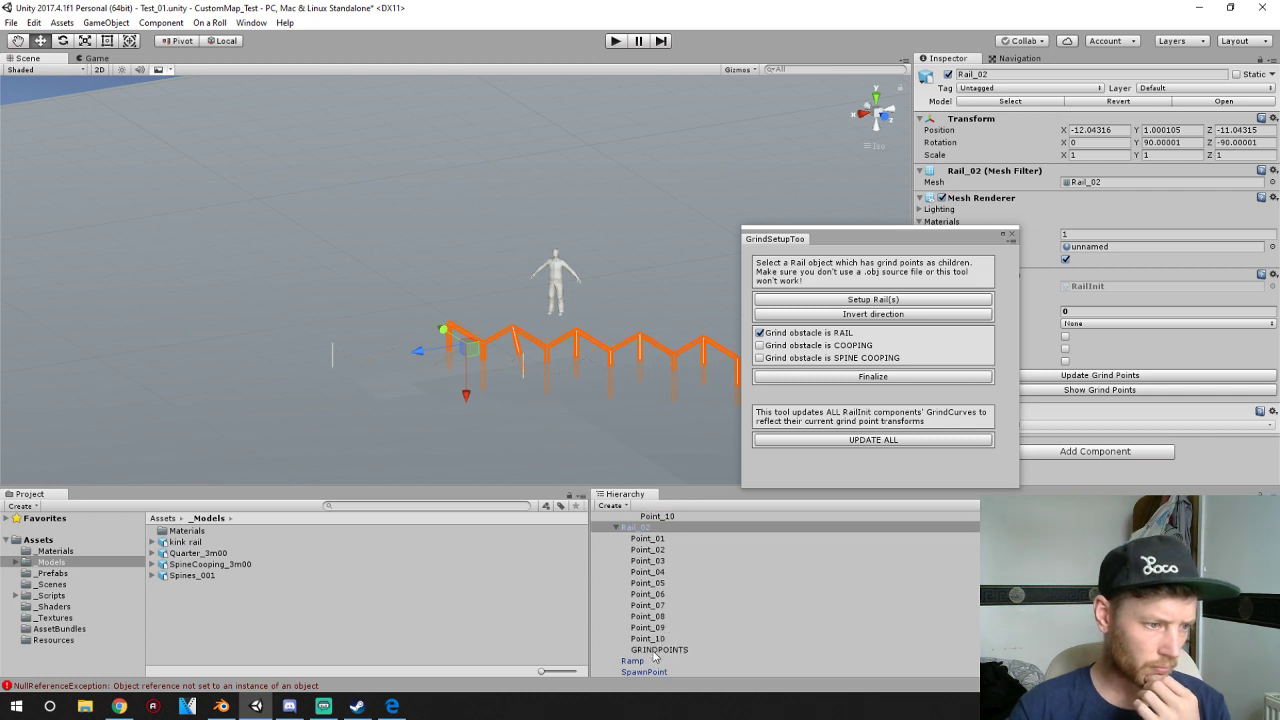
{"action": "scroll", "coordinate": [655, 656], "scroll_direction": "up", "scroll_amount": 6}
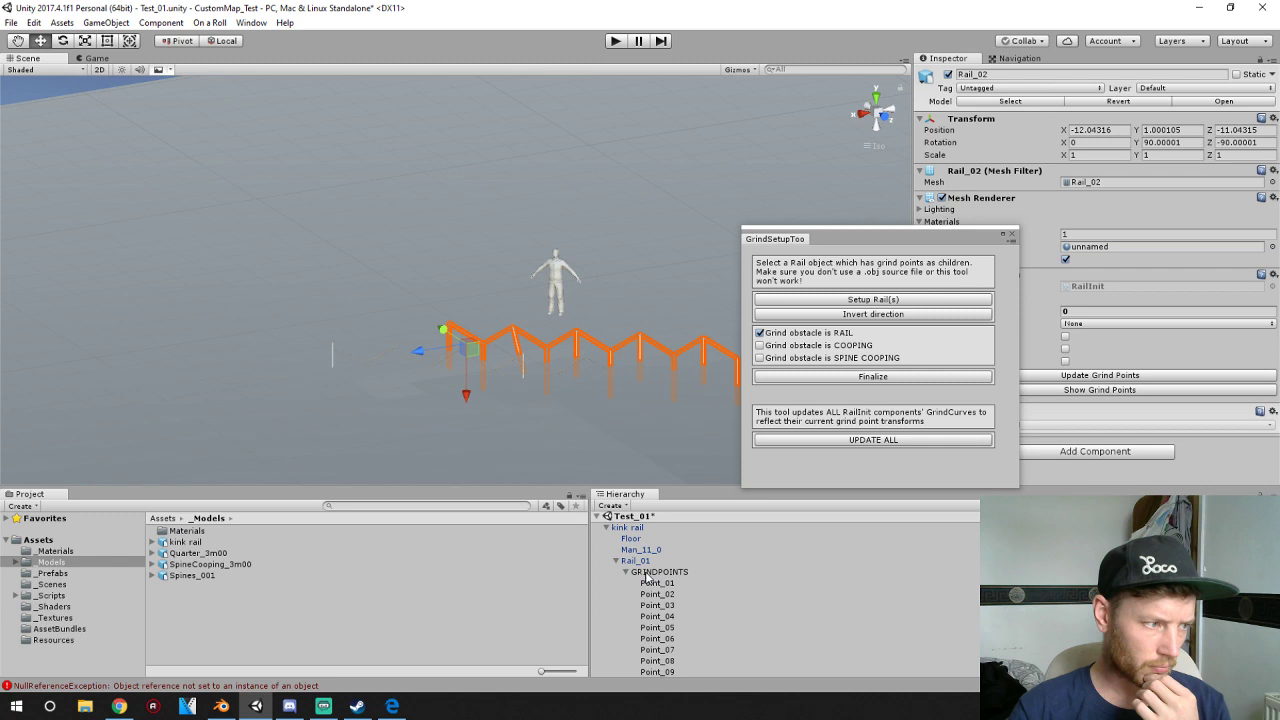
{"action": "left_click", "coordinate": [164, 518]}
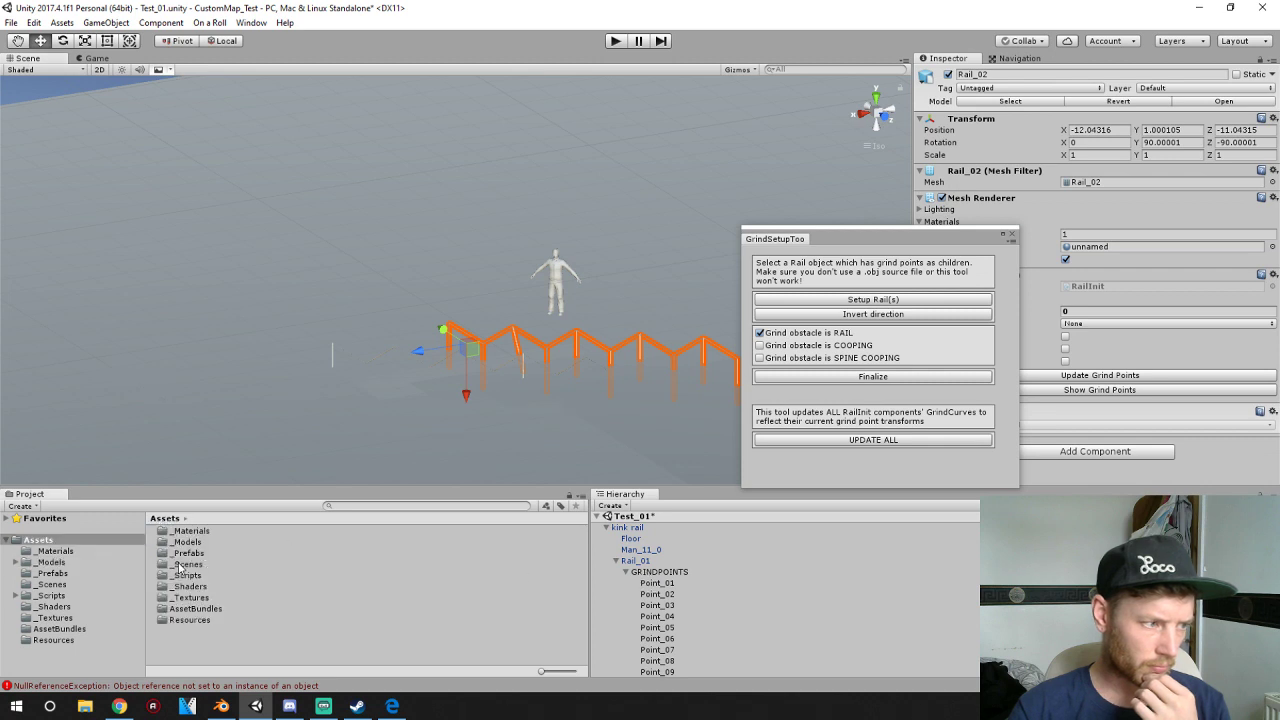
{"action": "left_click", "coordinate": [187, 553]}
{"action": "double_click", "coordinate": [186, 555]}
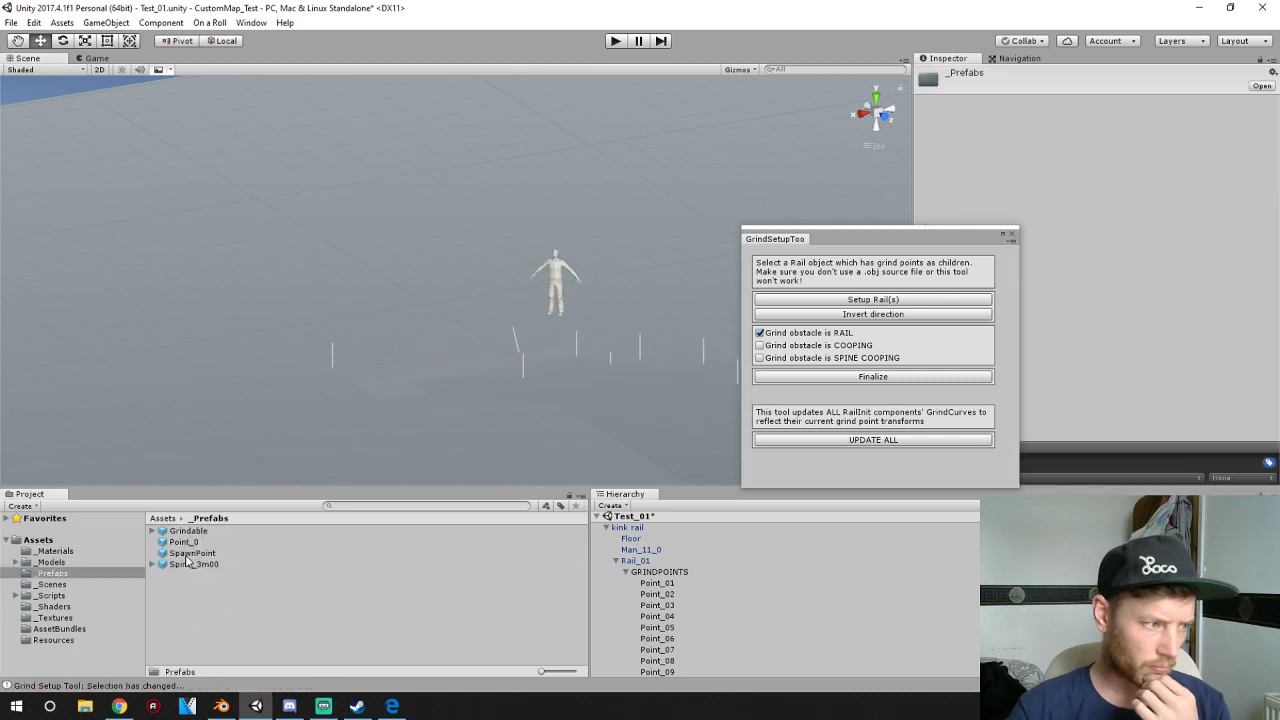
- Rename Point_01 and Point_02 in Rail_01's GRINDPOINTS as Point_0 and Point_1
{"action": "left_click", "coordinate": [672, 584]}
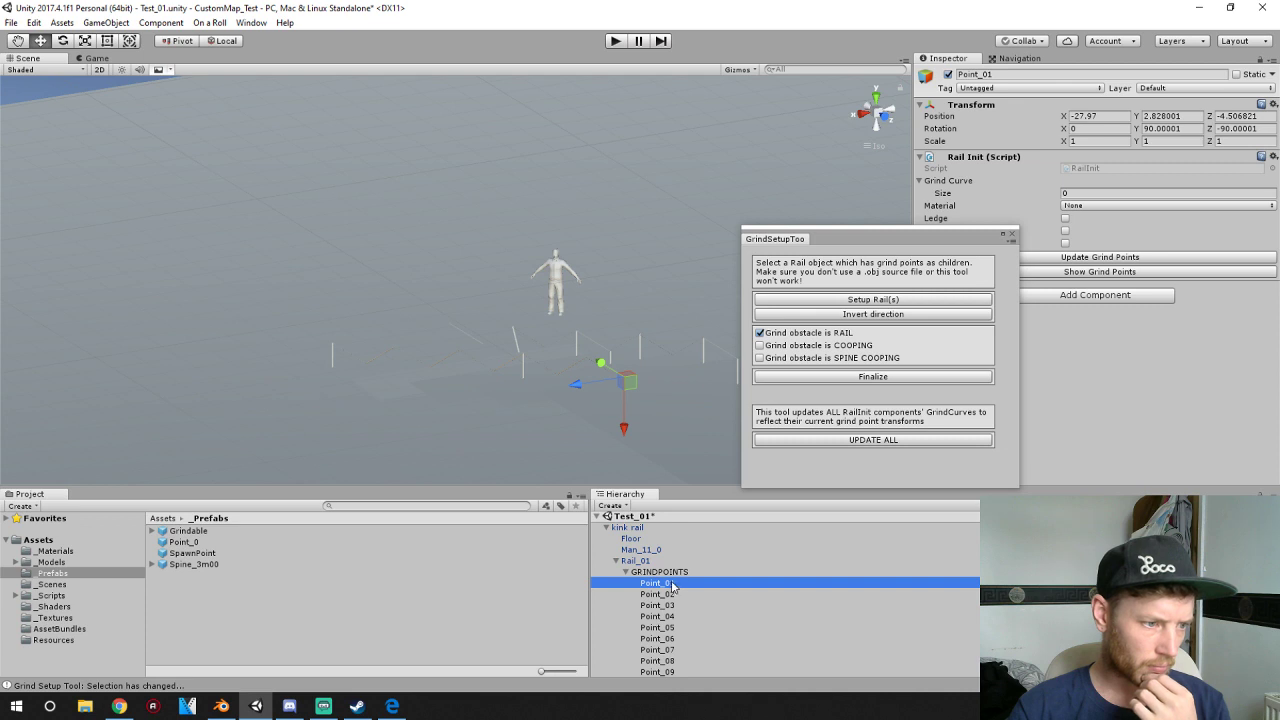
{"action": "left_click", "coordinate": [674, 586]}
{"action": "left_click", "coordinate": [677, 595]}
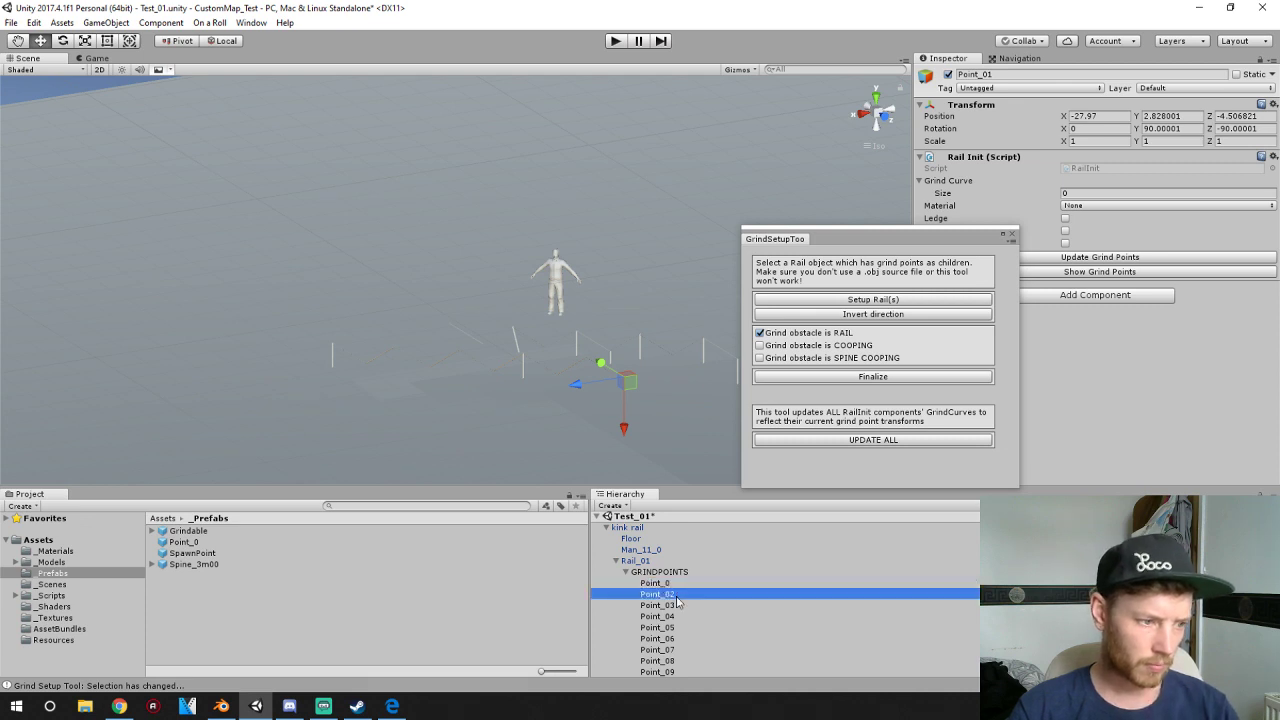
{"action": "left_click", "coordinate": [675, 597]}
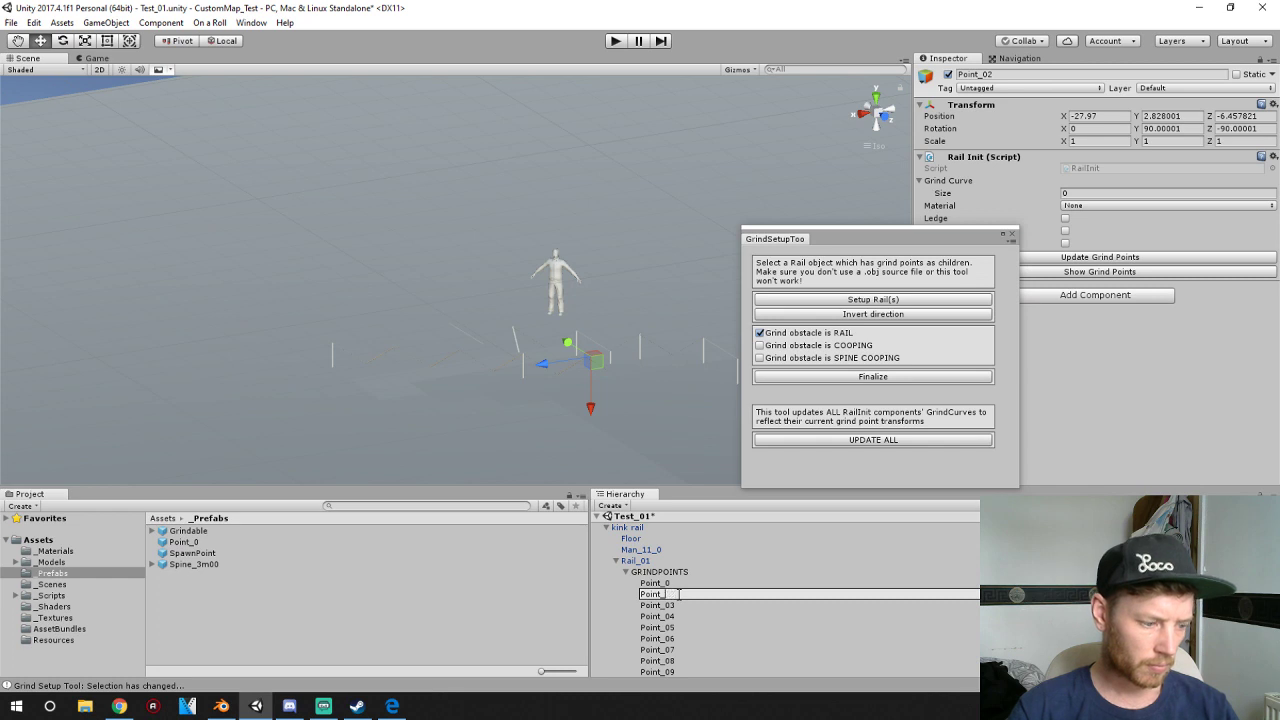
{"action": "type", "text": "1"}
{"action": "left_click", "coordinate": [672, 606]}
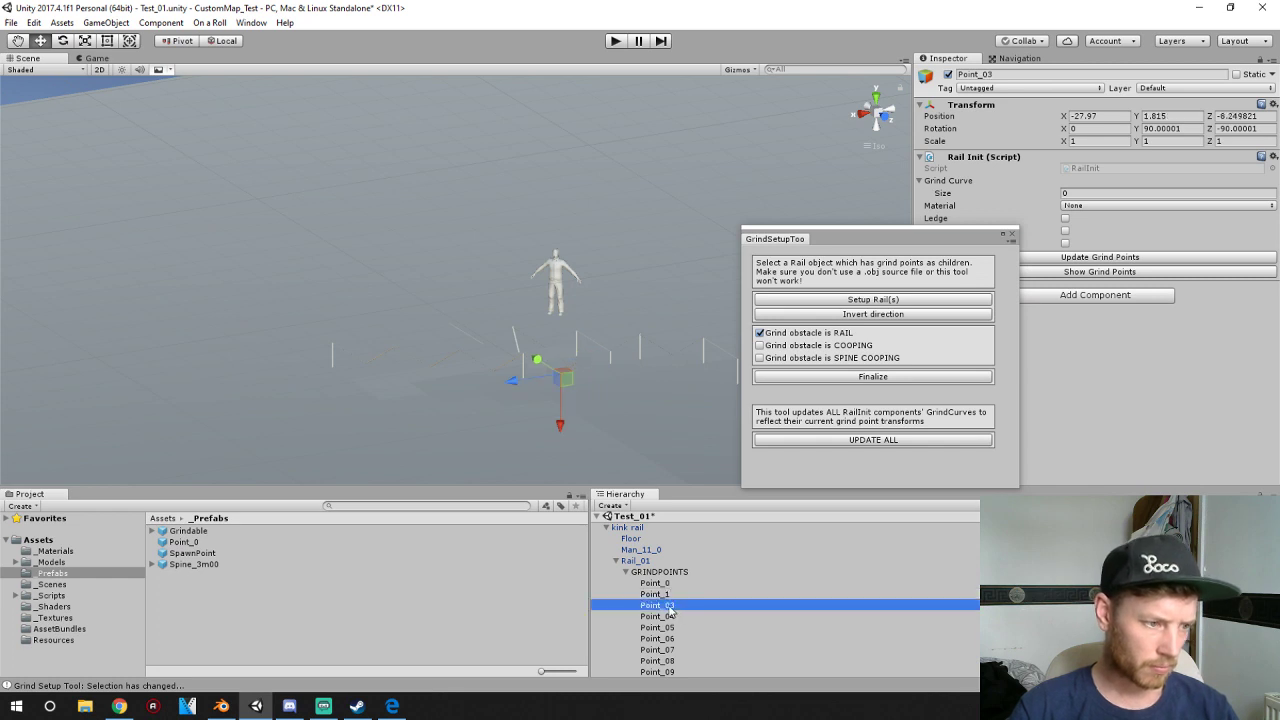
{"action": "left_click", "coordinate": [671, 609]}
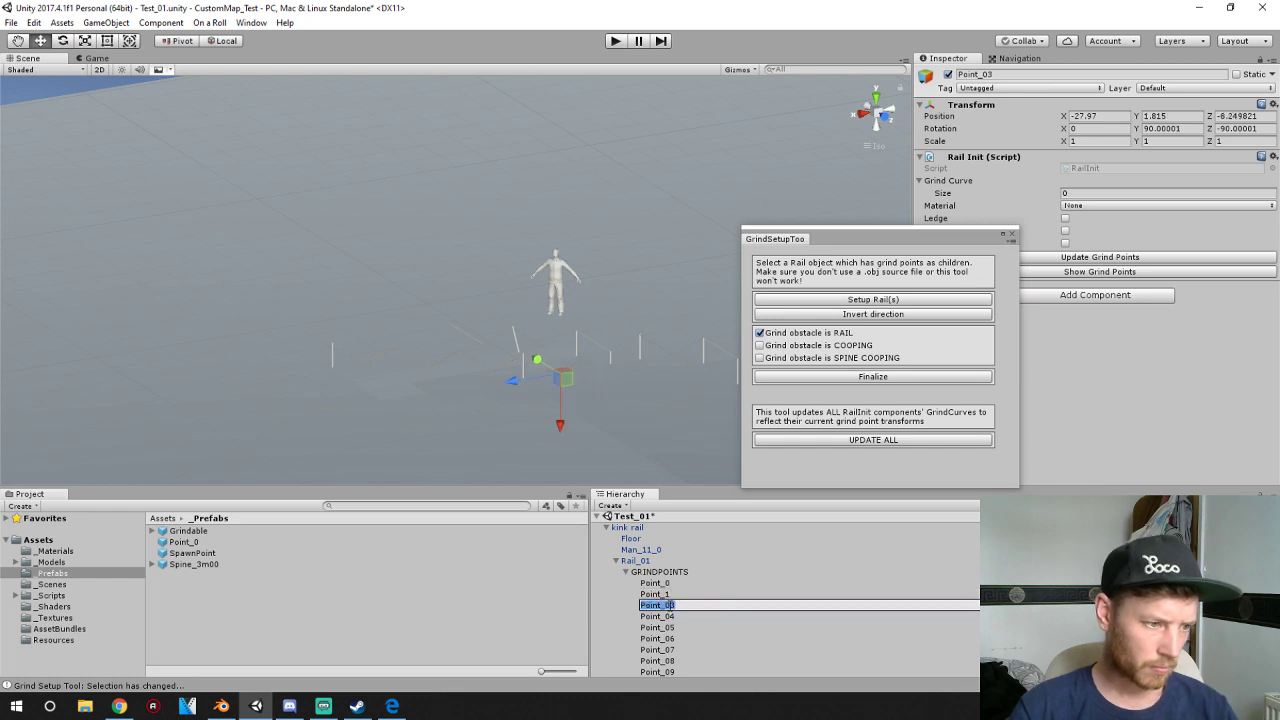
{"action": "left_click", "coordinate": [746, 620]}
{"action": "scroll", "coordinate": [746, 621], "scroll_direction": "down", "scroll_amount": 3}
{"action": "scroll", "coordinate": [746, 621], "scroll_direction": "up", "scroll_amount": 2}
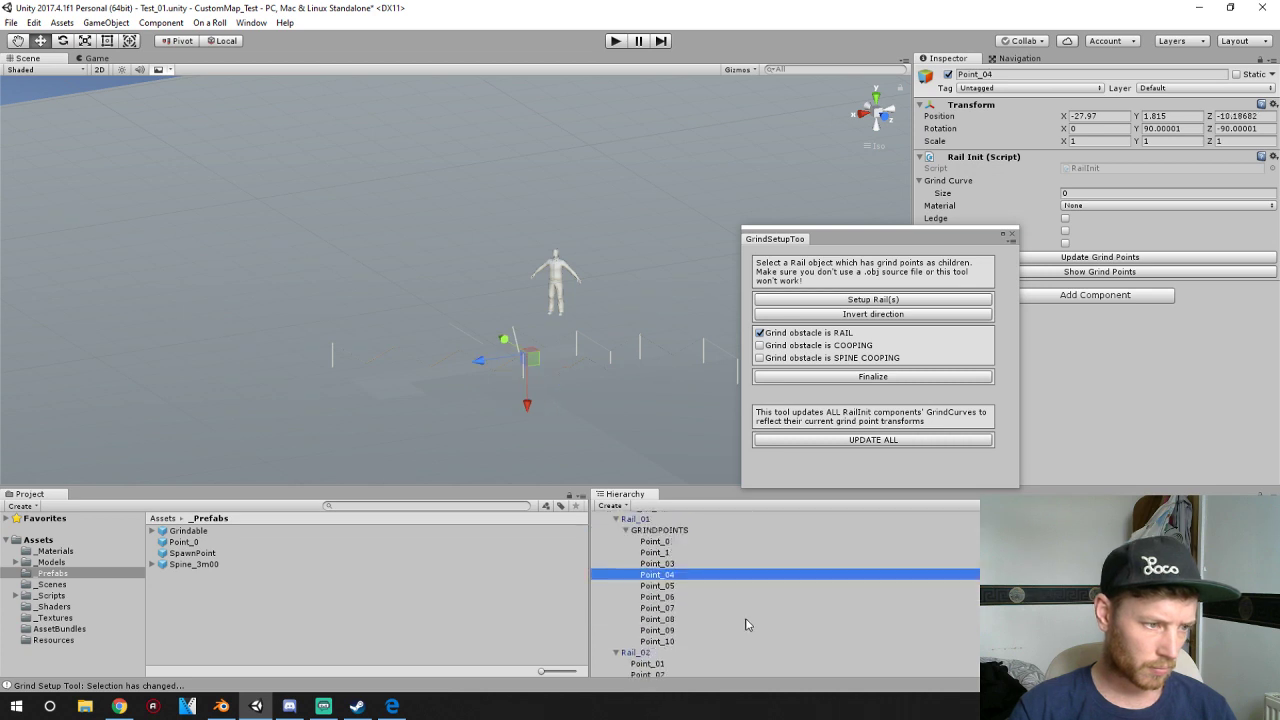
- Delete all points from Point_0 to Point_10 inside Rail_01's GRINDPOINTS
{"action": "left_click", "coordinate": [660, 544]}
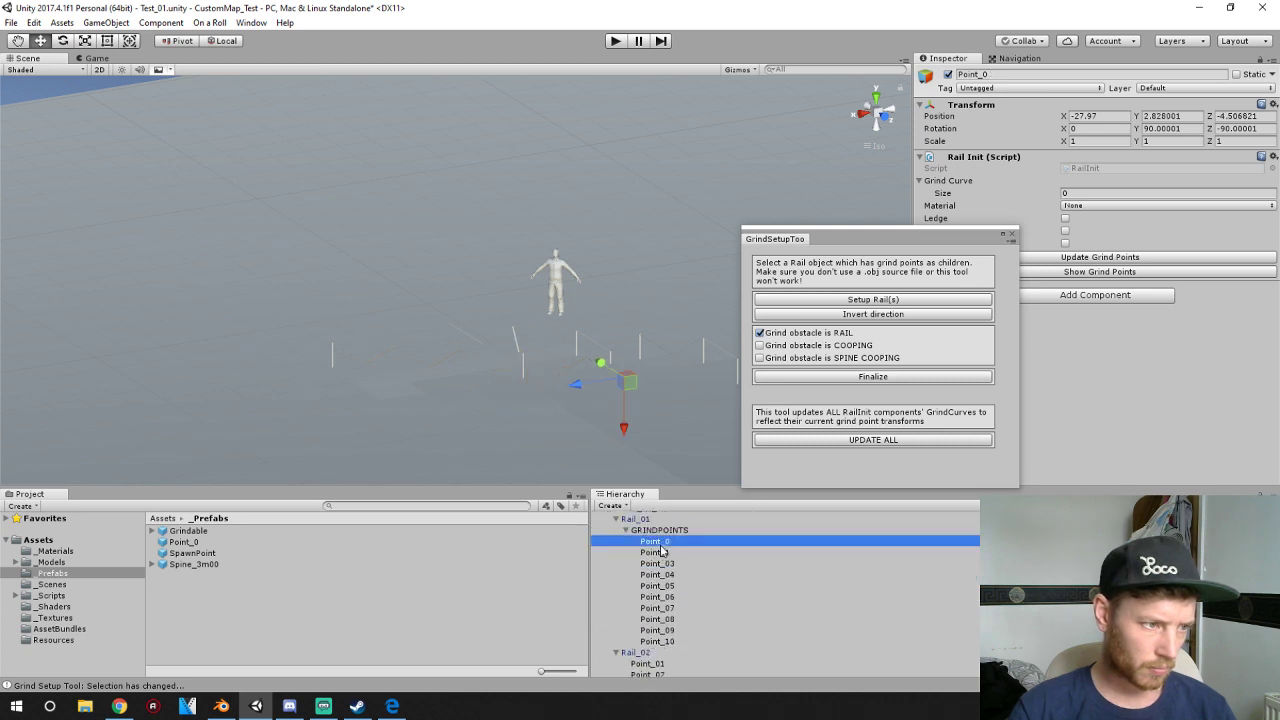
{"action": "left_click", "coordinate": [668, 641], "text": "shift"}
{"action": "key", "text": "Delete"}
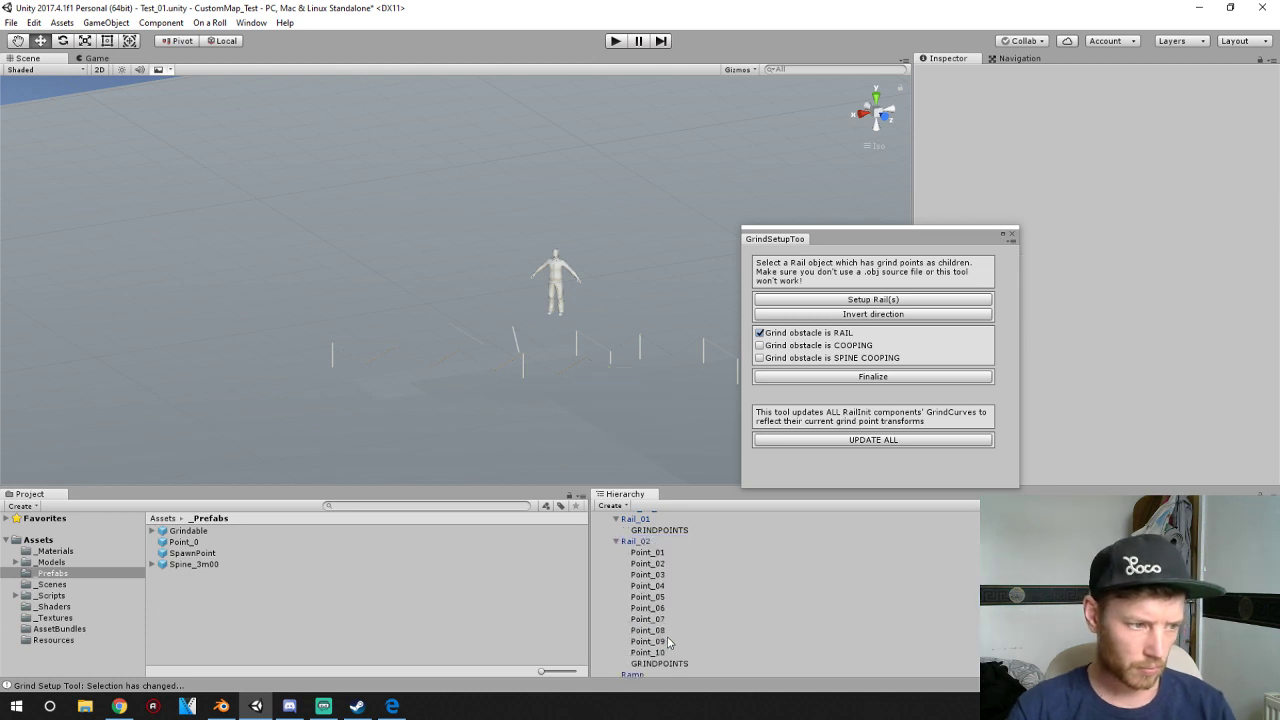
- Delete Rail_02's Point_01 to Point_10 and GRINDPOINTS, and remove the empty GRINDPOINTS from Rail_01
{"action": "left_click", "coordinate": [656, 552]}
{"action": "left_click", "coordinate": [655, 660], "text": "shift"}
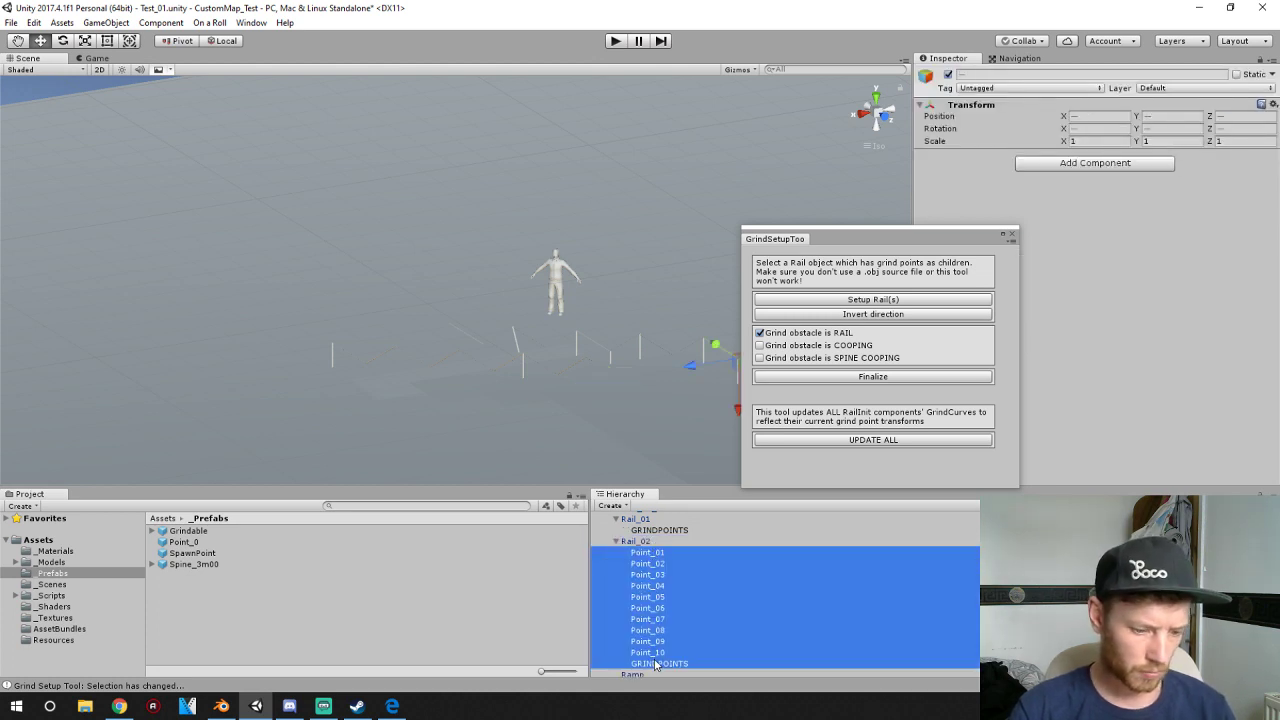
{"action": "key", "text": "Delete"}
{"action": "left_click", "coordinate": [658, 573]}
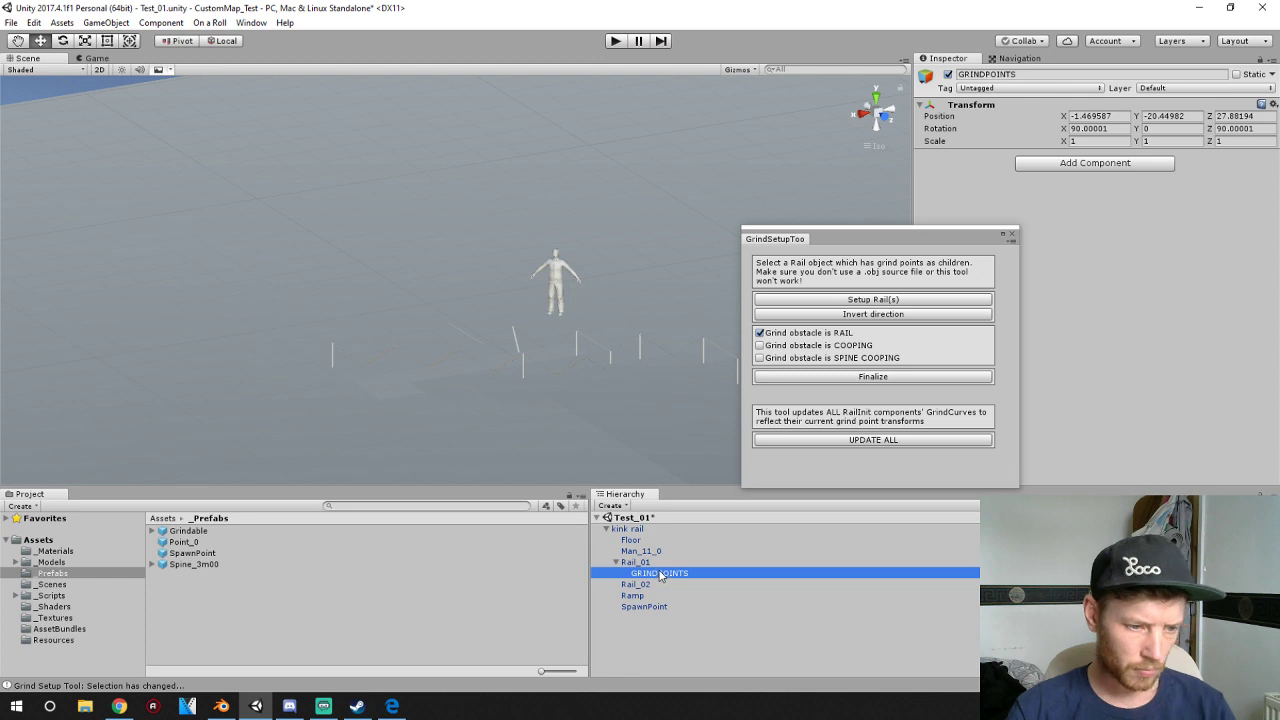
{"action": "key", "text": "Delete"}
- Add the Point_0 prefab as a child of Rail_01 and close the grind setup tool
{"action": "left_click", "coordinate": [634, 563]}
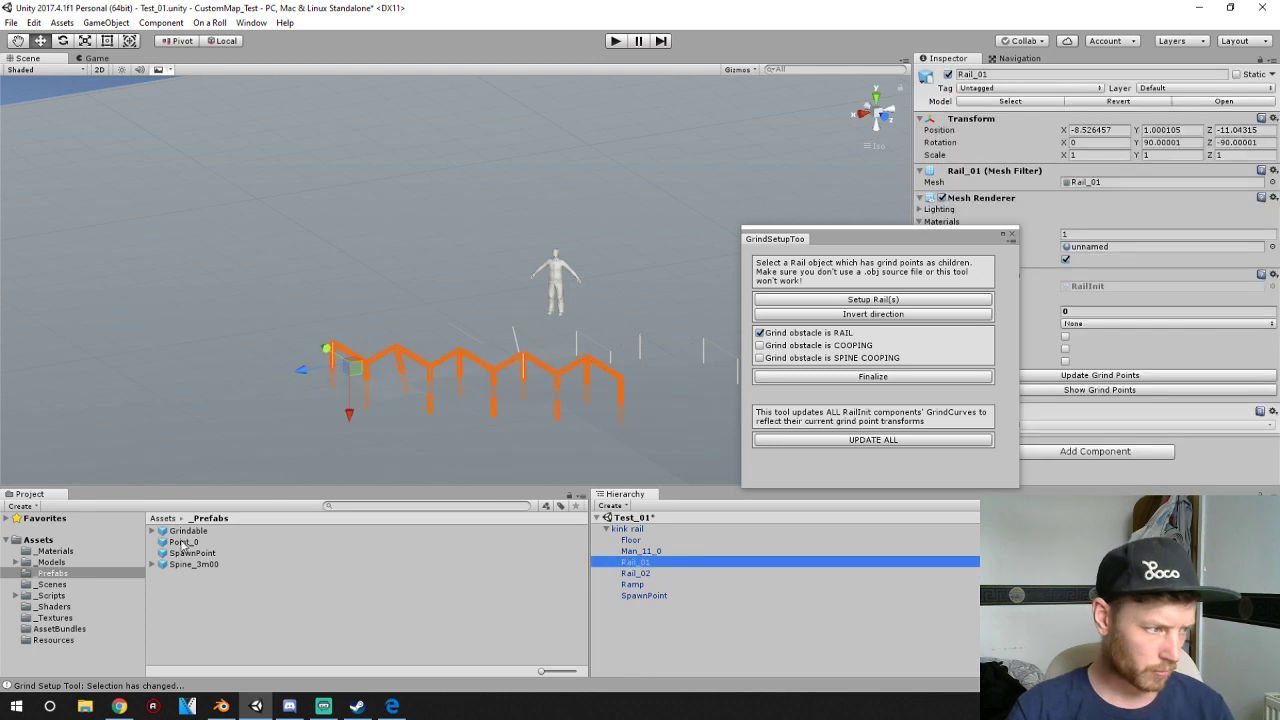
{"action": "left_click_drag", "start_coordinate": [183, 546], "coordinate": [636, 566]}
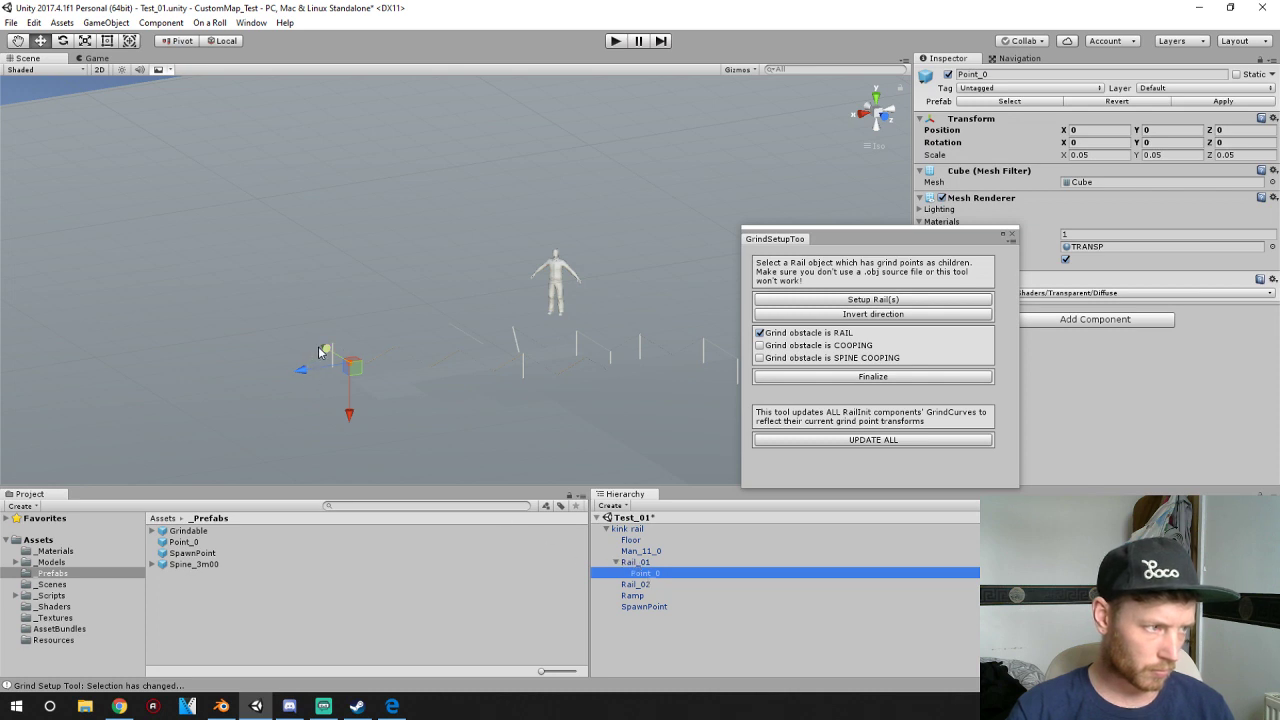
{"action": "left_click", "coordinate": [1012, 235]}
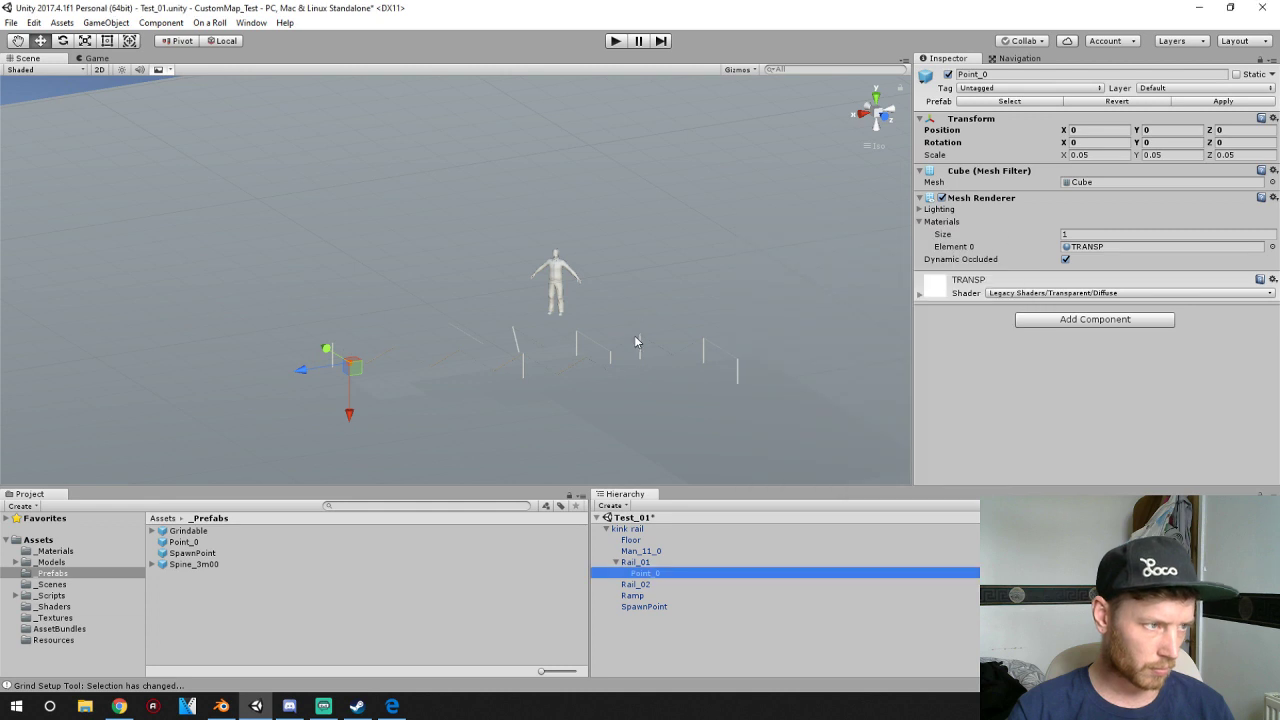
{"action": "left_click_drag", "start_coordinate": [658, 447], "coordinate": [576, 416], "text": "alt"}
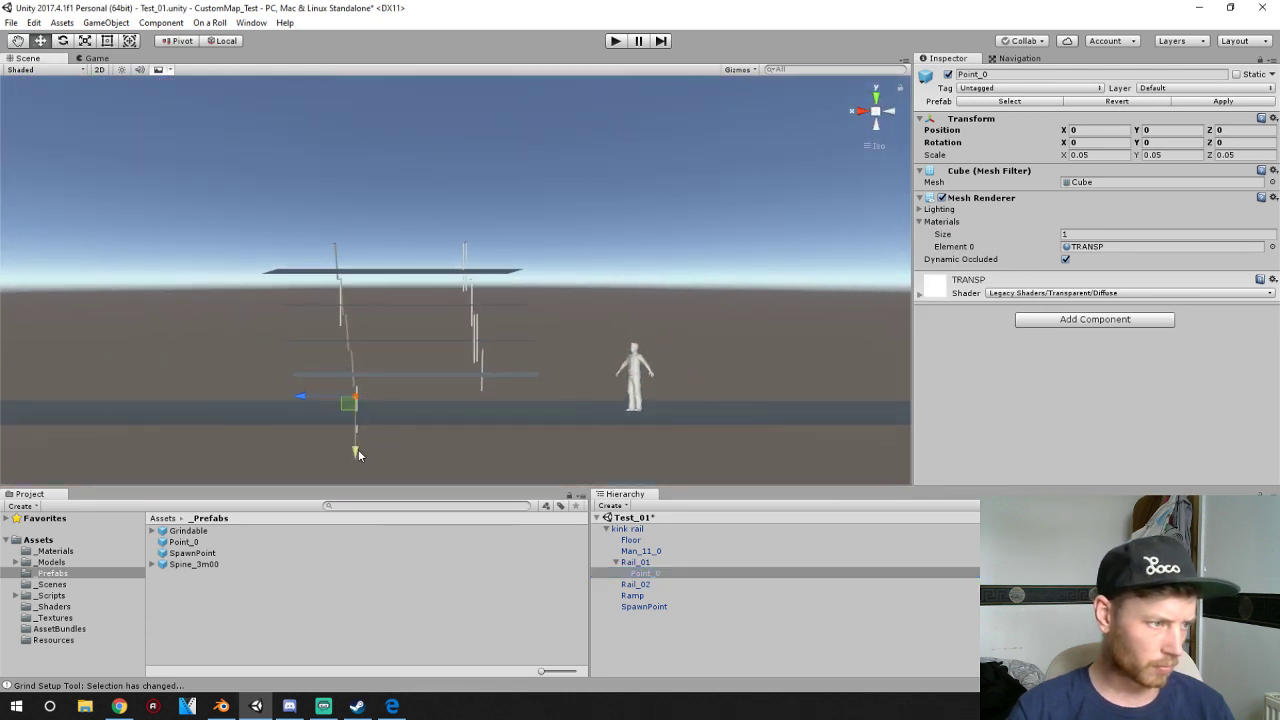
- Raise Point_0 to X -4.09 and move it sideways to Z 0.535, towards the upper end of Rail_01
{"action": "left_click_drag", "start_coordinate": [358, 454], "coordinate": [343, 303]}
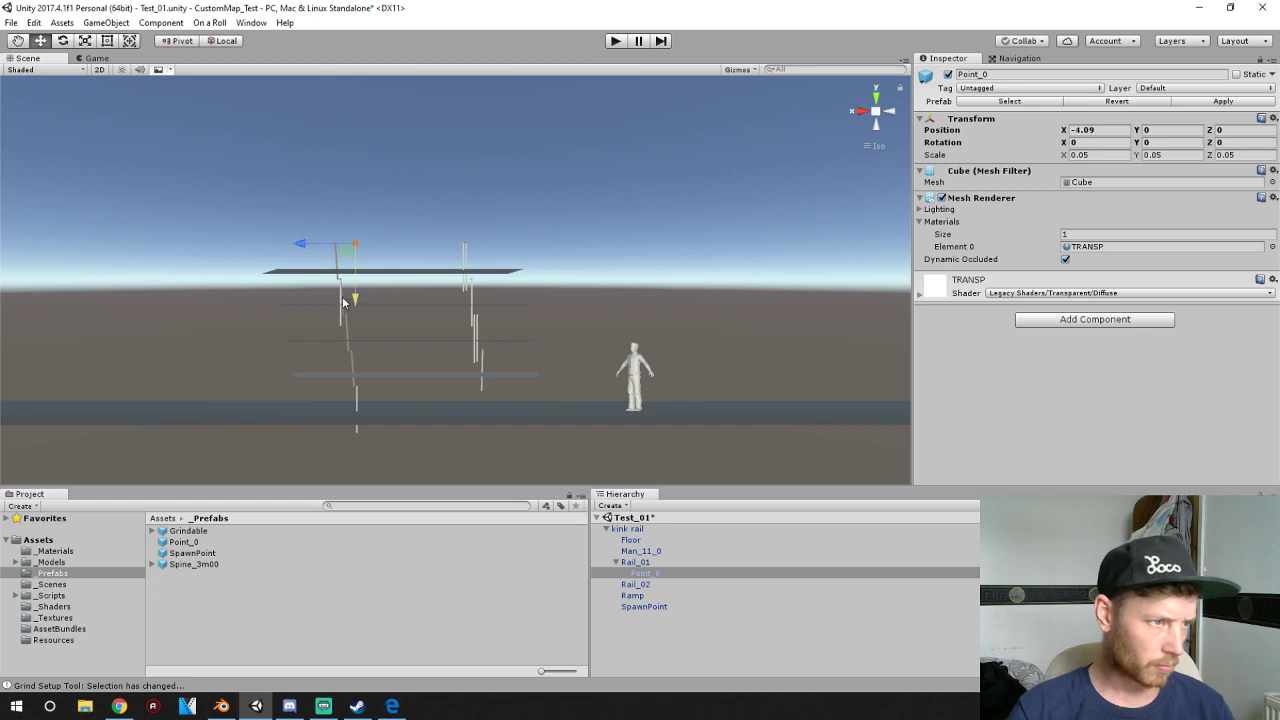
{"action": "left_click_drag", "start_coordinate": [303, 244], "coordinate": [284, 244]}
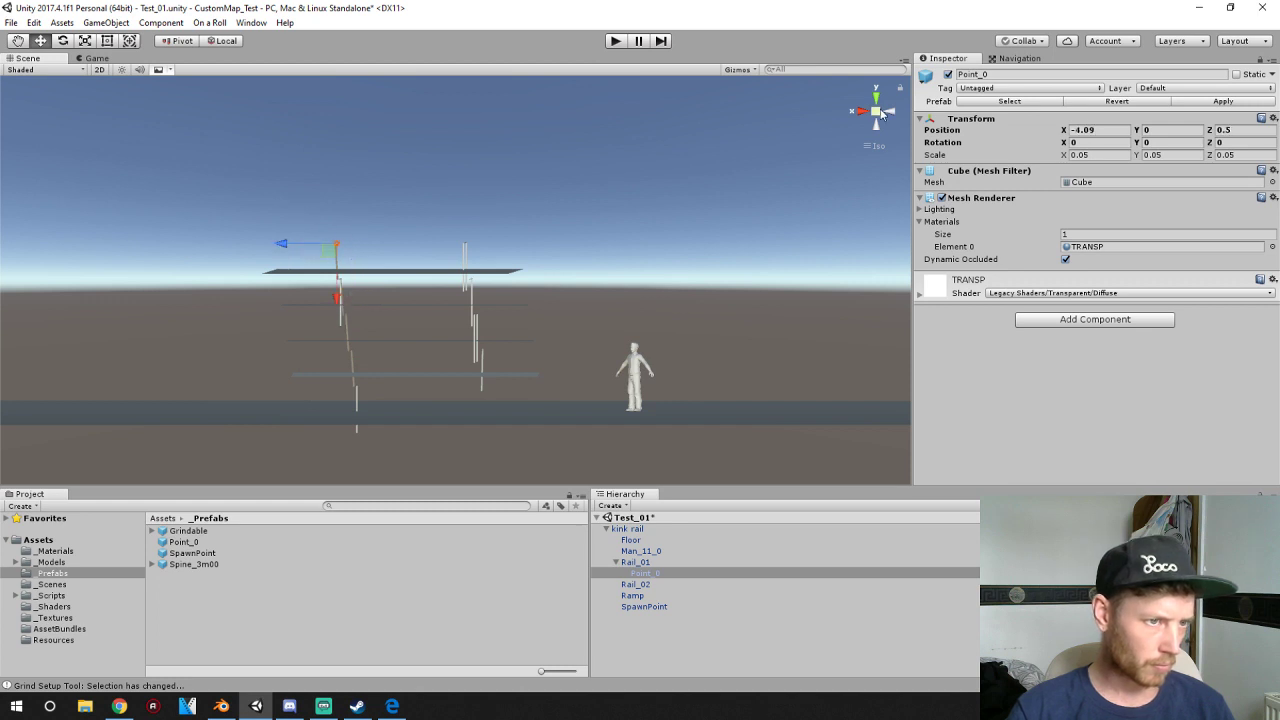
{"action": "left_click", "coordinate": [878, 112]}
{"action": "left_click", "coordinate": [877, 112]}
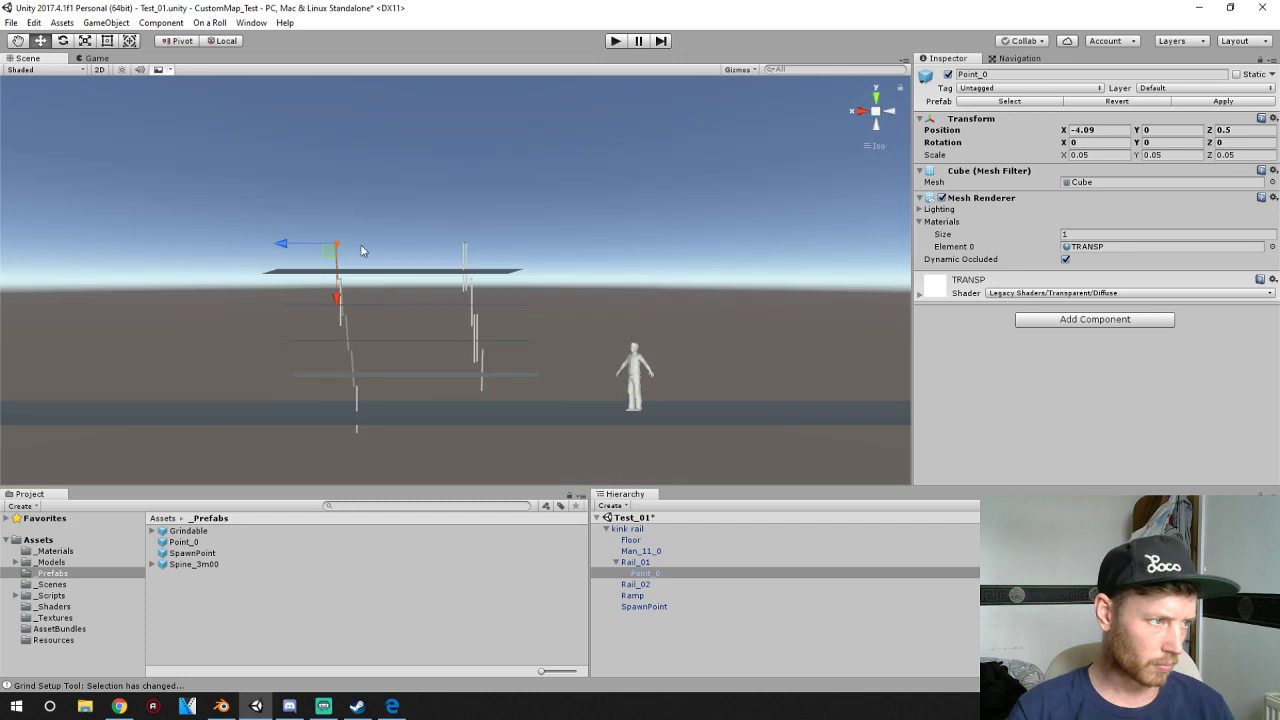
{"action": "scroll", "coordinate": [349, 277], "scroll_direction": "up", "scroll_amount": 10}
{"action": "middle_click_drag", "start_coordinate": [349, 277], "coordinate": [563, 296]}
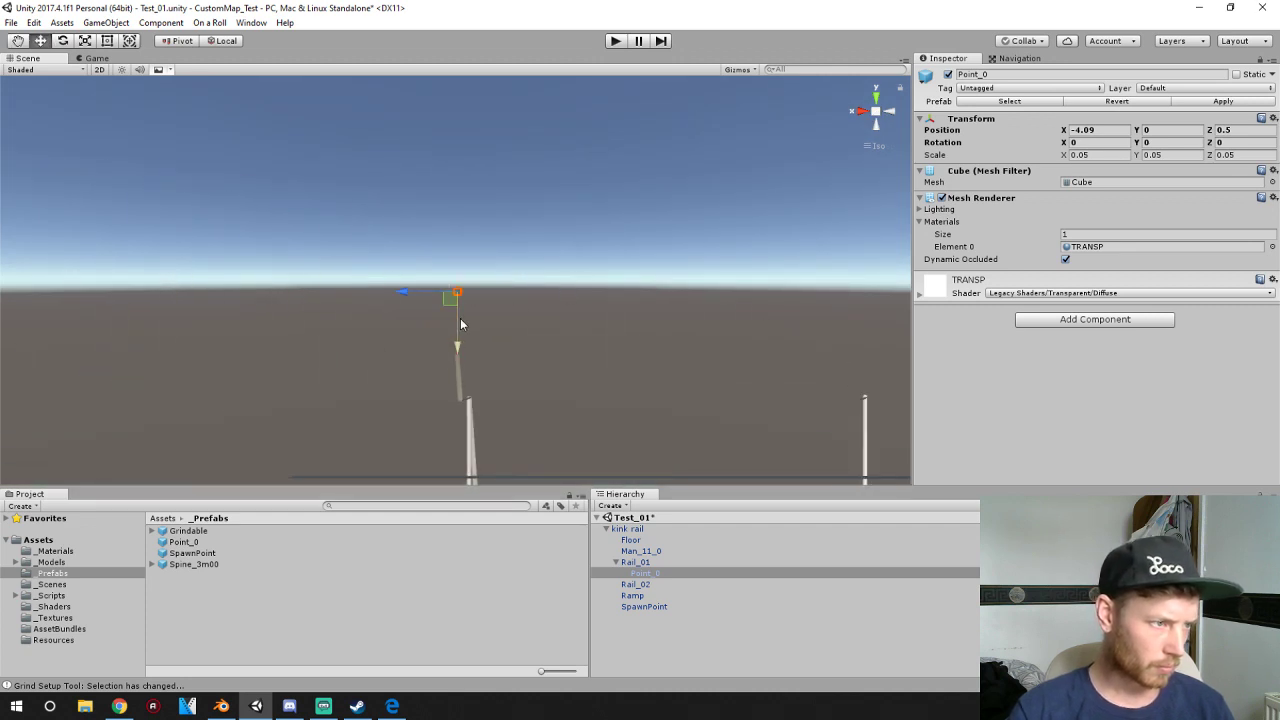
{"action": "scroll", "coordinate": [460, 322], "scroll_direction": "down", "scroll_amount": 8}
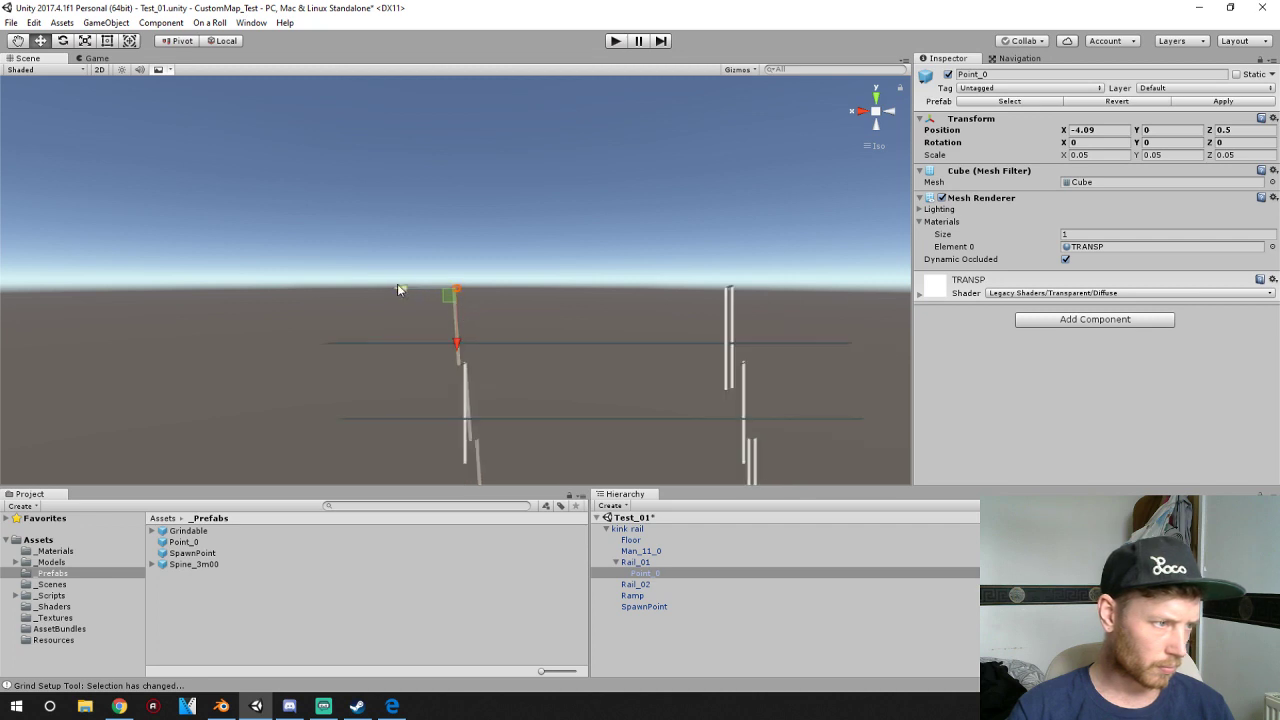
{"action": "left_click_drag", "start_coordinate": [398, 290], "coordinate": [394, 290]}
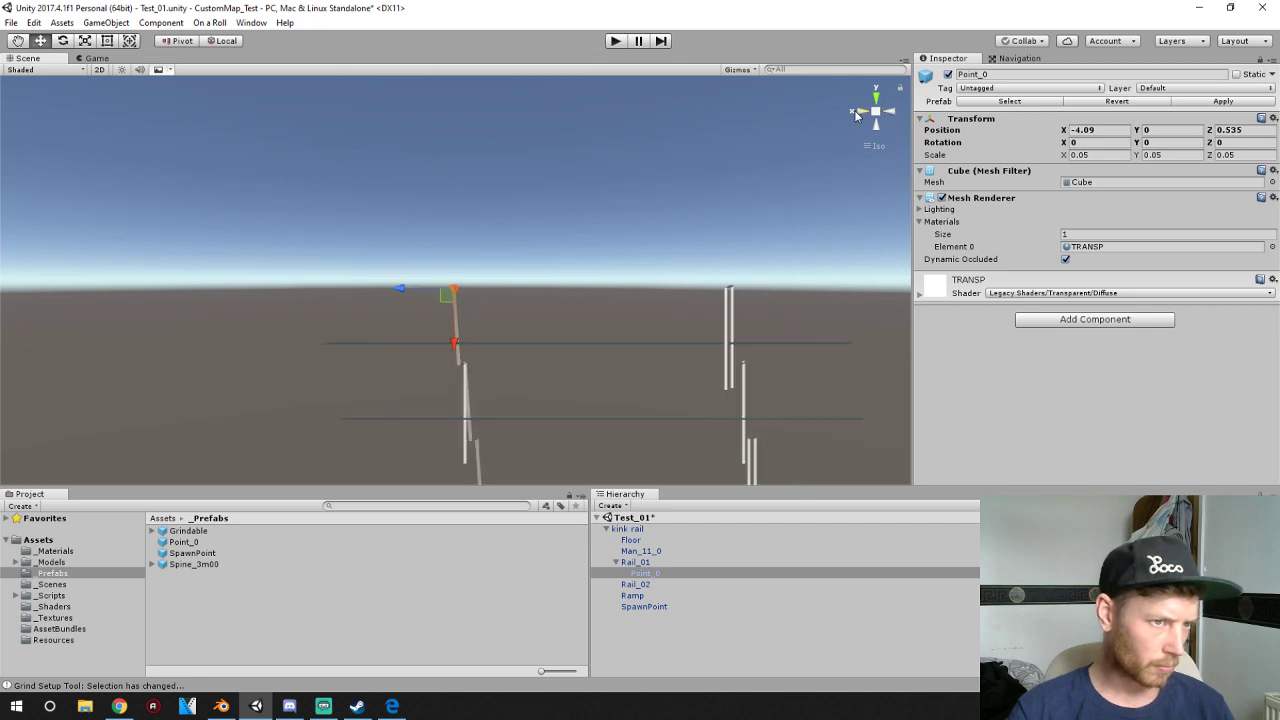
- Move Point_0 along Rail_01 onto its upper end corner, at X -4.286 and Y -15.932
{"action": "left_click", "coordinate": [855, 112]}
{"action": "middle_click_drag", "start_coordinate": [586, 300], "coordinate": [505, 300]}
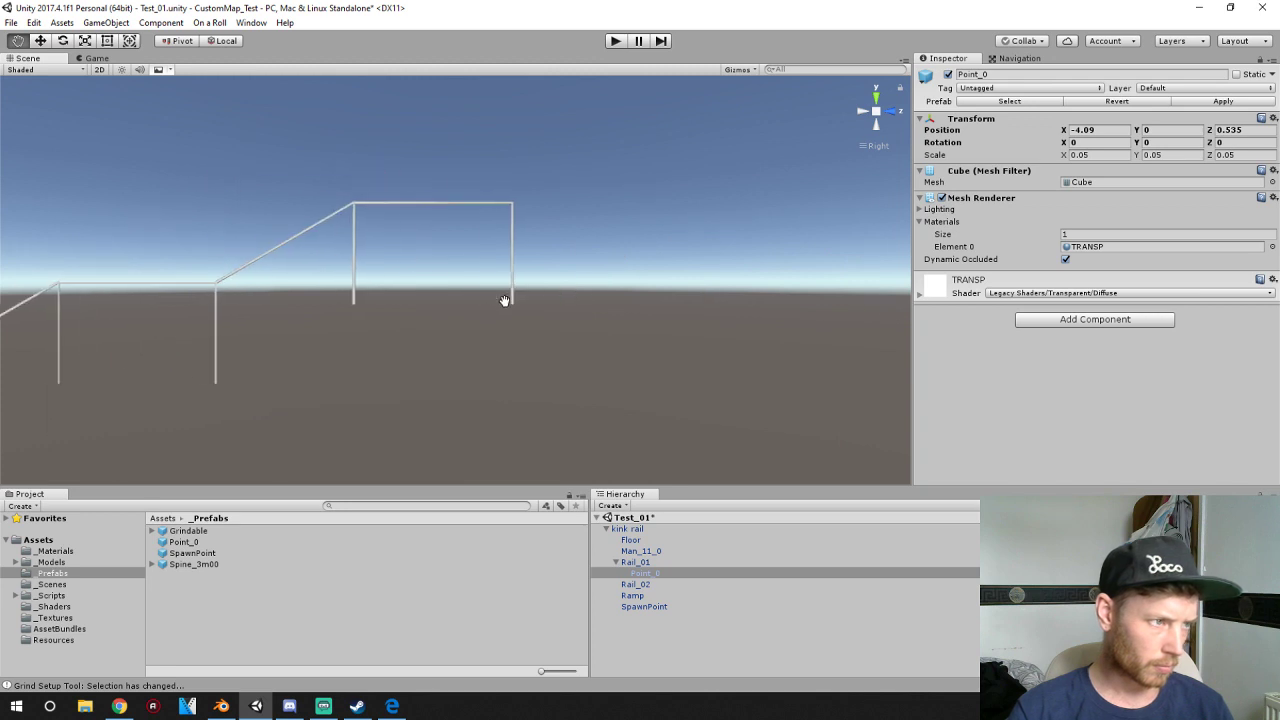
{"action": "scroll", "coordinate": [510, 309], "scroll_direction": "down", "scroll_amount": 20}
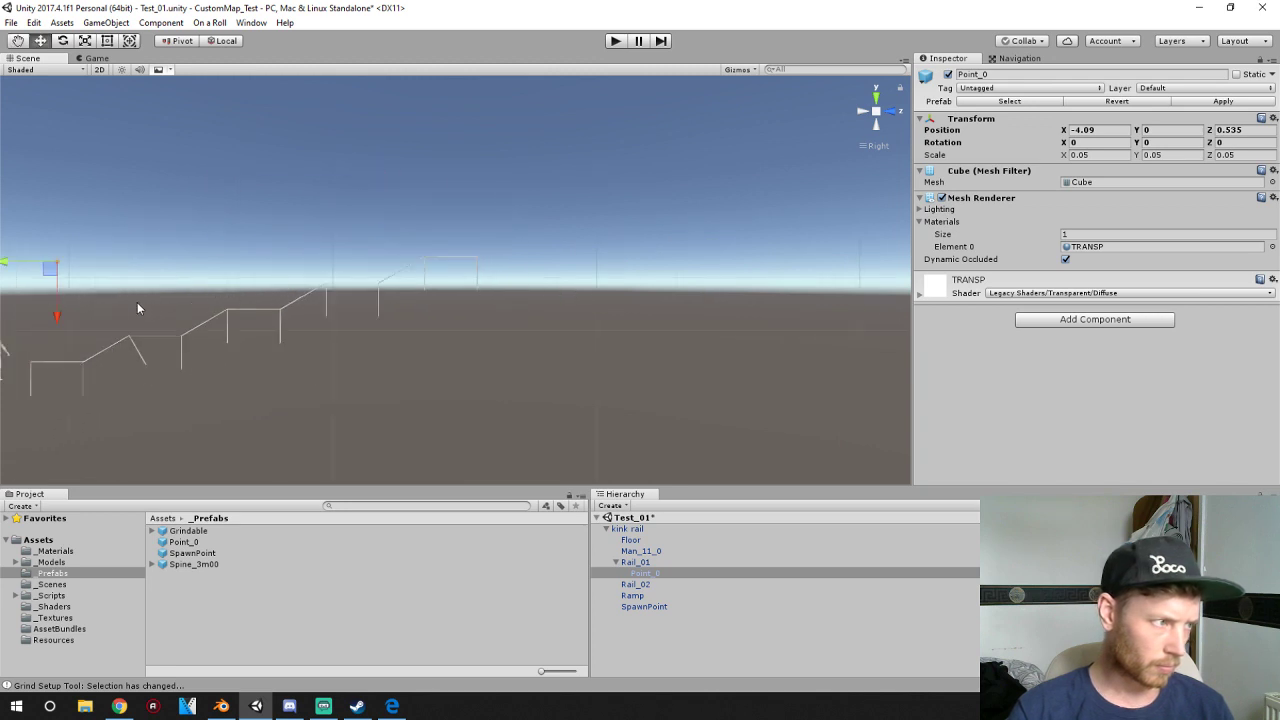
{"action": "left_click_drag", "start_coordinate": [52, 264], "coordinate": [425, 271]}
{"action": "scroll", "coordinate": [500, 266], "scroll_direction": "up", "scroll_amount": 10}
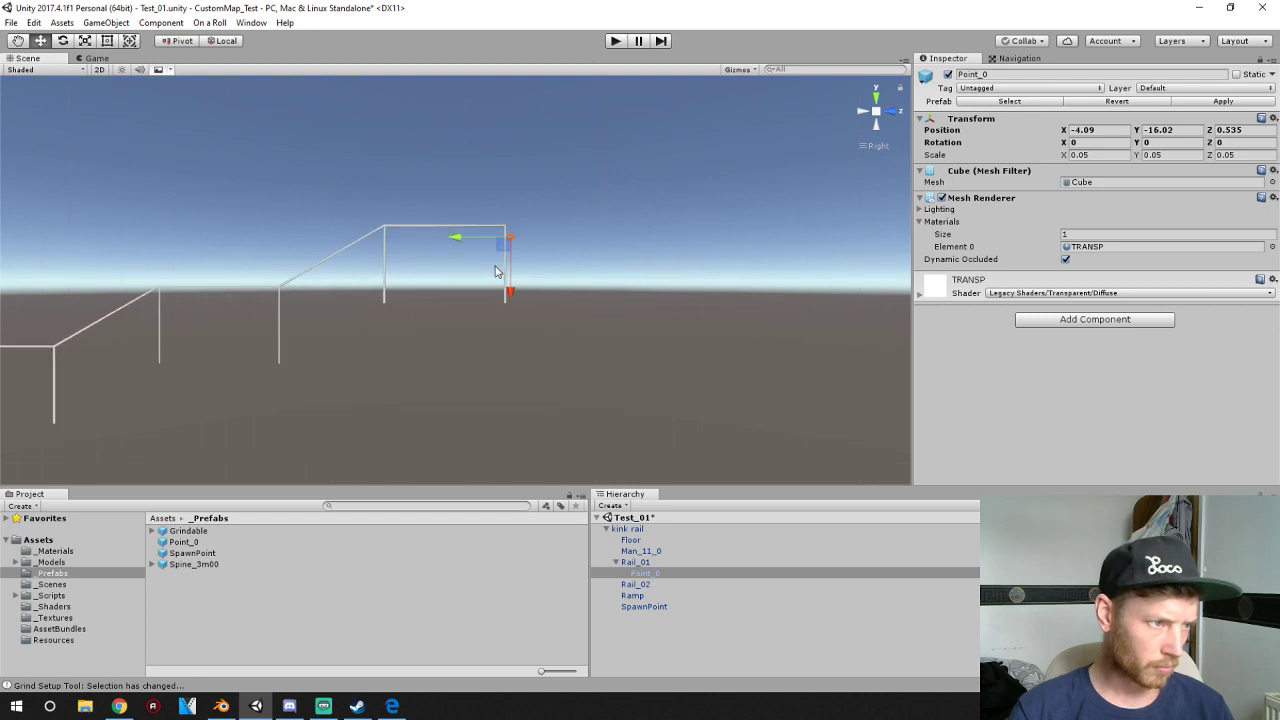
{"action": "scroll", "coordinate": [503, 268], "scroll_direction": "up", "scroll_amount": 5}
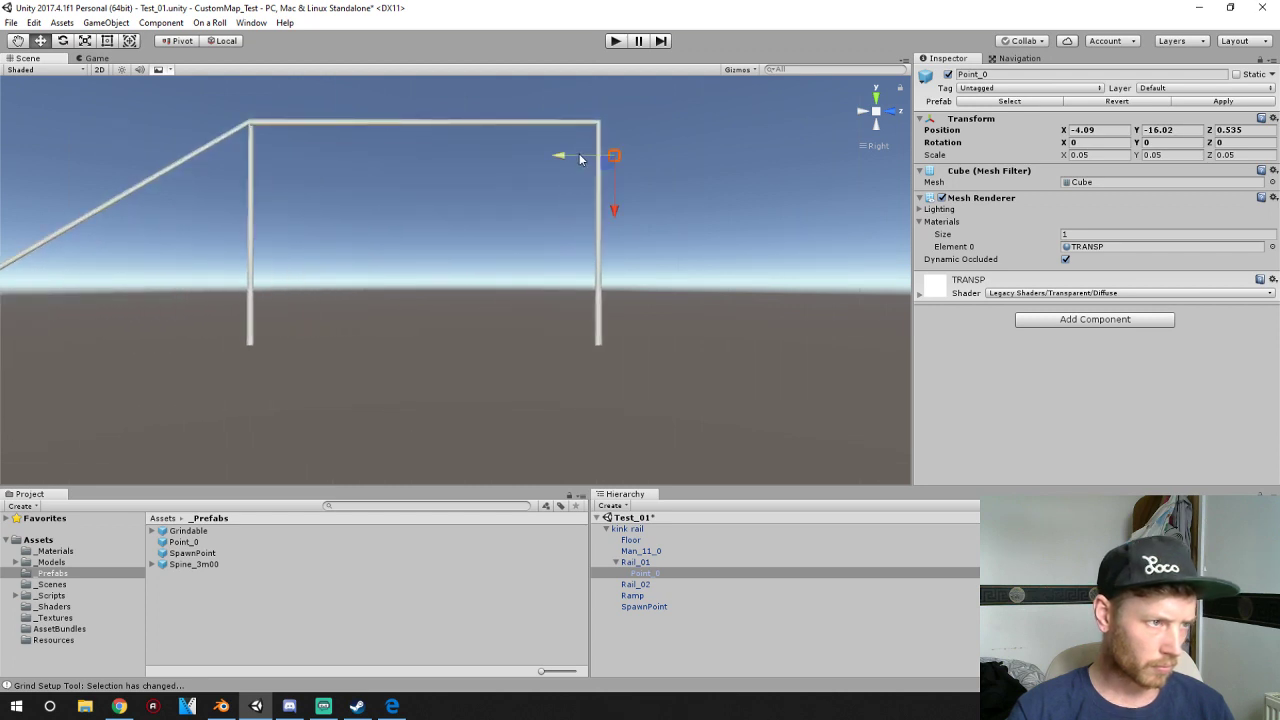
{"action": "left_click_drag", "start_coordinate": [560, 156], "coordinate": [547, 161]}
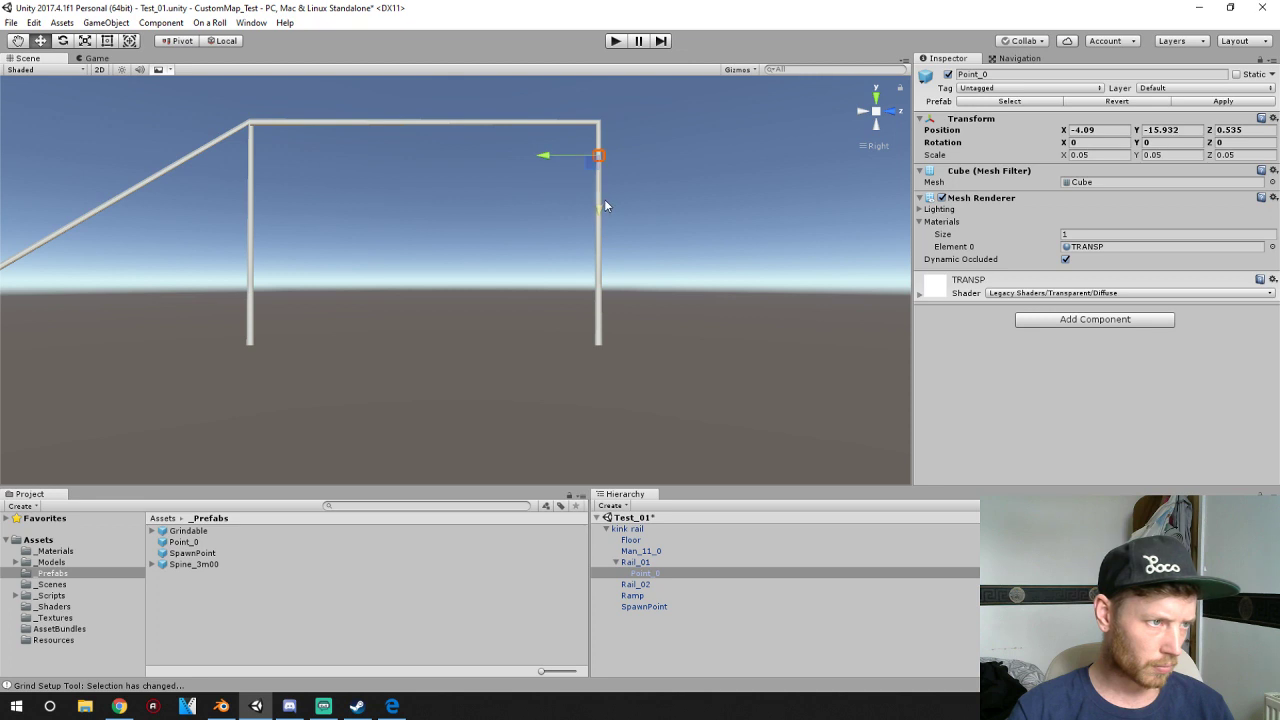
{"action": "left_click_drag", "start_coordinate": [599, 200], "coordinate": [598, 176]}
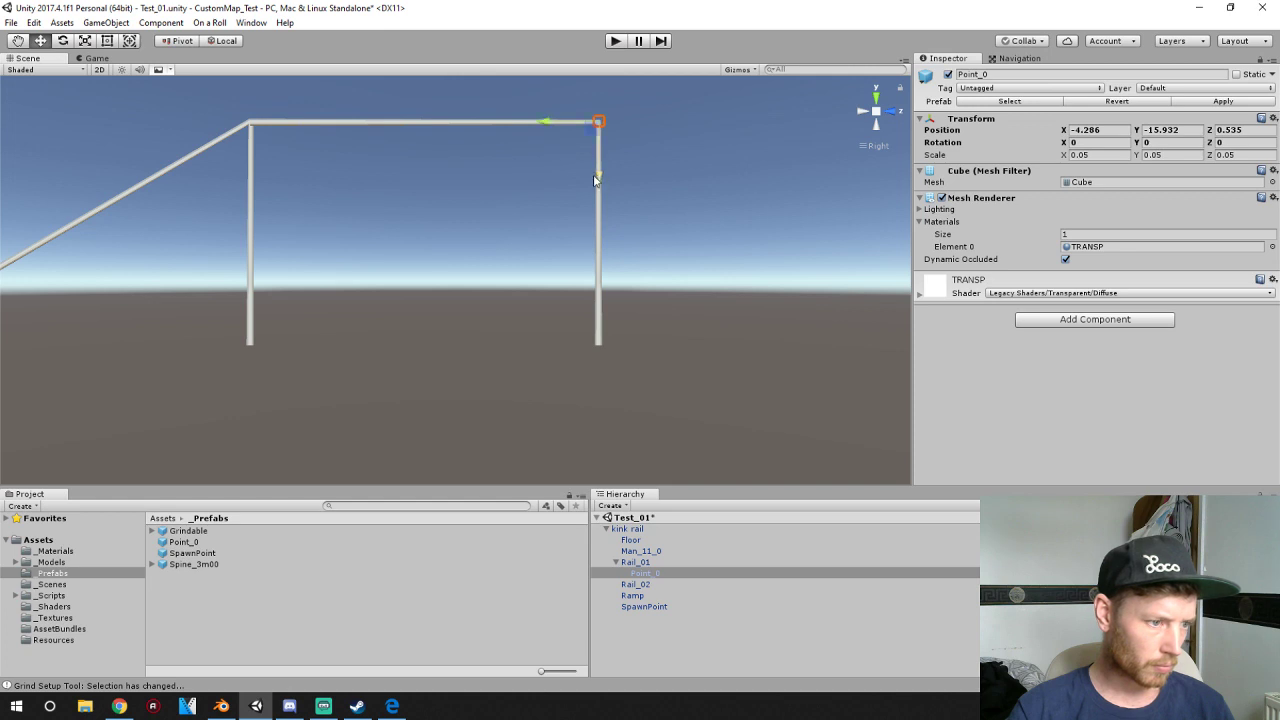
- Duplicate Point_0 inside Rail_01 and rename the copy Point_1
{"action": "right_click", "coordinate": [641, 577]}
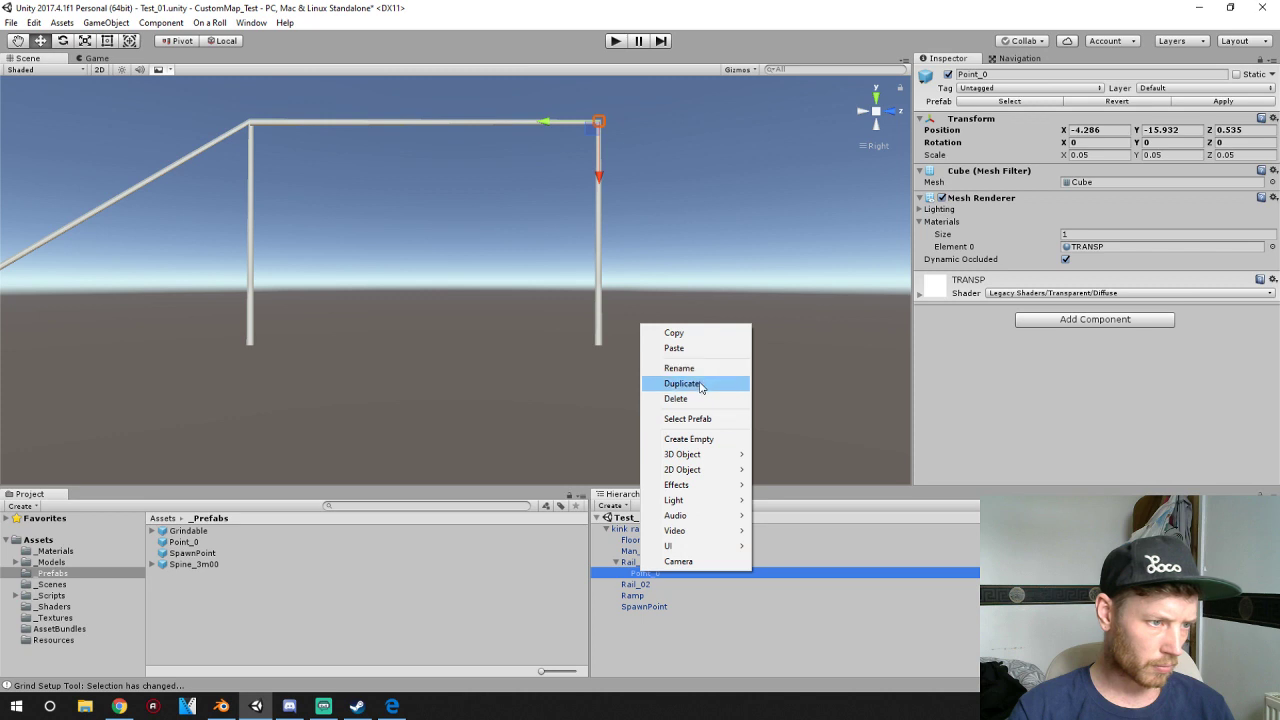
{"action": "left_click", "coordinate": [690, 385]}
{"action": "left_click", "coordinate": [658, 588]}
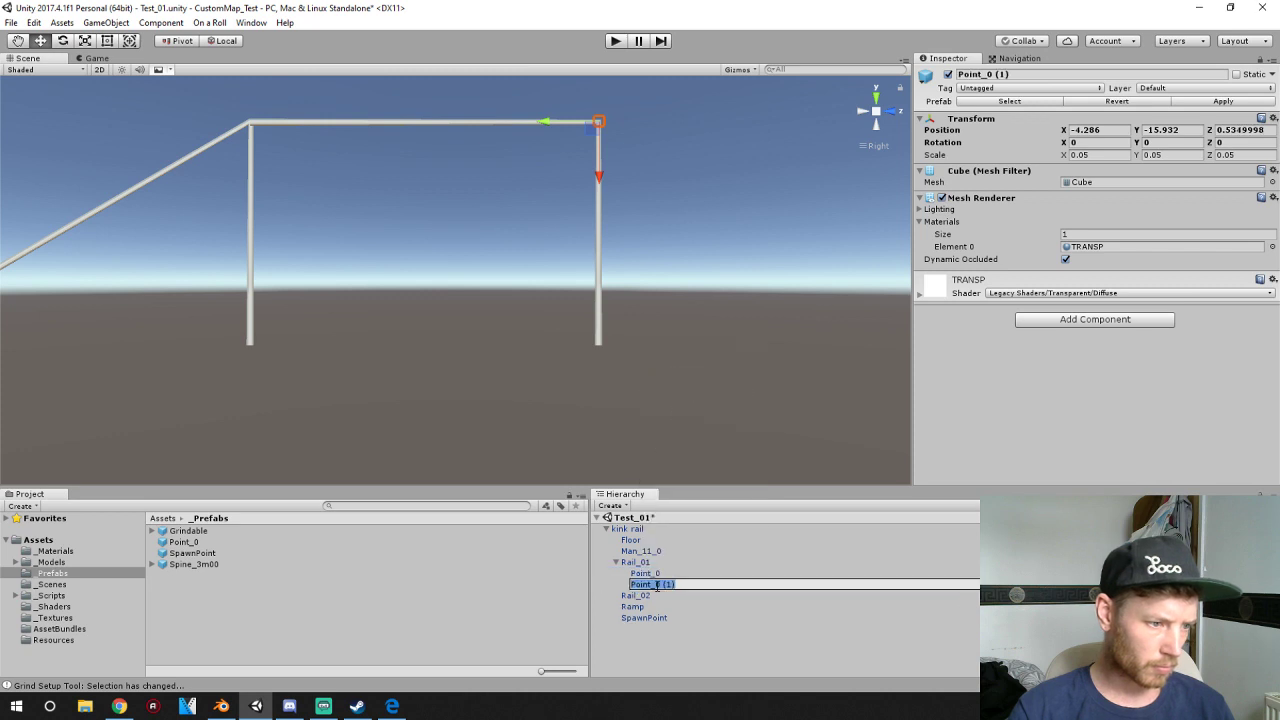
{"action": "left_click_drag", "start_coordinate": [657, 585], "coordinate": [710, 587]}
{"action": "type", "text": "1"}
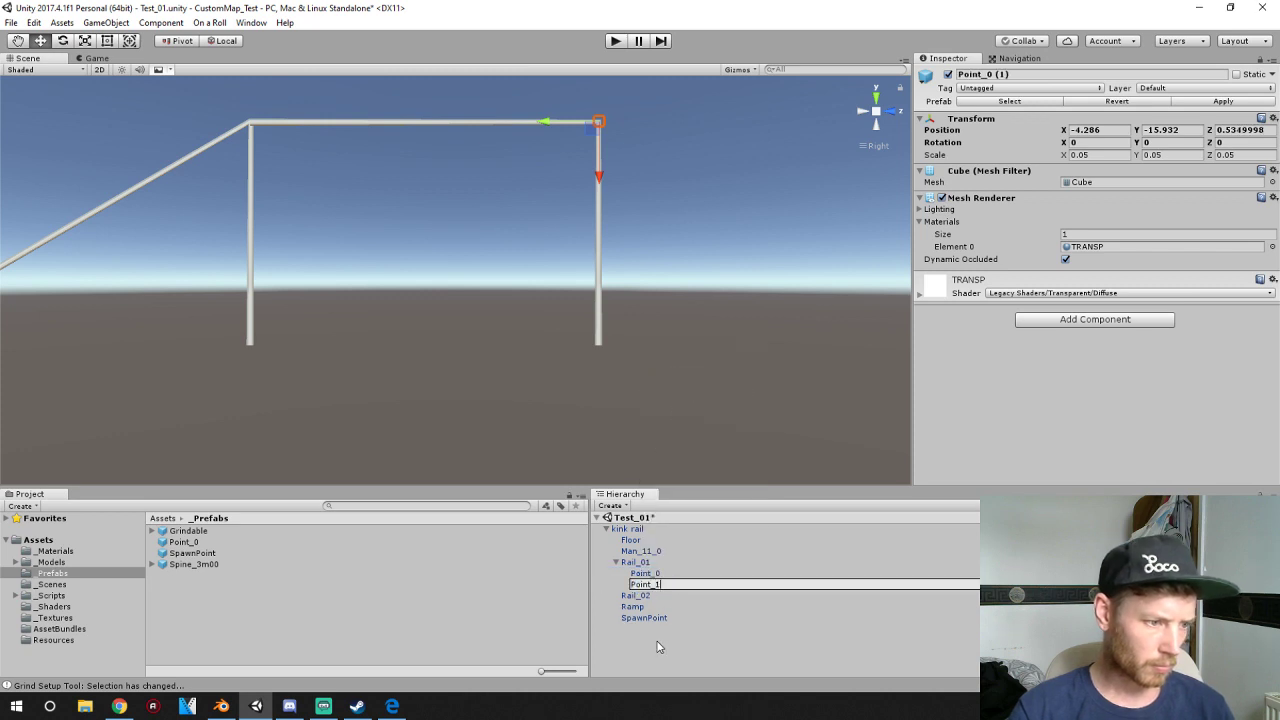
{"action": "left_click", "coordinate": [658, 647]}
- Move Point_1 along the rail to the first kink, at Y -13.934
{"action": "left_click", "coordinate": [647, 585]}
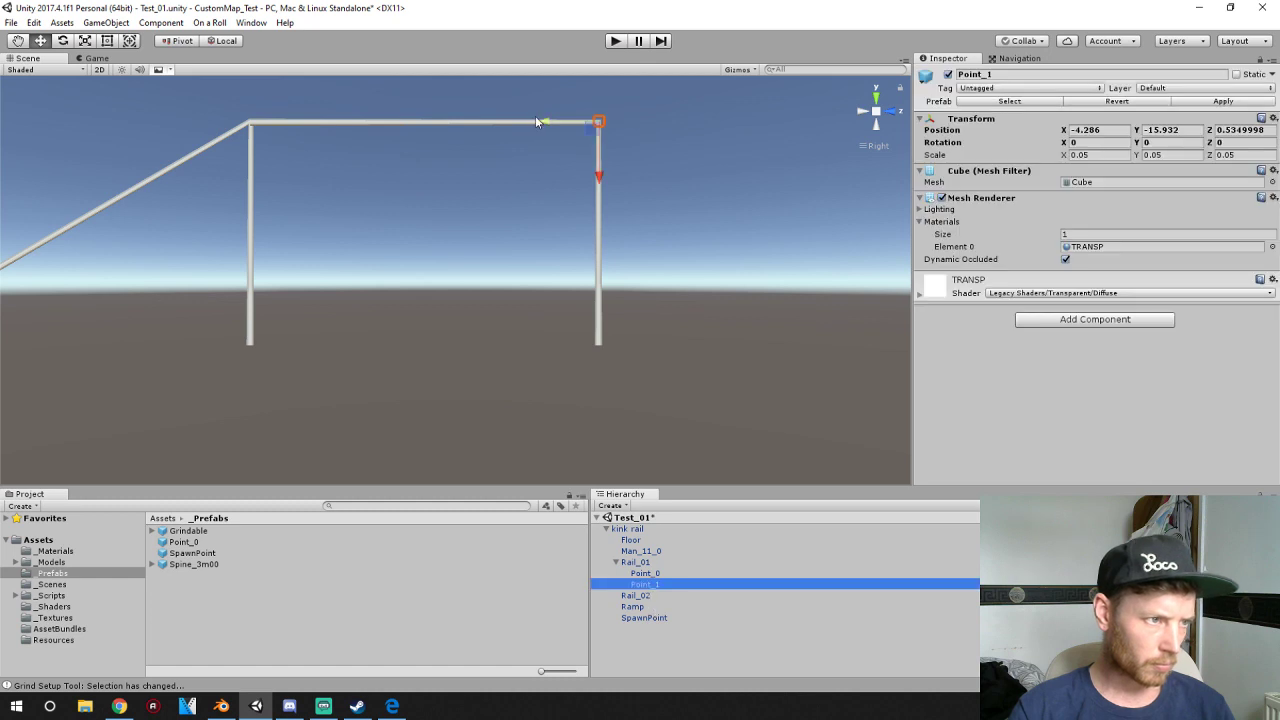
{"action": "left_click_drag", "start_coordinate": [535, 121], "coordinate": [198, 132]}
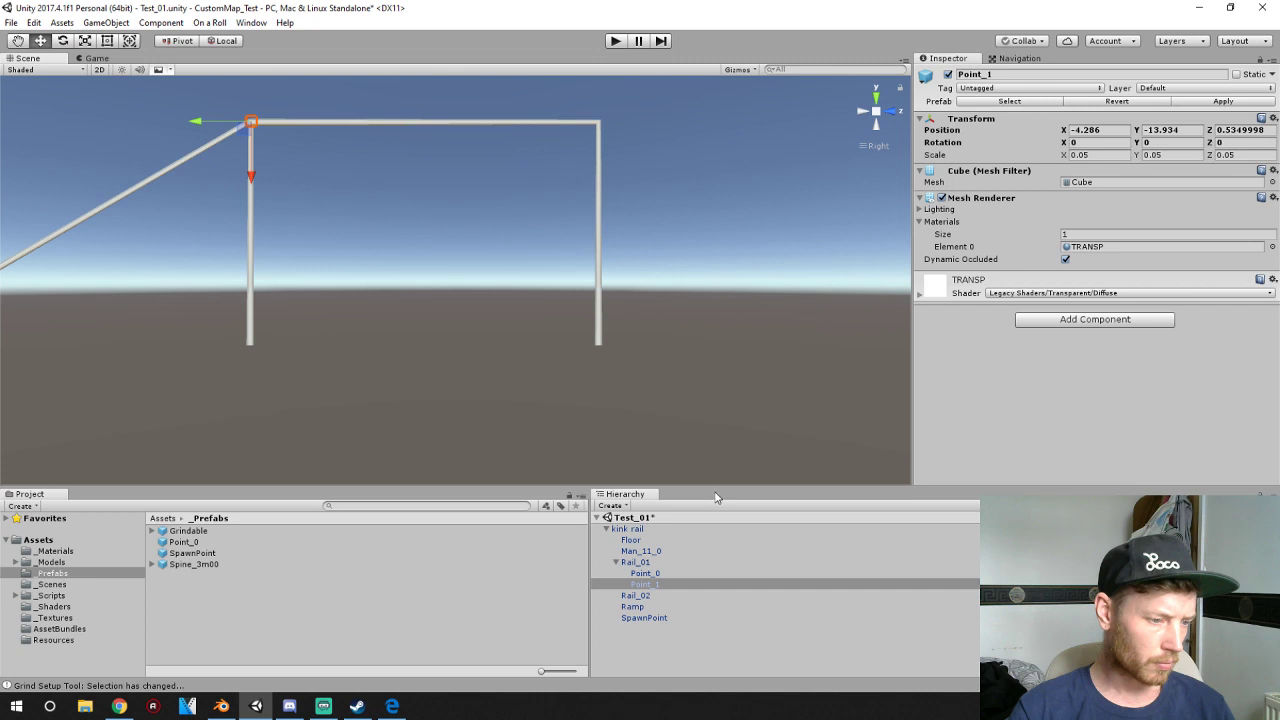
{"action": "middle_click_drag", "start_coordinate": [312, 320], "coordinate": [410, 342]}
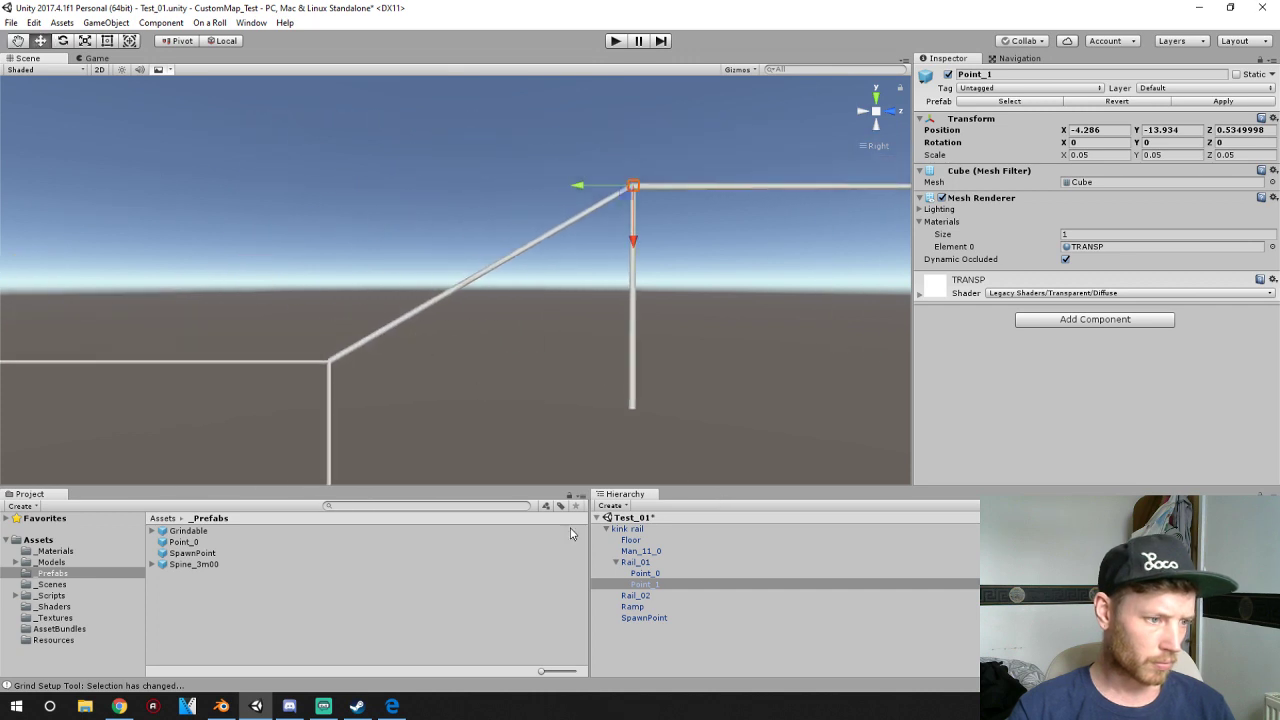
{"action": "right_click", "coordinate": [652, 595]}
{"action": "left_click", "coordinate": [645, 584]}
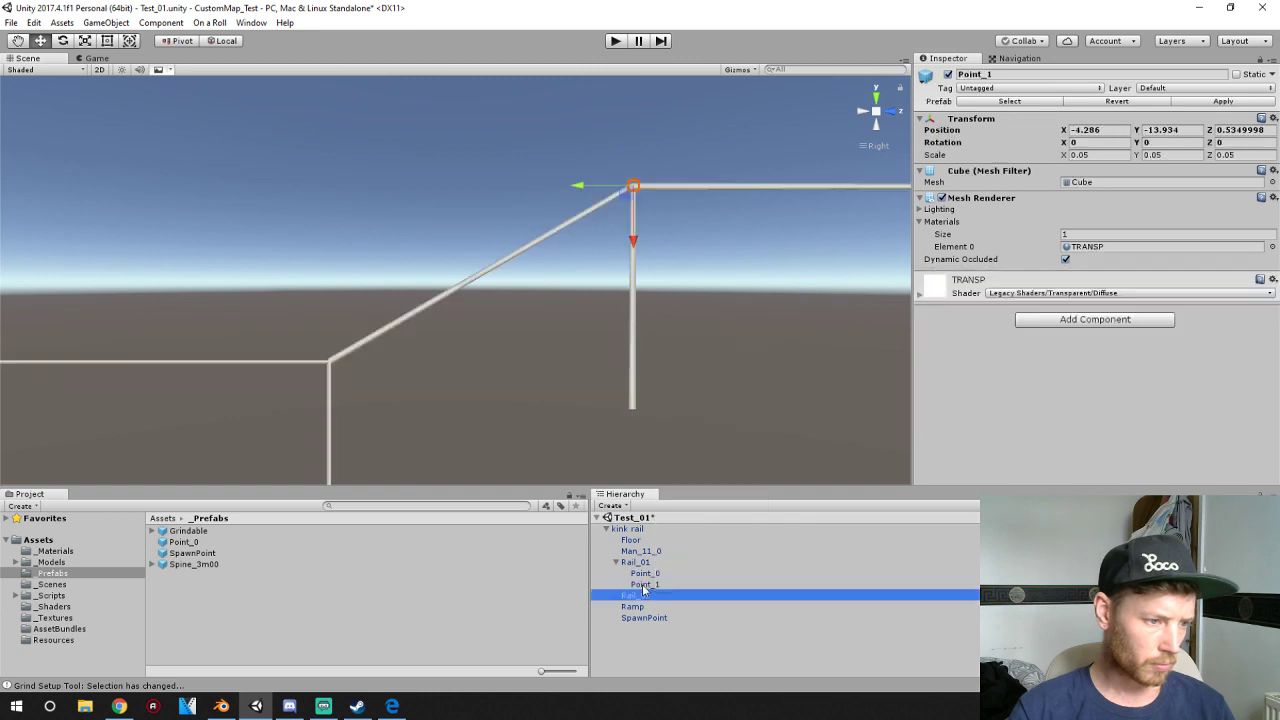
{"action": "right_click", "coordinate": [643, 585]}
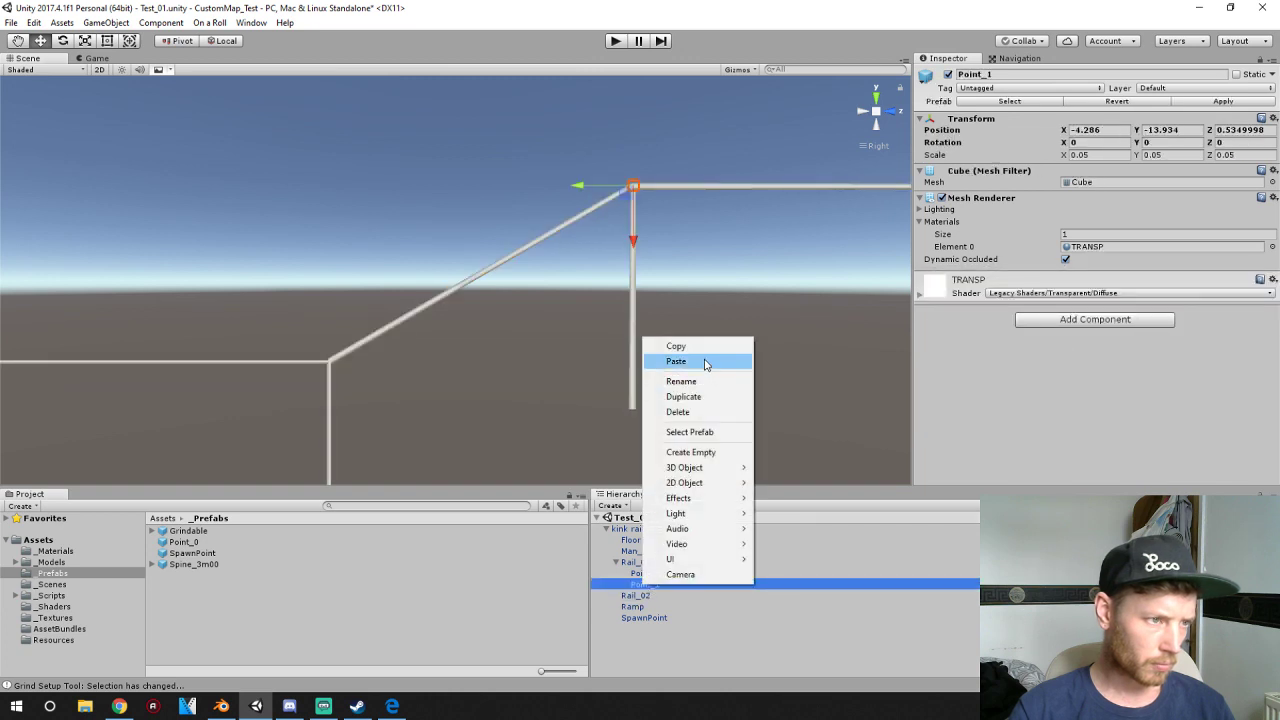
{"action": "left_click", "coordinate": [800, 286]}
{"action": "left_click", "coordinate": [647, 573]}
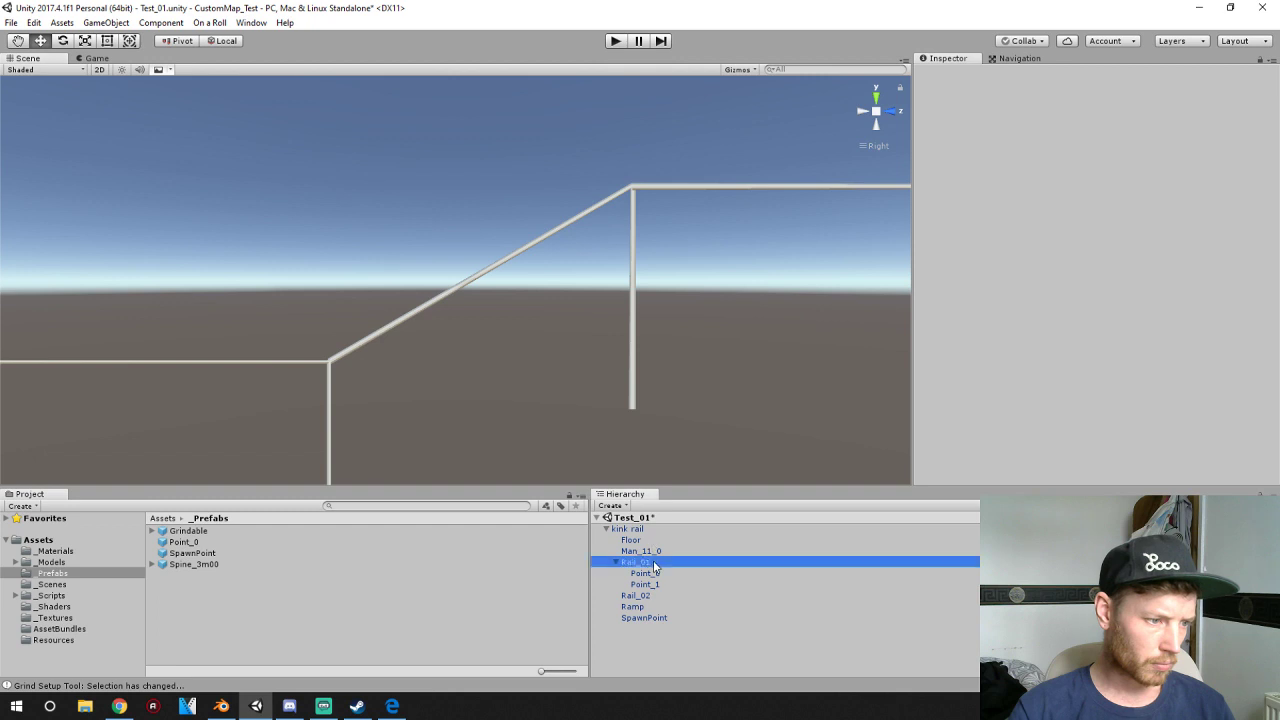
{"action": "left_click", "coordinate": [645, 584]}
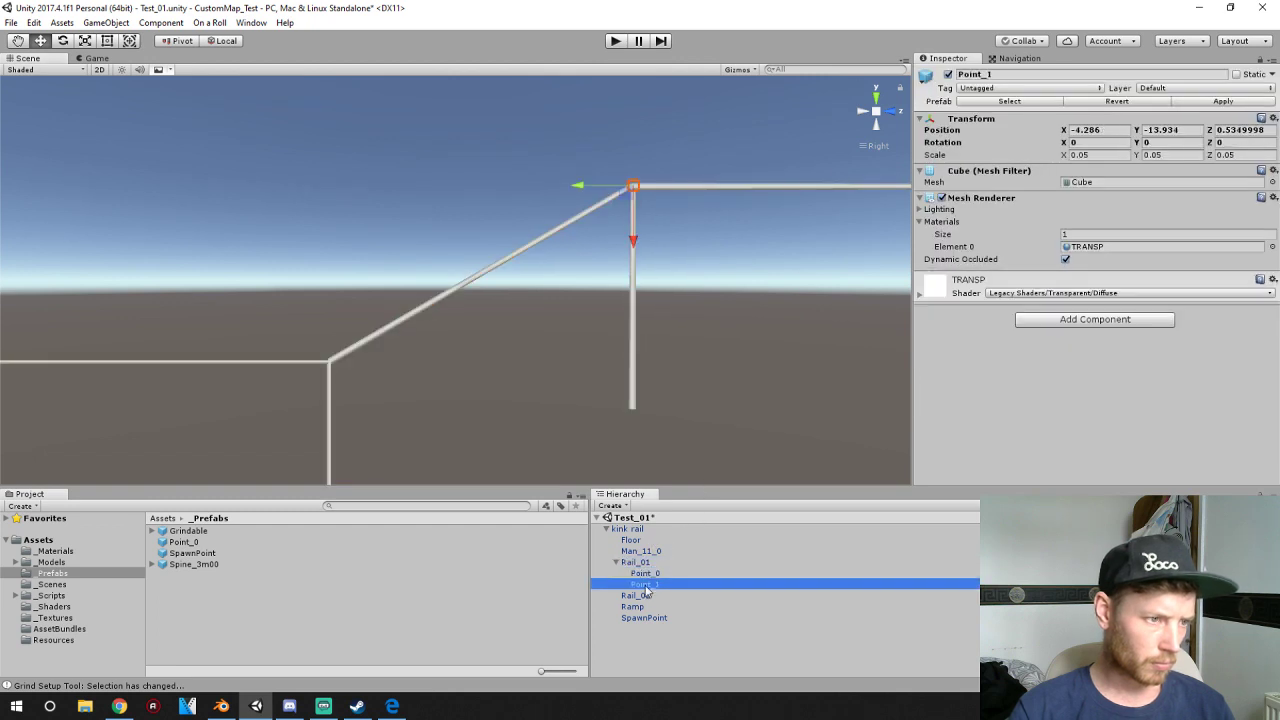
- Move Point_0 and Point_1 together sideways onto the rail's centreline, at Z 0.003
{"action": "left_click", "coordinate": [889, 112]}
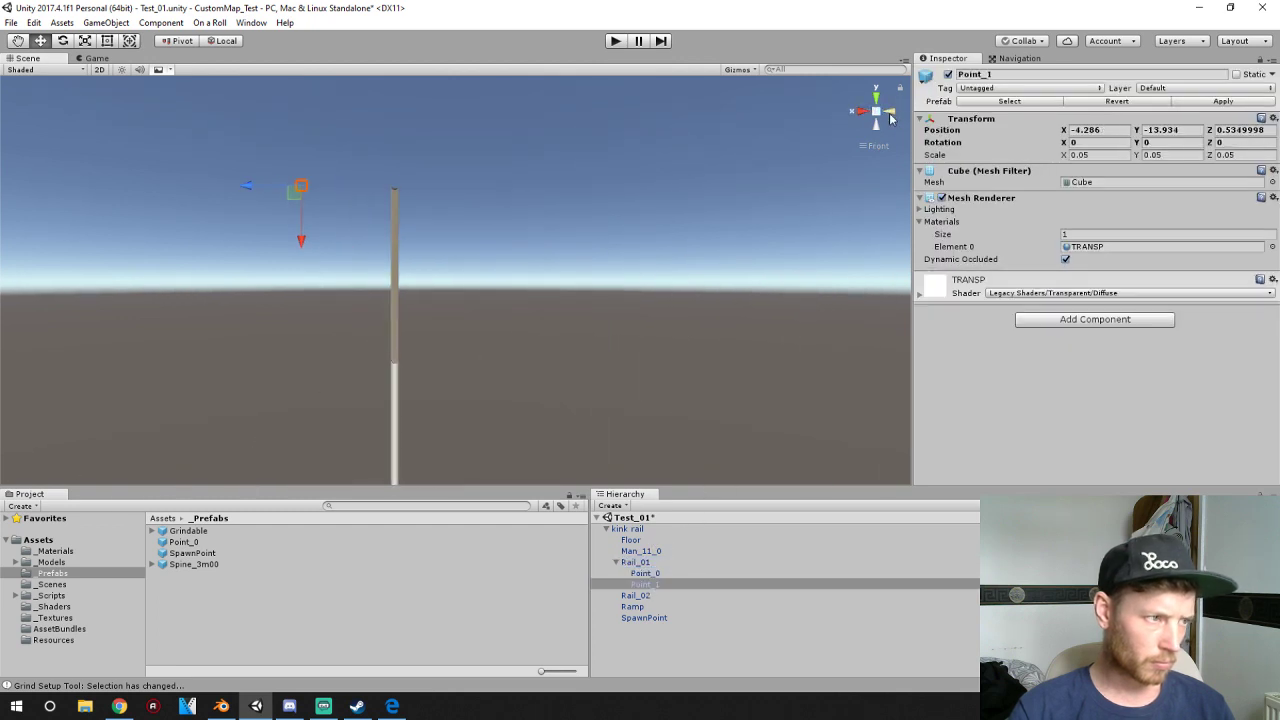
{"action": "left_click", "coordinate": [637, 574]}
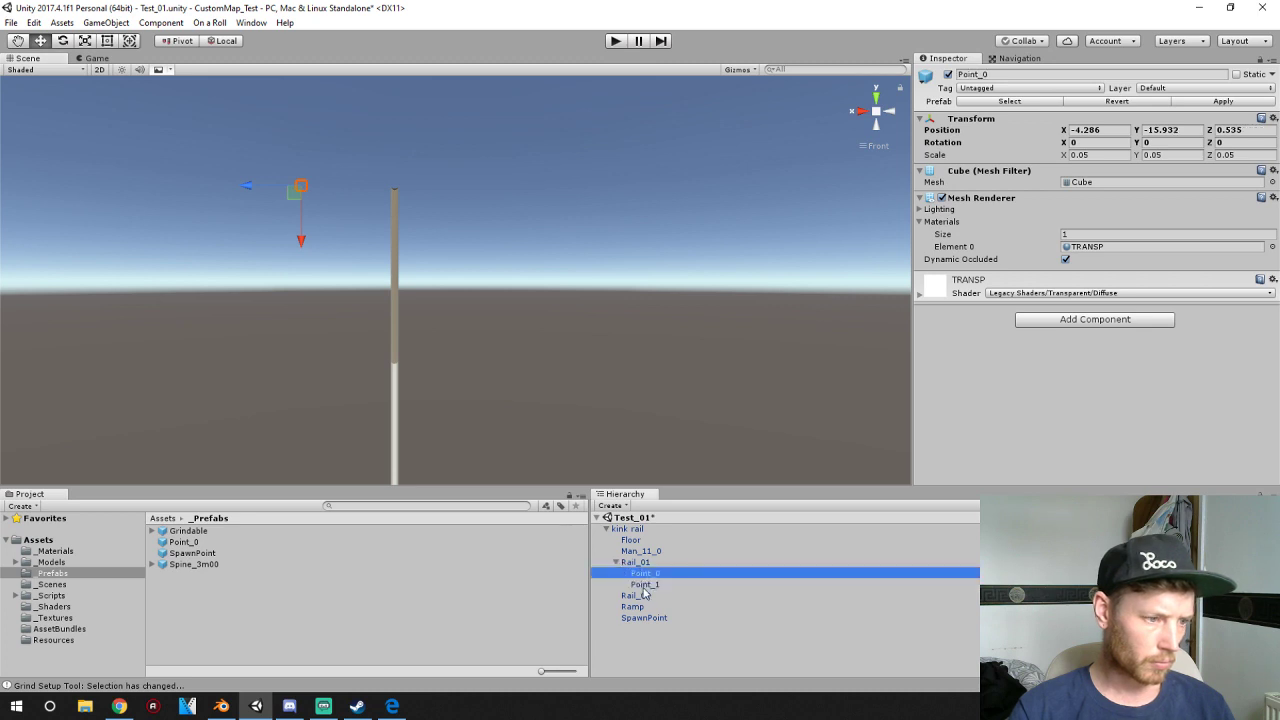
{"action": "left_click", "coordinate": [645, 584], "text": "shift"}
{"action": "left_click_drag", "start_coordinate": [250, 190], "coordinate": [342, 205]}
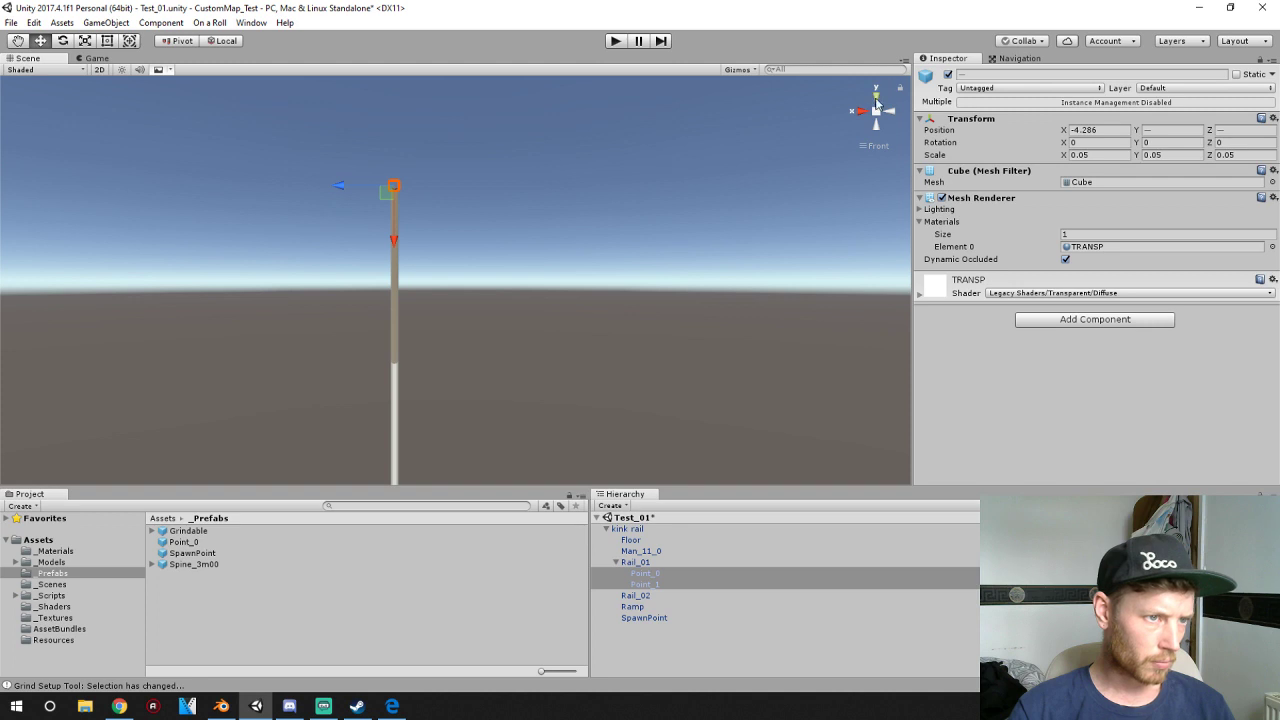
- Inspect the alignment of Point_0 and Point_1 on Rail_01 from the left, back, perspective and right views
{"action": "left_click", "coordinate": [877, 103]}
{"action": "left_click", "coordinate": [862, 114]}
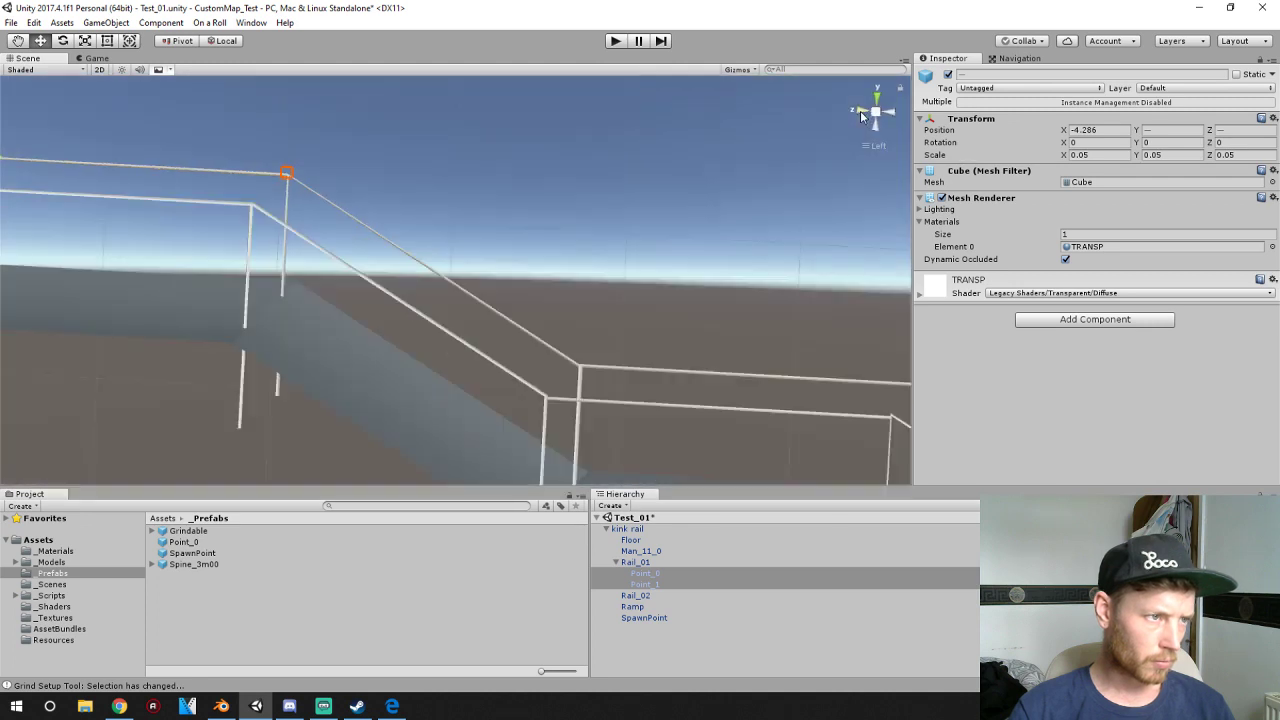
{"action": "left_click", "coordinate": [890, 114]}
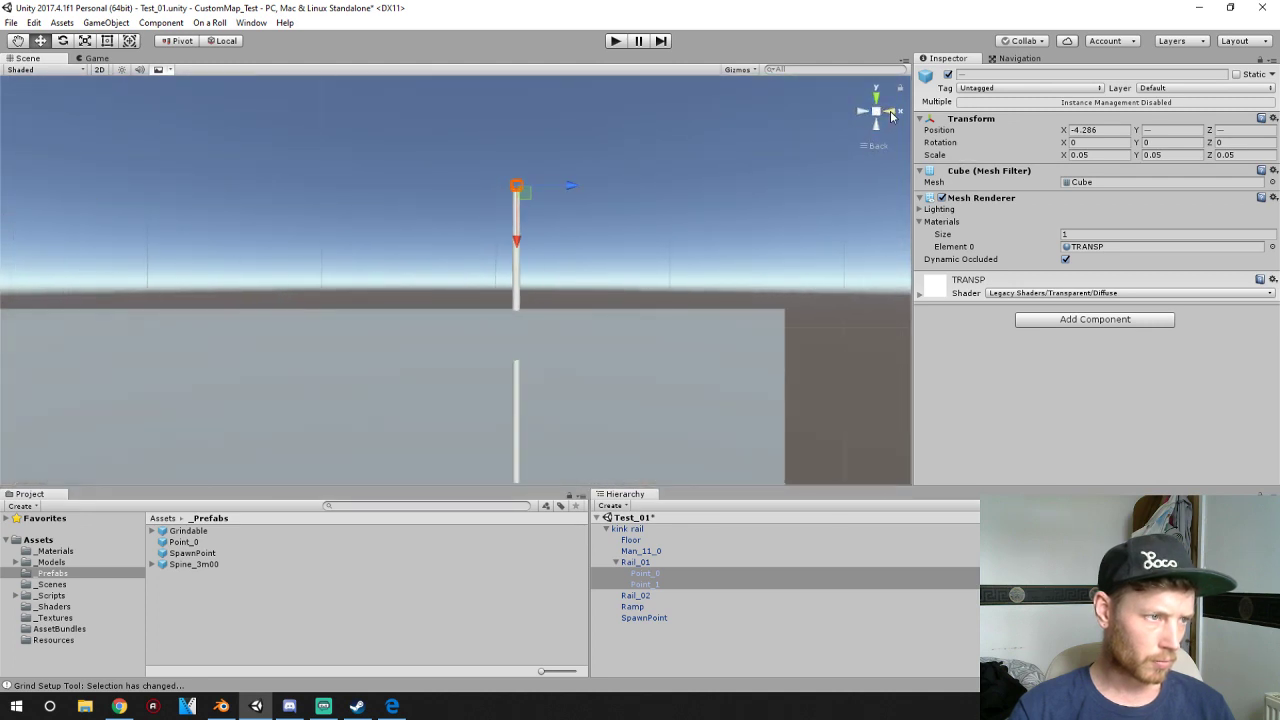
{"action": "left_click", "coordinate": [877, 112]}
{"action": "middle_click_drag", "start_coordinate": [597, 251], "coordinate": [663, 289]}
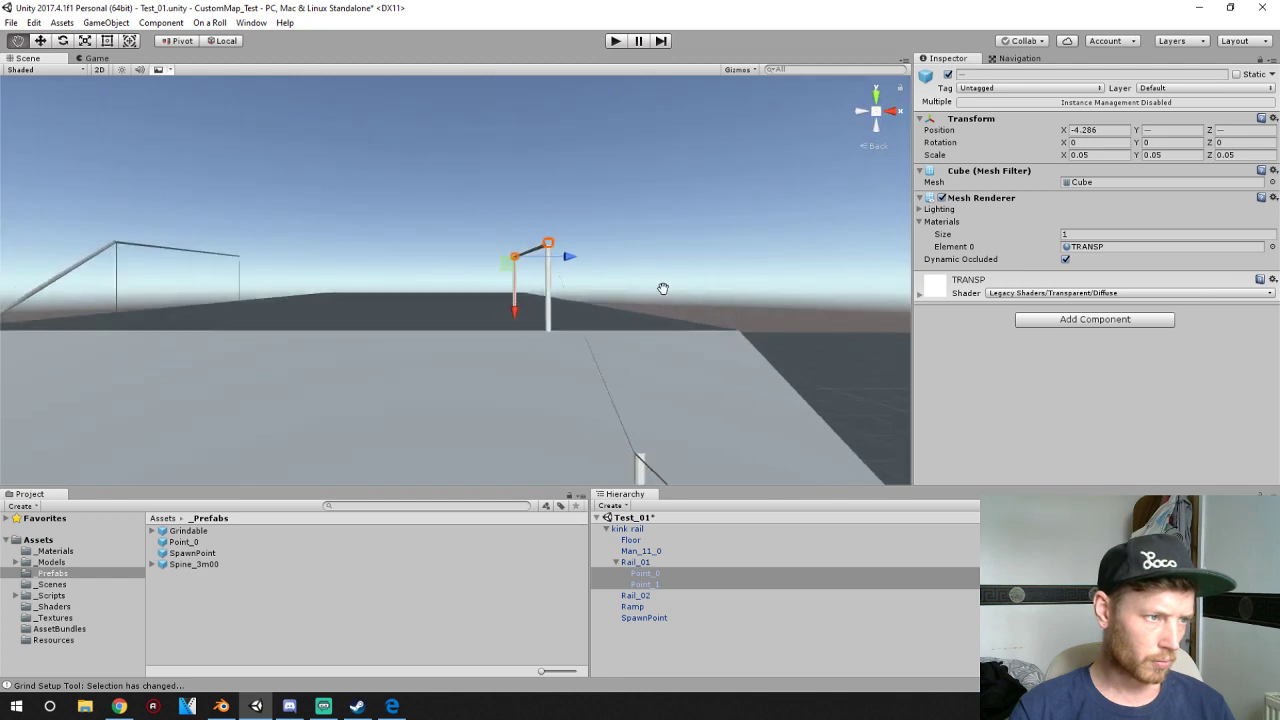
{"action": "right_click_drag", "start_coordinate": [663, 289], "coordinate": [754, 341]}
{"action": "left_click", "coordinate": [887, 115]}
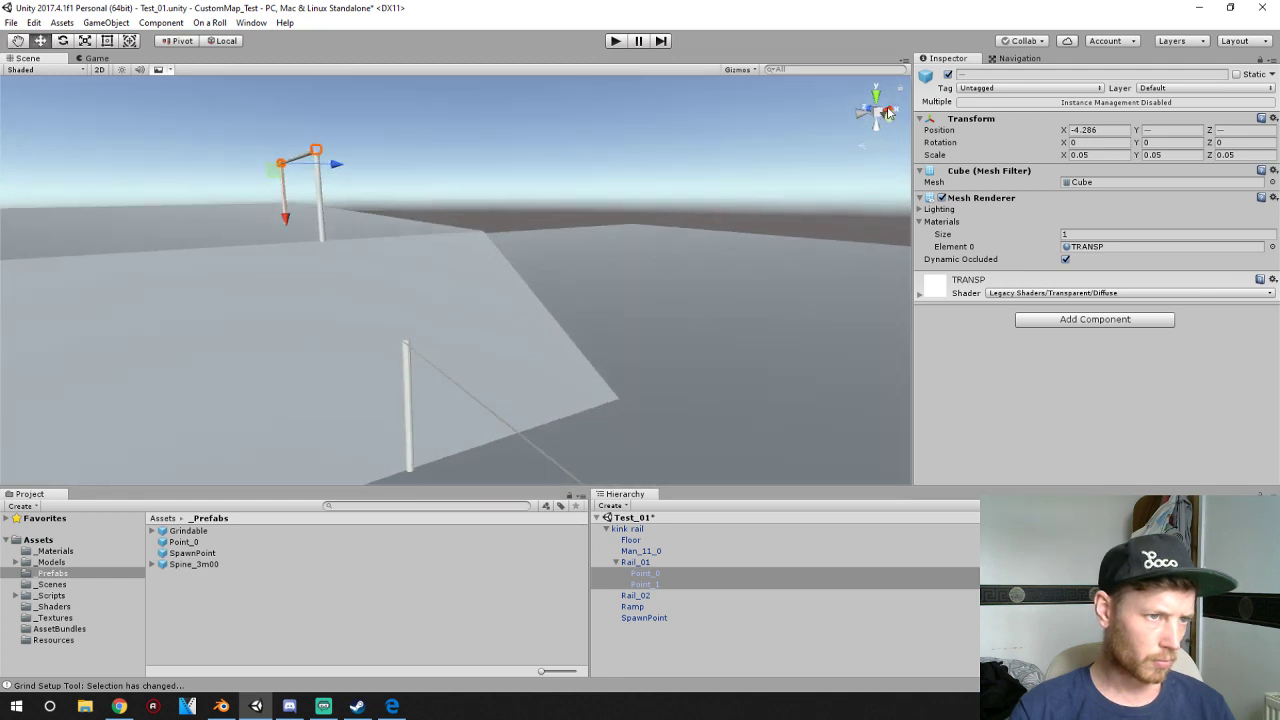
{"action": "left_click", "coordinate": [891, 113]}
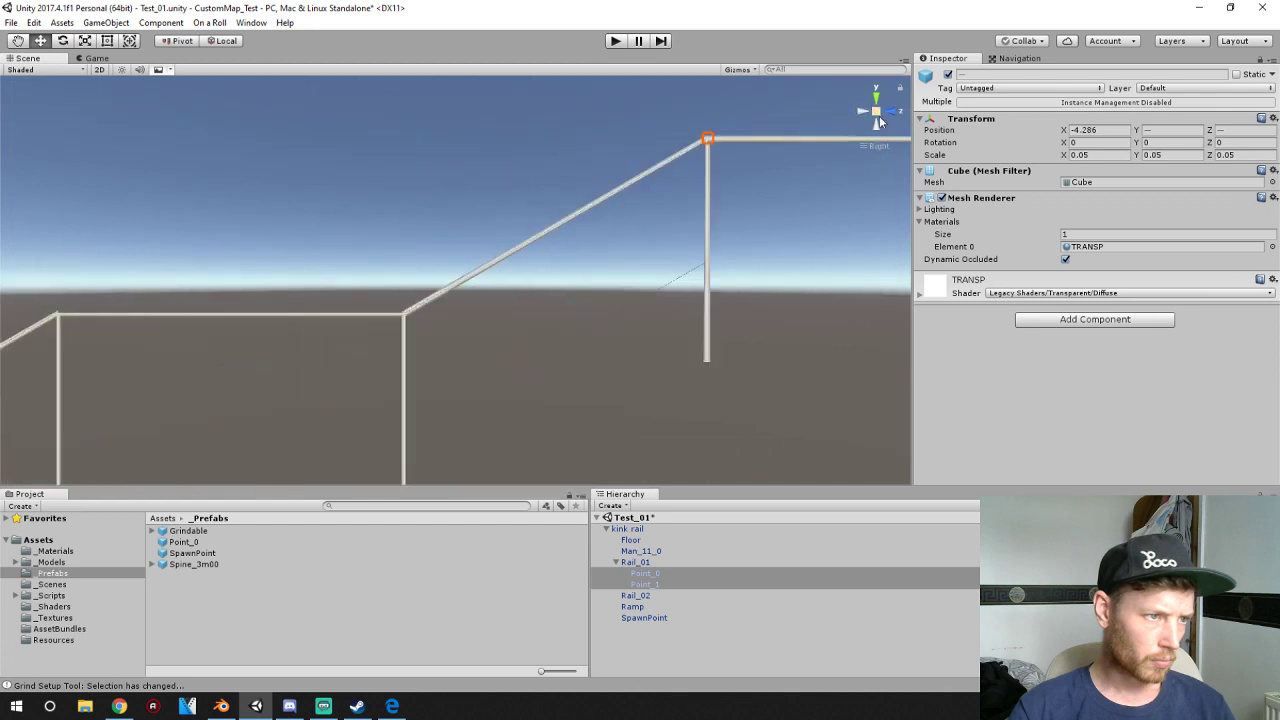
- Duplicate Point_1 inside Rail_01 and rename the copy Point_2
{"action": "left_click", "coordinate": [646, 588]}
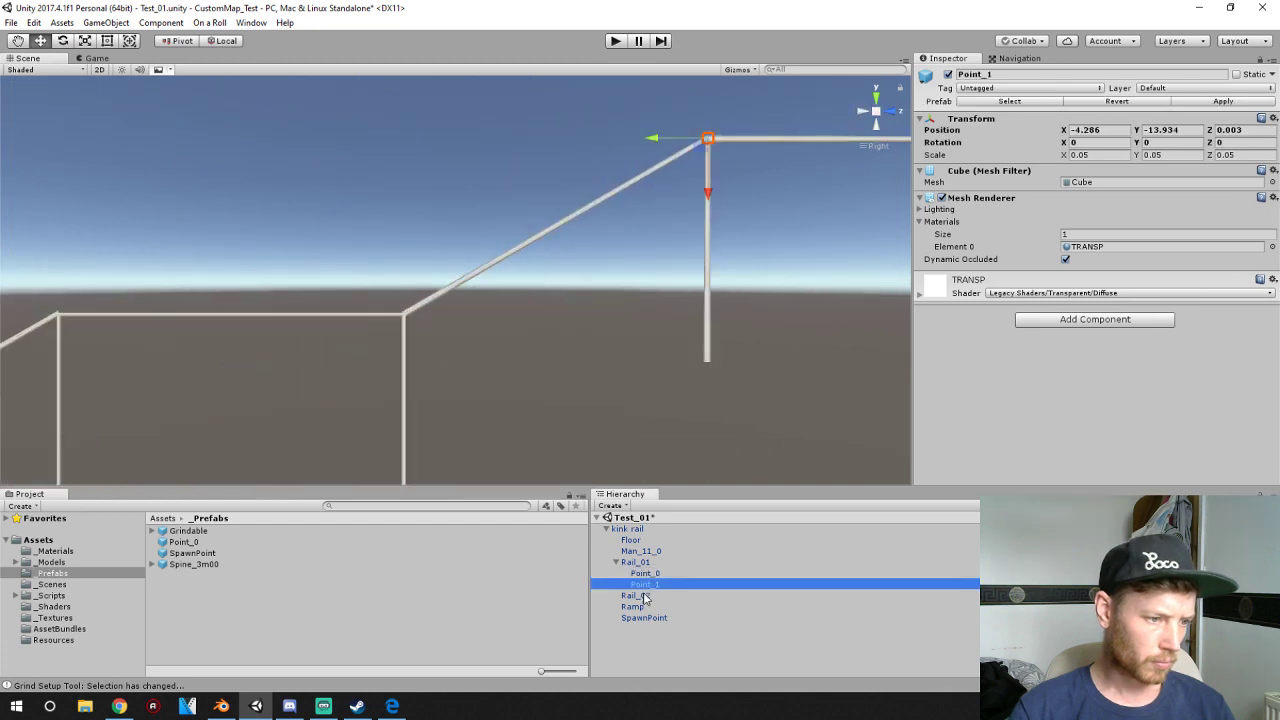
{"action": "right_click", "coordinate": [654, 585]}
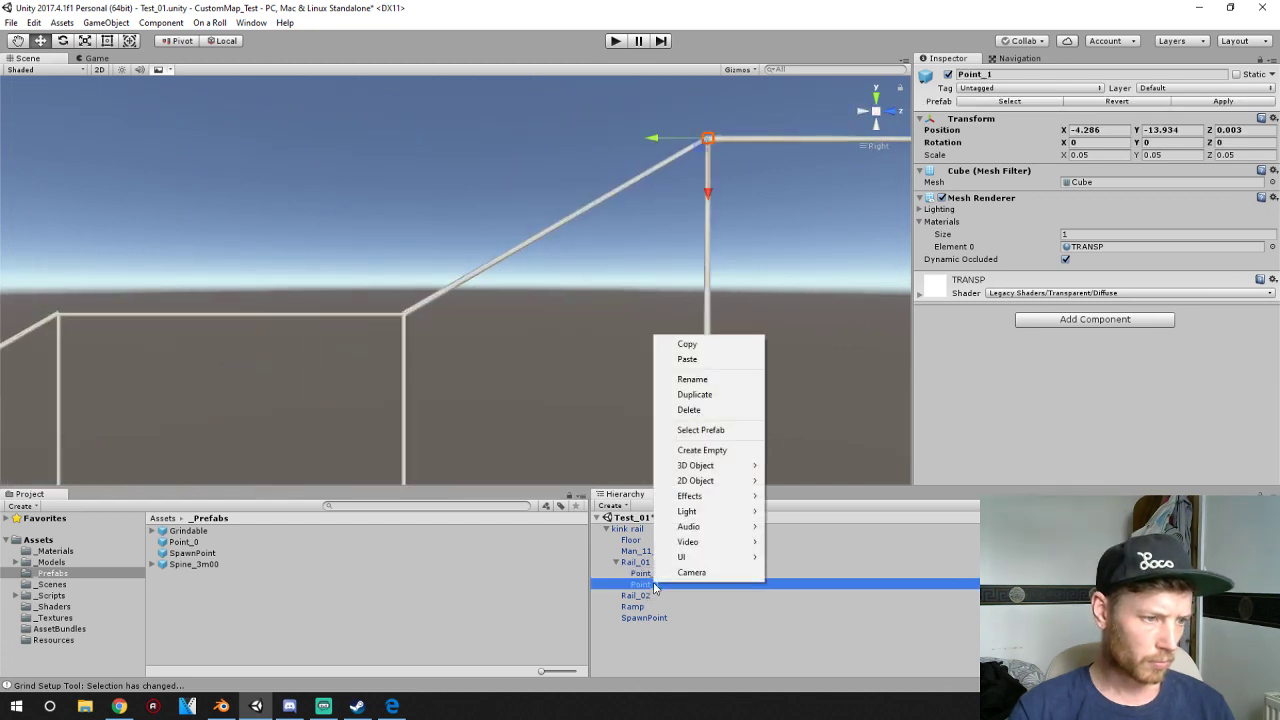
{"action": "left_click", "coordinate": [696, 395]}
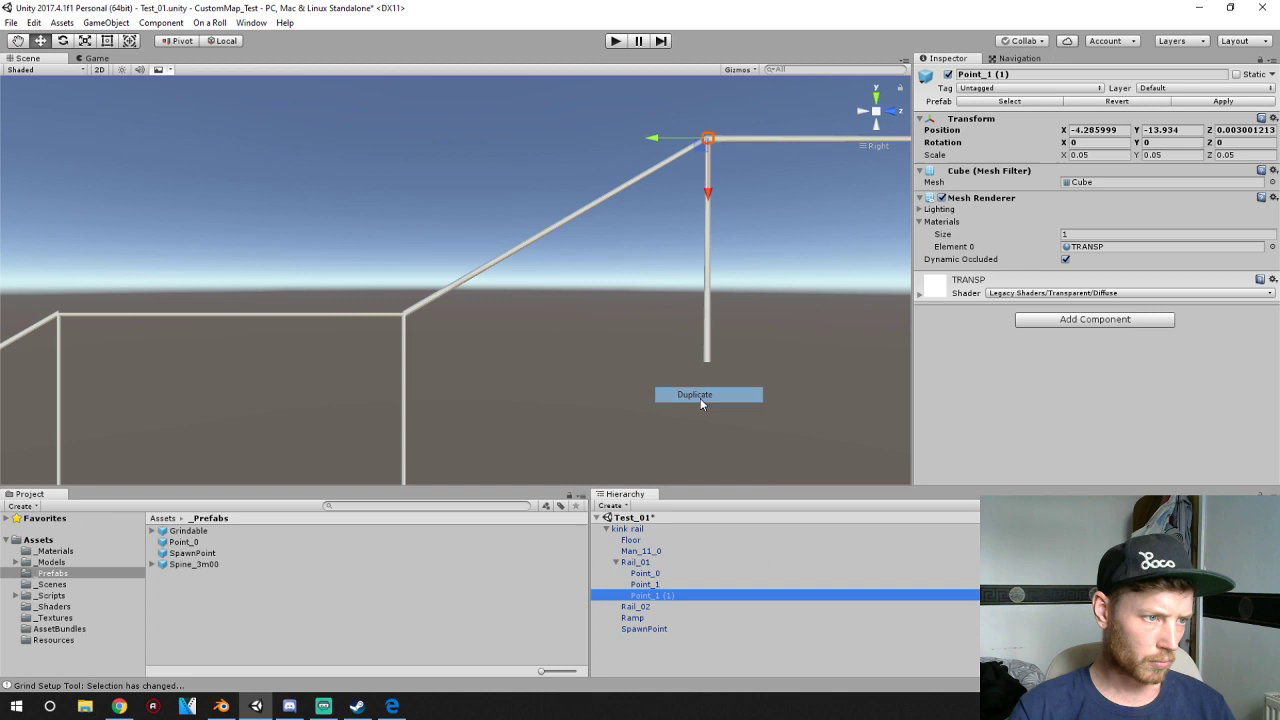
{"action": "right_click", "coordinate": [652, 597]}
{"action": "left_click", "coordinate": [641, 598]}
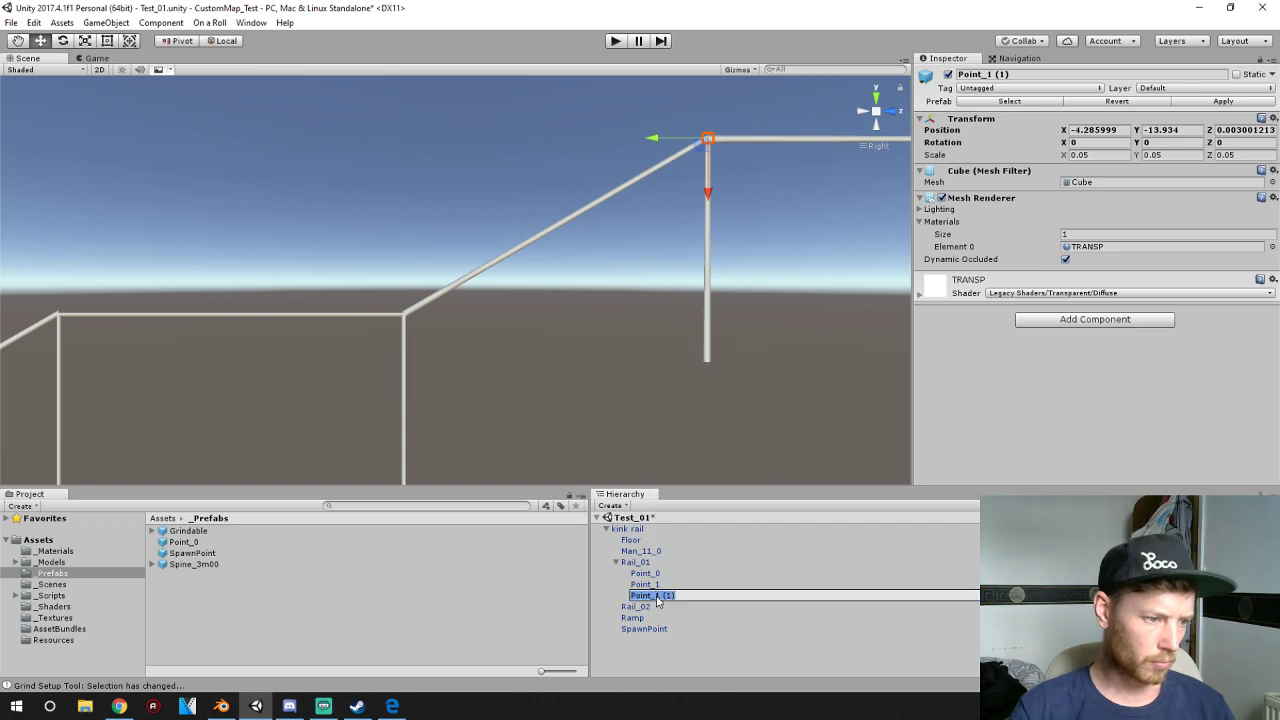
{"action": "left_click_drag", "start_coordinate": [656, 597], "coordinate": [712, 595]}
{"action": "type", "text": "2"}
{"action": "key", "text": "Return"}
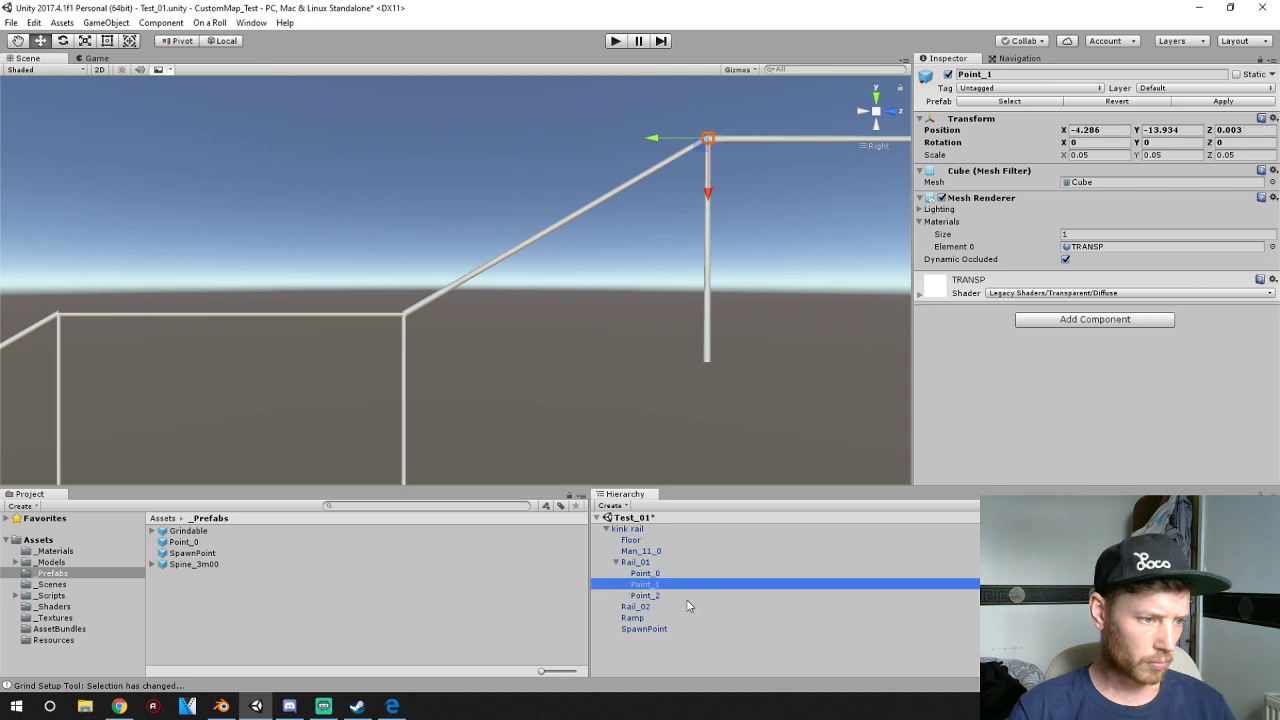
- Move Point_2 down the slope of Rail_01 to the second kink, at X -3.281, Y -12.188
{"action": "left_click_drag", "start_coordinate": [651, 131], "coordinate": [417, 371]}
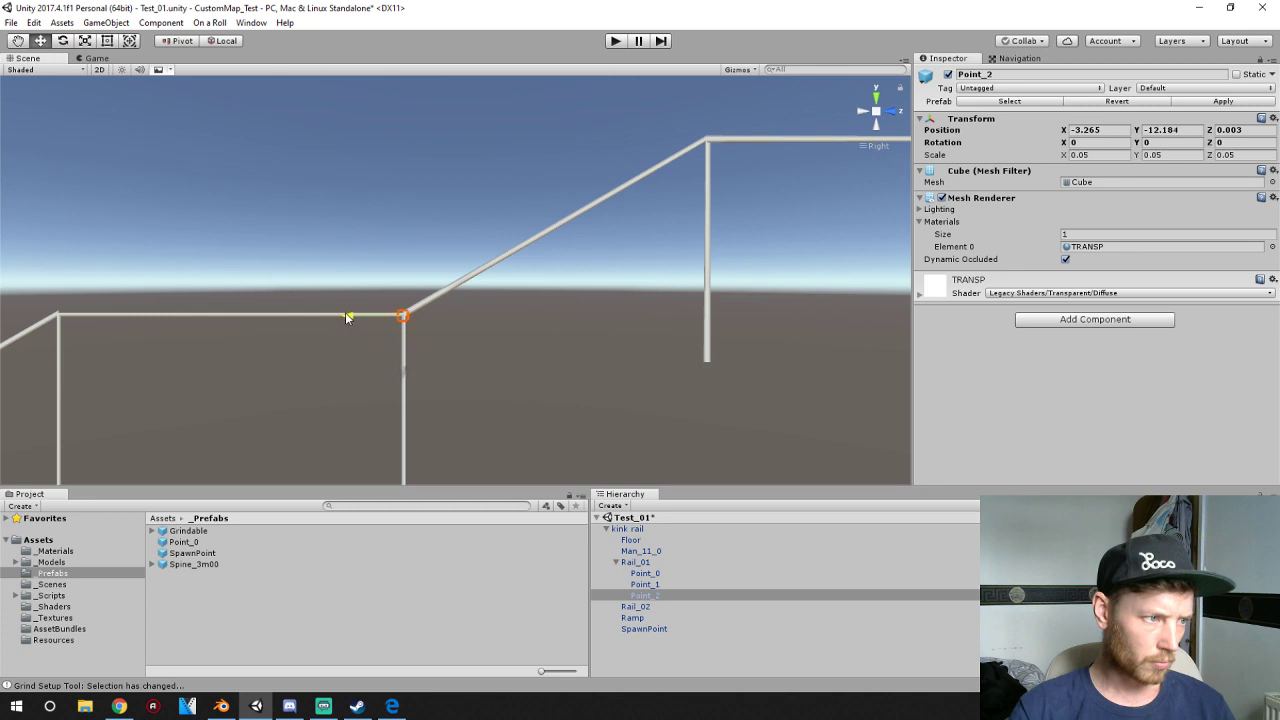
{"action": "left_click_drag", "start_coordinate": [346, 317], "coordinate": [349, 317]}
{"action": "left_click_drag", "start_coordinate": [351, 309], "coordinate": [352, 309]}
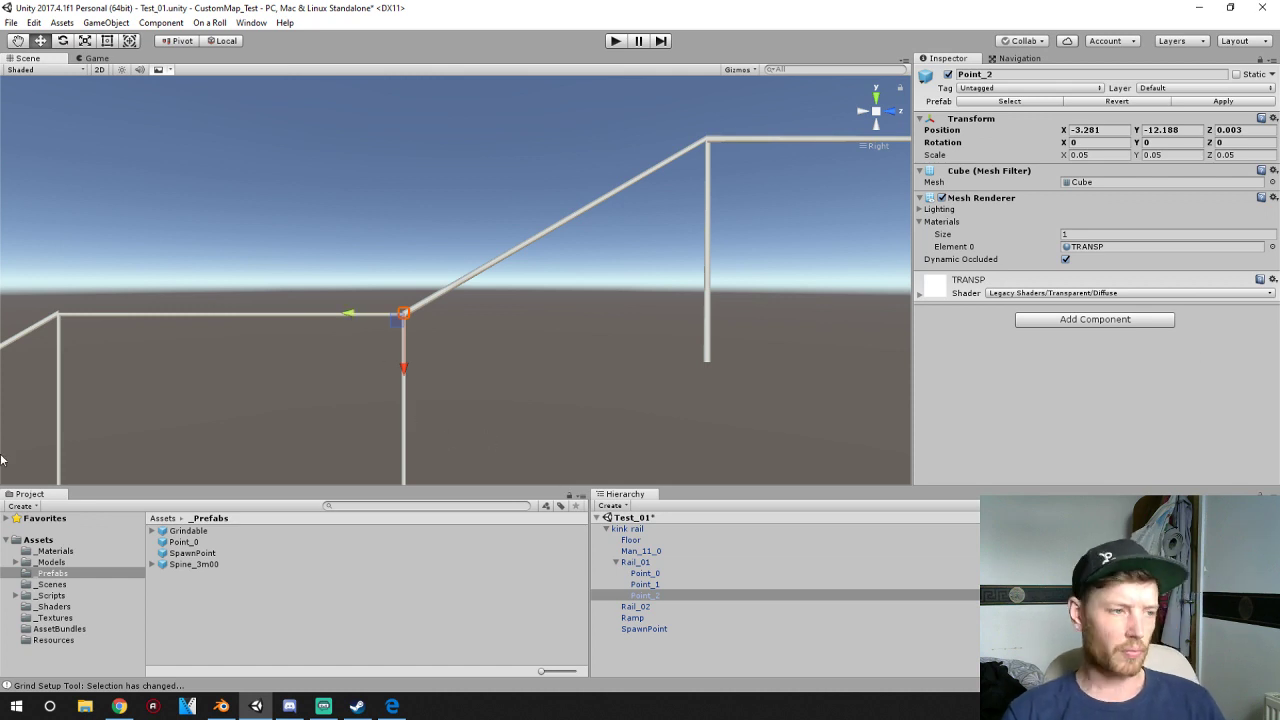
- Duplicate Point_2 as Point_3 and move the copy along the flat section to the third kink, at Y -10.206
{"action": "middle_click_drag", "start_coordinate": [403, 420], "coordinate": [509, 408]}
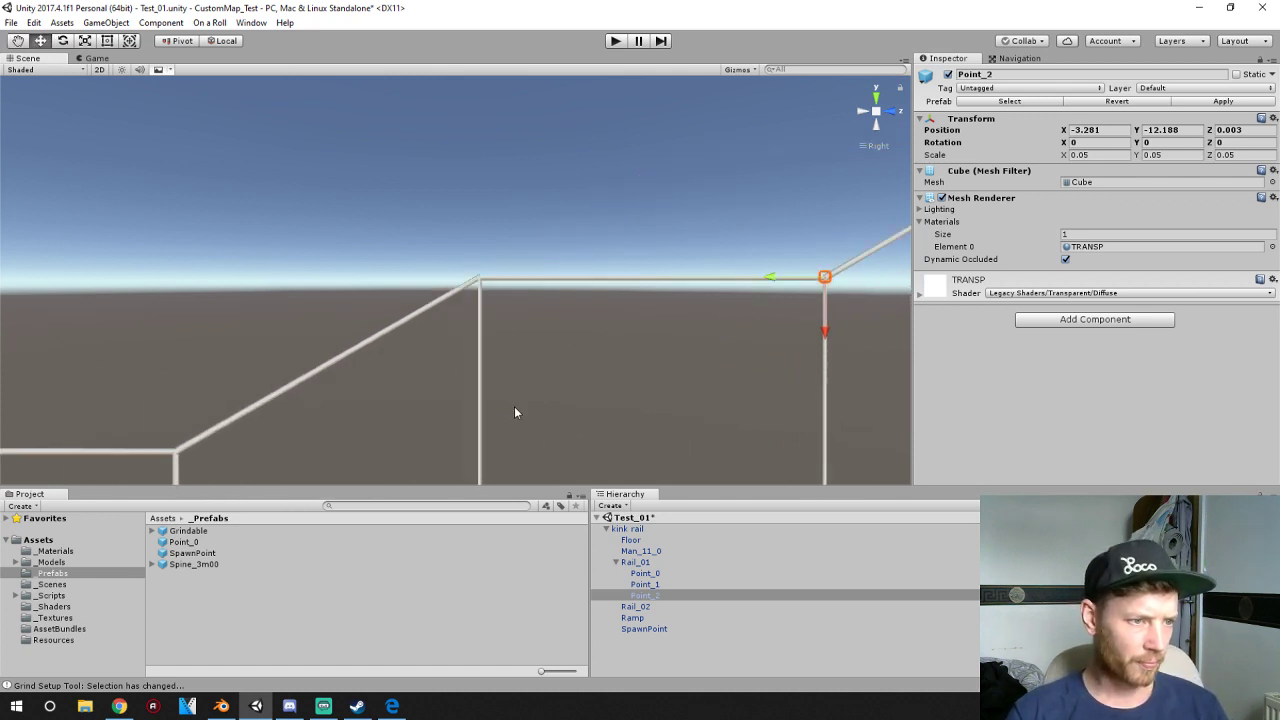
{"action": "right_click", "coordinate": [623, 606]}
{"action": "right_click", "coordinate": [645, 595]}
{"action": "left_click", "coordinate": [680, 409]}
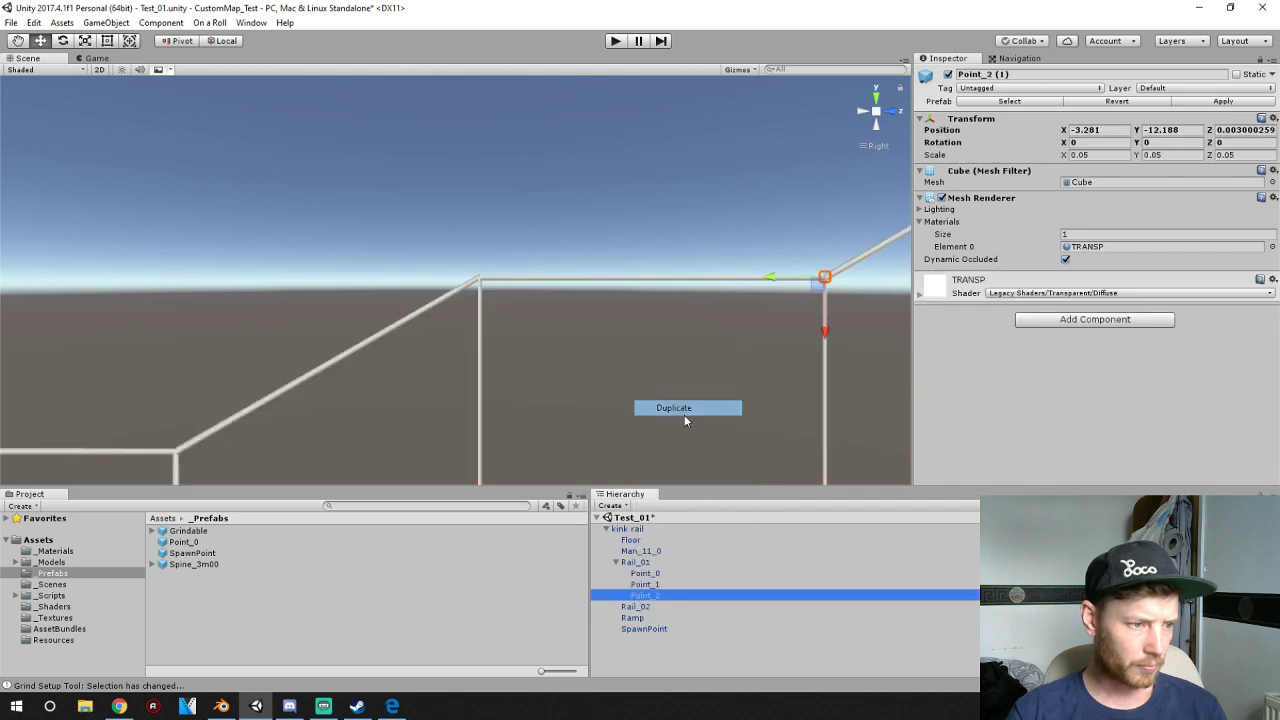
{"action": "left_click", "coordinate": [657, 608]}
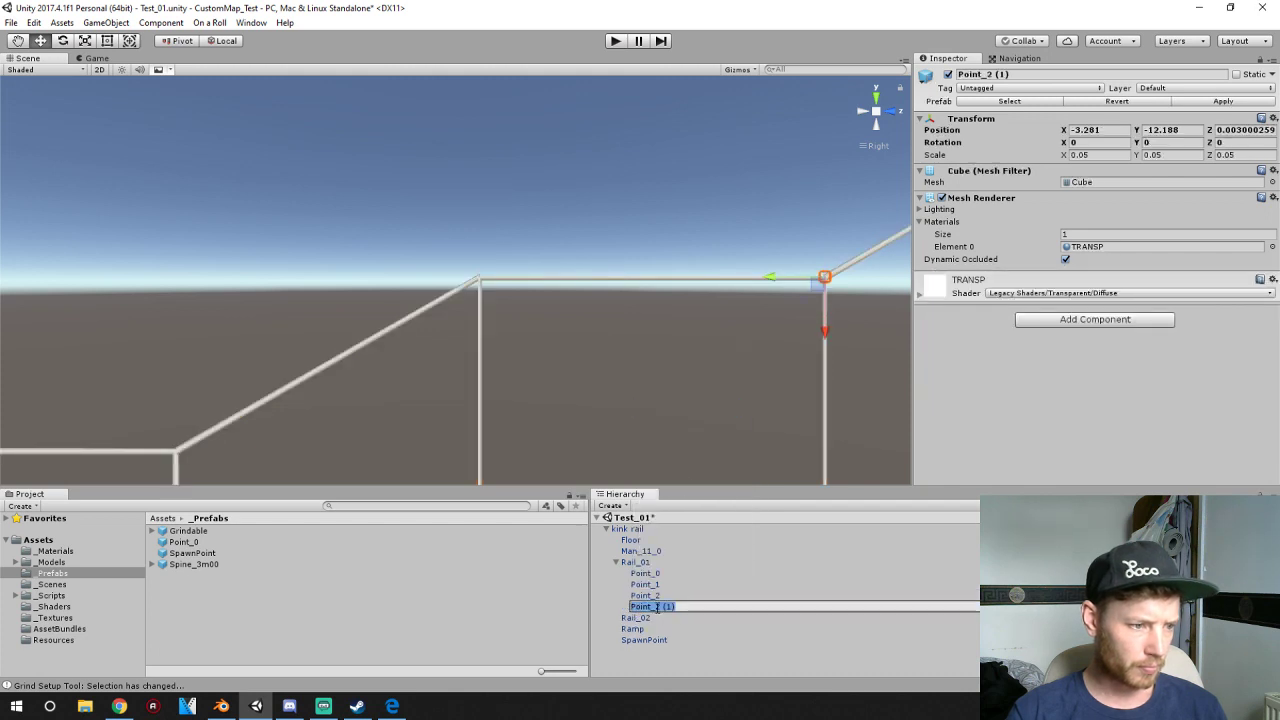
{"action": "type", "text": "Point_3"}
{"action": "key", "text": "Return"}
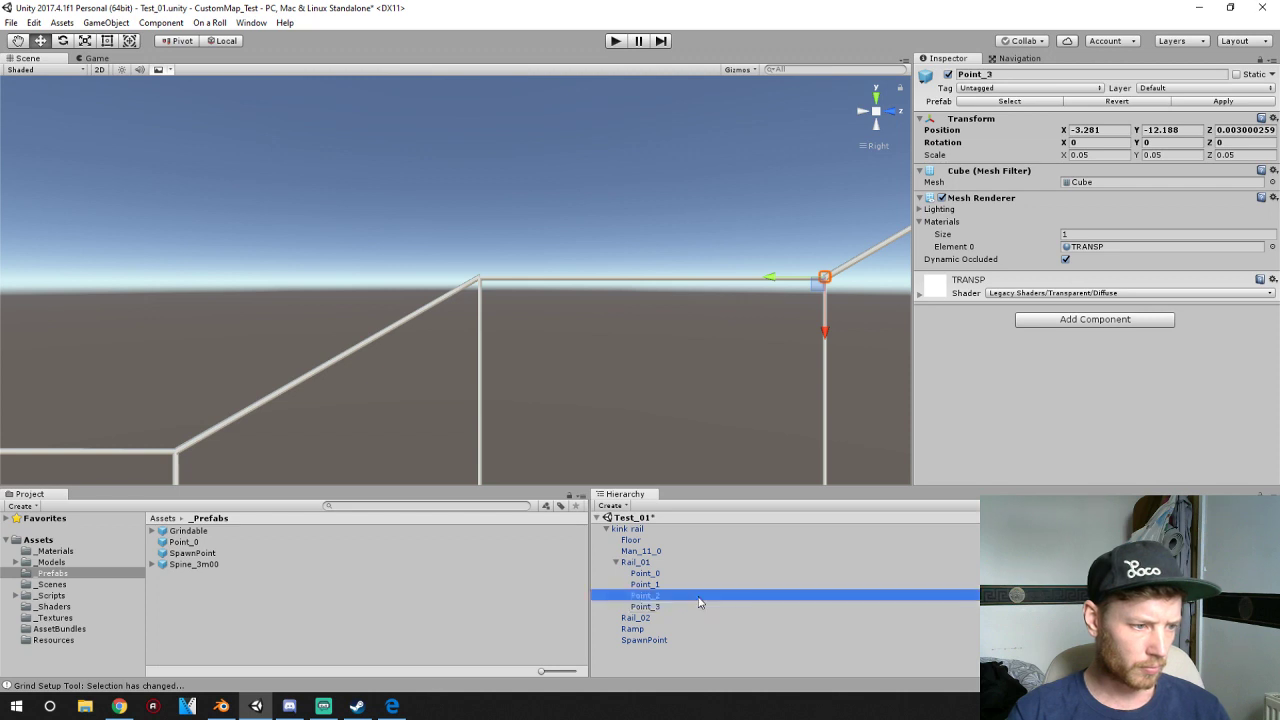
{"action": "left_click_drag", "start_coordinate": [778, 287], "coordinate": [430, 310]}
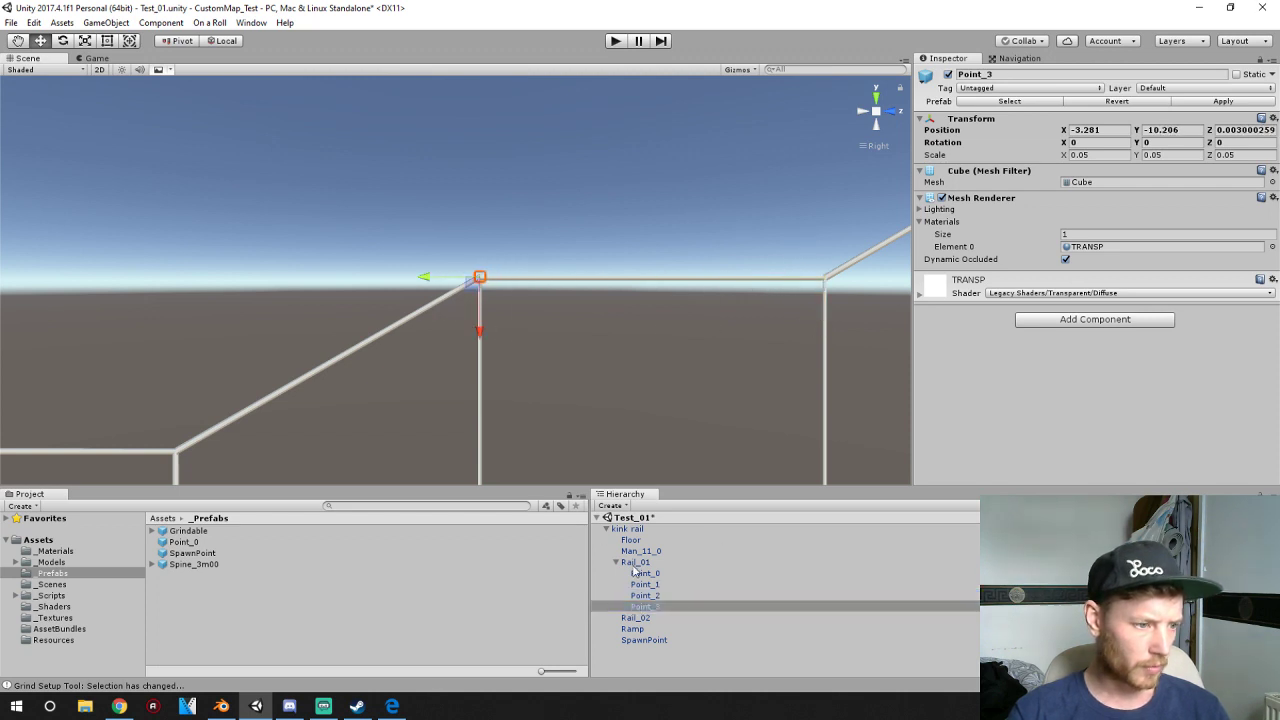
- Duplicate Point_3 as Point_4 and move the copy down the slope to the next kink, at X -2.288, Y -8.456
{"action": "right_click", "coordinate": [638, 610]}
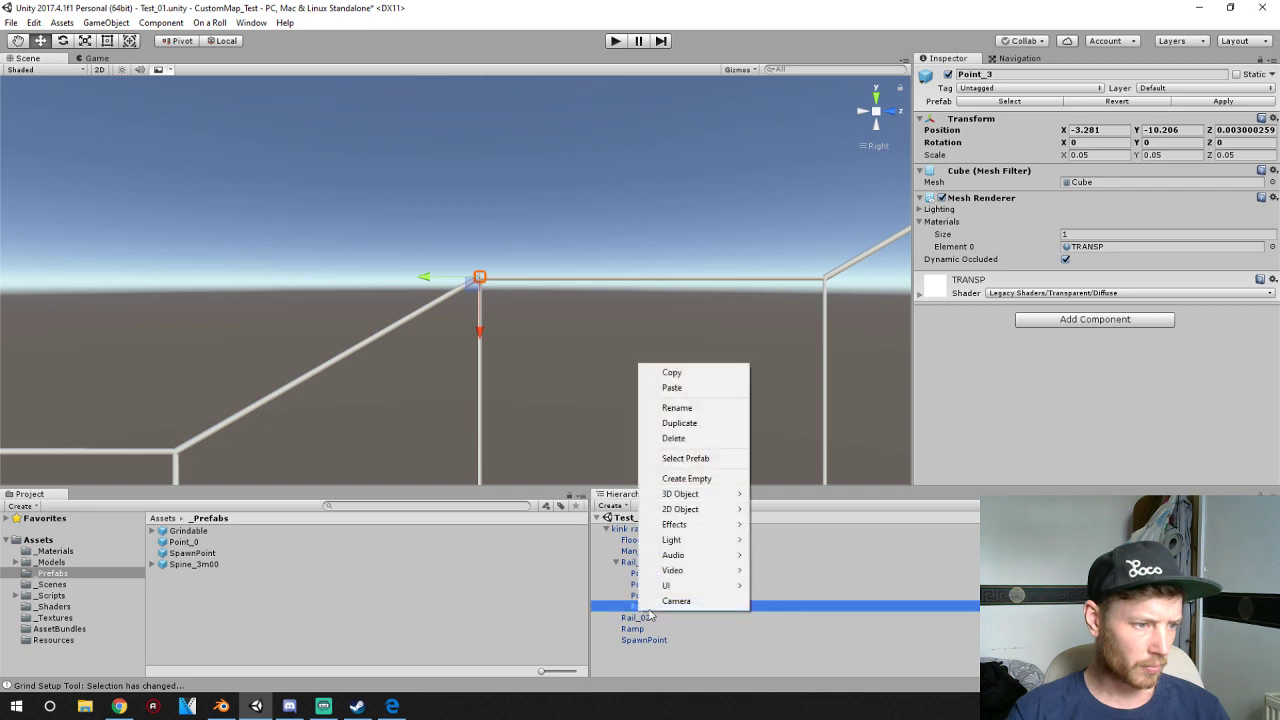
{"action": "left_click", "coordinate": [686, 424]}
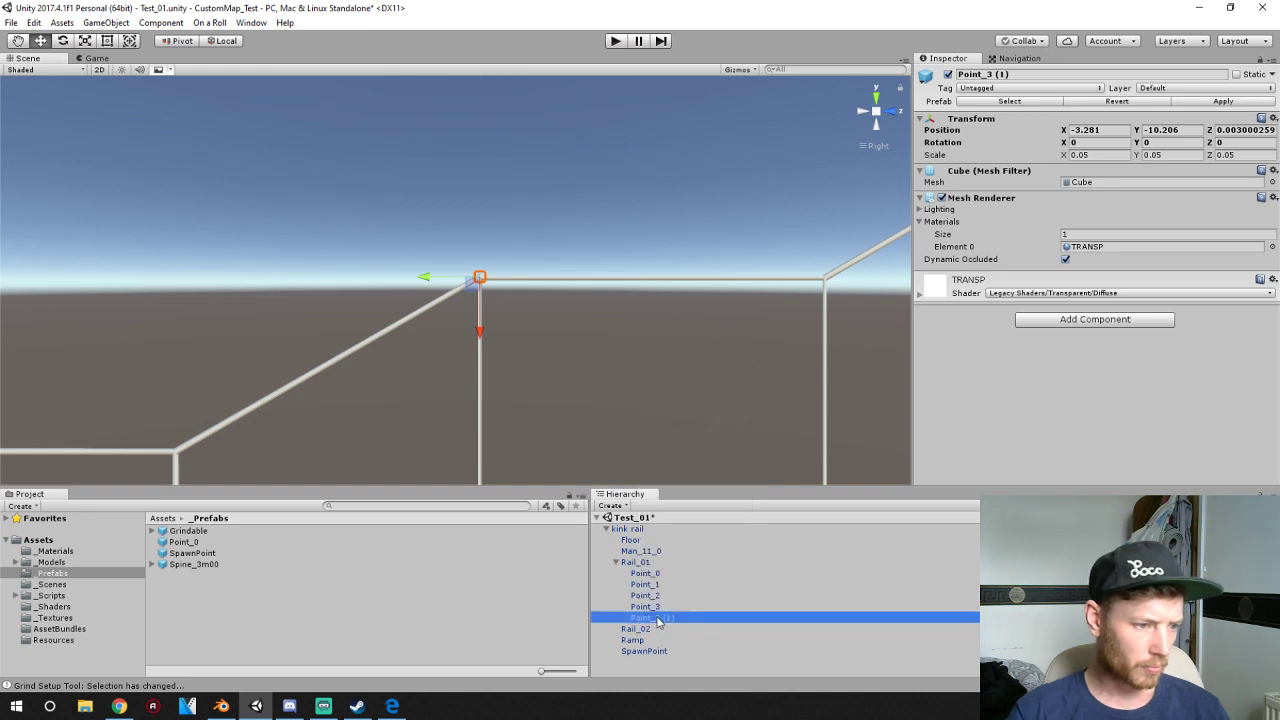
{"action": "left_click", "coordinate": [658, 620]}
{"action": "type", "text": "Point_4"}
{"action": "left_click", "coordinate": [680, 630]}
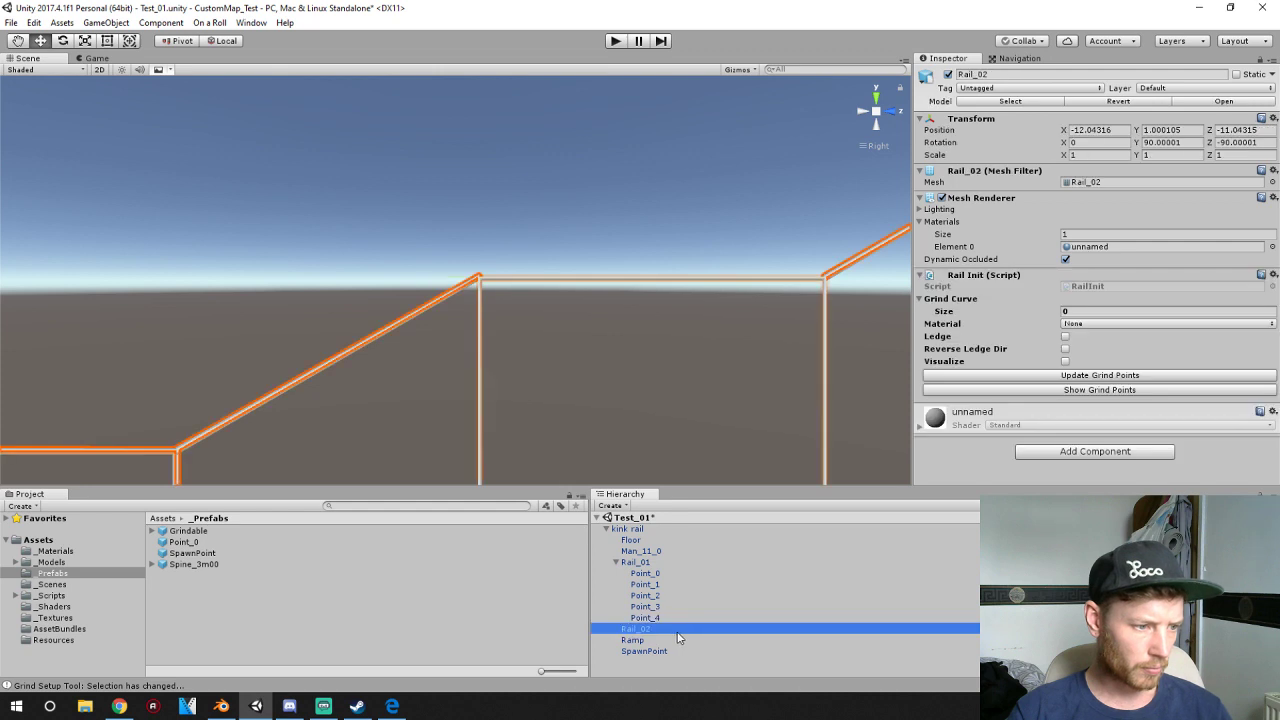
{"action": "left_click", "coordinate": [667, 618]}
{"action": "left_click_drag", "start_coordinate": [426, 285], "coordinate": [185, 507]}
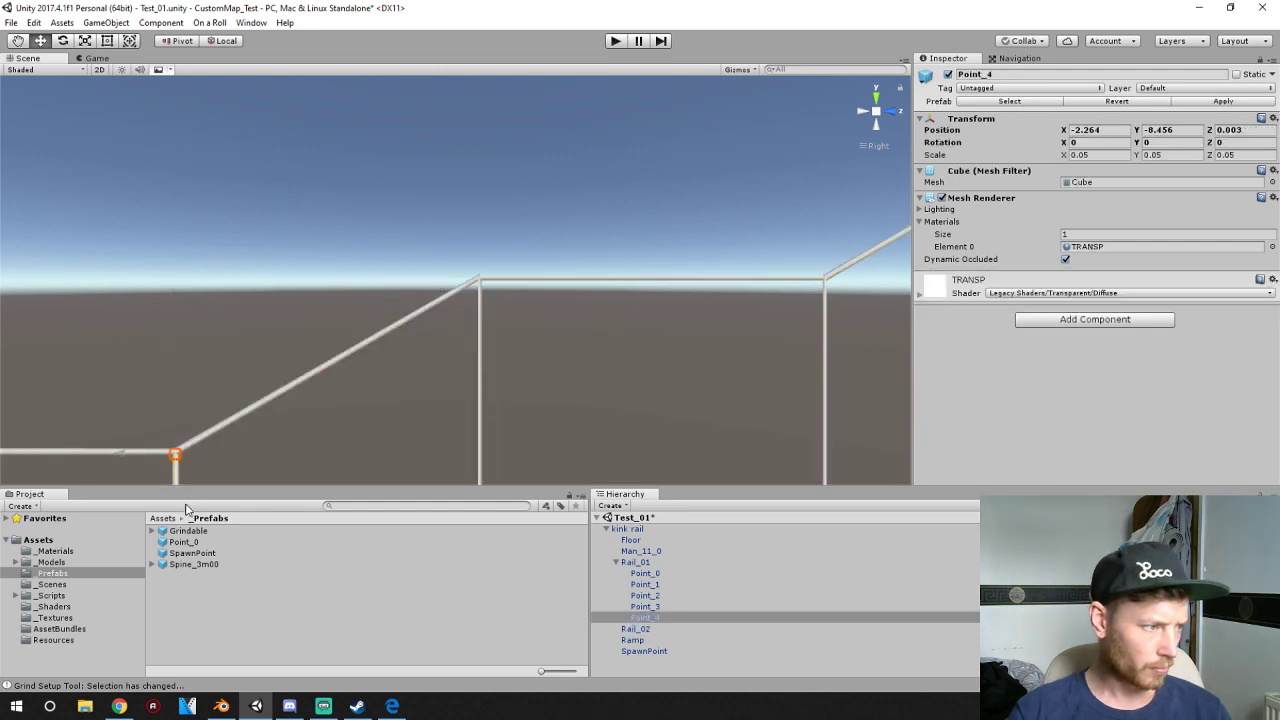
- Duplicate Point_4 as Point_5 and move the copy along the flat section to the next kink, at Y -6.462
{"action": "middle_click_drag", "start_coordinate": [447, 316], "coordinate": [416, 397]}
{"action": "right_click", "coordinate": [655, 618]}
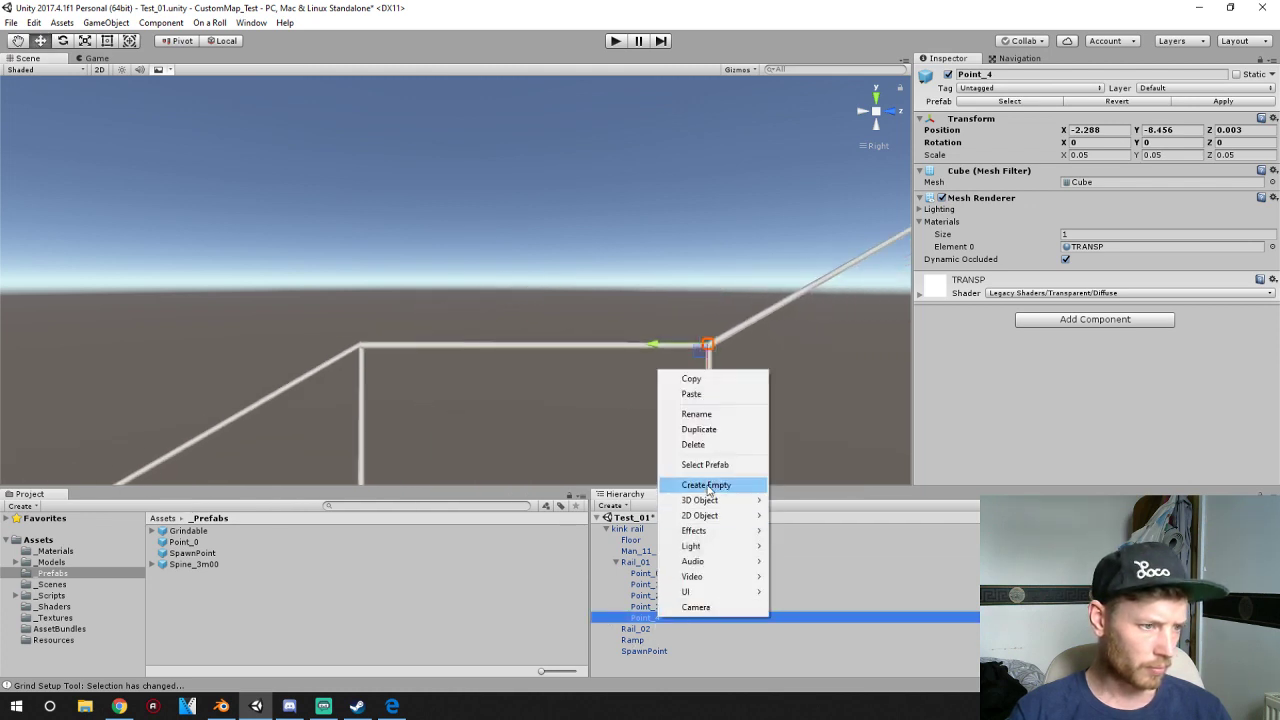
{"action": "left_click", "coordinate": [695, 428]}
{"action": "left_click", "coordinate": [657, 632]}
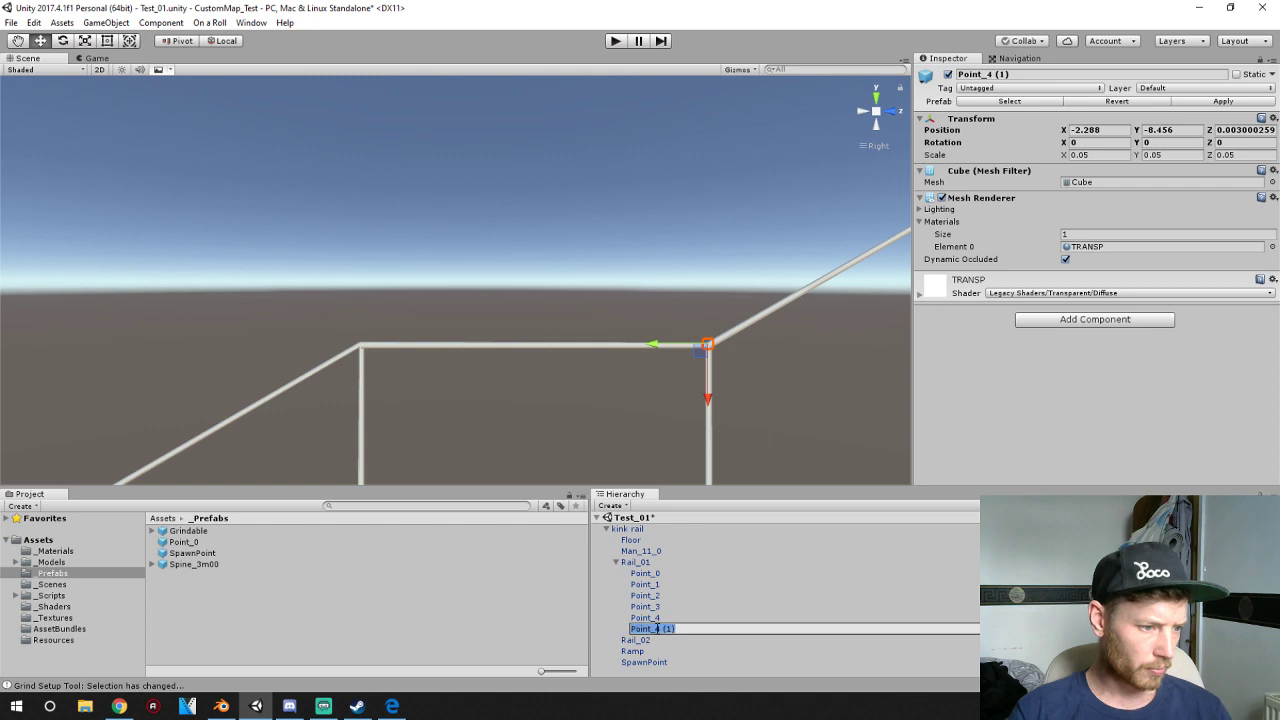
{"action": "left_click_drag", "start_coordinate": [654, 628], "coordinate": [717, 626]}
{"action": "type", "text": "5"}
{"action": "left_click", "coordinate": [685, 640]}
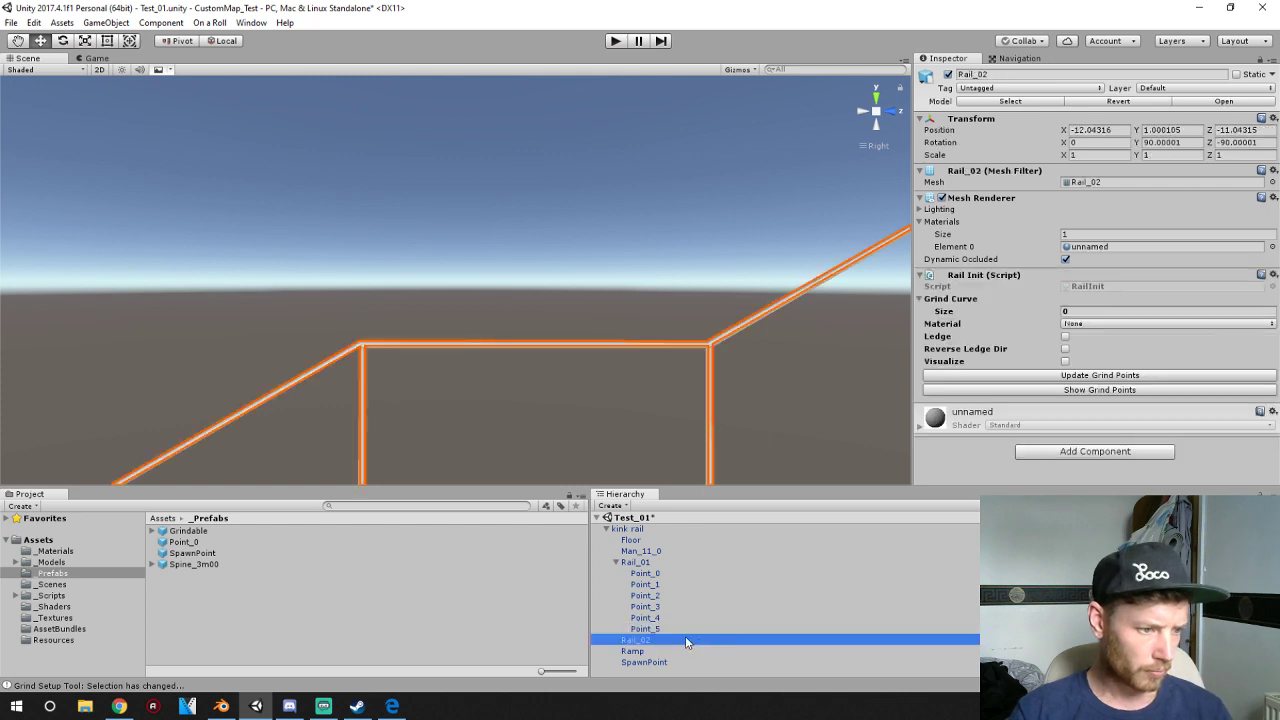
{"action": "left_click", "coordinate": [679, 628]}
{"action": "left_click_drag", "start_coordinate": [644, 347], "coordinate": [297, 353]}
- Duplicate Point_5 inside Rail_01 and rename the copy Point_6
{"action": "middle_click_drag", "start_coordinate": [297, 353], "coordinate": [423, 305]}
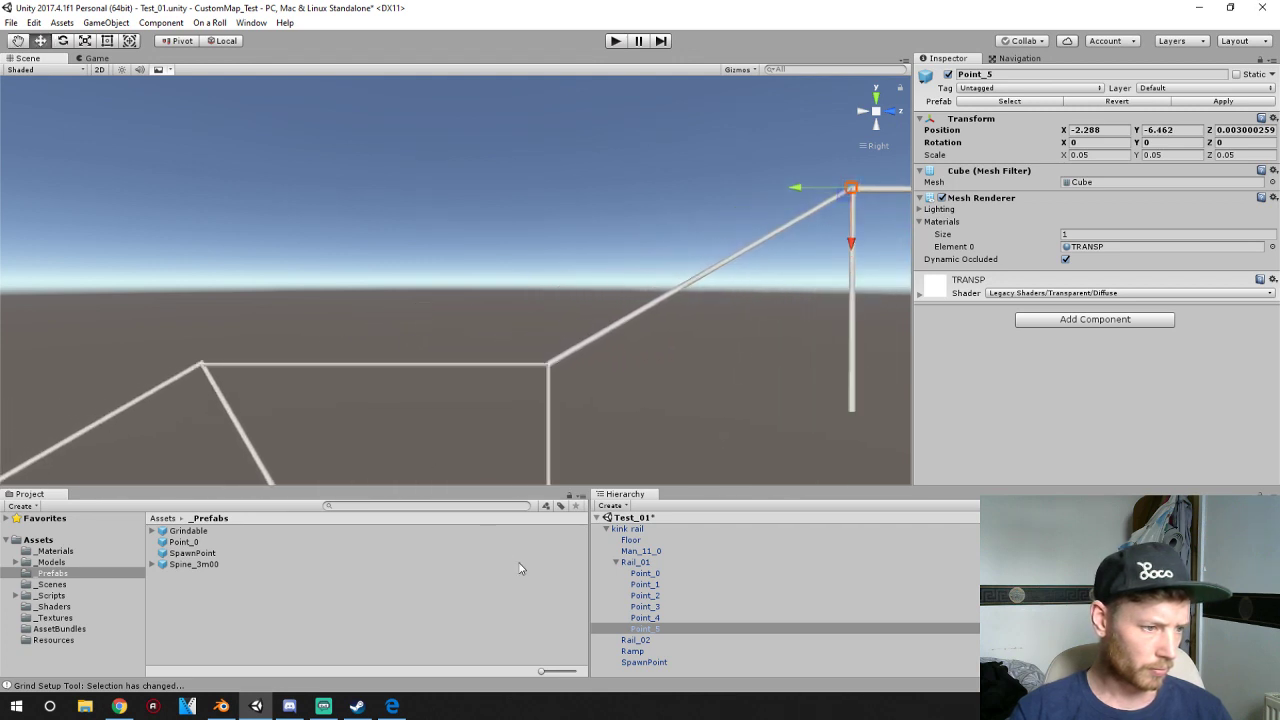
{"action": "right_click", "coordinate": [646, 627]}
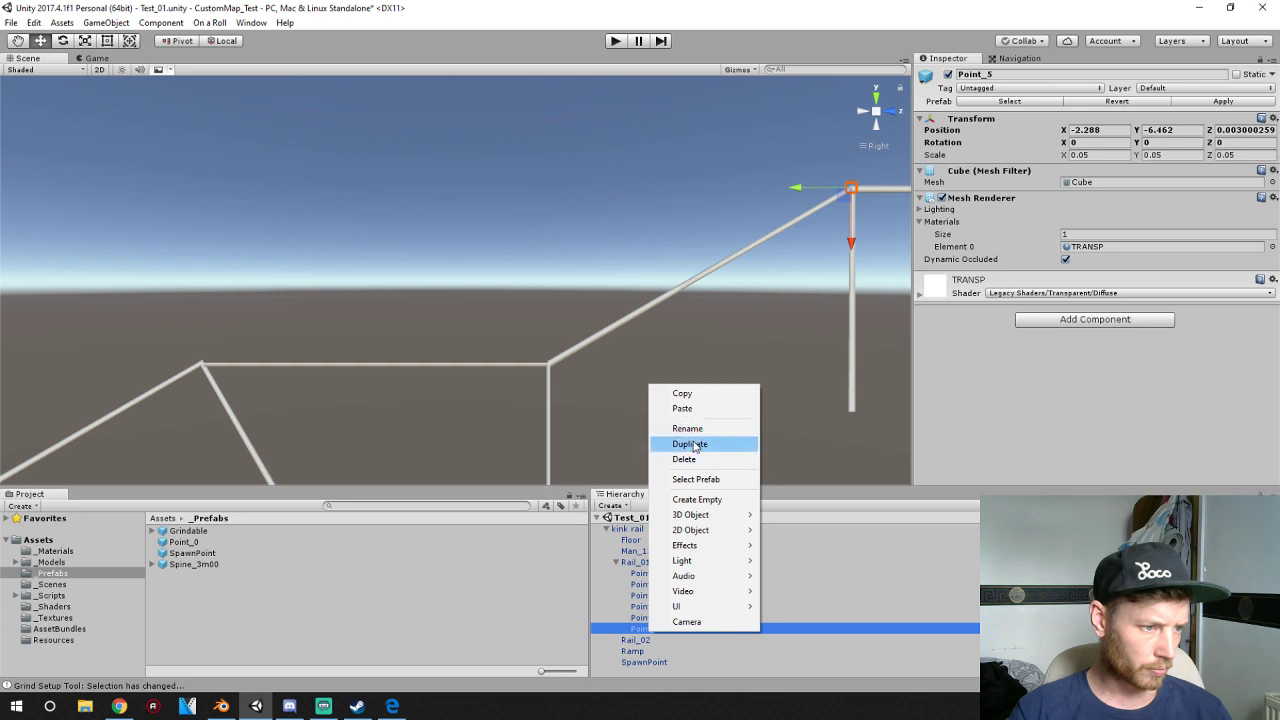
{"action": "left_click", "coordinate": [700, 441]}
{"action": "left_click", "coordinate": [658, 645]}
{"action": "type", "text": "Point_6"}
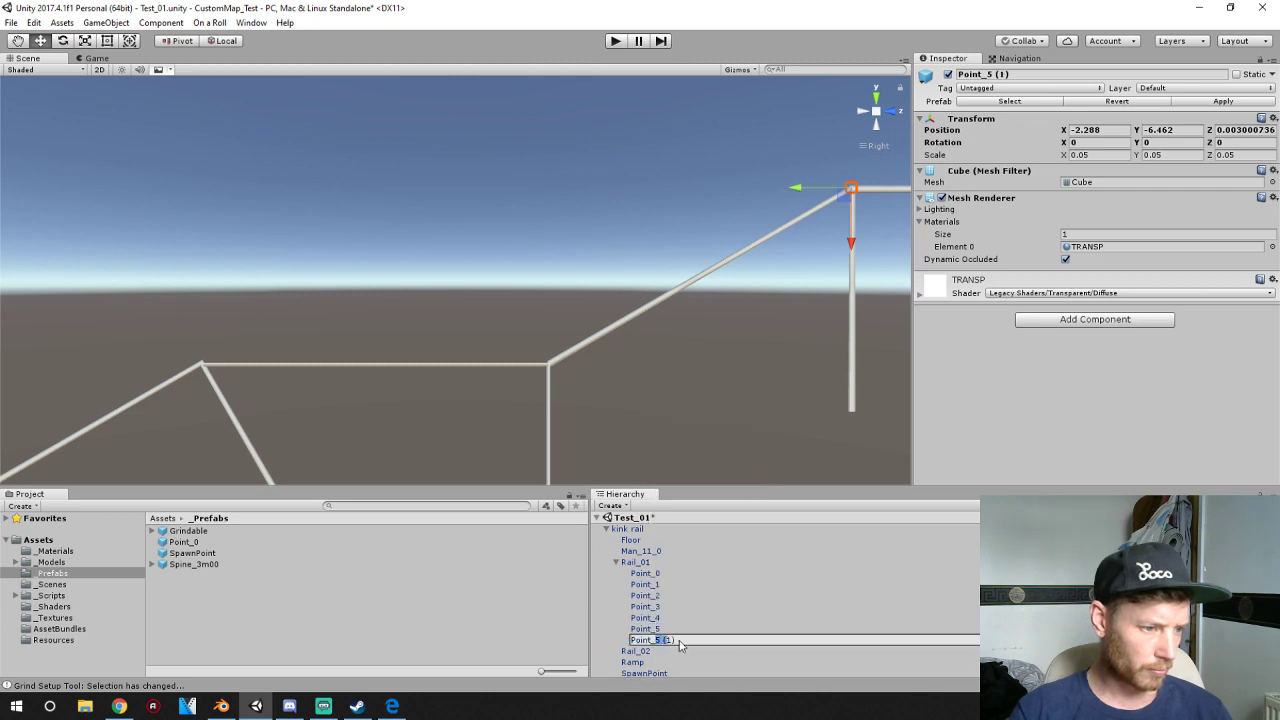
{"action": "key", "text": "Return"}
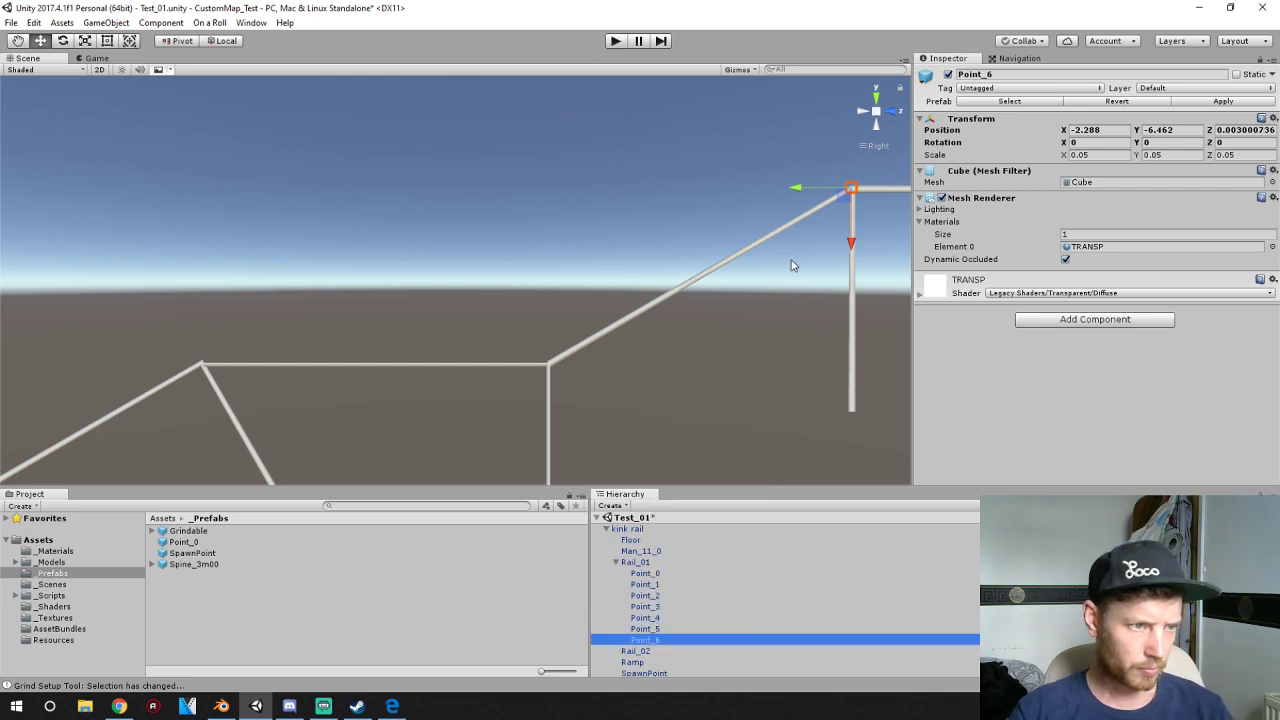
- Move Point_6 down the slope to the next kink of Rail_01, at X -1.279, Y -4.724
{"action": "left_click_drag", "start_coordinate": [851, 243], "coordinate": [851, 404]}
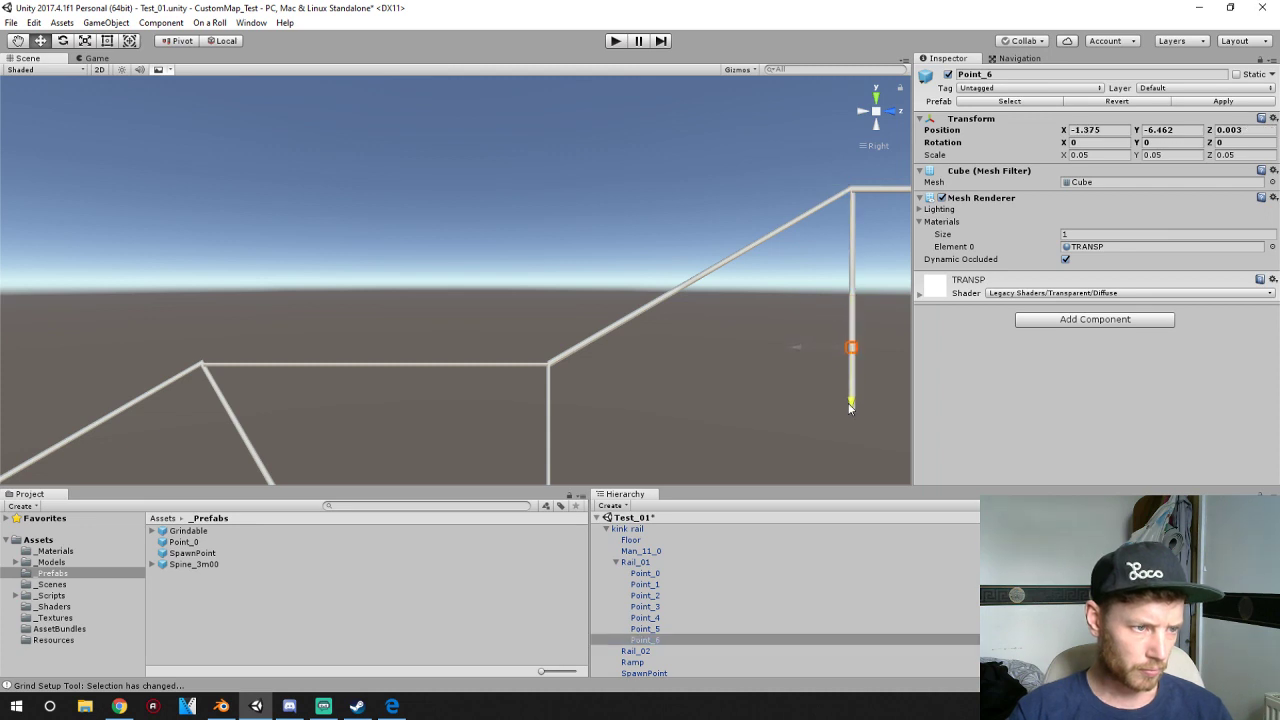
{"action": "left_click_drag", "start_coordinate": [805, 352], "coordinate": [496, 373]}
{"action": "left_click_drag", "start_coordinate": [555, 407], "coordinate": [558, 424]}
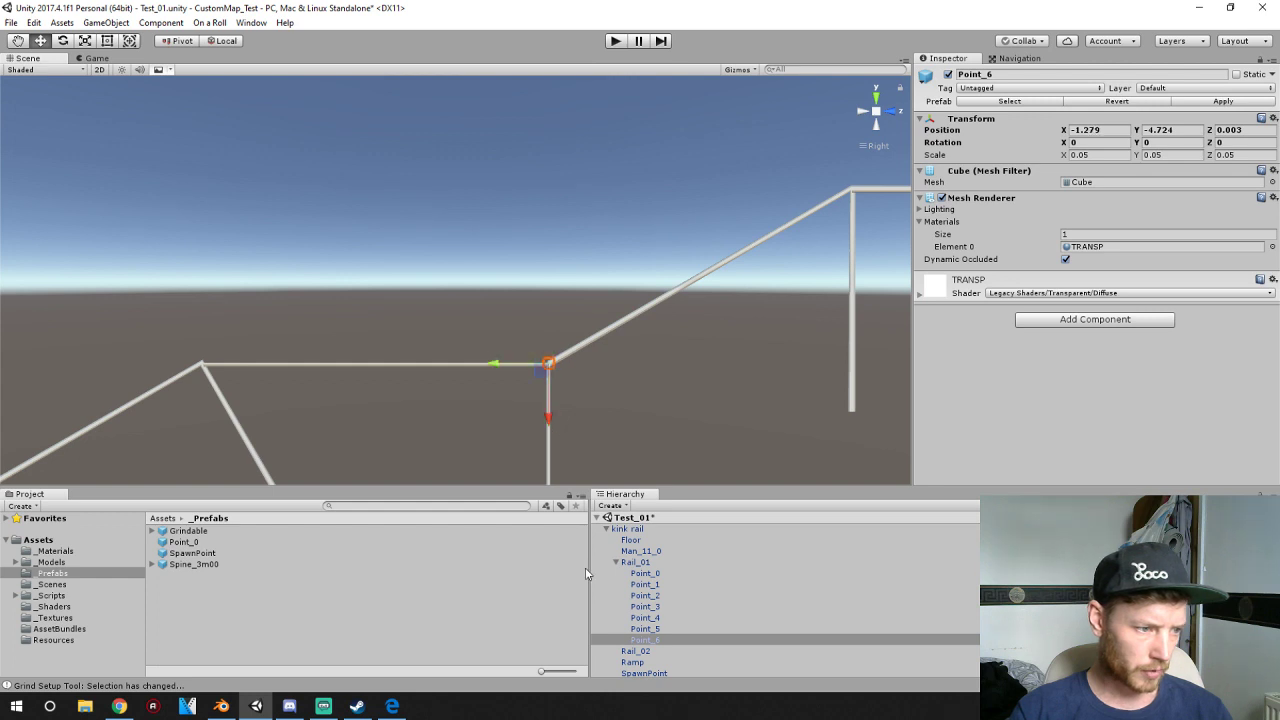
- Duplicate Point_6 as Point_7 and move the copy along the flat section to the next kink, at Y -2.75
{"action": "right_click", "coordinate": [660, 645]}
{"action": "left_click", "coordinate": [690, 452]}
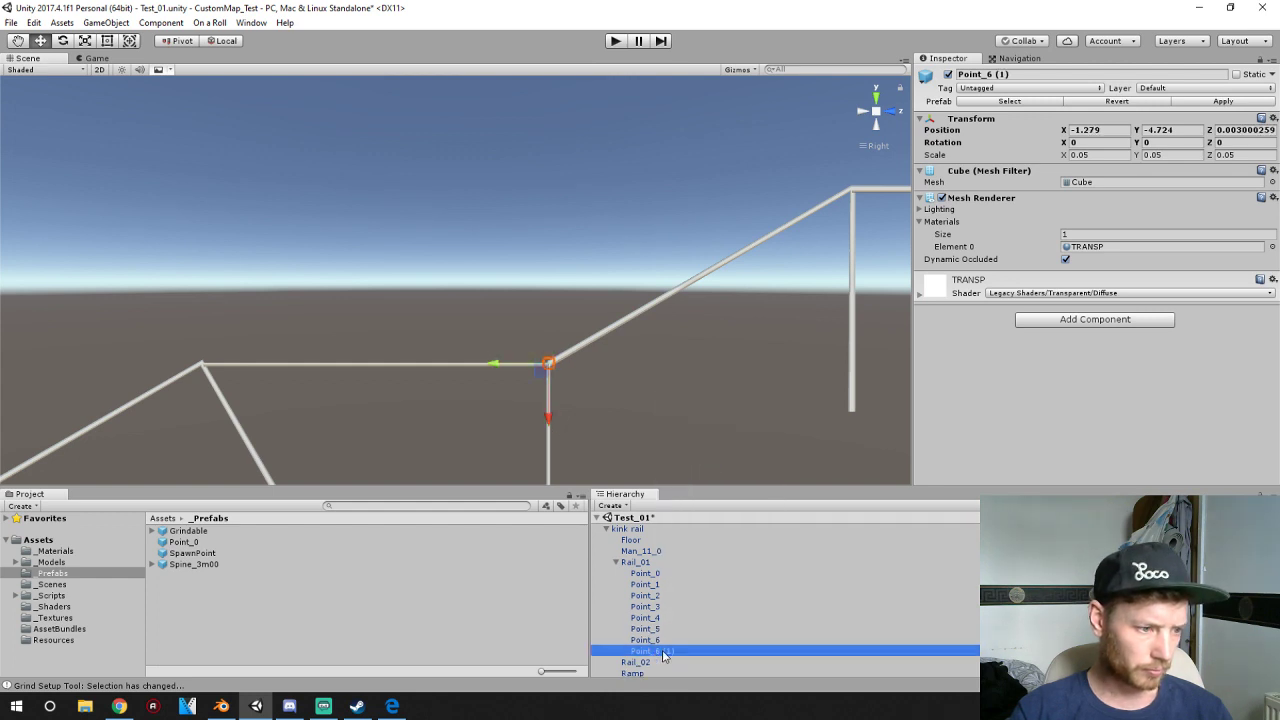
{"action": "left_click", "coordinate": [659, 652]}
{"action": "left_click_drag", "start_coordinate": [661, 651], "coordinate": [738, 651]}
{"action": "key", "text": "BackSpace"}
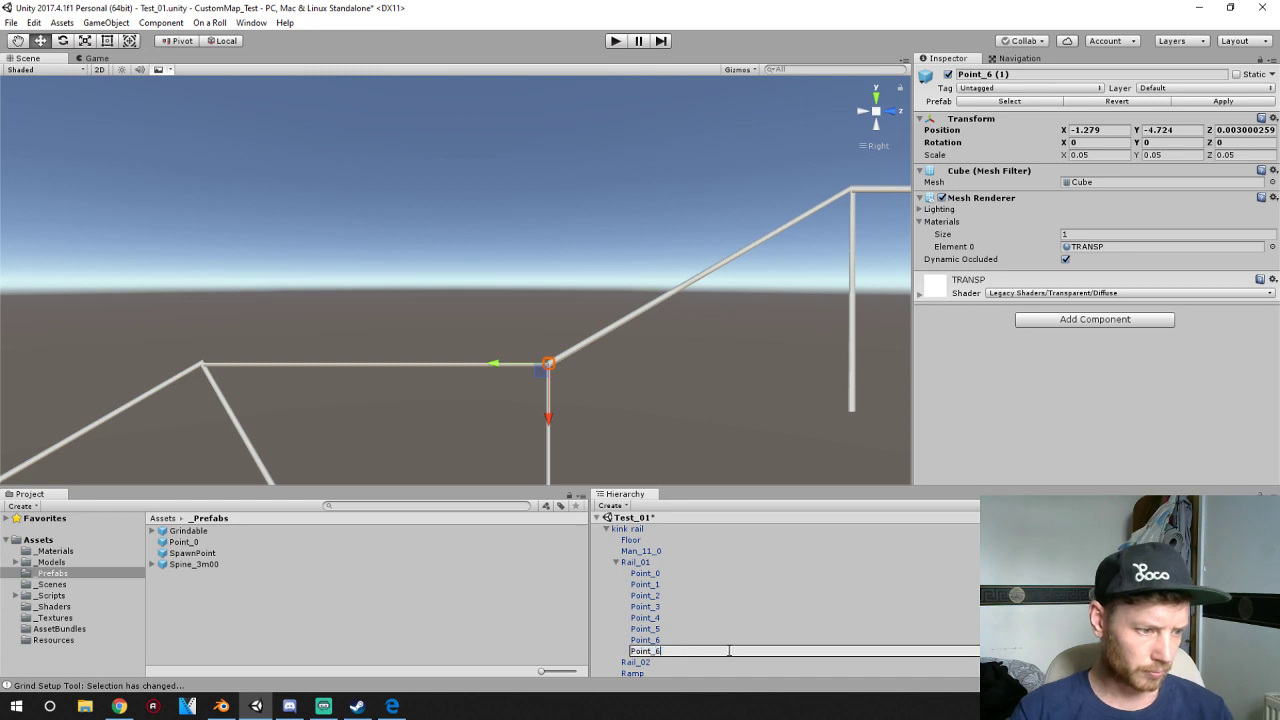
{"action": "key", "text": "BackSpace"}
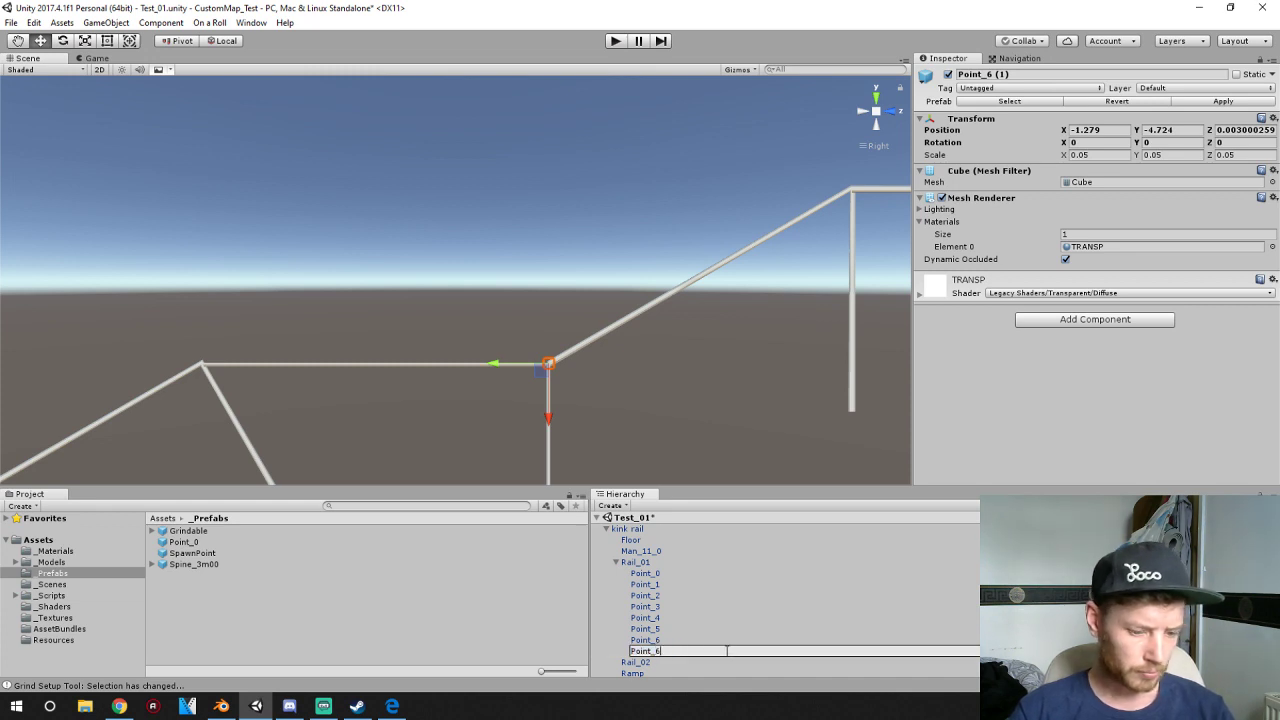
{"action": "type", "text": "7"}
{"action": "key", "text": "Return"}
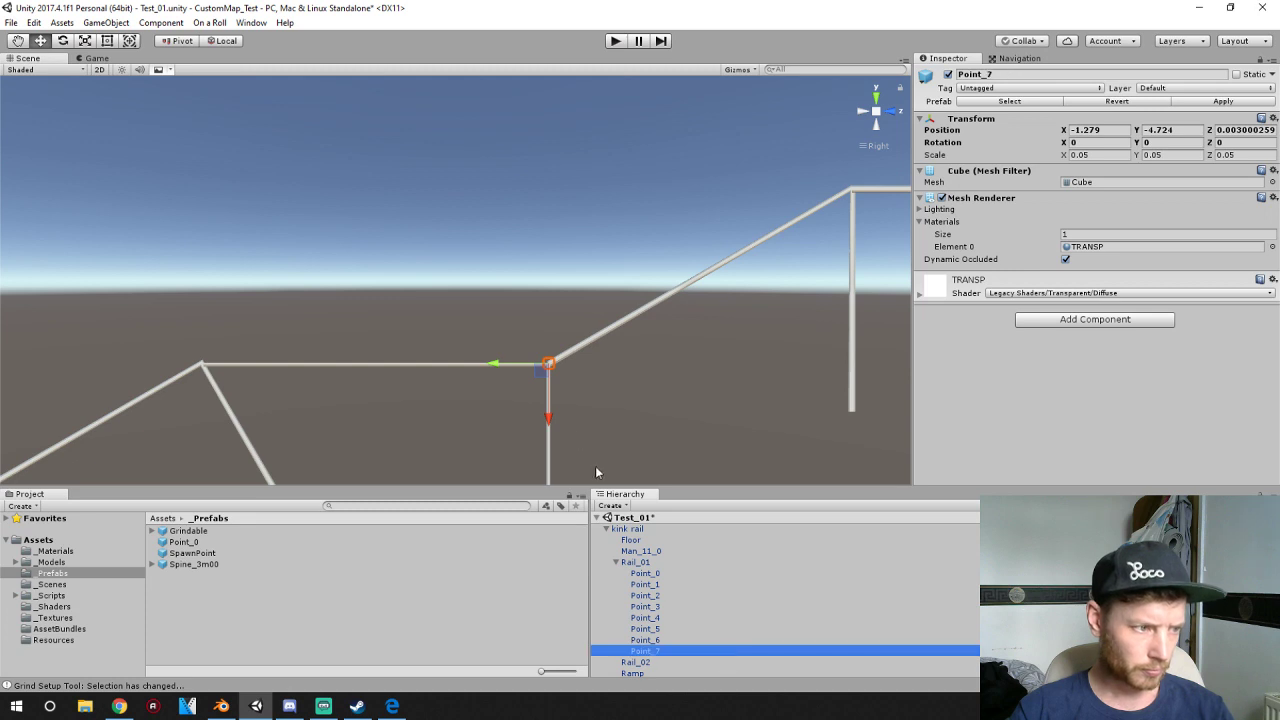
{"action": "left_click_drag", "start_coordinate": [509, 366], "coordinate": [152, 372]}
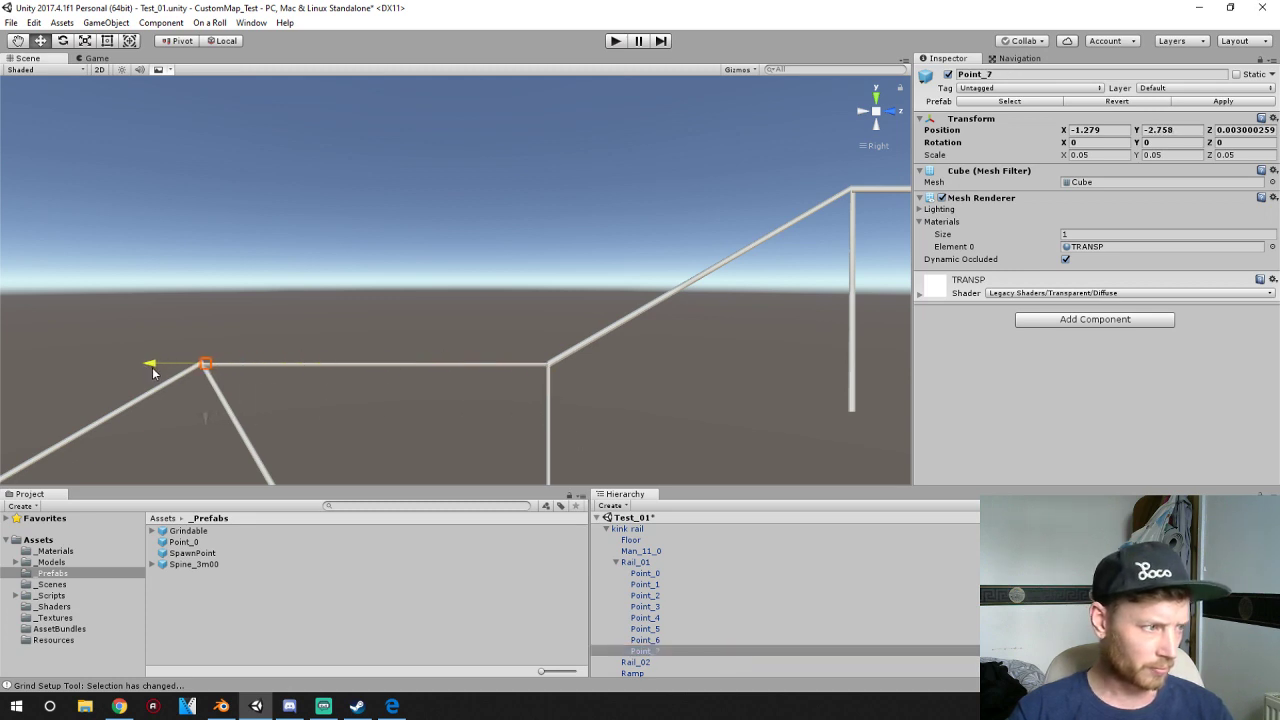
{"action": "middle_click_drag", "start_coordinate": [157, 372], "coordinate": [509, 375]}
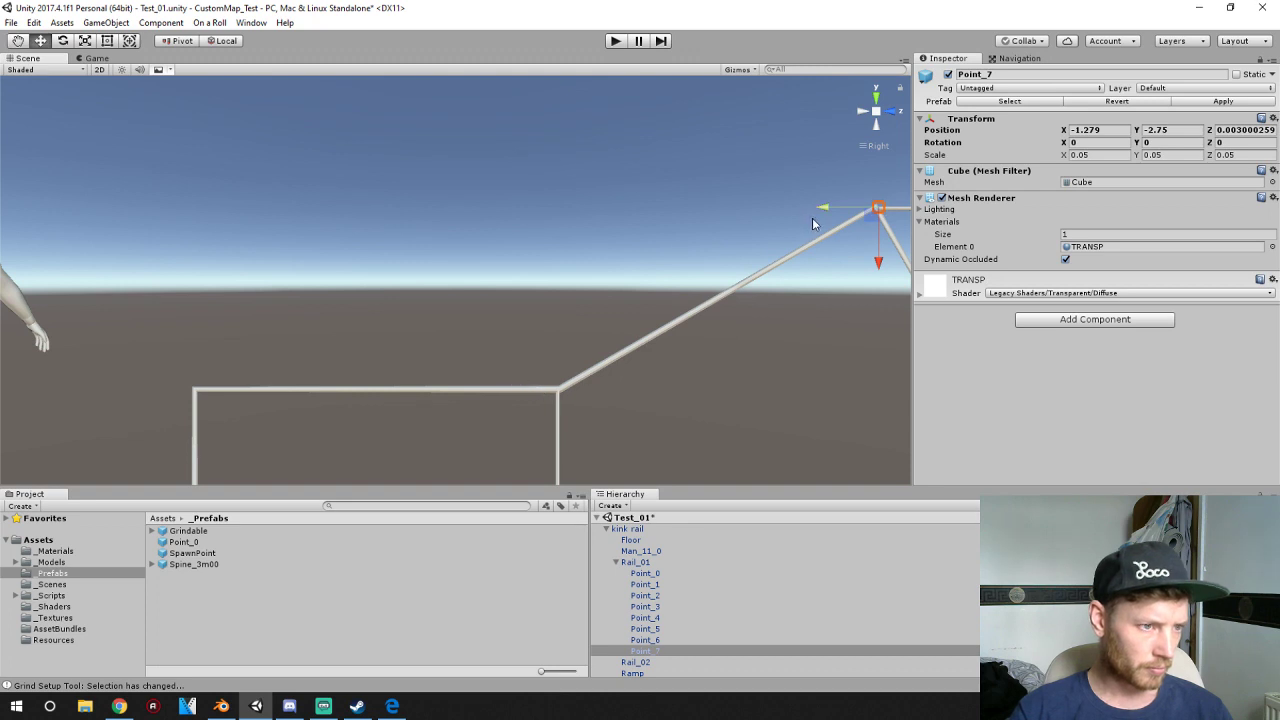
{"action": "right_click", "coordinate": [648, 655]}
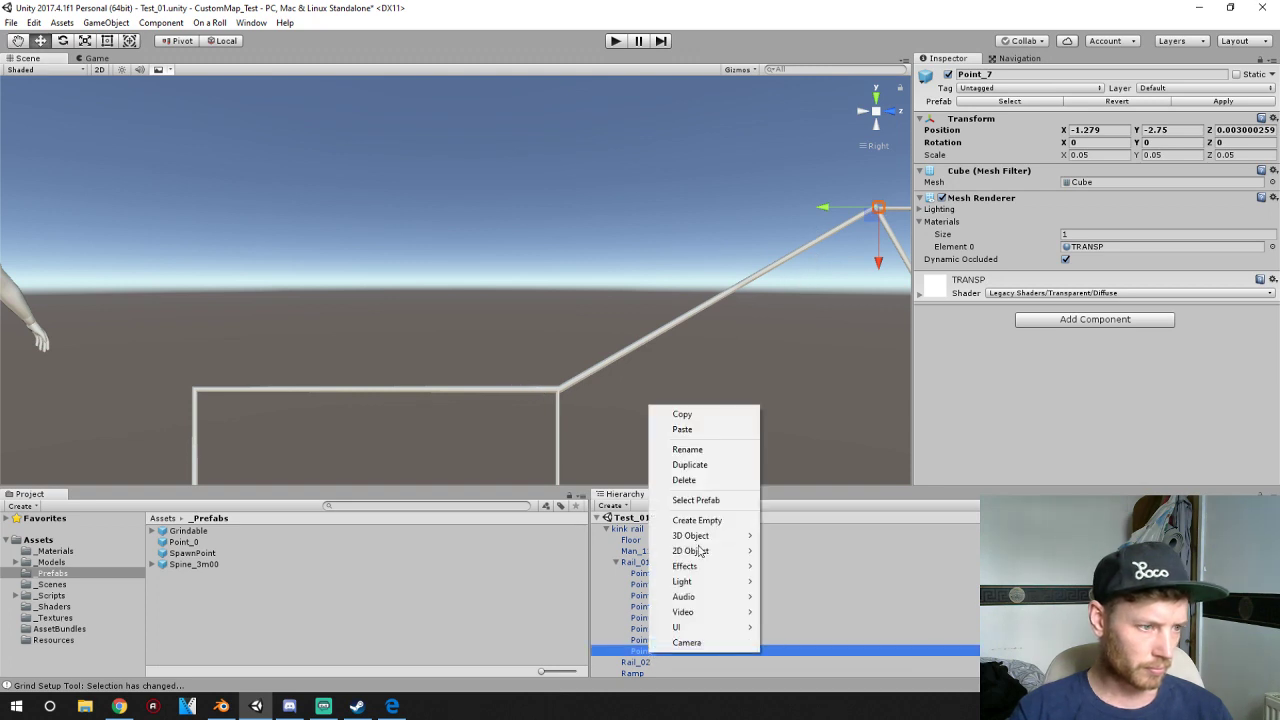
{"action": "left_click", "coordinate": [700, 465]}
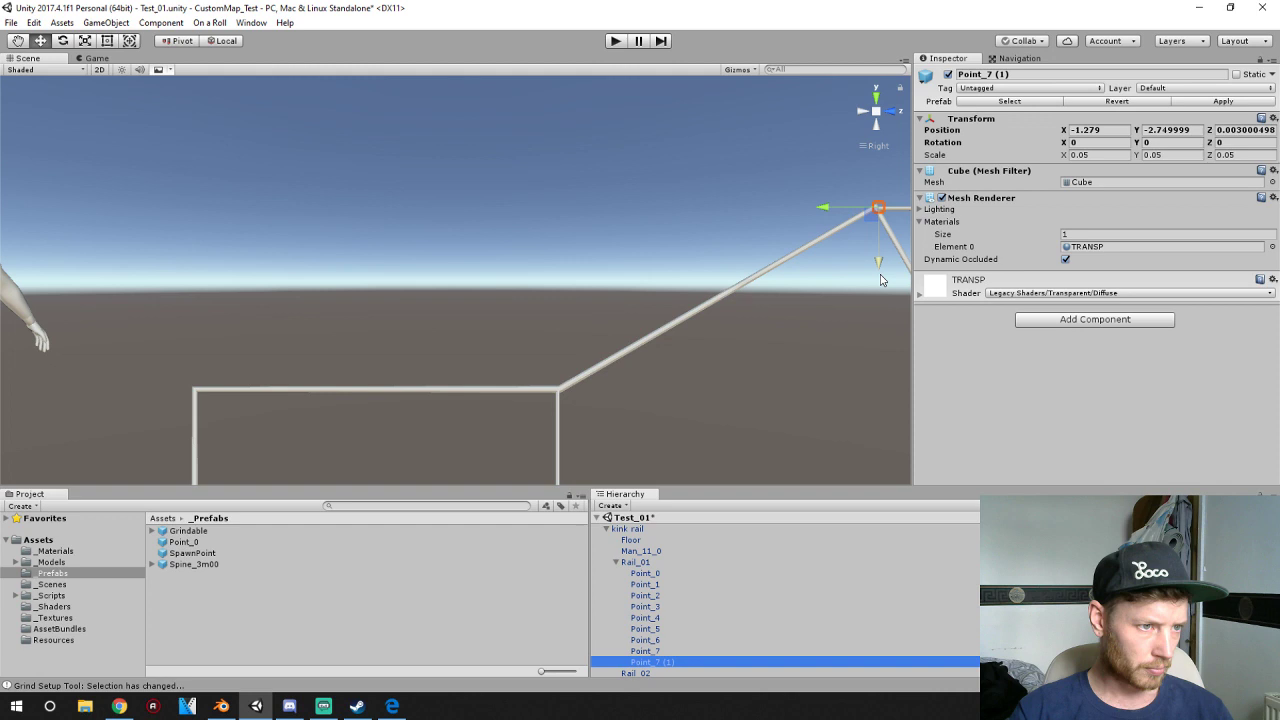
{"action": "left_click", "coordinate": [653, 663]}
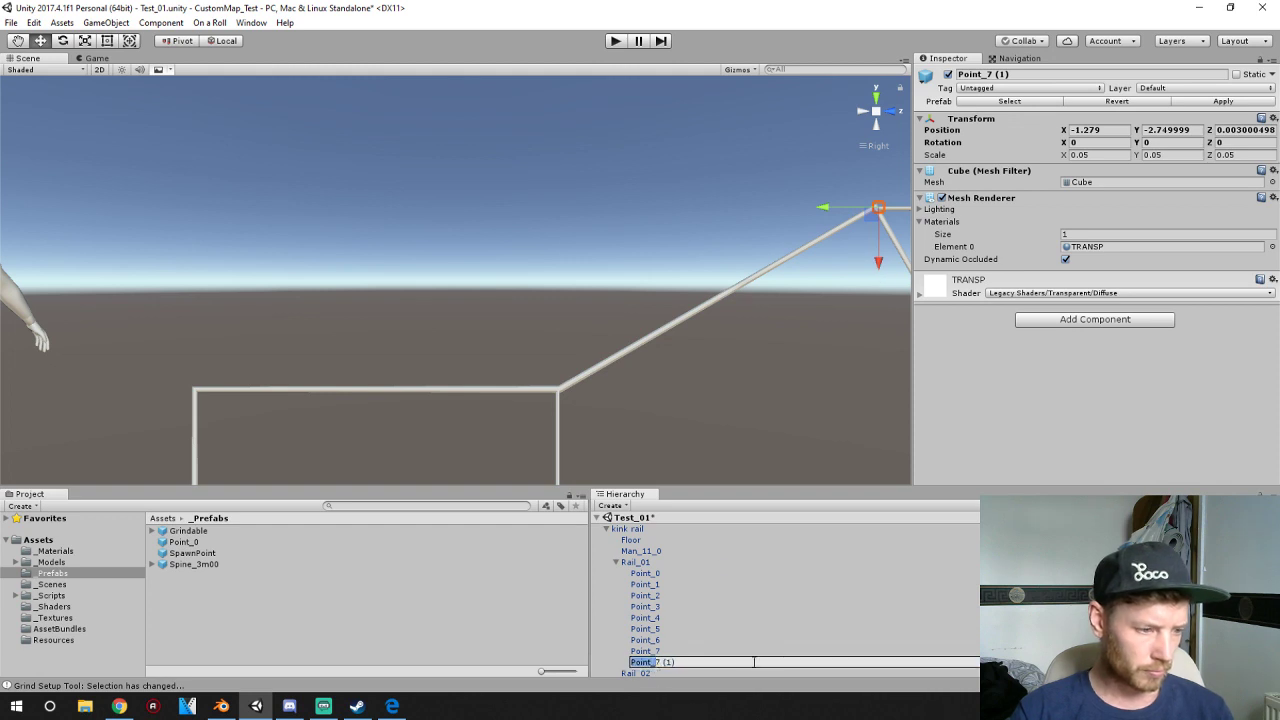
{"action": "left_click", "coordinate": [706, 661]}
{"action": "left_click_drag", "start_coordinate": [657, 663], "coordinate": [630, 663]}
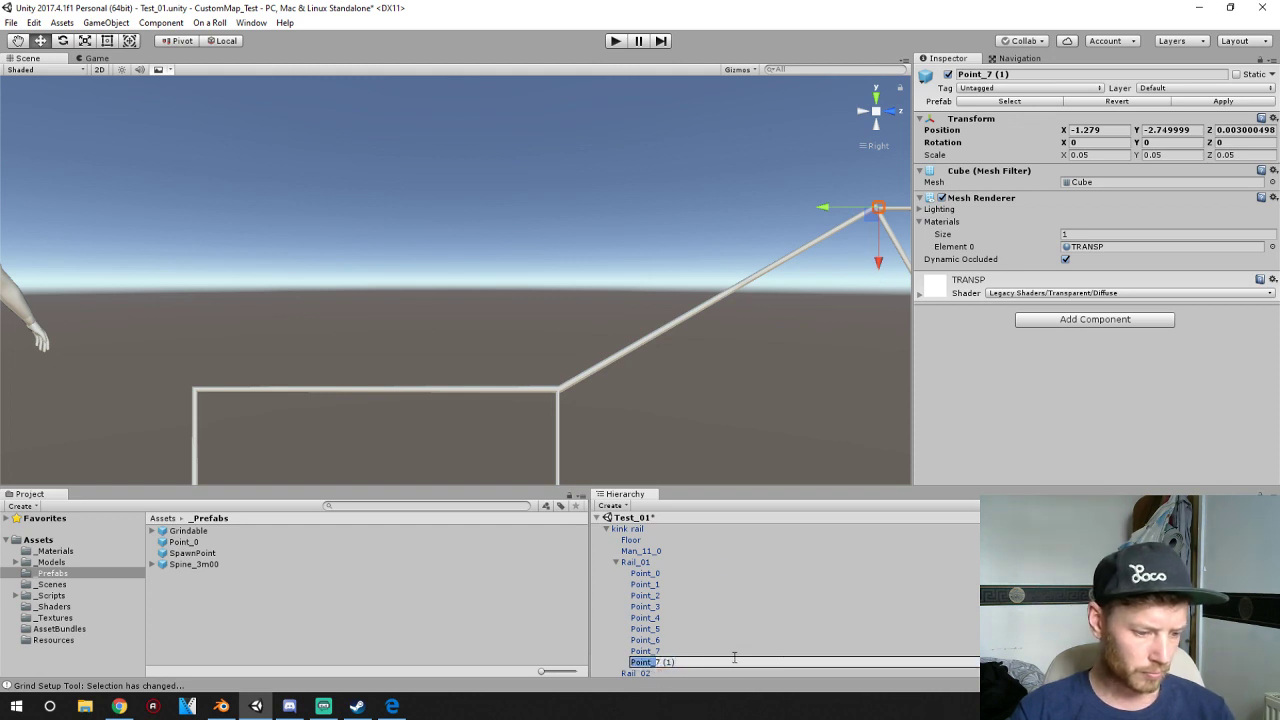
{"action": "type", "text": "8"}
{"action": "key", "text": "ctrl+z"}
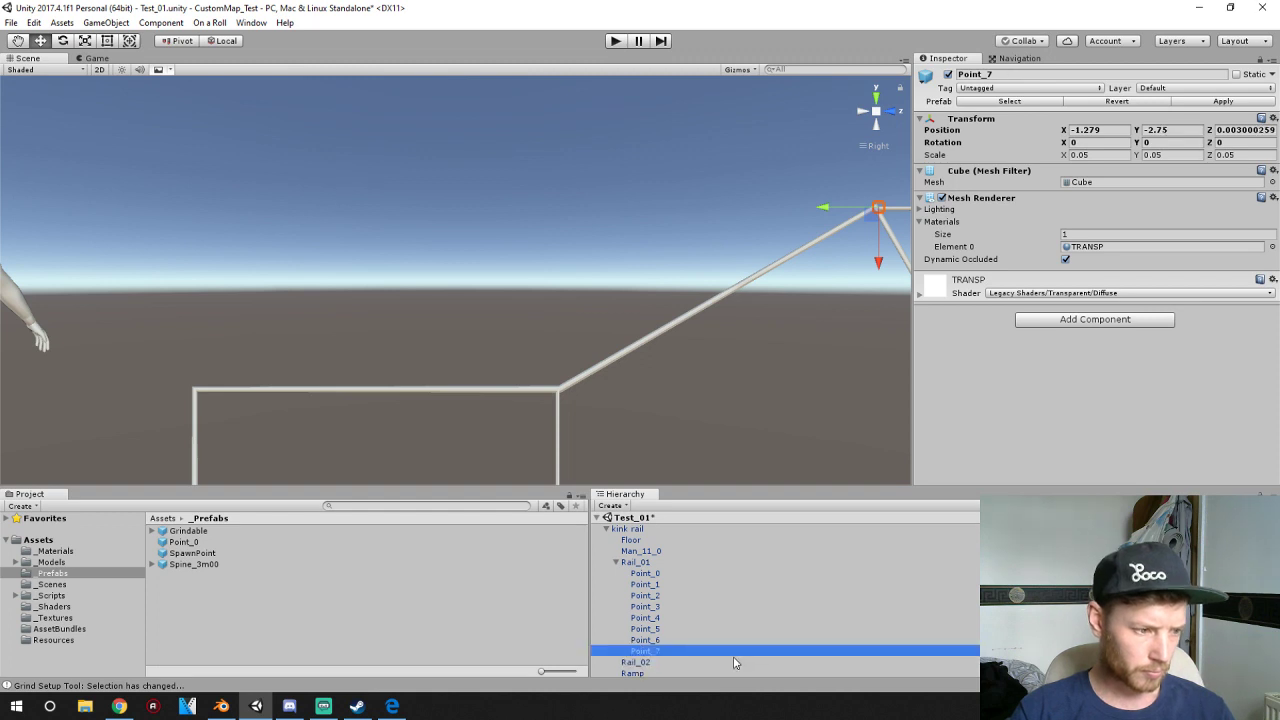
- Duplicate Point_7 as Point_8 and move the copy down the slope to the next kink, at X -0.285, Y -0.991
{"action": "left_click", "coordinate": [655, 640]}
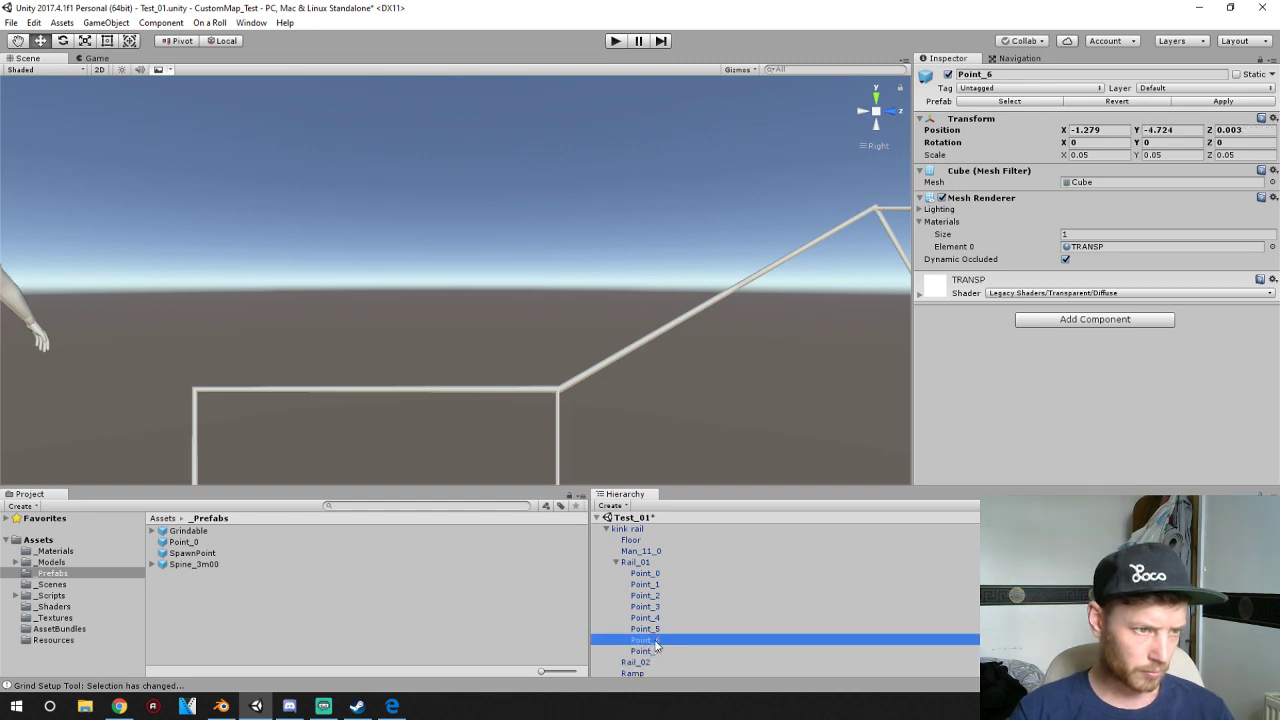
{"action": "left_click", "coordinate": [655, 651]}
{"action": "right_click", "coordinate": [655, 655]}
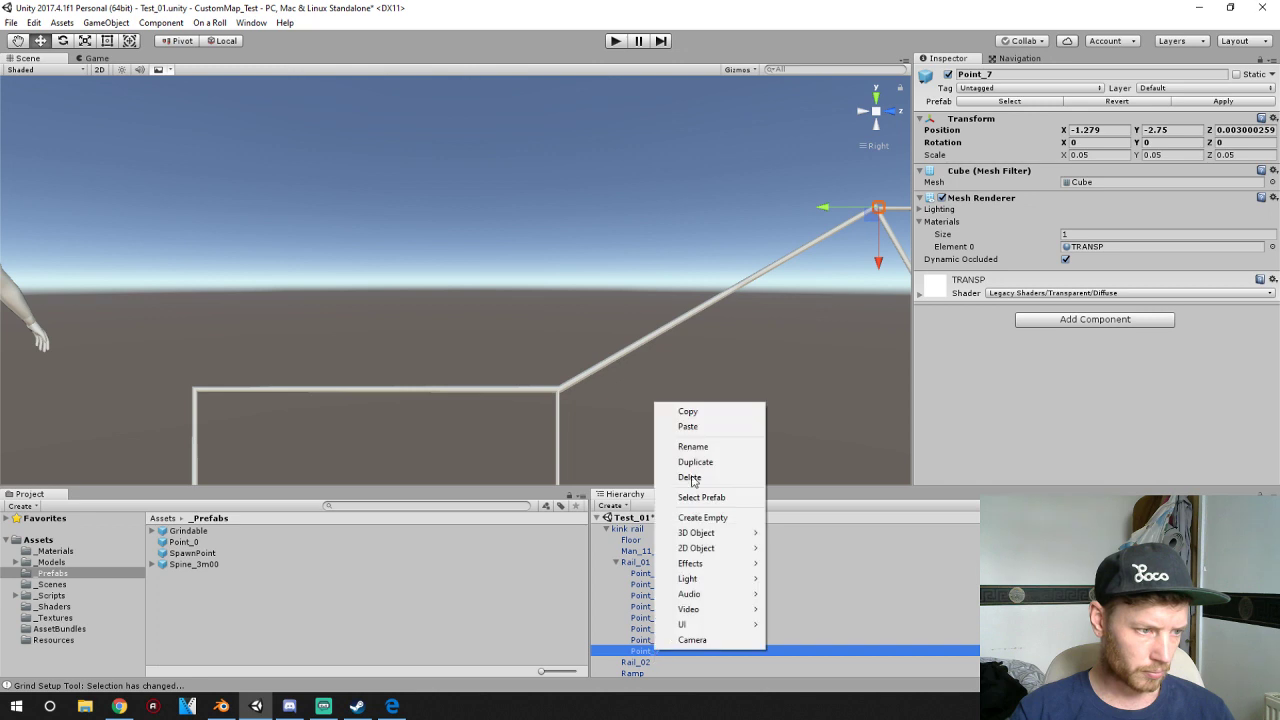
{"action": "left_click", "coordinate": [686, 466]}
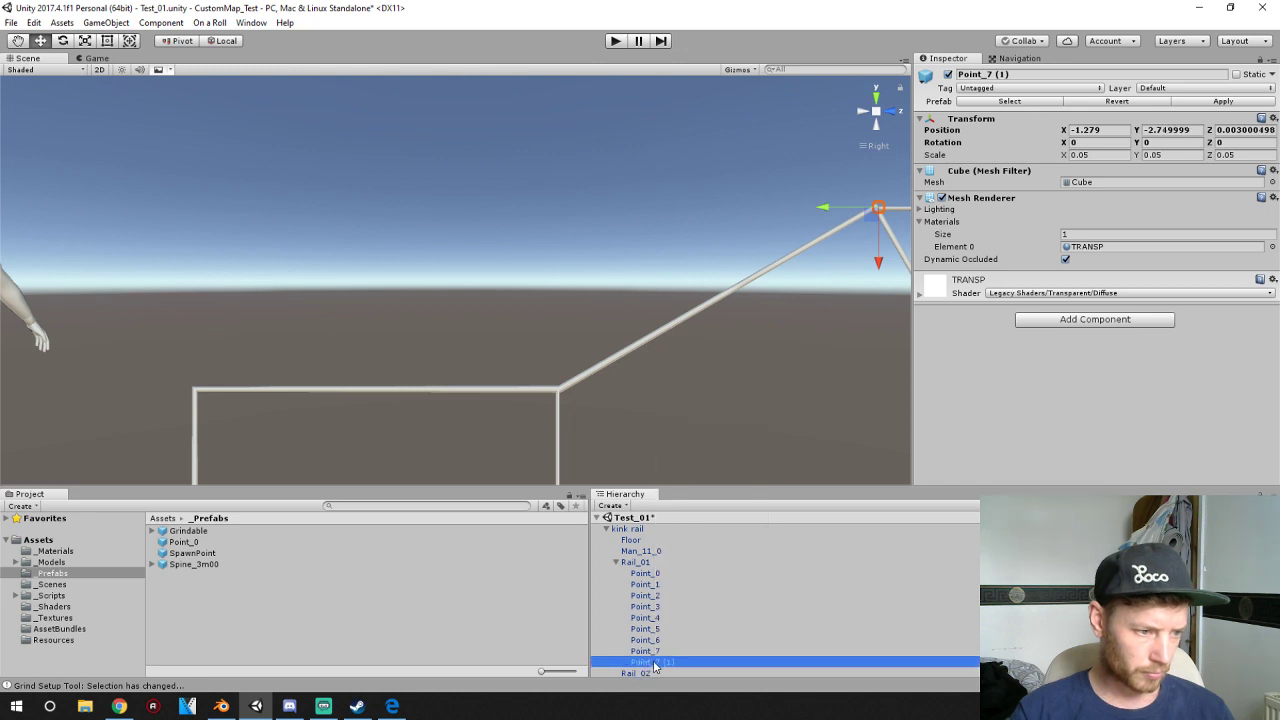
{"action": "left_click", "coordinate": [655, 664]}
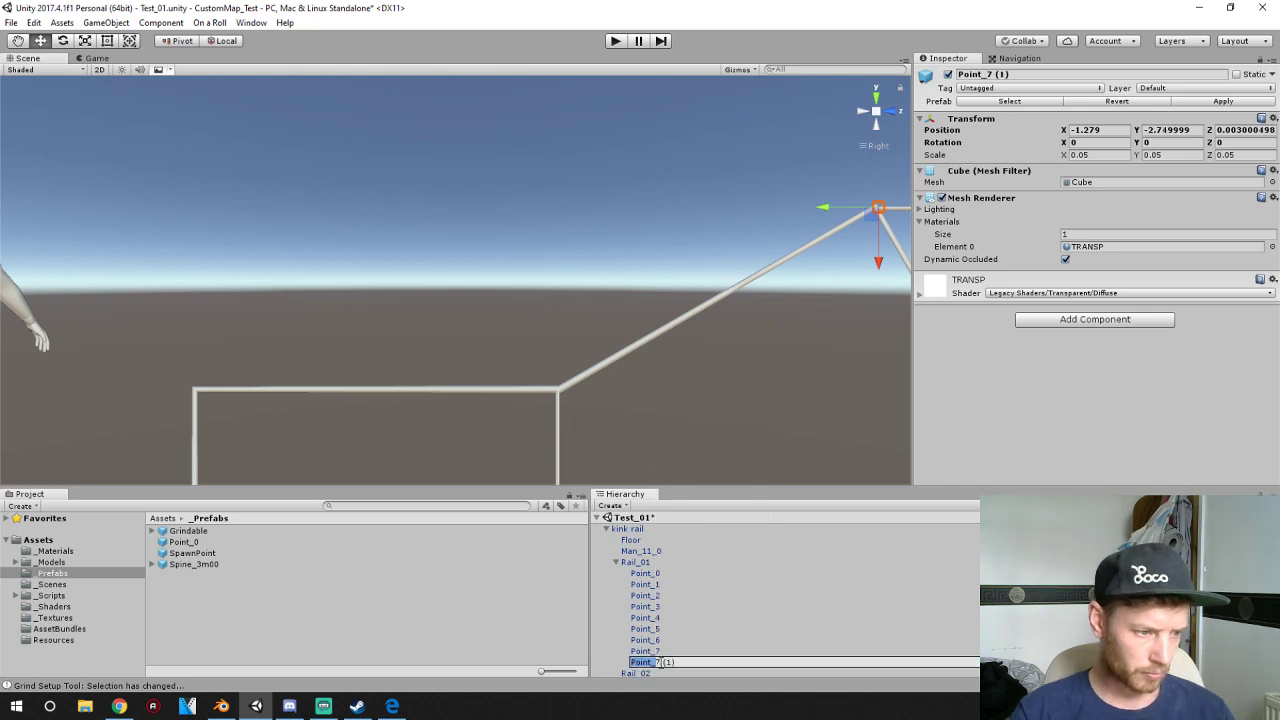
{"action": "left_click_drag", "start_coordinate": [659, 662], "coordinate": [692, 668]}
{"action": "type", "text": "7"}
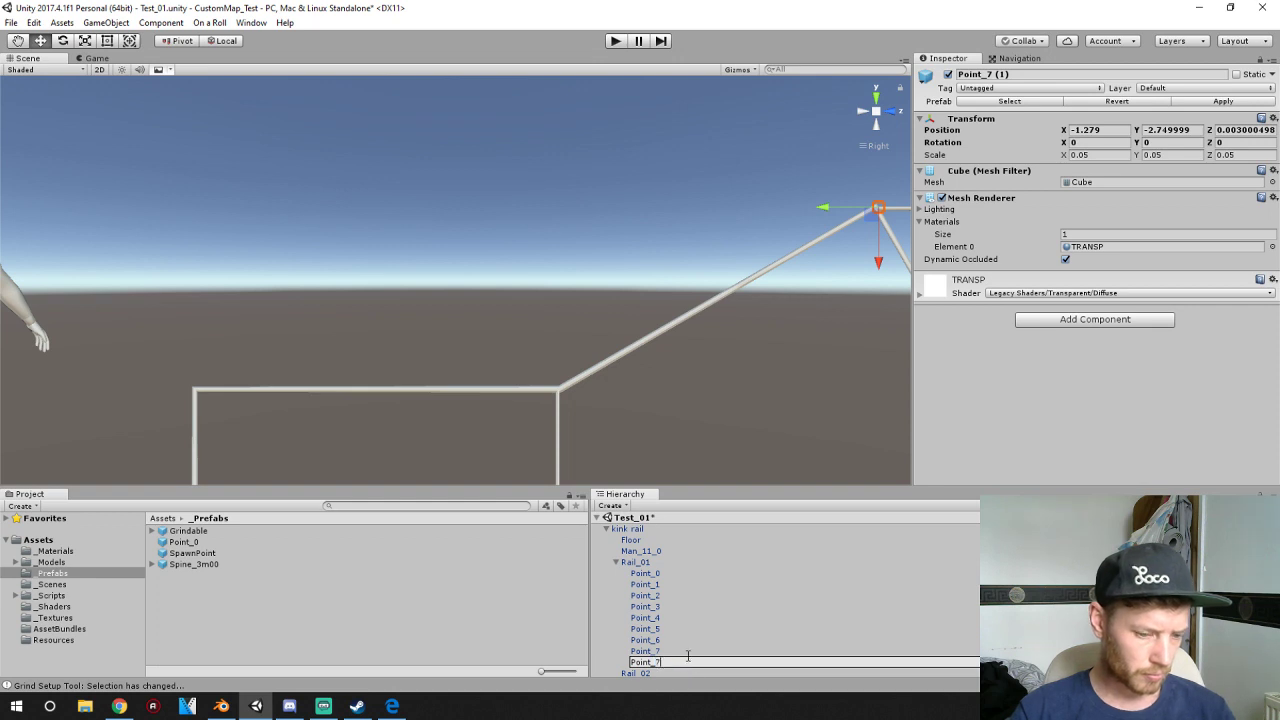
{"action": "key", "text": "BackSpace"}
{"action": "type", "text": "8"}
{"action": "key", "text": "Return"}
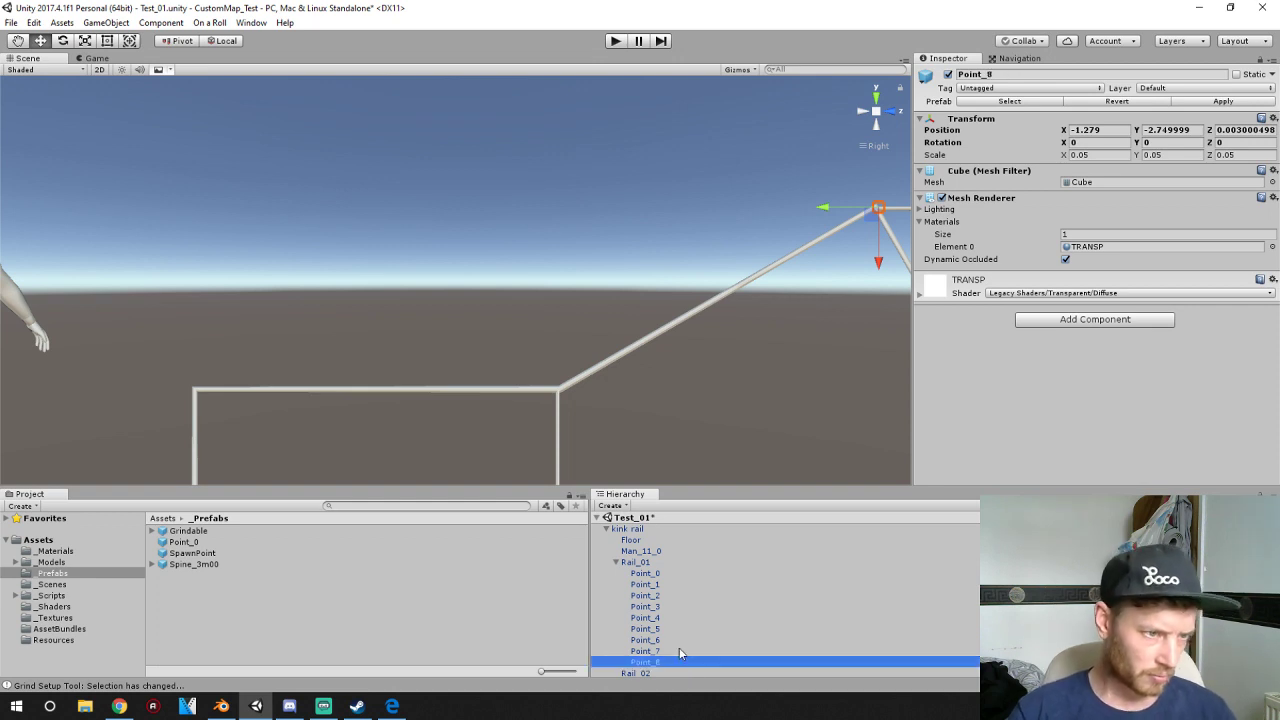
{"action": "left_click_drag", "start_coordinate": [878, 262], "coordinate": [561, 441]}
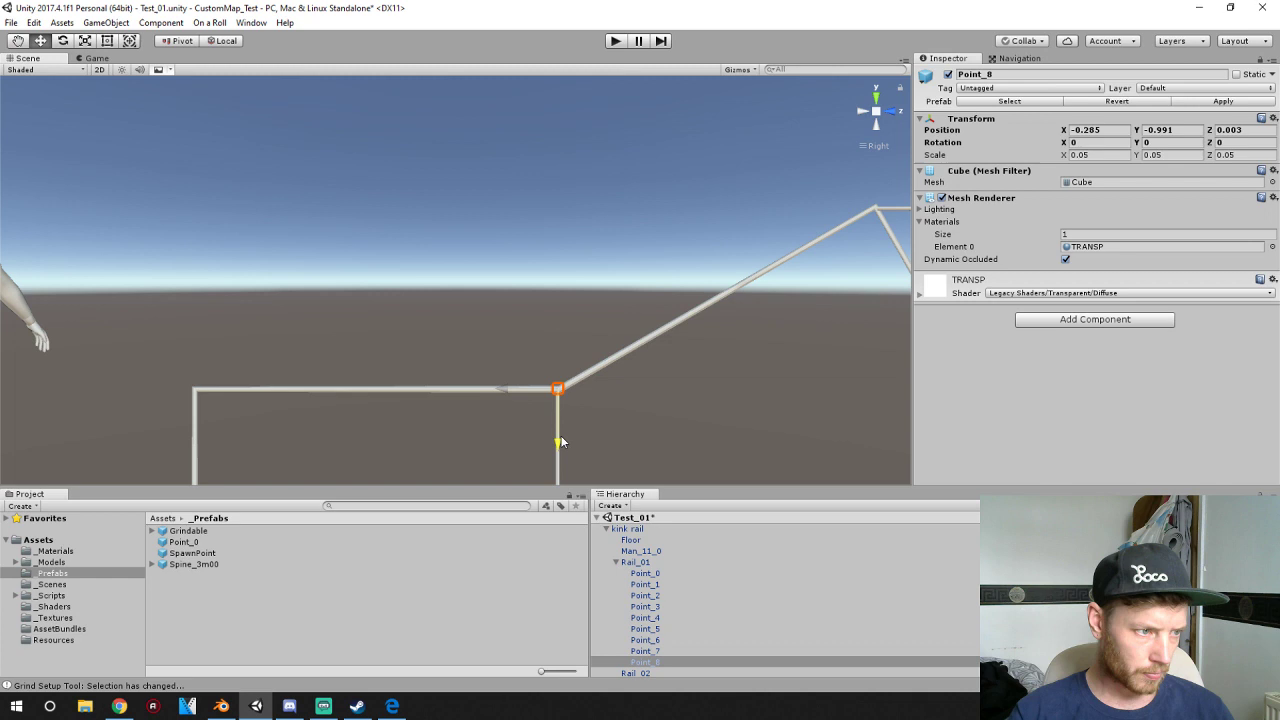
- Duplicate Point_8 as Point_9 and move the copy along the flat section to the lower end of Rail_01
{"action": "right_click", "coordinate": [636, 665]}
{"action": "left_click", "coordinate": [669, 472]}
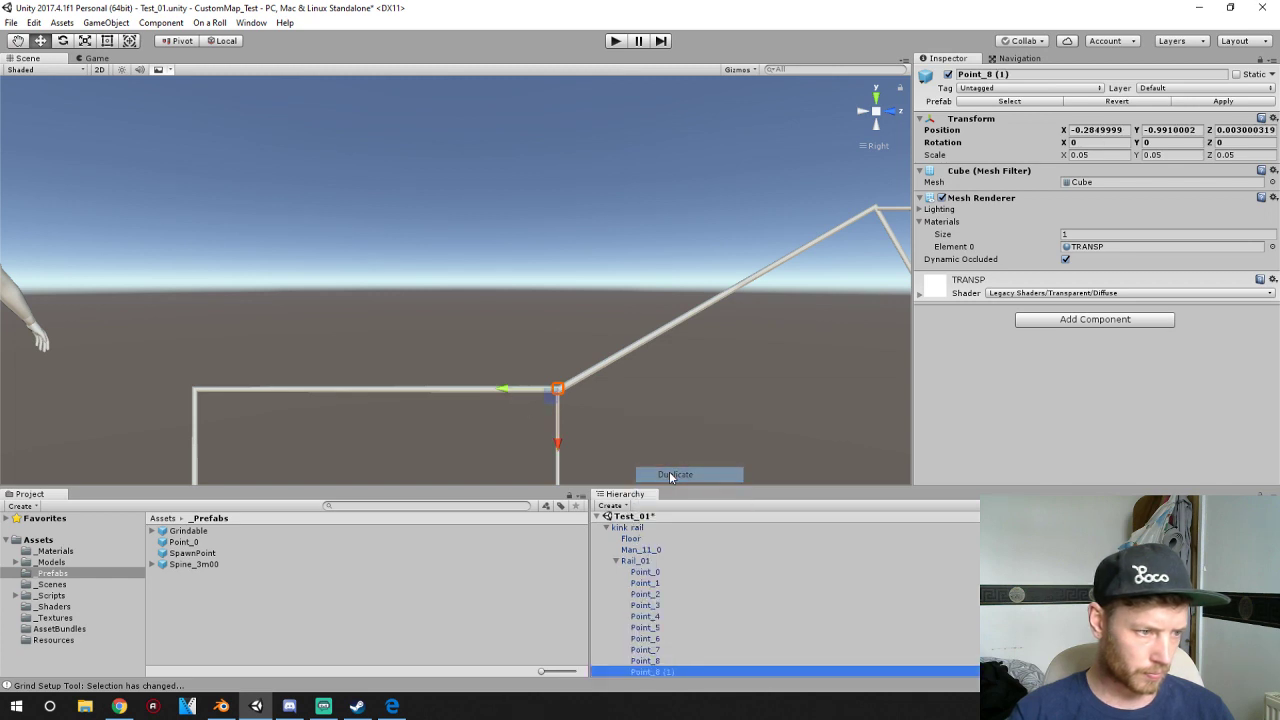
{"action": "scroll", "coordinate": [660, 675], "scroll_direction": "down", "scroll_amount": 1}
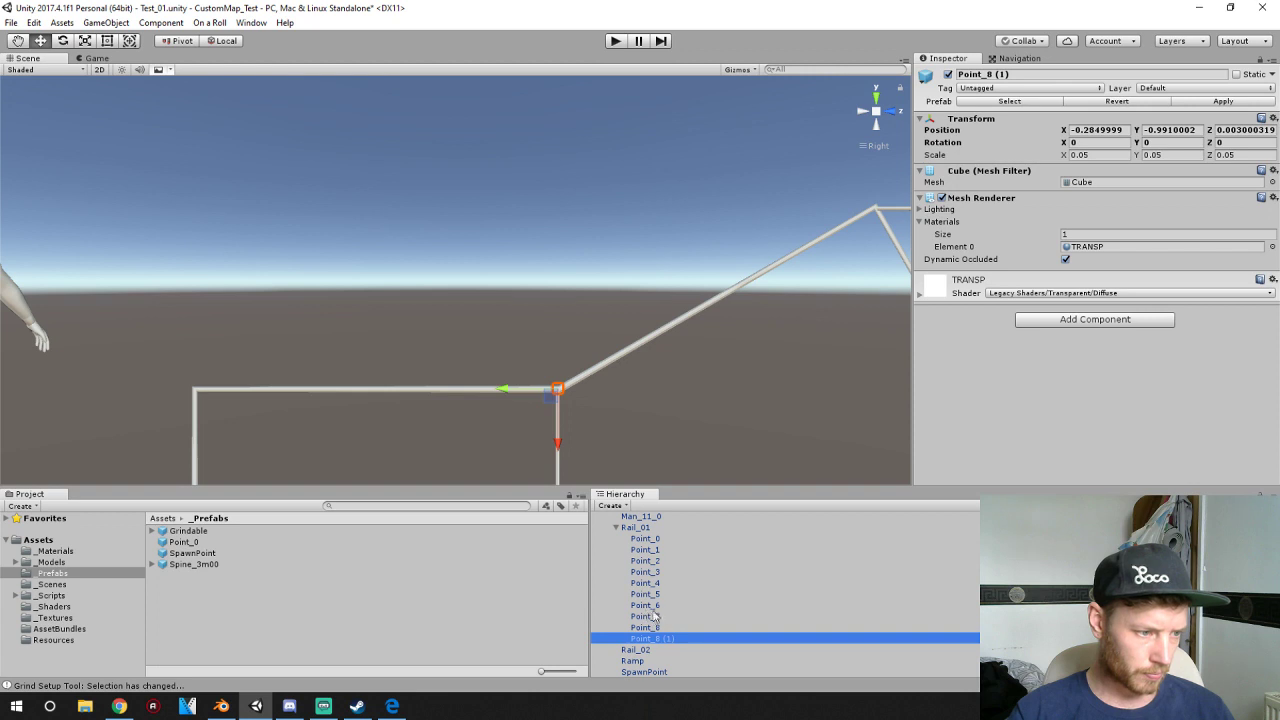
{"action": "left_click", "coordinate": [658, 642]}
{"action": "left_click_drag", "start_coordinate": [655, 639], "coordinate": [703, 639]}
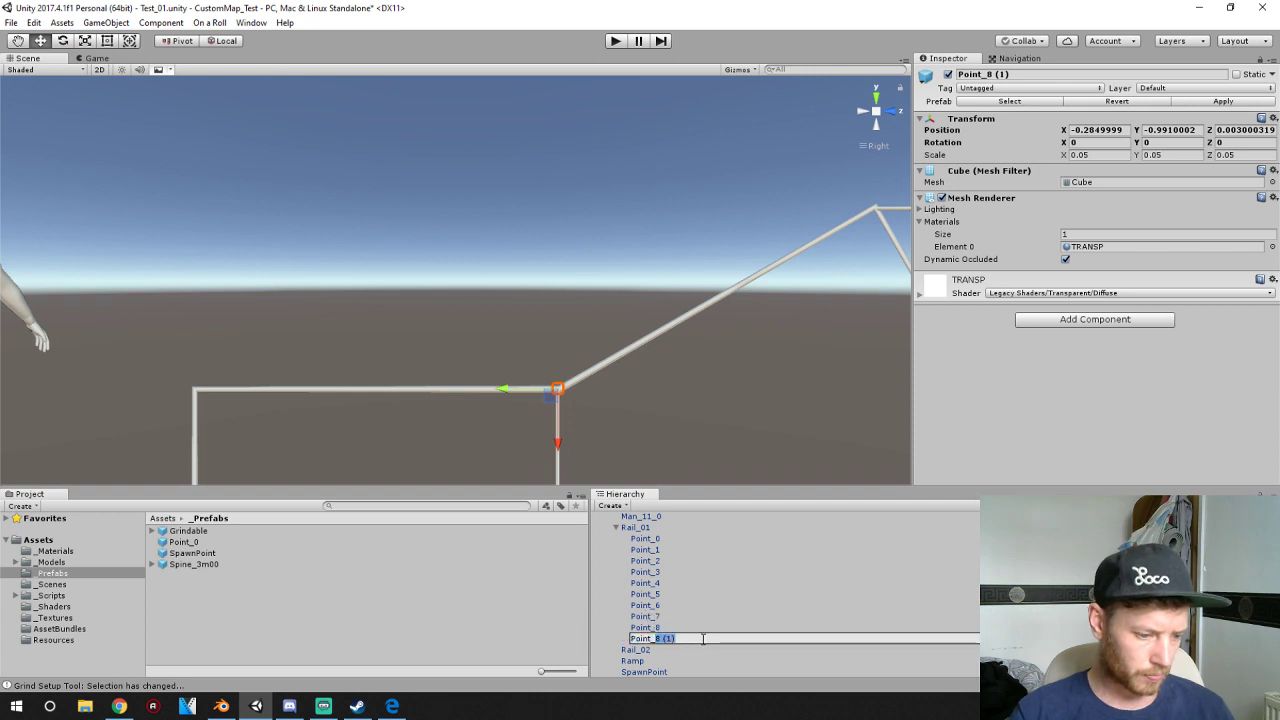
{"action": "type", "text": "9"}
{"action": "key", "text": "Return"}
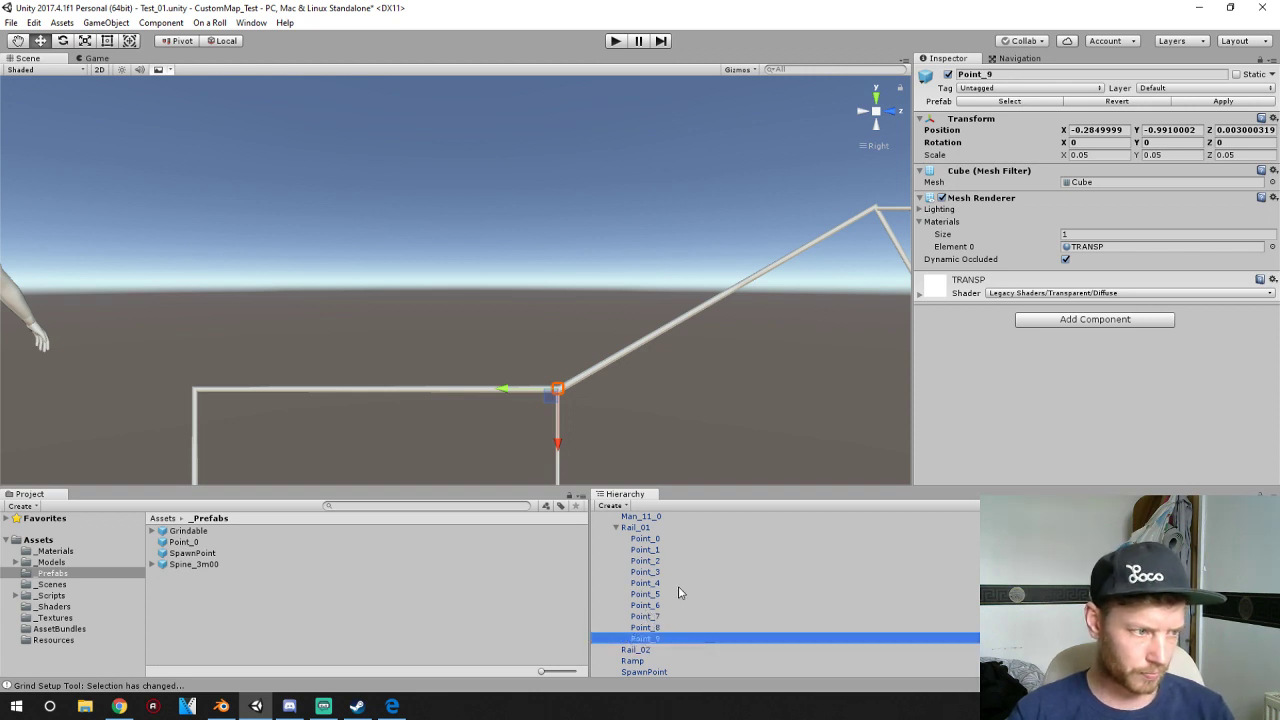
{"action": "left_click_drag", "start_coordinate": [497, 396], "coordinate": [142, 398]}
- Run the Grind Setup tool's Setup Rail(s) on Rail_01 and finalize it as a RAIL grind obstacle
{"action": "left_click", "coordinate": [640, 527]}
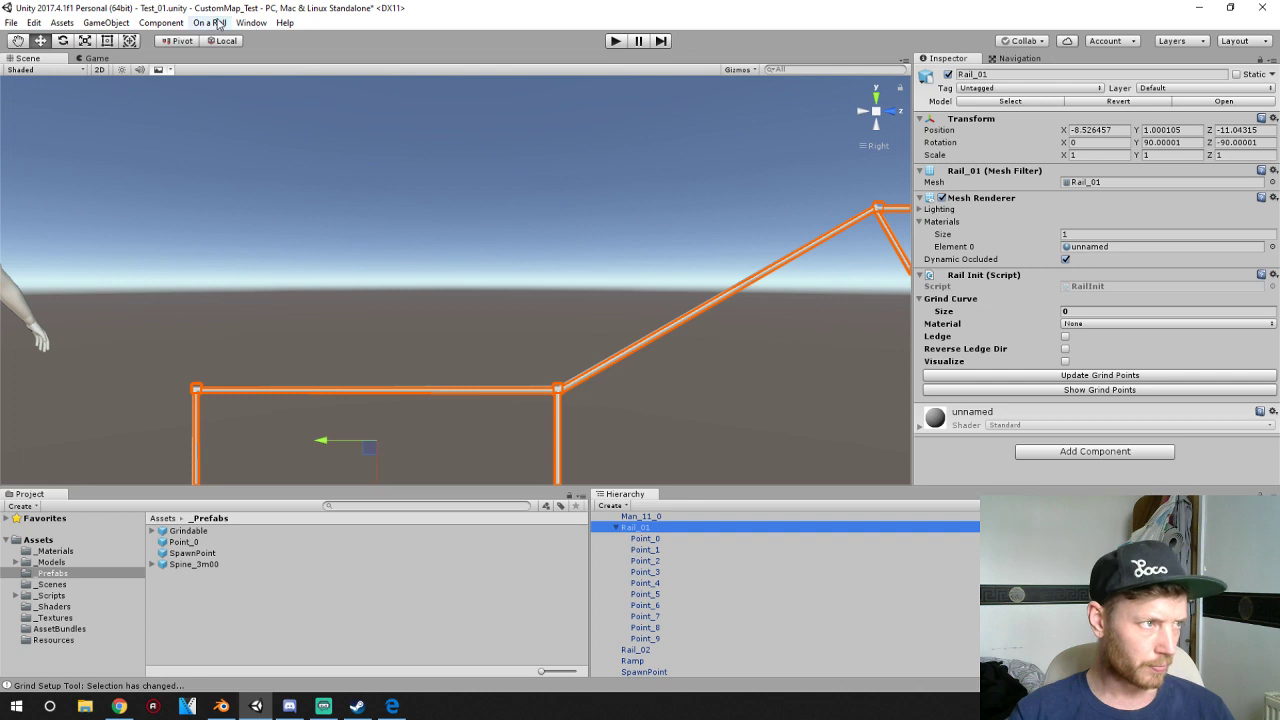
{"action": "scroll", "coordinate": [476, 215], "scroll_direction": "down", "scroll_amount": 3}
{"action": "scroll", "coordinate": [544, 350], "scroll_direction": "down", "scroll_amount": 6}
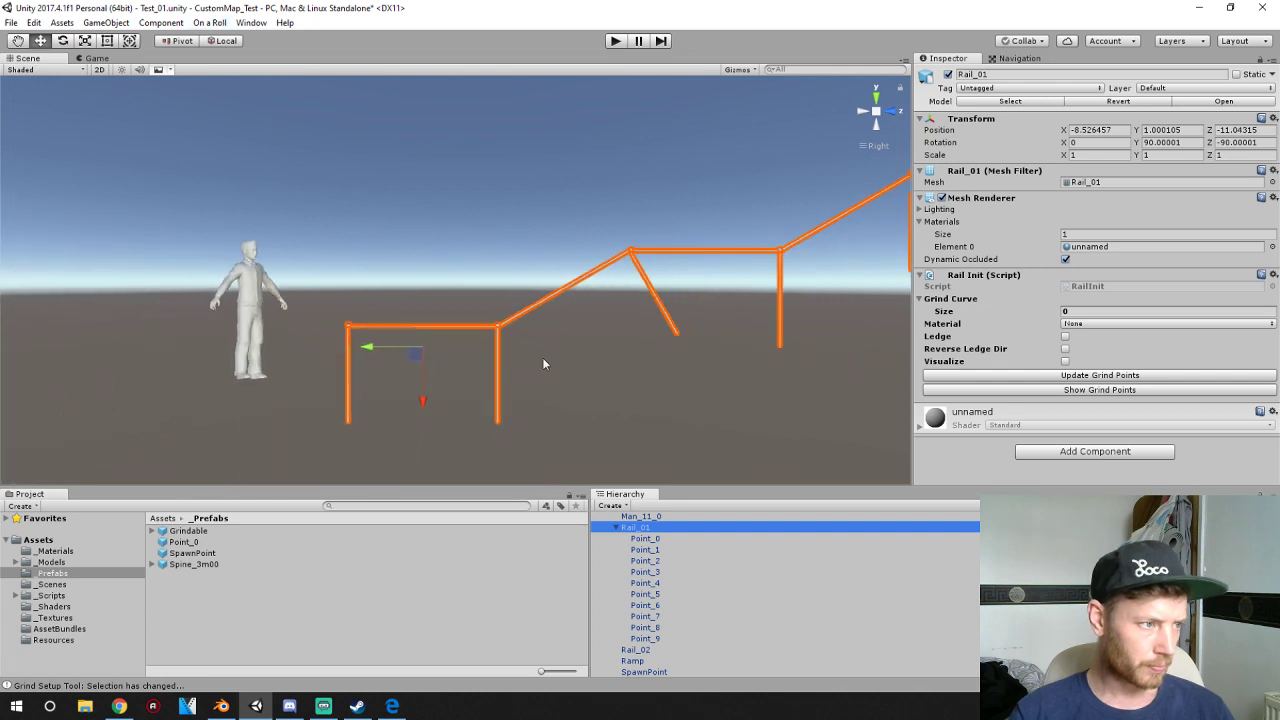
{"action": "middle_click_drag", "start_coordinate": [700, 338], "coordinate": [632, 364]}
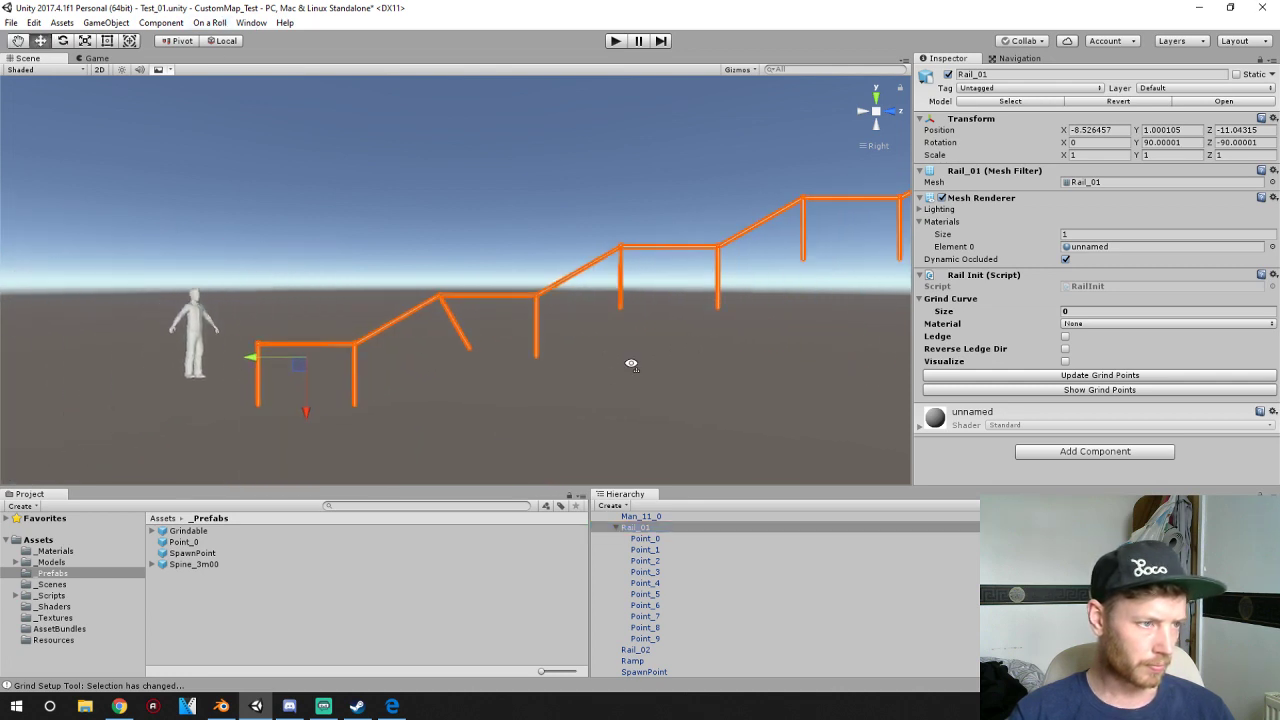
{"action": "left_click_drag", "start_coordinate": [632, 364], "coordinate": [586, 406], "text": "alt"}
{"action": "middle_click_drag", "start_coordinate": [586, 406], "coordinate": [543, 412]}
{"action": "scroll", "coordinate": [543, 412], "scroll_direction": "down", "scroll_amount": 2}
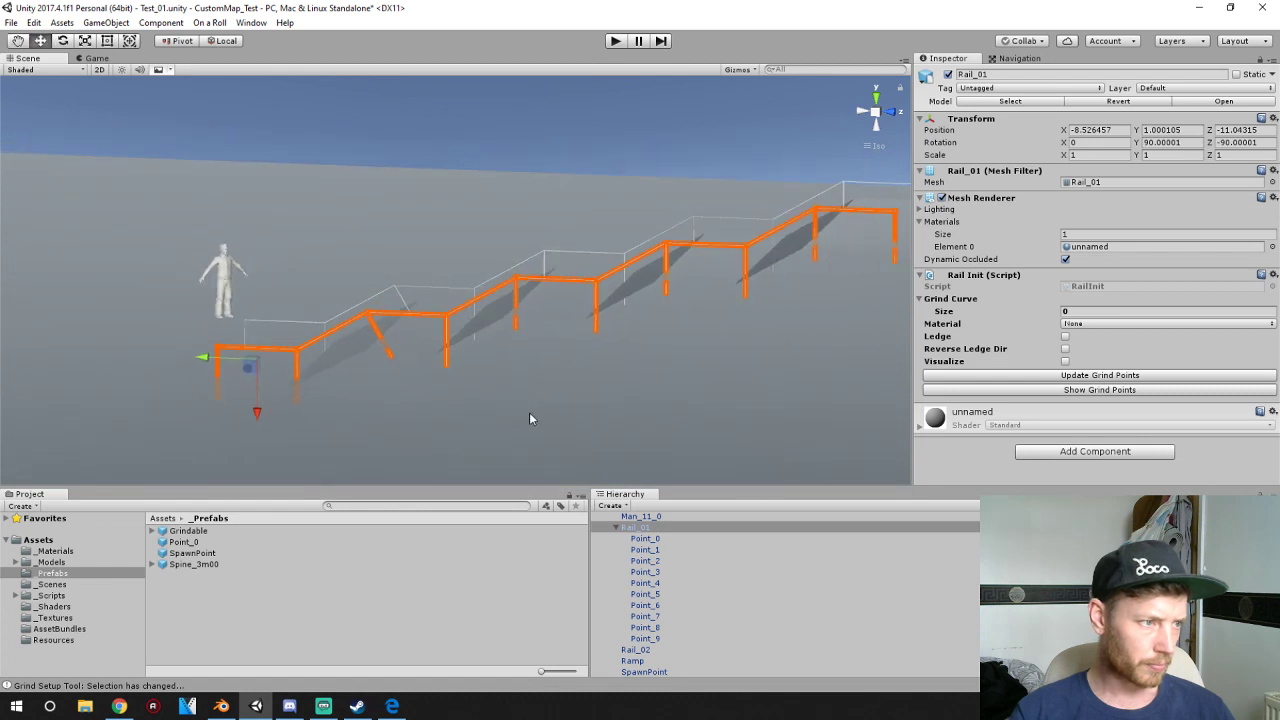
{"action": "left_click", "coordinate": [209, 22]}
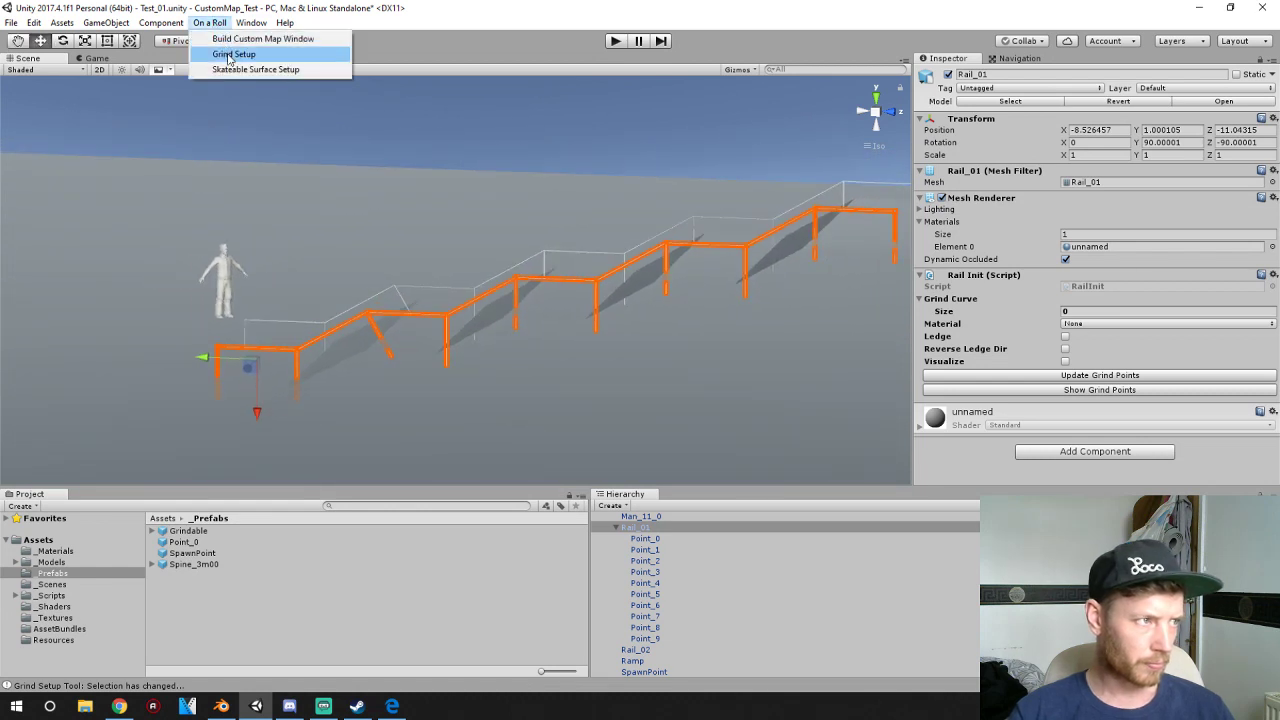
{"action": "left_click", "coordinate": [233, 54]}
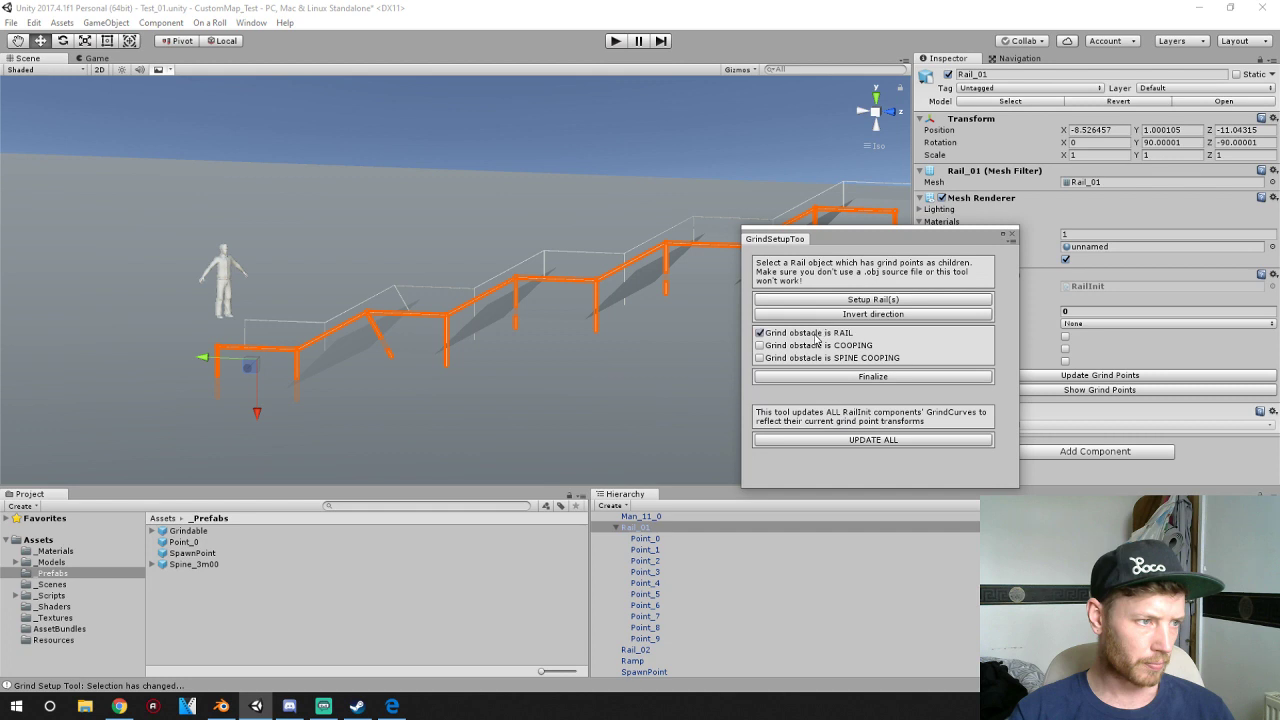
{"action": "left_click", "coordinate": [839, 299]}
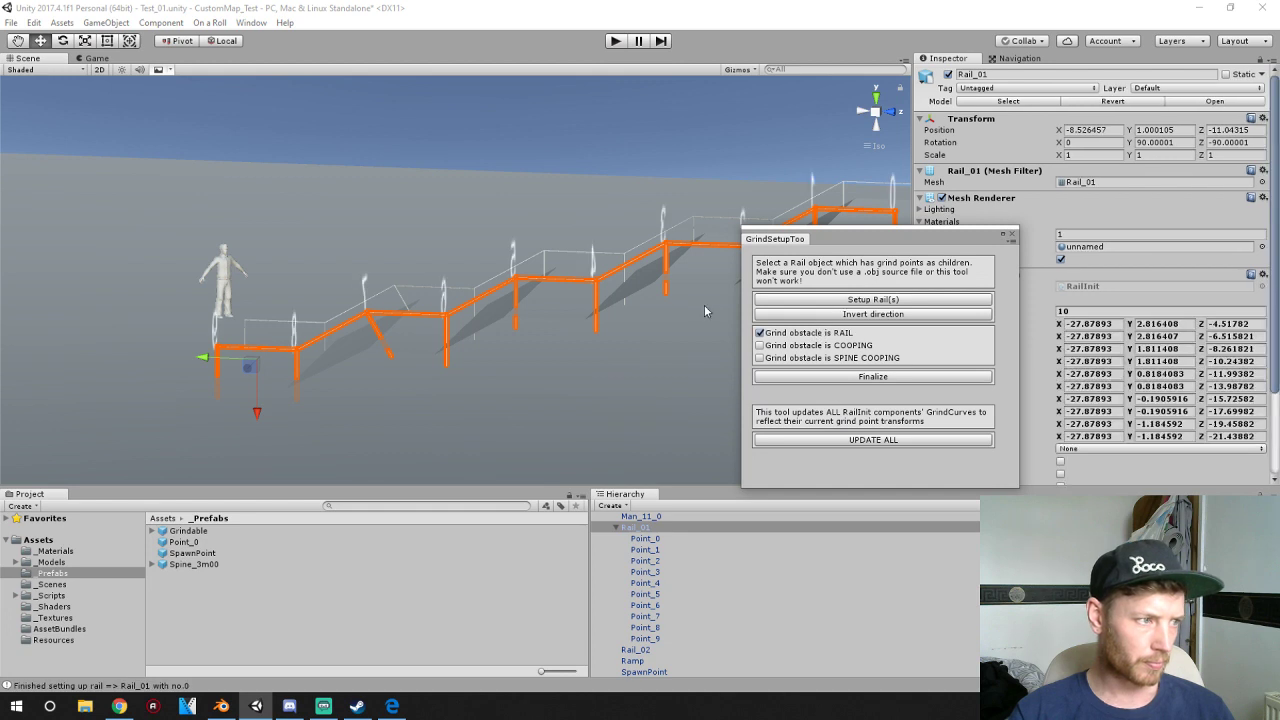
{"action": "middle_click_drag", "start_coordinate": [704, 305], "coordinate": [602, 327]}
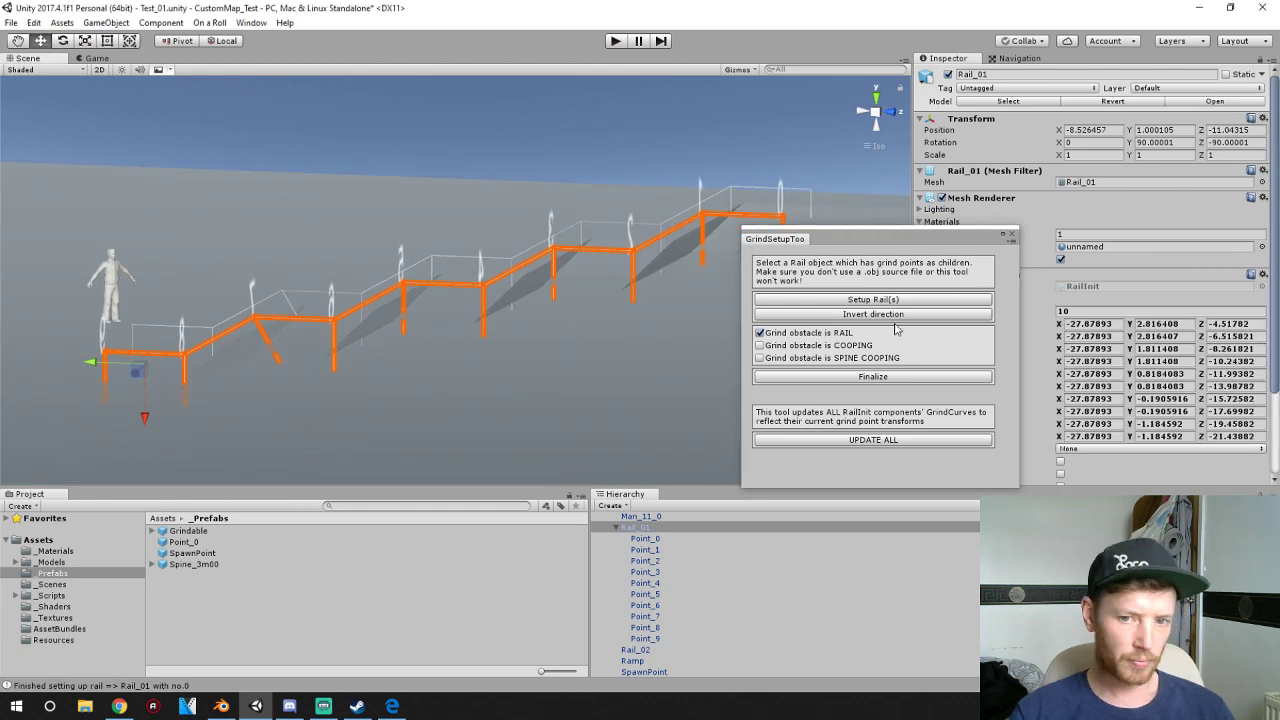
{"action": "left_click", "coordinate": [864, 377]}
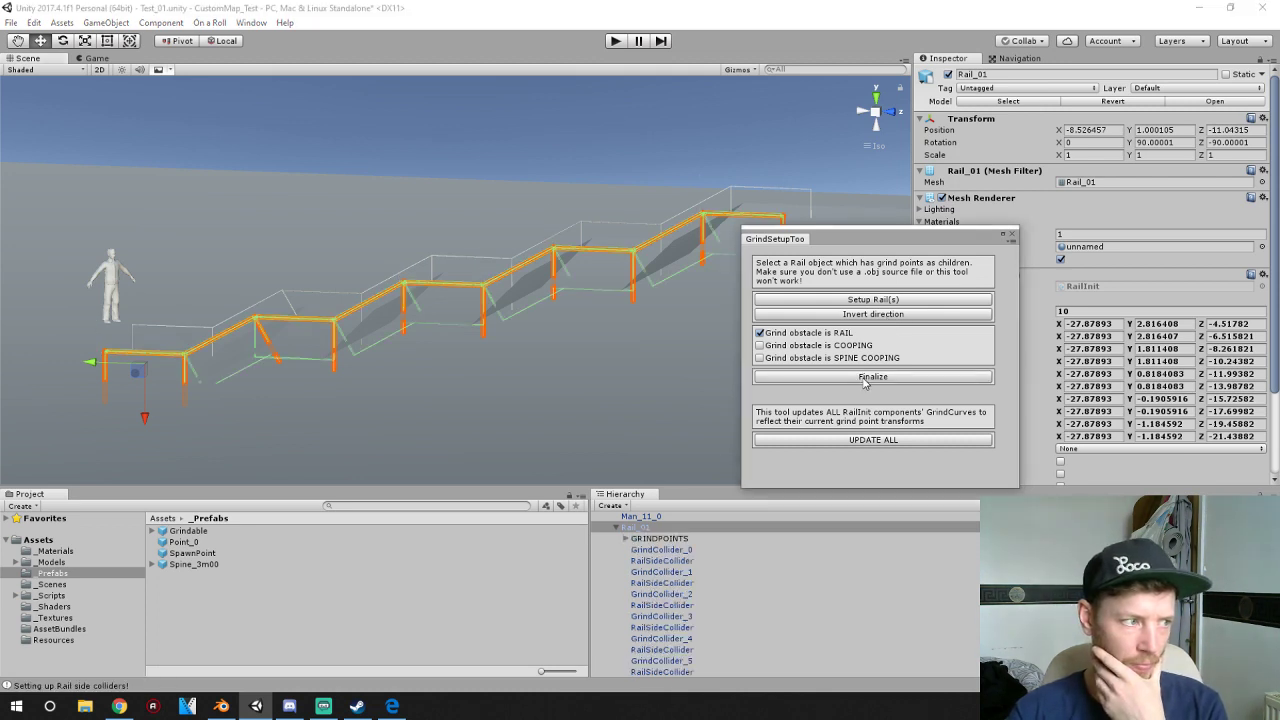
- Set the Rail Init material of Rail_01 to Rail_Cooping and close the Grind Setup tool
{"action": "left_click_drag", "start_coordinate": [966, 235], "coordinate": [650, 197]}
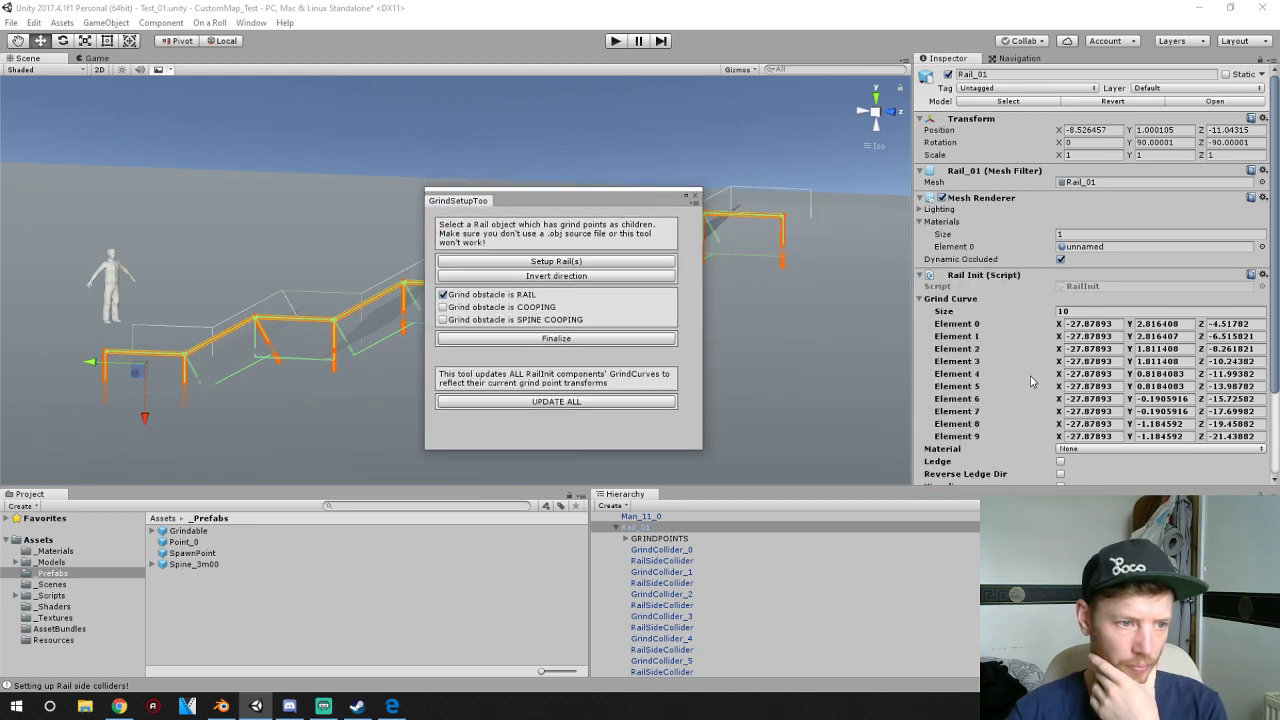
{"action": "scroll", "coordinate": [1033, 381], "scroll_direction": "down", "scroll_amount": 3}
{"action": "left_click", "coordinate": [1136, 339]}
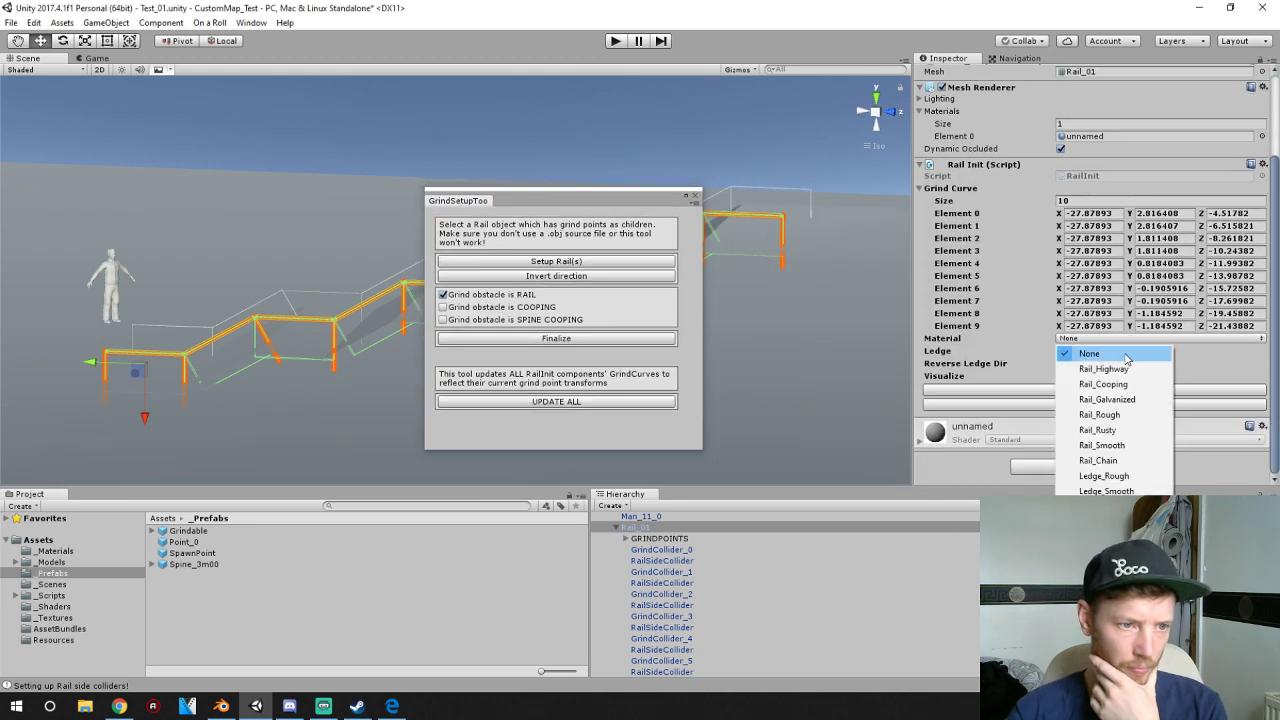
{"action": "left_click", "coordinate": [1116, 385]}
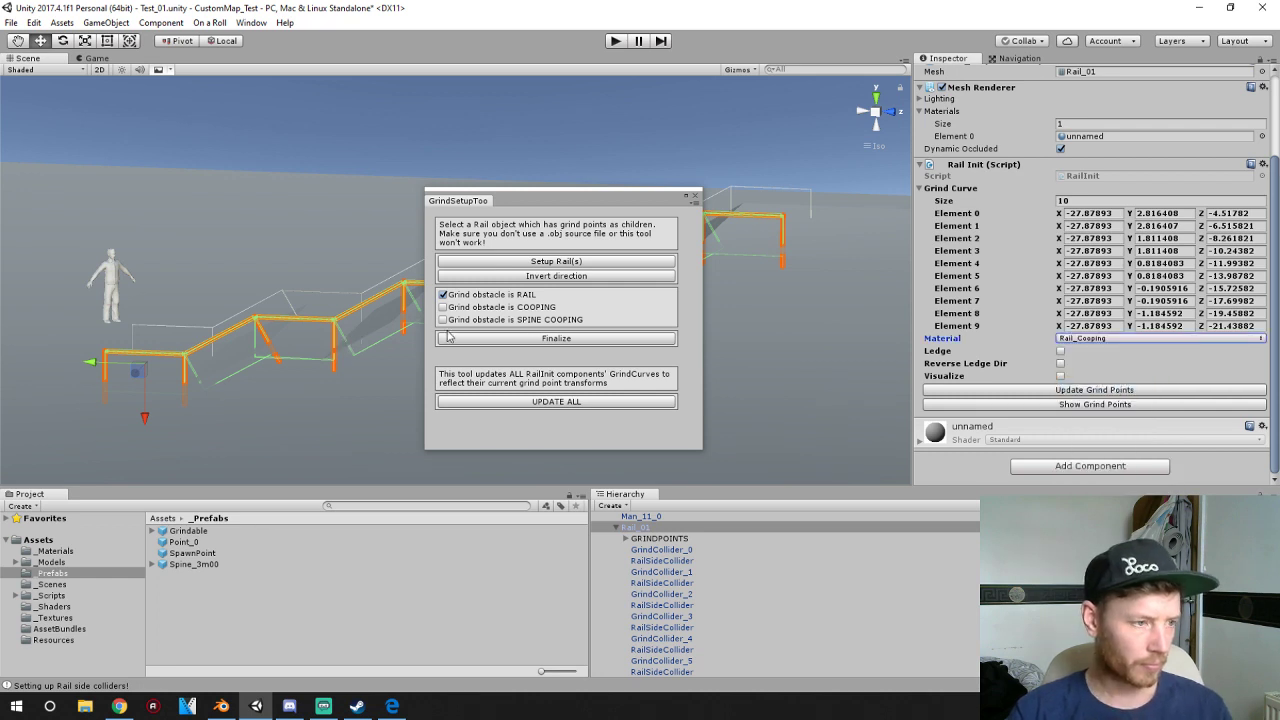
{"action": "left_click", "coordinate": [693, 196]}
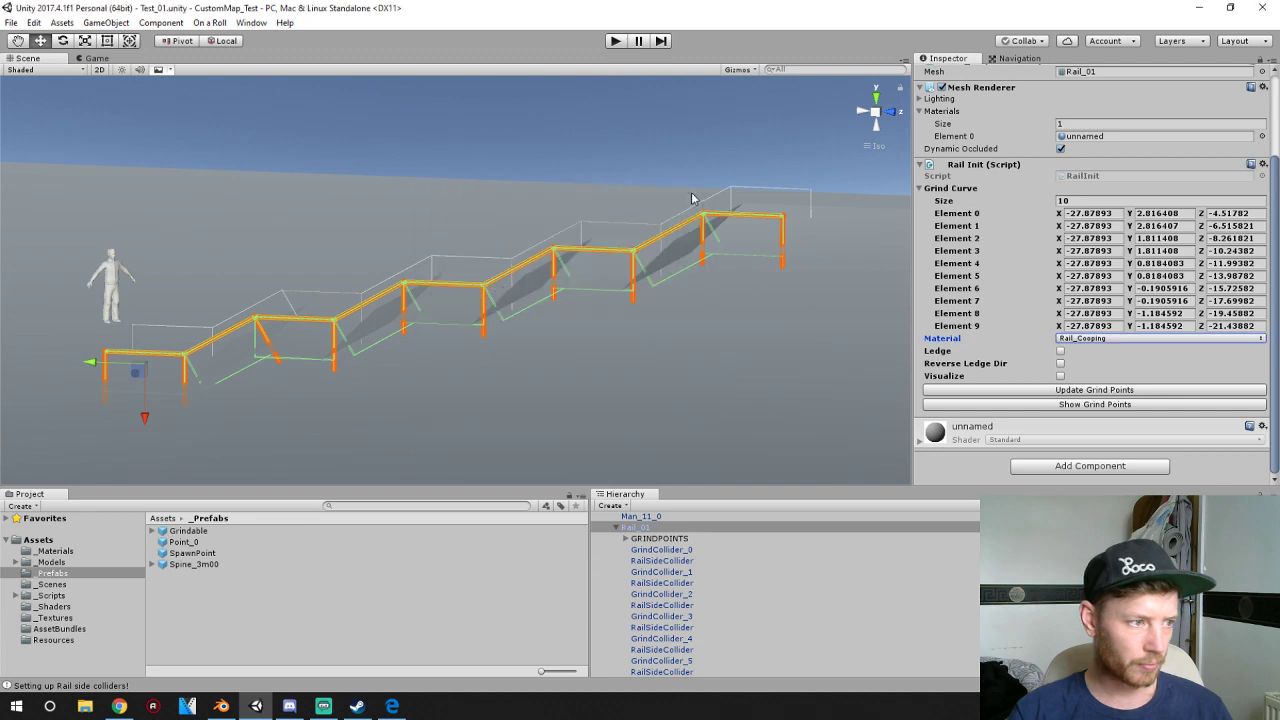
- Inspect Rail_01's grind points and colliders in the scene and hierarchy, and look at Rail_02's setup
{"action": "left_click_drag", "start_coordinate": [334, 428], "coordinate": [670, 367], "text": "alt"}
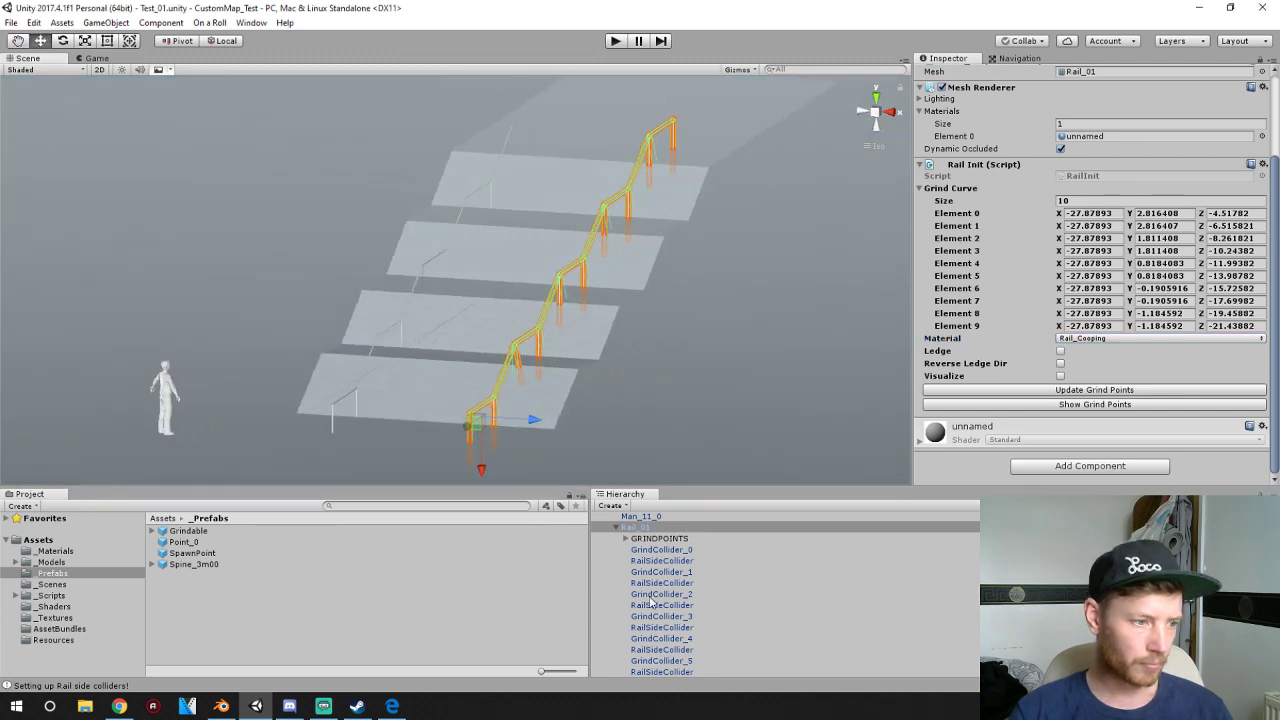
{"action": "left_click", "coordinate": [626, 539]}
{"action": "left_click", "coordinate": [626, 539]}
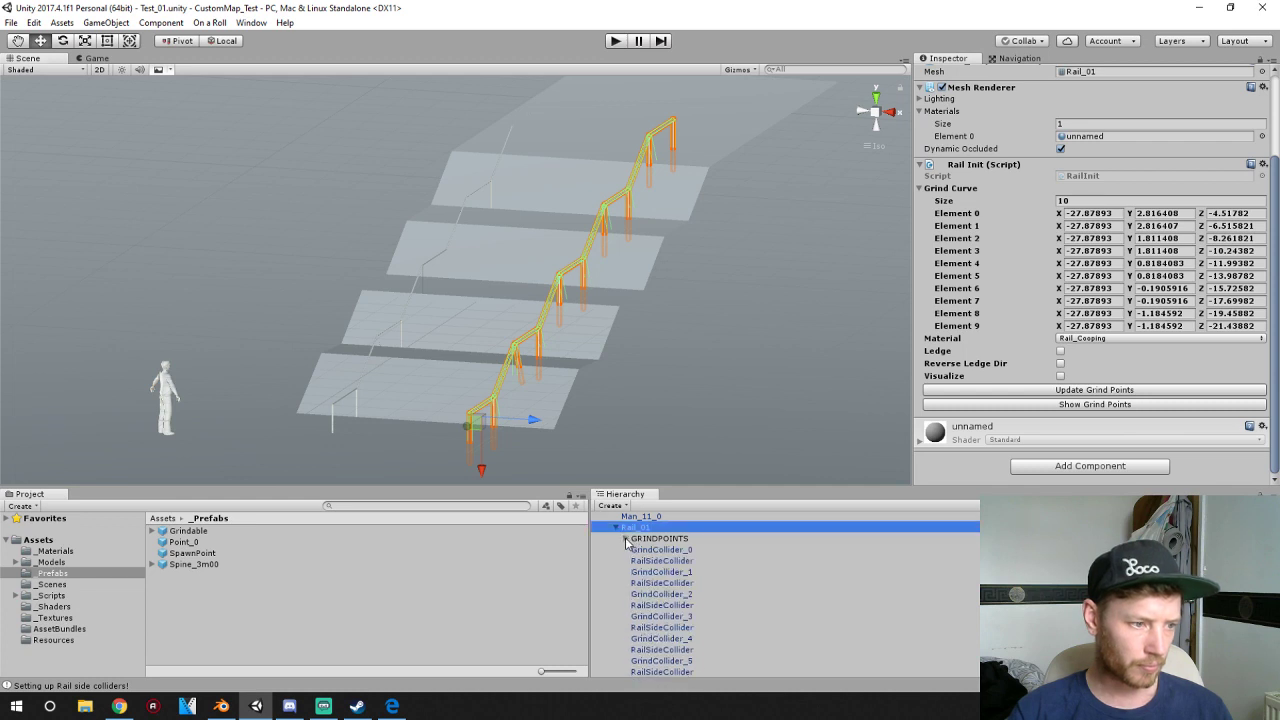
{"action": "left_click", "coordinate": [615, 528]}
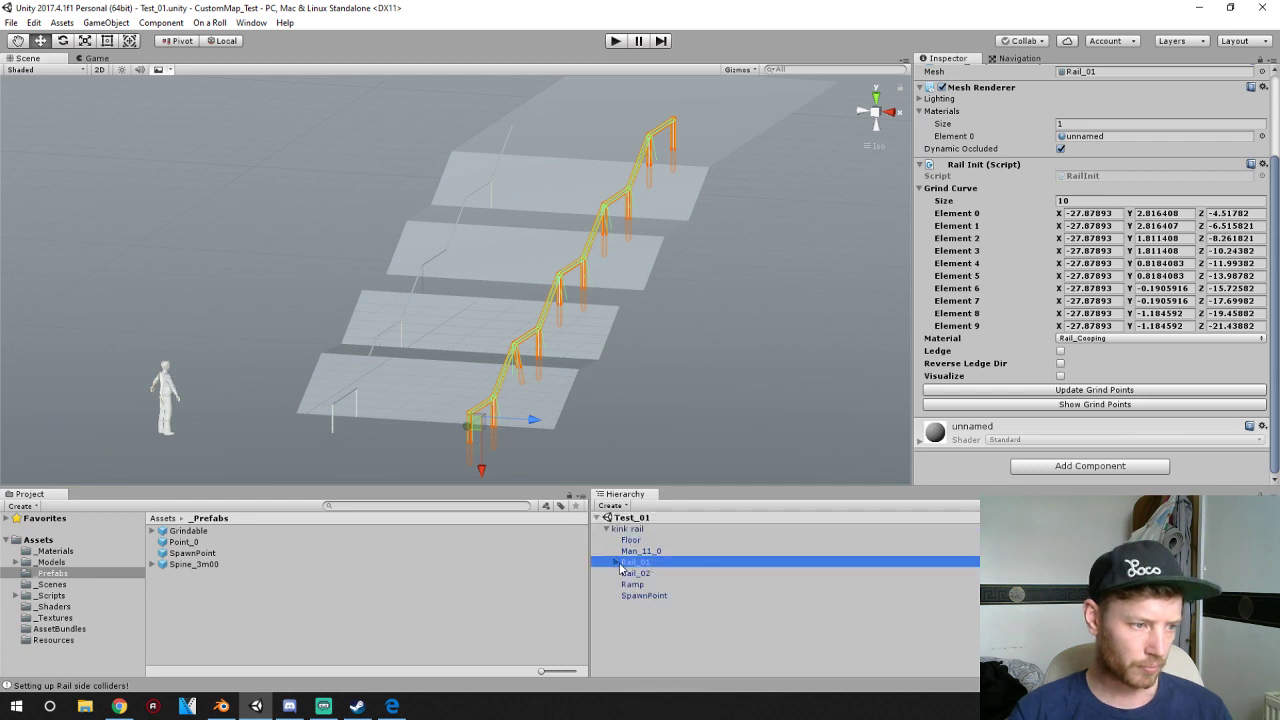
{"action": "left_click", "coordinate": [617, 562]}
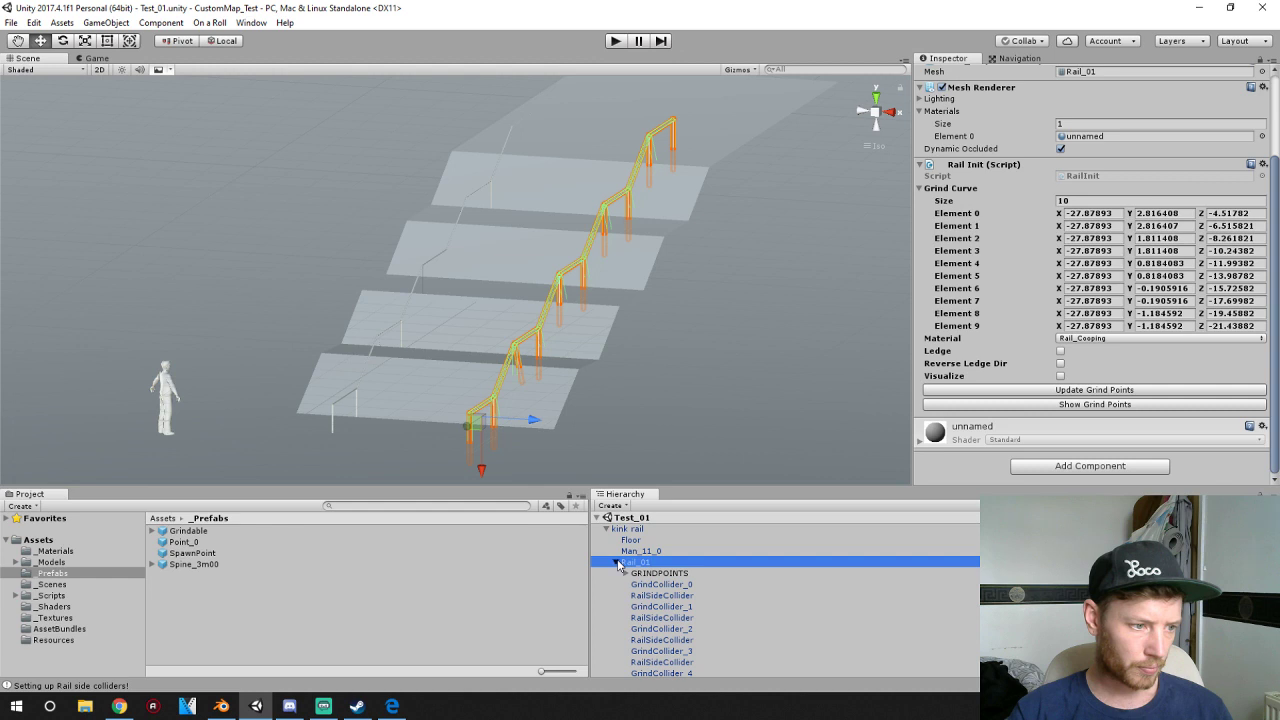
{"action": "left_click", "coordinate": [616, 562]}
{"action": "left_click", "coordinate": [630, 574]}
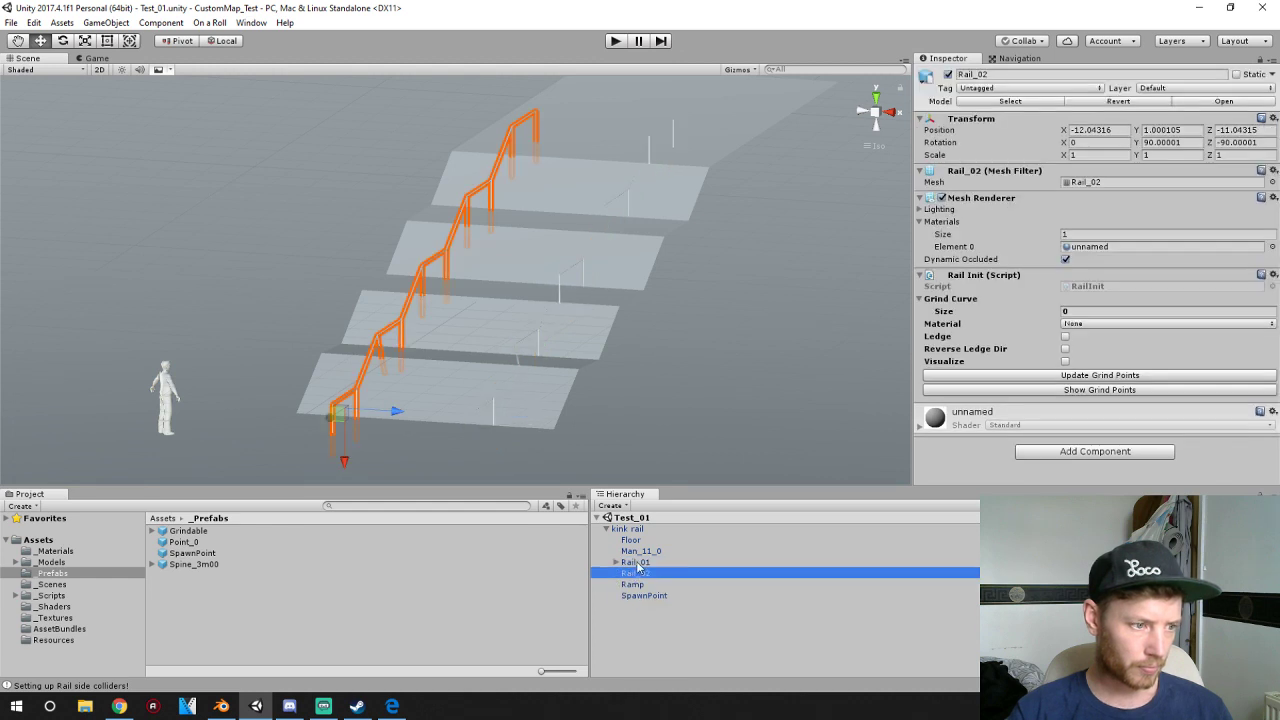
{"action": "left_click", "coordinate": [638, 563]}
- Open the _Scenes folder of the project assets
{"action": "right_click", "coordinate": [377, 567]}
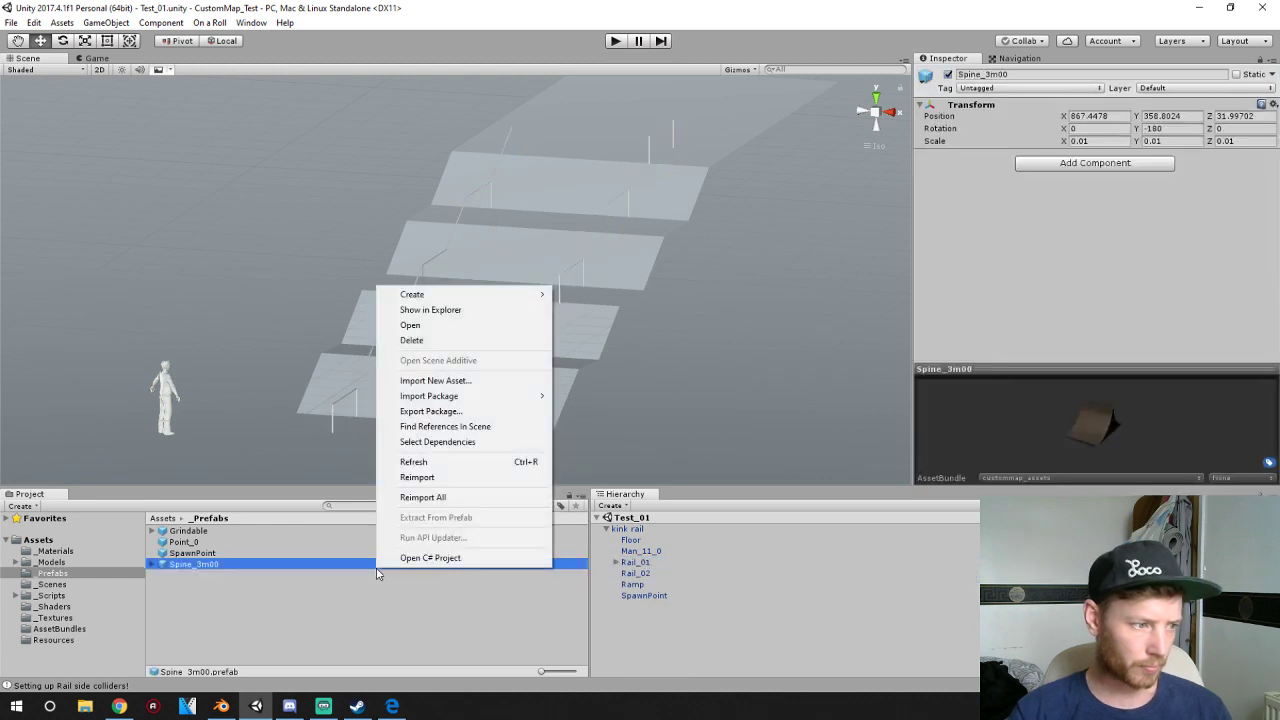
{"action": "left_click", "coordinate": [162, 517]}
{"action": "left_click", "coordinate": [163, 518]}
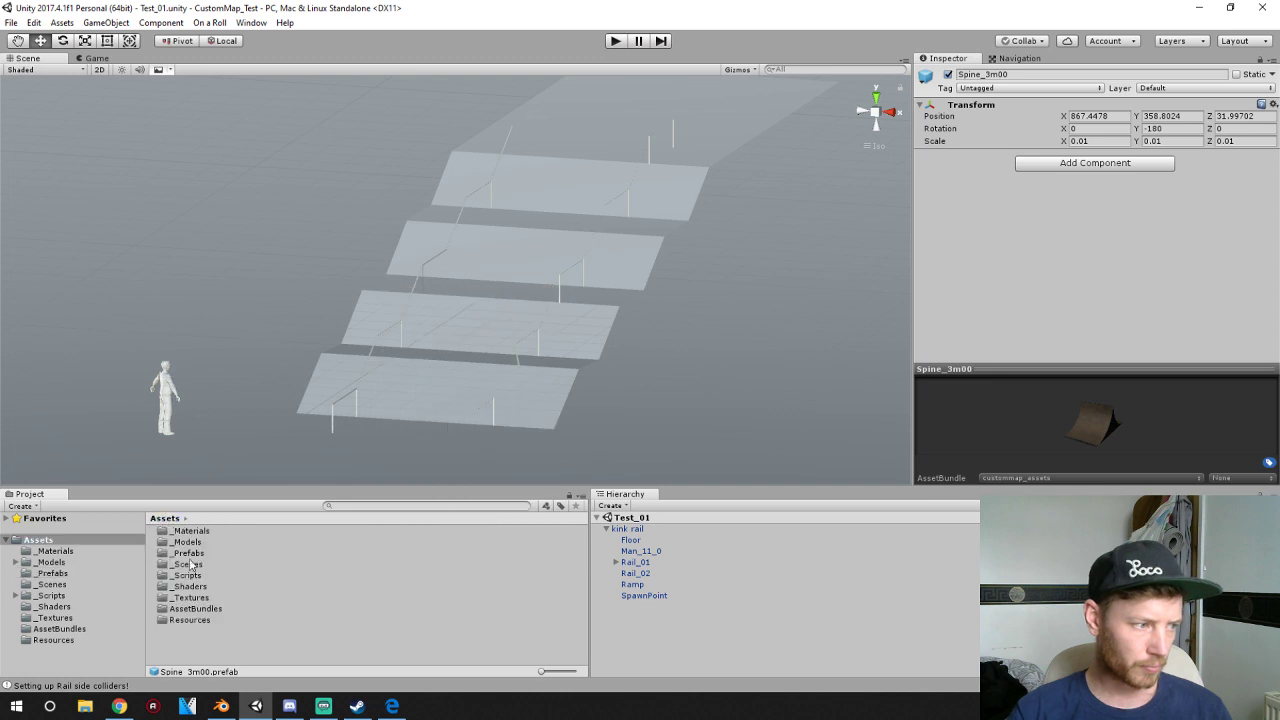
{"action": "double_click", "coordinate": [184, 566]}
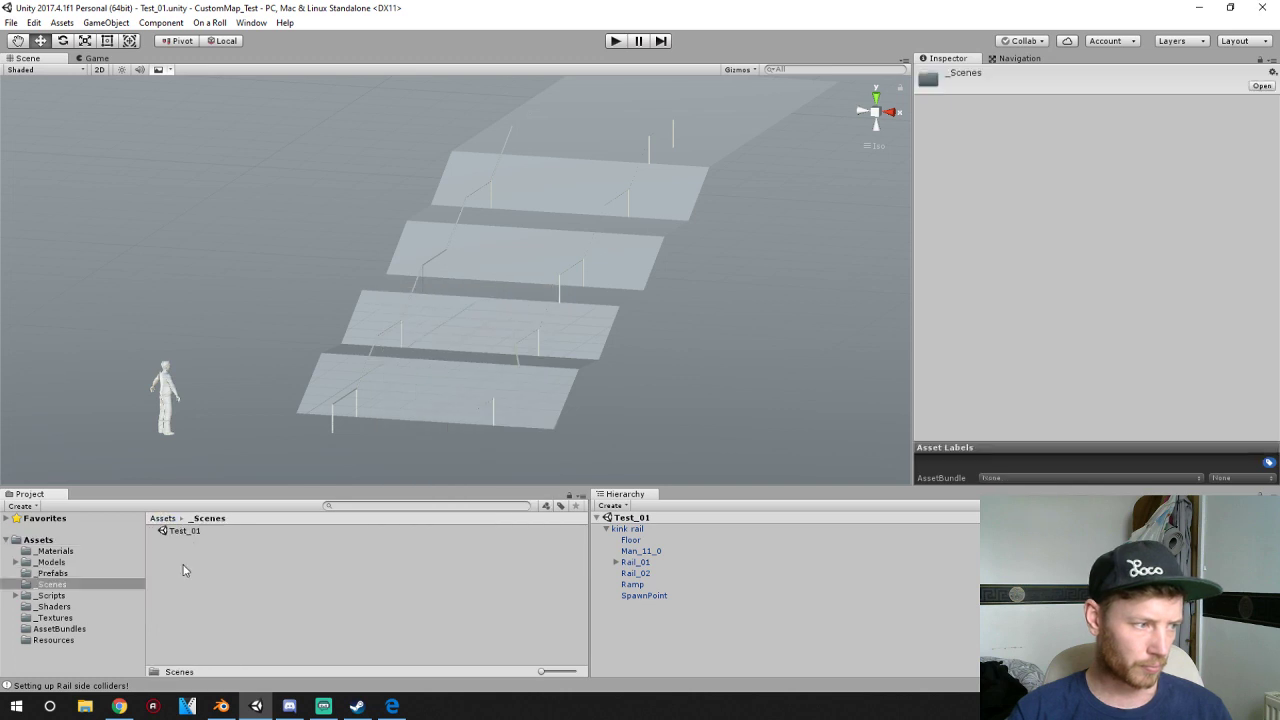
{"action": "left_click", "coordinate": [250, 22]}
{"action": "mouse_move", "coordinate": [210, 22]}
{"action": "left_click", "coordinate": [262, 38]}
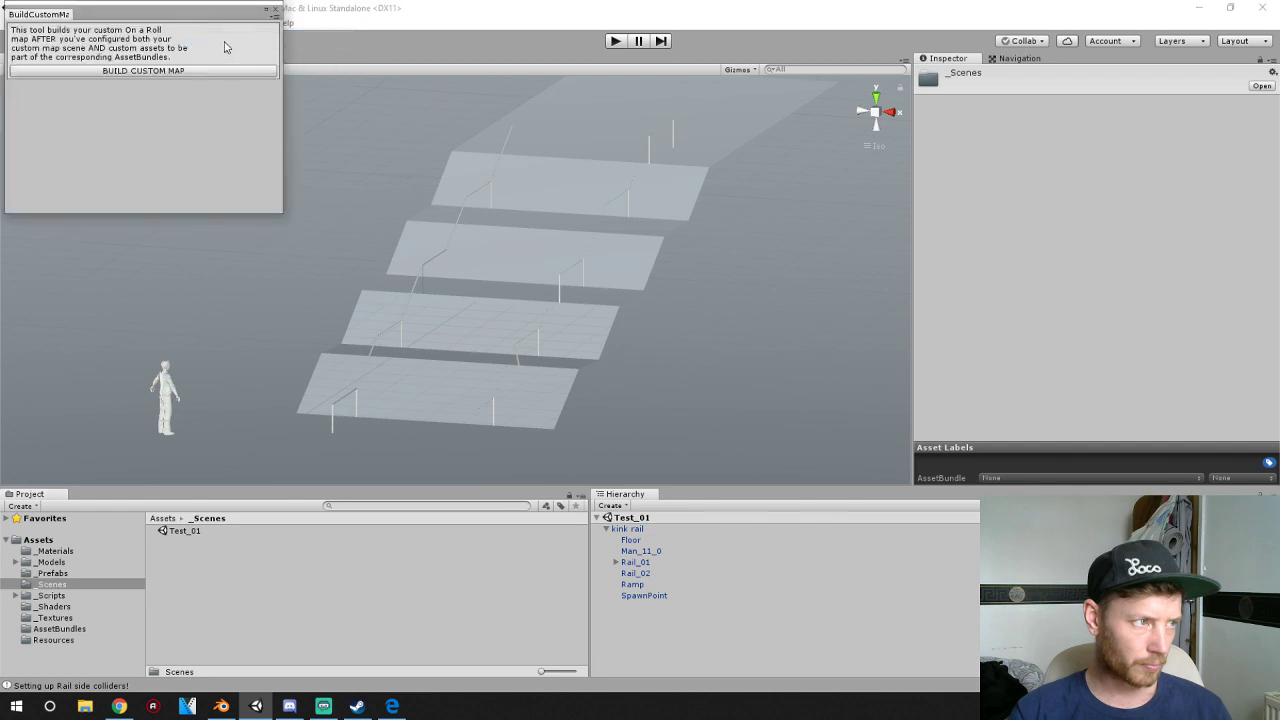
{"action": "left_click", "coordinate": [273, 12]}
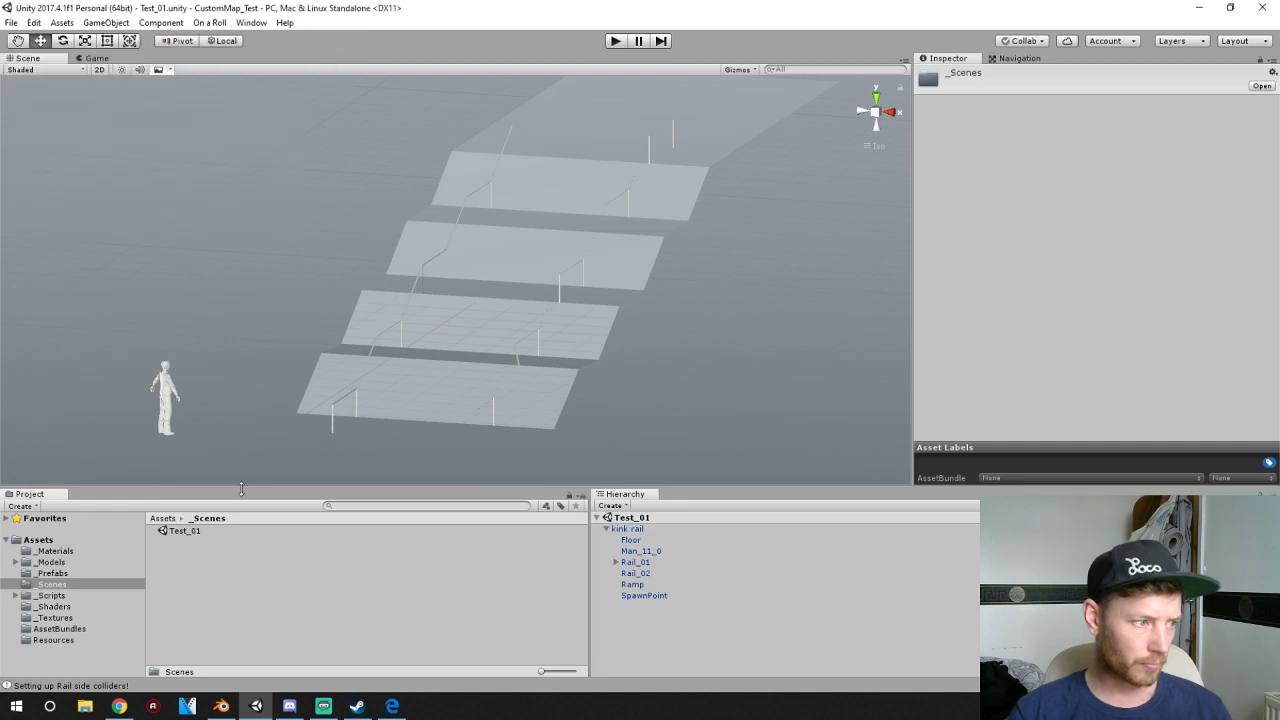
- Select the Test_01 scene asset to check its AssetBundle assignment
{"action": "left_click", "coordinate": [184, 532]}
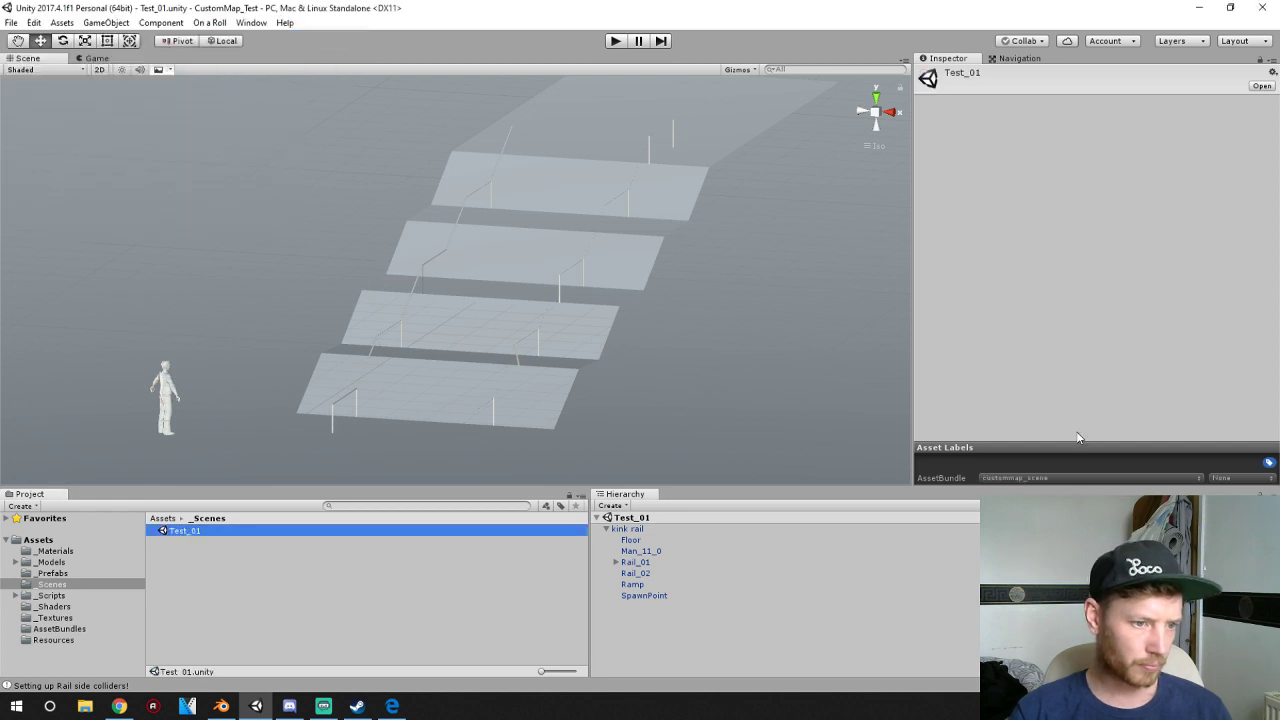
- Assign the kink rail model in the _Models folder to the custommap_assets AssetBundle
{"action": "left_click", "coordinate": [163, 518]}
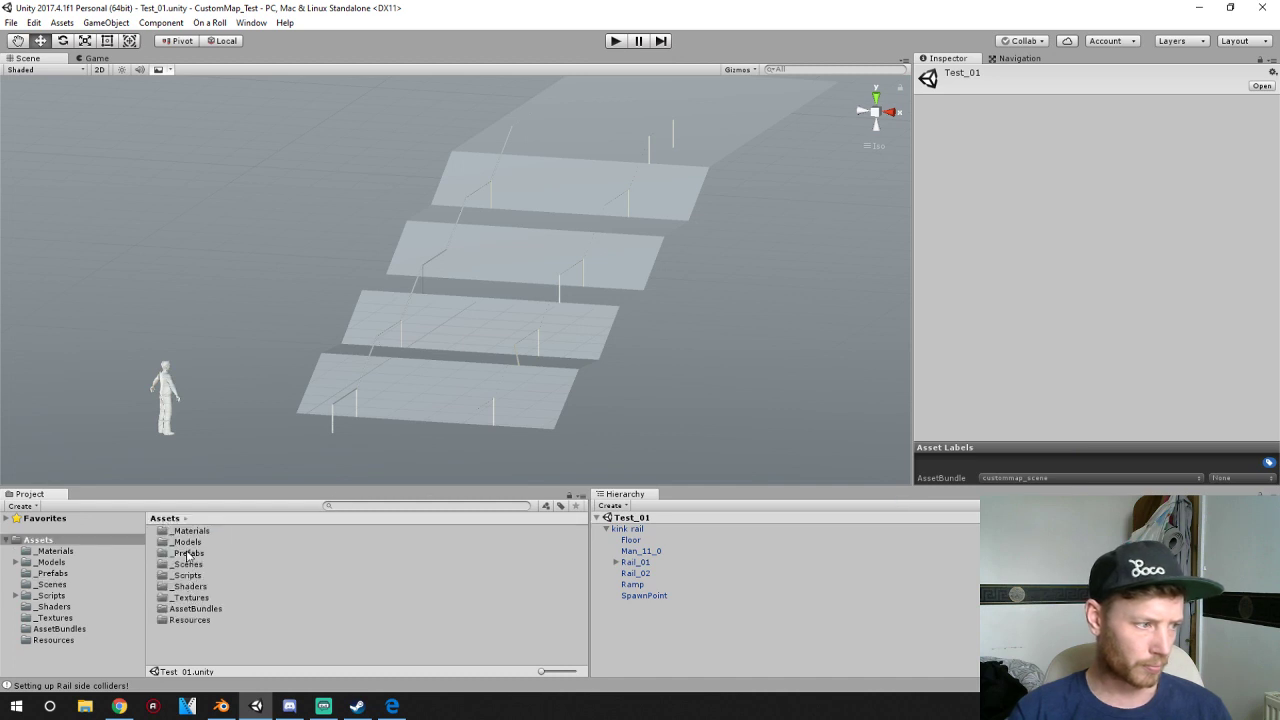
{"action": "double_click", "coordinate": [188, 545]}
{"action": "left_click", "coordinate": [185, 542]}
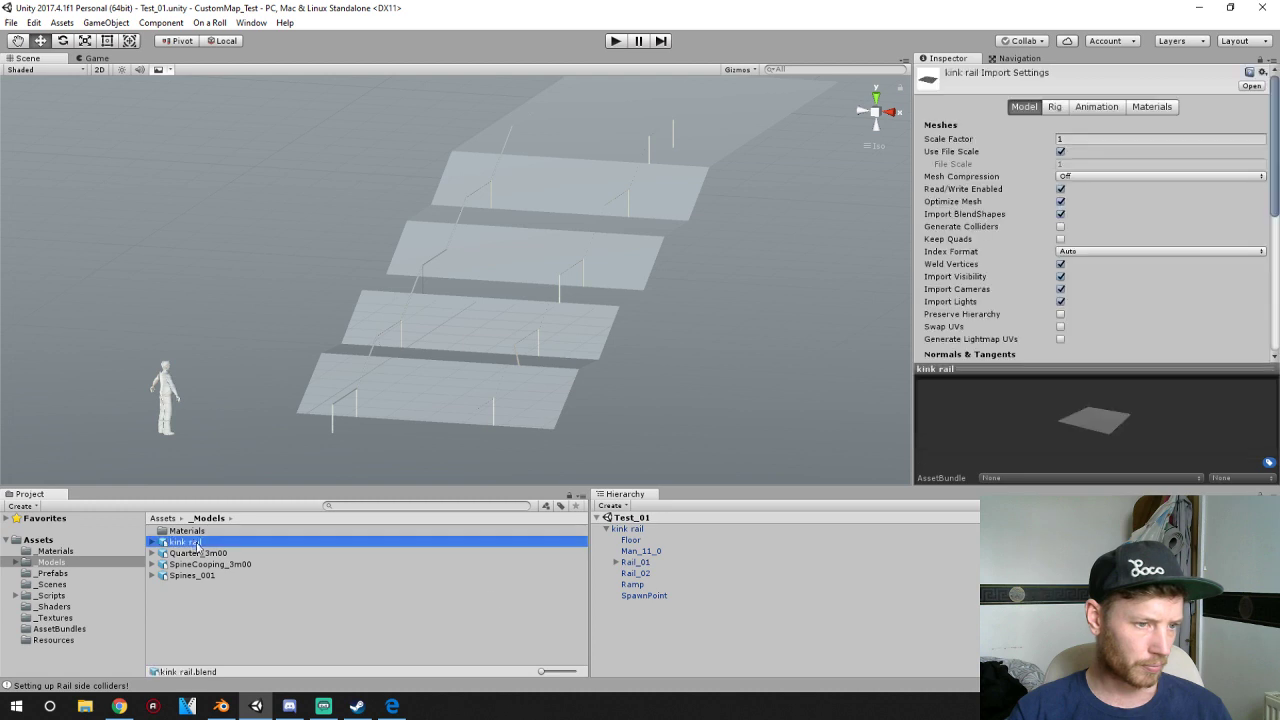
{"action": "left_click", "coordinate": [1064, 479]}
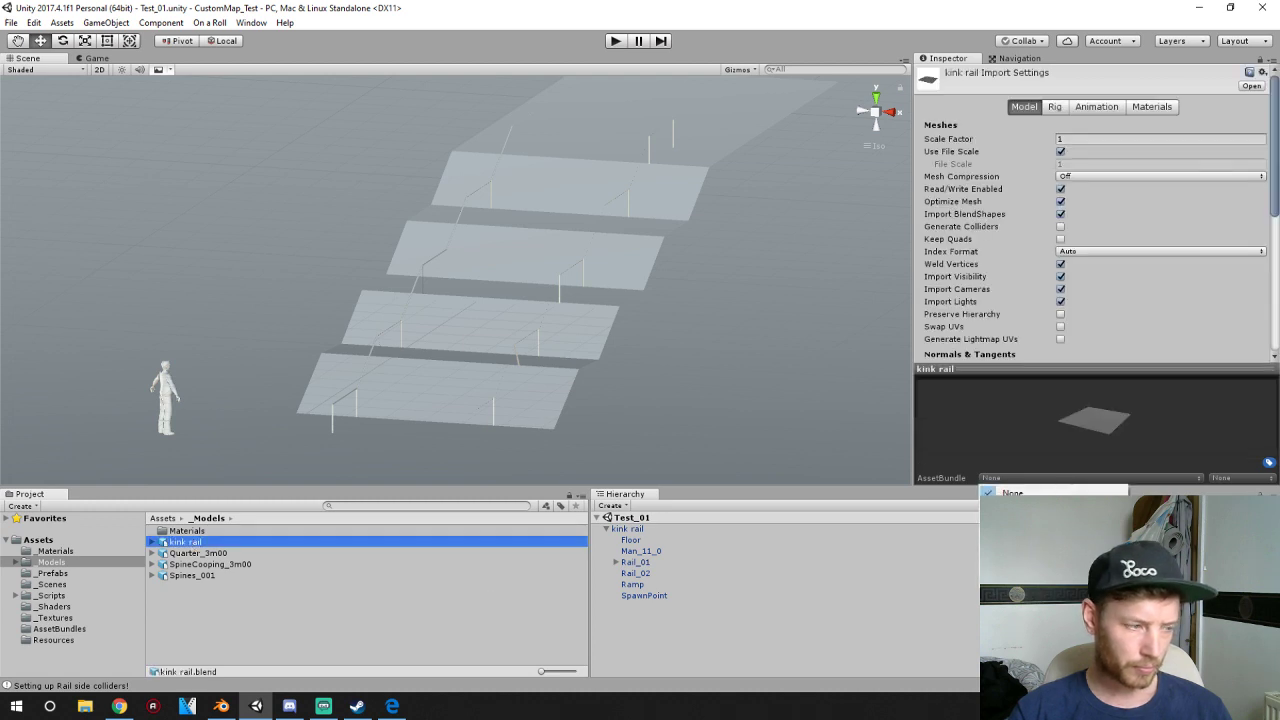
{"action": "left_click", "coordinate": [1030, 505]}
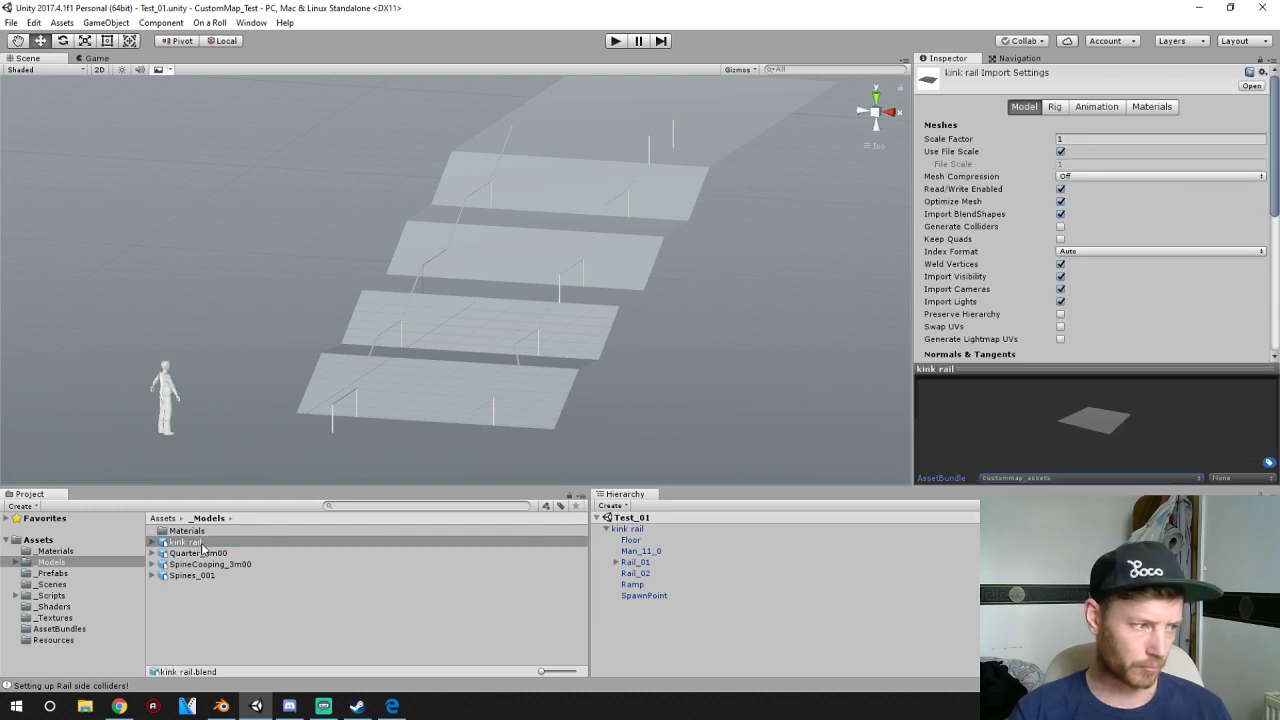
- Check the AssetBundle assignments of the RailSideCollider, RailCollider and PtIndicator prefabs in Resources, and look through the _Scripts folder's _Components
{"action": "left_click", "coordinate": [166, 519]}
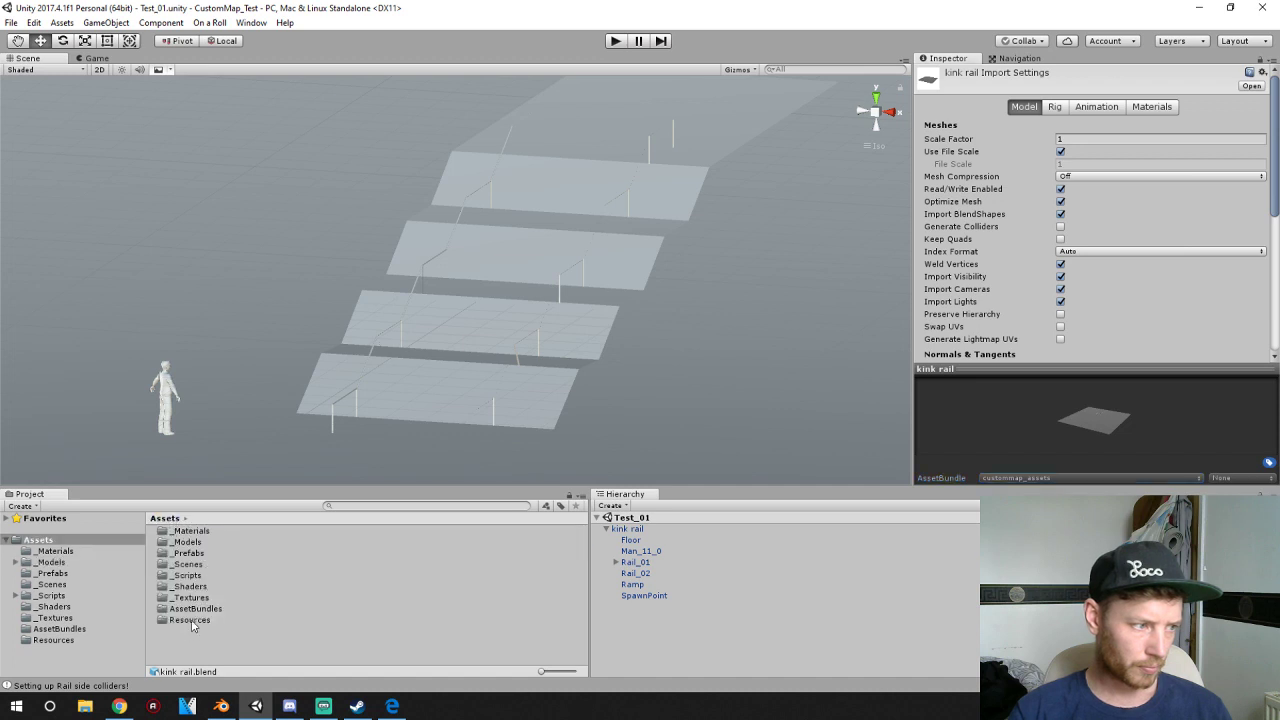
{"action": "double_click", "coordinate": [190, 577]}
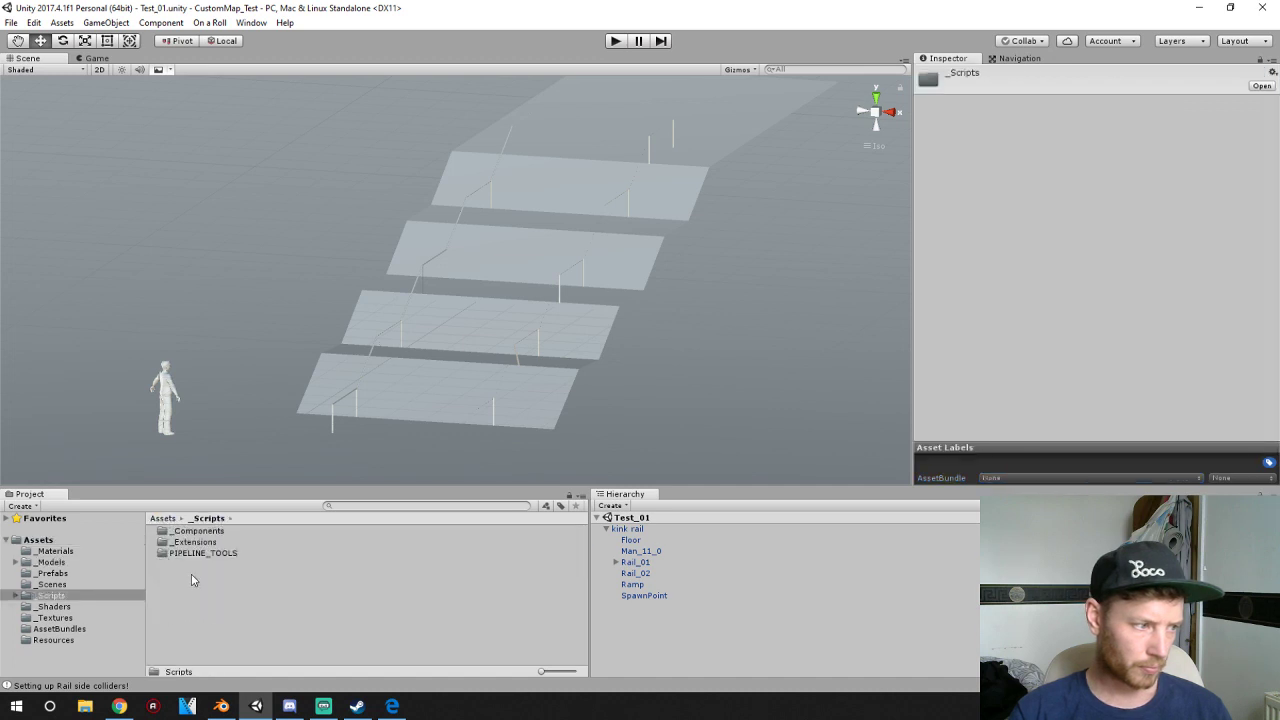
{"action": "double_click", "coordinate": [183, 530]}
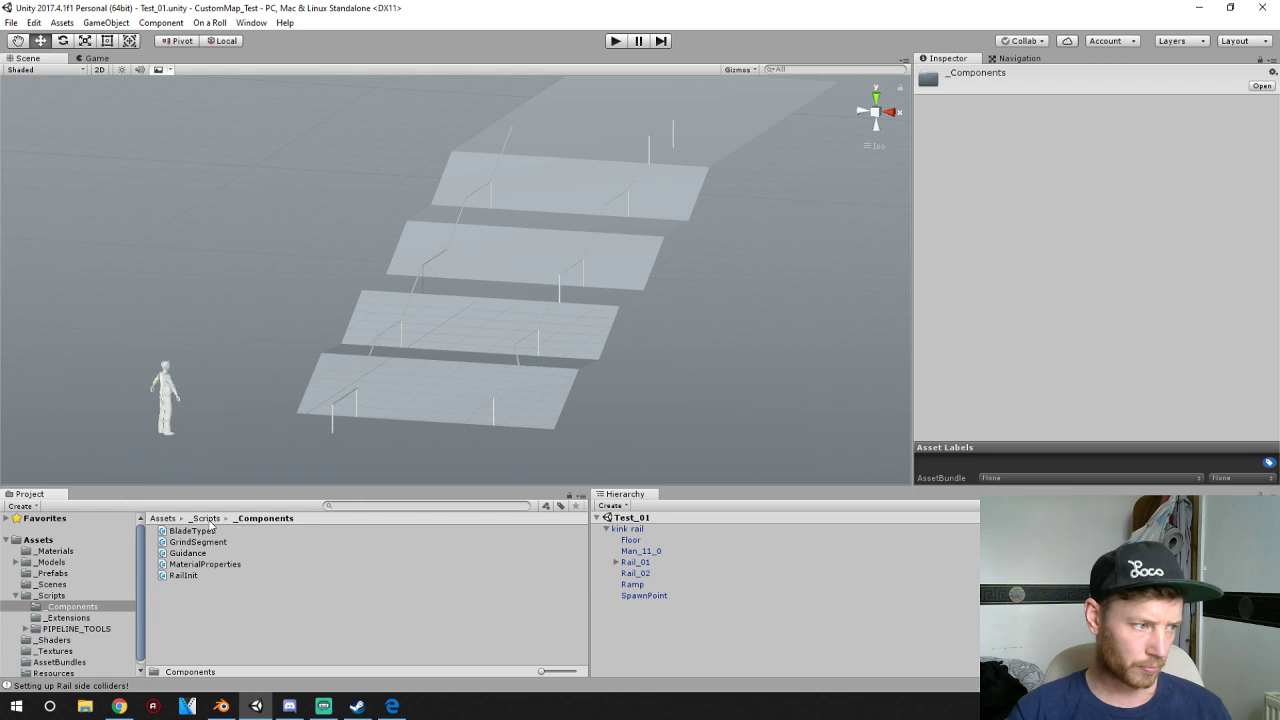
{"action": "left_click", "coordinate": [208, 519]}
{"action": "left_click", "coordinate": [163, 519]}
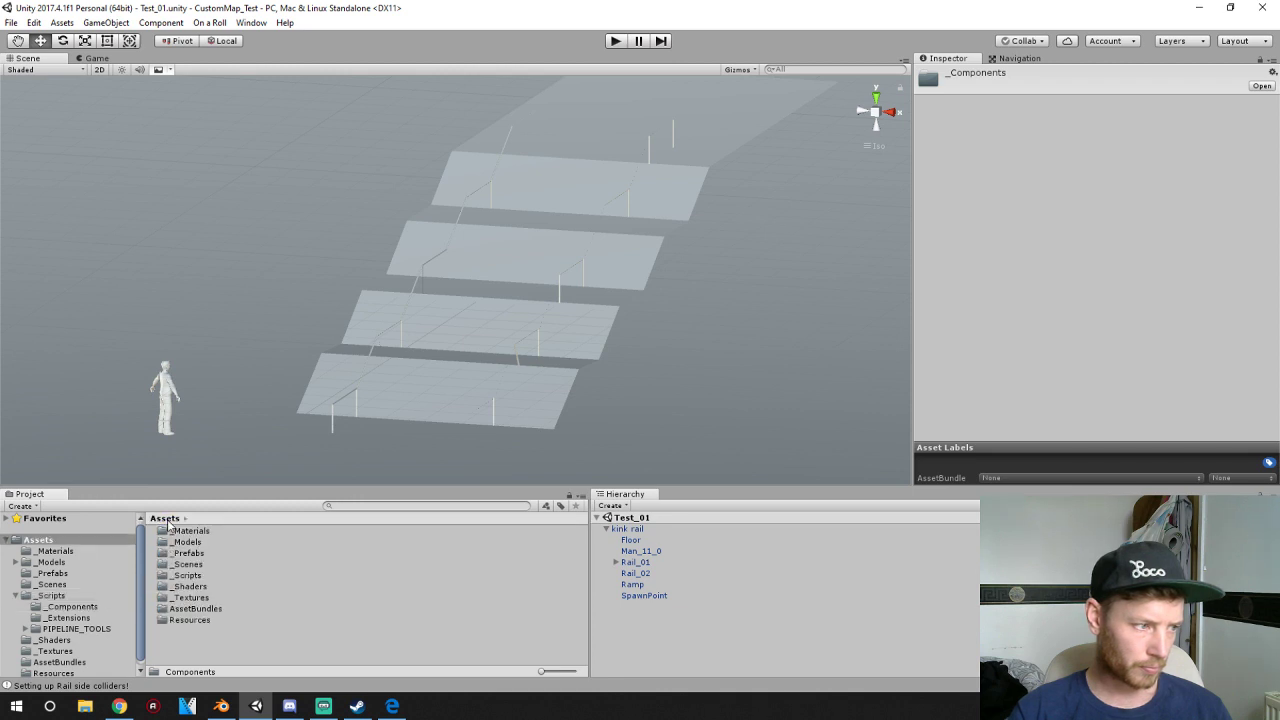
{"action": "double_click", "coordinate": [186, 620]}
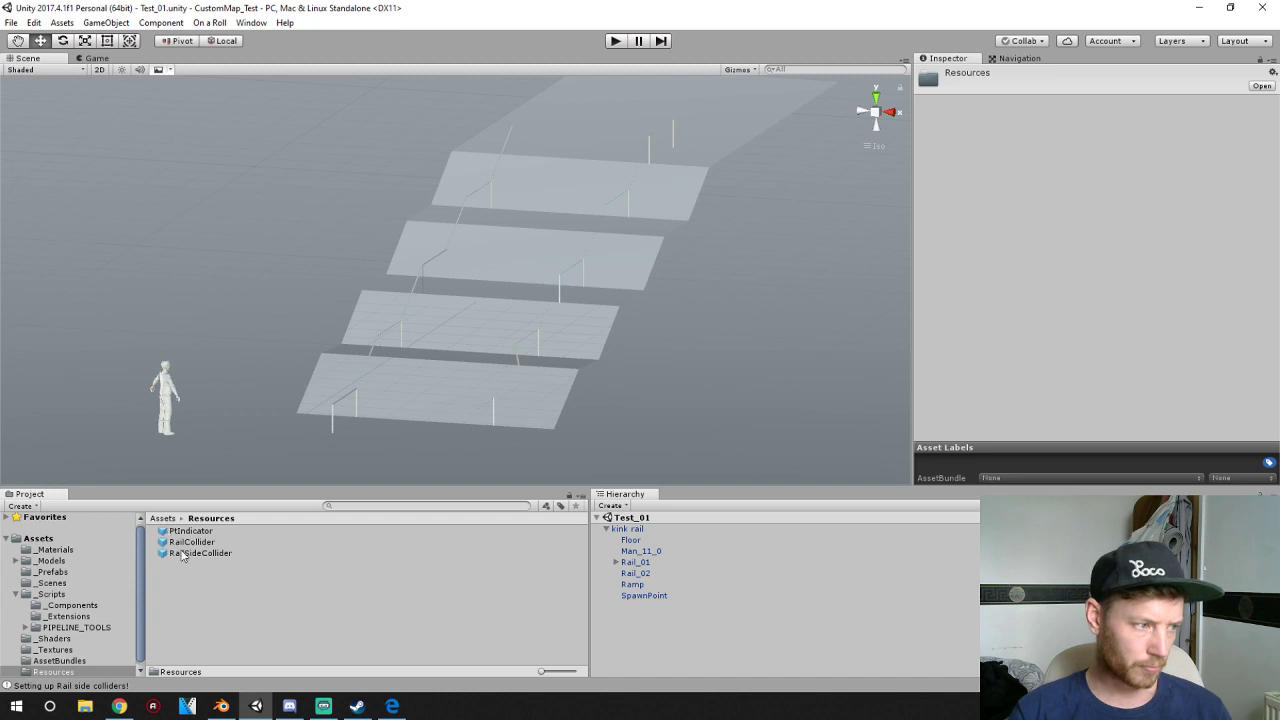
{"action": "left_click", "coordinate": [183, 554]}
{"action": "left_click", "coordinate": [189, 542]}
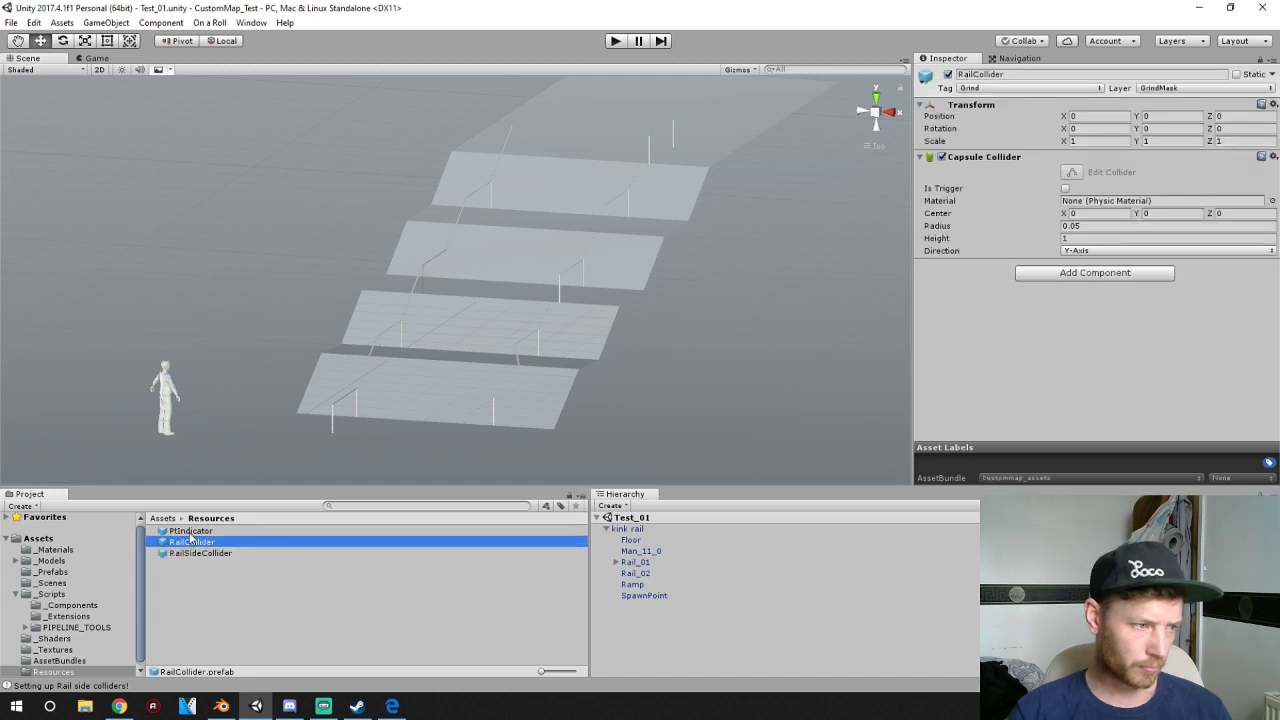
{"action": "left_click", "coordinate": [190, 531]}
{"action": "left_click", "coordinate": [162, 518]}
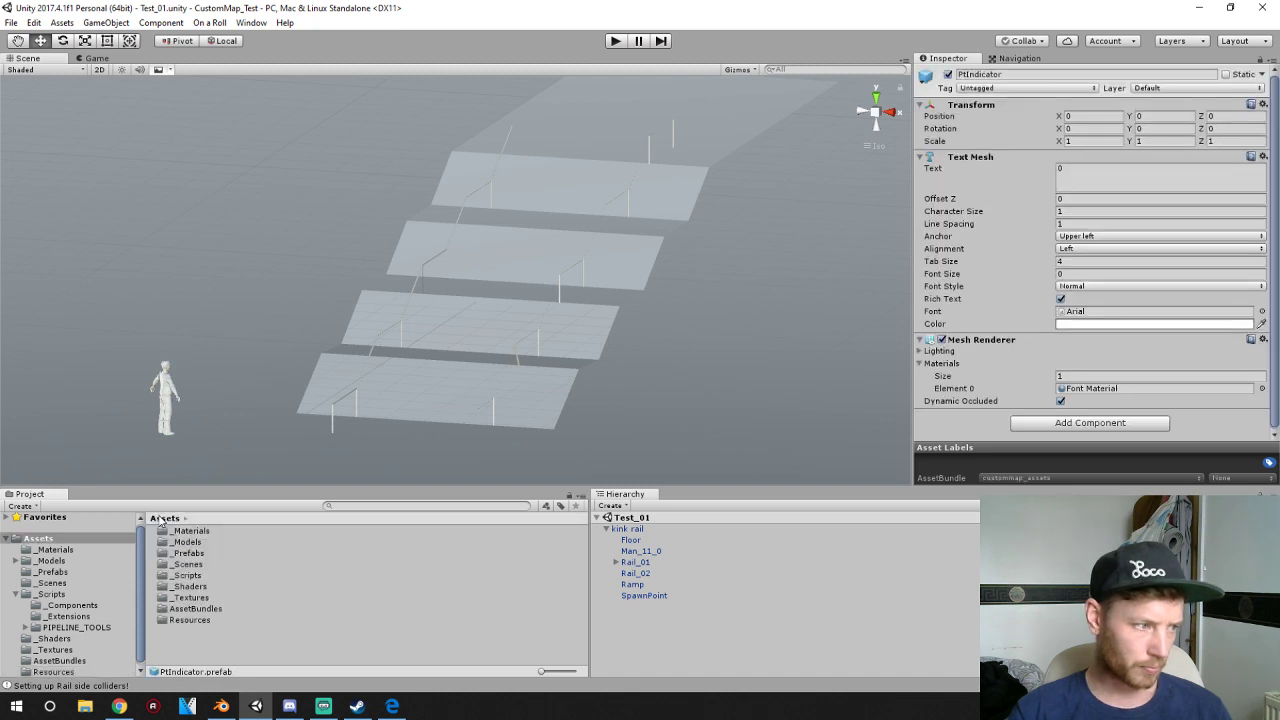
- Build the custom map with the On a Roll Build Custom Map tool
{"action": "left_click", "coordinate": [208, 23]}
{"action": "left_click", "coordinate": [240, 38]}
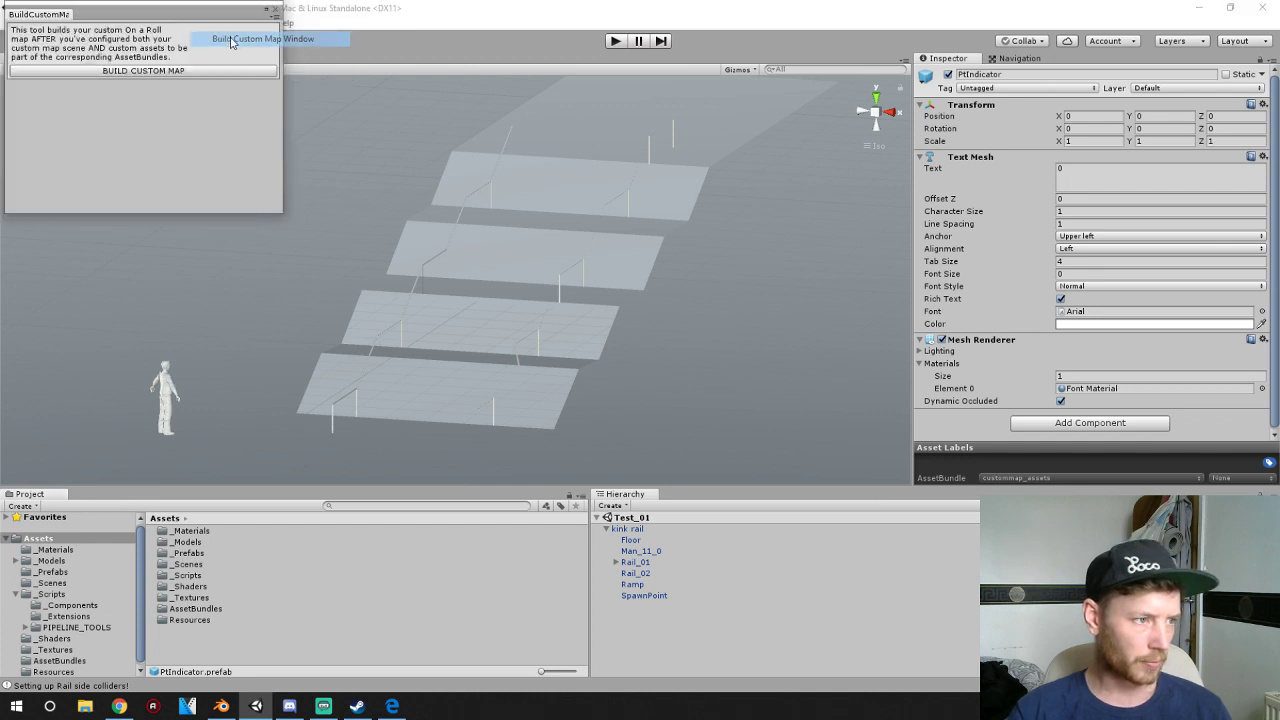
{"action": "left_click", "coordinate": [161, 68]}
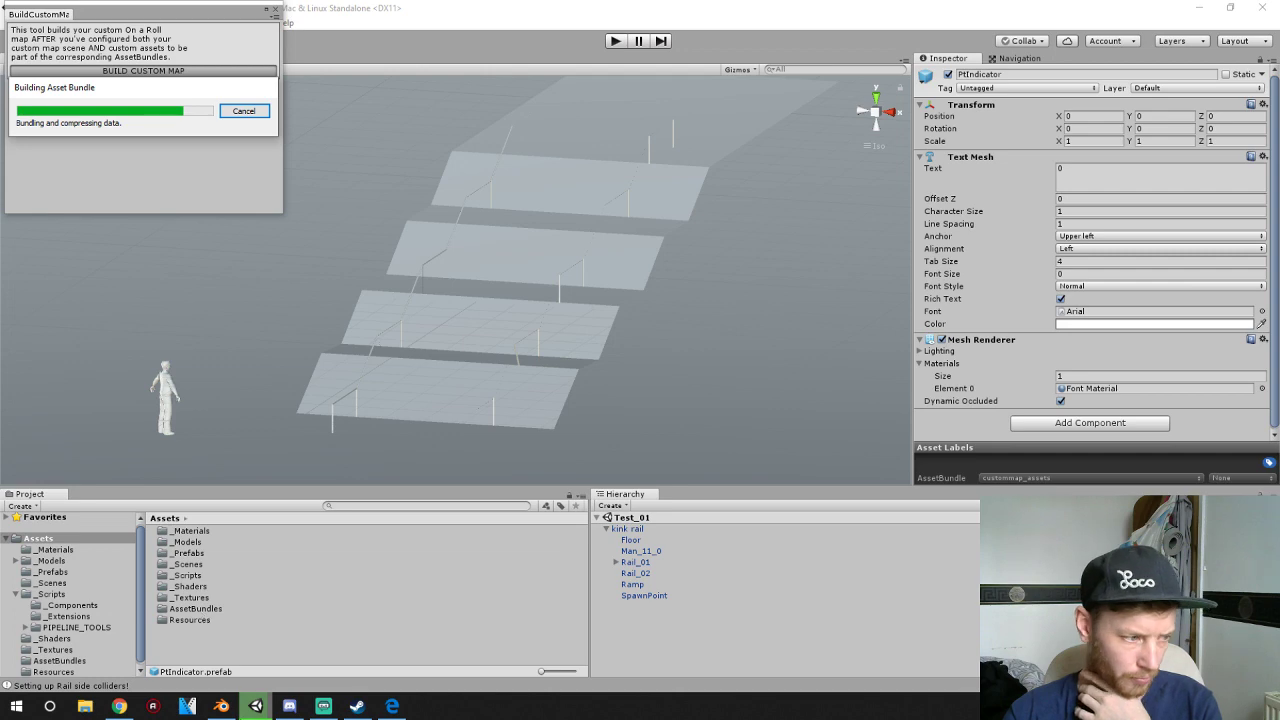
- Open On a Roll's CUSTOMMAPS folder and the Unity project's AssetBundles folder in File Explorer, with Unity minimized
{"action": "left_click", "coordinate": [85, 706]}
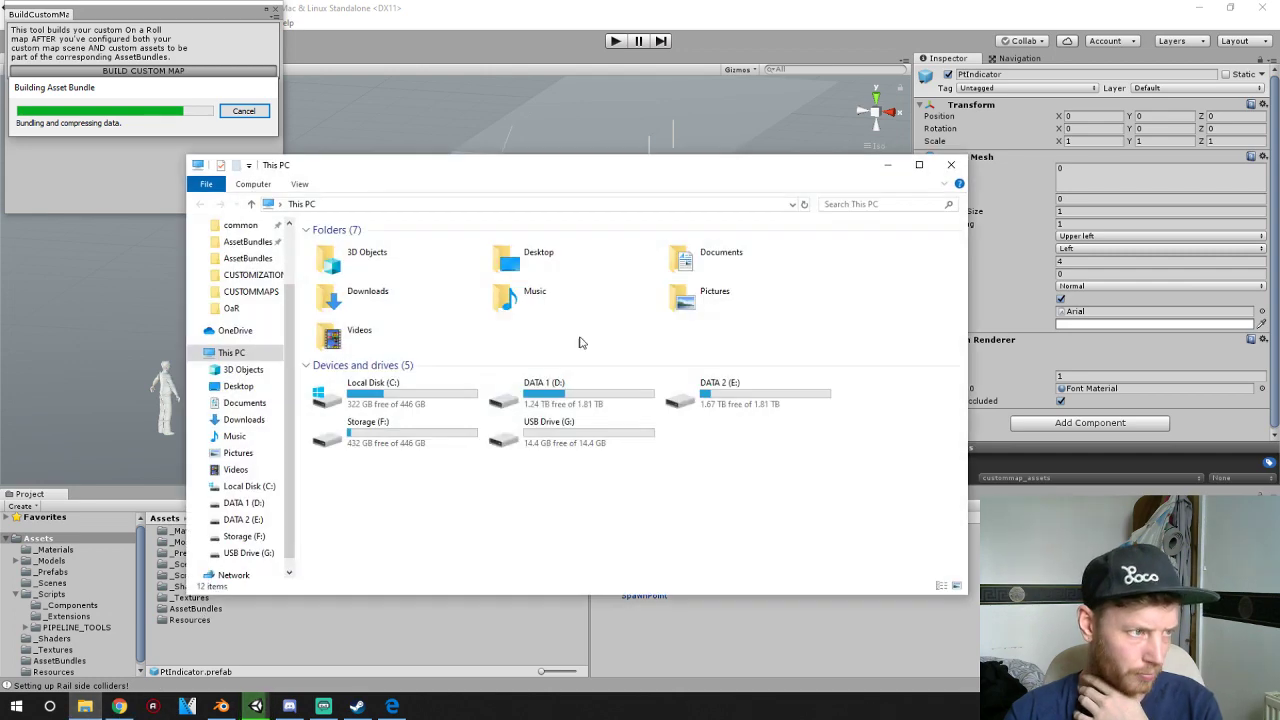
{"action": "left_click", "coordinate": [245, 291]}
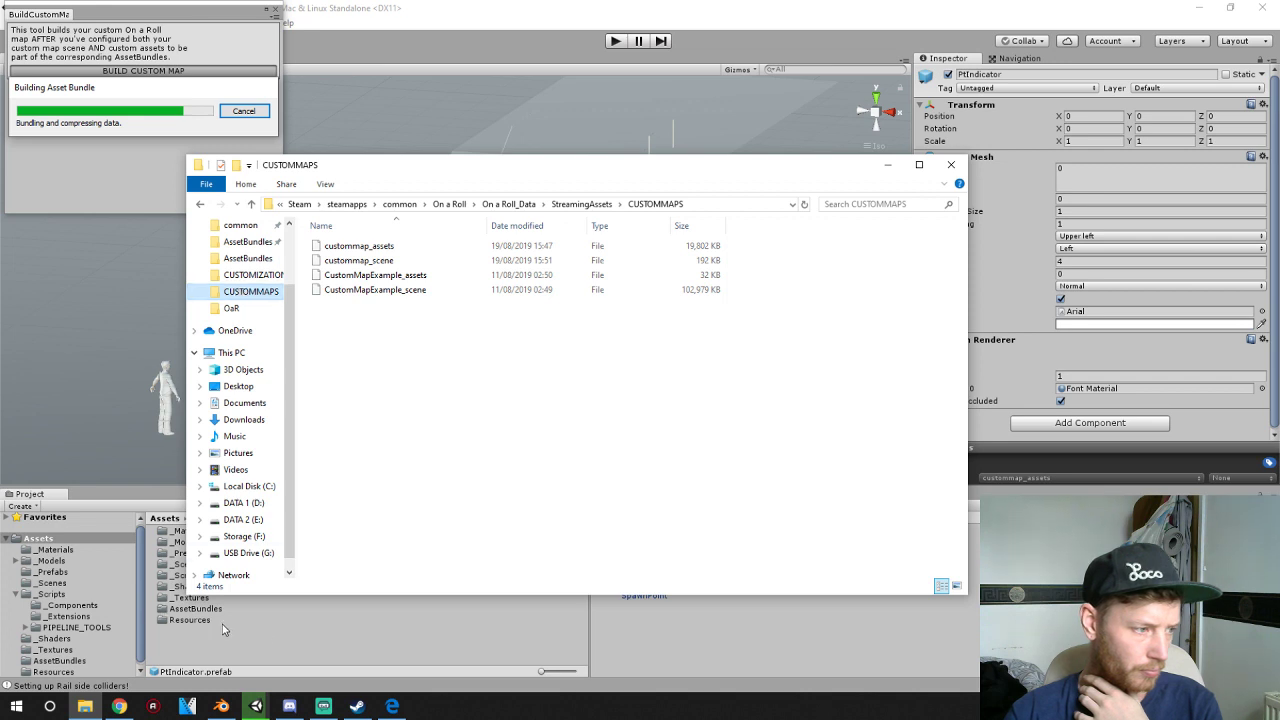
{"action": "left_click", "coordinate": [261, 630]}
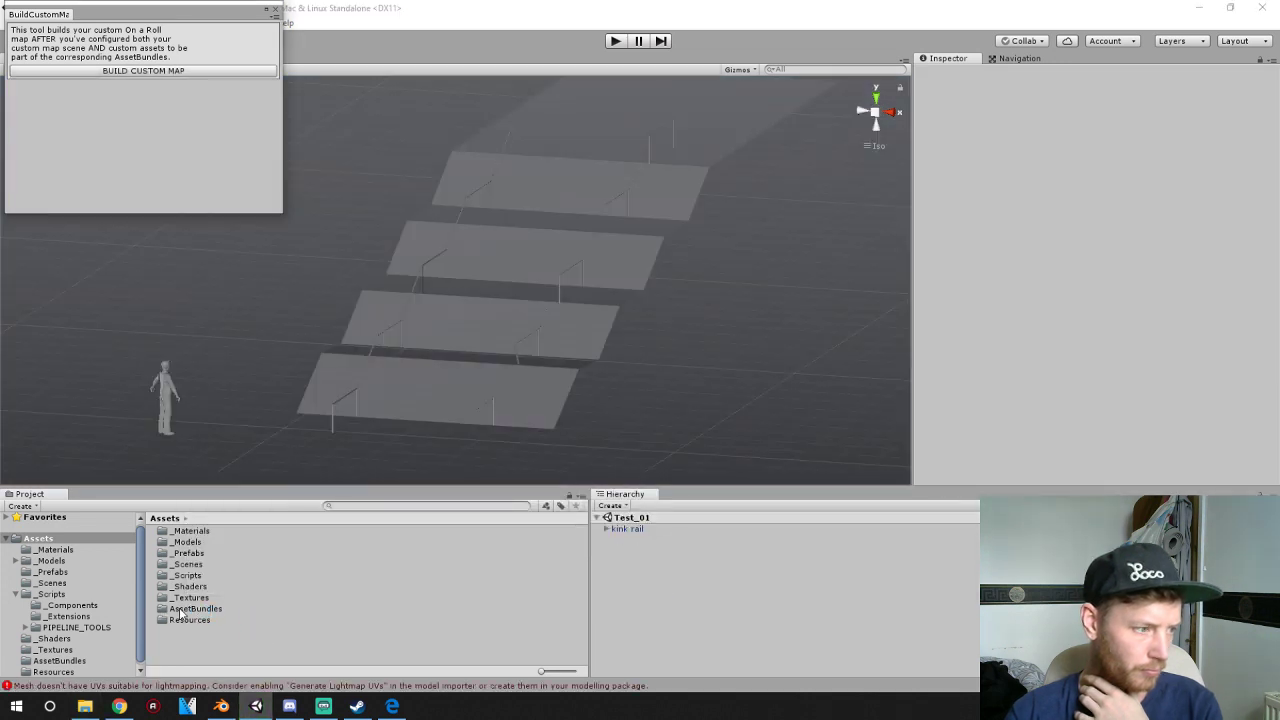
{"action": "double_click", "coordinate": [181, 609]}
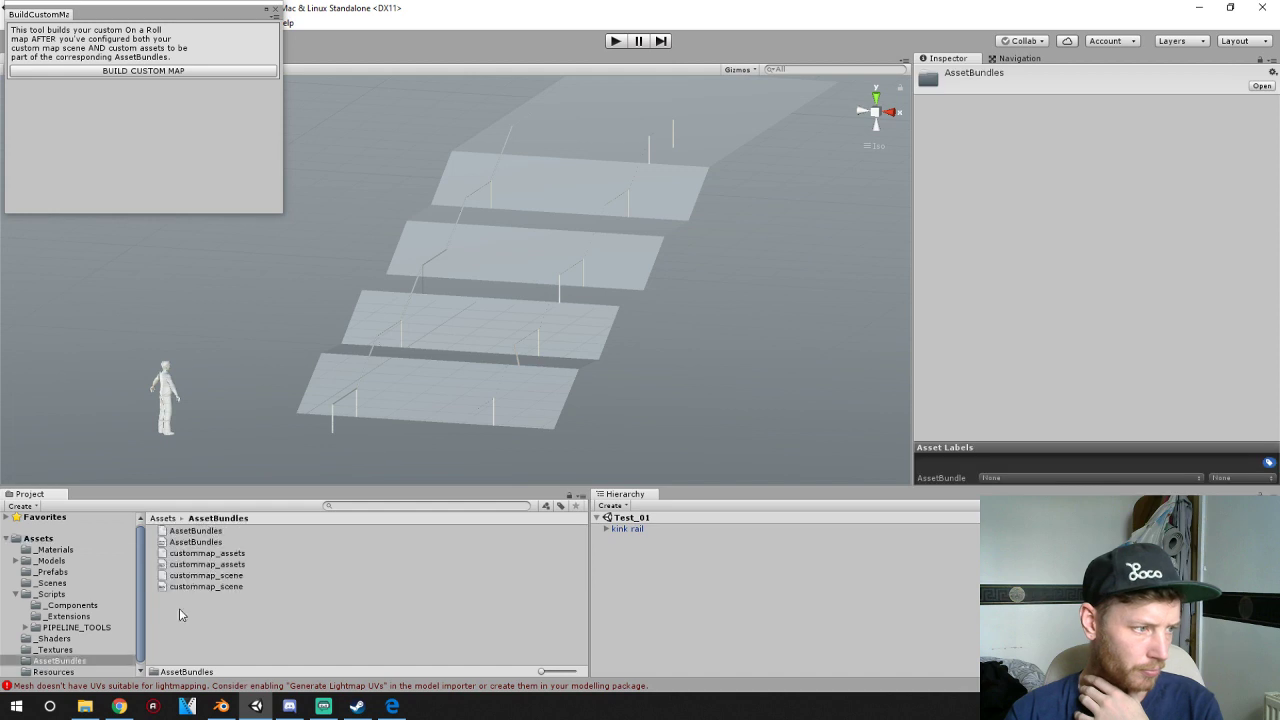
{"action": "right_click", "coordinate": [188, 557]}
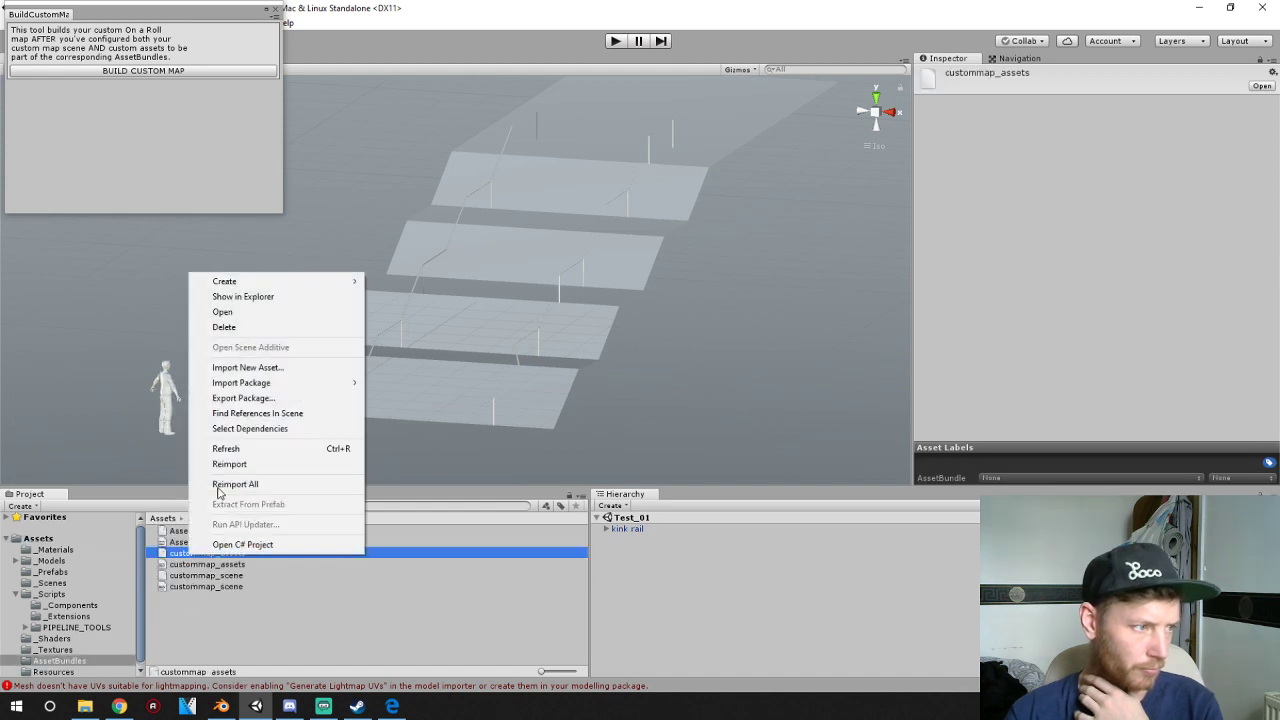
{"action": "left_click", "coordinate": [243, 296]}
{"action": "left_click", "coordinate": [1200, 8]}
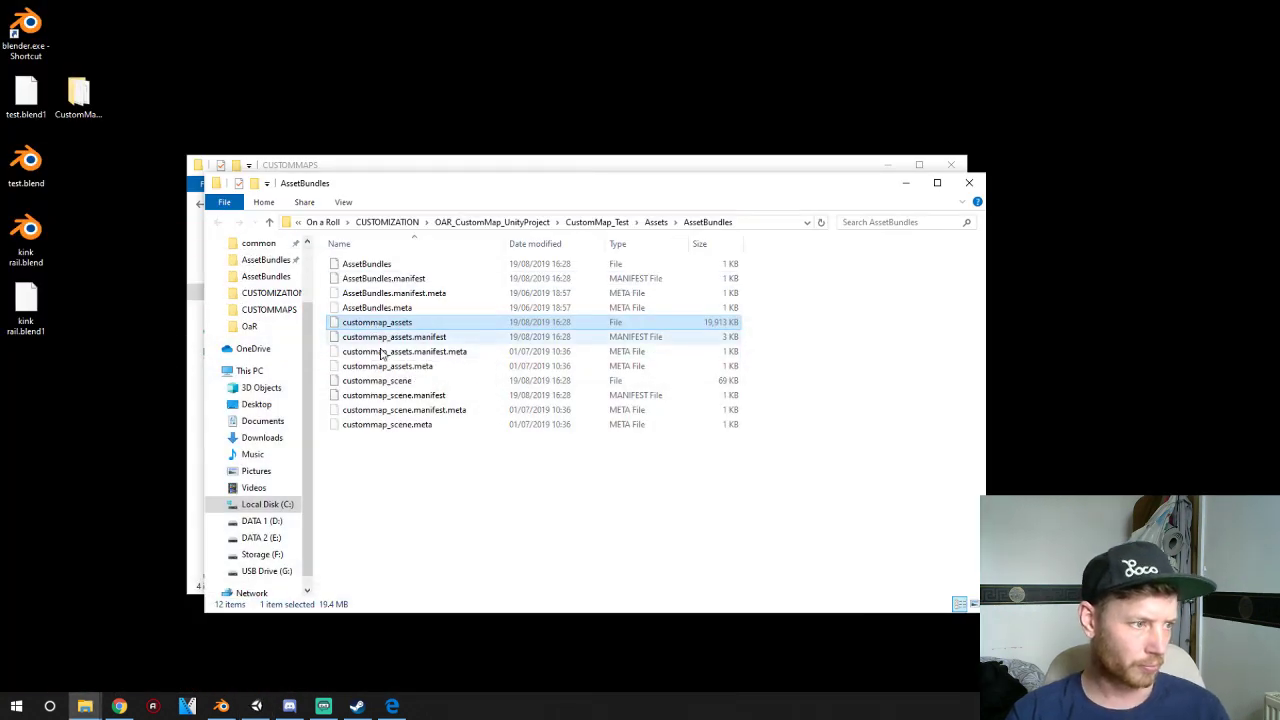
- Copy custommap_assets and custommap_scene from AssetBundles into the CUSTOMMAPS folder, replacing the existing files
{"action": "left_click", "coordinate": [378, 381], "text": "ctrl"}
{"action": "right_click", "coordinate": [388, 382]}
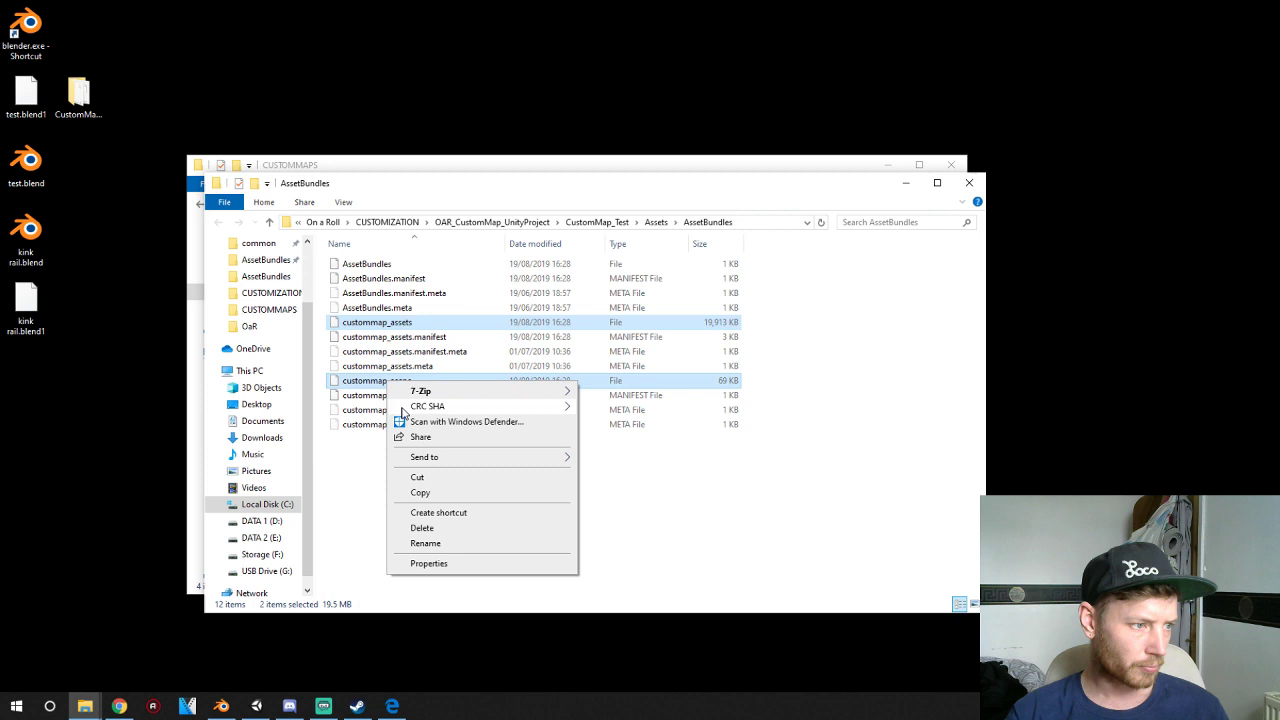
{"action": "left_click", "coordinate": [420, 492]}
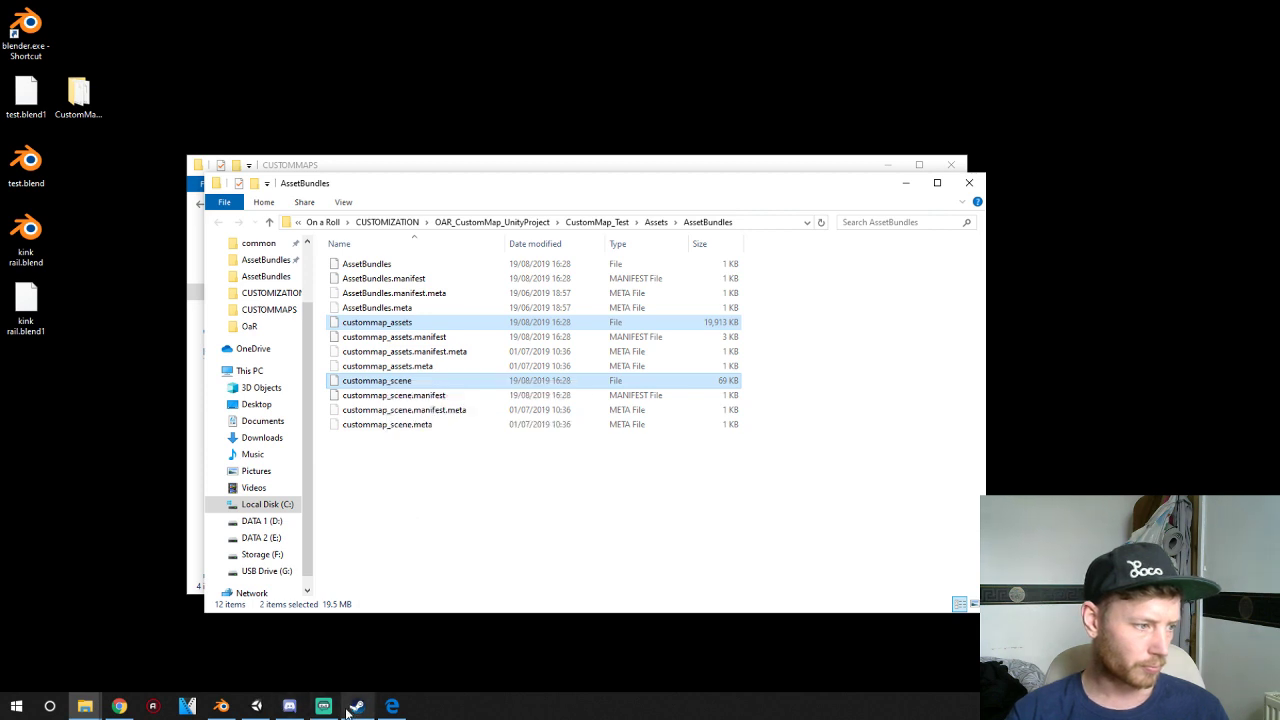
{"action": "left_click", "coordinate": [409, 170]}
{"action": "right_click", "coordinate": [432, 321]}
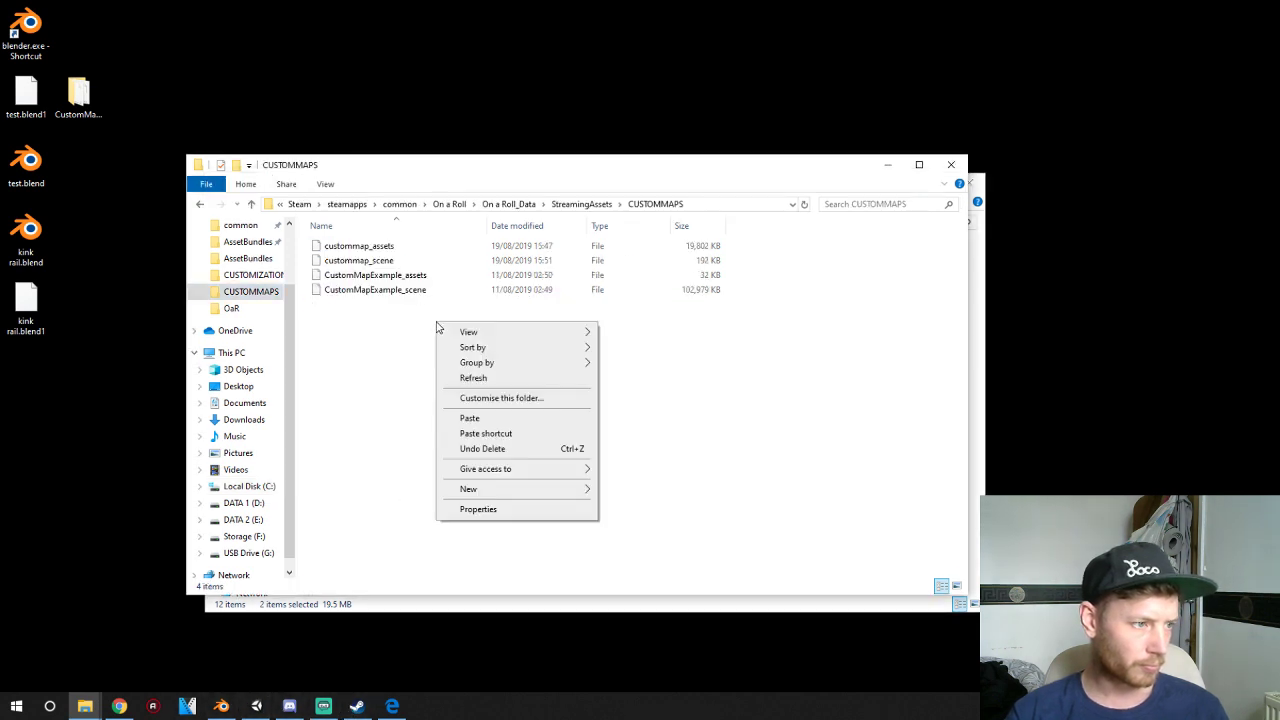
{"action": "left_click", "coordinate": [490, 421]}
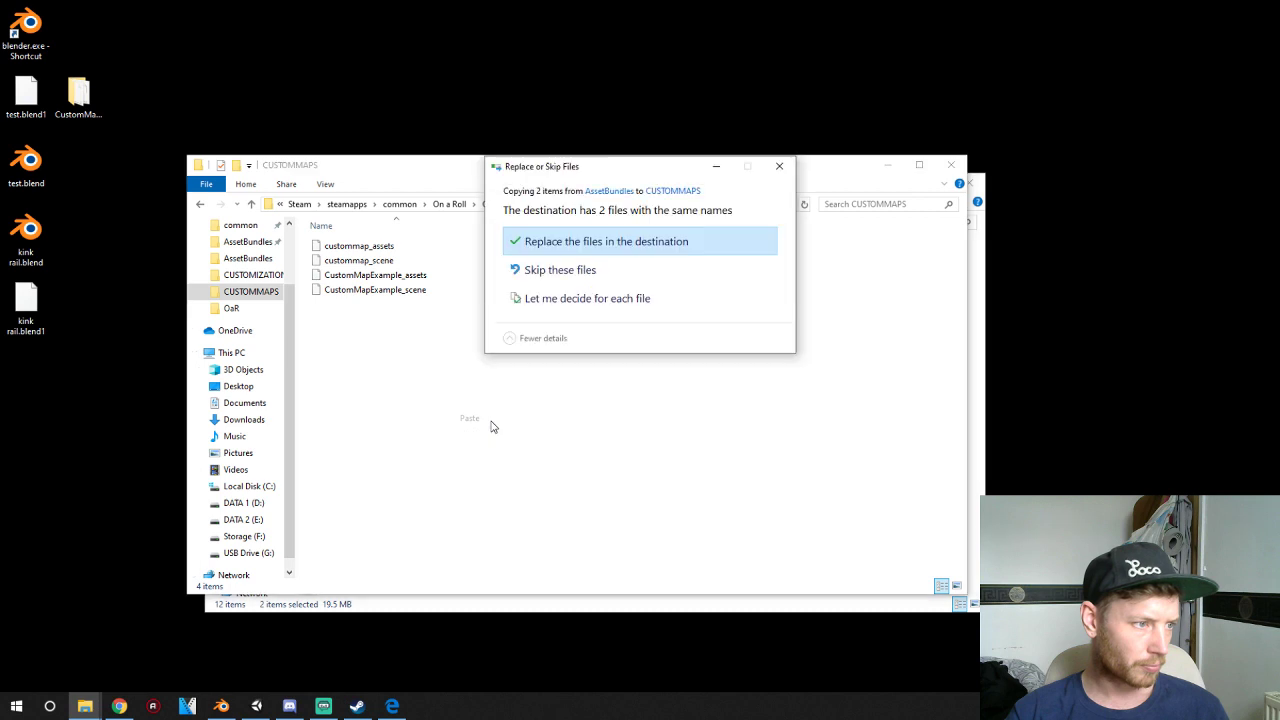
{"action": "left_click", "coordinate": [594, 241]}
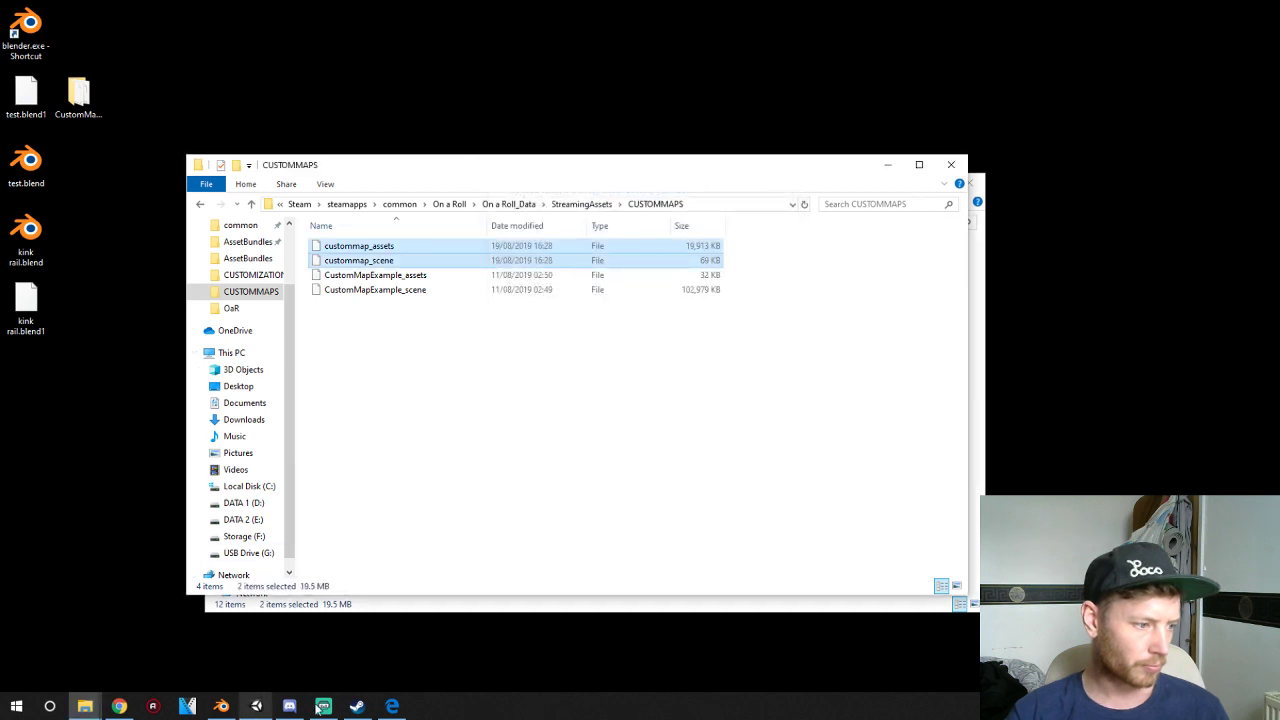
- Launch On a Roll through Steam
{"action": "right_click", "coordinate": [390, 706]}
{"action": "right_click", "coordinate": [355, 706]}
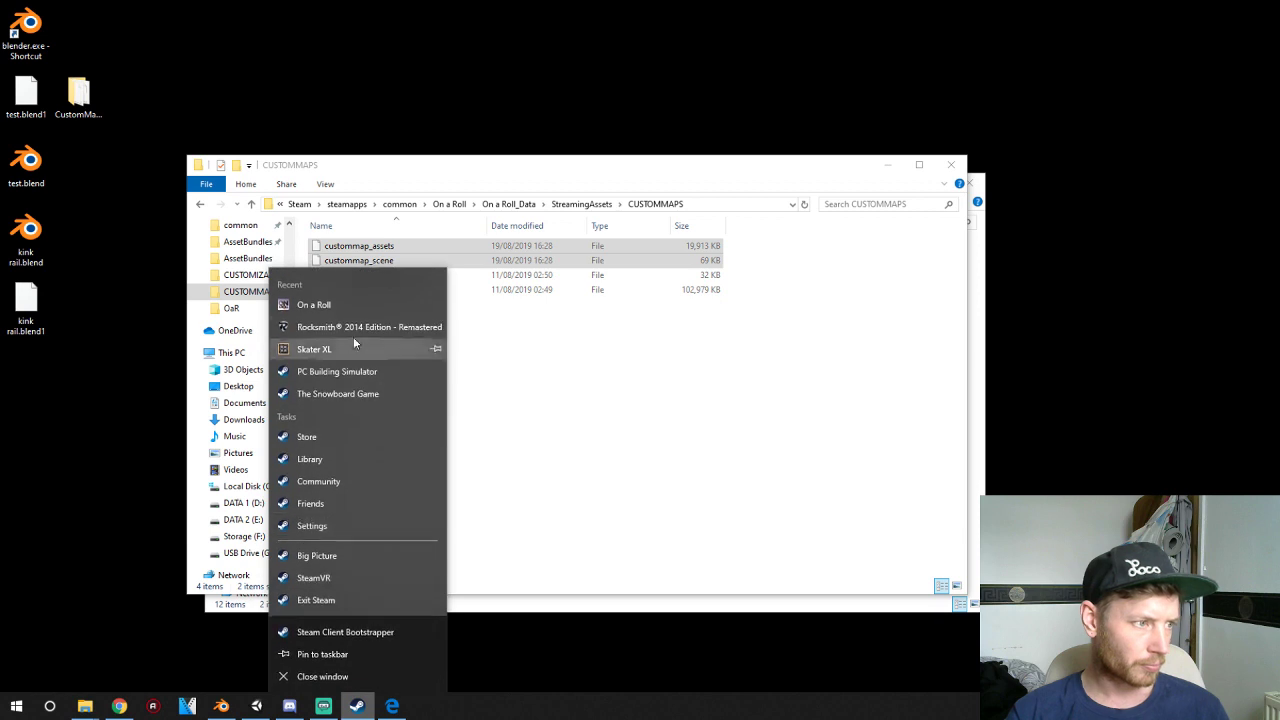
{"action": "left_click", "coordinate": [342, 300]}
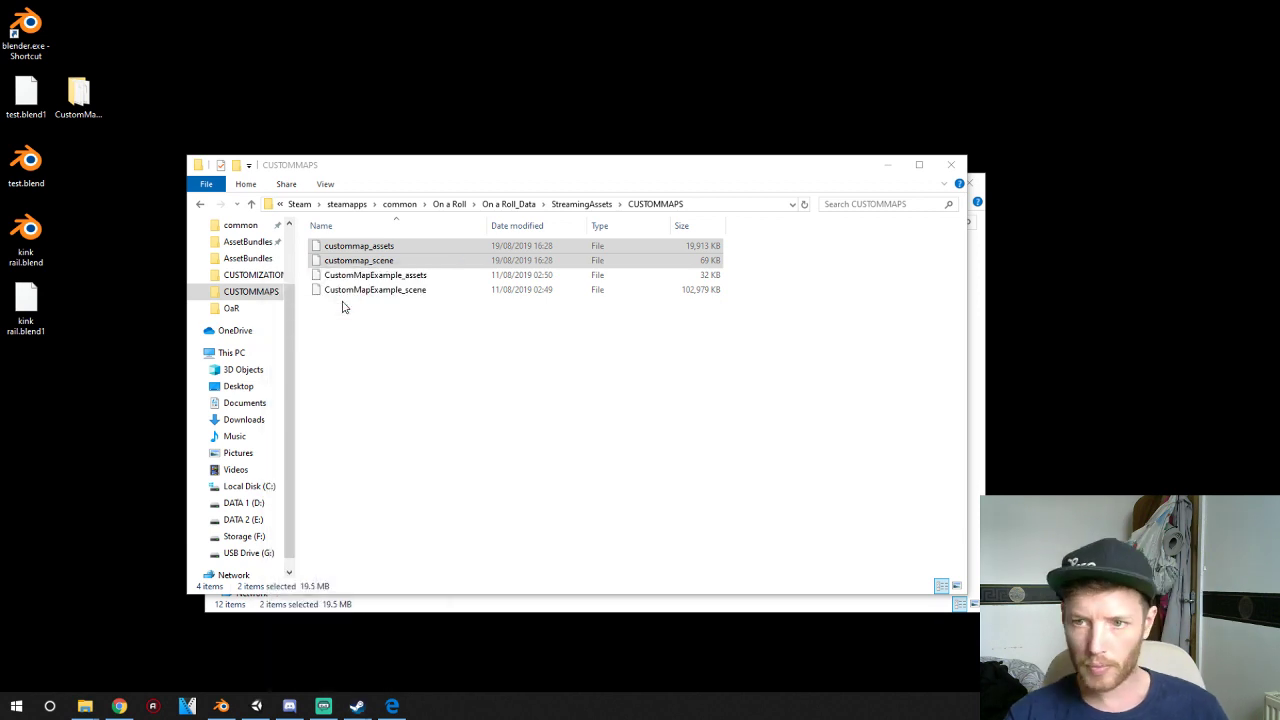